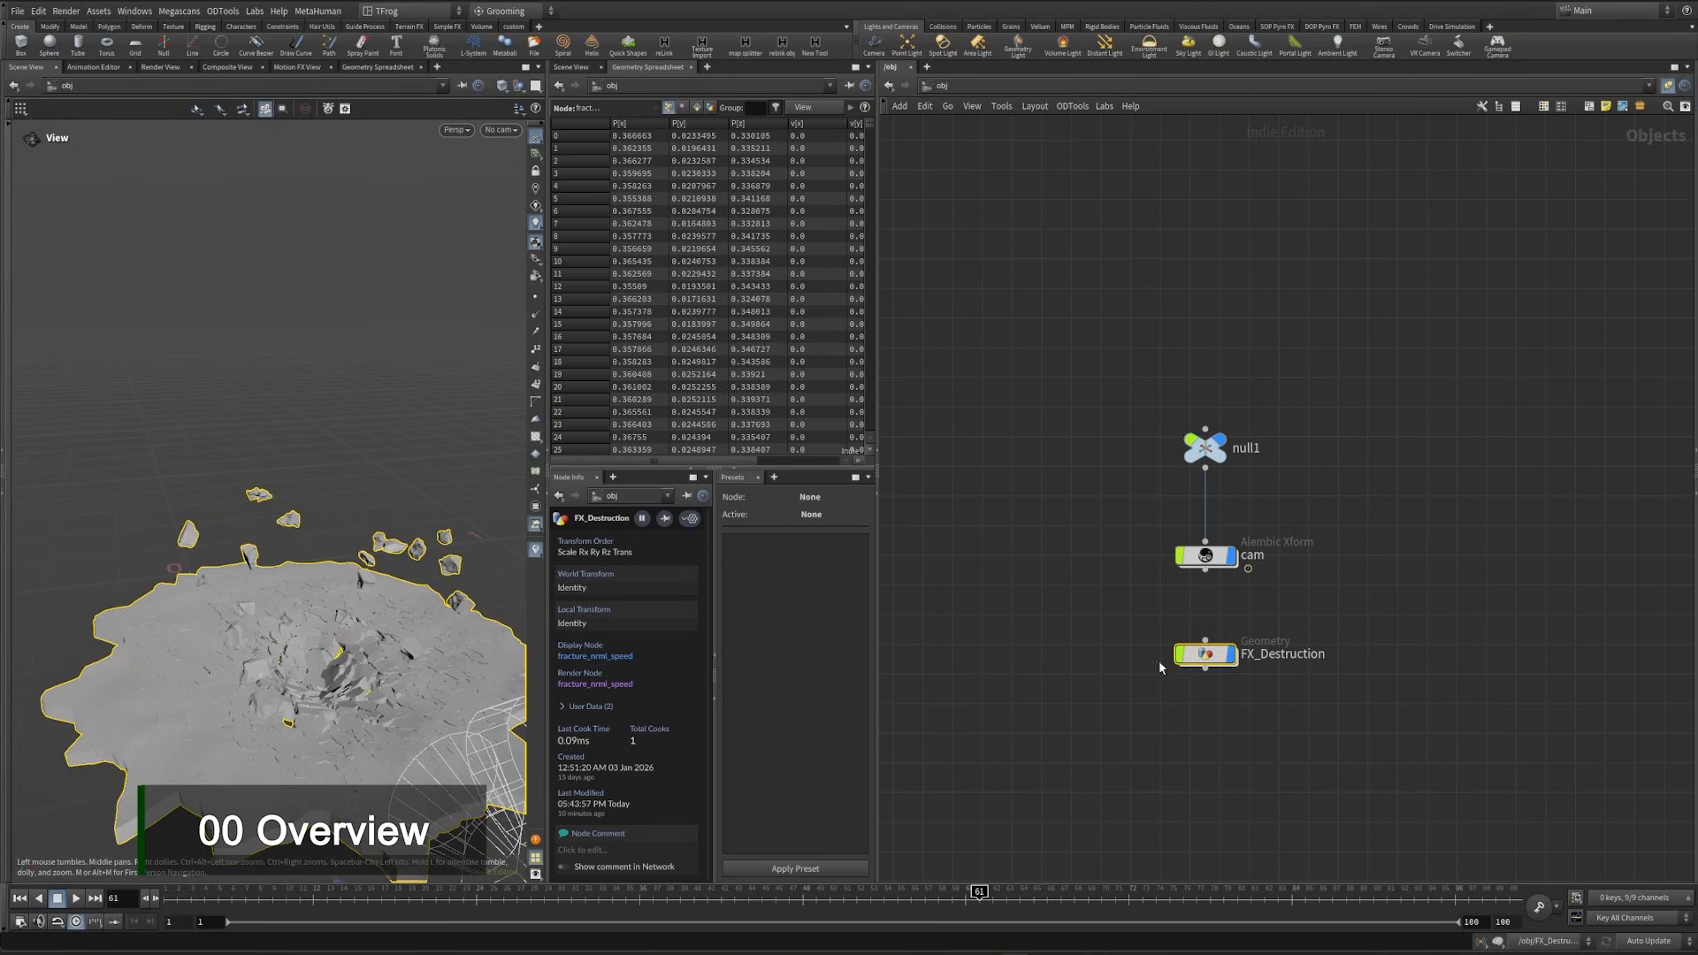
# - Enter the FX_Destruction geometry network and display the Foot_Geo null of the Character section, viewing the foot from another angle
pyautogui.moveTo(1090, 606); pyautogui.dragTo(1036, 581, button='middle')
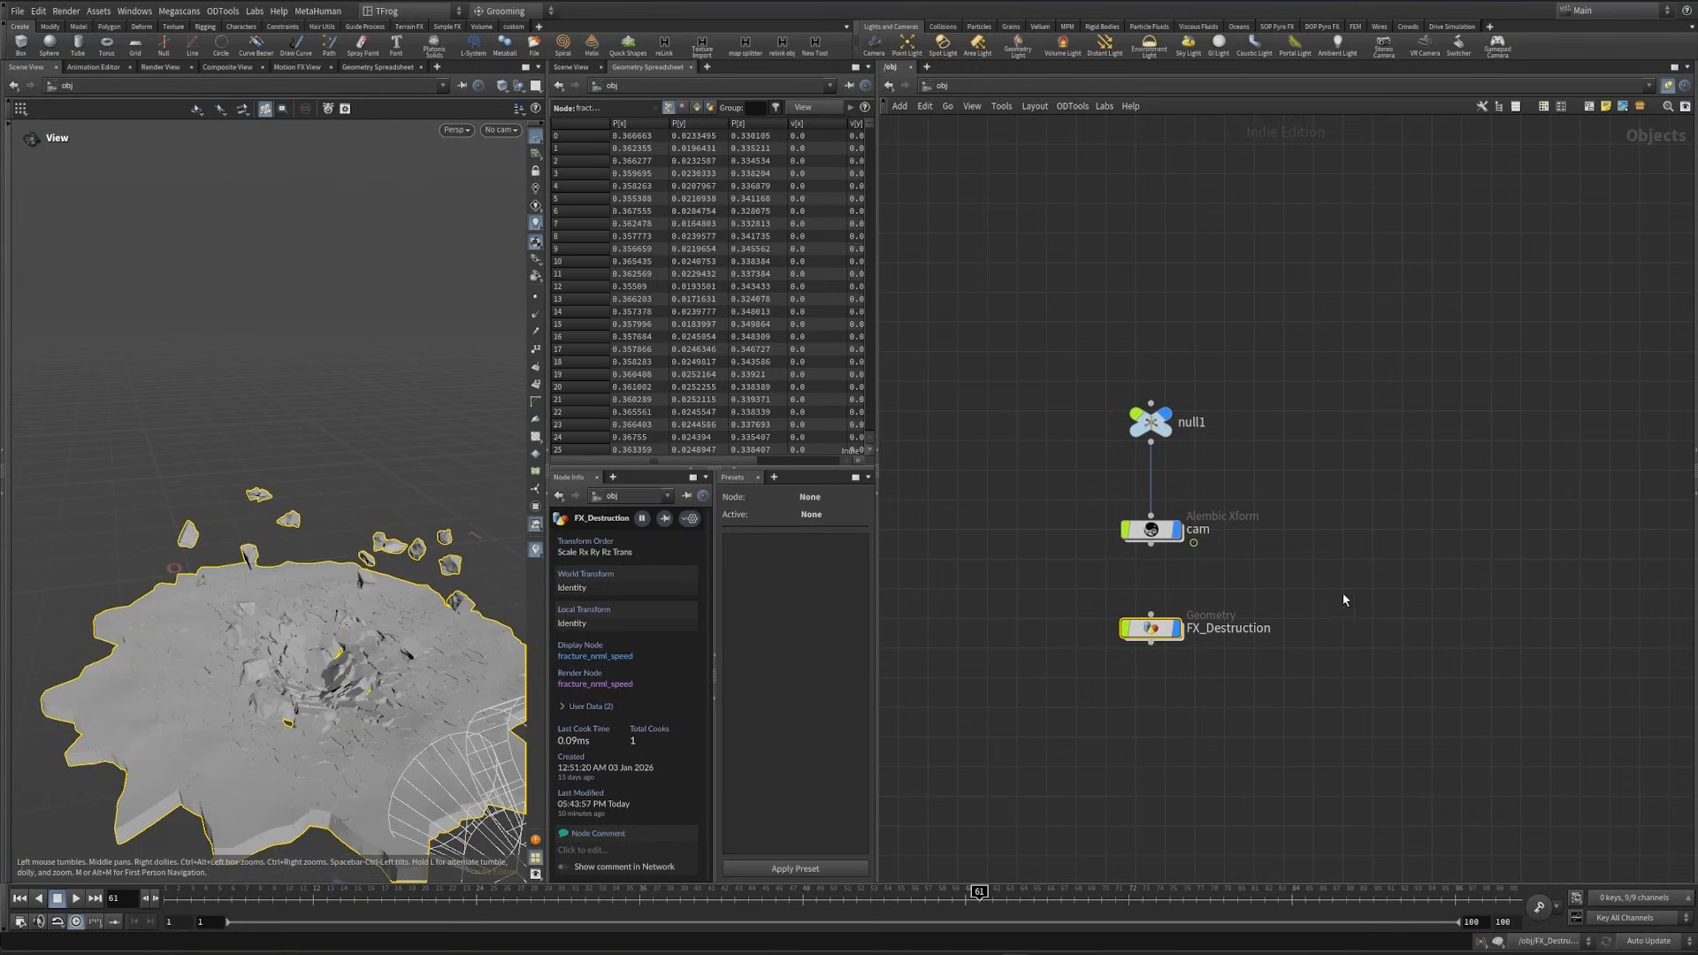
pyautogui.doubleClick(1150, 628)
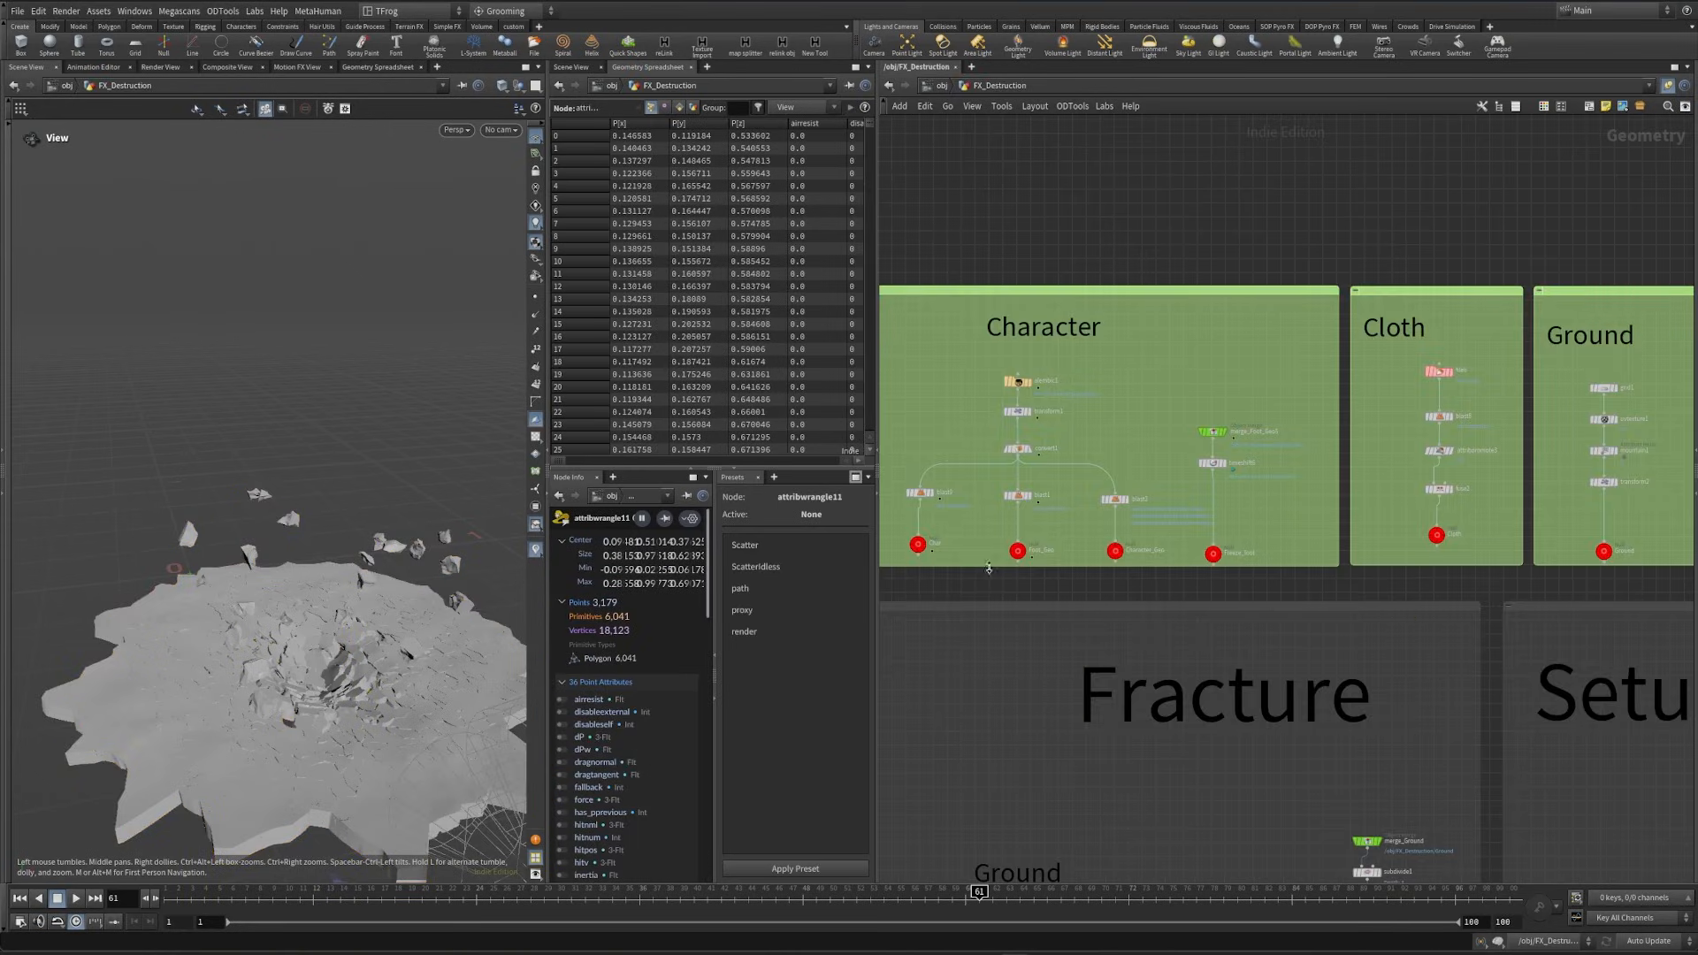
pyautogui.scroll(3, 989, 568)
pyautogui.moveTo(1062, 570)
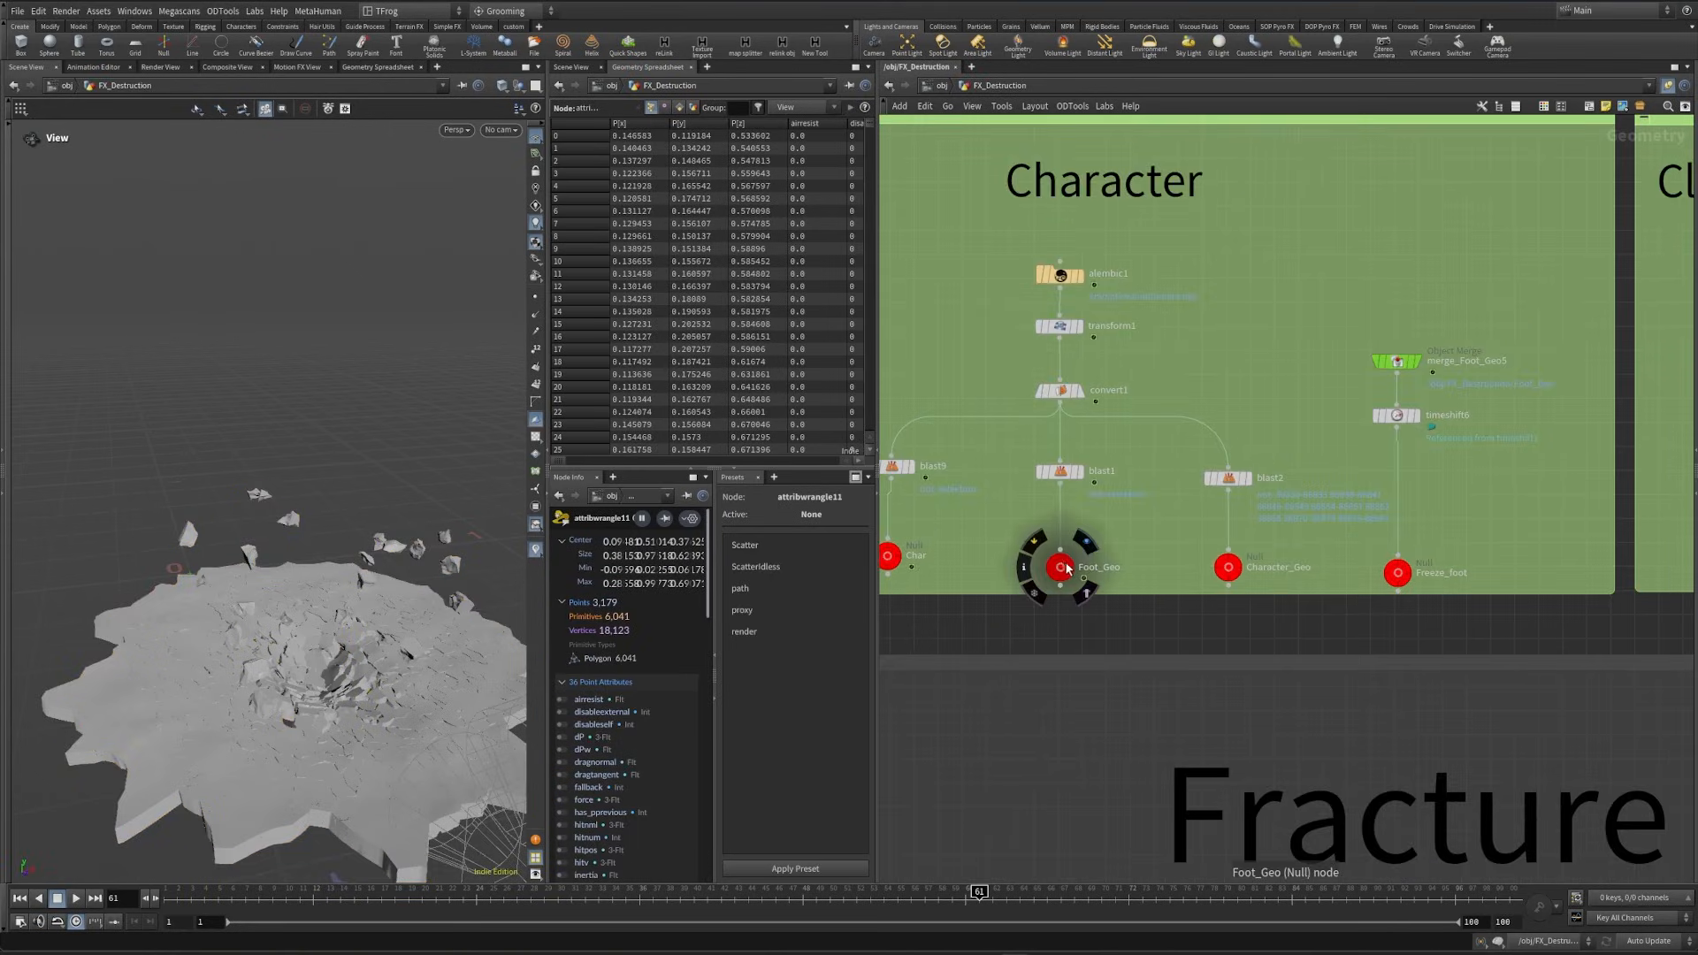
pyautogui.click(1085, 542)
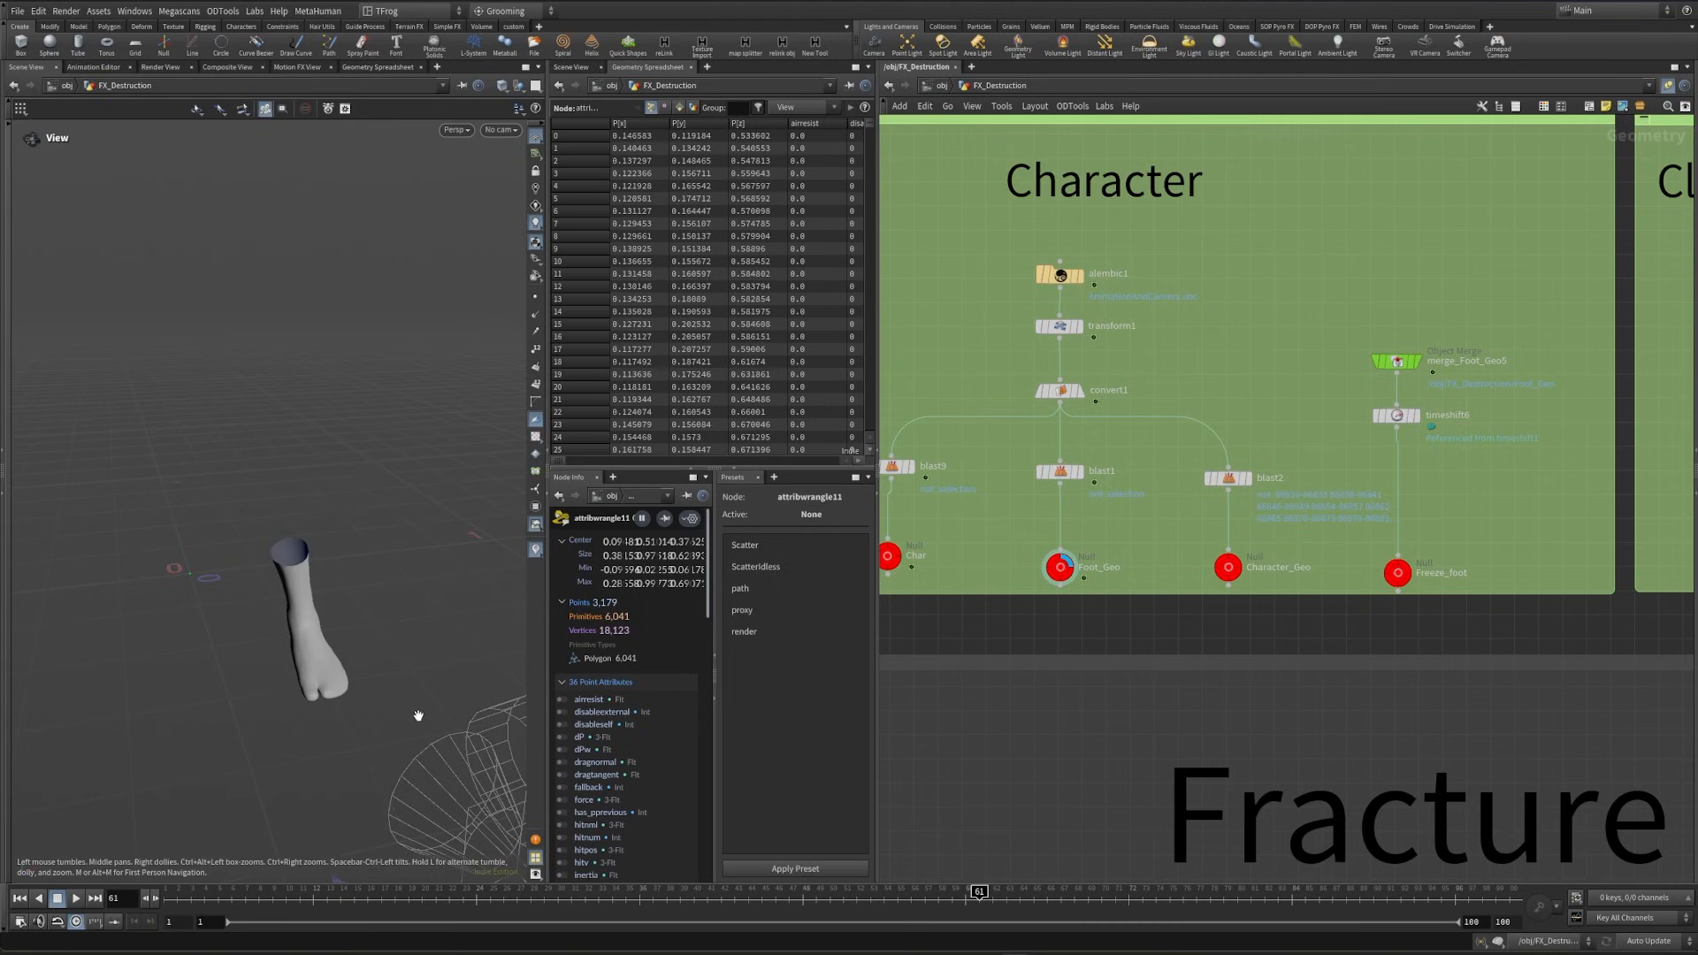
pyautogui.moveTo(420, 713); pyautogui.dragTo(160, 702)
# - Display the Ground null of the Ground section, followed by the Ground_Detail null of the Fracture section
pyautogui.scroll(-4, 1328, 630)
pyautogui.moveTo(1359, 844); pyautogui.dragTo(1089, 644, button='middle')
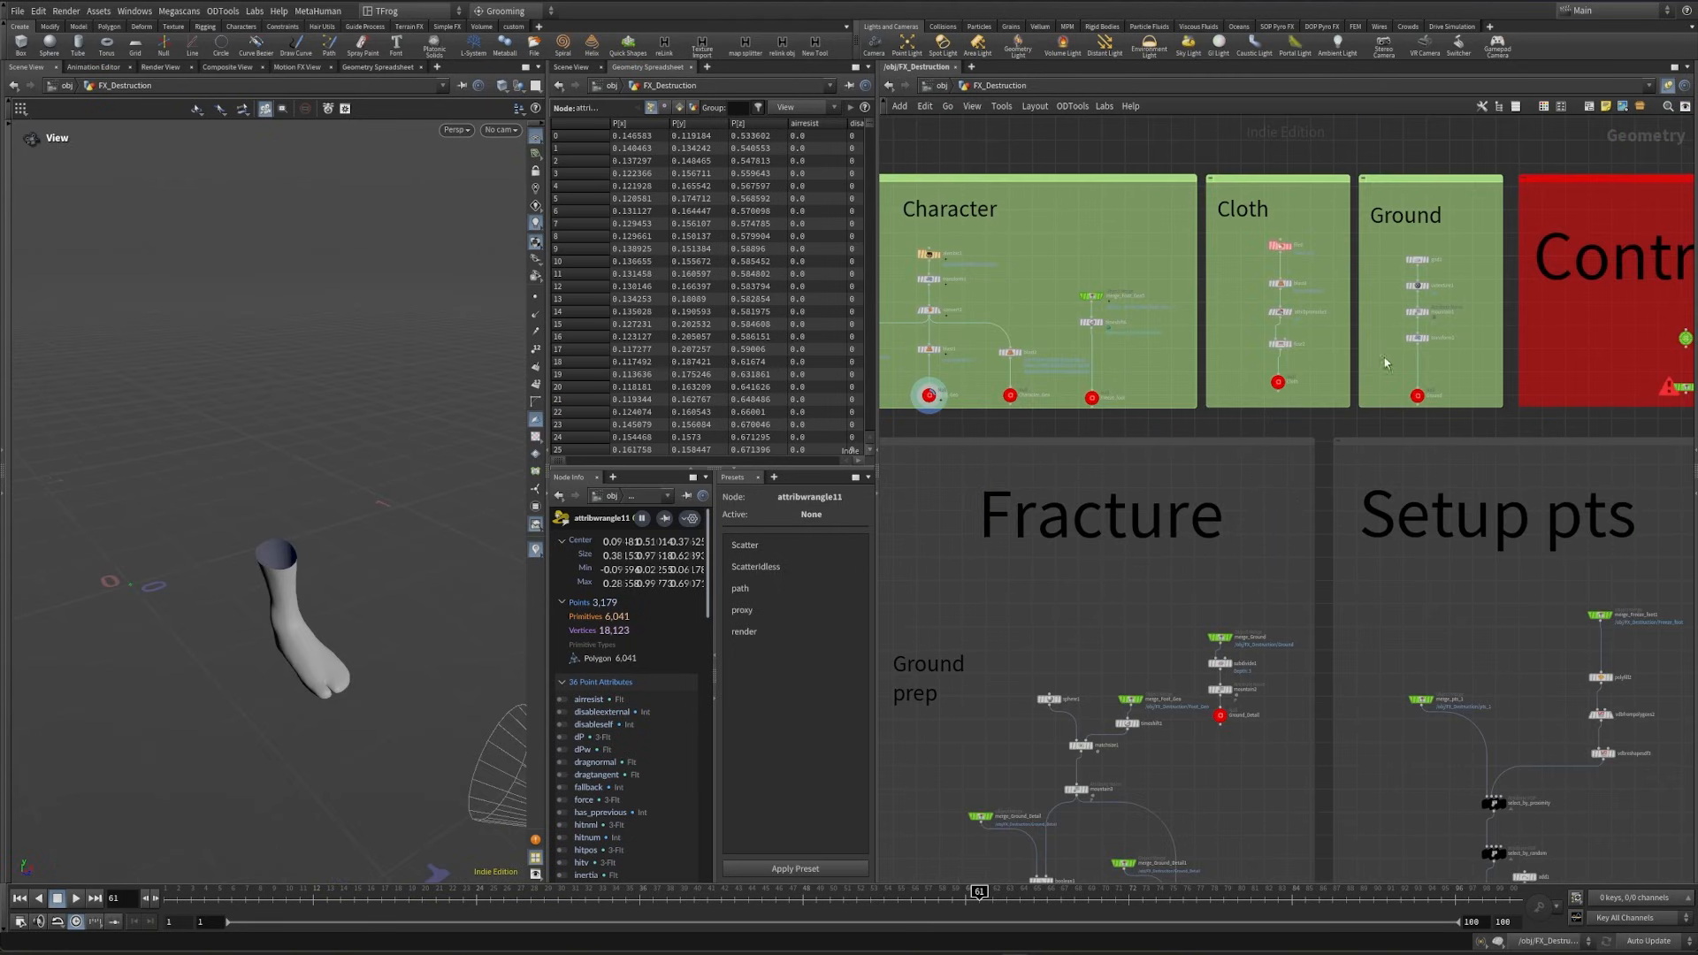
pyautogui.scroll(2, 1385, 362)
pyautogui.click(1448, 407)
pyautogui.moveTo(364, 587); pyautogui.dragTo(200, 616)
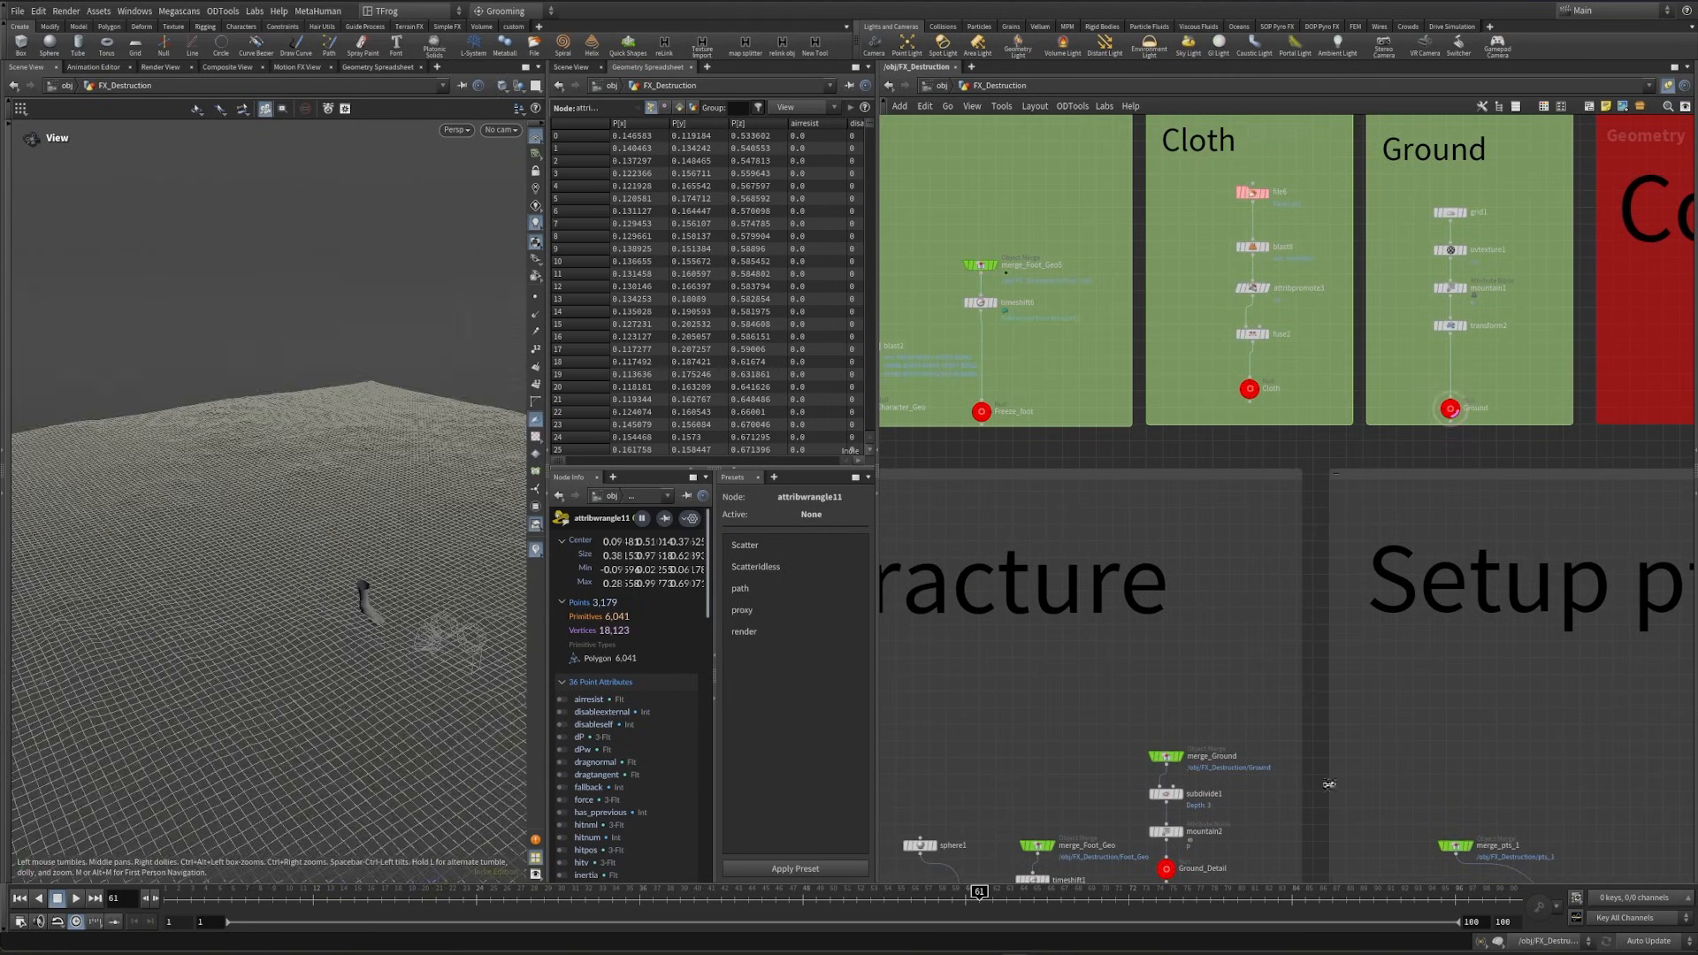
pyautogui.moveTo(1161, 762); pyautogui.dragTo(1190, 430, button='middle')
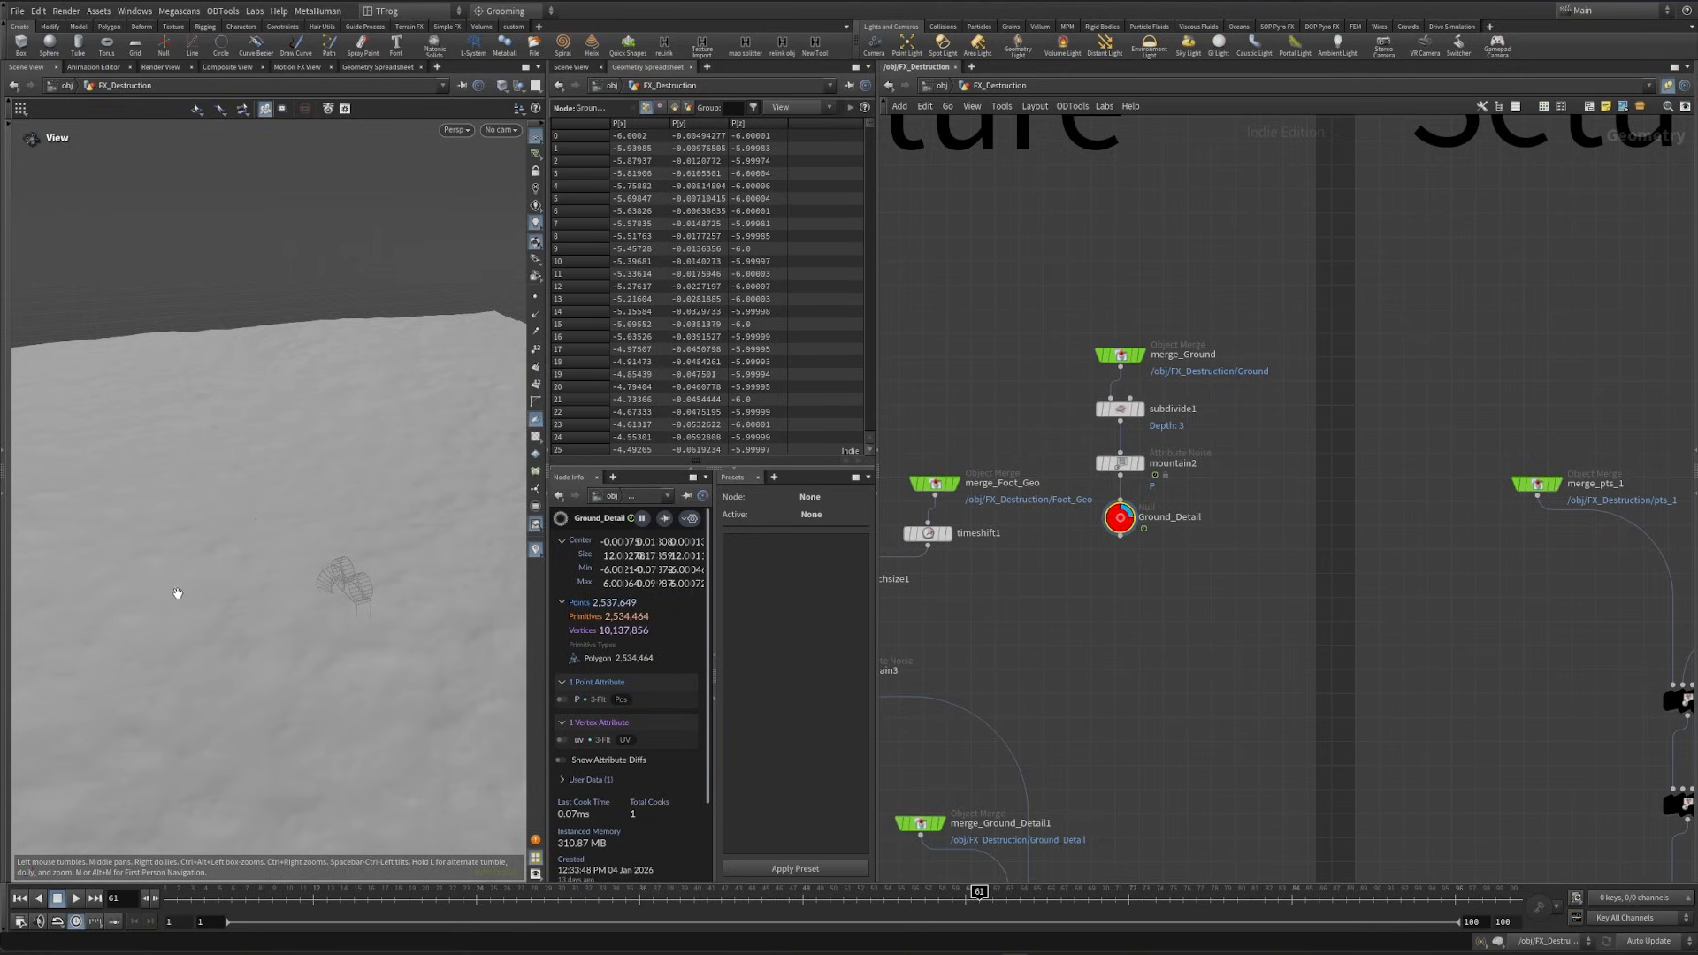
pyautogui.moveTo(256, 639); pyautogui.dragTo(257, 611)
# - Display the Inside null below split1 and the Coll_outside null to compare the two parts of the ground
pyautogui.scroll(-5, 1140, 372)
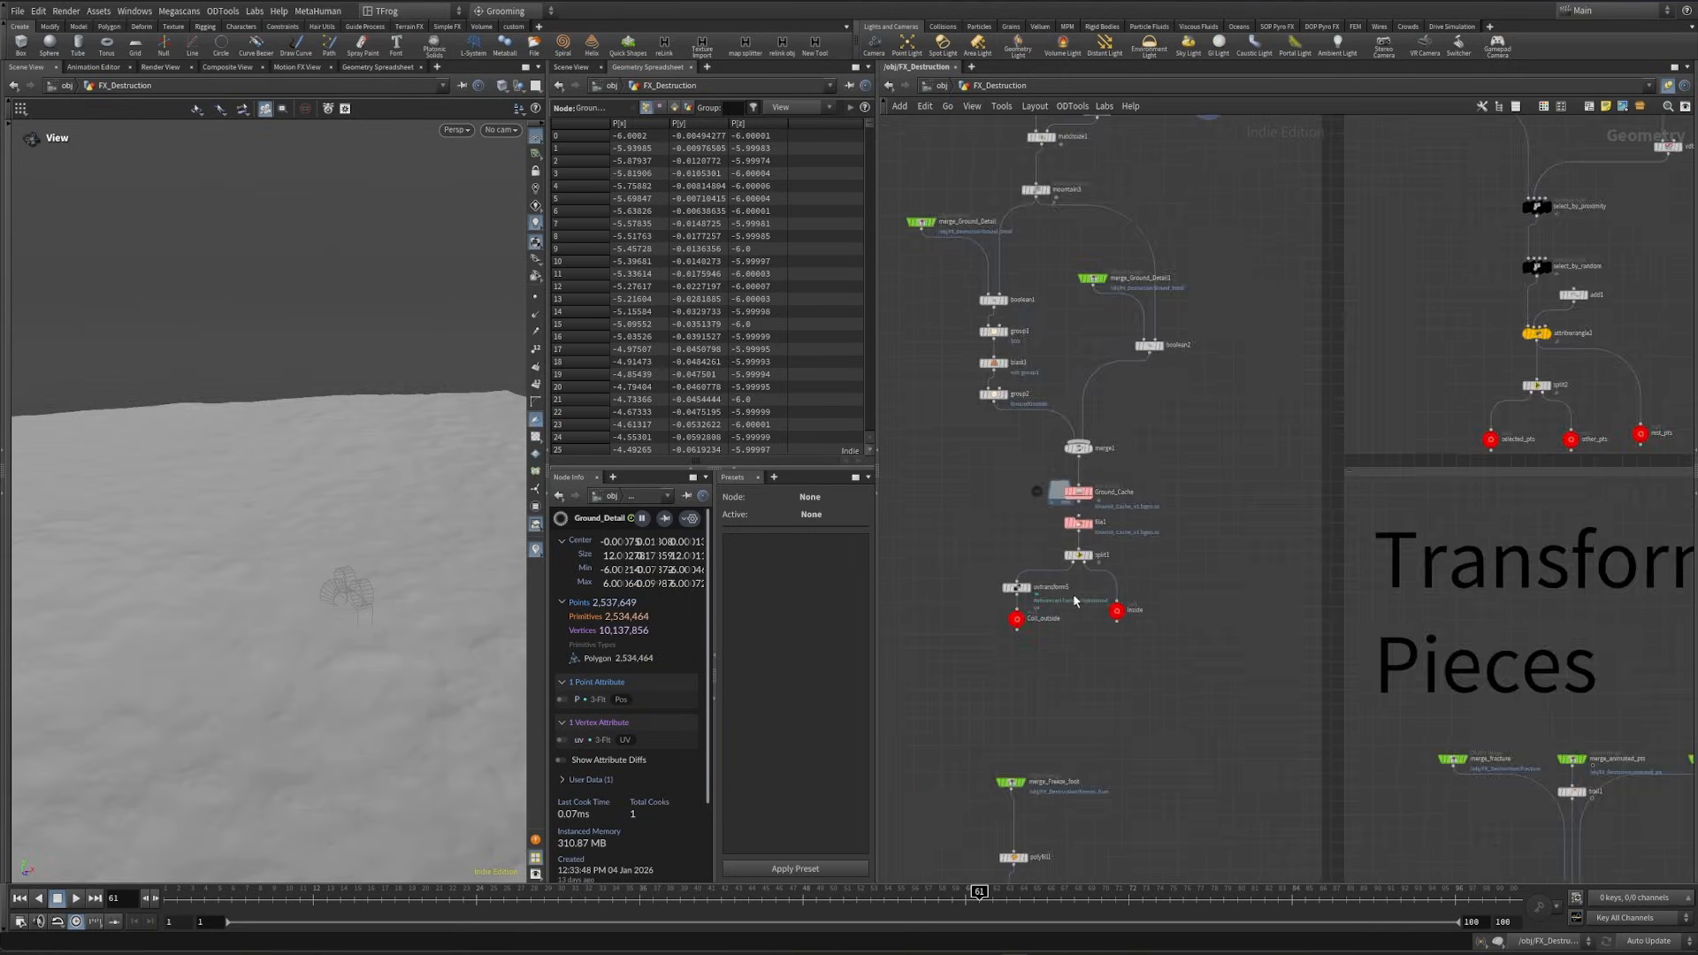
pyautogui.scroll(4, 1092, 584)
pyautogui.click(1141, 635)
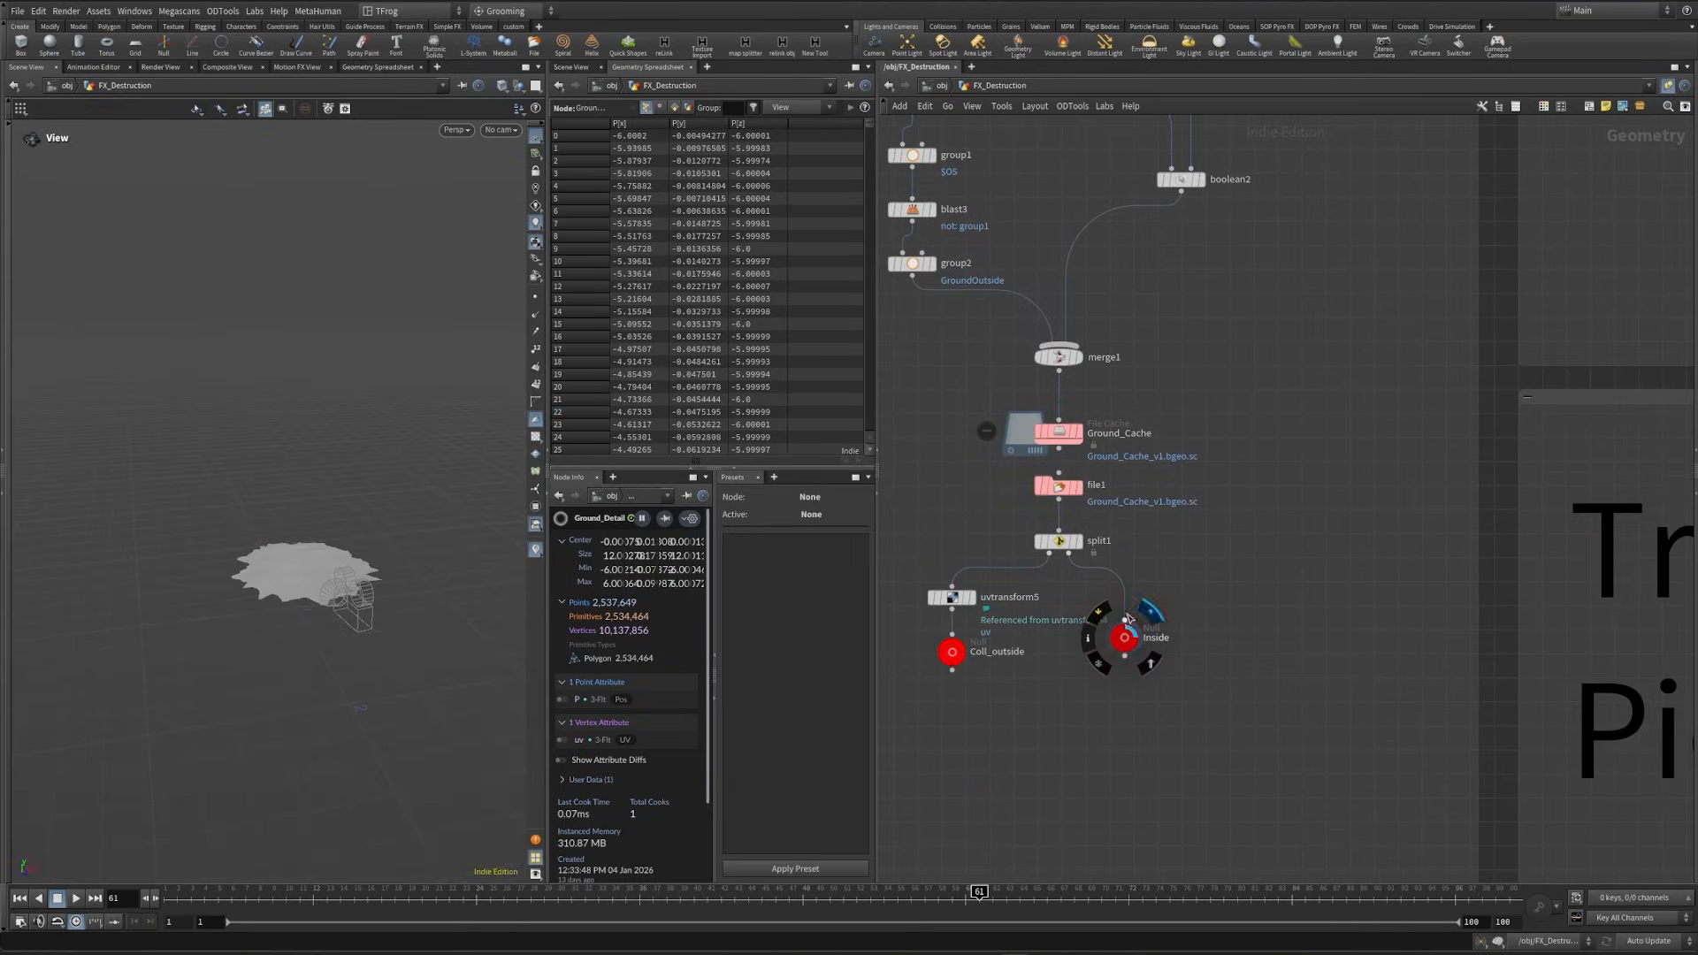
pyautogui.moveTo(295, 542); pyautogui.dragTo(370, 554)
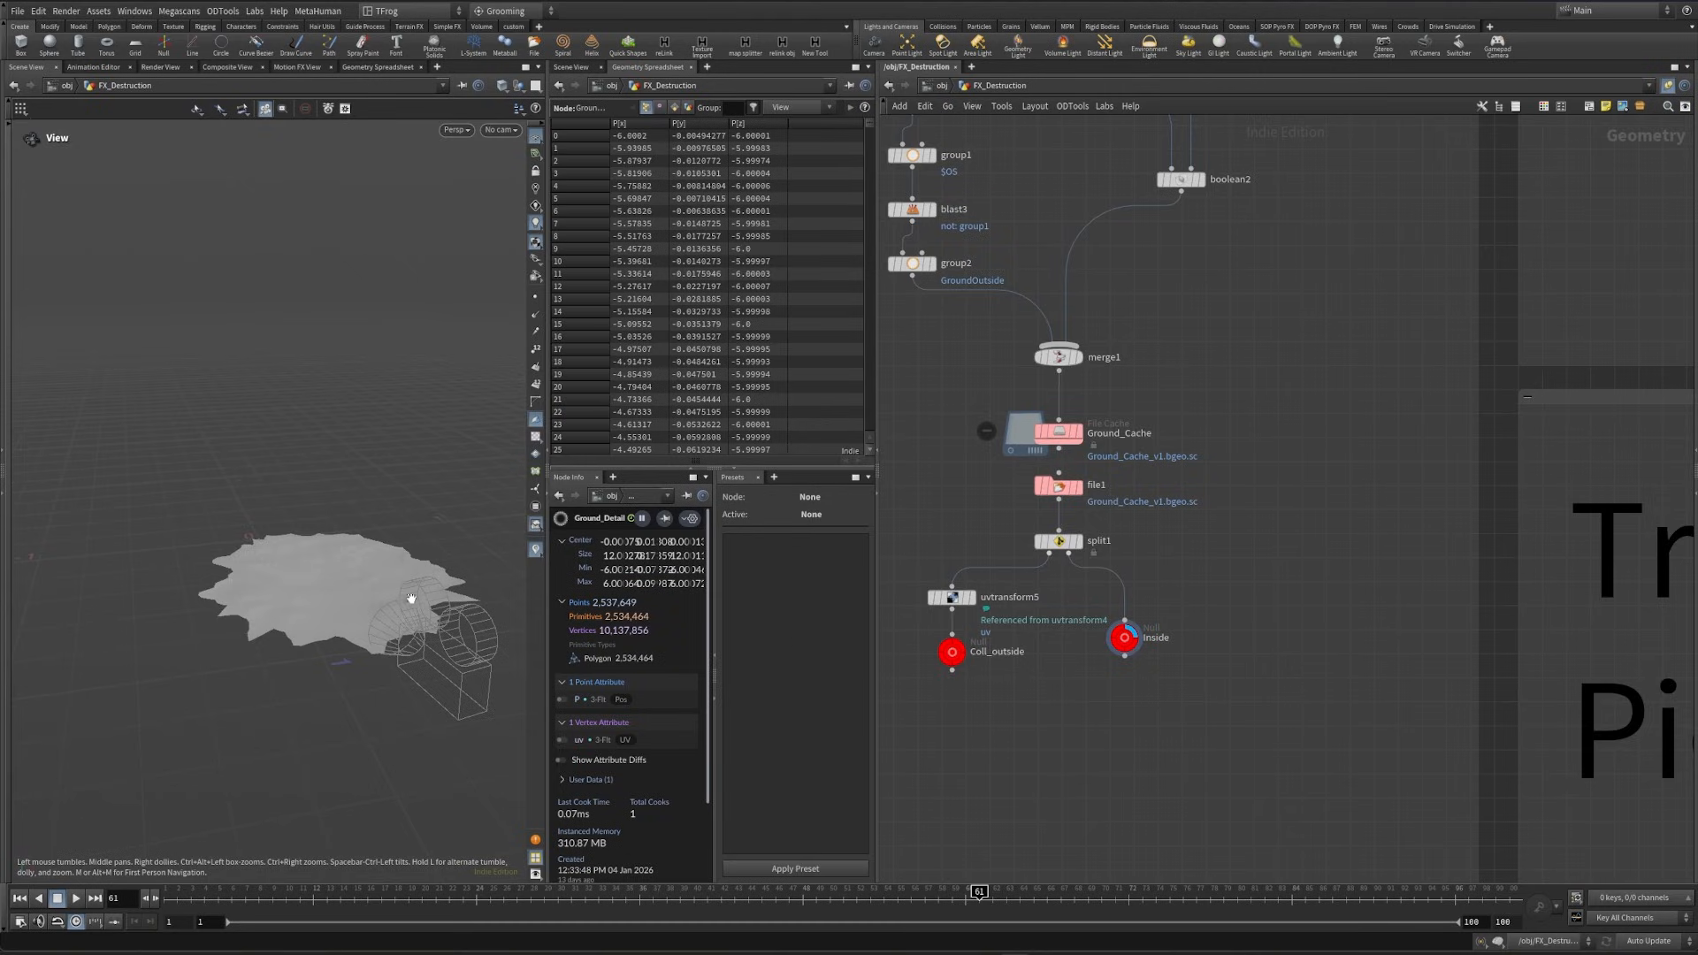
pyautogui.click(976, 627)
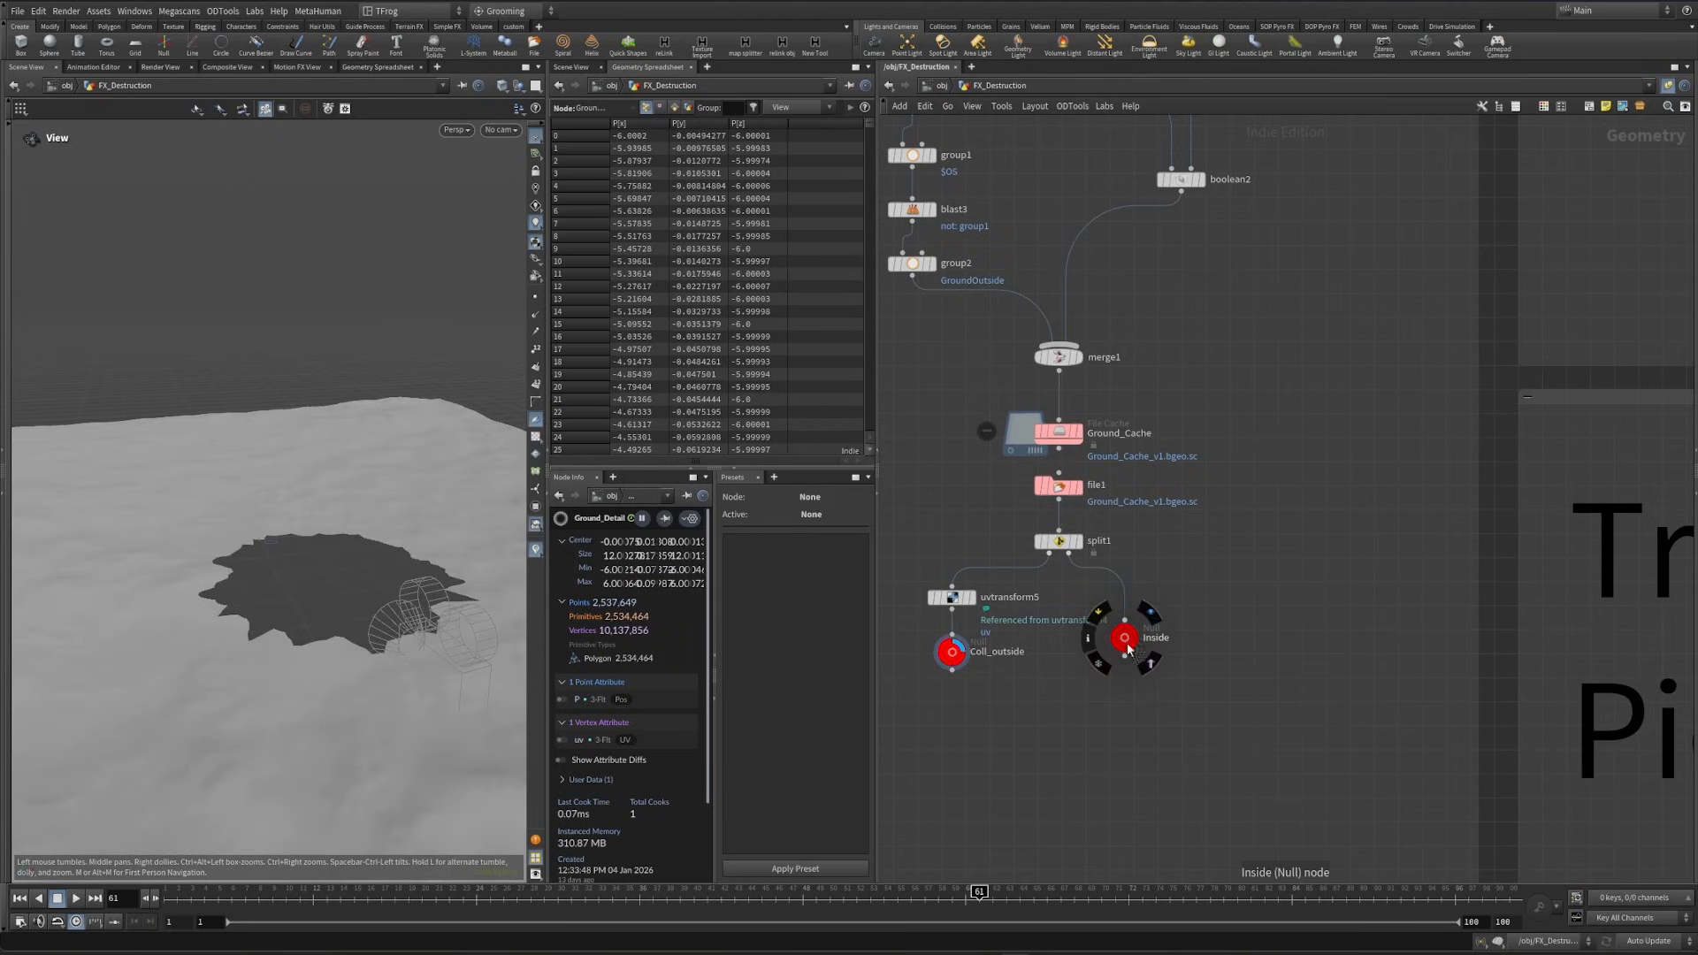
# - Display the explodedview1 node beside file2 and examine the fractured ground pieces up close
pyautogui.scroll(-4, 1058, 751)
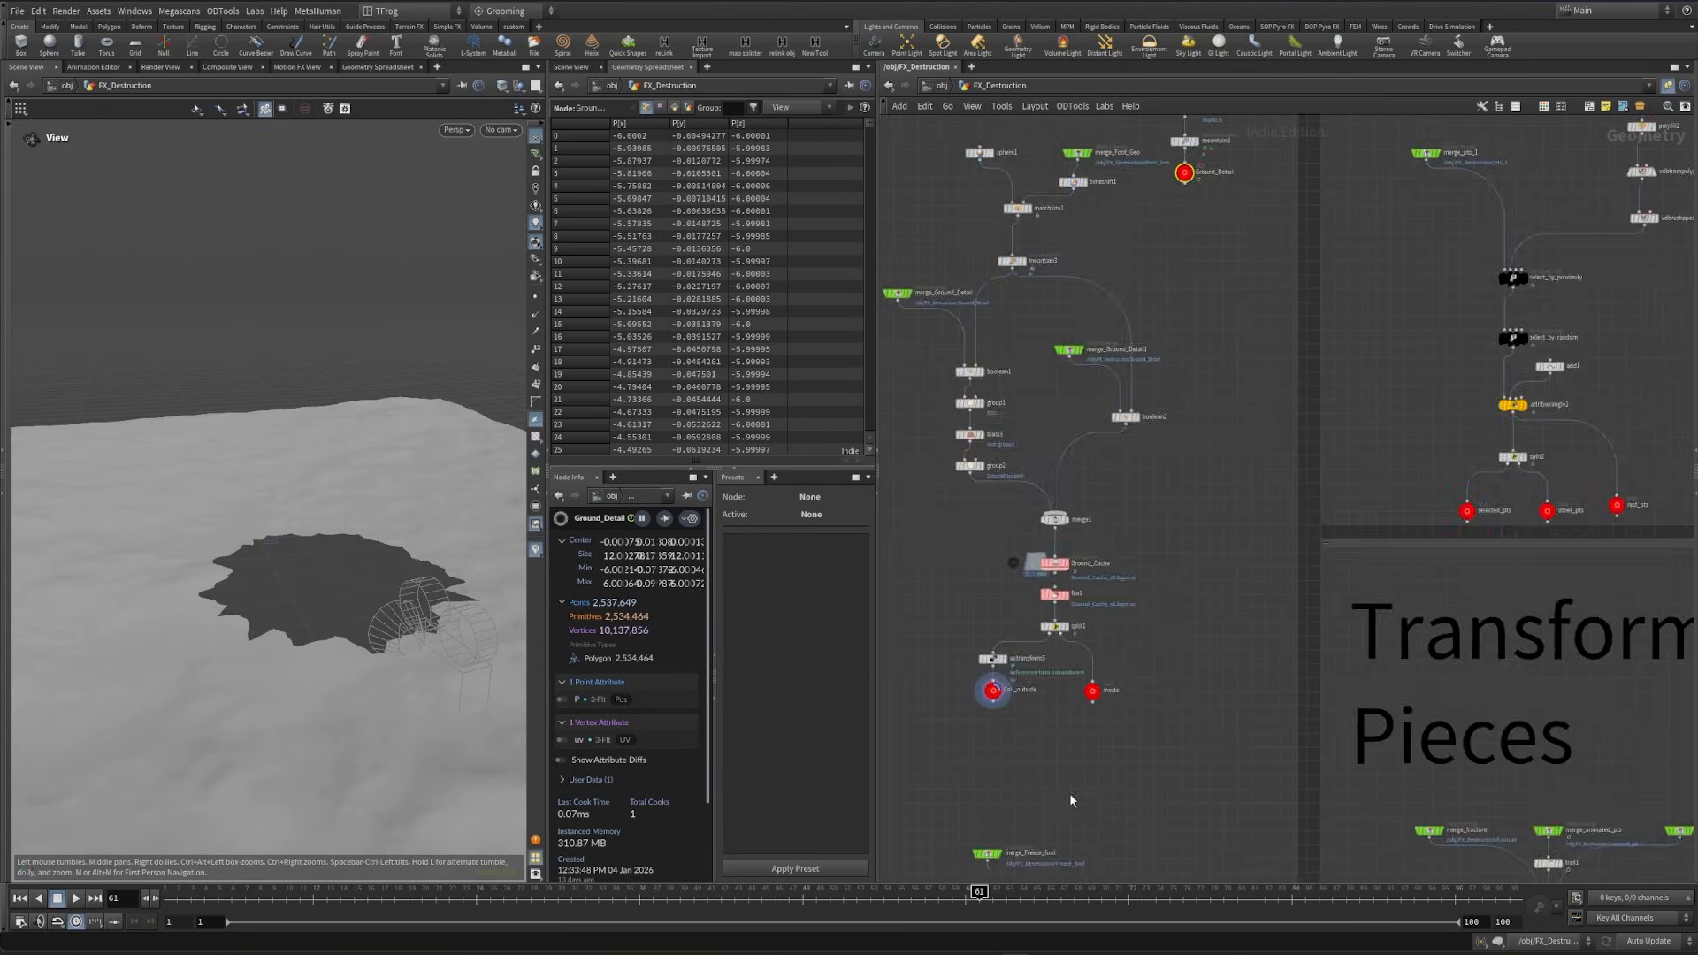
pyautogui.moveTo(1069, 792); pyautogui.dragTo(1096, 389, button='middle')
pyautogui.moveTo(1178, 751); pyautogui.dragTo(1177, 167, button='middle')
pyautogui.moveTo(1178, 717); pyautogui.dragTo(1275, 356, button='middle')
pyautogui.scroll(3, 1152, 520)
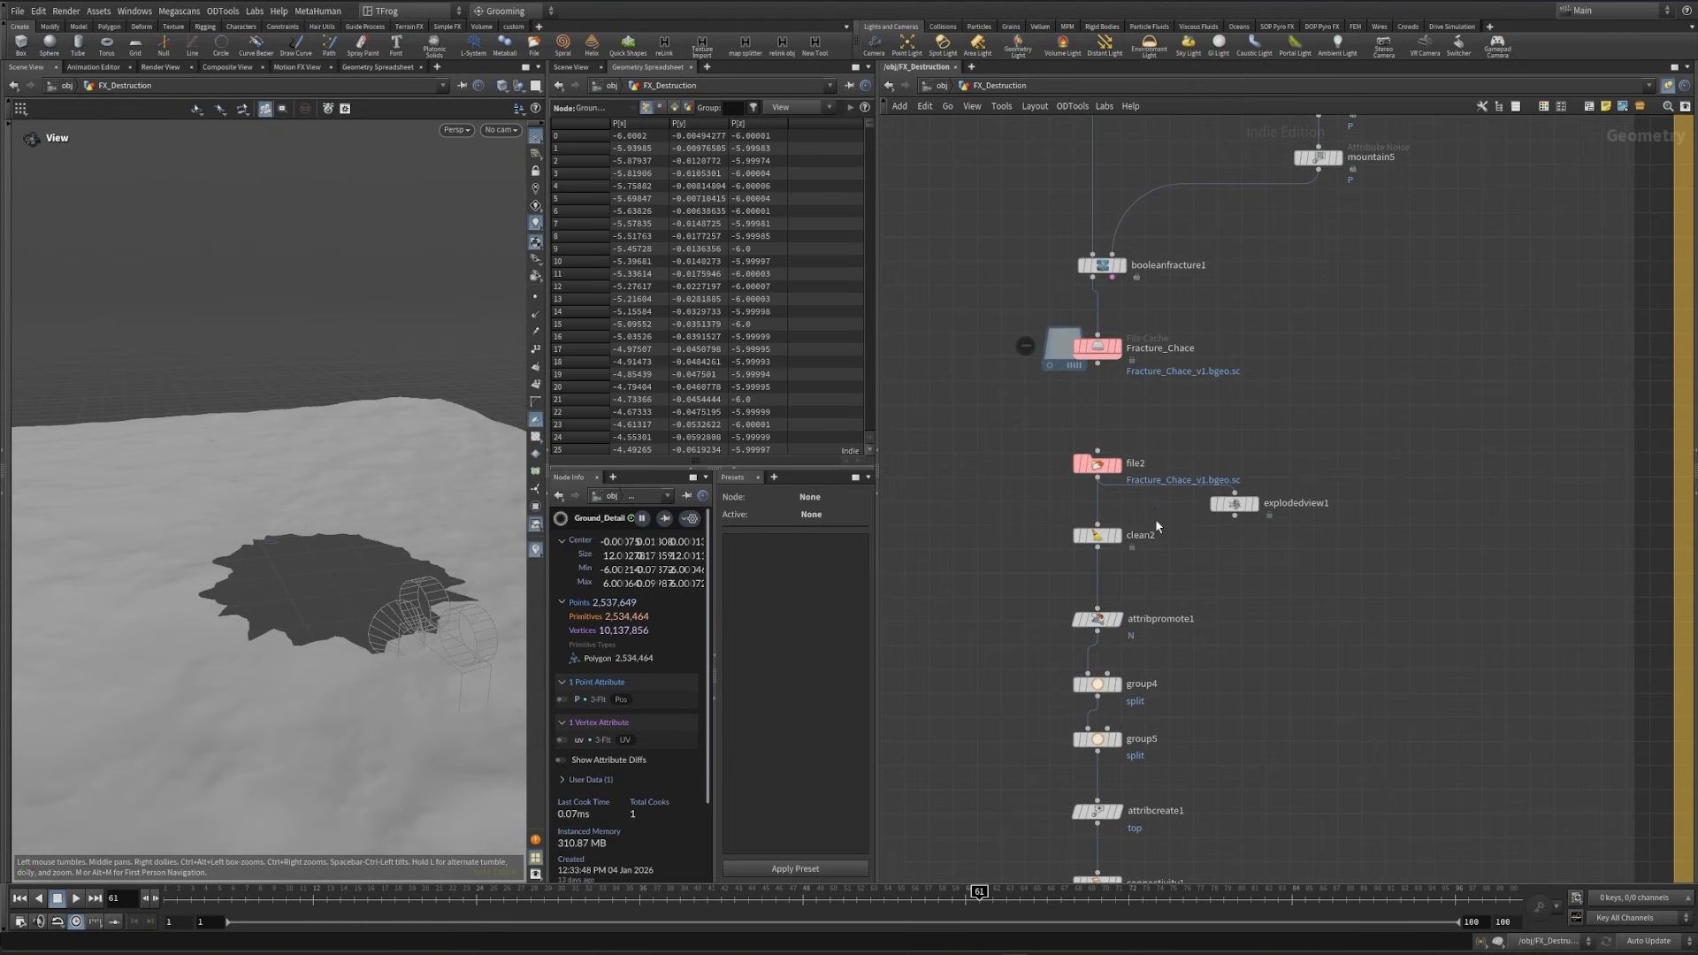
pyautogui.click(1255, 503)
pyautogui.scroll(6, 267, 600)
pyautogui.scroll(4, 268, 600)
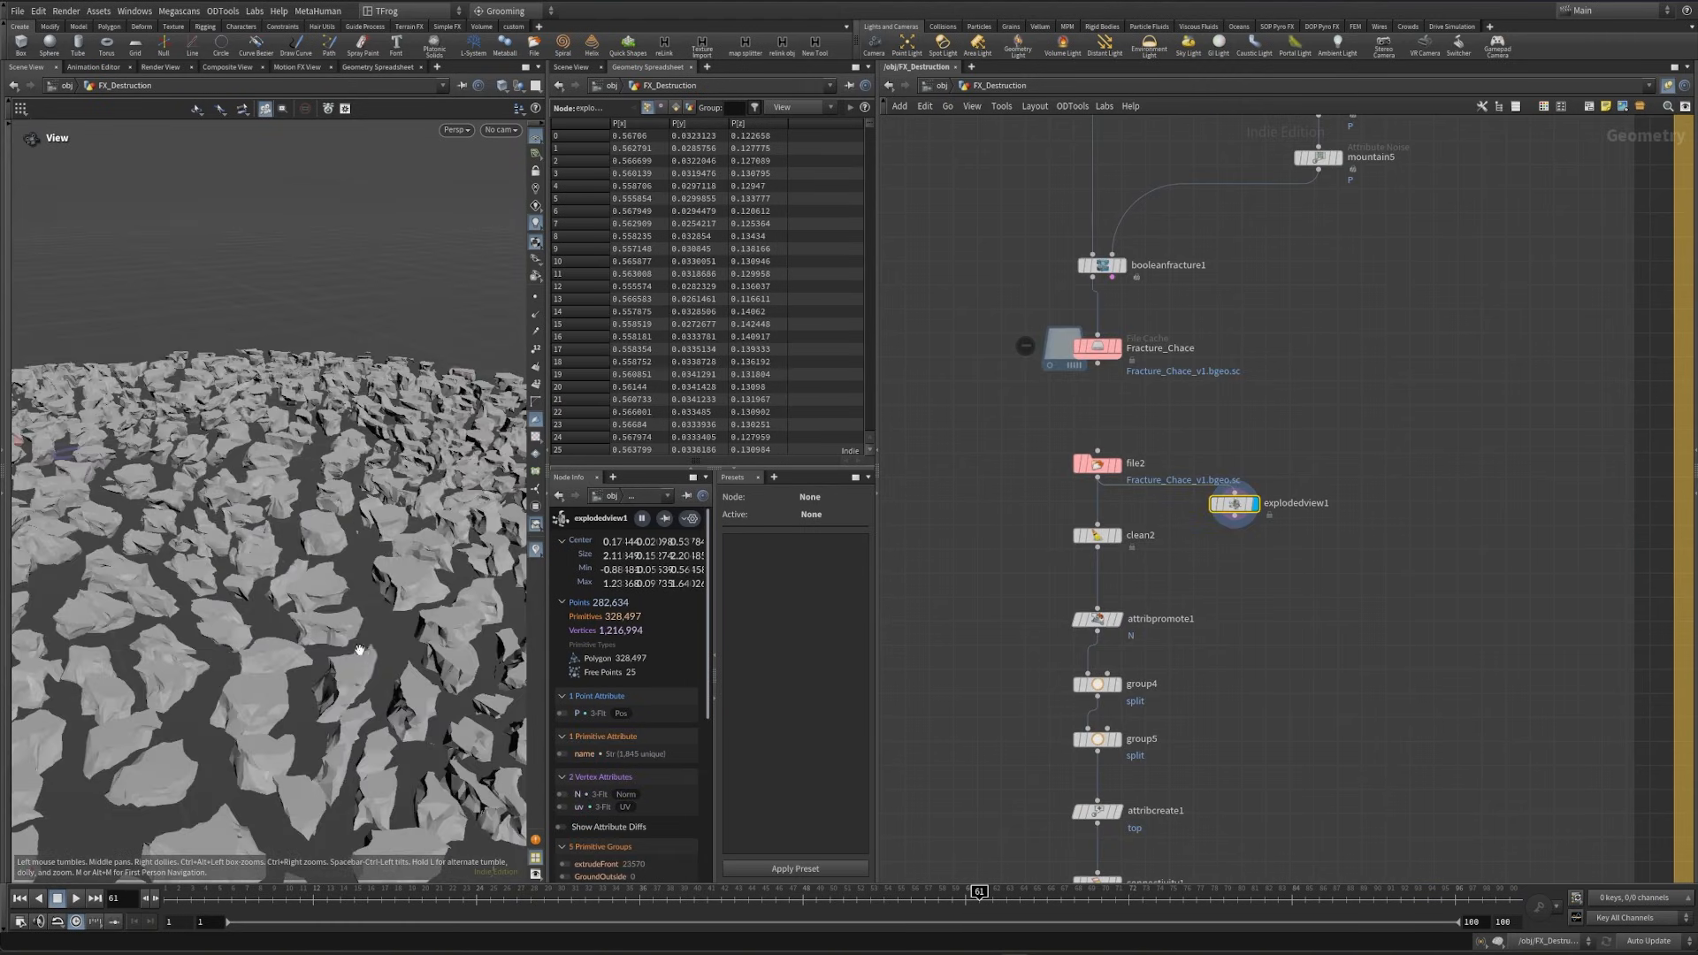
pyautogui.scroll(5, 252, 719)
pyautogui.scroll(3, 252, 719)
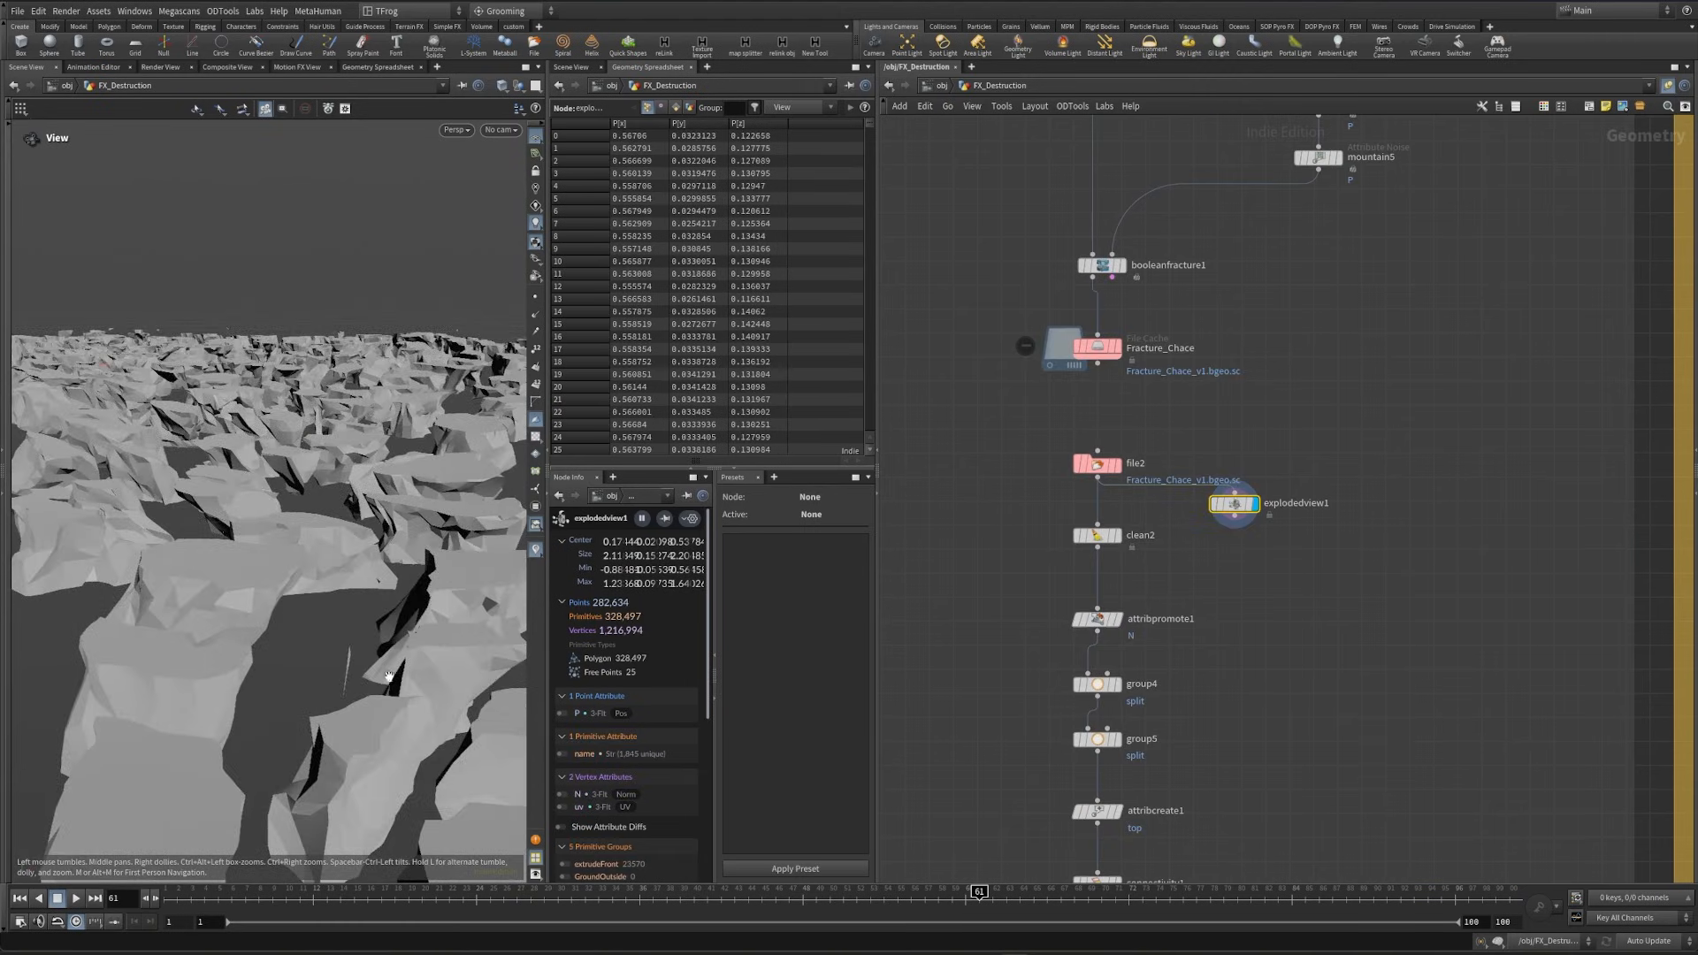
pyautogui.scroll(6, 170, 589)
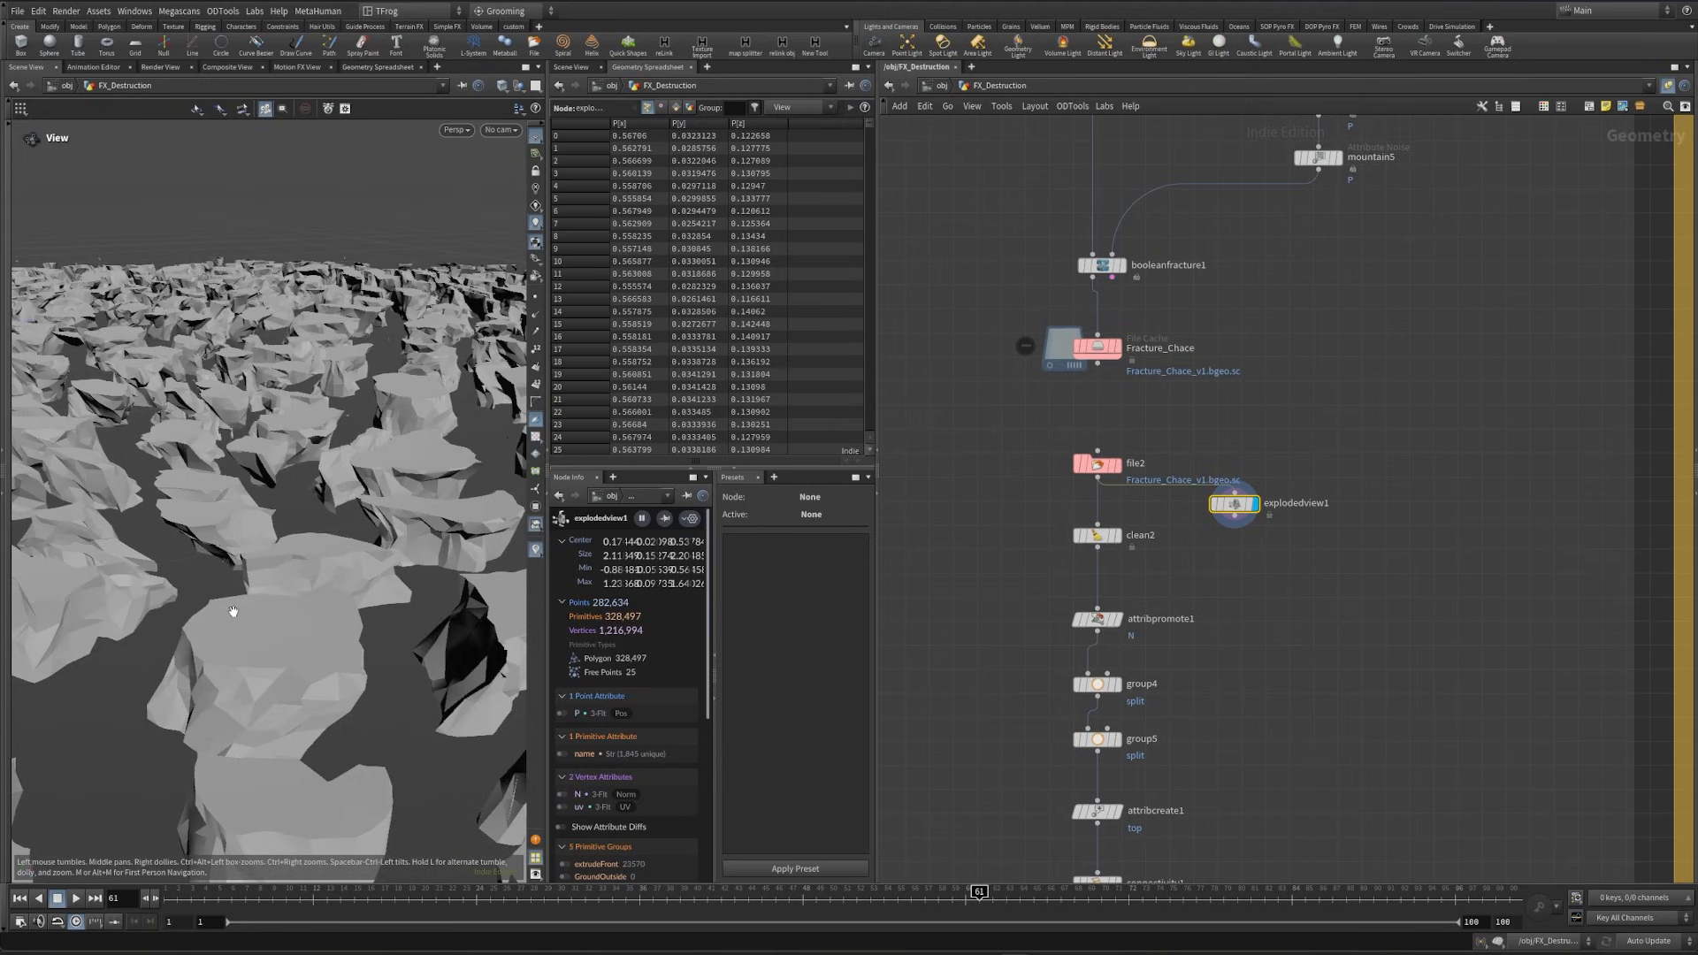
# - Display the explodedview2 node at the end of the fracture chain to examine the processed pieces
pyautogui.scroll(-4, 1221, 715)
pyautogui.moveTo(1251, 811); pyautogui.dragTo(1283, 368, button='middle')
pyautogui.moveTo(1281, 641); pyautogui.dragTo(1207, 362, button='middle')
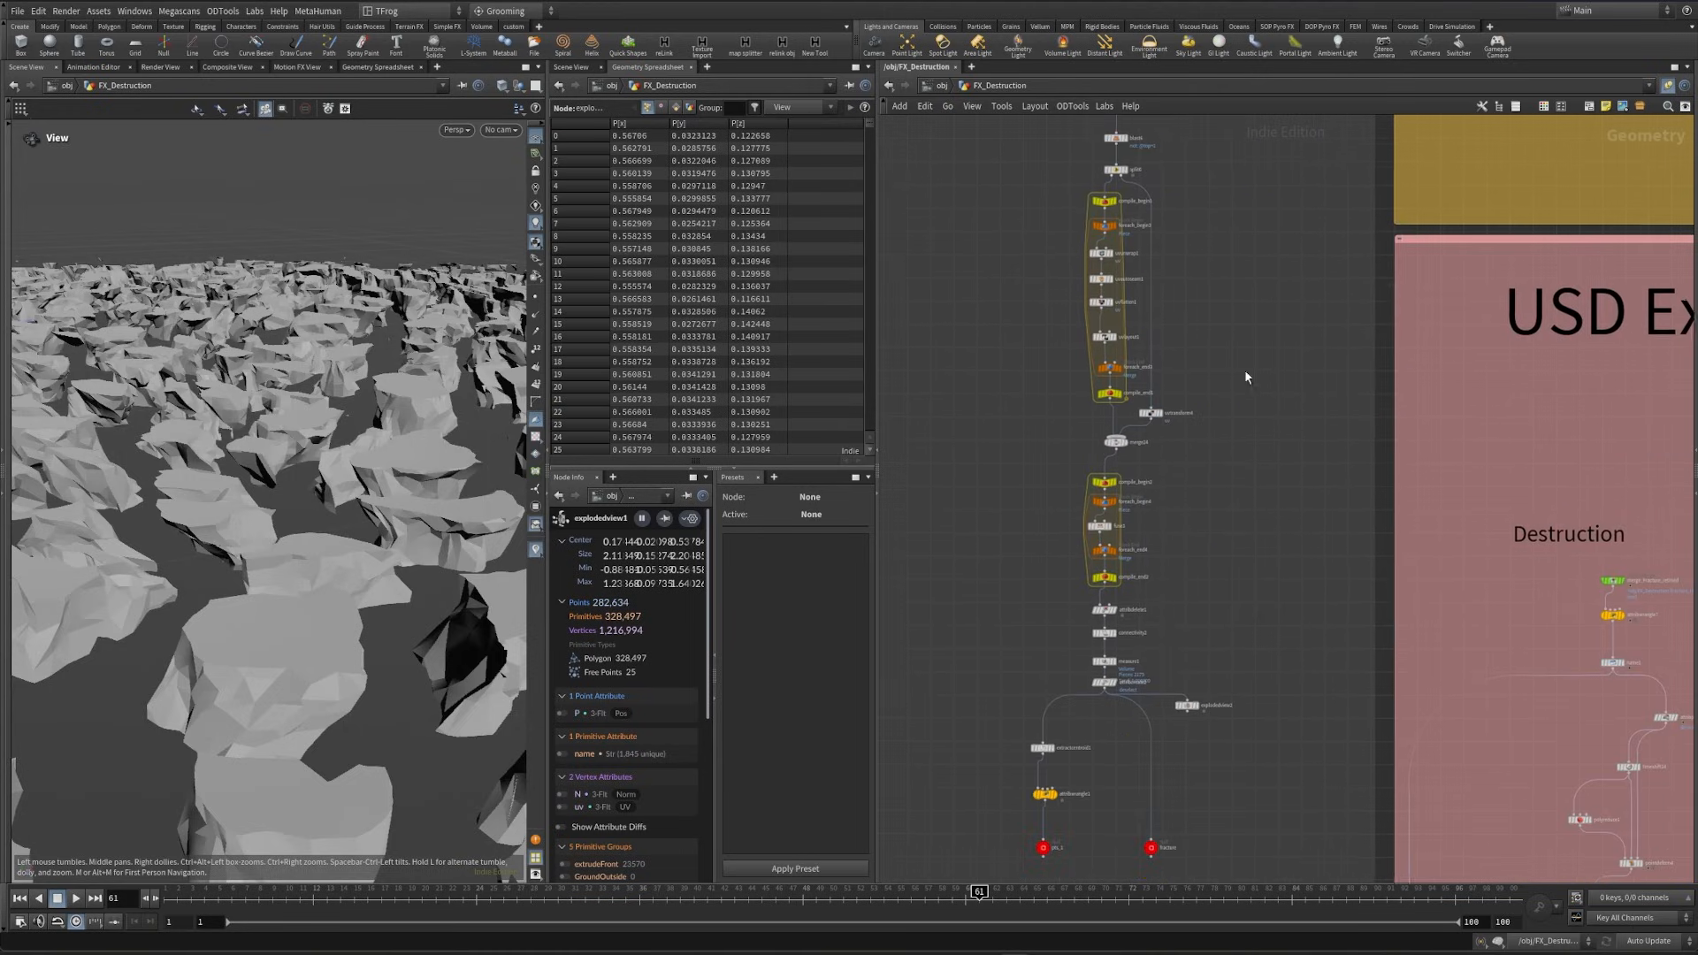
pyautogui.scroll(4, 1203, 698)
pyautogui.click(1194, 704)
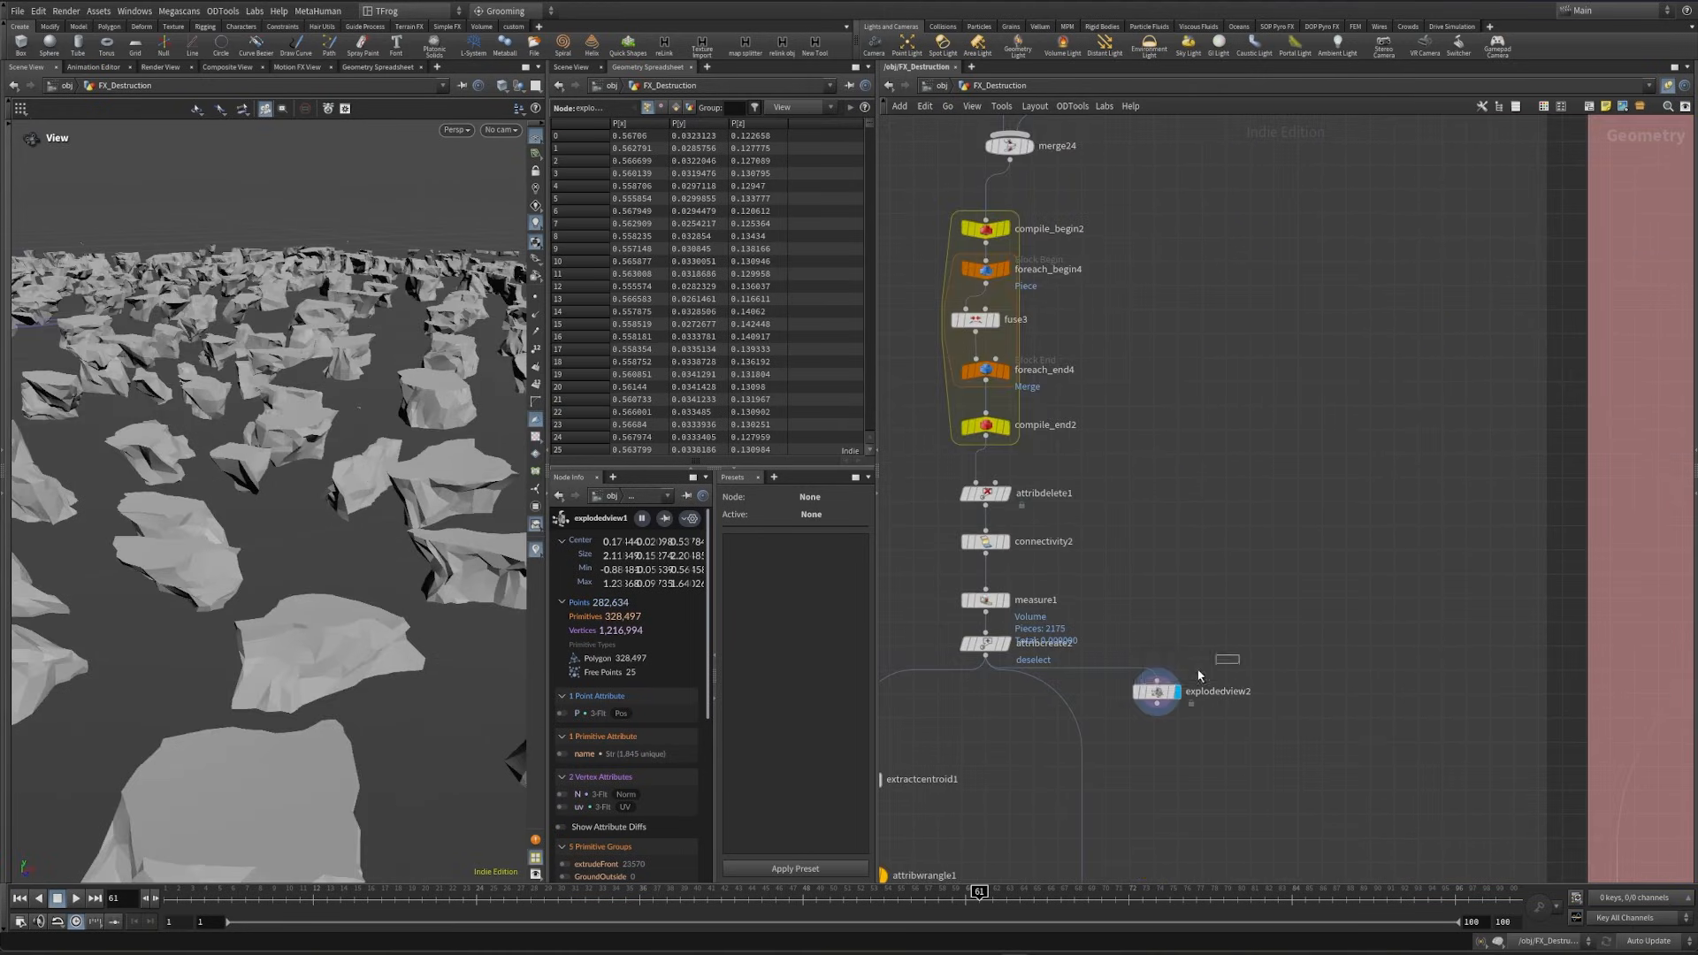
pyautogui.scroll(-5, 192, 591)
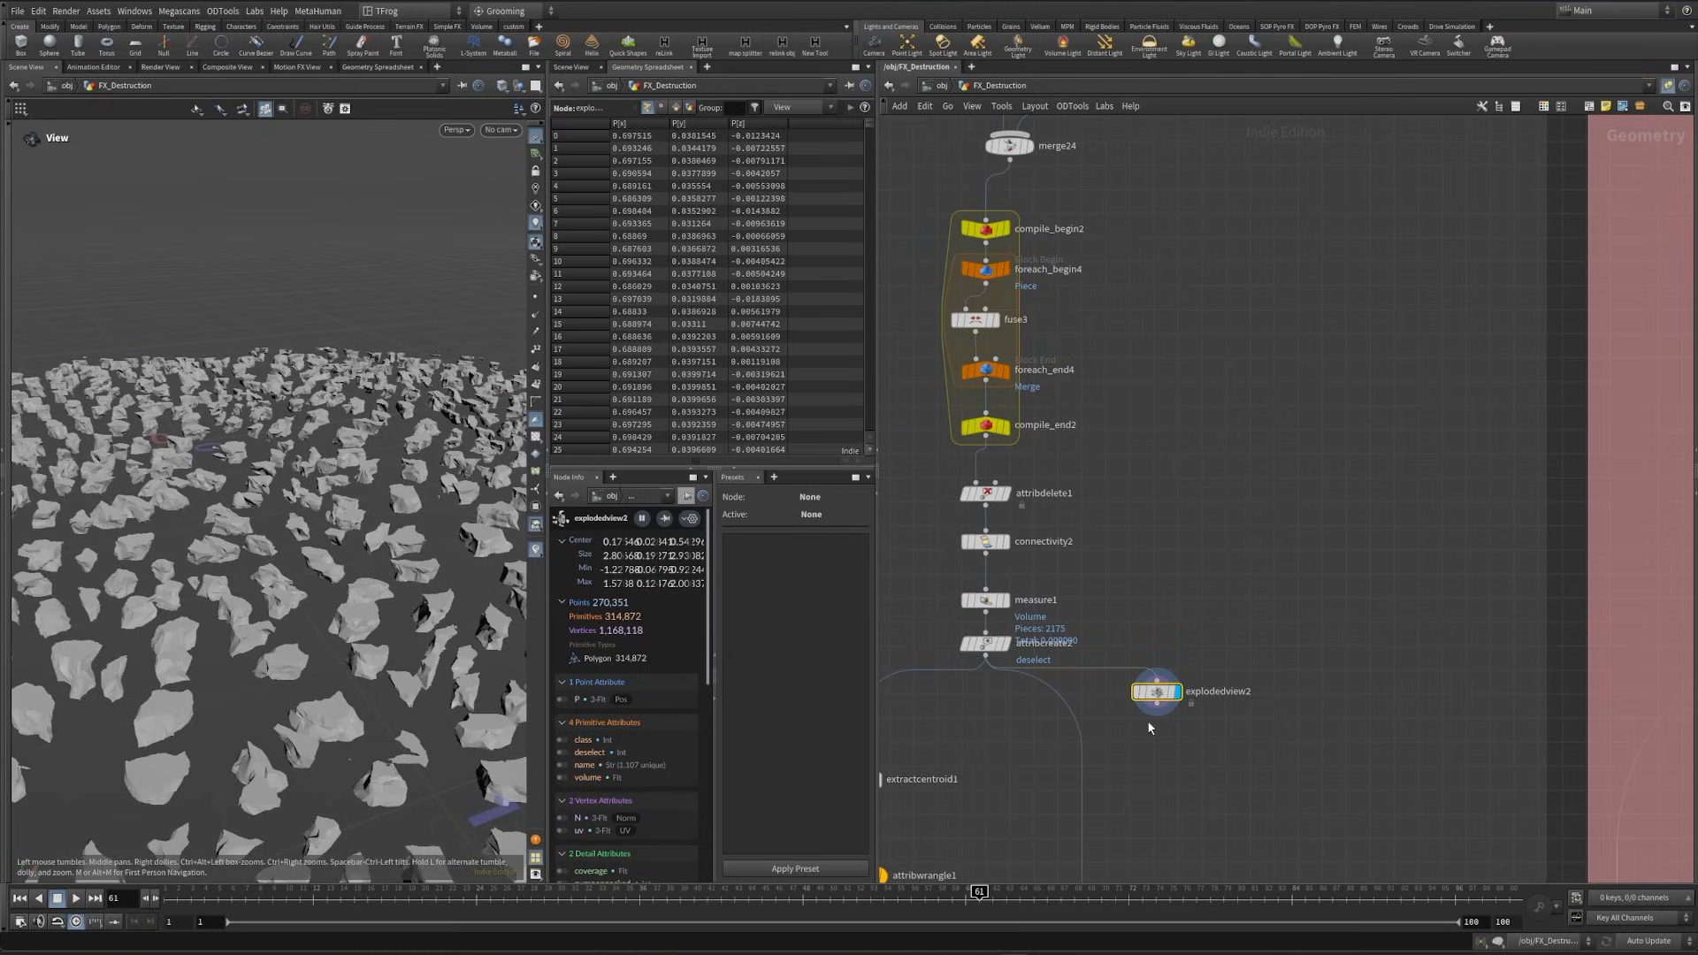
# - Set the Uniform Scale of explodedview2 to 0 and view the closed ground patch from above
pyautogui.press('p')
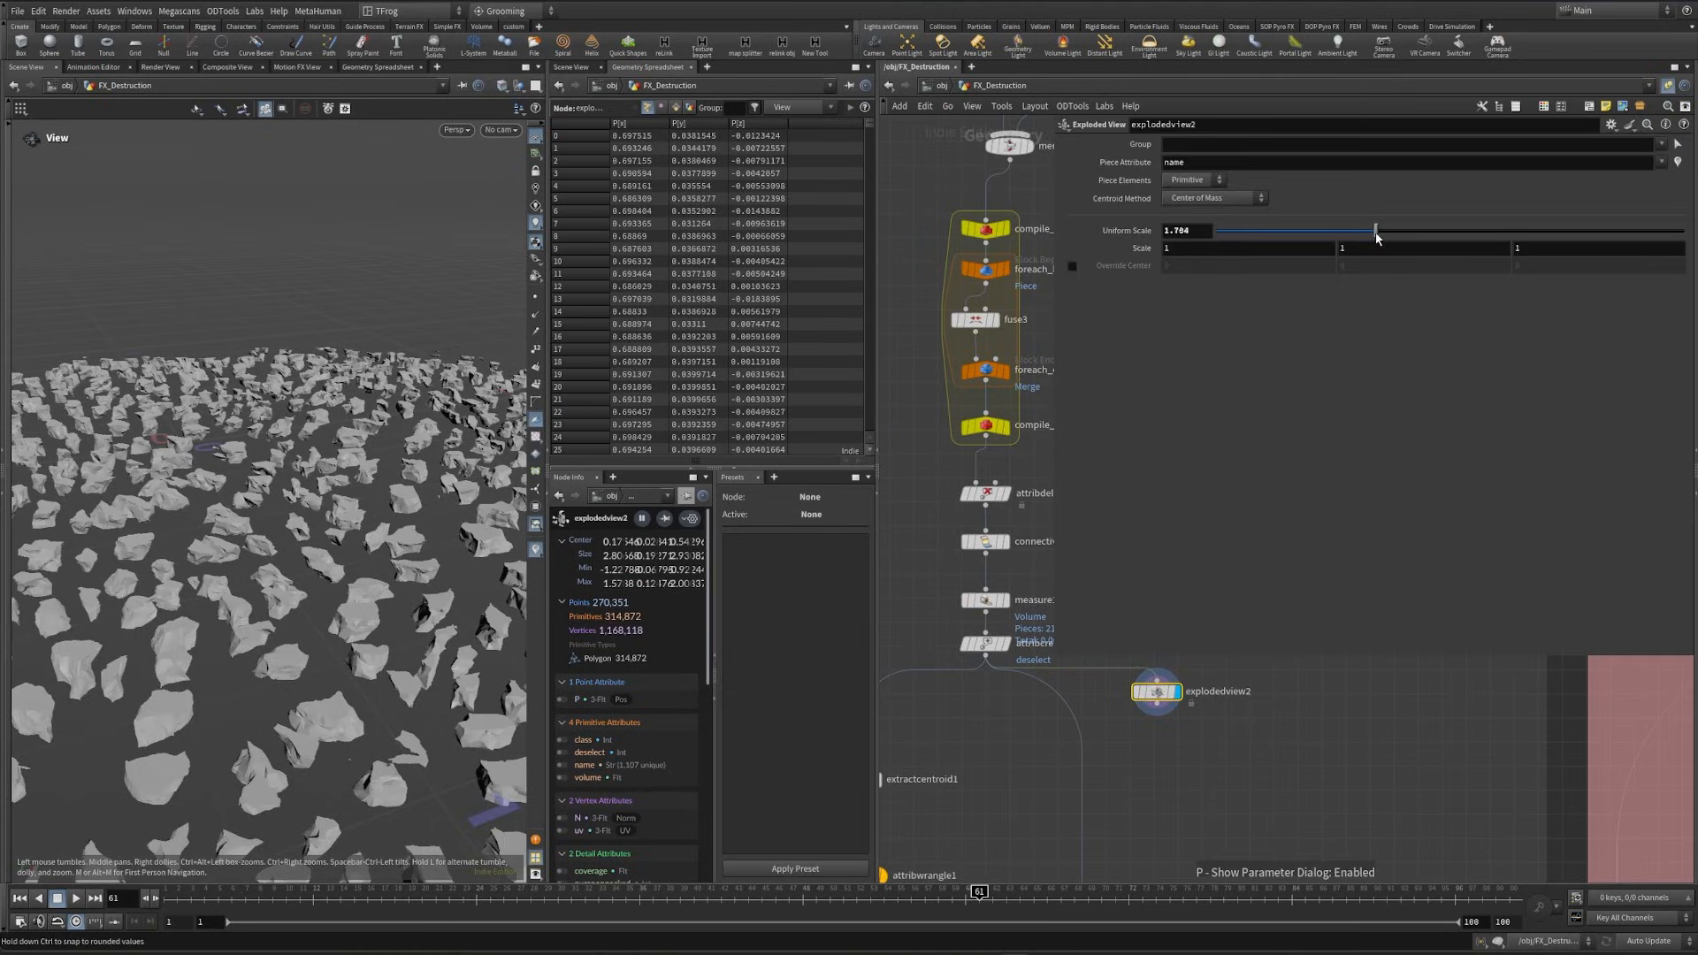
pyautogui.moveTo(1376, 231); pyautogui.dragTo(1066, 268)
pyautogui.scroll(4, 295, 729)
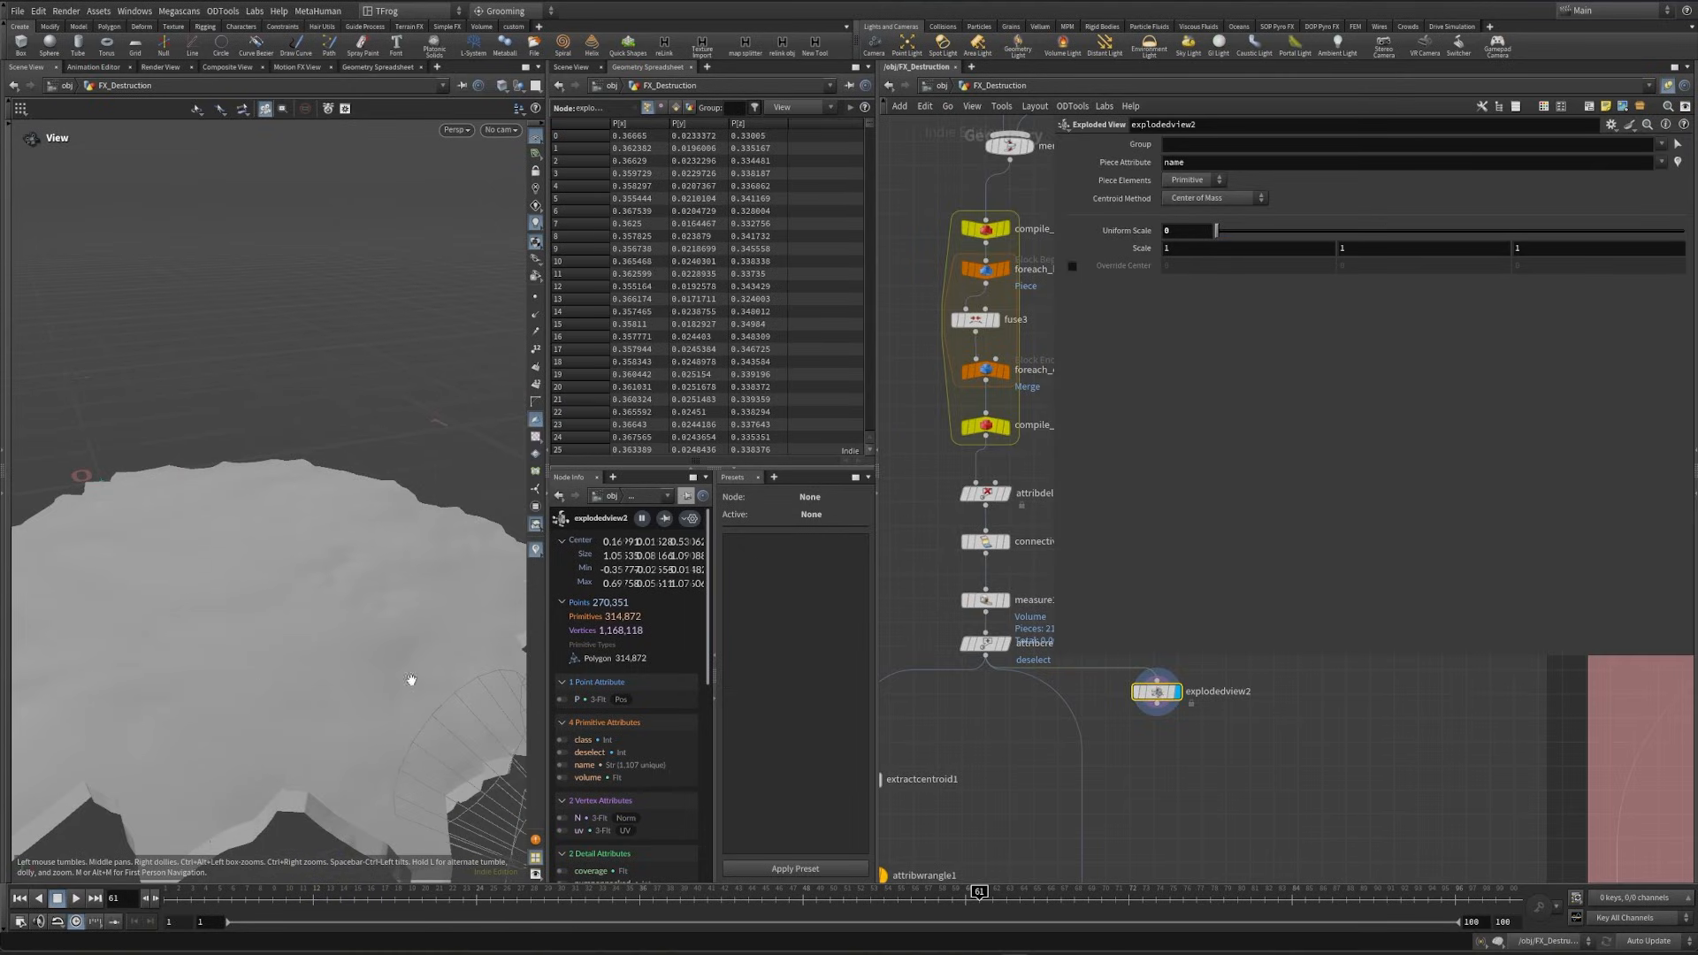
pyautogui.moveTo(300, 628); pyautogui.dragTo(179, 569)
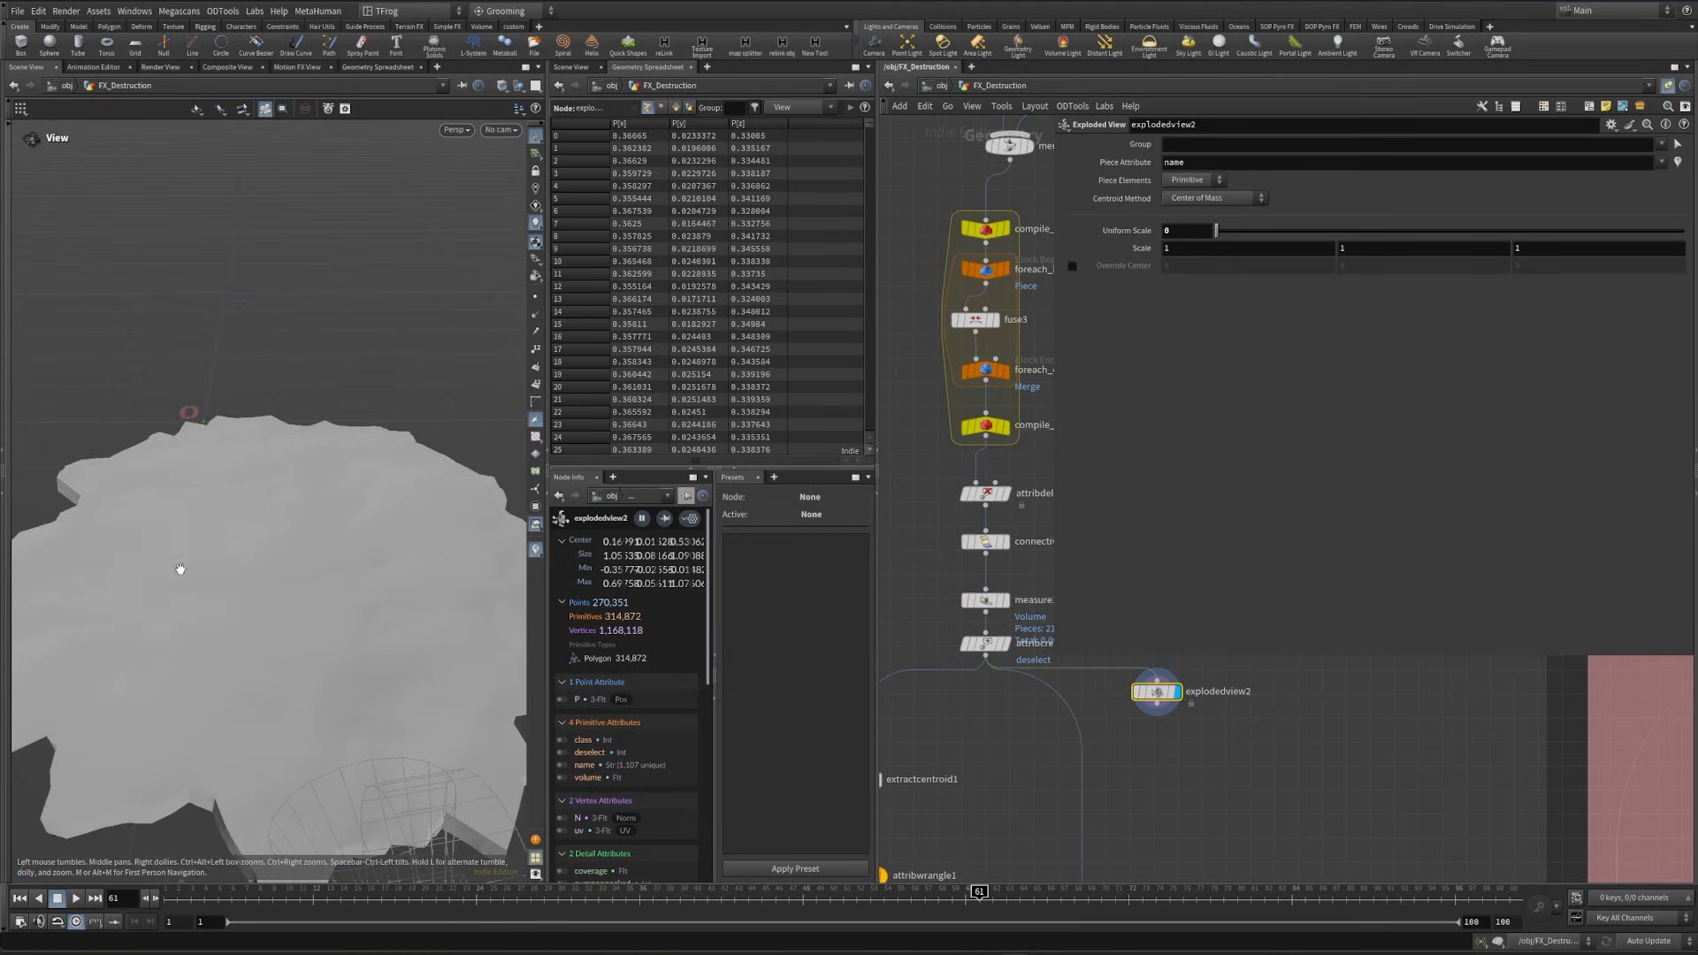
# - Look at the ground patch through the scene camera, and return to the free perspective view
pyautogui.click(495, 129)
pyautogui.click(508, 195)
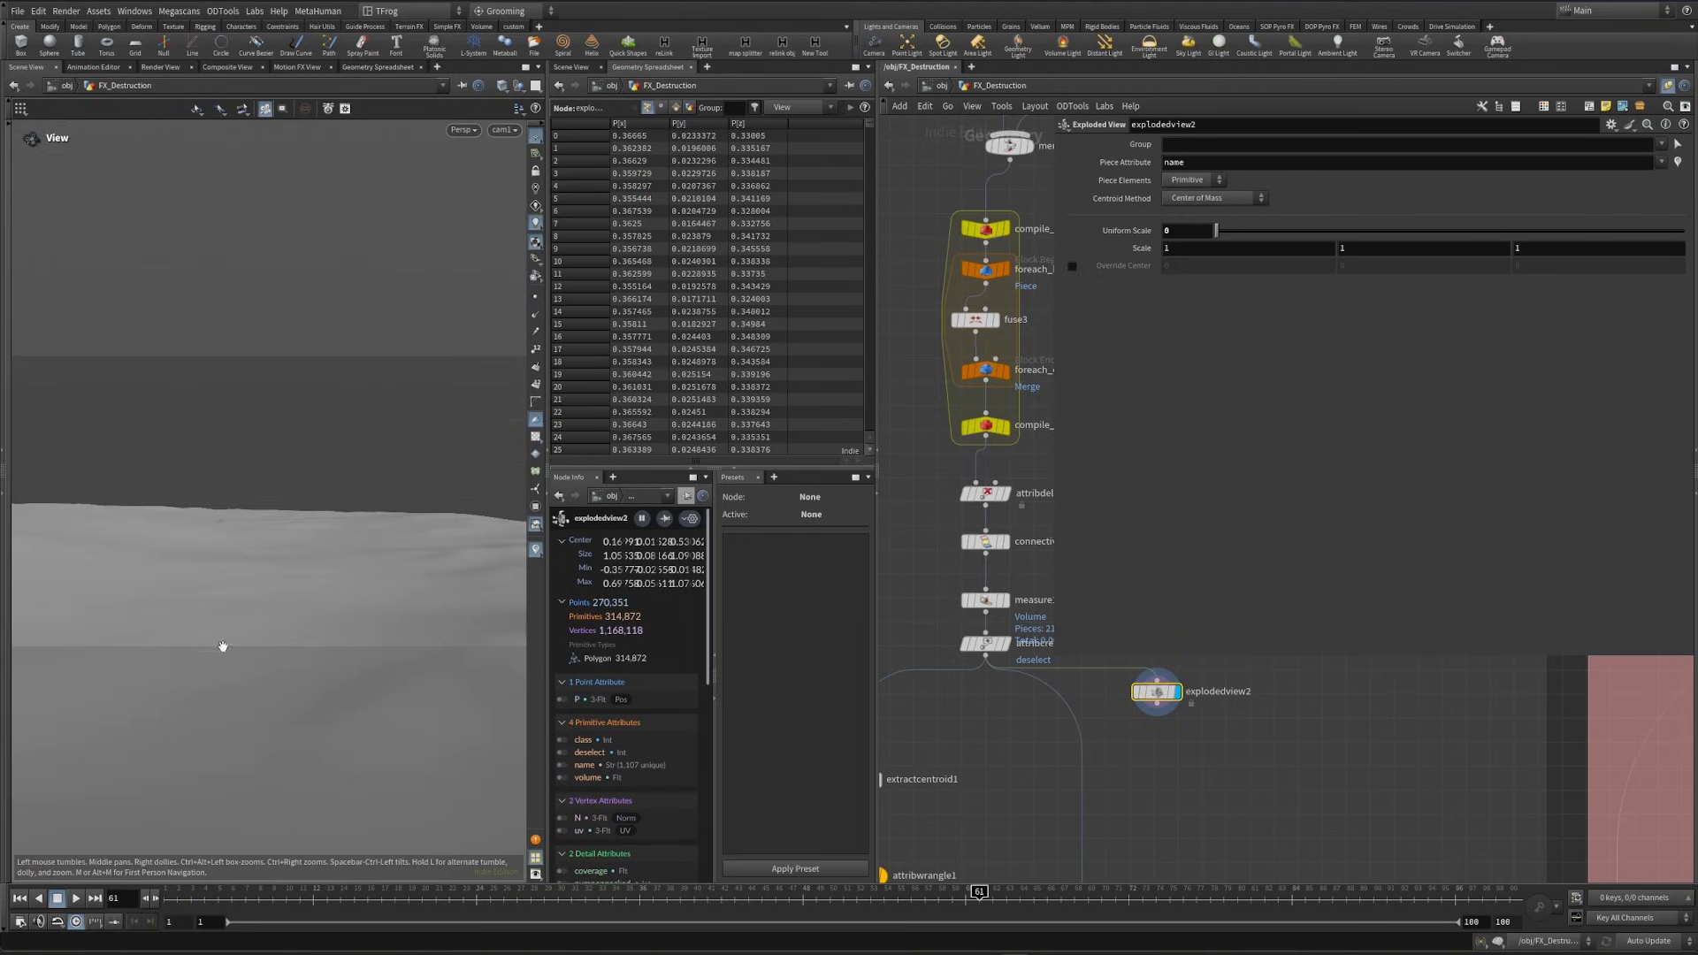
pyautogui.moveTo(221, 646); pyautogui.dragTo(295, 637)
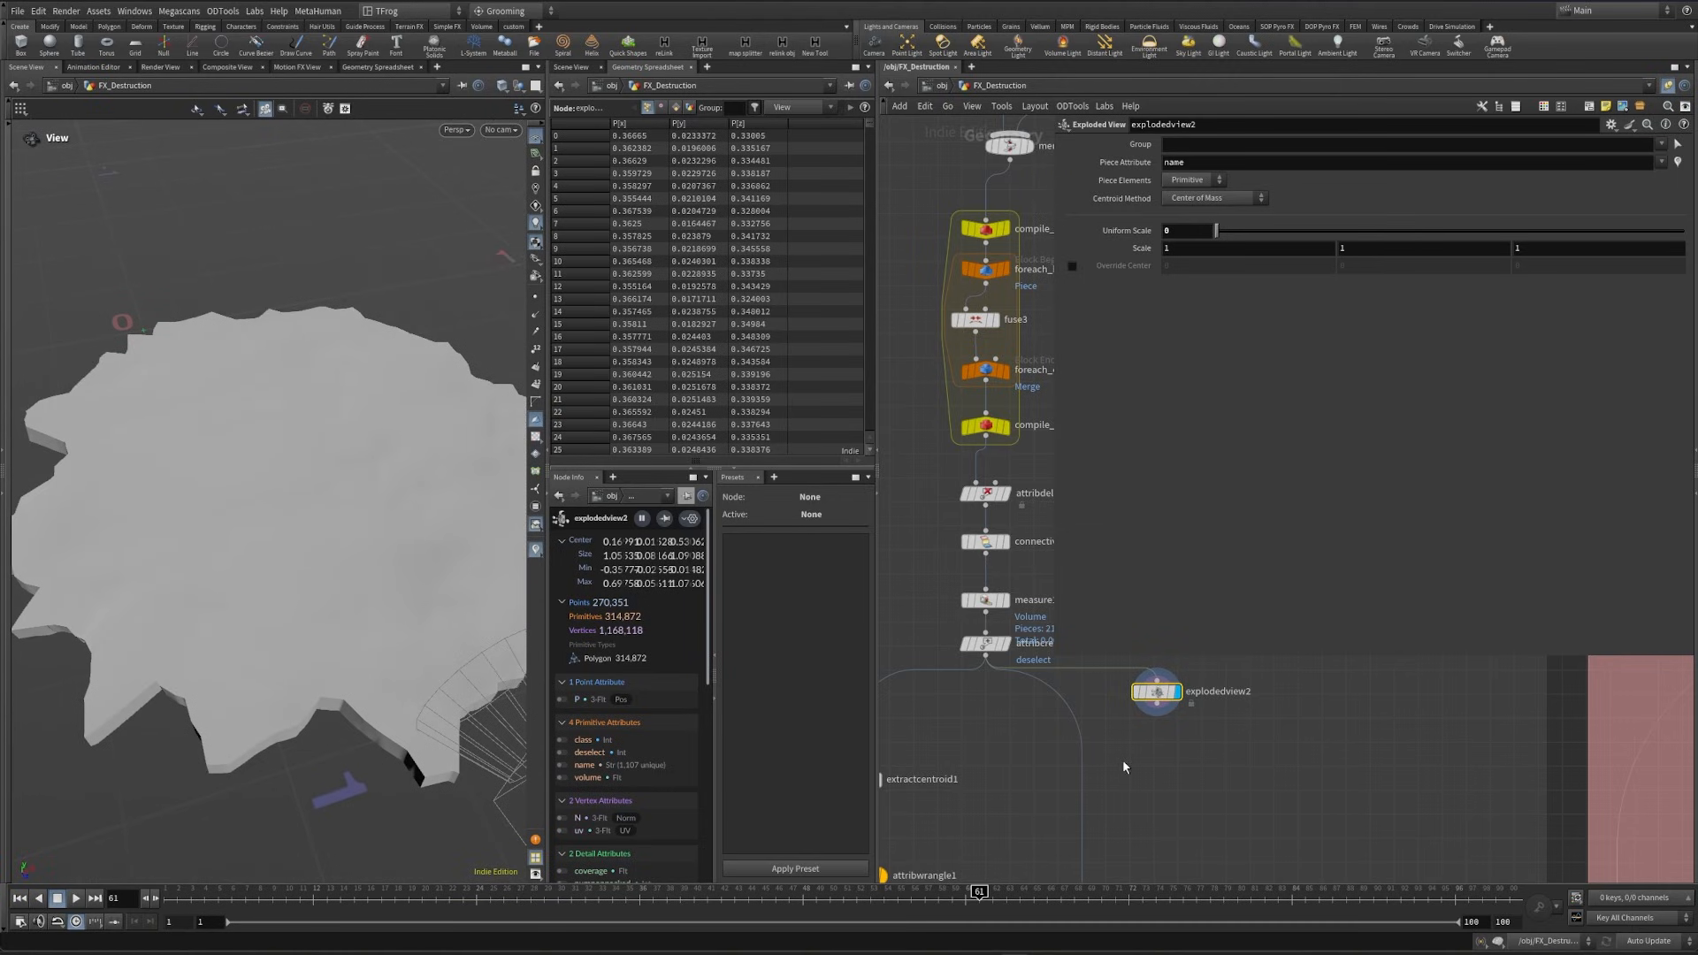
# - Set the Uniform Scale of explodedview2 to 1.076 and examine the separated pieces from several angles
pyautogui.moveTo(1217, 230); pyautogui.dragTo(1316, 231)
pyautogui.moveTo(302, 736); pyautogui.dragTo(321, 664)
pyautogui.moveTo(163, 650)
pyautogui.mouseDown(button='right')
pyautogui.moveTo(204, 645)
pyautogui.moveTo(230, 614)
pyautogui.moveTo(314, 606)
pyautogui.mouseUp(button='right')
pyautogui.moveTo(186, 616); pyautogui.dragTo(210, 613, button='right')
pyautogui.moveTo(209, 612); pyautogui.dragTo(316, 583)
pyautogui.moveTo(286, 561); pyautogui.dragTo(219, 604, button='right')
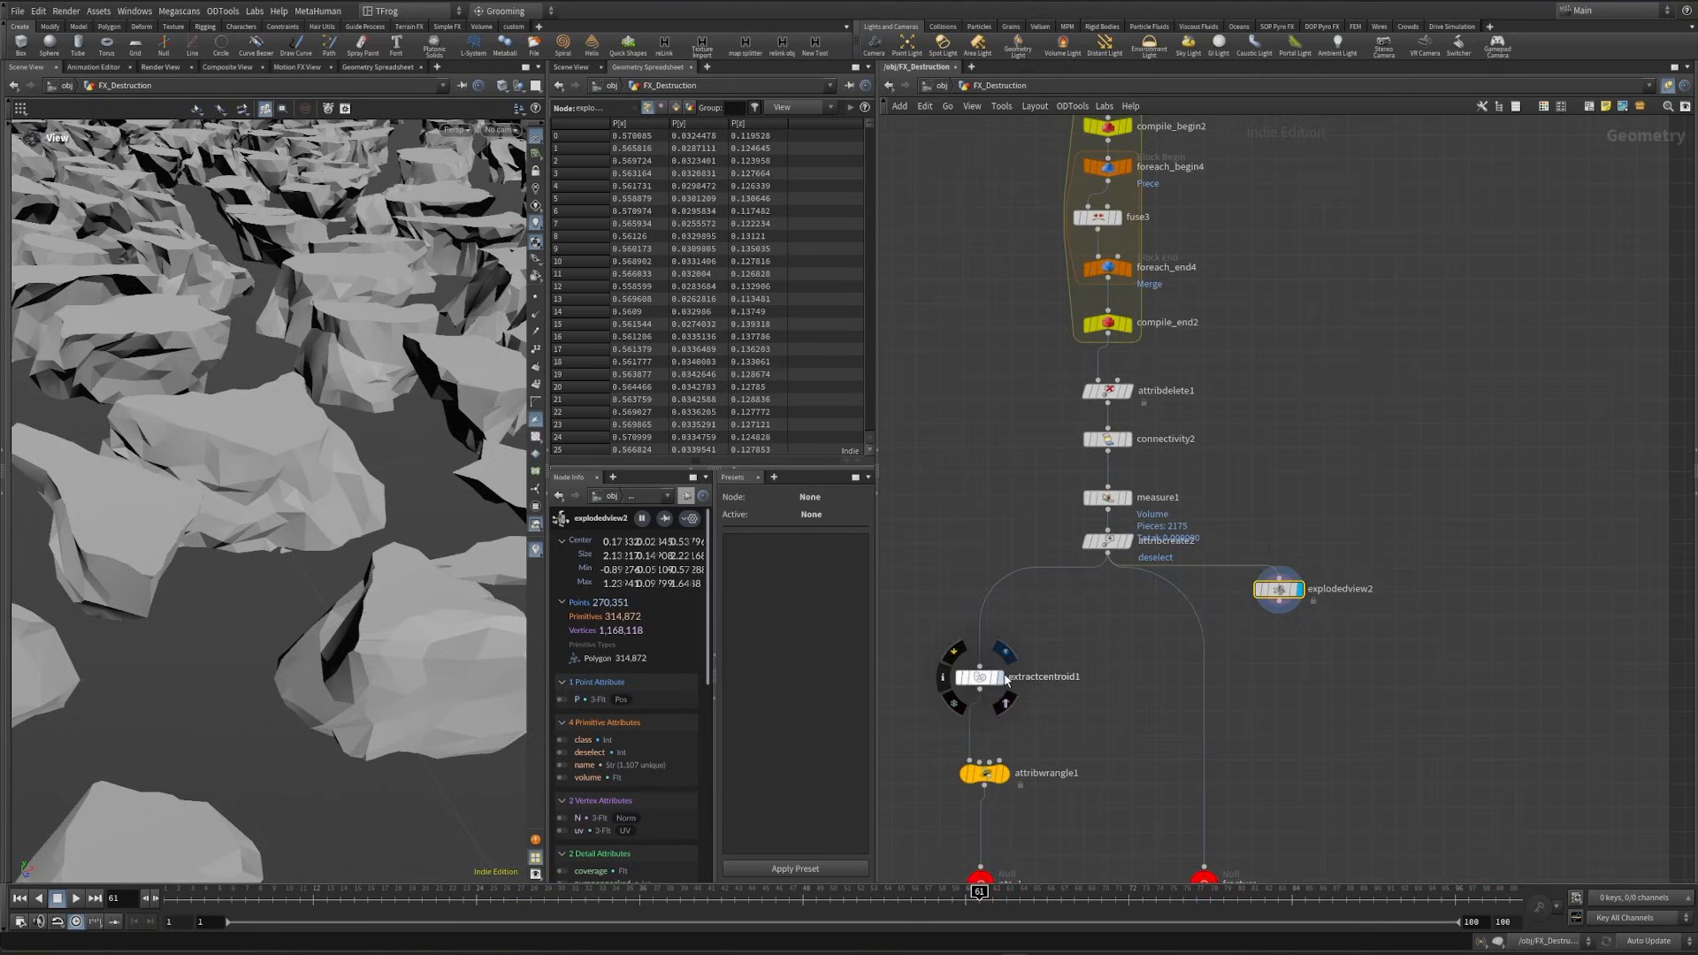
# - Display the extractcentroid1 node and examine the centroid points of the fractured pieces
pyautogui.click(998, 677)
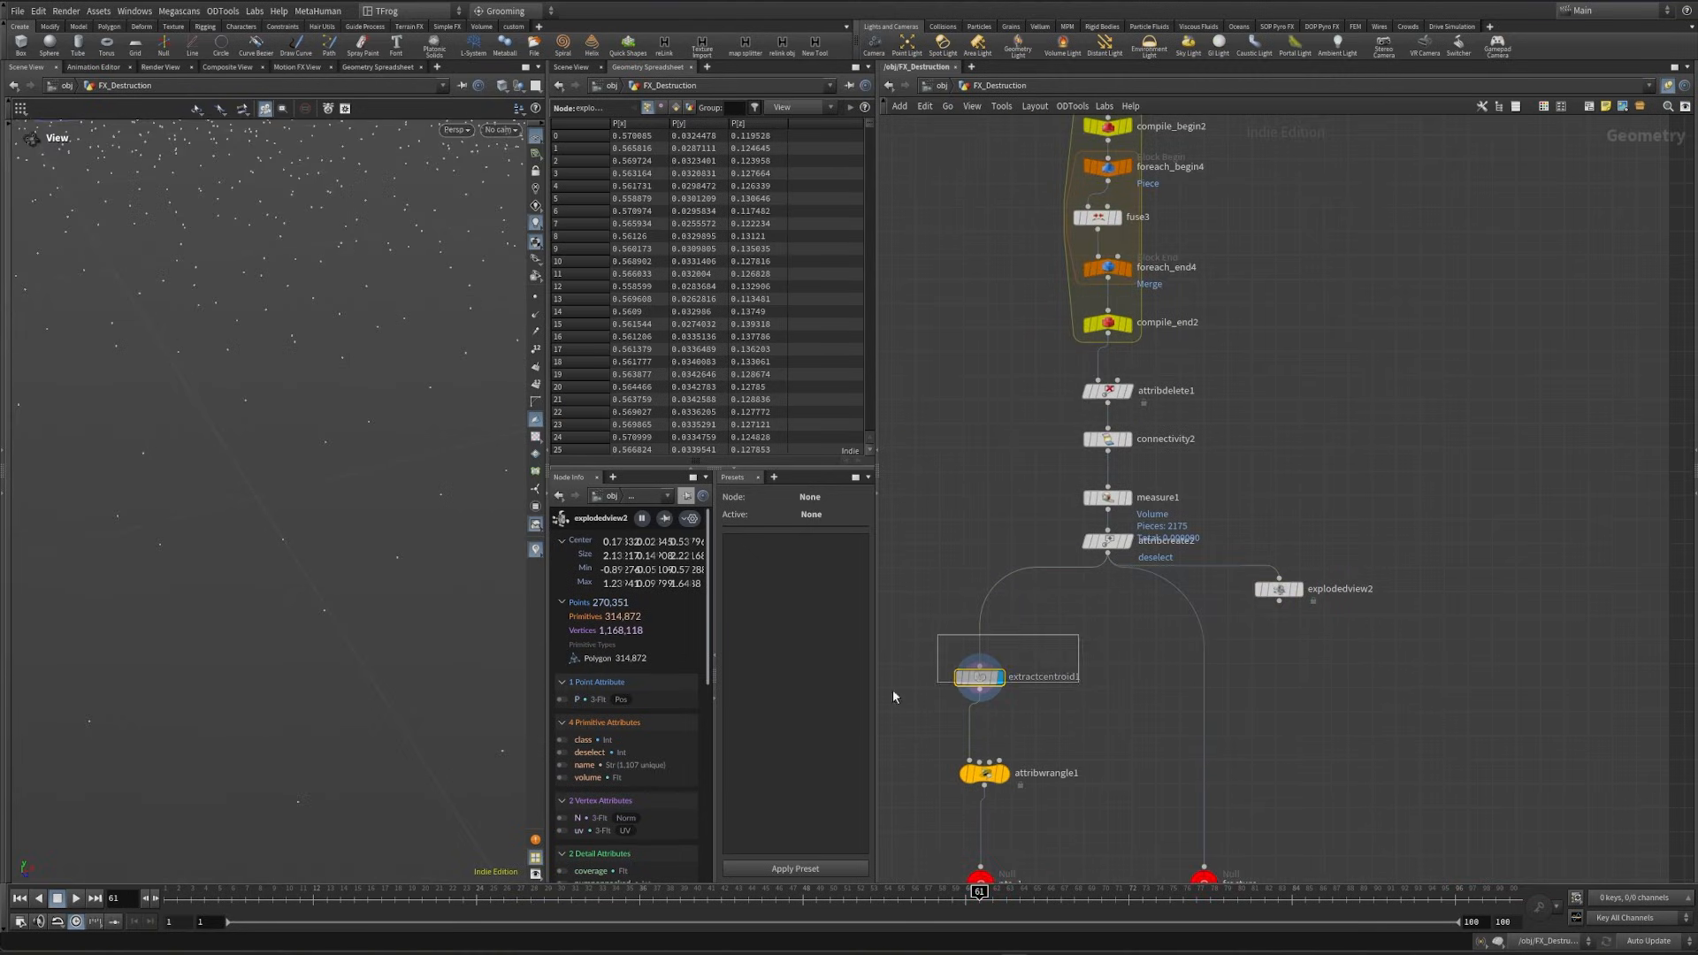
pyautogui.moveTo(325, 470); pyautogui.dragTo(400, 513)
pyautogui.moveTo(1331, 462); pyautogui.dragTo(1167, 636, button='middle')
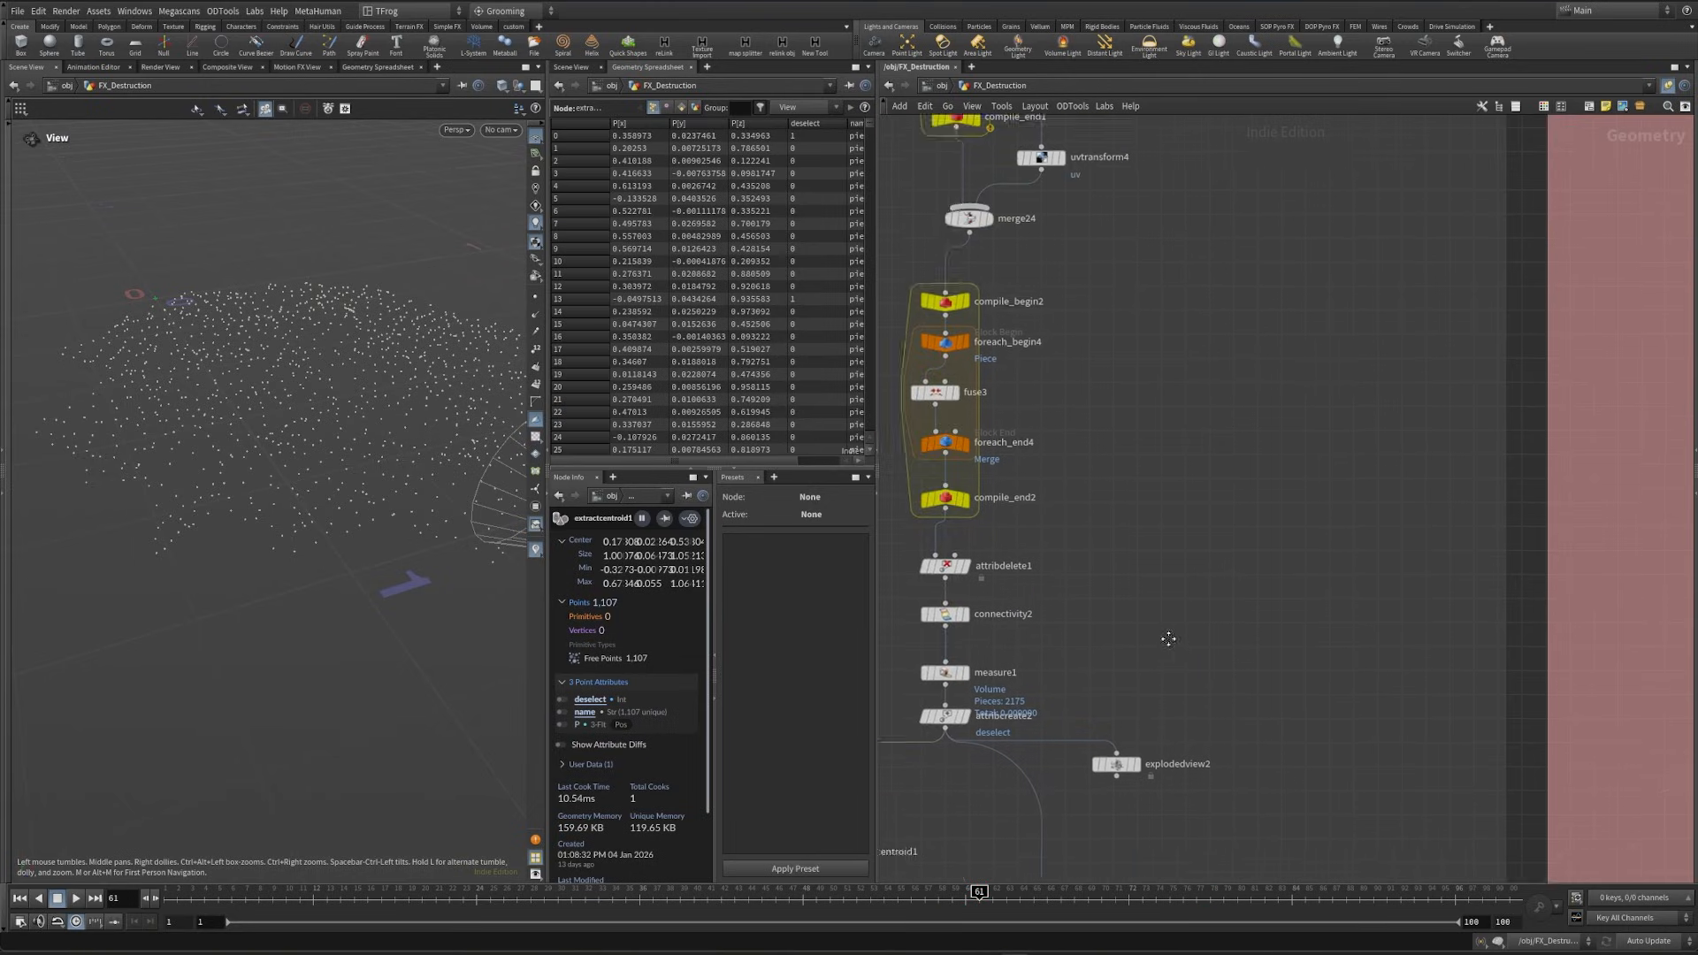
pyautogui.scroll(-8, 1167, 636)
pyautogui.moveTo(284, 404); pyautogui.dragTo(200, 652, button='middle')
pyautogui.moveTo(1250, 409); pyautogui.dragTo(1271, 784, button='middle')
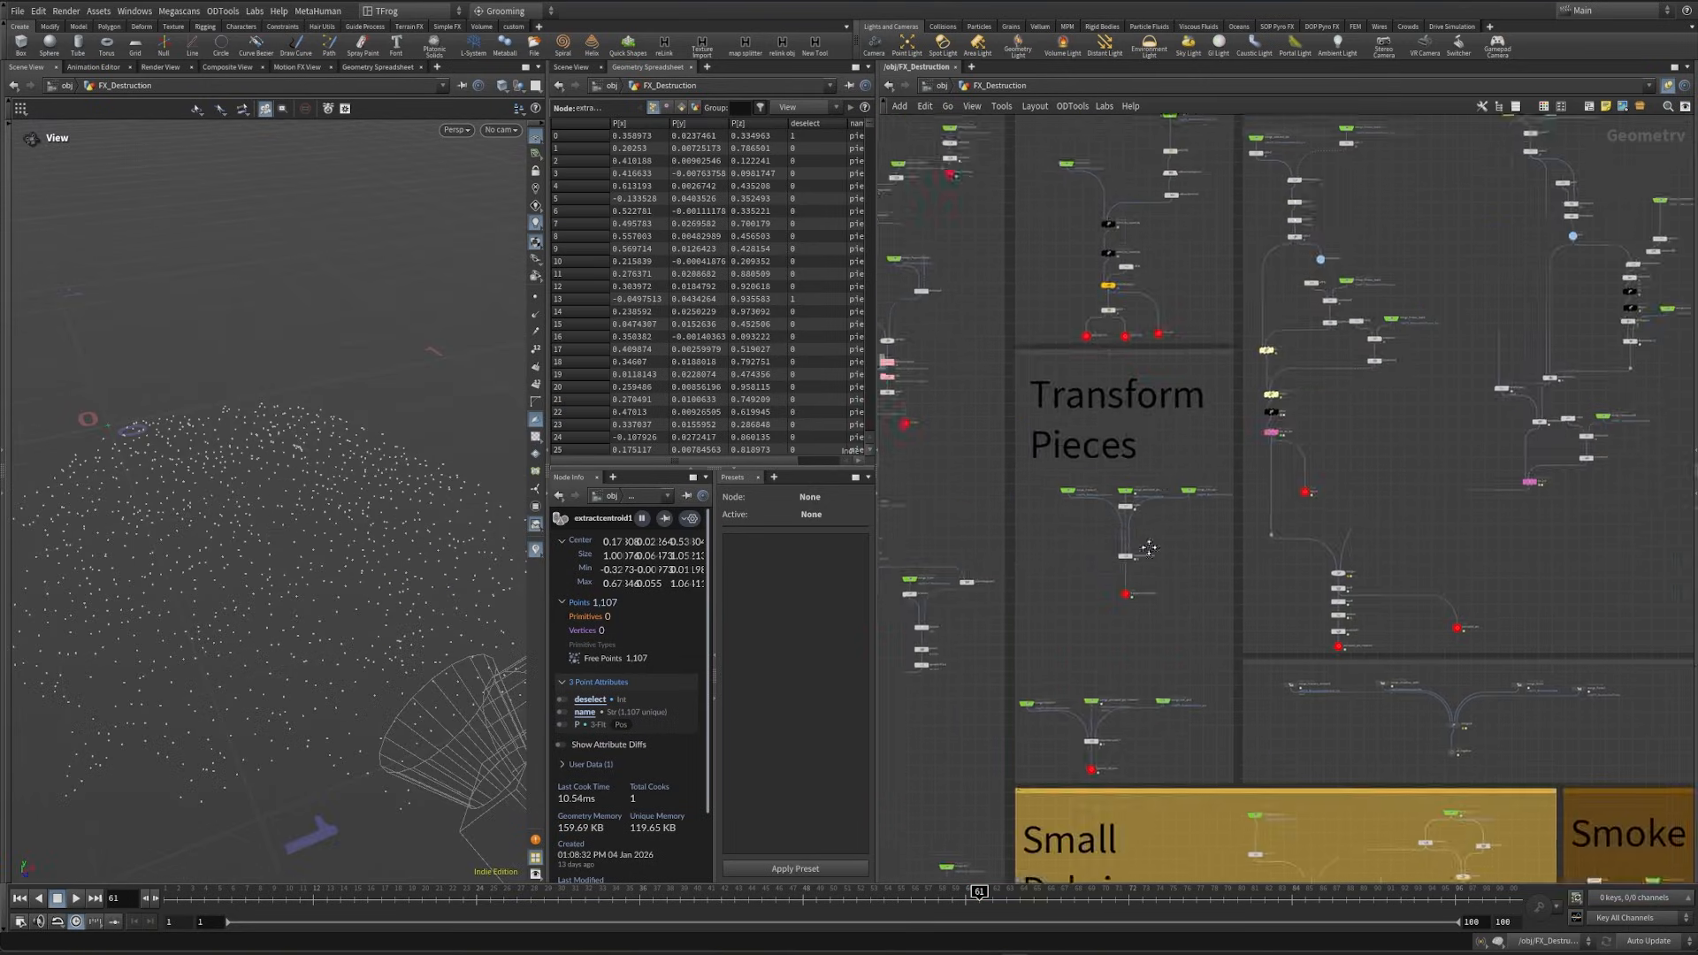
# - Display the selected_pts null and the other_pts null of the Setup pts section to compare the two point sets
pyautogui.moveTo(1148, 549); pyautogui.dragTo(1176, 809, button='middle')
pyautogui.scroll(6, 1130, 522)
pyautogui.scroll(3, 1081, 697)
pyautogui.click(1081, 698)
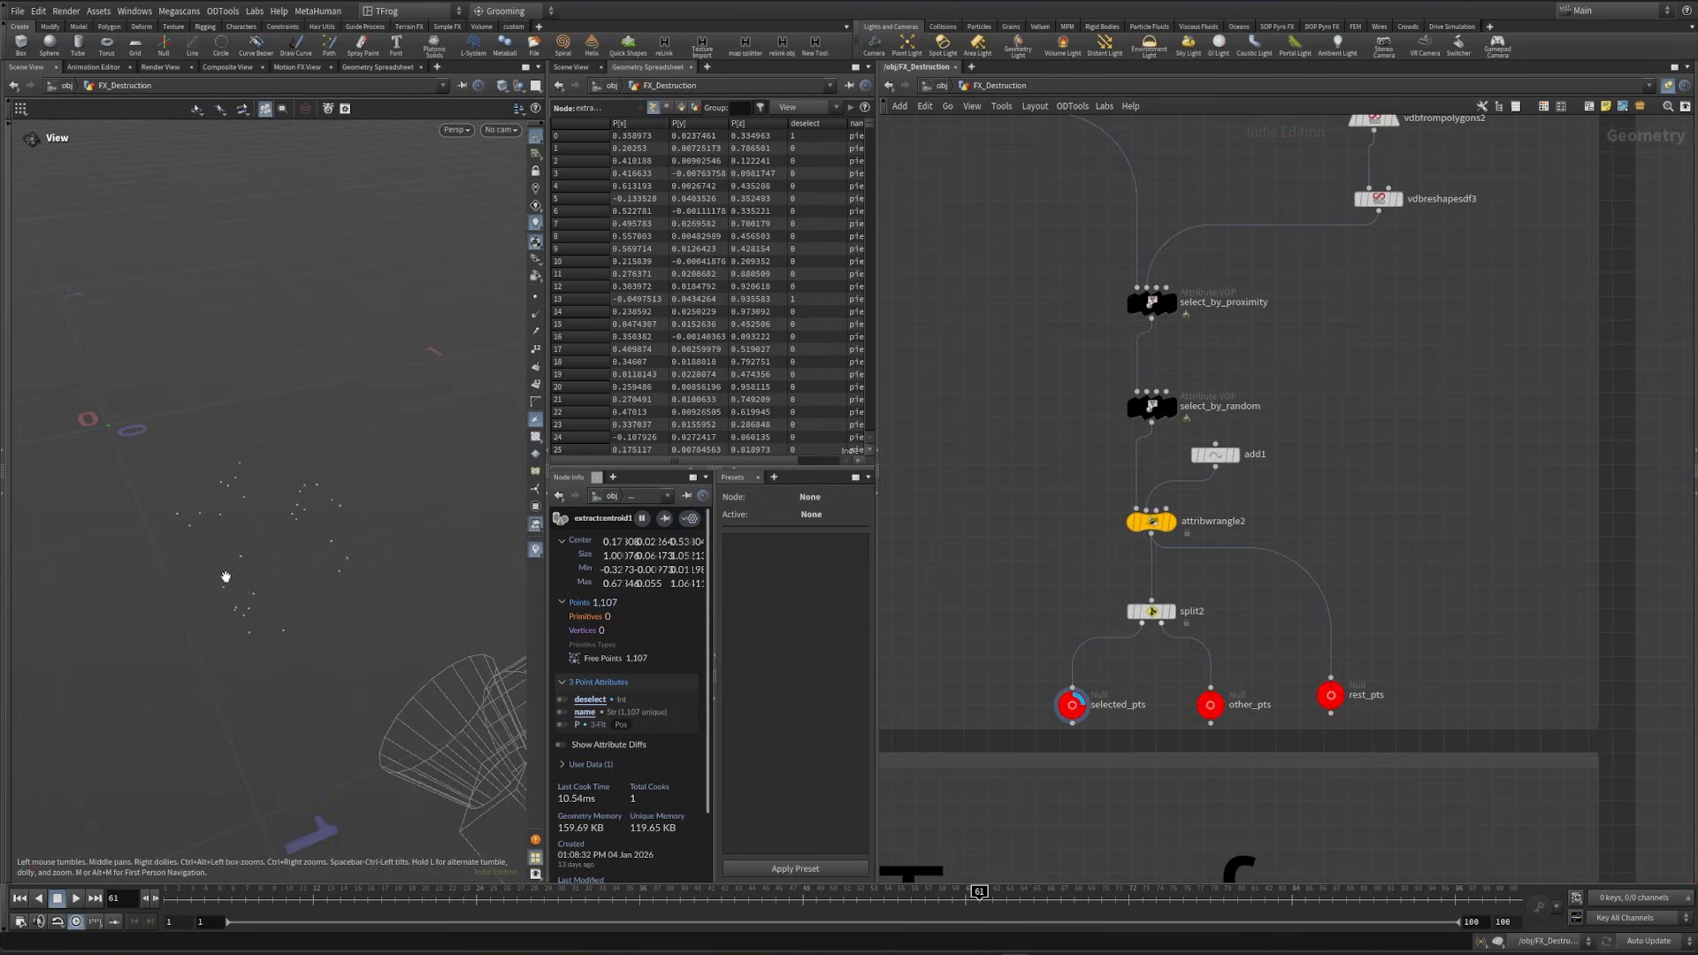
pyautogui.click(1219, 698)
# - Select the rot_sel_pts node in the Animate Pts section to view its parameters
pyautogui.scroll(-8, 1388, 677)
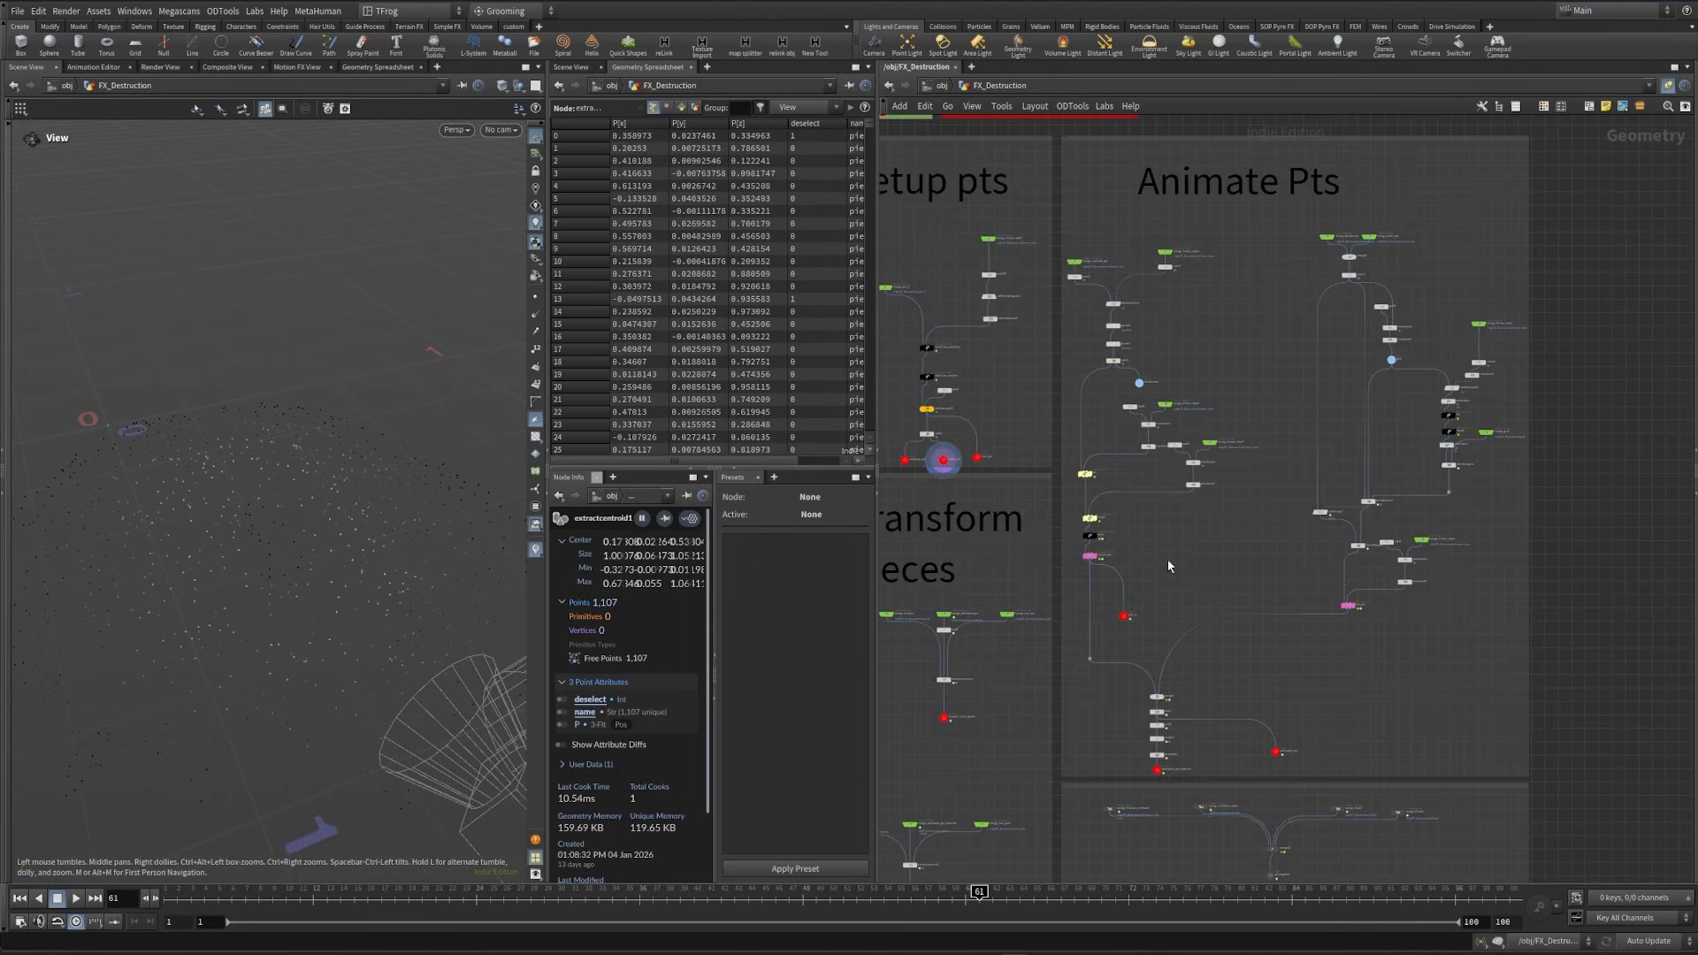
pyautogui.scroll(5, 1168, 566)
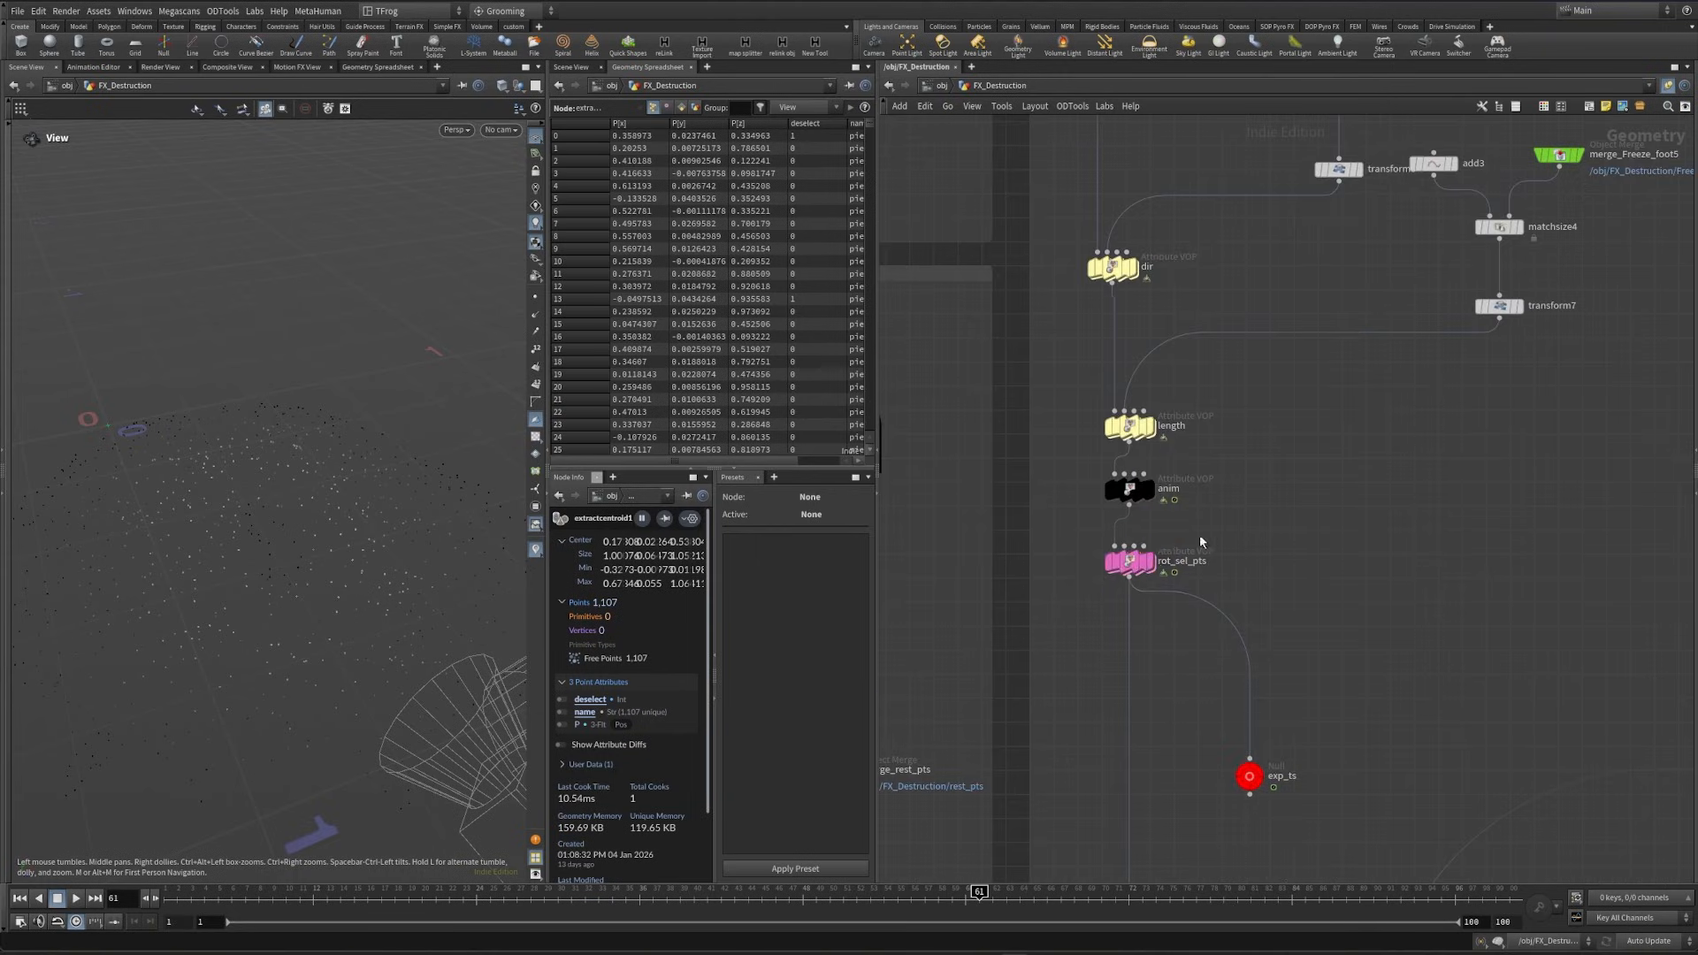
pyautogui.click(1130, 562)
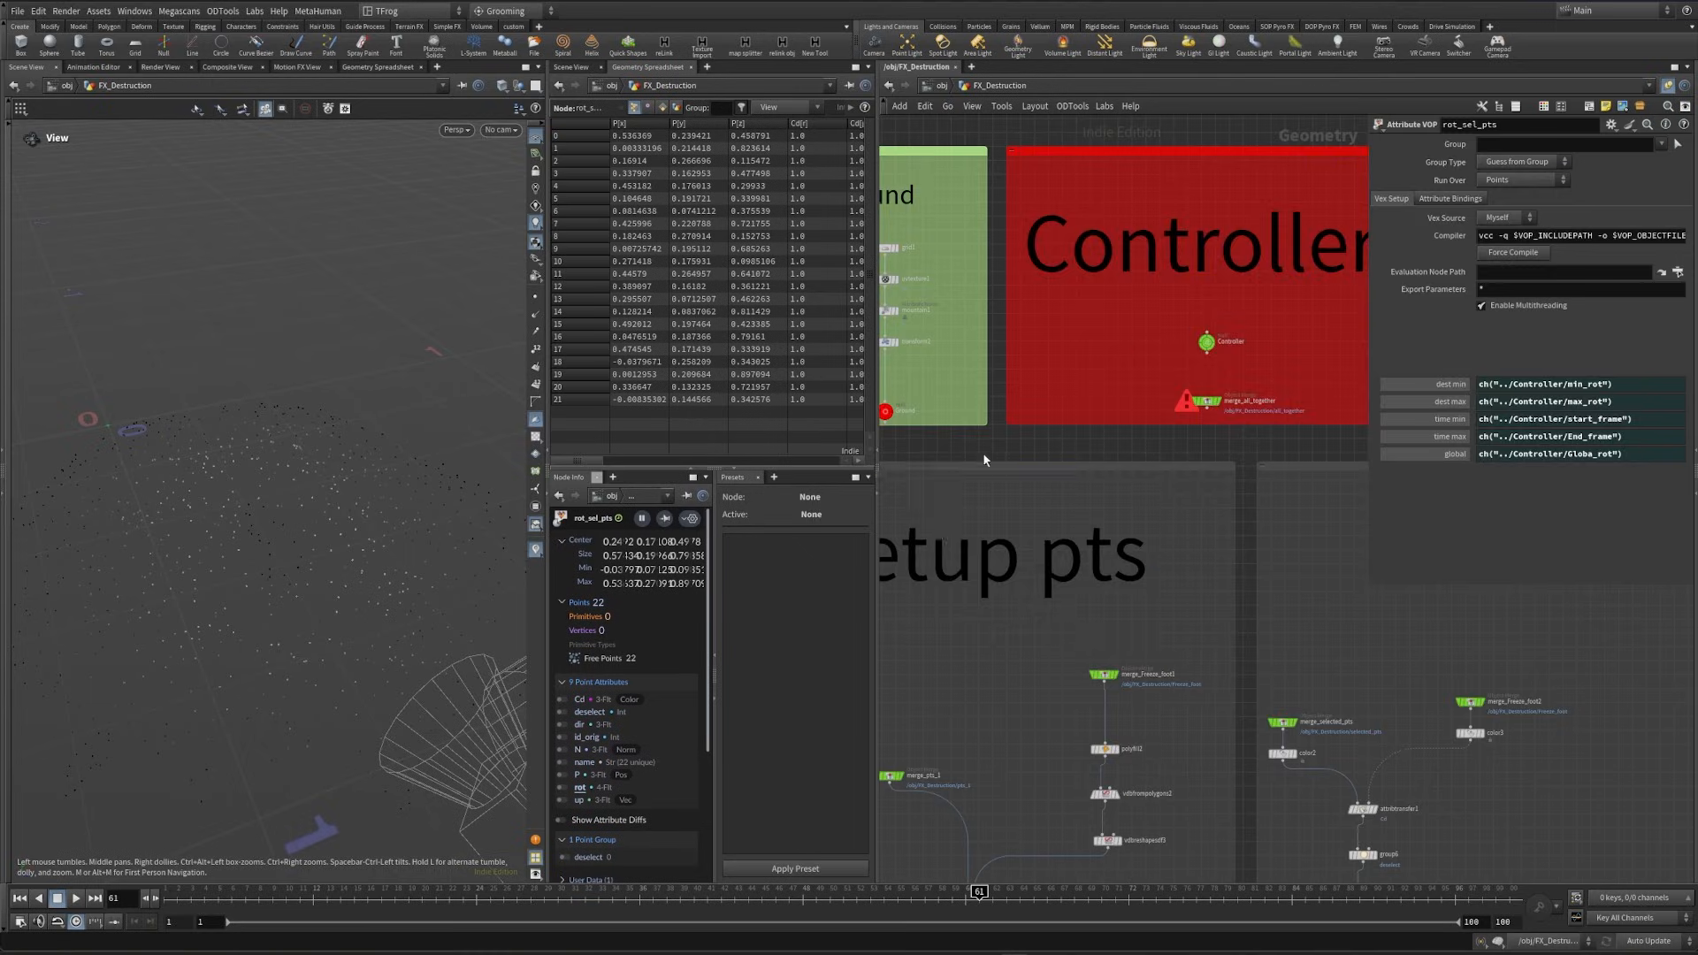
# - Select the Controller null and show its Selected Pts animation parameters
pyautogui.click(1207, 341)
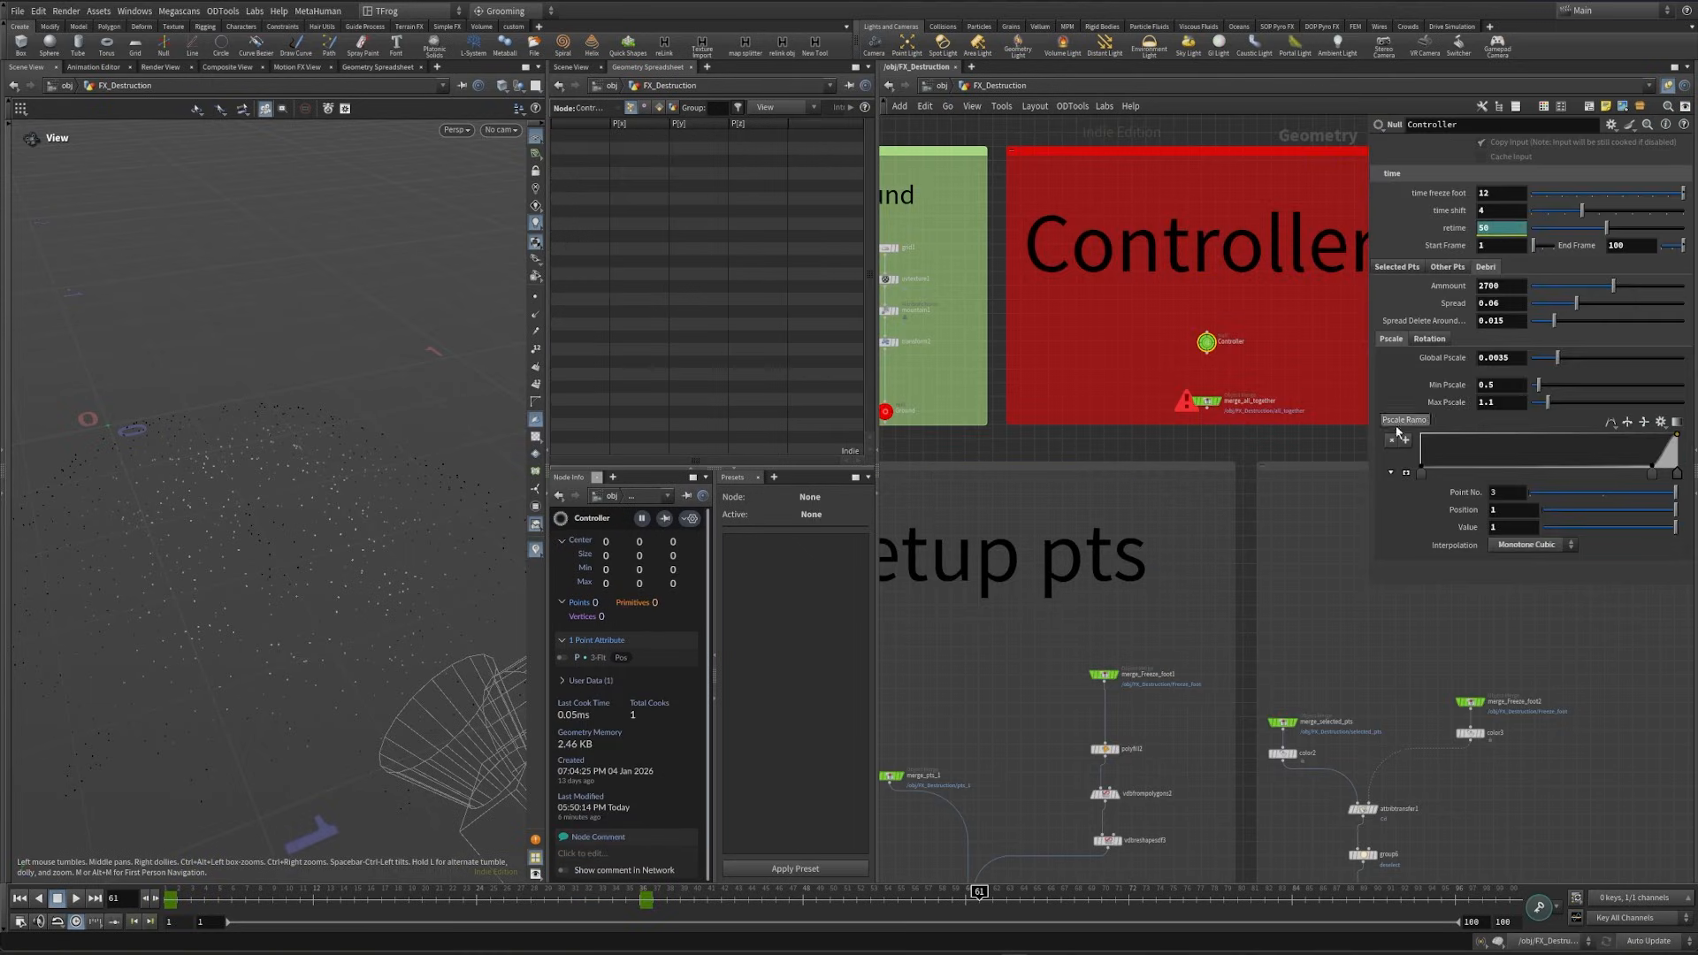
pyautogui.click(1404, 271)
pyautogui.scroll(-3, 1409, 811)
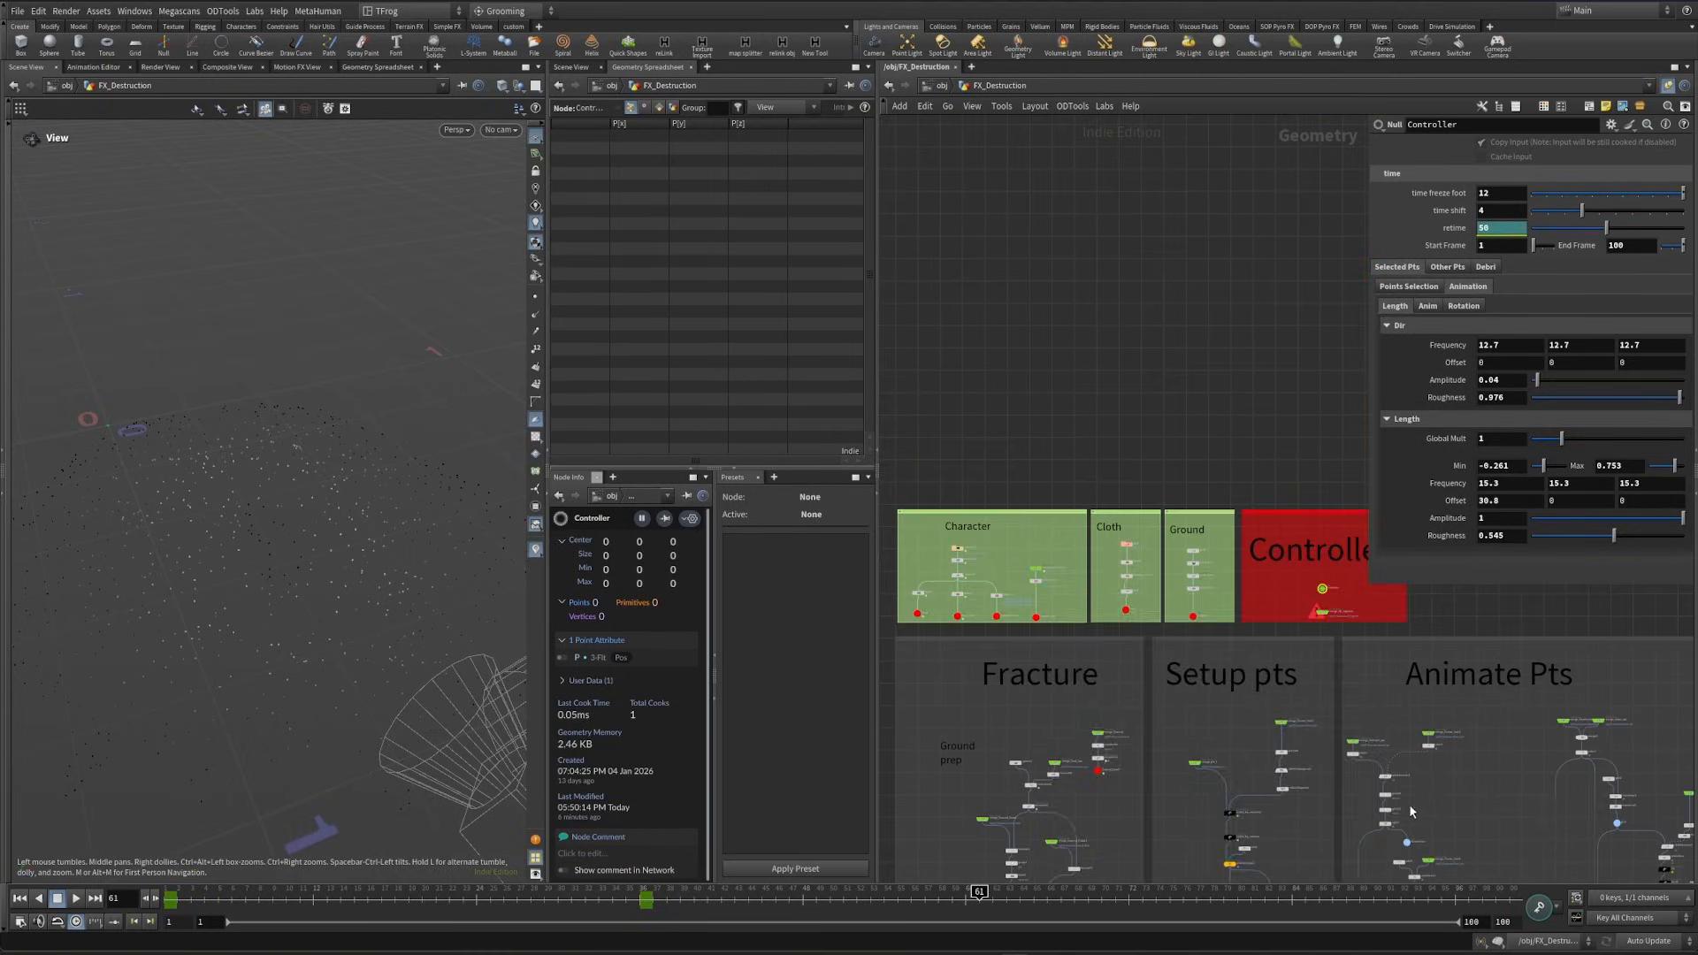
# - Display the Fracture_retimed null to view the retimed fractured ground
pyautogui.moveTo(1280, 796); pyautogui.dragTo(1221, 89, button='middle')
pyautogui.scroll(5, 1157, 555)
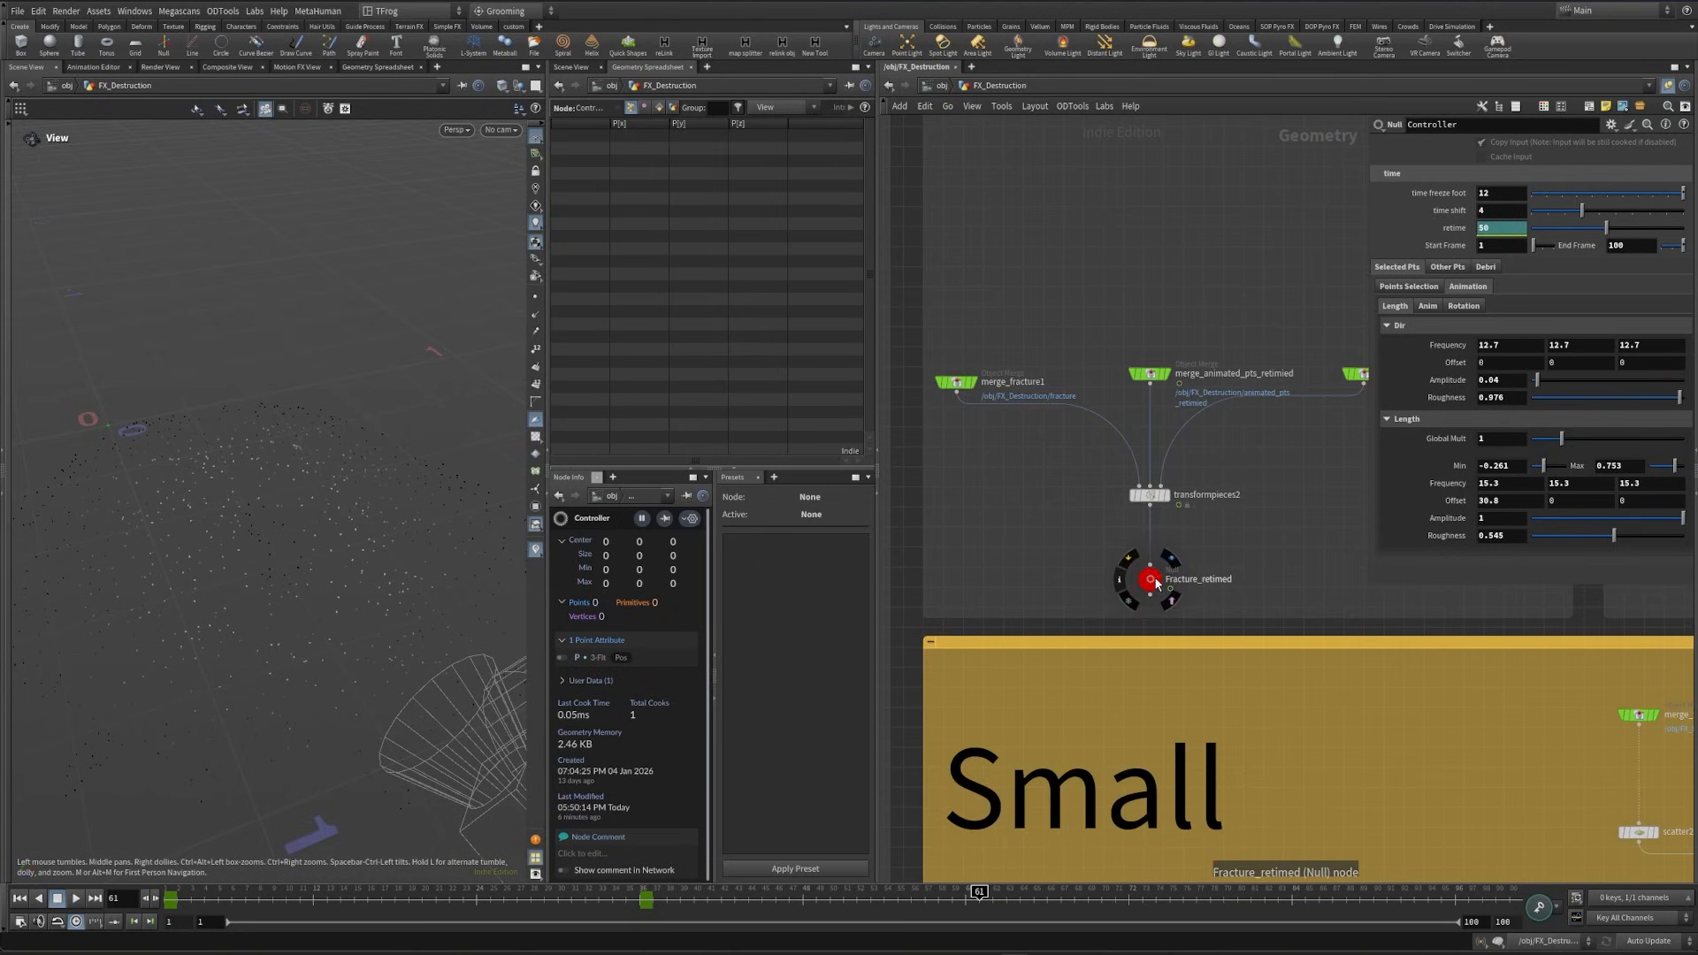
pyautogui.click(1161, 582)
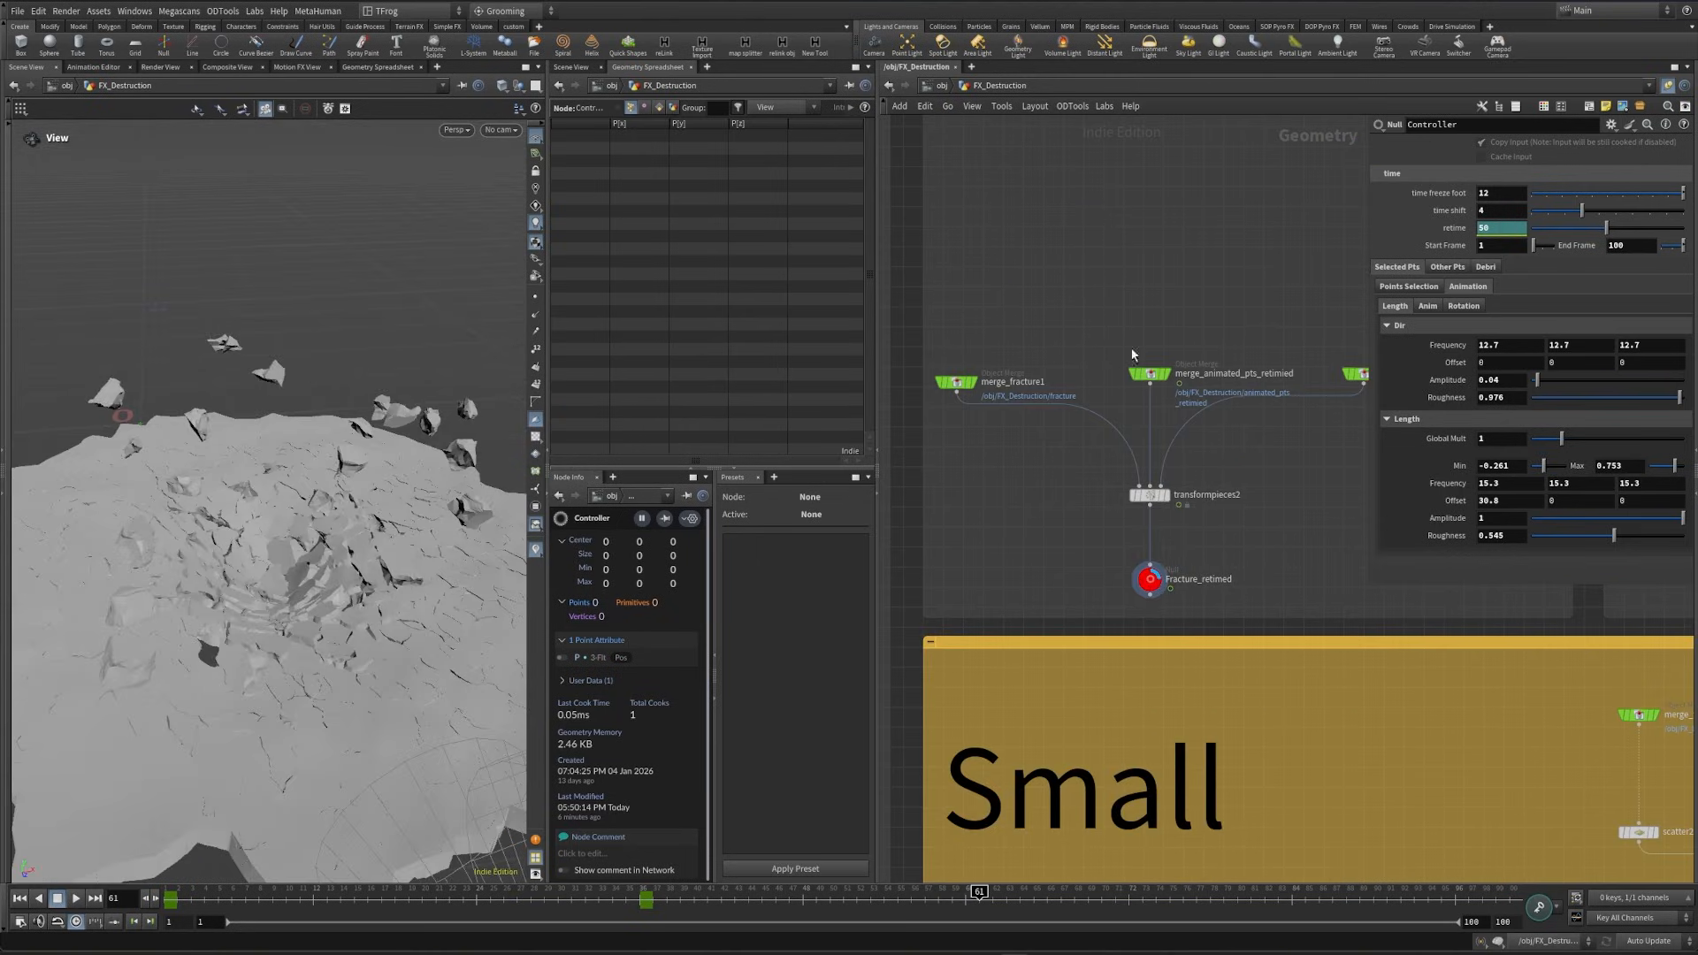
# - Set the point selection seed of the Selected Pts to 380 on the Controller
pyautogui.click(1406, 287)
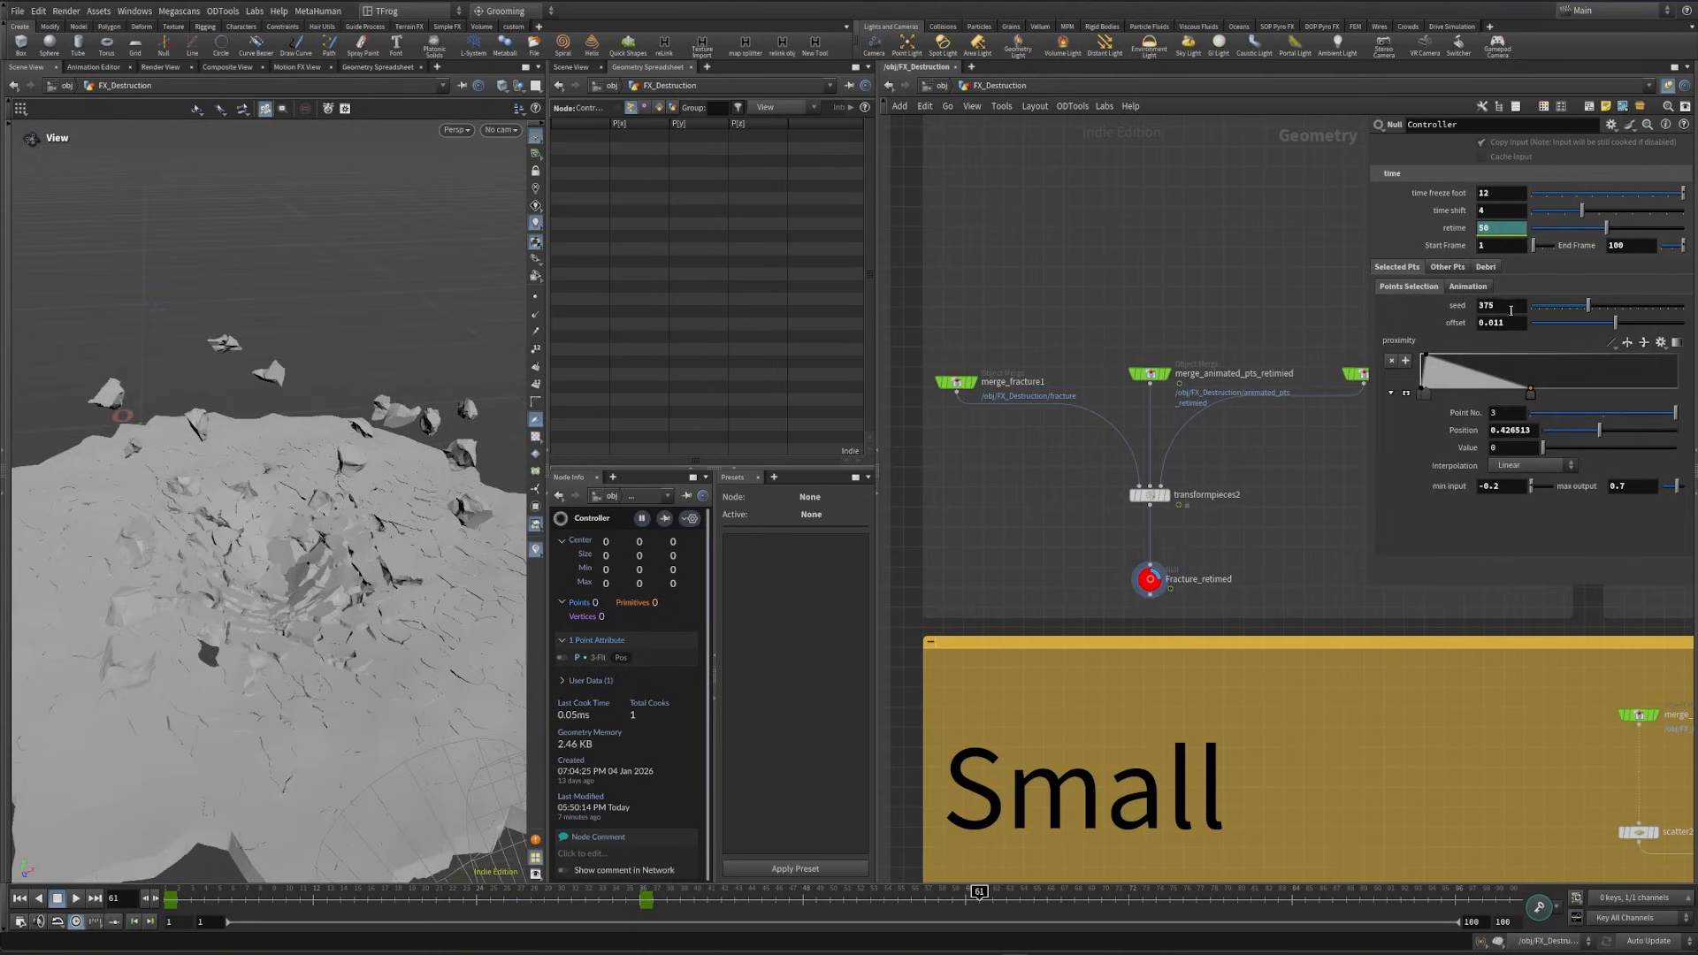
pyautogui.scroll(1, 1511, 304)
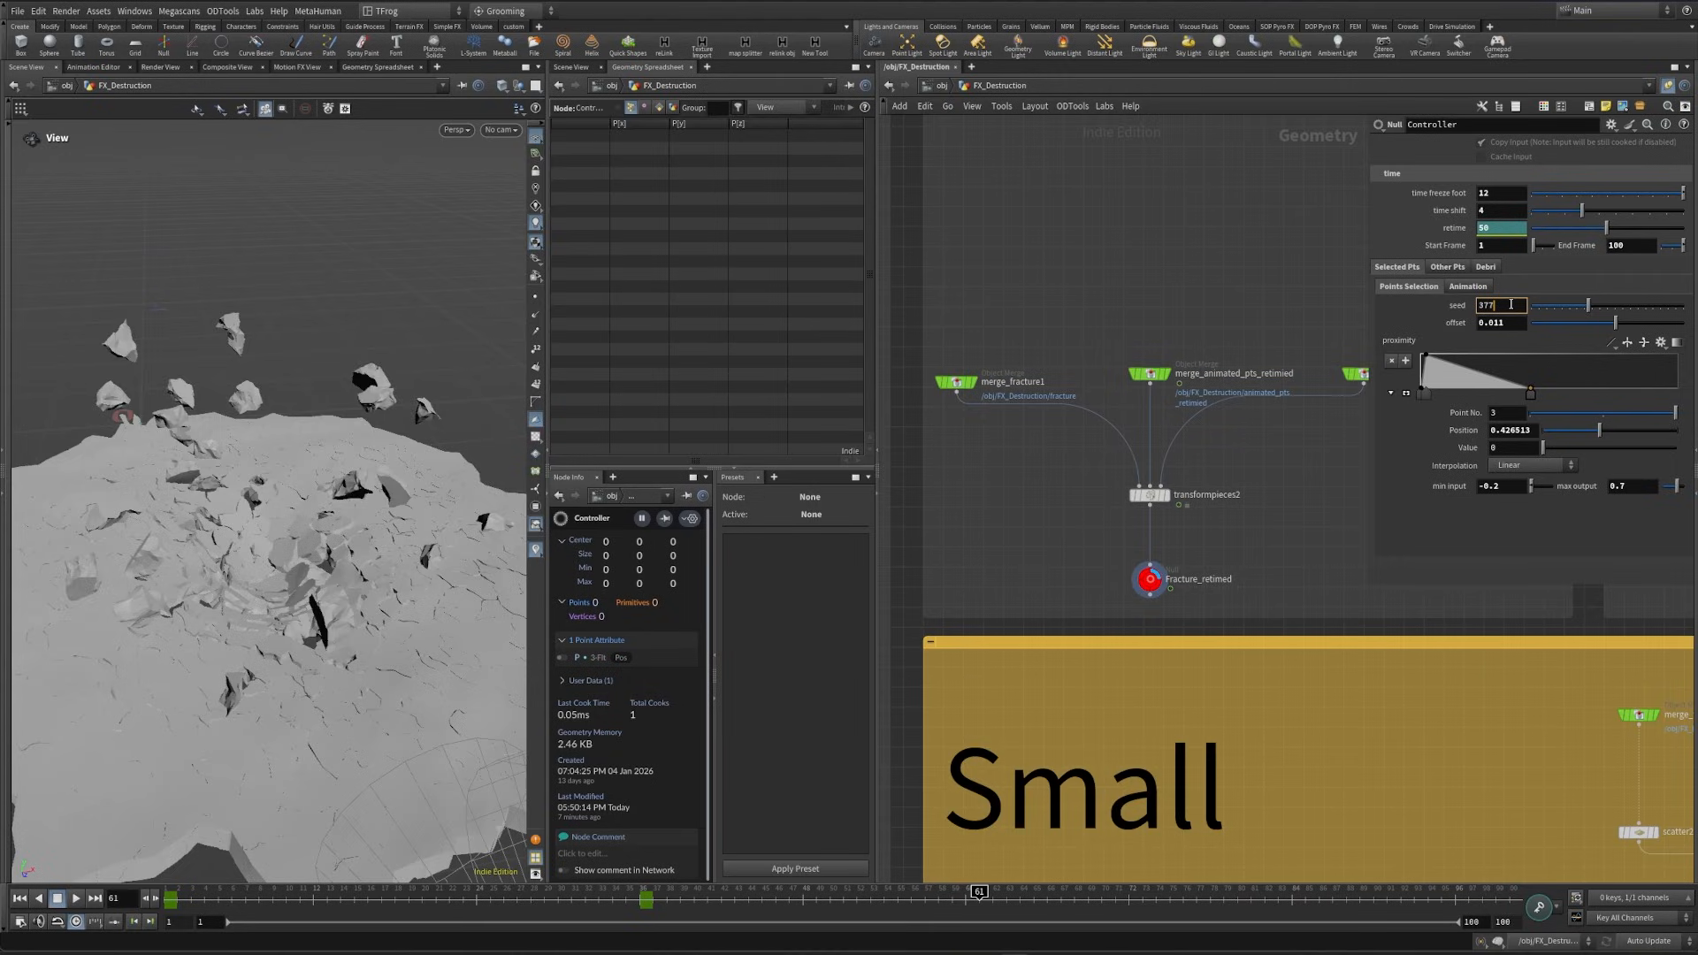
pyautogui.scroll(1, 1510, 304)
pyautogui.scroll(1, 1510, 305)
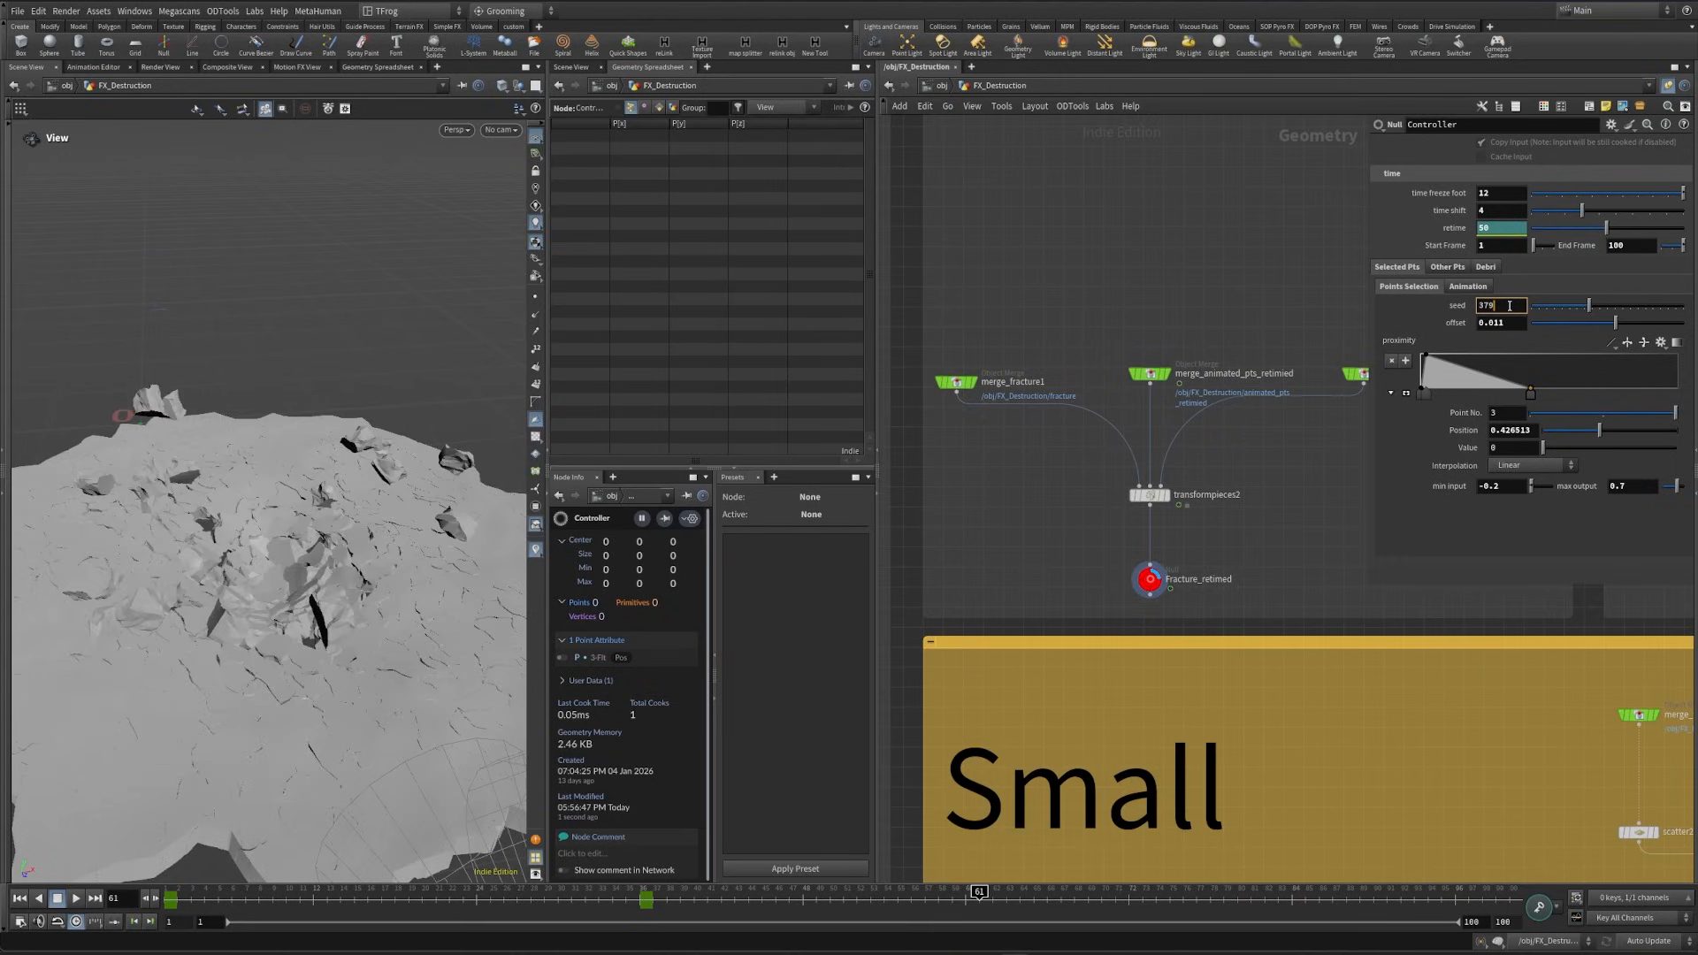
pyautogui.scroll(1, 1510, 305)
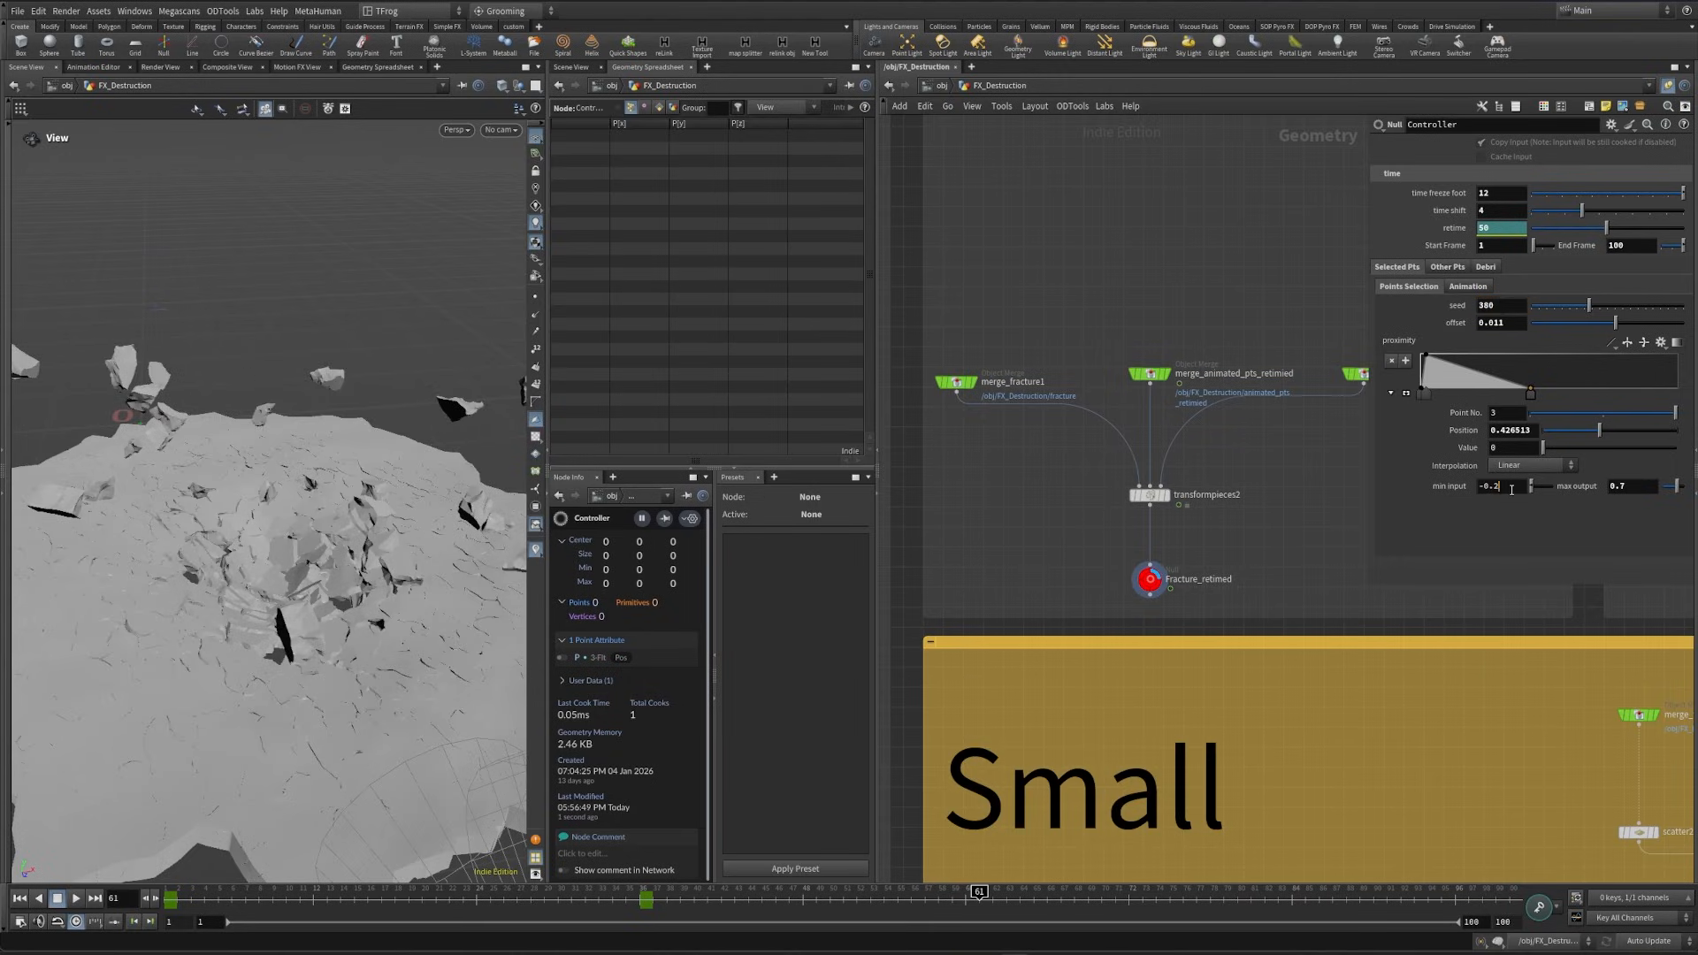
pyautogui.scroll(-1, 1510, 486)
pyautogui.scroll(1, 1510, 486)
# - Try a different global length multiplier in the Selected Pts animation parameters and undo the change
pyautogui.click(1468, 287)
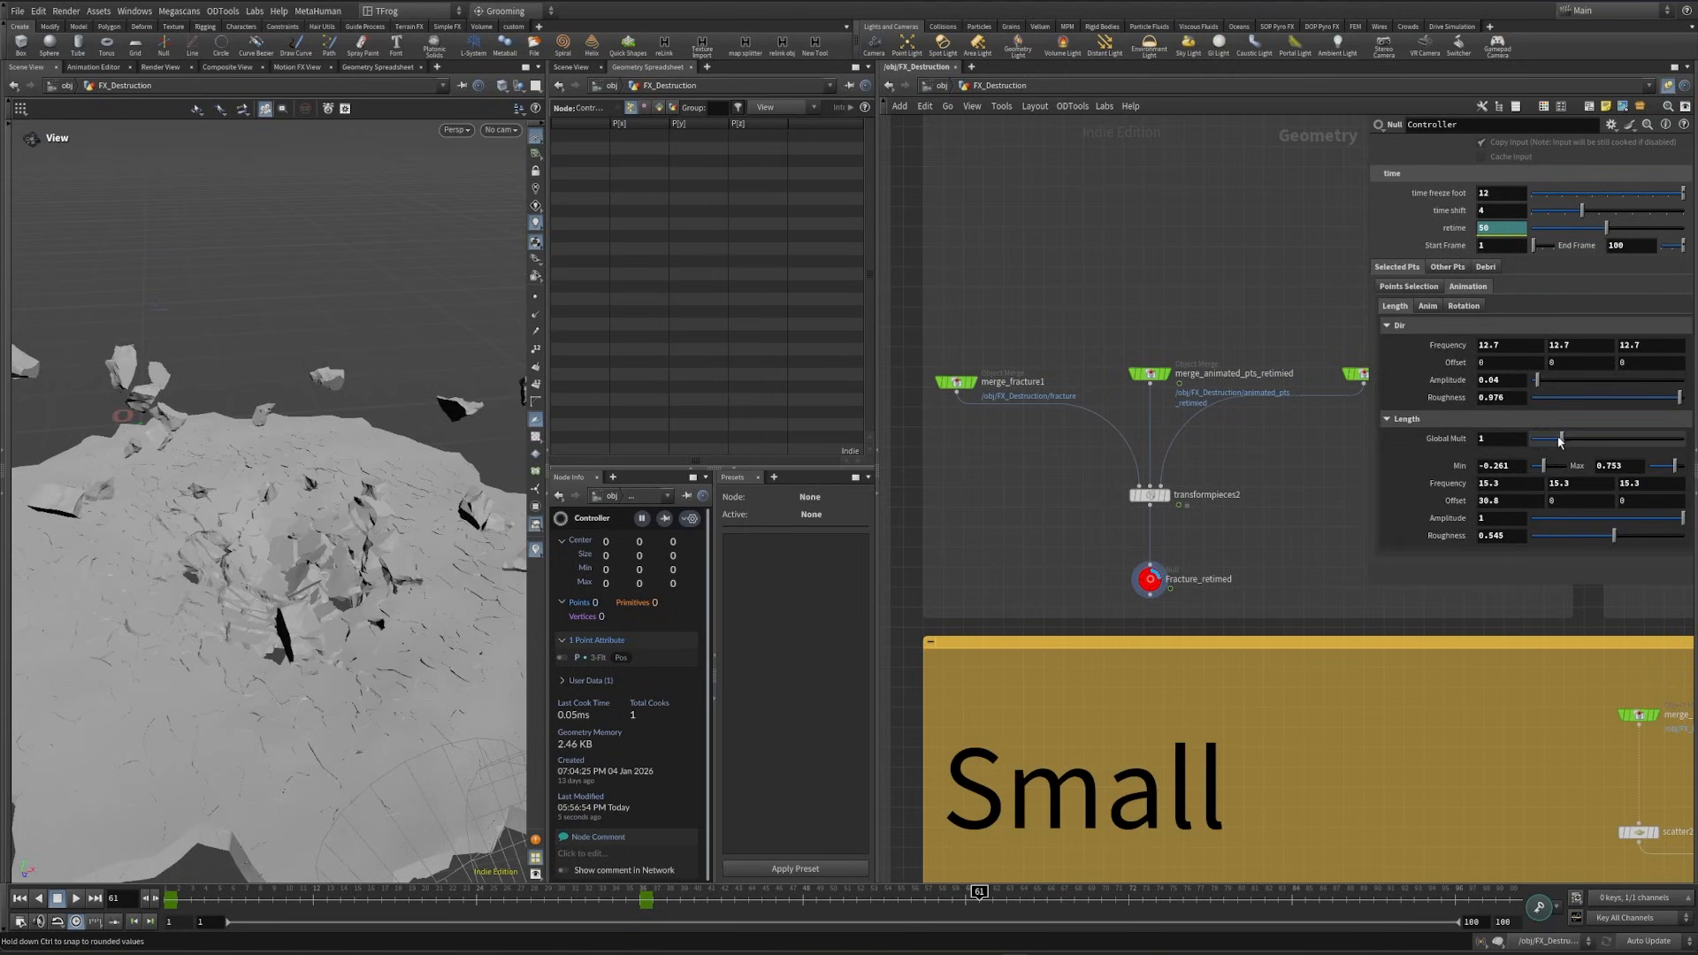
pyautogui.moveTo(1563, 442); pyautogui.dragTo(1559, 448)
pyautogui.hotkey('ctrl', 'z')
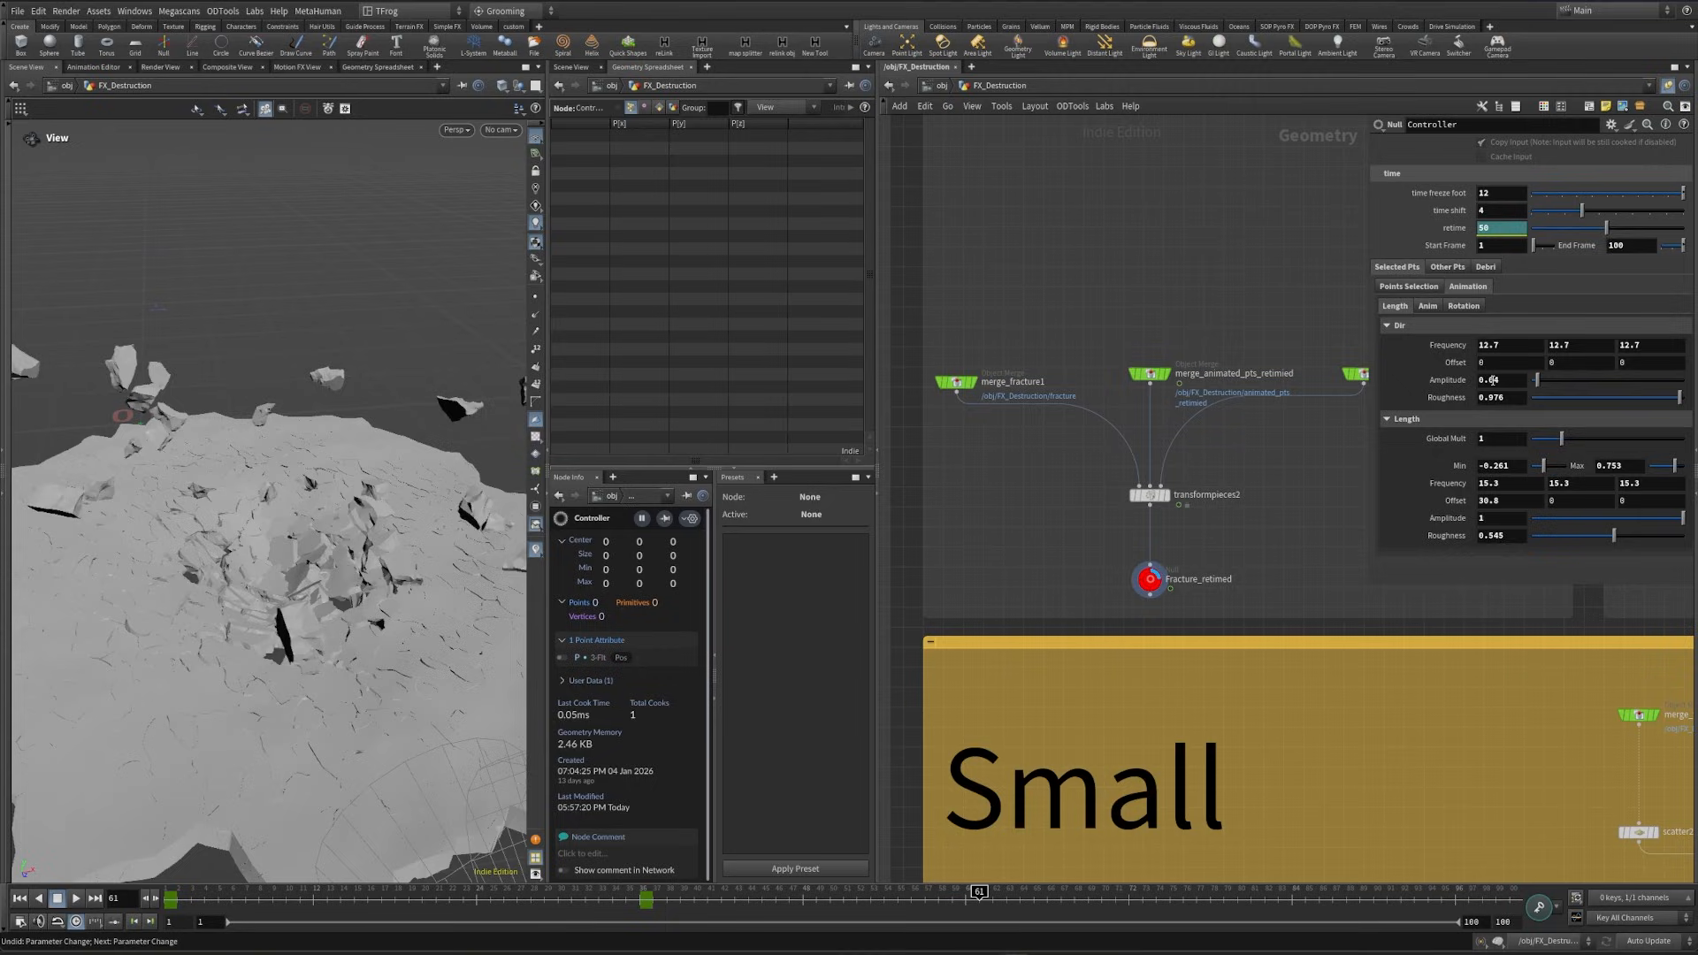
# - View the Anim parameters of the Selected Pts, try a rotation global multiplier of about 4.68, and undo it
pyautogui.click(1427, 307)
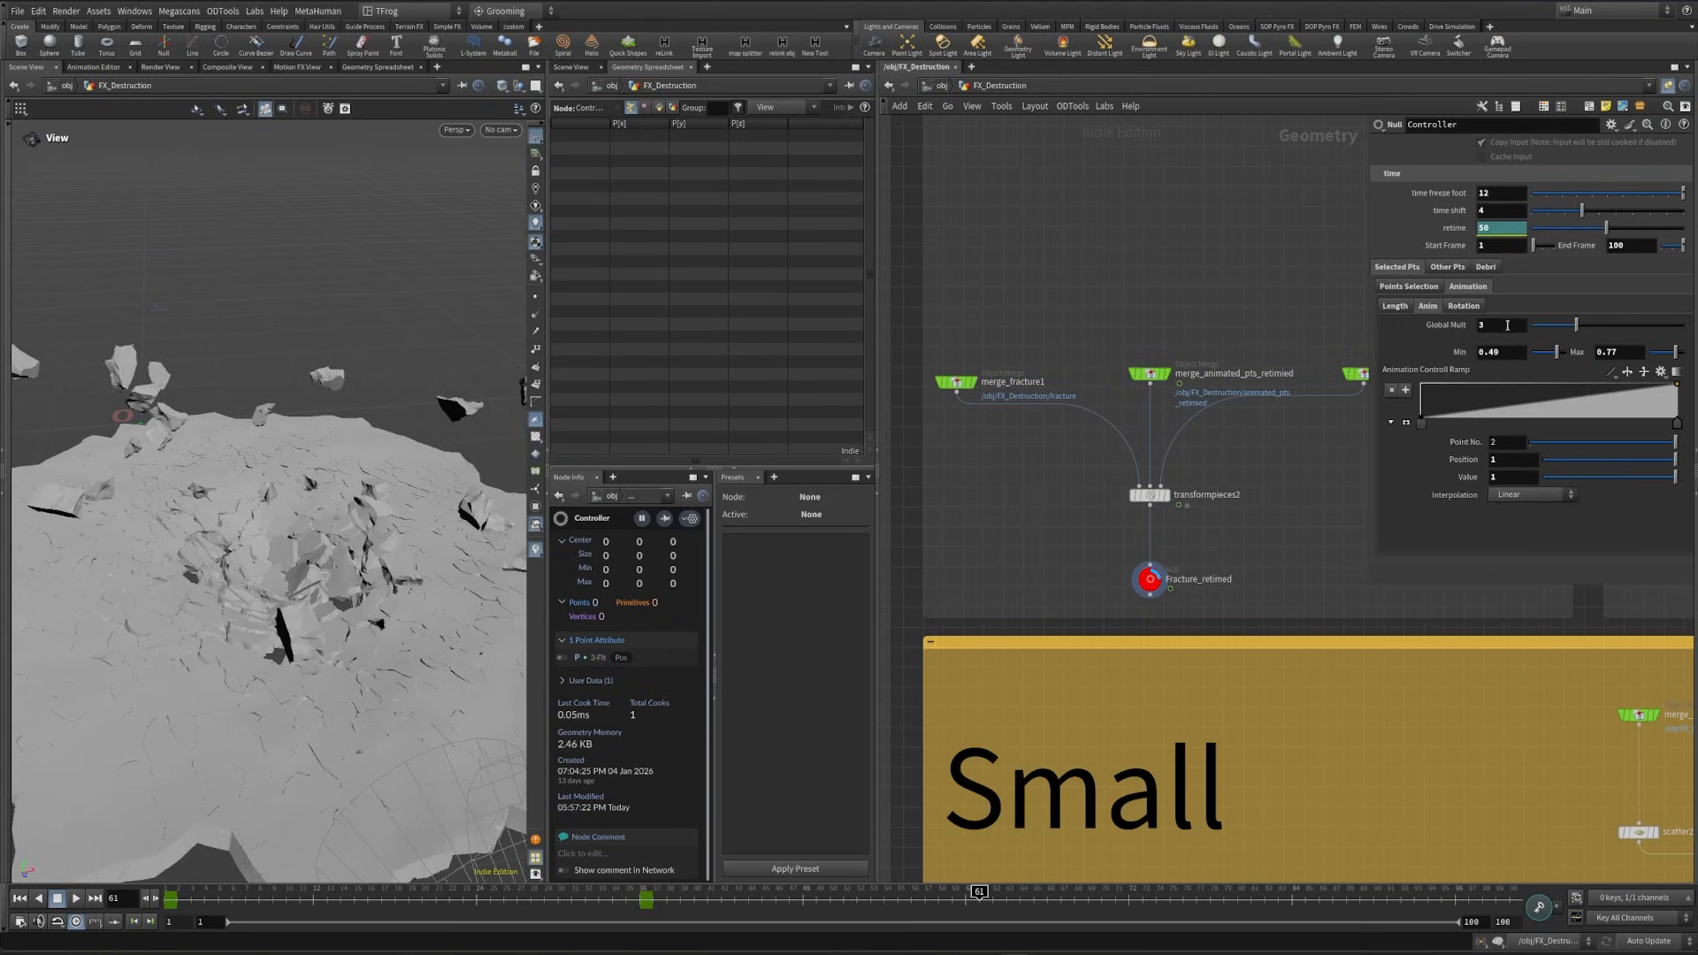
pyautogui.click(1462, 305)
pyautogui.moveTo(1644, 327); pyautogui.dragTo(1604, 326)
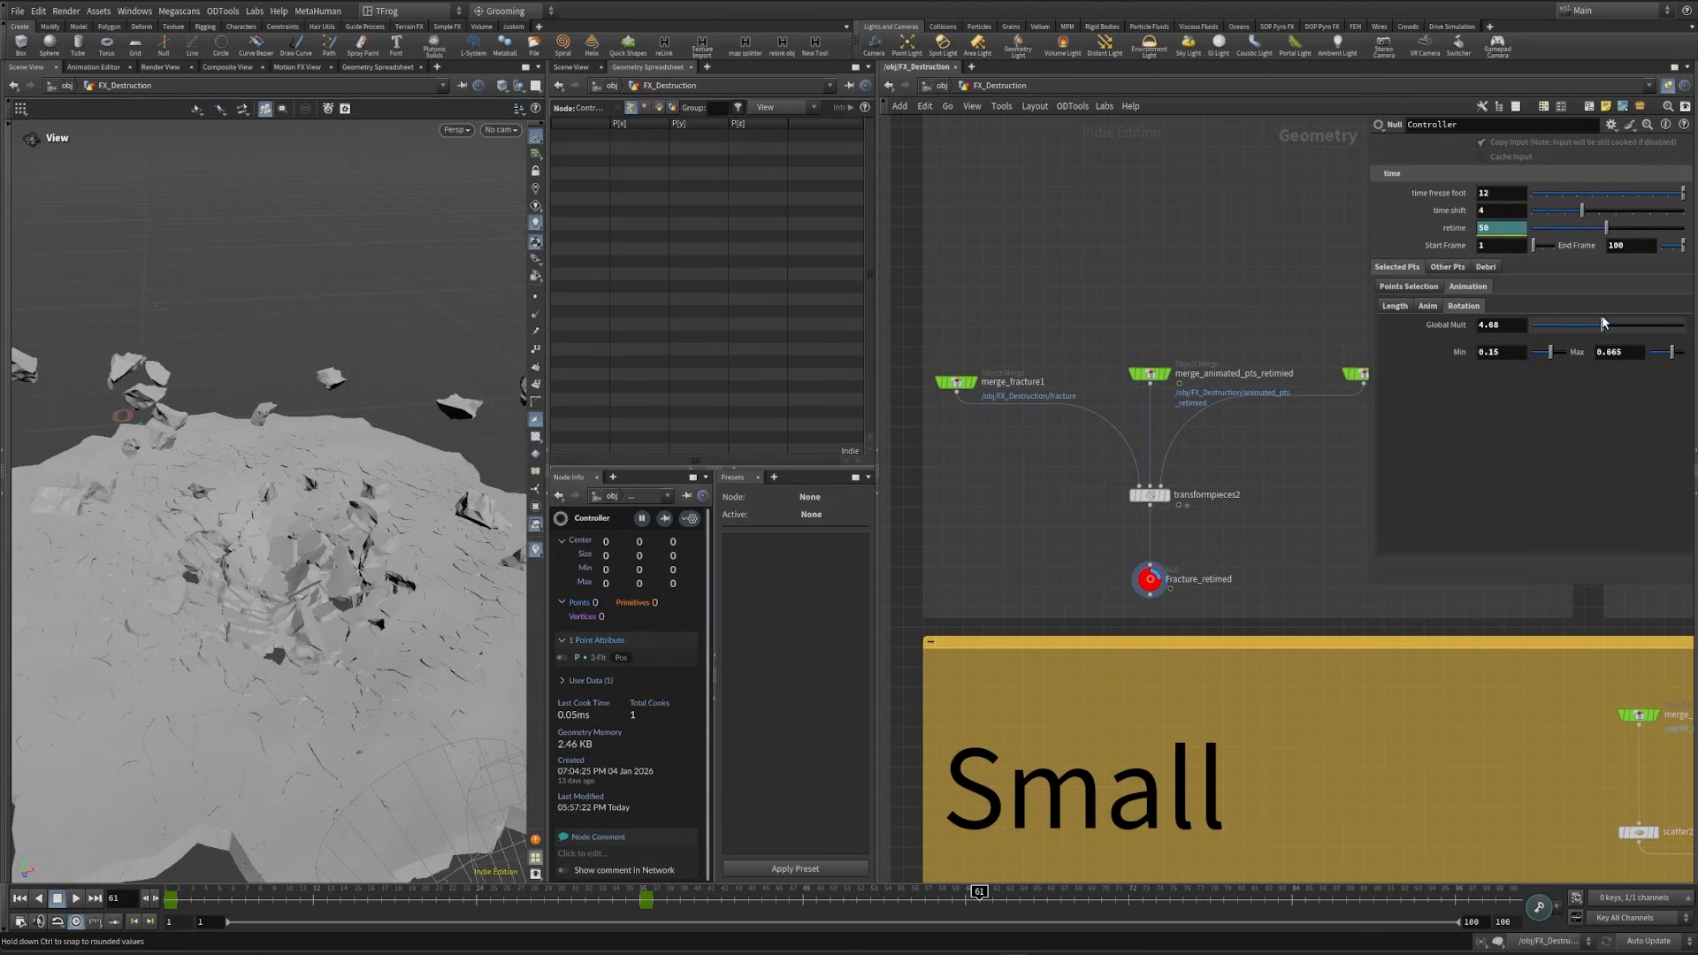
pyautogui.hotkey('ctrl', 'z')
# - Try a global multiplier of 0 for the Other Pts, examine the ground pieces up close, and undo the change
pyautogui.click(1447, 267)
pyautogui.moveTo(303, 608); pyautogui.dragTo(272, 618)
pyautogui.moveTo(273, 617); pyautogui.dragTo(318, 644, button='right')
pyautogui.moveTo(319, 643); pyautogui.dragTo(404, 650)
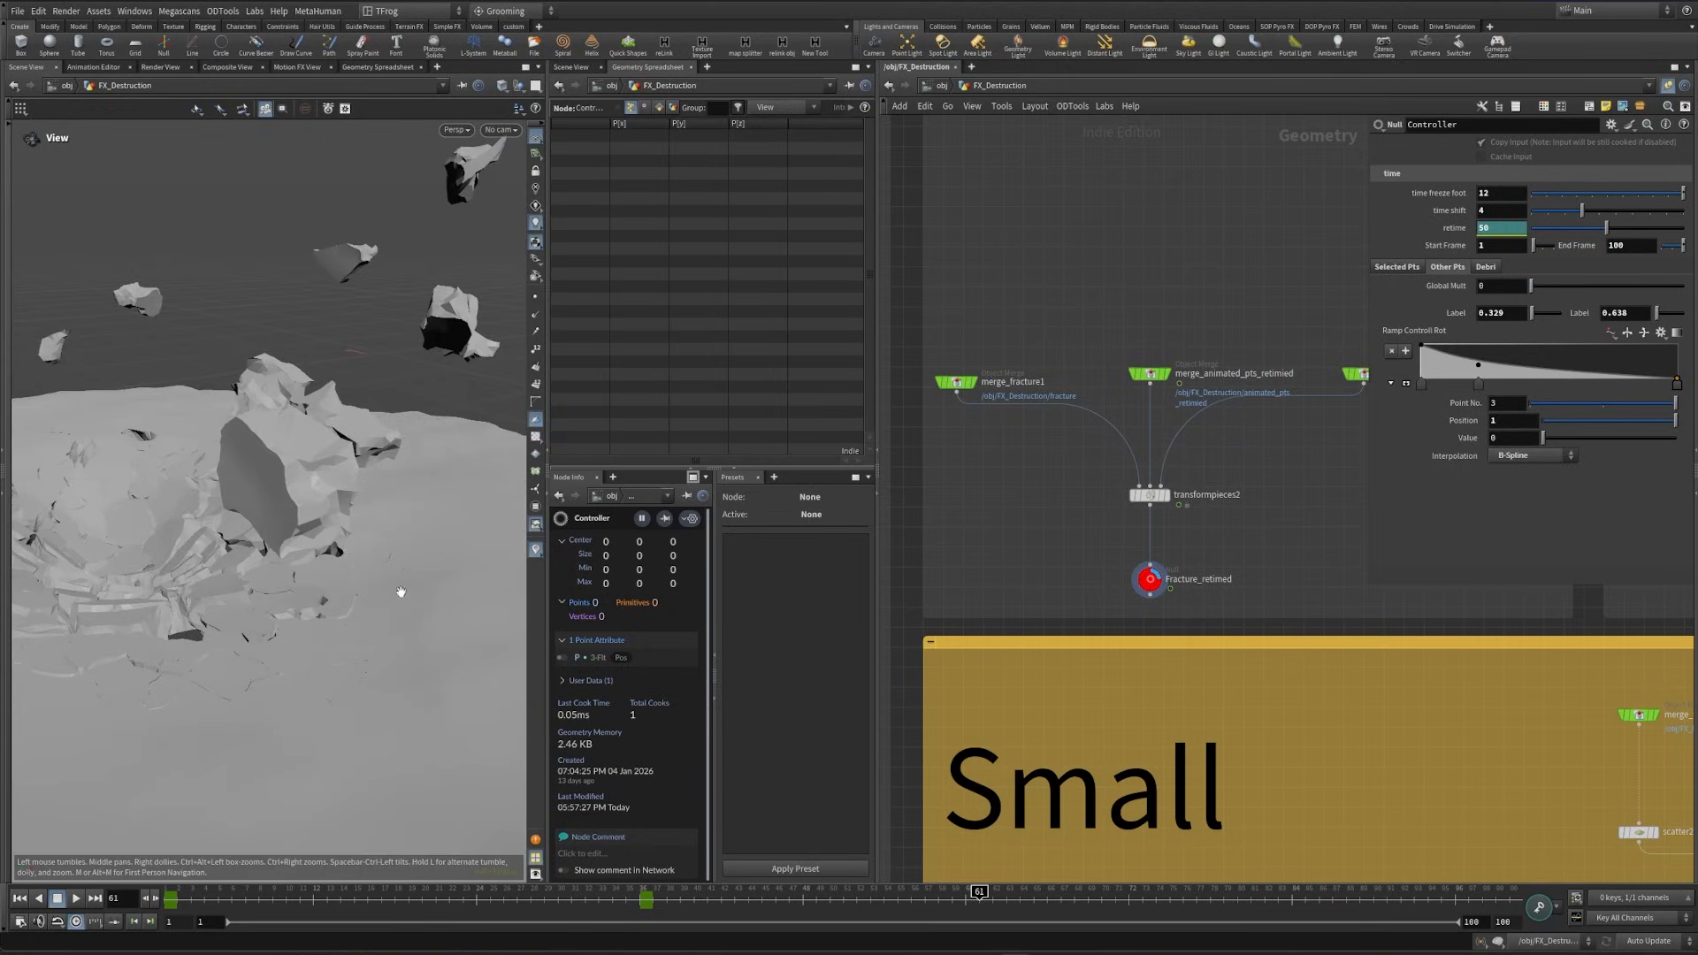
pyautogui.hotkey('ctrl', 'z')
# - Show the Controller's Debri parameters and display the visualizer_debri null to view the scattered debris over the ground
pyautogui.click(1485, 266)
pyautogui.click(1500, 245)
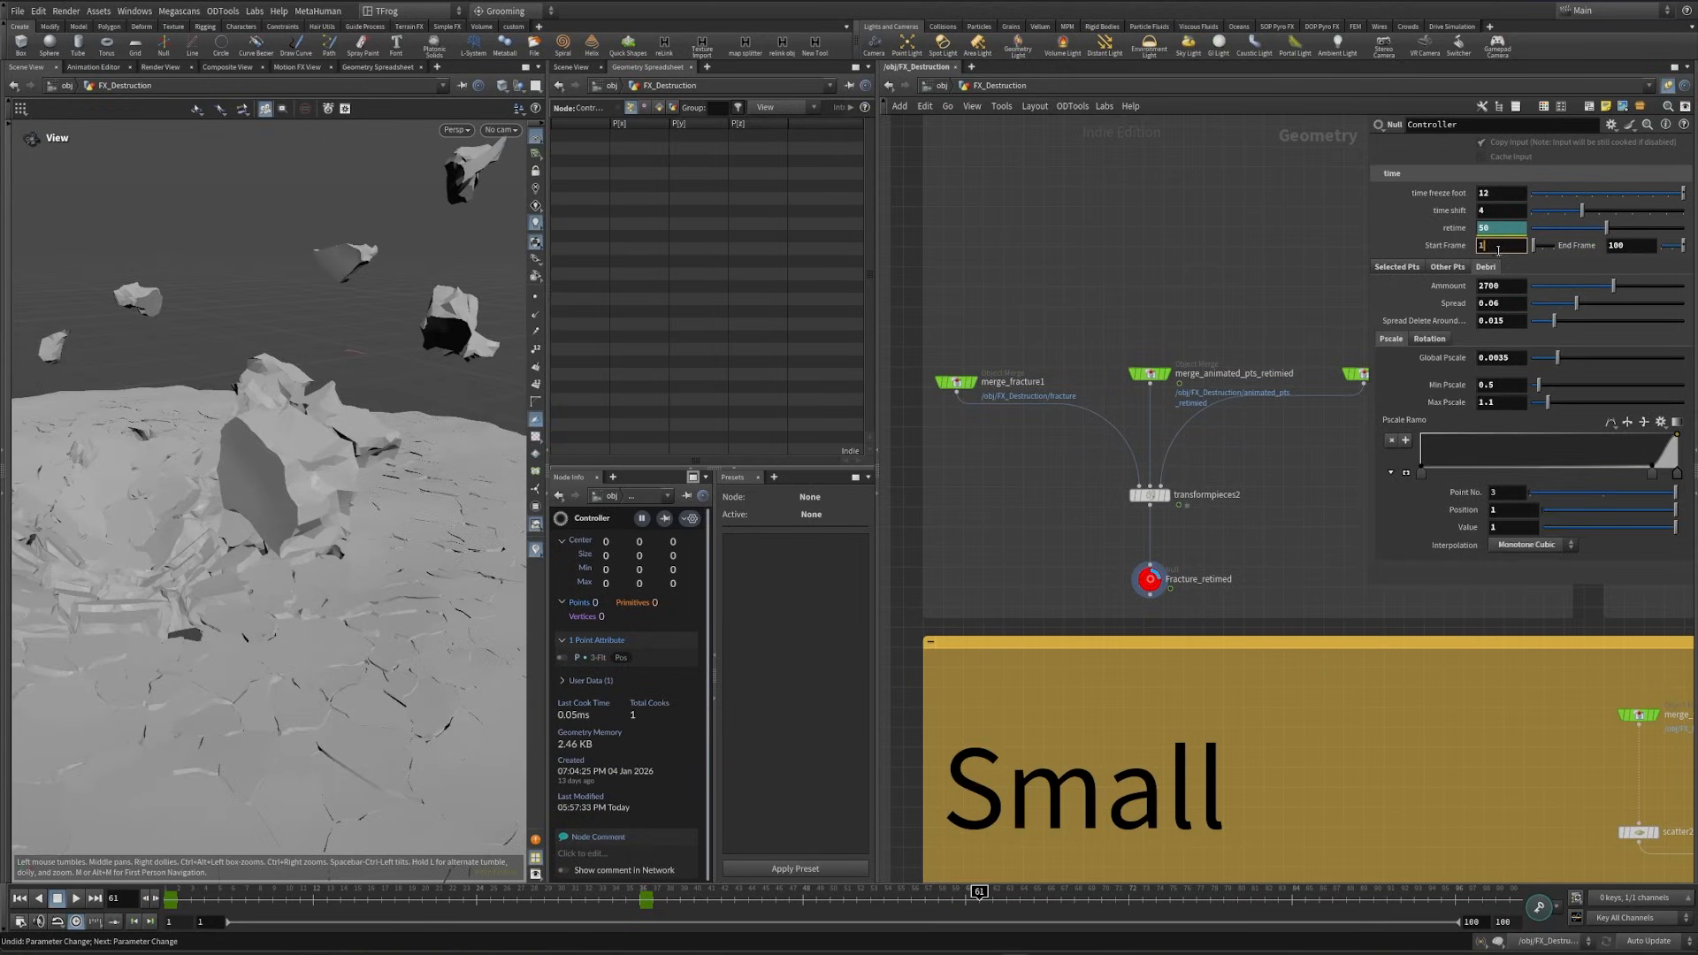
pyautogui.scroll(-10, 937, 721)
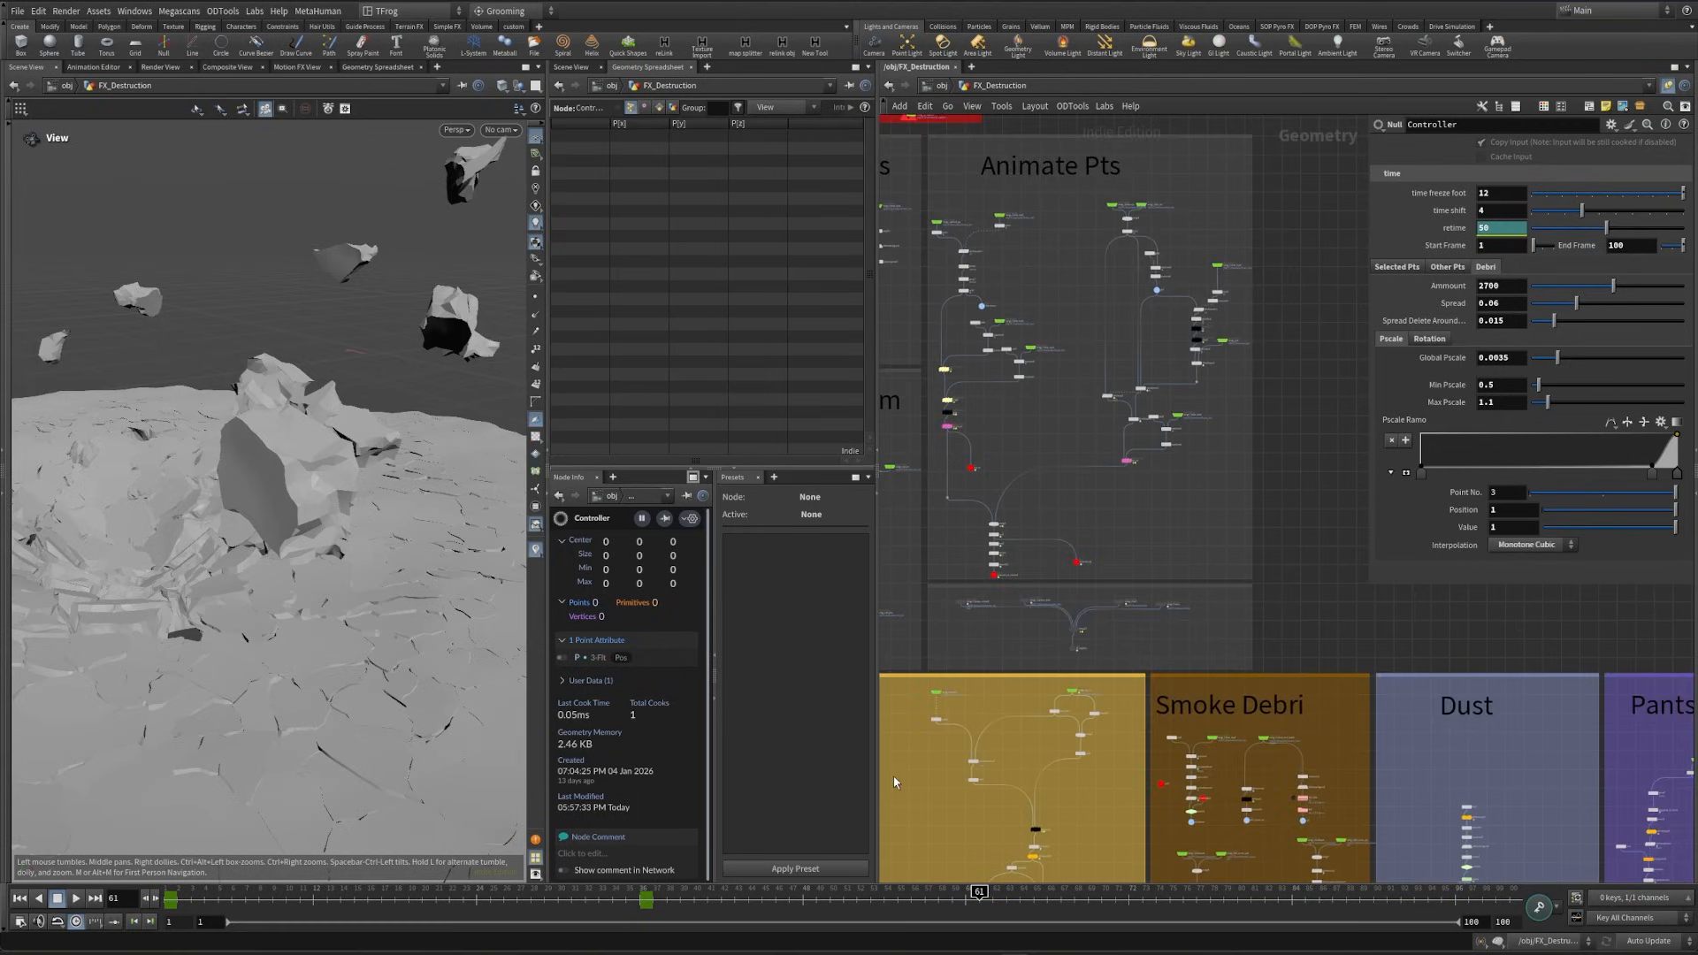
pyautogui.moveTo(1069, 558); pyautogui.dragTo(1151, 613, button='middle')
pyautogui.scroll(10, 1089, 609)
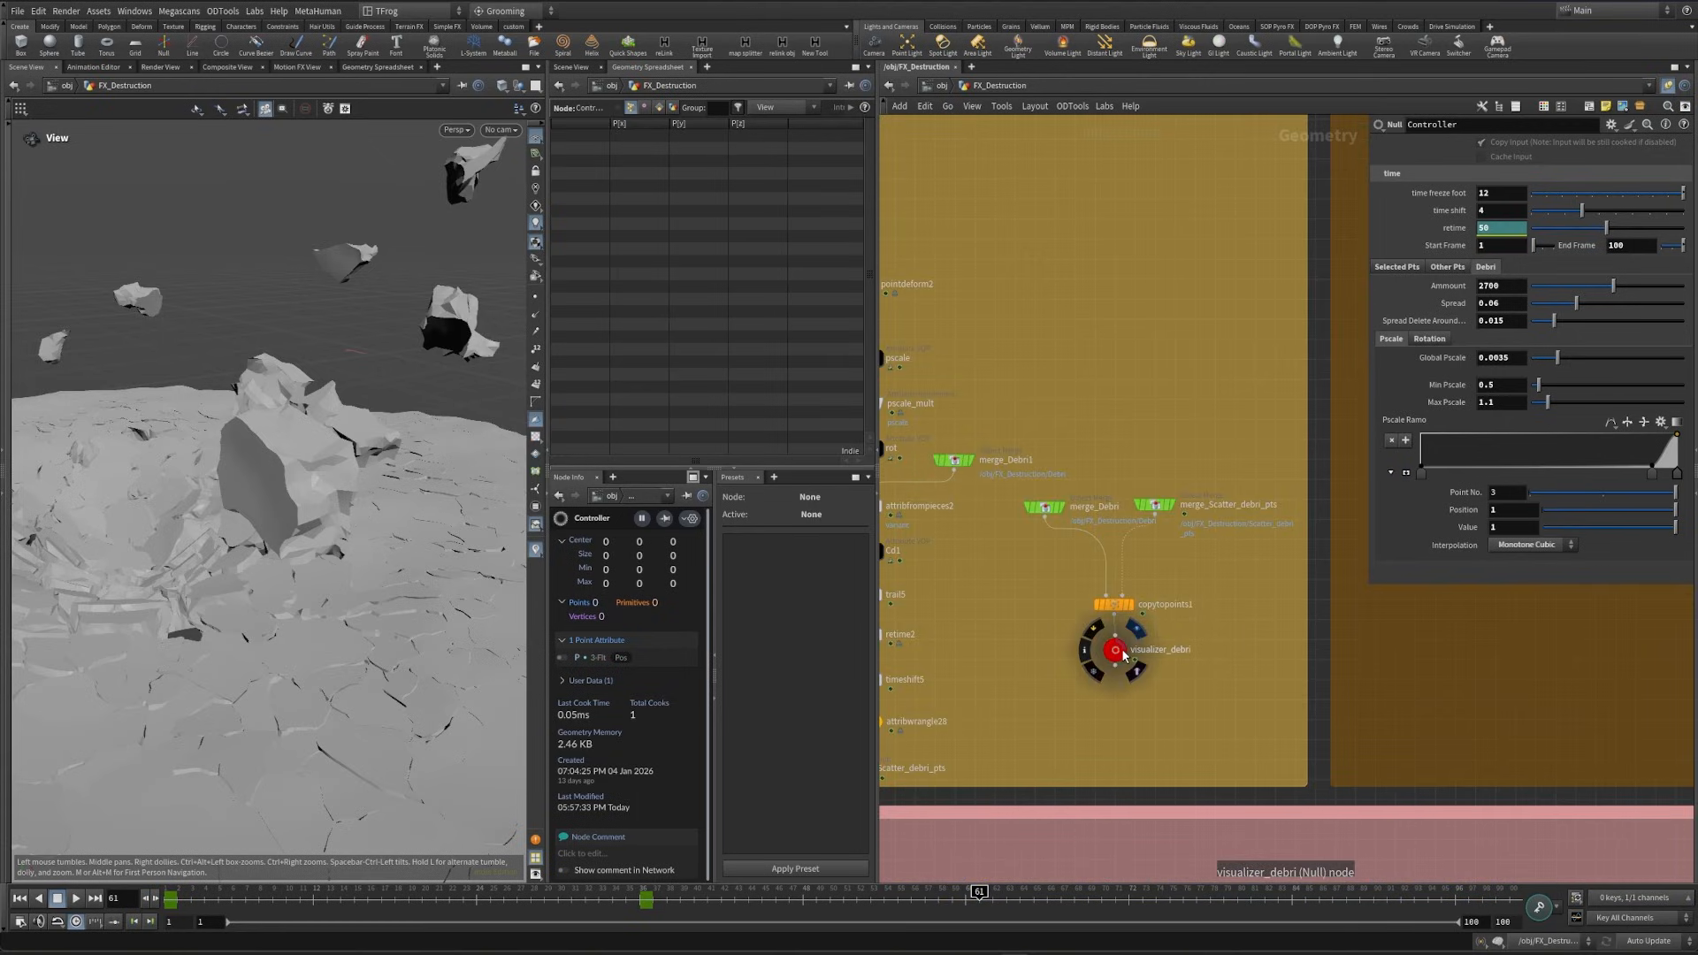
pyautogui.click(1139, 651)
pyautogui.moveTo(428, 307); pyautogui.dragTo(221, 442)
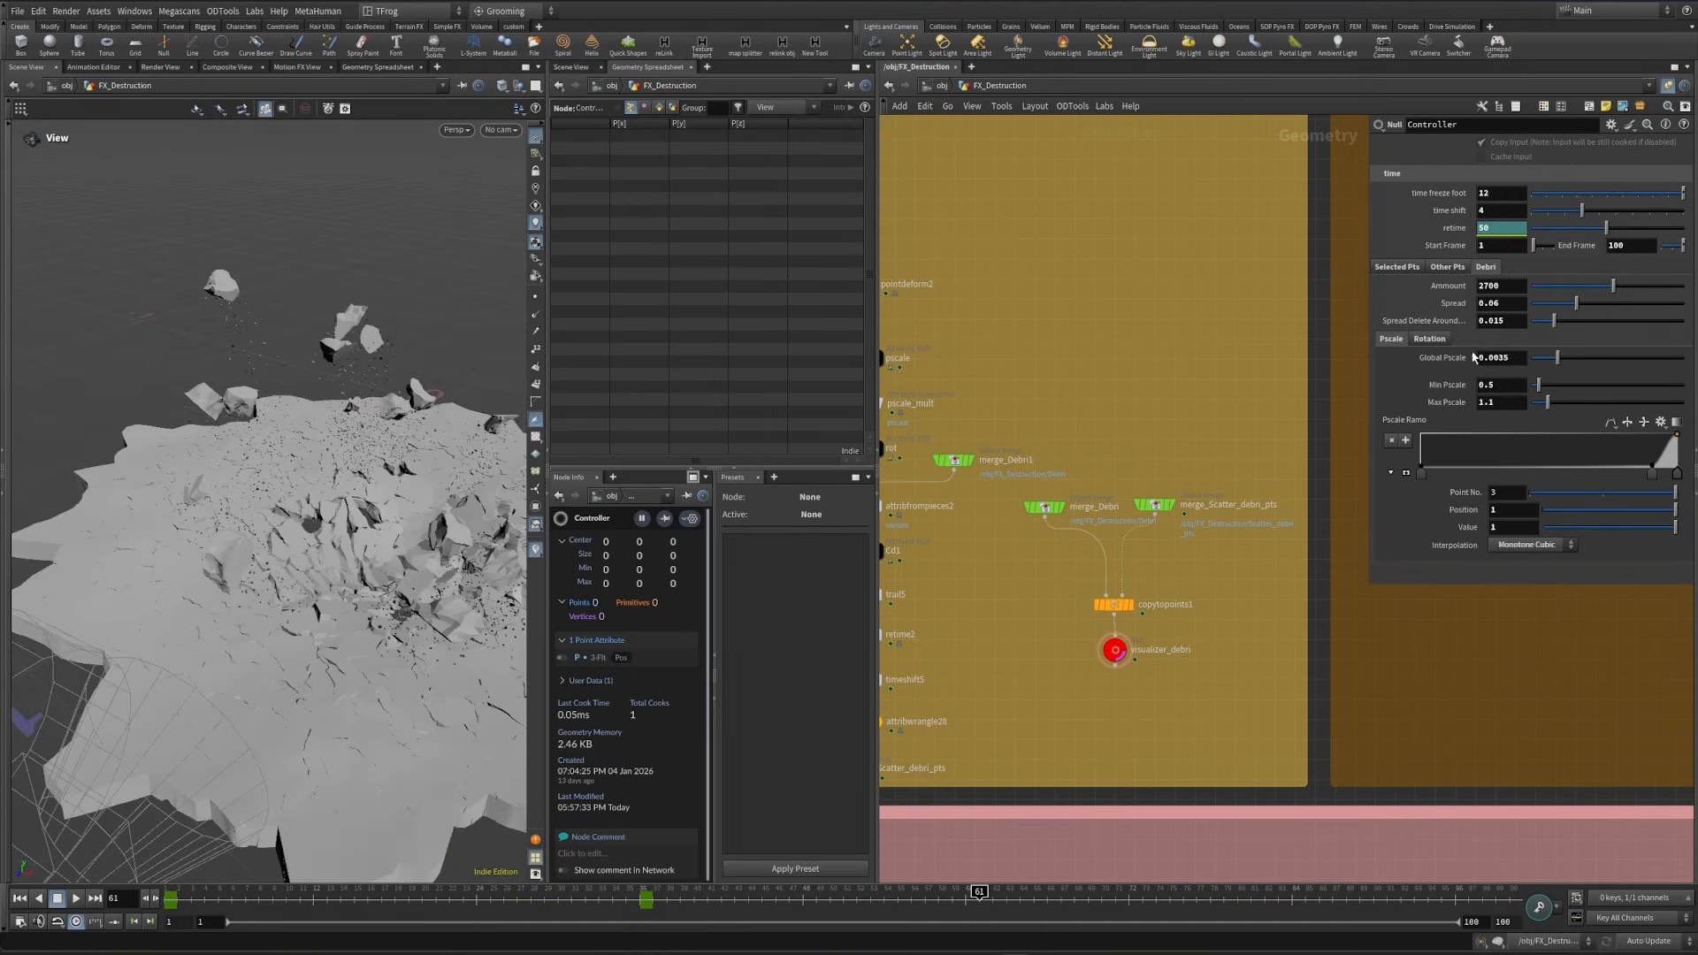
# - Try debris amounts of 100 and 5000 on the Controller, examining the scattered pieces up close
pyautogui.doubleClick(1497, 286)
pyautogui.write('100')
pyautogui.press('Return')
pyautogui.keyDown('alt'); pyautogui.moveTo(300, 495); pyautogui.dragTo(255, 364); pyautogui.keyUp('alt')
pyautogui.write('5000')
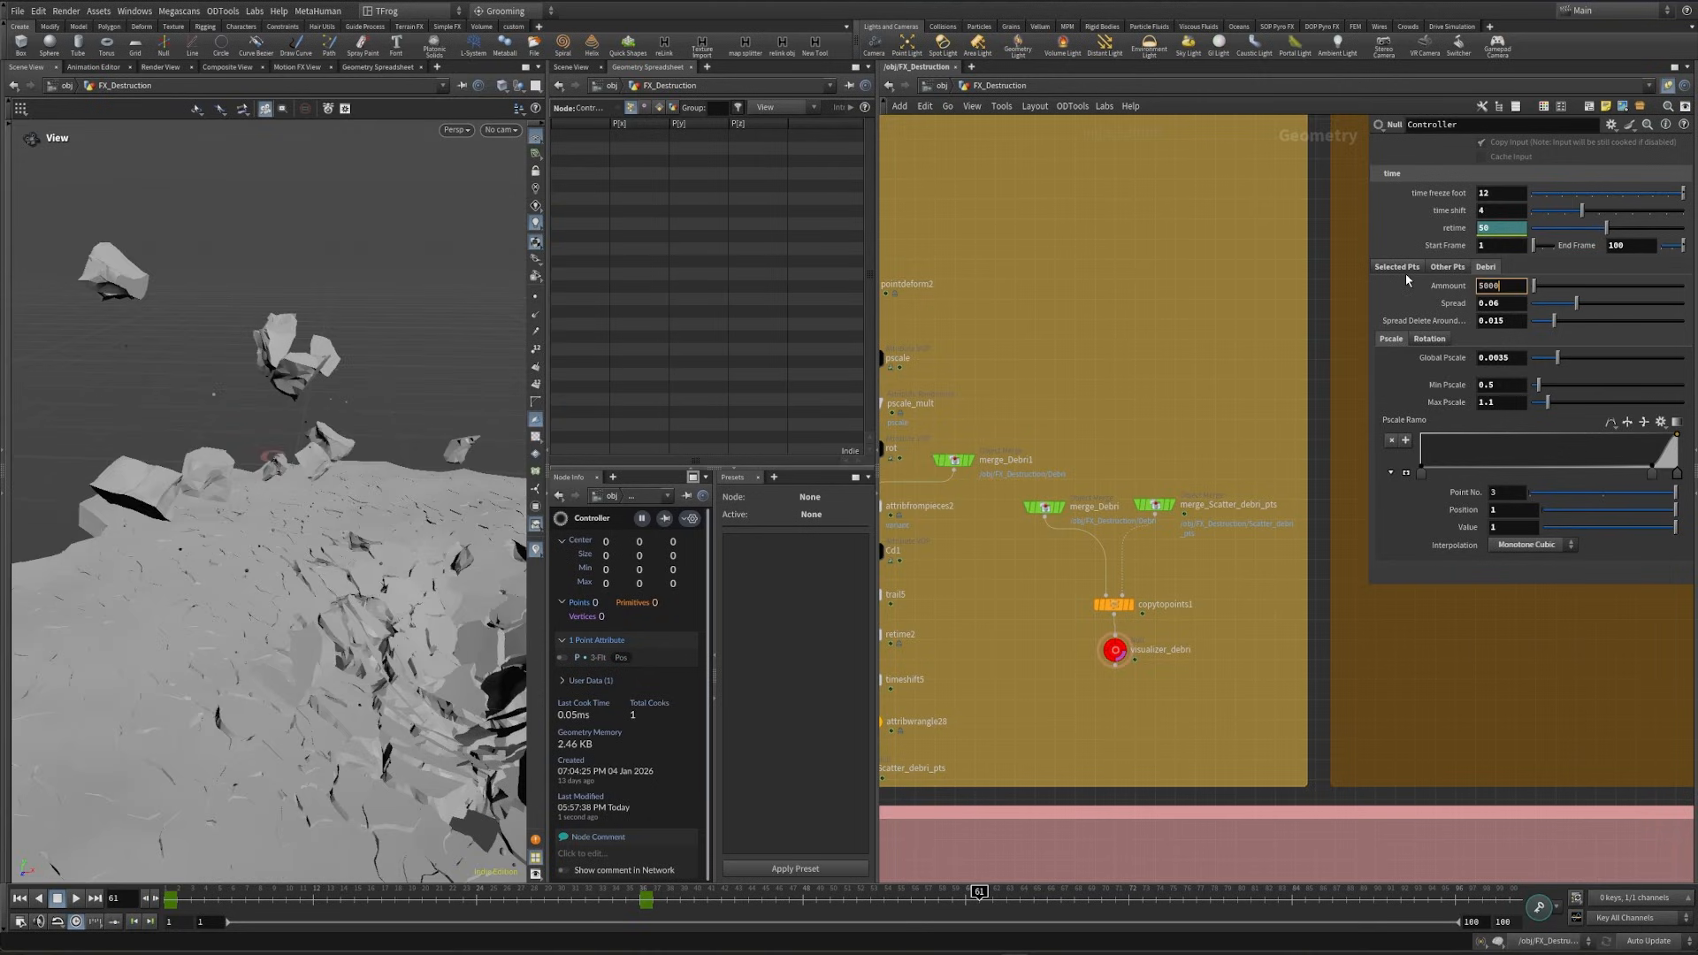
pyautogui.press('Return')
pyautogui.moveTo(284, 535); pyautogui.dragTo(393, 627)
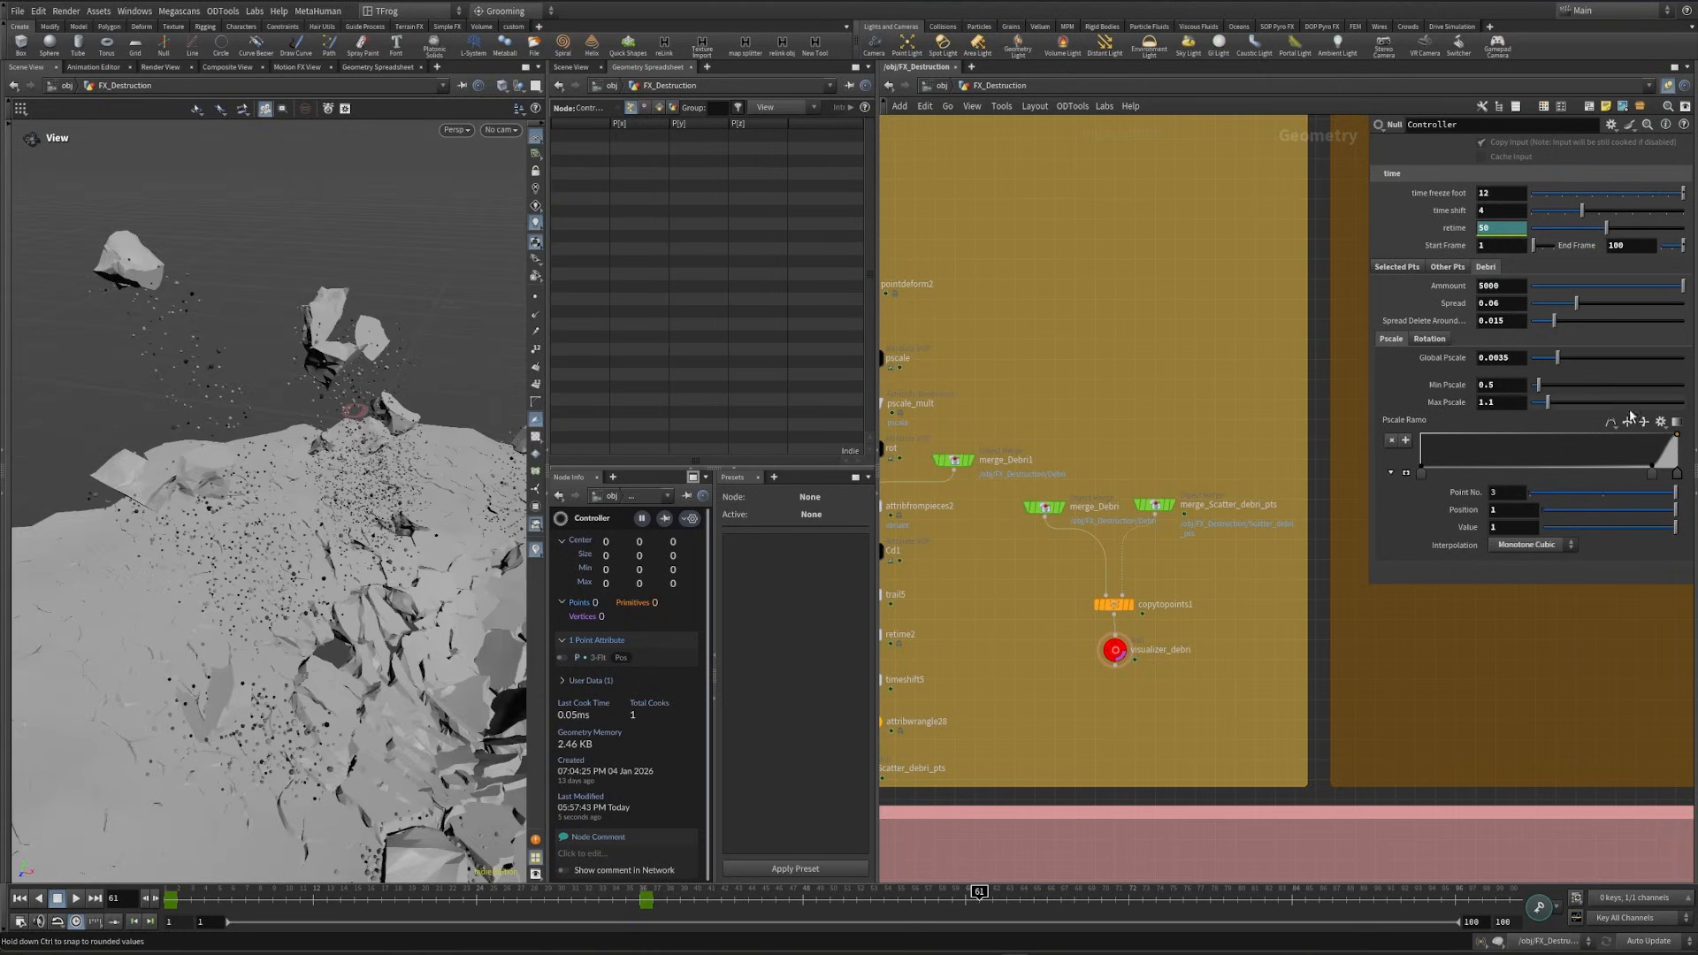
# - Check the Rotation and Pscale parameters of the debris and return to the Selected Pts parameters
pyautogui.click(1429, 341)
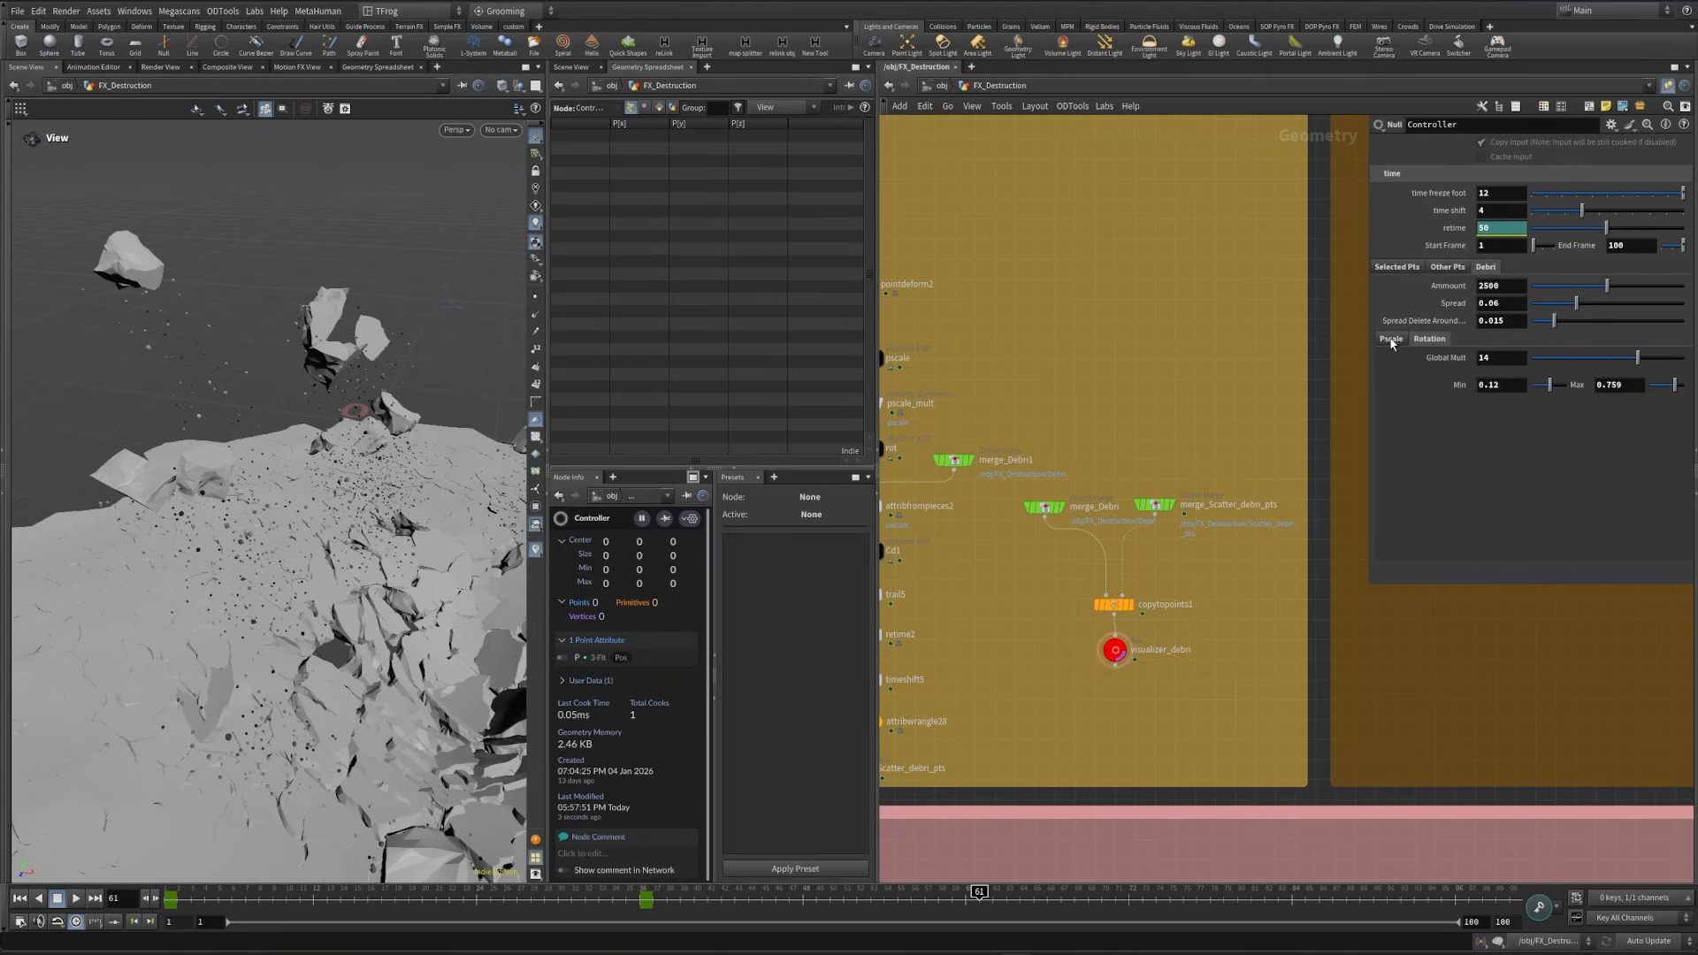
pyautogui.click(1390, 340)
pyautogui.click(1385, 270)
# - Display the node below the merge in the Smoke section and examine the smoke around the debris
pyautogui.scroll(-6, 1061, 567)
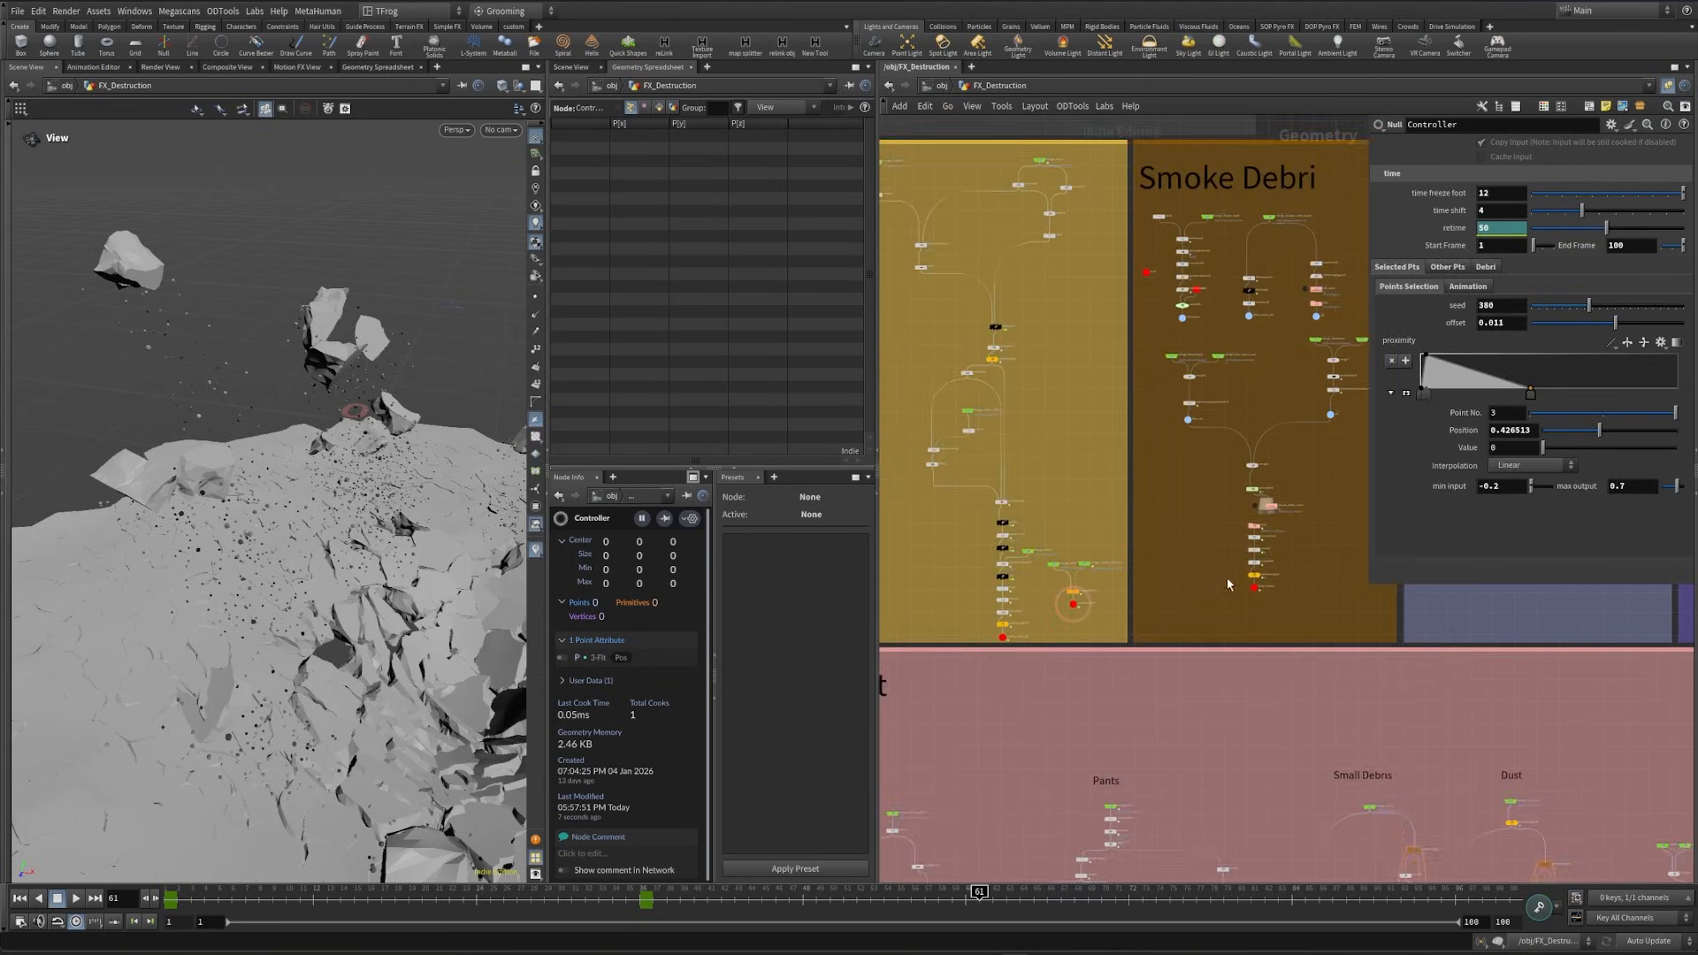
pyautogui.moveTo(1208, 588); pyautogui.dragTo(882, 319, button='middle')
pyautogui.scroll(6, 1318, 663)
pyautogui.moveTo(1539, 619); pyautogui.dragTo(1201, 813, button='middle')
pyautogui.scroll(4, 1300, 649)
pyautogui.click(1280, 685)
pyautogui.moveTo(248, 641)
pyautogui.keyDown('alt'); pyautogui.mouseDown()
pyautogui.moveTo(178, 651)
pyautogui.moveTo(270, 644)
pyautogui.mouseUp(); pyautogui.keyUp('alt')
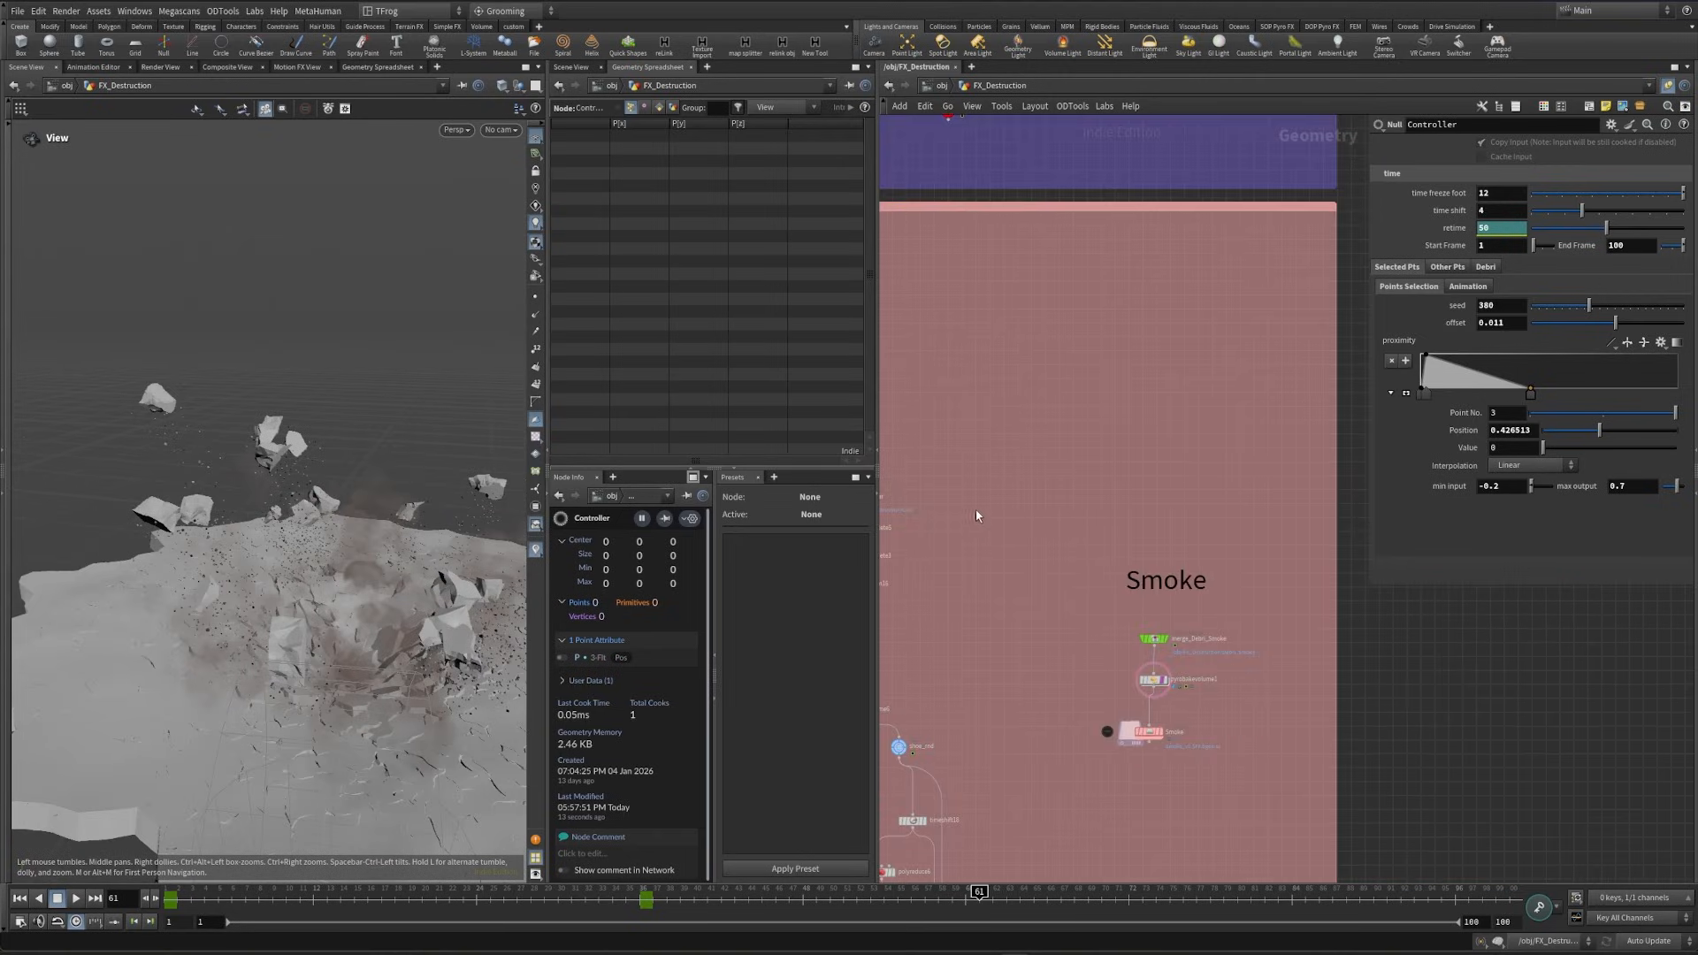
# - Display the Pants null of the pants cloth section and move the timeline to frame 29
pyautogui.scroll(-4, 977, 516)
pyautogui.moveTo(976, 515); pyautogui.dragTo(1052, 651, button='middle')
pyautogui.scroll(8, 1033, 336)
pyautogui.moveTo(1190, 775); pyautogui.dragTo(1191, 686, button='middle')
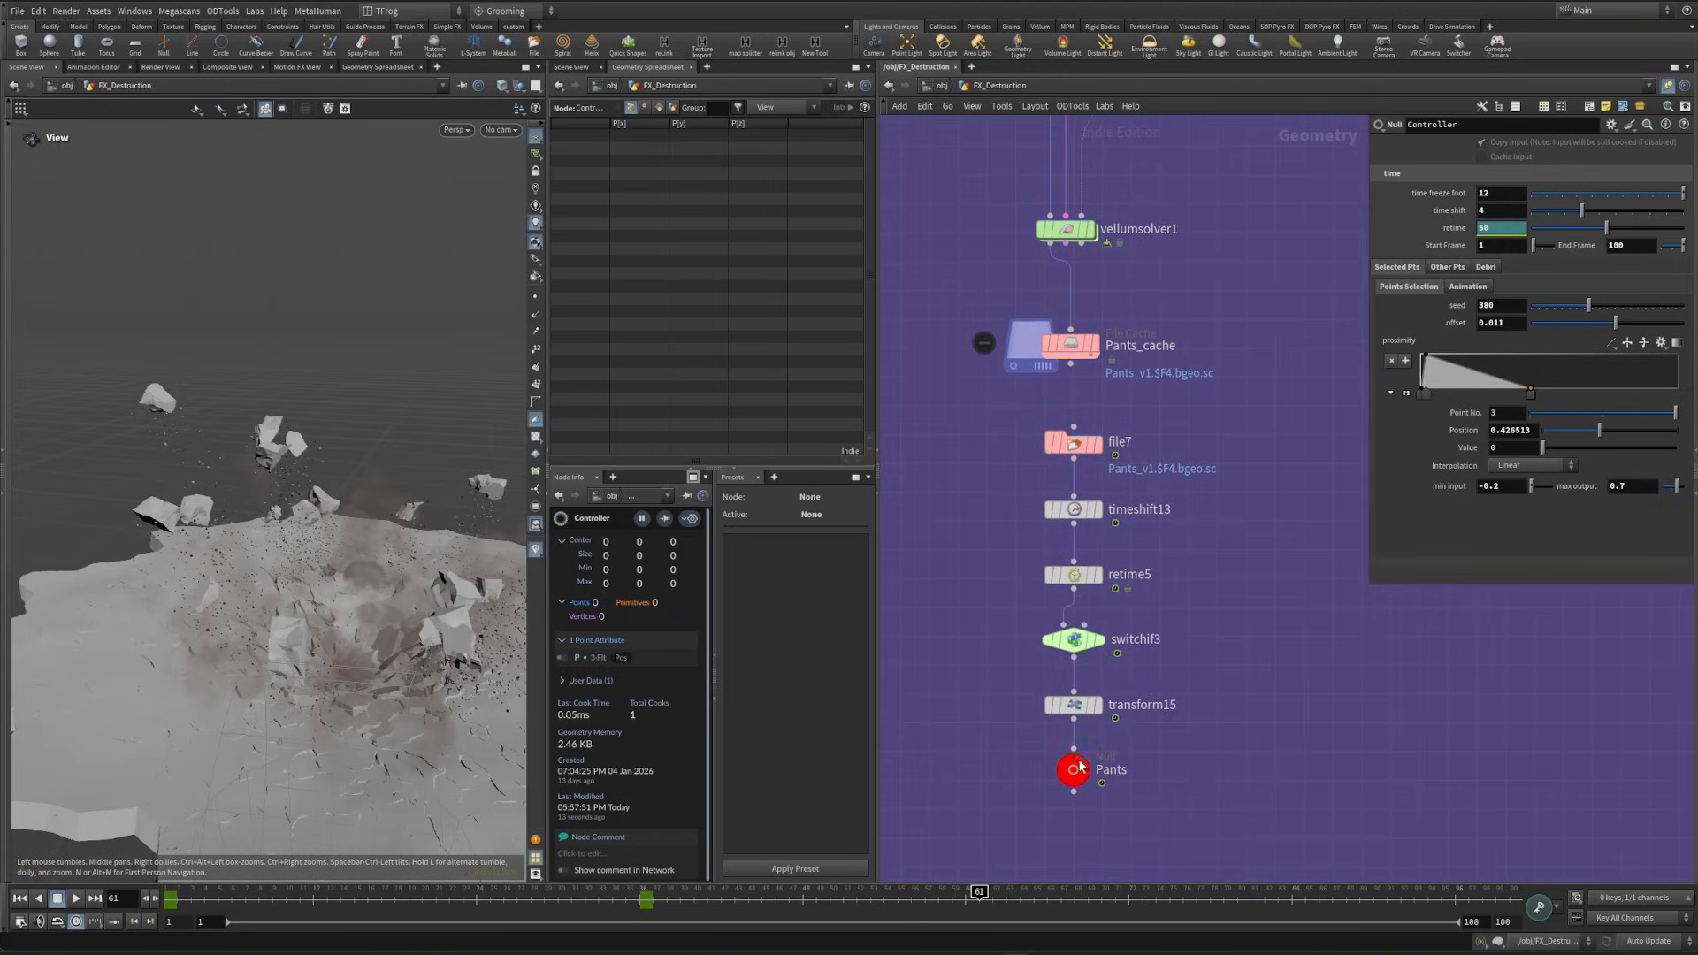
pyautogui.click(1092, 784)
pyautogui.moveTo(367, 894); pyautogui.dragTo(543, 898)
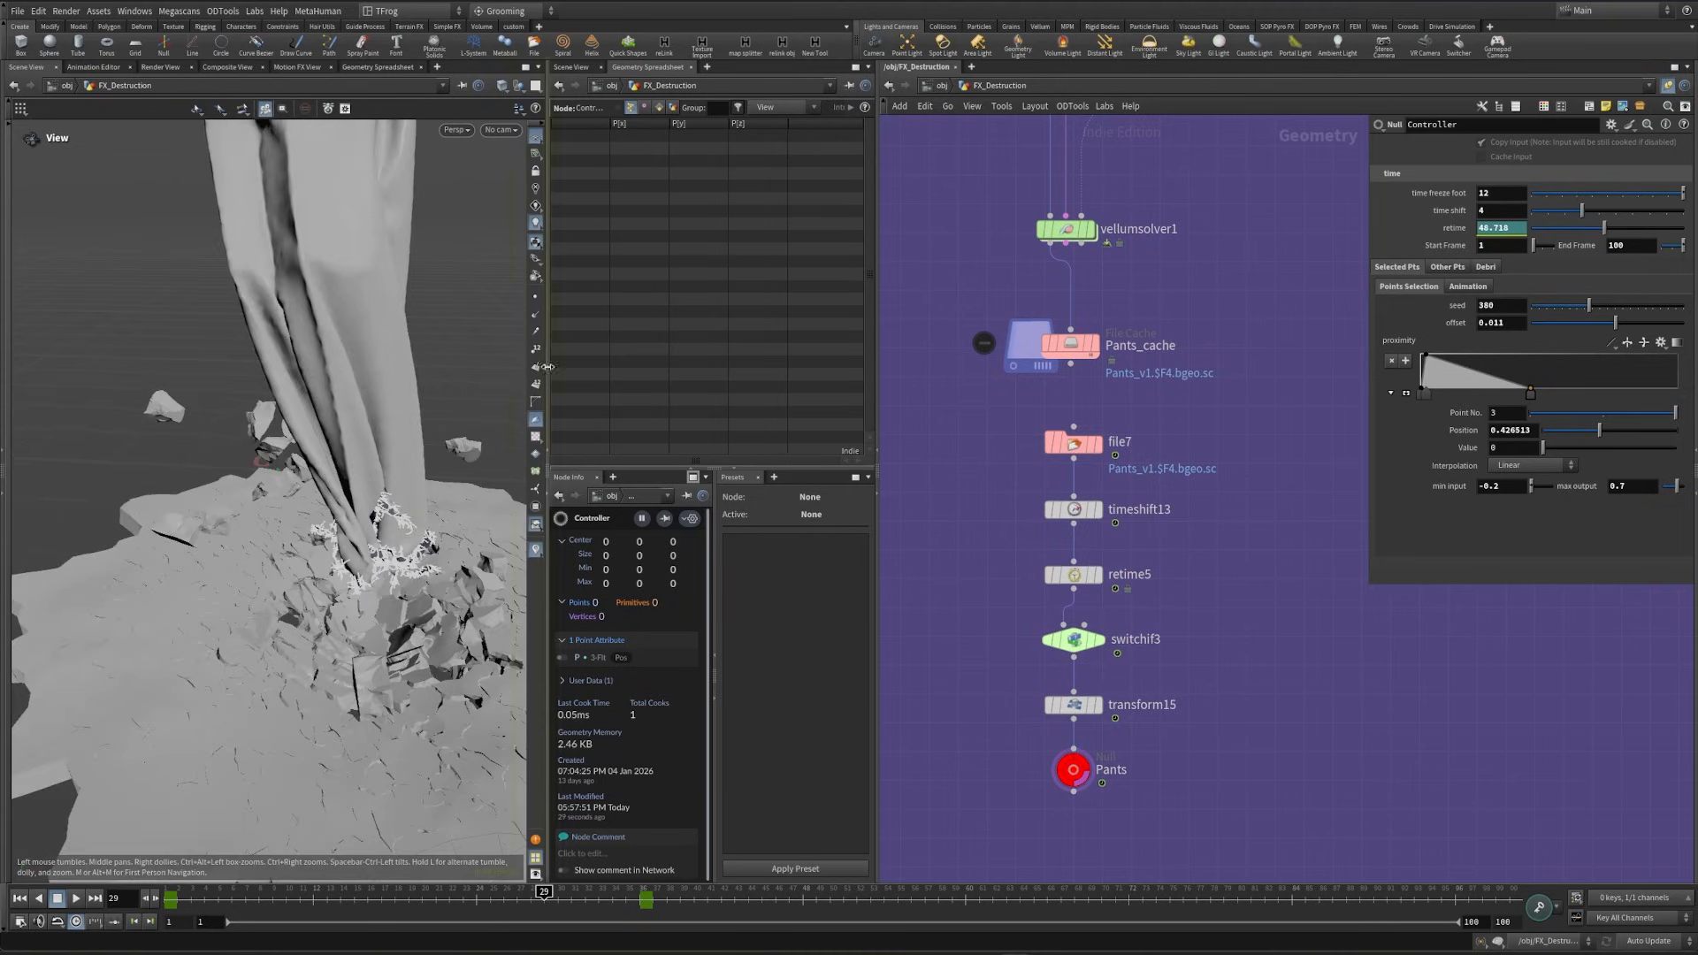
# - Select and display attribwrangle8 in the Destruction section to examine its proxy purpose code and geometry
pyautogui.scroll(-4, 1090, 681)
pyautogui.moveTo(1045, 653); pyautogui.dragTo(1156, 462, button='middle')
pyautogui.scroll(-6, 1155, 462)
pyautogui.moveTo(920, 522); pyautogui.dragTo(1084, 586, button='middle')
pyautogui.scroll(6, 1141, 610)
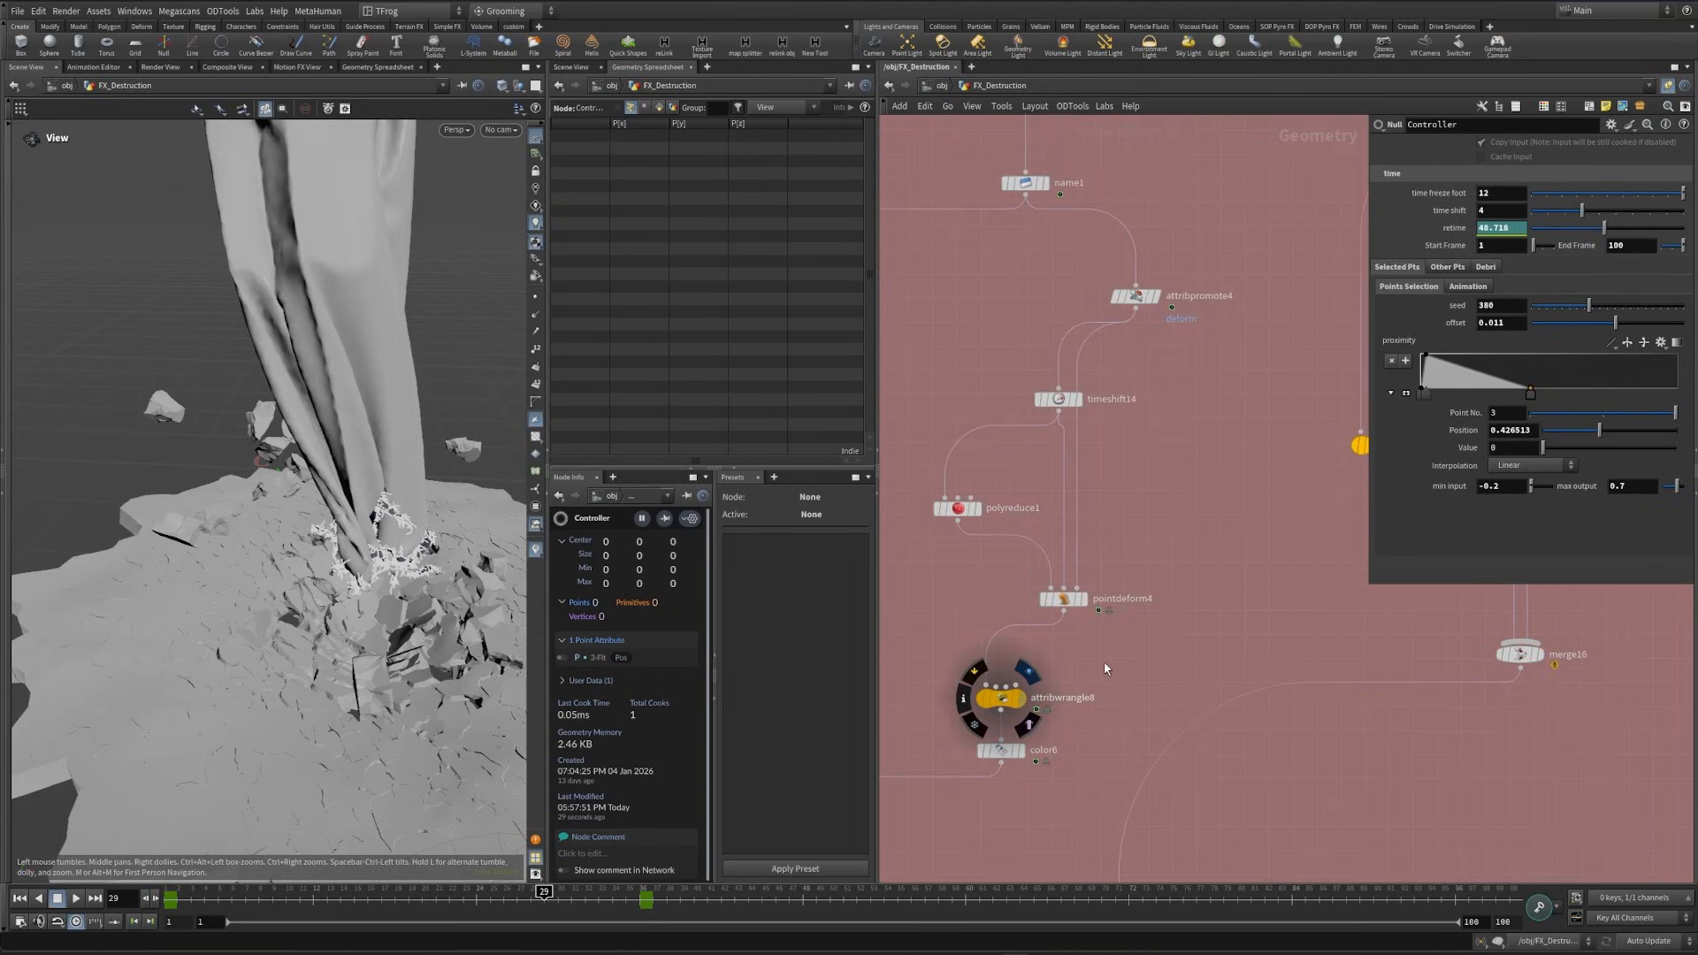
pyautogui.click(1022, 699)
pyautogui.moveTo(390, 597); pyautogui.dragTo(269, 577)
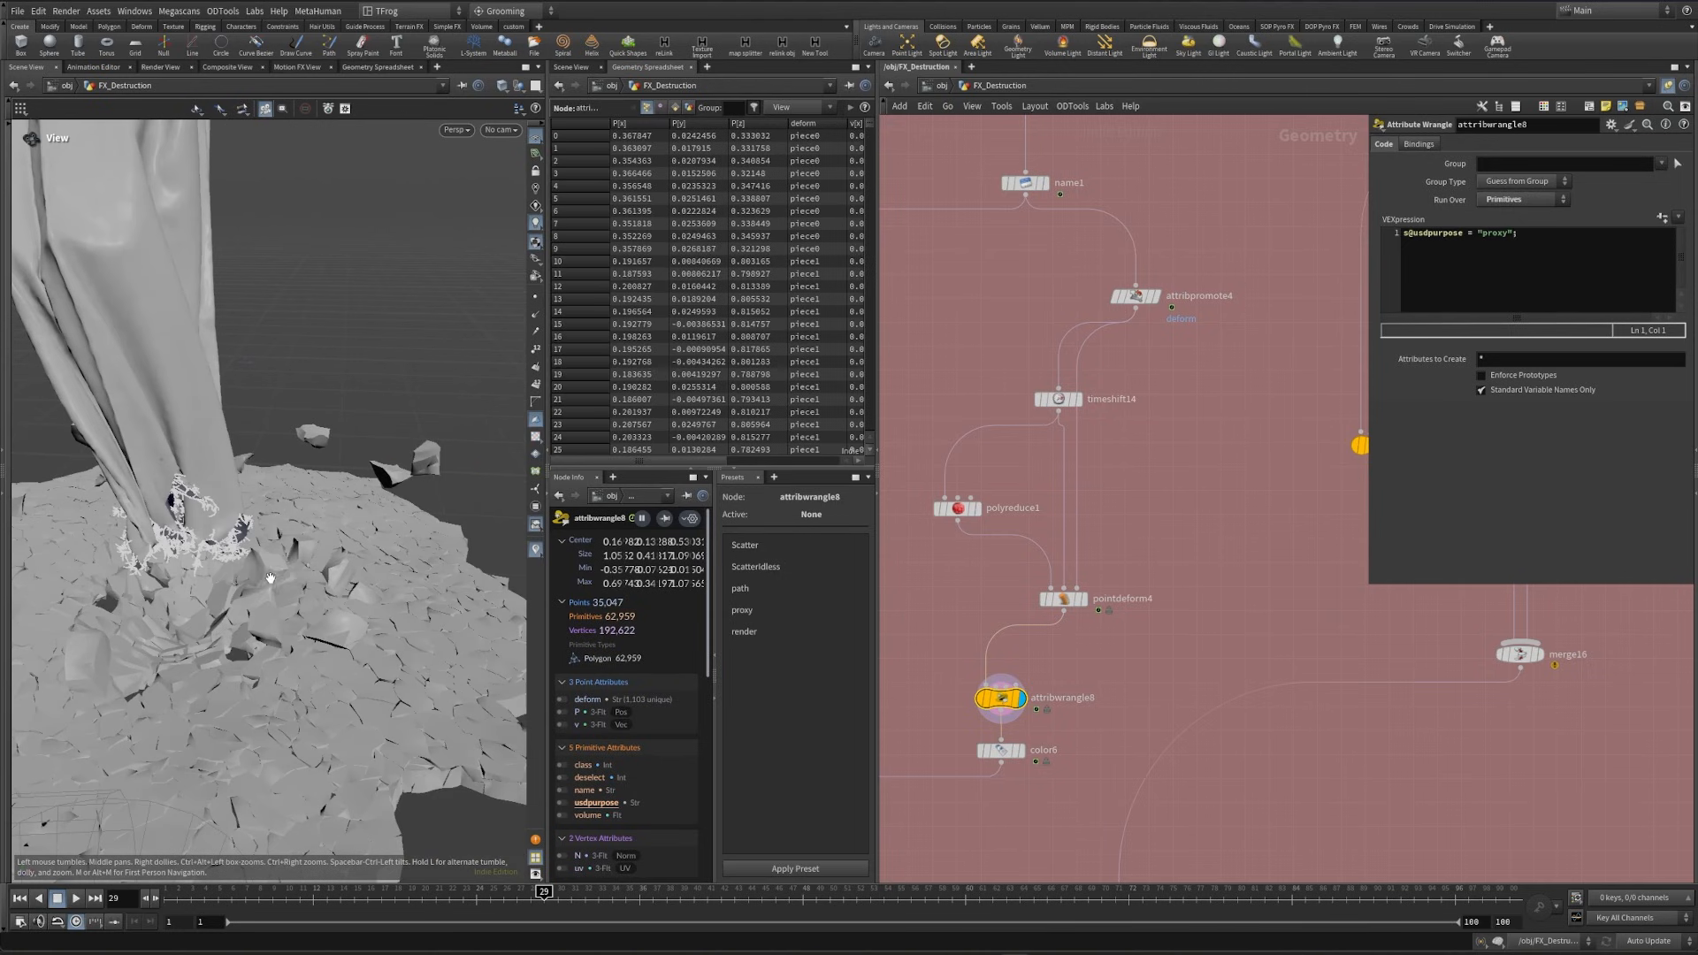
# - Display color6 and attribwrangle9 in the Destruction section to compare the colored proxy with the other geometry branch
pyautogui.click(1016, 750)
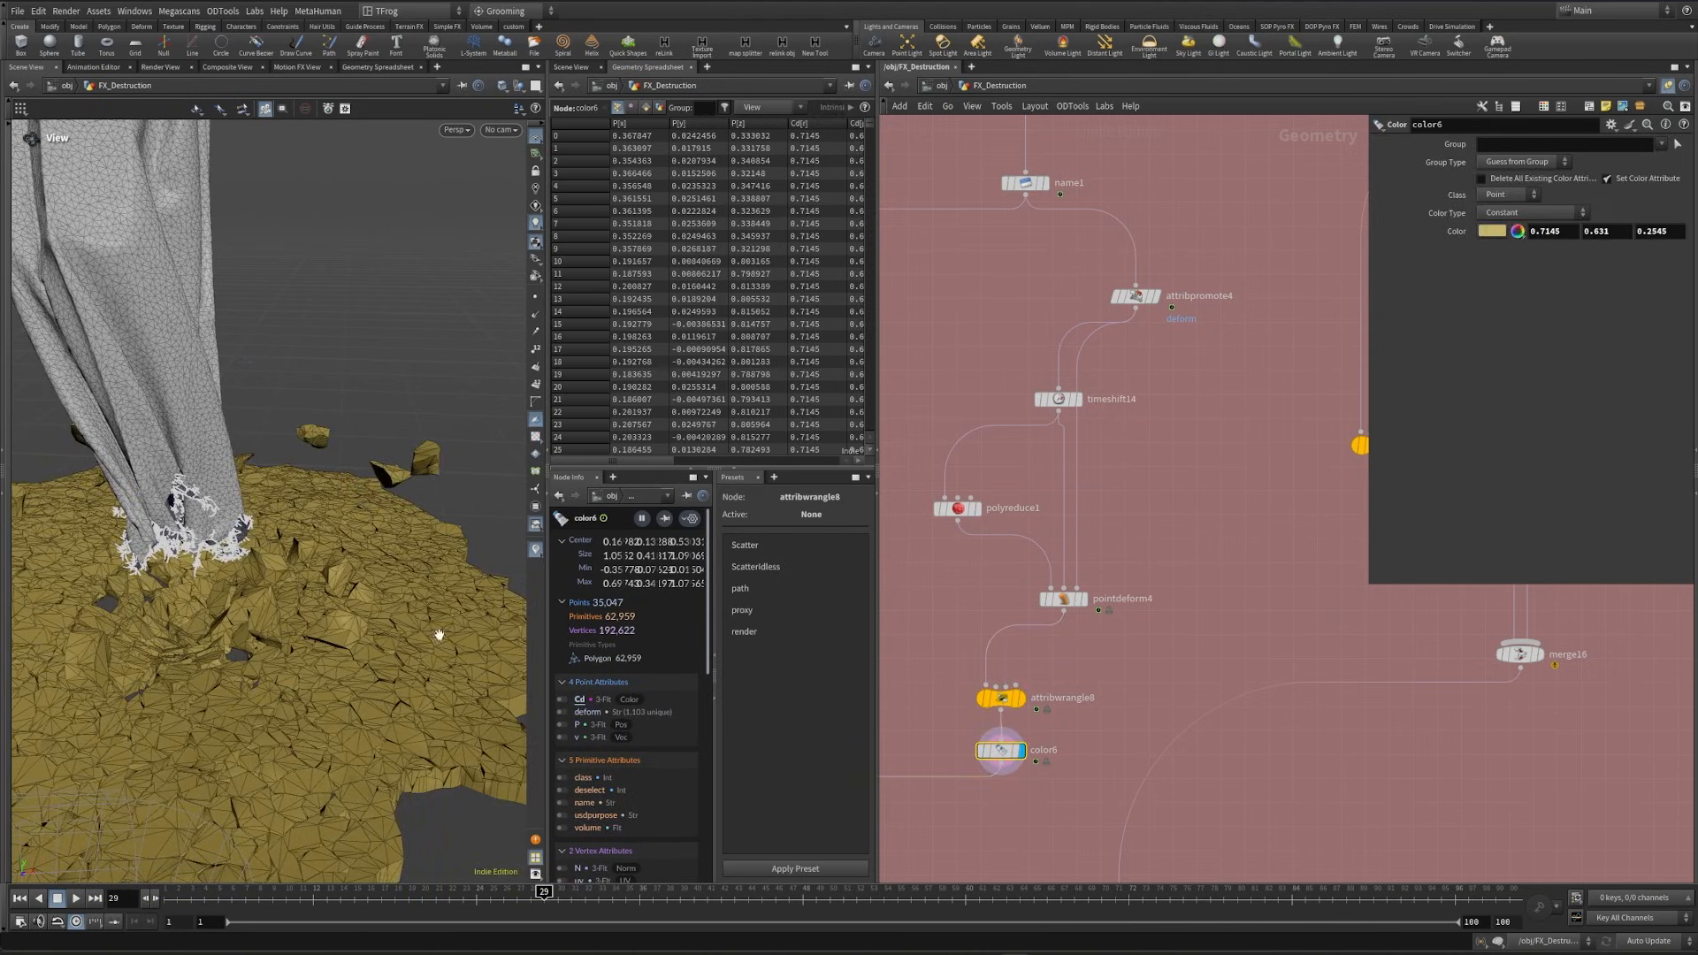
pyautogui.moveTo(439, 635); pyautogui.dragTo(178, 521)
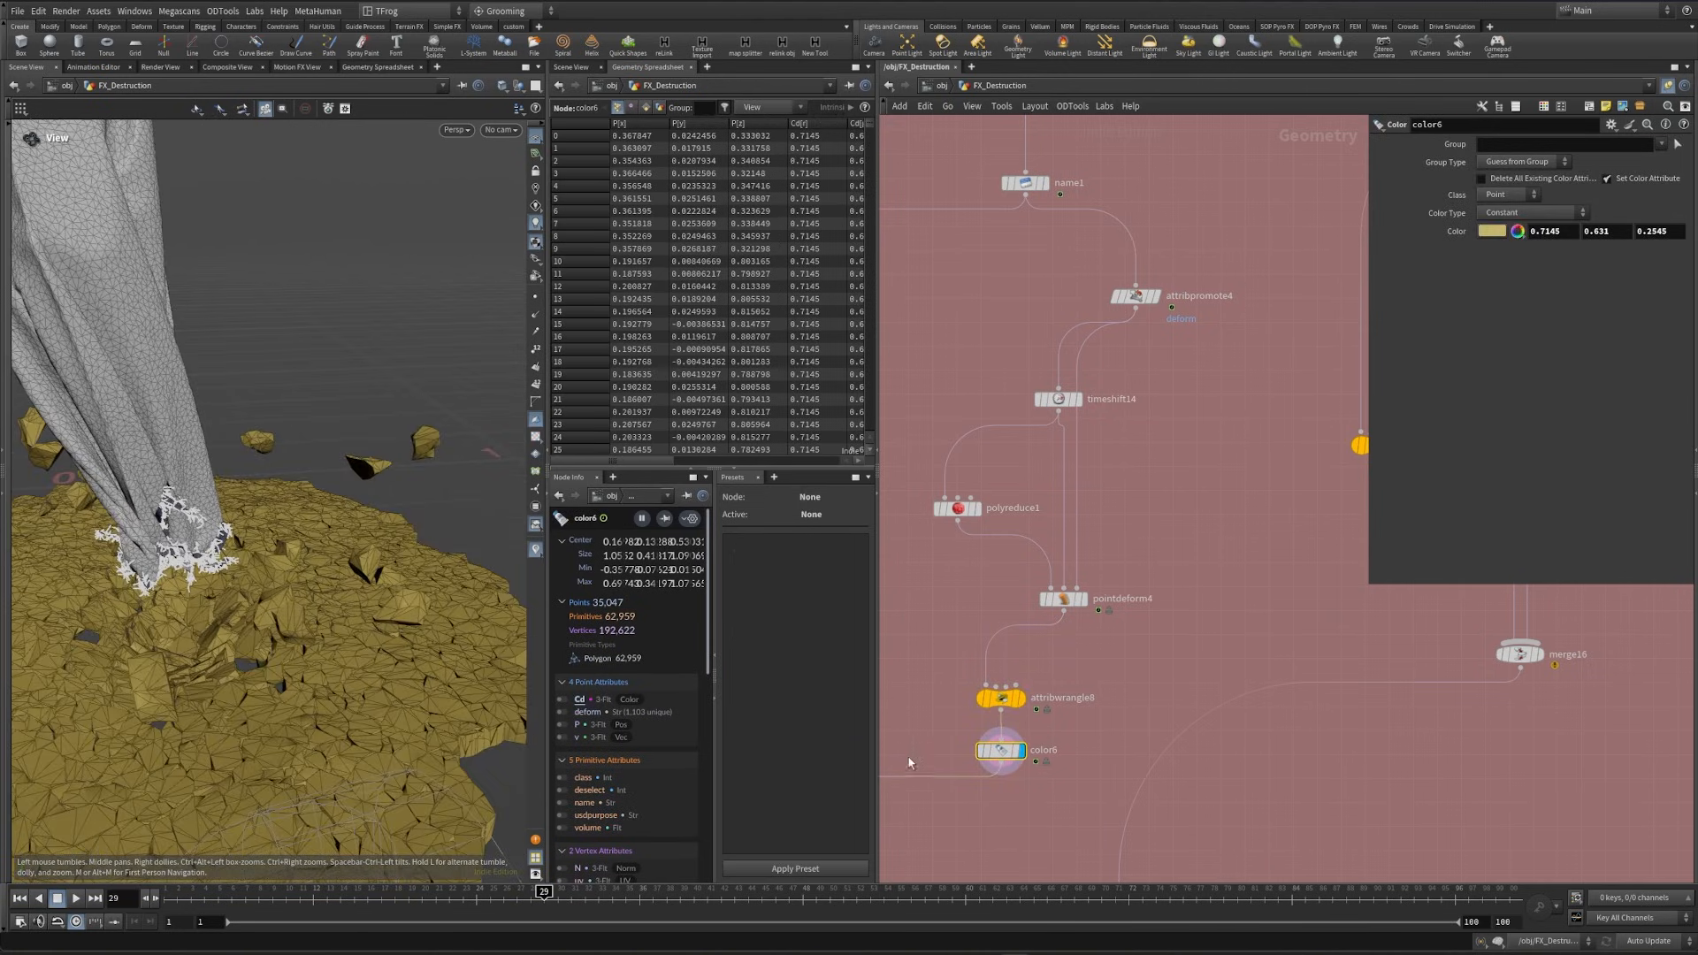
pyautogui.moveTo(908, 762); pyautogui.dragTo(1358, 720, button='middle')
pyautogui.click(1088, 617)
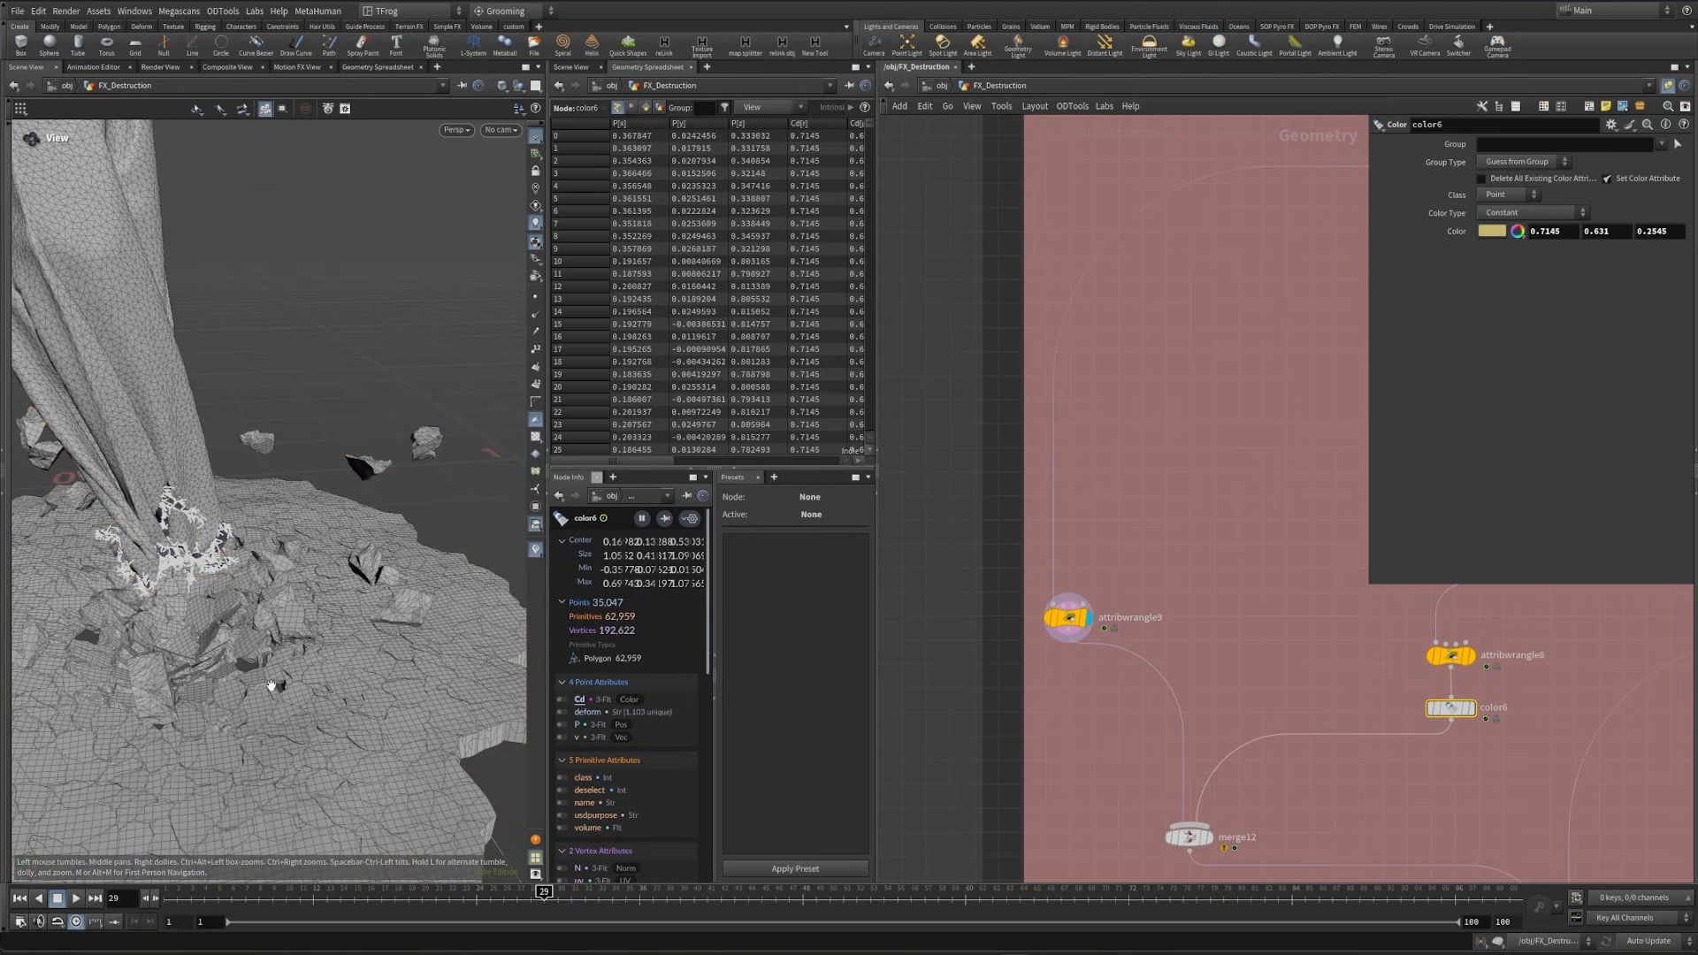
# - Display the attribwrangle8 proxy geometry again and move the timeline to frame 21
pyautogui.moveTo(1386, 469); pyautogui.dragTo(1360, 462, button='middle')
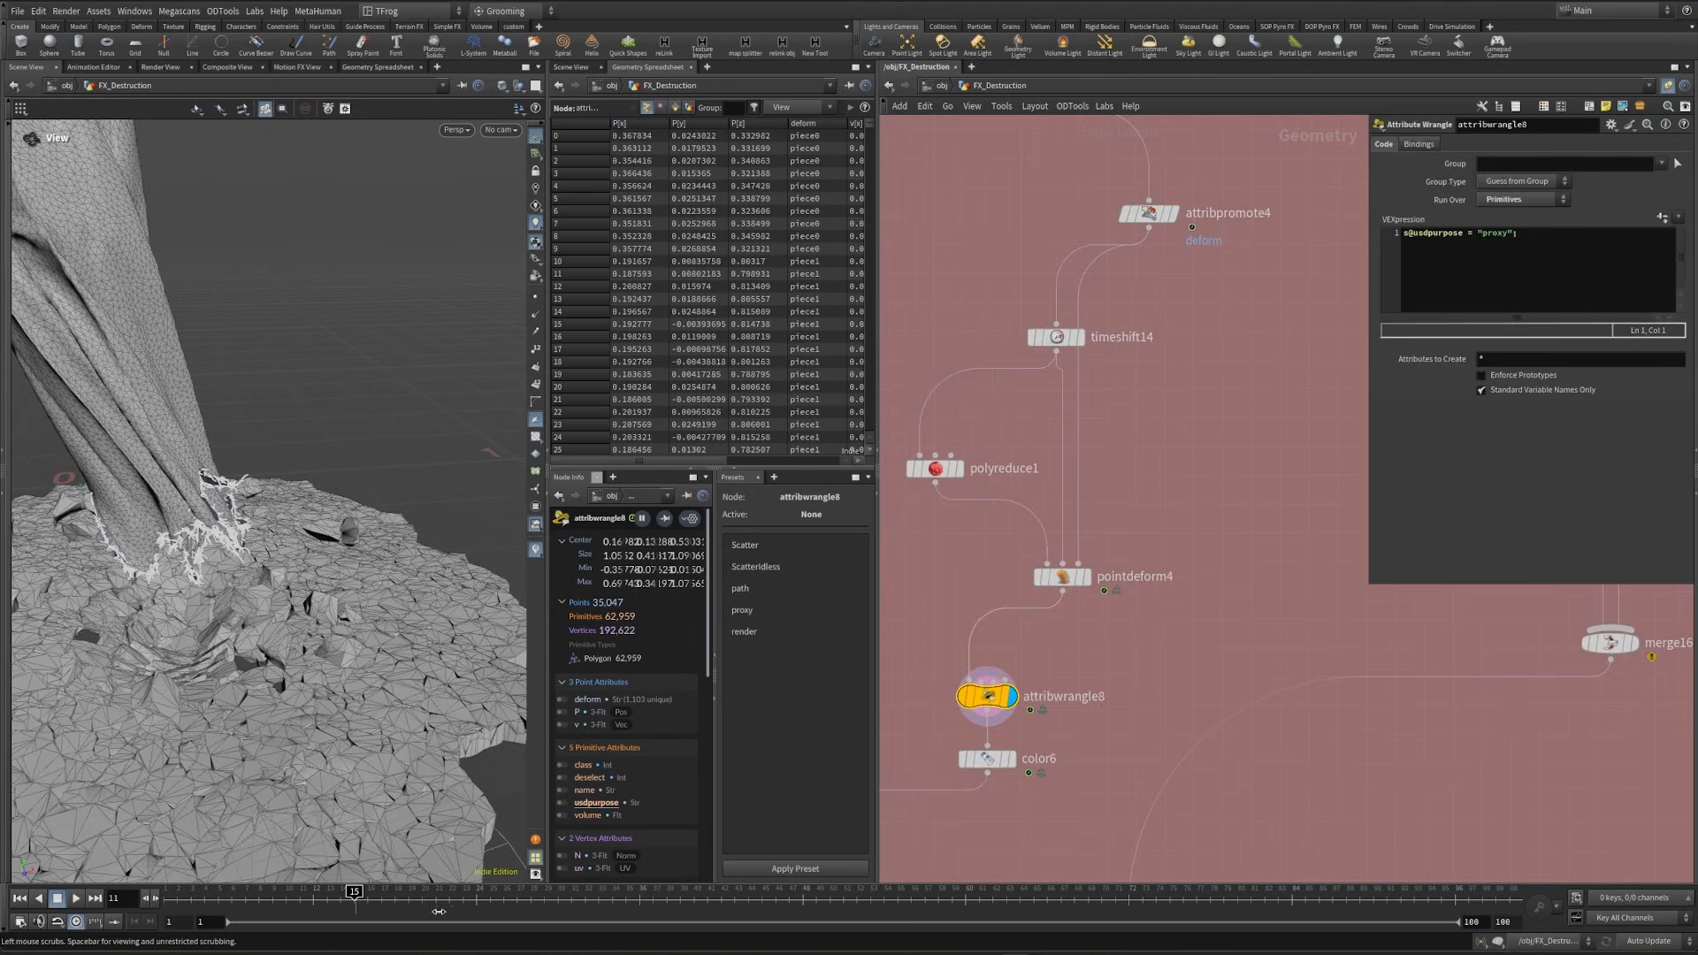
pyautogui.click(439, 912)
pyautogui.scroll(-5, 1418, 677)
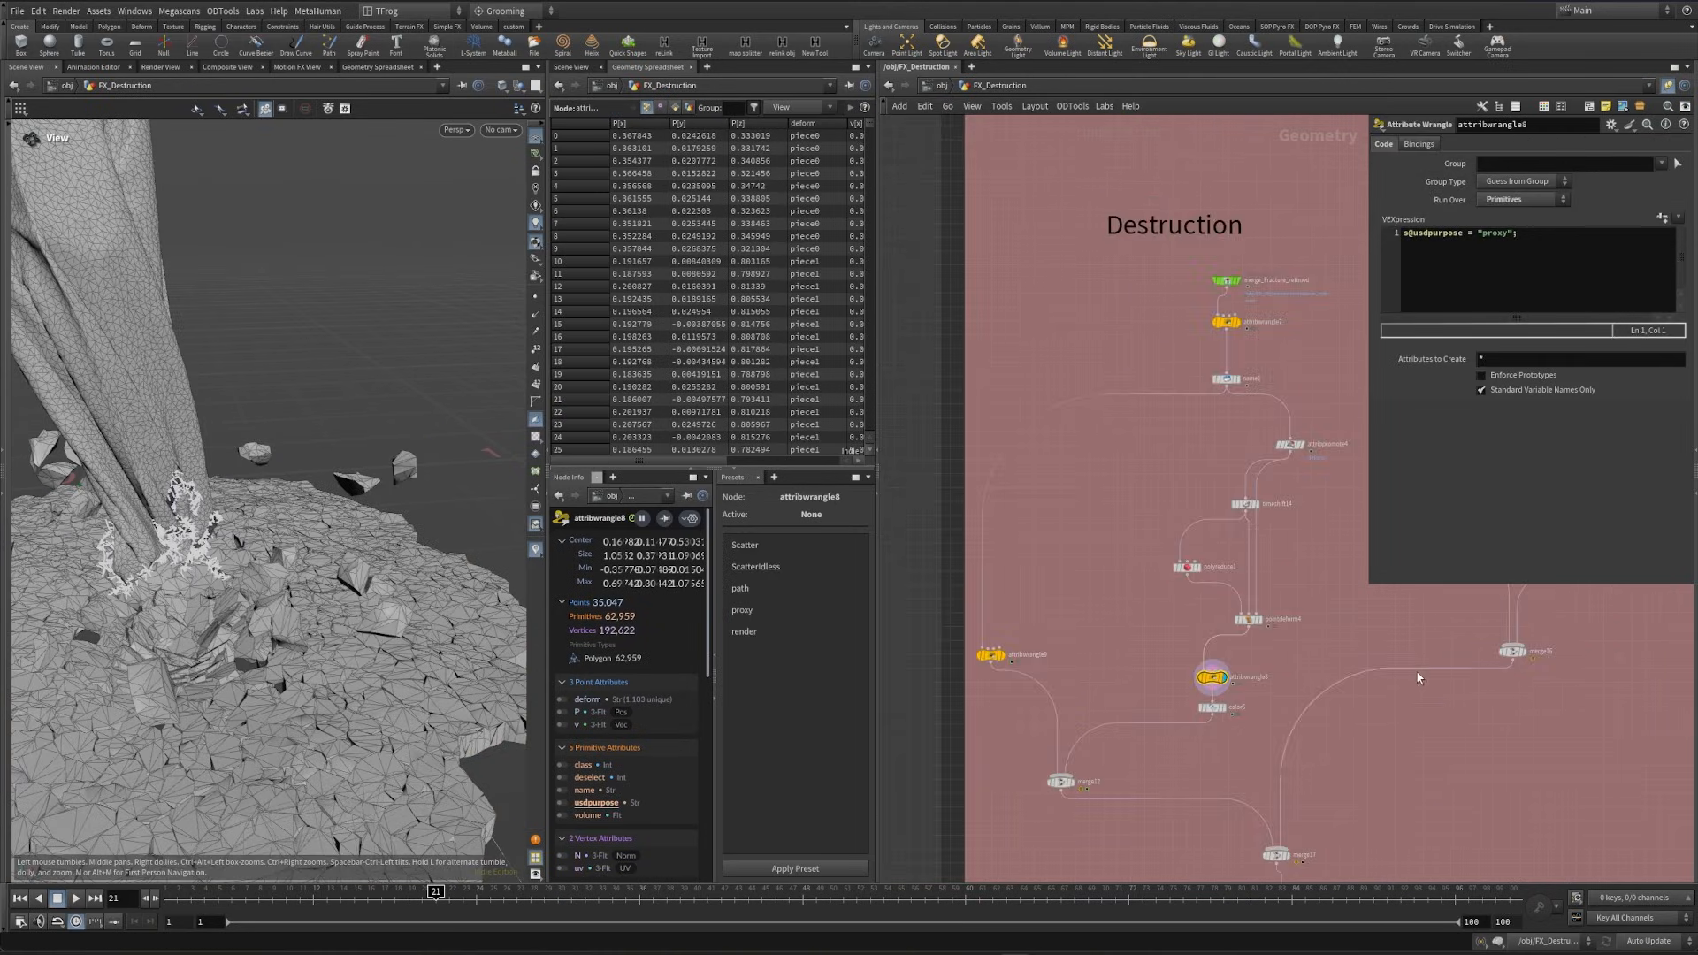
# - Display attribwrangle11 and attribwrangle12 of the pants branch to compare the two mesh densities
pyautogui.scroll(-3, 1417, 678)
pyautogui.moveTo(1415, 682); pyautogui.dragTo(870, 645, button='middle')
pyautogui.scroll(-2, 1001, 755)
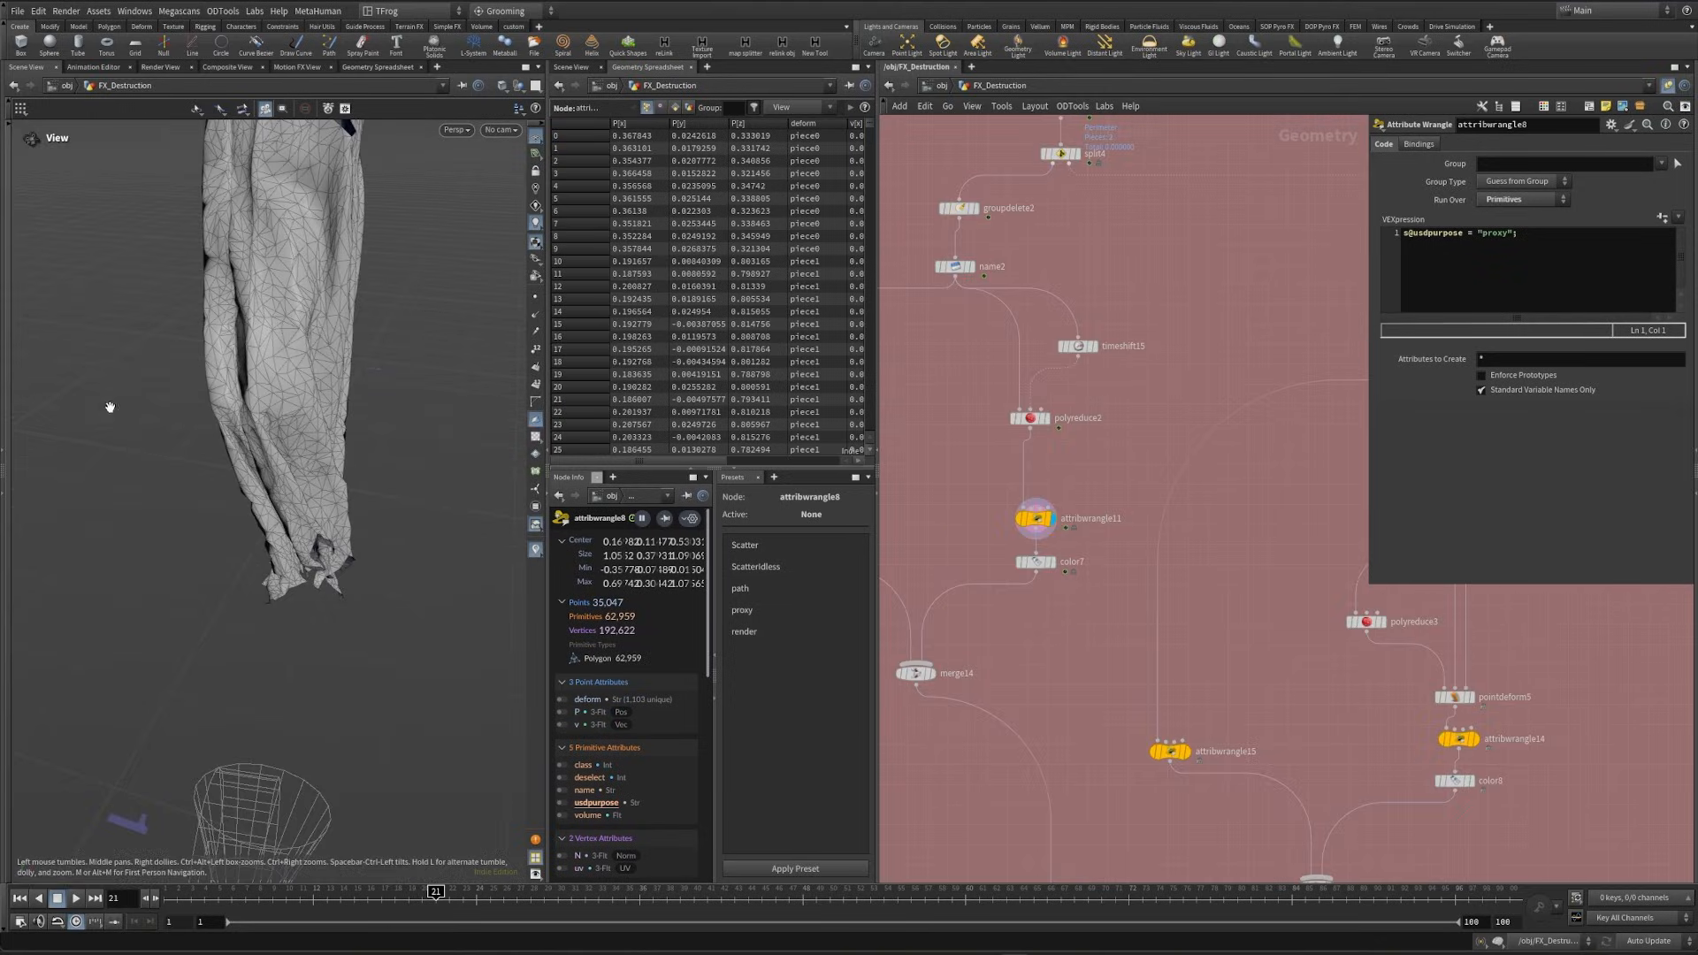
pyautogui.moveTo(1061, 617); pyautogui.dragTo(1253, 702, button='middle')
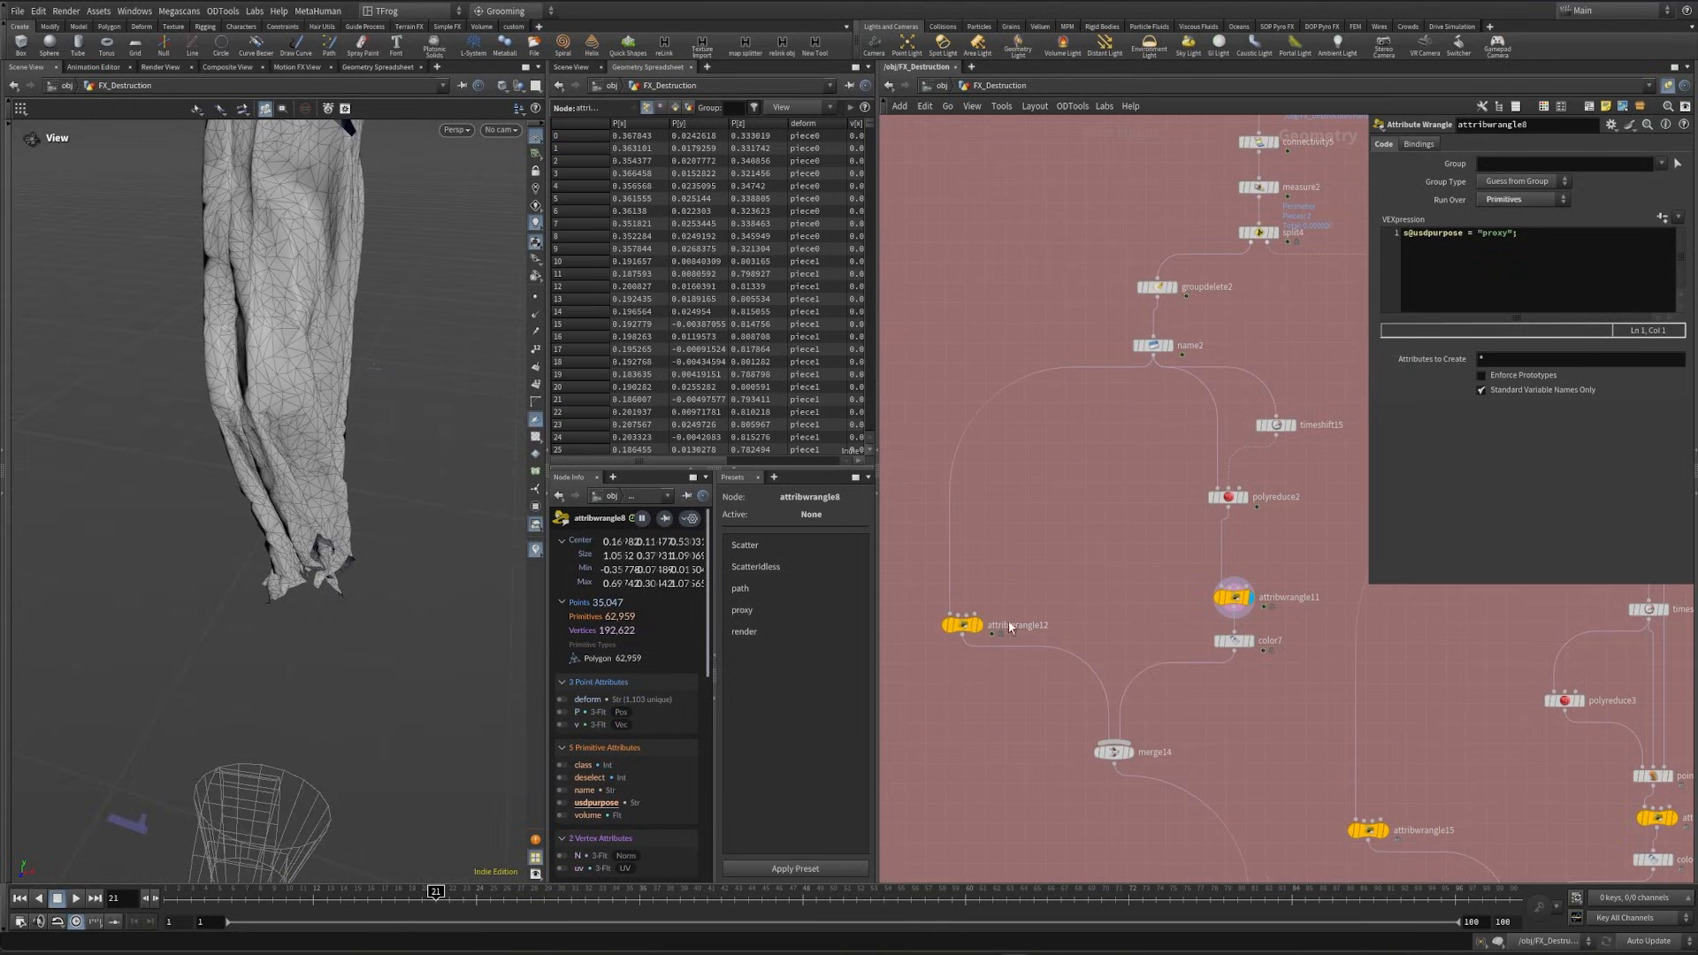
pyautogui.click(981, 623)
# - Look over the Small Debris, Dust, Character and Smoke sections of the output network block
pyautogui.moveTo(1551, 748); pyautogui.dragTo(890, 714, button='middle')
pyautogui.scroll(-5, 1105, 729)
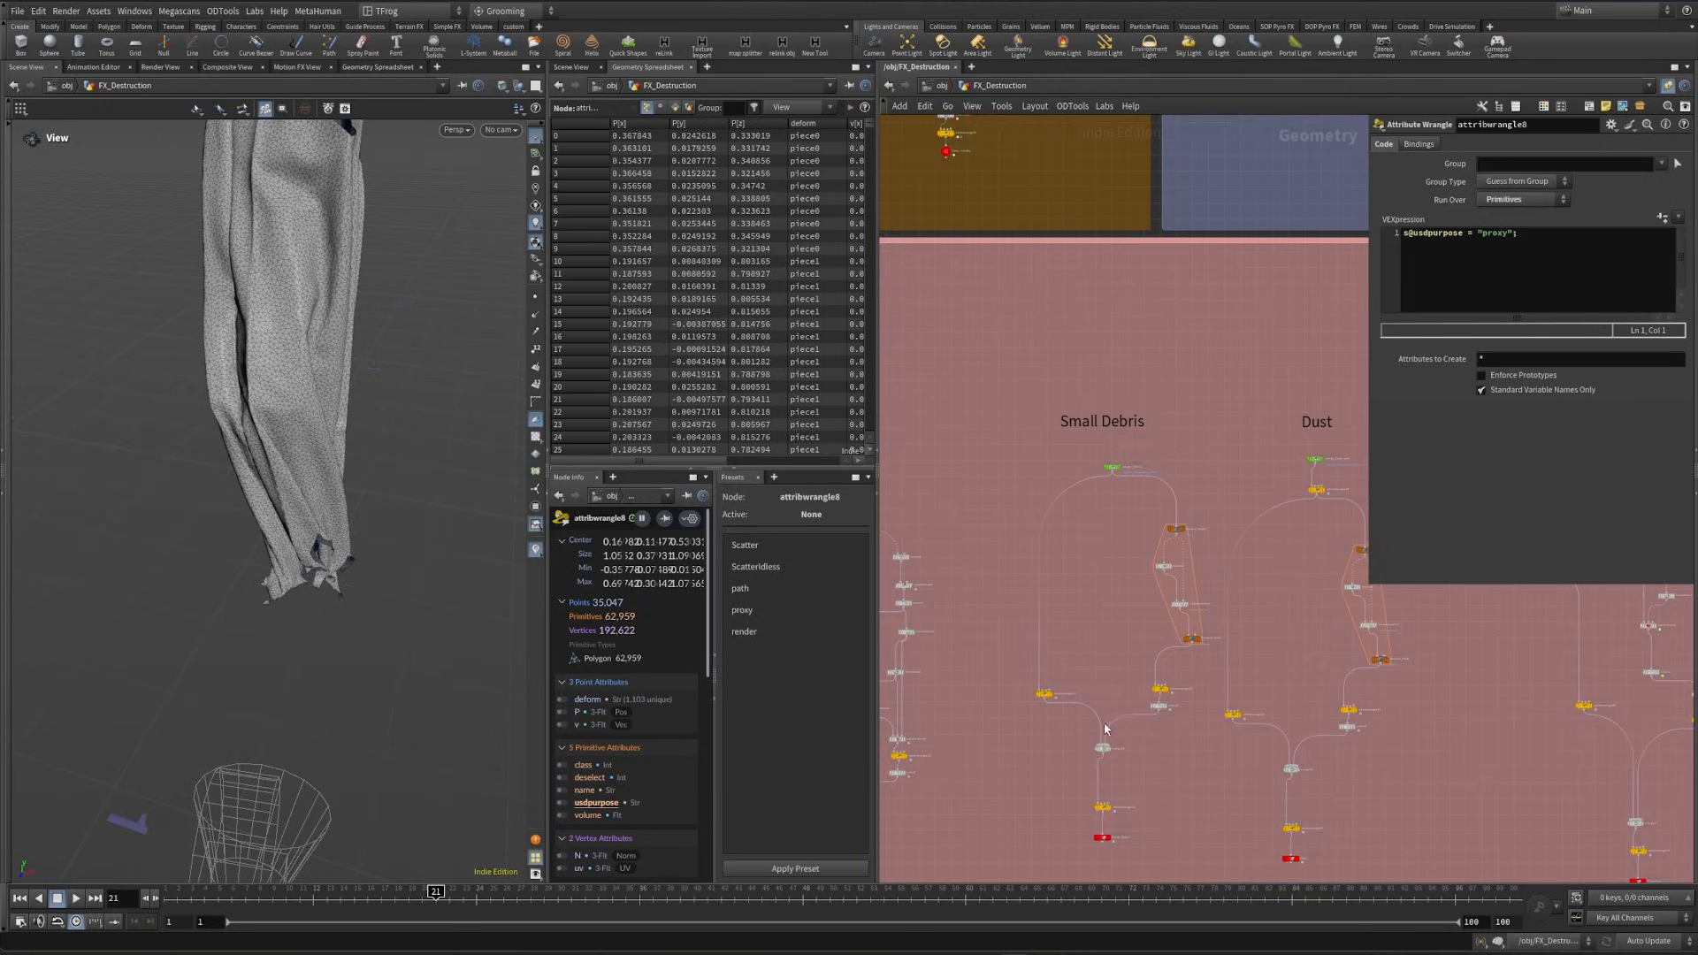
pyautogui.moveTo(1301, 444); pyautogui.dragTo(1054, 481, button='middle')
pyautogui.moveTo(1363, 530); pyautogui.dragTo(992, 456, button='middle')
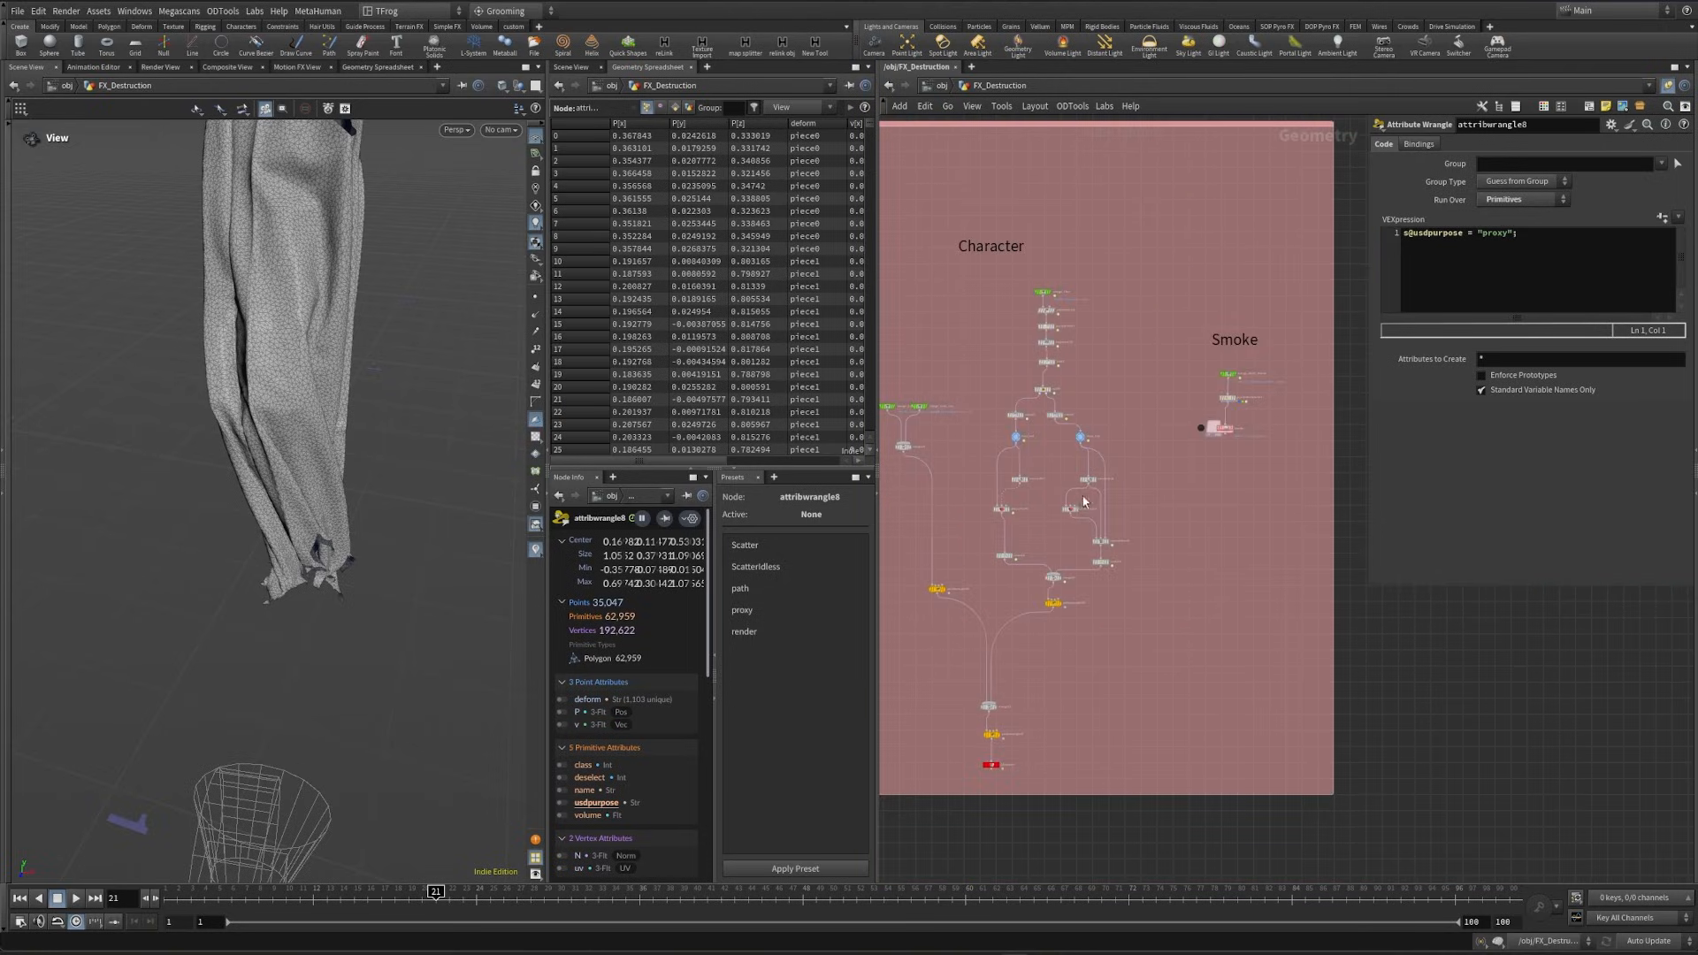
pyautogui.moveTo(1164, 510); pyautogui.dragTo(1282, 751, button='middle')
pyautogui.scroll(-2, 1238, 734)
# - Switch to the stage network and look over its Camera, Character and Pants sections
pyautogui.press('n')
pyautogui.click(1125, 631)
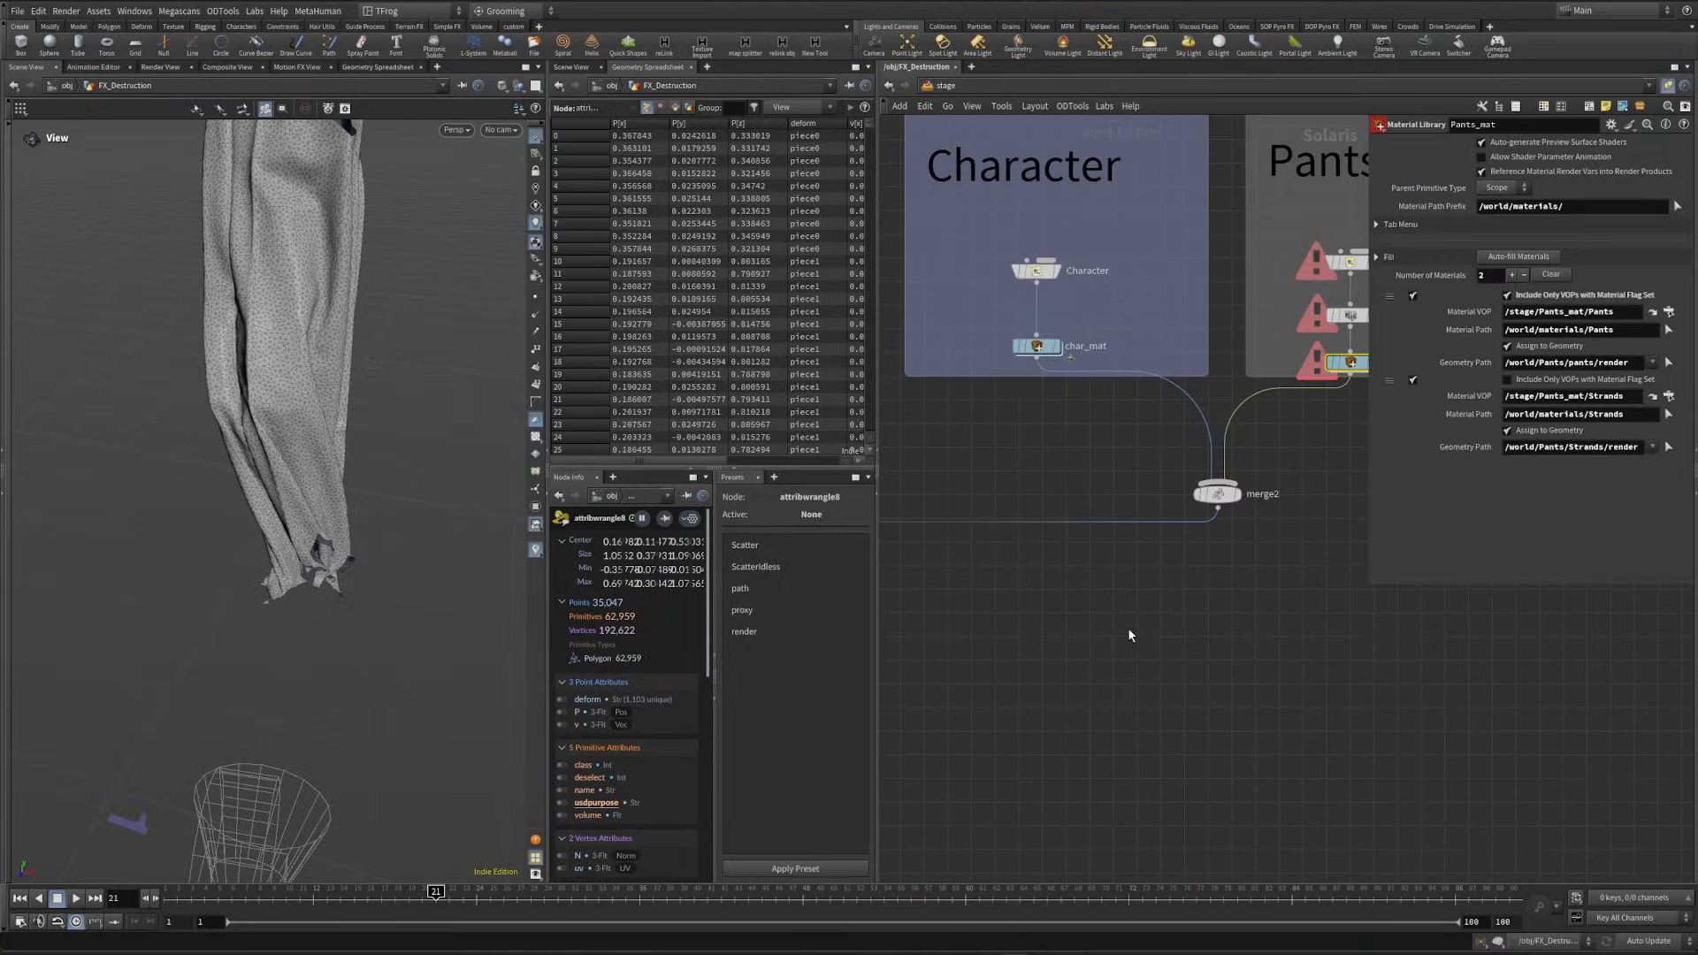
pyautogui.scroll(-5, 1229, 610)
pyautogui.scroll(3, 1103, 328)
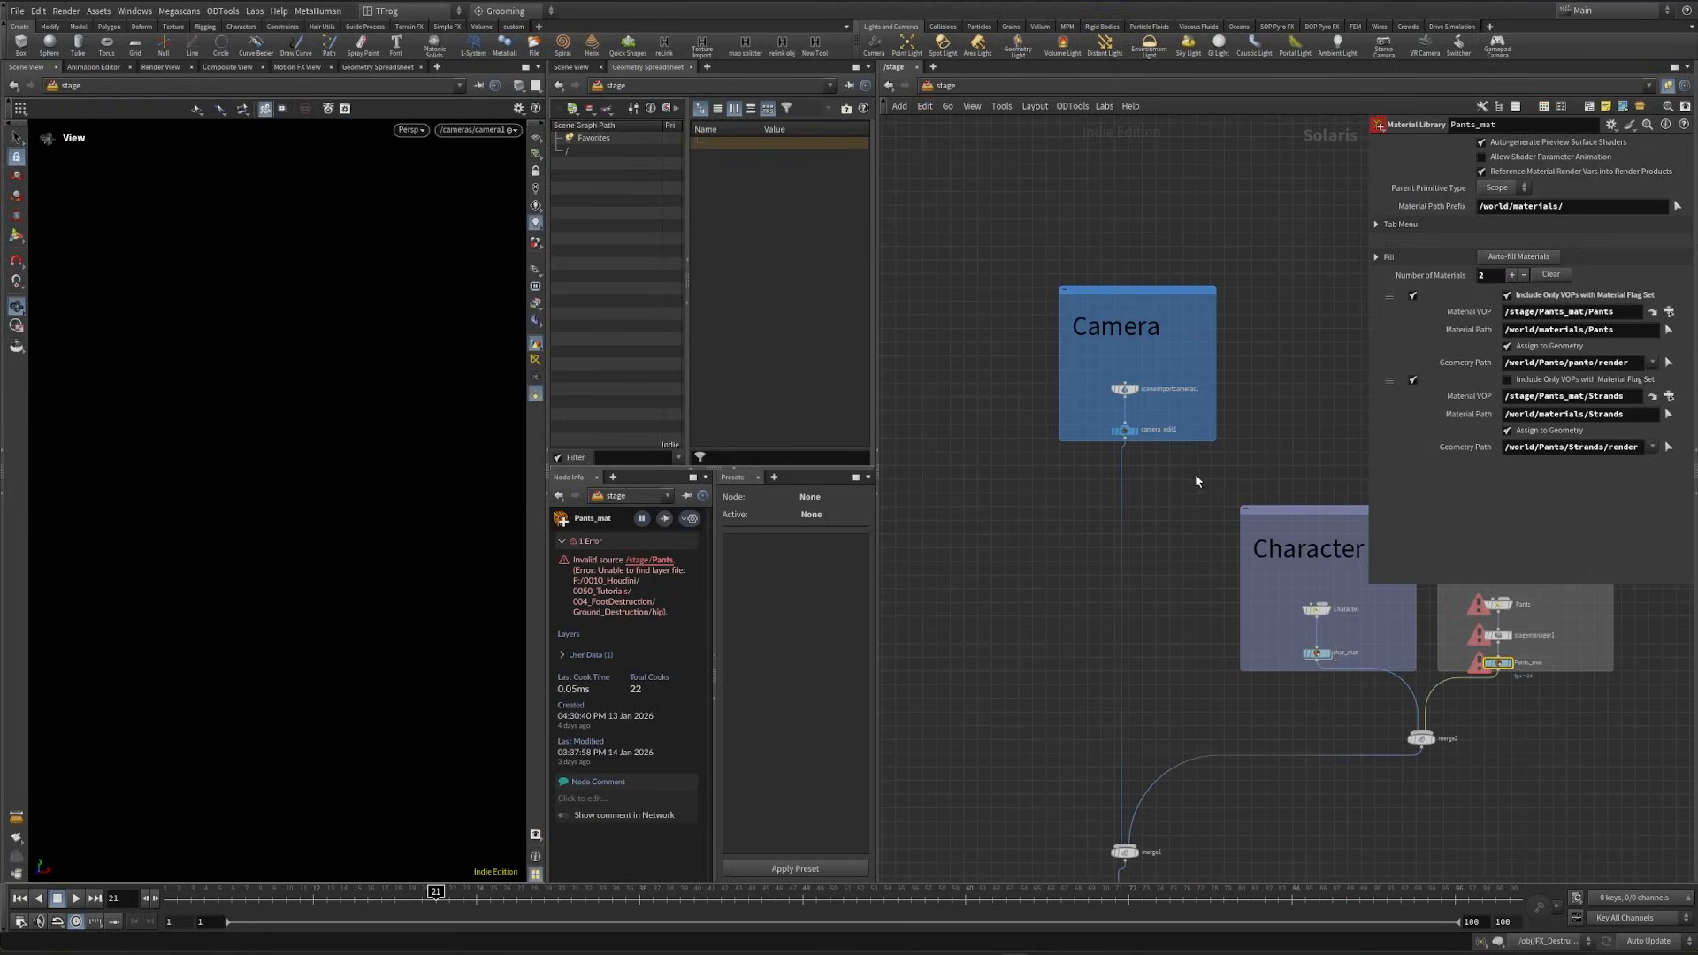
# - Open the Pants shader network inside Pants_mat for a look, and return to the stage network
pyautogui.moveTo(1214, 544); pyautogui.dragTo(1008, 377, button='middle')
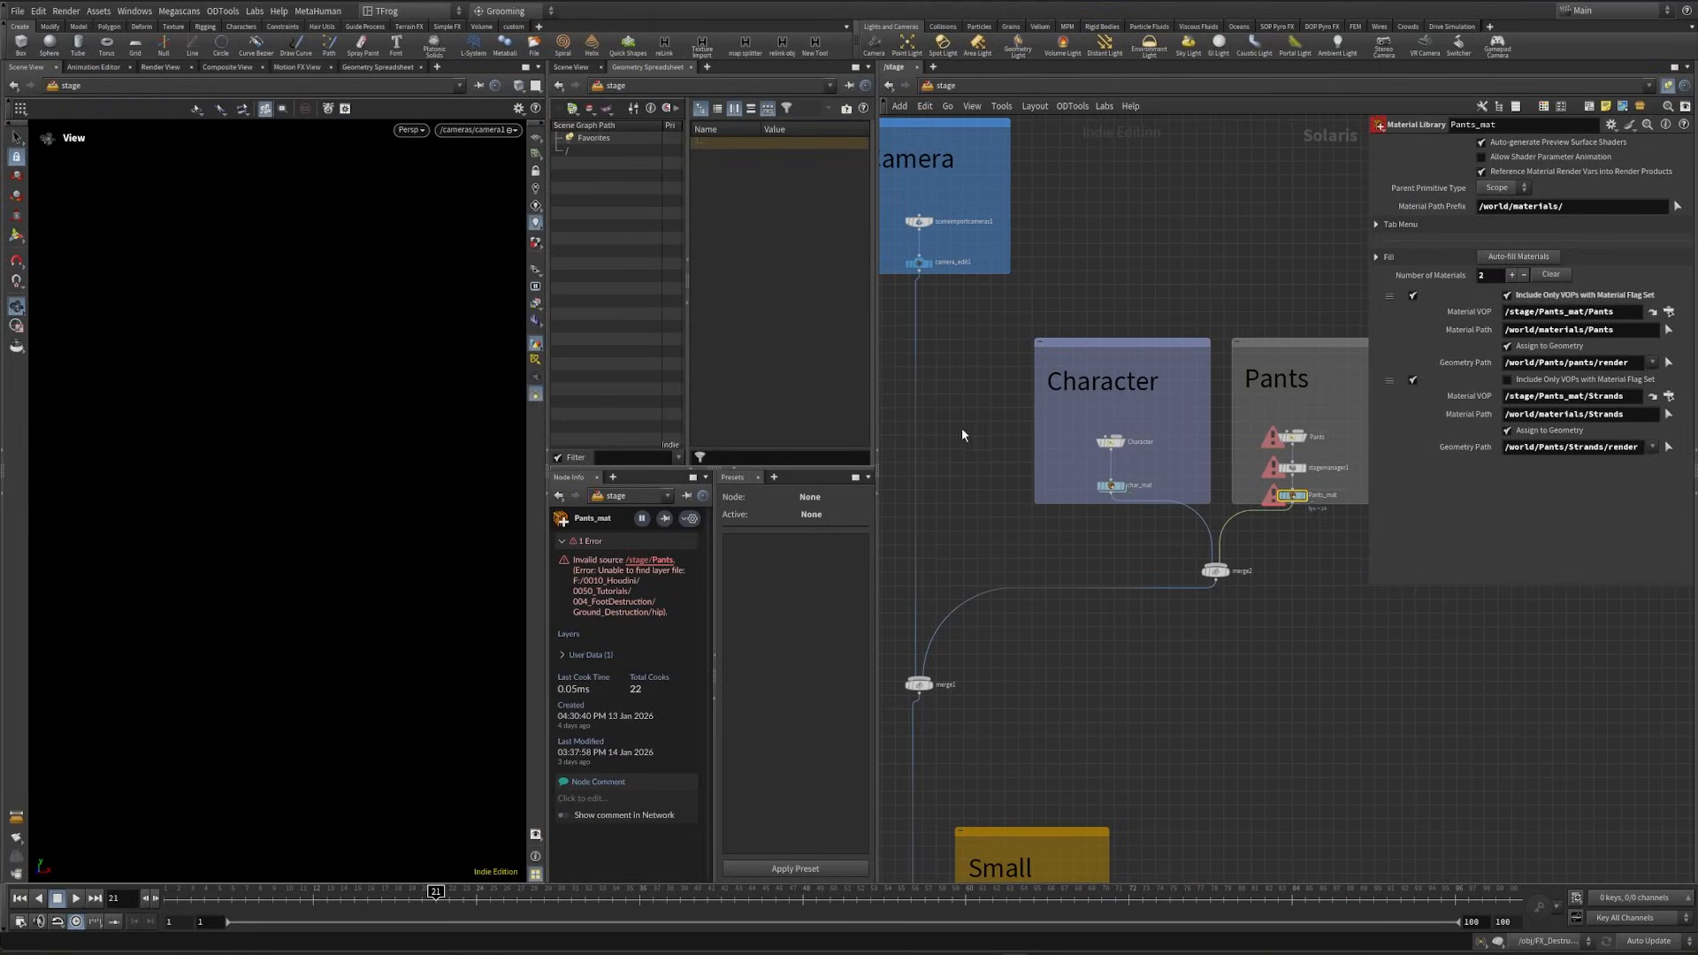
pyautogui.moveTo(1054, 701); pyautogui.dragTo(1135, 627, button='middle')
pyautogui.scroll(2, 1162, 383)
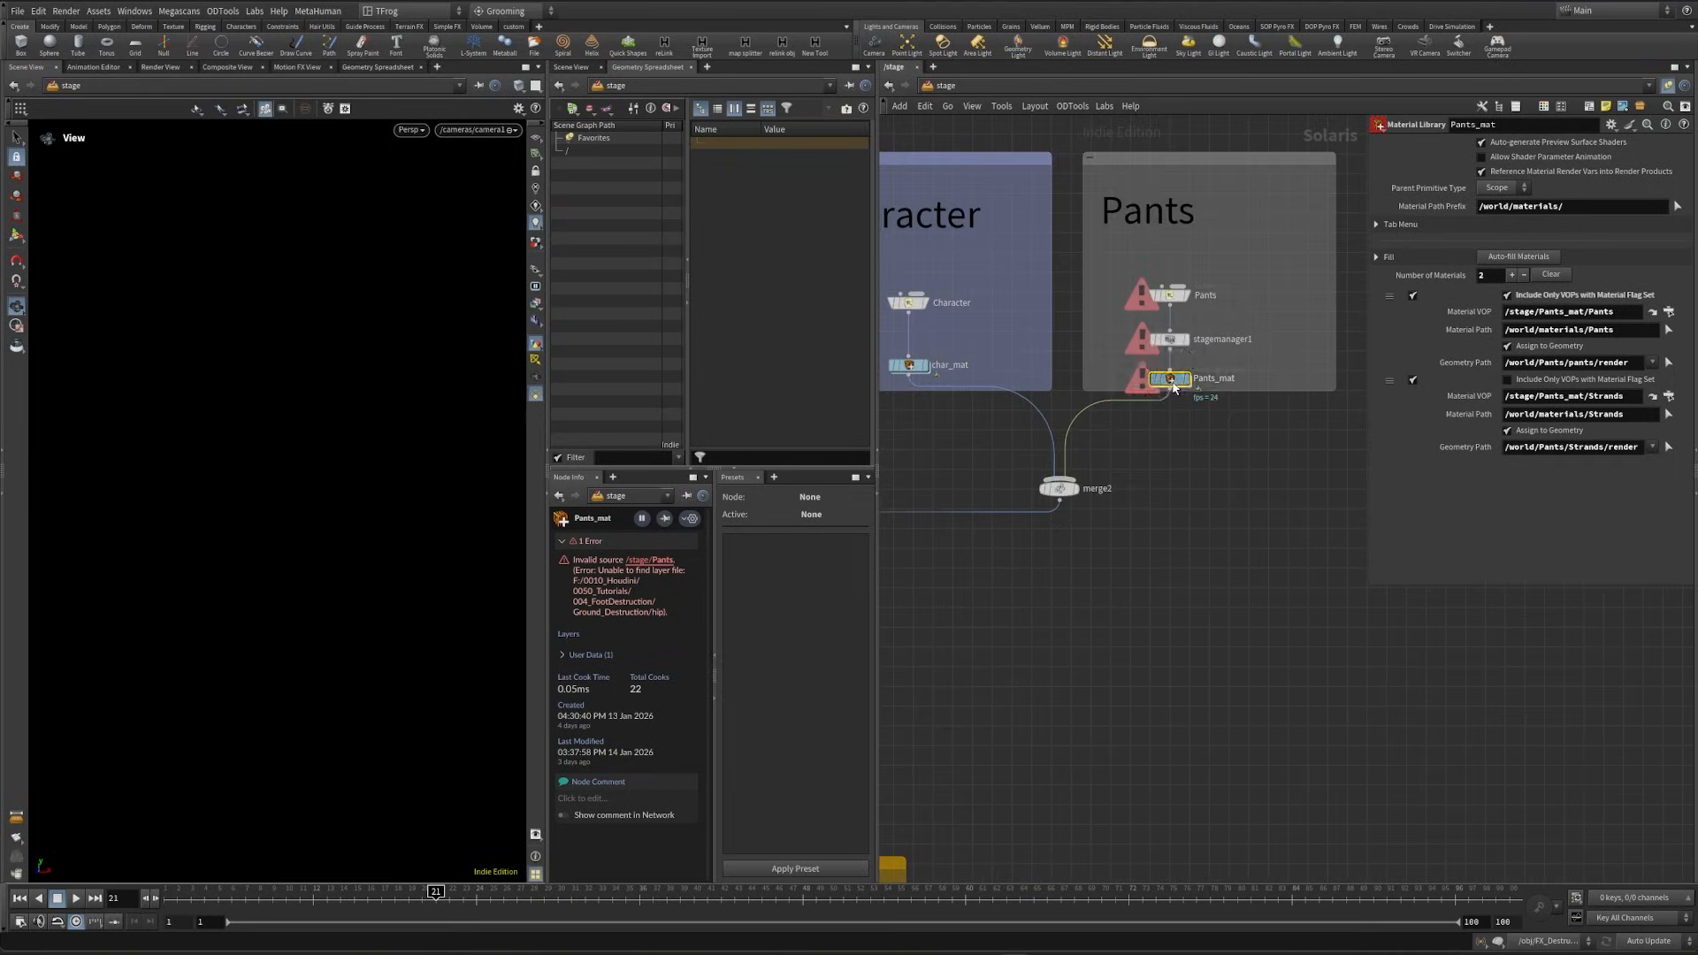
pyautogui.doubleClick(1170, 380)
pyautogui.scroll(-2, 1051, 570)
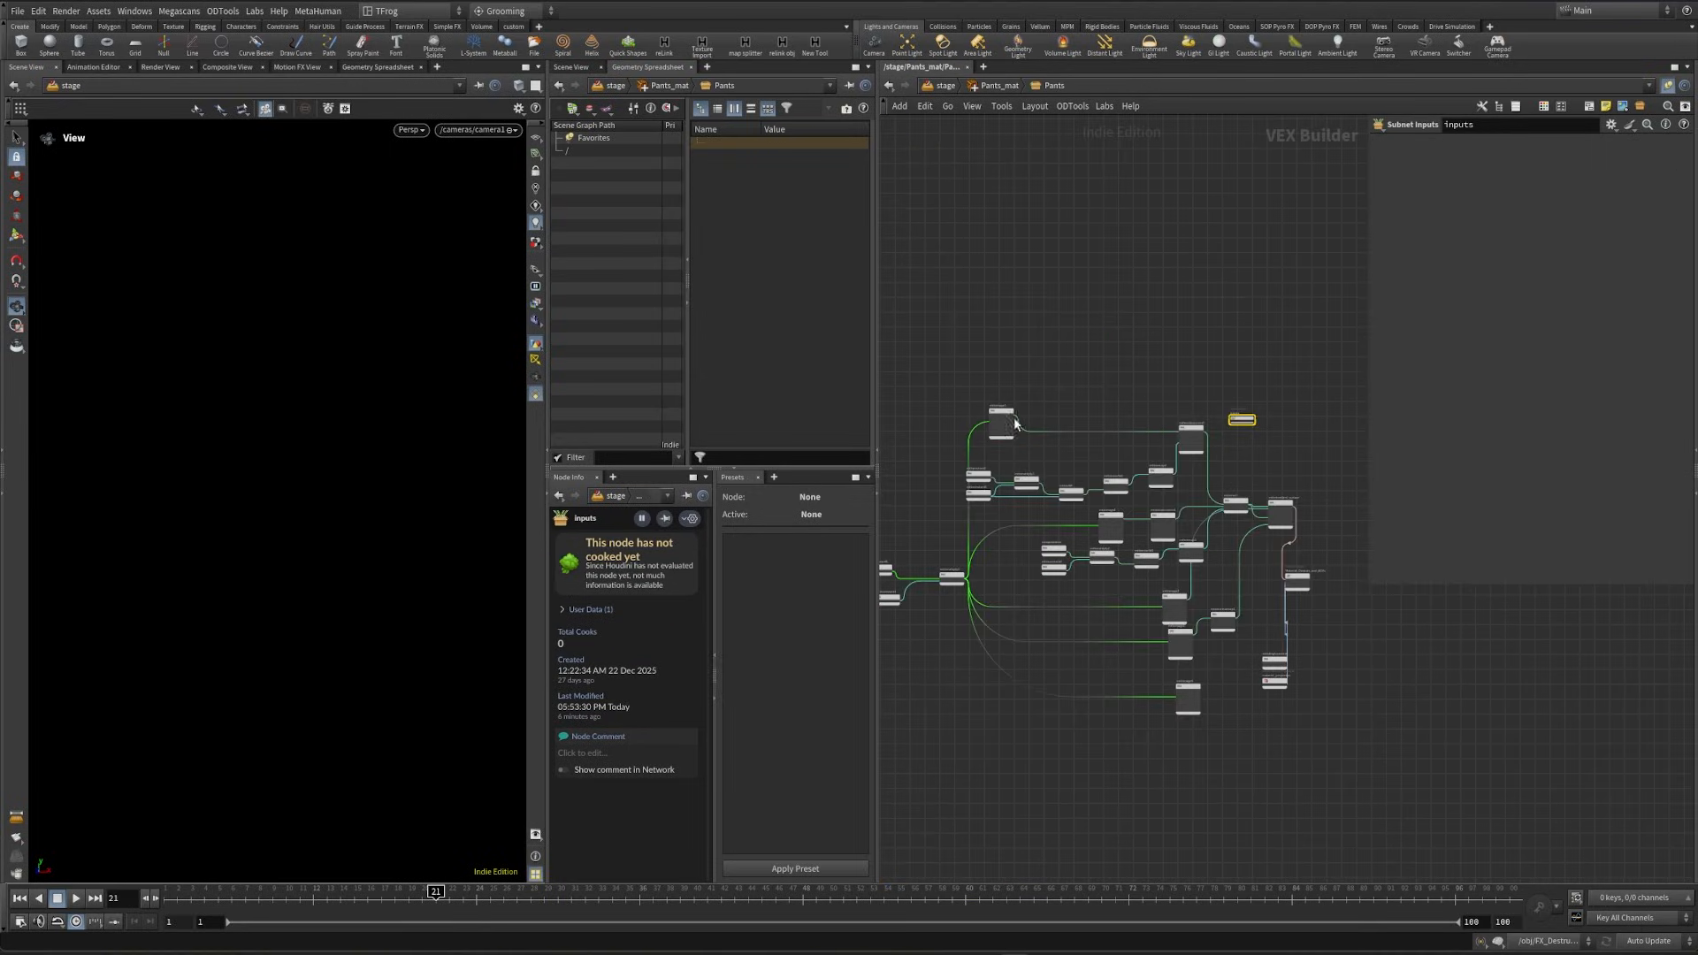
pyautogui.click(942, 86)
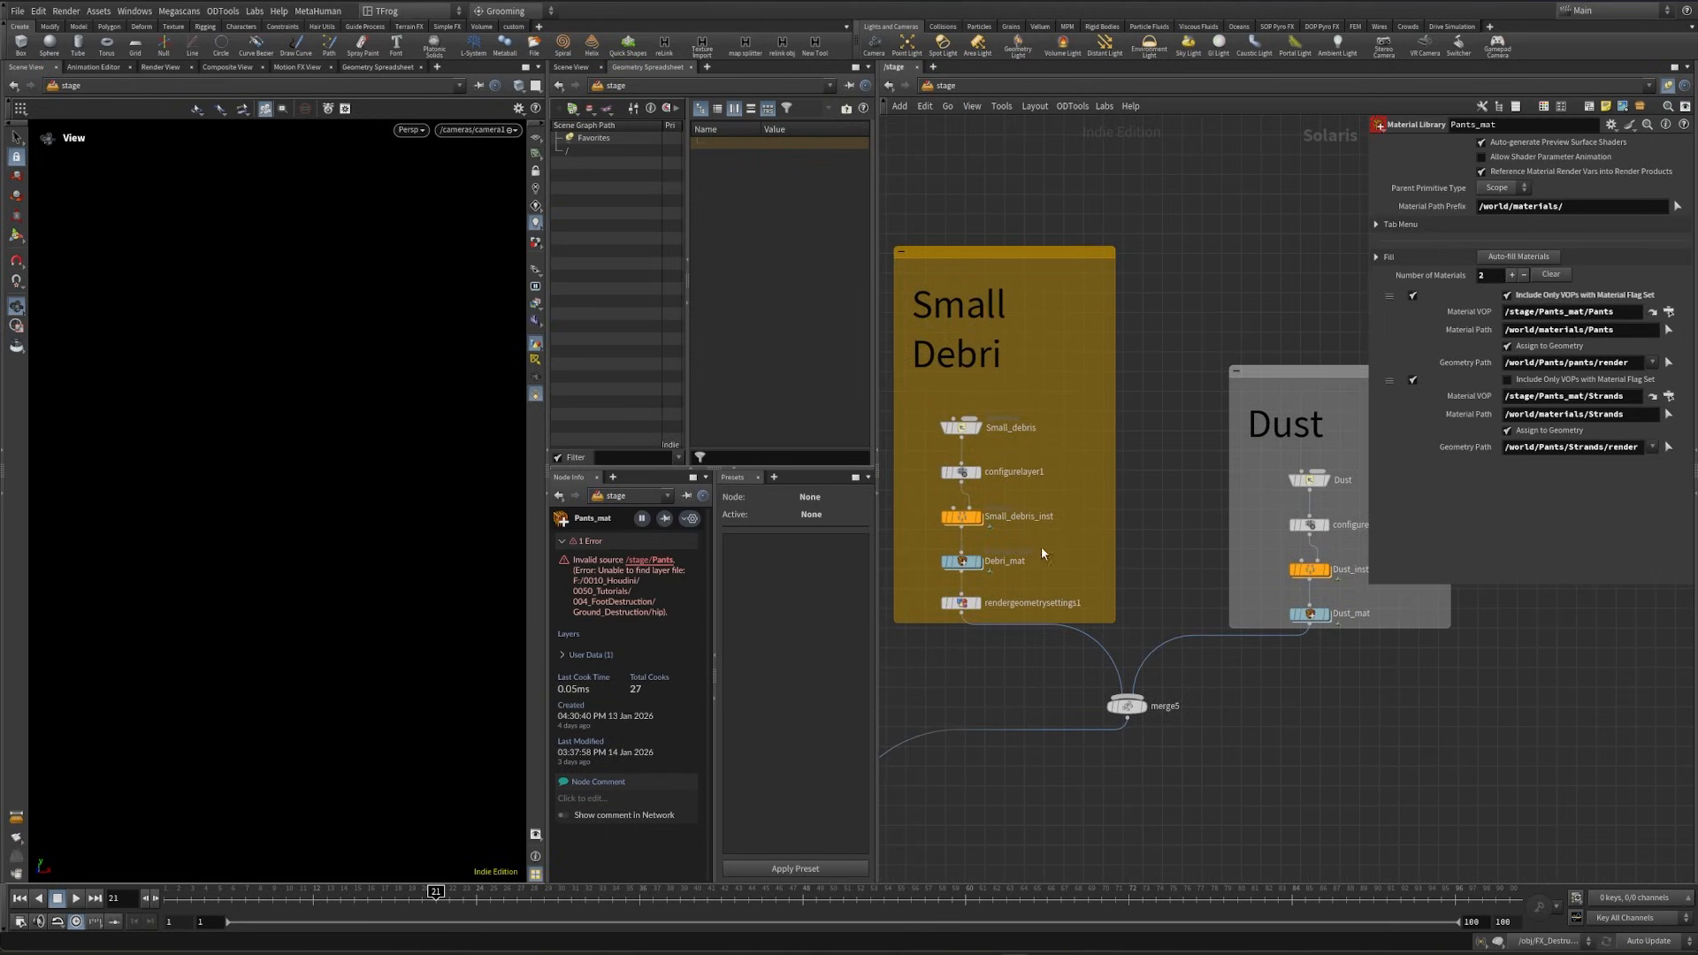
# - Look over the Ground, Small Debri, Dust, Smoke and Light sections of the stage, including the lightfilterlibrary2 settings
pyautogui.scroll(-2, 1367, 501)
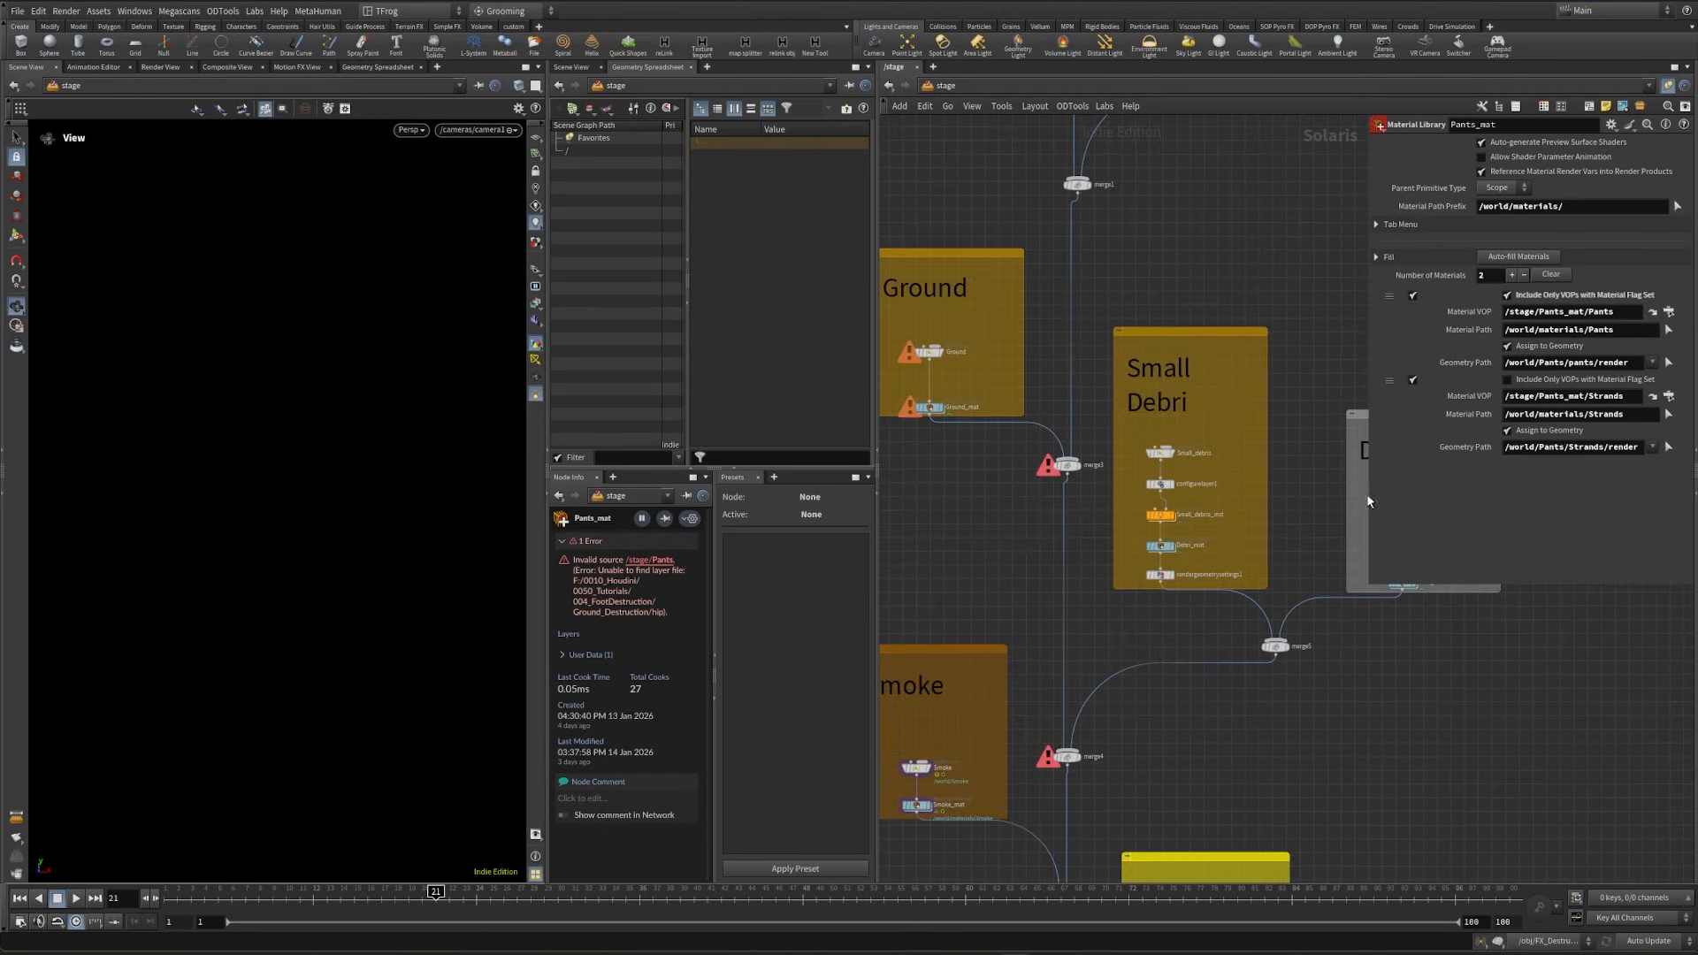
pyautogui.moveTo(1198, 640); pyautogui.dragTo(1204, 308, button='middle')
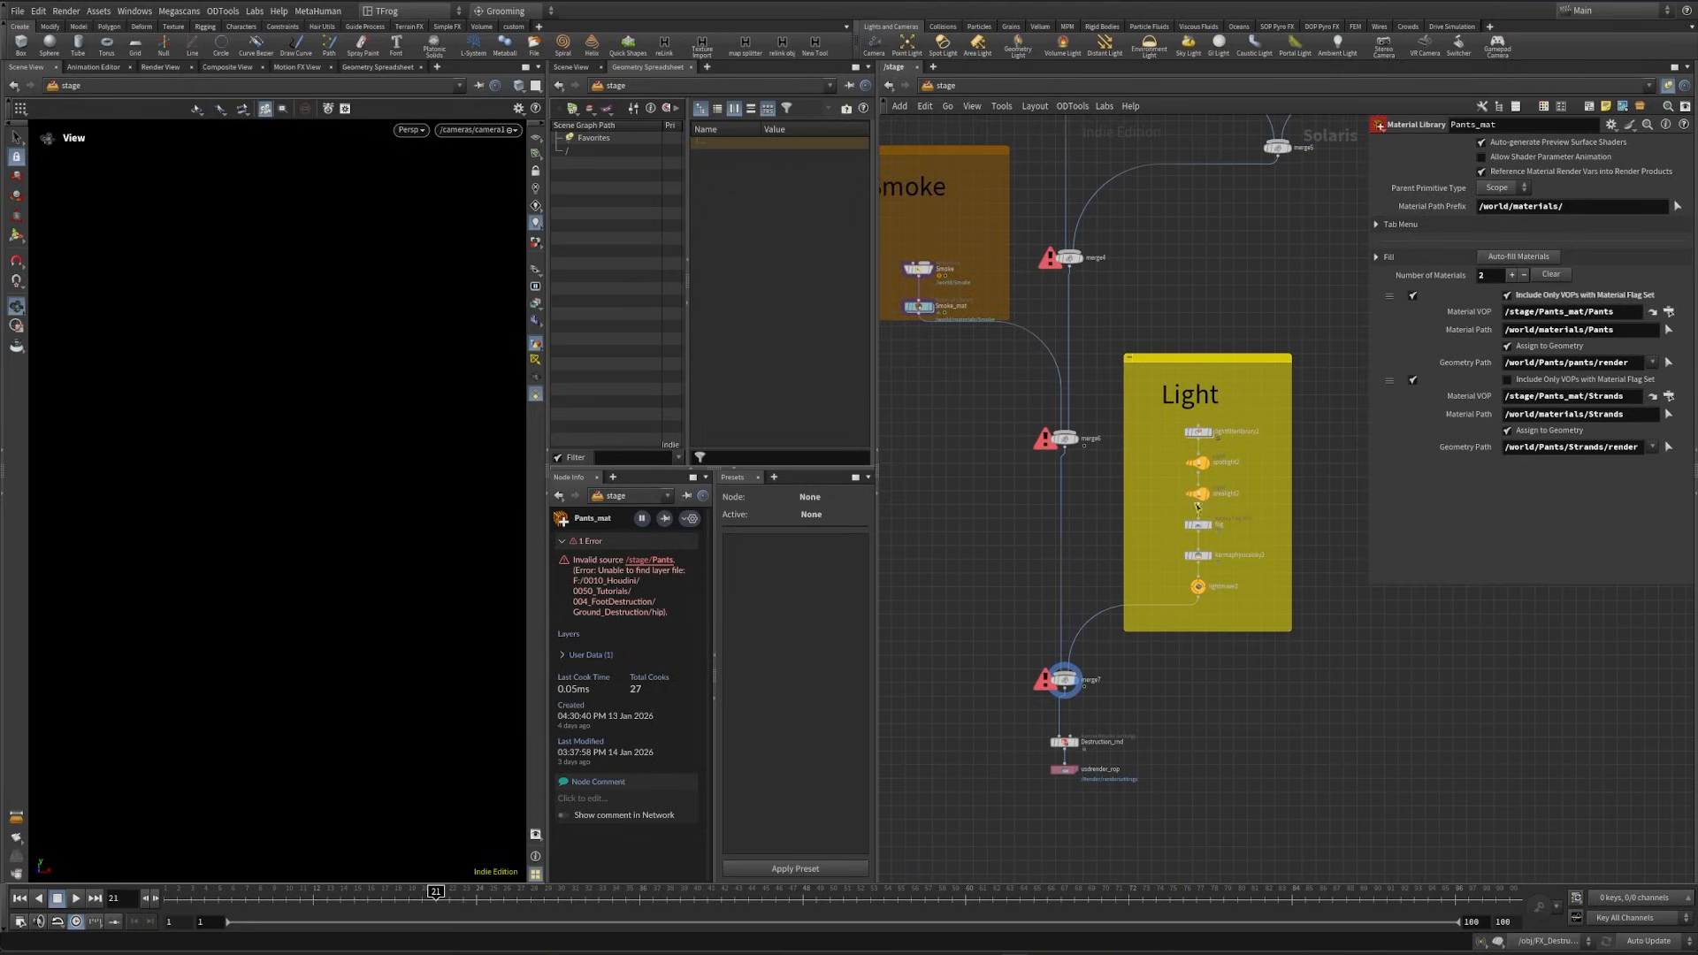
pyautogui.scroll(2, 1197, 466)
pyautogui.click(1197, 418)
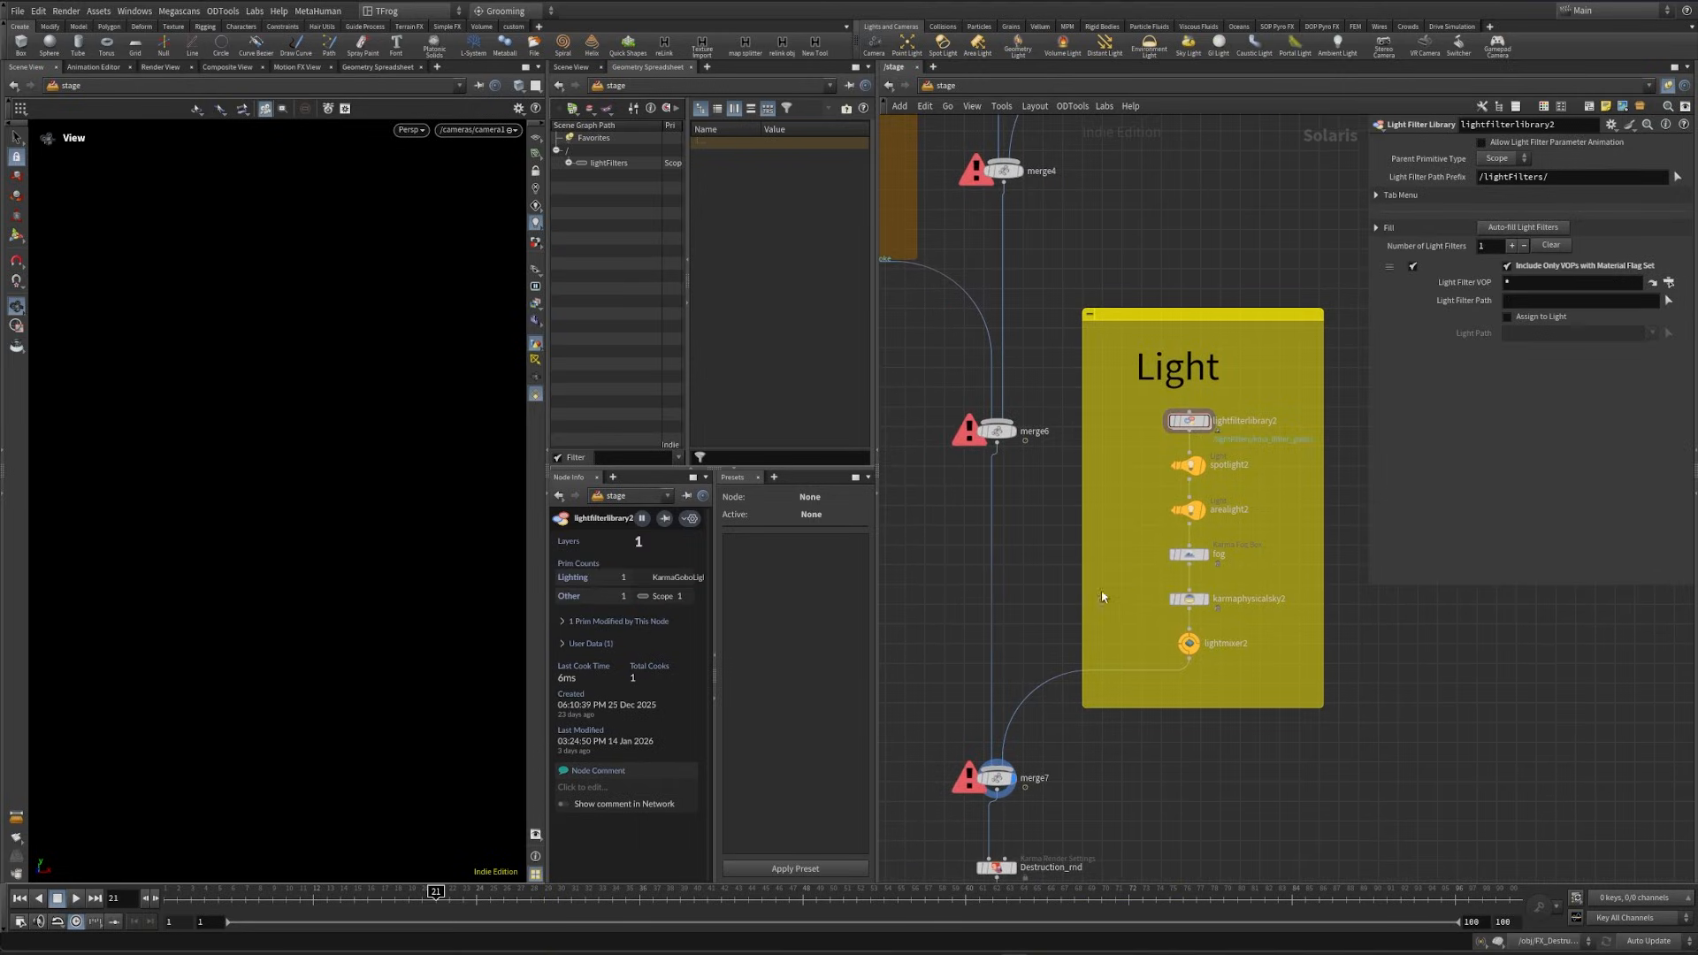
pyautogui.moveTo(1103, 596); pyautogui.dragTo(1124, 537, button='middle')
pyautogui.moveTo(1200, 583); pyautogui.dragTo(1246, 585, button='middle')
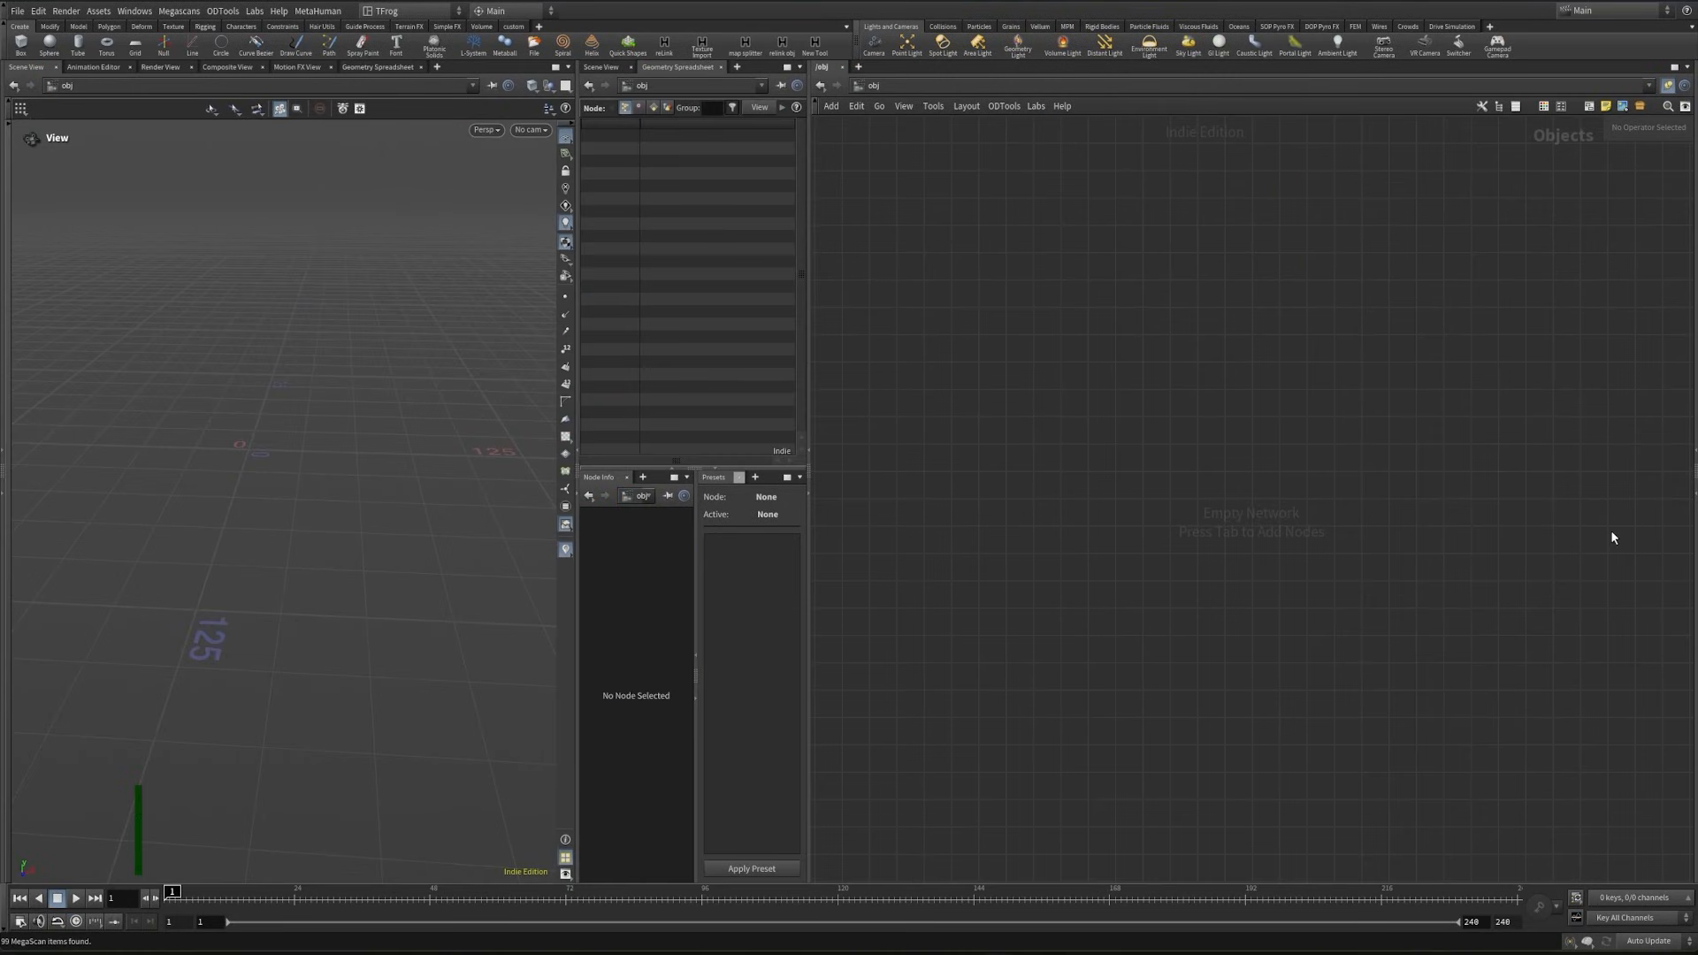
# - Create a Geometry object in the empty scene and name it FX_DESTR
pyautogui.press('Tab')
pyautogui.write('geo')
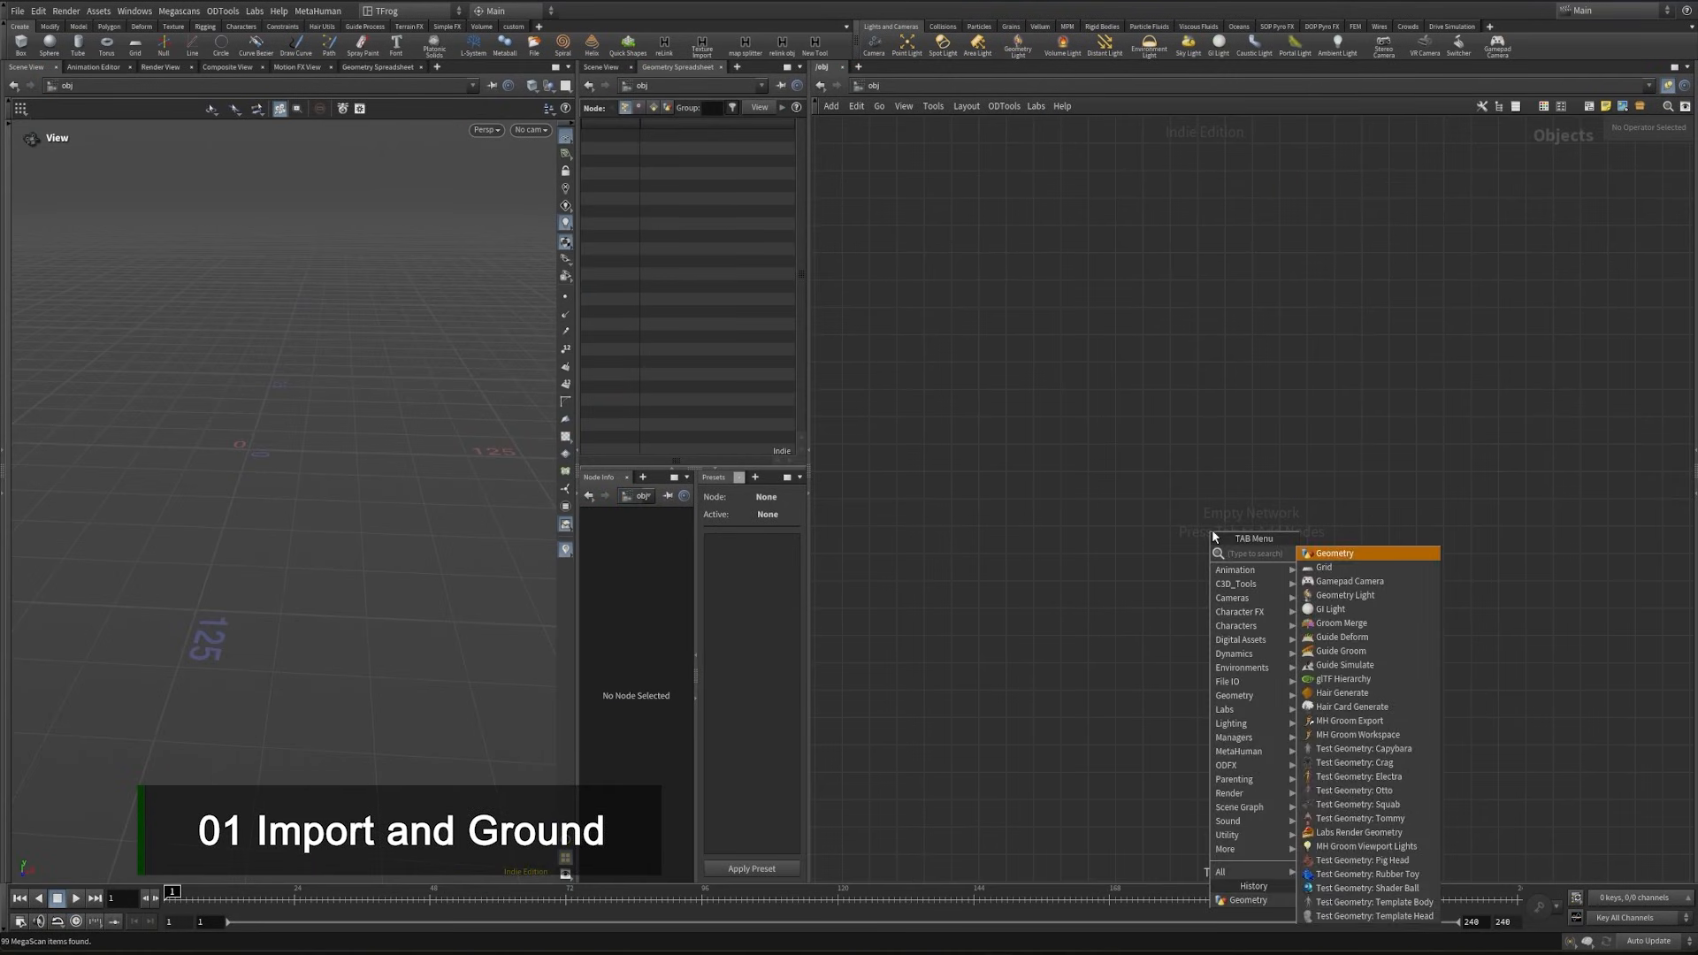
pyautogui.press('Return')
pyautogui.click(1211, 534)
pyautogui.click(1275, 537)
pyautogui.moveTo(1275, 538); pyautogui.dragTo(1187, 538)
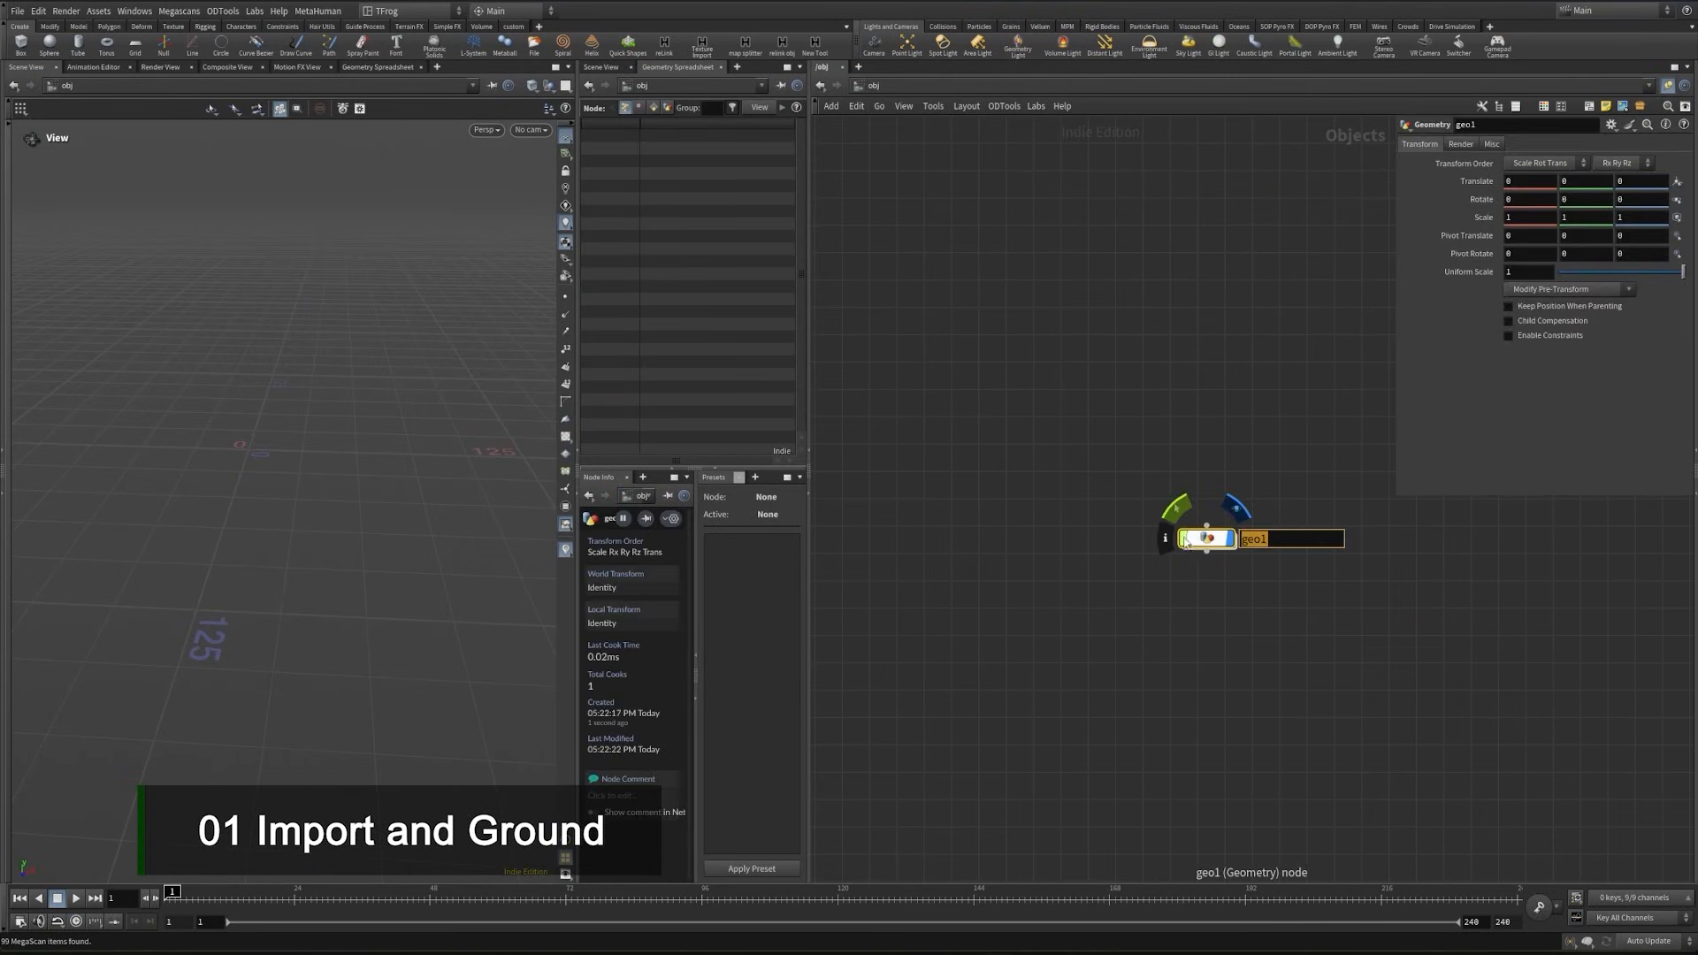
pyautogui.write('FX_D')
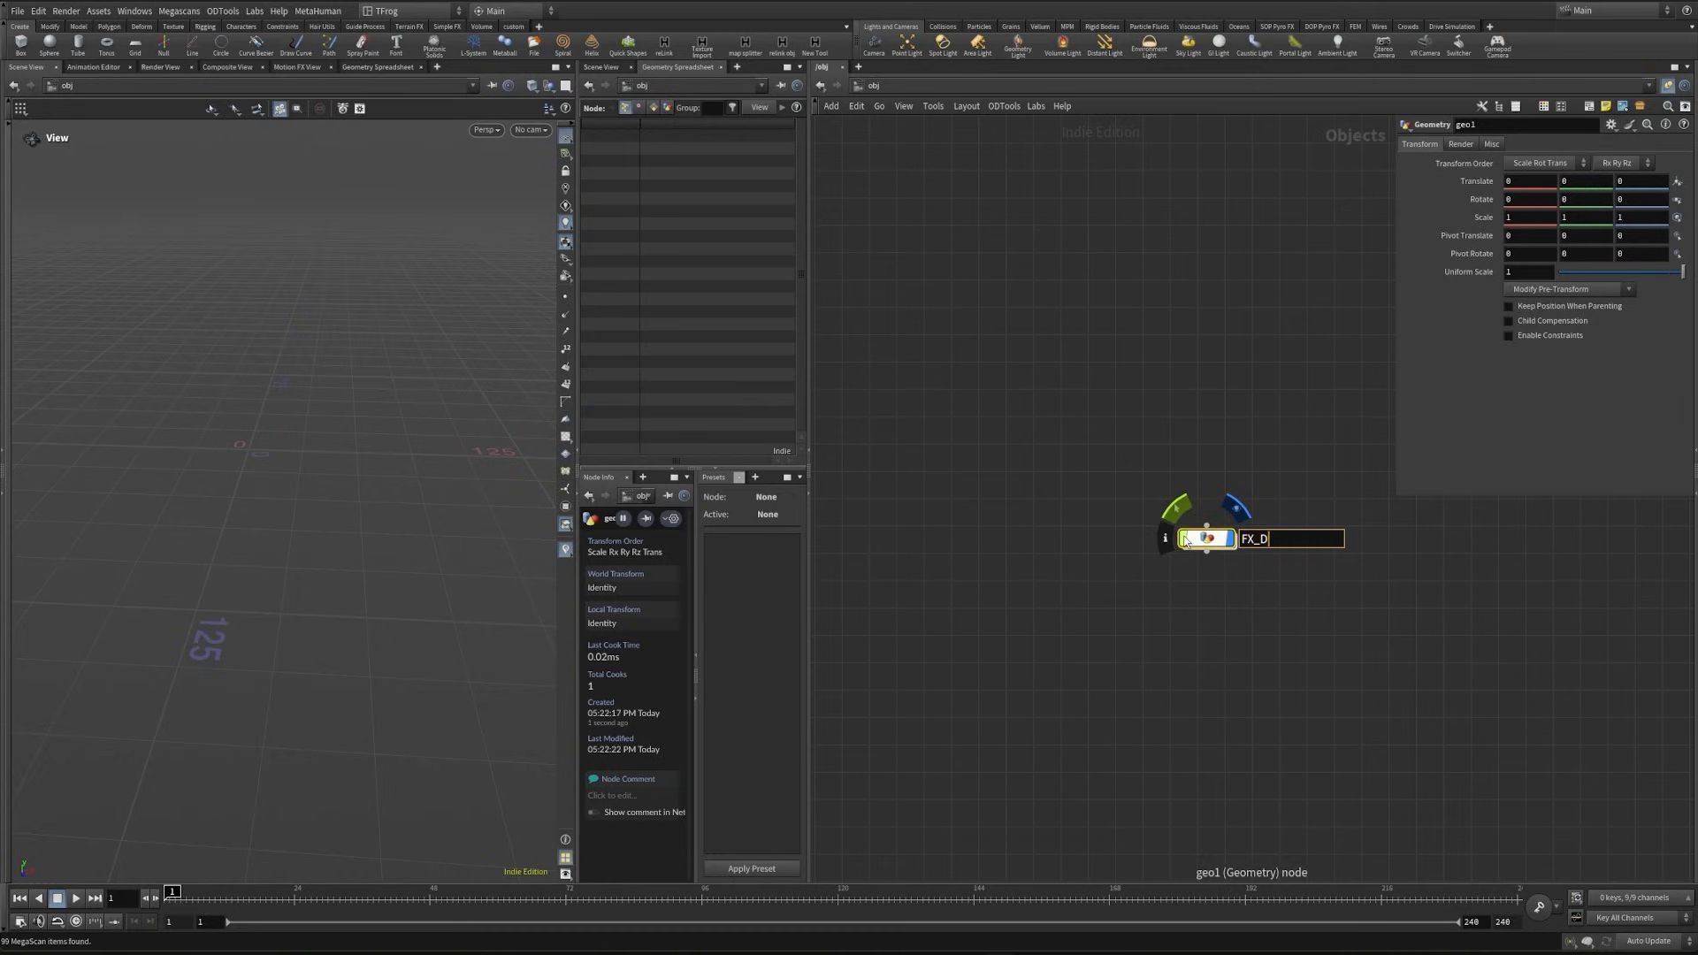
pyautogui.write('ESTR')
pyautogui.press('Return')
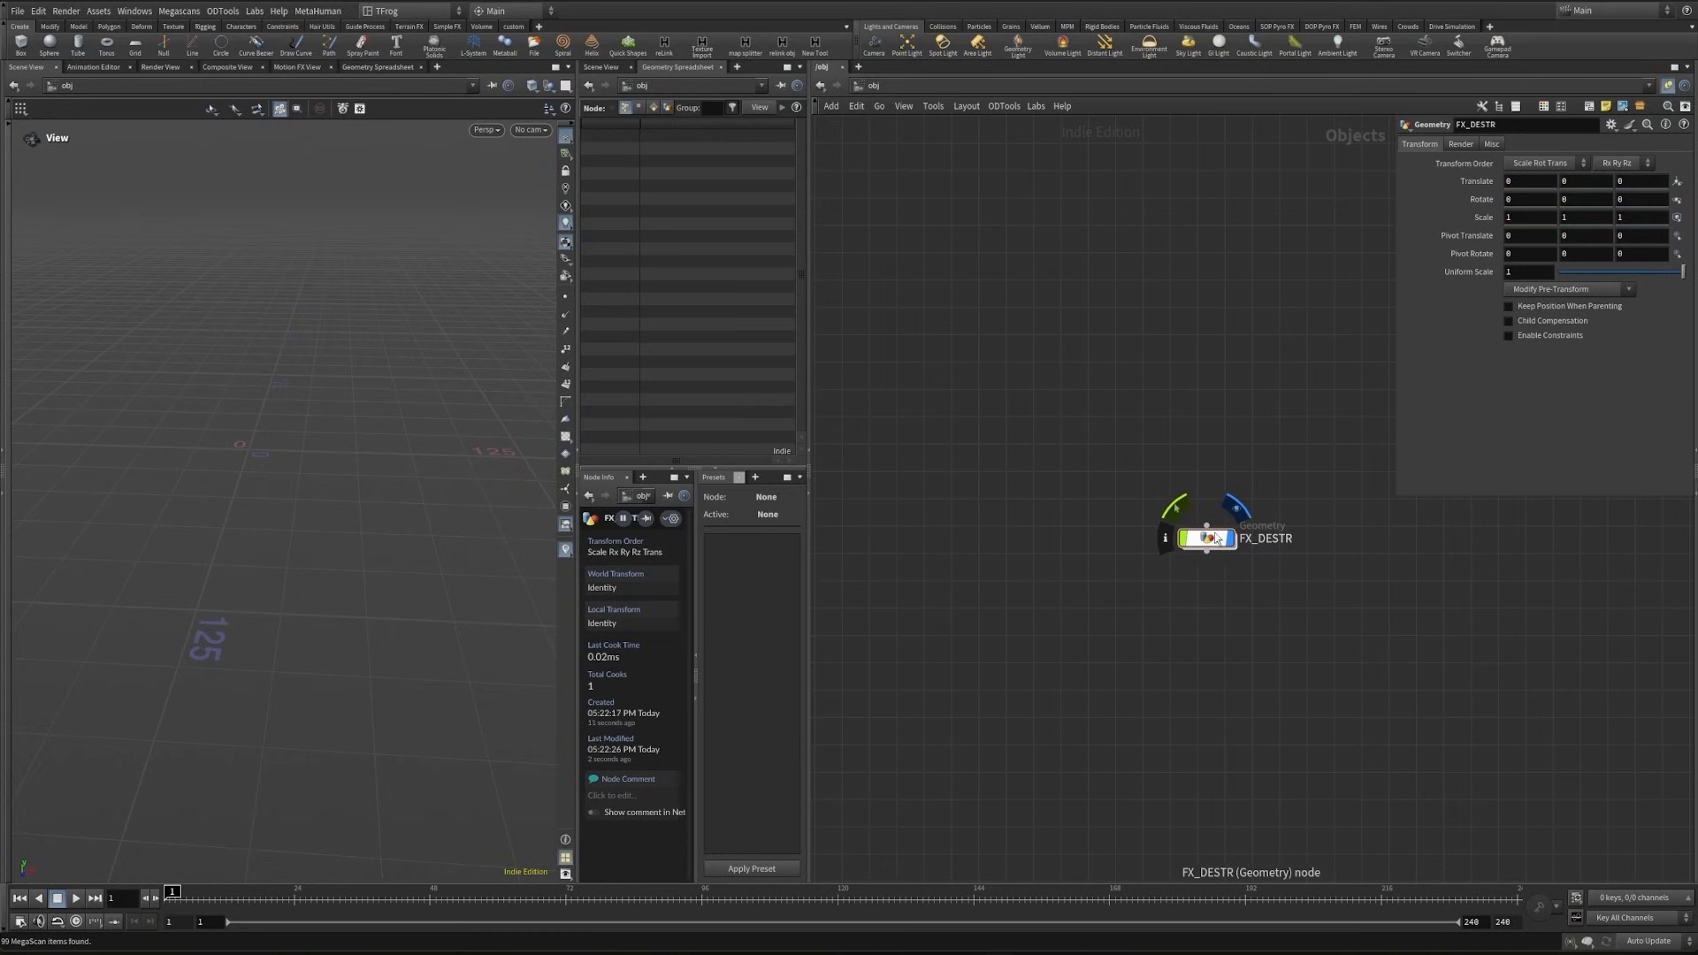
# - Enter the FX_DESTR object and add an Alembic node
pyautogui.doubleClick(1216, 539)
pyautogui.press('Tab')
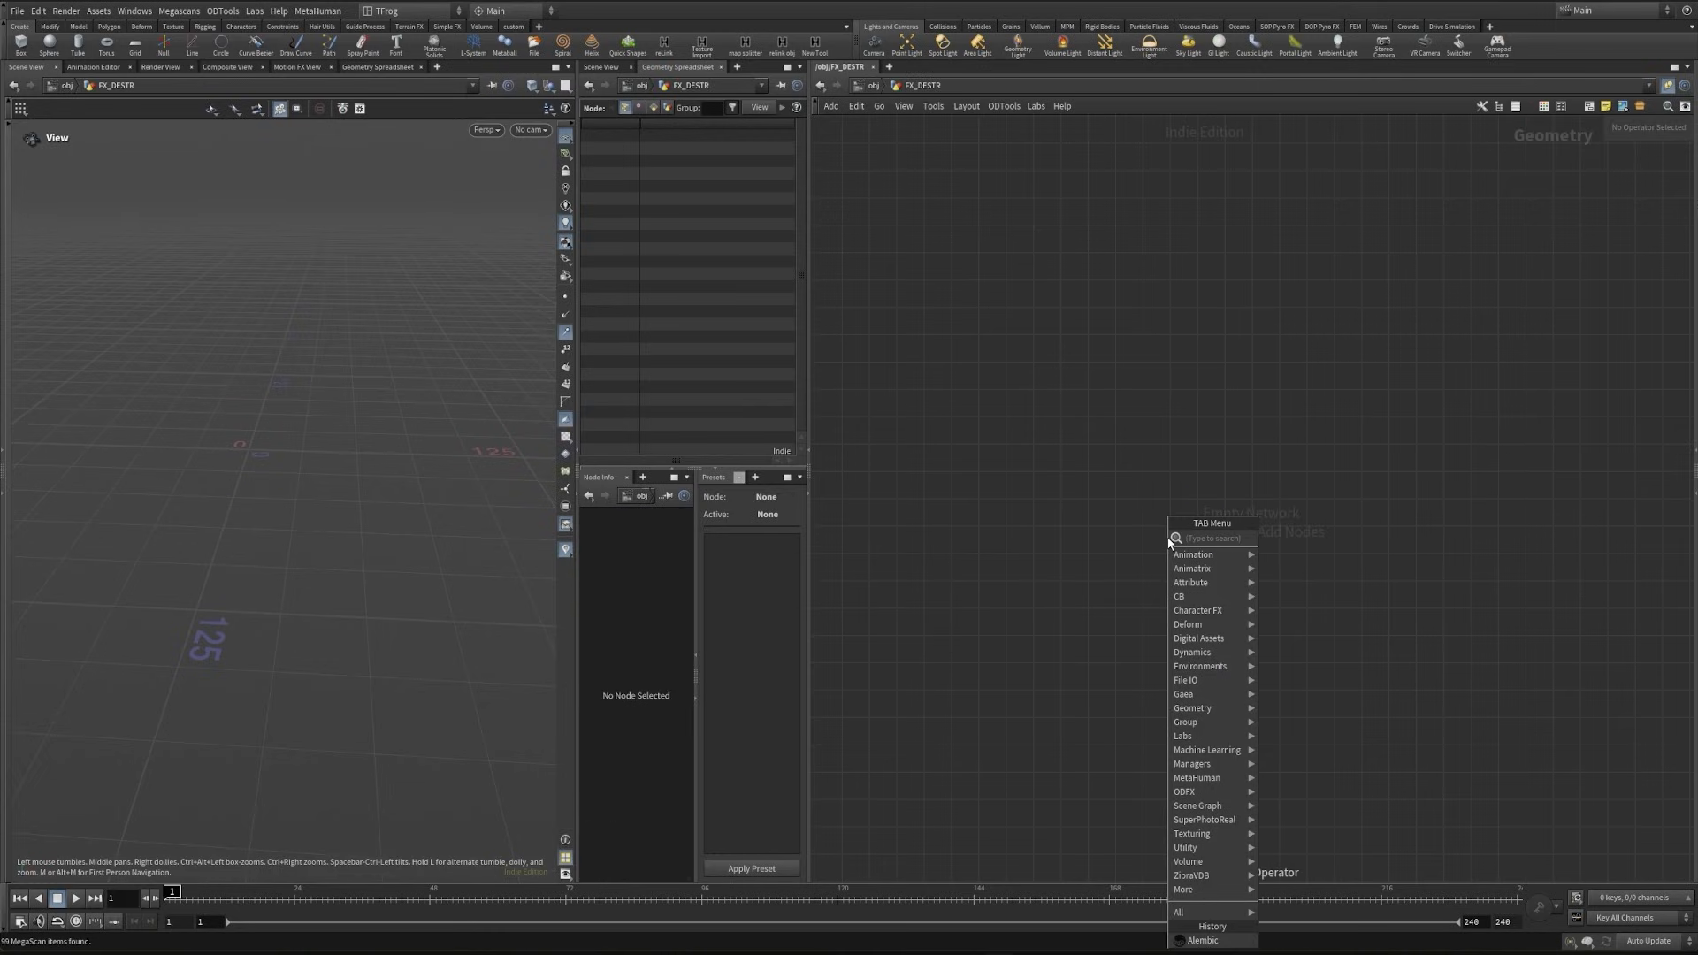
pyautogui.write('alembic')
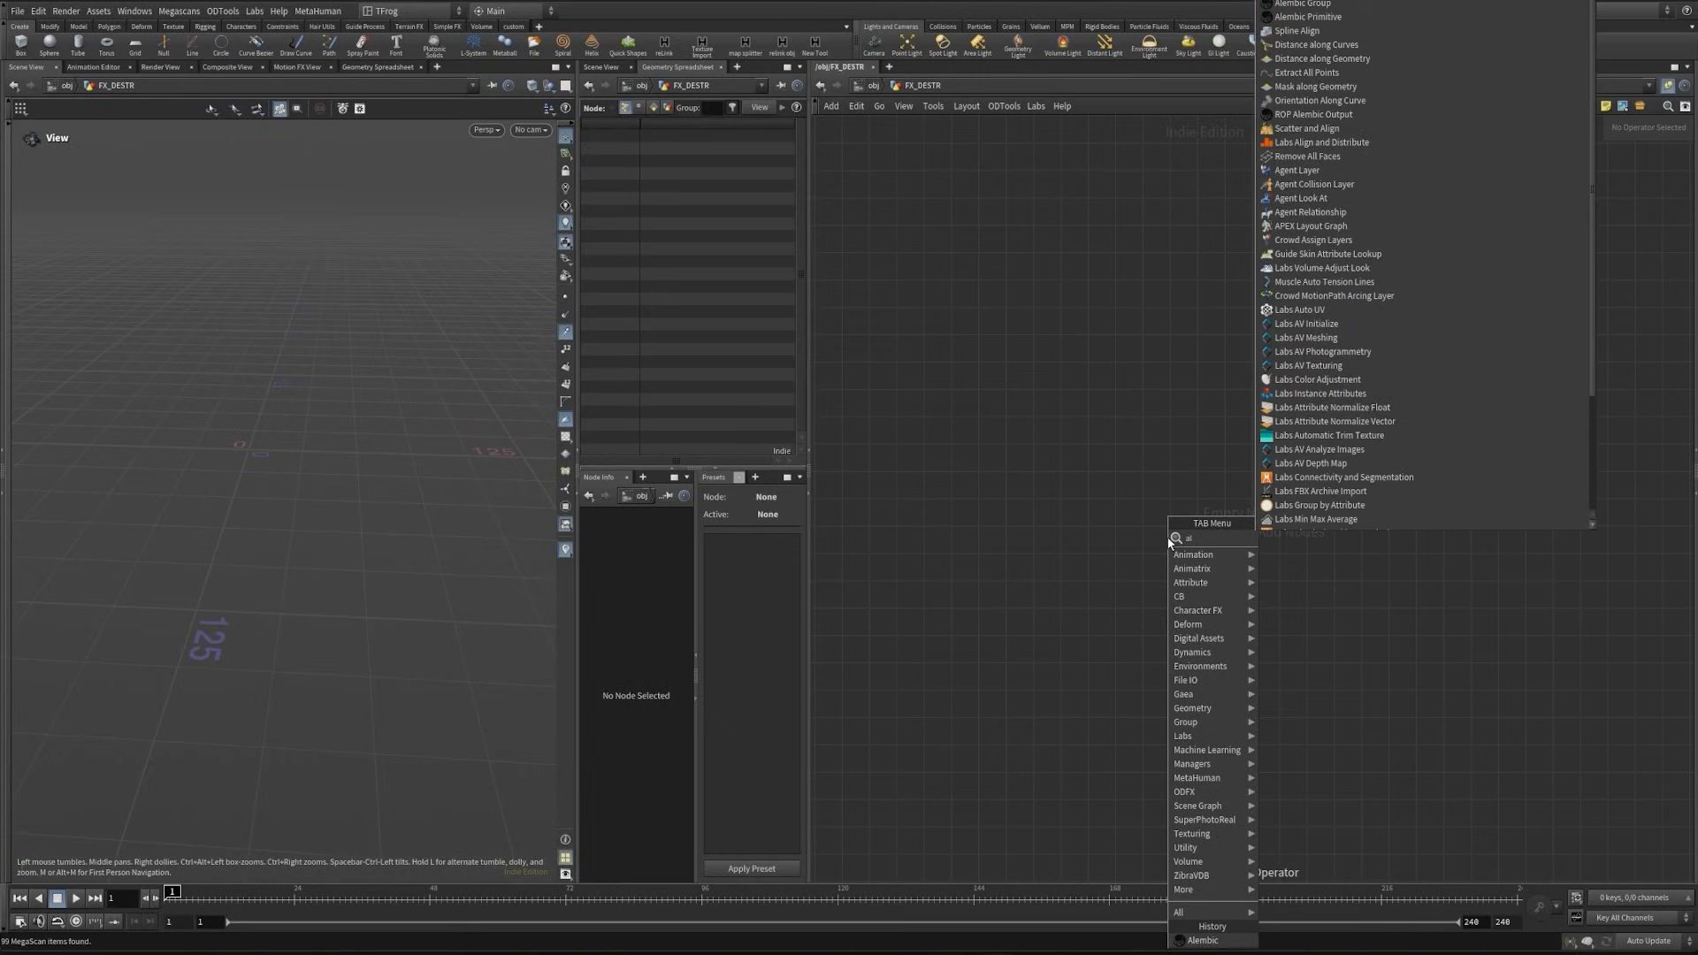
pyautogui.press('Return')
pyautogui.click(1166, 520)
# - Set the Alembic node's Object Path to /geo and load the file BNKA_CLSE_010_v3 (F1-28 Anim).abc
pyautogui.click(1456, 258)
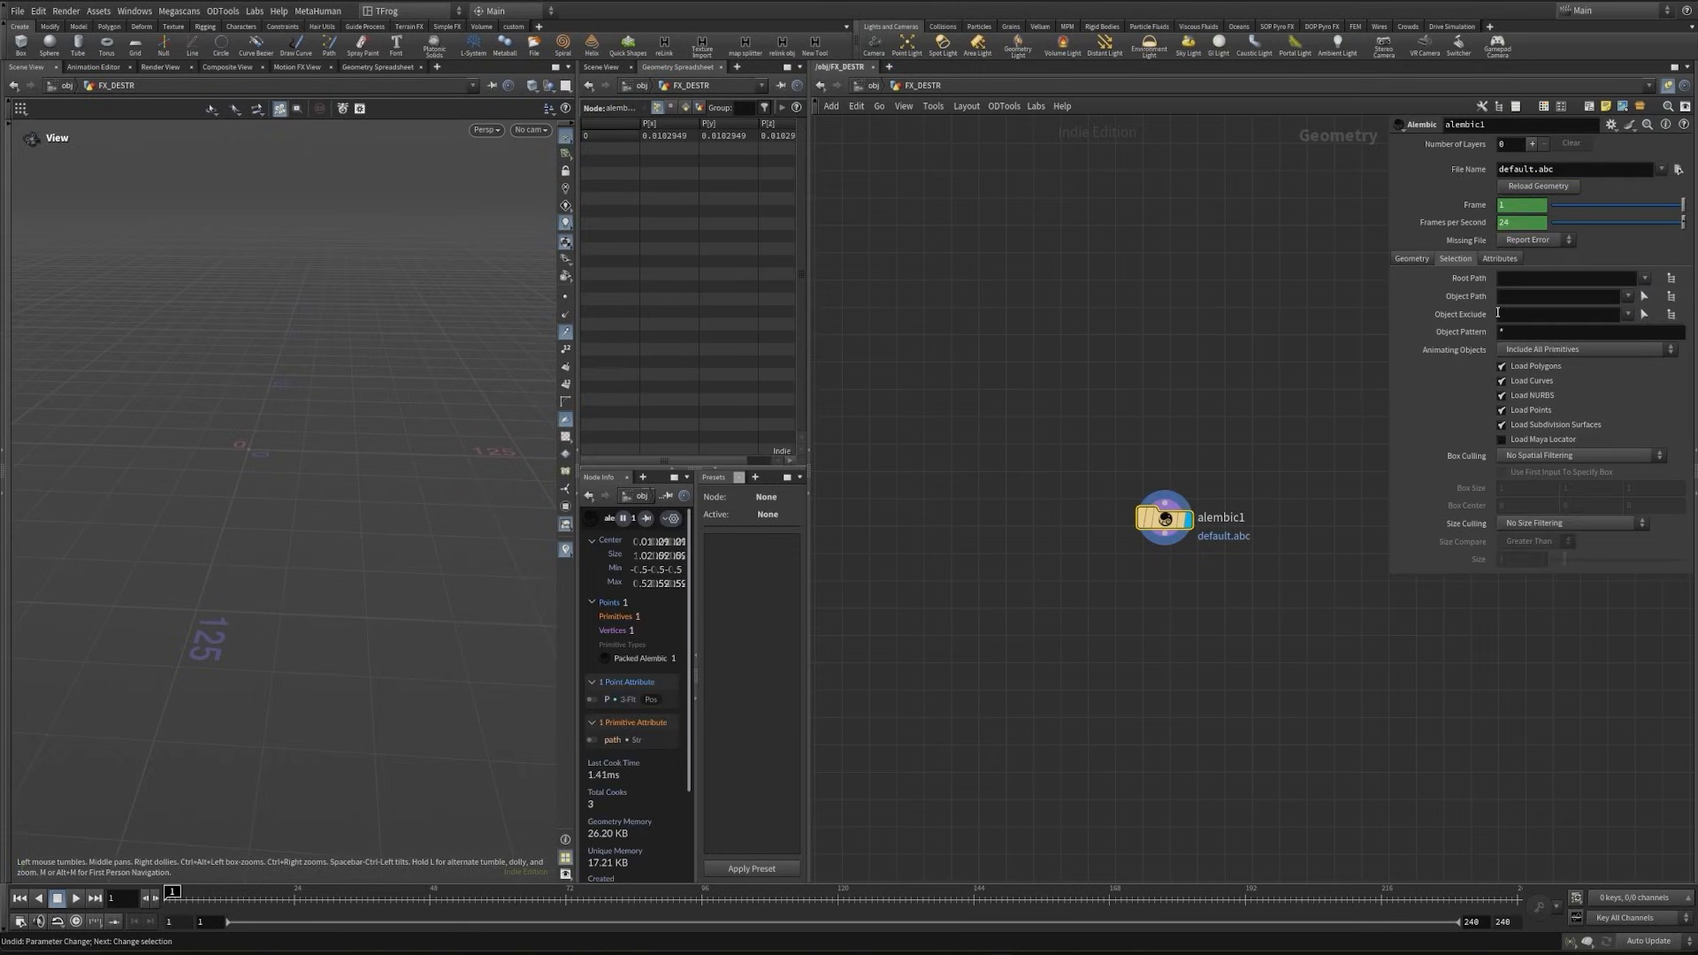
pyautogui.click(1508, 297)
pyautogui.write('/geo')
pyautogui.press('Return')
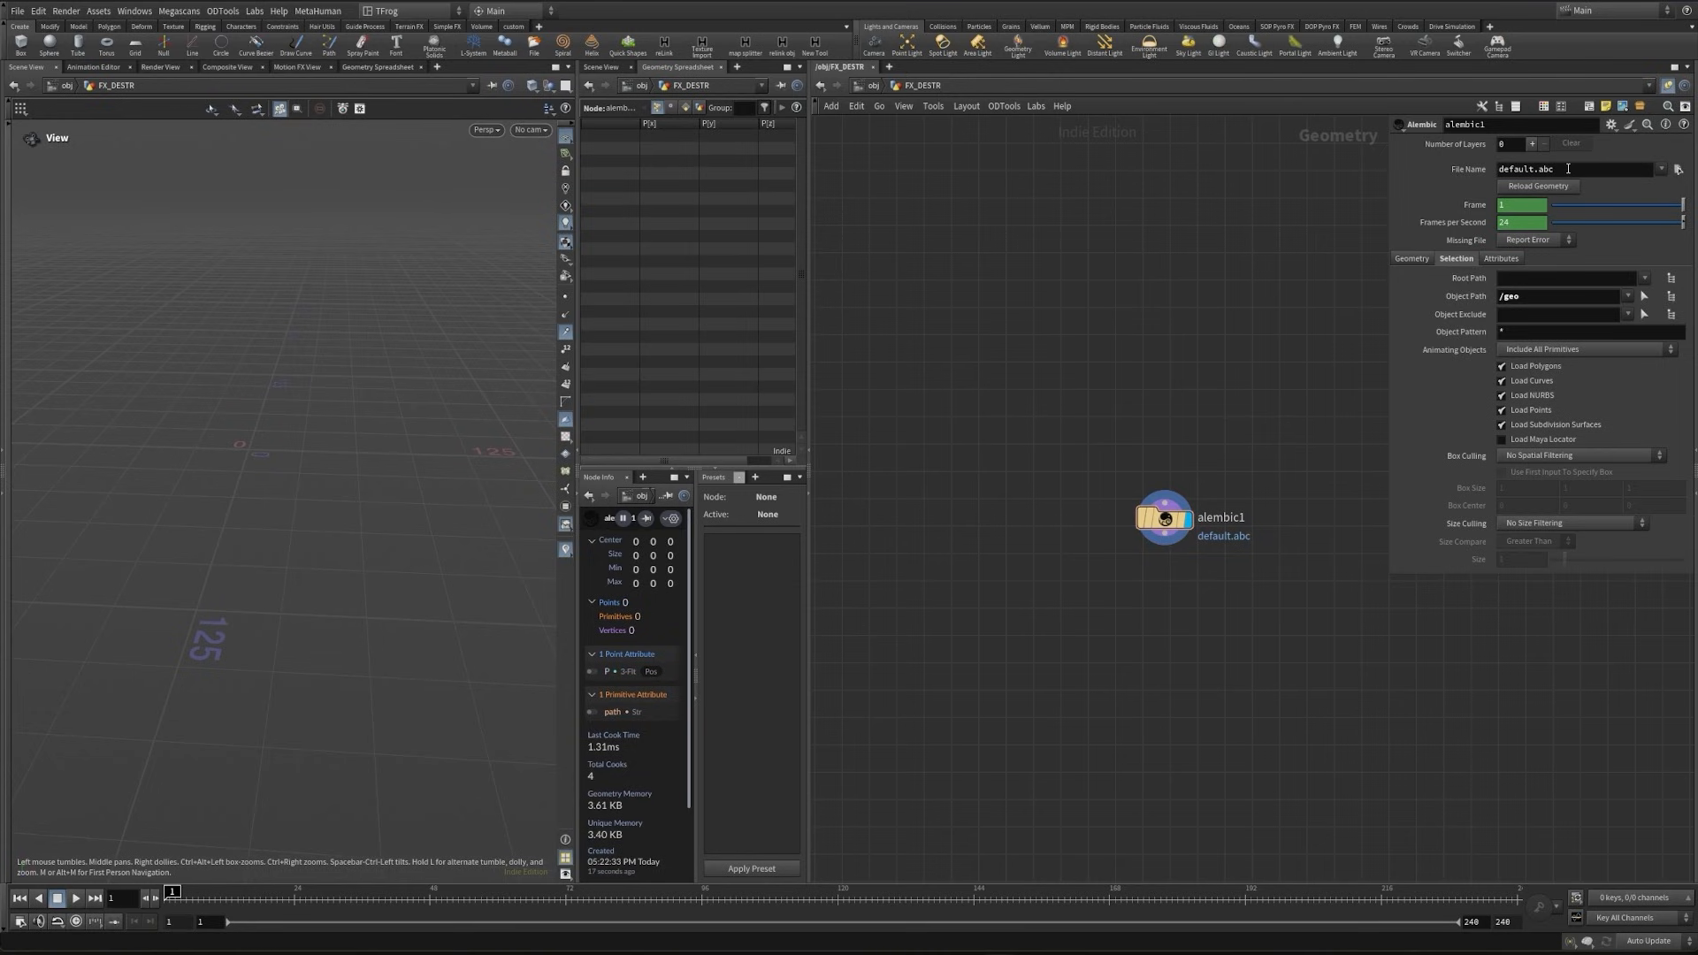
pyautogui.doubleClick(1568, 168)
pyautogui.hotkey('ctrl', 'v')
pyautogui.press('Return')
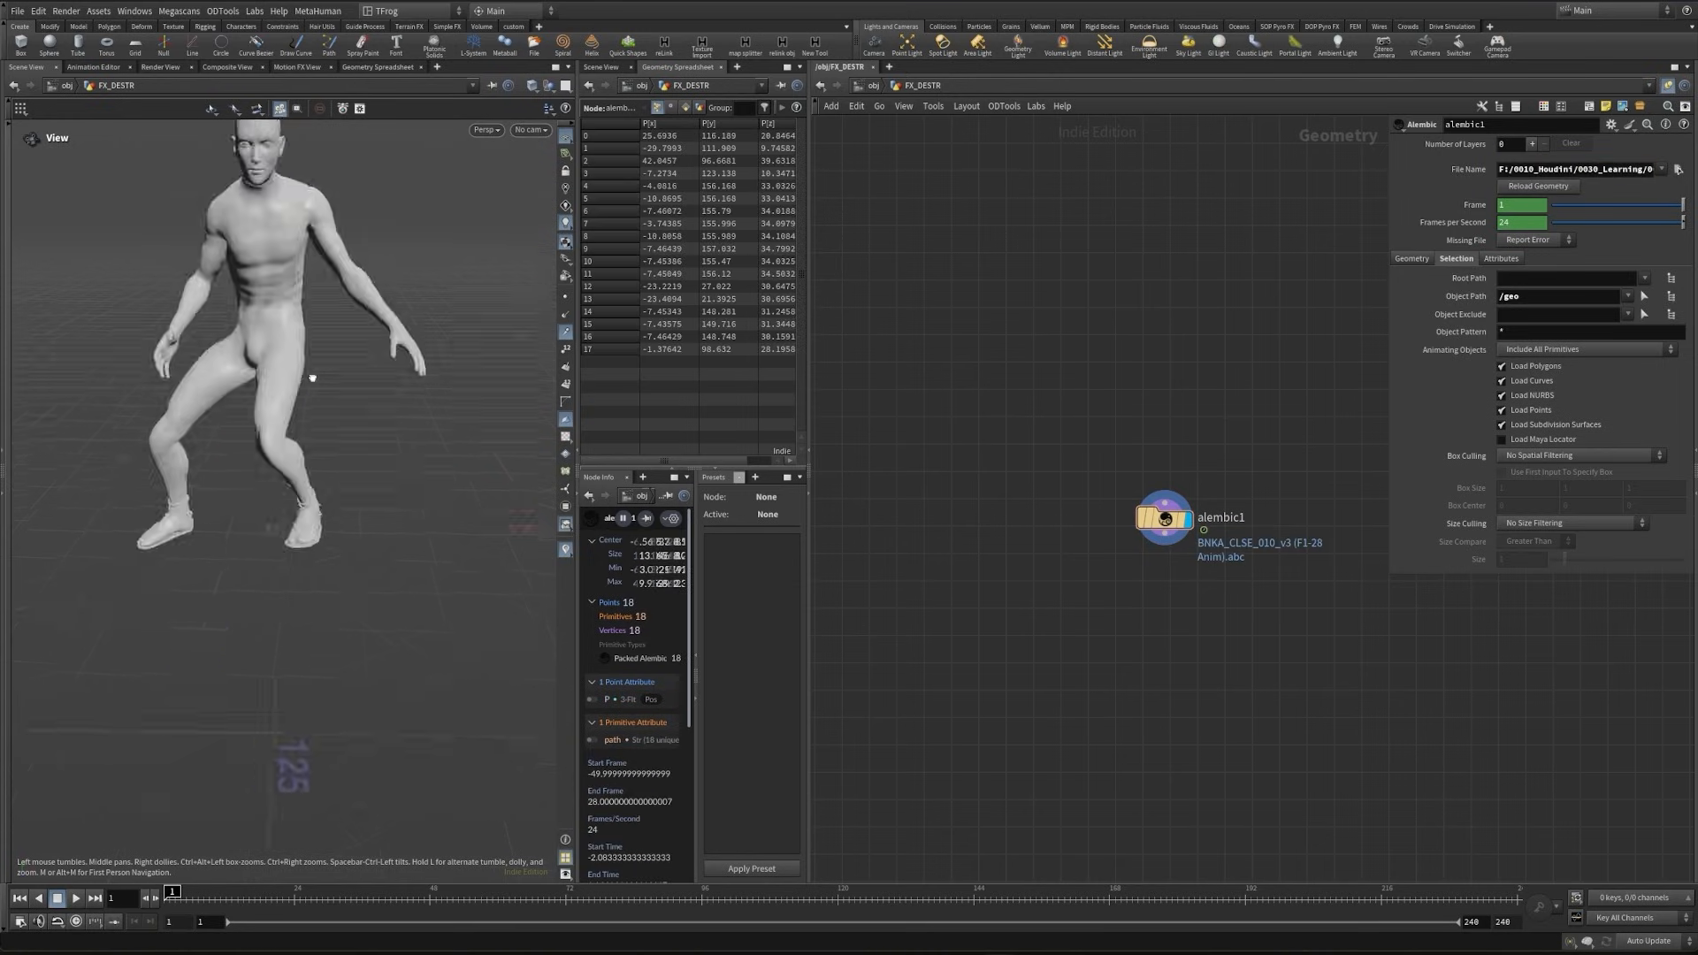
# - Append a Transform node to alembic1 and set its Uniform Scale to .01
pyautogui.moveTo(310, 375); pyautogui.dragTo(449, 482)
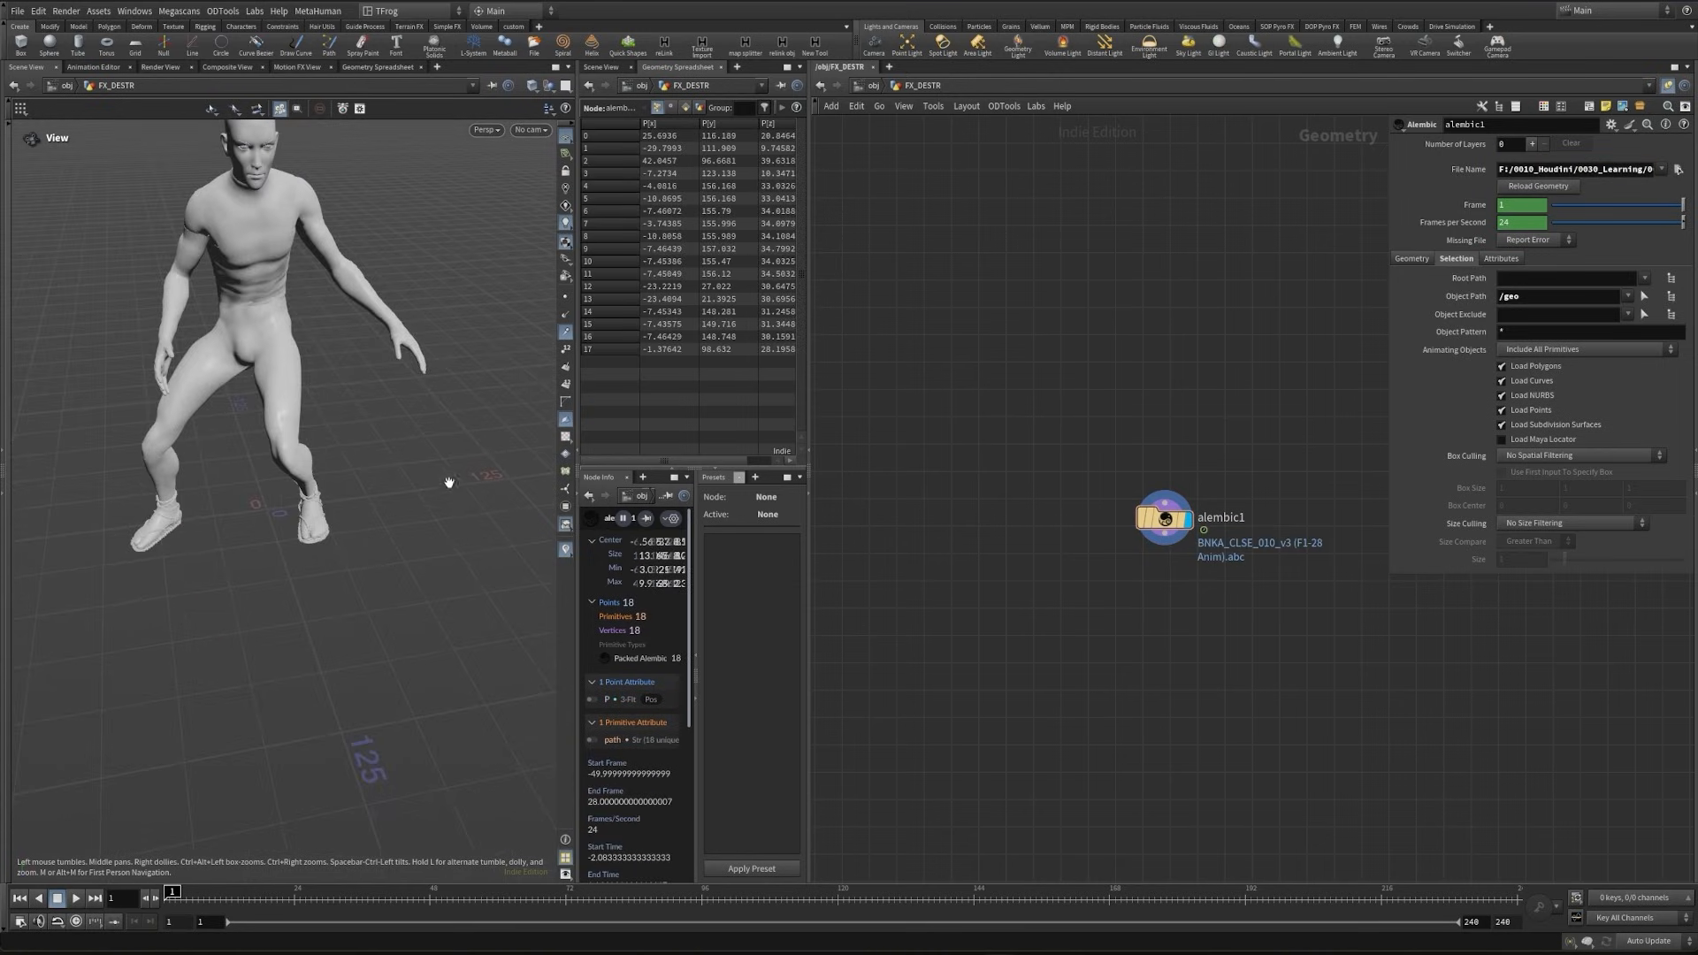
pyautogui.moveTo(151, 403); pyautogui.dragTo(446, 539)
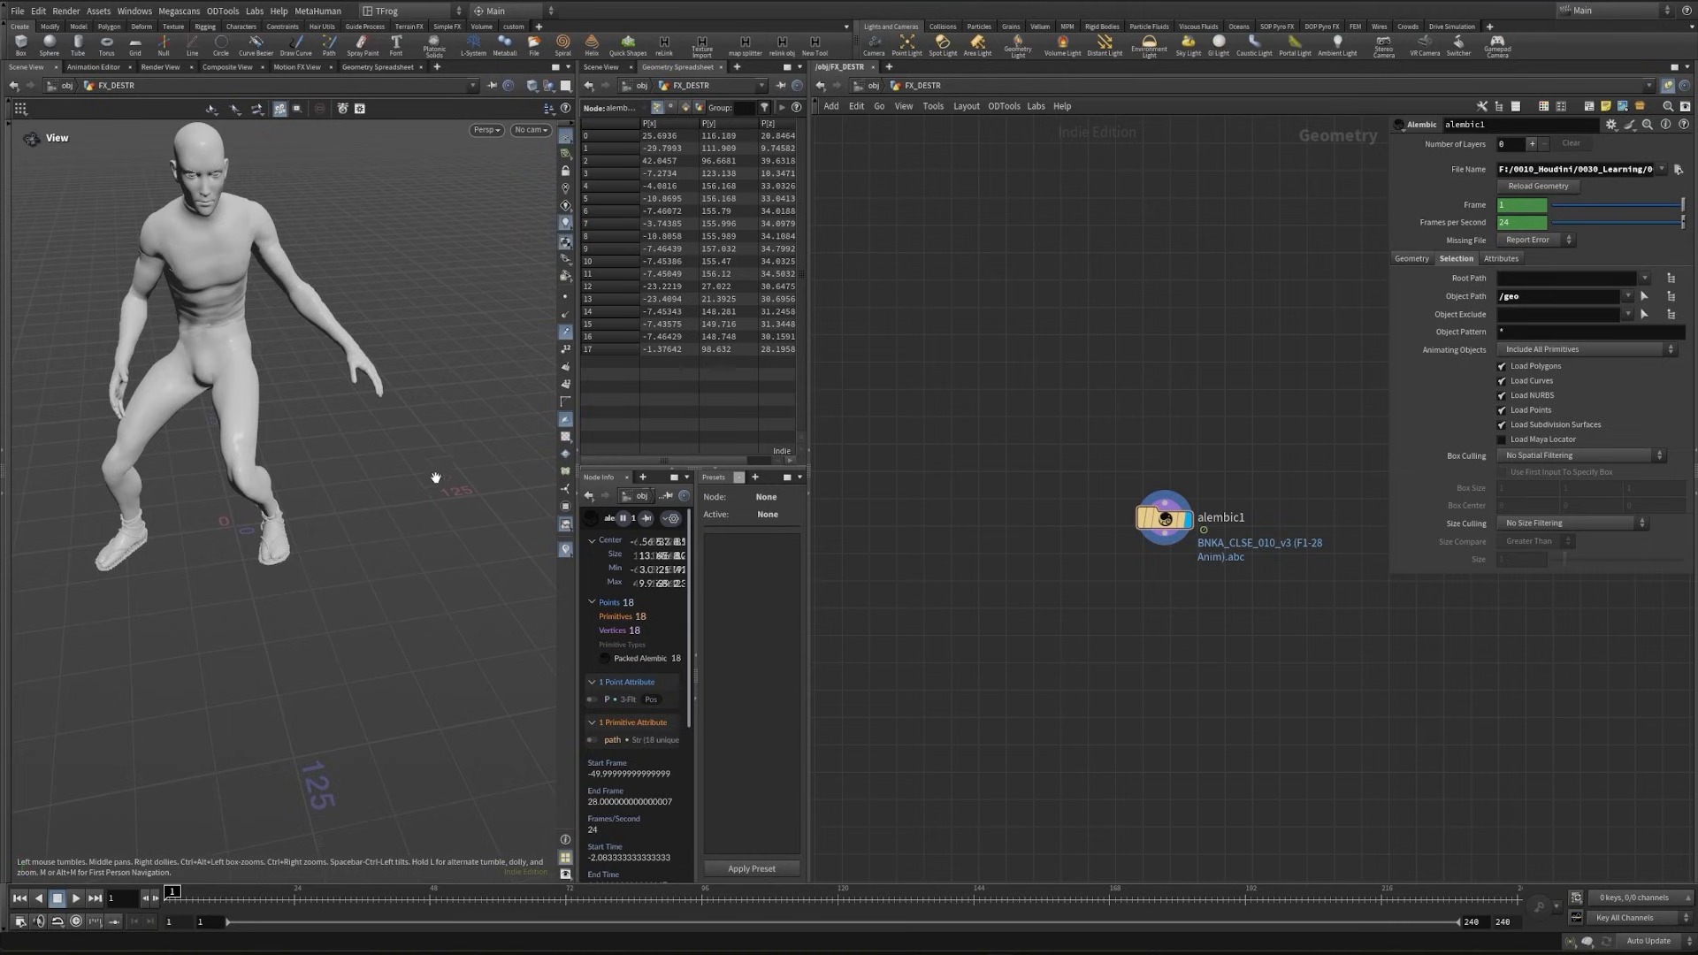
pyautogui.moveTo(246, 474); pyautogui.dragTo(315, 513, button='middle')
pyautogui.press('Tab')
pyautogui.write('tran')
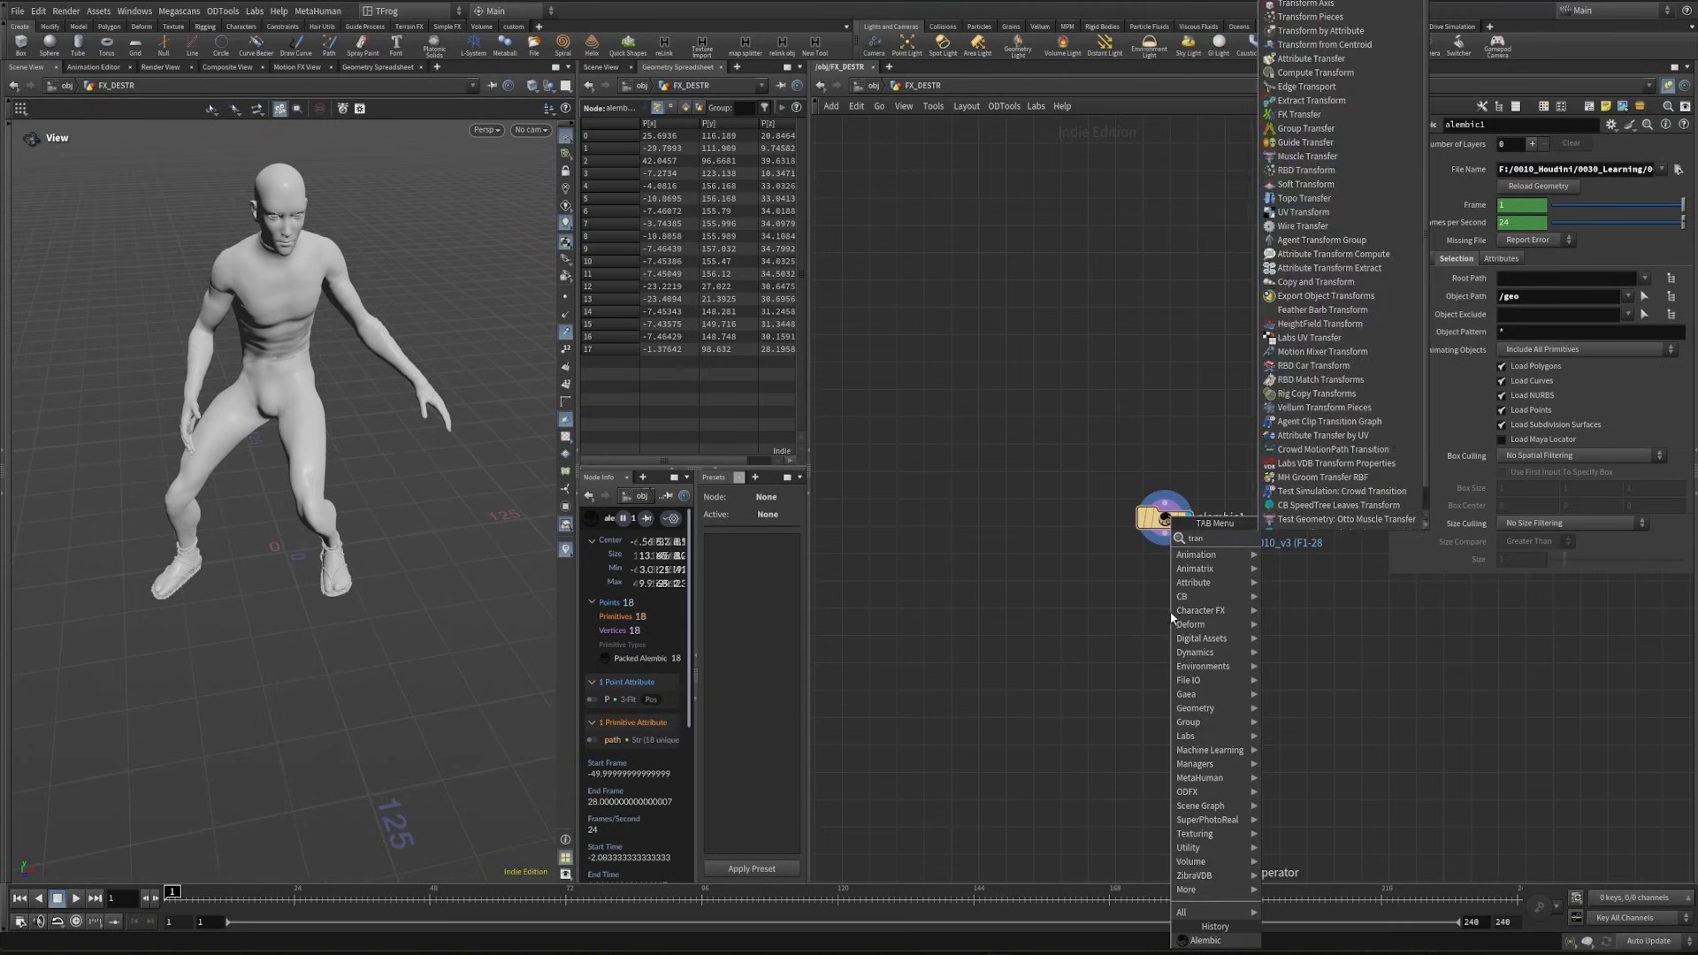
pyautogui.press('Return')
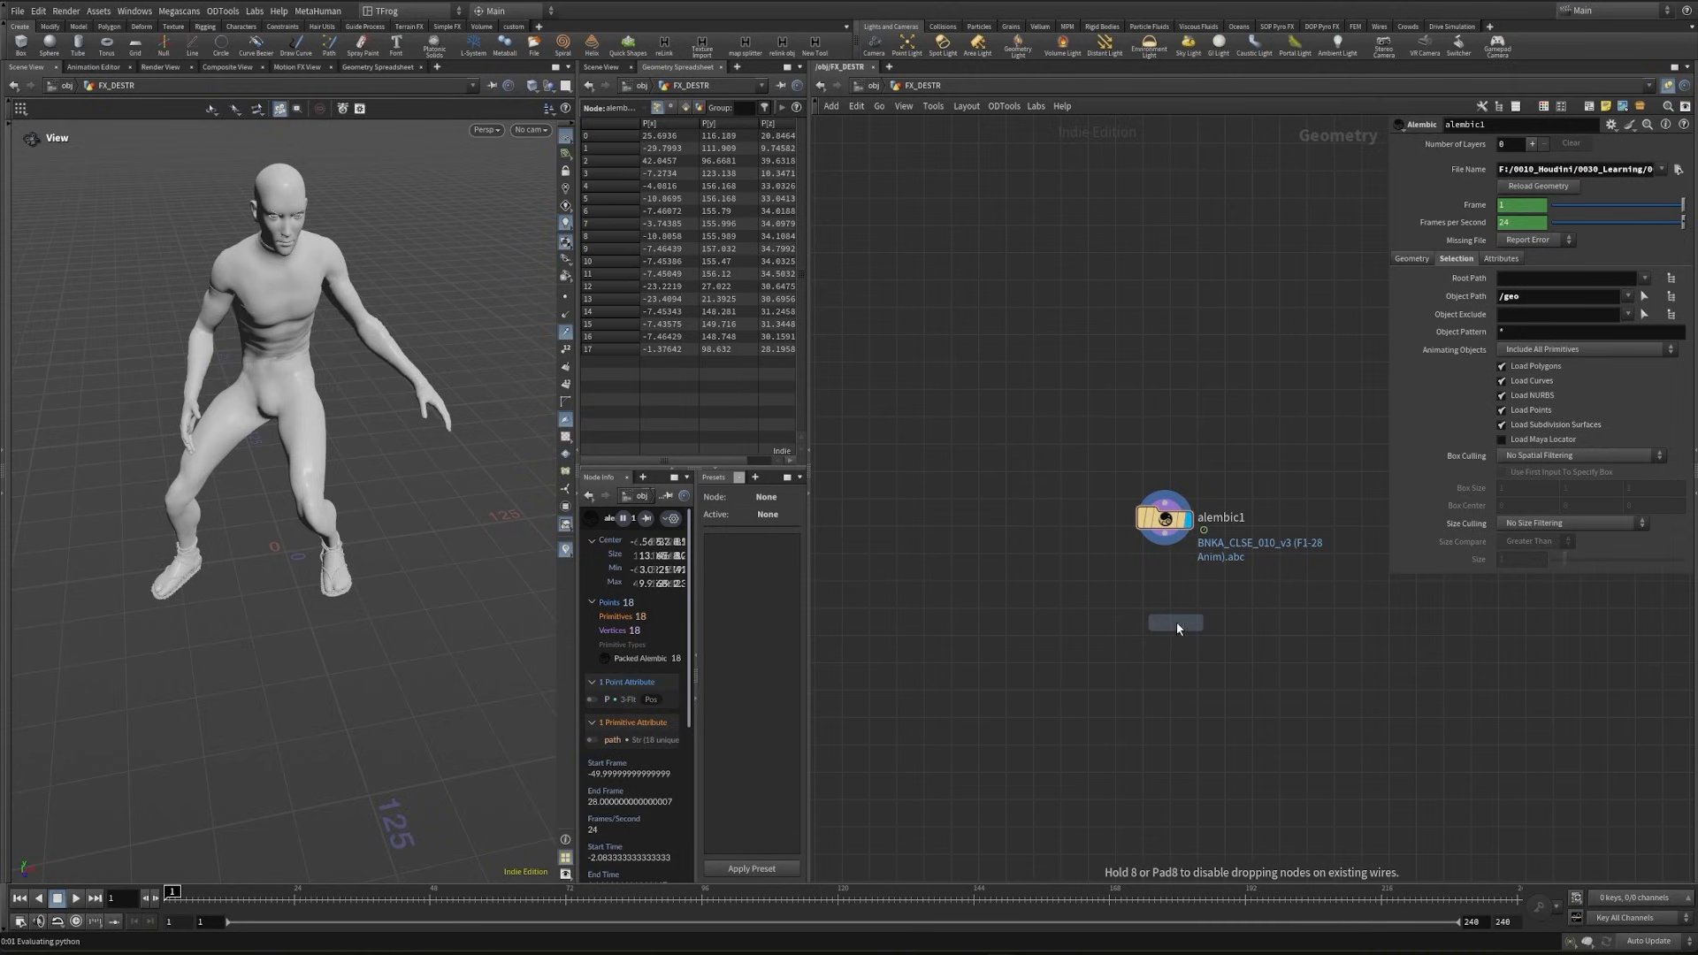
pyautogui.click(1176, 621)
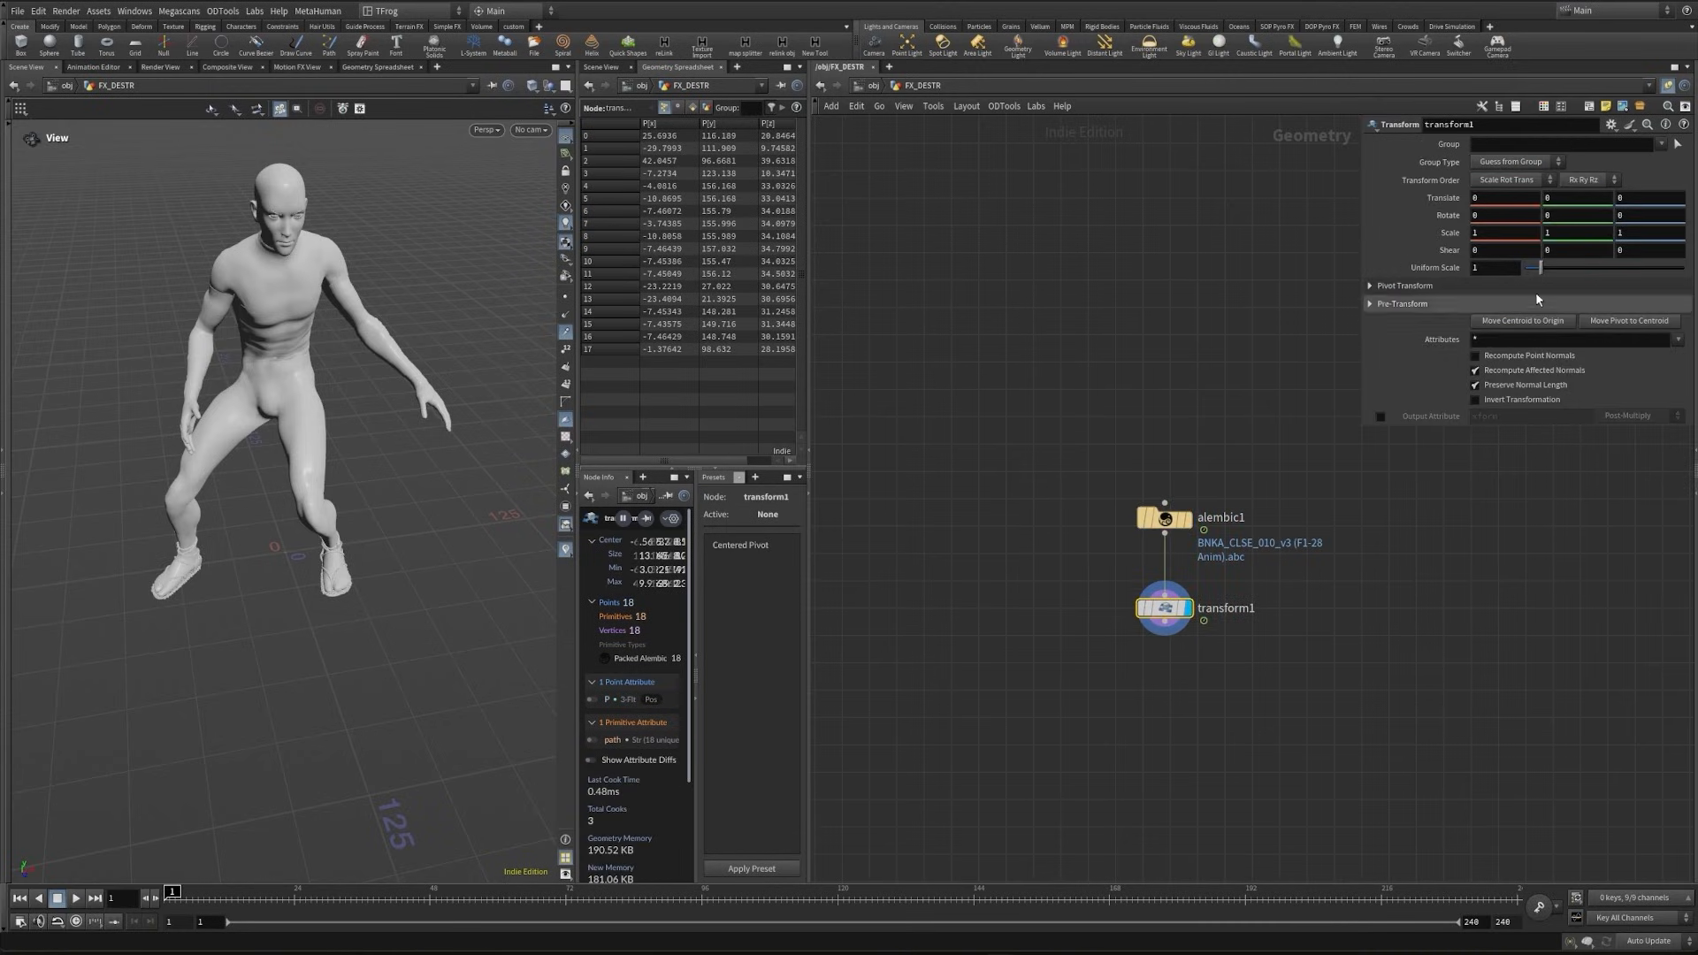
pyautogui.click(1494, 267)
pyautogui.write('.01')
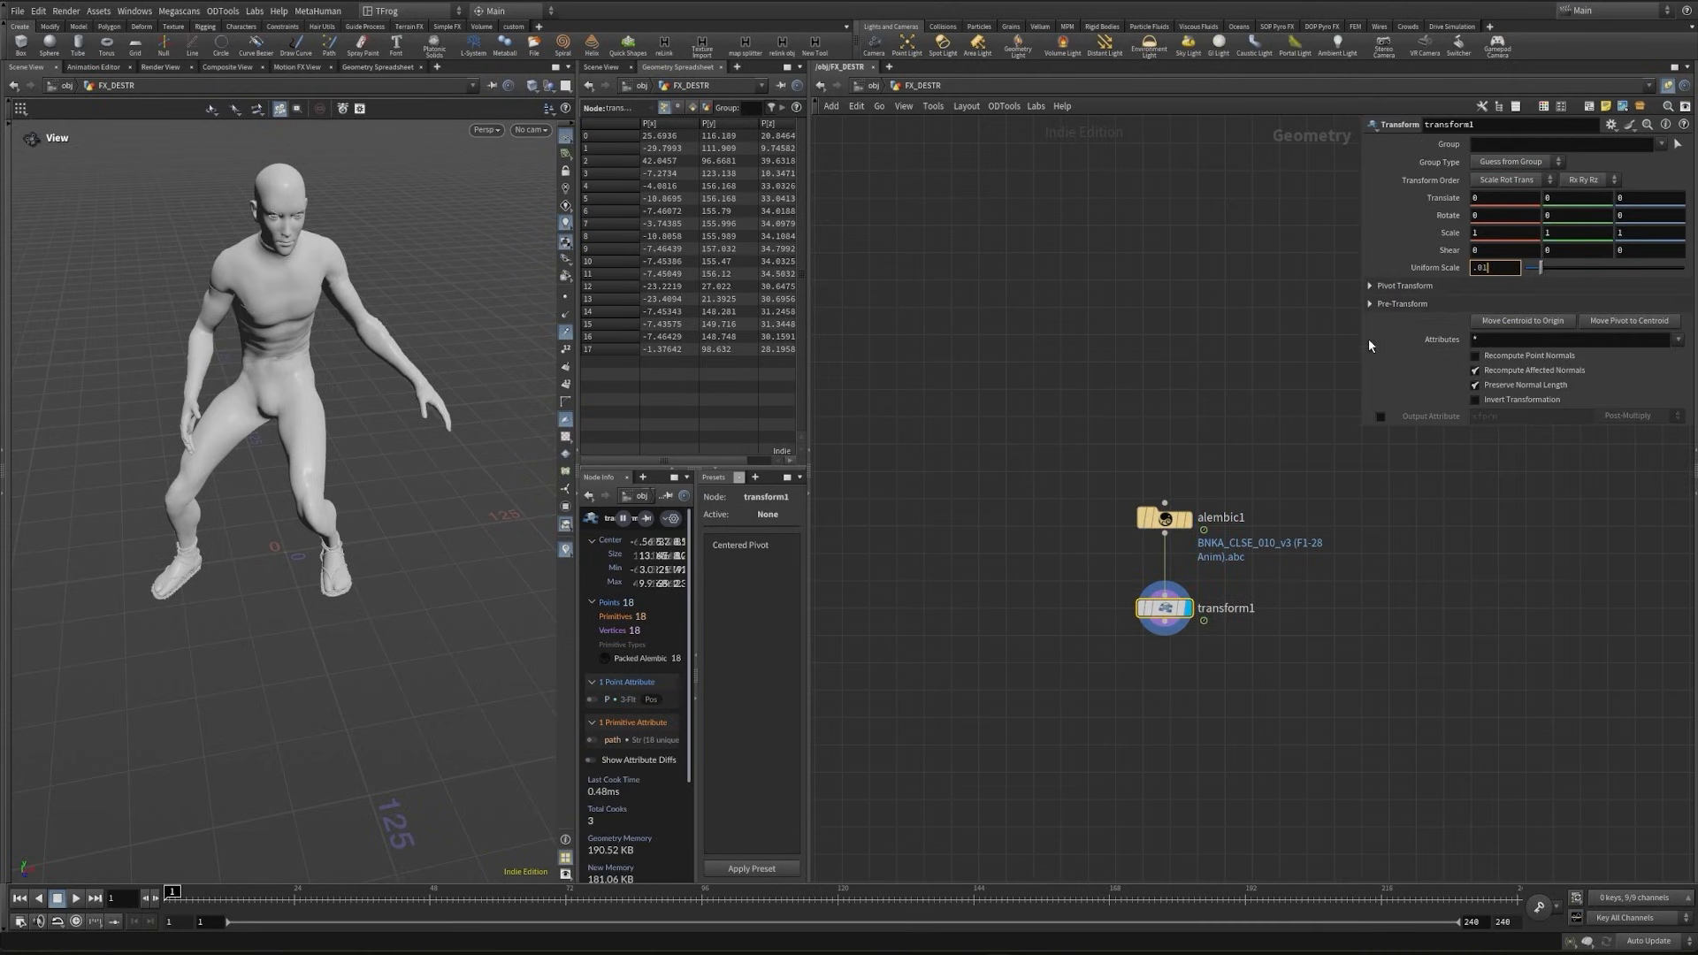
pyautogui.press('Return')
pyautogui.press('h')
# - Scrub the timeline to preview the character's animation and display the points of its packed geometry
pyautogui.moveTo(172, 892)
pyautogui.mouseDown()
pyautogui.moveTo(260, 893)
pyautogui.moveTo(173, 892)
pyautogui.mouseUp()
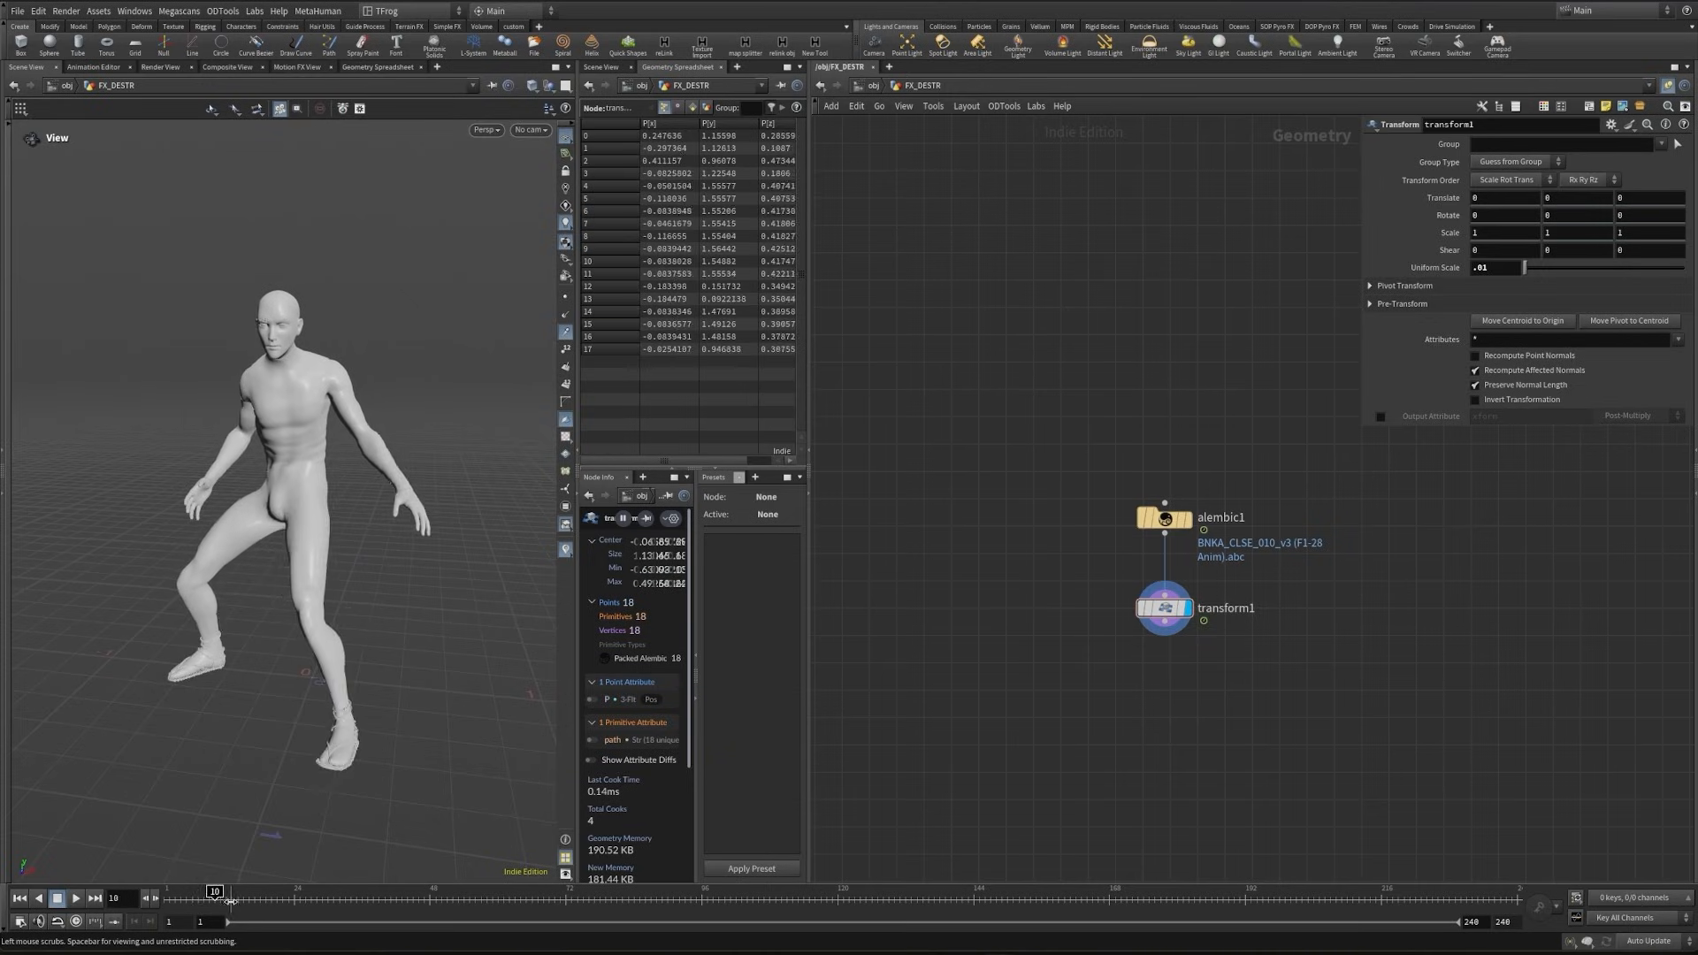
pyautogui.moveTo(516, 680); pyautogui.dragTo(297, 573)
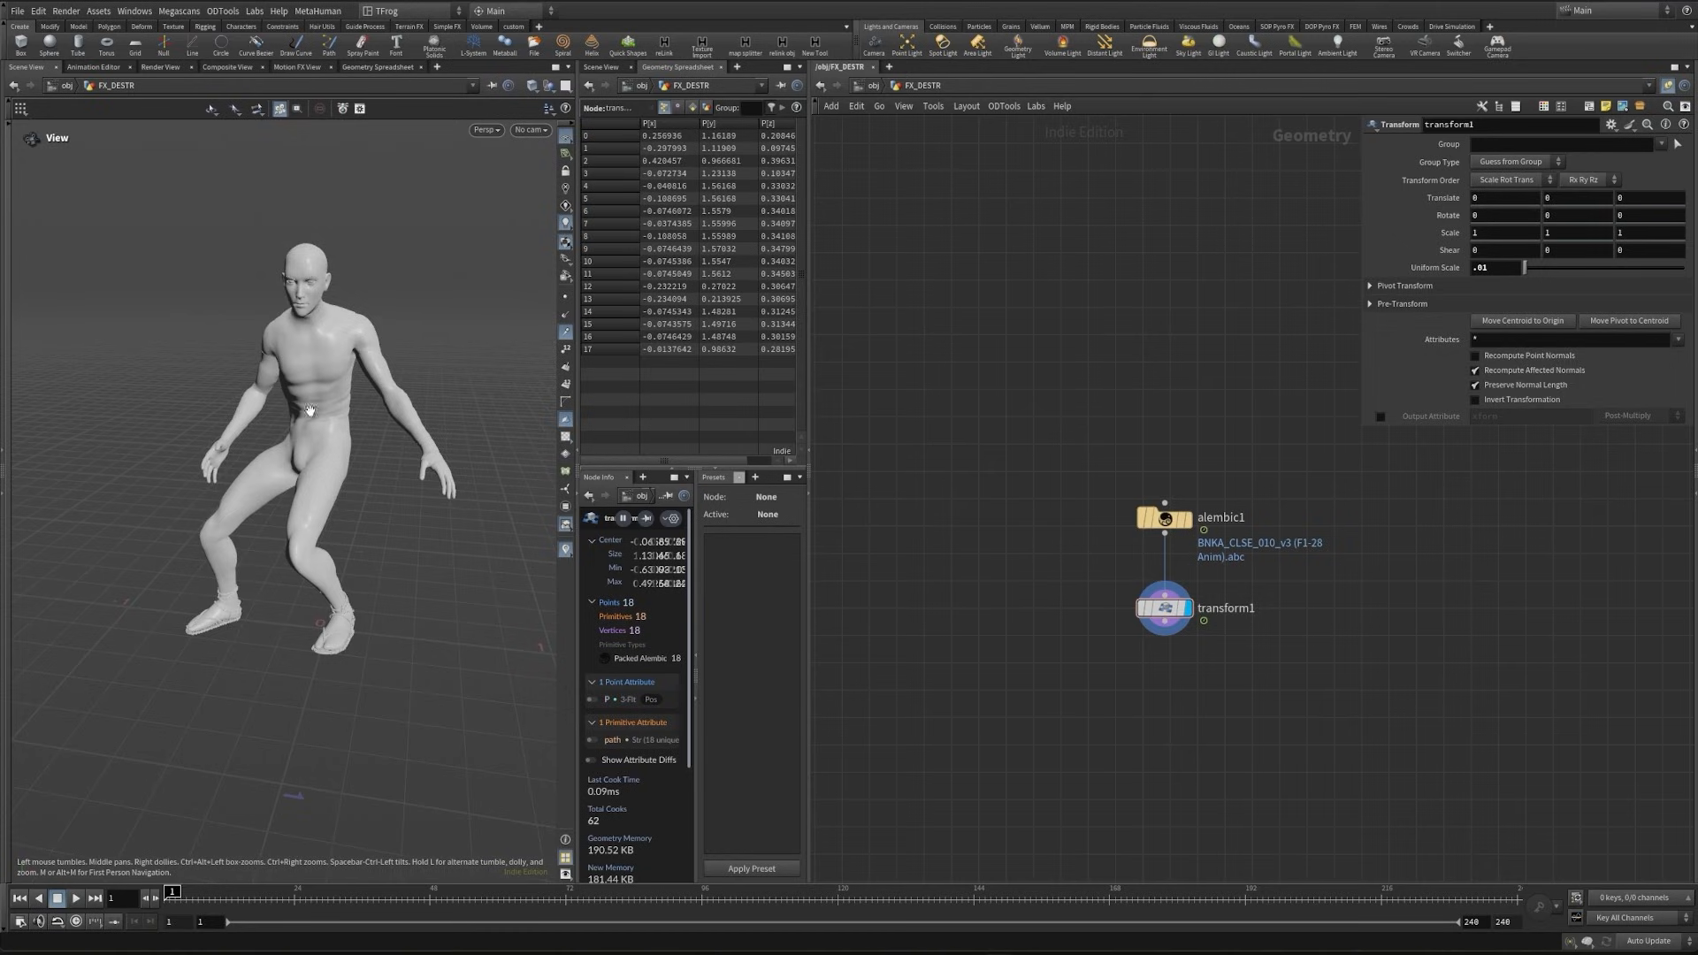
pyautogui.click(565, 297)
pyautogui.moveTo(340, 376); pyautogui.dragTo(470, 424)
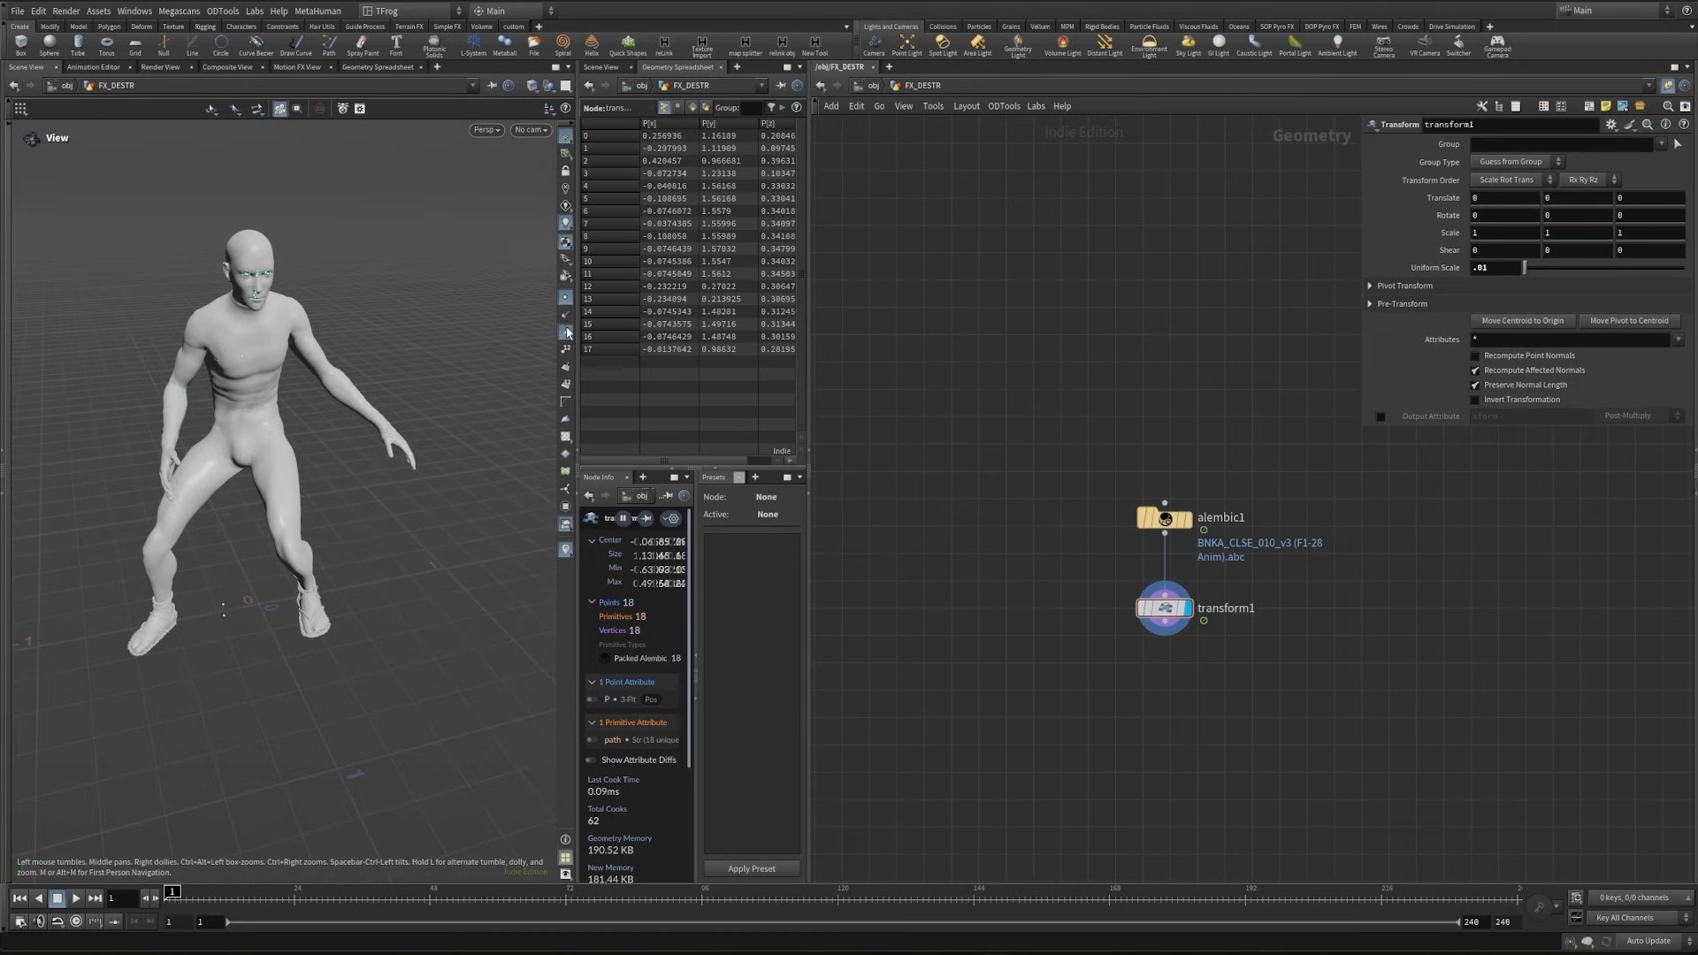
# - Review the Load As options of alembic1 without changing the setting
pyautogui.moveTo(1092, 473); pyautogui.dragTo(1204, 543)
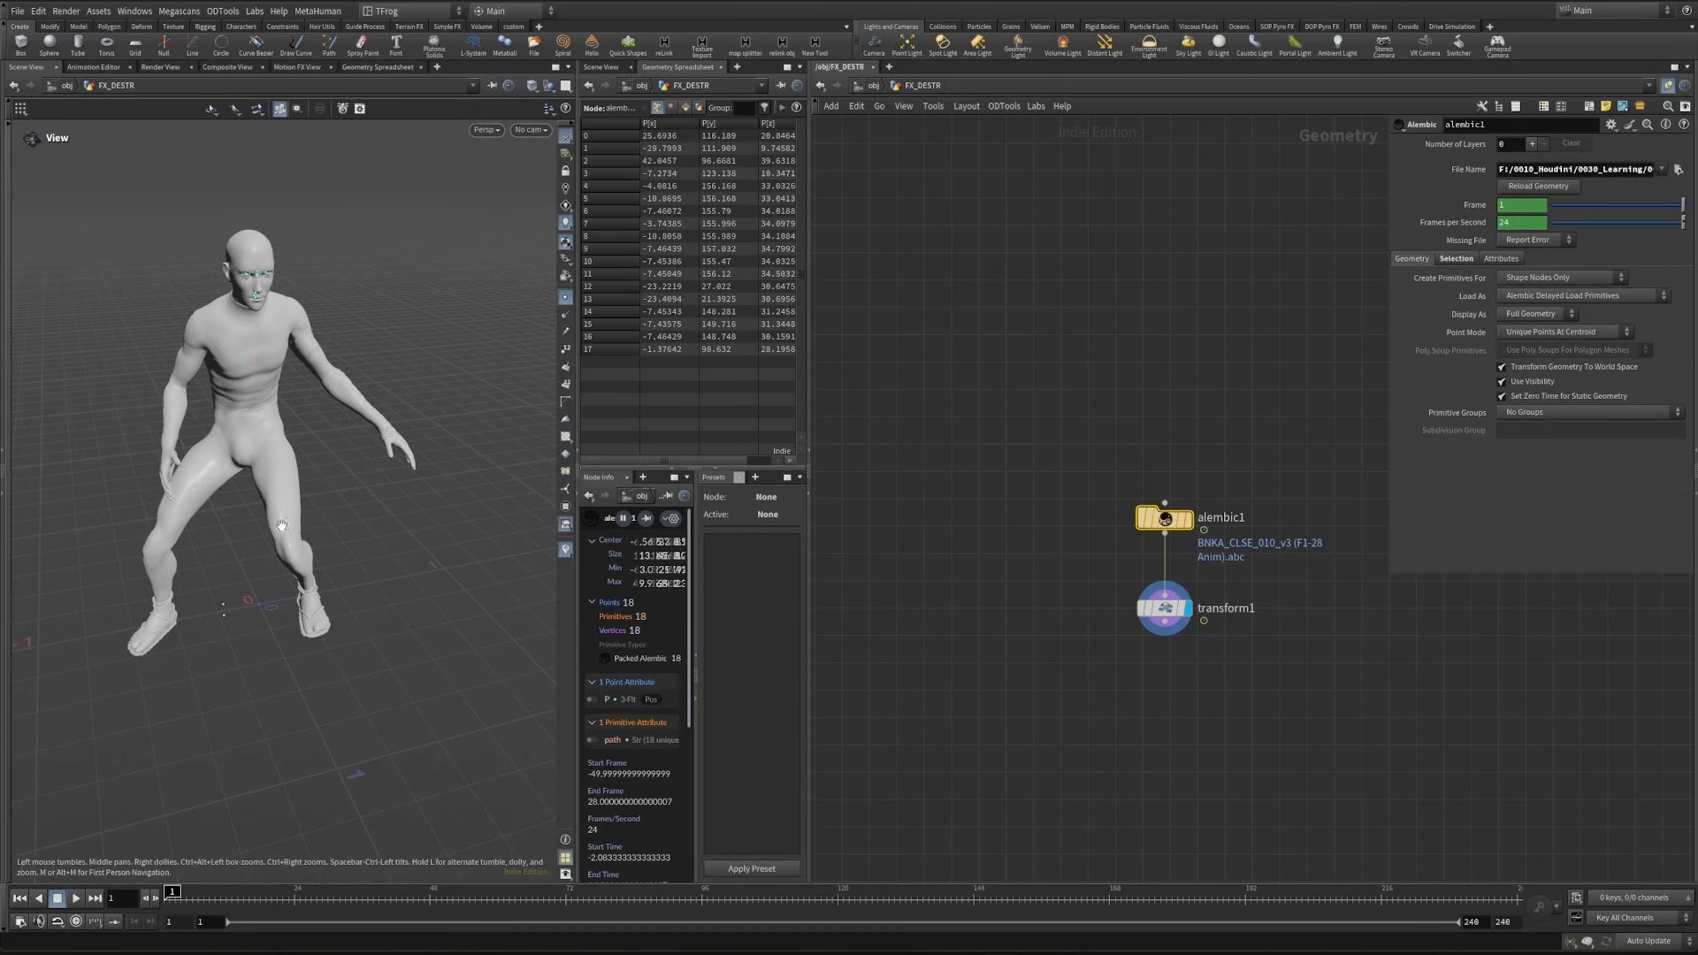
pyautogui.moveTo(281, 525); pyautogui.dragTo(314, 477)
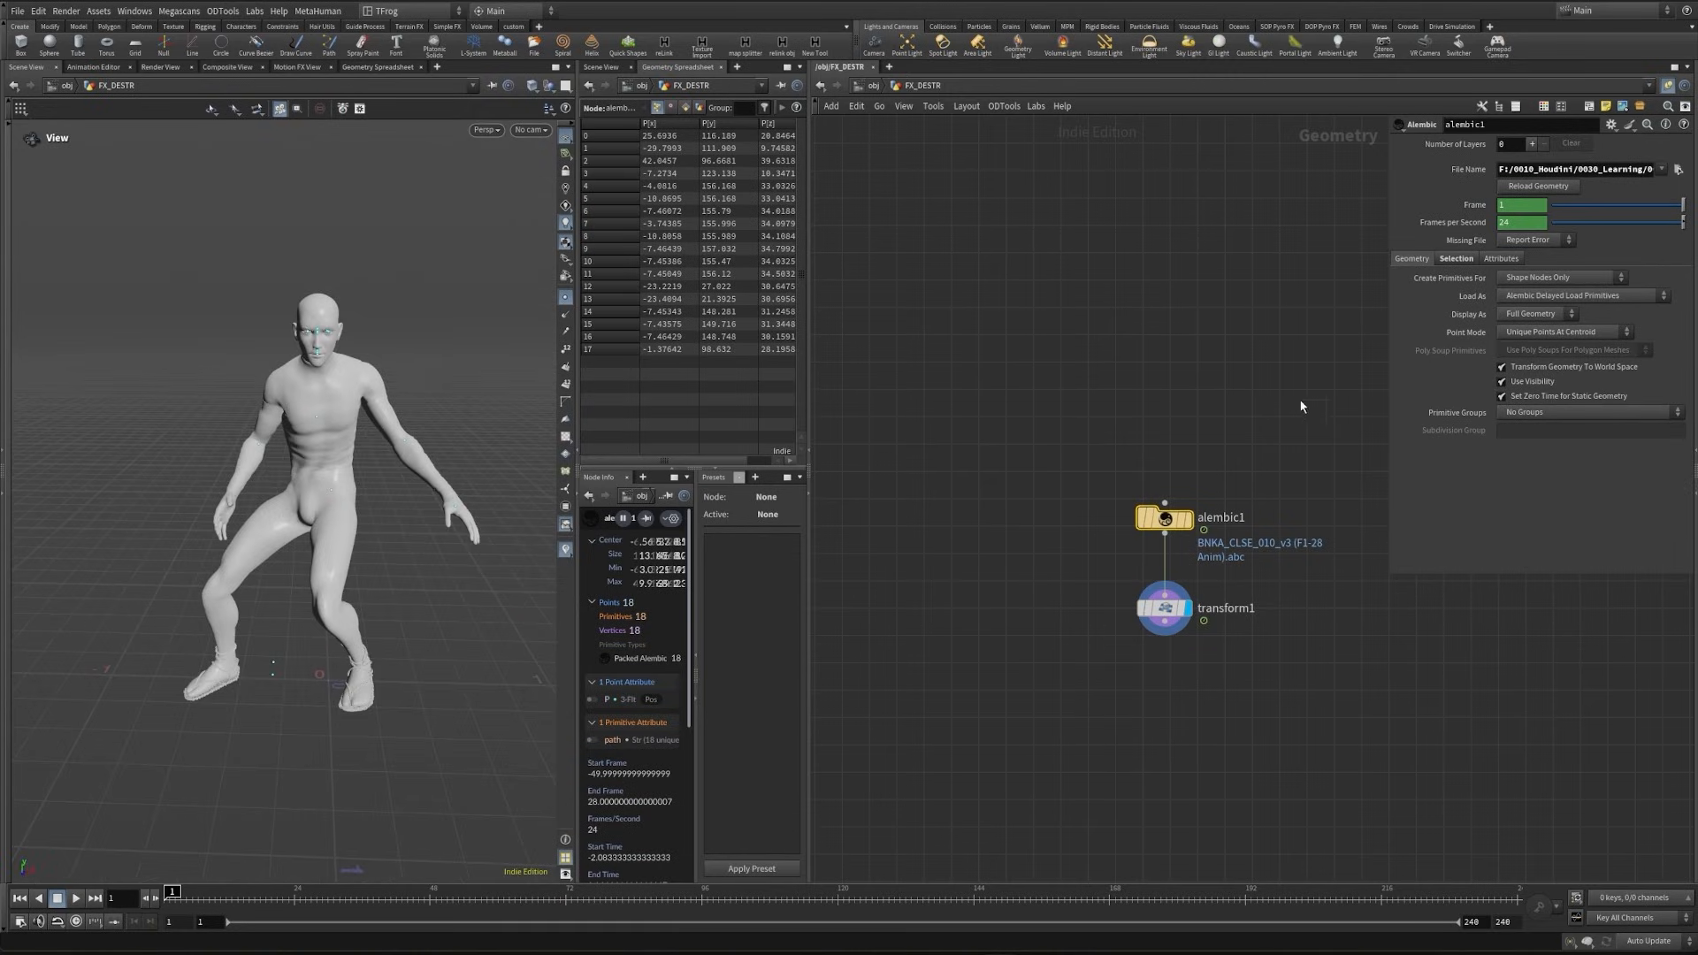
pyautogui.click(1563, 297)
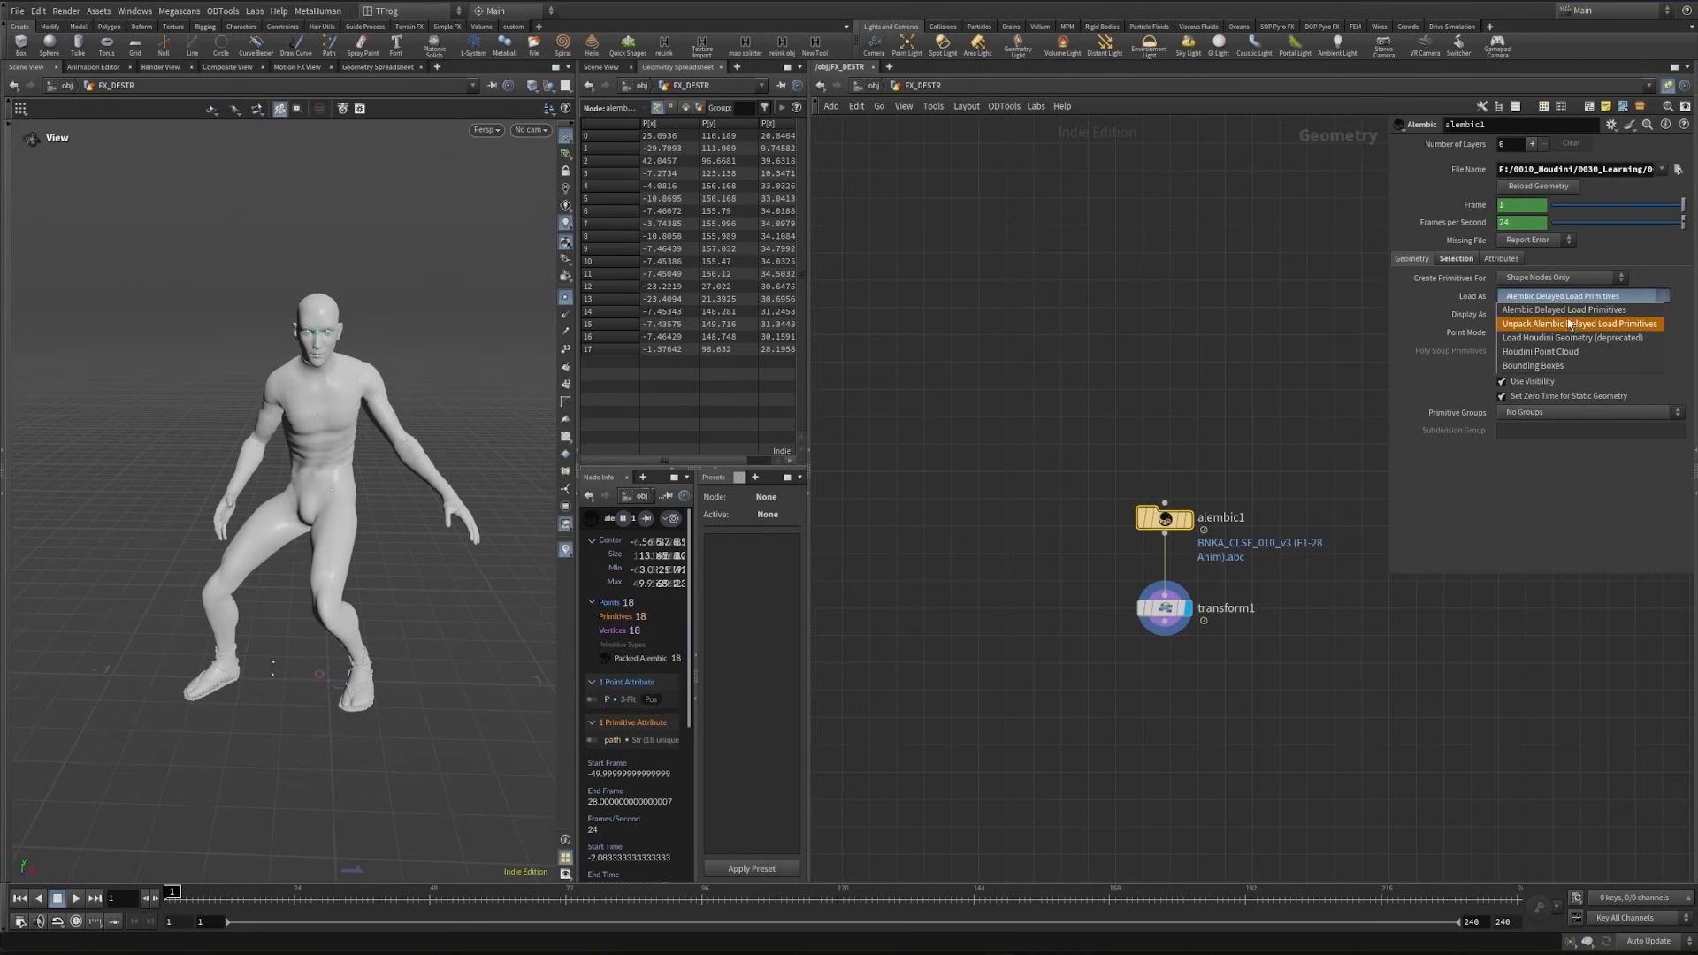
pyautogui.press('Escape')
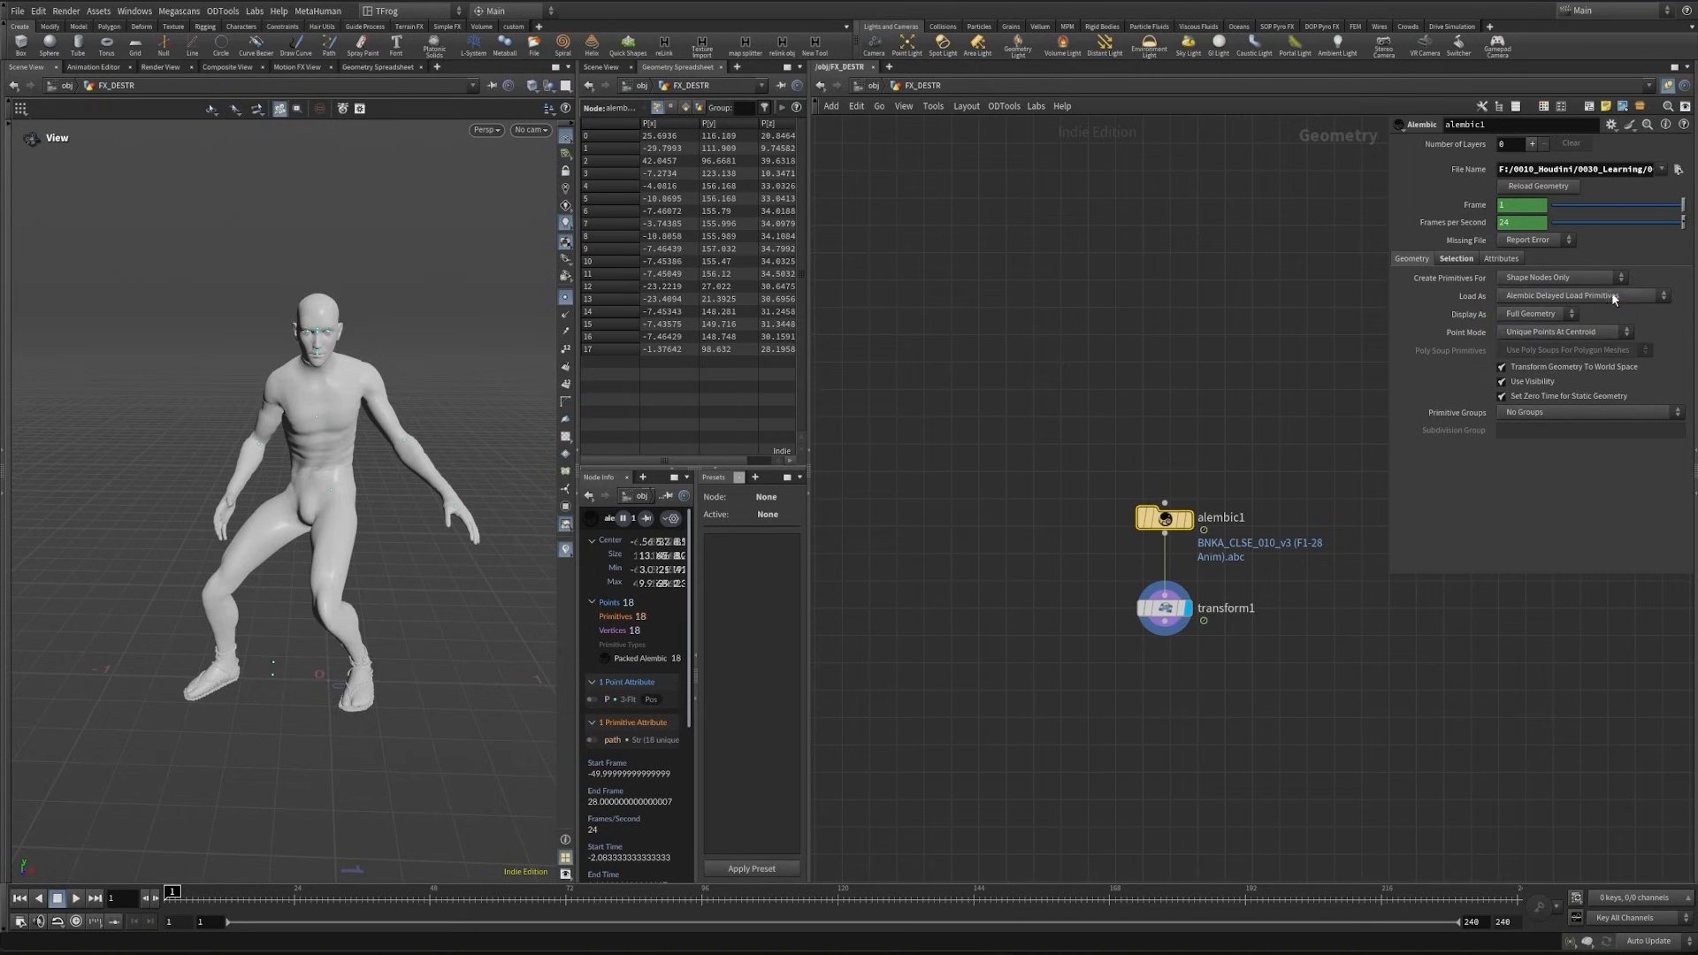
# - Try unpacking the character with an Unpack node after transform1, and delete that node
pyautogui.press('Tab')
pyautogui.write('un')
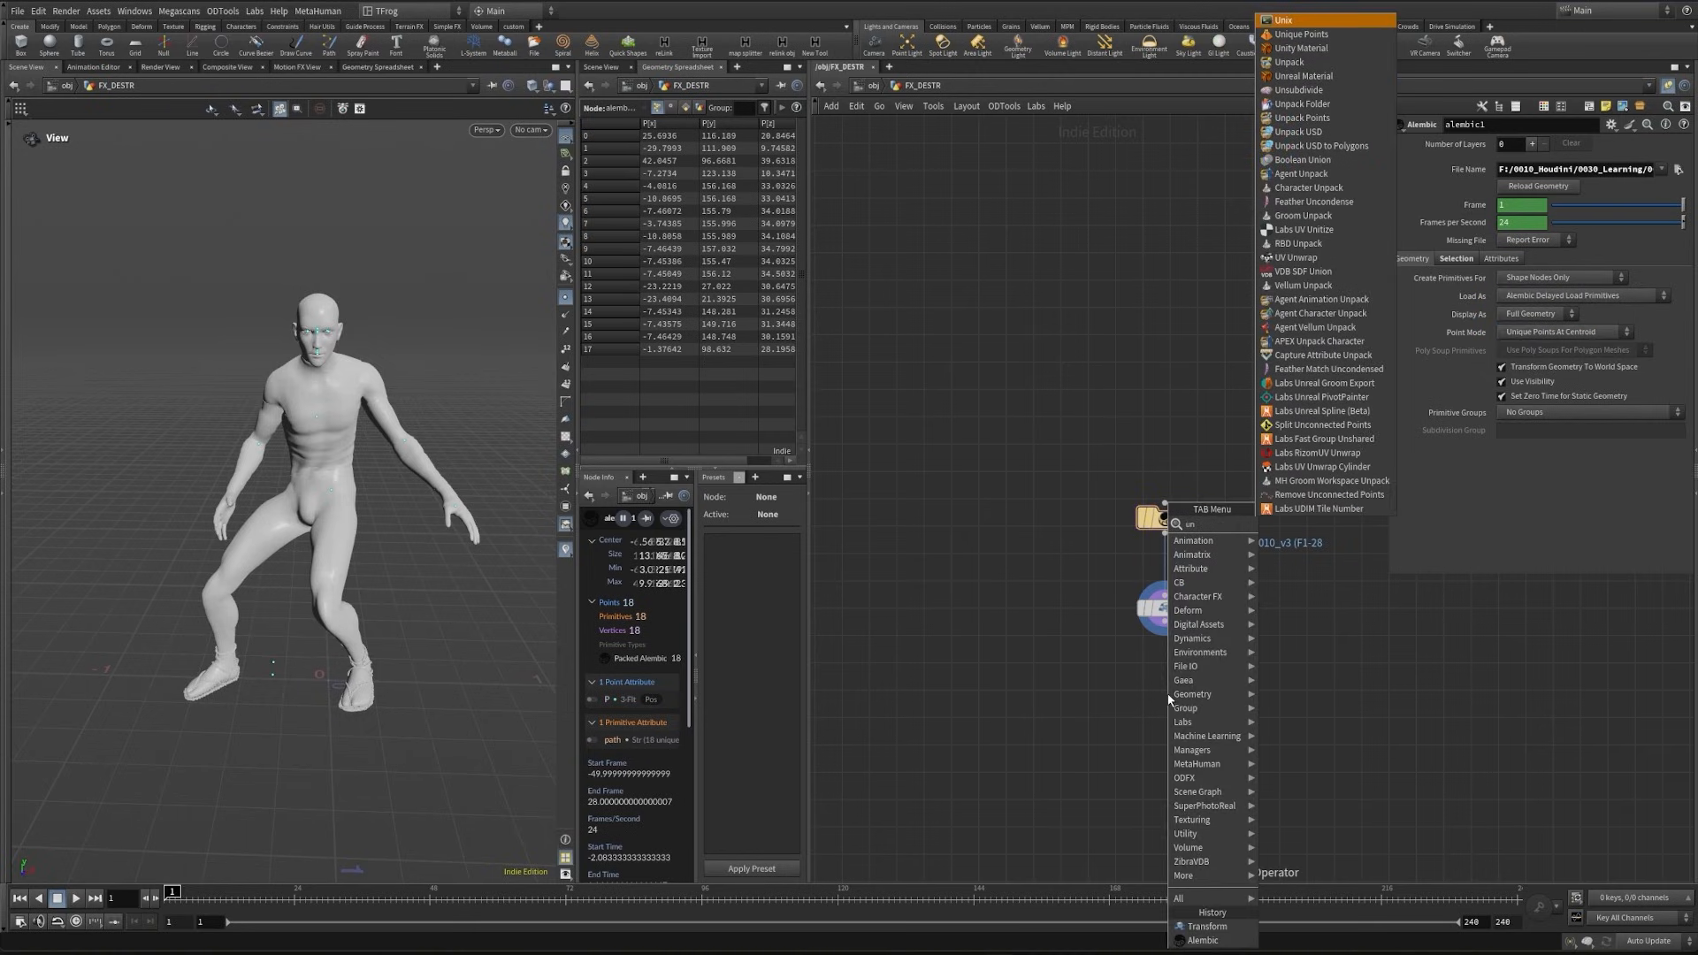
pyautogui.write('pack')
pyautogui.press('Return')
pyautogui.click(1133, 694)
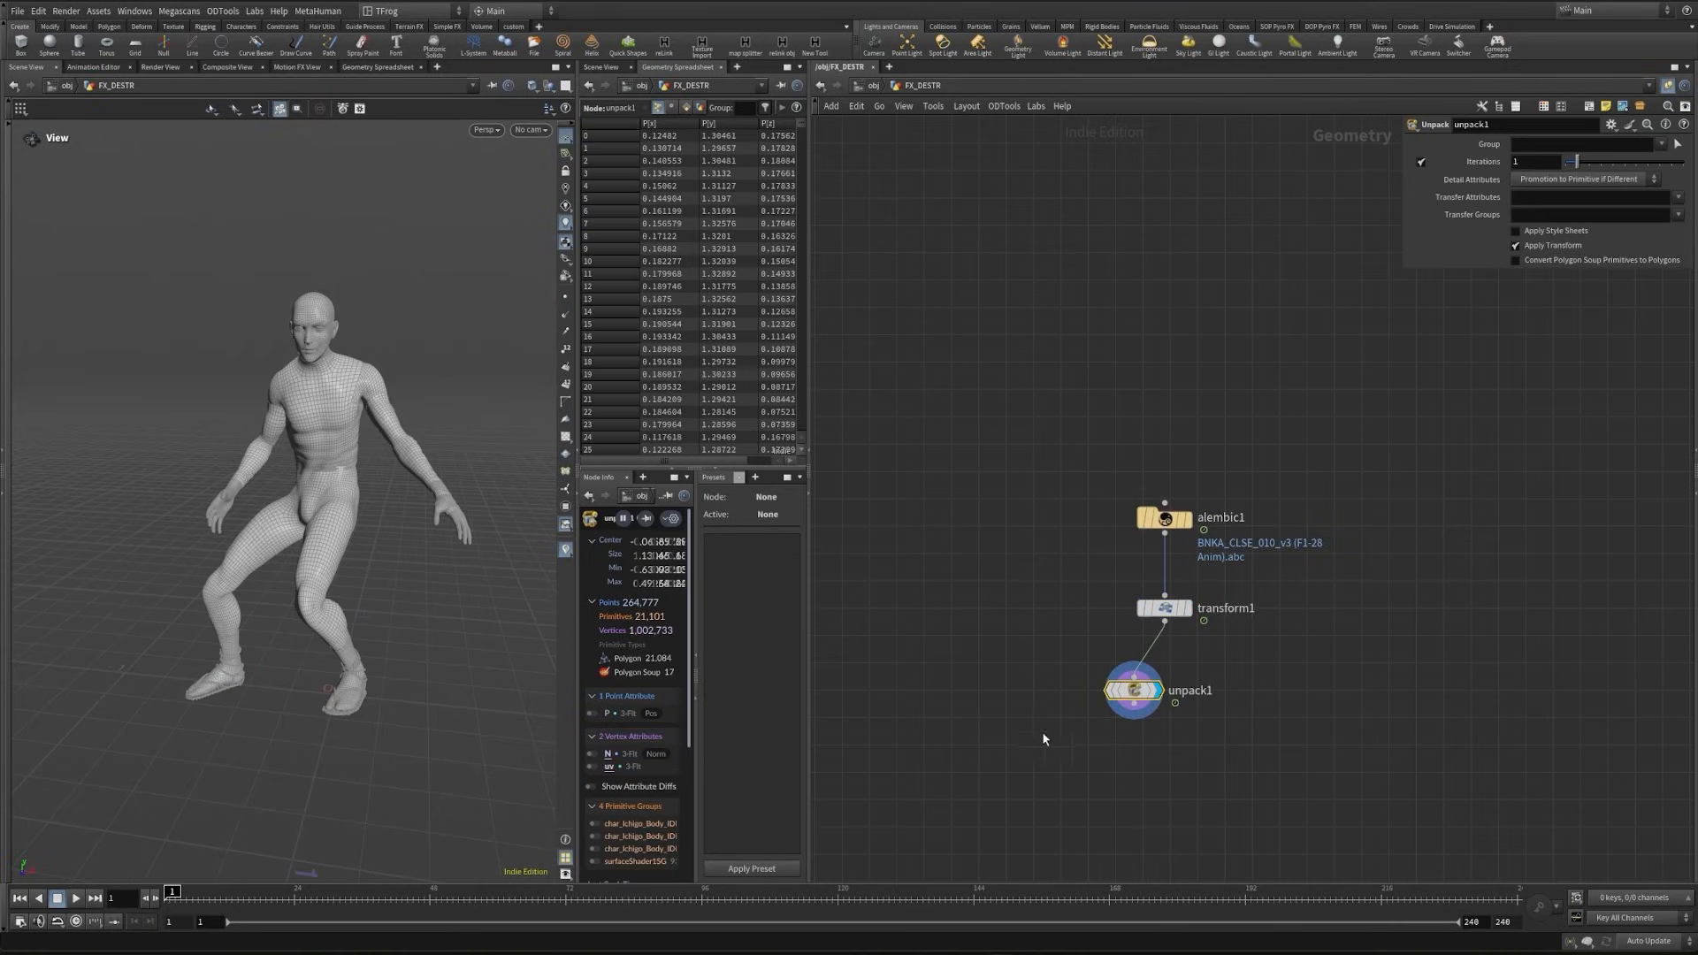
pyautogui.press('Delete')
# - Append a Convert node after transform1 to convert the character into polygons
pyautogui.press('Tab')
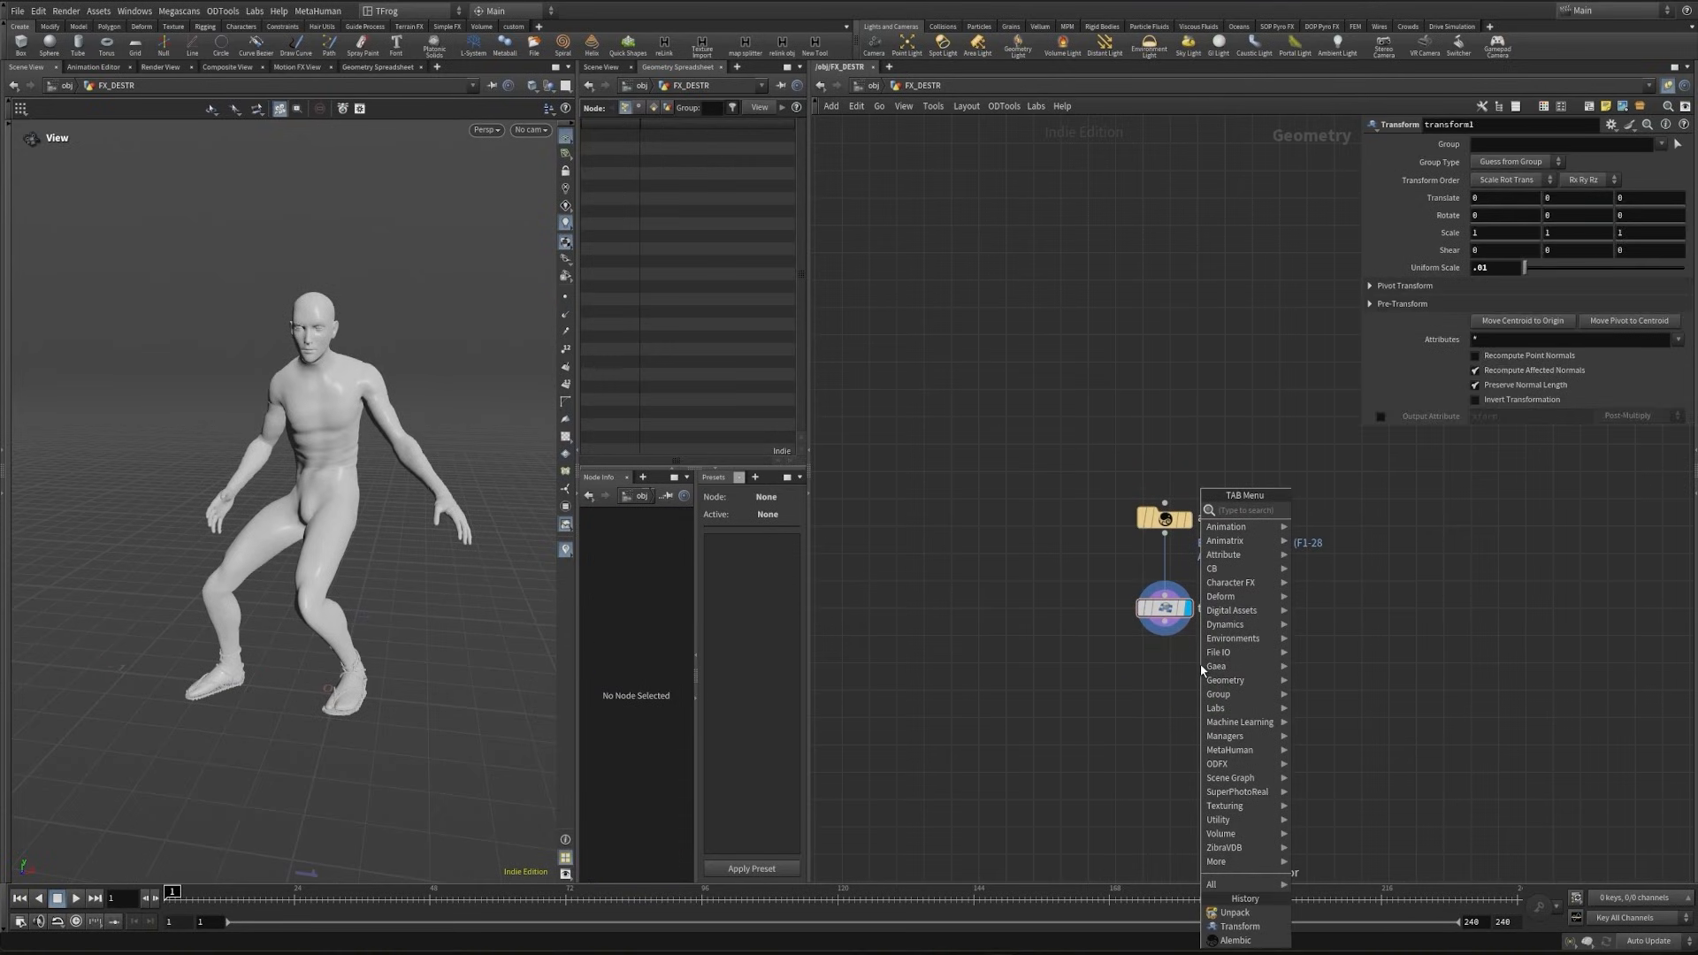
pyautogui.write('conv')
pyautogui.press('Return')
pyautogui.click(1164, 699)
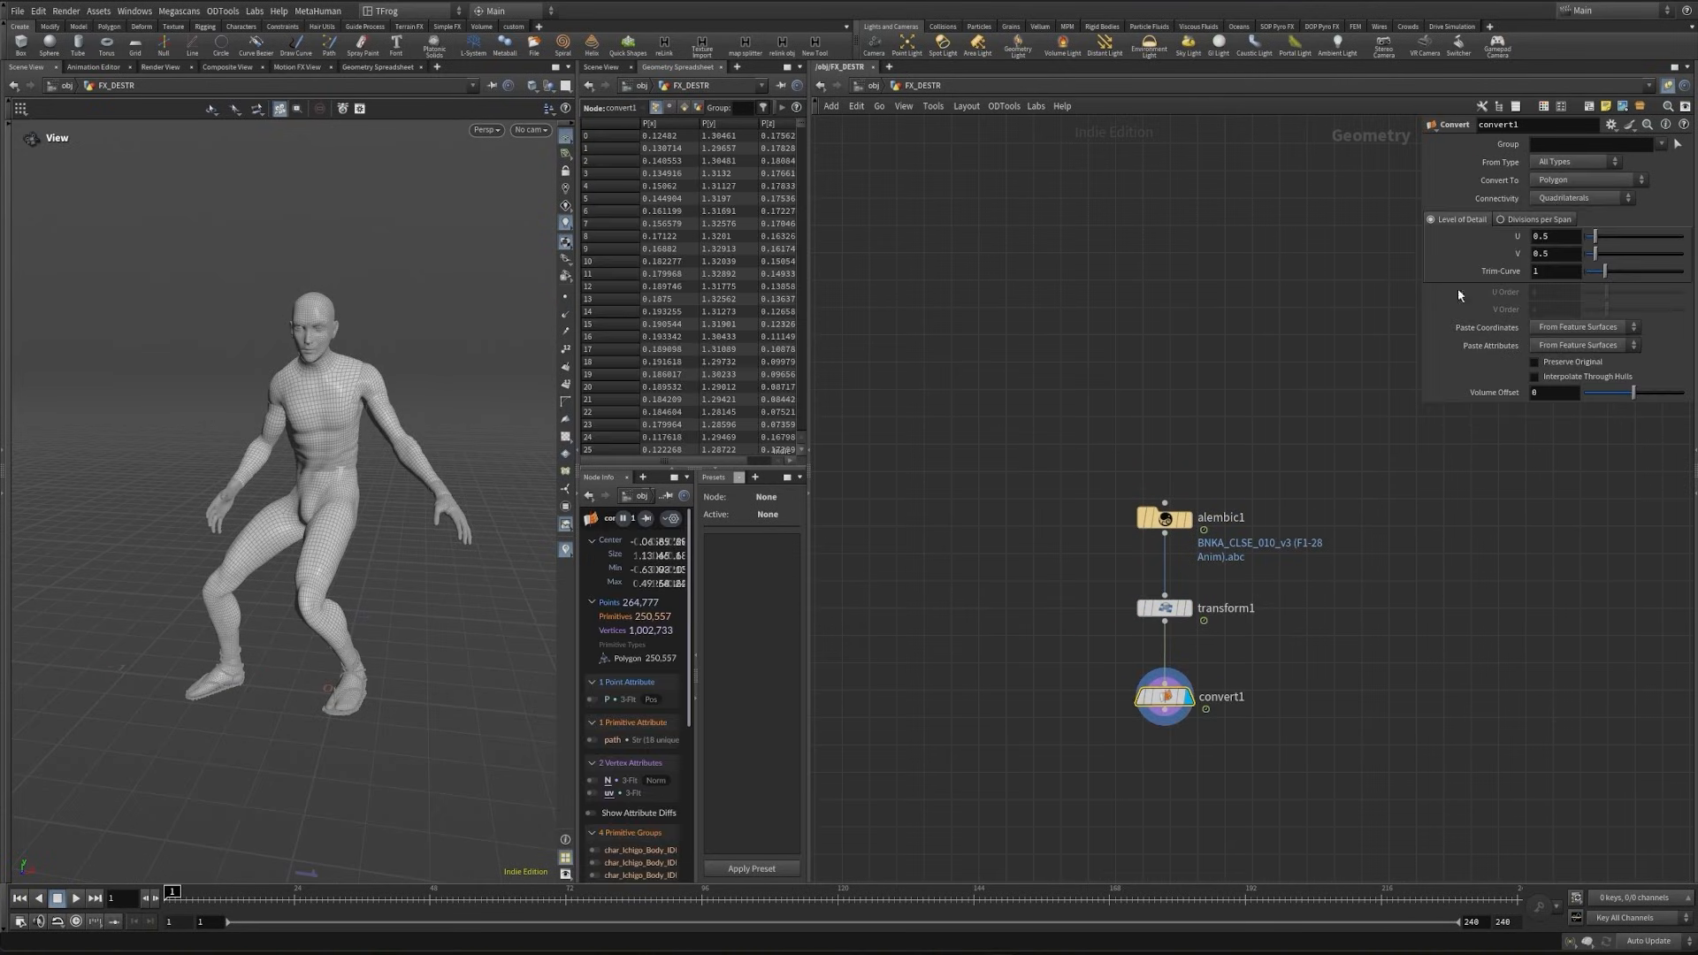
pyautogui.keyDown('alt'); pyautogui.moveTo(303, 513); pyautogui.dragTo(424, 526); pyautogui.keyUp('alt')
pyautogui.moveTo(1157, 759); pyautogui.dragTo(1131, 655, button='middle')
pyautogui.scroll(3, 1131, 655)
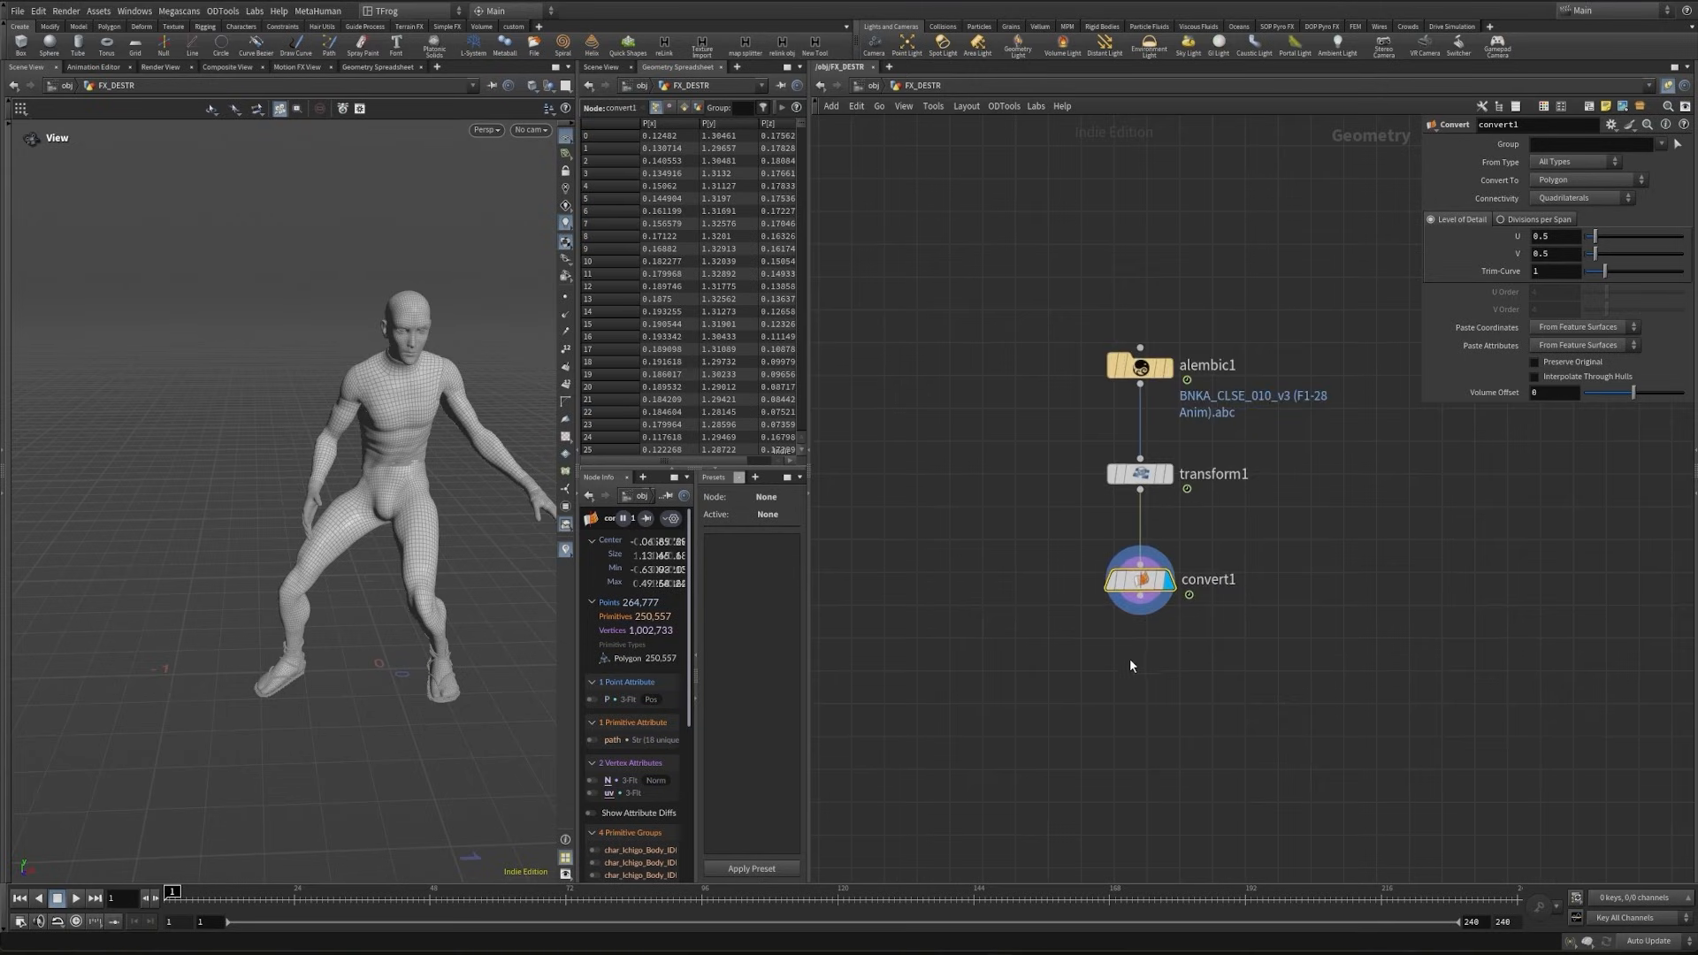
# - Append a Blast node after convert1 in the character's node chain
pyautogui.click(1135, 654)
pyautogui.keyDown('alt'); pyautogui.moveTo(467, 670); pyautogui.dragTo(413, 577, button='middle'); pyautogui.keyUp('alt')
pyautogui.scroll(1, 413, 577)
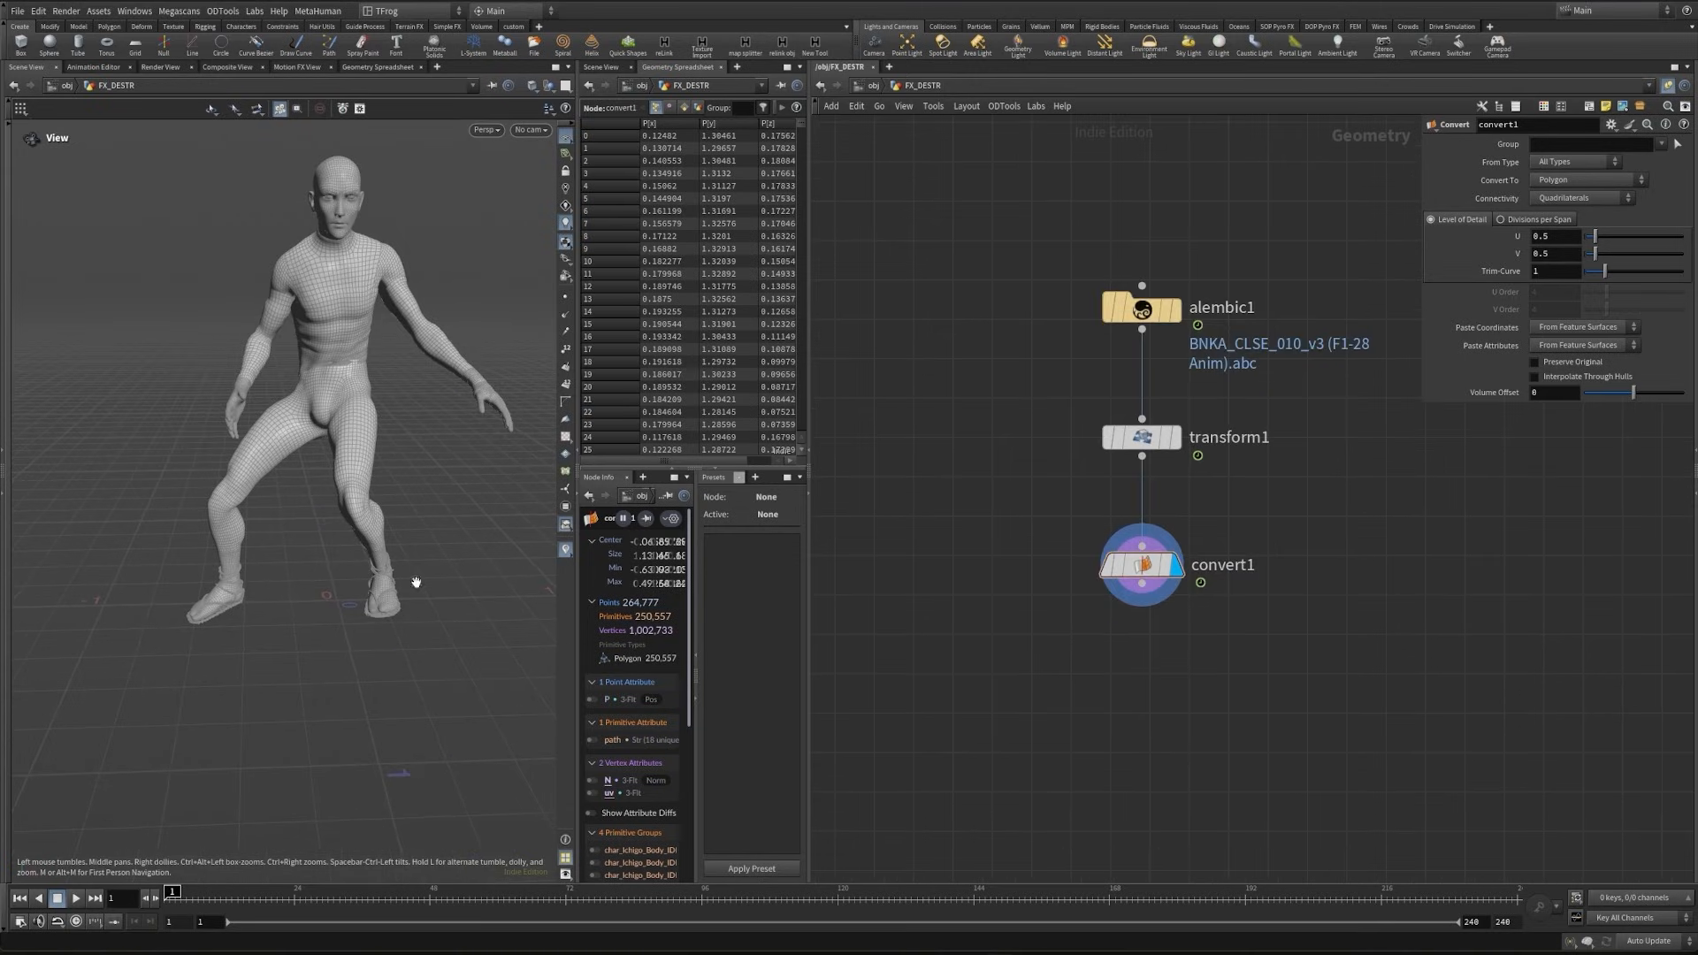
pyautogui.press('Tab')
pyautogui.click(1142, 585)
pyautogui.press('Tab')
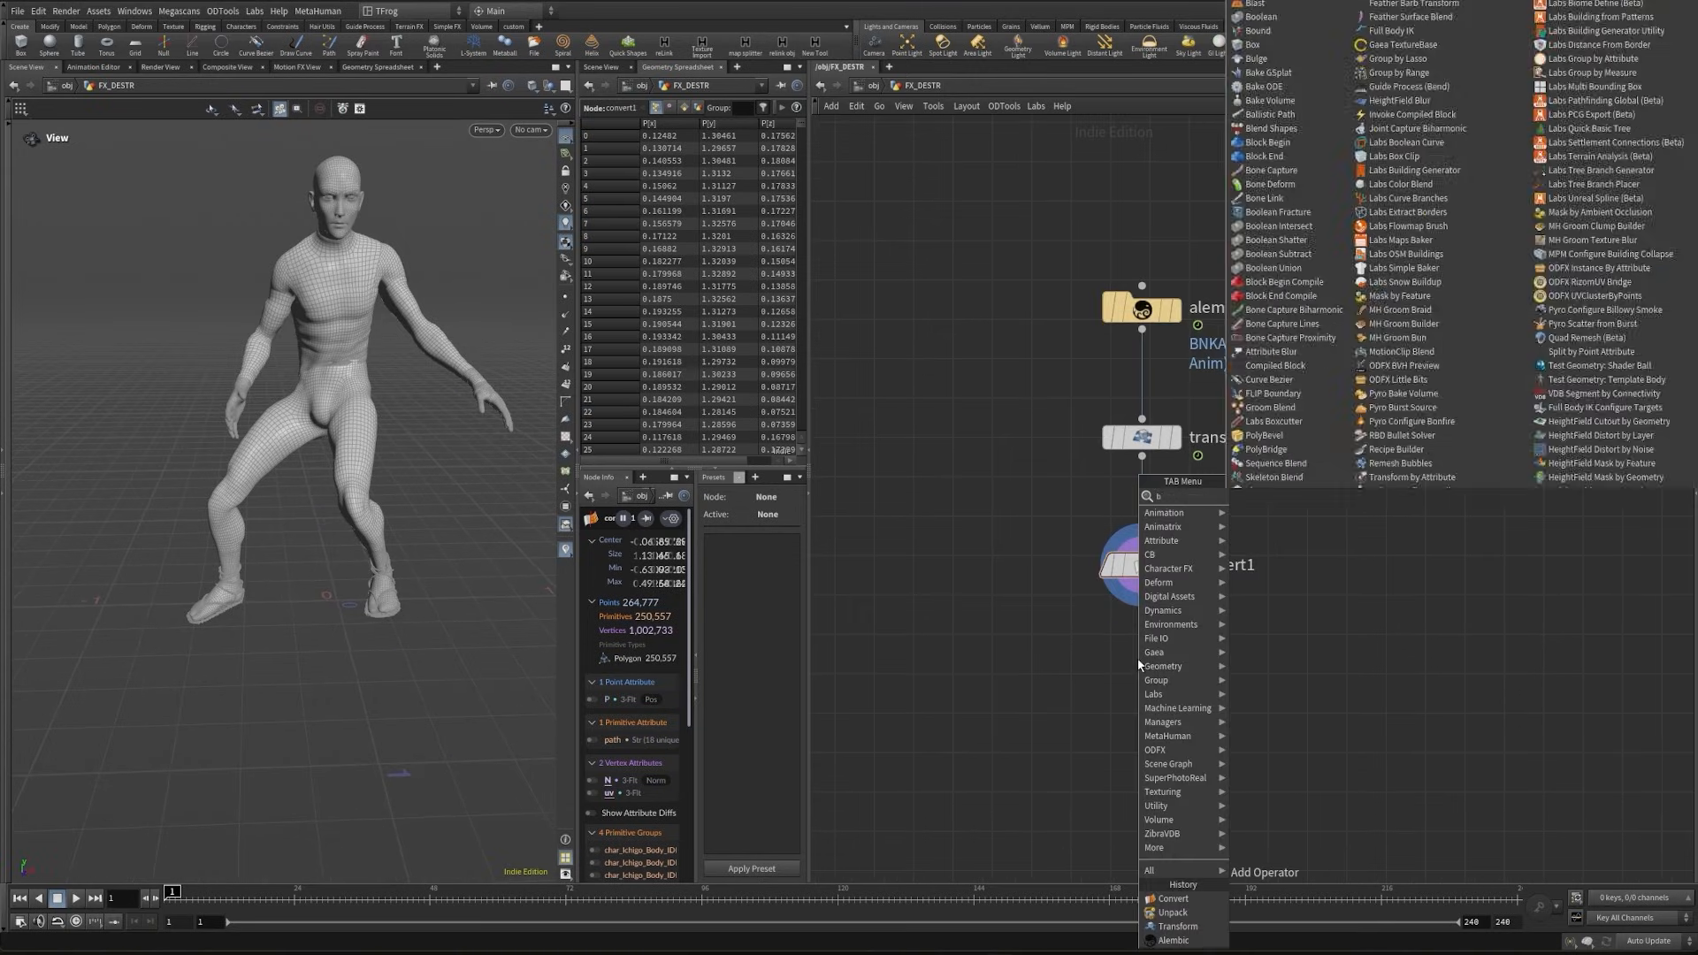
pyautogui.write('blast')
pyautogui.press('Return')
pyautogui.click(1138, 663)
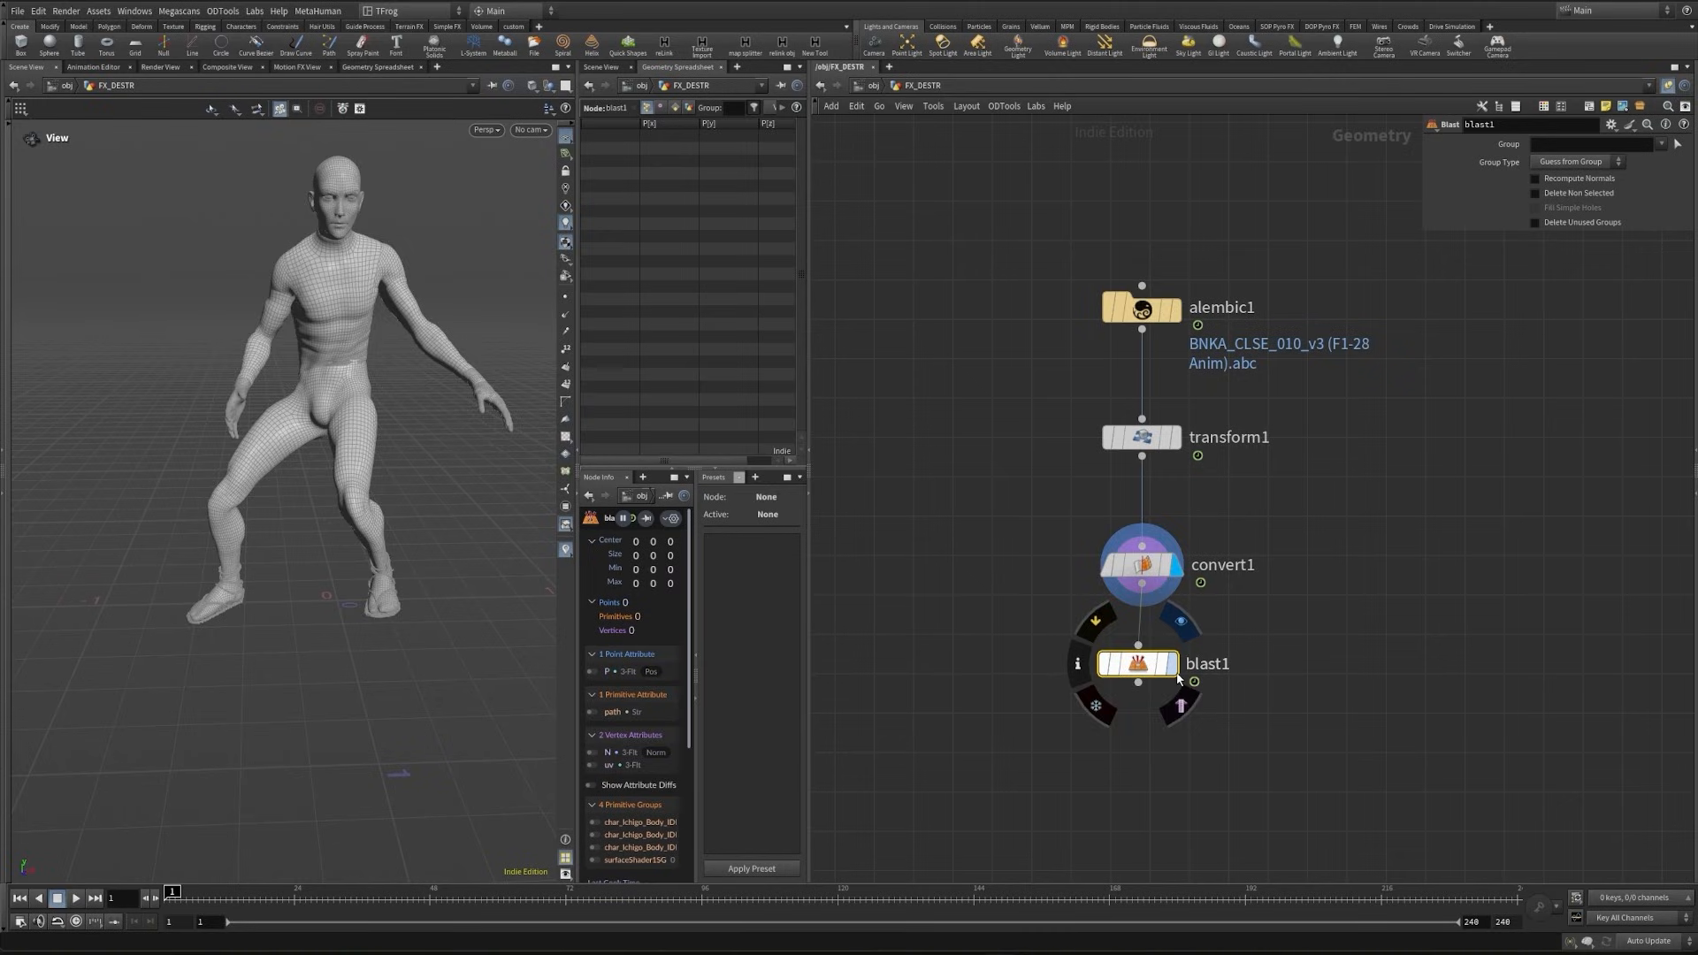
# - Assign the bare foot as blast1's primitive group by selecting it as 3D Connected Geometry, without the sandal ropes
pyautogui.click(1678, 145)
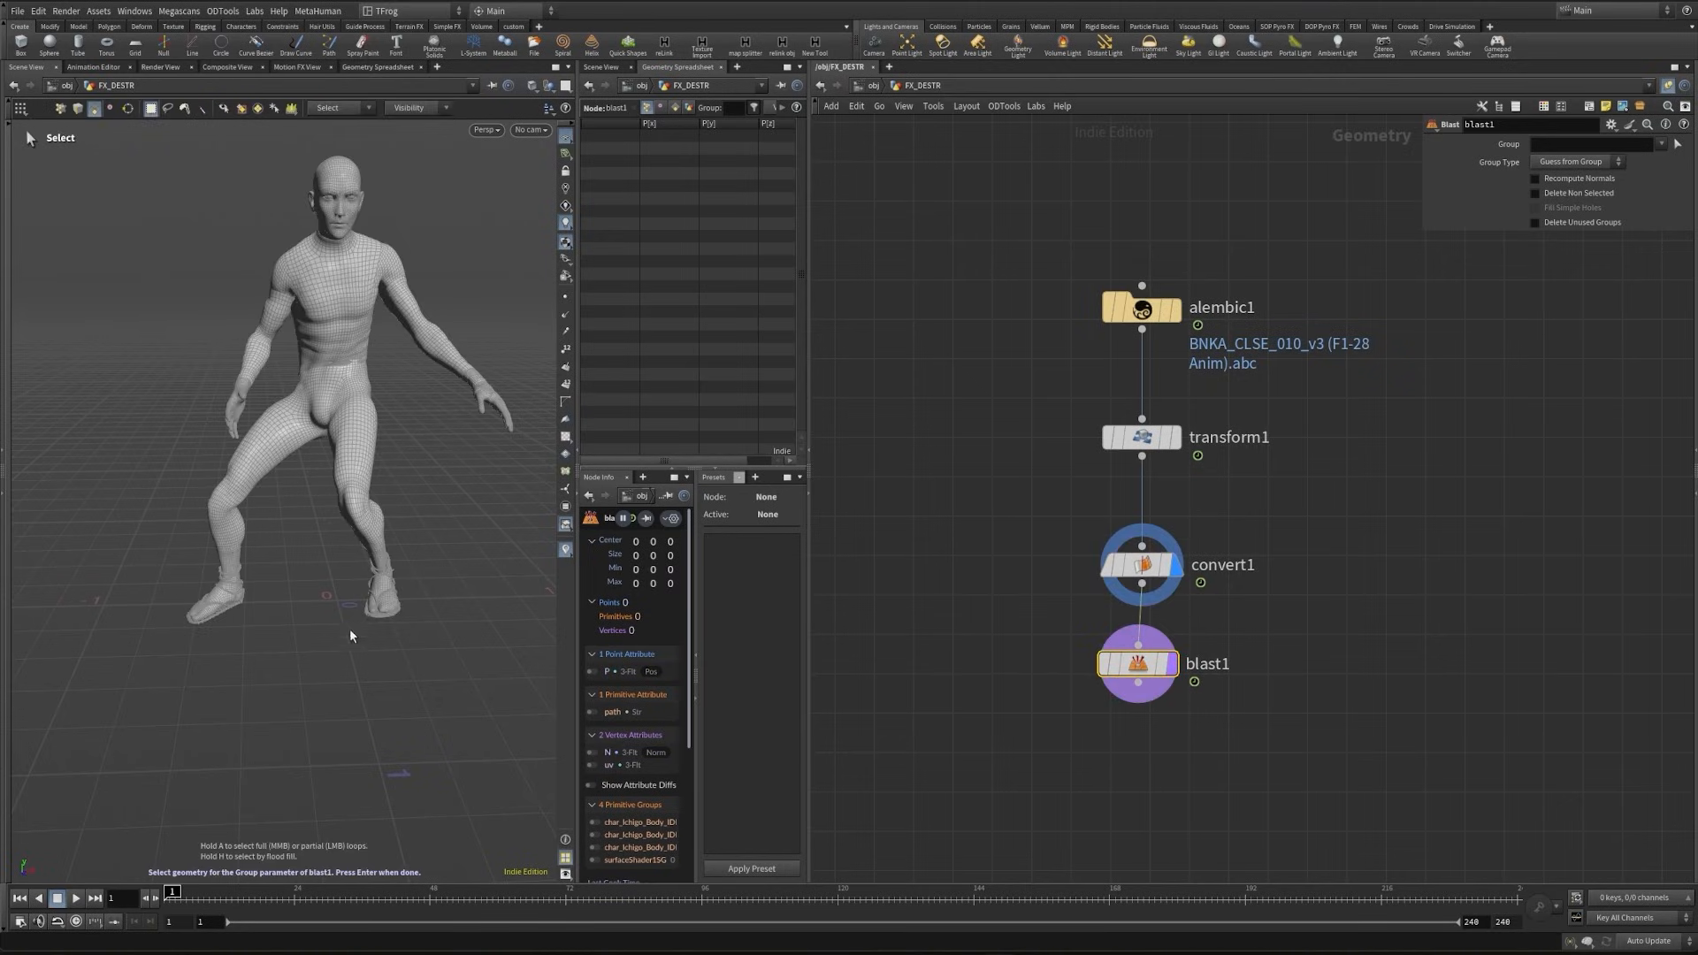
pyautogui.scroll(5, 454, 550)
pyautogui.scroll(5, 454, 549)
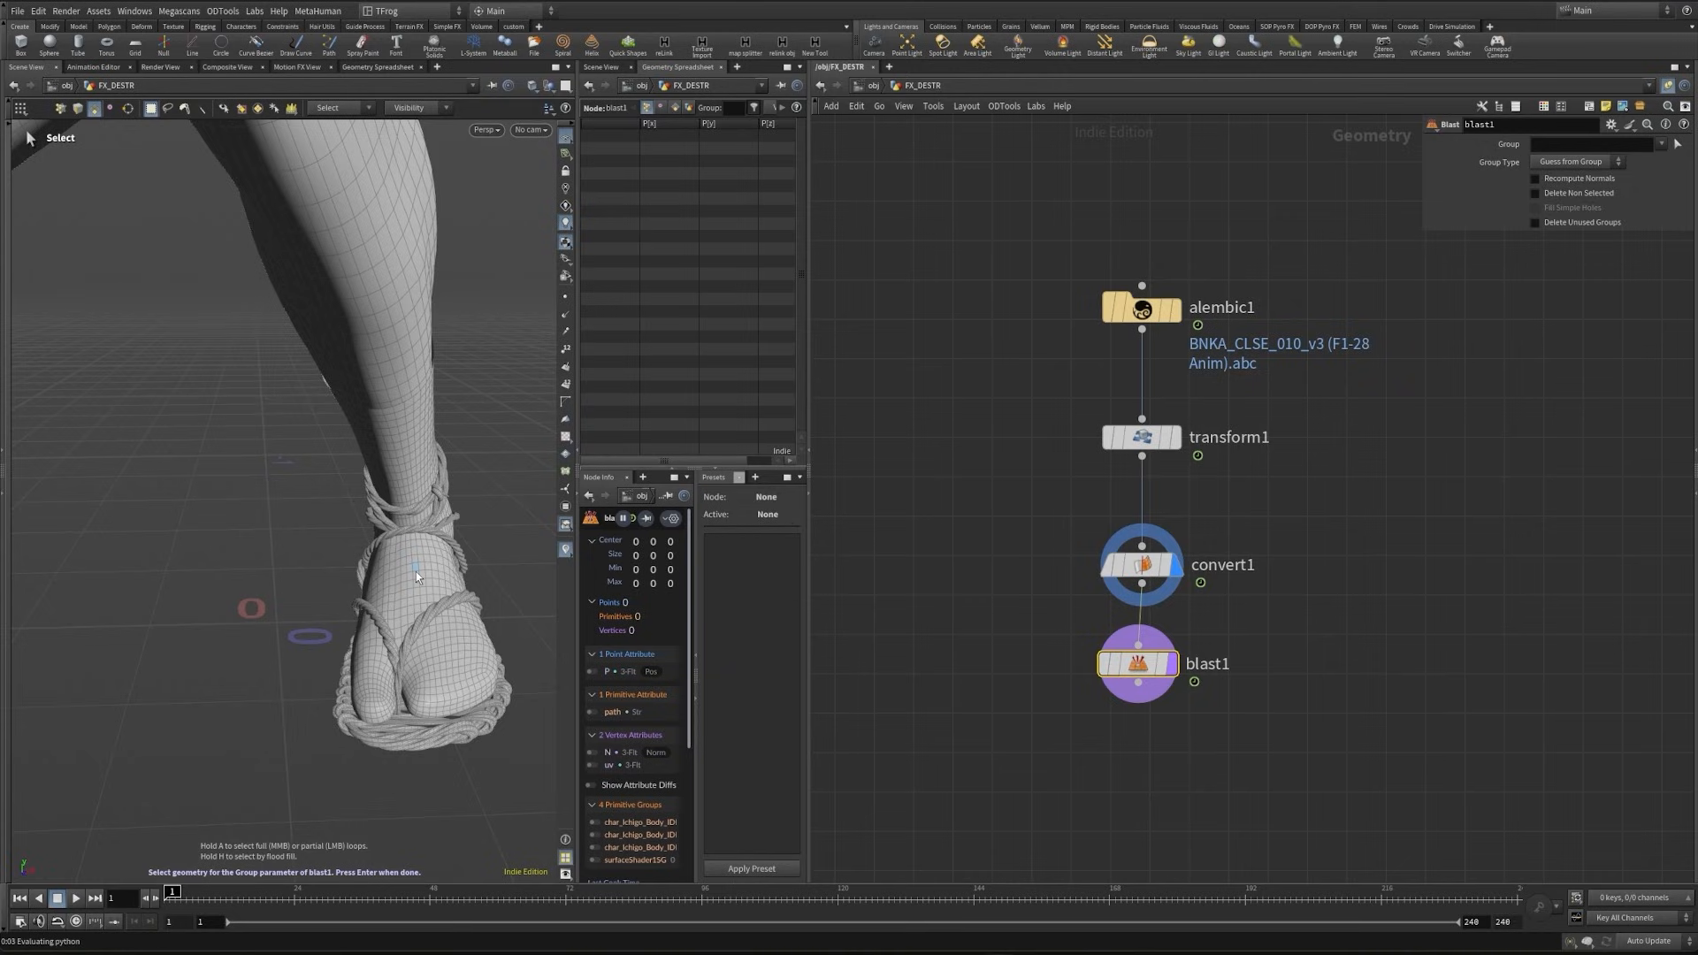
pyautogui.doubleClick(416, 581)
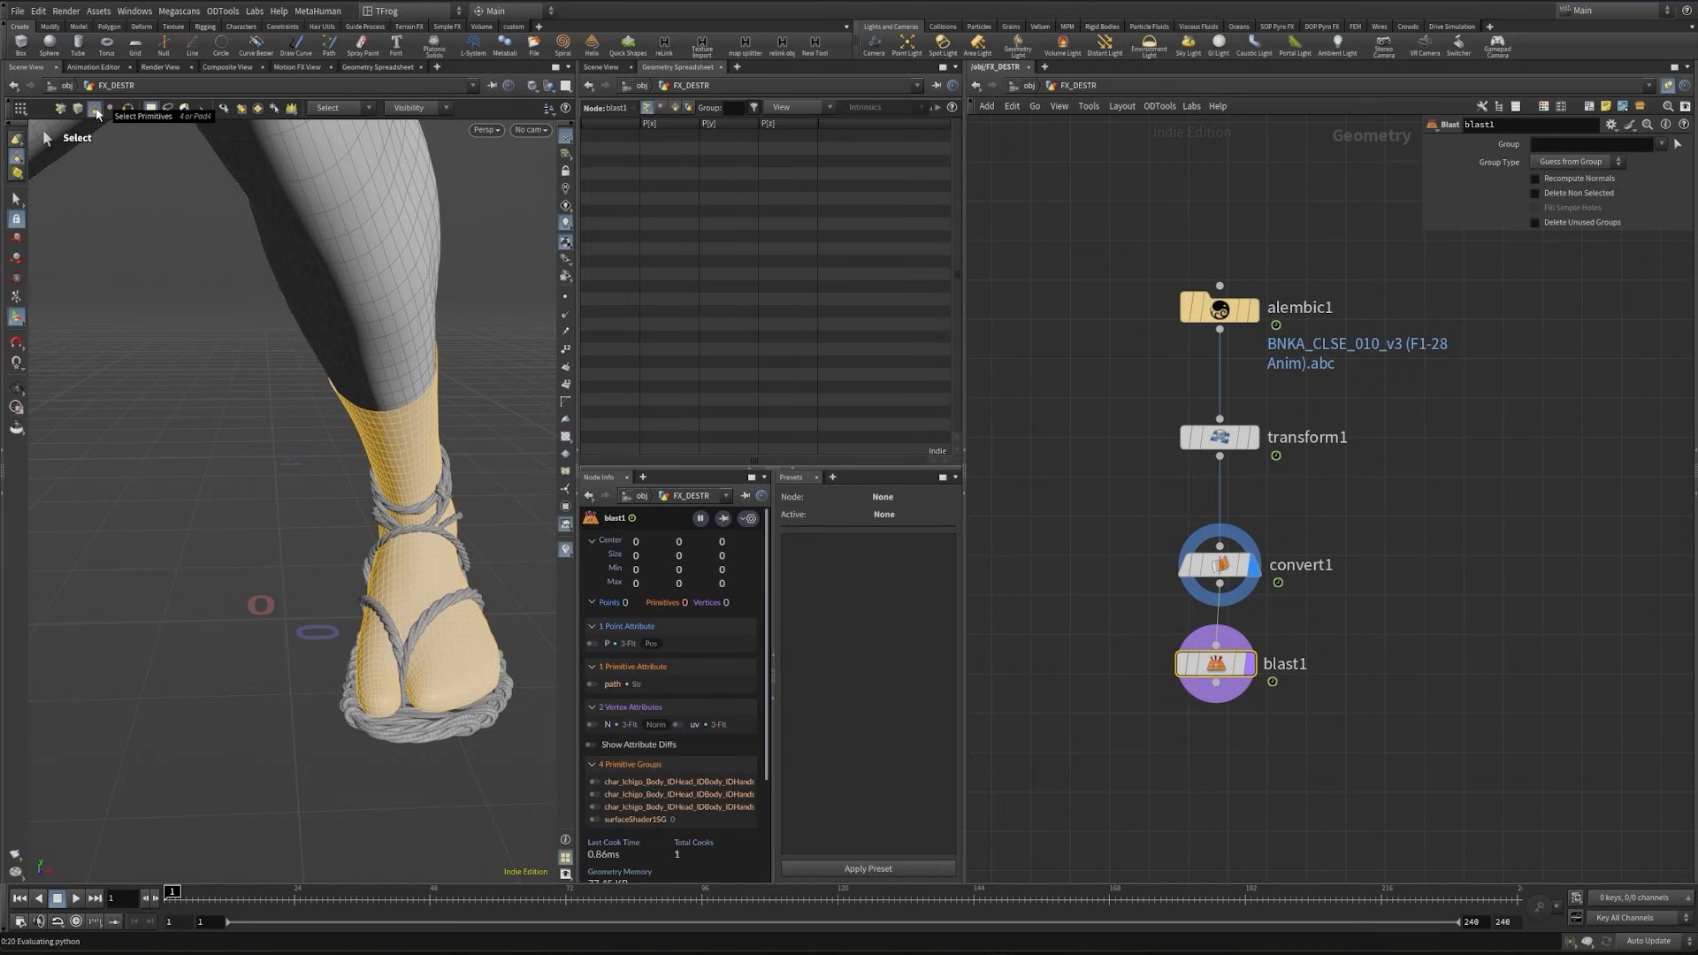
pyautogui.click(153, 177)
pyautogui.click(343, 110)
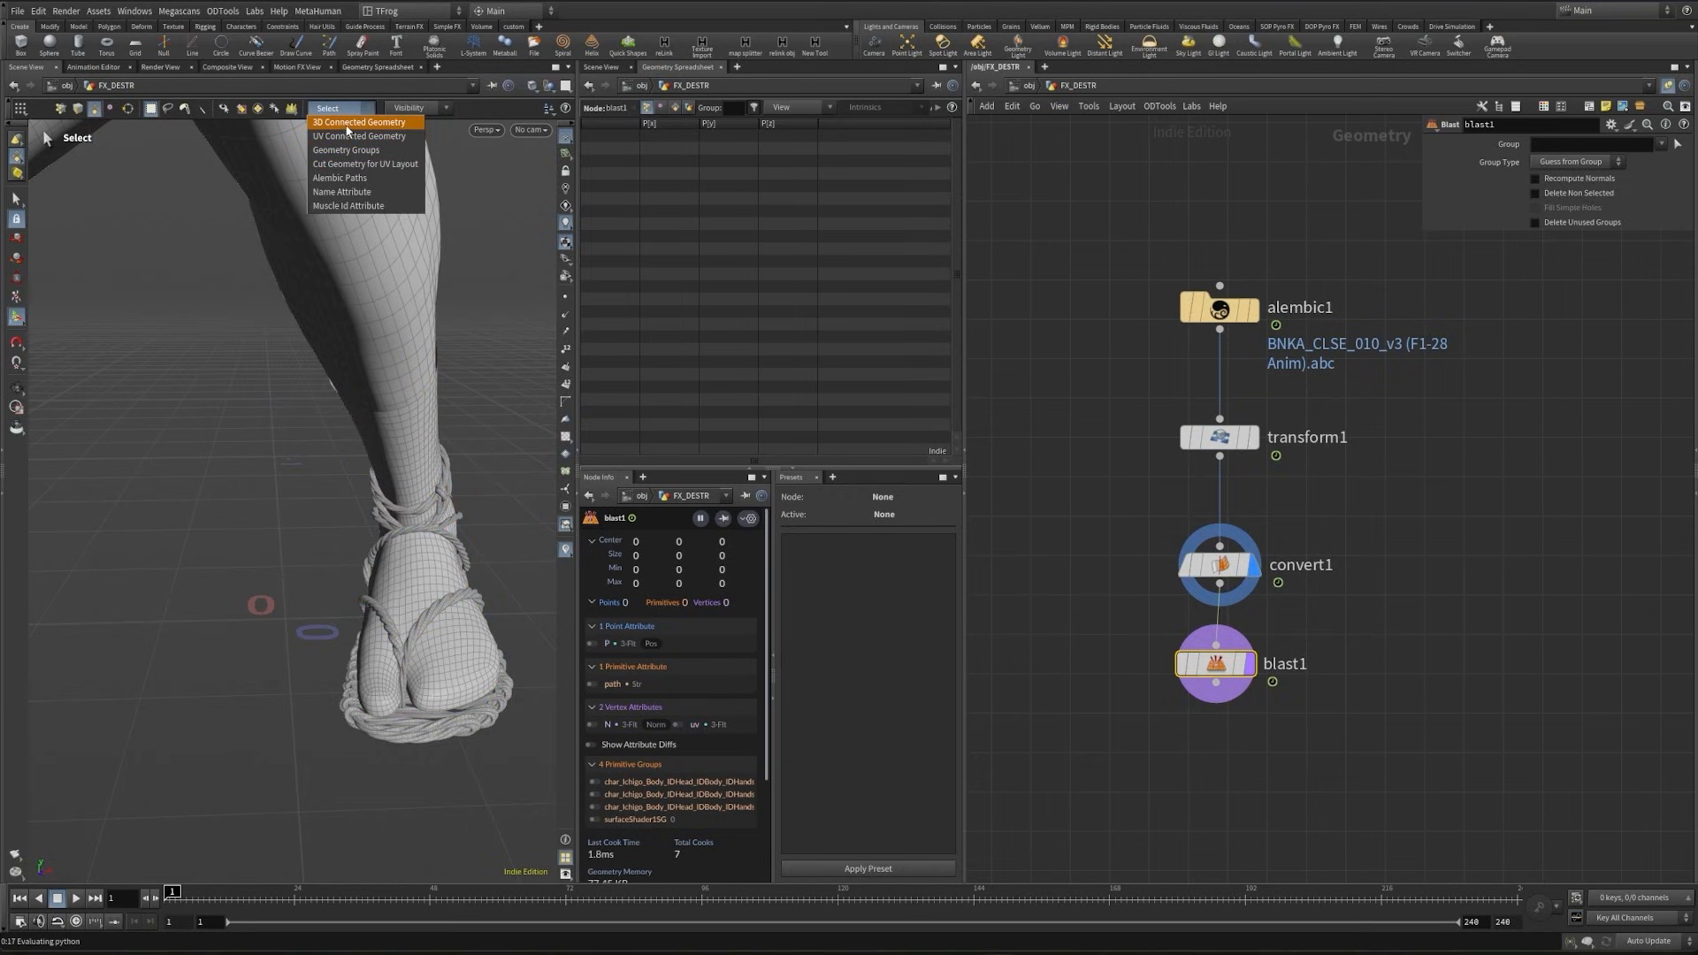
pyautogui.click(346, 125)
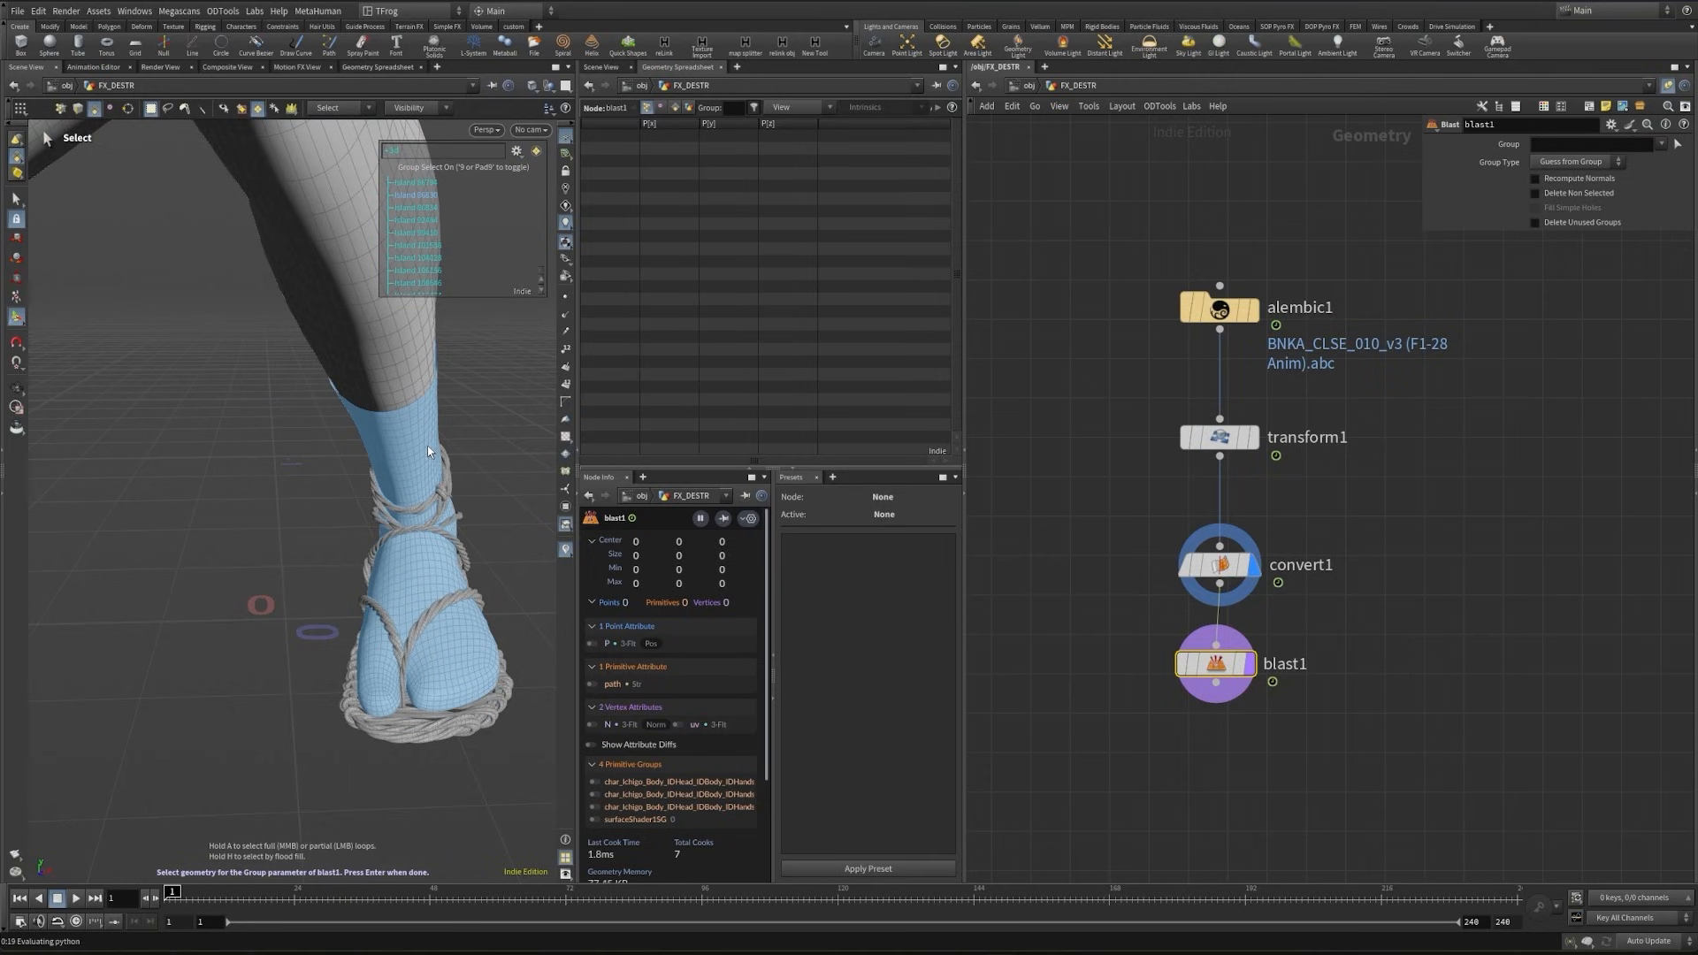
pyautogui.click(428, 451)
pyautogui.press('Return')
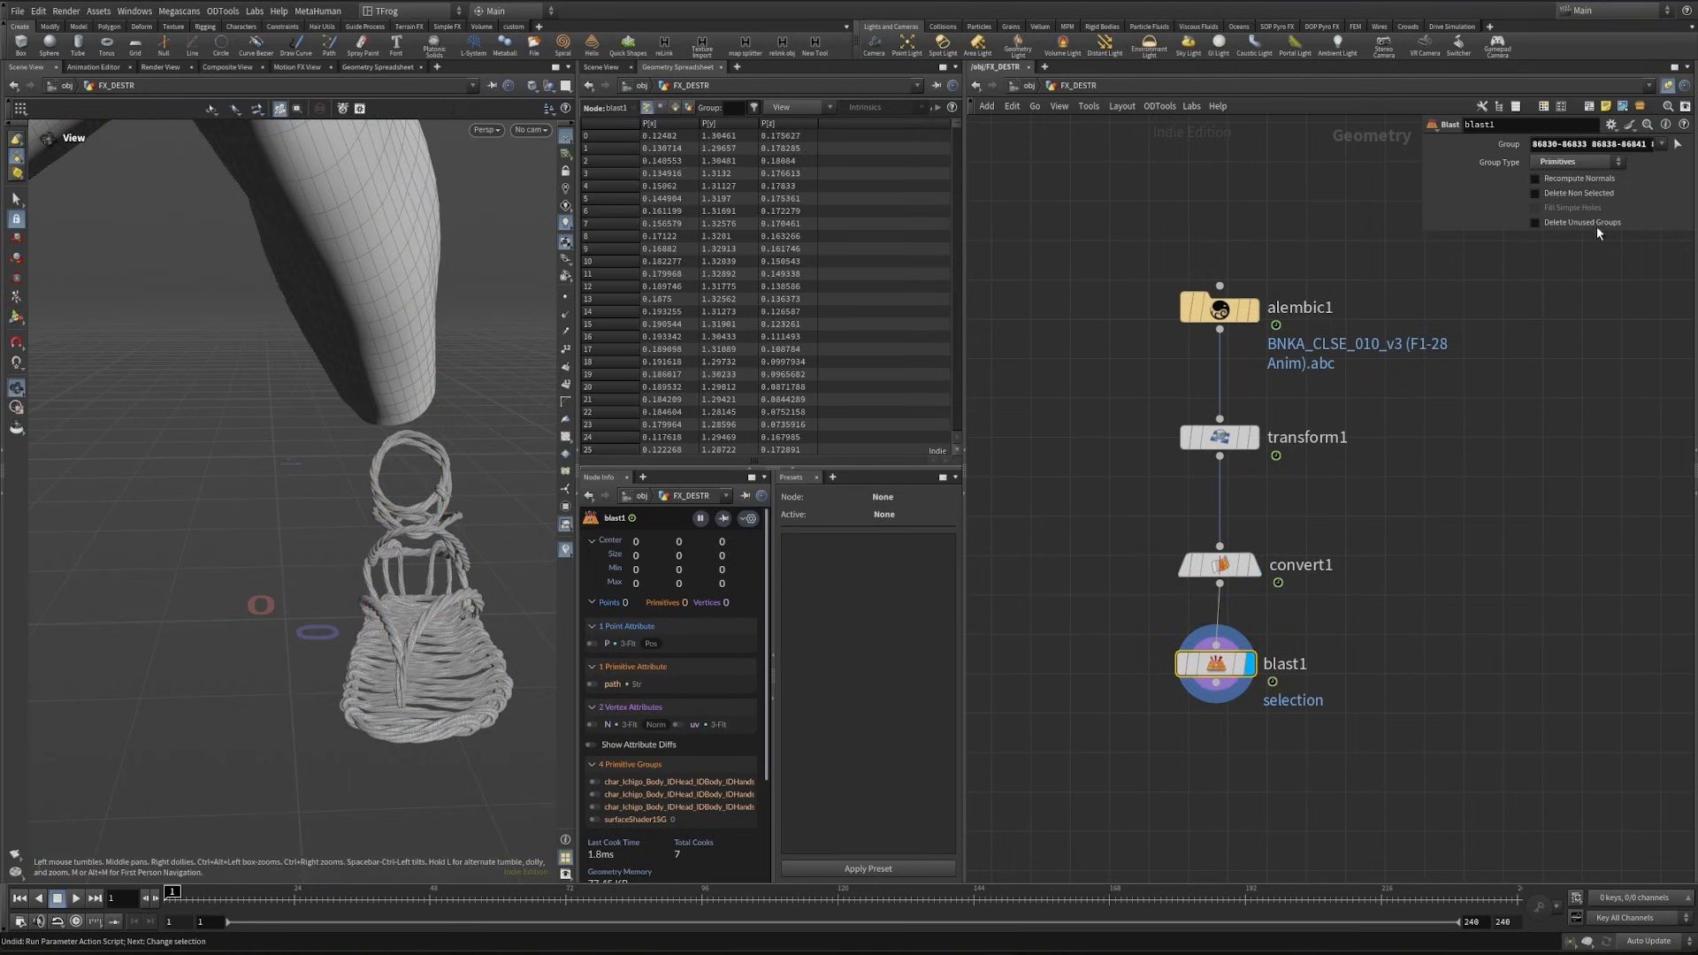
# - Set blast1 to delete the non-selected geometry and scrub the timeline to check the isolated foot's animation
pyautogui.click(1535, 193)
pyautogui.moveTo(415, 508); pyautogui.dragTo(168, 683)
pyautogui.scroll(-3, 158, 695)
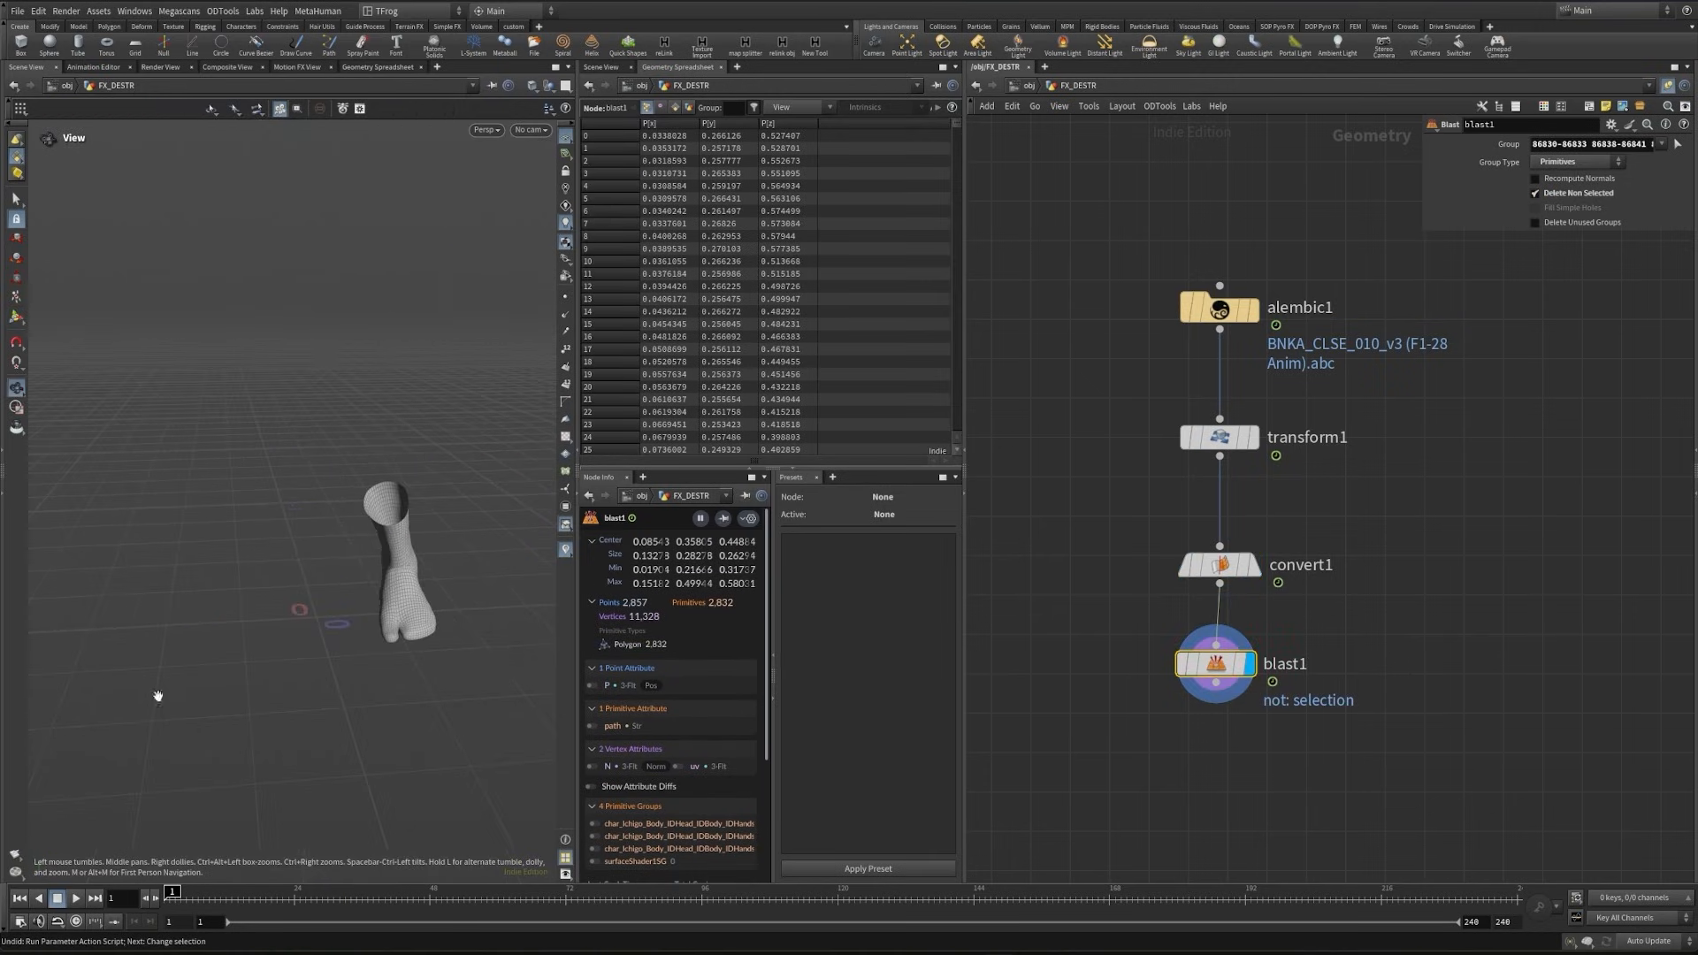
pyautogui.moveTo(194, 884)
pyautogui.mouseDown()
pyautogui.moveTo(271, 884)
pyautogui.moveTo(203, 884)
pyautogui.mouseUp()
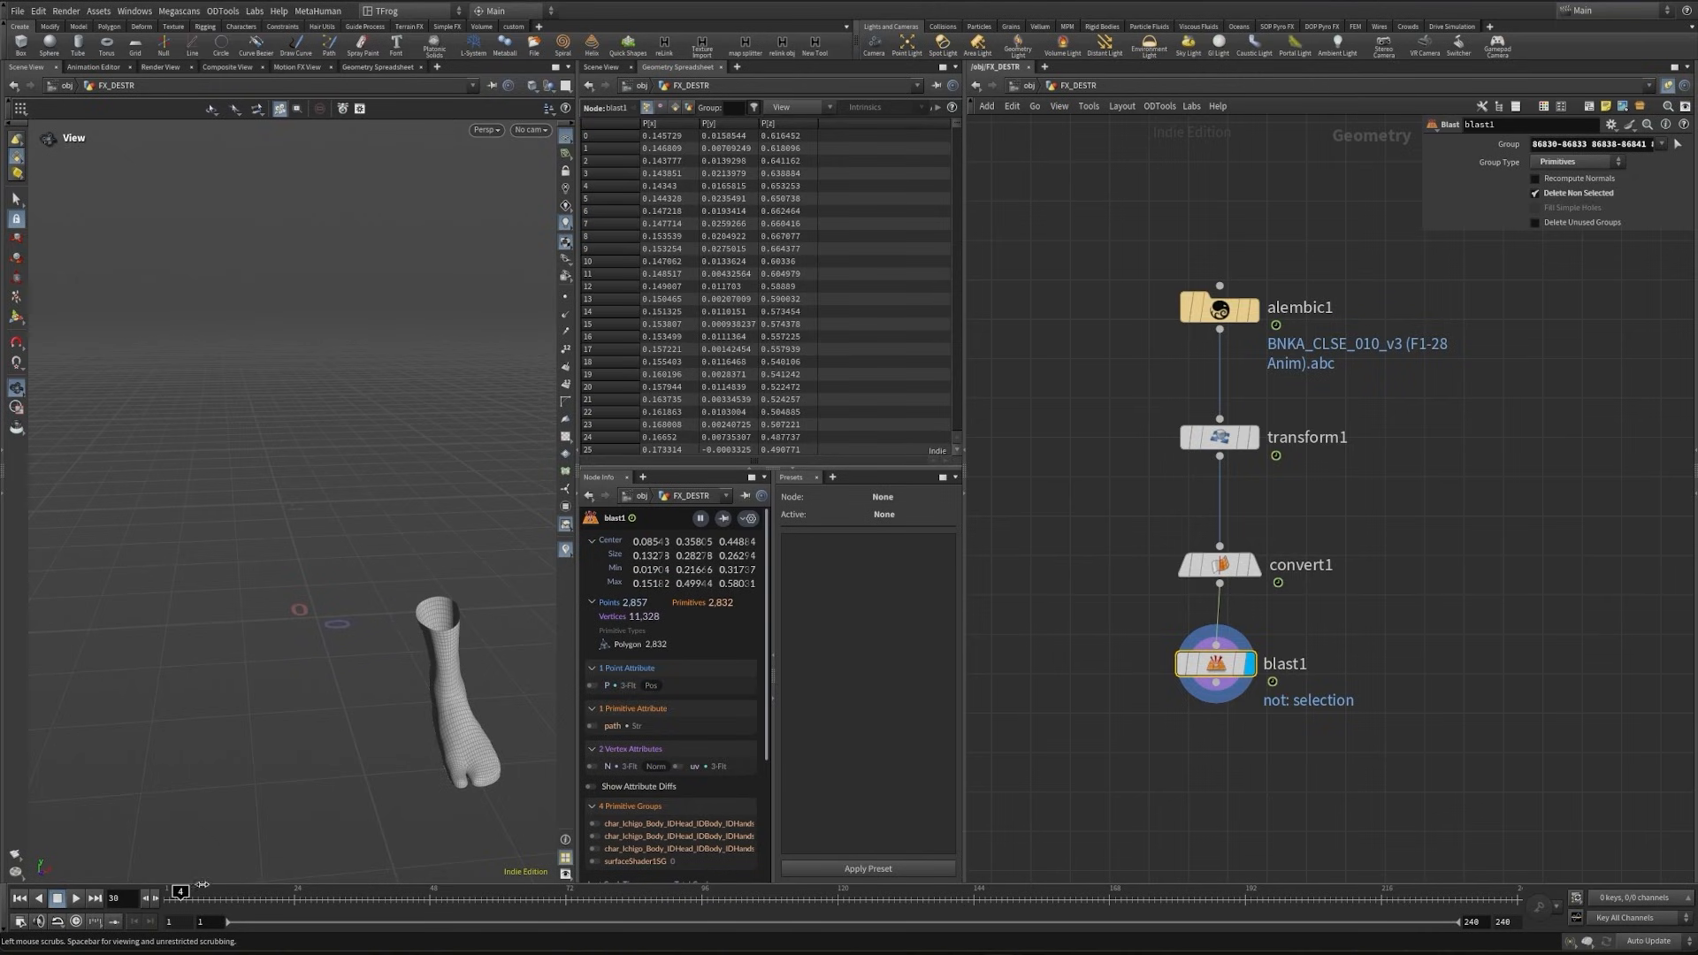
# - Append a Null node after blast1 and name it Foot_geo
pyautogui.moveTo(1229, 698); pyautogui.dragTo(1211, 536, button='middle')
pyautogui.press('Tab')
pyautogui.write('nu')
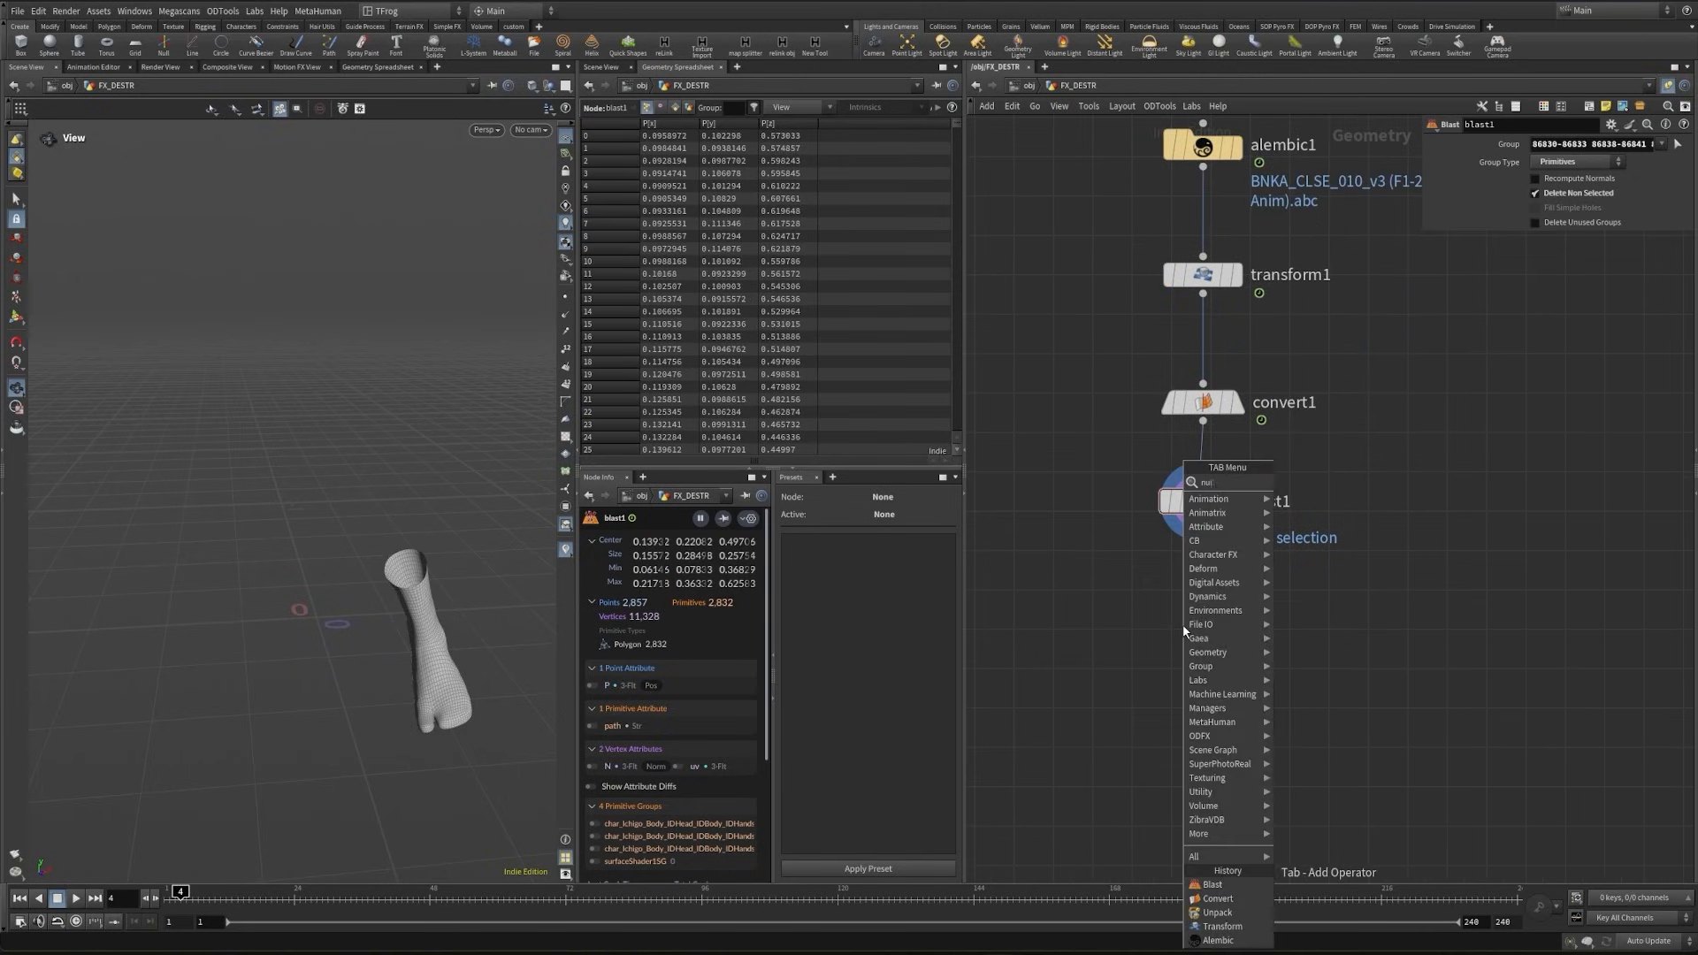
pyautogui.write('ll')
pyautogui.press('Return')
pyautogui.press('Return')
pyautogui.click(1248, 633)
pyautogui.moveTo(1253, 632); pyautogui.dragTo(1121, 621)
pyautogui.write('FOOT')
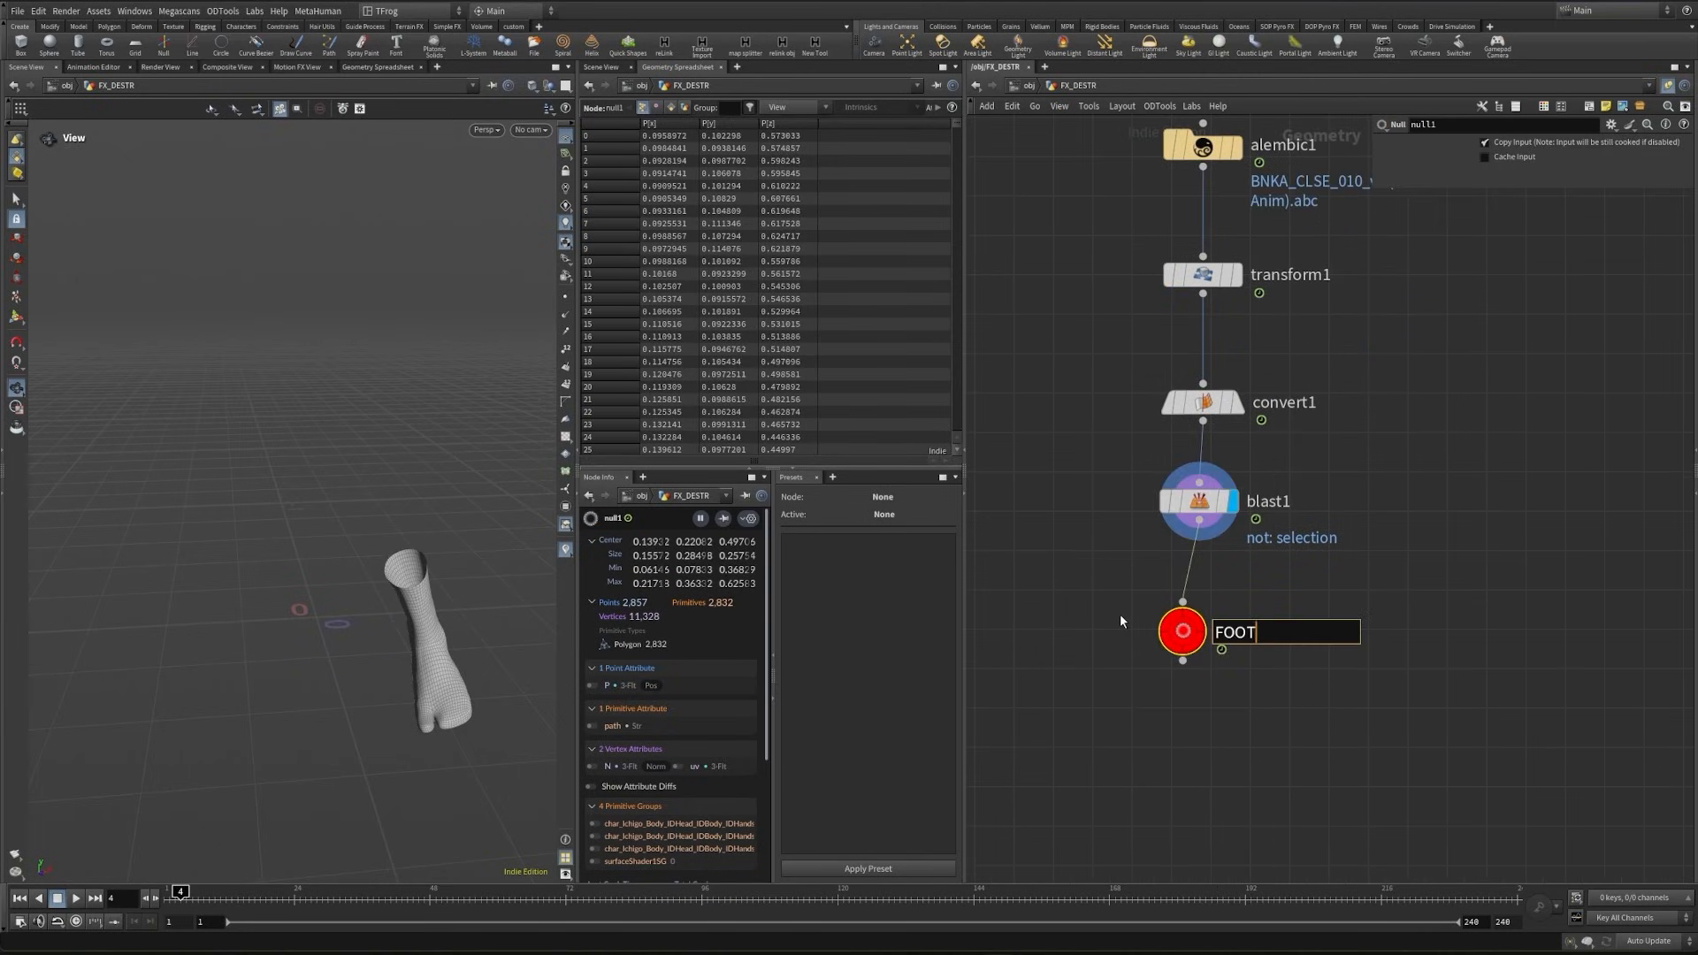
pyautogui.write('_geo')
pyautogui.press('Return')
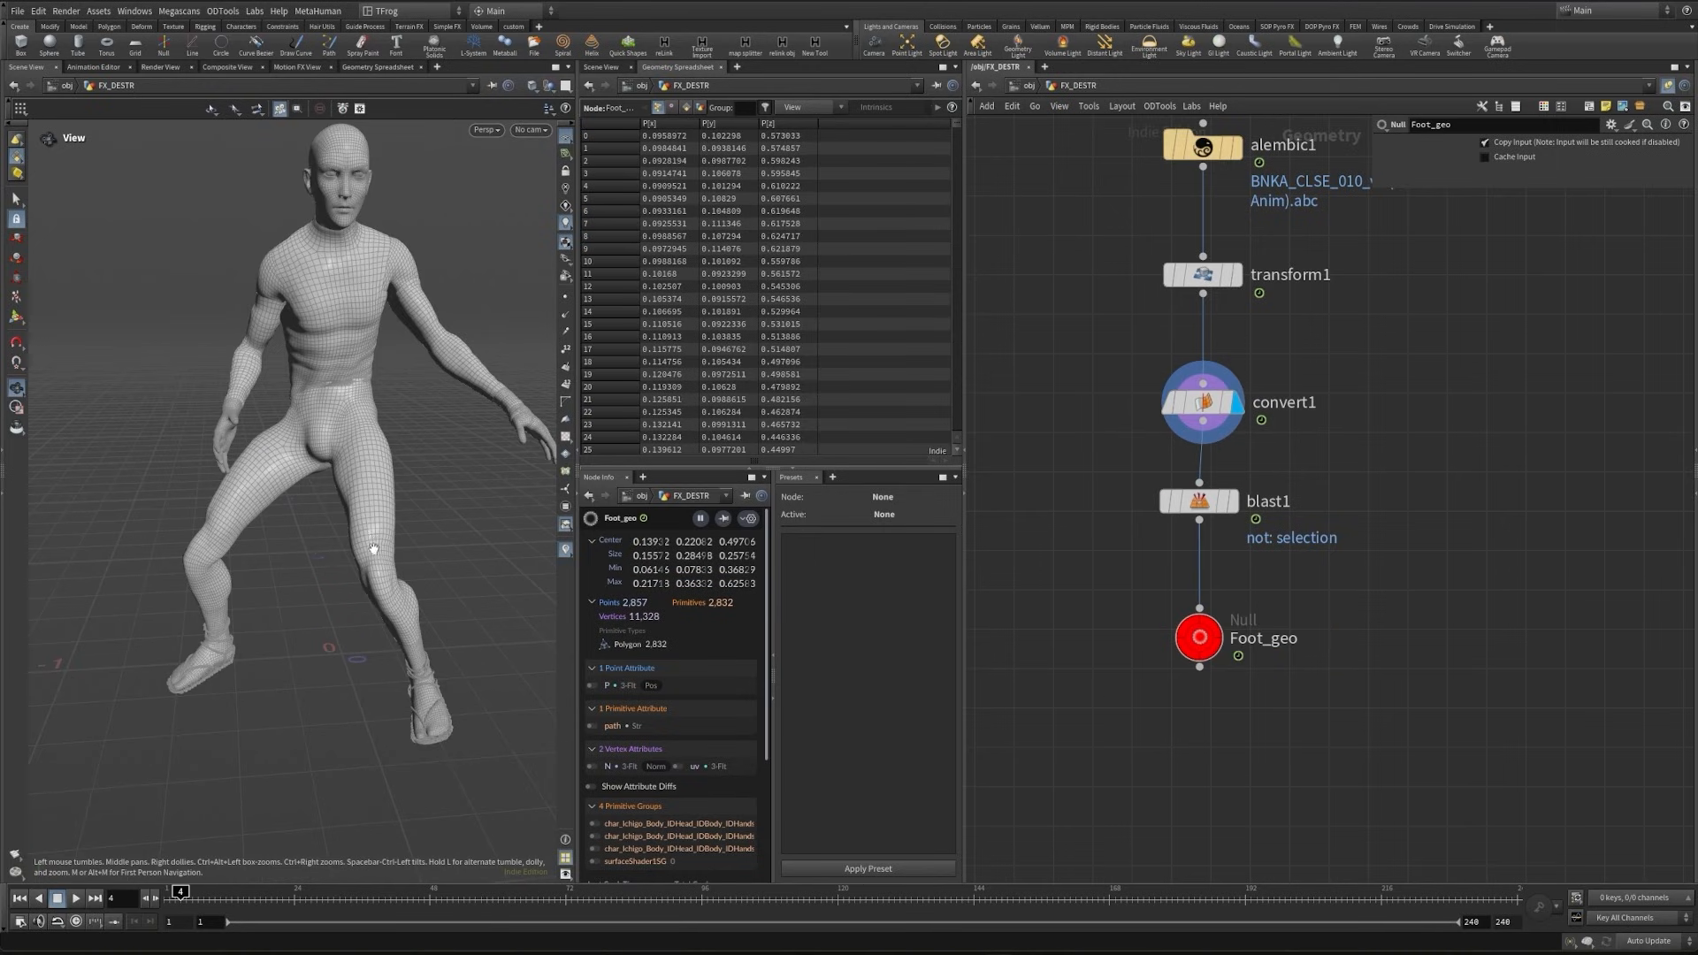
# - Display the whole converted character and branch a second Blast node off convert1
pyautogui.moveTo(403, 622); pyautogui.dragTo(460, 638)
pyautogui.moveTo(1482, 512); pyautogui.dragTo(1345, 514, button='middle')
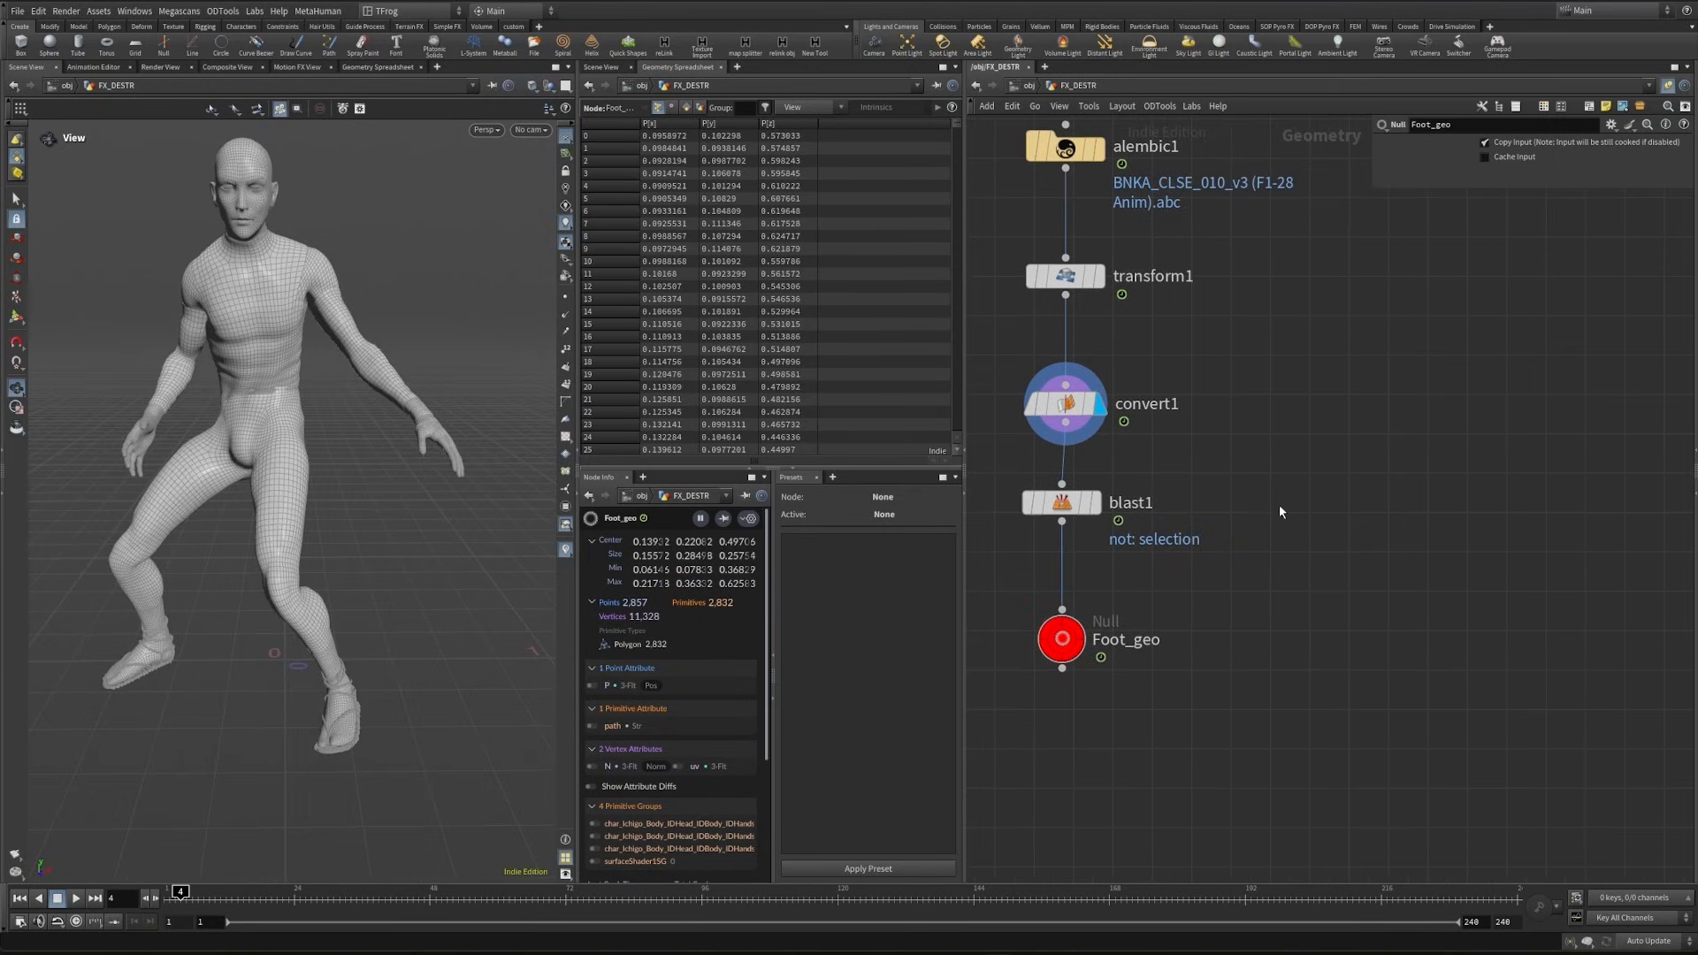
pyautogui.press('Tab')
pyautogui.write('blast')
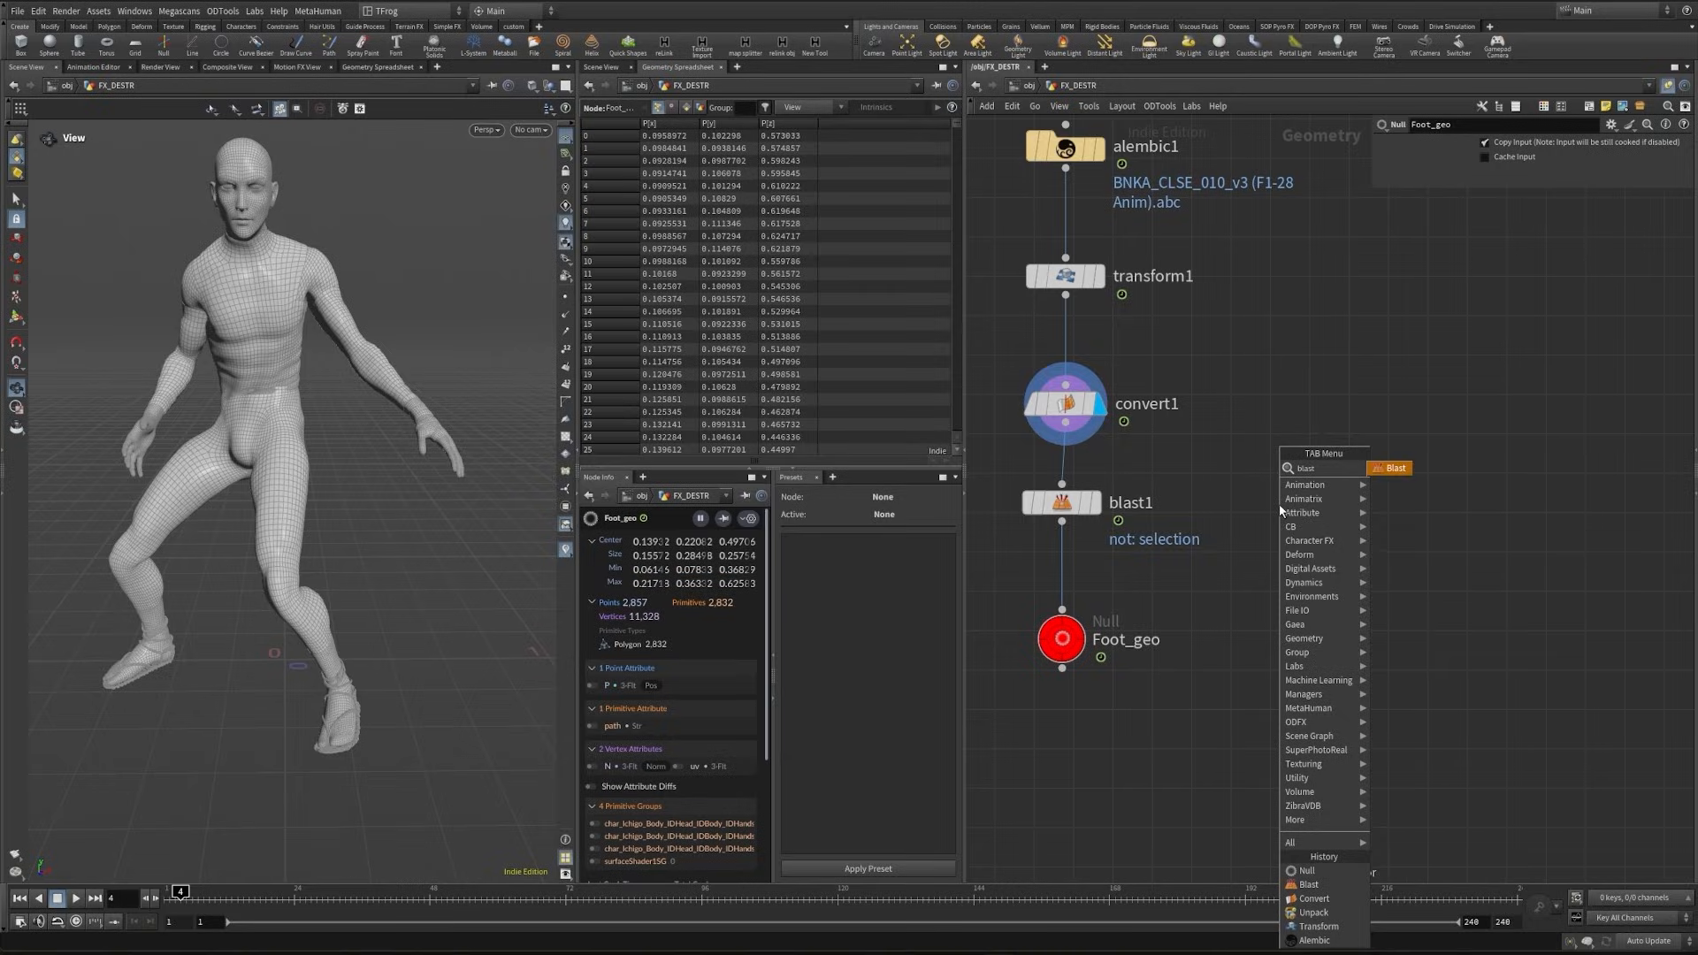
pyautogui.press('Return')
pyautogui.click(1271, 512)
# - Start blast2's group selection with the primitives of the lower leg and sandal on the same side, extending it up the thigh
pyautogui.click(1676, 144)
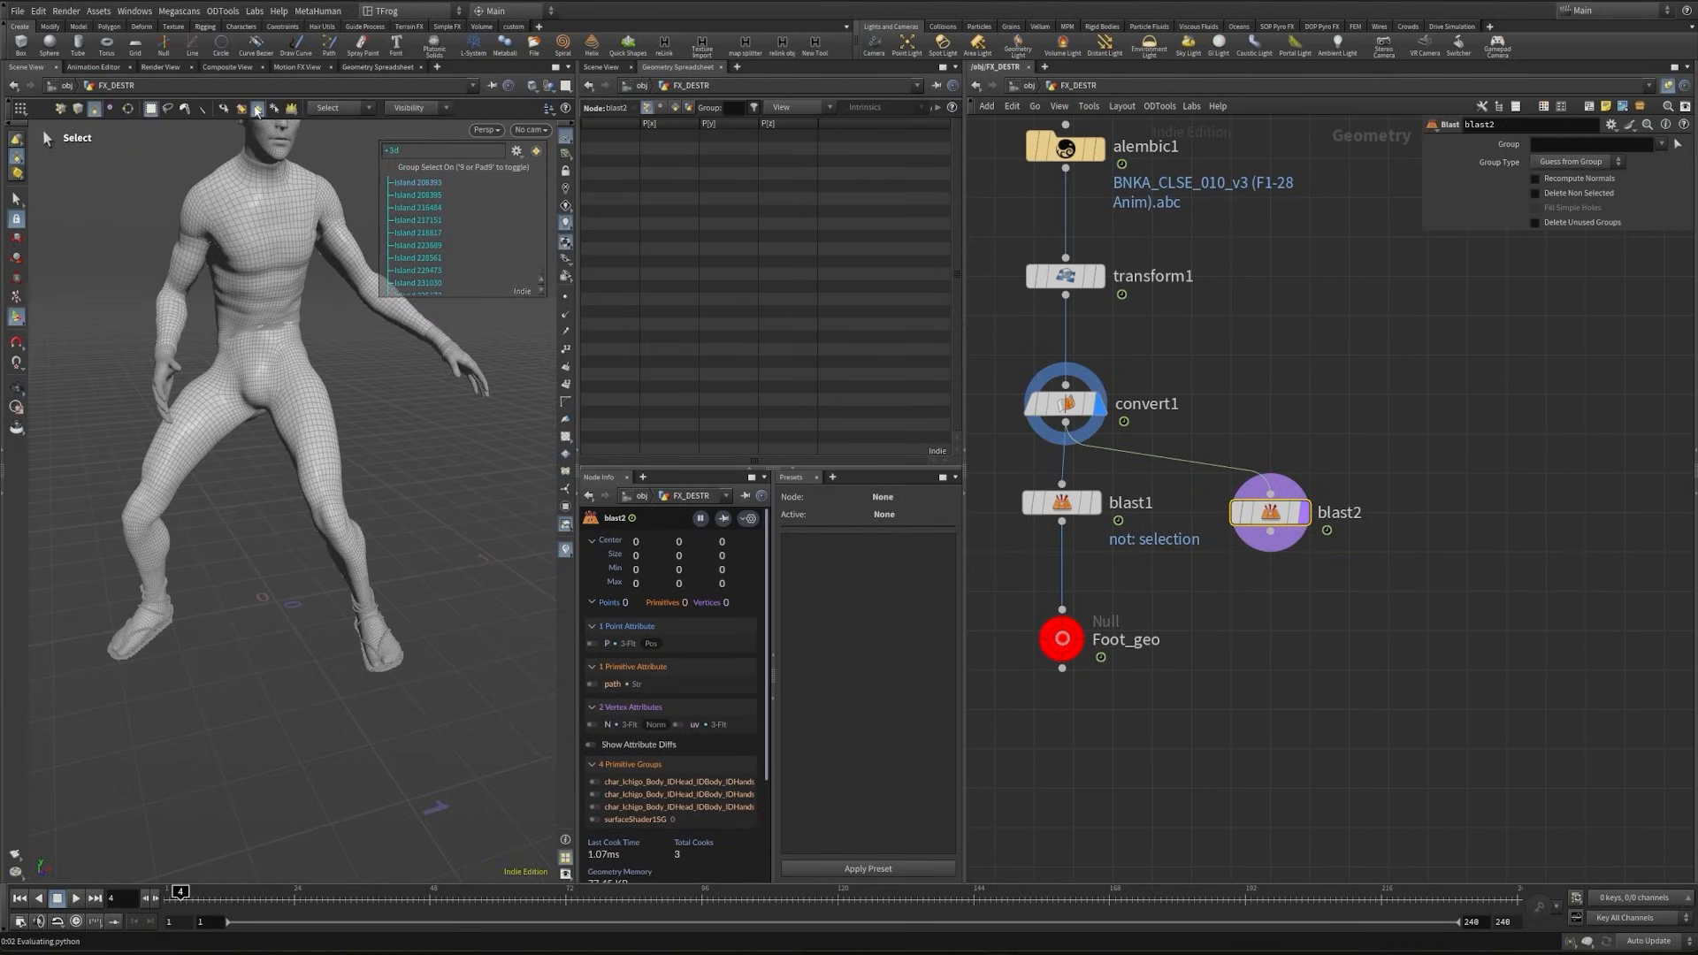
pyautogui.moveTo(274, 457); pyautogui.dragTo(433, 743)
pyautogui.press('Return')
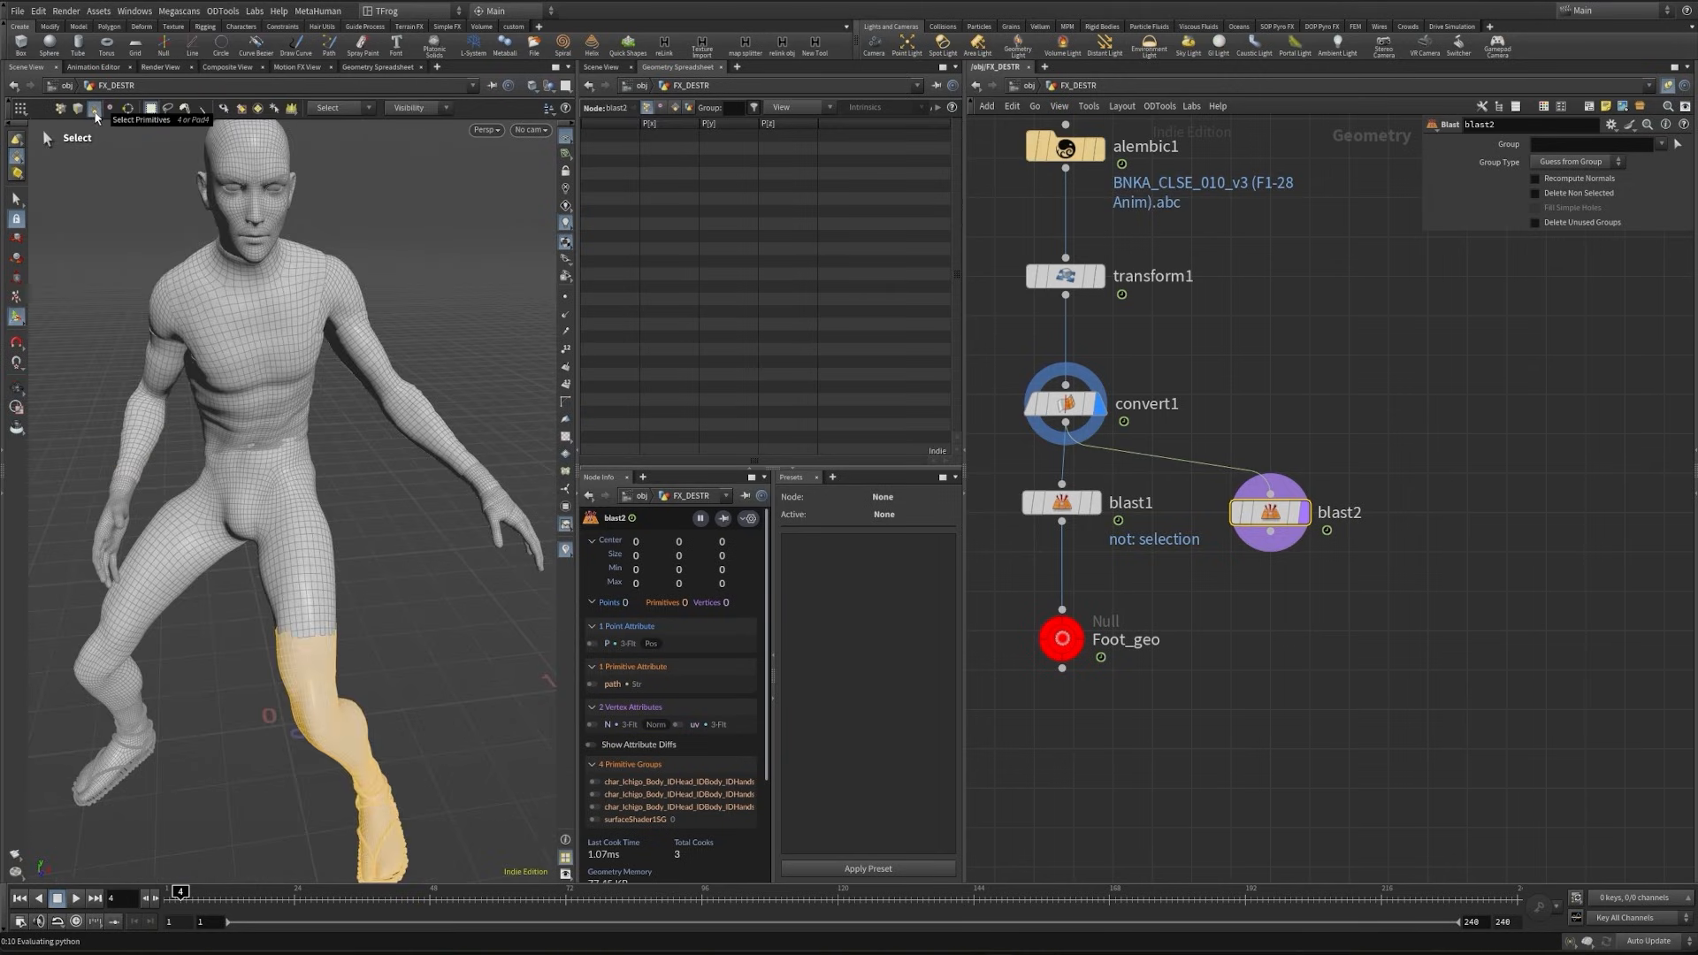
pyautogui.click(95, 118)
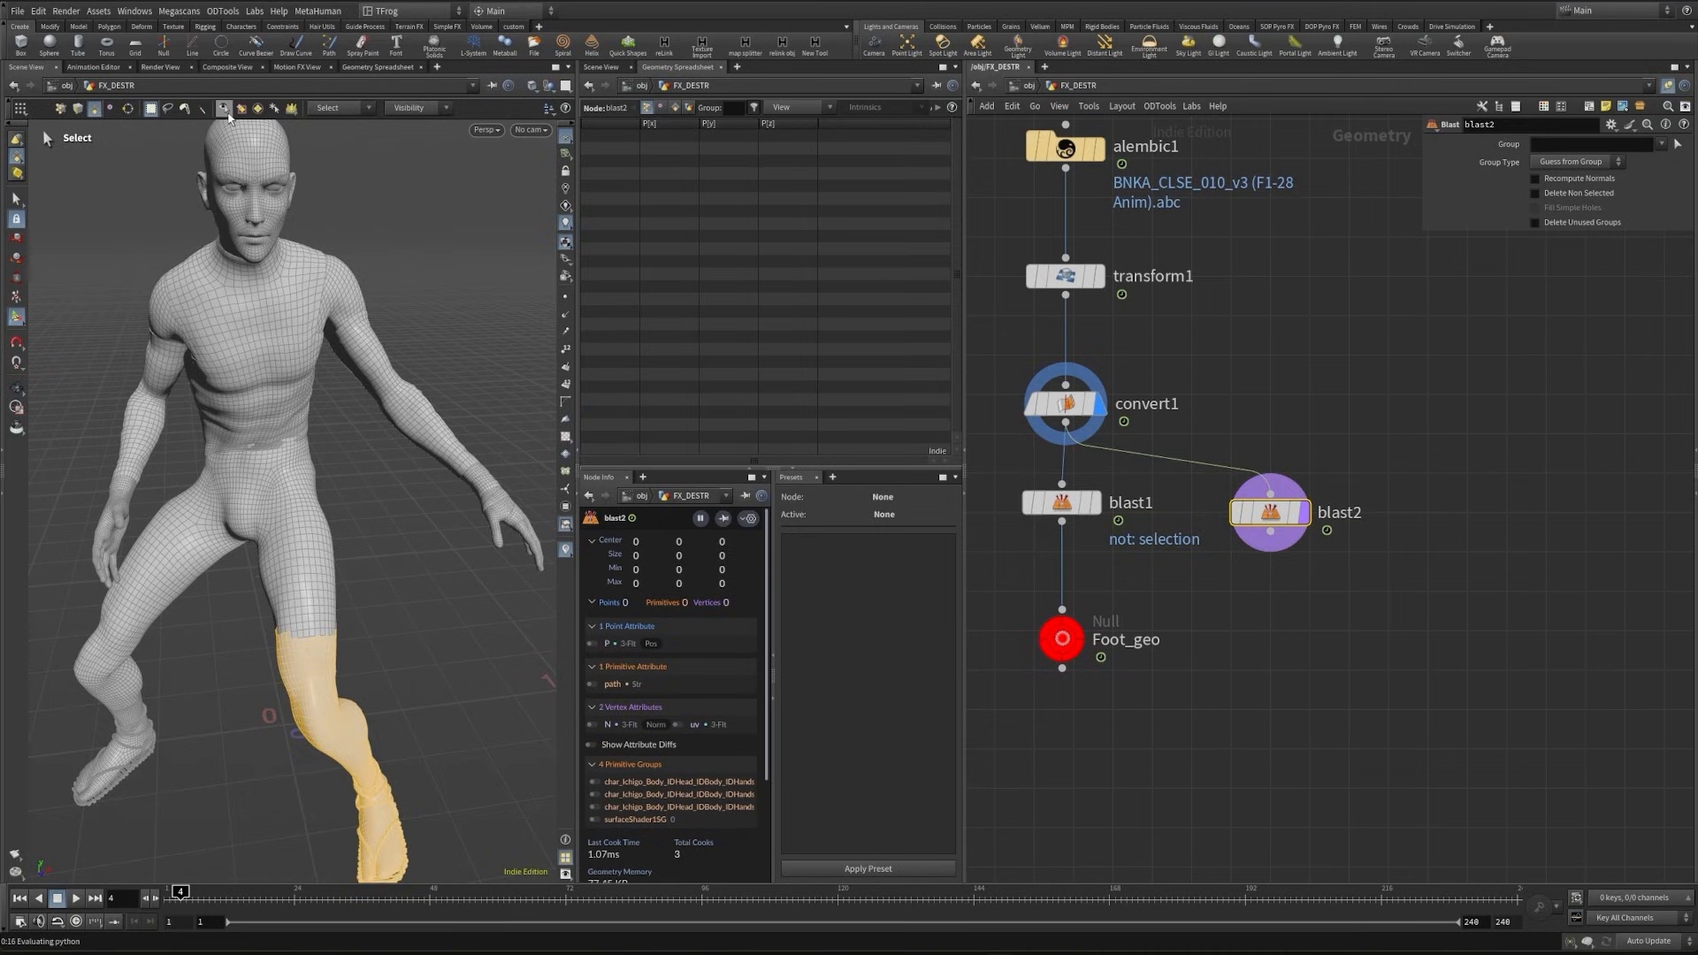
pyautogui.click(225, 109)
pyautogui.scroll(3, 292, 495)
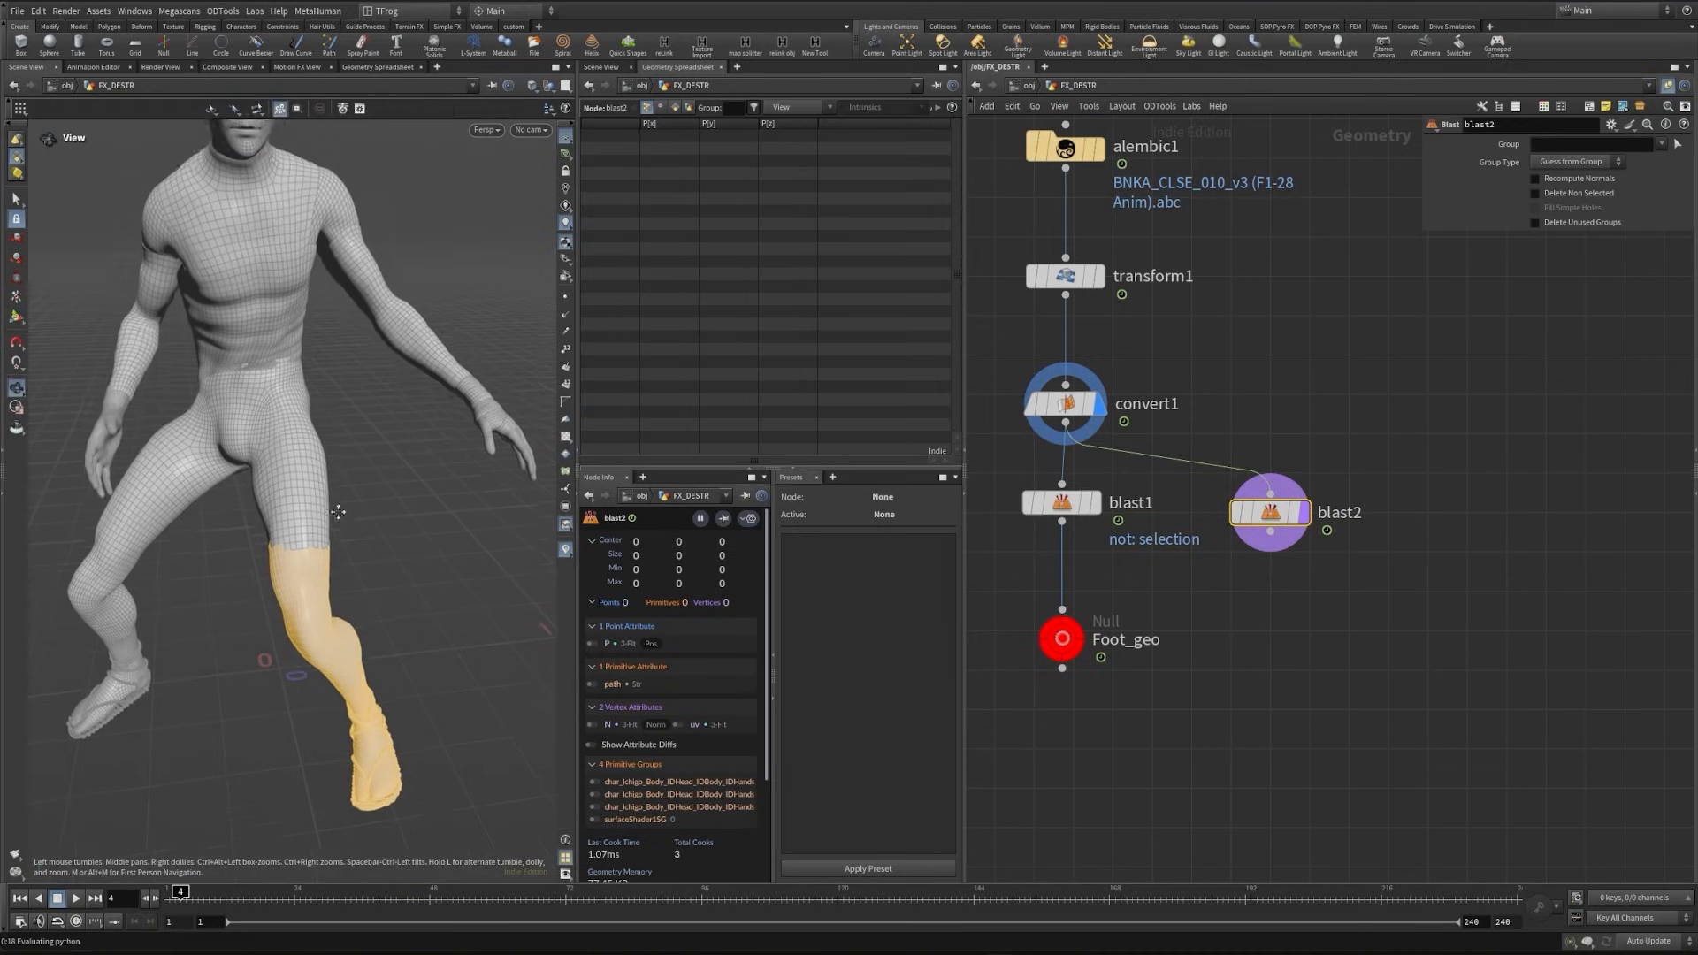
pyautogui.moveTo(242, 476); pyautogui.dragTo(351, 603)
pyautogui.press('Escape')
pyautogui.moveTo(469, 575)
pyautogui.mouseDown()
pyautogui.moveTo(132, 470)
pyautogui.moveTo(400, 552)
pyautogui.moveTo(492, 557)
pyautogui.mouseUp()
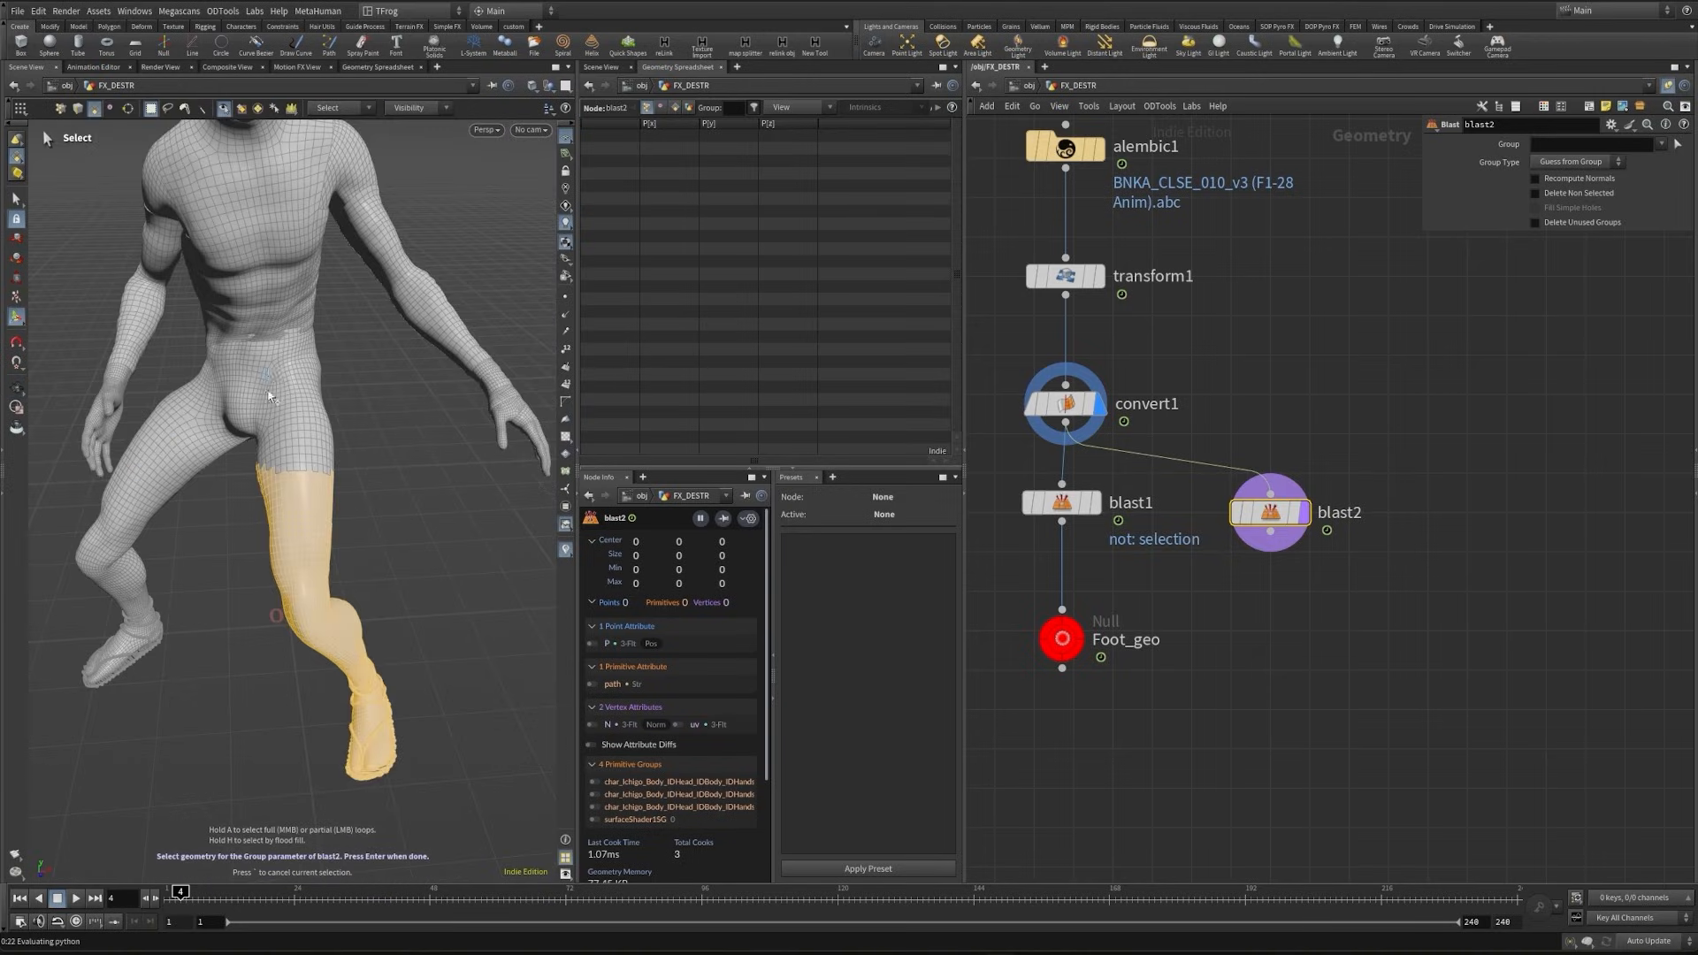
# - Extend blast2's group to the hip, delete the non-selected geometry, and scrub the timeline to check the isolated leg
pyautogui.keyDown('shift'); pyautogui.moveTo(262, 367); pyautogui.dragTo(361, 472); pyautogui.keyUp('shift')
pyautogui.hotkey('ctrl', 'z')
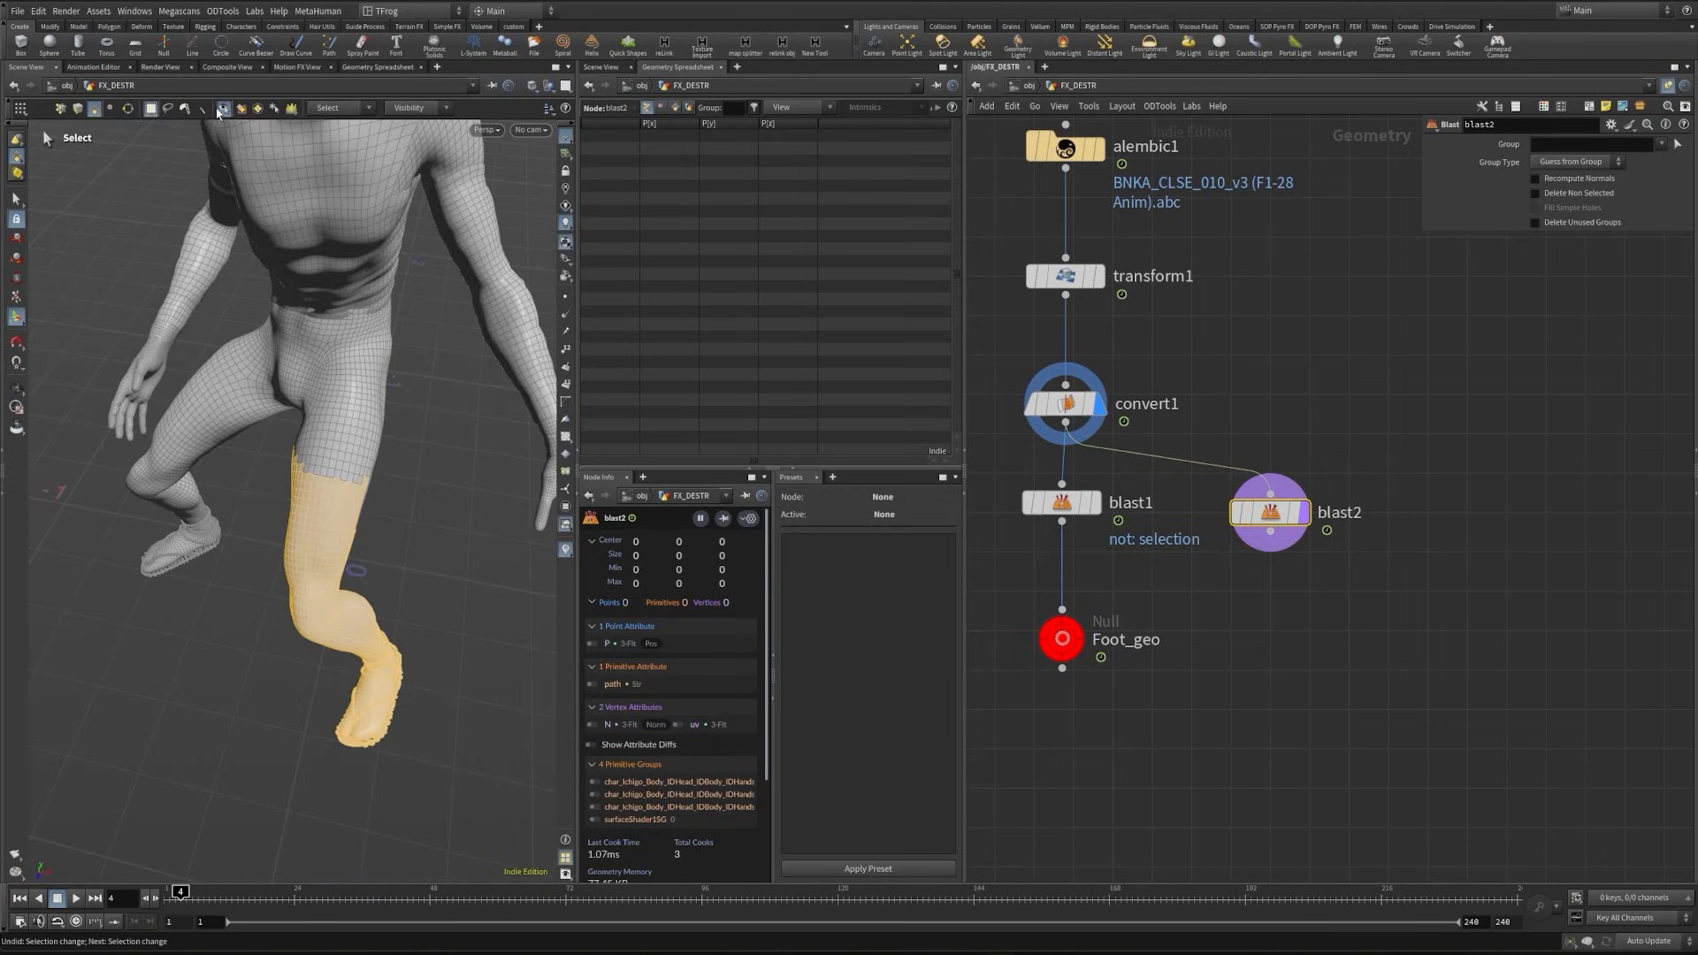
pyautogui.keyDown('alt'); pyautogui.moveTo(398, 550); pyautogui.dragTo(372, 510); pyautogui.keyUp('alt')
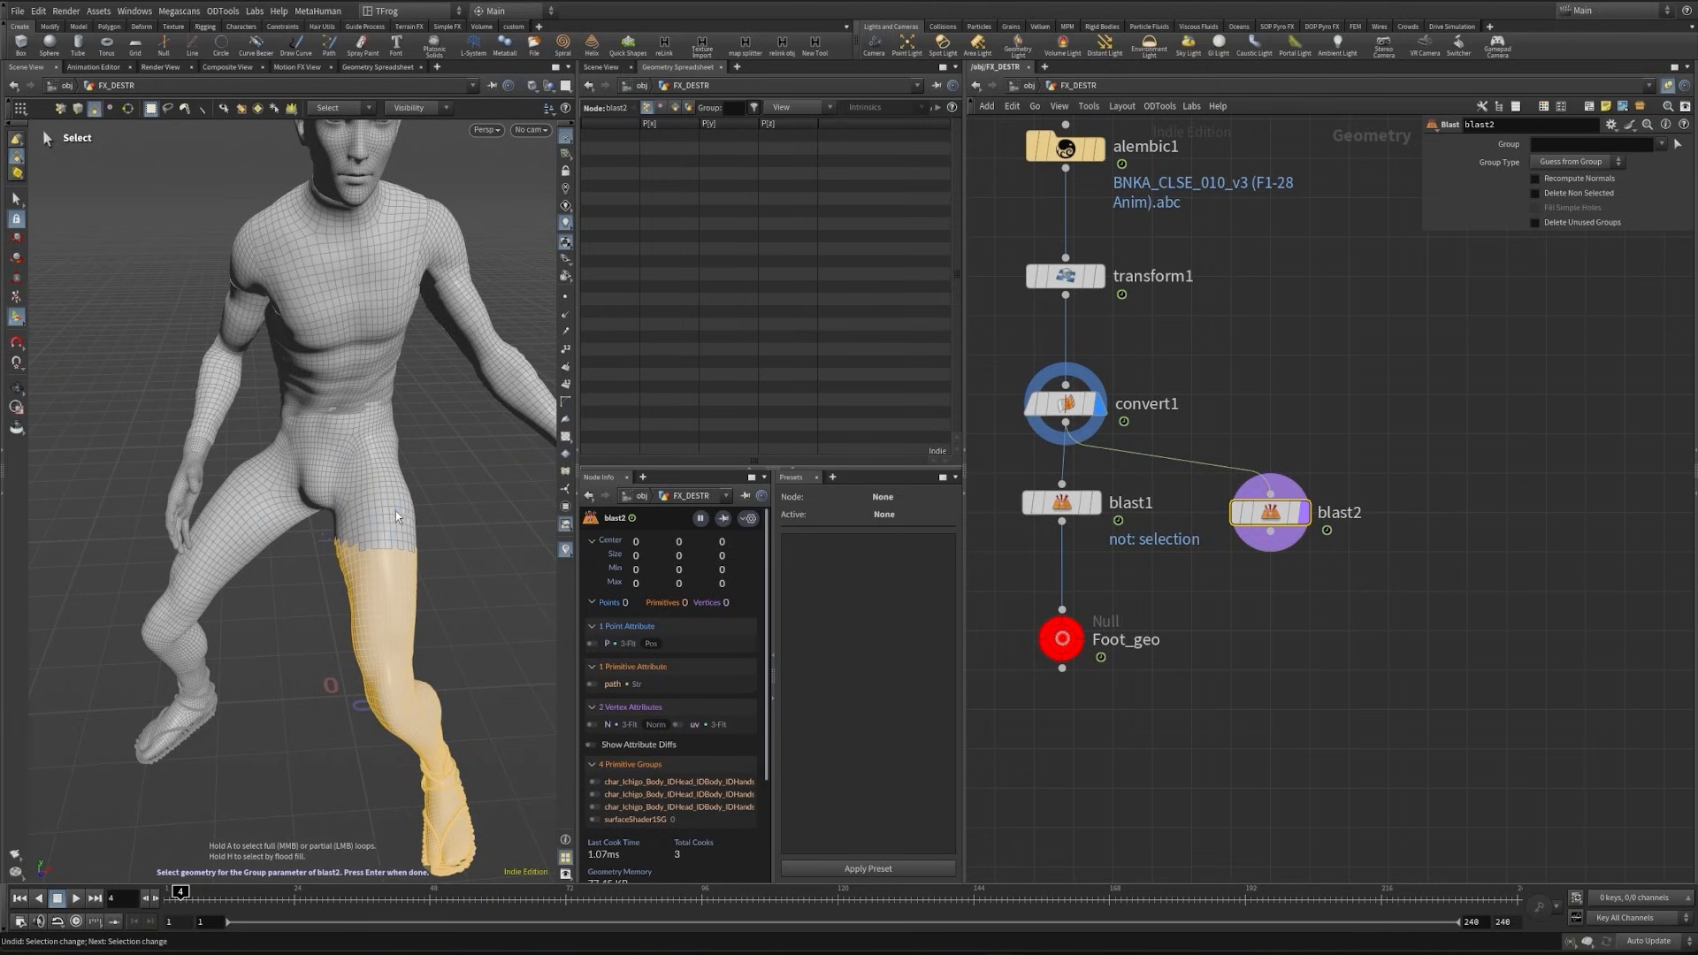
pyautogui.moveTo(327, 563); pyautogui.dragTo(343, 659)
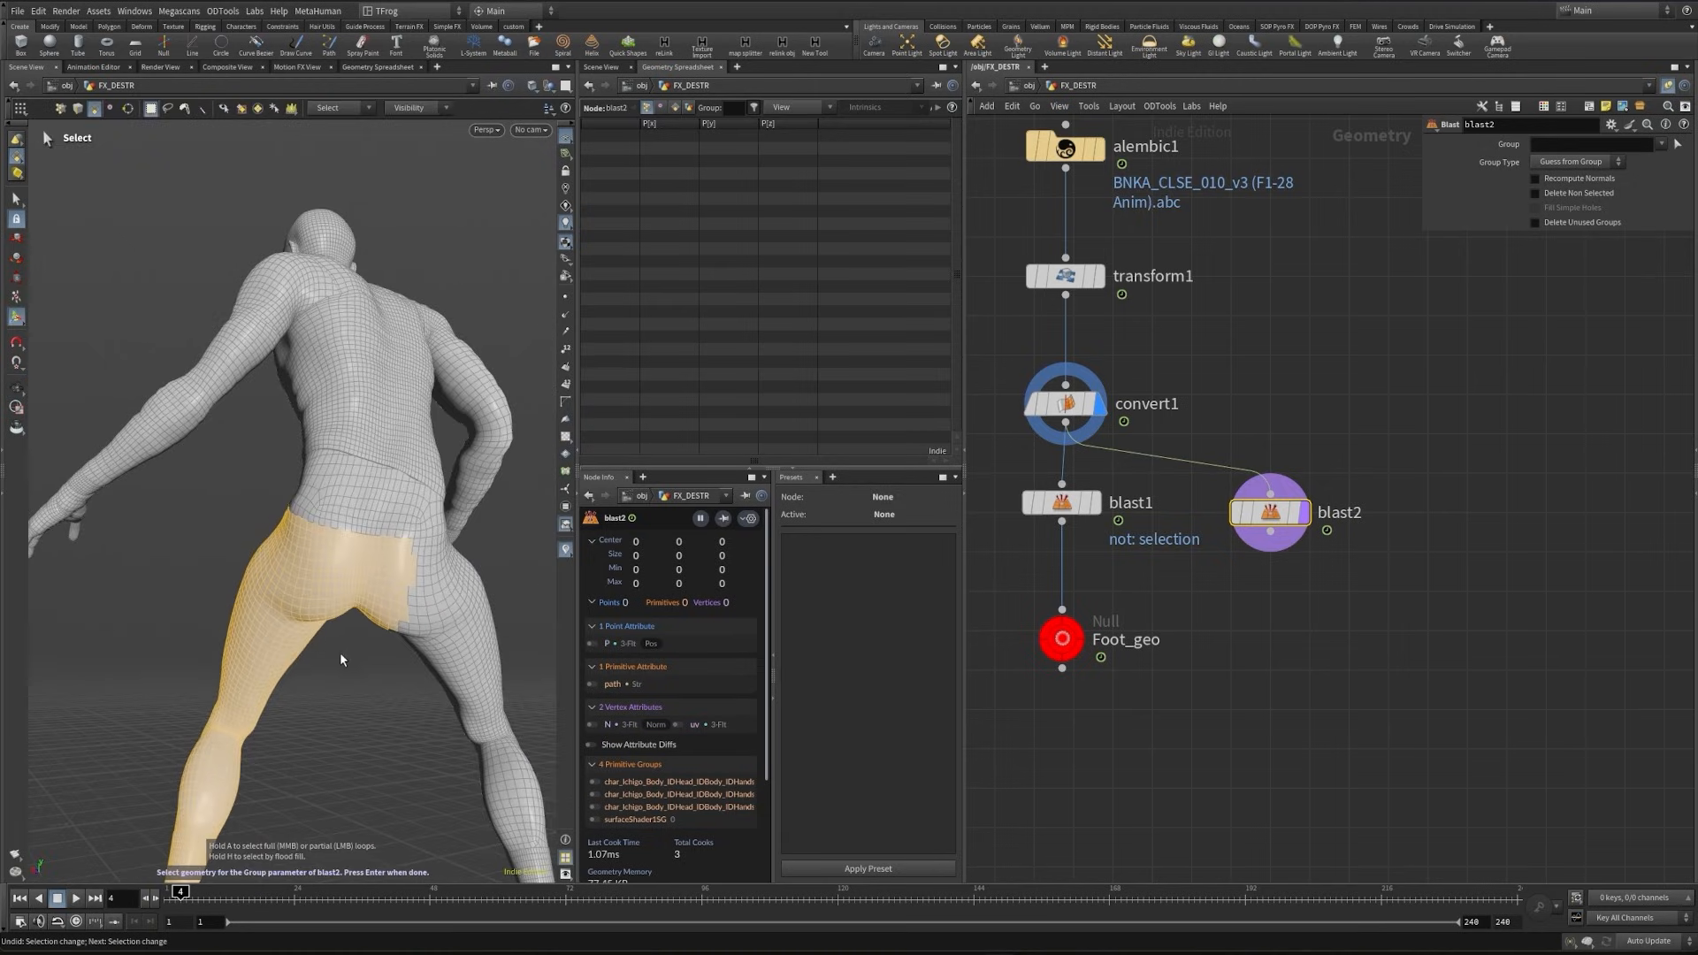
pyautogui.keyDown('ctrl'); pyautogui.moveTo(460, 529); pyautogui.dragTo(361, 659); pyautogui.keyUp('ctrl')
pyautogui.keyDown('alt'); pyautogui.moveTo(423, 571); pyautogui.dragTo(400, 532); pyautogui.keyUp('alt')
pyautogui.press('Return')
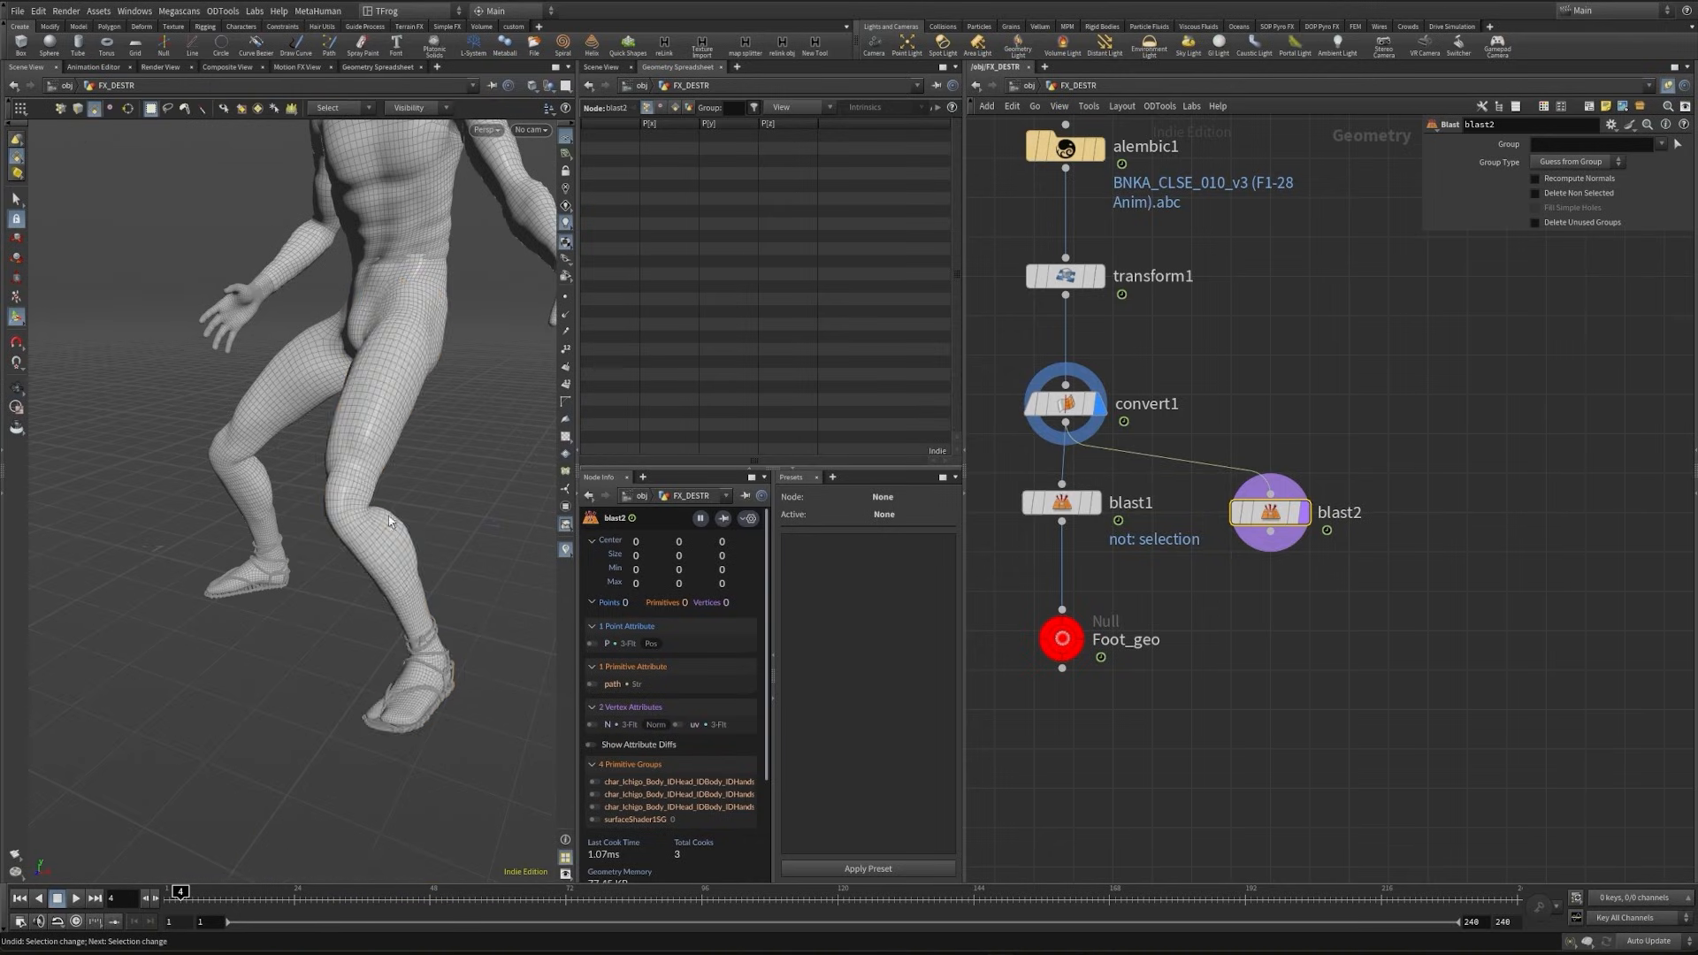
pyautogui.click(1562, 193)
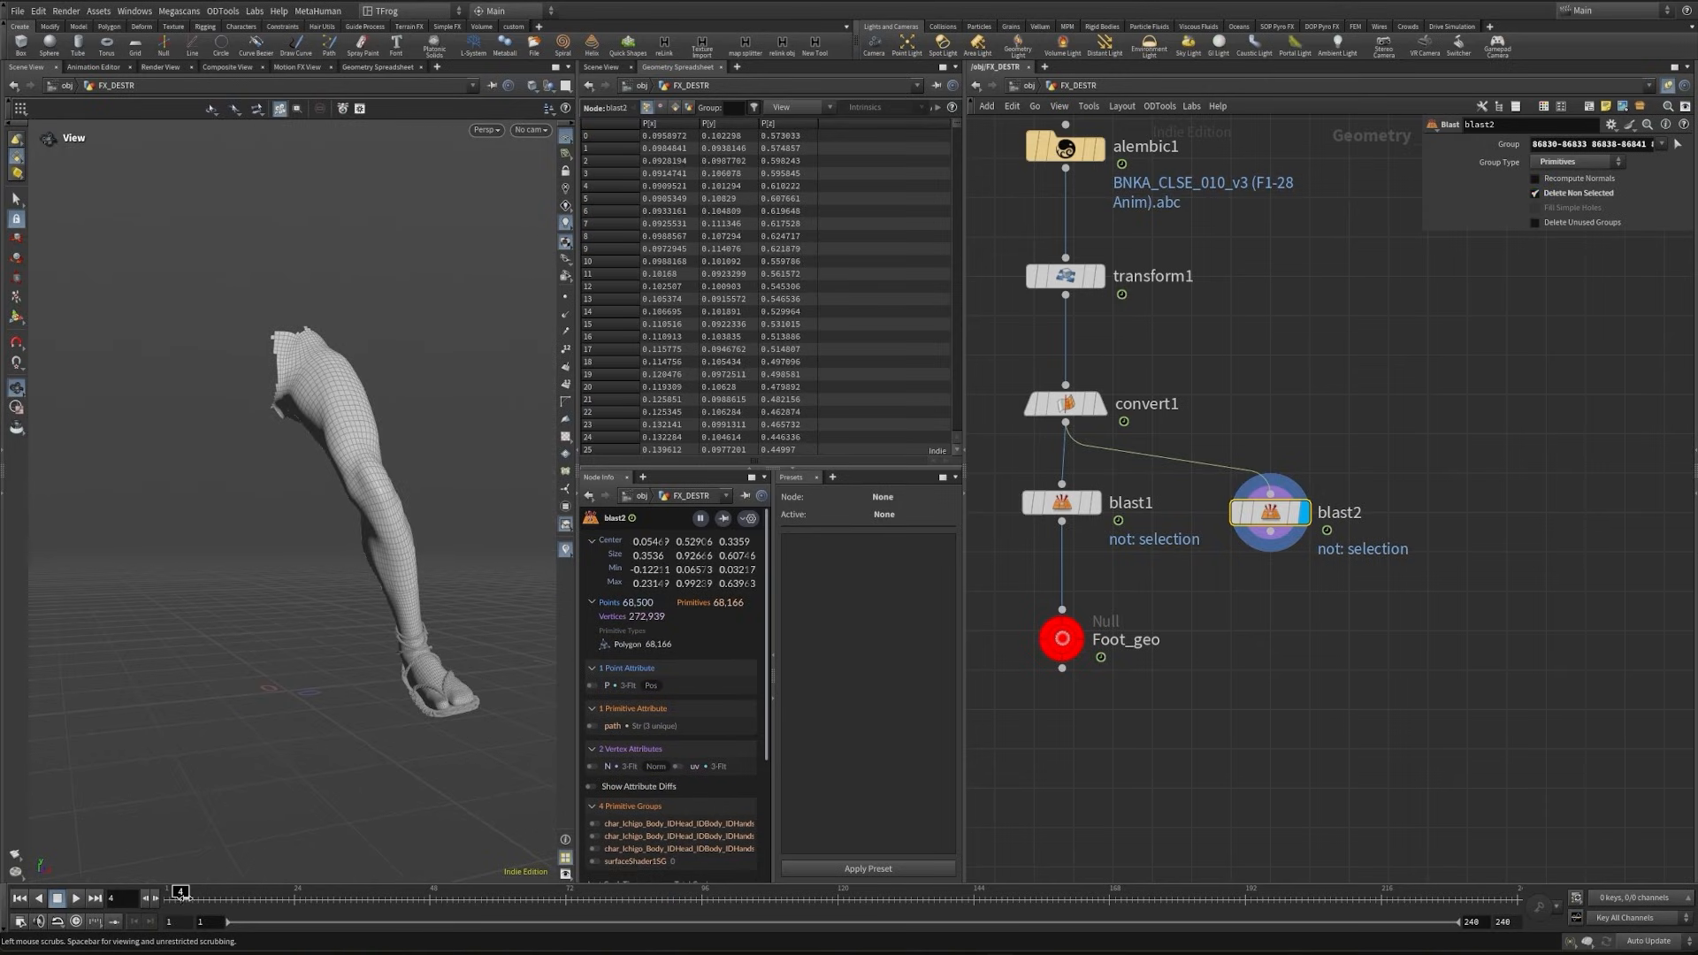
pyautogui.moveTo(181, 896); pyautogui.dragTo(340, 896)
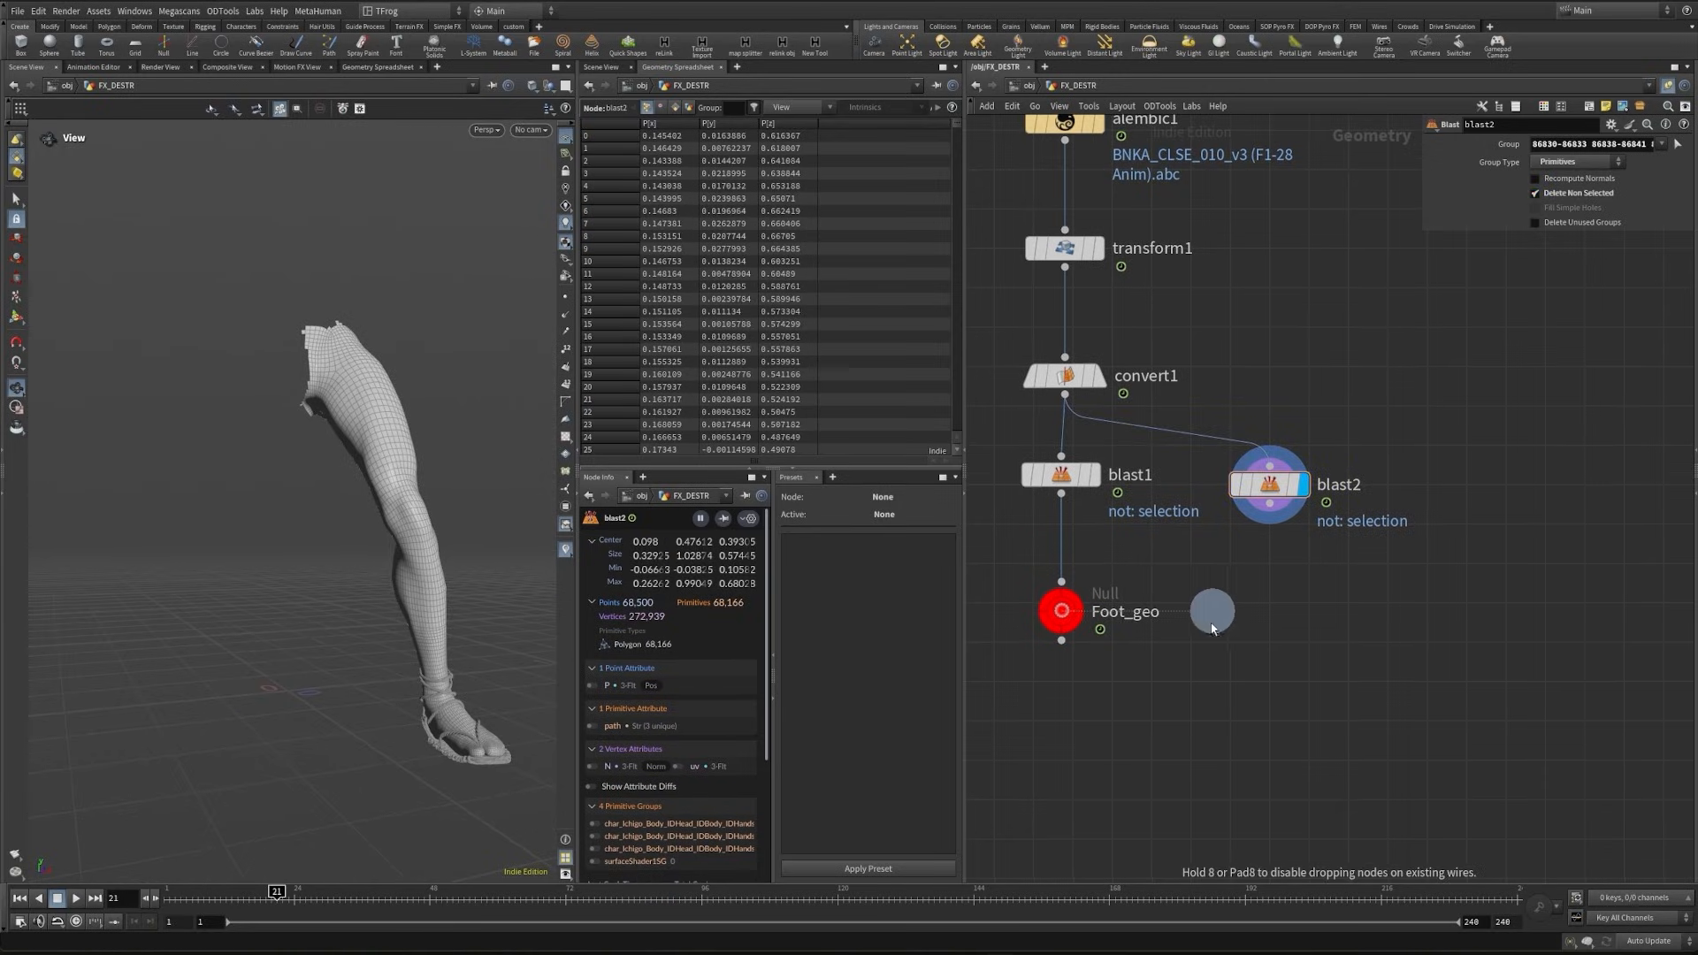
# - Duplicate the Foot_geo null, connect the copy after blast2, and rename it Character_geo
pyautogui.click(1291, 610)
pyautogui.moveTo(1371, 576); pyautogui.dragTo(1250, 650)
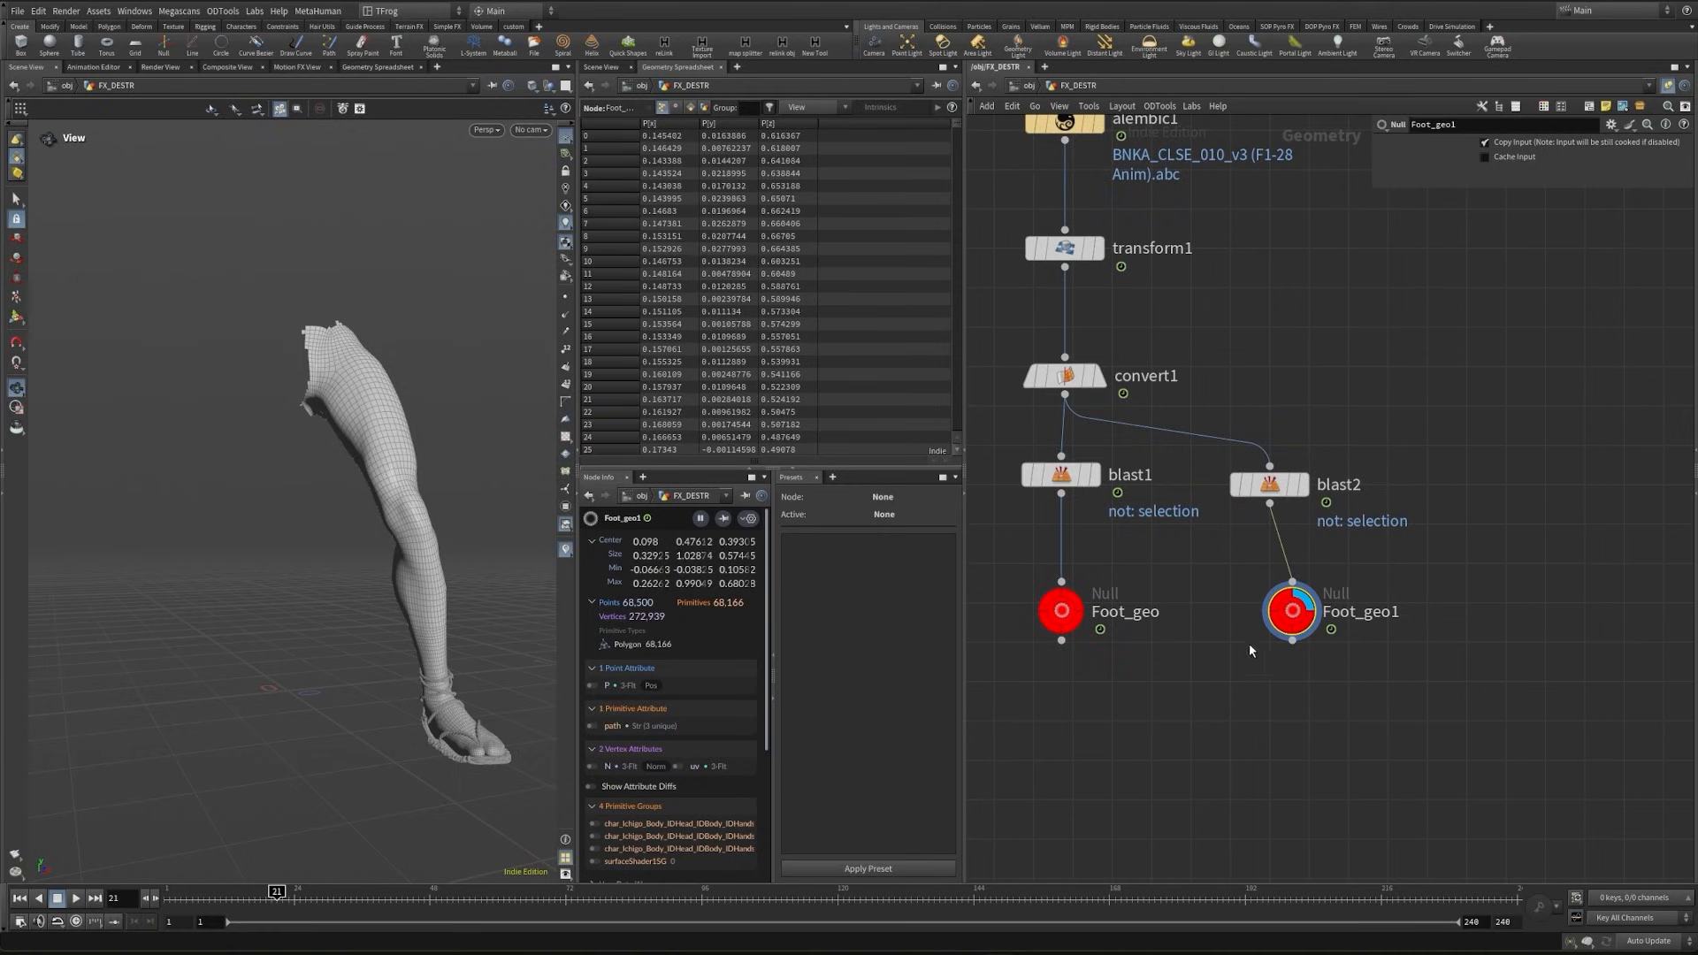
pyautogui.press('F2')
pyautogui.write('Character')
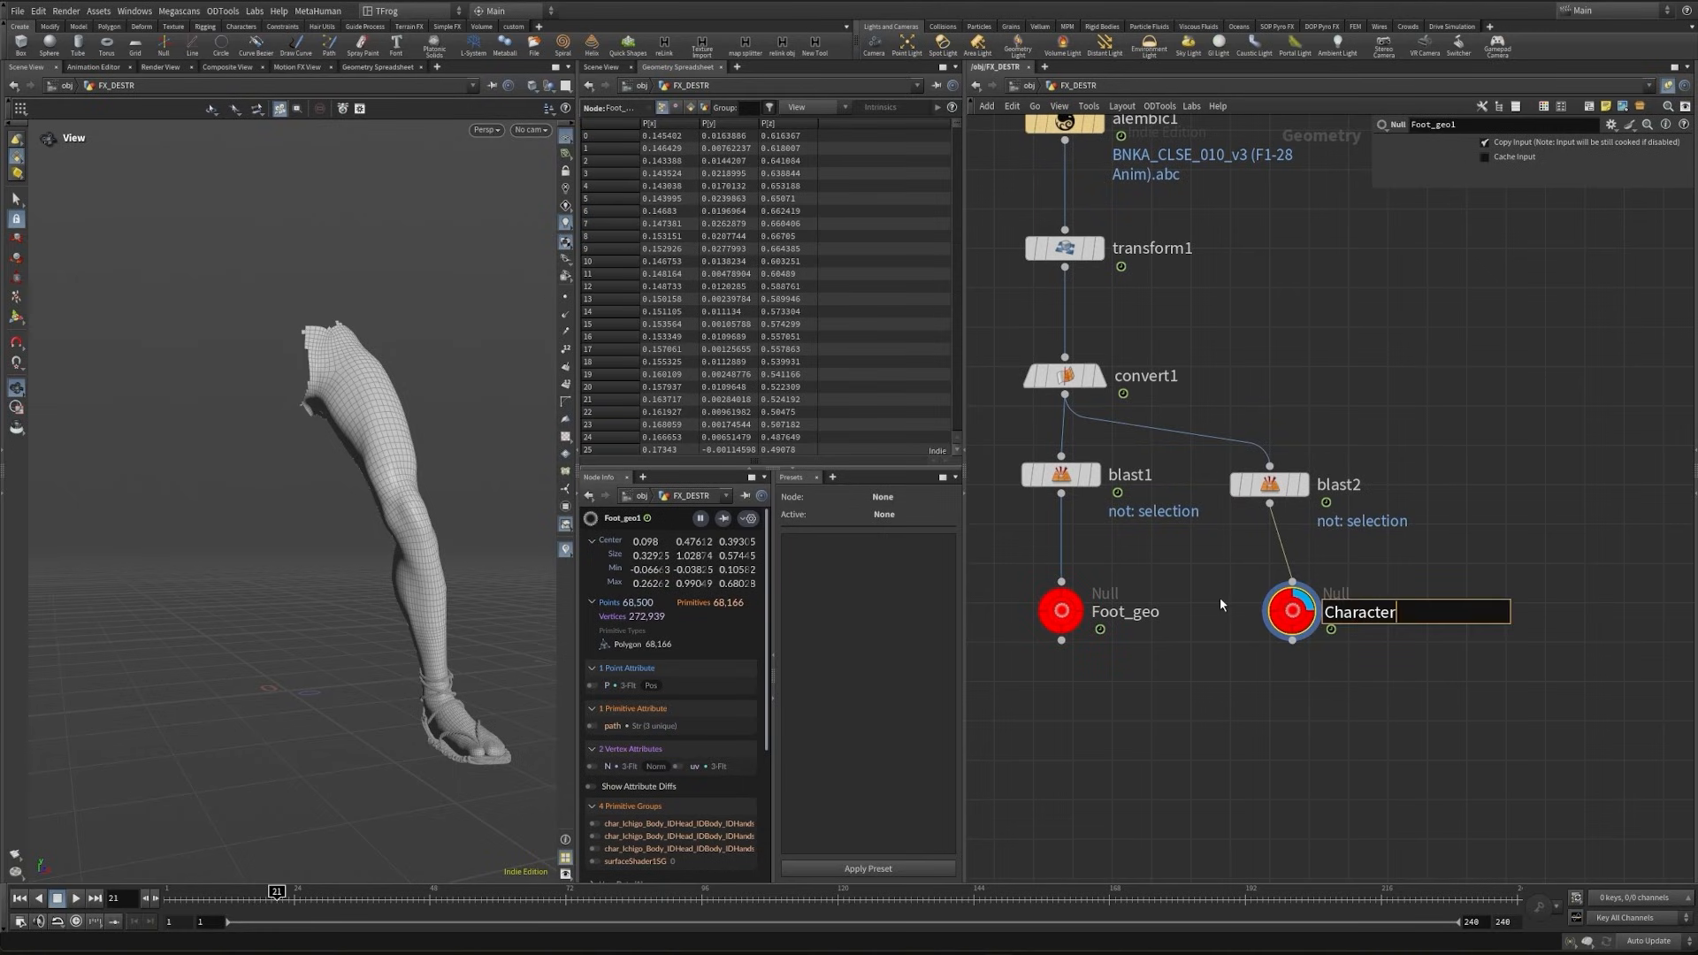
pyautogui.write('_geo')
pyautogui.press('Return')
# - Add a sticky note reading "Character" above alembic1 and enlarge its text
pyautogui.hotkey('shift', 'p')
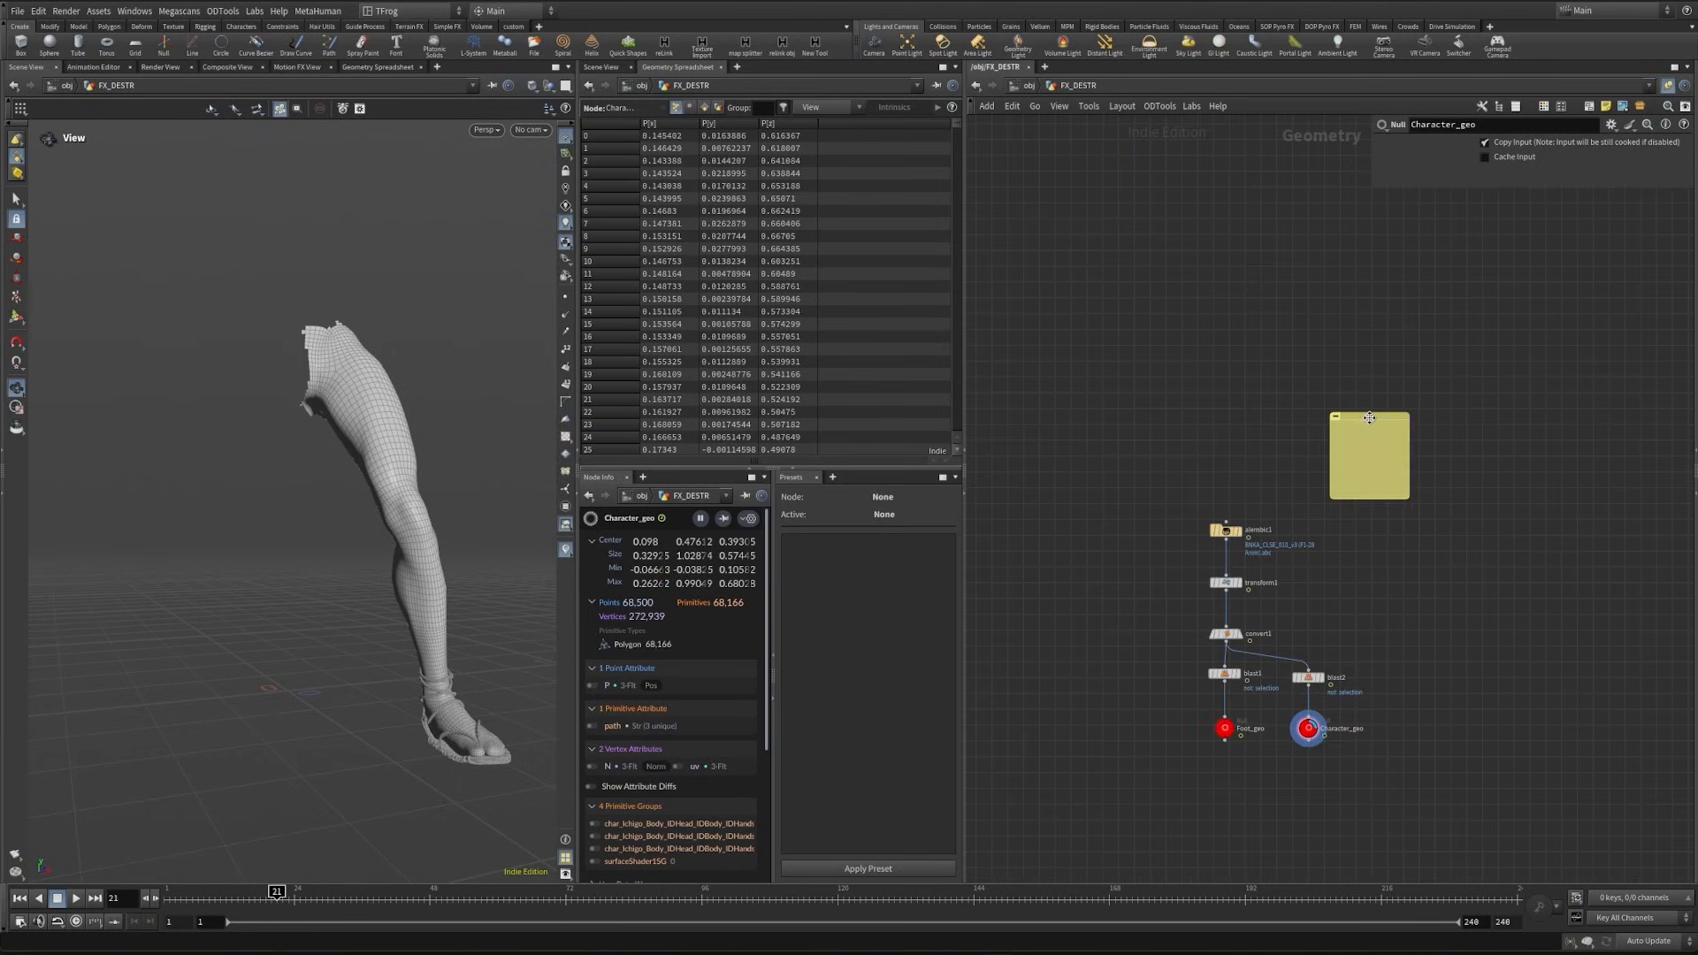
pyautogui.click(1243, 420)
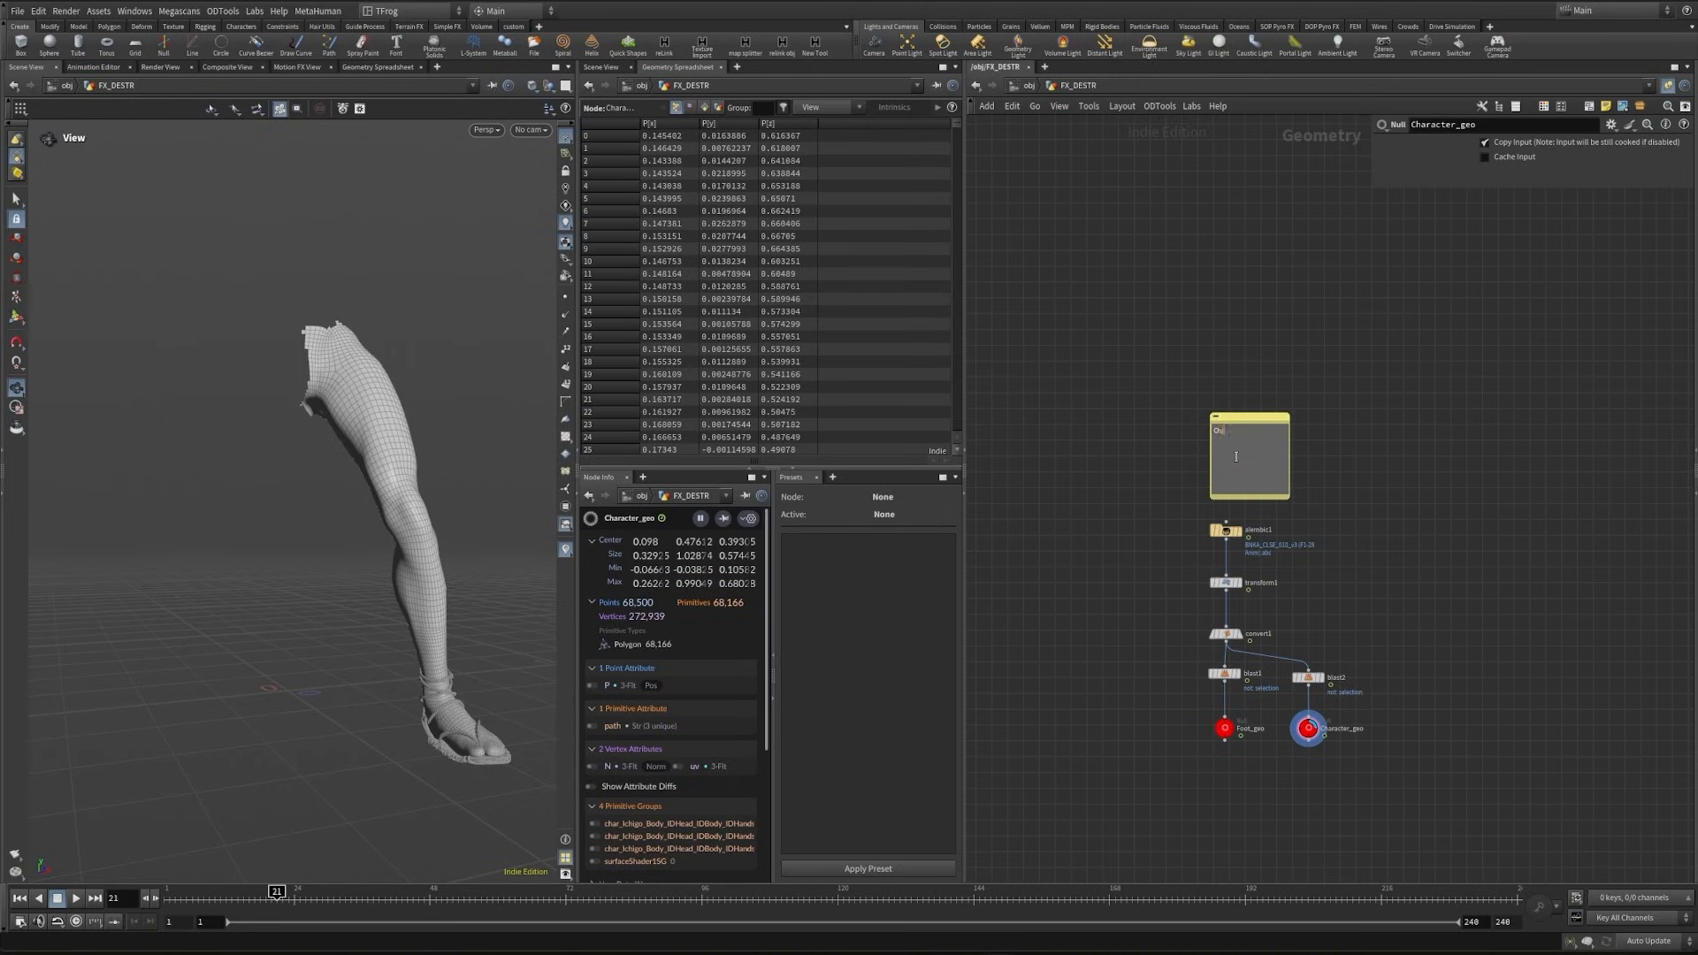
pyautogui.write('Character')
pyautogui.scroll(3, 1236, 456)
pyautogui.rightClick(1262, 403)
pyautogui.moveTo(1306, 519)
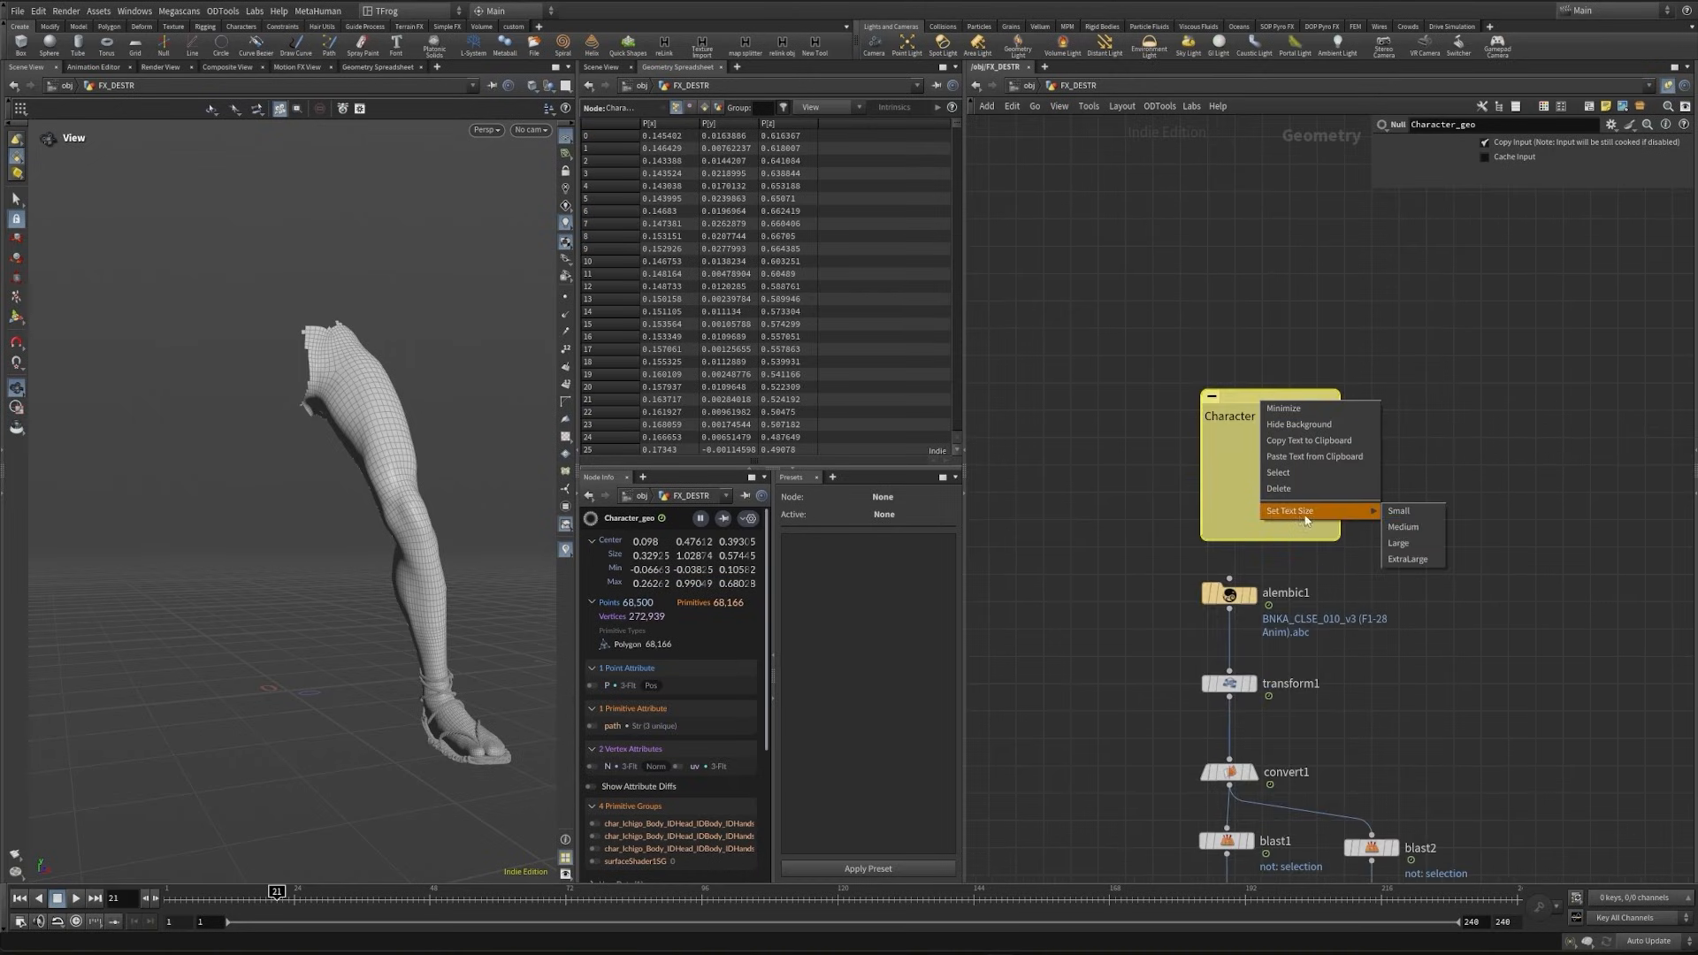
pyautogui.click(1413, 549)
pyautogui.scroll(-5, 1335, 415)
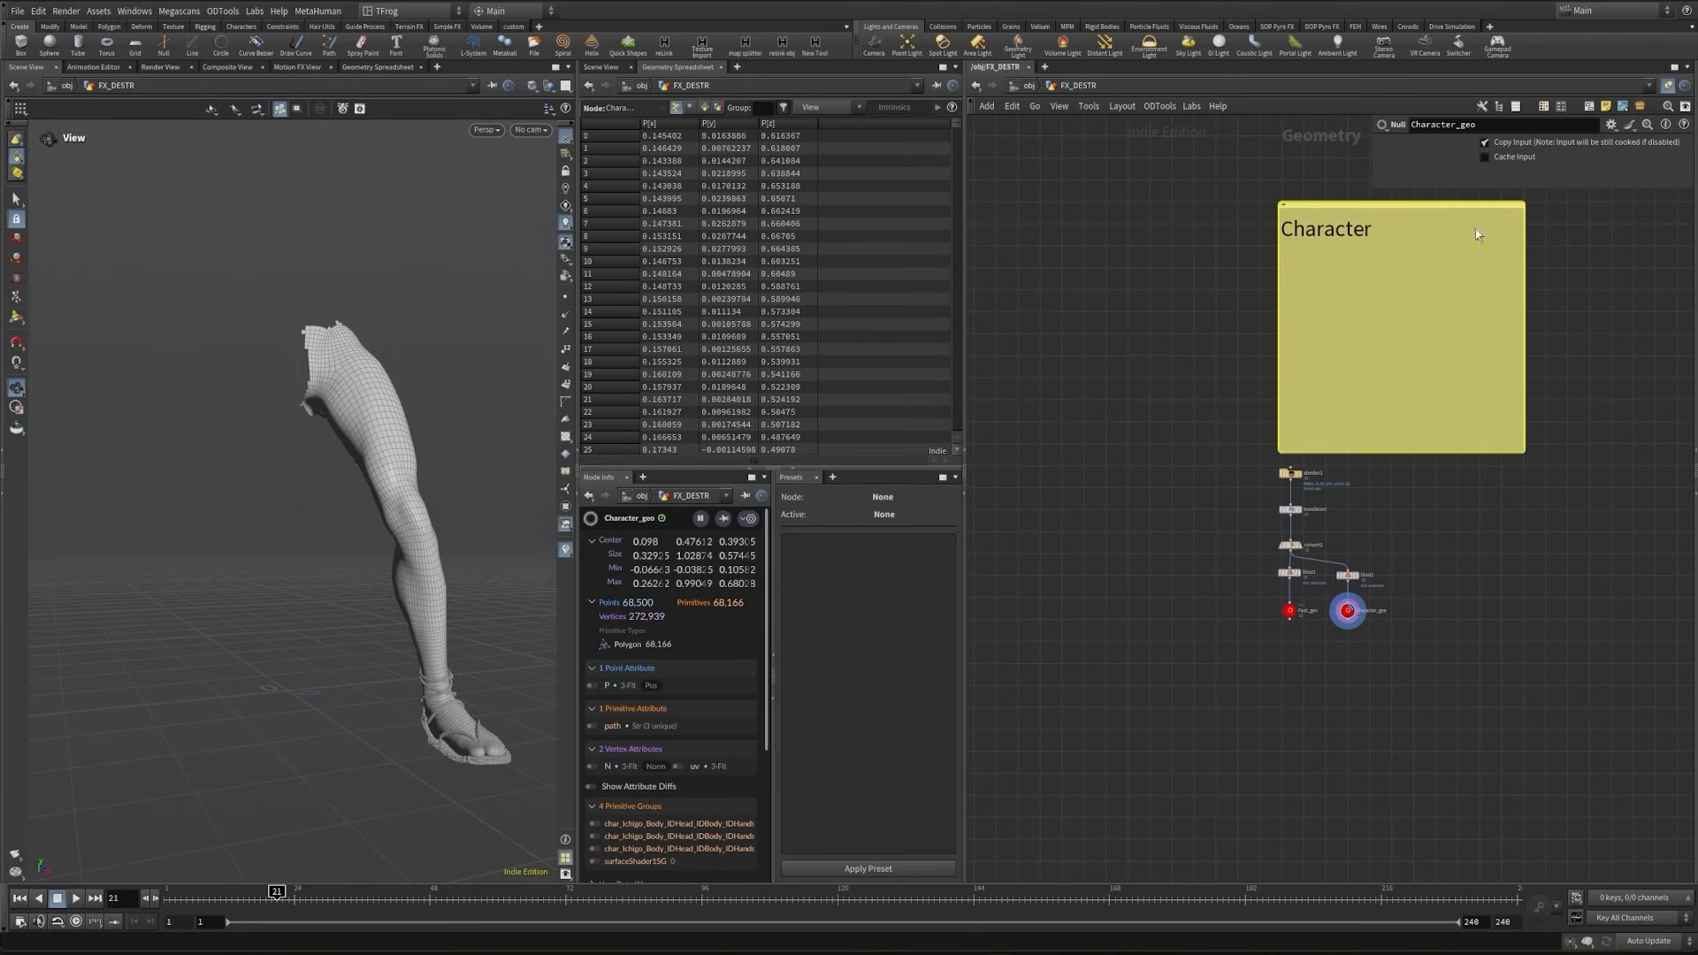
# - Hide the note's background and enclose the note and all character nodes in a network box
pyautogui.rightClick(1375, 395)
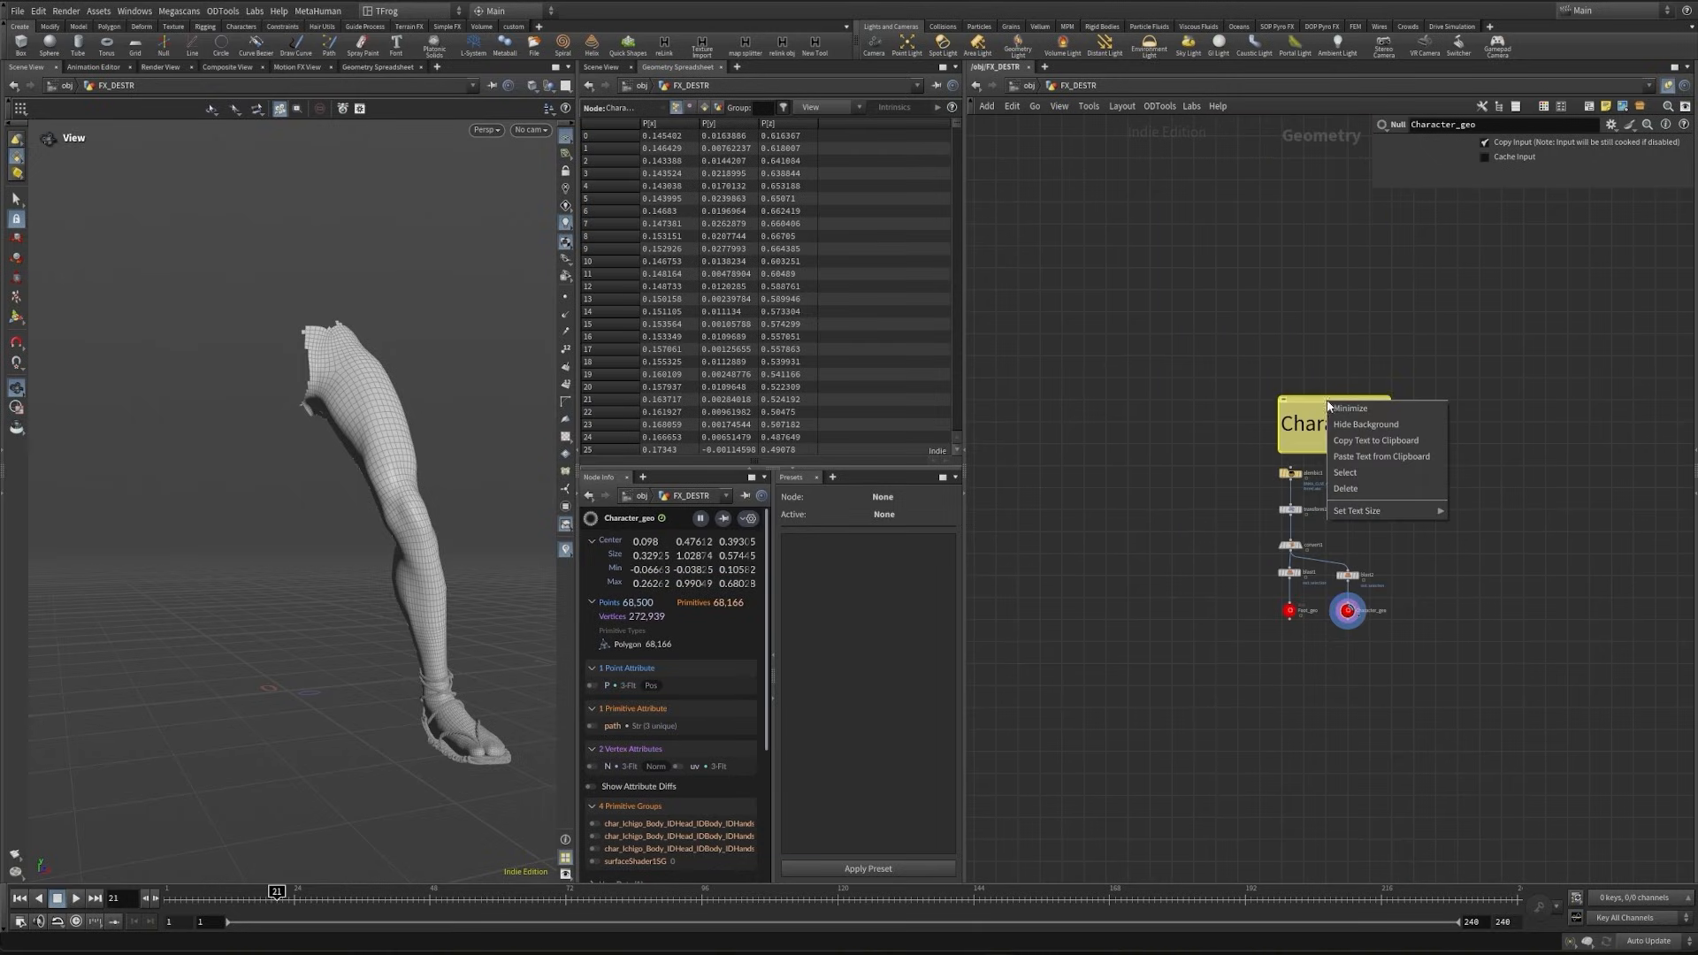
pyautogui.click(1394, 418)
pyautogui.moveTo(1192, 374); pyautogui.dragTo(1404, 619)
pyautogui.click(1589, 108)
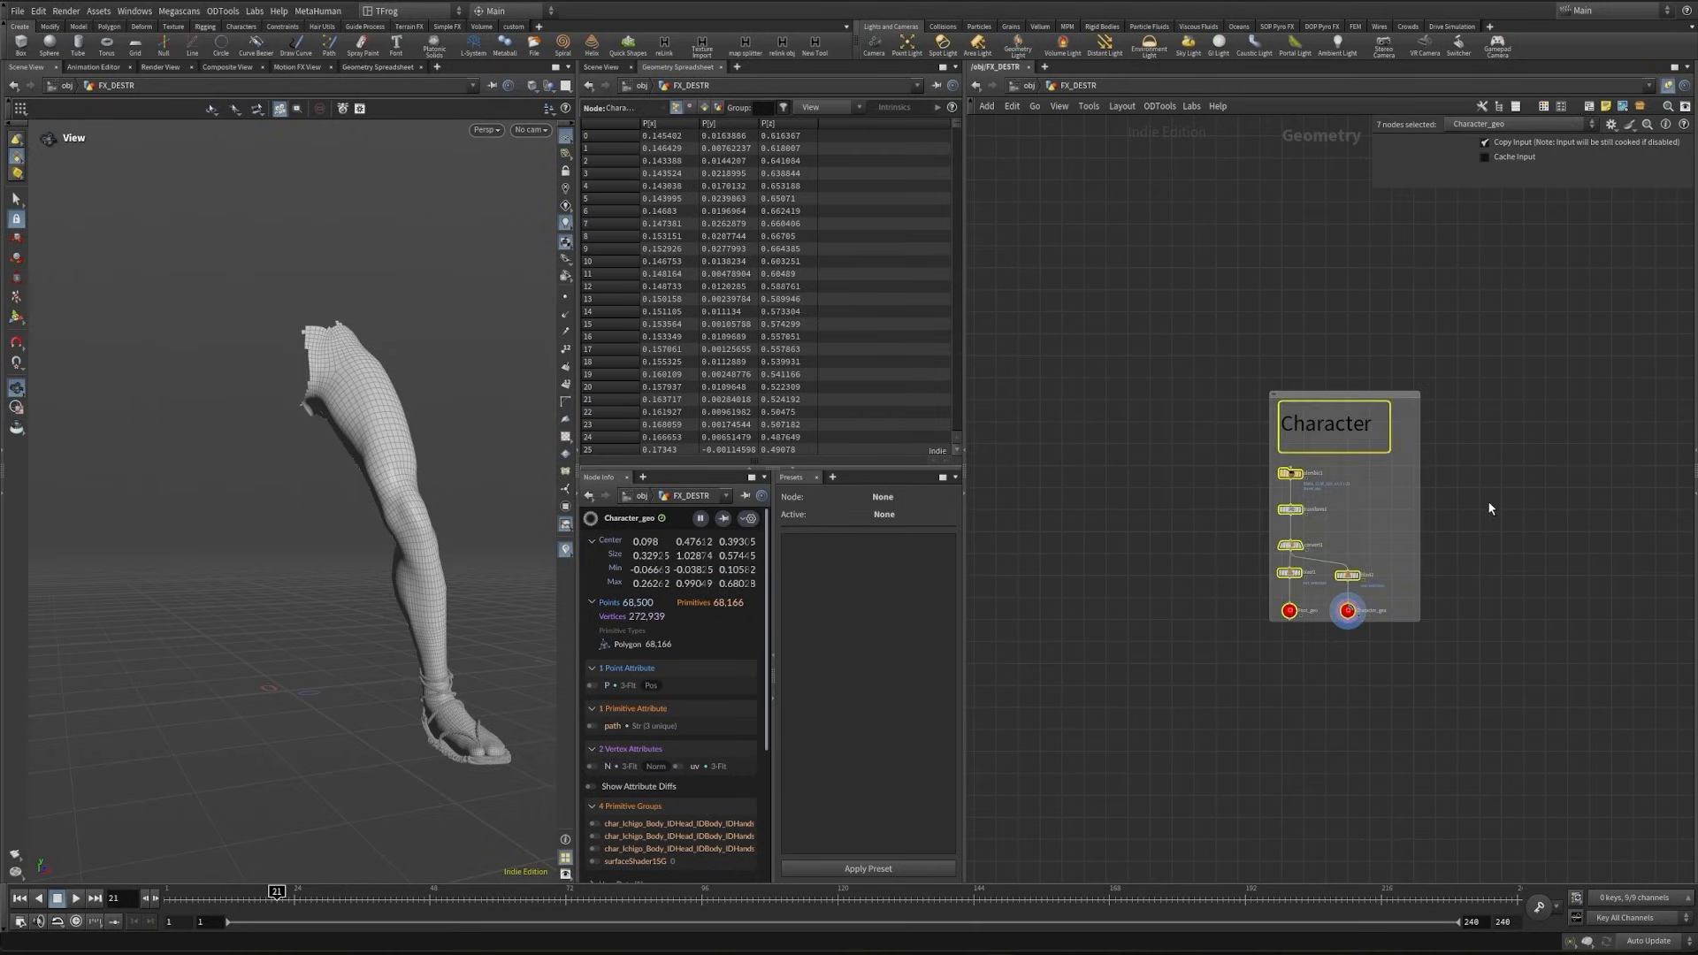
# - Shift the Character note sideways above its nodes and colour the surrounding network box light green
pyautogui.click(1488, 500)
pyautogui.moveTo(1354, 406); pyautogui.dragTo(1328, 413)
pyautogui.click(1386, 394)
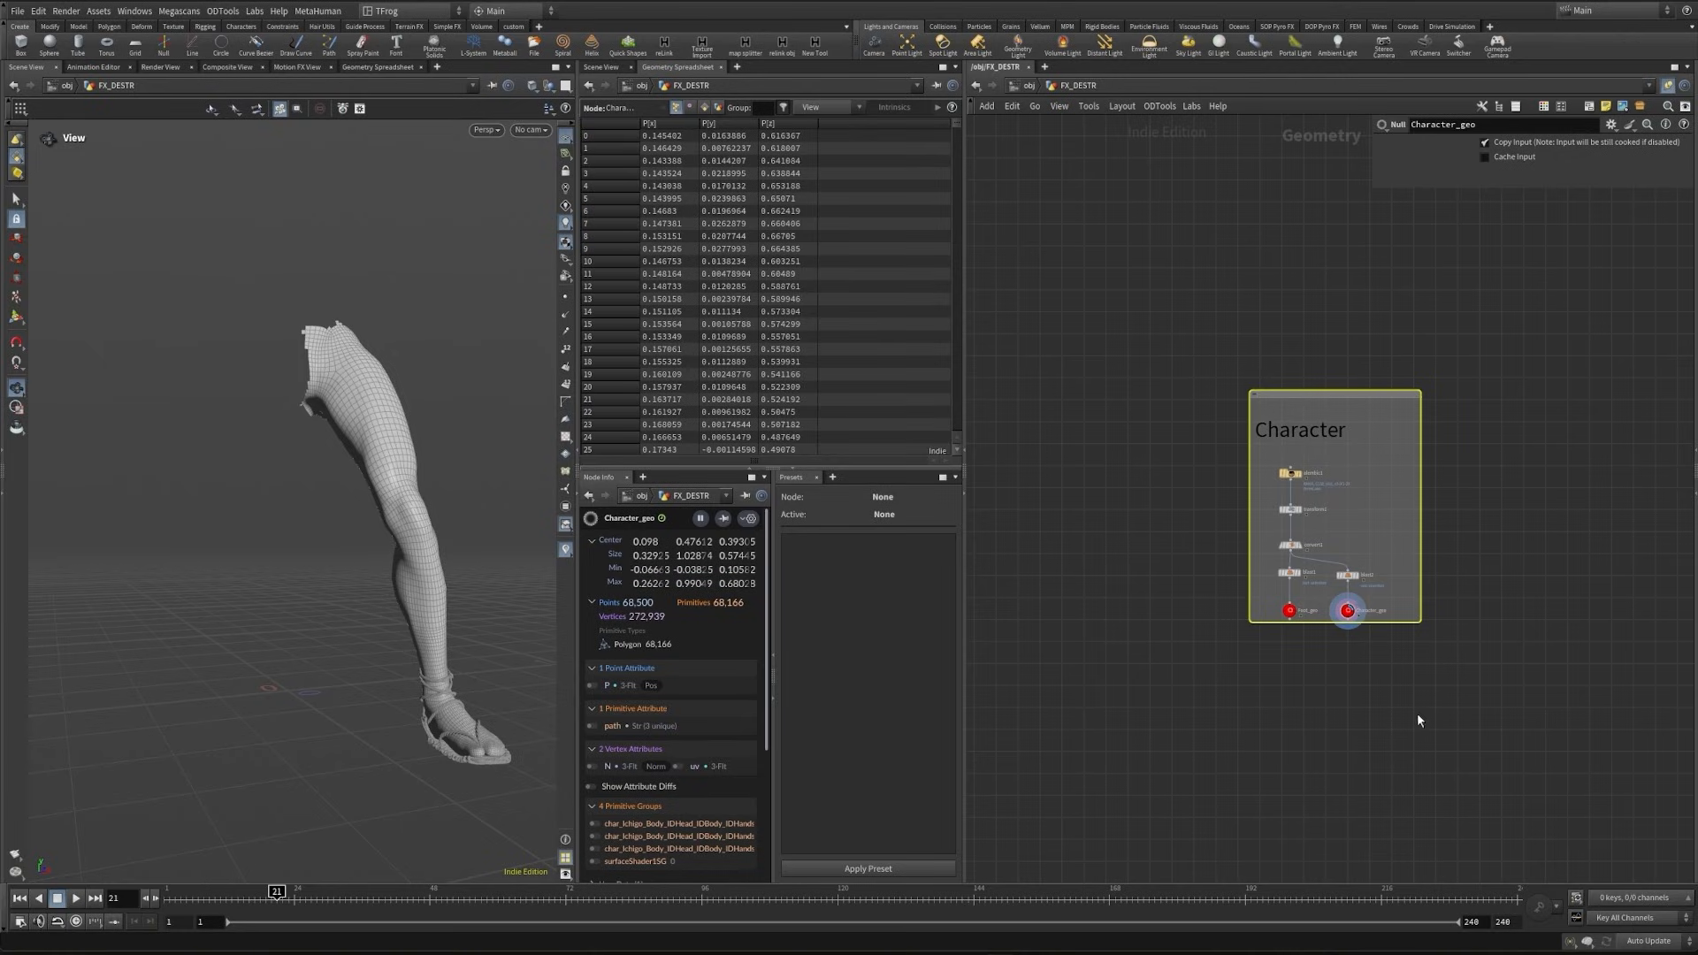
pyautogui.press('c')
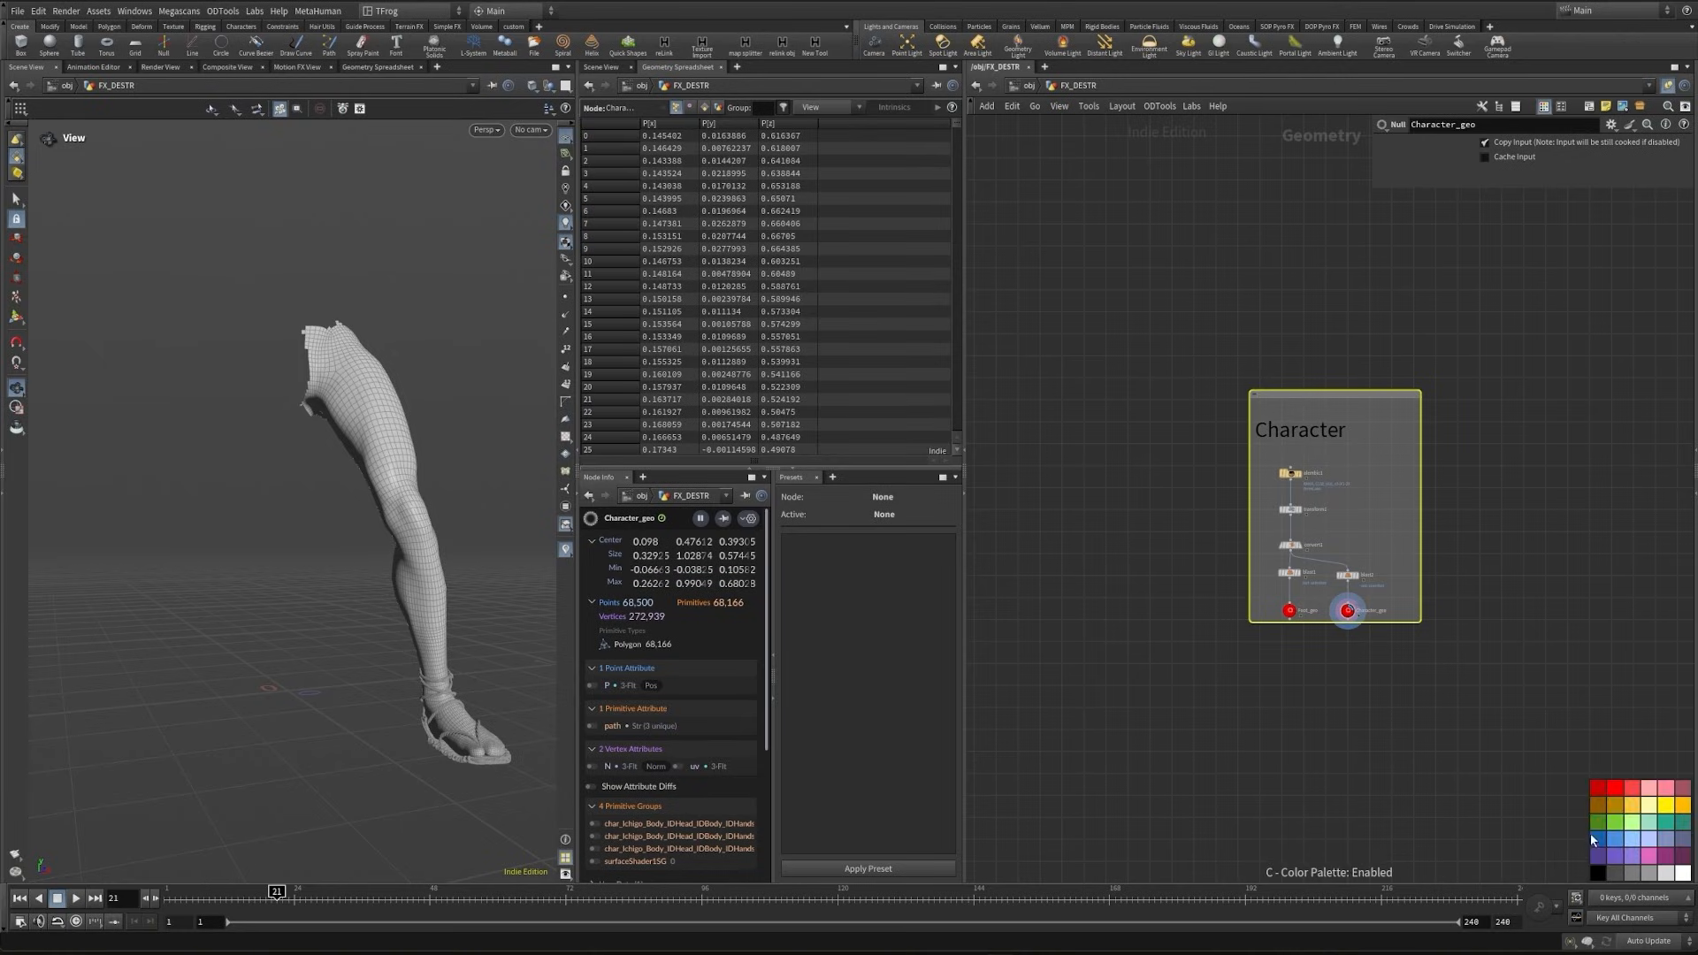
pyautogui.click(1632, 822)
pyautogui.click(1528, 528)
pyautogui.moveTo(1544, 509); pyautogui.dragTo(1519, 603, button='middle')
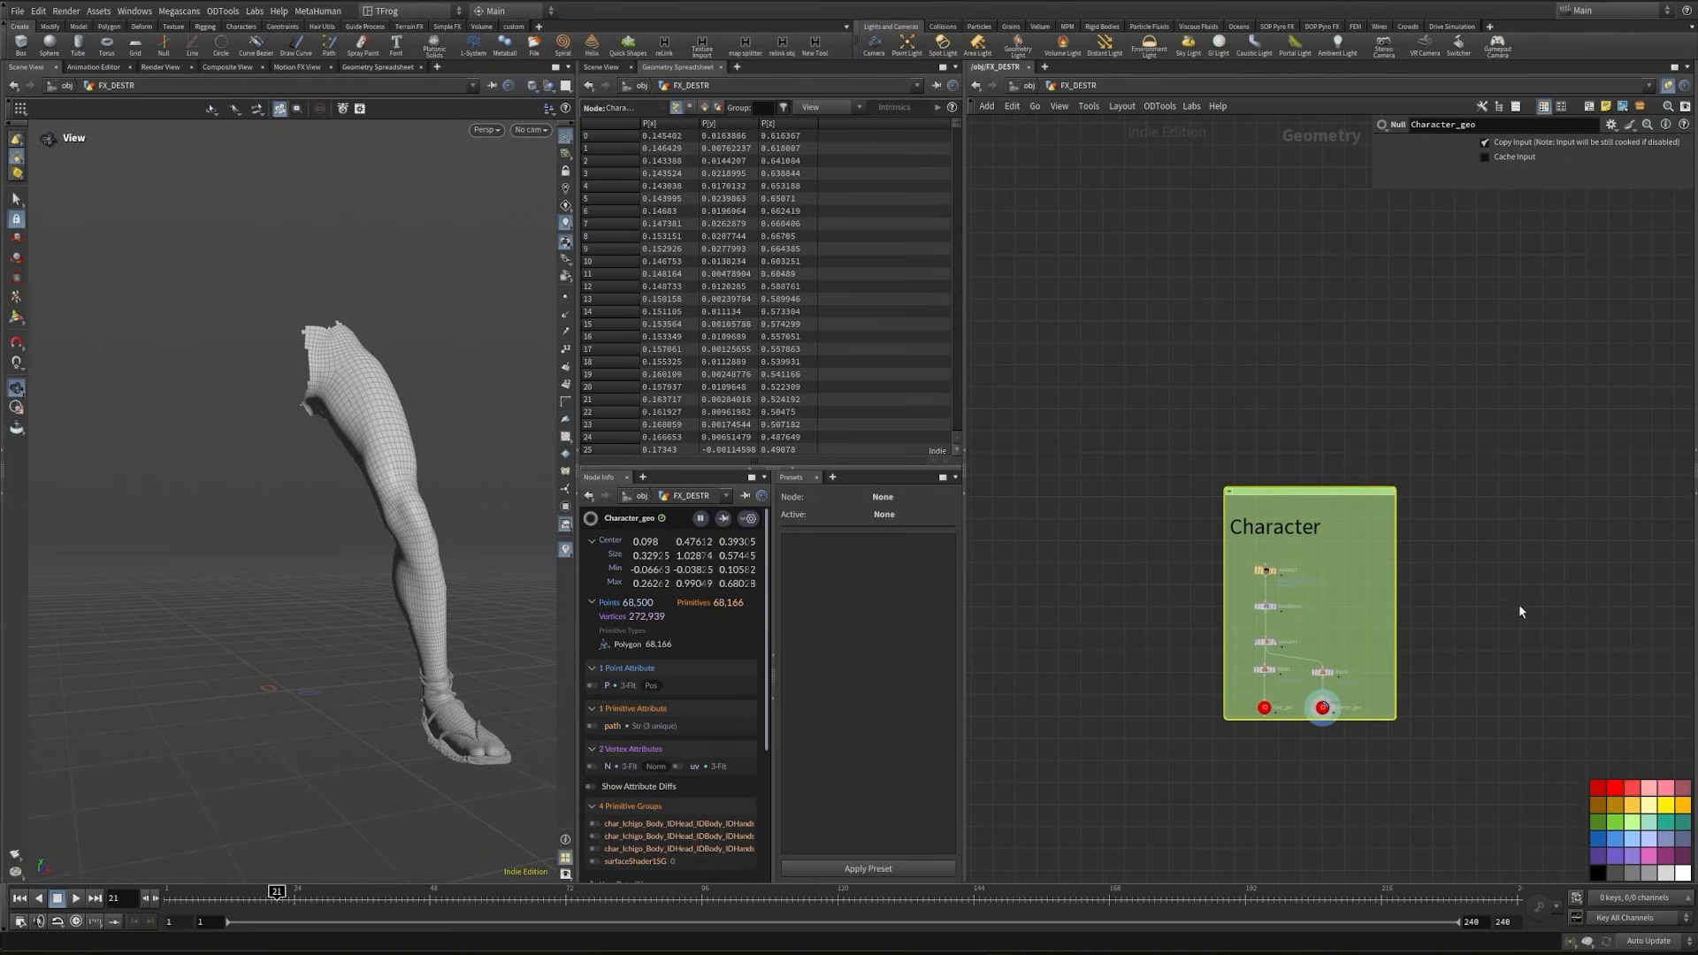
pyautogui.moveTo(1459, 548); pyautogui.dragTo(1496, 566, button='middle')
pyautogui.moveTo(1217, 522); pyautogui.dragTo(1245, 566, button='middle')
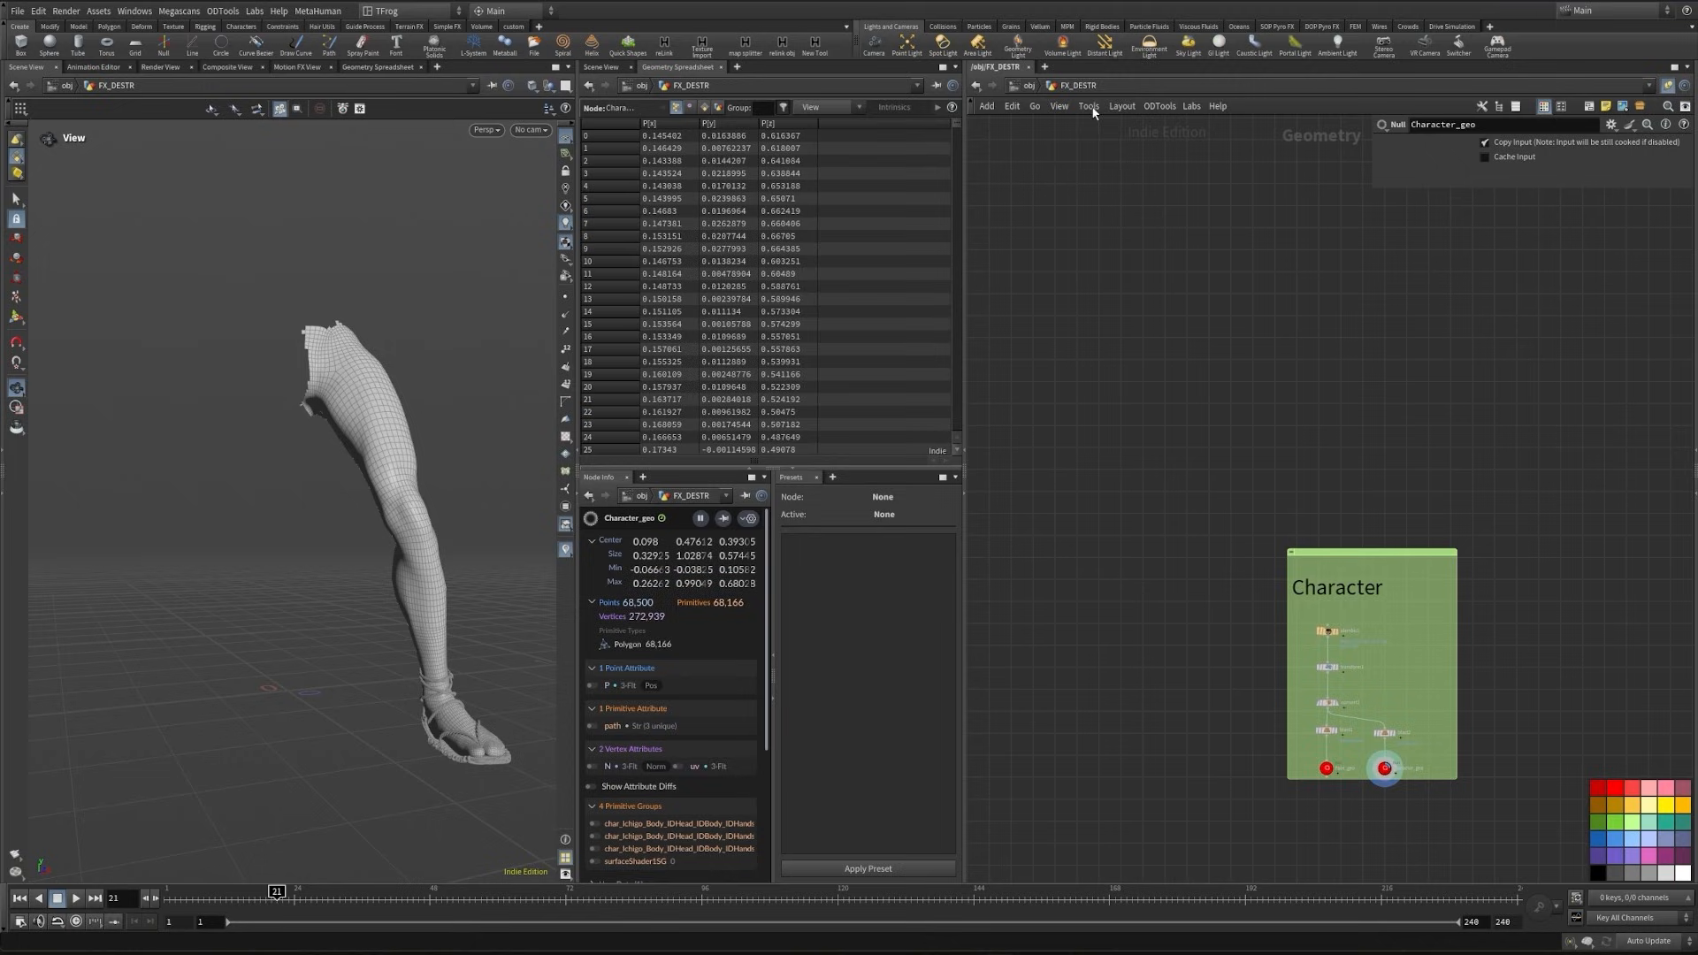
# - Return to the object level and place an Alembic Xform node above FX_DESTR
pyautogui.click(1026, 86)
pyautogui.click(1259, 661)
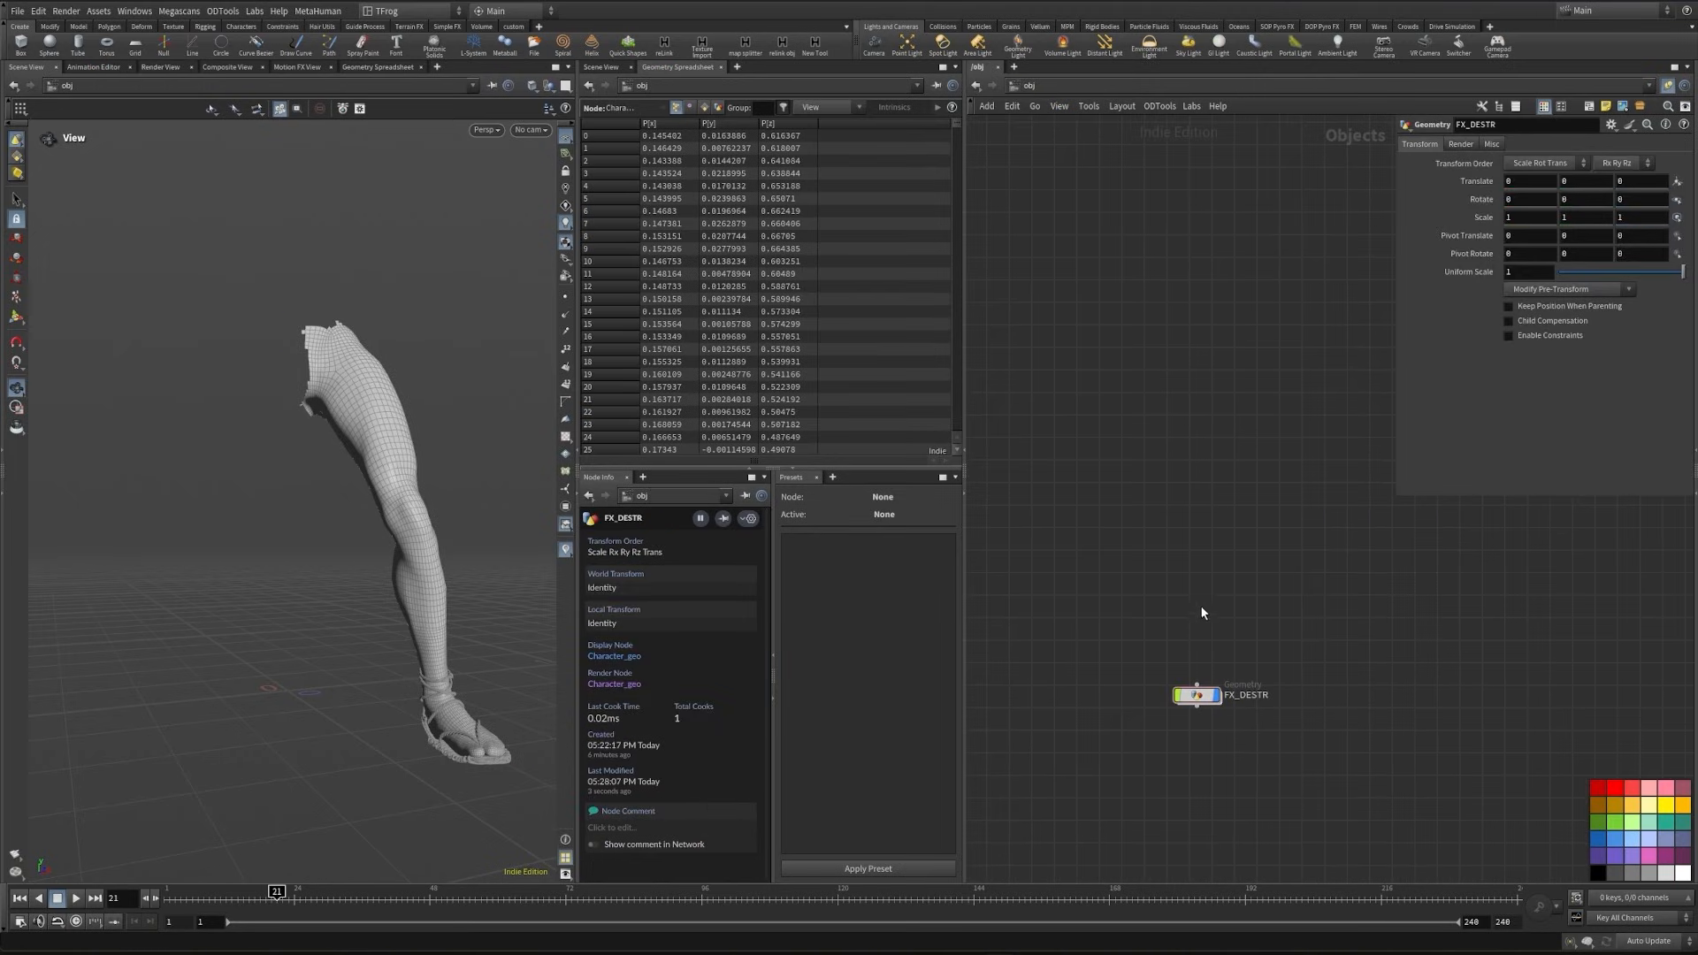
pyautogui.press('Tab')
pyautogui.write('a')
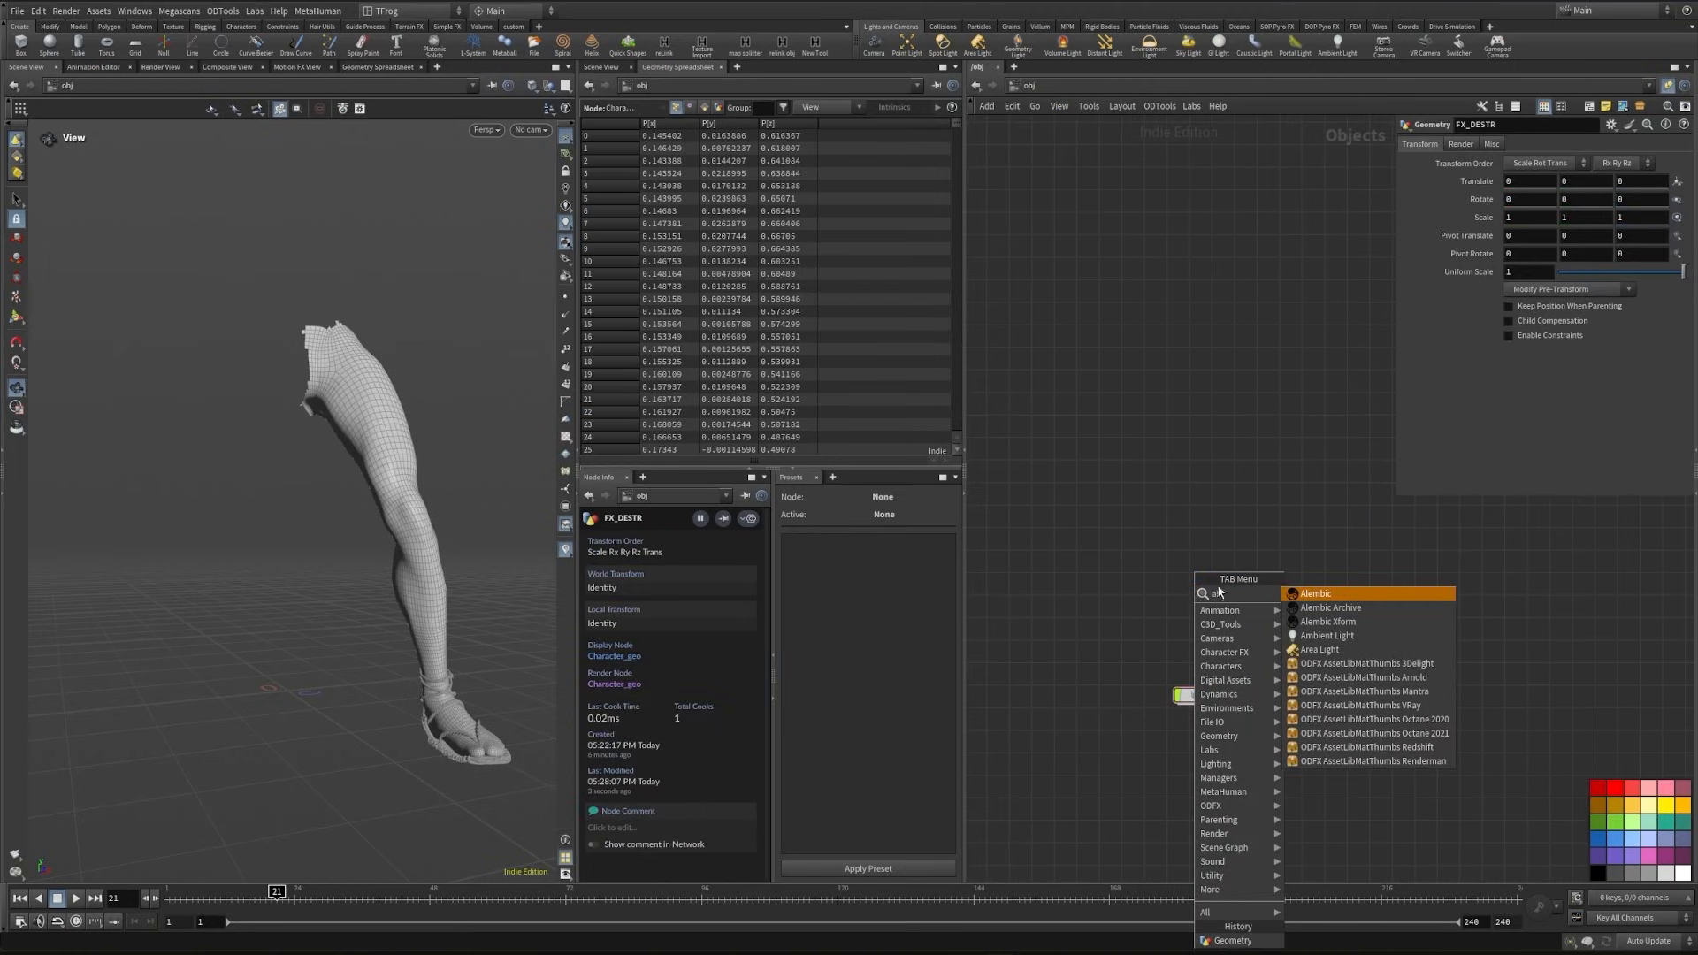
pyautogui.press('Return')
pyautogui.click(1218, 628)
pyautogui.moveTo(447, 557); pyautogui.dragTo(522, 566)
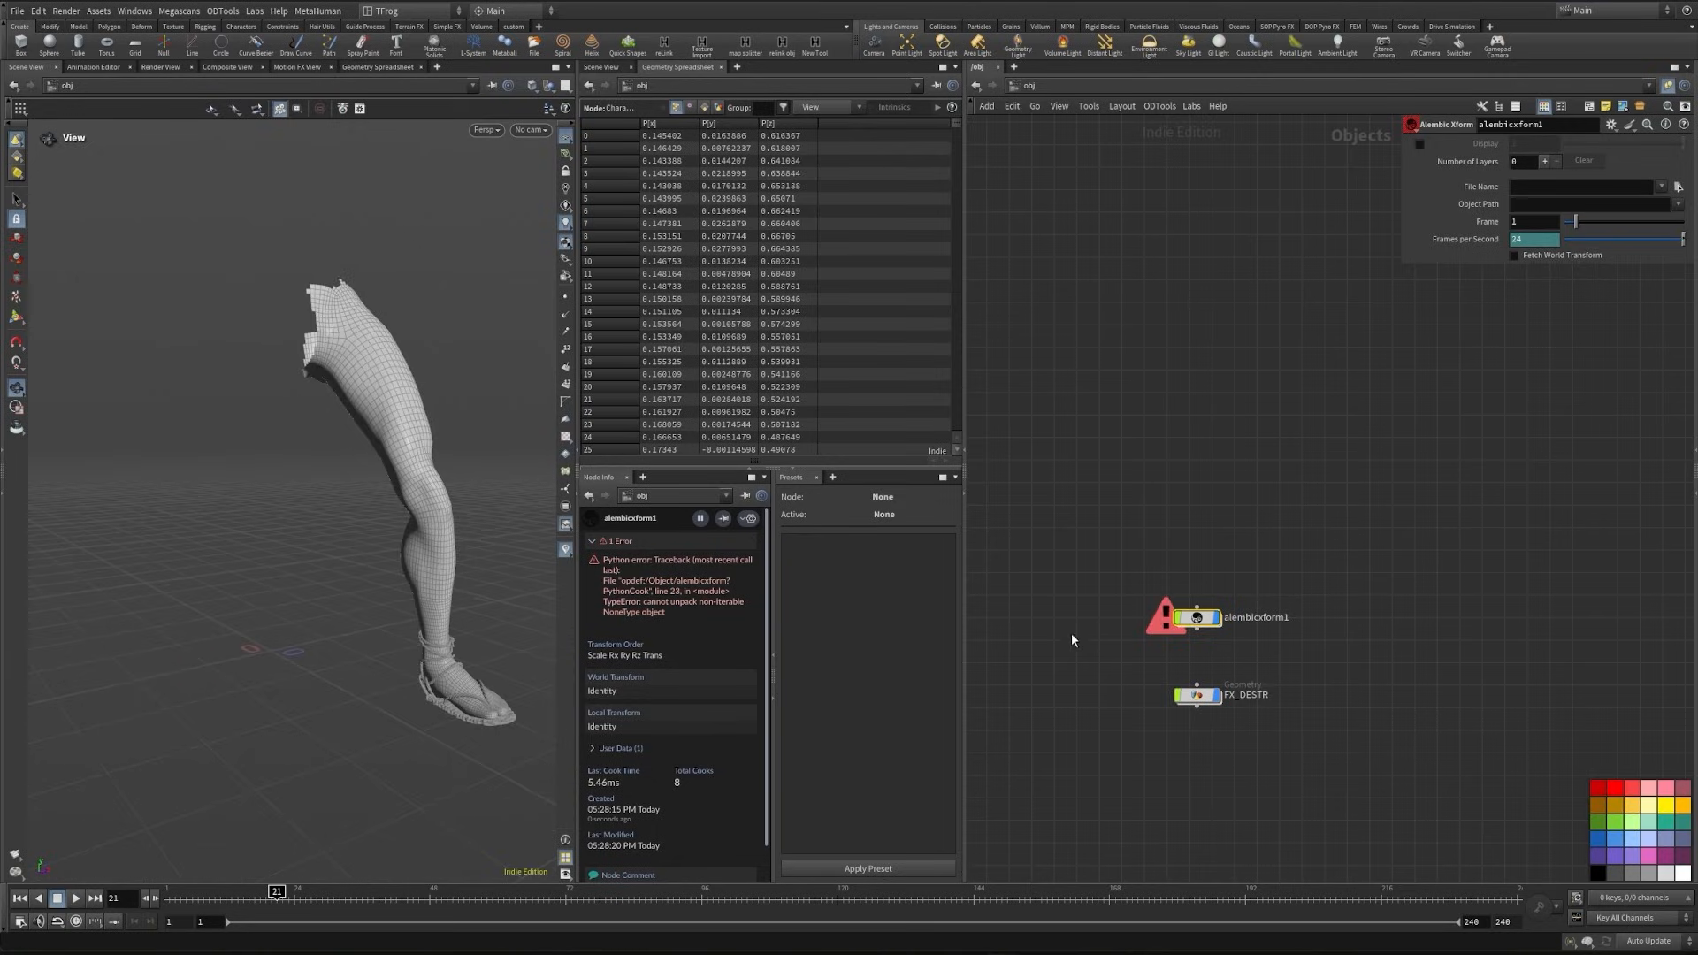
# - Create a camera inside alembicxform1 and wire Sub-Network Input #1 into it
pyautogui.doubleClick(1196, 617)
pyautogui.press('Tab')
pyautogui.write('cam')
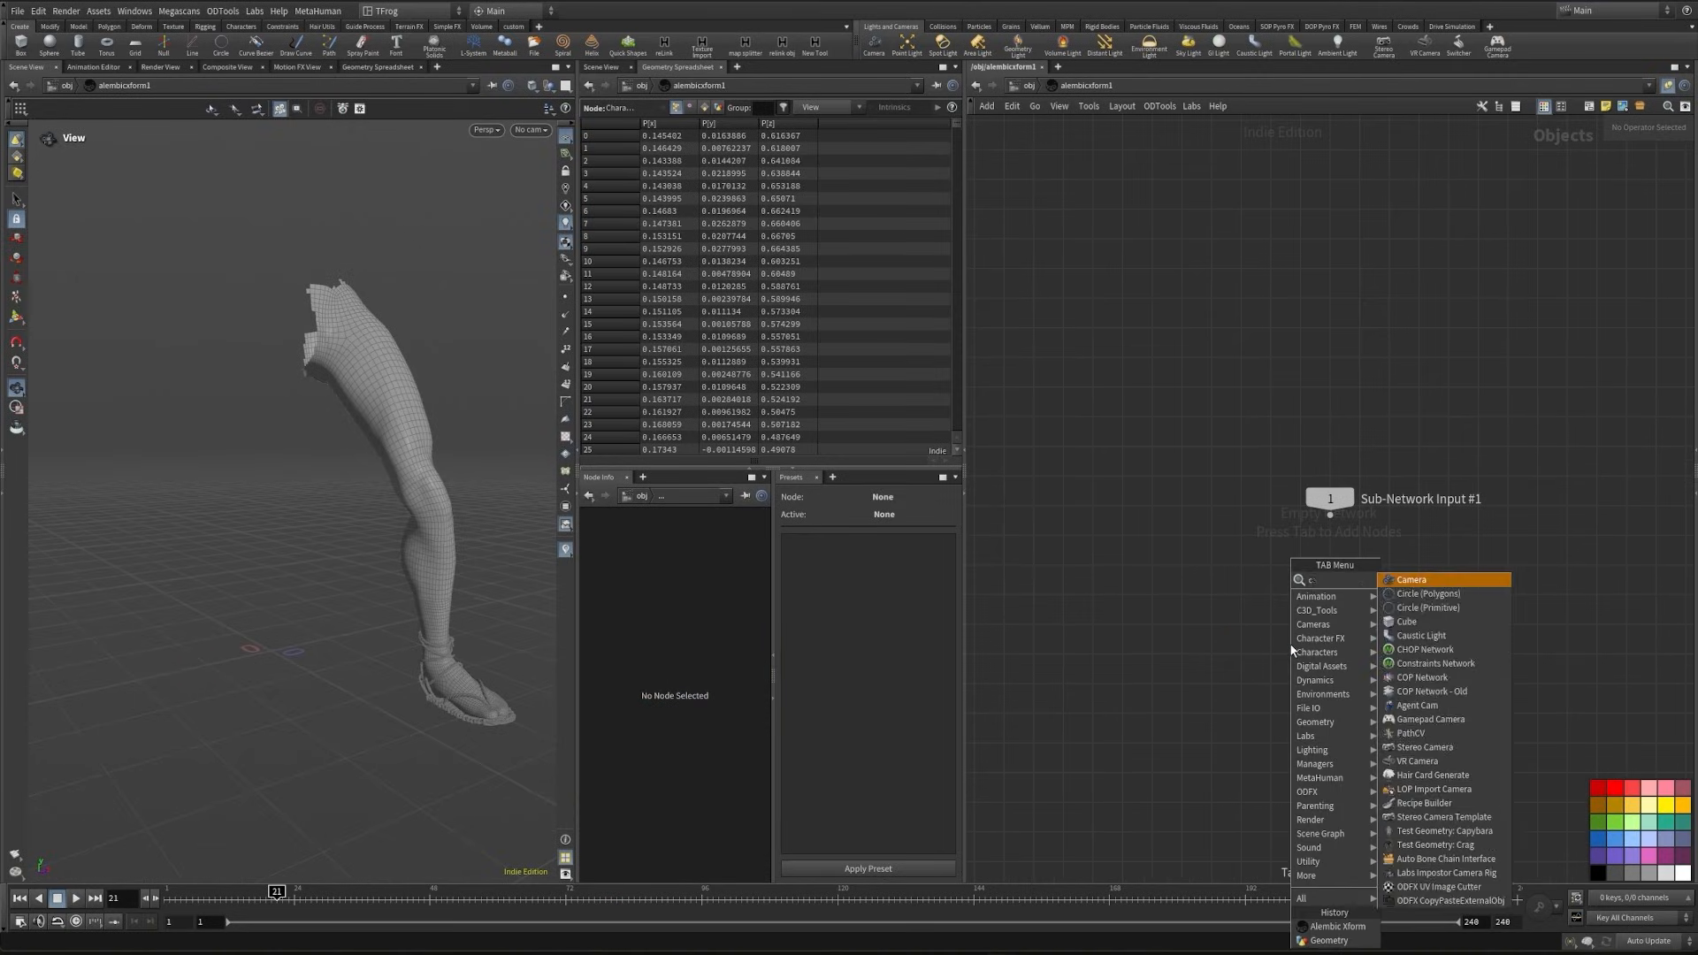
pyautogui.press('Return')
pyautogui.click(1340, 631)
pyautogui.moveTo(1330, 517); pyautogui.dragTo(1332, 626)
pyautogui.click(1264, 557)
# - Load the Alembic camera file in alembicxform1 with object path /shotCam, and look through cam1 in the viewport
pyautogui.click(1026, 86)
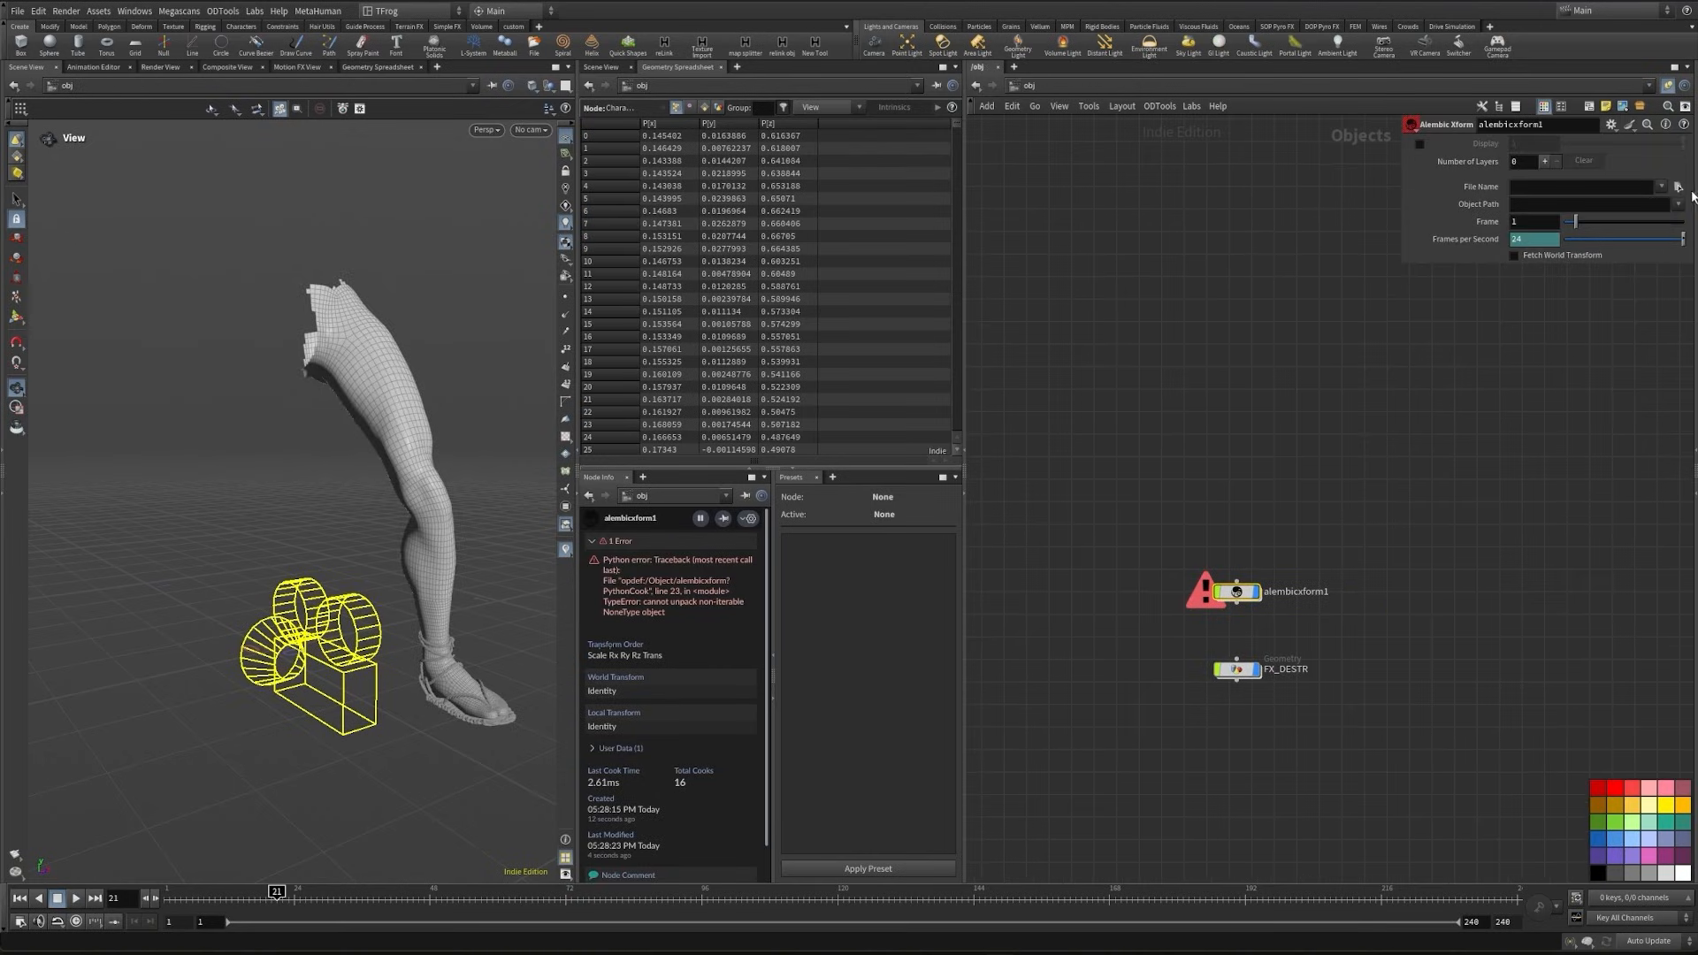
pyautogui.click(1678, 187)
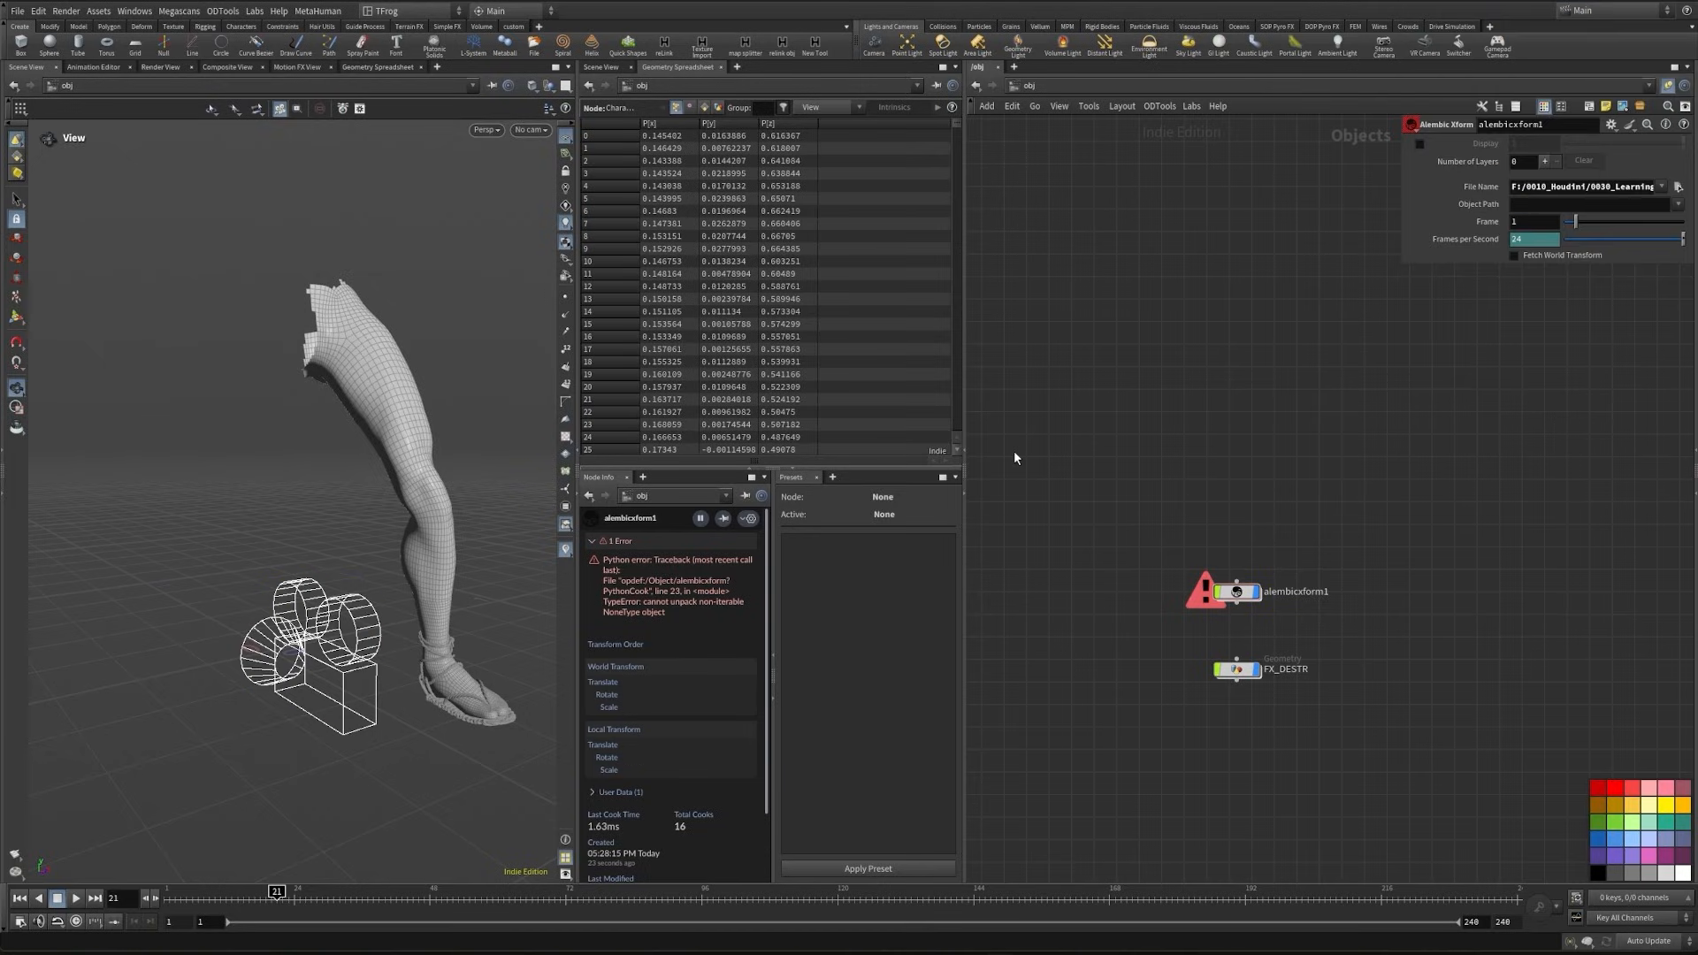
pyautogui.moveTo(475, 598); pyautogui.dragTo(350, 721)
pyautogui.moveTo(350, 721); pyautogui.dragTo(393, 663, button='middle')
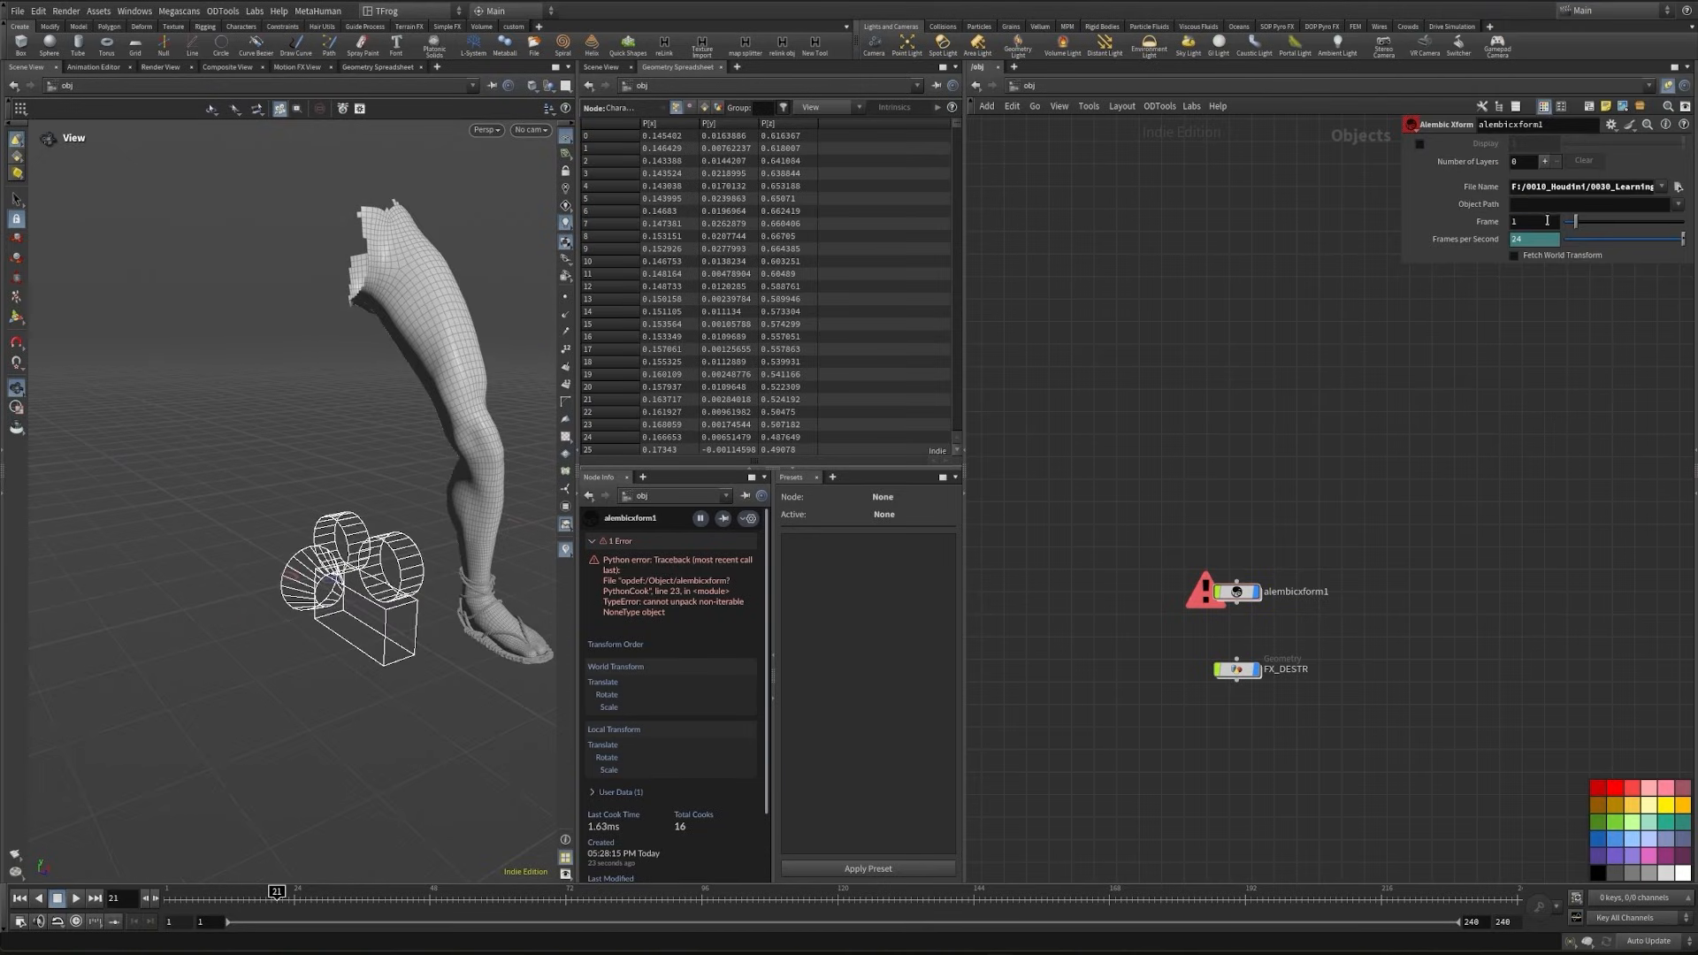
pyautogui.click(1535, 207)
pyautogui.write('/shotCam')
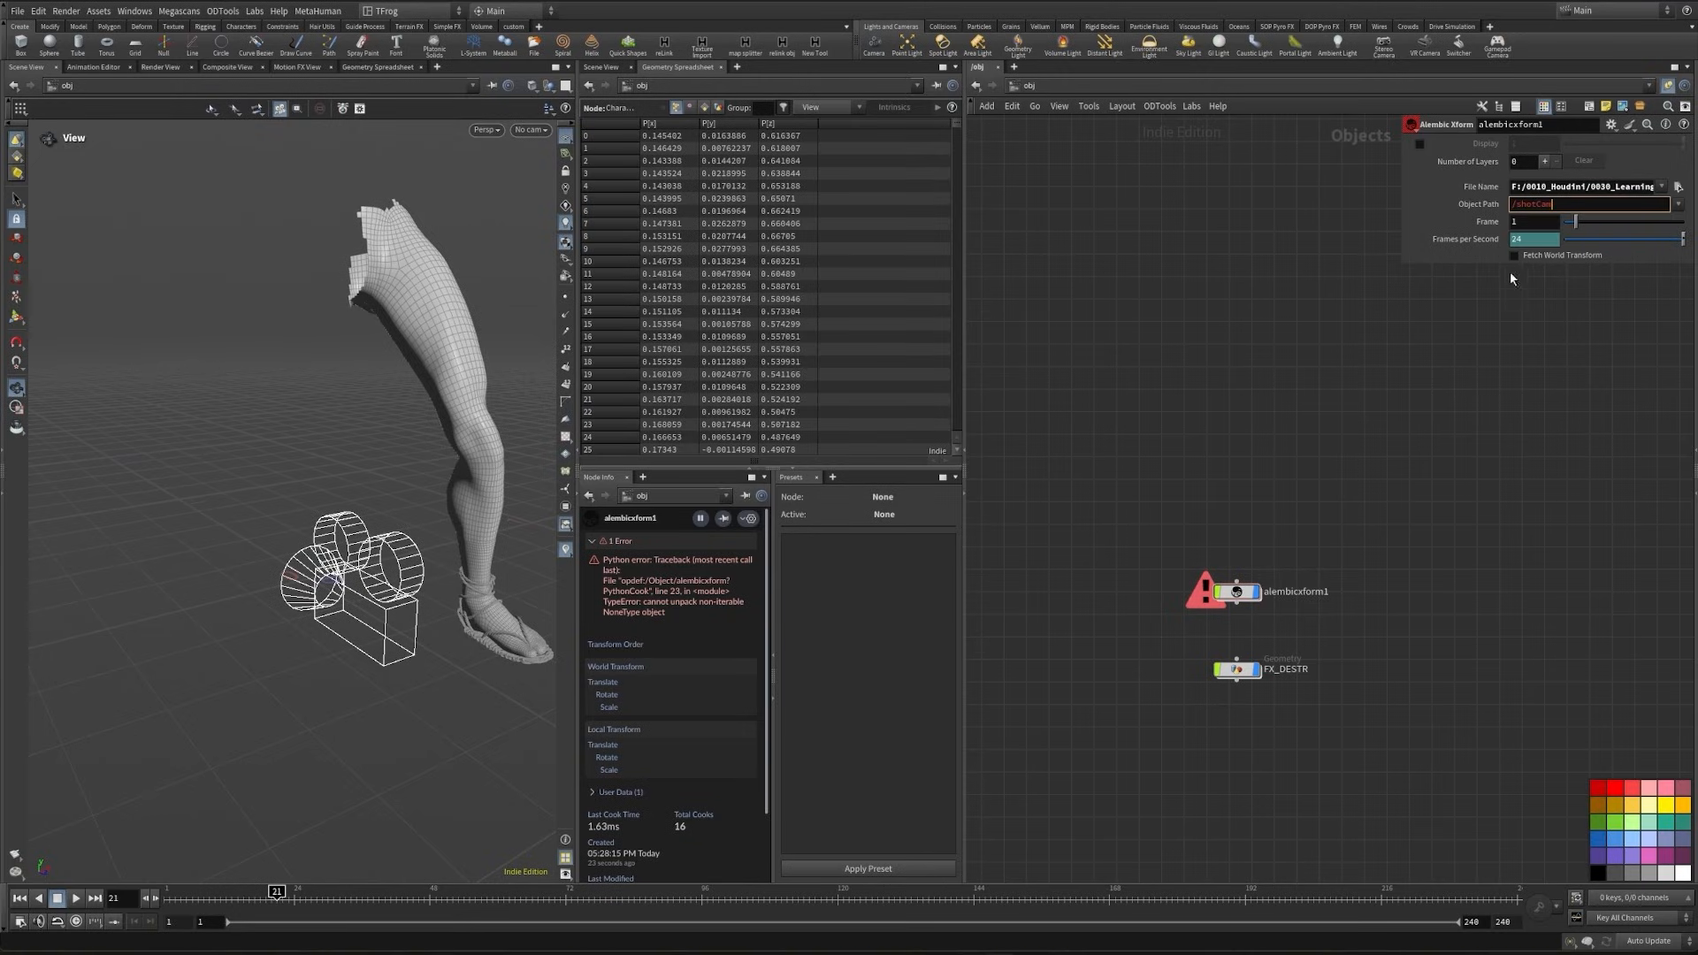
pyautogui.press('Return')
pyautogui.click(530, 130)
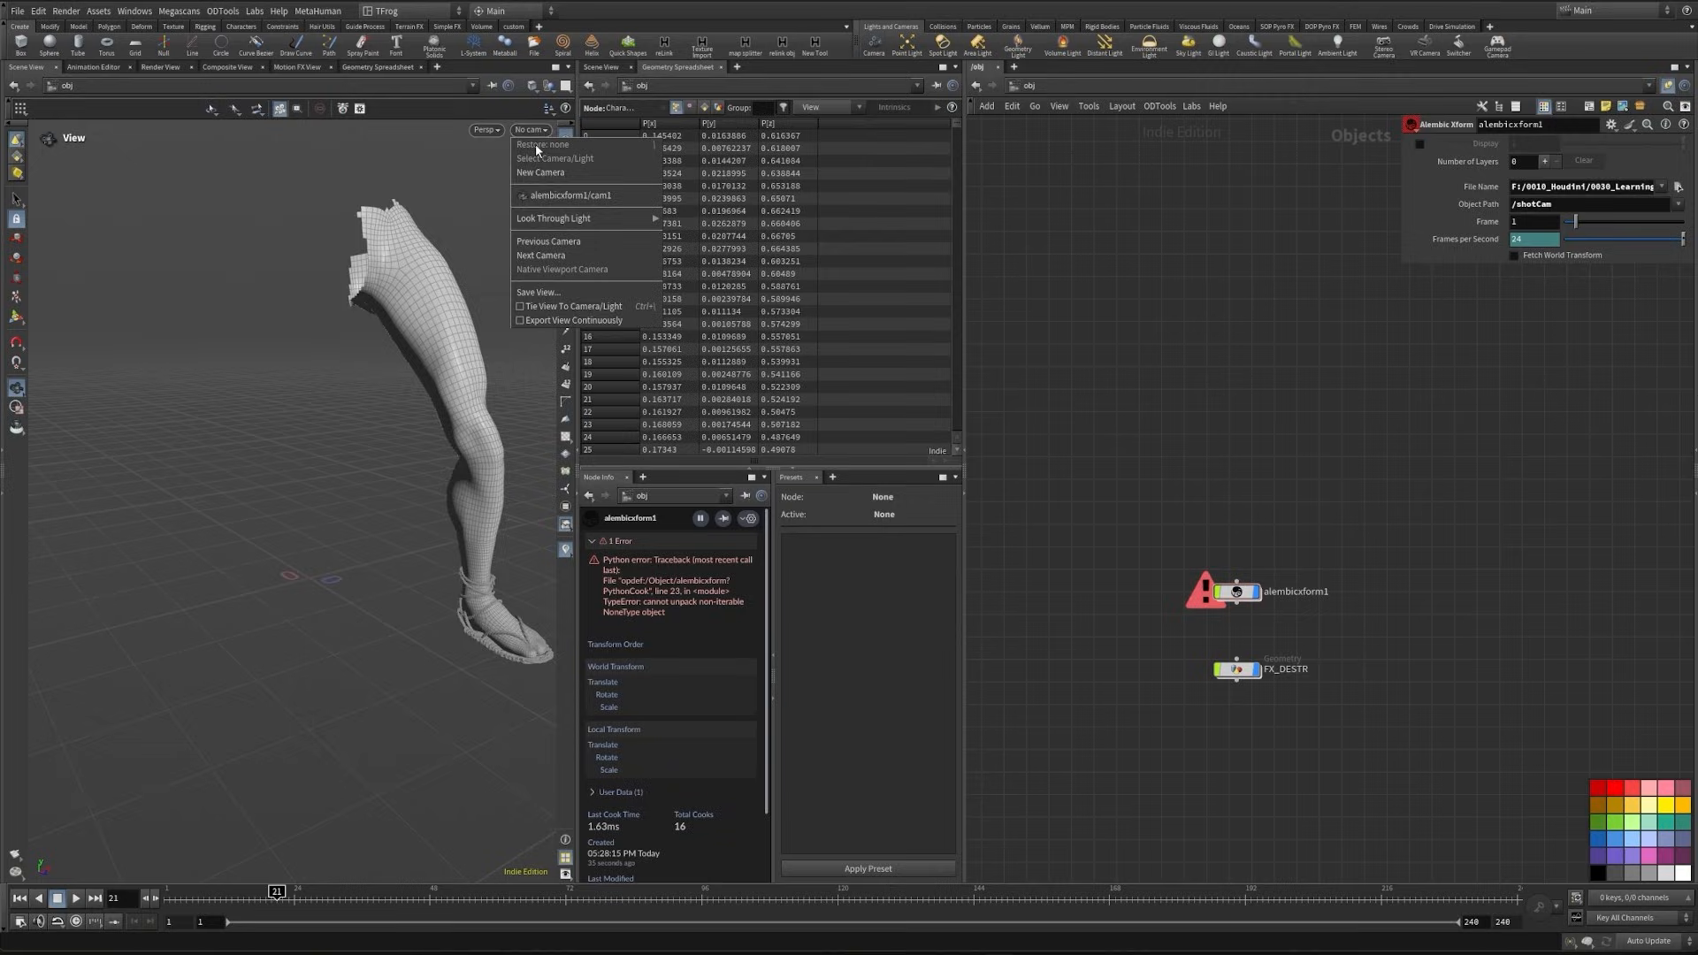
pyautogui.click(558, 194)
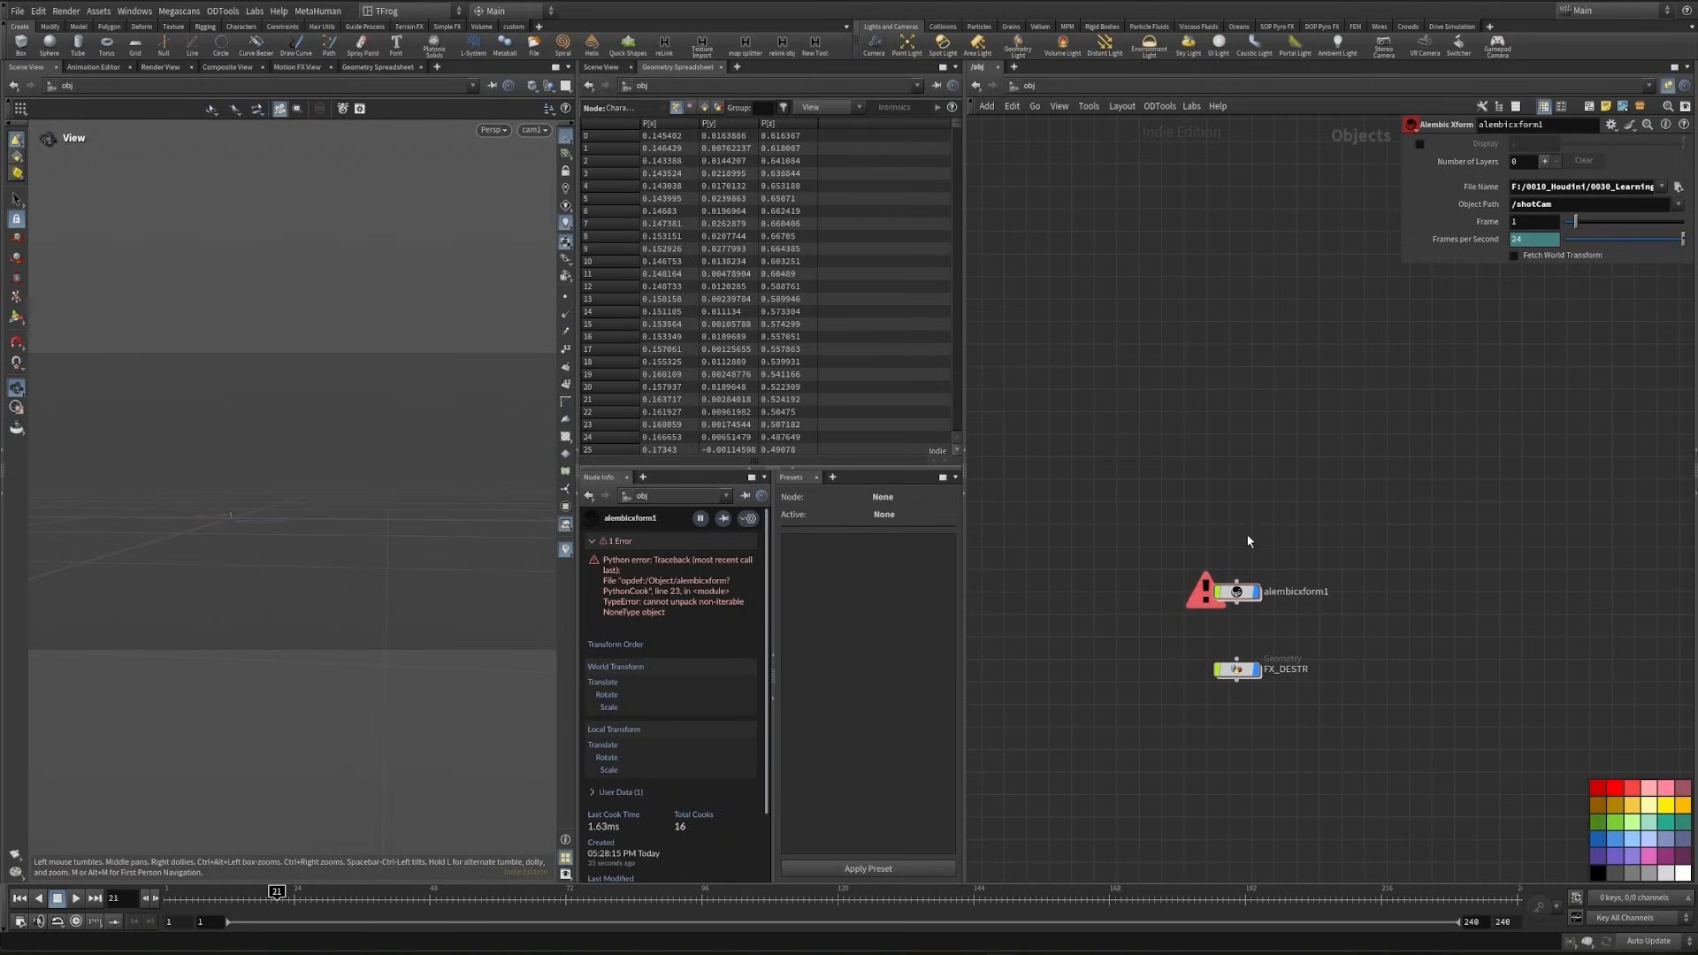
# - Add a null as parent of alembicxform1, set its uniform scale to .01, and scrub the timeline to check the camera
pyautogui.press('Tab')
pyautogui.write('null')
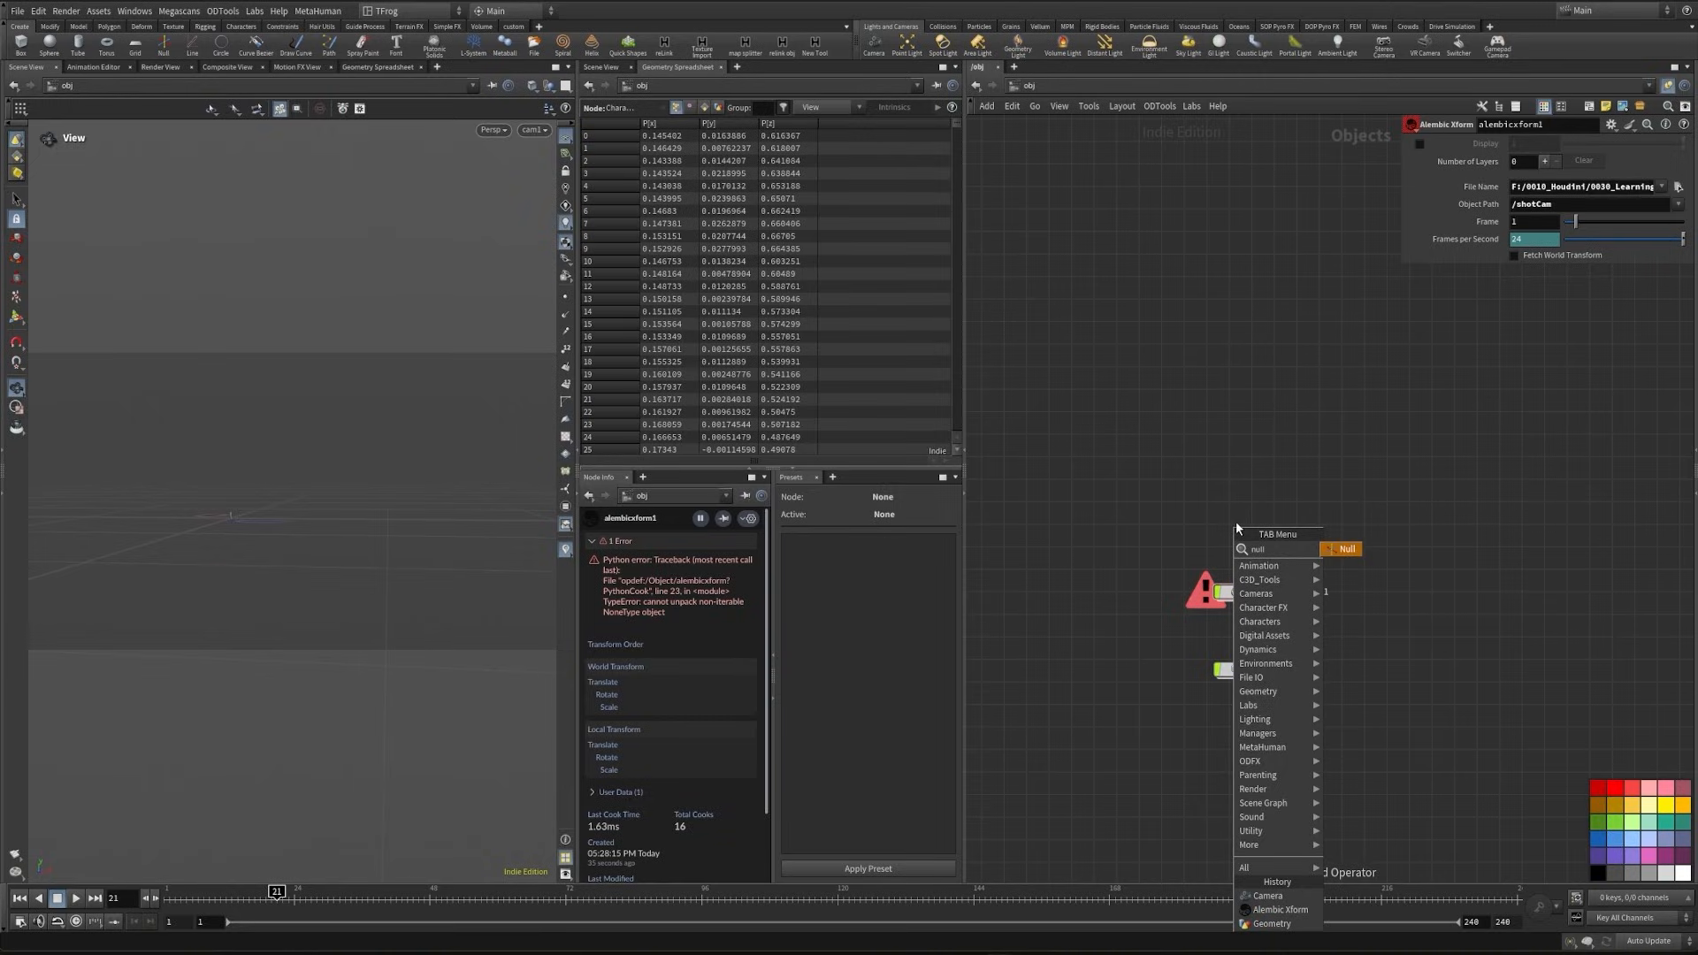
pyautogui.press('Return')
pyautogui.click(1240, 531)
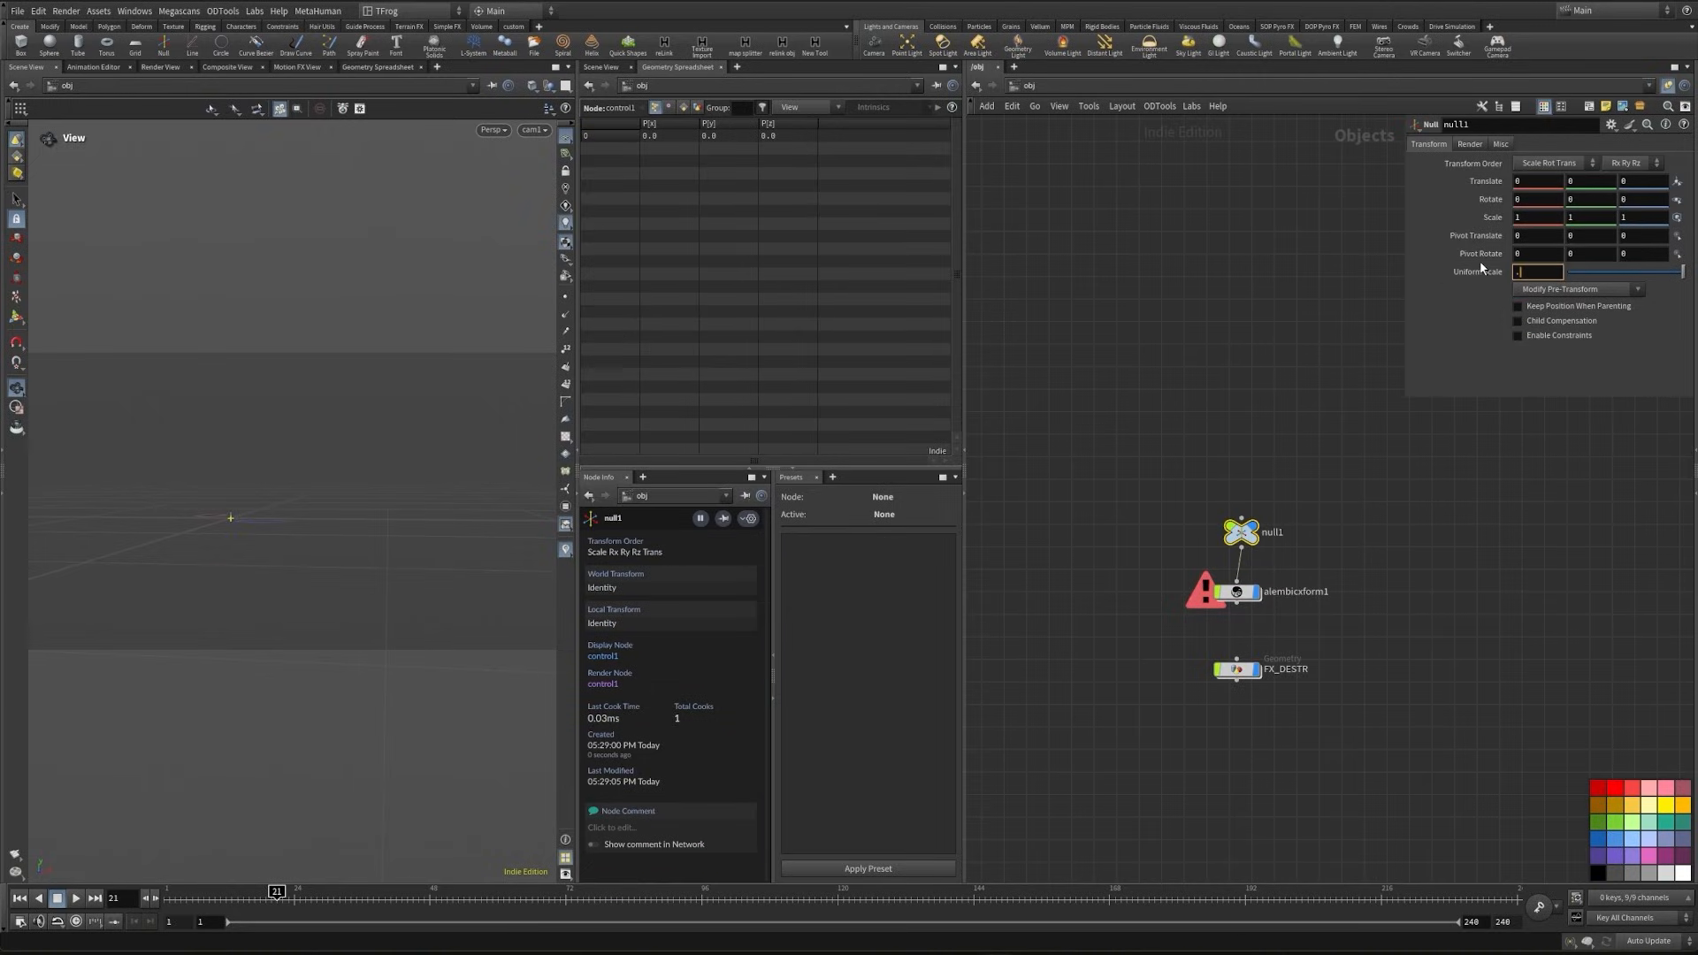
pyautogui.write('.01')
pyautogui.press('Return')
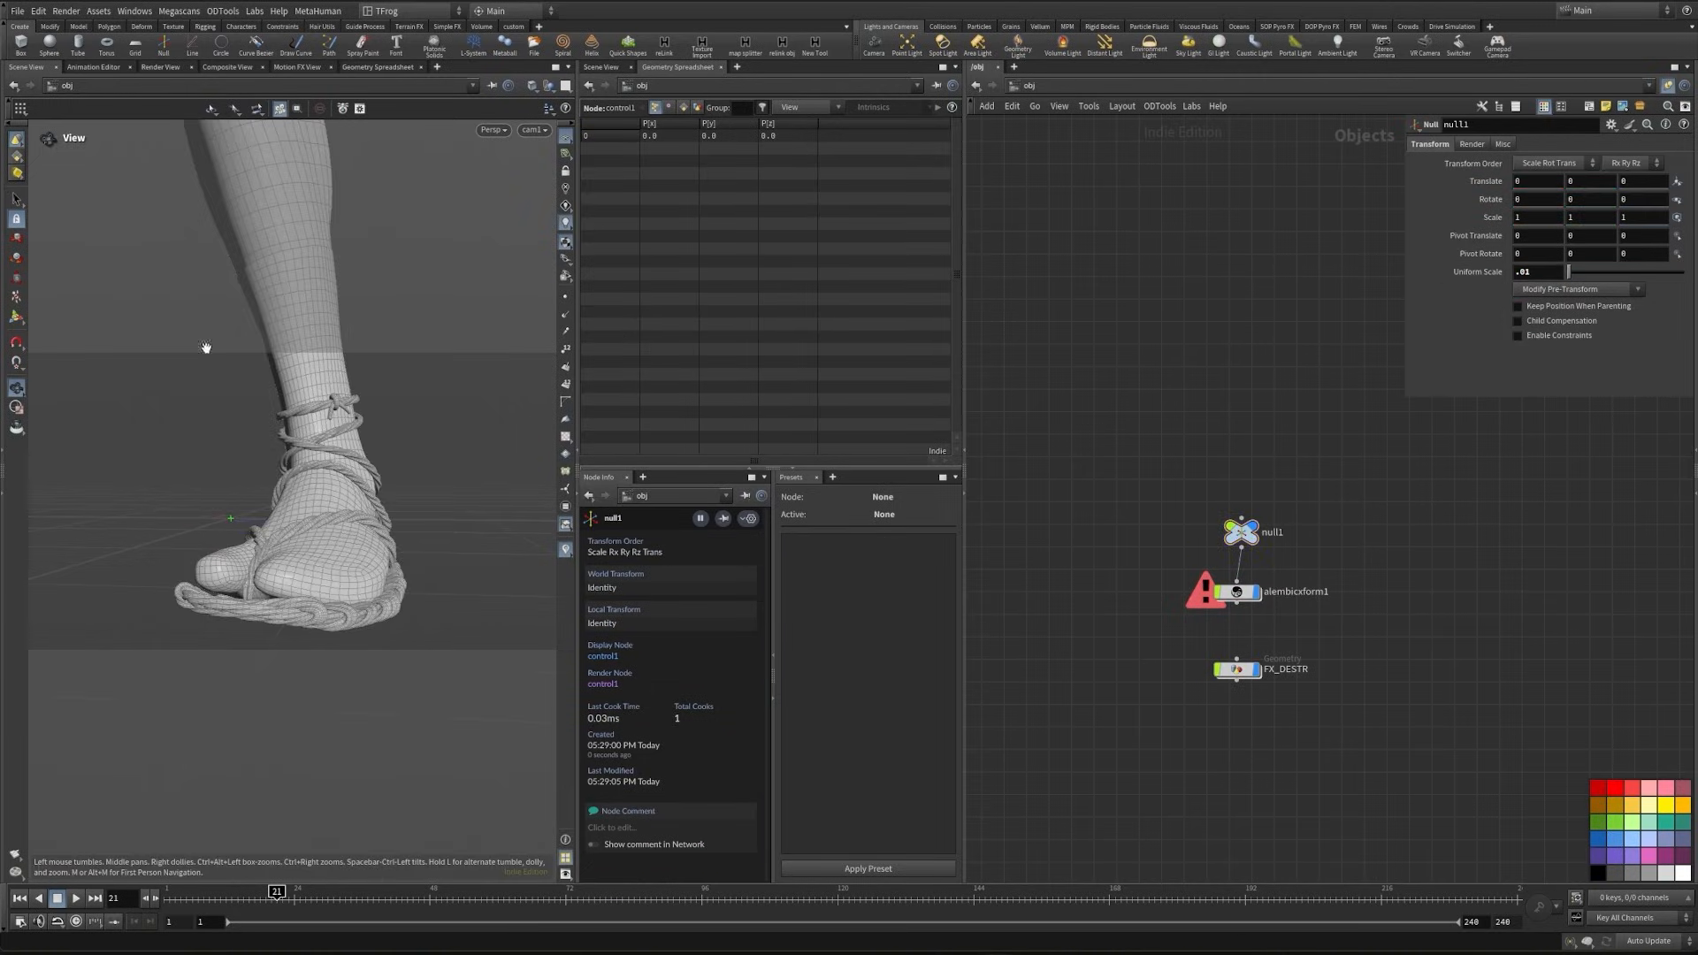
pyautogui.moveTo(227, 896)
pyautogui.mouseDown()
pyautogui.moveTo(166, 898)
pyautogui.moveTo(255, 896)
pyautogui.mouseUp()
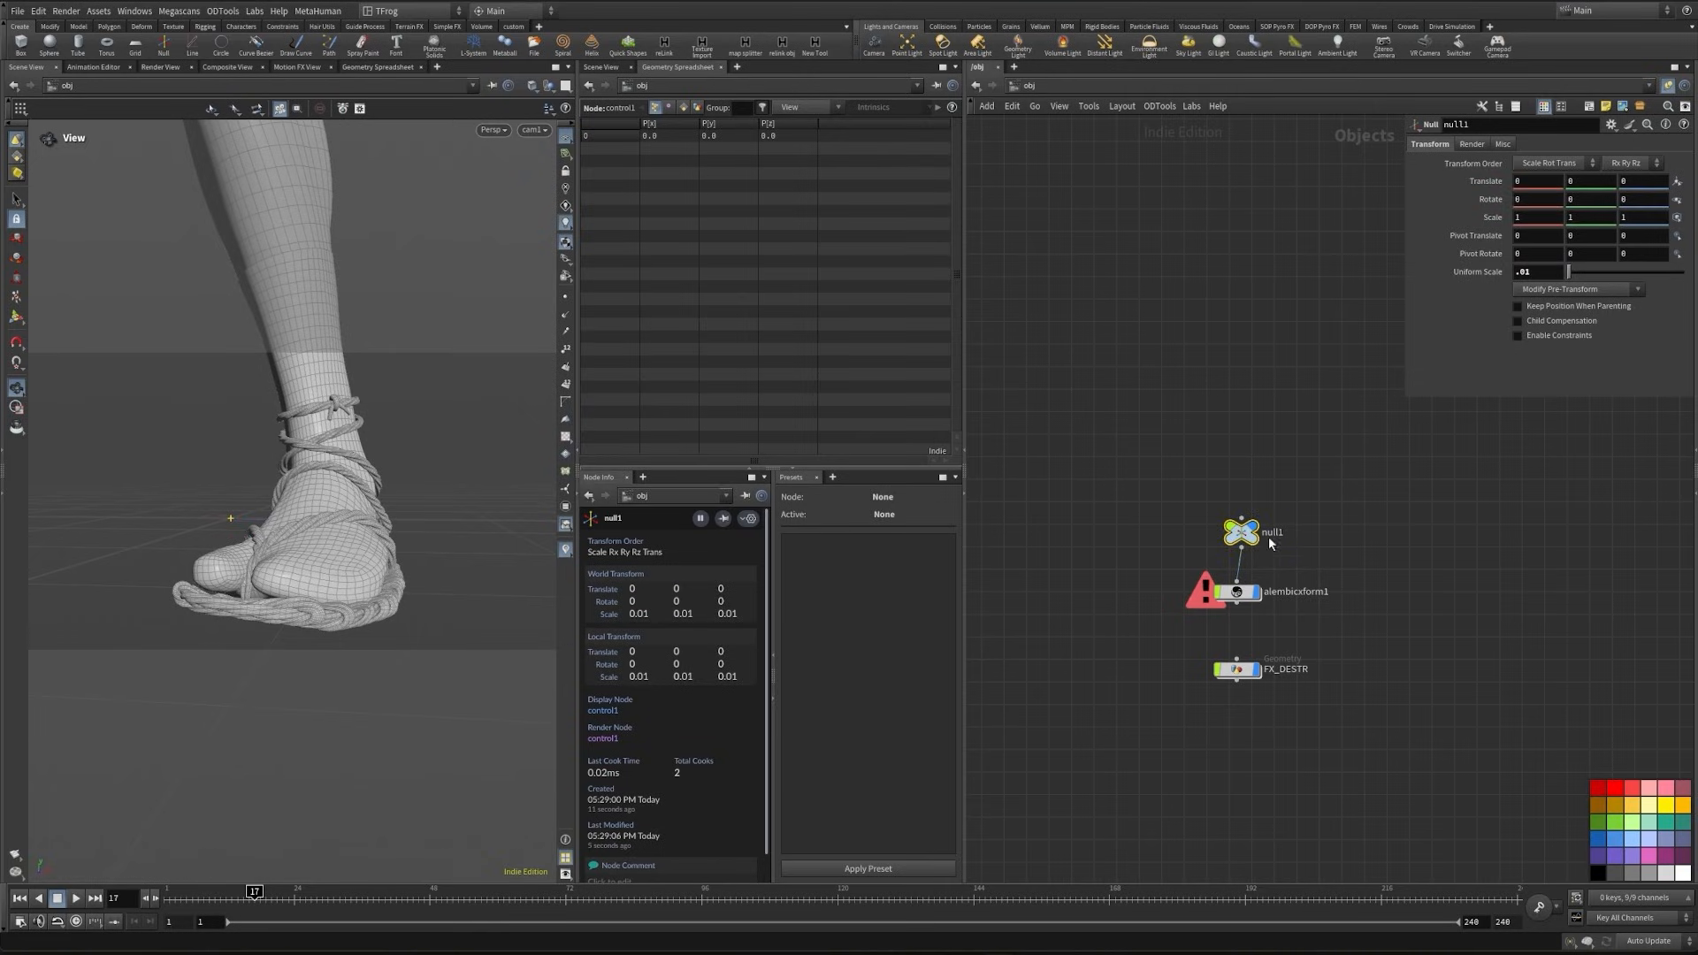
# - Set alembicxform1's frame to $FF and scrub the timeline to check the camera animation
pyautogui.click(1231, 590)
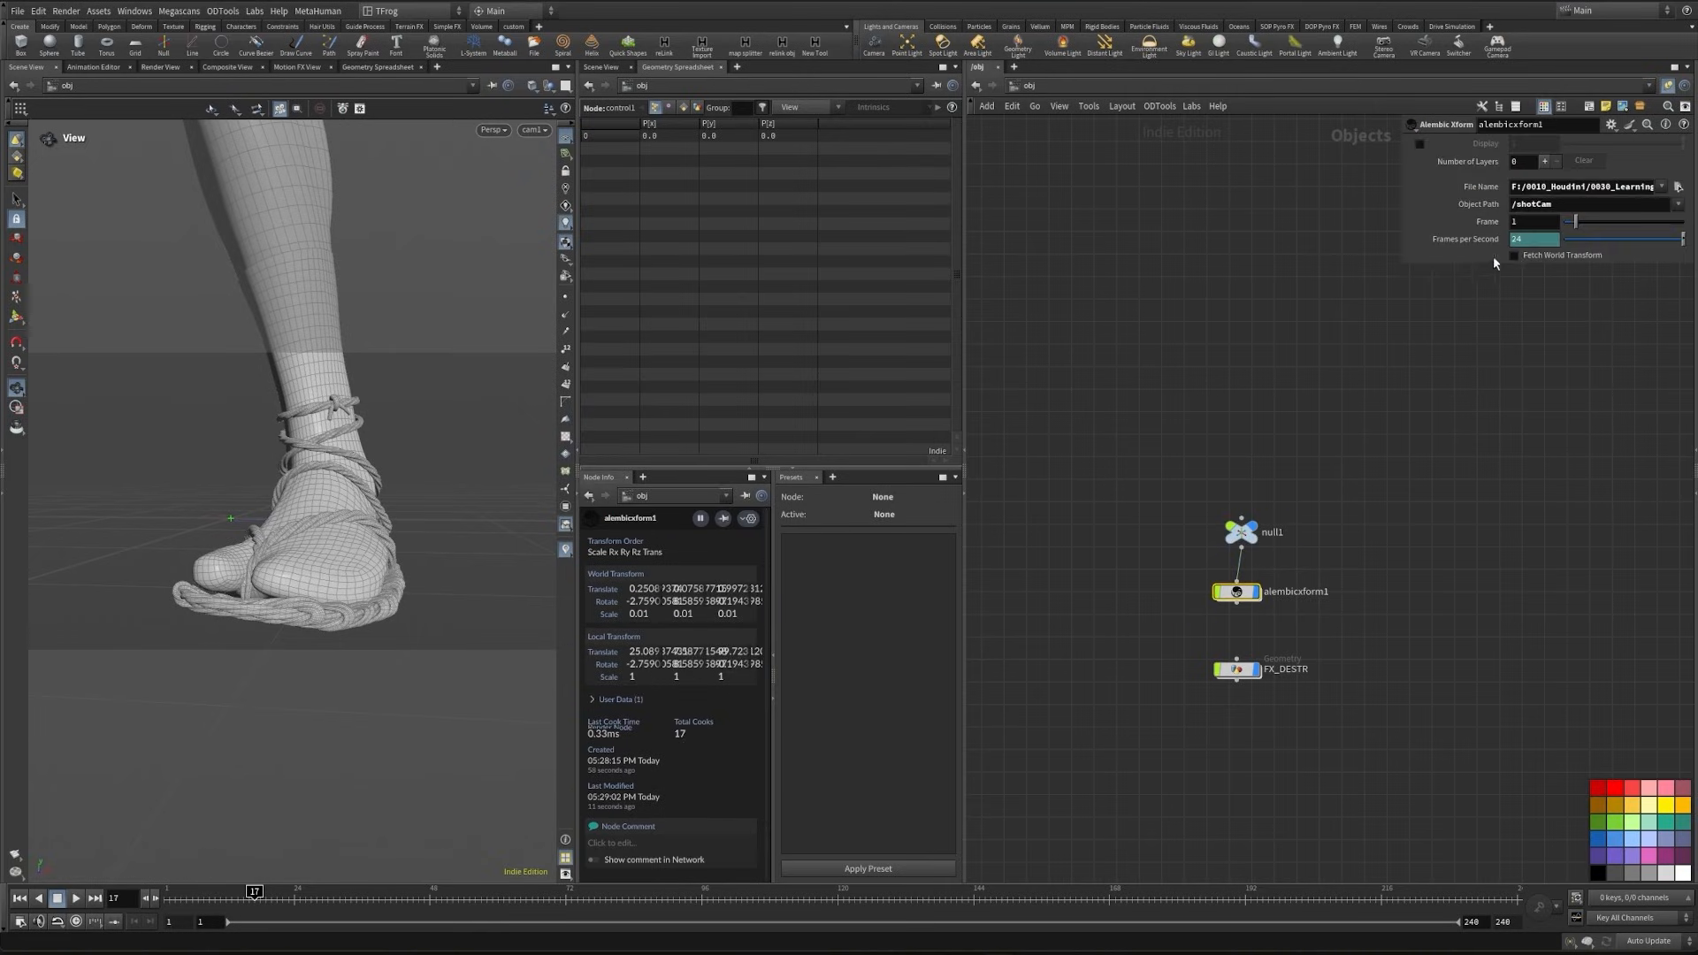
pyautogui.click(1543, 206)
pyautogui.press('Return')
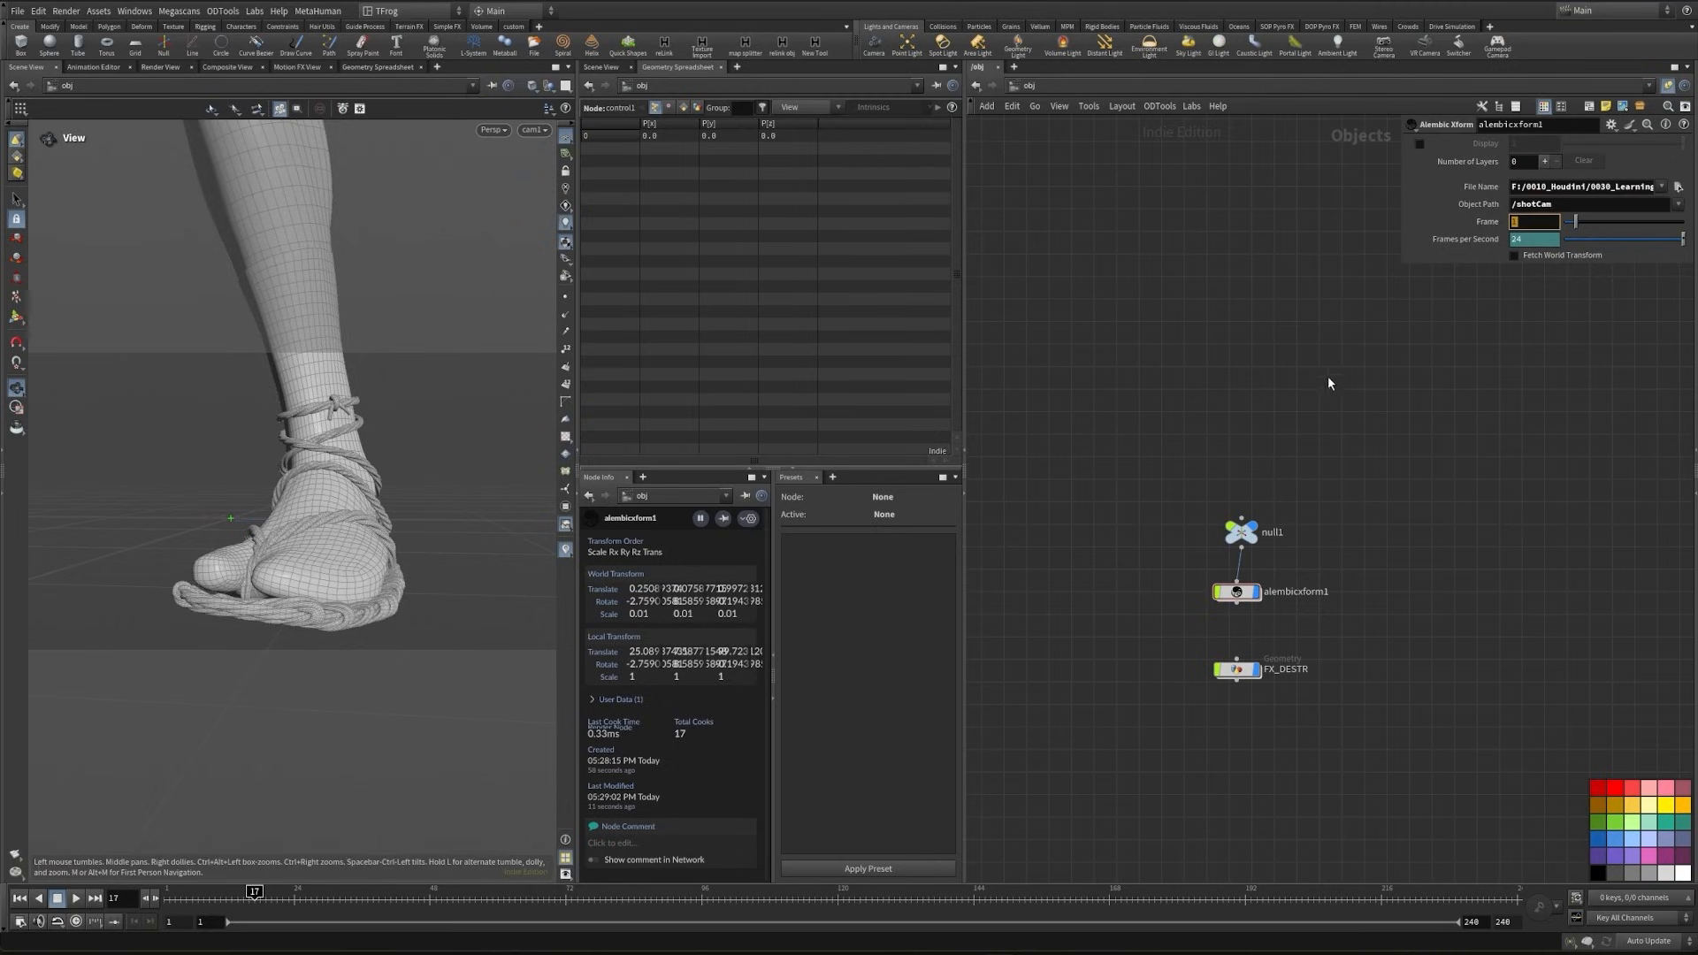
pyautogui.write('$FF')
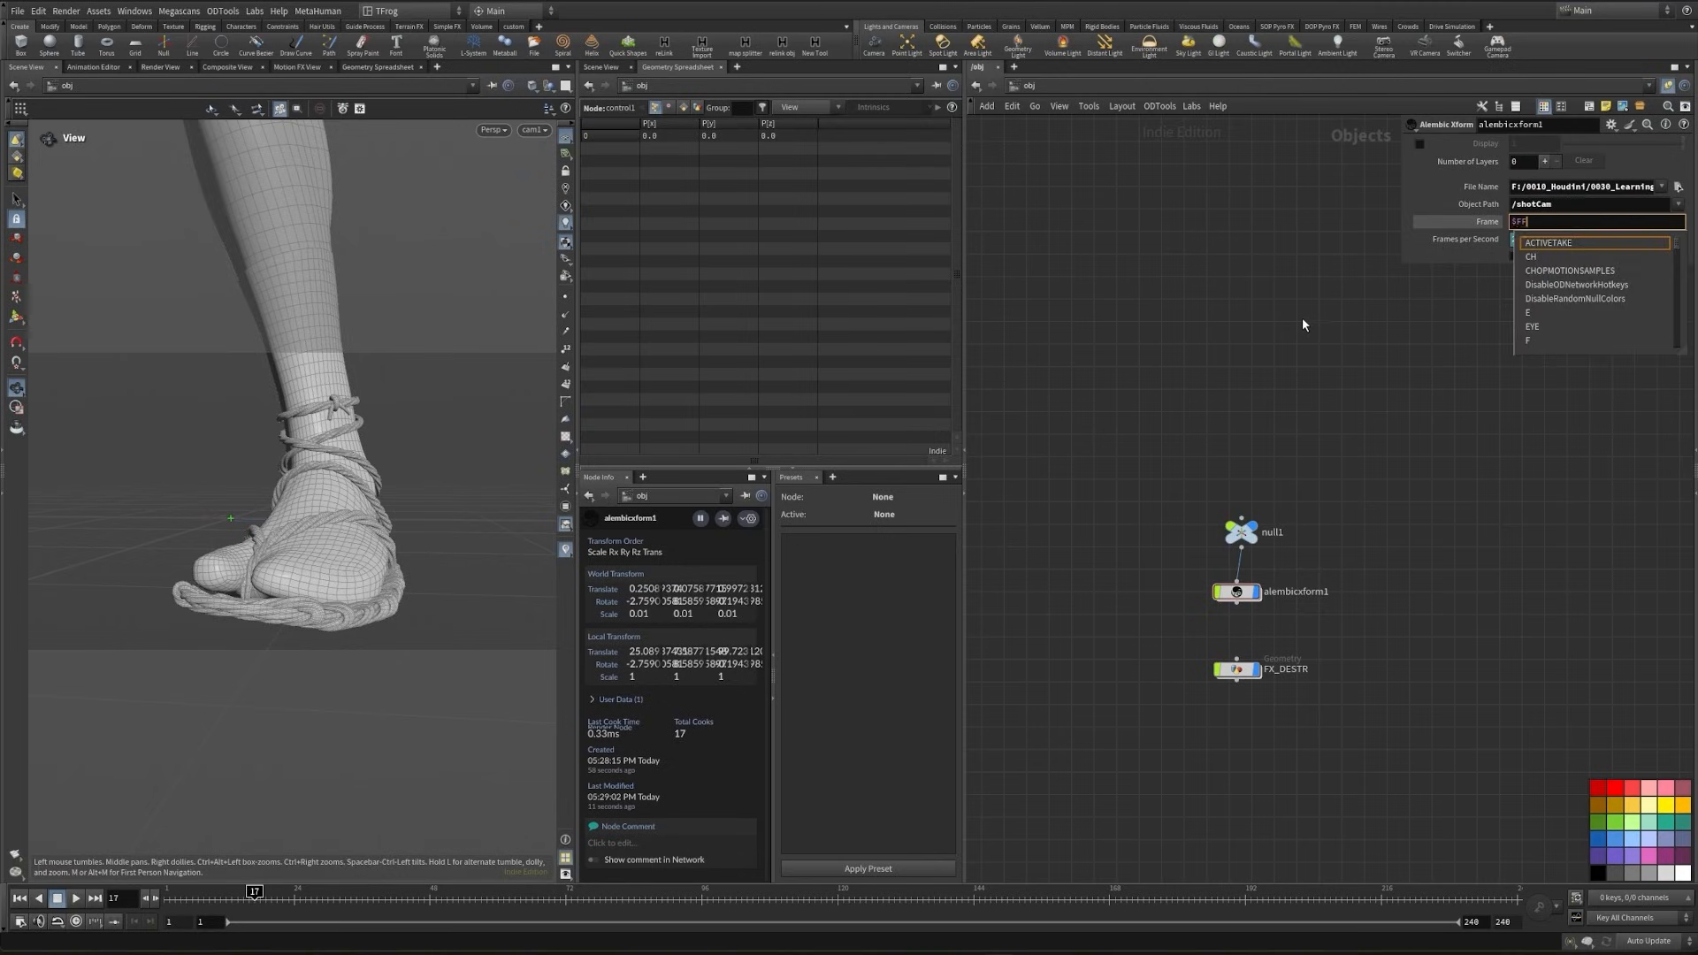
pyautogui.press('Return')
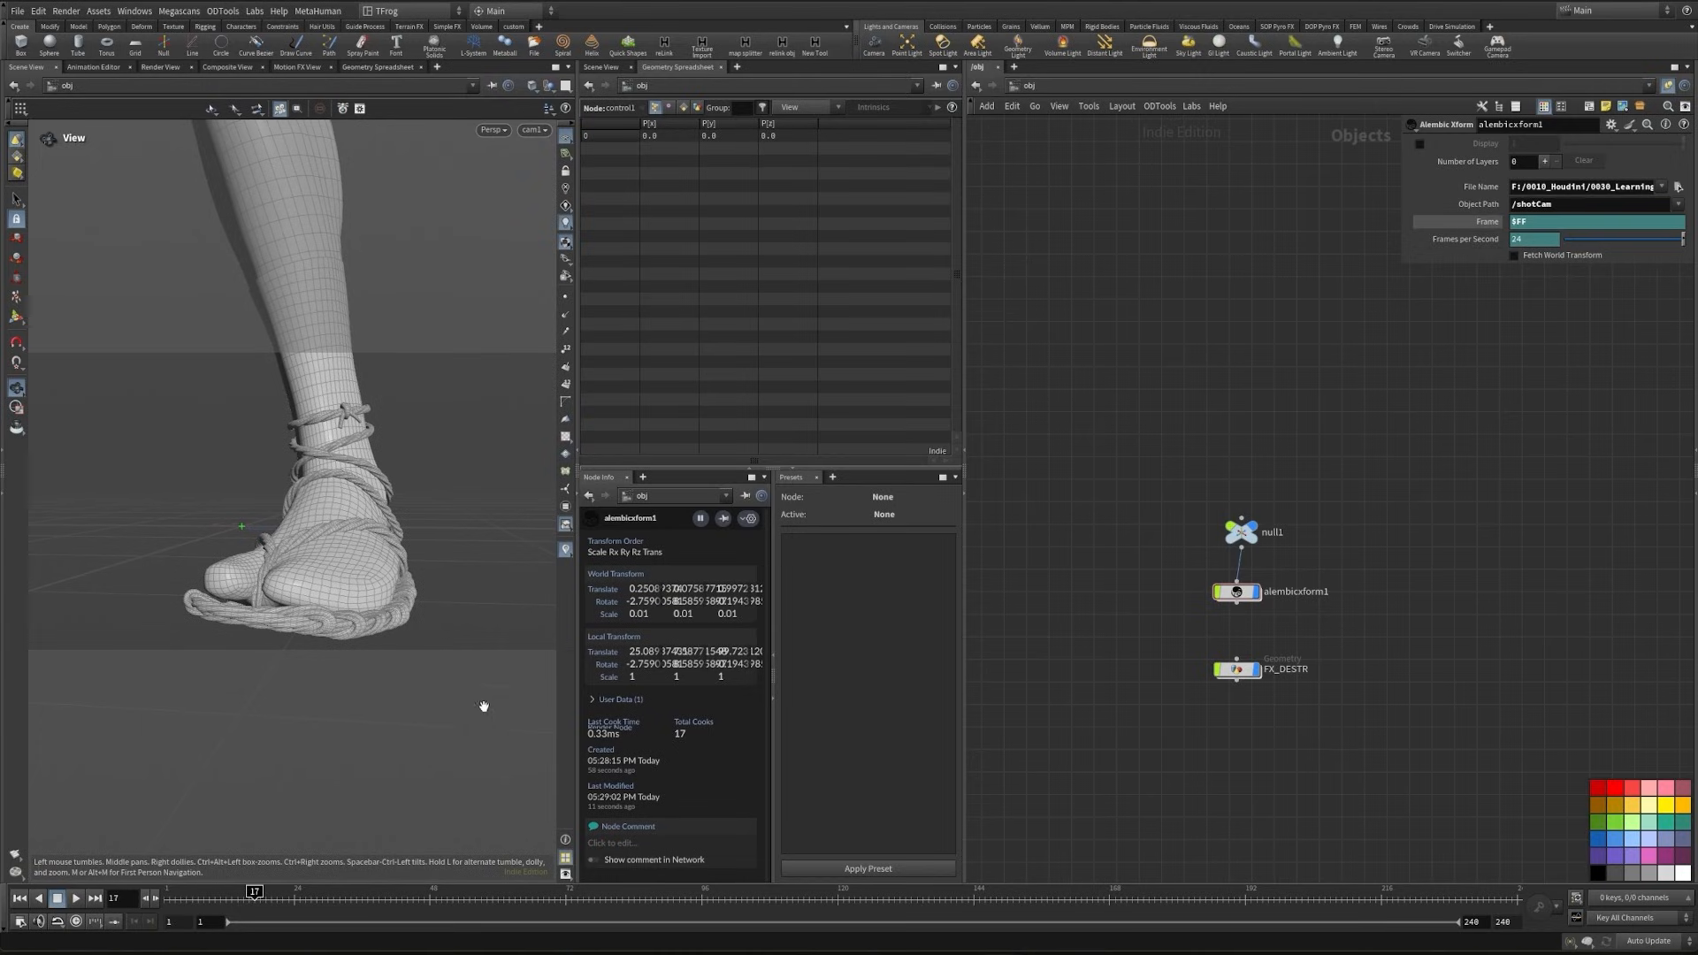
pyautogui.moveTo(183, 906)
pyautogui.mouseDown()
pyautogui.moveTo(255, 905)
pyautogui.moveTo(200, 903)
pyautogui.mouseUp()
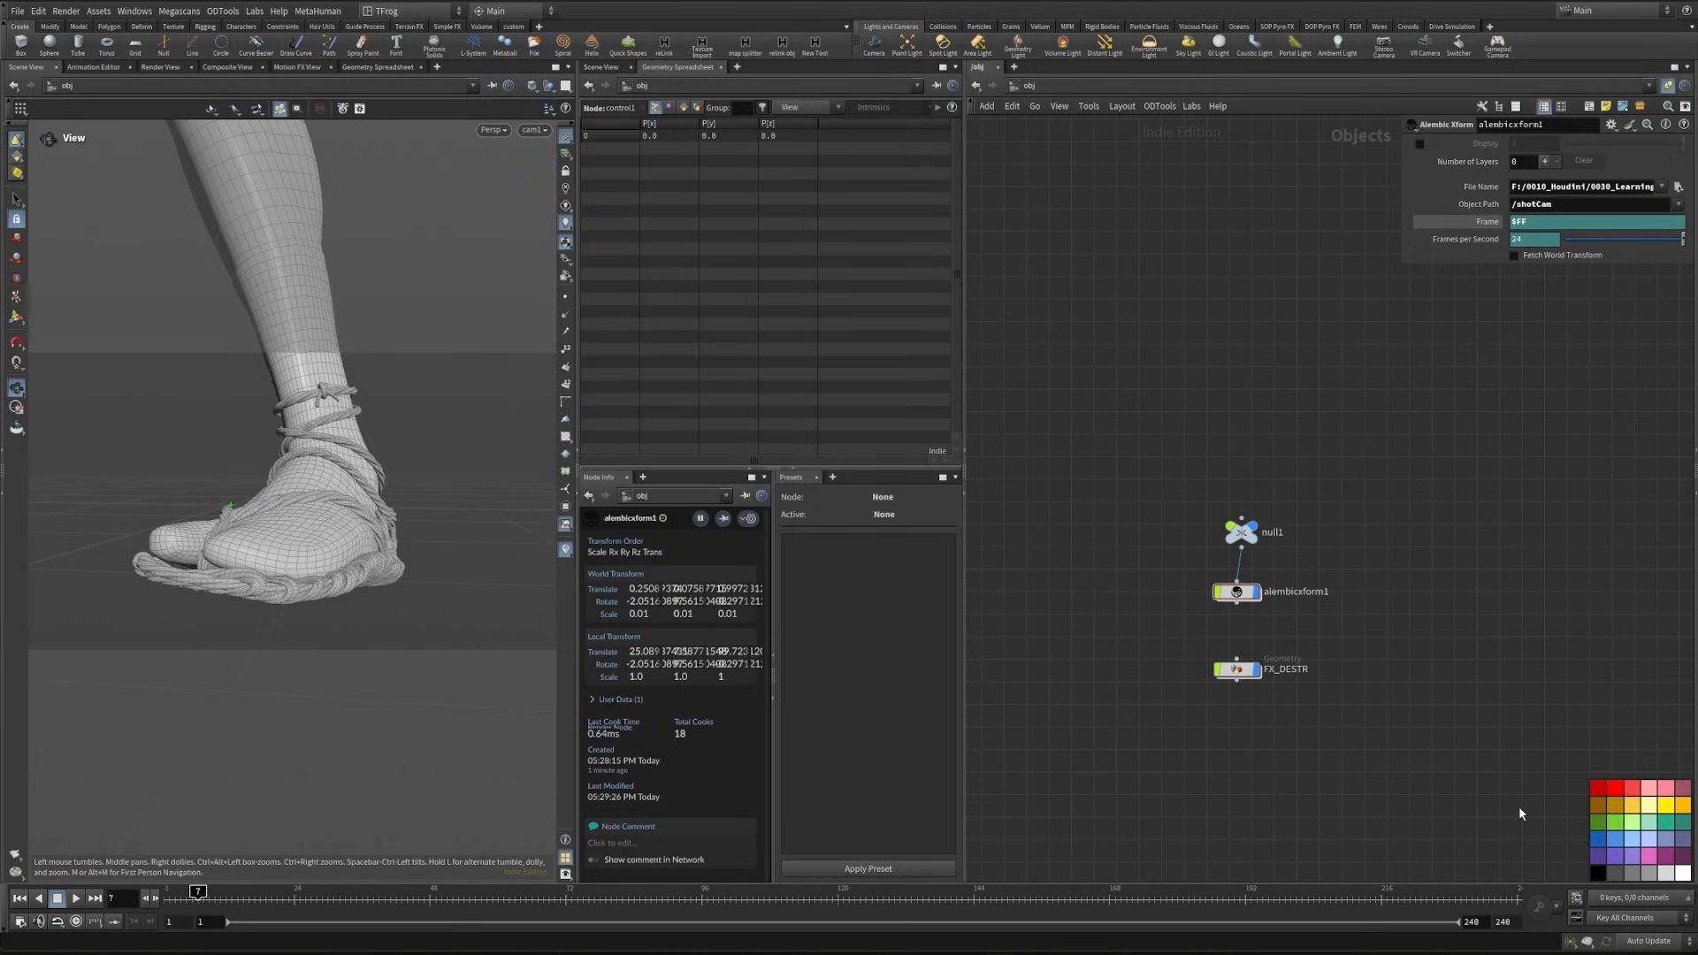
# - Set the timeline's end frame to 100
pyautogui.click(1508, 922)
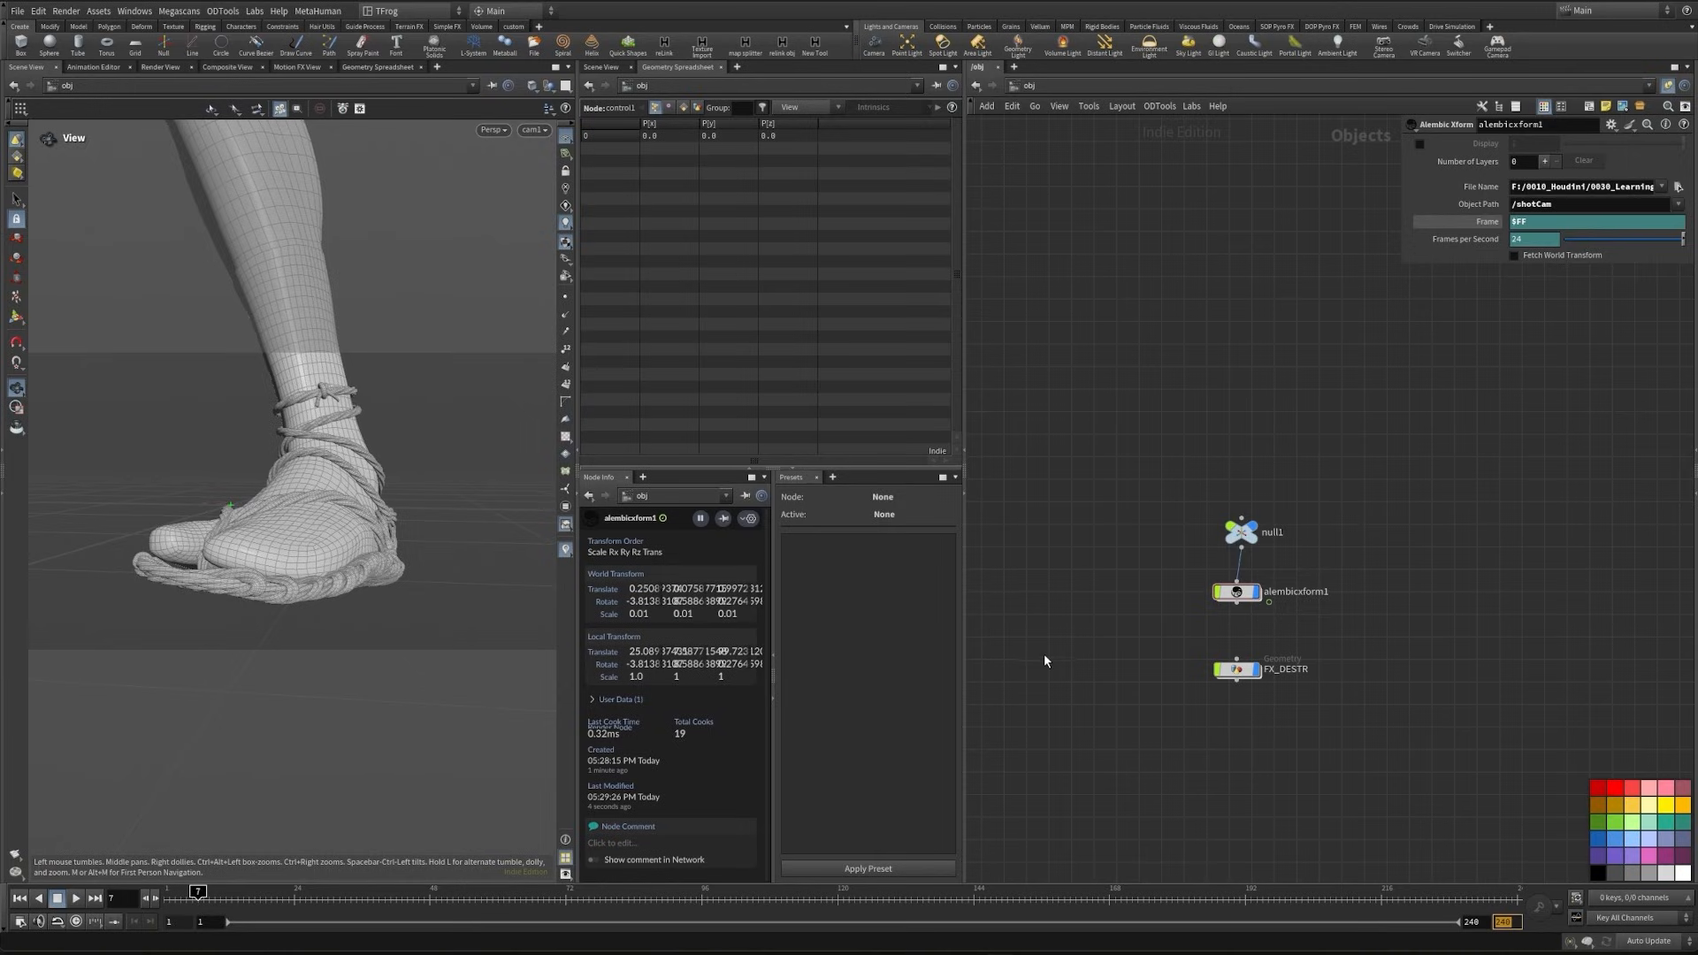
pyautogui.write('100')
pyautogui.press('Return')
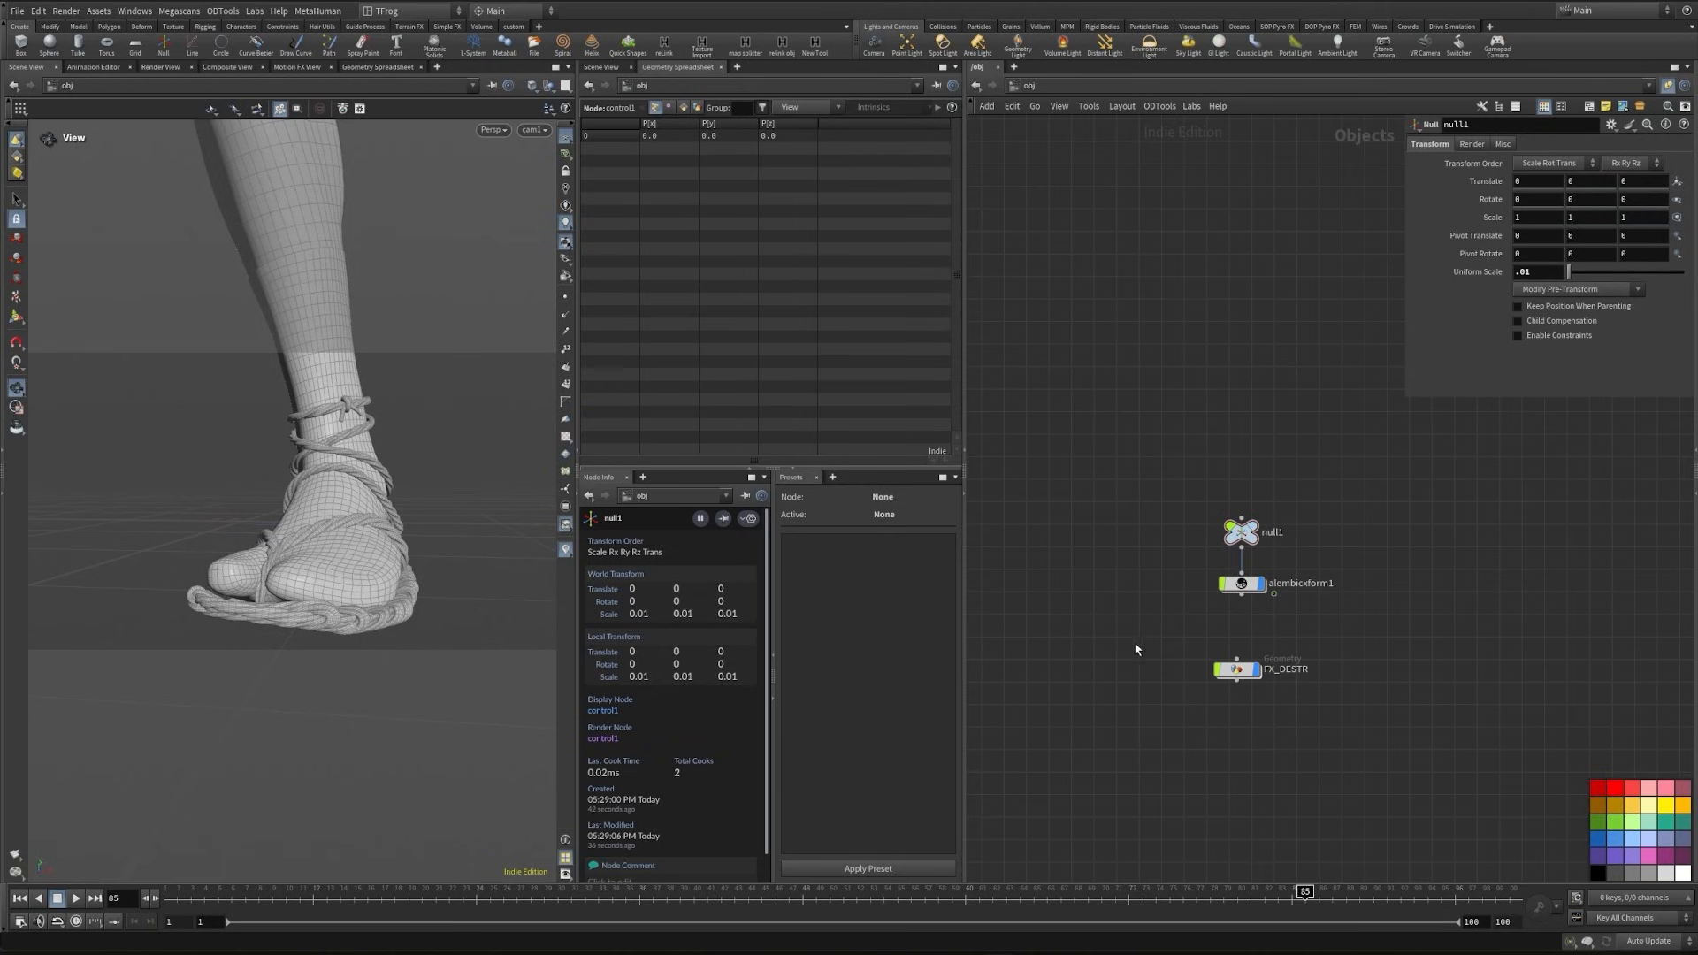
# - Go back inside FX_DESTR and add a Grid node beside the Character network box
pyautogui.doubleClick(1240, 665)
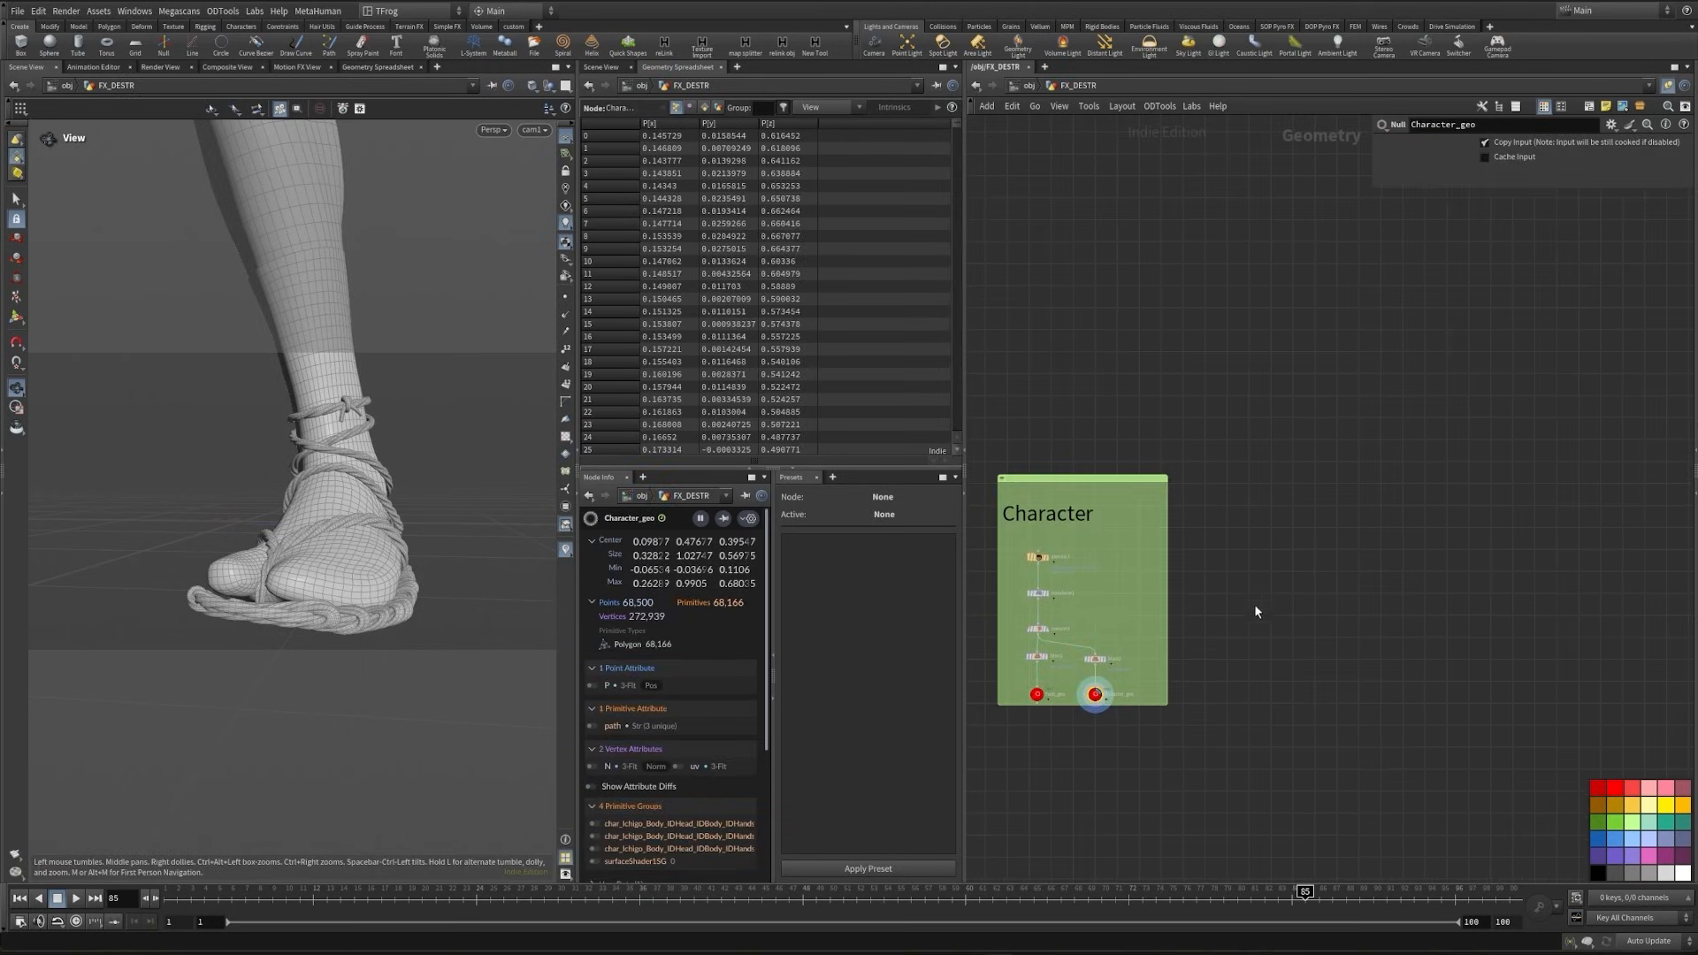
pyautogui.press('Tab')
pyautogui.write('grid')
pyautogui.press('Return')
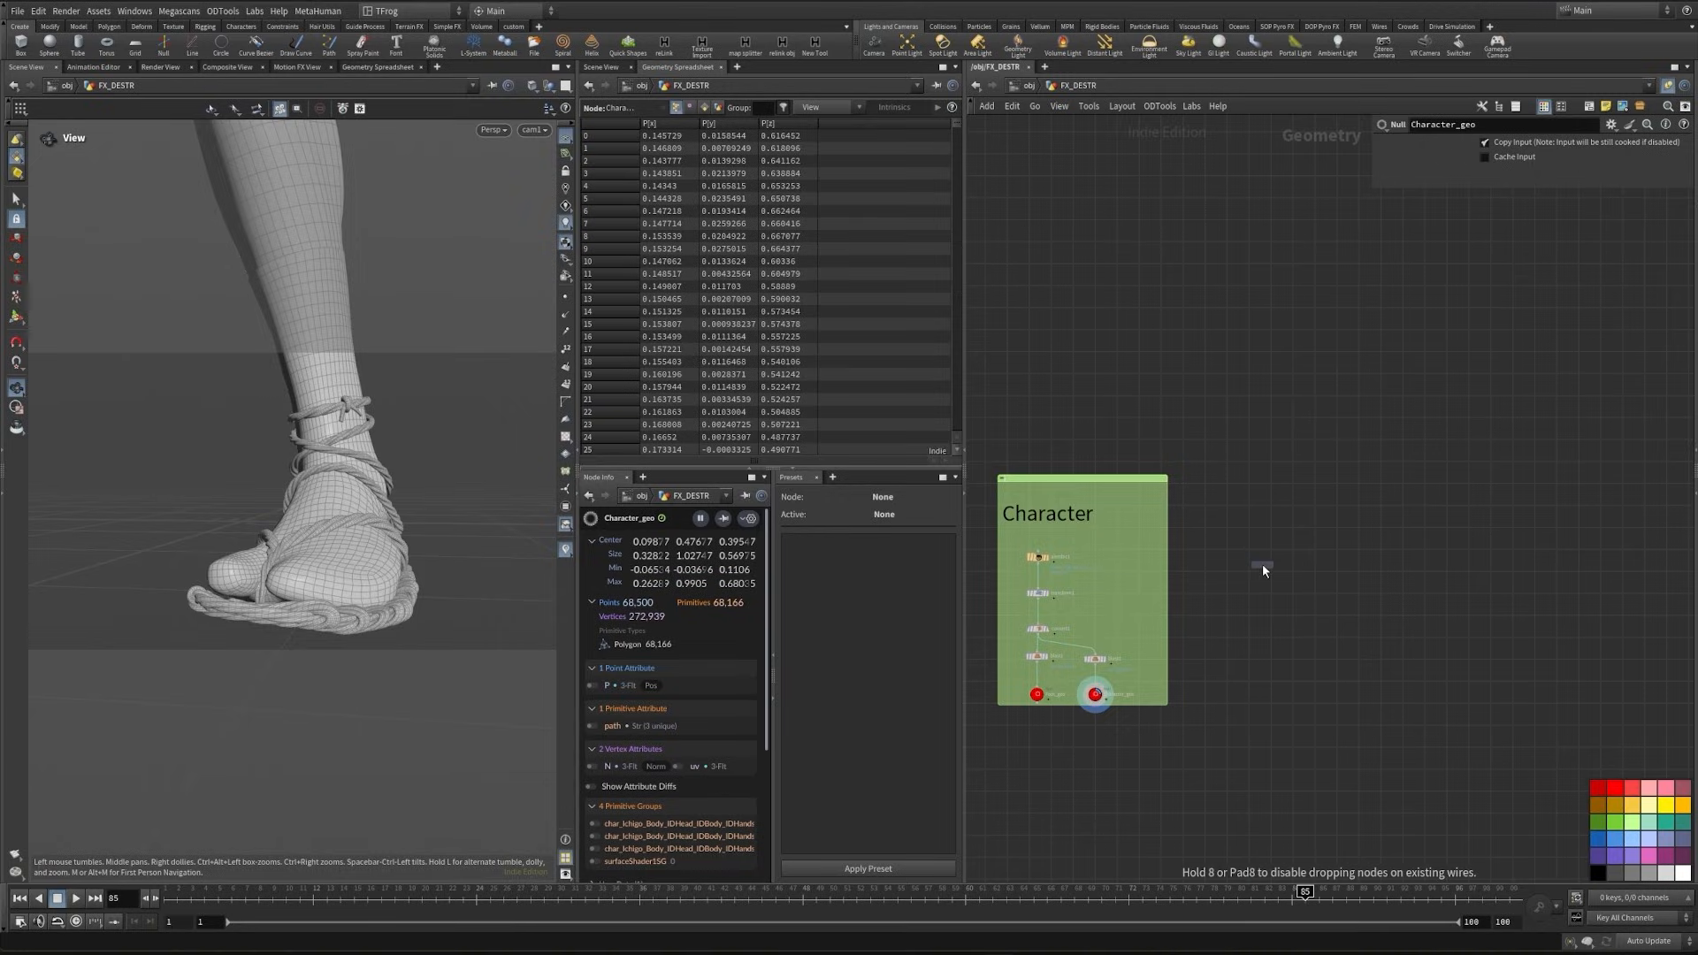
pyautogui.click(1248, 551)
# - Set the grid's size to 12 by 12 with 200 rows and 200 columns, and display it
pyautogui.click(1567, 198)
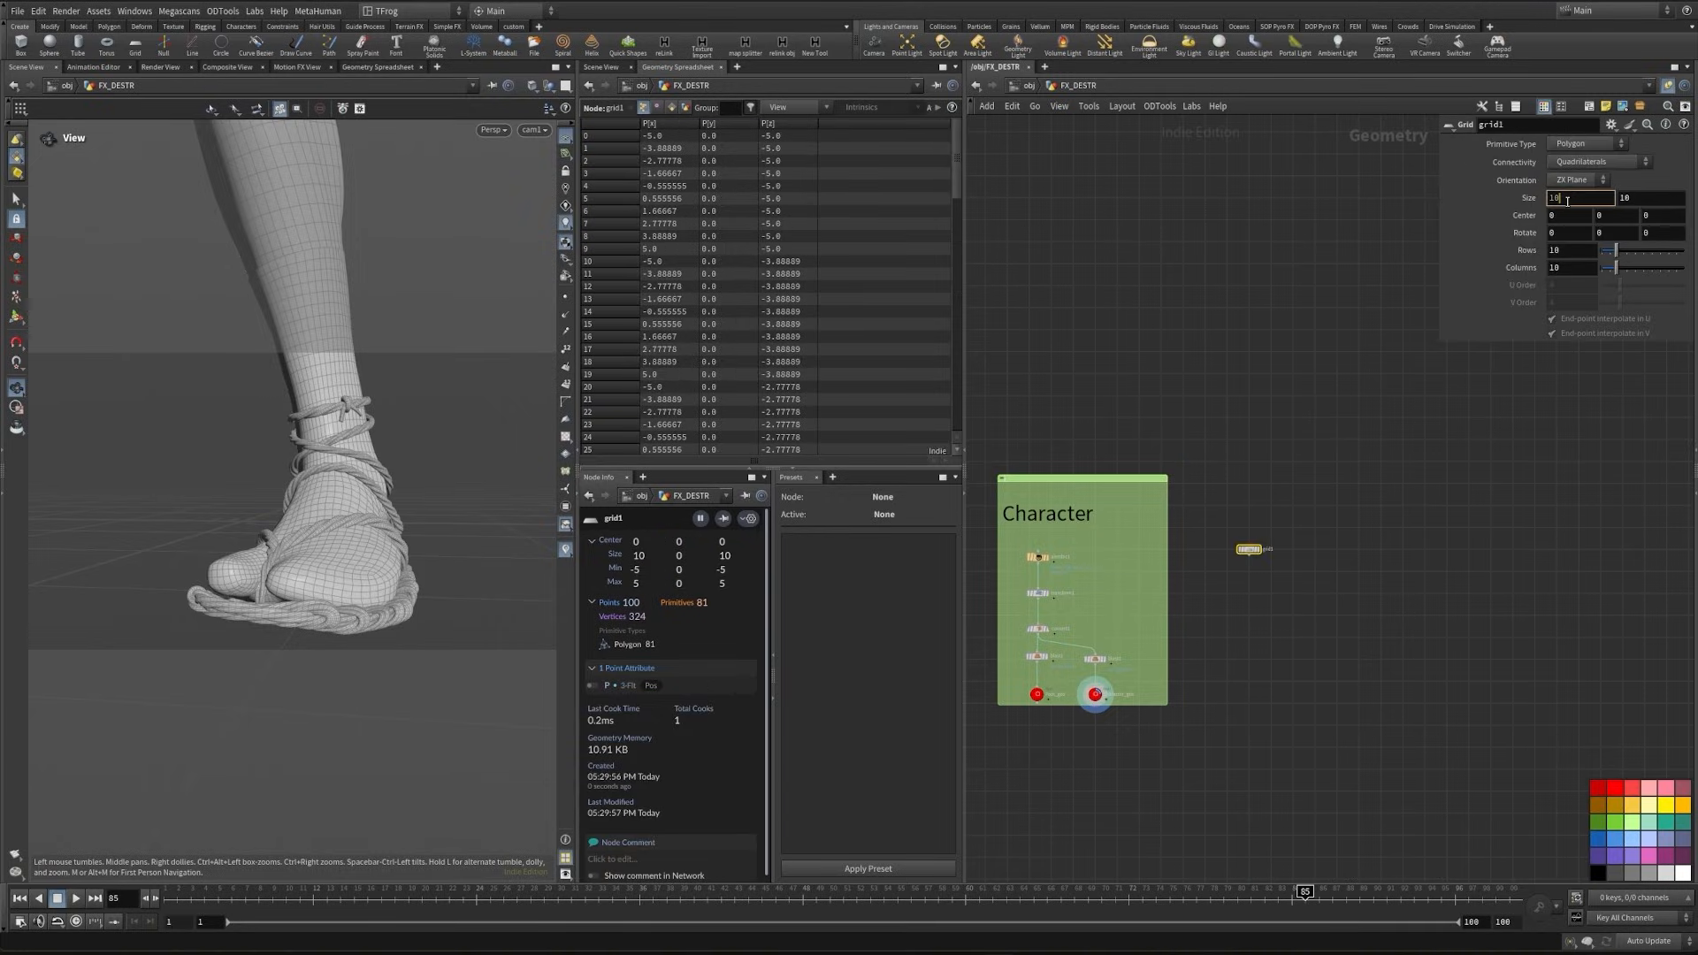
pyautogui.write('12')
pyautogui.press('Return')
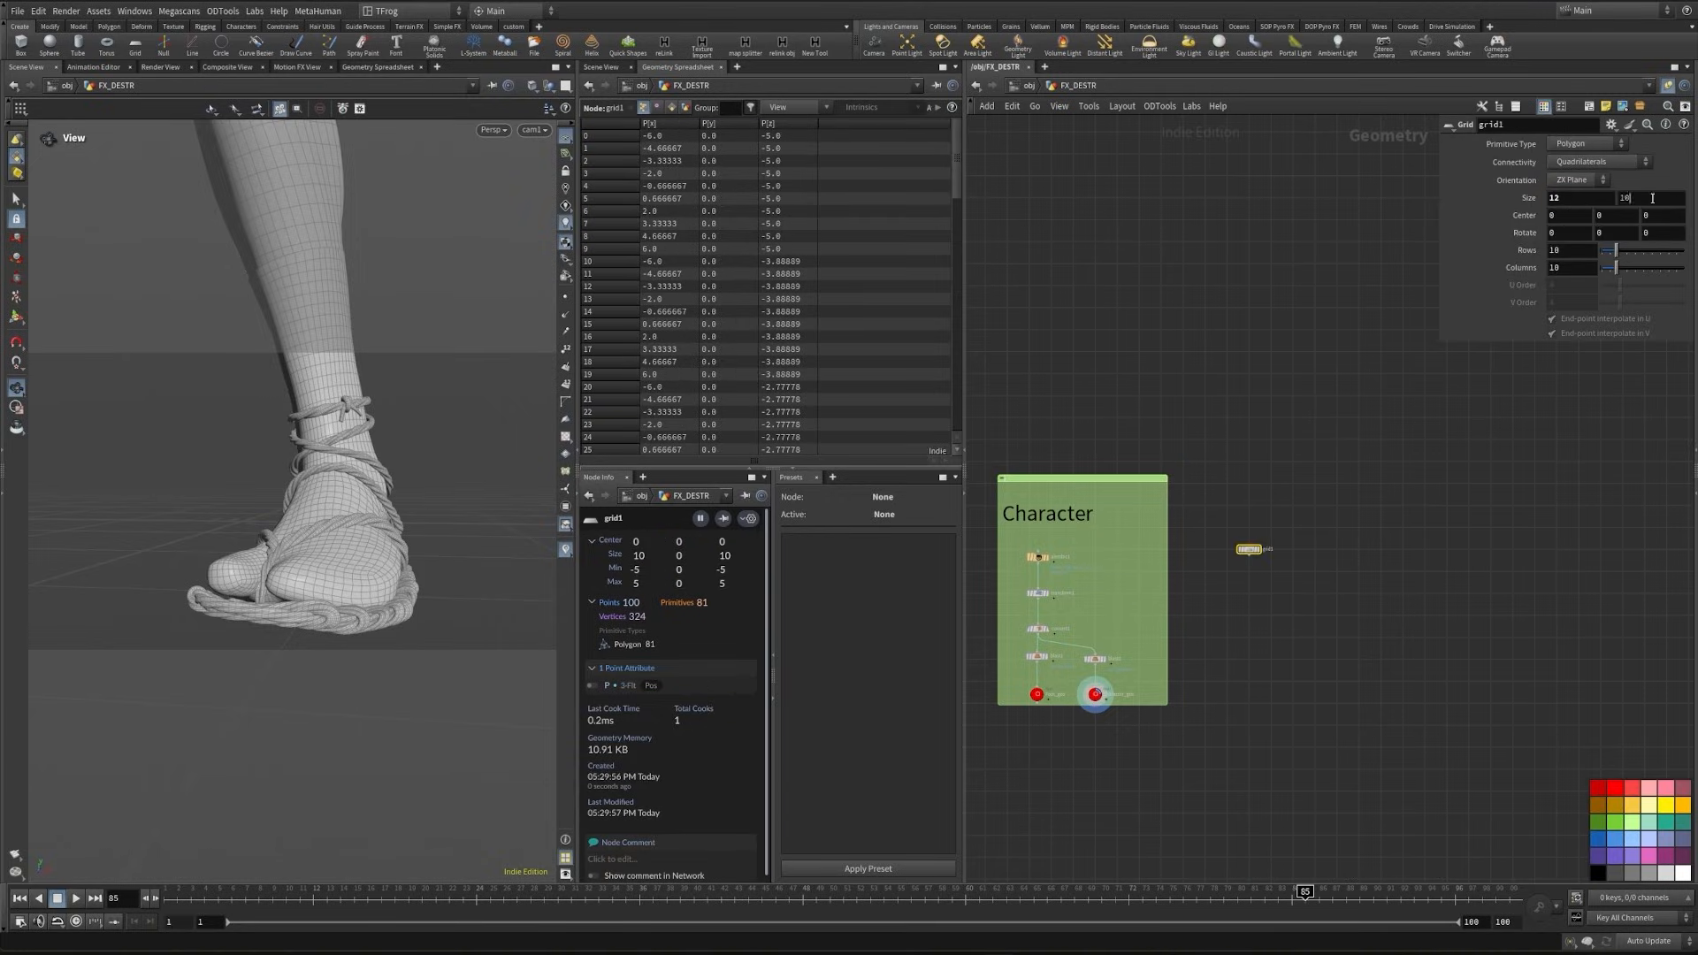
pyautogui.click(1636, 197)
pyautogui.write('12')
pyautogui.click(1569, 251)
pyautogui.write('200')
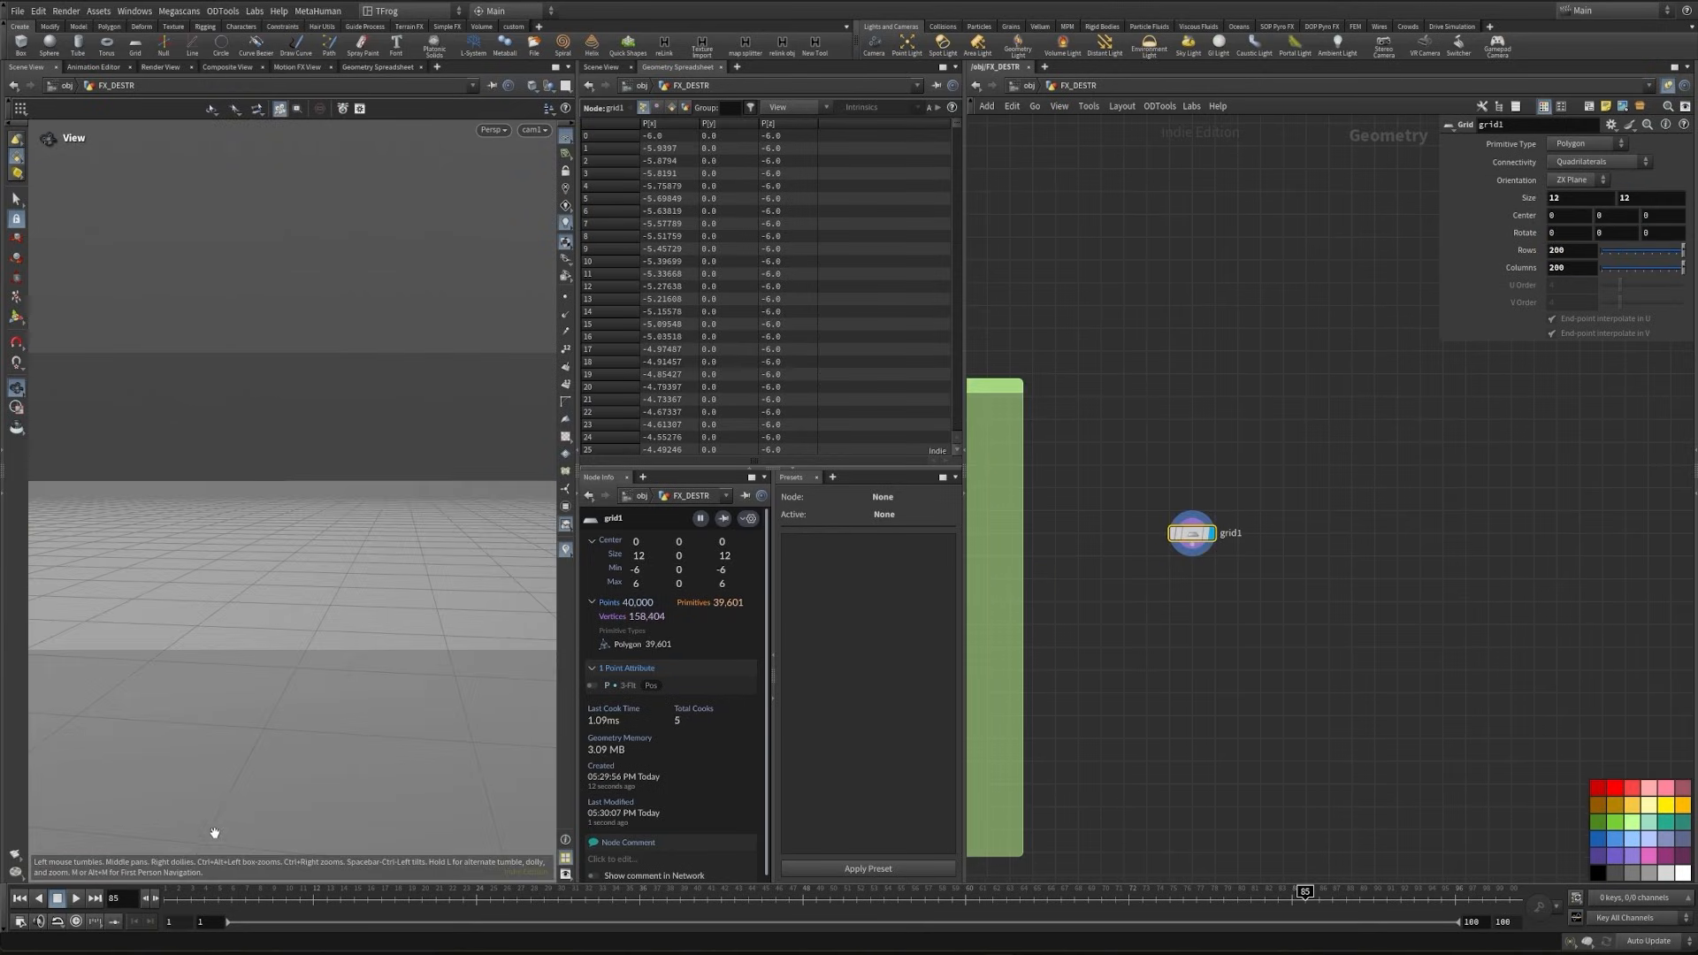
# - Append a UV Texture node to the grid and turn on the UV texture display in the viewport
pyautogui.press('Tab')
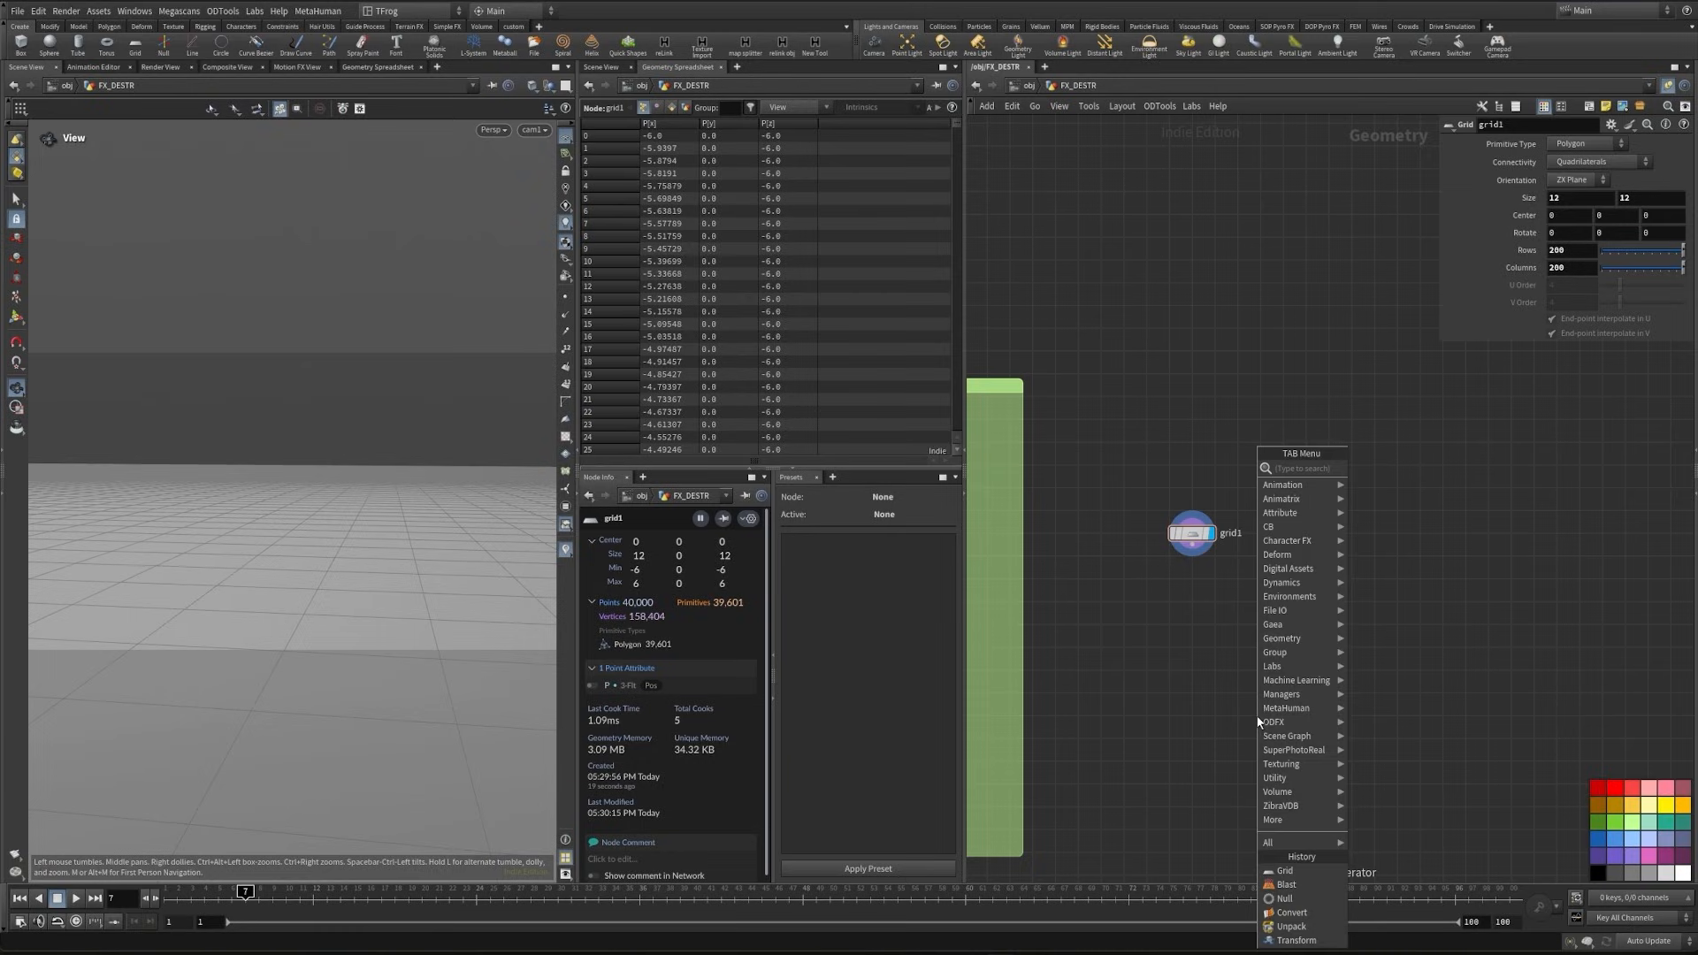
pyautogui.write('uvt')
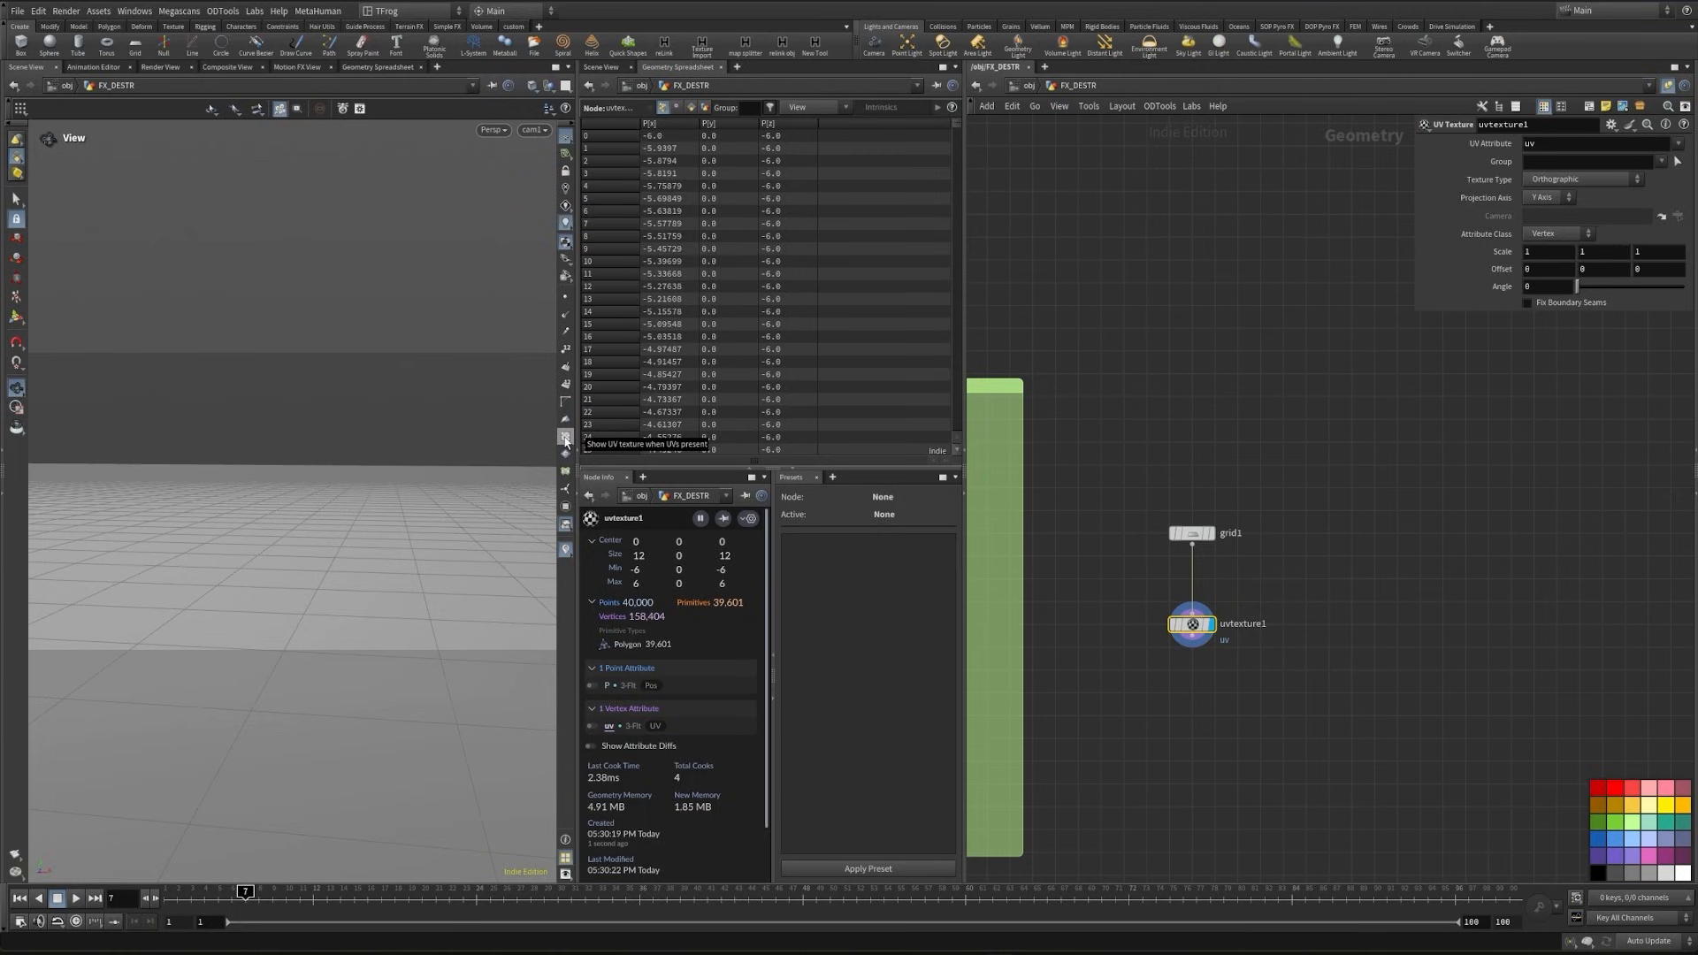
pyautogui.click(566, 438)
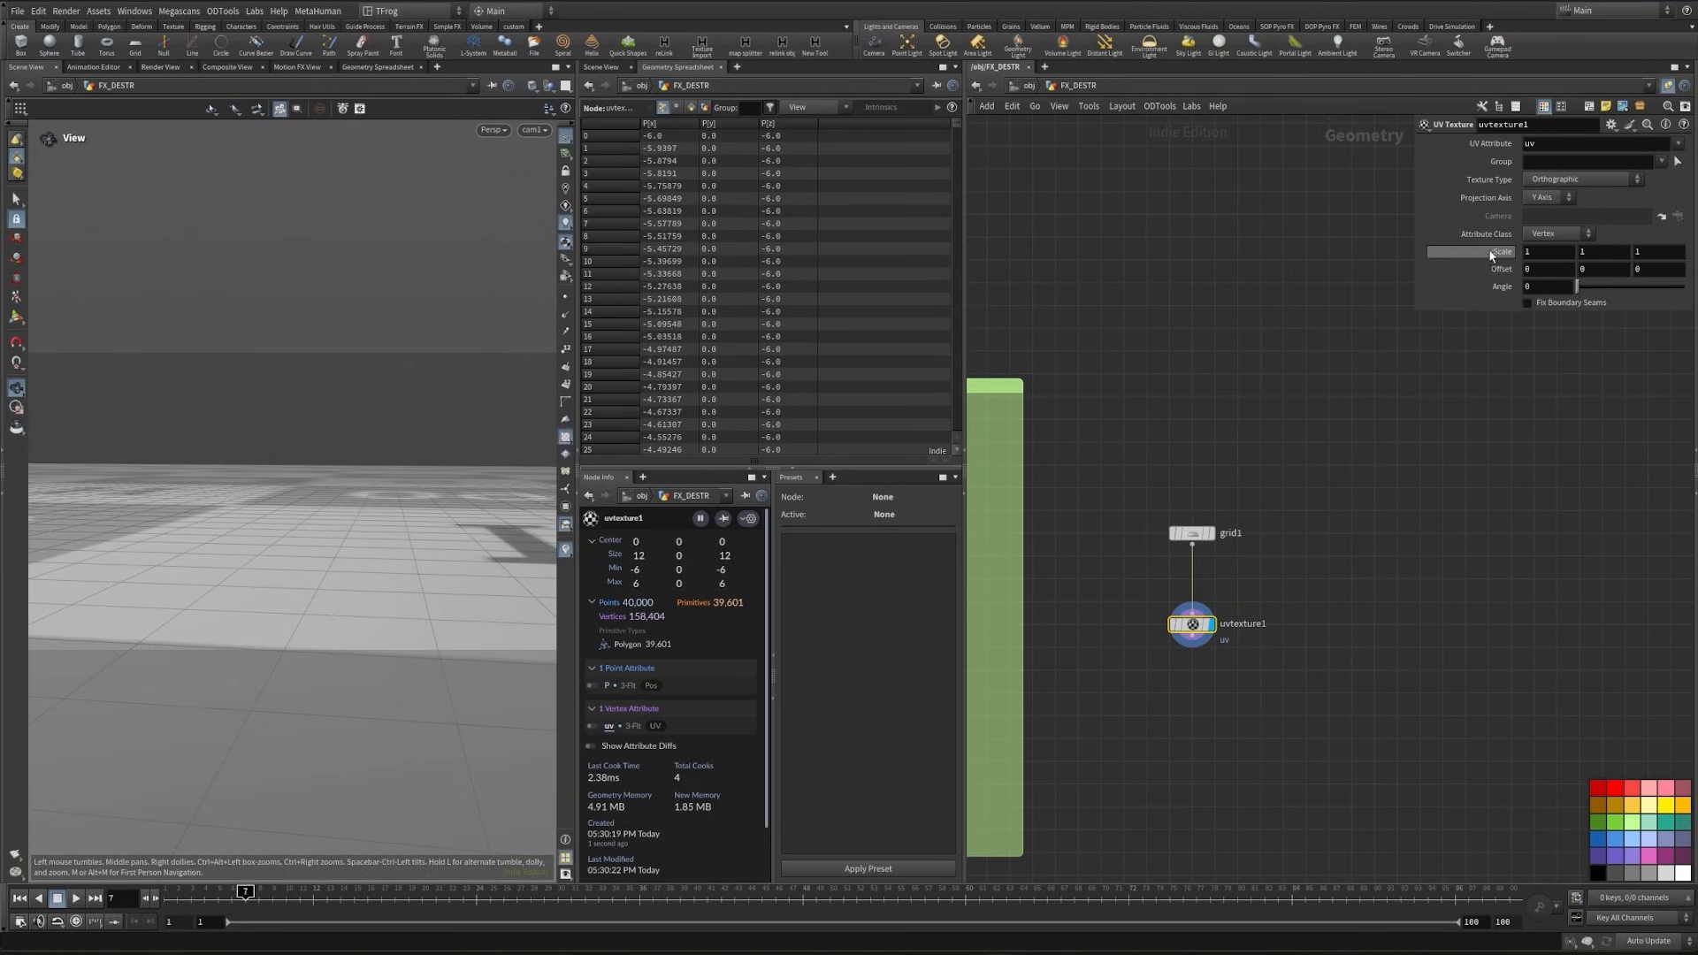
# - Set uvtexture1's scale to 9.6 on all three axes and move the node closer below grid1
pyautogui.moveTo(1487, 248); pyautogui.dragTo(1689, 251, button='middle')
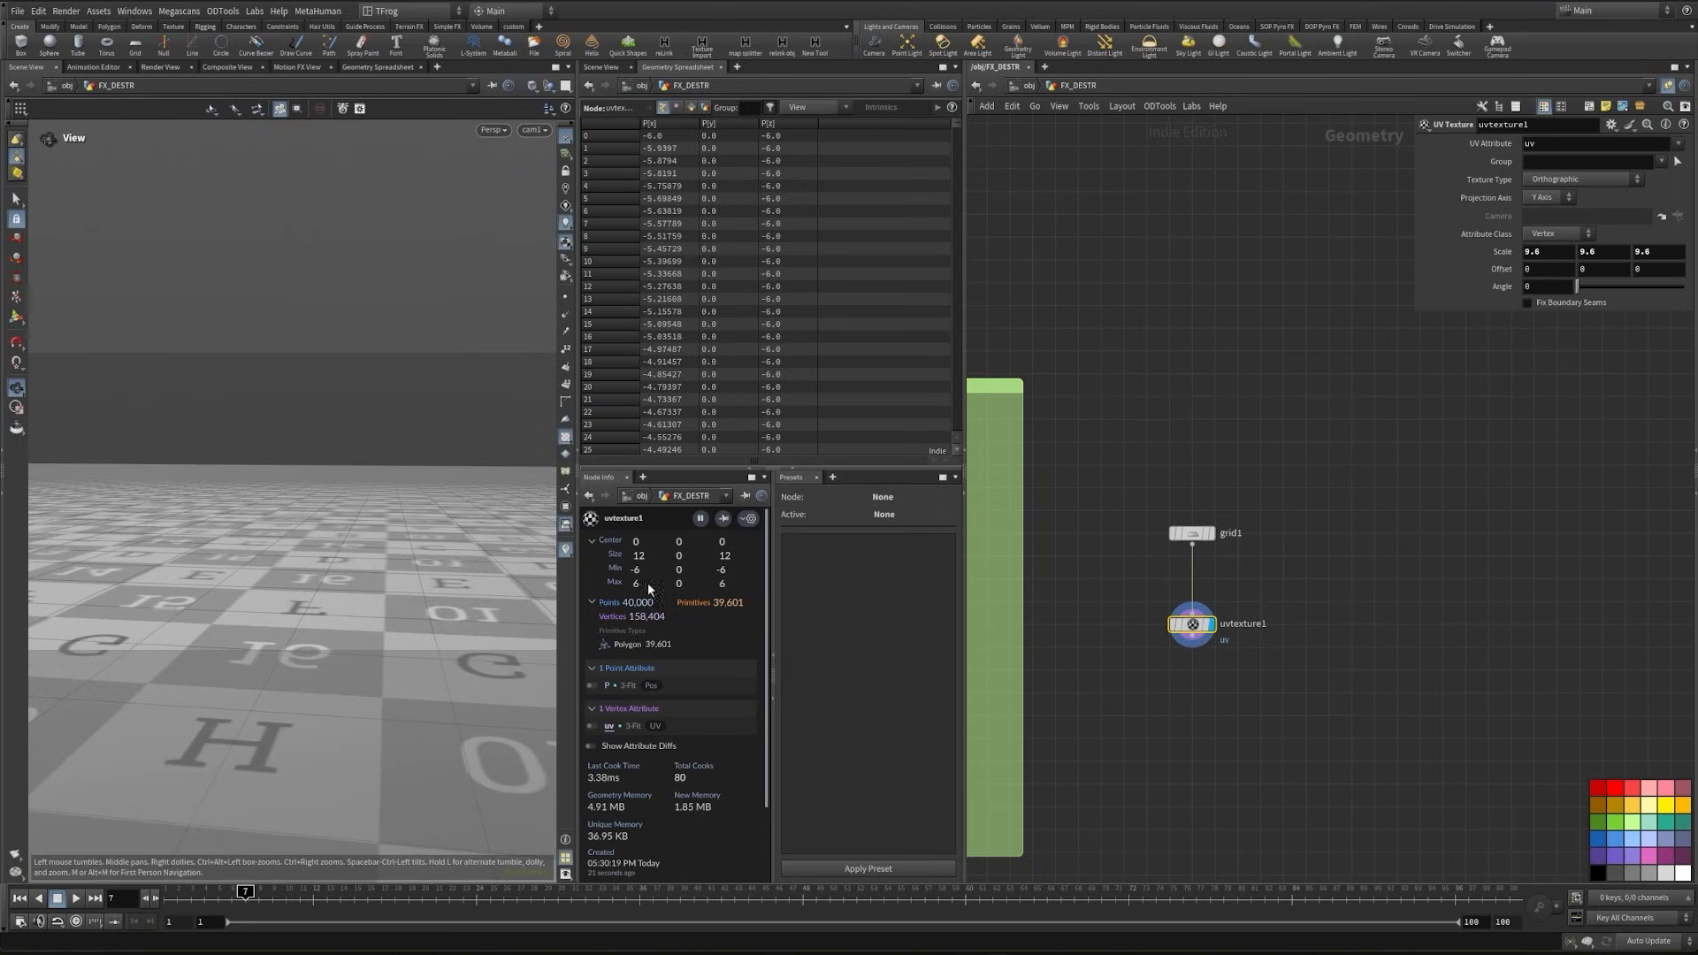
pyautogui.moveTo(1311, 711); pyautogui.dragTo(1359, 638, button='middle')
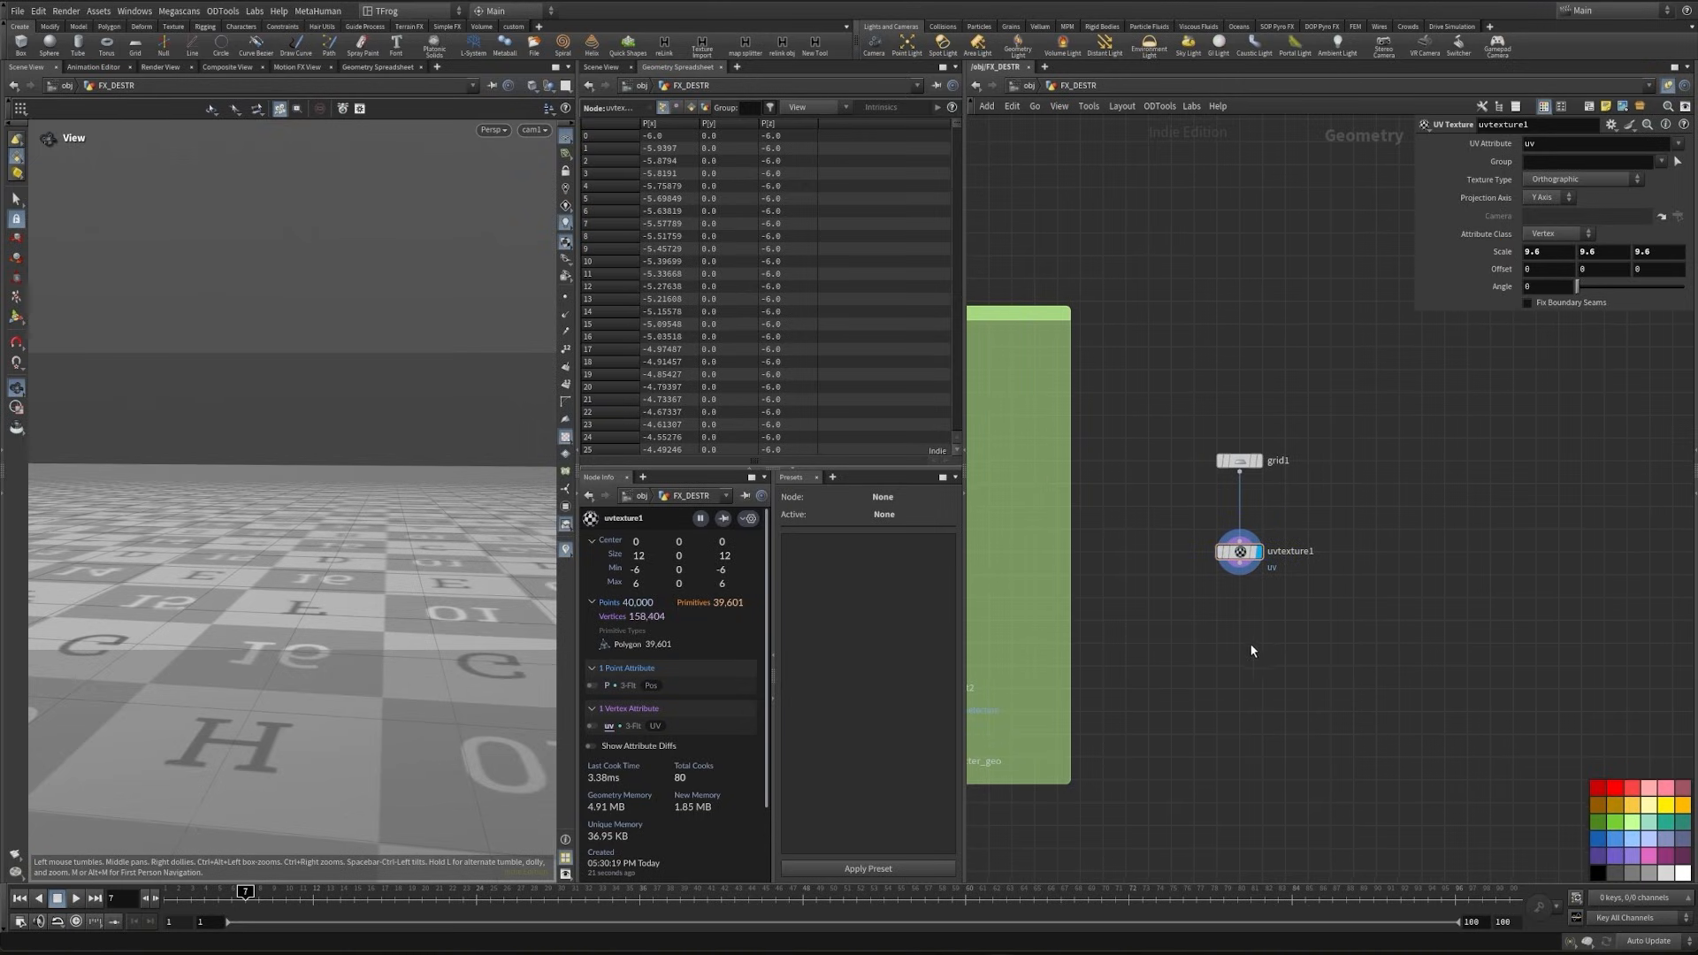
pyautogui.moveTo(1258, 551); pyautogui.dragTo(1259, 528)
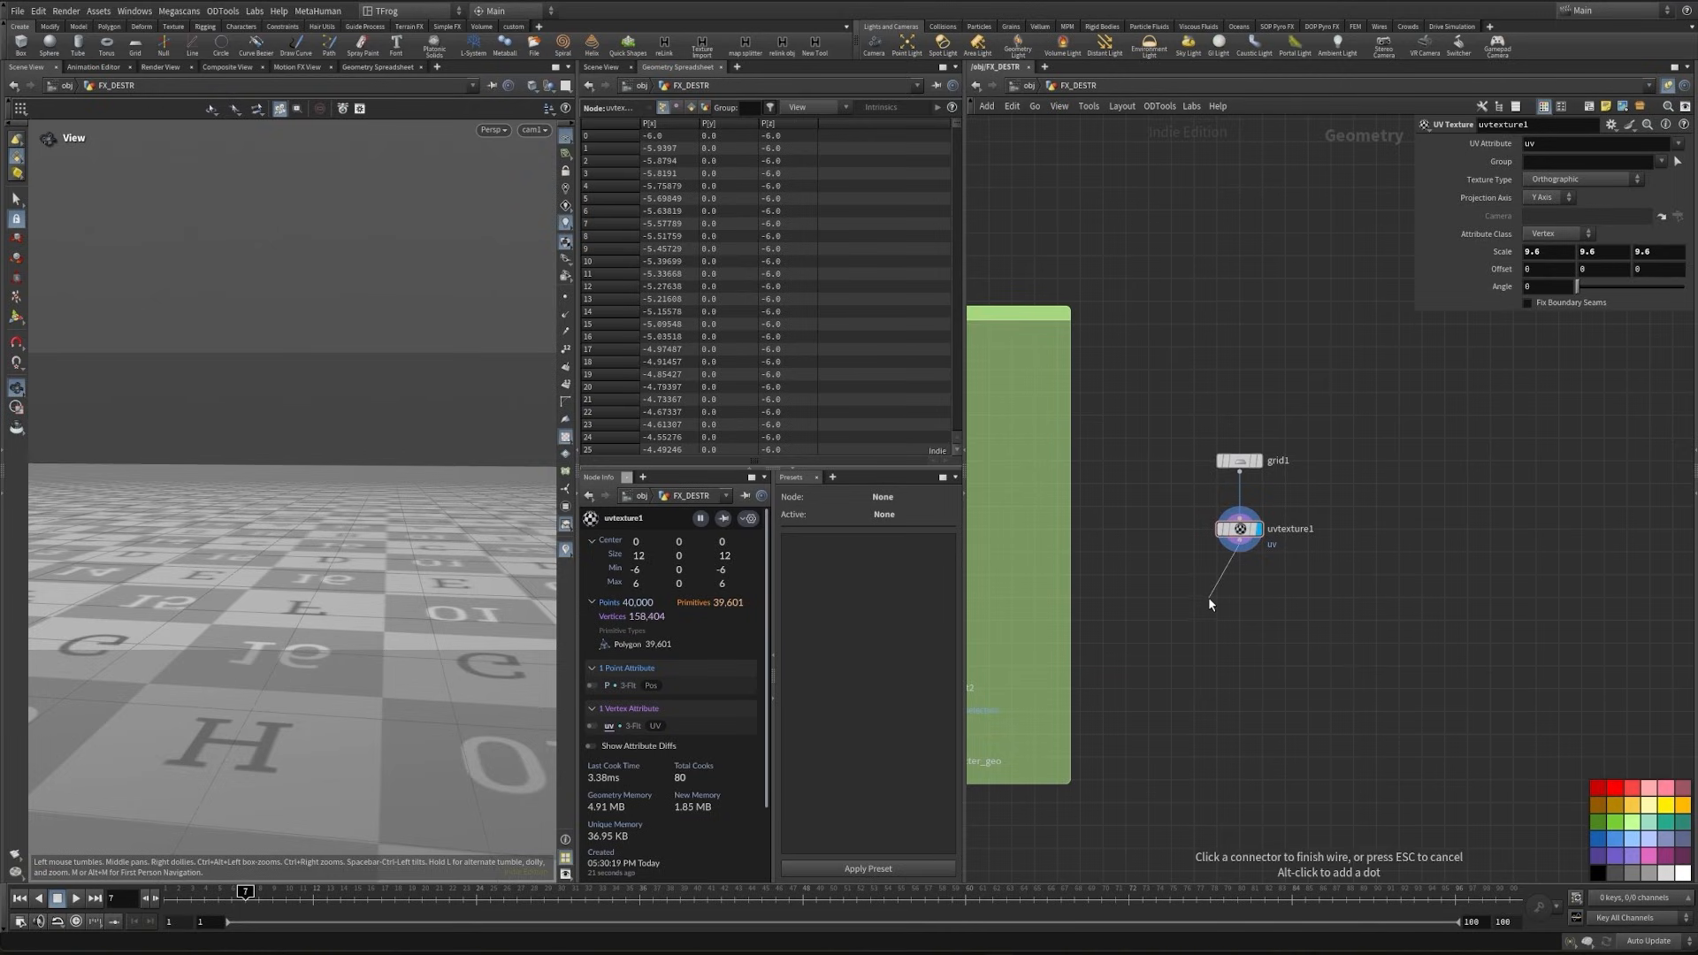
# - Append a Mountain node below uvtexture1 and set its amplitude to 0.1
pyautogui.press('Tab')
pyautogui.write('mou')
pyautogui.press('Return')
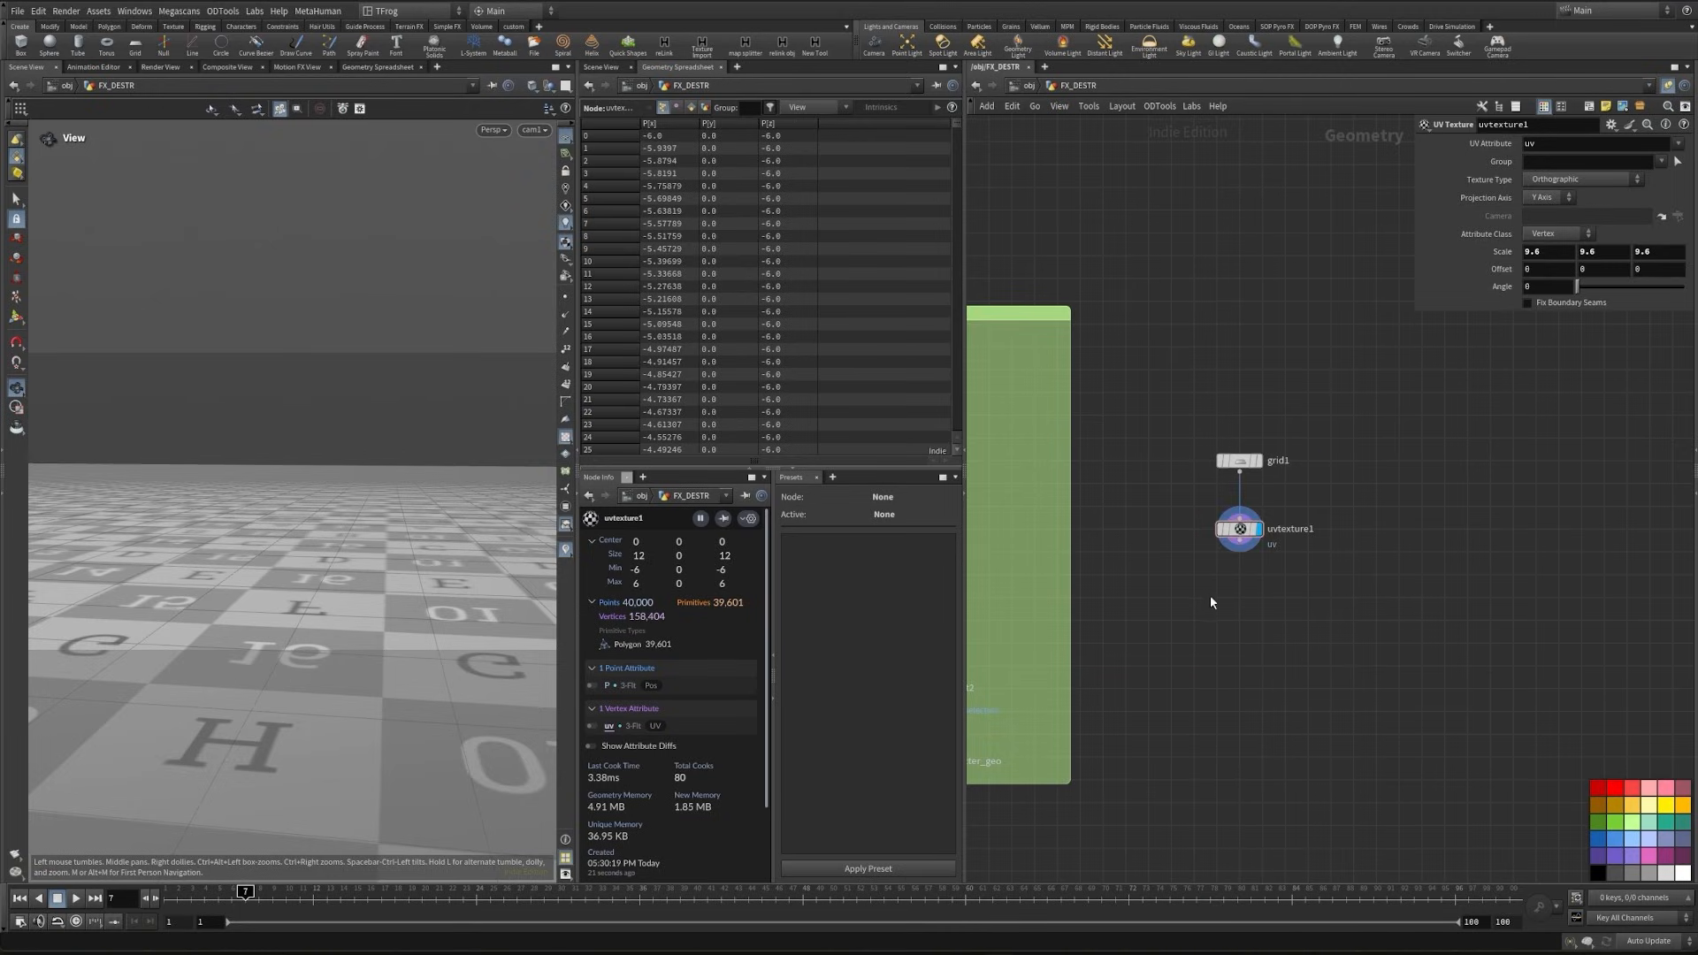
pyautogui.click(1233, 593)
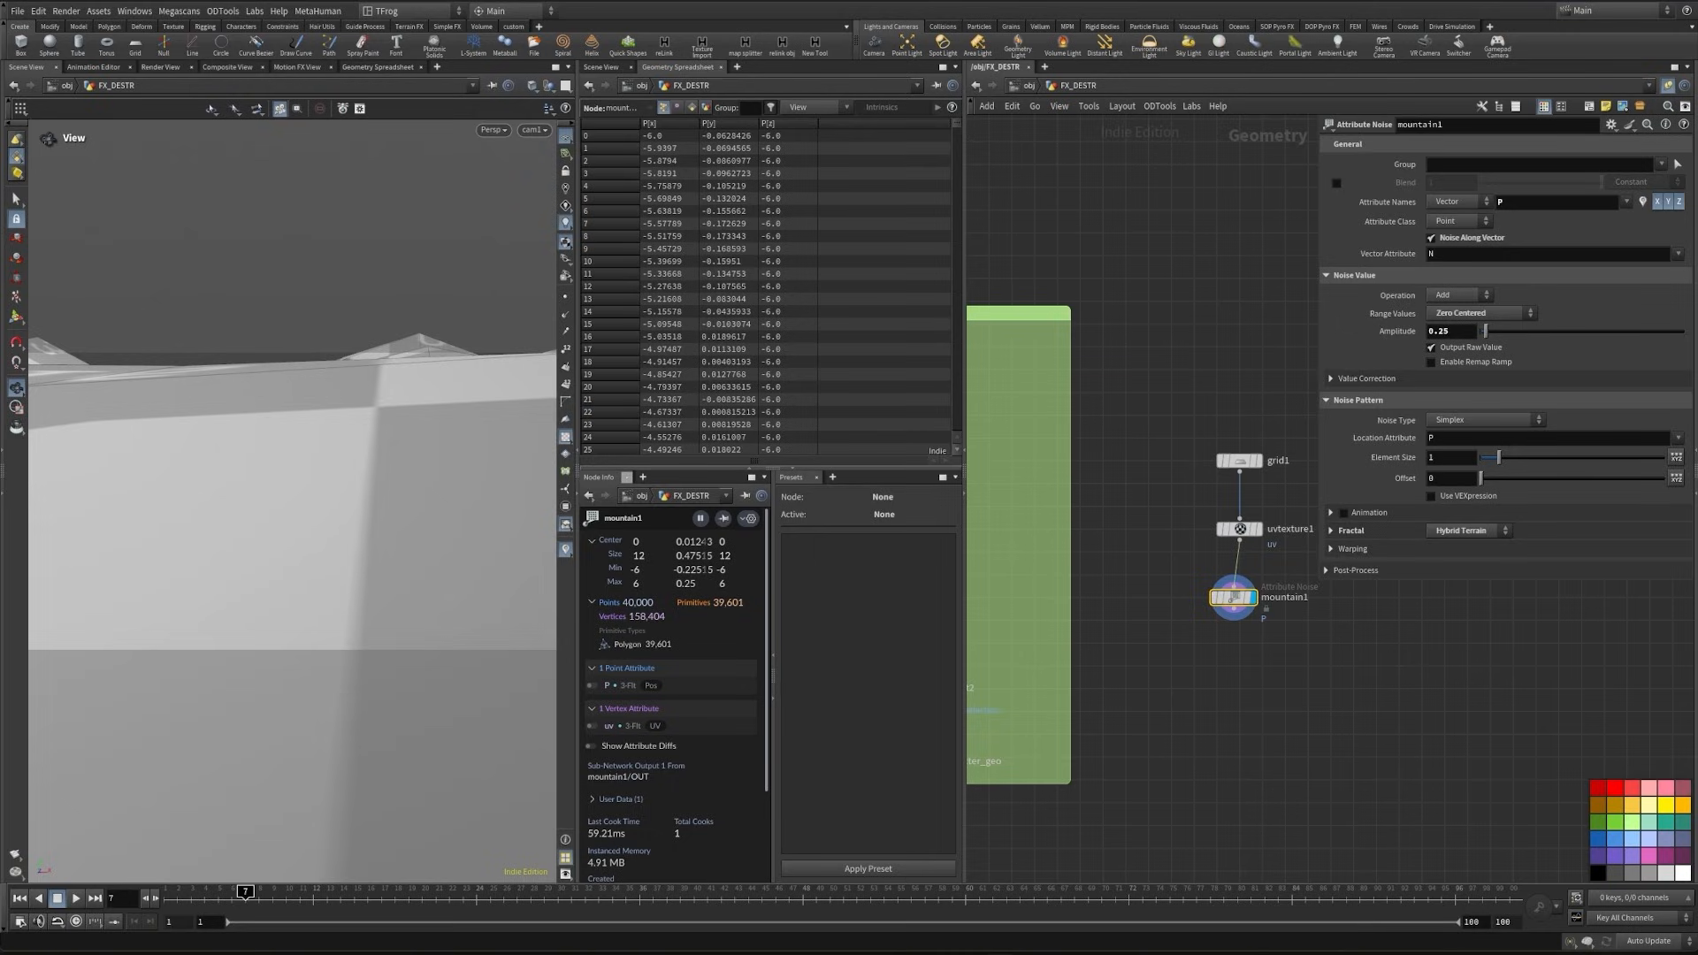
pyautogui.click(1455, 334)
pyautogui.write('1')
pyautogui.press('Return')
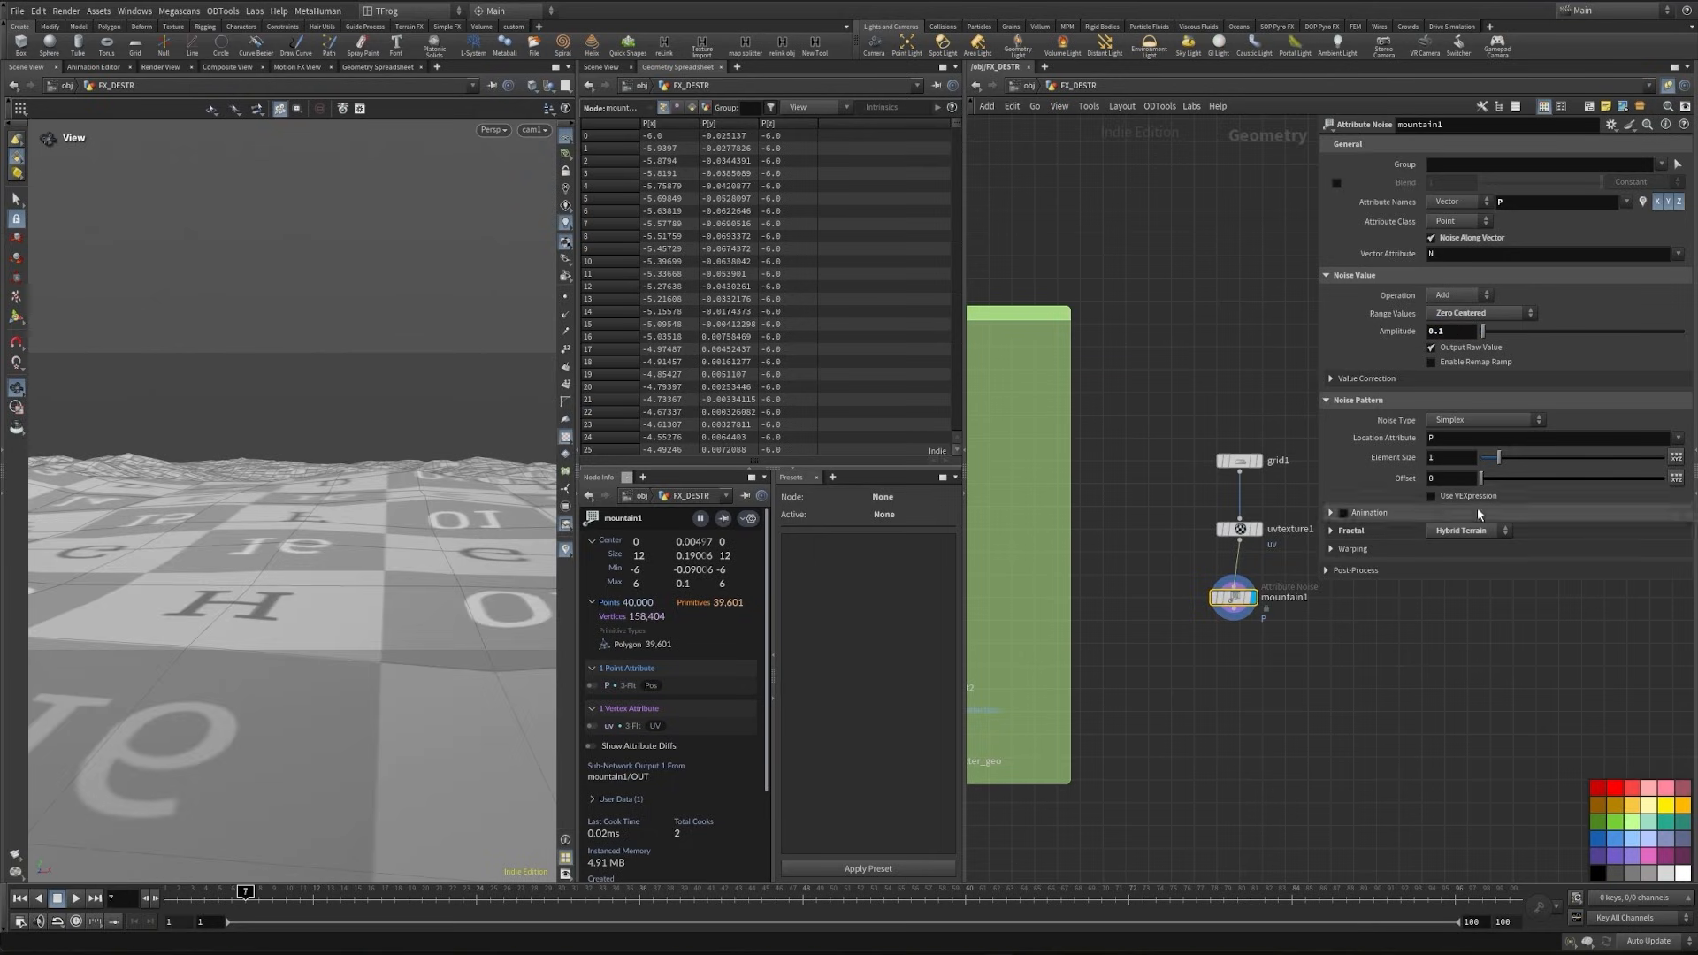
# - Set mountain1's element size to 5.96, offset to 6.3 and fractal roughness to 0.572, and tidy the ground nodes into a column
pyautogui.moveTo(1498, 457); pyautogui.dragTo(1589, 460)
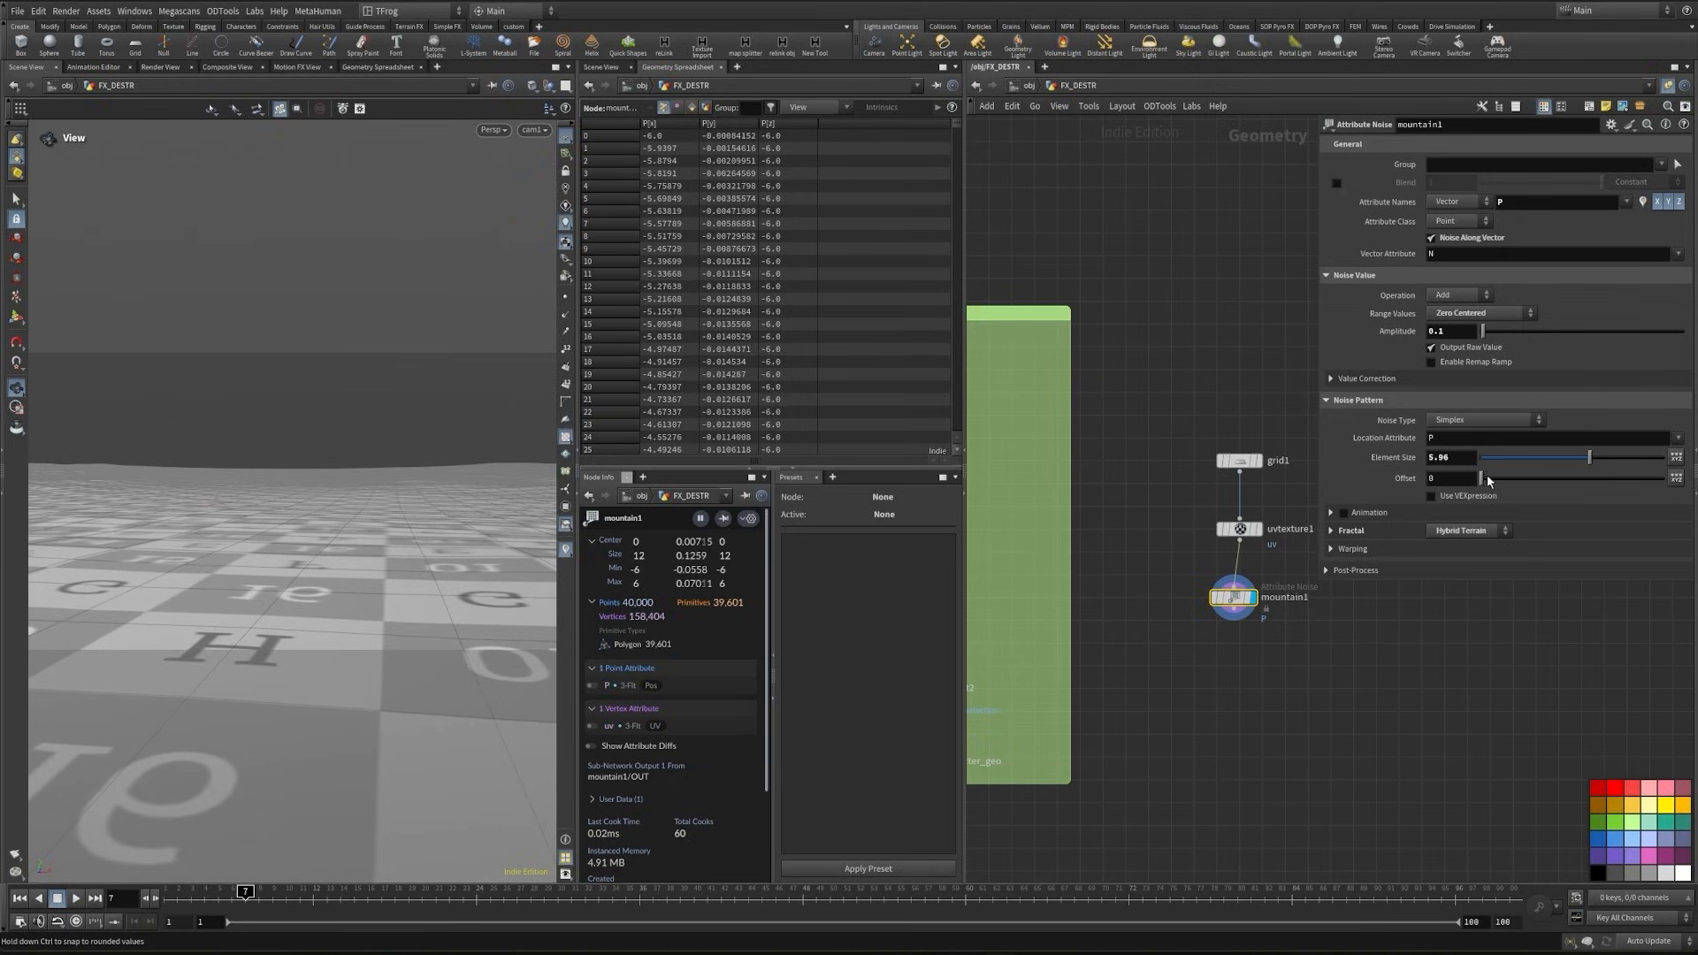
pyautogui.moveTo(1487, 477); pyautogui.dragTo(1504, 479)
pyautogui.click(1332, 530)
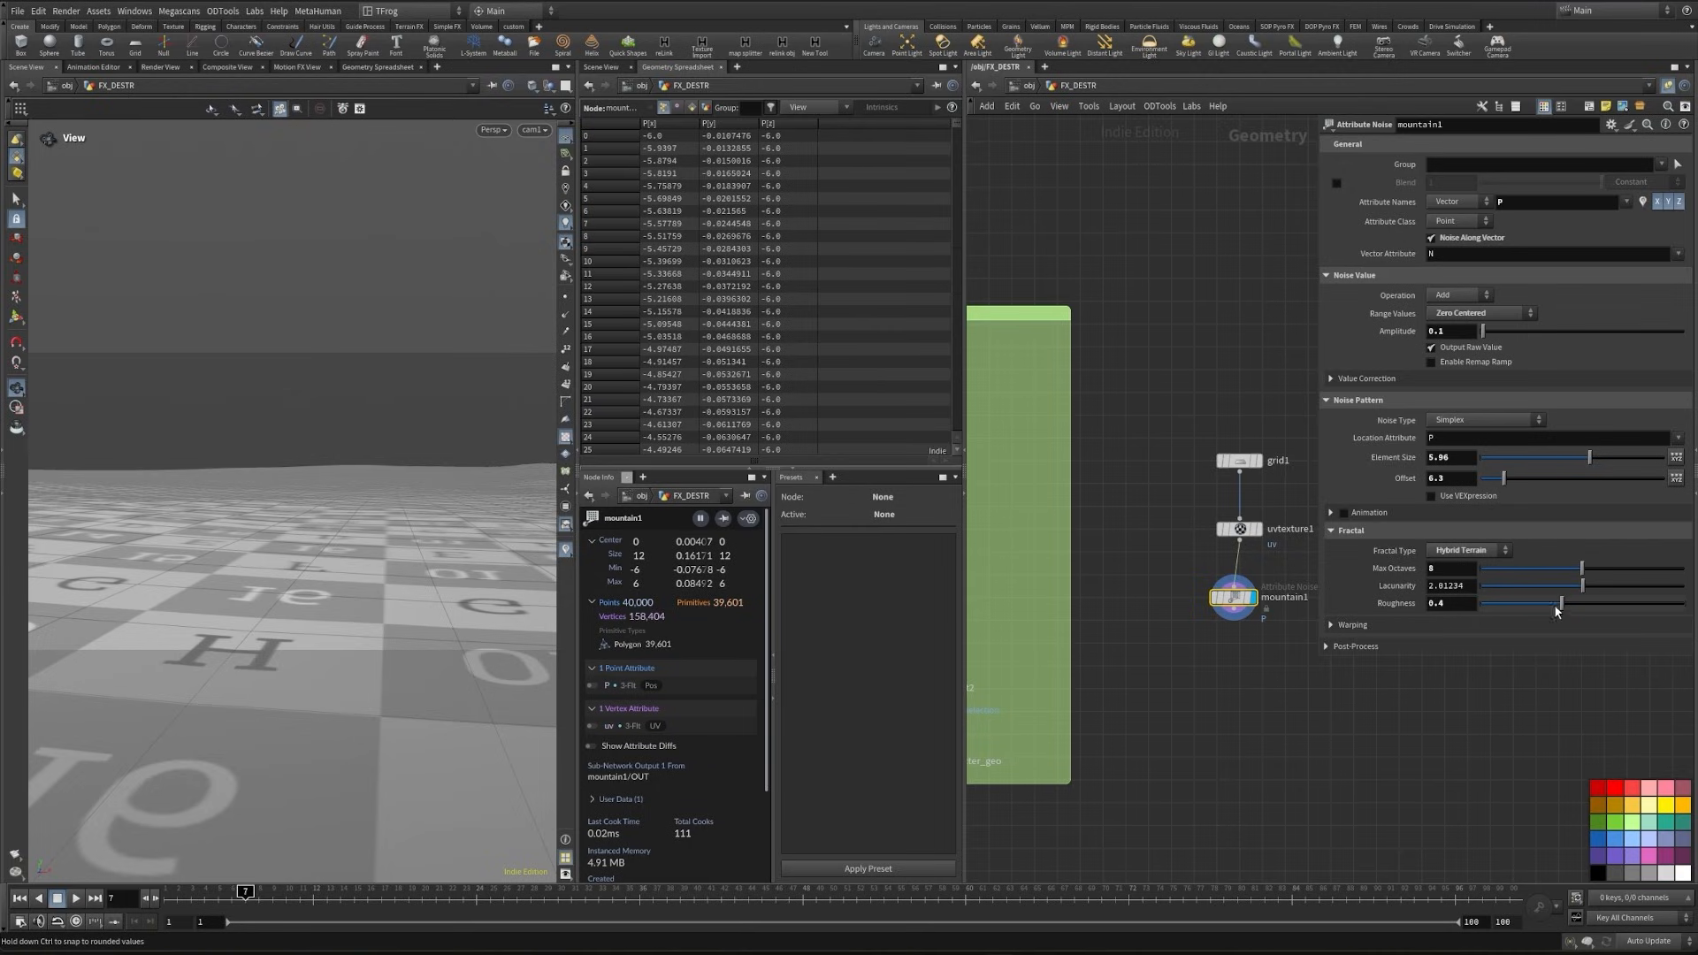
pyautogui.moveTo(1556, 610); pyautogui.dragTo(1597, 609)
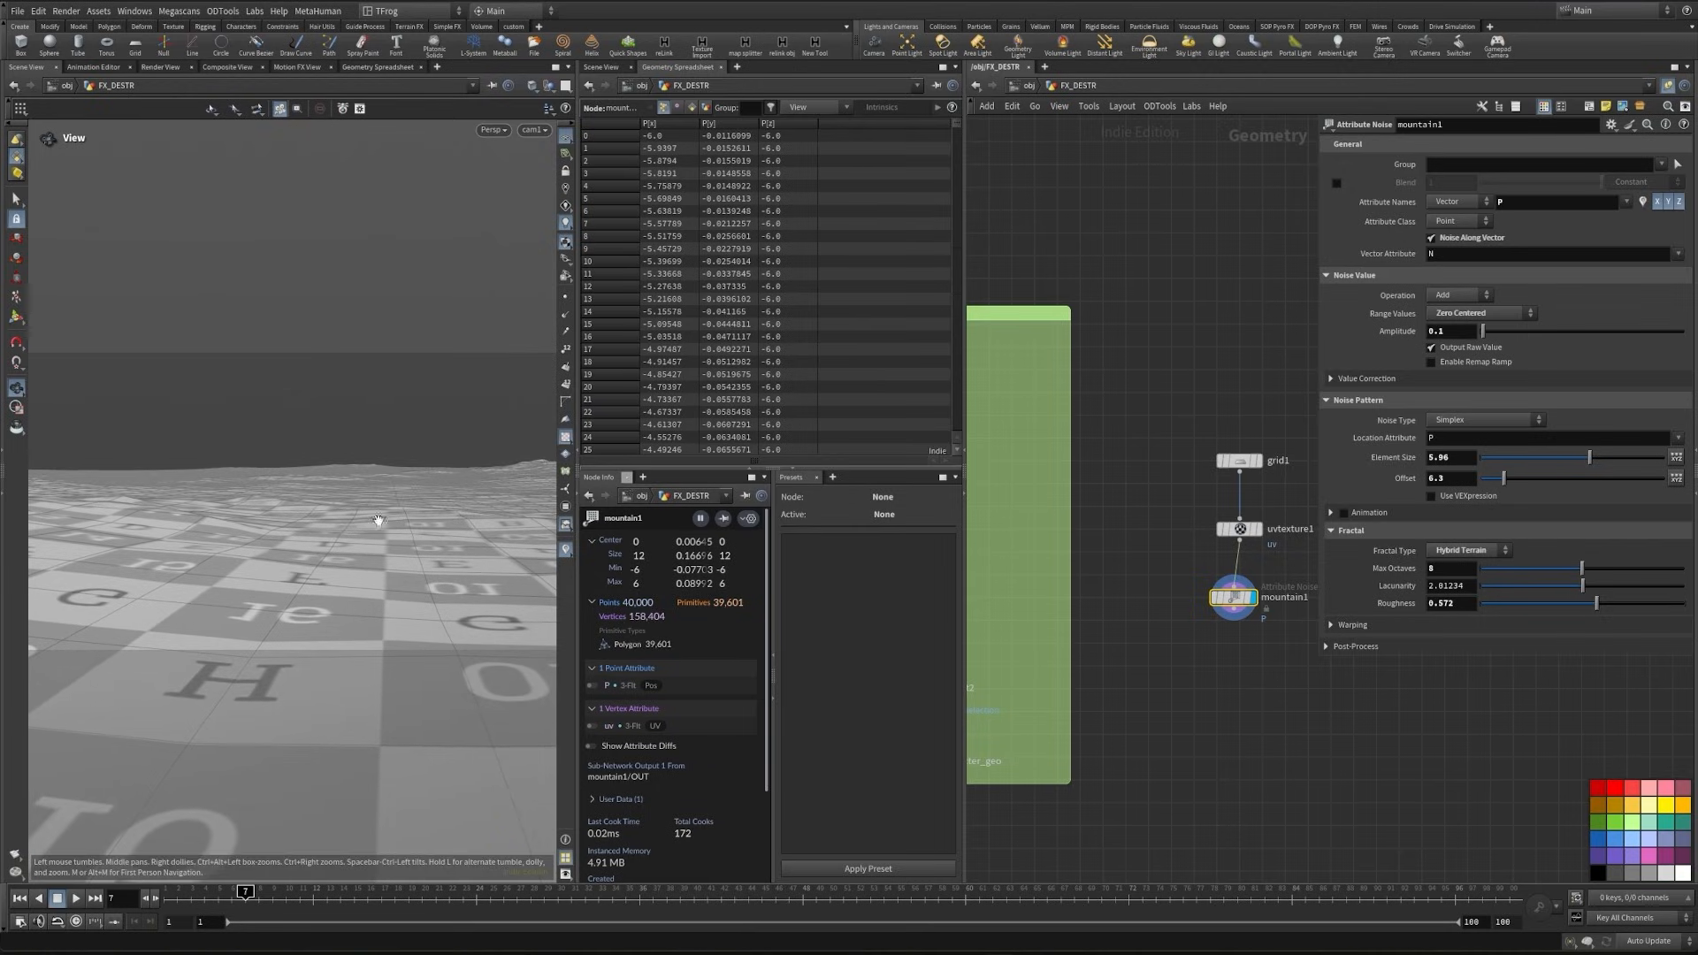
pyautogui.click(1205, 702)
pyautogui.moveTo(1188, 632); pyautogui.dragTo(1171, 646, button='middle')
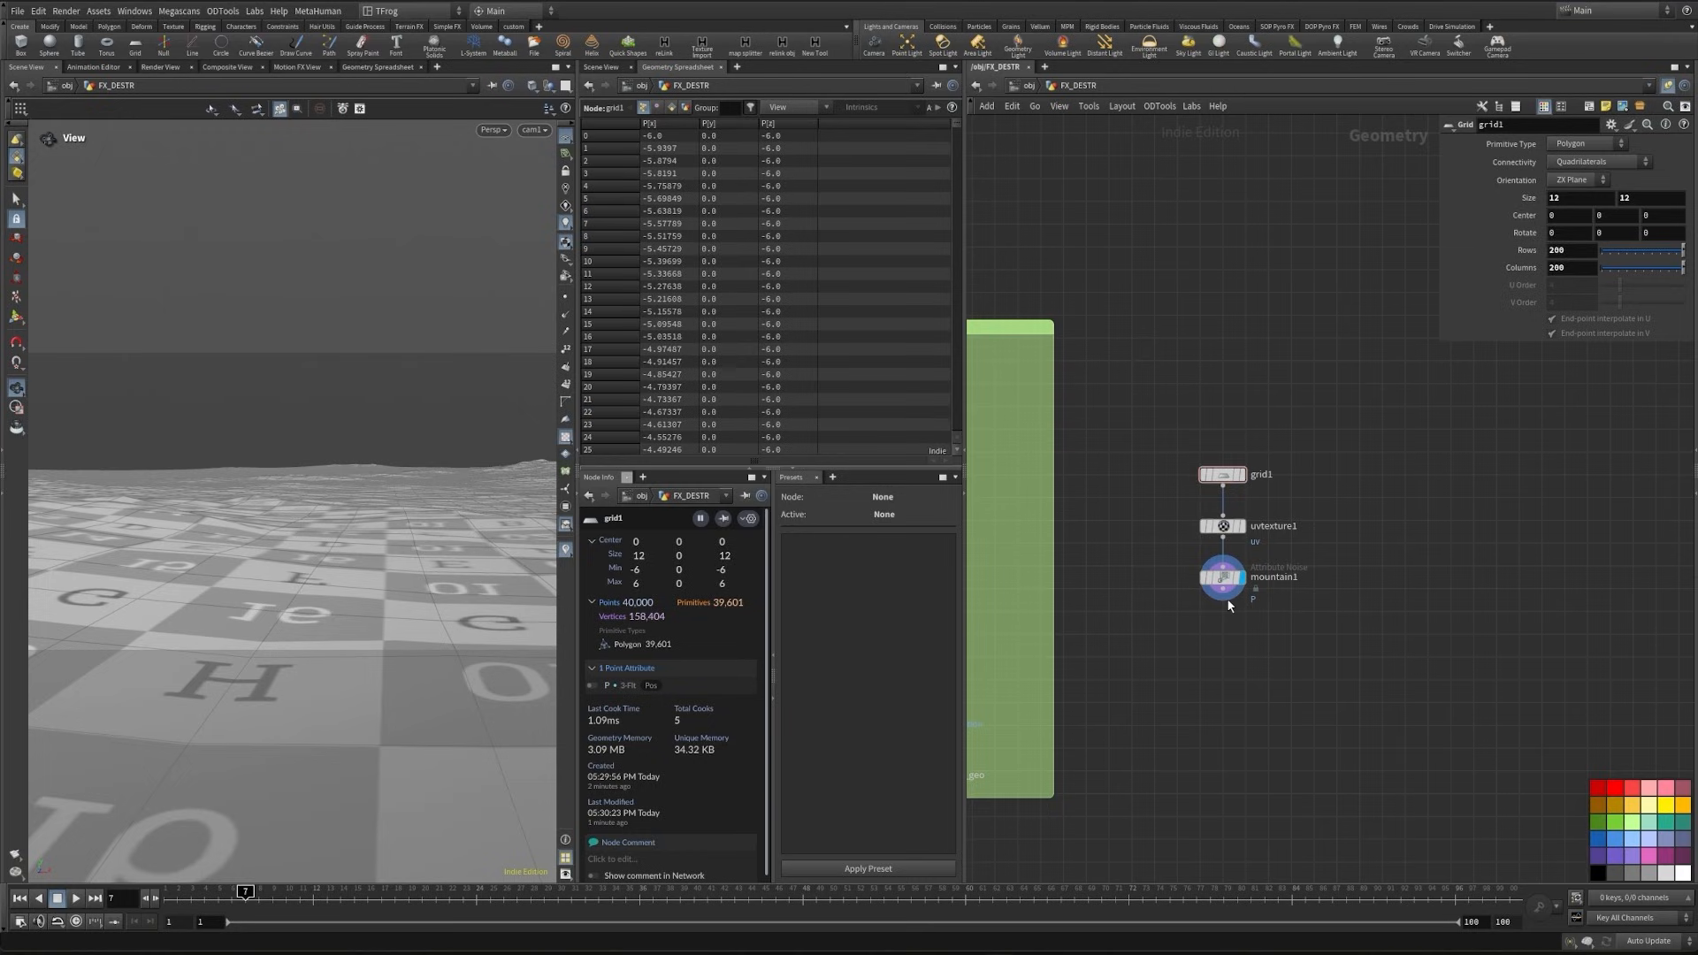
# - Append a displayed Transform node below mountain1, set its Y translation to 0.01 and align it with the column
pyautogui.click(1225, 597)
pyautogui.press('Tab')
pyautogui.write('t')
pyautogui.press('Return')
pyautogui.press('Return')
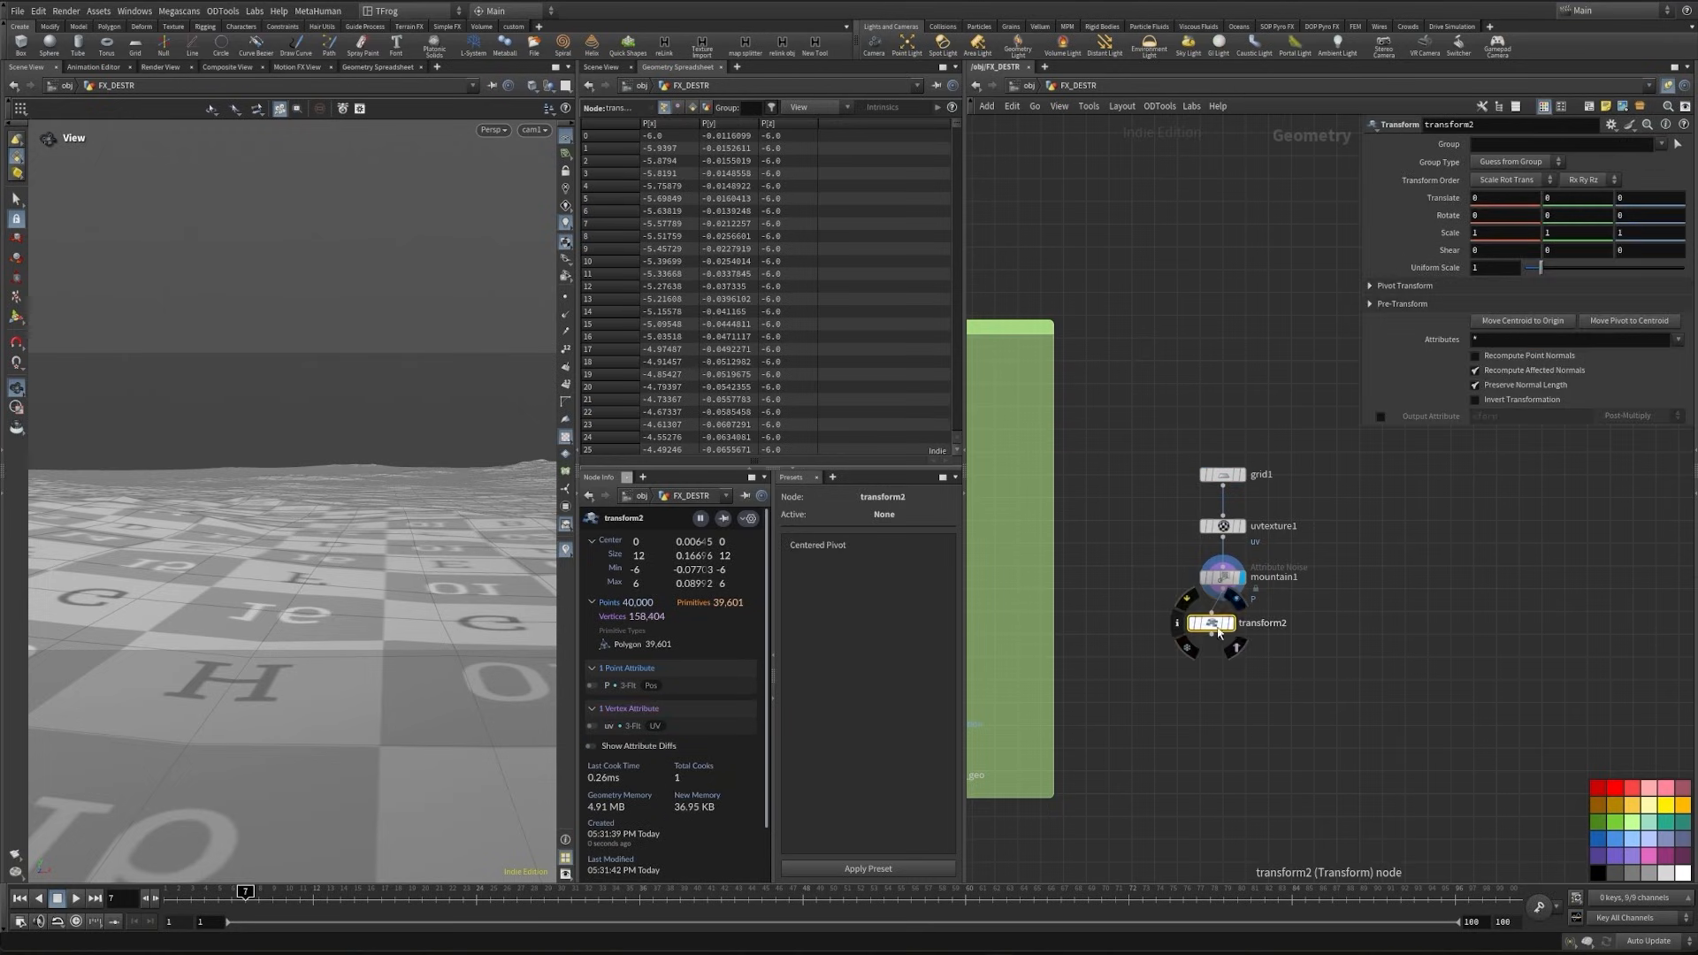
pyautogui.click(1230, 623)
pyautogui.click(1574, 196)
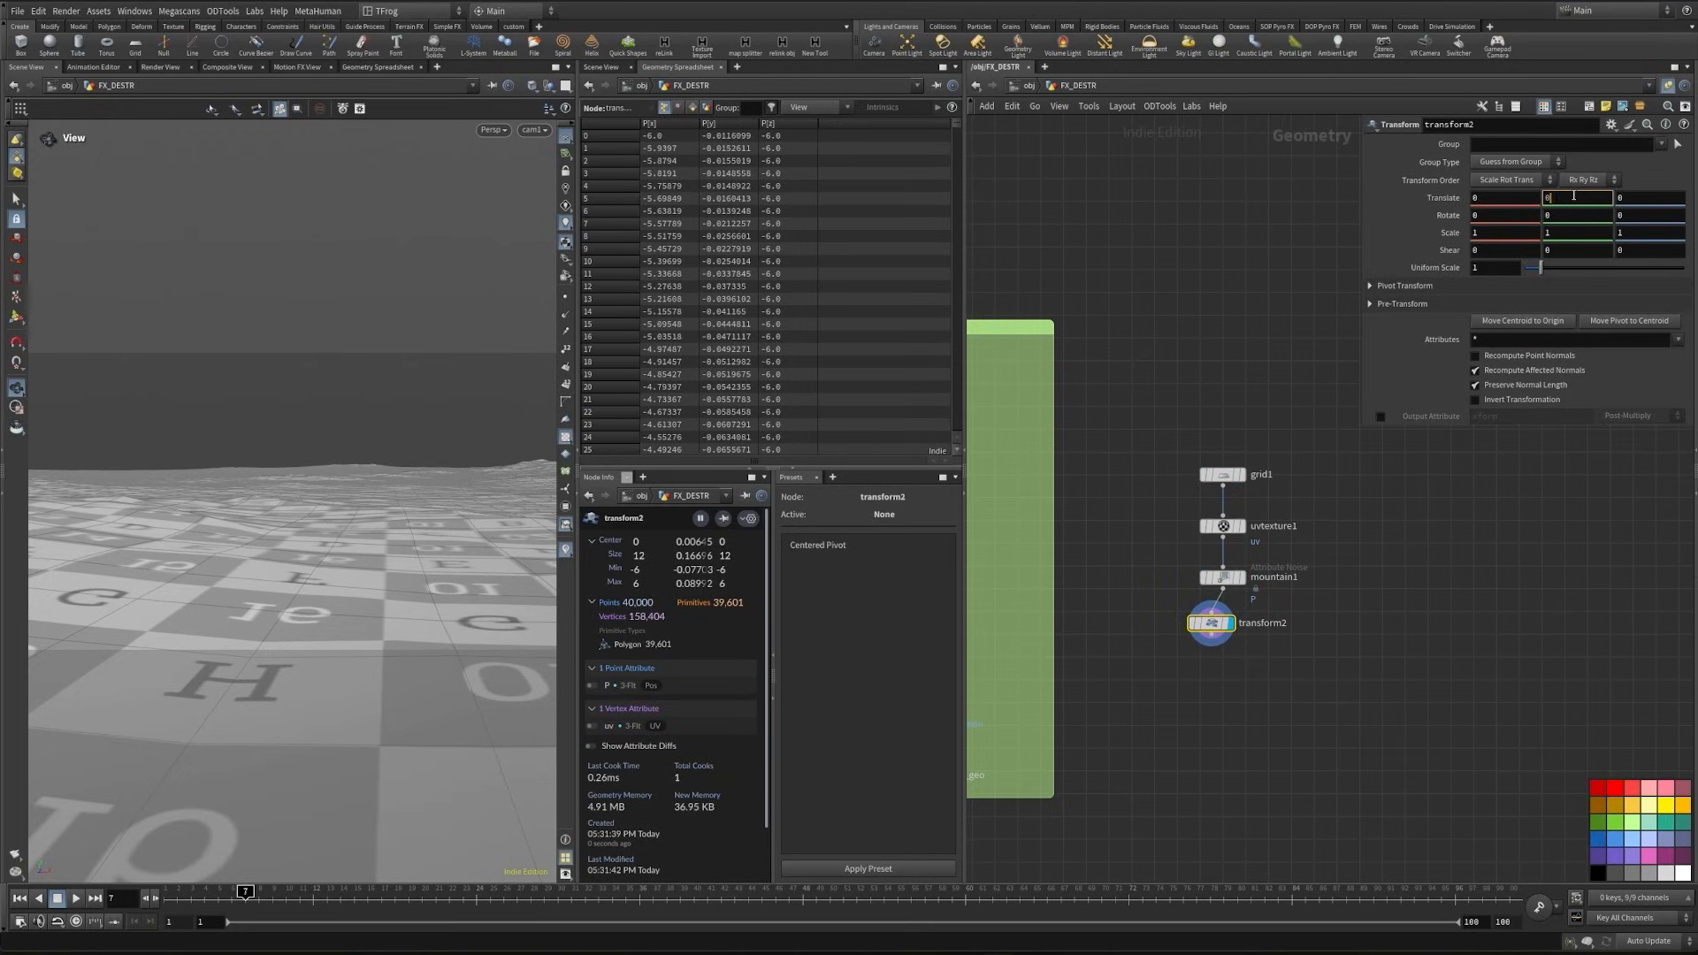
pyautogui.write('.01')
pyautogui.press('Return')
pyautogui.moveTo(1280, 640); pyautogui.dragTo(1277, 626, button='middle')
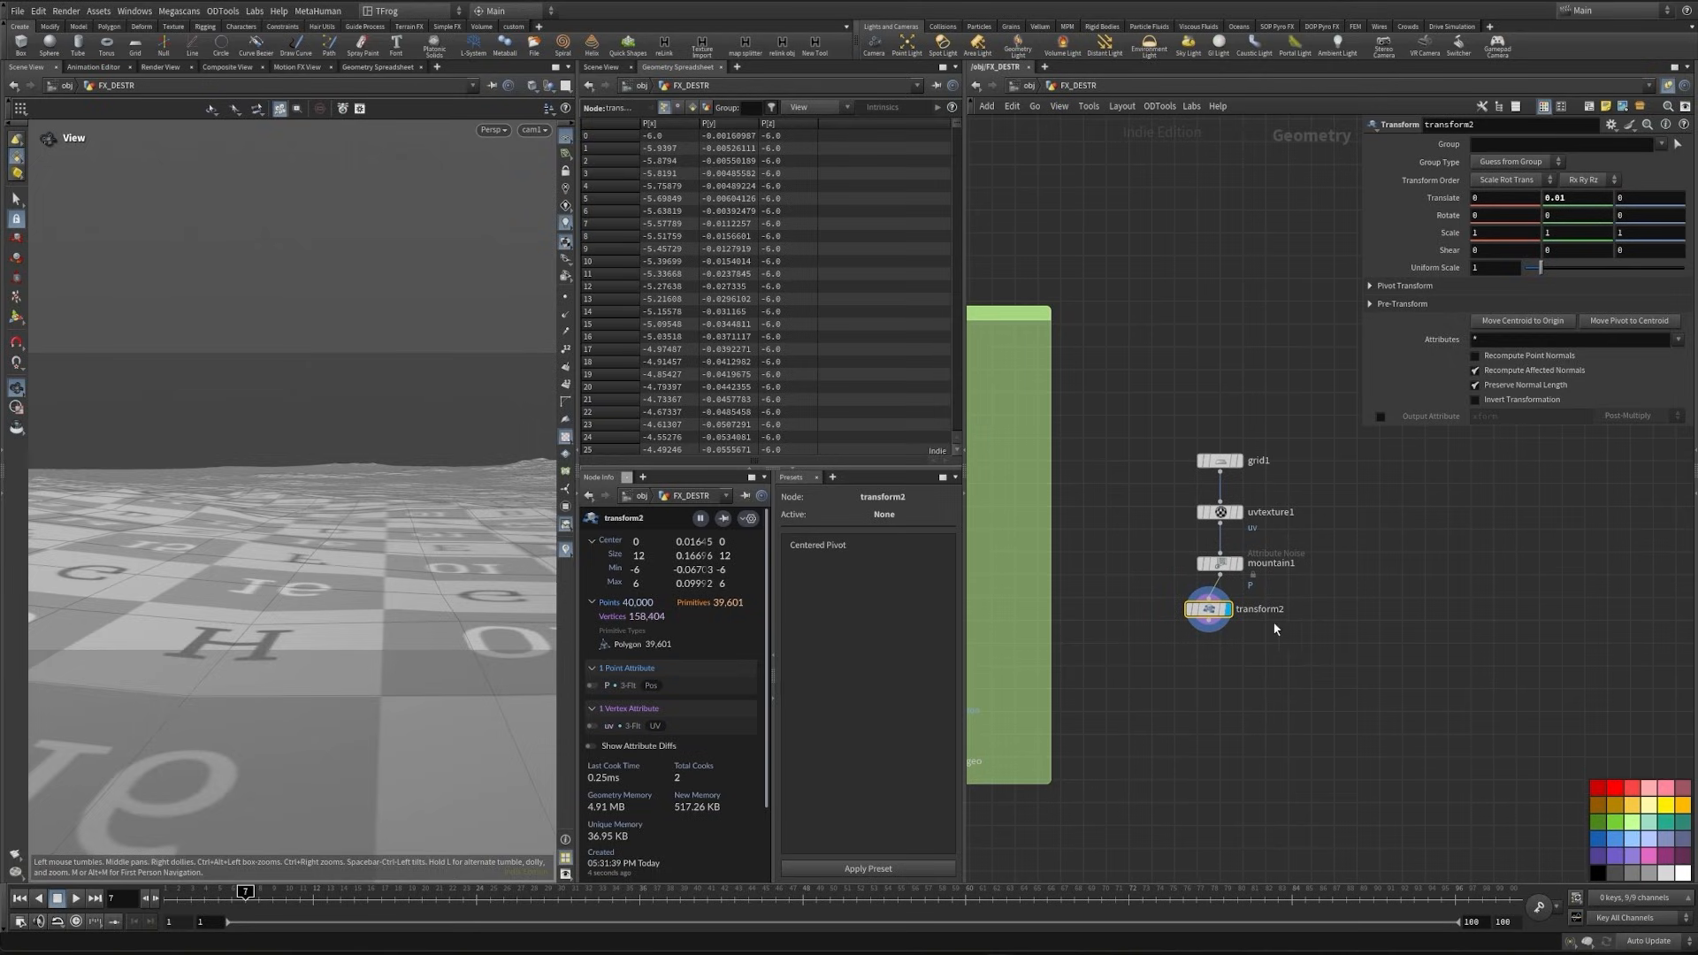
pyautogui.moveTo(1211, 610); pyautogui.dragTo(1223, 611)
# - Append a Null node below transform2, rename it Ground and align it with the column
pyautogui.click(1221, 623)
pyautogui.press('Tab')
pyautogui.write('null')
pyautogui.press('Return')
pyautogui.press('Return')
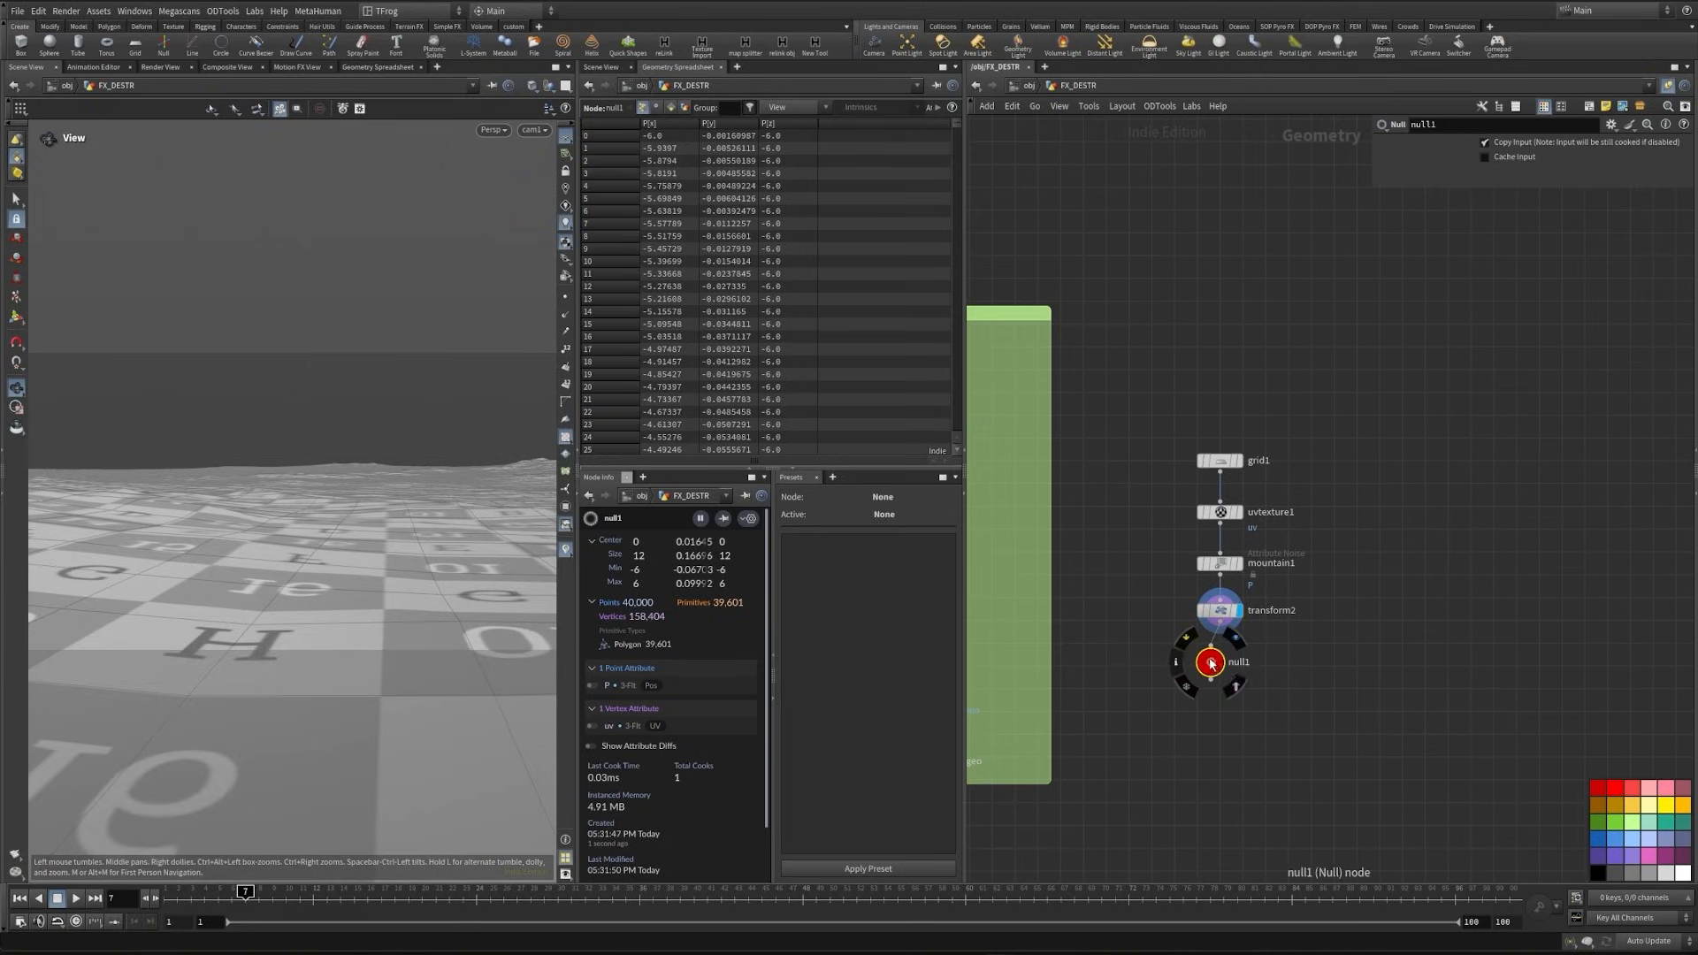
pyautogui.doubleClick(1229, 662)
pyautogui.write('Ground')
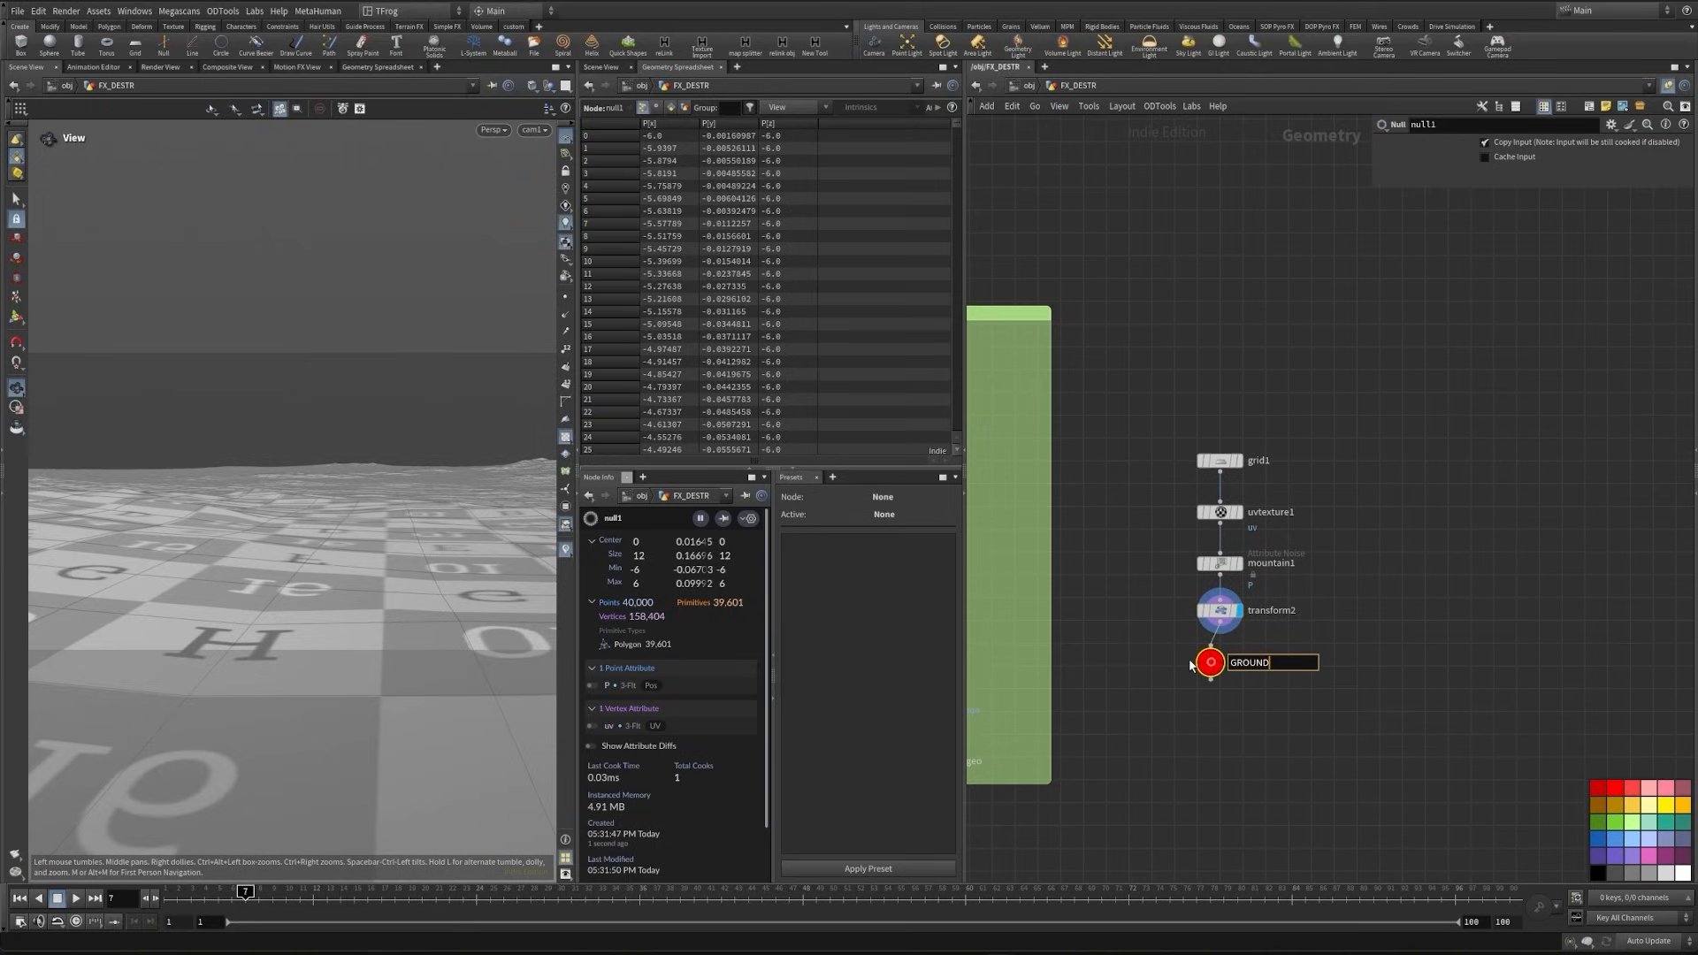
pyautogui.press('Return')
pyautogui.moveTo(1210, 665); pyautogui.dragTo(1220, 670)
# - Duplicate the Character sticky note above grid1 and change the copy's text to Ground
pyautogui.moveTo(1191, 655); pyautogui.dragTo(1324, 707, button='middle')
pyautogui.scroll(-3, 1324, 708)
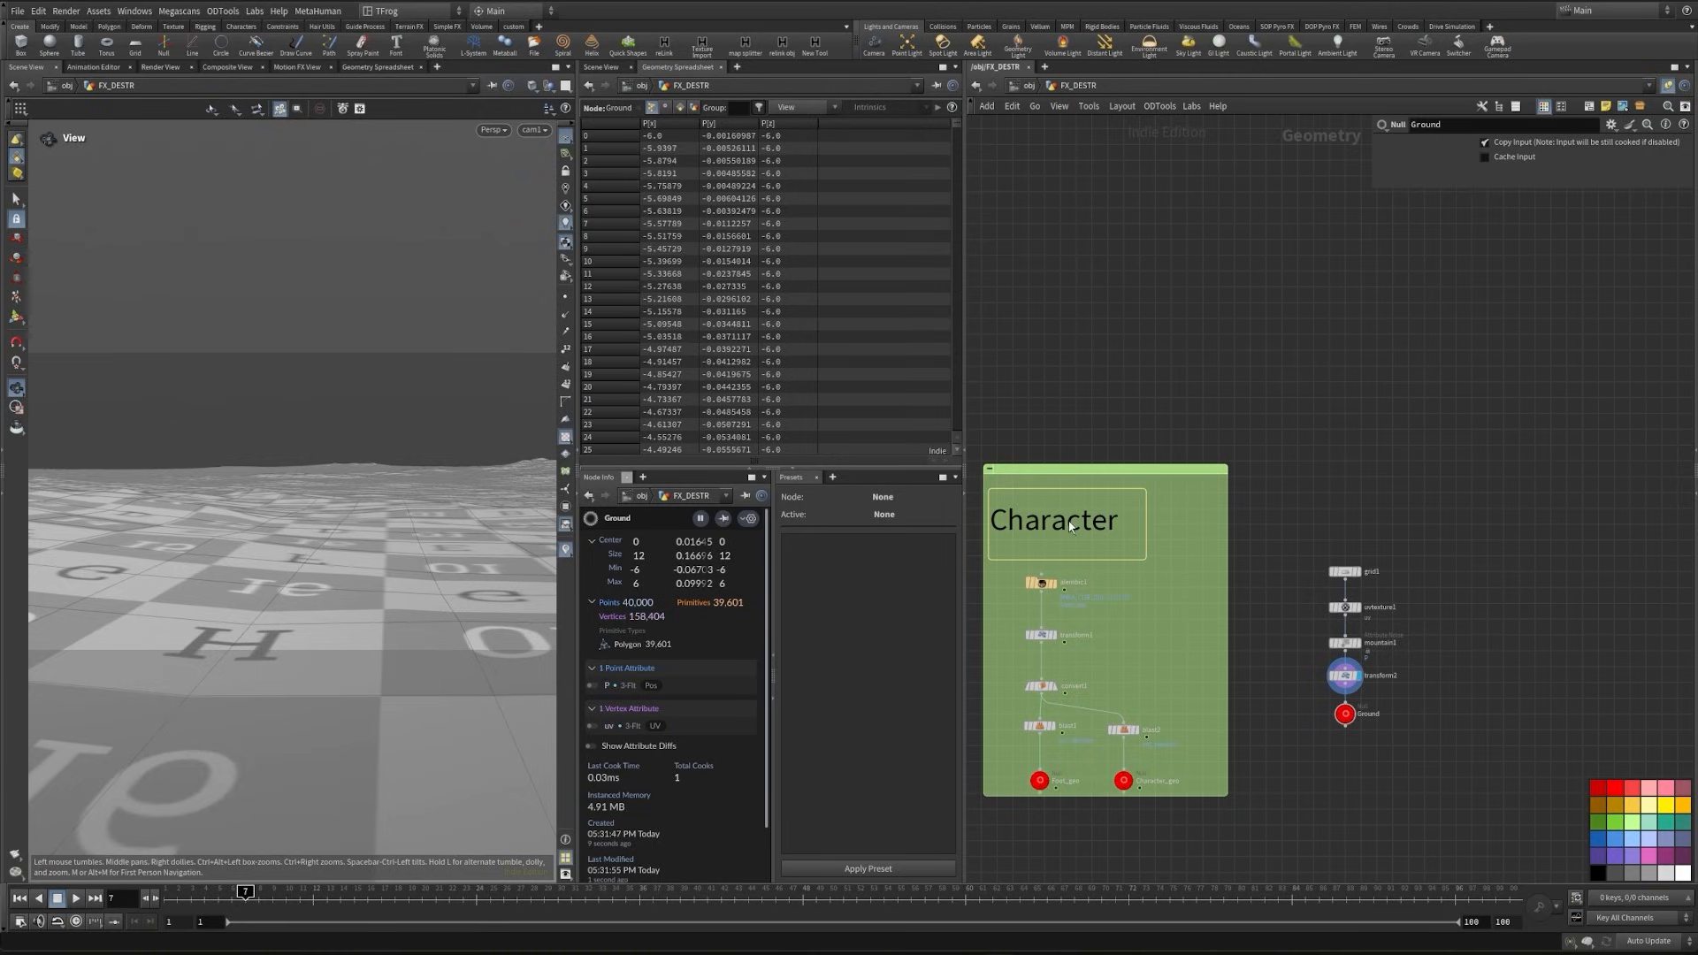
pyautogui.keyDown('alt'); pyautogui.moveTo(1070, 526); pyautogui.dragTo(1340, 513); pyautogui.keyUp('alt')
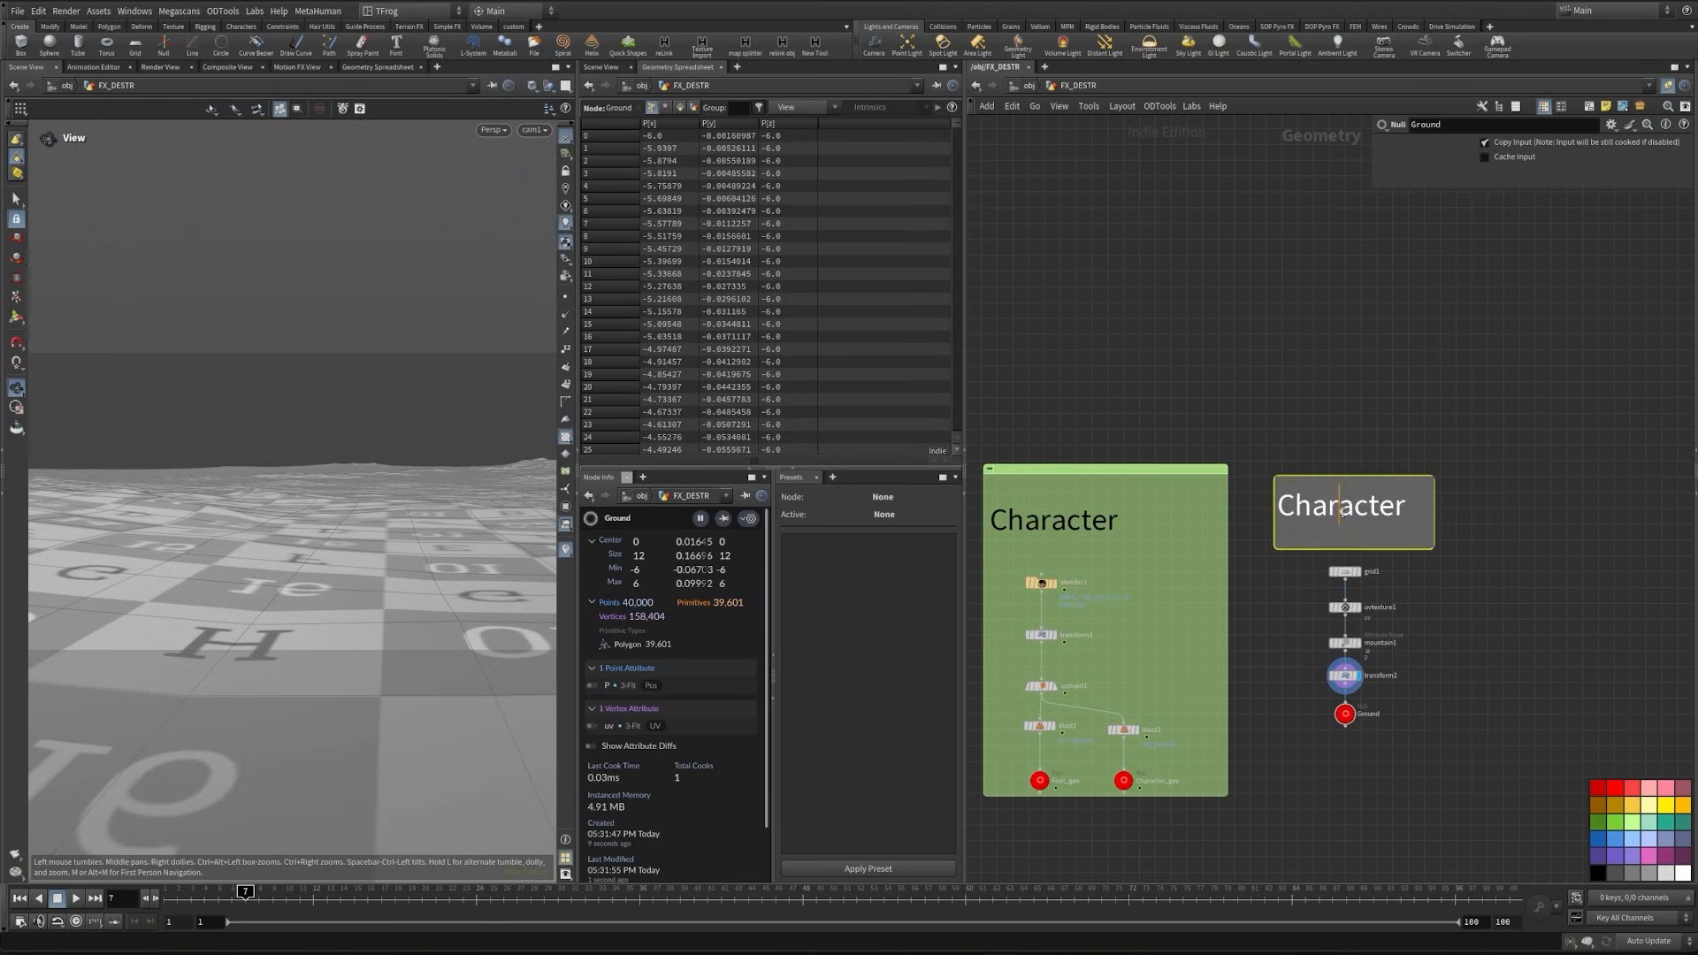
pyautogui.doubleClick(1341, 511)
pyautogui.write('Ground')
pyautogui.click(1281, 461)
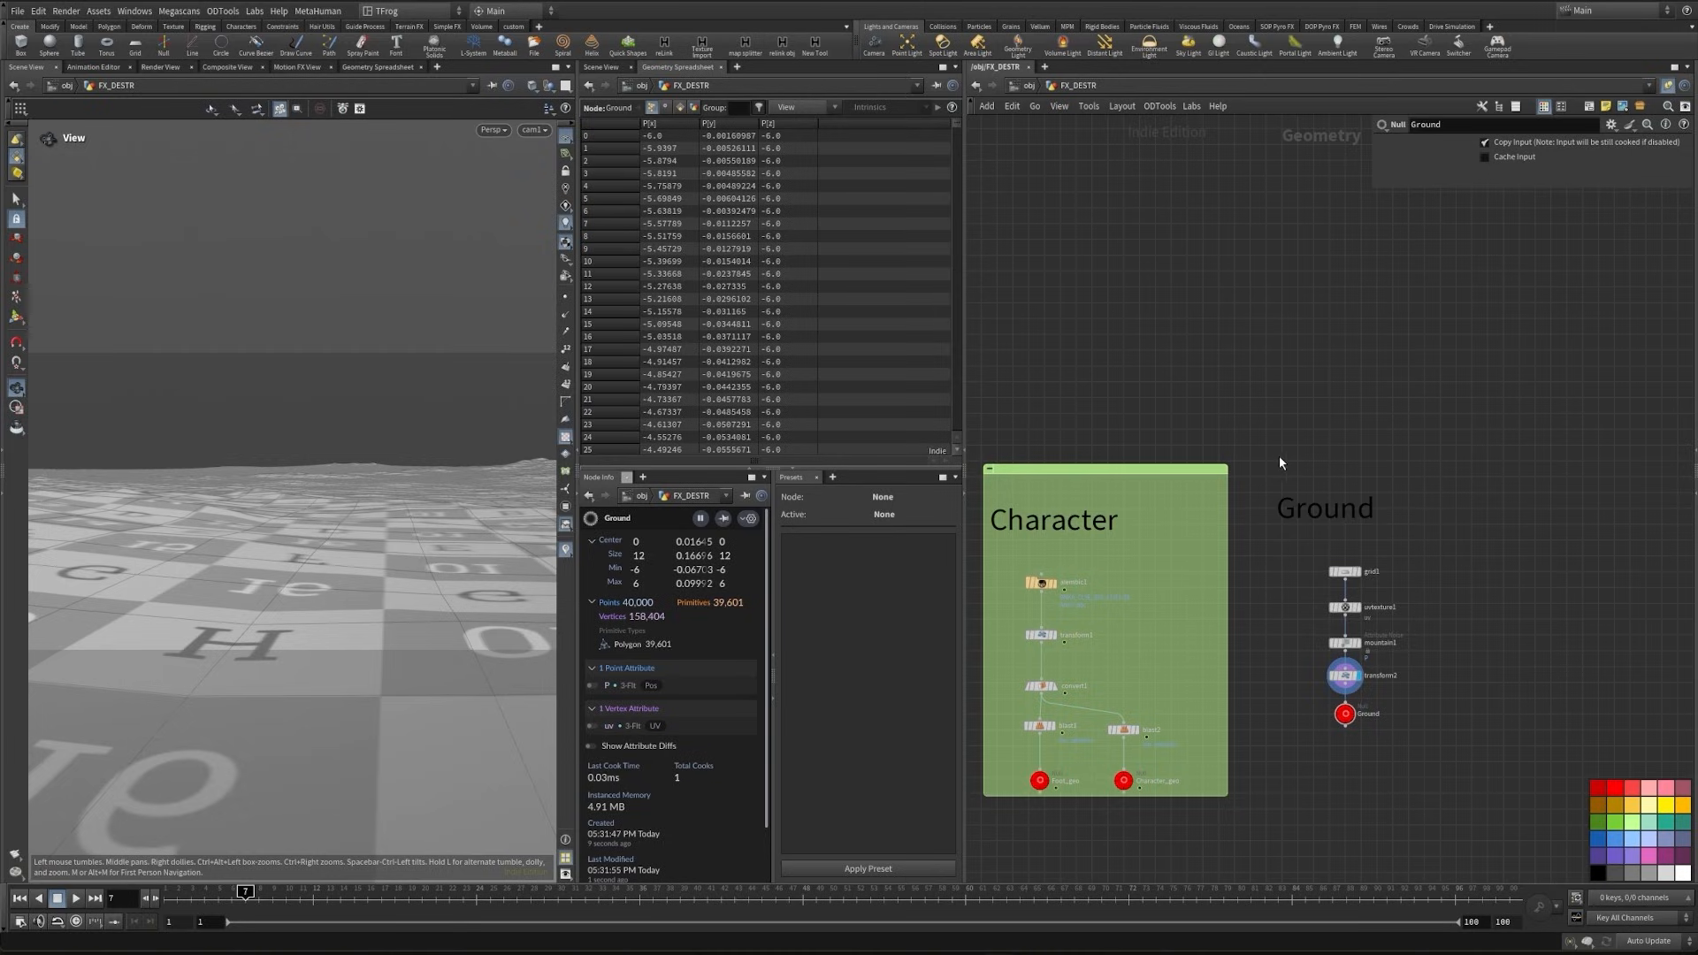
# - Enclose the Ground note and its nodes in a network box and colour the box green like the Character box
pyautogui.moveTo(1281, 461); pyautogui.dragTo(1472, 799)
pyautogui.moveTo(1340, 506); pyautogui.dragTo(1300, 469)
pyautogui.click(1343, 502)
pyautogui.hotkey('ctrl', 'z')
pyautogui.click(1589, 107)
pyautogui.click(1373, 357)
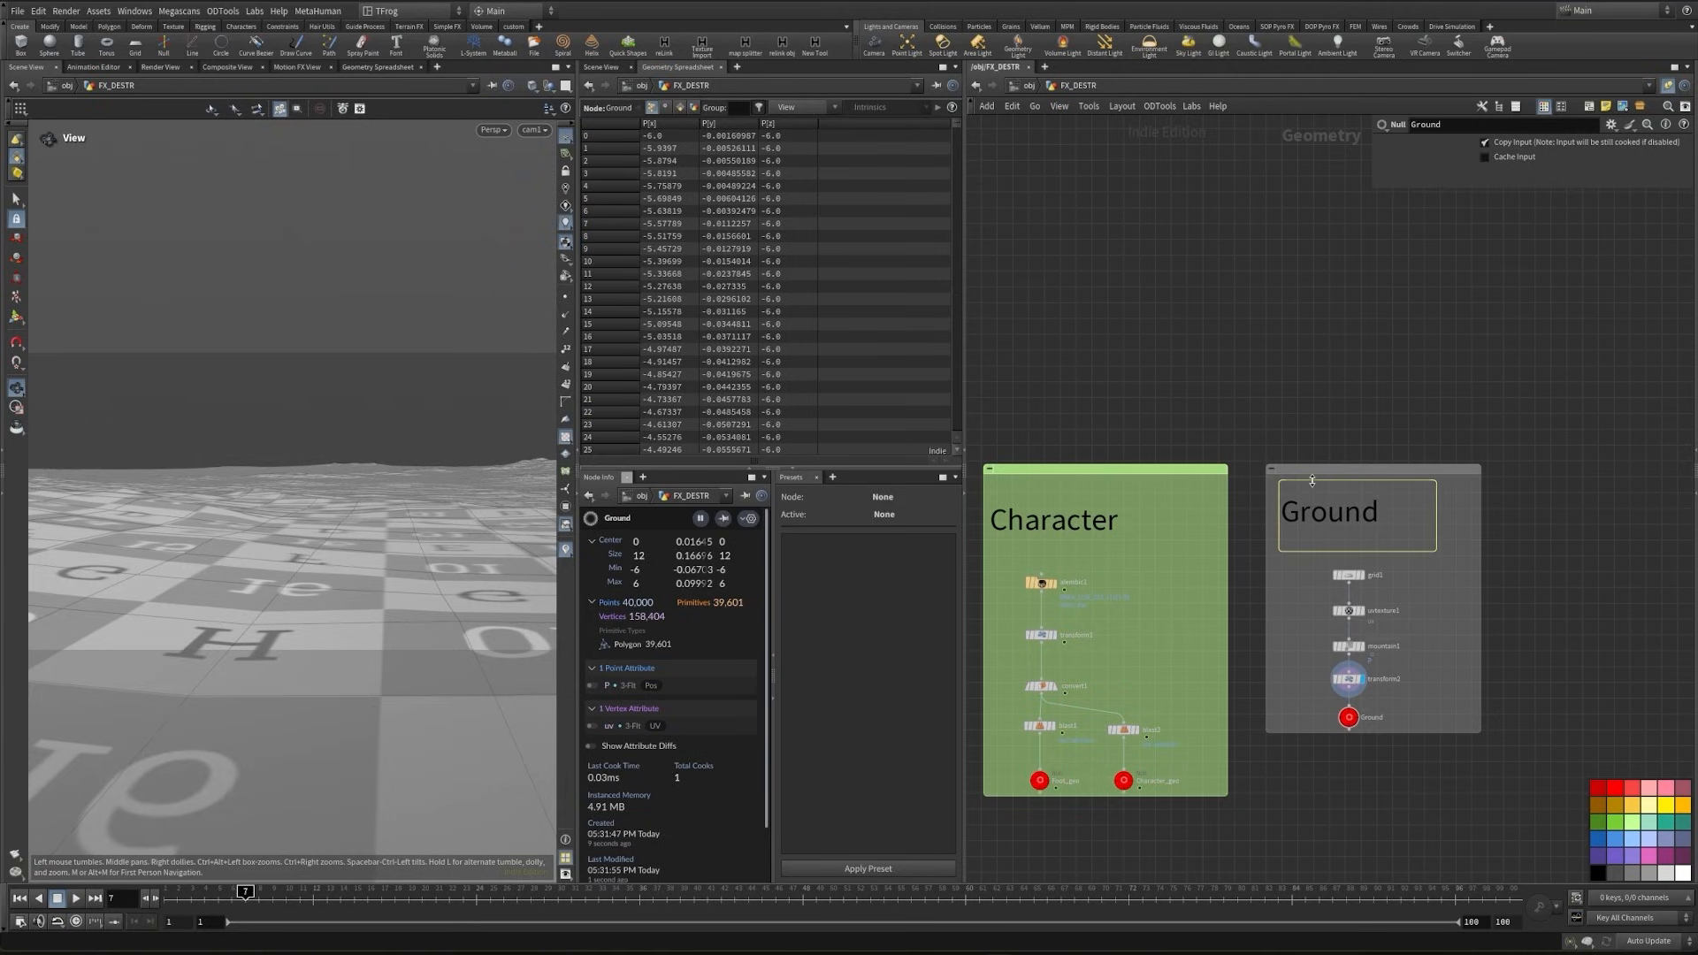
pyautogui.click(1632, 822)
pyautogui.scroll(-3, 1531, 637)
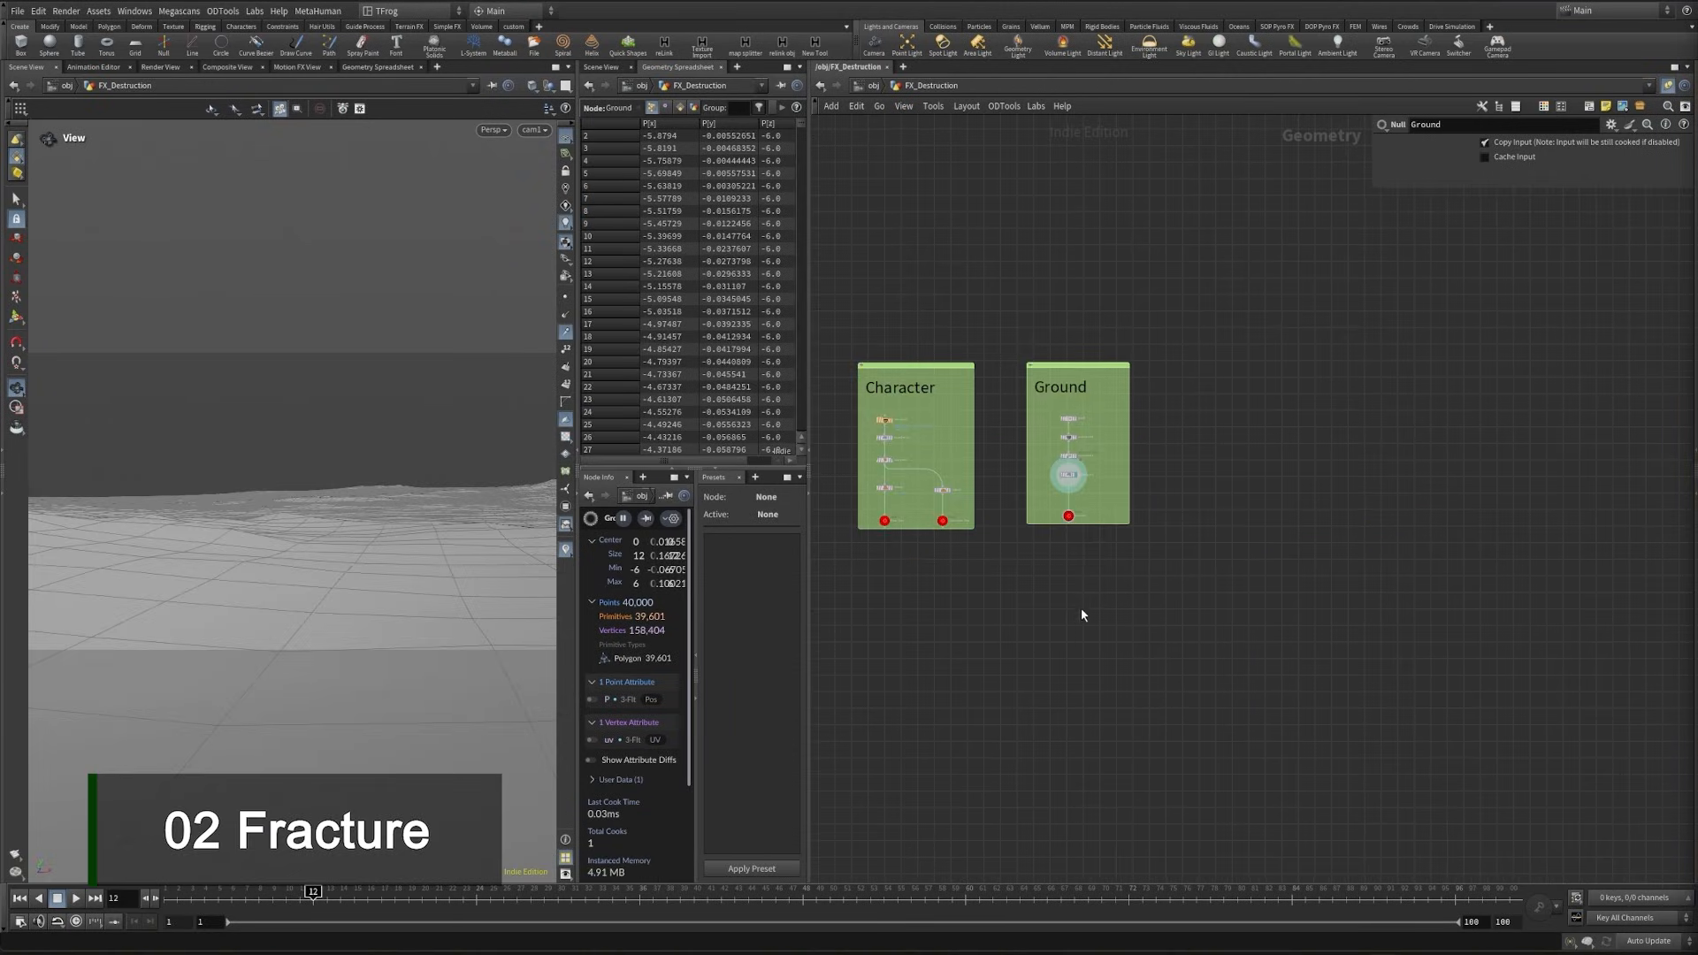
# - Copy the Ground null and paste it as an Object Merge reference in the empty space below the Ground box
pyautogui.scroll(3, 1068, 595)
pyautogui.moveTo(1038, 420); pyautogui.dragTo(1107, 457)
pyautogui.hotkey('ctrl', 'c')
pyautogui.moveTo(1074, 587); pyautogui.dragTo(1103, 442, button='middle')
pyautogui.hotkey('ctrl', 'shift', 'v')
pyautogui.scroll(3, 1162, 555)
pyautogui.moveTo(1207, 511); pyautogui.dragTo(1050, 589)
pyautogui.moveTo(1119, 430); pyautogui.dragTo(1120, 369, button='middle')
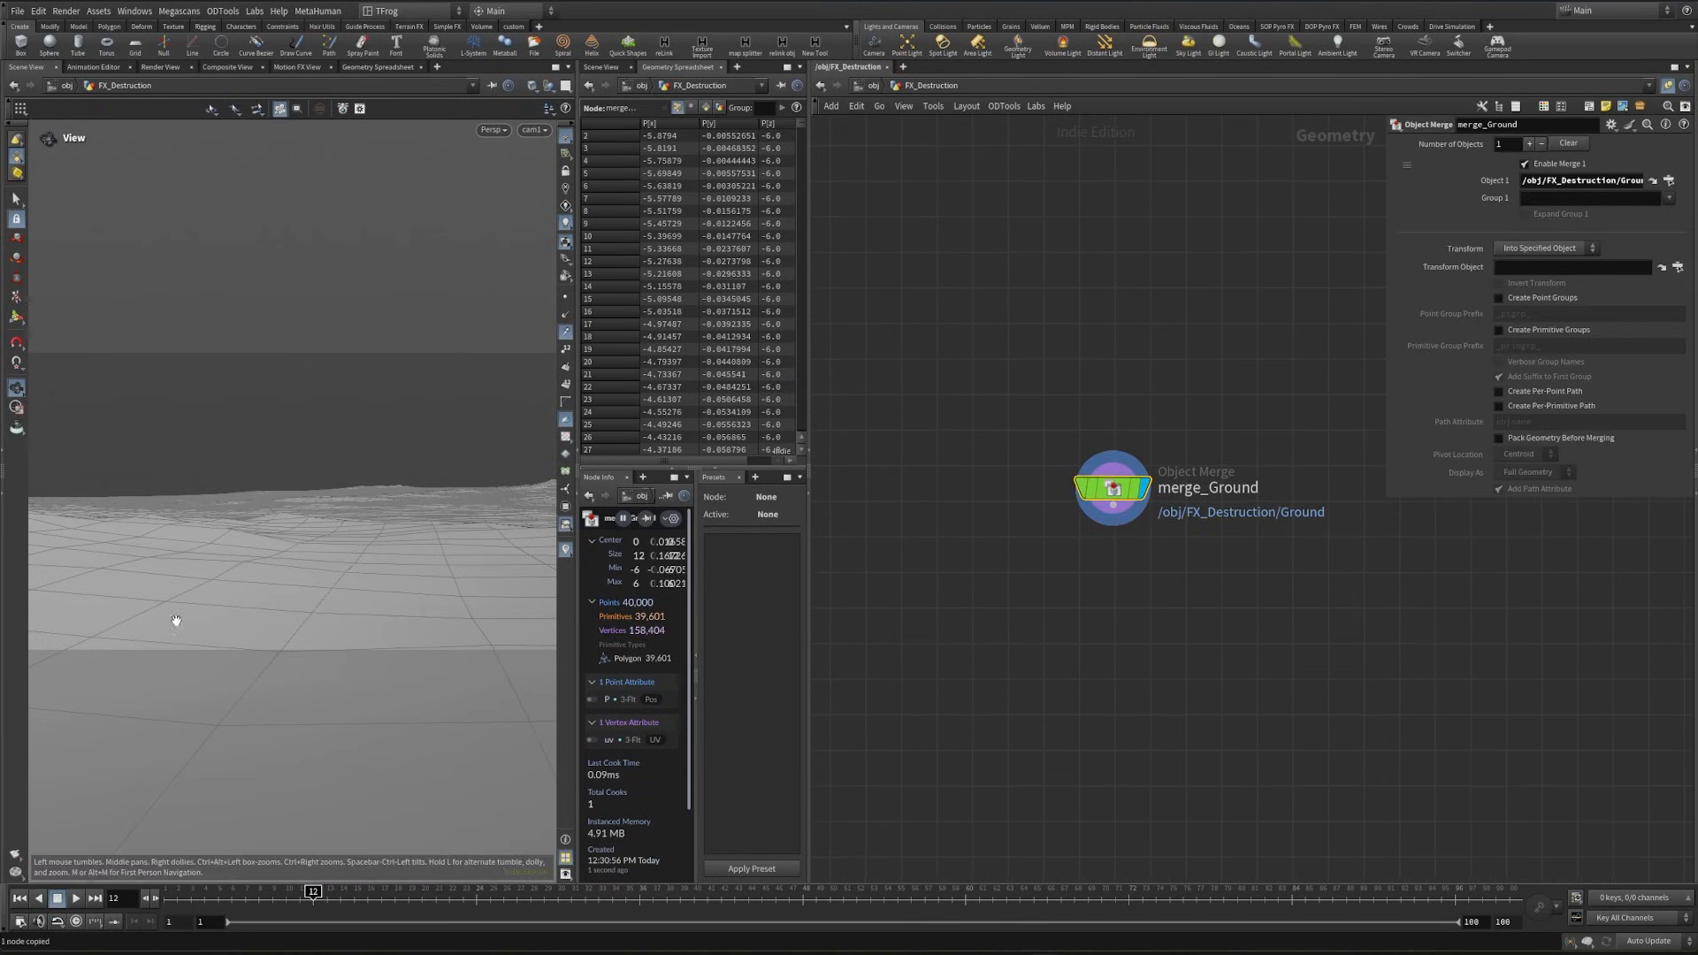
# - Append a displayed Subdivide node to merge_Ground and set its depth to 3
pyautogui.moveTo(376, 552); pyautogui.dragTo(217, 535)
pyautogui.press('Tab')
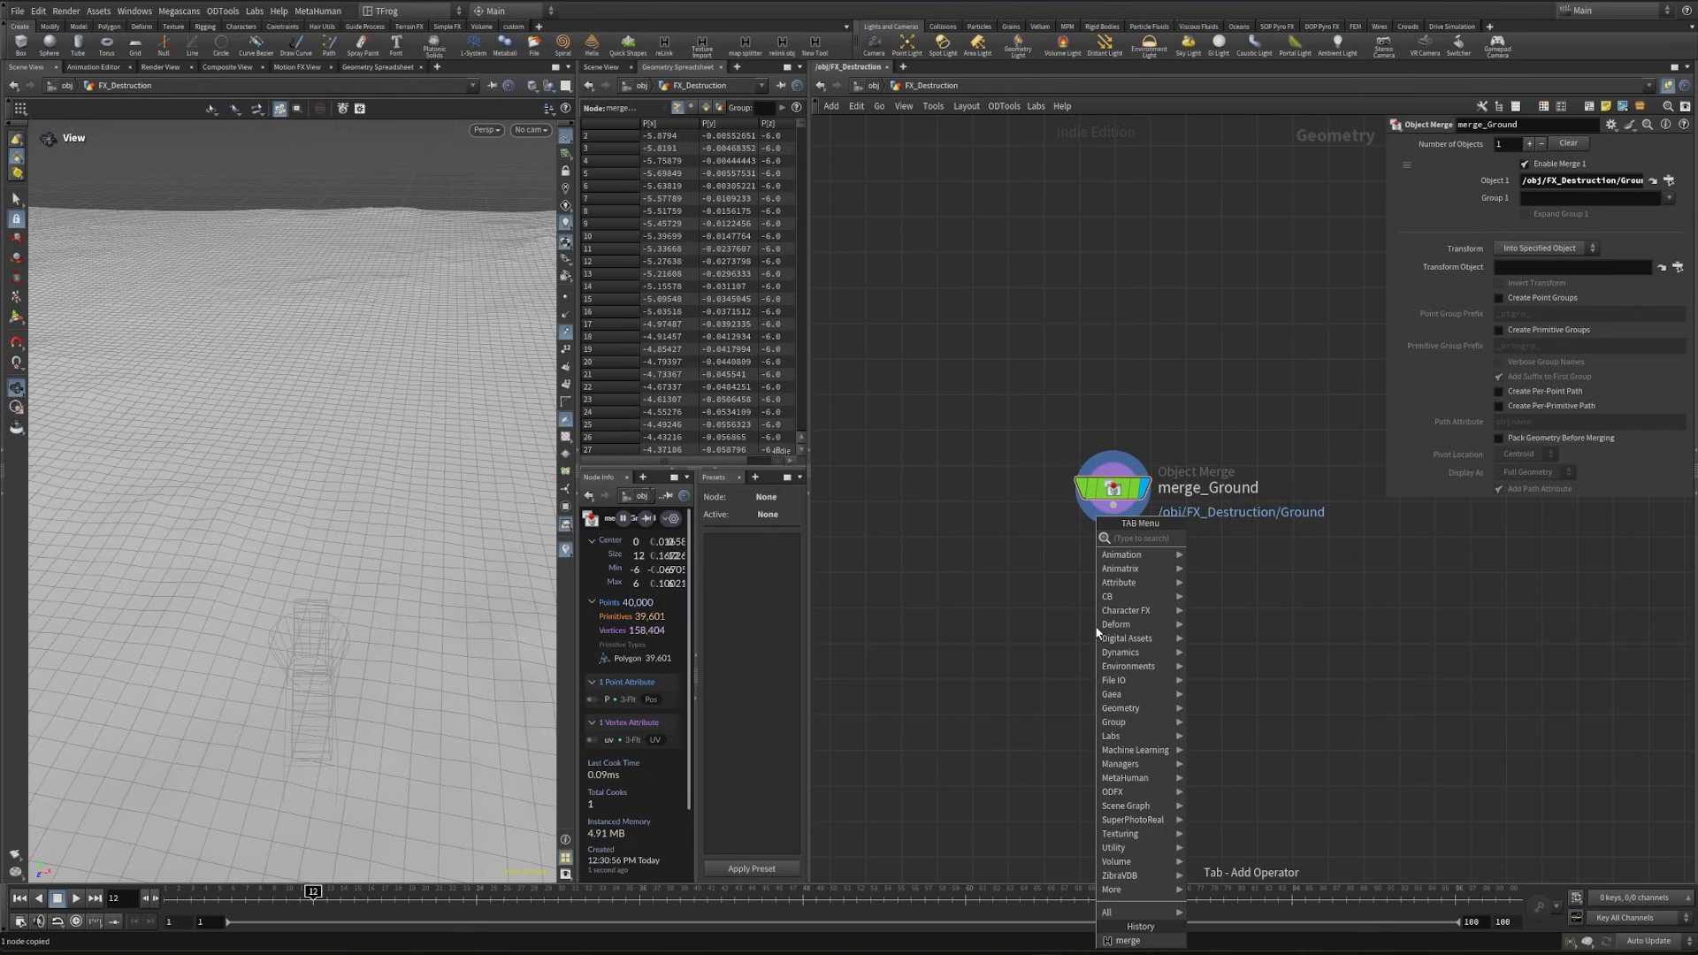
pyautogui.write('polyex')
pyautogui.press('Return')
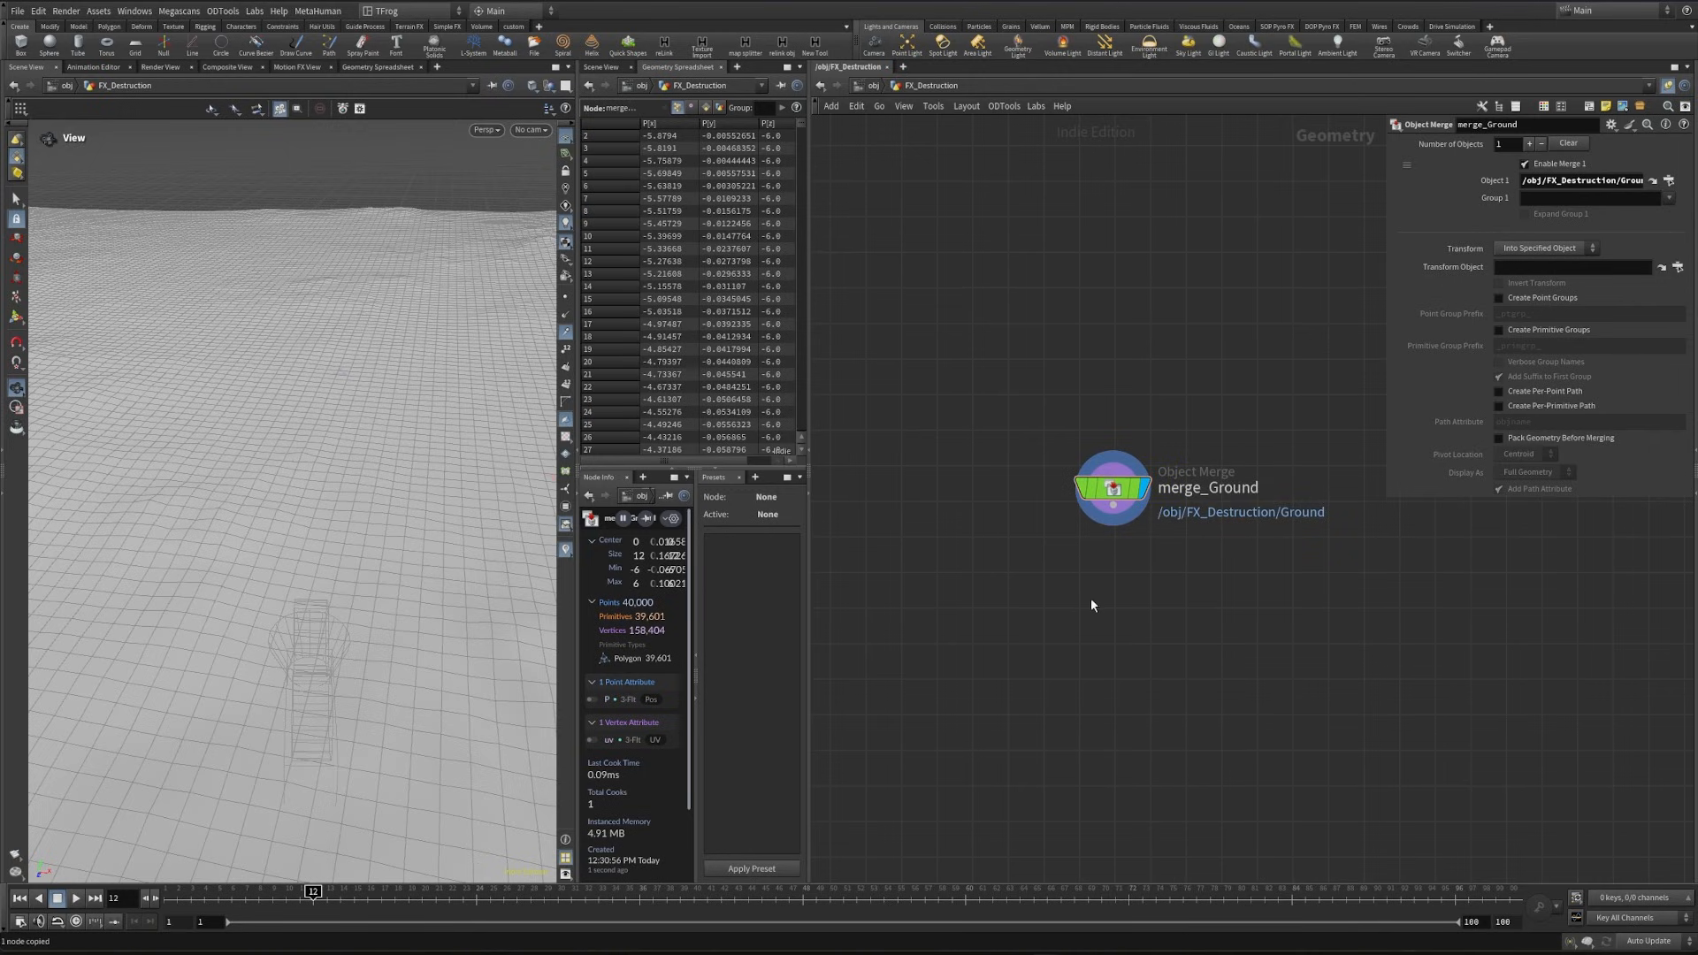
pyautogui.click(1092, 605)
pyautogui.press('Return')
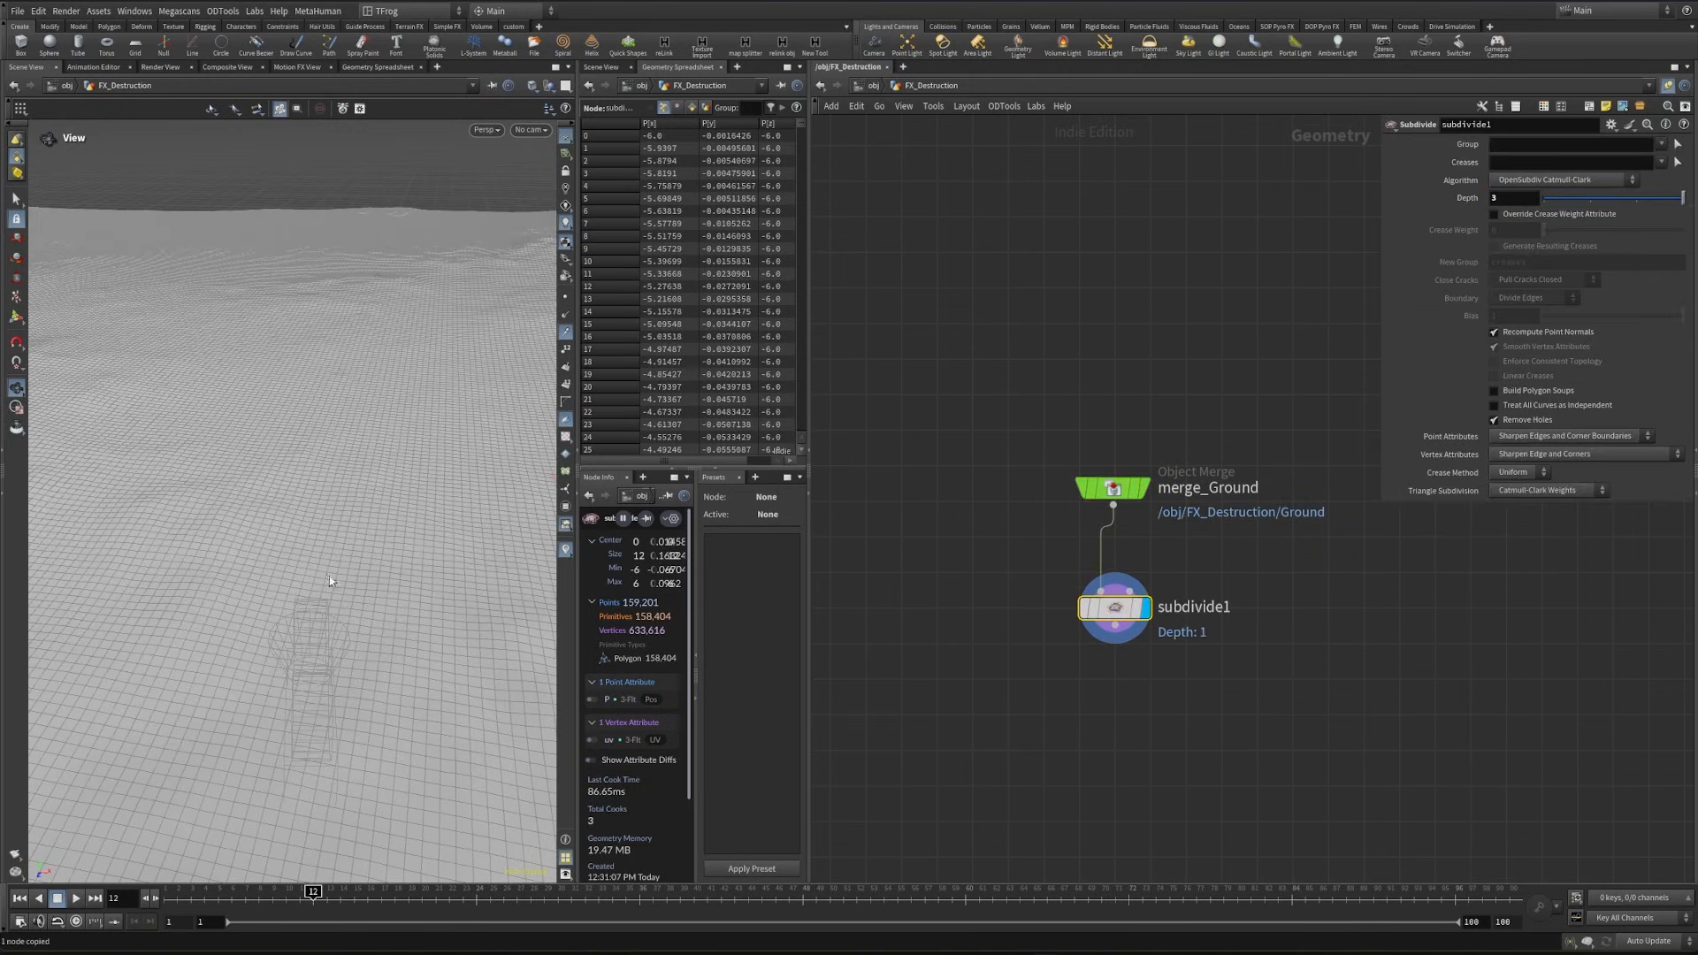
pyautogui.moveTo(1084, 688); pyautogui.dragTo(1085, 623, button='middle')
# - Append a Mountain node to subdivide1 and set its amplitude to 0.012 and element size to 0.32
pyautogui.press('Tab')
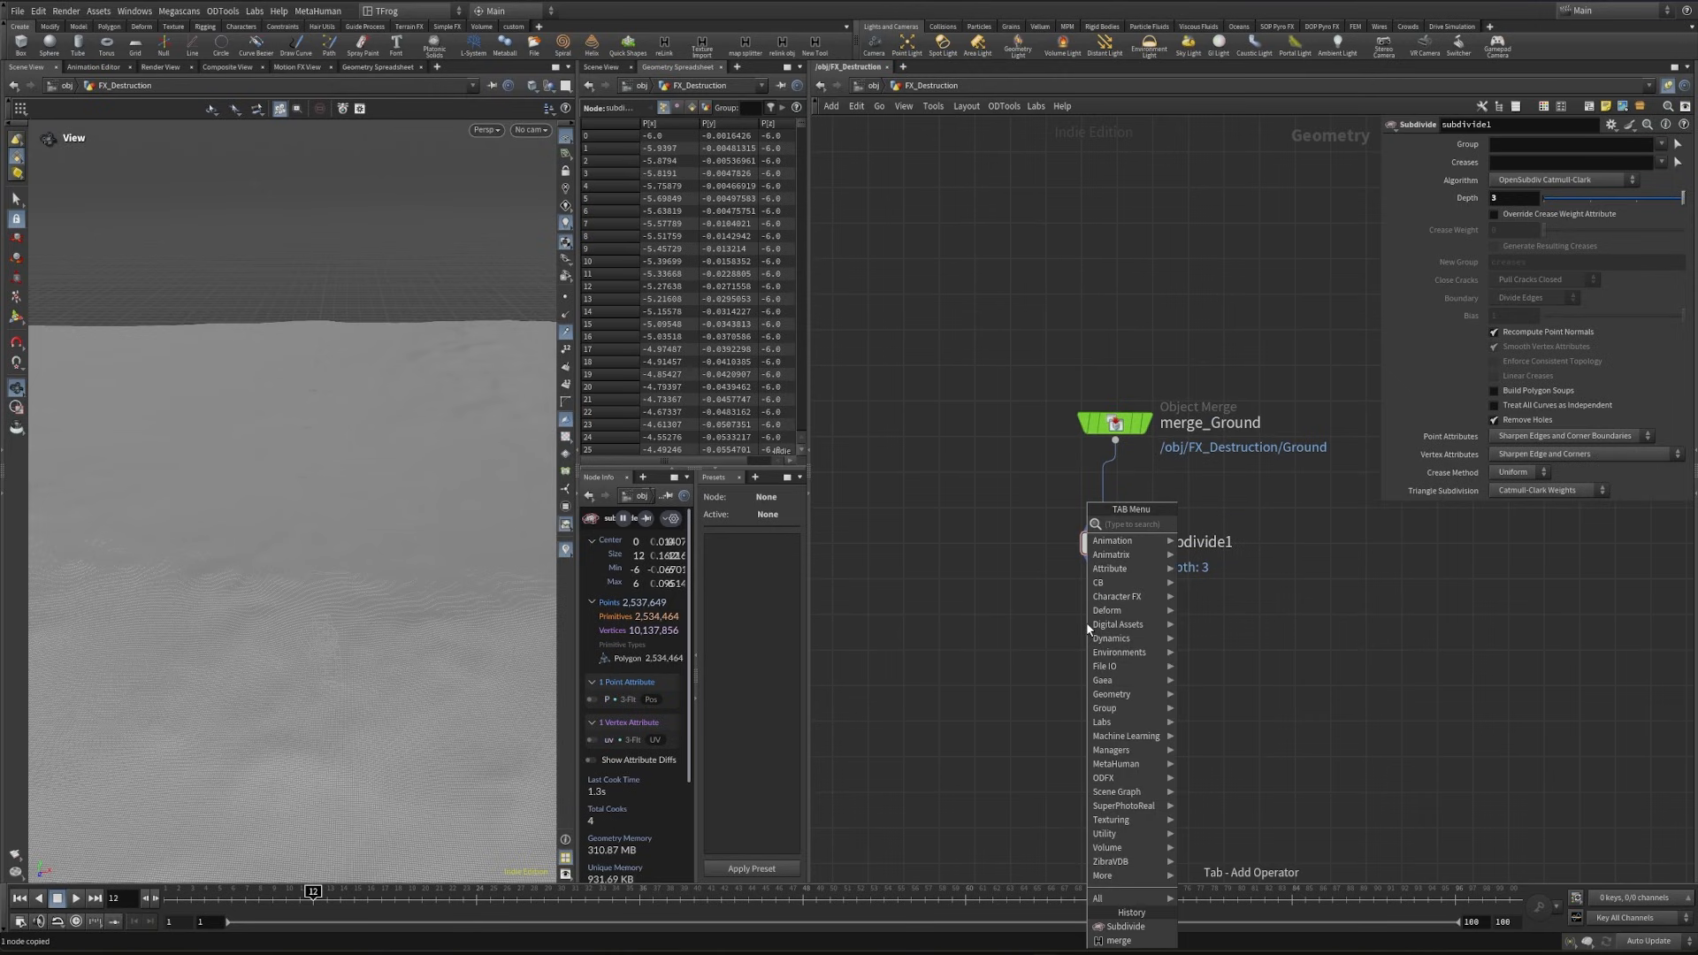
pyautogui.press('Escape')
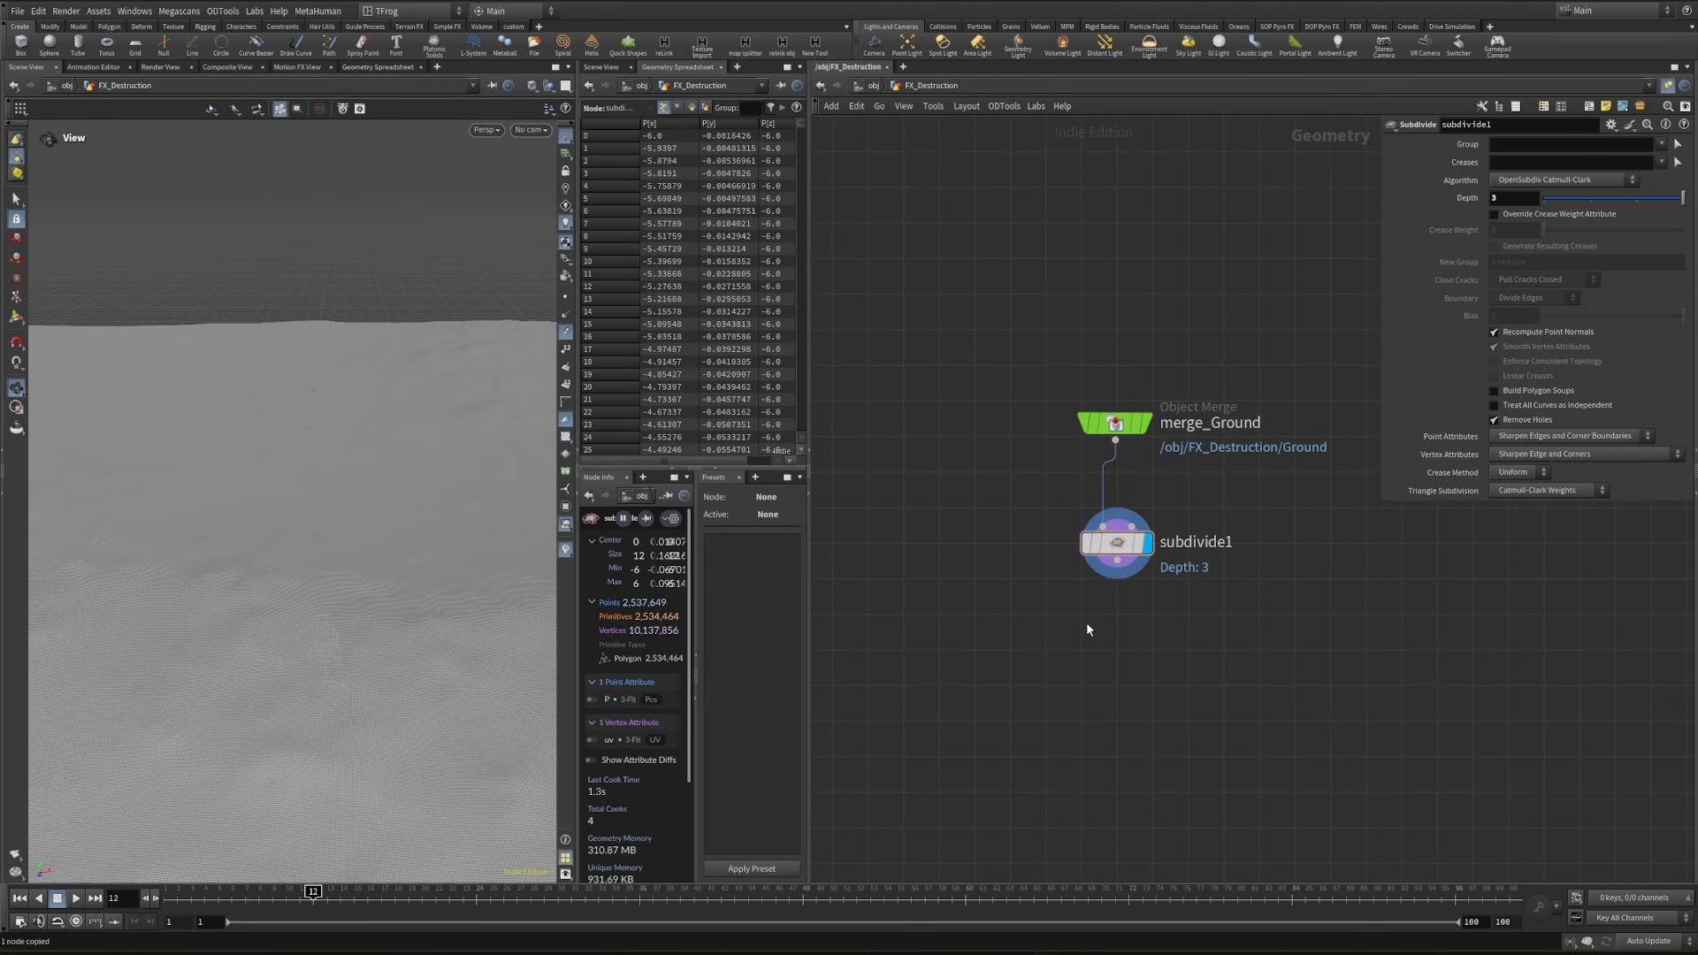
pyautogui.hotkey('ctrl', 'v')
pyautogui.click(1116, 649)
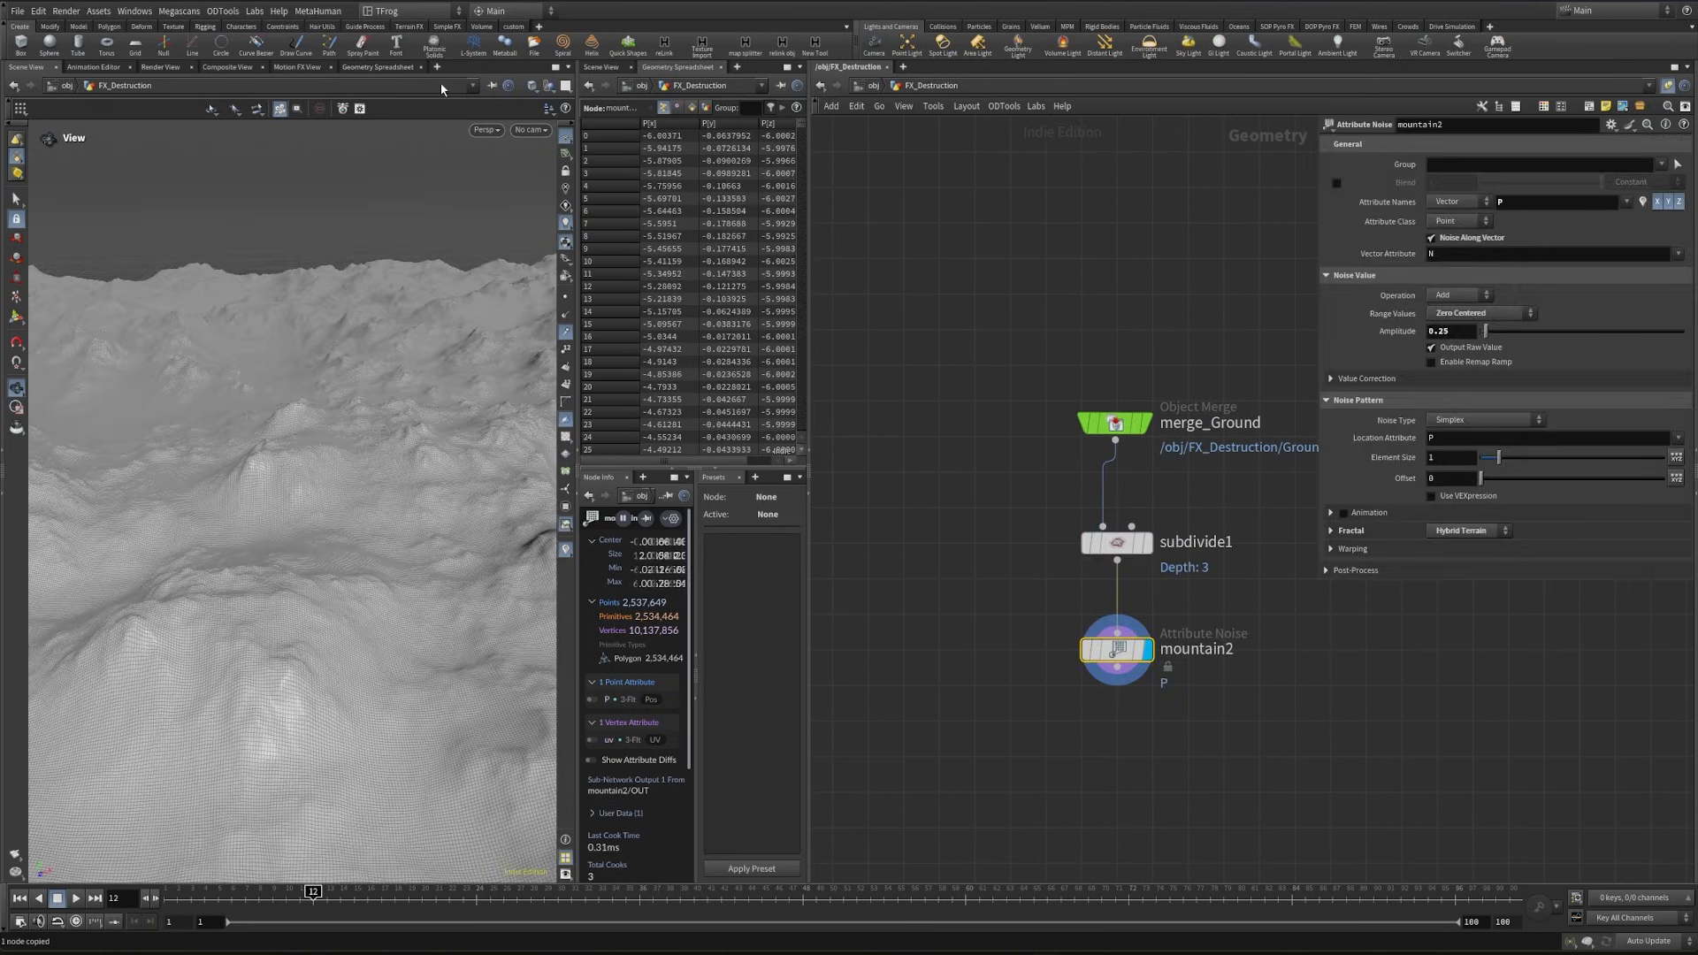
pyautogui.click(1447, 334)
pyautogui.press('Return')
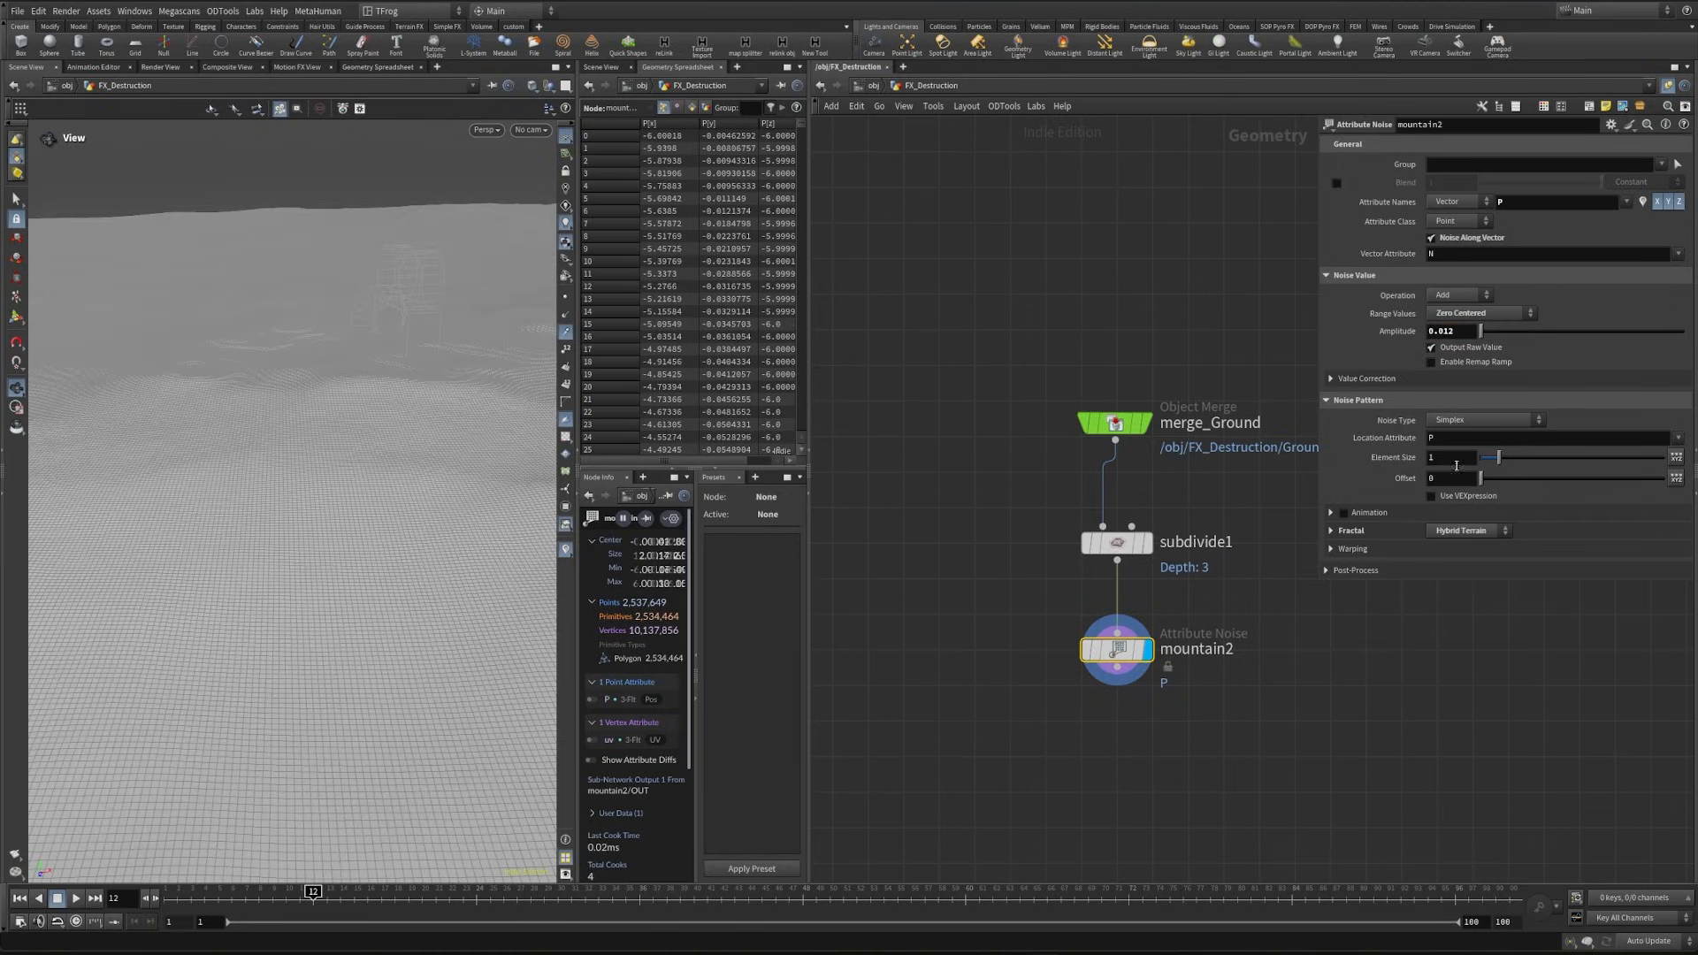
pyautogui.doubleClick(1455, 465)
pyautogui.write('.32')
pyautogui.press('Return')
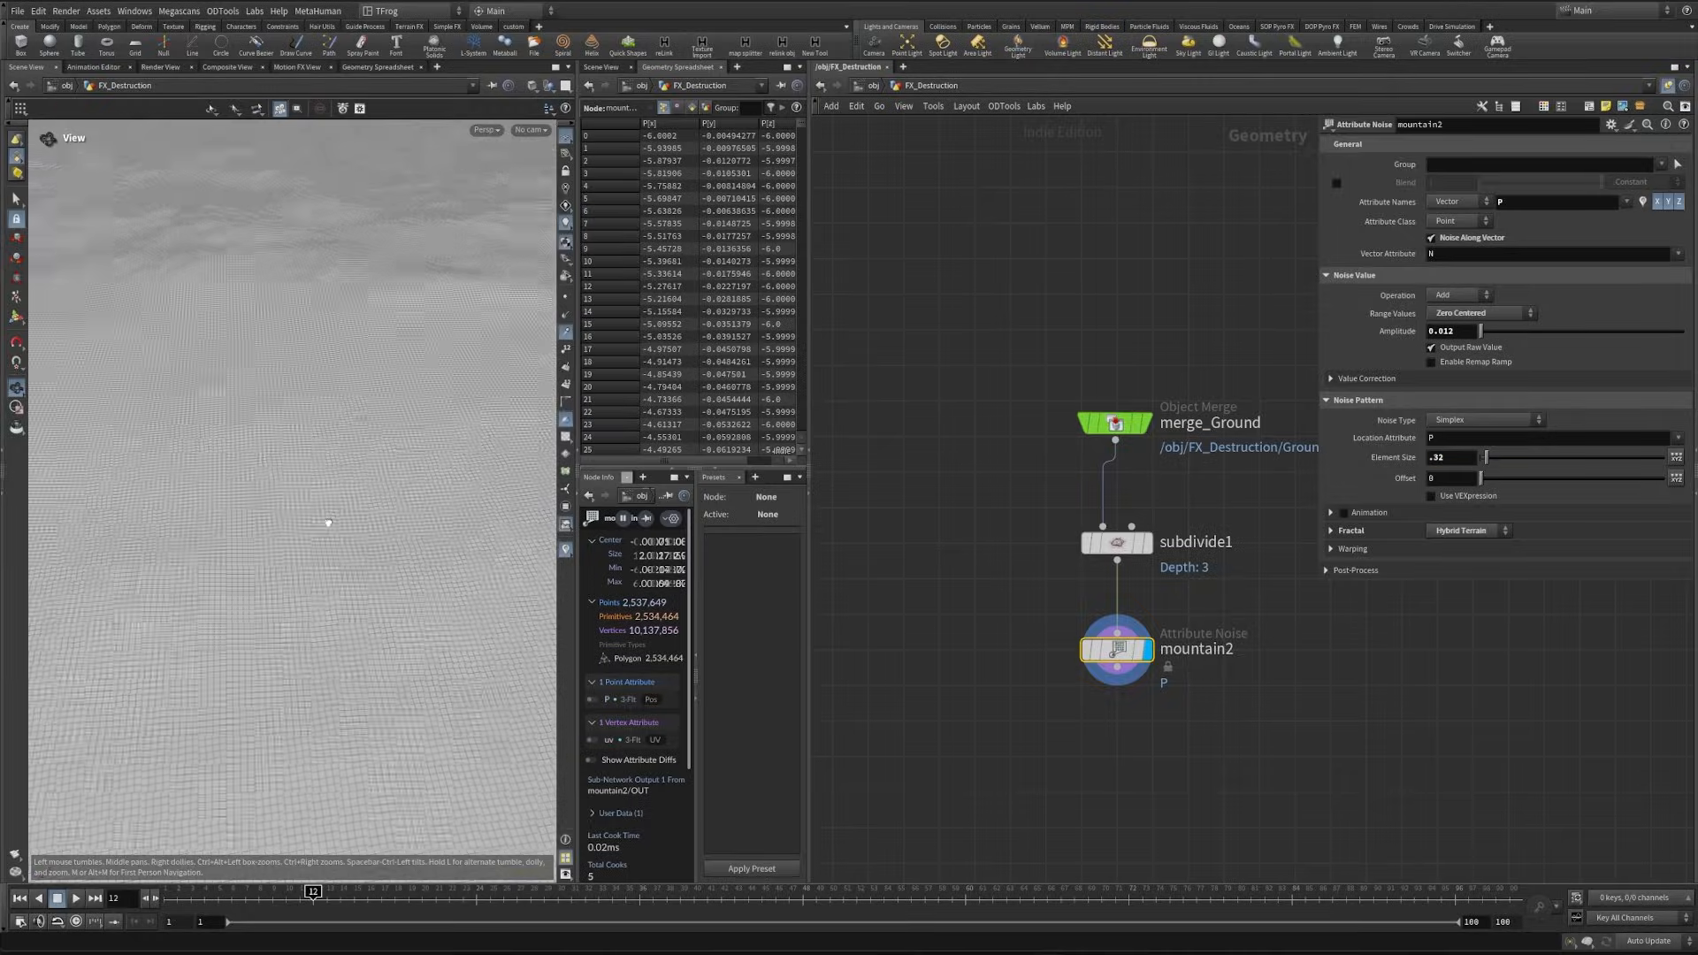
# - Check the displaced ground through alembicxform1/cam1 and in the free view, toggling the wireframe overlay
pyautogui.moveTo(328, 522); pyautogui.dragTo(341, 401)
pyautogui.click(531, 129)
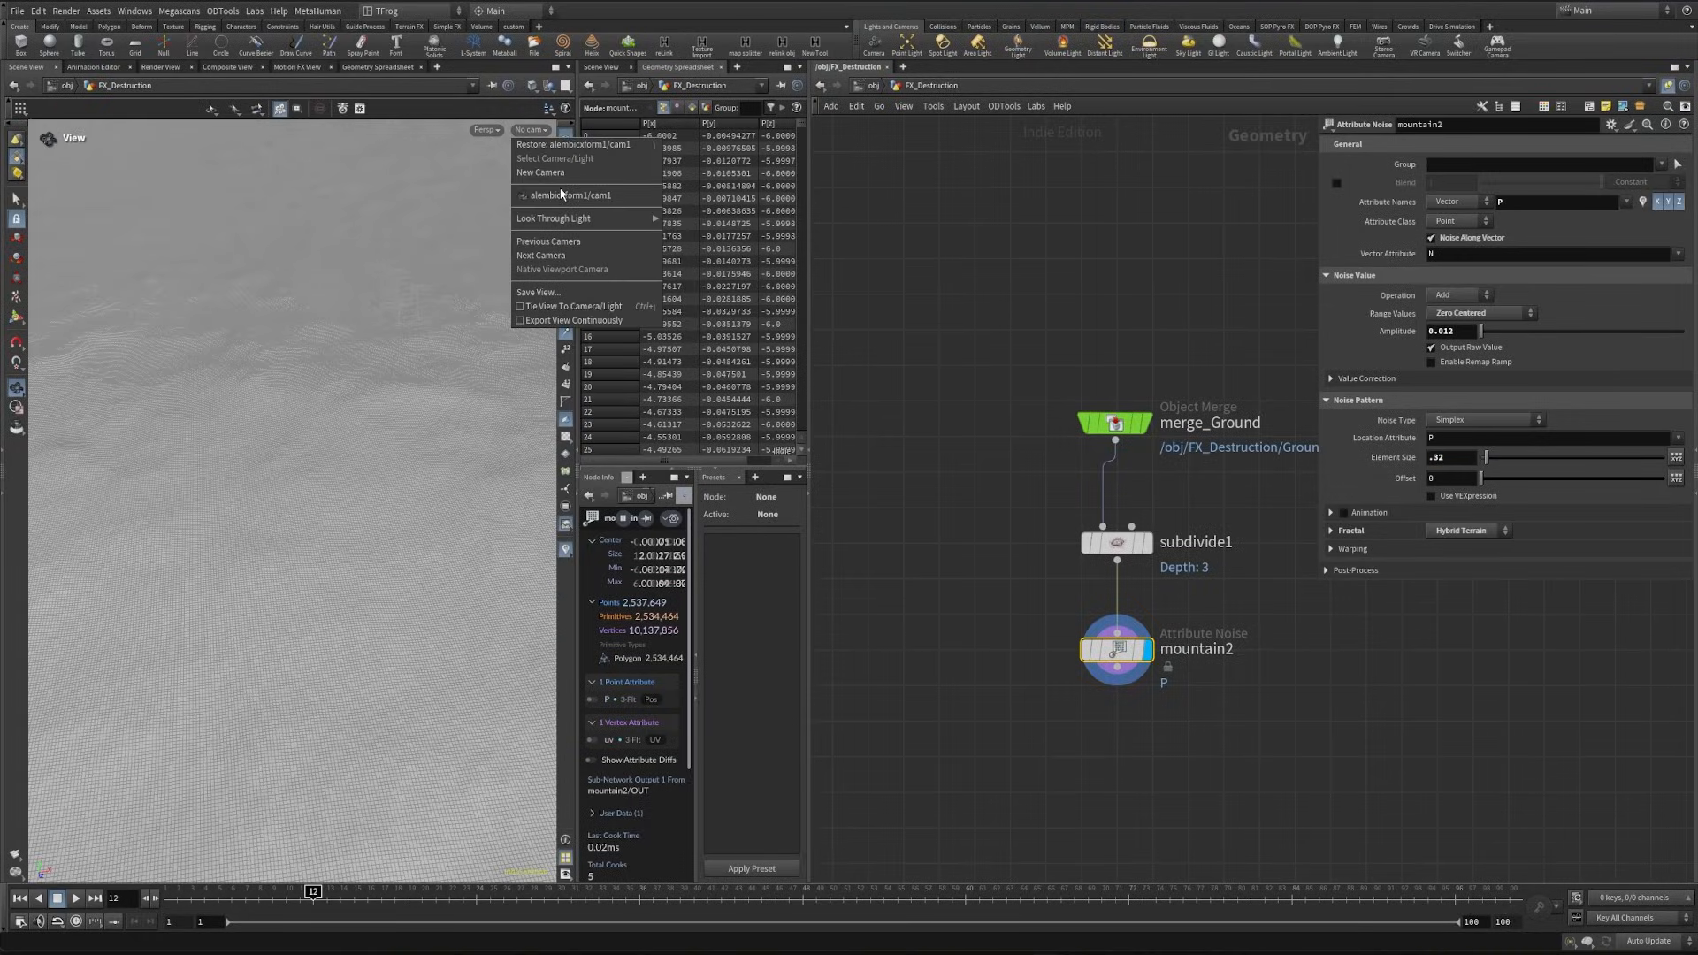
pyautogui.click(566, 195)
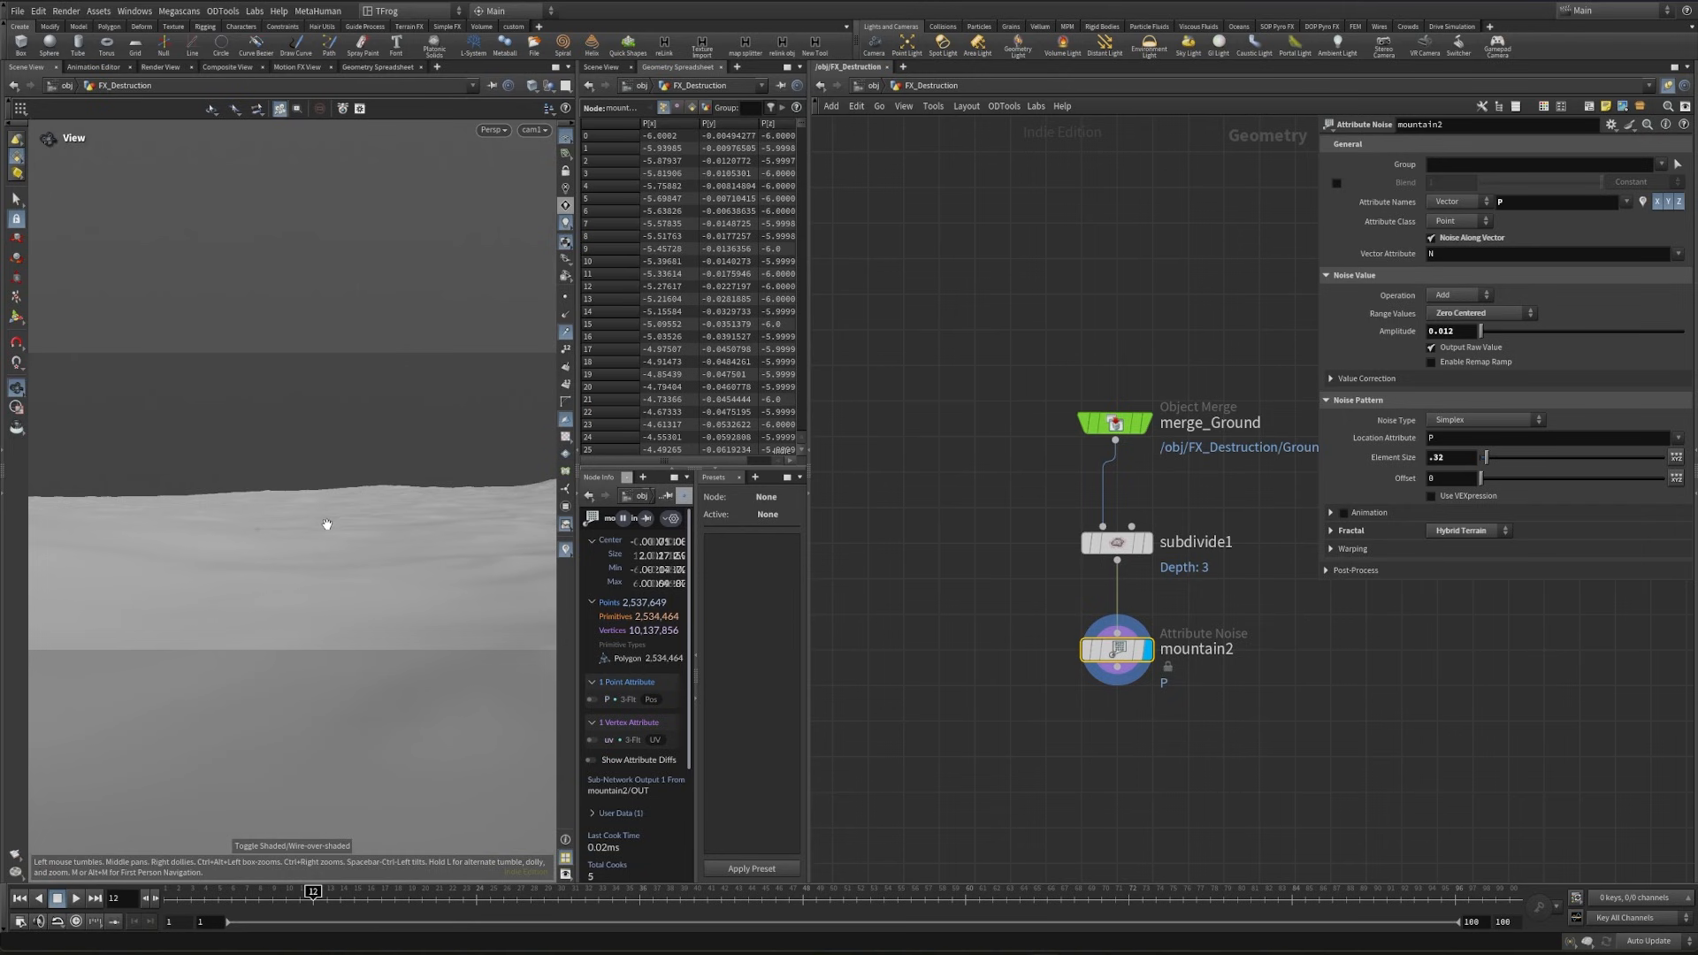
pyautogui.hotkey('shift', 'w')
pyautogui.scroll(-2, 1052, 699)
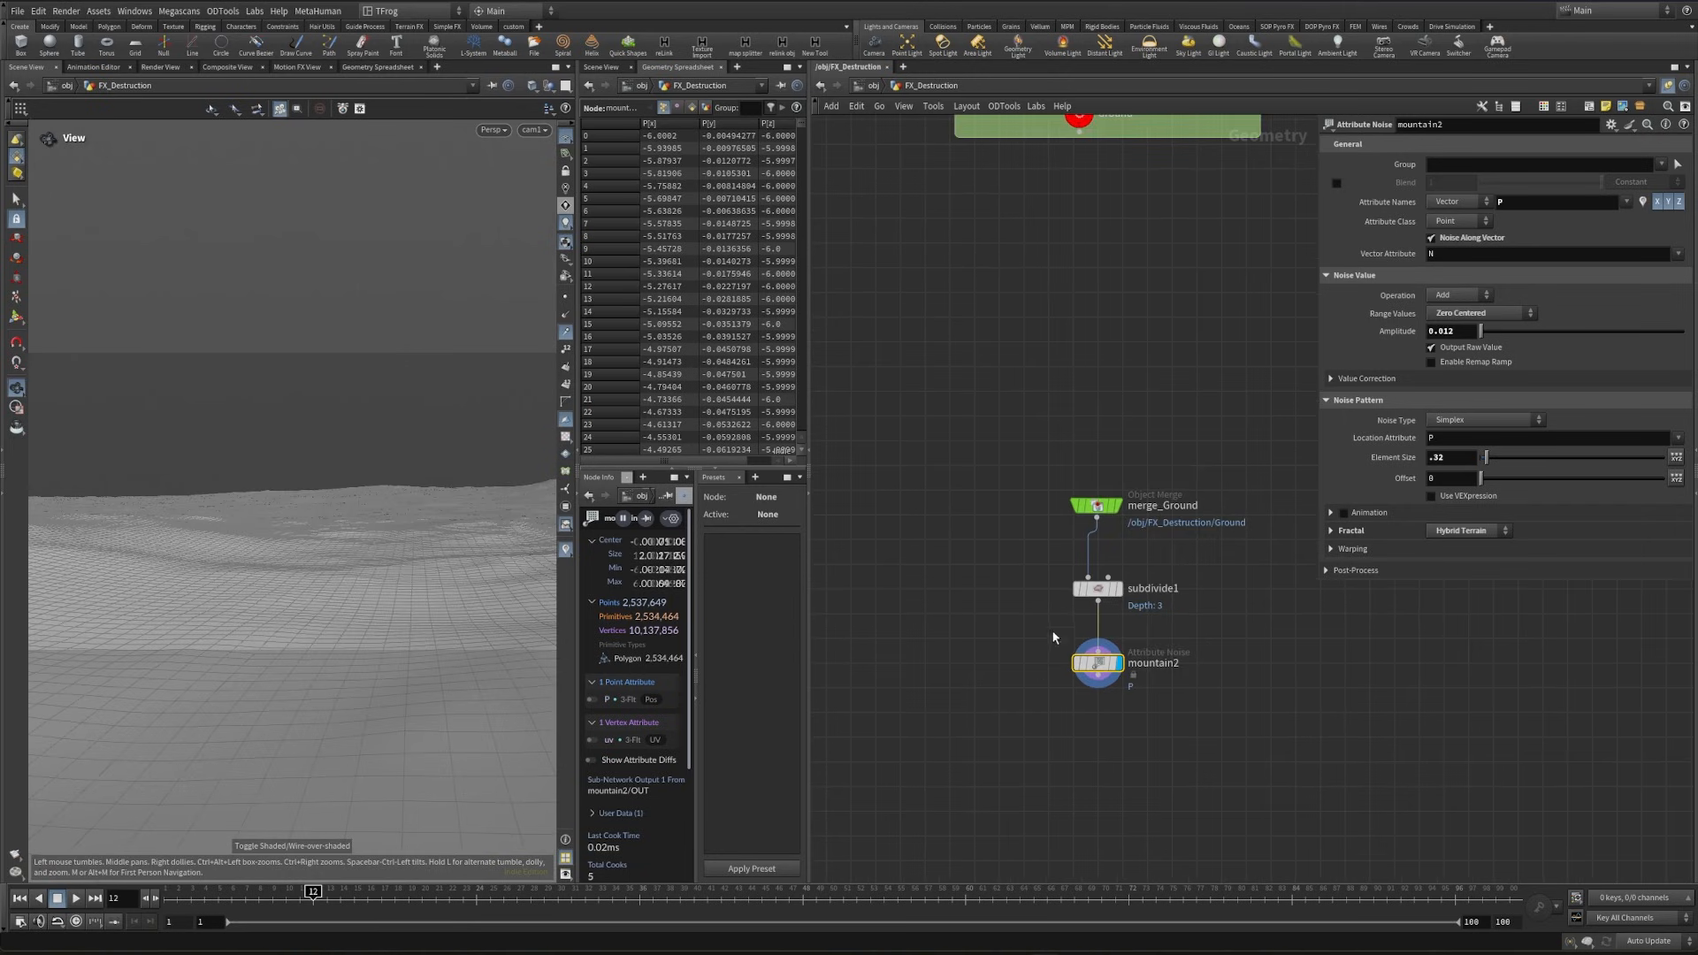
pyautogui.moveTo(367, 509); pyautogui.dragTo(246, 554)
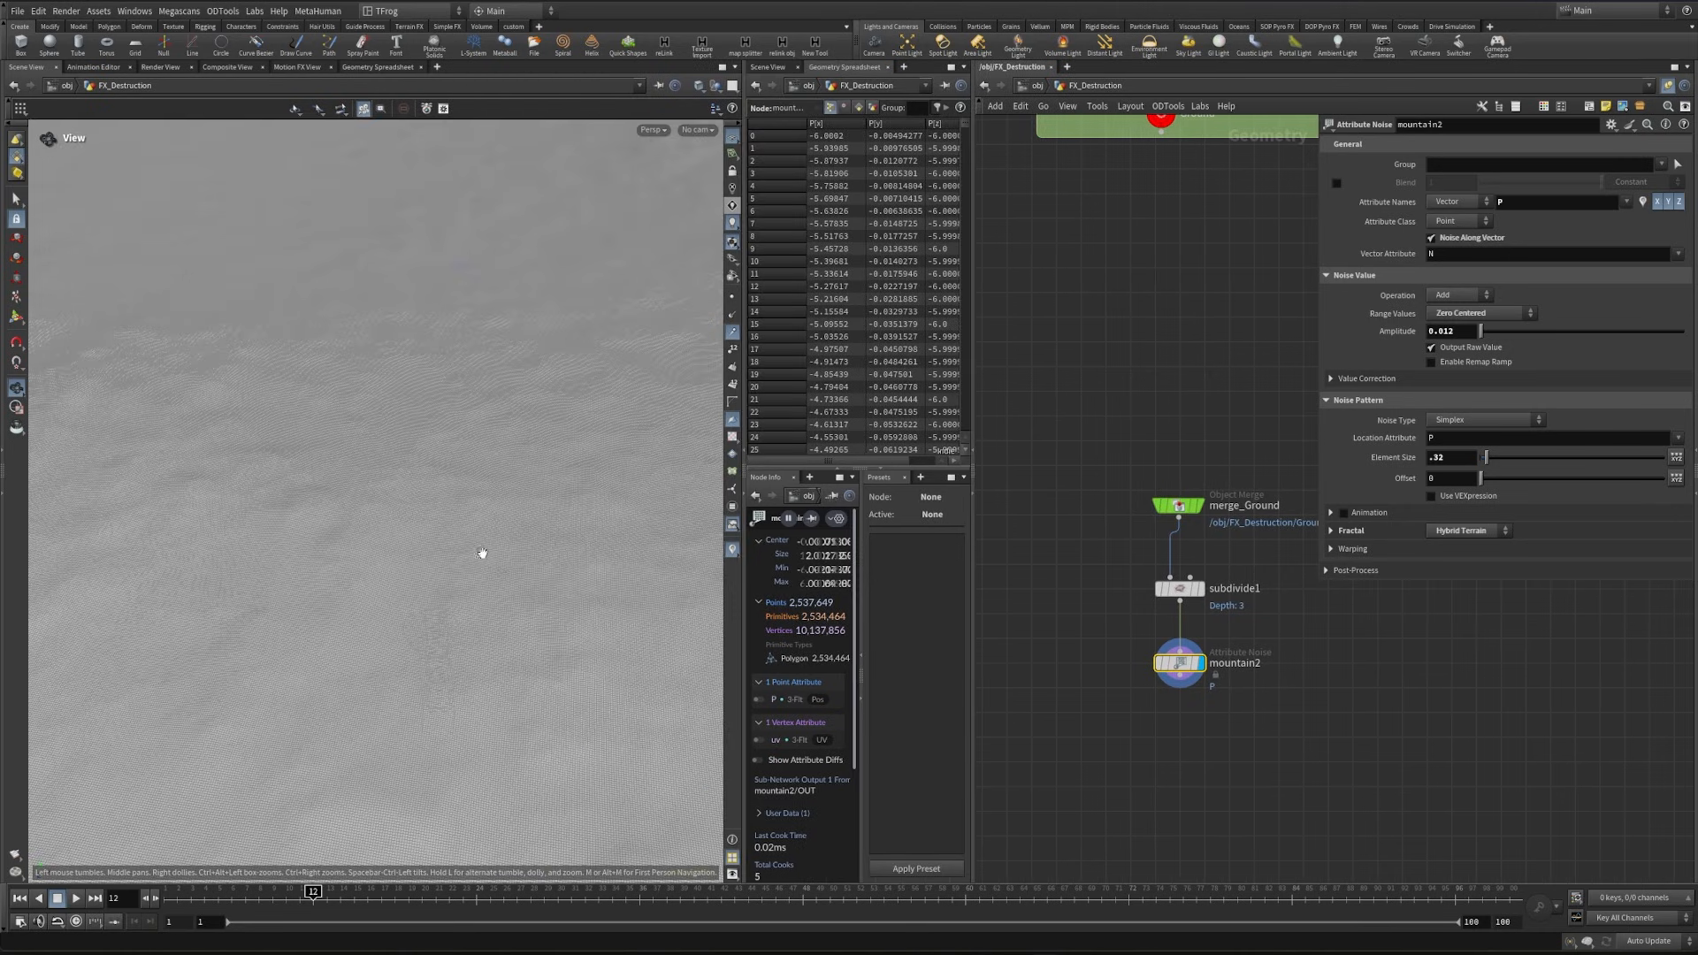
# - Template the Character_Geo null so the leg is overlaid on the ground in the viewport
pyautogui.scroll(-1, 1190, 537)
pyautogui.moveTo(1064, 274); pyautogui.dragTo(1270, 568, button='middle')
pyautogui.scroll(-2, 1269, 568)
pyautogui.scroll(4, 1141, 511)
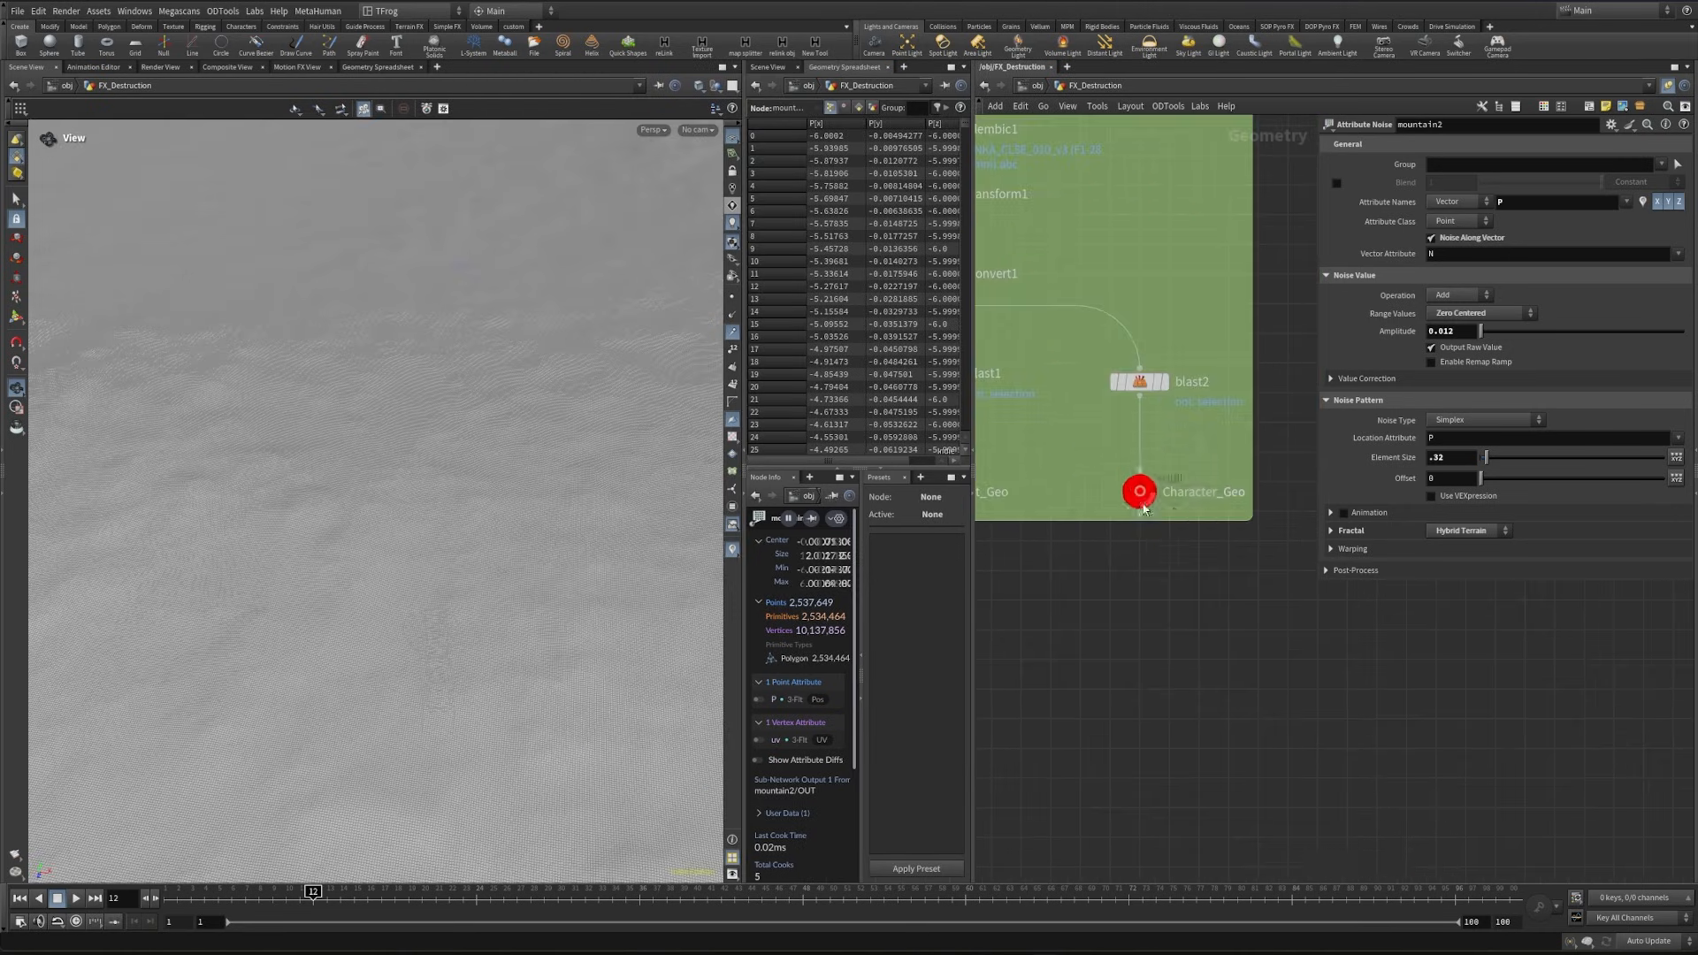
pyautogui.click(1146, 497)
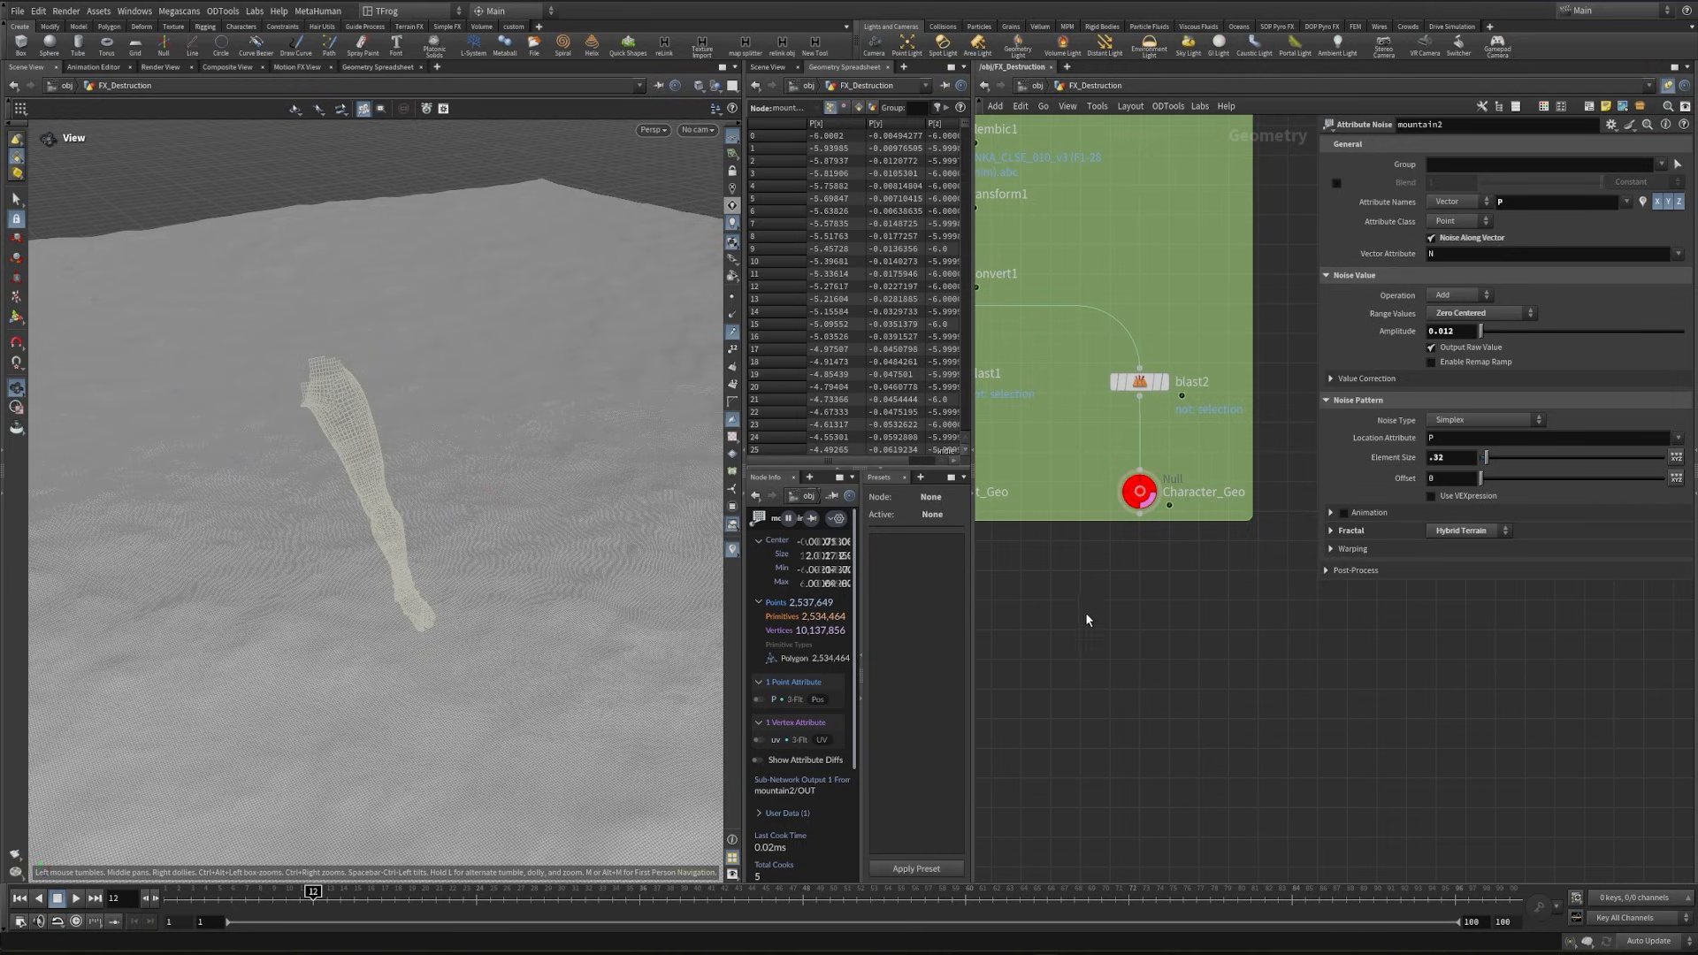
pyautogui.moveTo(1130, 668); pyautogui.dragTo(1232, 636, button='middle')
pyautogui.scroll(-2, 1229, 638)
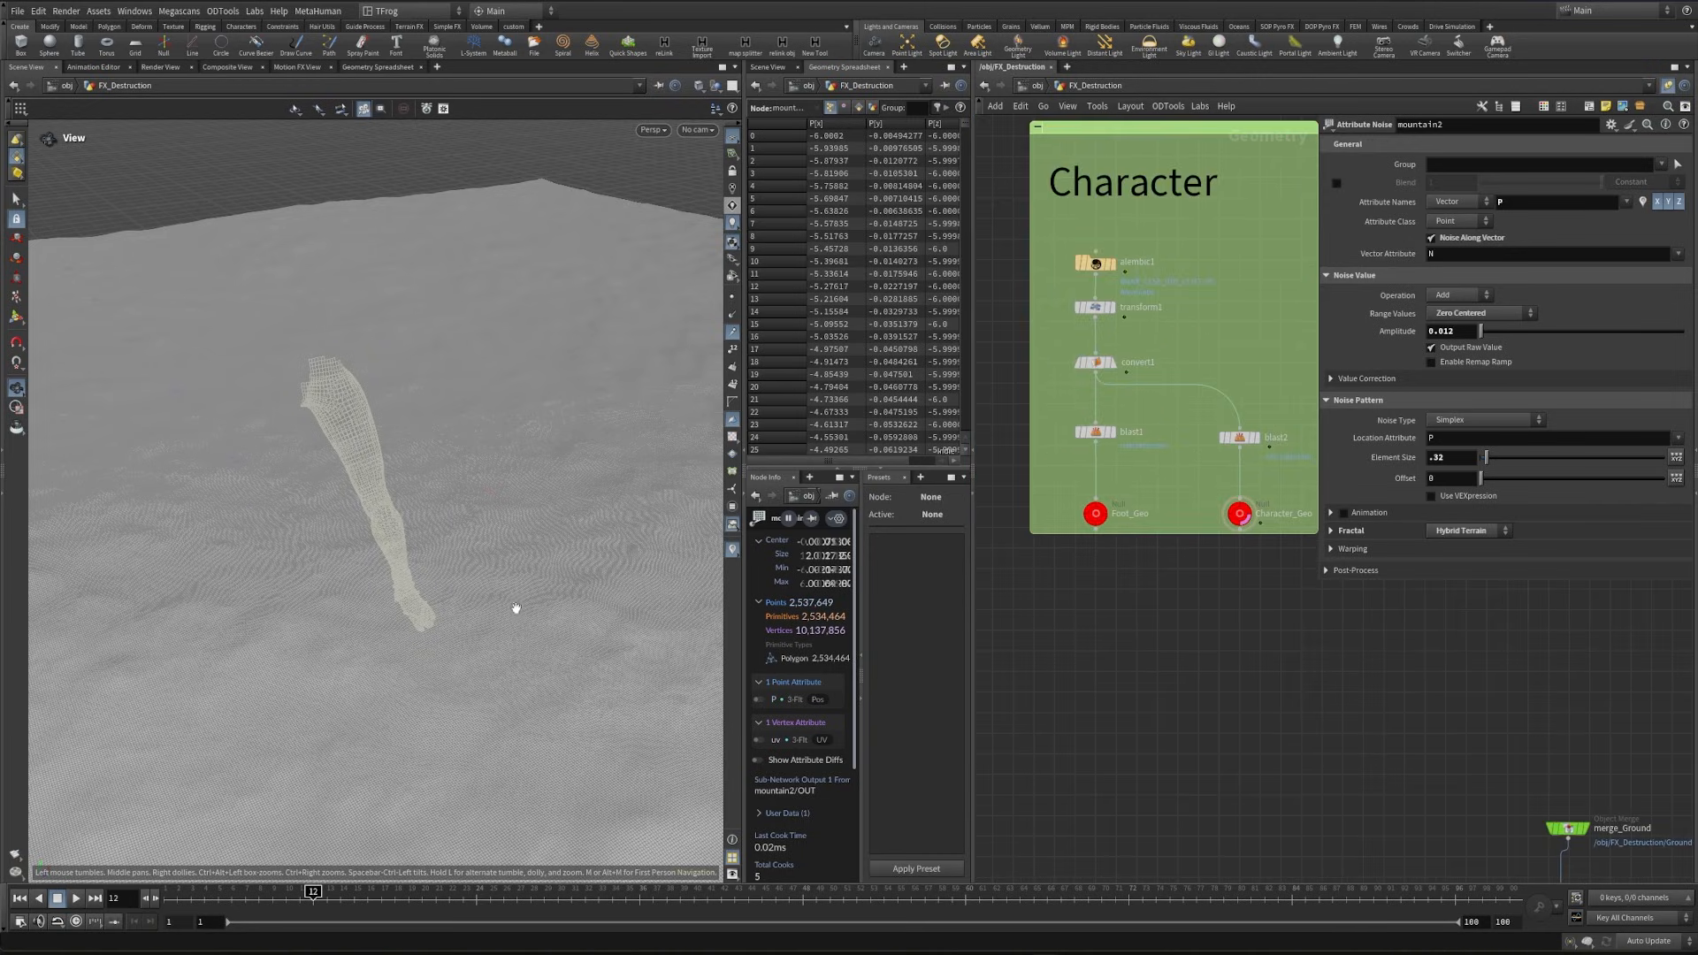
# - Add a polygon Sphere node in the empty network area beside merge_Ground and set its frequency to 15
pyautogui.moveTo(1388, 674); pyautogui.dragTo(1207, 247, button='middle')
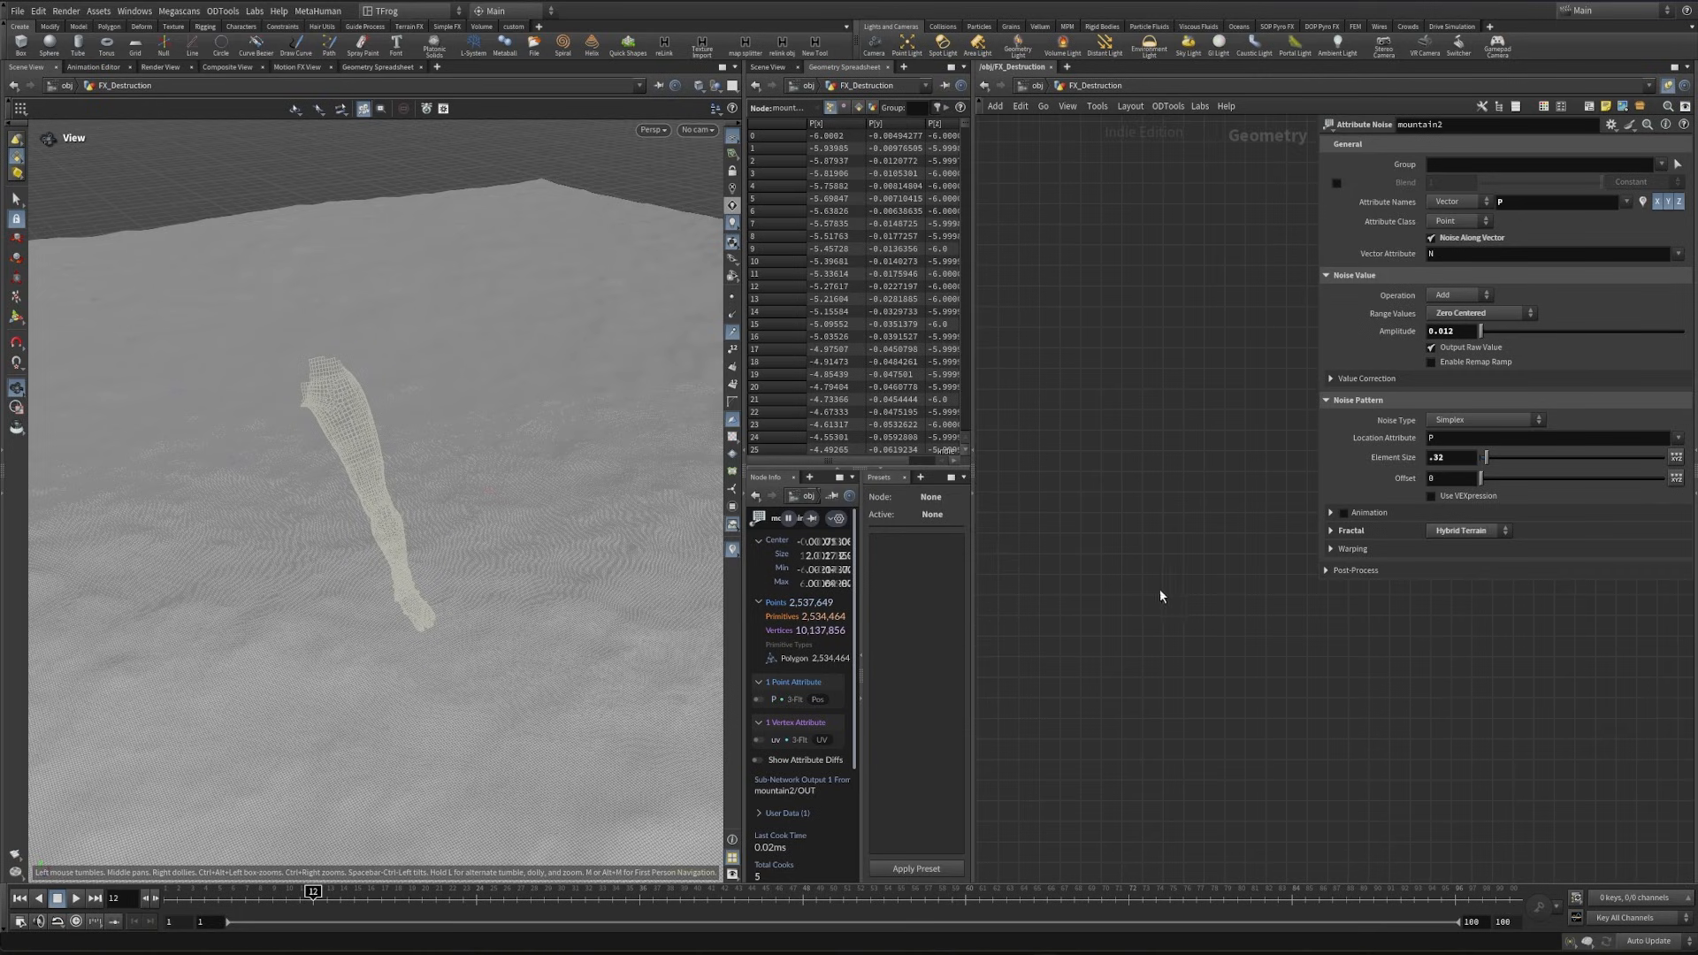
pyautogui.moveTo(1161, 595); pyautogui.dragTo(1186, 674, button='middle')
pyautogui.press('Tab')
pyautogui.write('sp')
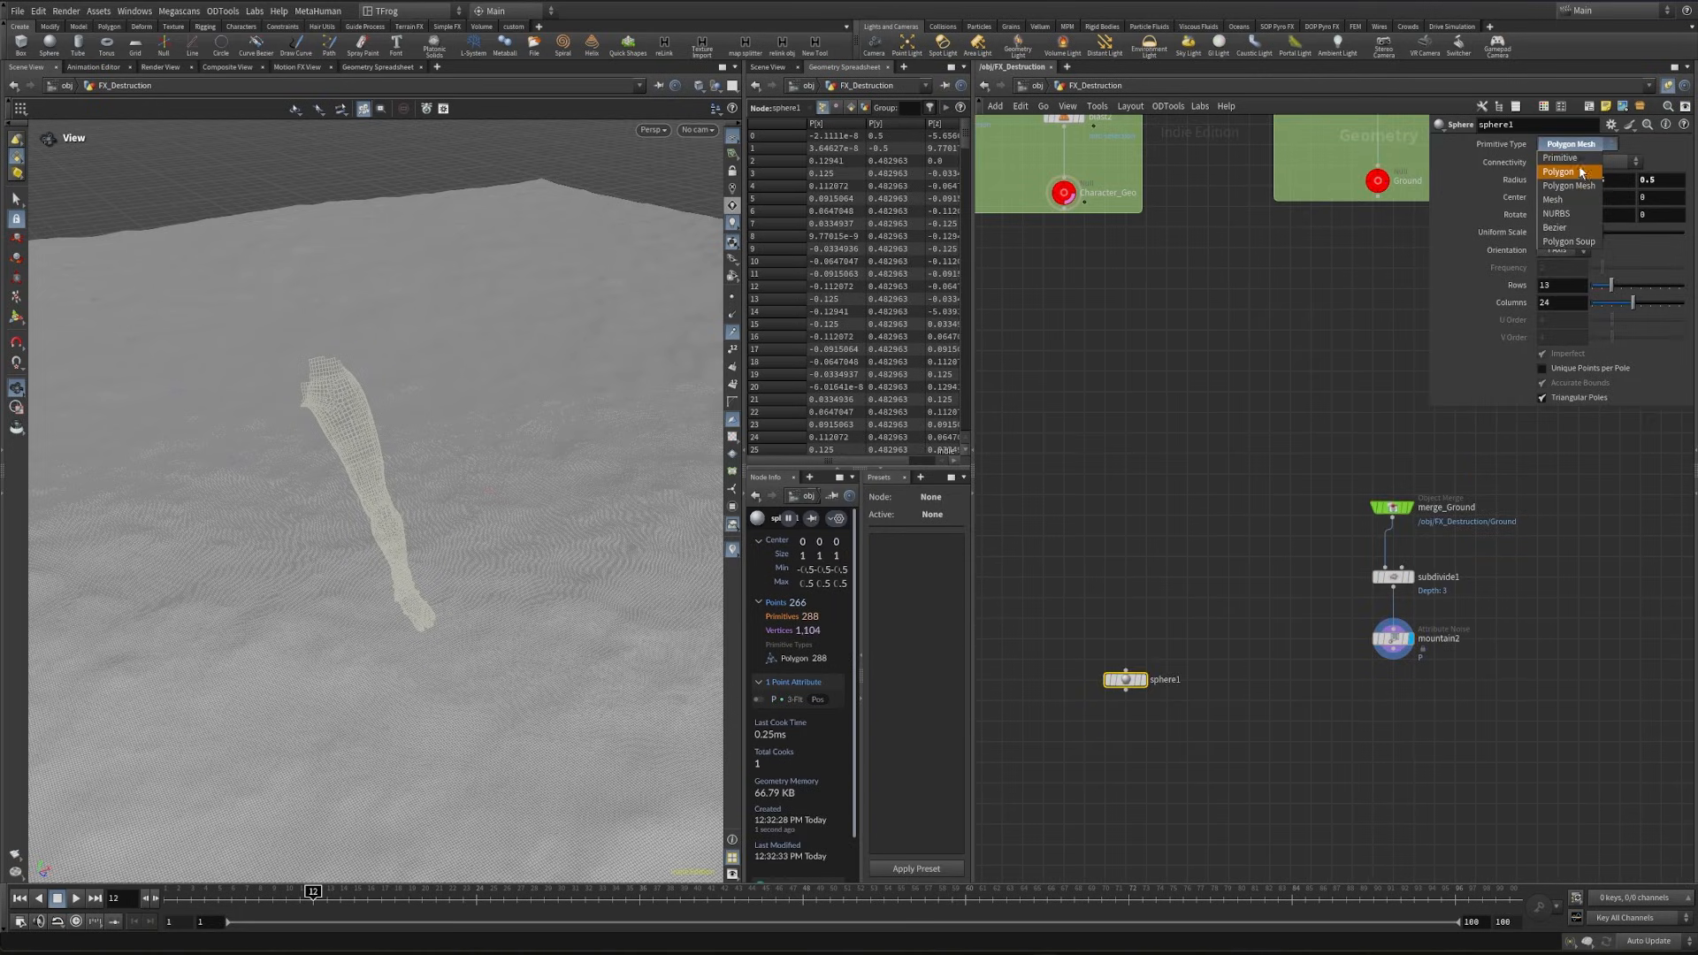
pyautogui.click(1579, 171)
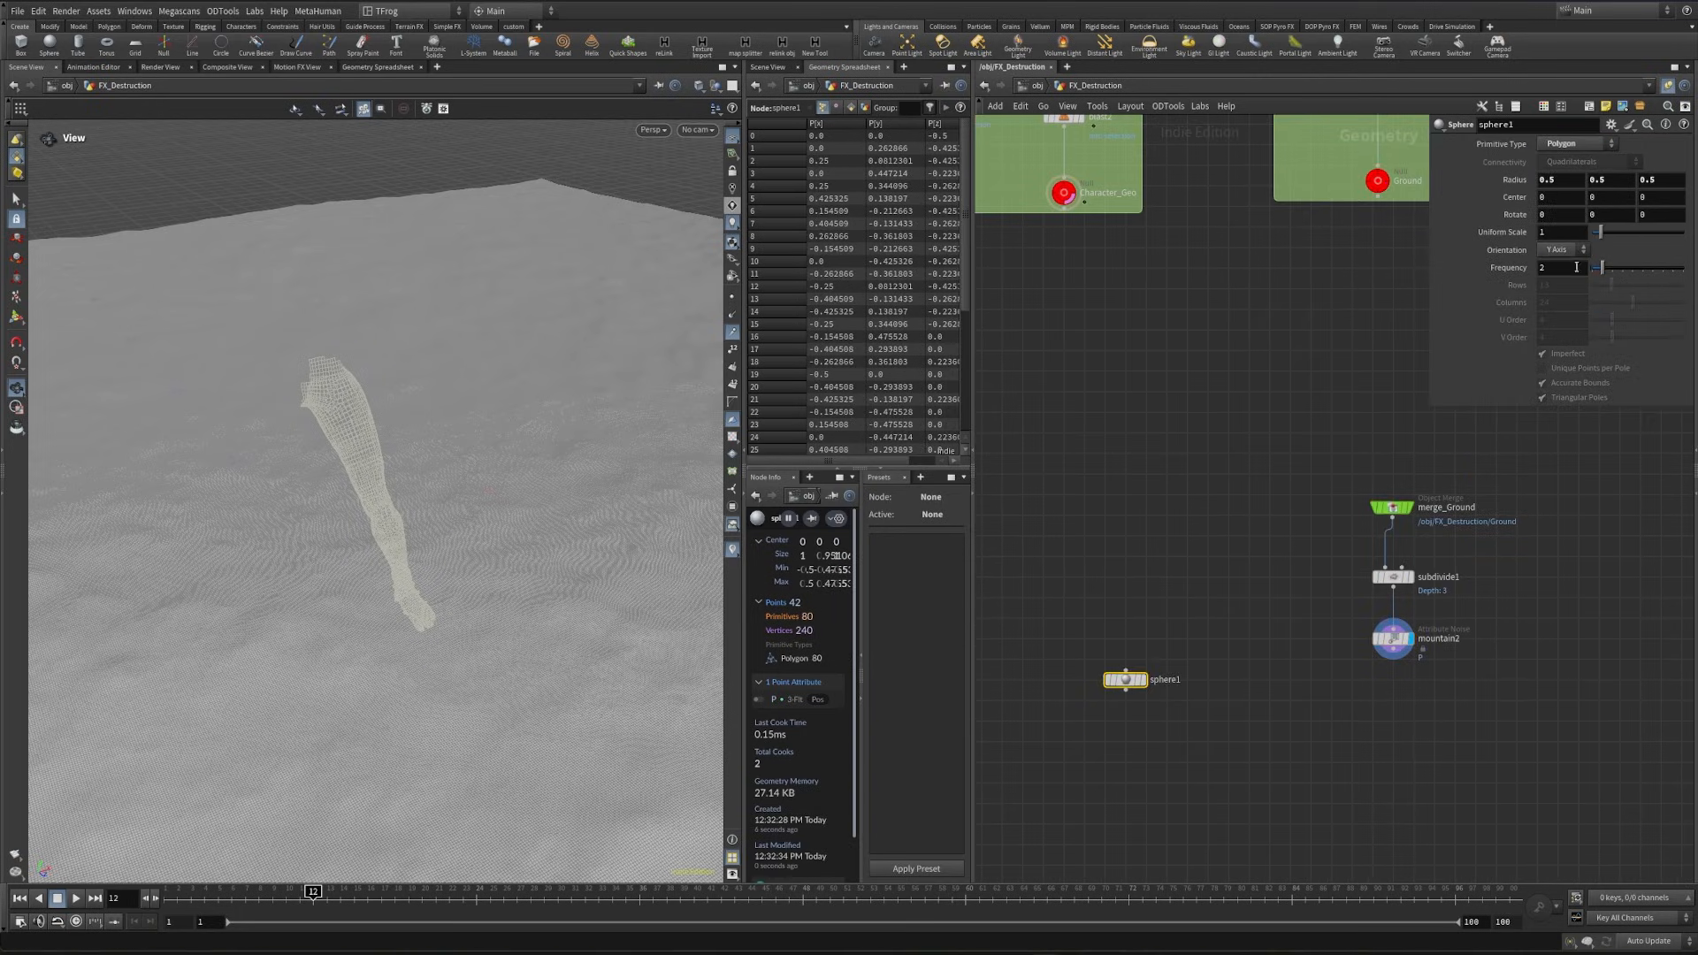
pyautogui.click(1173, 426)
# - Add a Mountain node below sphere1
pyautogui.moveTo(1159, 738); pyautogui.dragTo(1205, 582, button='middle')
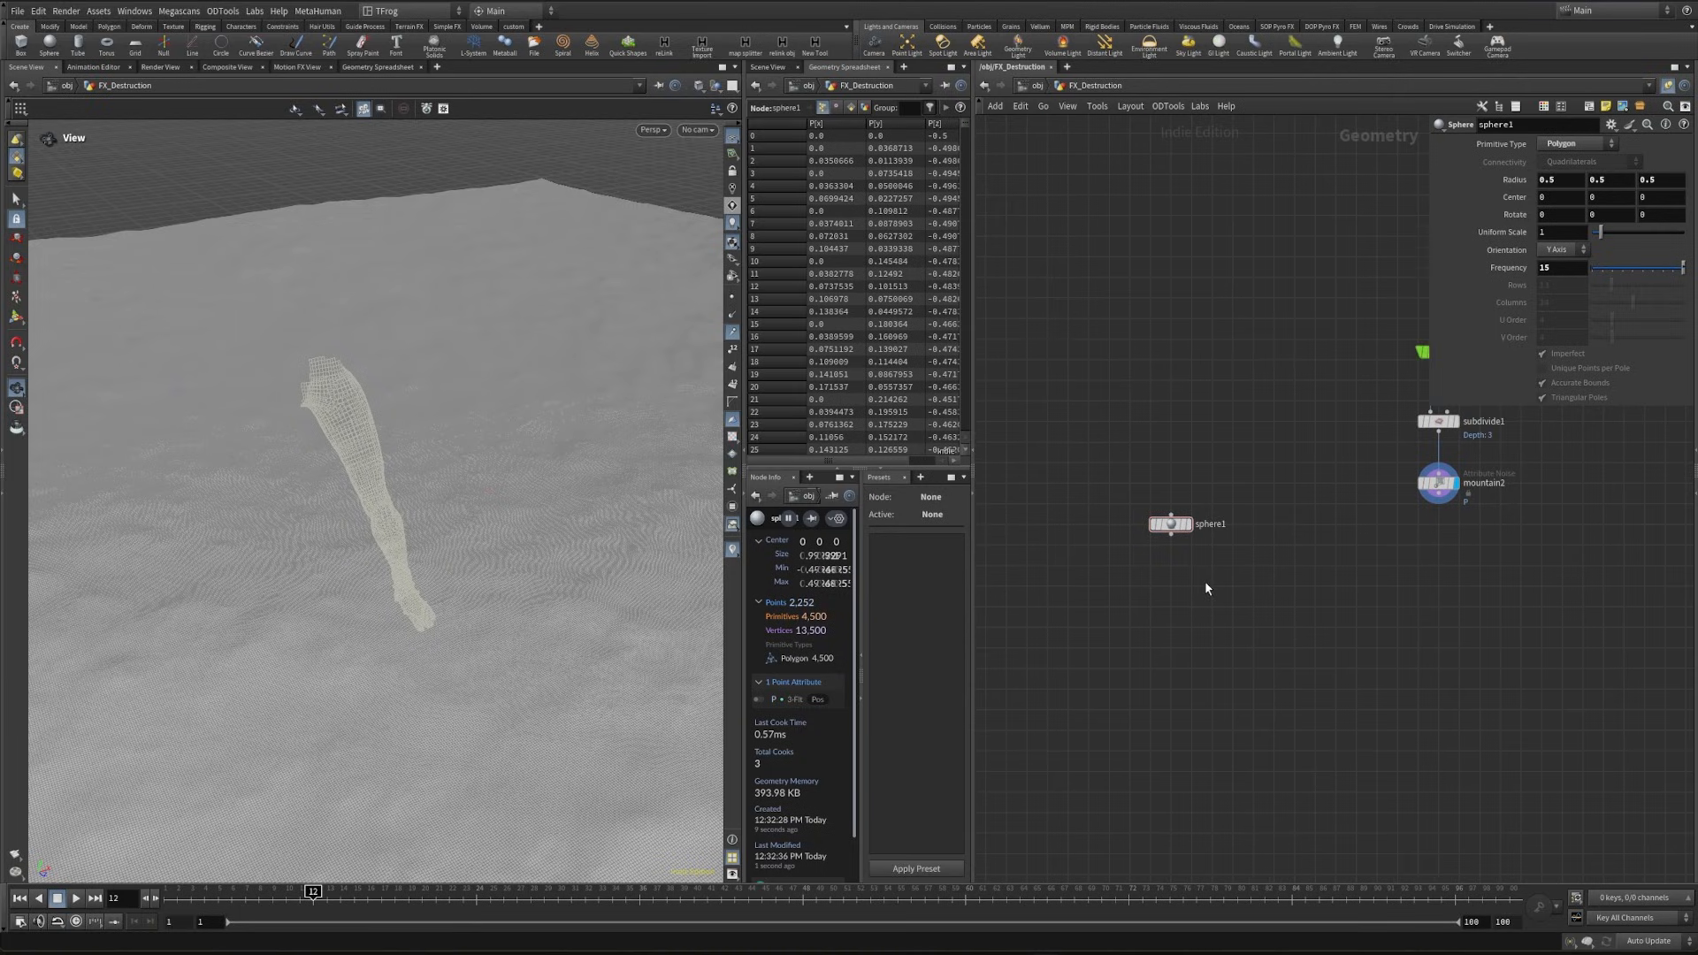
pyautogui.press('Tab')
pyautogui.write('mou')
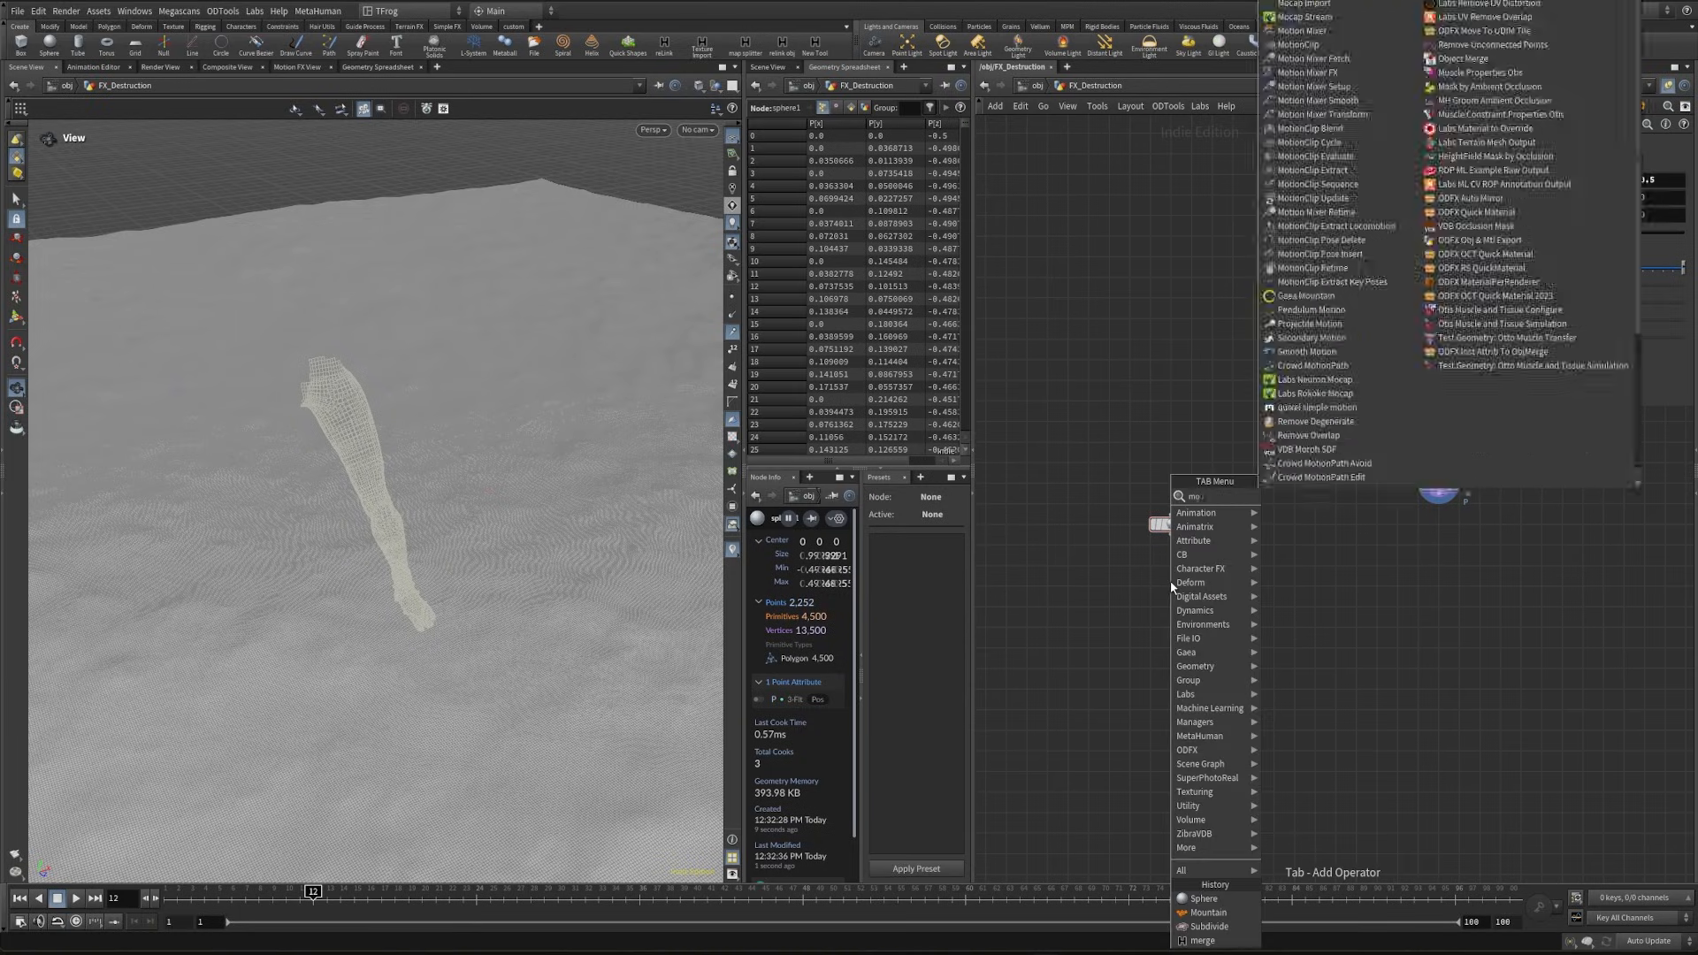
pyautogui.press('Return')
pyautogui.click(1164, 618)
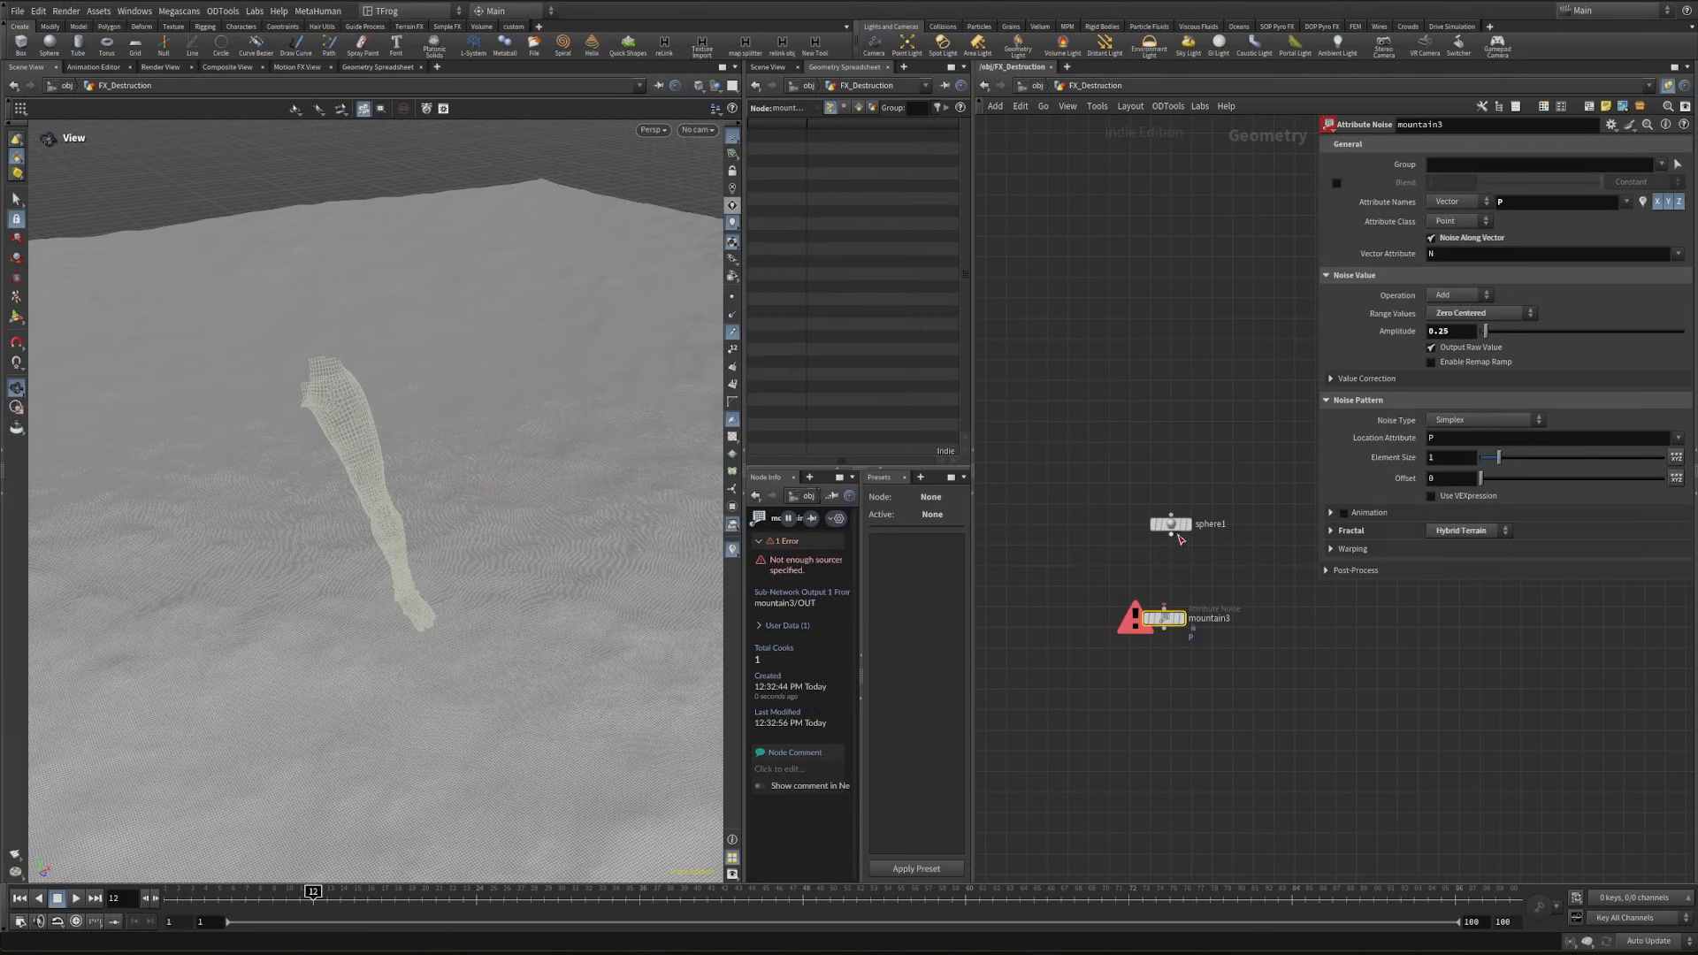
pyautogui.click(1186, 524)
# - Display the Foot_Geo null and paste a copy of it beside sphere1 as an object merge
pyautogui.moveTo(294, 542); pyautogui.dragTo(334, 665)
pyautogui.scroll(-2, 1091, 421)
pyautogui.moveTo(1044, 253); pyautogui.dragTo(1158, 484, button='middle')
pyautogui.scroll(5, 1105, 352)
pyautogui.click(1105, 309)
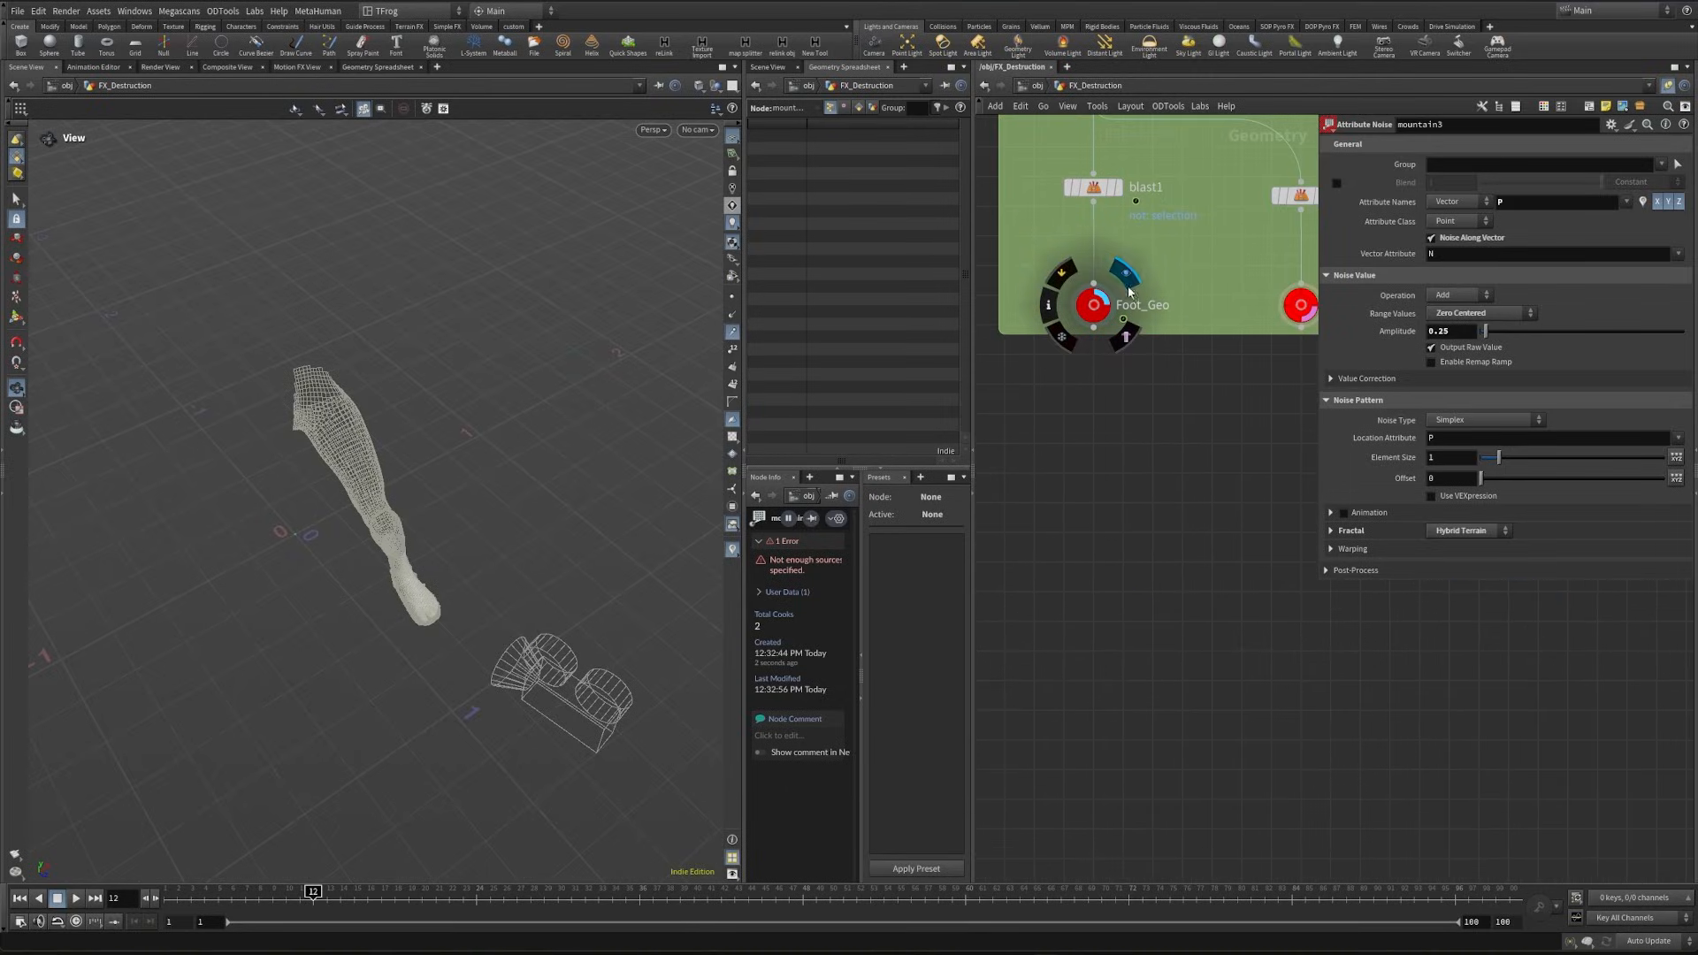
pyautogui.click(1095, 305)
pyautogui.hotkey('ctrl', 'c')
pyautogui.click(1123, 336)
pyautogui.moveTo(1273, 654); pyautogui.dragTo(1111, 353, button='middle')
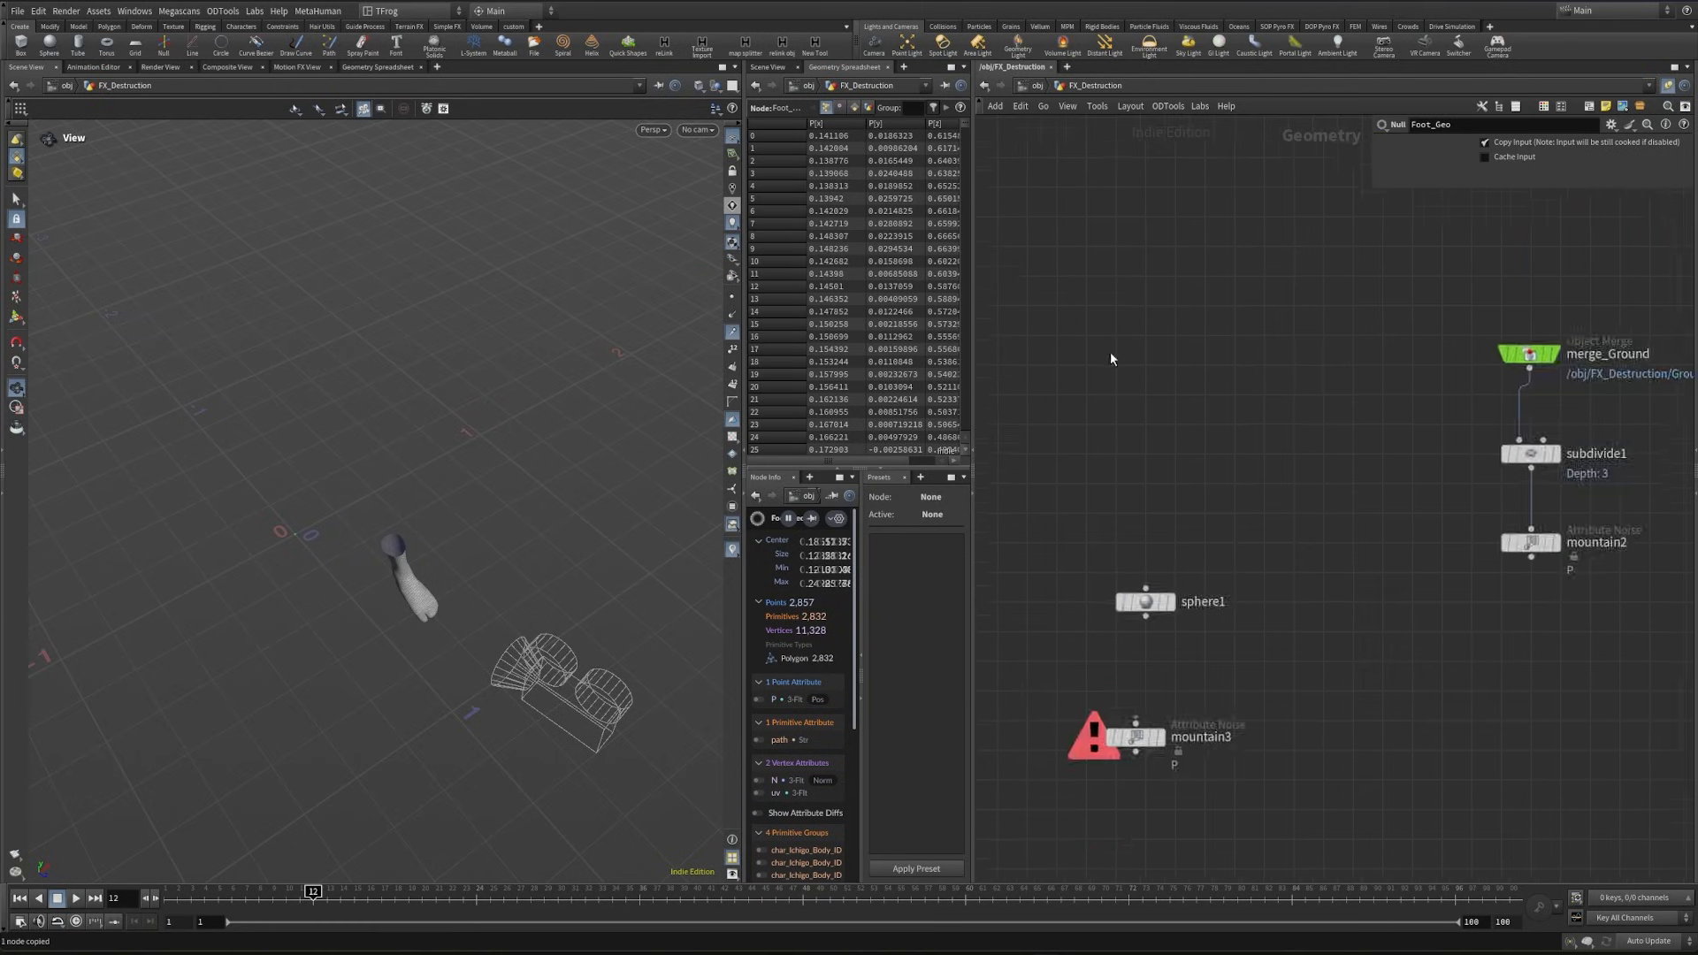
pyautogui.scroll(-2, 1111, 358)
pyautogui.hotkey('ctrl', 'v')
# - Add a Match Size node with sphere1 as its first input and merge_Foot_Geo as its second
pyautogui.press('Tab')
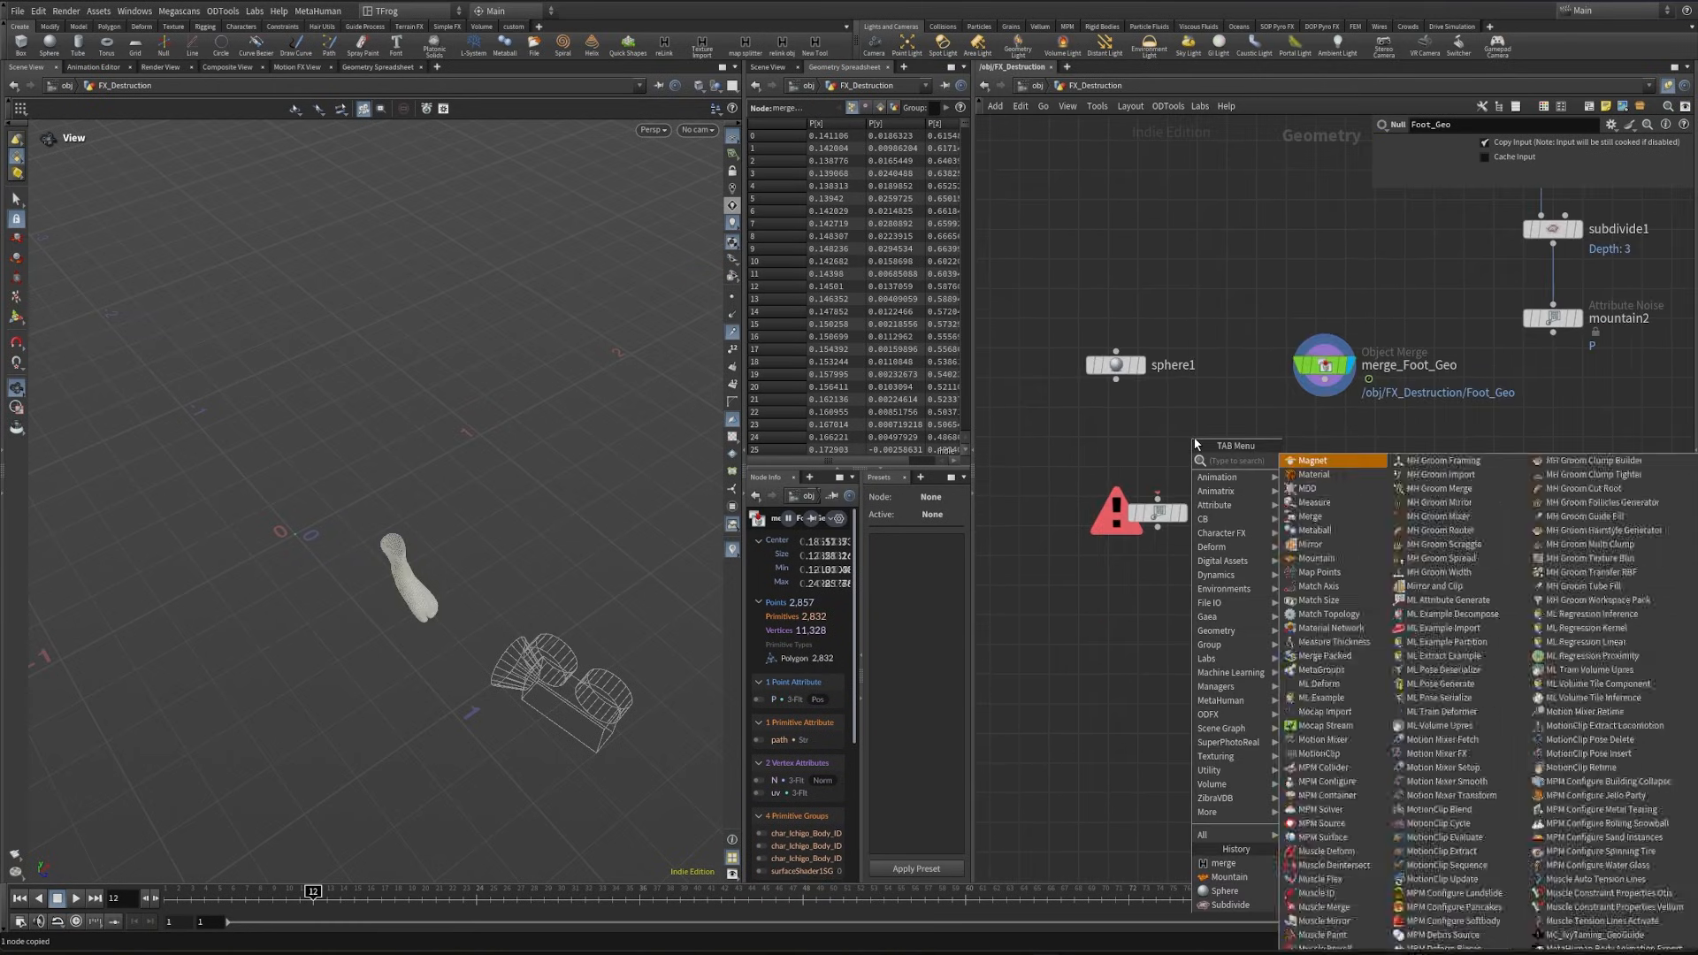
pyautogui.write('match s')
pyautogui.press('Return')
pyautogui.click(1197, 437)
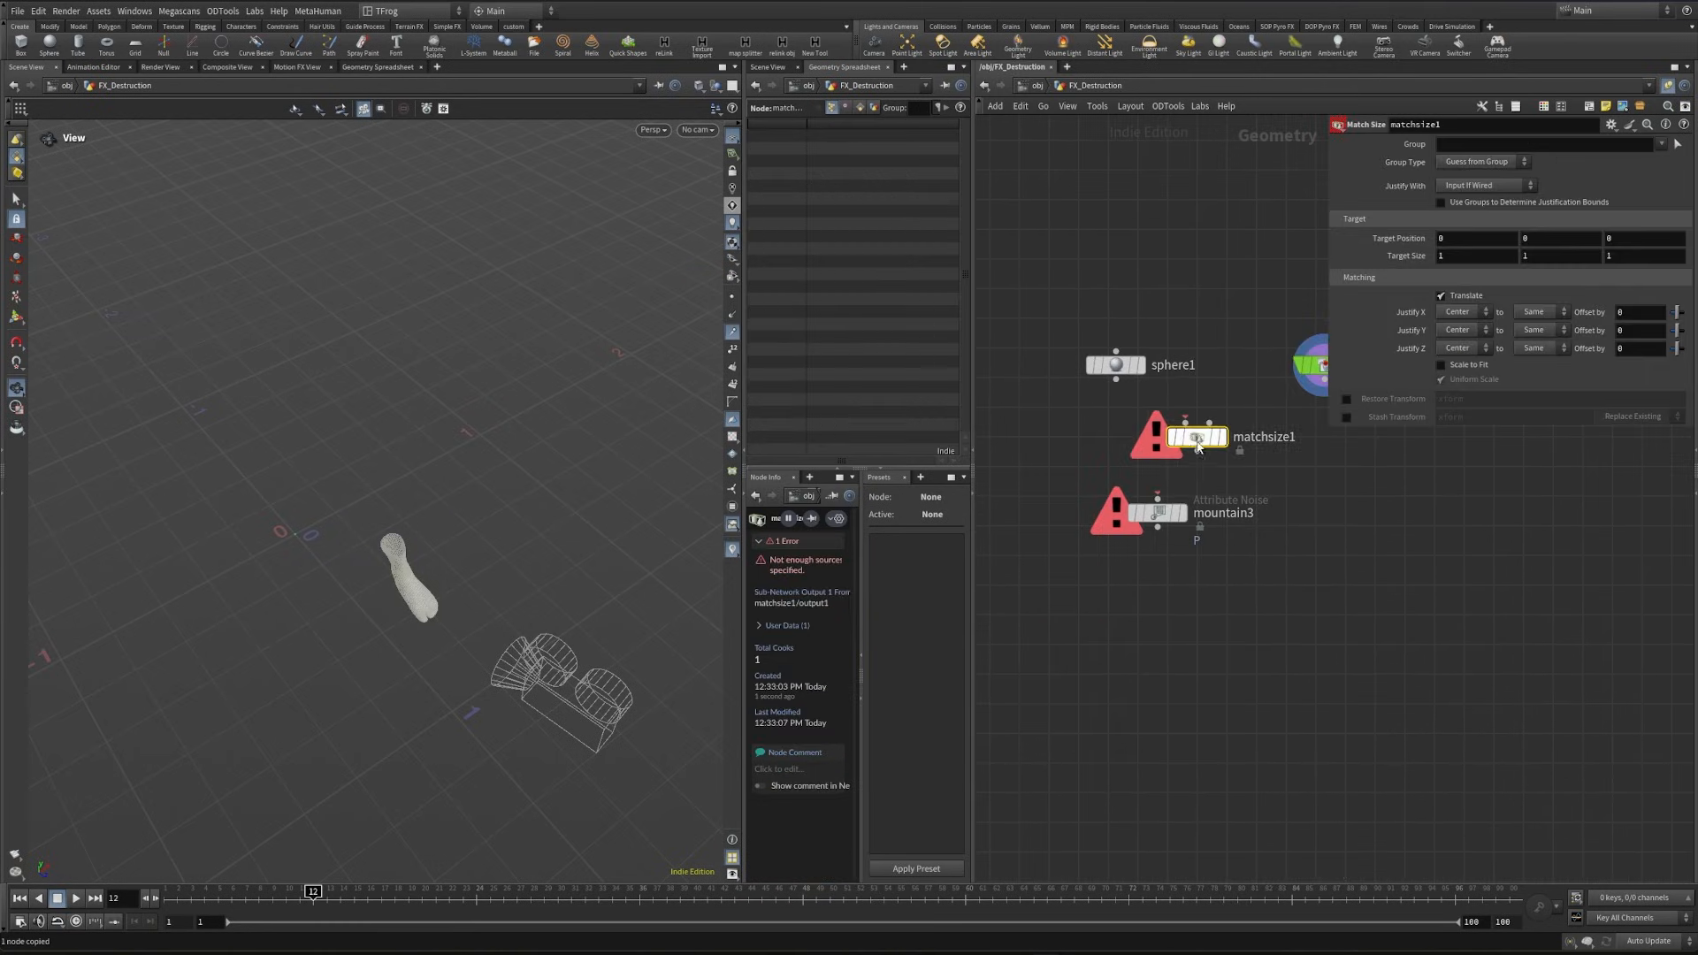
pyautogui.moveTo(1116, 379); pyautogui.dragTo(1185, 423)
pyautogui.moveTo(1262, 477); pyautogui.dragTo(1231, 534, button='middle')
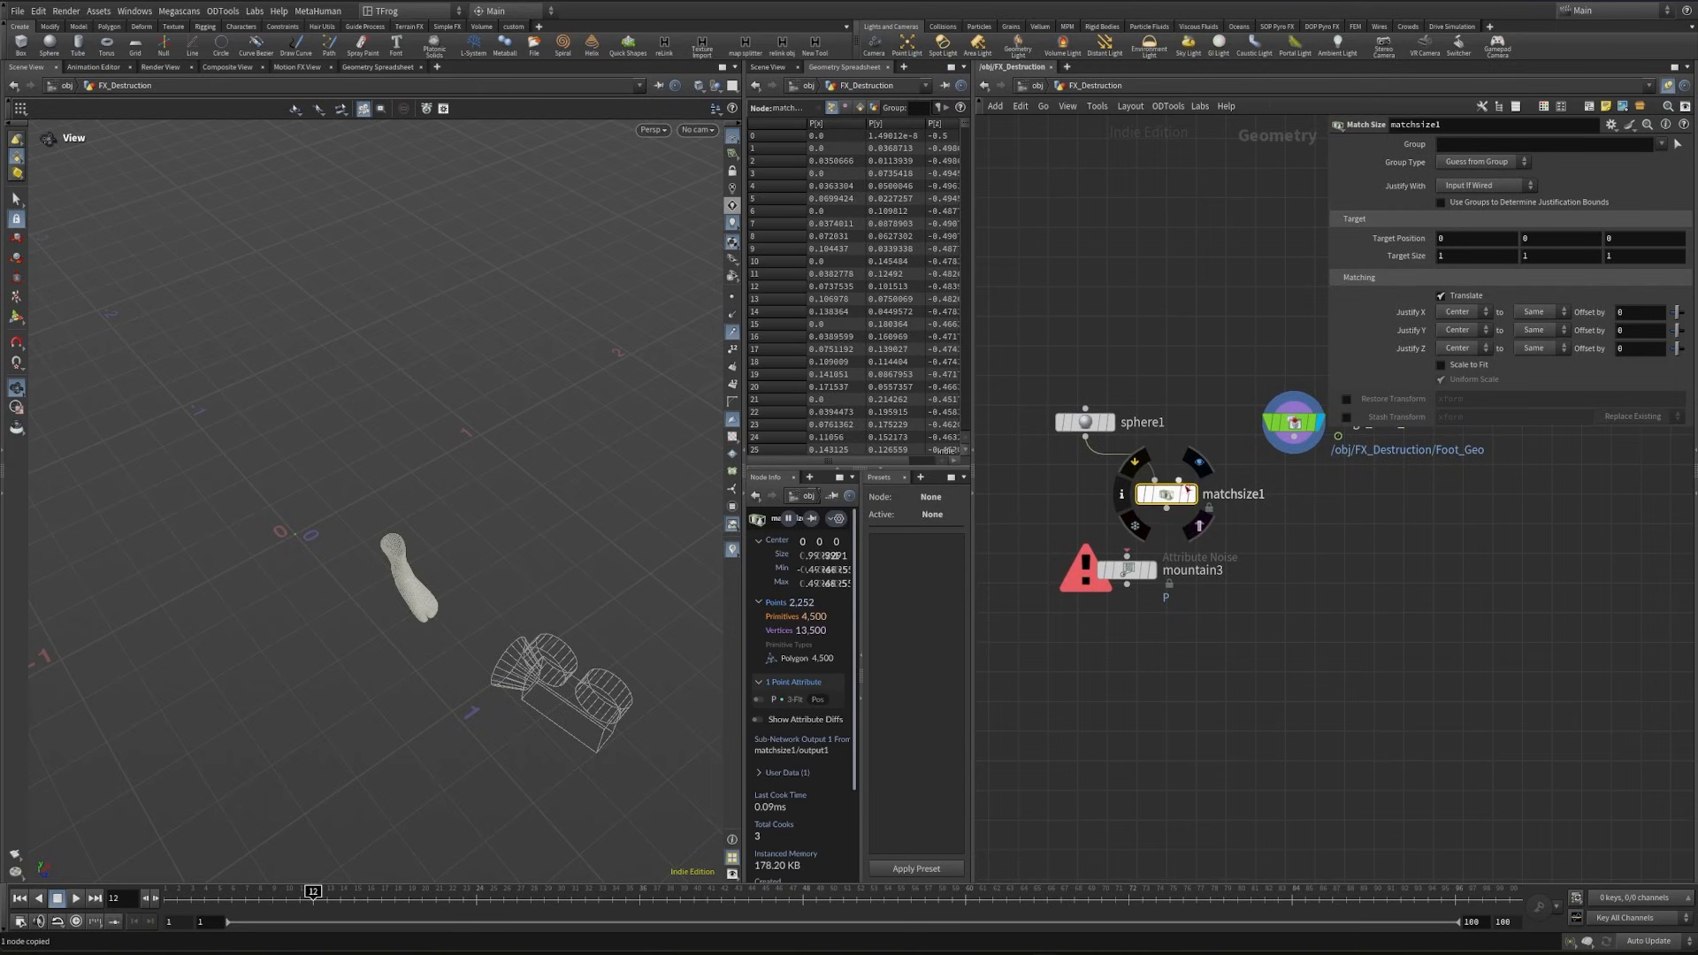
pyautogui.moveTo(1294, 435); pyautogui.dragTo(1178, 480)
# - Template matchsize1 and check how its sphere surrounds the foot in the viewport
pyautogui.click(1194, 493)
pyautogui.moveTo(1077, 291); pyautogui.dragTo(1189, 601, button='middle')
pyautogui.moveTo(1049, 500); pyautogui.dragTo(1485, 772, button='middle')
pyautogui.click(1197, 529)
pyautogui.moveTo(1346, 875); pyautogui.dragTo(1121, 180, button='middle')
pyautogui.click(1300, 639)
pyautogui.moveTo(509, 601); pyautogui.dragTo(574, 511)
pyautogui.moveTo(1202, 764); pyautogui.dragTo(1178, 692, button='middle')
pyautogui.moveTo(1206, 612); pyautogui.dragTo(1233, 648)
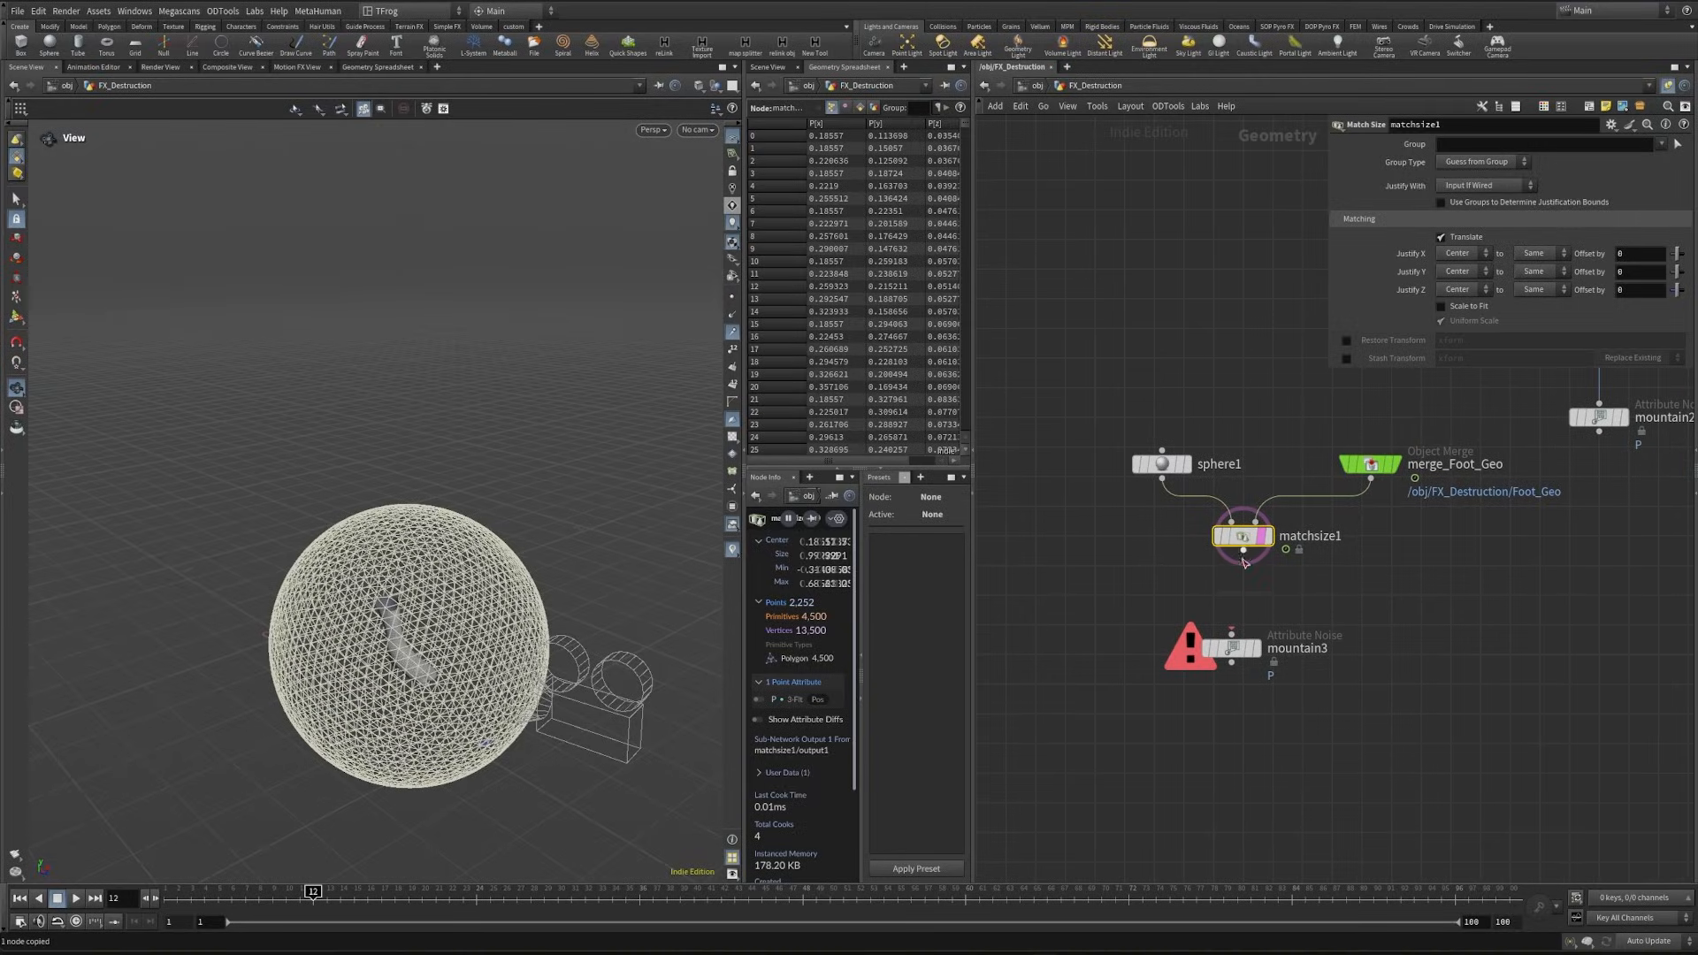
# - Wire matchsize1 into mountain3, display it, and set amplitude 0.15, element size 0.19 and fractal roughness 0.631
pyautogui.moveTo(1244, 560); pyautogui.dragTo(1231, 629)
pyautogui.click(1255, 648)
pyautogui.click(1231, 648)
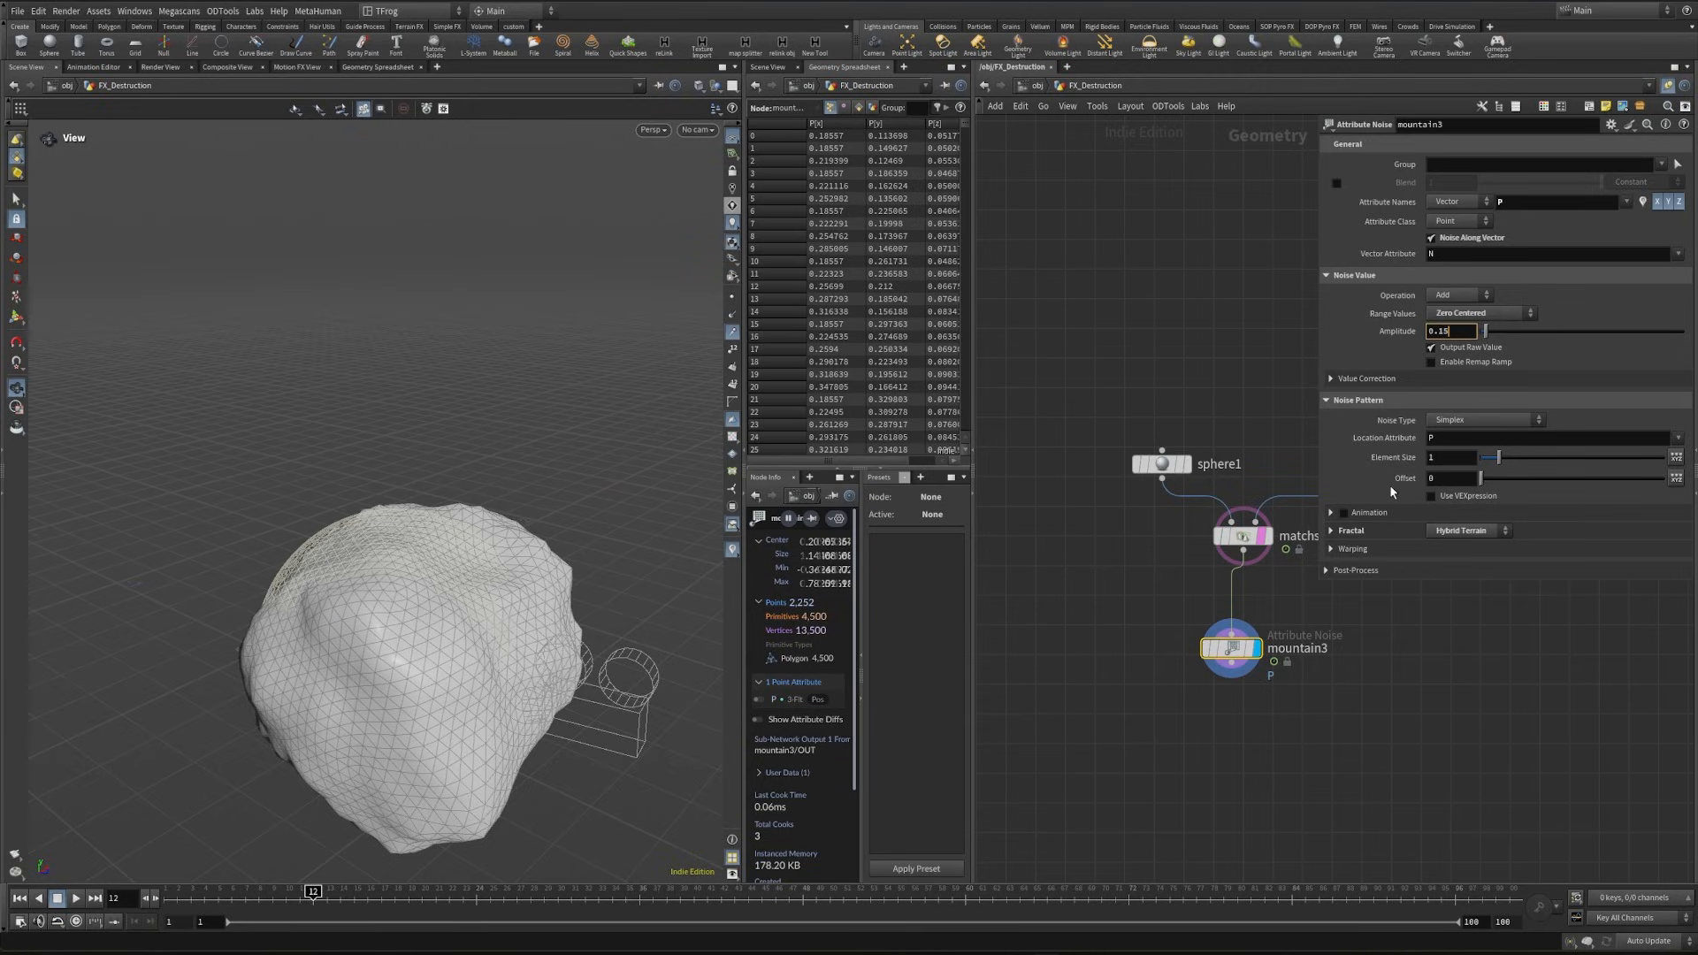
pyautogui.click(1452, 458)
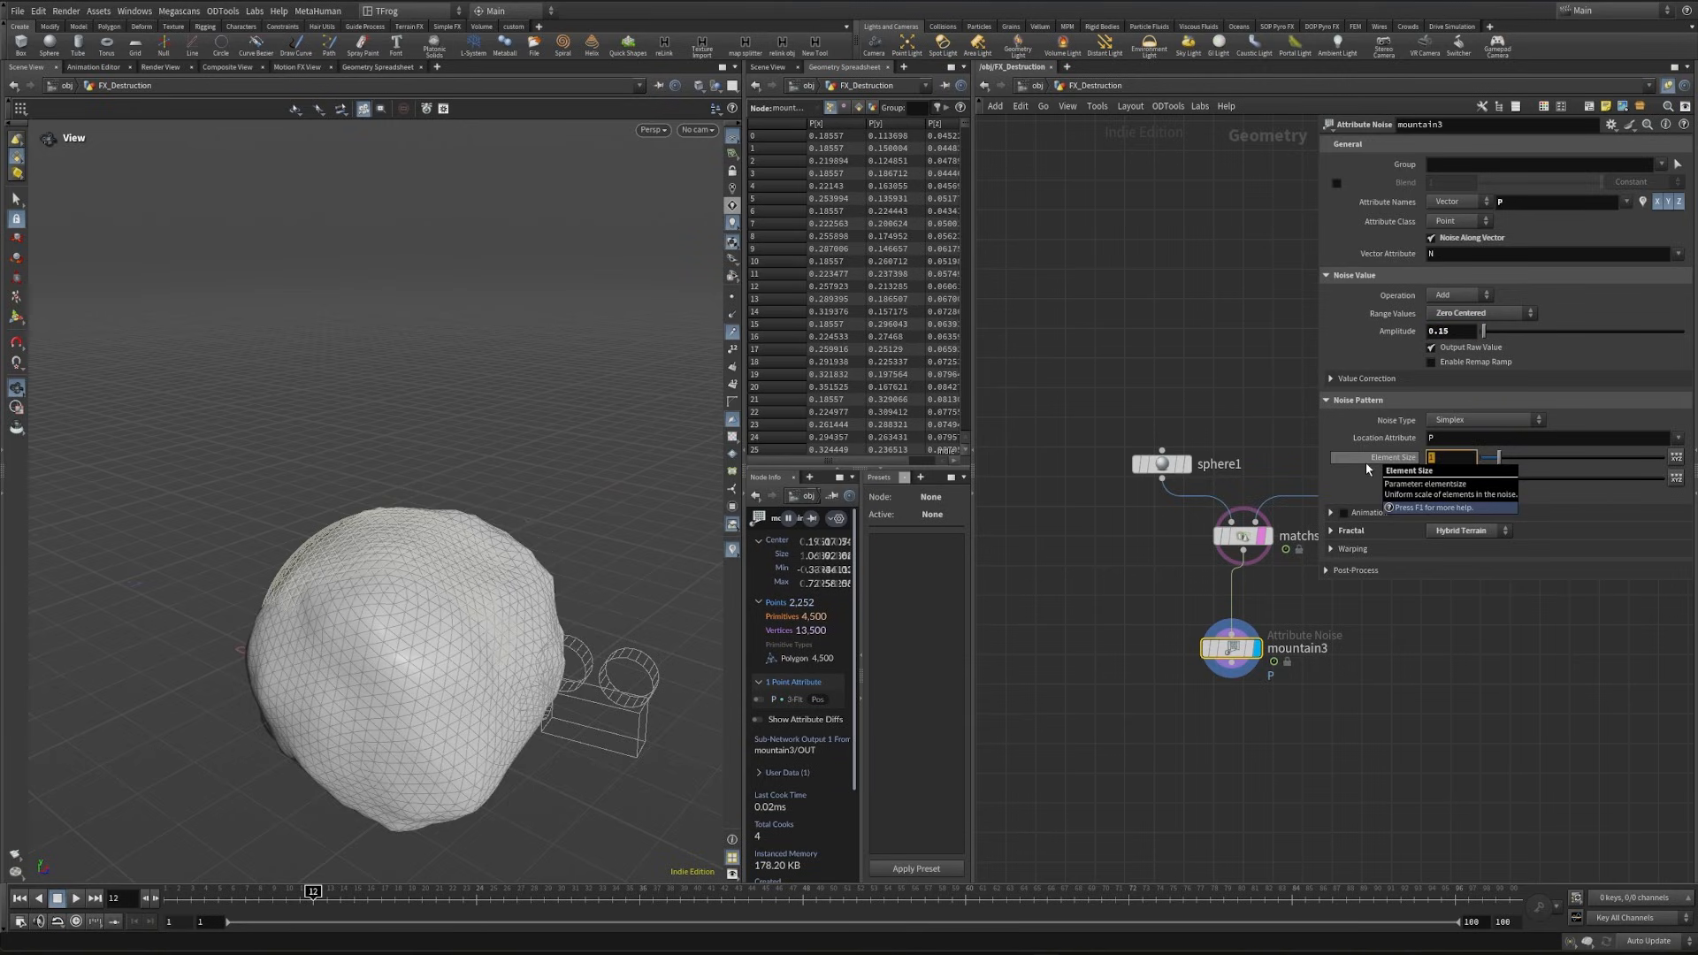
pyautogui.write('.19')
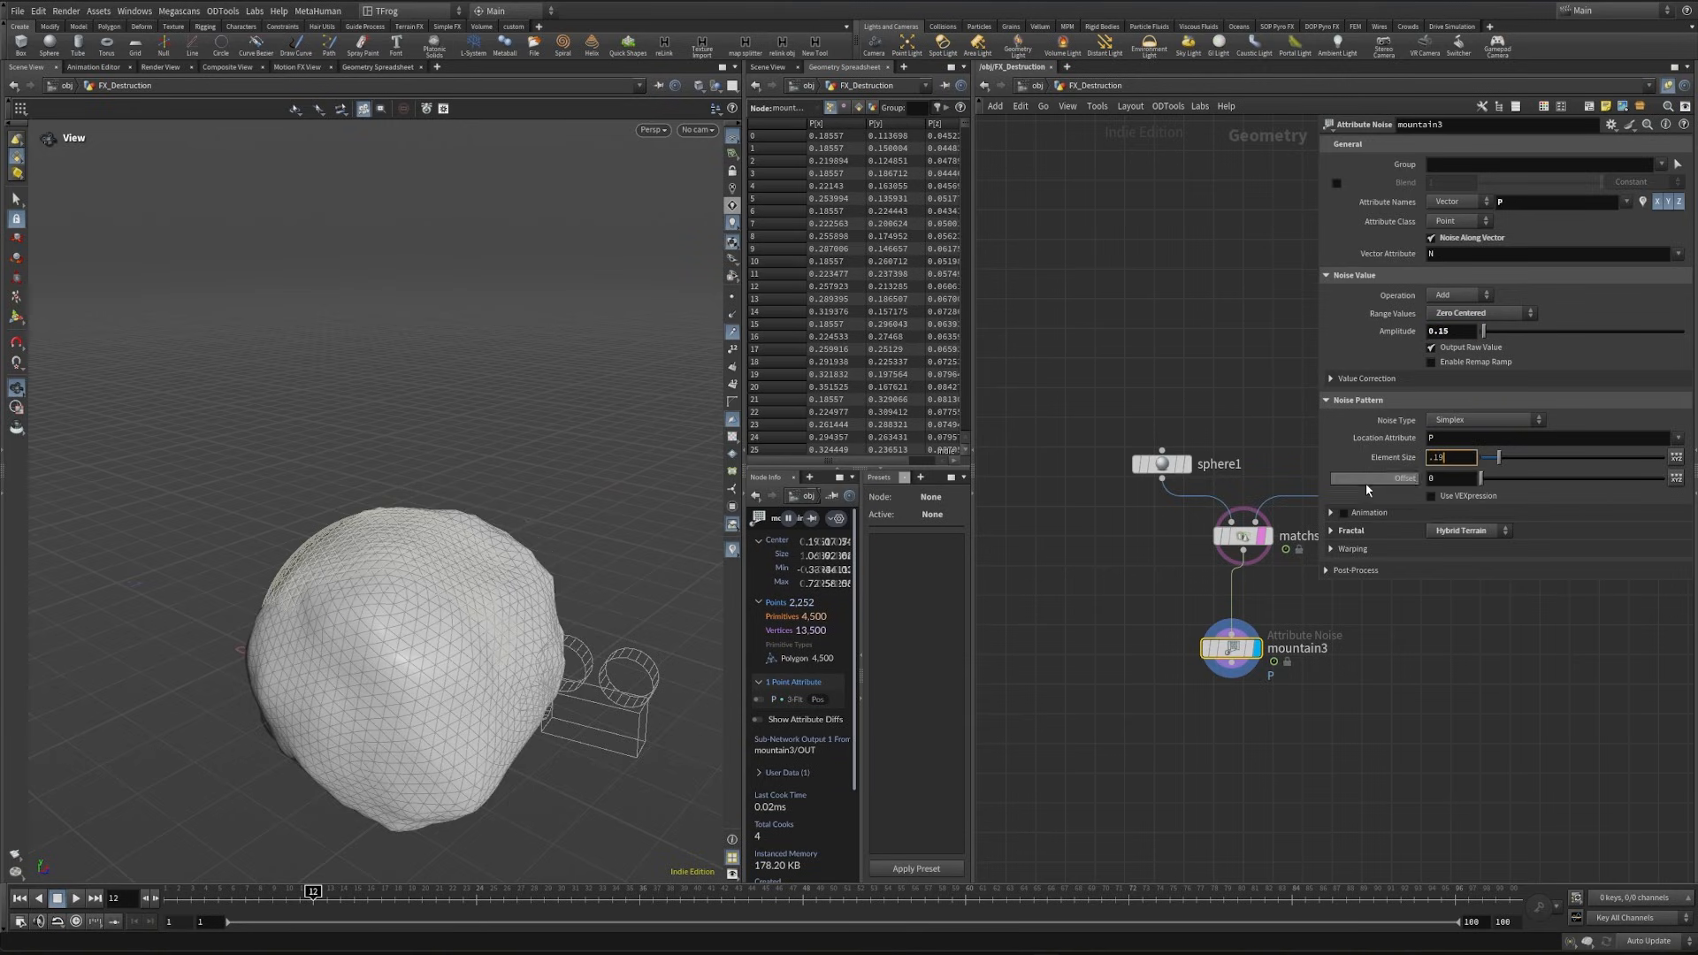
pyautogui.click(1353, 531)
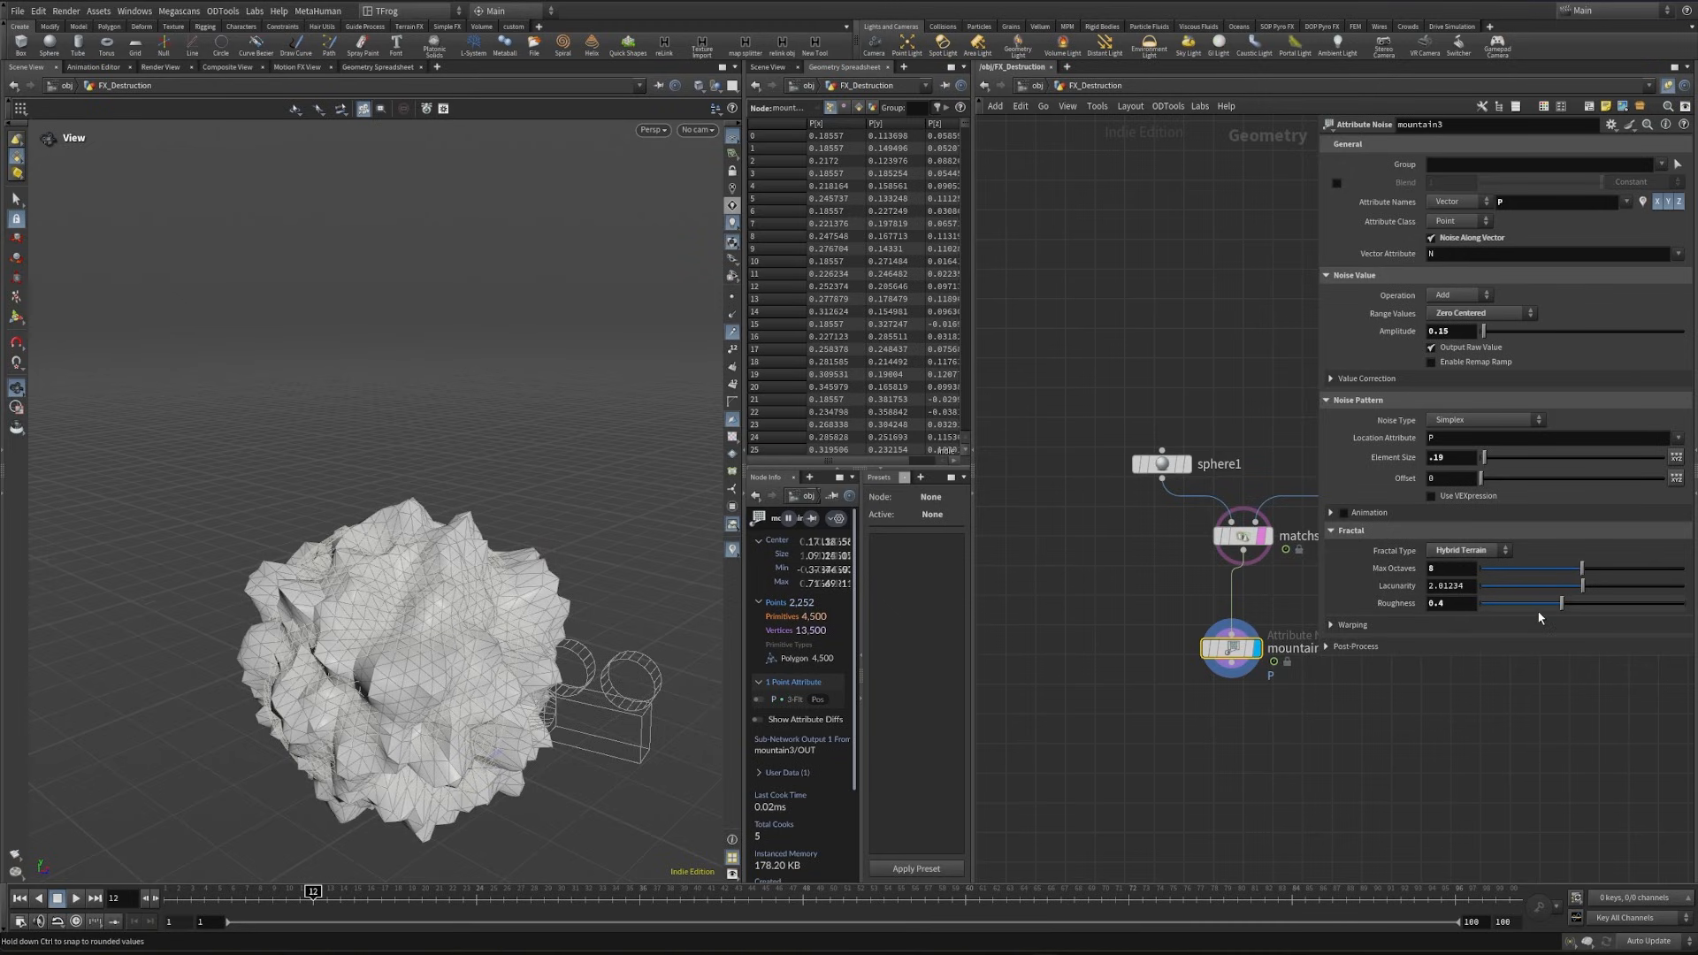
pyautogui.moveTo(1566, 607); pyautogui.dragTo(1610, 612)
pyautogui.moveTo(401, 640)
pyautogui.mouseDown()
pyautogui.moveTo(557, 571)
pyautogui.moveTo(520, 557)
pyautogui.mouseUp()
# - Append a Null named Ground_Detail to mountain2 and align the ground detail nodes in a column
pyautogui.press('Tab')
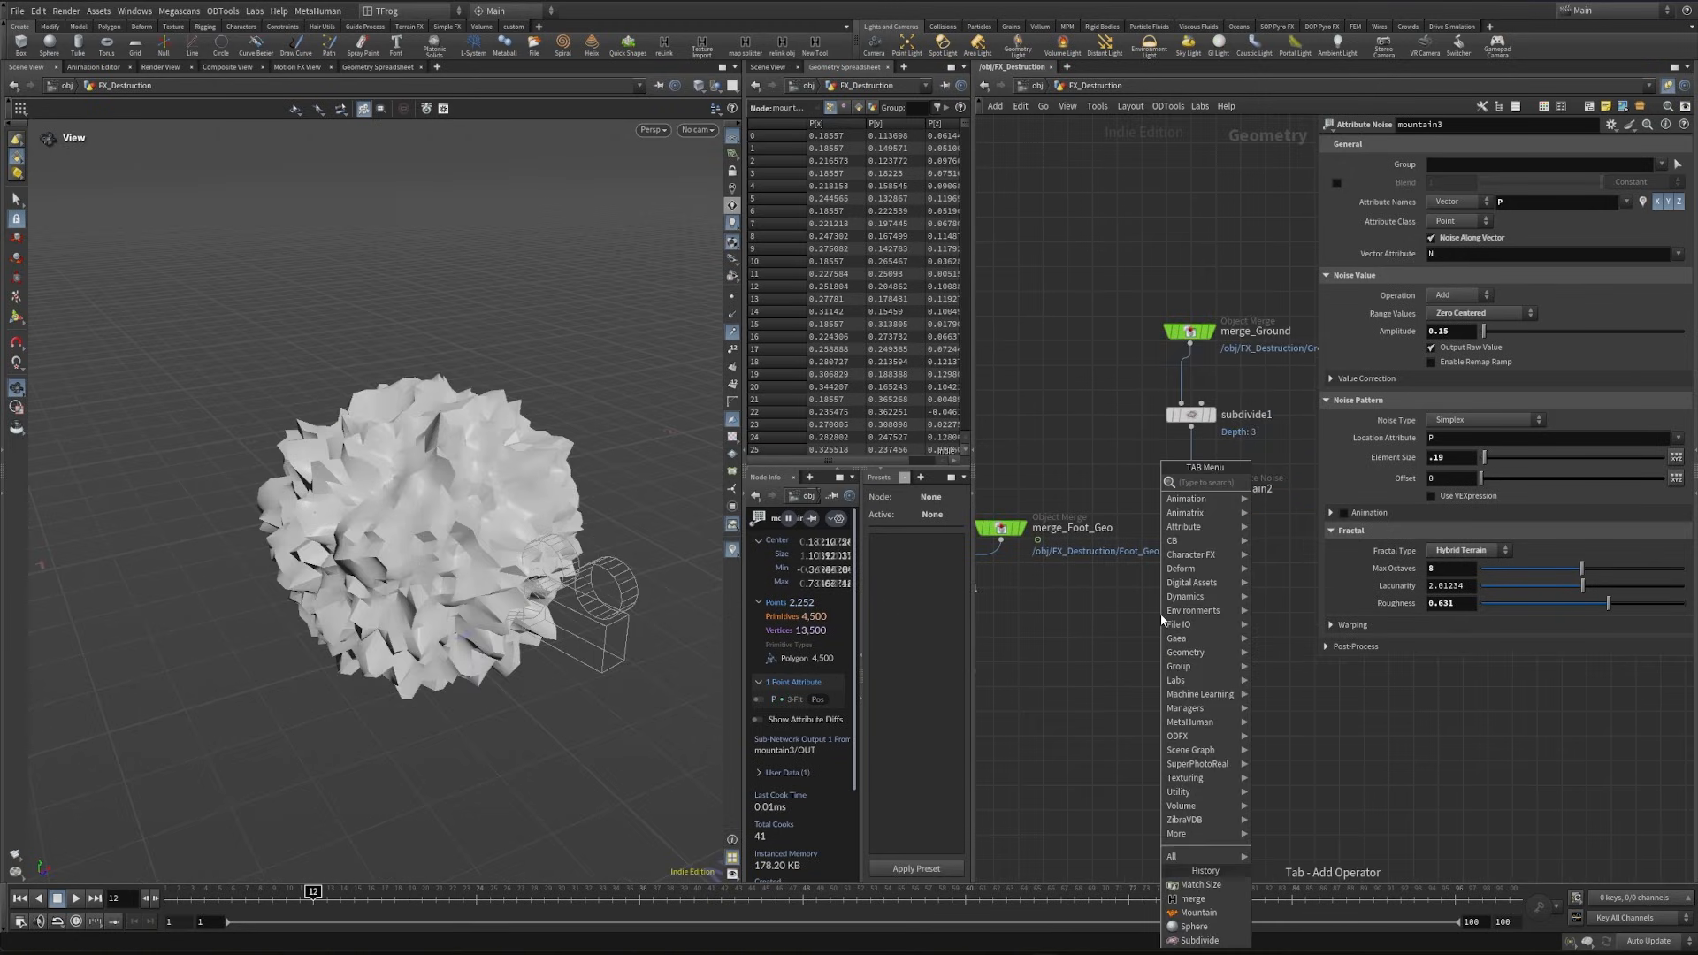
pyautogui.write('null')
pyautogui.press('Return')
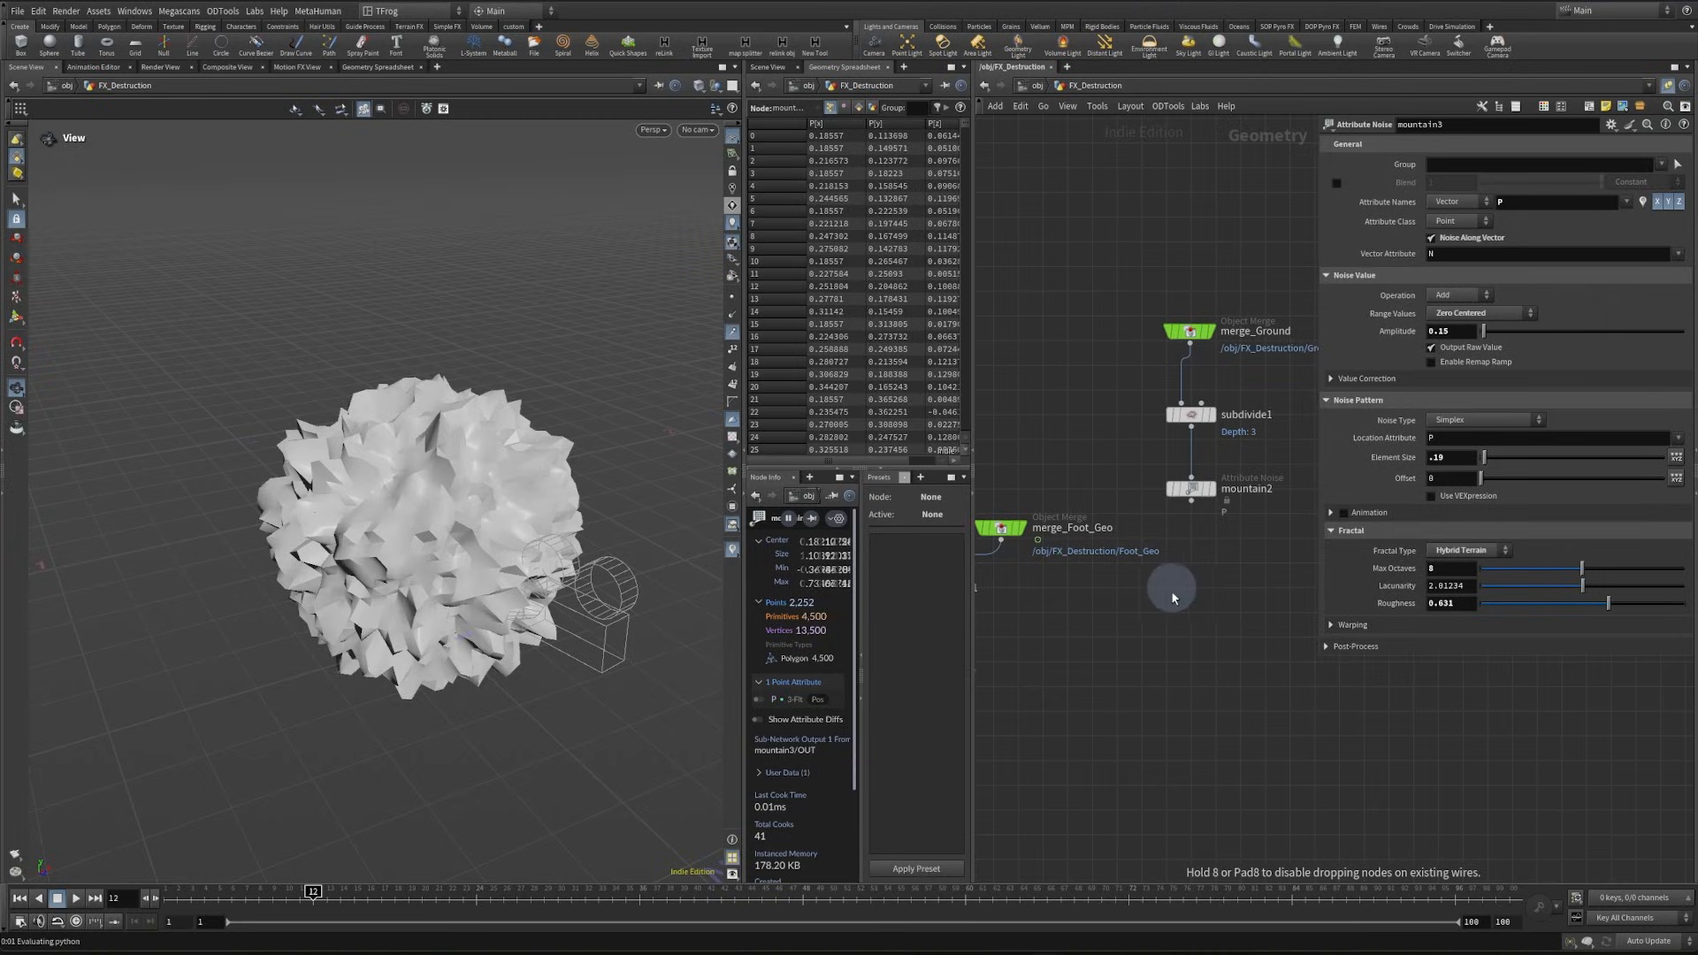
pyautogui.click(1176, 593)
pyautogui.moveTo(1191, 489); pyautogui.dragTo(1191, 498)
pyautogui.press('F2')
pyautogui.write('Ground_')
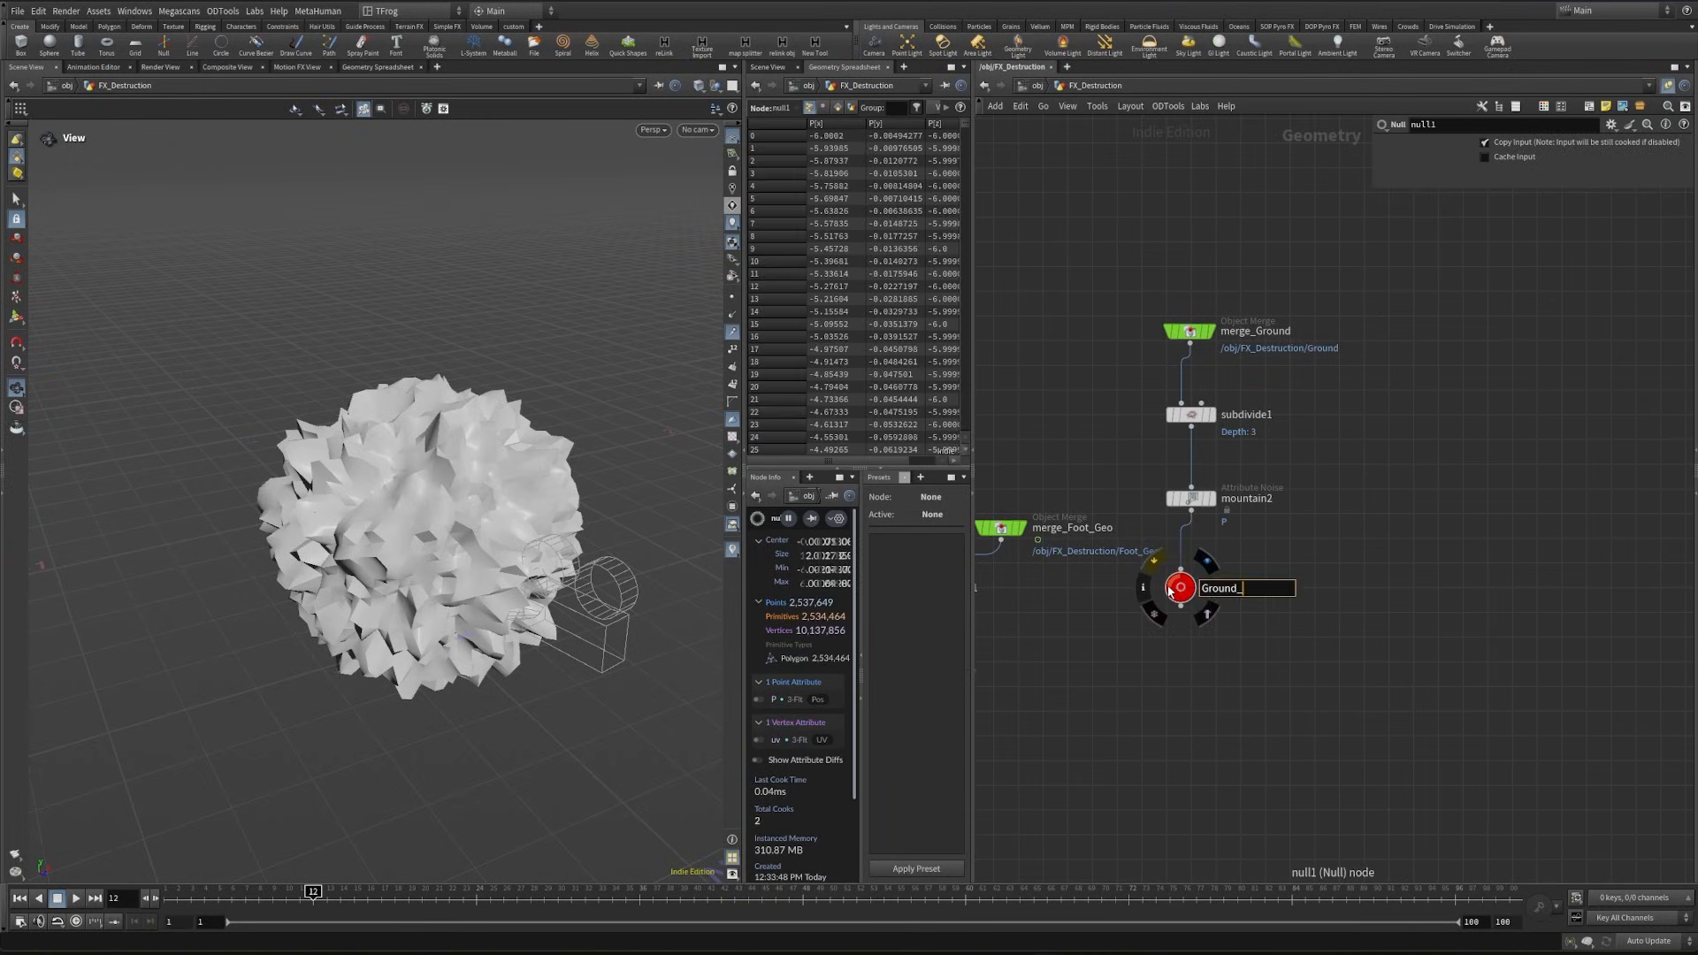
pyautogui.write('De')
pyautogui.write('tail')
pyautogui.press('Return')
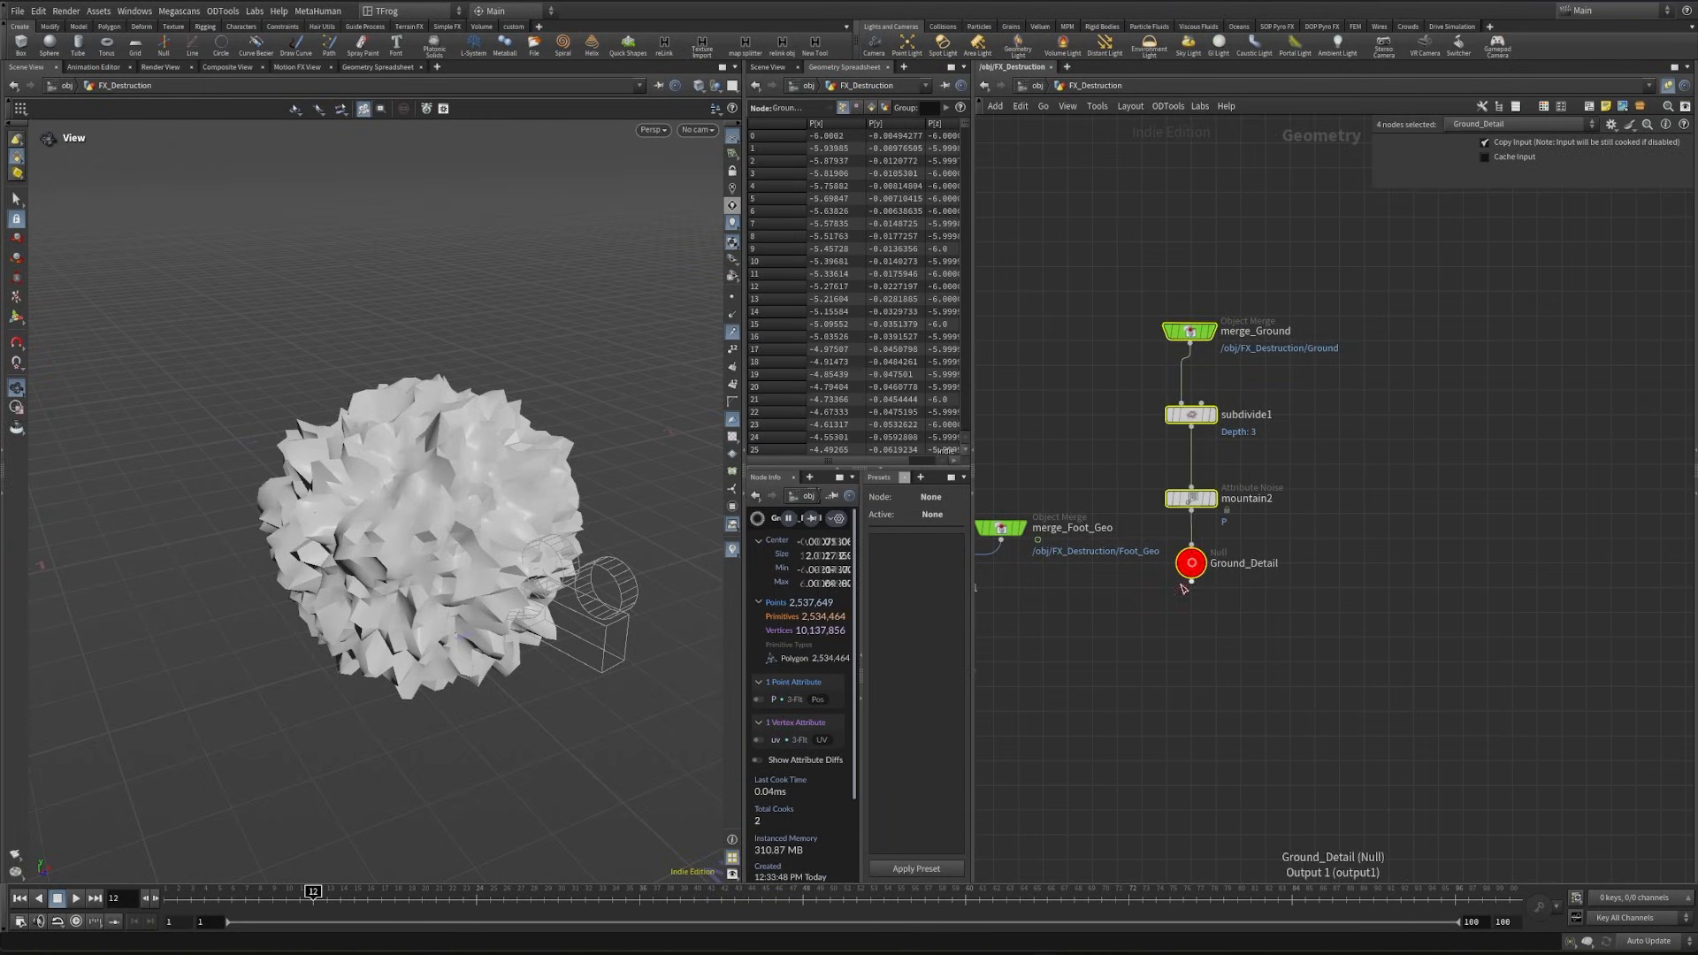
pyautogui.press('l')
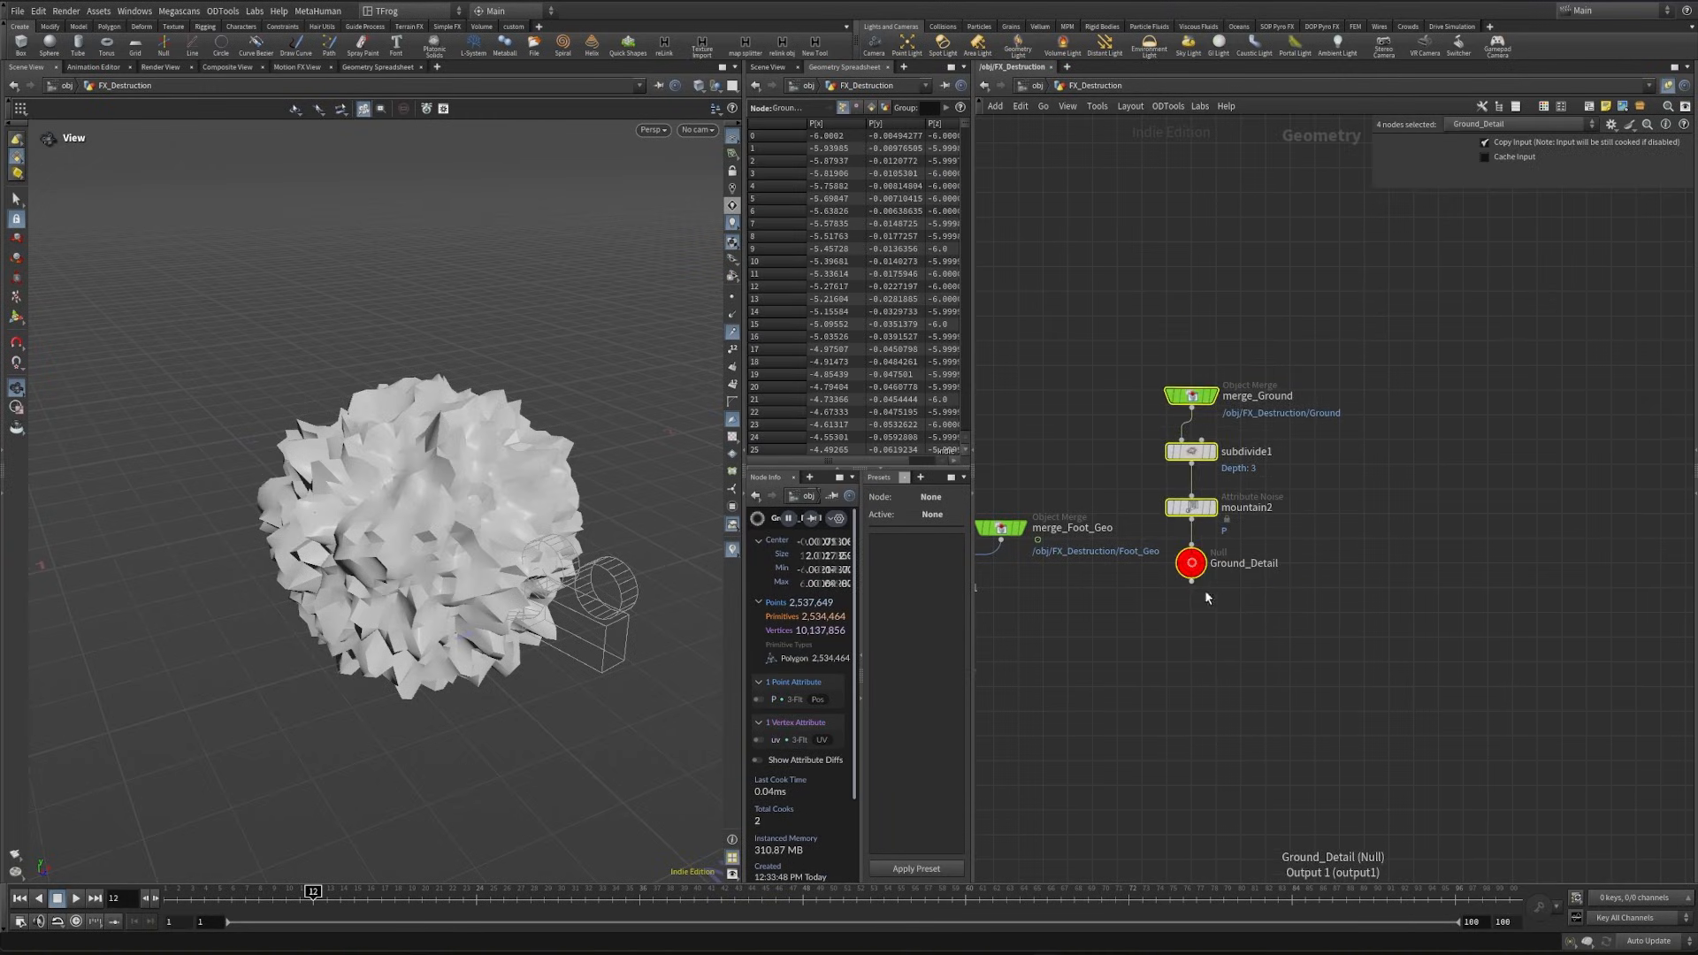
# - Copy the Ground_Detail null and paste it as an object merge below mountain3
pyautogui.moveTo(1127, 639); pyautogui.dragTo(1187, 560, button='middle')
pyautogui.click(1184, 560)
pyautogui.hotkey('ctrl', 'c')
pyautogui.moveTo(1060, 651); pyautogui.dragTo(1364, 564, button='middle')
pyautogui.moveTo(1280, 611); pyautogui.dragTo(1337, 514, button='middle')
pyautogui.hotkey('ctrl', 'shift', 'v')
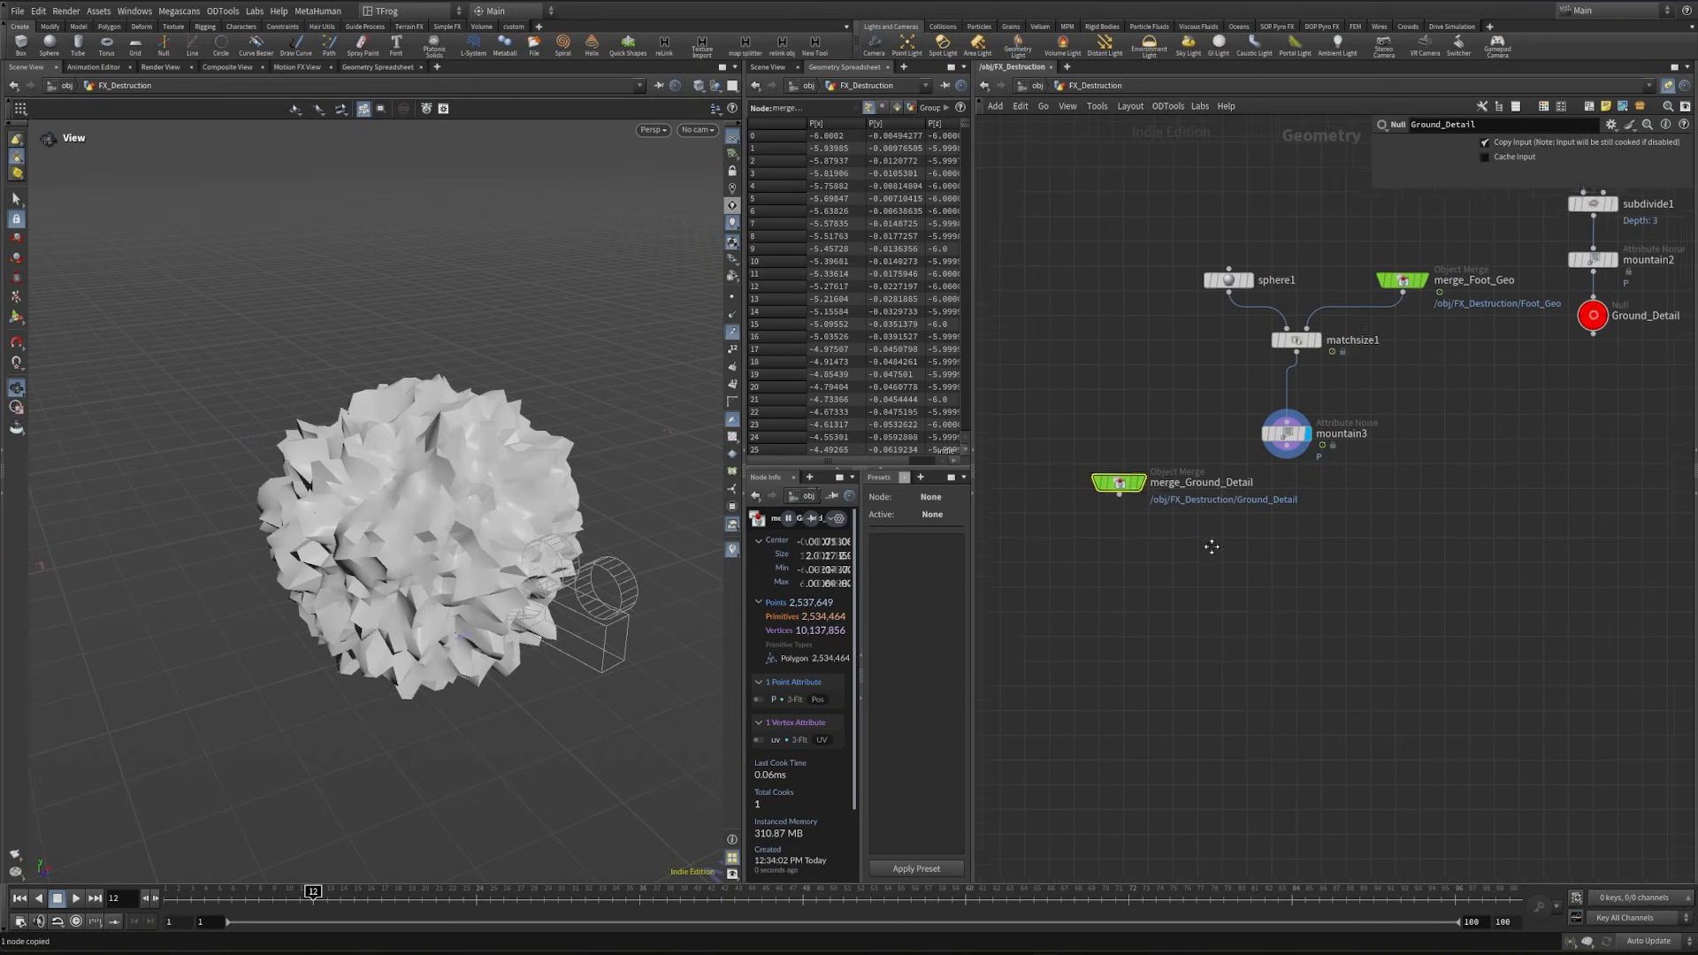
# - Add a Boolean node below merge_Ground_Detail and treat its Set A as a surface
pyautogui.press('Tab')
pyautogui.write('bool')
pyautogui.press('Return')
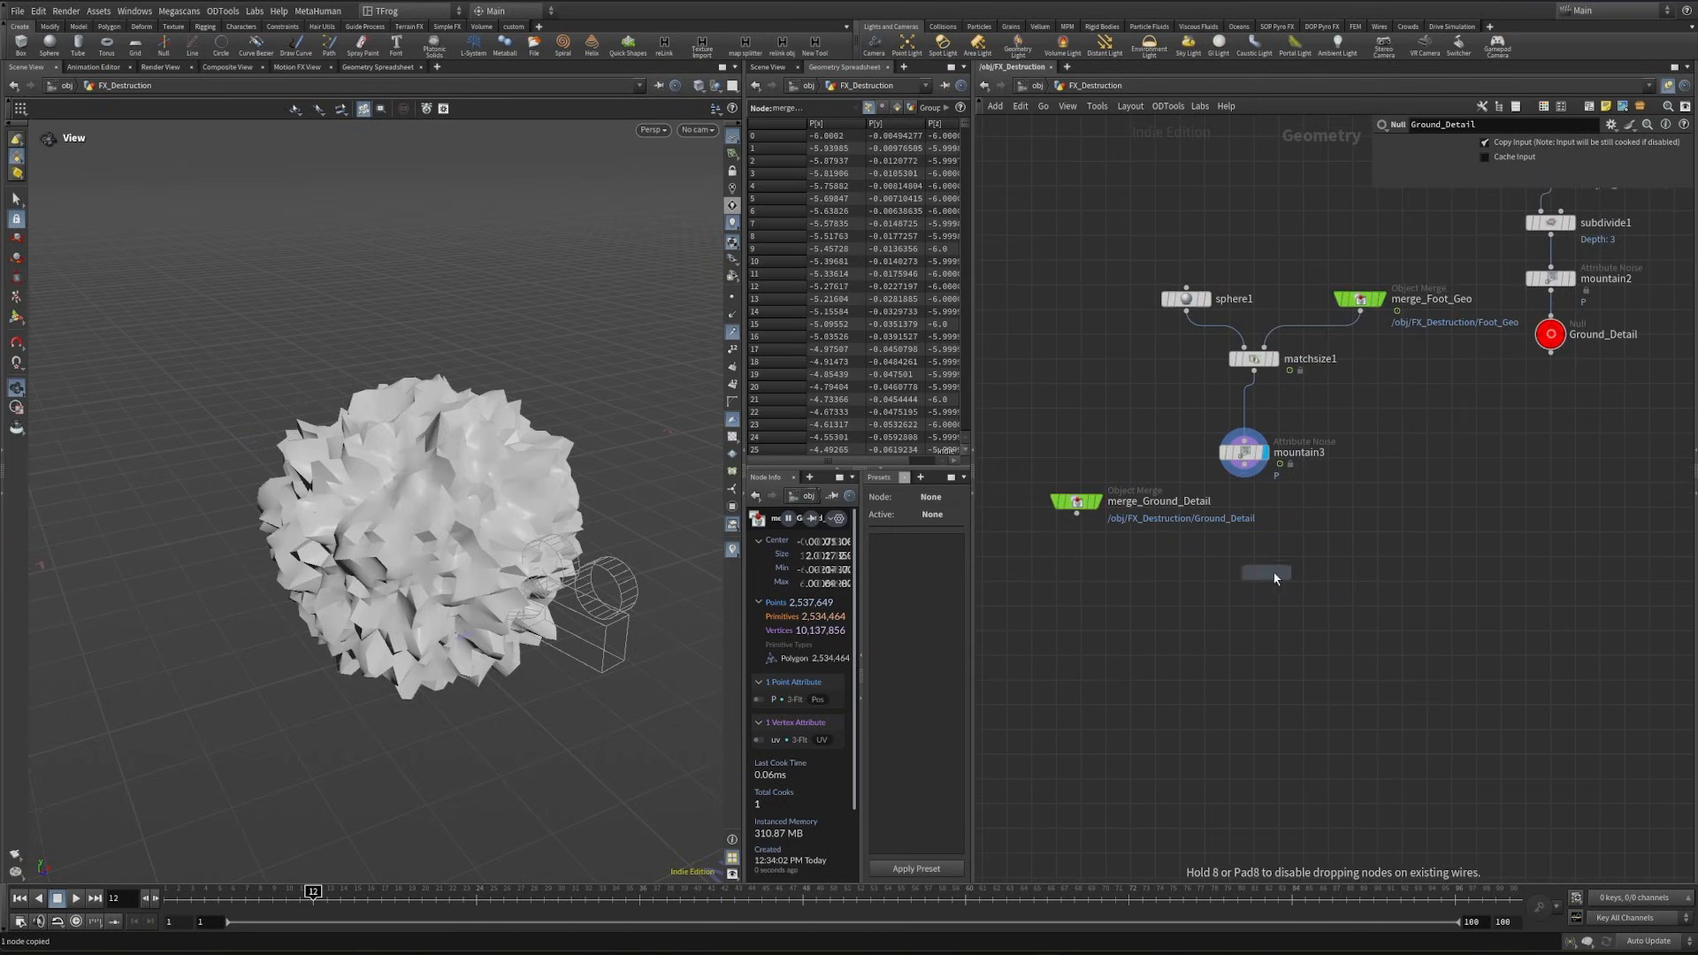
pyautogui.click(1276, 575)
pyautogui.moveTo(1279, 576); pyautogui.dragTo(1186, 601)
pyautogui.moveTo(1401, 342); pyautogui.dragTo(1302, 356)
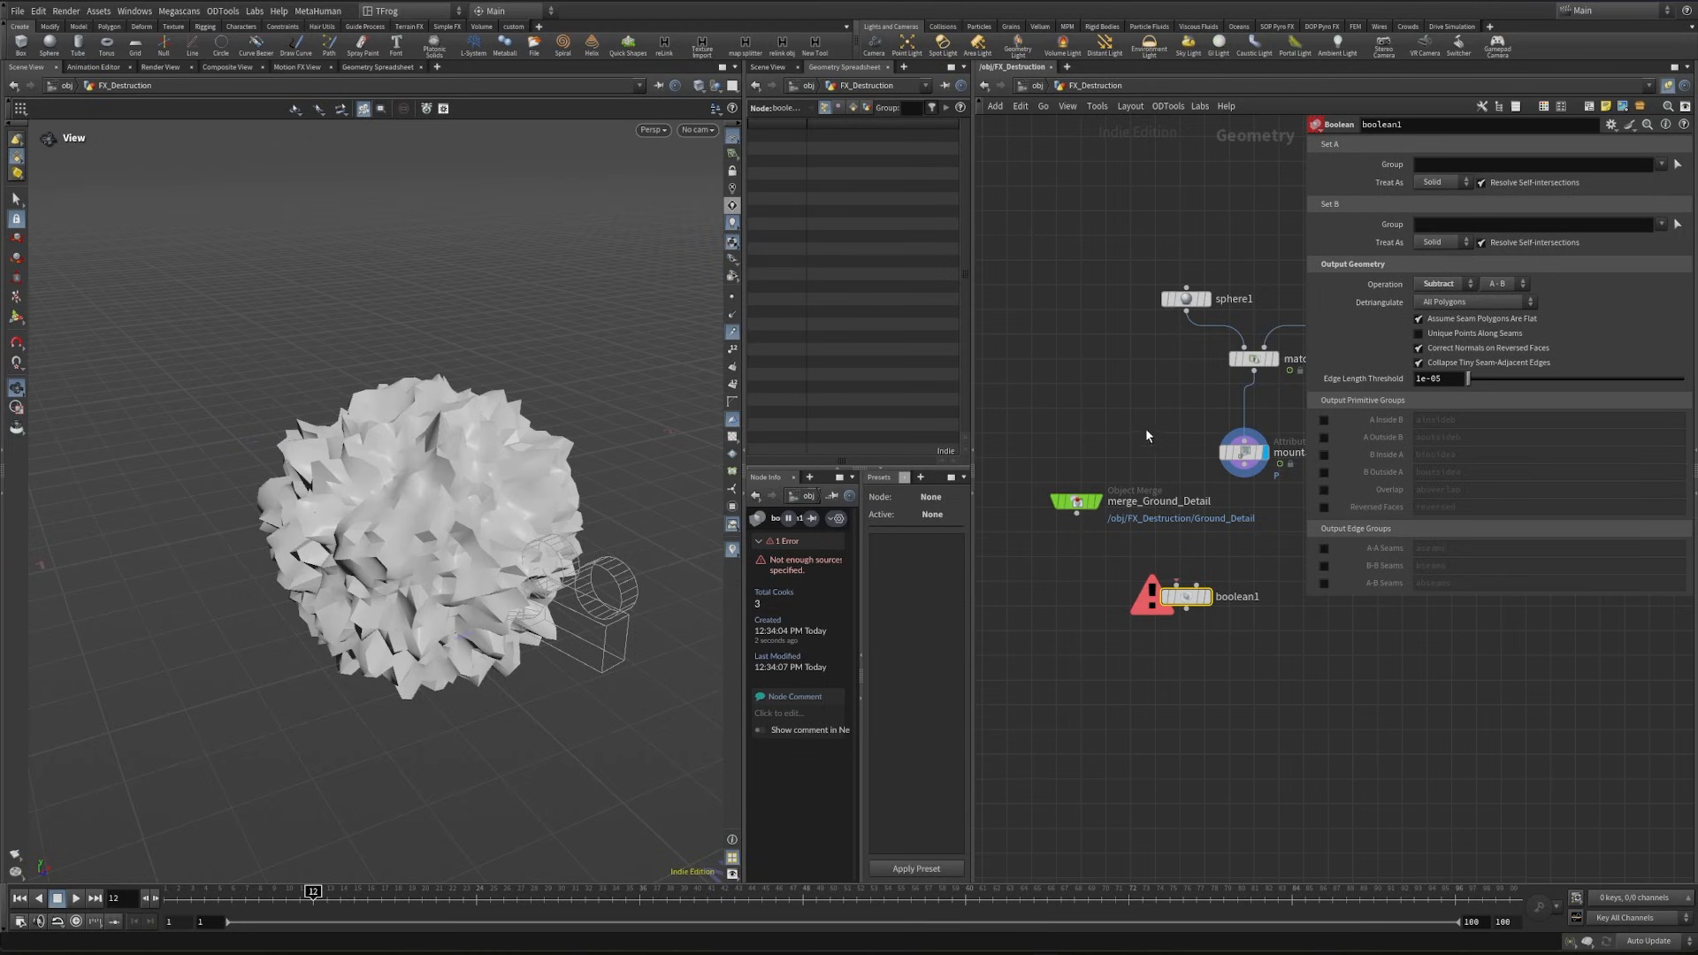
pyautogui.moveTo(1145, 435); pyautogui.dragTo(1038, 553)
pyautogui.click(1186, 596)
pyautogui.click(1433, 210)
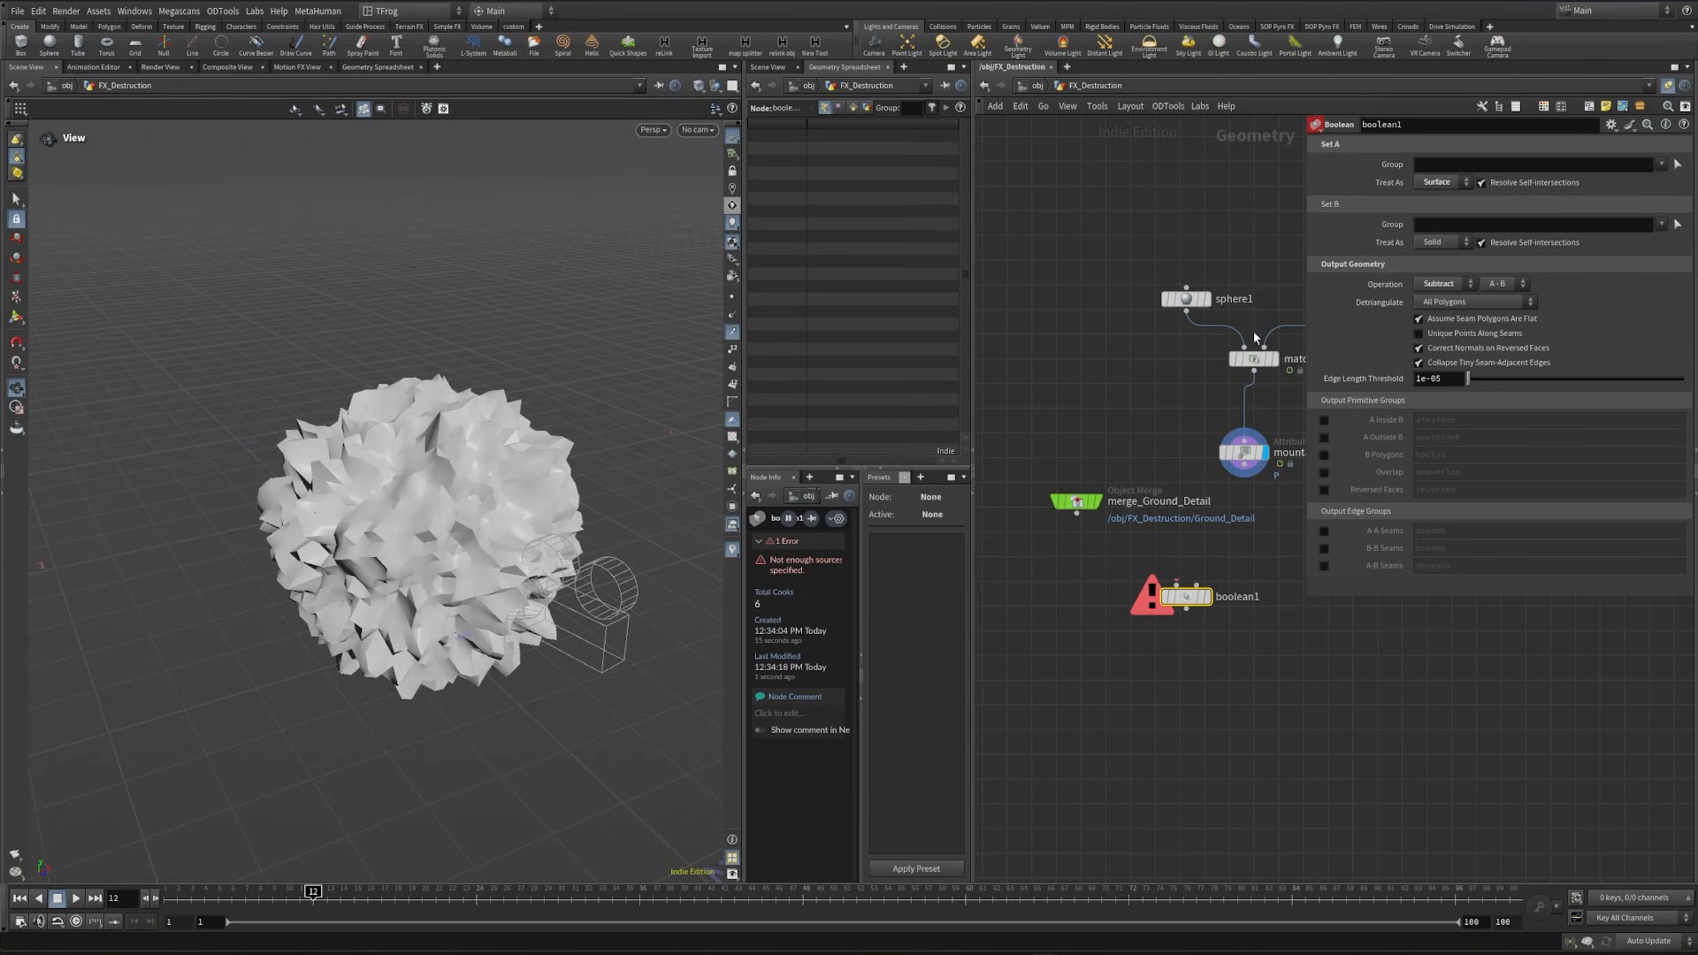
# - Duplicate boolean1 to its side and set the copy's operation to Intersect
pyautogui.moveTo(1306, 748); pyautogui.dragTo(1245, 793, button='middle')
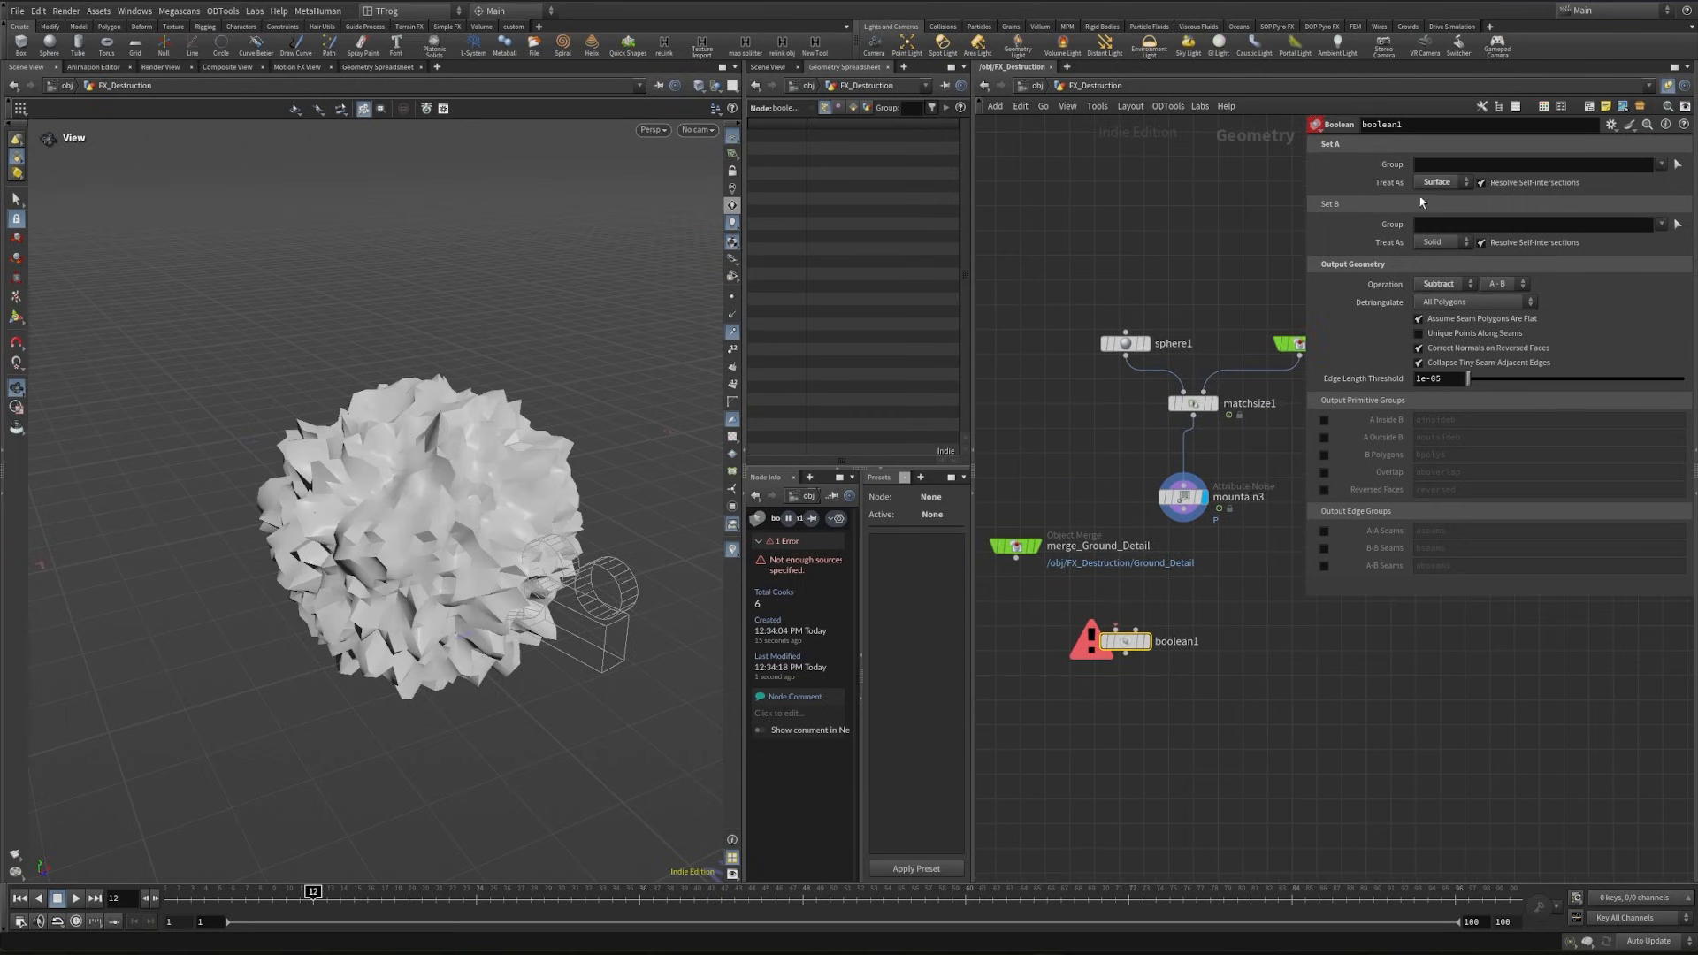
pyautogui.moveTo(1290, 689); pyautogui.dragTo(1241, 681, button='middle')
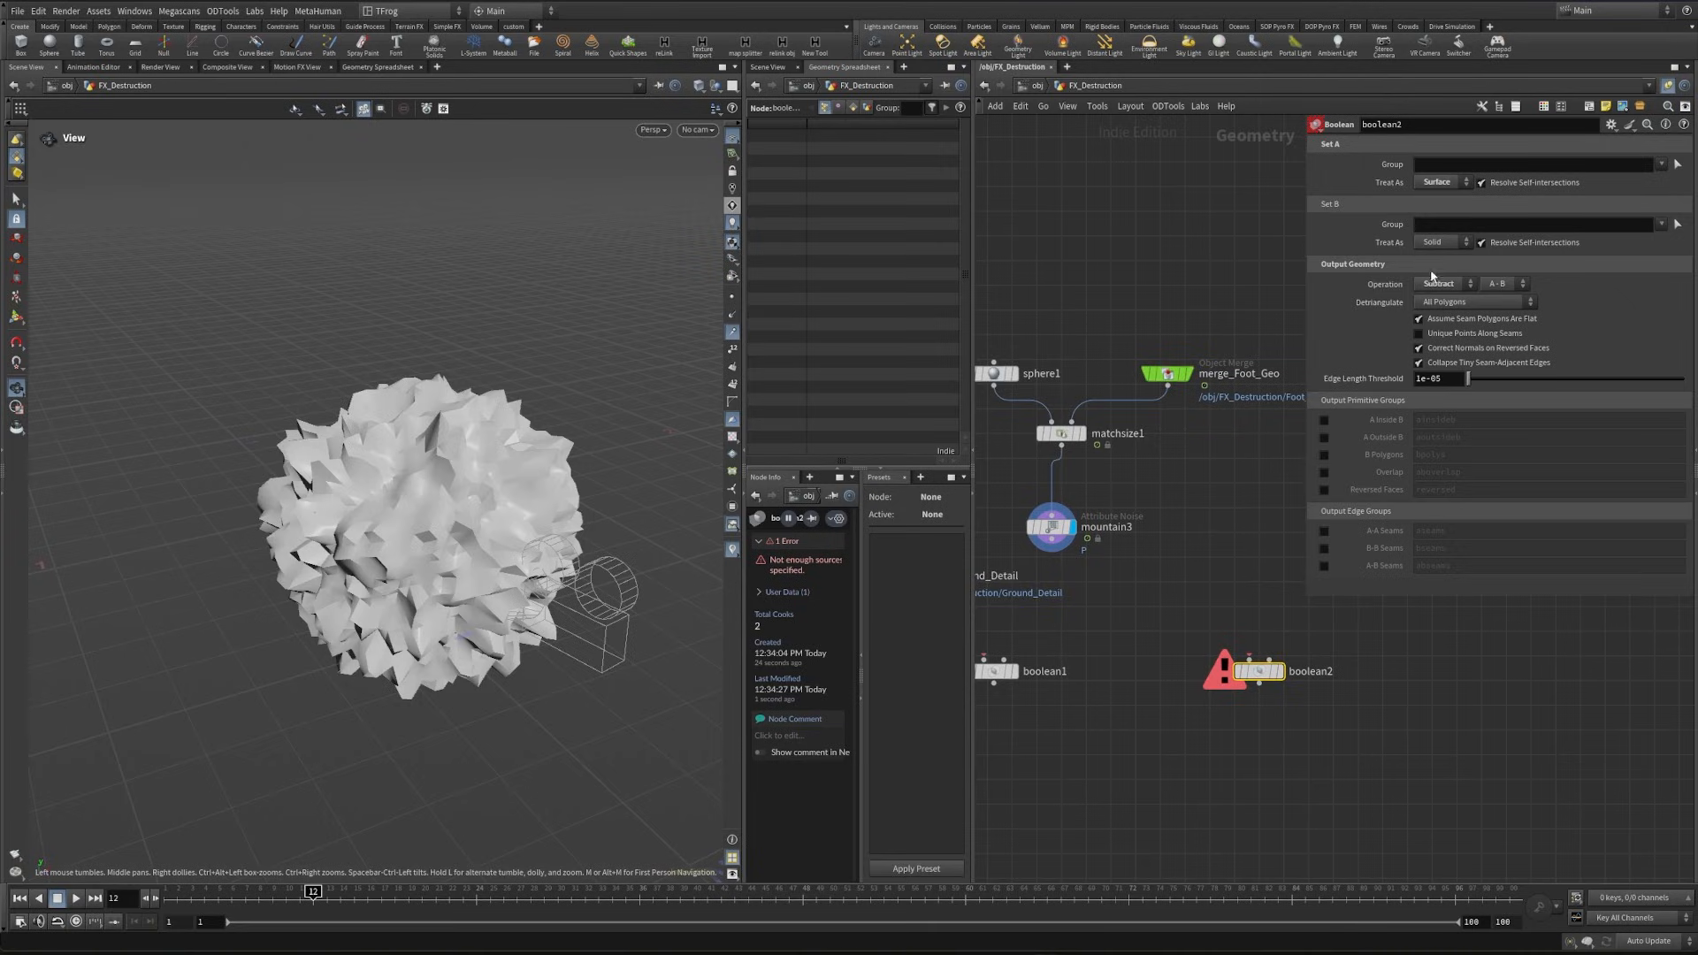
pyautogui.click(1450, 286)
pyautogui.click(1455, 316)
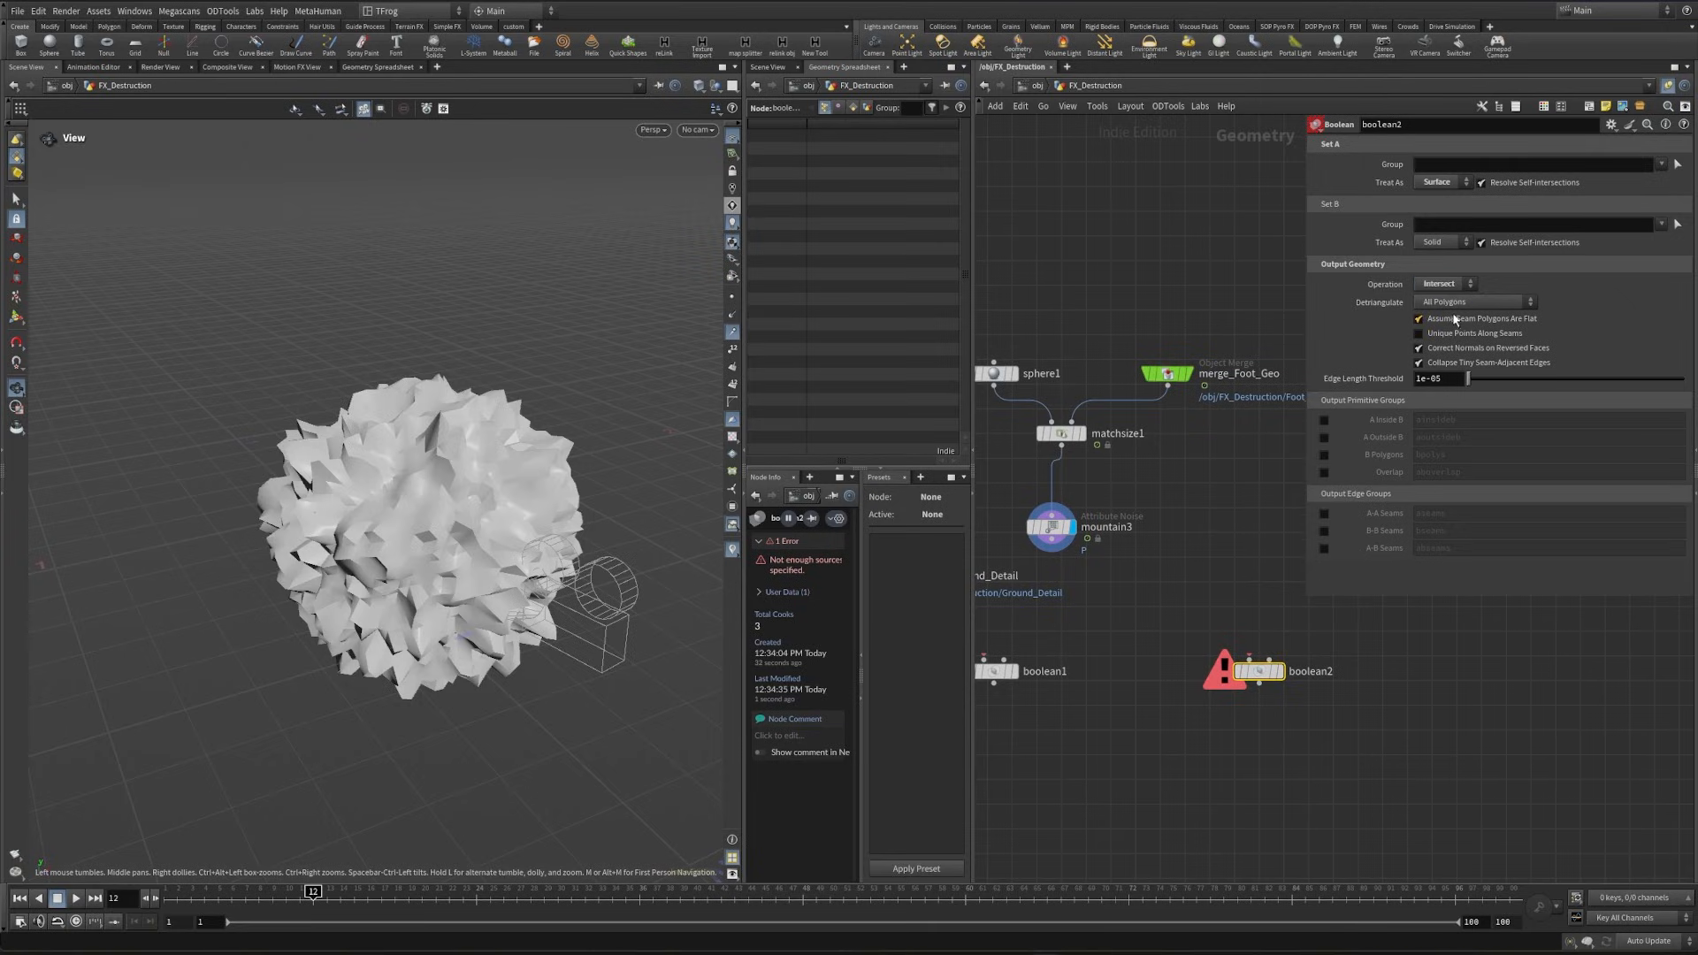
# - Switch the update mode to Manual and wire merge_Ground_Detail and mountain3 into boolean1's first and second inputs
pyautogui.moveTo(1199, 600); pyautogui.dragTo(1332, 443, button='middle')
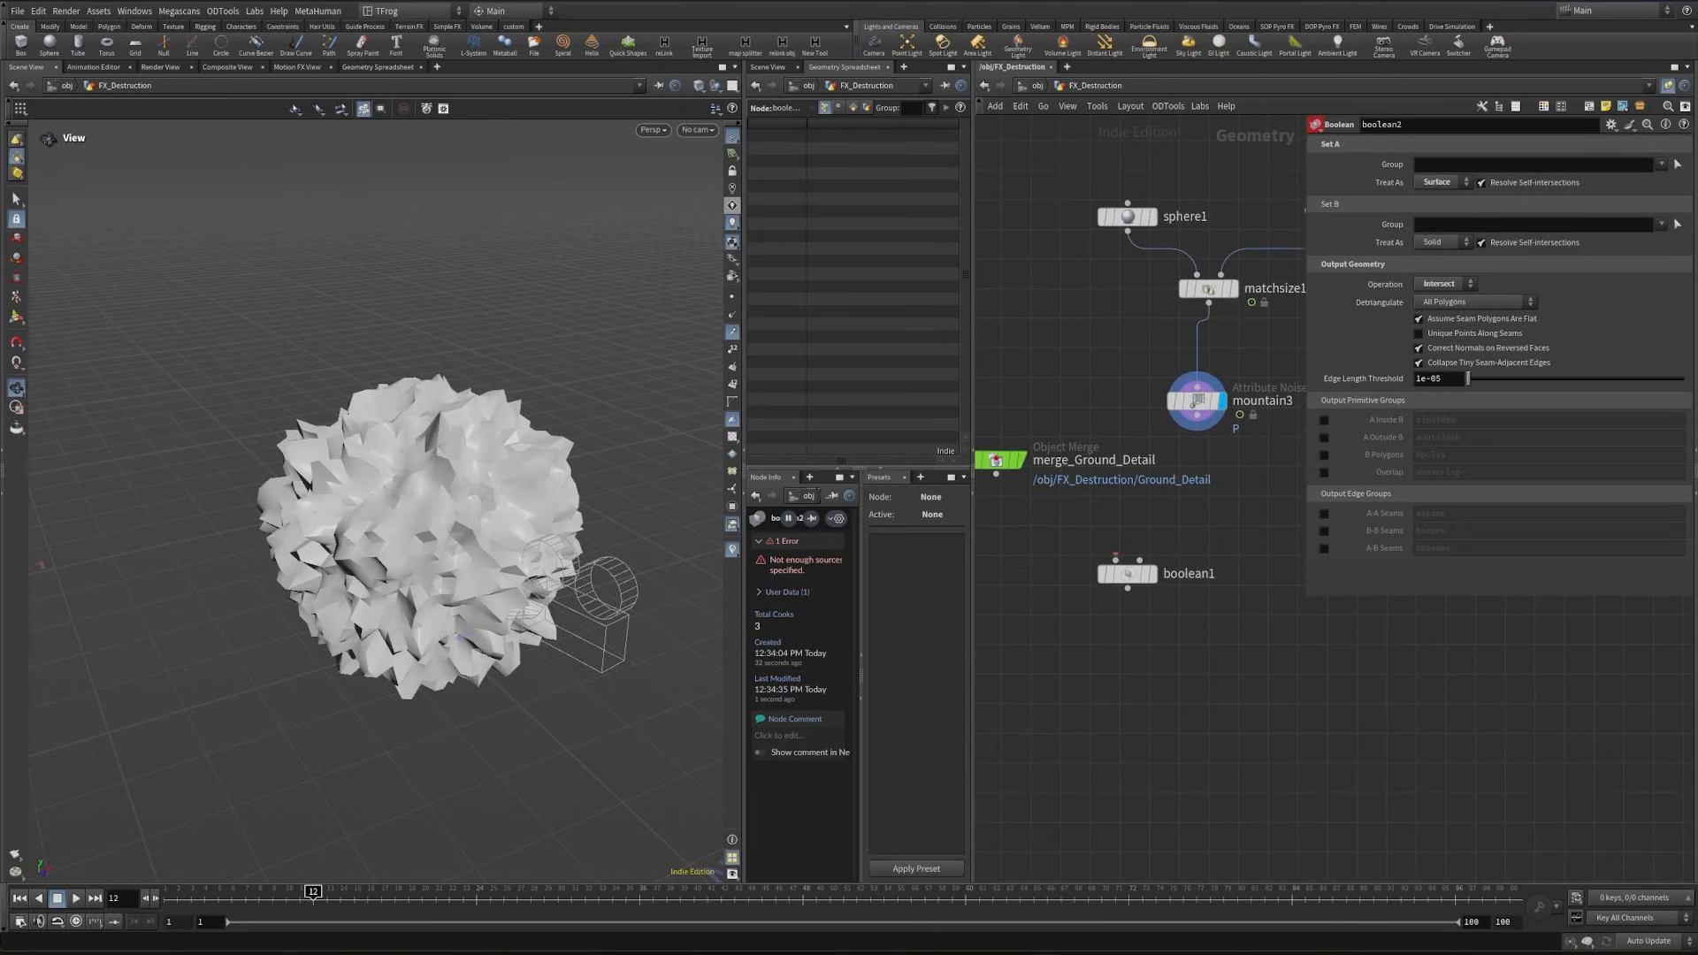
pyautogui.click(1644, 939)
pyautogui.click(1644, 930)
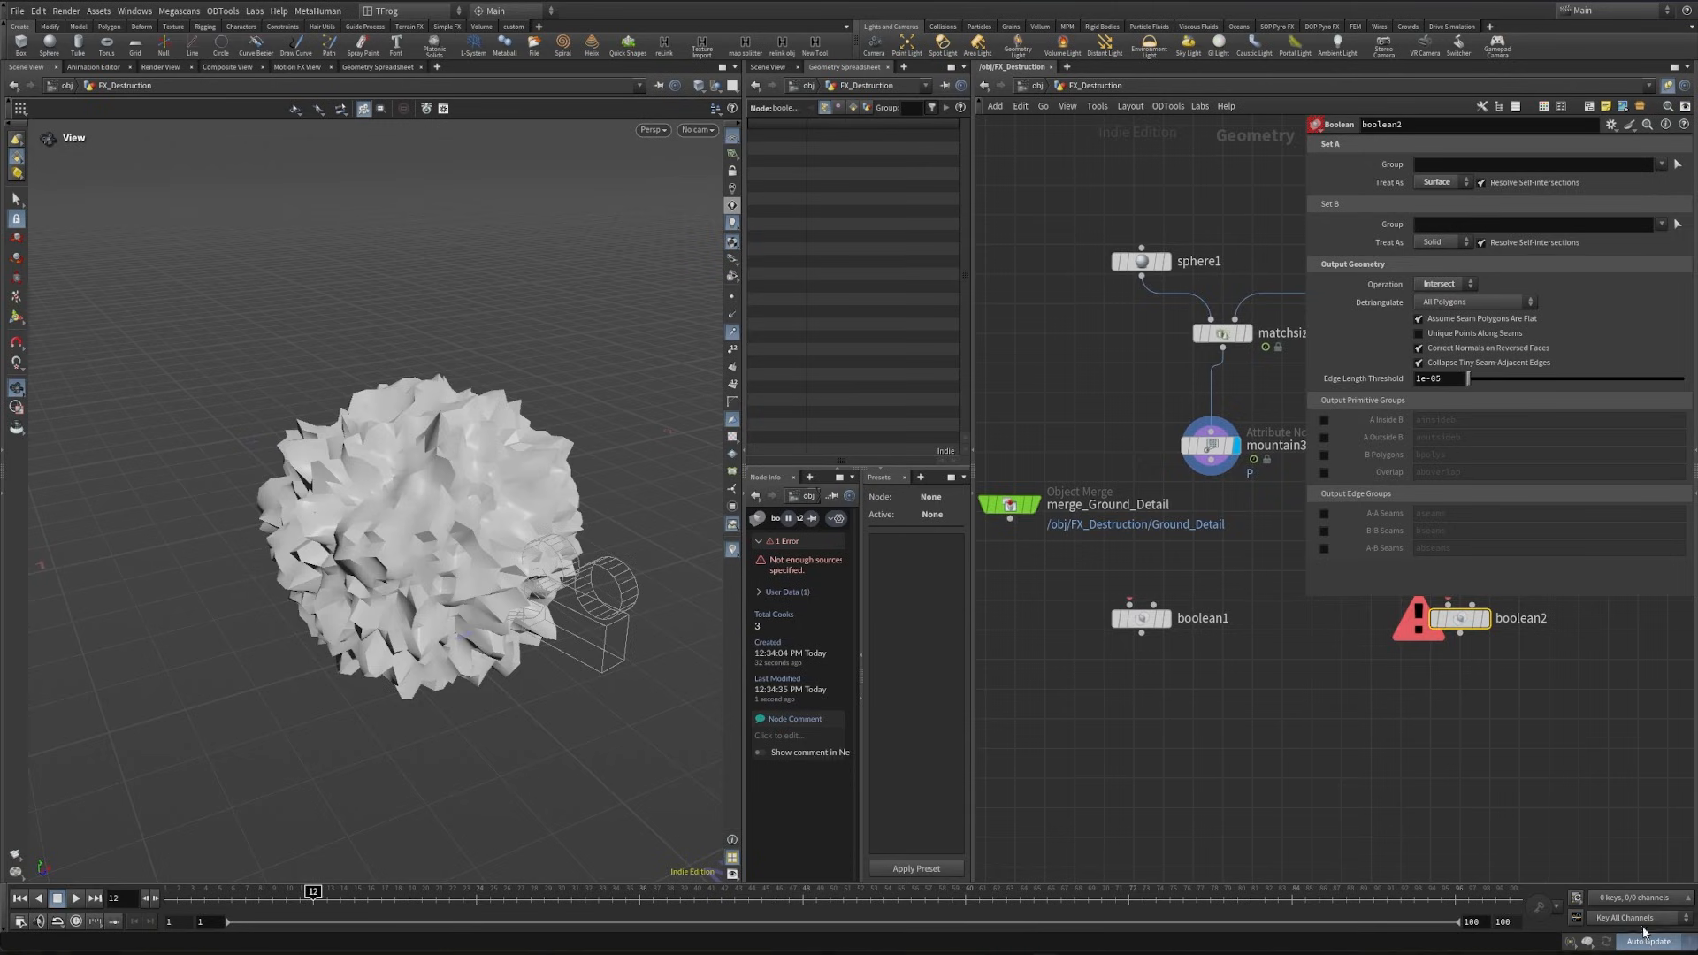
pyautogui.moveTo(1010, 519); pyautogui.dragTo(1129, 605)
pyautogui.moveTo(1210, 460); pyautogui.dragTo(1153, 605)
# - Feed boolean2 with a duplicate of merge_Ground_Detail as first input and mountain3 as second input
pyautogui.moveTo(1285, 654); pyautogui.dragTo(1096, 692, button='middle')
pyautogui.moveTo(1021, 499); pyautogui.dragTo(1281, 644)
pyautogui.moveTo(1014, 688); pyautogui.dragTo(1193, 675, button='middle')
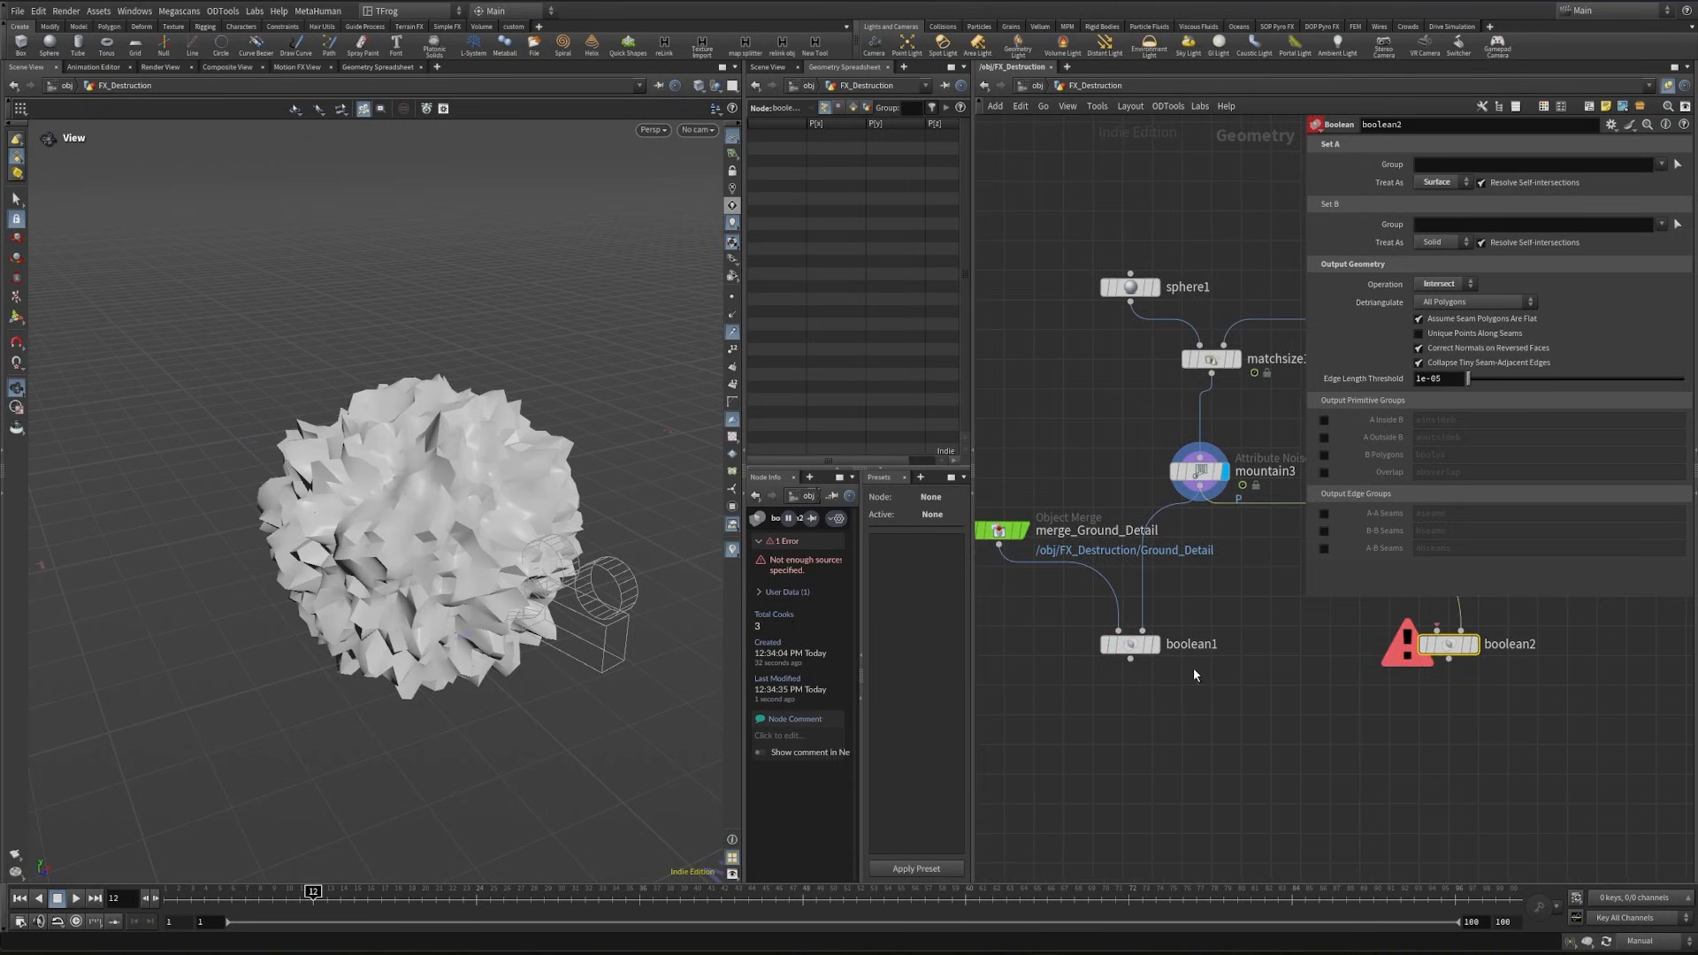
pyautogui.keyDown('alt'); pyautogui.moveTo(1004, 534); pyautogui.dragTo(1262, 602); pyautogui.keyUp('alt')
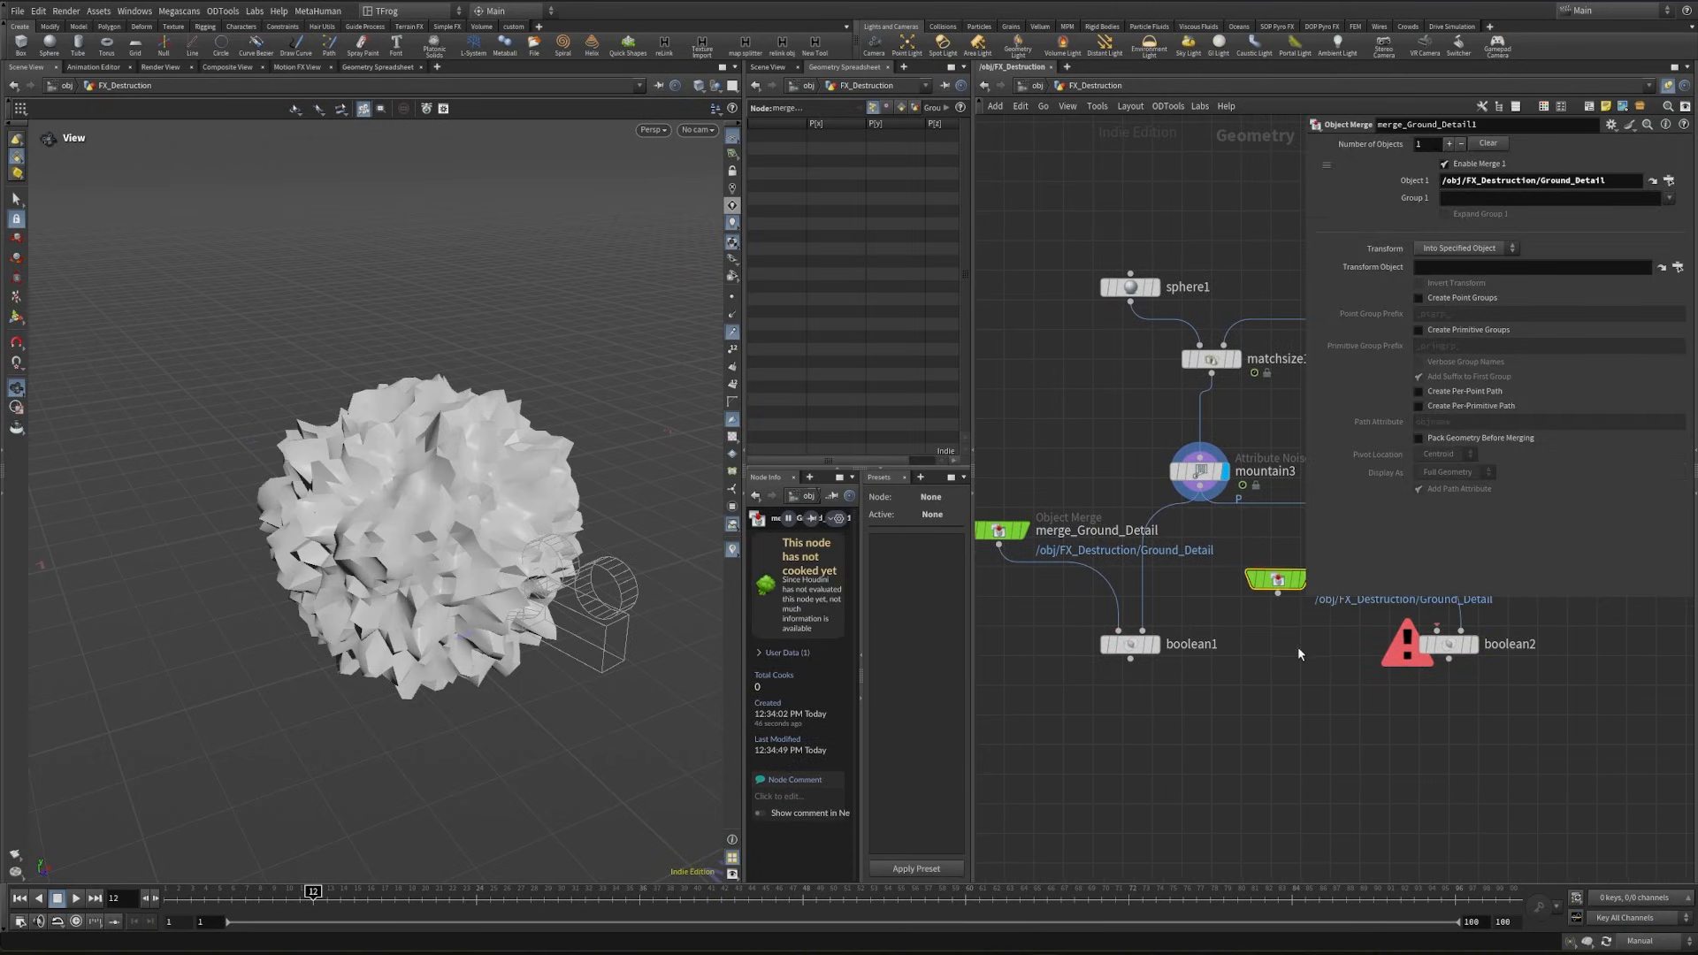
pyautogui.moveTo(1282, 608); pyautogui.dragTo(1336, 648, button='middle')
pyautogui.keyDown('alt'); pyautogui.moveTo(1049, 576); pyautogui.dragTo(1075, 708); pyautogui.keyUp('alt')
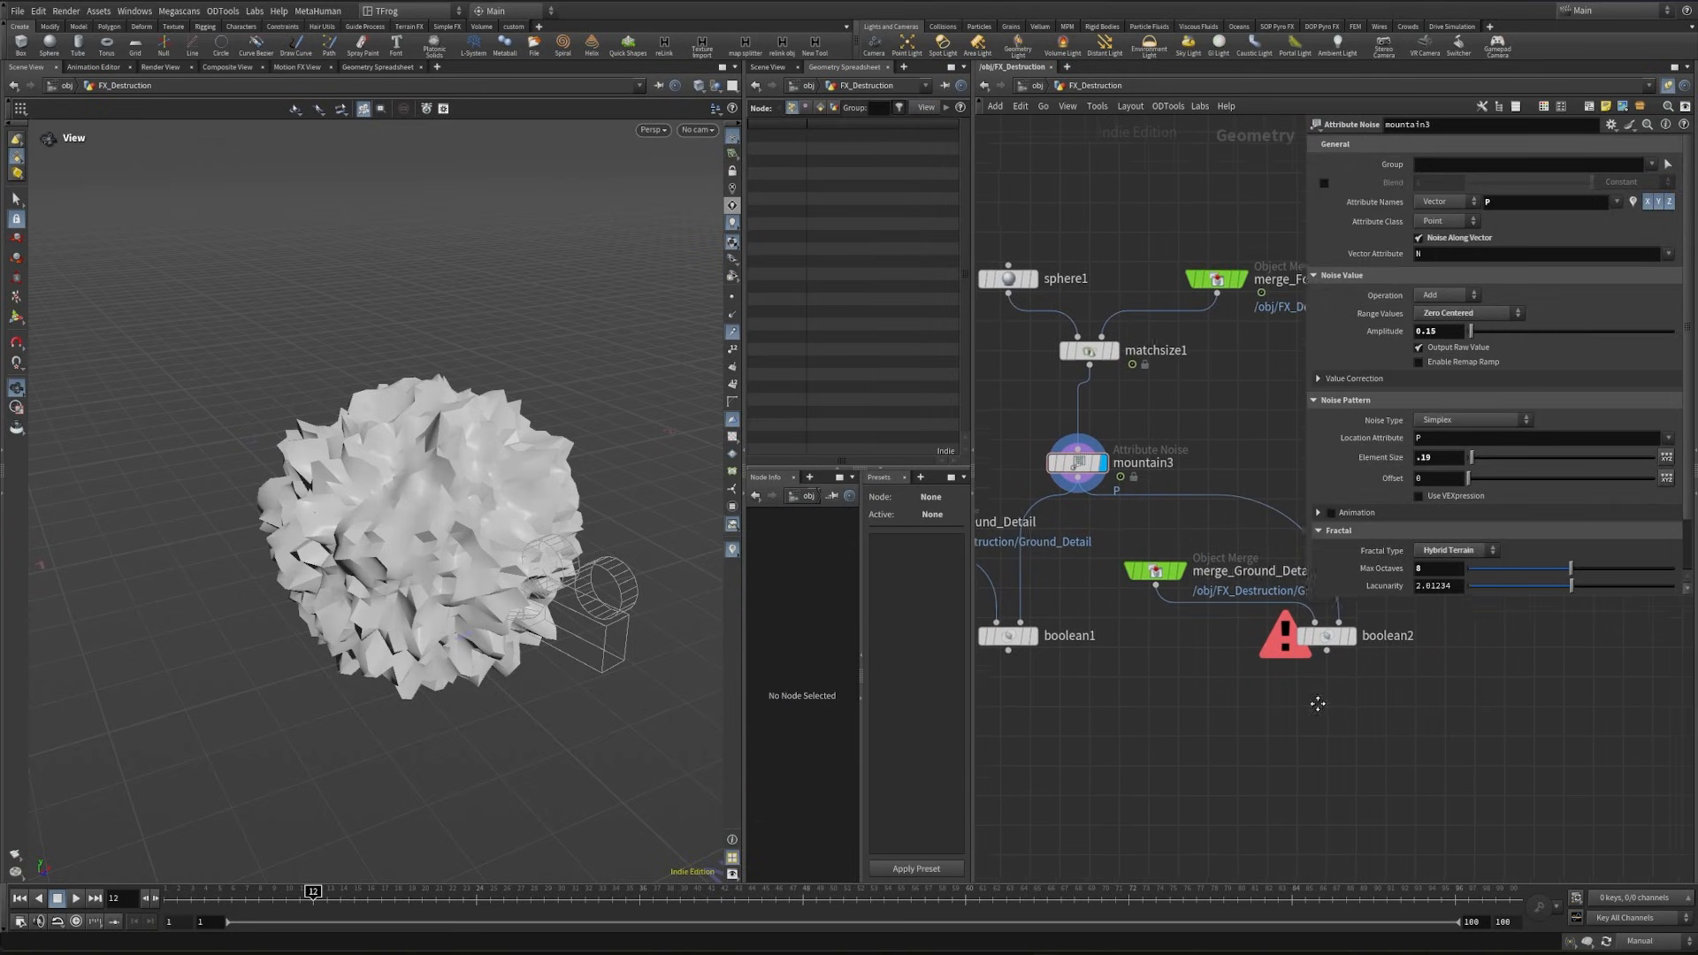
# - Display boolean2 and switch the update mode back to Auto Update to cook the intersected ground piece
pyautogui.click(1348, 629)
pyautogui.click(1640, 940)
pyautogui.click(1646, 898)
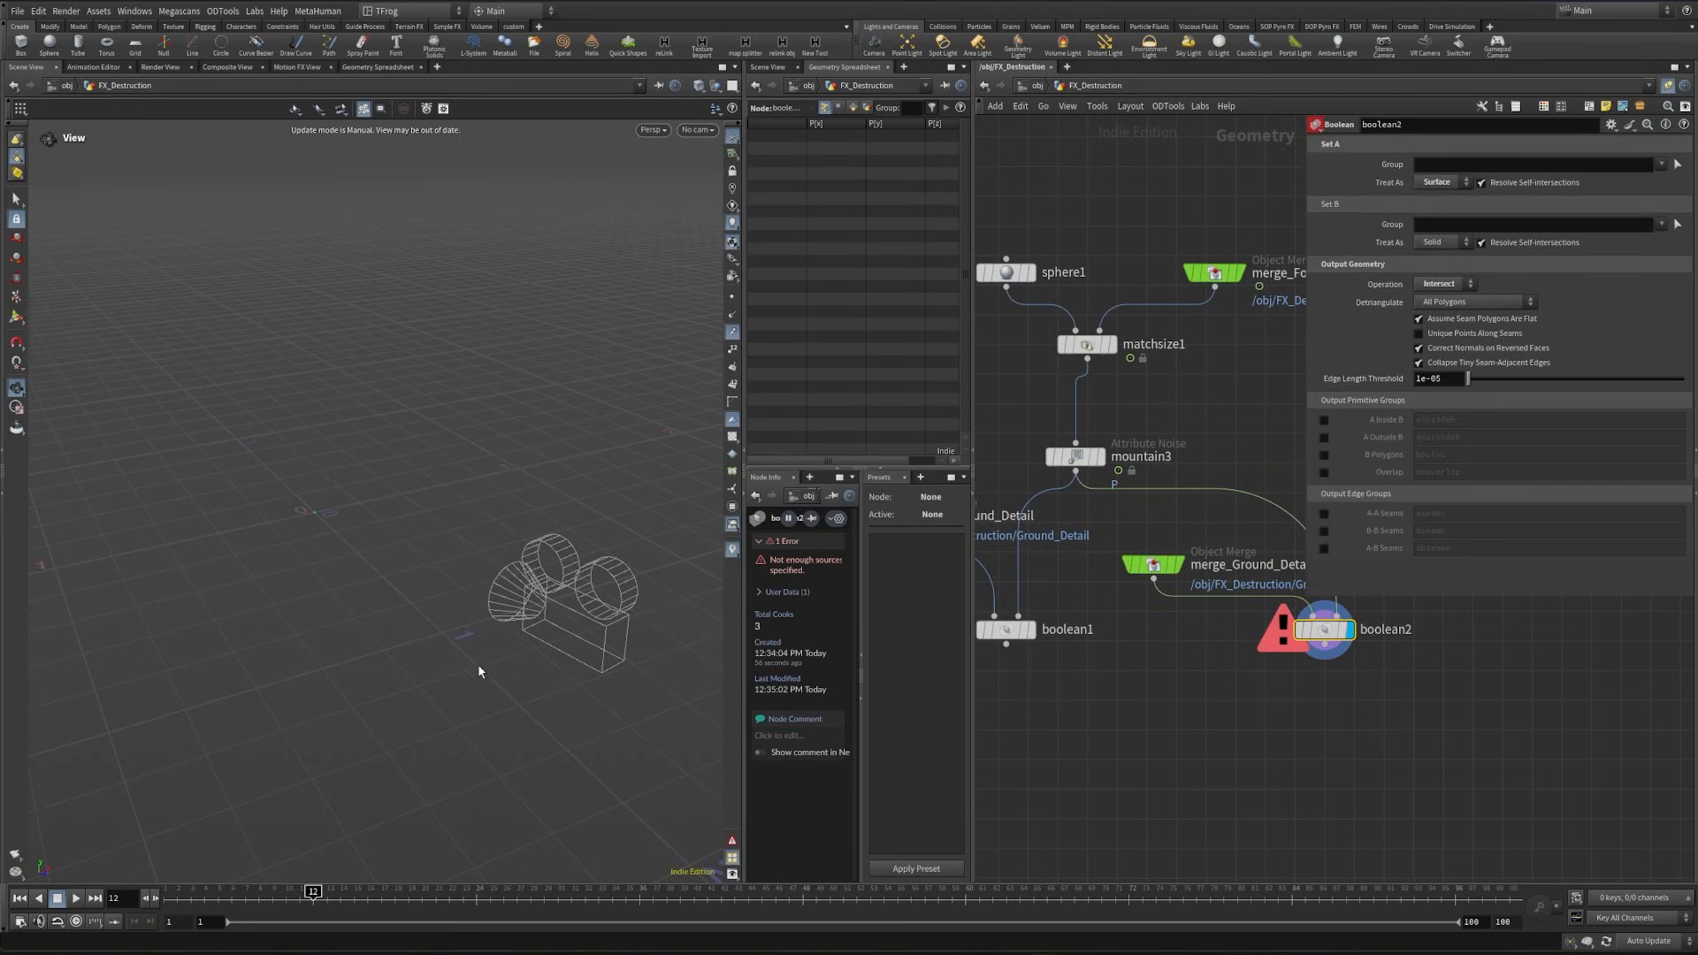
pyautogui.scroll(5, 484, 601)
# - Template boolean1 and compare the subtracted ground with the intersected piece in the viewport
pyautogui.moveTo(1085, 697); pyautogui.dragTo(1197, 719, button='middle')
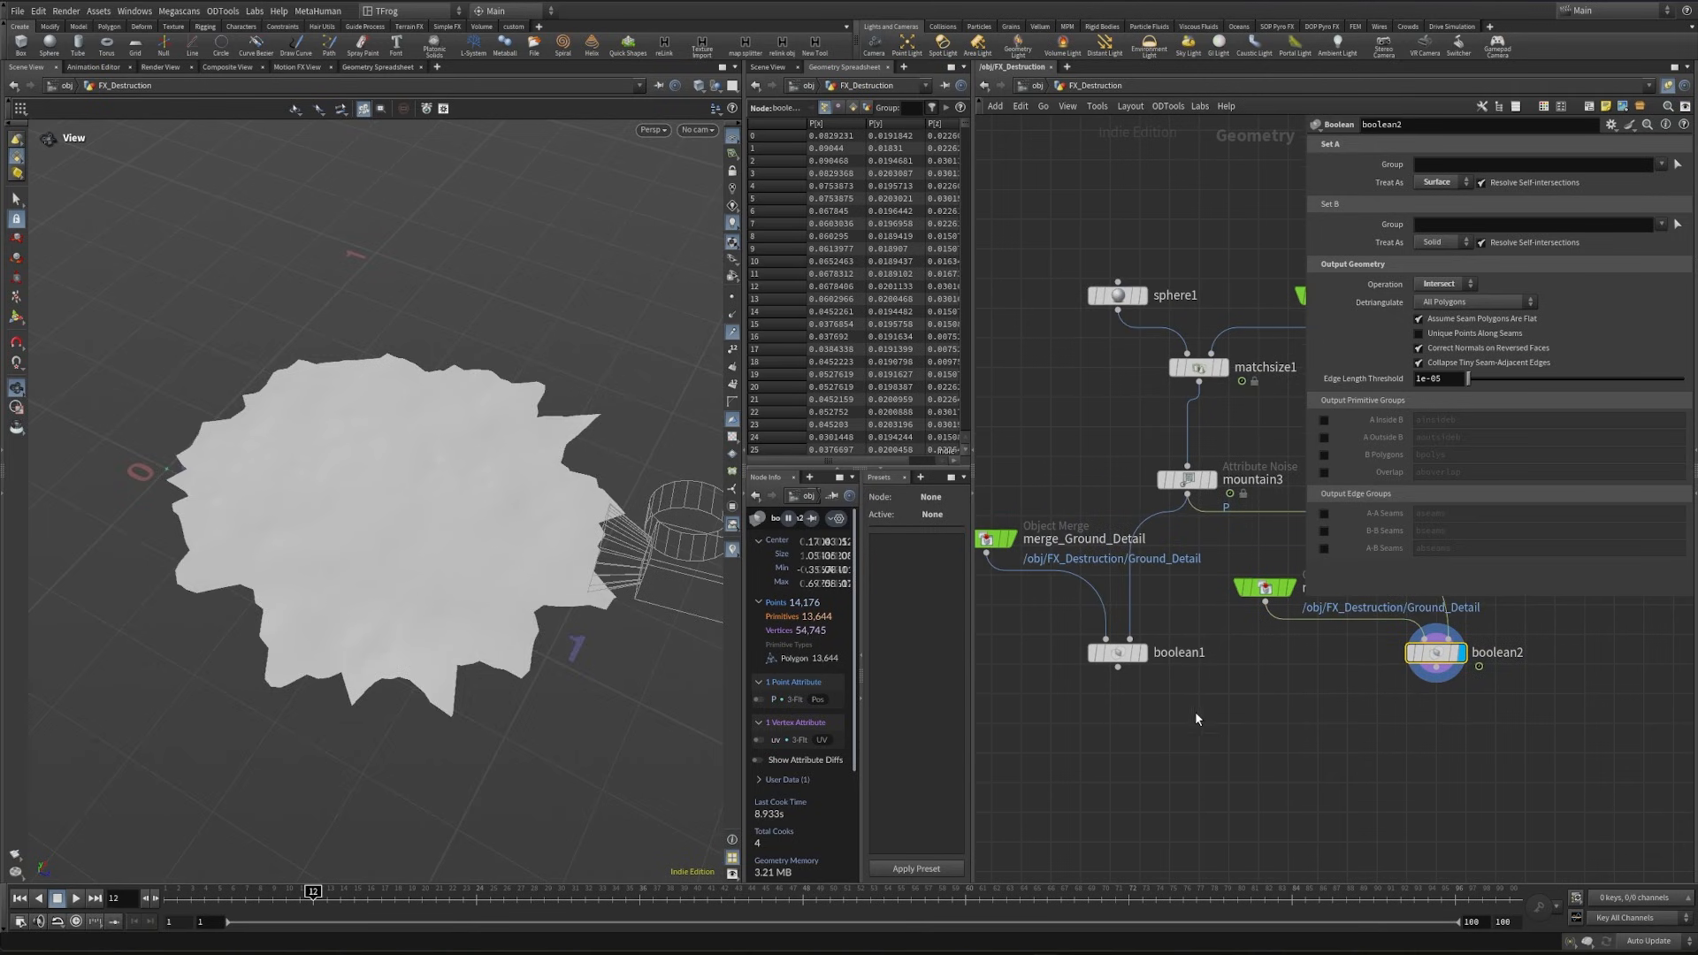
pyautogui.click(1135, 652)
pyautogui.moveTo(495, 571); pyautogui.dragTo(177, 591, button='right')
pyautogui.moveTo(552, 586); pyautogui.dragTo(455, 591, button='right')
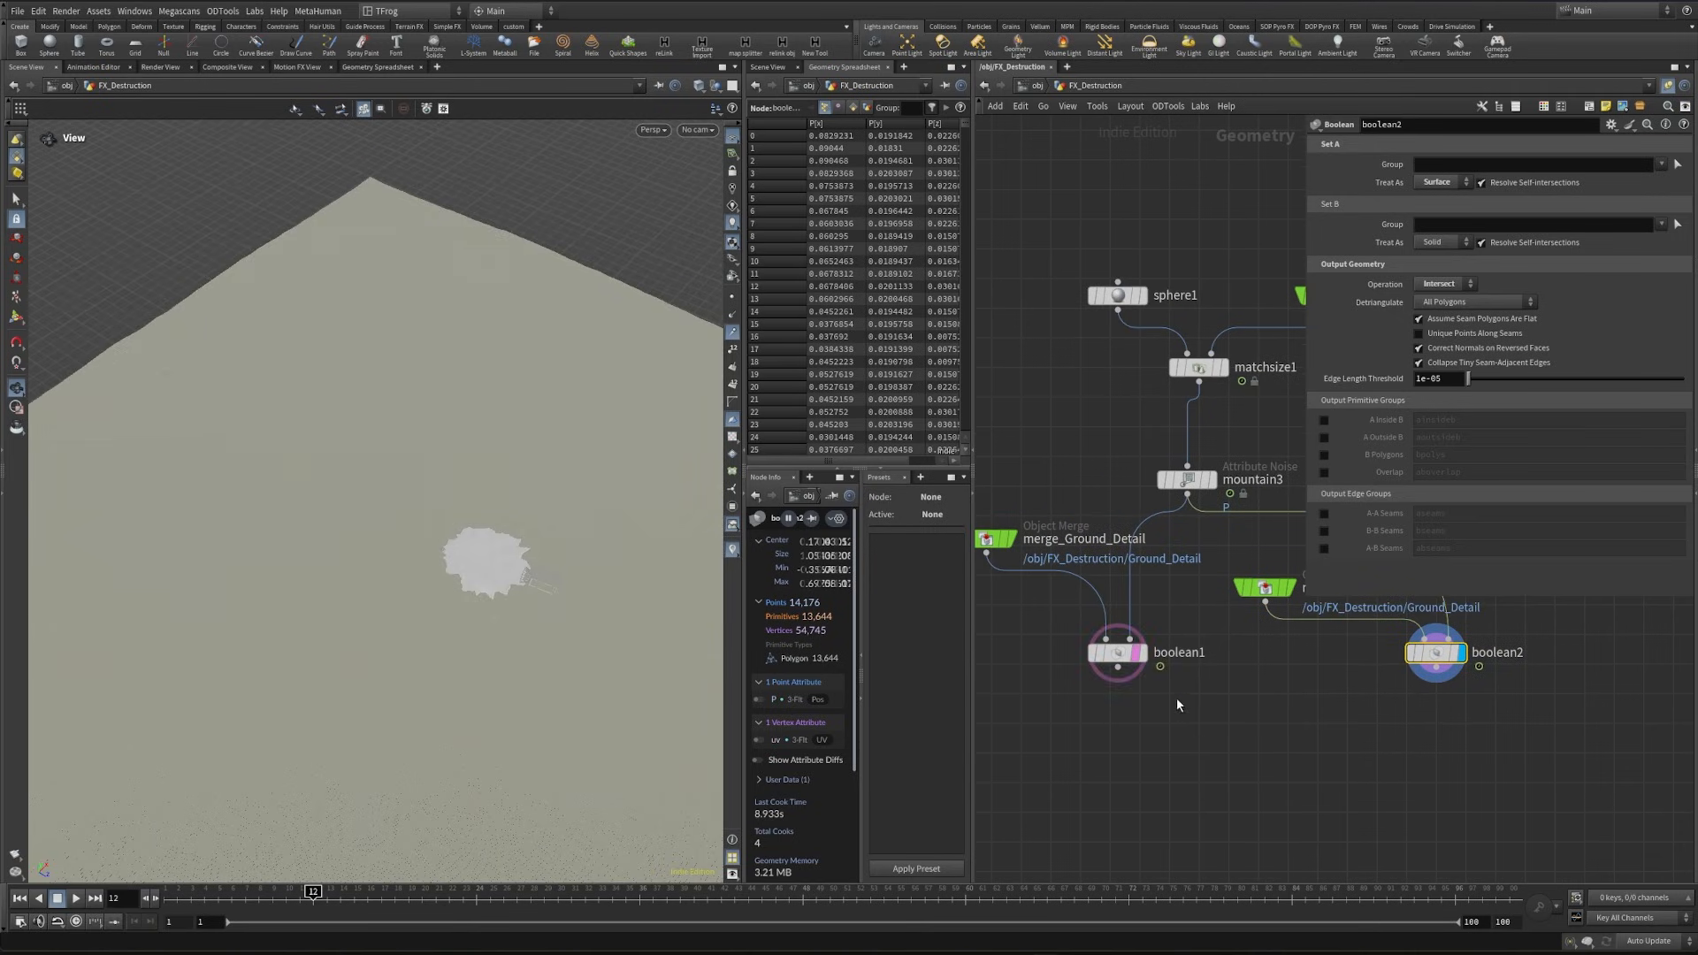
# - Display boolean1 and boolean2 alternately to compare the ground with the hole against the cut-out piece, ending on boolean1
pyautogui.click(1141, 652)
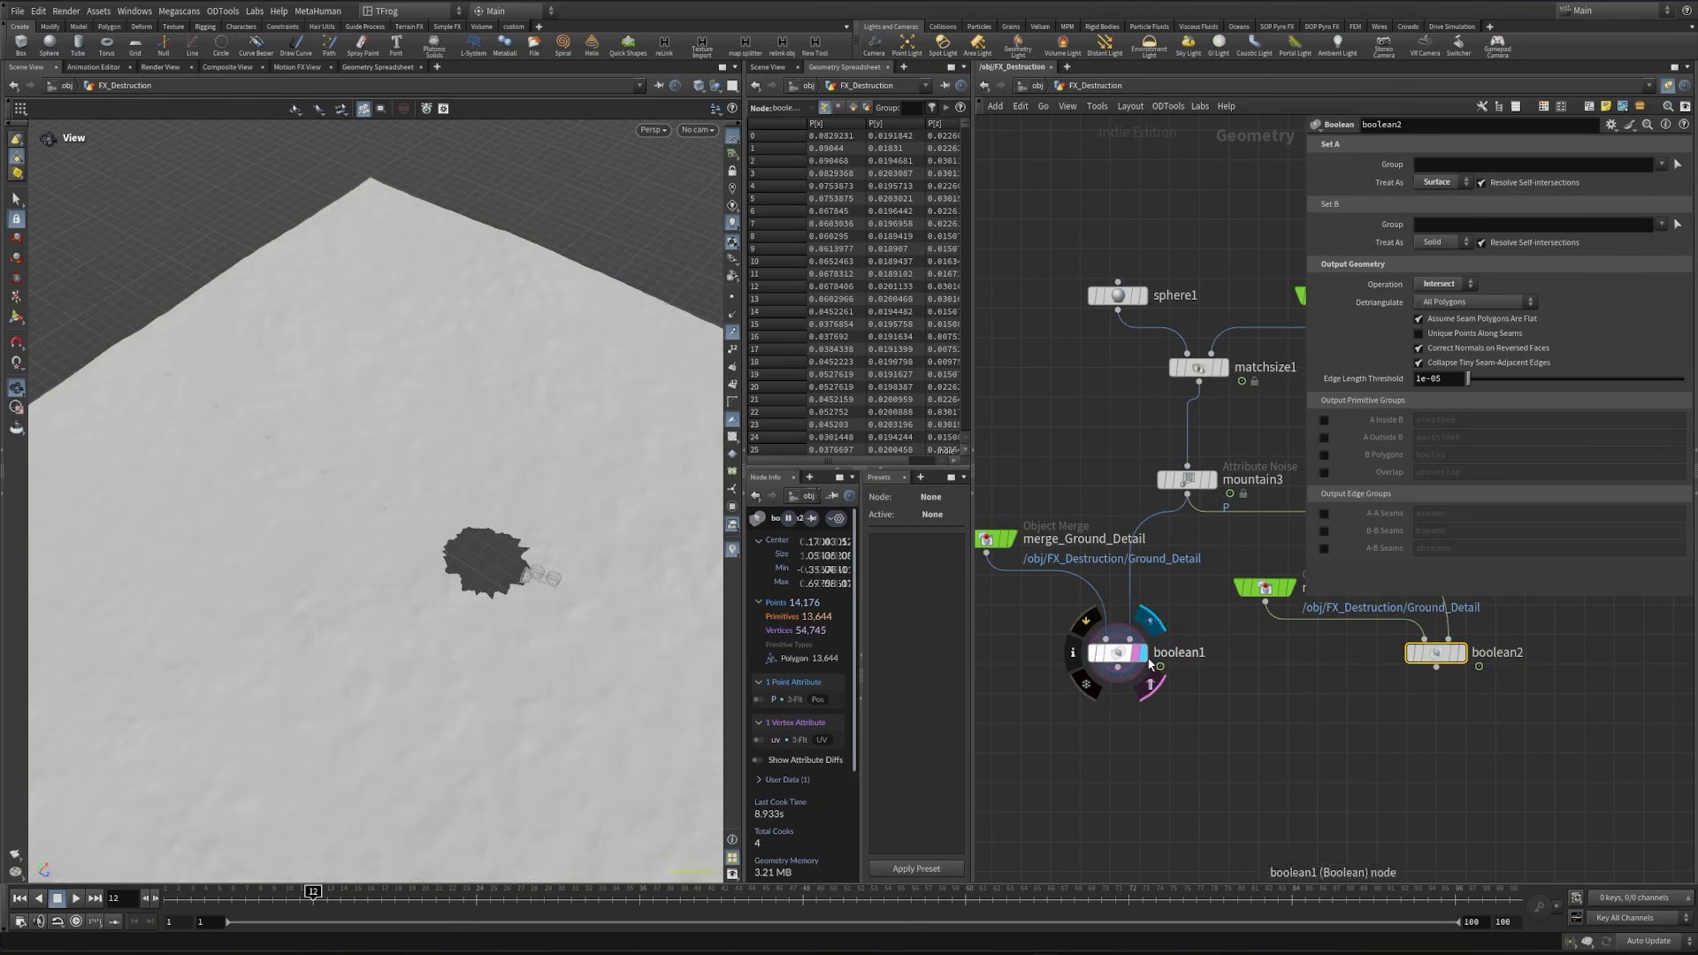
pyautogui.click(1461, 654)
pyautogui.moveTo(1263, 696); pyautogui.dragTo(1239, 626, button='middle')
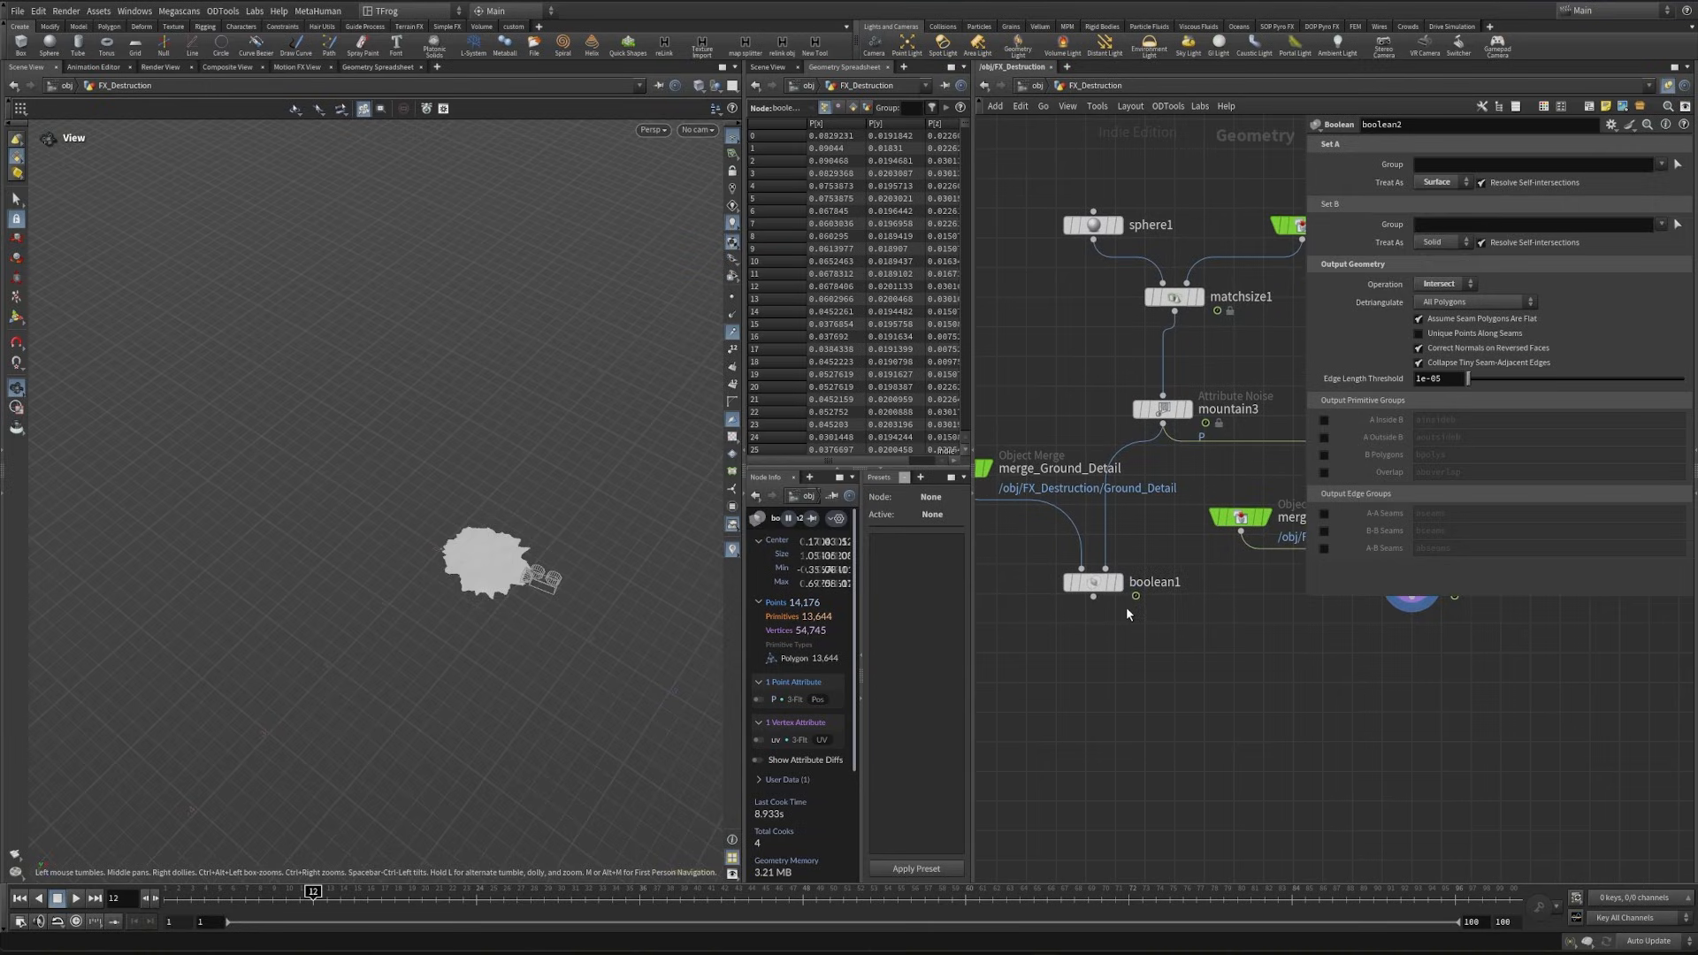
pyautogui.click(1118, 582)
pyautogui.moveTo(318, 599); pyautogui.dragTo(493, 618)
# - Add and display a Group node after boolean1, disabling its base group and enabling Keep in Bounding Regions
pyautogui.moveTo(1070, 688); pyautogui.dragTo(1111, 708, button='middle')
pyautogui.press('Tab')
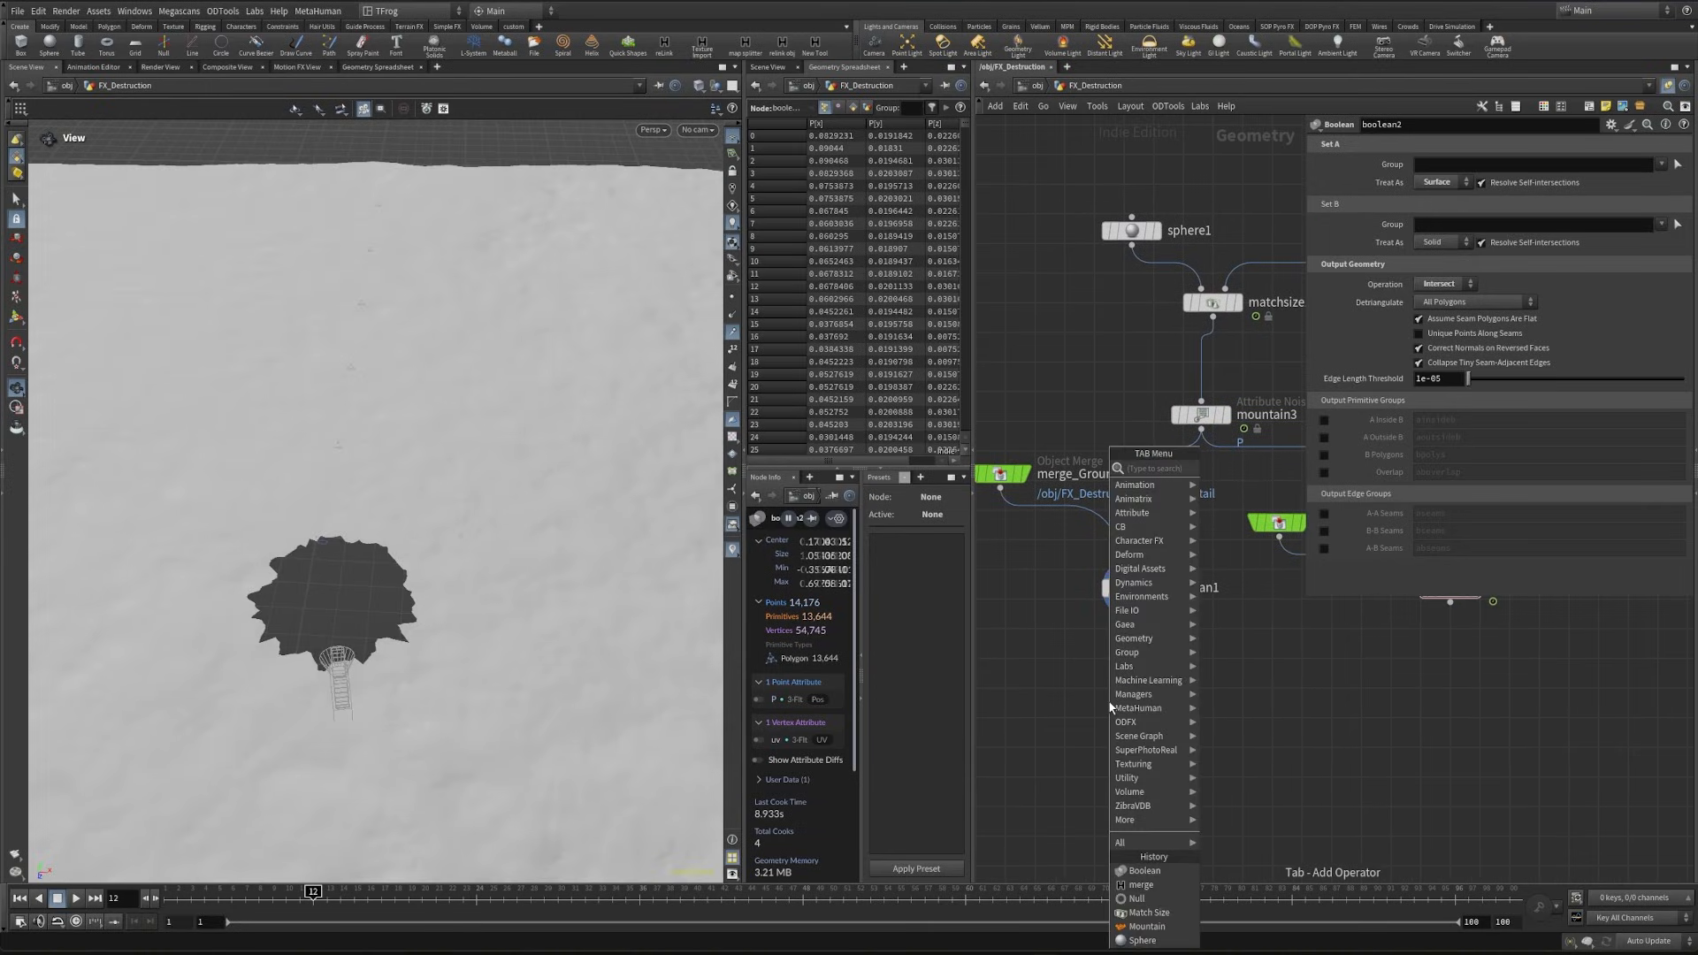
pyautogui.write('group')
pyautogui.press('Return')
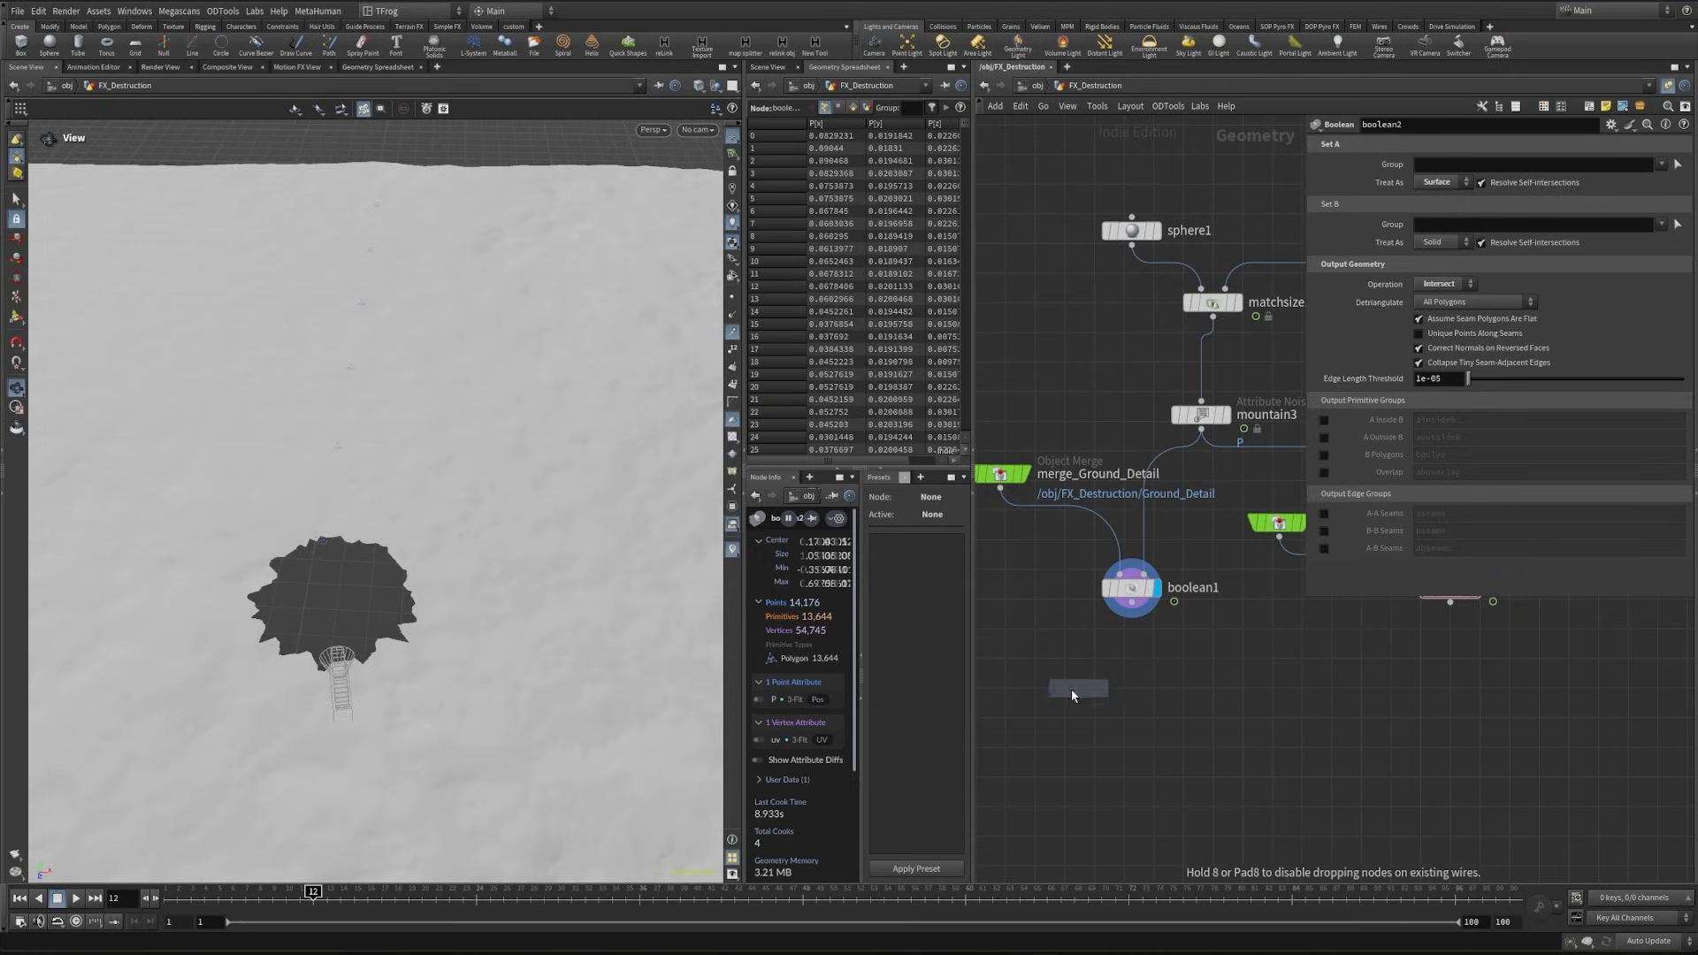
pyautogui.scroll(2, 1245, 709)
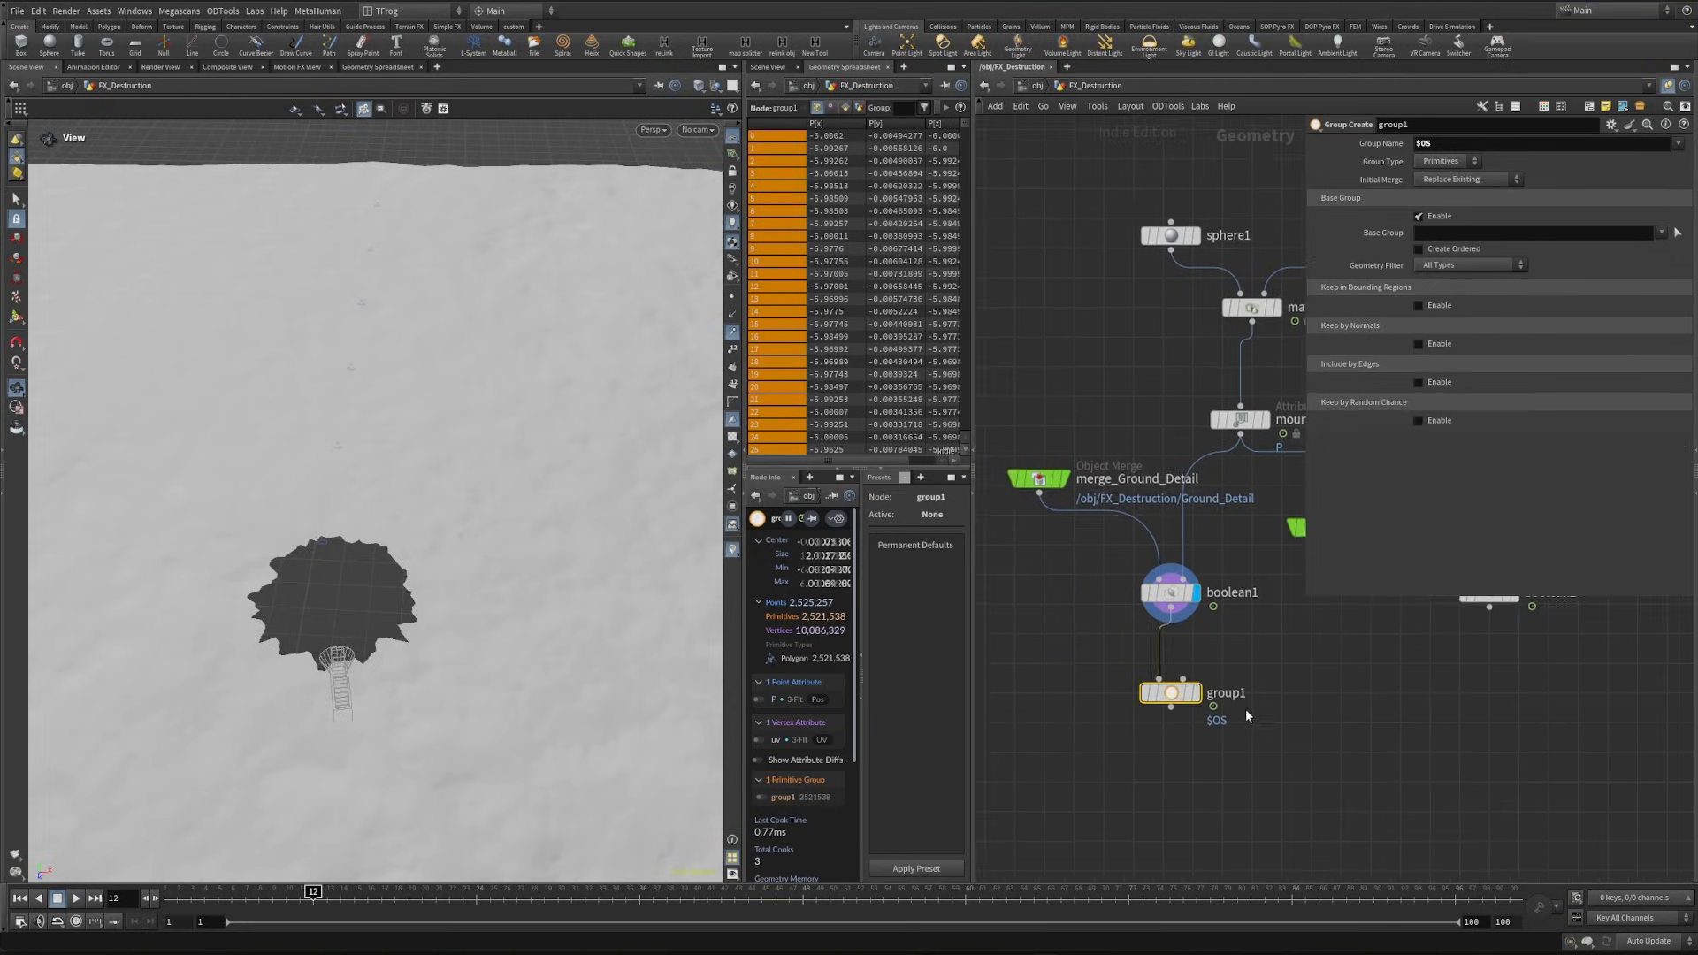
pyautogui.click(1181, 689)
pyautogui.click(1425, 216)
pyautogui.click(1421, 254)
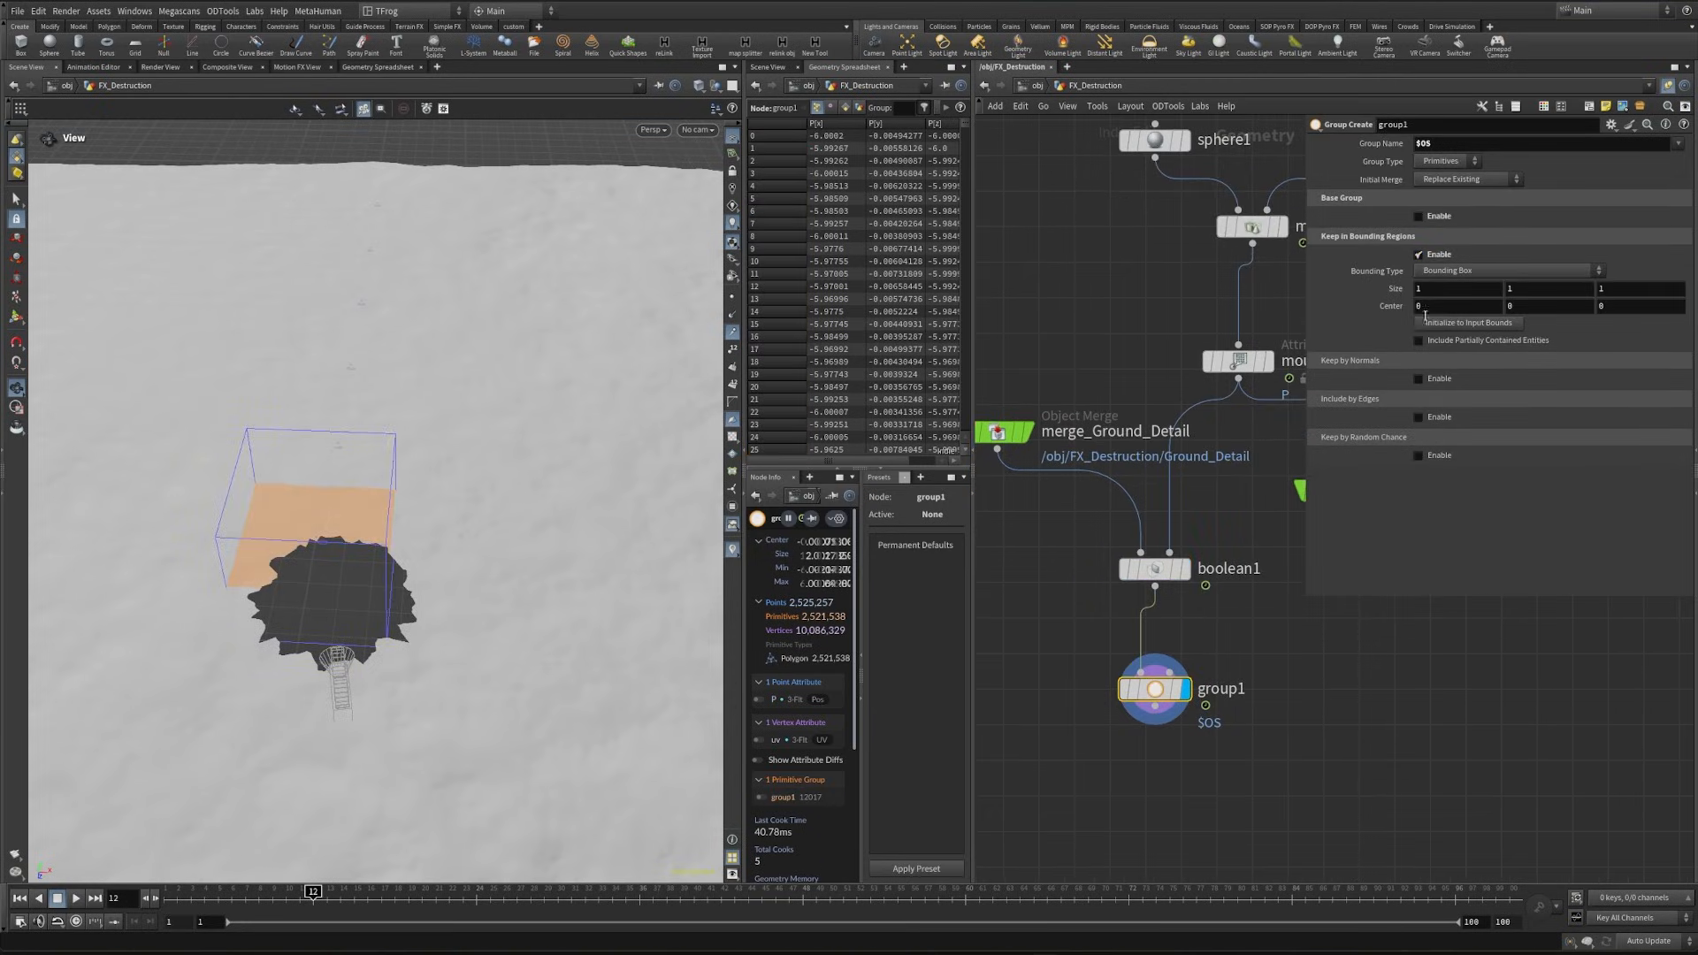
# - Set group1's bounding box size to 5, 1, 5 and its center Z to -0.5 around the hole
pyautogui.click(1607, 291)
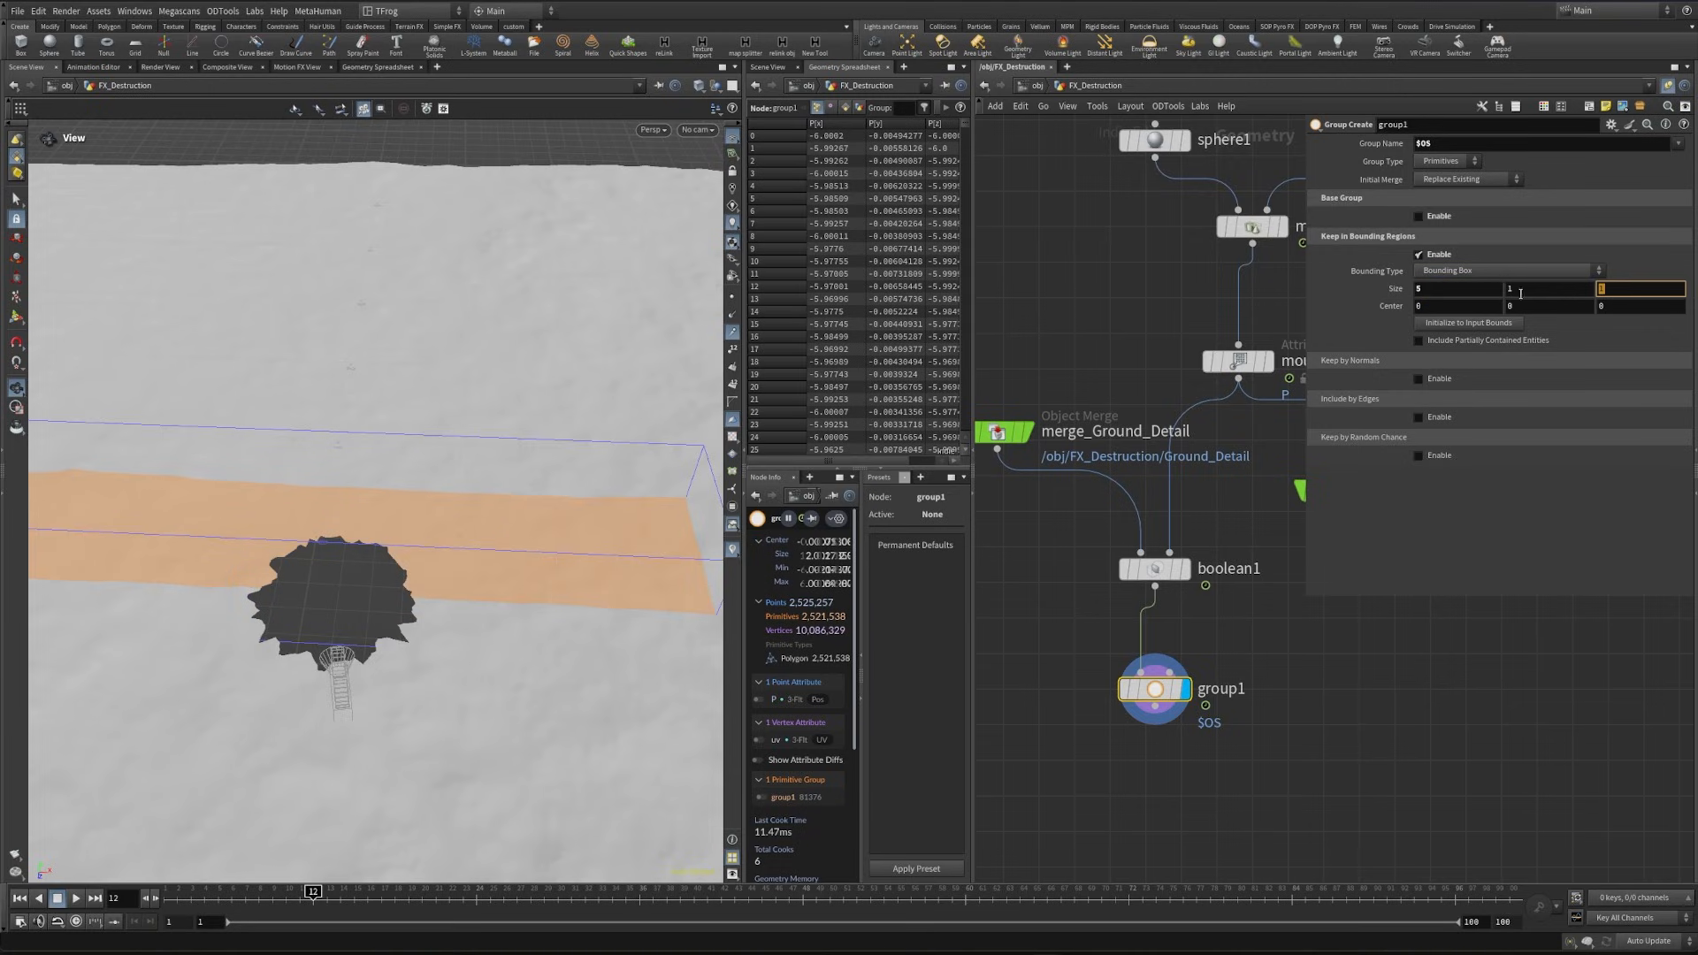
pyautogui.press('Return')
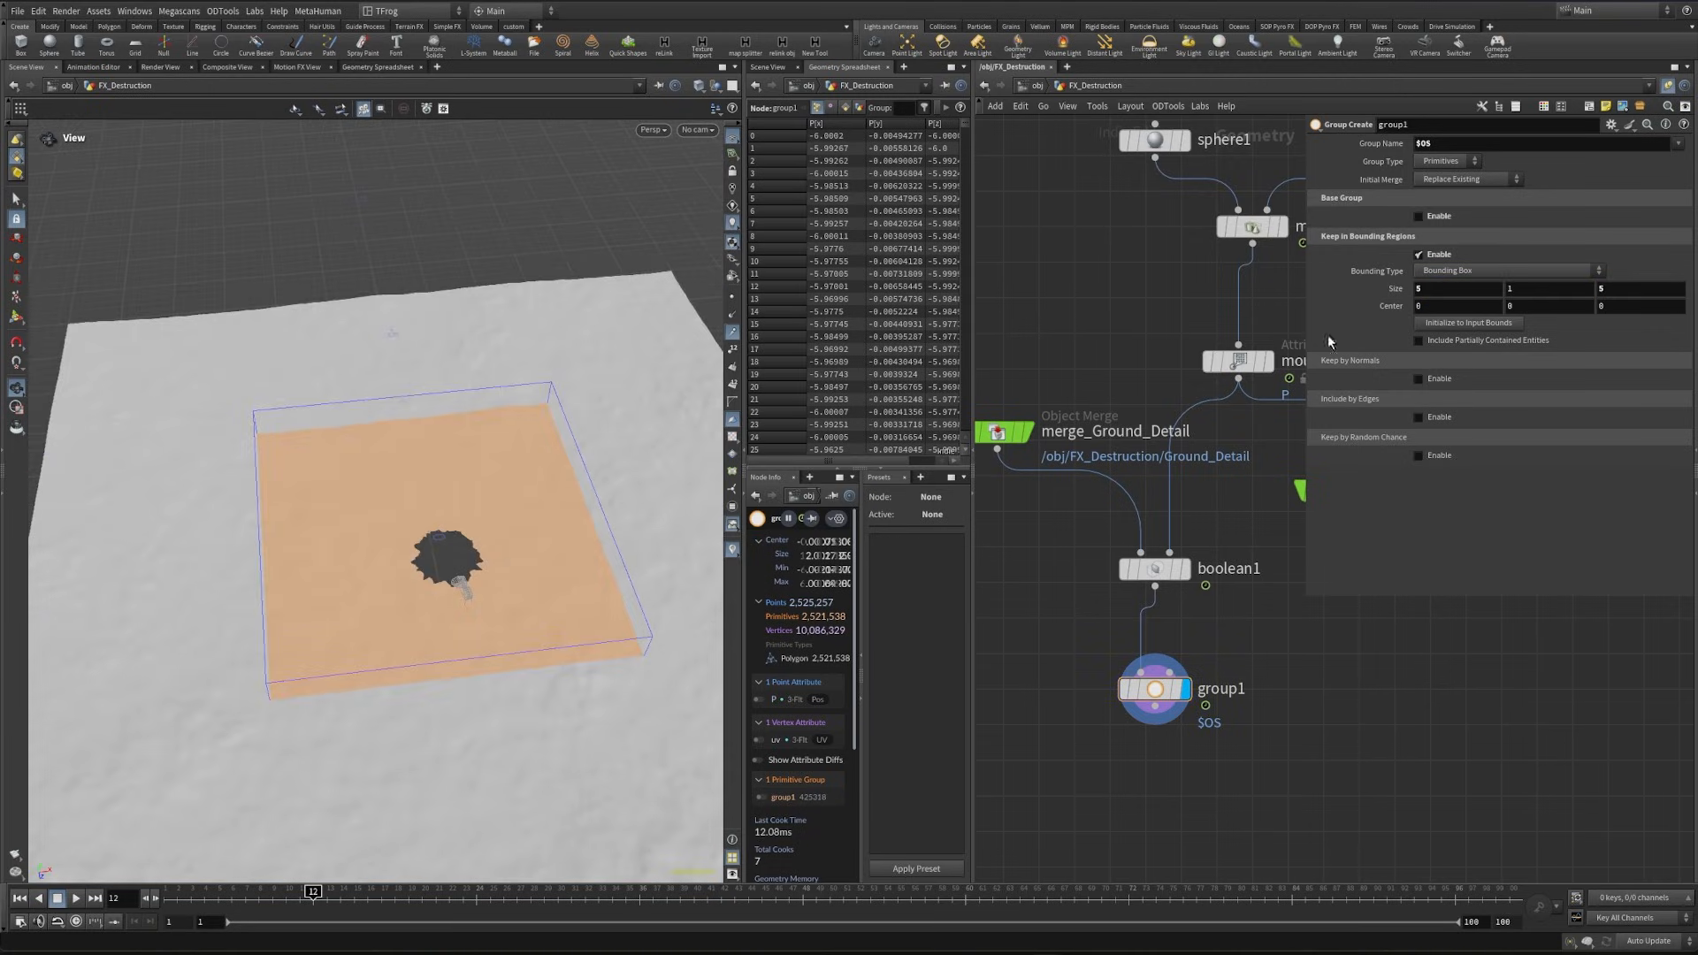
pyautogui.moveTo(1609, 307); pyautogui.dragTo(1568, 308, button='middle')
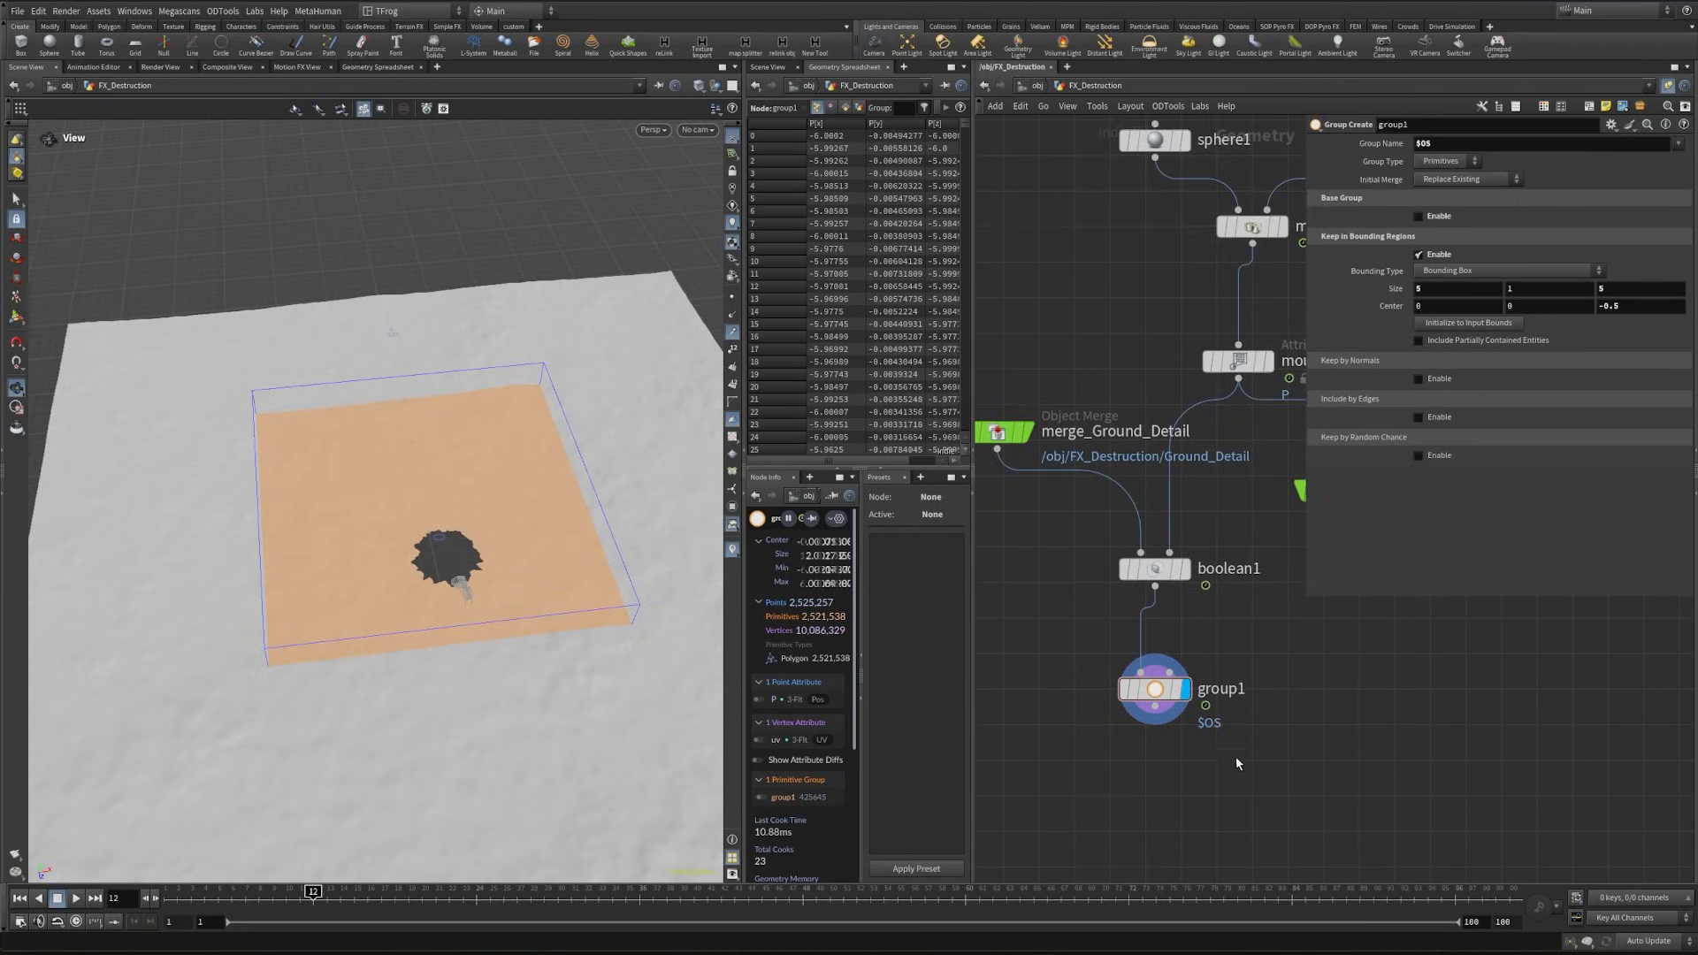
# - Add and display a Blast node after group1, targeting group1 with Delete Non Selected enabled
pyautogui.scroll(2, 1146, 709)
pyautogui.press('Tab')
pyautogui.write('bla')
pyautogui.press('Return')
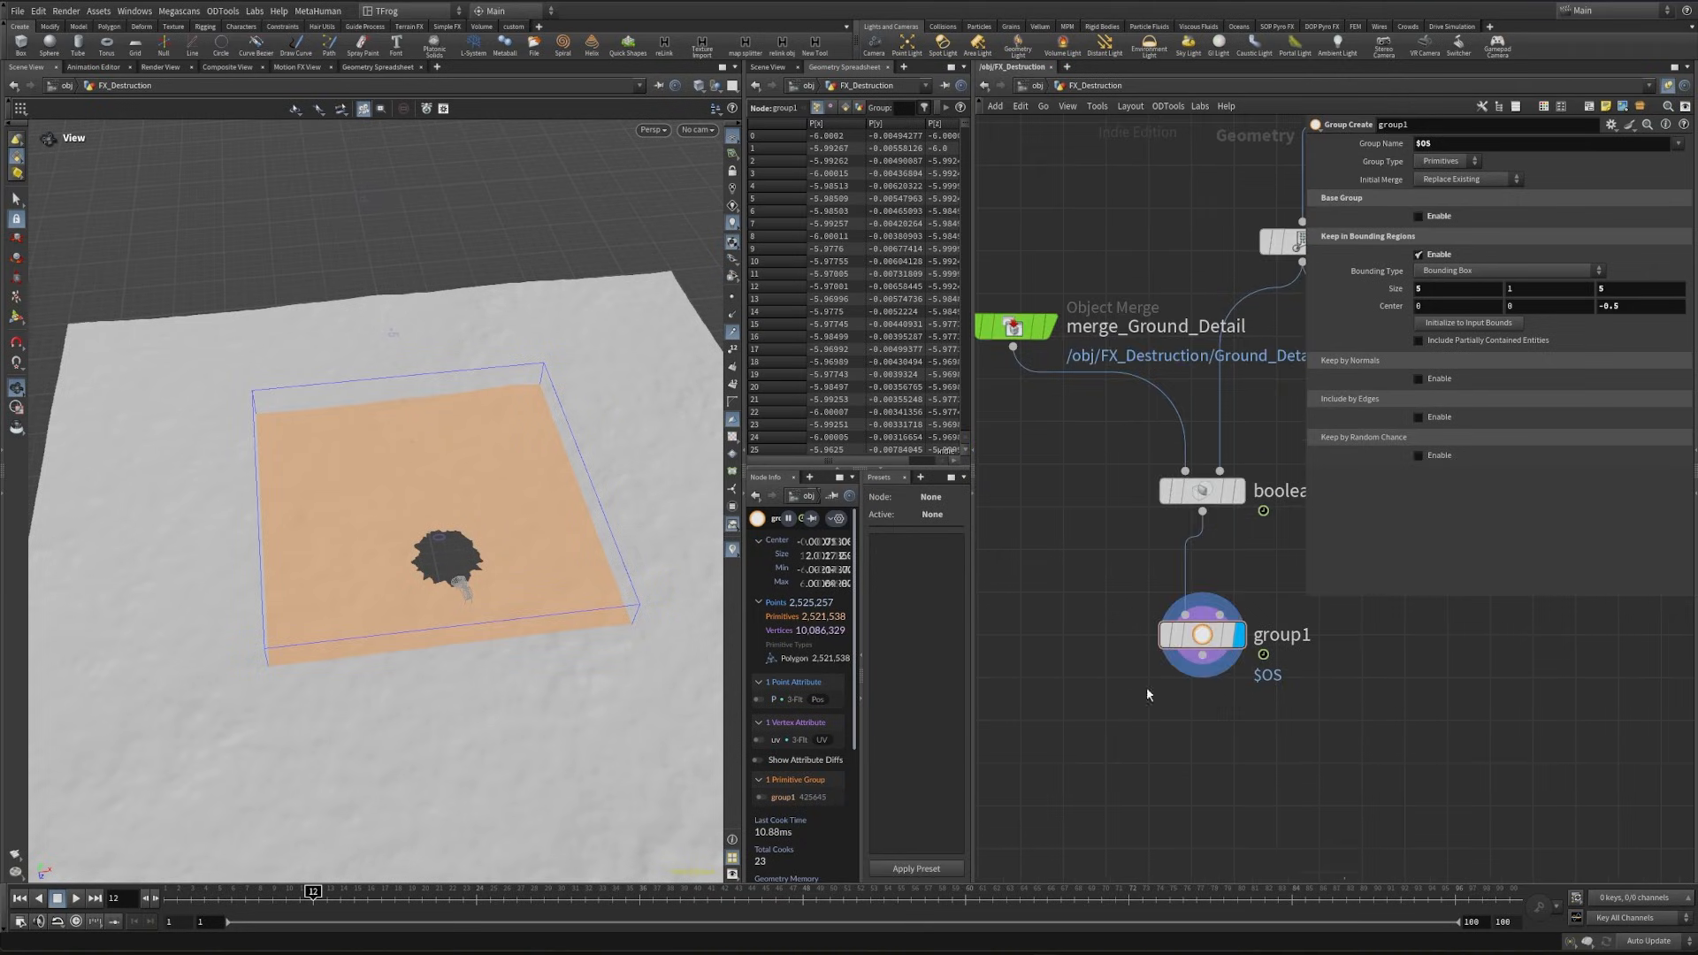
pyautogui.click(1215, 745)
pyautogui.moveTo(1202, 655); pyautogui.dragTo(1214, 728)
pyautogui.click(1250, 748)
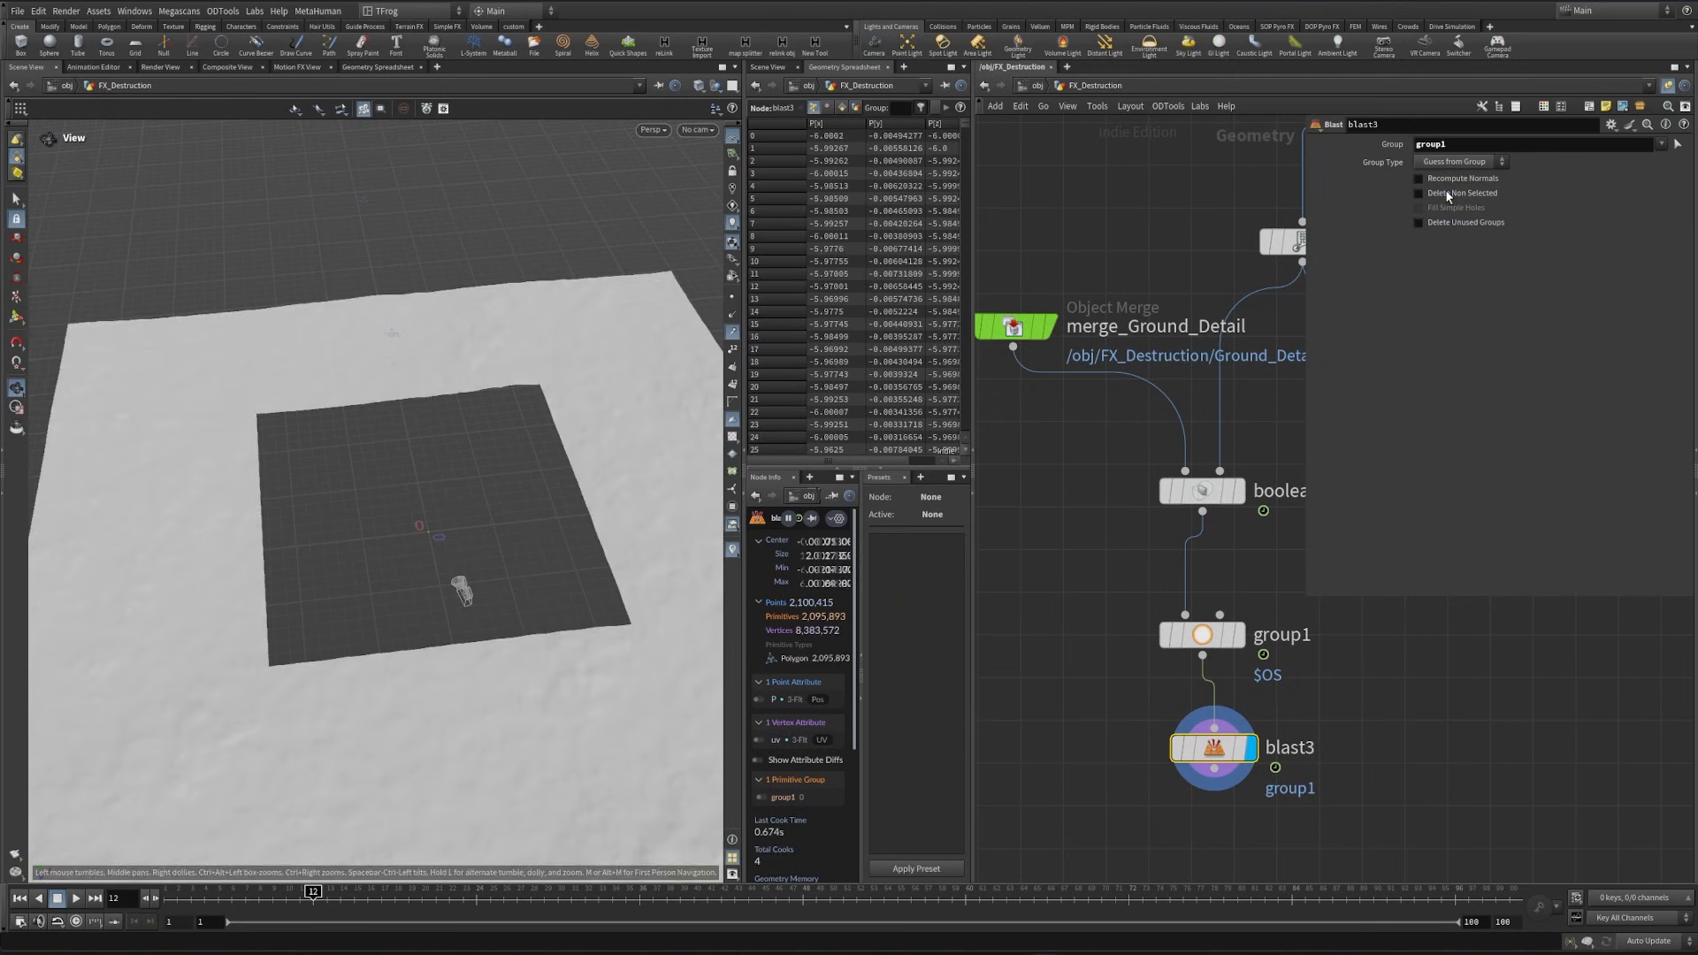
pyautogui.click(1444, 194)
pyautogui.scroll(1, 415, 573)
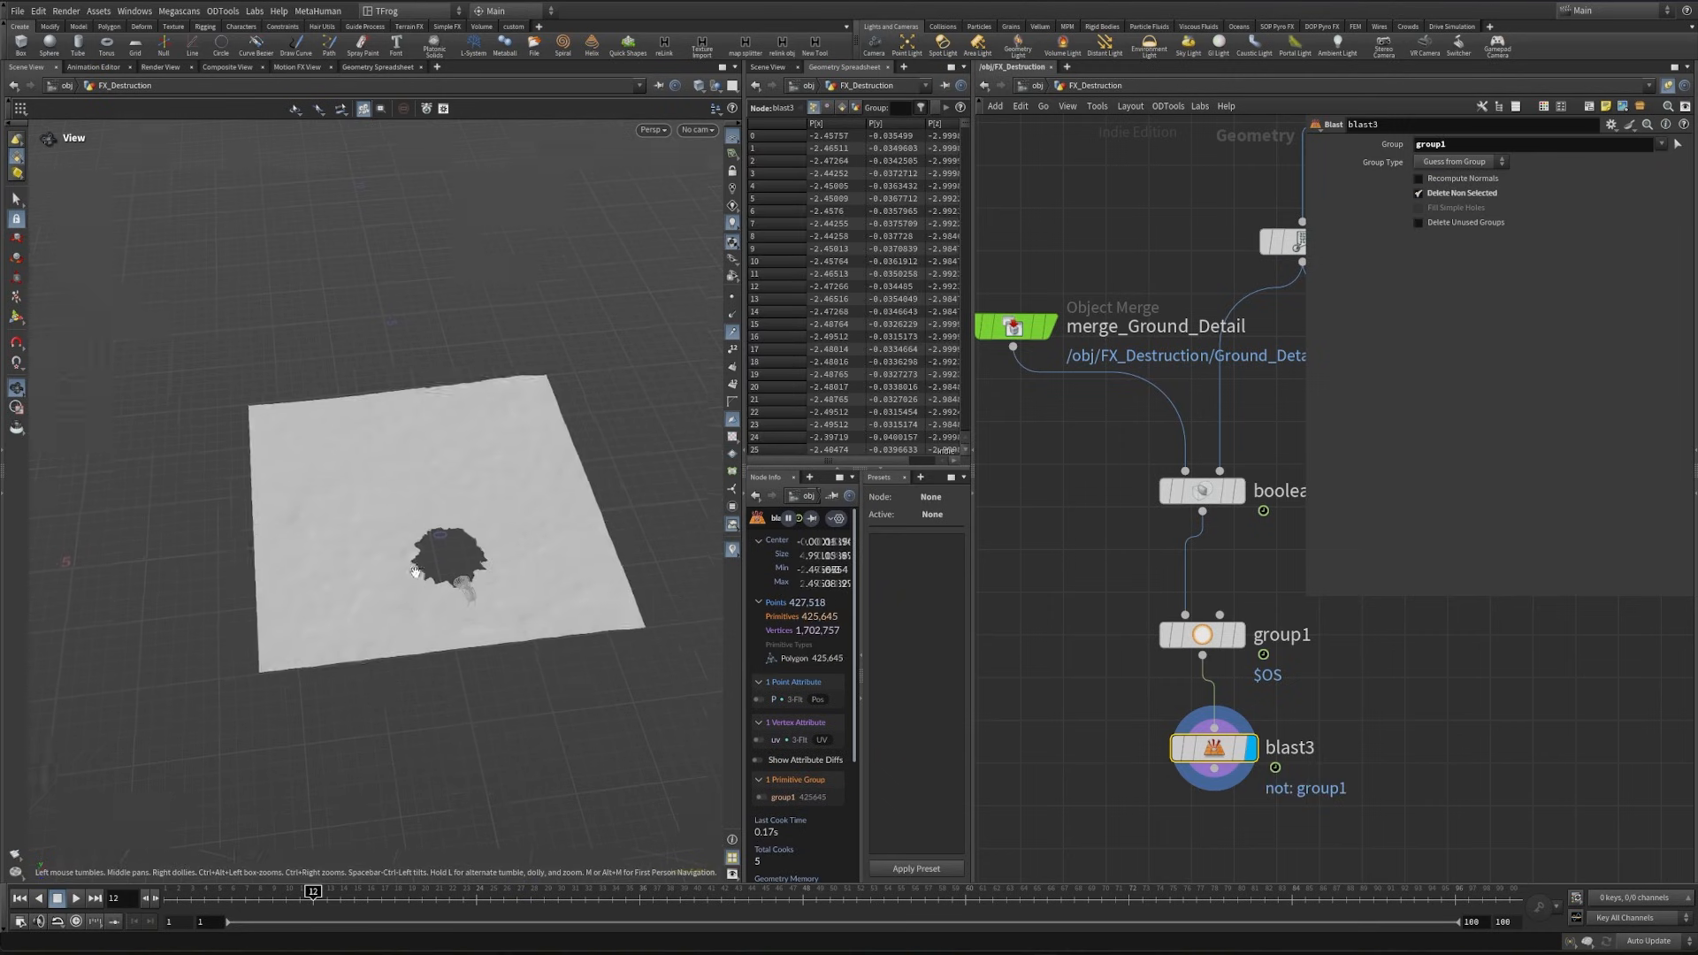
pyautogui.scroll(3, 416, 573)
pyautogui.moveTo(1299, 818); pyautogui.dragTo(1177, 622, button='middle')
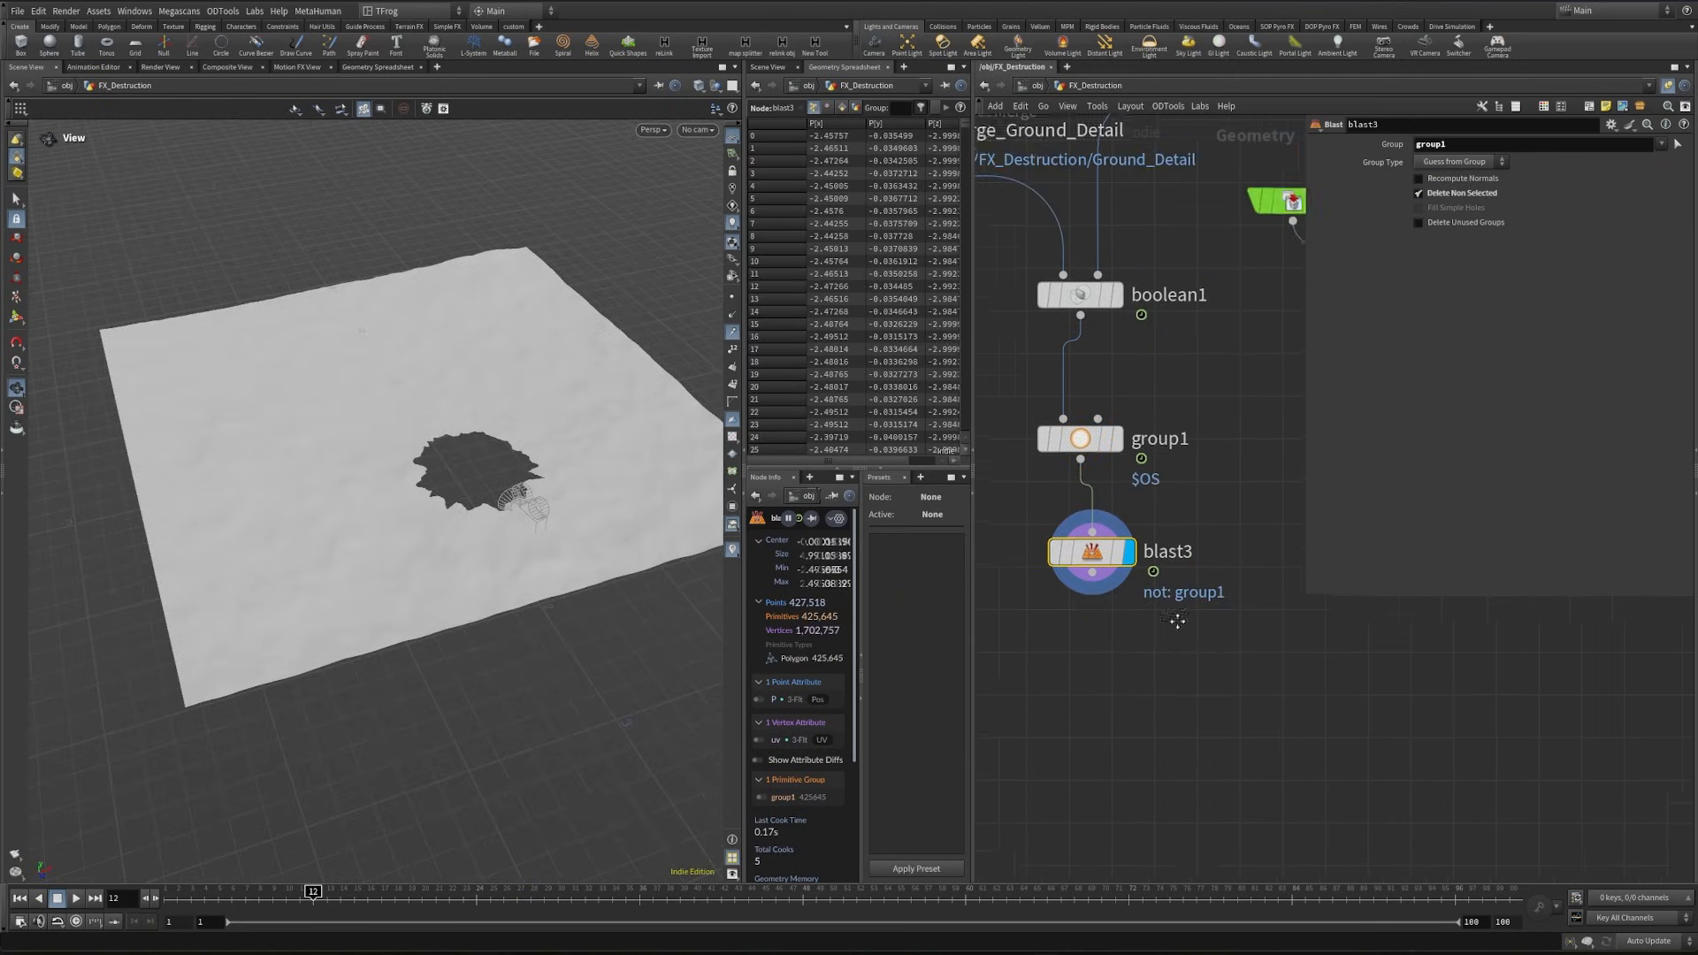
pyautogui.scroll(-2, 1177, 622)
pyautogui.press('Tab')
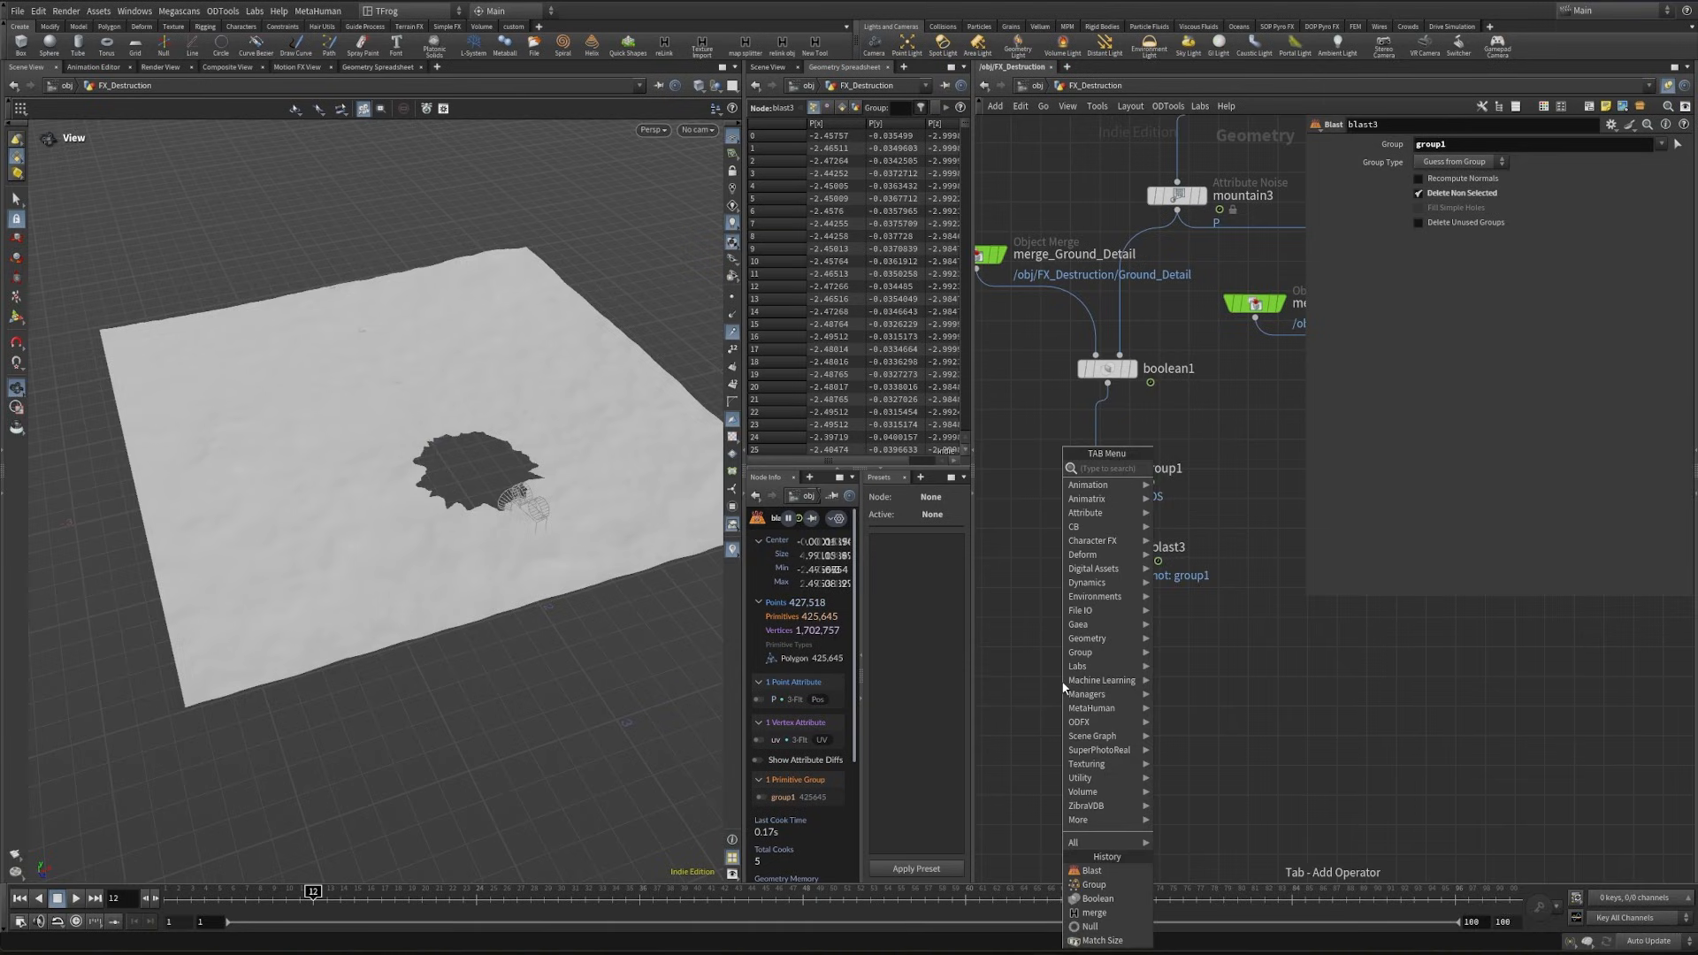
pyautogui.write('file')
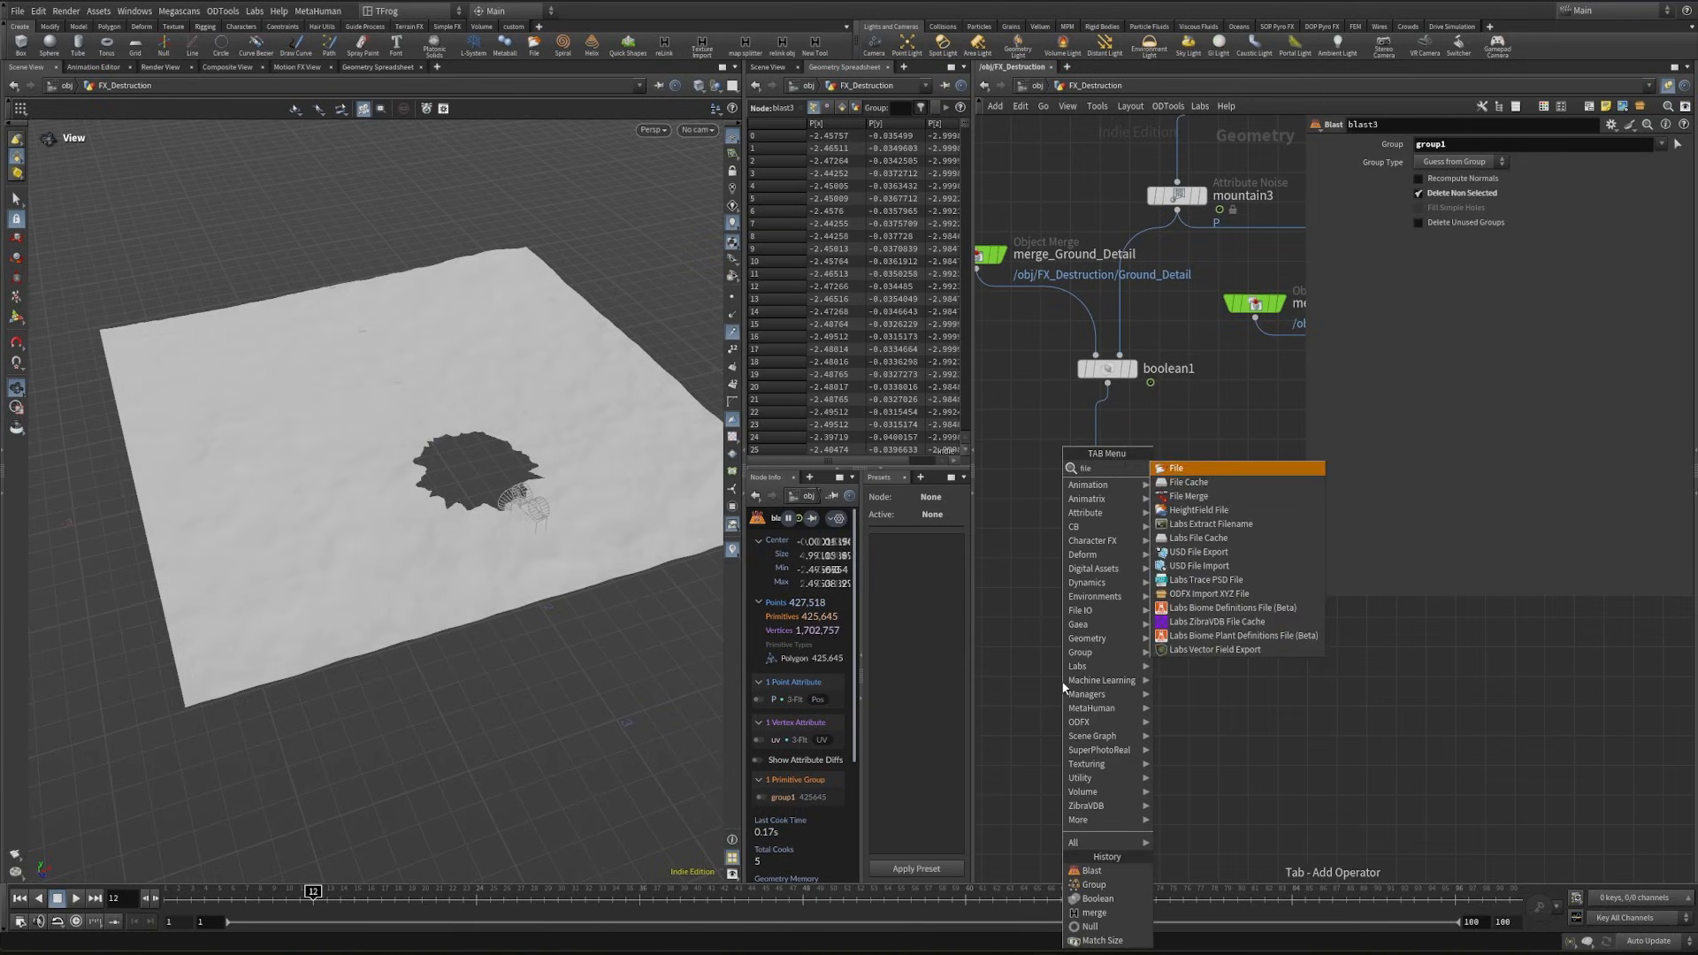
pyautogui.click(1202, 483)
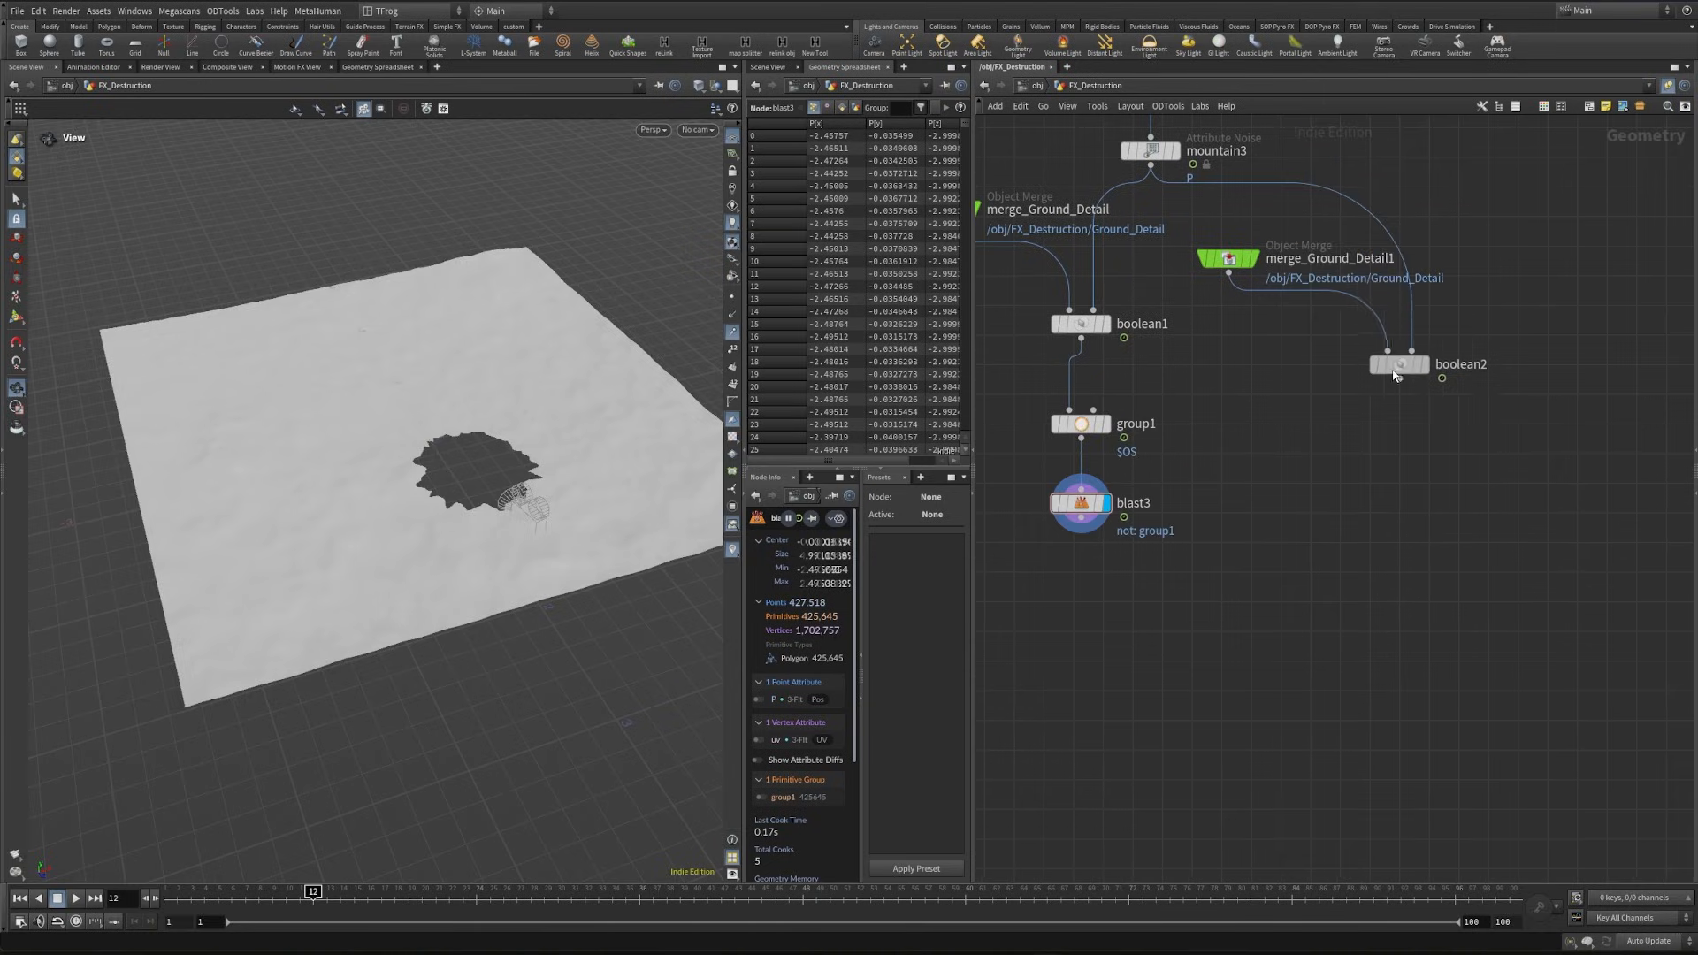
# - Add and display a second Group node after blast3 and name its group GroundOutside
pyautogui.moveTo(1395, 372); pyautogui.dragTo(1387, 492)
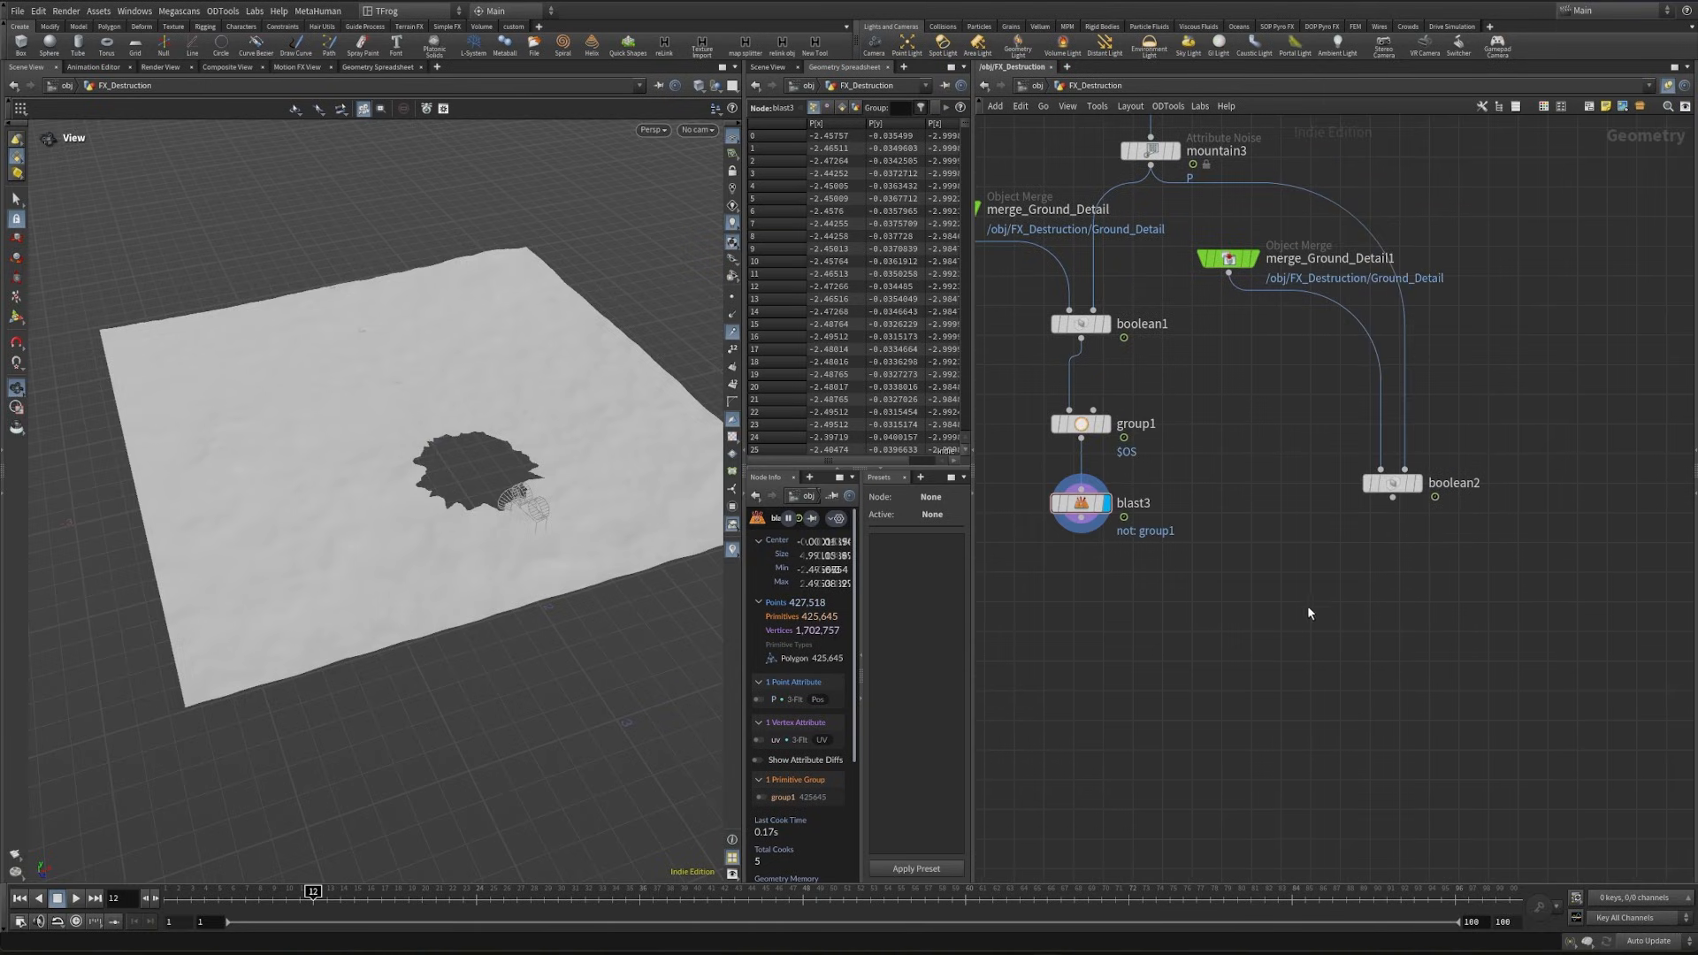
pyautogui.moveTo(1321, 614); pyautogui.dragTo(1359, 651, button='middle')
pyautogui.press('Tab')
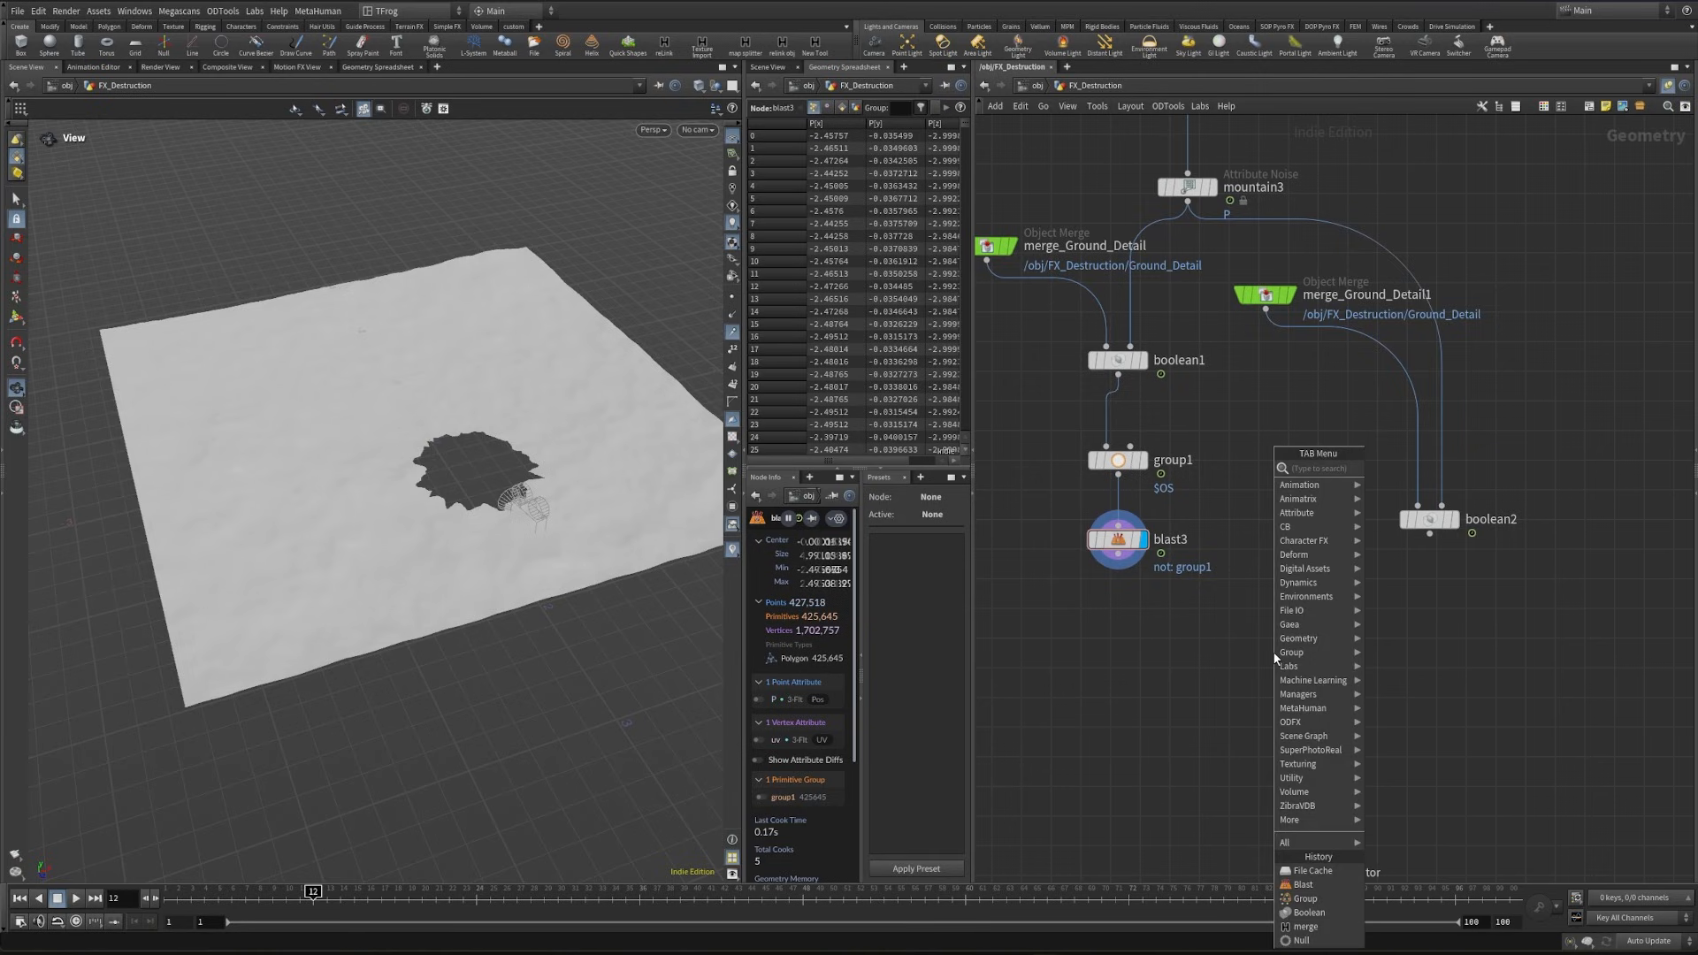
pyautogui.write('null')
pyautogui.press('Return')
pyautogui.click(1149, 660)
pyautogui.press('p')
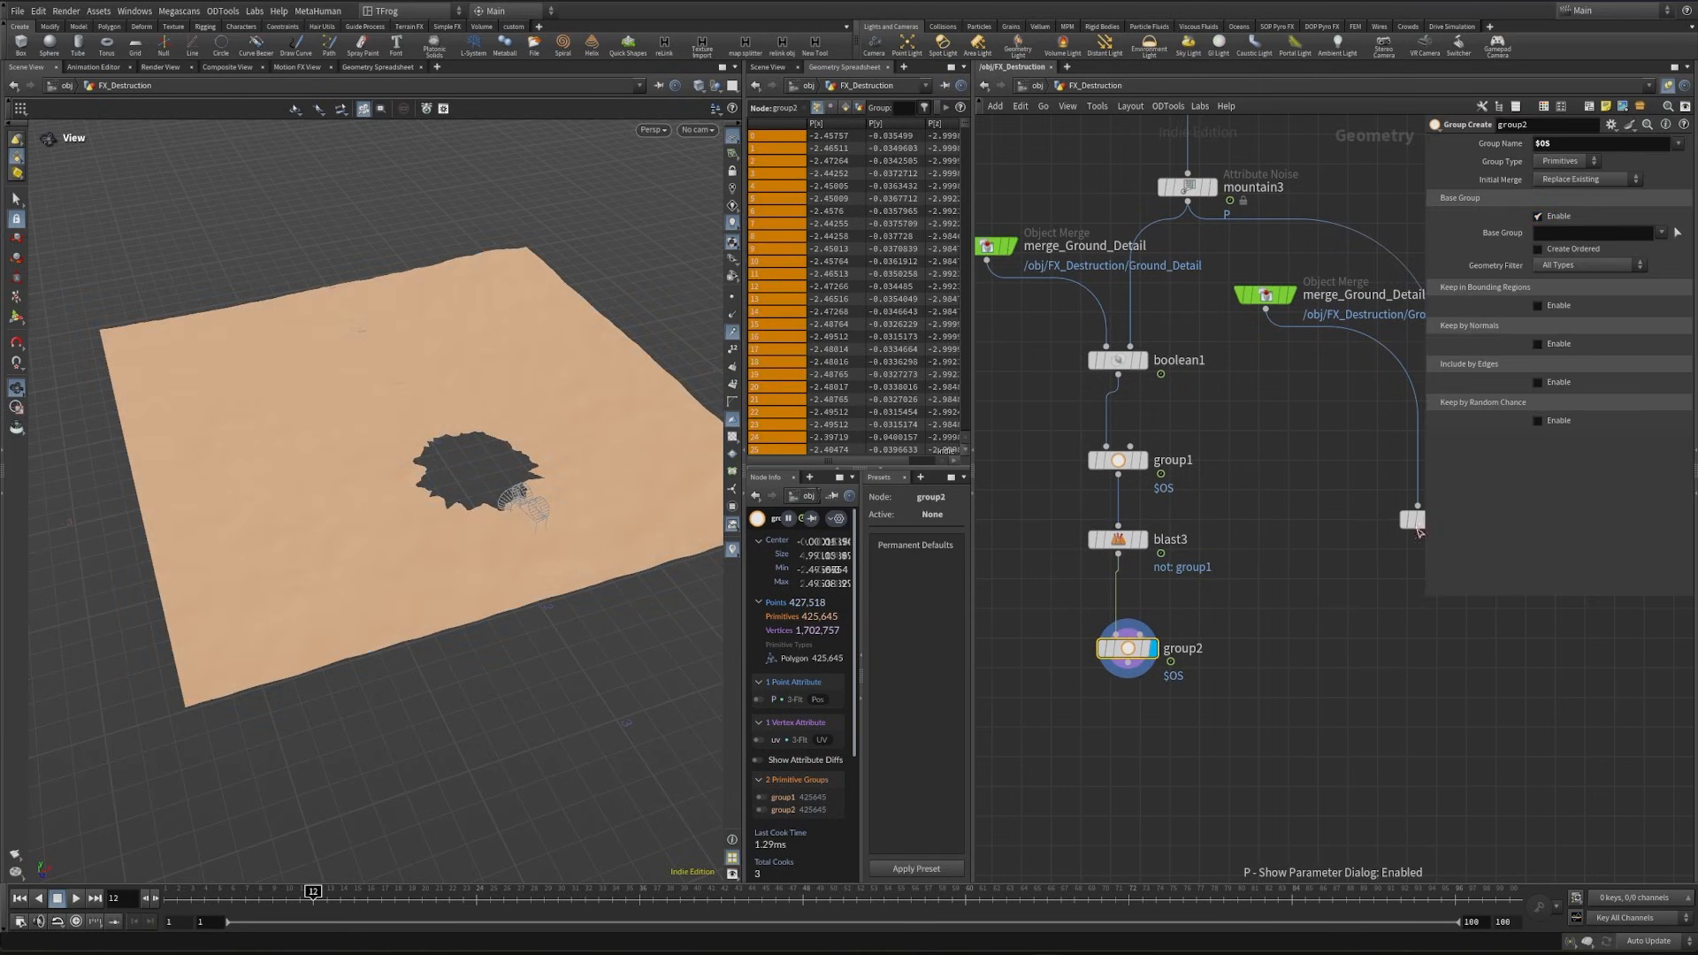
pyautogui.doubleClick(1558, 143)
pyautogui.write('GroundOutside')
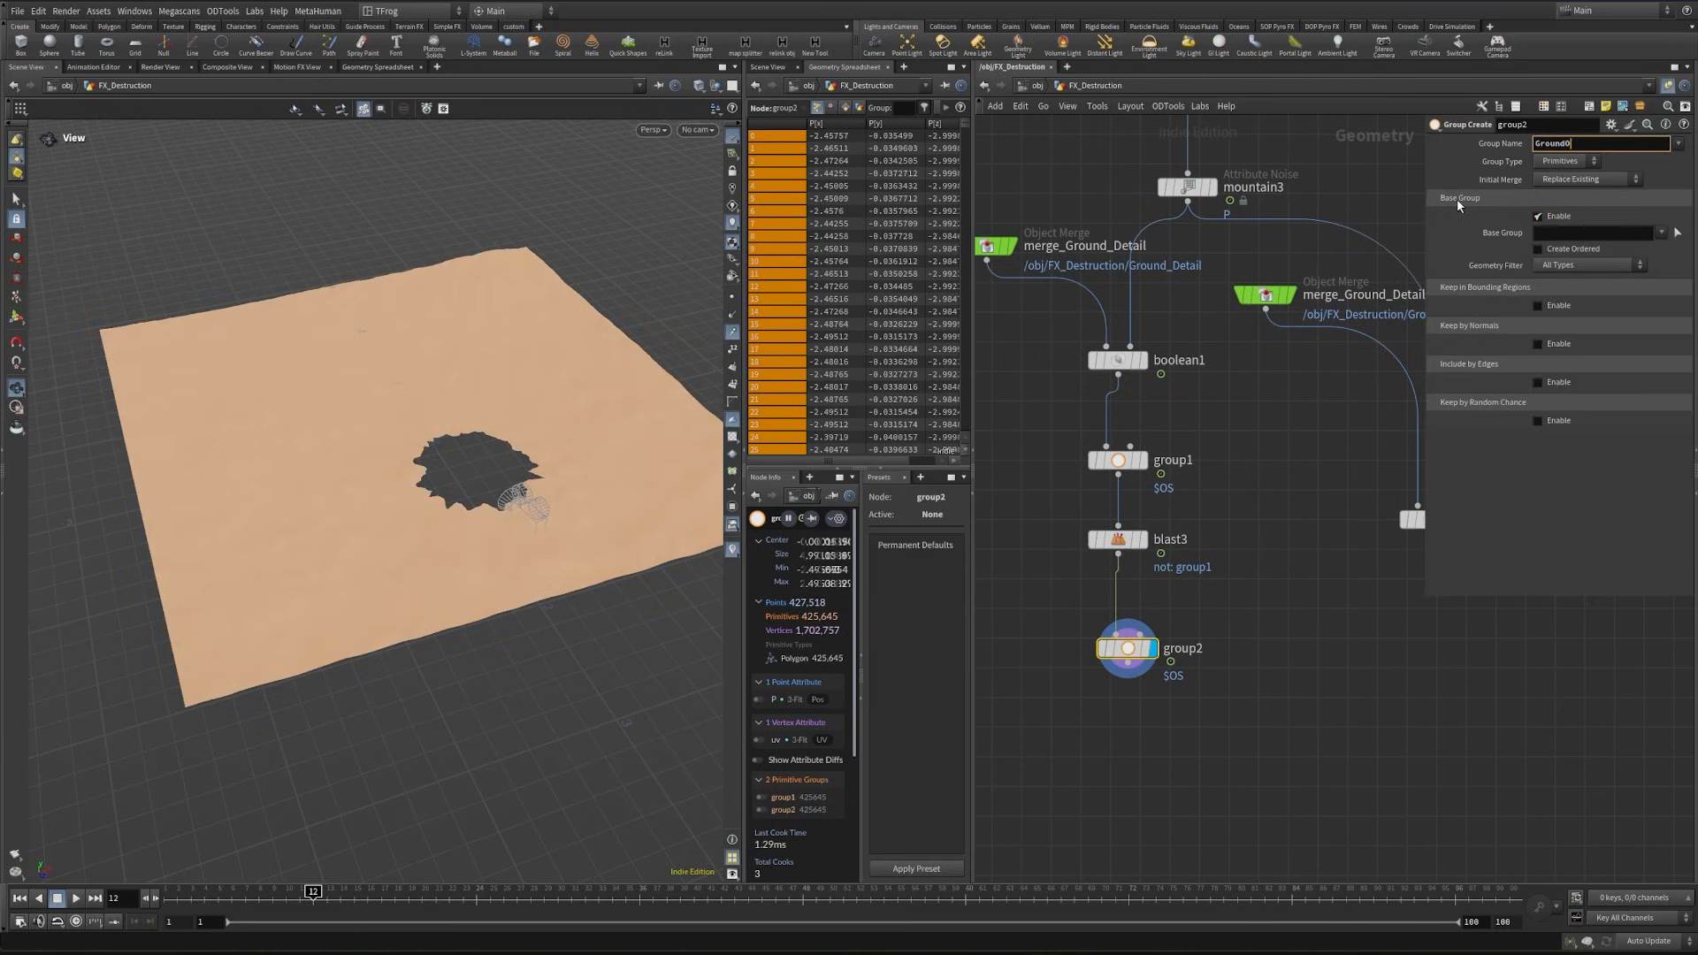
pyautogui.press('Return')
# - Add and display a Merge node combining the GroundOutside group node with boolean2
pyautogui.moveTo(1310, 674); pyautogui.dragTo(1302, 627, button='middle')
pyautogui.press('Tab')
pyautogui.write('merge')
pyautogui.press('Return')
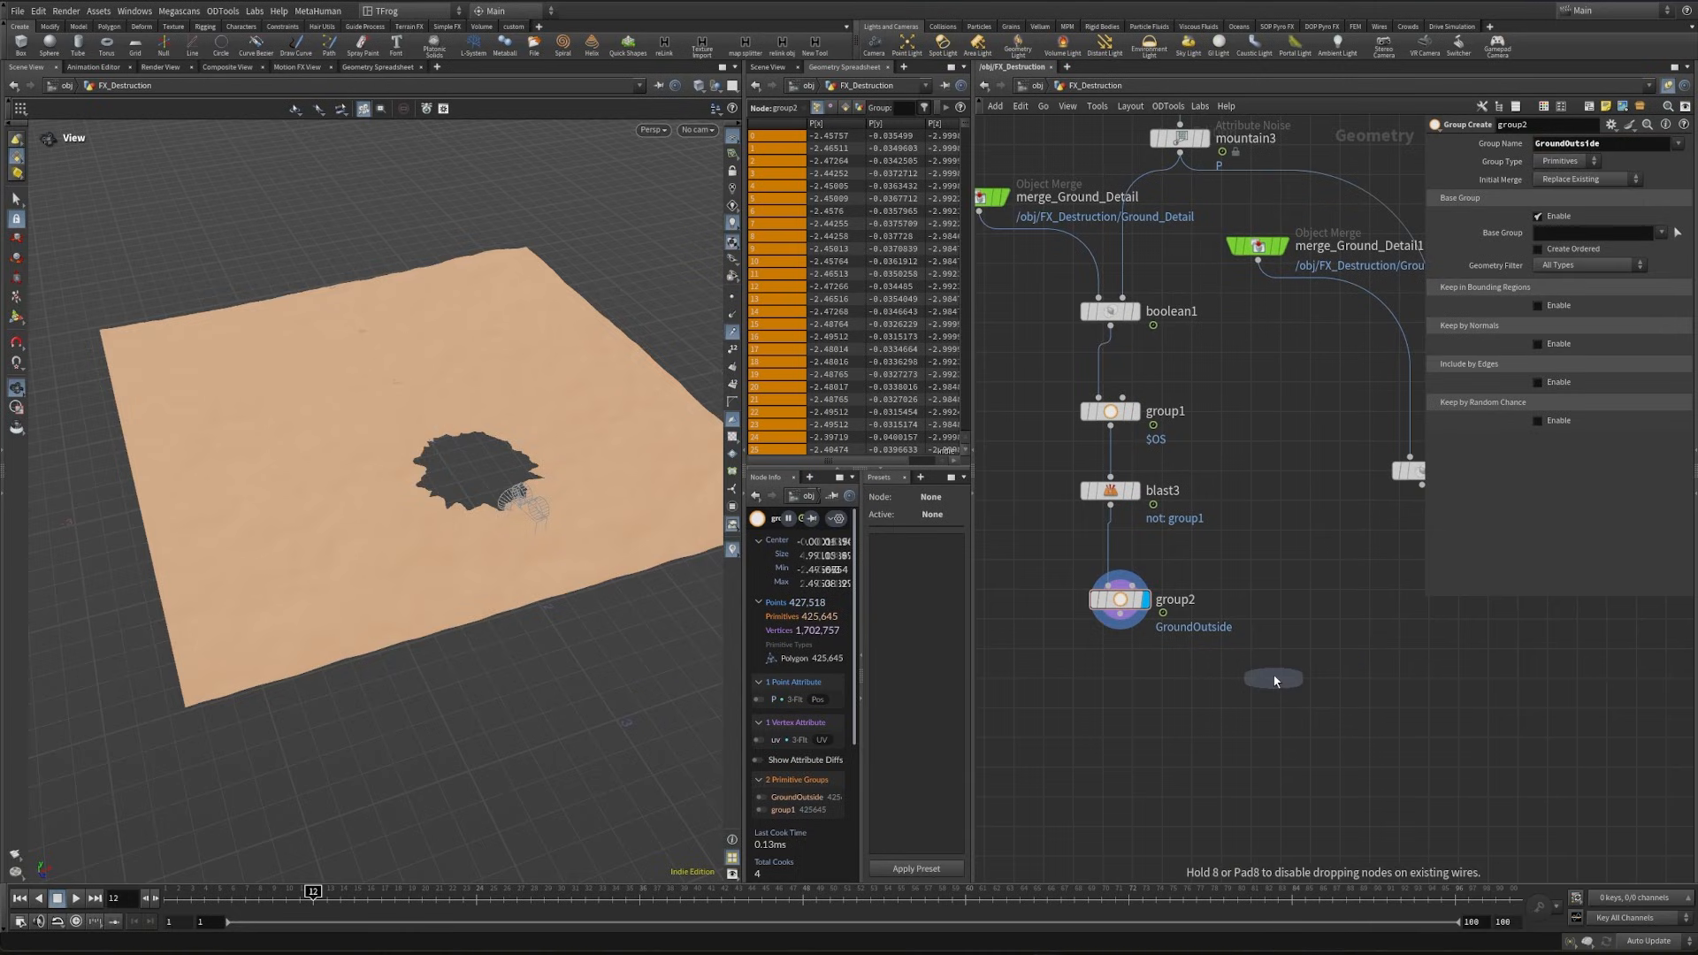
pyautogui.click(1270, 688)
# - Add a File Cache node after merge1, with base folder $HIP/geo/$OS and base name $OS
pyautogui.press('Tab')
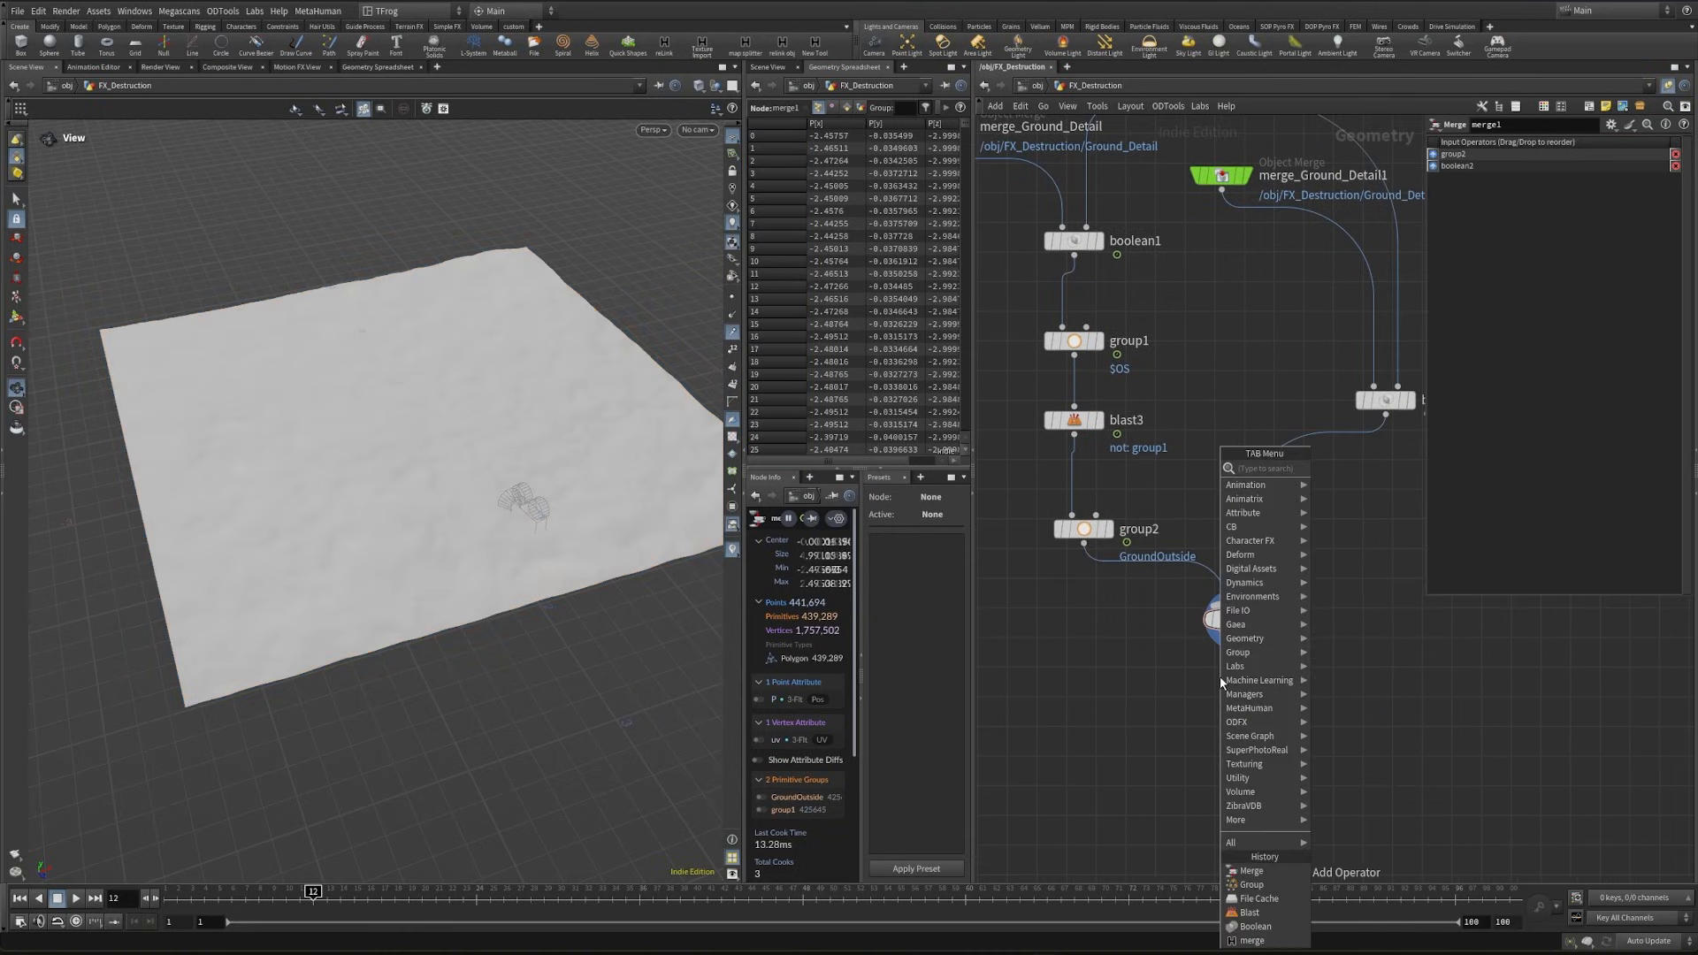
pyautogui.write('file')
pyautogui.press('Return')
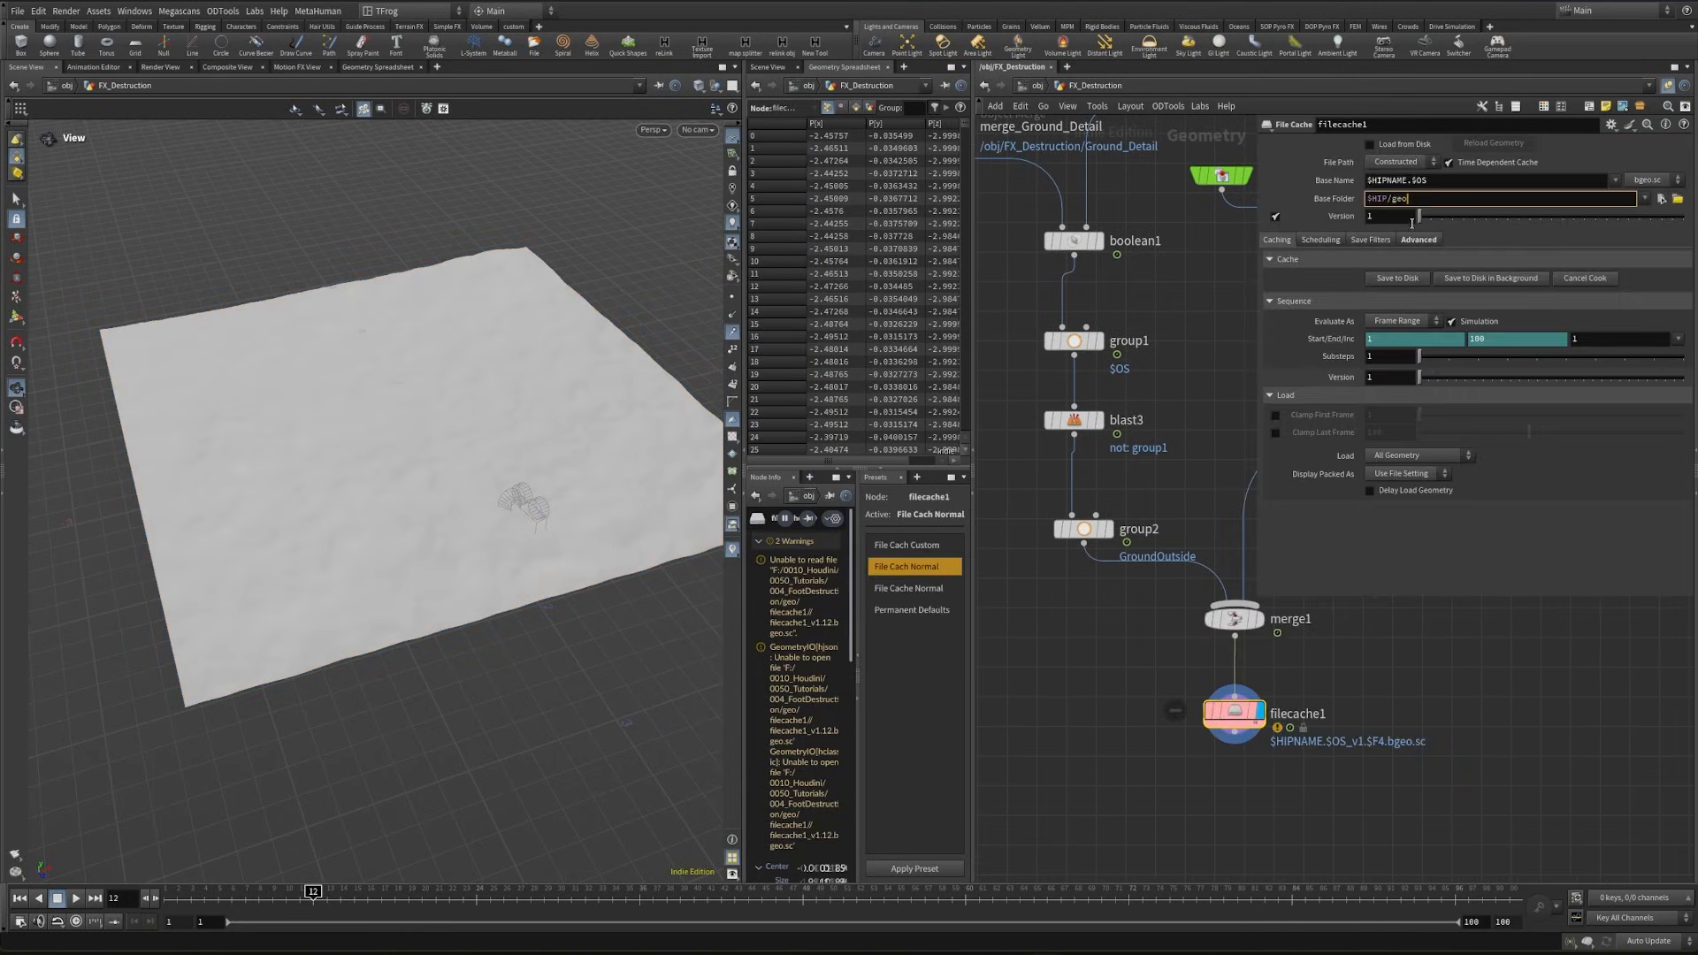
pyautogui.write('/$OS')
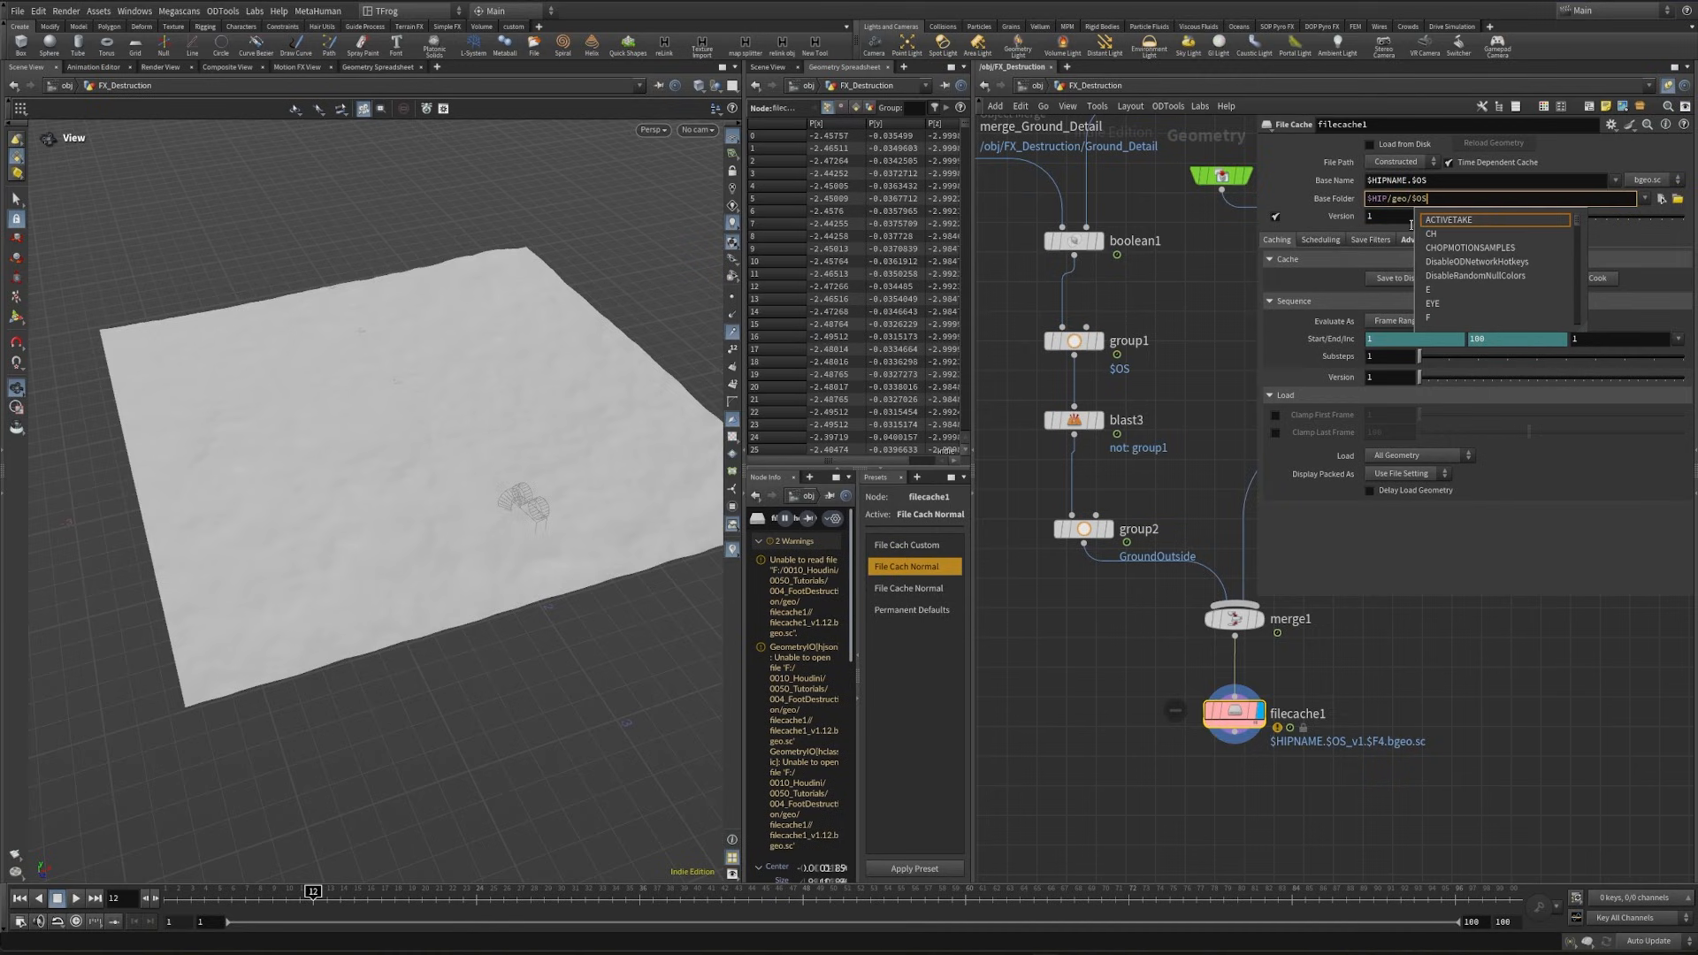
pyautogui.moveTo(1409, 184); pyautogui.dragTo(1360, 184)
pyautogui.press('BackSpace')
# - Rename the file cache node to Ground1 and turn off Time Dependent Cache
pyautogui.click(1324, 714)
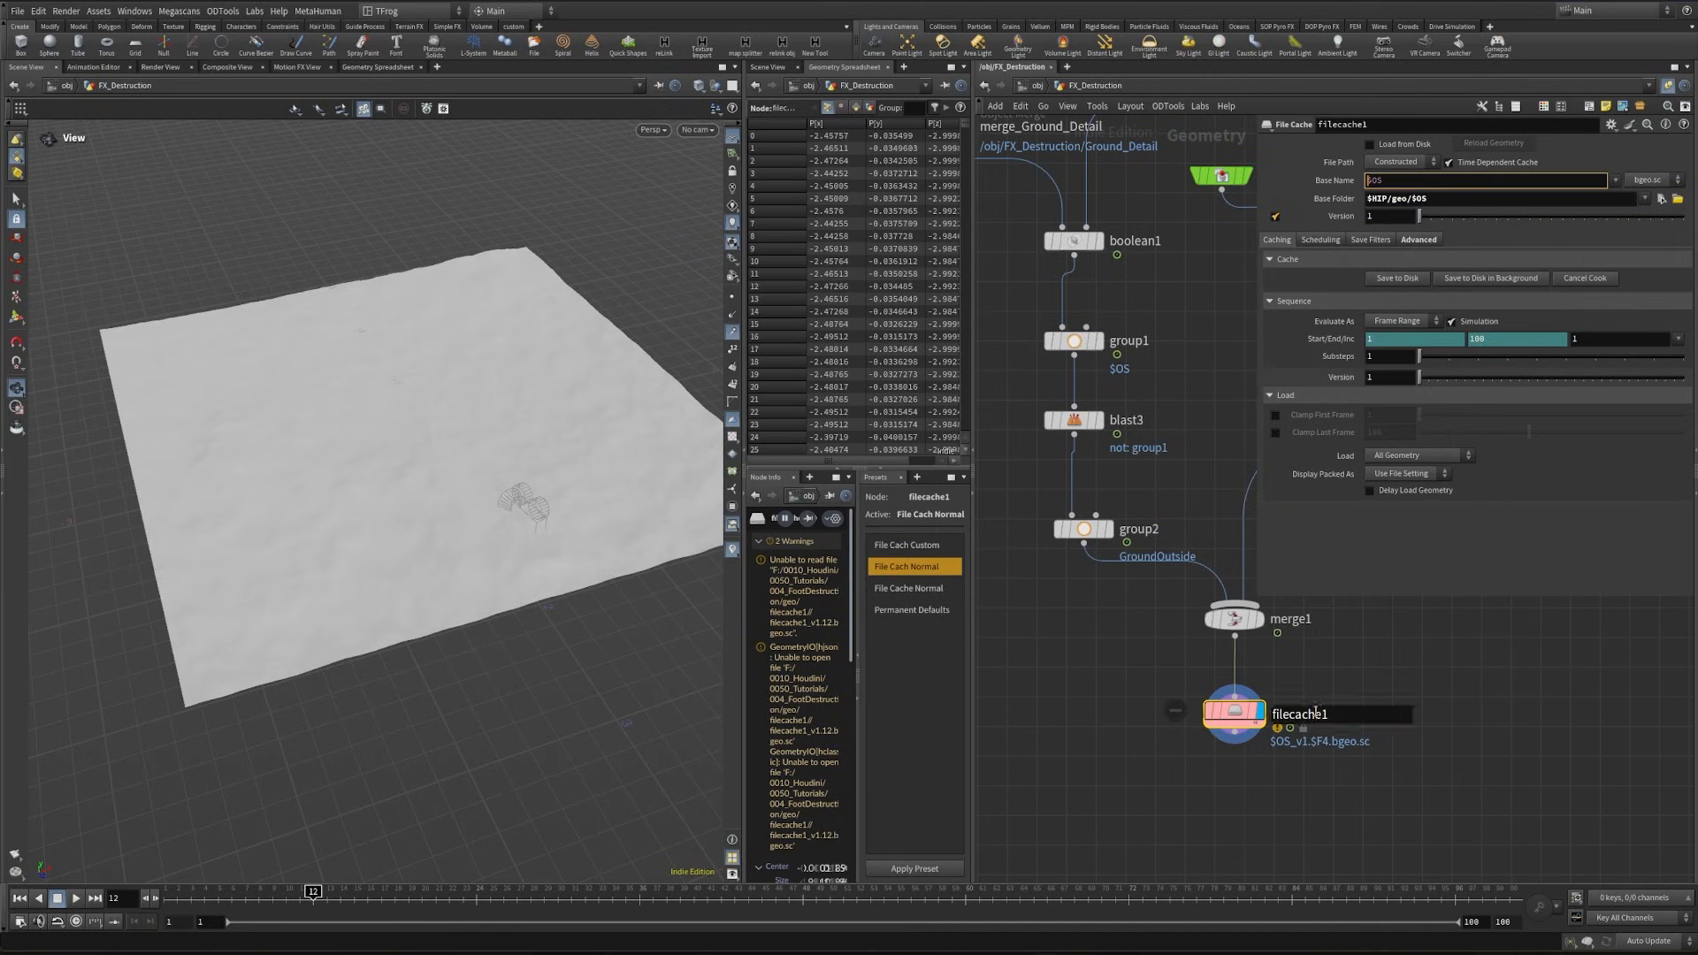
pyautogui.moveTo(1328, 714); pyautogui.dragTo(1209, 706)
pyautogui.write('Ground1')
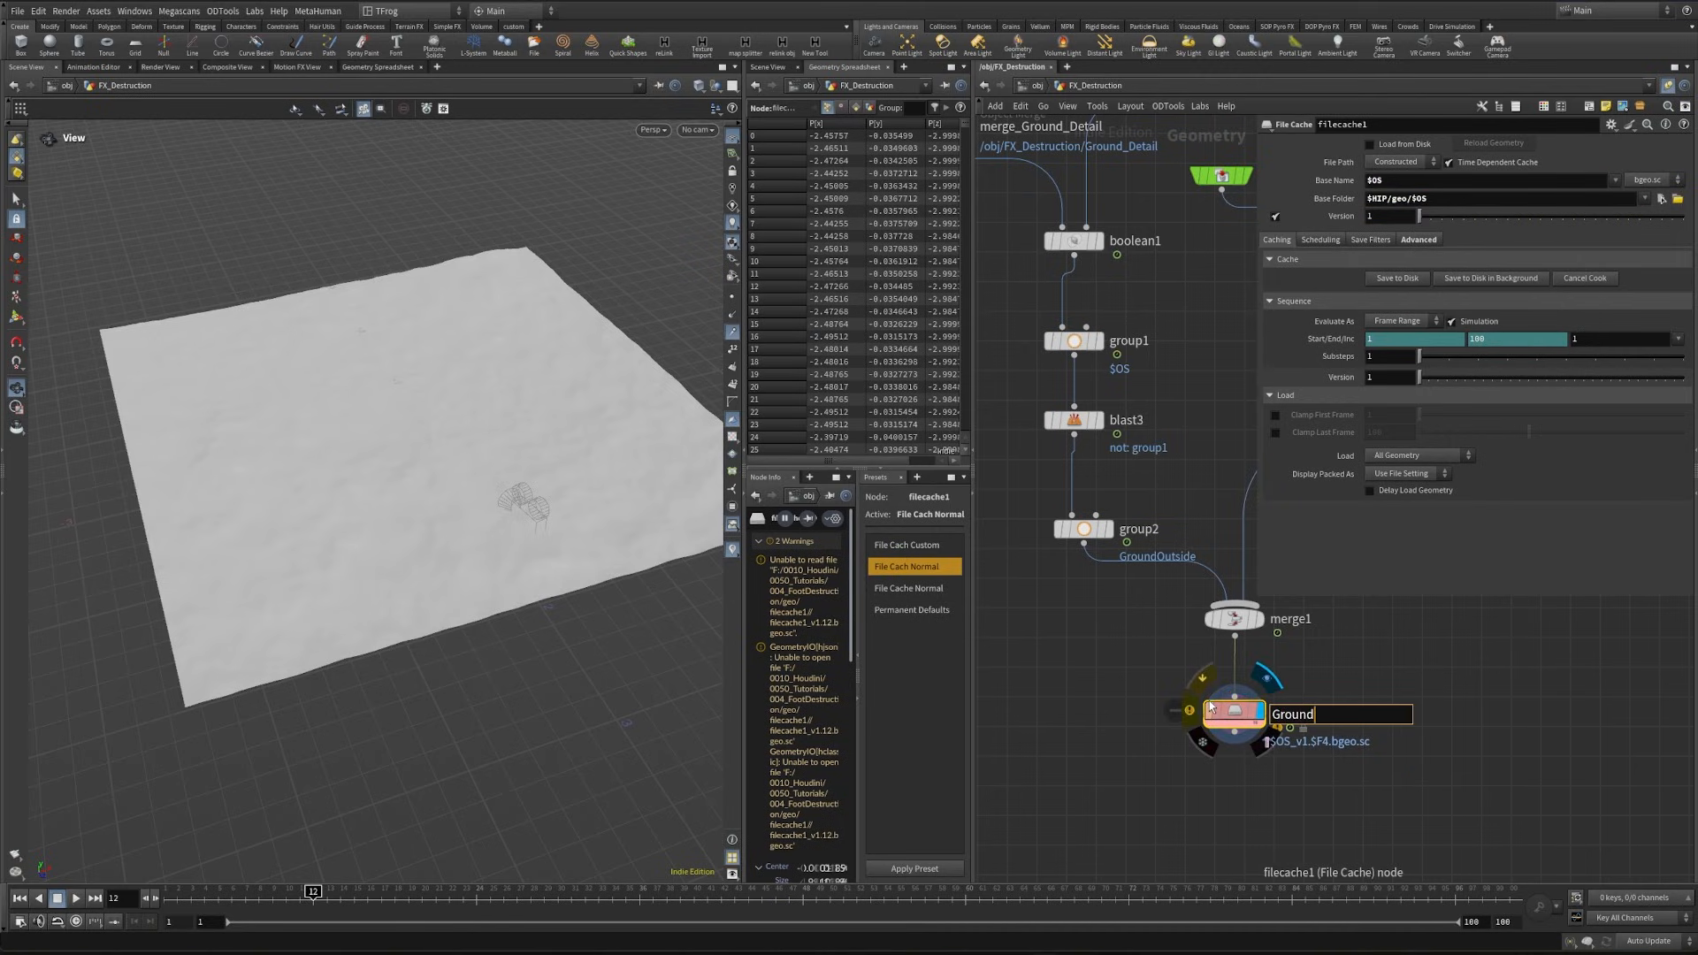
pyautogui.press('Return')
pyautogui.click(1425, 327)
pyautogui.click(1460, 162)
pyautogui.click(1460, 162)
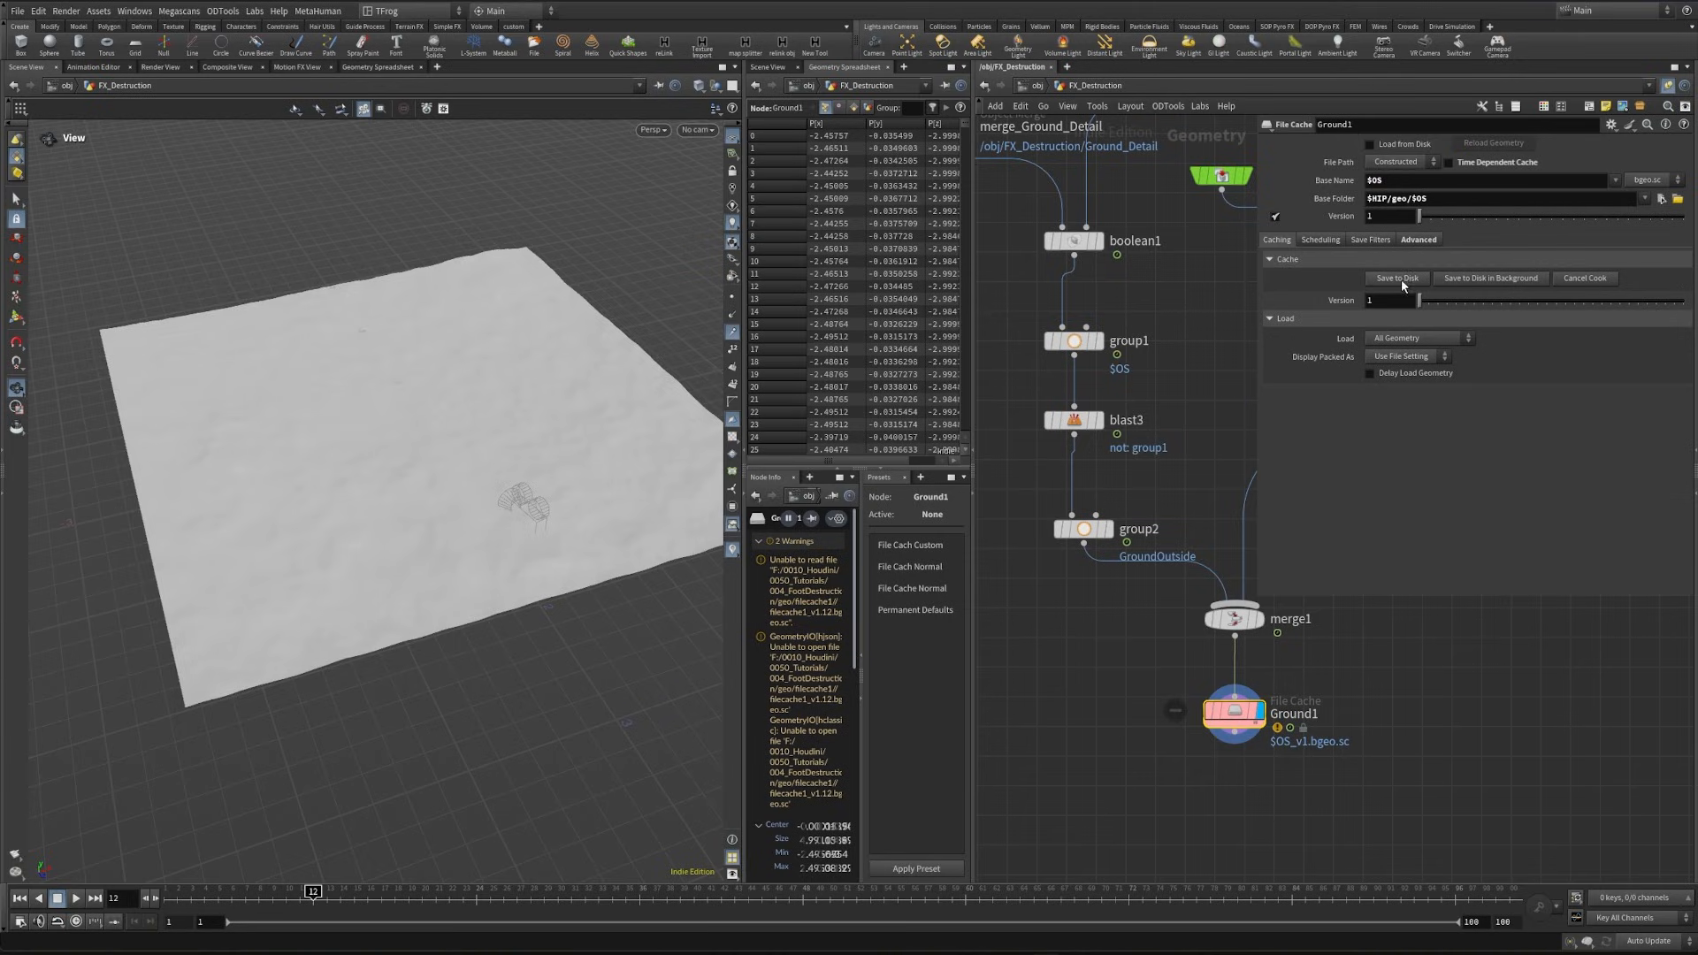
# - Rename the file cache node to Ground_Cache and save its geometry to disk
pyautogui.click(1309, 713)
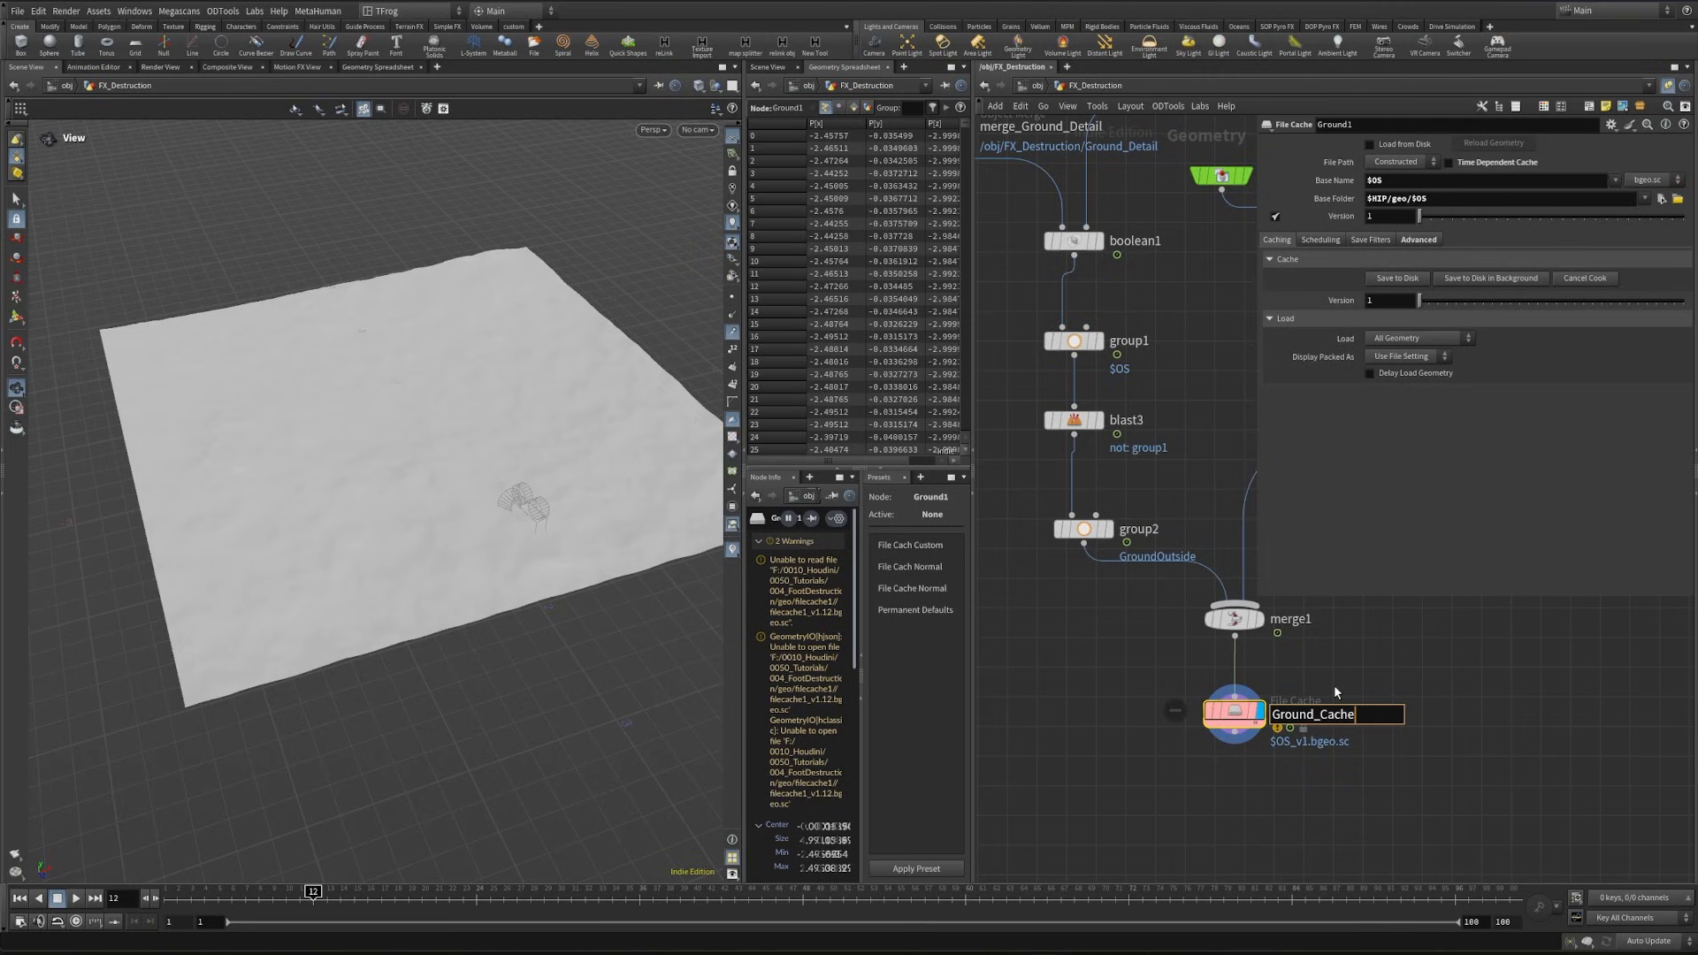
pyautogui.write('_Cache')
pyautogui.press('Return')
# - Add a File node below Ground_Cache and load the cached file Ground_Cache_v1.bgeo.sc into it
pyautogui.press('Tab')
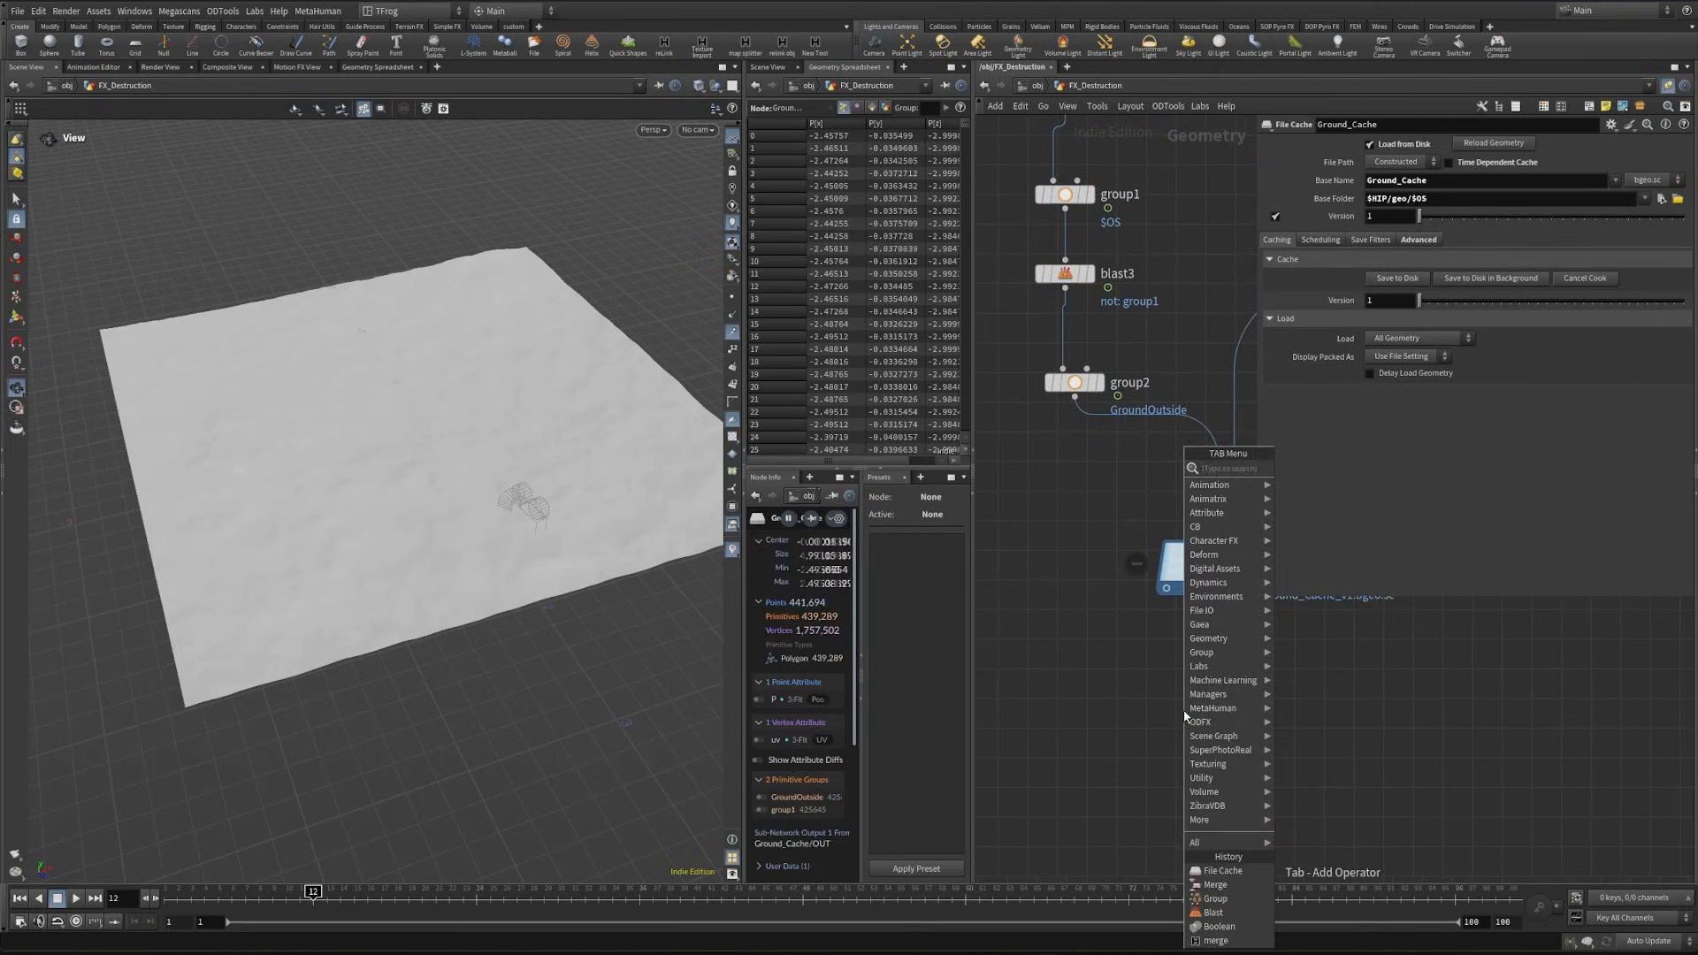
pyautogui.write('file')
pyautogui.press('Return')
pyautogui.click(1244, 654)
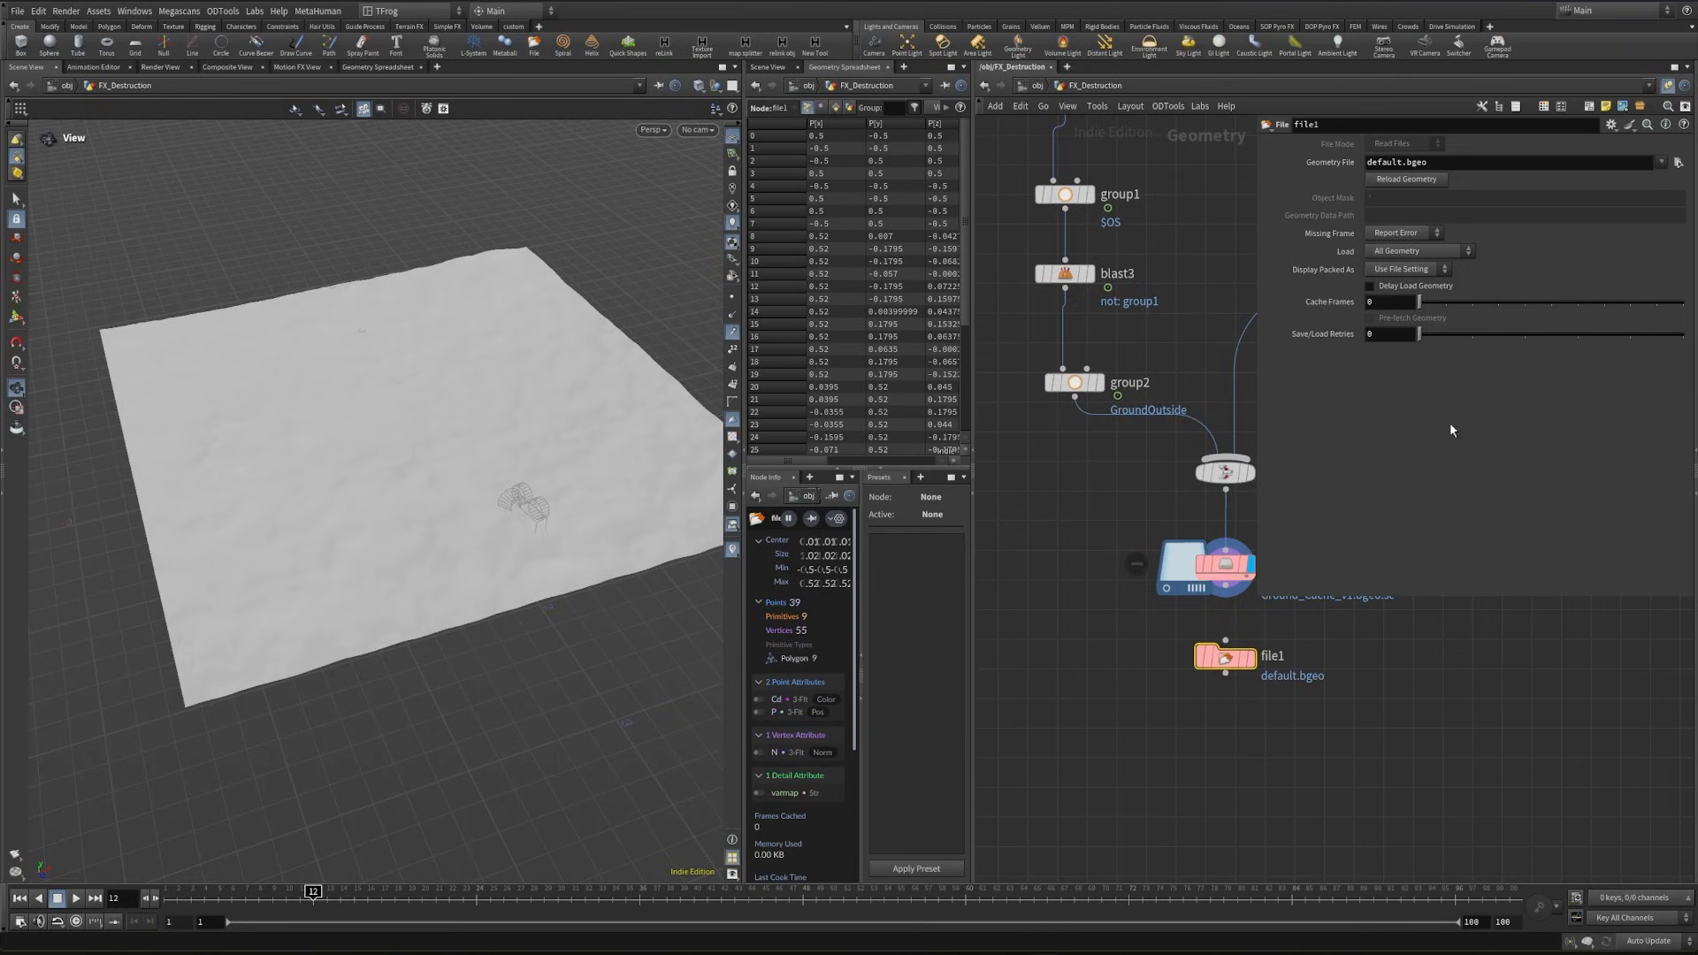
pyautogui.click(1677, 162)
pyautogui.doubleClick(1514, 146)
pyautogui.doubleClick(1514, 146)
pyautogui.doubleClick(1514, 145)
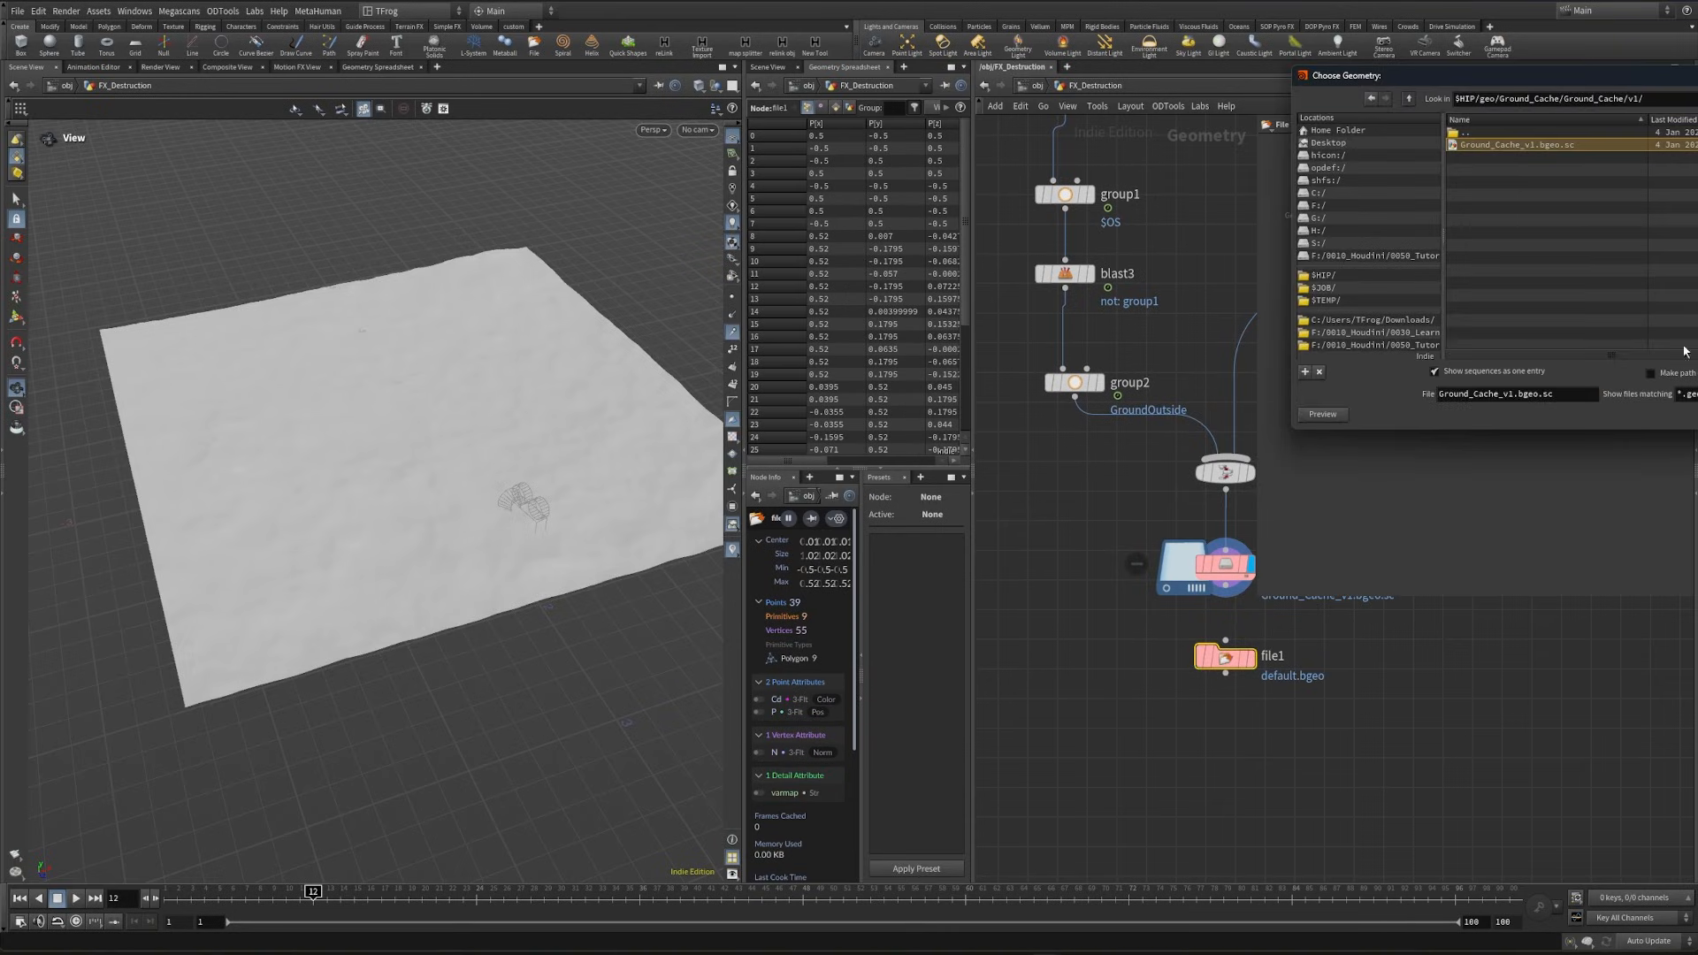
# - Add a Split node after file1, set its group to GroundOutside and align it beneath the File node
pyautogui.press('Tab')
pyautogui.write('split')
pyautogui.press('Return')
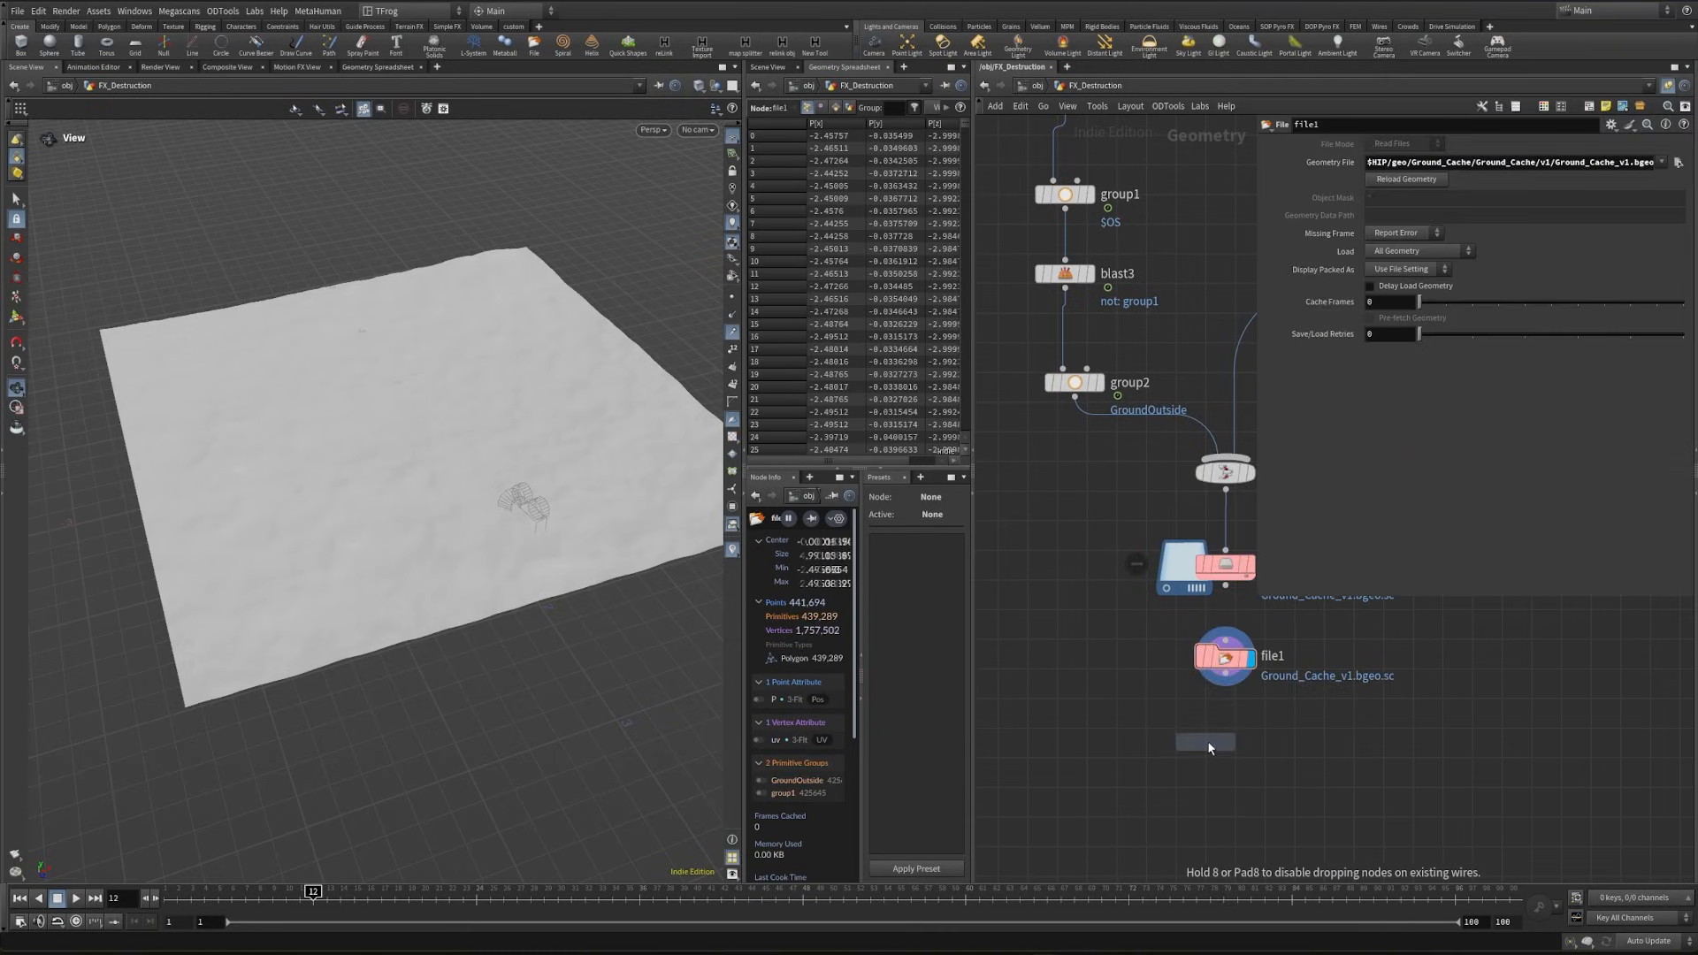
pyautogui.click(1207, 741)
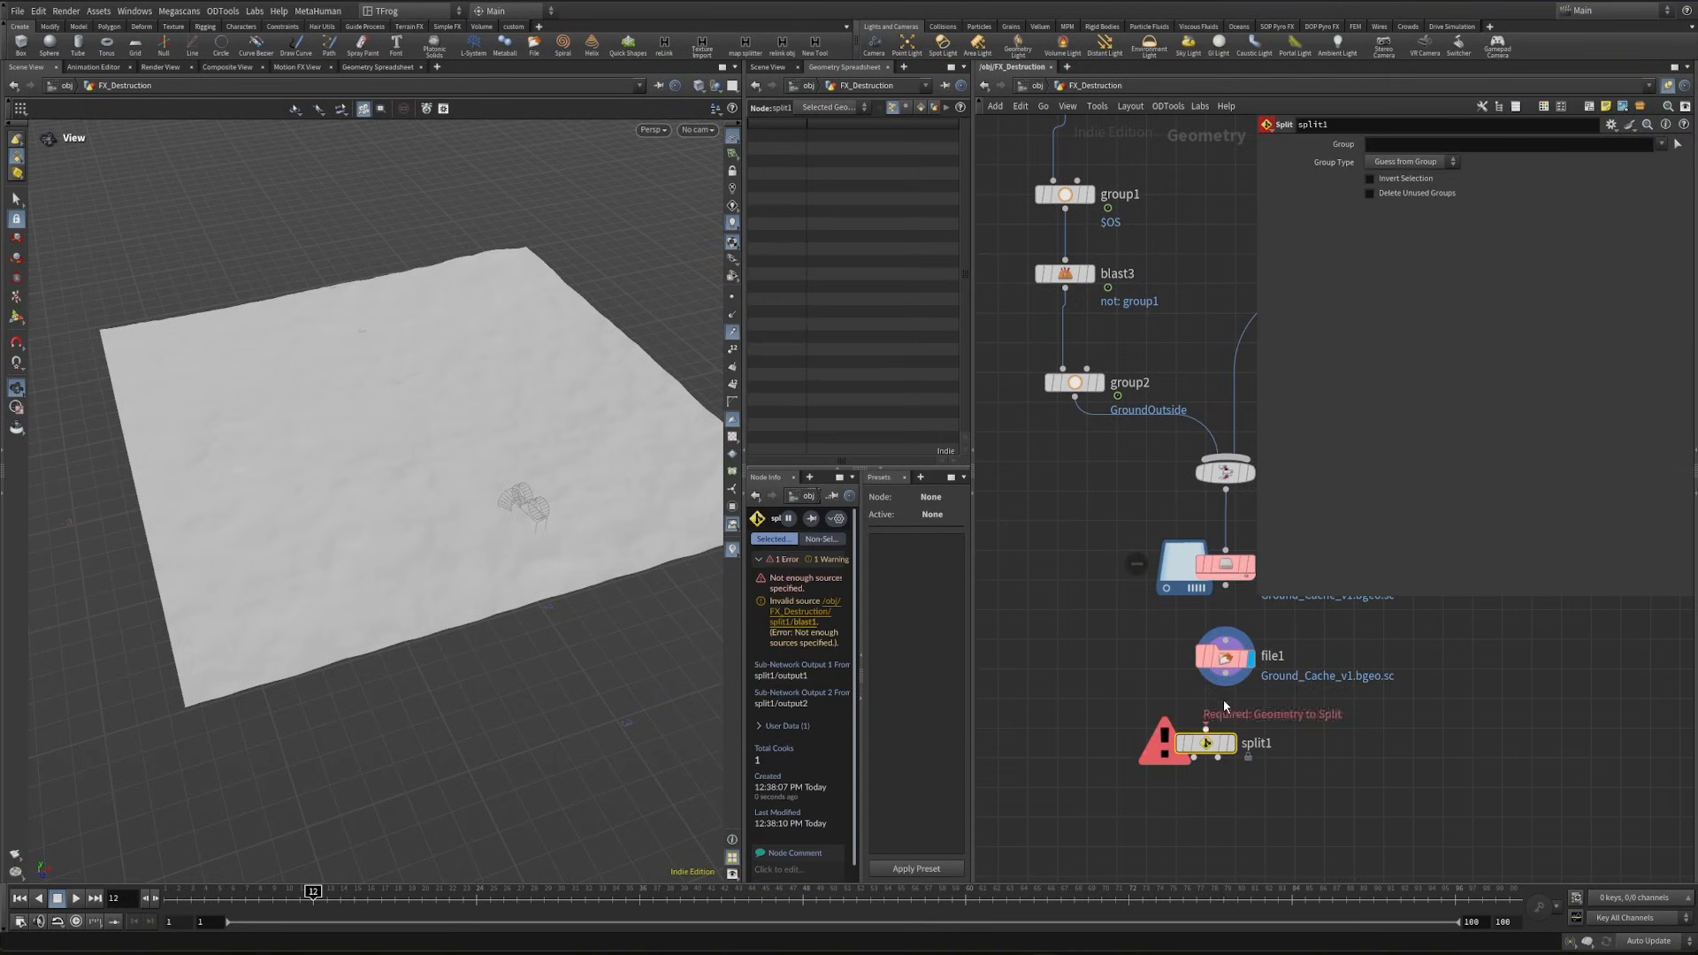
pyautogui.click(1662, 144)
pyautogui.click(1675, 159)
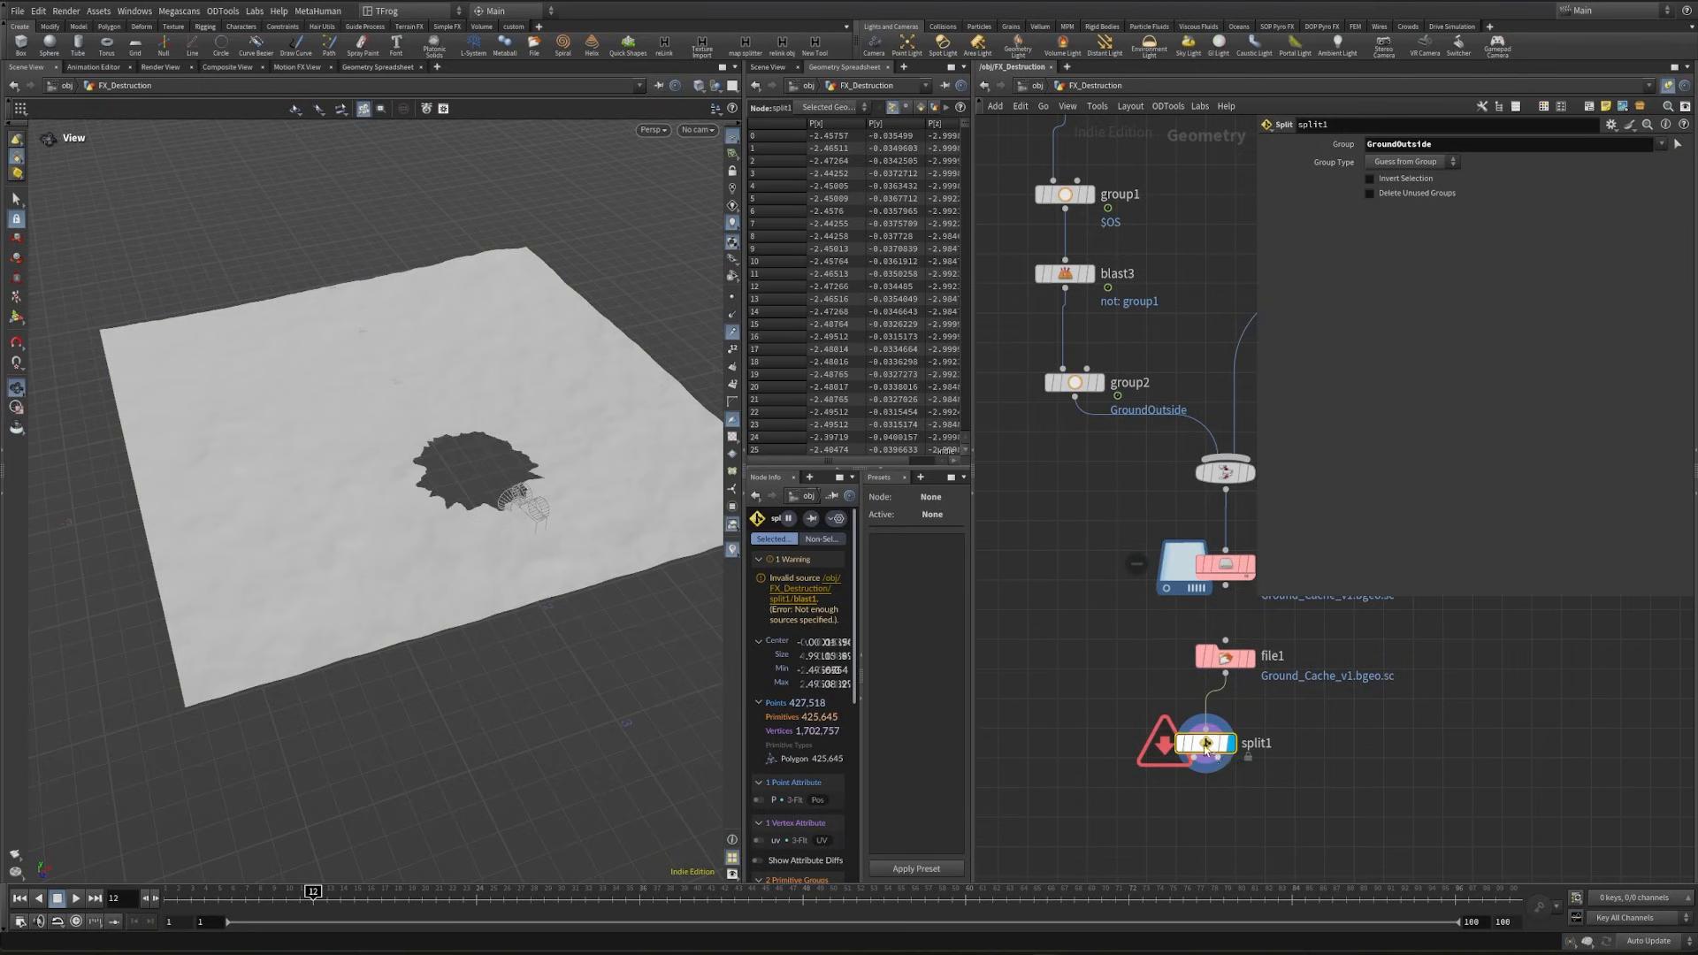
pyautogui.moveTo(1205, 748); pyautogui.dragTo(1224, 749)
# - Add a Null node on split1's first output and name it Coll_outside
pyautogui.moveTo(1163, 796); pyautogui.dragTo(1155, 703, button='middle')
pyautogui.press('Tab')
pyautogui.write('n')
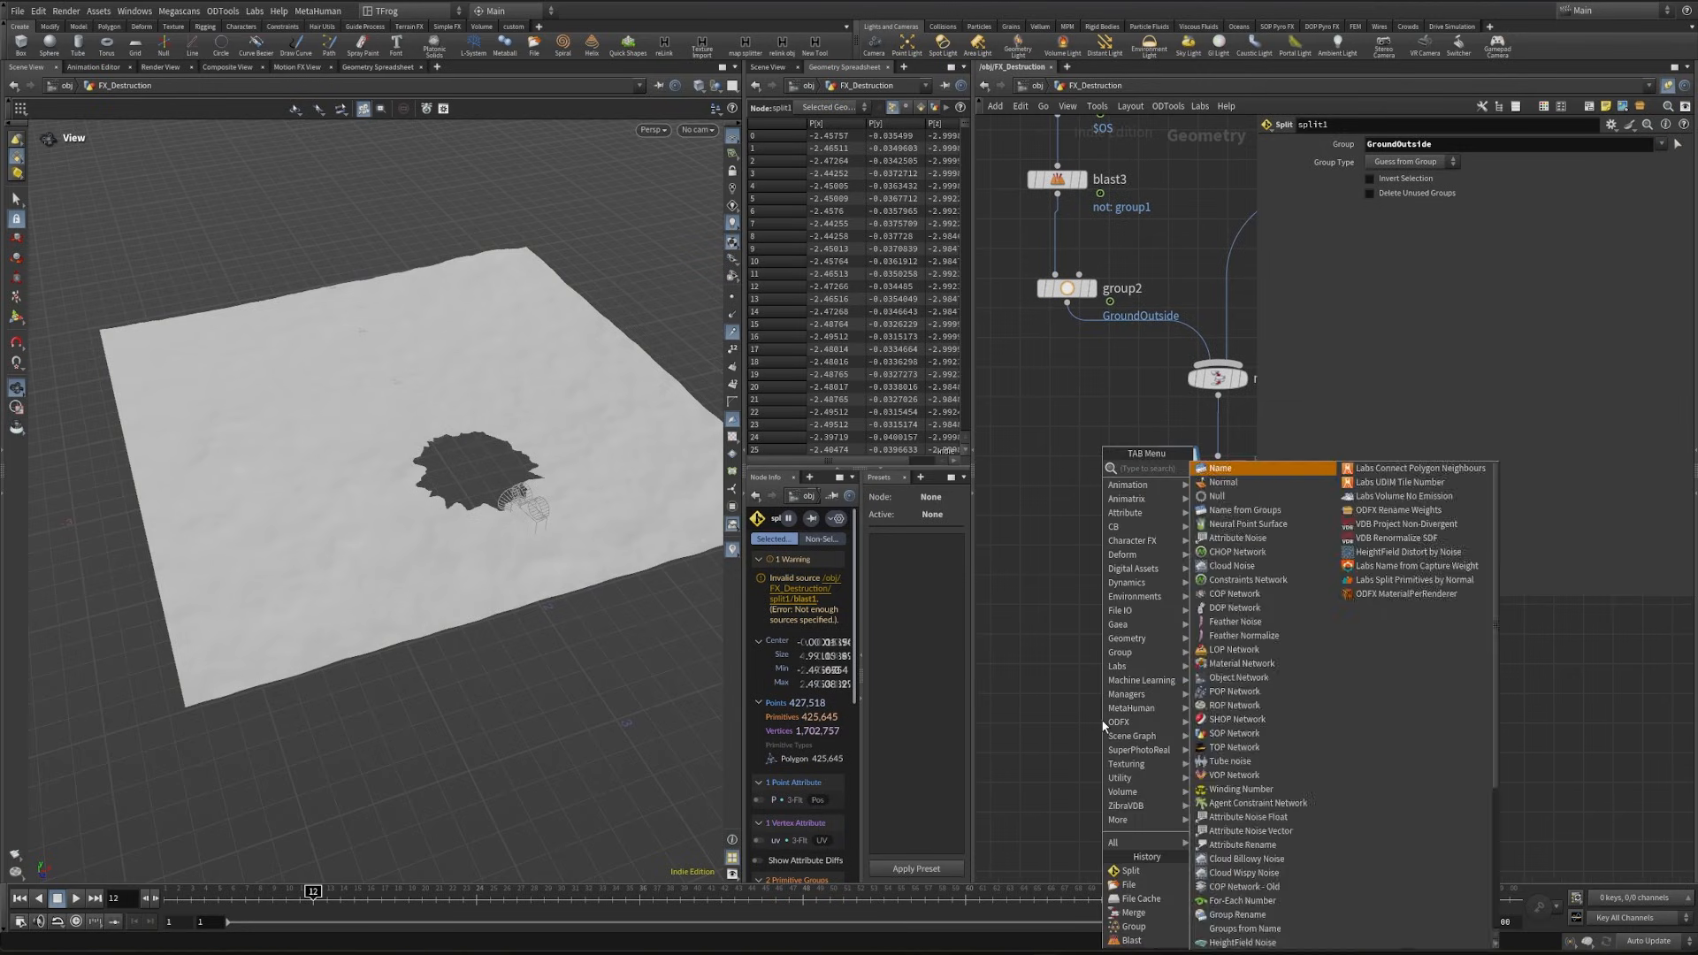
pyautogui.write('ull')
pyautogui.press('Return')
pyautogui.click(1102, 722)
pyautogui.press('F2')
pyautogui.write('Coll_')
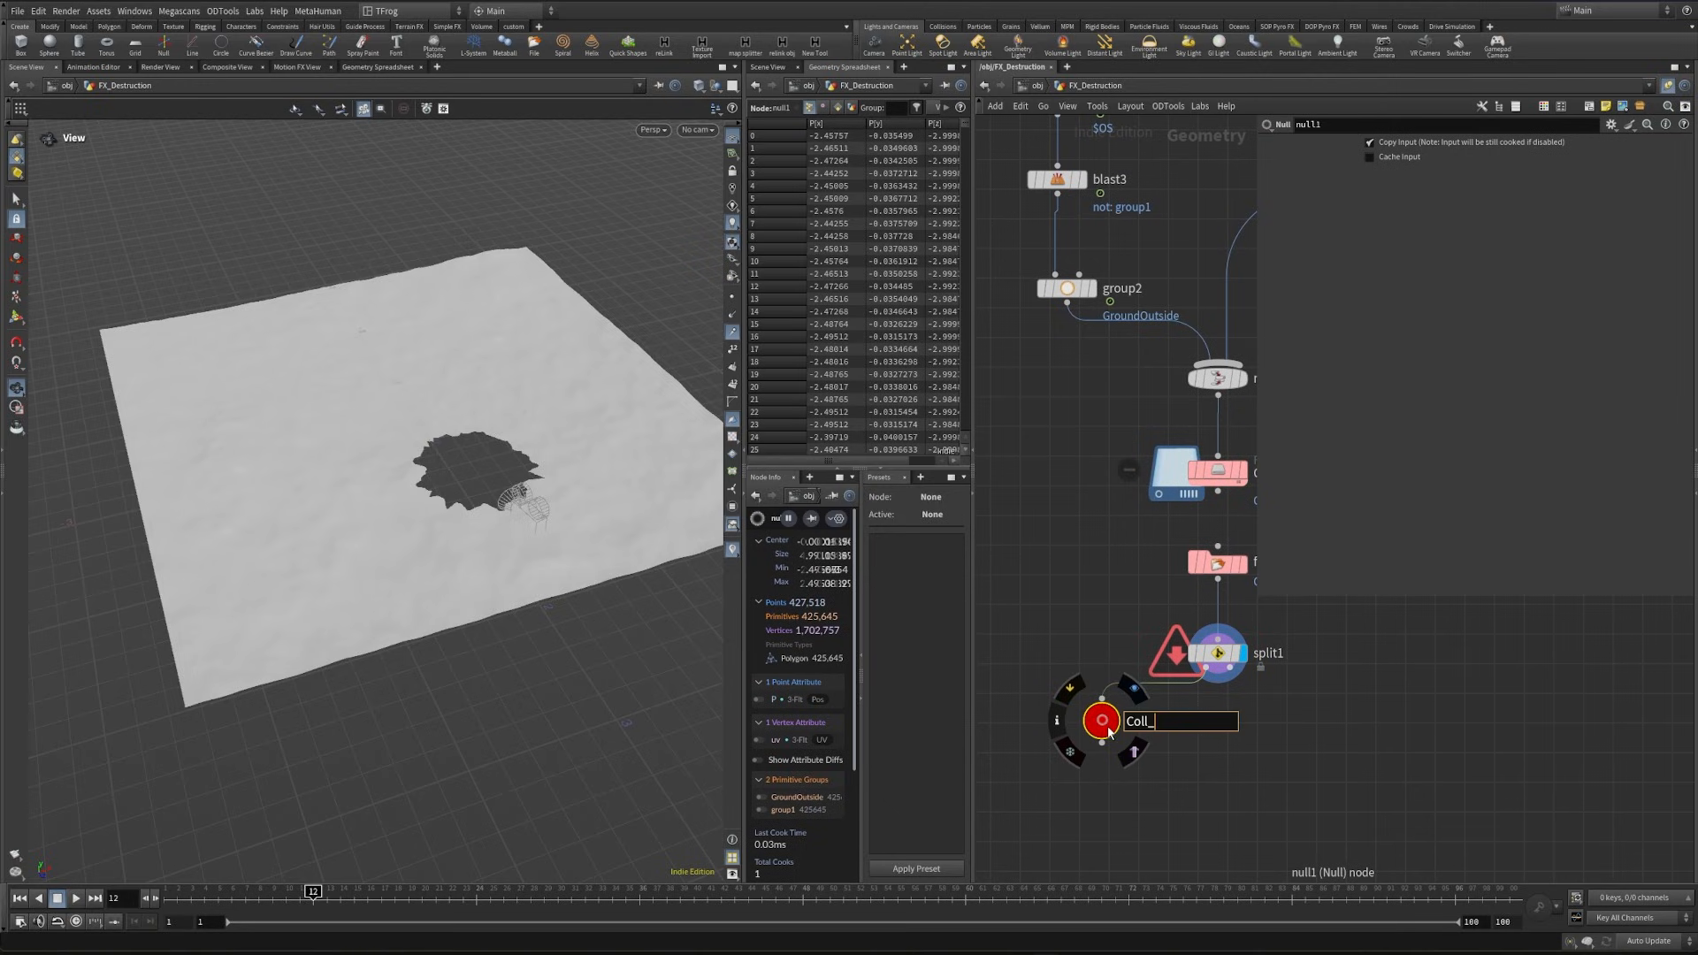
pyautogui.write('out')
# - Duplicate the null onto split1's second output and name it Inside
pyautogui.click(1379, 744)
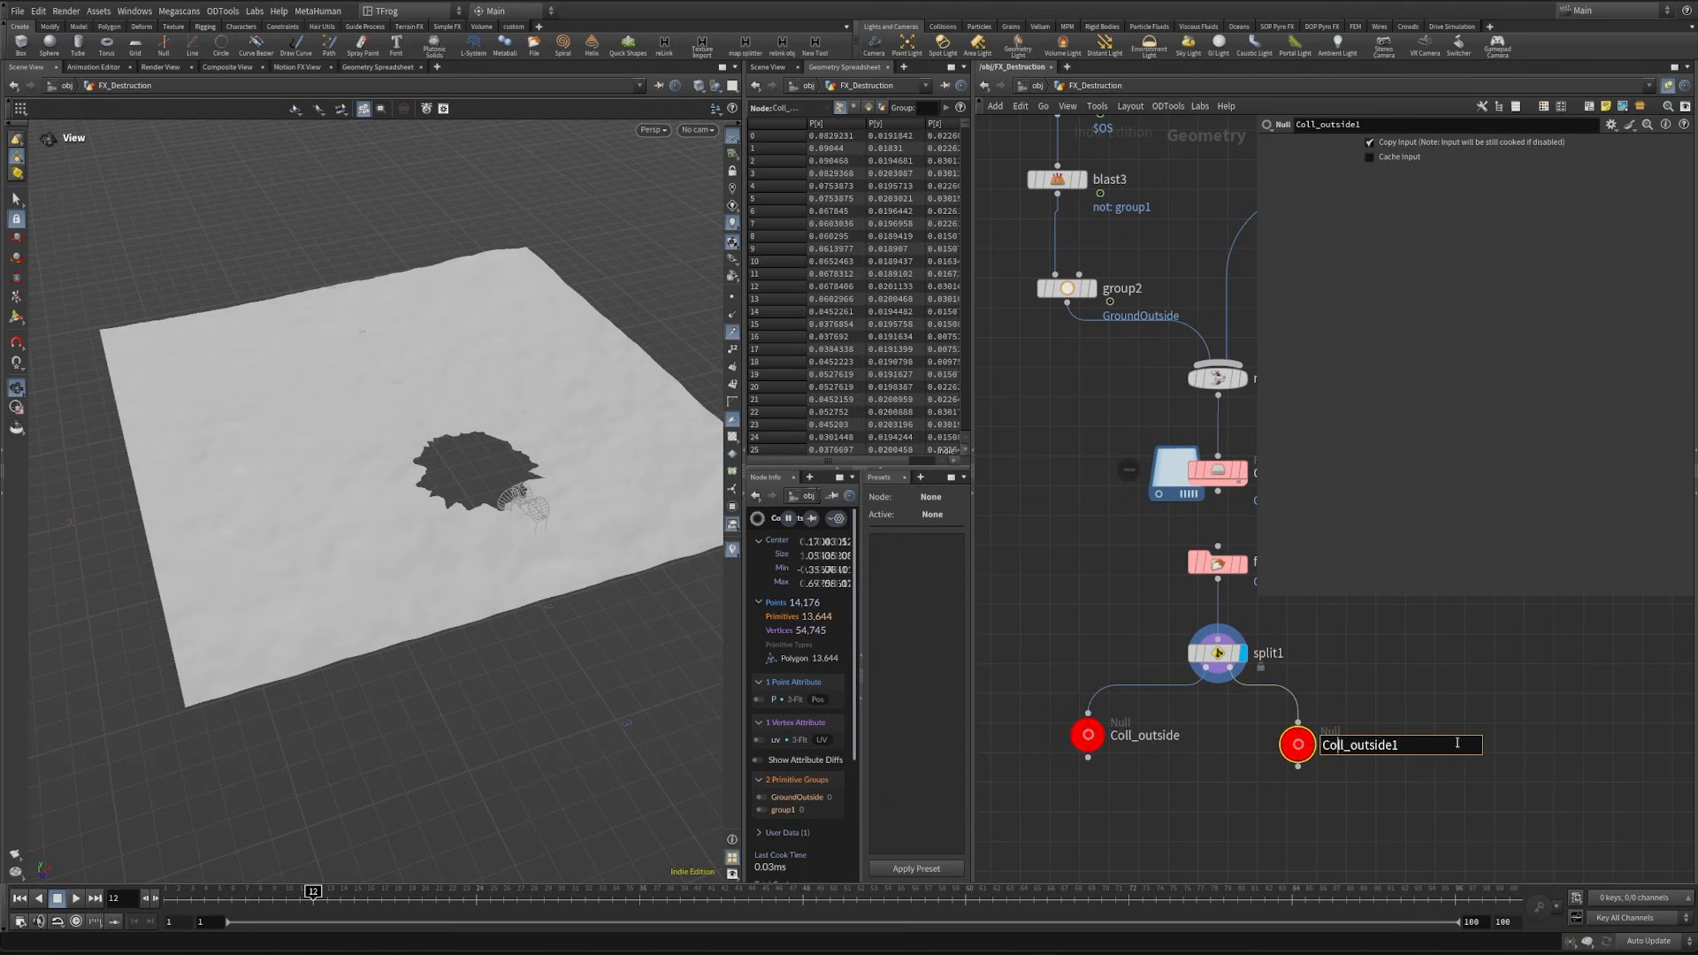
pyautogui.moveTo(1459, 744); pyautogui.dragTo(1252, 757)
pyautogui.write('Inside')
pyautogui.press('Return')
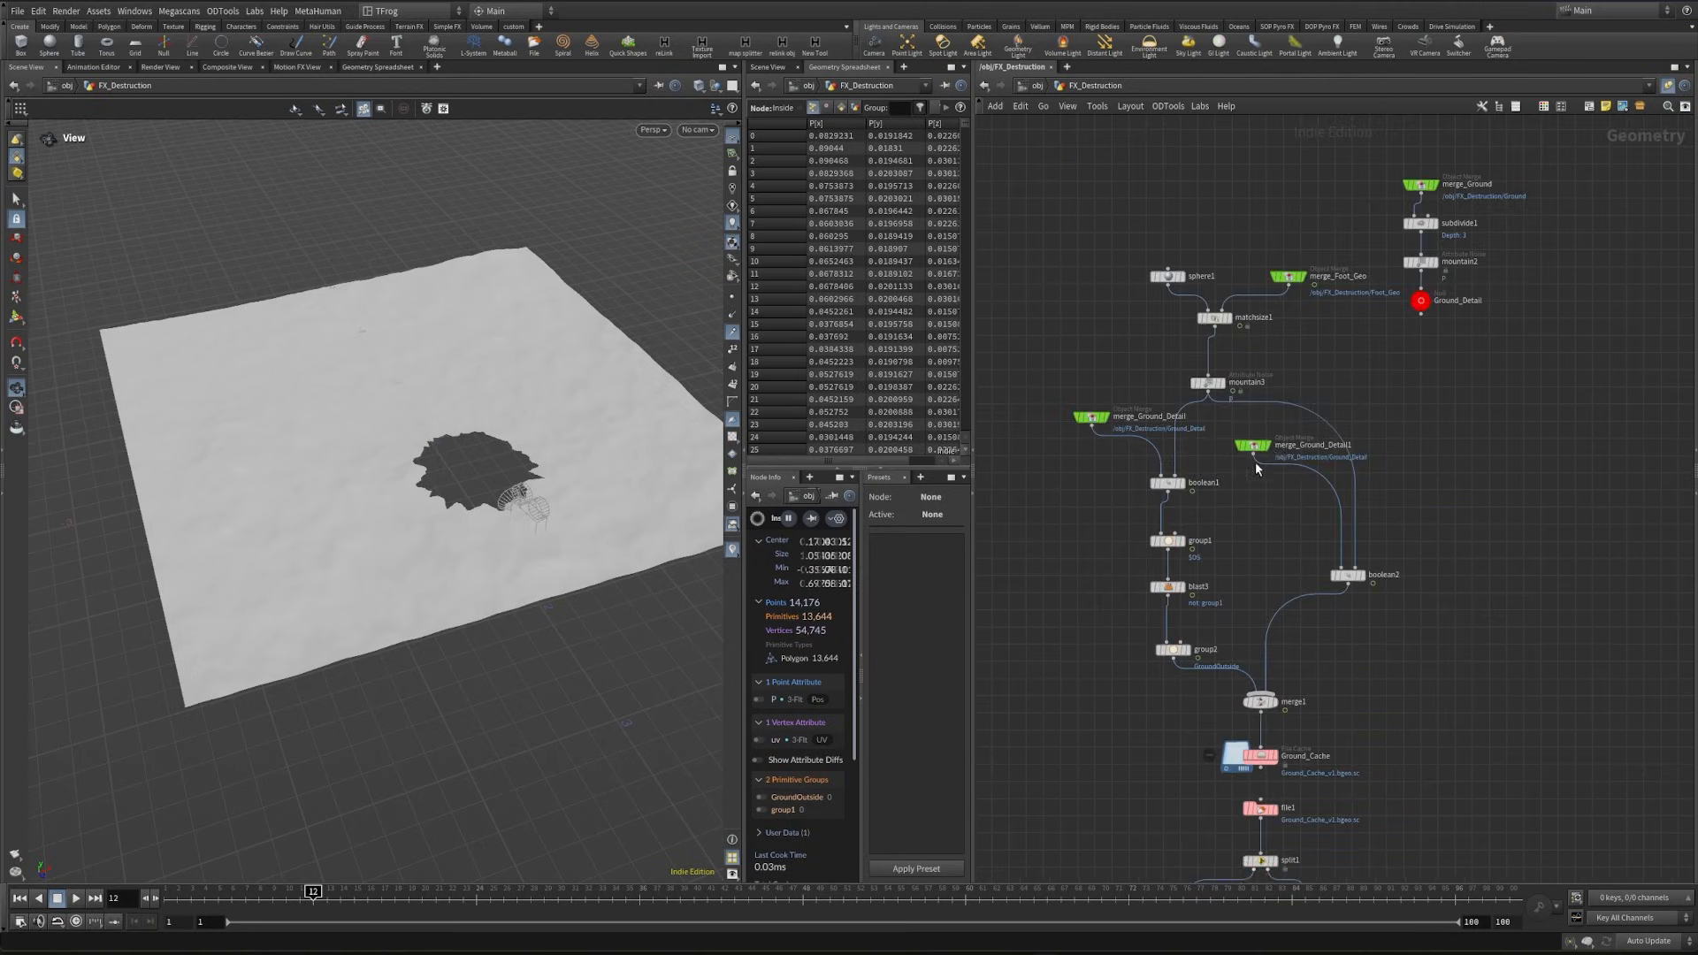
# - Display the Inside null and paste it as an Object Merge reference in the empty area below it
pyautogui.moveTo(1255, 462); pyautogui.dragTo(1279, 526)
pyautogui.moveTo(1250, 554); pyautogui.dragTo(1377, 552, button='middle')
pyautogui.moveTo(1296, 649); pyautogui.dragTo(1282, 518)
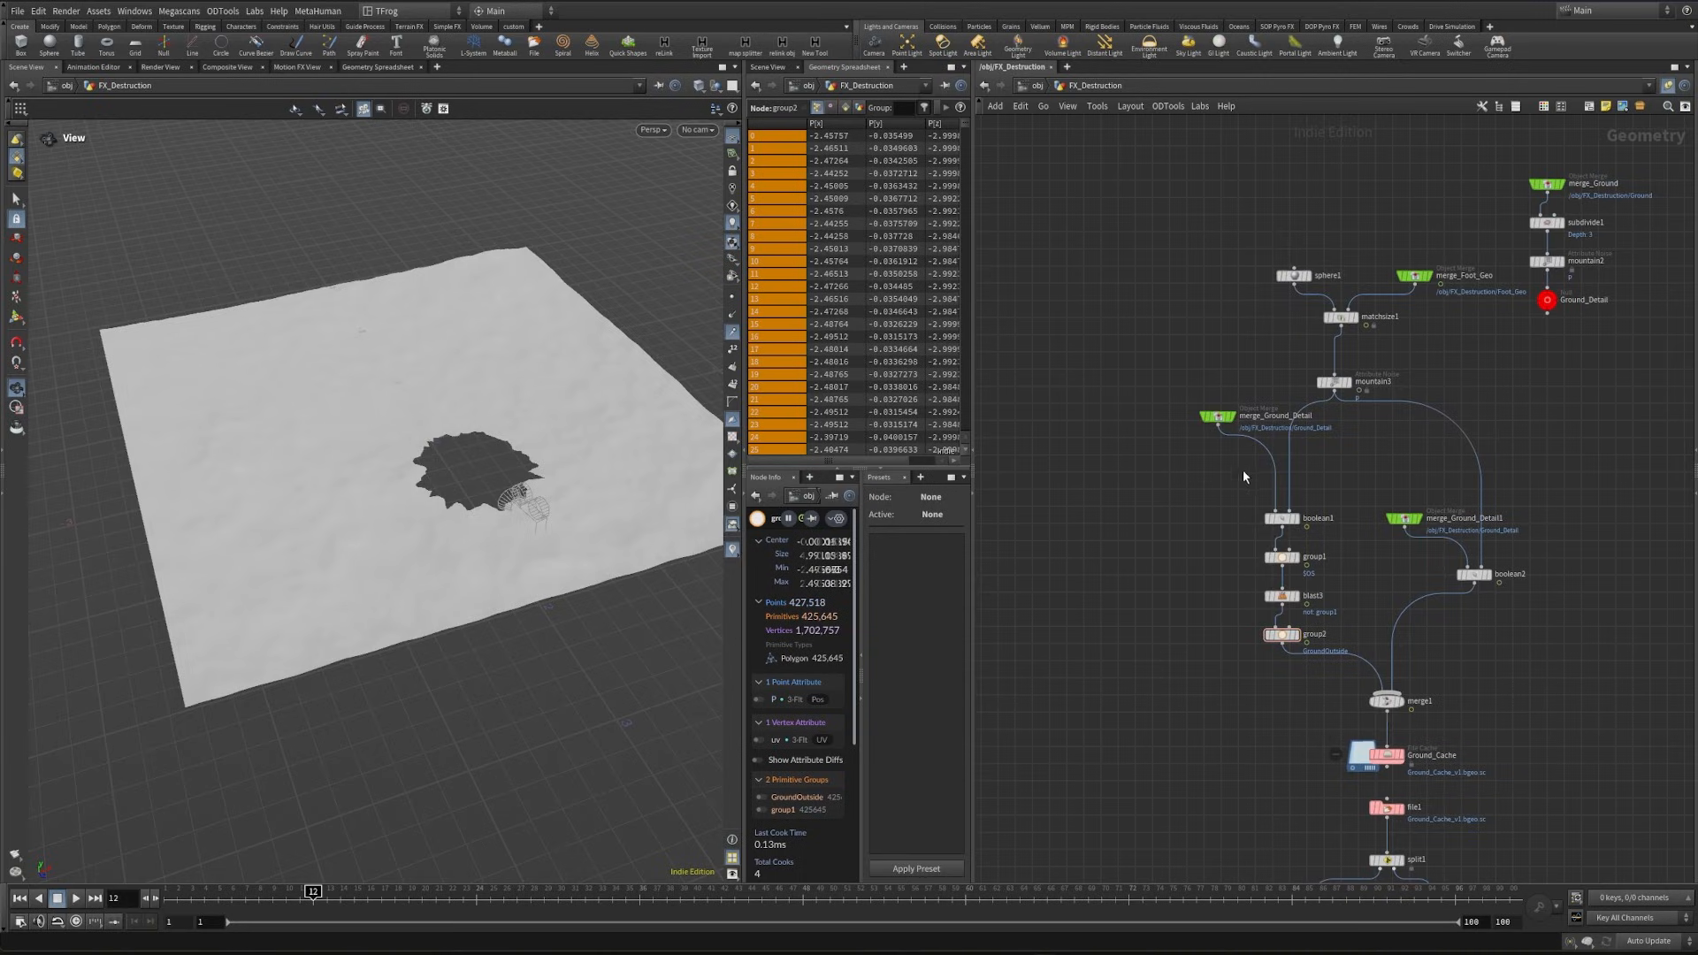
pyautogui.moveTo(1221, 422); pyautogui.dragTo(1194, 457)
pyautogui.scroll(-3, 1238, 559)
pyautogui.moveTo(1263, 563); pyautogui.dragTo(1172, 291, button='middle')
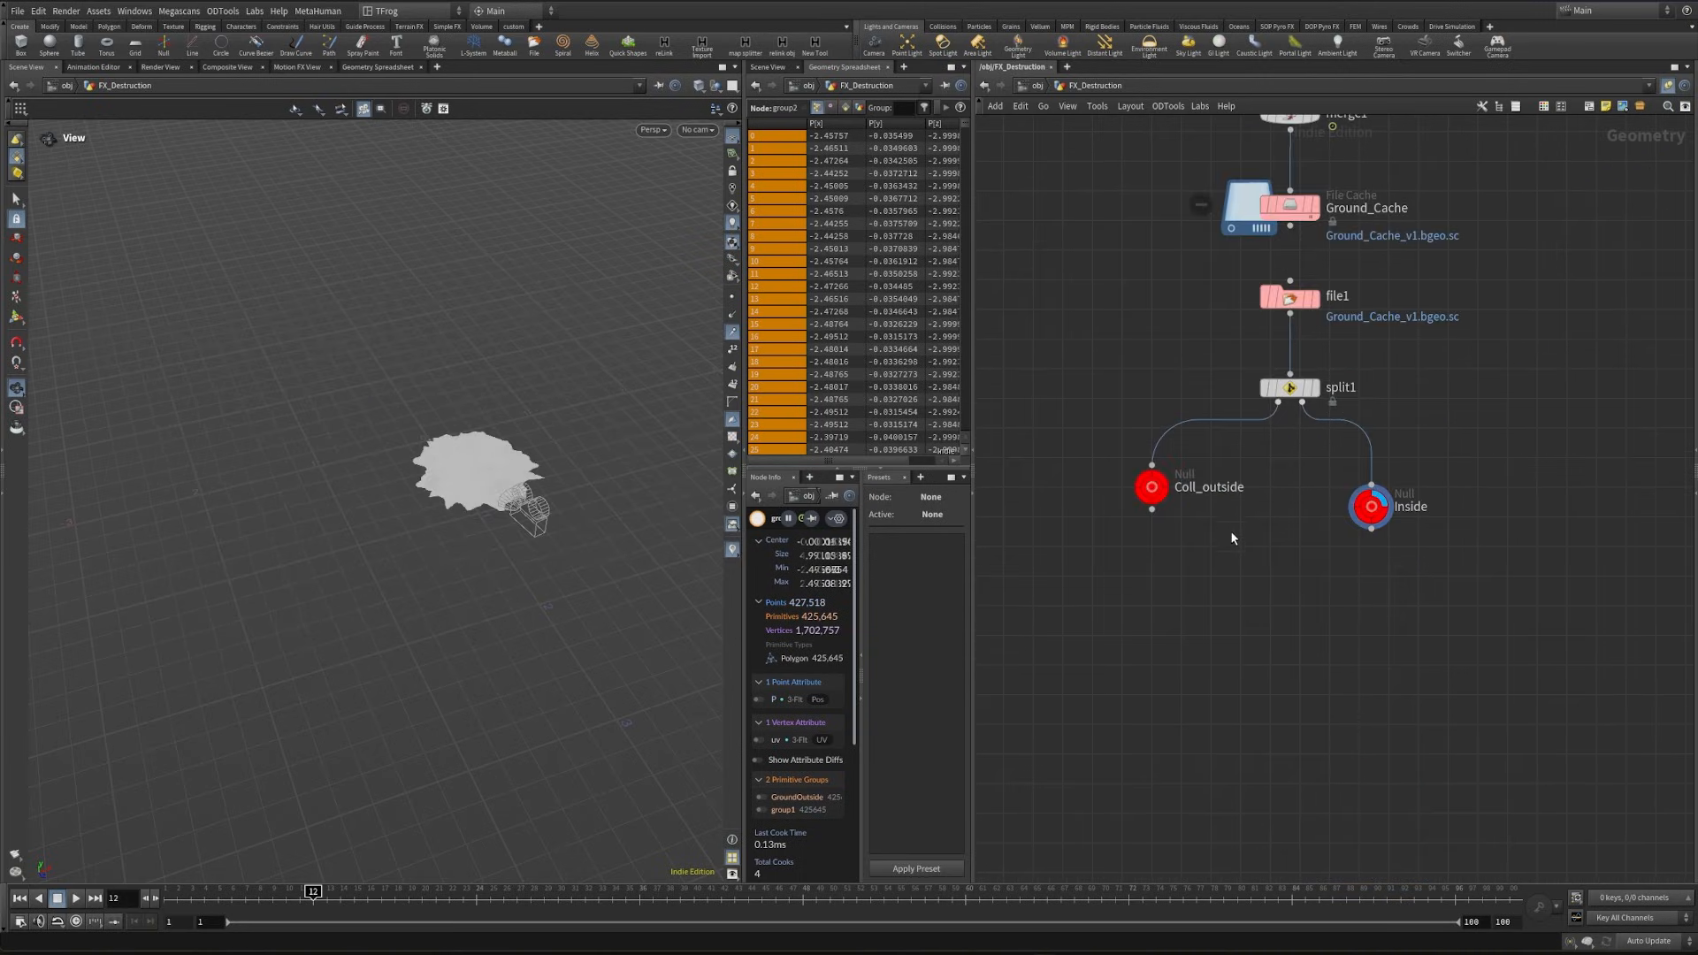
pyautogui.scroll(5, 539, 508)
pyautogui.moveTo(541, 508)
pyautogui.mouseDown()
pyautogui.moveTo(356, 462)
pyautogui.moveTo(526, 521)
pyautogui.mouseUp()
pyautogui.moveTo(472, 473); pyautogui.dragTo(557, 464)
pyautogui.hotkey('ctrl', 'c')
pyautogui.moveTo(1275, 748); pyautogui.dragTo(1254, 548, button='middle')
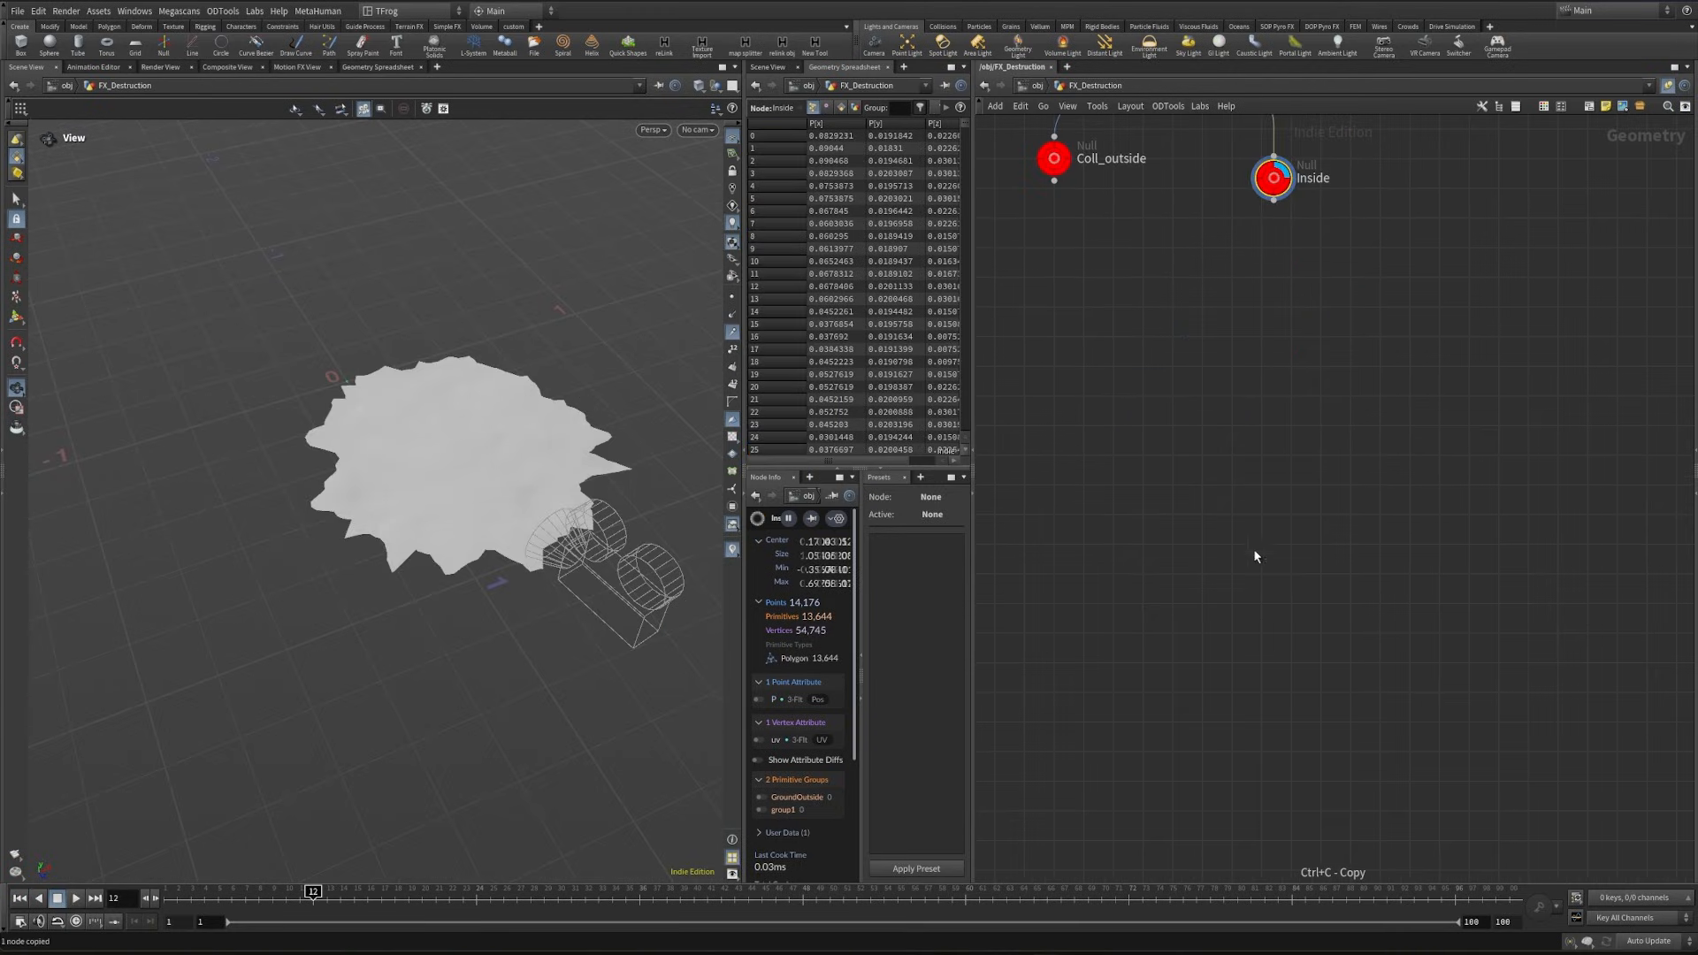
pyautogui.hotkey('ctrl', 'shift', 'v')
pyautogui.moveTo(1295, 563); pyautogui.dragTo(1286, 614)
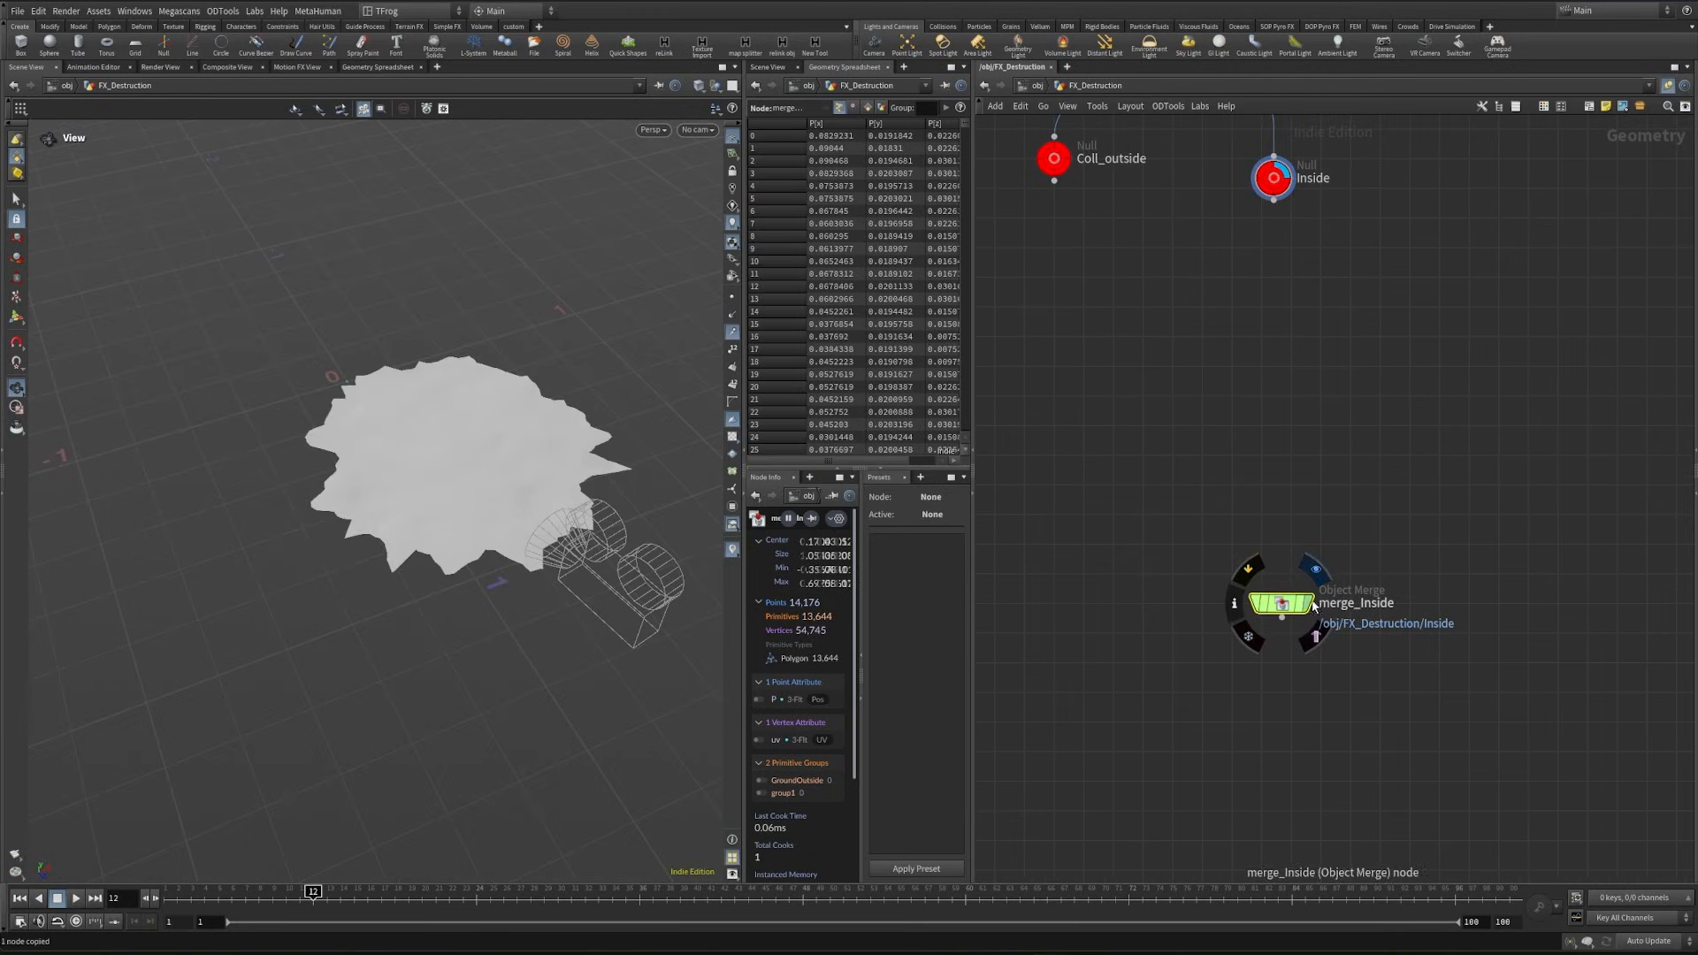
# - Add and display a Scatter node after merge_Inside
pyautogui.moveTo(1272, 753); pyautogui.dragTo(1270, 645, button='middle')
pyautogui.press('Tab')
pyautogui.write('sca')
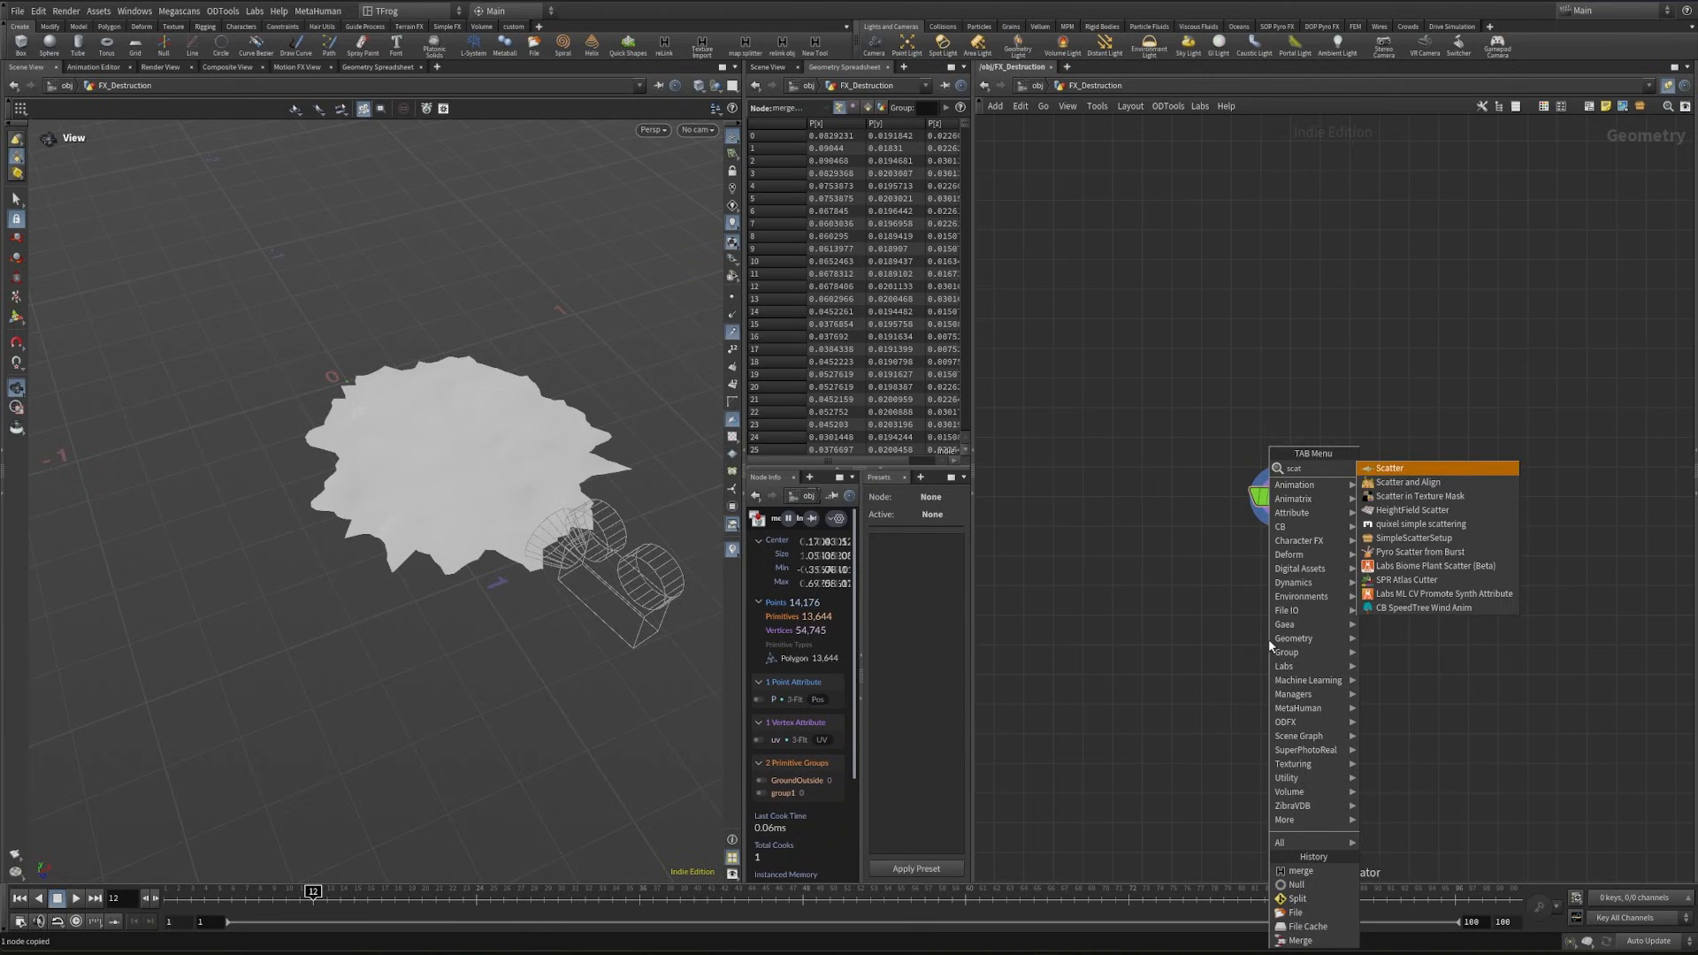
pyautogui.press('Return')
pyautogui.click(1273, 630)
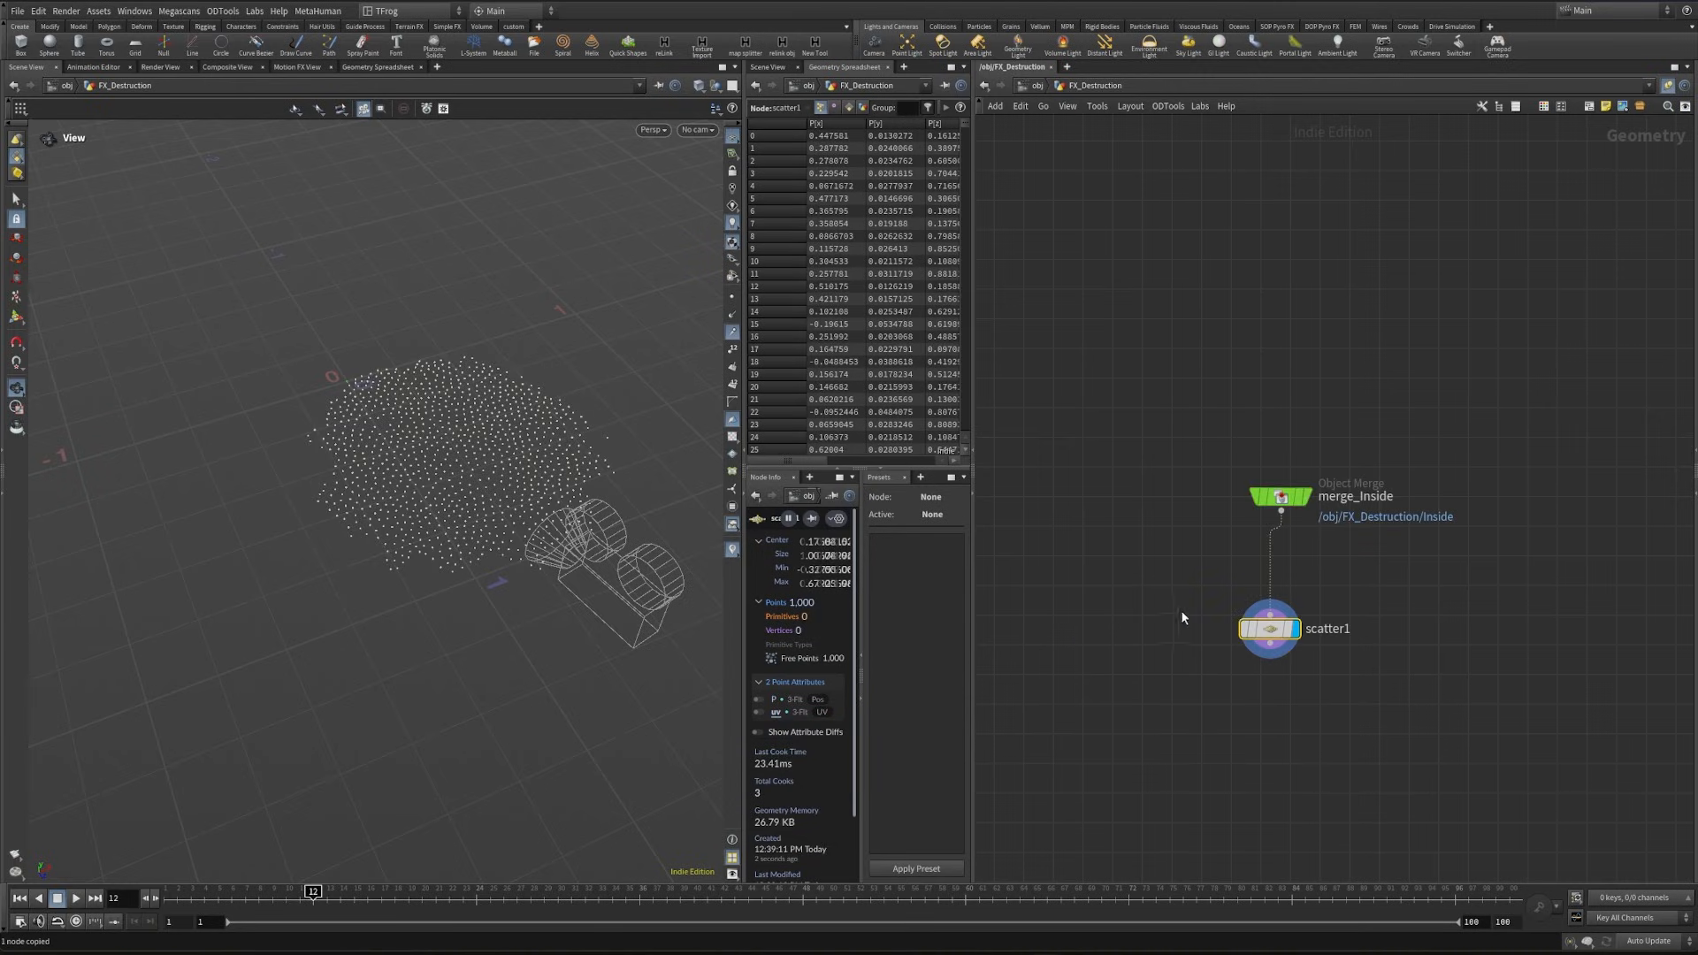
# - Turn off Relax Iterations on scatter1 and set Force Total Count to 1100
pyautogui.press('p')
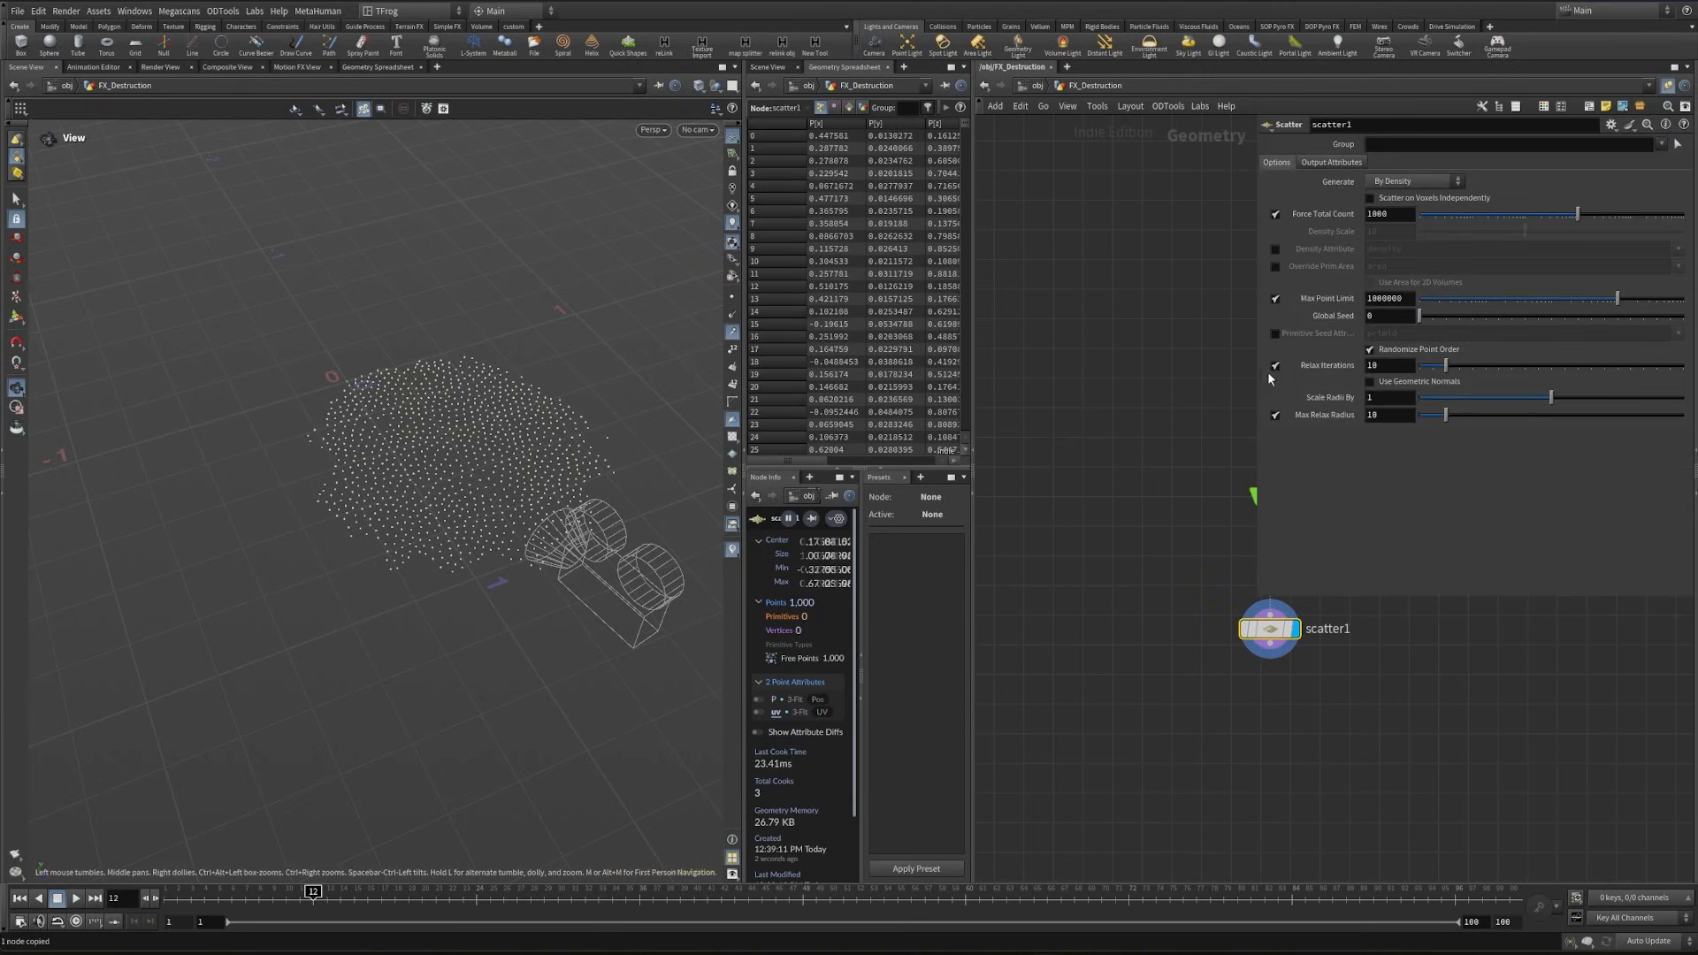
pyautogui.click(1274, 366)
pyautogui.scroll(5, 485, 493)
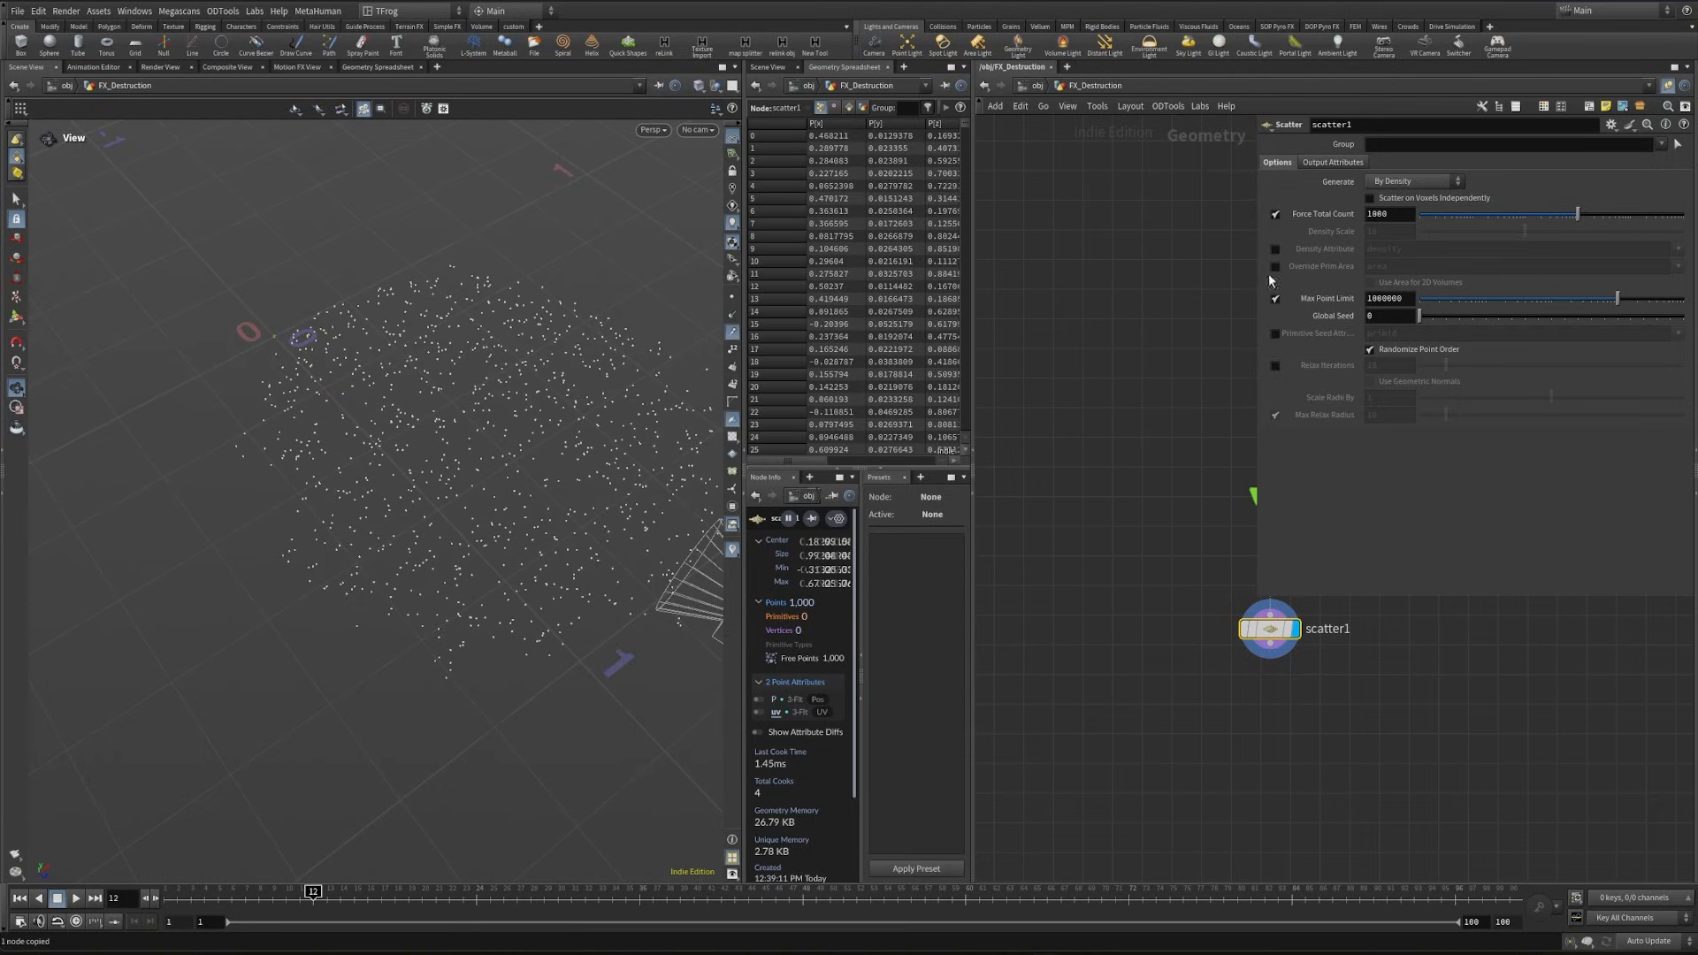
pyautogui.press('BackSpace')
pyautogui.write('11')
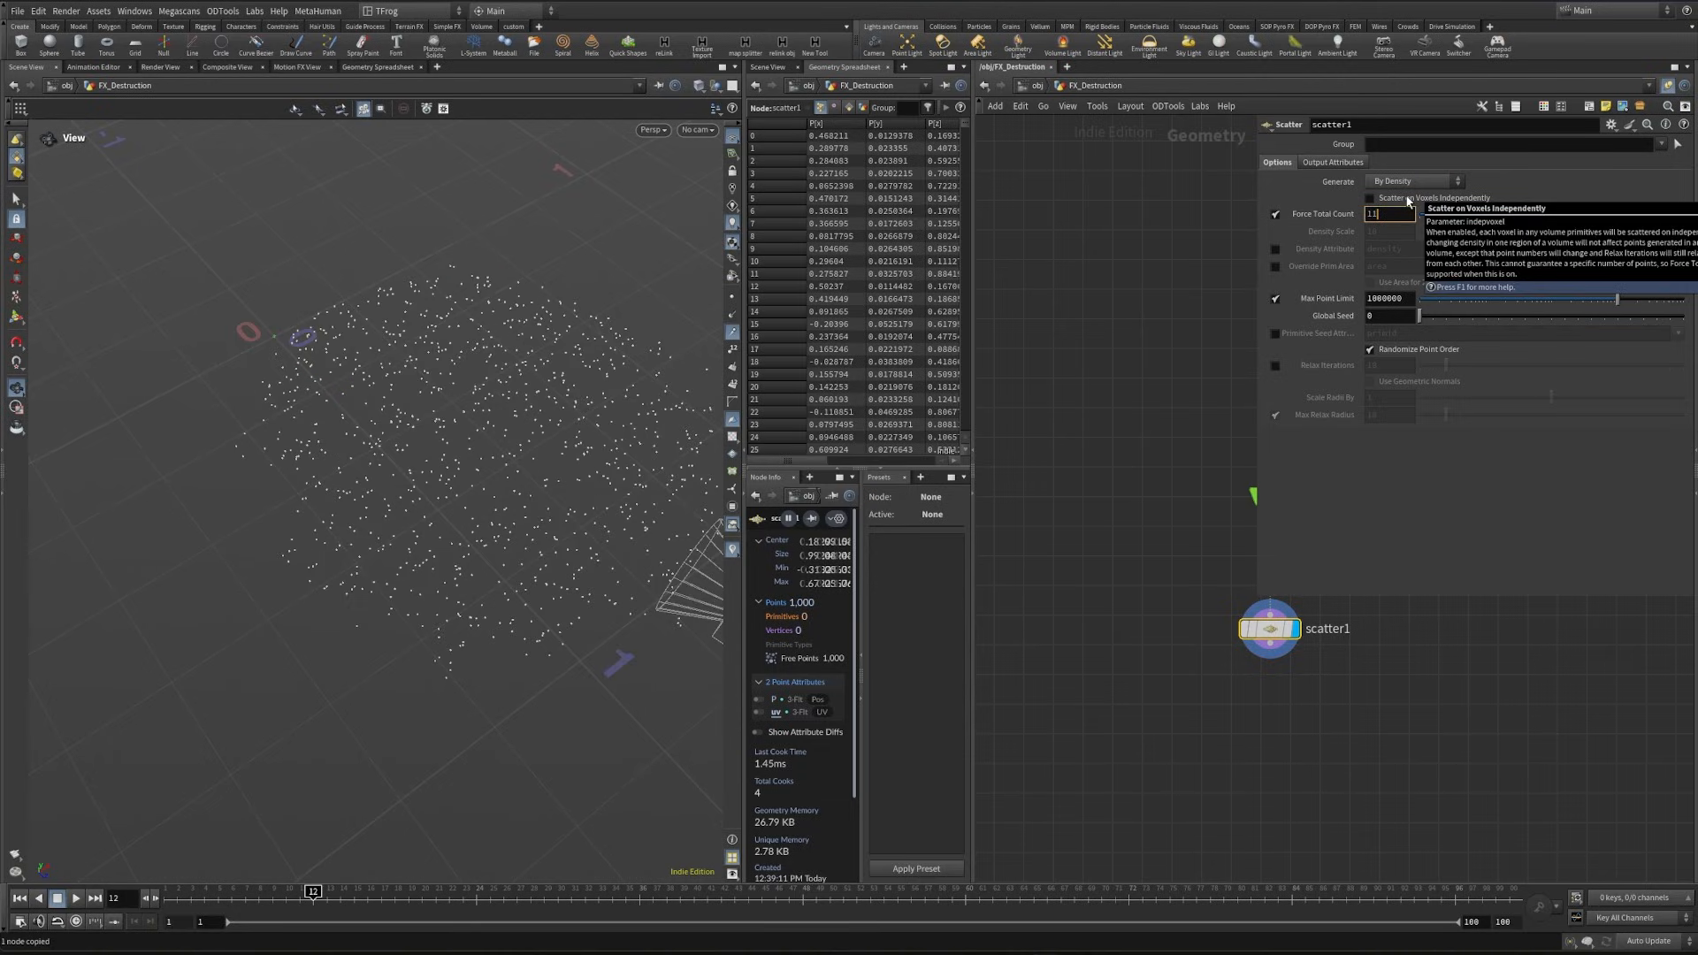
pyautogui.write('00')
pyautogui.click(1195, 500)
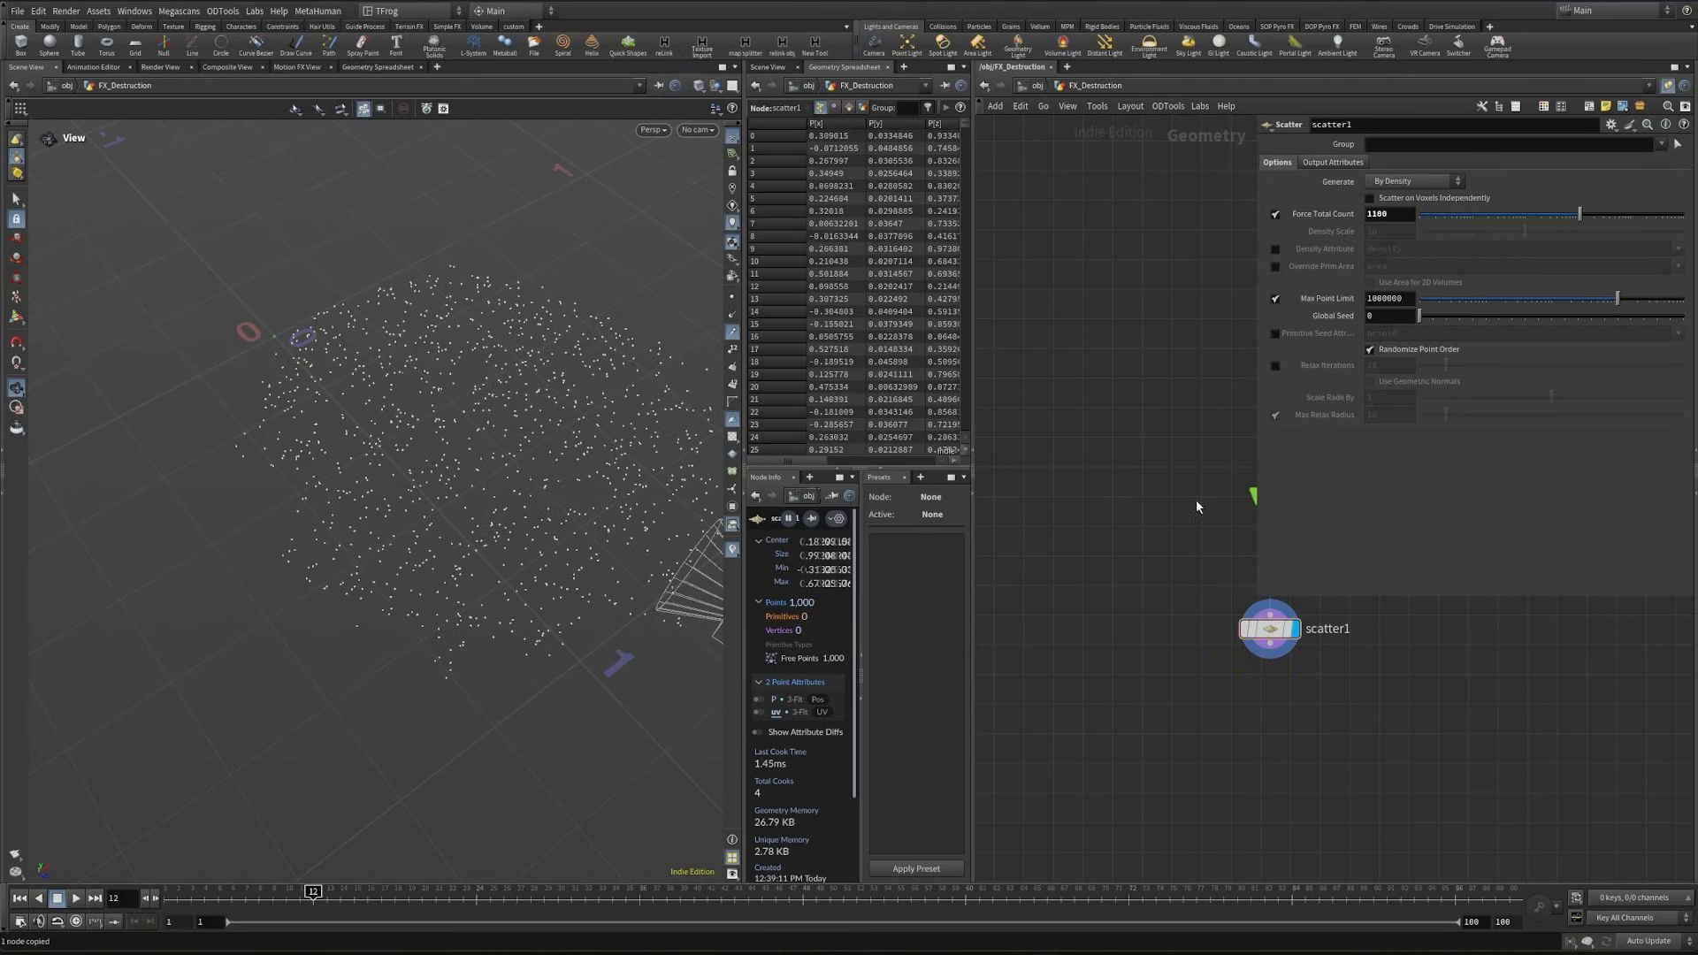
# - Inspect the scattered points up close and add a Group node after scatter1
pyautogui.moveTo(504, 462)
pyautogui.mouseDown()
pyautogui.moveTo(520, 503)
pyautogui.moveTo(534, 470)
pyautogui.mouseUp()
pyautogui.moveTo(500, 549); pyautogui.dragTo(405, 594)
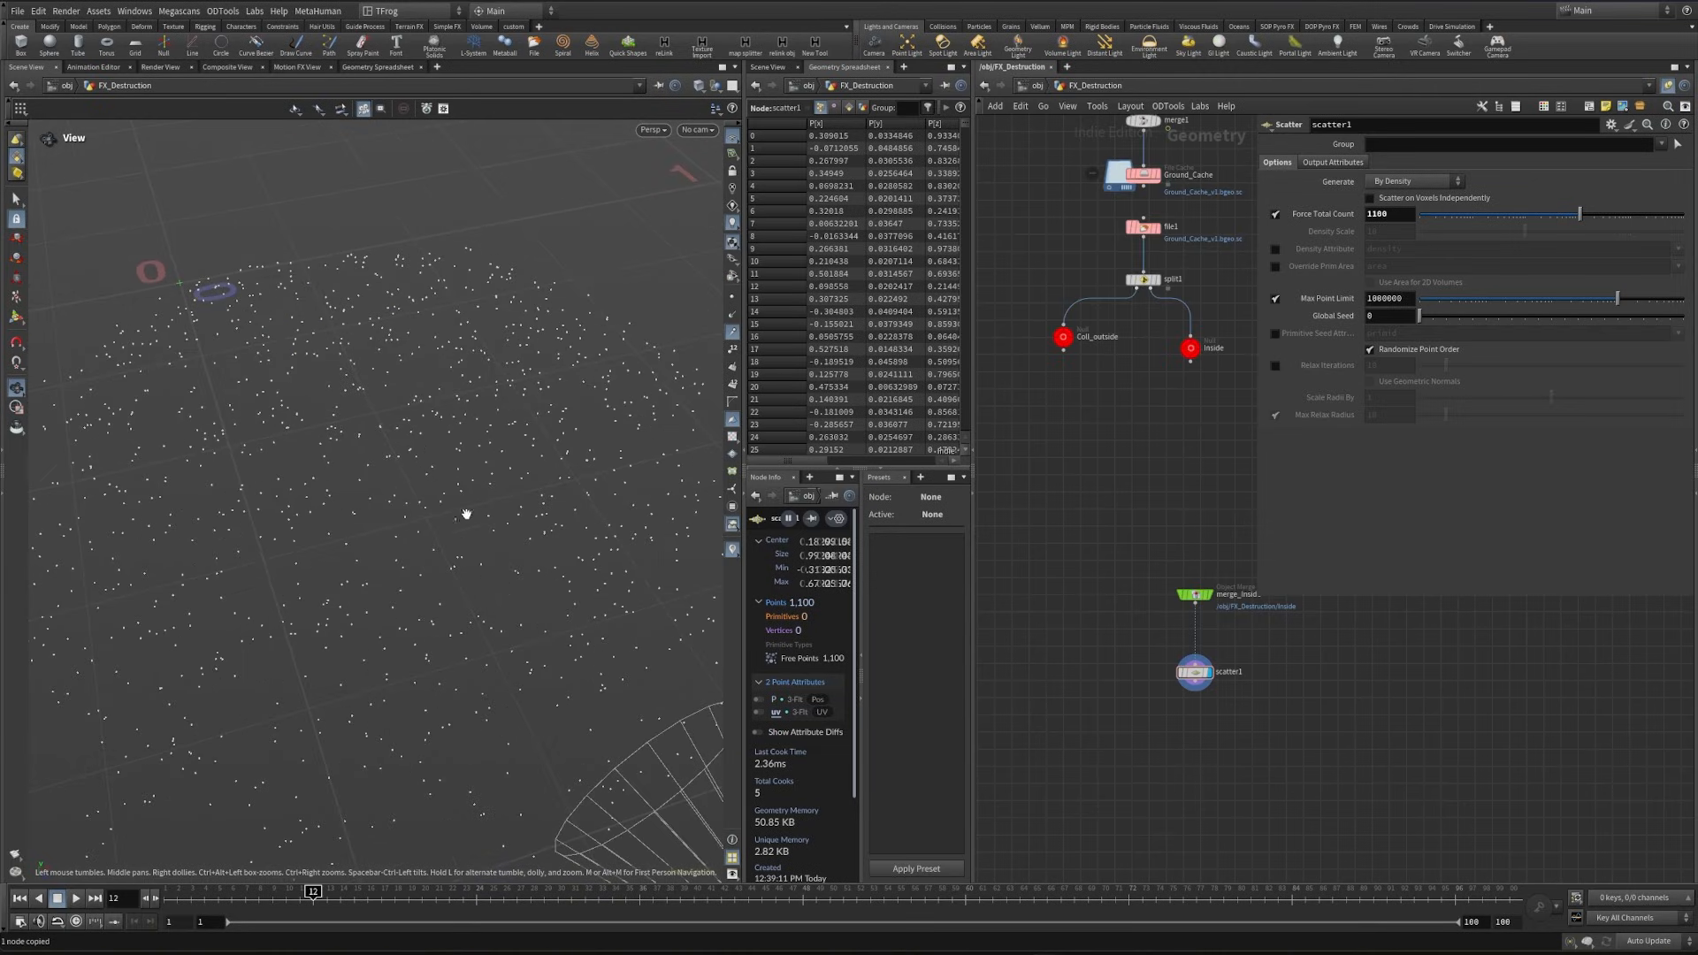
pyautogui.moveTo(1244, 769); pyautogui.dragTo(1213, 683, button='middle')
pyautogui.press('Tab')
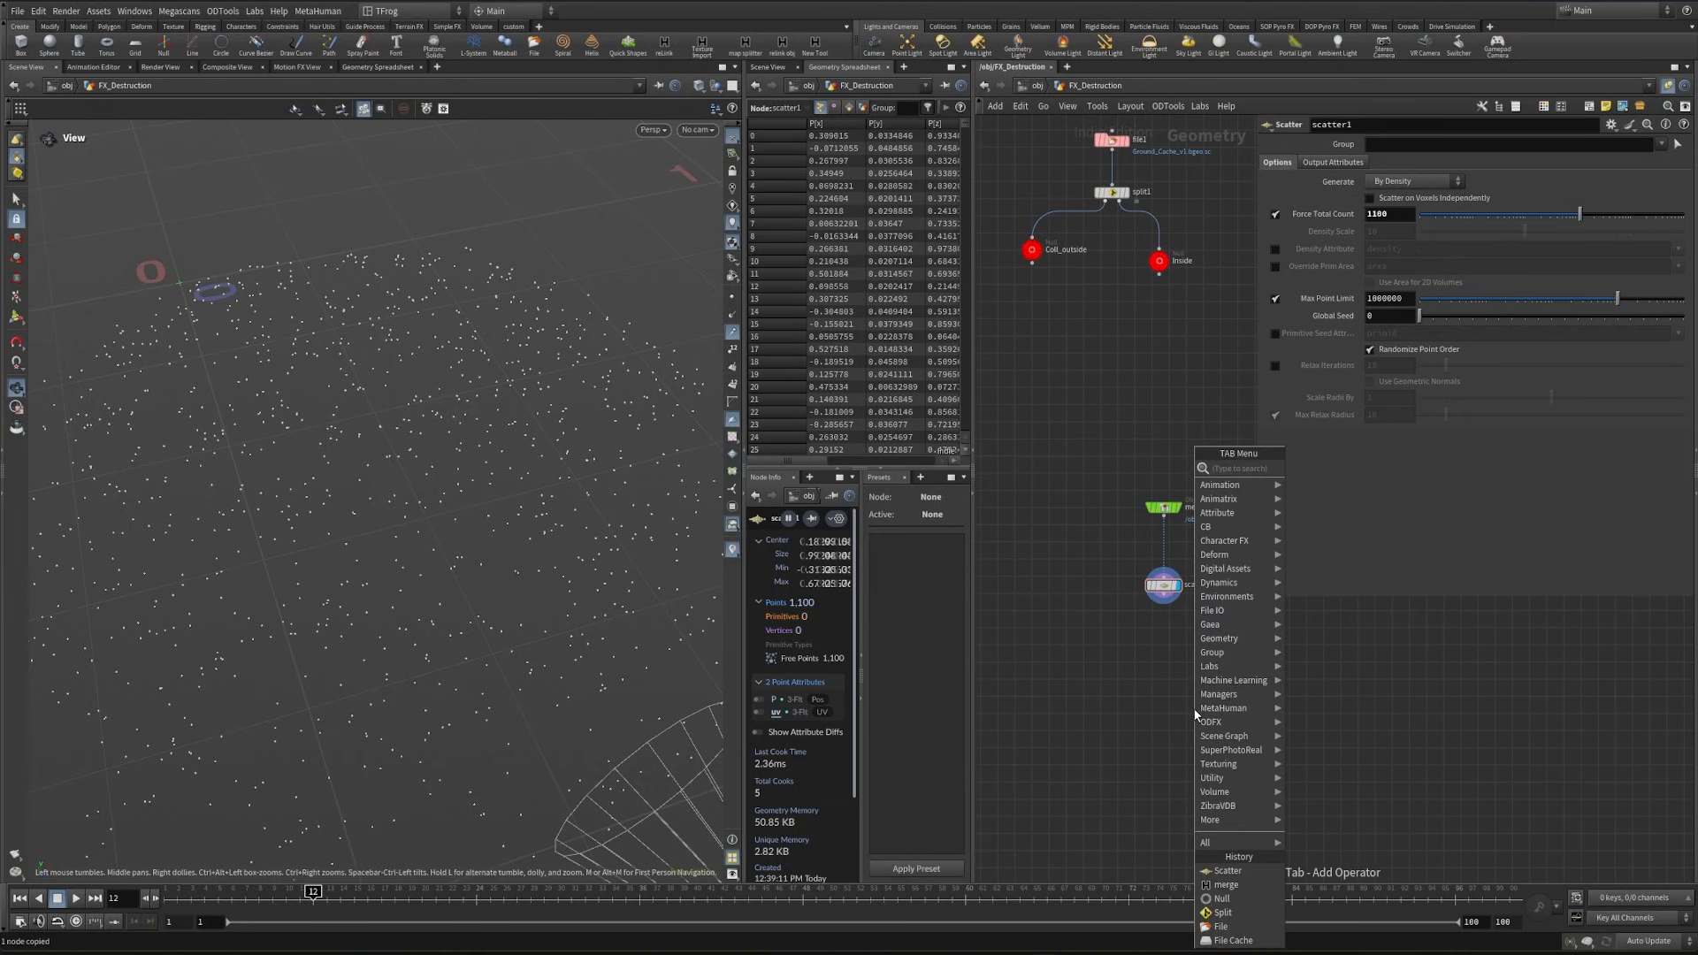
pyautogui.write('group')
pyautogui.press('Return')
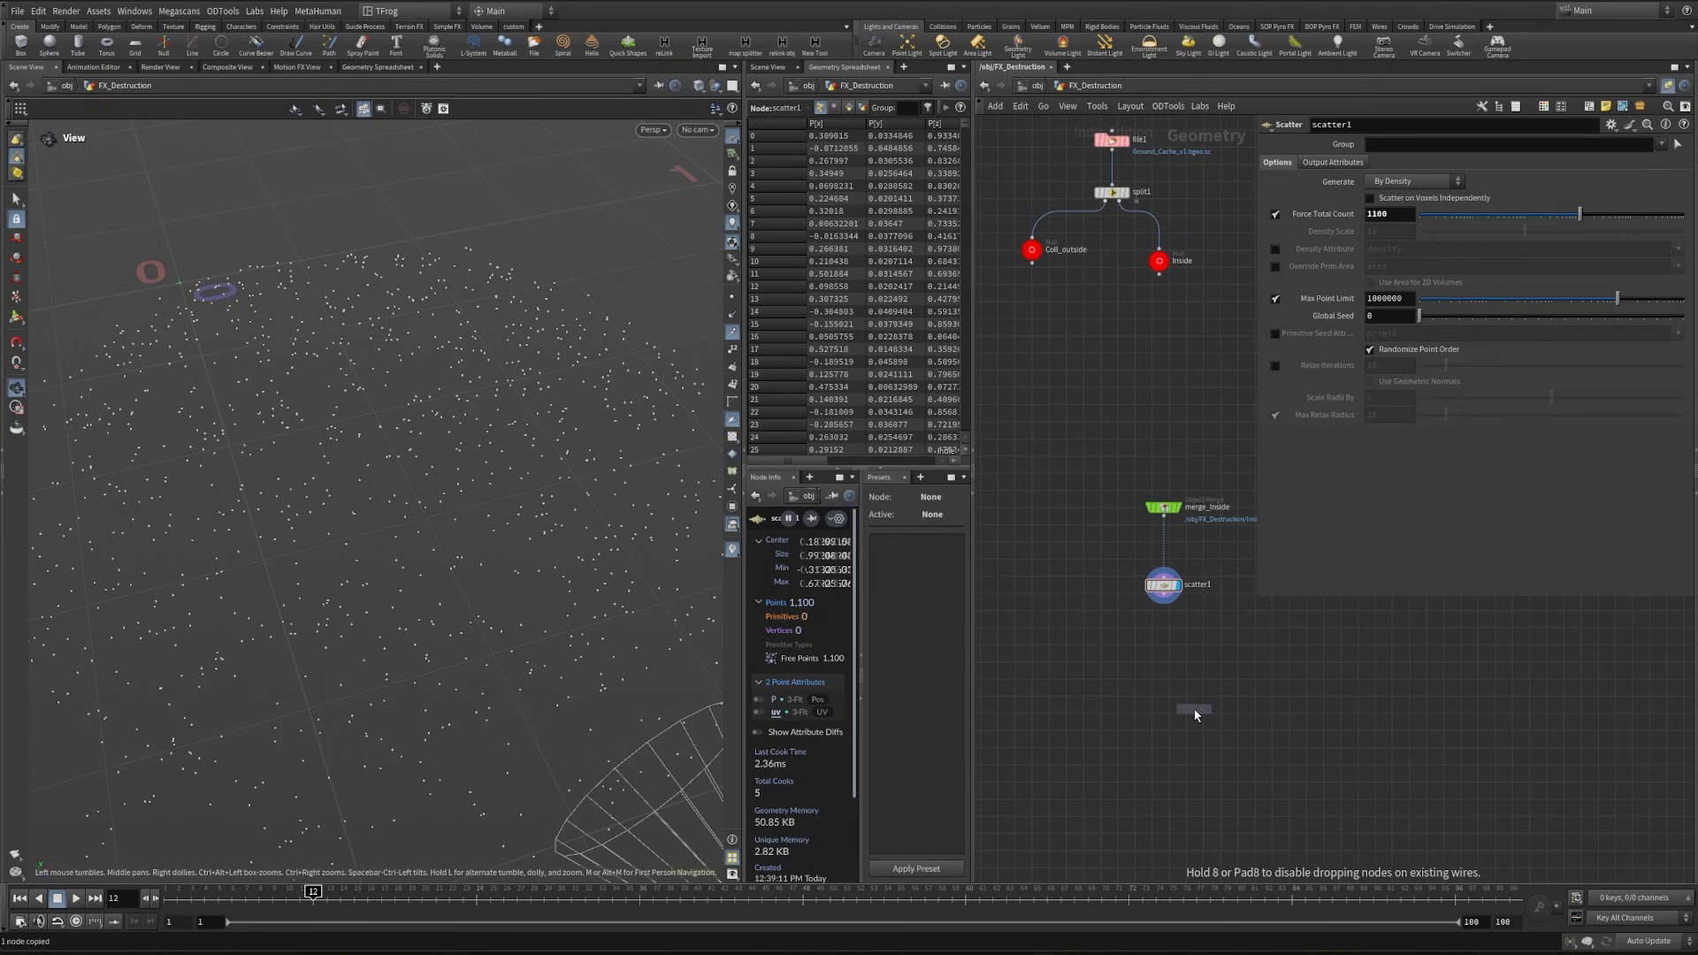
pyautogui.click(1194, 710)
# - Duplicate the merge_Foot_Geo object merge into the empty area beside the merge_Inside branch
pyautogui.moveTo(1035, 660); pyautogui.dragTo(1054, 672, button='middle')
pyautogui.scroll(-1, 1054, 671)
pyautogui.keyDown('ctrl'); pyautogui.moveTo(1165, 552); pyautogui.dragTo(1172, 628); pyautogui.keyUp('ctrl')
pyautogui.moveTo(1112, 462); pyautogui.dragTo(1148, 891, button='middle')
pyautogui.moveTo(1052, 673); pyautogui.dragTo(1071, 725, button='middle')
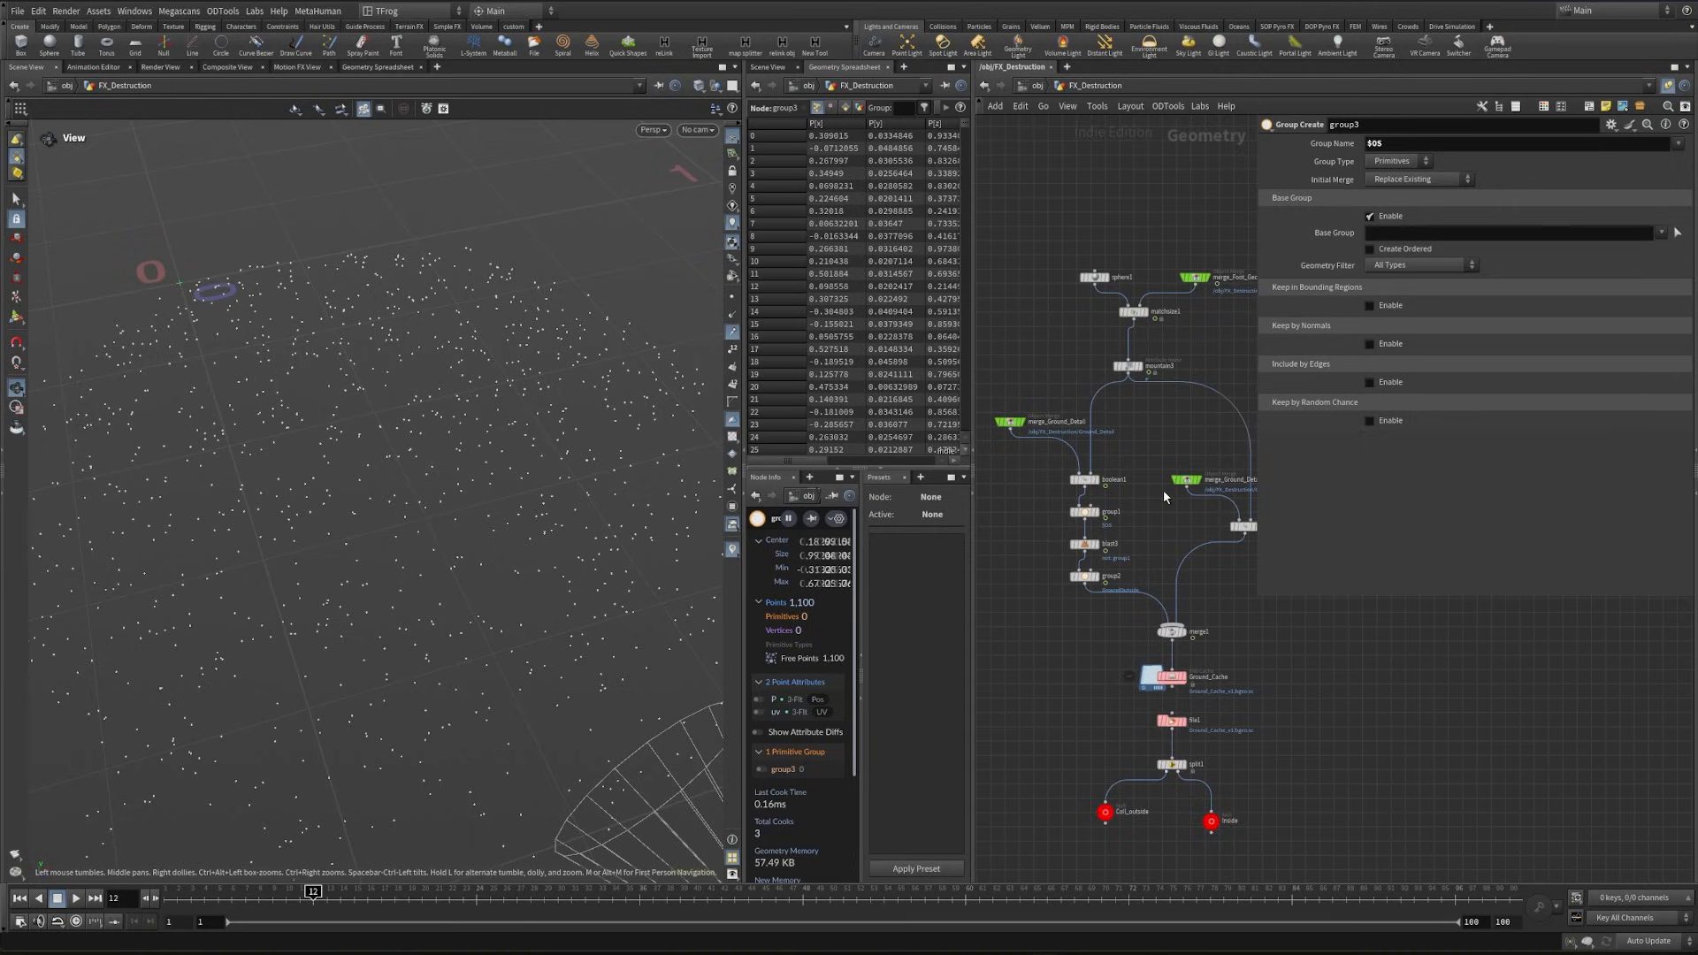
pyautogui.moveTo(1156, 485); pyautogui.dragTo(1072, 616, button='middle')
pyautogui.moveTo(1162, 483); pyautogui.dragTo(1142, 245, button='middle')
pyautogui.click(1127, 431)
pyautogui.hotkey('ctrl', 'c')
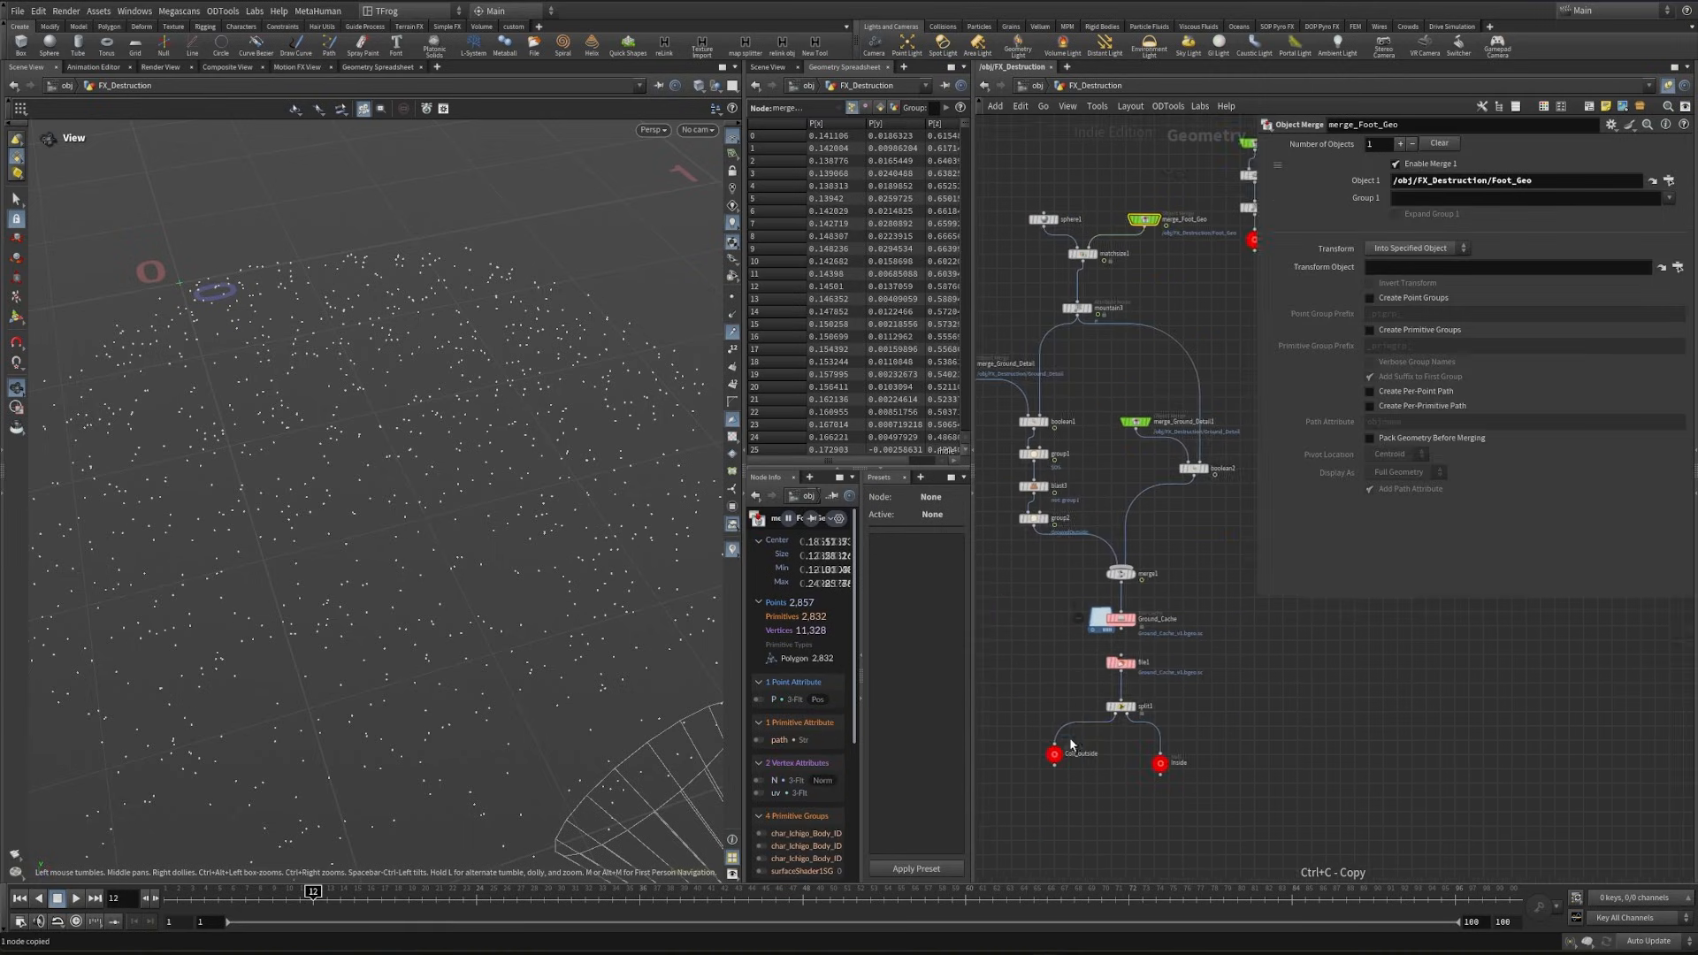
pyautogui.moveTo(1070, 743); pyautogui.dragTo(1124, 309, button='middle')
pyautogui.hotkey('ctrl', 'v')
# - Insert a Time Shift node between merge_Foot_Geo and matchsize1 and fix its frame at 12
pyautogui.scroll(3, 1137, 515)
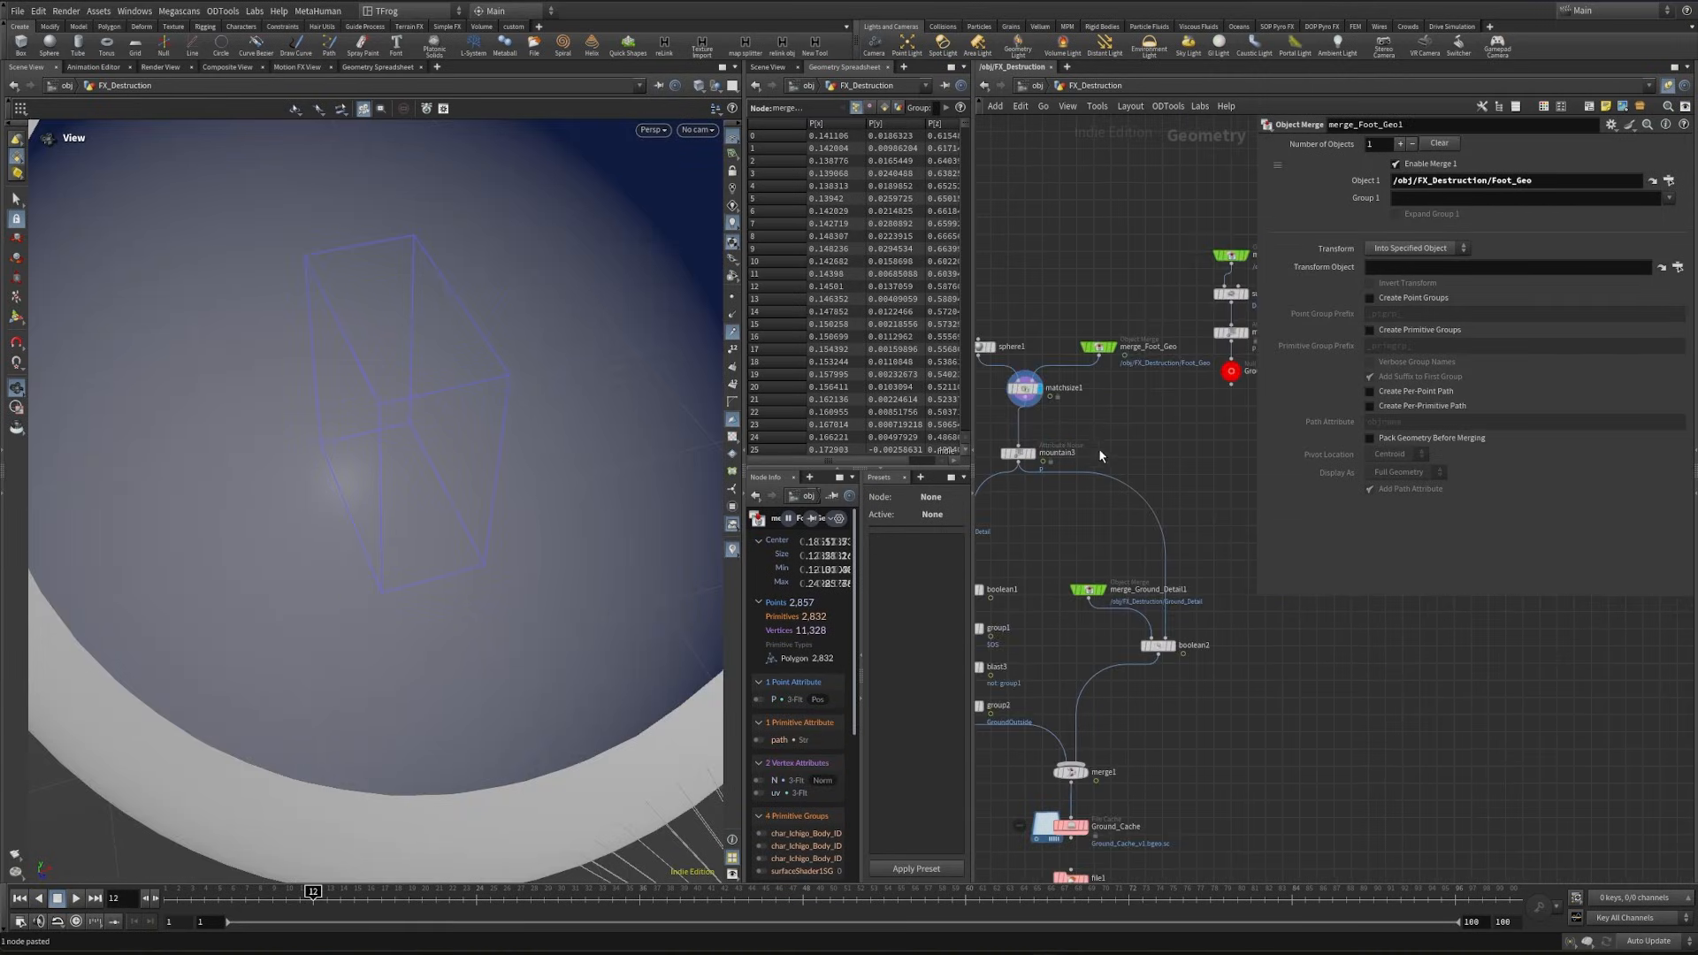
pyautogui.moveTo(1101, 448); pyautogui.dragTo(1119, 558, button='middle')
pyautogui.press('h')
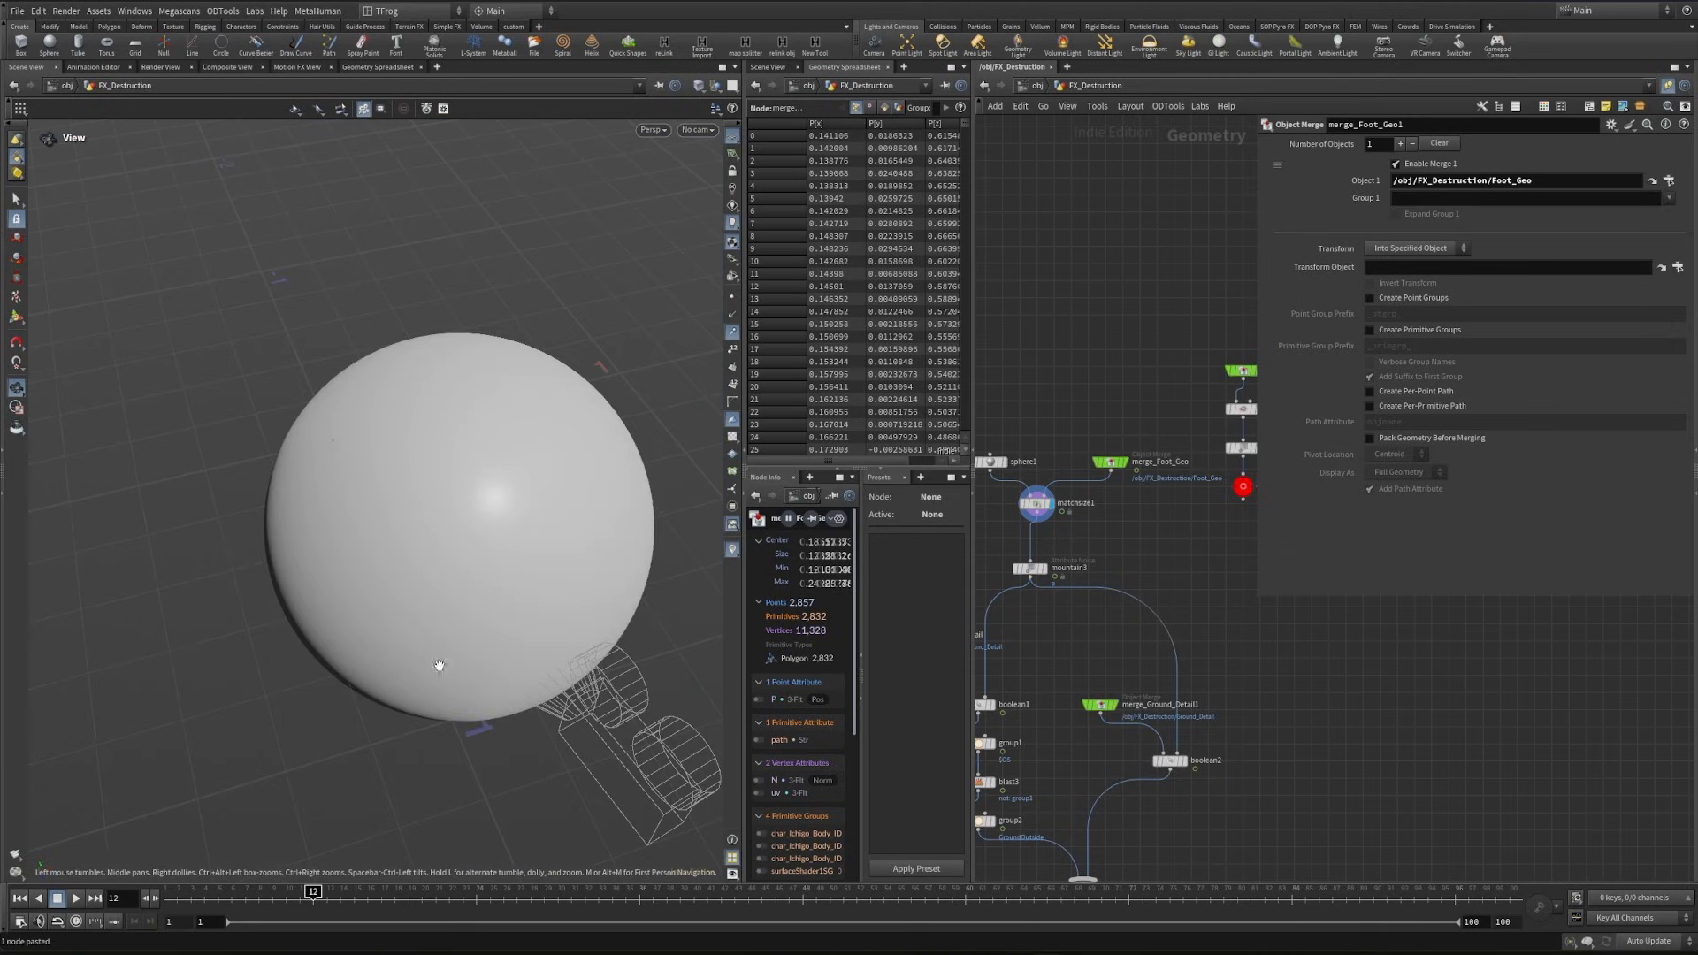
pyautogui.moveTo(268, 902); pyautogui.dragTo(318, 908)
pyautogui.moveTo(1114, 508); pyautogui.dragTo(1132, 571, button='middle')
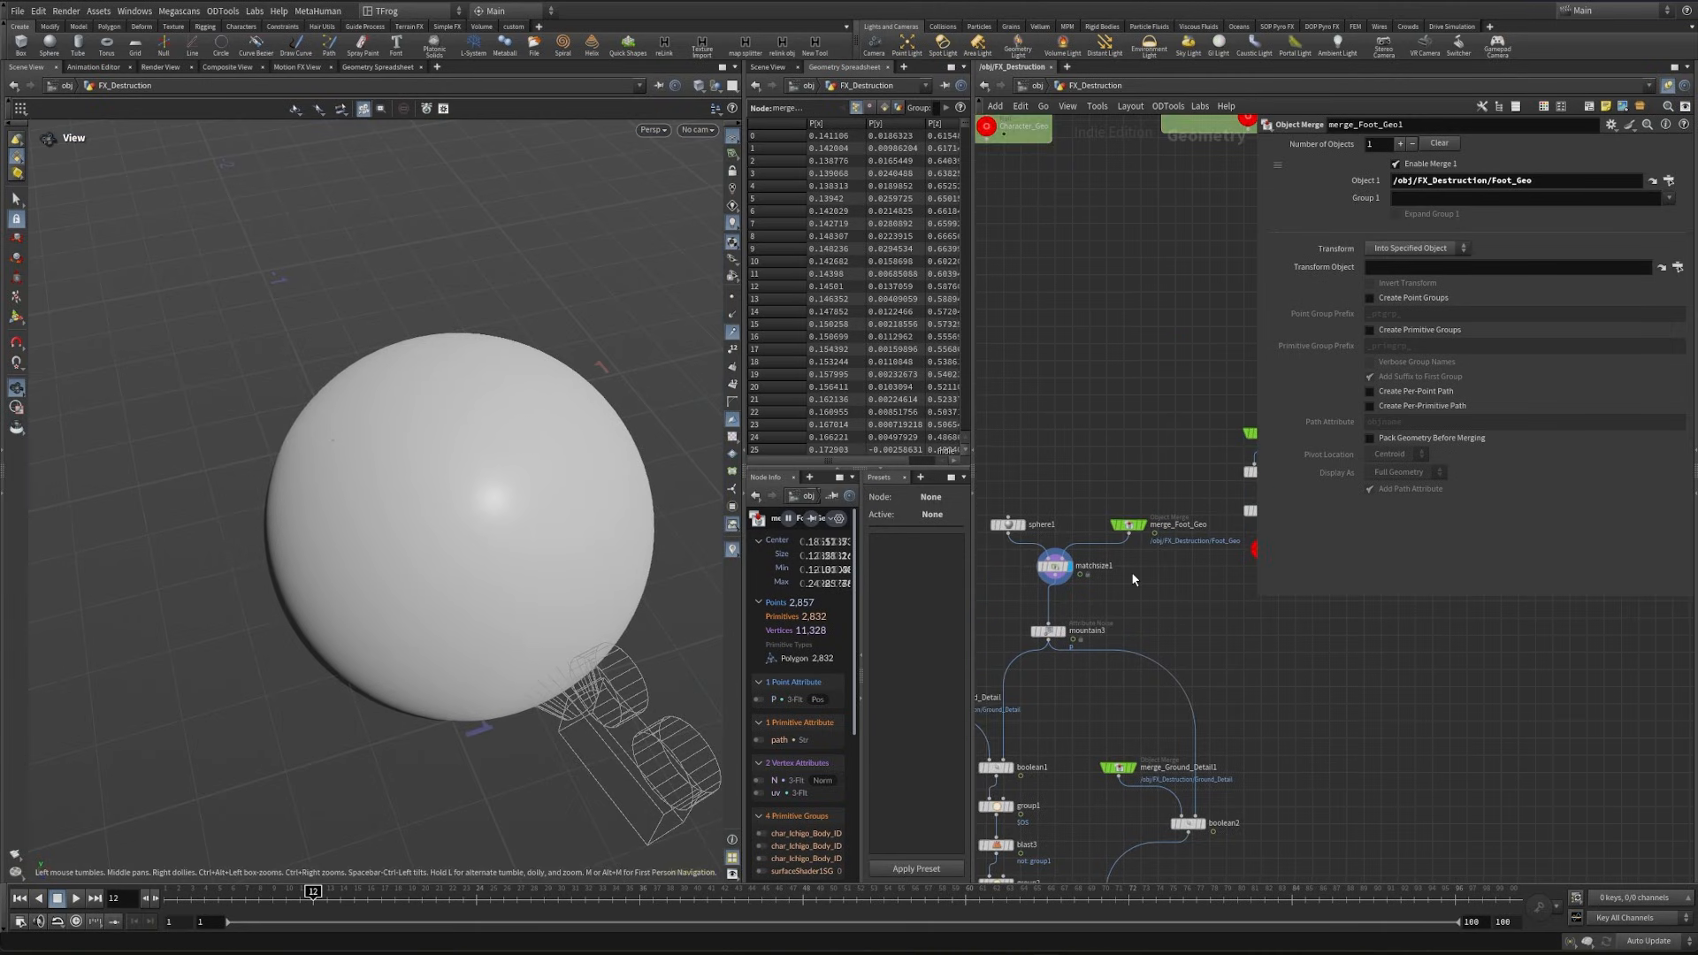
pyautogui.press('Tab')
pyautogui.write('times')
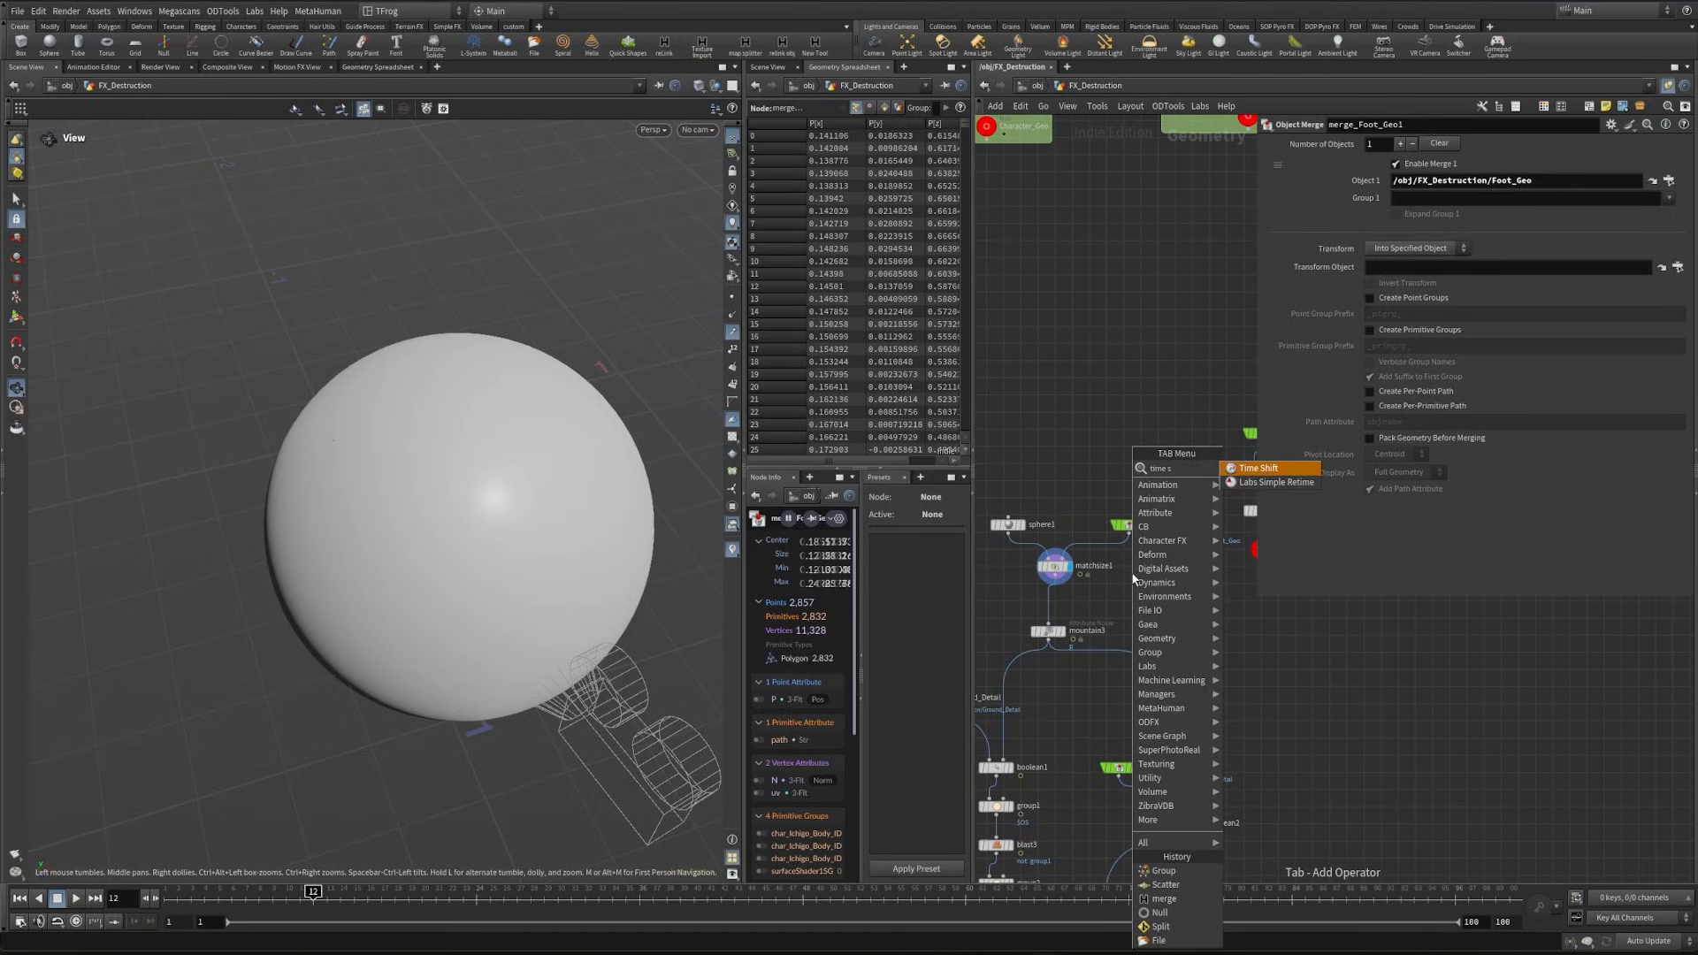
pyautogui.press('Return')
pyautogui.click(1111, 559)
pyautogui.keyDown('ctrl'); pyautogui.keyDown('shift'); pyautogui.click(1371, 162); pyautogui.keyUp('shift'); pyautogui.keyUp('ctrl')
# - Create a reference copy of timeshift1 below merge_Foot_Geo1, wire it to that node and display it
pyautogui.moveTo(1272, 857); pyautogui.dragTo(1194, 341, button='middle')
pyautogui.moveTo(1075, 884); pyautogui.dragTo(1111, 708, button='middle')
pyautogui.scroll(-3, 1161, 453)
pyautogui.moveTo(1162, 456); pyautogui.dragTo(1194, 533, button='middle')
pyautogui.scroll(-2, 1186, 478)
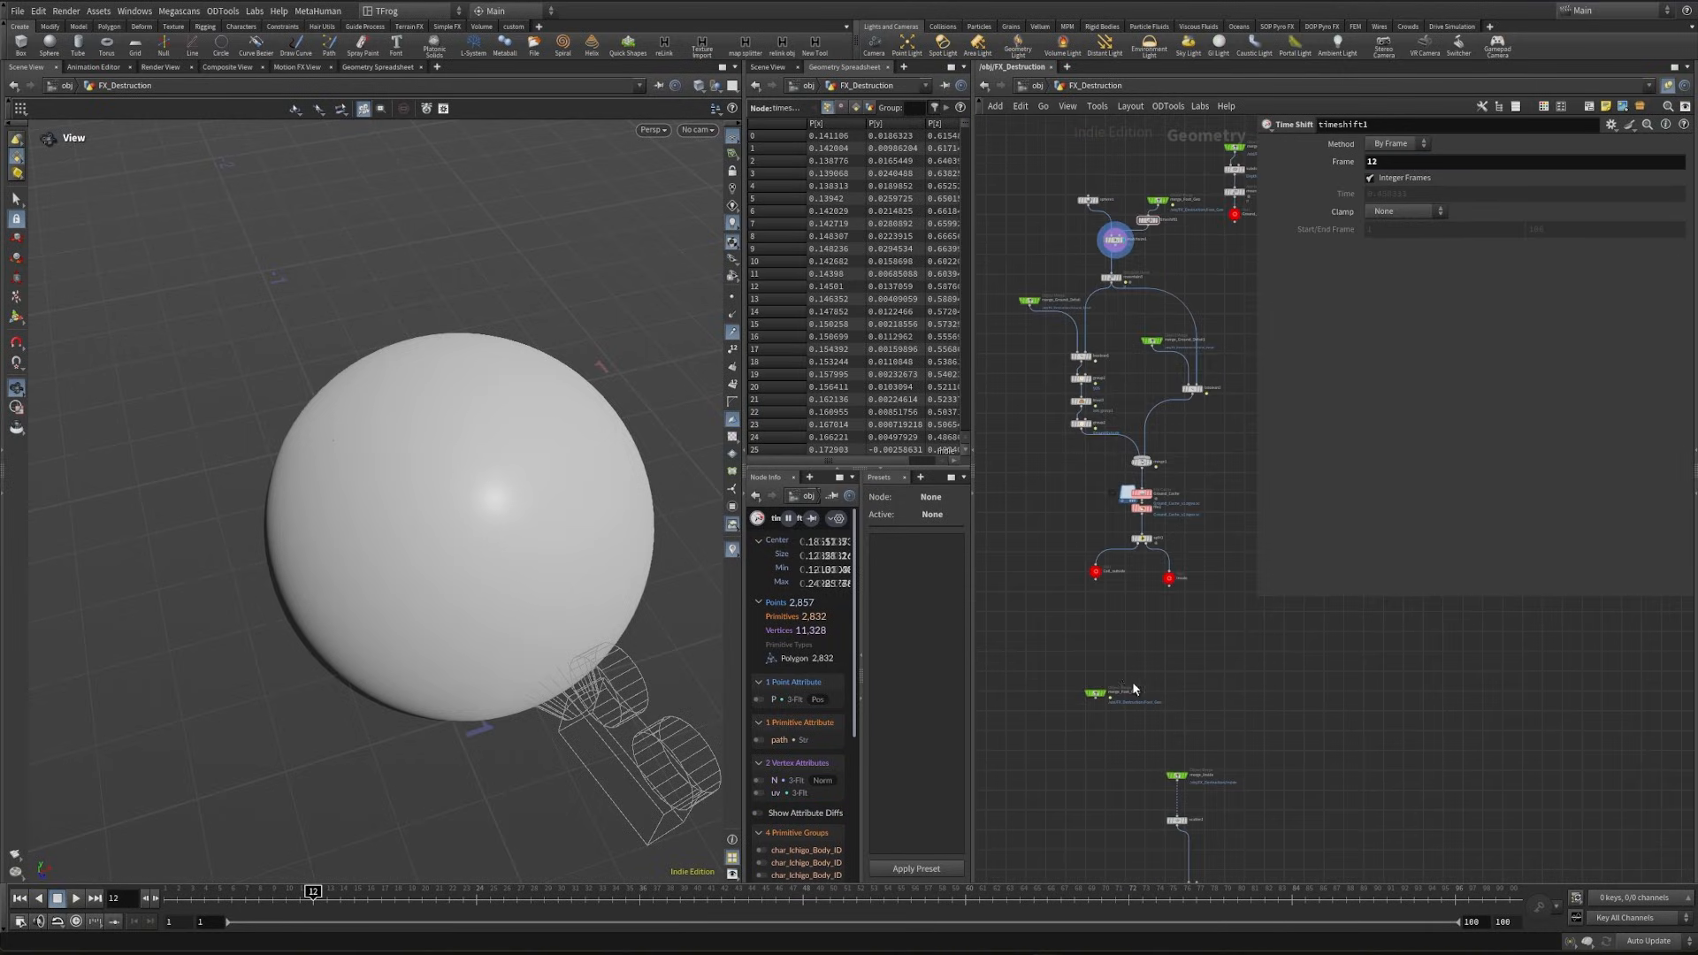
pyautogui.moveTo(1135, 686); pyautogui.dragTo(1117, 697, button='middle')
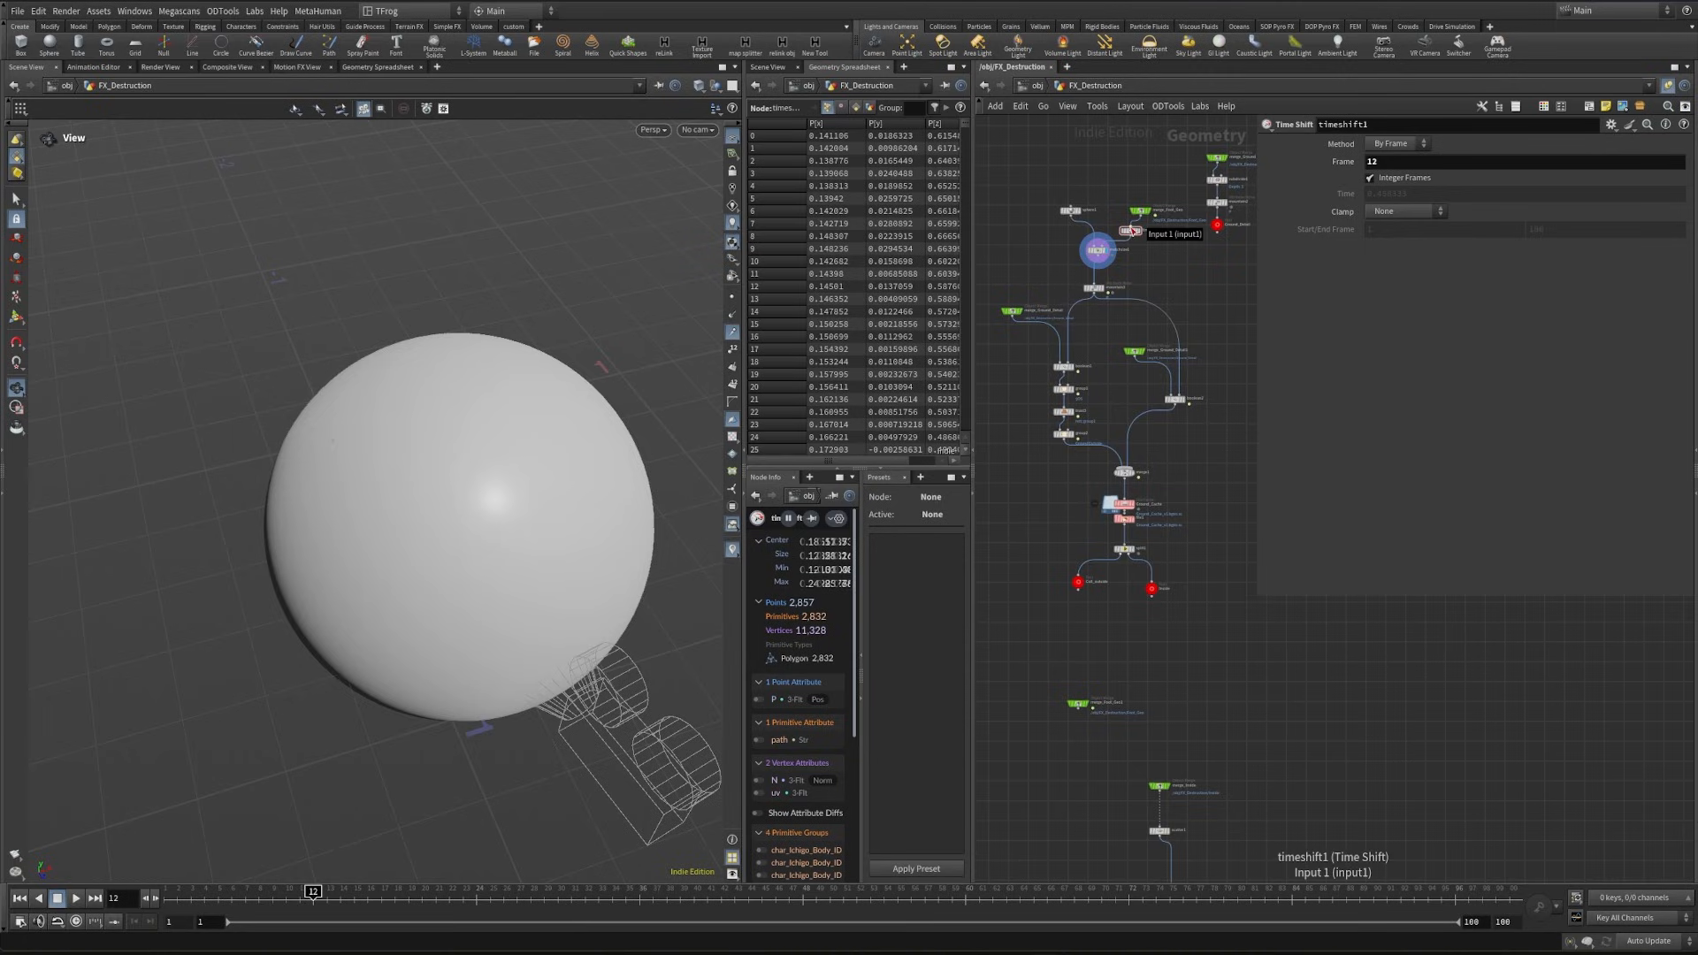
pyautogui.moveTo(1134, 232)
pyautogui.moveTo(1135, 232); pyautogui.dragTo(1079, 739)
pyautogui.scroll(3, 1068, 750)
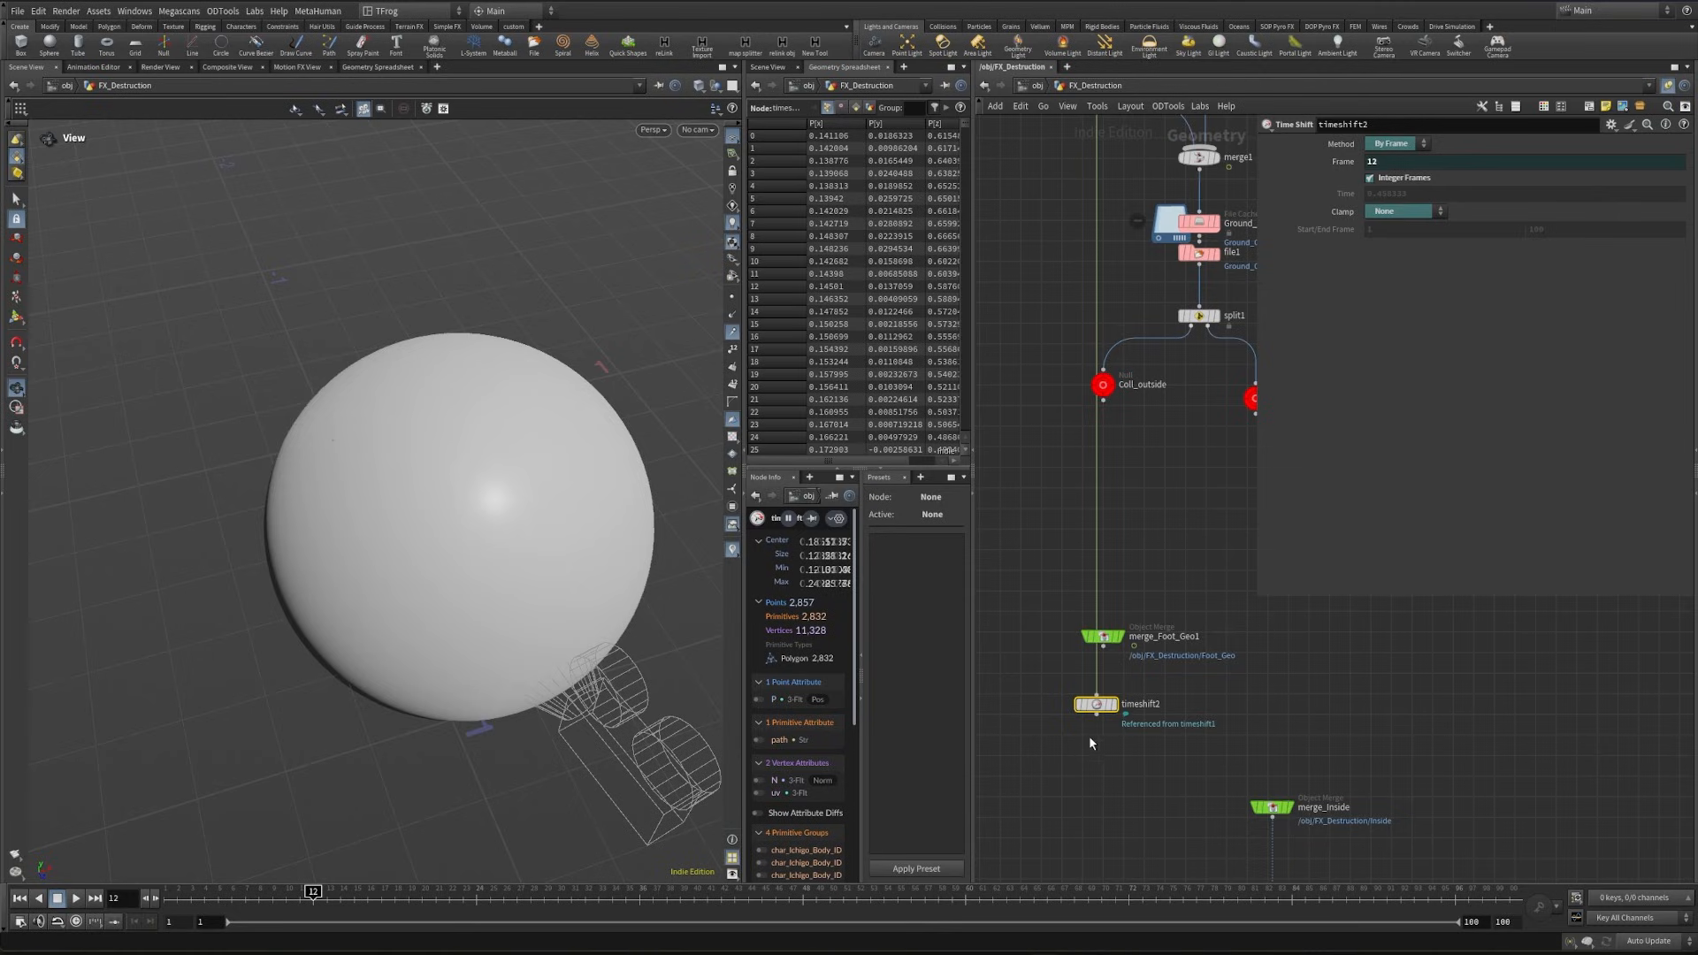
pyautogui.scroll(3, 1109, 741)
pyautogui.click(1120, 741)
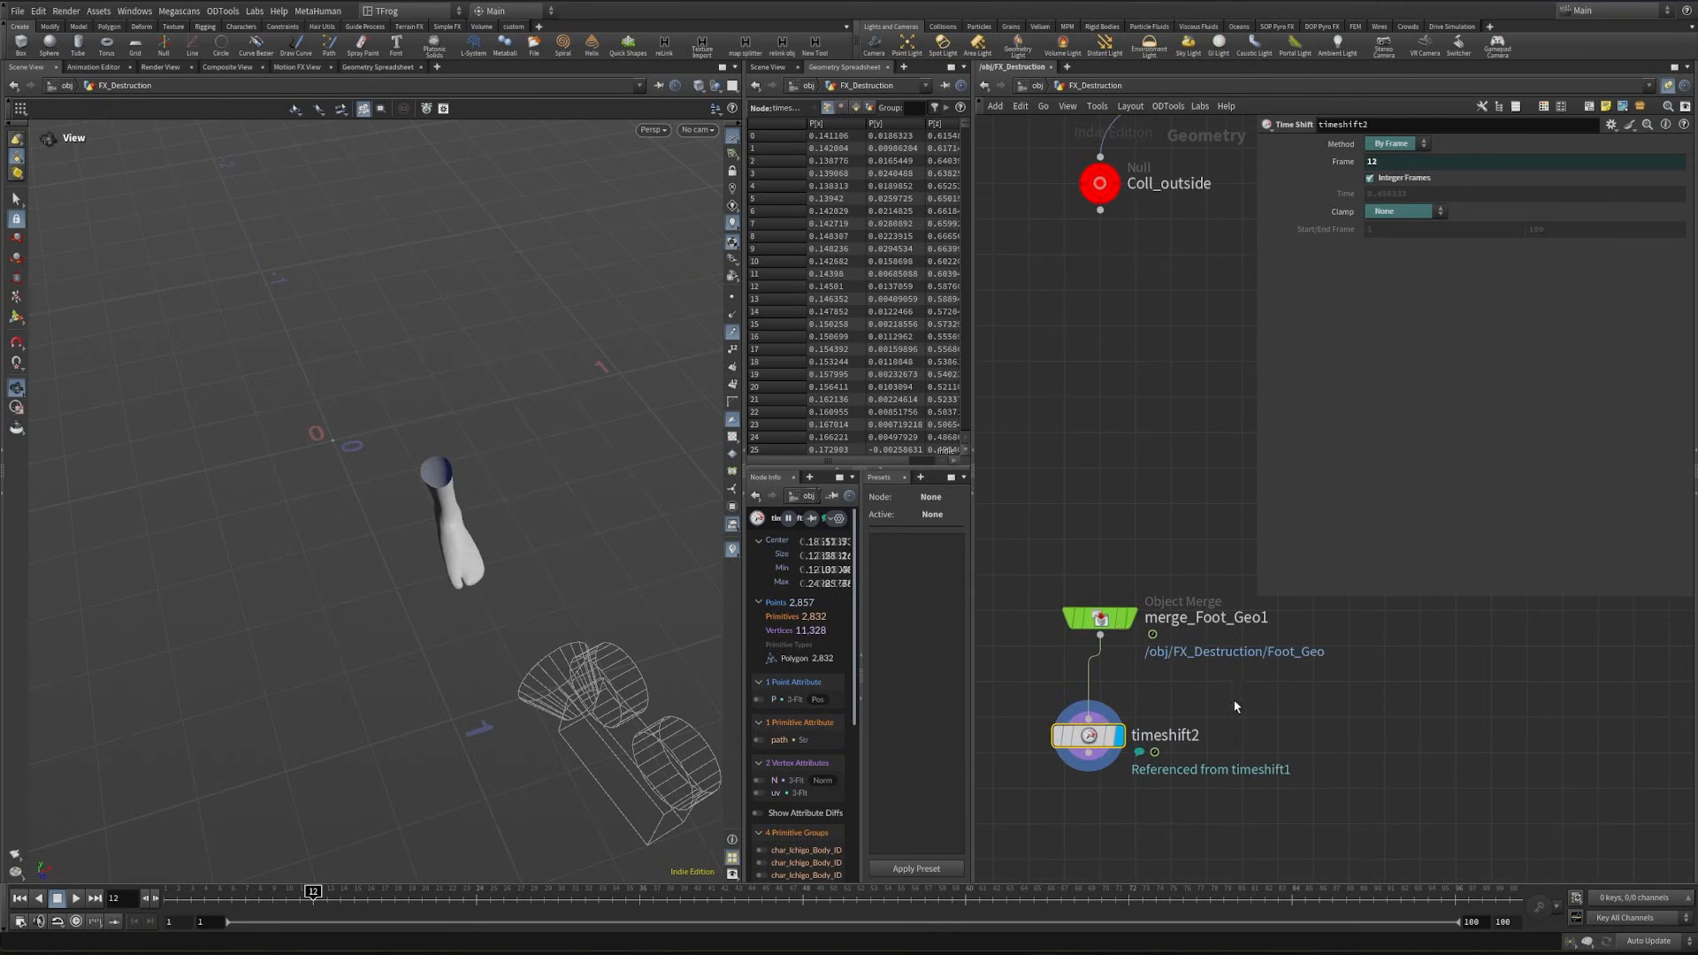
# - Check the frame expression linking timeshift2 to timeshift1, and set the source node's frame to 15
pyautogui.click(1332, 167)
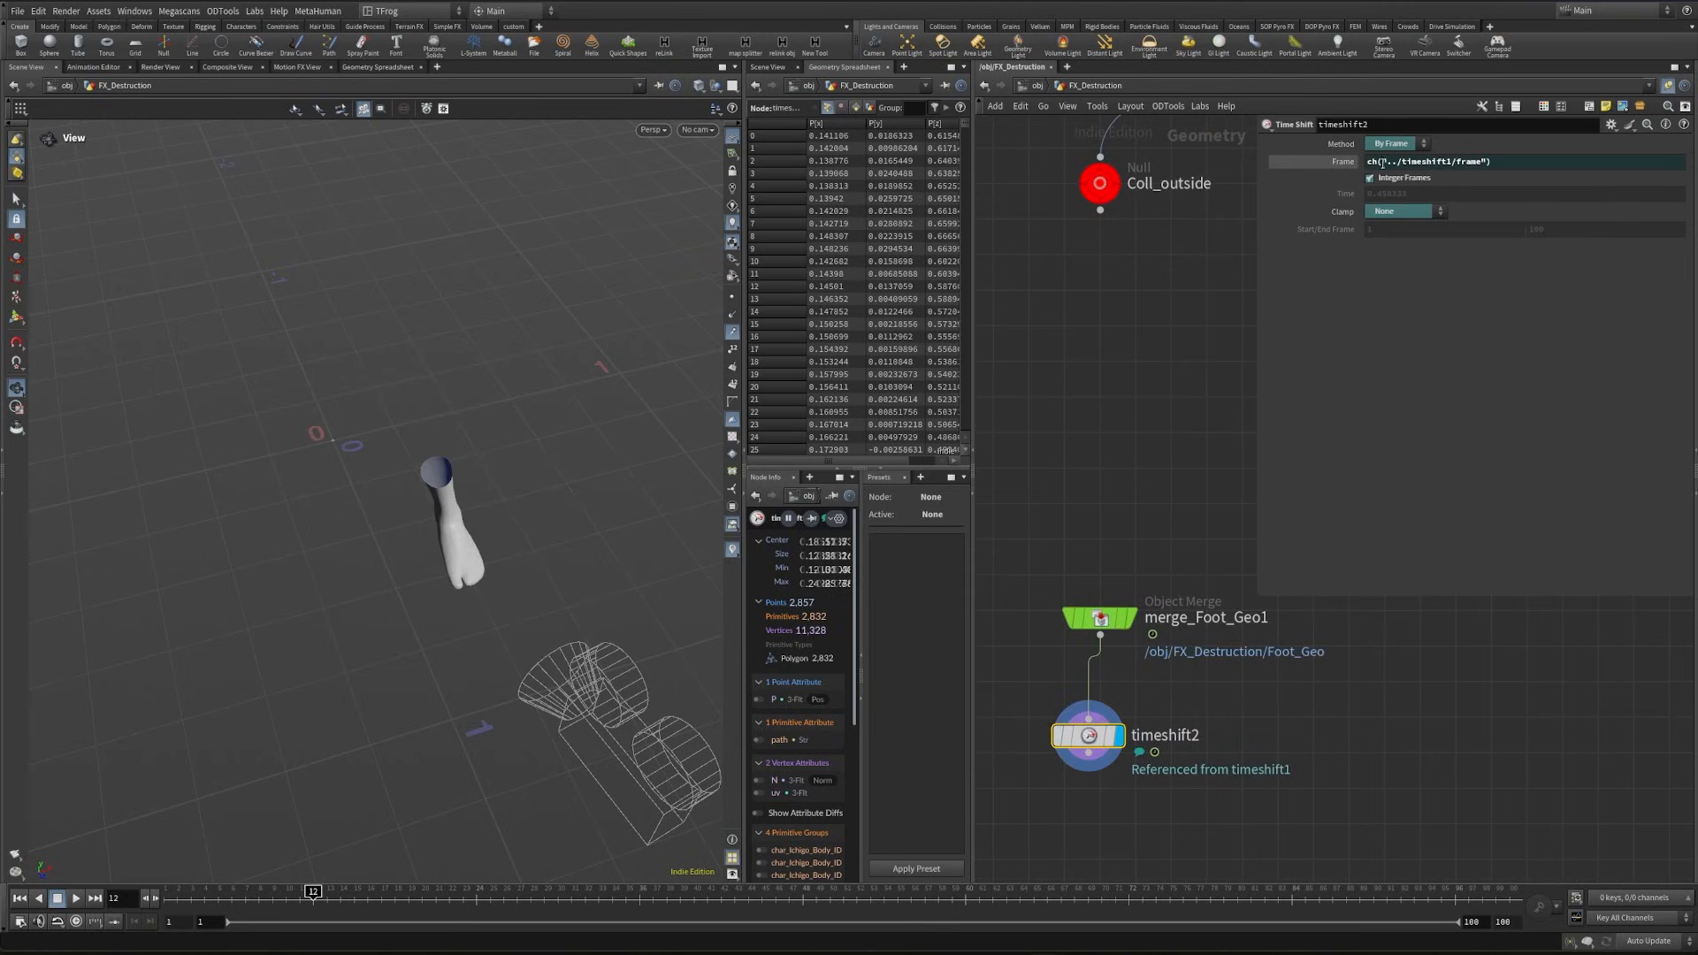
pyautogui.click(1337, 164)
pyautogui.moveTo(1162, 674); pyautogui.dragTo(1162, 602, button='middle')
pyautogui.scroll(-3, 1164, 595)
pyautogui.moveTo(1194, 374); pyautogui.dragTo(1072, 815, button='middle')
pyautogui.moveTo(1167, 246); pyautogui.dragTo(1129, 774, button='middle')
pyautogui.click(1074, 346)
pyautogui.click(1425, 162)
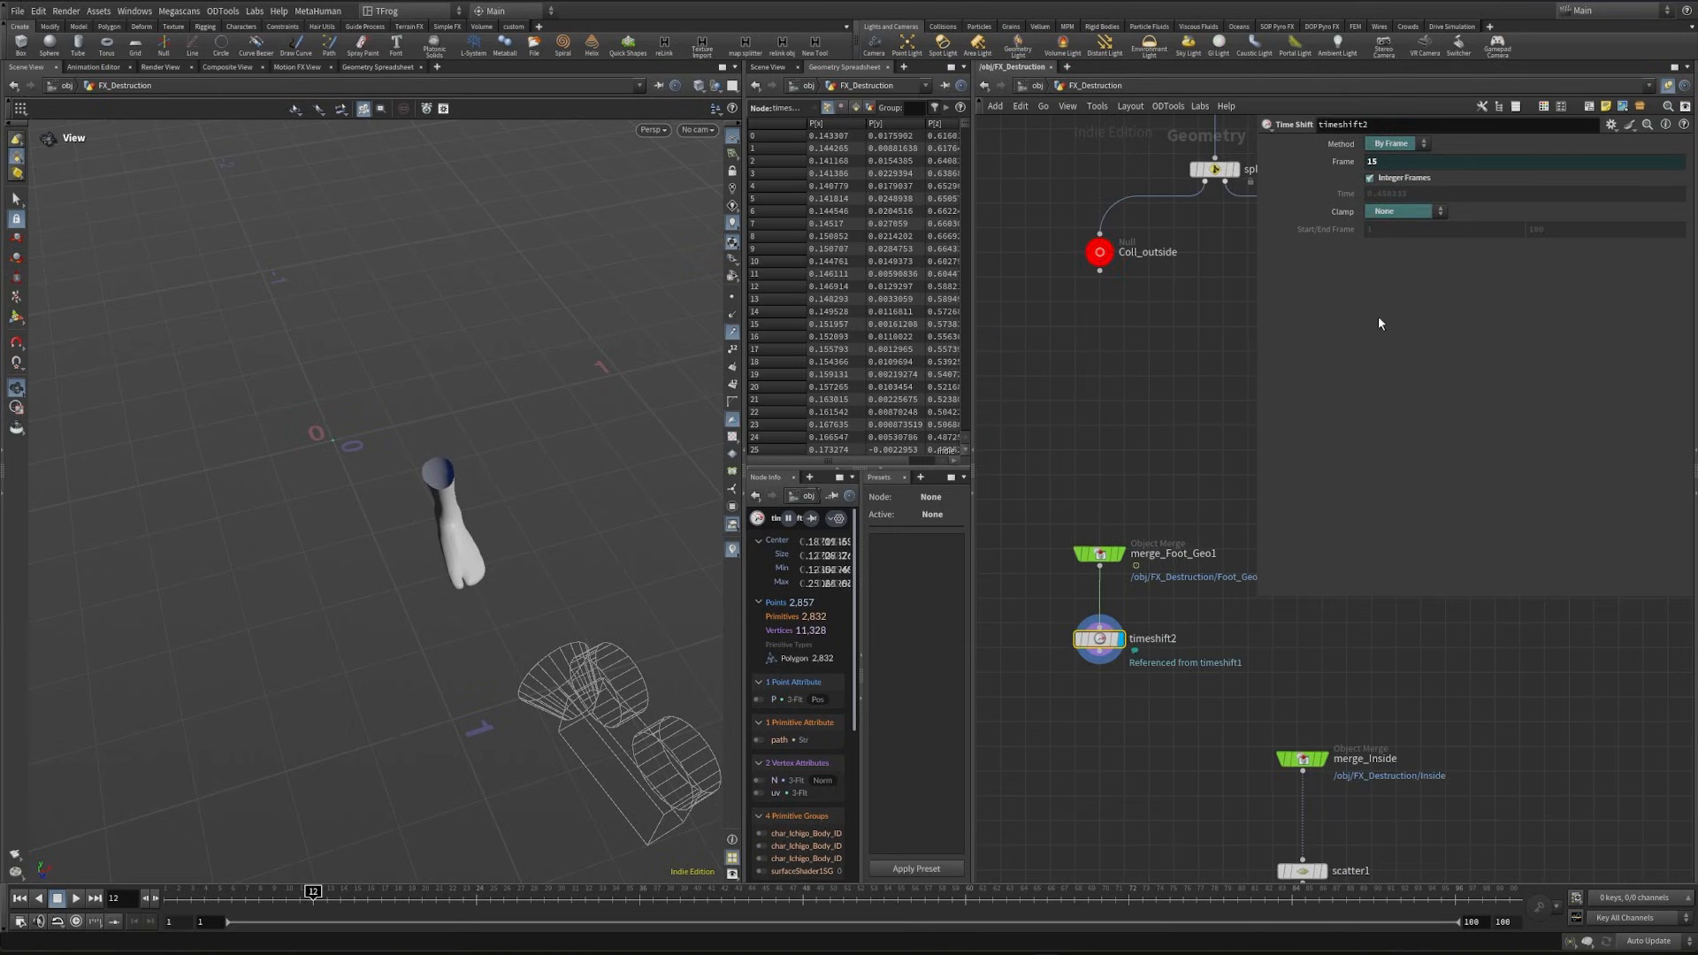
# - Set the frame of timeshift1 to 12
pyautogui.moveTo(1133, 355); pyautogui.dragTo(1171, 557, button='middle')
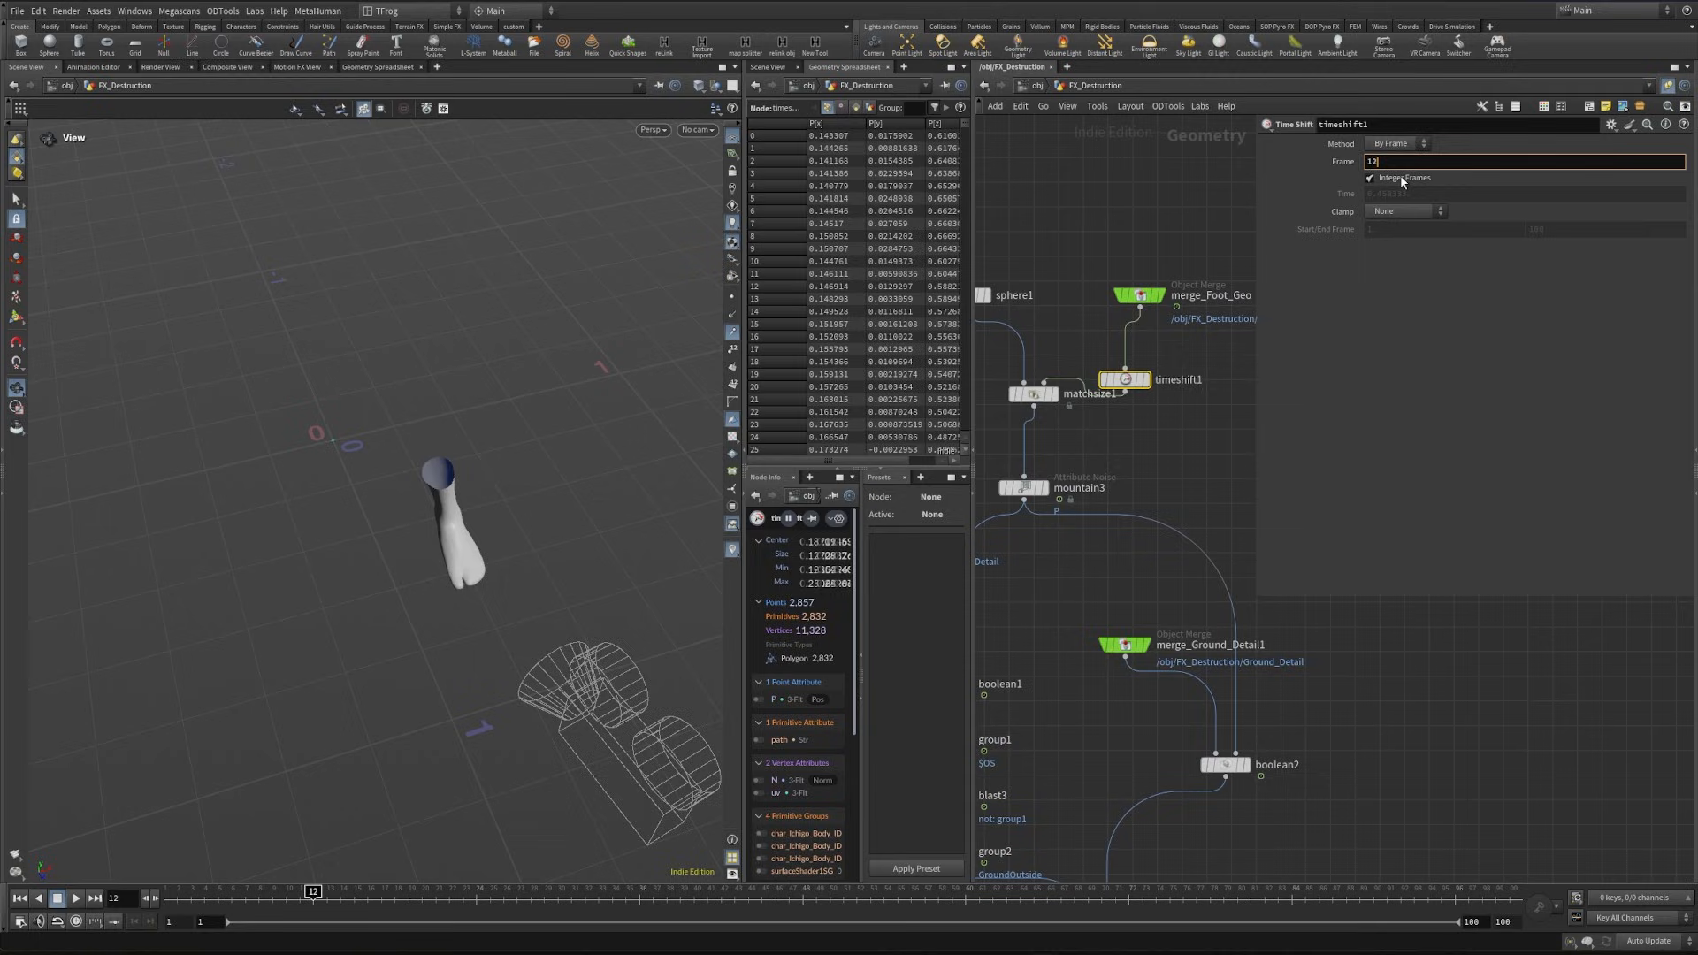
pyautogui.press('Return')
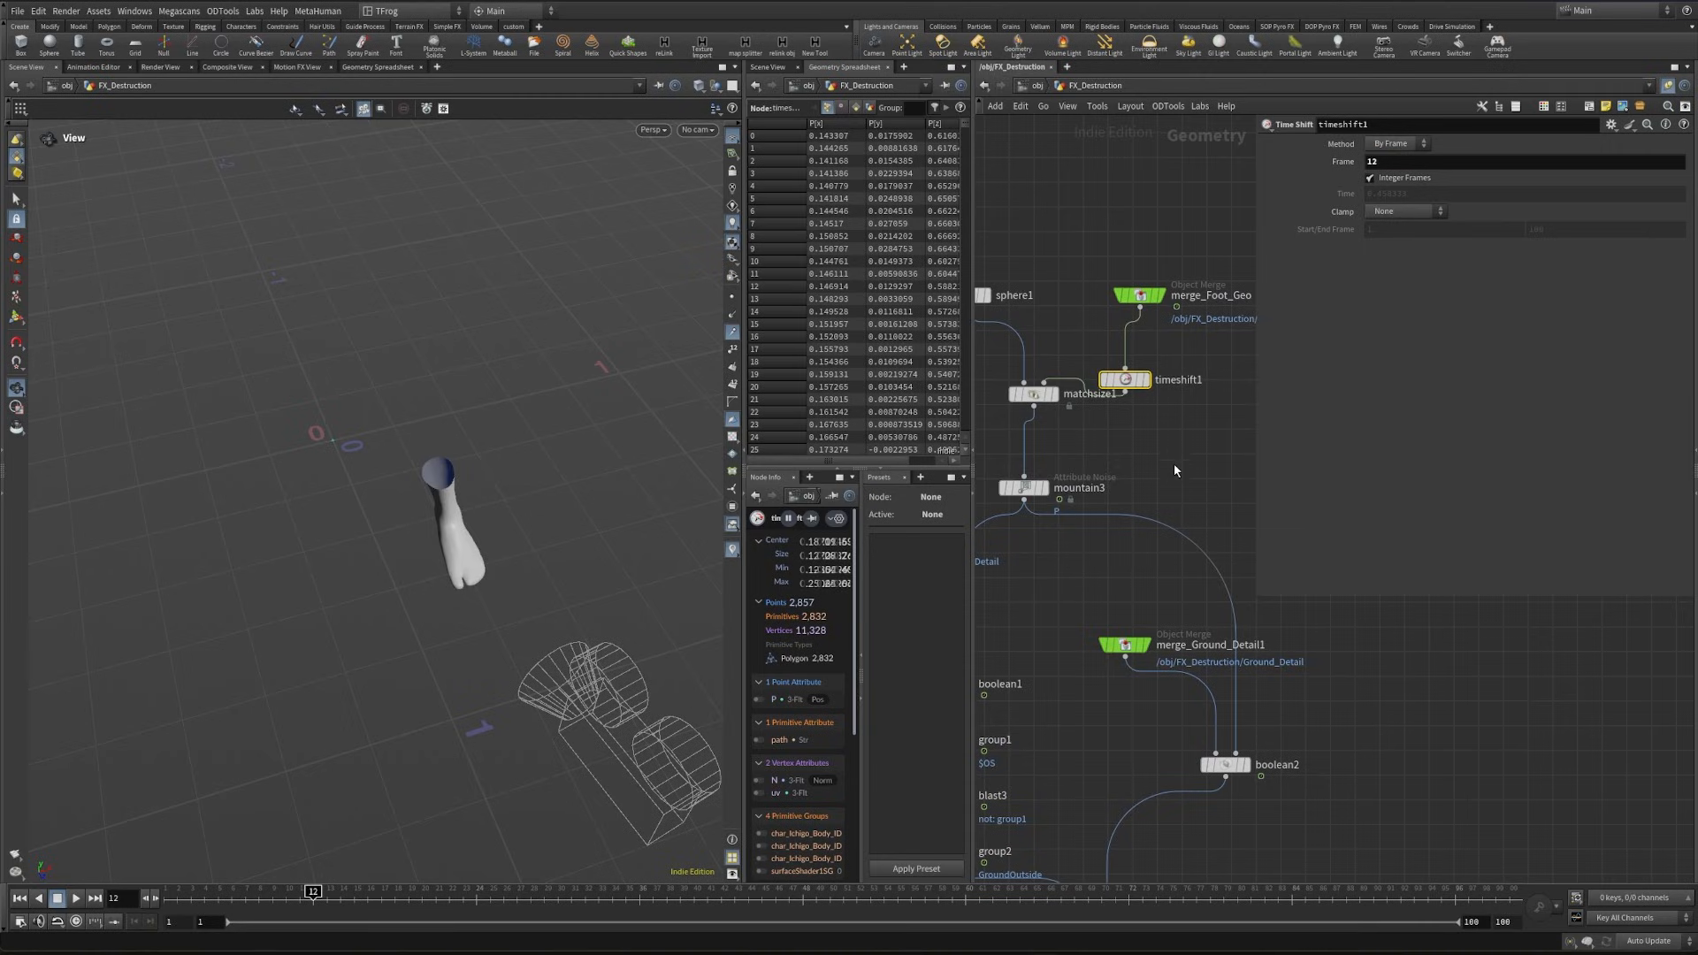
# - Add a PolyFill node below timeshift2, display it, and set its fill mode to Single Polygon to cap the foot
pyautogui.press('Tab')
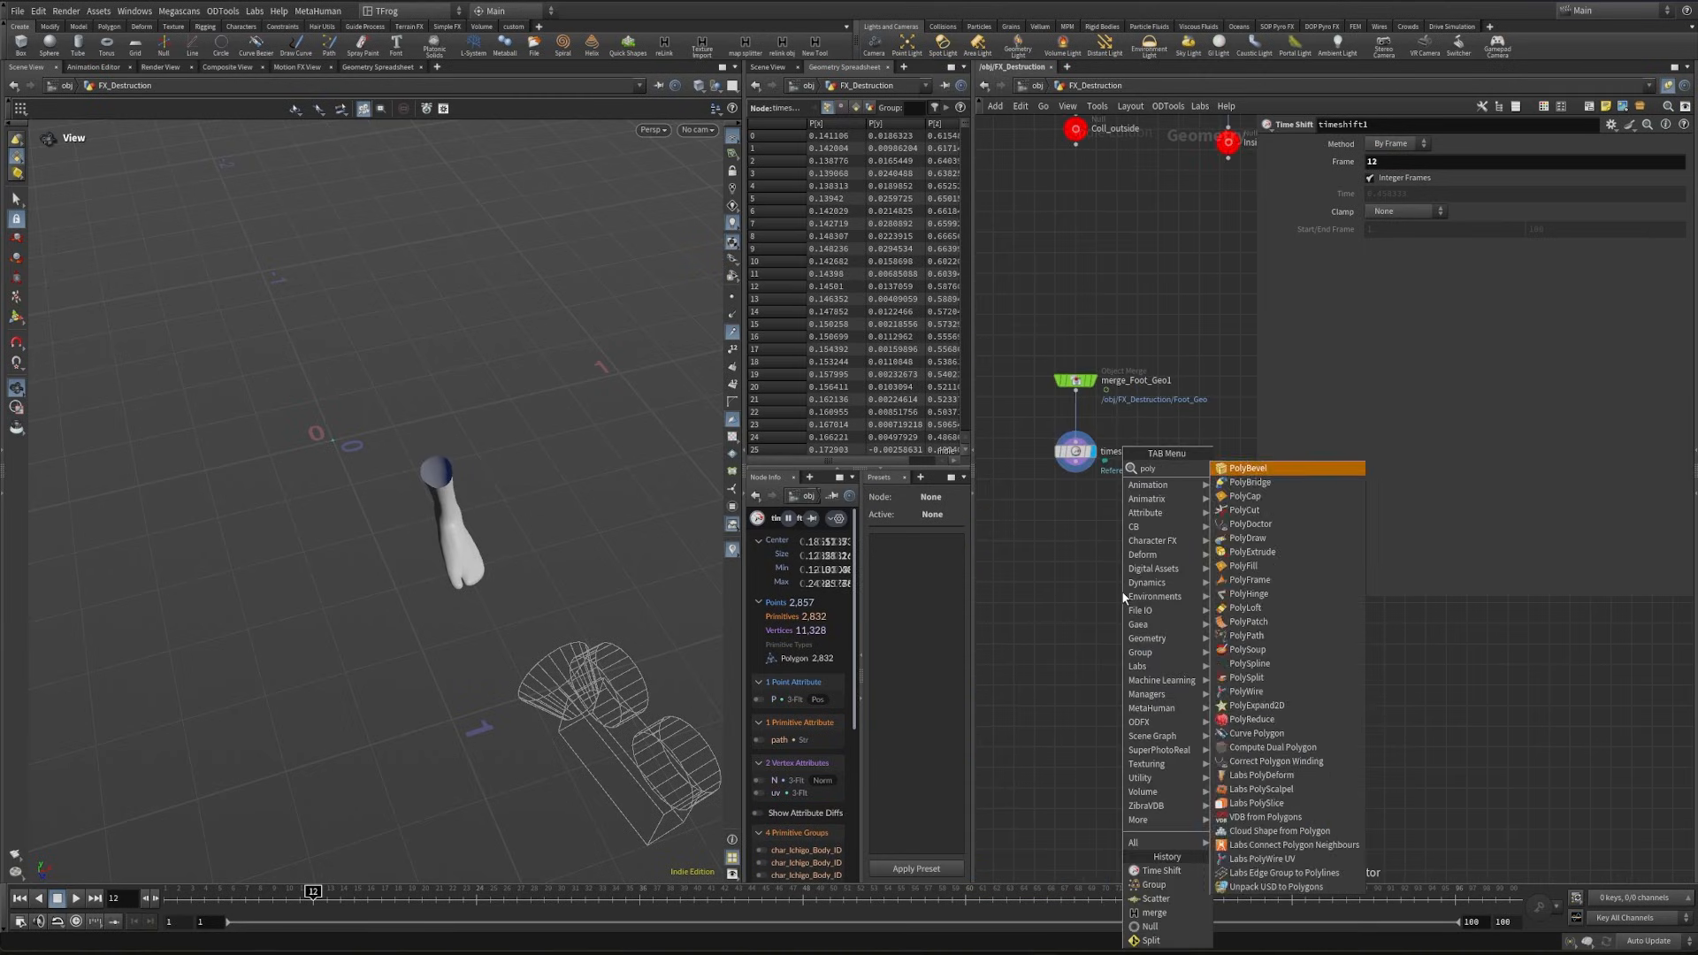
pyautogui.click(1288, 466)
pyautogui.click(1061, 504)
pyautogui.moveTo(614, 415); pyautogui.dragTo(402, 495, button='right')
pyautogui.moveTo(402, 495); pyautogui.dragTo(593, 469)
pyautogui.moveTo(1075, 461); pyautogui.dragTo(1075, 497)
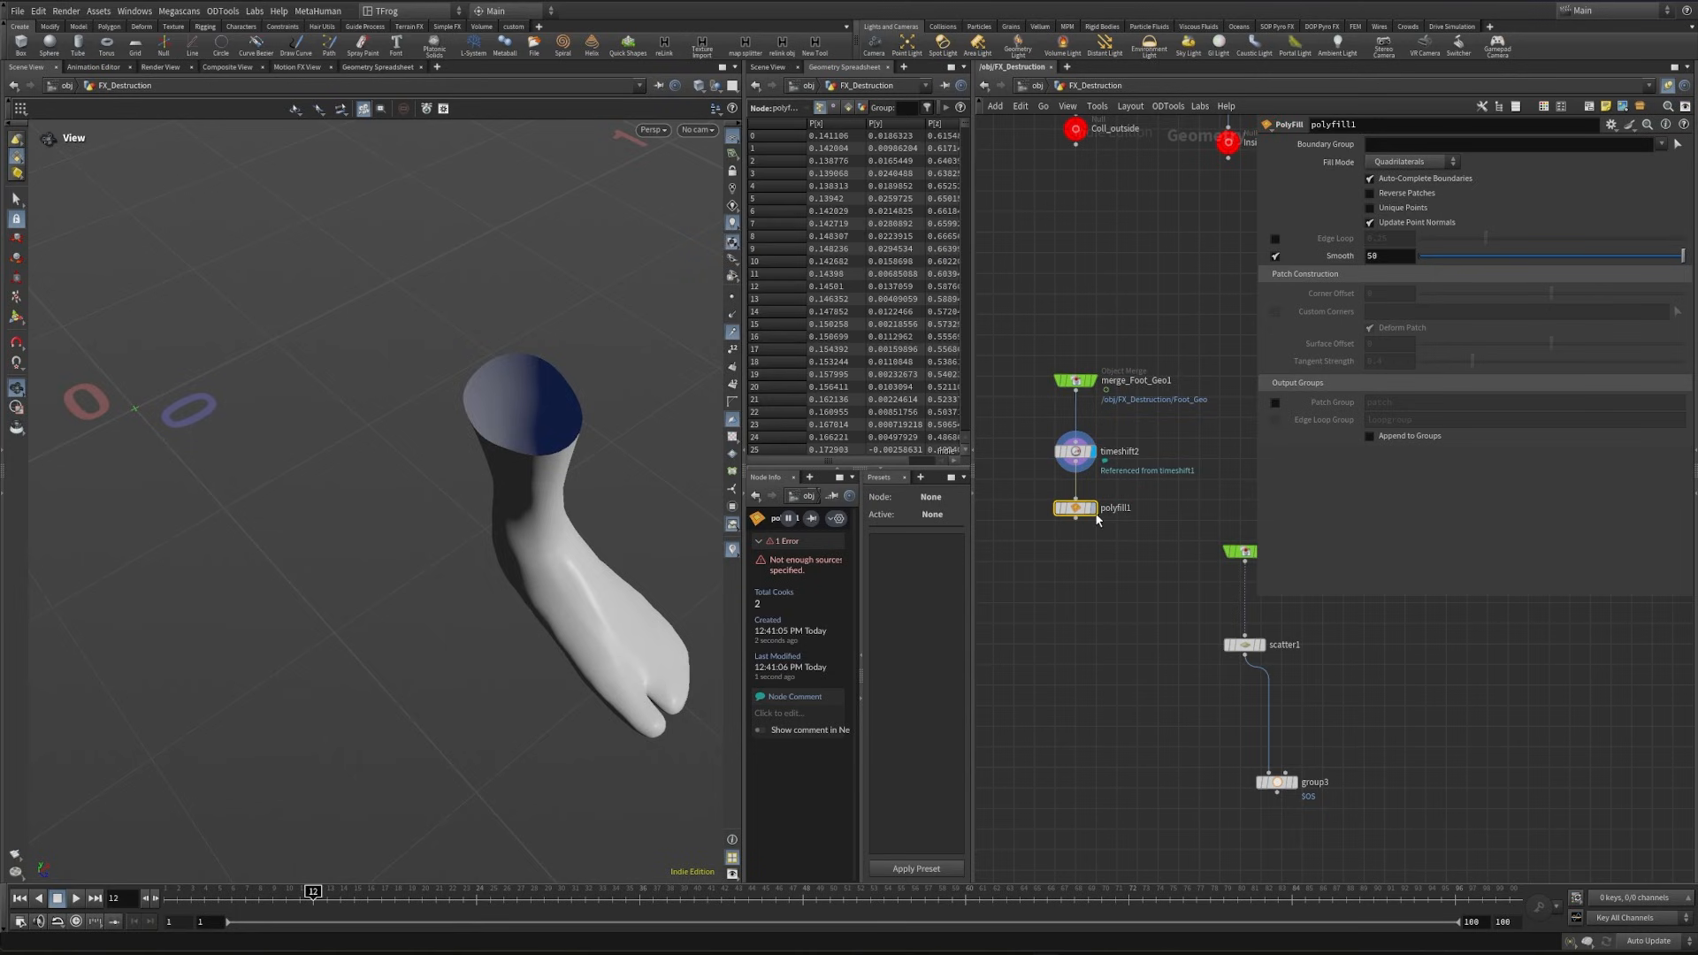
pyautogui.click(1094, 508)
pyautogui.click(1407, 162)
pyautogui.click(1400, 176)
pyautogui.moveTo(489, 481); pyautogui.dragTo(588, 376)
# - Add a VDB from Polygons node below polyfill1, display it, and set its voxel size to 0.0025
pyautogui.press('Tab')
pyautogui.write('vdbfrompo')
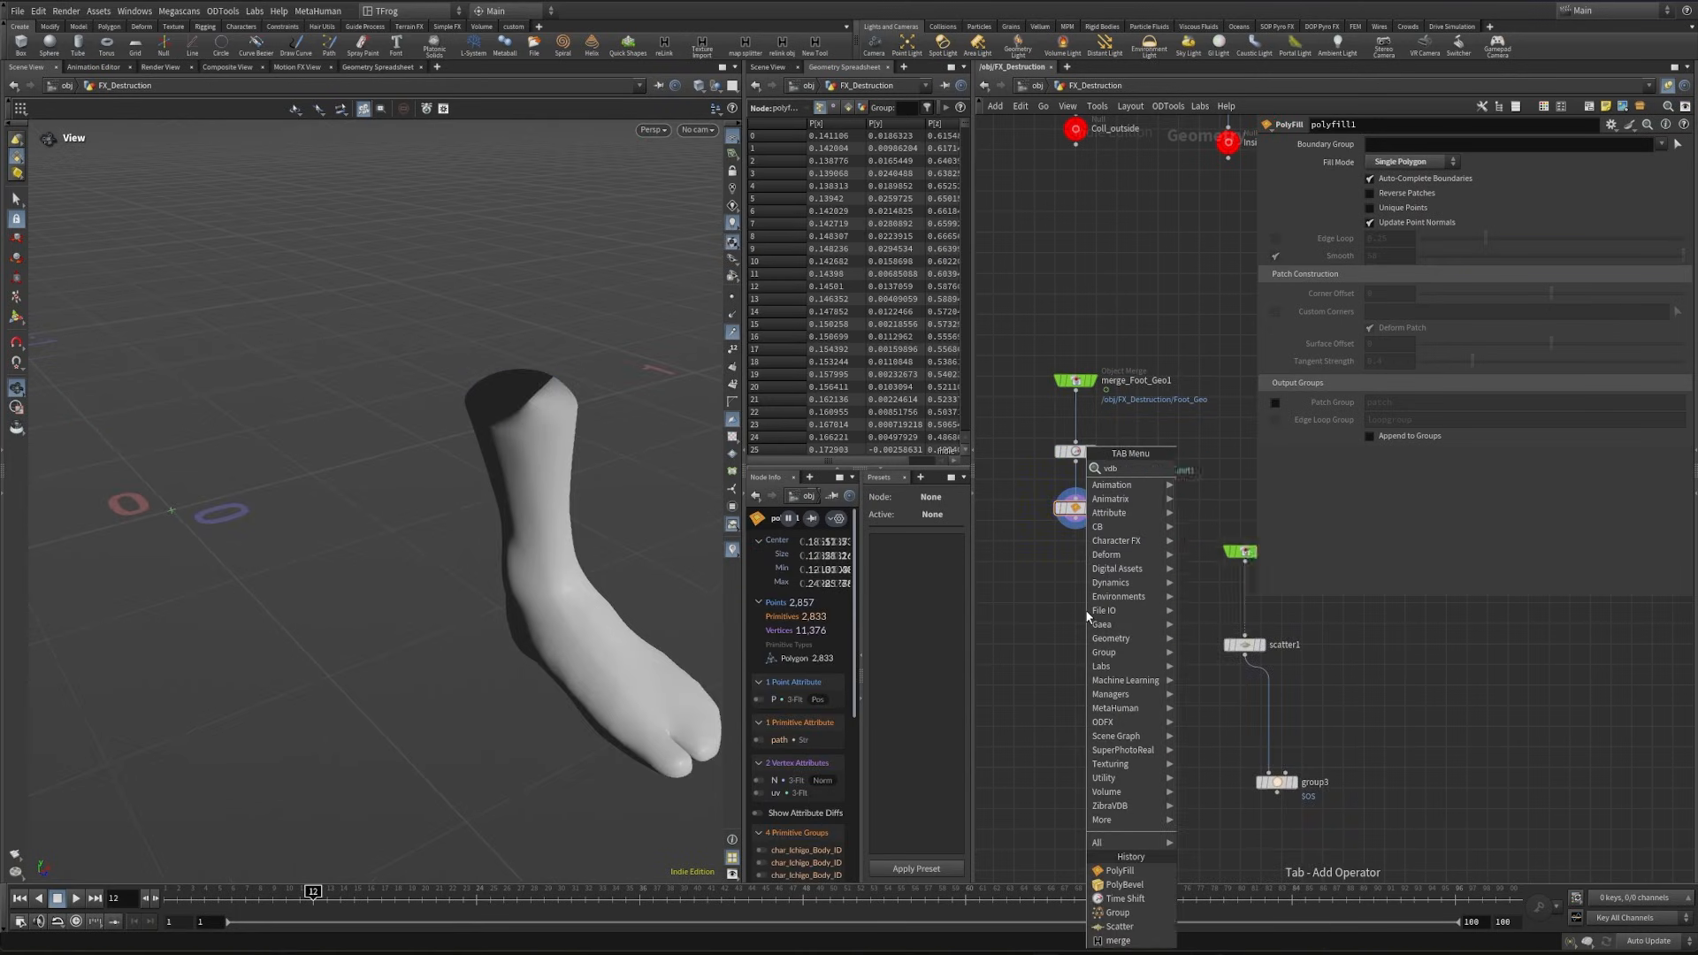
pyautogui.press('Return')
pyautogui.click(1087, 562)
pyautogui.scroll(1, 1084, 539)
pyautogui.scroll(1, 1087, 531)
pyautogui.moveTo(1072, 511); pyautogui.dragTo(1063, 576)
pyautogui.click(1098, 593)
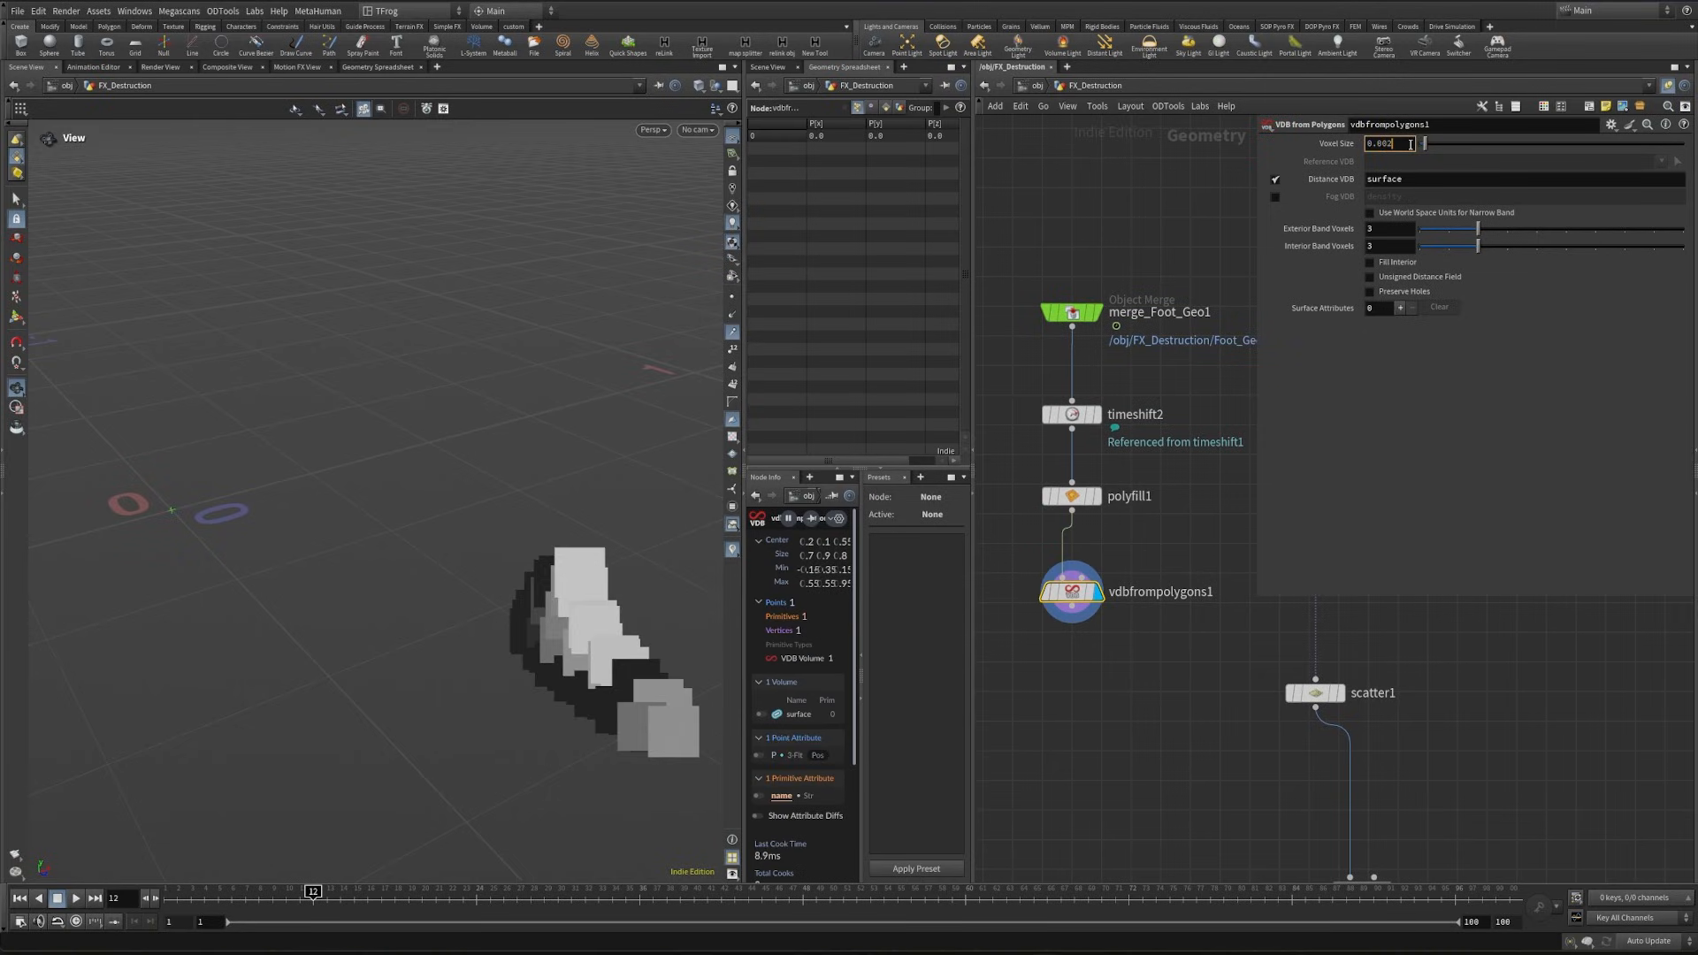
pyautogui.press('Return')
# - Tidy the inside branch so scatter1 and group3 sit closer beneath merge_Inside
pyautogui.scroll(-4, 1127, 724)
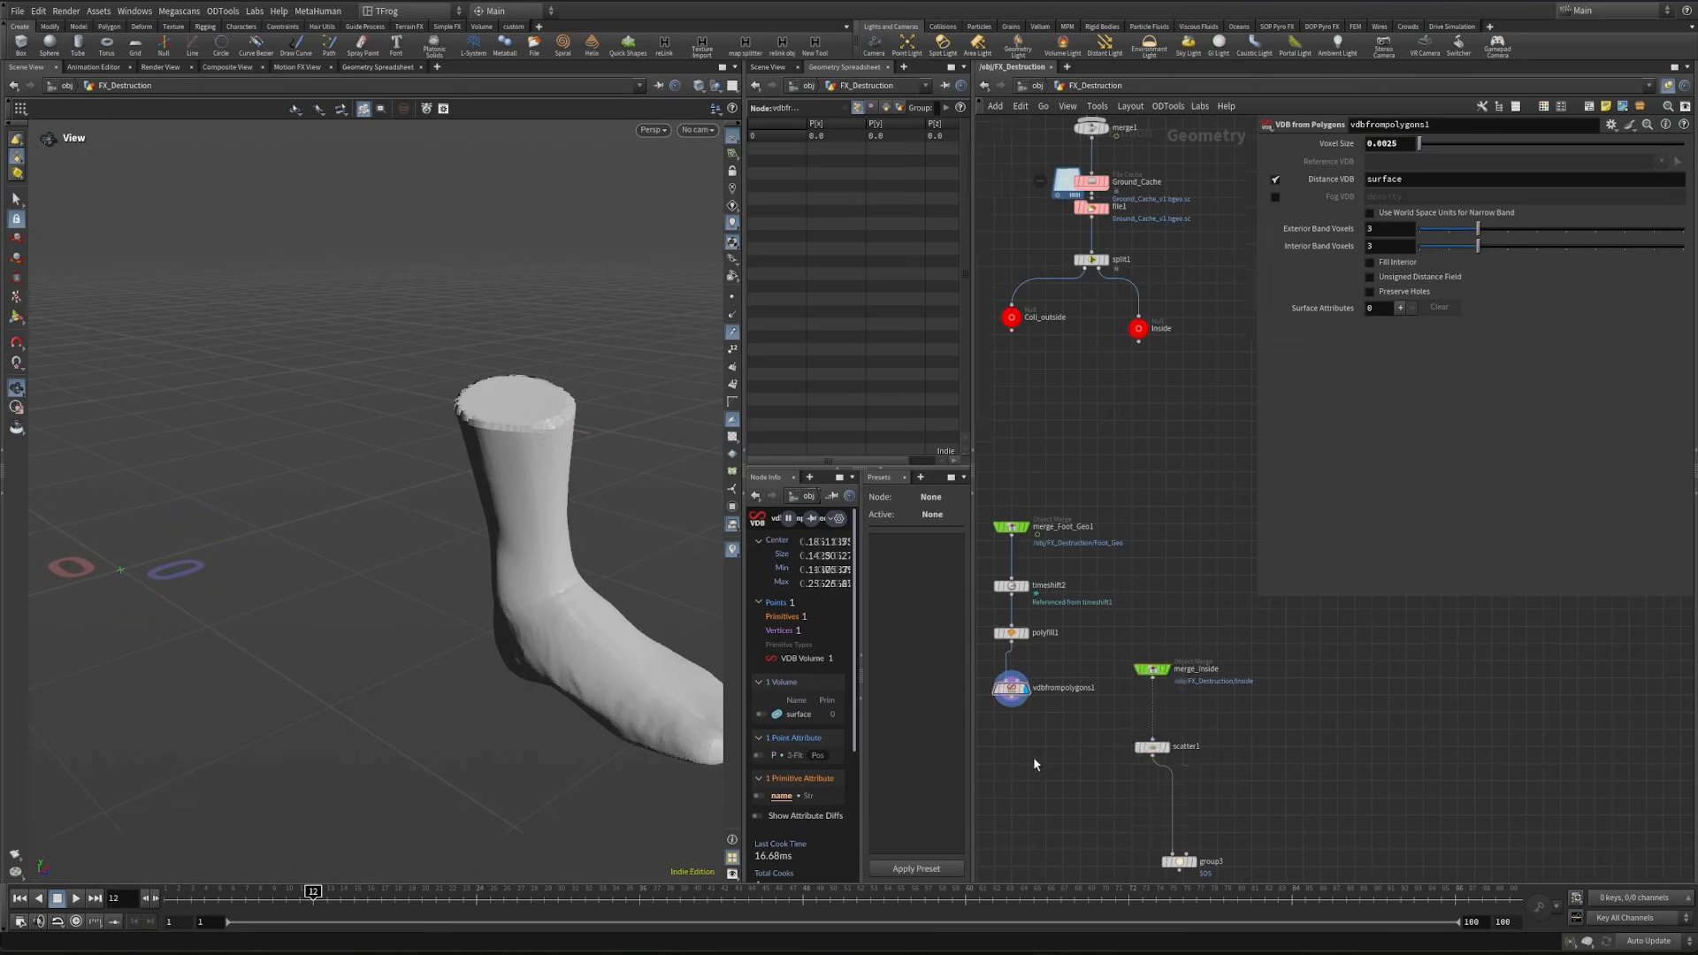
pyautogui.click(1187, 750)
pyautogui.hotkey('shift', 'l')
pyautogui.moveTo(1152, 708); pyautogui.dragTo(1148, 738)
pyautogui.click(1072, 741)
pyautogui.moveTo(1071, 740); pyautogui.dragTo(1049, 668, button='middle')
# - Add a VDB Reshape SDF node fed by vdbfrompolygons1, display it, and dilate the foot volume with an offset of 15
pyautogui.press('Tab')
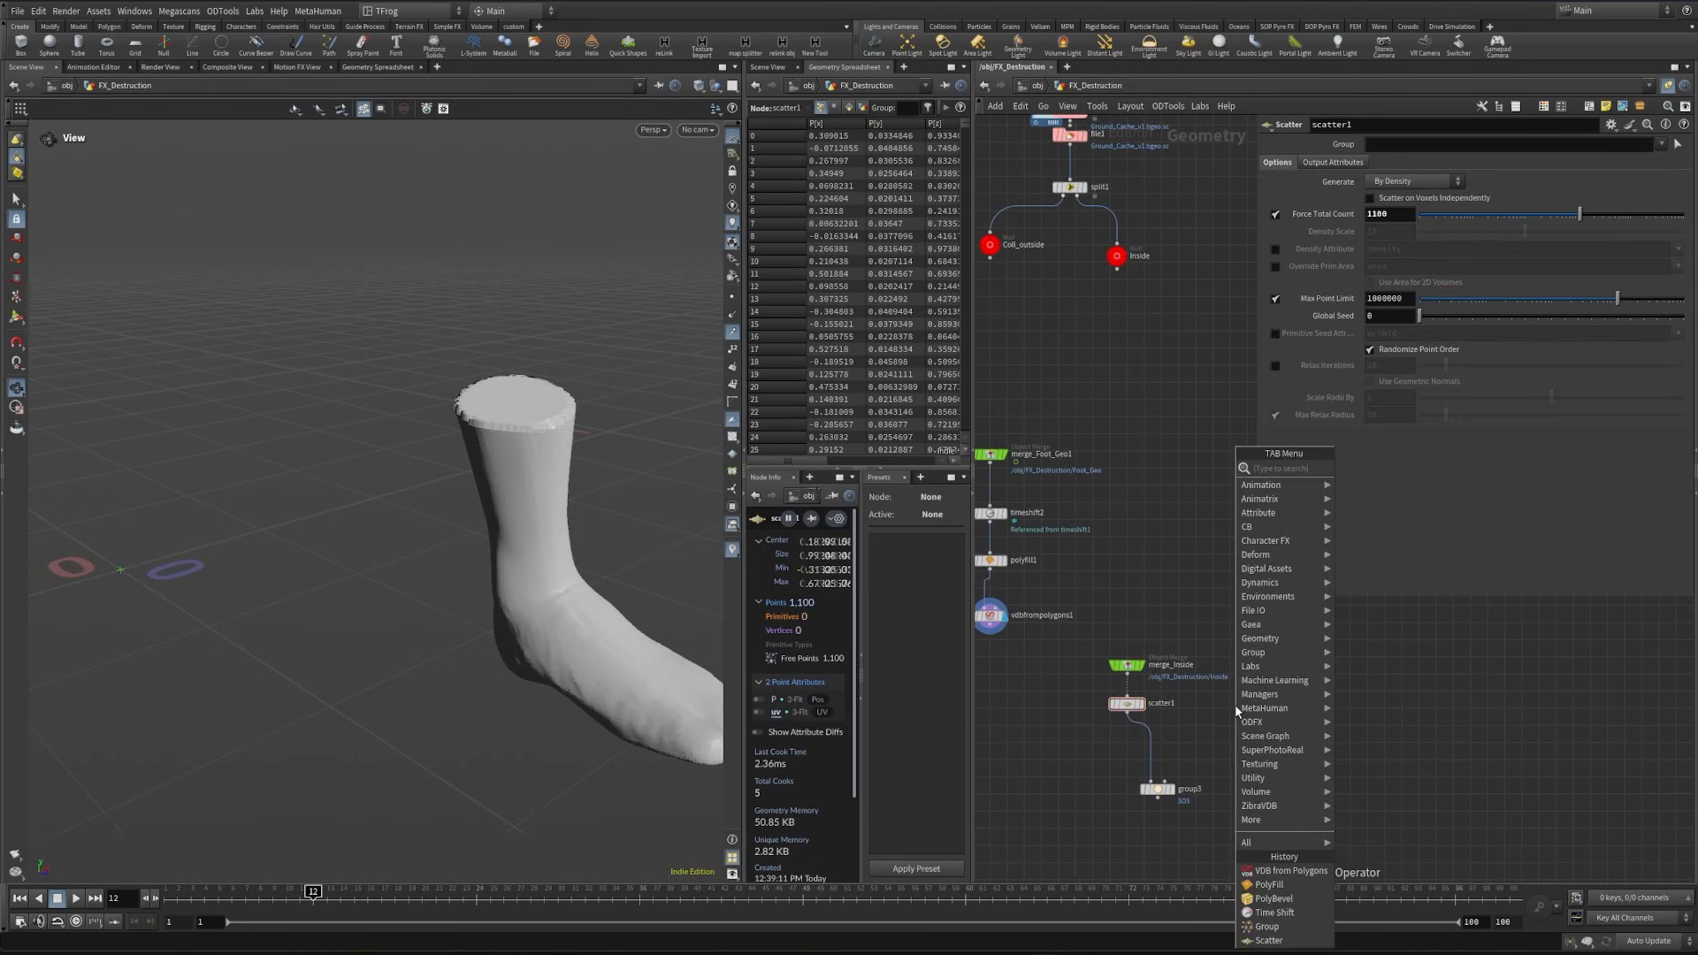
pyautogui.write('vdb re')
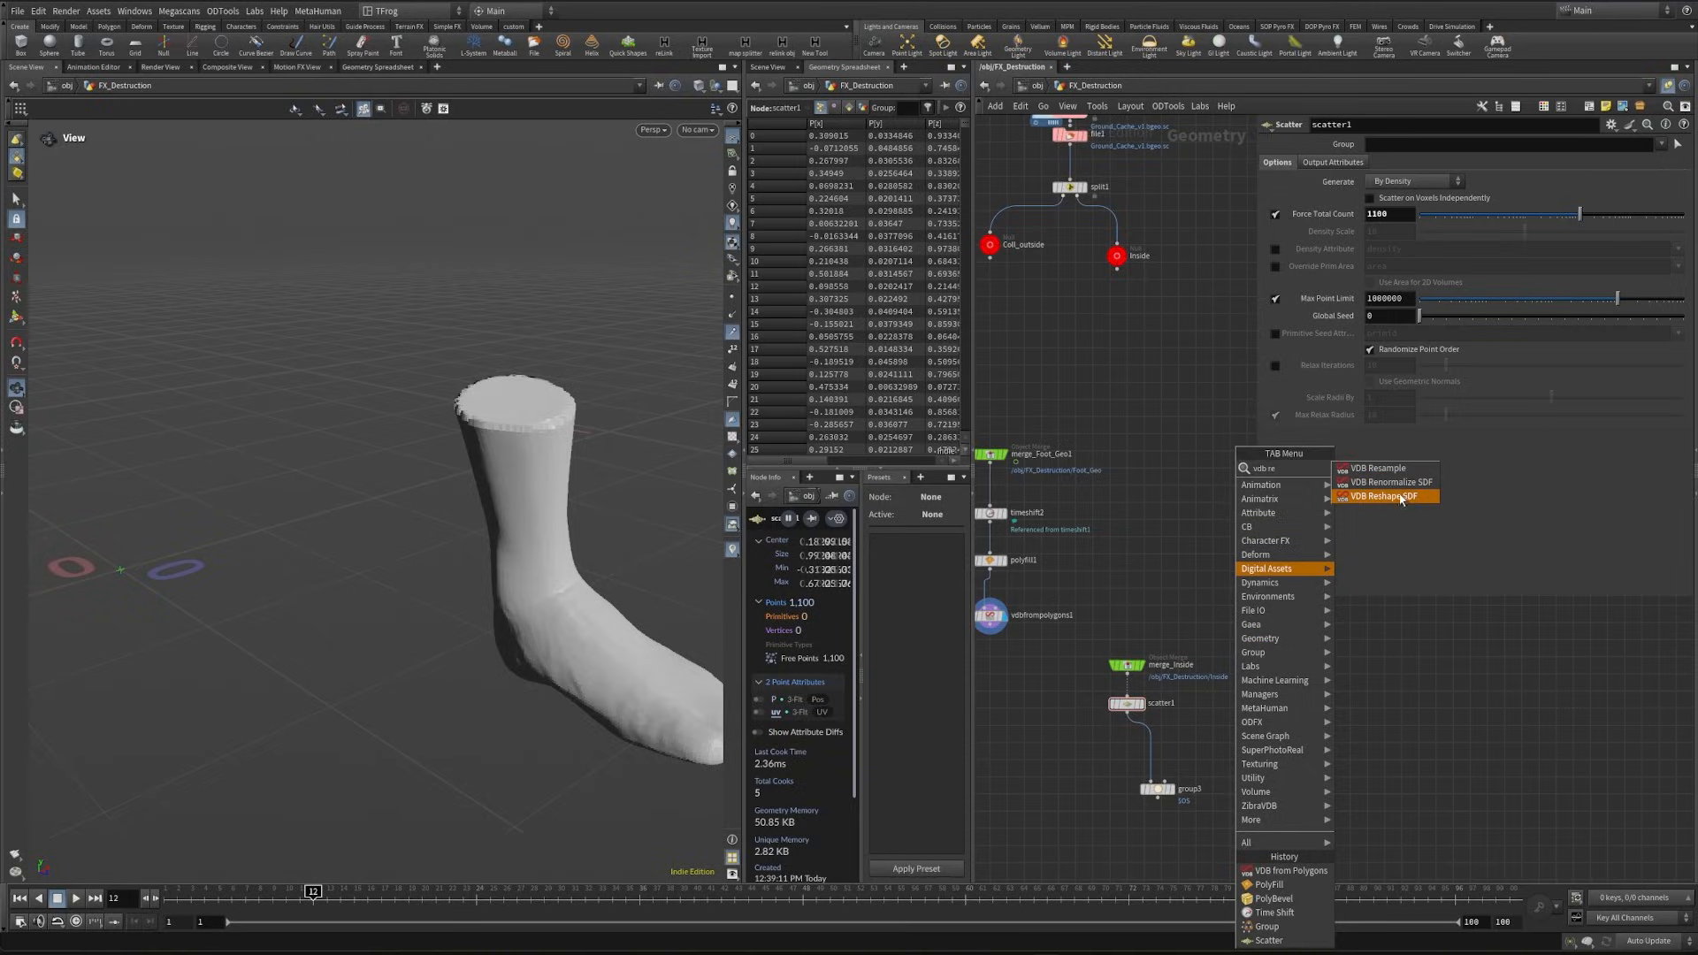
pyautogui.click(1404, 501)
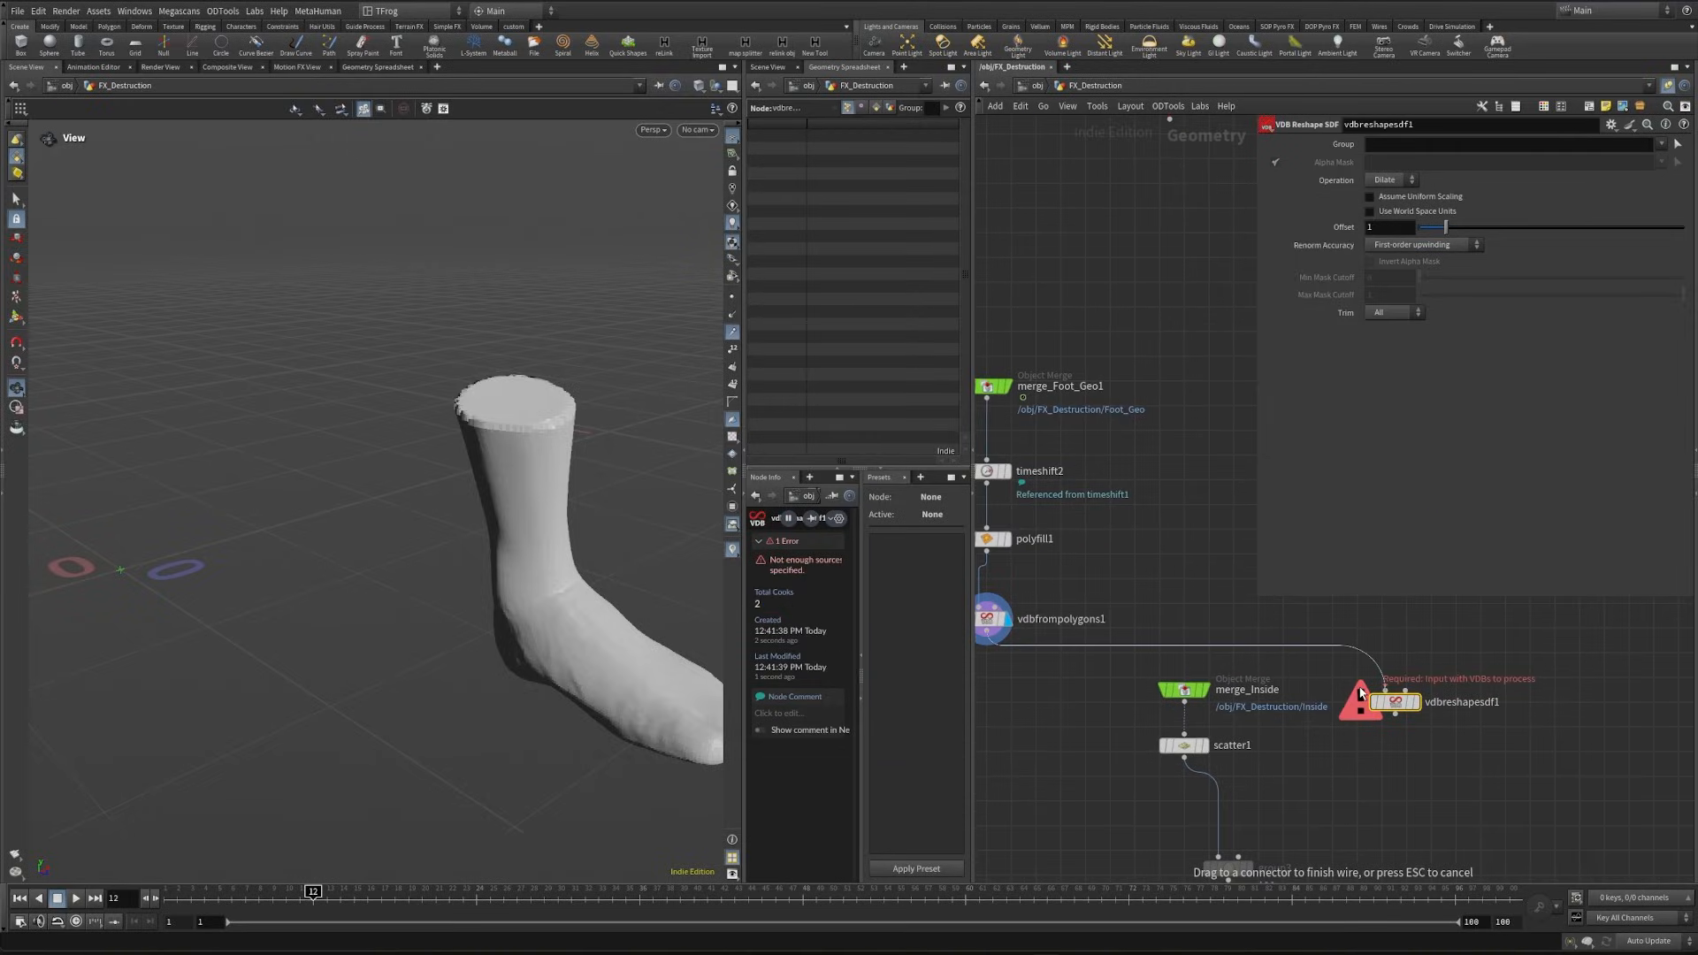
pyautogui.click(1385, 691)
pyautogui.moveTo(1445, 227); pyautogui.dragTo(1580, 228)
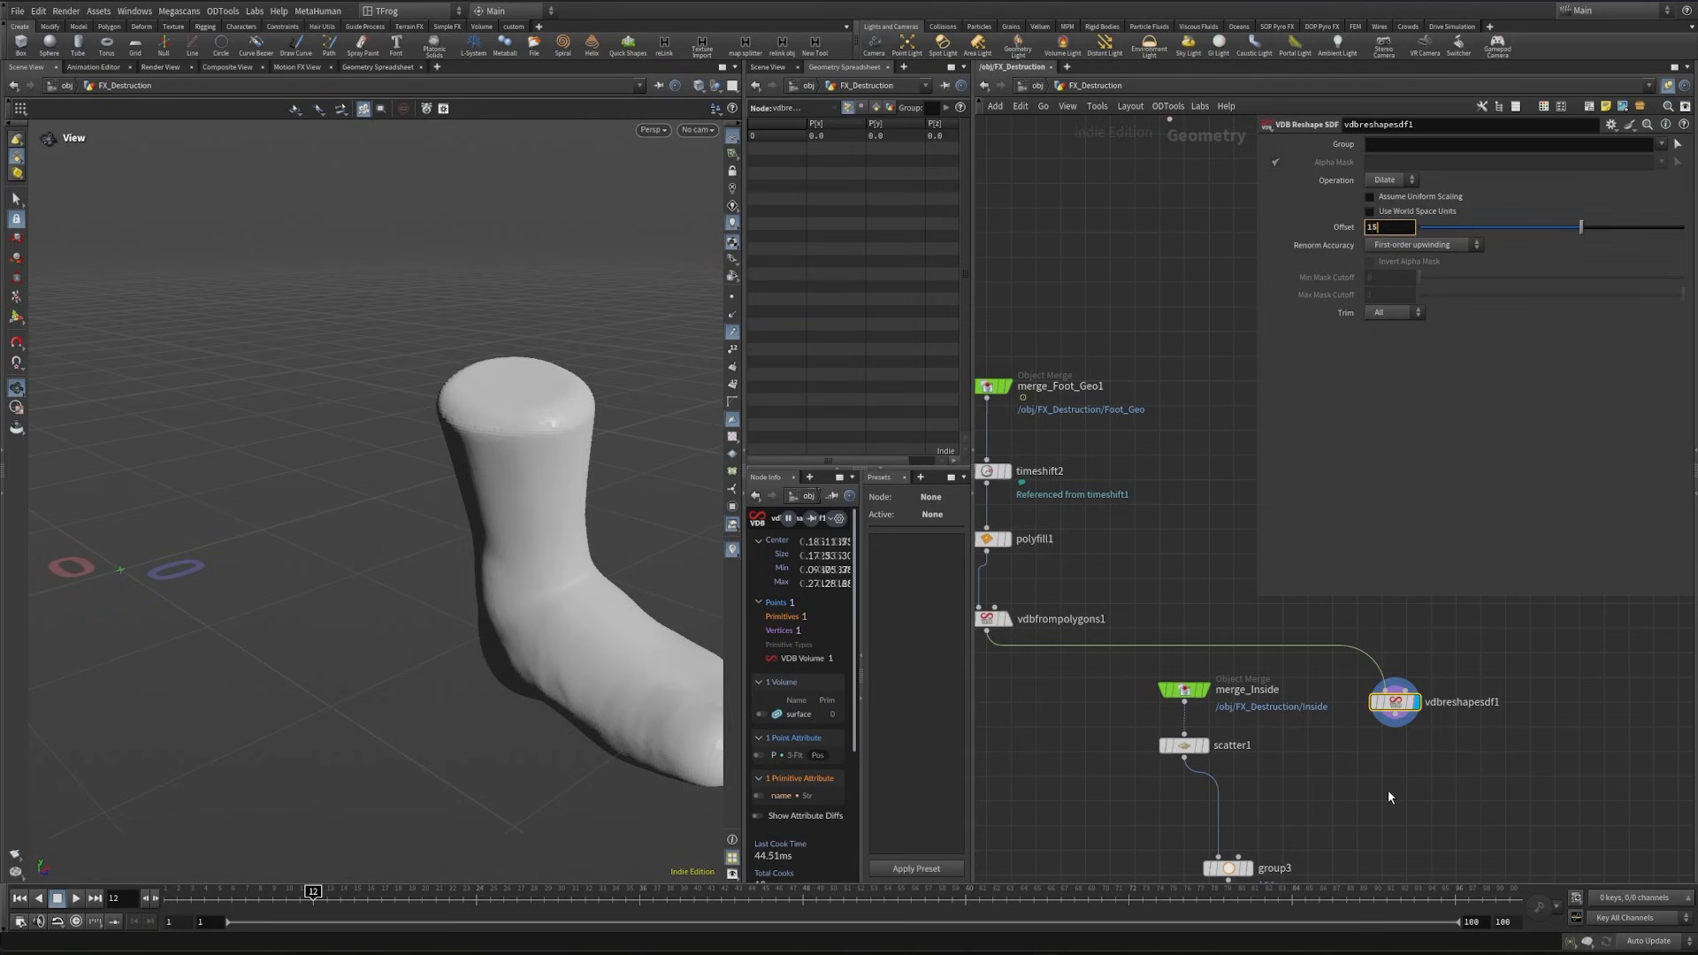
pyautogui.press('Return')
# - Wire vdbreshapesdf1 into the second input of group3 and display group3
pyautogui.moveTo(1406, 810); pyautogui.dragTo(1367, 732, button='middle')
pyautogui.moveTo(1198, 777); pyautogui.dragTo(1257, 736)
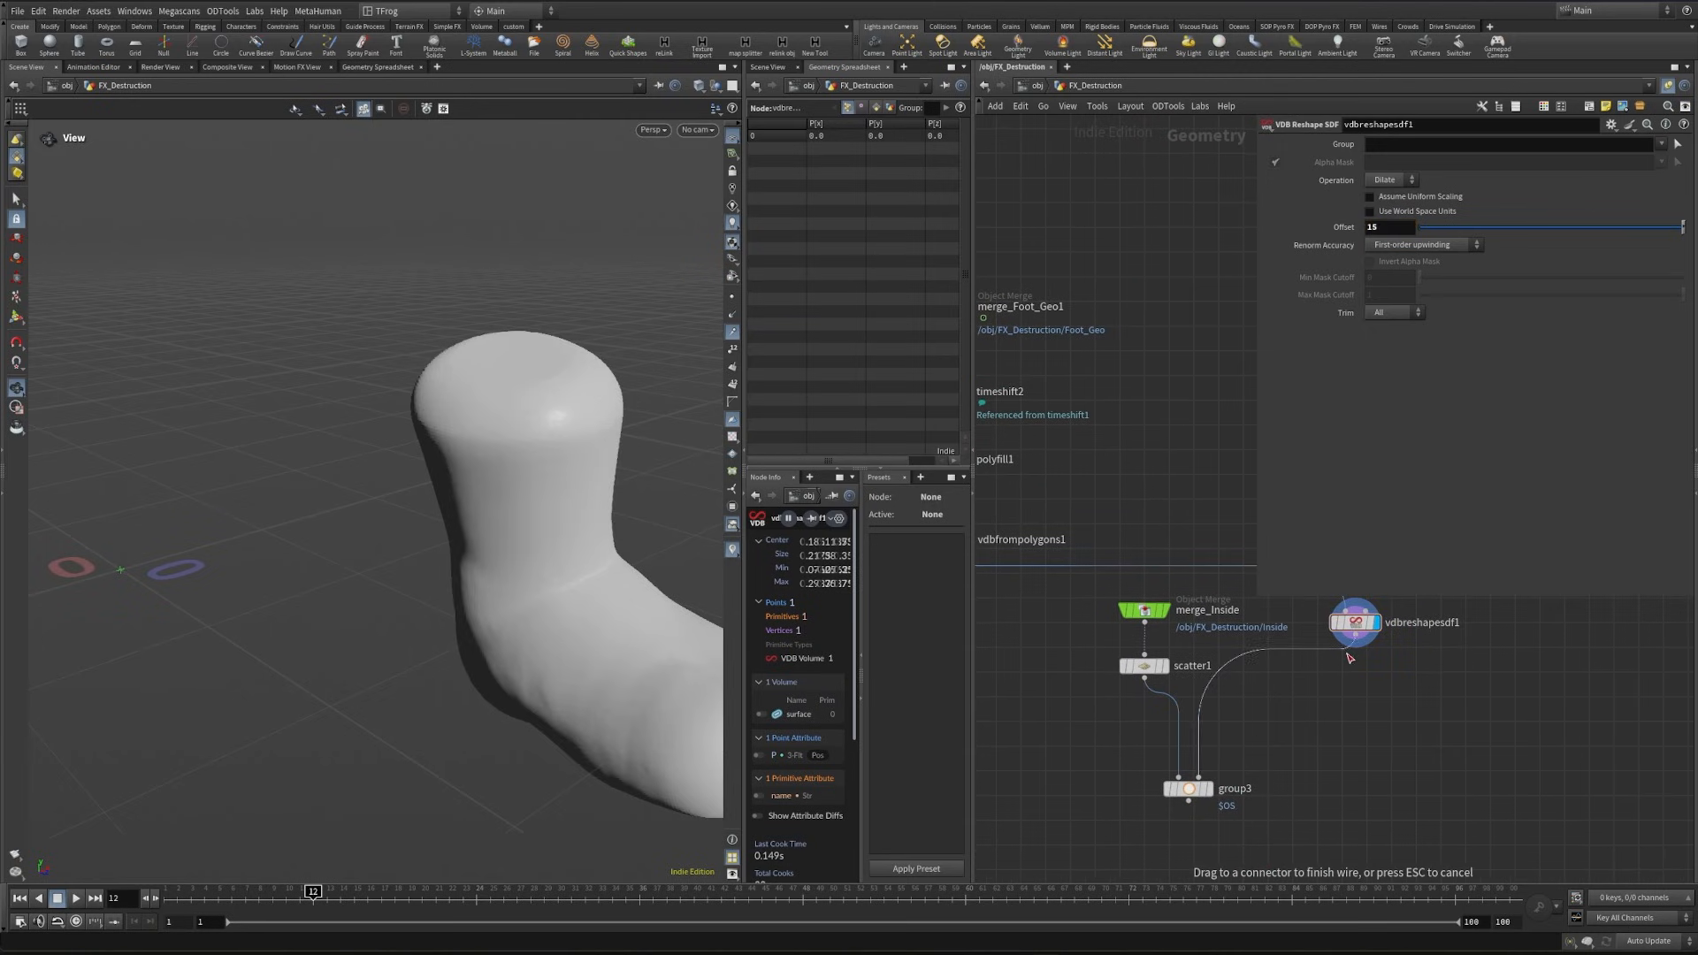
pyautogui.moveTo(1348, 657); pyautogui.dragTo(1355, 633)
pyautogui.click(1210, 789)
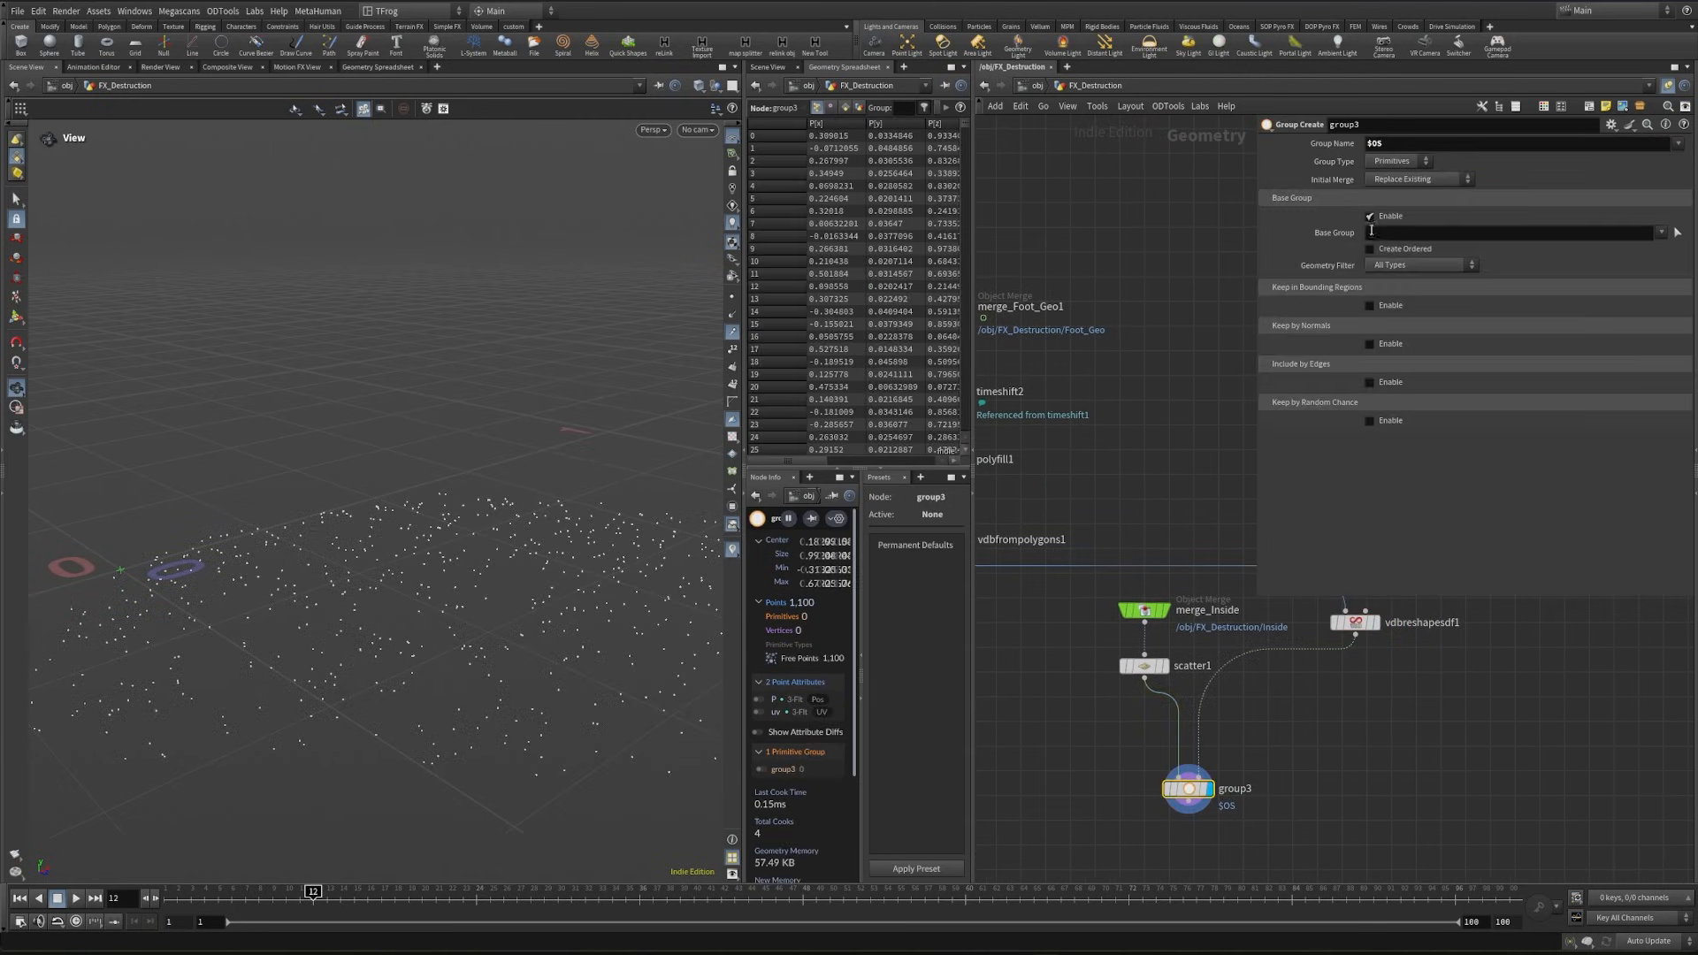
# - Configure group3 as a Points group with the base group disabled and Keep in Bounding Regions enabled using Bounding Volume
pyautogui.click(1370, 215)
pyautogui.click(1369, 254)
pyautogui.click(1459, 271)
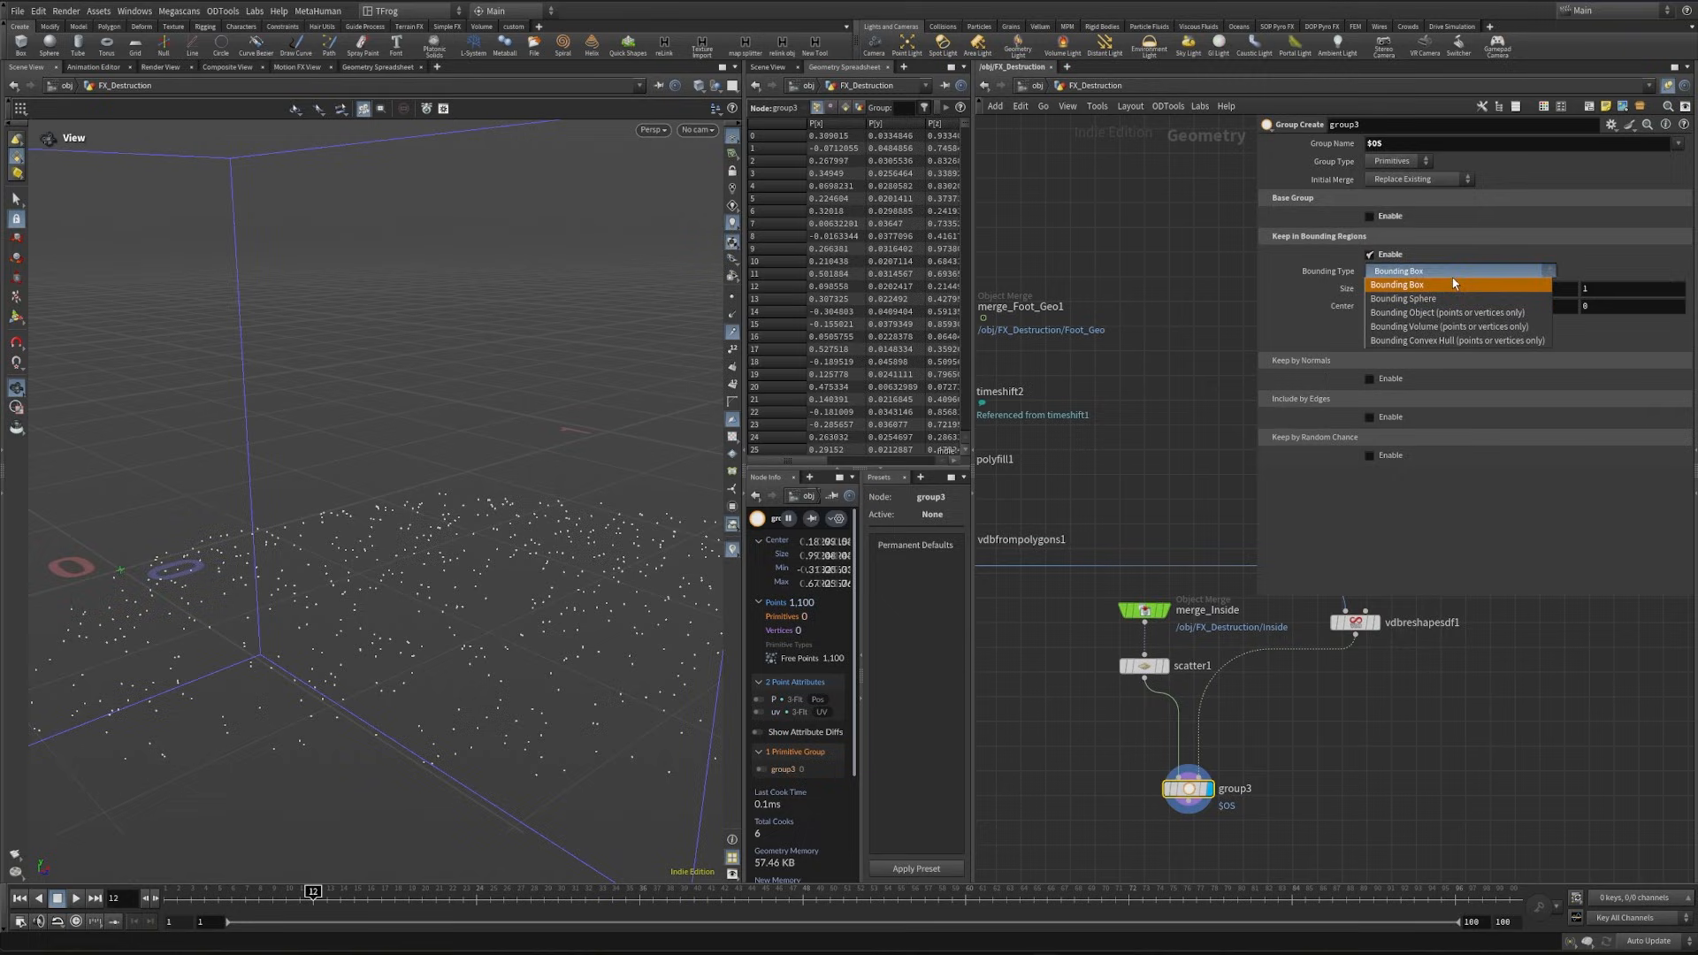
pyautogui.click(1483, 328)
pyautogui.click(1397, 161)
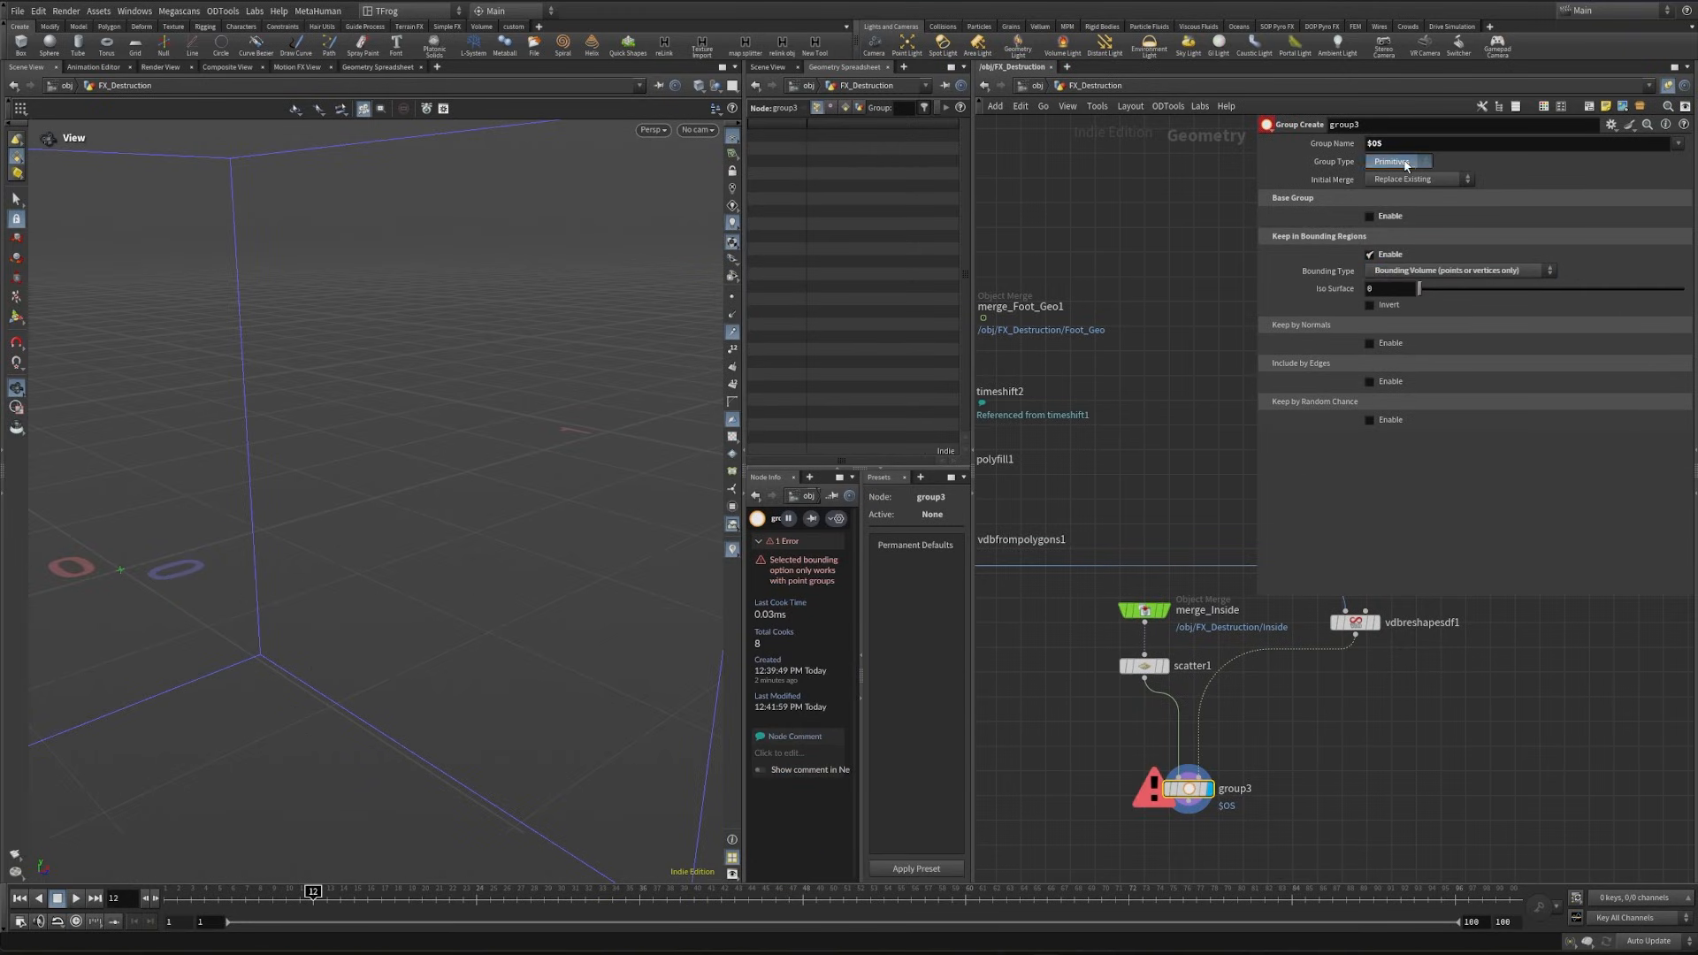
pyautogui.click(1393, 180)
pyautogui.moveTo(475, 592); pyautogui.dragTo(402, 667)
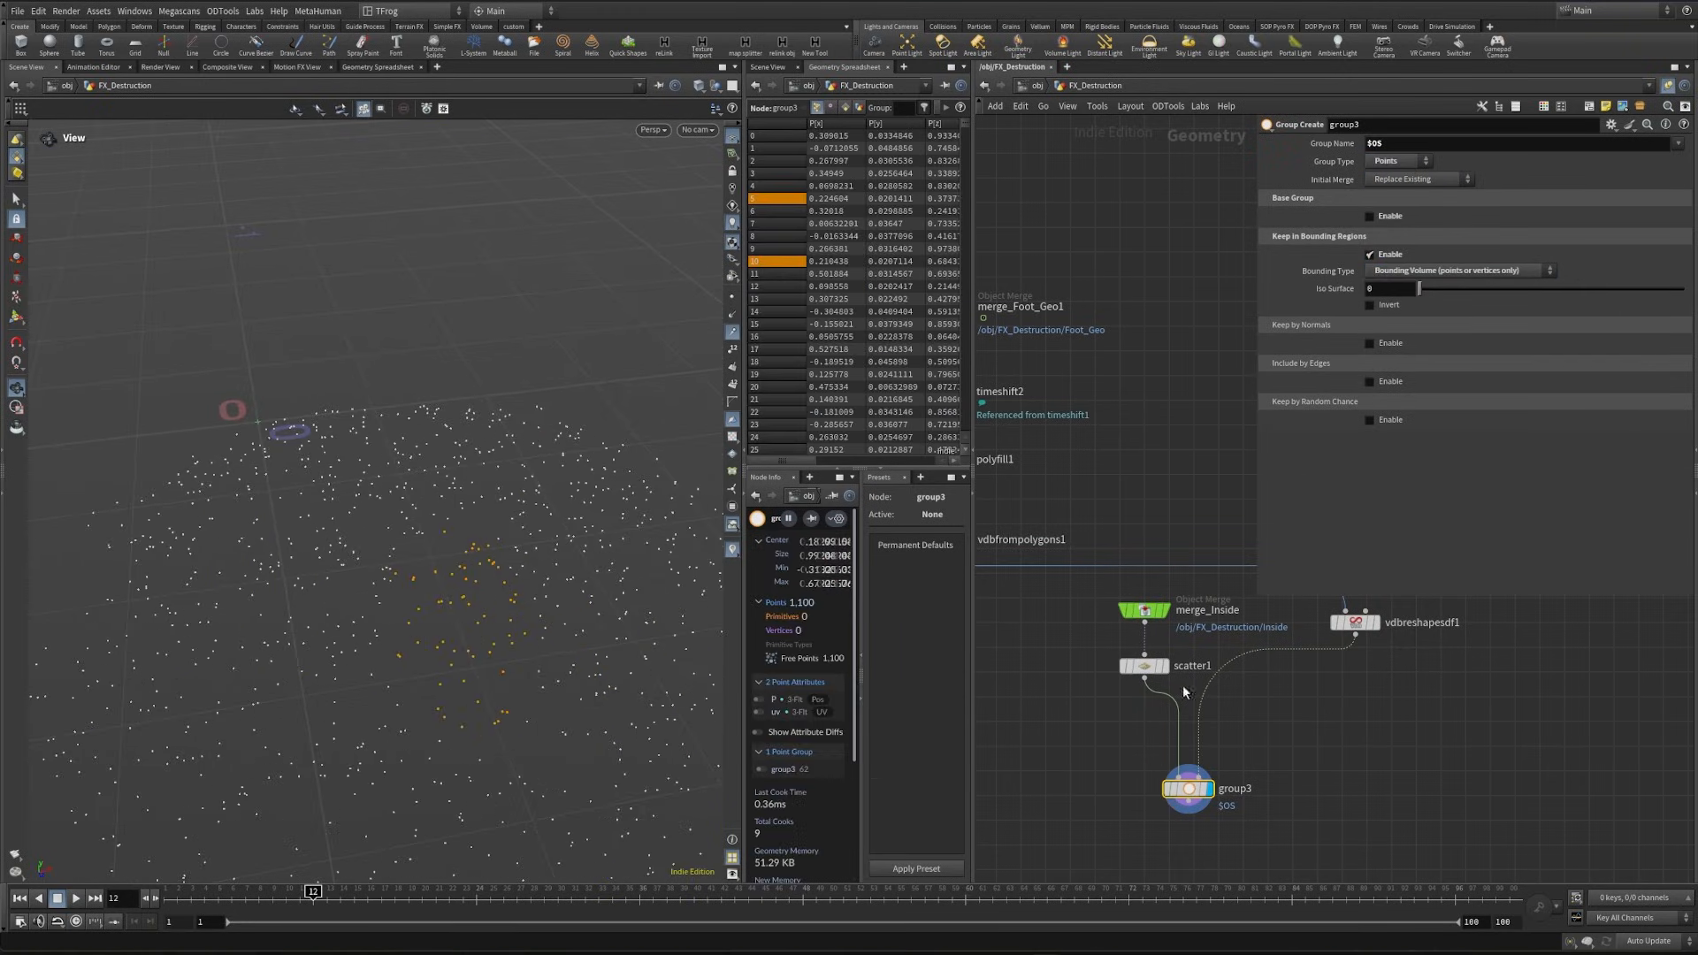
# - Overlay vdbreshapesdf1 as a template to examine which scattered points lie inside the foot volume, and remove the overlay
pyautogui.click(1371, 630)
pyautogui.moveTo(548, 584); pyautogui.dragTo(462, 645)
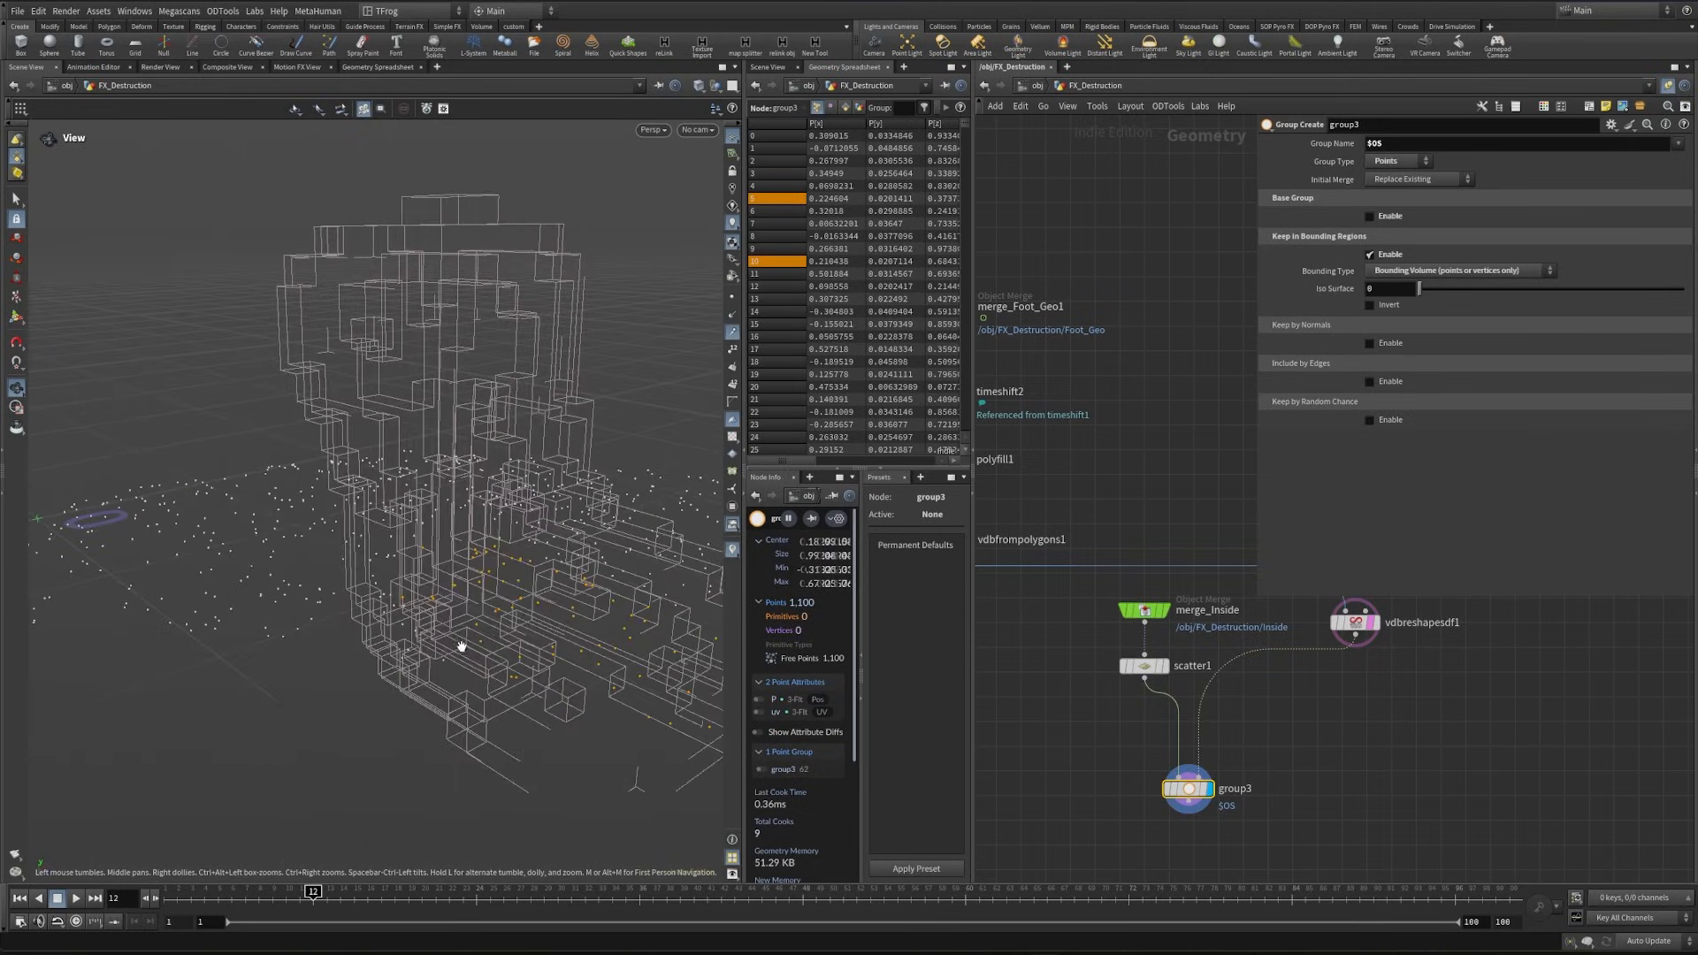
pyautogui.press('d')
pyautogui.press('d')
pyautogui.moveTo(416, 531); pyautogui.dragTo(495, 610)
pyautogui.click(1372, 623)
# - Add a Blast node below group3, display it, and set its group to group3 to delete the points around the foot
pyautogui.moveTo(1177, 874); pyautogui.dragTo(1191, 766, button='middle')
pyautogui.click(1190, 765)
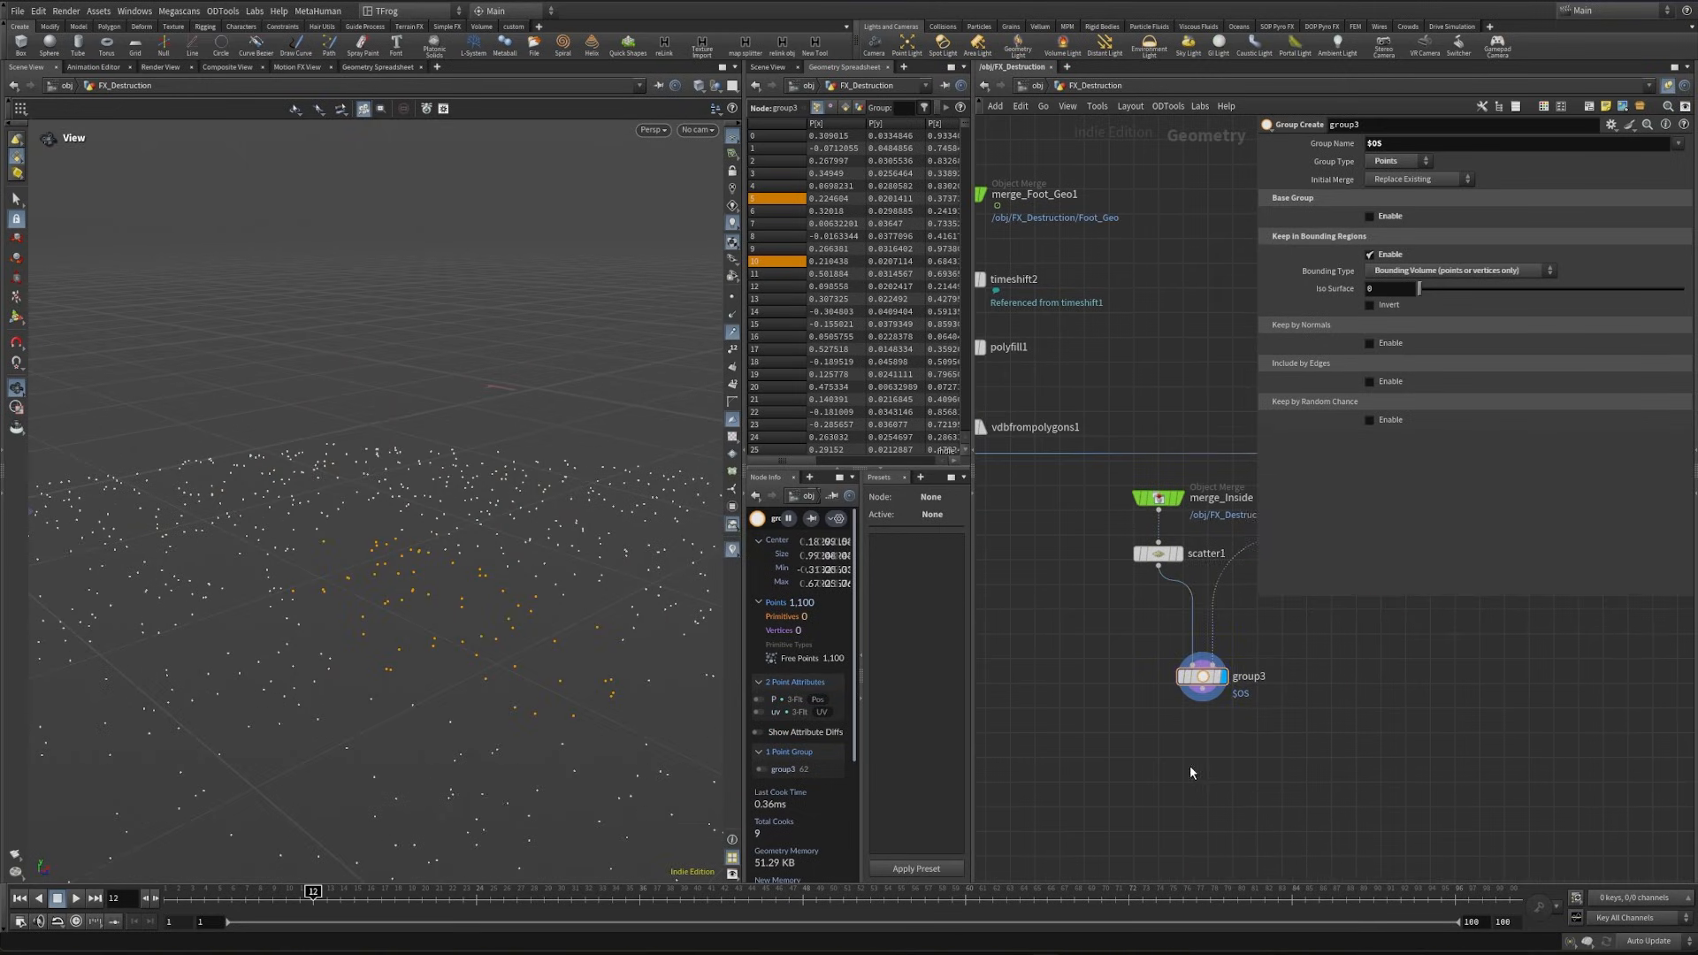
pyautogui.press('Tab')
pyautogui.write('bl')
pyautogui.press('Return')
pyautogui.click(1224, 773)
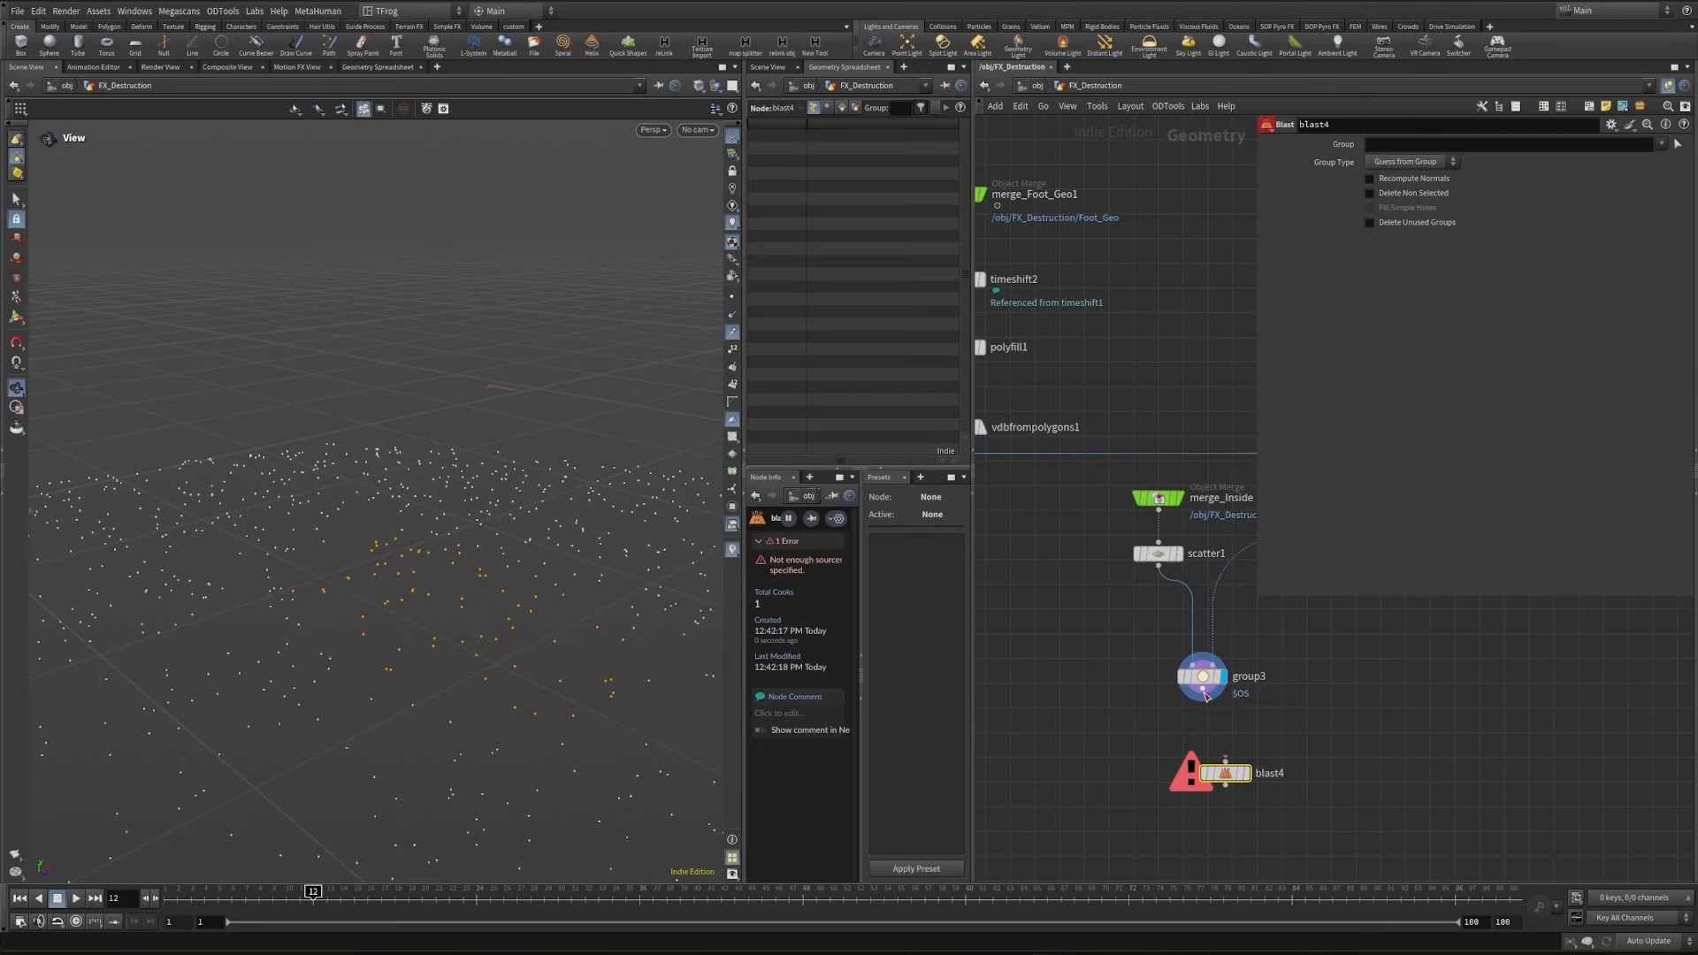
pyautogui.moveTo(1204, 692); pyautogui.dragTo(1220, 770)
pyautogui.click(1246, 774)
pyautogui.click(1661, 145)
pyautogui.click(1671, 160)
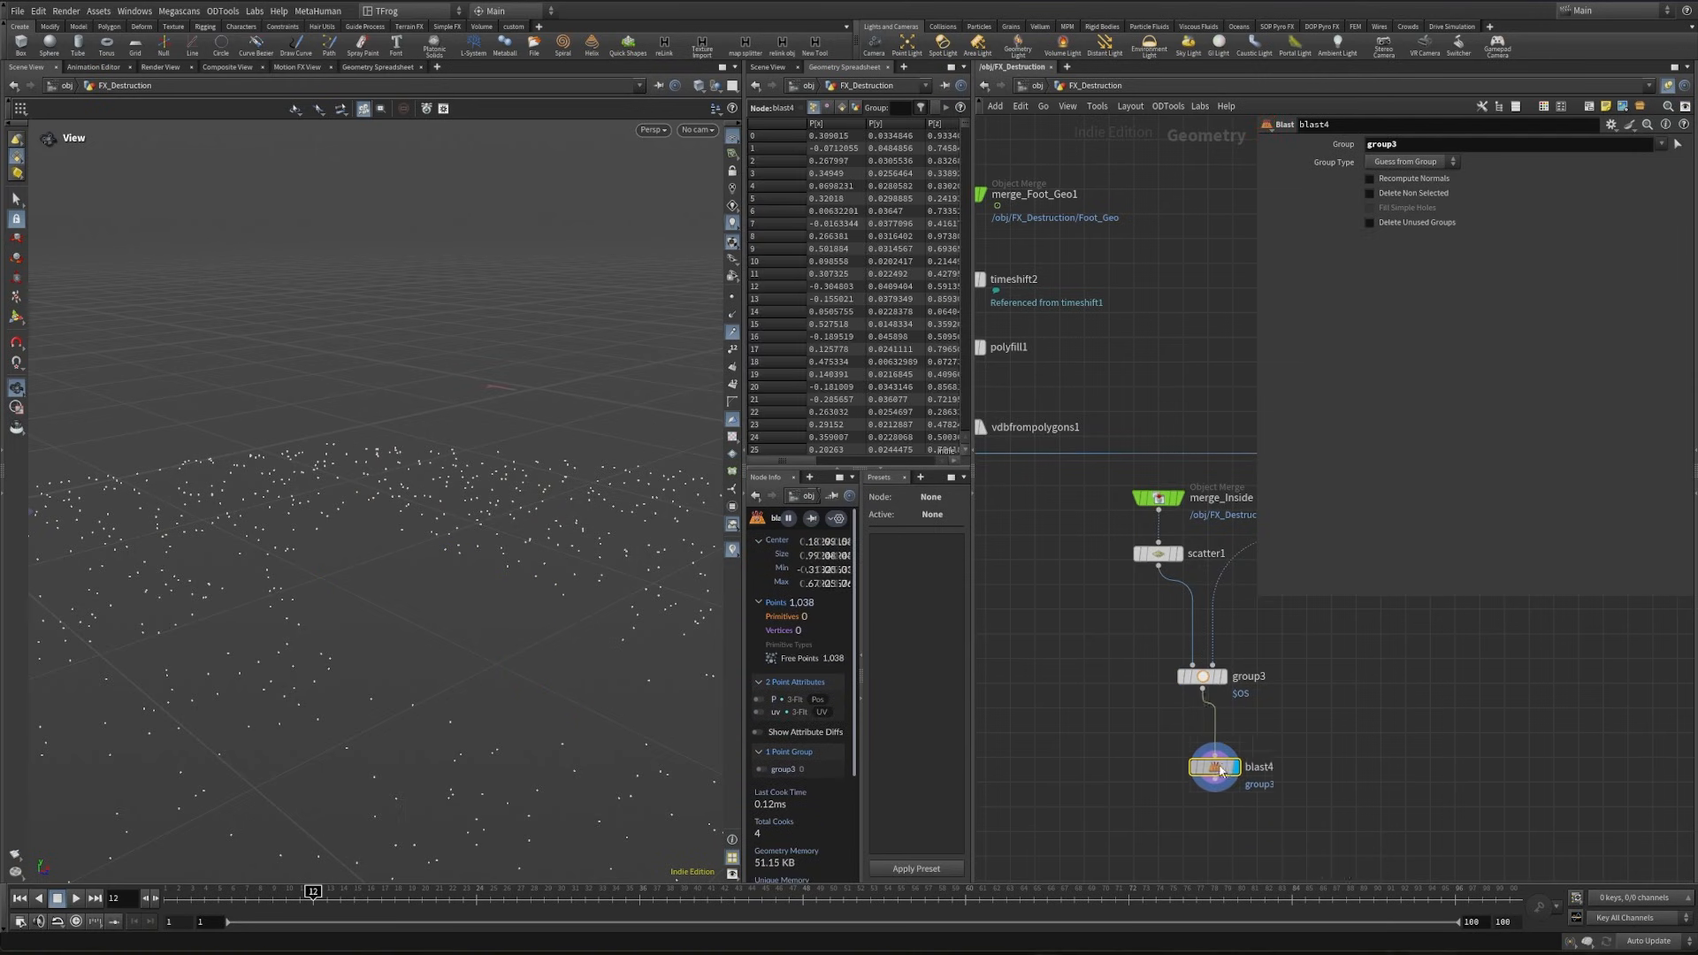
# - Add a Group Delete node below blast4 that removes group3, and display it
pyautogui.press('Tab')
pyautogui.write('grou')
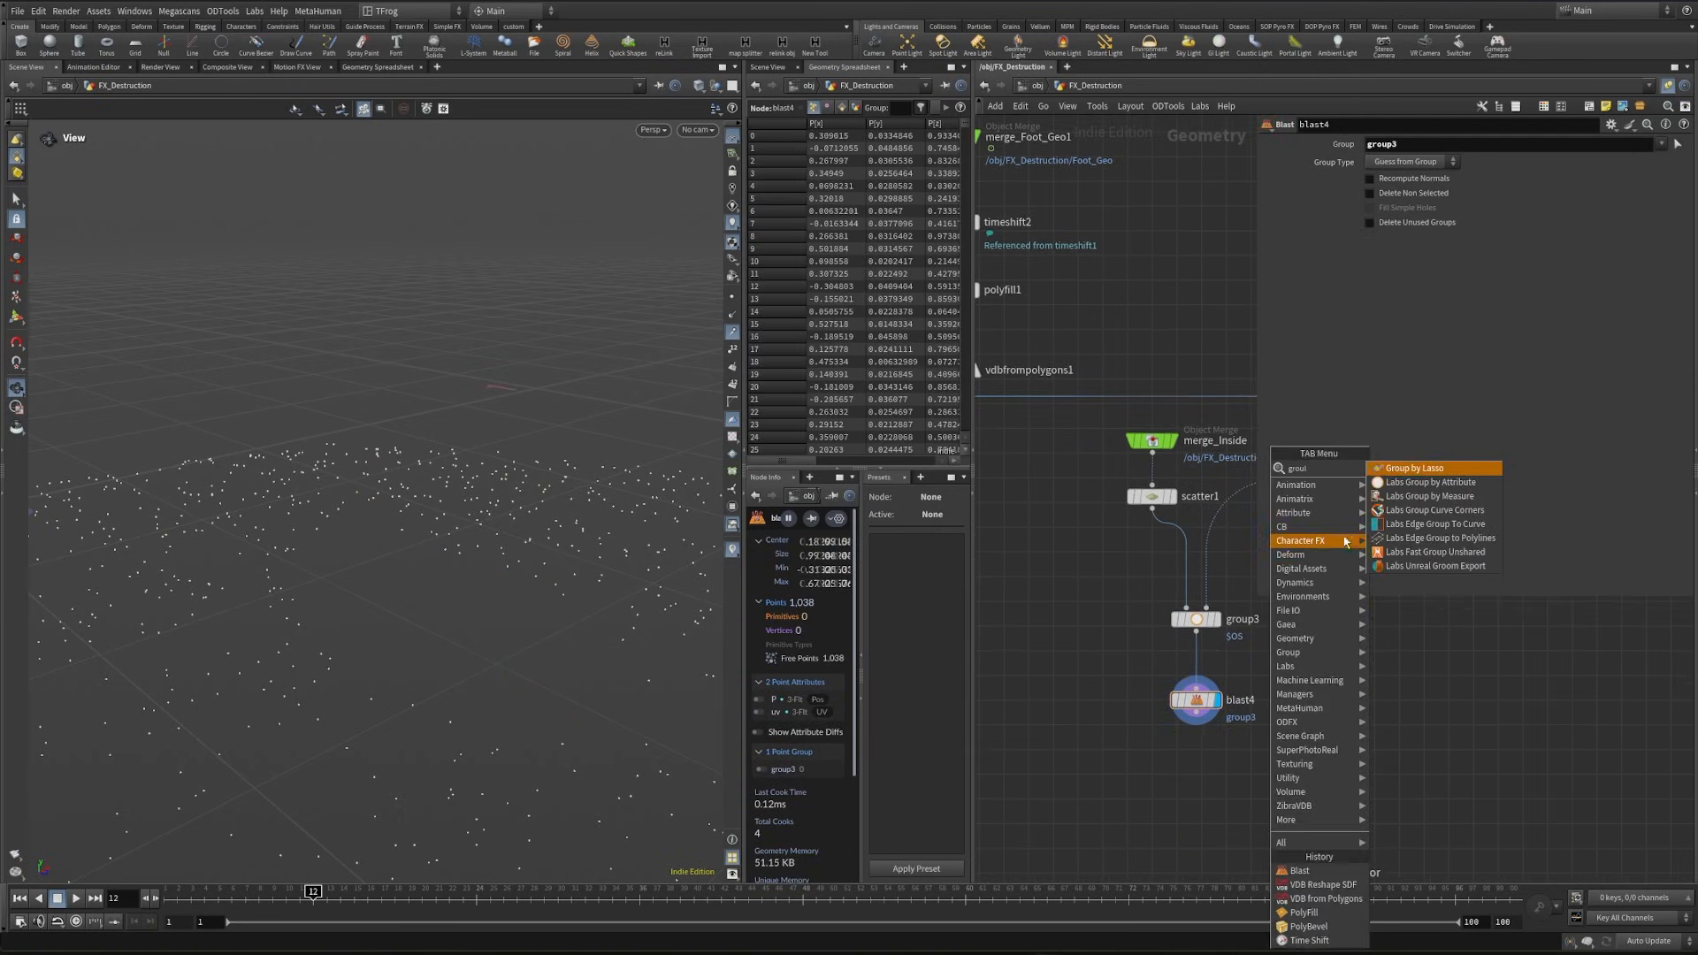
pyautogui.press('BackSpace')
pyautogui.write('pdel')
pyautogui.press('Return')
pyautogui.click(1202, 774)
pyautogui.moveTo(1196, 712); pyautogui.dragTo(1201, 762)
pyautogui.click(1223, 774)
# - Add a Merge node in the empty area below the foot branch and wire groupdelete1 into it
pyautogui.press('Tab')
pyautogui.write('merge')
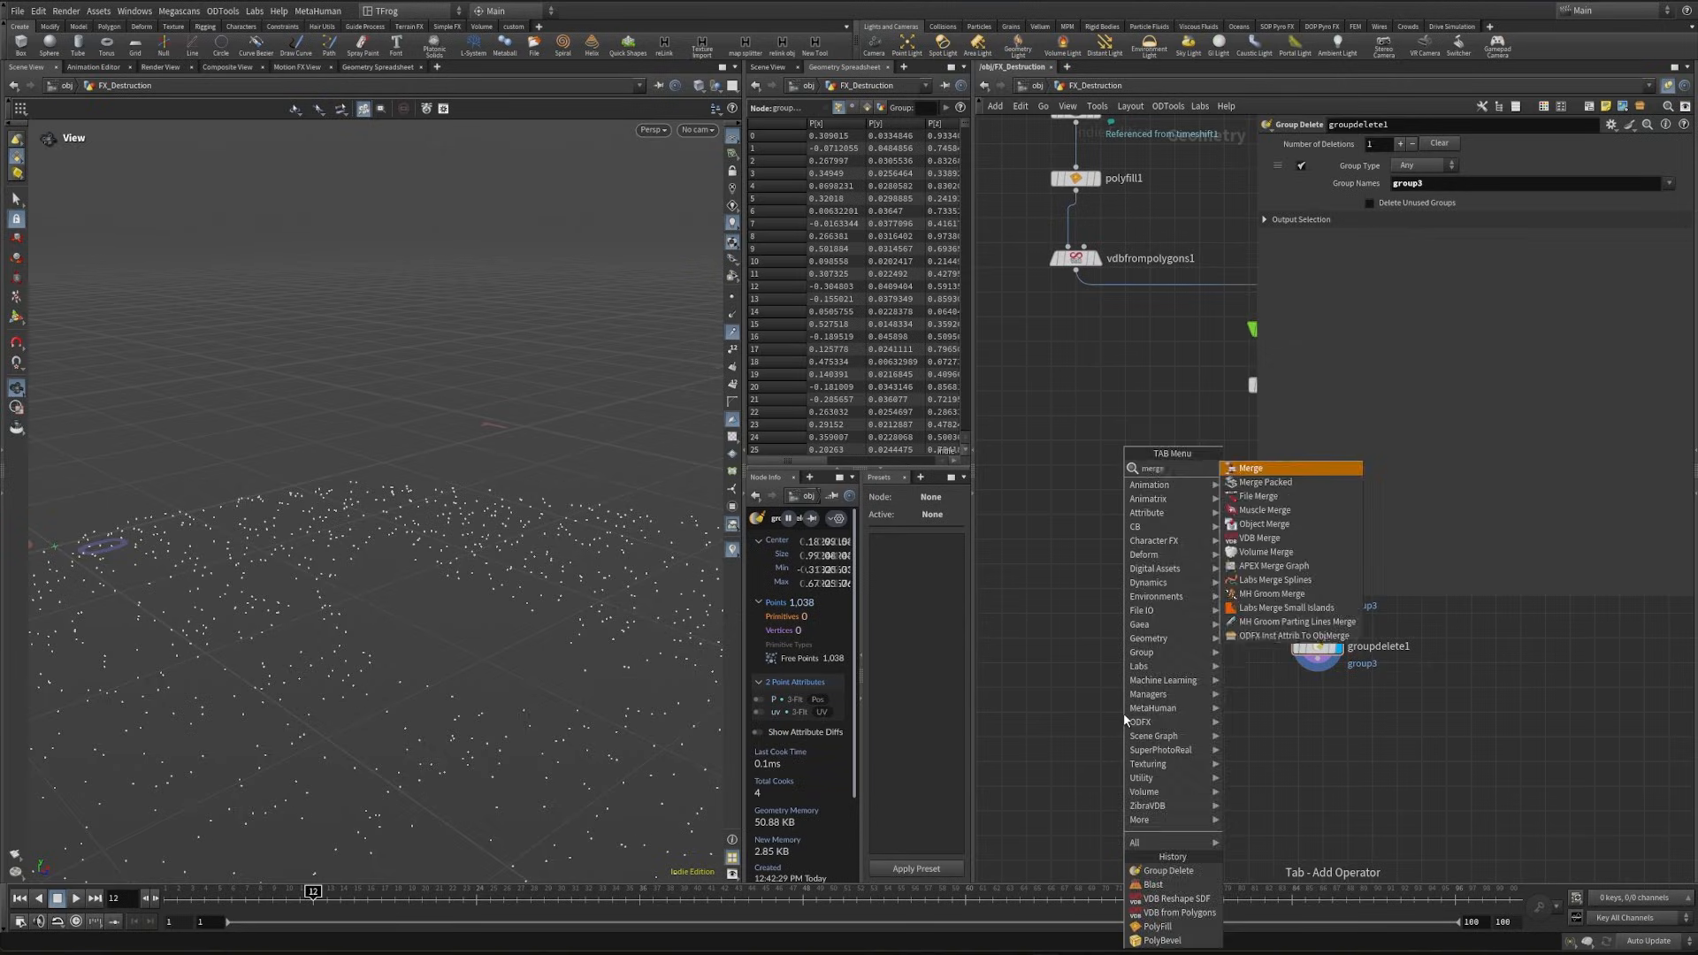
pyautogui.press('Return')
pyautogui.click(1101, 763)
pyautogui.moveTo(1317, 662); pyautogui.dragTo(1100, 751)
pyautogui.moveTo(1069, 612); pyautogui.dragTo(1159, 683, button='middle')
pyautogui.scroll(-2, 1159, 682)
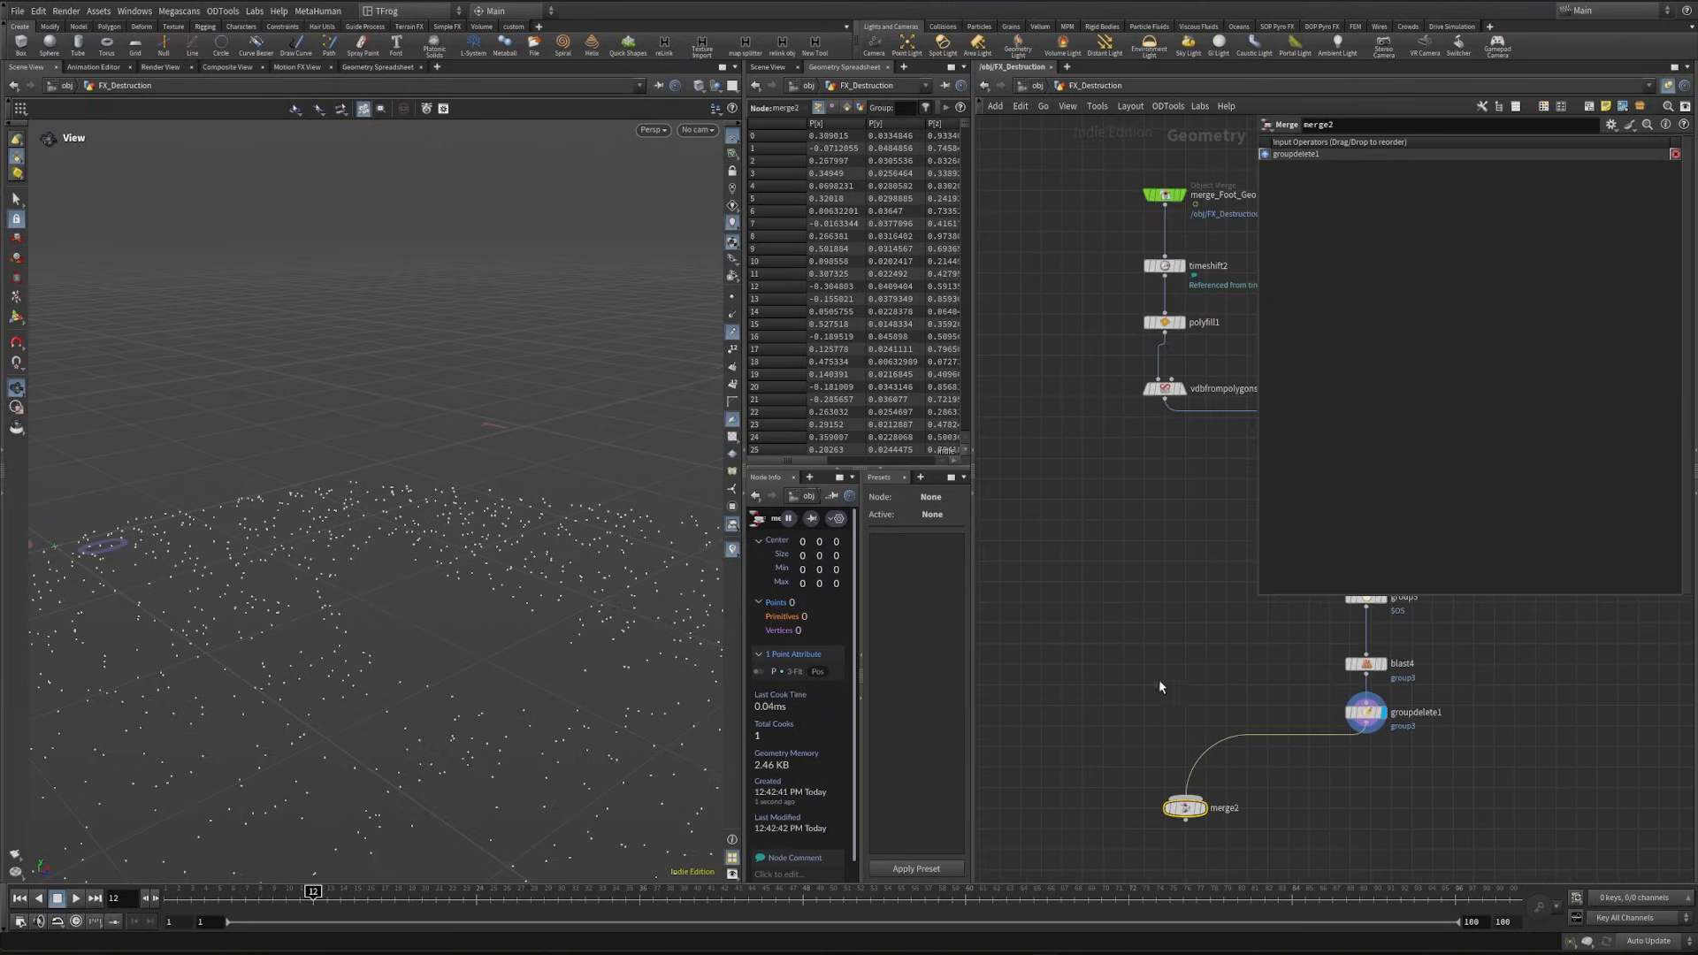
# - Duplicate vdbreshapesdf1 to a spot below vdbfrompolygons1, keeping its input connected to that node
pyautogui.moveTo(1188, 419); pyautogui.dragTo(1156, 540, button='middle')
pyautogui.scroll(2, 1155, 538)
pyautogui.click(1151, 484)
pyautogui.moveTo(1075, 708); pyautogui.dragTo(1044, 730, button='middle')
pyautogui.scroll(-1, 1169, 709)
pyautogui.moveTo(1539, 707)
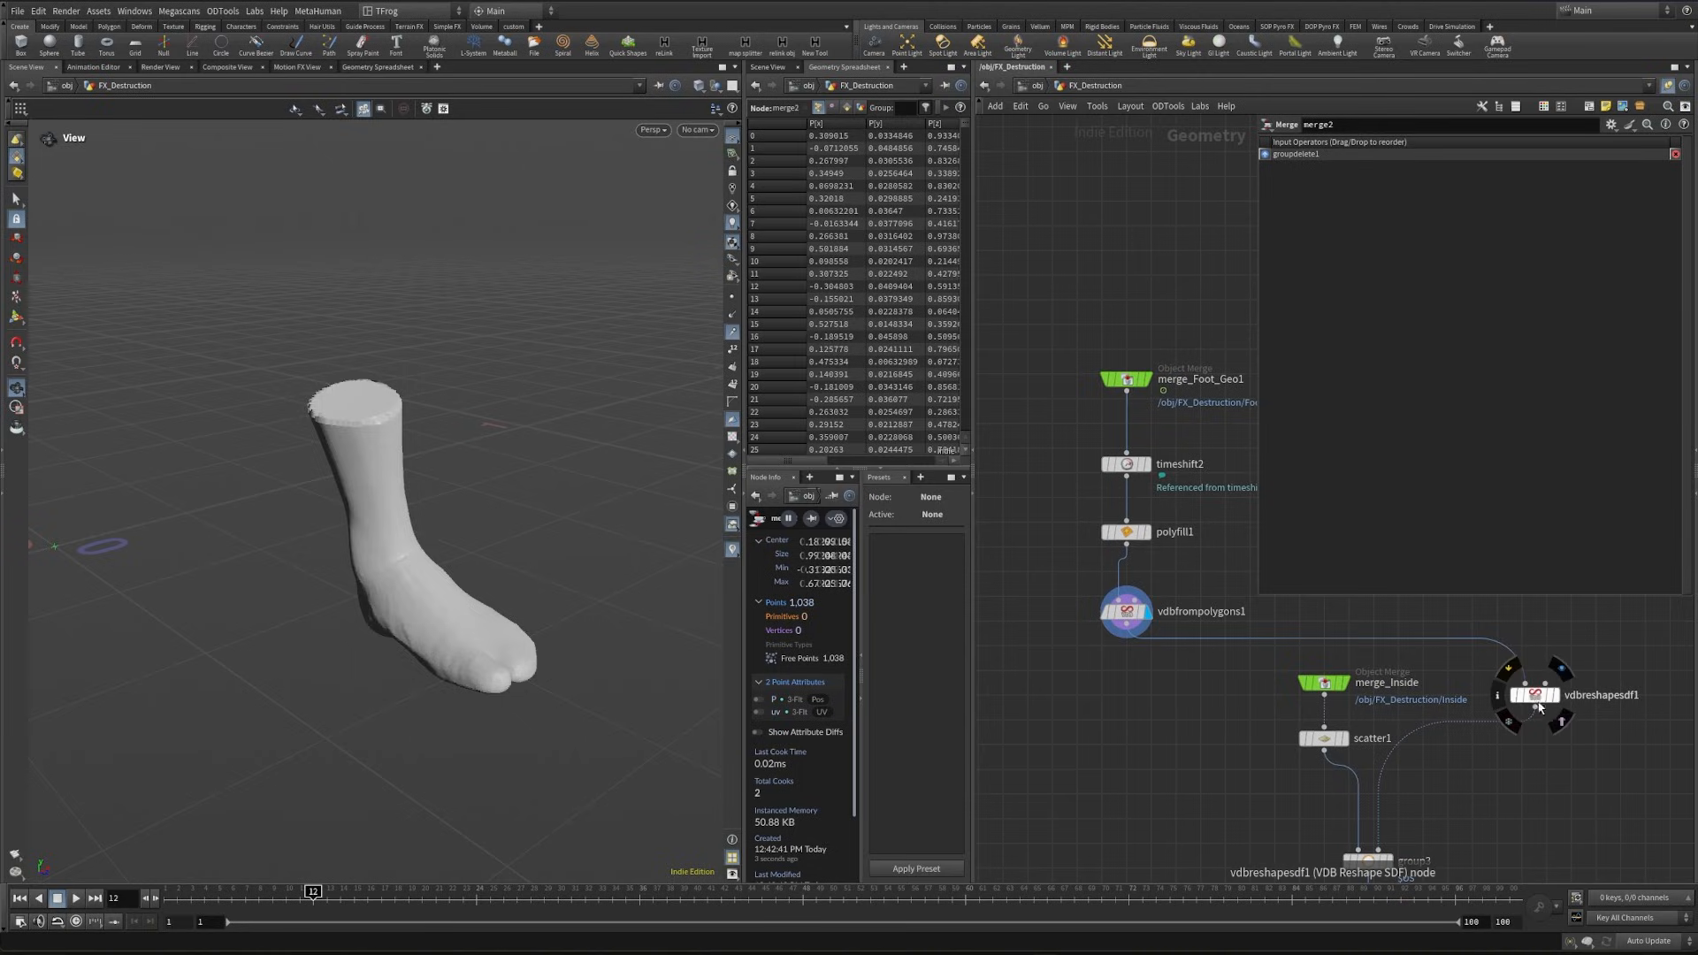
pyautogui.keyDown('alt'); pyautogui.moveTo(1538, 703); pyautogui.dragTo(1104, 744); pyautogui.keyUp('alt')
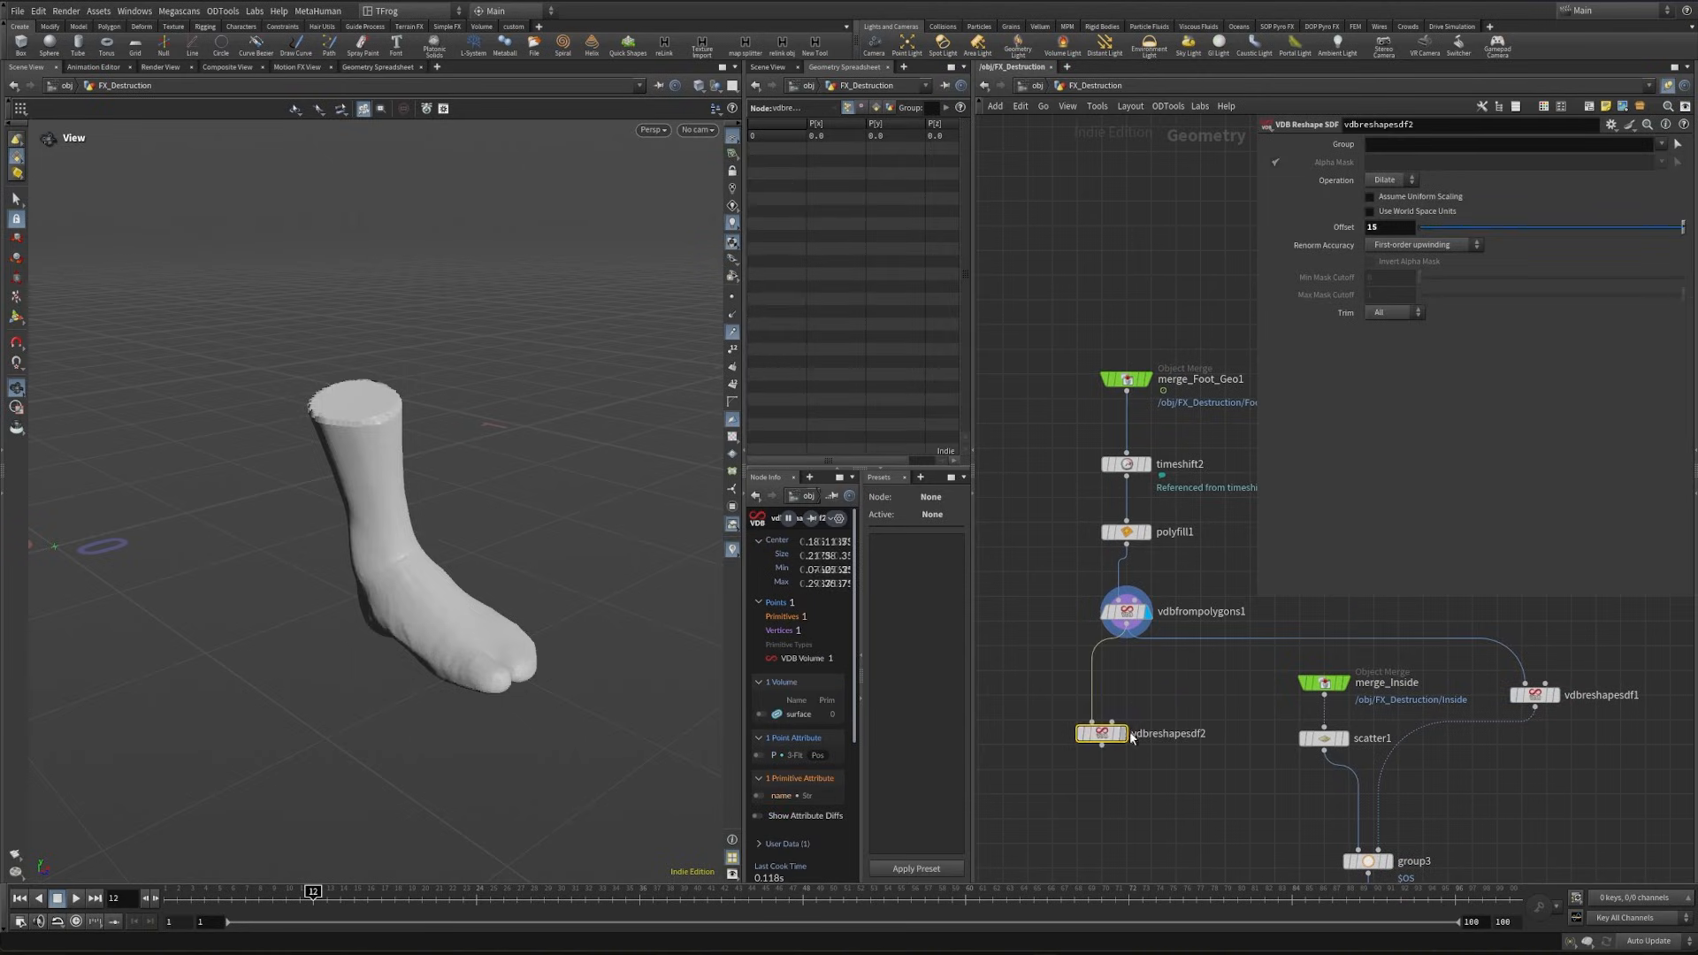
# - Display vdbreshapesdf2 and set its dilation offset to 2
pyautogui.click(1123, 734)
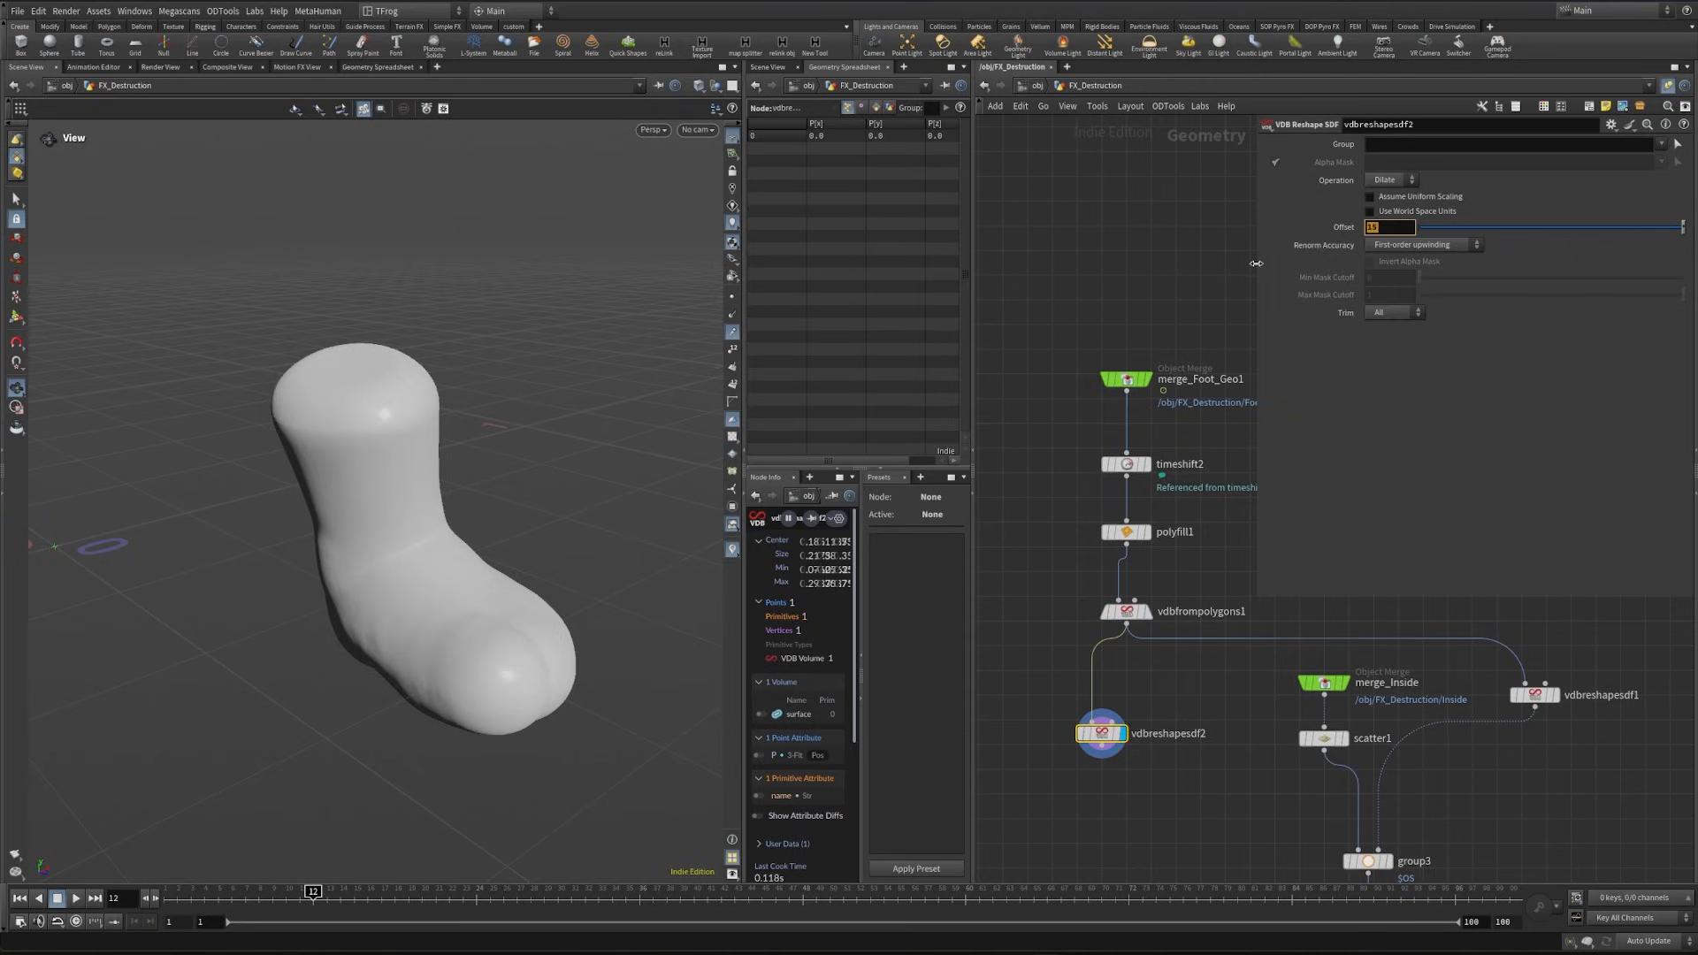
pyautogui.write('20')
pyautogui.press('Return')
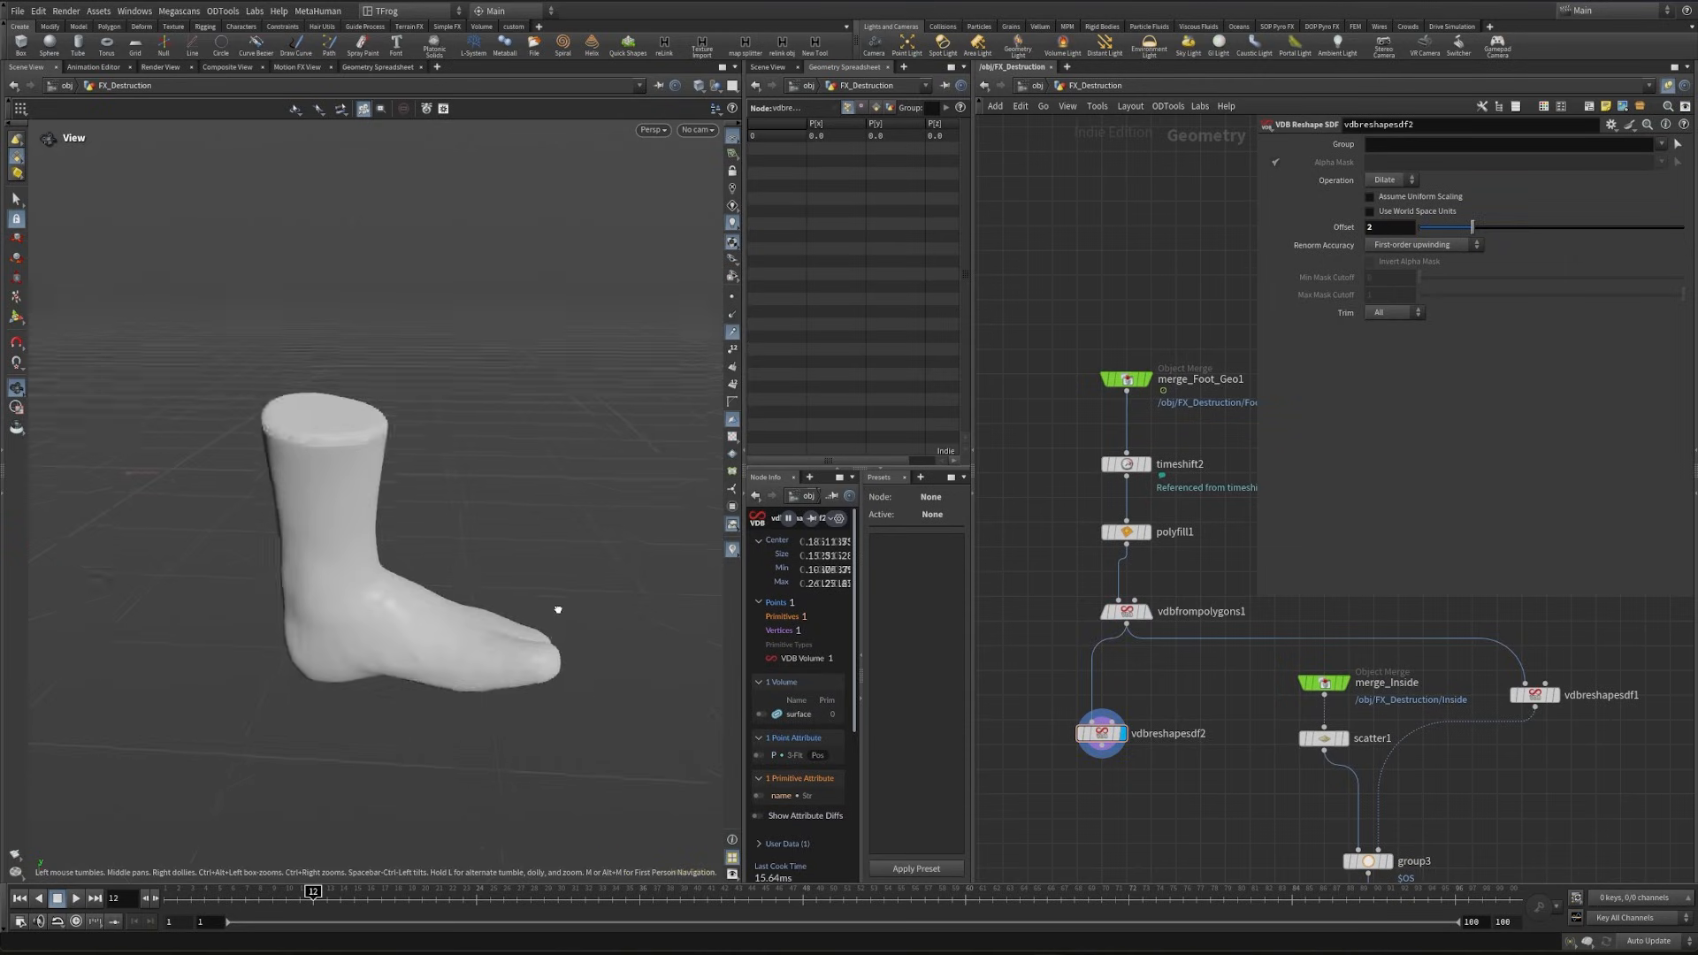
pyautogui.moveTo(557, 607); pyautogui.dragTo(566, 566)
# - Add an Intersection Analysis node below vdbreshapesdf2 and wire the dilated foot volume into its second input
pyautogui.moveTo(1002, 879); pyautogui.dragTo(1100, 738, button='middle')
pyautogui.press('Tab')
pyautogui.write('inters')
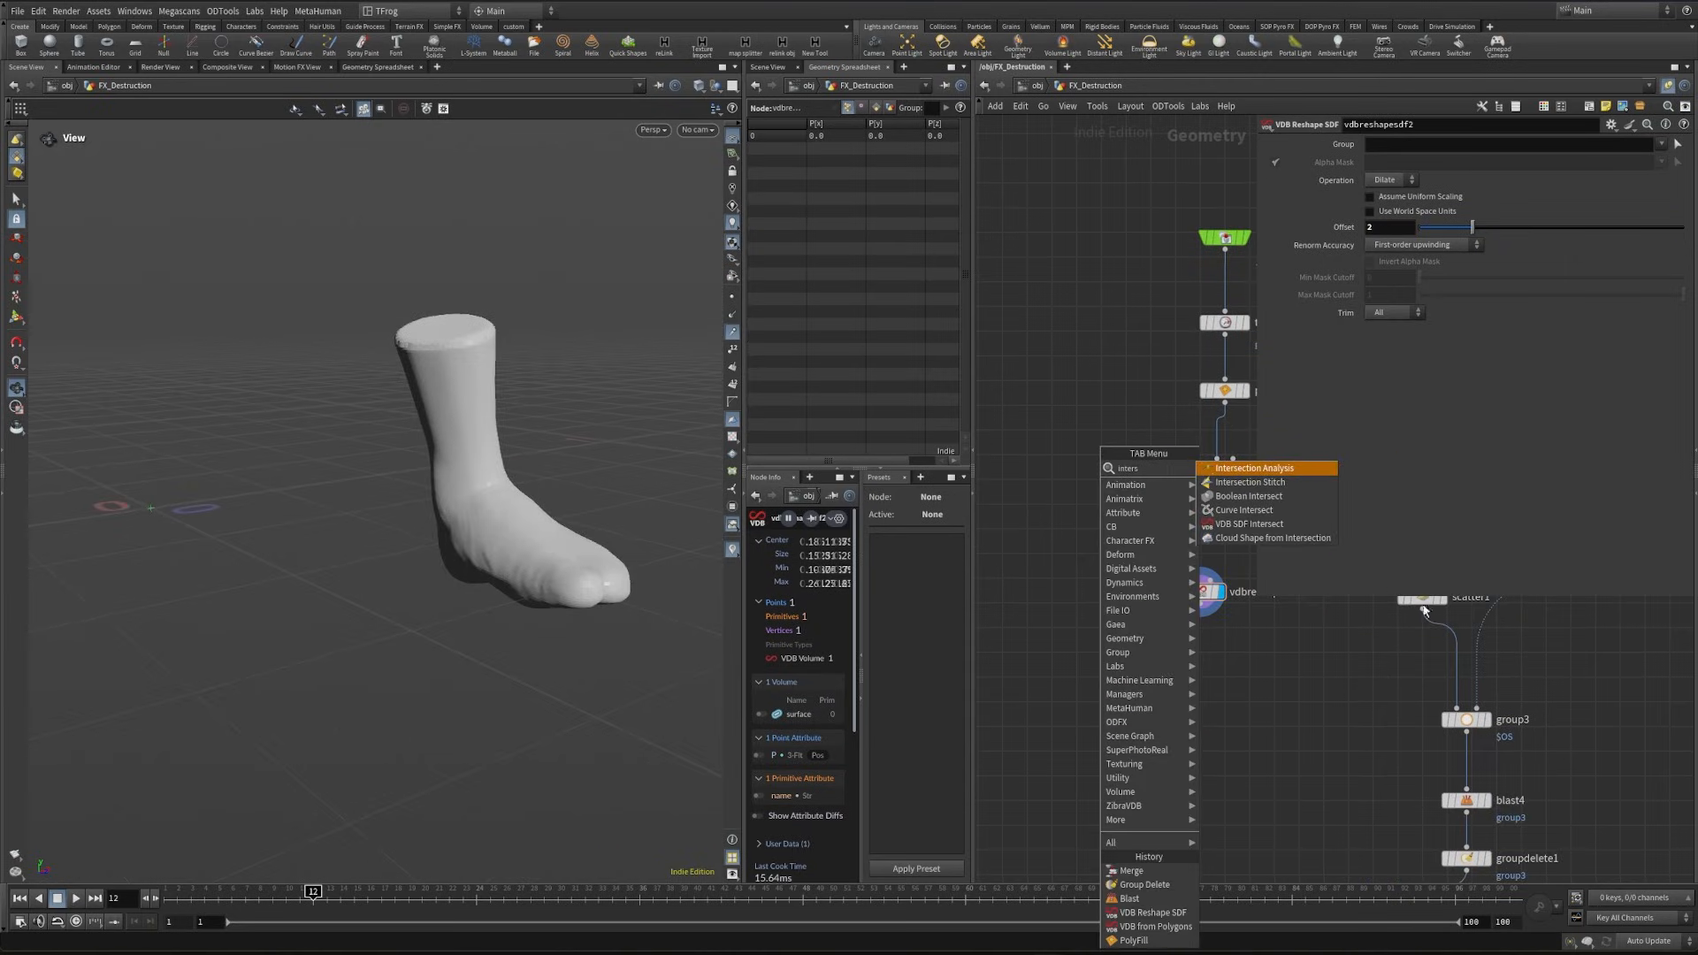
pyautogui.press('Return')
pyautogui.click(1167, 699)
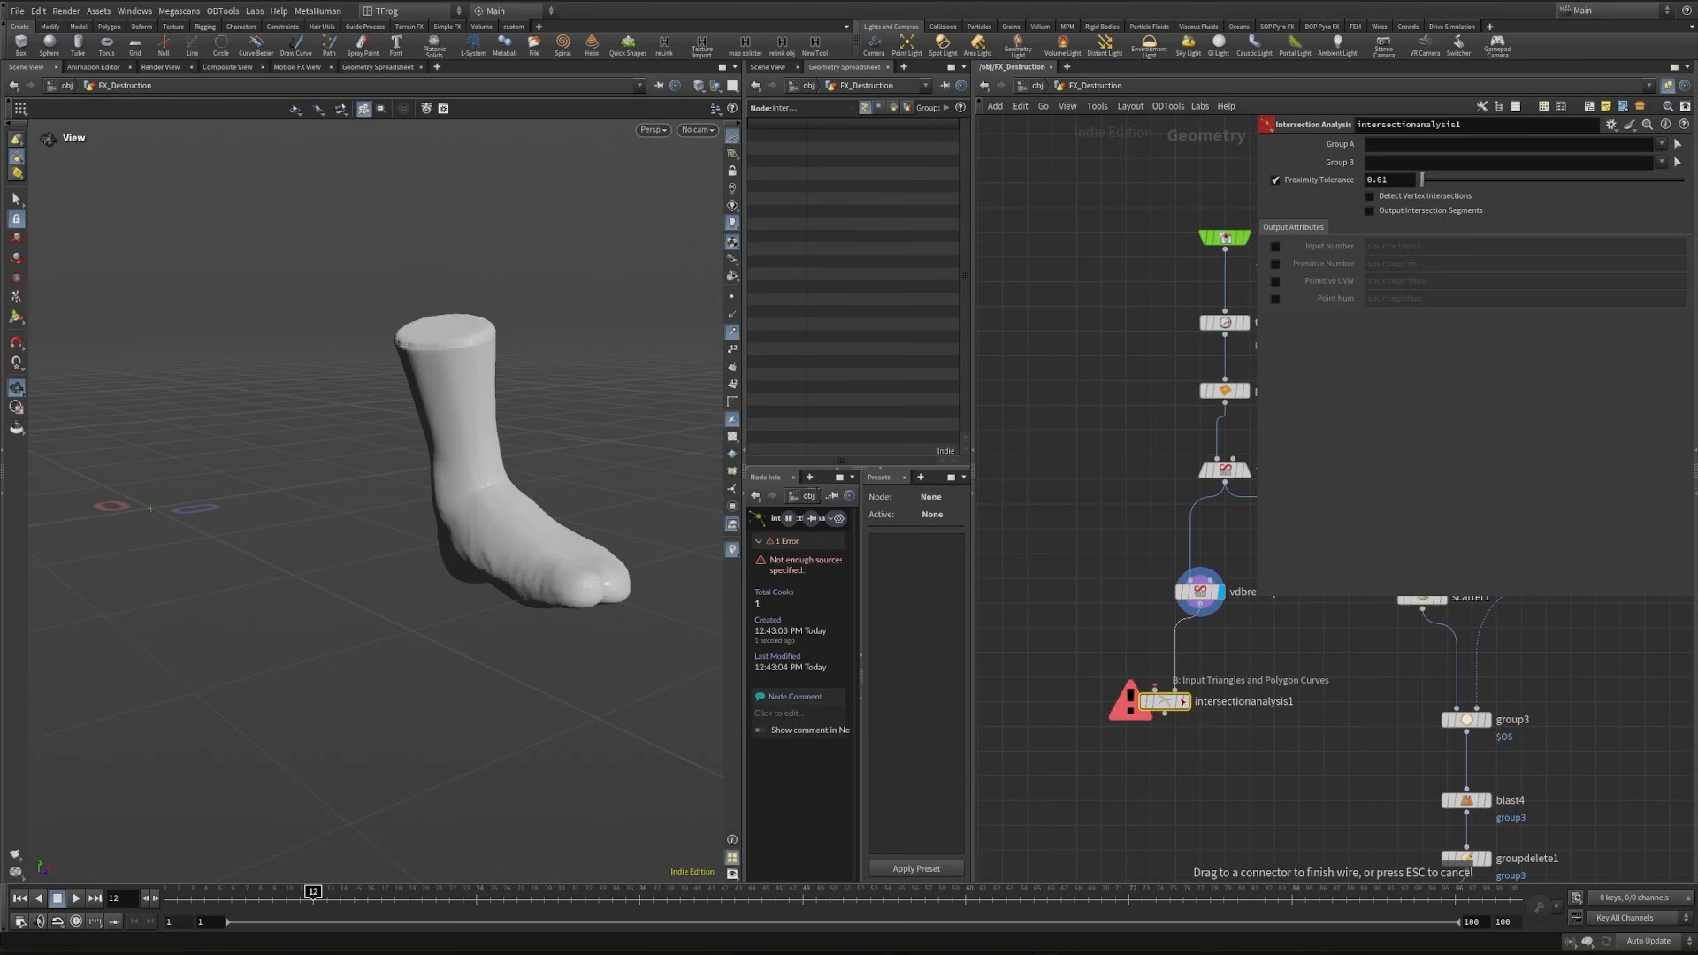
pyautogui.moveTo(1182, 701); pyautogui.dragTo(1183, 701)
pyautogui.moveTo(1093, 651); pyautogui.dragTo(1182, 669, button='middle')
# - Copy the Ground null and paste it as an Object Merge reference next to intersectionanalysis1
pyautogui.press('Tab')
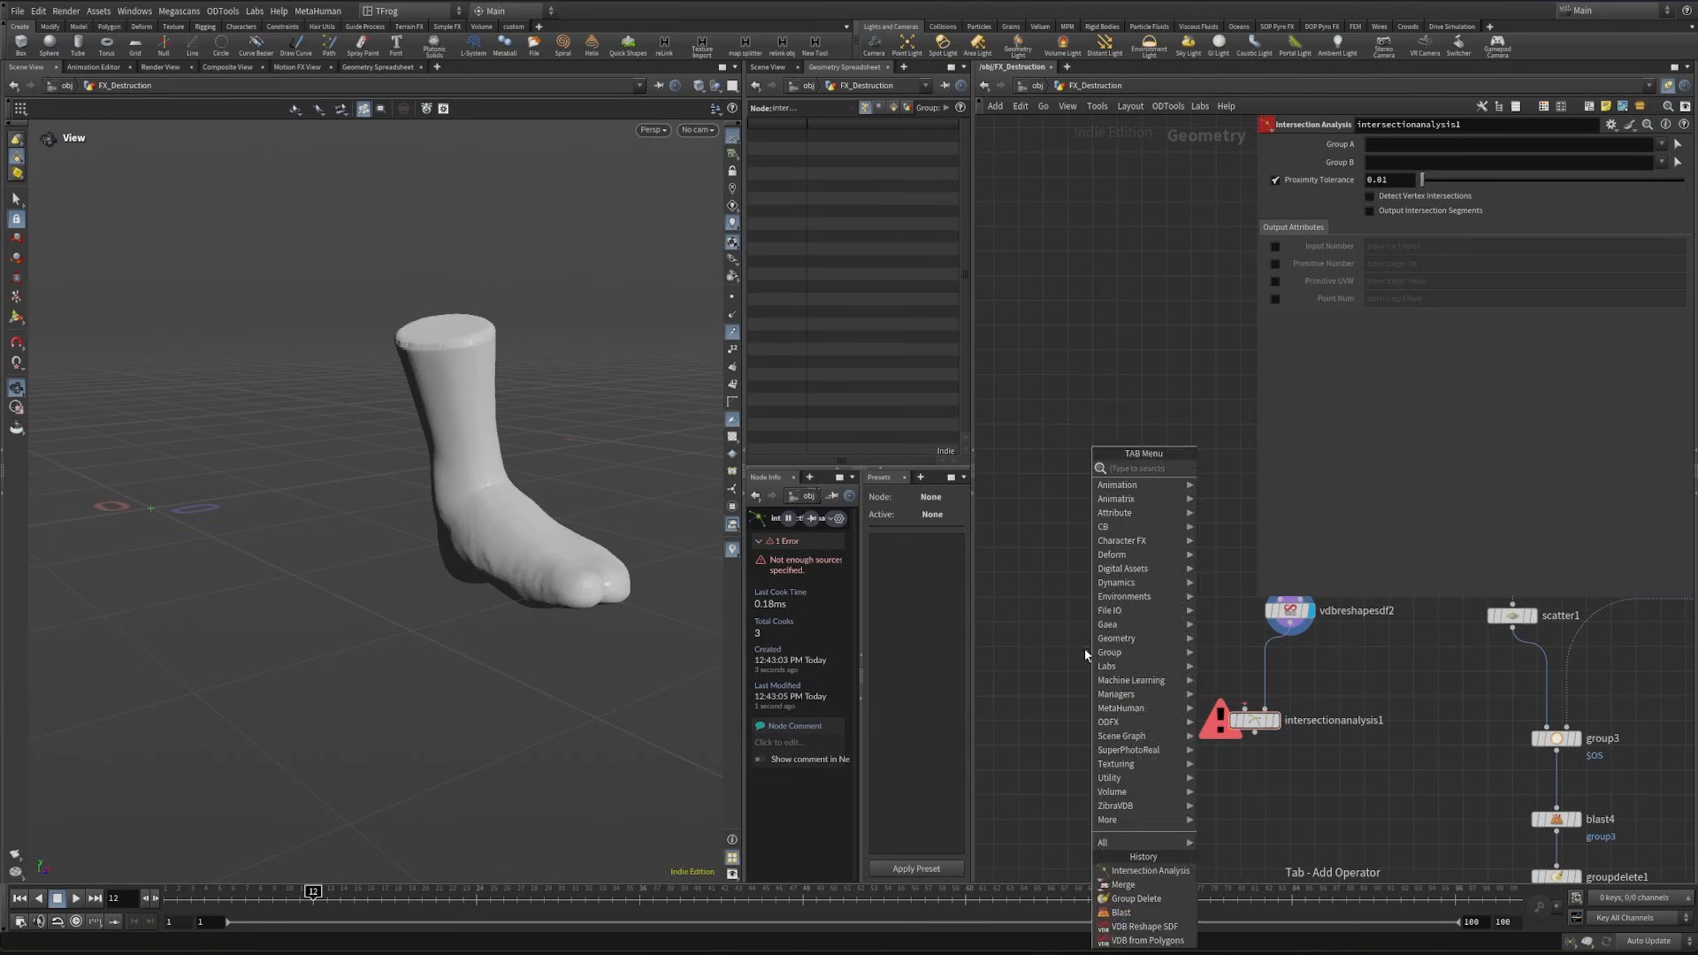
pyautogui.press('Escape')
pyautogui.moveTo(1123, 610); pyautogui.dragTo(1046, 708, button='middle')
pyautogui.scroll(-3, 1046, 708)
pyautogui.moveTo(1060, 622); pyautogui.dragTo(1037, 752, button='middle')
pyautogui.scroll(-2, 1038, 752)
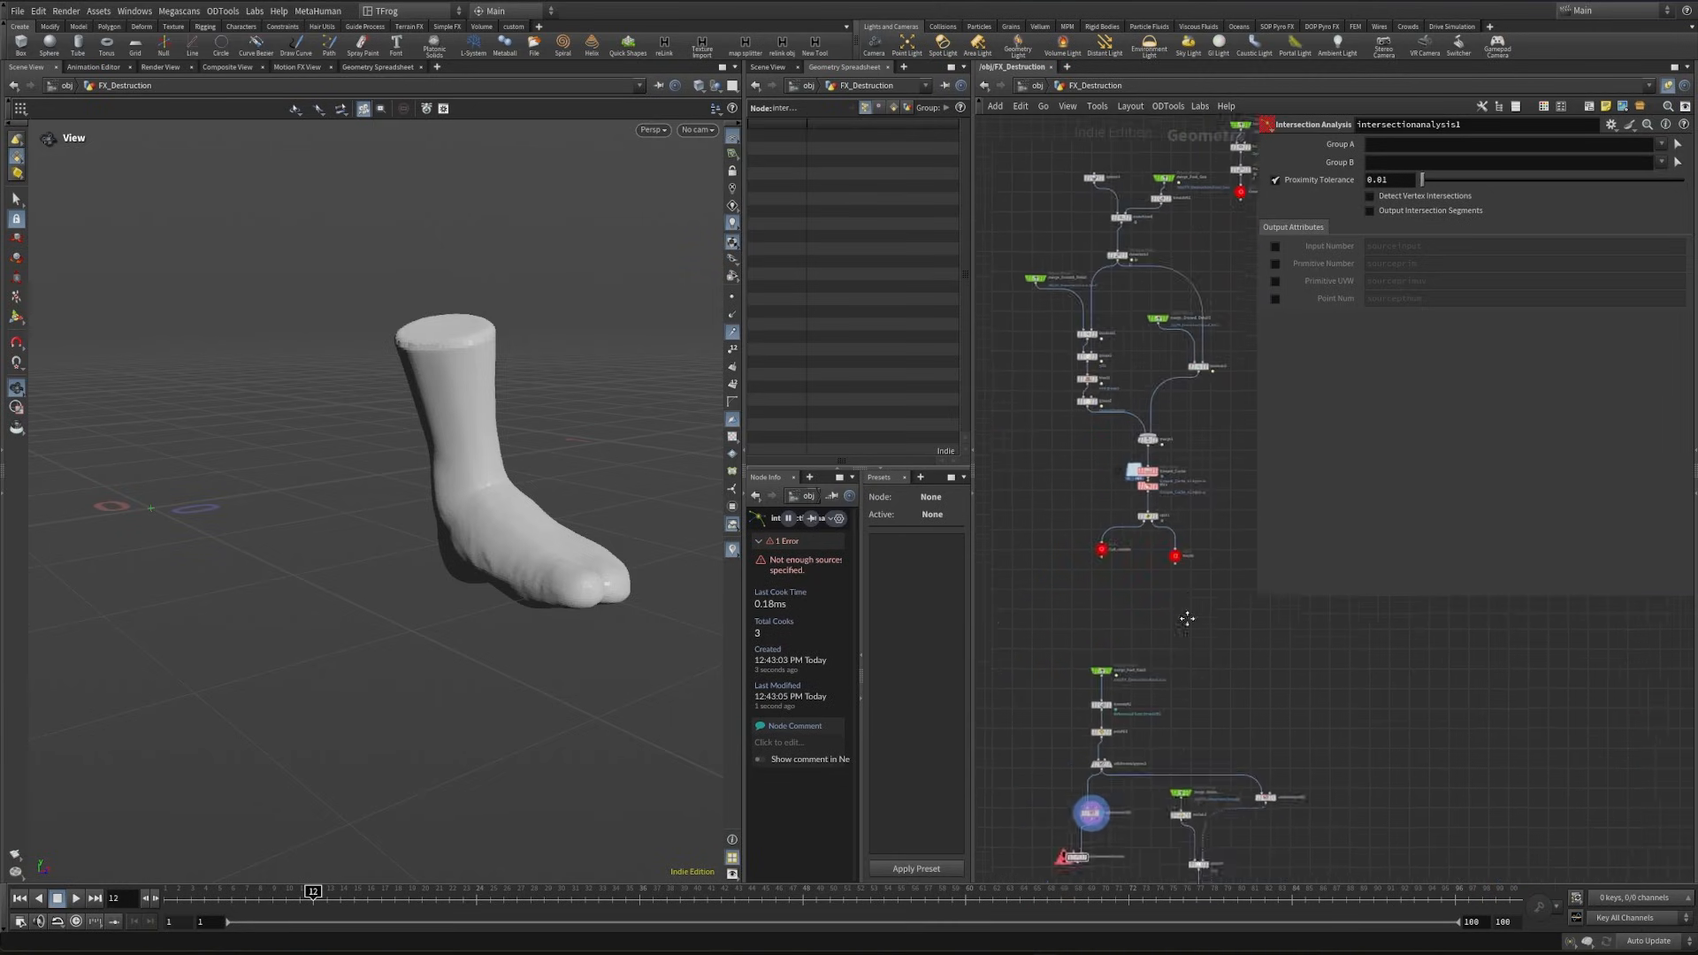
pyautogui.moveTo(1254, 310); pyautogui.dragTo(1195, 789, button='middle')
pyautogui.scroll(3, 1203, 448)
pyautogui.click(1147, 408)
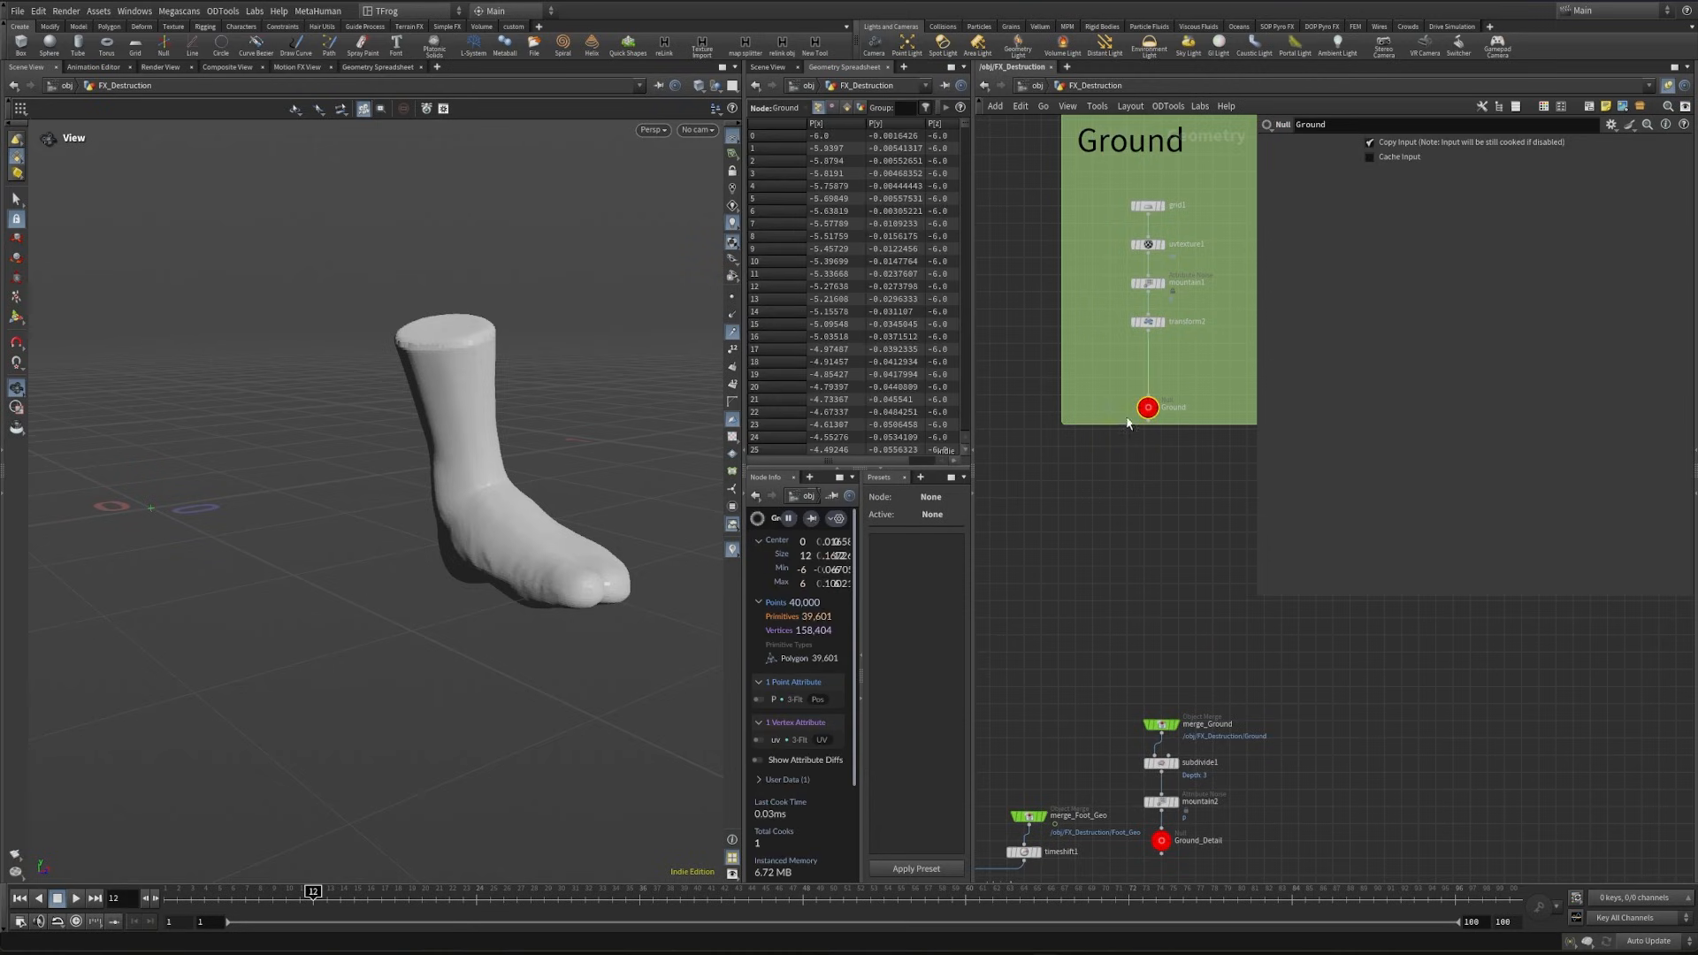
pyautogui.hotkey('ctrl', 'c')
pyautogui.scroll(-1, 1121, 633)
pyautogui.moveTo(1123, 654); pyautogui.dragTo(1161, 531, button='middle')
pyautogui.scroll(5, 1142, 629)
pyautogui.hotkey('ctrl', 'shift', 'v')
pyautogui.scroll(1, 1142, 630)
# - Wire the new ground Object Merge into the first input of intersectionanalysis1 and display the analysis node
pyautogui.moveTo(1146, 584); pyautogui.dragTo(1257, 732)
pyautogui.click(1295, 746)
pyautogui.moveTo(590, 557); pyautogui.dragTo(576, 606)
pyautogui.moveTo(576, 607); pyautogui.dragTo(669, 552, button='right')
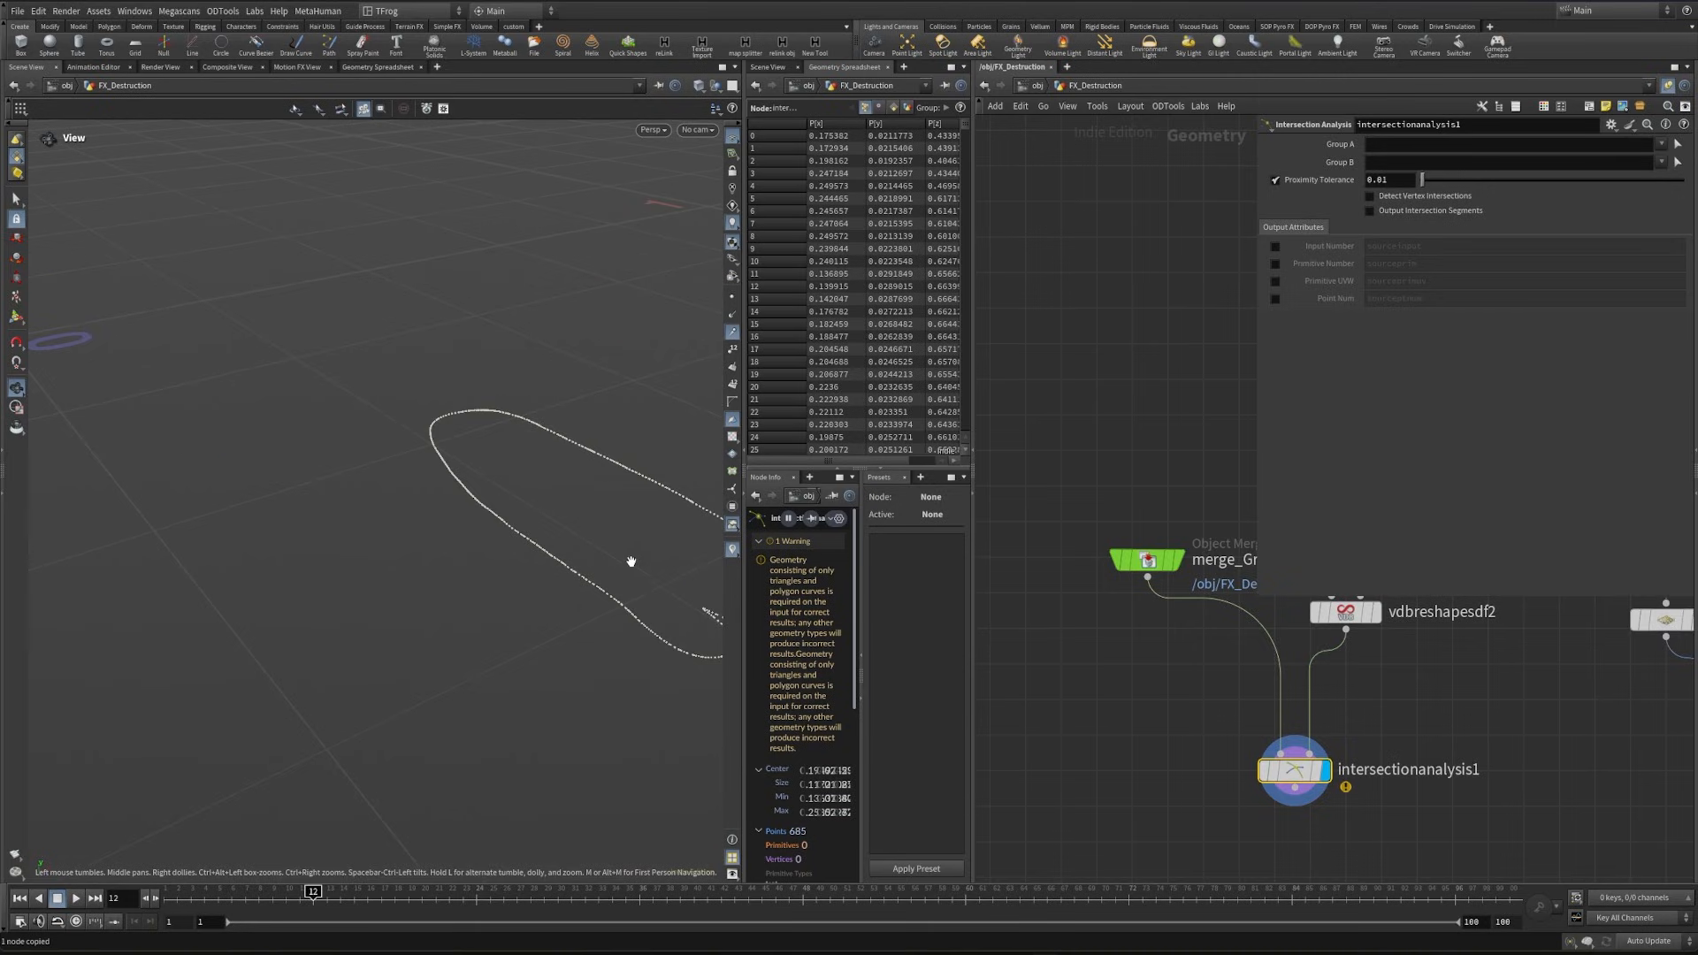
# - Reposition merge_Ground1 above intersectionanalysis1 and examine the foot-outline intersection points in the viewport
pyautogui.moveTo(1147, 564); pyautogui.dragTo(1109, 596)
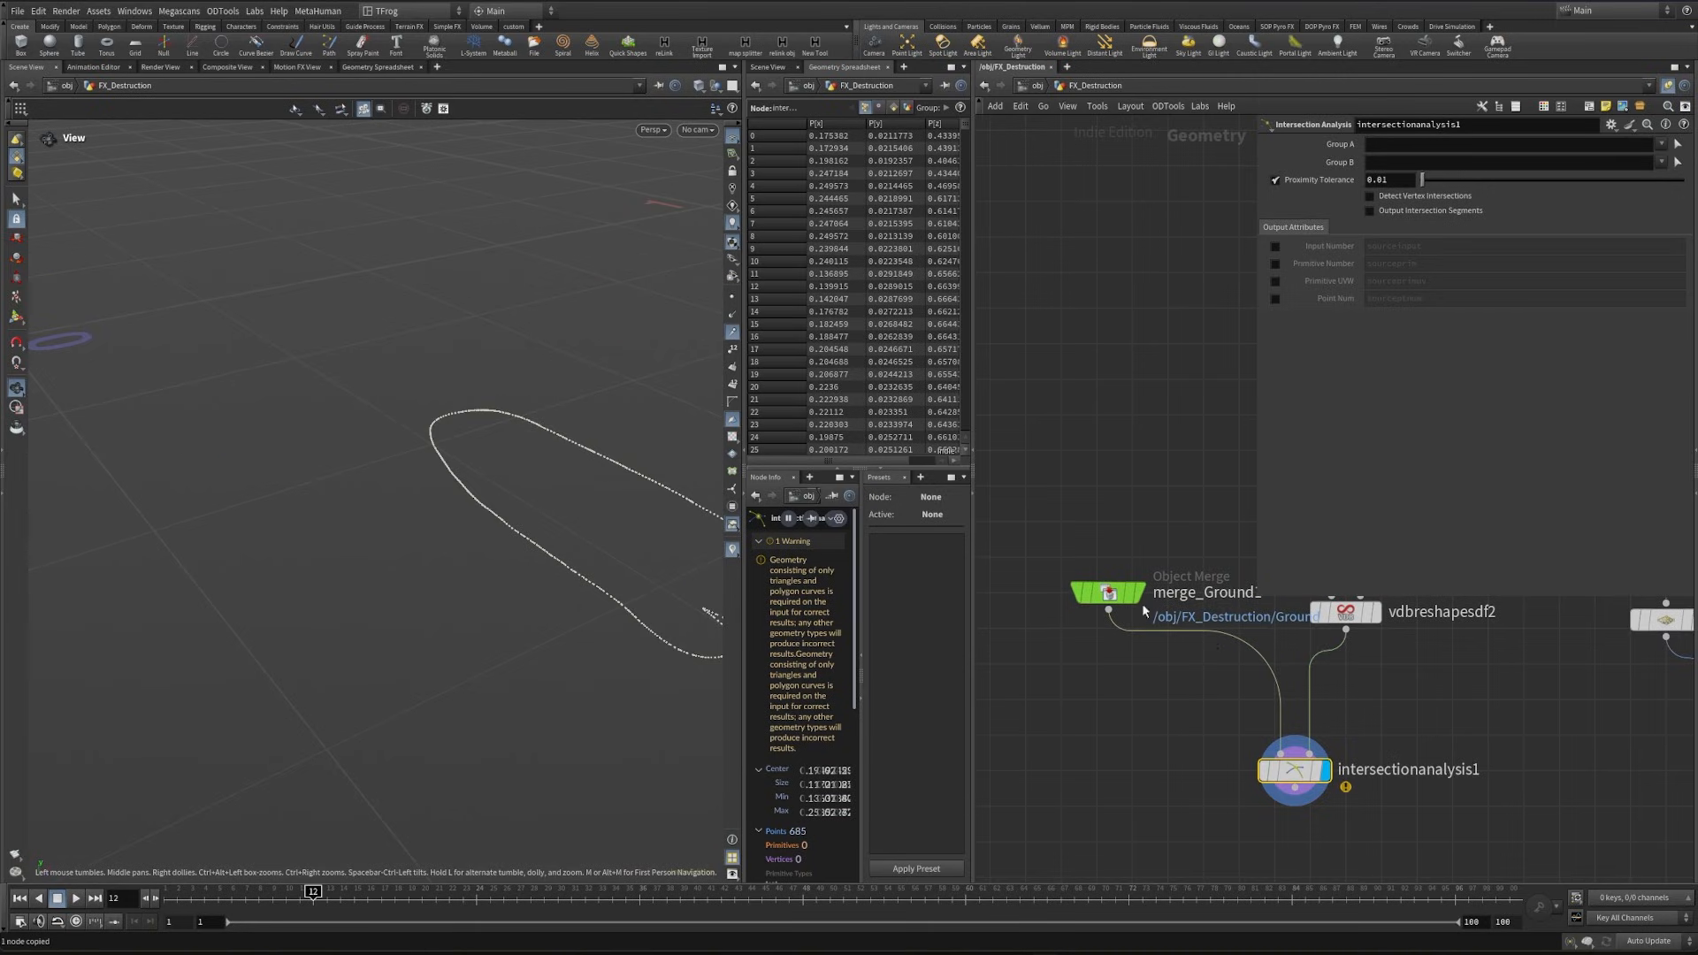
pyautogui.moveTo(620, 627); pyautogui.dragTo(440, 569)
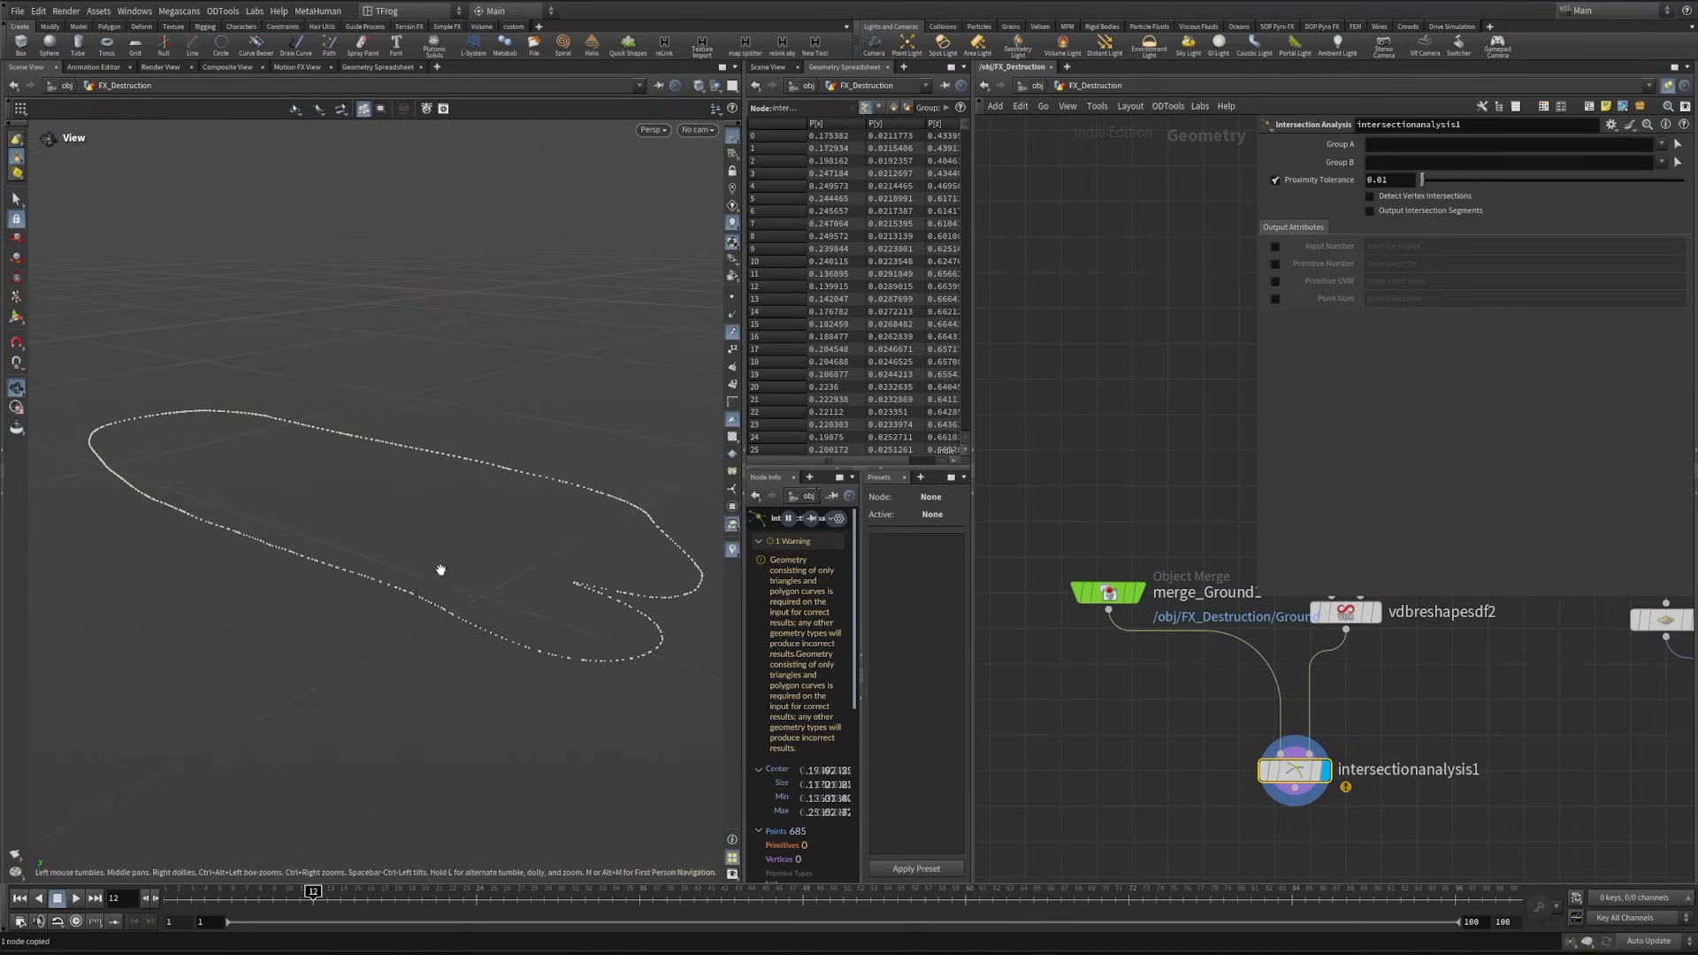
pyautogui.moveTo(1148, 763); pyautogui.dragTo(1132, 705, button='middle')
pyautogui.moveTo(1094, 534); pyautogui.dragTo(1098, 522)
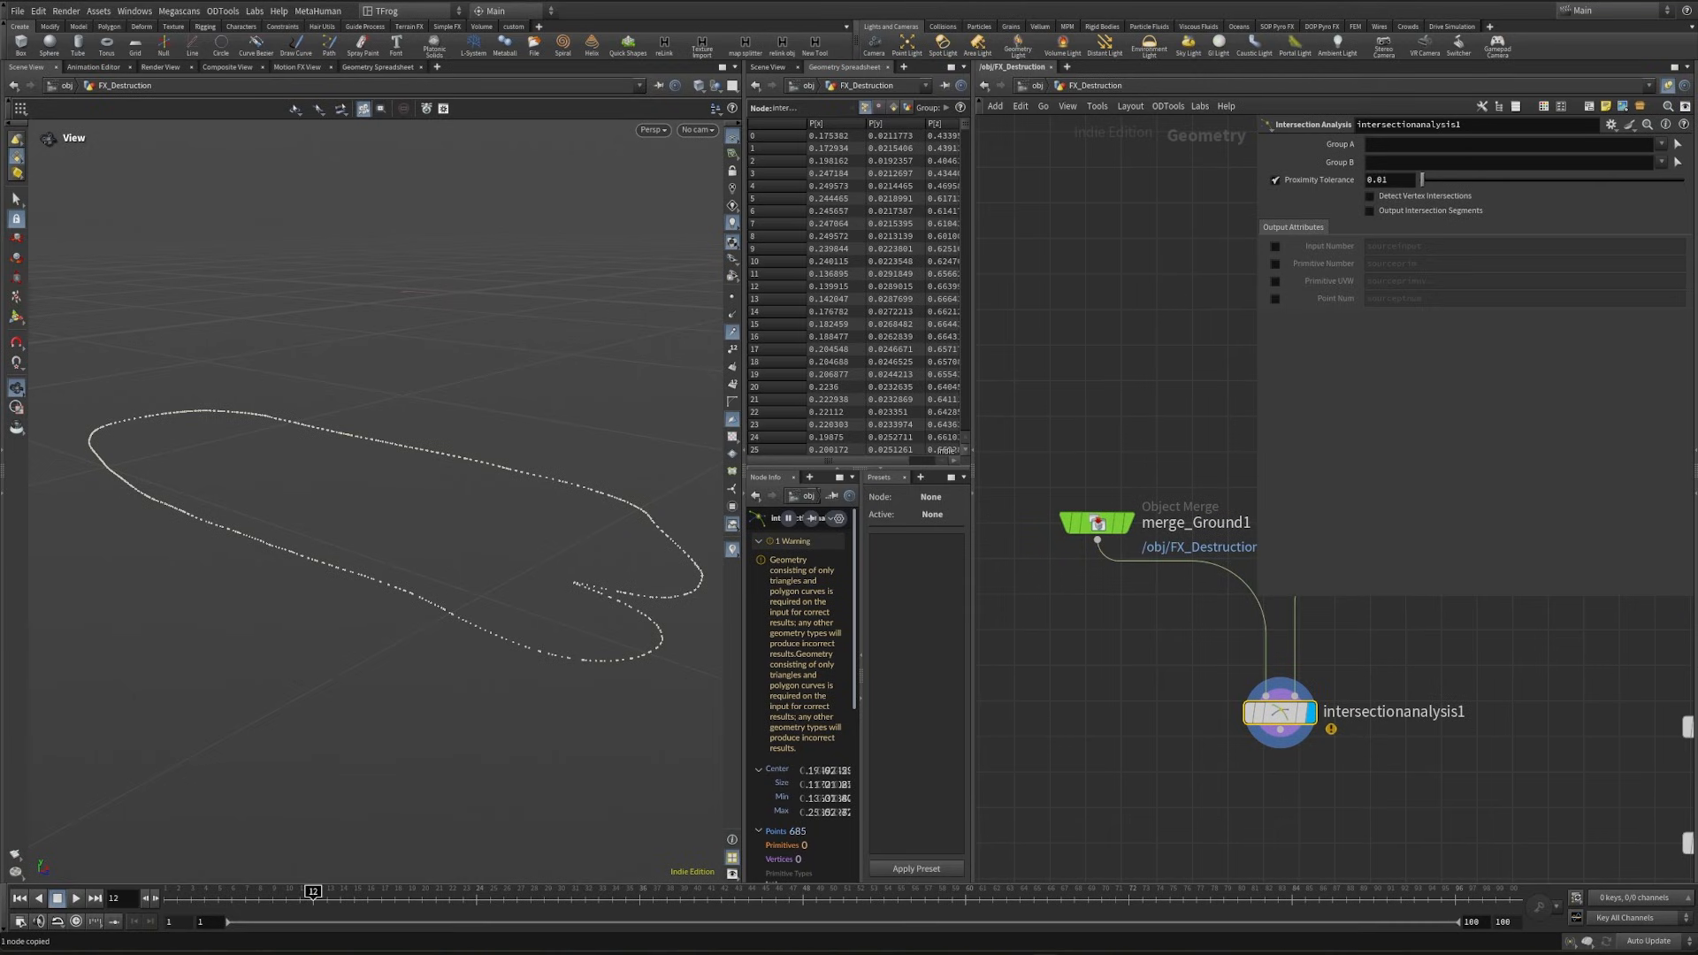
pyautogui.scroll(2, 1024, 477)
pyautogui.moveTo(1158, 746); pyautogui.dragTo(1107, 572, button='middle')
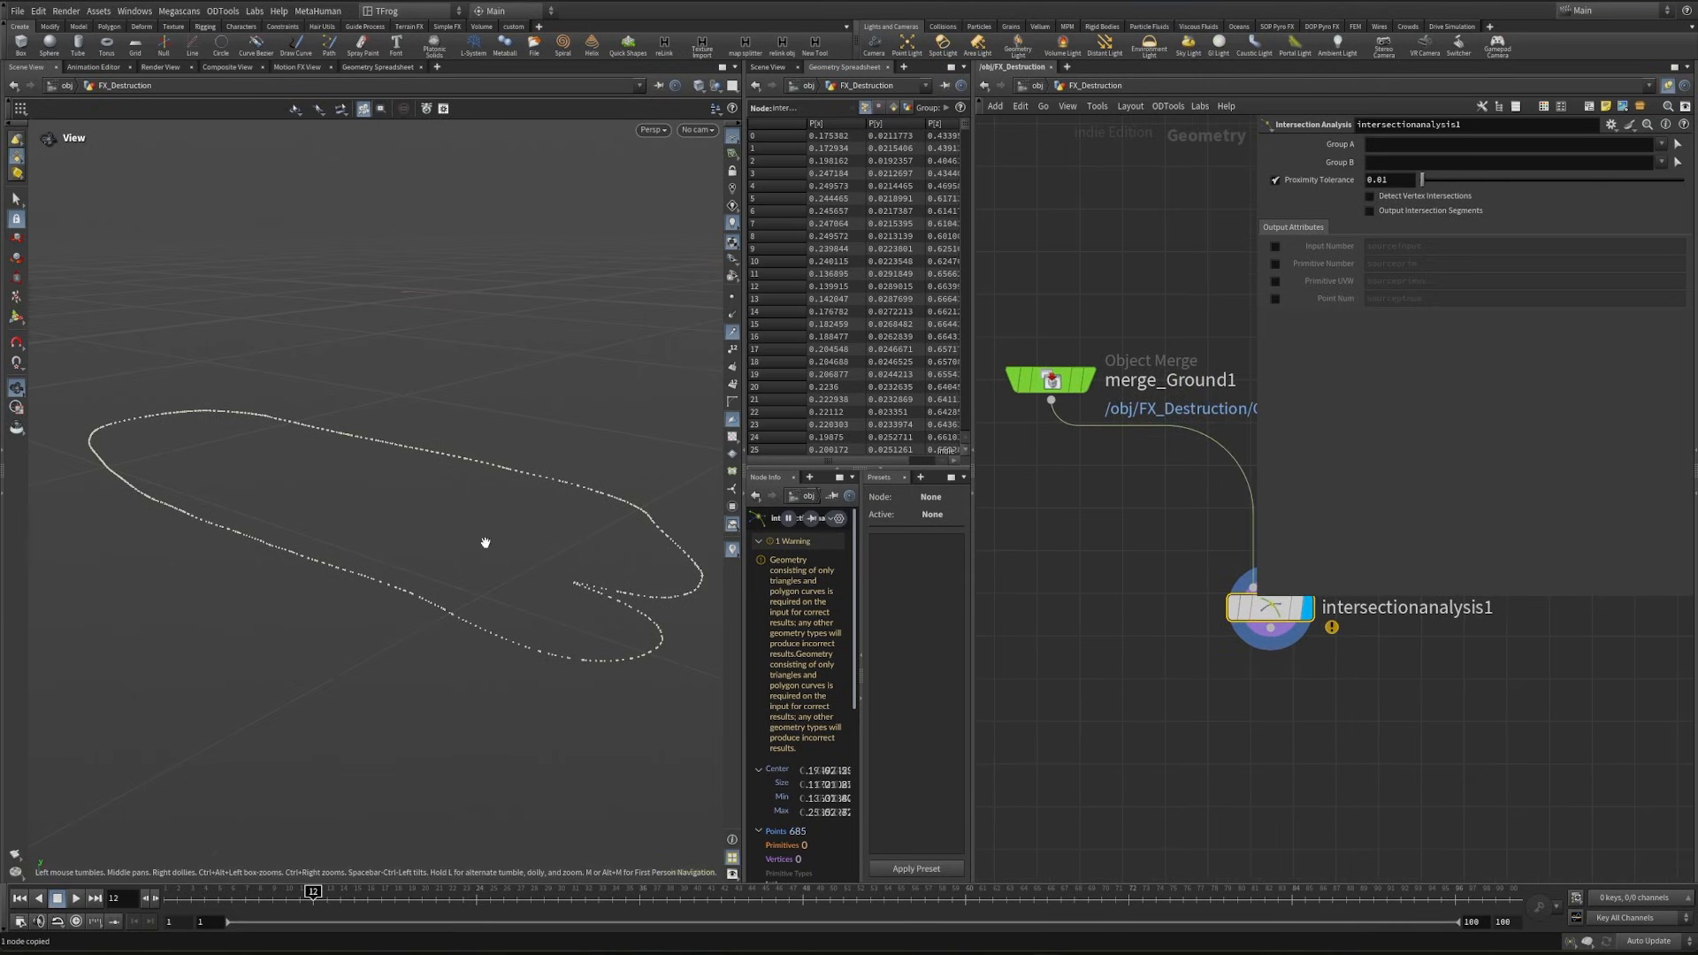
# - Add a Delete node directly below intersectionanalysis1 and connect it
pyautogui.moveTo(486, 542); pyautogui.dragTo(451, 584)
pyautogui.click(1239, 714)
pyautogui.press('Tab')
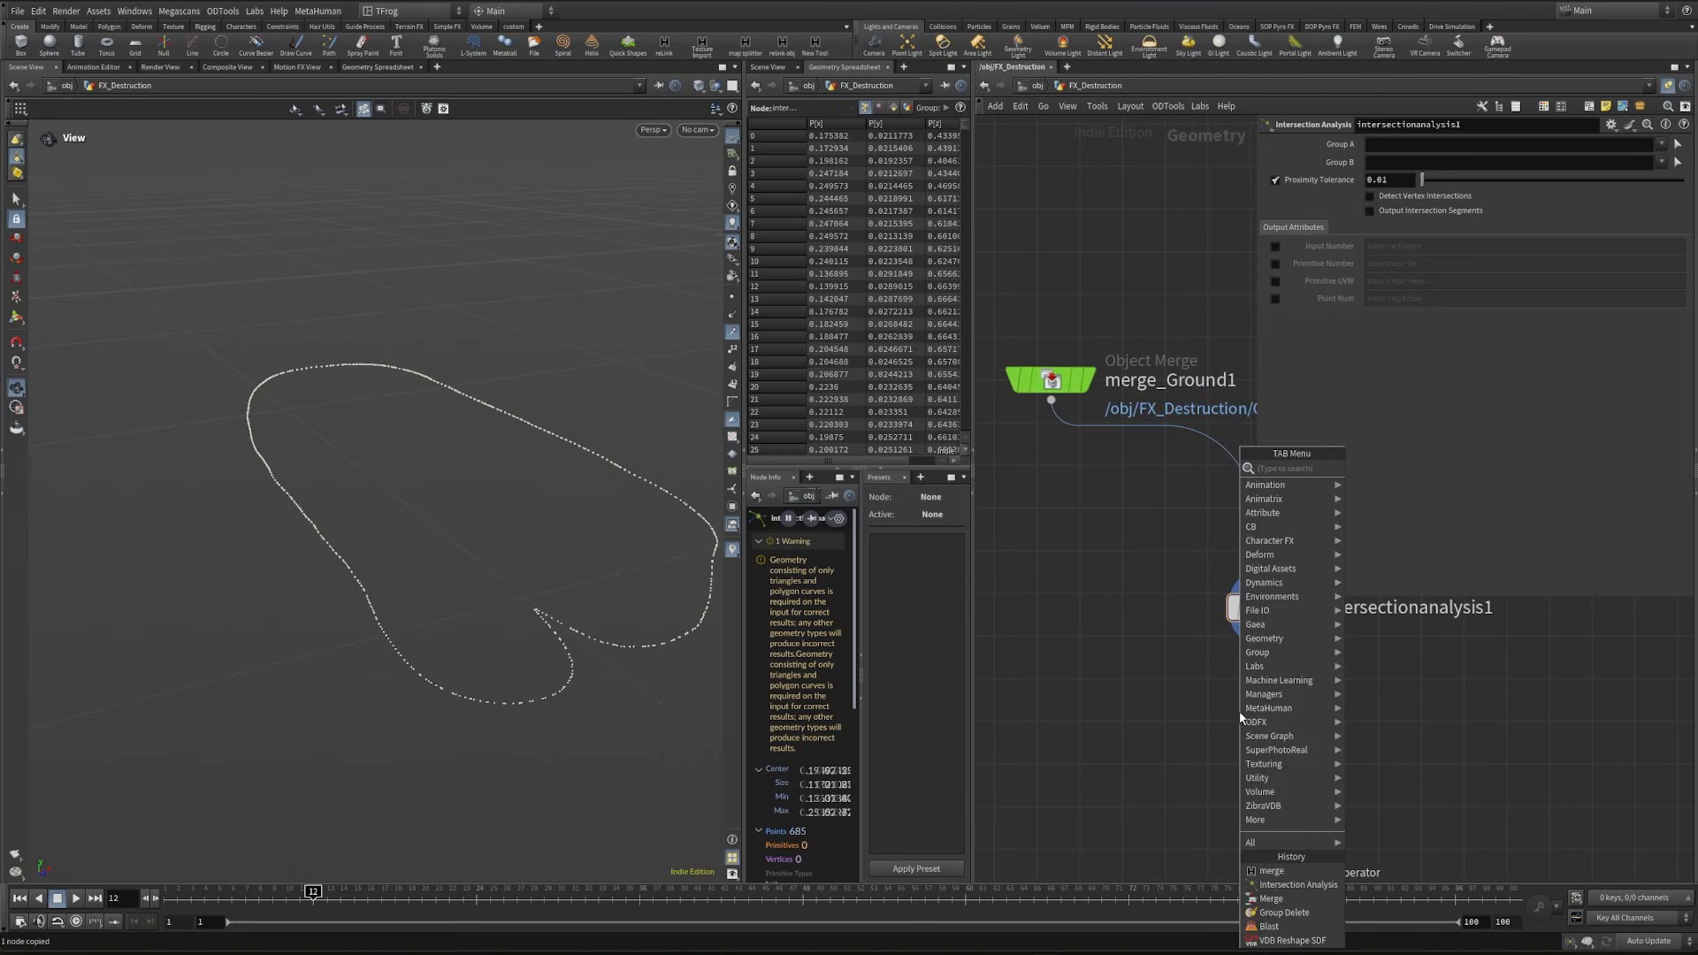
pyautogui.write('add')
pyautogui.press('Return')
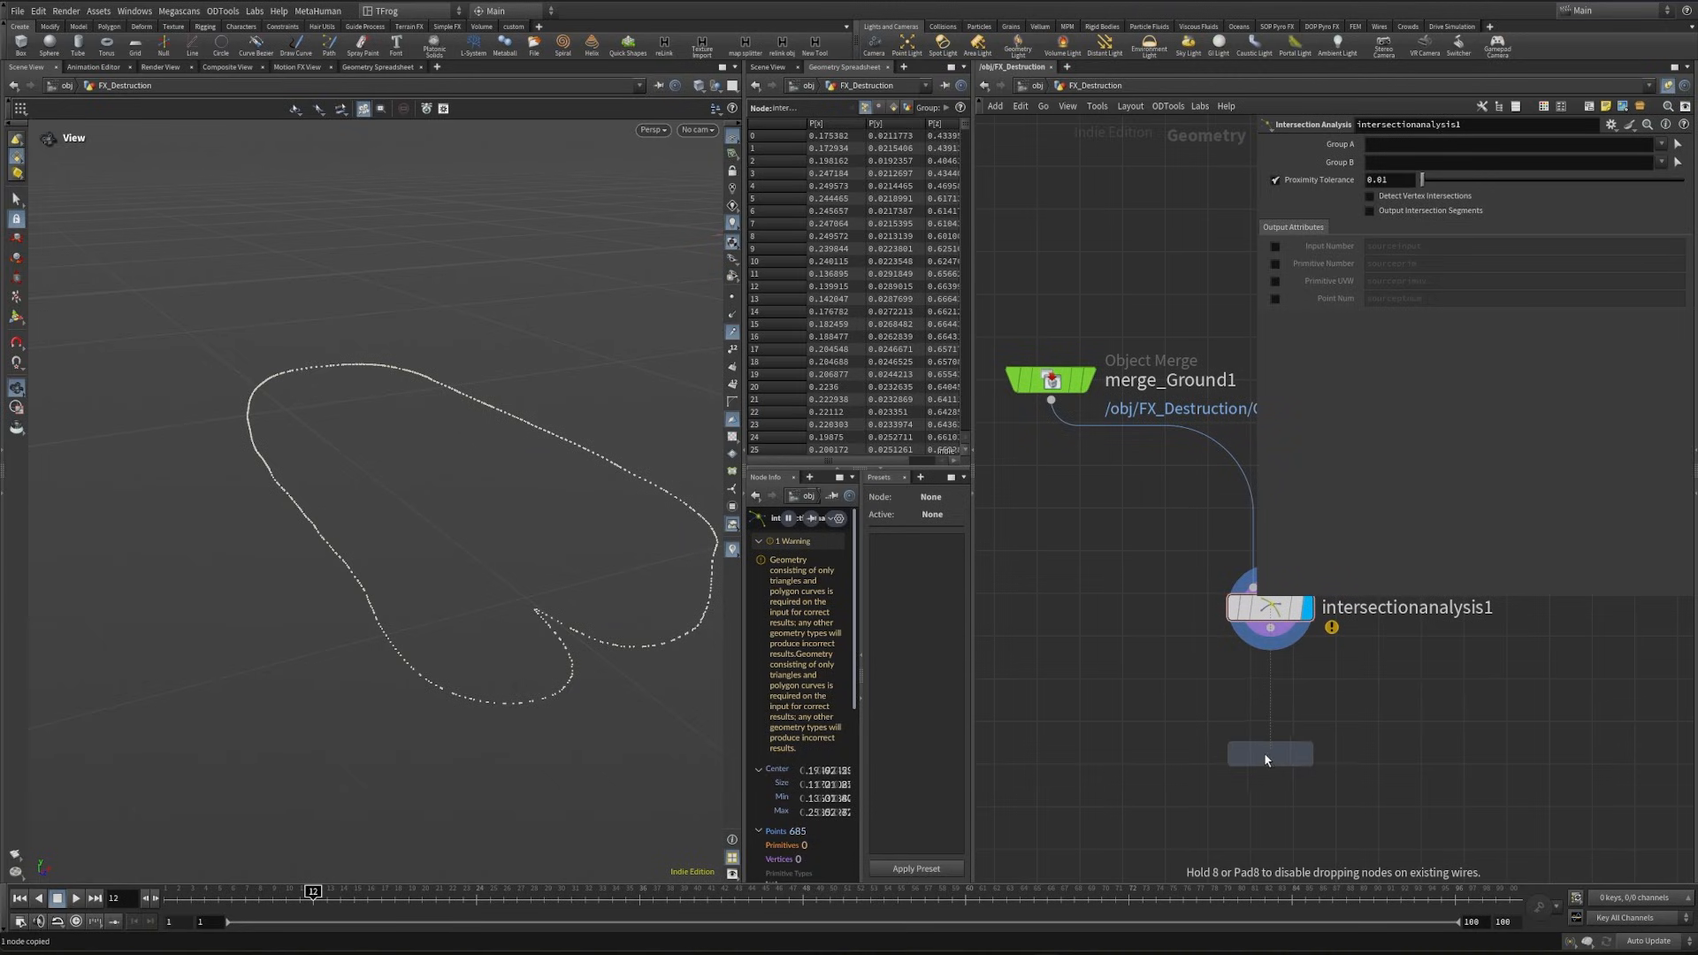
pyautogui.click(1266, 751)
# - Enable random point deletion on delete1 with a percent of 92 and a global seed of 0.495
pyautogui.click(1475, 217)
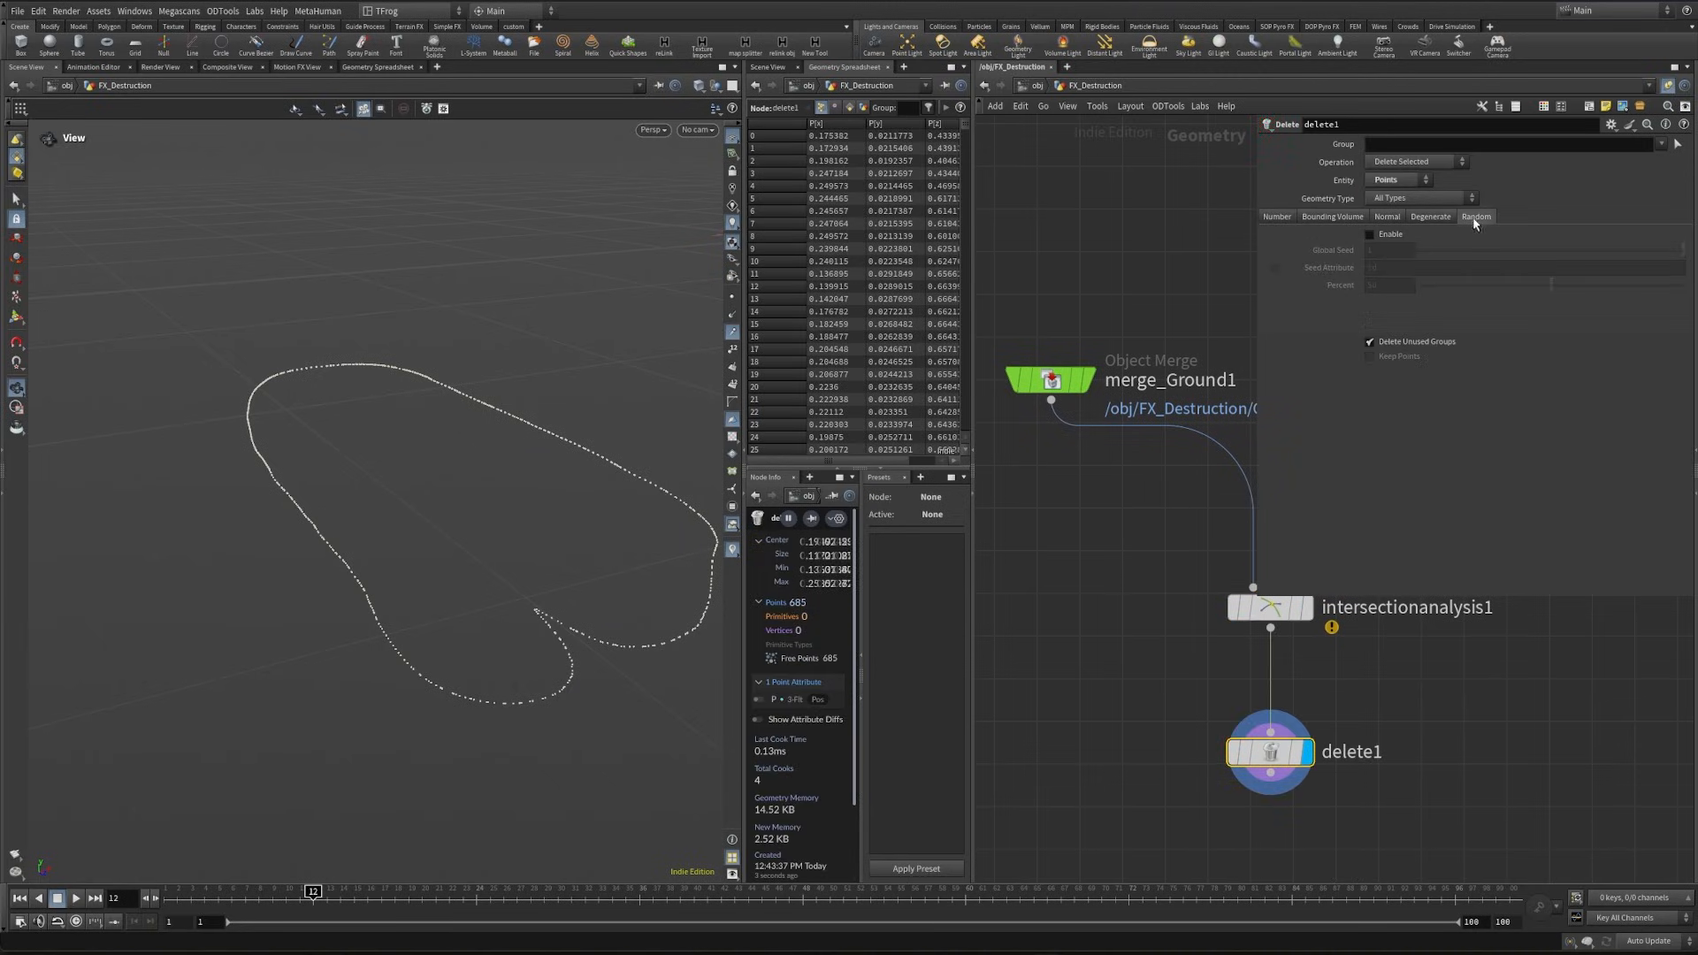
pyautogui.click(1385, 239)
pyautogui.moveTo(1566, 287); pyautogui.dragTo(1663, 304)
pyautogui.click(1402, 288)
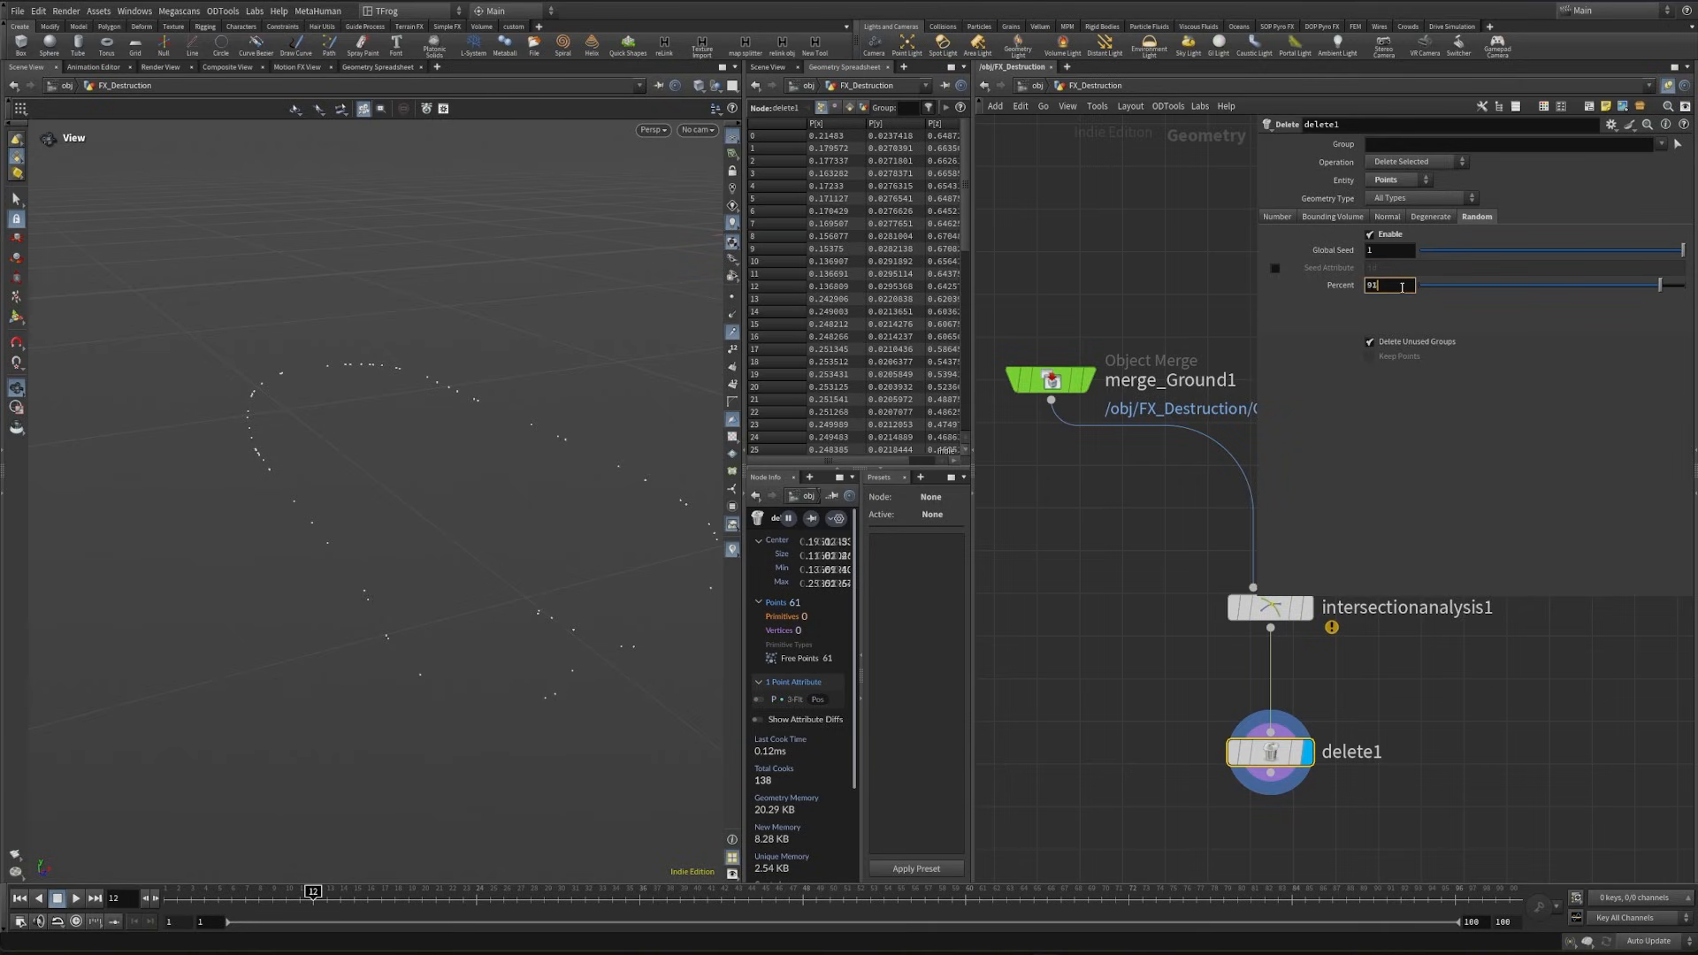
pyautogui.write('92')
pyautogui.press('Return')
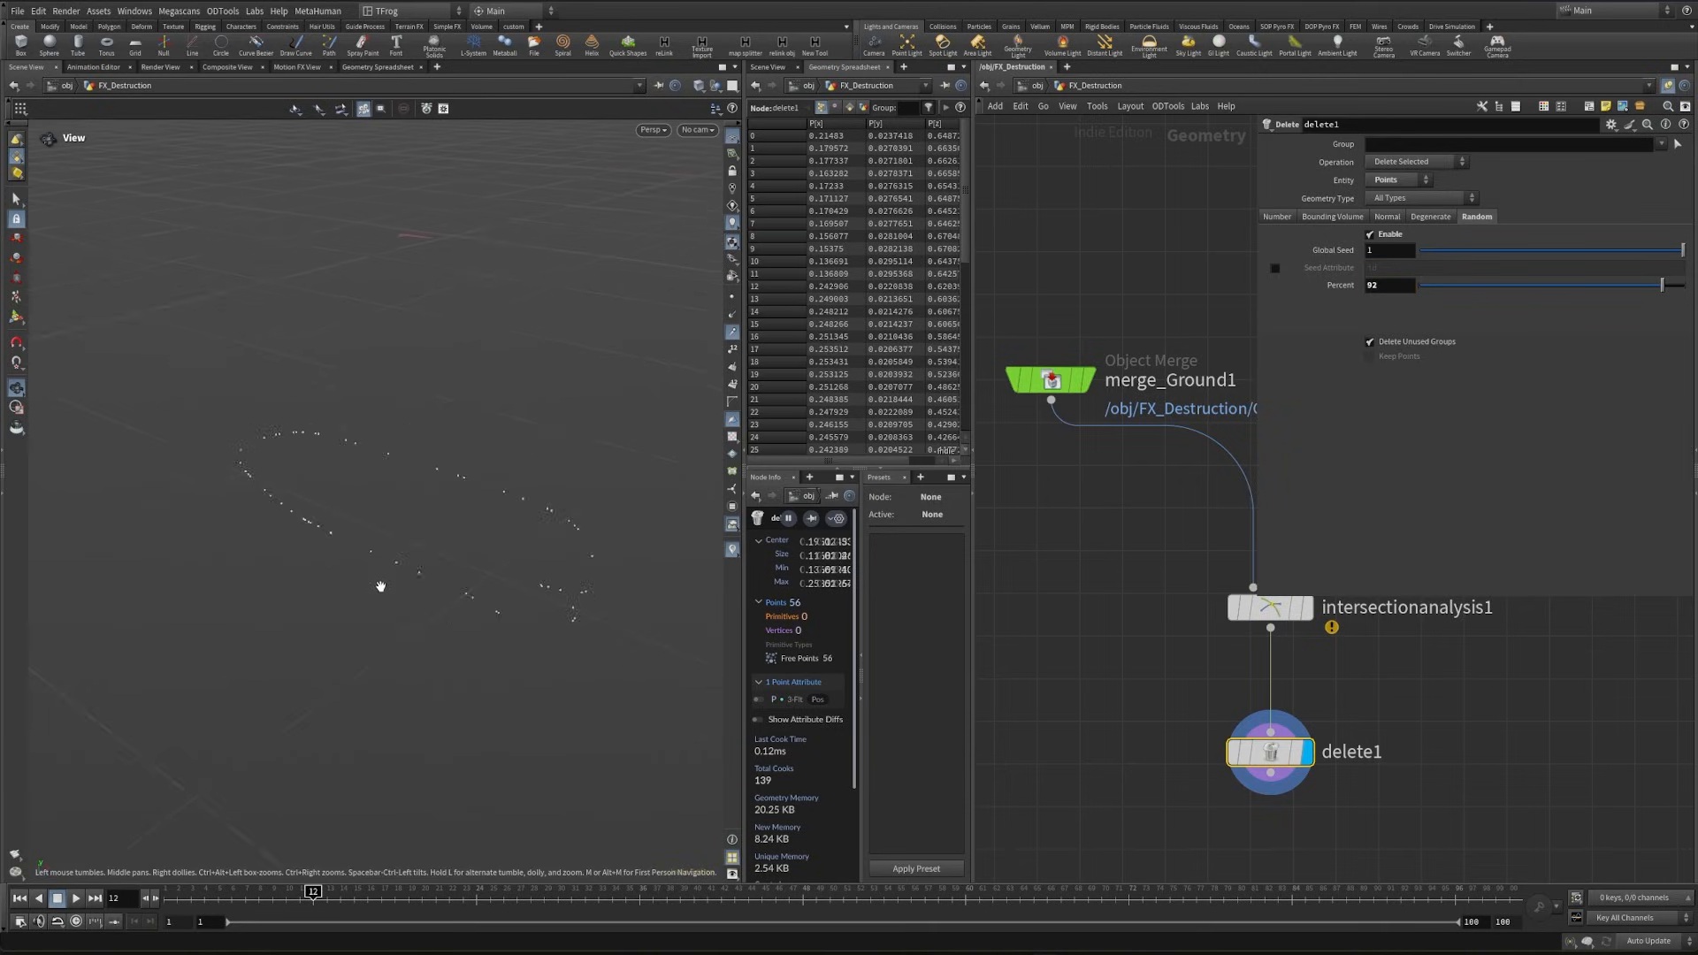
pyautogui.moveTo(1683, 250); pyautogui.dragTo(1549, 251)
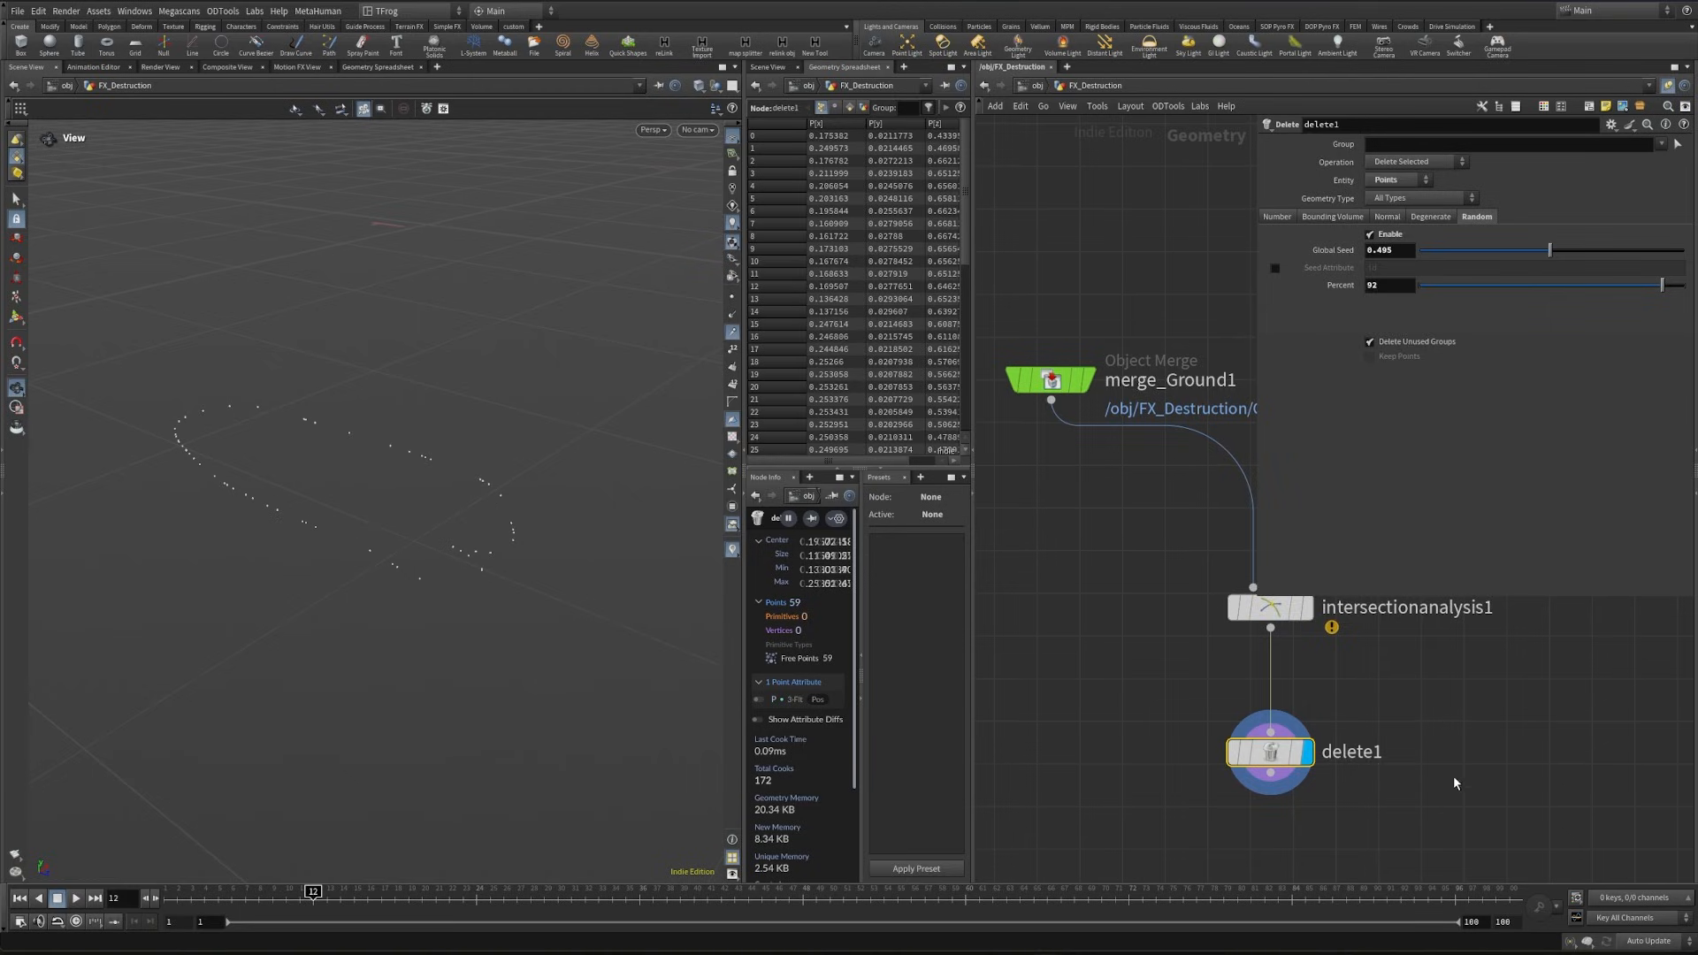
# - Add a Point Jitter node below delete1 and display it
pyautogui.press('Tab')
pyautogui.write('pointj')
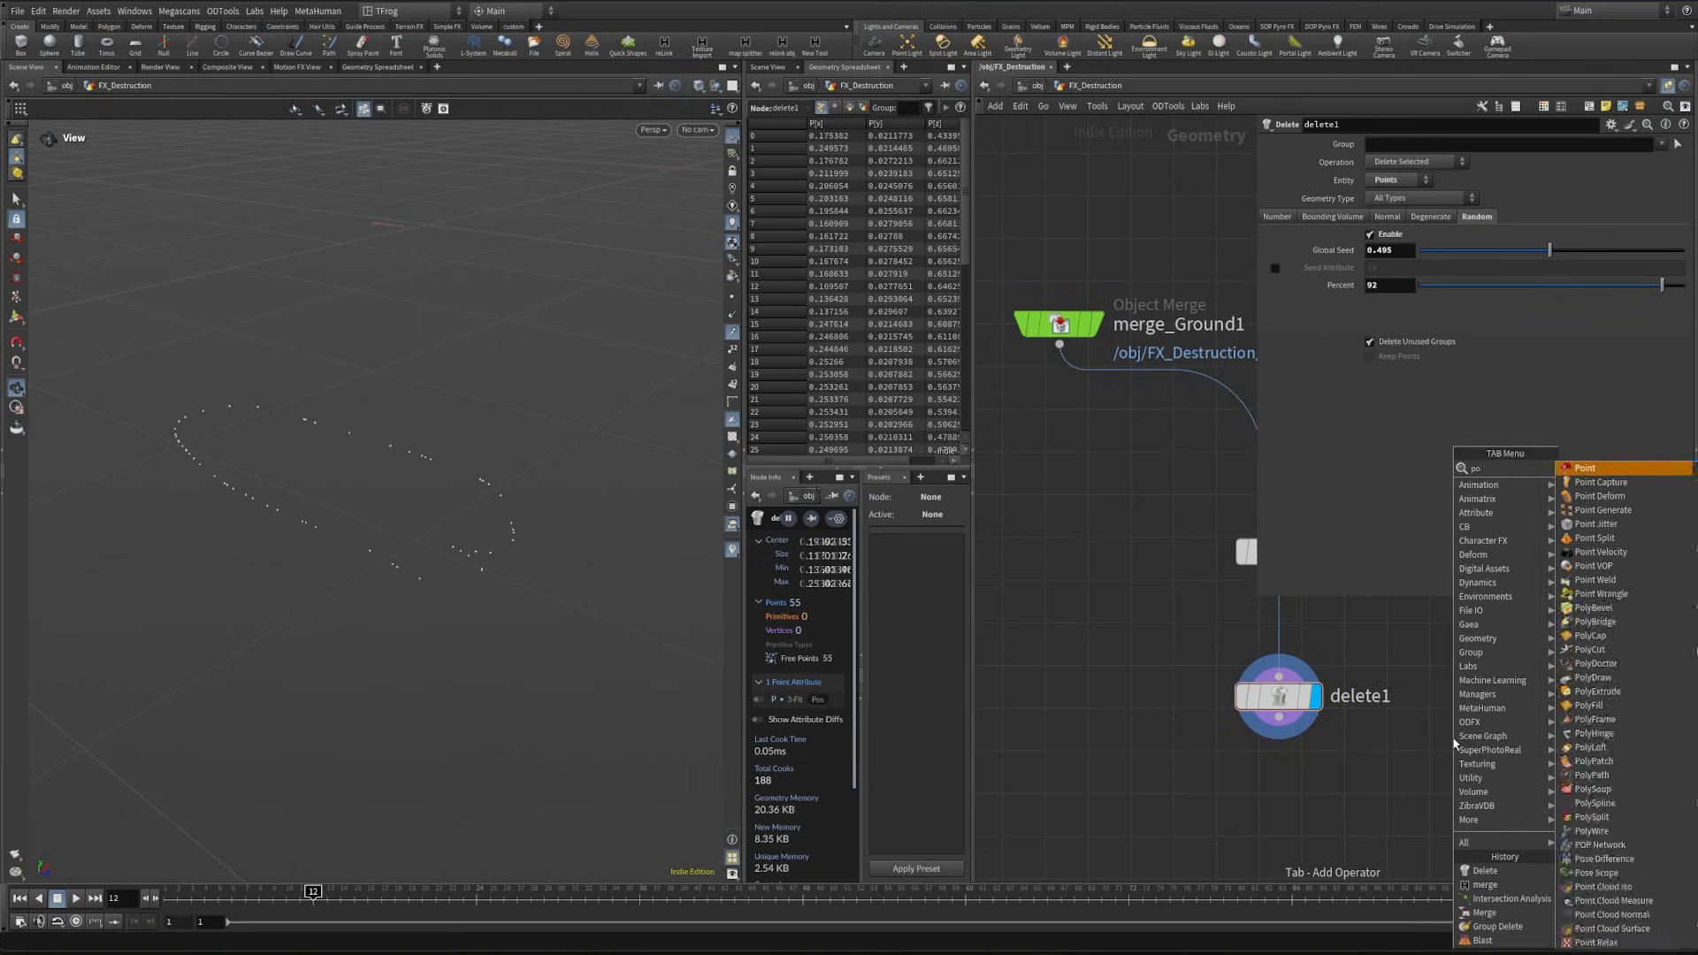
pyautogui.press('Return')
pyautogui.click(1289, 821)
pyautogui.click(1317, 820)
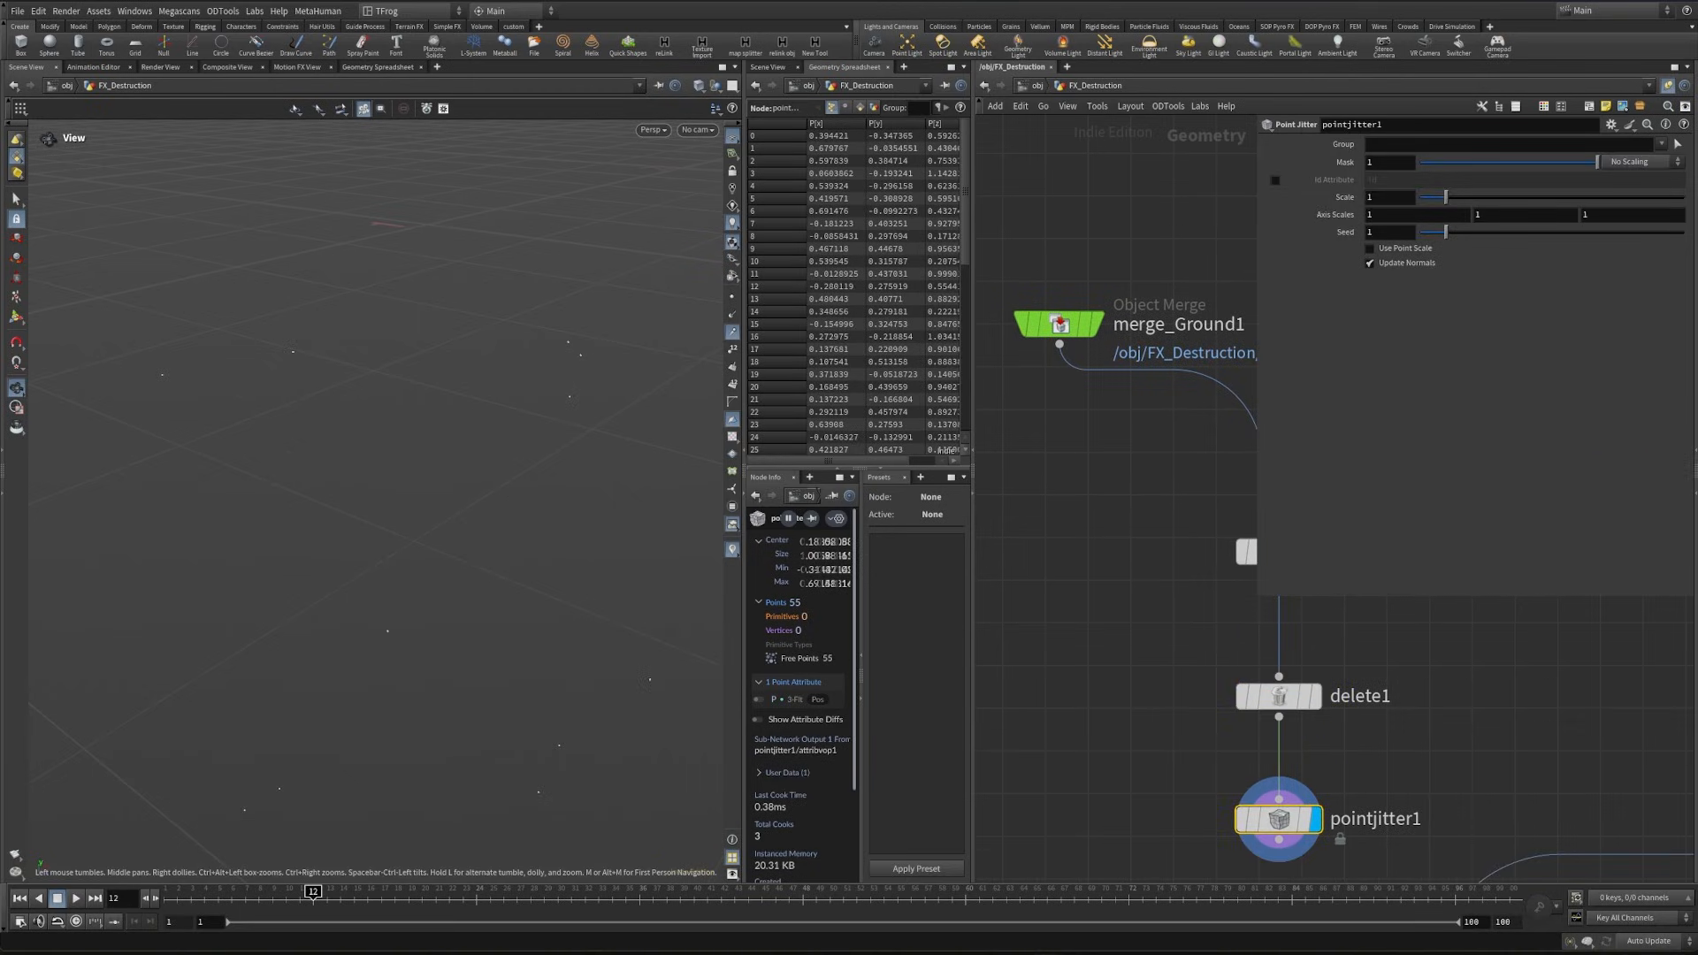
# - Set the Y axis scale of pointjitter1 to 0 and its overall scale to 0.05
pyautogui.click(1506, 215)
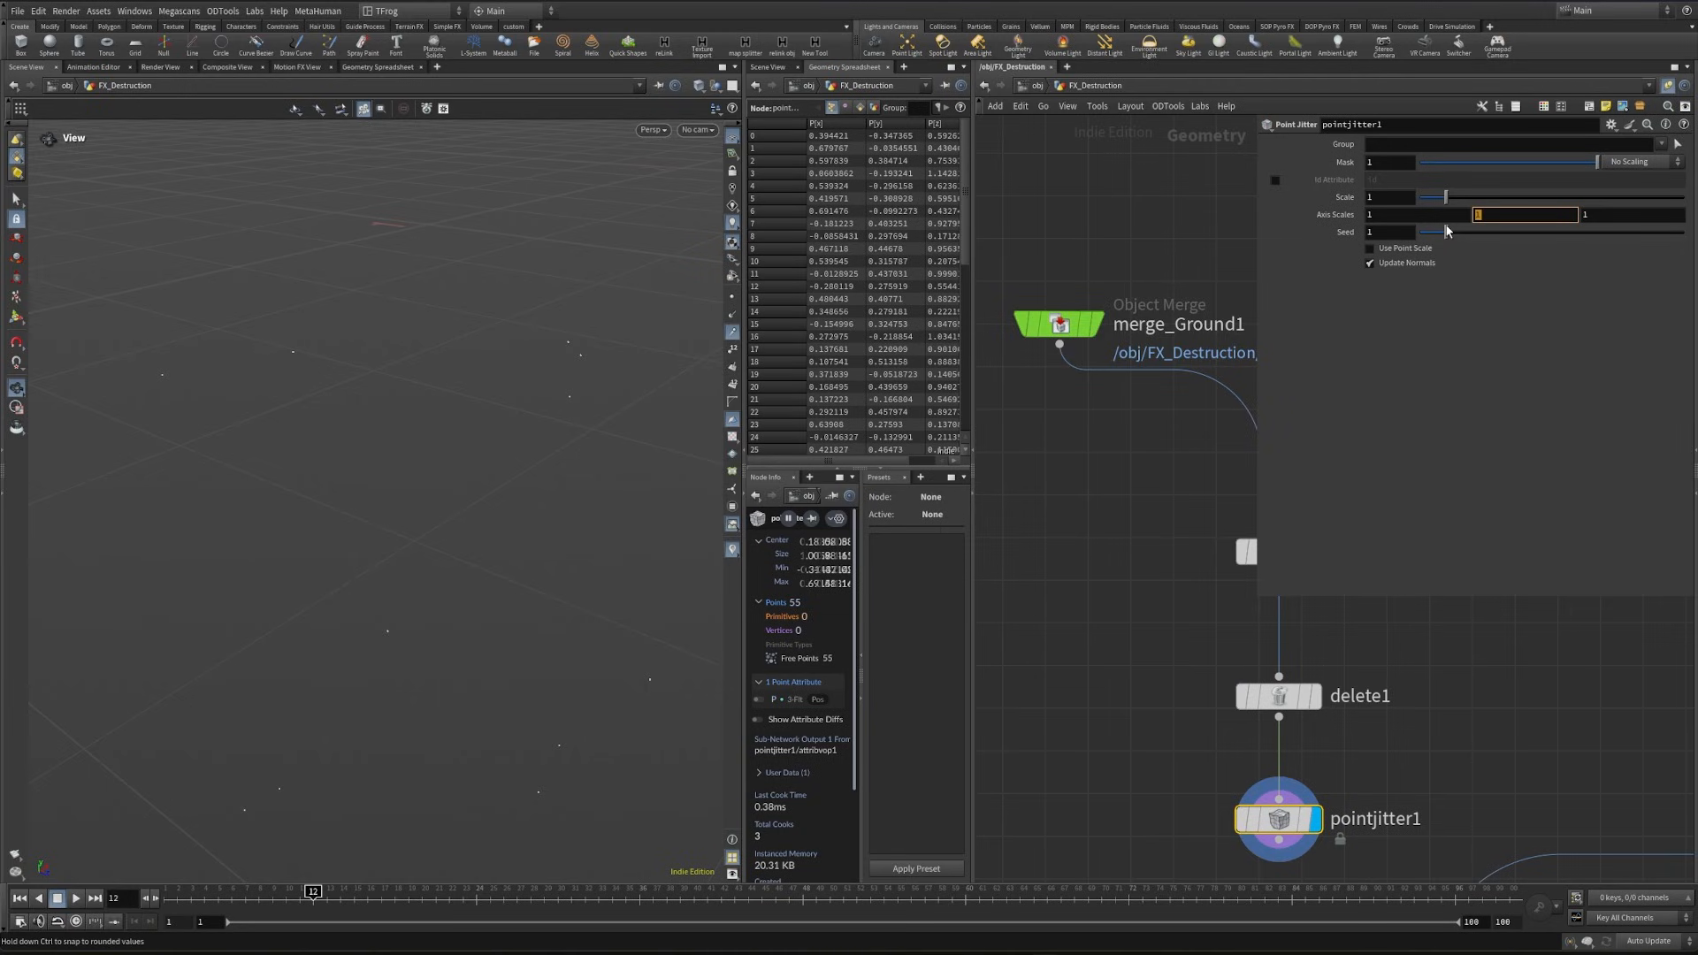
pyautogui.write('0')
pyautogui.press('Return')
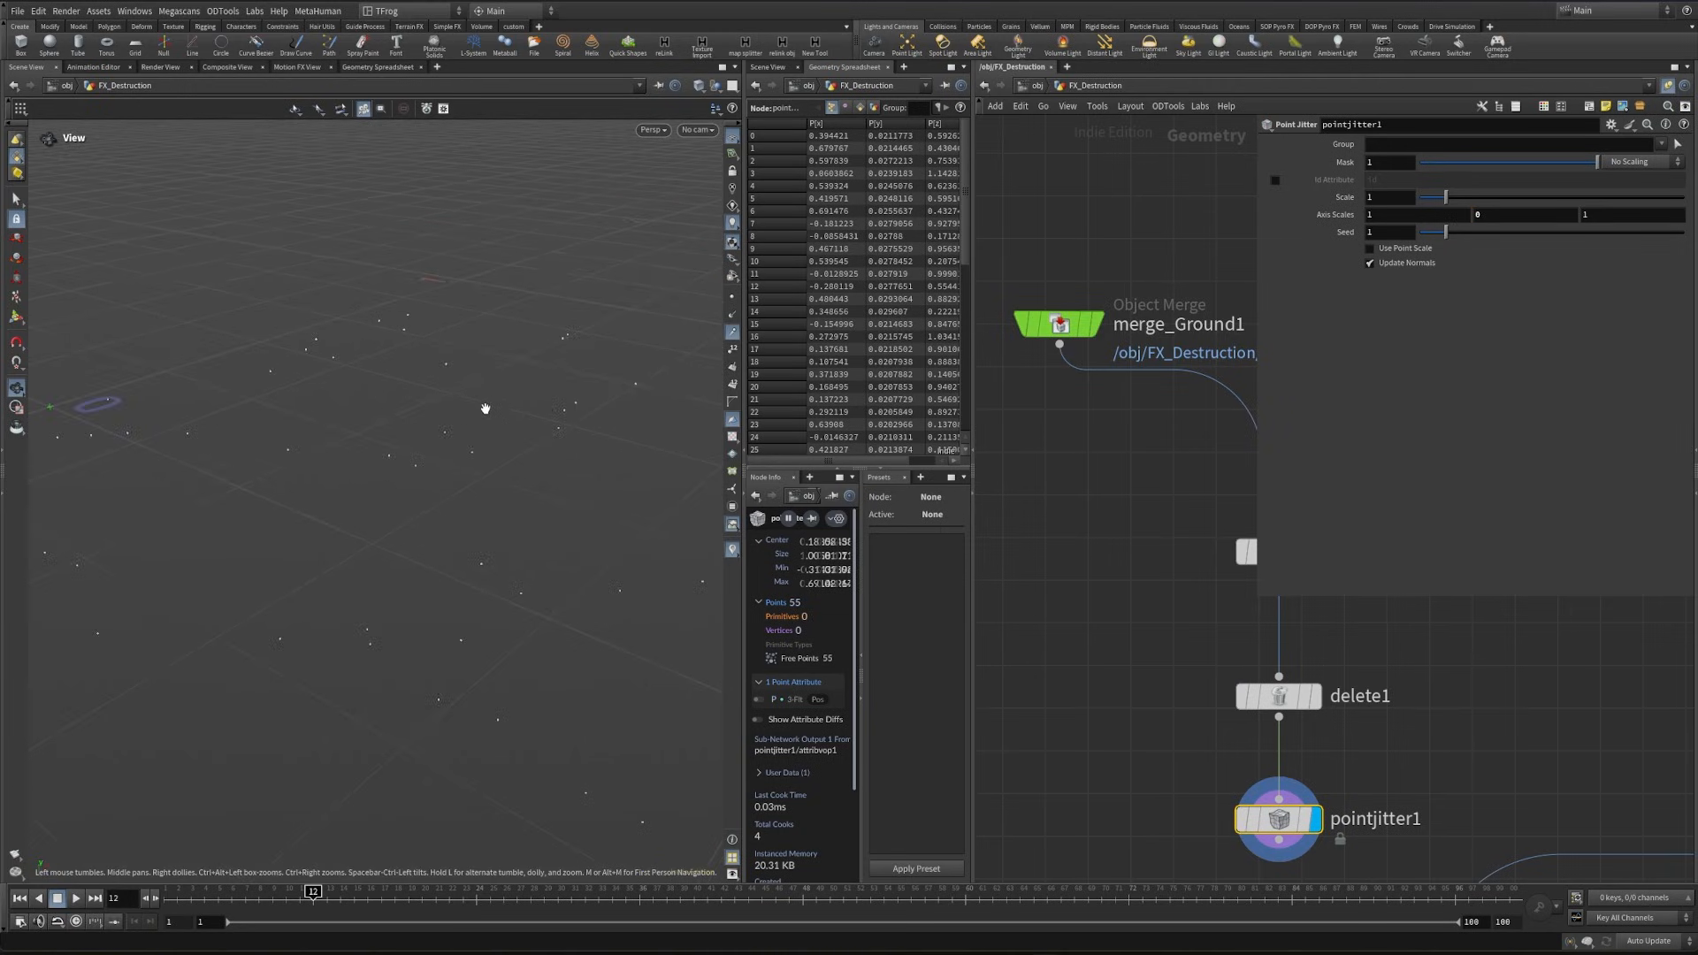
pyautogui.moveTo(485, 408); pyautogui.dragTo(255, 522)
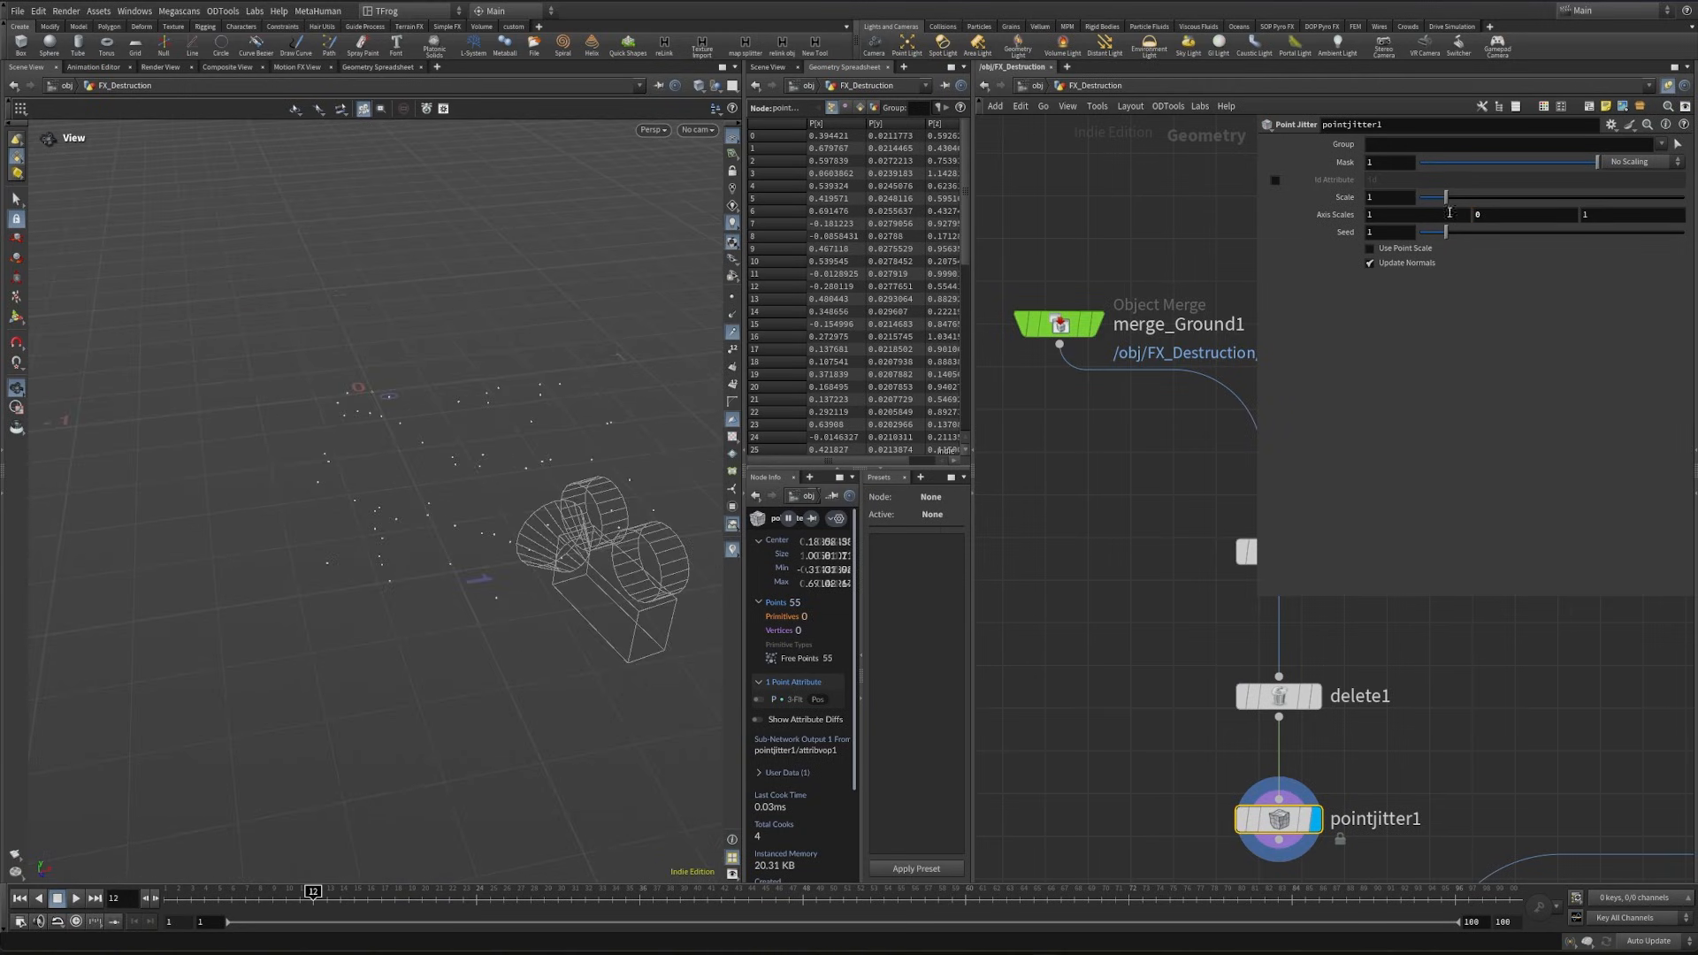
pyautogui.moveTo(1447, 201); pyautogui.dragTo(1434, 198)
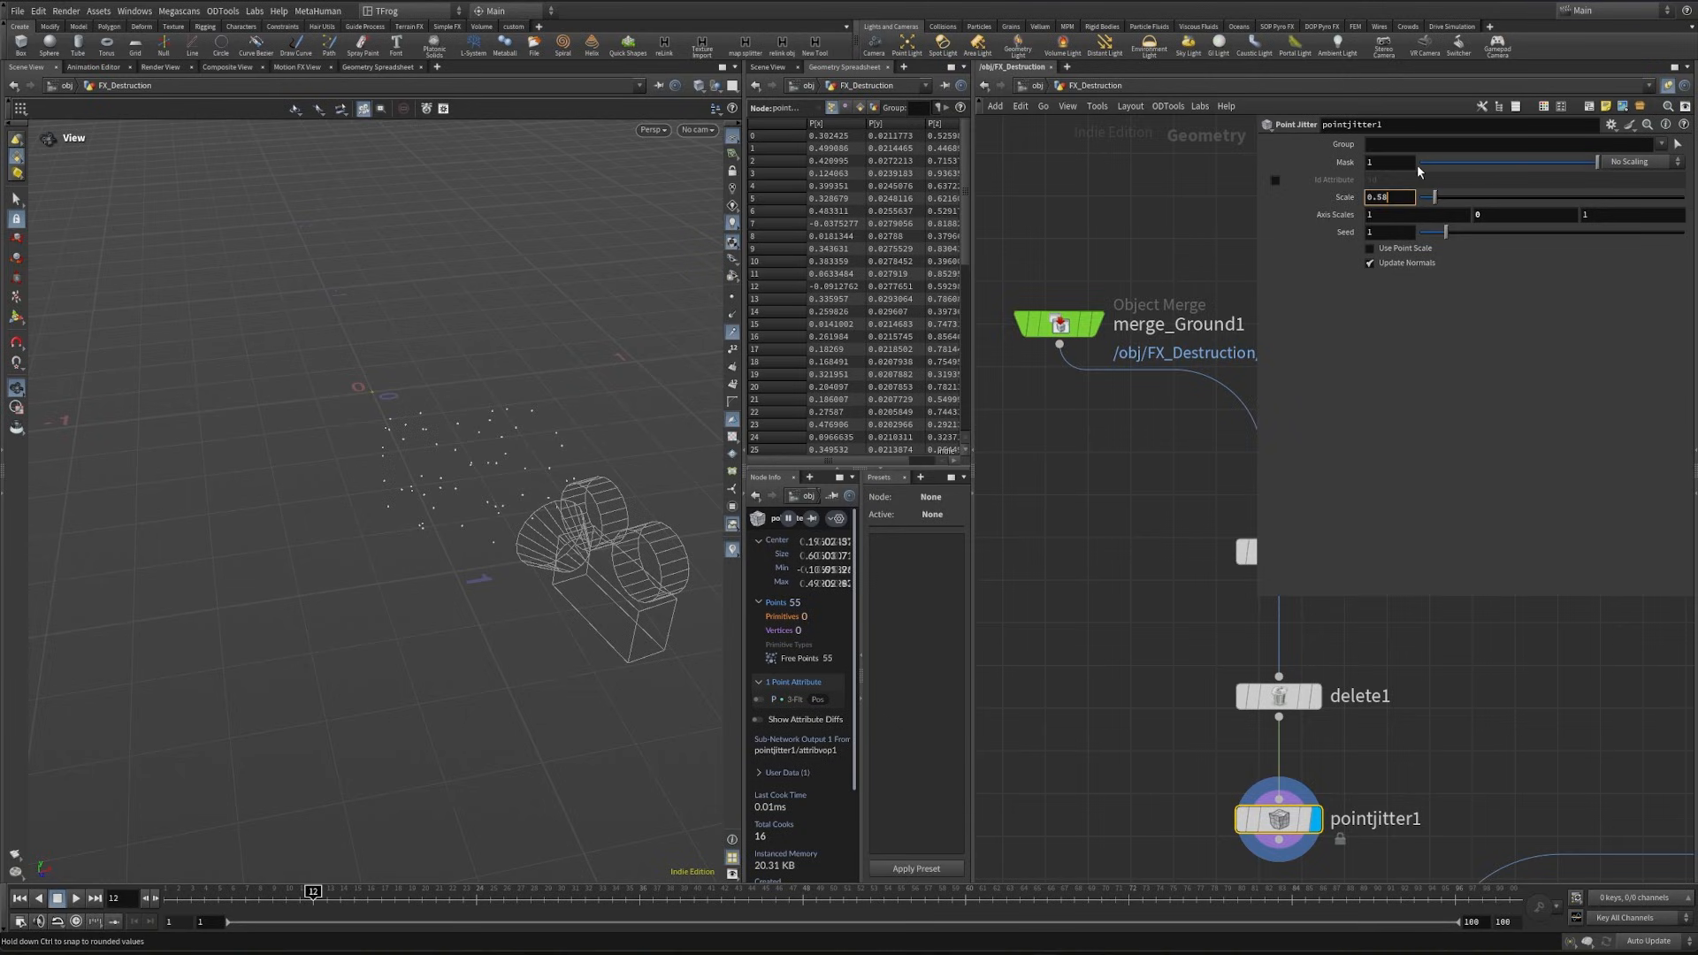
pyautogui.write('0.03')
pyautogui.press('Return')
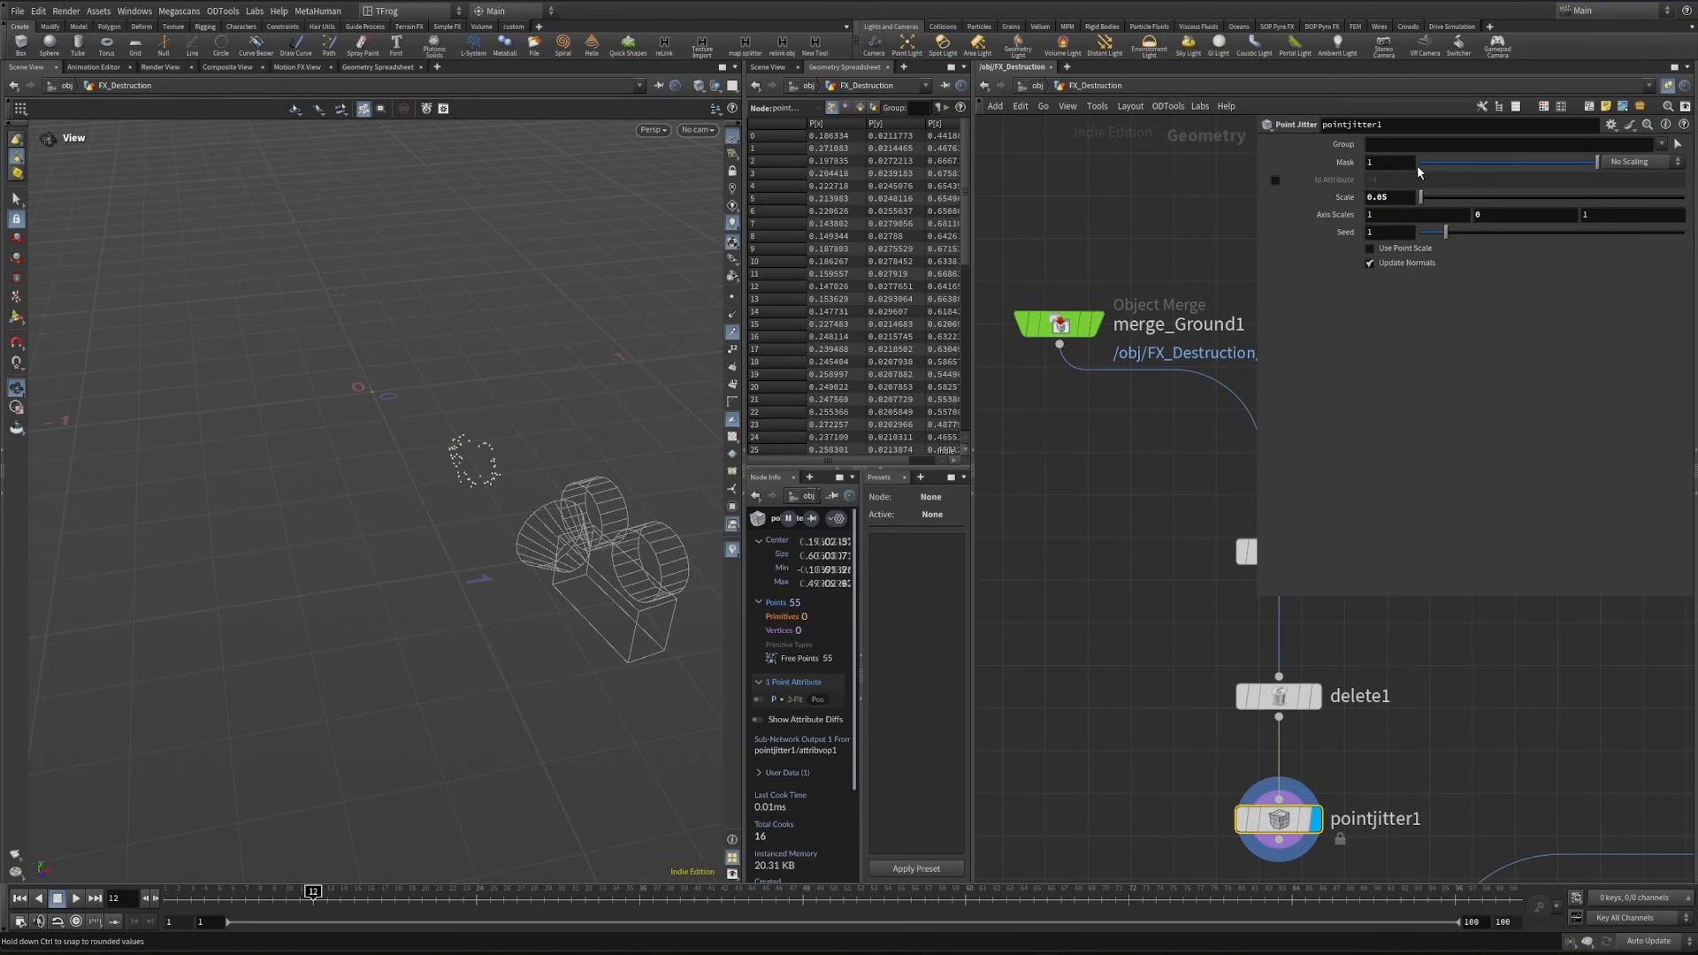
# - Add a Ray node in the empty network space beside the pointjitter1 branch
pyautogui.moveTo(1103, 737); pyautogui.dragTo(1178, 581)
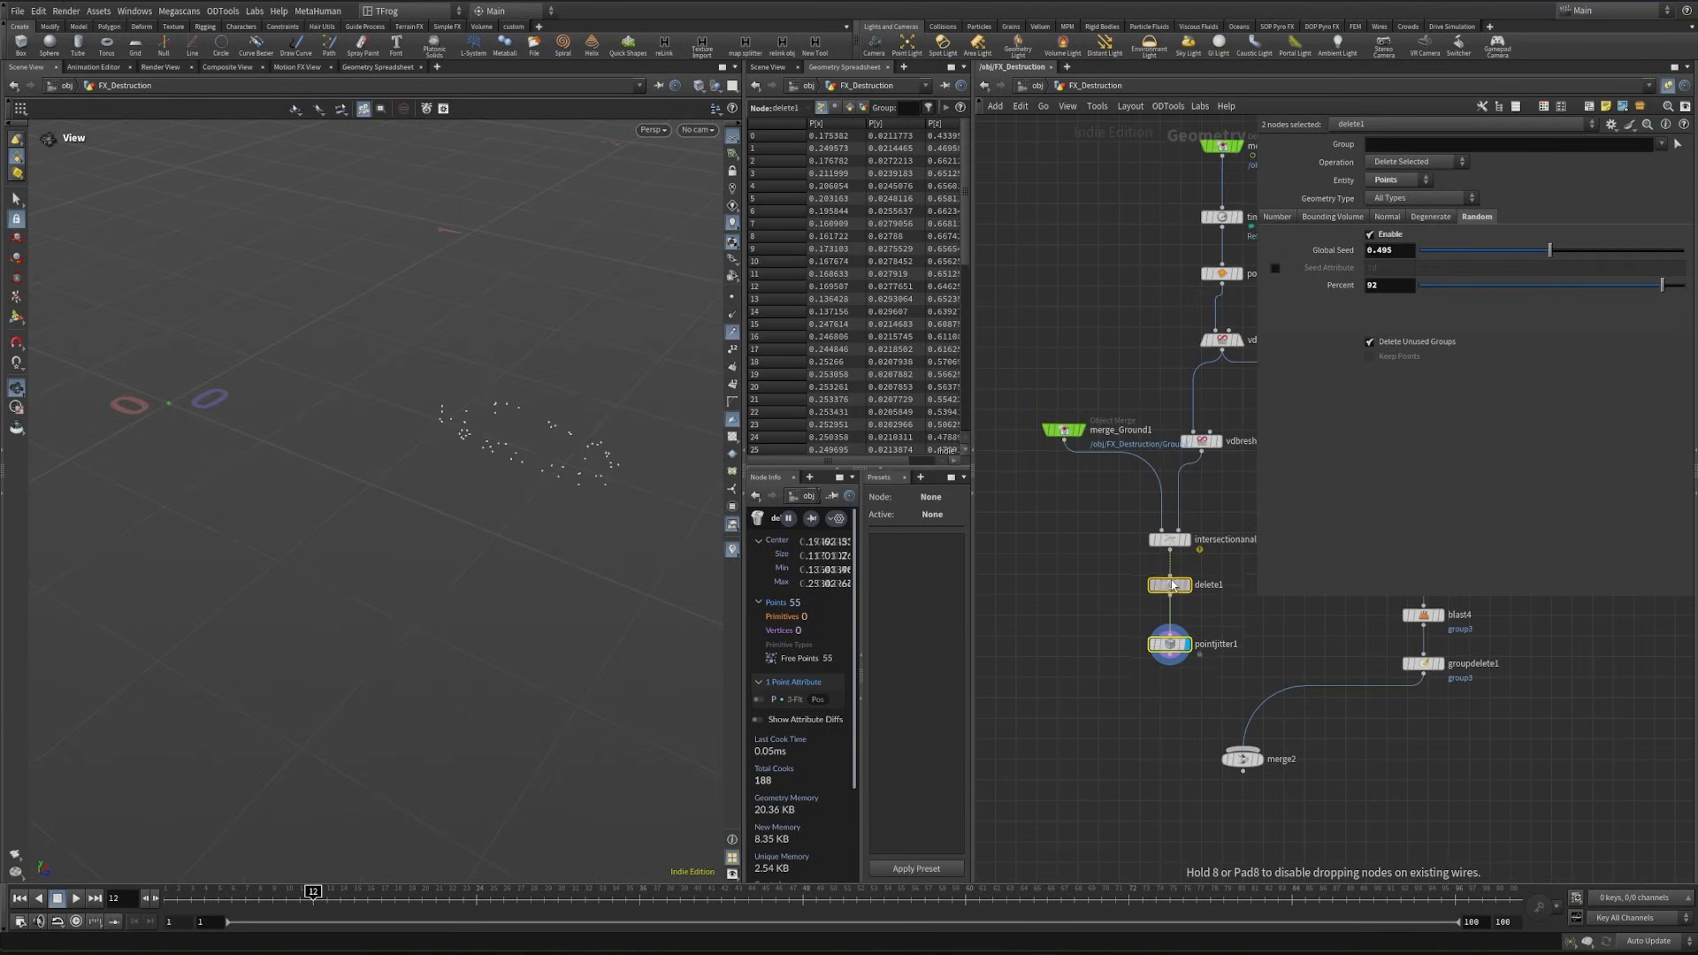
pyautogui.moveTo(1133, 623); pyautogui.dragTo(1102, 657, button='middle')
pyautogui.click(1097, 642)
pyautogui.press('Tab')
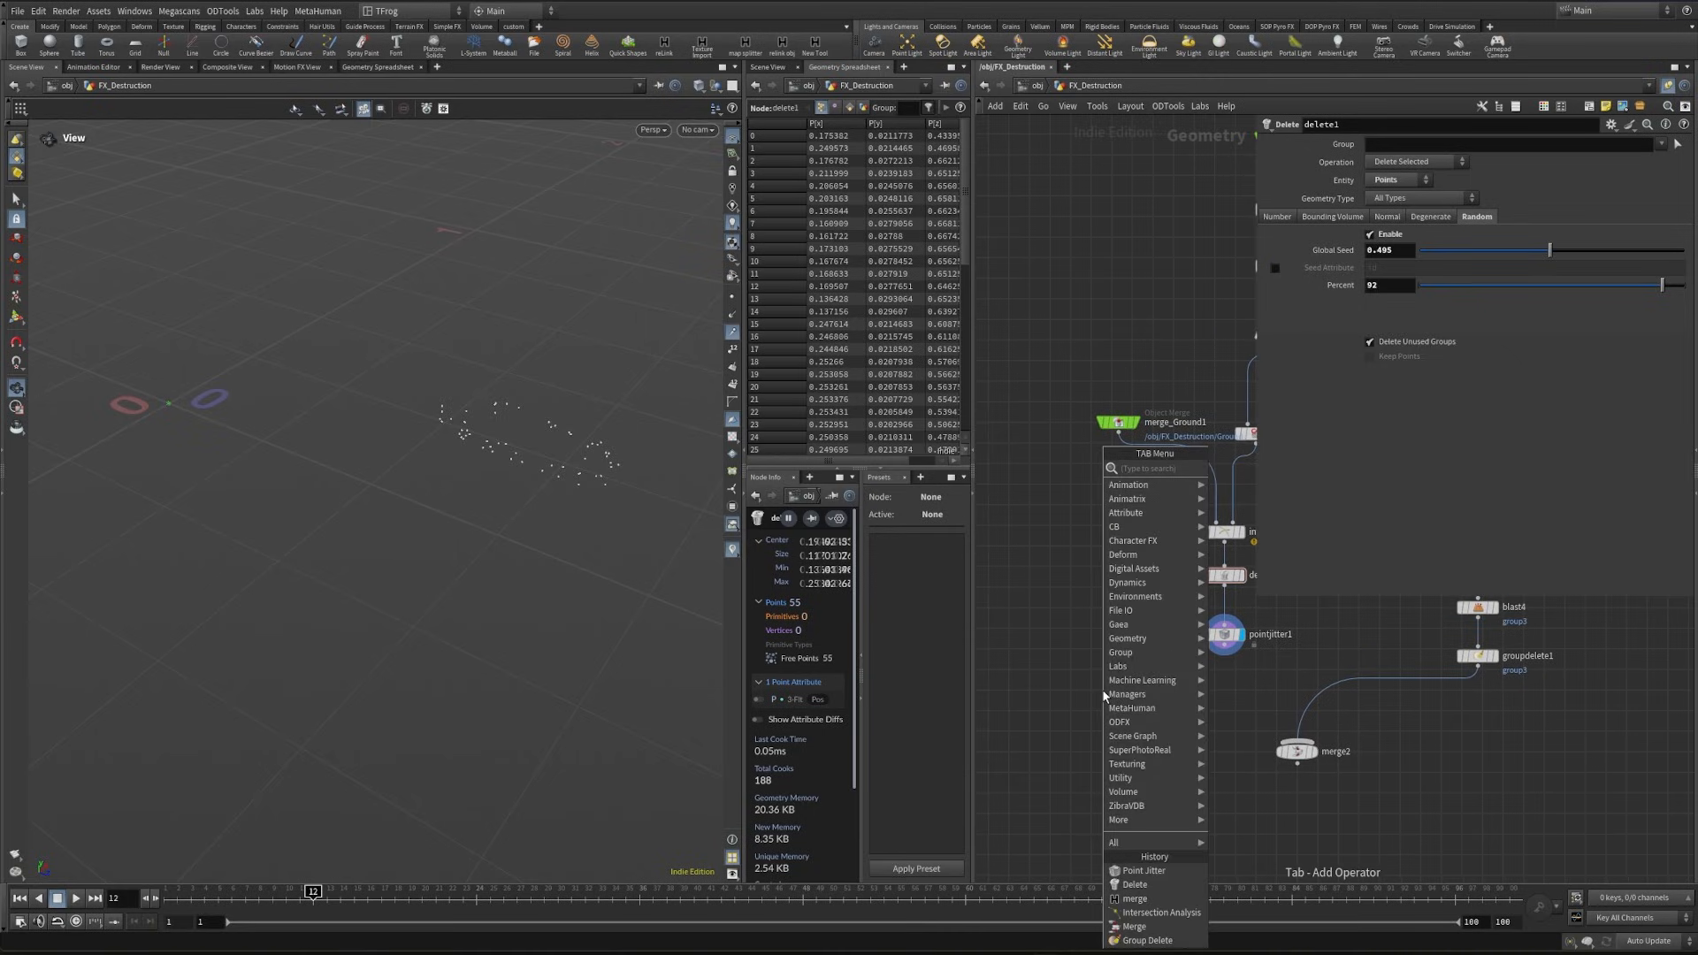
pyautogui.write('ray')
pyautogui.press('Return')
pyautogui.click(1102, 688)
pyautogui.scroll(3, 1105, 694)
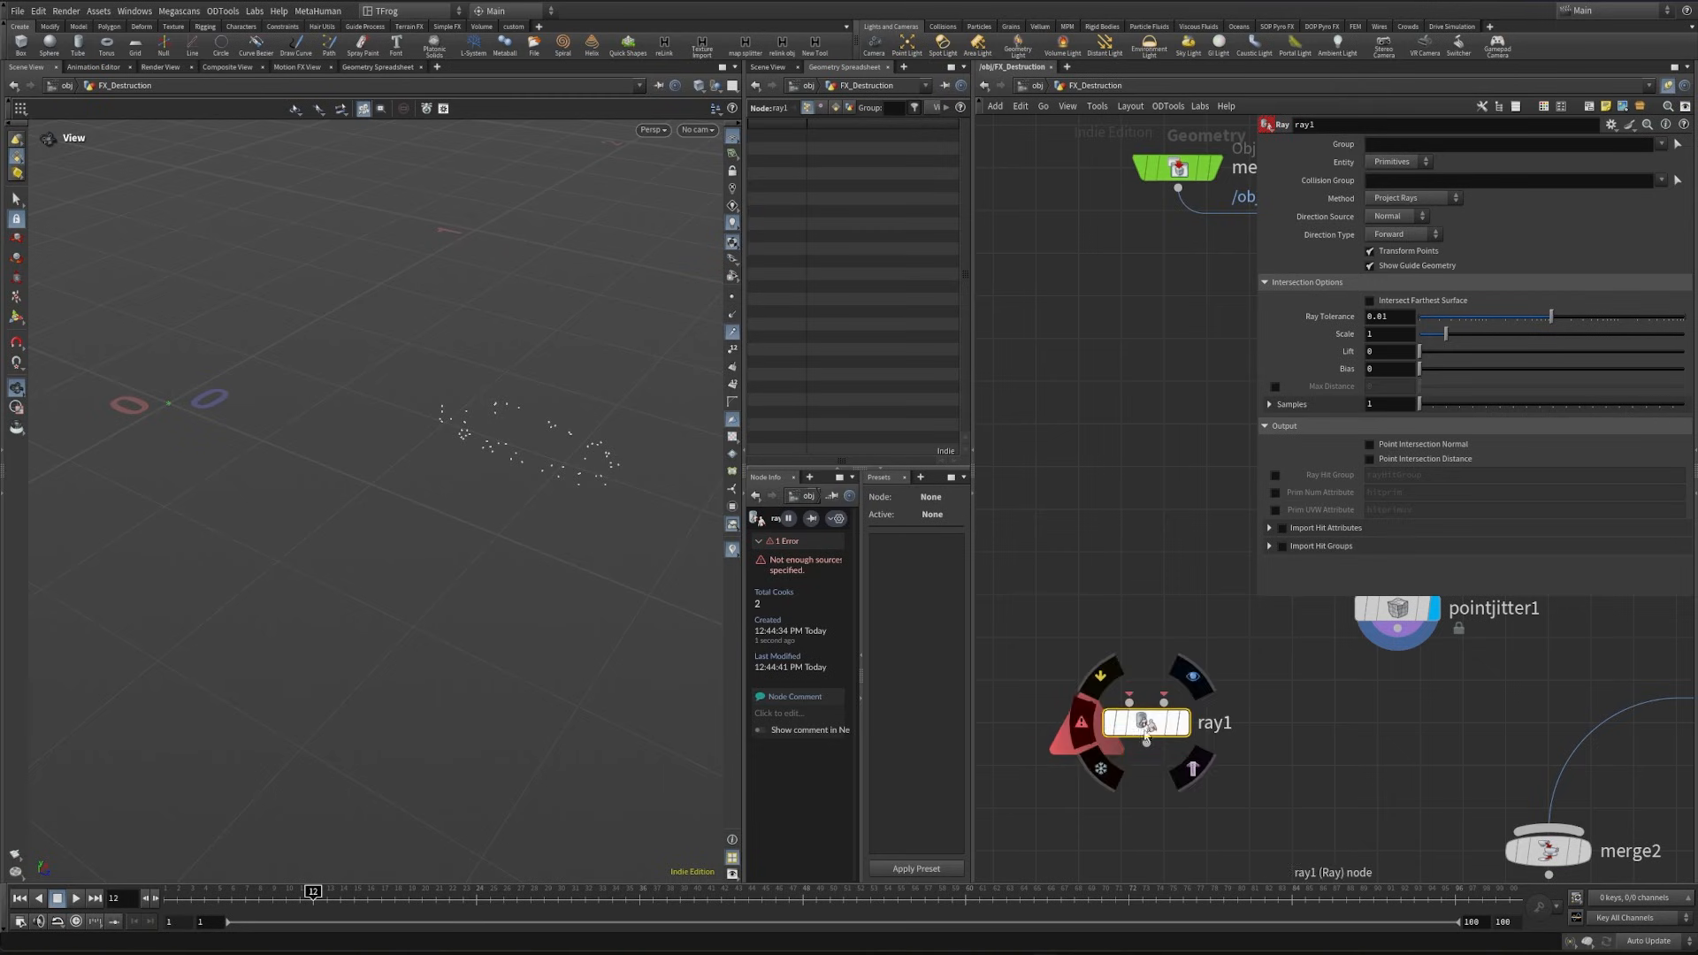
pyautogui.moveTo(1147, 723); pyautogui.dragTo(1154, 786)
# - Add a Null below pointjitter1 and name it pts_jitter
pyautogui.moveTo(1337, 695); pyautogui.dragTo(1254, 748, button='middle')
pyautogui.press('Tab')
pyautogui.write('nu')
pyautogui.press('Return')
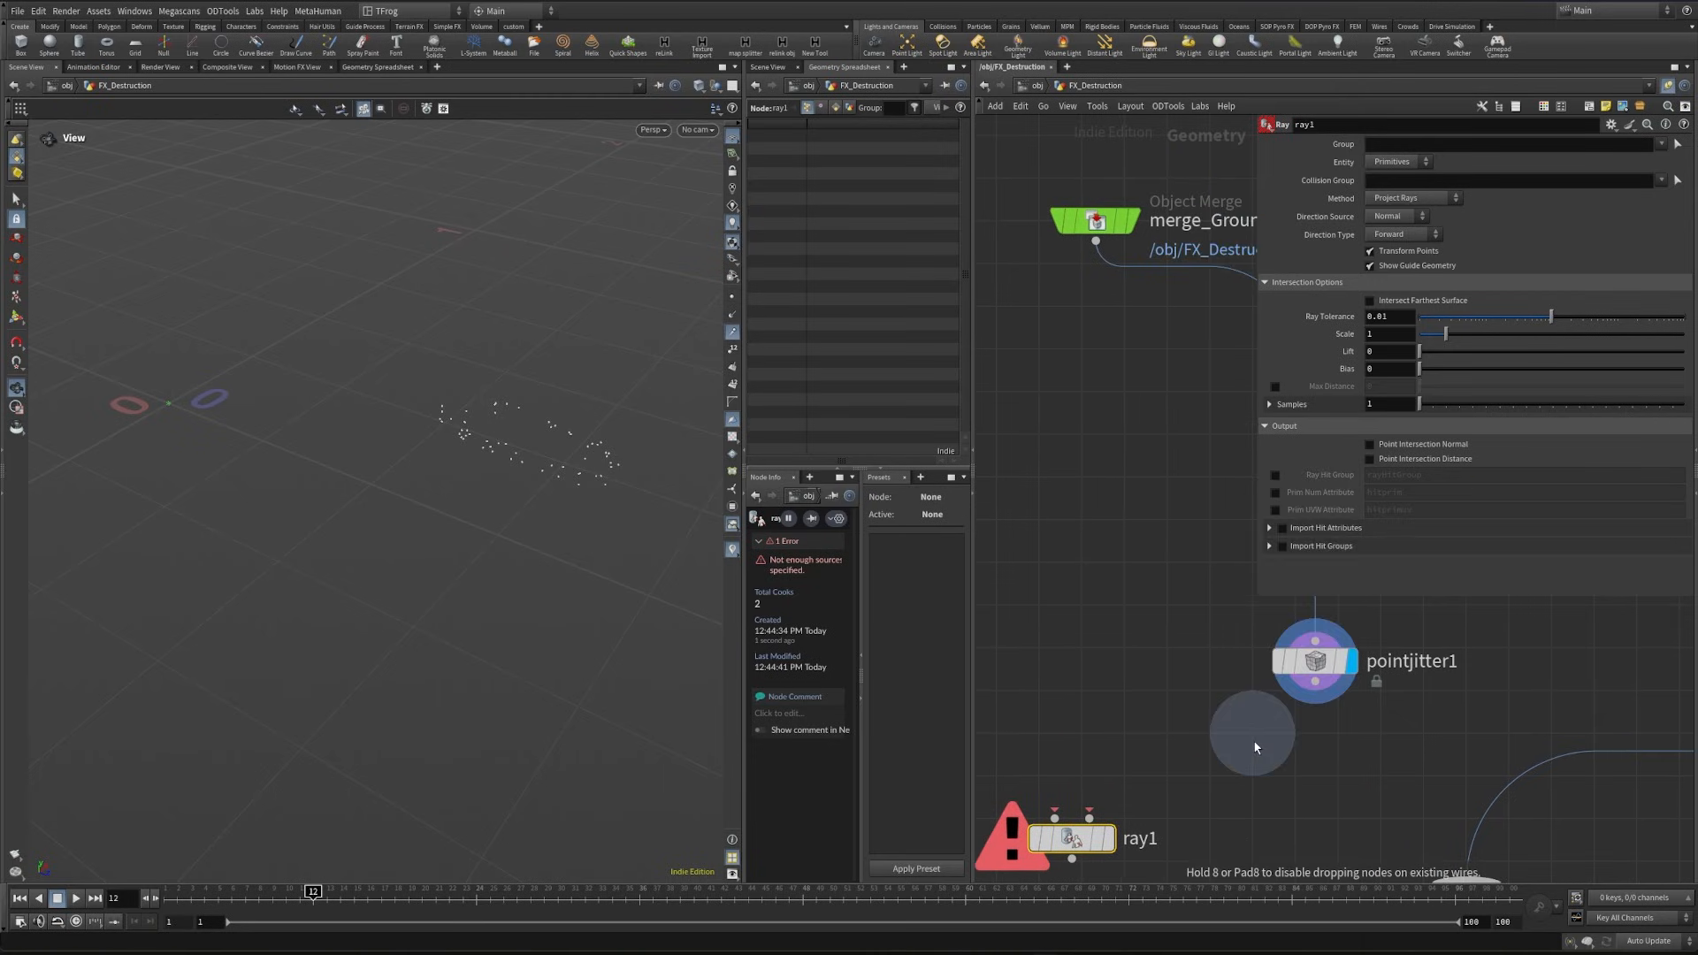
pyautogui.click(1314, 792)
pyautogui.write('pts_')
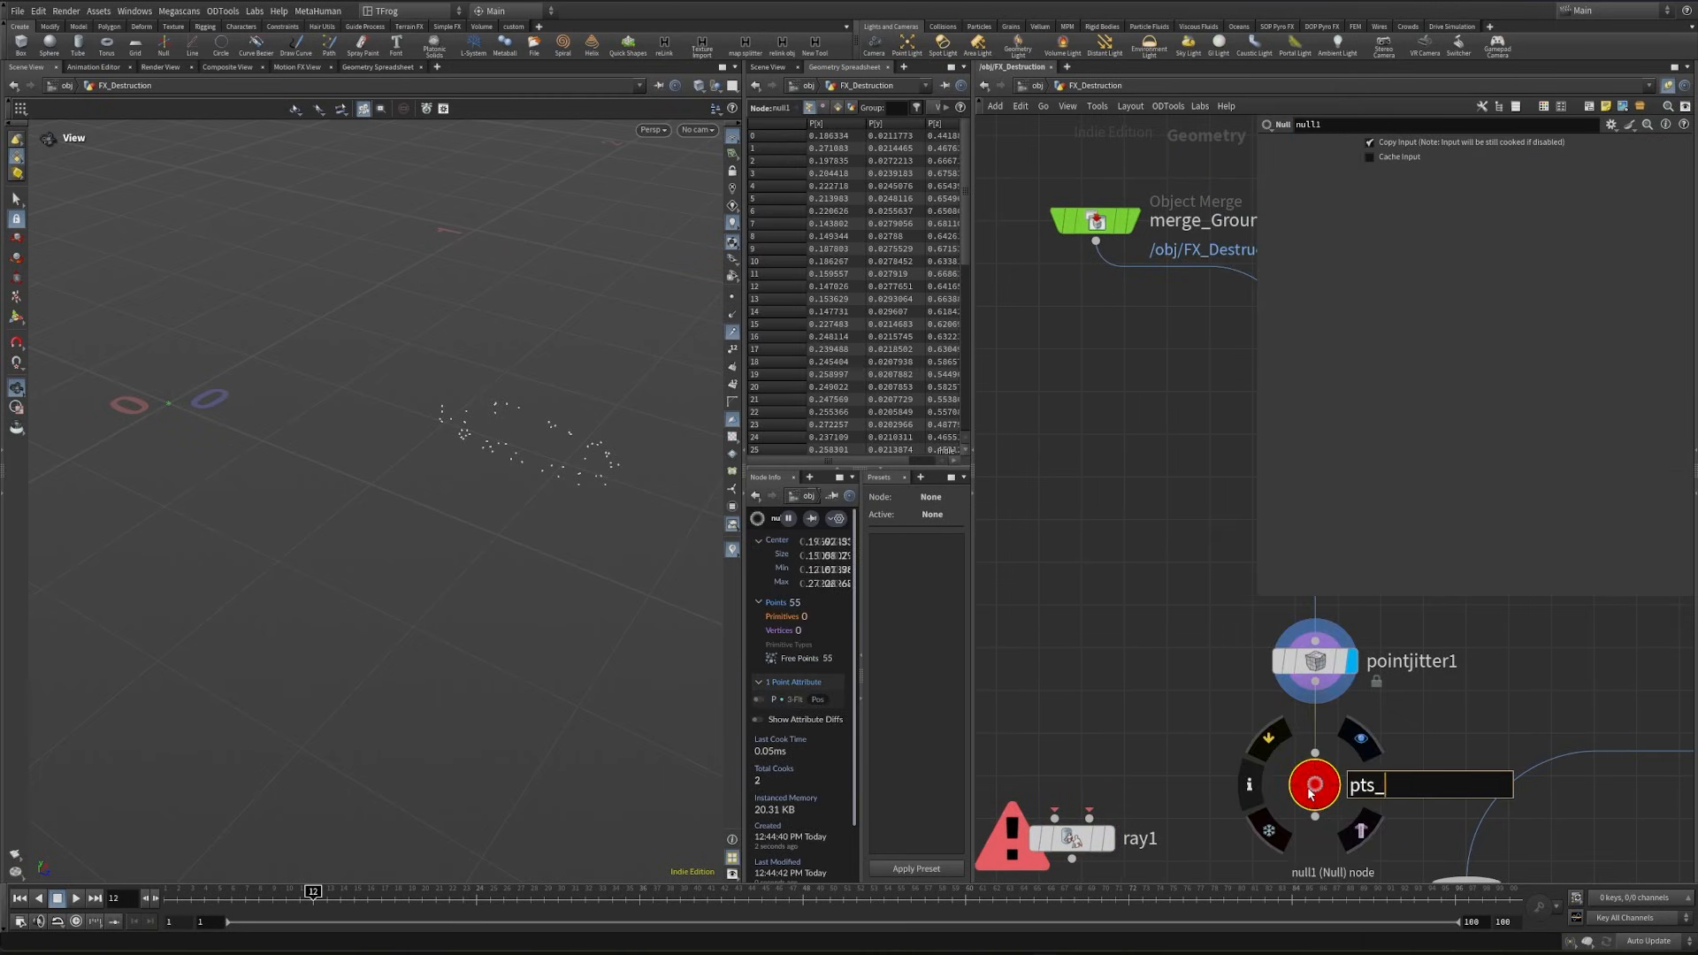
pyautogui.write('jut')
pyautogui.press('BackSpace')
pyautogui.press('BackSpace')
pyautogui.write('itter')
pyautogui.press('Return')
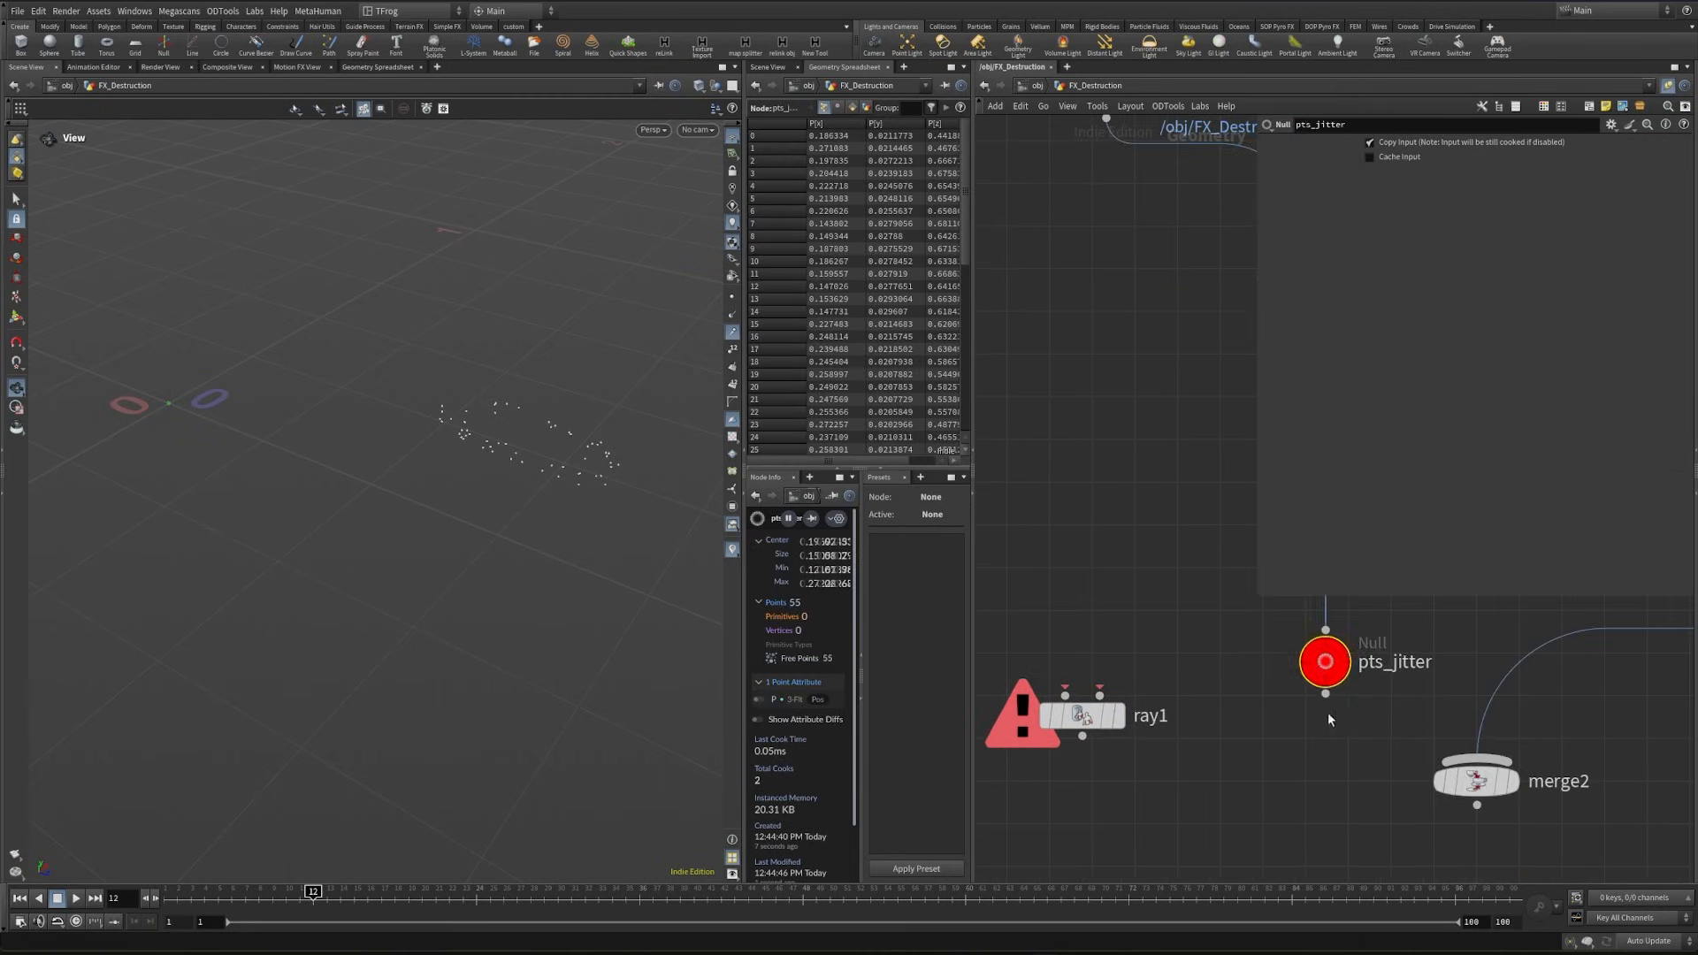
# - Copy the pts_jitter Null and paste it as an Object Merge reference above ray1
pyautogui.hotkey('ctrl', 'c')
pyautogui.moveTo(1199, 642); pyautogui.dragTo(1283, 684, button='middle')
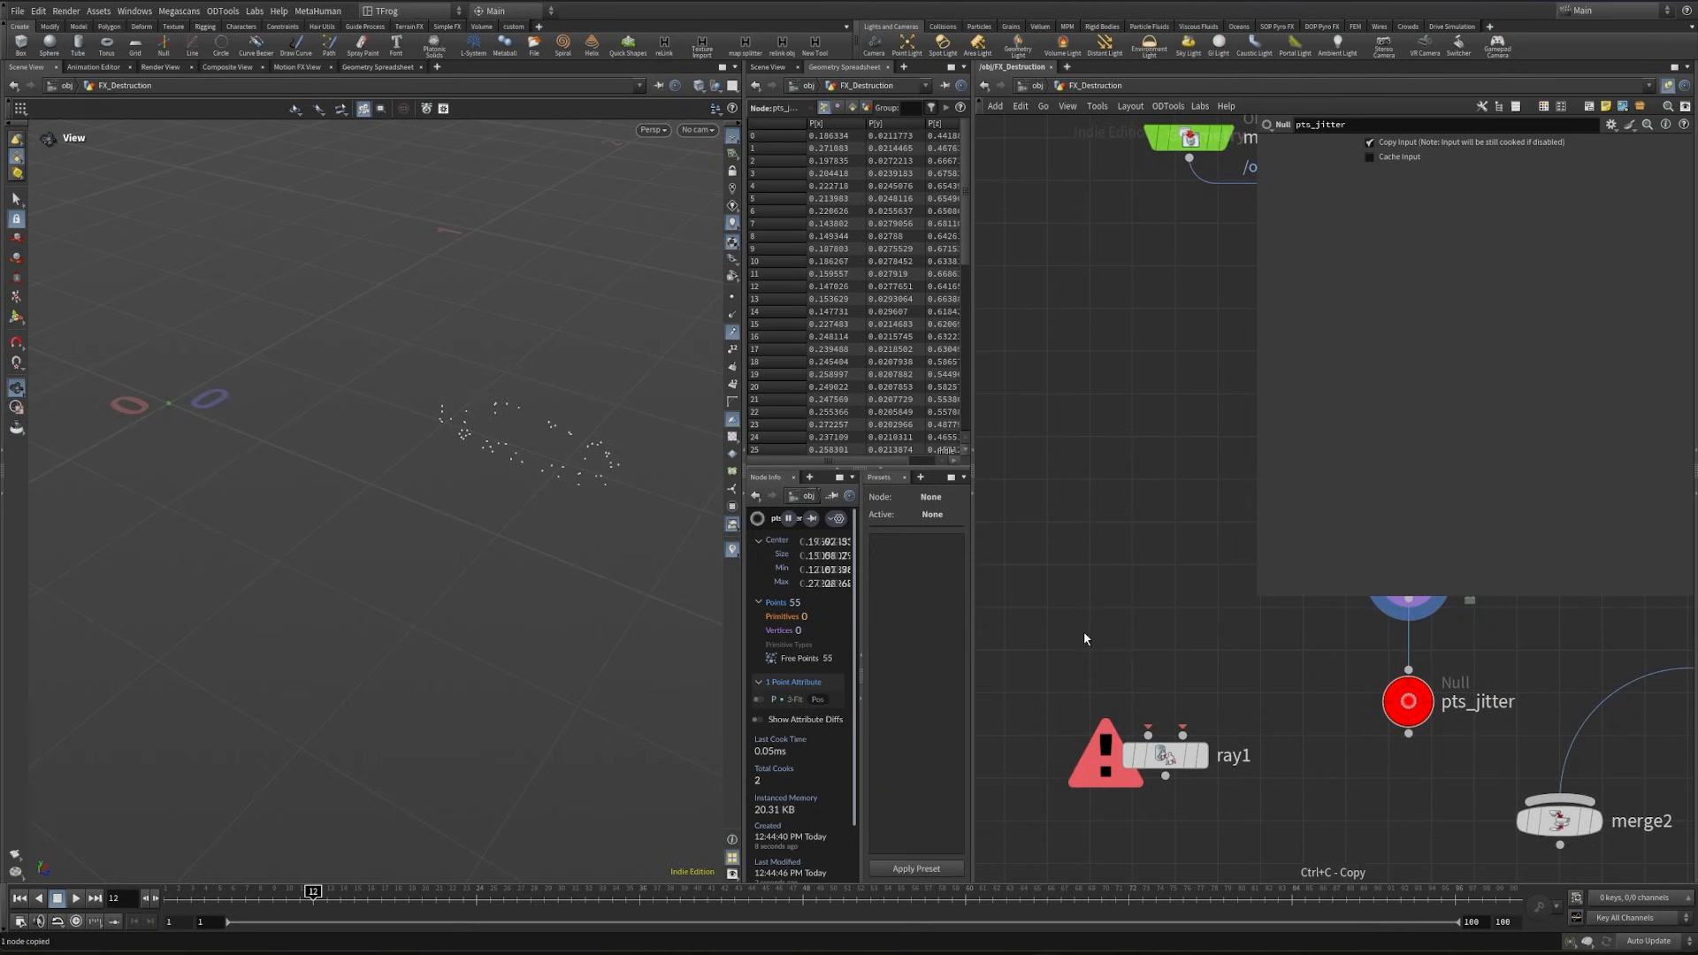
pyautogui.hotkey('ctrl', 'v')
pyautogui.moveTo(1119, 636); pyautogui.dragTo(1041, 651)
pyautogui.click(1098, 637)
pyautogui.moveTo(1061, 711); pyautogui.dragTo(1078, 674, button='middle')
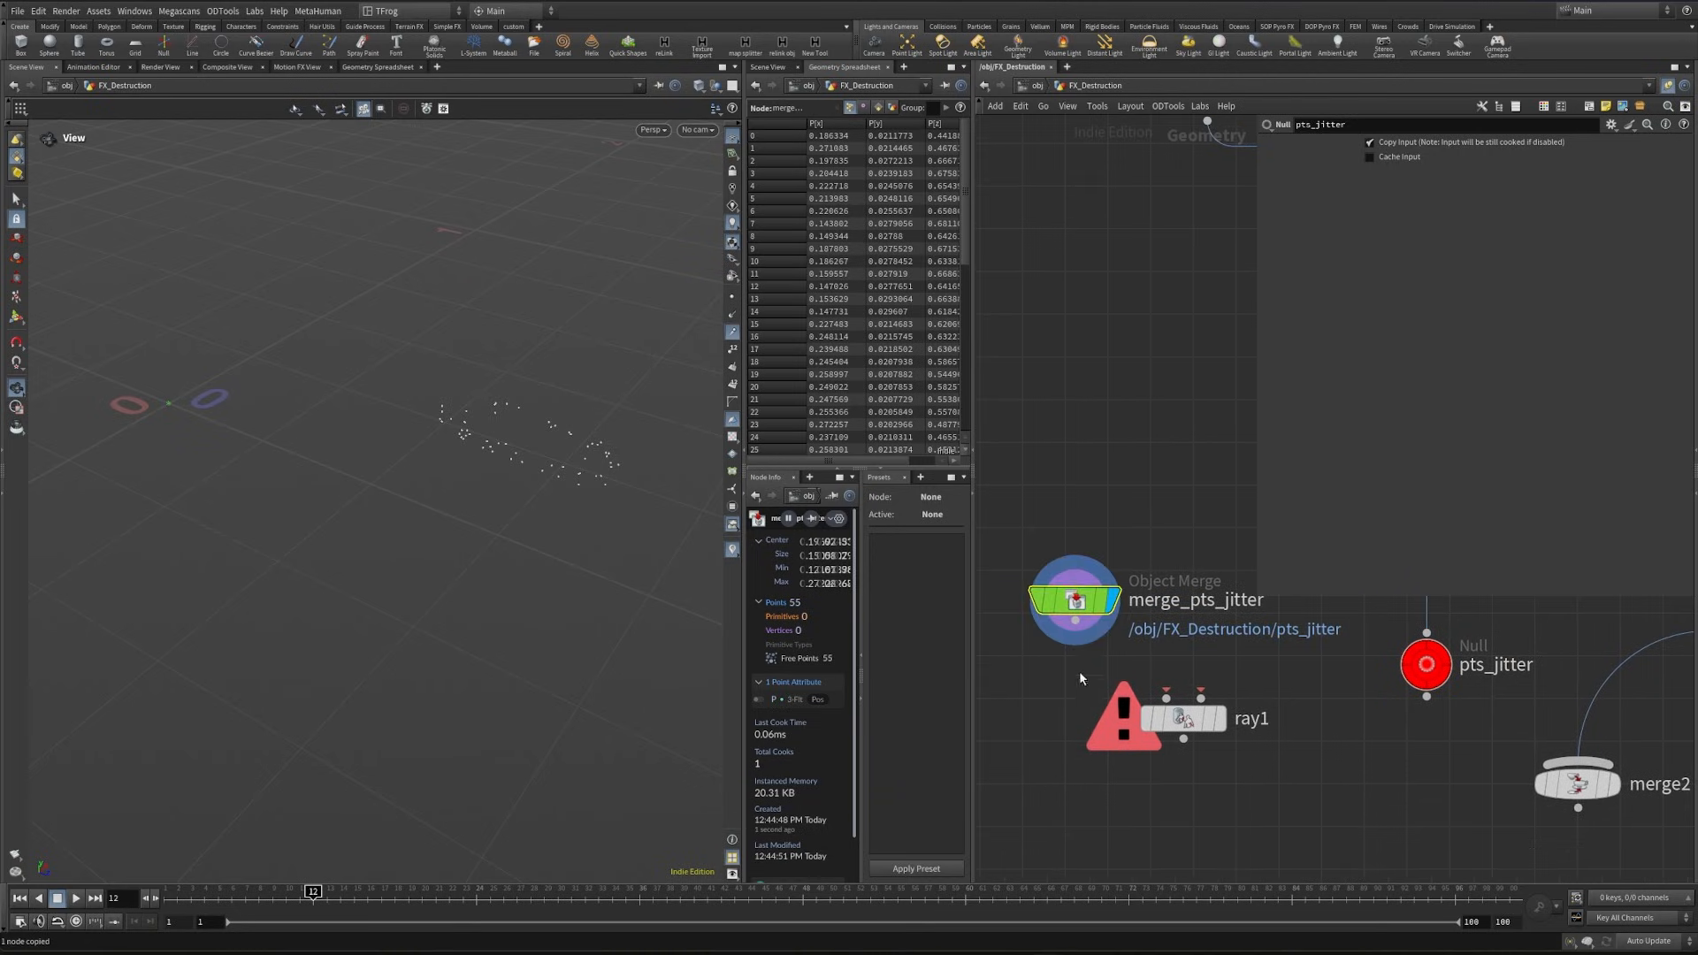
# - Wire merge_pts_jitter into the first input of ray1 and merge_Ground1 into its second input
pyautogui.moveTo(1079, 624); pyautogui.dragTo(1166, 696)
pyautogui.scroll(-3, 1218, 623)
pyautogui.moveTo(1218, 623); pyautogui.dragTo(1153, 720, button='middle')
pyautogui.moveTo(1146, 372); pyautogui.dragTo(1141, 772)
pyautogui.moveTo(1265, 833); pyautogui.dragTo(1238, 703, button='middle')
pyautogui.scroll(3, 1238, 705)
# - Display ray1 and set its method to Minimum Distance so the jittered points land on the ground
pyautogui.click(1158, 615)
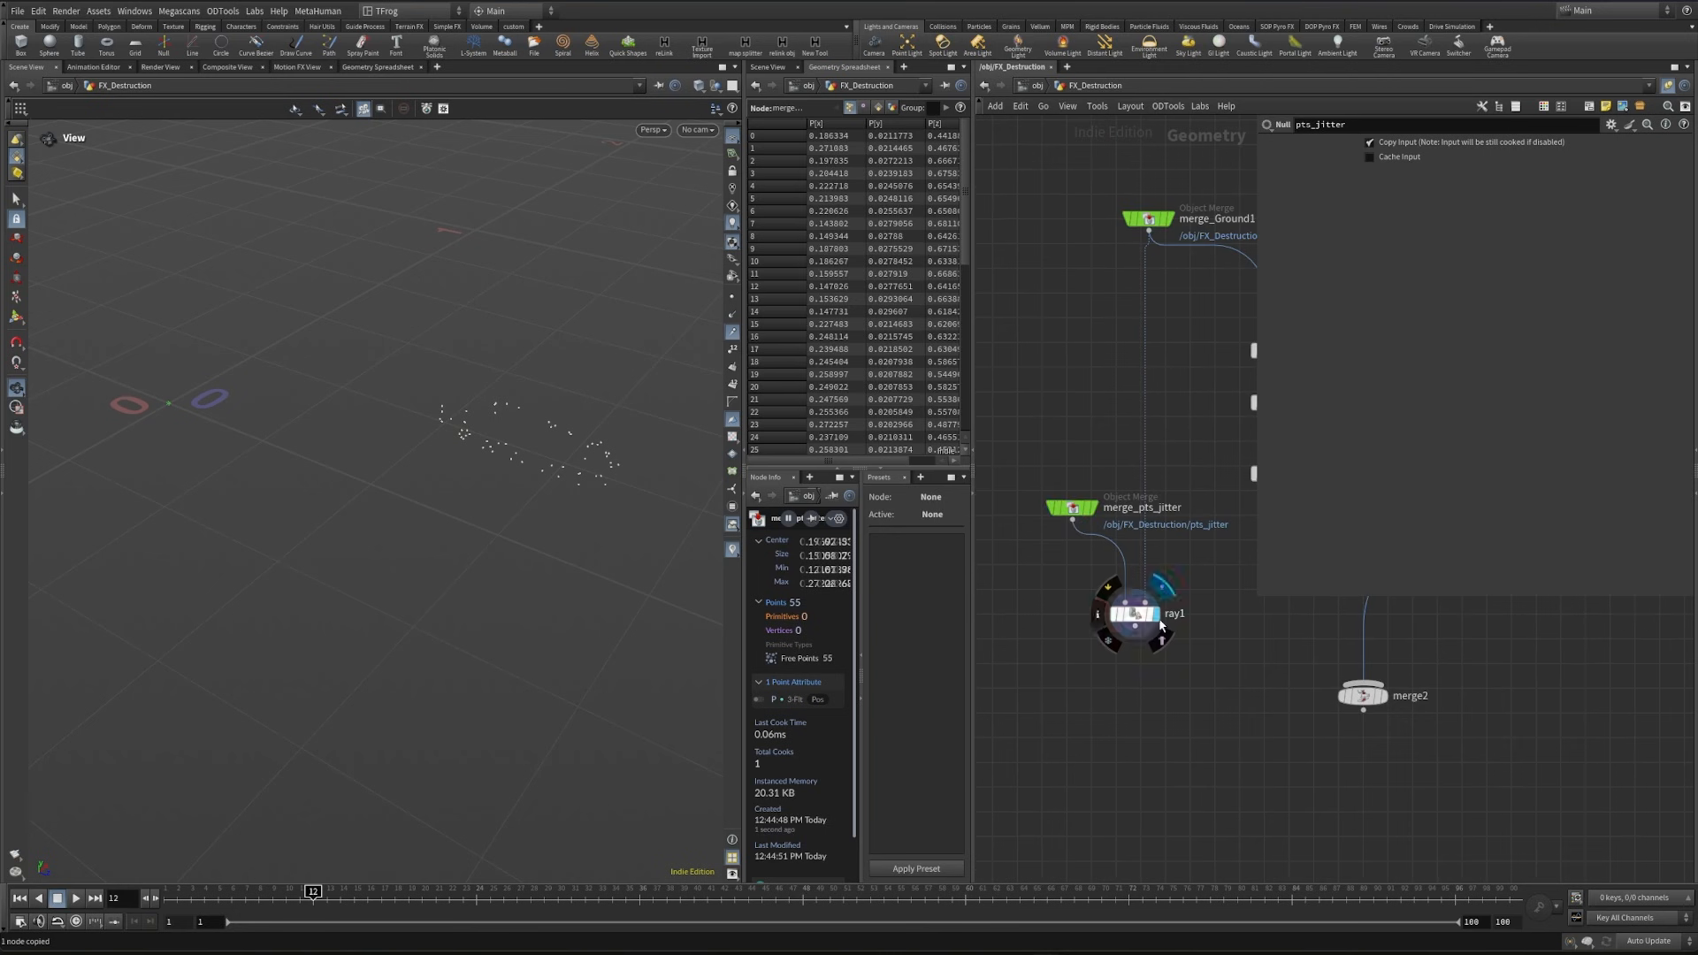
pyautogui.click(1134, 613)
pyautogui.click(1412, 198)
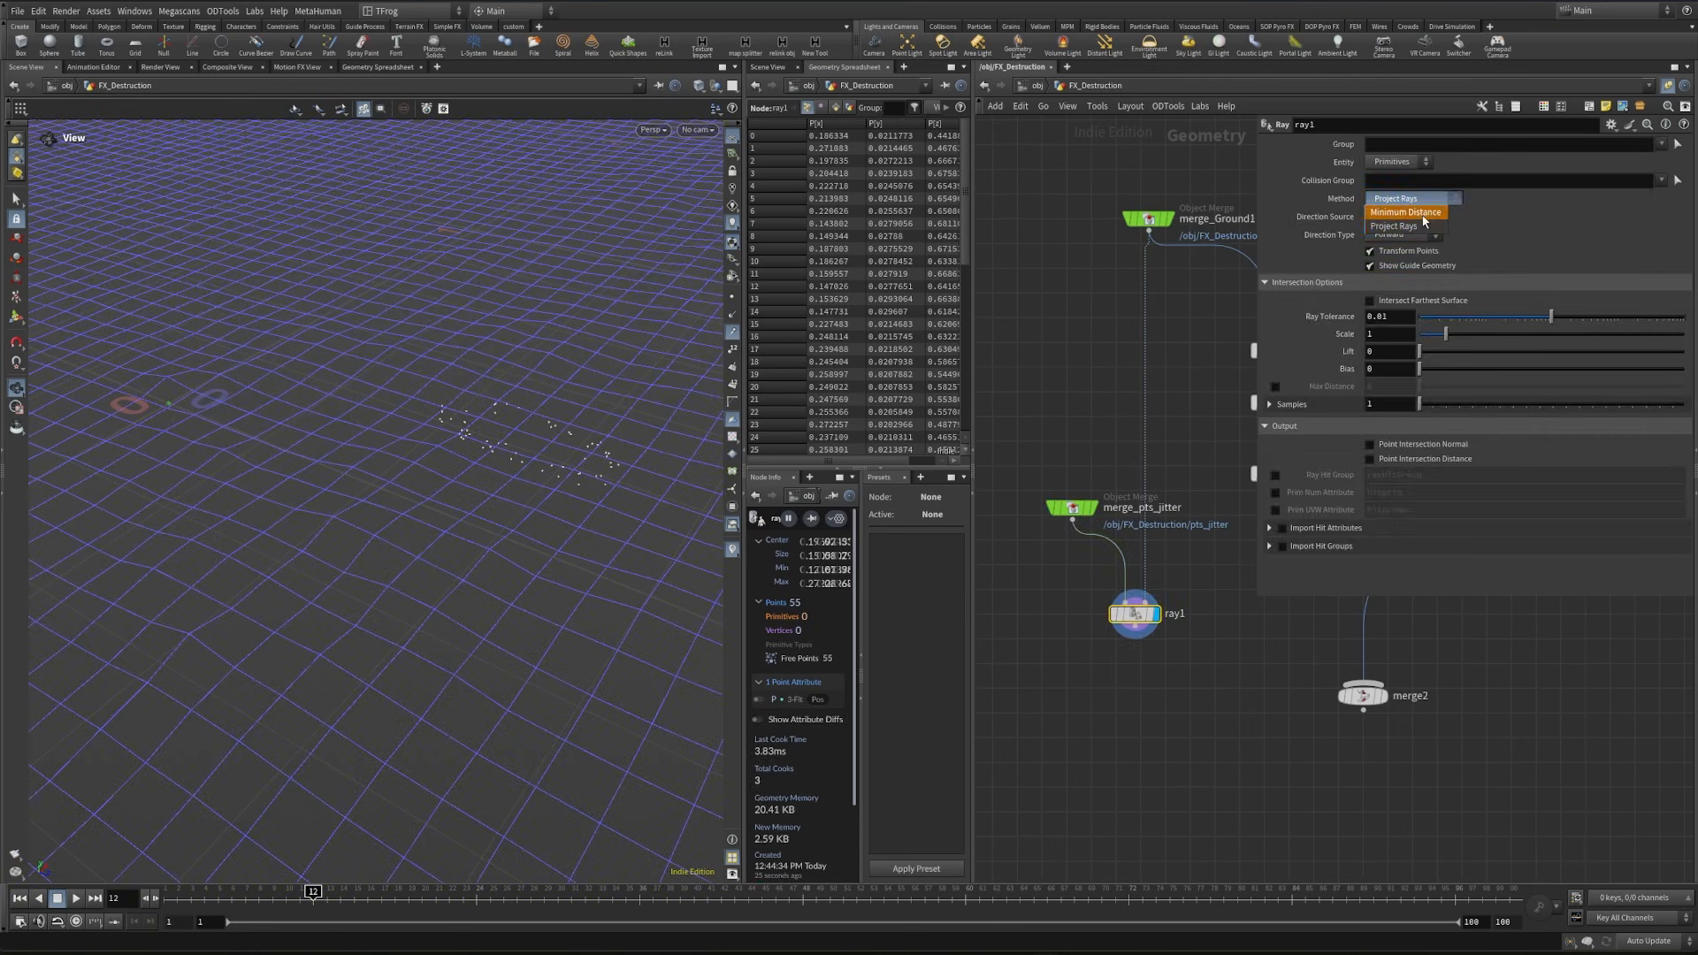
pyautogui.click(1425, 219)
pyautogui.moveTo(625, 466); pyautogui.dragTo(442, 451)
# - Wire ray1 into merge2 and display merge2 to combine the outline points with the scattered points
pyautogui.moveTo(1135, 627); pyautogui.dragTo(1360, 683)
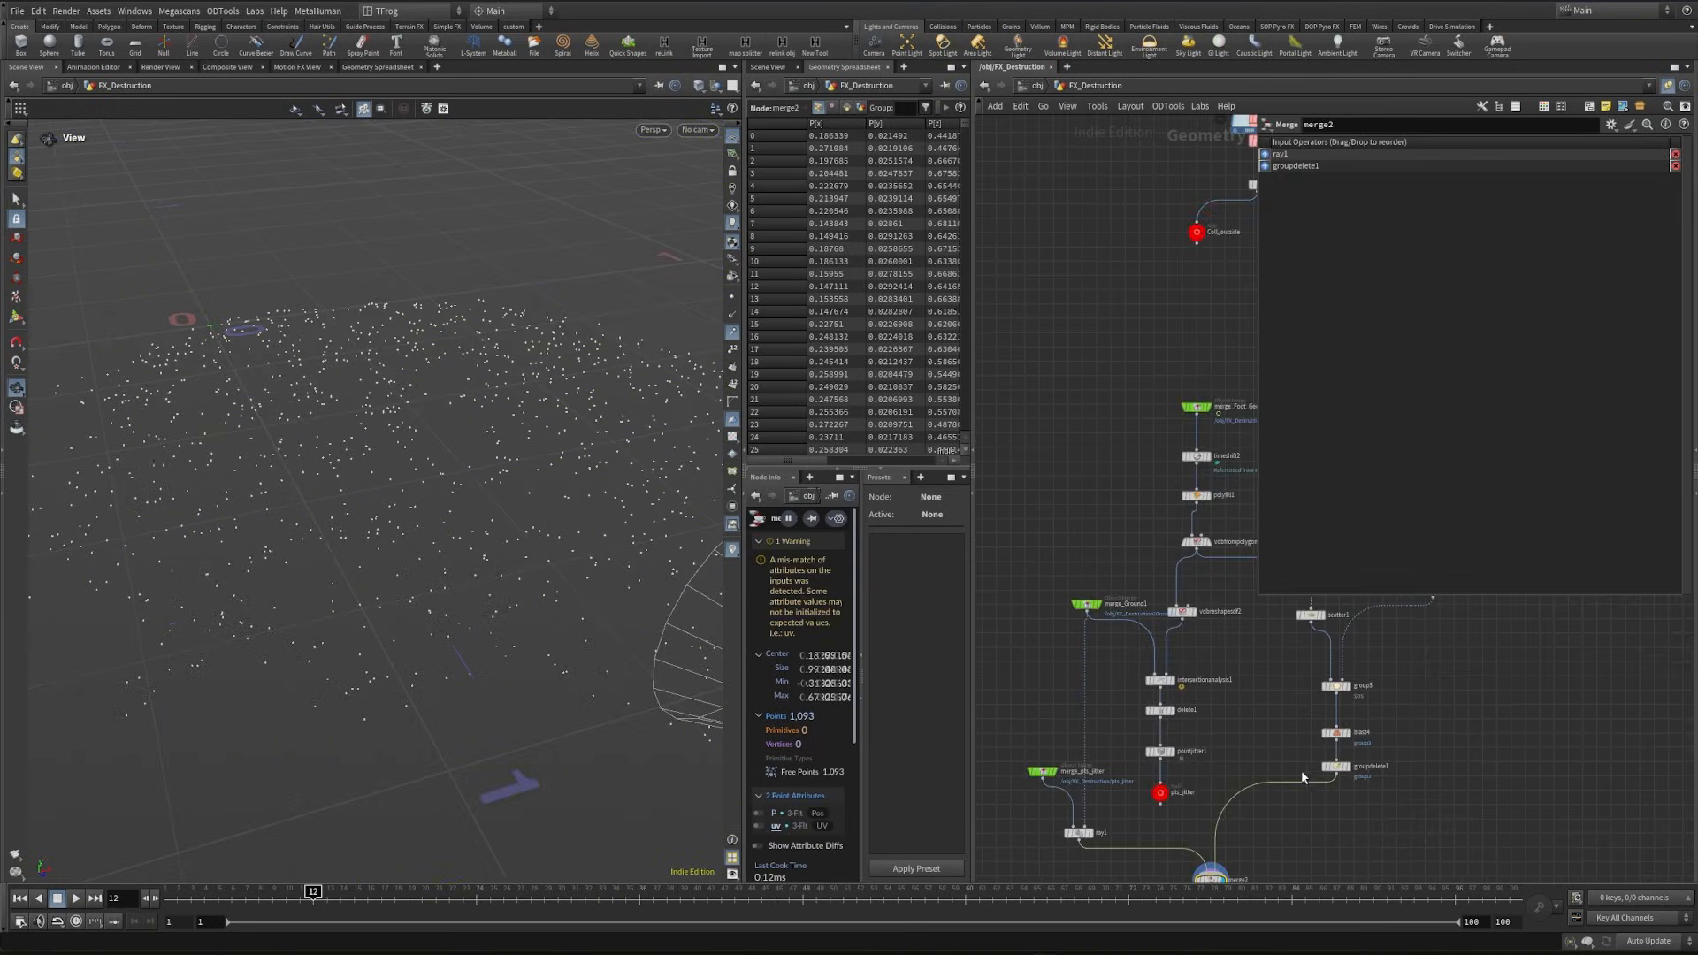
pyautogui.scroll(1, 1270, 688)
pyautogui.moveTo(1269, 685); pyautogui.dragTo(1258, 709, button='middle')
pyautogui.click(1325, 626)
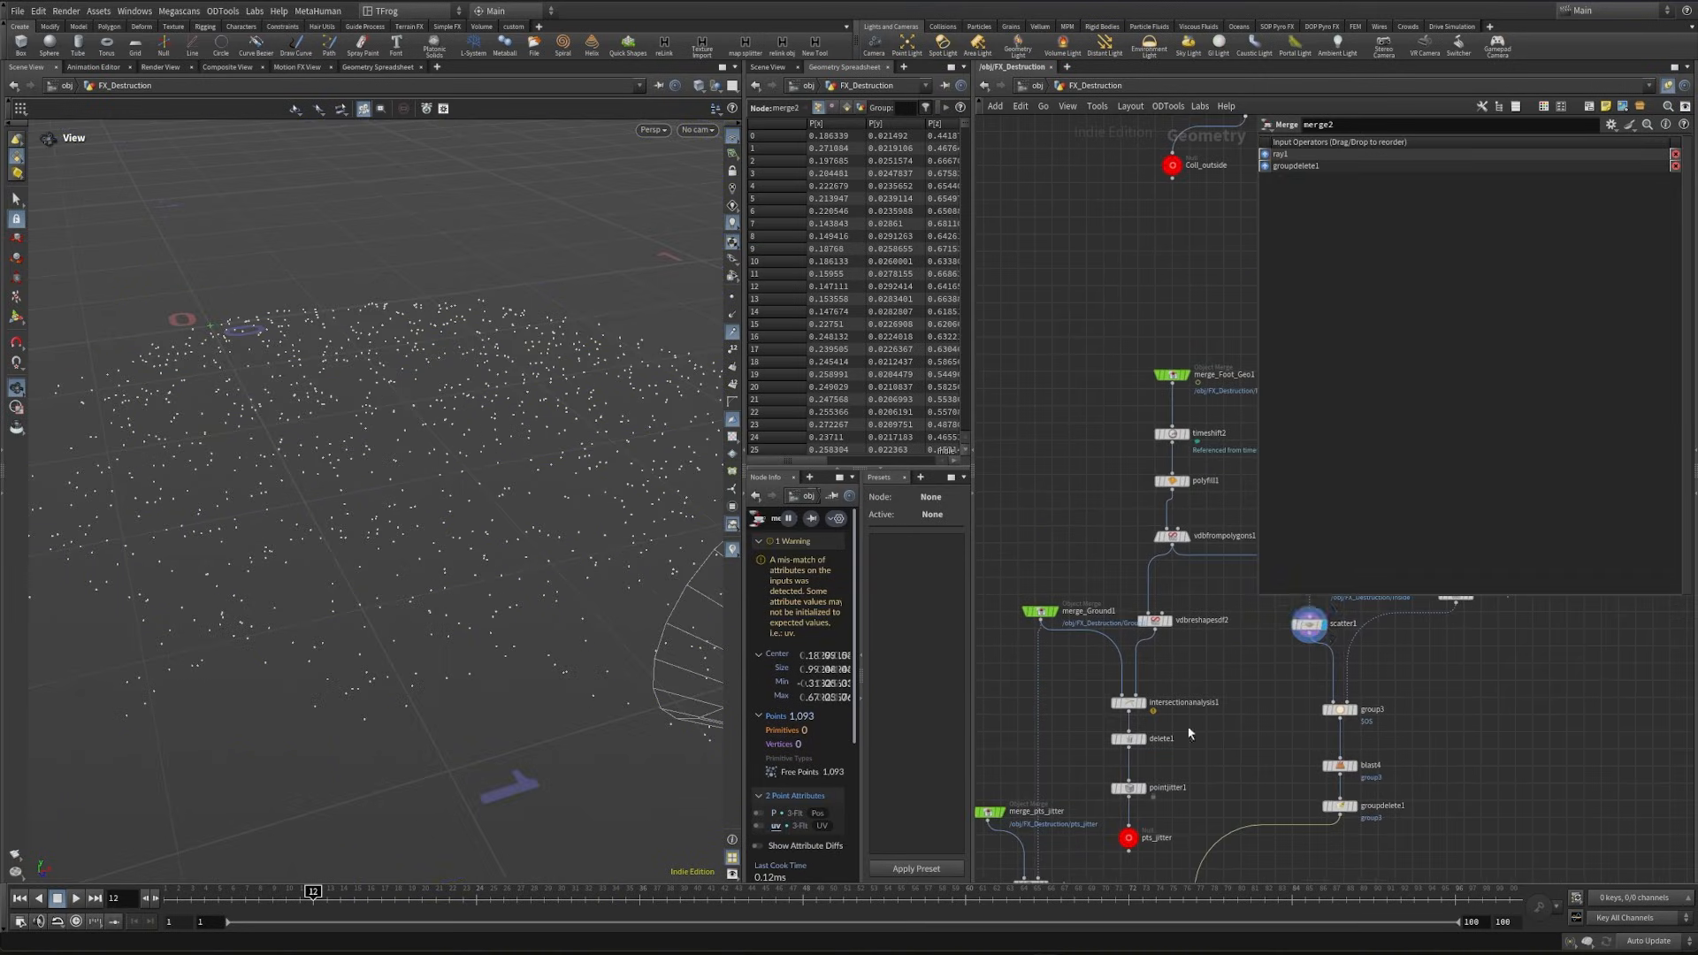
pyautogui.scroll(-1, 1180, 751)
pyautogui.moveTo(1161, 783); pyautogui.dragTo(1171, 663, button='middle')
pyautogui.moveTo(470, 481); pyautogui.dragTo(360, 474)
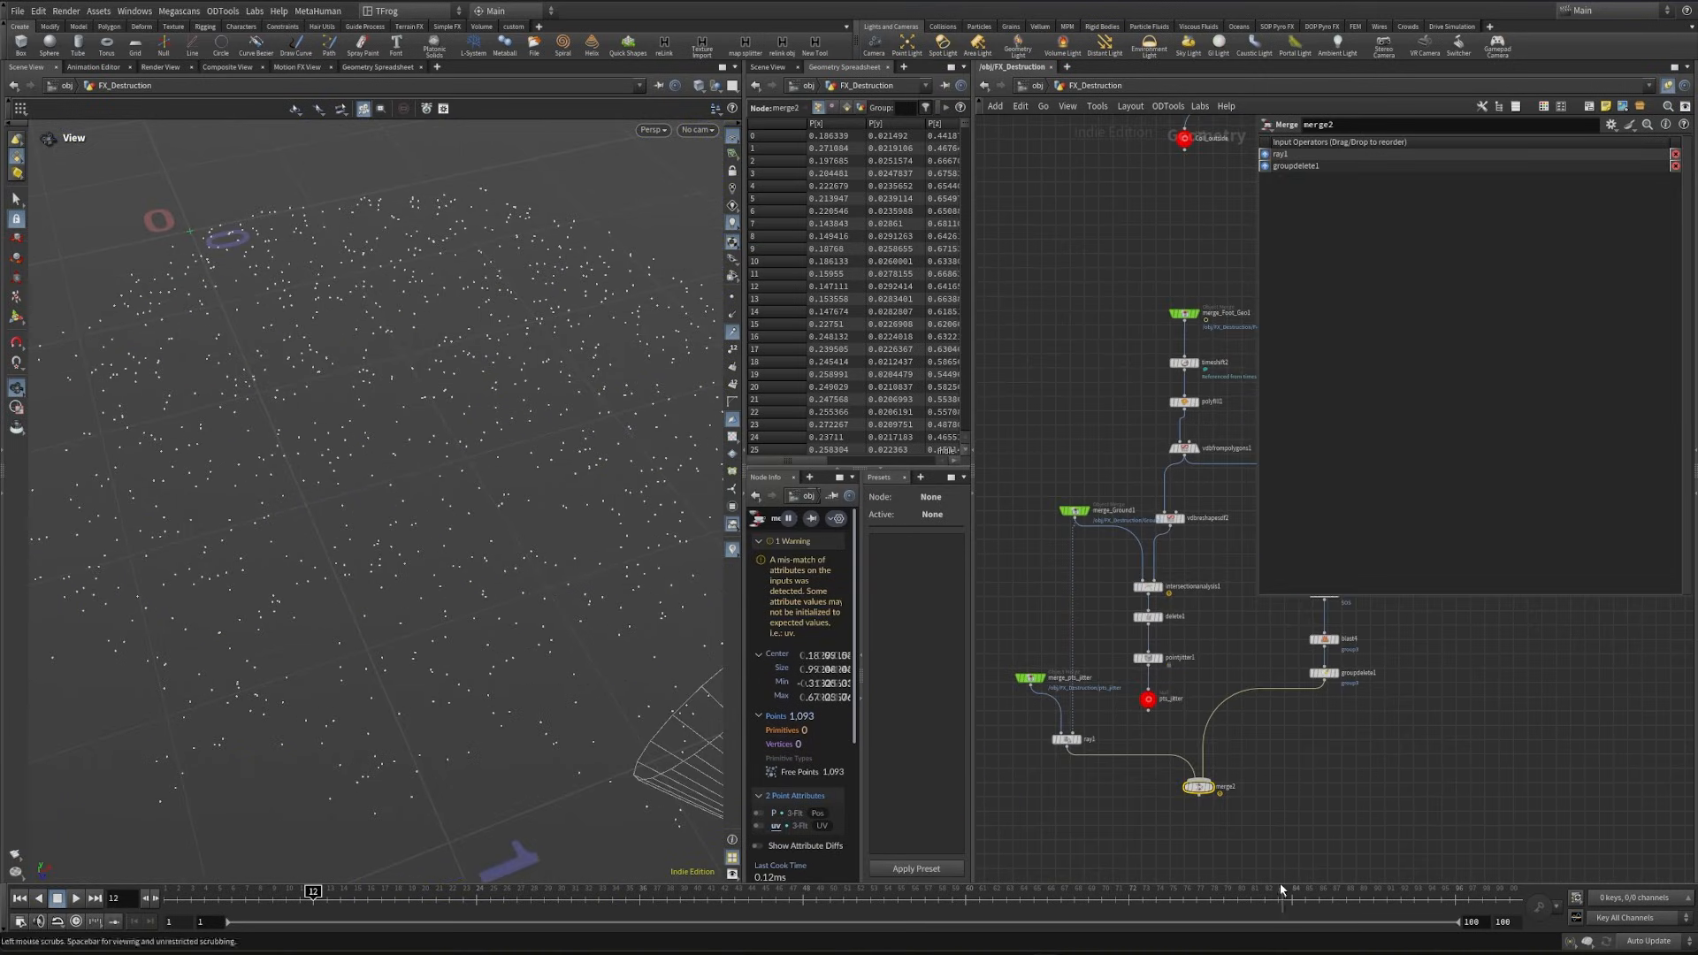
pyautogui.moveTo(1217, 792)
pyautogui.scroll(1, 1122, 628)
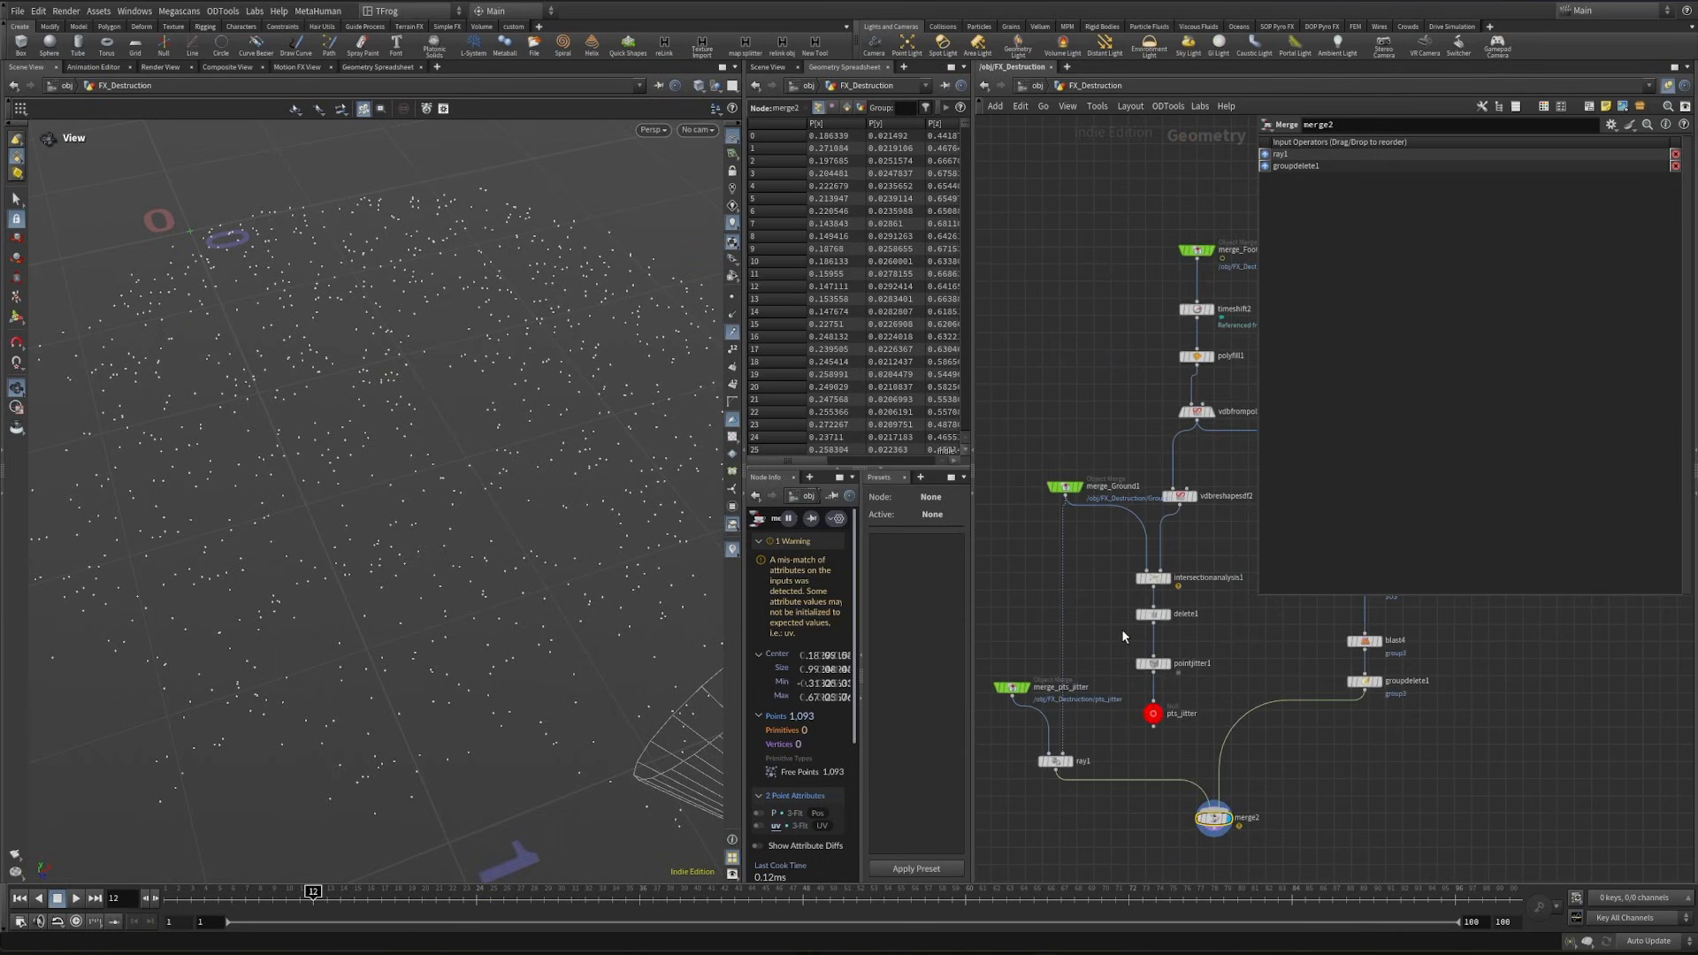
# - Try a scale of 0.1 on pointjitter1 and undo the change
pyautogui.click(1152, 664)
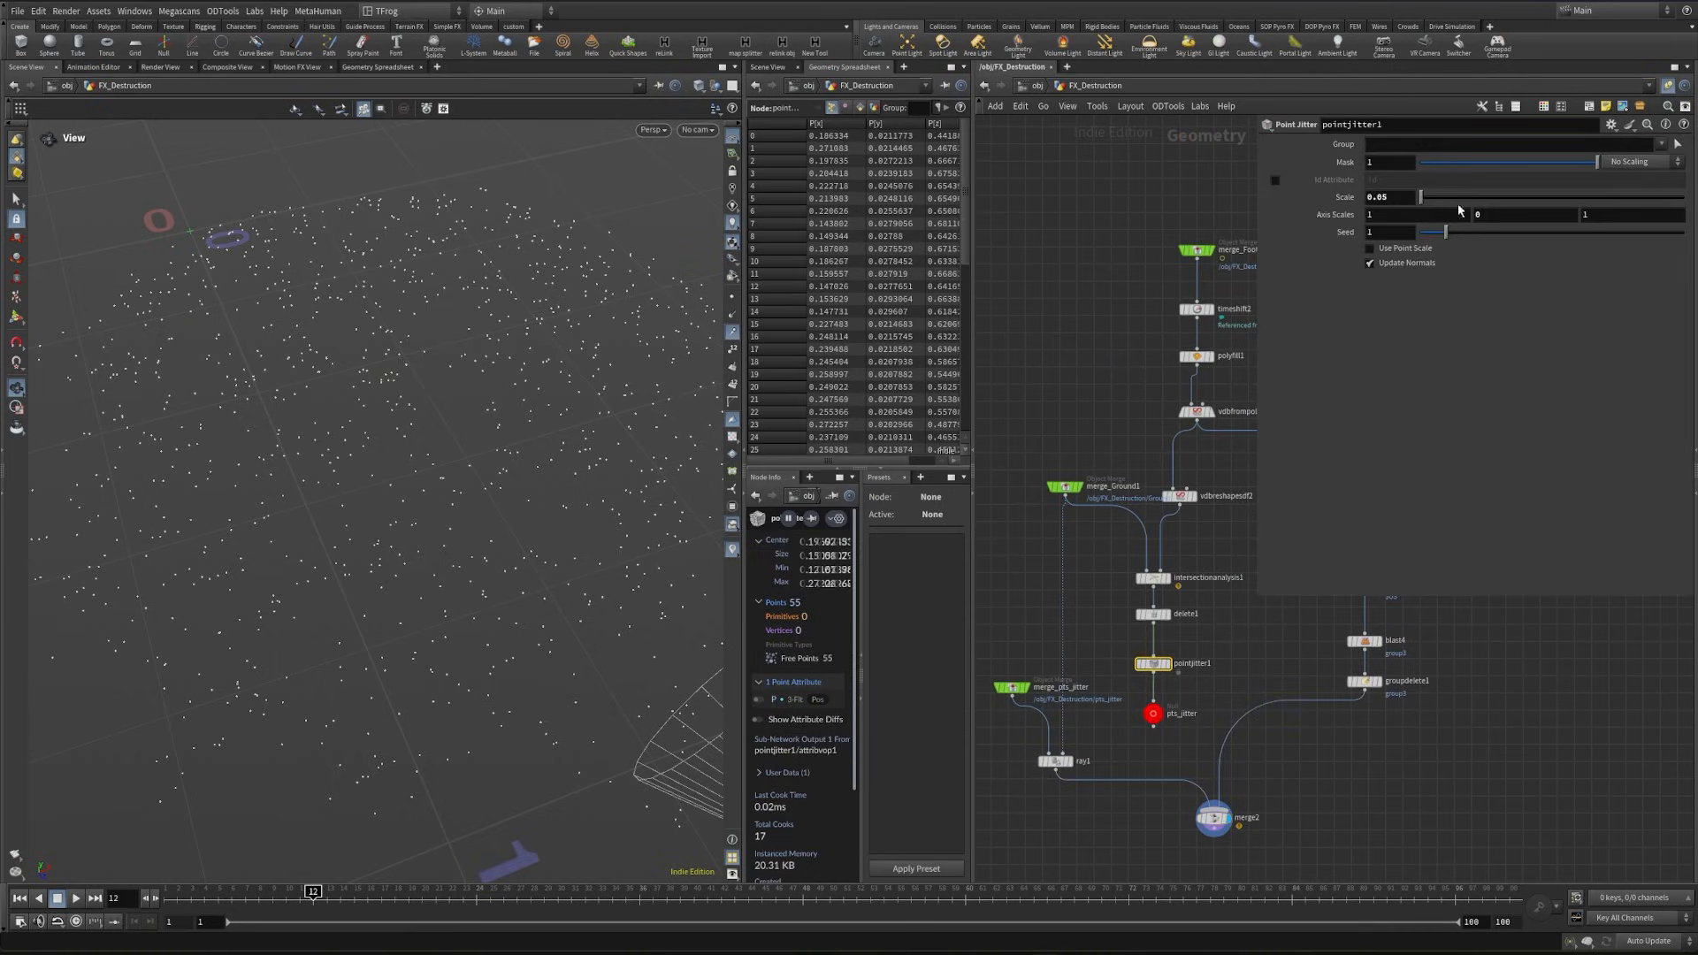
pyautogui.click(1412, 195)
pyautogui.write('0.1')
pyautogui.press('Return')
pyautogui.hotkey('ctrl', 'z')
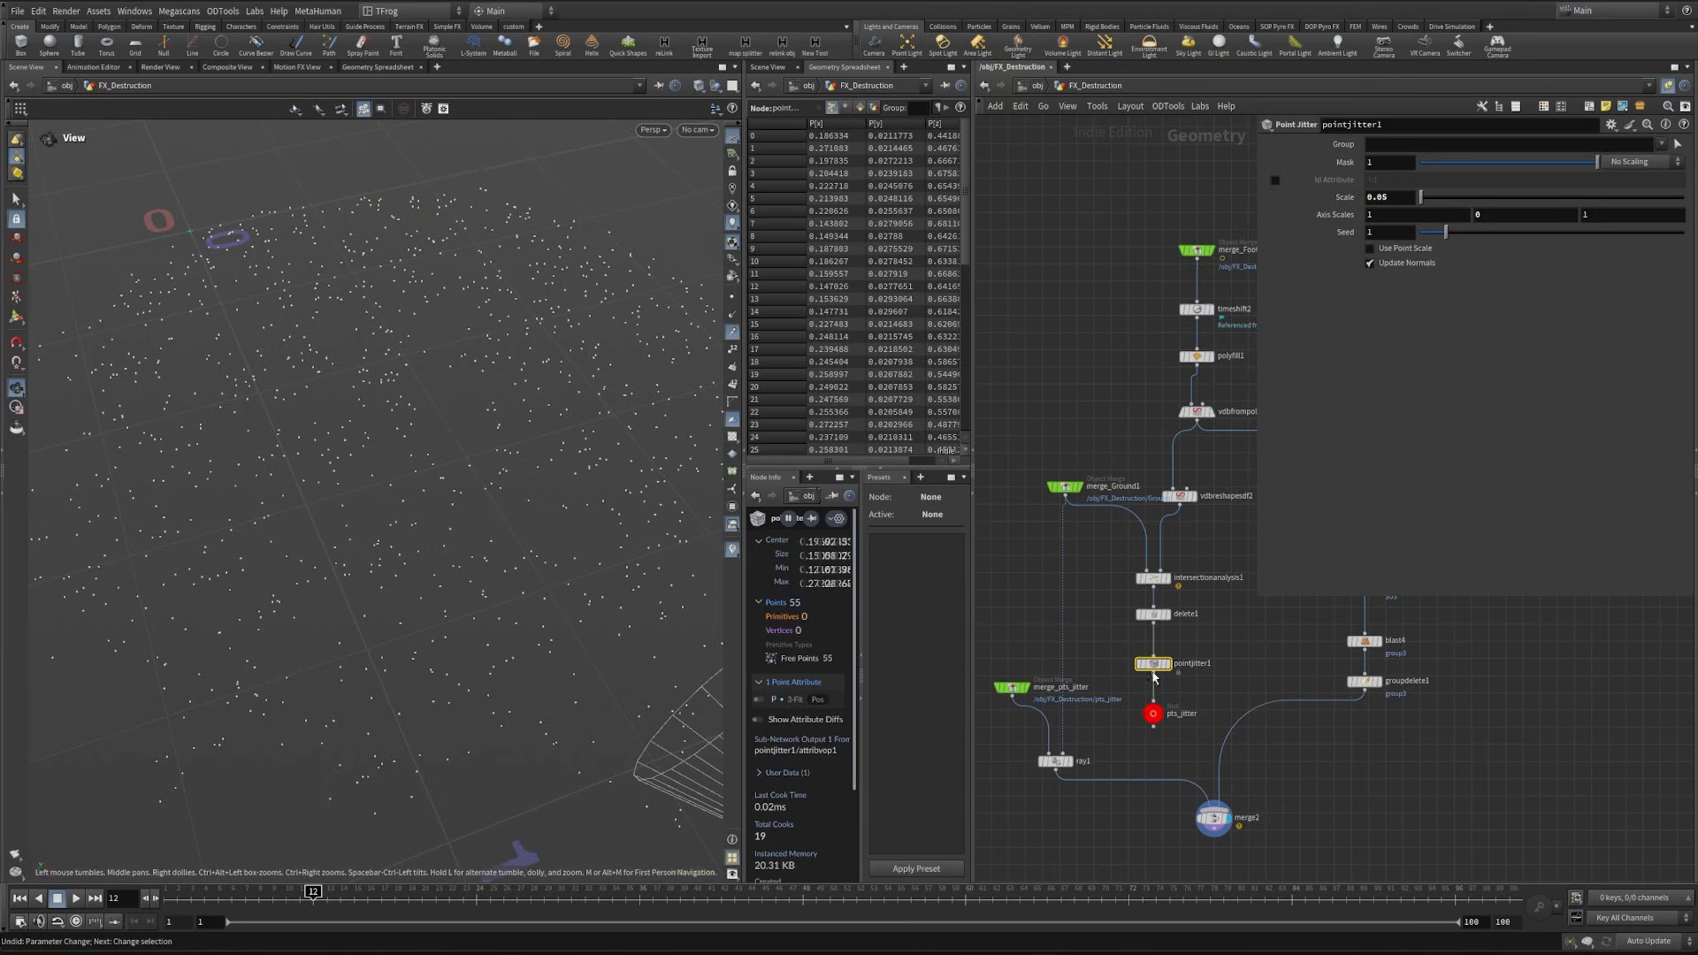
# - Add a Null below merge2 and name it pts
pyautogui.moveTo(1236, 756); pyautogui.dragTo(1190, 526, button='middle')
pyautogui.press('Tab')
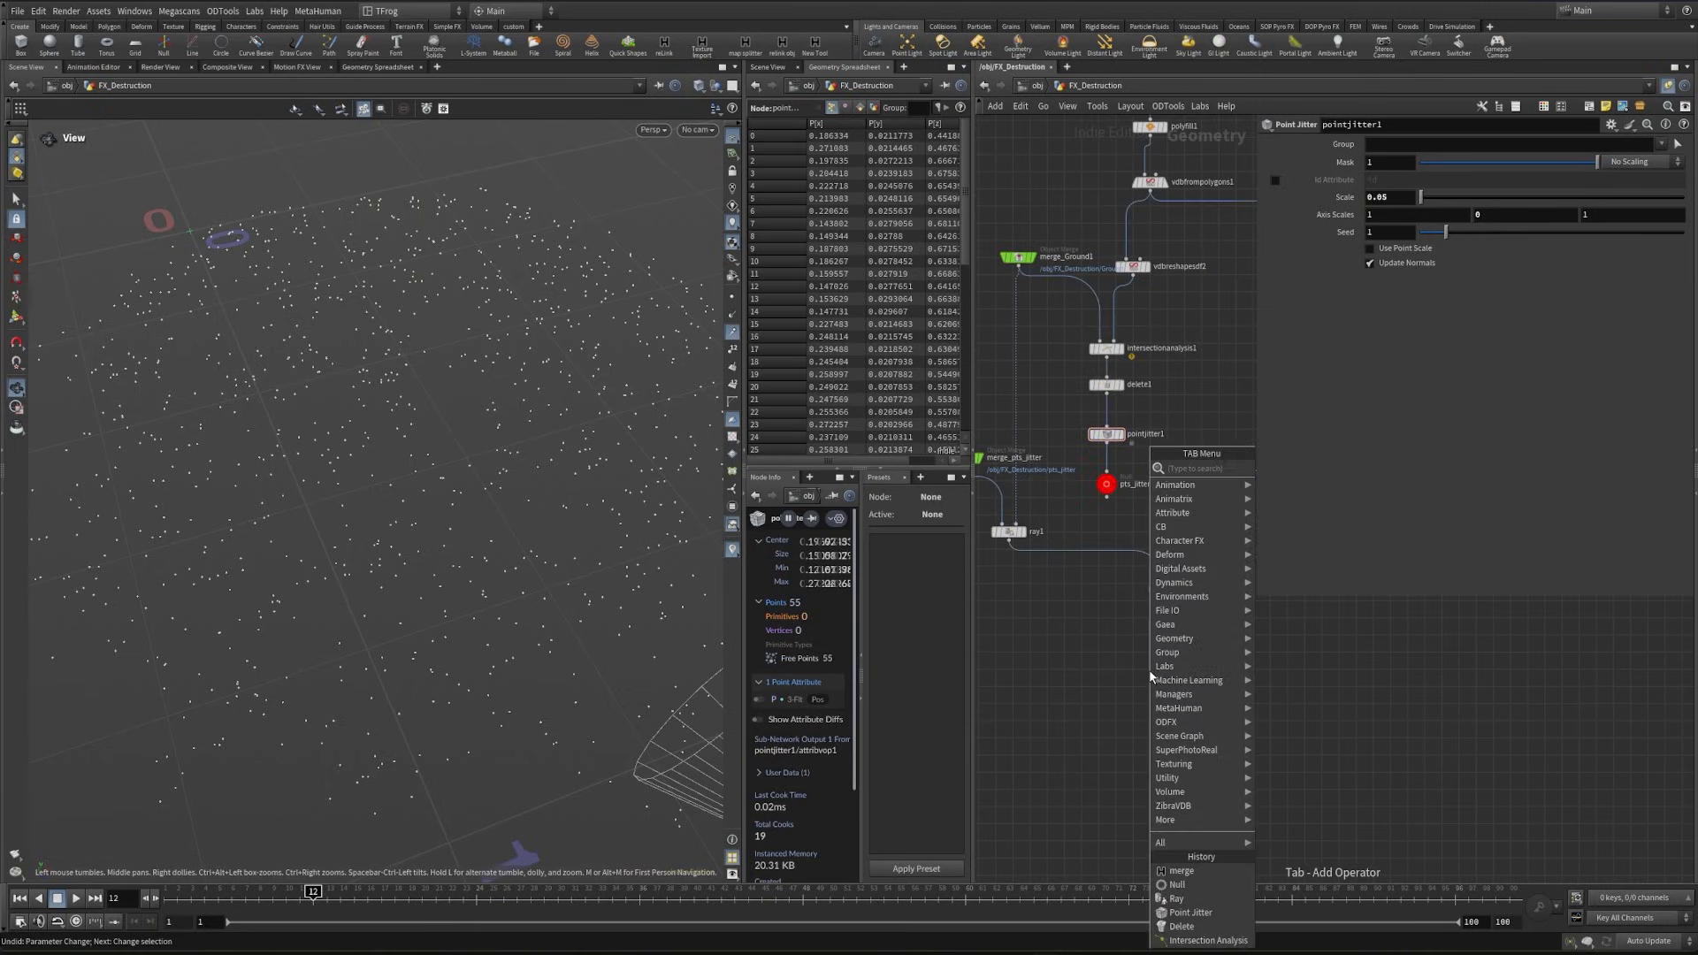
pyautogui.write('nu')
pyautogui.press('Return')
pyautogui.click(1157, 672)
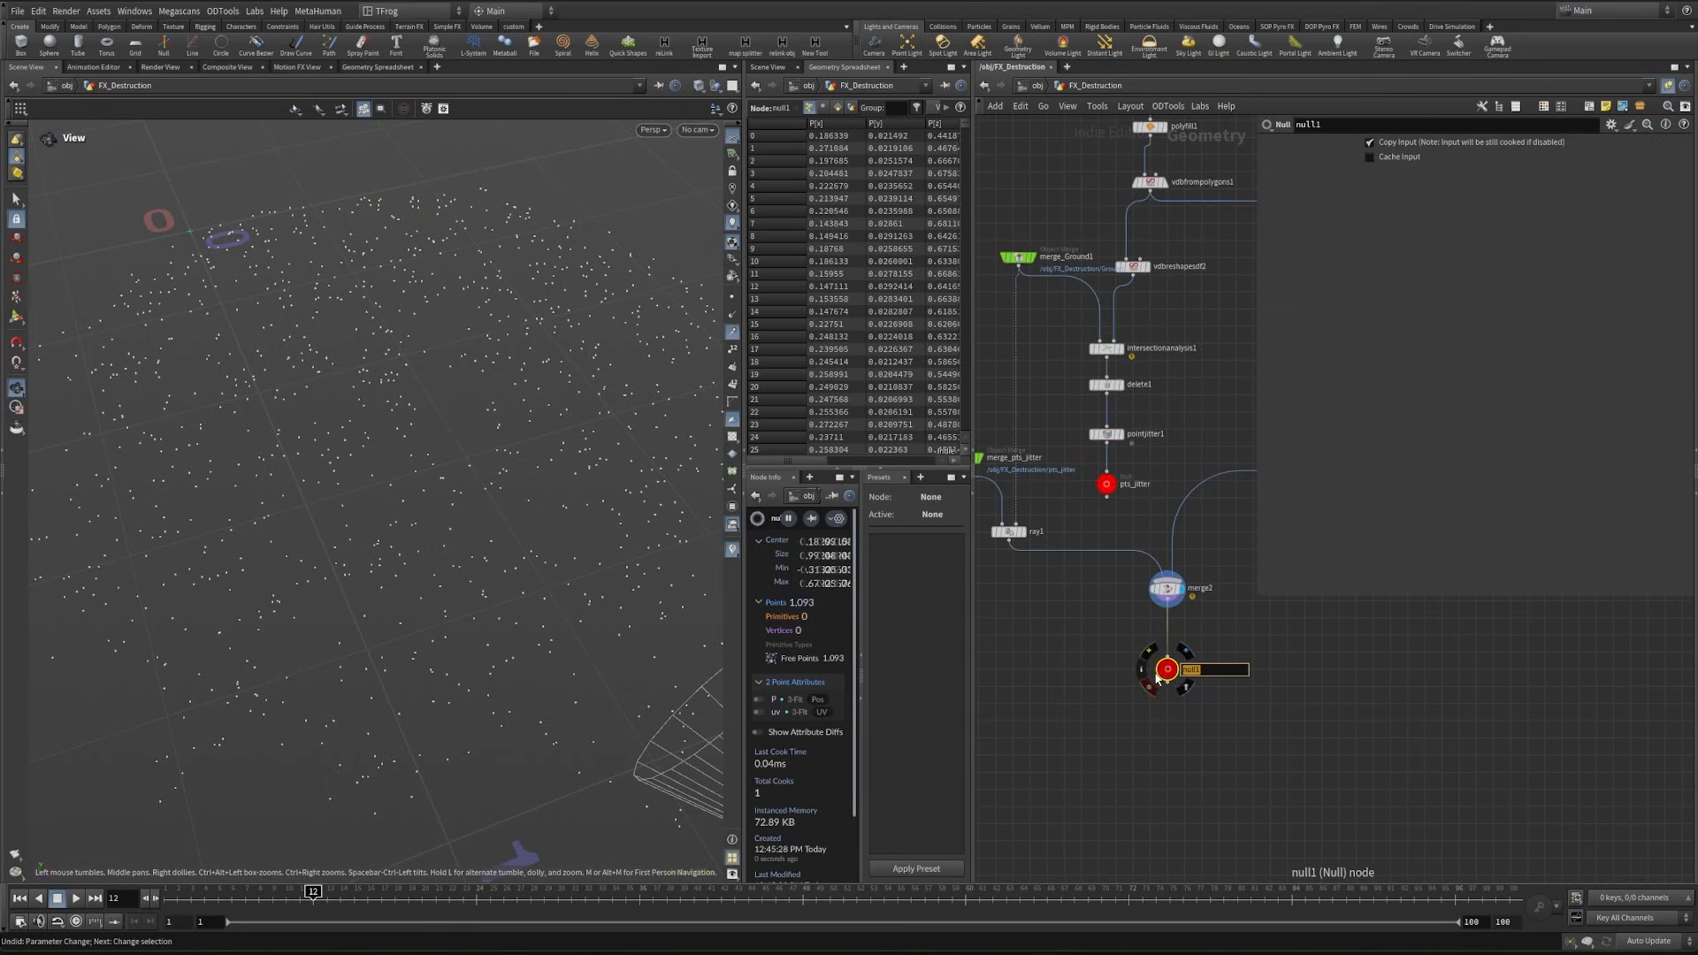
pyautogui.write('pts')
pyautogui.press('Return')
# - Color the pts_jitter Null light blue
pyautogui.click(1106, 484)
pyautogui.moveTo(1151, 473); pyautogui.dragTo(1171, 576, button='middle')
pyautogui.press('c')
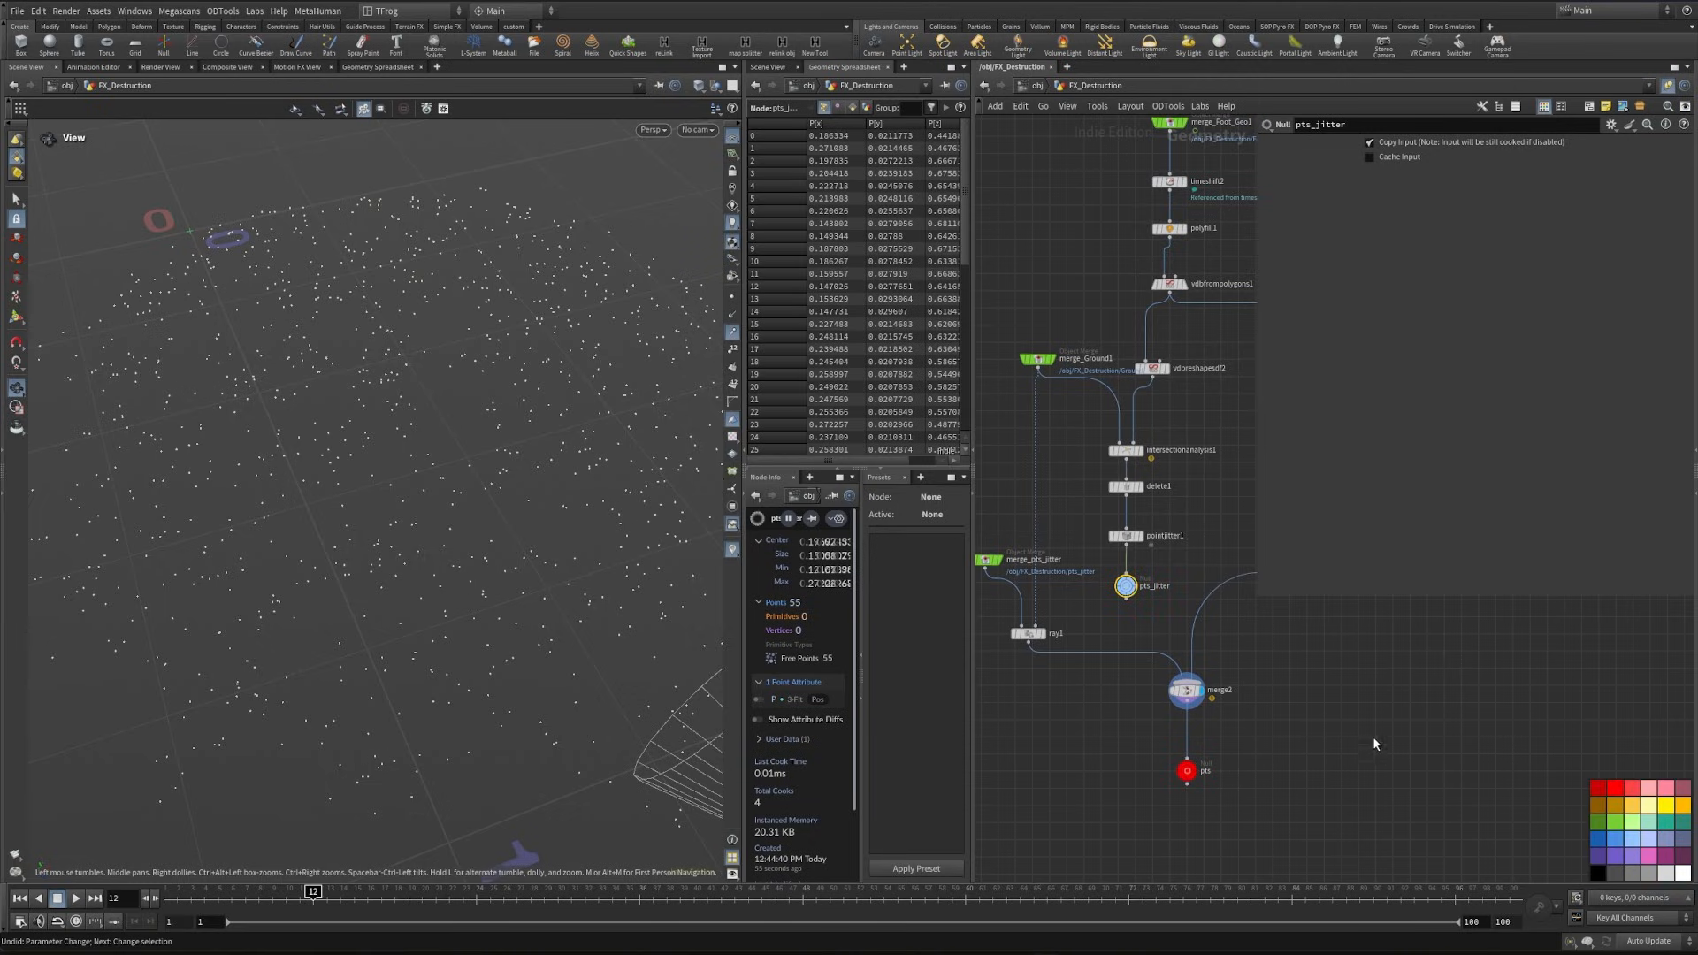
pyautogui.click(1356, 705)
# - Review the node network leading to the pts Null, with the network editor maximized at the end
pyautogui.moveTo(1330, 724); pyautogui.dragTo(1262, 837, button='middle')
pyautogui.scroll(-3, 1183, 802)
pyautogui.moveTo(1228, 413)
pyautogui.mouseDown(button='middle')
pyautogui.moveTo(1190, 625)
pyautogui.moveTo(1064, 781)
pyautogui.mouseUp(button='middle')
pyautogui.moveTo(1151, 636); pyautogui.dragTo(1213, 777, button='middle')
pyautogui.scroll(-2, 1203, 748)
pyautogui.moveTo(1215, 709); pyautogui.dragTo(1229, 397, button='middle')
pyautogui.moveTo(1273, 718); pyautogui.dragTo(1312, 535, button='middle')
pyautogui.scroll(2, 1255, 700)
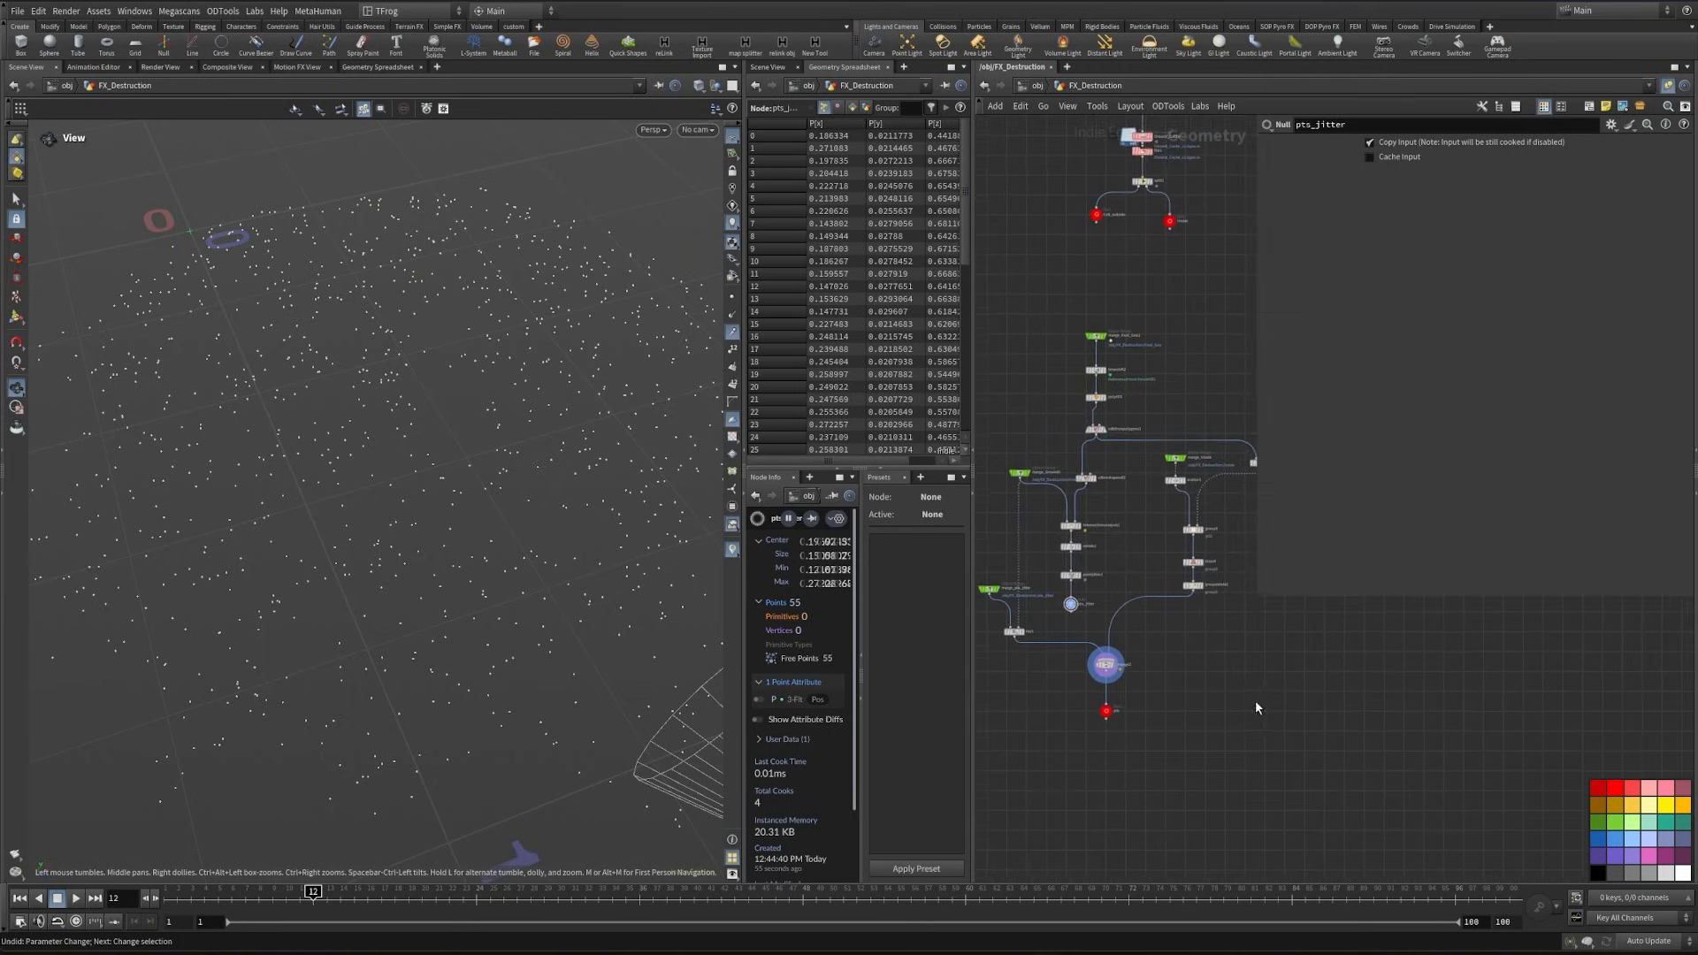
pyautogui.moveTo(1073, 650); pyautogui.dragTo(1122, 658, button='middle')
pyautogui.scroll(2, 1121, 657)
pyautogui.scroll(1, 1123, 663)
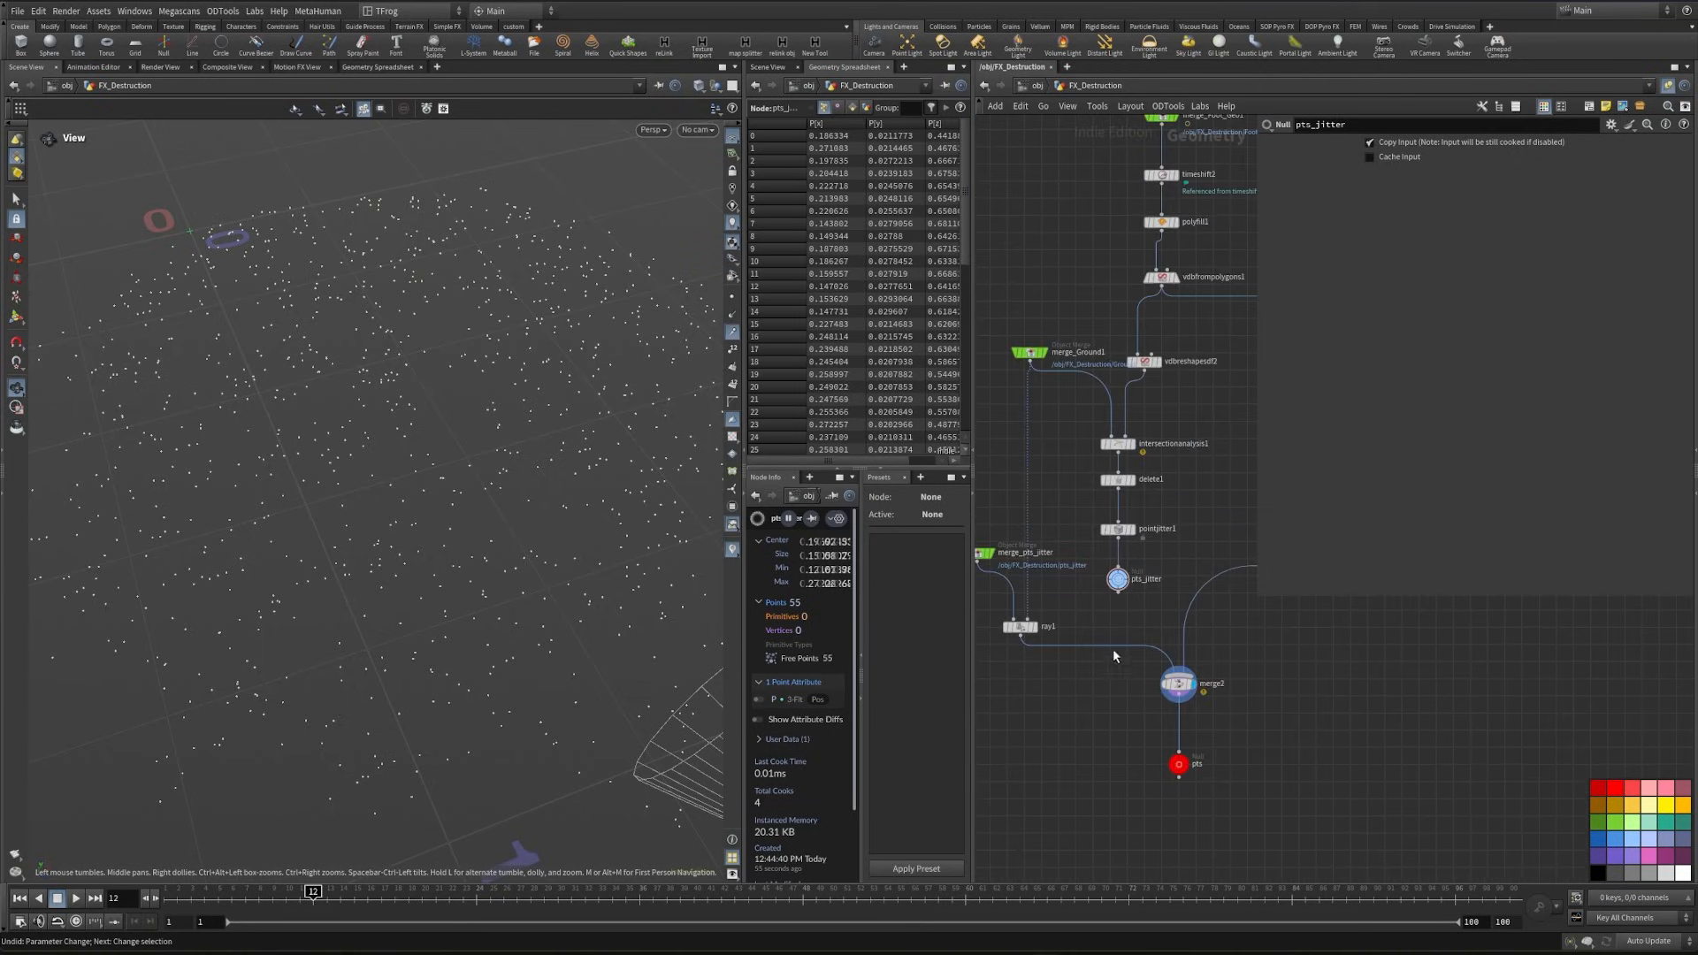
pyautogui.moveTo(1117, 805); pyautogui.dragTo(1085, 628, button='middle')
pyautogui.scroll(-2, 1069, 655)
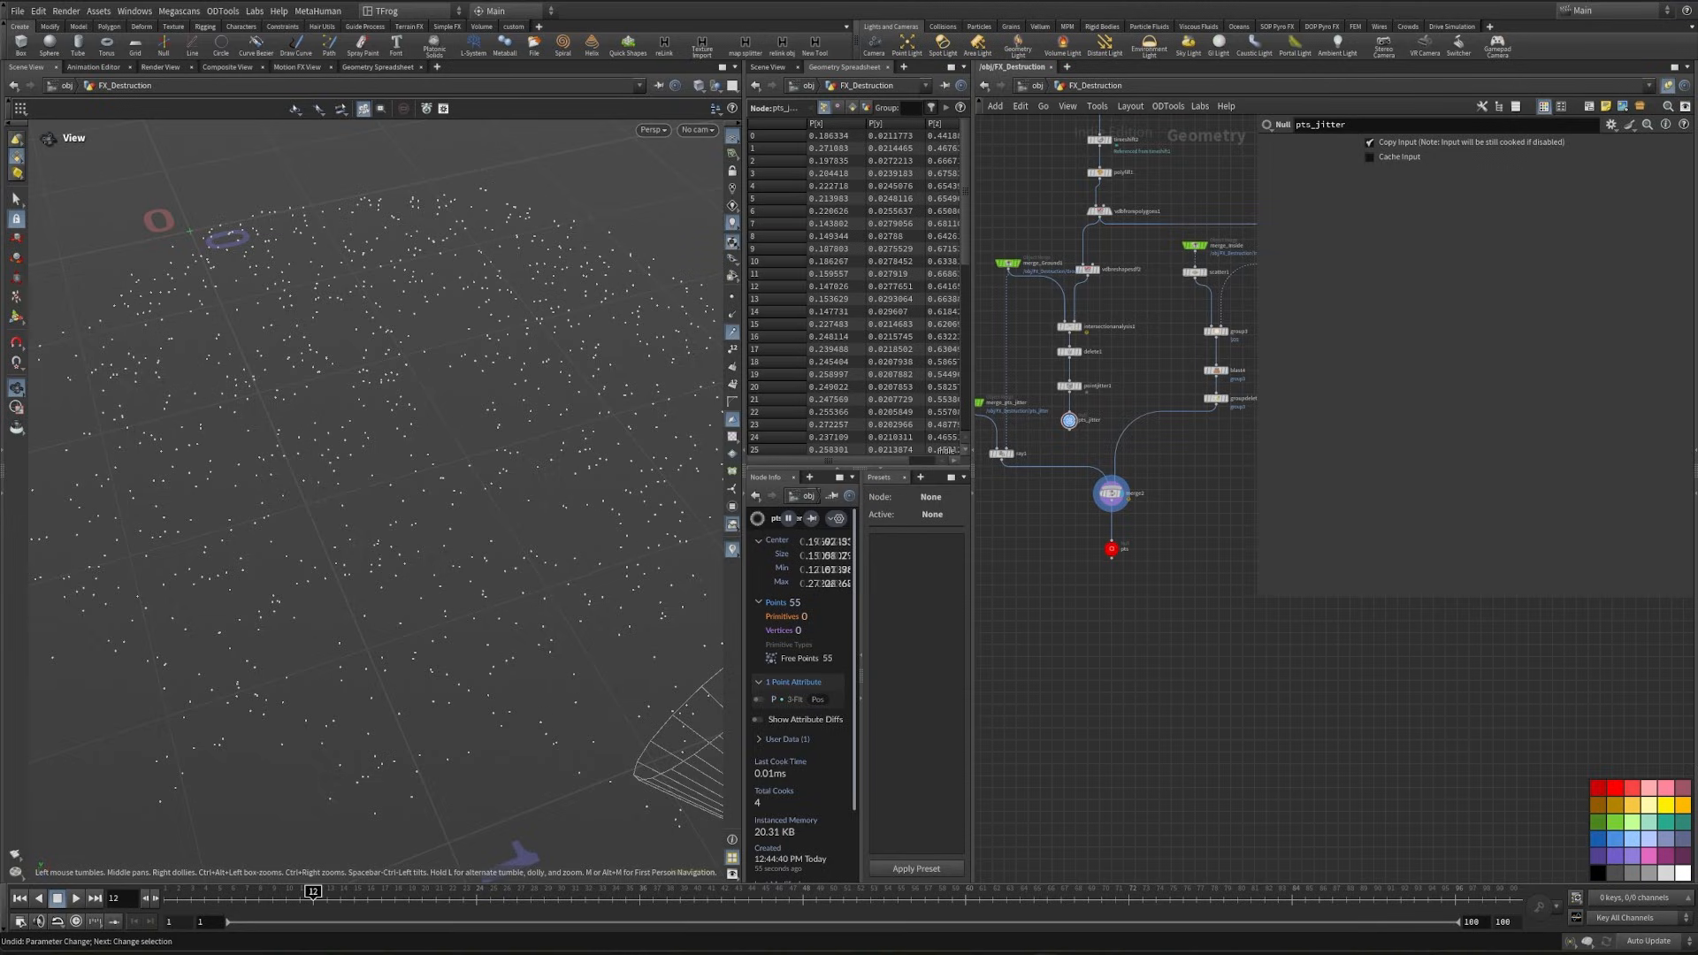
pyautogui.moveTo(1111, 703); pyautogui.dragTo(1168, 657, button='middle')
pyautogui.hotkey('ctrl', 'b')
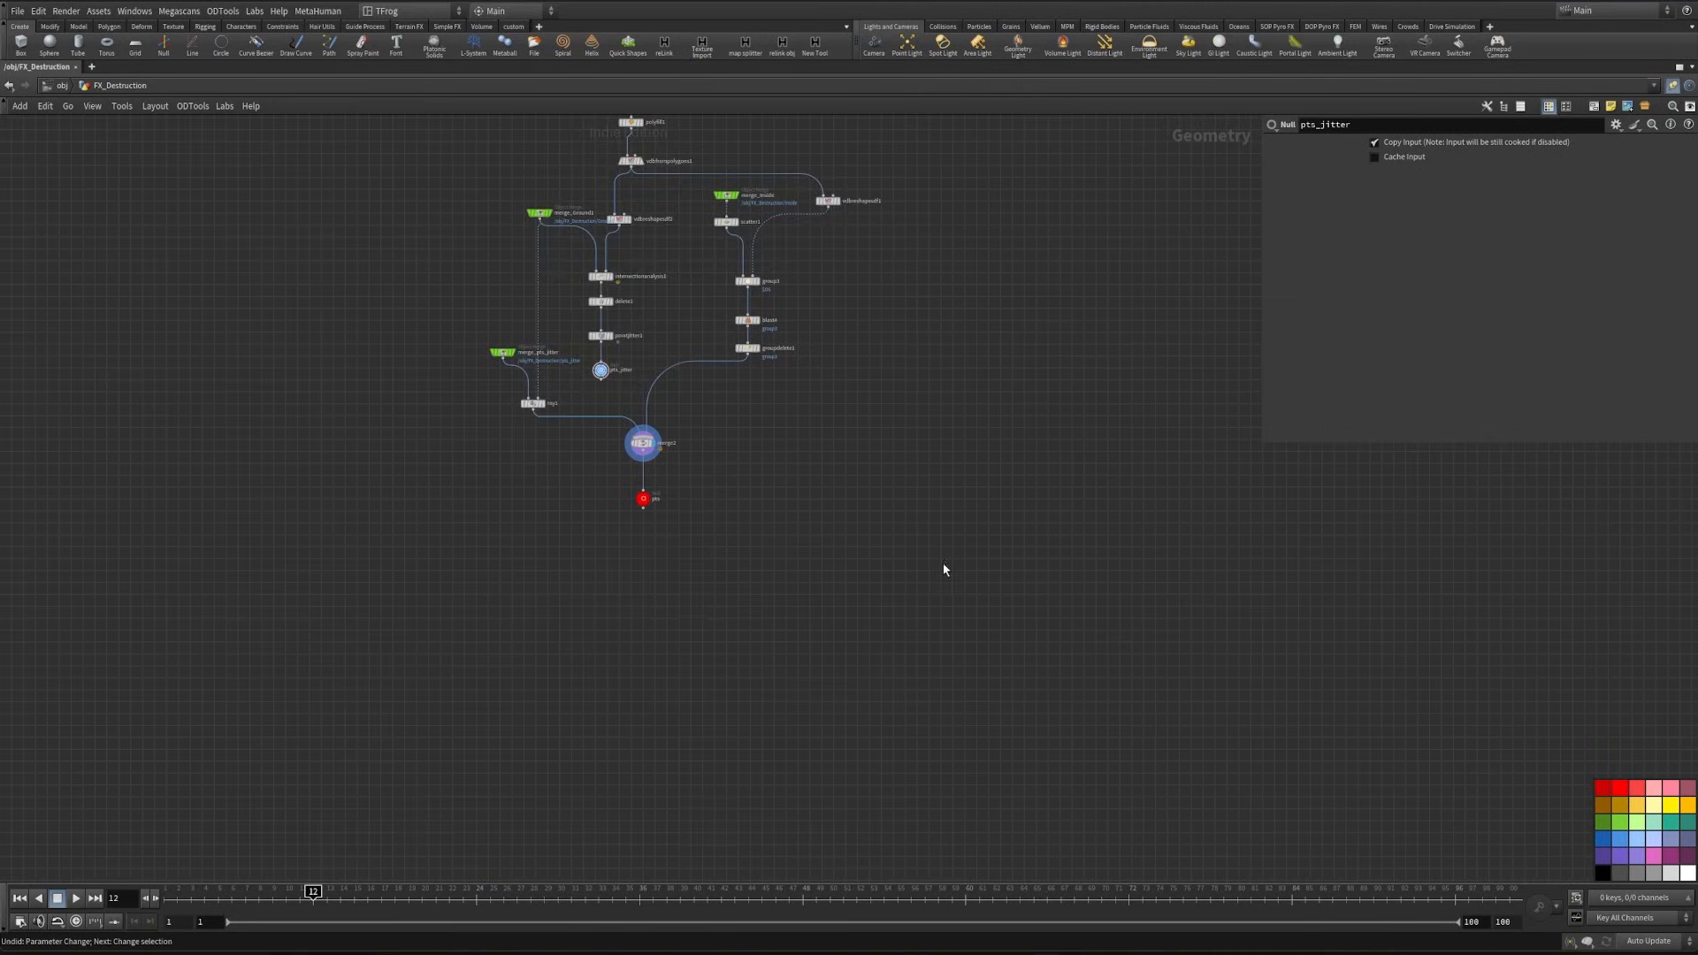
# - Create an Object Merge below the pts Null that references the Inside Null from the upper network
pyautogui.scroll(-2, 462, 511)
pyautogui.moveTo(463, 511); pyautogui.dragTo(459, 946, button='middle')
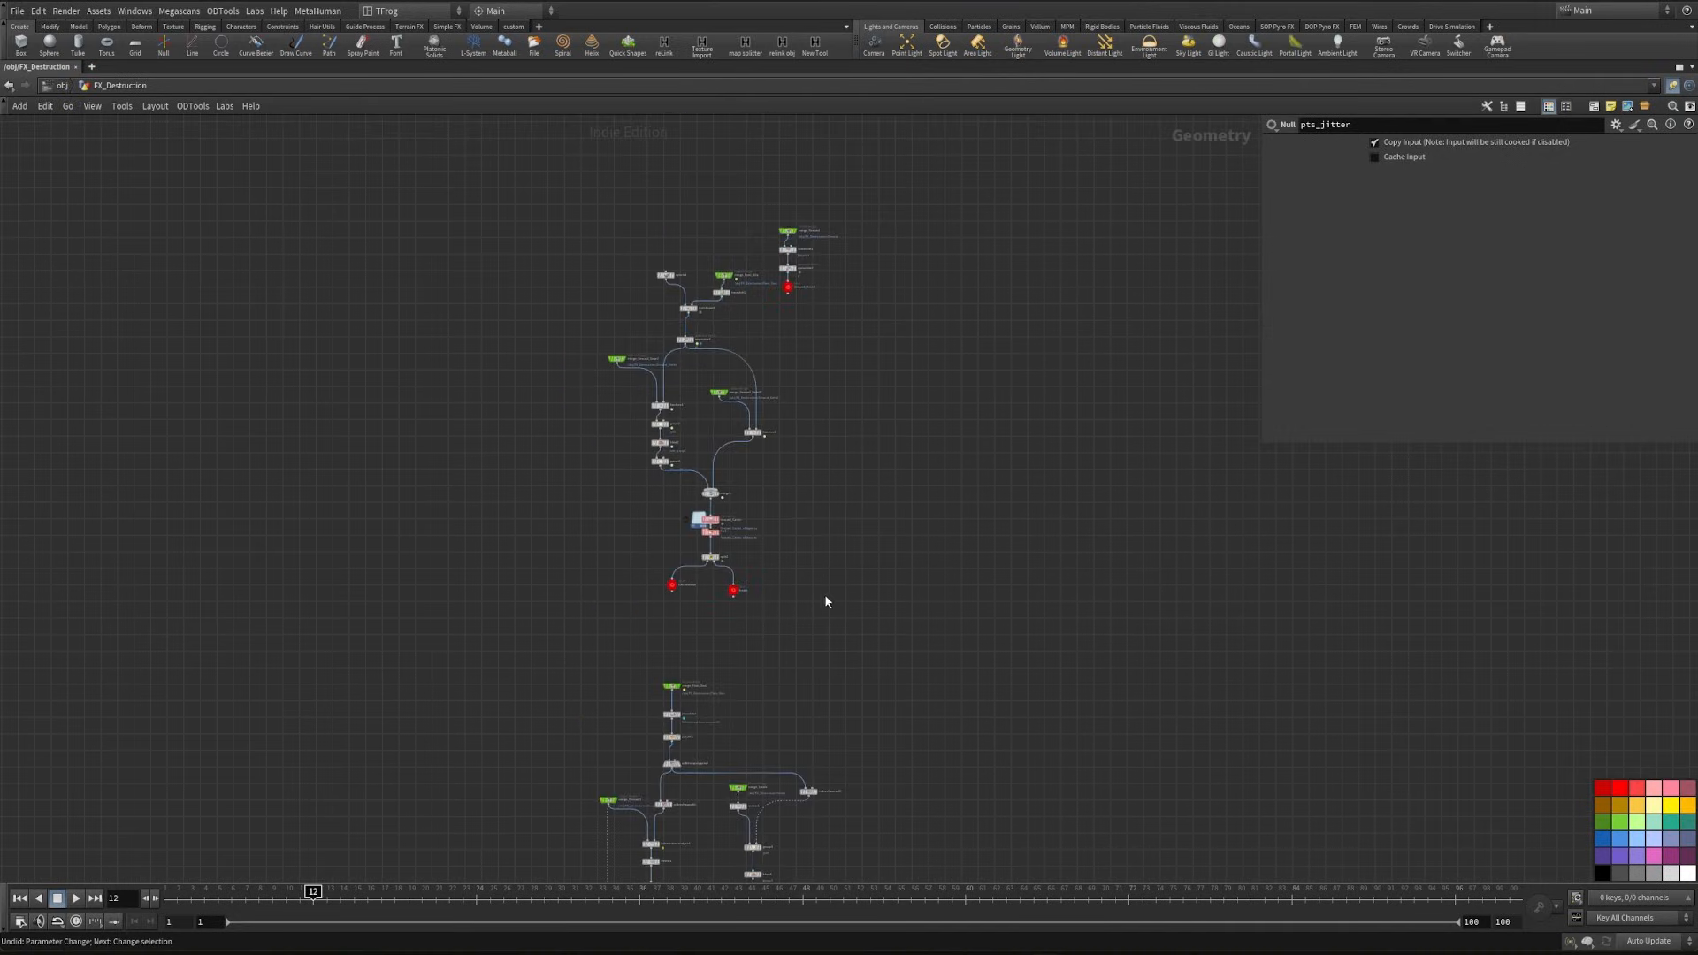
pyautogui.scroll(6, 749, 596)
pyautogui.click(698, 552)
pyautogui.hotkey('ctrl', 'c')
pyautogui.scroll(-5, 800, 610)
pyautogui.moveTo(809, 623); pyautogui.dragTo(805, 333, button='middle')
pyautogui.moveTo(660, 875); pyautogui.dragTo(713, 577, button='middle')
pyautogui.hotkey('ctrl', 'shift', 'v')
pyautogui.scroll(5, 712, 611)
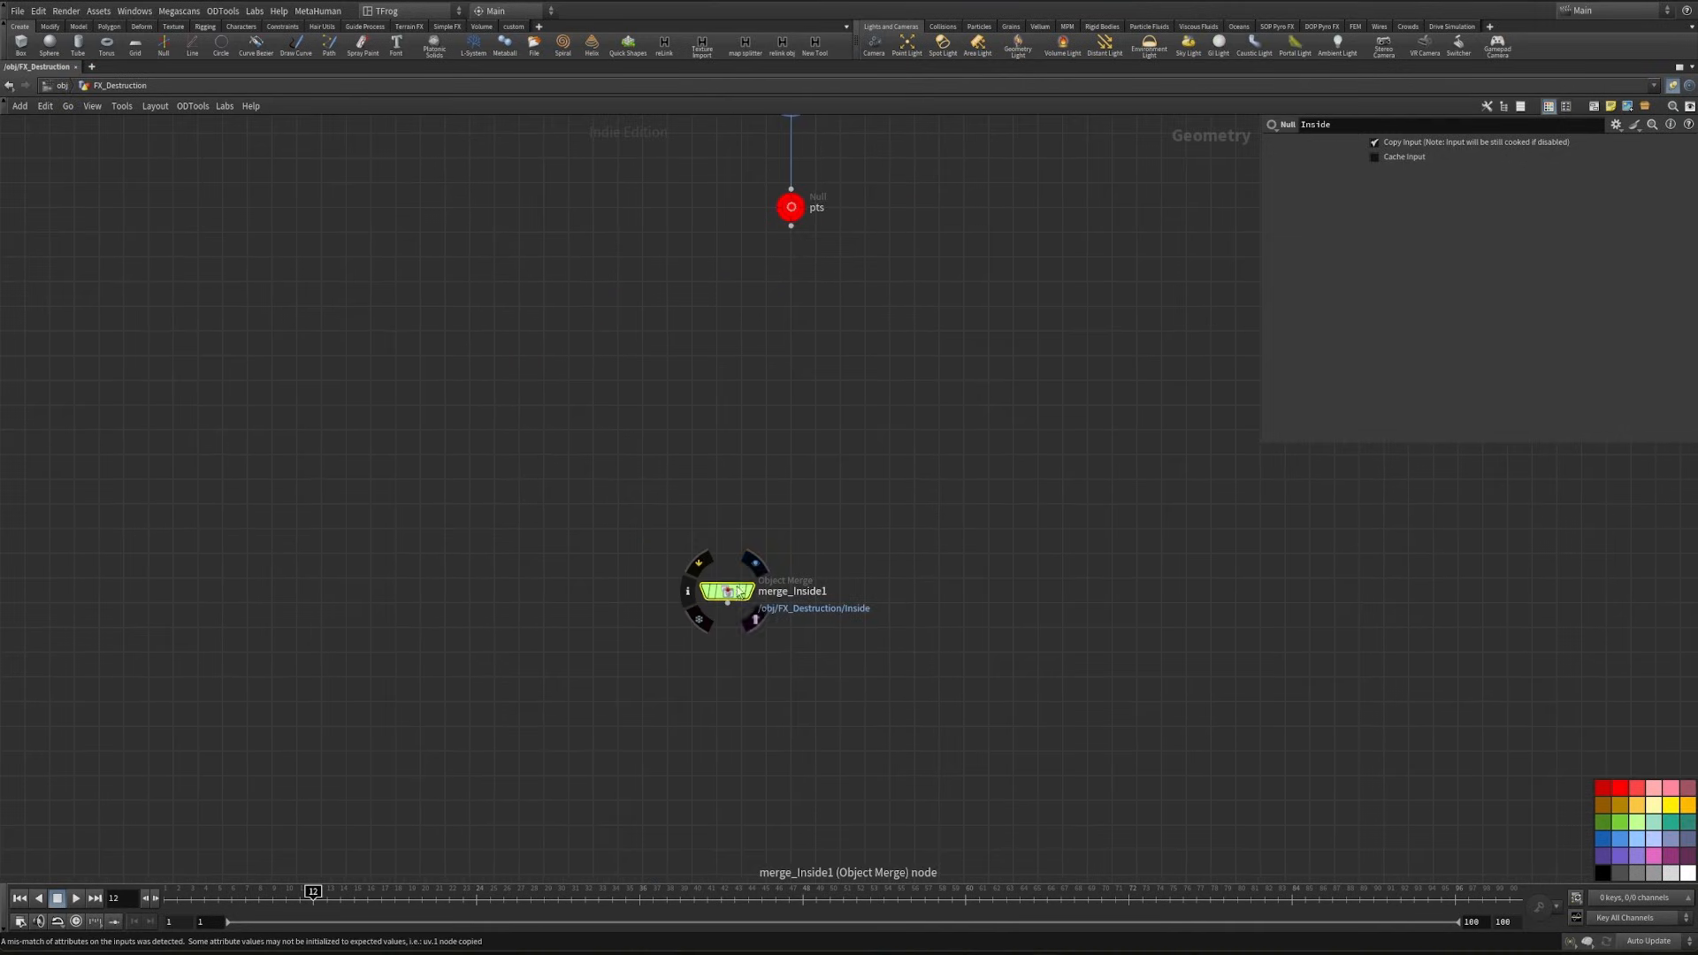
pyautogui.click(729, 592)
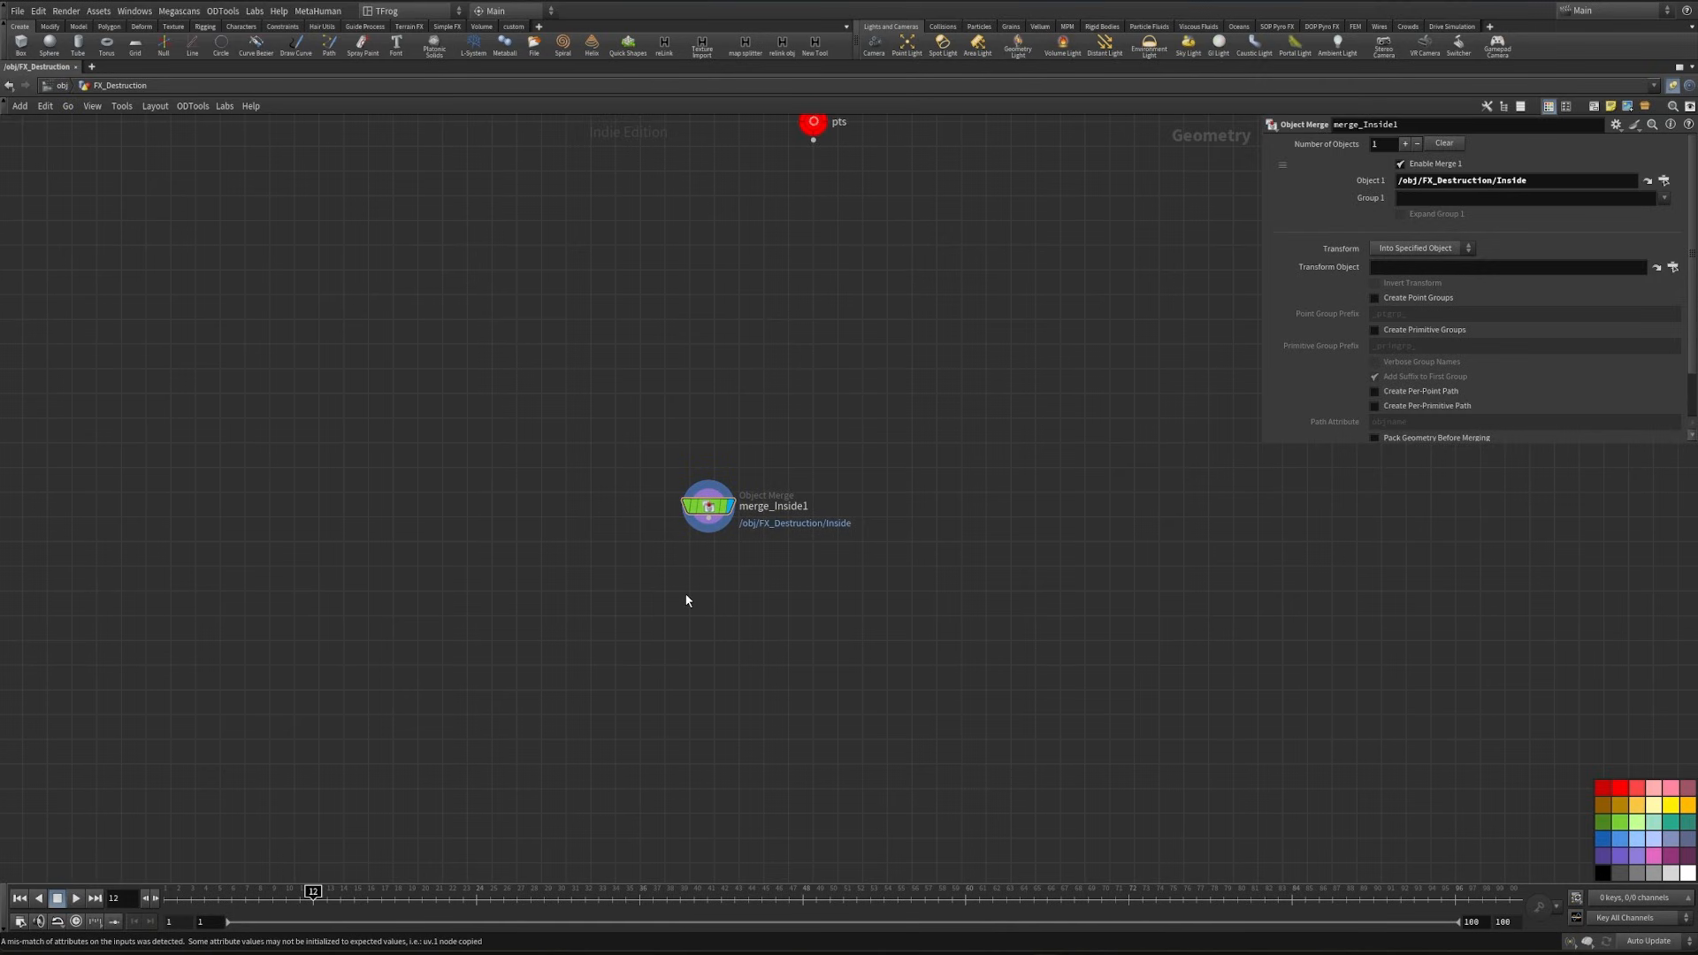
# - Add a PolyExtrude below merge_Inside1 with a distance of -0.03
pyautogui.press('Tab')
pyautogui.write('polyex')
pyautogui.press('Return')
pyautogui.click(684, 592)
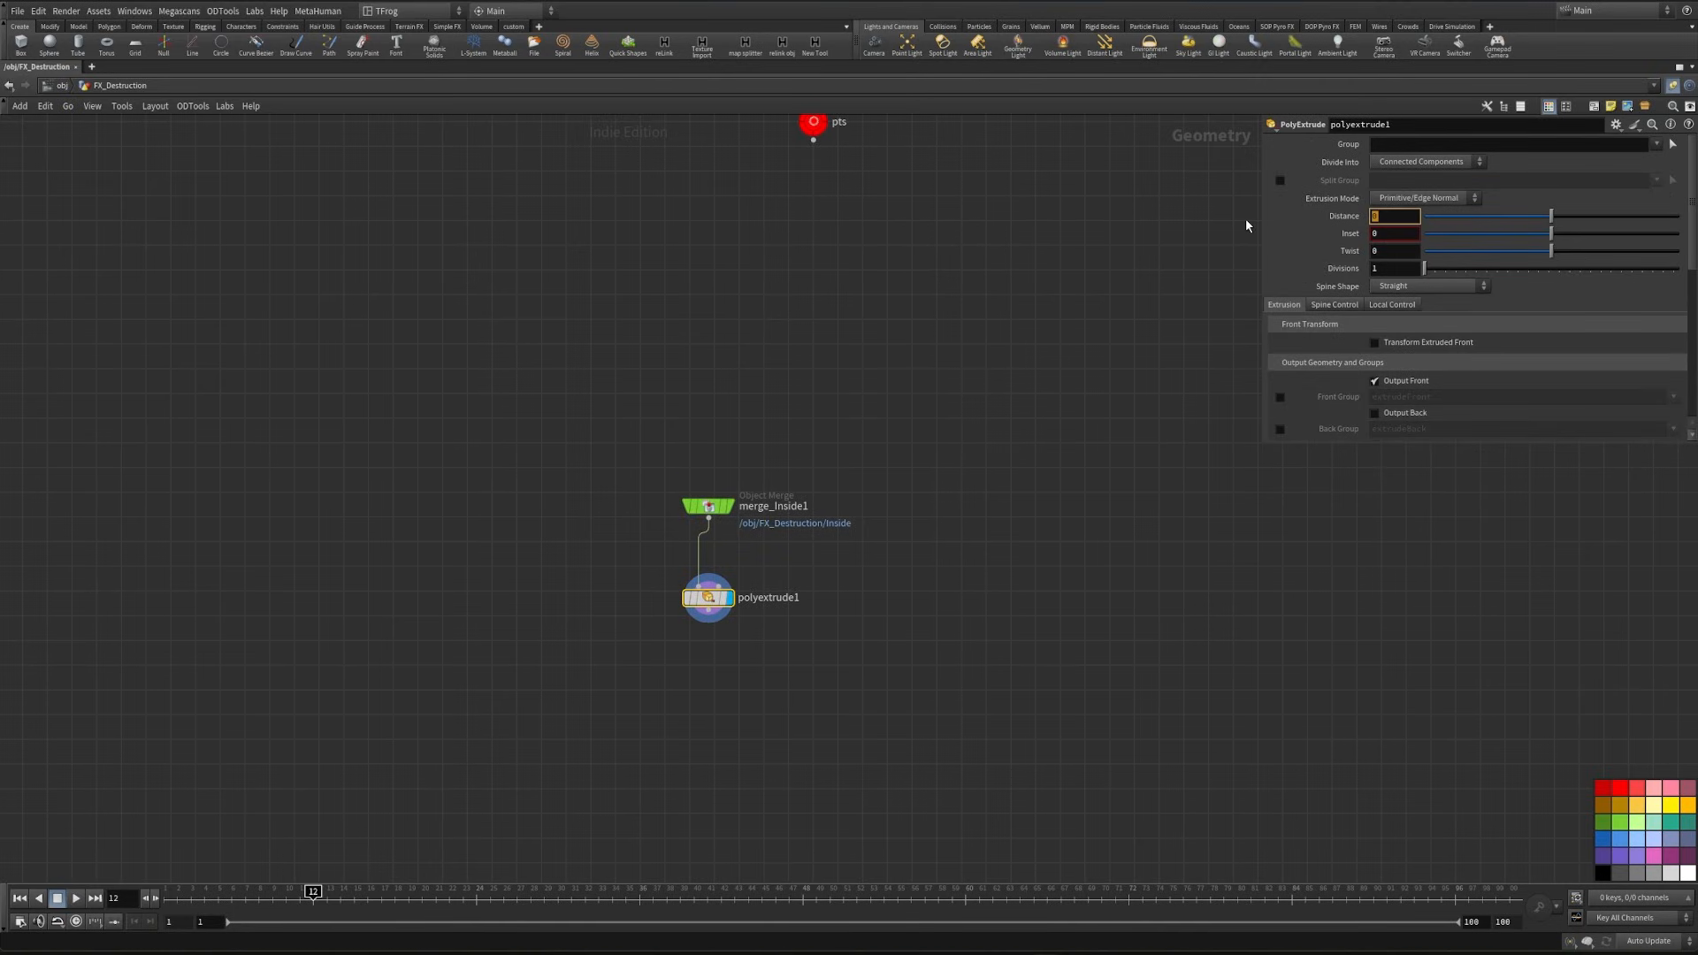
pyautogui.write('-.03')
pyautogui.press('Return')
# - Enable Output Back and the extrudeFront front group on polyextrude1, comparing the extruded ground with and without its back
pyautogui.click(1374, 413)
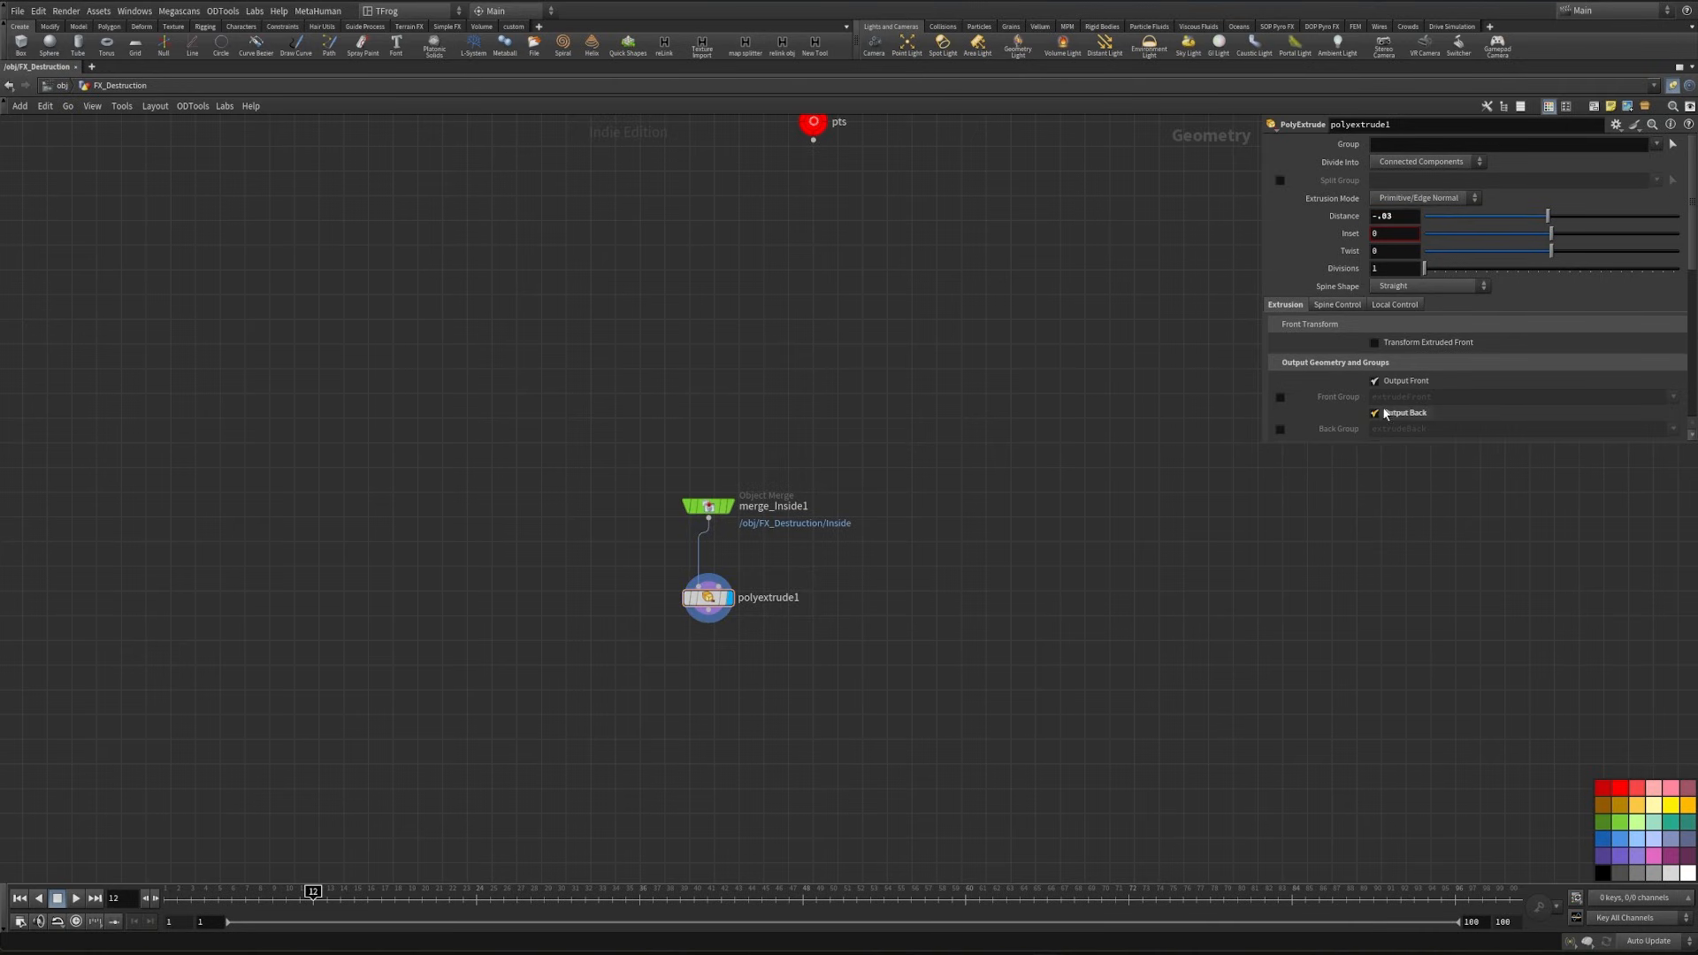
pyautogui.click(1384, 414)
pyautogui.hotkey('ctrl', 'b')
pyautogui.moveTo(415, 663); pyautogui.dragTo(306, 560)
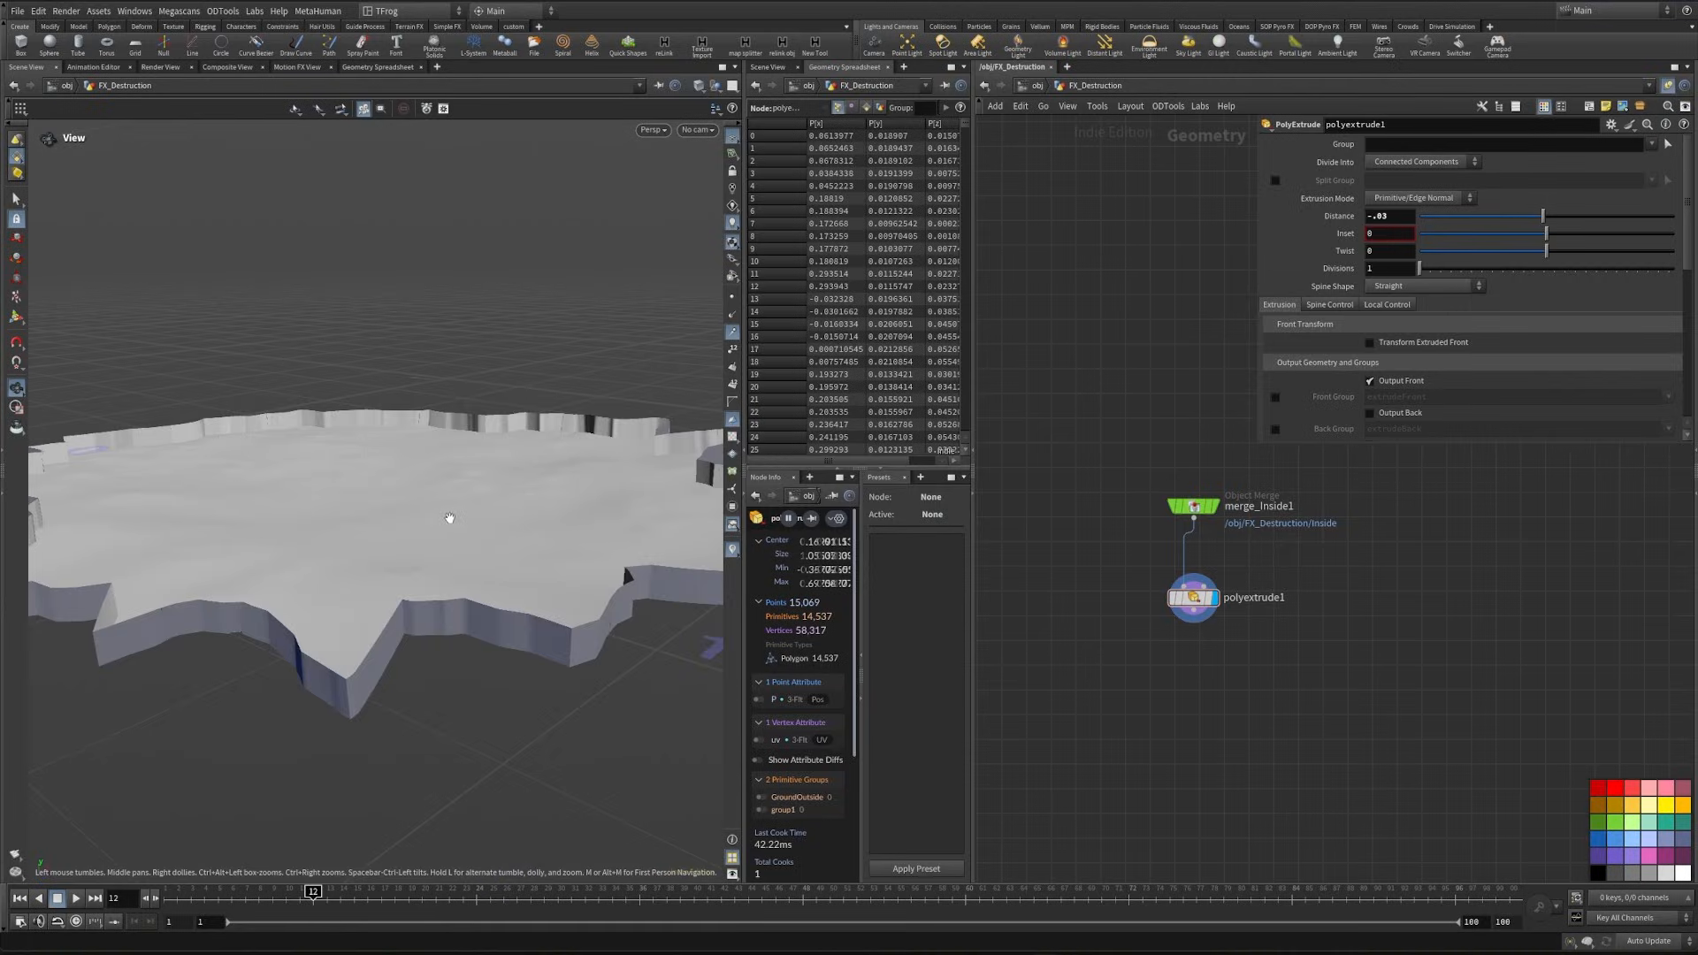
pyautogui.moveTo(448, 519); pyautogui.dragTo(535, 508)
pyautogui.click(1371, 415)
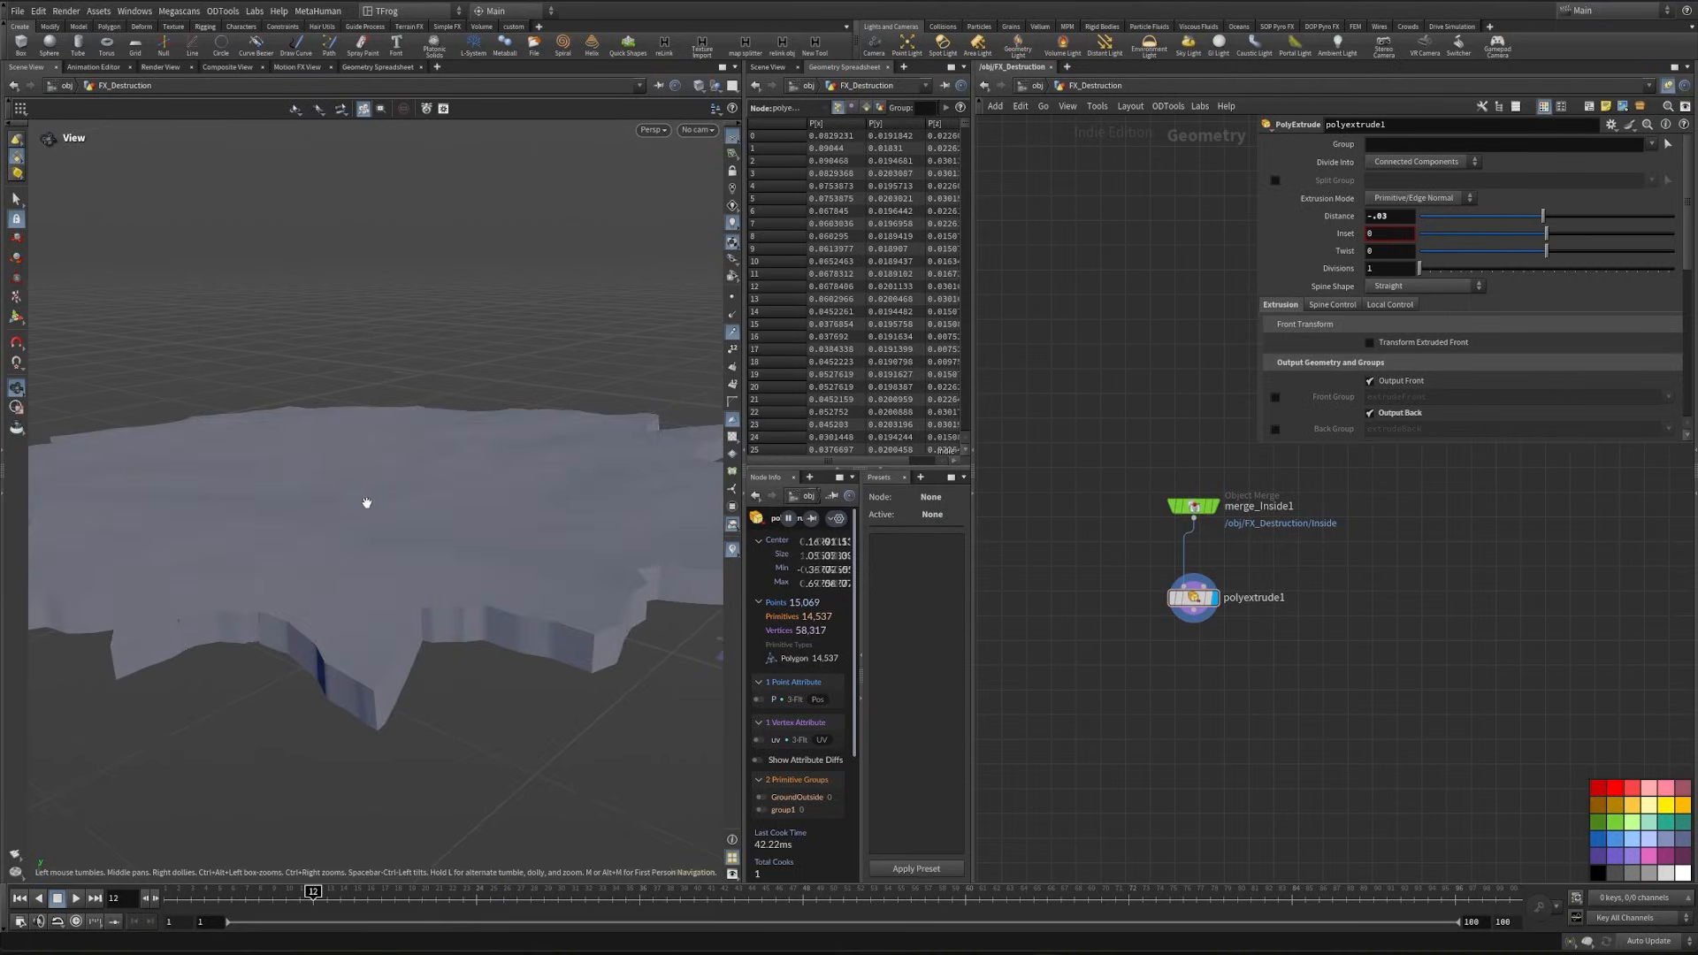
pyautogui.moveTo(364, 501); pyautogui.dragTo(512, 491)
pyautogui.hotkey('ctrl', 'b')
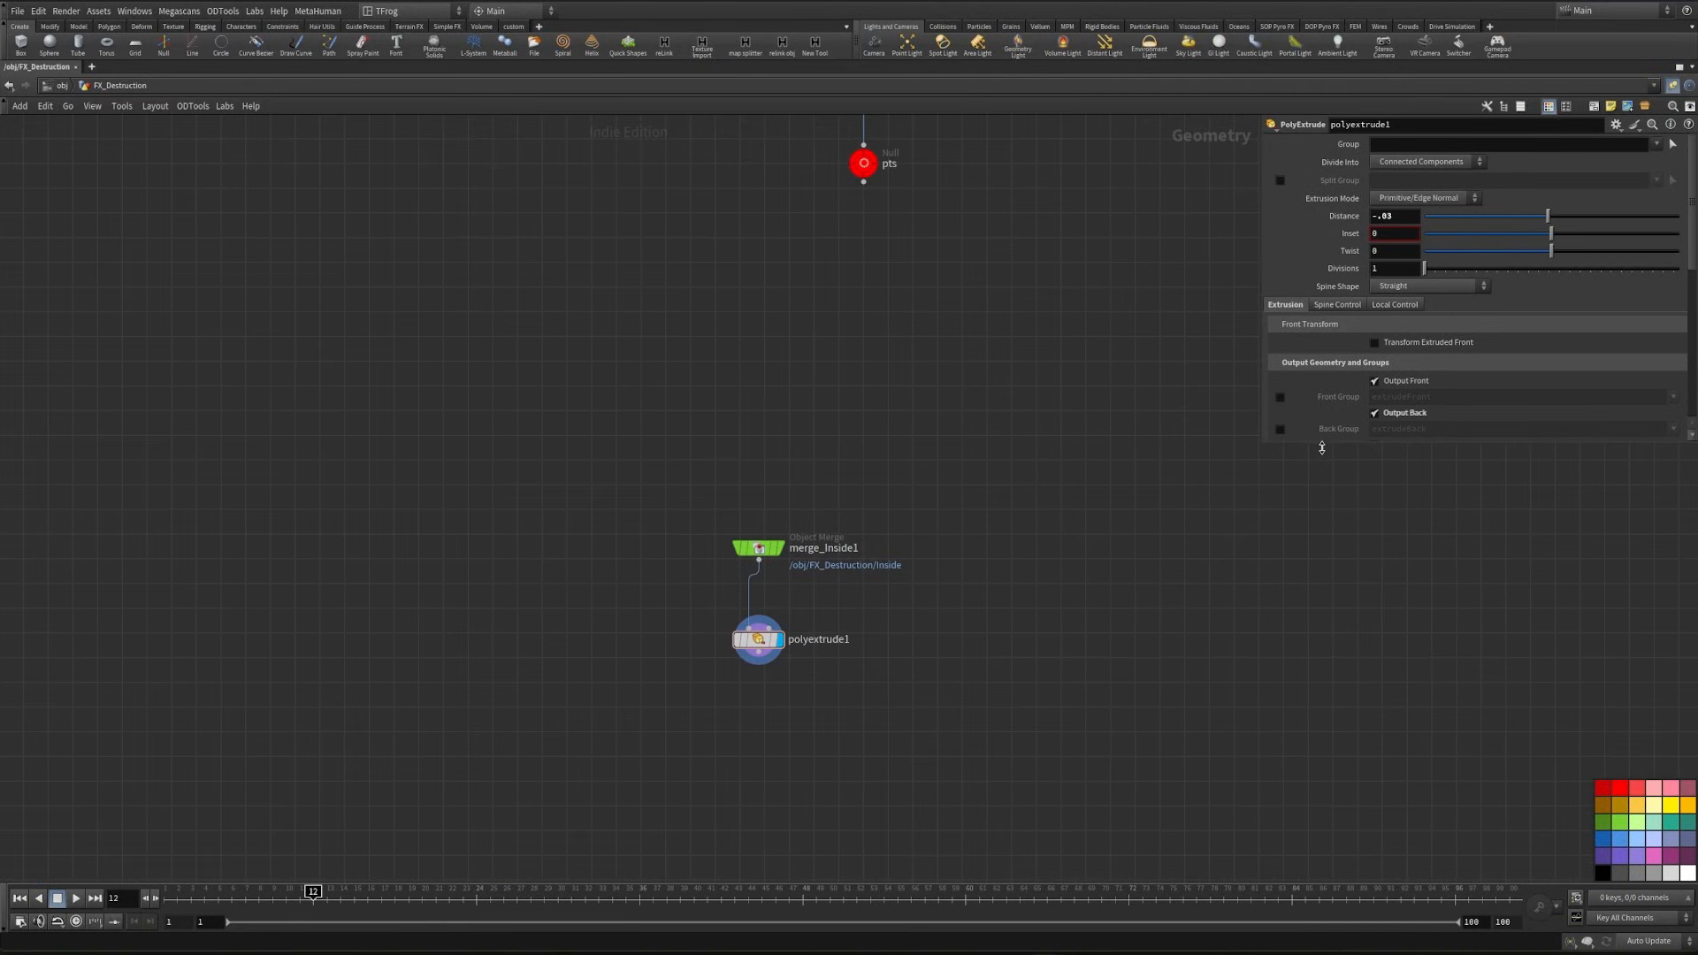
pyautogui.moveTo(1320, 447); pyautogui.dragTo(1343, 679)
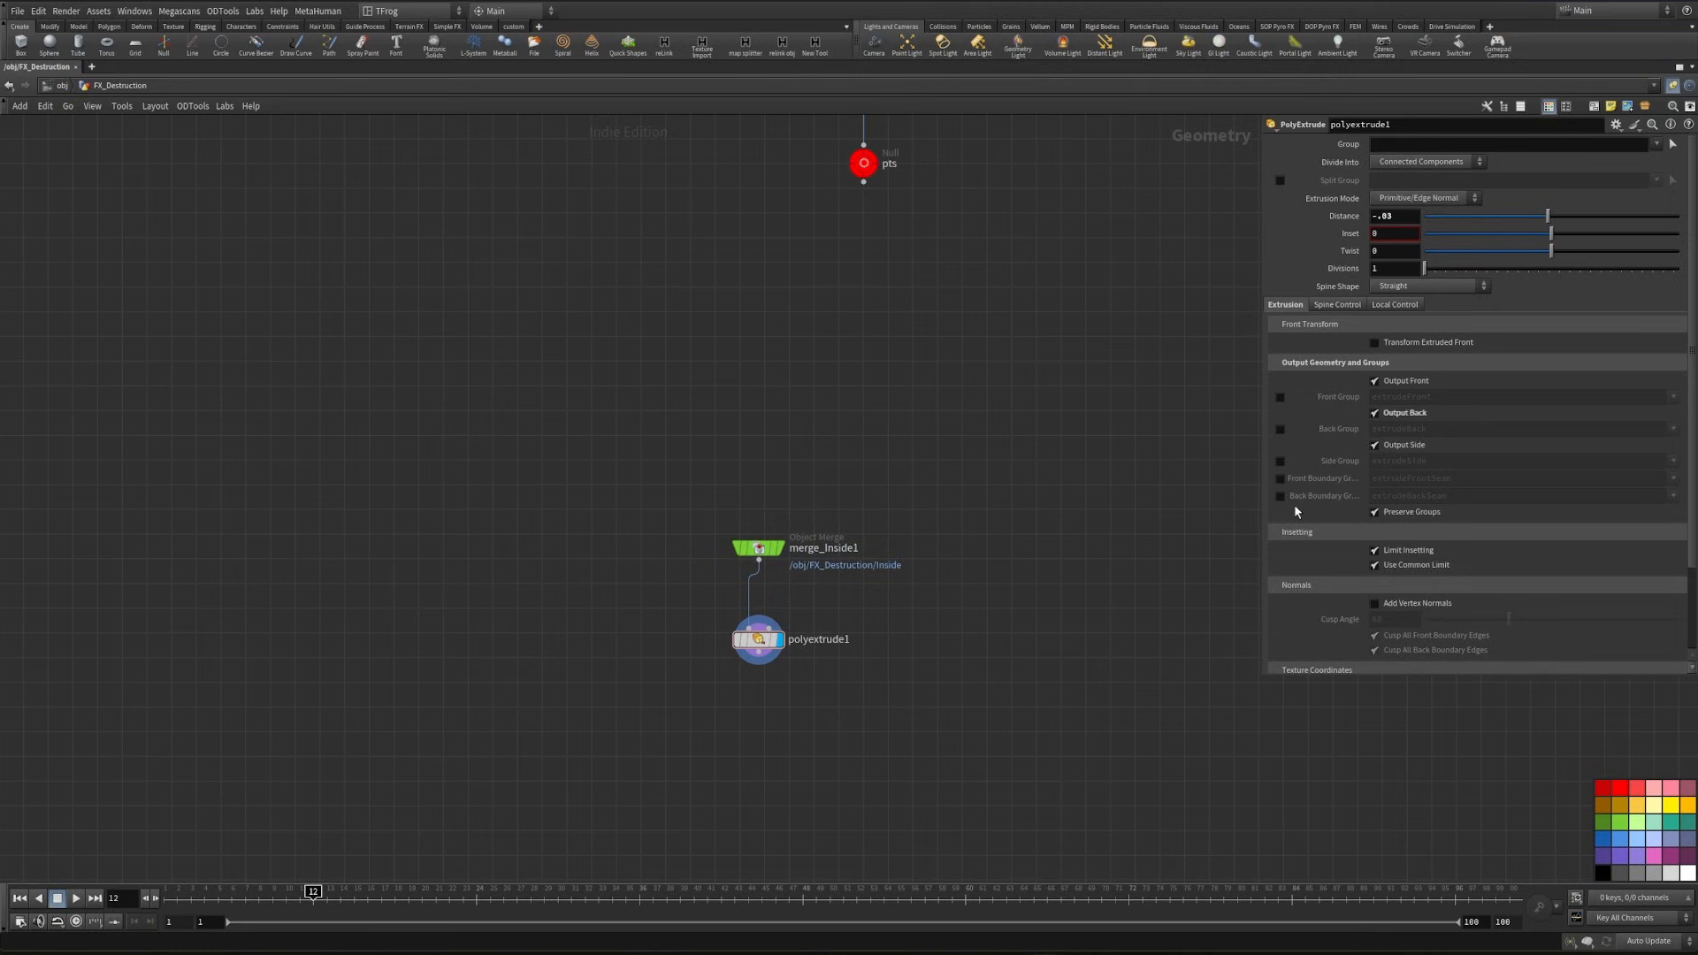
pyautogui.click(1279, 398)
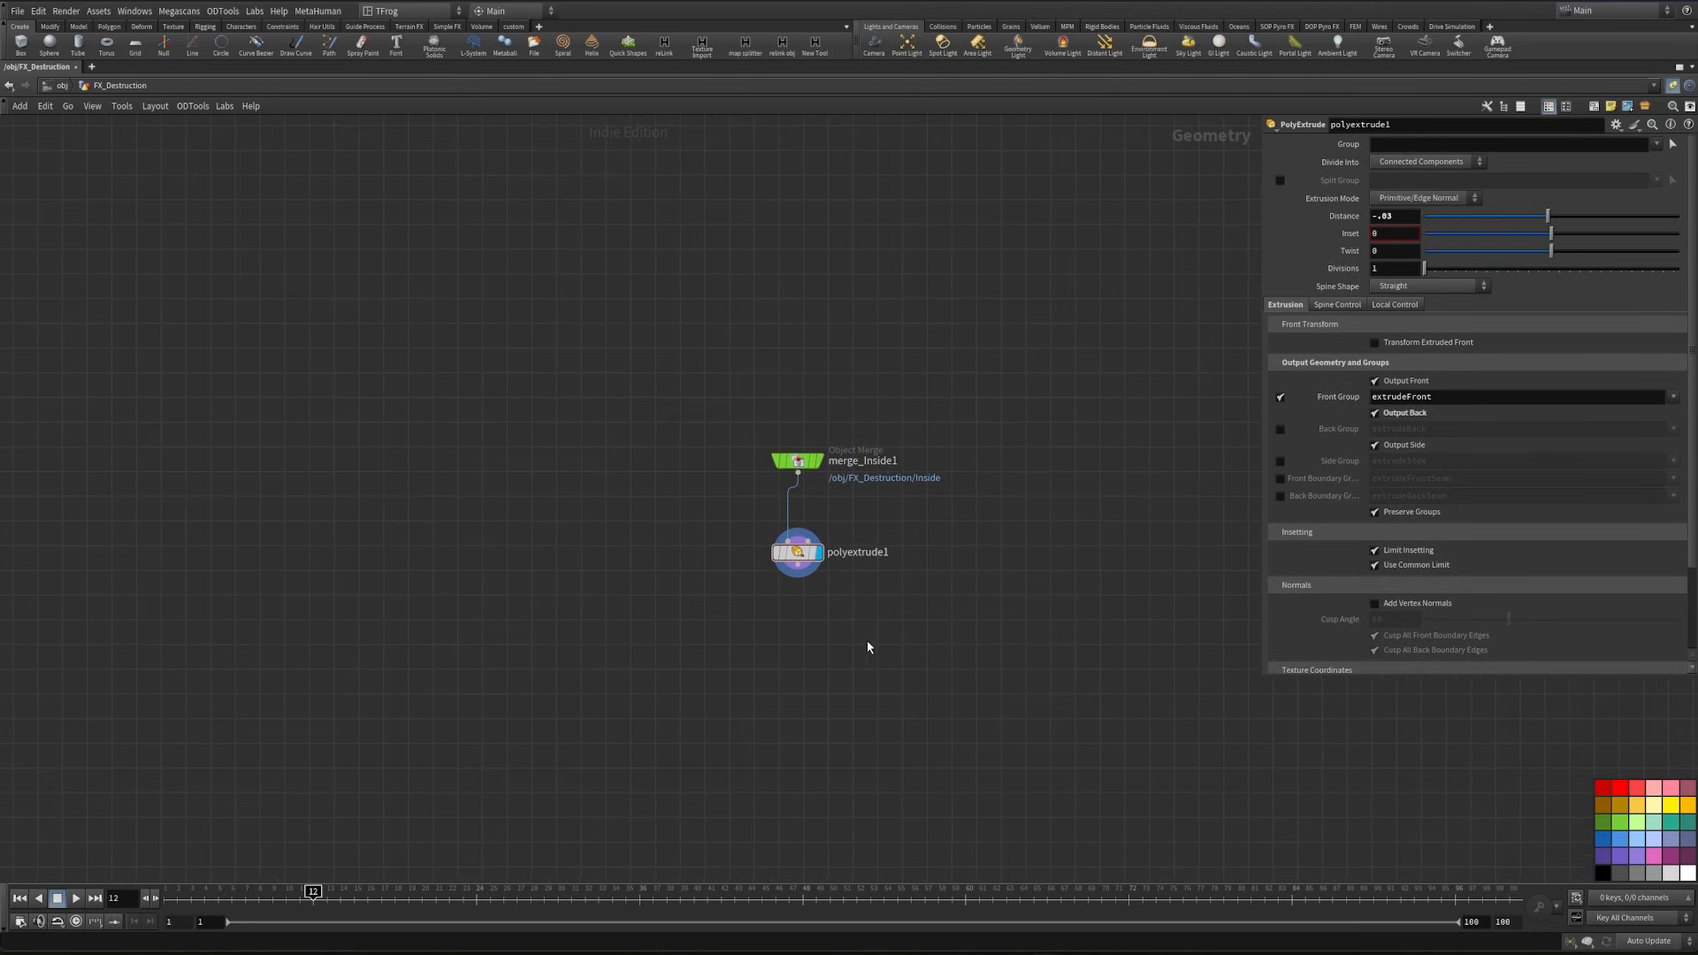
# - Add a Reverse node after polyextrude1, display it and check the flipped faces in the viewport
pyautogui.press('Tab')
pyautogui.write('rev')
pyautogui.press('Return')
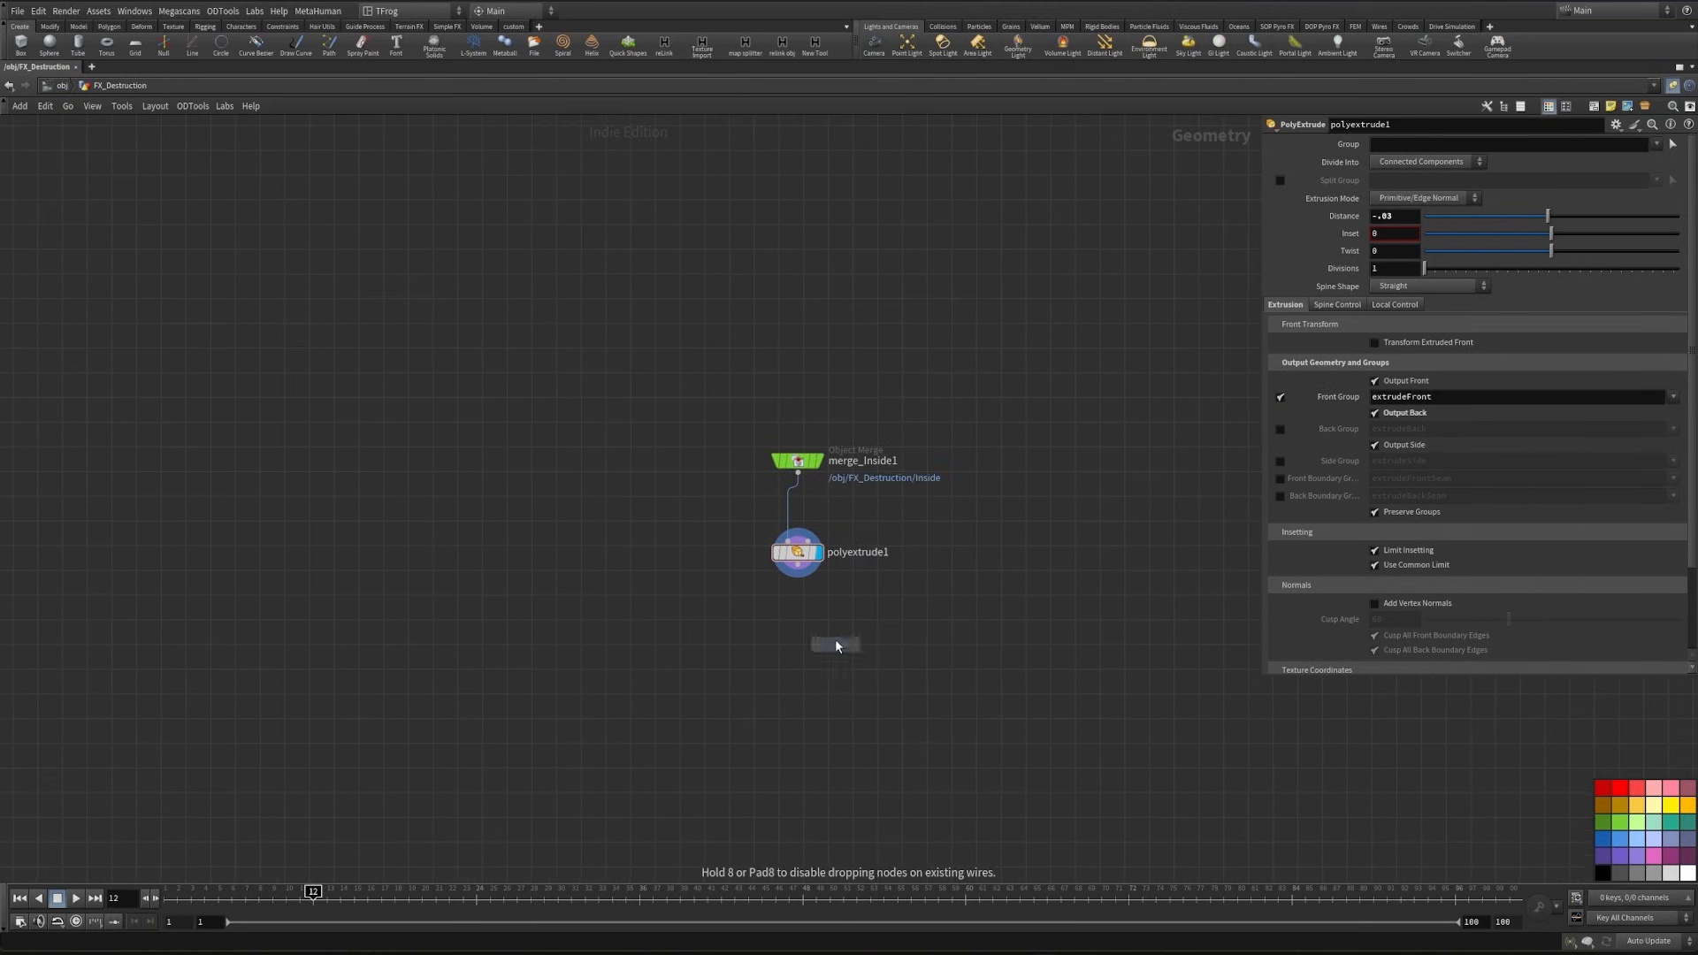
pyautogui.click(787, 657)
pyautogui.hotkey('ctrl', 'b')
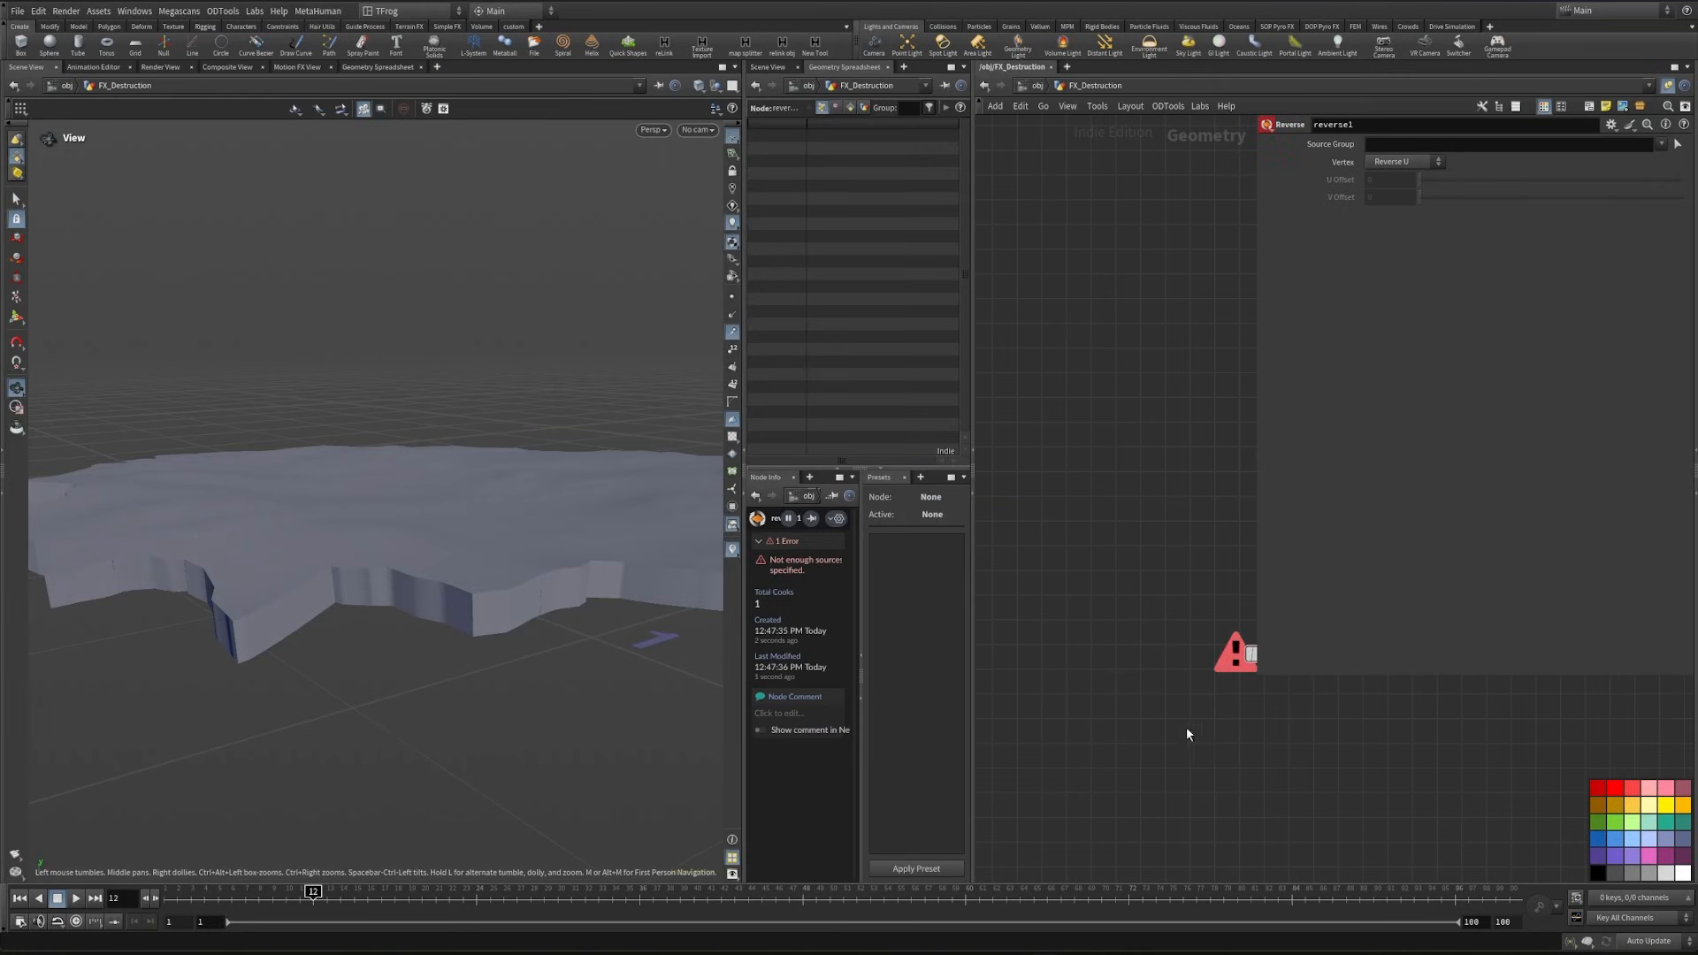
pyautogui.moveTo(1166, 651); pyautogui.dragTo(1151, 720)
pyautogui.click(1173, 734)
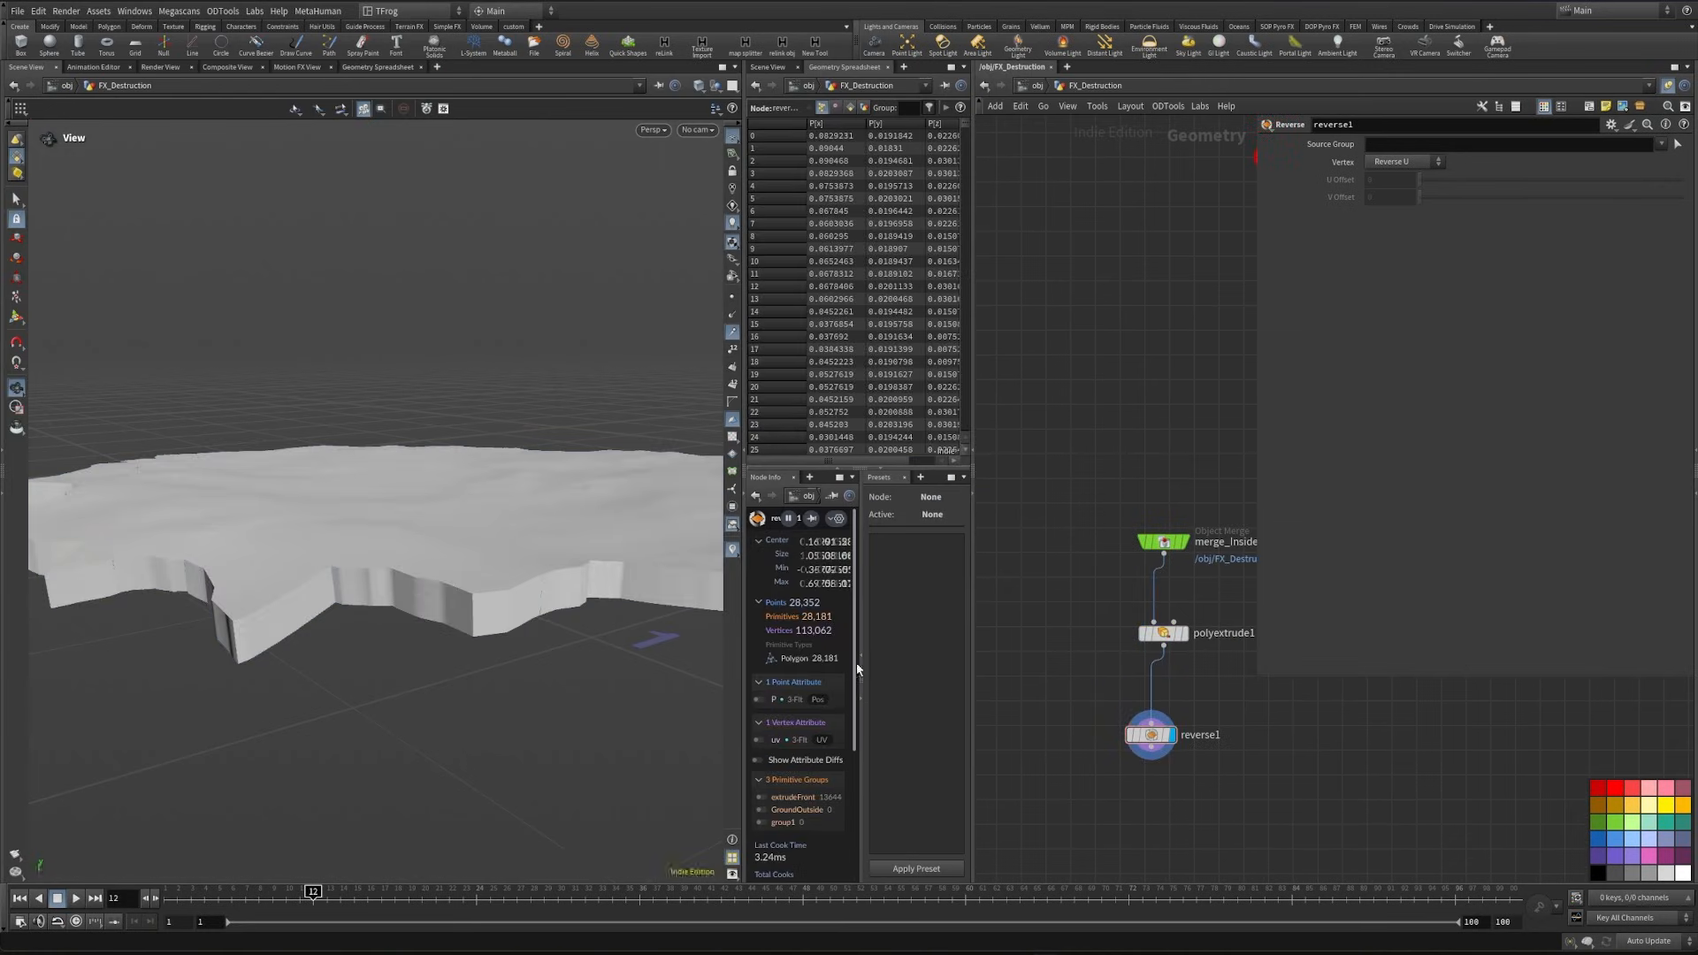
pyautogui.moveTo(477, 570); pyautogui.dragTo(619, 601)
pyautogui.hotkey('ctrl', 'b')
# - Add a Normal node below reverse1
pyautogui.press('Tab')
pyautogui.write('nor')
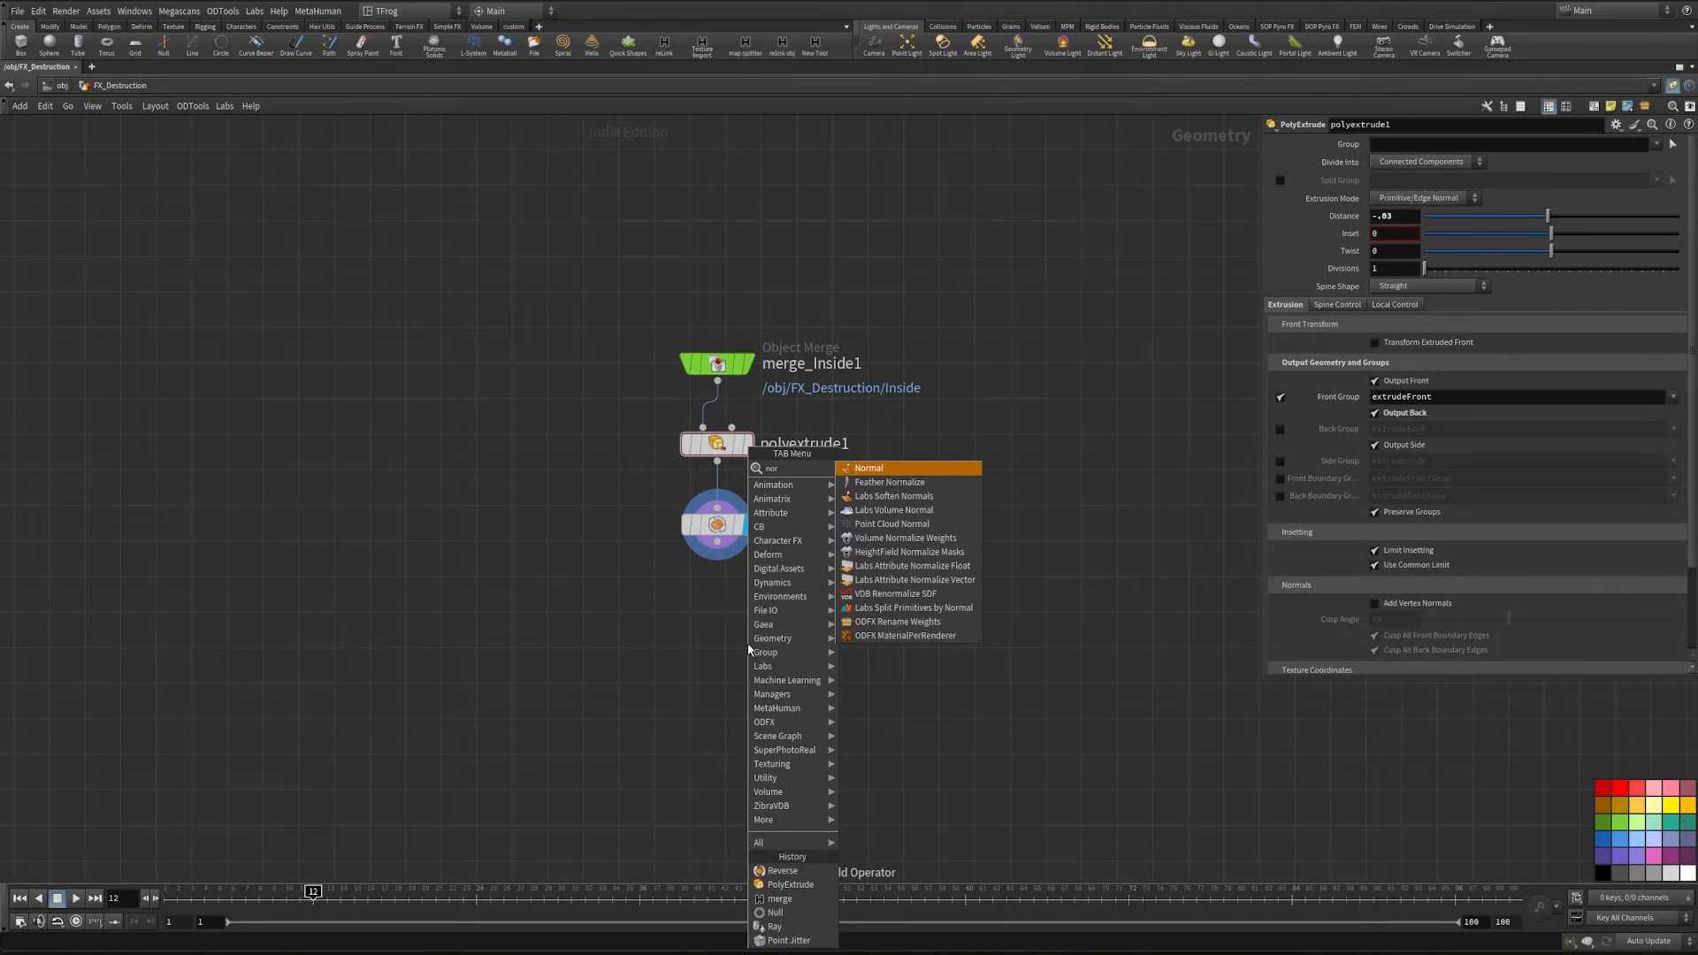
pyautogui.press('Return')
pyautogui.click(723, 665)
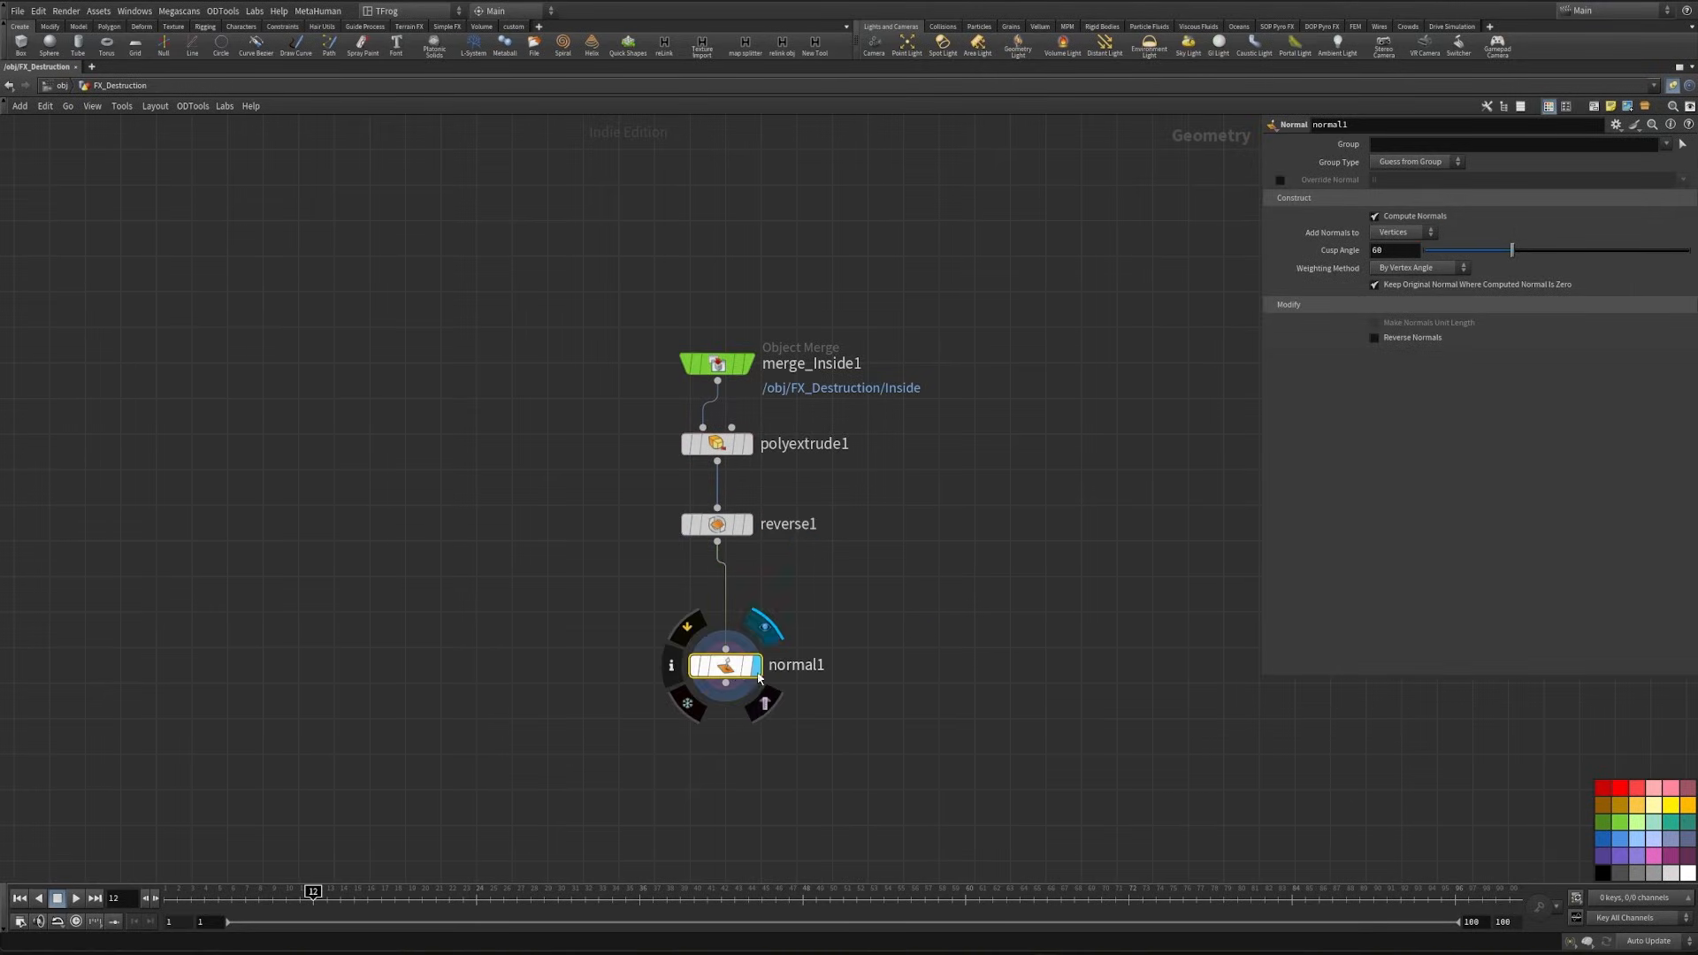
# - Add a Null below normal1 and name it geo_fr_rdy
pyautogui.press('Tab')
pyautogui.write('null')
pyautogui.press('Return')
pyautogui.click(719, 665)
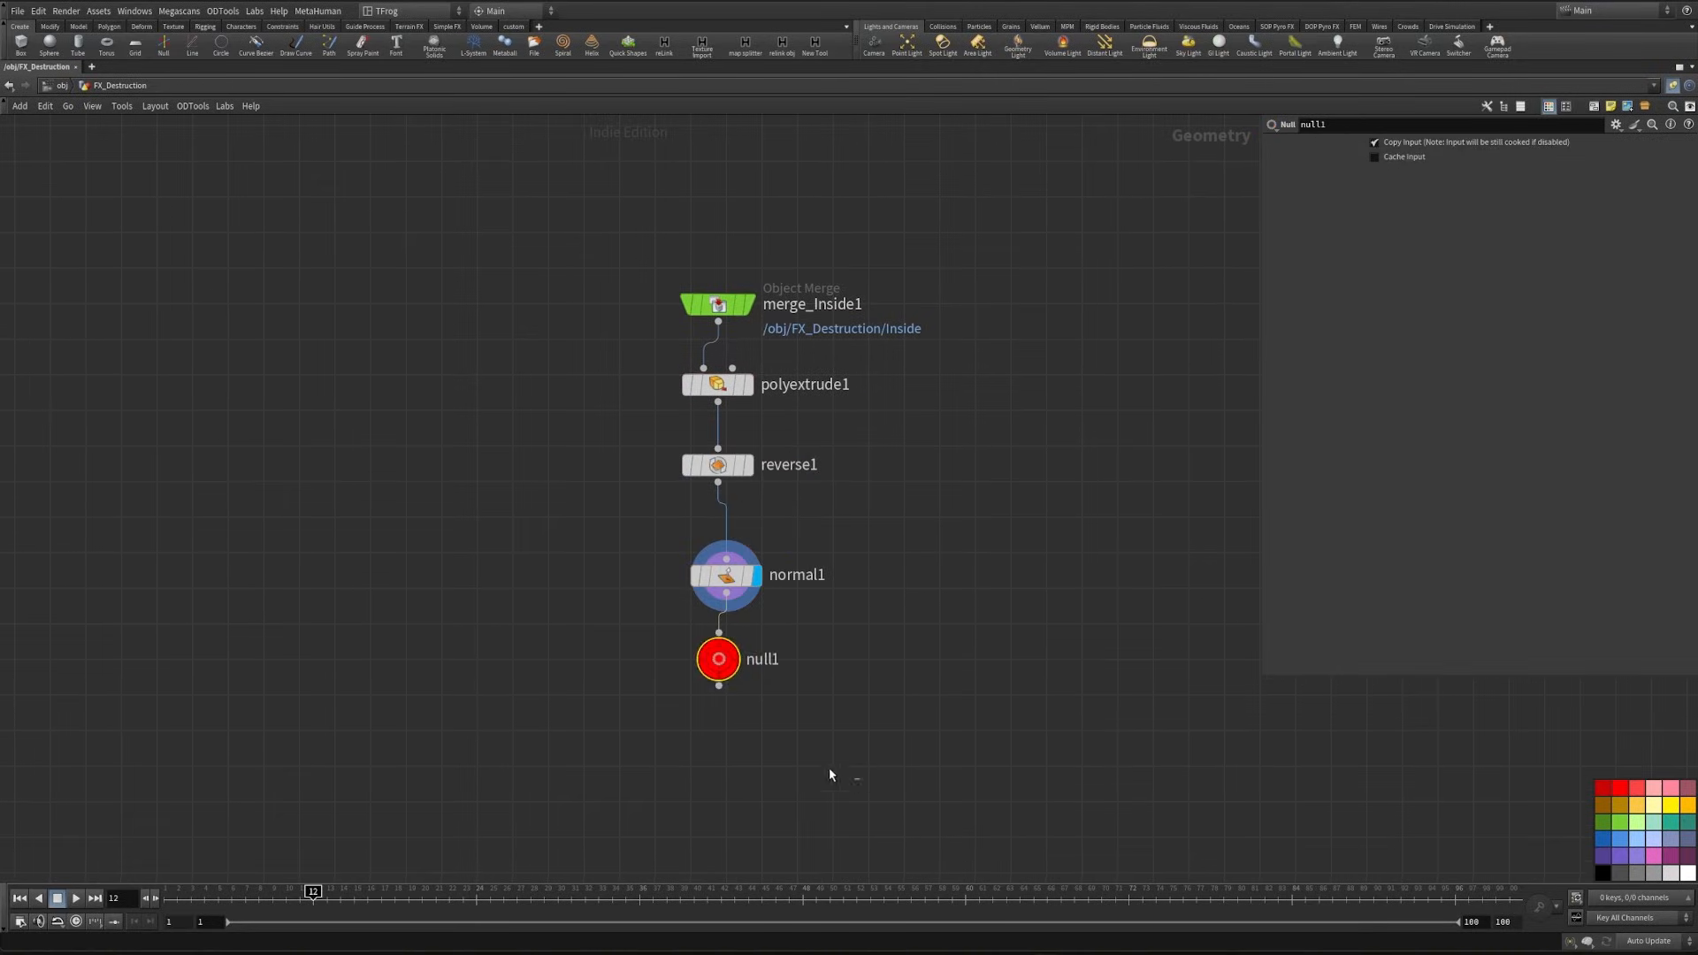
pyautogui.press('F2')
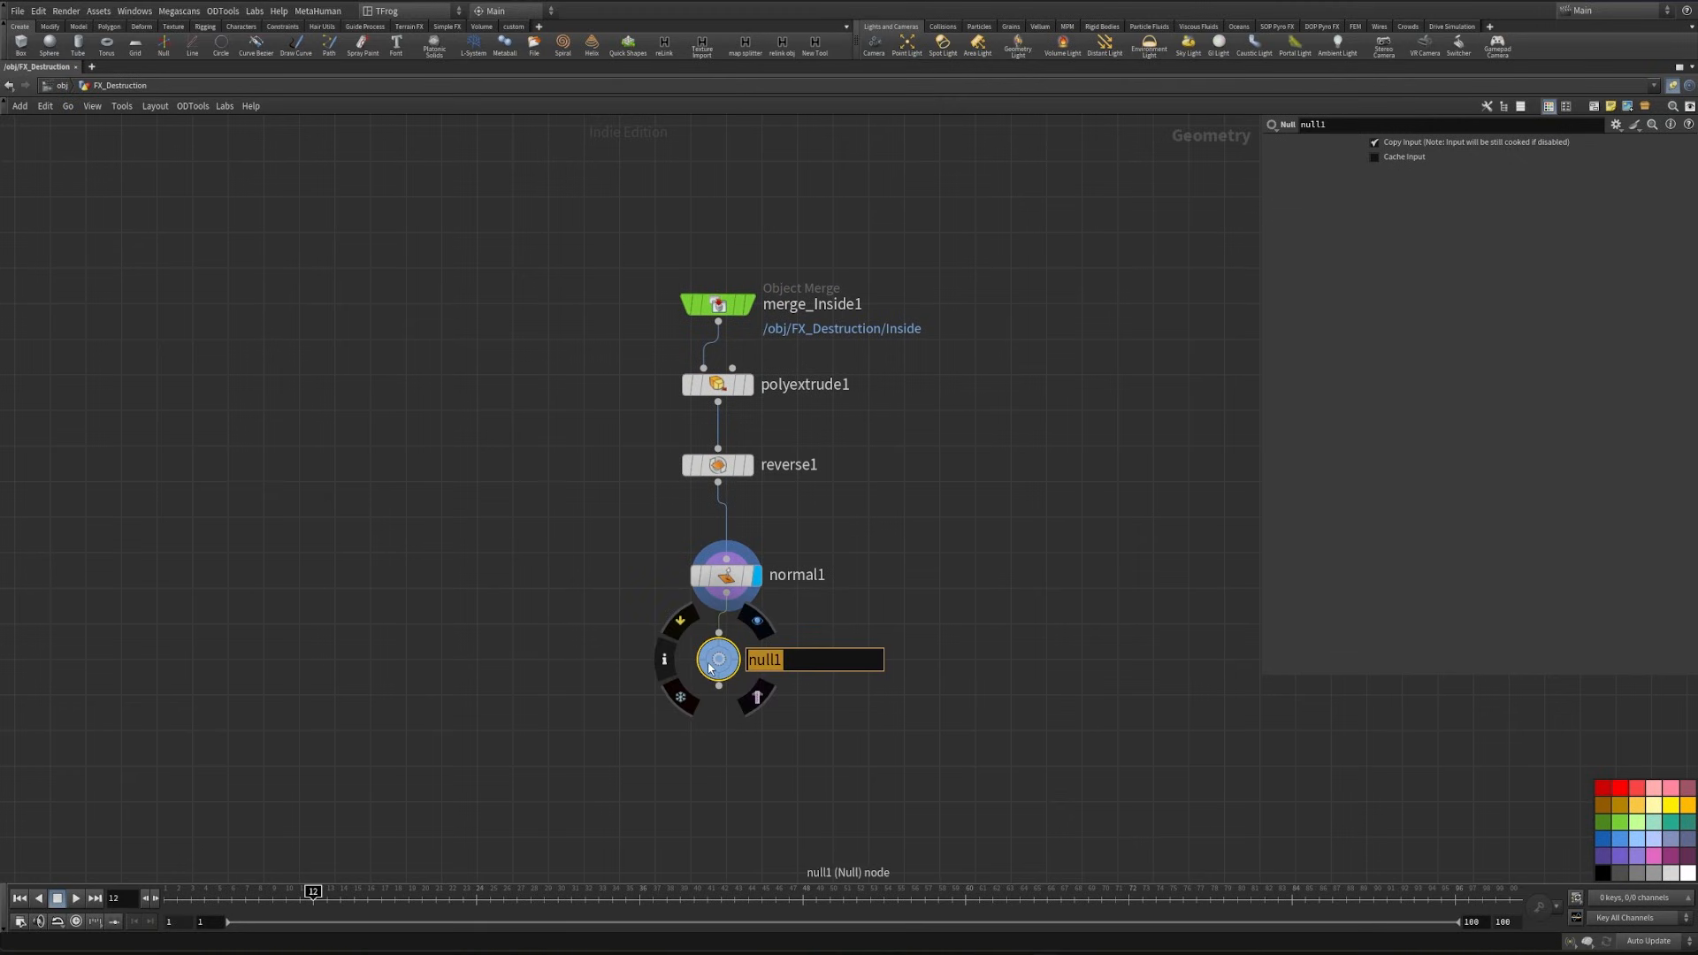
pyautogui.write('geo_fr_read')
pyautogui.write('y')
pyautogui.press('BackSpace')
pyautogui.press('BackSpace')
pyautogui.press('BackSpace')
pyautogui.press('BackSpace')
pyautogui.write('dy')
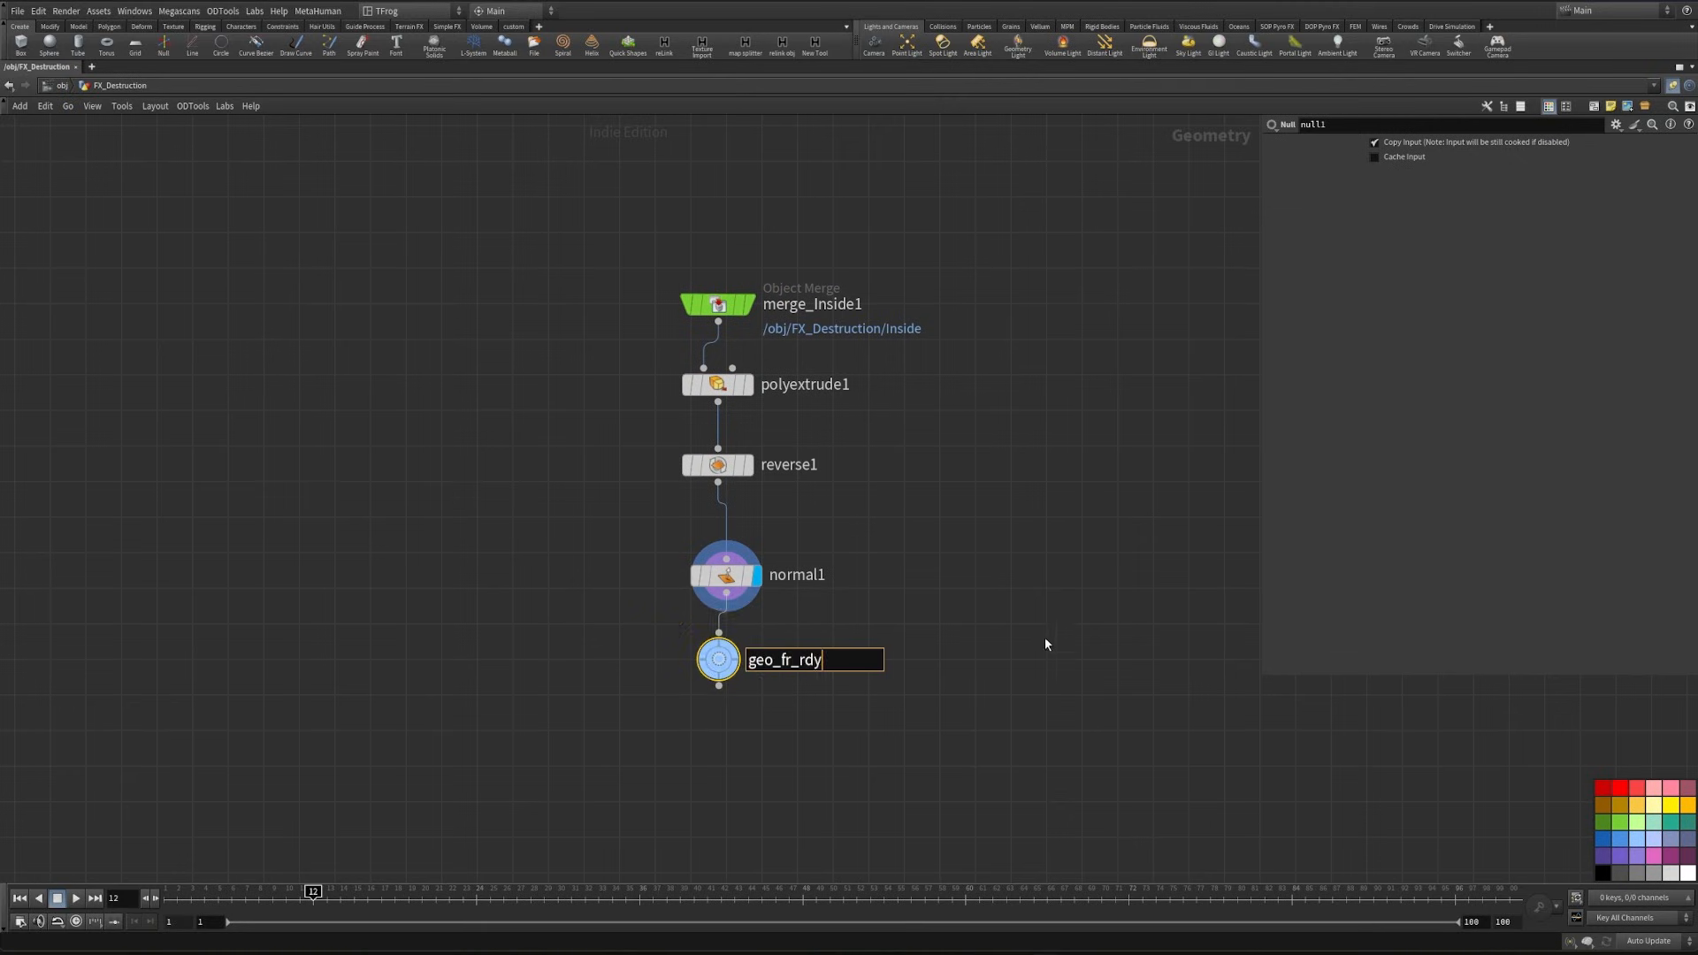
pyautogui.click(1043, 637)
# - Create an Object Merge referencing the pts Null beside the merge_Inside1 branch and display it
pyautogui.scroll(-5, 1068, 595)
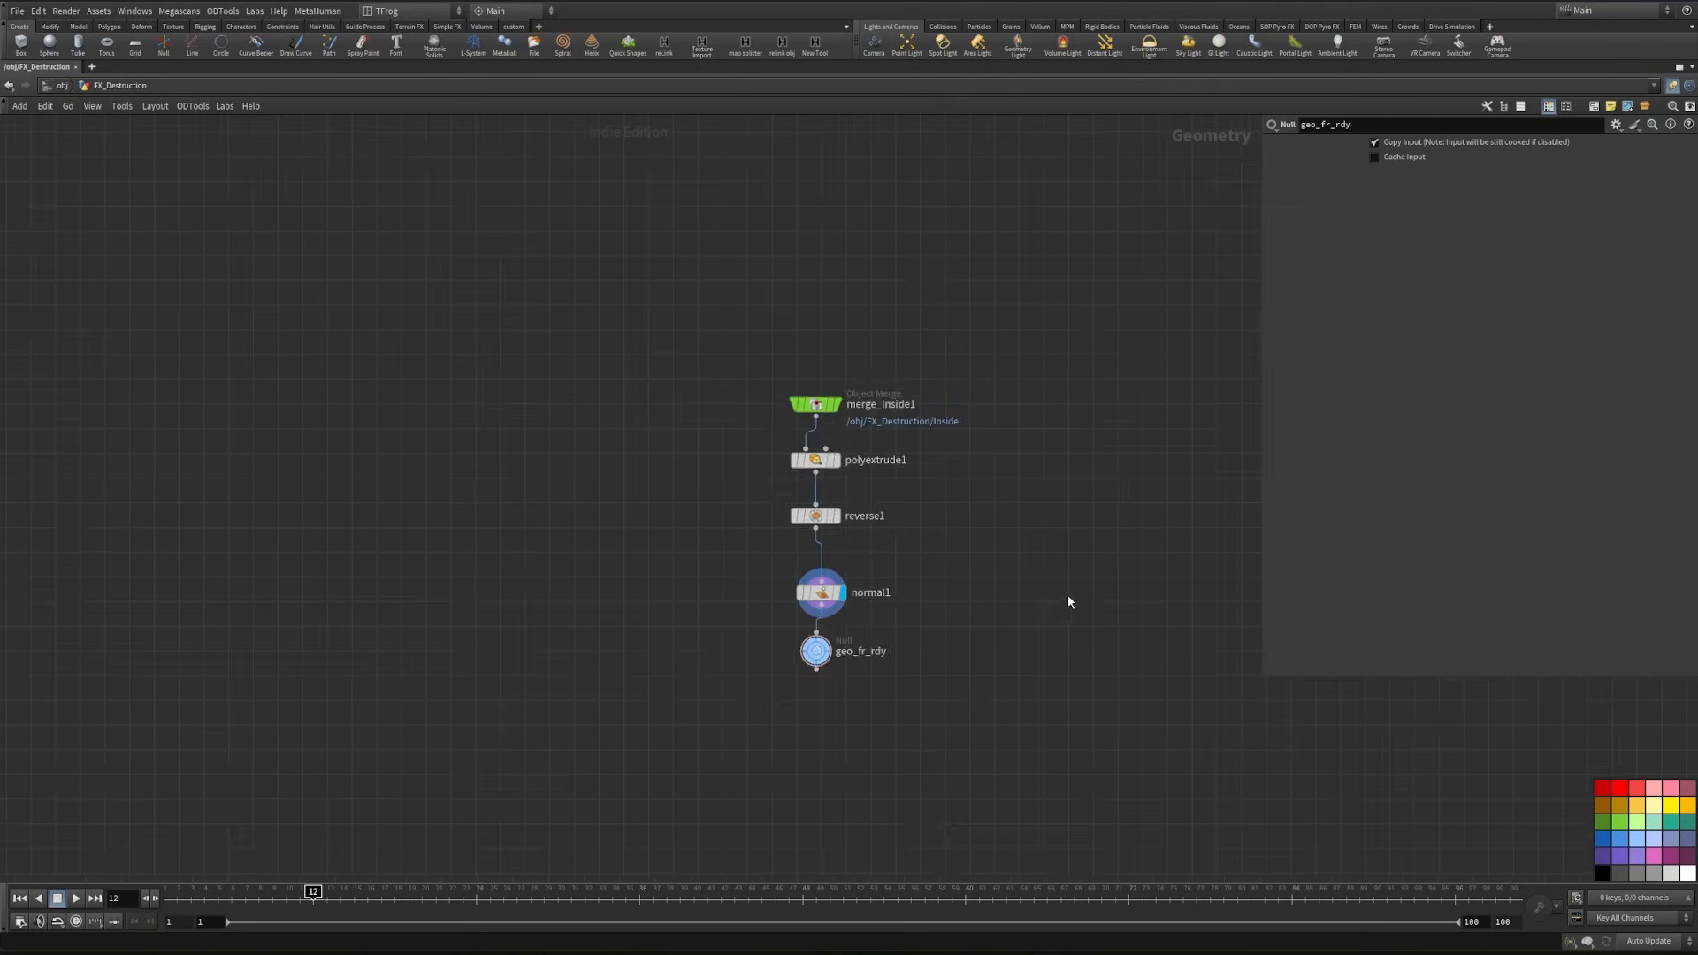
pyautogui.moveTo(1068, 594); pyautogui.dragTo(872, 623, button='middle')
pyautogui.moveTo(838, 285); pyautogui.dragTo(860, 365, button='middle')
pyautogui.click(789, 280)
pyautogui.hotkey('ctrl', 'c')
pyautogui.moveTo(961, 455); pyautogui.dragTo(980, 438, button='middle')
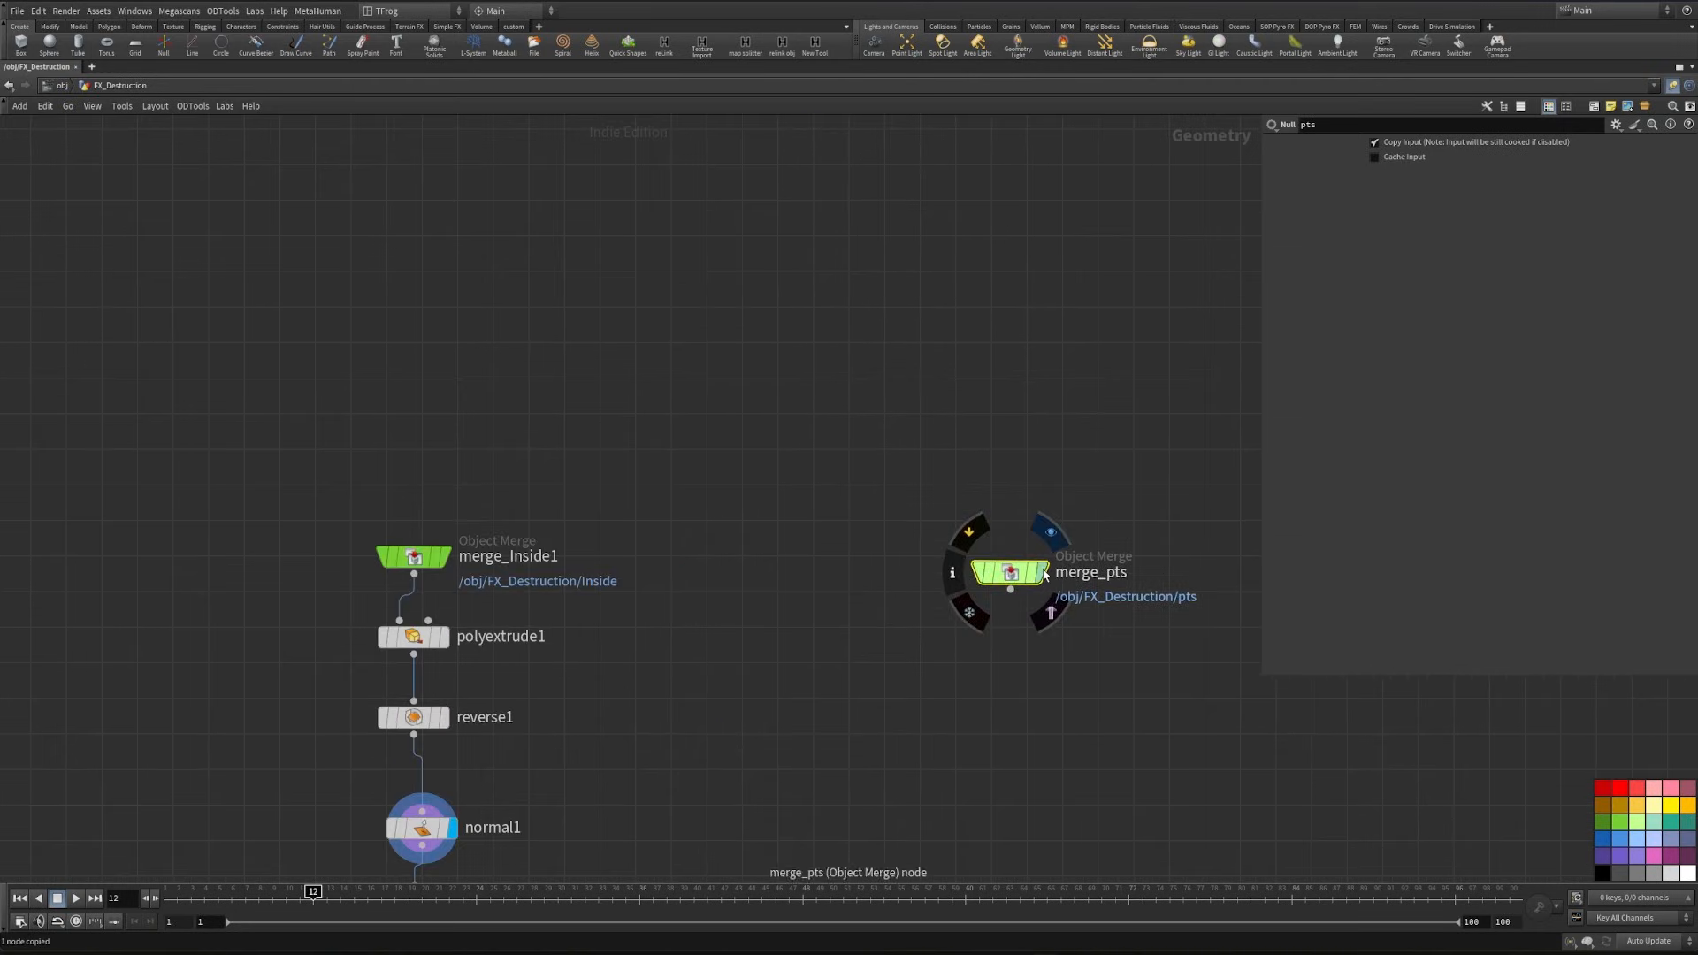
pyautogui.scroll(5, 1026, 580)
pyautogui.press('Tab')
pyautogui.write('point')
pyautogui.press('Escape')
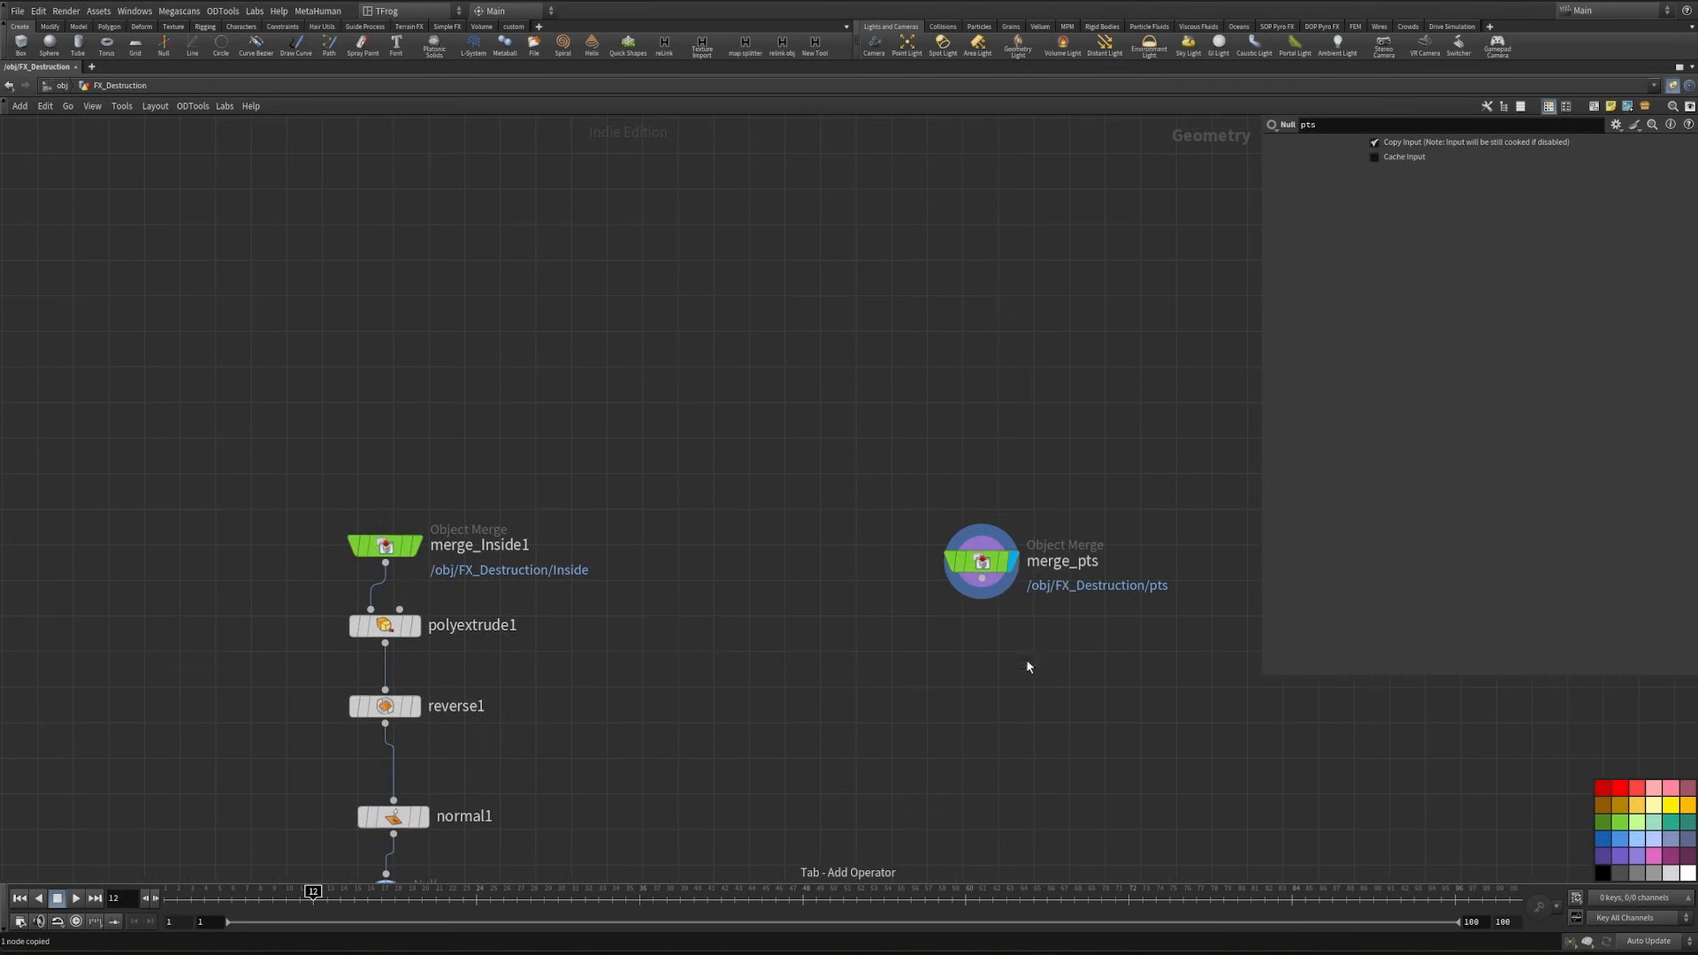
# - Add a Point Jitter node below merge_pts and display it
pyautogui.press('Tab')
pyautogui.write('jit')
pyautogui.press('Return')
pyautogui.click(991, 687)
pyautogui.doubleClick(1024, 689)
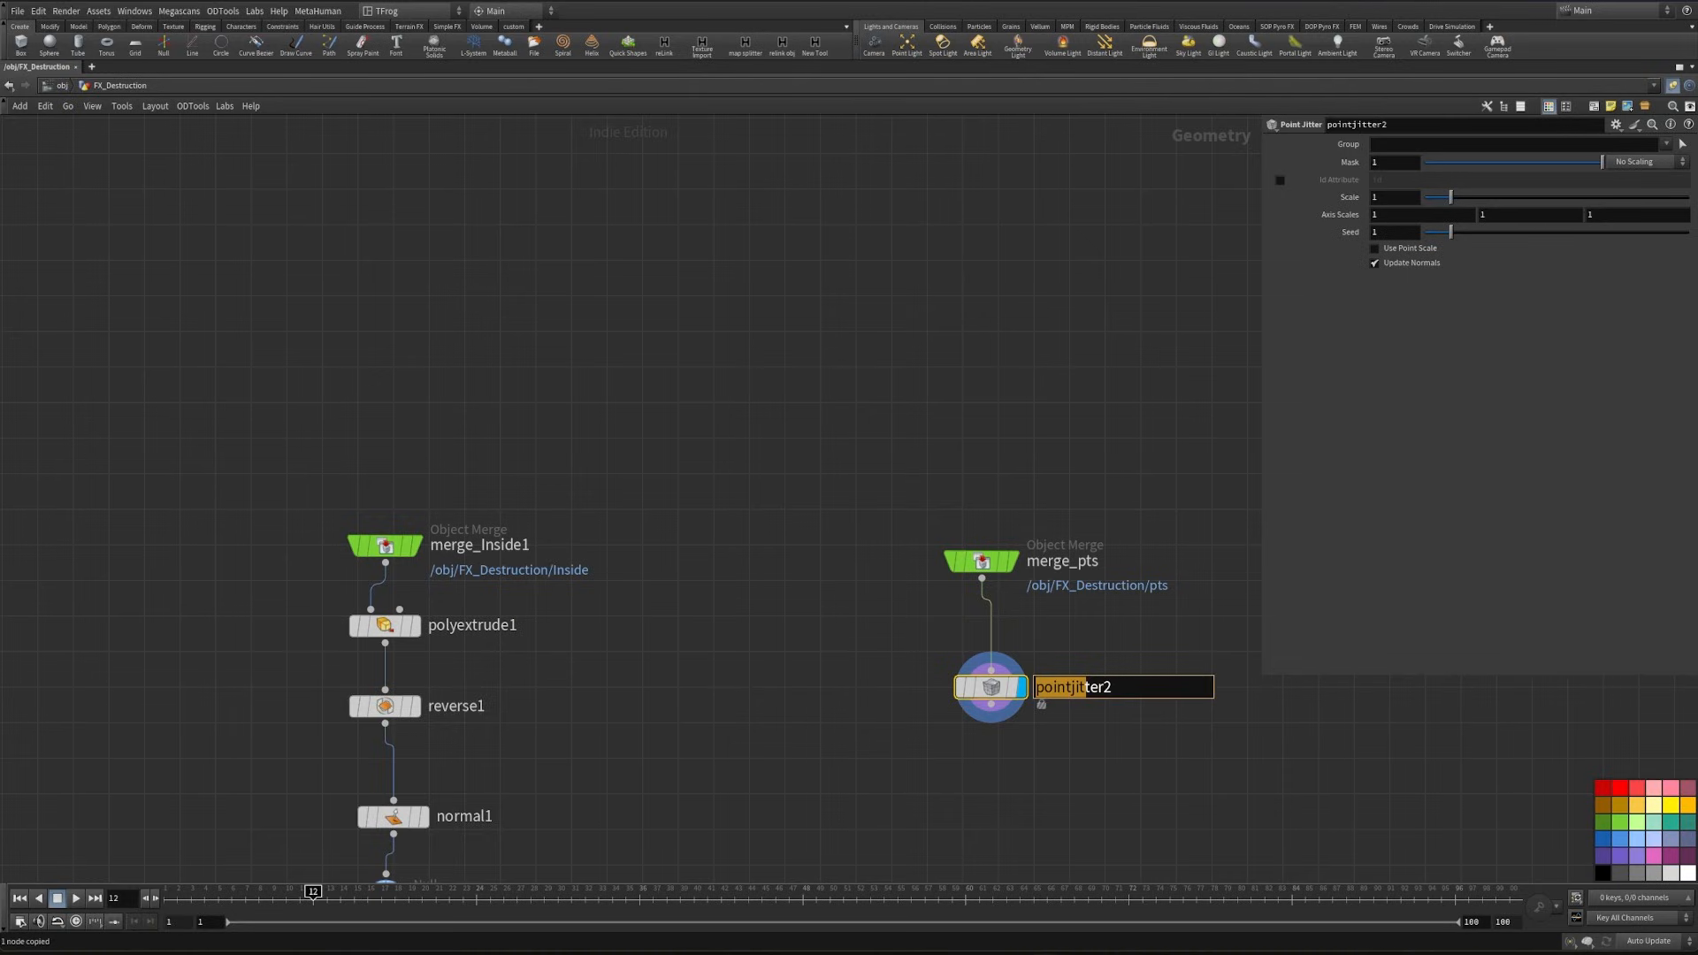
# - Set the axis scales of pointjitter2 to 0, 0.02 and 0 so it jitters only vertically
pyautogui.click(1395, 215)
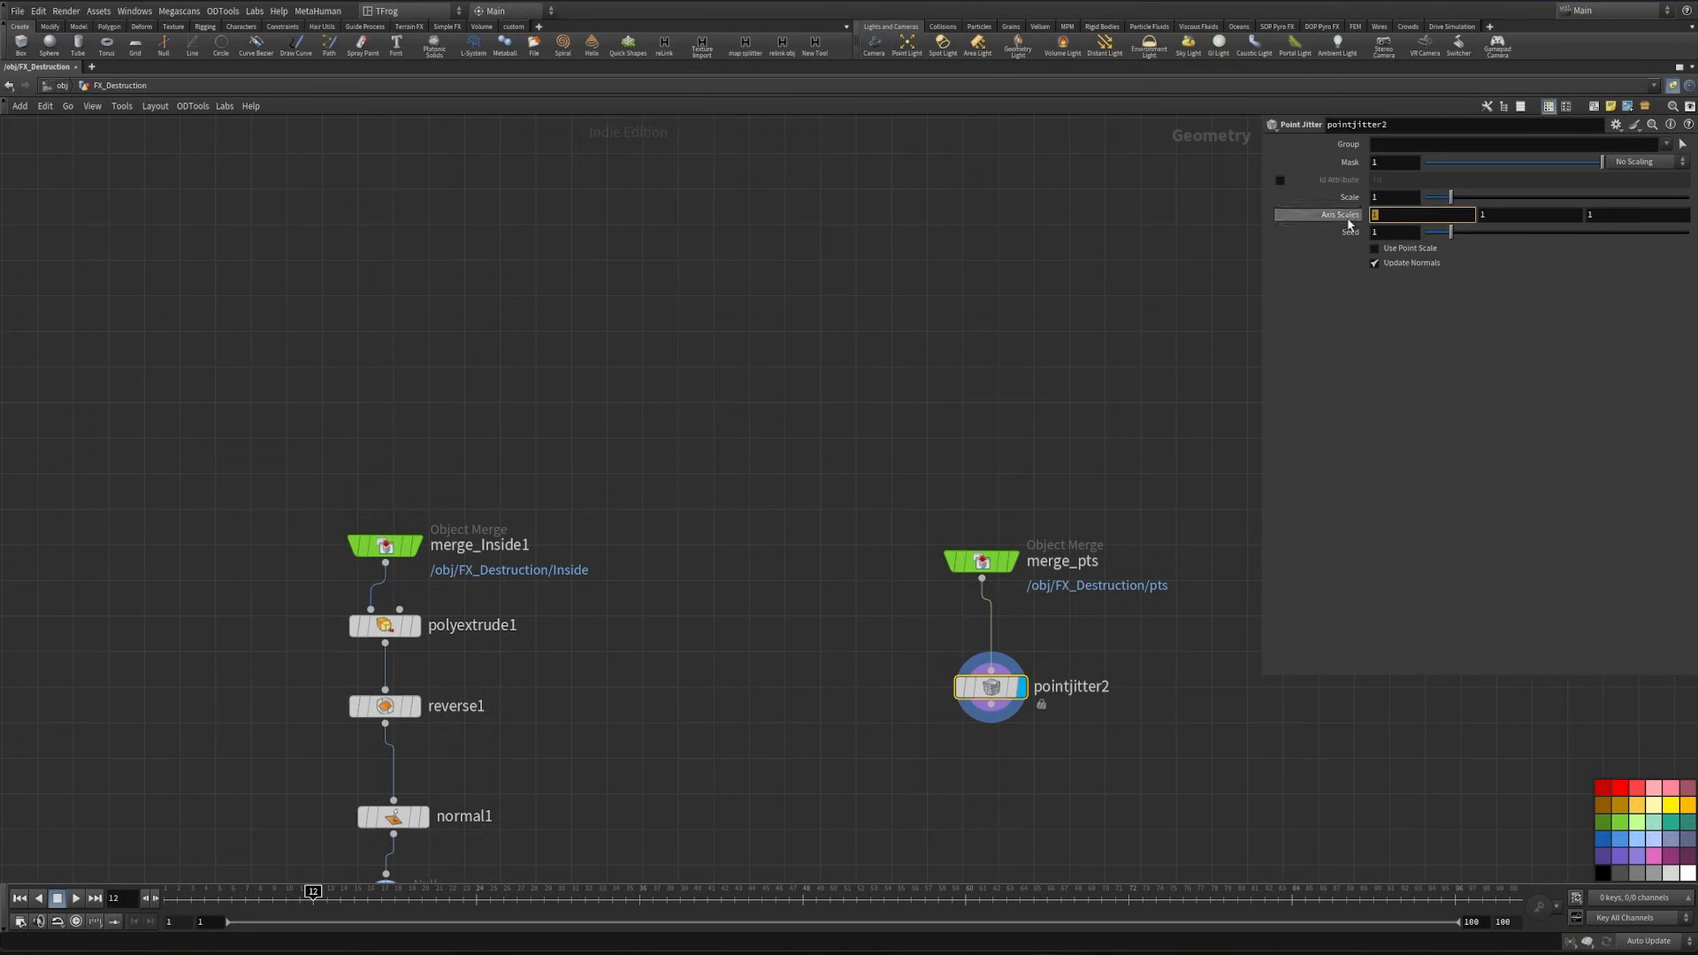
pyautogui.click(1622, 213)
pyautogui.write('0')
pyautogui.click(1526, 214)
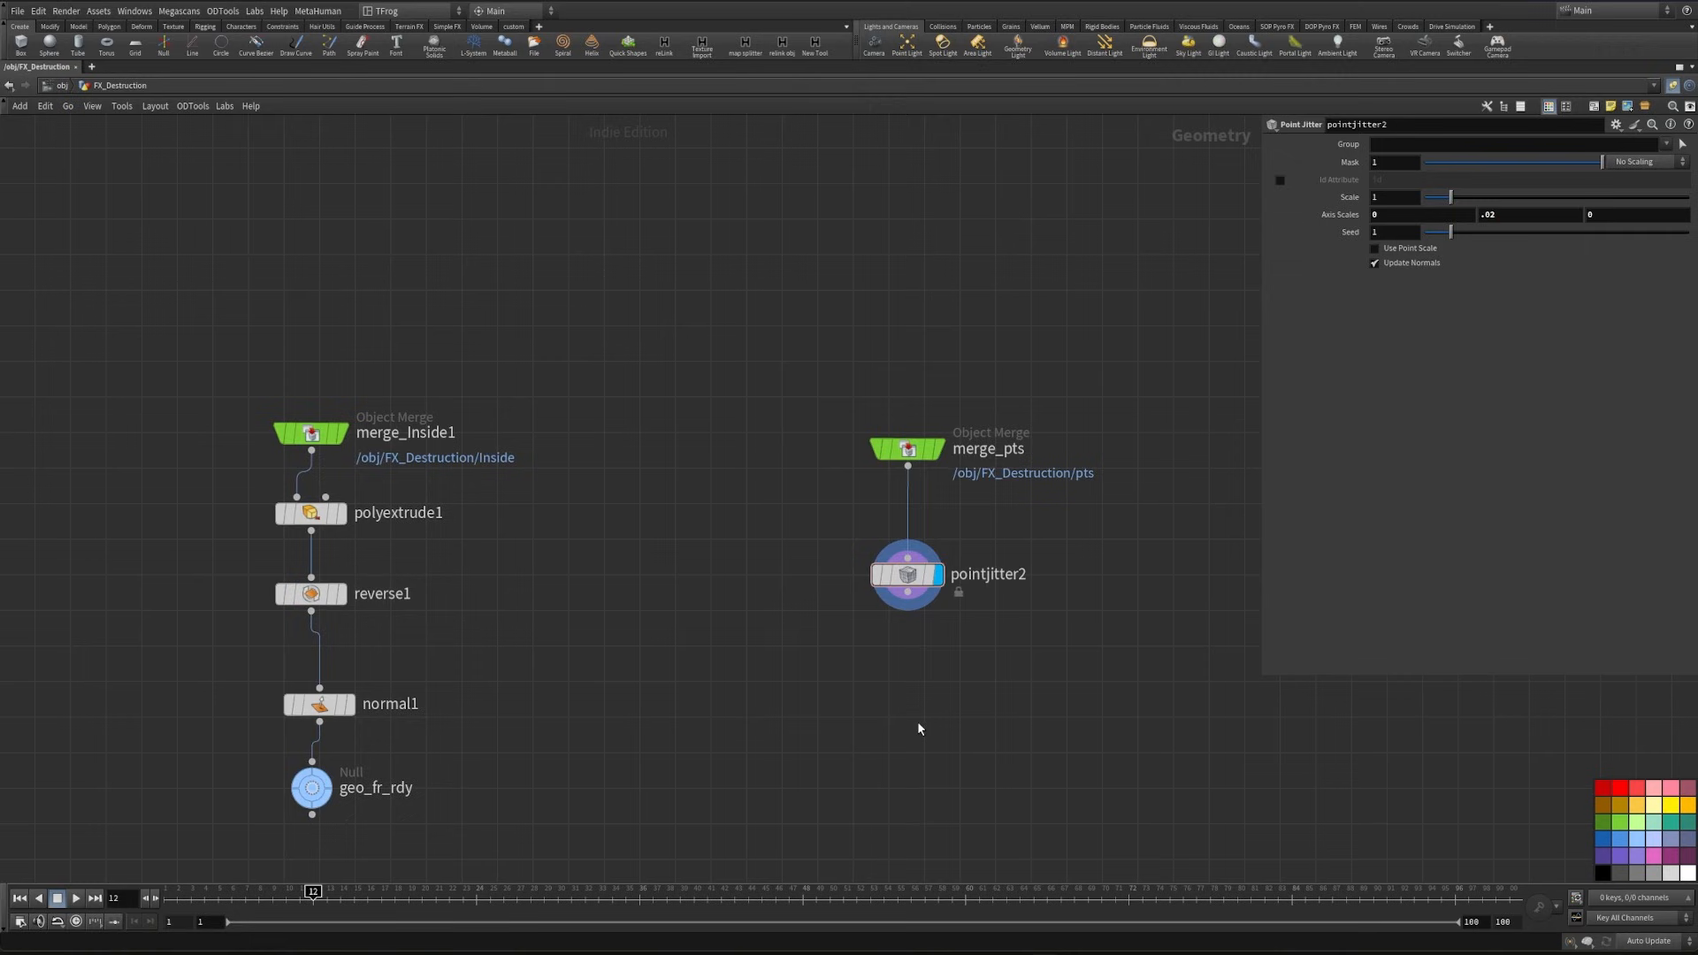
# - Add a Transform node below pointjitter2
pyautogui.press('Tab')
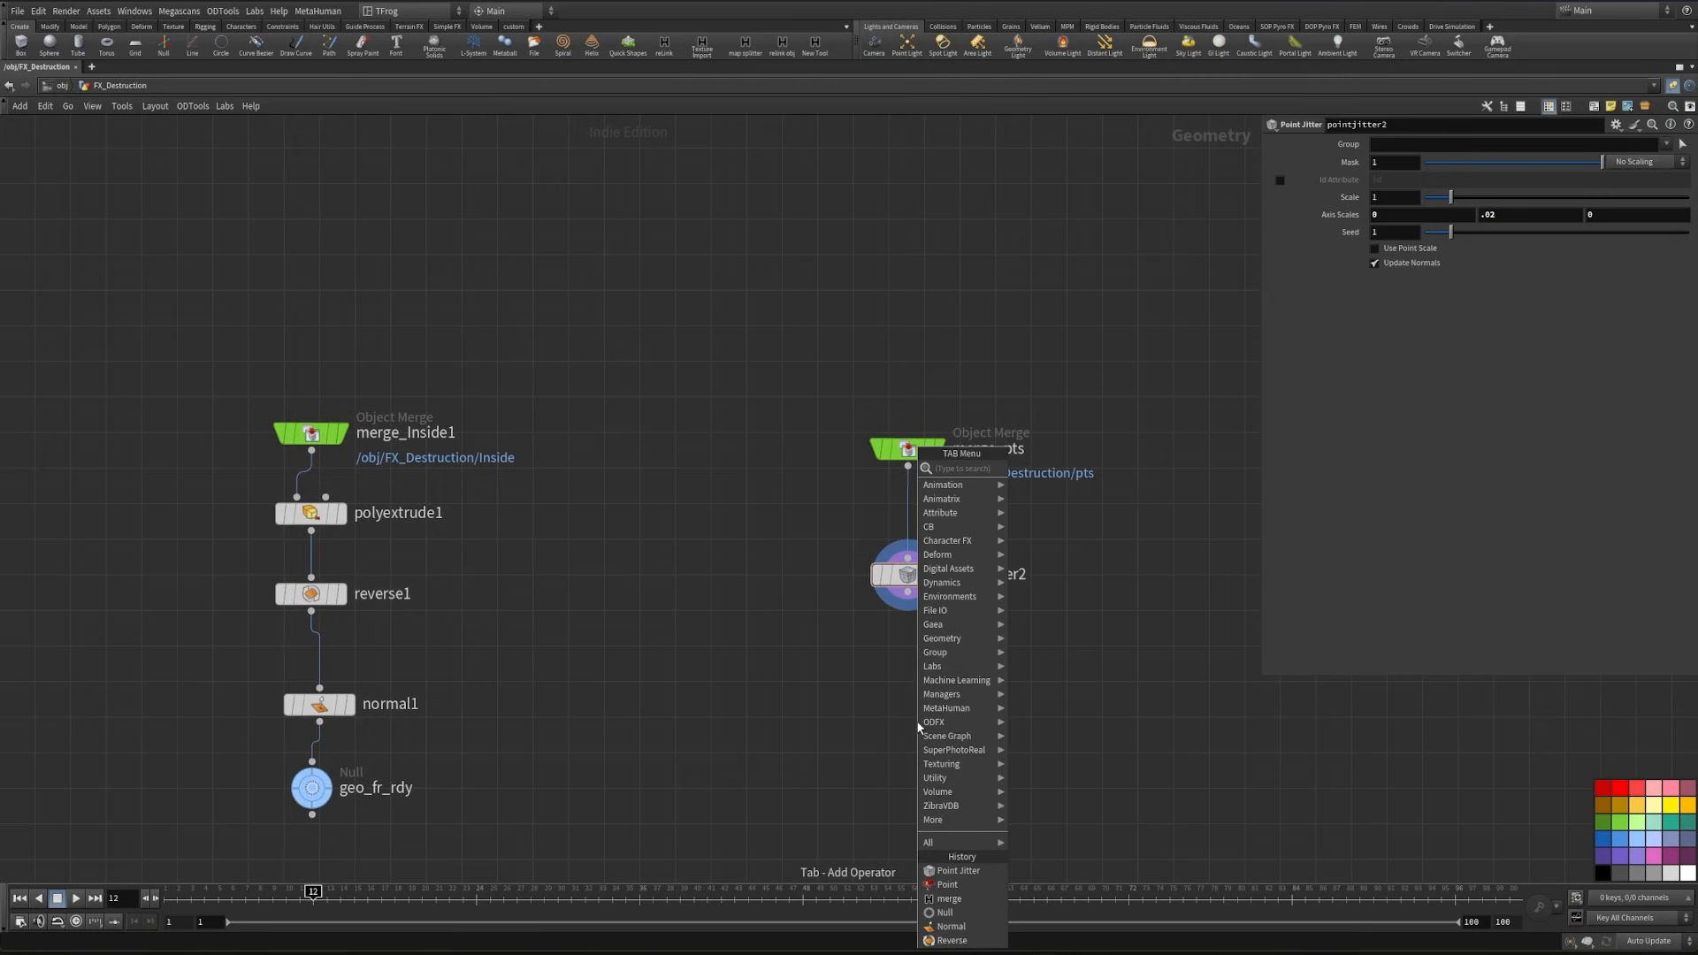
pyautogui.write('trans')
pyautogui.press('Return')
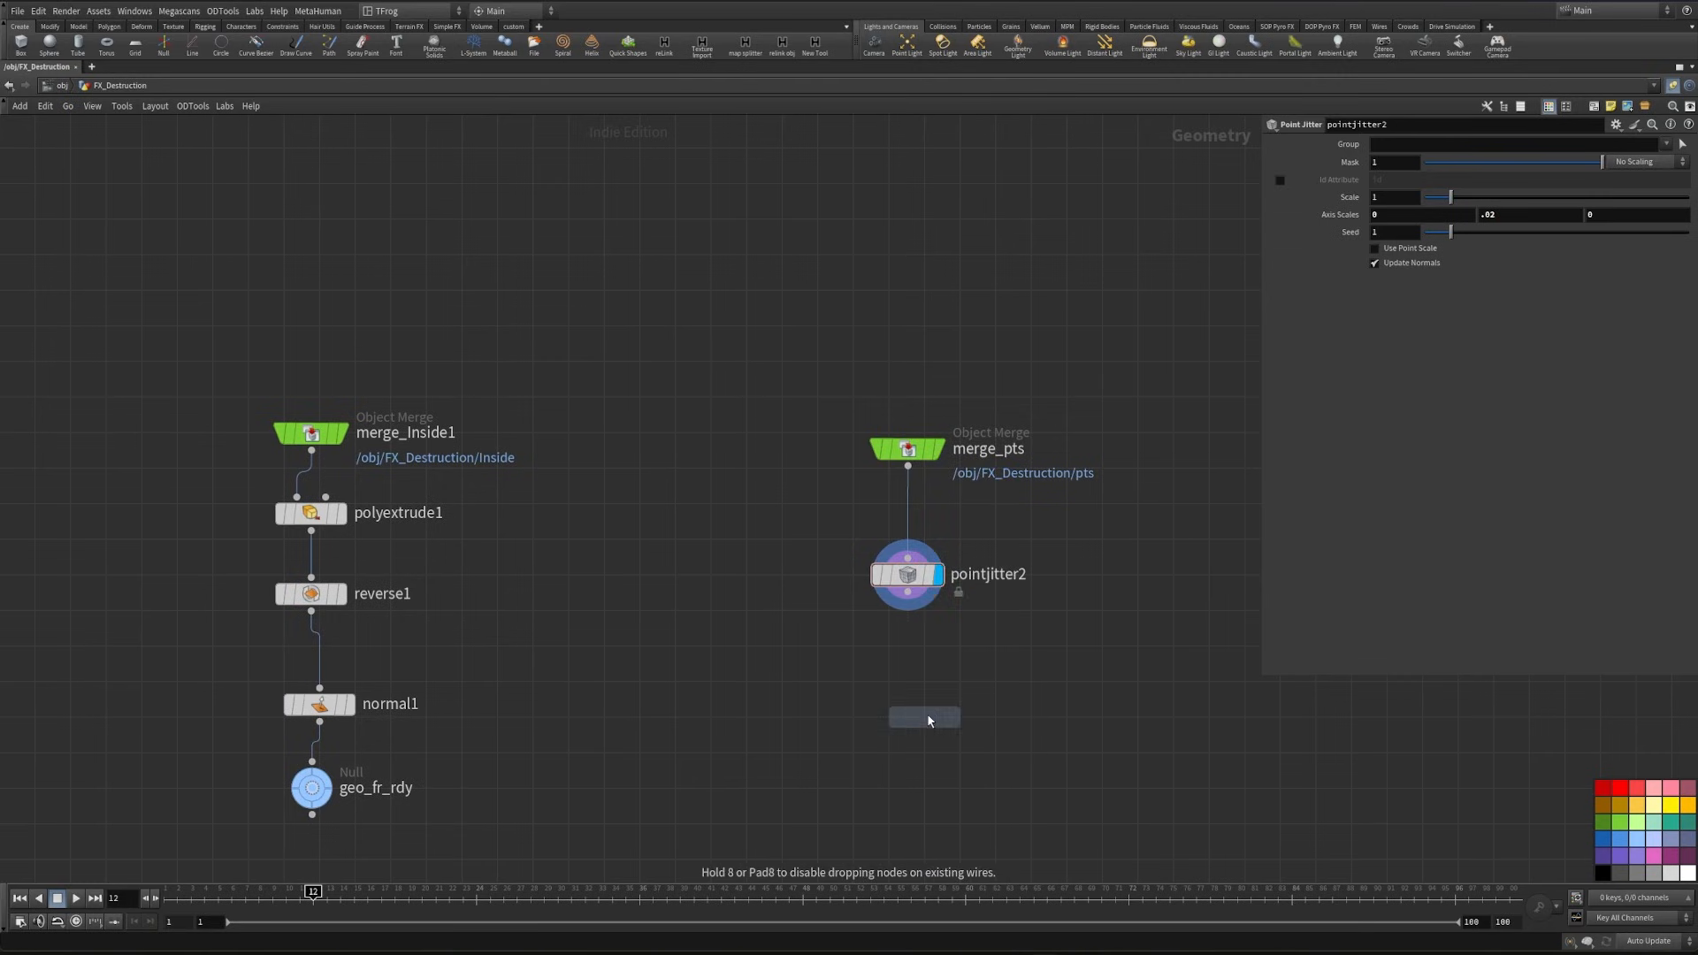
pyautogui.click(928, 720)
# - Link the Y translate of transform3 to the Y axis scale of pointjitter2 with a relative reference
pyautogui.click(904, 580)
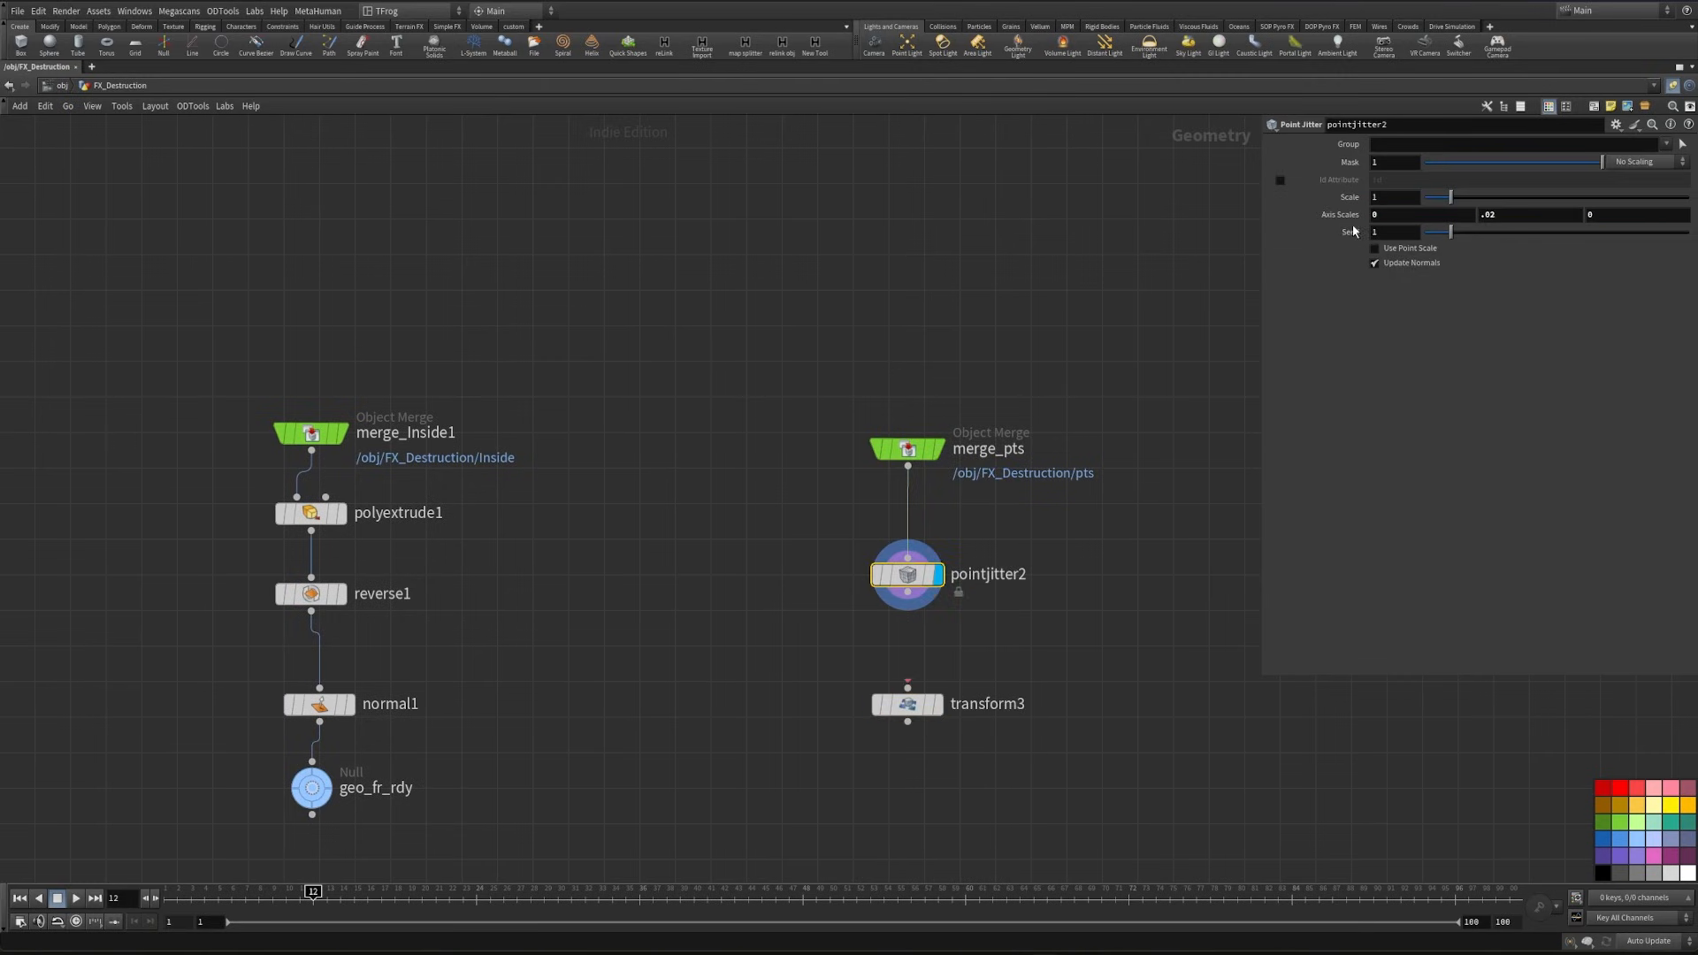
pyautogui.rightClick(1518, 218)
pyautogui.click(1562, 346)
pyautogui.click(887, 704)
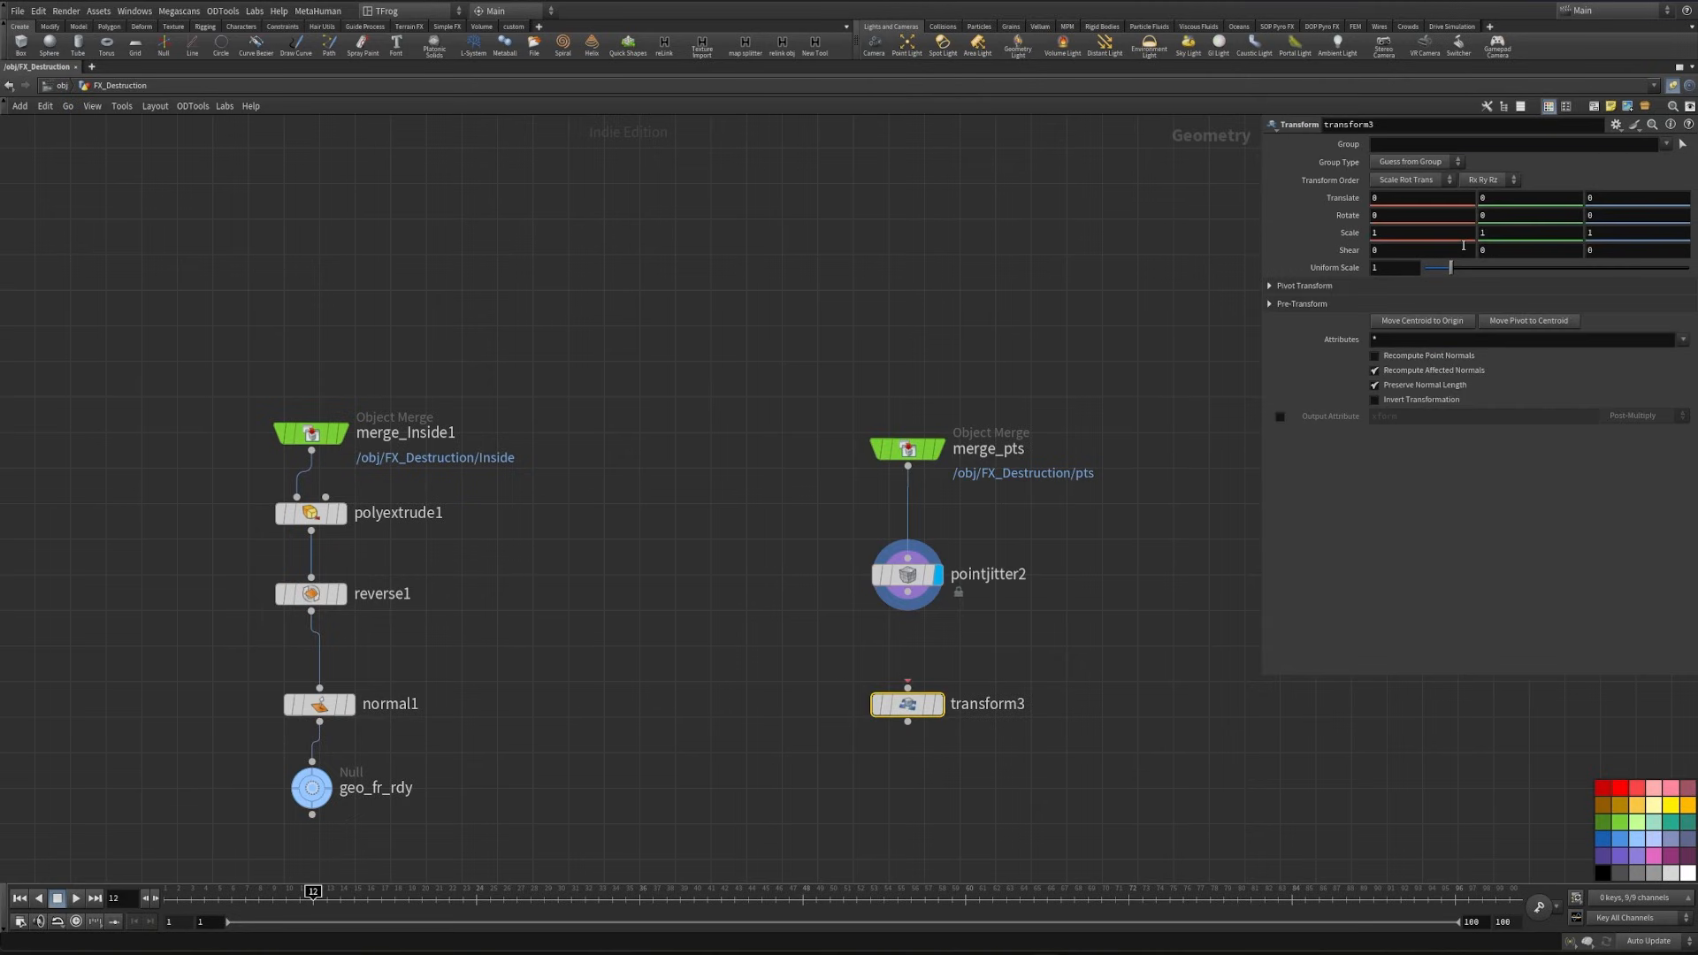
pyautogui.rightClick(1509, 198)
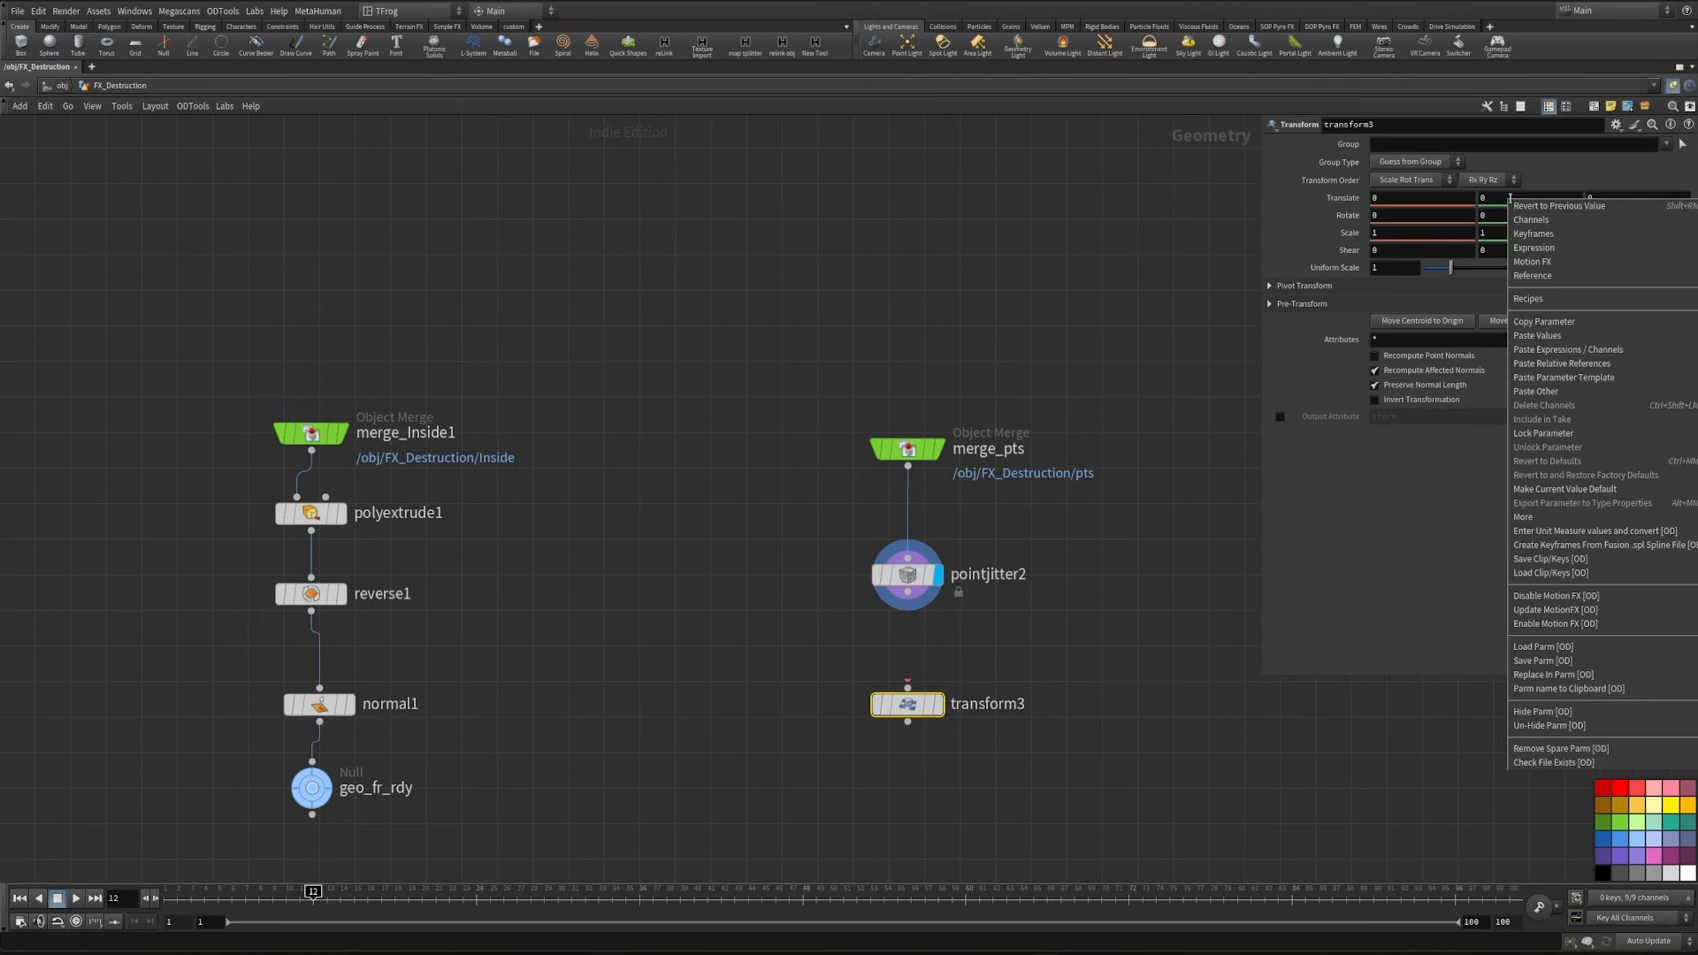
pyautogui.click(1605, 364)
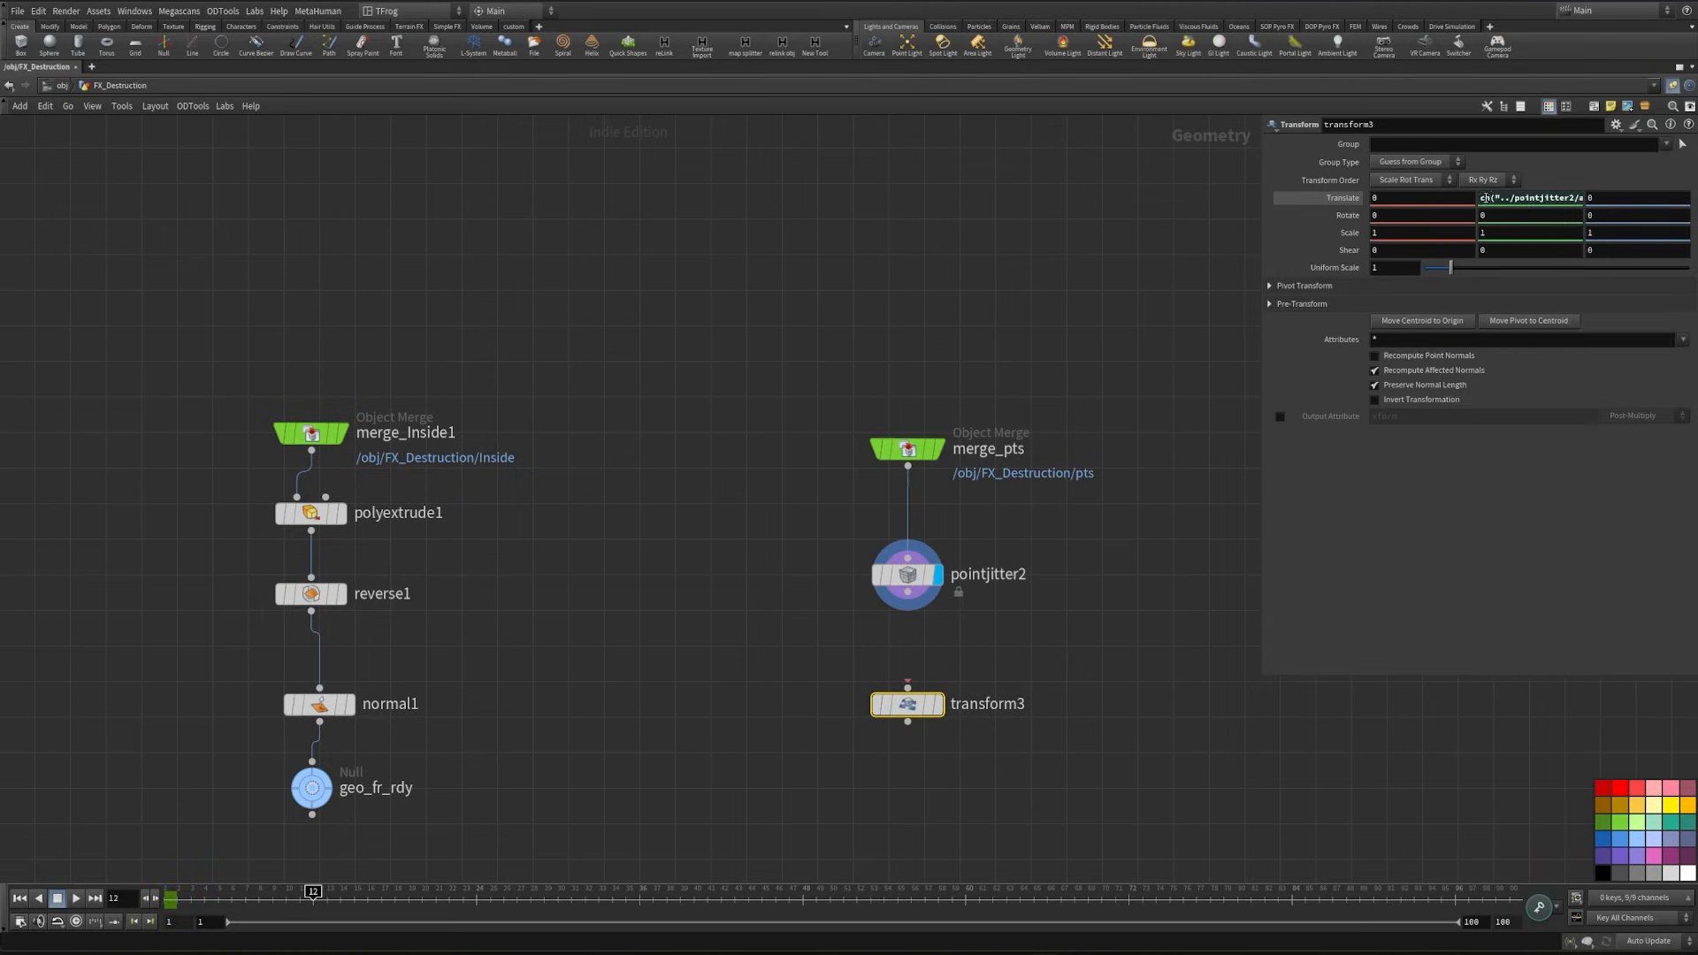
# - Change transform3's Y translate expression to -ch("../pointjitter2/axisscaley")/2, then wire pointjitter2 into transform3 and display it
pyautogui.click(1481, 198)
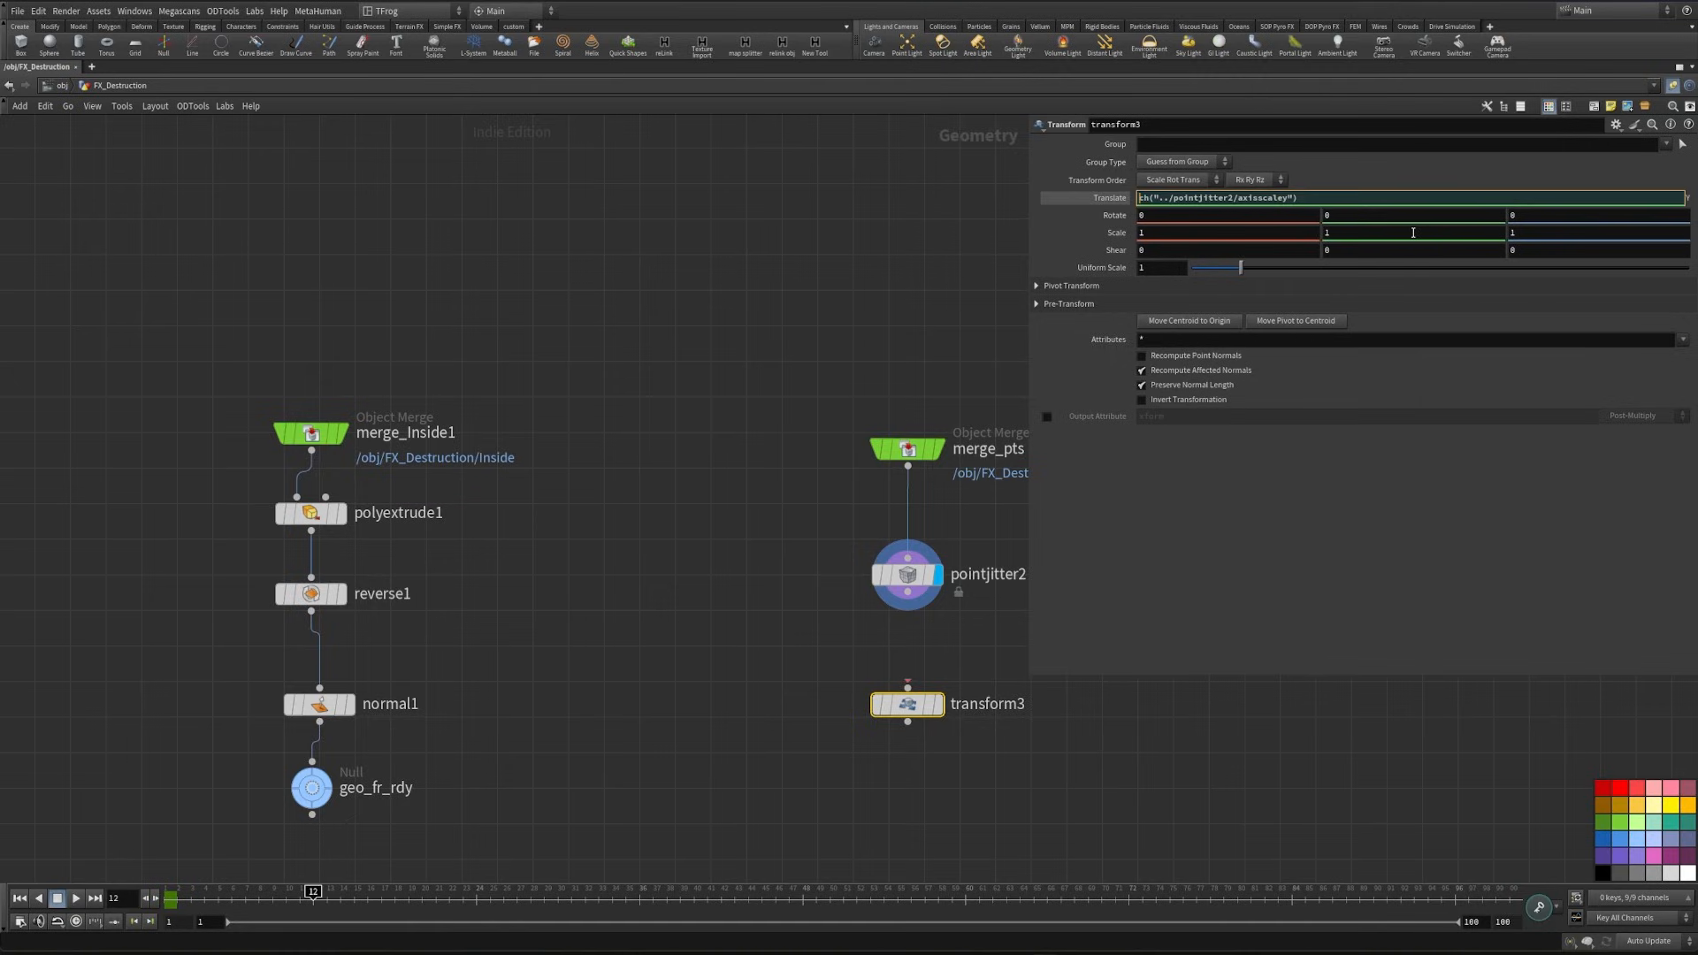
pyautogui.write('-')
pyautogui.press('Return')
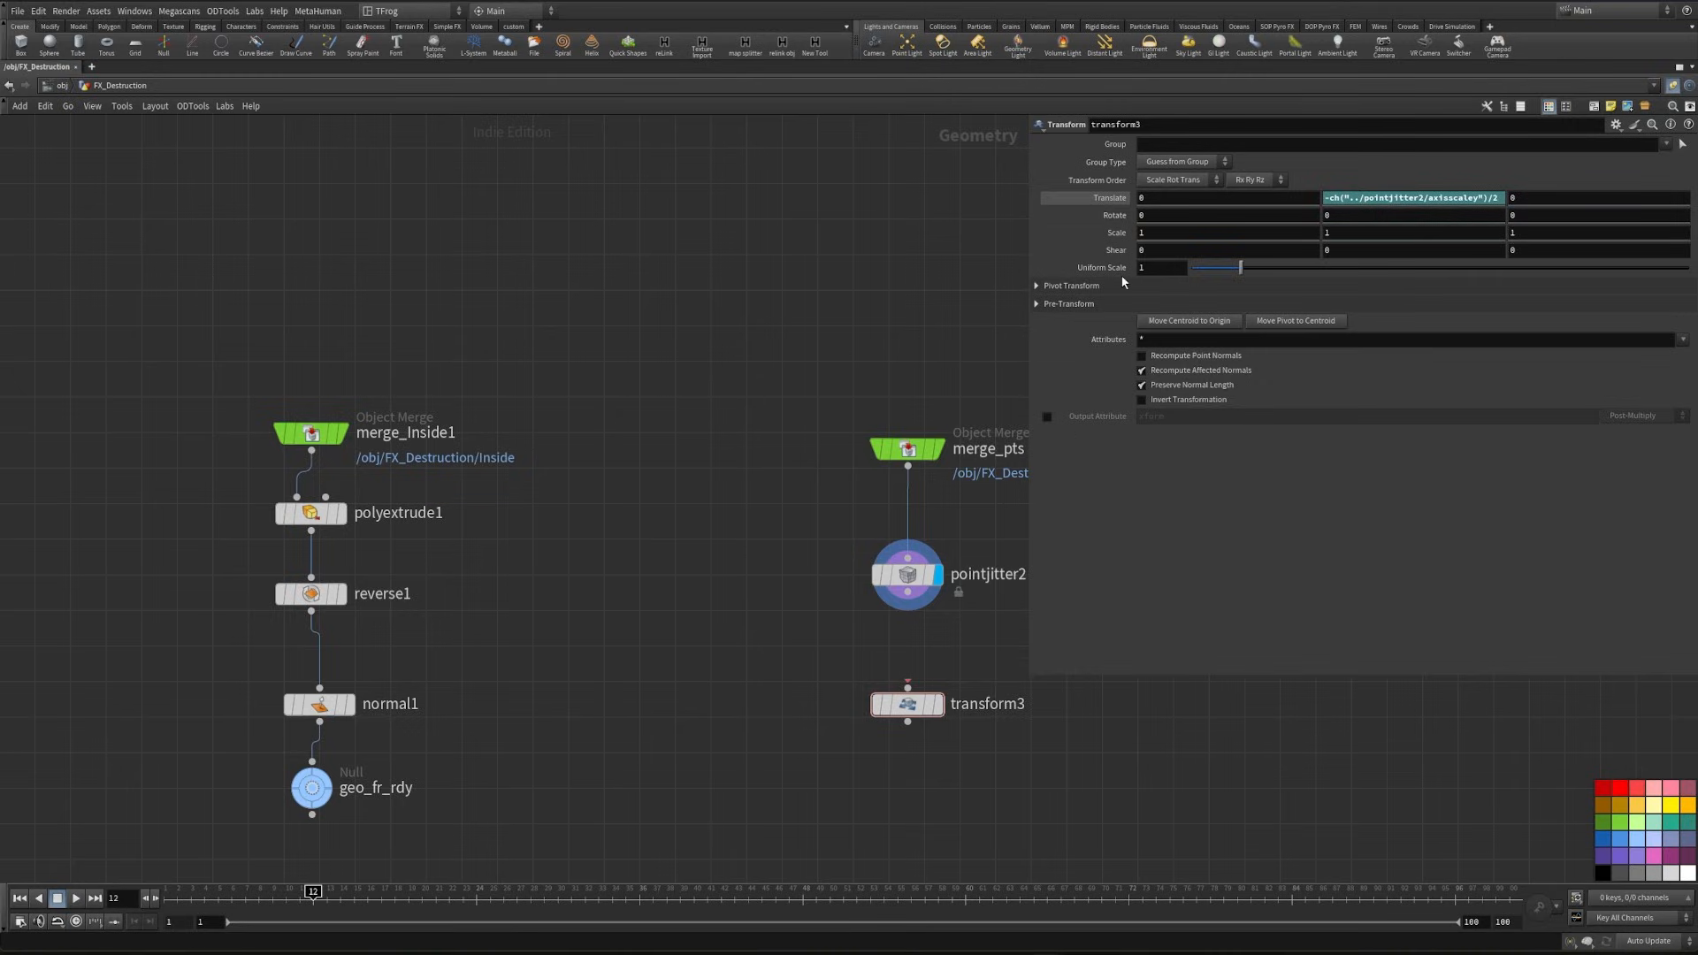
pyautogui.click(1017, 587)
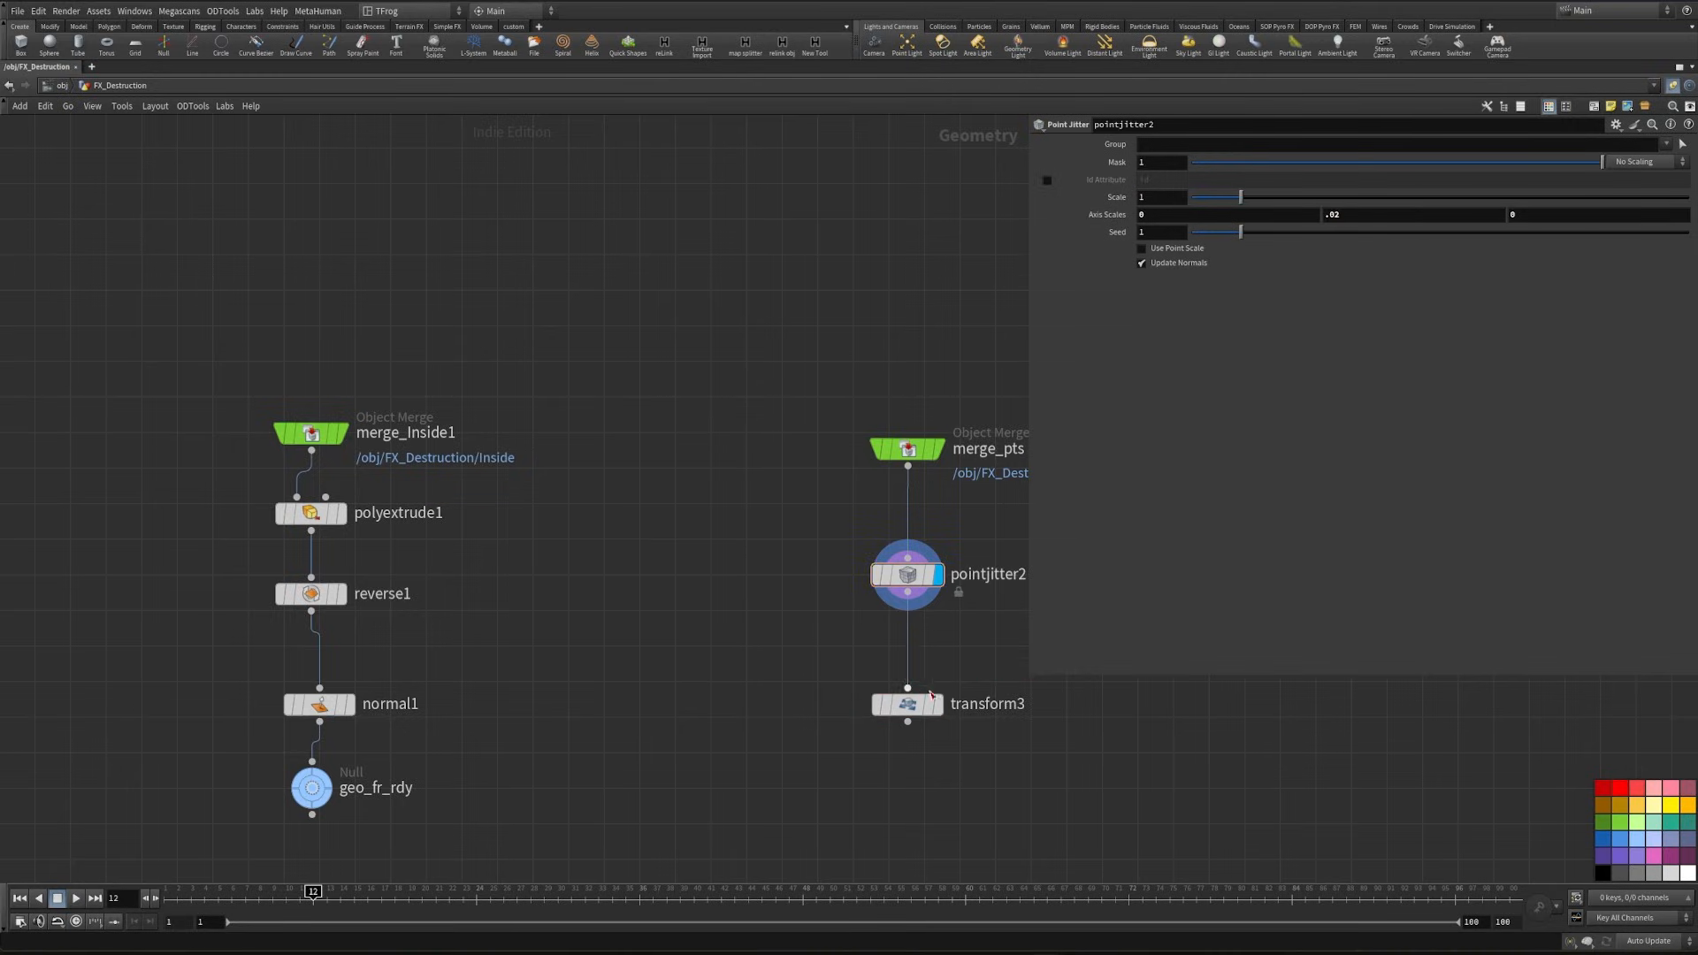
pyautogui.click(938, 705)
# - Add a Voronoi Fracture node, connect transform3 to its second input and display it
pyautogui.moveTo(728, 796); pyautogui.dragTo(767, 600, button='middle')
pyautogui.press('Tab')
pyautogui.write('v')
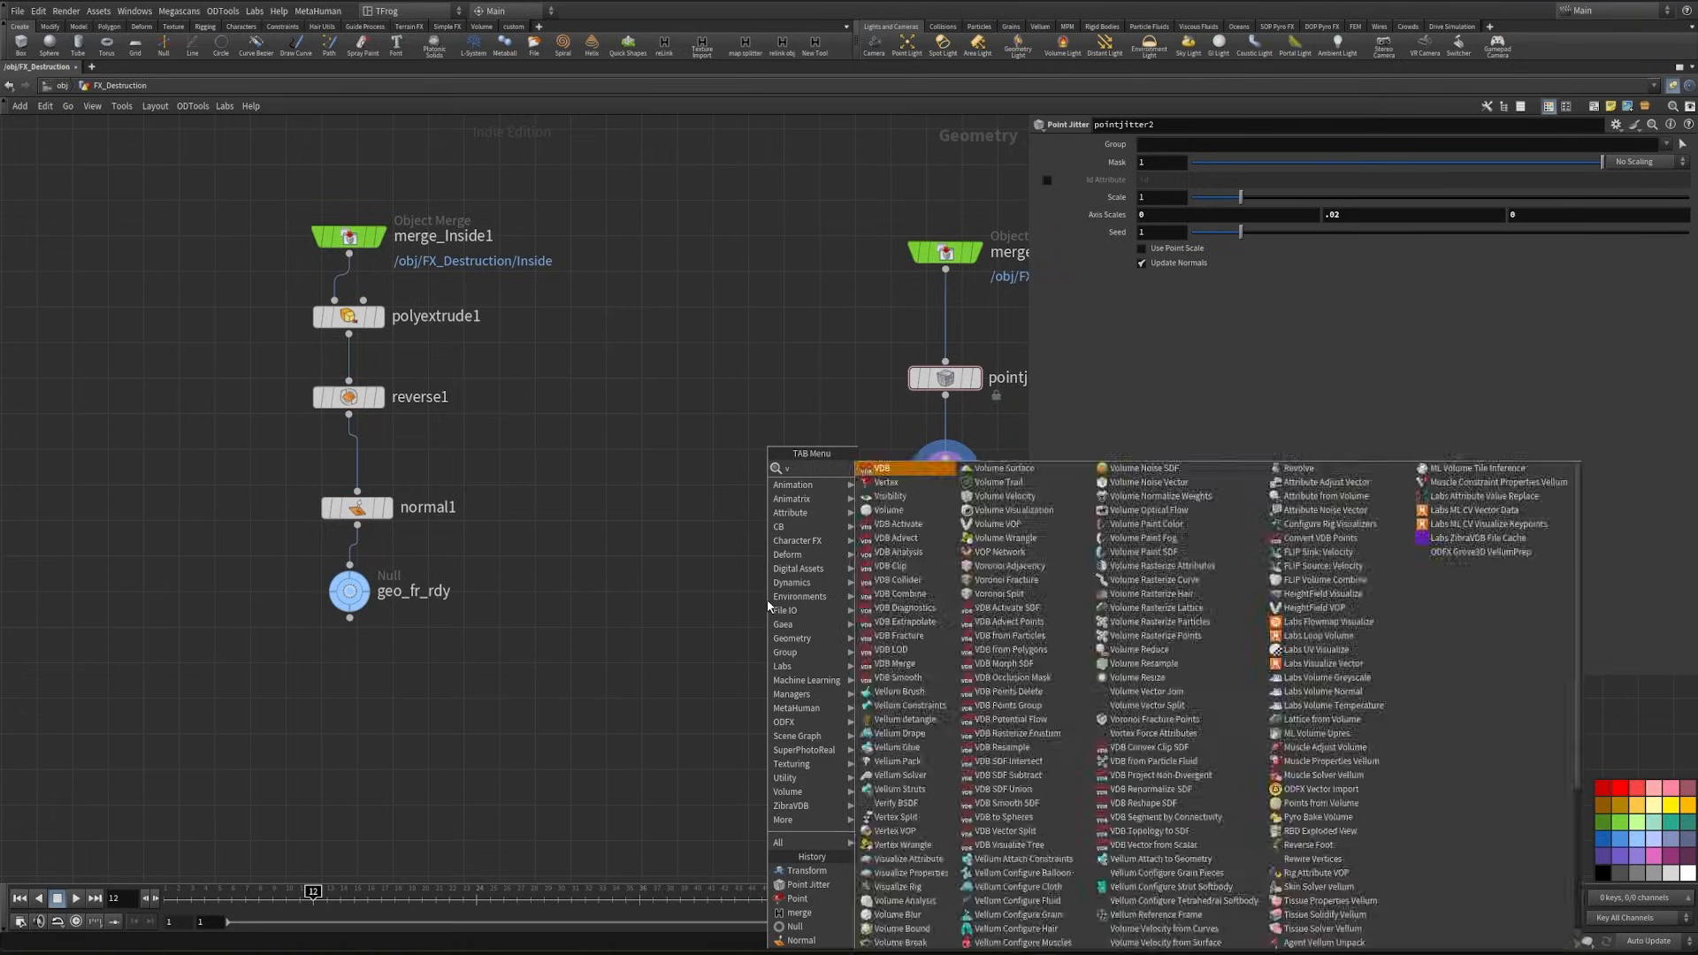
pyautogui.write('or')
pyautogui.click(905, 482)
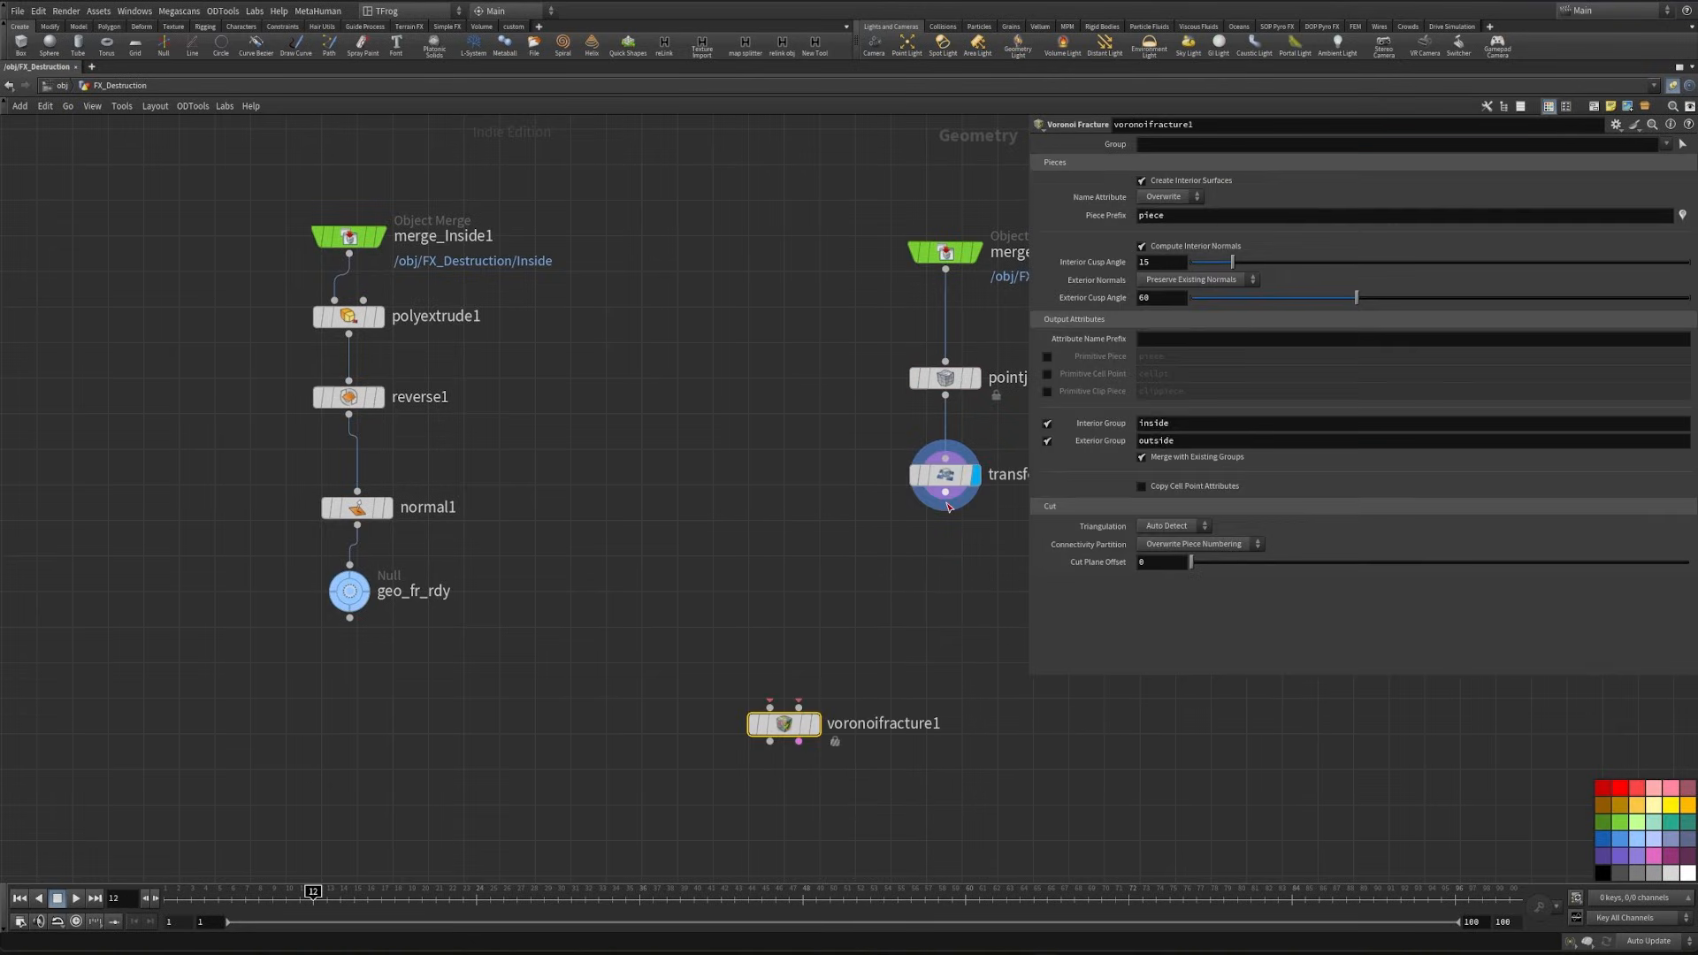
pyautogui.click(820, 736)
pyautogui.click(815, 726)
pyautogui.moveTo(671, 728); pyautogui.dragTo(724, 677, button='middle')
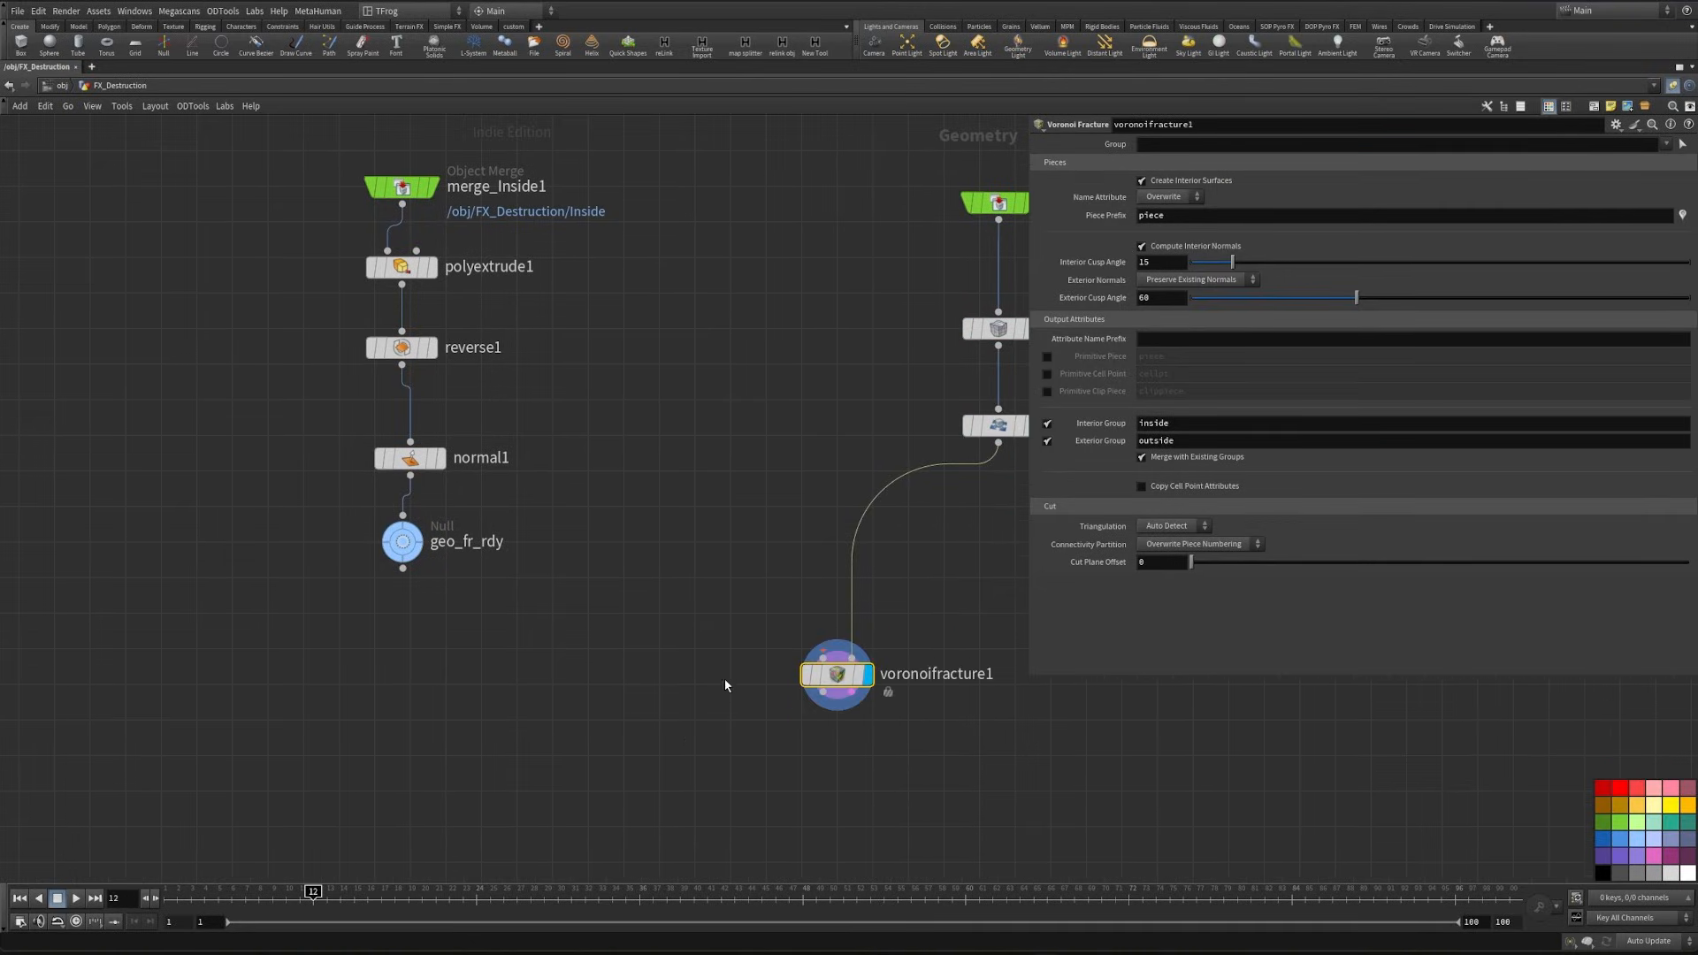
# - Move the Voronoi Fracture node further down and add a Bound node between it and geo_fr_rdy
pyautogui.moveTo(836, 675); pyautogui.dragTo(835, 756)
pyautogui.moveTo(719, 663); pyautogui.dragTo(749, 615, button='middle')
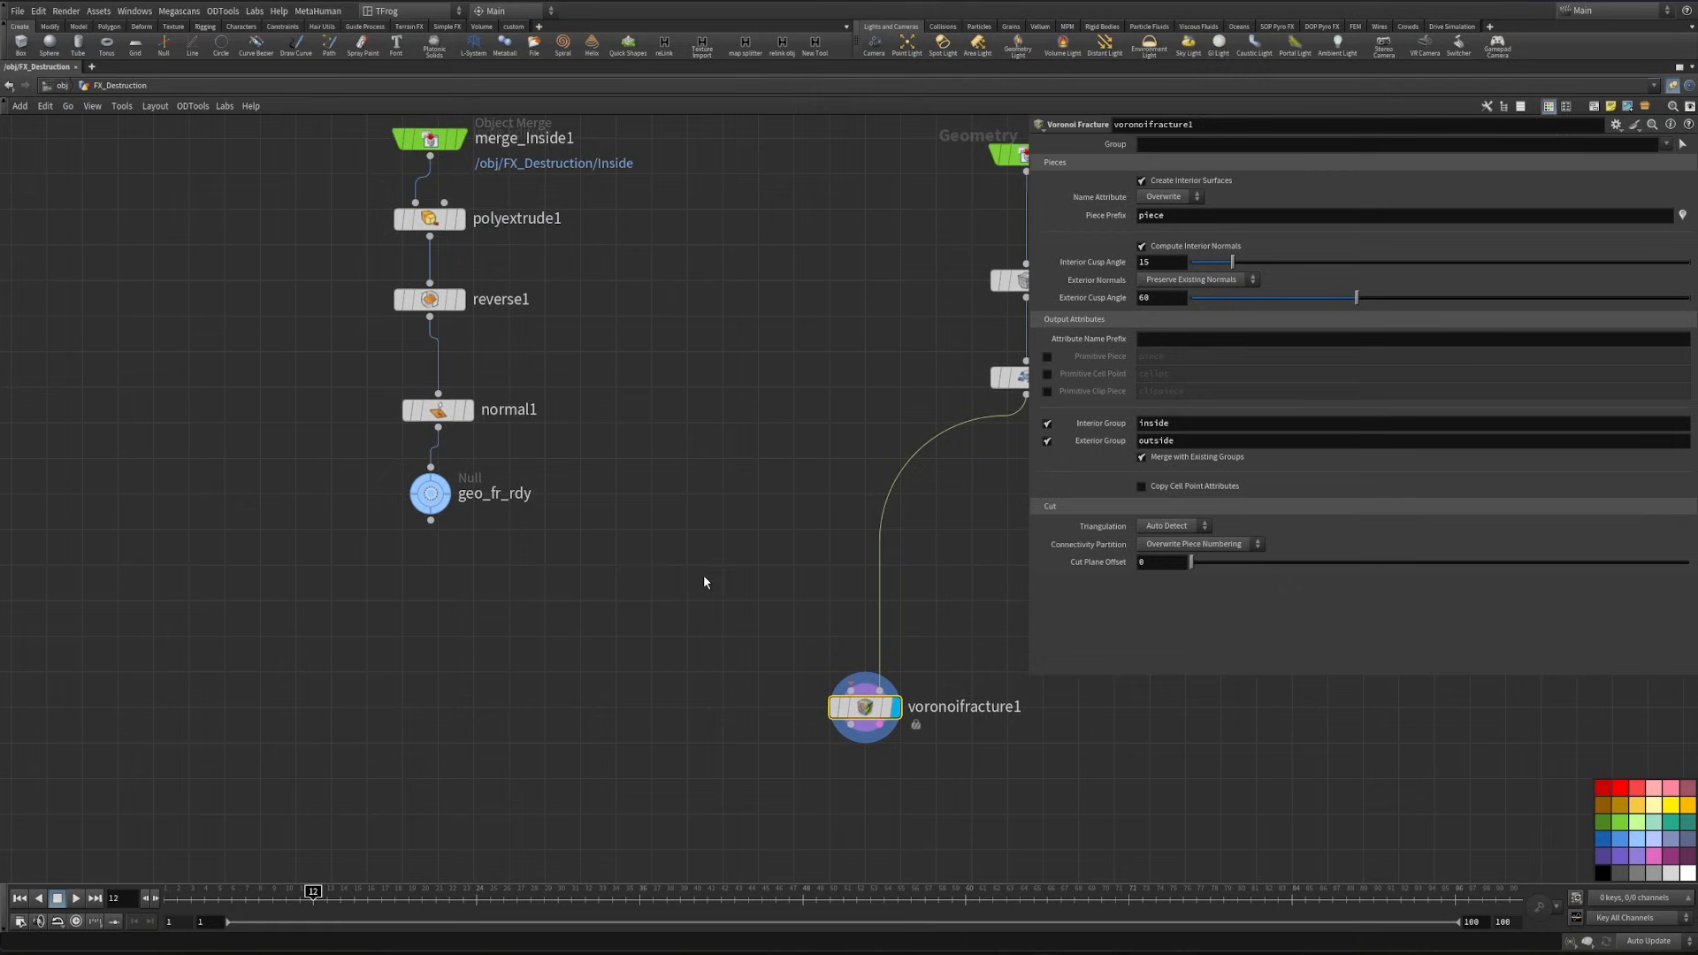
pyautogui.click(649, 676)
pyautogui.press('Tab')
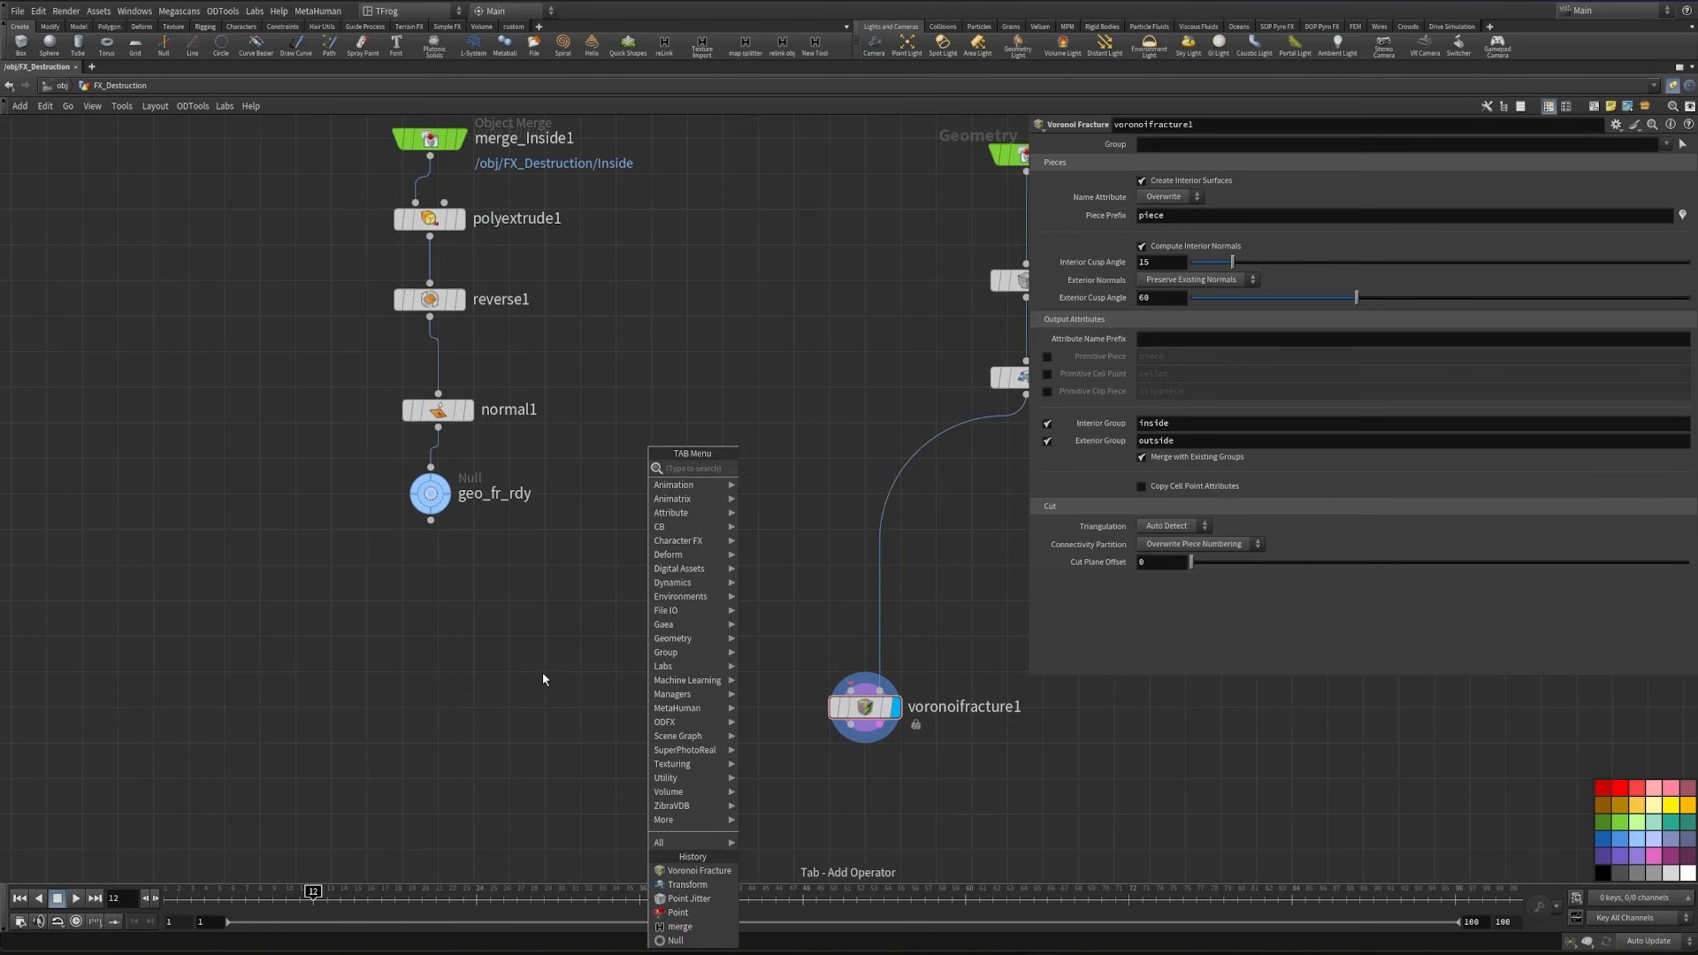
pyautogui.write('merge')
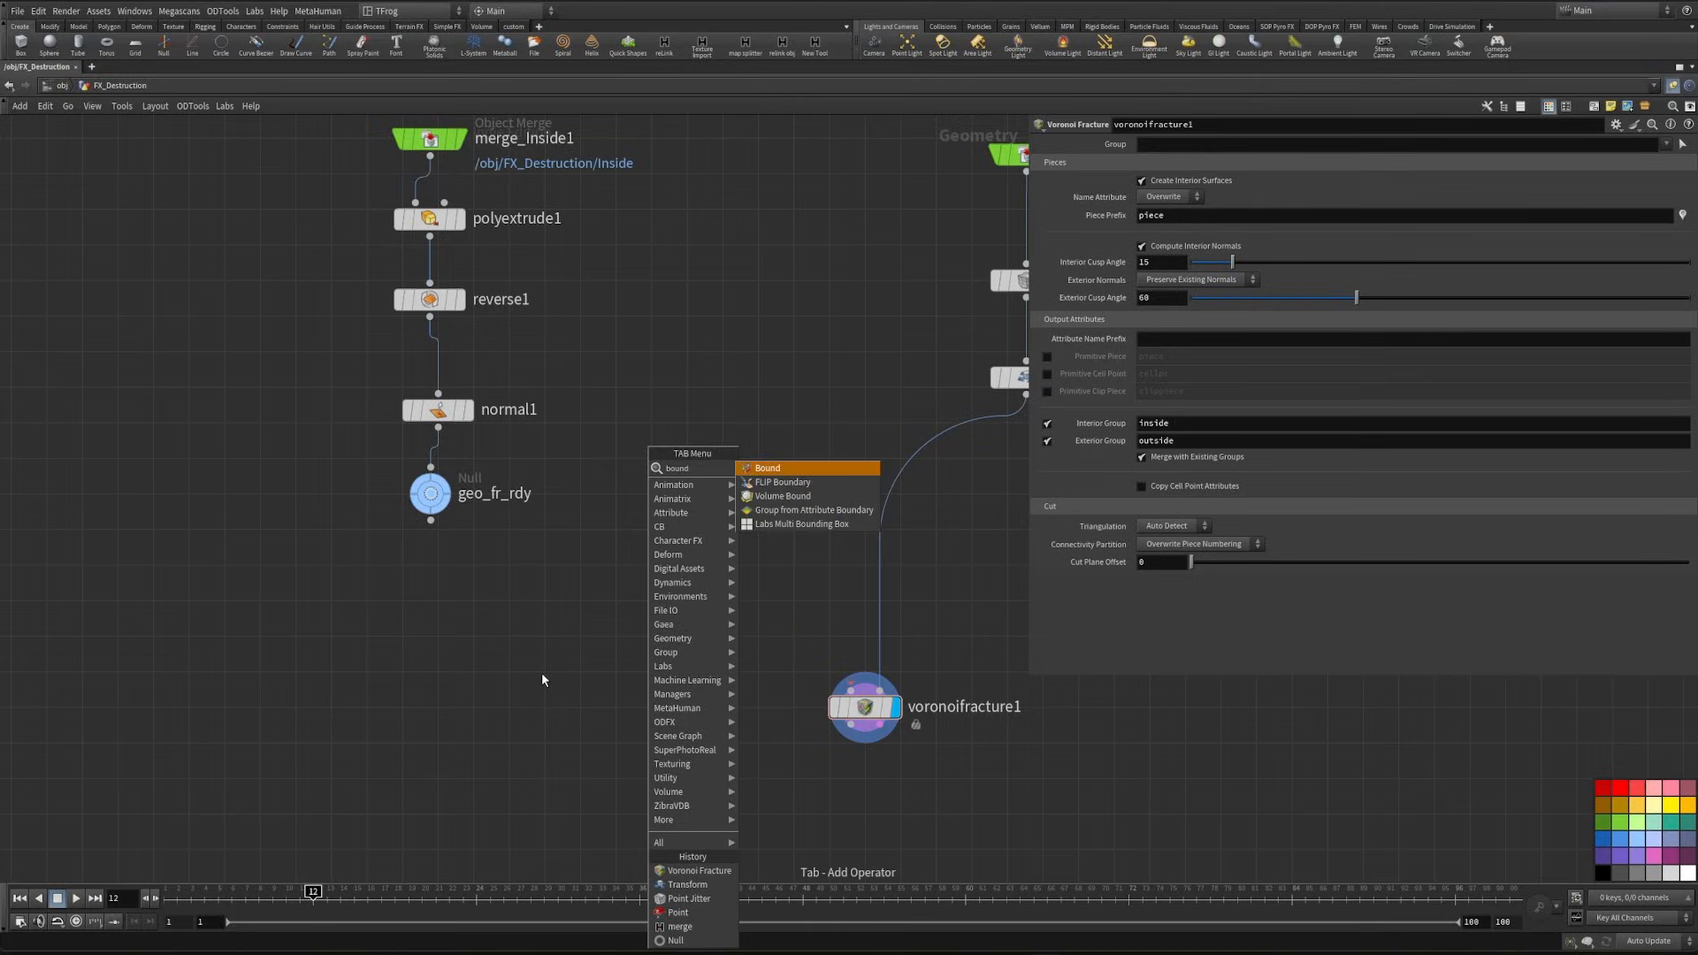
pyautogui.press('Return')
pyautogui.click(634, 659)
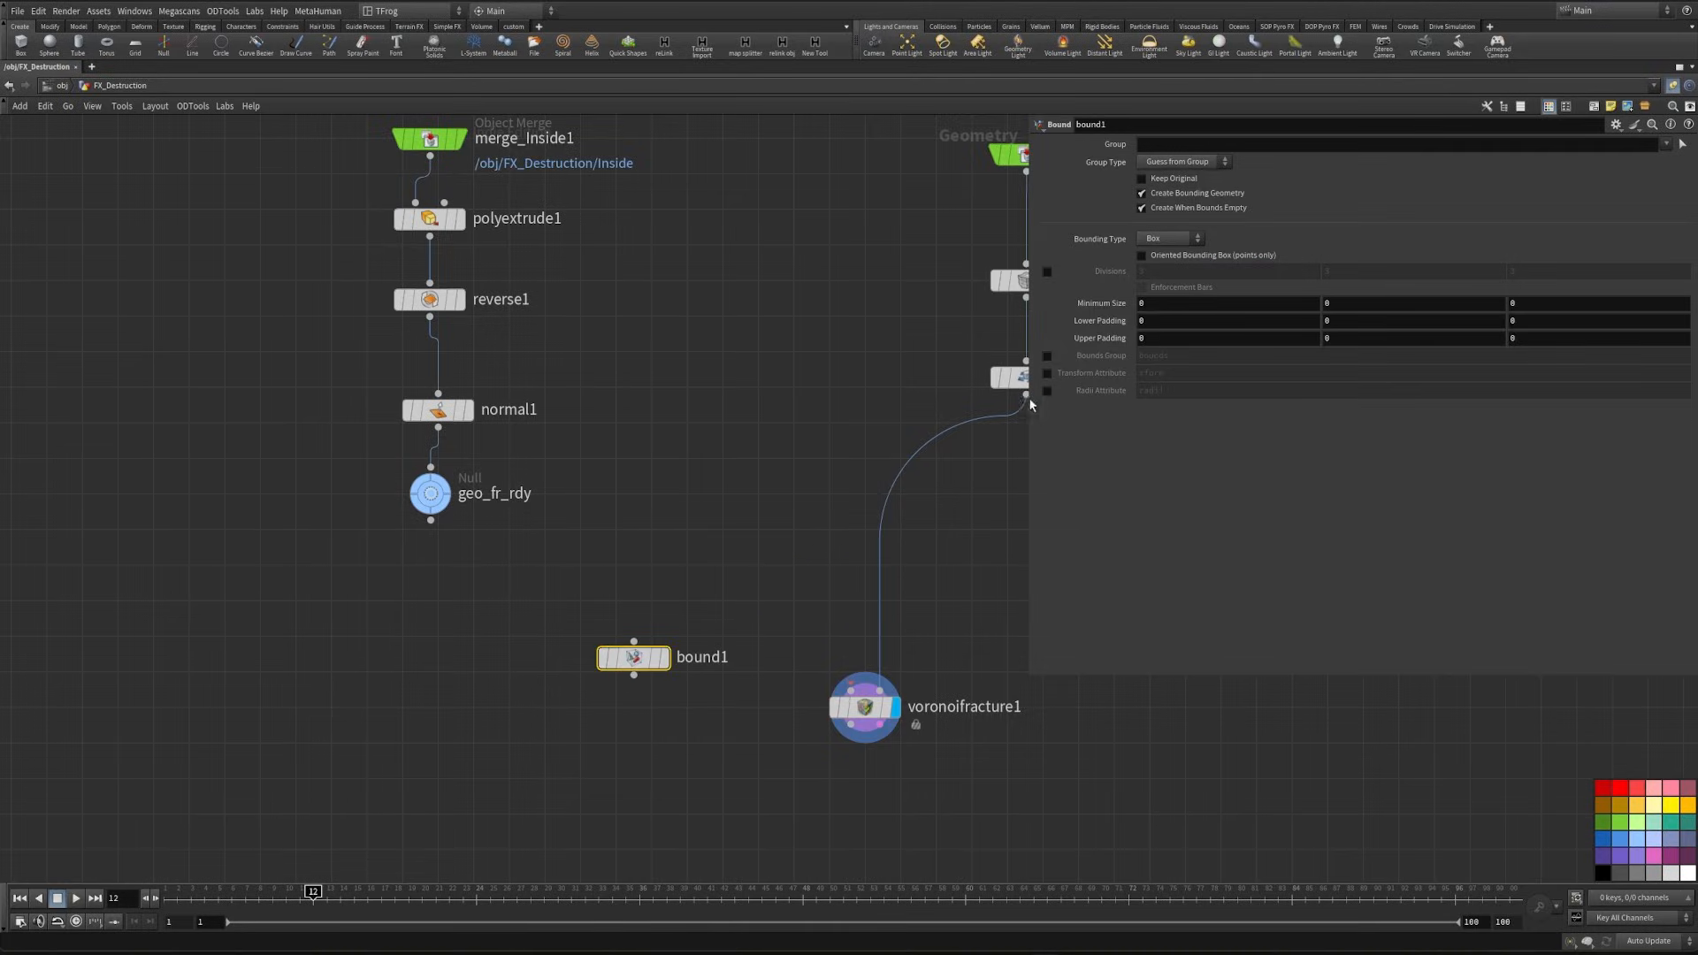
# - Set bound1's lower and upper padding to 0.15 on all axes, then wire geo_fr_rdy into it and display it
pyautogui.middleClick(1098, 321)
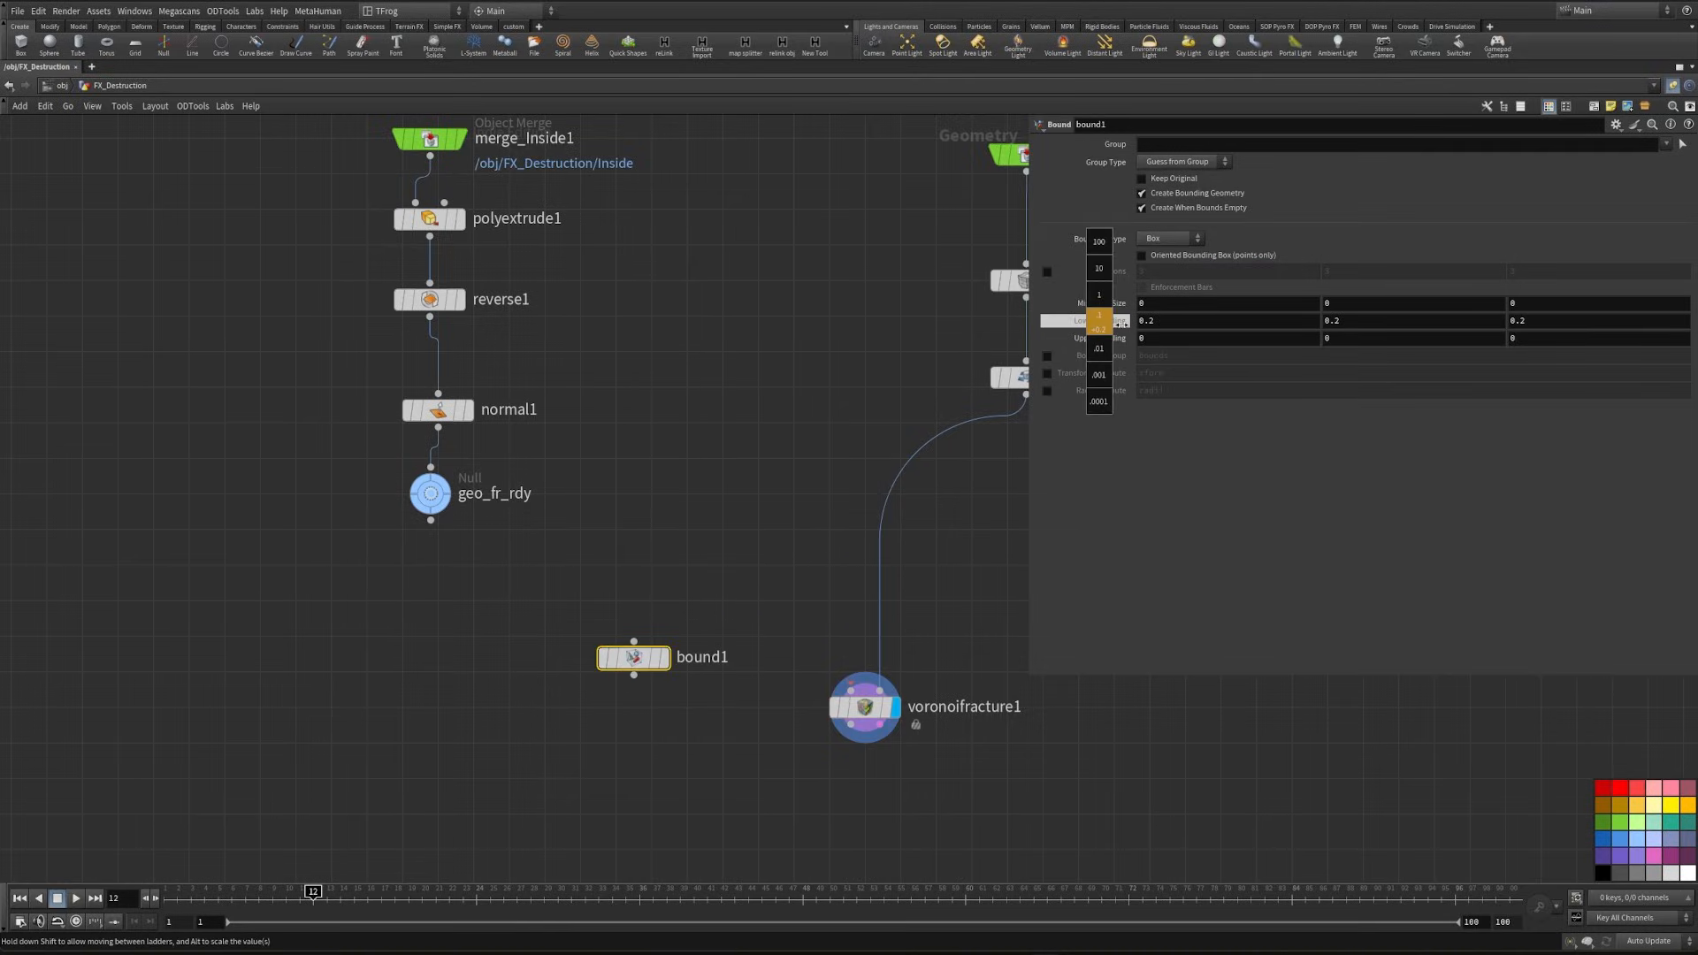
pyautogui.moveTo(1112, 323); pyautogui.dragTo(1199, 354, button='middle')
pyautogui.moveTo(1100, 339); pyautogui.dragTo(1229, 368, button='middle')
pyautogui.moveTo(490, 559); pyautogui.dragTo(636, 603)
pyautogui.click(660, 601)
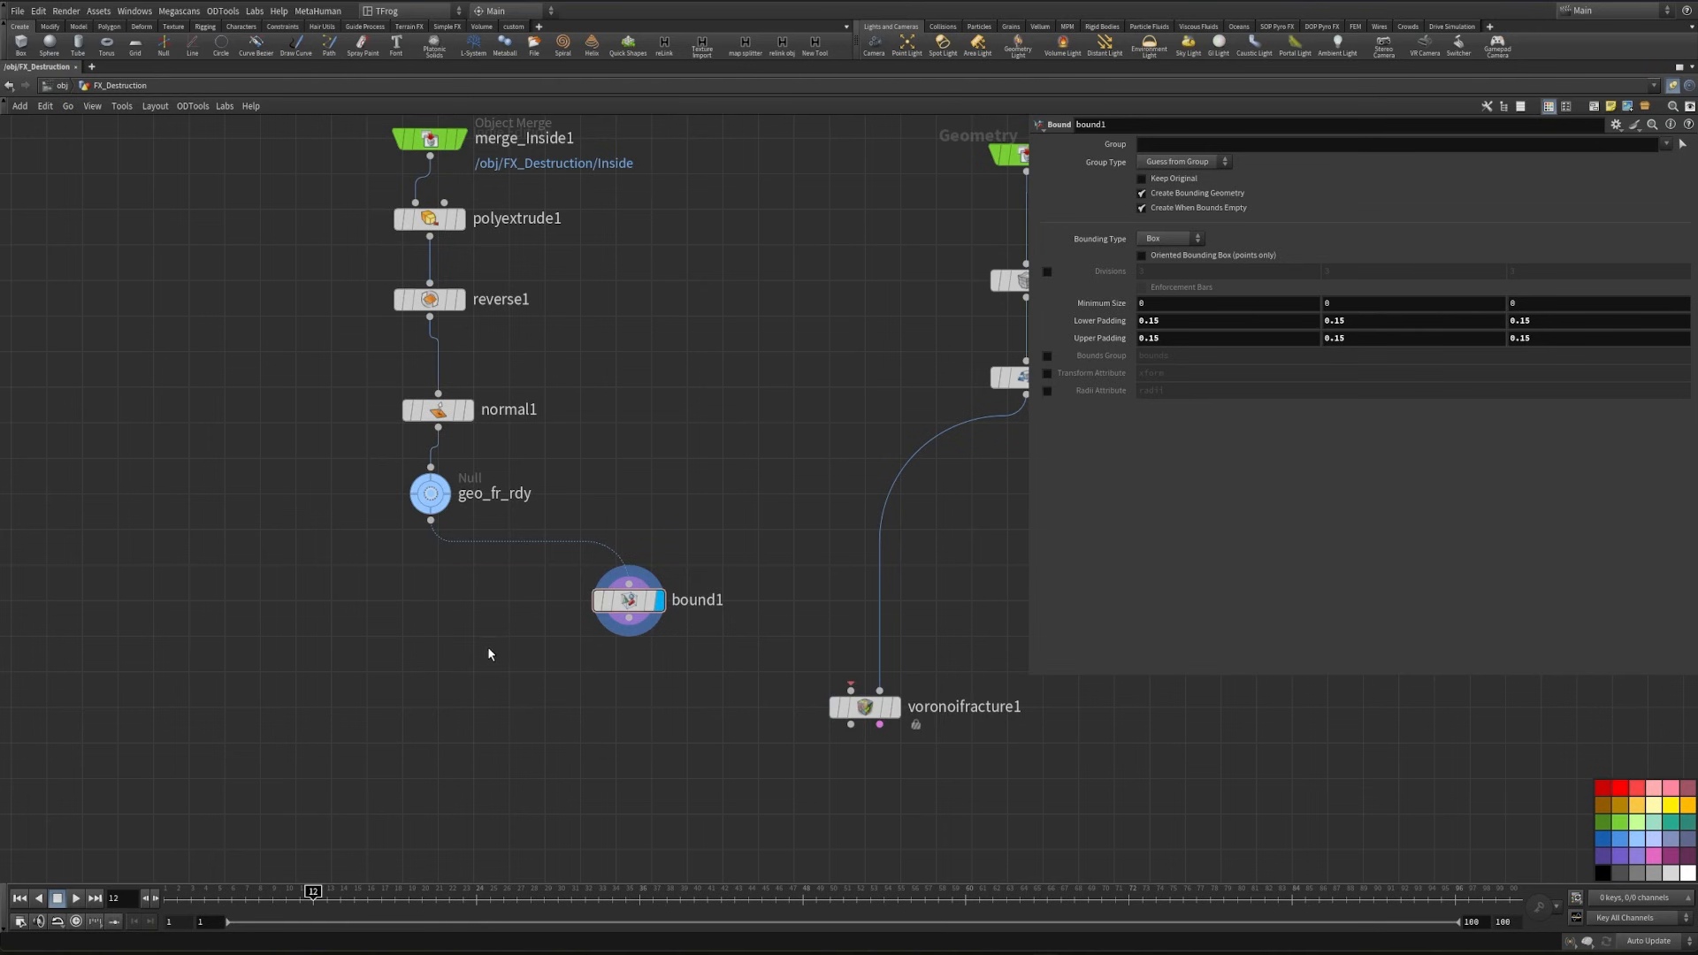
# - Display geo_fr_rdy with bound1 templated around it, and set bound1's lower and upper padding to 0.06 on all axes
pyautogui.hotkey('ctrl', 'b')
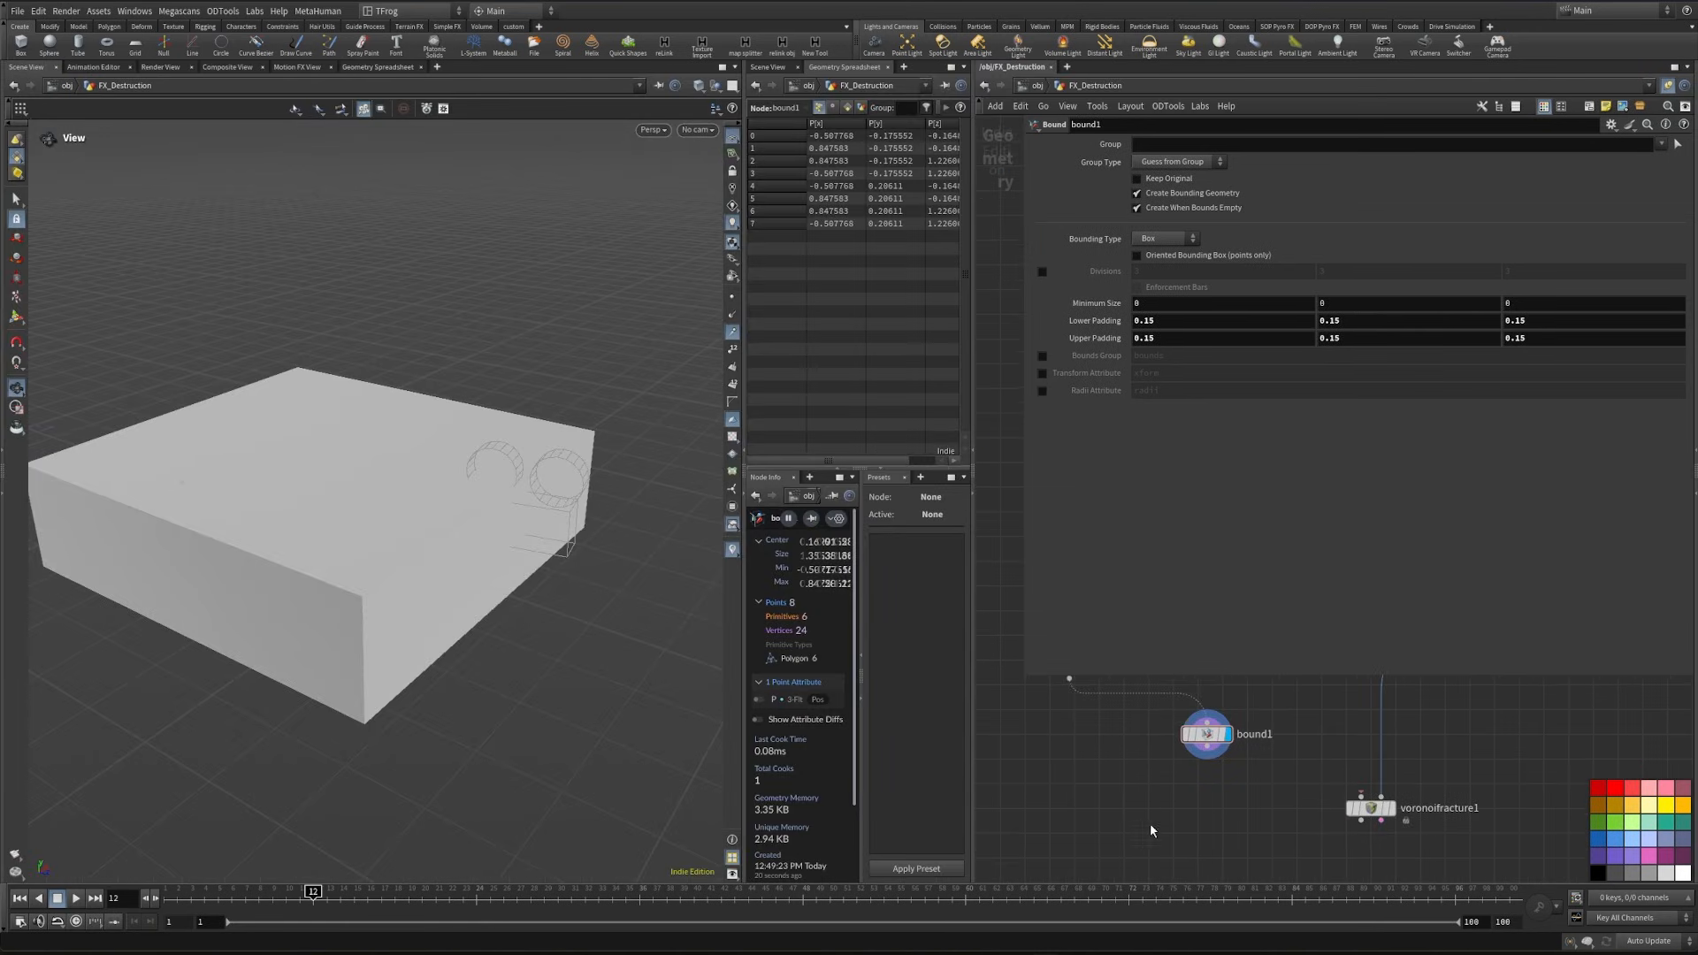
pyautogui.moveTo(1031, 678); pyautogui.dragTo(1219, 533)
pyautogui.click(1223, 736)
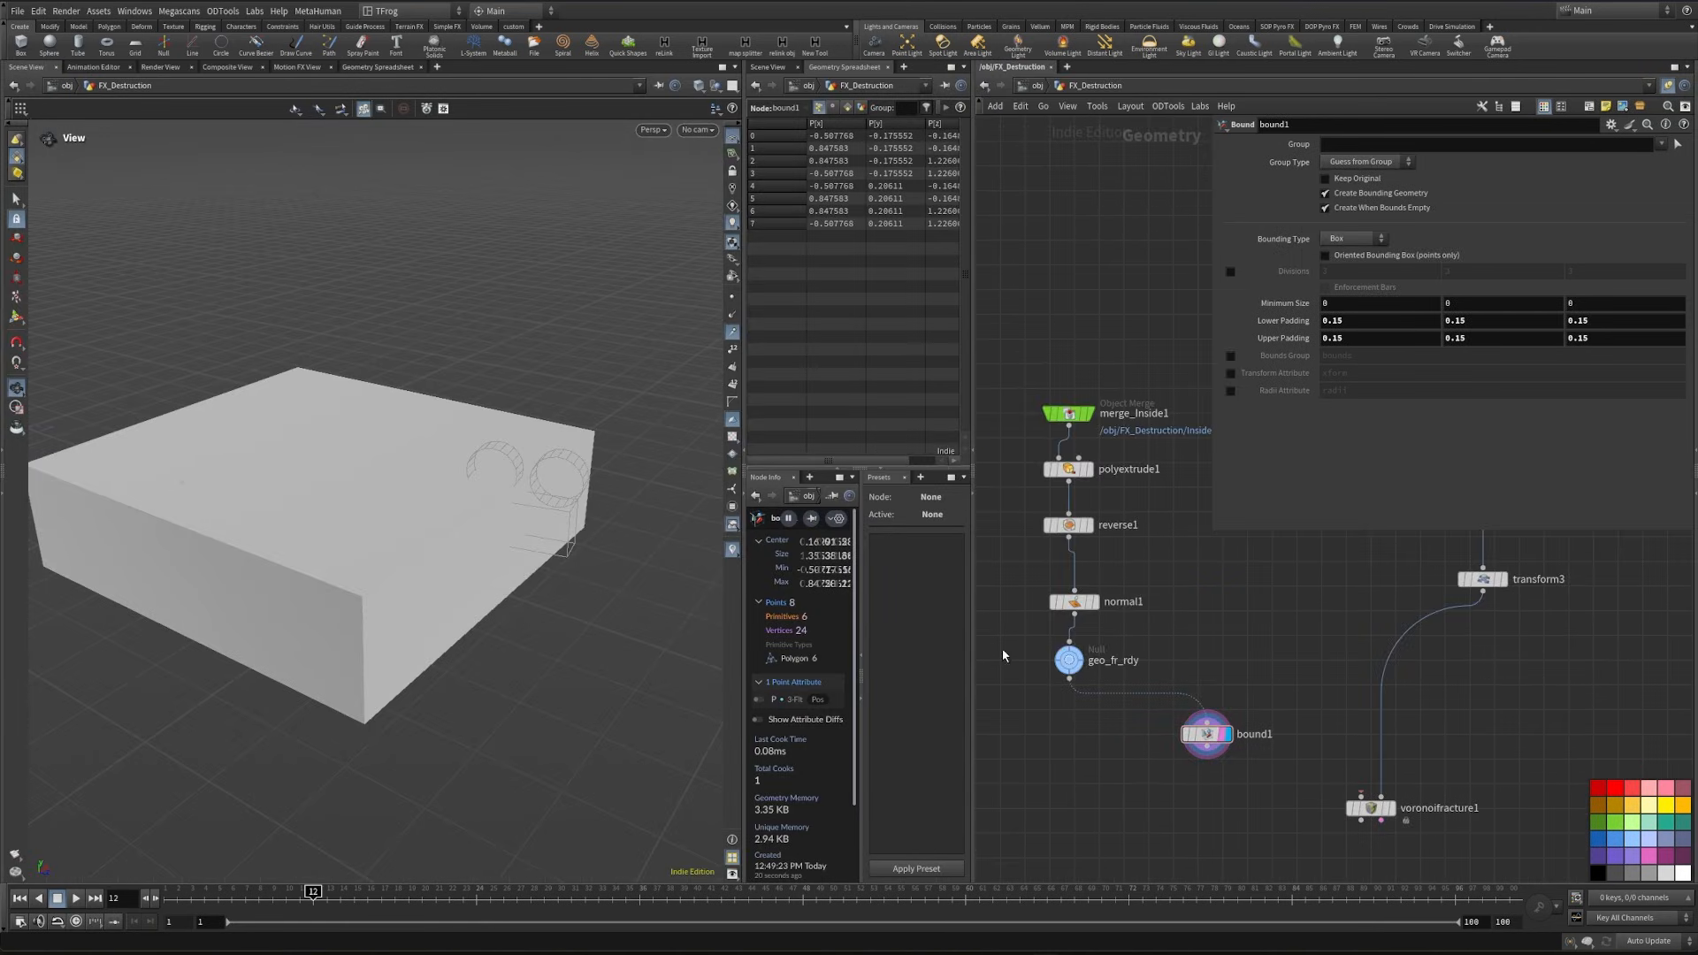
pyautogui.click(1079, 656)
pyautogui.moveTo(296, 582); pyautogui.dragTo(442, 585)
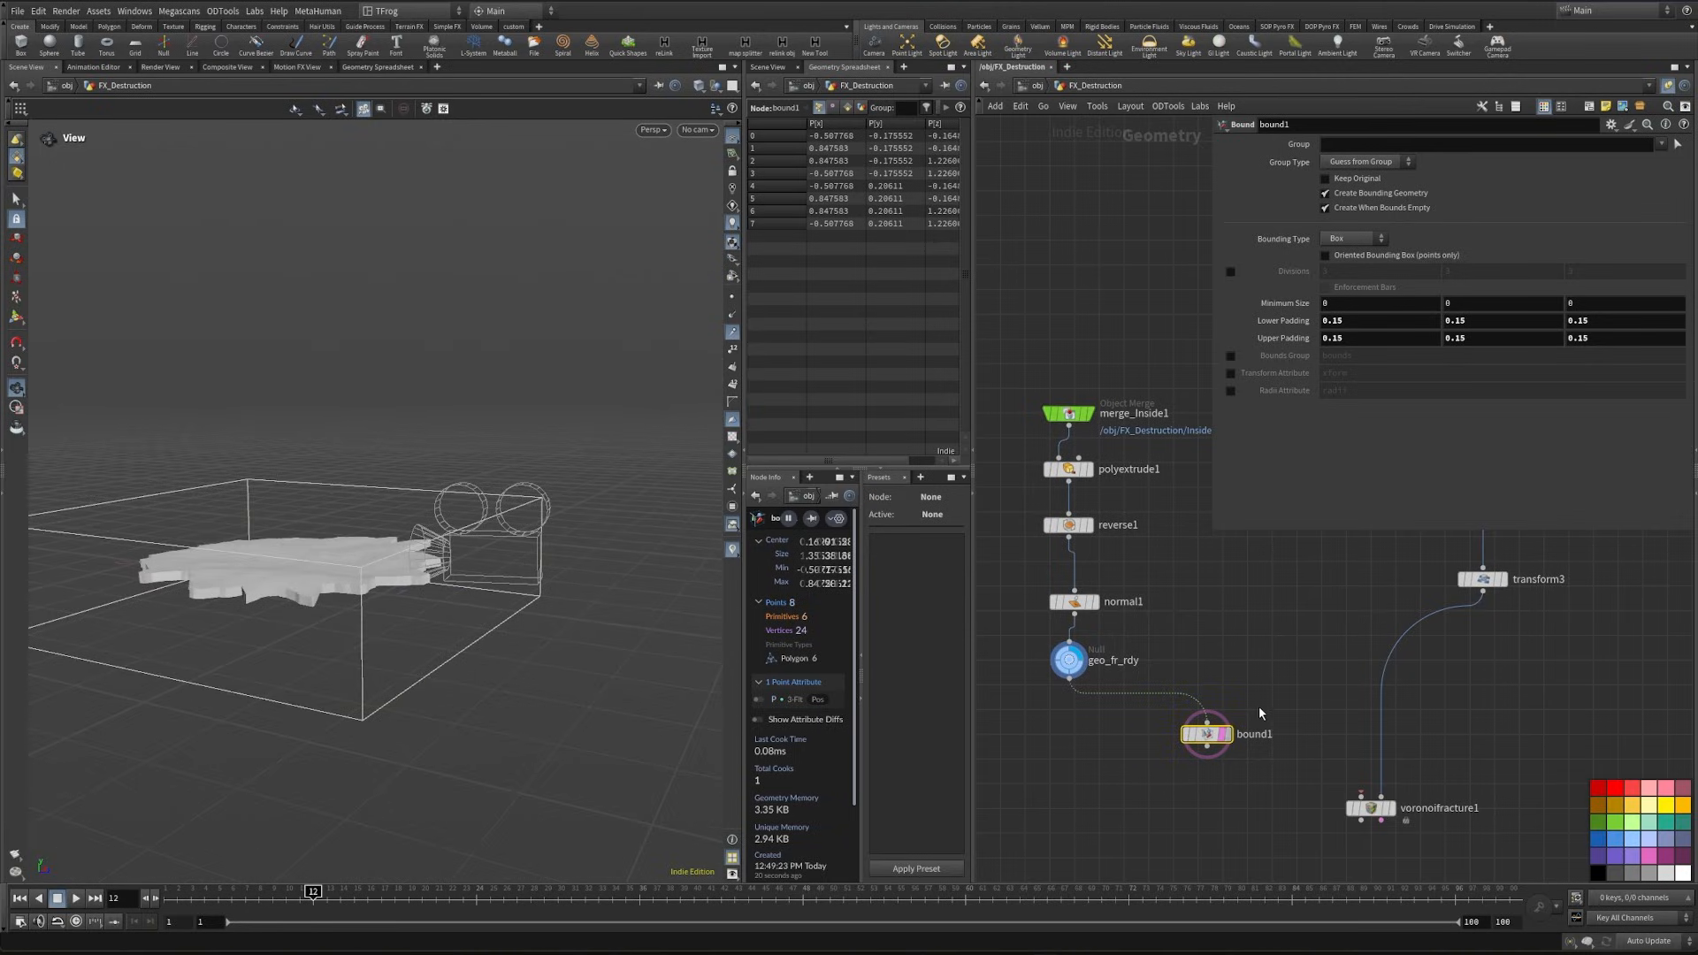
pyautogui.moveTo(1294, 321)
pyautogui.mouseDown(button='middle')
pyautogui.moveTo(1293, 342)
pyautogui.moveTo(1267, 339)
pyautogui.mouseUp(button='middle')
pyautogui.moveTo(451, 601); pyautogui.dragTo(227, 721)
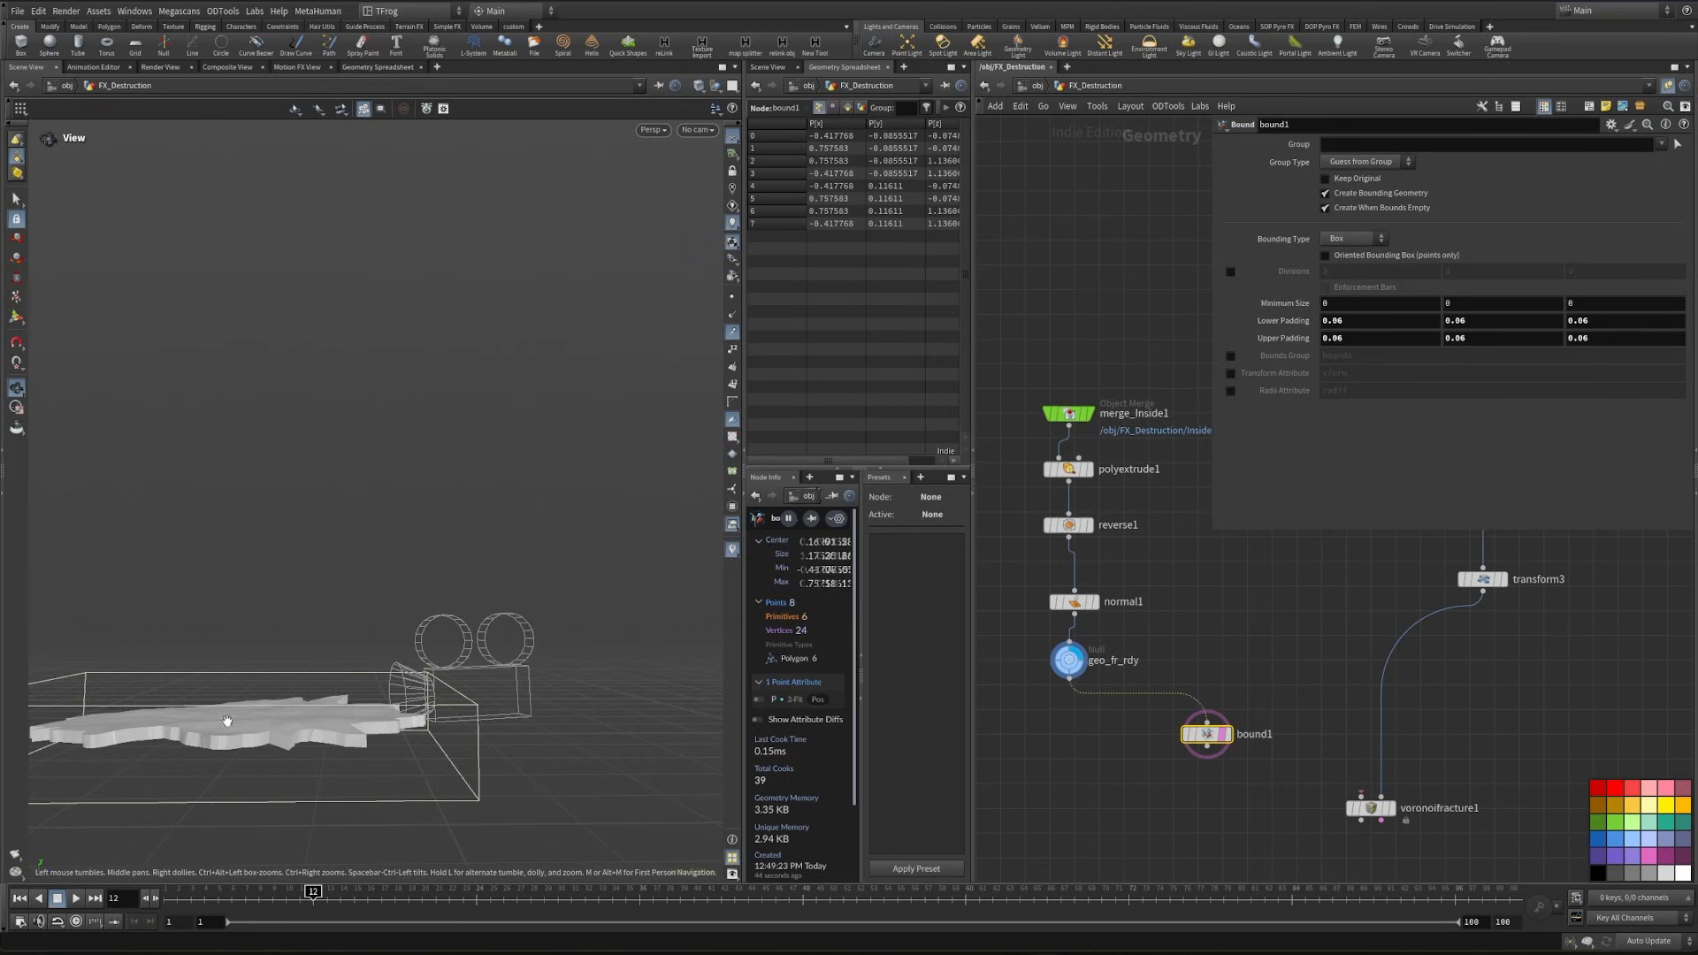
pyautogui.moveTo(332, 676); pyautogui.dragTo(376, 712)
# - Wire bound1 into the first input of voronoifracture1, display the fracture, and shade the viewport with visible wireframe edges
pyautogui.moveTo(1185, 801); pyautogui.dragTo(1141, 787, button='middle')
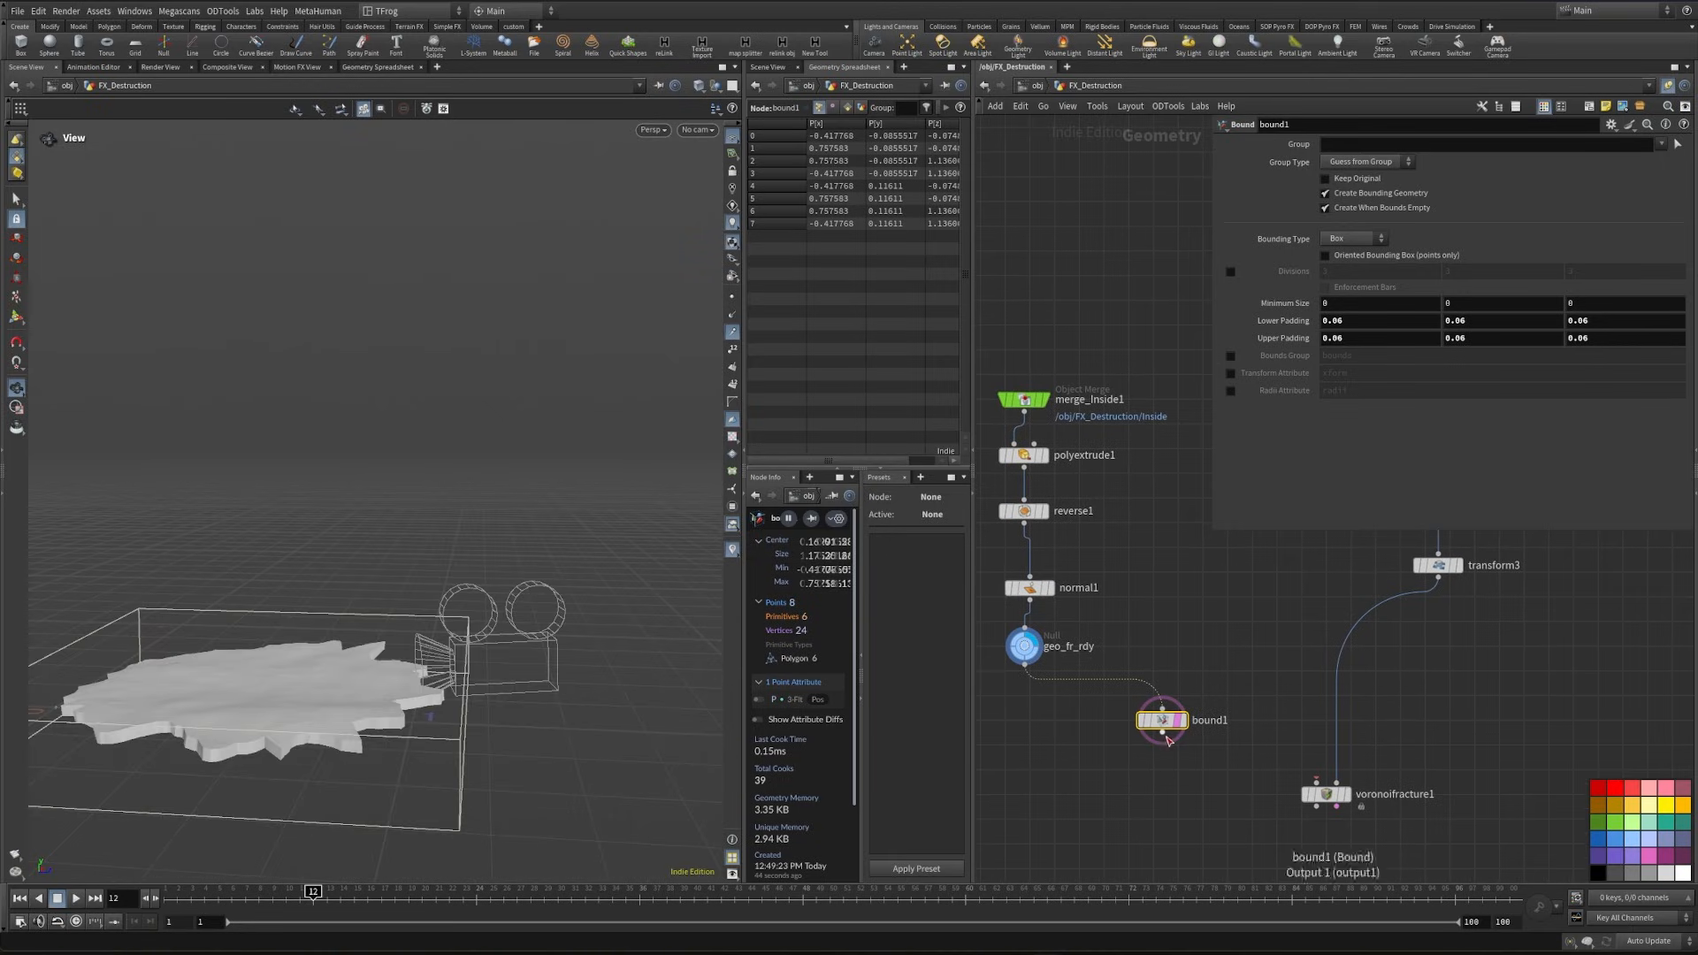
pyautogui.moveTo(1162, 733); pyautogui.dragTo(1317, 784)
pyautogui.press('r')
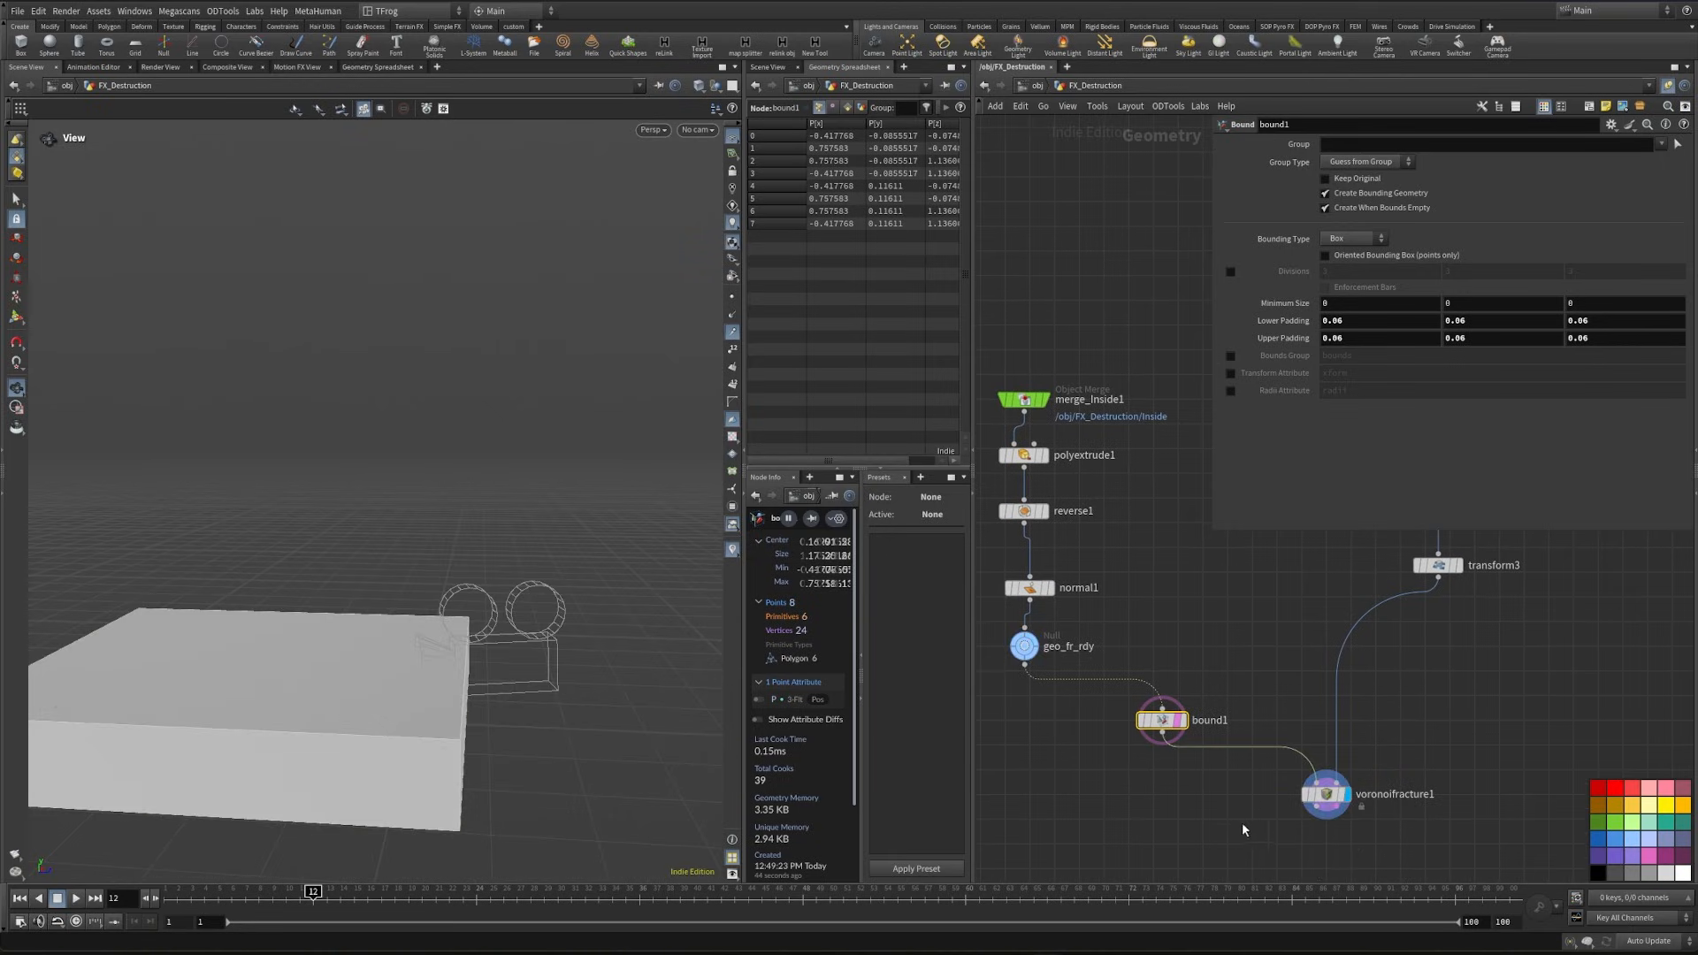
pyautogui.click(1325, 813)
pyautogui.press('w')
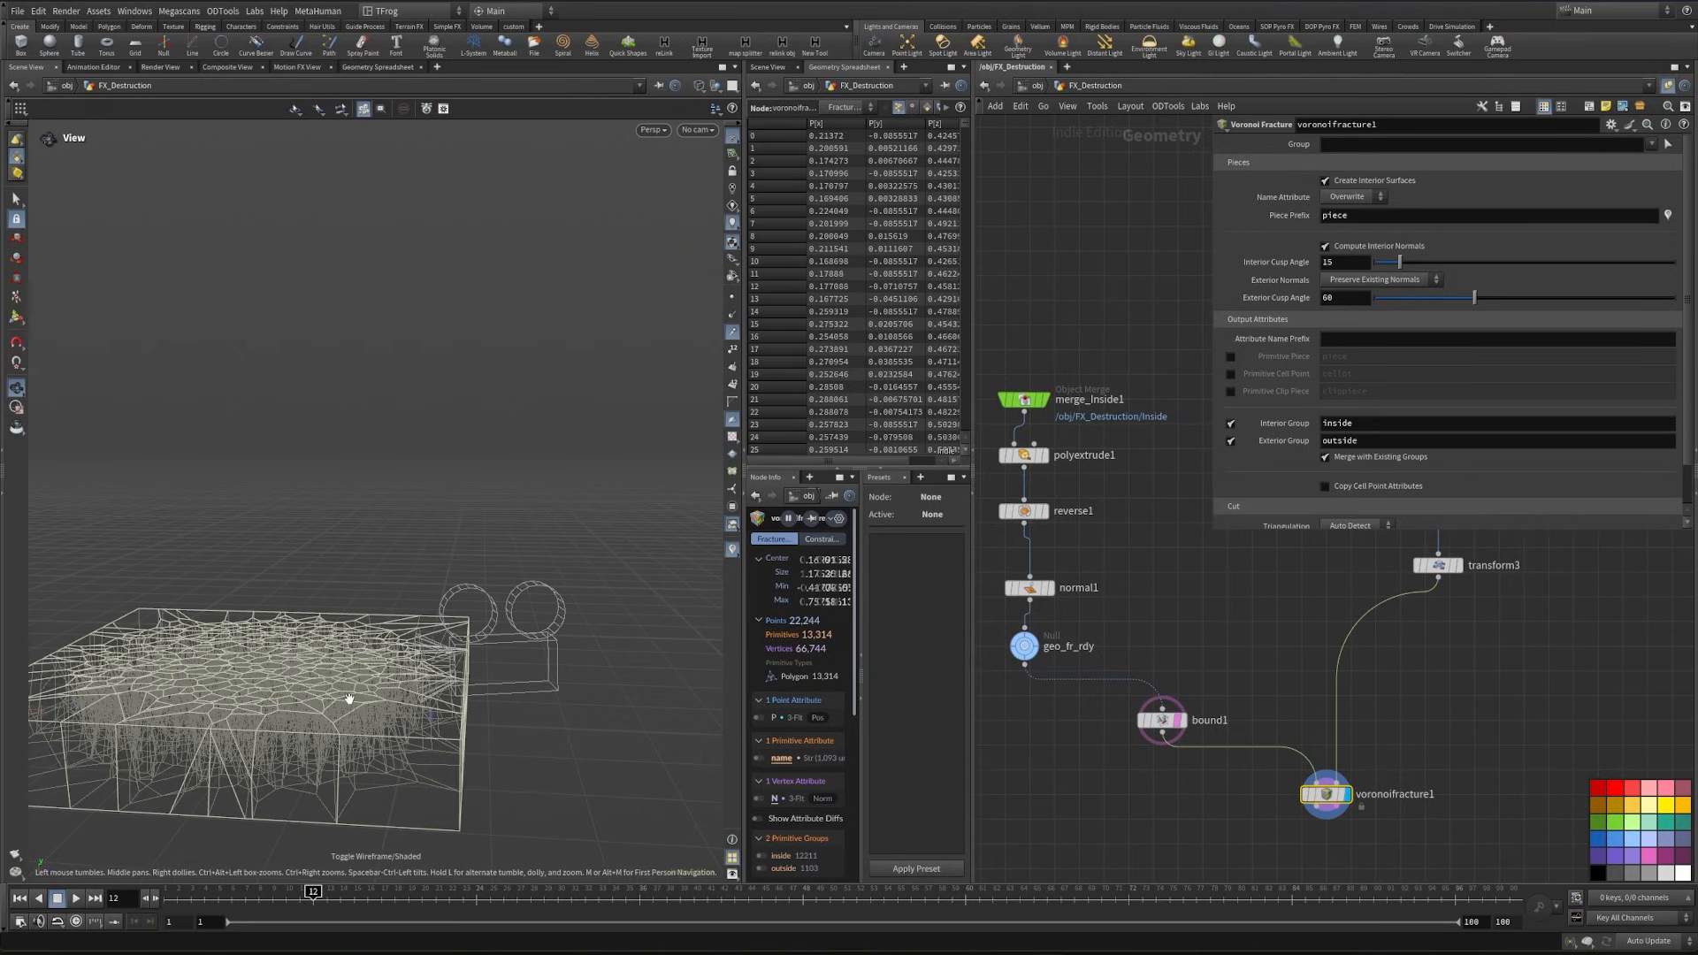
pyautogui.moveTo(315, 719); pyautogui.dragTo(287, 737)
pyautogui.press('w')
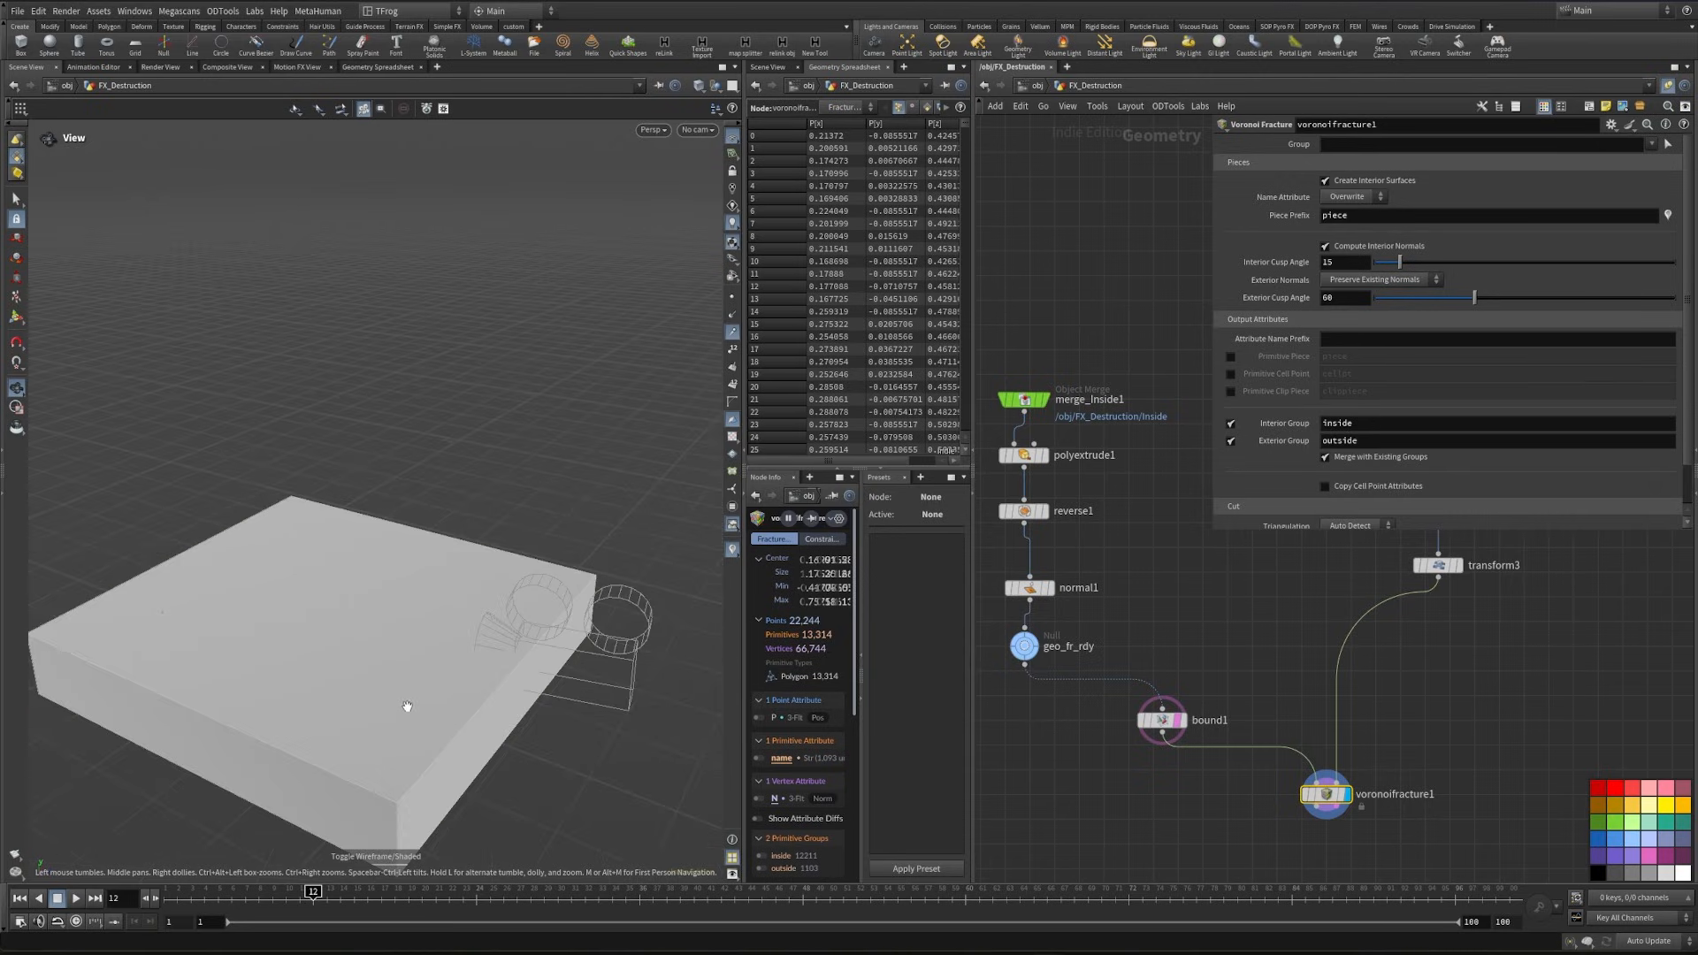
pyautogui.hotkey('shift', 'w')
pyautogui.scroll(4, 406, 708)
pyautogui.moveTo(406, 708)
pyautogui.mouseDown()
pyautogui.moveTo(333, 618)
pyautogui.moveTo(433, 569)
pyautogui.moveTo(412, 576)
pyautogui.mouseUp()
# - Add a Blast node after voronoifracture1 that keeps only the inside group by deleting the non-selected faces
pyautogui.moveTo(1312, 851); pyautogui.dragTo(1259, 649, button='middle')
pyautogui.press('Tab')
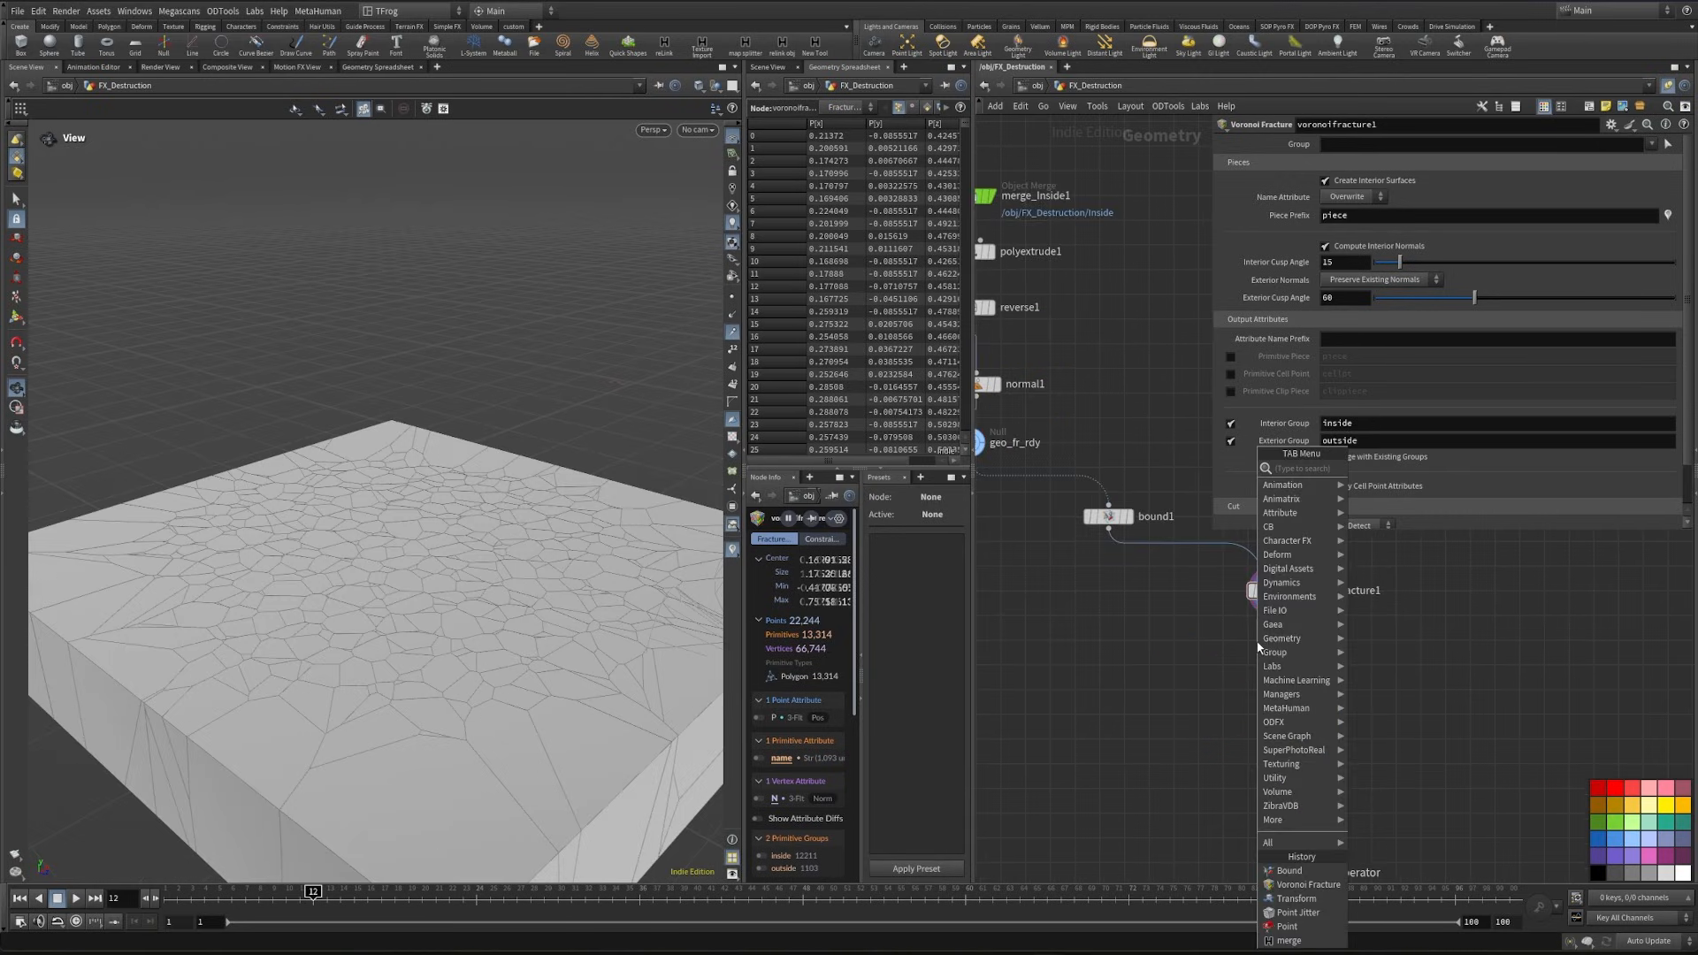
pyautogui.write('i')
pyautogui.press('BackSpace')
pyautogui.write('blast')
pyautogui.press('Return')
pyautogui.click(1291, 671)
pyautogui.click(1662, 146)
pyautogui.click(1669, 158)
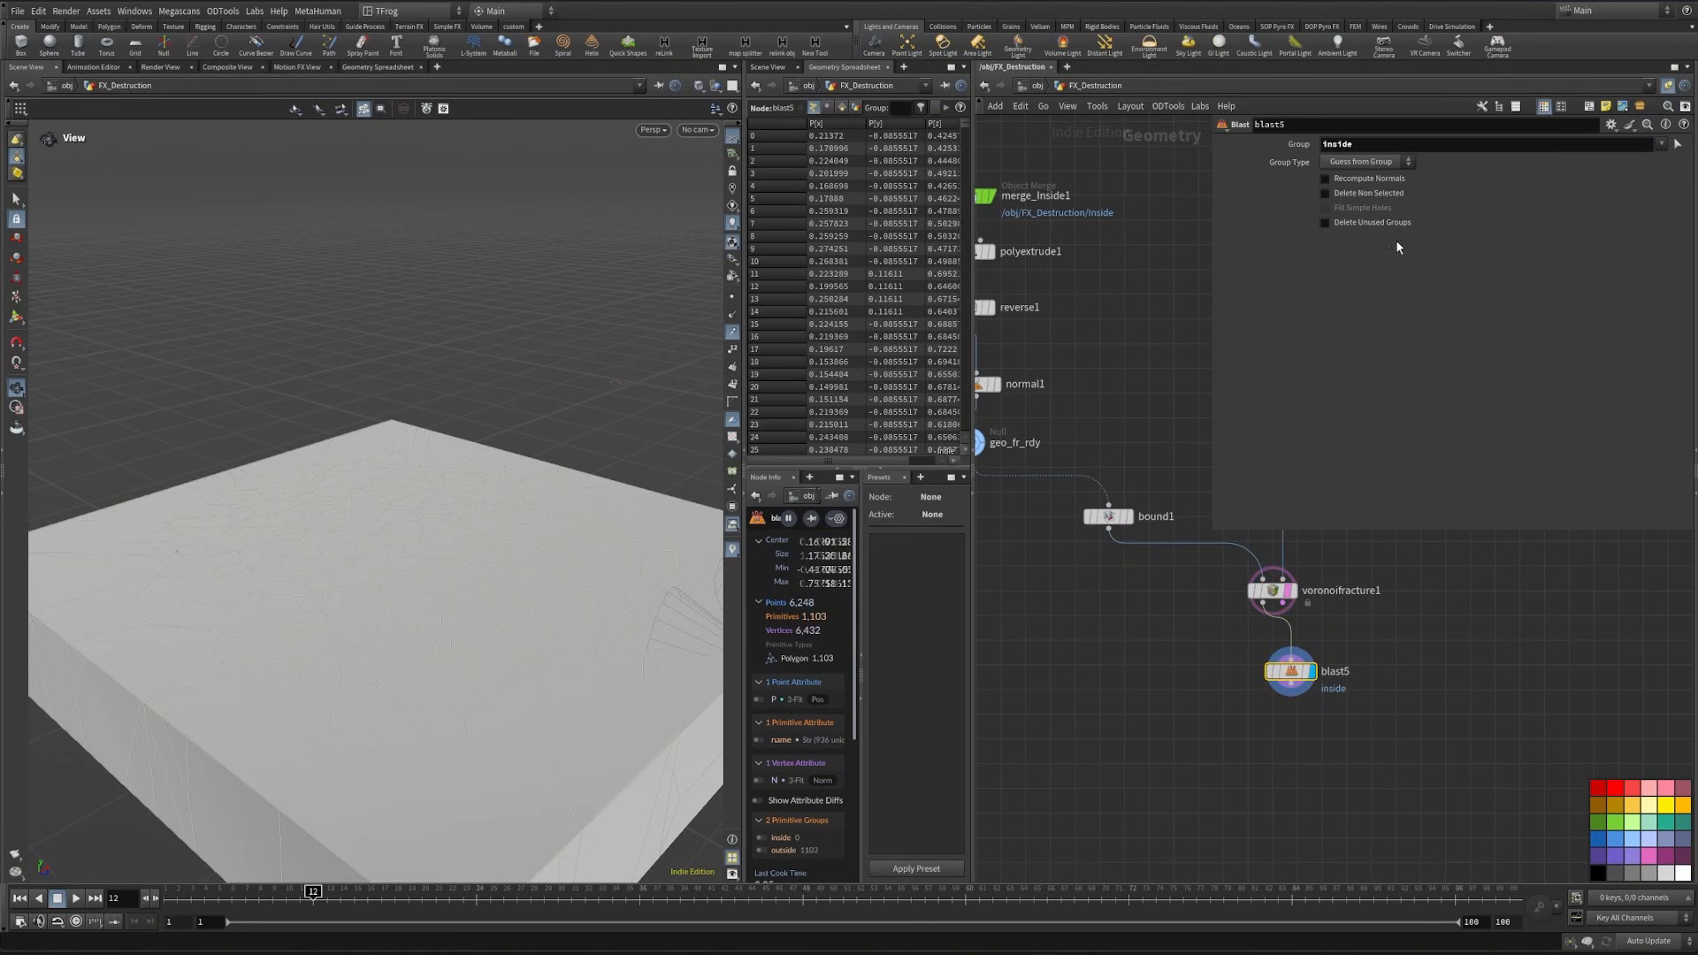
pyautogui.click(1380, 196)
pyautogui.moveTo(415, 654); pyautogui.dragTo(522, 581)
# - Display bound1 and set both its lower and upper padding to 0.015 on all axes
pyautogui.moveTo(1149, 555); pyautogui.dragTo(1185, 595, button='middle')
pyautogui.moveTo(1091, 621); pyautogui.dragTo(1185, 536)
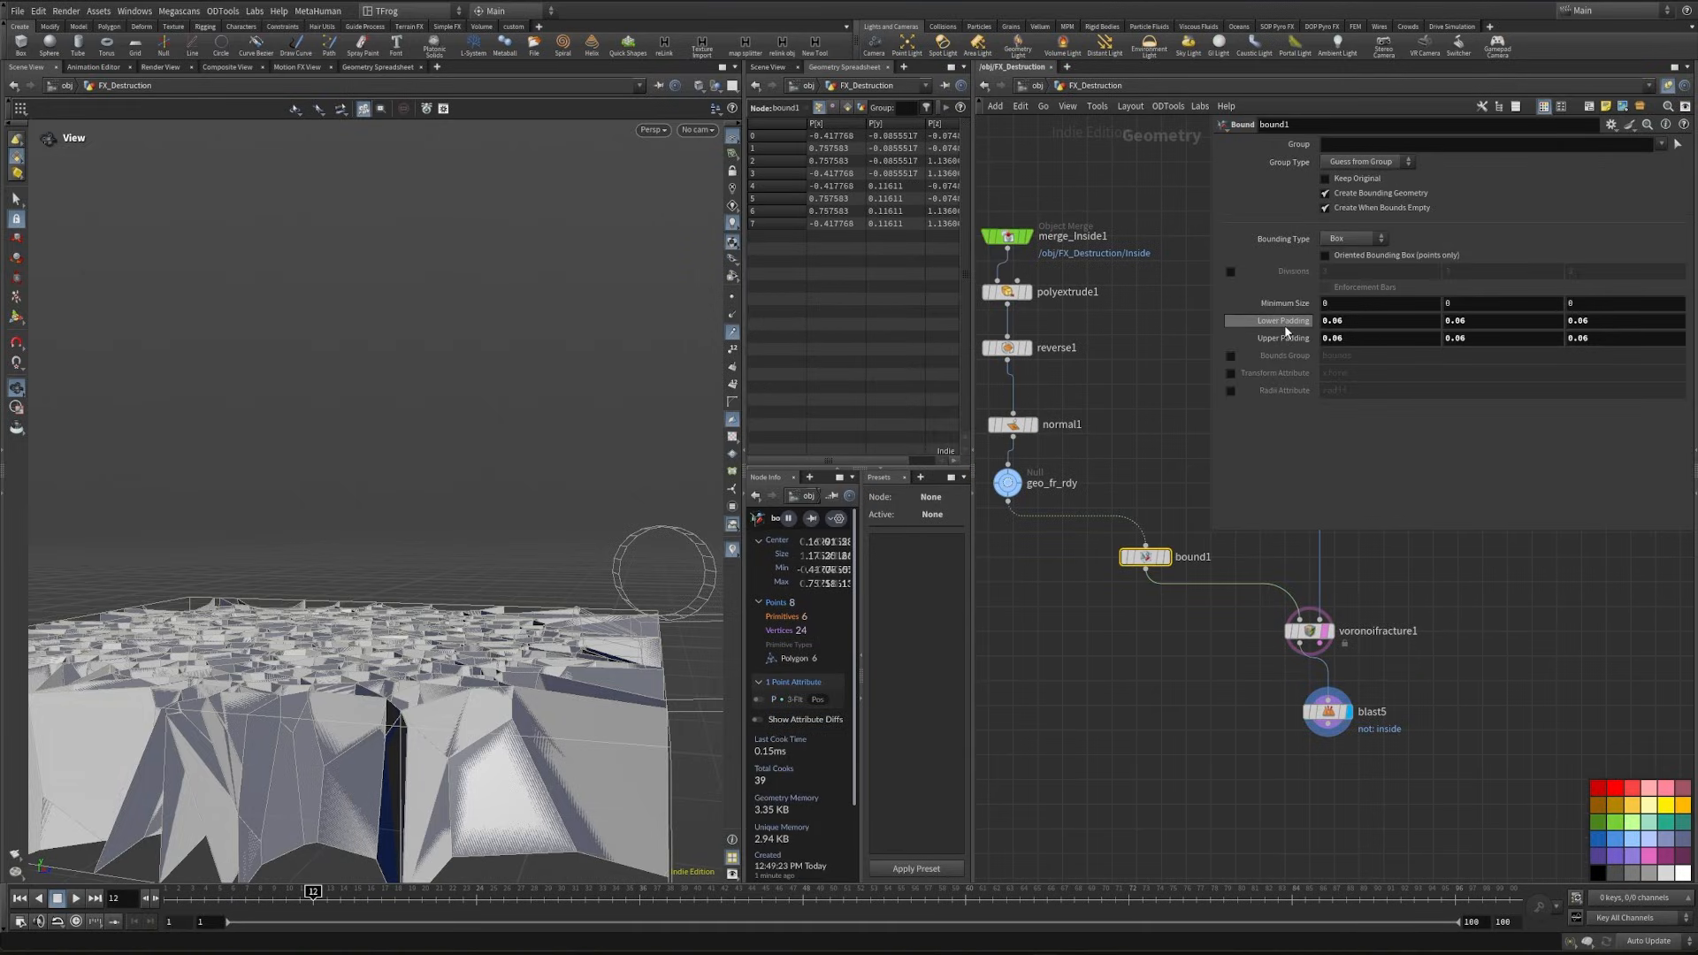
pyautogui.click(1166, 557)
pyautogui.moveTo(1106, 664); pyautogui.dragTo(1147, 531)
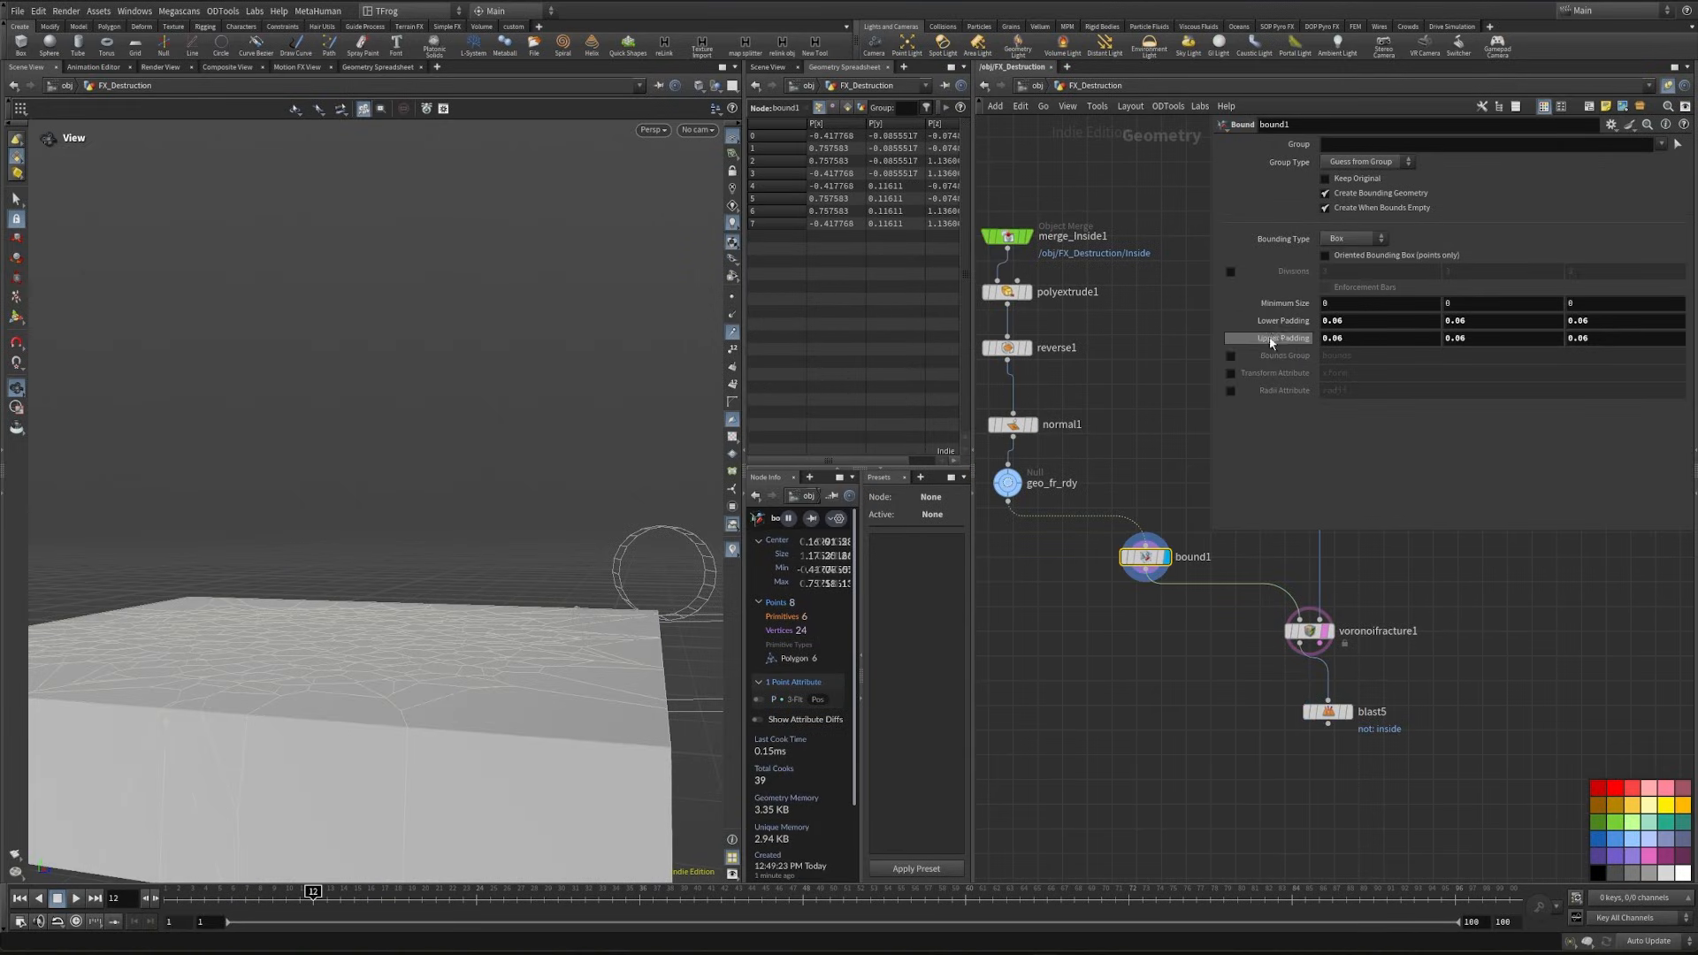
pyautogui.moveTo(1286, 320); pyautogui.dragTo(846, 390, button='middle')
pyautogui.moveTo(971, 393); pyautogui.dragTo(993, 394, button='middle')
pyautogui.moveTo(1300, 336); pyautogui.dragTo(1300, 393, button='middle')
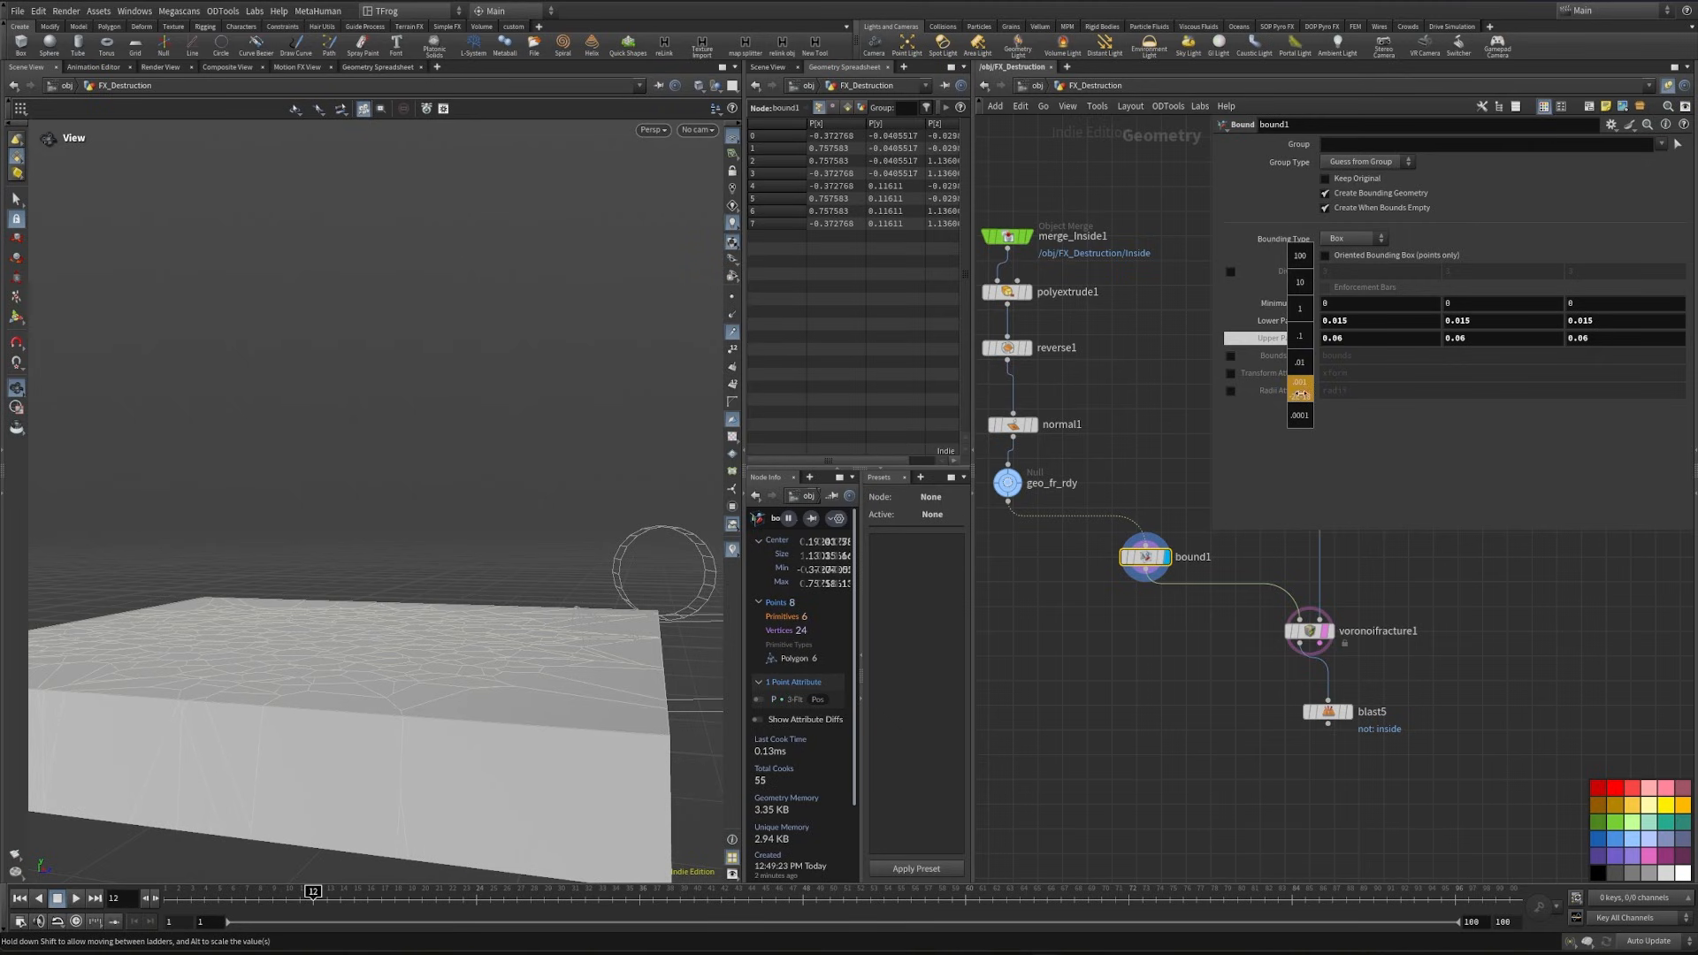
pyautogui.moveTo(1120, 395); pyautogui.dragTo(1012, 396, button='middle')
pyautogui.moveTo(522, 627); pyautogui.dragTo(425, 736)
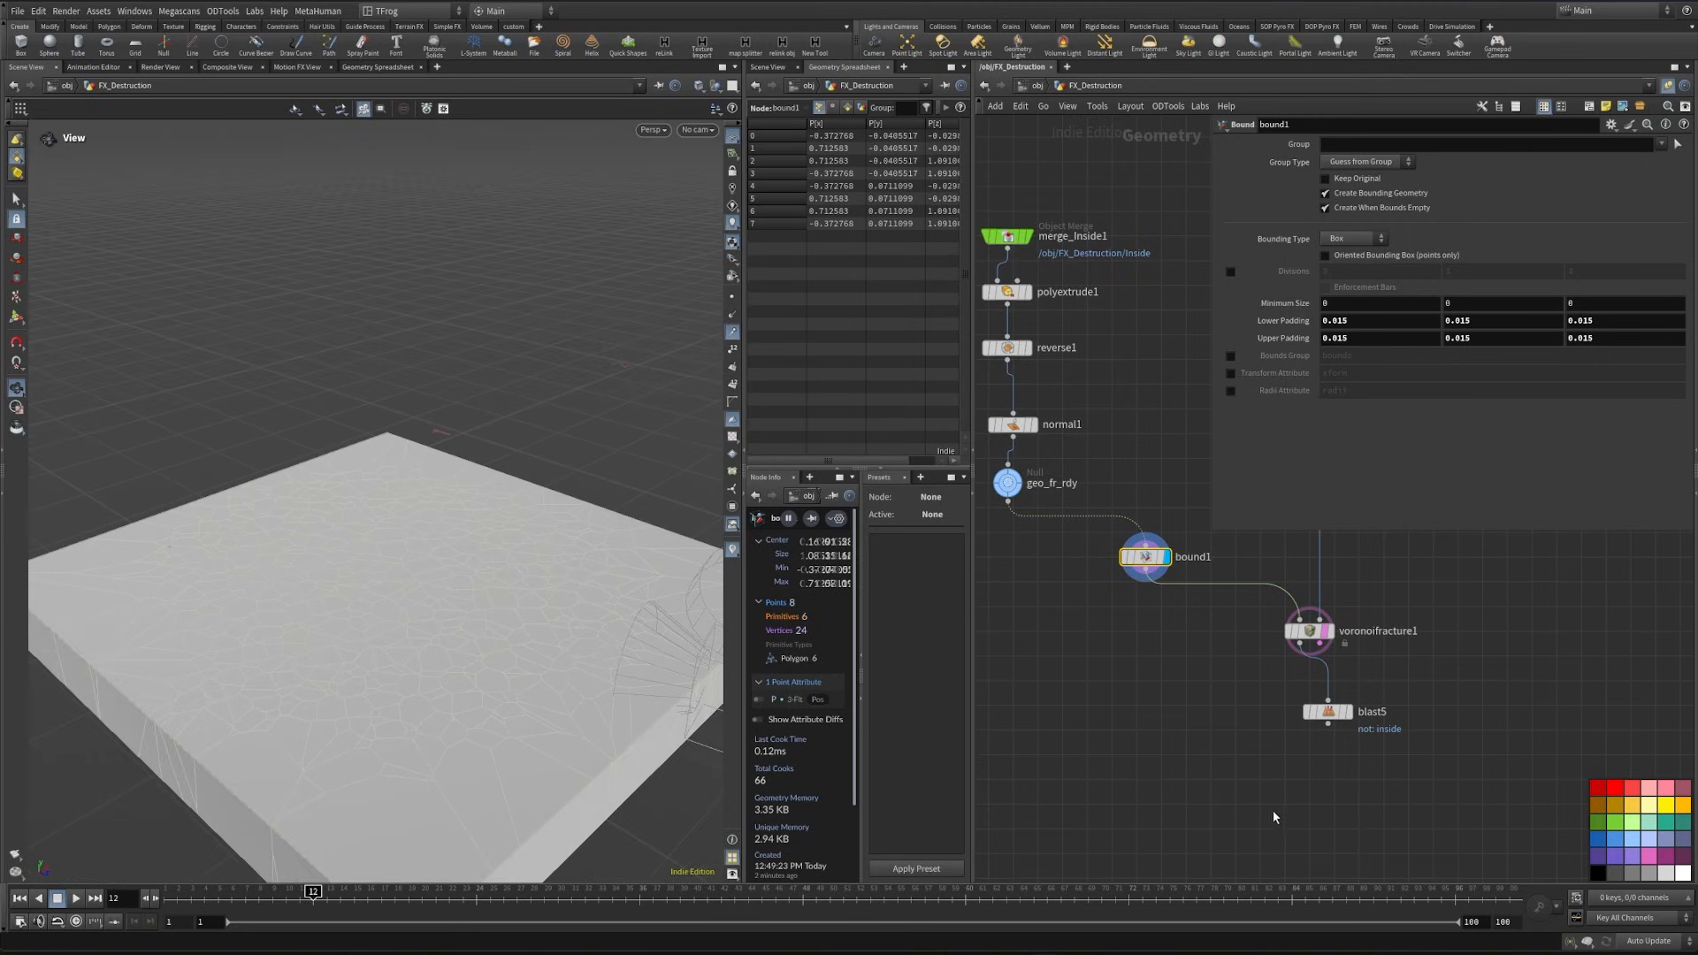
# - Add a Fuse node below blast5, wire blast5 into it and display it
pyautogui.press('Tab')
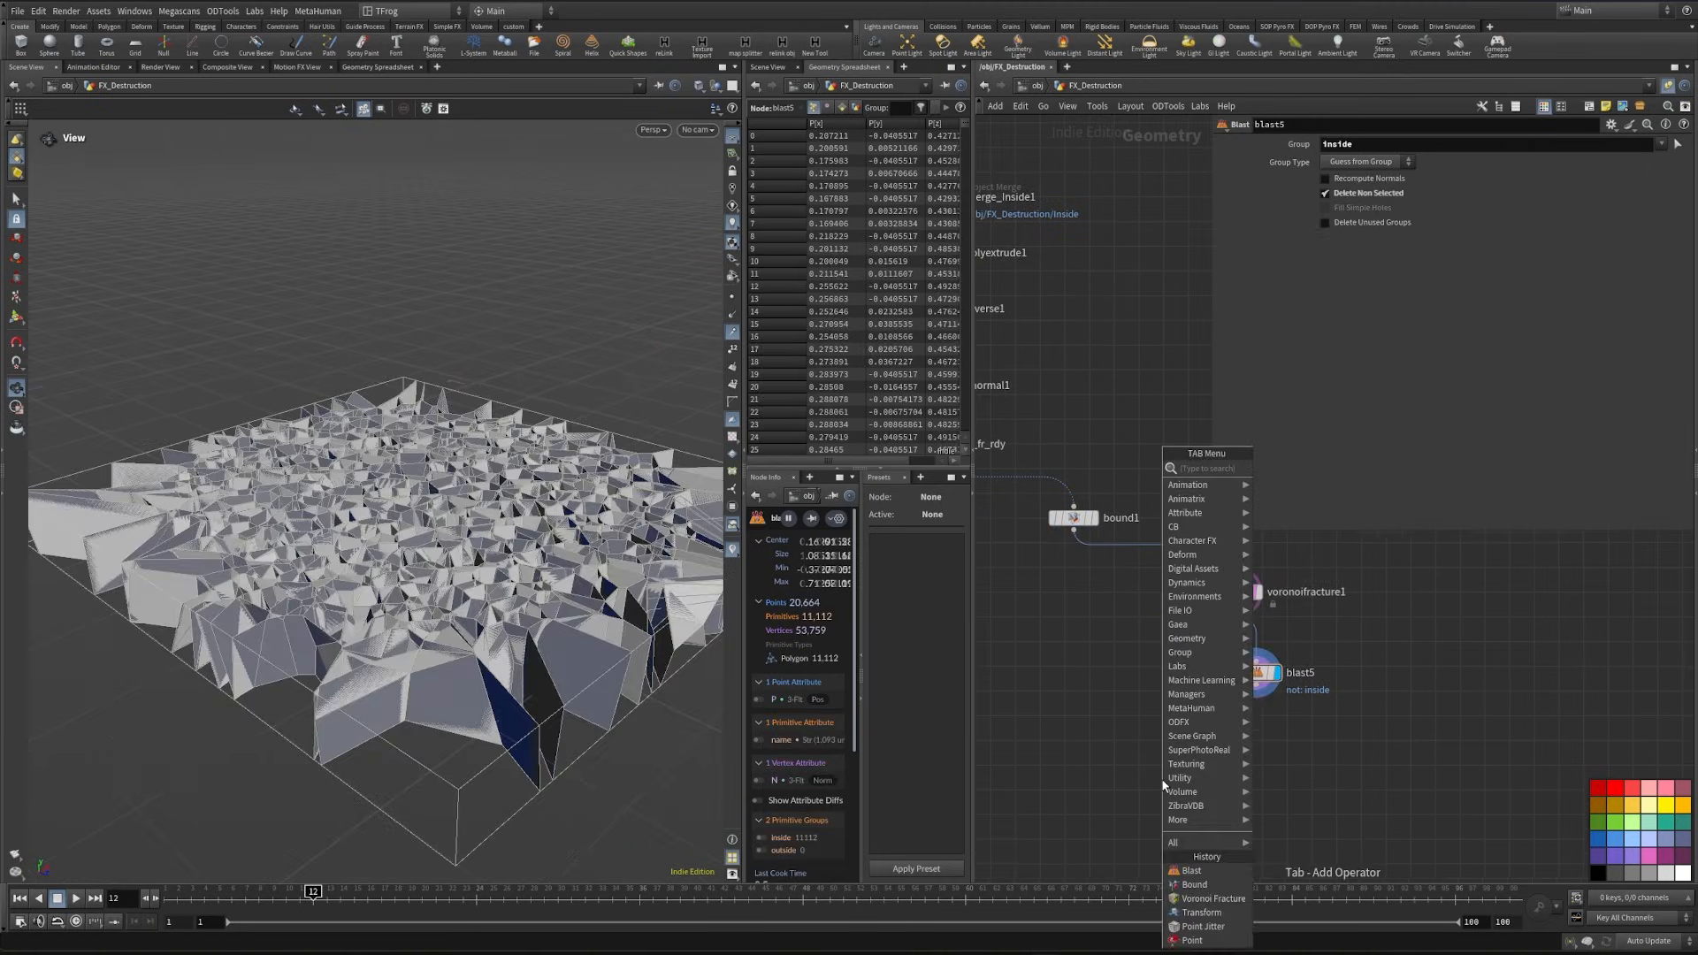
pyautogui.write('fuse')
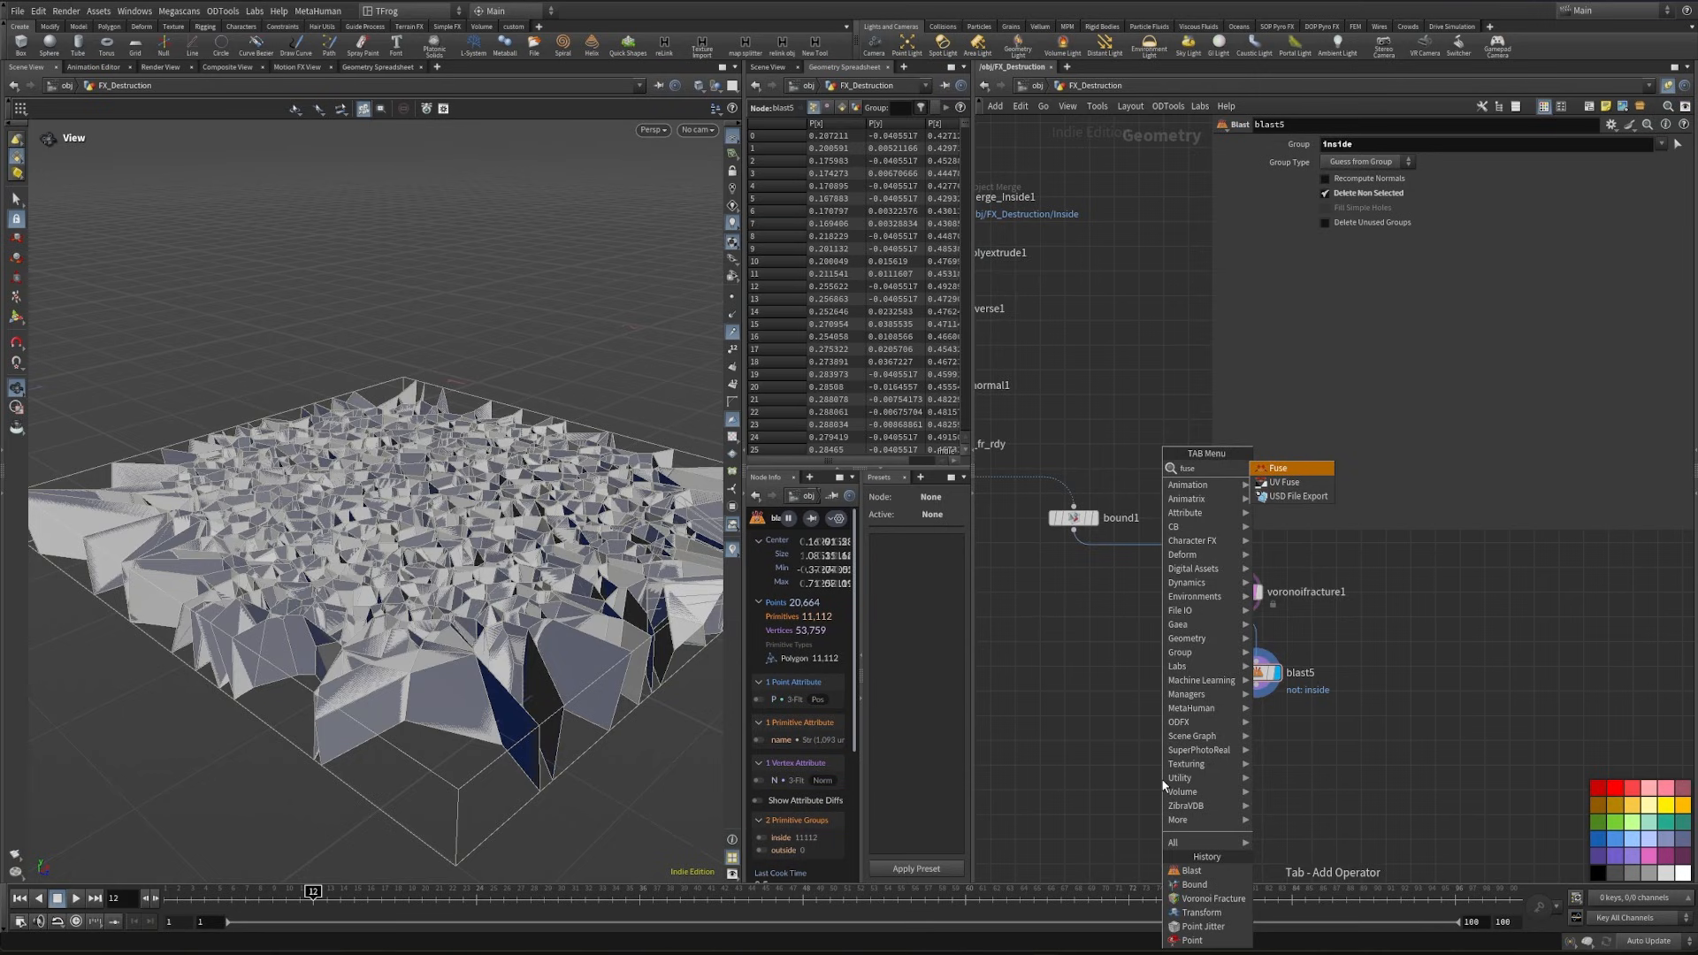
pyautogui.press('Return')
pyautogui.click(1255, 777)
pyautogui.moveTo(442, 575); pyautogui.dragTo(376, 579)
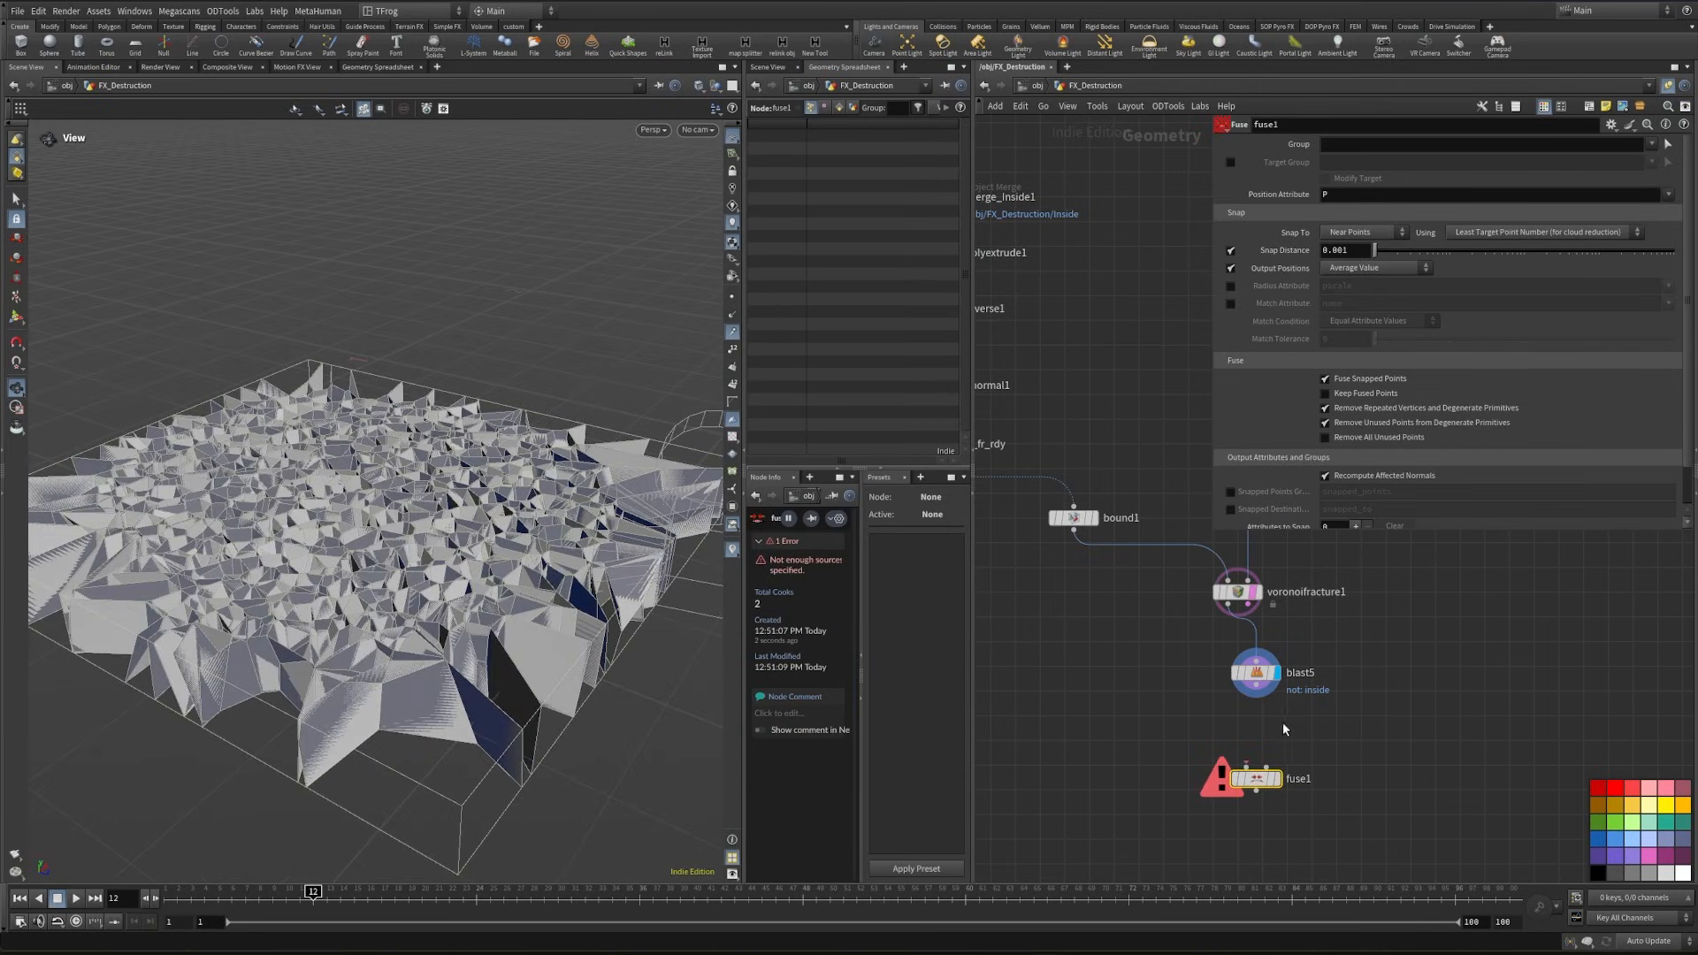
pyautogui.moveTo(1255, 685); pyautogui.dragTo(1264, 757)
pyautogui.click(1277, 779)
# - Add a Clean node after fuse1
pyautogui.moveTo(1237, 820); pyautogui.dragTo(1189, 772, button='middle')
pyautogui.press('Tab')
pyautogui.write('clean')
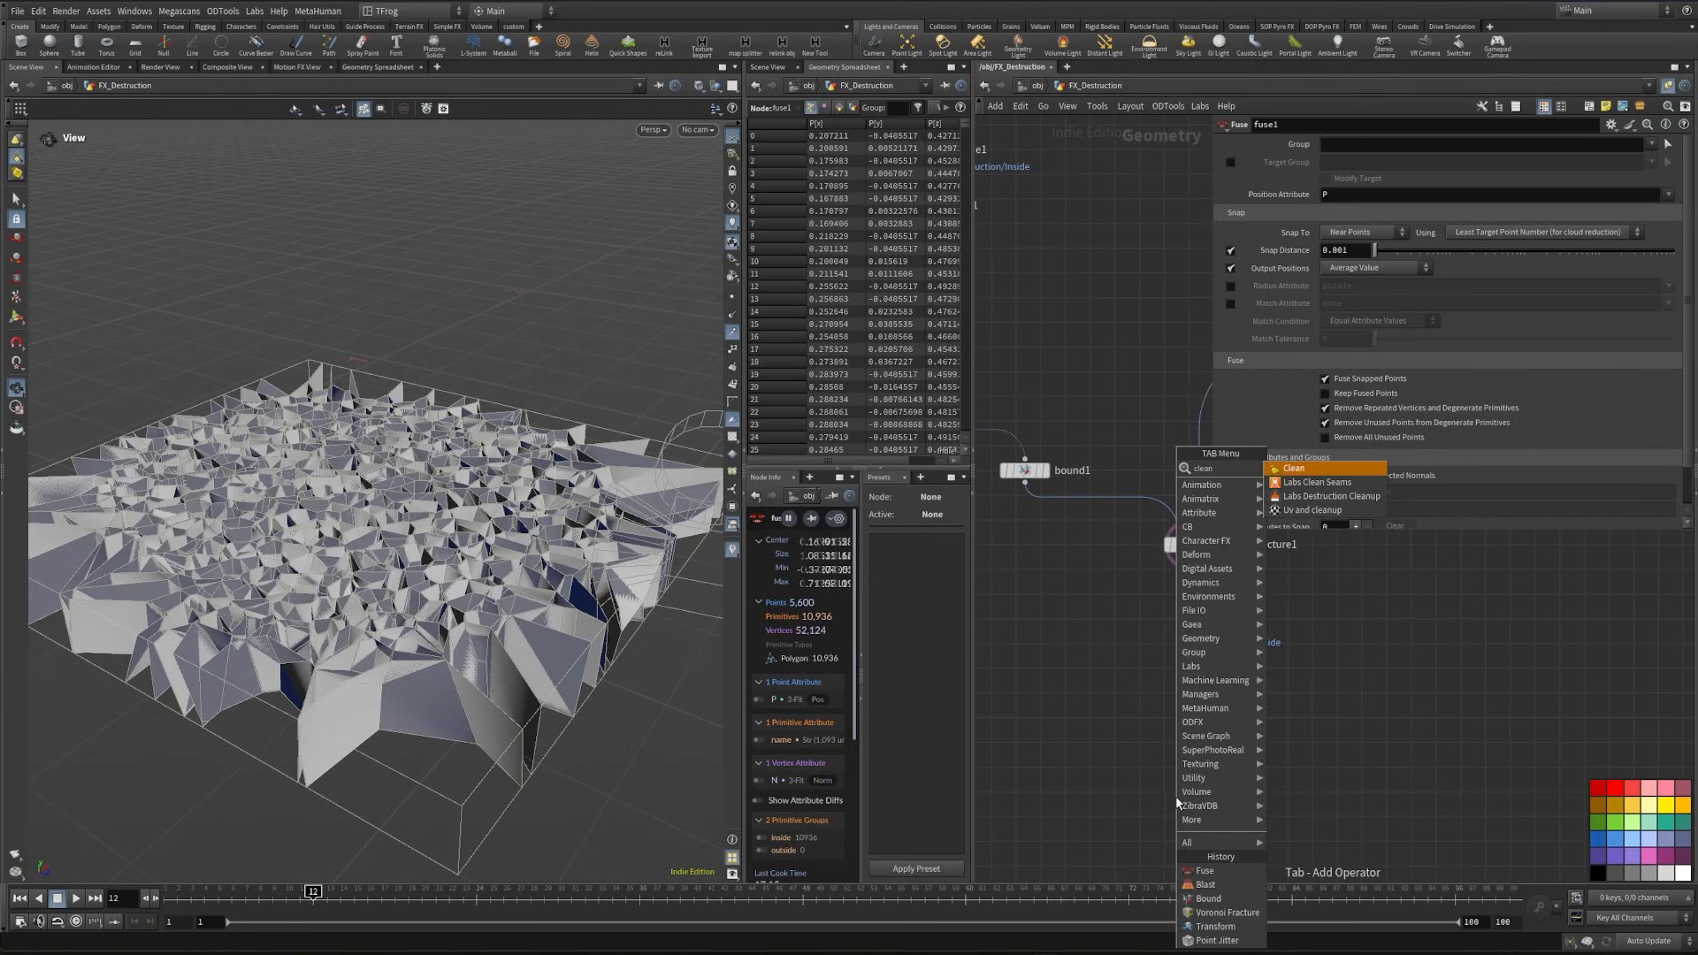
pyautogui.press('Return')
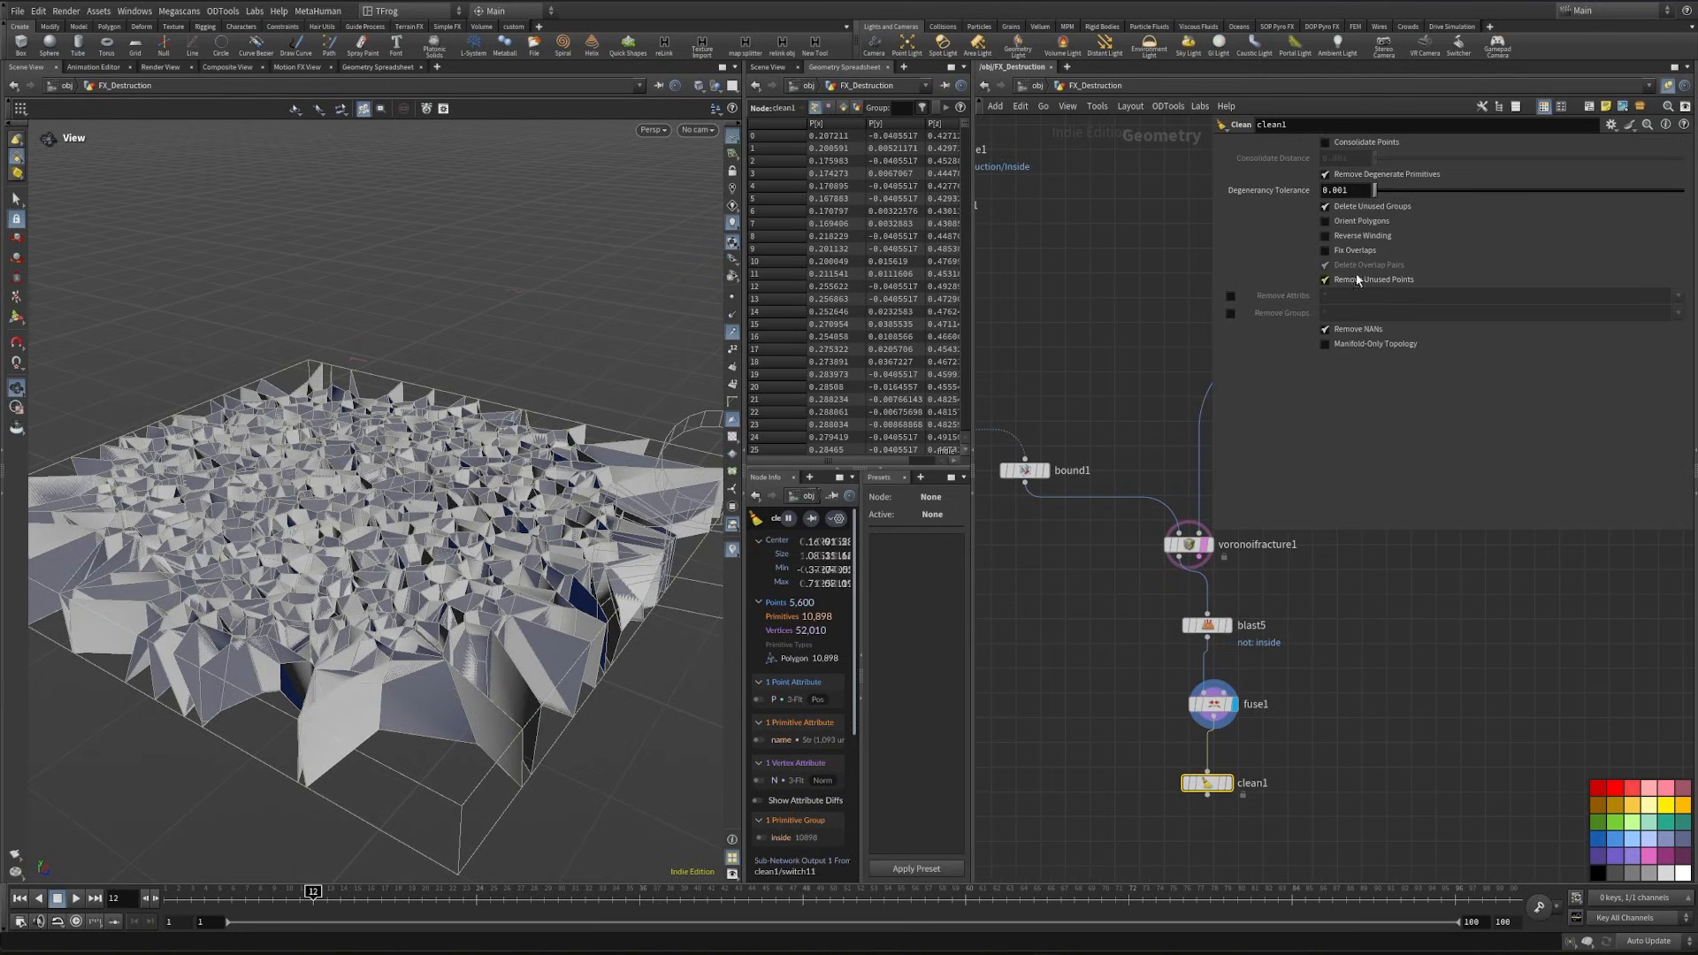
# - Turn on Fix Overlaps and turn off Delete Overlap Pairs in clean1, then display it and inspect the interior faces
pyautogui.click(1360, 253)
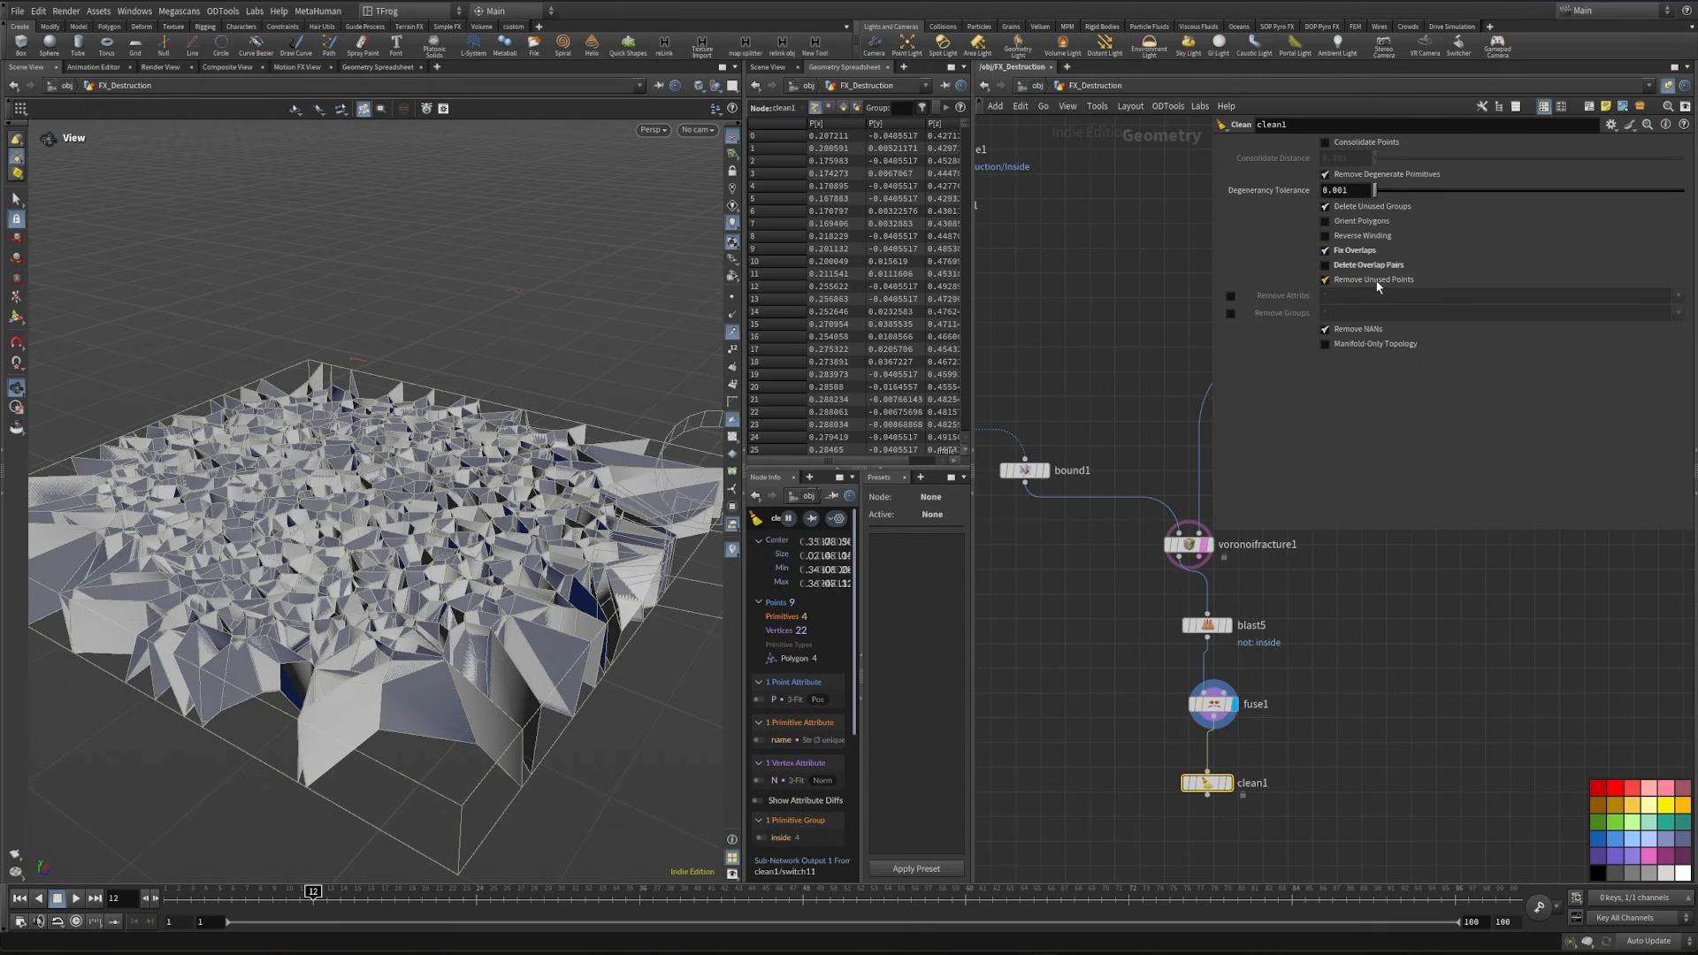
pyautogui.click(1228, 784)
pyautogui.moveTo(509, 619); pyautogui.dragTo(128, 588)
pyautogui.moveTo(416, 565); pyautogui.dragTo(363, 527)
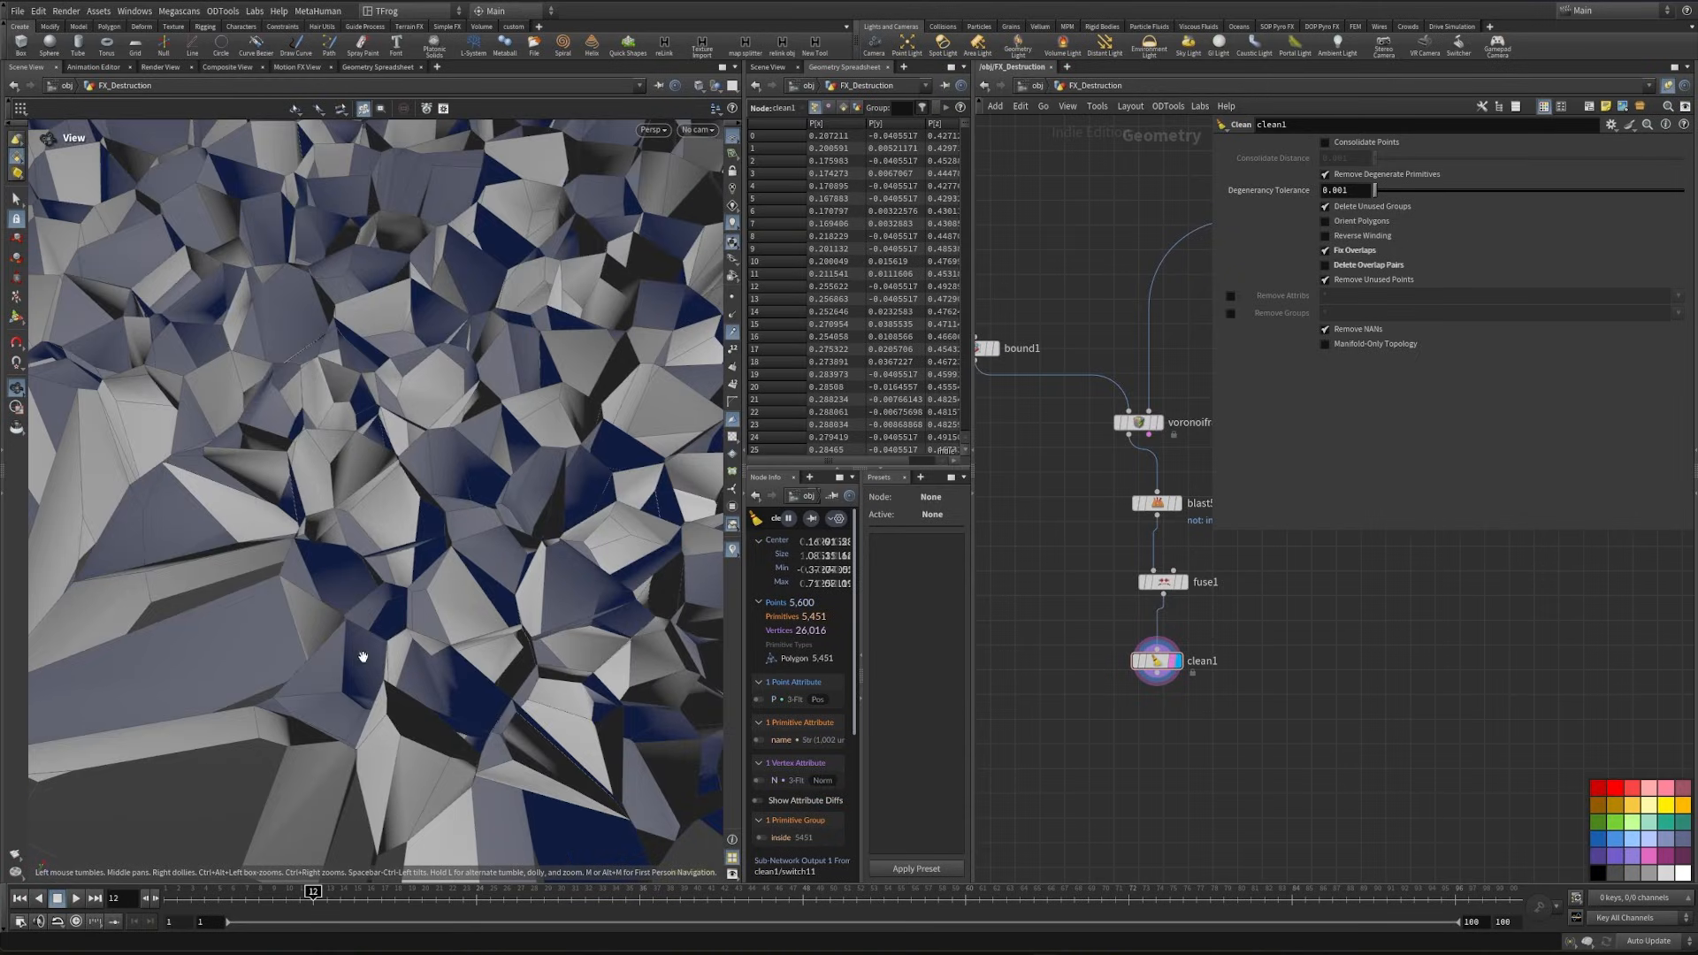
pyautogui.moveTo(363, 527); pyautogui.dragTo(407, 519, button='right')
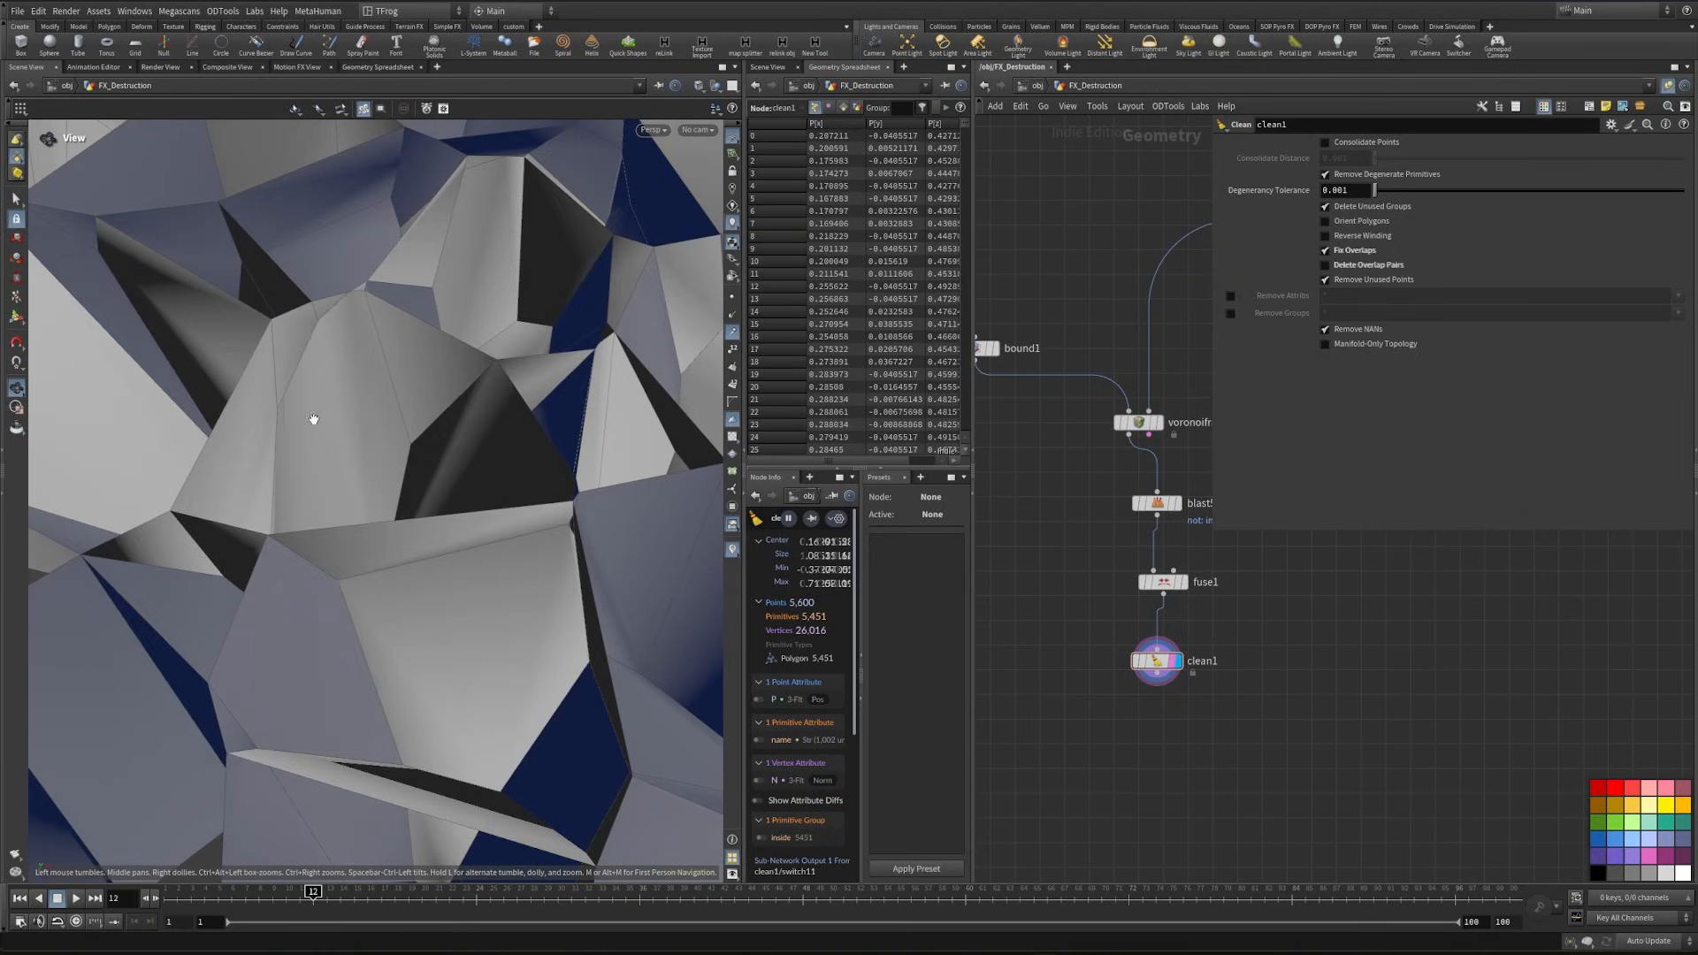
pyautogui.moveTo(413, 439); pyautogui.dragTo(345, 517, button='right')
pyautogui.moveTo(345, 517); pyautogui.dragTo(420, 435)
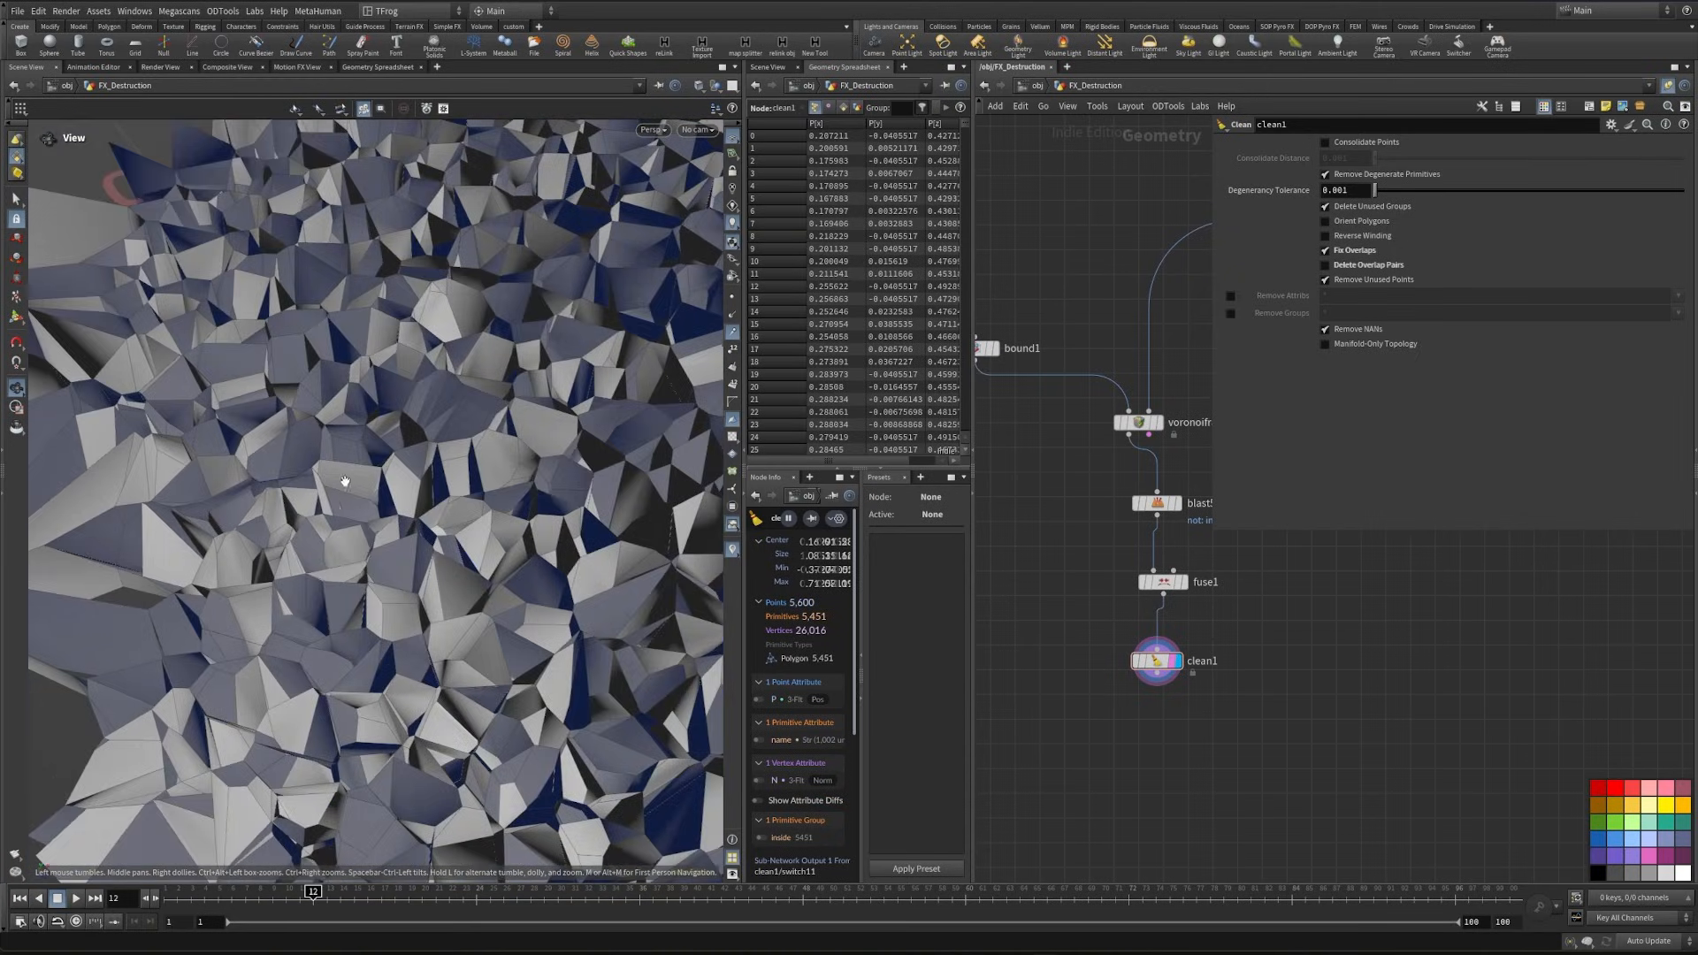
pyautogui.moveTo(343, 482); pyautogui.dragTo(452, 499)
# - Add a UV Texture node after clean1, display it, and turn off clean1's template display
pyautogui.press('Tab')
pyautogui.write('uv te')
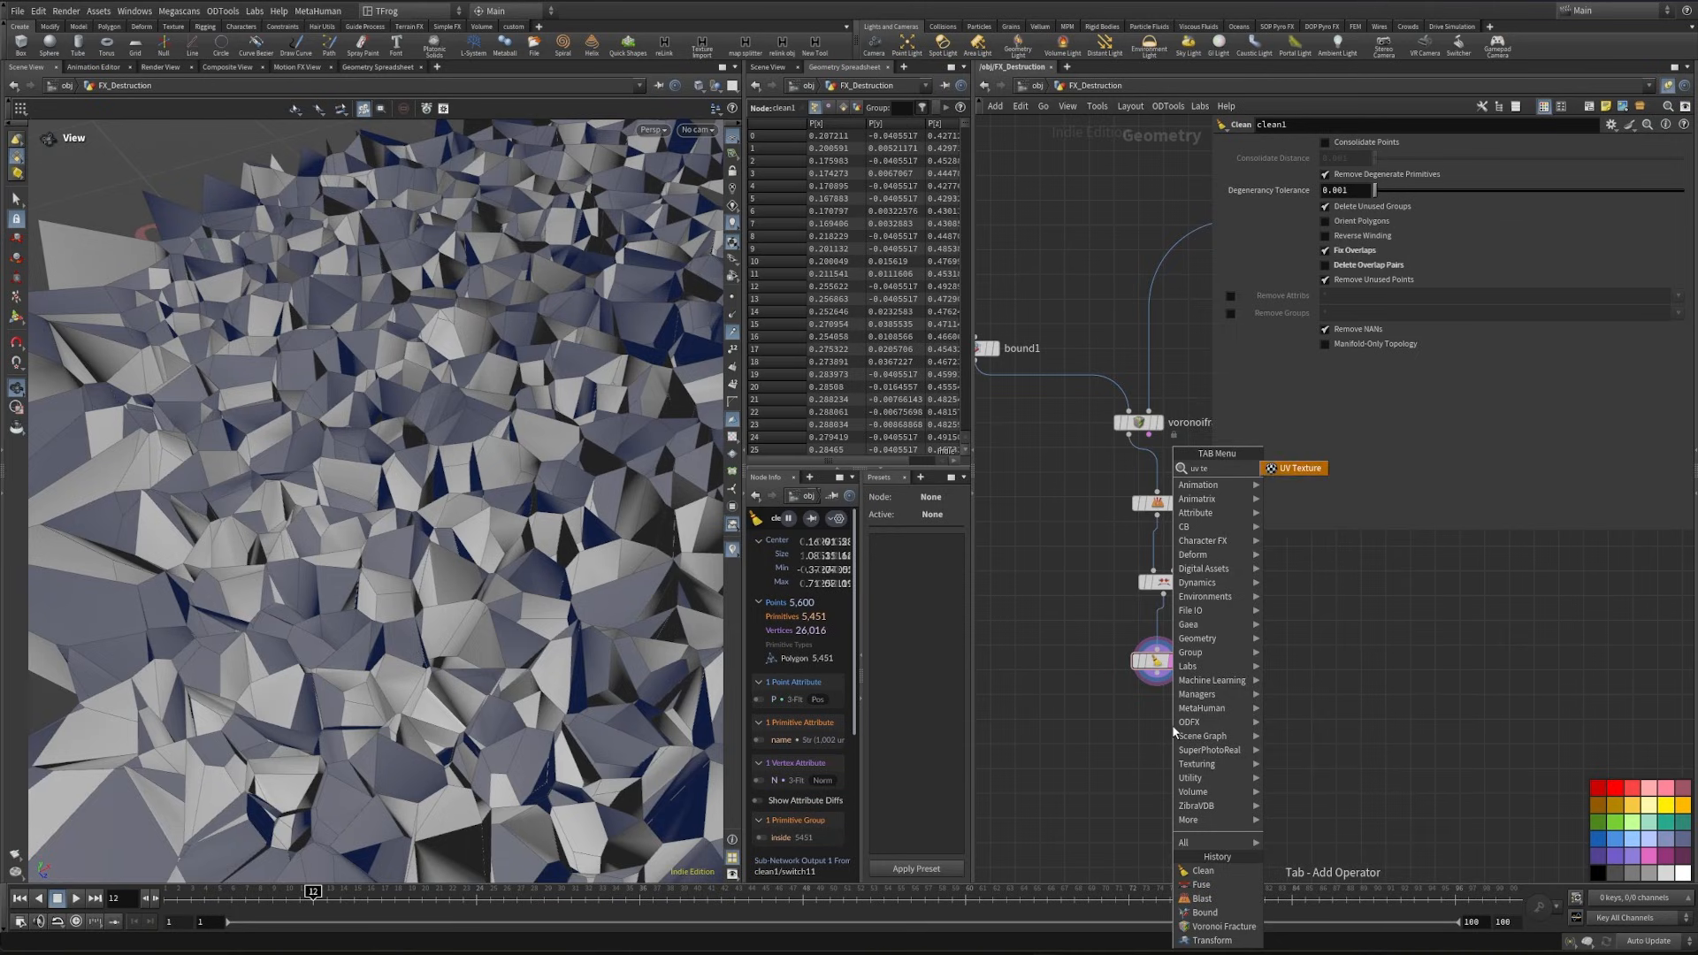
pyautogui.press('Return')
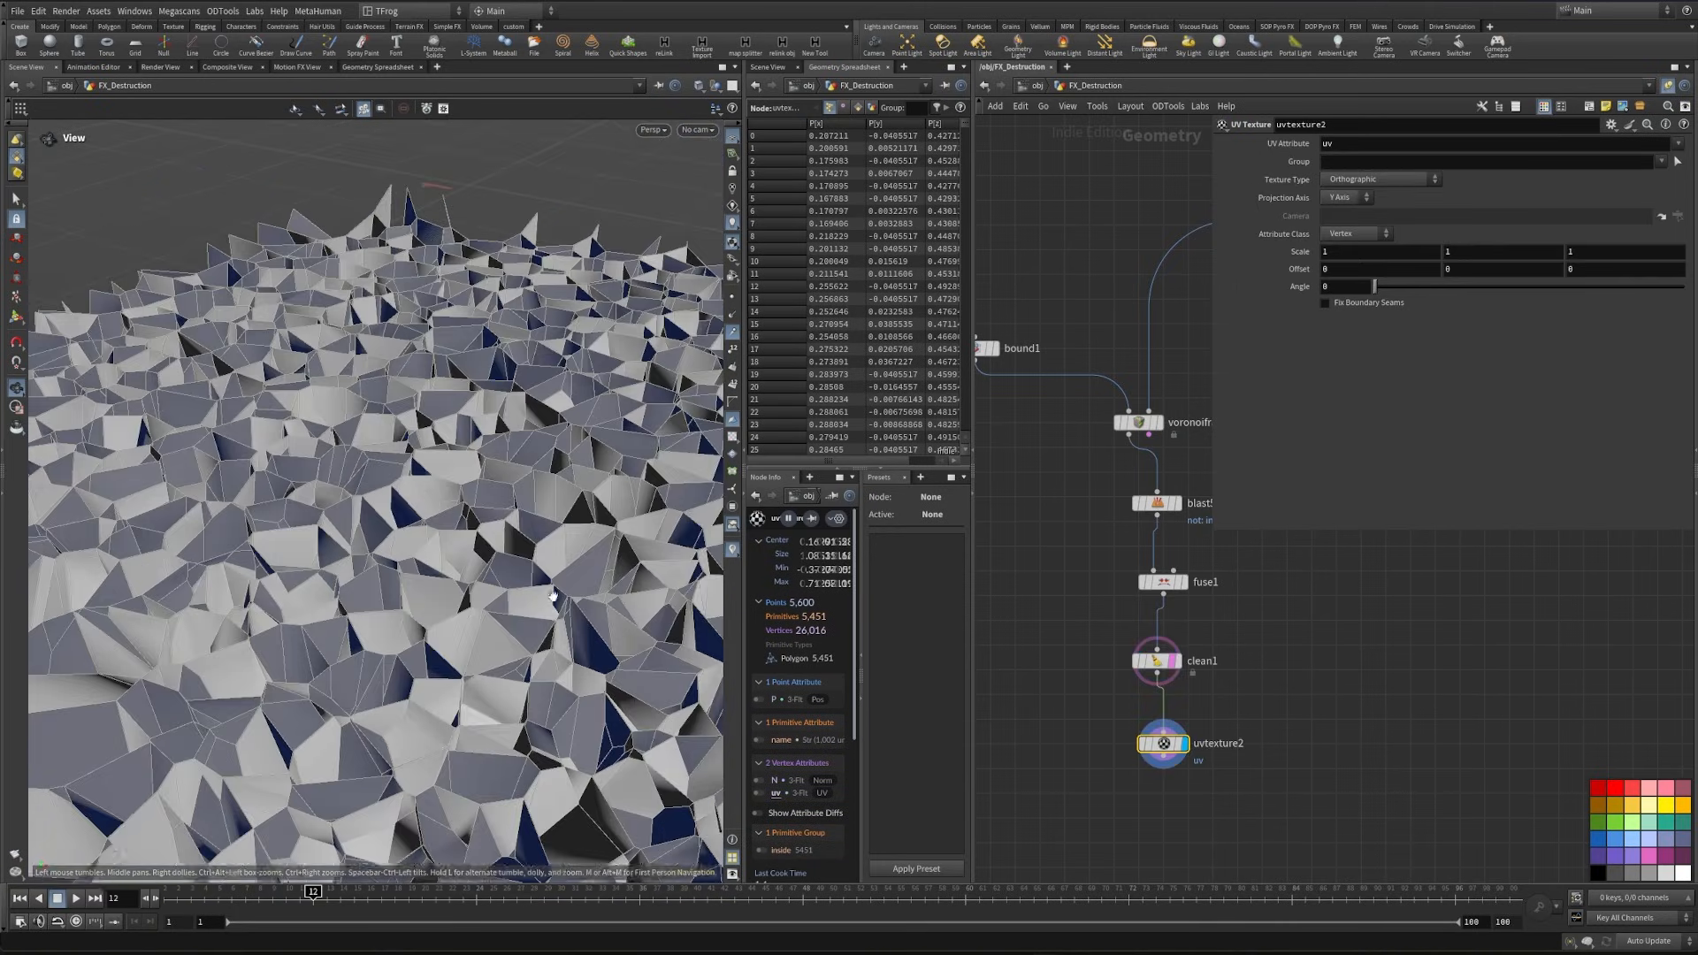
pyautogui.moveTo(1201, 809); pyautogui.dragTo(1100, 724)
pyautogui.click(1174, 661)
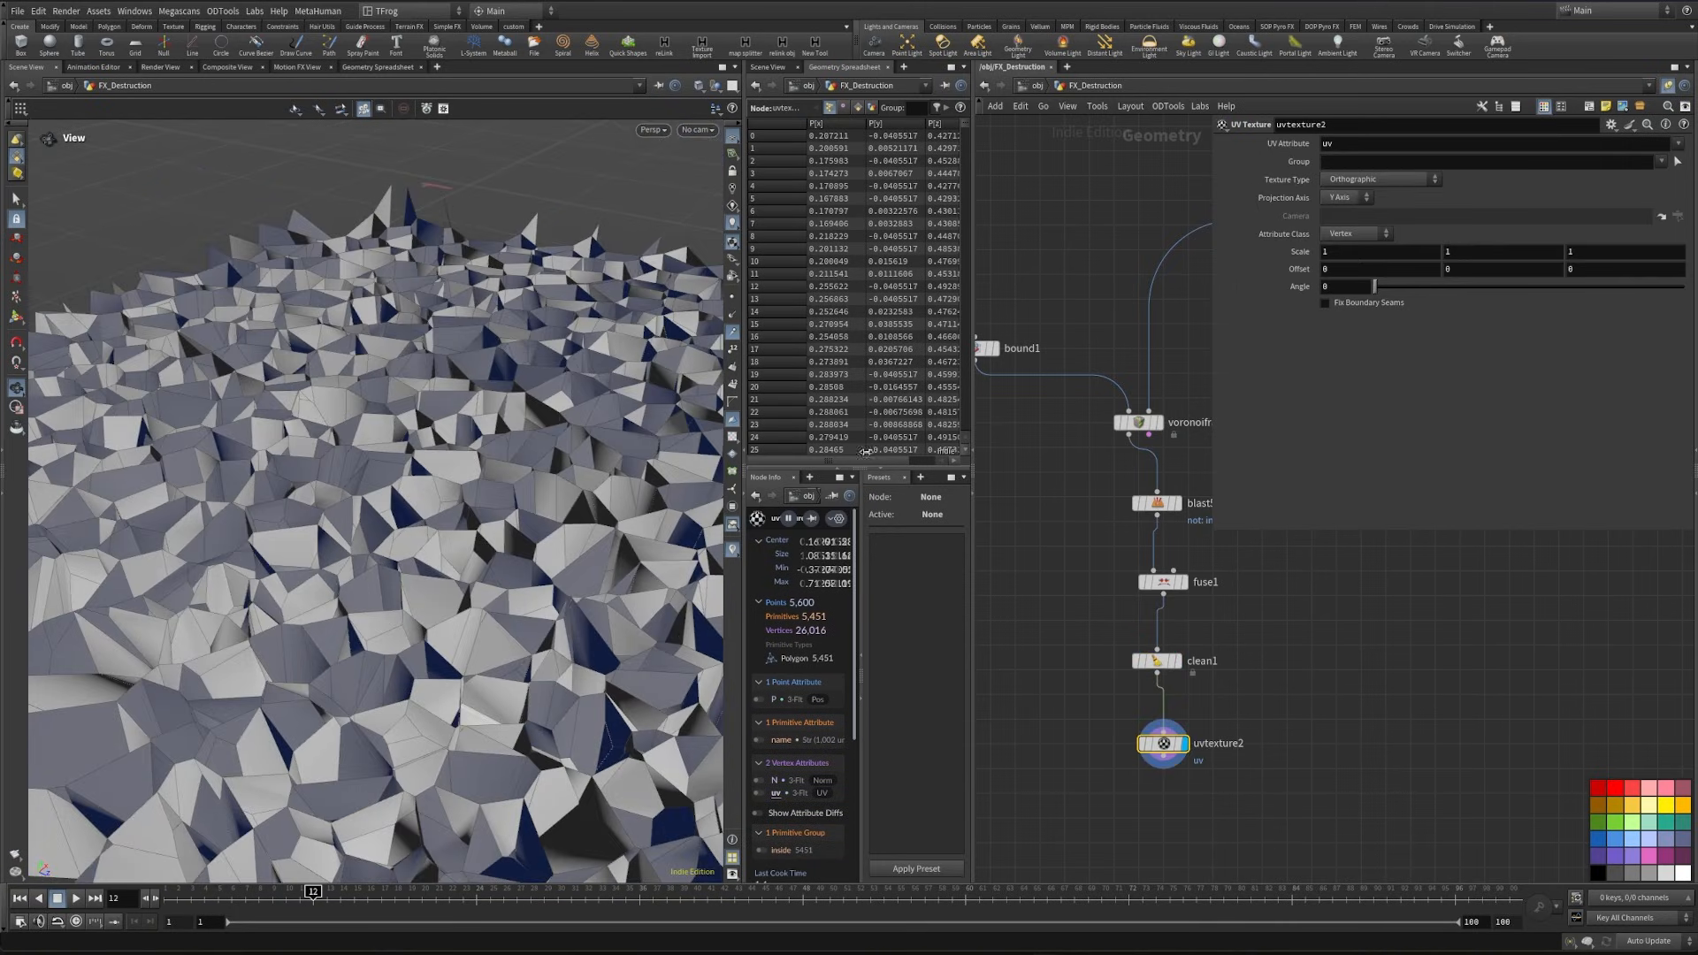
# - Turn on the UV grid display in the viewport and set uvtexture2's texture type to Face
pyautogui.click(734, 439)
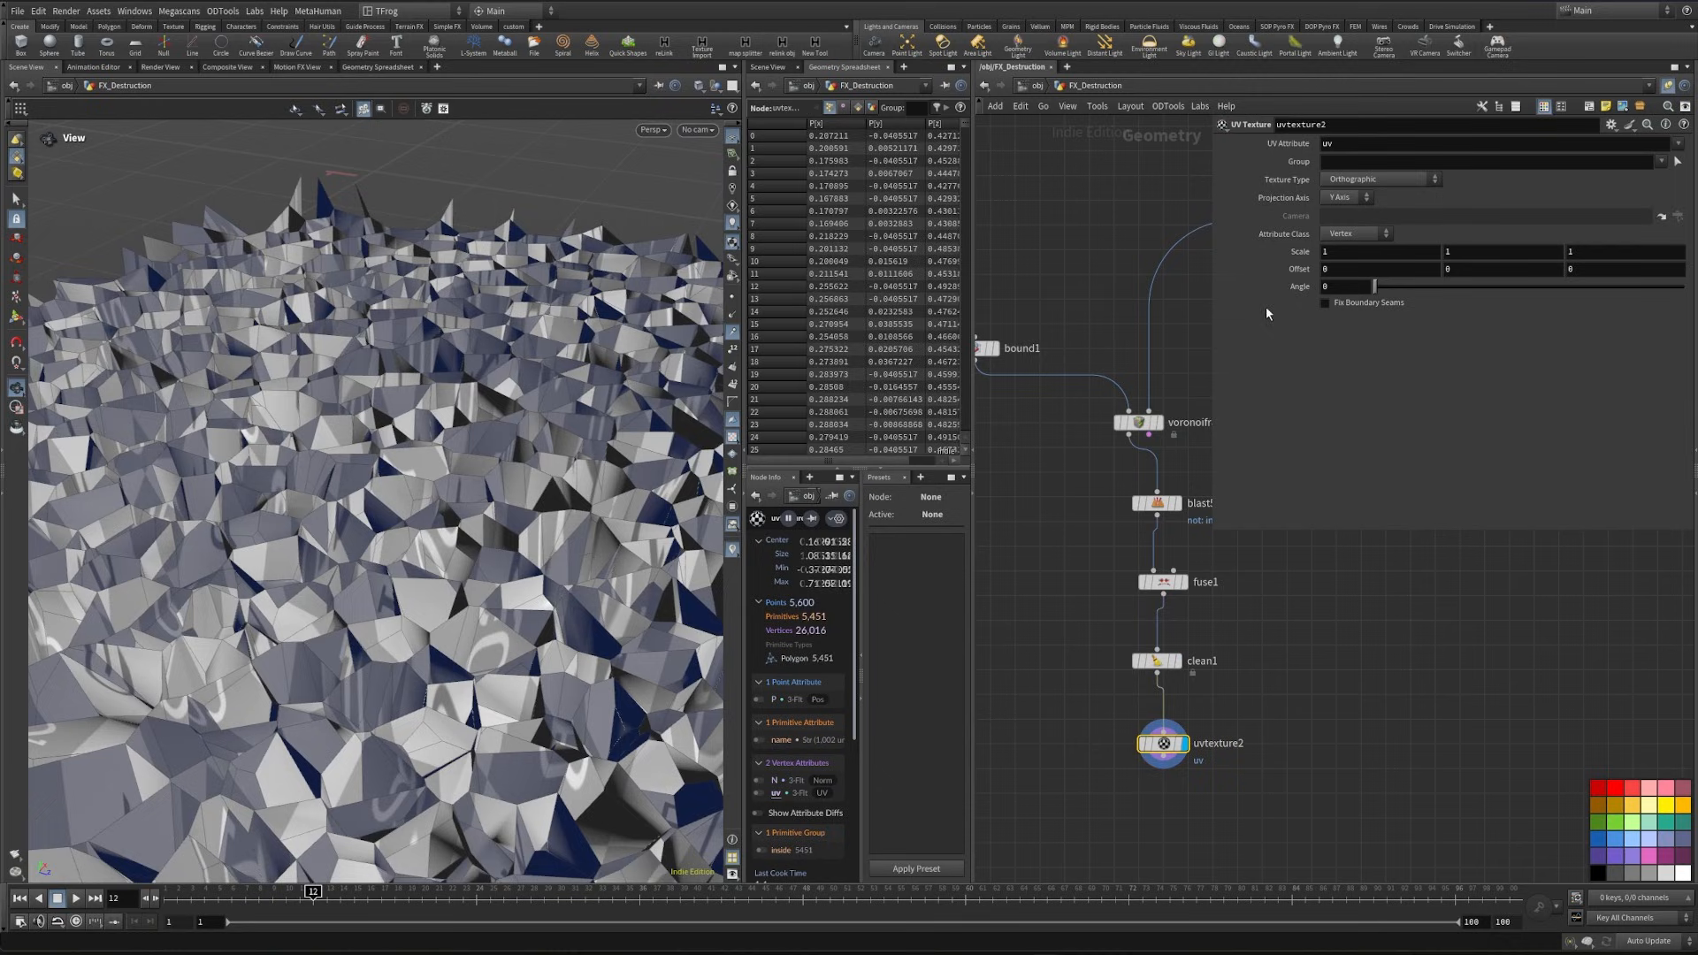
pyautogui.click(1367, 180)
pyautogui.click(1367, 239)
pyautogui.scroll(5, 316, 549)
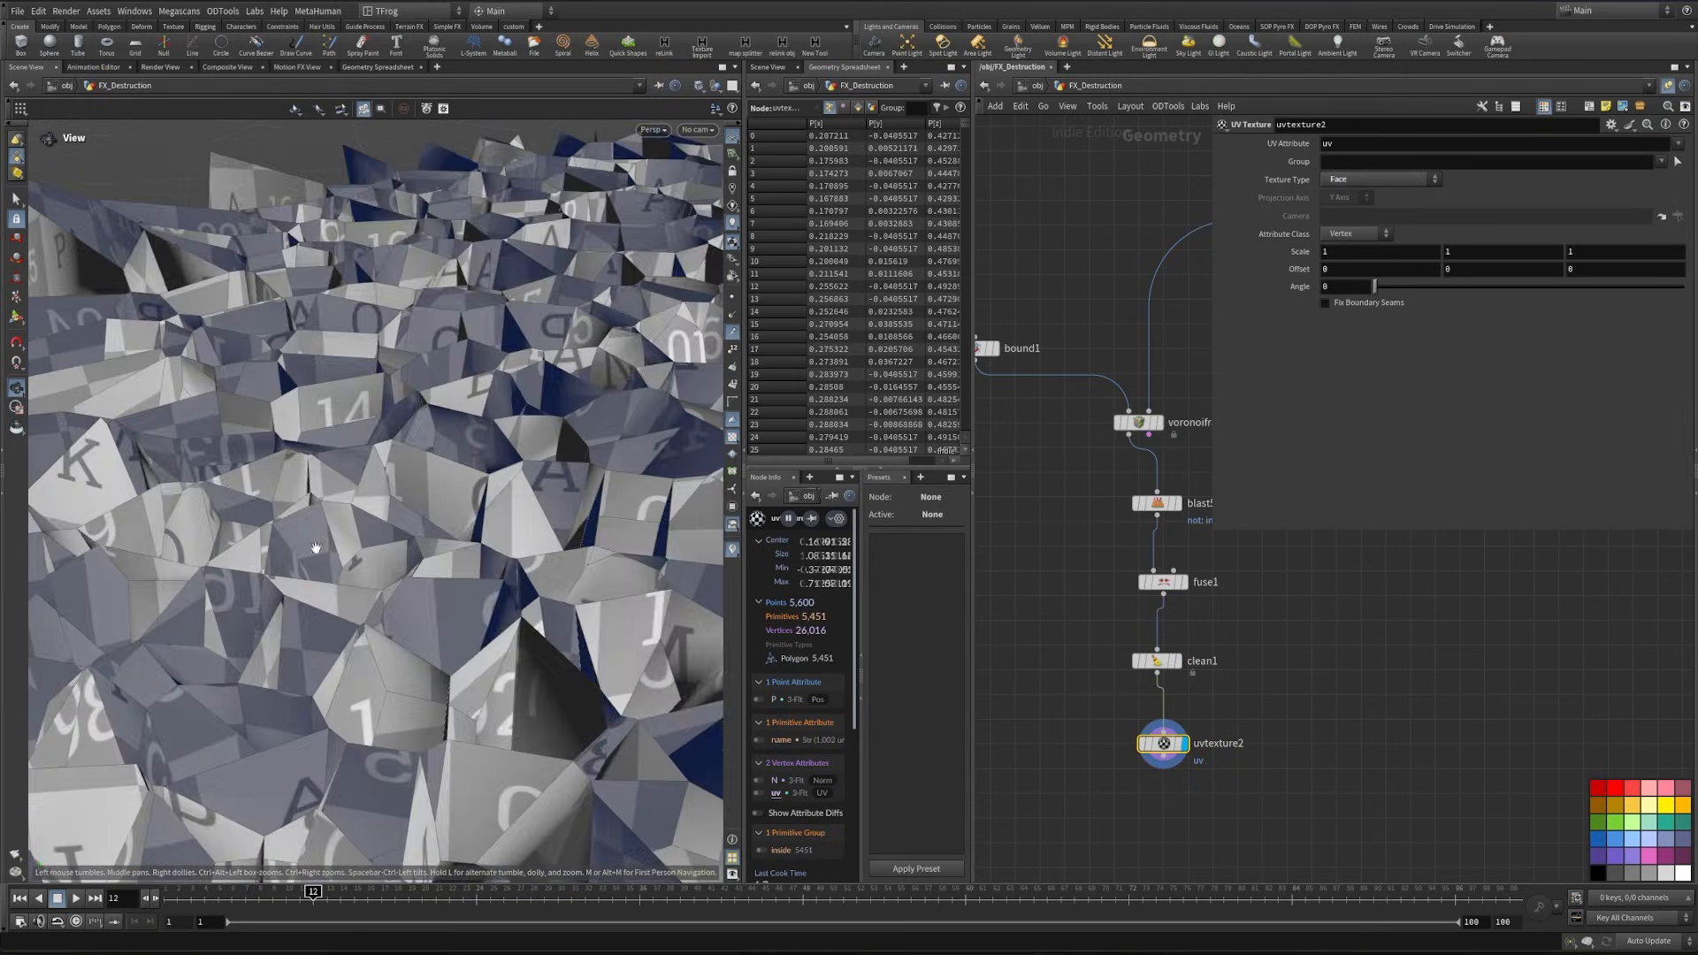
pyautogui.moveTo(316, 548); pyautogui.dragTo(472, 587)
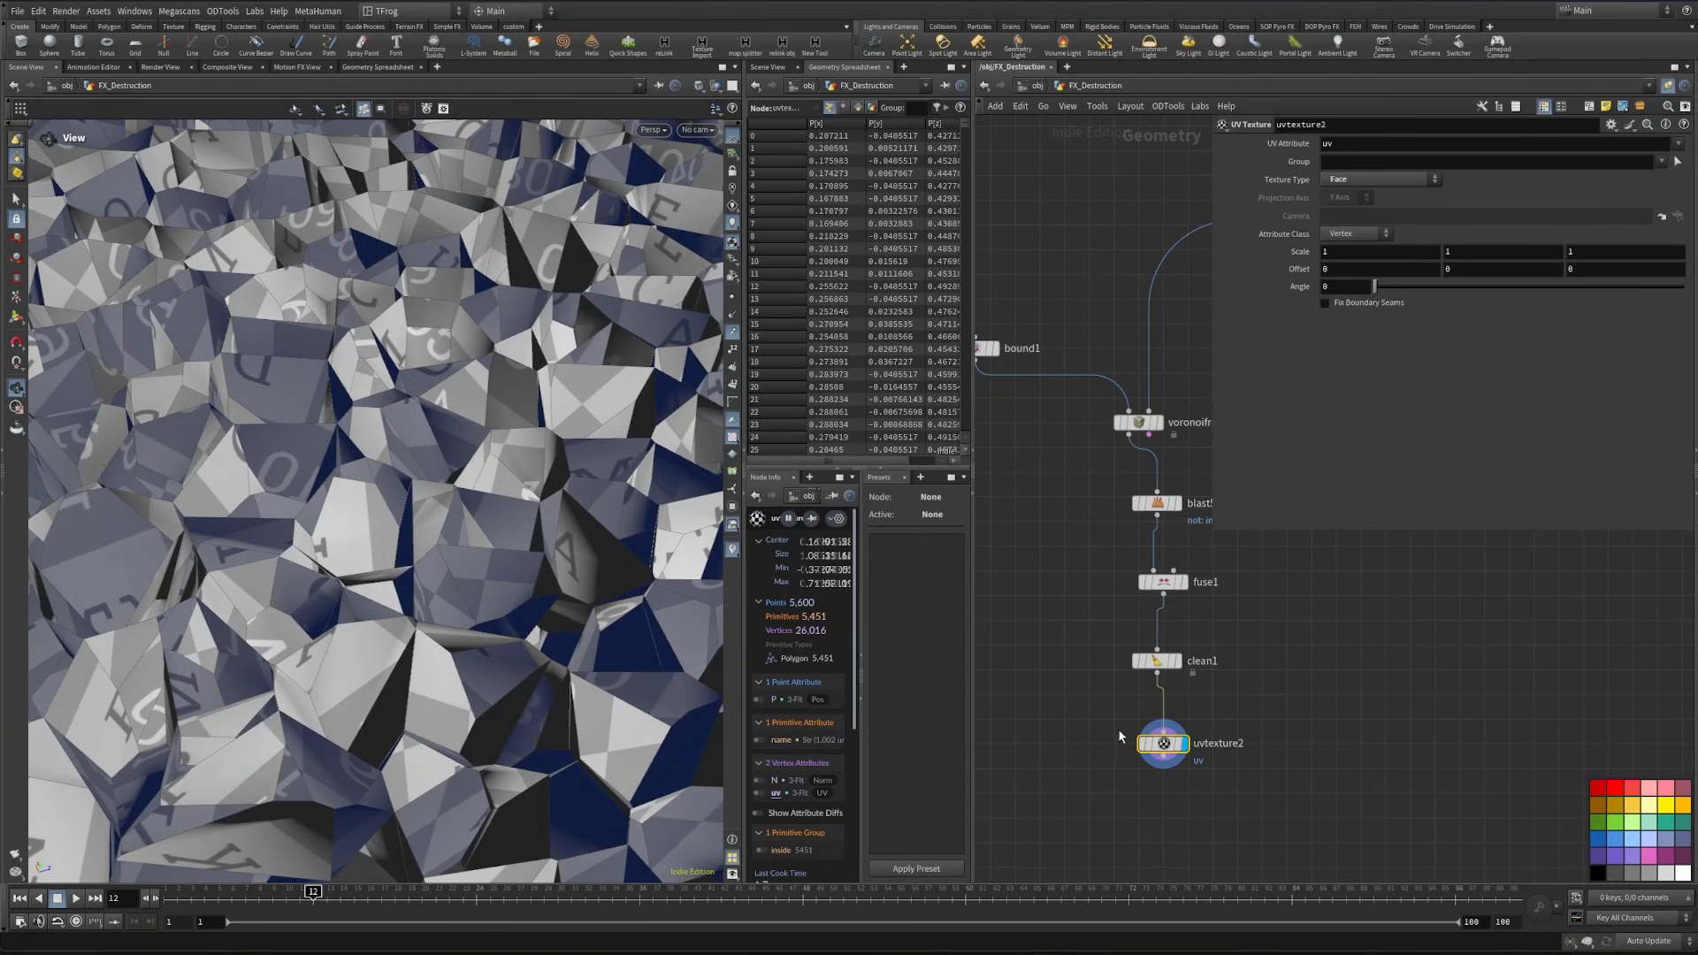
# - Add a Remesh node after uvtexture2
pyautogui.press('Tab')
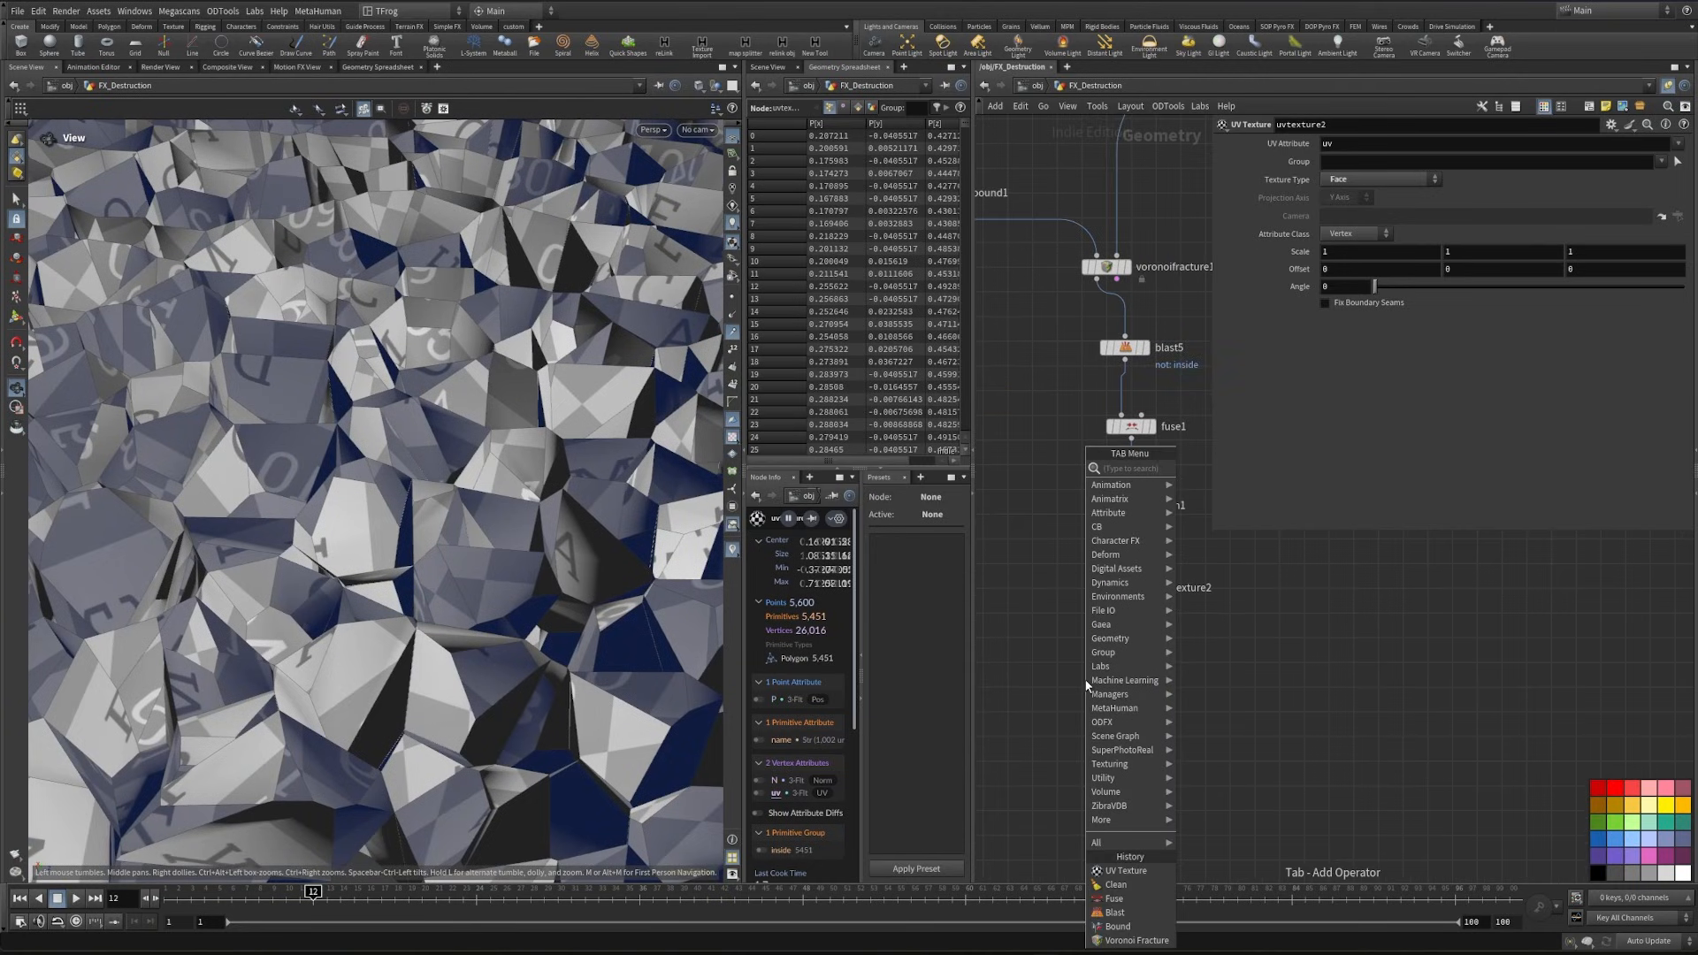
pyautogui.write('remesh')
pyautogui.press('Return')
pyautogui.click(1131, 680)
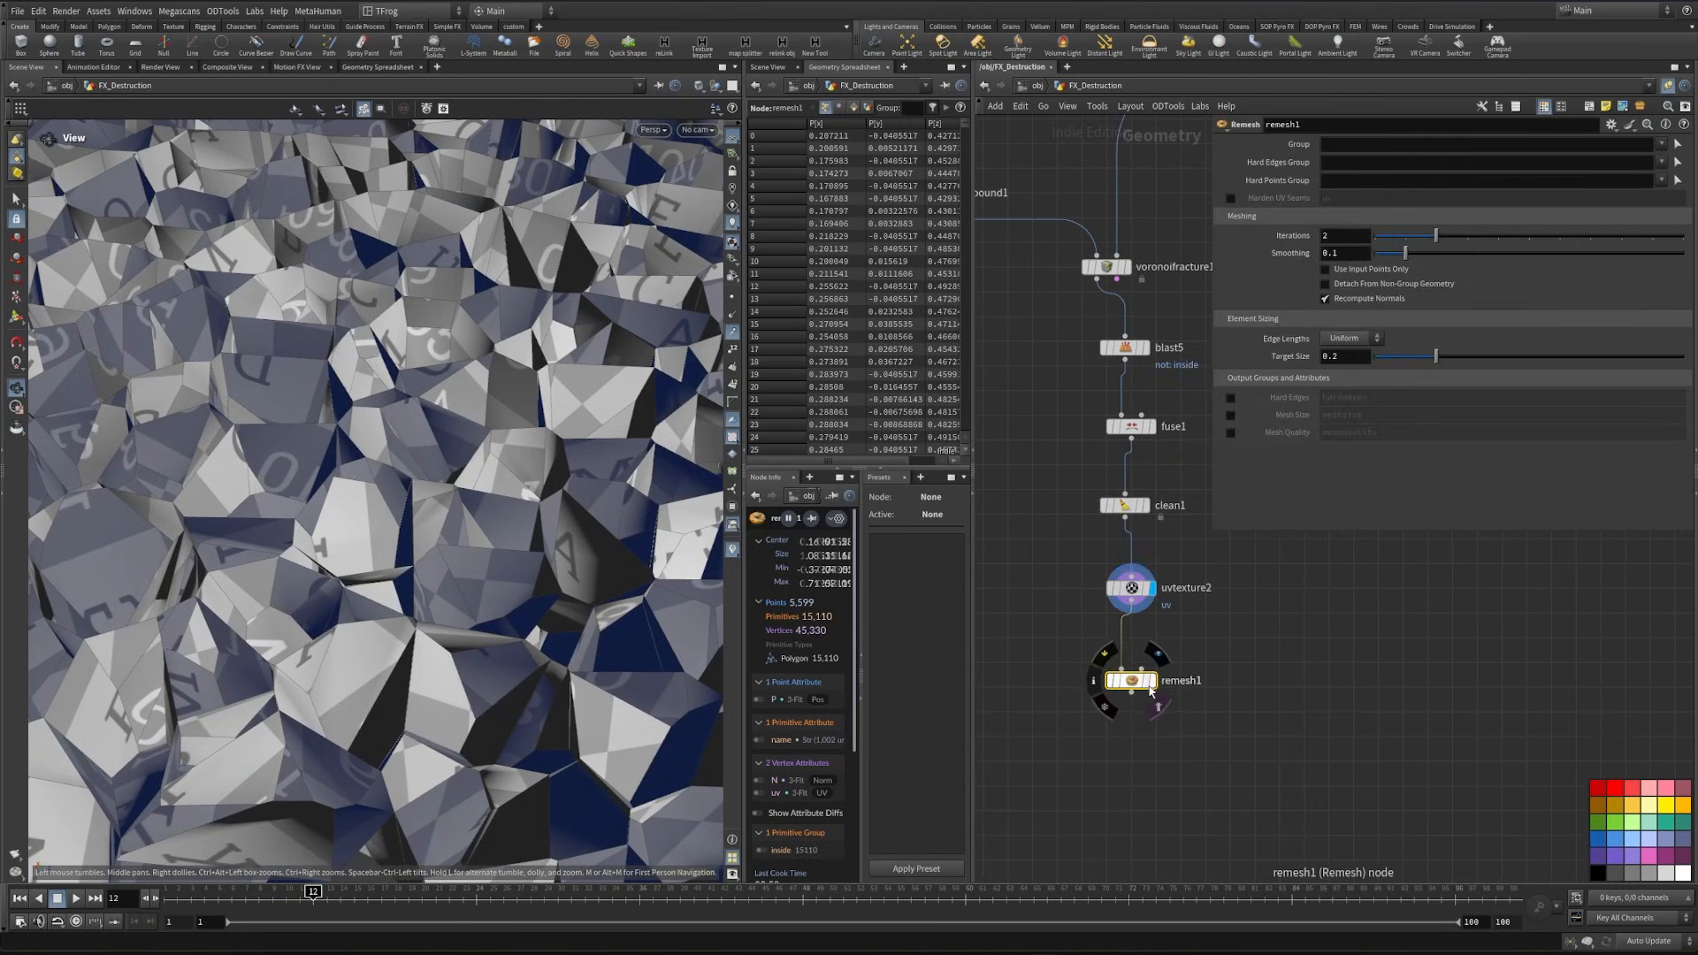
# - Display remesh1, set its target size to 0.006, save the scene, and inspect the denser mesh up close
pyautogui.click(1154, 665)
pyautogui.click(1354, 357)
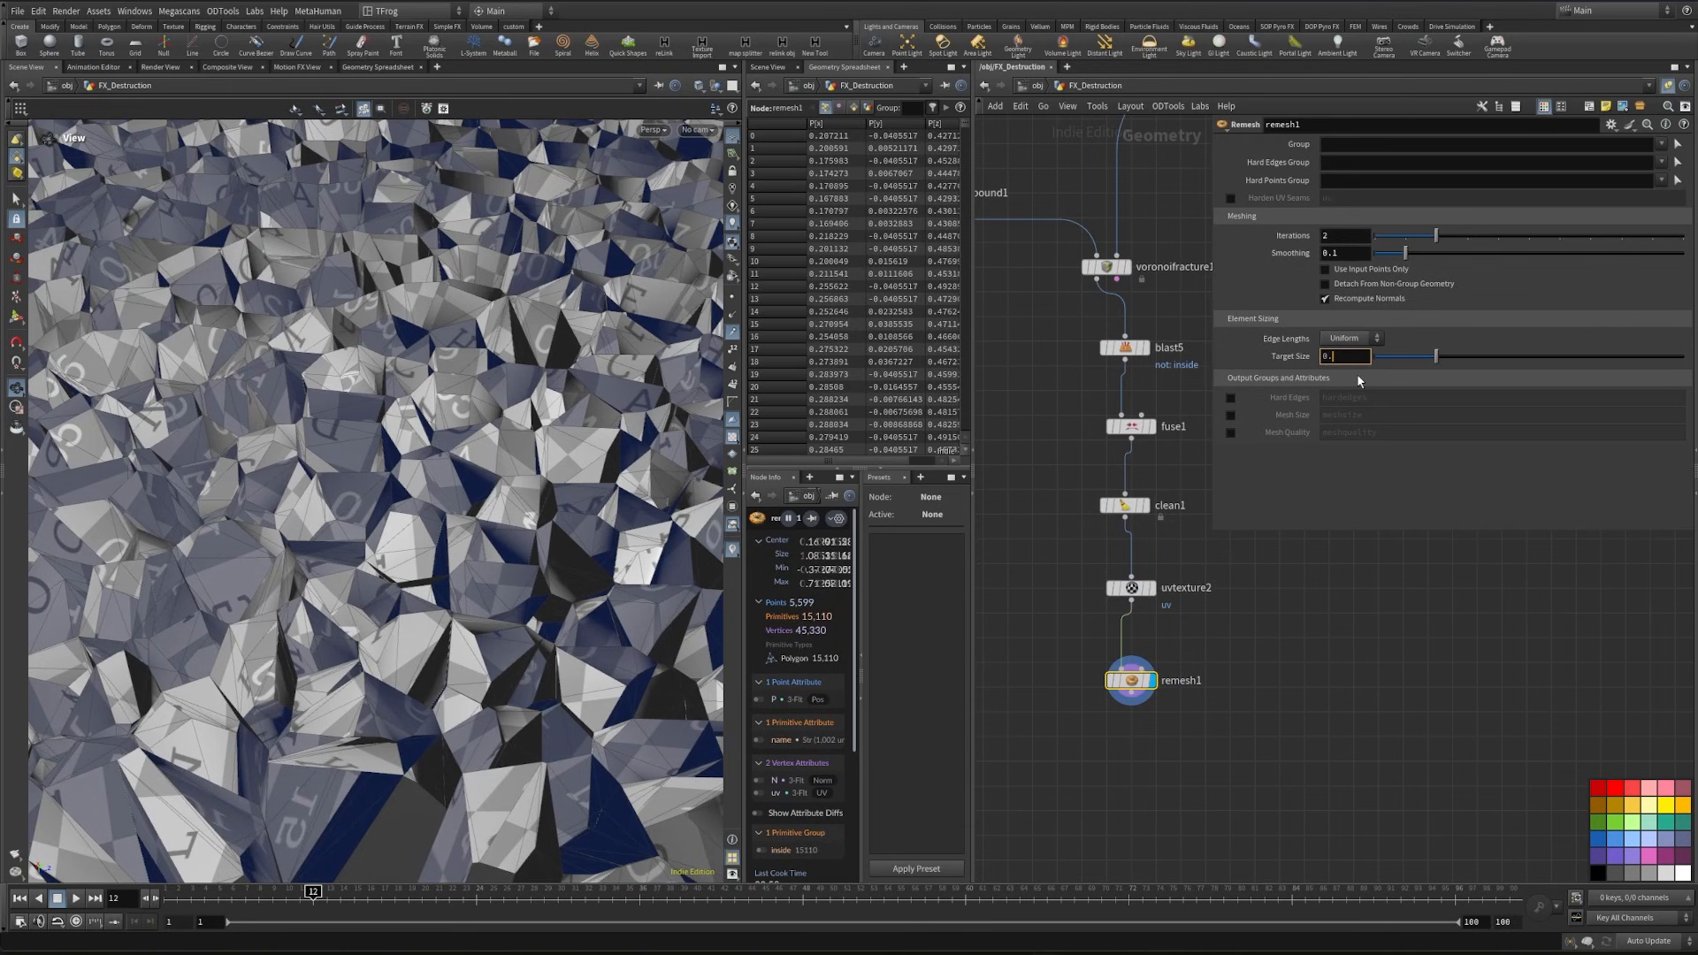
pyautogui.write('0.006')
pyautogui.press('Return')
pyautogui.hotkey('ctrl', 's')
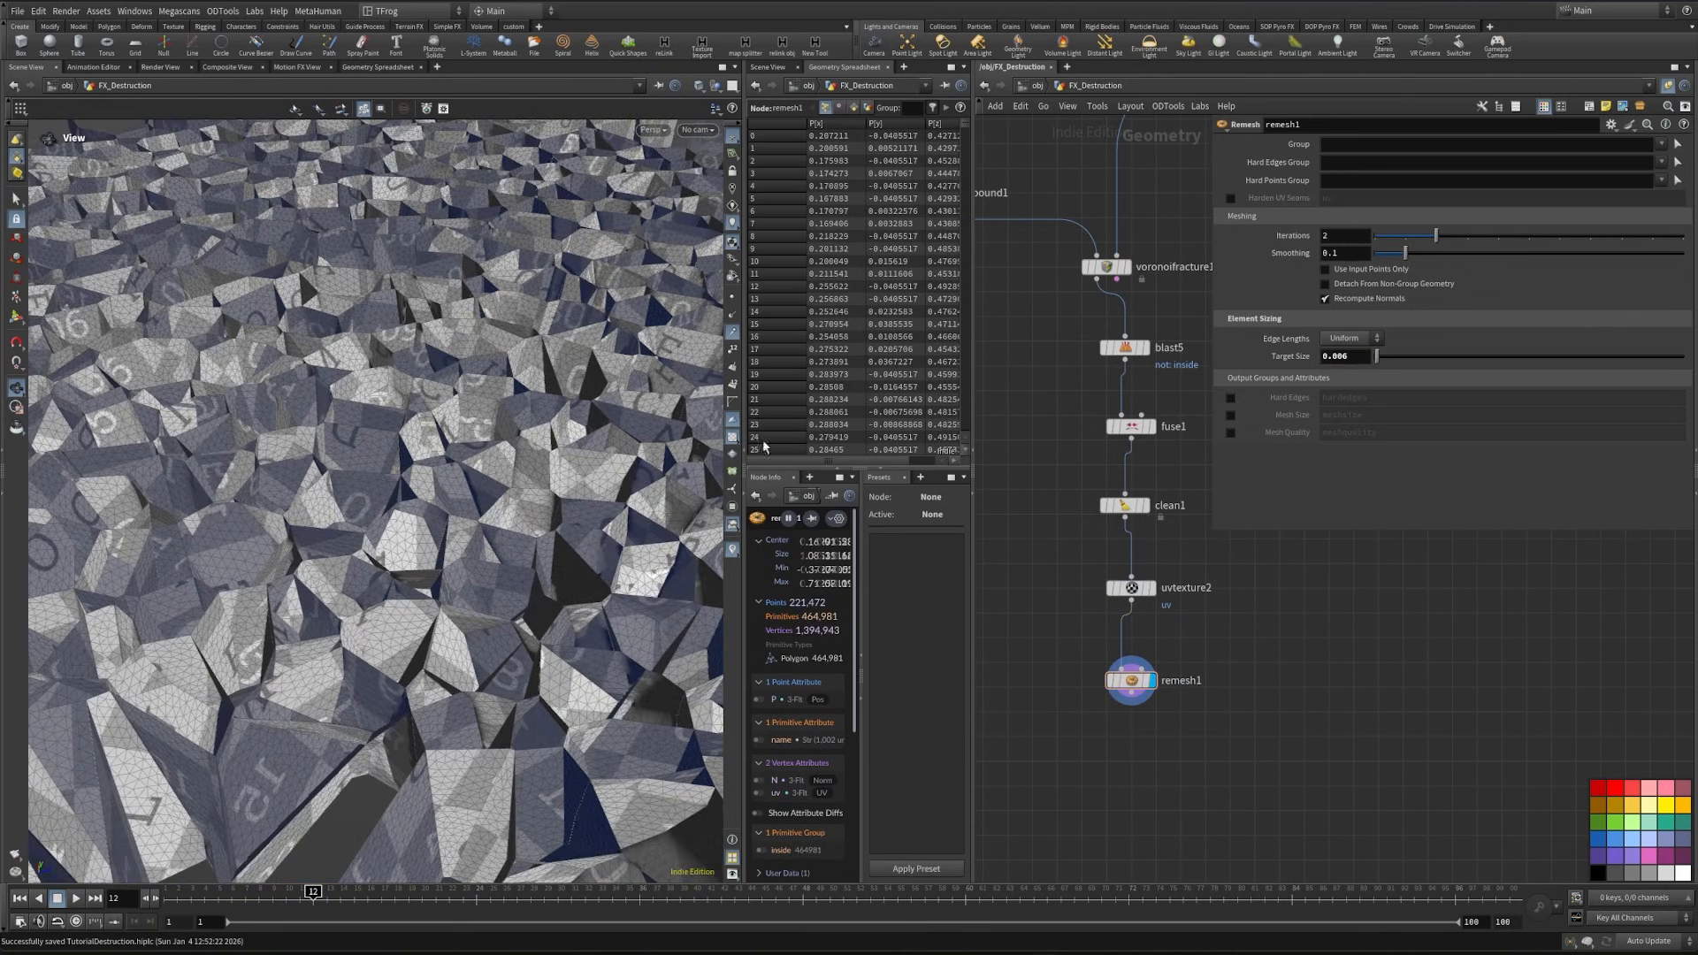
pyautogui.moveTo(322, 576); pyautogui.dragTo(496, 415)
pyautogui.moveTo(495, 415); pyautogui.dragTo(513, 495, button='right')
pyautogui.moveTo(513, 495); pyautogui.dragTo(500, 443)
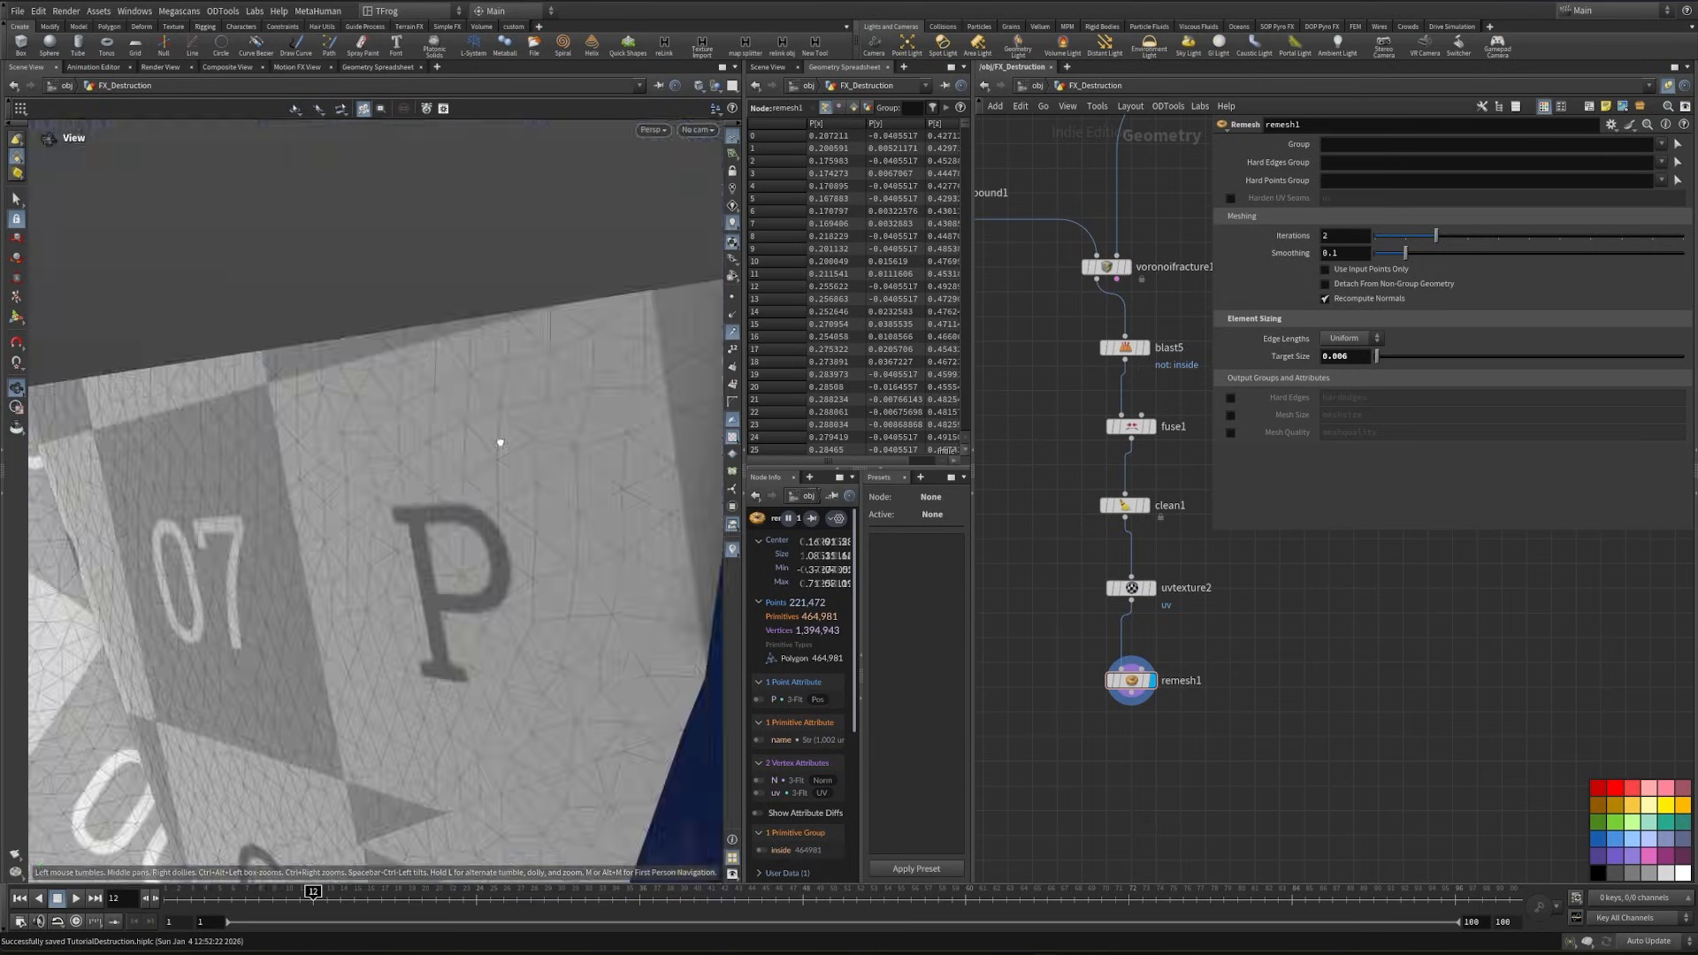
pyautogui.moveTo(501, 443); pyautogui.dragTo(482, 353, button='right')
pyautogui.moveTo(482, 354); pyautogui.dragTo(530, 398)
# - Add a displayed Mountain node after remesh1 and turn off Noise Along Vector
pyautogui.moveTo(1104, 787); pyautogui.dragTo(1094, 750, button='middle')
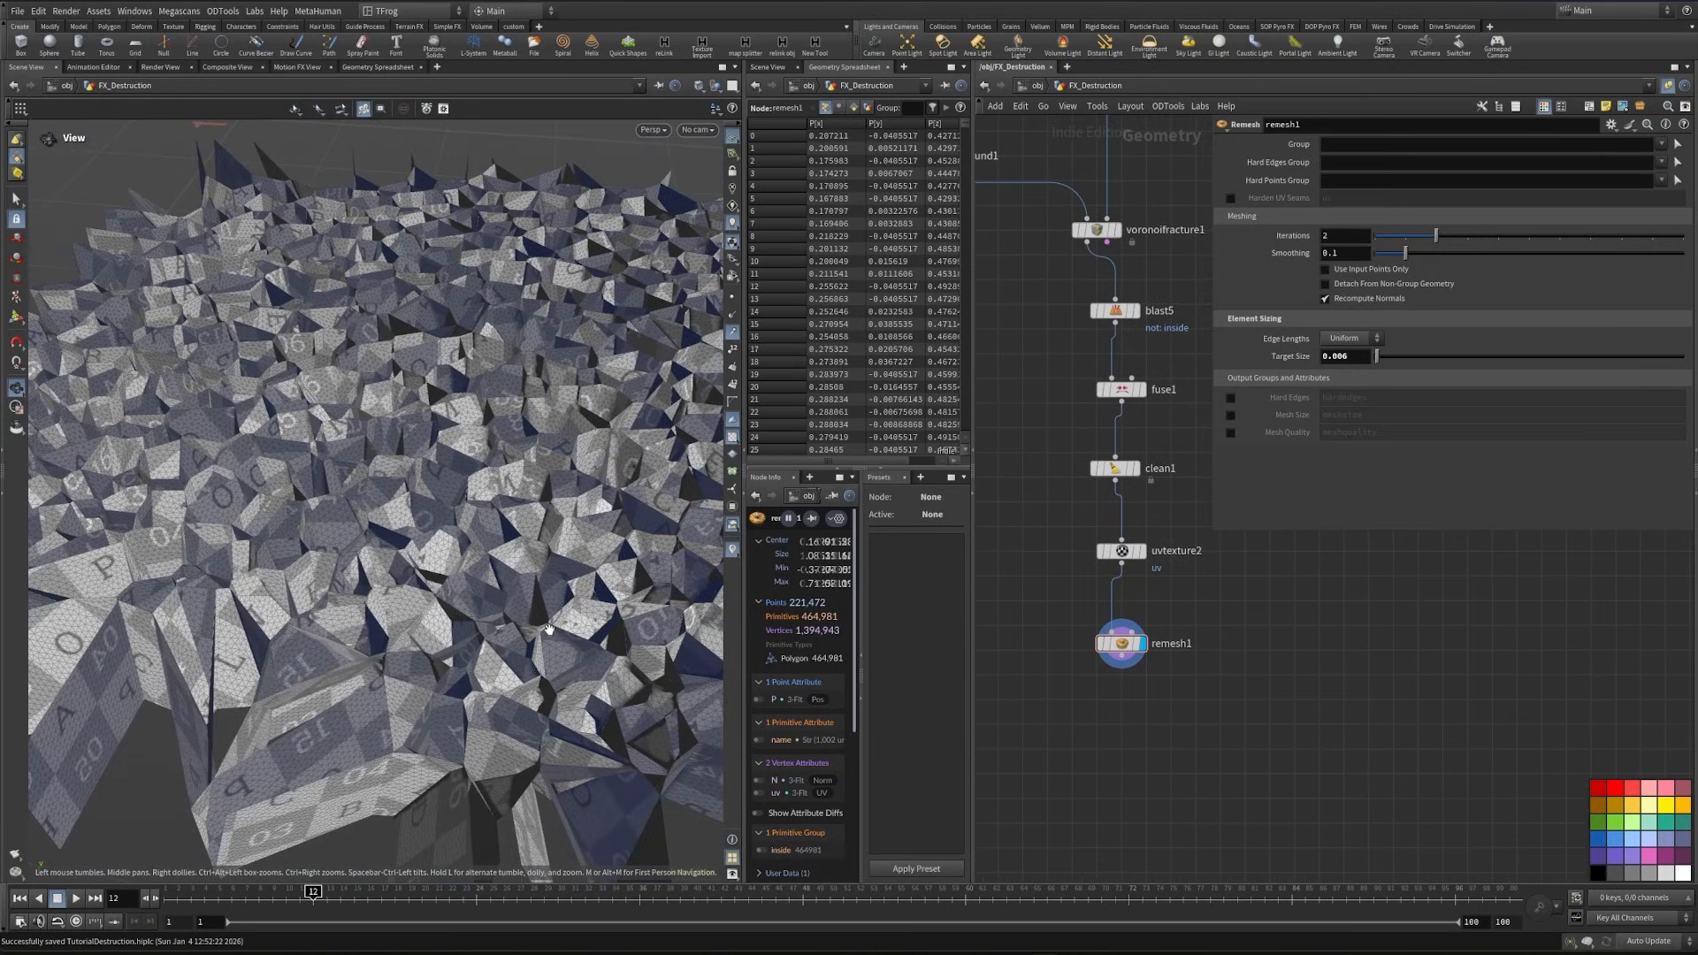
pyautogui.press('Tab')
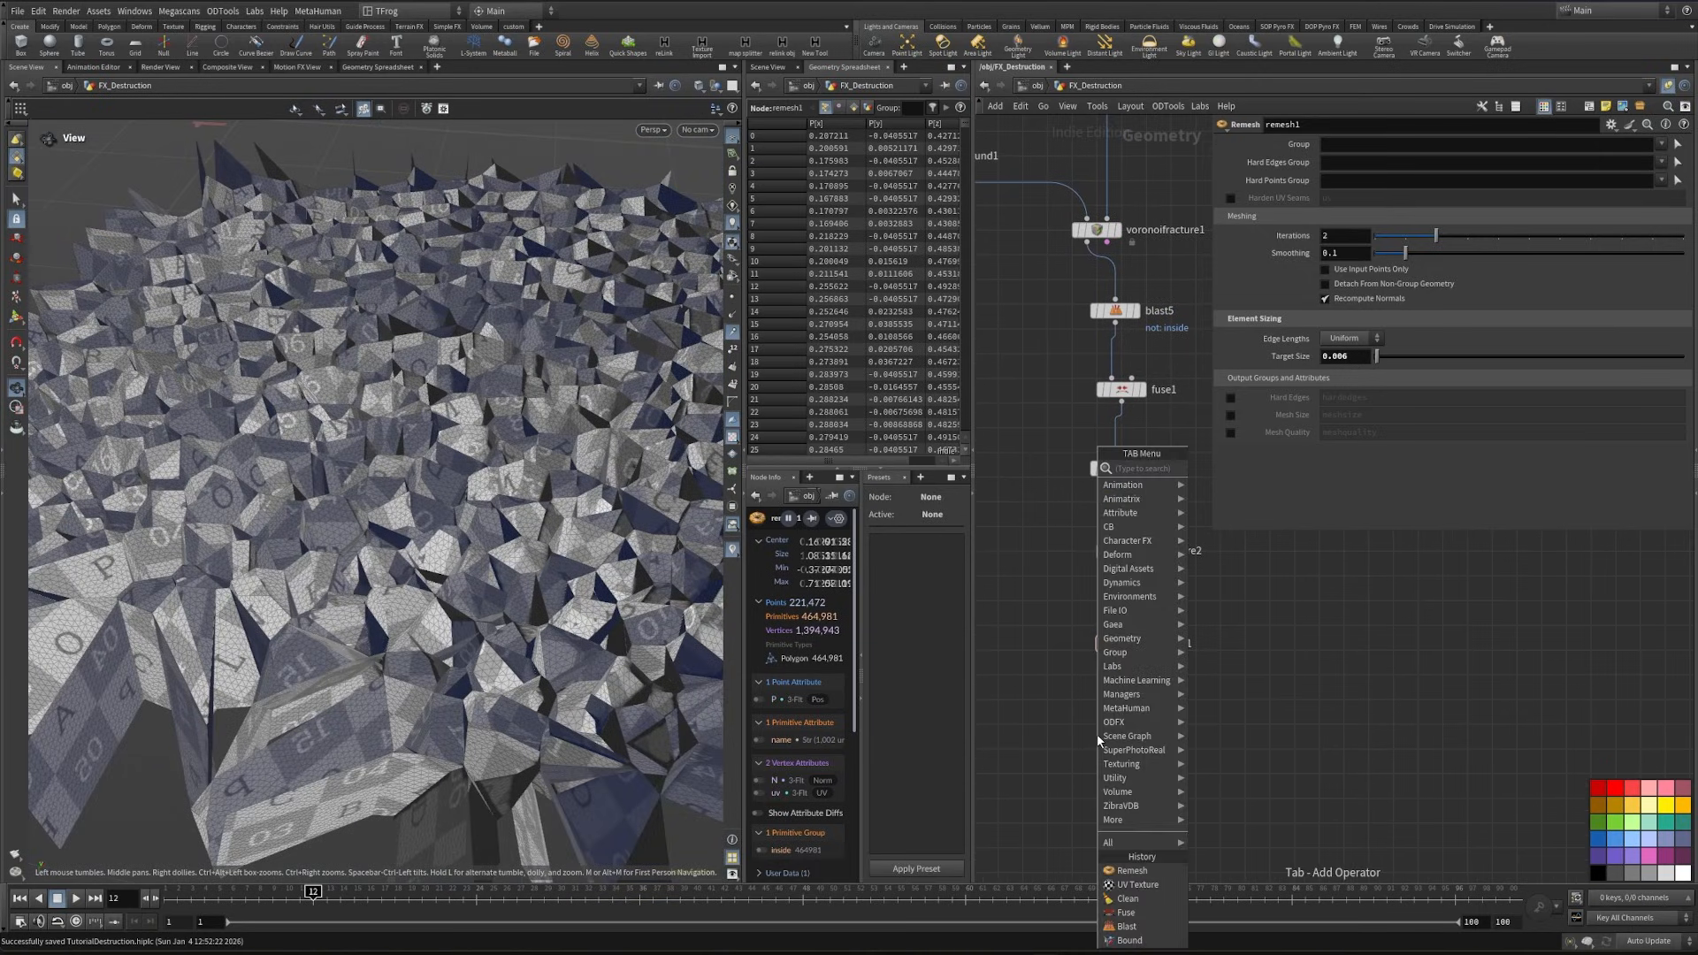
pyautogui.write('mount')
pyautogui.press('Return')
pyautogui.click(1127, 741)
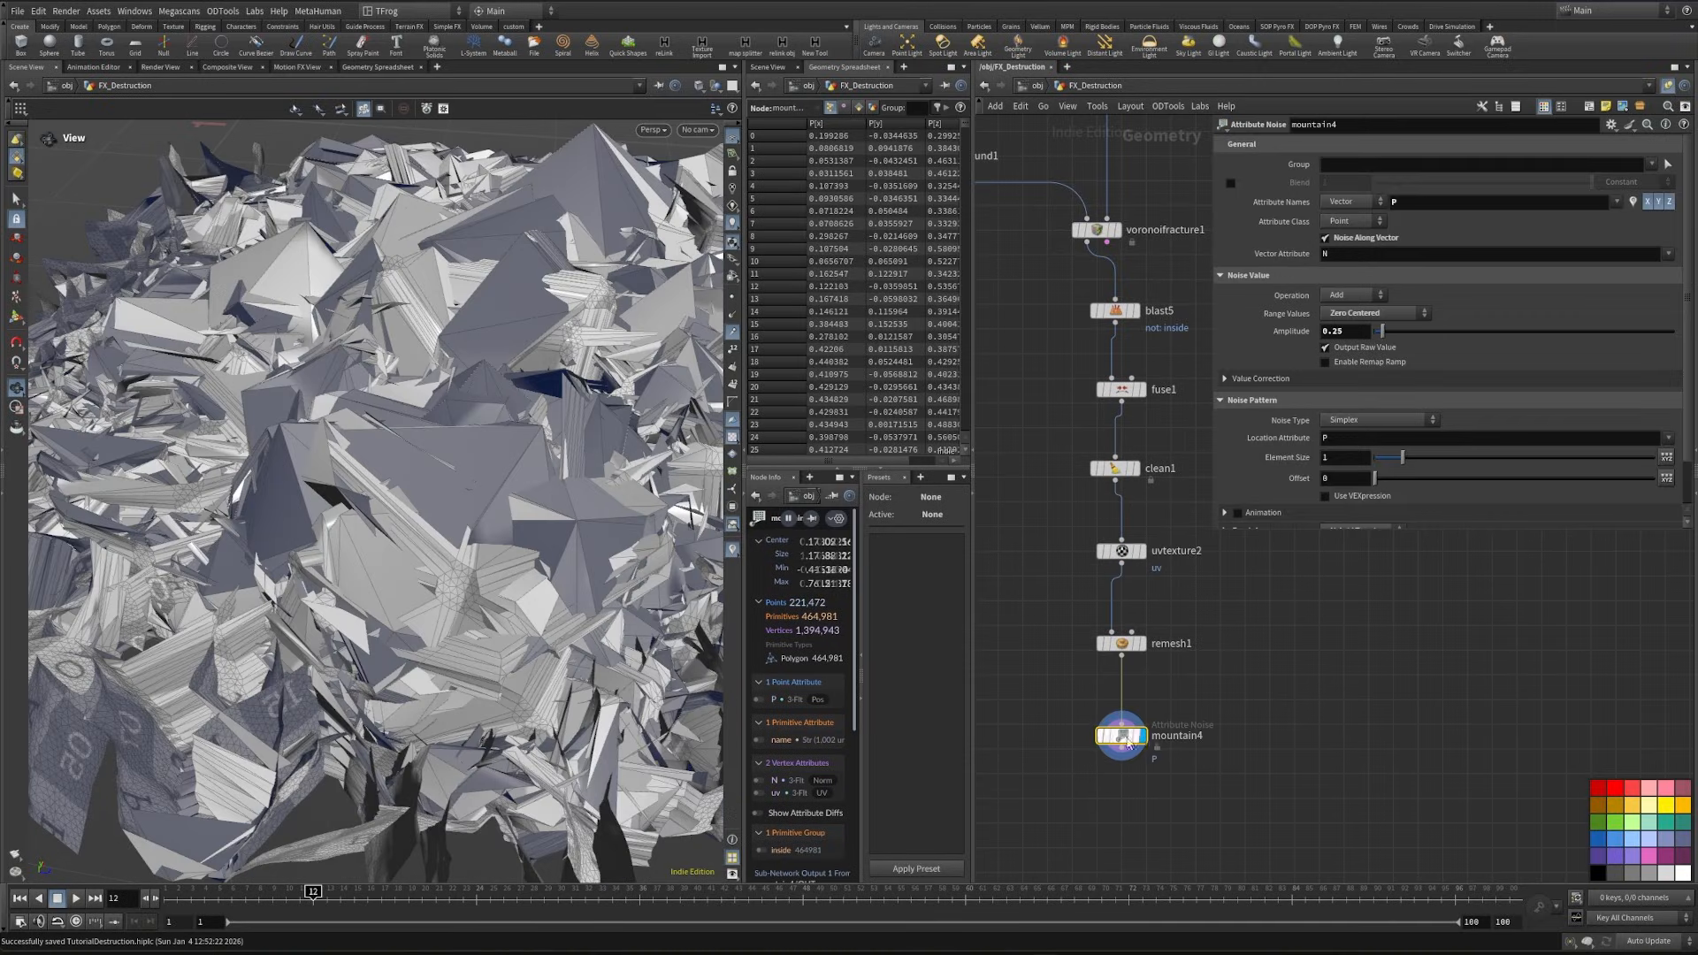
pyautogui.click(1325, 239)
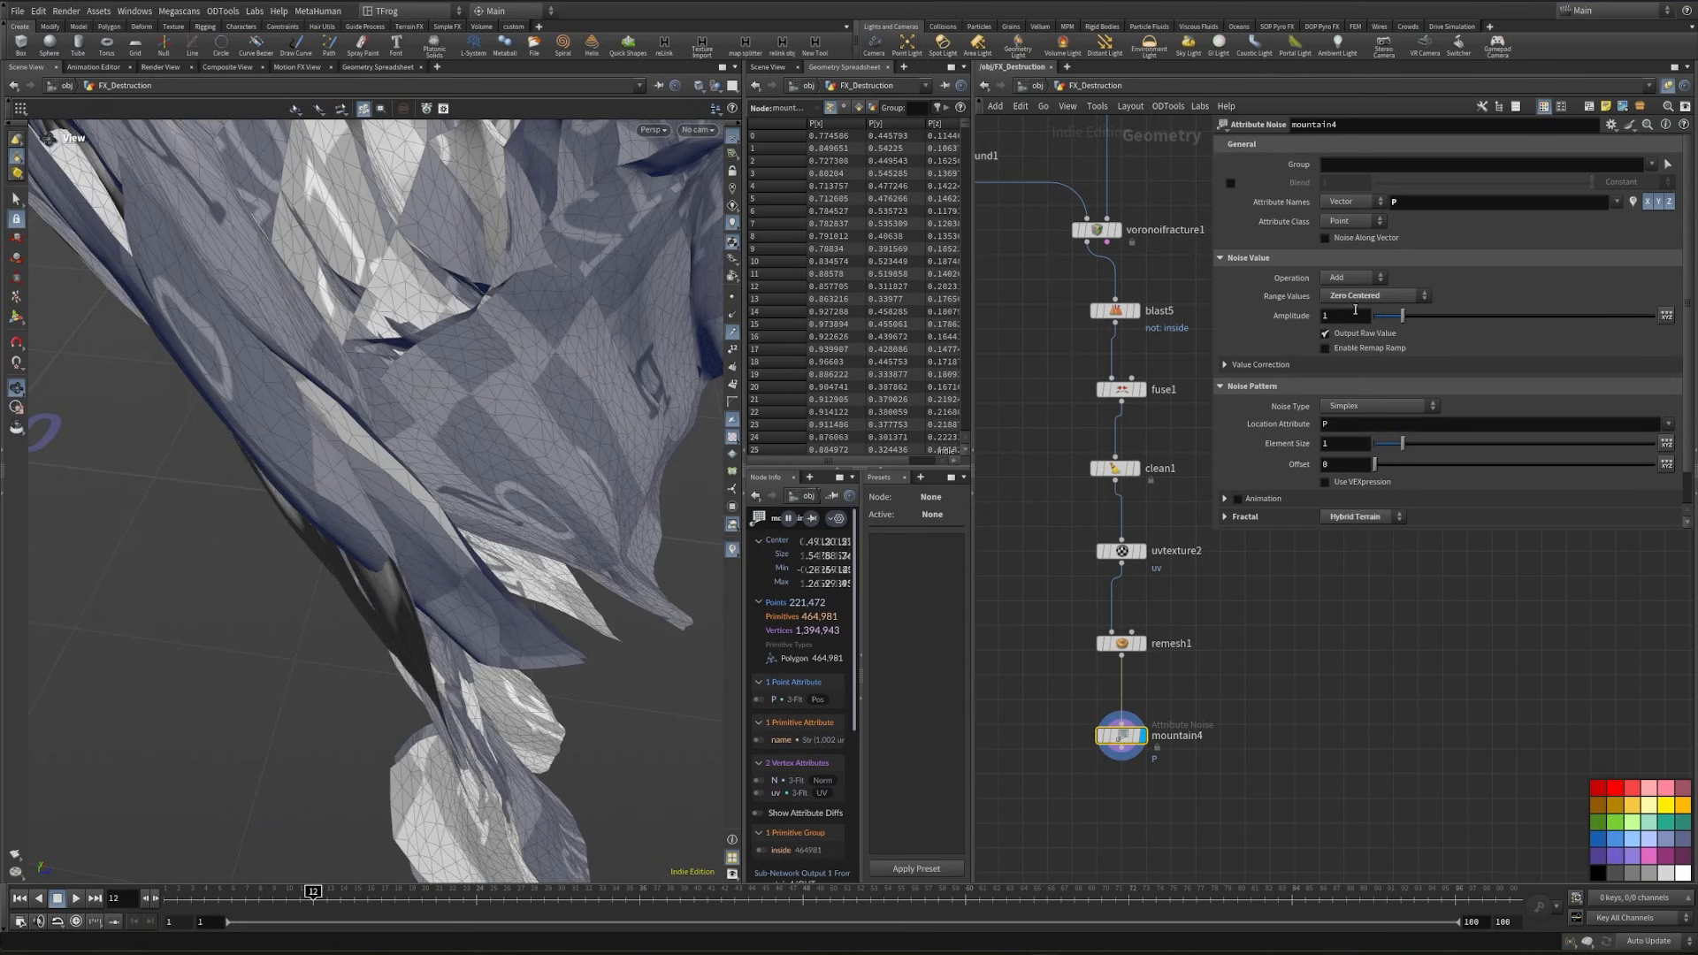
# - Set mountain4's noise amplitude to .03 and its element size to .15
pyautogui.write('.03')
pyautogui.press('Return')
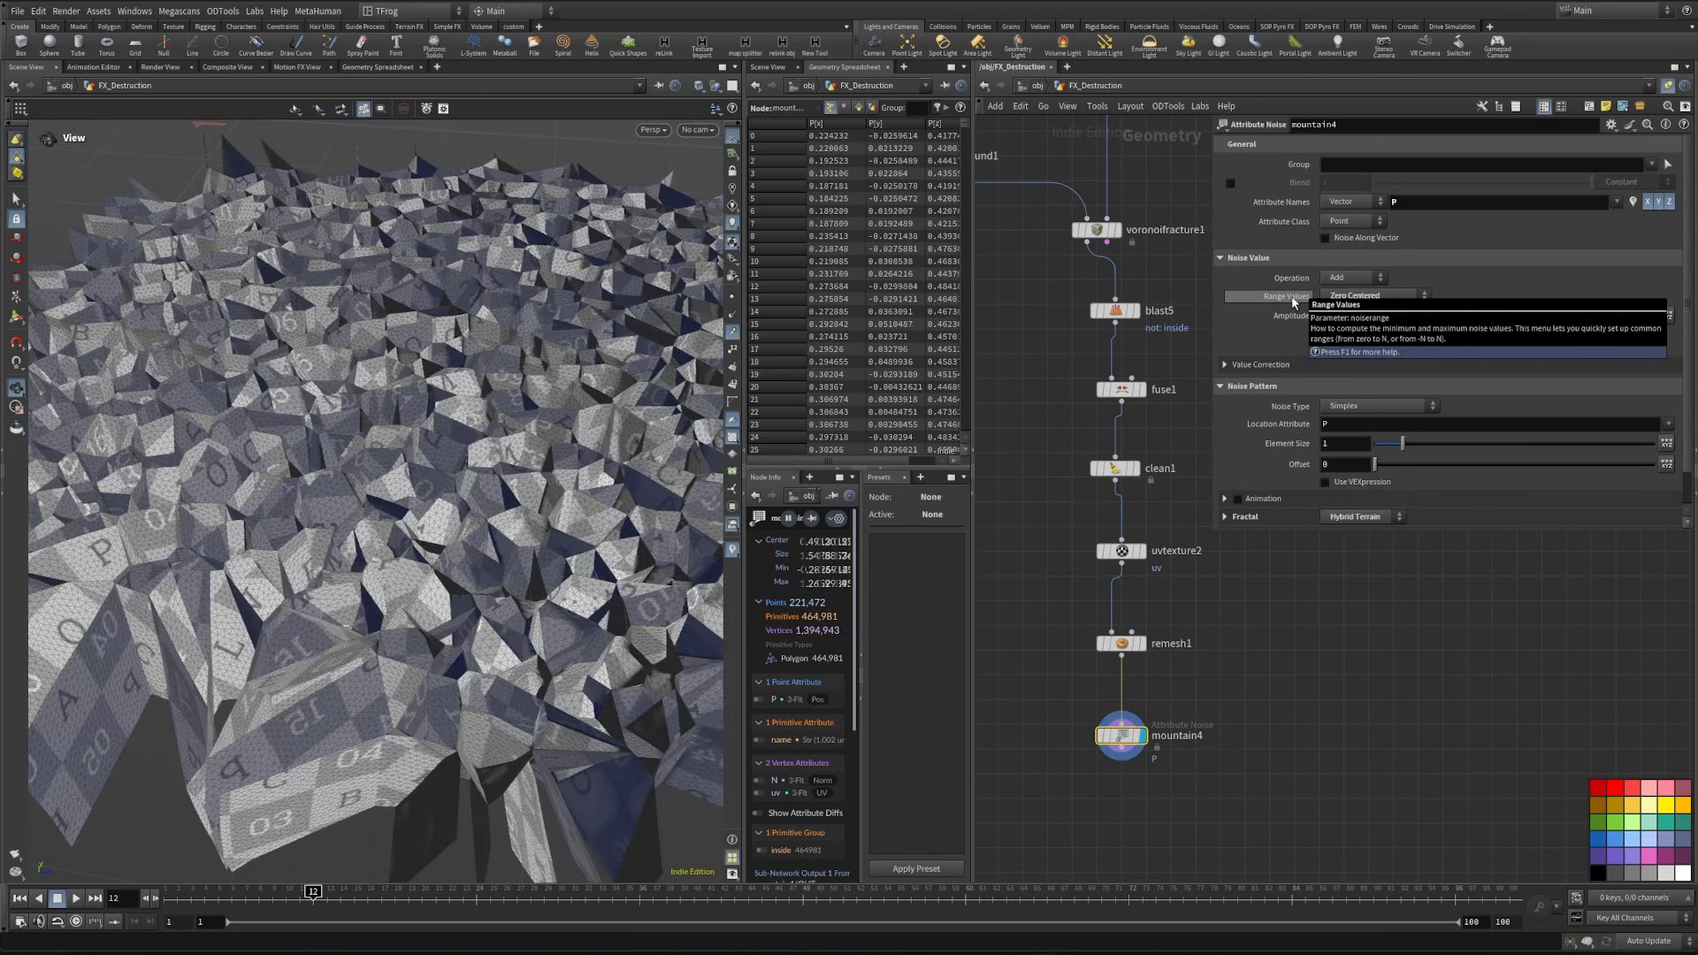
pyautogui.click(1308, 448)
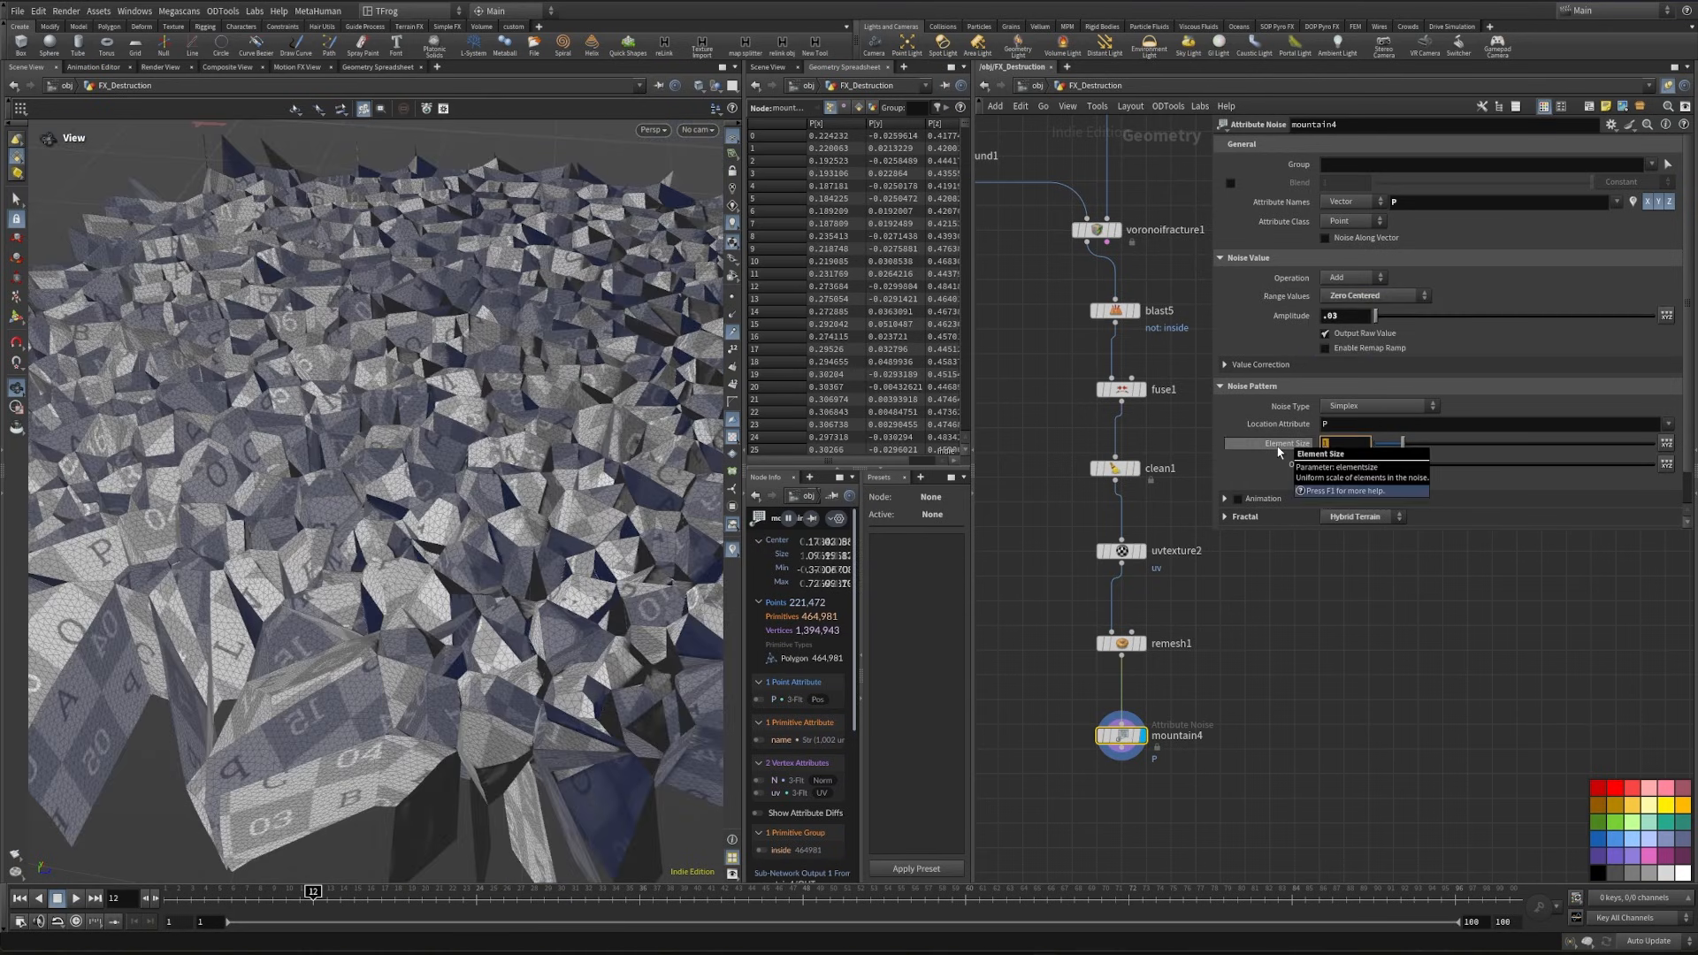
pyautogui.write('.15')
pyautogui.press('Return')
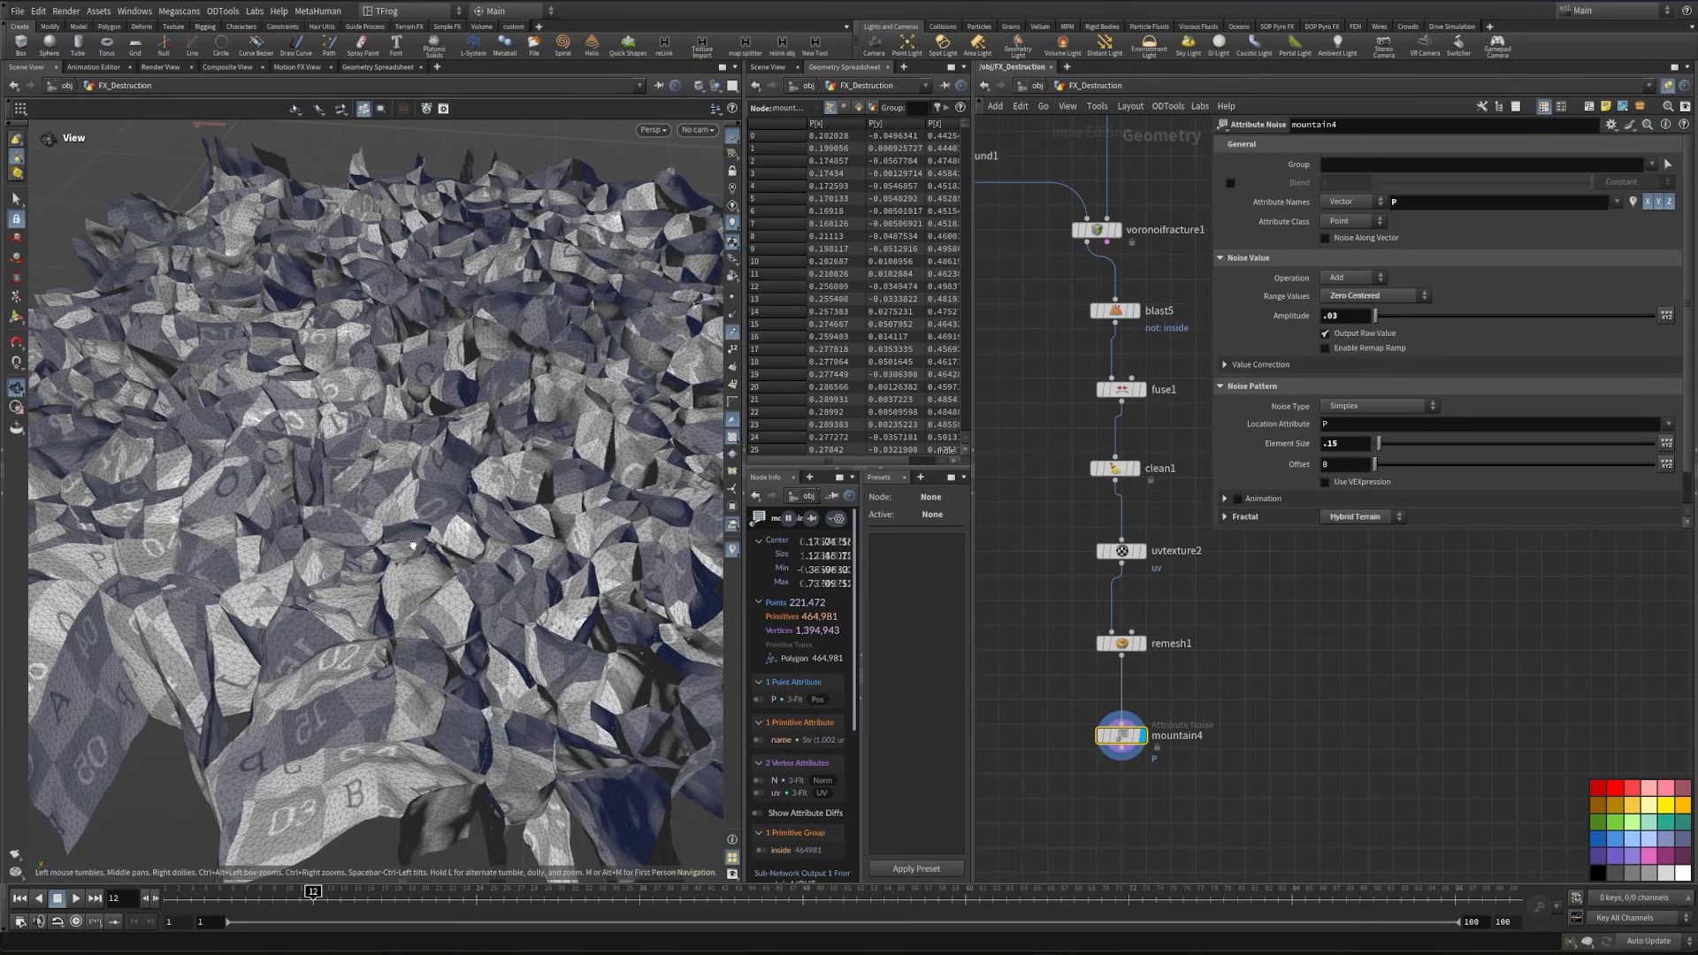
pyautogui.moveTo(477, 566); pyautogui.dragTo(601, 541)
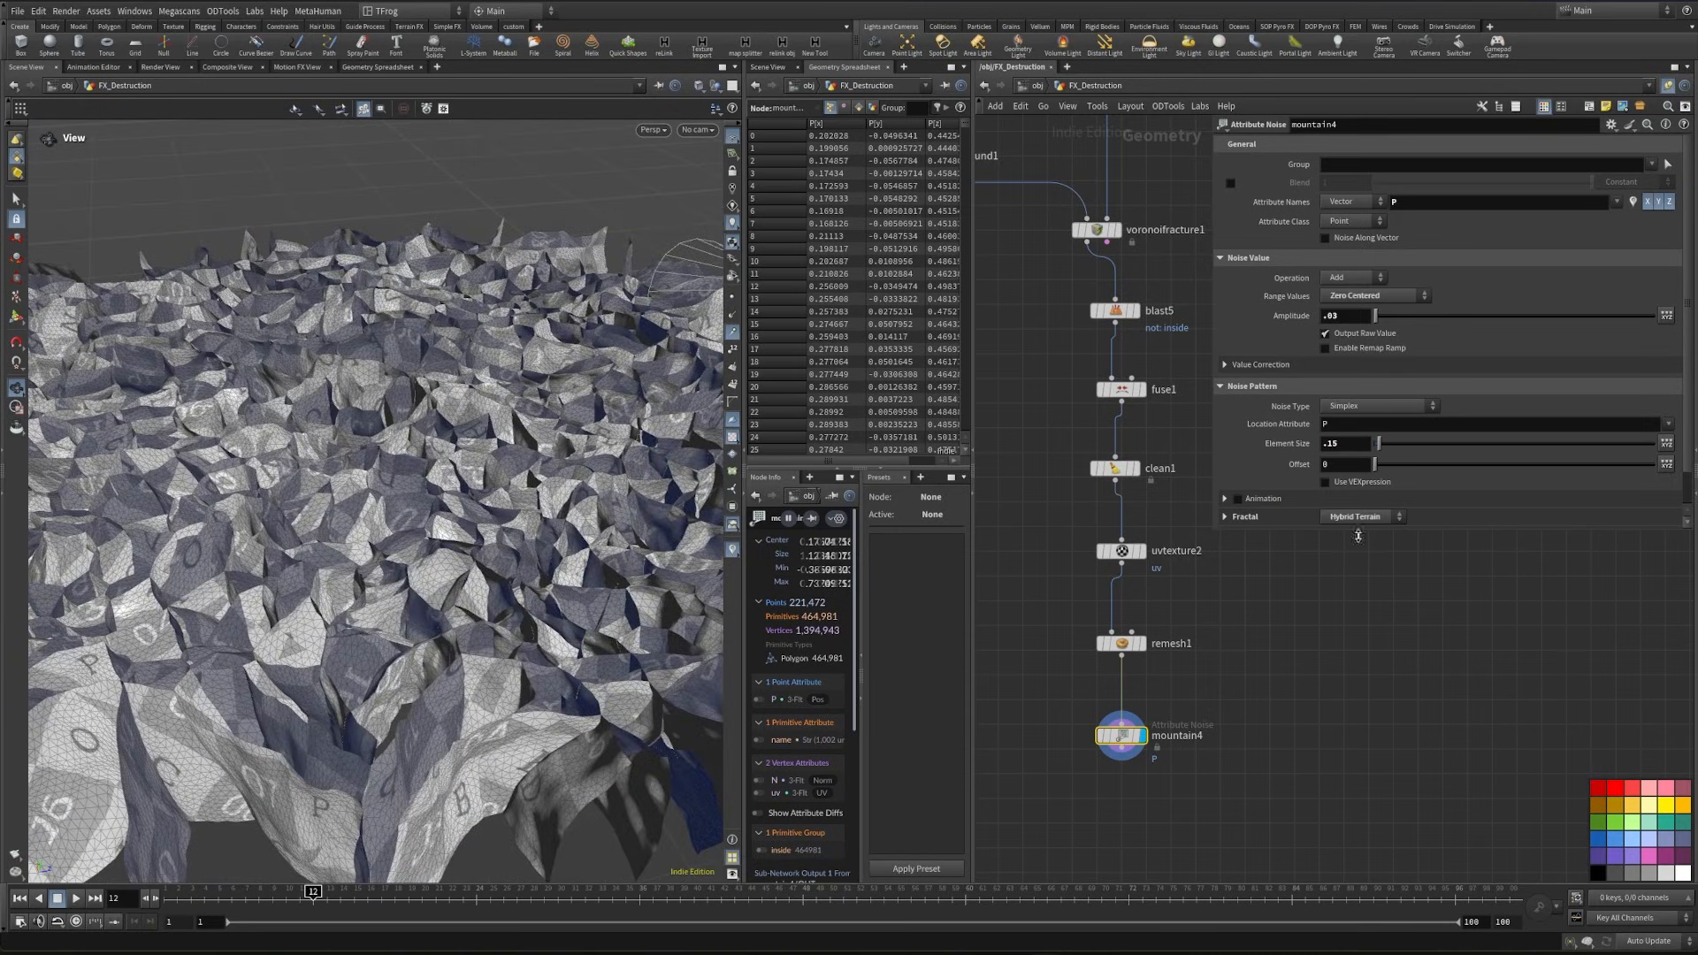
# - Expand mountain4's fractal settings and set the roughness to 0.425
pyautogui.click(1292, 517)
pyautogui.scroll(-3, 1347, 491)
pyautogui.moveTo(1493, 479); pyautogui.dragTo(1501, 477)
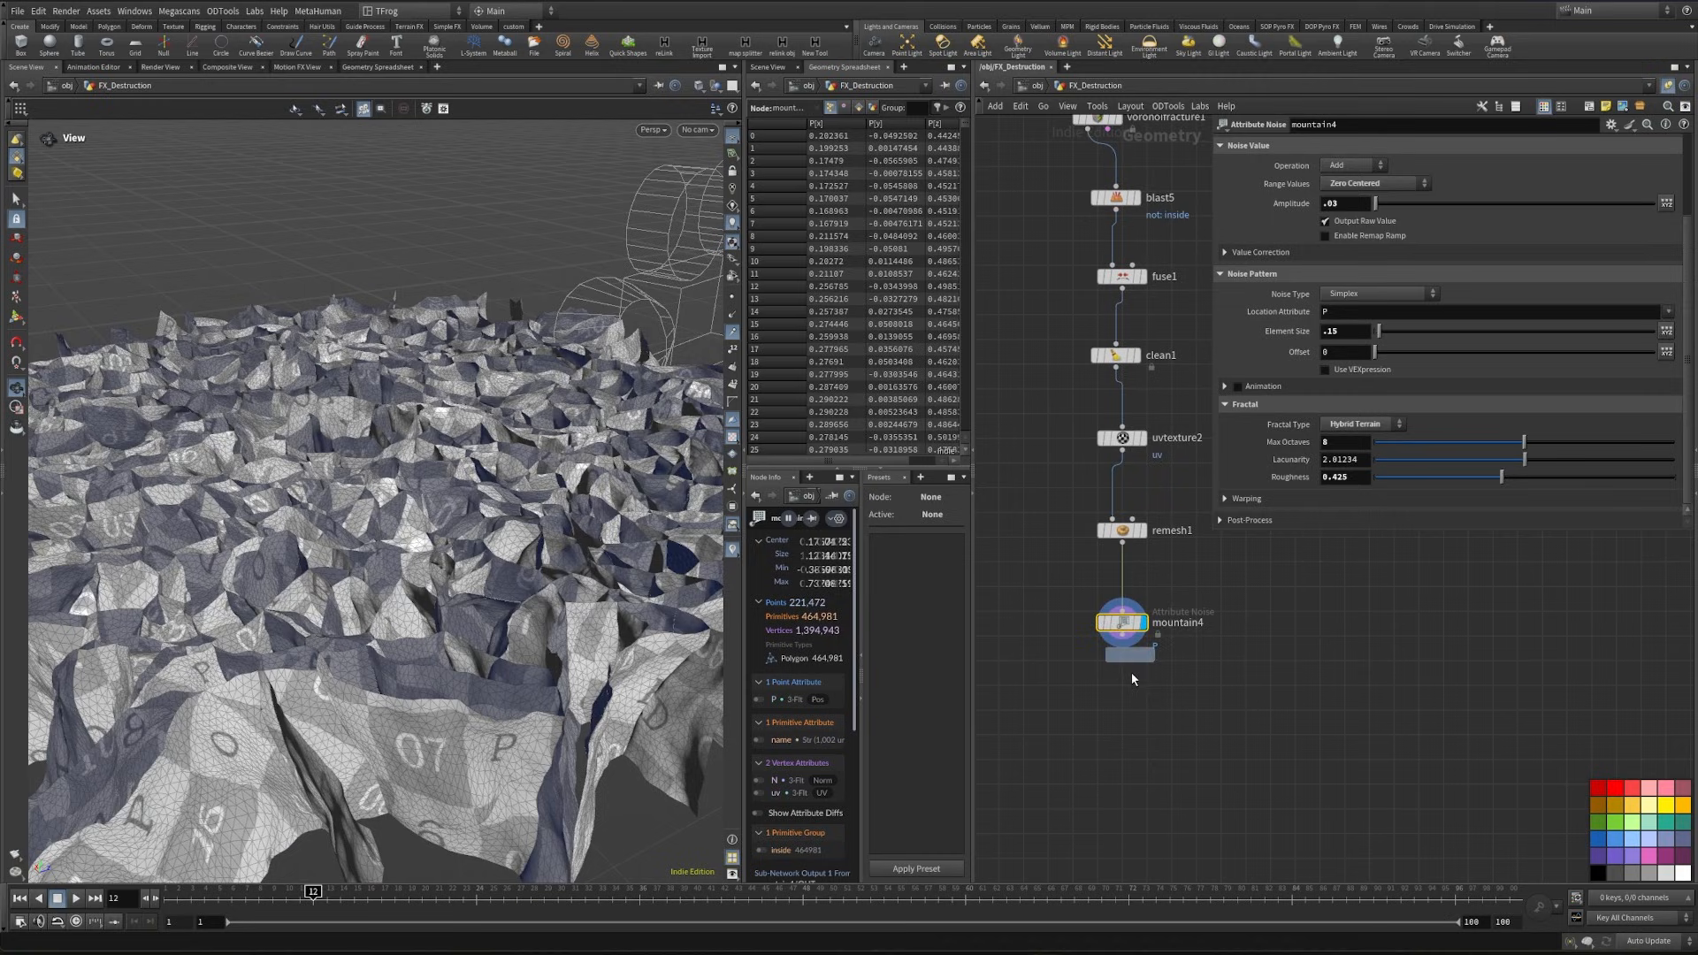
# - Duplicate mountain4 directly below it in the chain, giving the connected copy an amplitude of .01 and an element size of .03
pyautogui.keyDown('alt'); pyautogui.moveTo(1132, 679); pyautogui.dragTo(1132, 695); pyautogui.keyUp('alt')
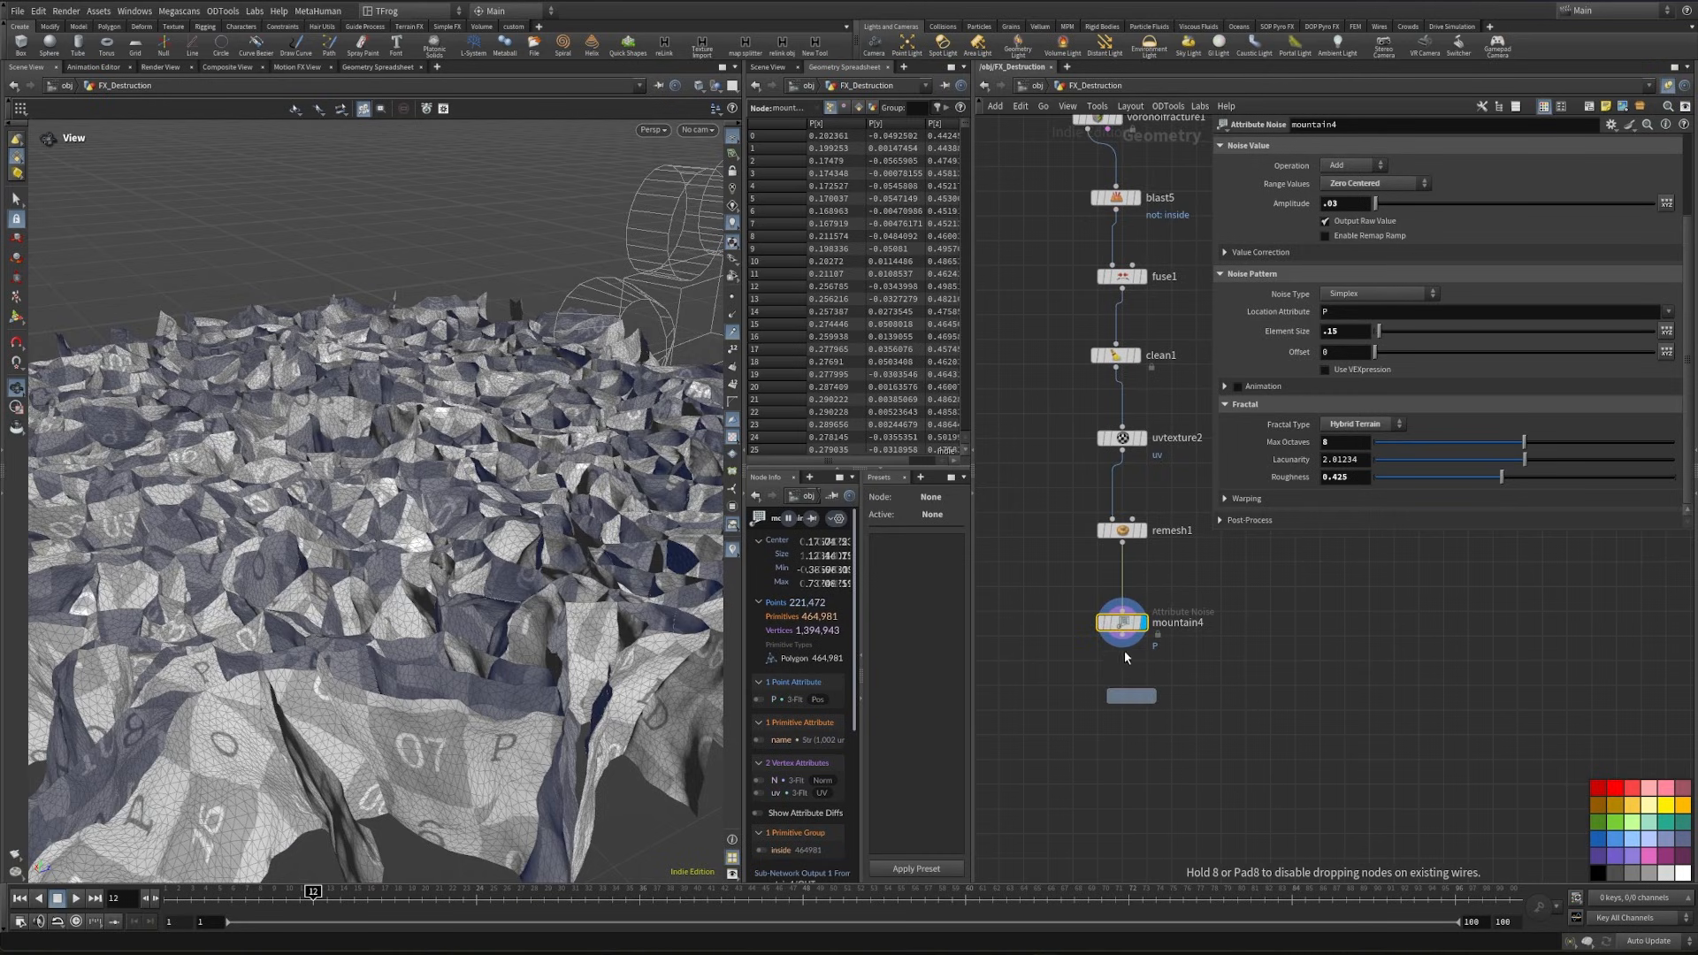
pyautogui.moveTo(1122, 636); pyautogui.dragTo(1131, 684)
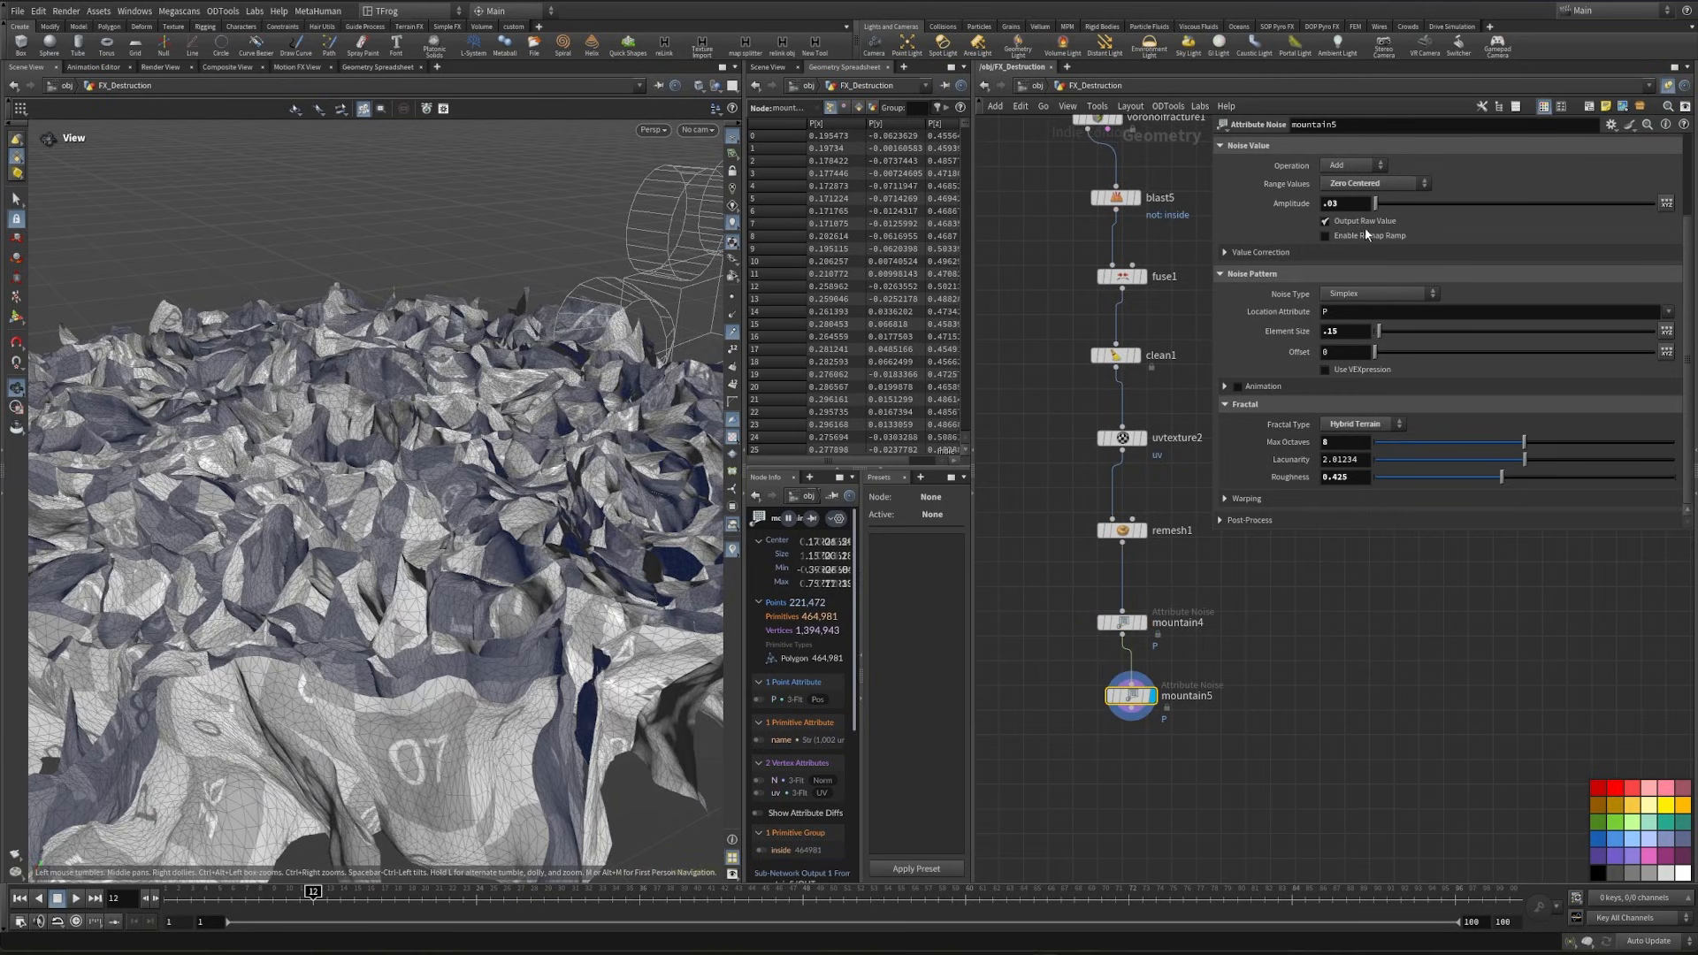
pyautogui.click(1349, 205)
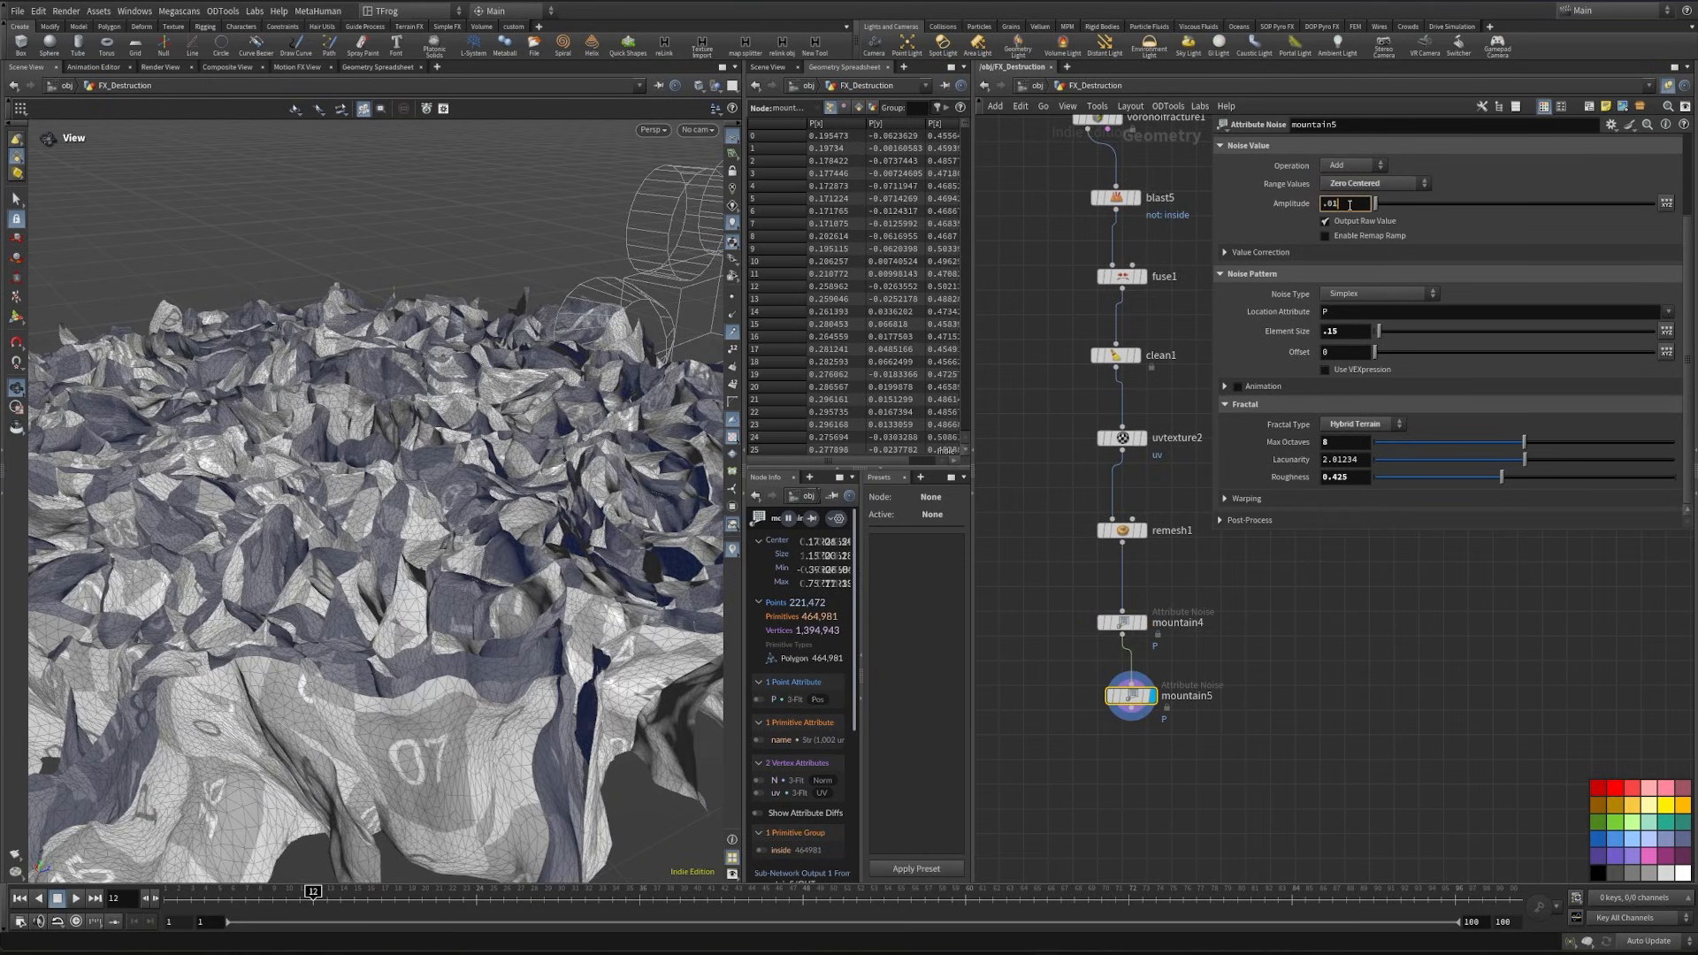
pyautogui.click(1351, 333)
pyautogui.write('.15')
pyautogui.press('Return')
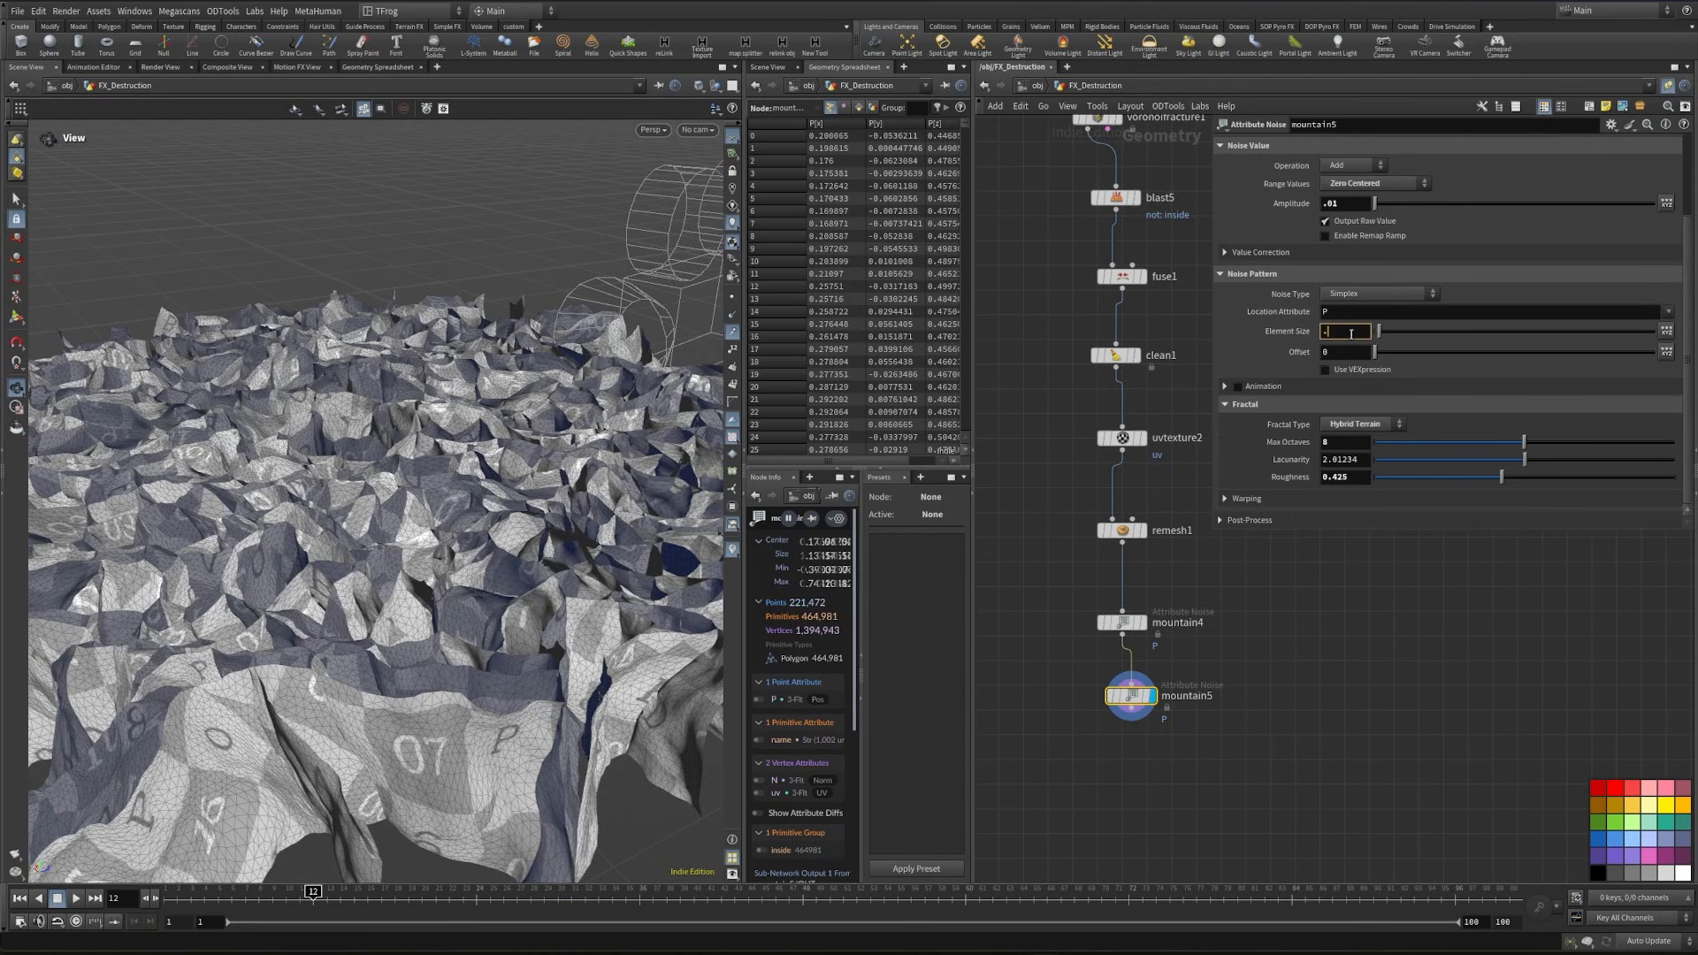
pyautogui.click(1310, 659)
pyautogui.scroll(6, 556, 493)
pyautogui.scroll(-3, 556, 493)
pyautogui.moveTo(556, 492); pyautogui.dragTo(460, 548)
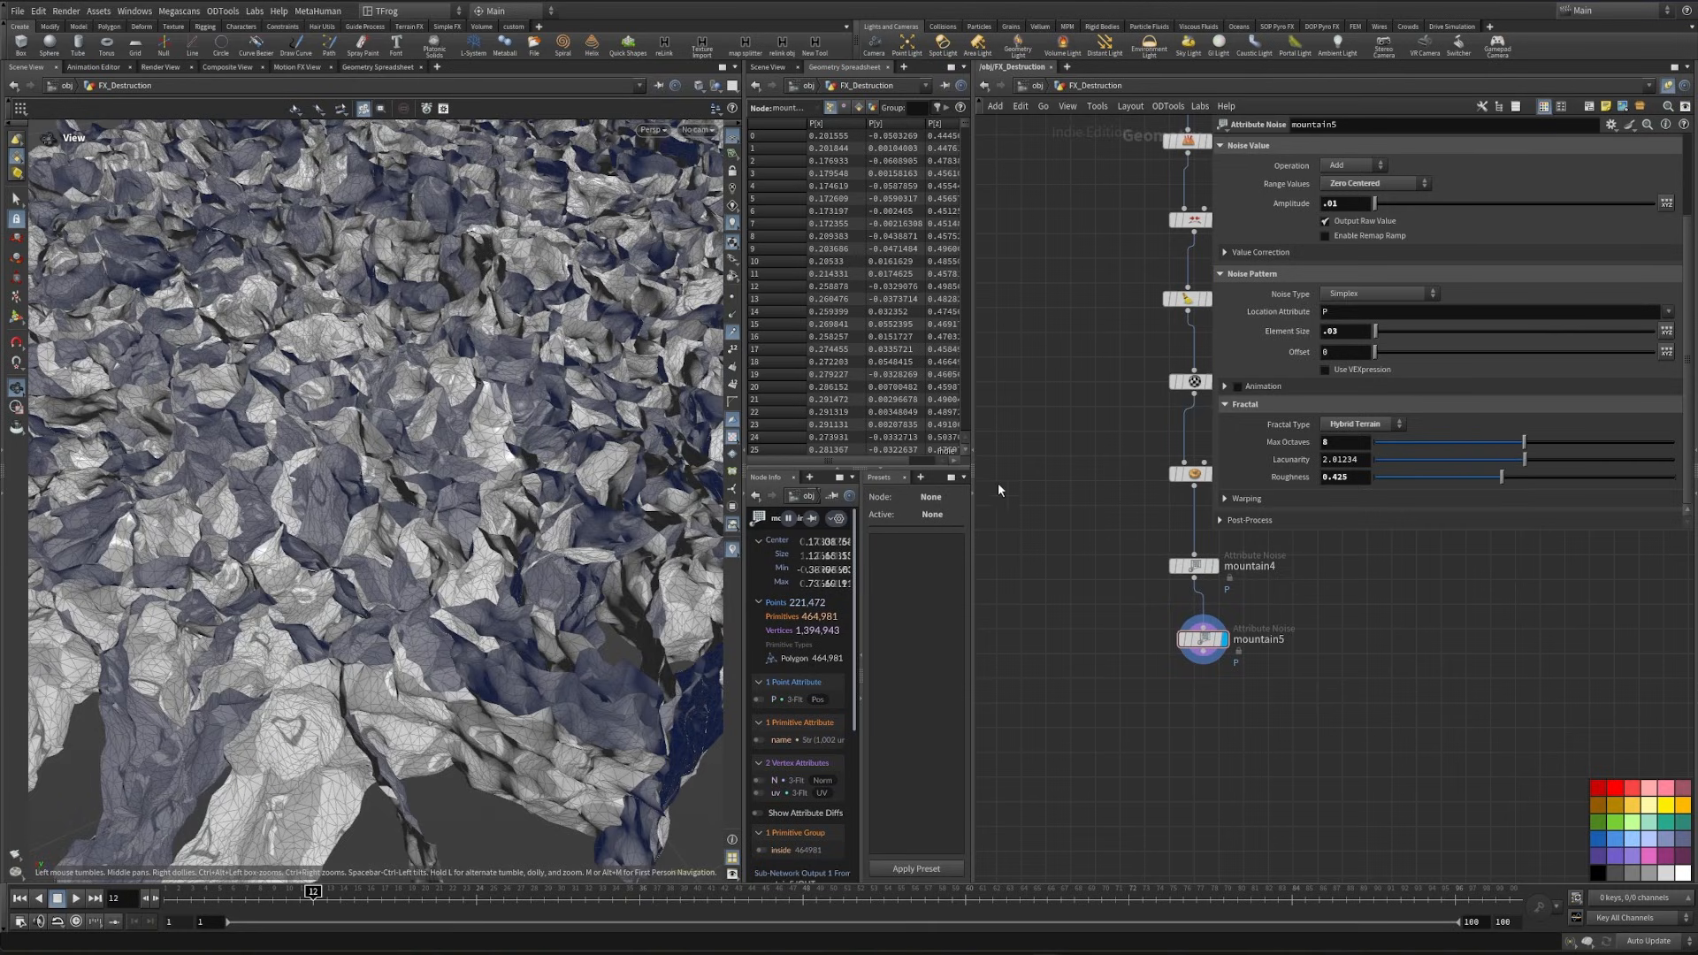
# - Add a Boolean node below the network and connect mountain5 to its second input
pyautogui.press('Tab')
pyautogui.write('bool')
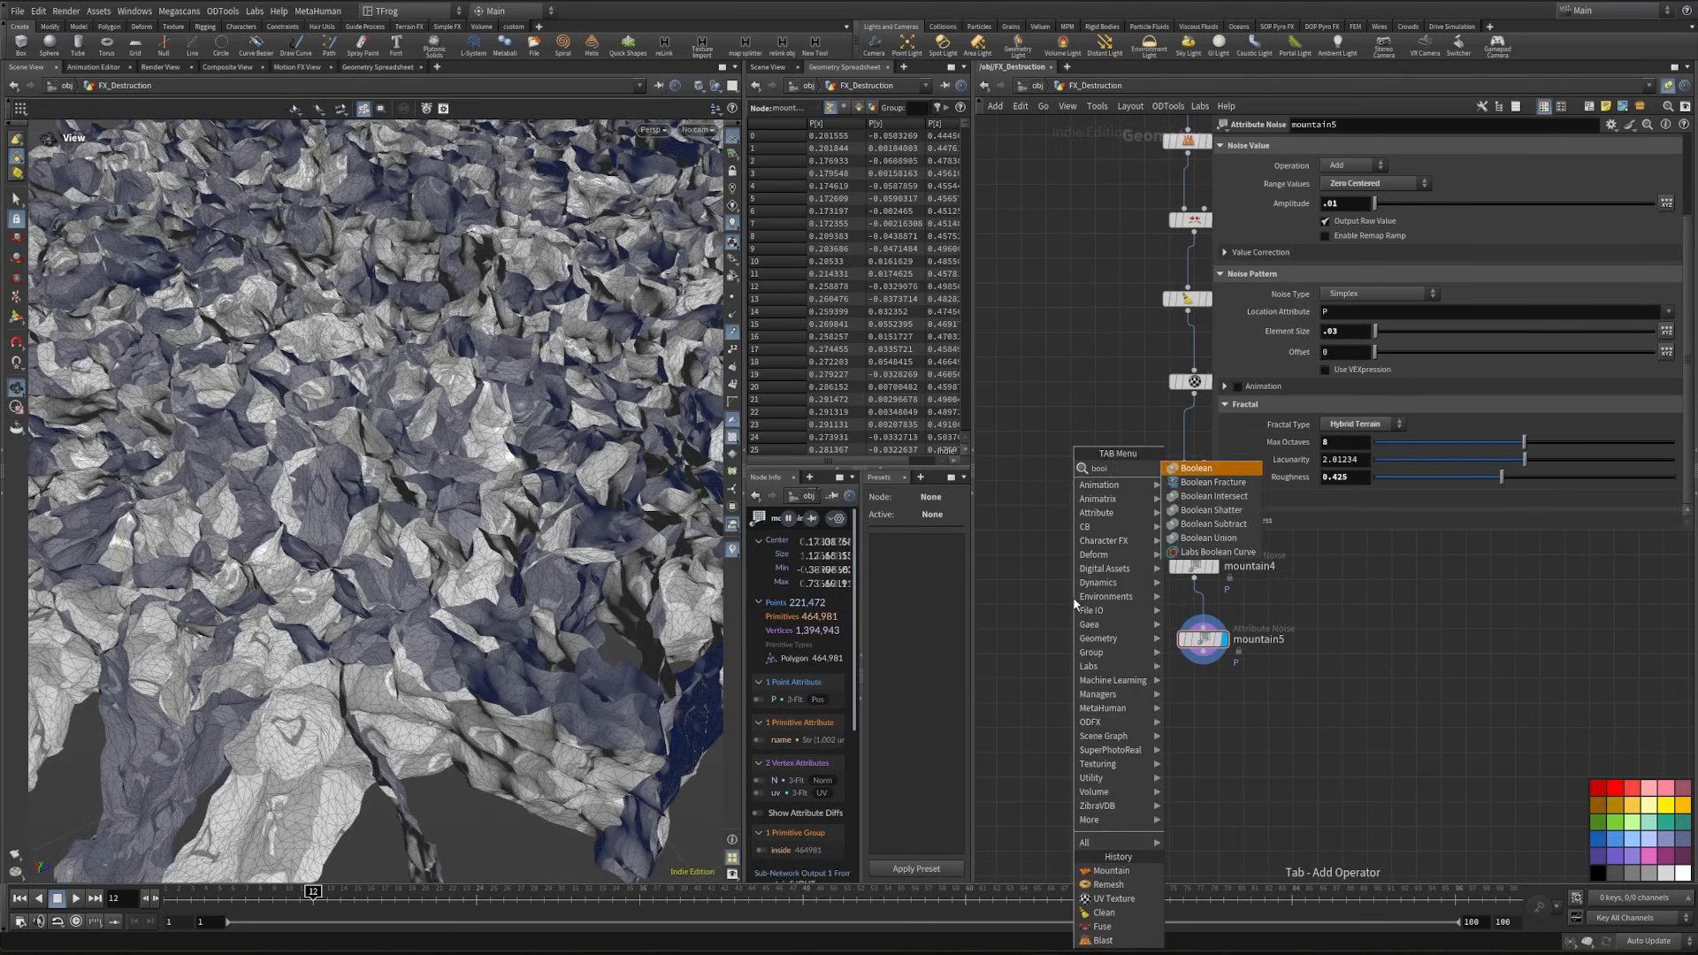
pyautogui.press('Return')
pyautogui.click(1064, 739)
pyautogui.scroll(-5, 1057, 636)
pyautogui.moveTo(1069, 573); pyautogui.dragTo(1087, 608, button='middle')
pyautogui.moveTo(1129, 702); pyautogui.dragTo(1148, 420)
pyautogui.moveTo(1000, 384); pyautogui.dragTo(1105, 429, button='middle')
pyautogui.moveTo(1185, 780); pyautogui.dragTo(1114, 768)
pyautogui.click(1182, 725)
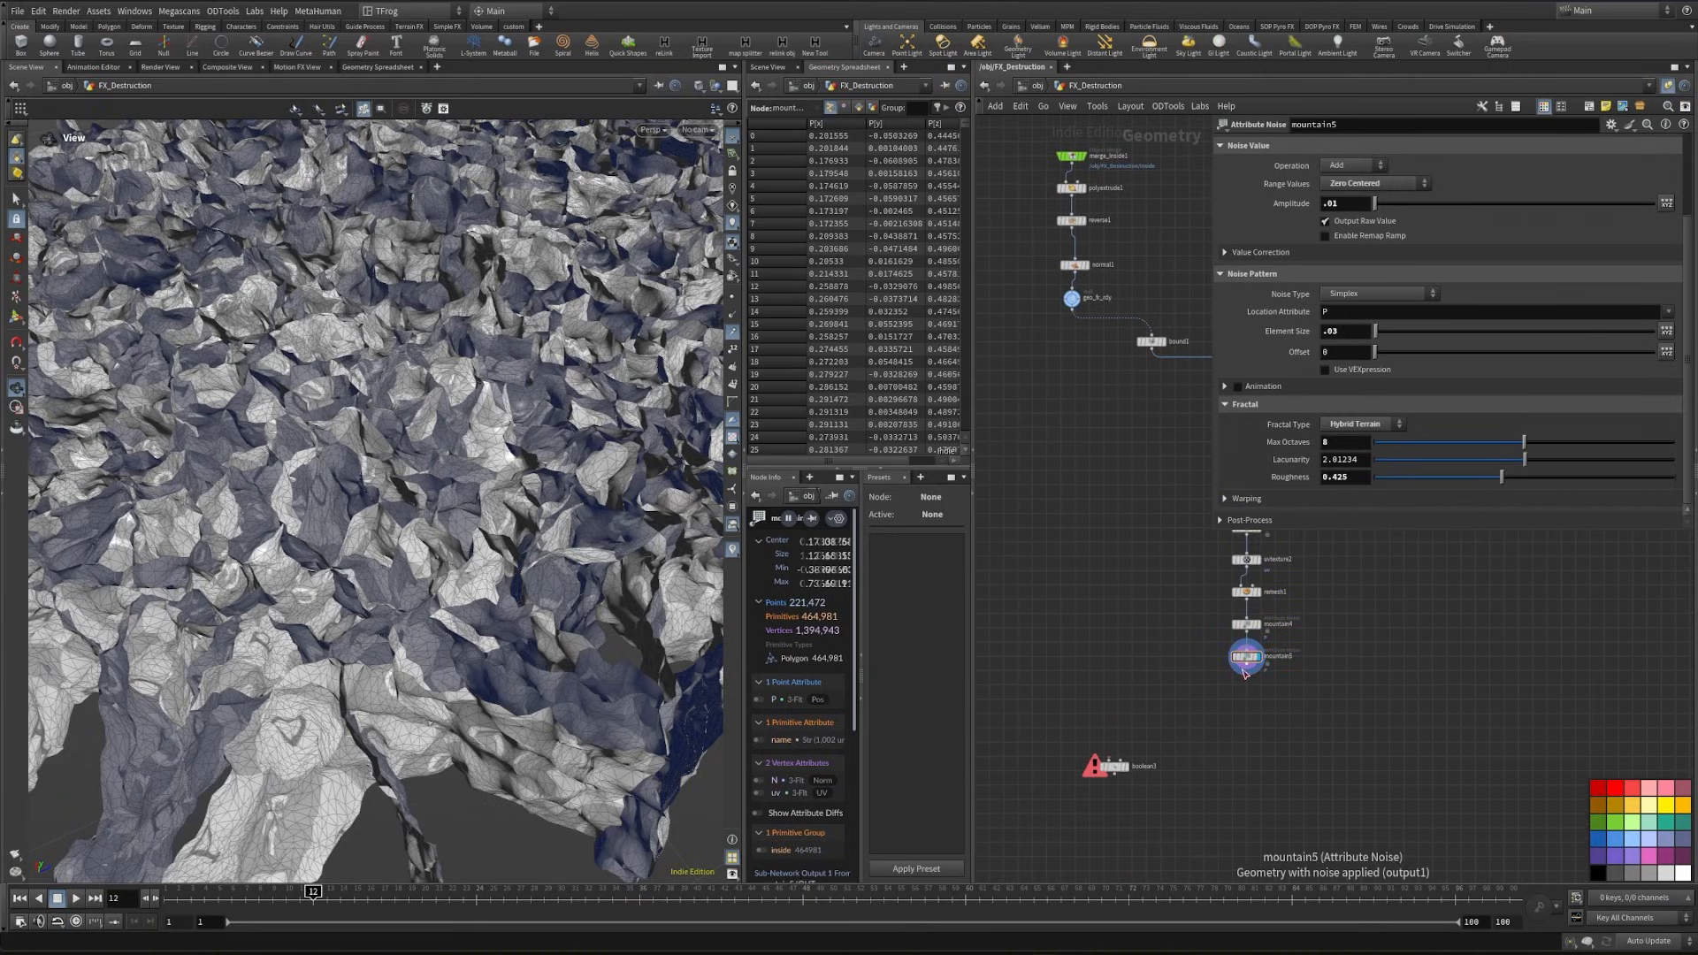
pyautogui.moveTo(1244, 674); pyautogui.dragTo(1120, 759)
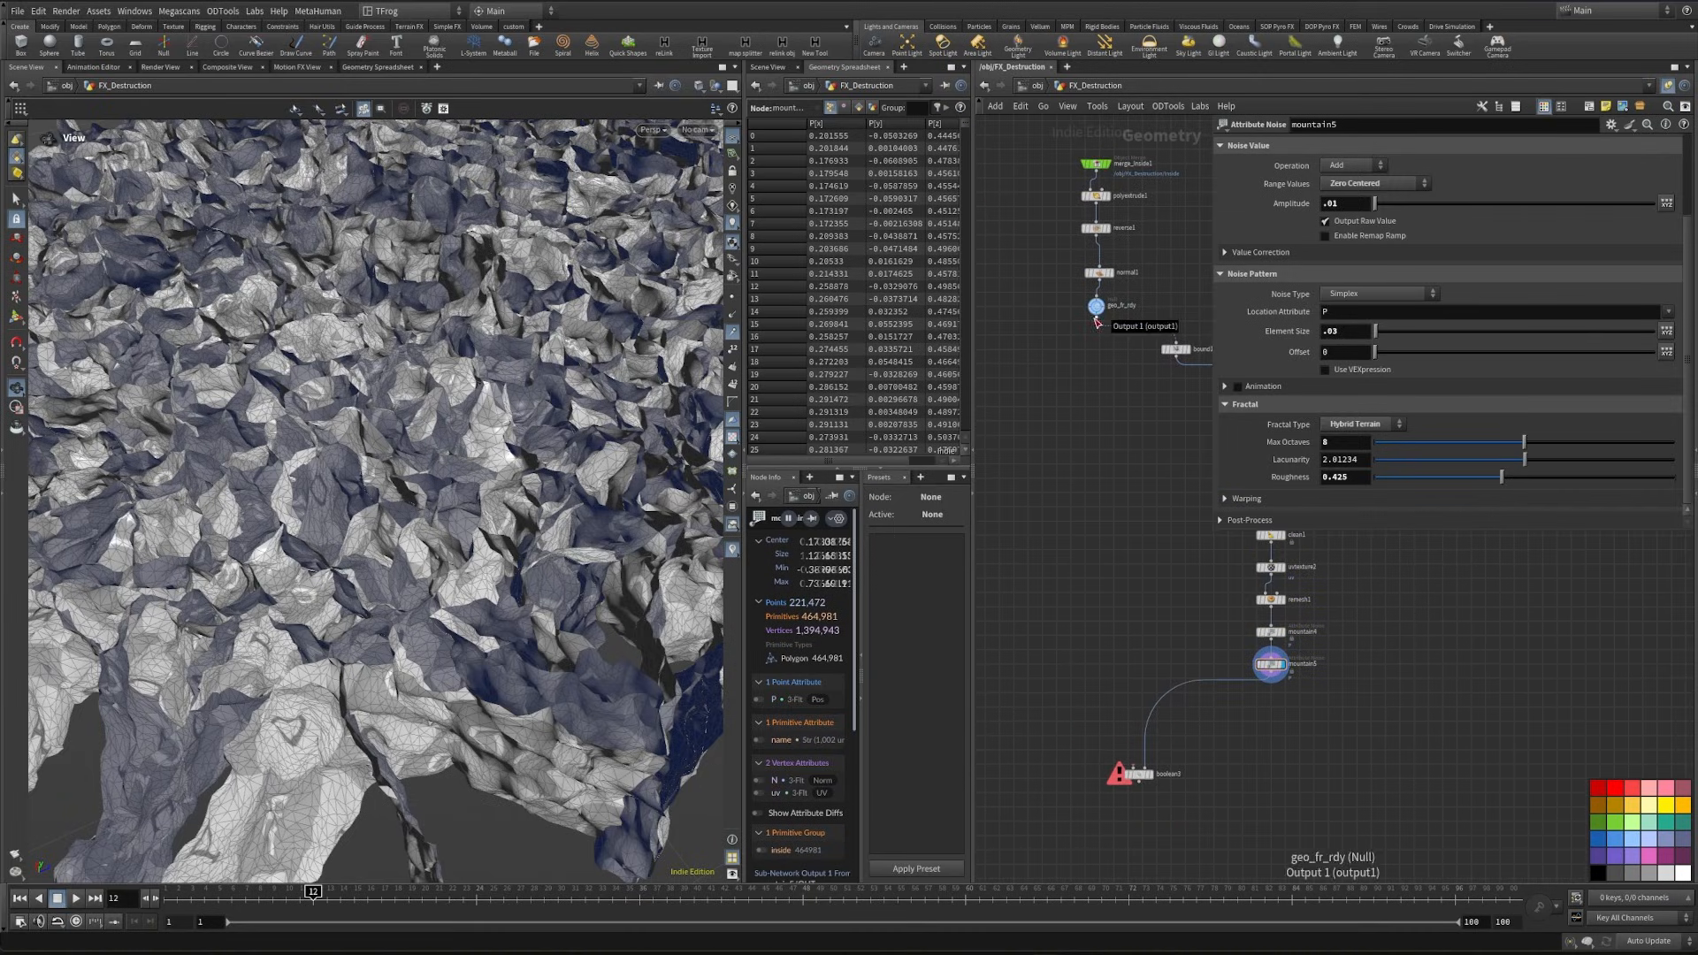
# - Switch the scene's update mode from Auto Update to Manual
pyautogui.moveTo(1091, 698); pyautogui.dragTo(1061, 506, button='middle')
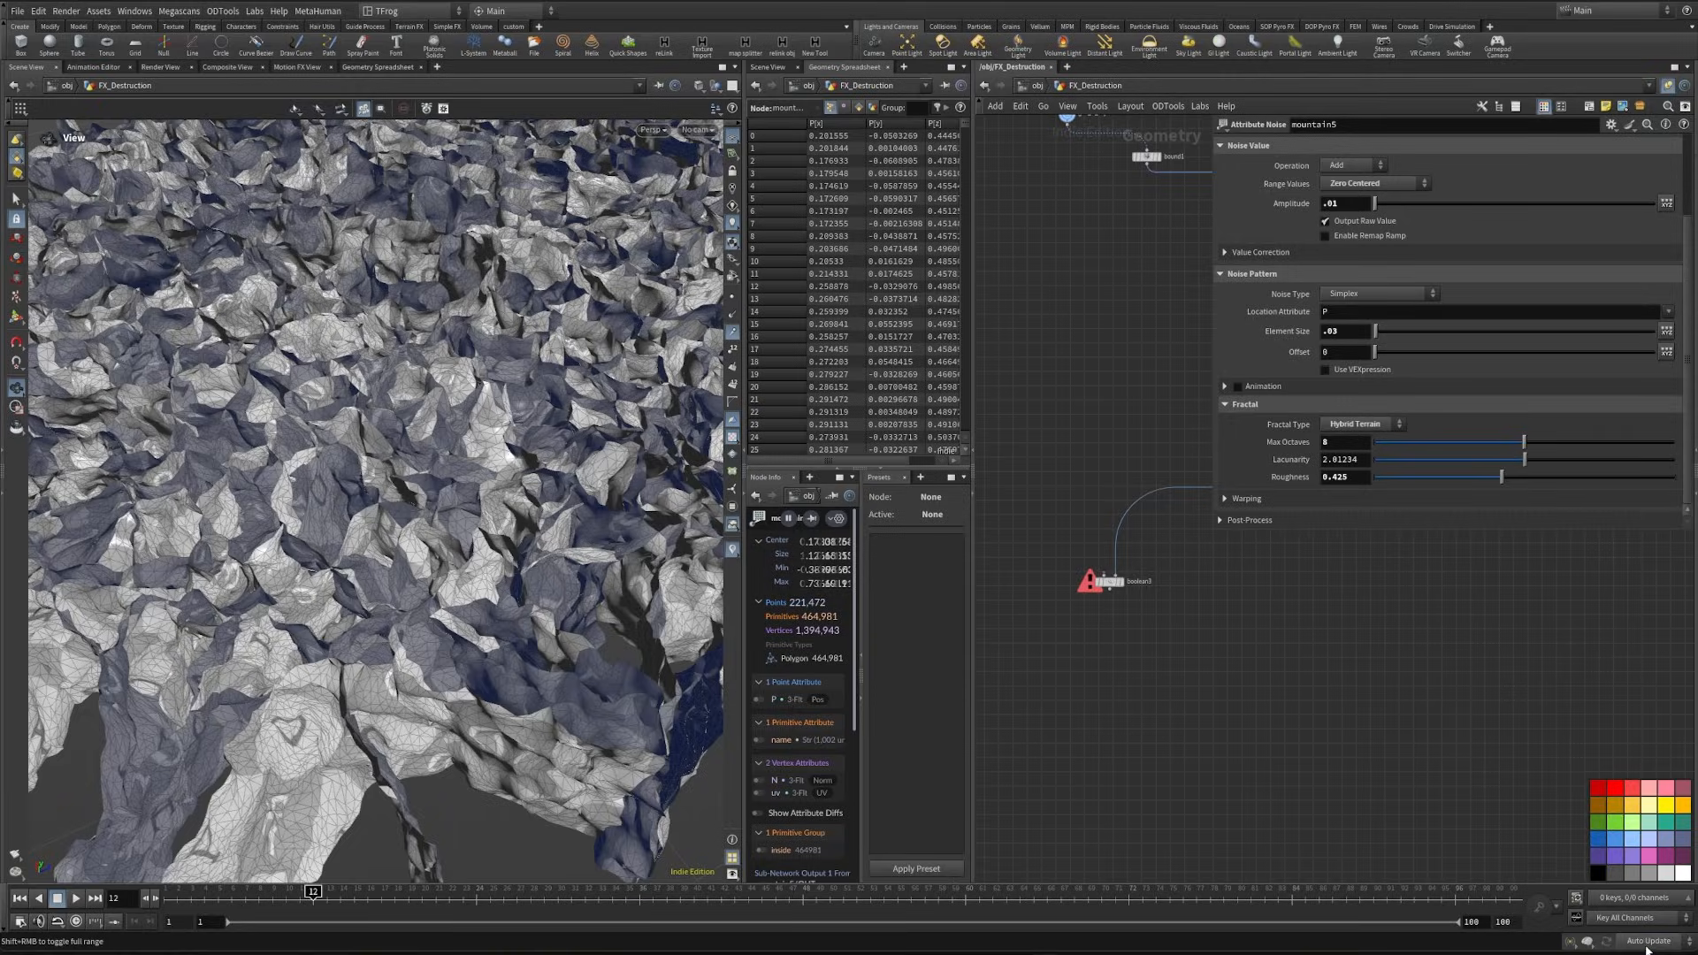
pyautogui.click(1646, 942)
pyautogui.click(1637, 926)
# - Connect geo_fr_rdy to boolean3's first input, display the Boolean, and treat Set B as Surface
pyautogui.moveTo(1119, 638); pyautogui.dragTo(1149, 778, button='middle')
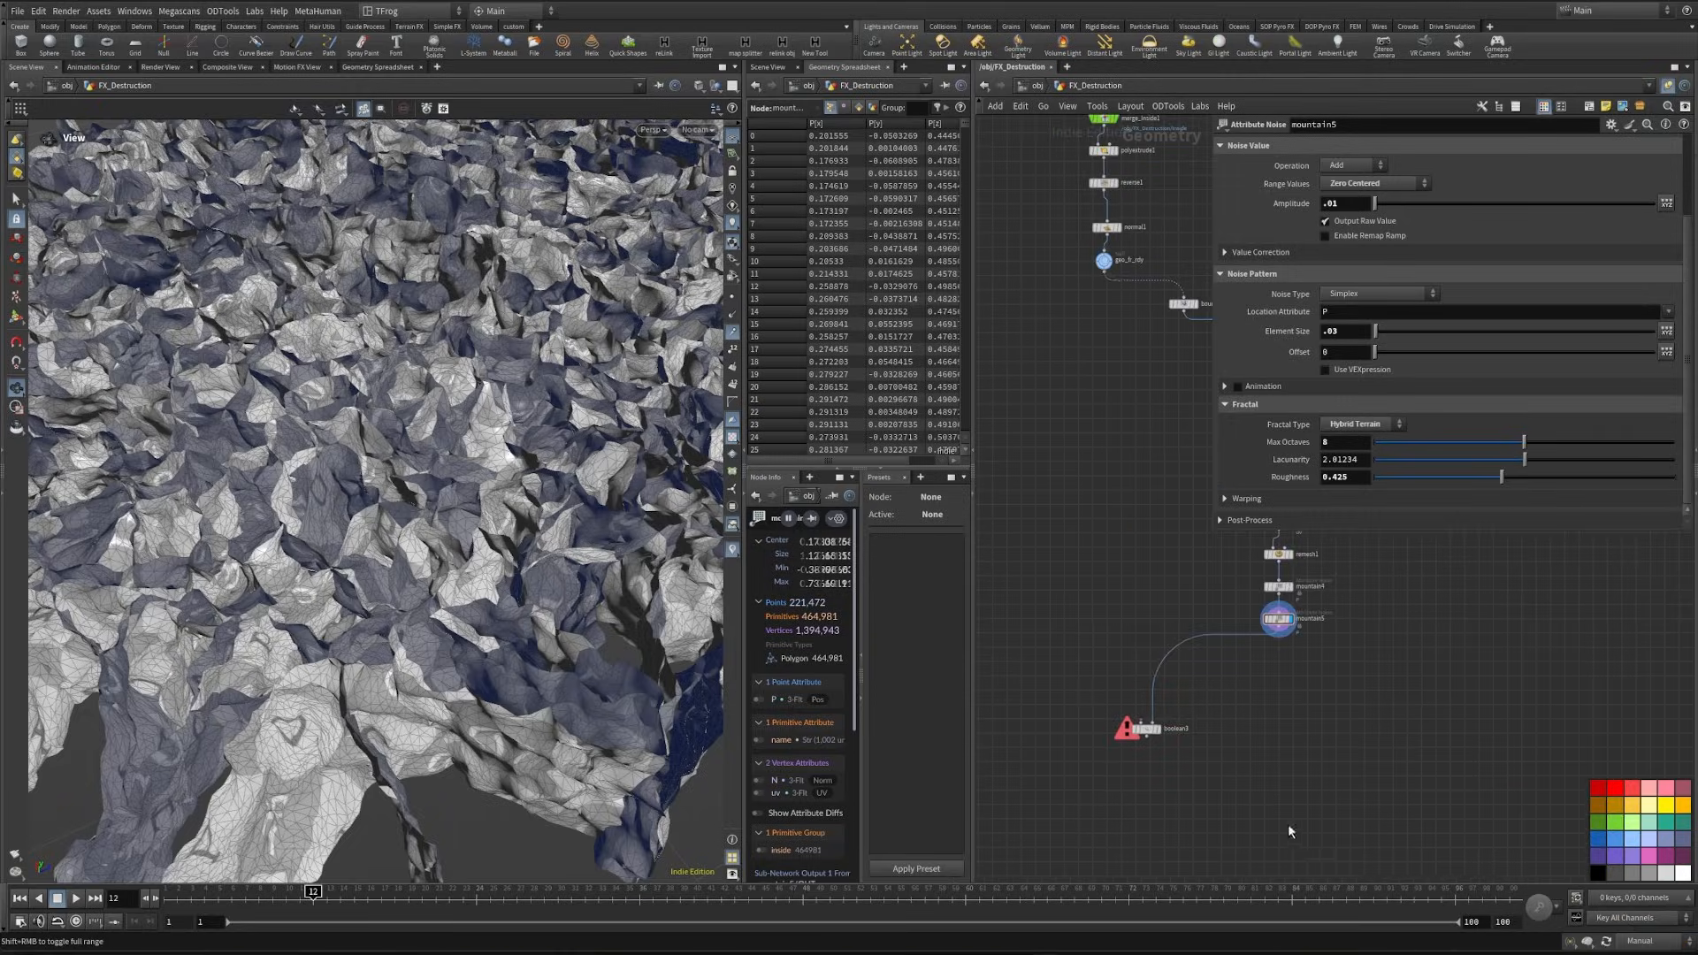
pyautogui.click(1156, 723)
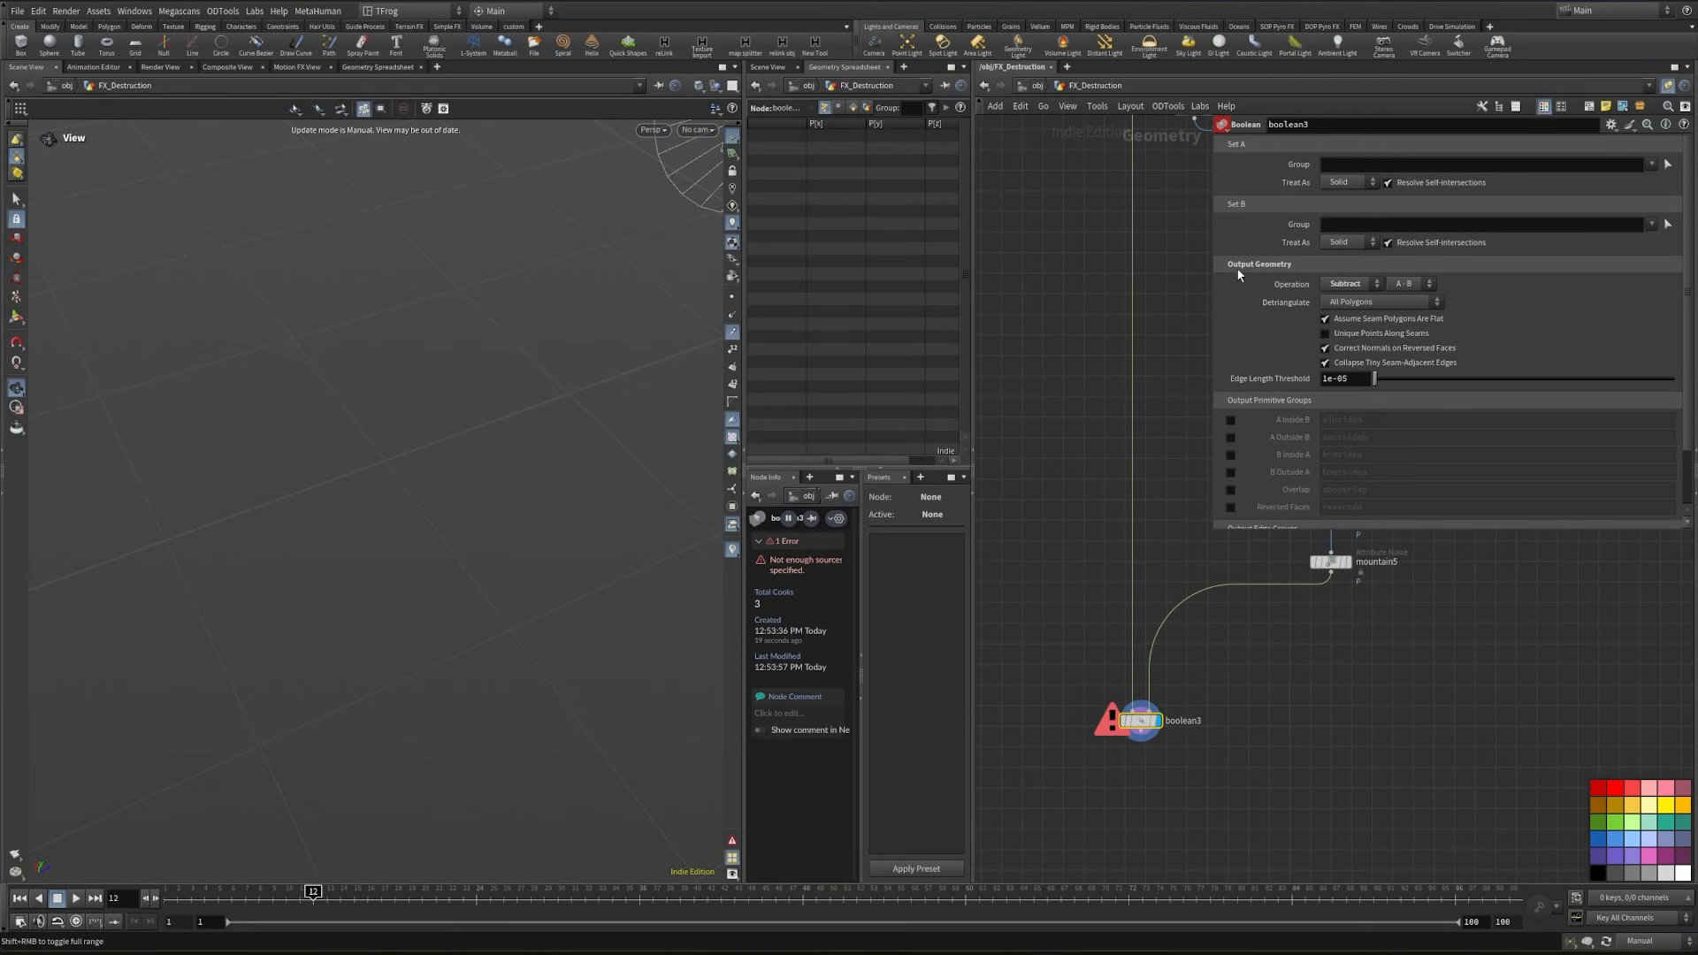
pyautogui.moveTo(1126, 205); pyautogui.dragTo(1117, 417, button='middle')
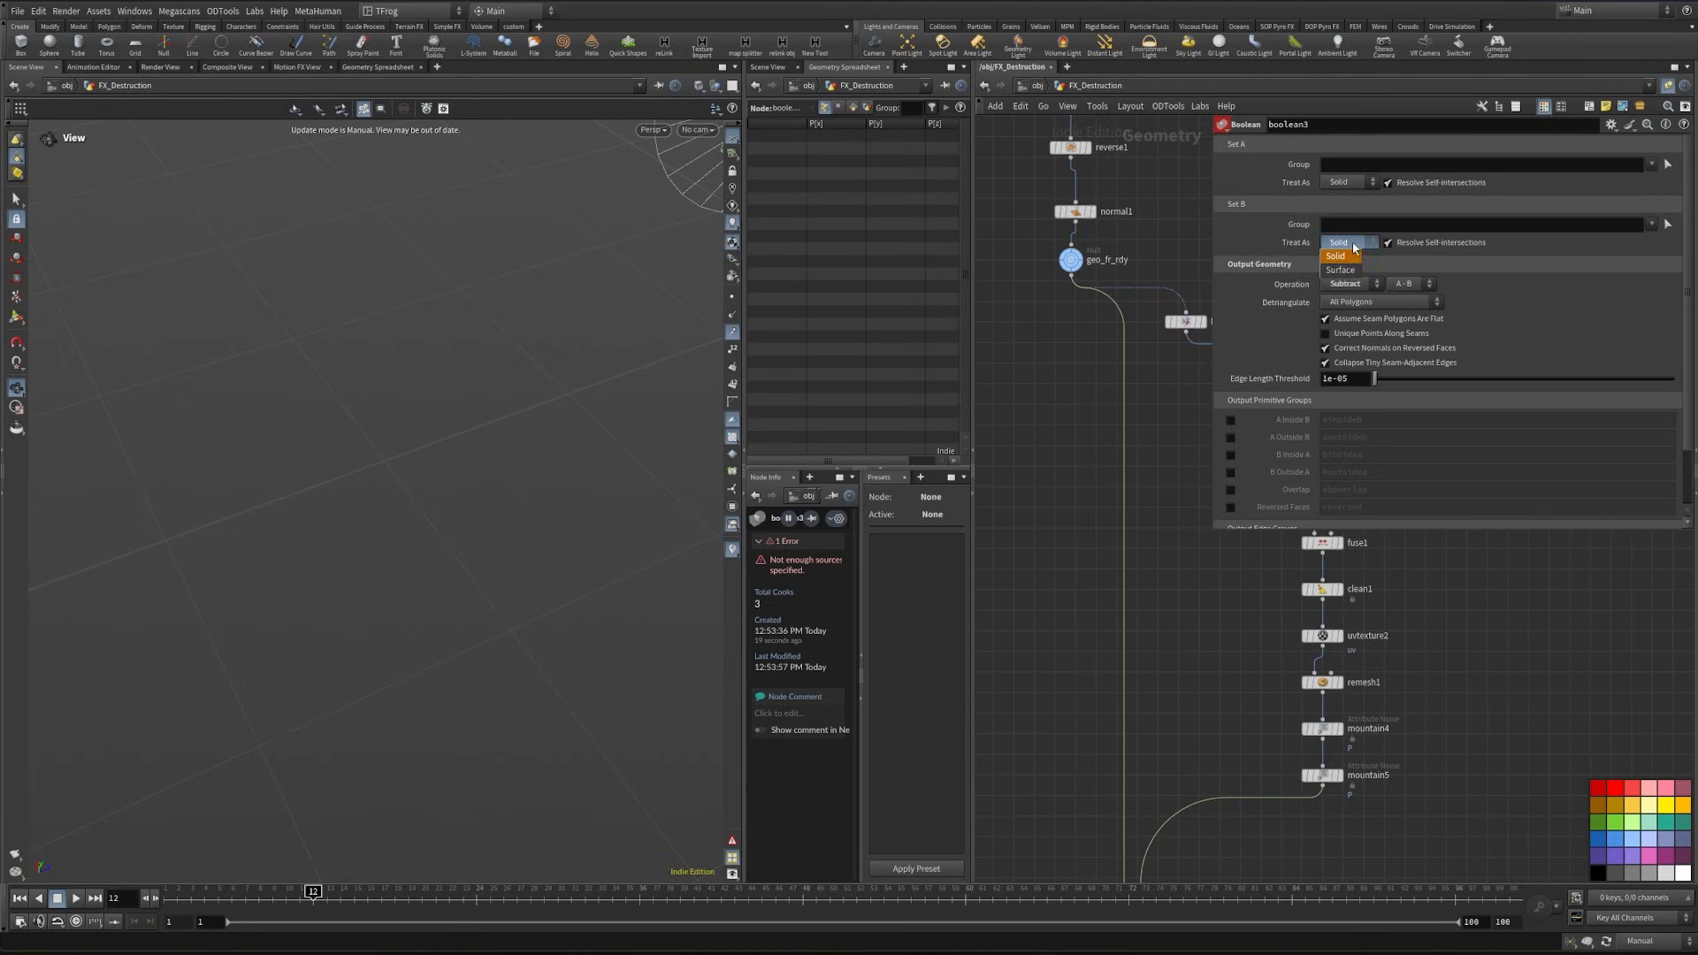
pyautogui.click(1339, 270)
pyautogui.moveTo(1191, 743); pyautogui.dragTo(1148, 492, button='middle')
# - Replace the Boolean with a Boolean Fracture node and connect mountain5 to its second input
pyautogui.scroll(2, 1149, 632)
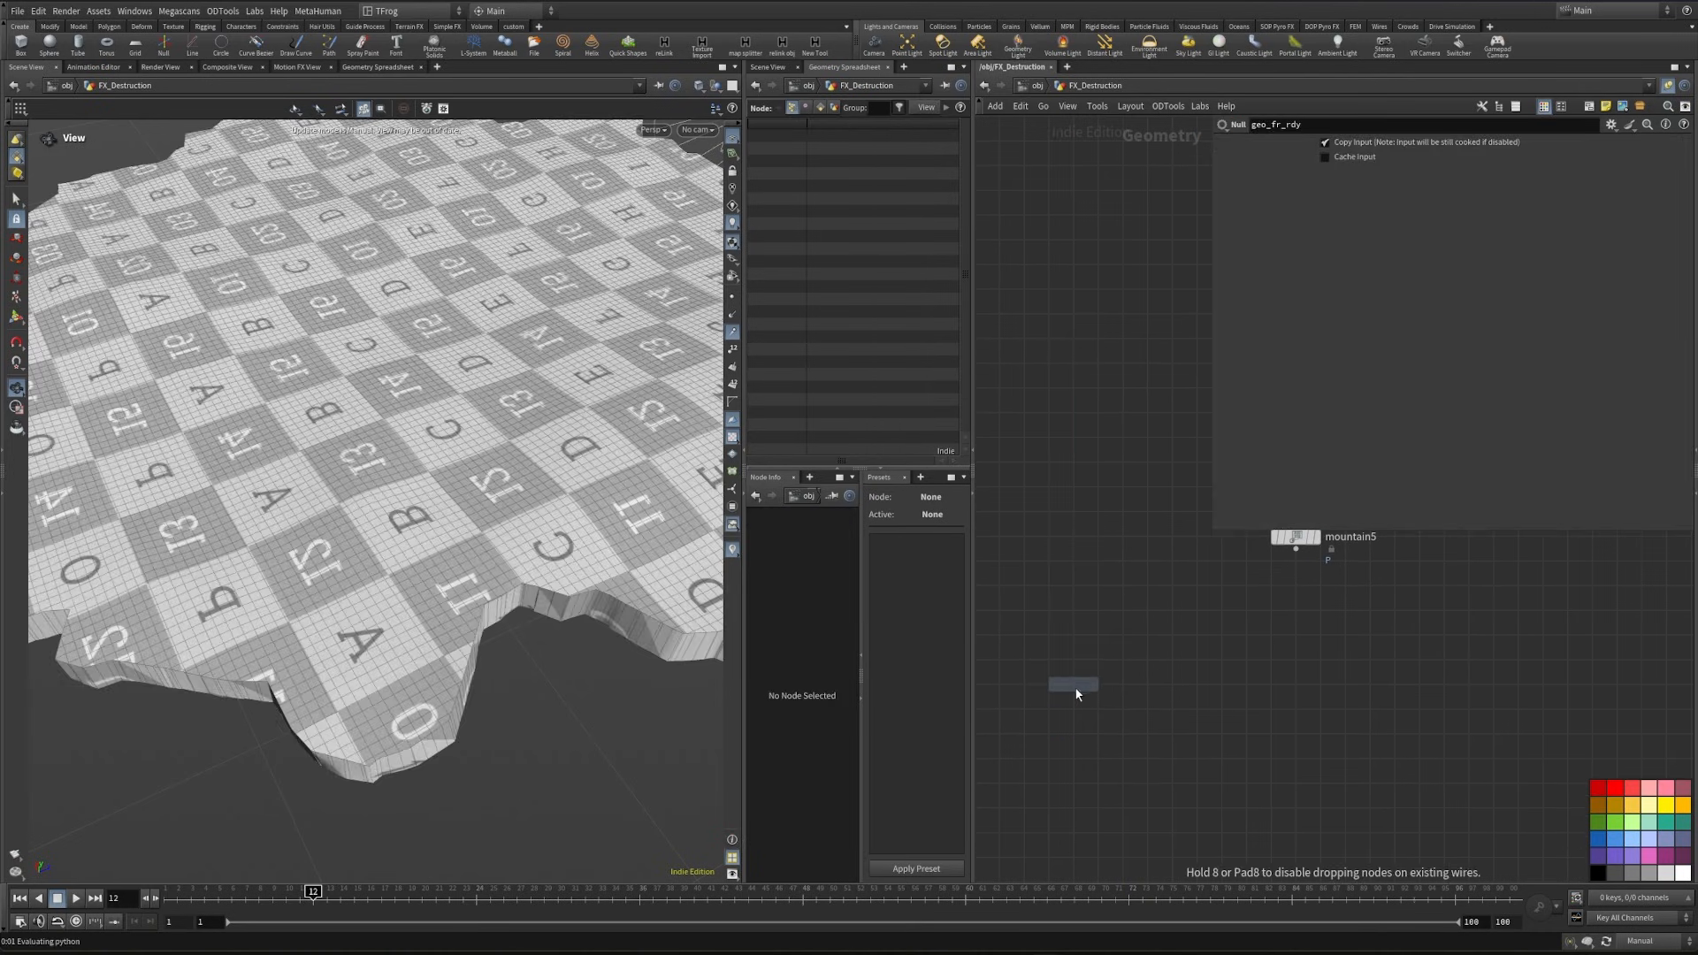
pyautogui.click(1073, 653)
pyautogui.moveTo(1186, 616); pyautogui.dragTo(1218, 712, button='middle')
pyautogui.moveTo(1327, 644); pyautogui.dragTo(1128, 736)
# - Connect geo_fr_rdy to booleanfracture1's first input, display the node, and review its settings
pyautogui.moveTo(1212, 406); pyautogui.dragTo(1226, 507, button='middle')
pyautogui.moveTo(1091, 402); pyautogui.dragTo(1087, 513, button='middle')
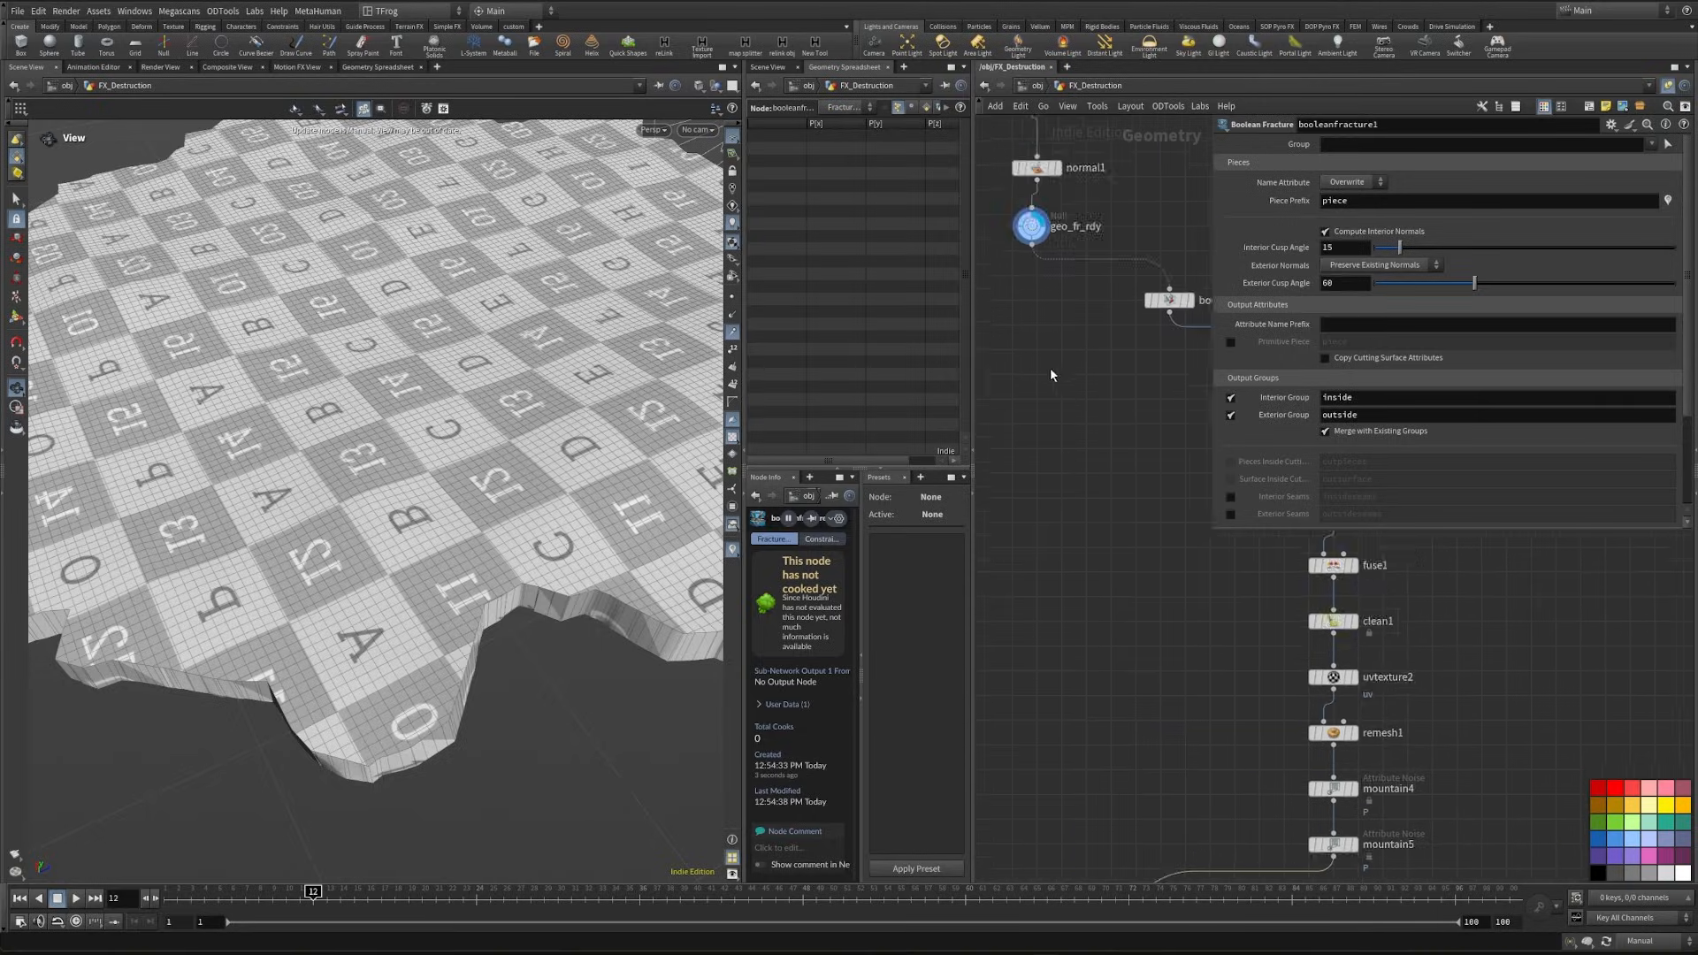
pyautogui.click(1031, 246)
pyautogui.moveTo(1114, 760); pyautogui.dragTo(1036, 400, button='middle')
pyautogui.click(1023, 585)
pyautogui.click(1056, 596)
pyautogui.moveTo(1095, 652); pyautogui.dragTo(1171, 742, button='middle')
pyautogui.scroll(-3, 1338, 458)
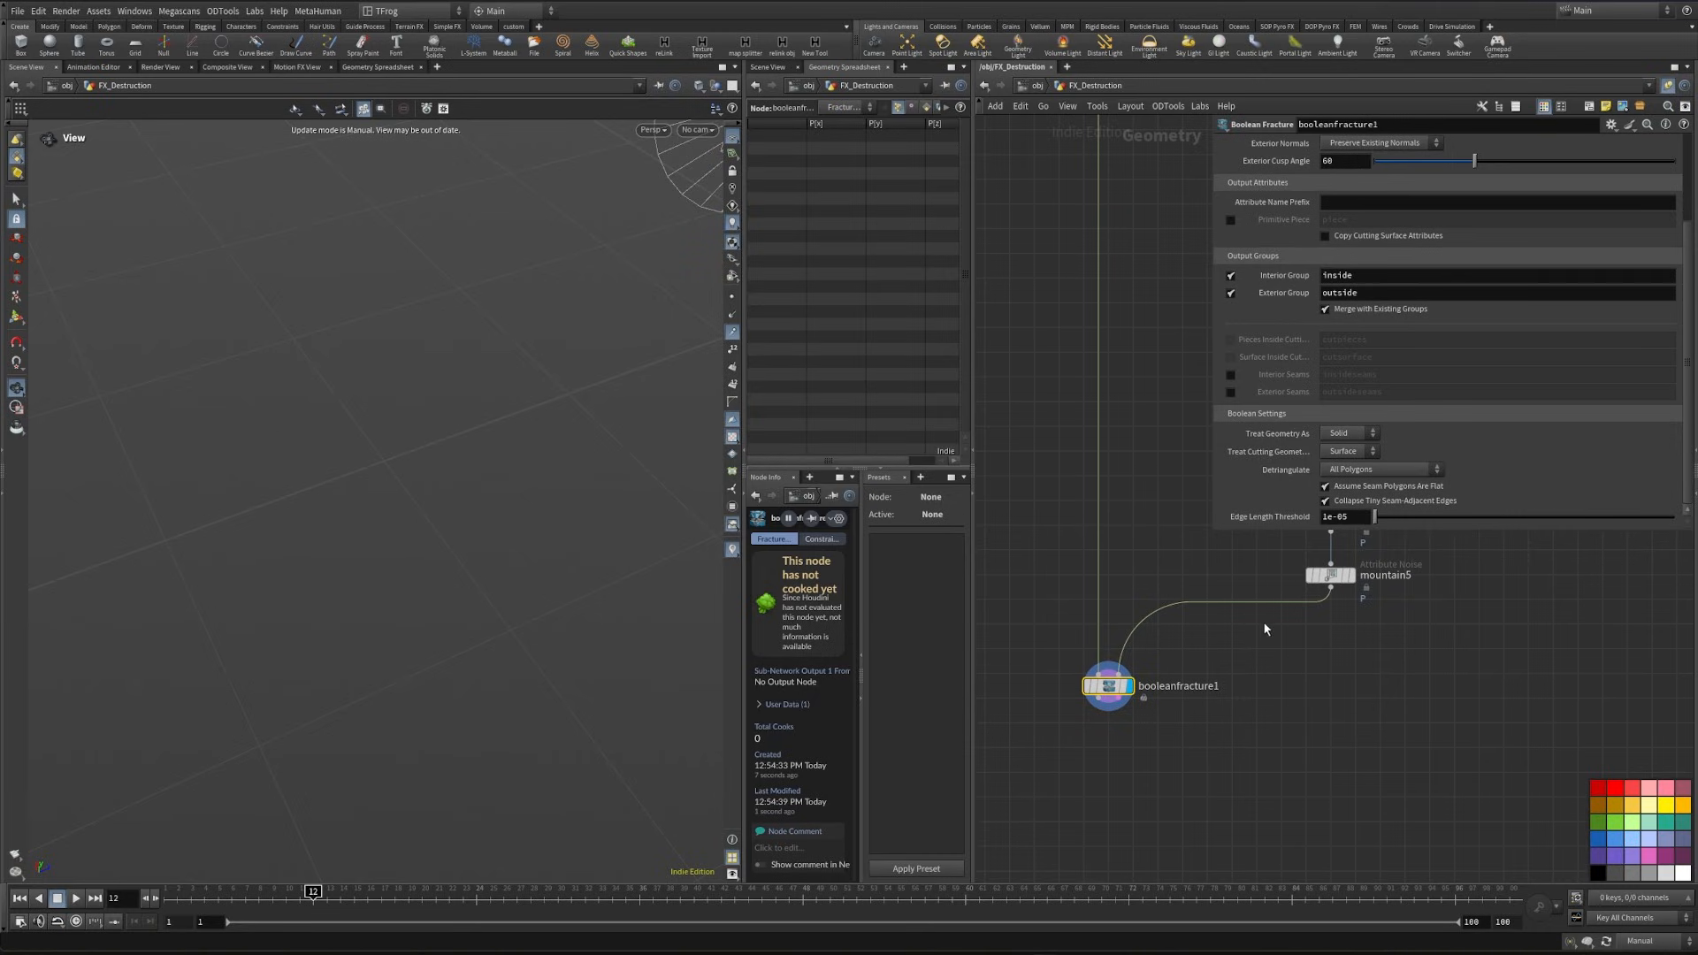
pyautogui.moveTo(1265, 627); pyautogui.dragTo(1267, 689, button='middle')
pyautogui.scroll(3, 1335, 361)
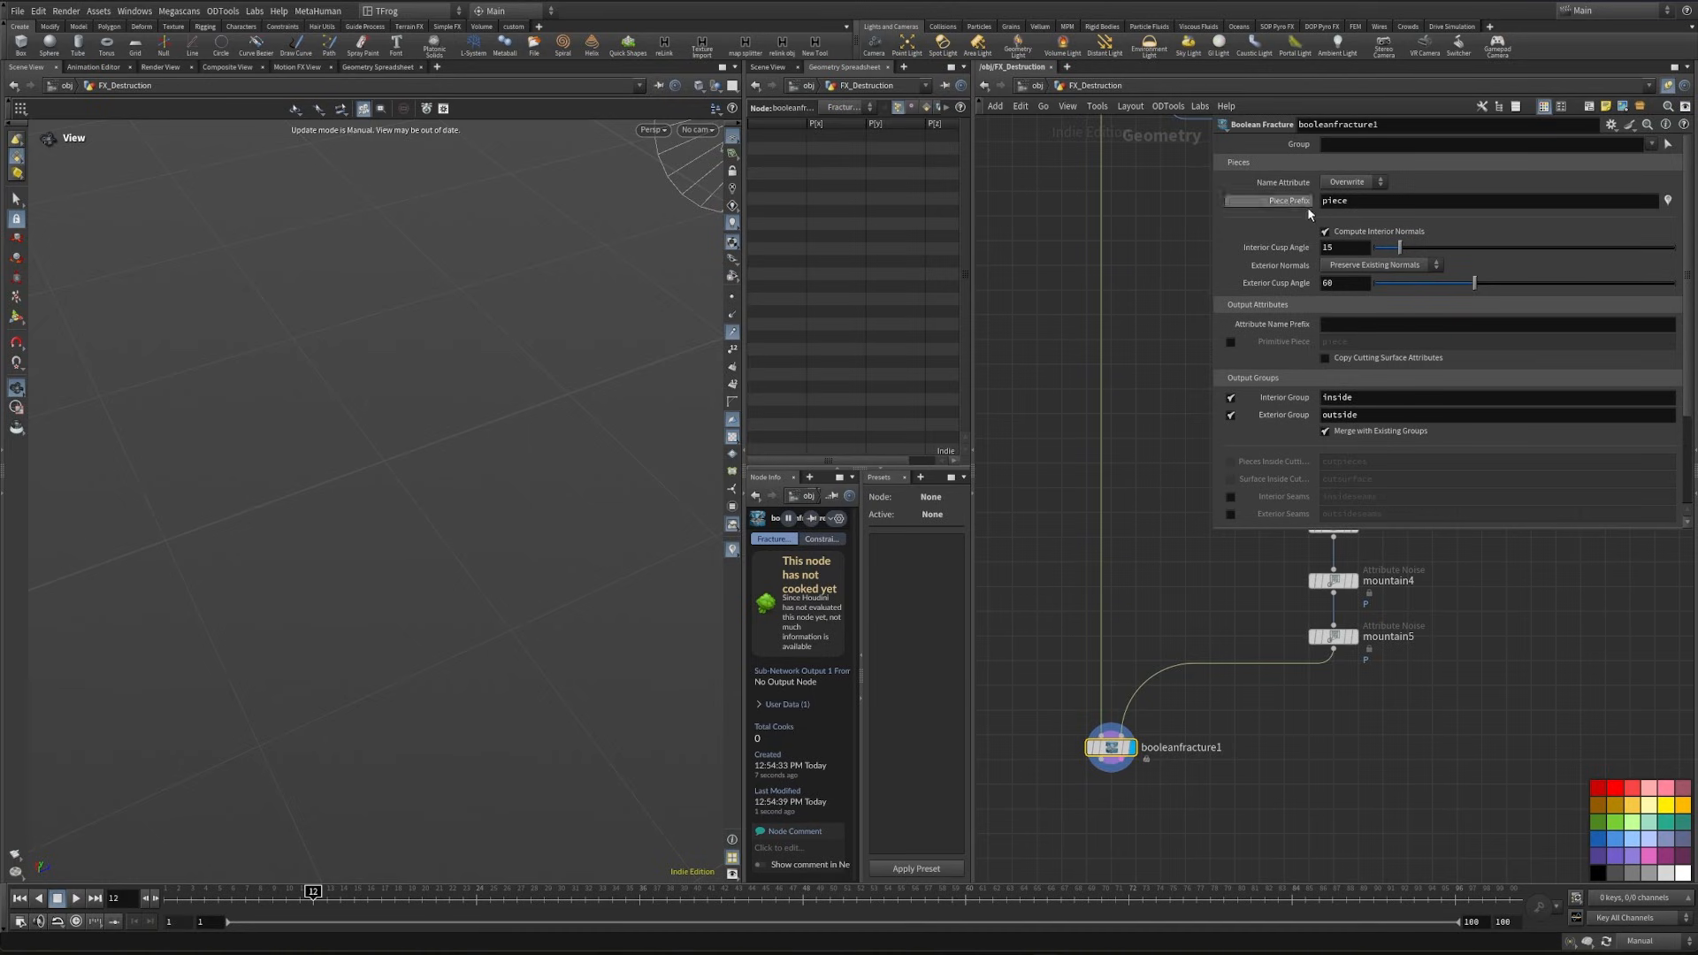
# - Add a File Cache node after booleanfracture1 and turn off Time Dependent Cache
pyautogui.moveTo(1182, 579); pyautogui.dragTo(1231, 403, button='middle')
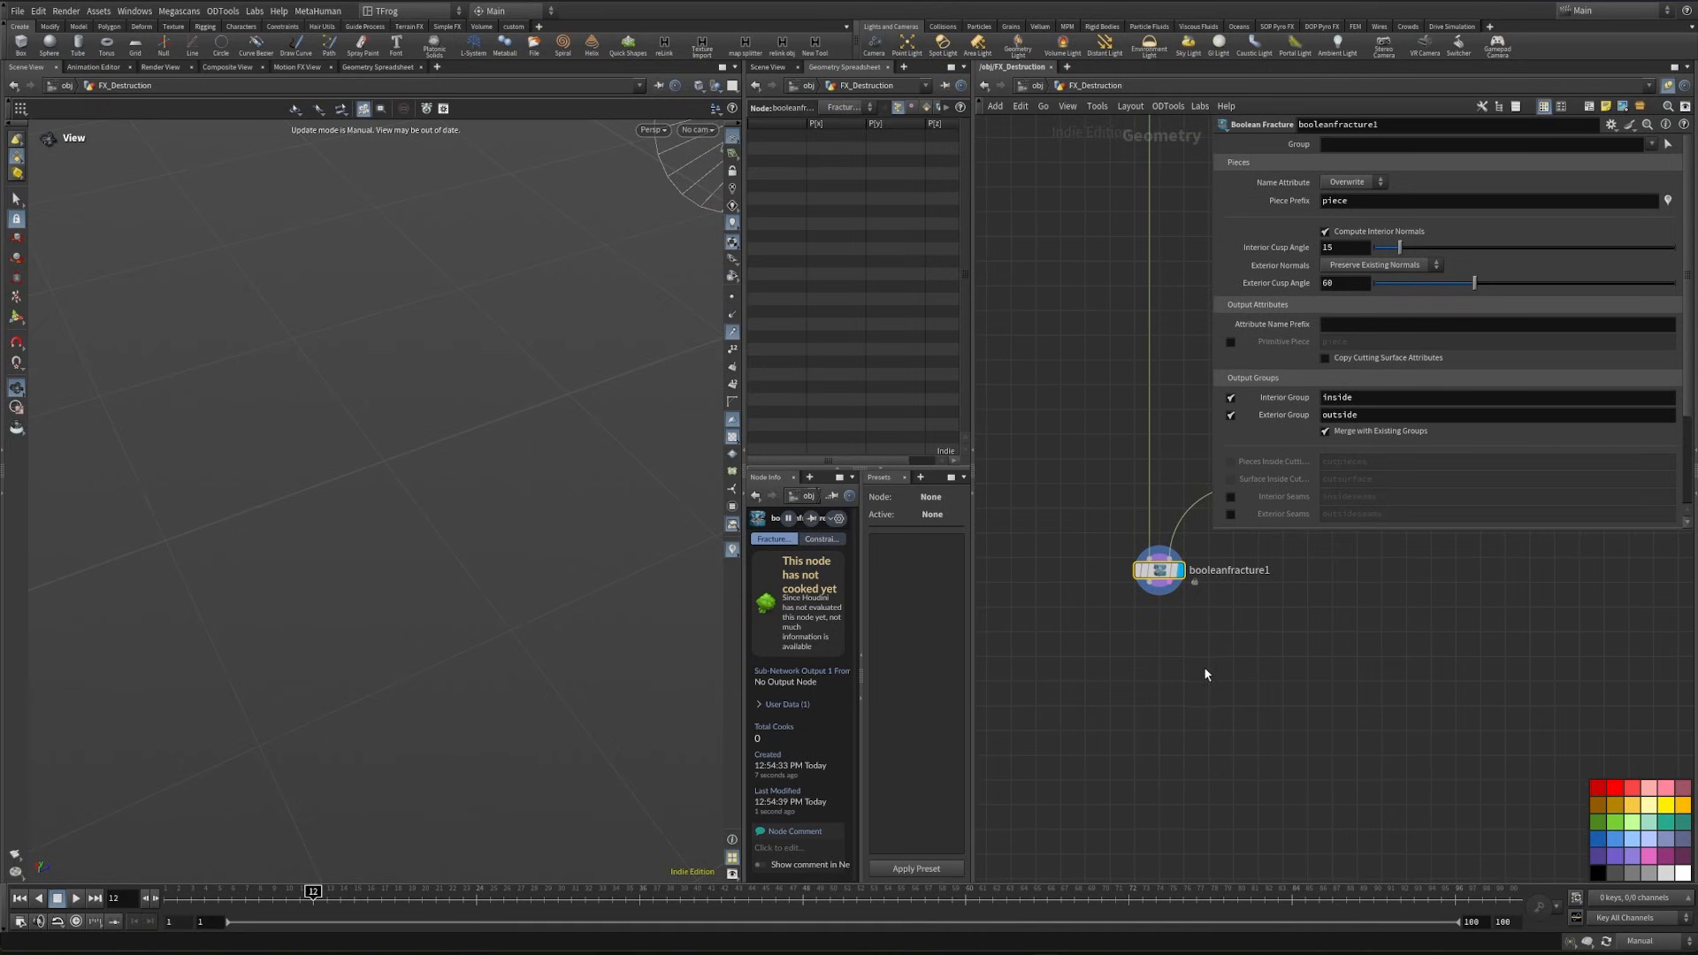
pyautogui.press('Tab')
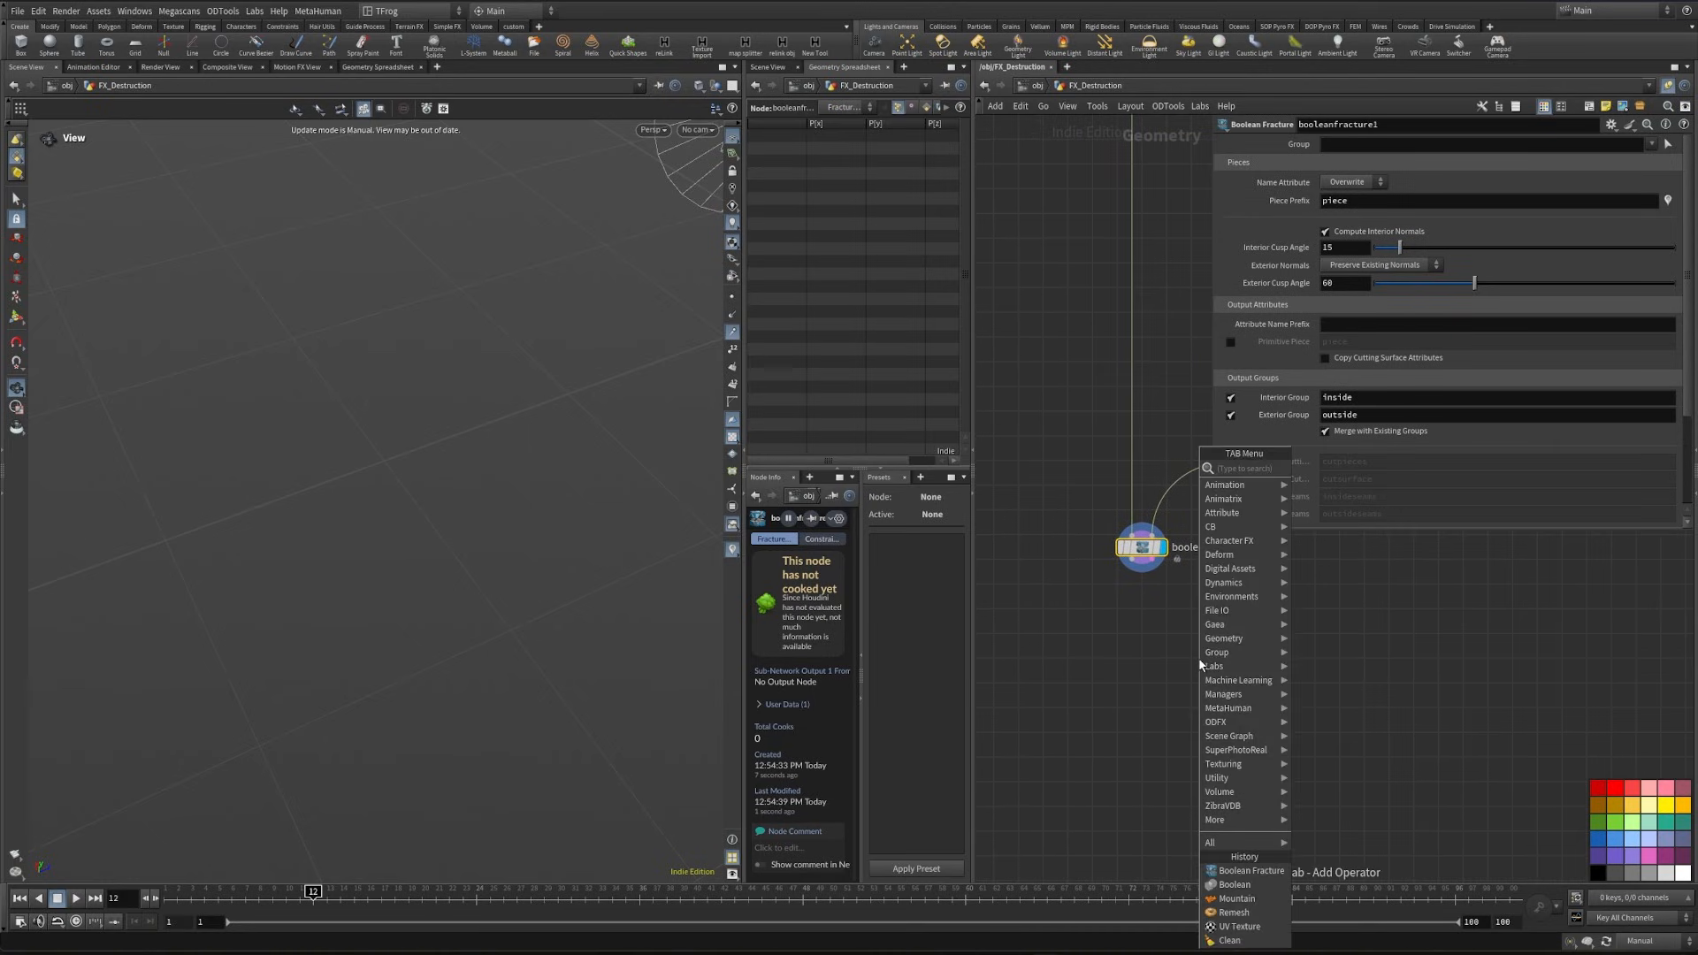
pyautogui.write('fil')
pyautogui.click(1326, 509)
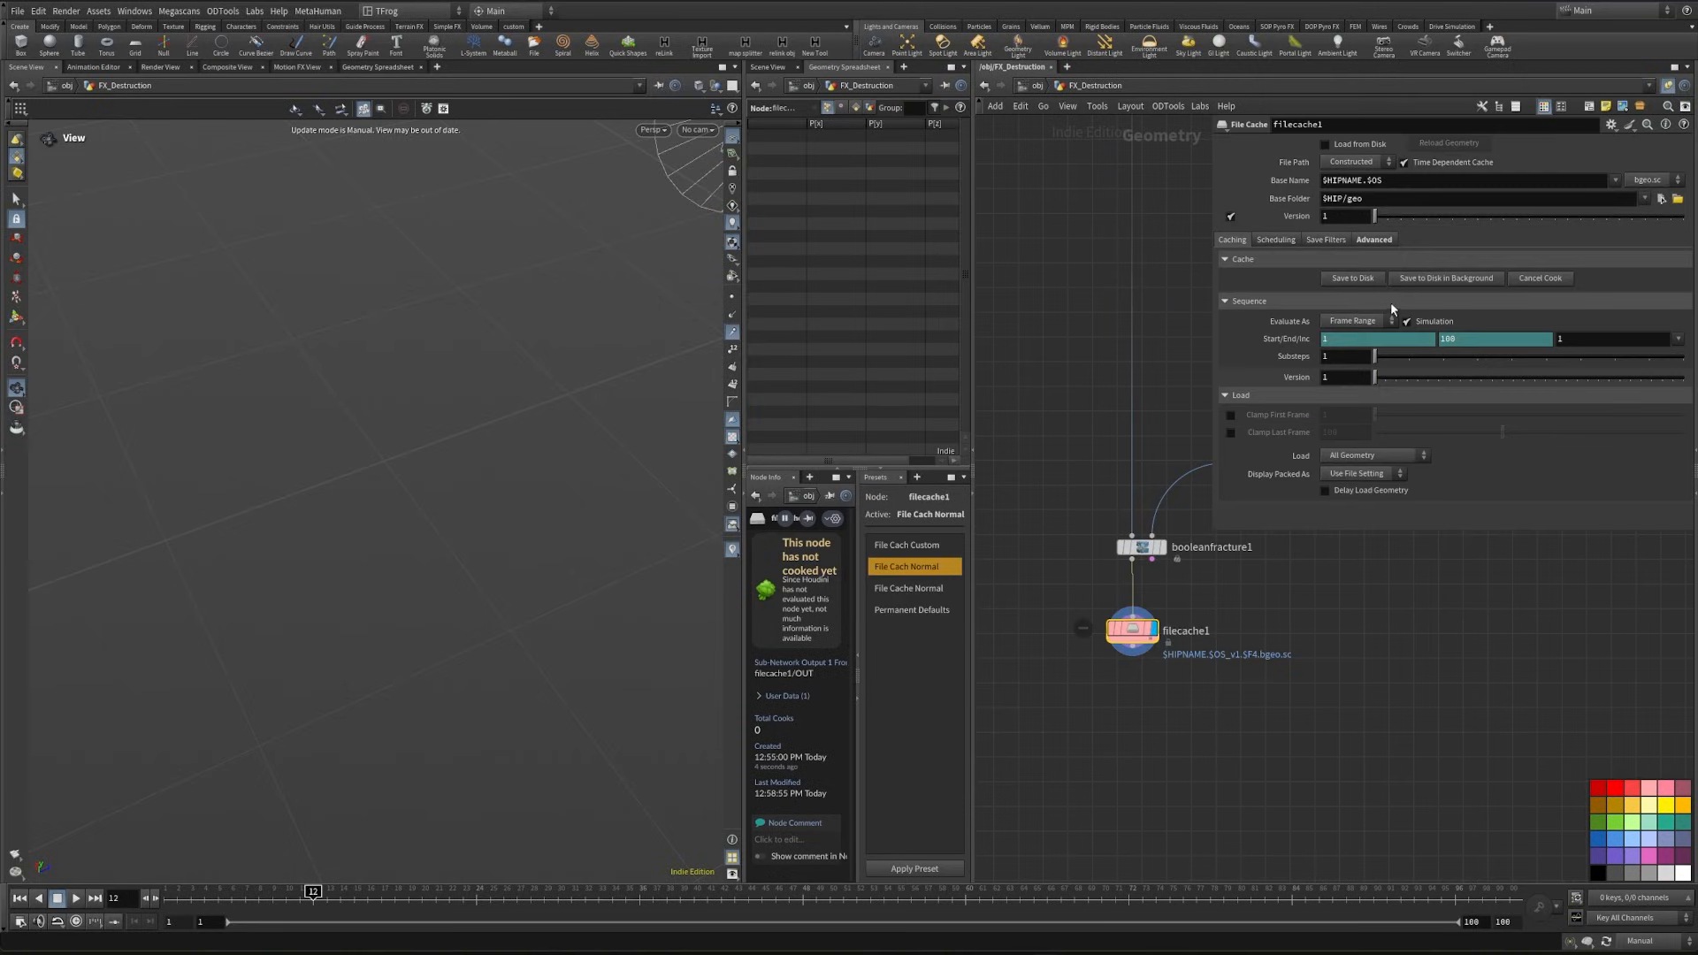
pyautogui.click(1405, 163)
# - Set the file cache's base folder to $HIP/geo/$OS and its base name to $OS
pyautogui.click(1375, 198)
pyautogui.write('/')
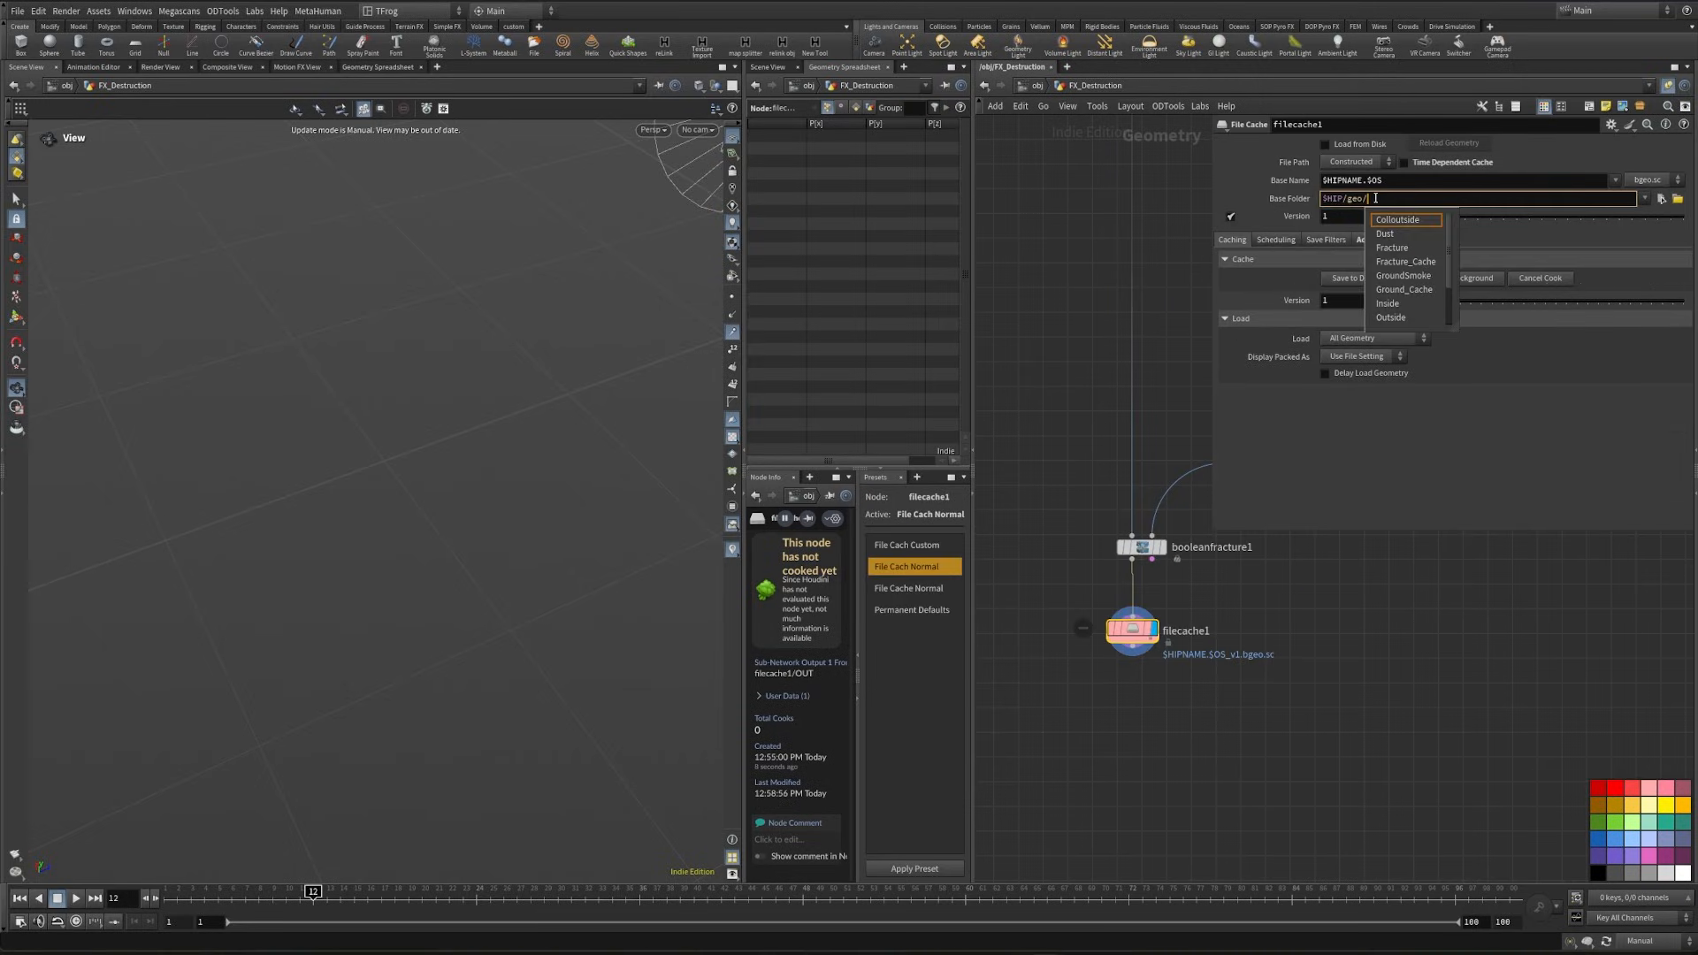
pyautogui.write('$OS')
pyautogui.press('Return')
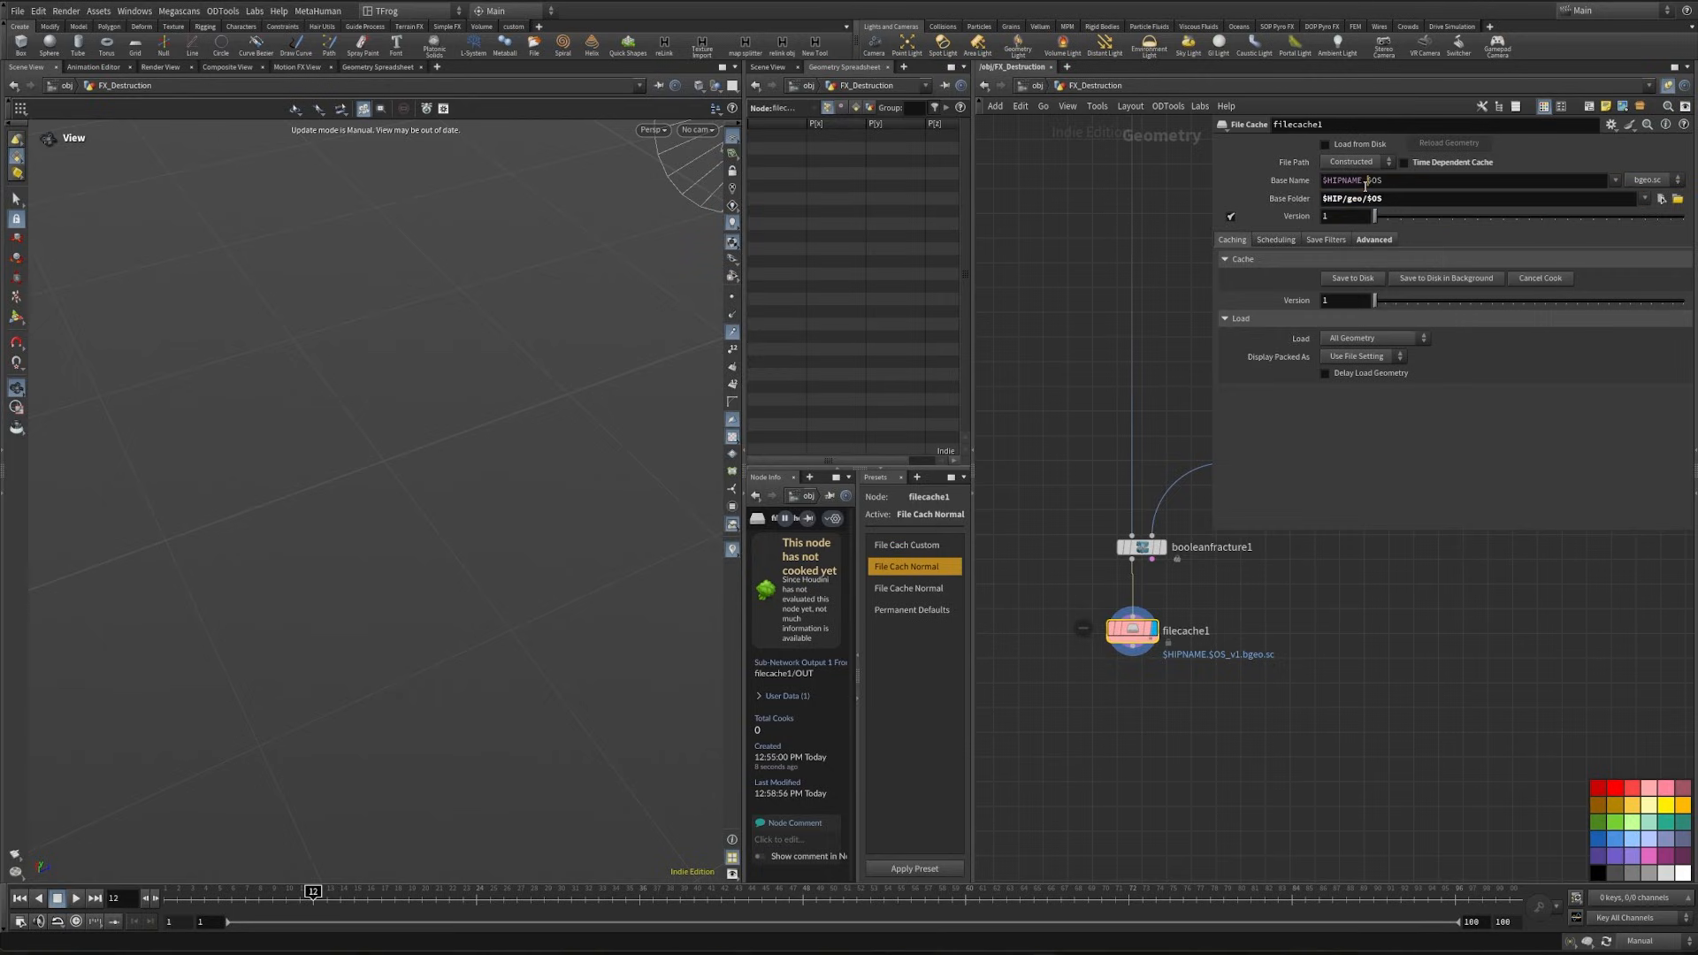
pyautogui.doubleClick(1341, 179)
# - Rename the file cache node to Fracture_Chace
pyautogui.doubleClick(1198, 630)
pyautogui.press('BackSpace')
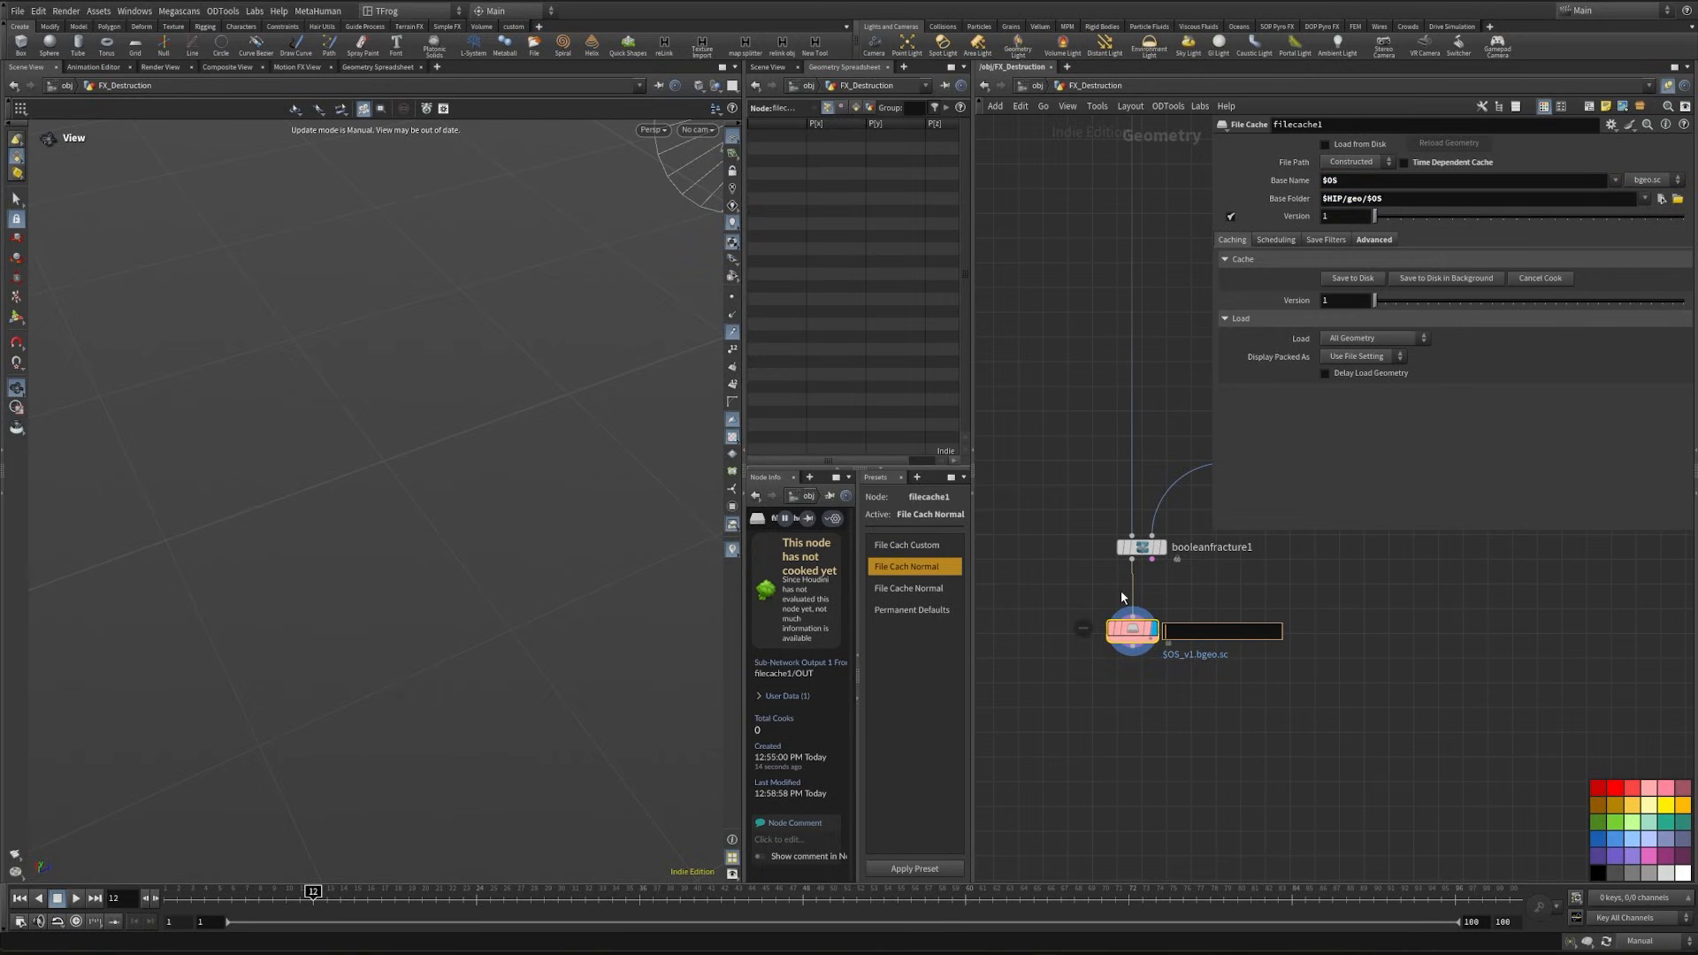
pyautogui.write('Fracture')
pyautogui.press('Return')
pyautogui.moveTo(1220, 711); pyautogui.dragTo(1051, 591)
pyautogui.doubleClick(1189, 631)
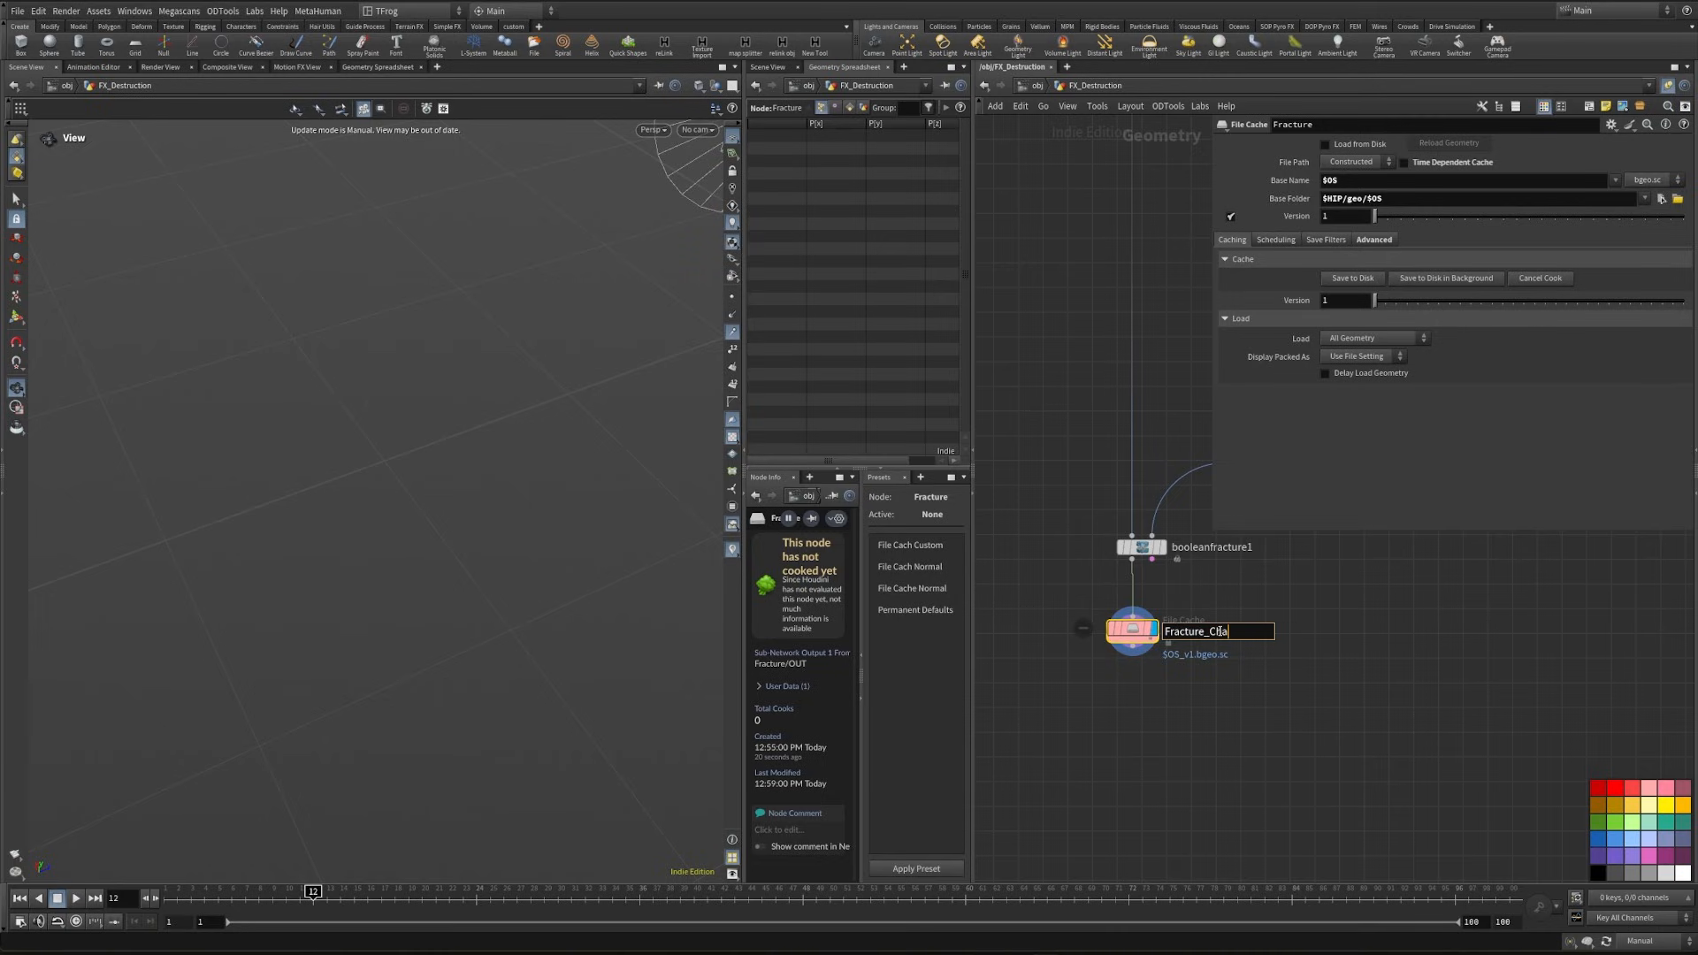
pyautogui.press('Return')
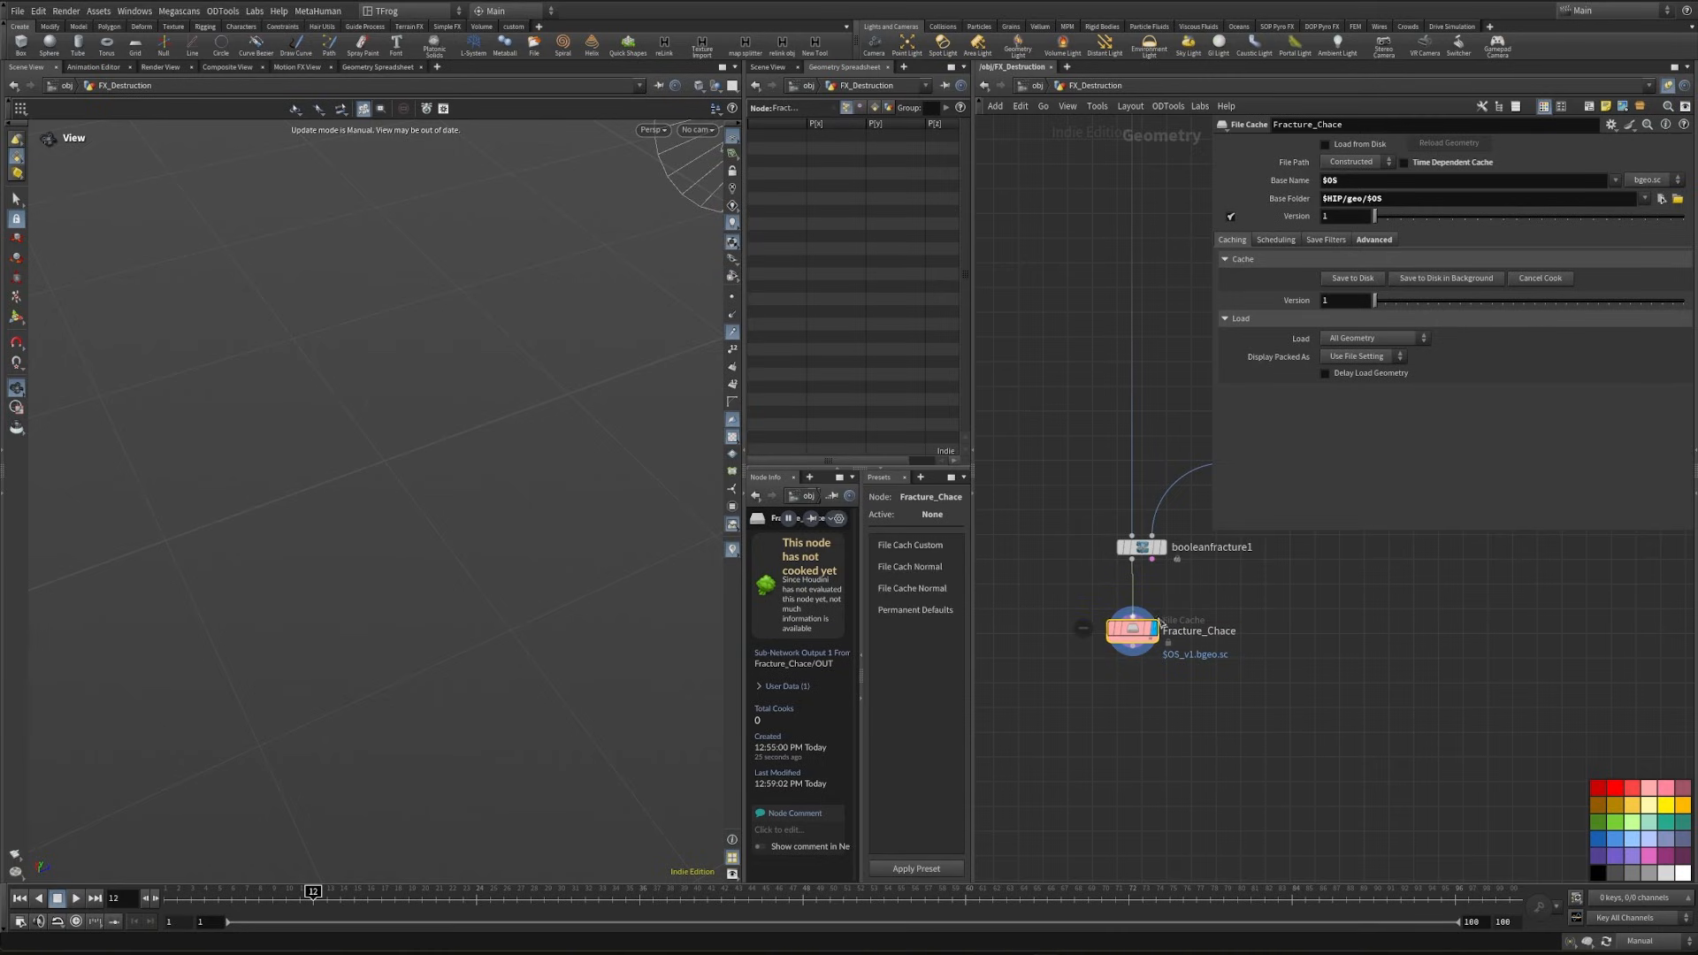
# - Save the Fracture_Chace cache to disk and add a File node below it
pyautogui.click(1350, 279)
pyautogui.press('Tab')
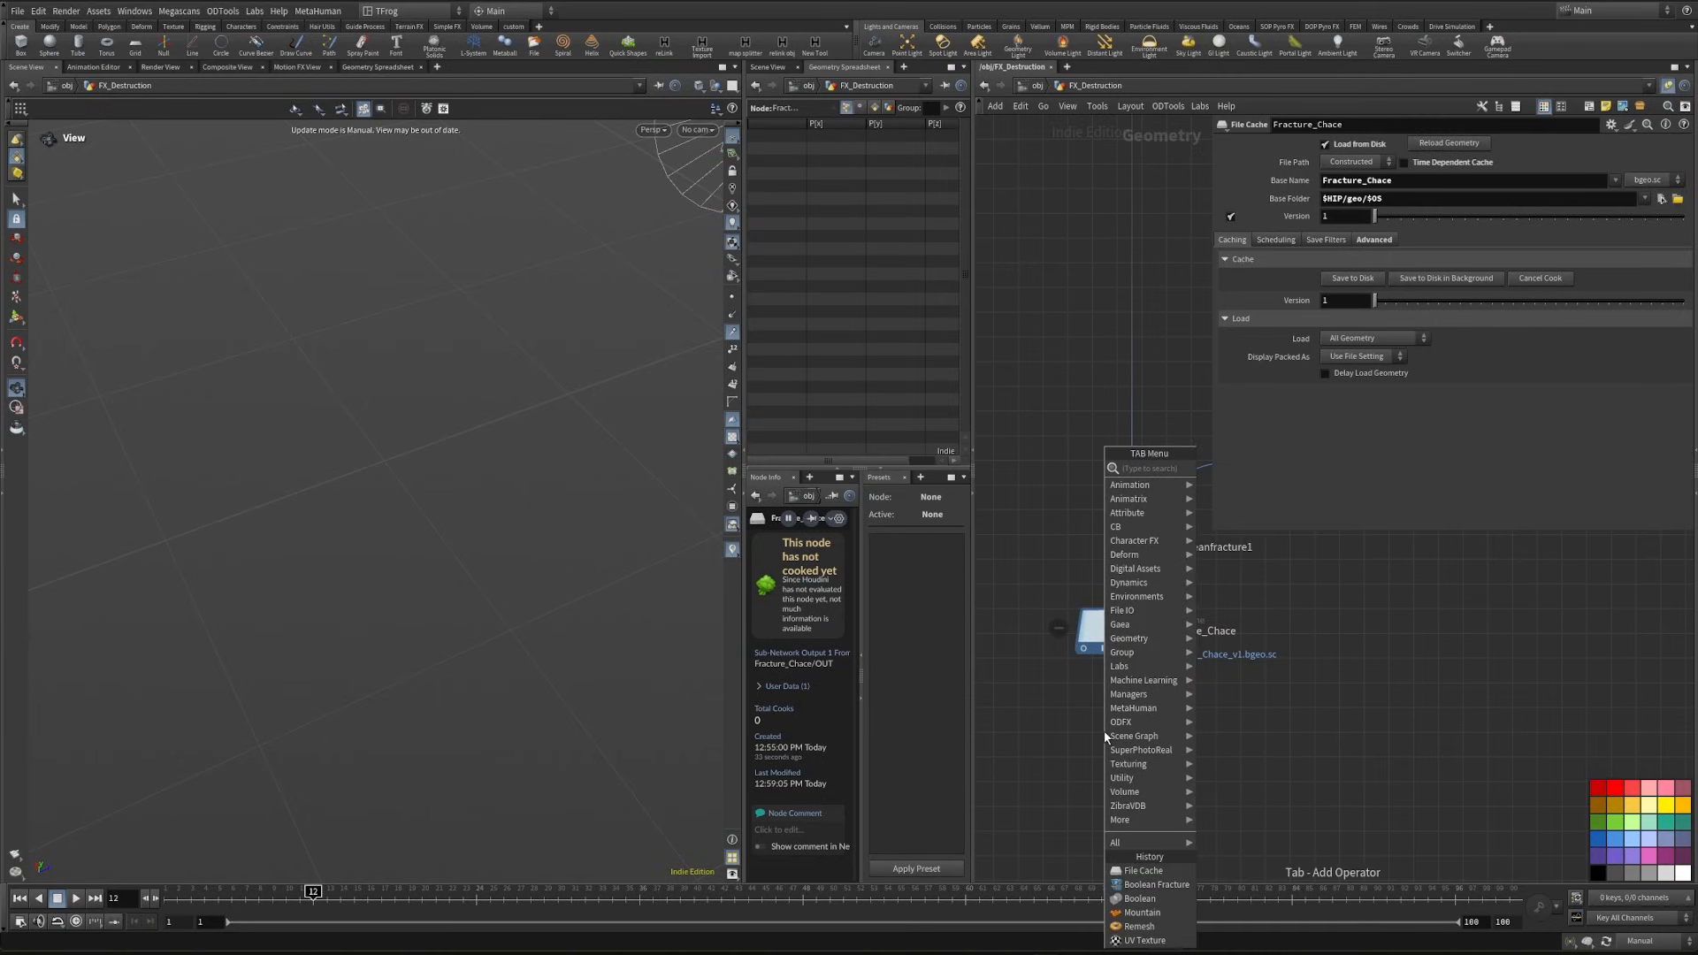
pyautogui.write('file')
pyautogui.press('Return')
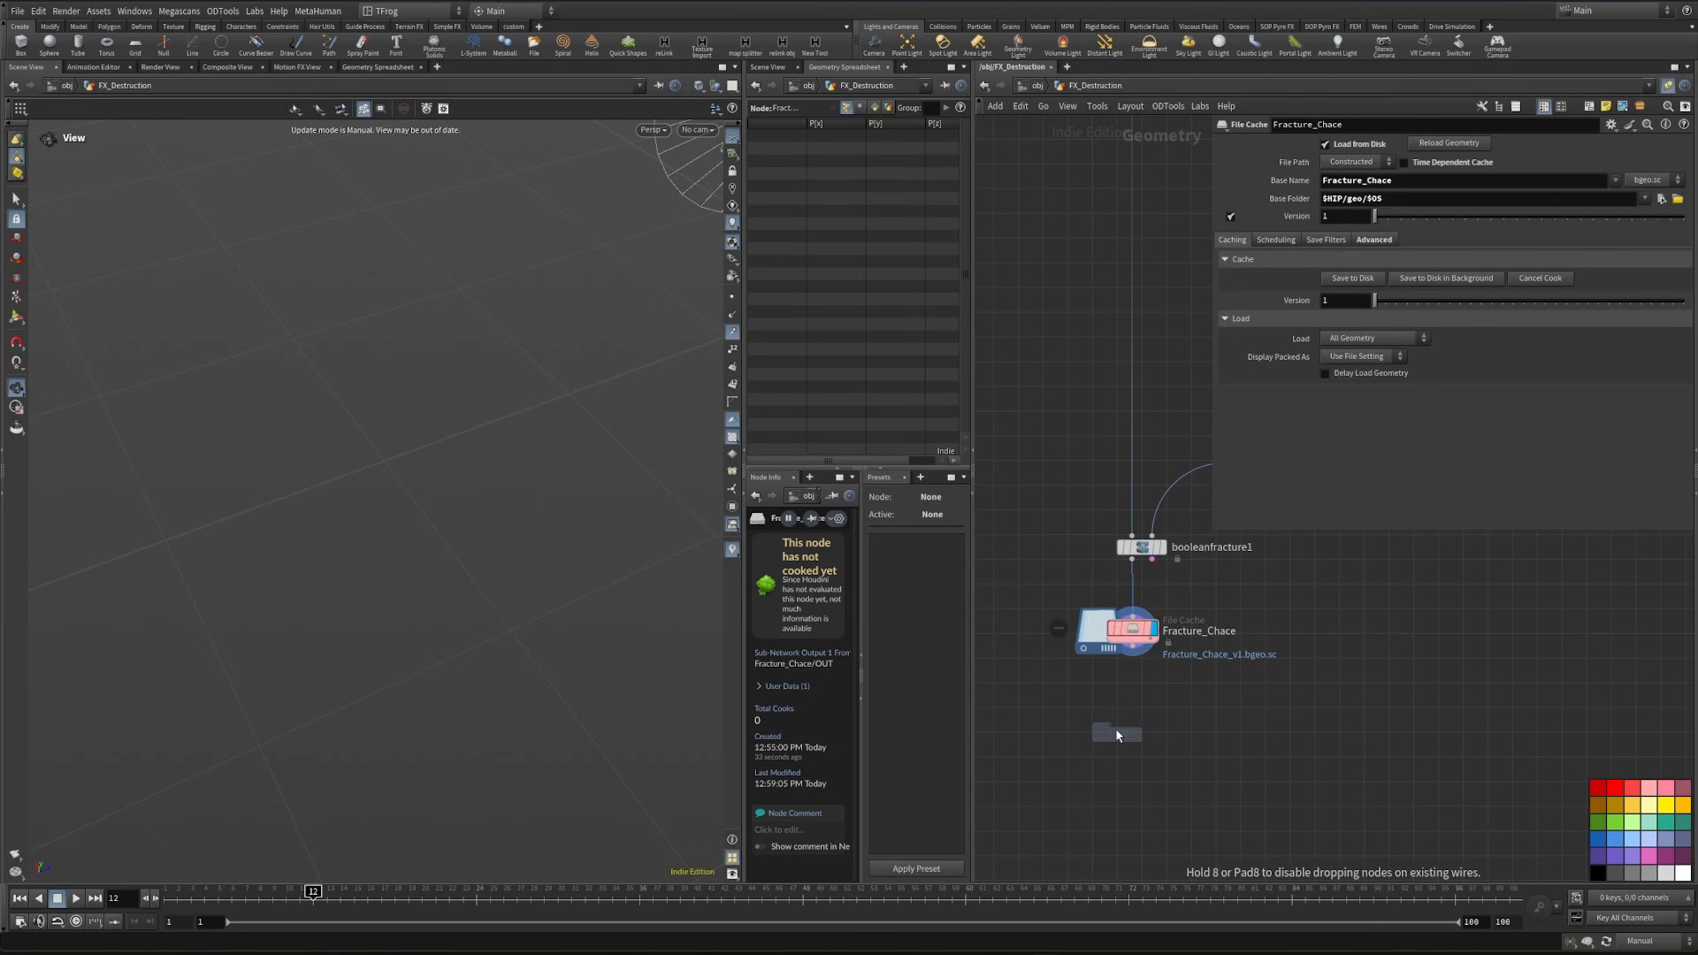
pyautogui.click(1142, 730)
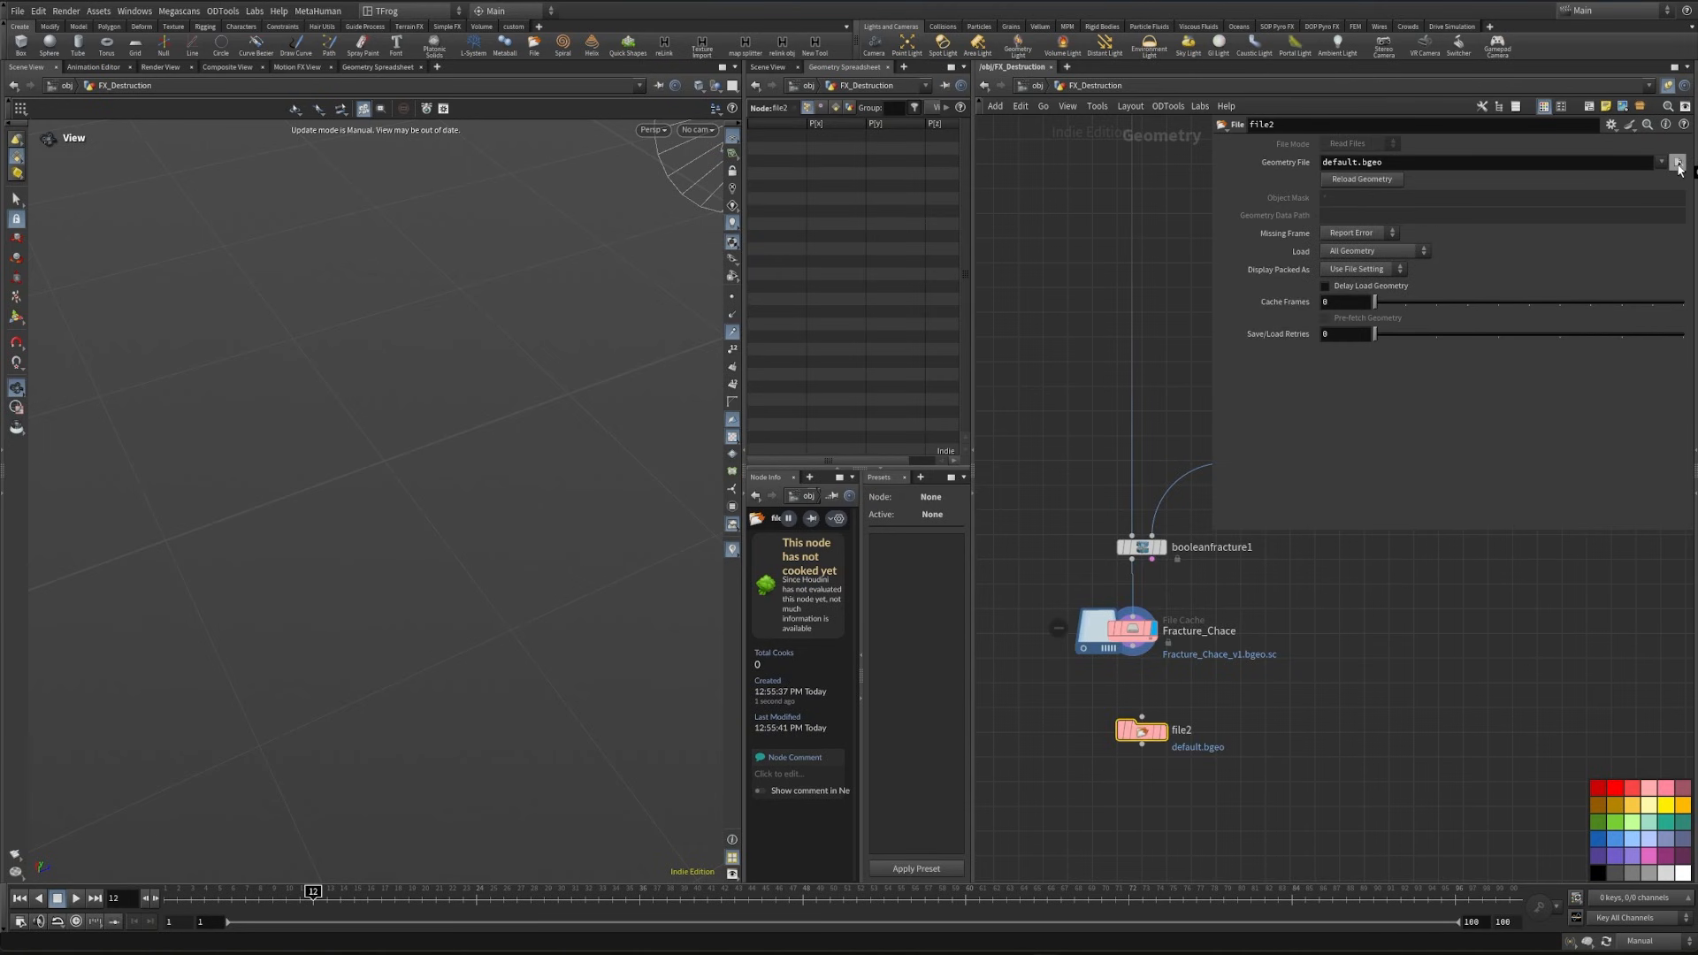
# - Load Fracture_Chace_v1.bgeo.sc from the cache folder into the file2 node and set the update mode to Auto Update
pyautogui.click(1679, 168)
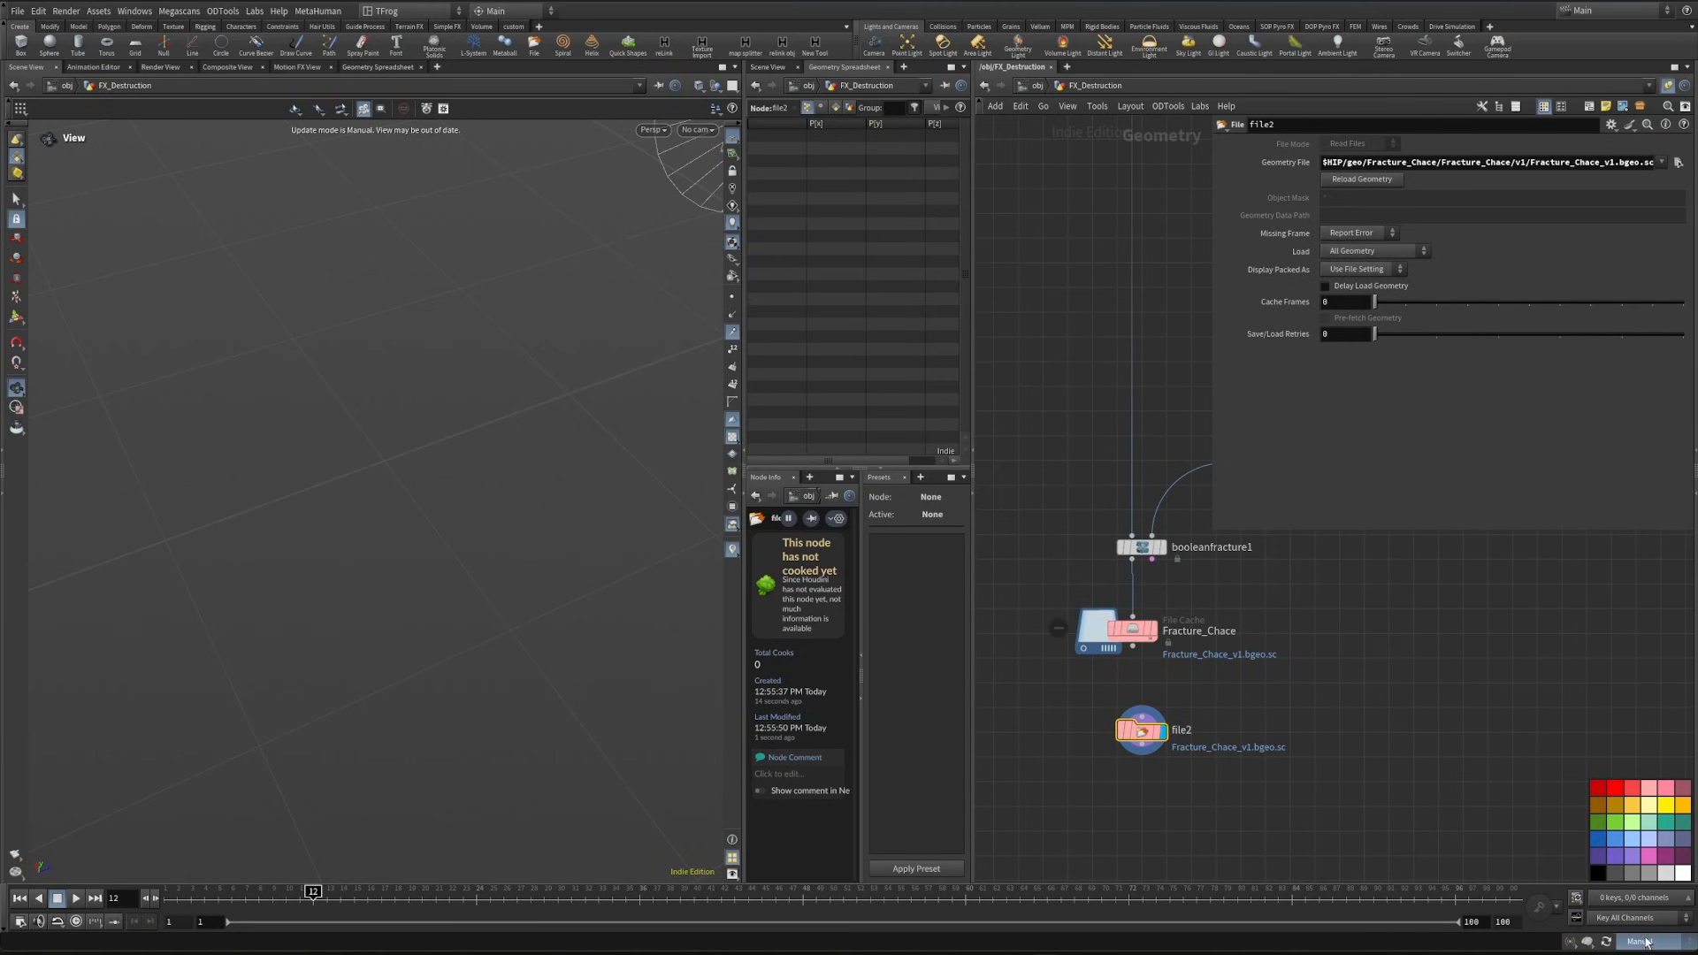
pyautogui.click(1652, 941)
pyautogui.click(1656, 901)
pyautogui.moveTo(420, 528); pyautogui.dragTo(358, 640)
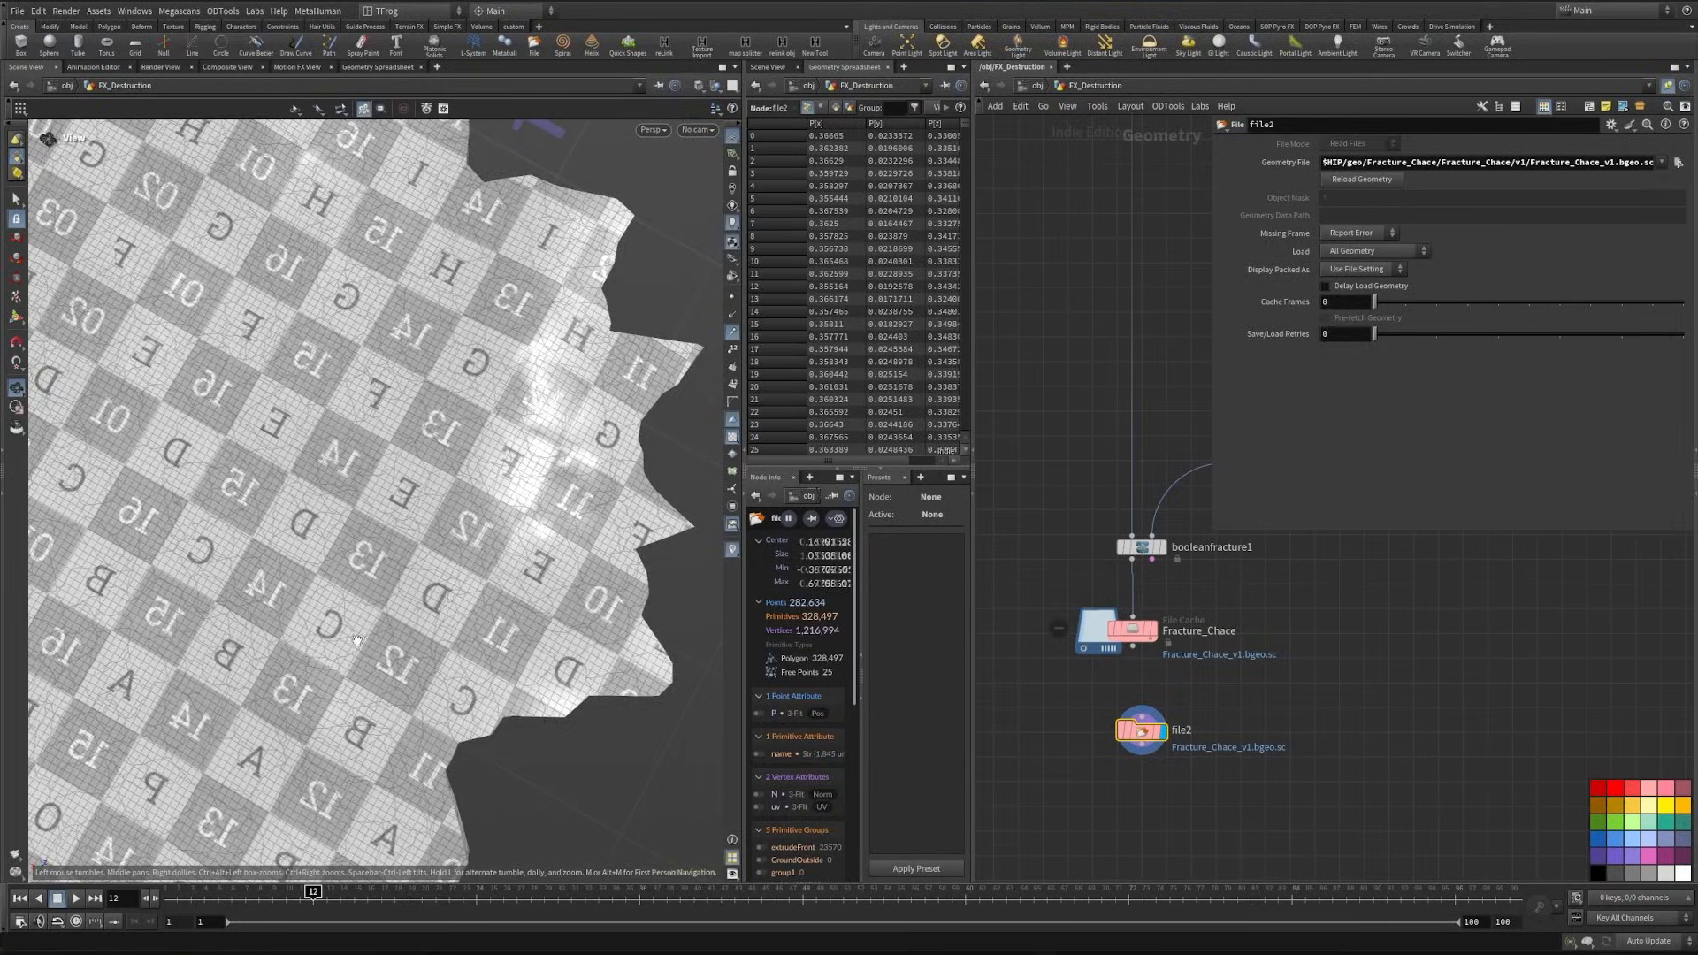
# - Turn off the UV grid texture on the ground piece and show it shaded with wireframe
pyautogui.hotkey('shift', 'w')
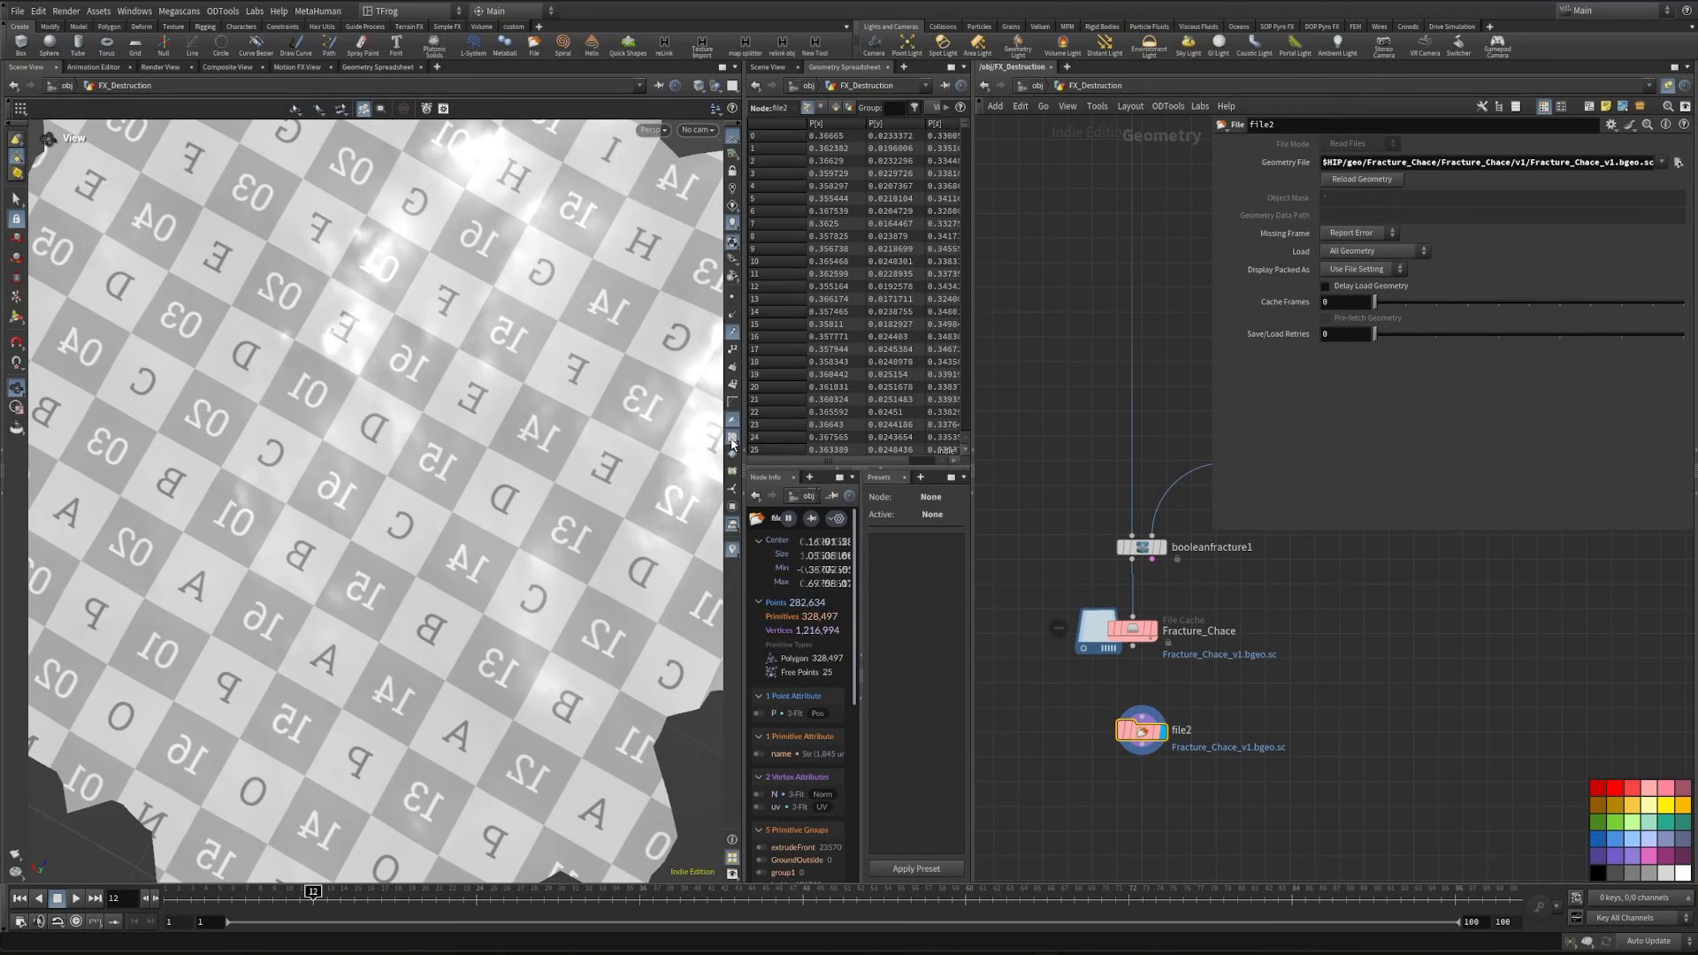
pyautogui.click(732, 440)
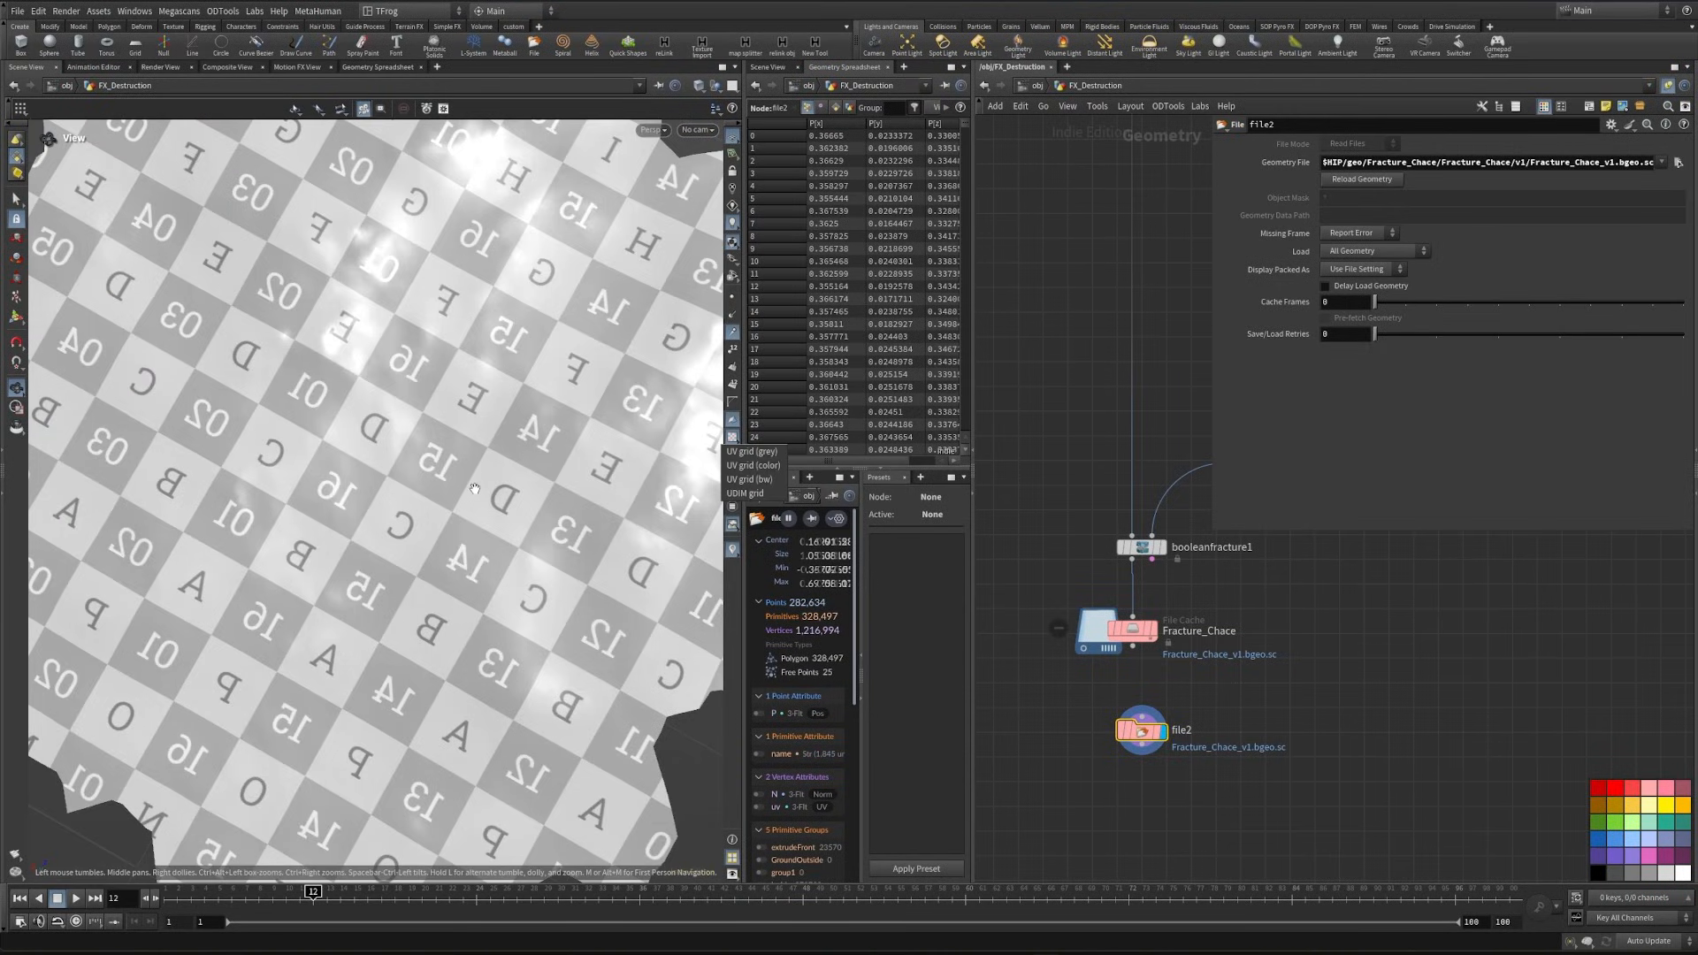
pyautogui.click(731, 437)
pyautogui.click(732, 438)
pyautogui.hotkey('shift', 'w')
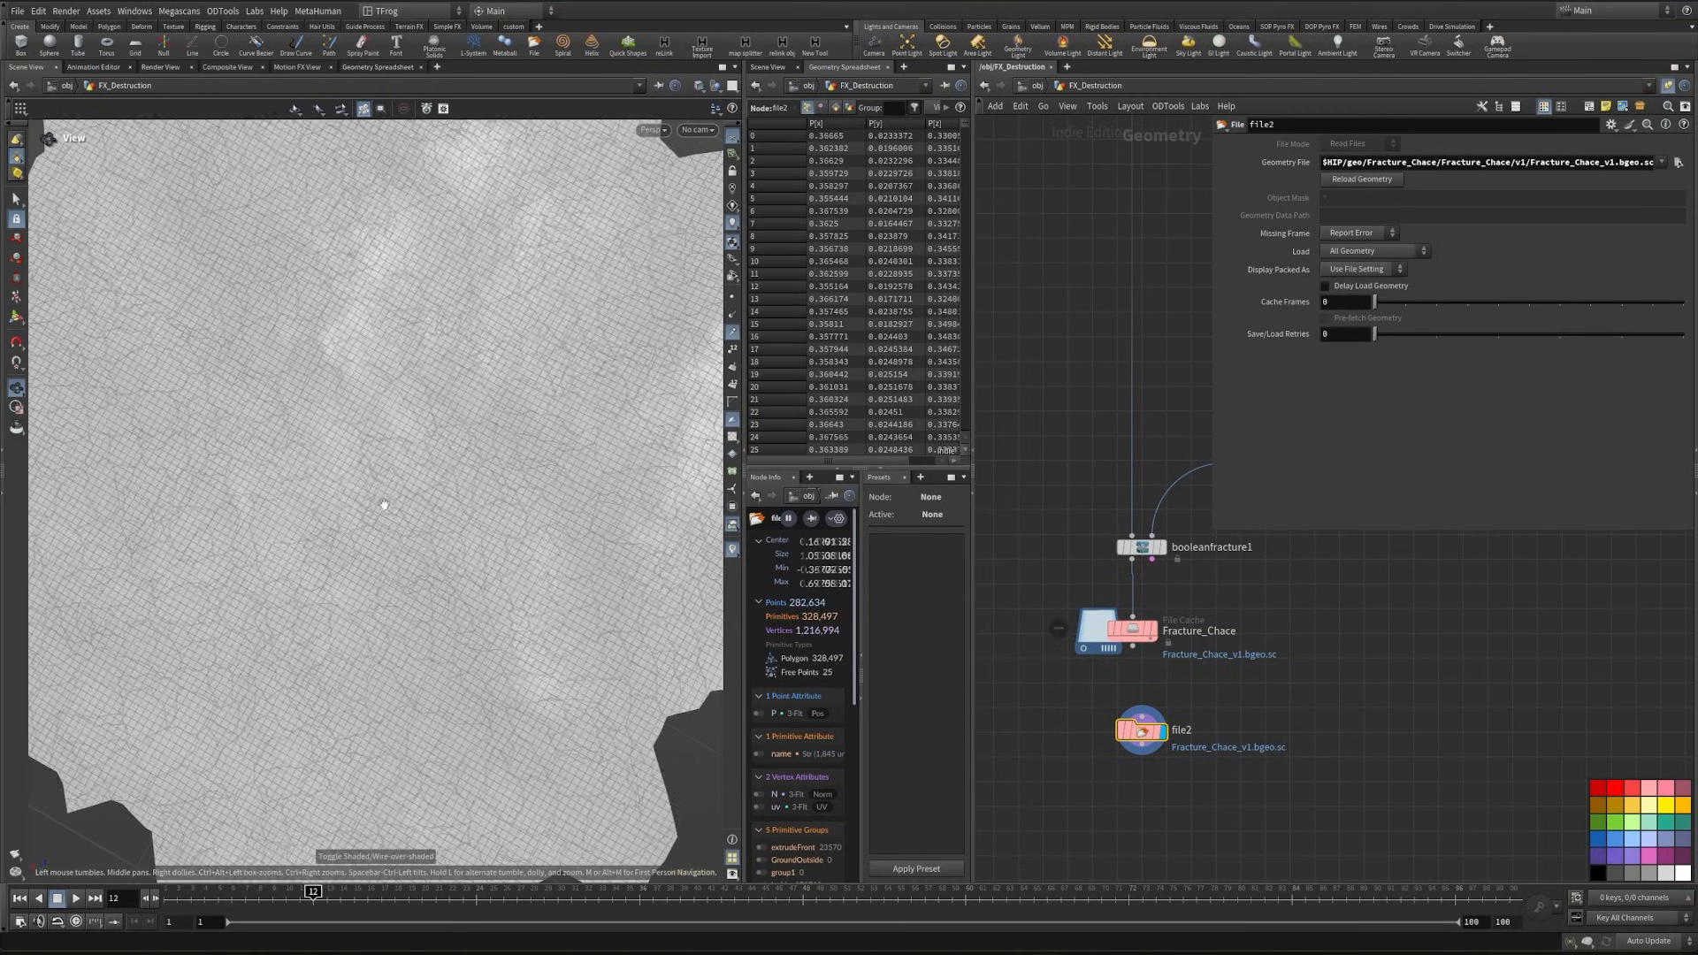
pyautogui.moveTo(384, 503); pyautogui.dragTo(378, 460)
pyautogui.scroll(5, 377, 459)
# - Add an Exploded View node after file2, display it, and set its Uniform Scale to 0.23
pyautogui.moveTo(1134, 786); pyautogui.dragTo(1176, 699, button='middle')
pyautogui.press('Tab')
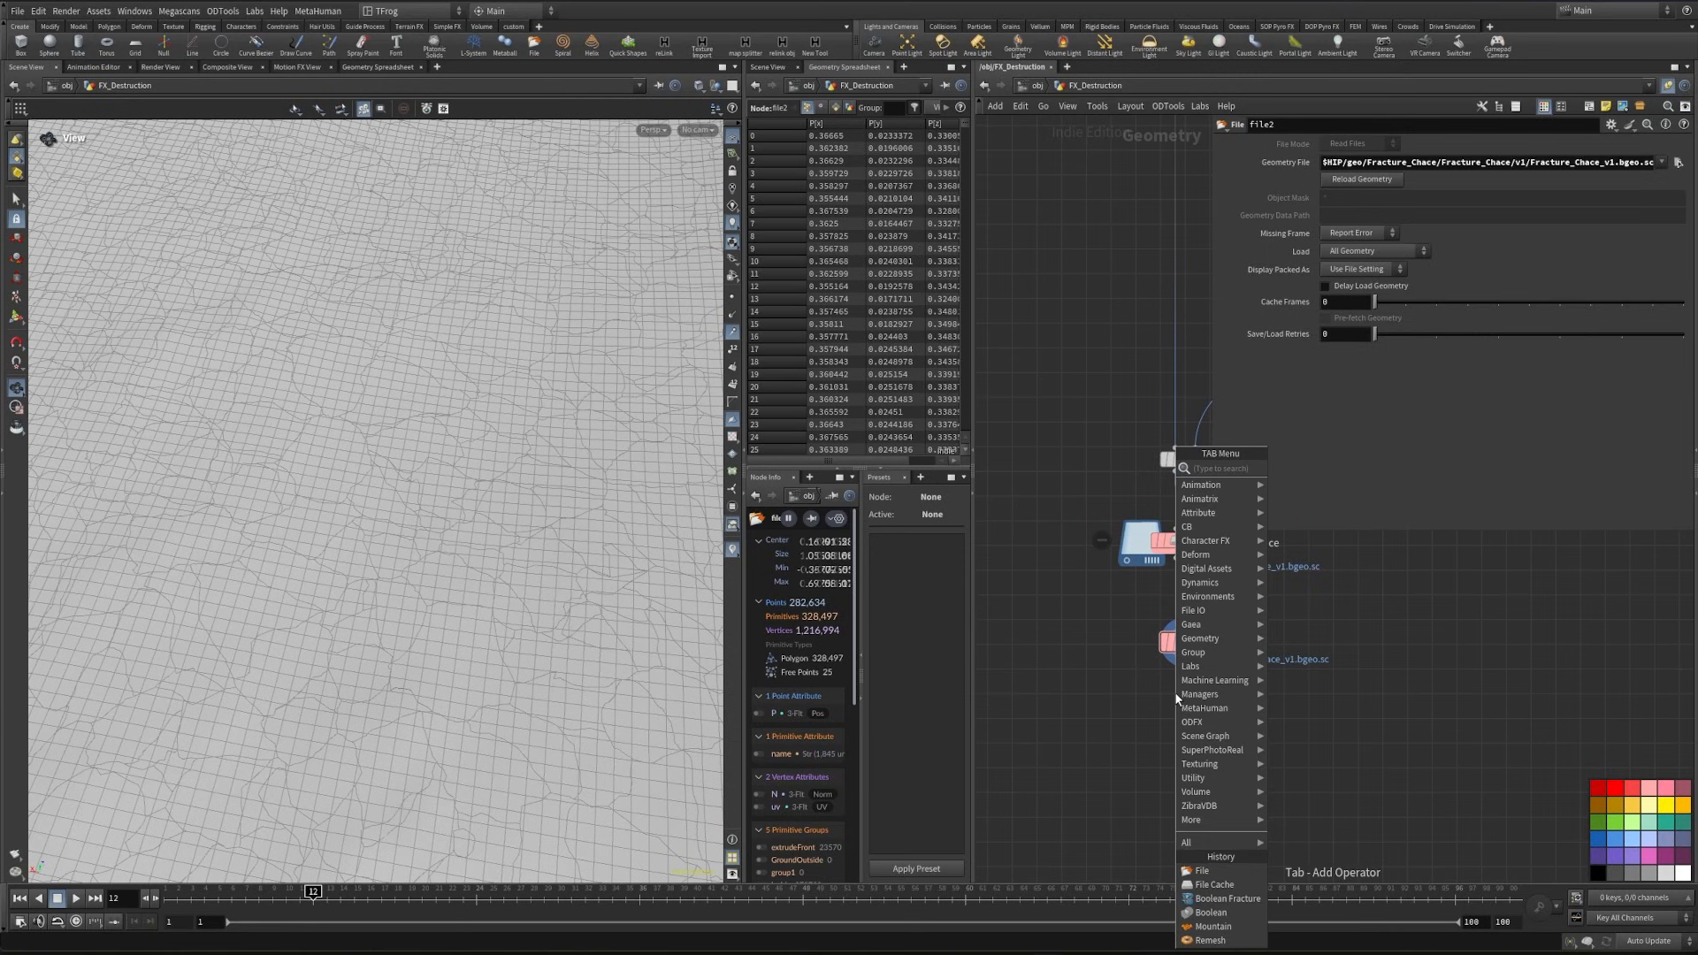
pyautogui.write('expl')
pyautogui.press('Return')
pyautogui.click(1096, 749)
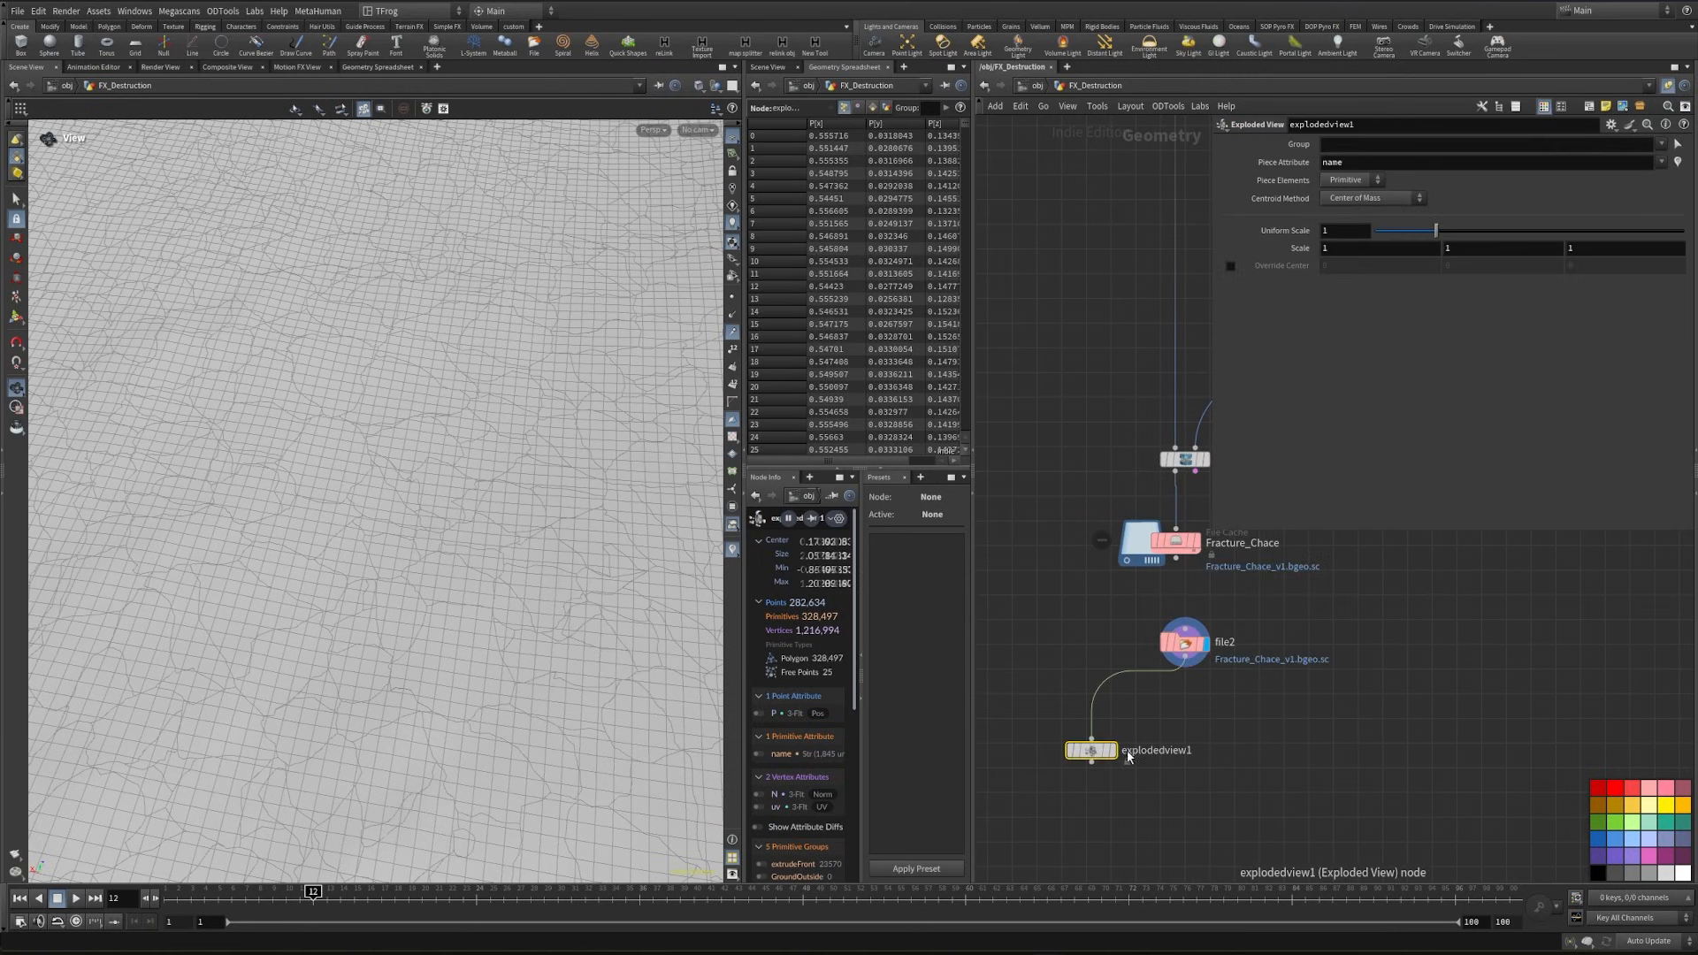
pyautogui.click(1111, 750)
pyautogui.moveTo(1435, 229); pyautogui.dragTo(1388, 230)
pyautogui.scroll(-5, 405, 459)
pyautogui.moveTo(405, 460)
pyautogui.mouseDown()
pyautogui.moveTo(442, 362)
pyautogui.moveTo(407, 477)
pyautogui.mouseUp()
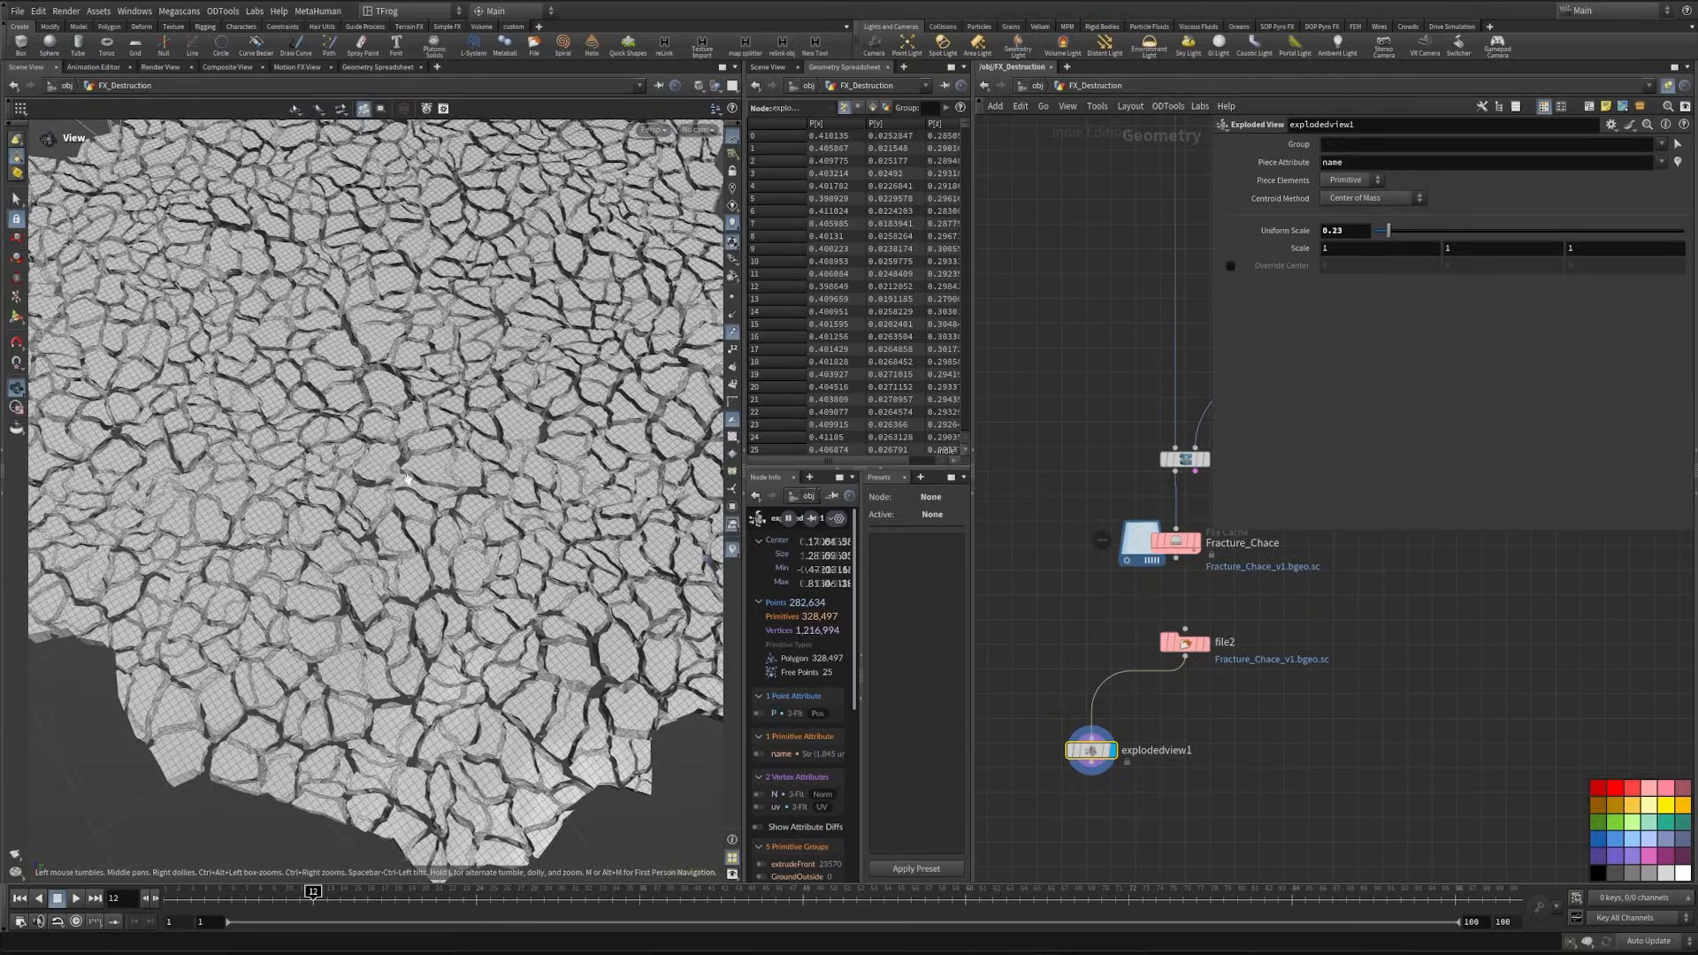
# - Set the exploded view's Uniform Scale to 0.83 and examine the shapes and interior faces of the pieces
pyautogui.scroll(5, 446, 368)
pyautogui.moveTo(1388, 230); pyautogui.dragTo(1427, 234)
pyautogui.scroll(10, 407, 594)
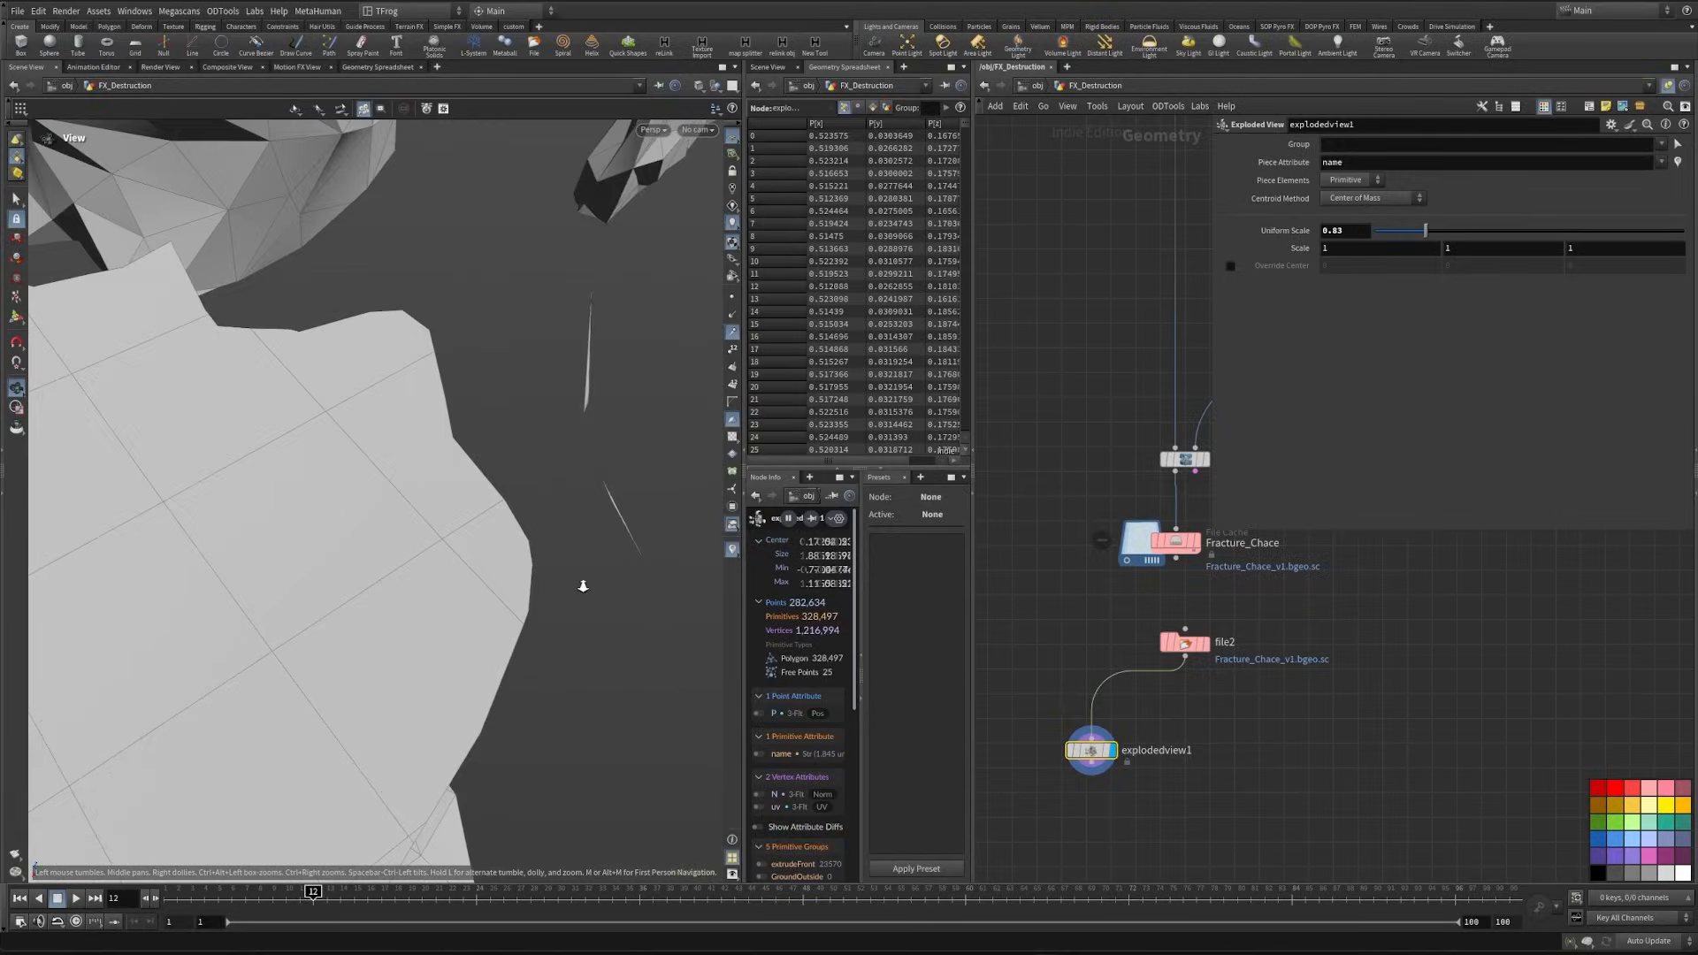
pyautogui.scroll(-5, 421, 476)
pyautogui.moveTo(421, 475); pyautogui.dragTo(311, 574)
pyautogui.scroll(-6, 328, 509)
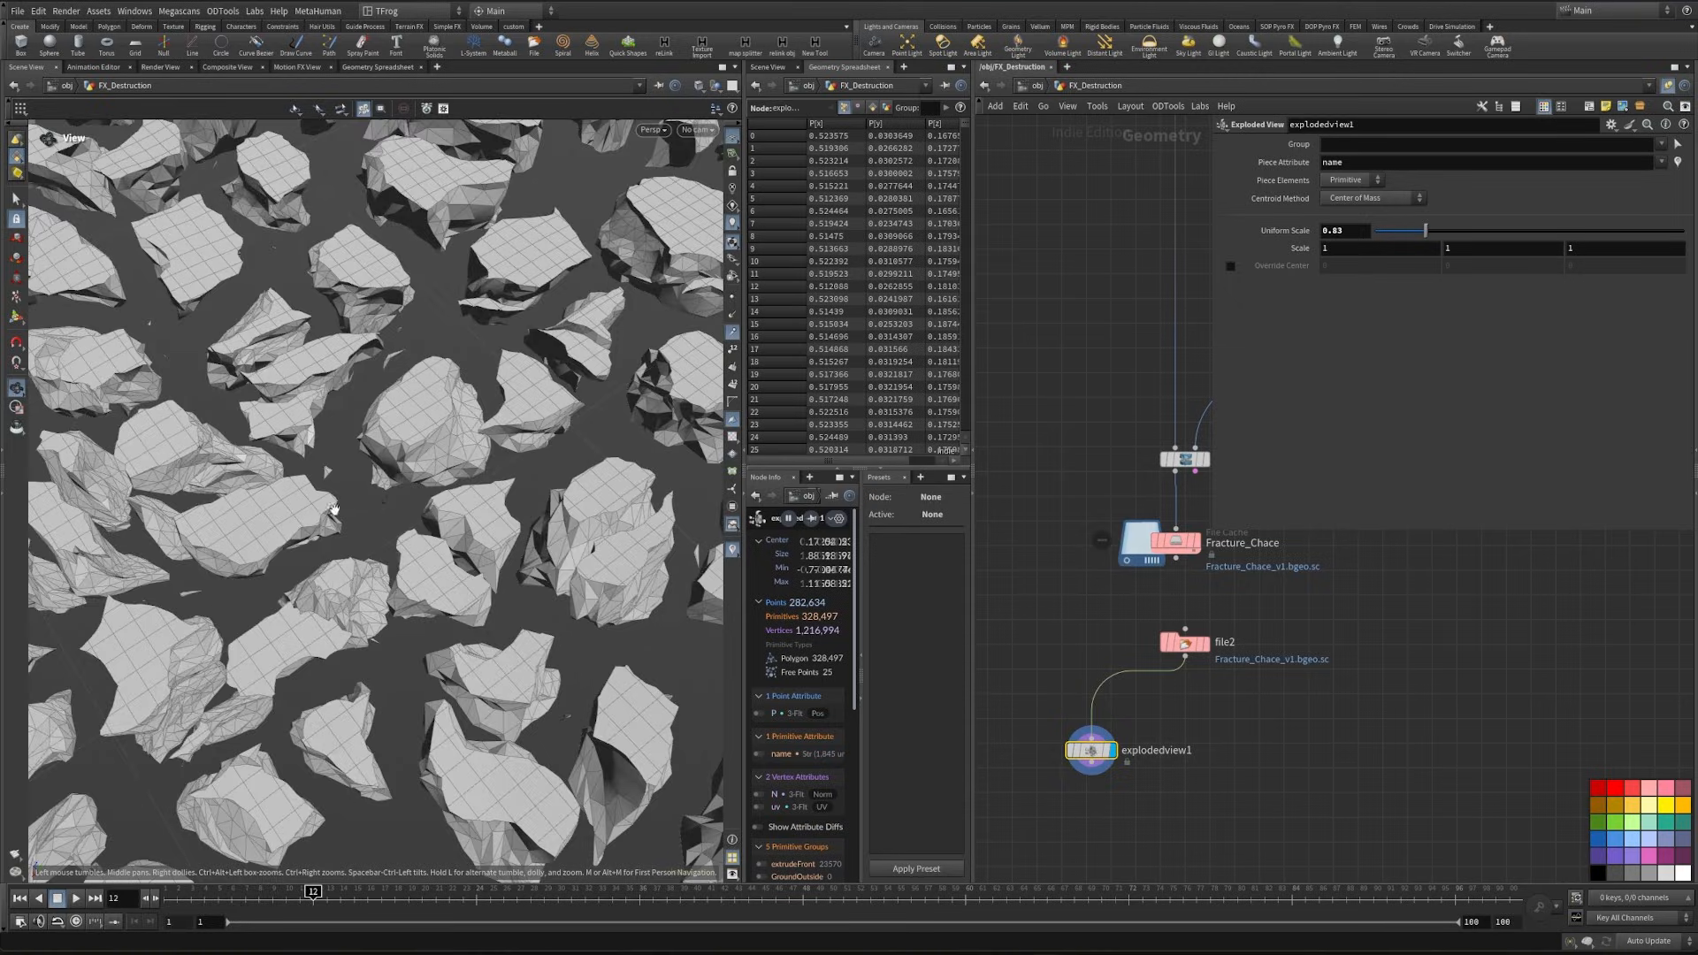
pyautogui.scroll(6, 436, 469)
pyautogui.moveTo(436, 469); pyautogui.dragTo(375, 481)
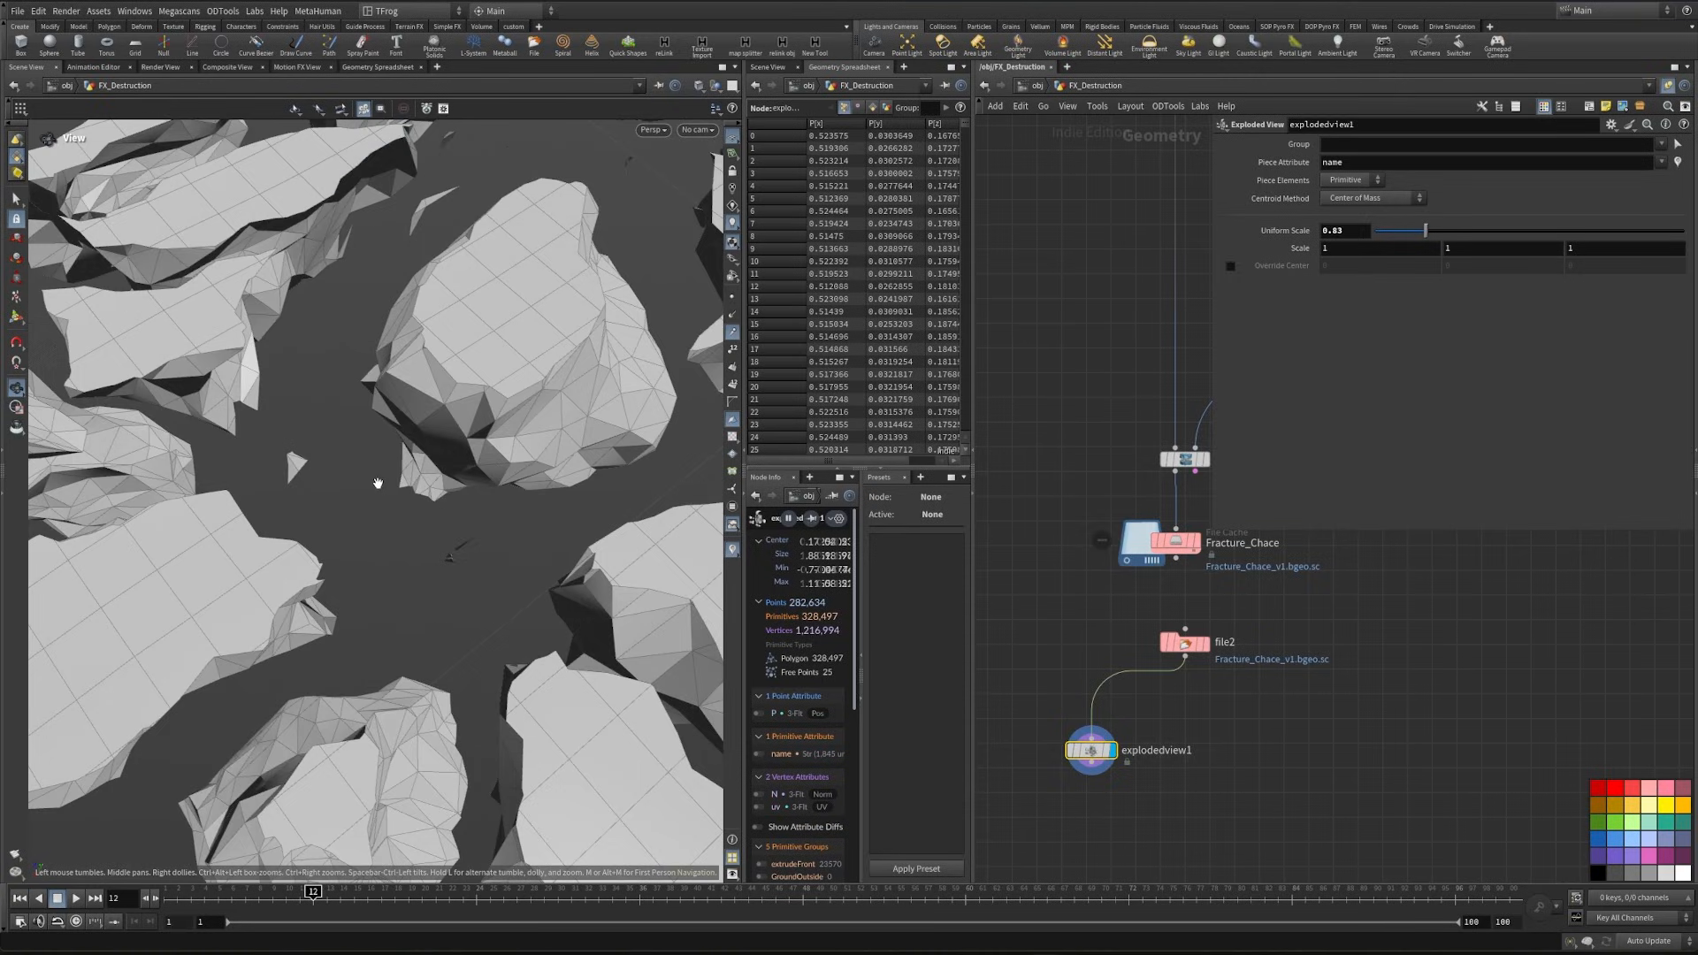
pyautogui.scroll(-5, 453, 437)
pyautogui.moveTo(452, 437); pyautogui.dragTo(545, 435)
pyautogui.moveTo(383, 475); pyautogui.dragTo(484, 454)
# - Display file2 without wireframe and delete the explodedview1 node
pyautogui.moveTo(1132, 806); pyautogui.dragTo(1130, 756, button='middle')
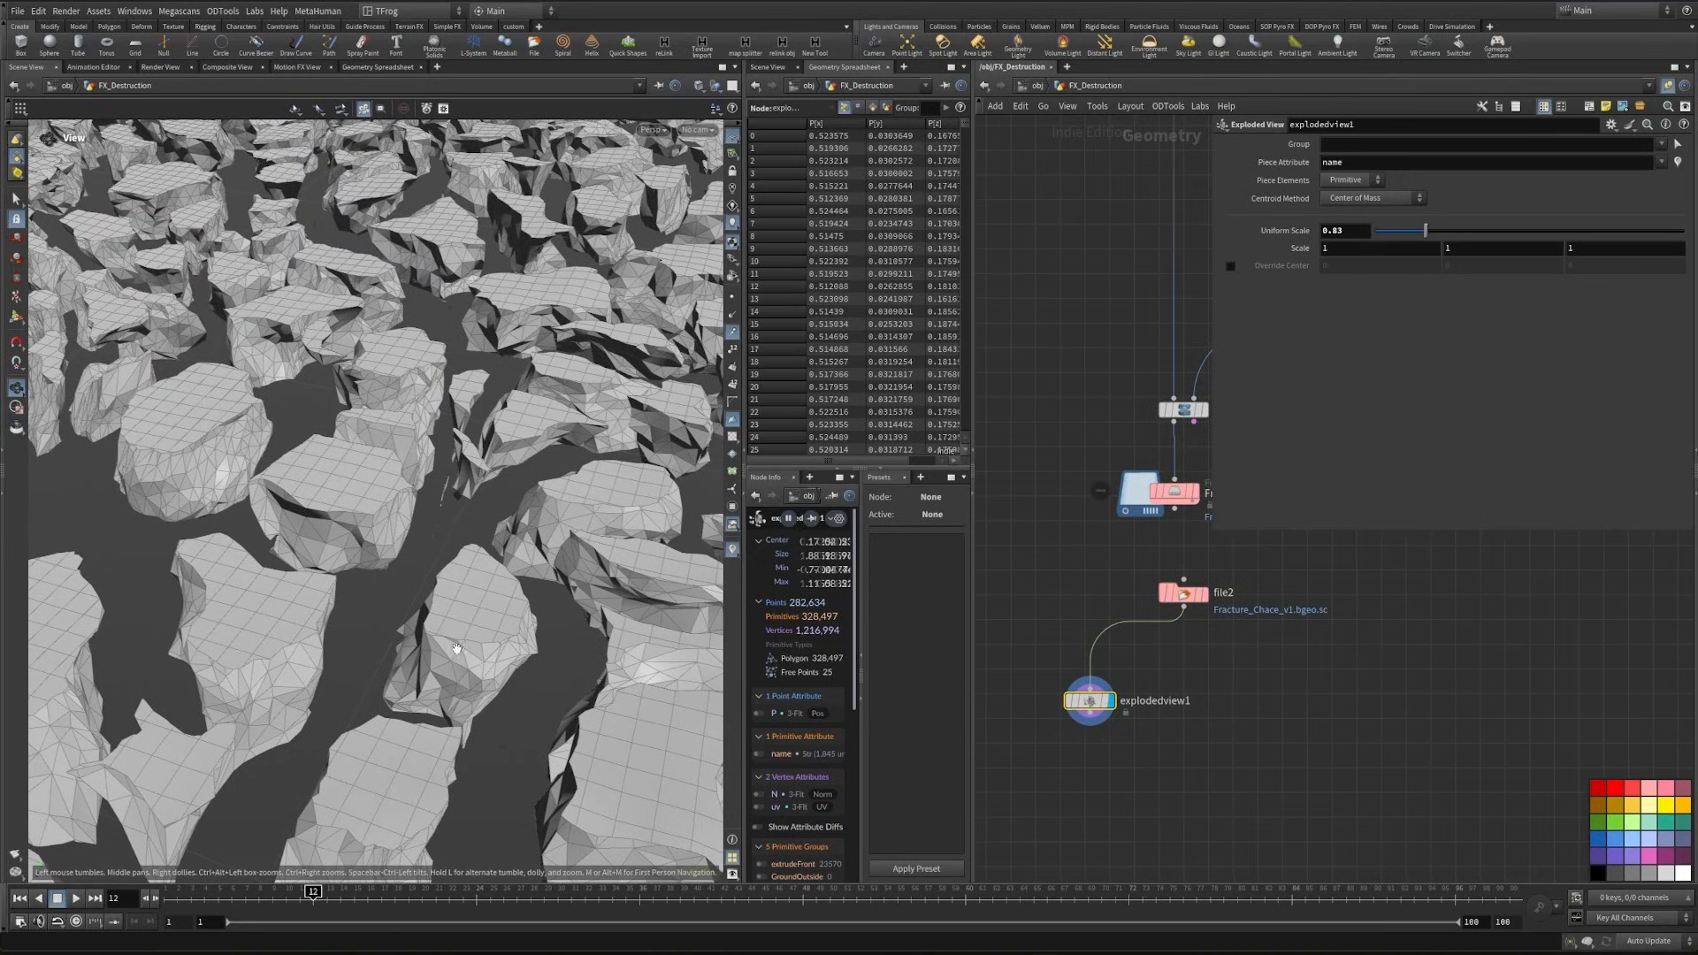
pyautogui.click(1205, 595)
pyautogui.click(1185, 594)
pyautogui.moveTo(254, 560); pyautogui.dragTo(481, 587)
pyautogui.hotkey('shift', 'w')
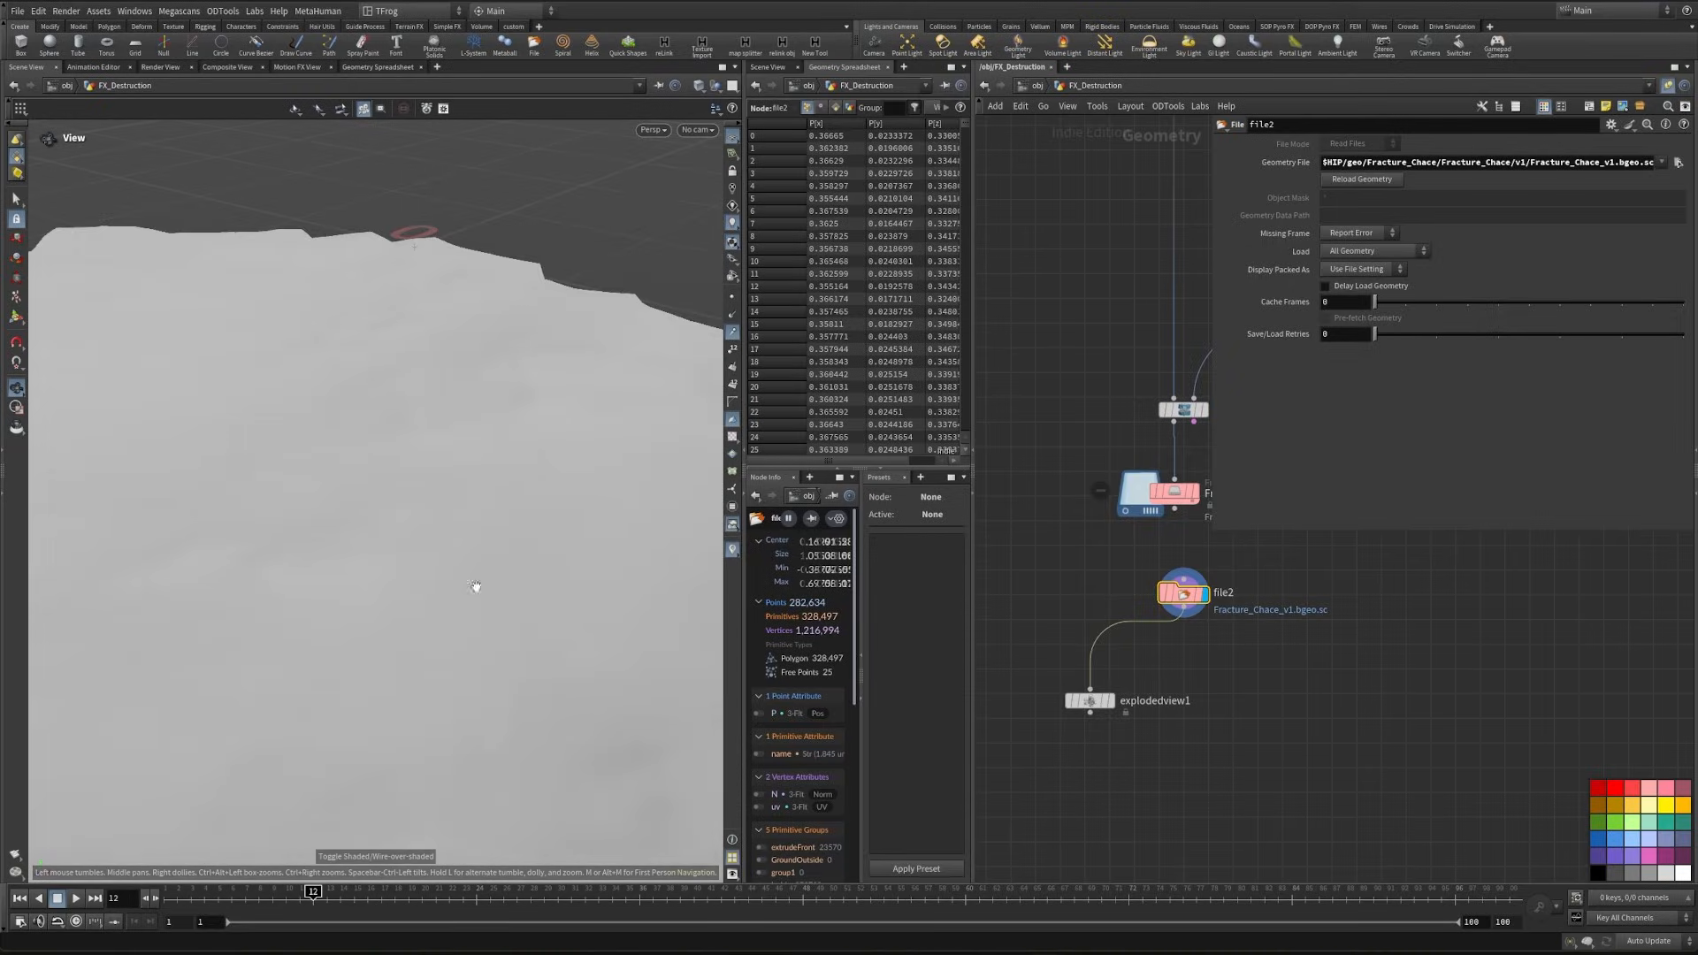
pyautogui.click(1088, 698)
pyautogui.press('Delete')
# - Add a Clean node, connect it to file2's output, and display it
pyautogui.moveTo(455, 496); pyautogui.dragTo(446, 336)
pyautogui.press('Tab')
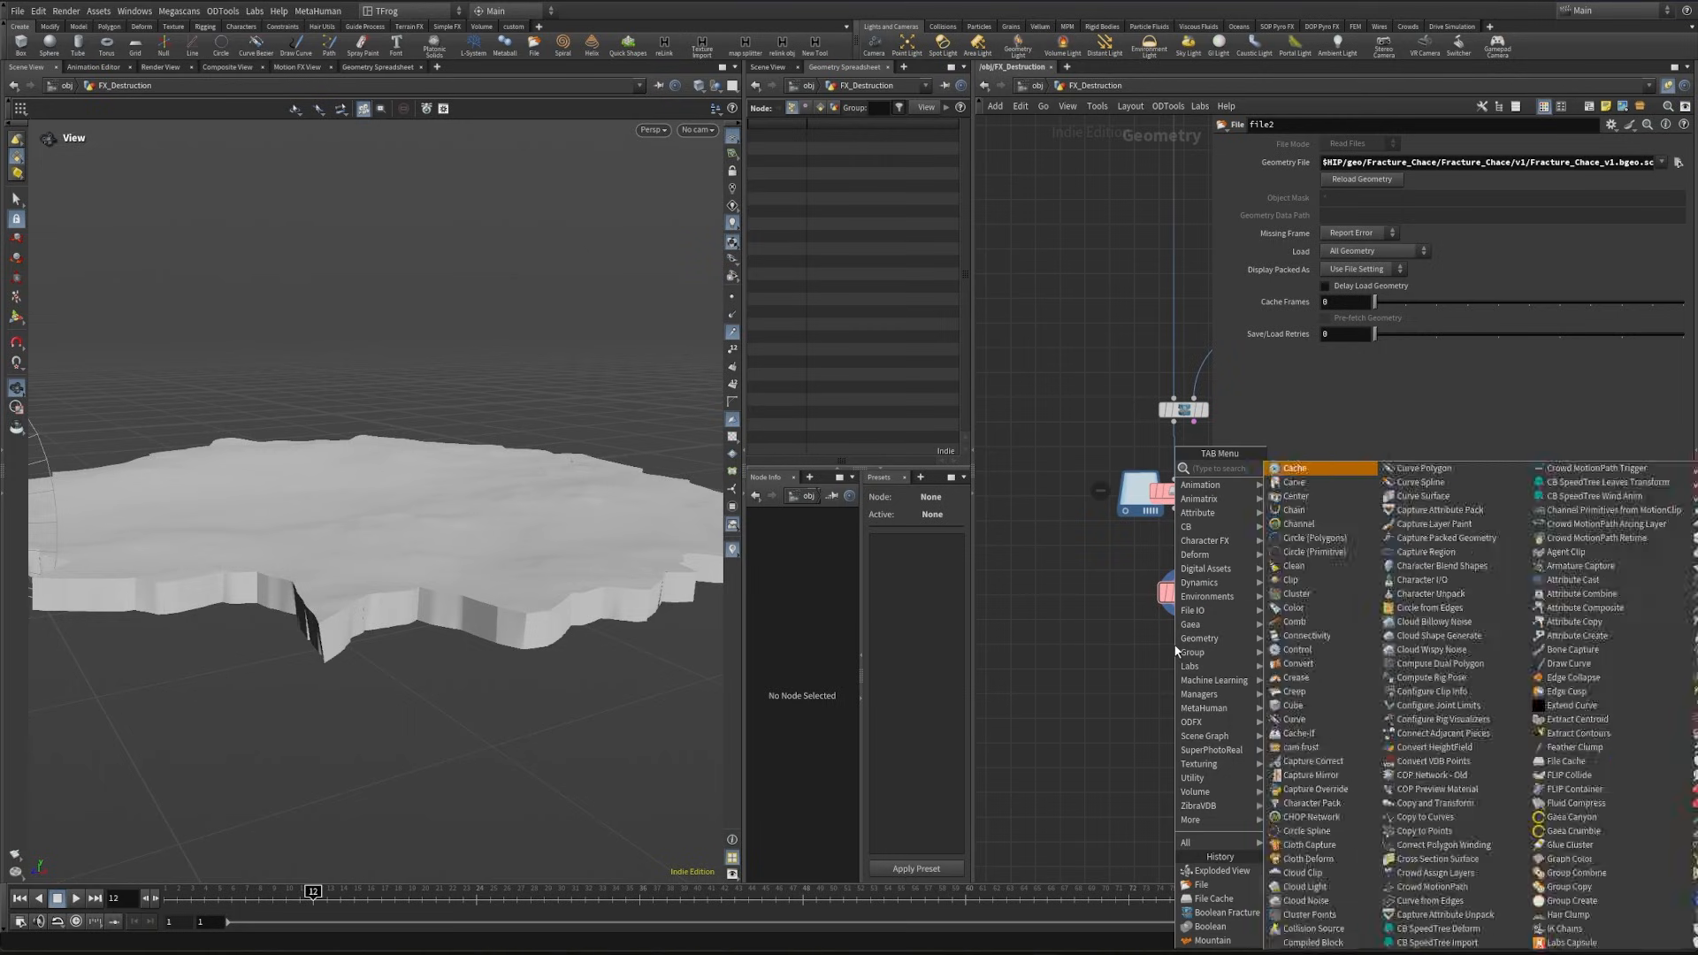
pyautogui.write('color')
pyautogui.press('Return')
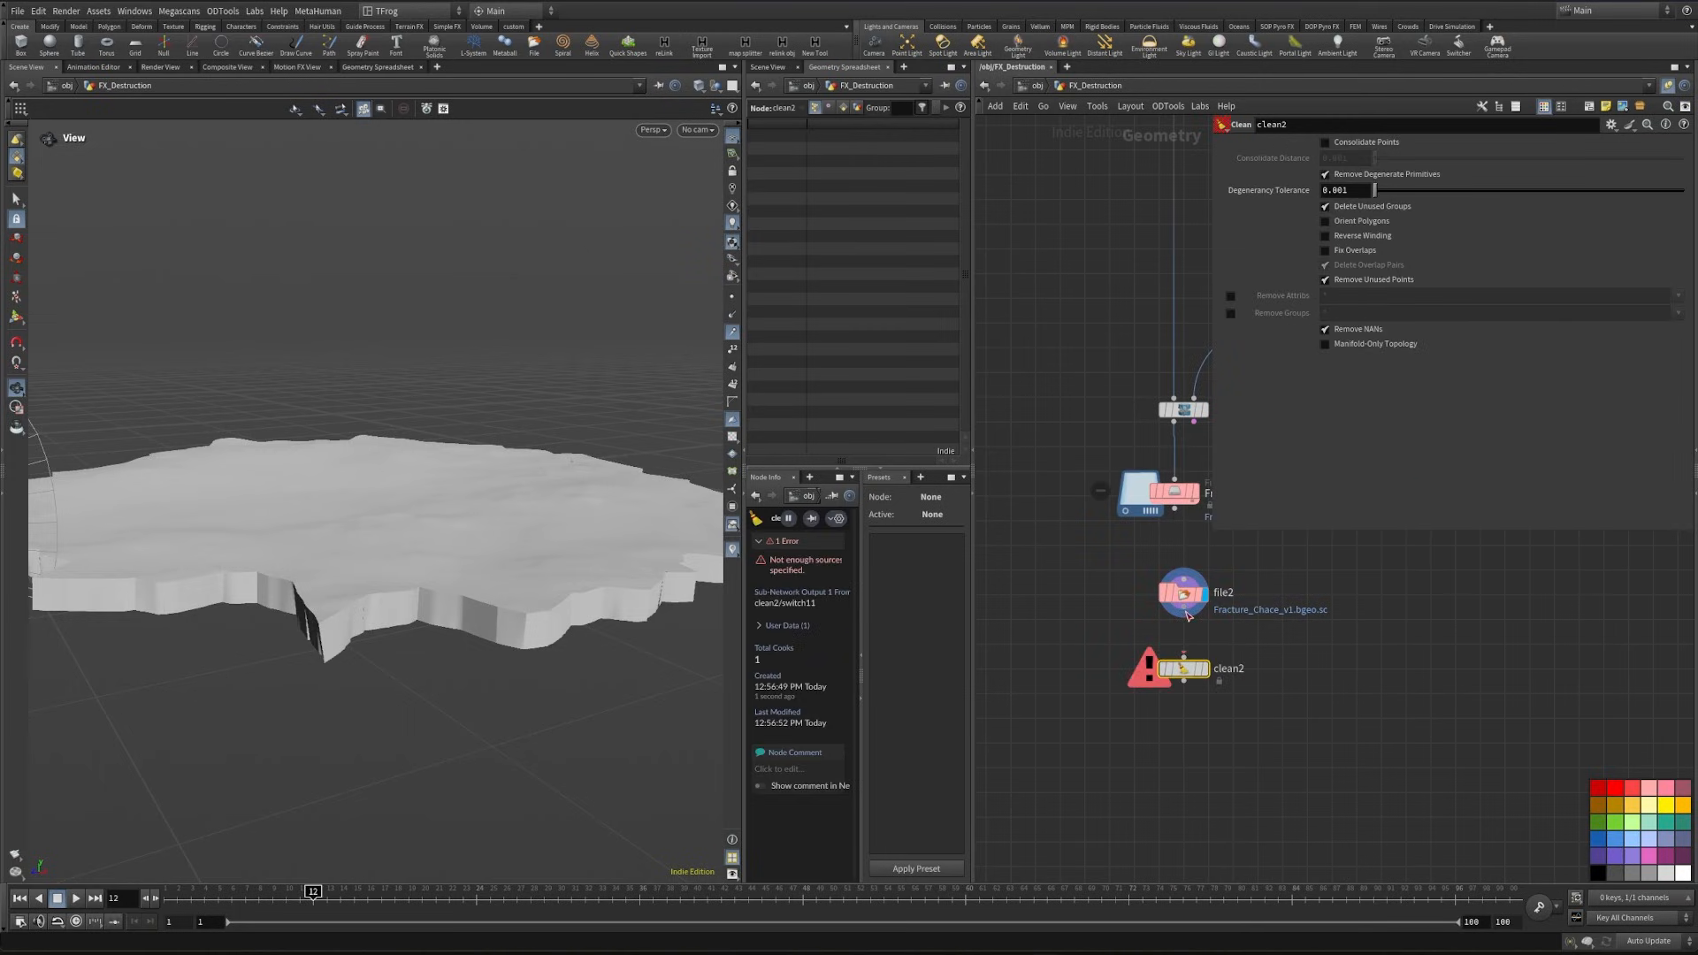
pyautogui.moveTo(1183, 617); pyautogui.dragTo(1183, 657)
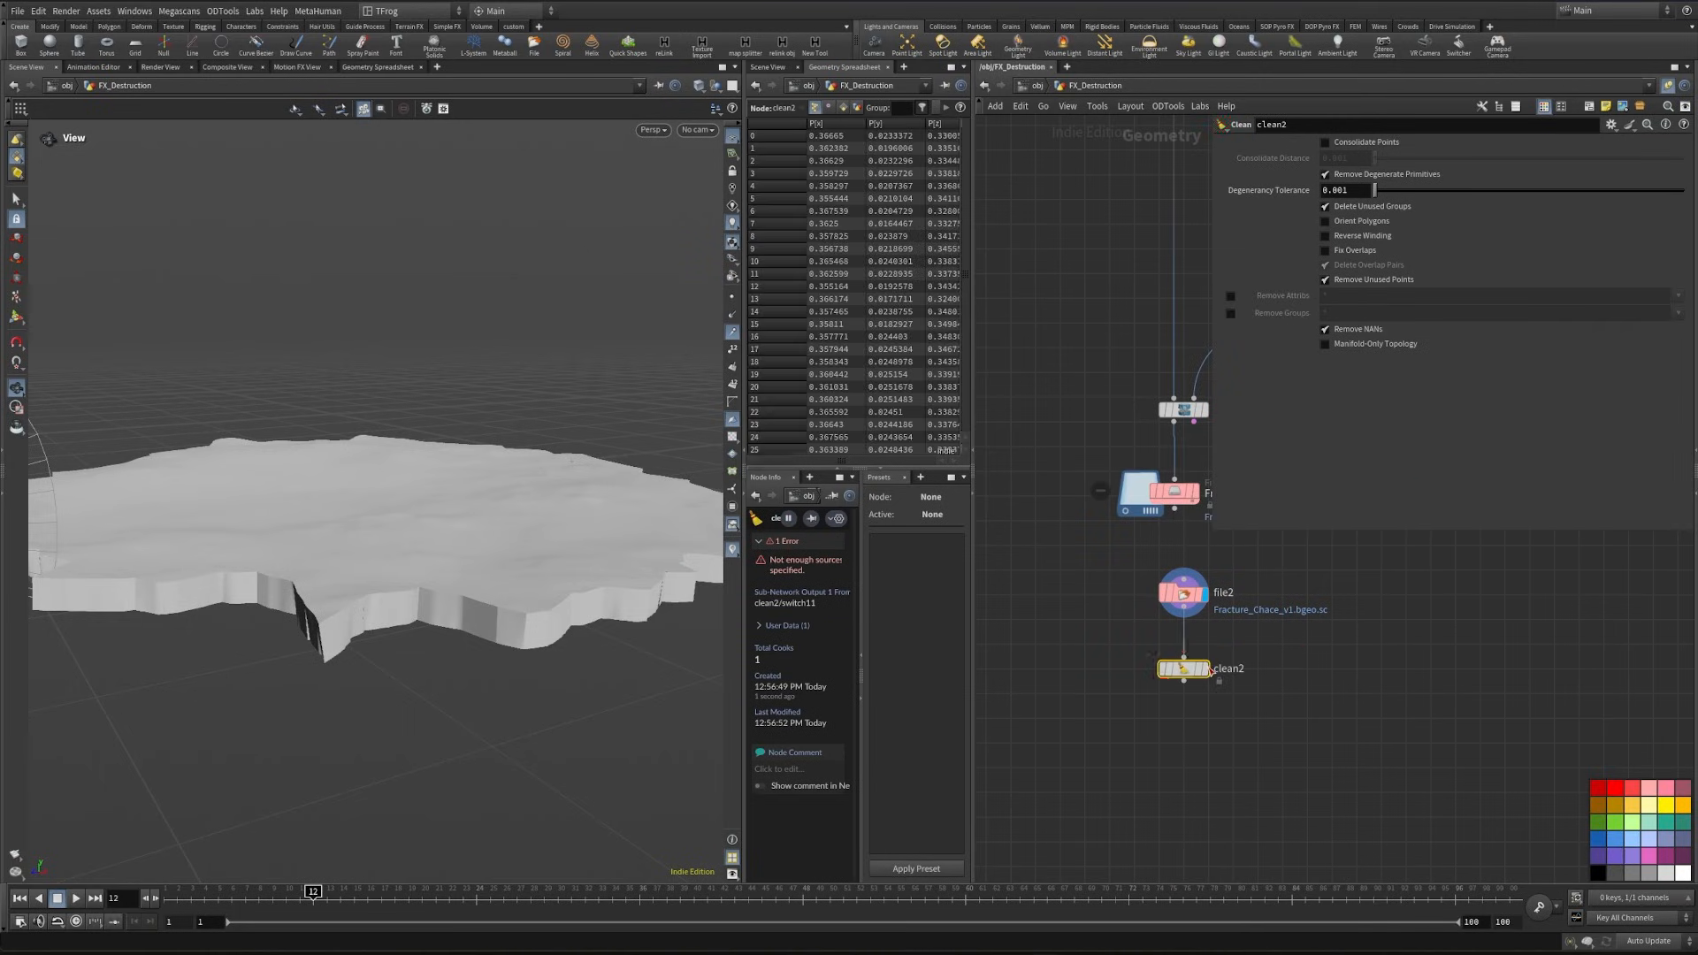
# - Turn off Remove Degenerate Primitives on clean2 and compare its geometry counts with those of file2
pyautogui.click(1336, 174)
pyautogui.moveTo(470, 542); pyautogui.dragTo(544, 416)
pyautogui.click(1183, 593)
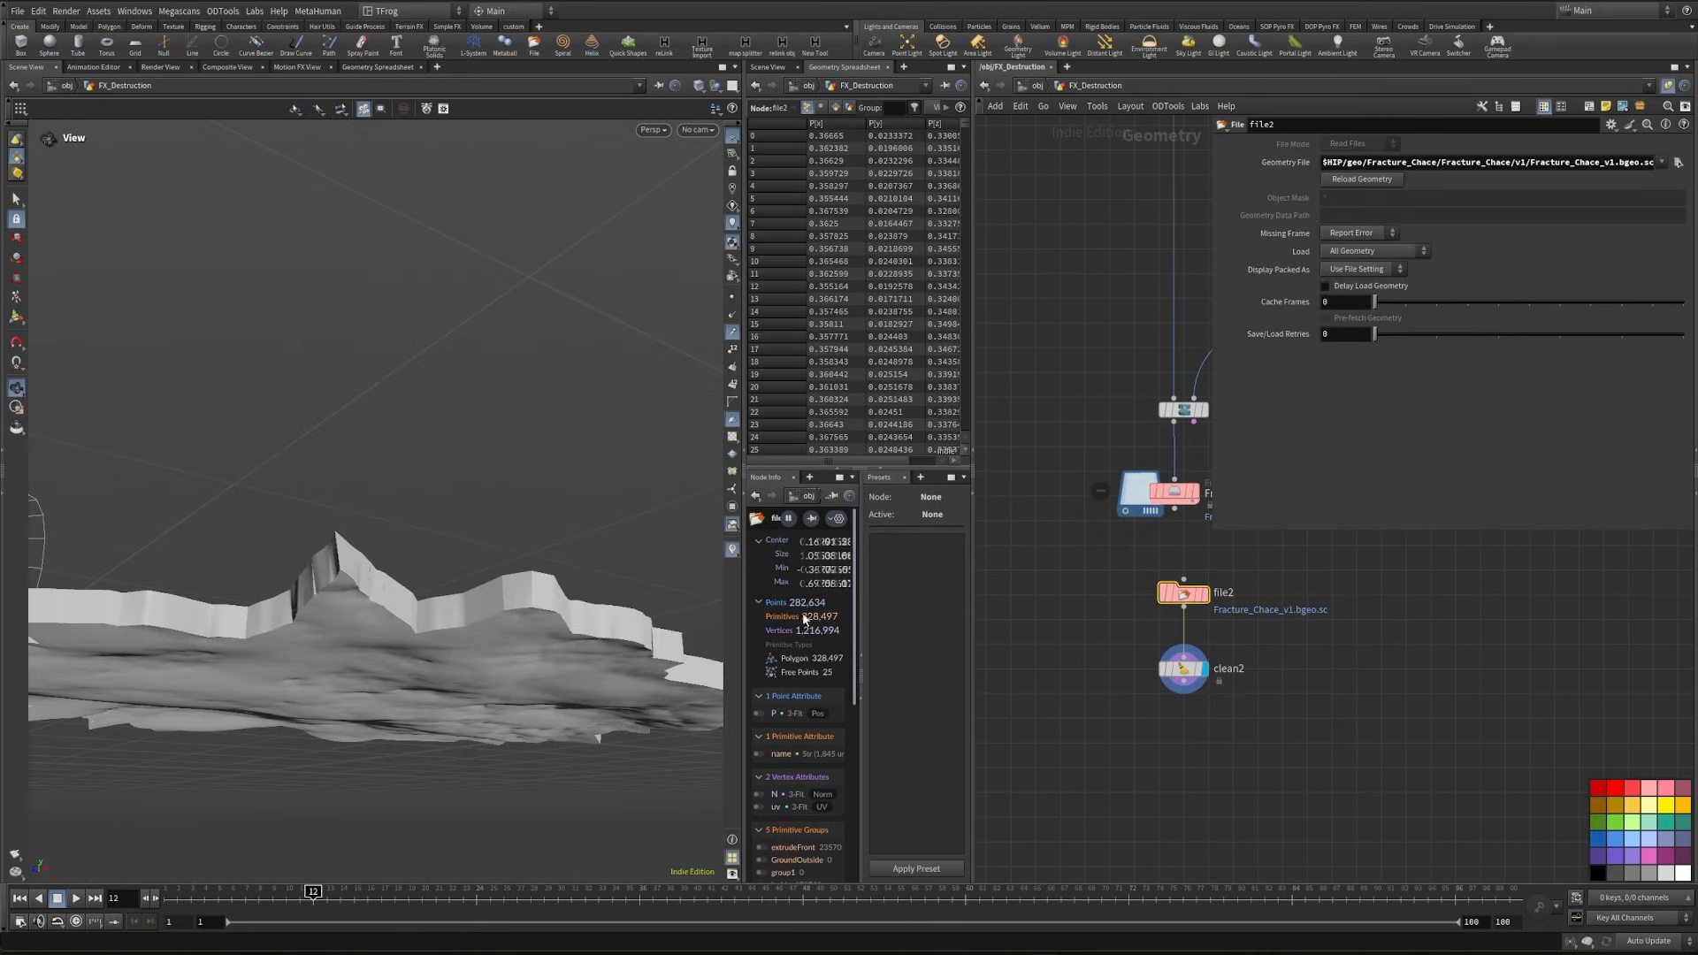
pyautogui.click(1174, 668)
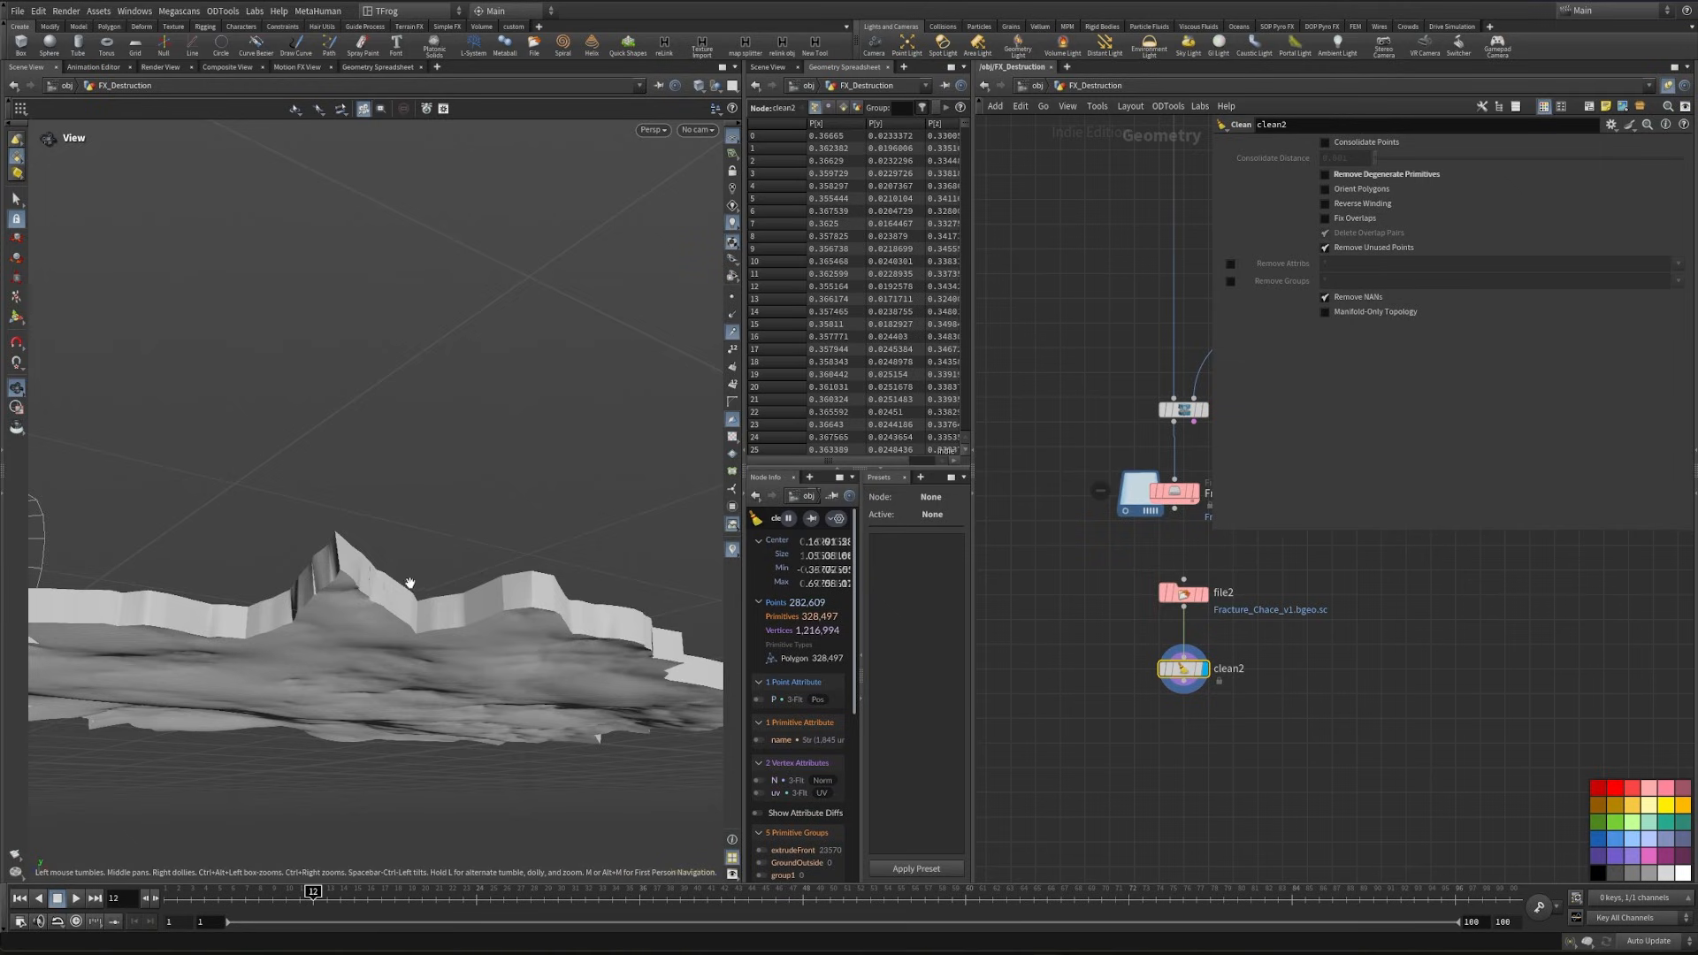
pyautogui.moveTo(409, 590); pyautogui.dragTo(522, 539)
# - Add an Attribute Promote node after clean2 and display it
pyautogui.press('Tab')
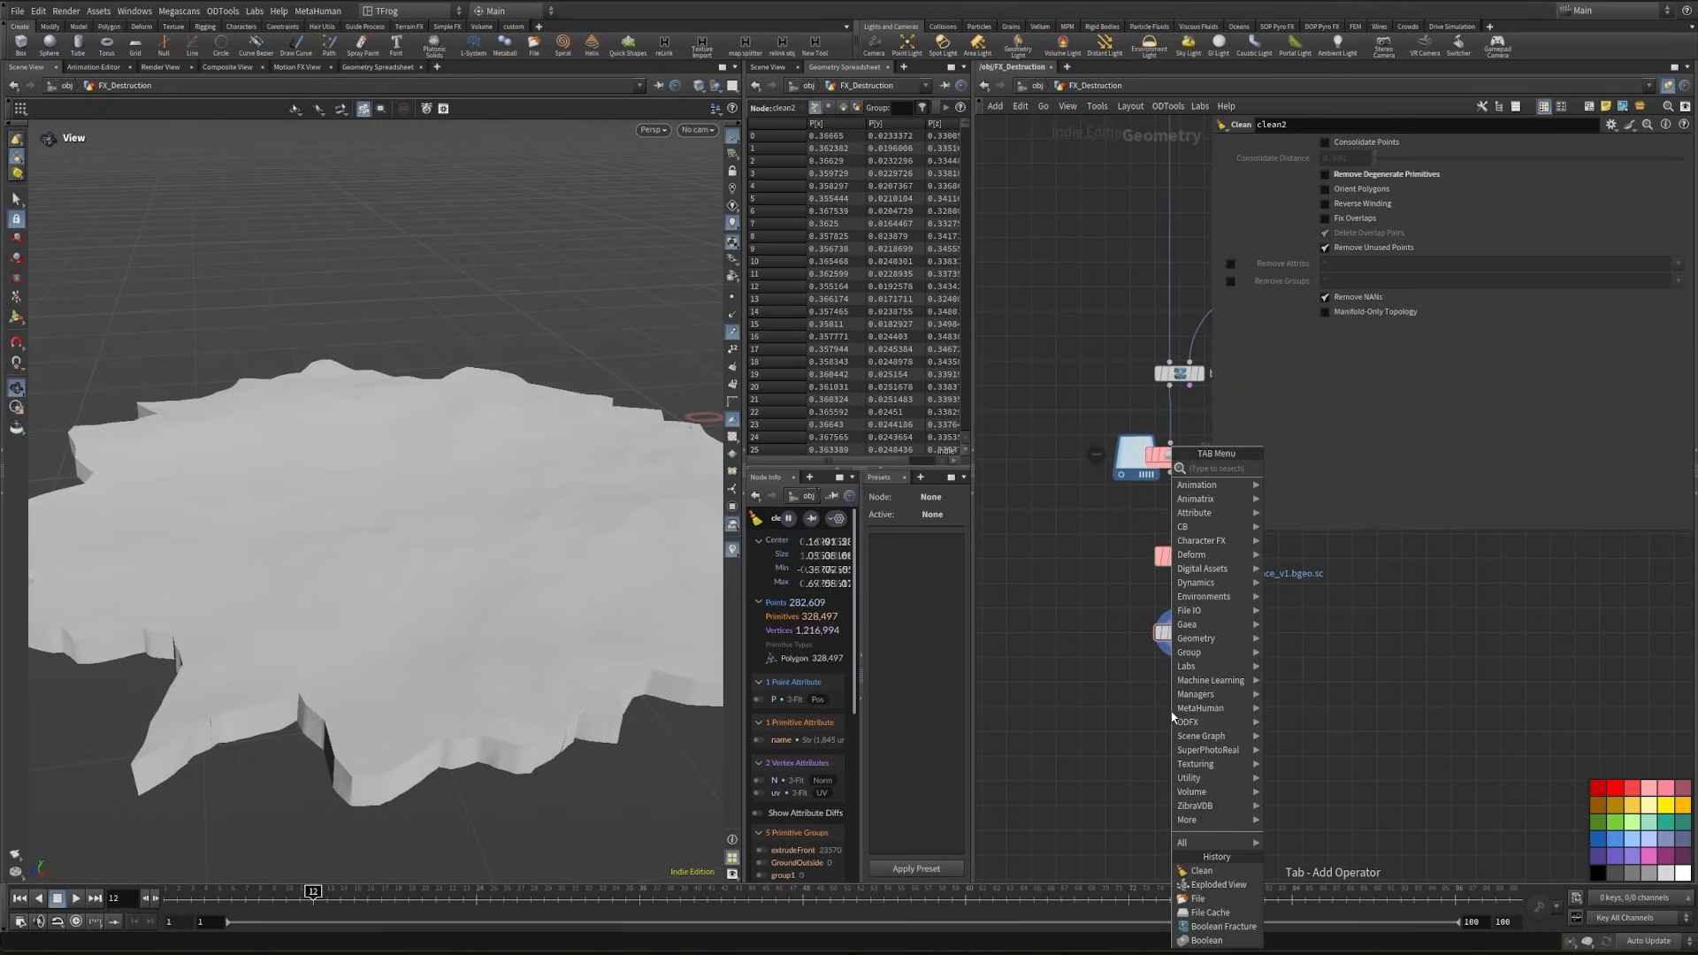
pyautogui.write('attpro')
pyautogui.press('Return')
pyautogui.press('Return')
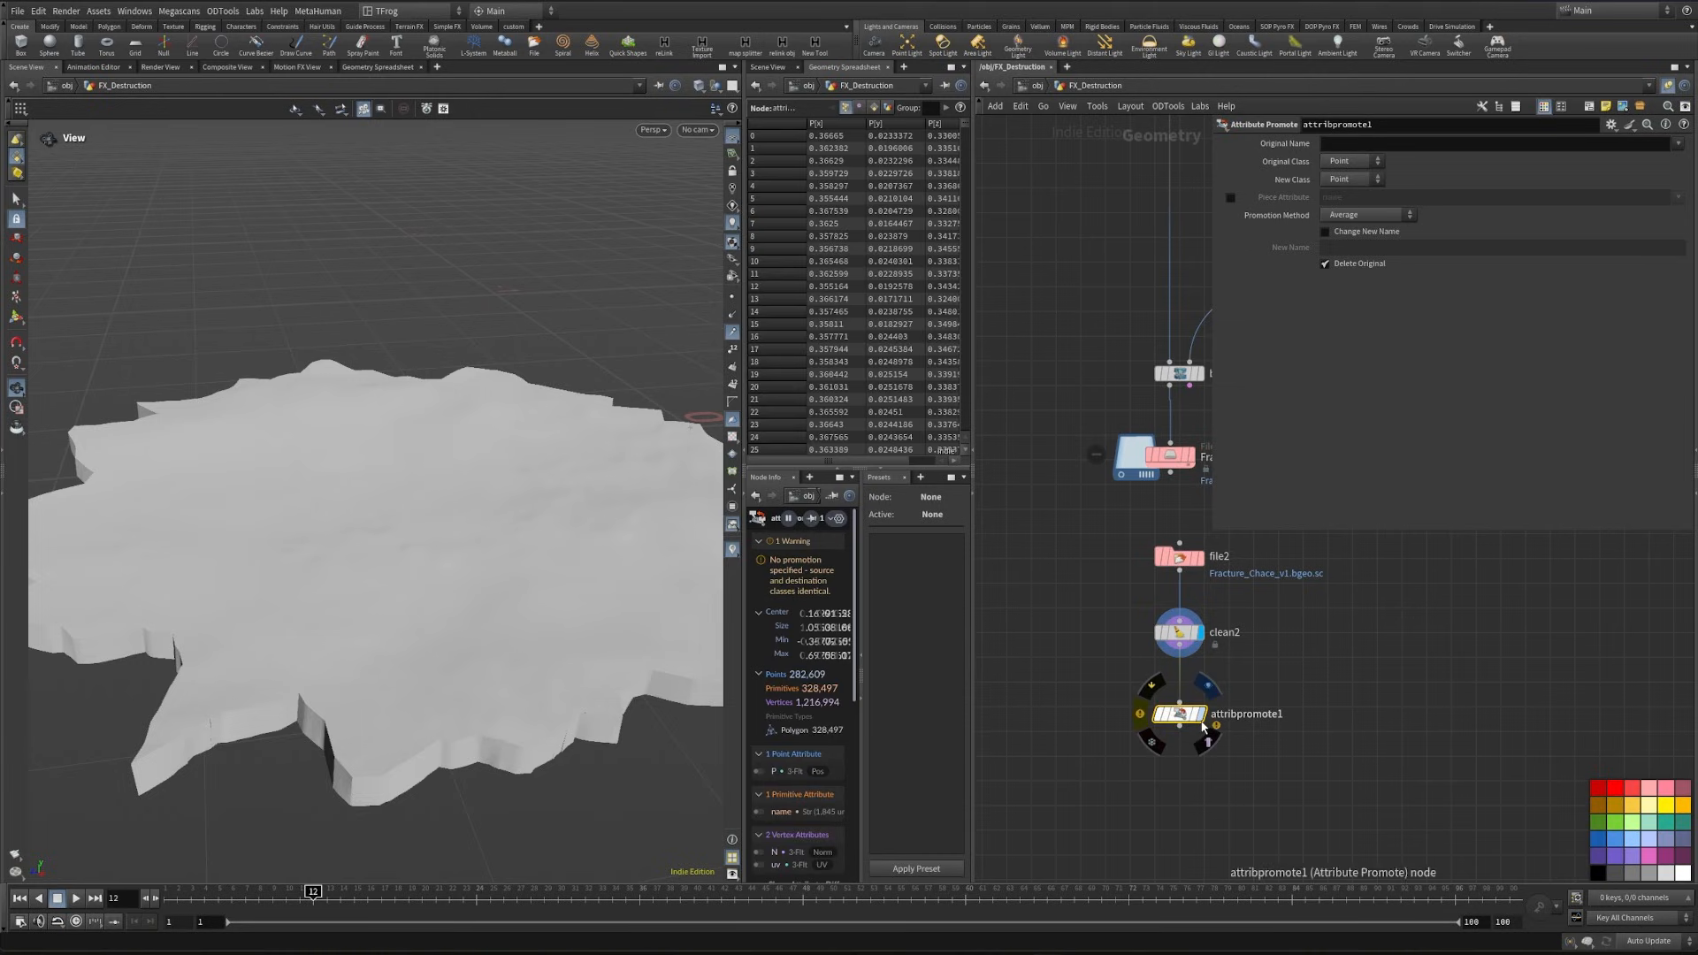
pyautogui.click(1202, 716)
# - Promote the N attribute from Vertex to Primitive with Delete Original turned off
pyautogui.click(1351, 163)
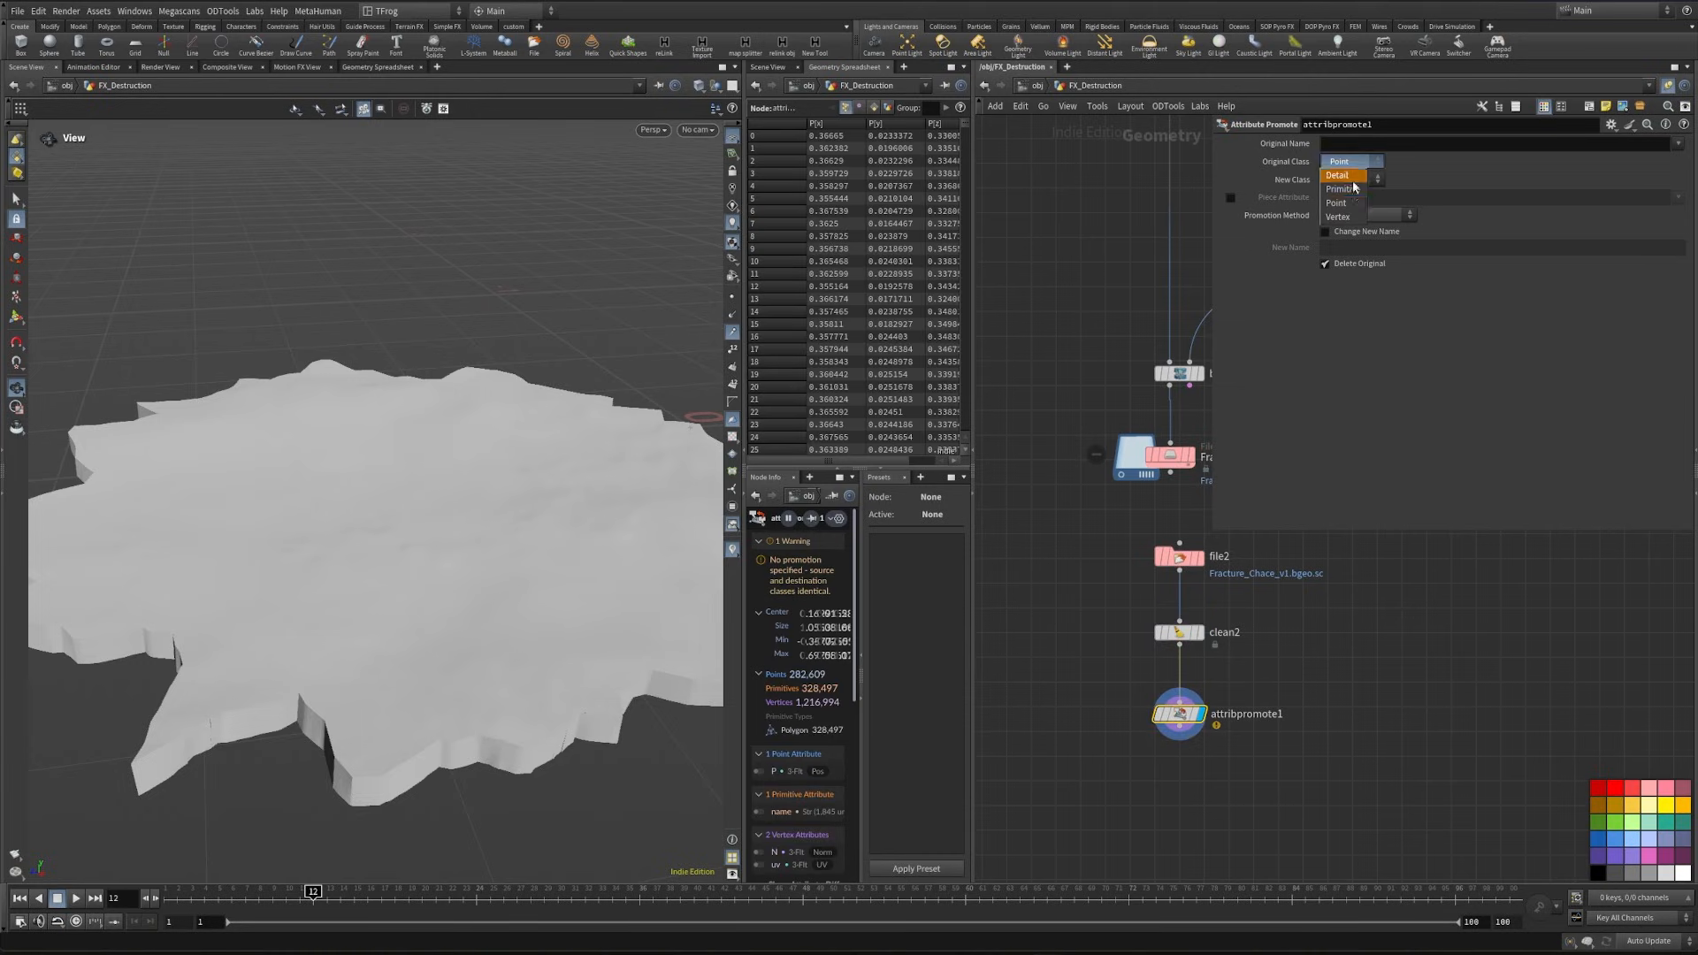
pyautogui.click(1342, 216)
pyautogui.click(1358, 180)
pyautogui.click(1342, 207)
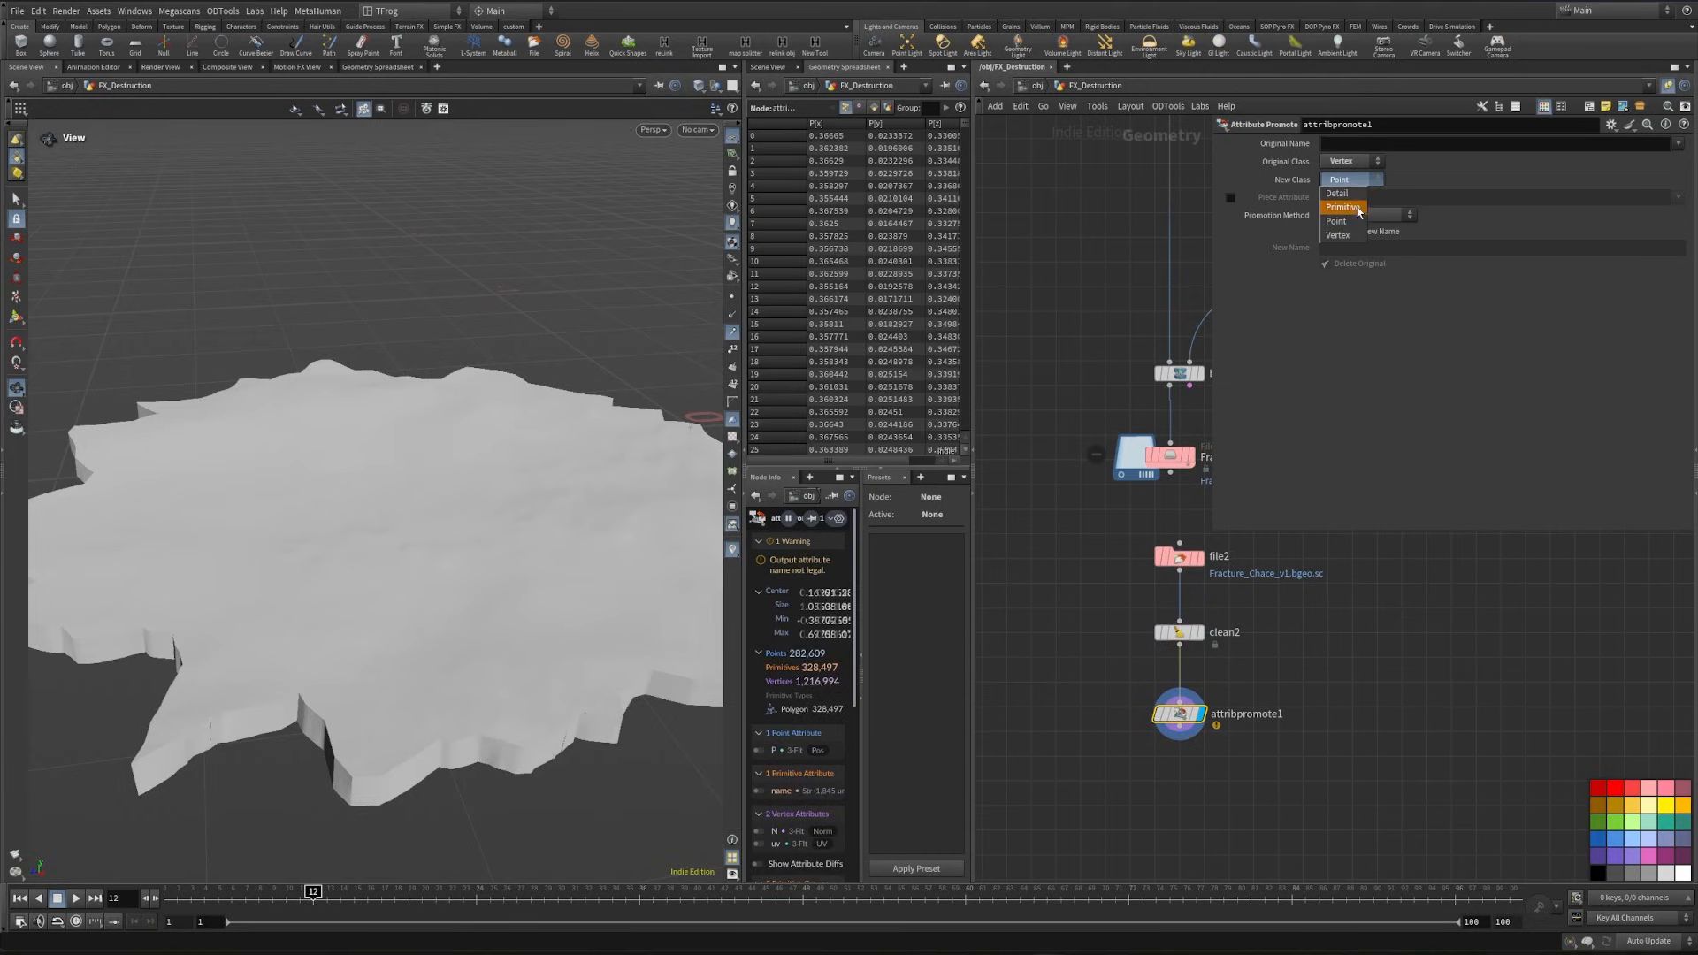
pyautogui.click(1374, 145)
pyautogui.press('Return')
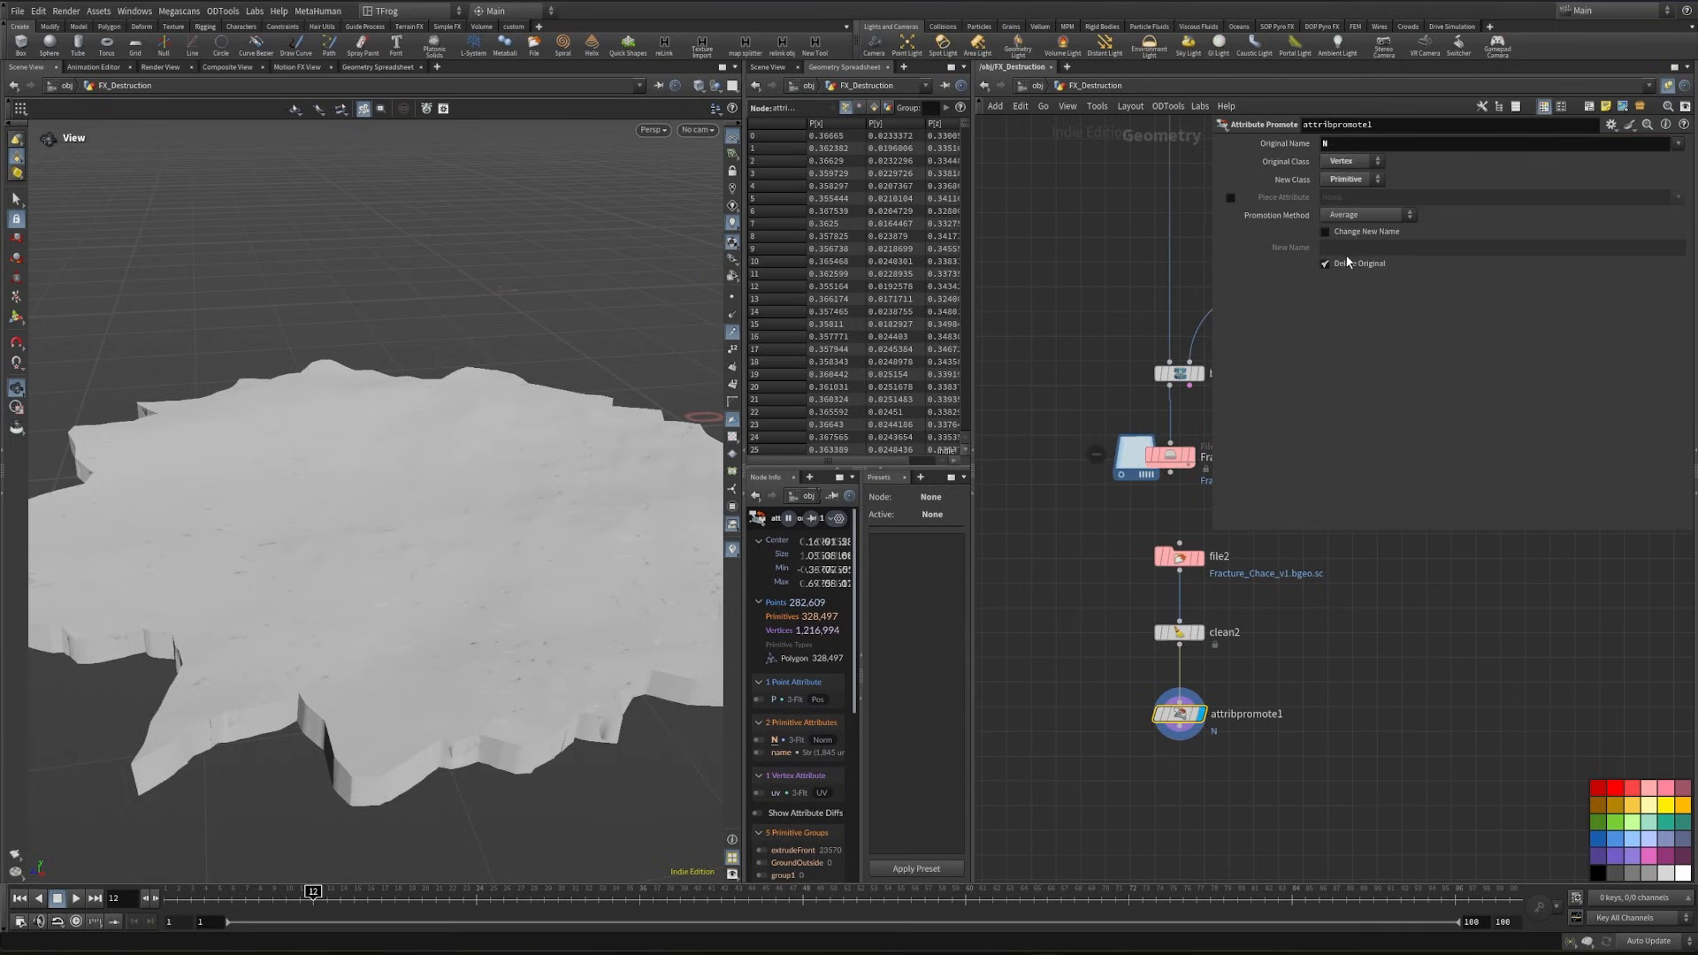
pyautogui.keyDown('alt'); pyautogui.moveTo(401, 602); pyautogui.dragTo(412, 624, button='middle'); pyautogui.keyUp('alt')
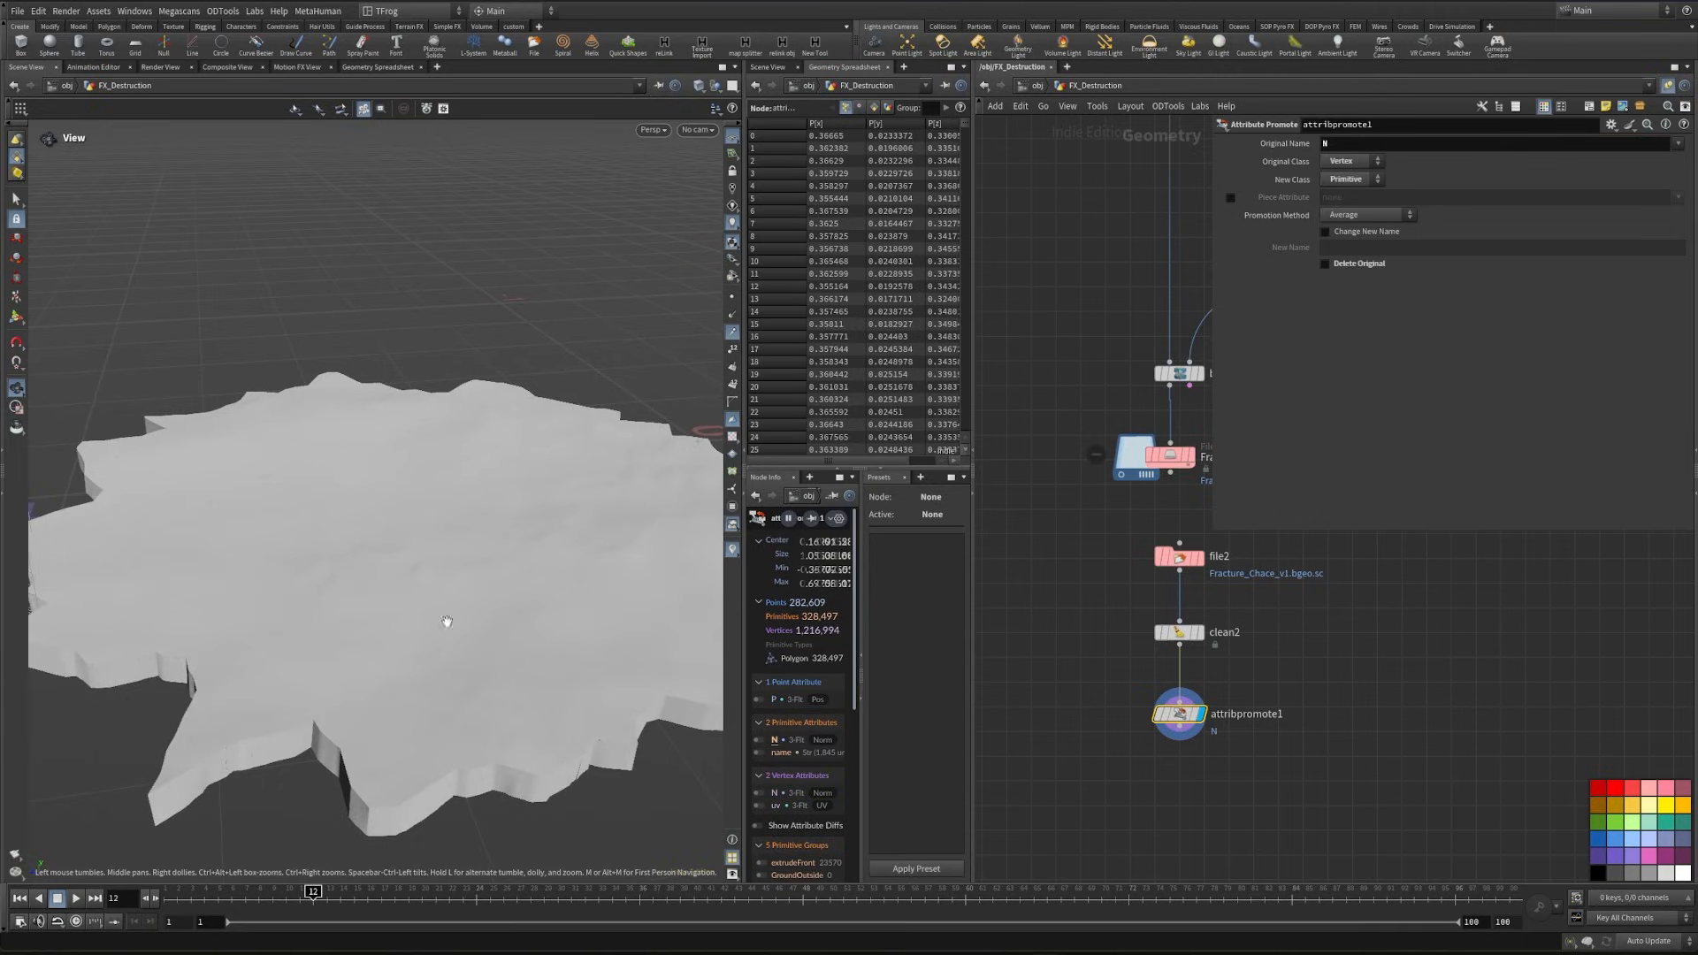
# - Turn on the display of normals for the ground piece in the viewport
pyautogui.moveTo(364, 360); pyautogui.dragTo(493, 584)
pyautogui.moveTo(425, 725); pyautogui.dragTo(416, 819)
pyautogui.moveTo(484, 622); pyautogui.dragTo(492, 663)
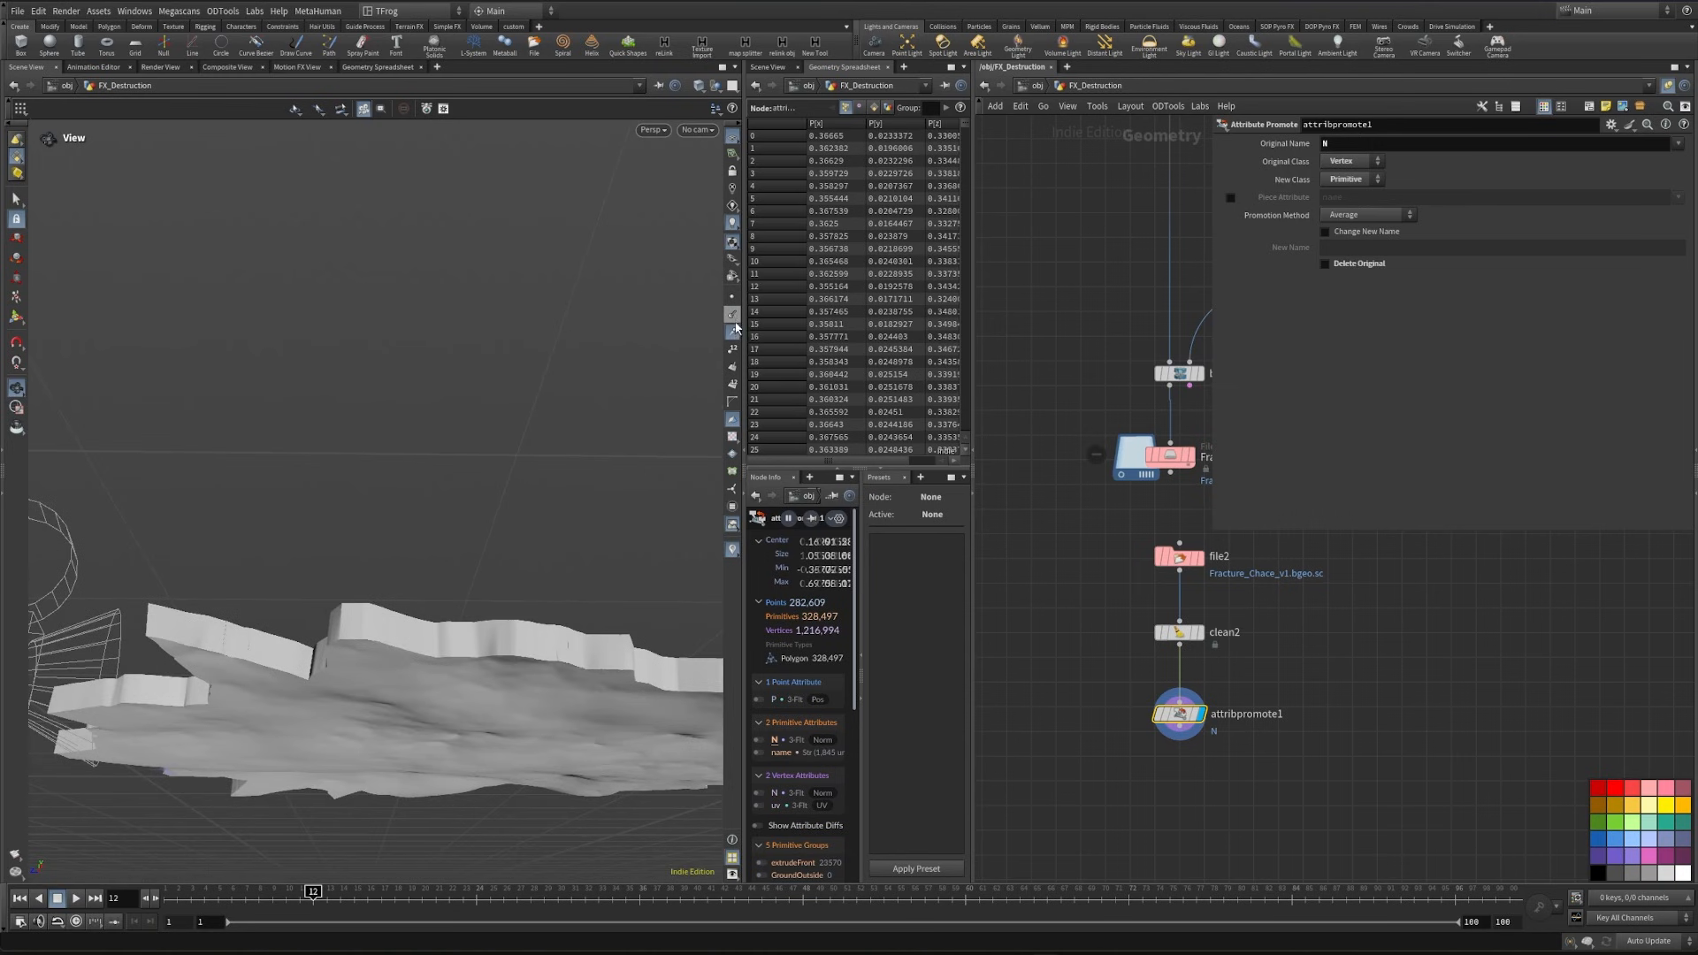
pyautogui.click(734, 319)
pyautogui.moveTo(398, 575); pyautogui.dragTo(512, 478)
# - Set the viewport's Scale Normal guide size to 0.02 and inspect the normals across the ground surface
pyautogui.press('d')
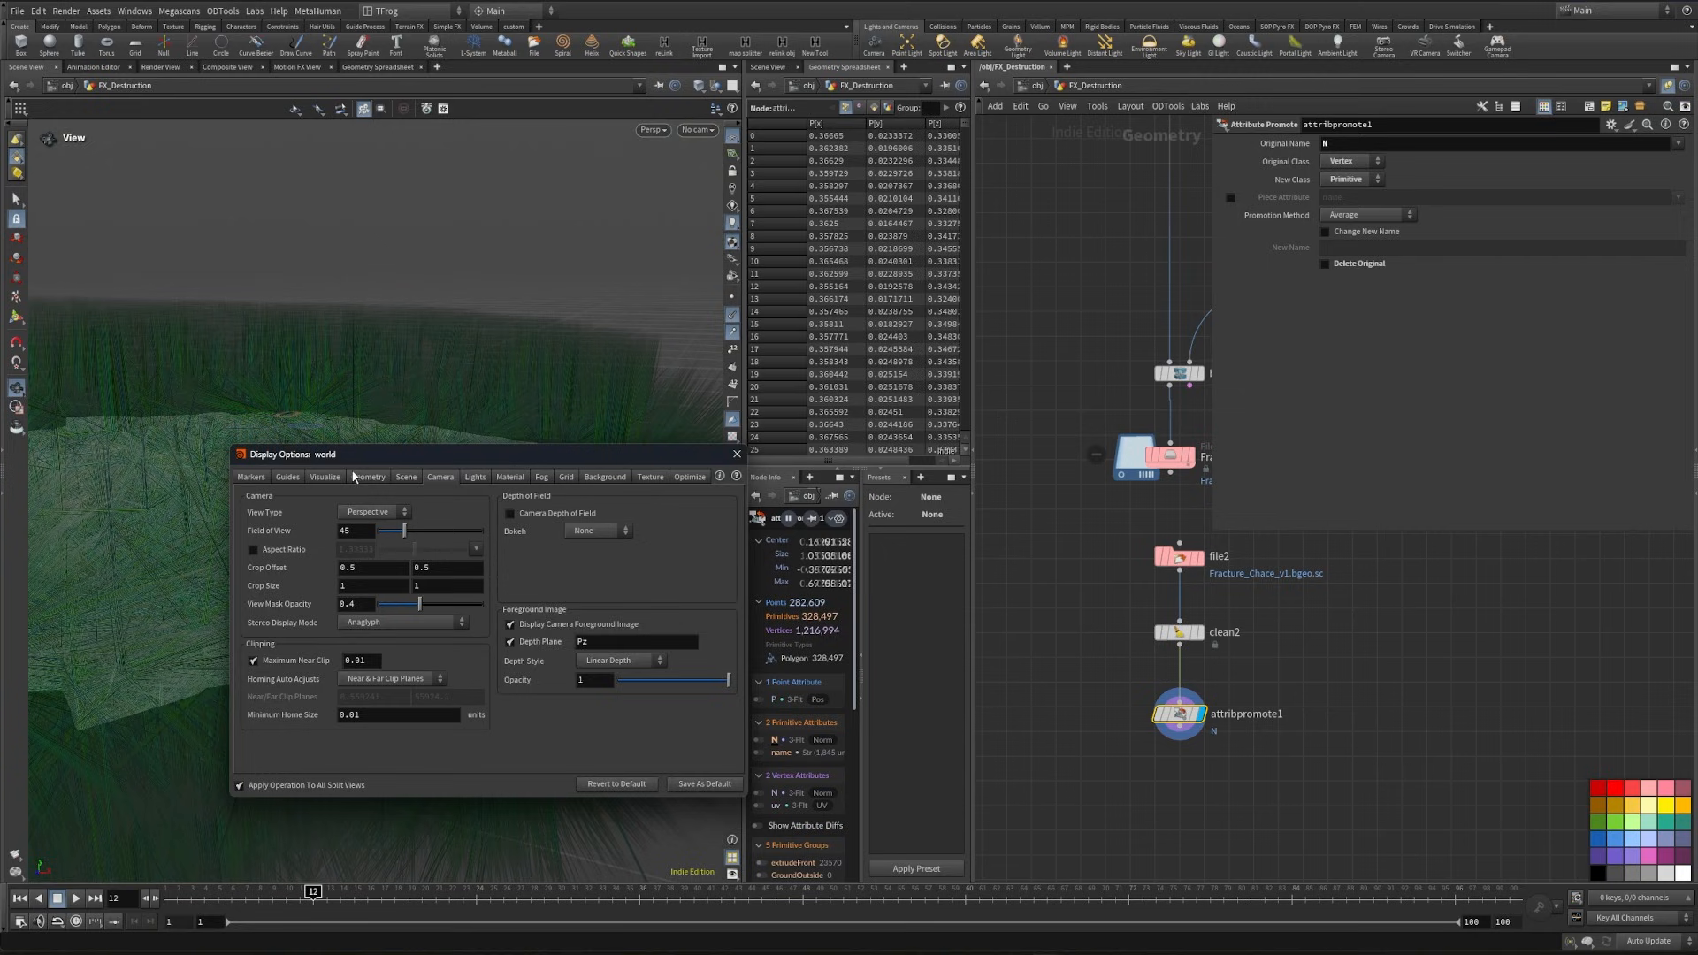
pyautogui.click(289, 478)
pyautogui.doubleClick(548, 624)
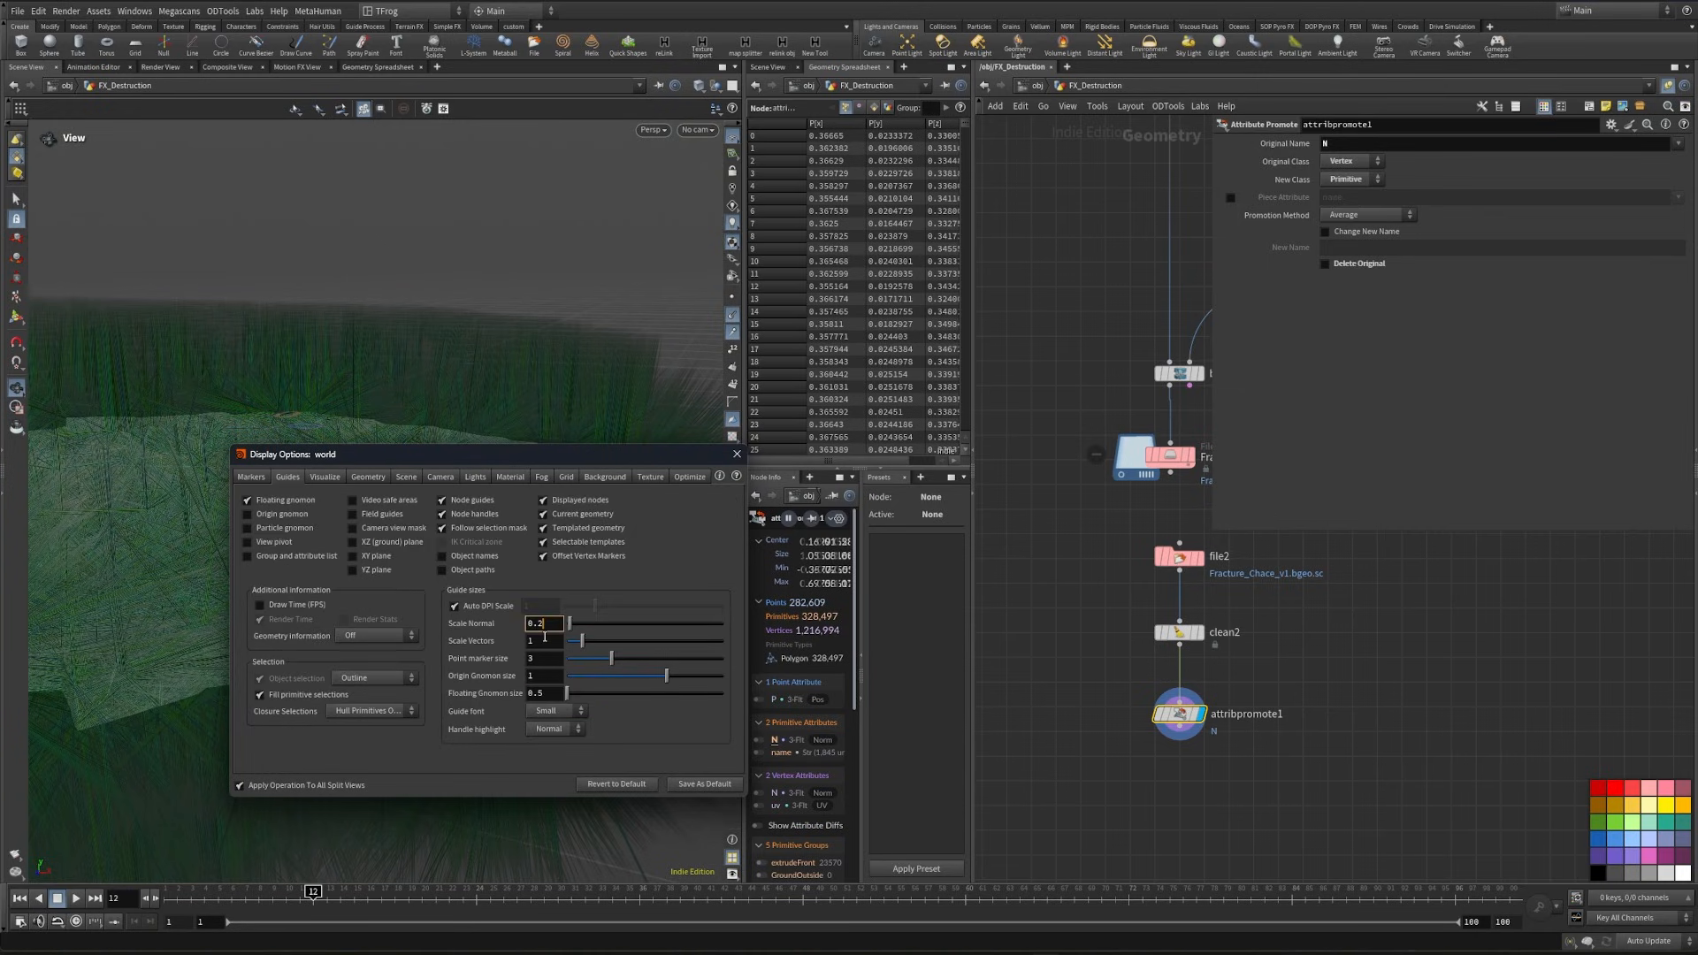
pyautogui.write('0.02')
pyautogui.press('Return')
pyautogui.click(737, 455)
pyautogui.moveTo(433, 508); pyautogui.dragTo(227, 432, button='right')
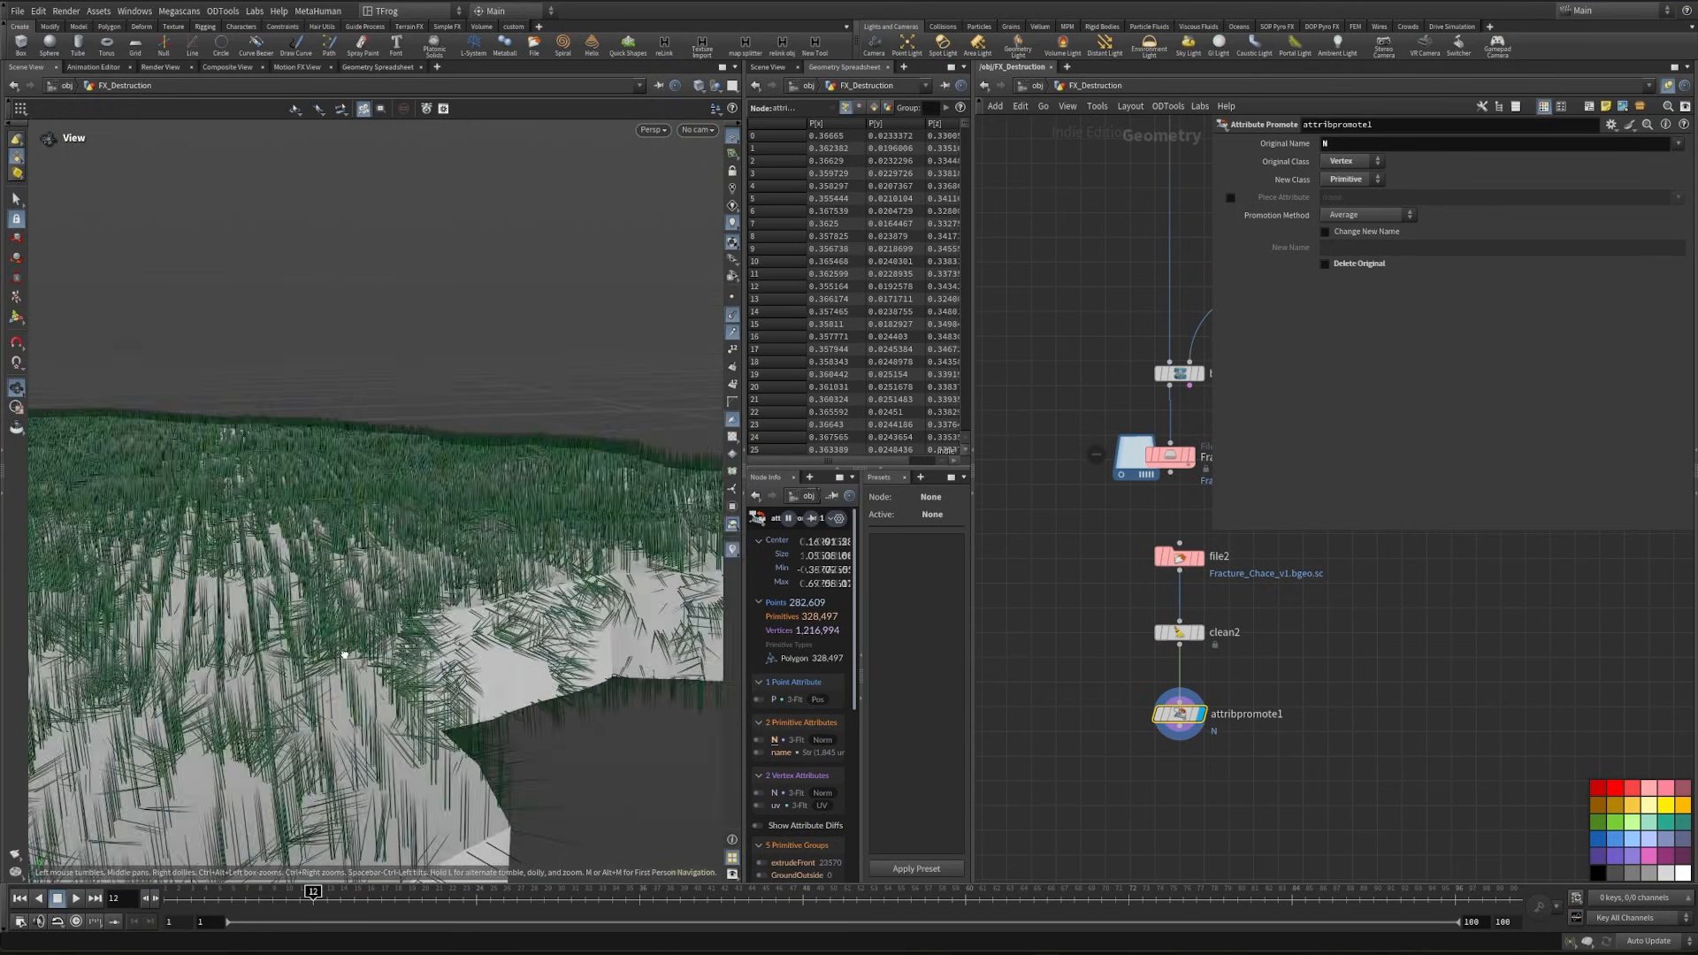
pyautogui.moveTo(227, 432); pyautogui.dragTo(368, 721)
pyautogui.moveTo(368, 721); pyautogui.dragTo(406, 635, button='right')
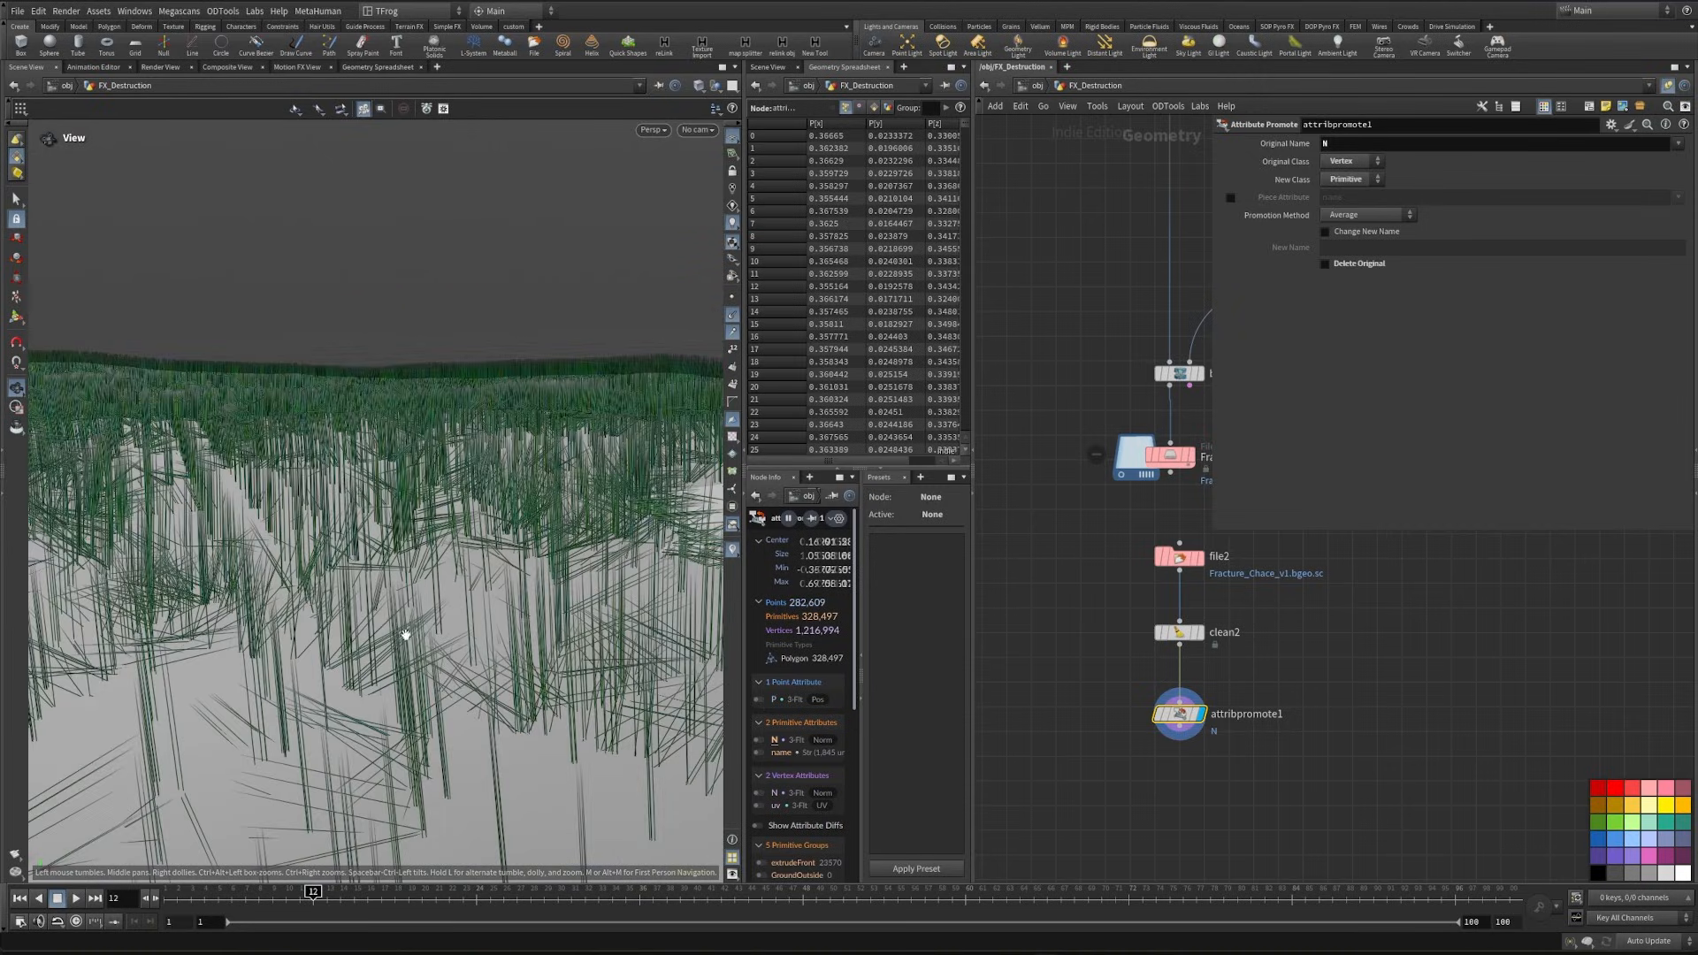
pyautogui.moveTo(385, 646); pyautogui.dragTo(341, 669)
# - Add a Group node, connect it after attribpromote1, and display it
pyautogui.moveTo(1133, 794); pyautogui.dragTo(1117, 696, button='middle')
pyautogui.press('Tab')
pyautogui.write('gor')
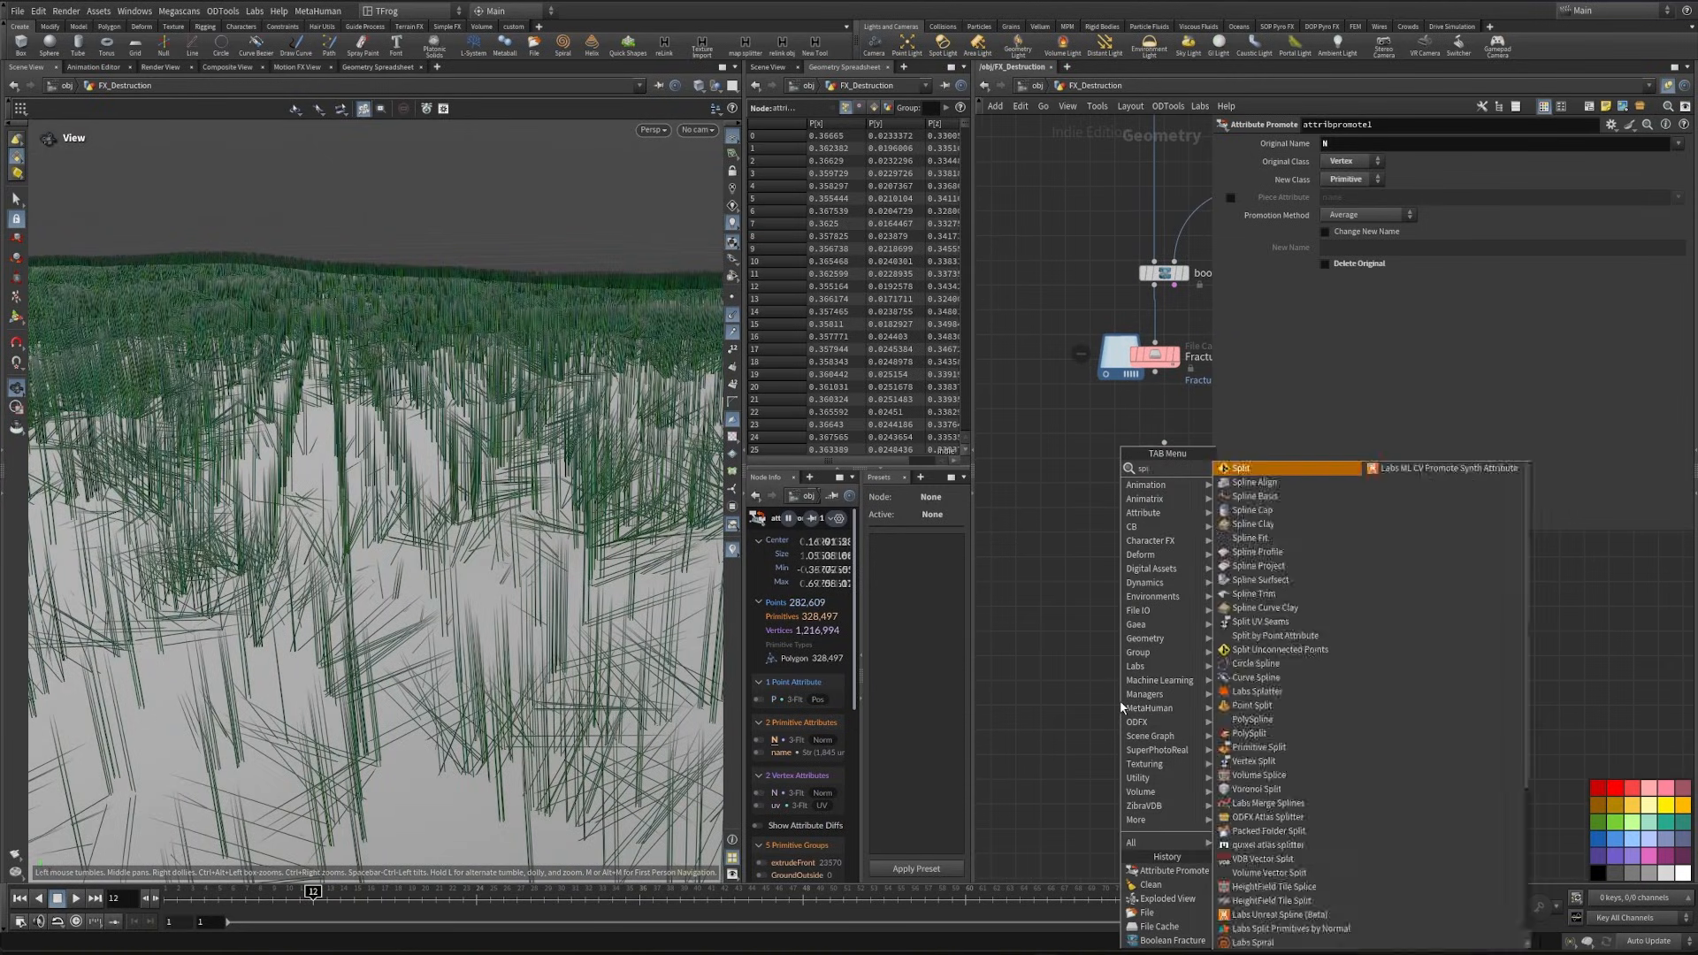
pyautogui.press('BackSpace')
pyautogui.press('BackSpace')
pyautogui.press('BackSpace')
pyautogui.write('group')
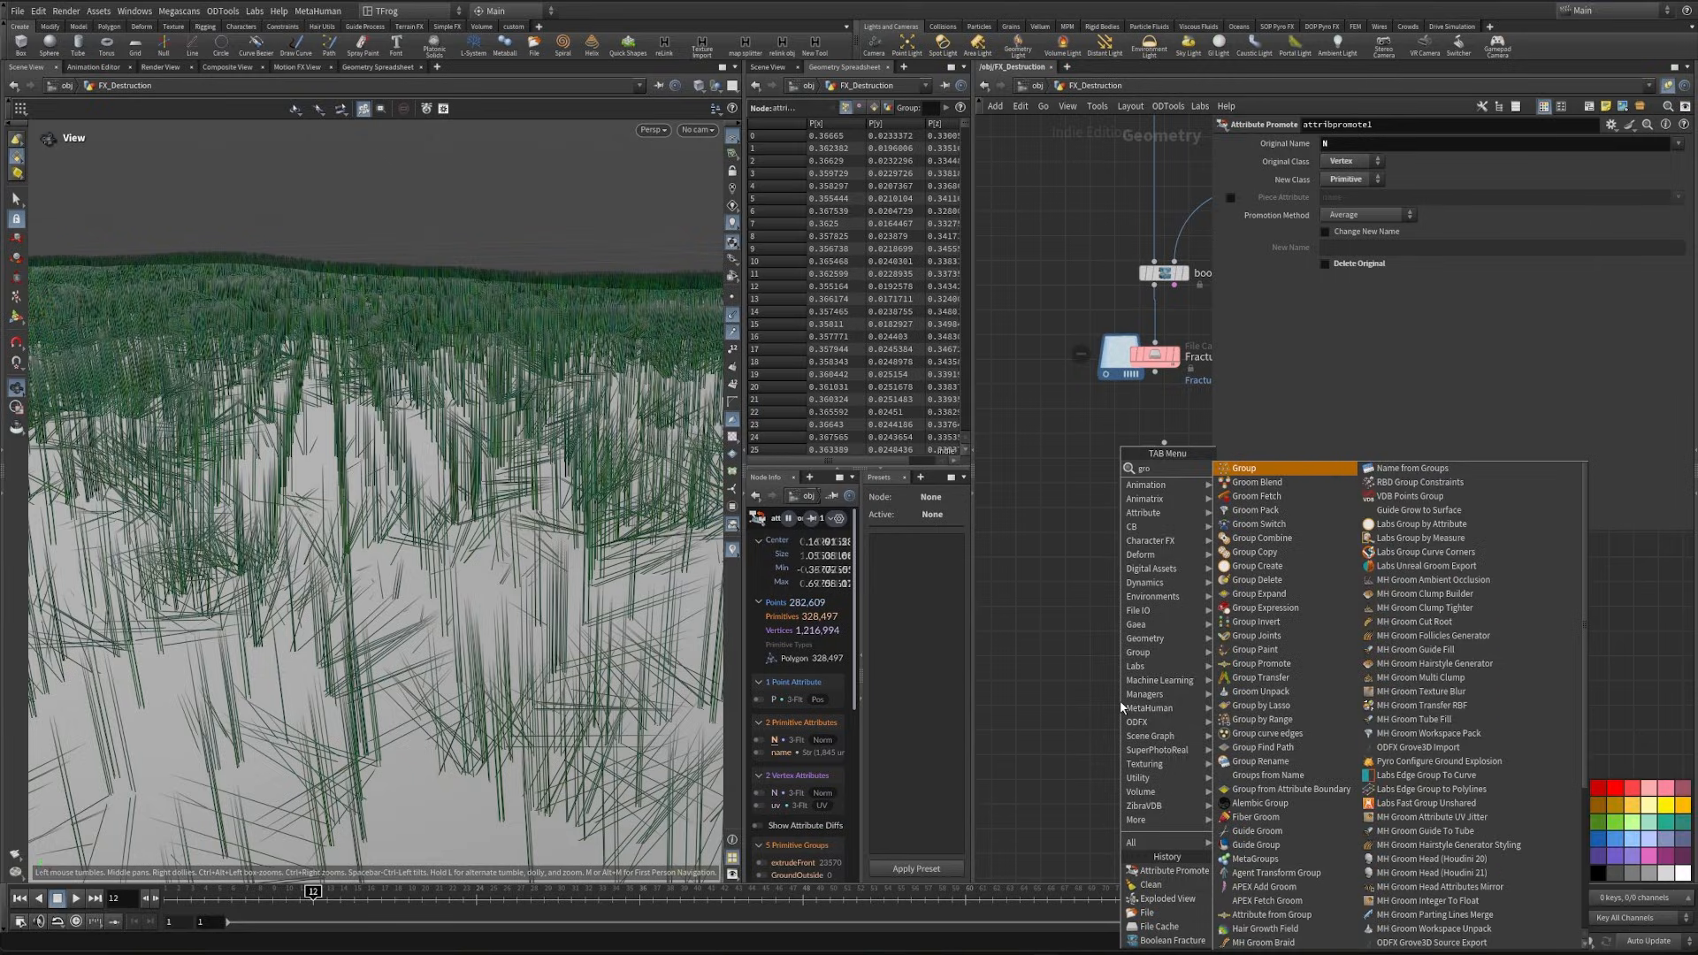
pyautogui.press('Return')
pyautogui.click(1124, 713)
pyautogui.click(1152, 730)
pyautogui.moveTo(1167, 743); pyautogui.dragTo(1118, 602)
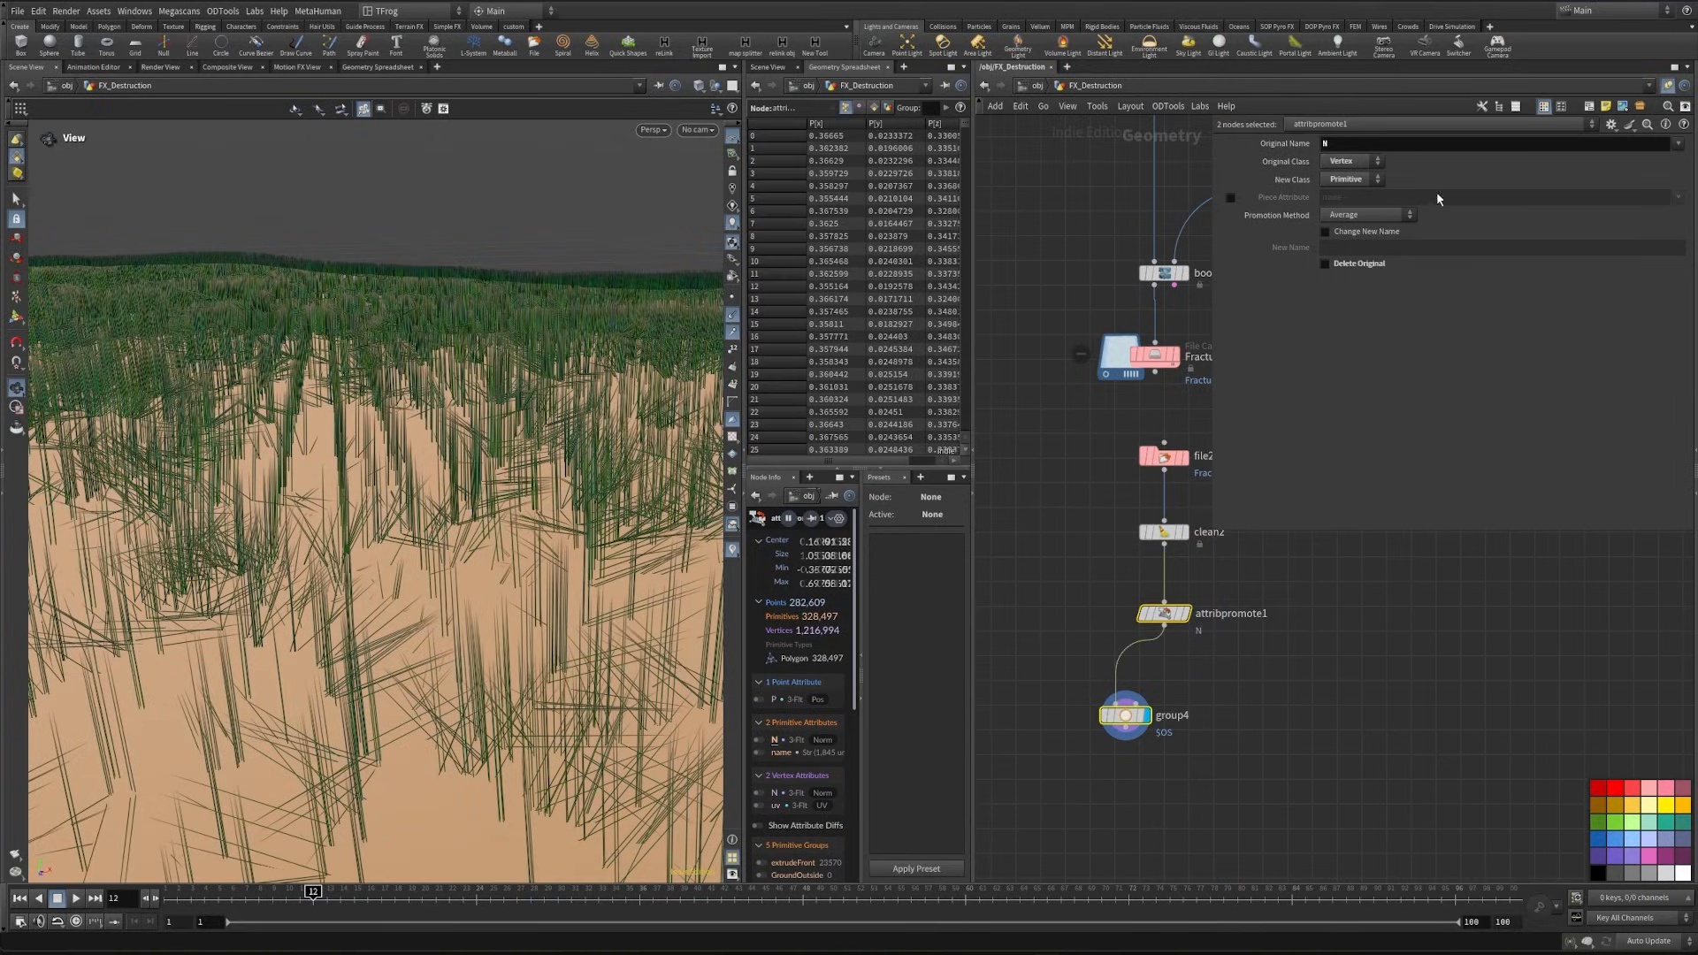
# - Select group4 and open its Base Group for editing
pyautogui.click(1124, 714)
pyautogui.click(1371, 234)
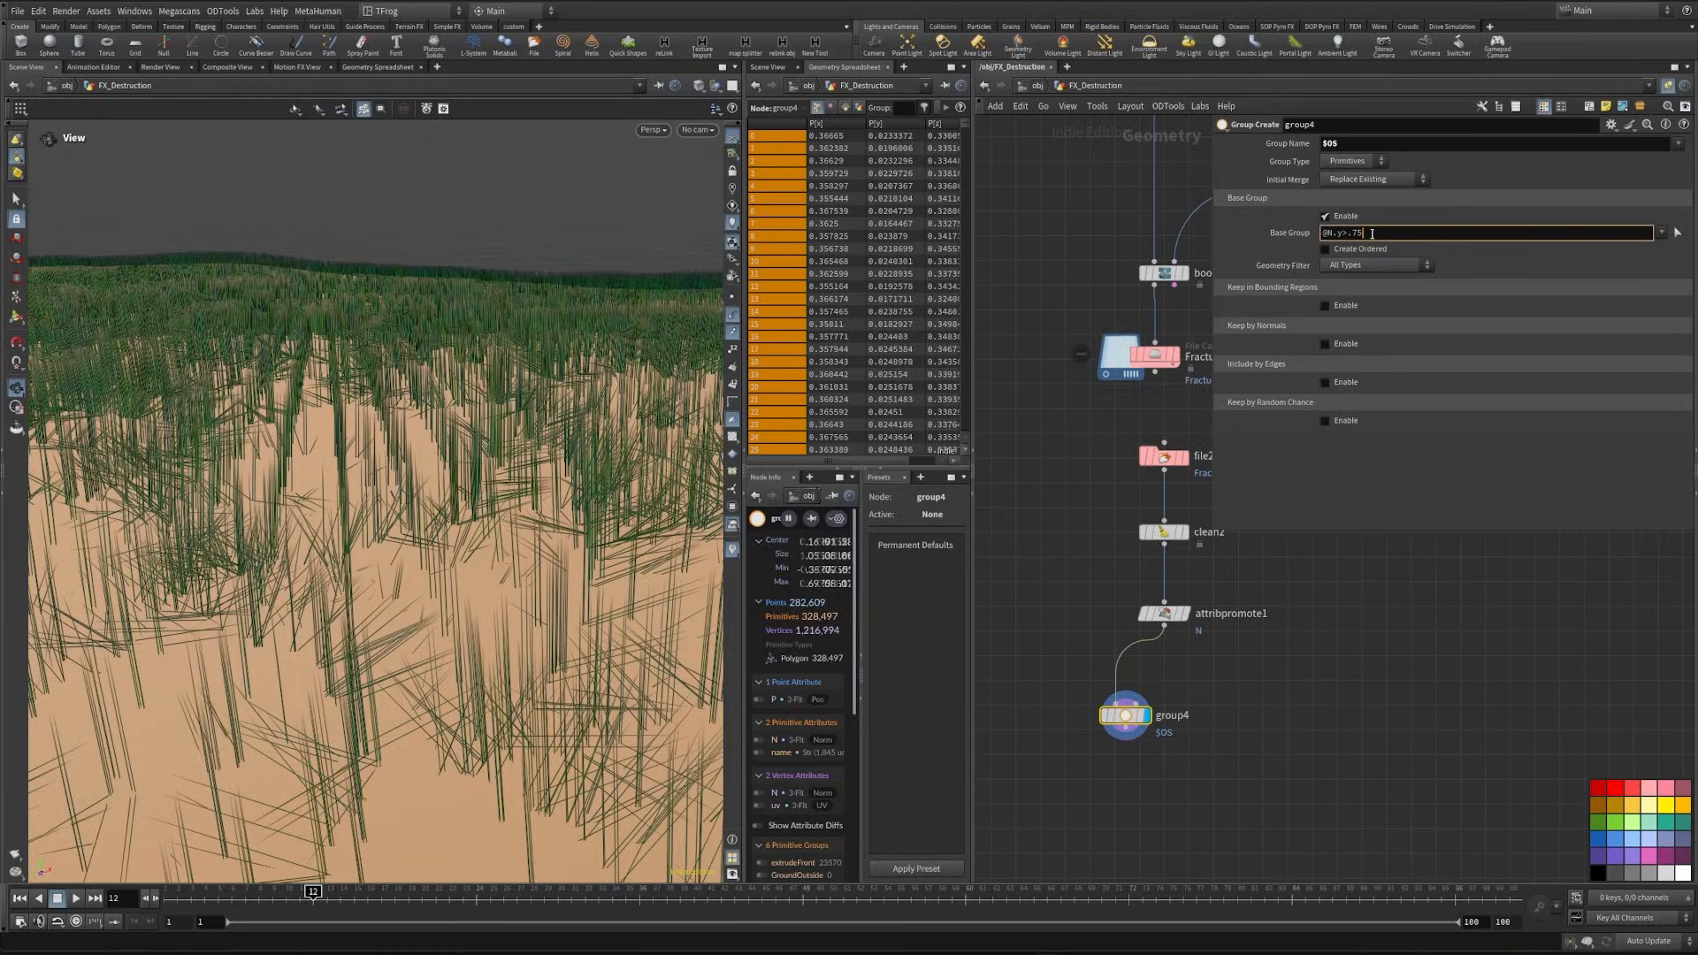
# - Apply @N.y>.75 as group4's base group and turn off the normals display in the viewport
pyautogui.click(1614, 462)
pyautogui.scroll(-5, 509, 552)
pyautogui.moveTo(436, 594); pyautogui.dragTo(495, 531)
pyautogui.click(732, 331)
pyautogui.click(732, 315)
pyautogui.scroll(3, 425, 583)
pyautogui.moveTo(424, 584); pyautogui.dragTo(394, 613)
# - Insert an Exploded View node between attribpromote1 and group4, and inspect the grouped faces on the separated pieces
pyautogui.moveTo(1087, 801); pyautogui.dragTo(1121, 719, button='middle')
pyautogui.press('Tab')
pyautogui.write('expl')
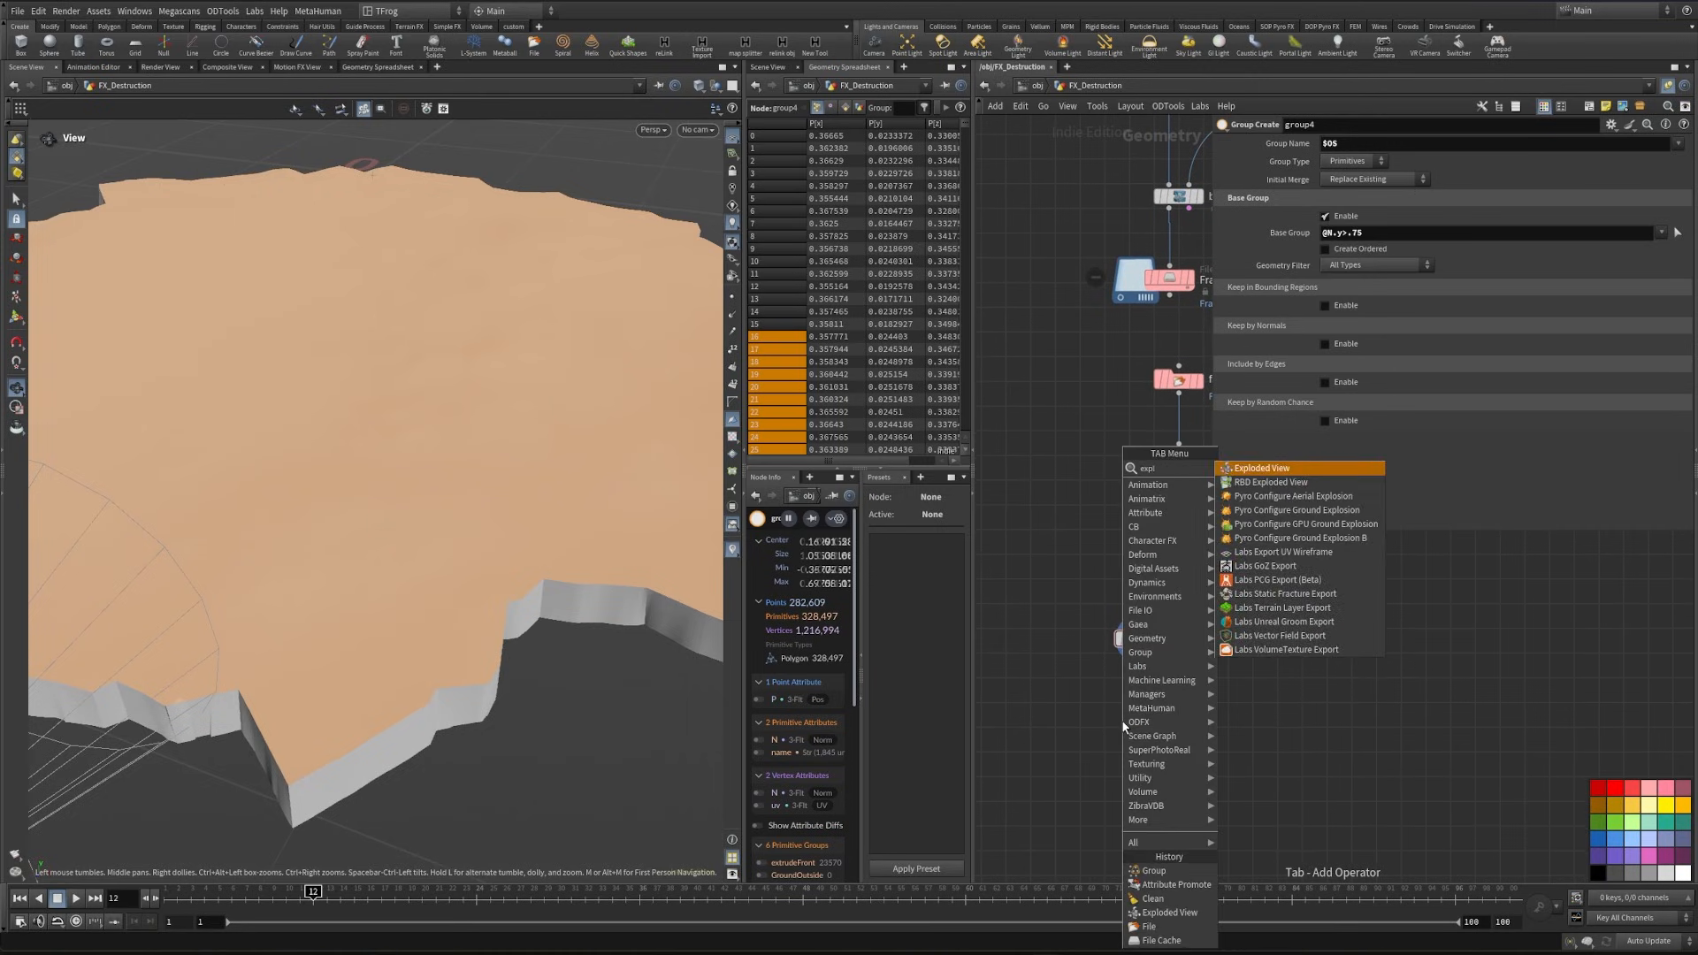
pyautogui.press('Return')
pyautogui.click(1131, 594)
pyautogui.moveTo(400, 691); pyautogui.dragTo(407, 650)
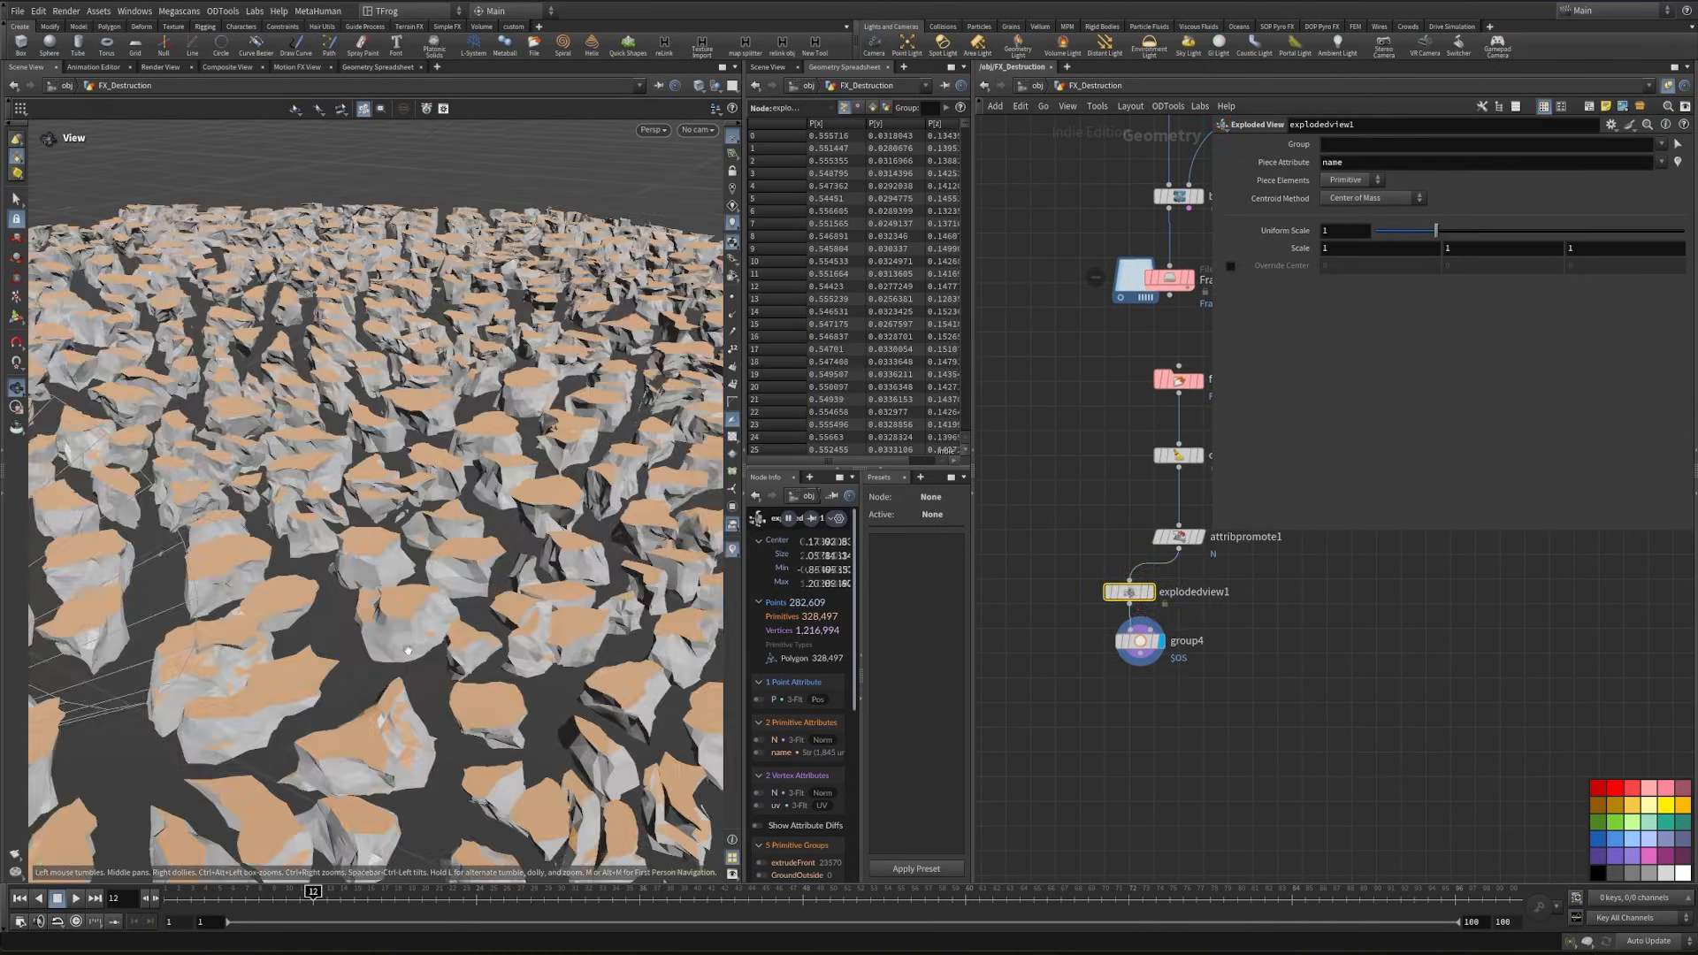
pyautogui.moveTo(407, 650); pyautogui.dragTo(489, 632, button='right')
pyautogui.moveTo(489, 633)
pyautogui.mouseDown()
pyautogui.moveTo(504, 618)
pyautogui.moveTo(486, 610)
pyautogui.mouseUp()
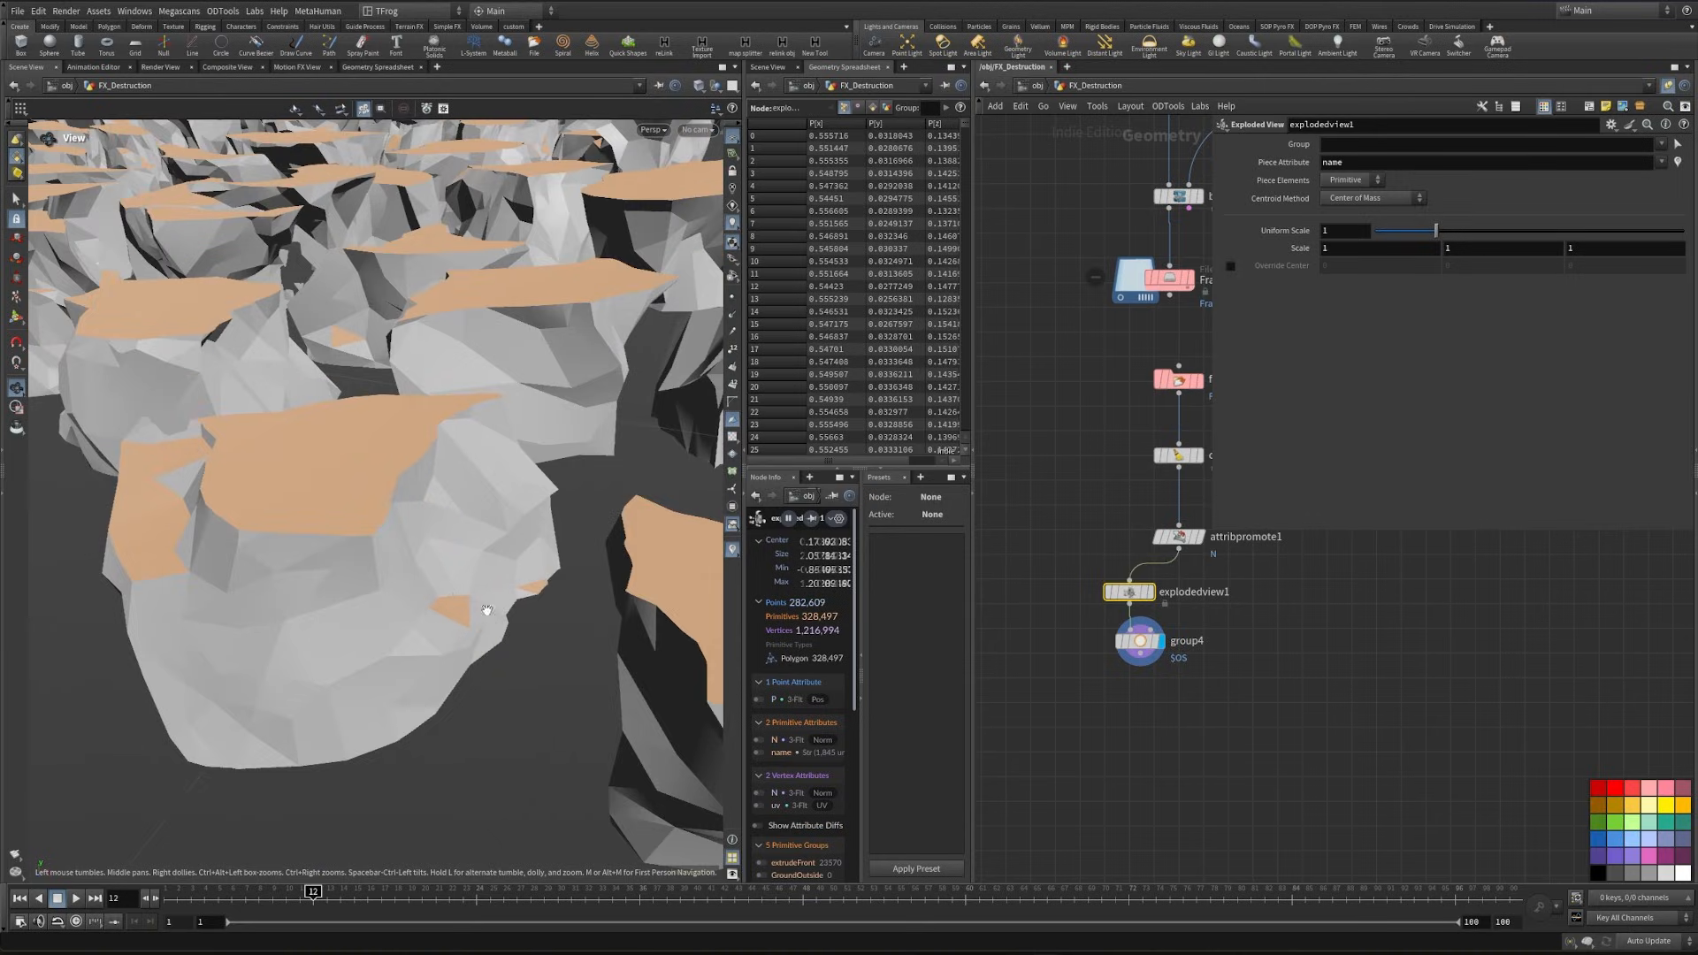
pyautogui.moveTo(308, 622); pyautogui.dragTo(447, 648)
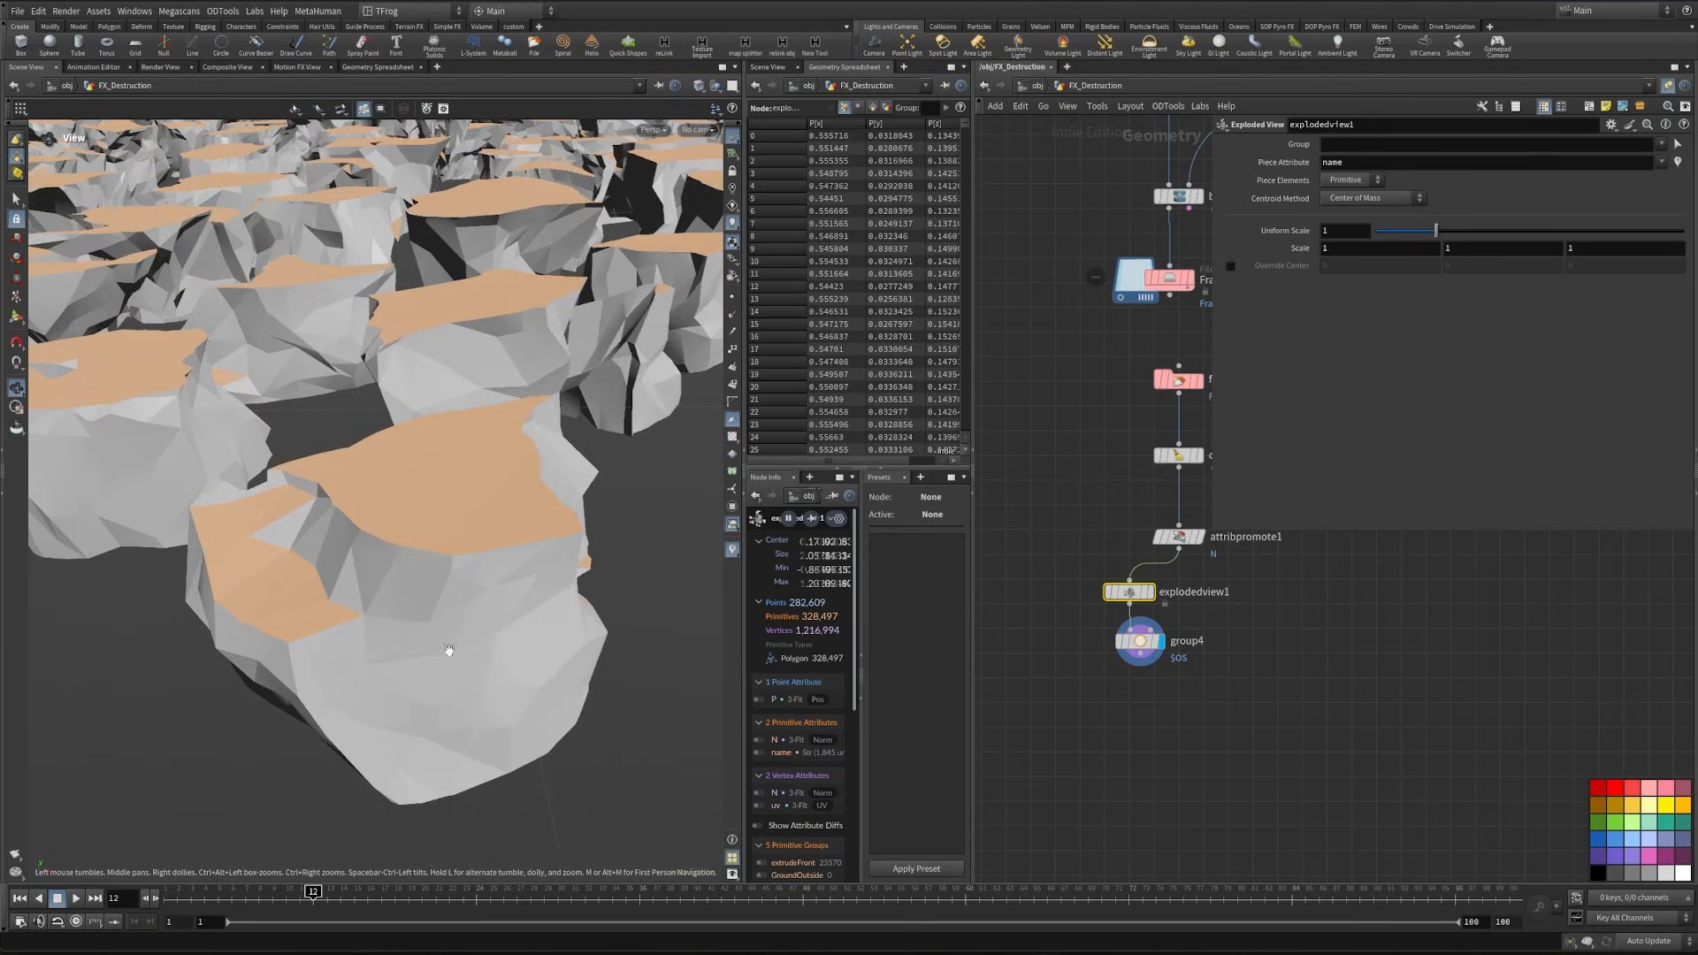
# - Name group4's group split and add another Group node after it
pyautogui.moveTo(1102, 750); pyautogui.dragTo(1090, 725, button='middle')
pyautogui.moveTo(1103, 628); pyautogui.dragTo(1090, 610)
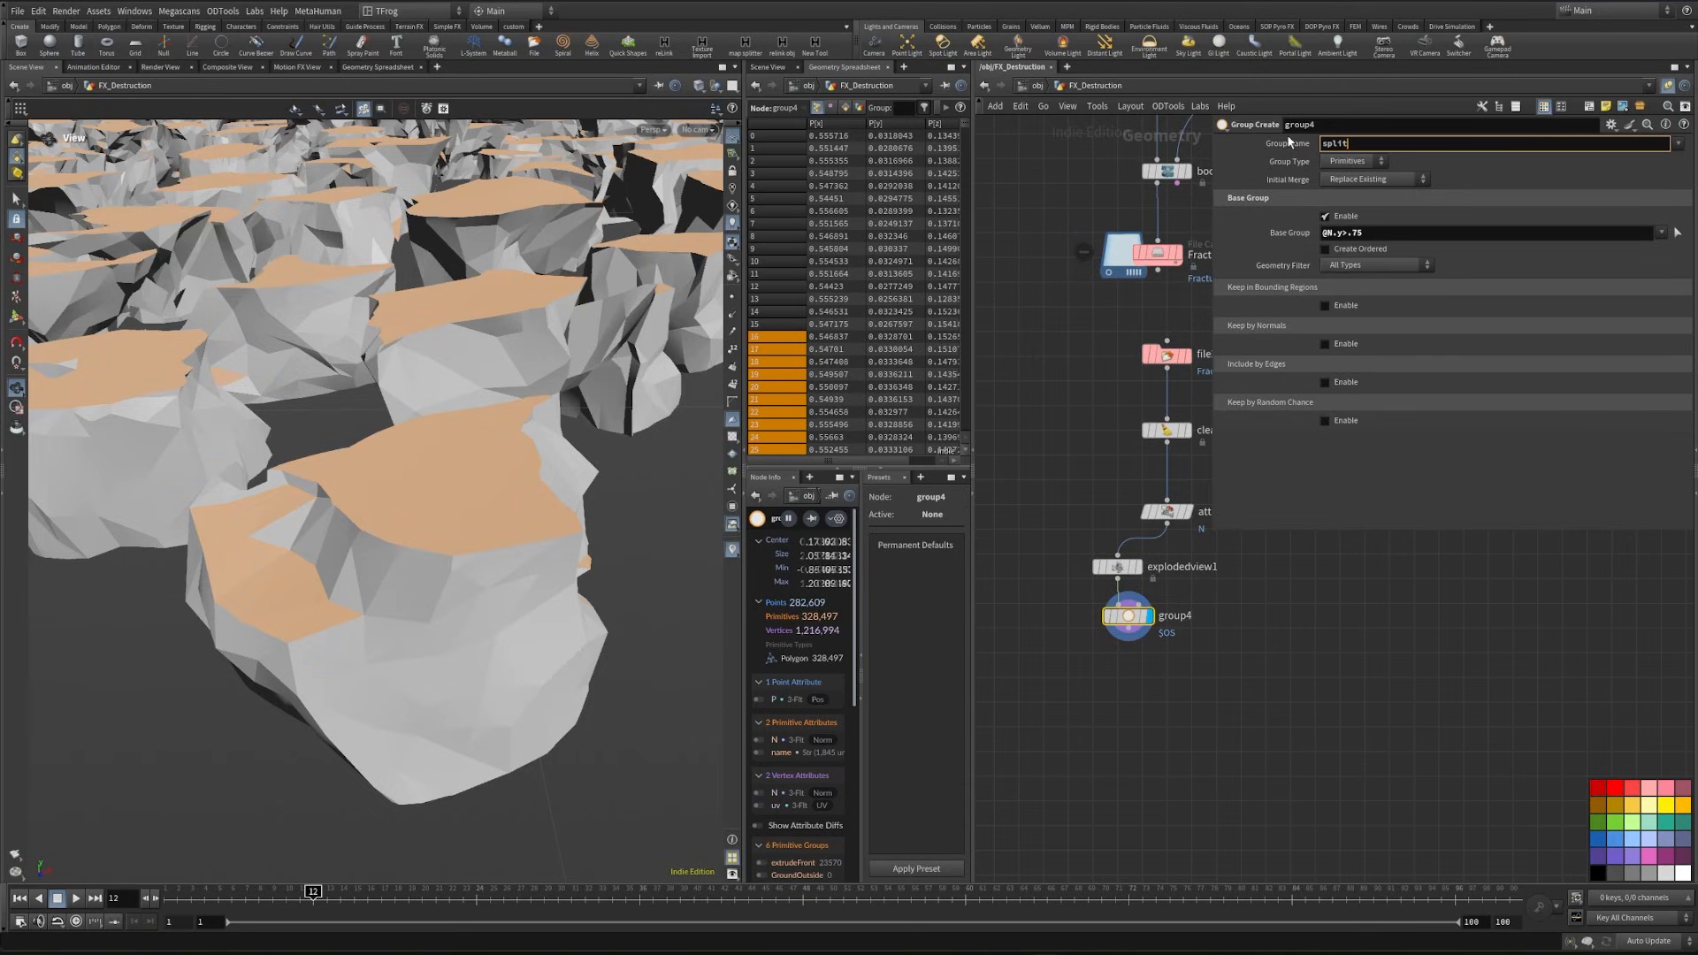
pyautogui.press('Tab')
pyautogui.press('Return')
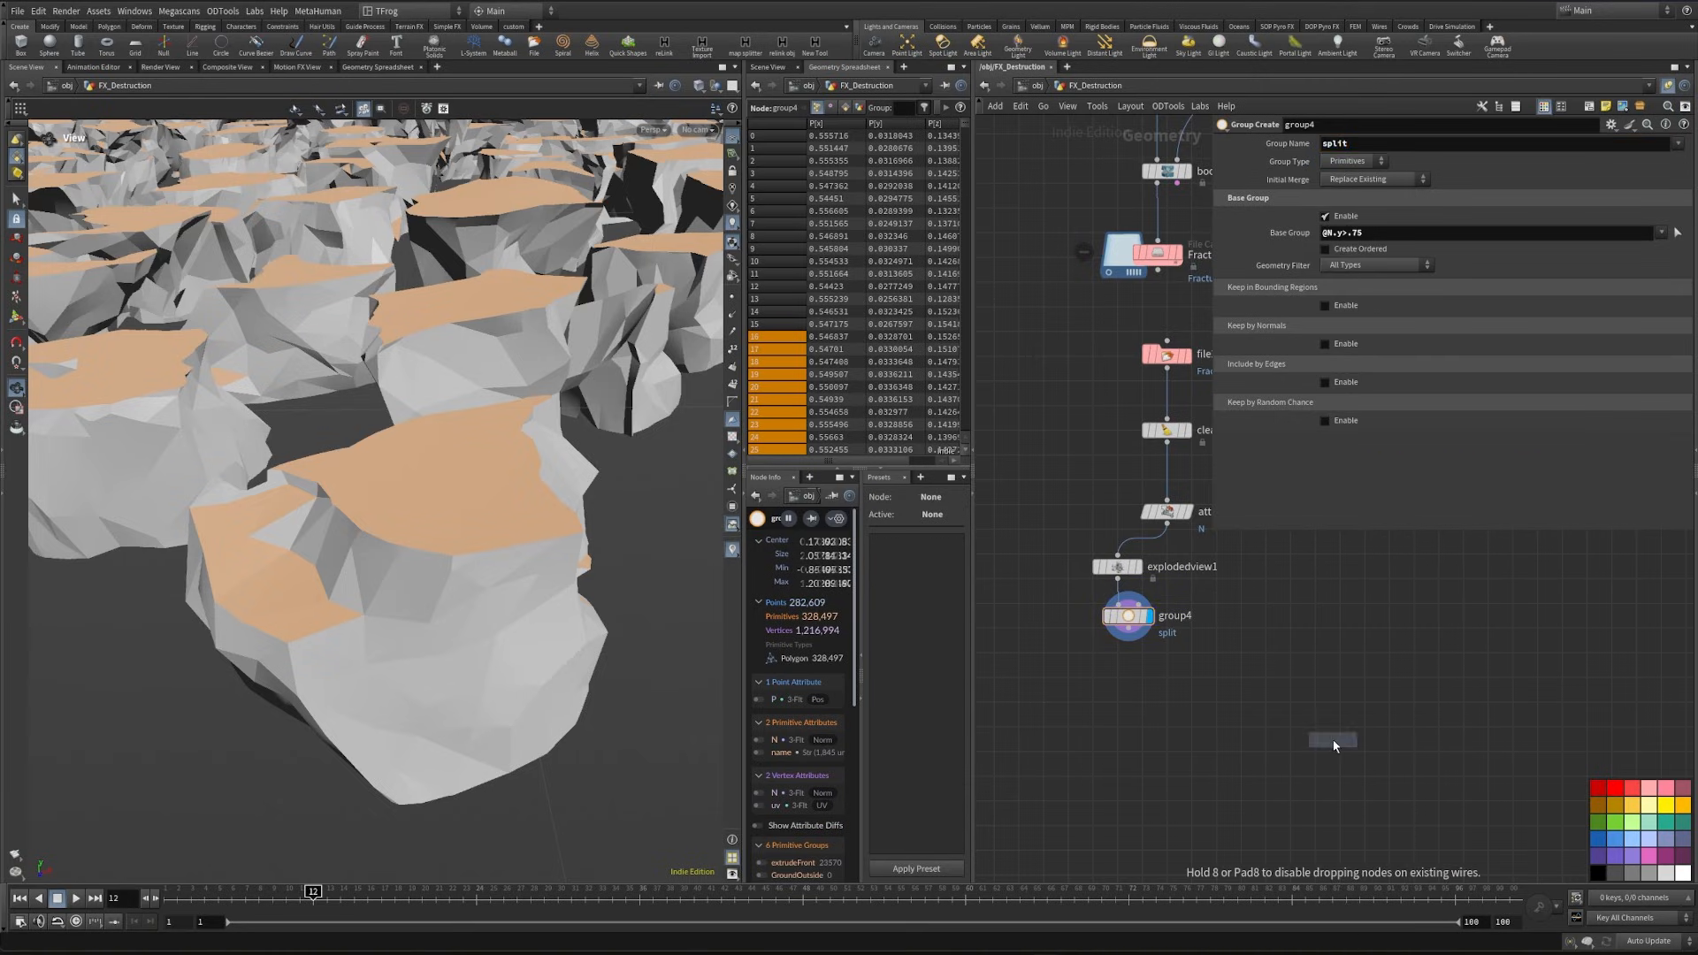
pyautogui.press('Return')
# - Configure group5 with group name split, initial merge Intersect with Existing, and outside as its base group
pyautogui.click(1333, 145)
pyautogui.click(1333, 145)
pyautogui.write('split')
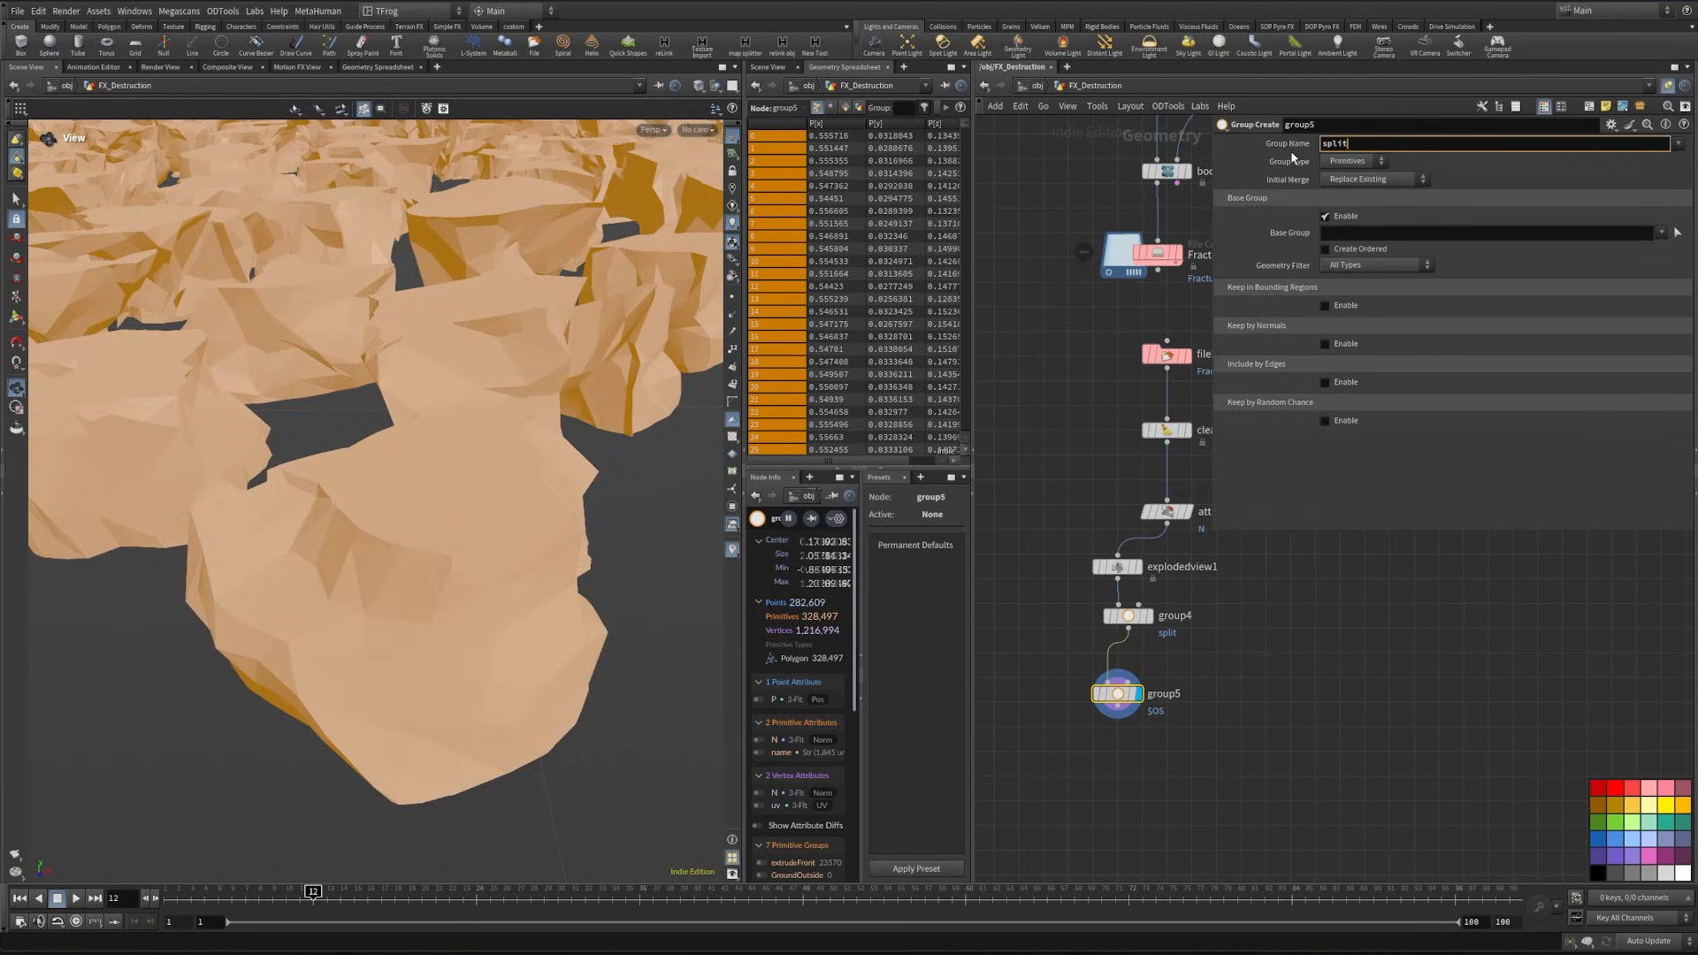
pyautogui.press('Return')
pyautogui.click(1353, 161)
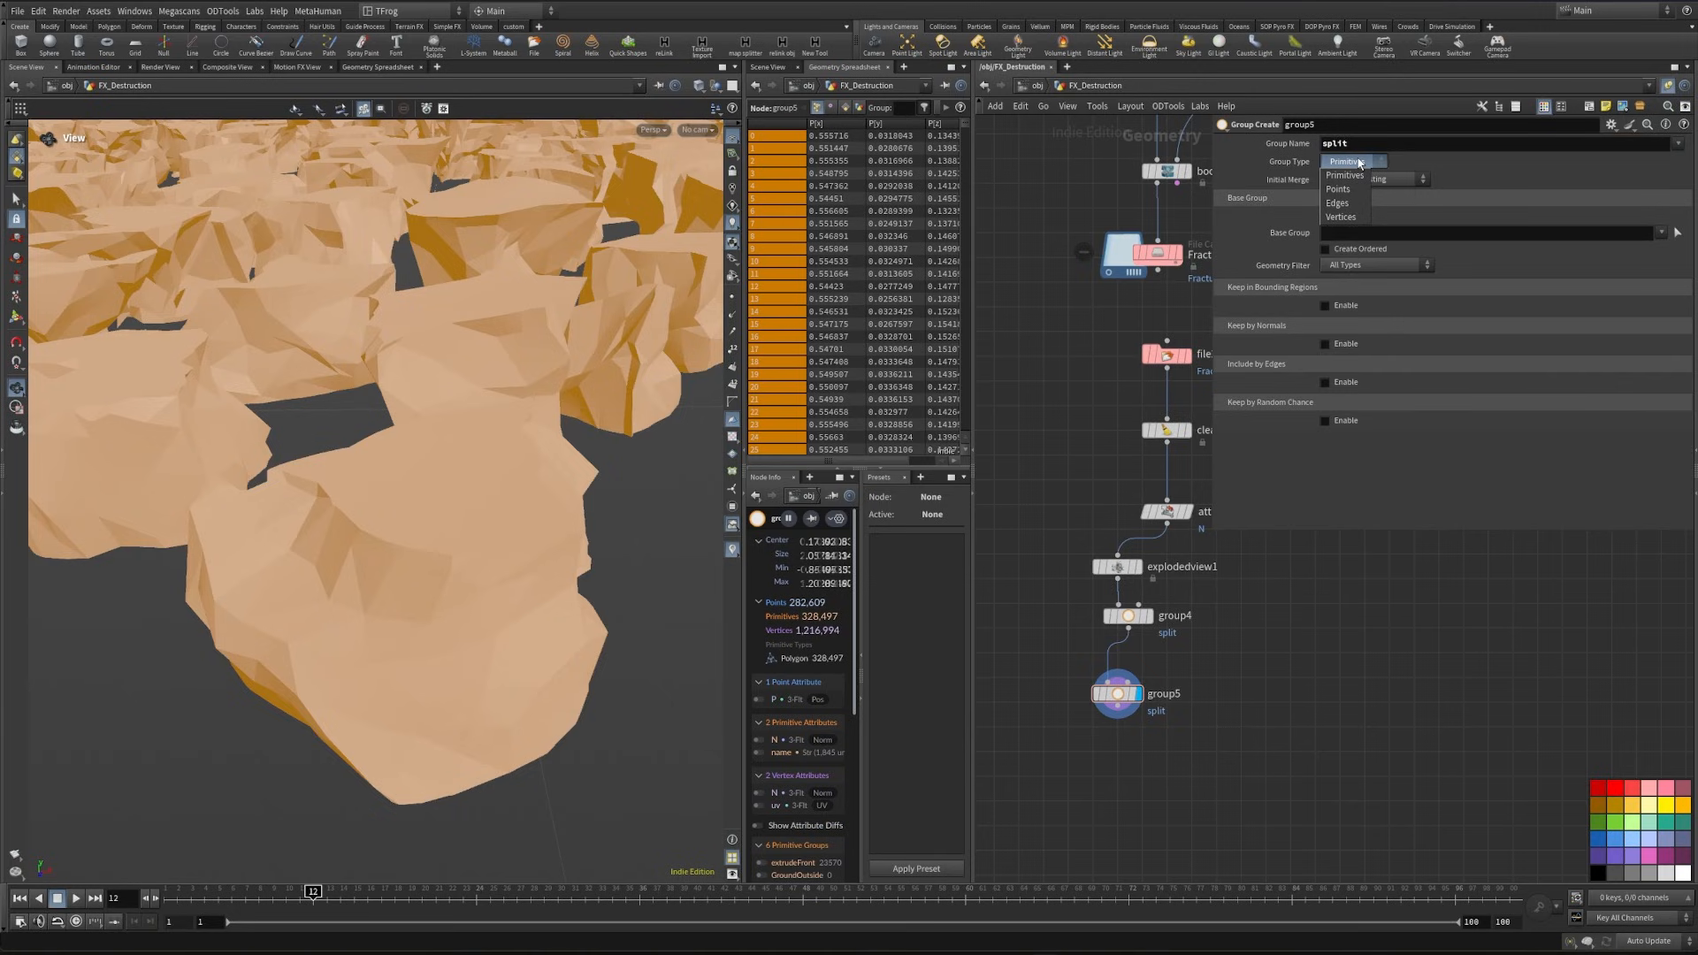
pyautogui.click(1360, 164)
pyautogui.click(1380, 180)
pyautogui.click(1402, 223)
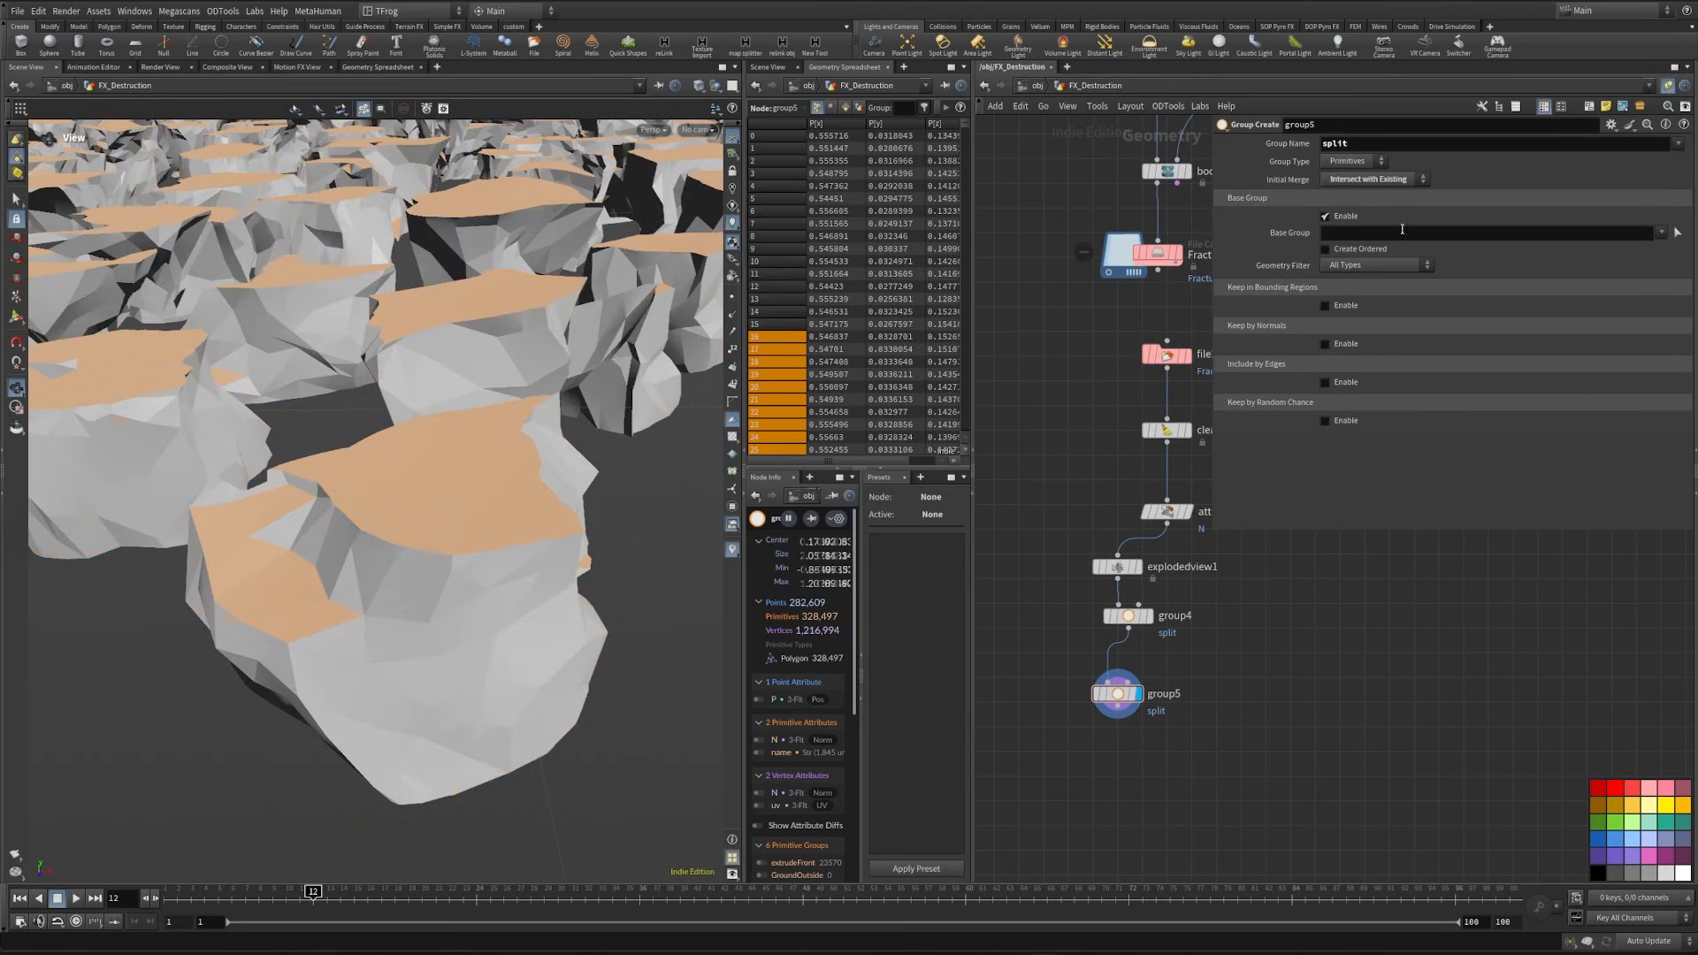
pyautogui.click(1661, 232)
pyautogui.click(1684, 303)
pyautogui.scroll(-6, 352, 635)
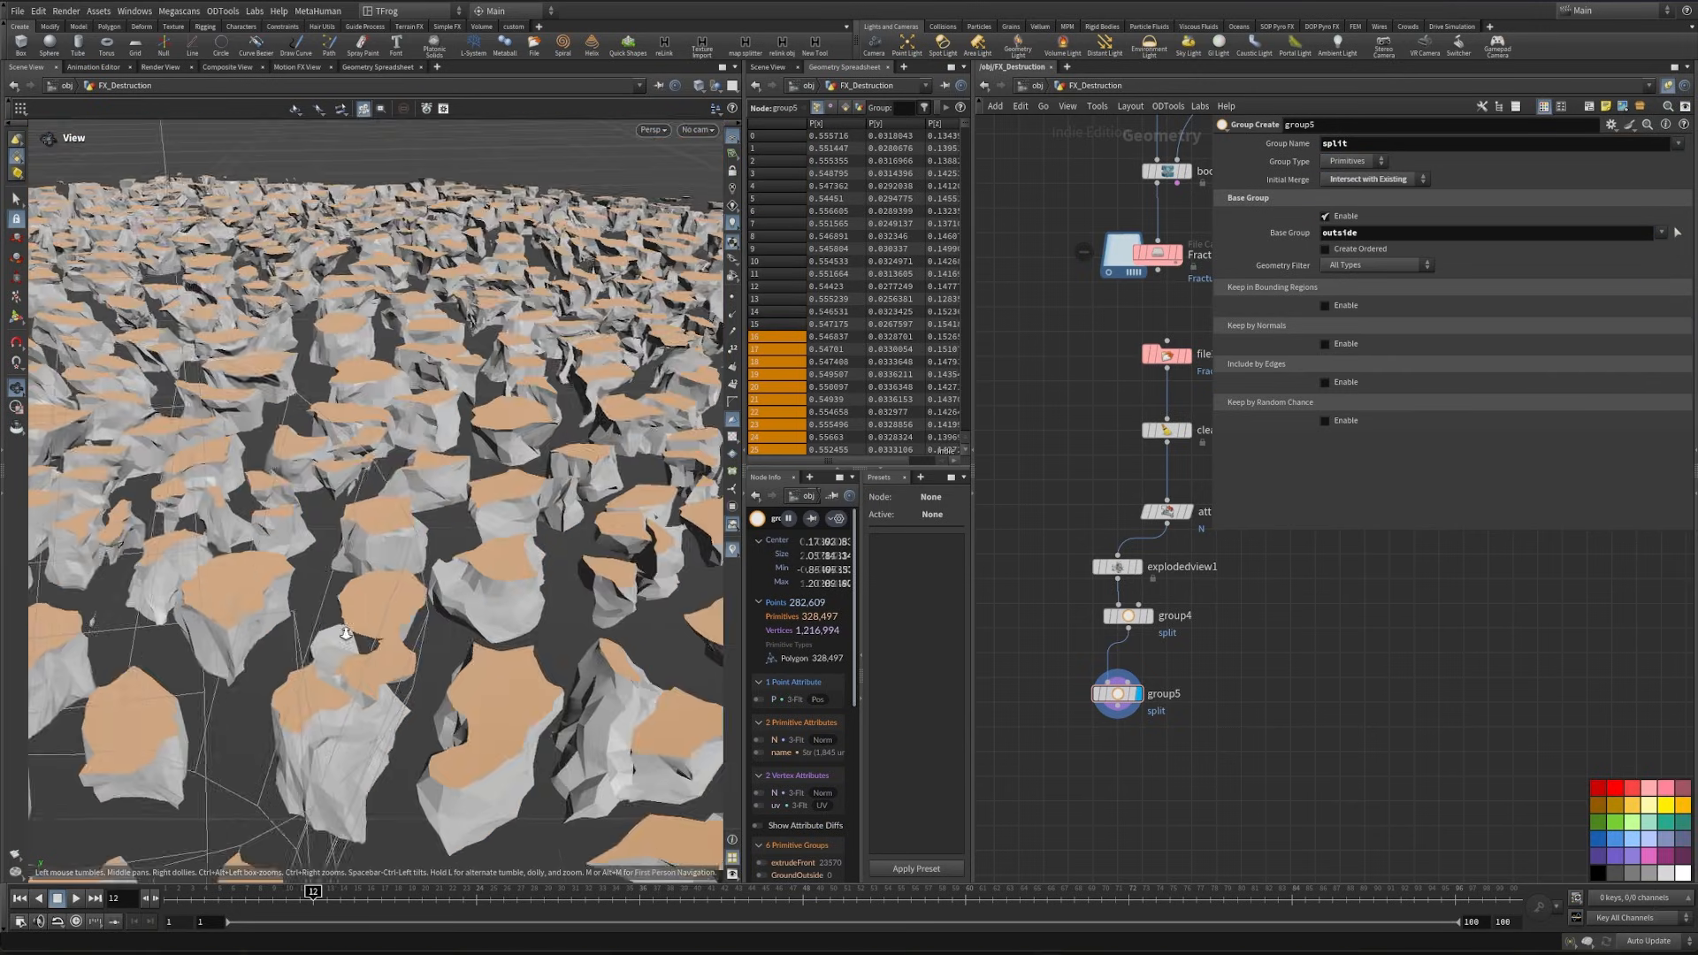
# - Branch a copy of group5 off attribpromote1, set to Replace Existing, and inspect the outside faces on the unexploded ground
pyautogui.moveTo(352, 635); pyautogui.dragTo(526, 655)
pyautogui.scroll(8, 563, 575)
pyautogui.moveTo(385, 581); pyautogui.dragTo(403, 526)
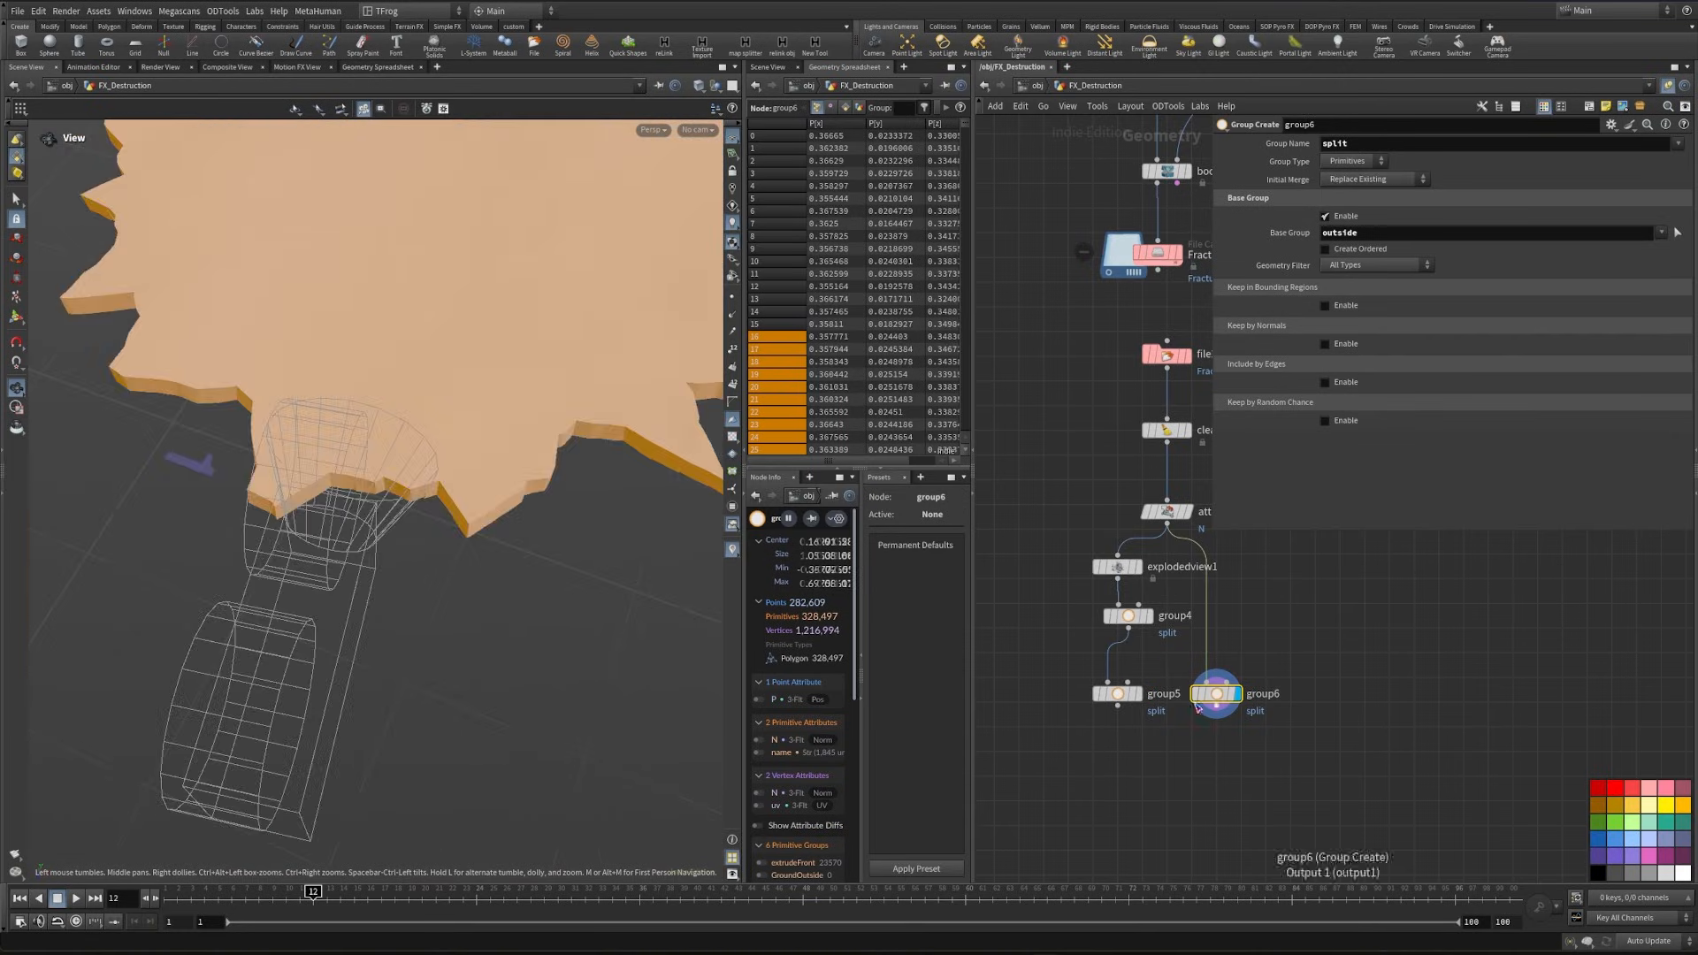
pyautogui.moveTo(610, 416); pyautogui.dragTo(618, 460)
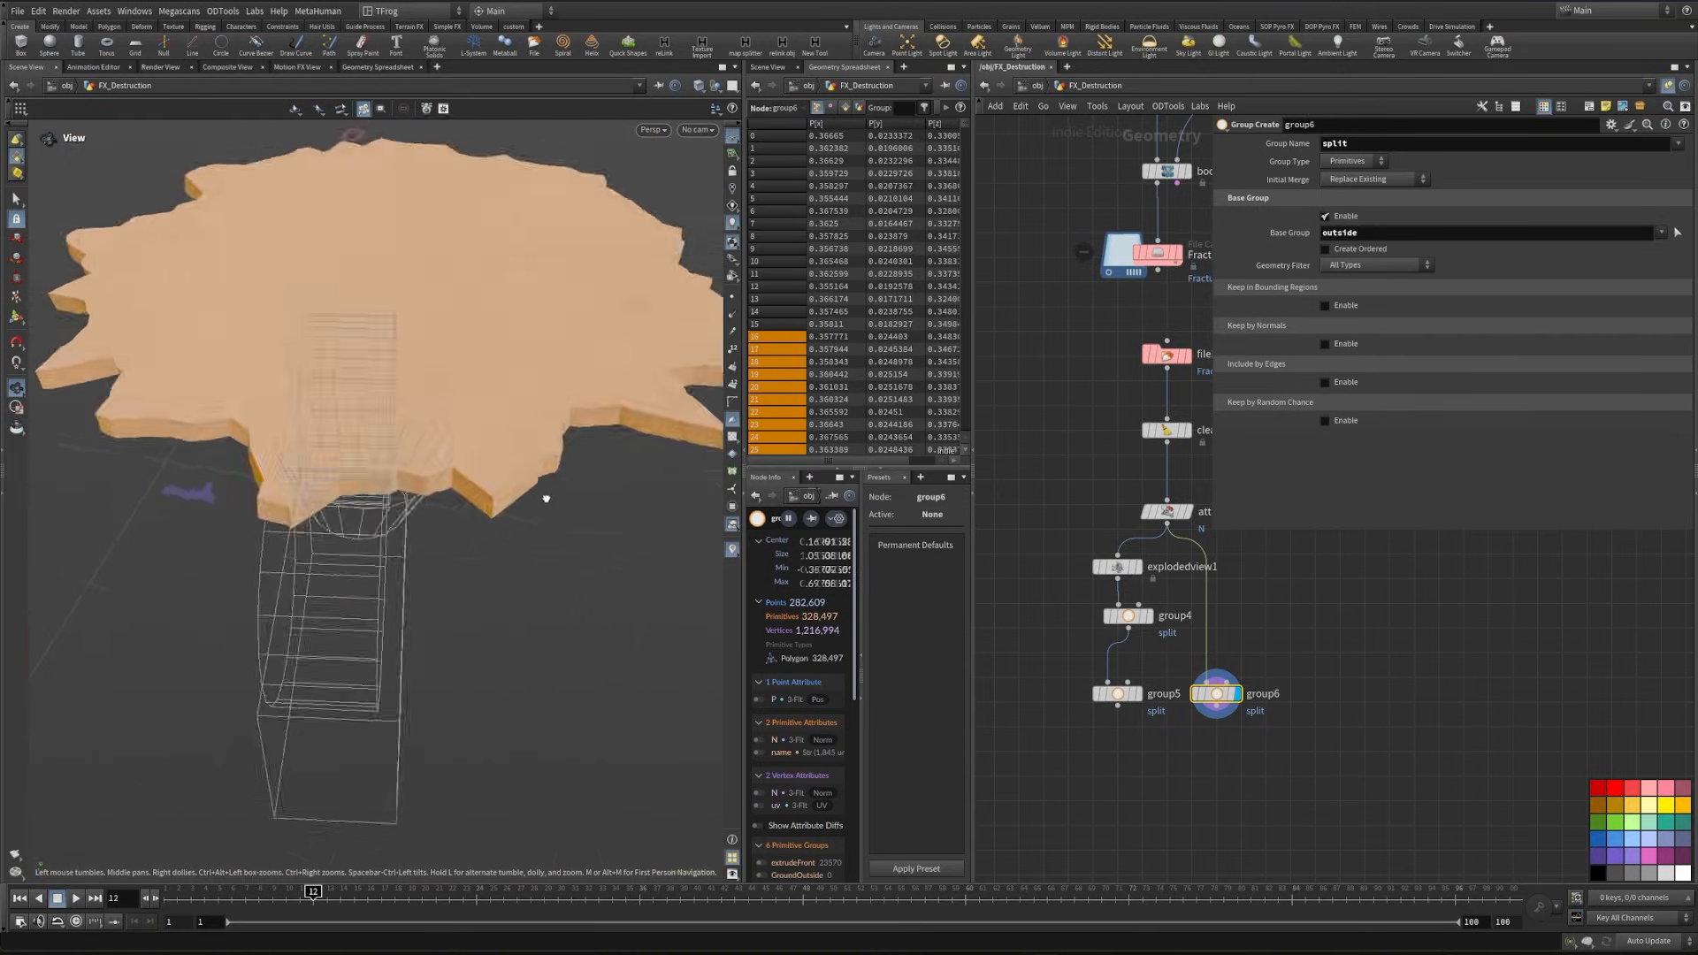
pyautogui.scroll(4, 618, 381)
pyautogui.moveTo(619, 381); pyautogui.dragTo(542, 469)
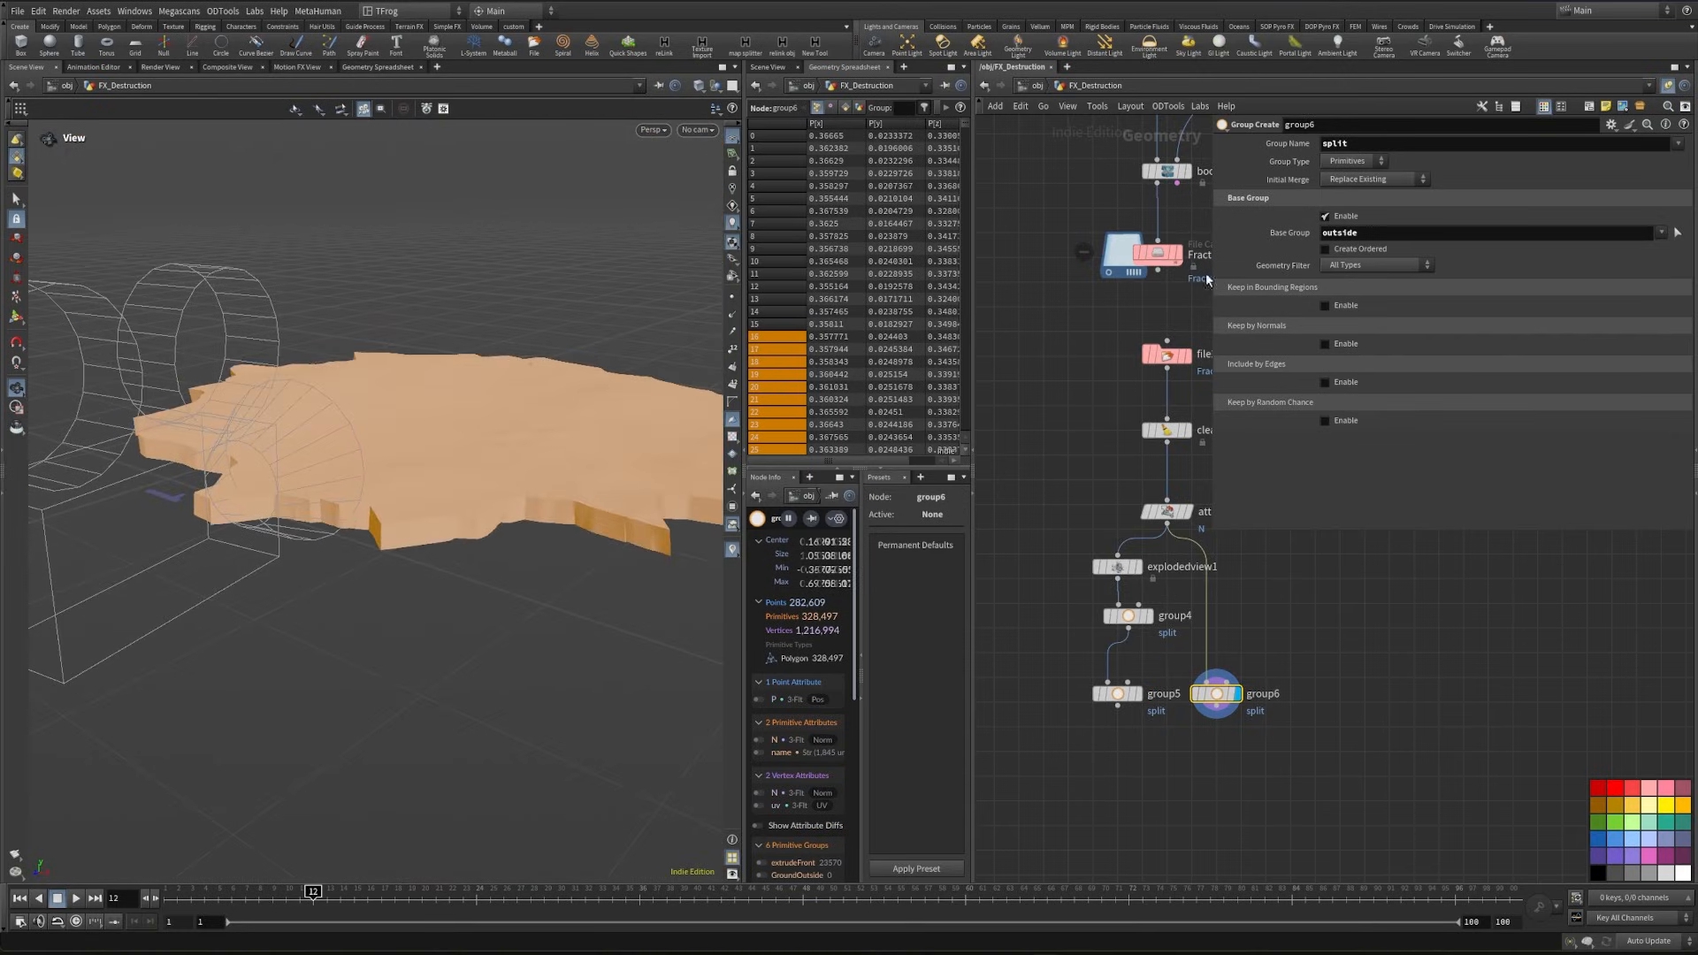
pyautogui.moveTo(618, 557); pyautogui.dragTo(617, 381)
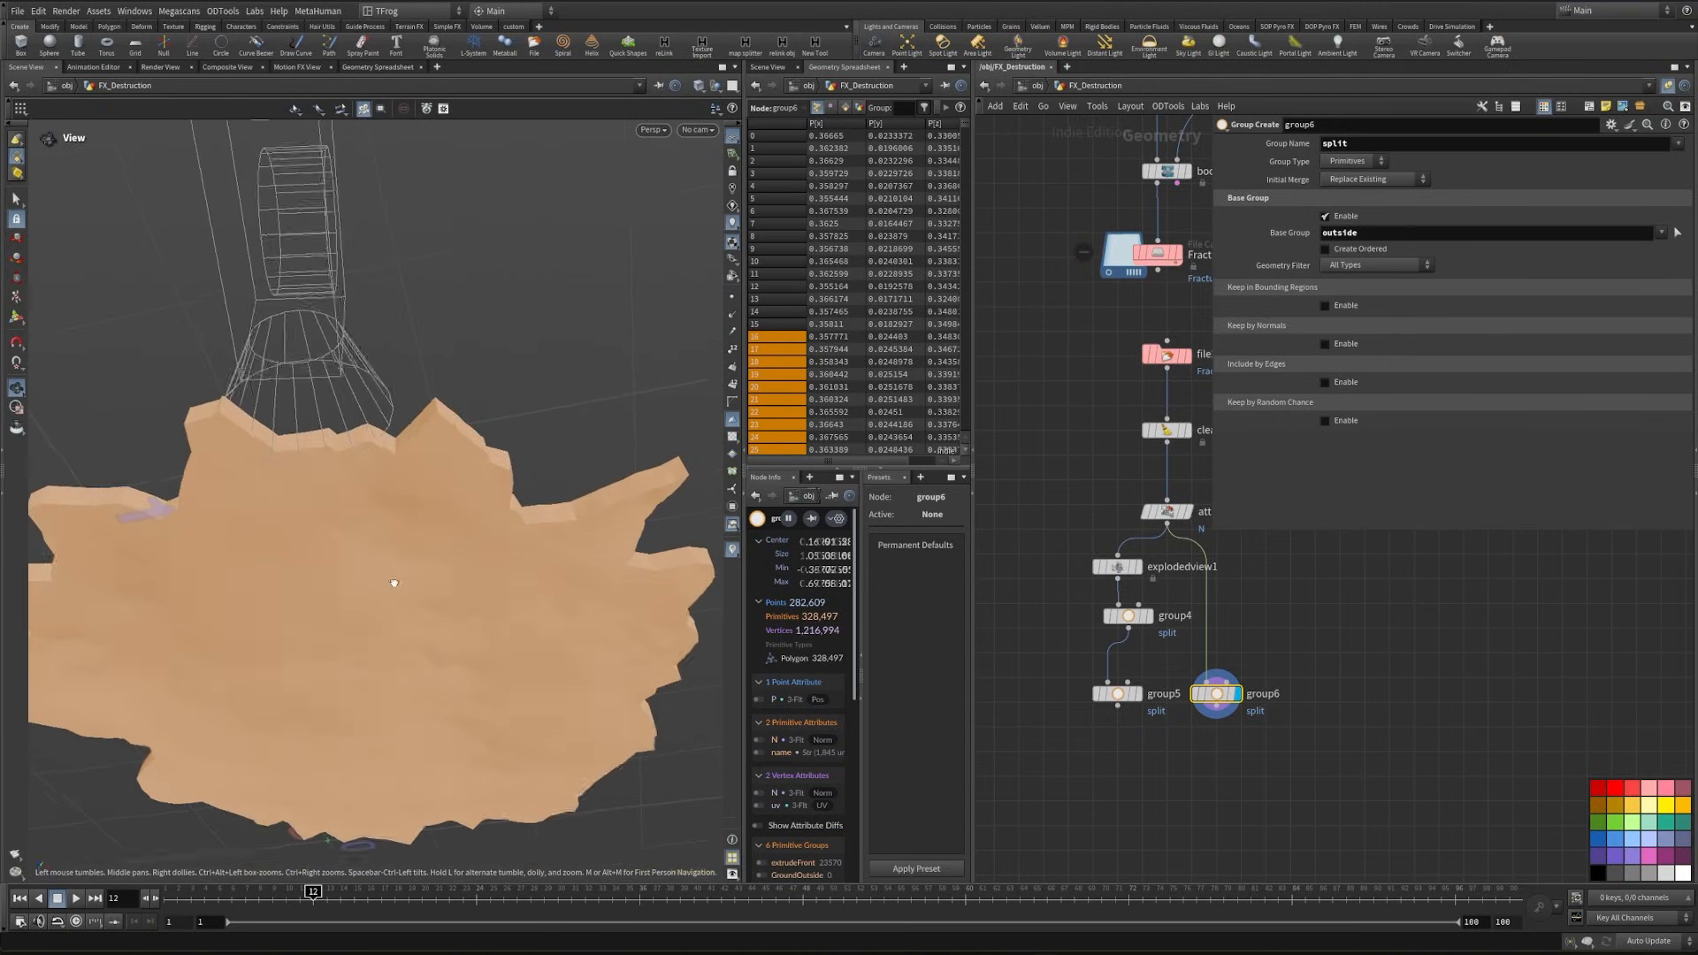
pyautogui.moveTo(387, 580); pyautogui.dragTo(308, 573)
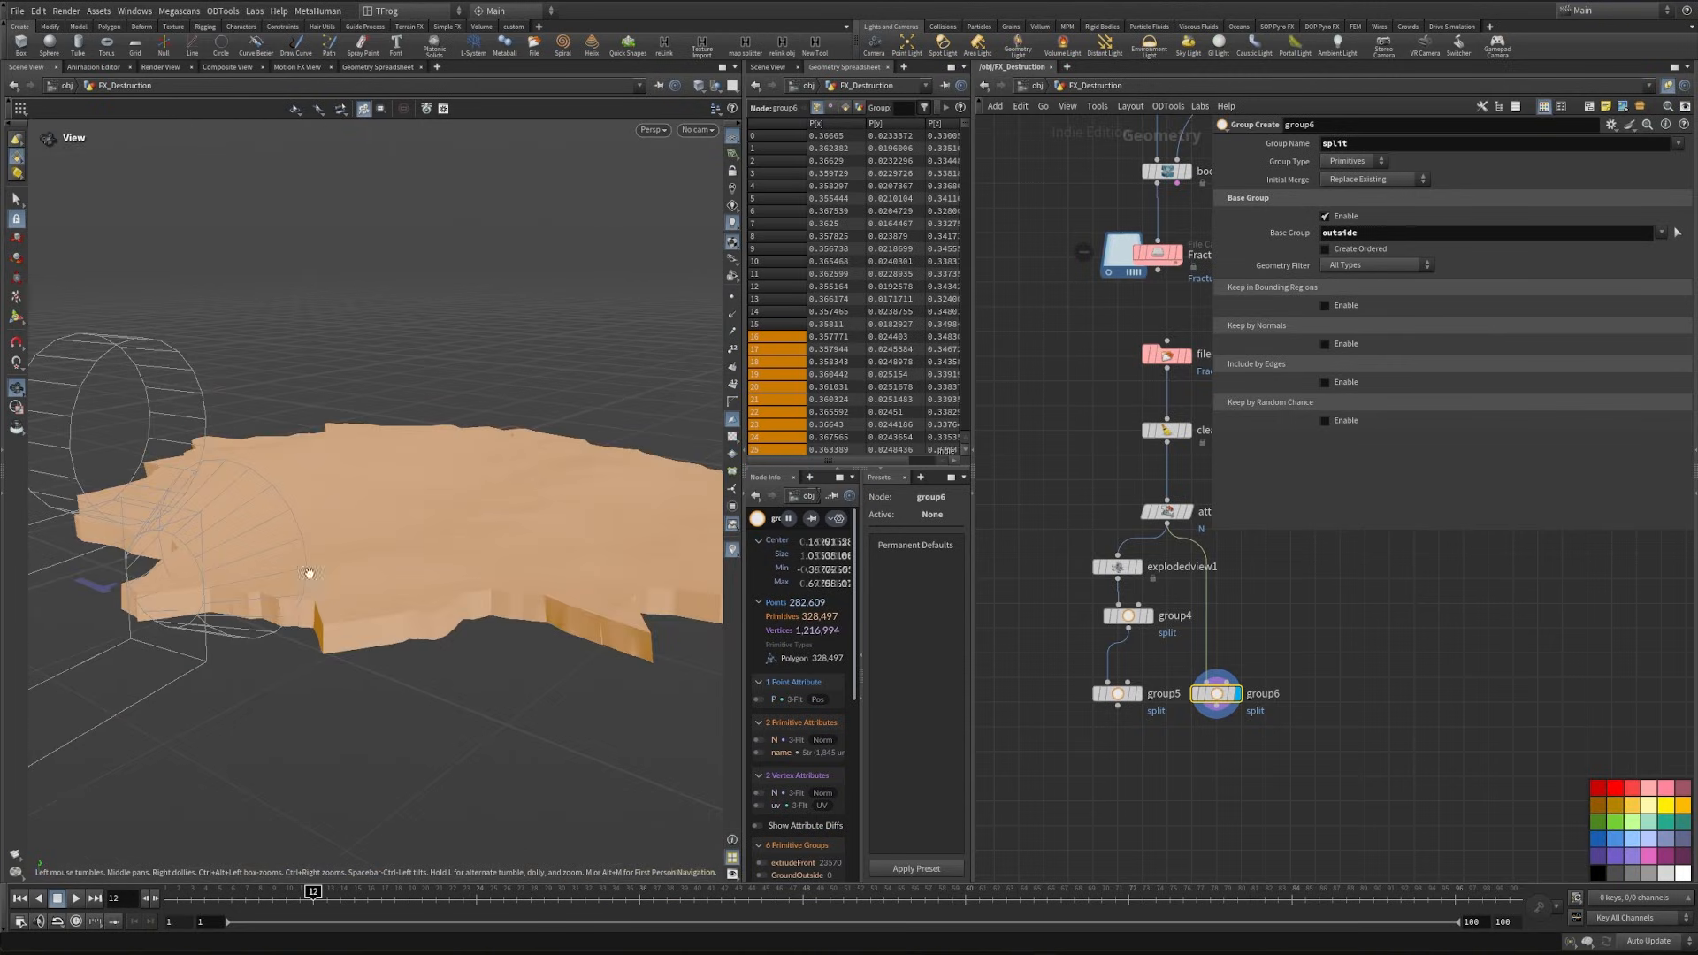
# - Display group5 again, undo the group6 branch, and inspect the split faces across the exploded pieces
pyautogui.click(1137, 695)
pyautogui.moveTo(456, 650); pyautogui.dragTo(354, 752)
pyautogui.moveTo(354, 743); pyautogui.dragTo(519, 694, button='right')
pyautogui.moveTo(292, 664); pyautogui.dragTo(557, 677)
pyautogui.moveTo(367, 636)
pyautogui.mouseDown()
pyautogui.moveTo(352, 615)
pyautogui.moveTo(389, 646)
pyautogui.mouseUp()
pyautogui.hotkey('ctrl', 'z')
pyautogui.hotkey('ctrl', 'z')
pyautogui.hotkey('ctrl', 'z')
pyautogui.hotkey('ctrl', 'z')
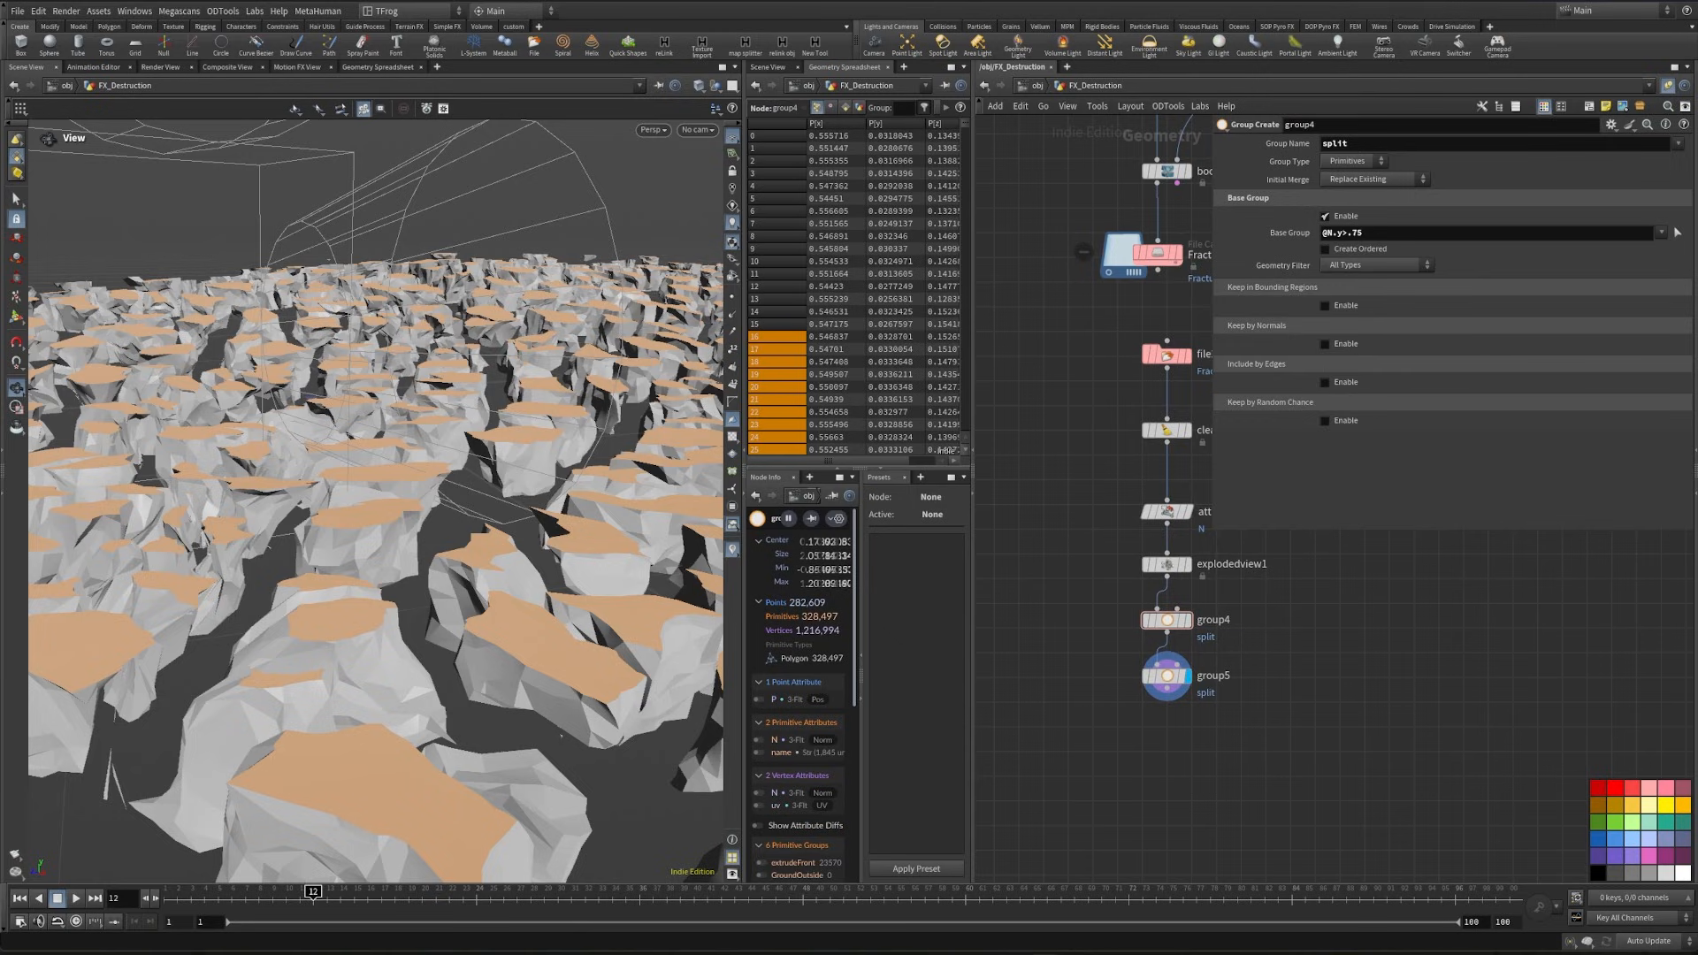
pyautogui.moveTo(1023, 704); pyautogui.dragTo(1115, 679, button='middle')
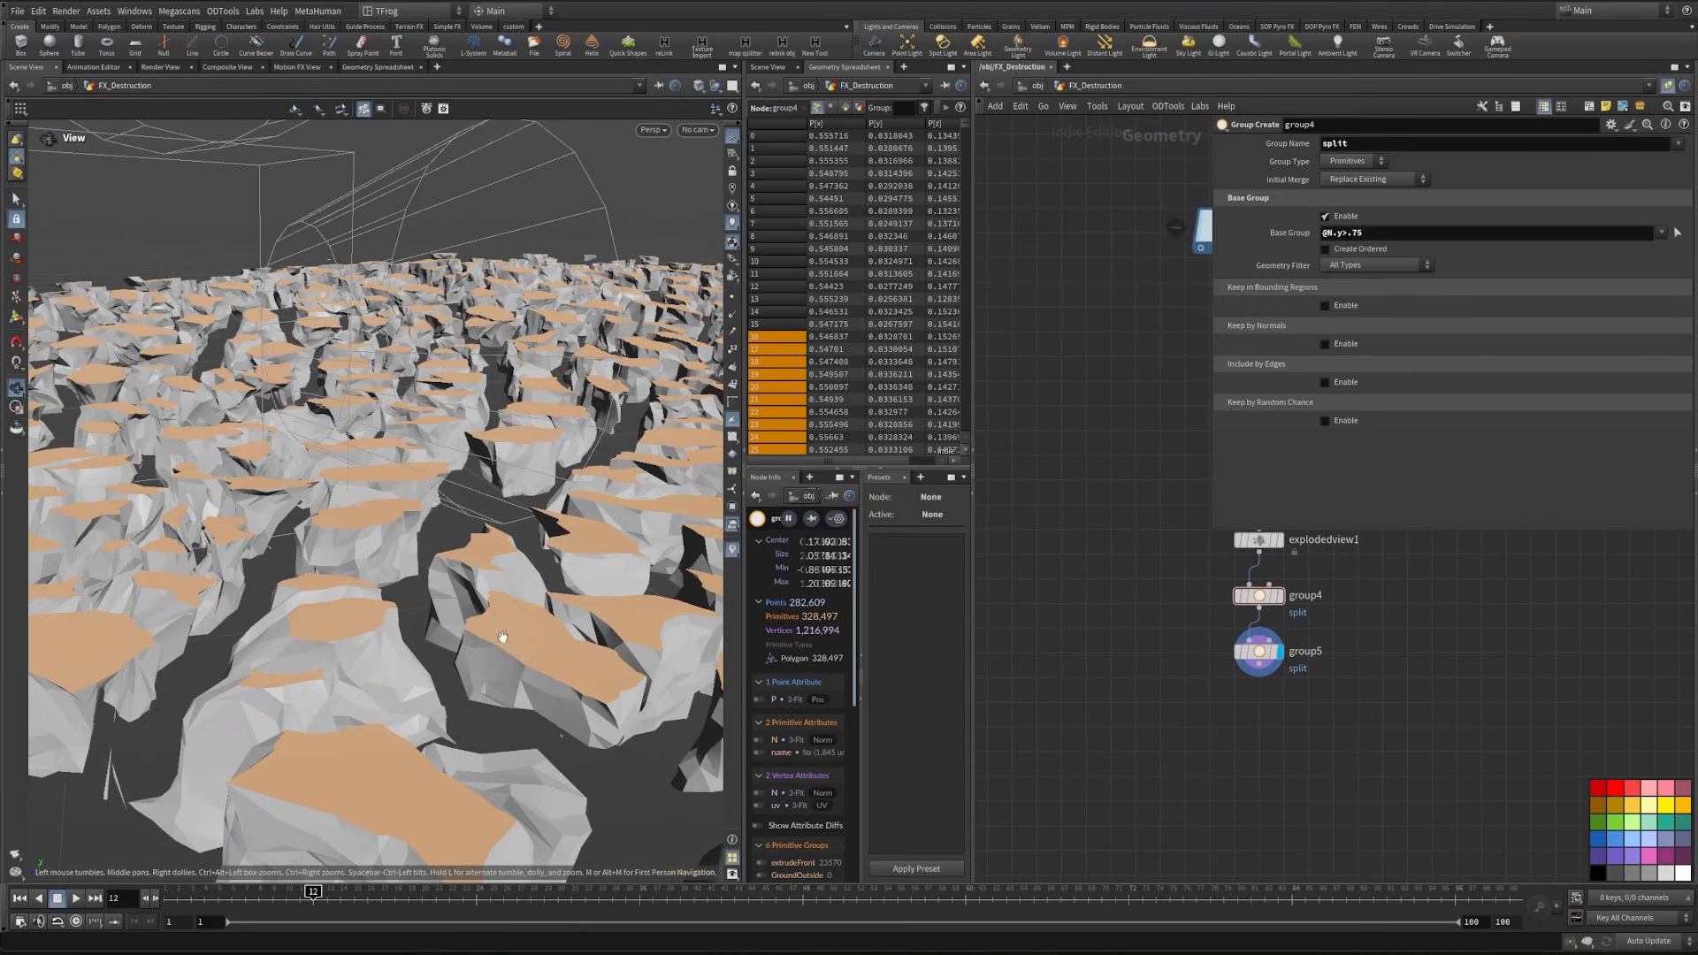
pyautogui.moveTo(530, 657); pyautogui.dragTo(474, 721)
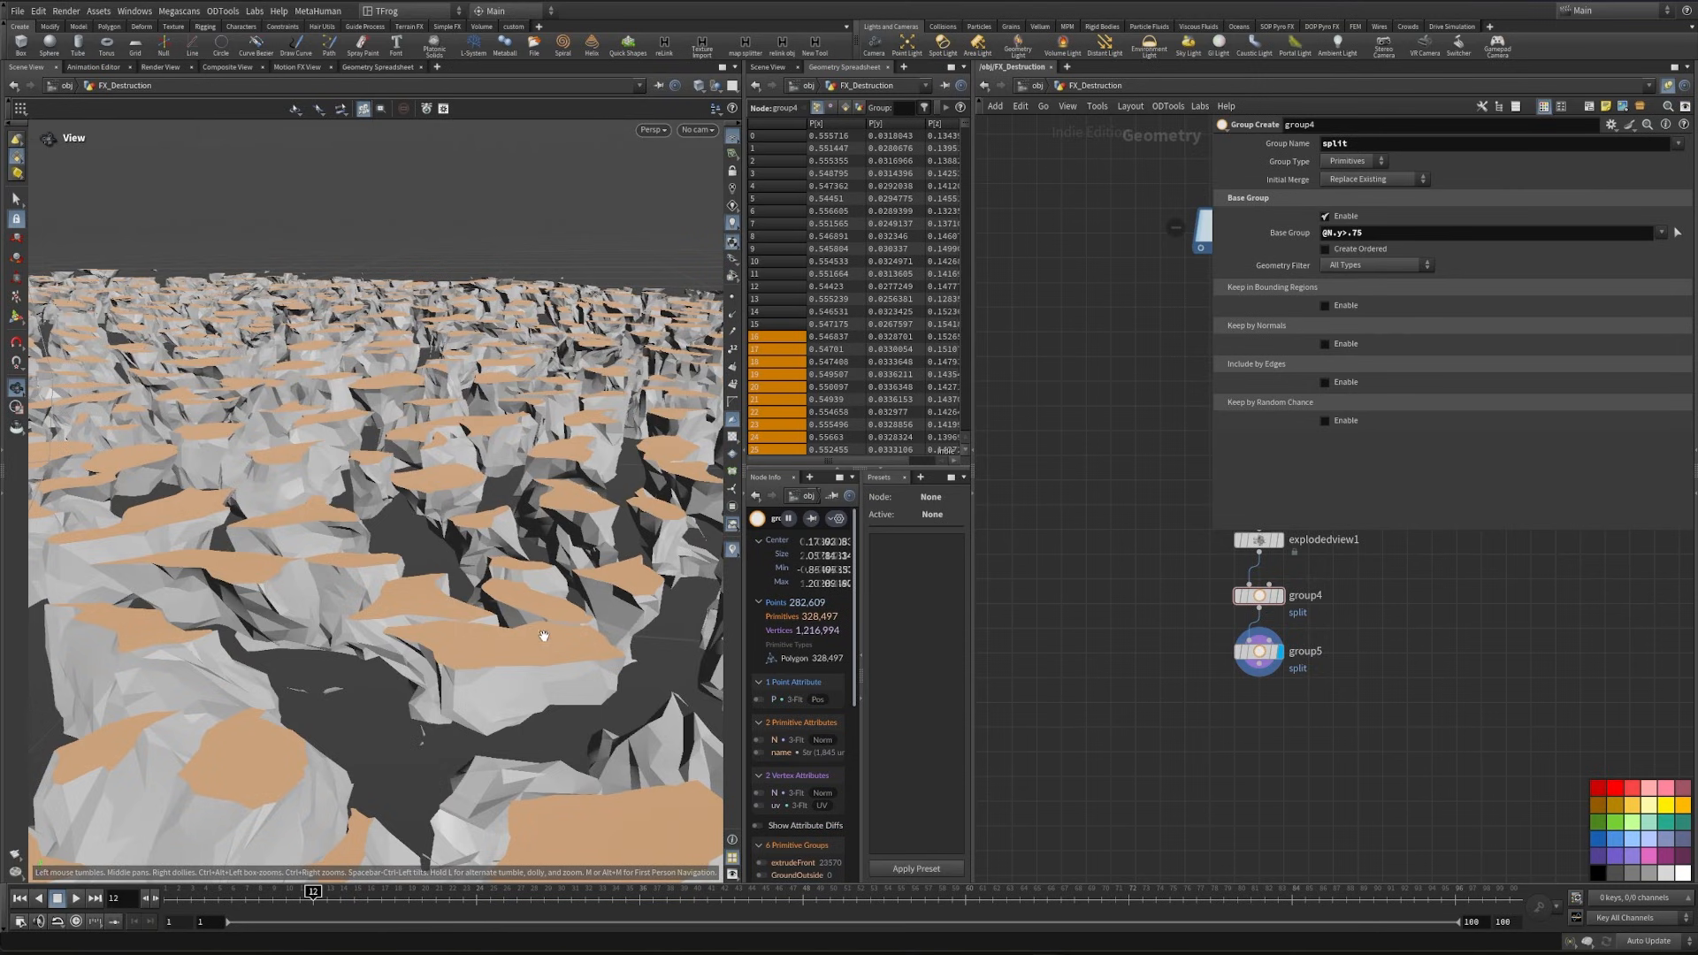
pyautogui.moveTo(544, 635); pyautogui.dragTo(204, 746)
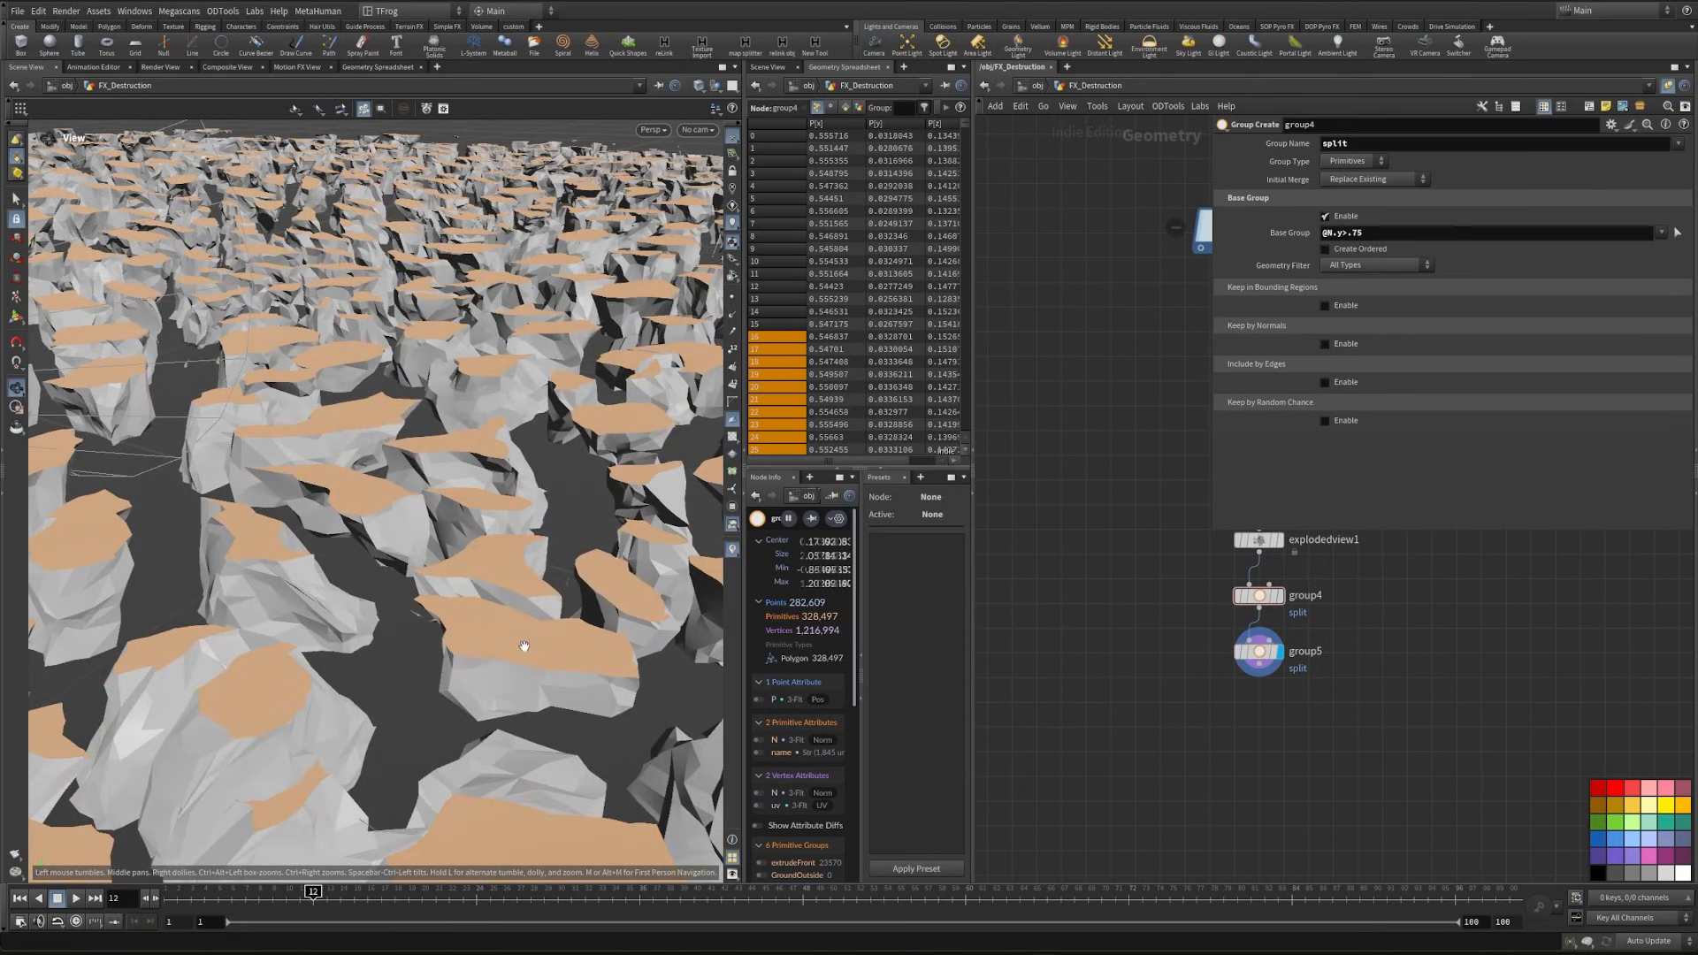
pyautogui.moveTo(517, 655); pyautogui.dragTo(436, 652)
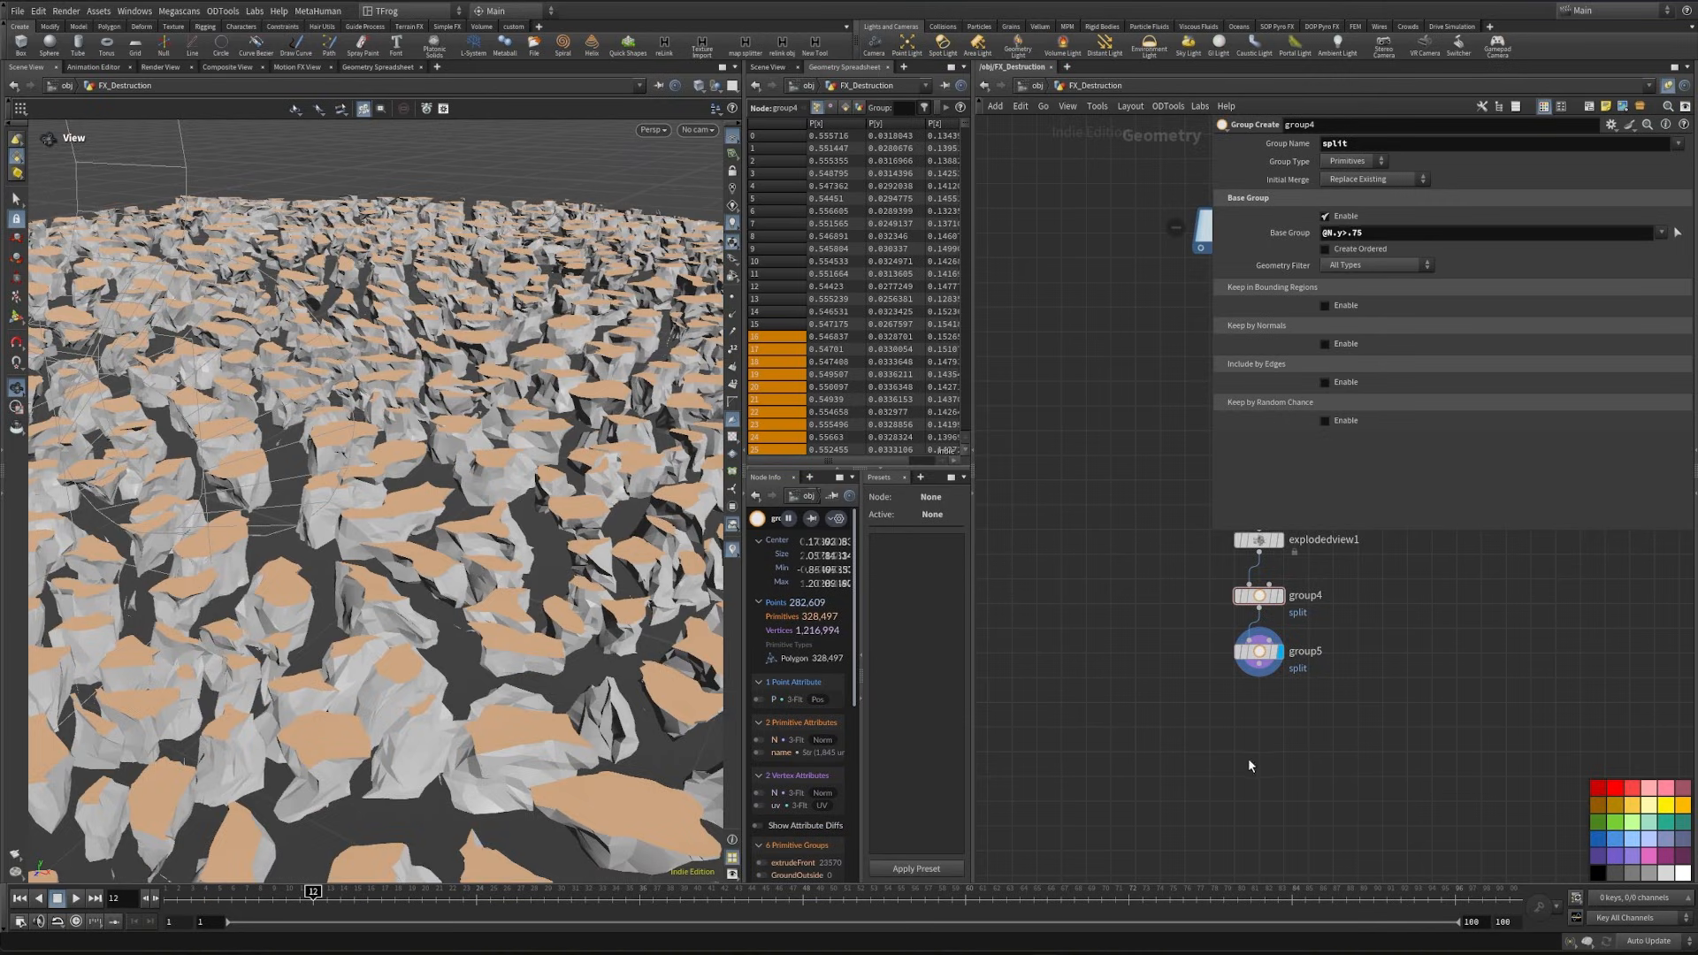
# - Add a Sphere node in the empty space beside the fracture chain and display it
pyautogui.moveTo(1101, 768); pyautogui.dragTo(1151, 729, button='middle')
pyautogui.press('p')
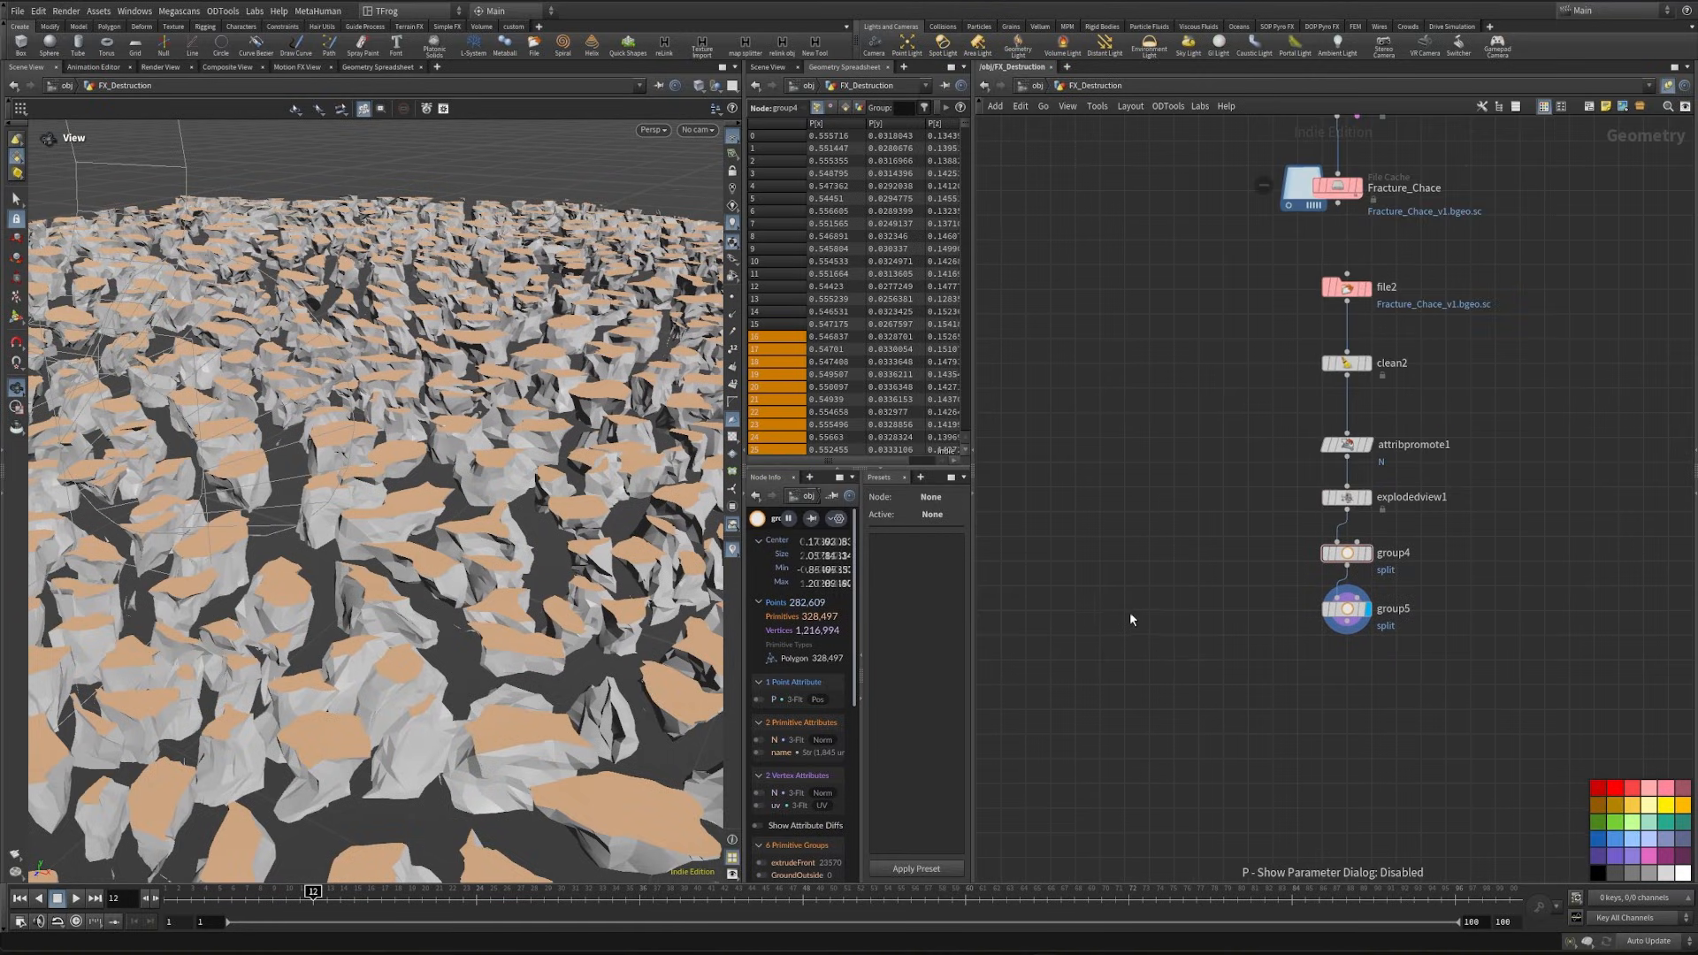
pyautogui.press('Tab')
pyautogui.write('obj')
pyautogui.press('Return')
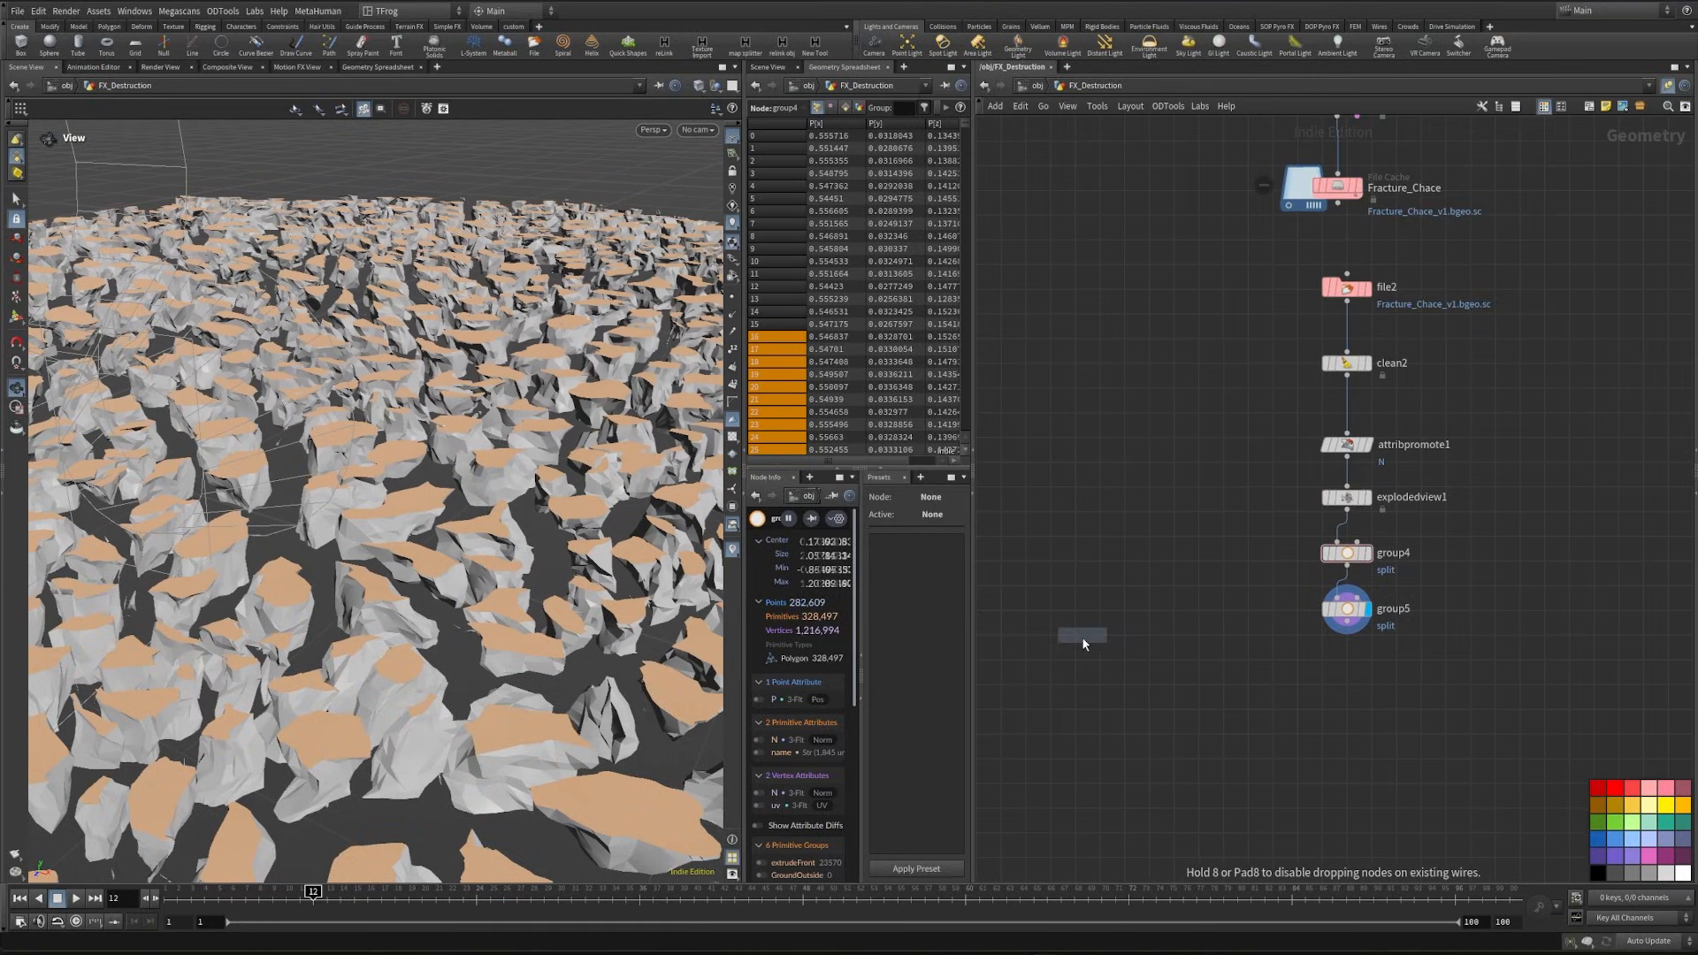
pyautogui.click(1082, 636)
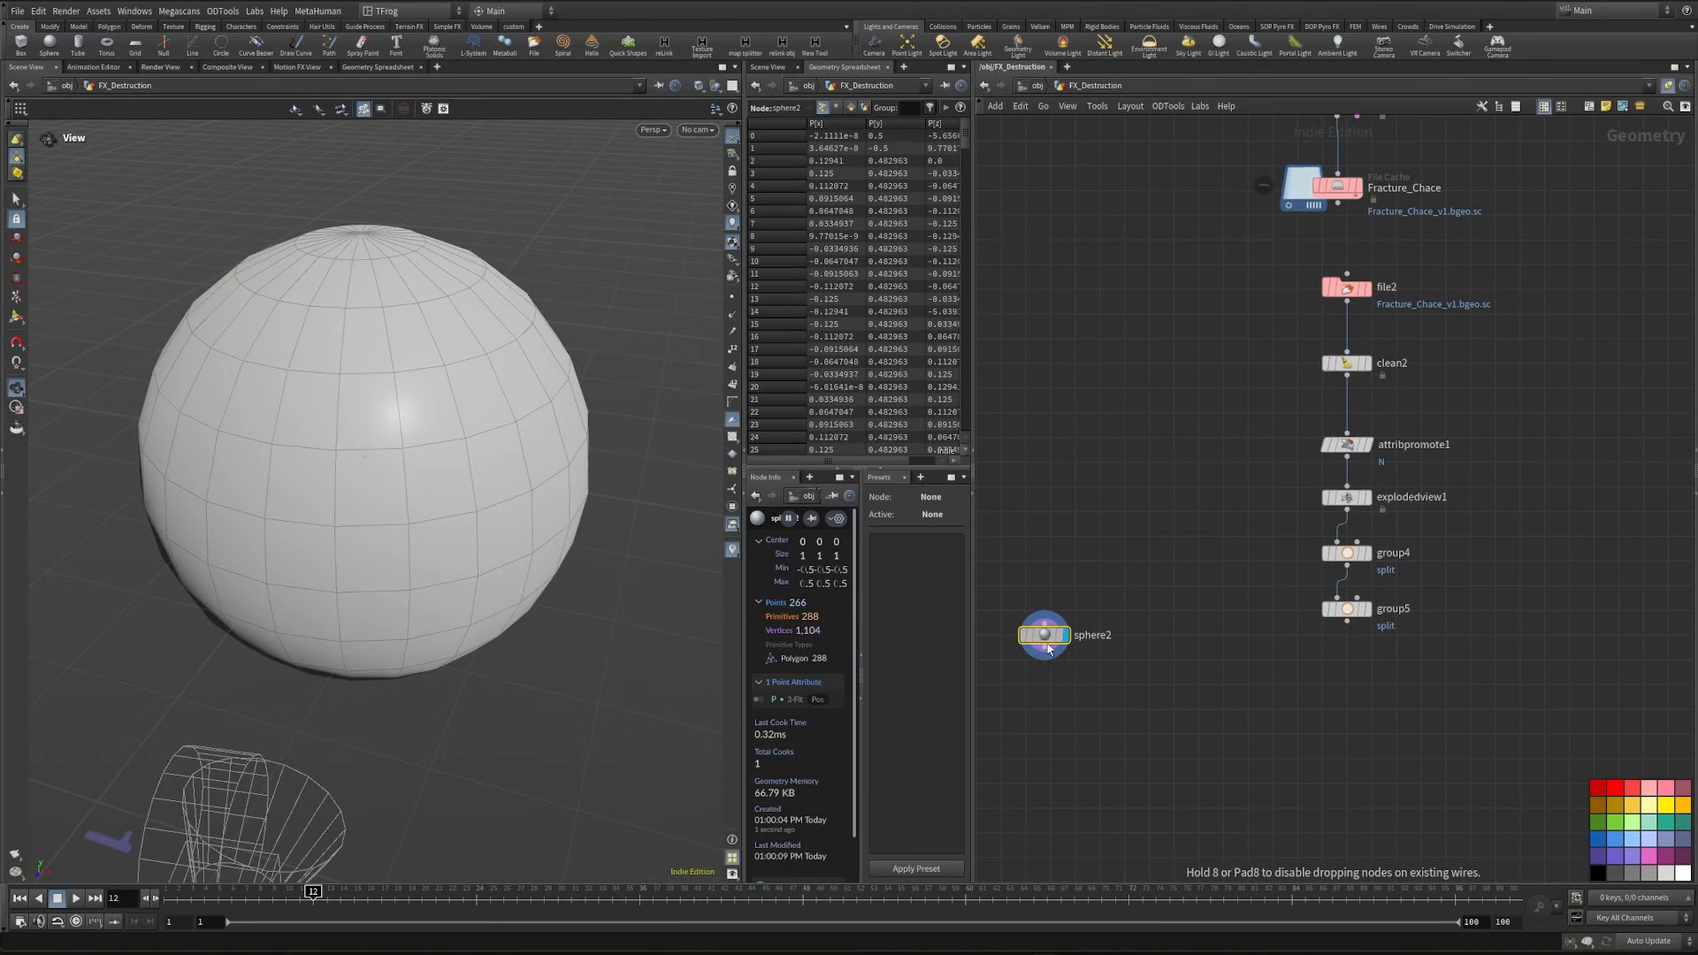
# - Add a Color node after sphere2, display it, and set its color to black (0, 0, 0)
pyautogui.moveTo(1094, 718); pyautogui.dragTo(1176, 660, button='middle')
pyautogui.press('Tab')
pyautogui.write('tr')
pyautogui.press('Return')
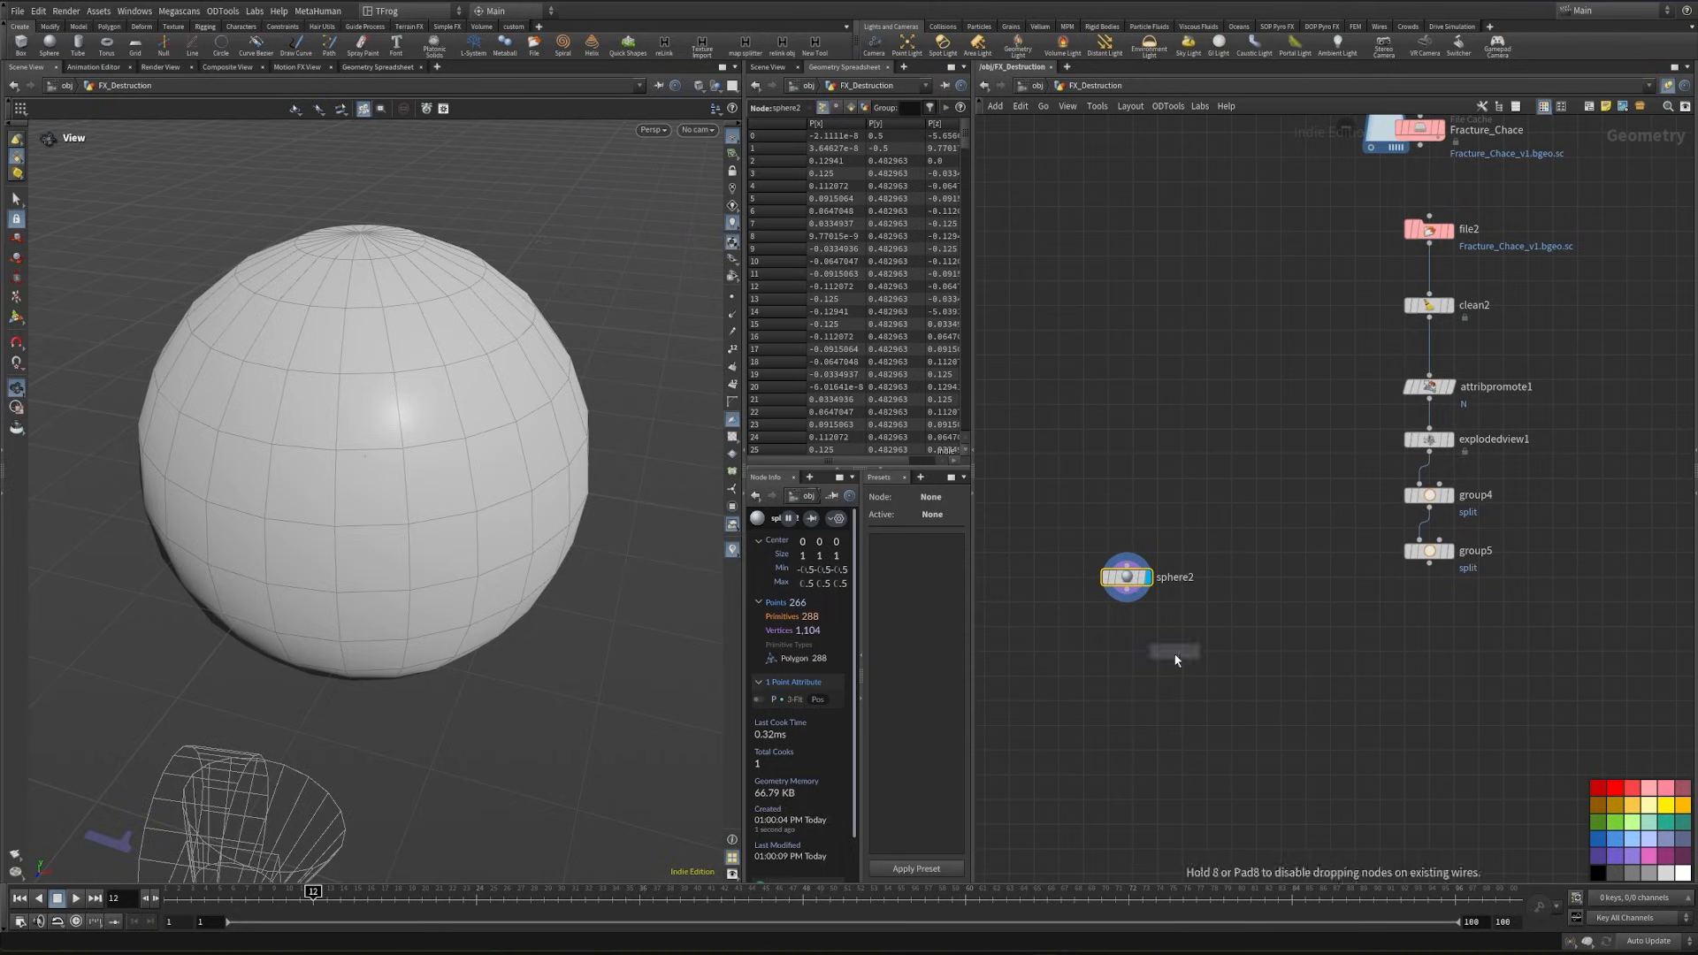
pyautogui.click(1127, 682)
pyautogui.press('p')
pyautogui.click(1346, 232)
pyautogui.click(1301, 194)
# - Connect a Transform node to color1 and move the branched sphere about 1.01 units along X
pyautogui.moveTo(1139, 710); pyautogui.dragTo(1091, 637, button='middle')
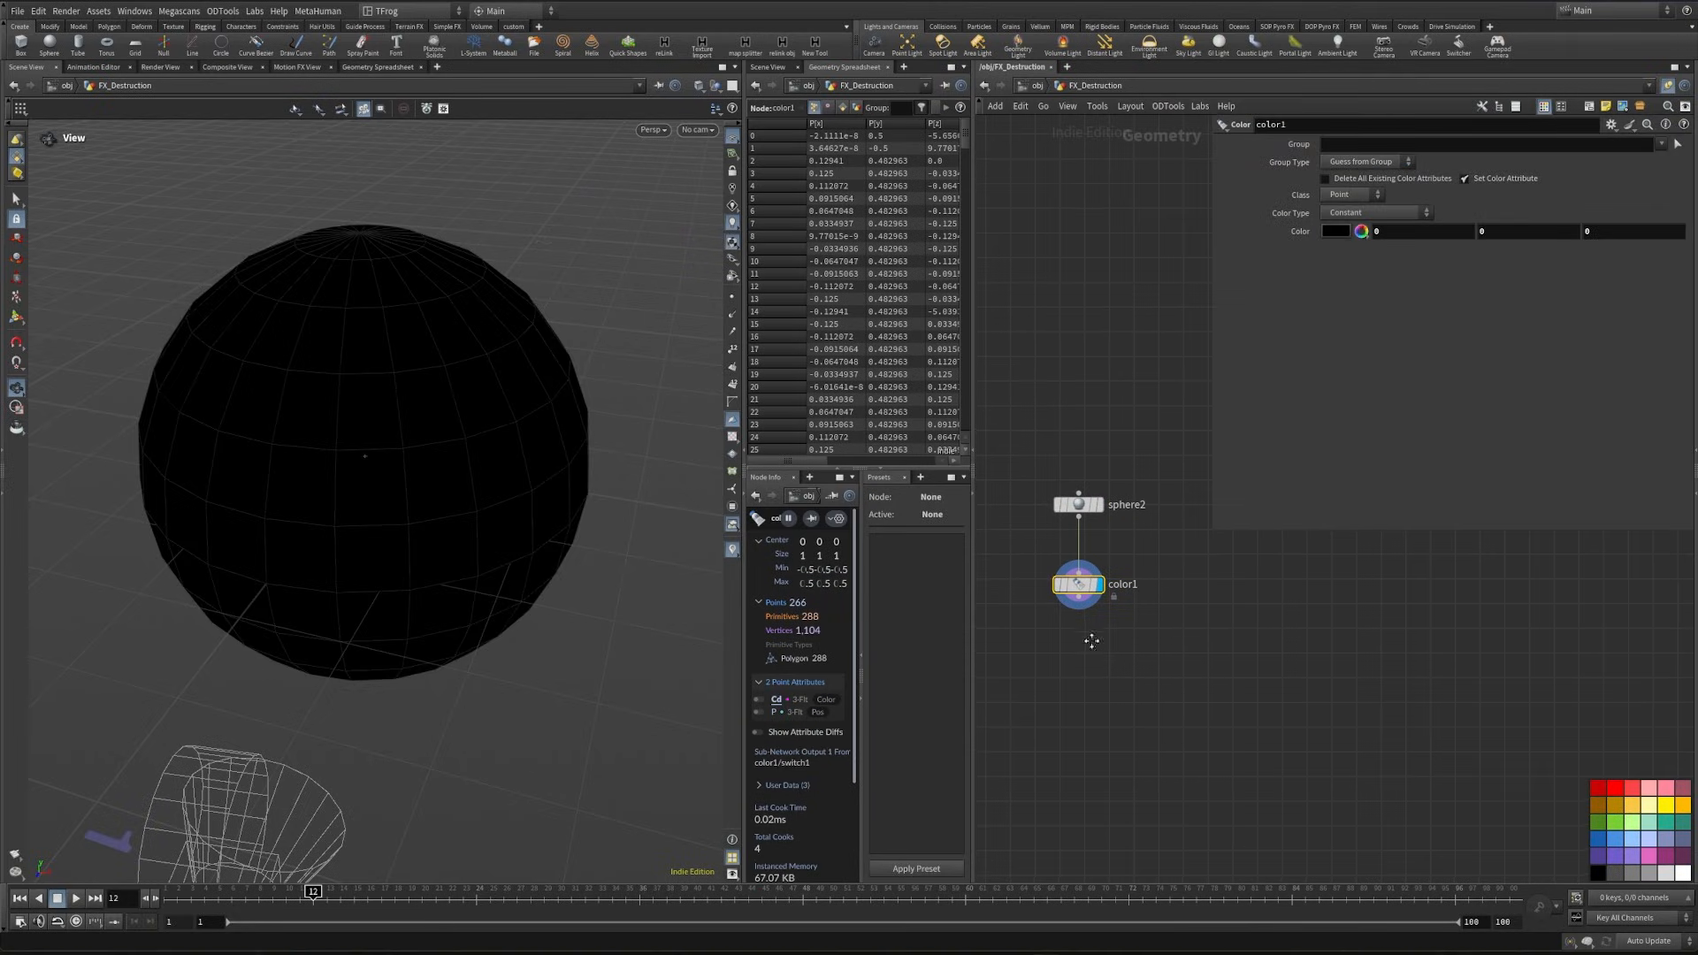
pyautogui.press('Tab')
pyautogui.write('trans')
pyautogui.press('Return')
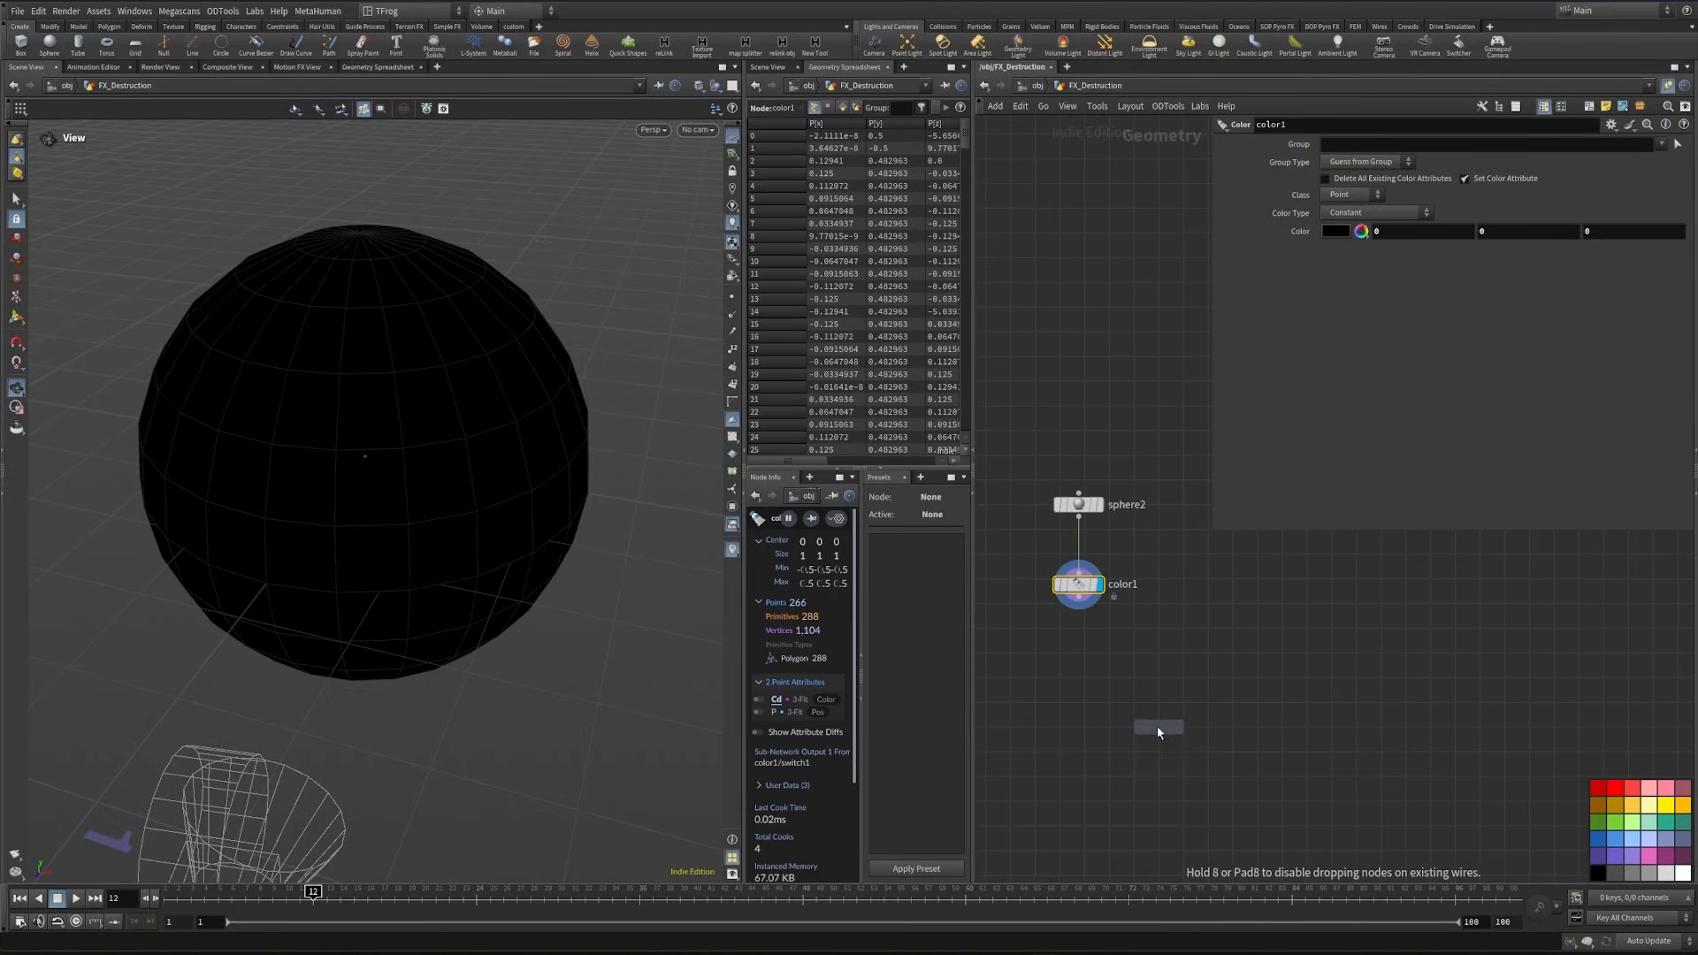
pyautogui.click(1159, 652)
pyautogui.press('Return')
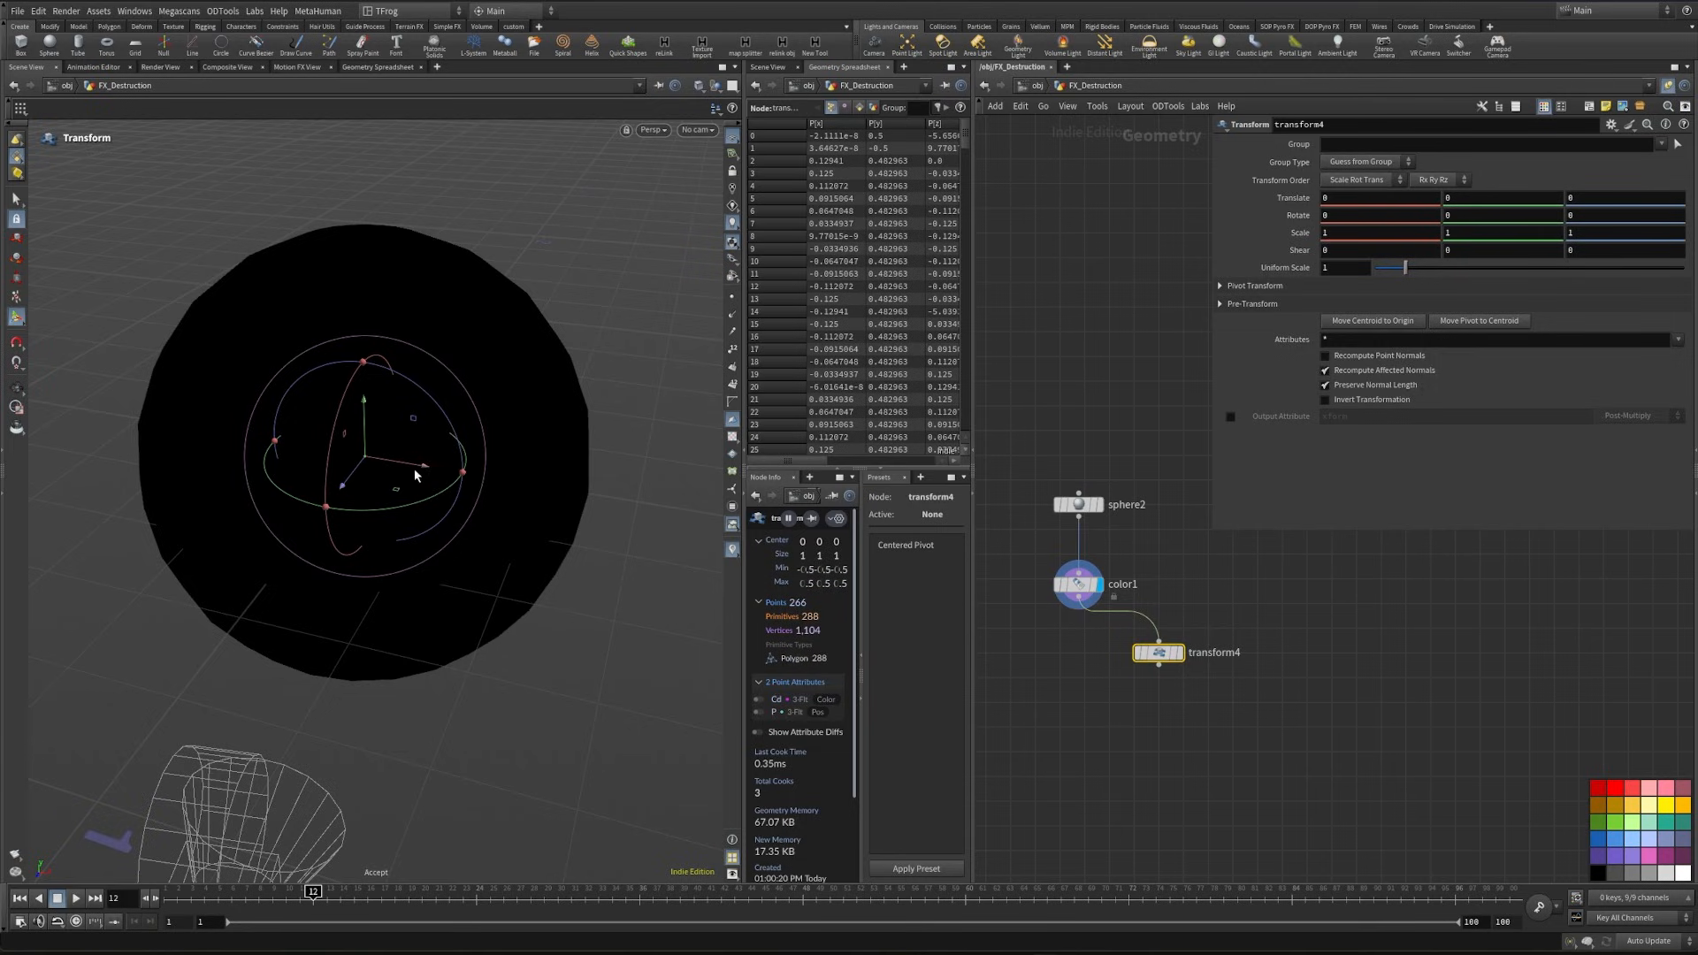
pyautogui.moveTo(422, 467); pyautogui.dragTo(888, 542)
pyautogui.scroll(-4, 368, 606)
pyautogui.keyDown('alt'); pyautogui.moveTo(330, 542); pyautogui.dragTo(390, 531); pyautogui.keyUp('alt')
# - Merge color1 and transform4 with a Merge node and display both spheres
pyautogui.press('Tab')
pyautogui.write('merge')
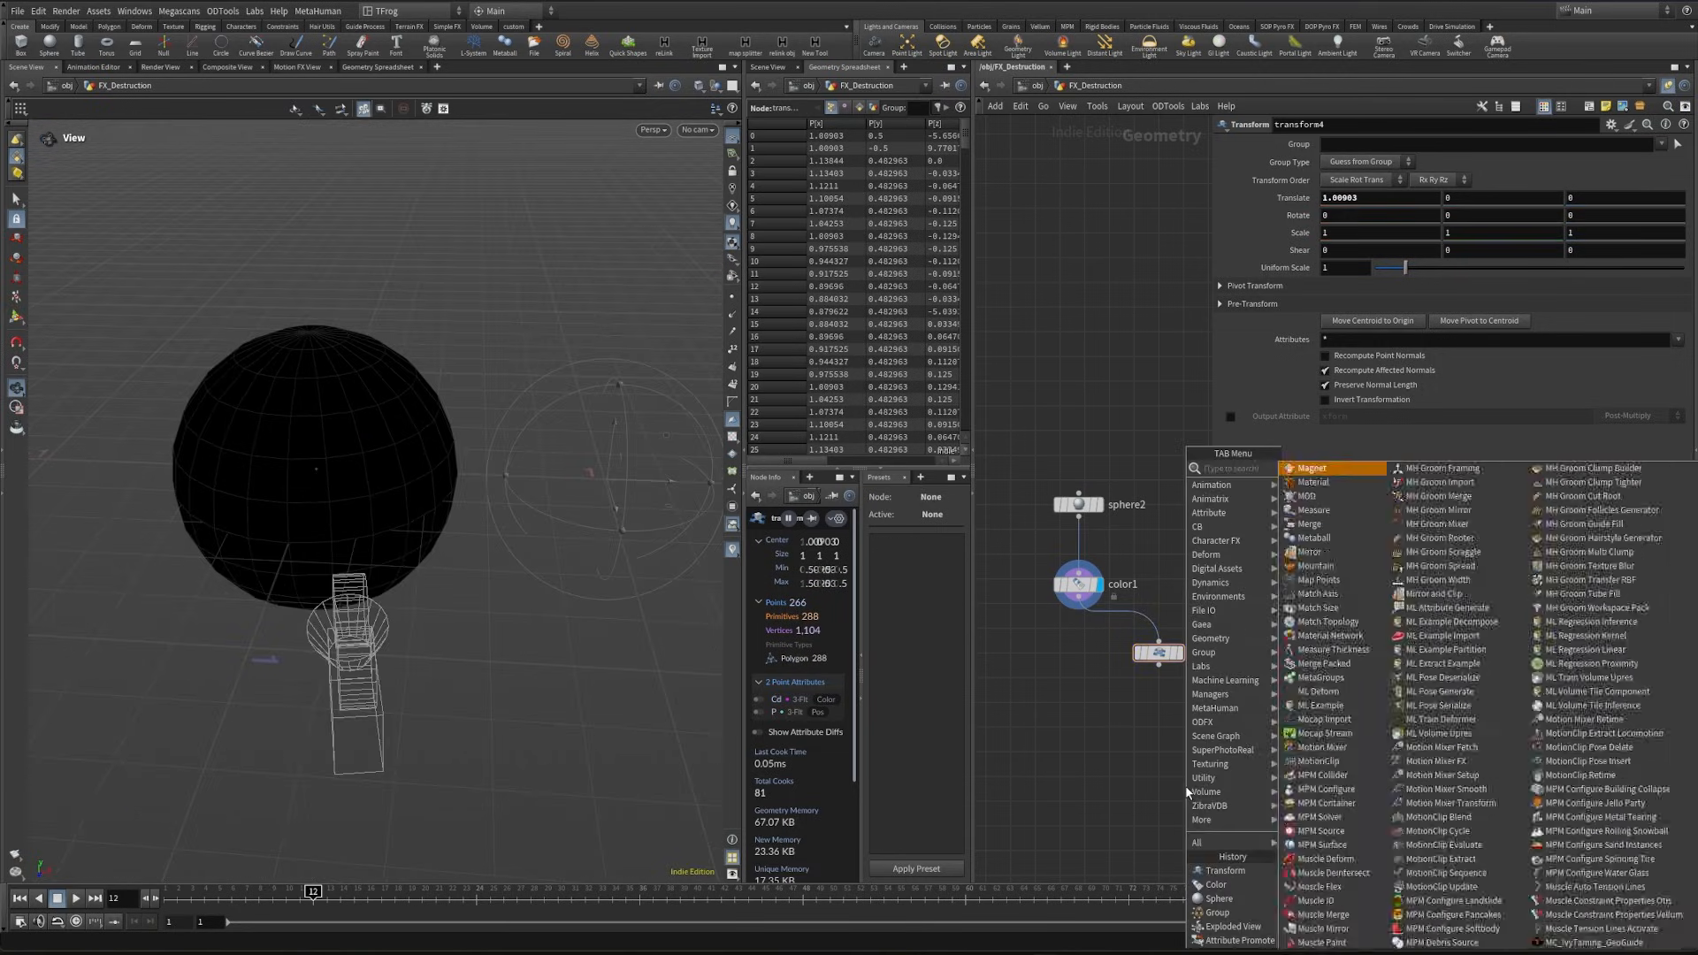
pyautogui.press('Return')
pyautogui.click(1093, 754)
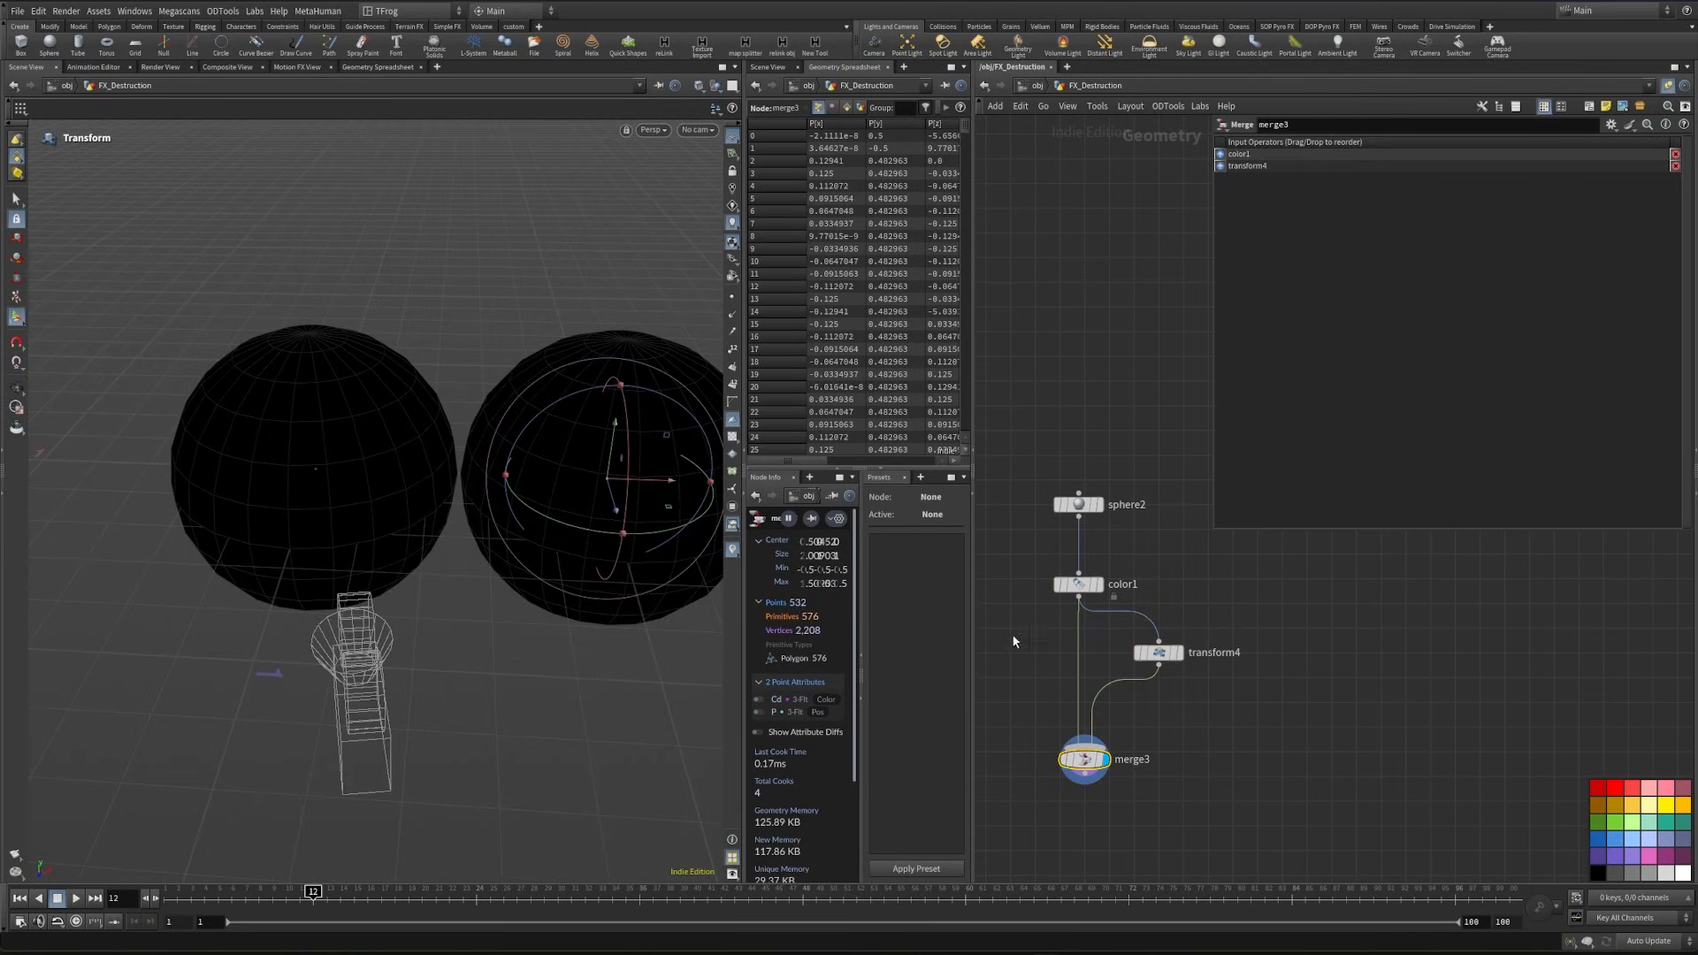
# - Insert a white Color node between color1 and merge3, and limit its group to one face on the sphere's upper front
pyautogui.press('Tab')
pyautogui.write('col')
pyautogui.press('Return')
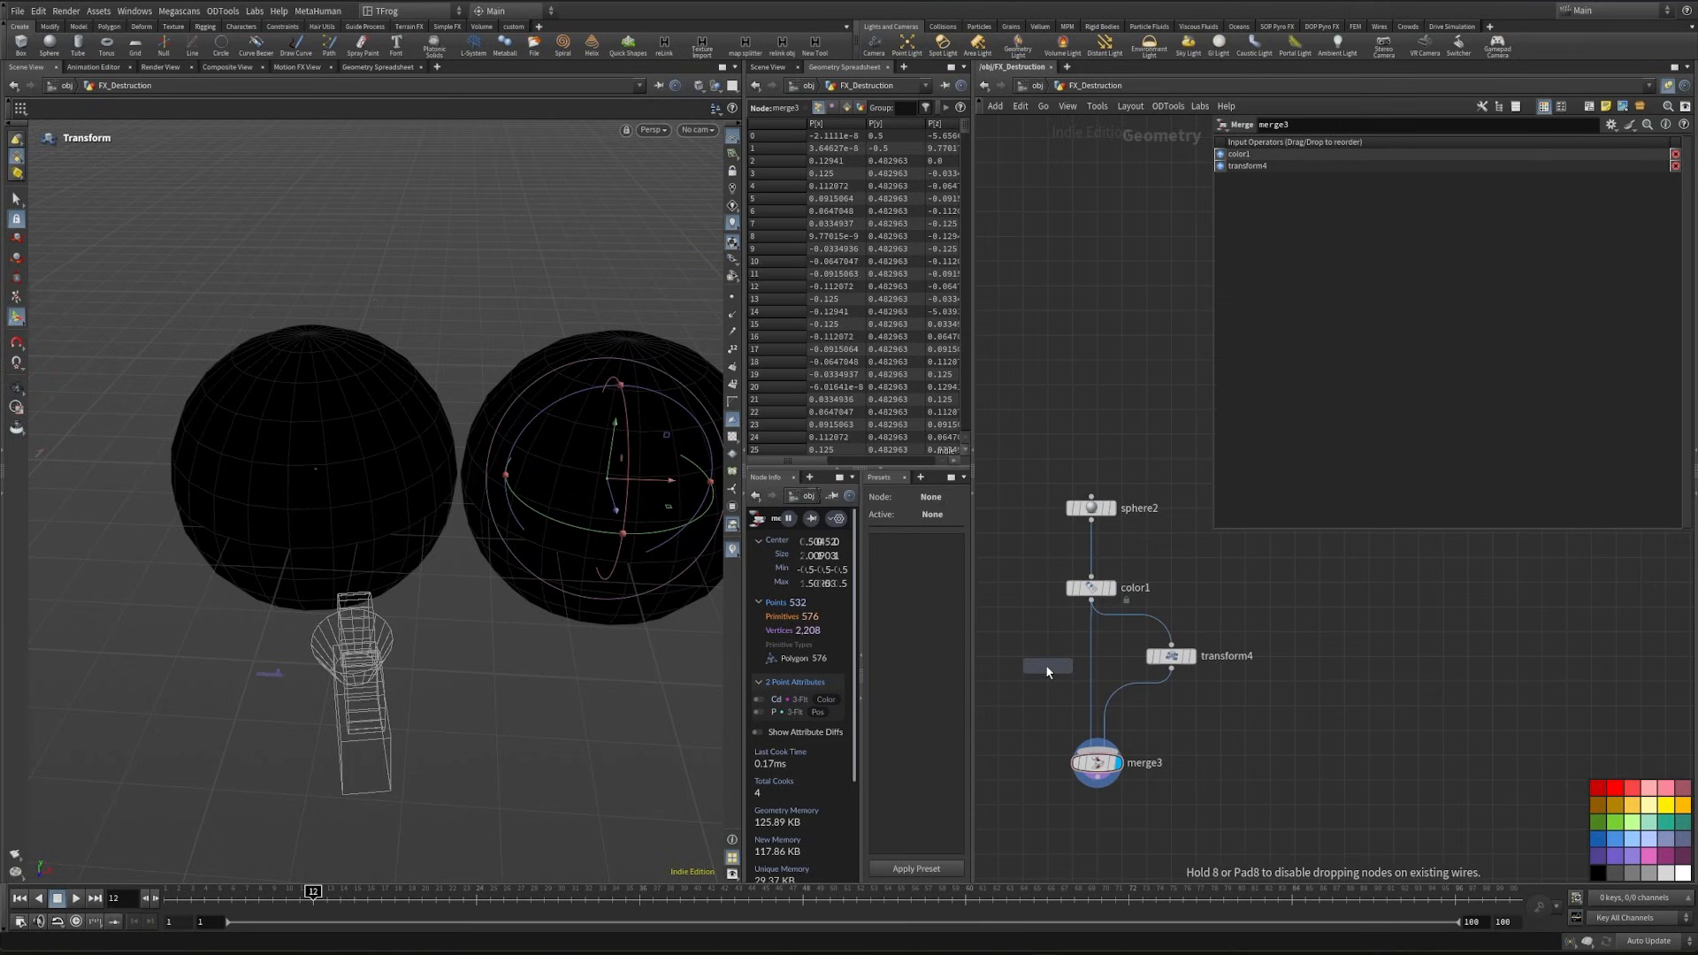
pyautogui.click(1079, 661)
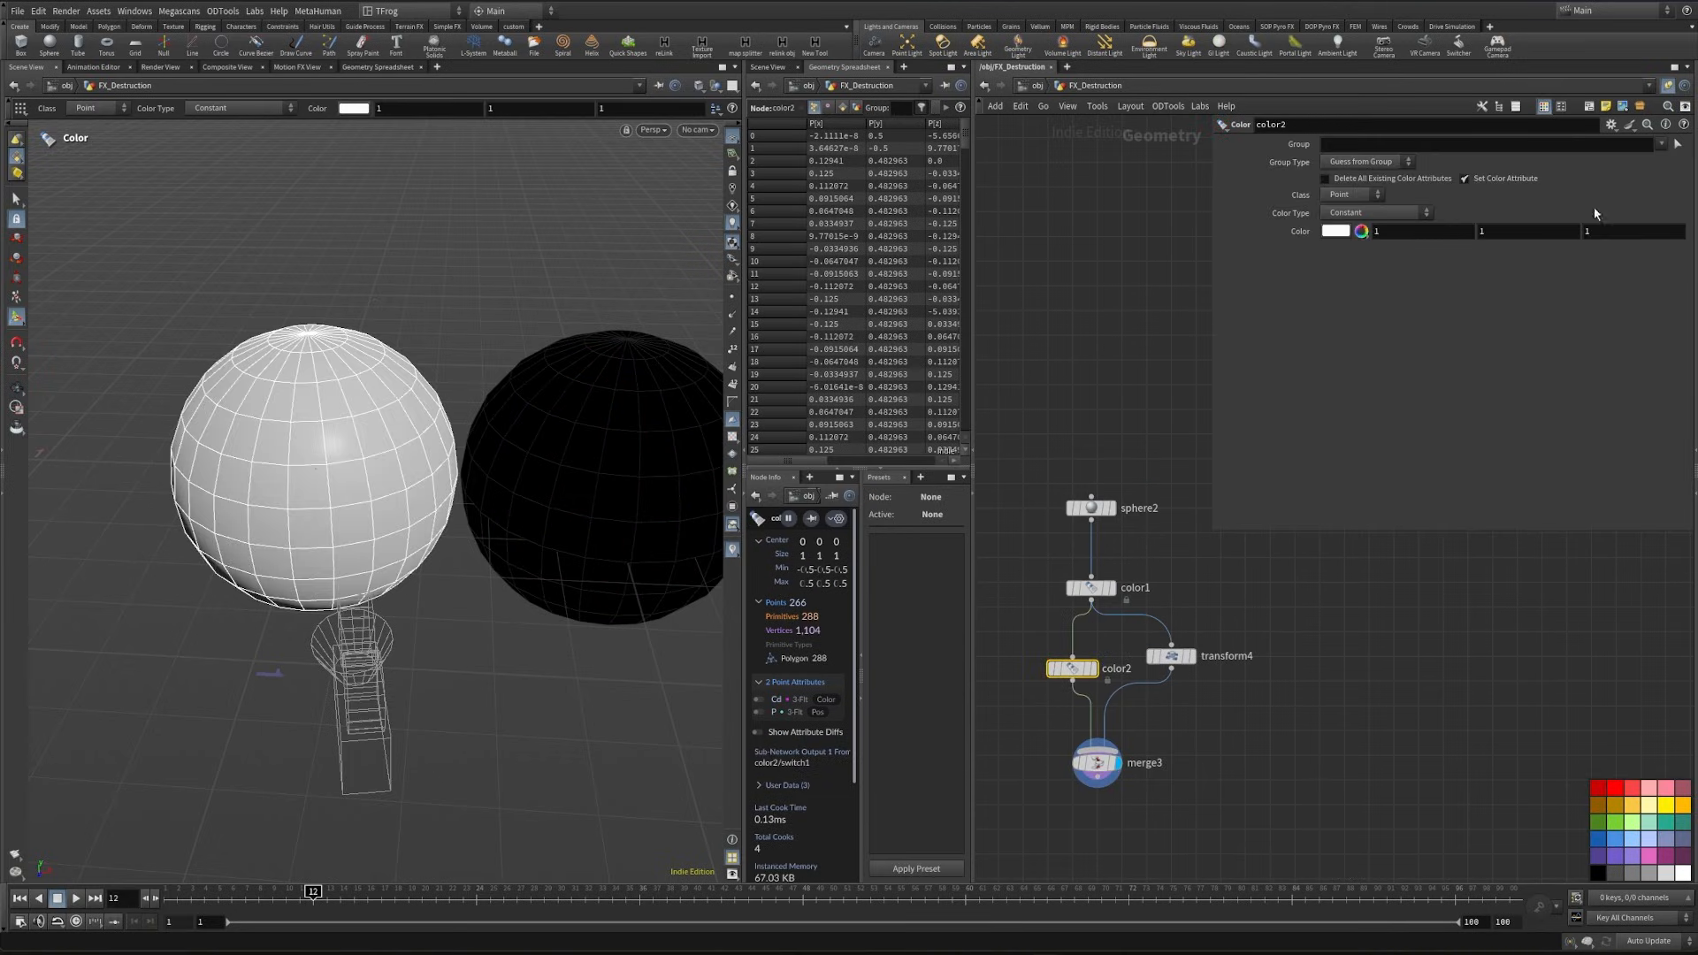
pyautogui.click(1676, 145)
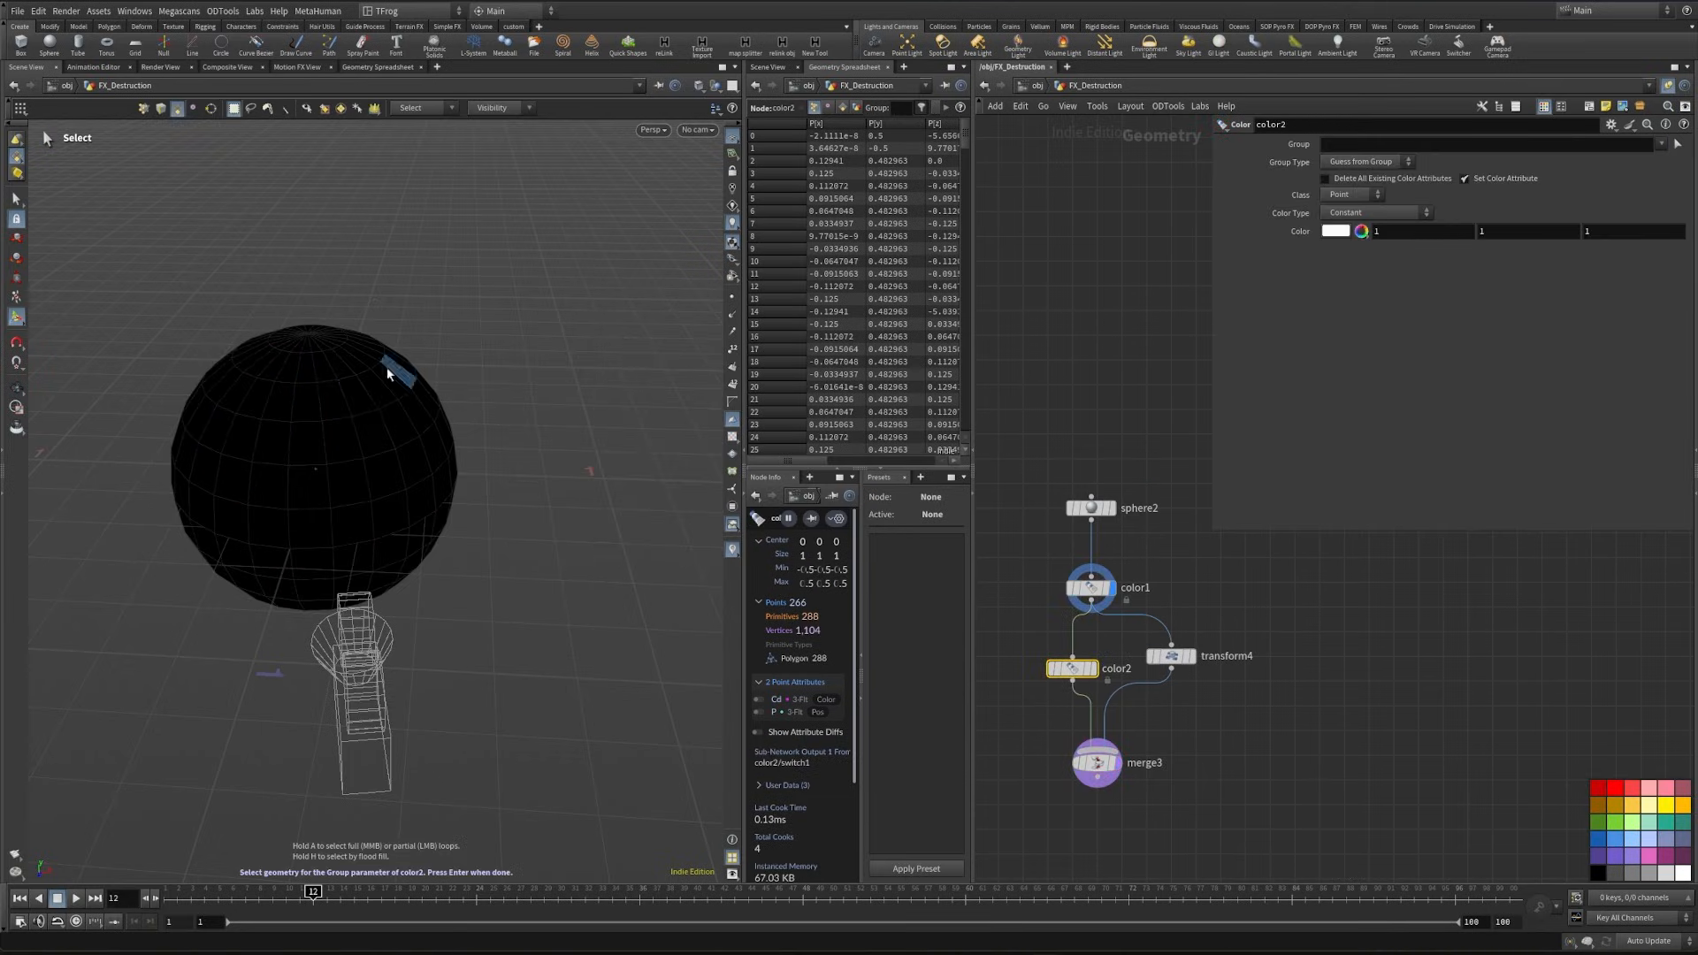
pyautogui.click(345, 405)
pyautogui.press('Return')
pyautogui.keyDown('alt'); pyautogui.moveTo(336, 375); pyautogui.dragTo(330, 455); pyautogui.keyUp('alt')
# - Set the Class of both color1 and color2 to Primitive, and view the merged spheres
pyautogui.click(1092, 588)
pyautogui.click(1353, 195)
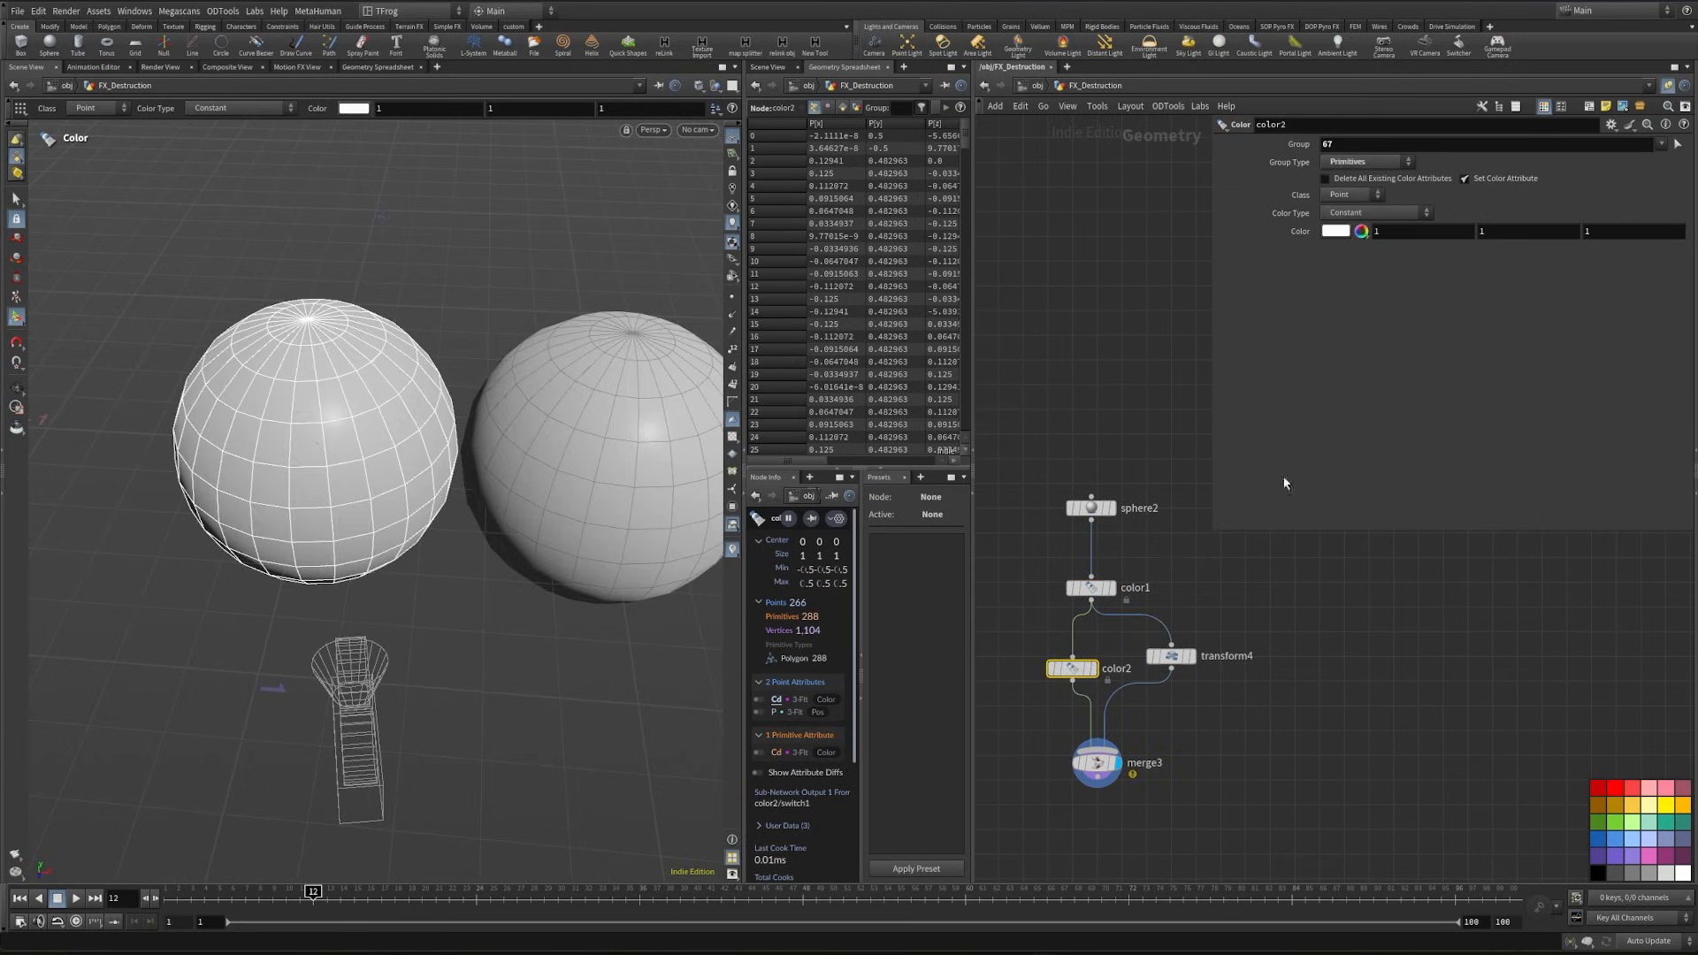
pyautogui.click(1342, 223)
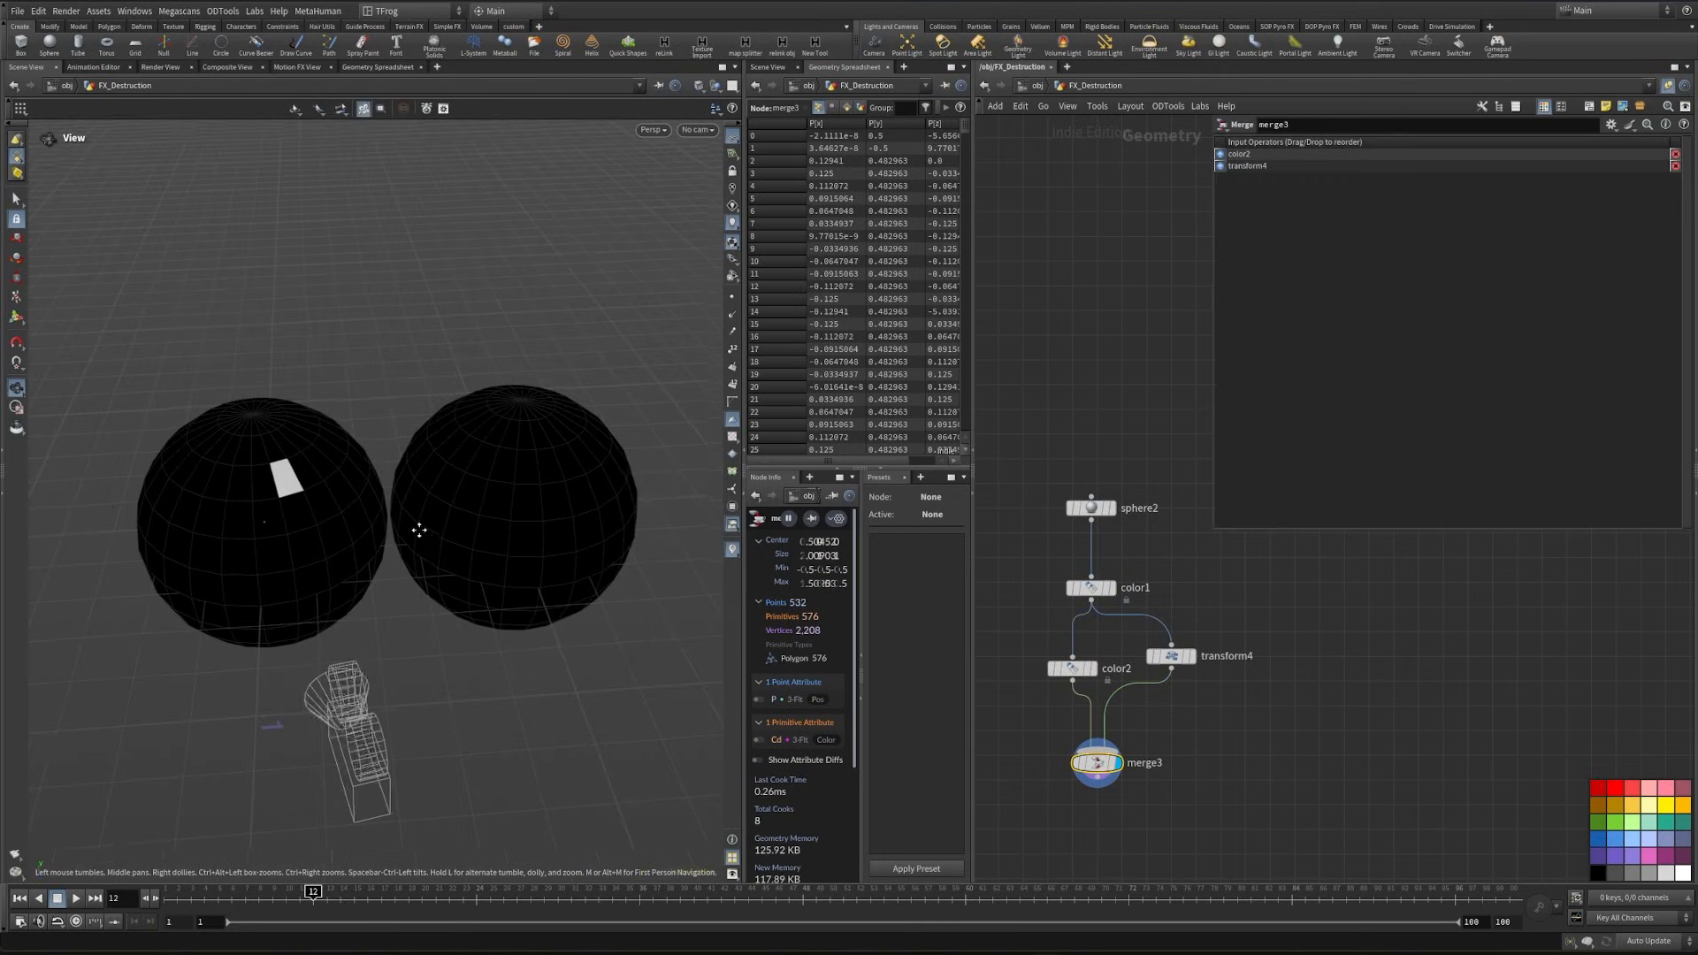
pyautogui.moveTo(420, 530); pyautogui.dragTo(338, 504)
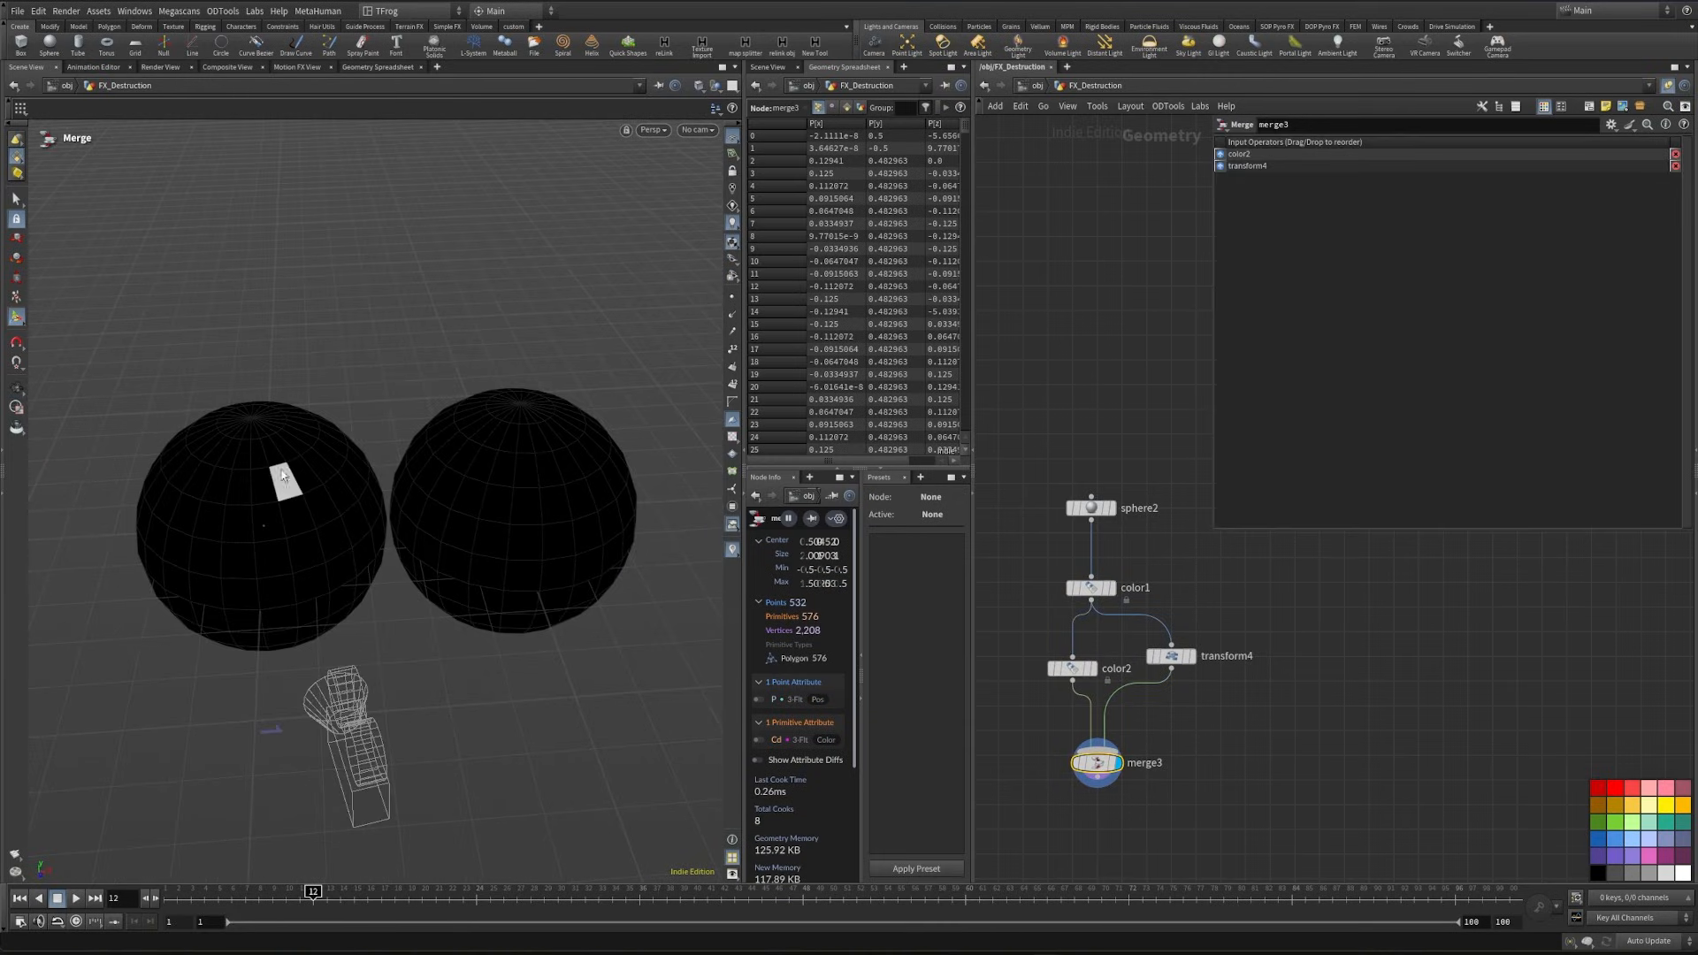
pyautogui.scroll(2, 296, 447)
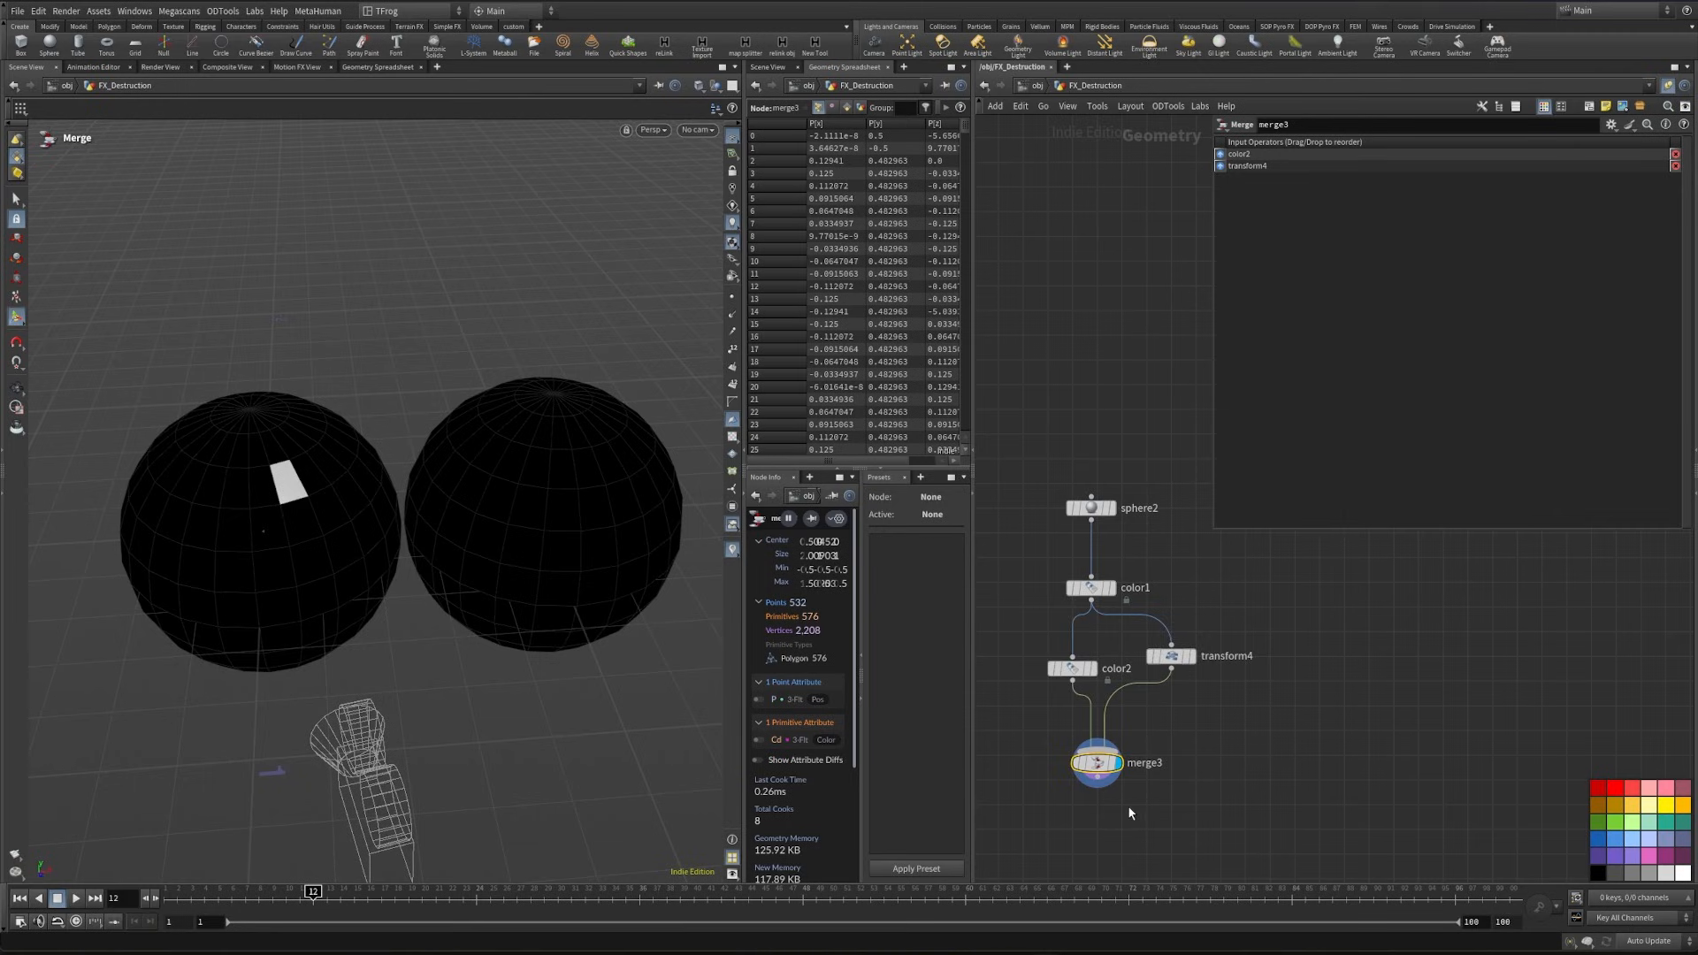
# - Connect a Connectivity node below merge3, display it, and set its Connectivity Type to Primitive
pyautogui.press('Tab')
pyautogui.write('con')
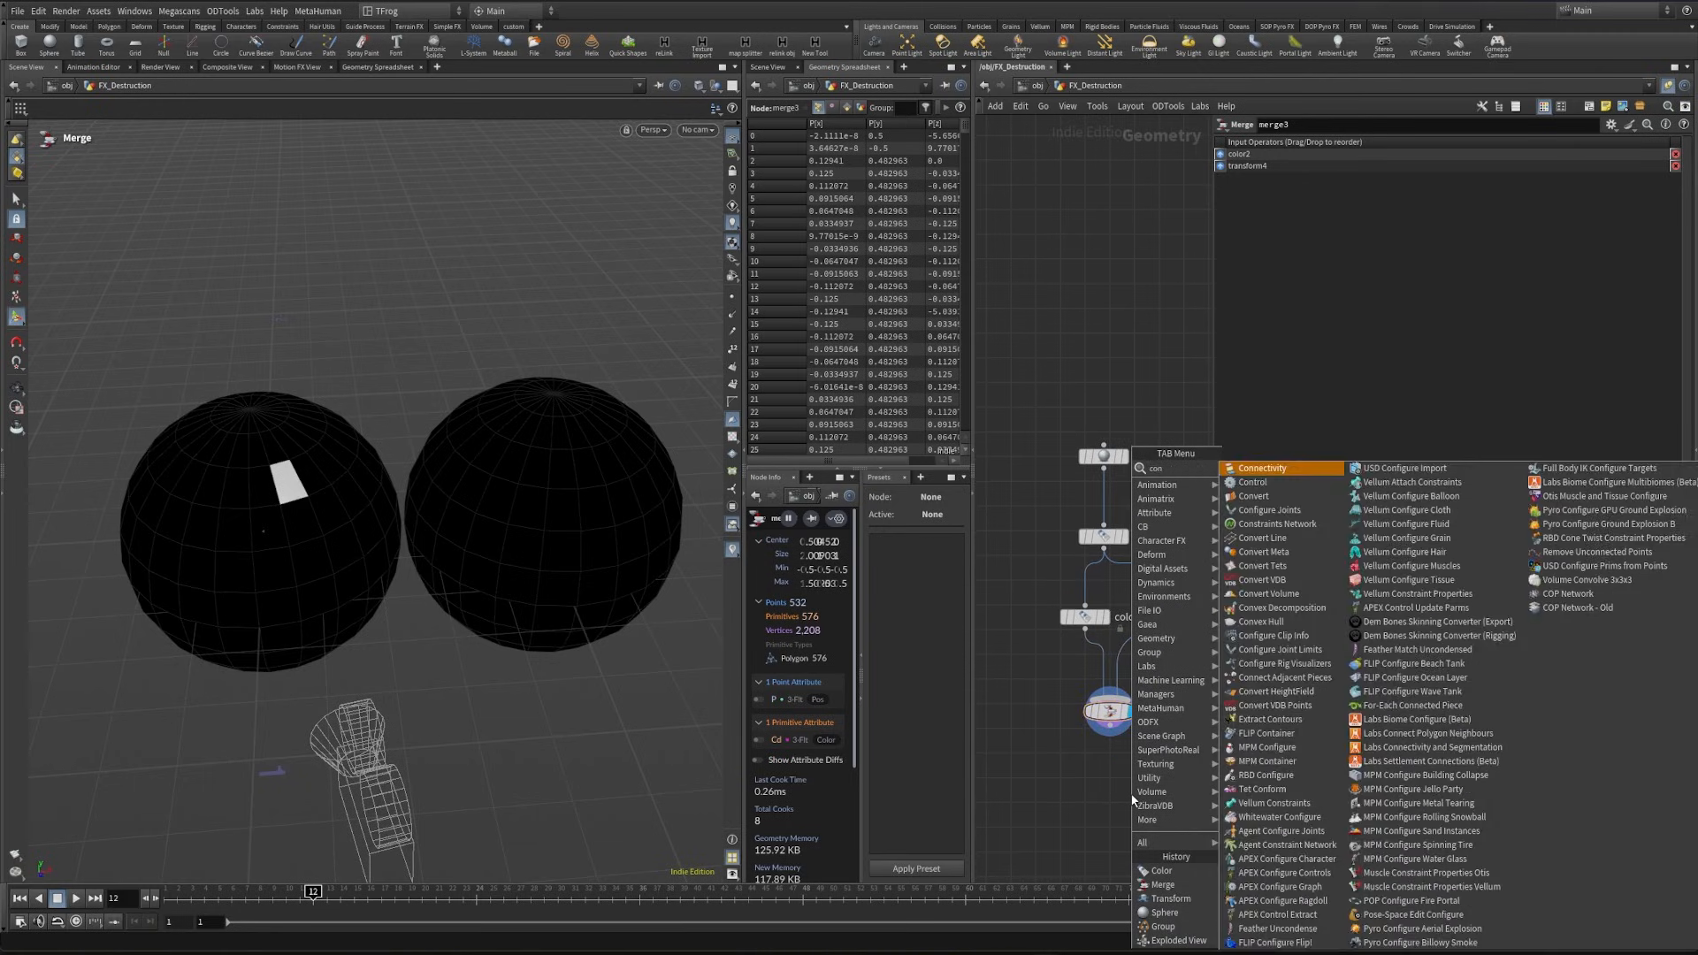
pyautogui.press('Return')
pyautogui.click(1135, 780)
pyautogui.moveTo(1134, 782); pyautogui.dragTo(1123, 798)
pyautogui.moveTo(1110, 725); pyautogui.dragTo(1126, 779)
pyautogui.click(1147, 791)
pyautogui.moveTo(1212, 770); pyautogui.dragTo(1017, 824)
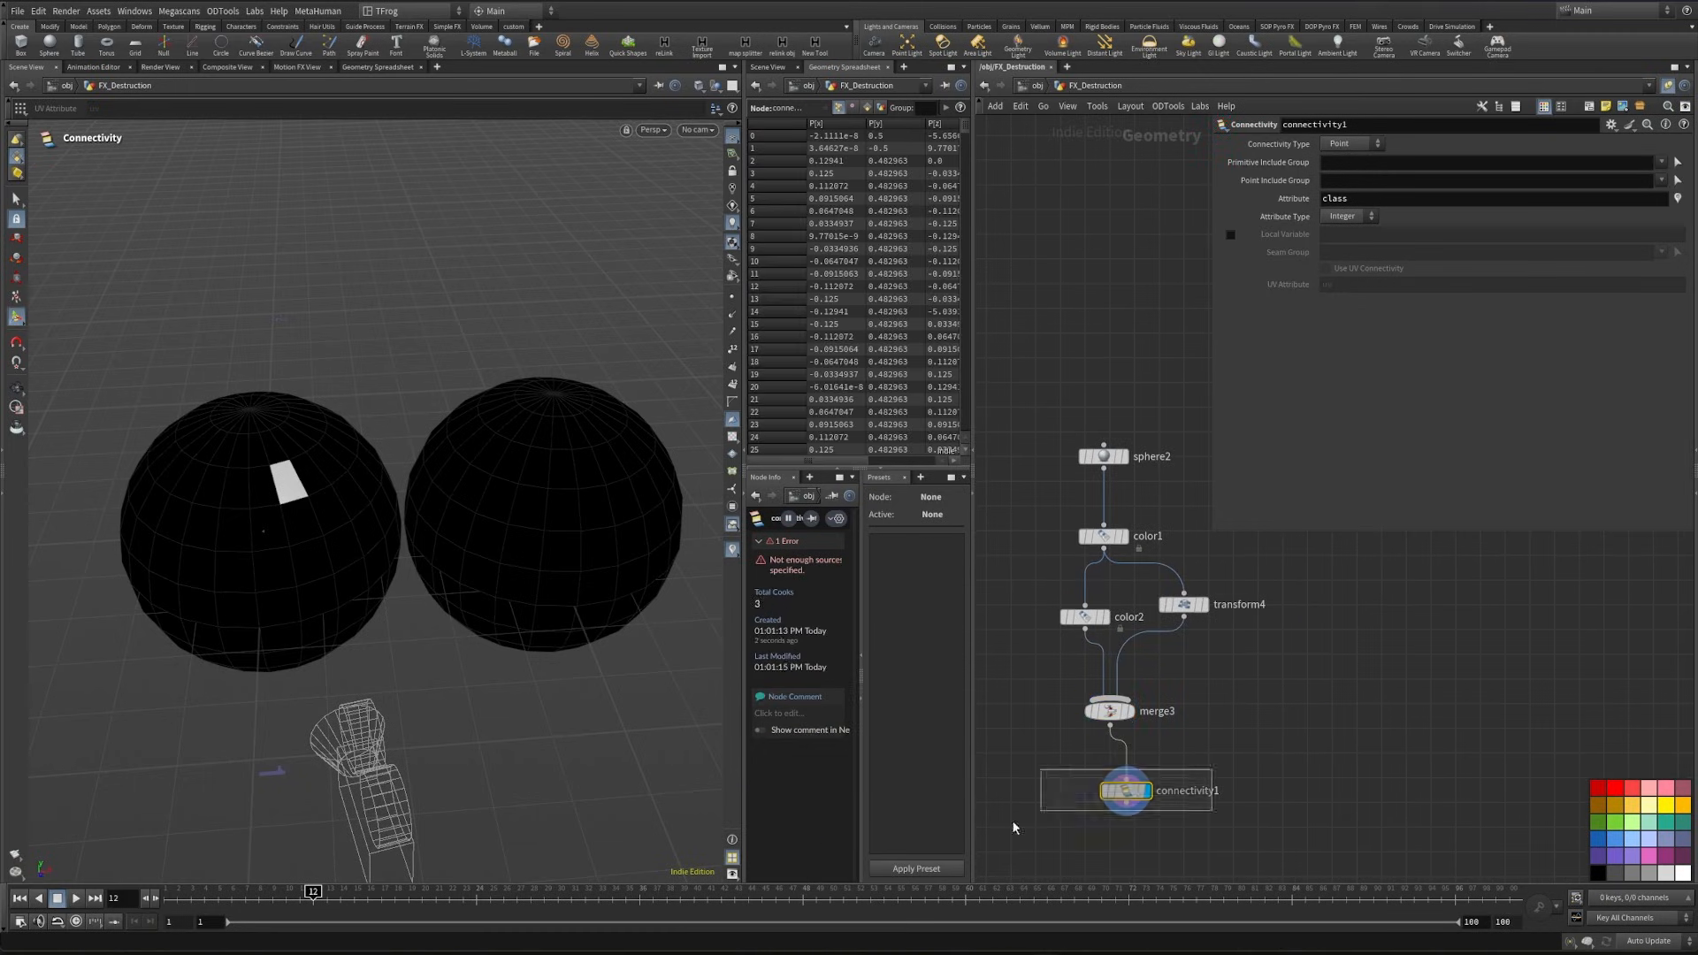
pyautogui.click(1343, 145)
pyautogui.click(1342, 160)
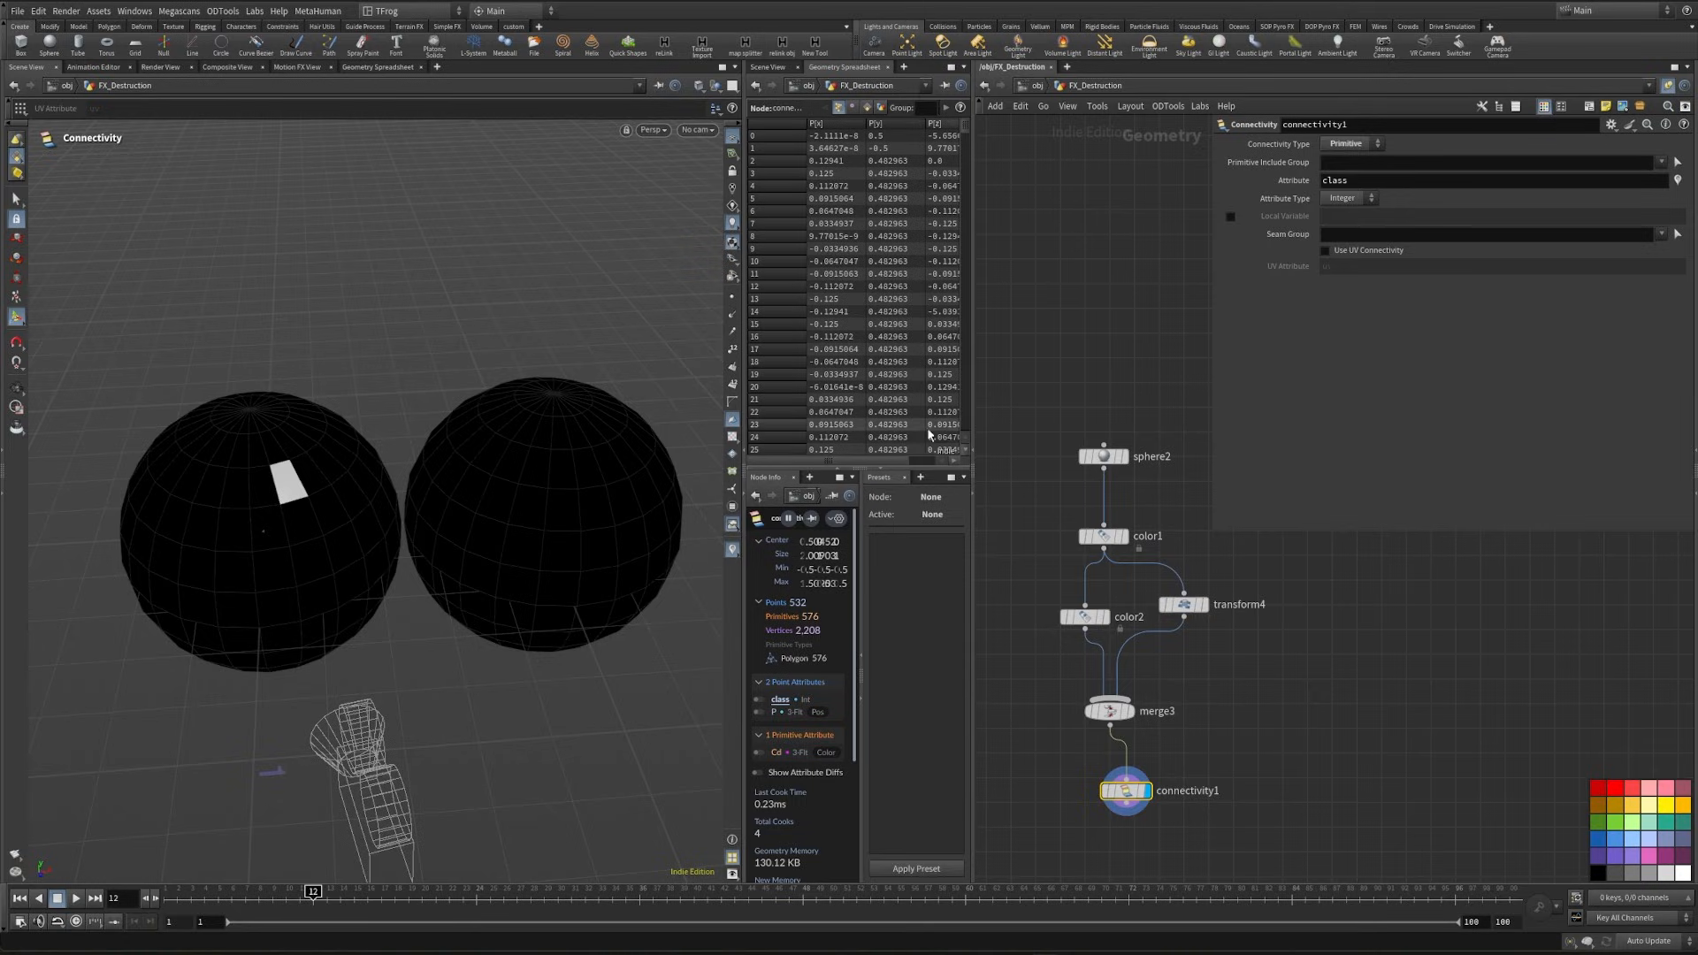
# - Examine the primitive attributes of connectivity1 in the spreadsheet, sorted by class
pyautogui.click(866, 107)
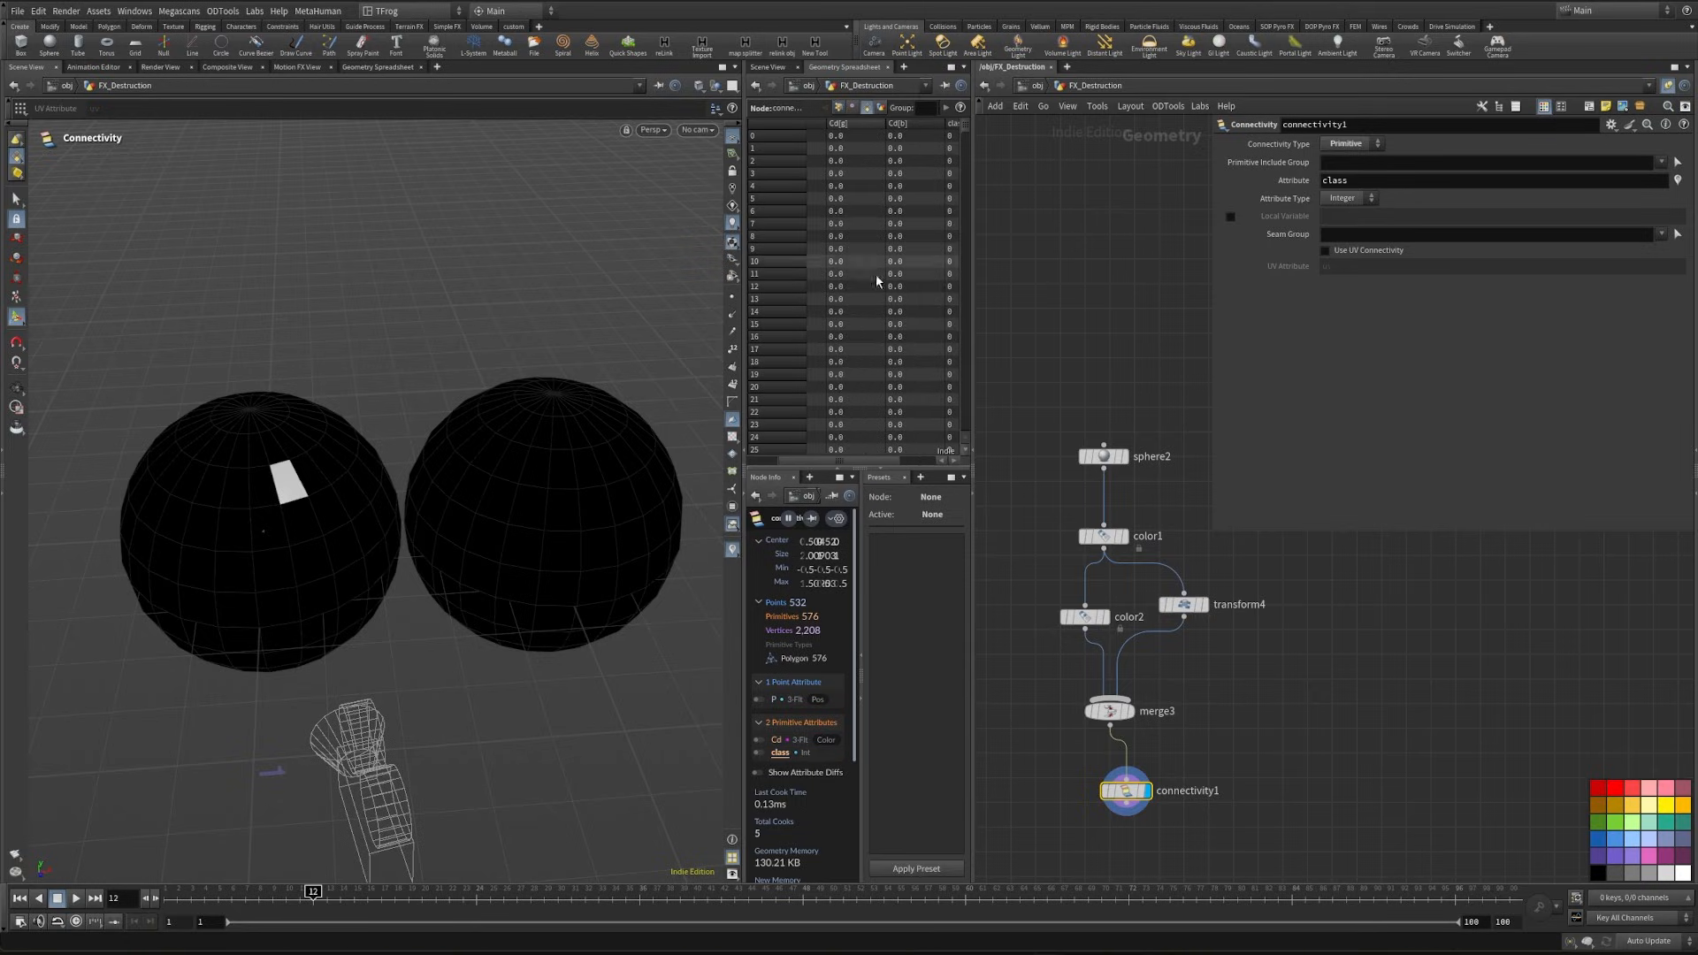
pyautogui.moveTo(855, 460); pyautogui.dragTo(889, 459)
pyautogui.click(926, 124)
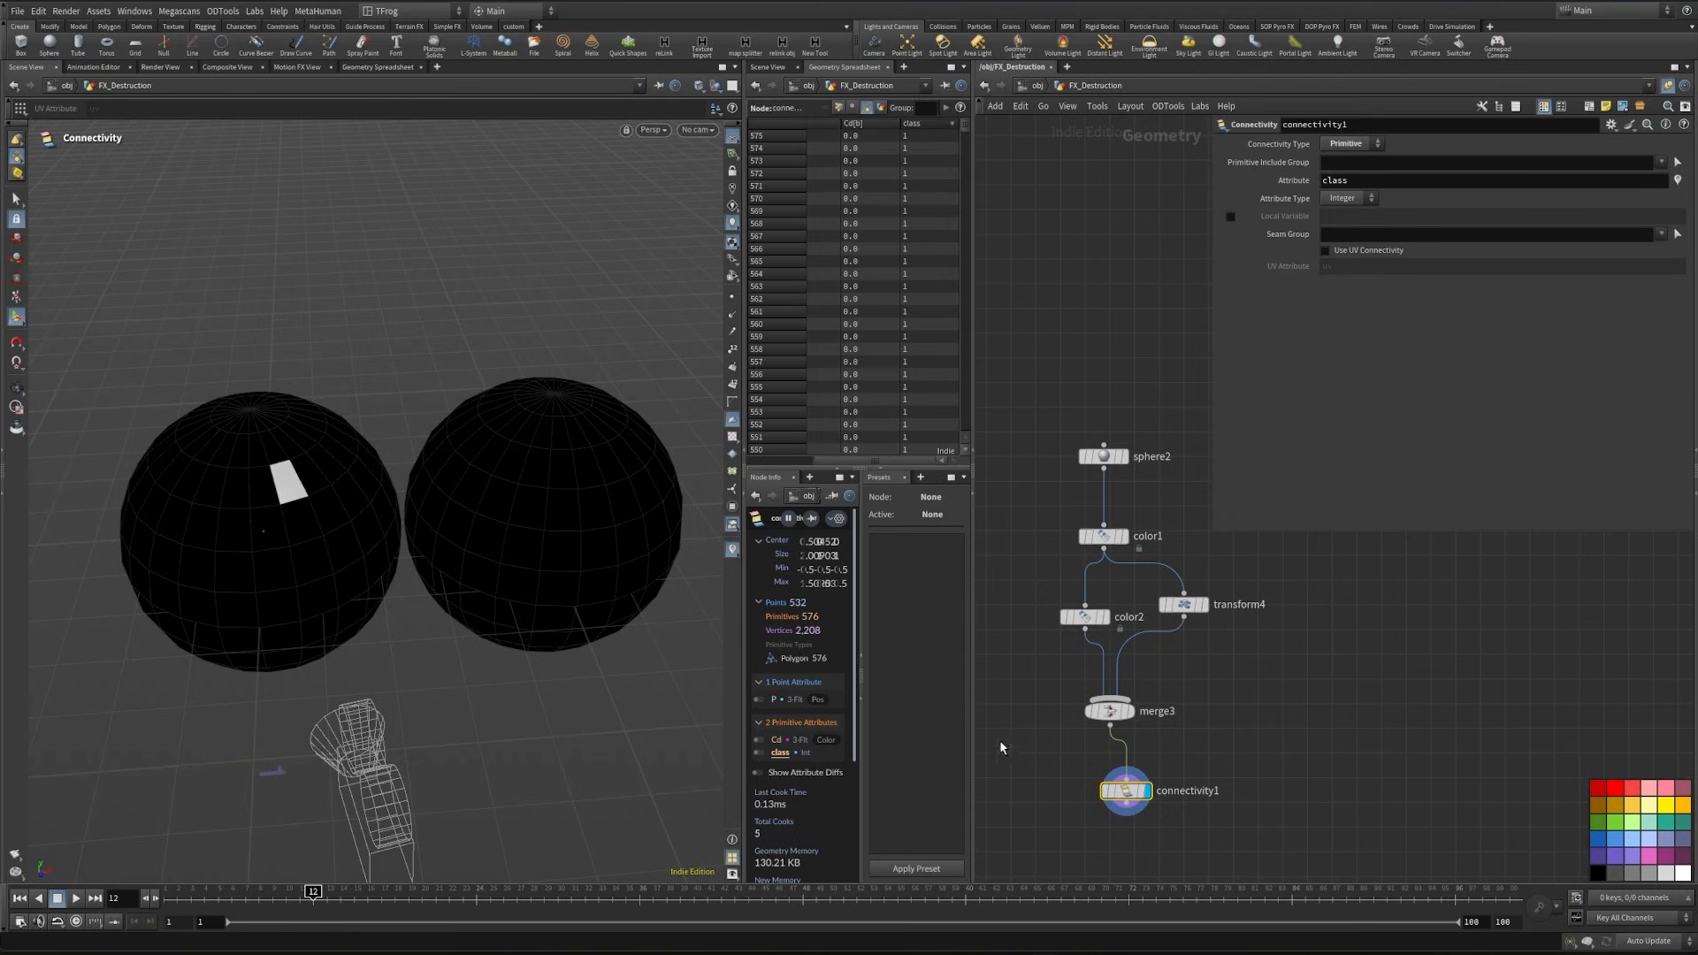
# - Duplicate transform4 with its connections to color1 and merge3, and set the copy's X translation to 2.10903
pyautogui.click(1184, 607)
pyautogui.keyDown('alt'); pyautogui.moveTo(1185, 607); pyautogui.dragTo(1118, 698); pyautogui.keyUp('alt')
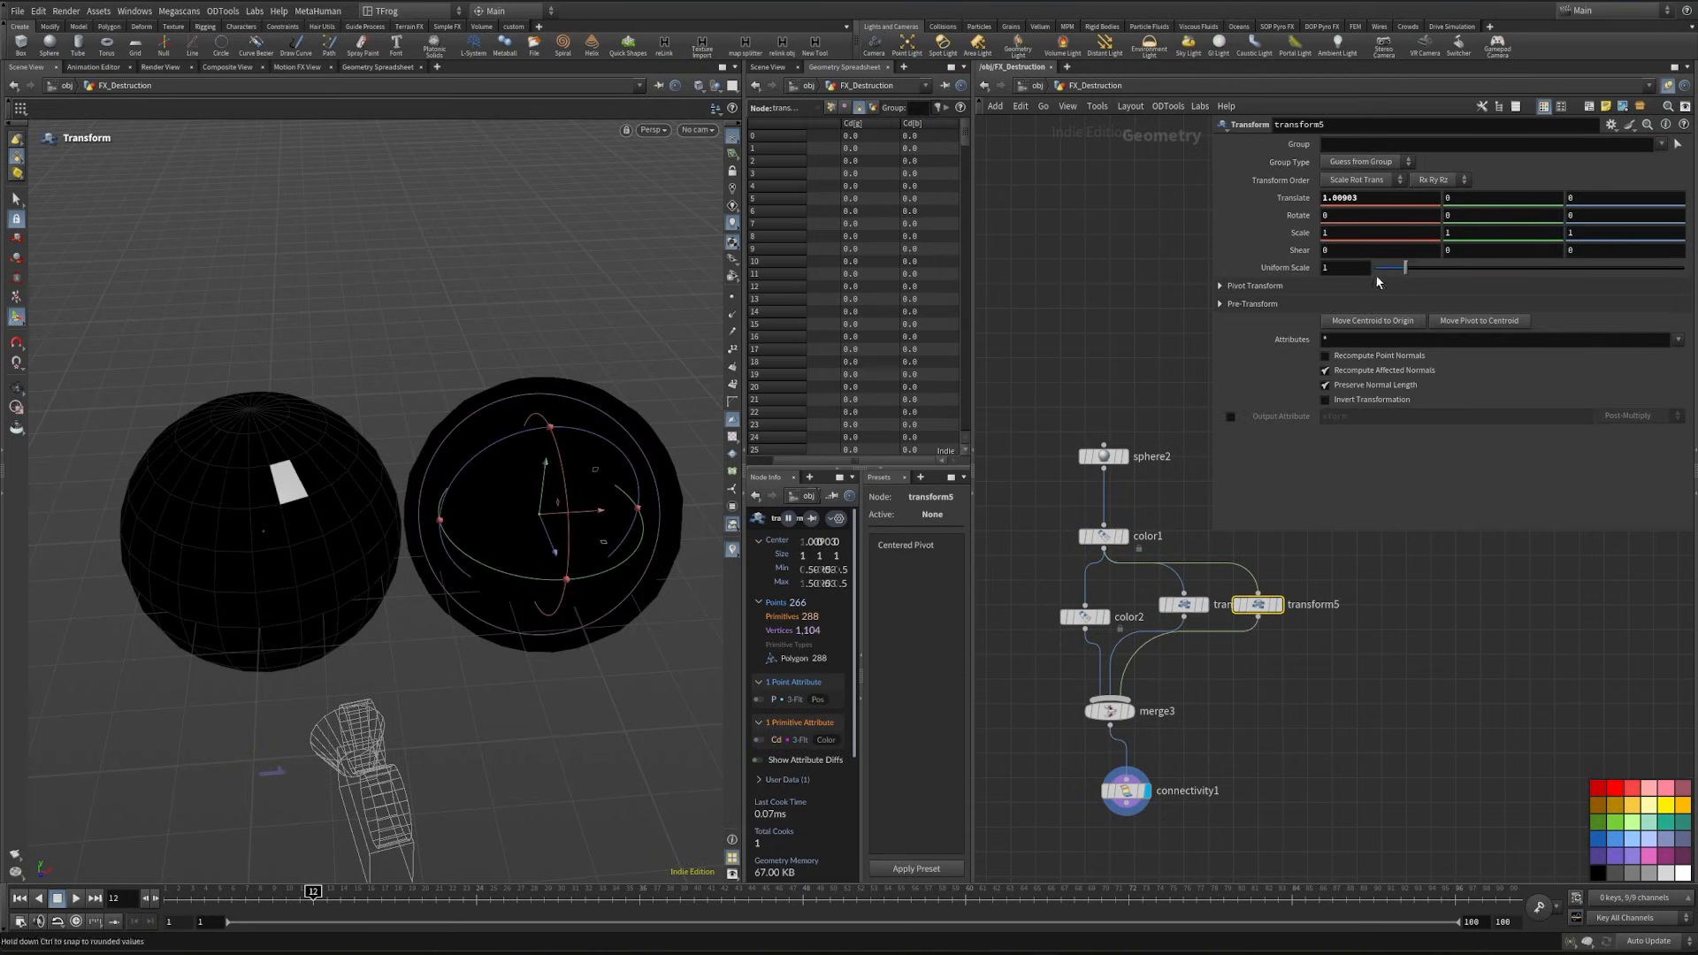
pyautogui.moveTo(1343, 197); pyautogui.dragTo(1474, 187, button='middle')
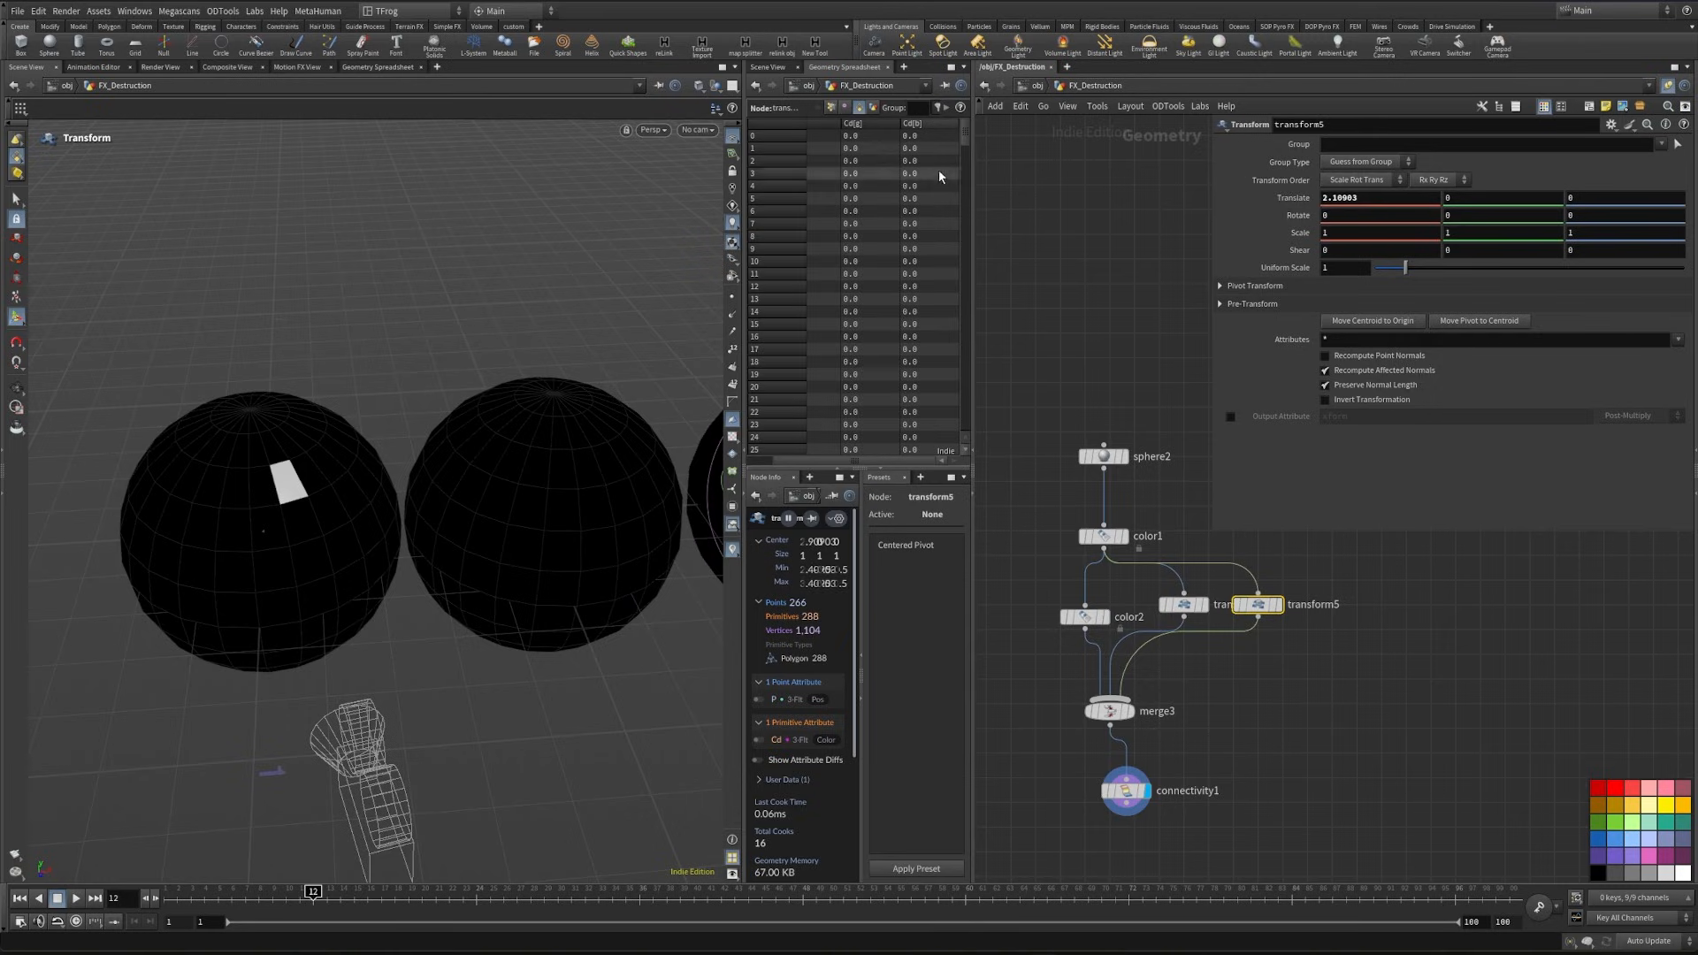
# - Check the class values of the three merged spheres at connectivity1, sorting the spreadsheet by class
pyautogui.click(1126, 790)
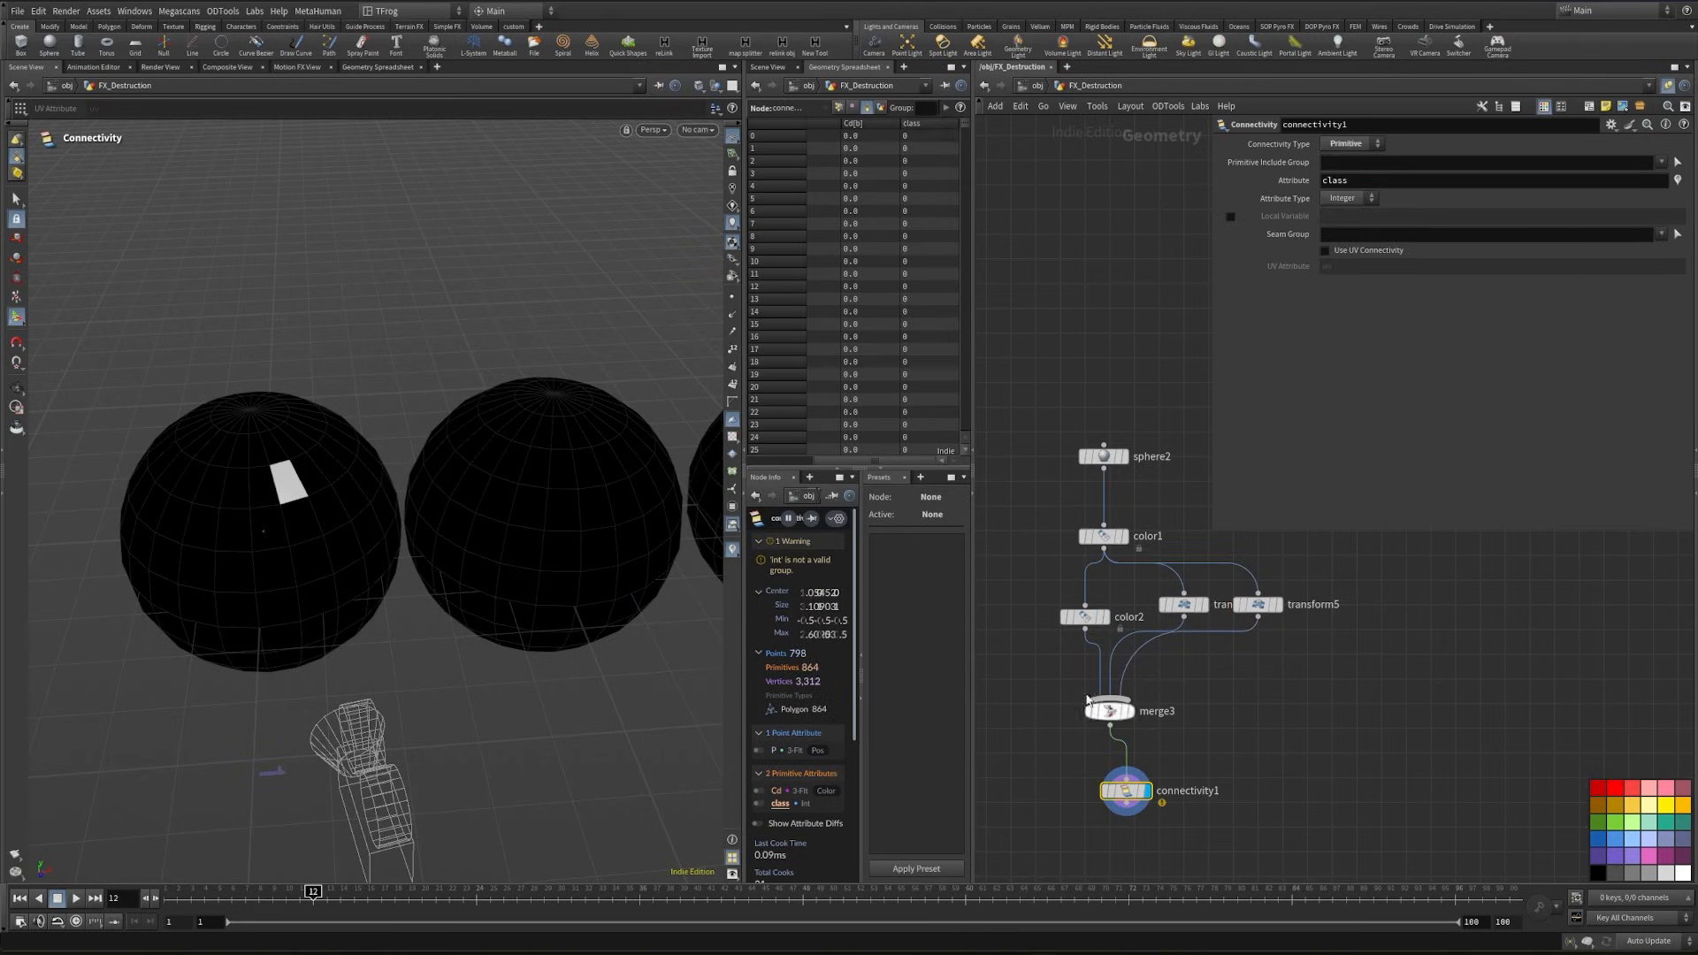
pyautogui.click(925, 126)
pyautogui.moveTo(1202, 807); pyautogui.dragTo(1232, 687, button='middle')
pyautogui.moveTo(1165, 736); pyautogui.dragTo(1114, 670)
pyautogui.press('Escape')
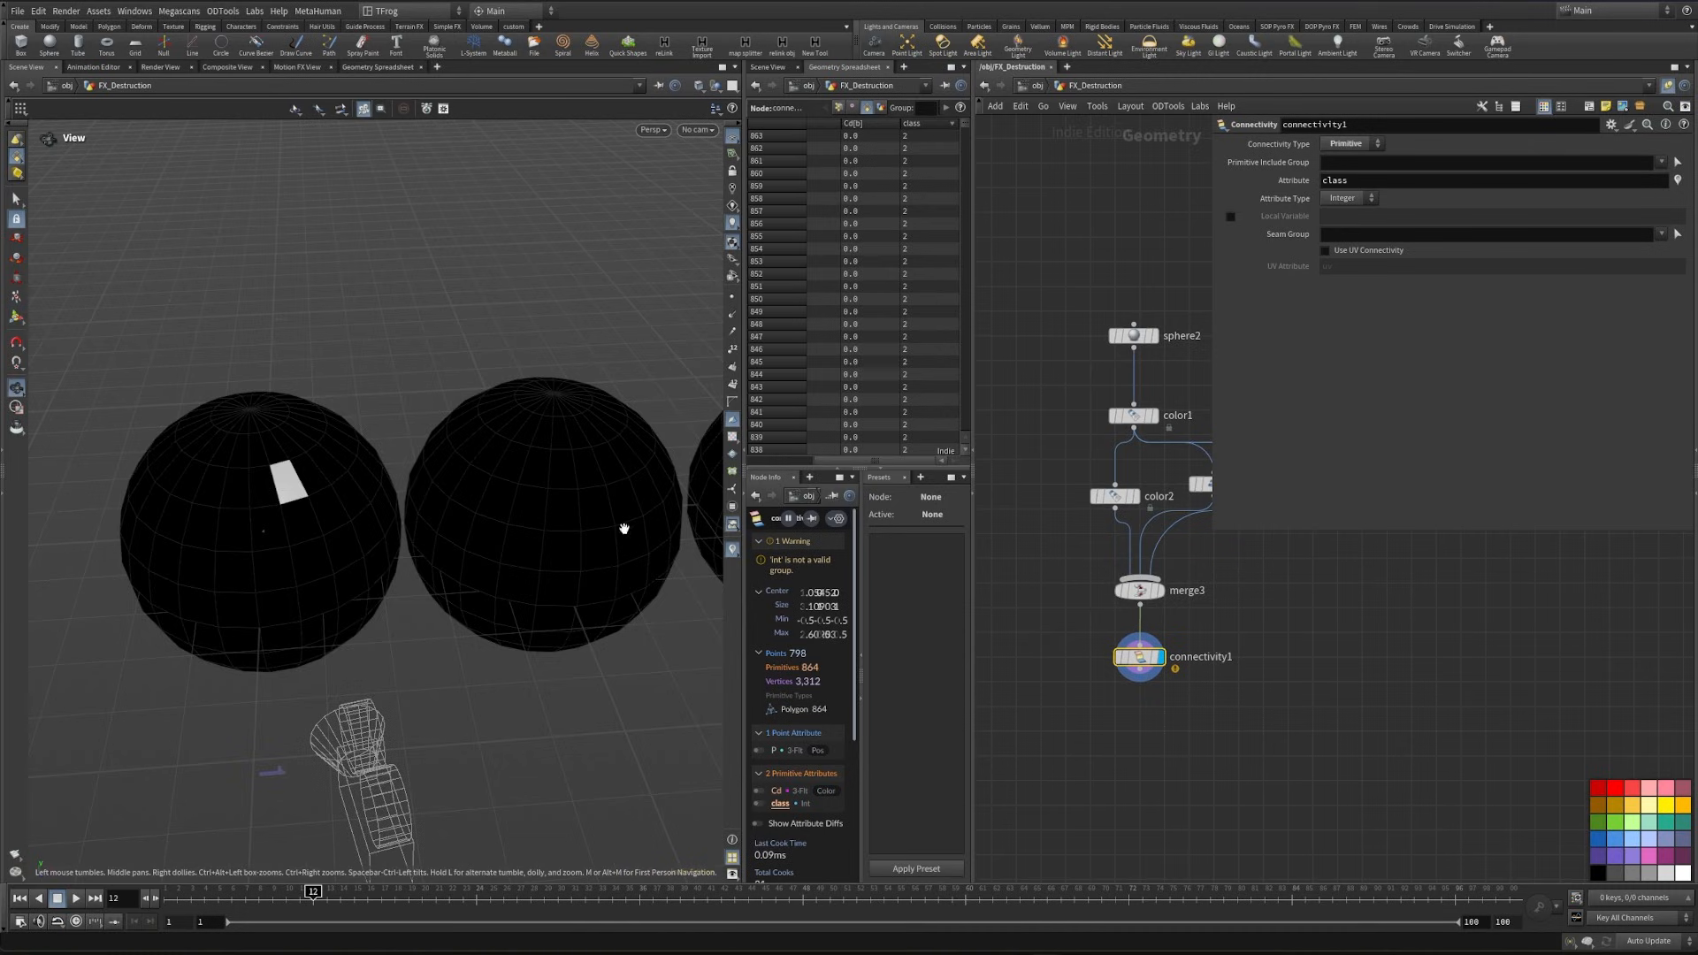
pyautogui.moveTo(626, 523); pyautogui.dragTo(500, 551)
pyautogui.moveTo(1113, 746); pyautogui.dragTo(1113, 723, button='middle')
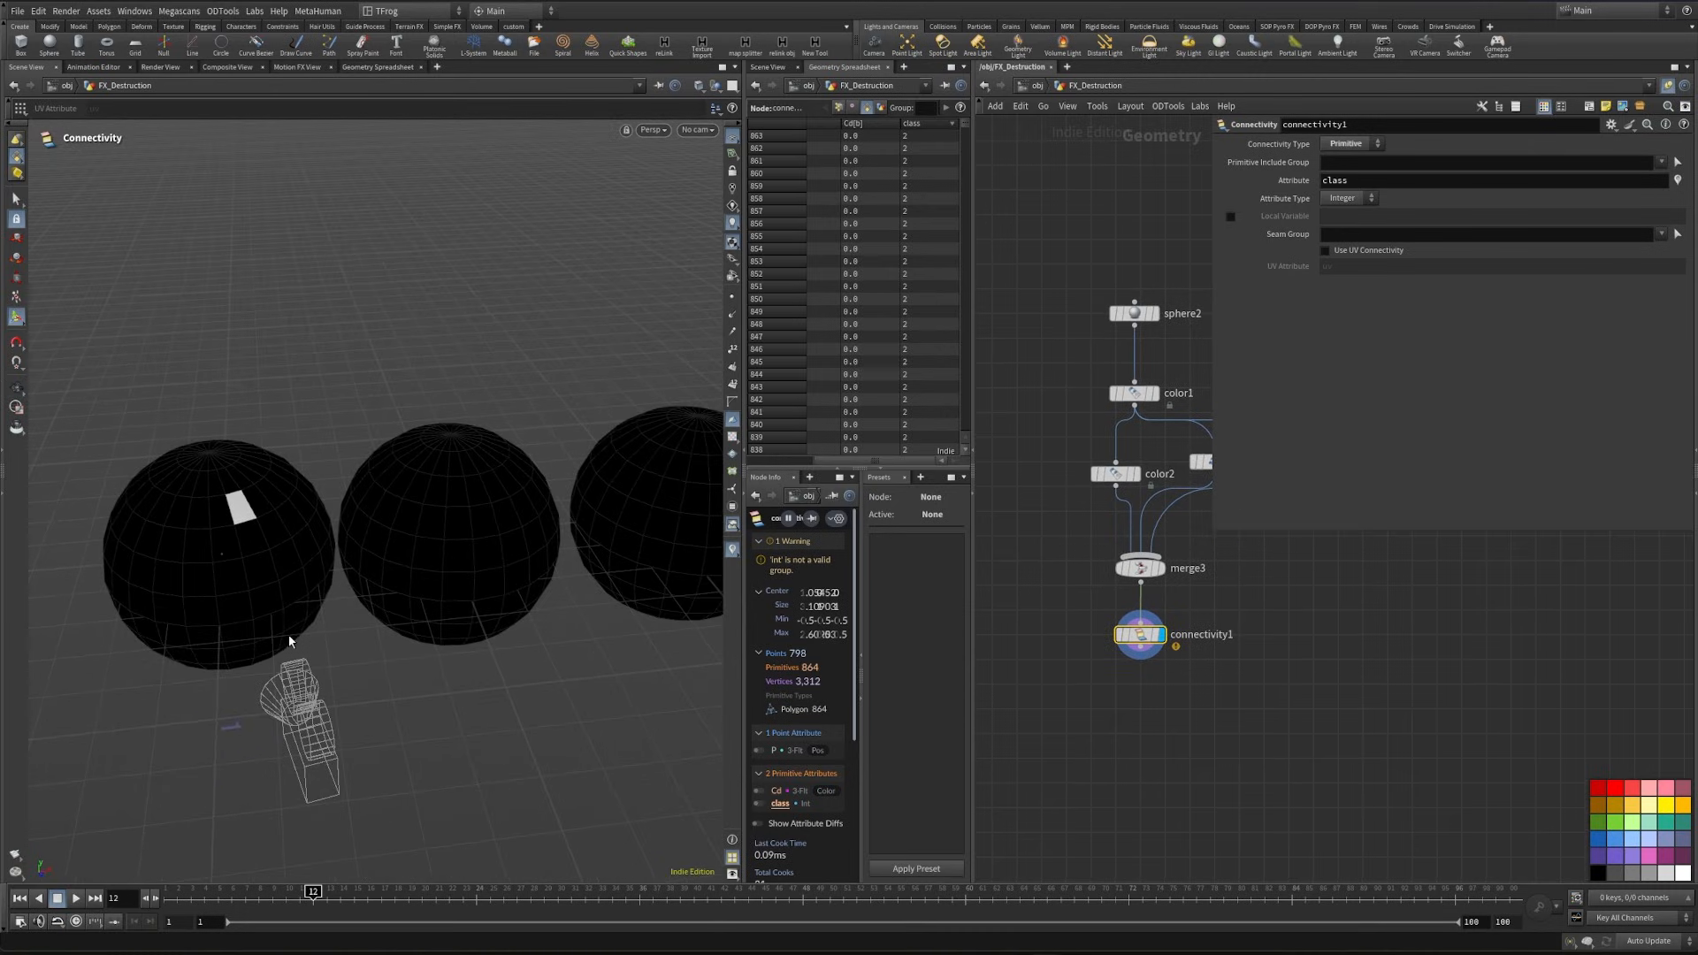
# - Add an Attribute Promote node below connectivity1 and set both its Original Class and New Class to Primitive
pyautogui.press('Tab')
pyautogui.press('Return')
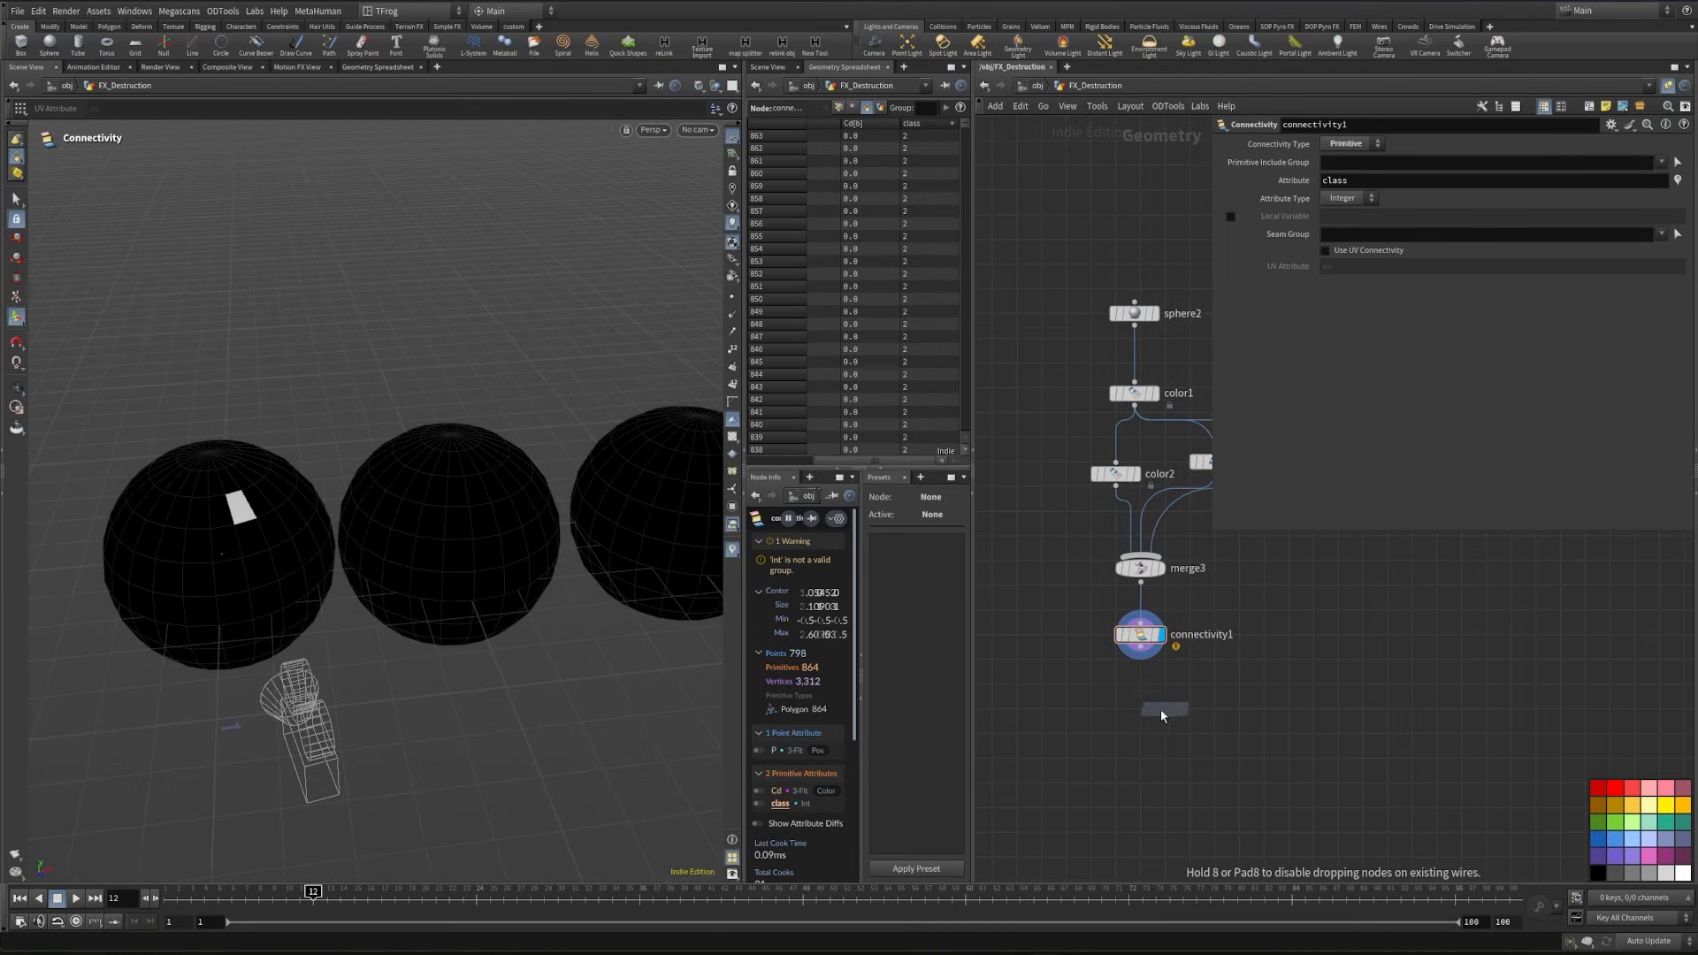
pyautogui.click(1144, 716)
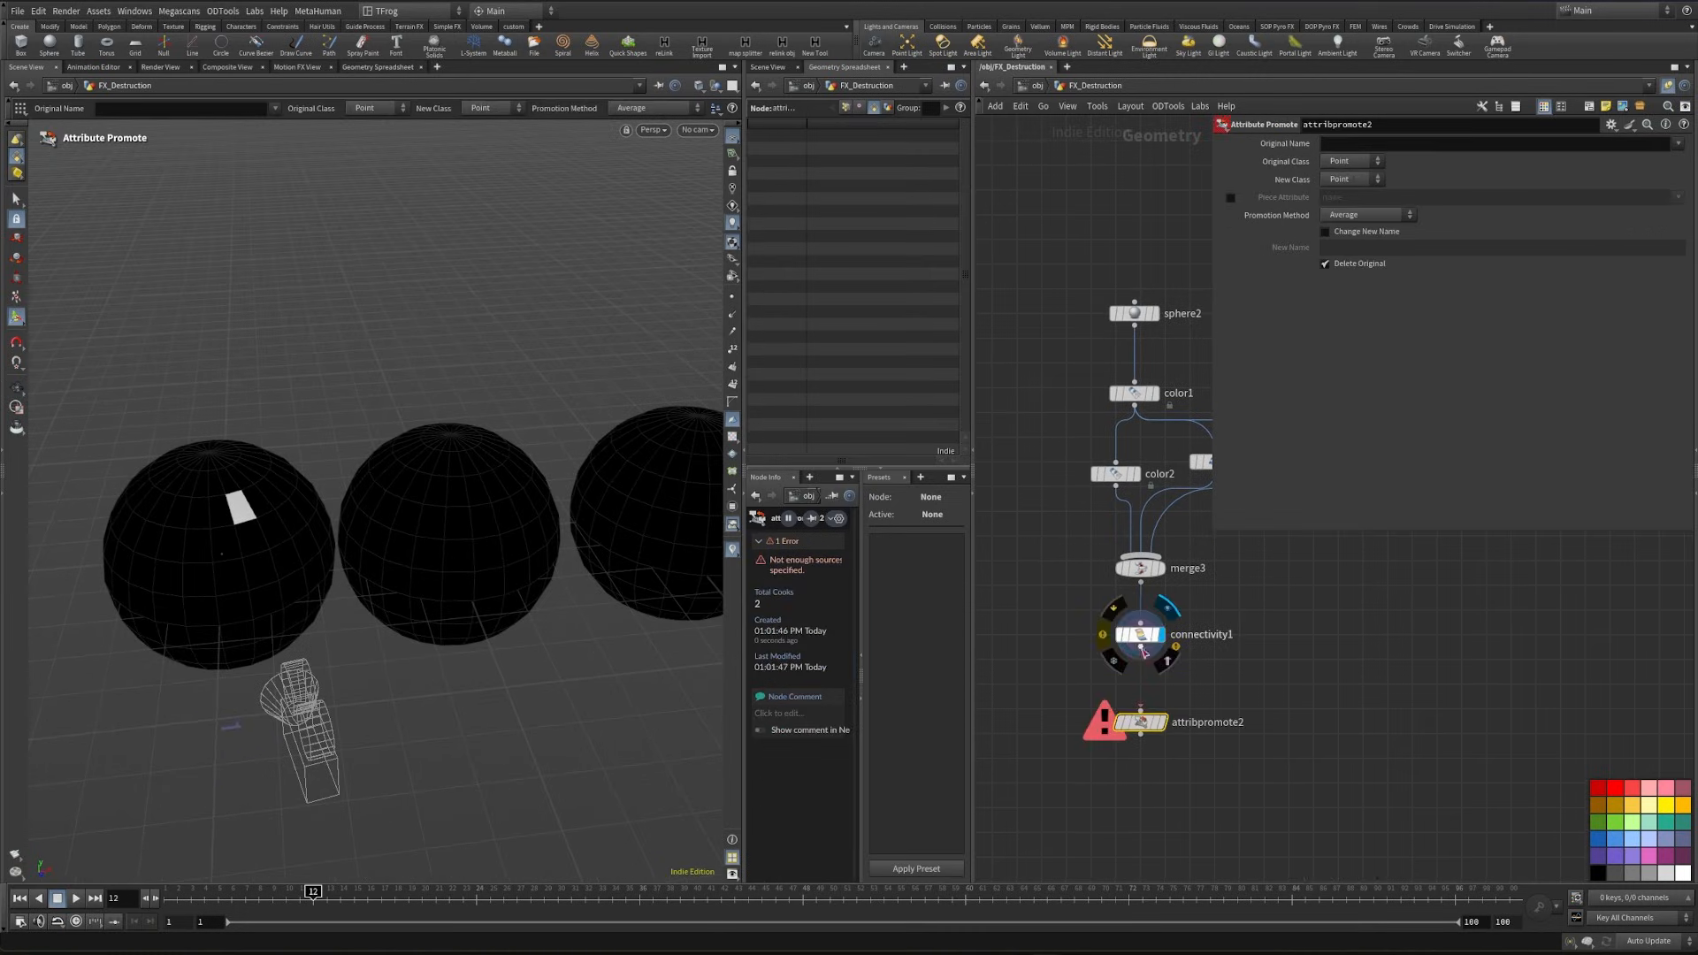
pyautogui.click(1377, 166)
pyautogui.click(1346, 211)
pyautogui.click(1351, 179)
pyautogui.click(1346, 229)
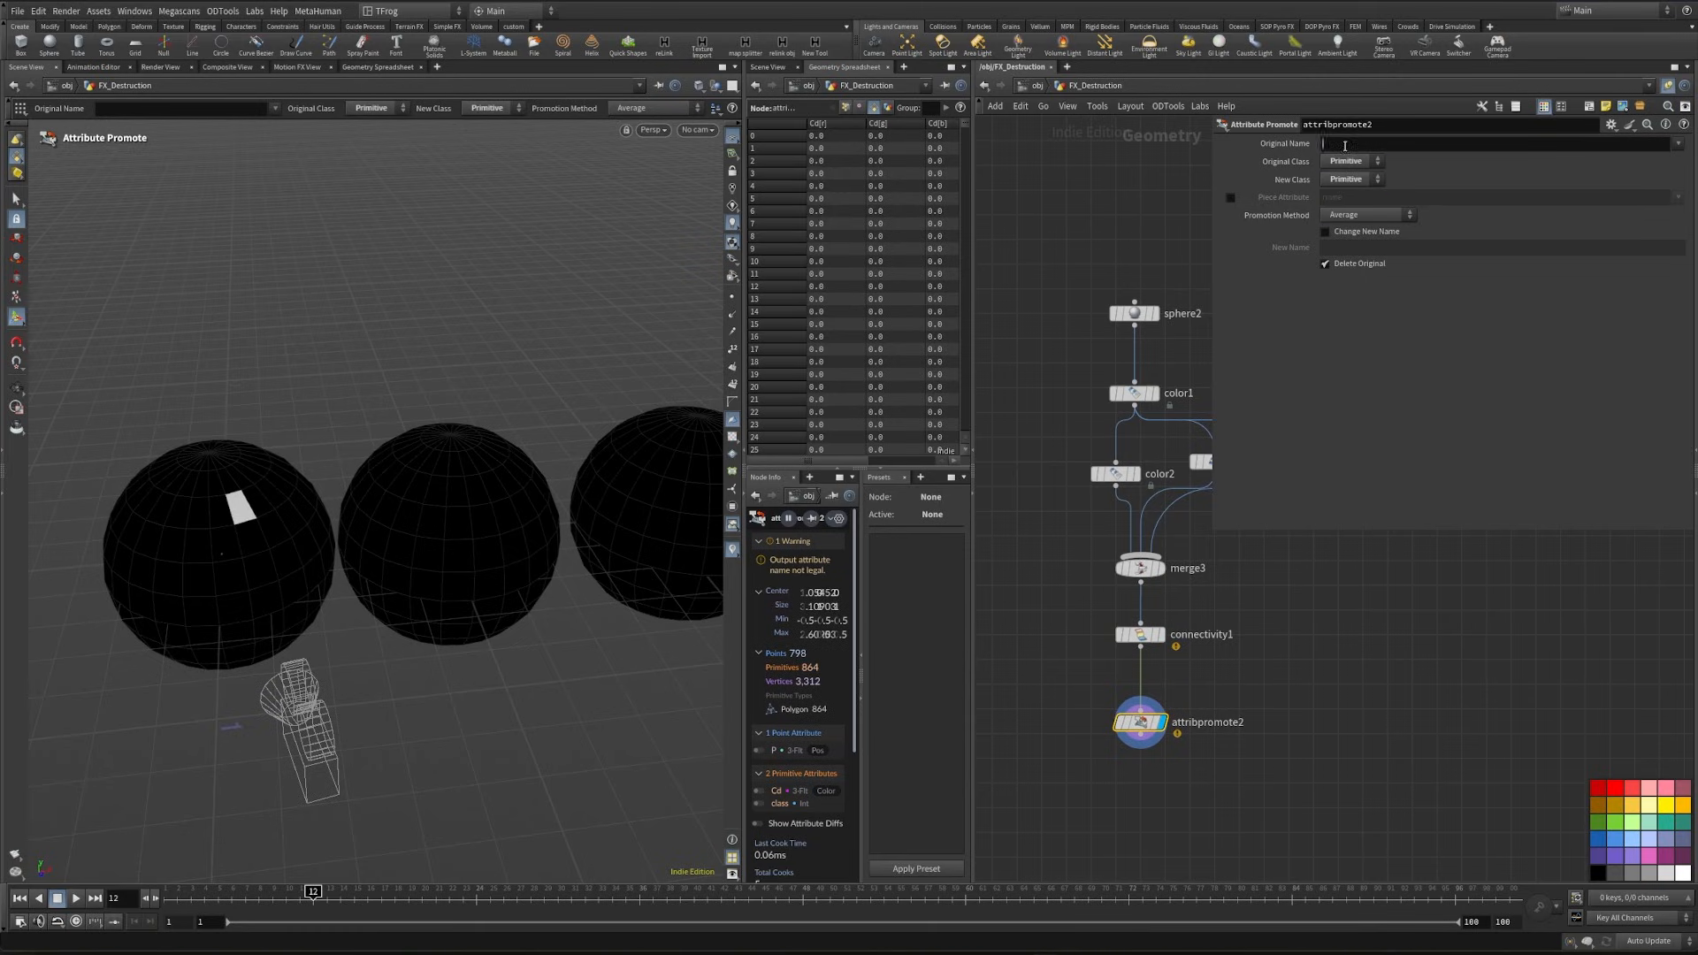
# - Promote the Cd attribute with the Maximum method, using class as the Piece Attribute
pyautogui.write('Cd')
pyautogui.press('Return')
pyautogui.click(1361, 215)
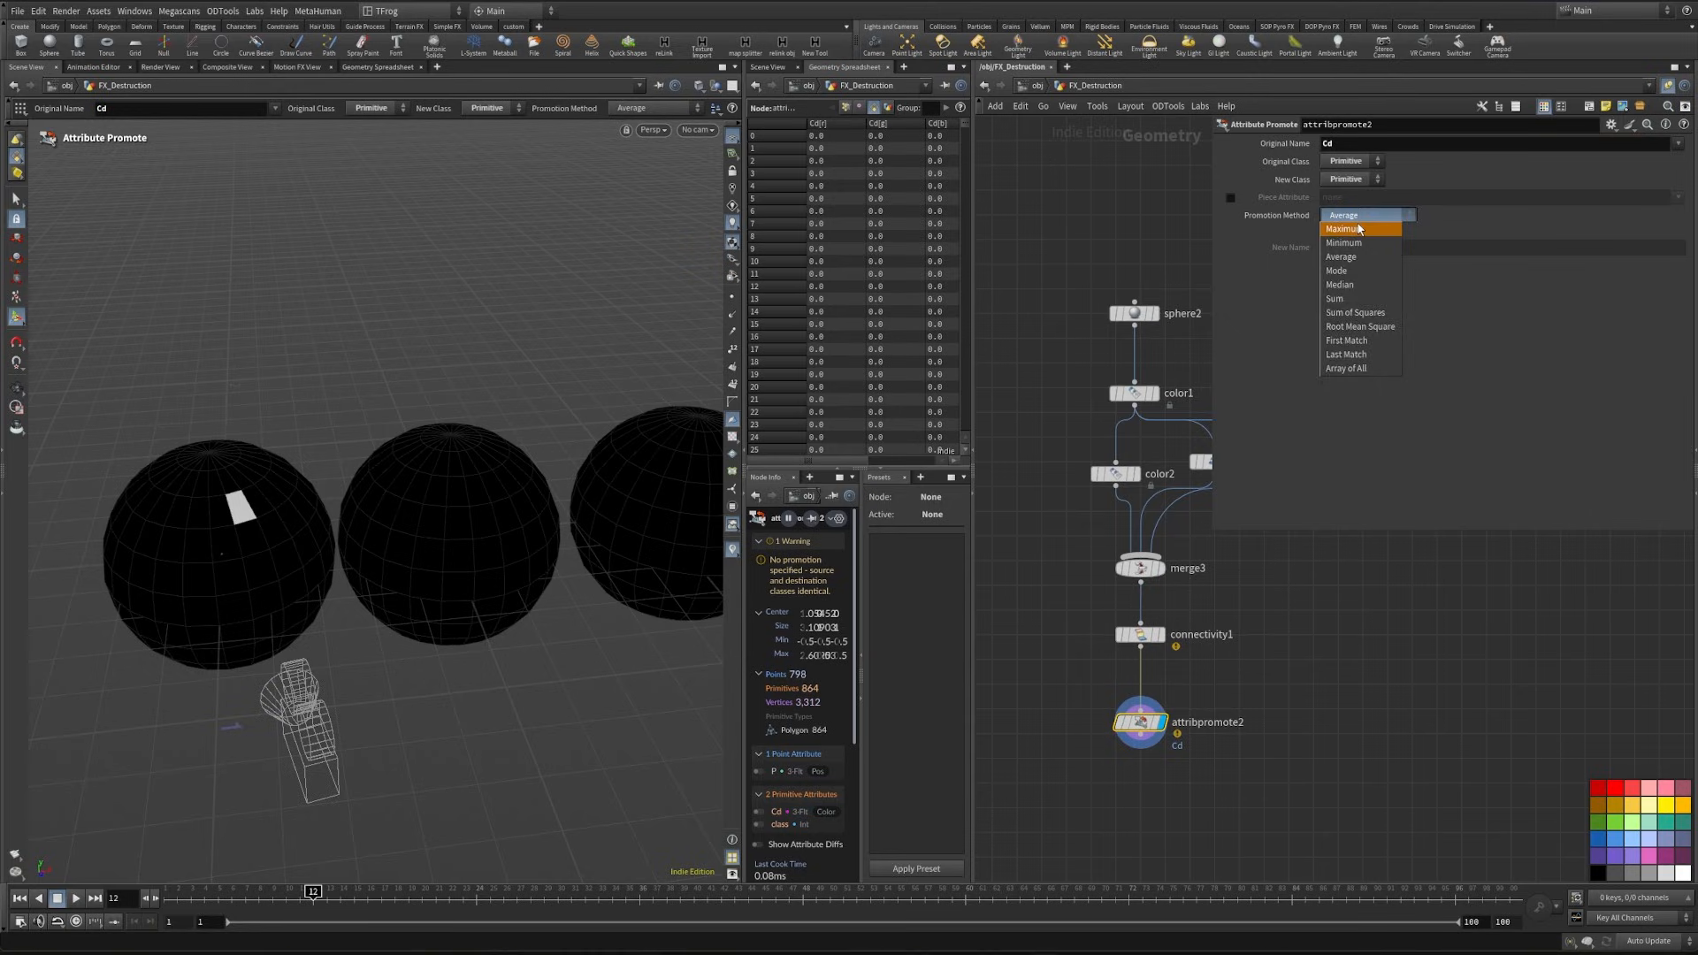
pyautogui.click(1359, 229)
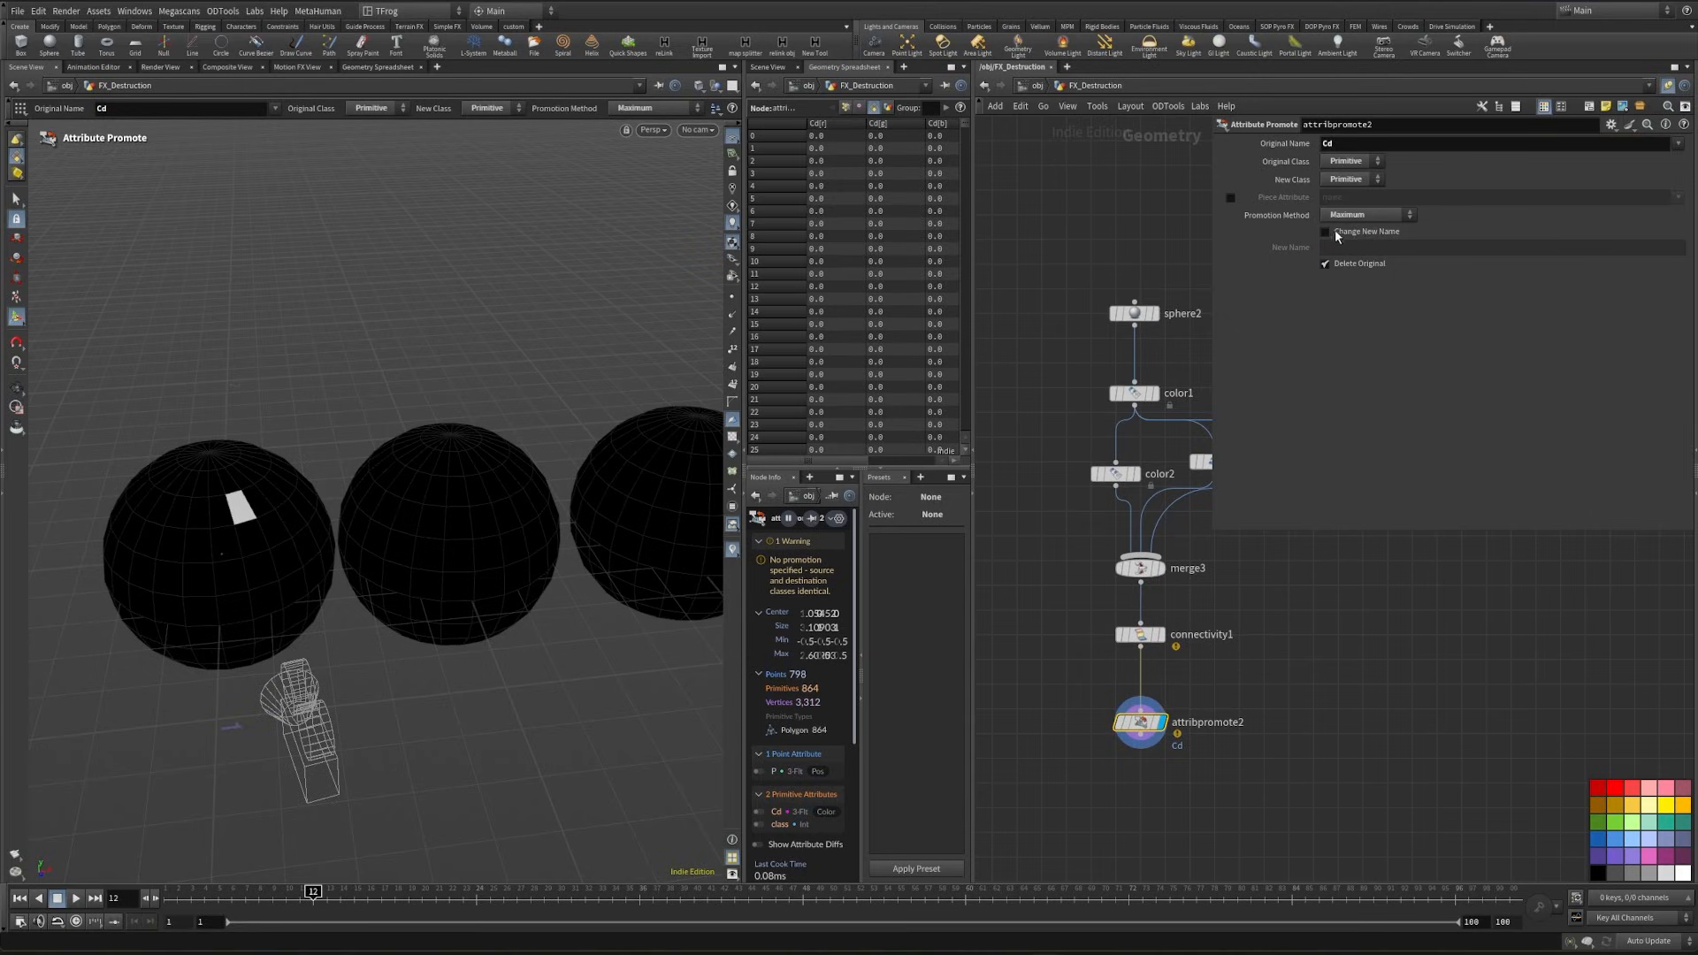
pyautogui.click(1231, 198)
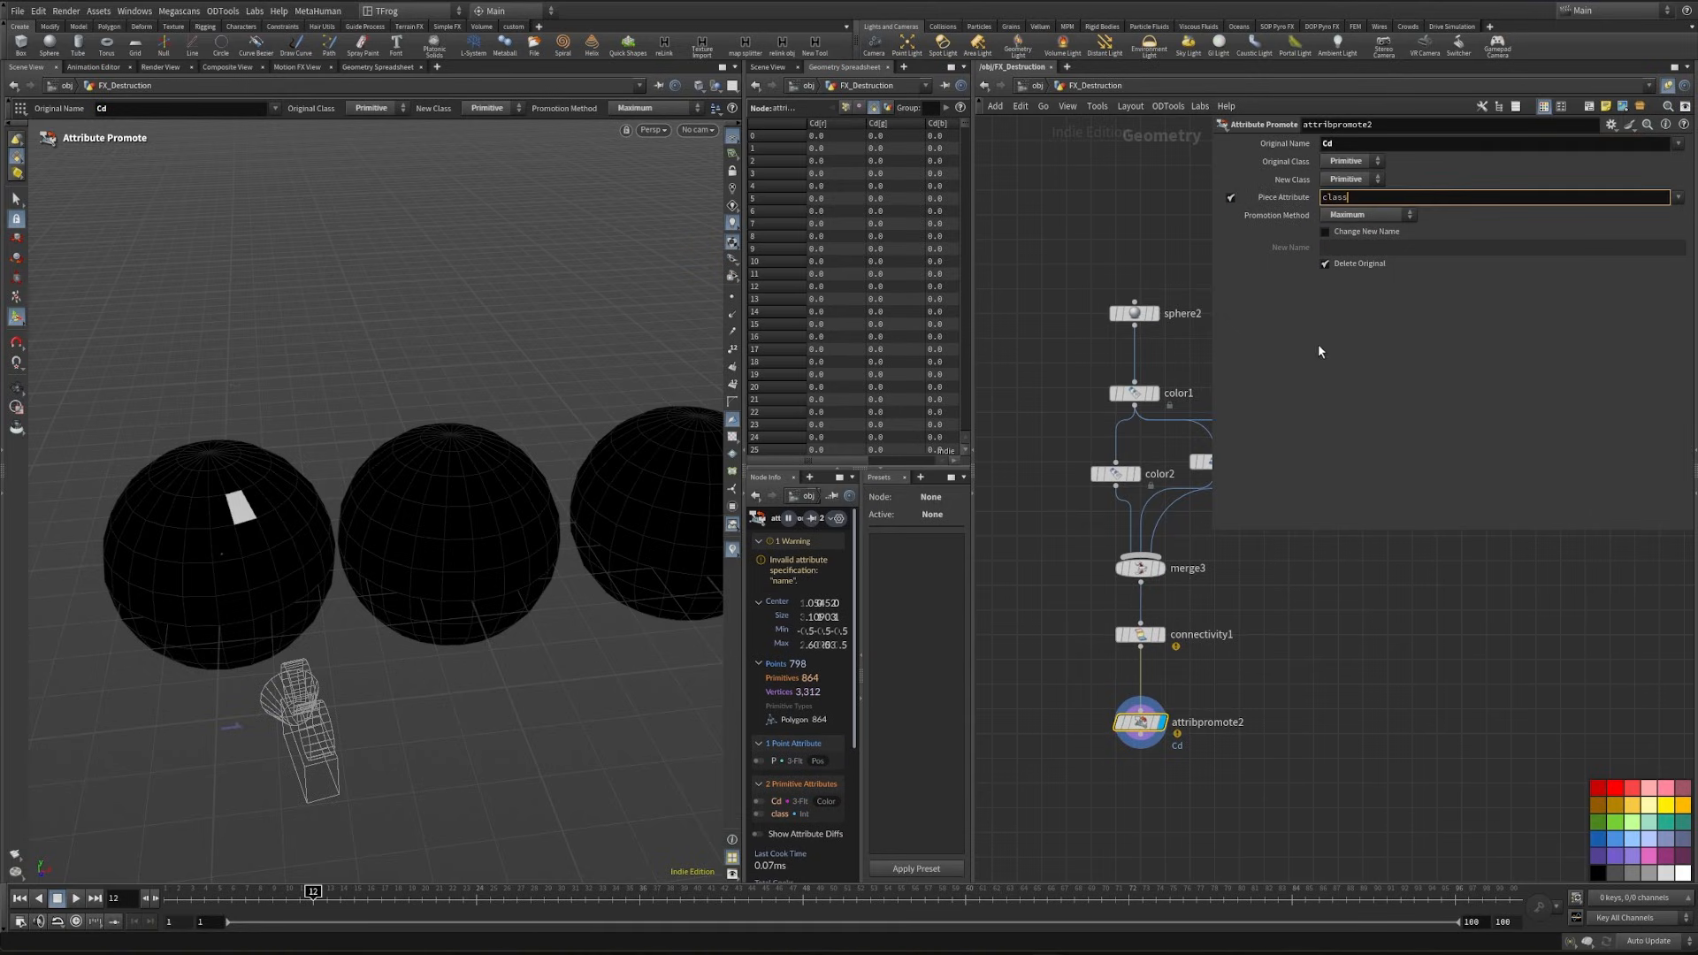
pyautogui.press('Return')
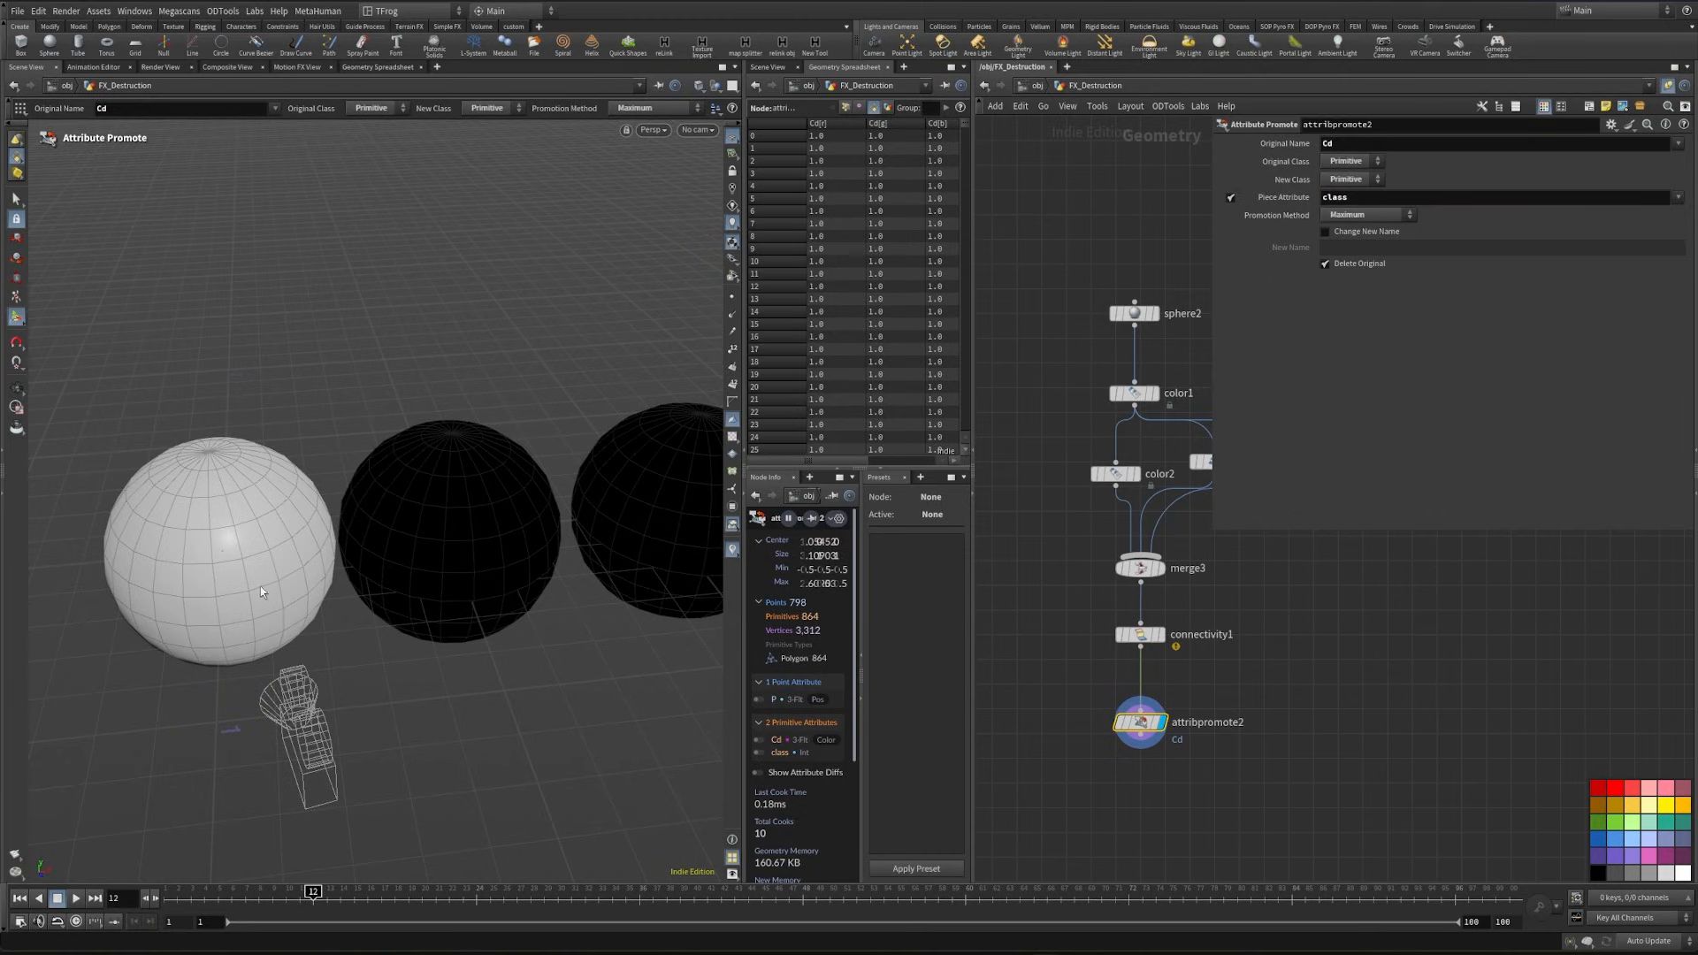
# - Remove the test sphere nodes and return to the fractured ground at group5
pyautogui.moveTo(255, 581); pyautogui.dragTo(227, 457)
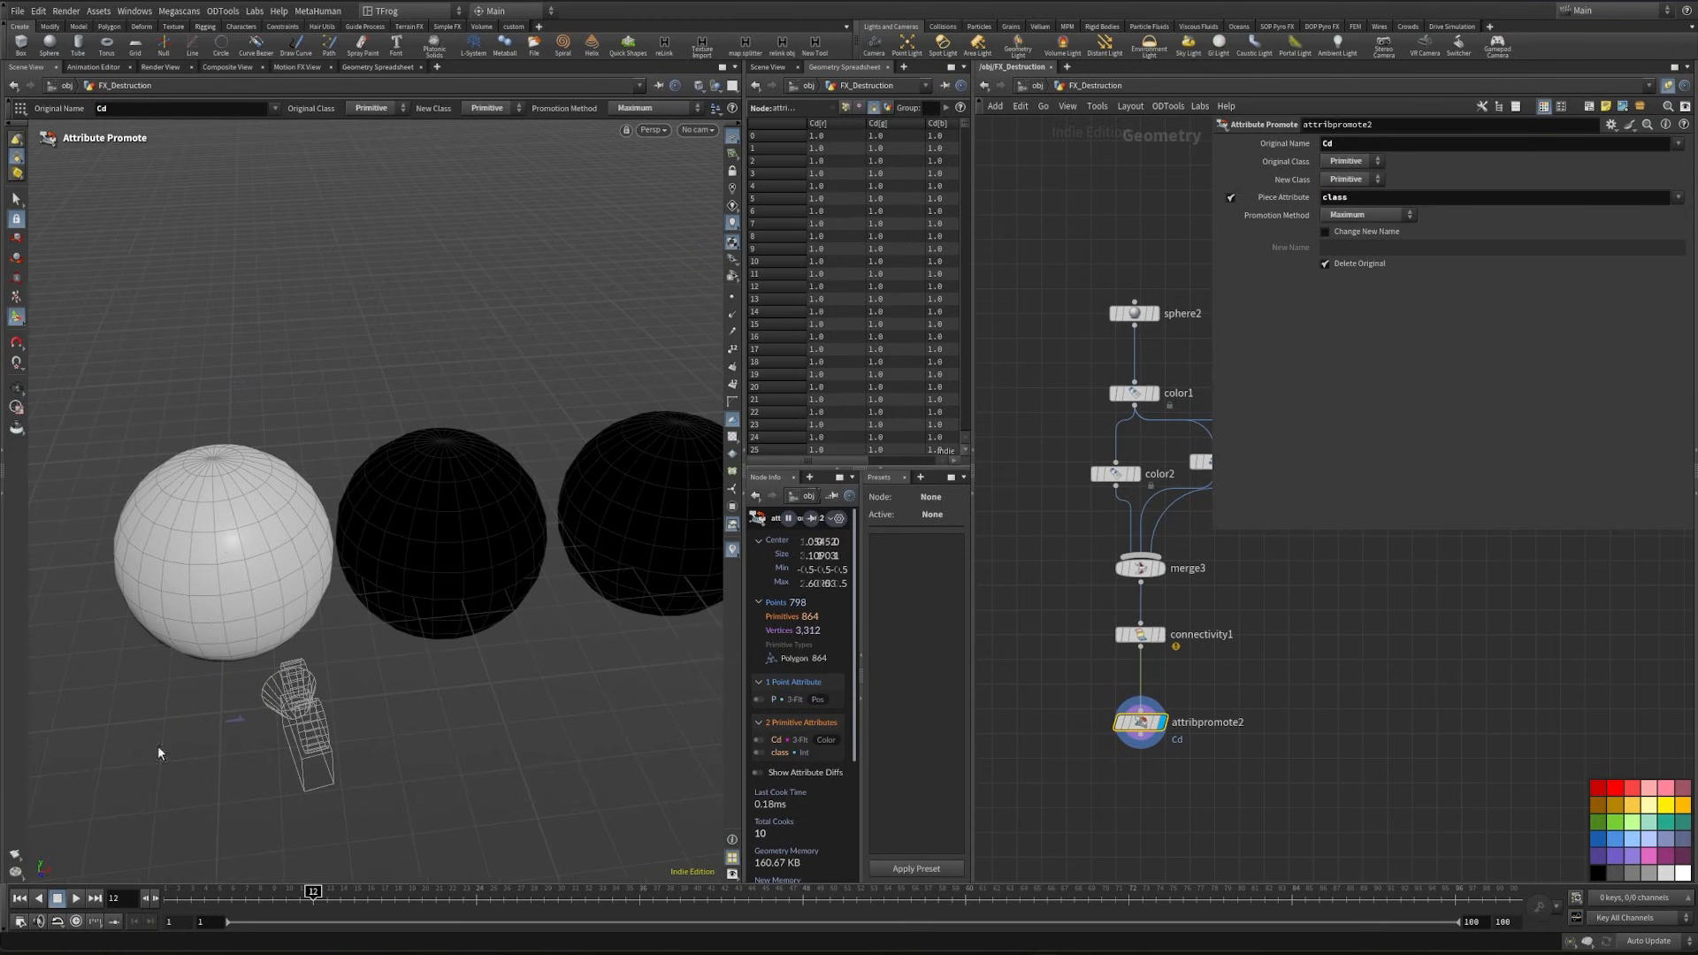
pyautogui.scroll(-3, 1086, 804)
pyautogui.moveTo(1082, 799); pyautogui.dragTo(1226, 443)
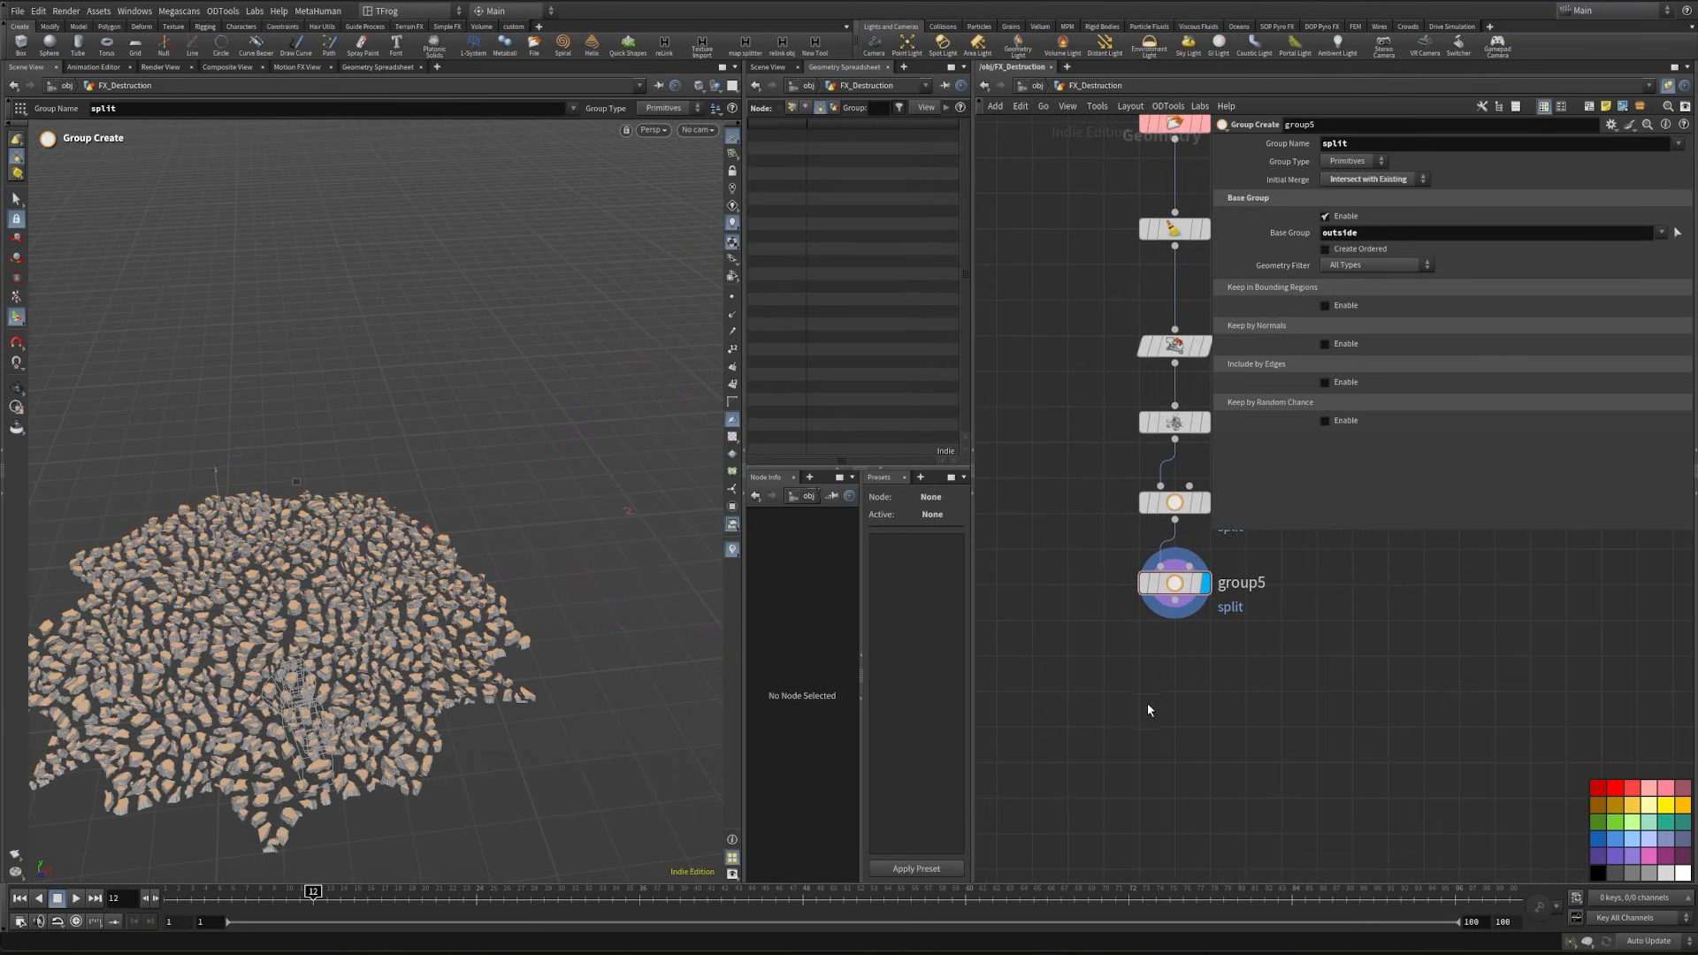
# - Place an Attribute Create node below group5
pyautogui.press('Tab')
pyautogui.write('att')
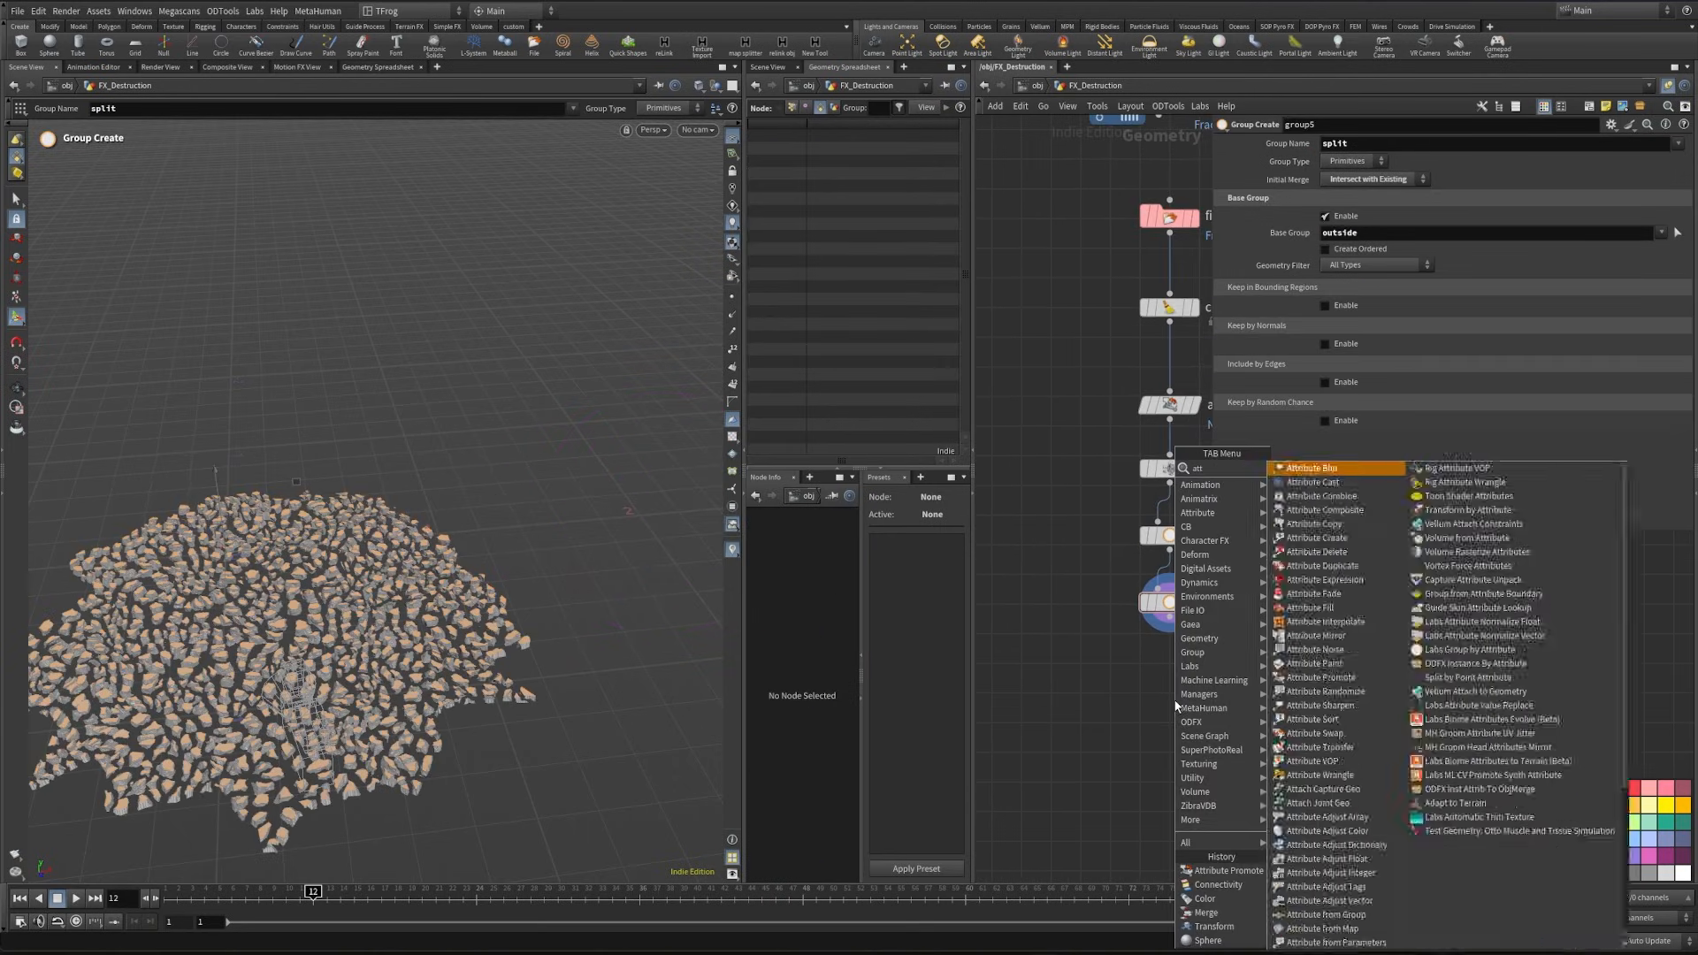
pyautogui.write('cr')
pyautogui.press('Return')
pyautogui.click(1172, 697)
# - Delete the Exploded View node above group4
pyautogui.moveTo(1049, 511); pyautogui.dragTo(1038, 564, button='middle')
pyautogui.moveTo(1064, 526); pyautogui.dragTo(1195, 504)
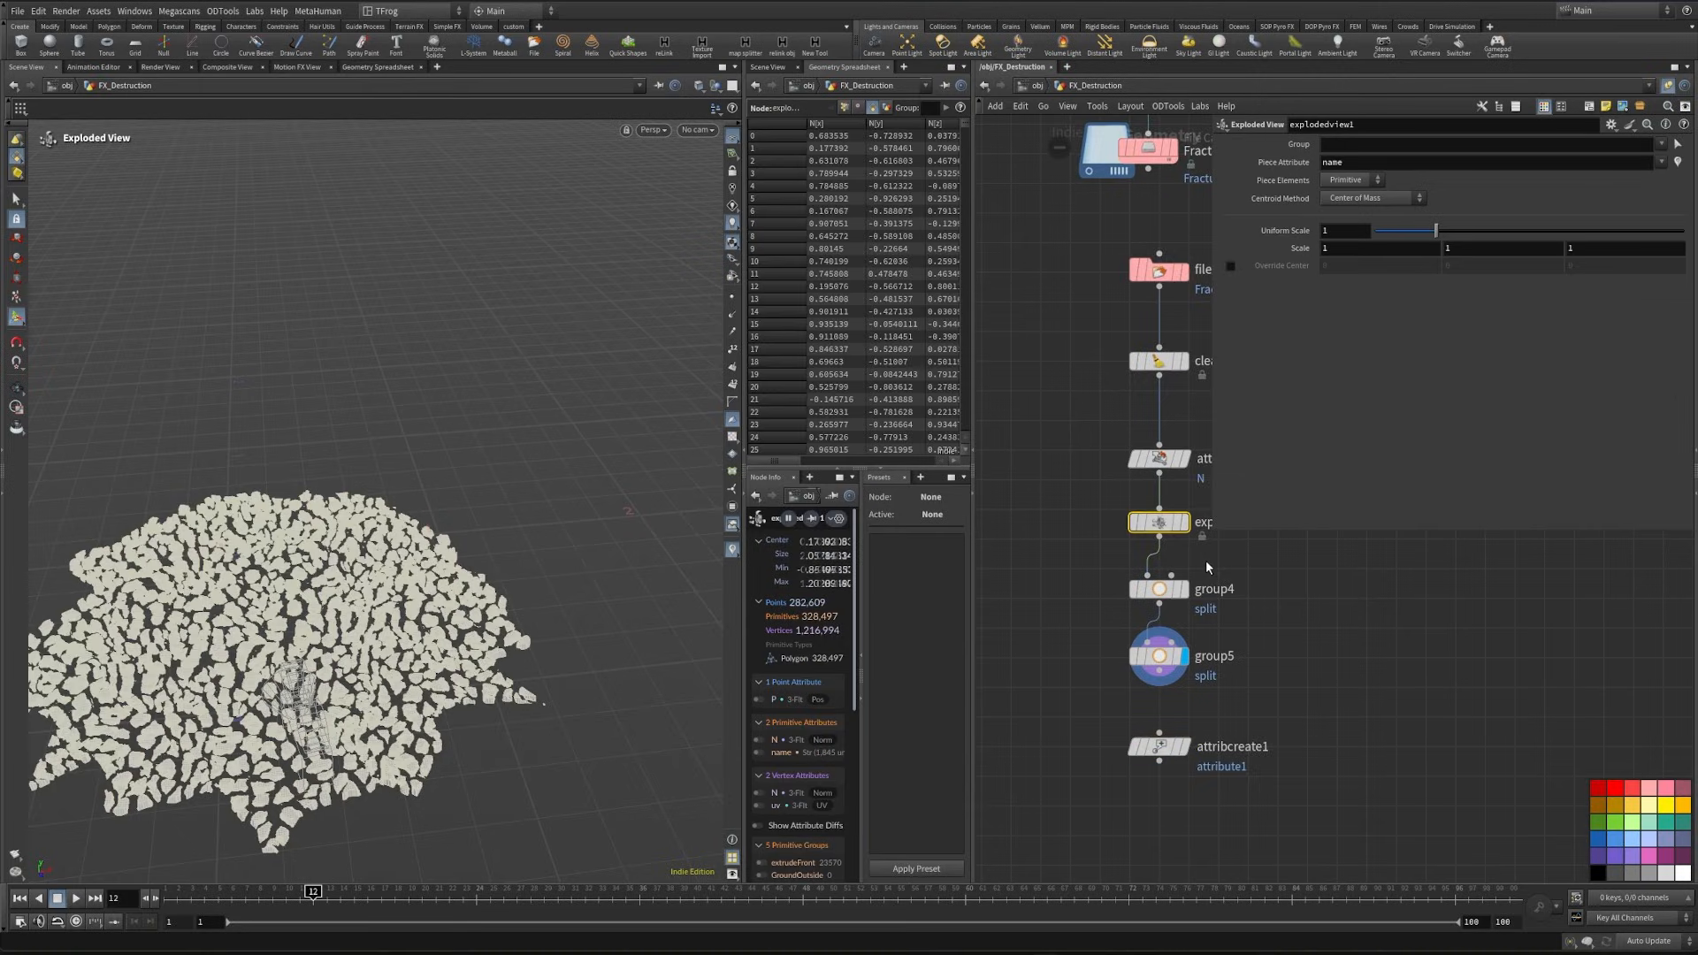
pyautogui.press('Delete')
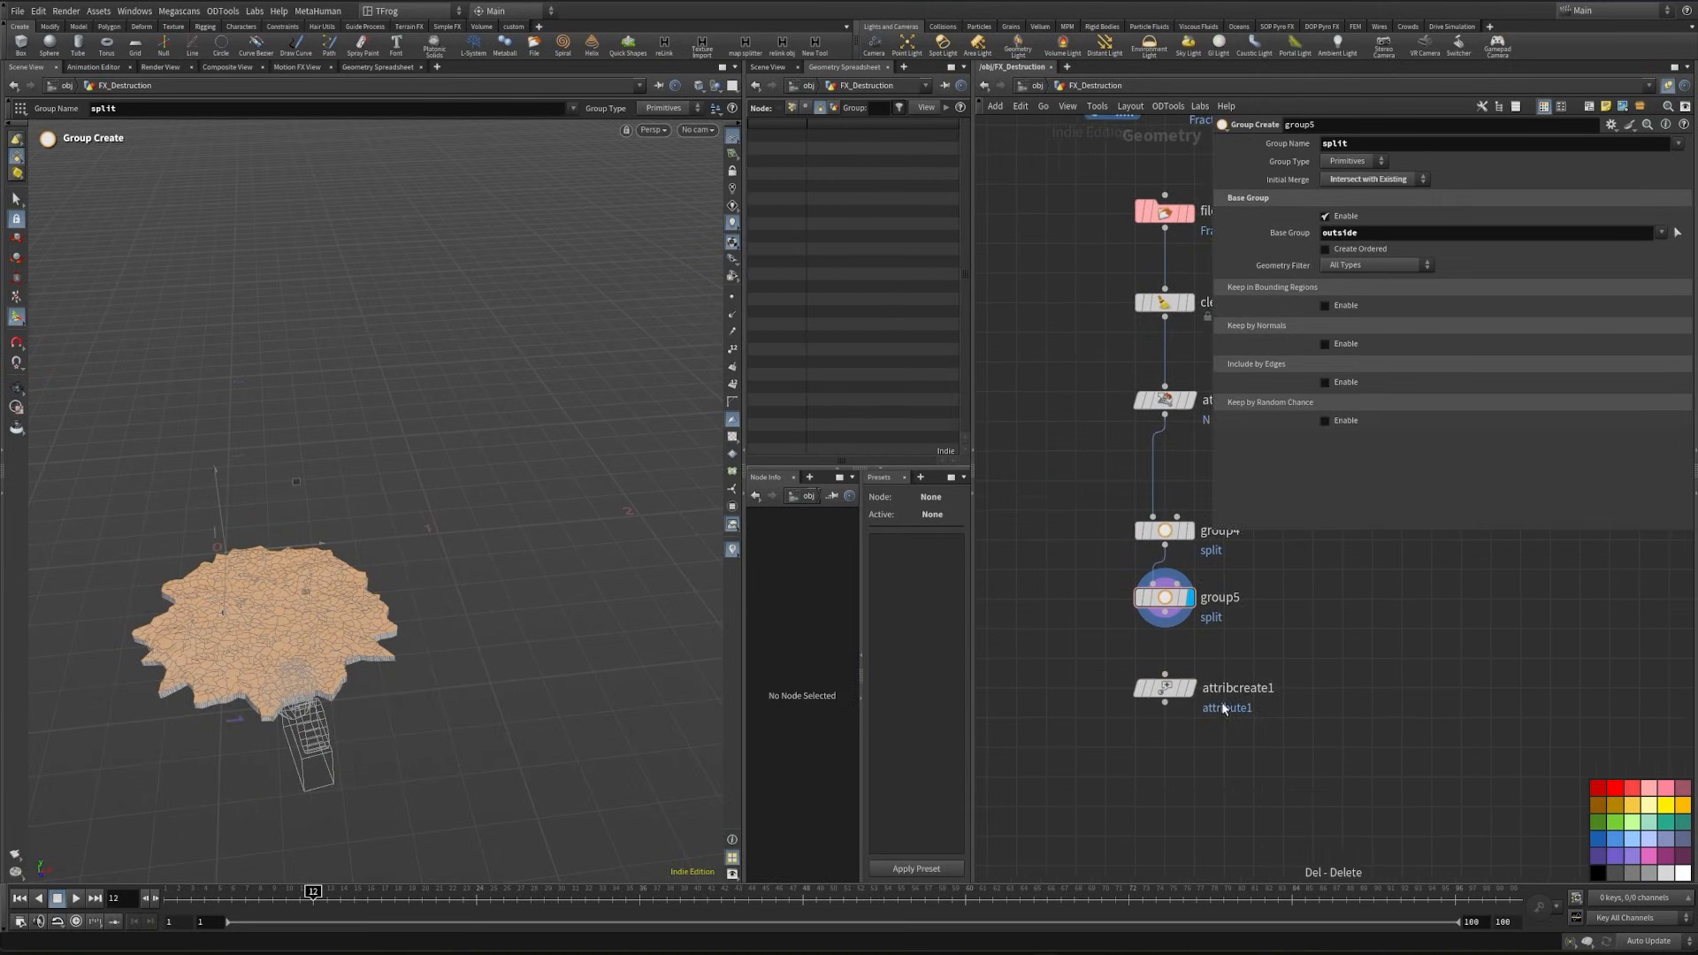
# - Connect attribcreate1 to group5, display it, and limit its Group to split
pyautogui.scroll(4, 1209, 696)
pyautogui.click(1188, 610)
pyautogui.moveTo(1281, 745); pyautogui.dragTo(1137, 683)
pyautogui.click(1661, 147)
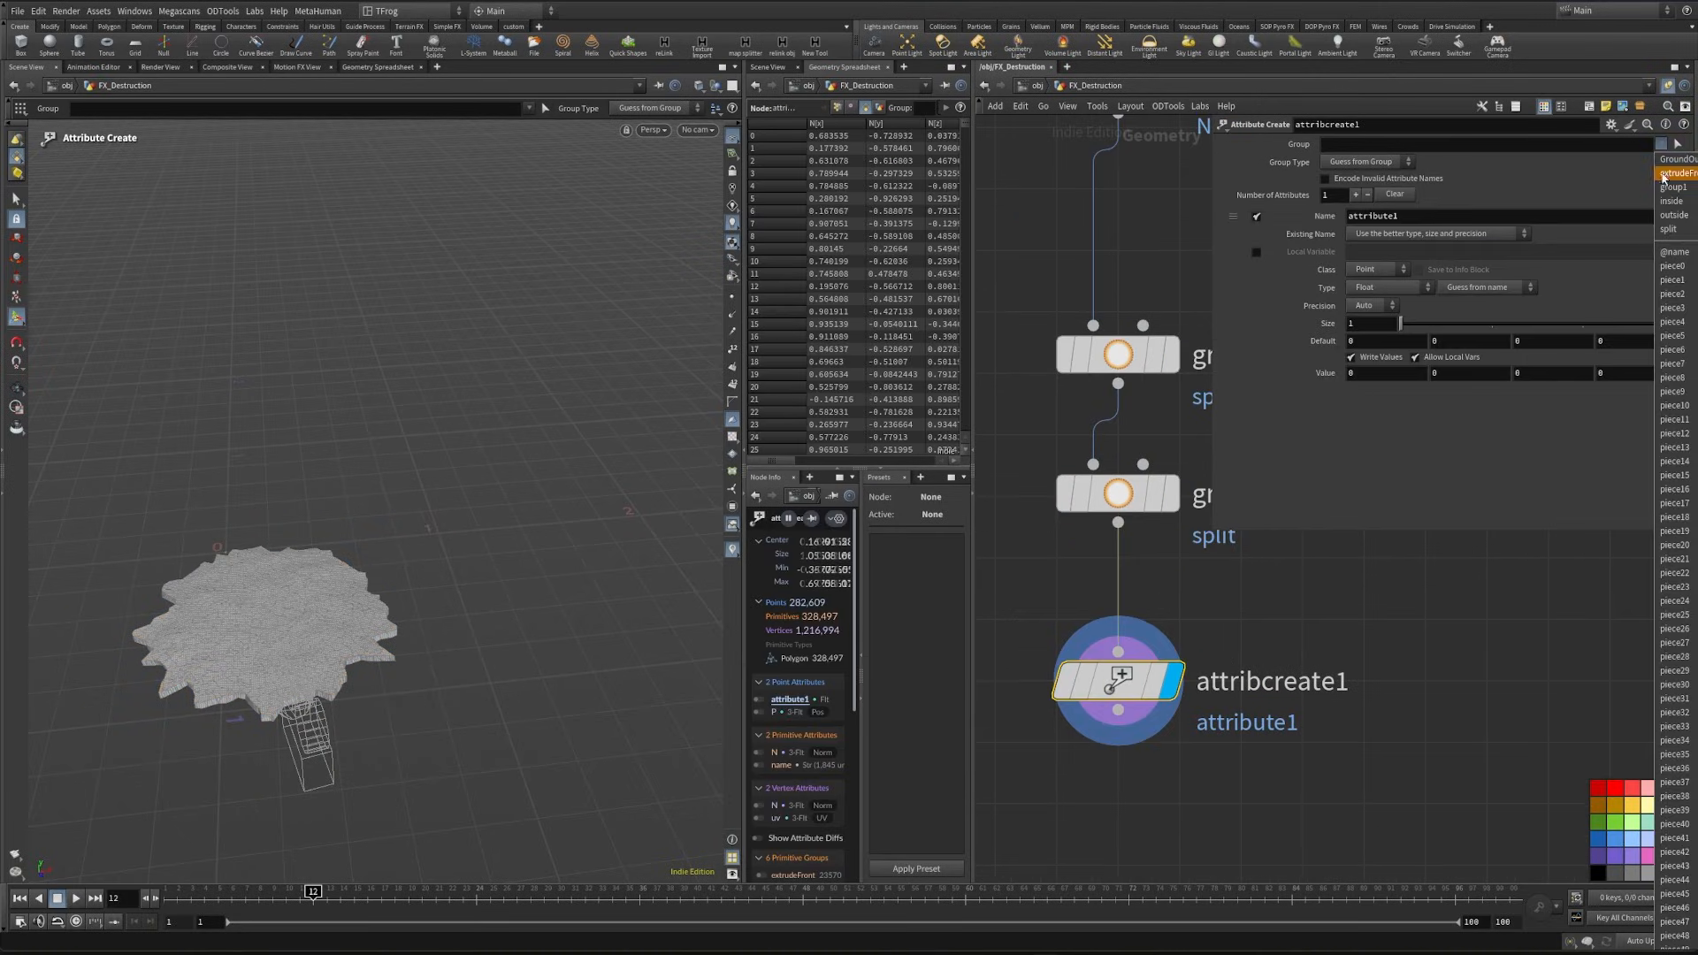
pyautogui.click(1670, 229)
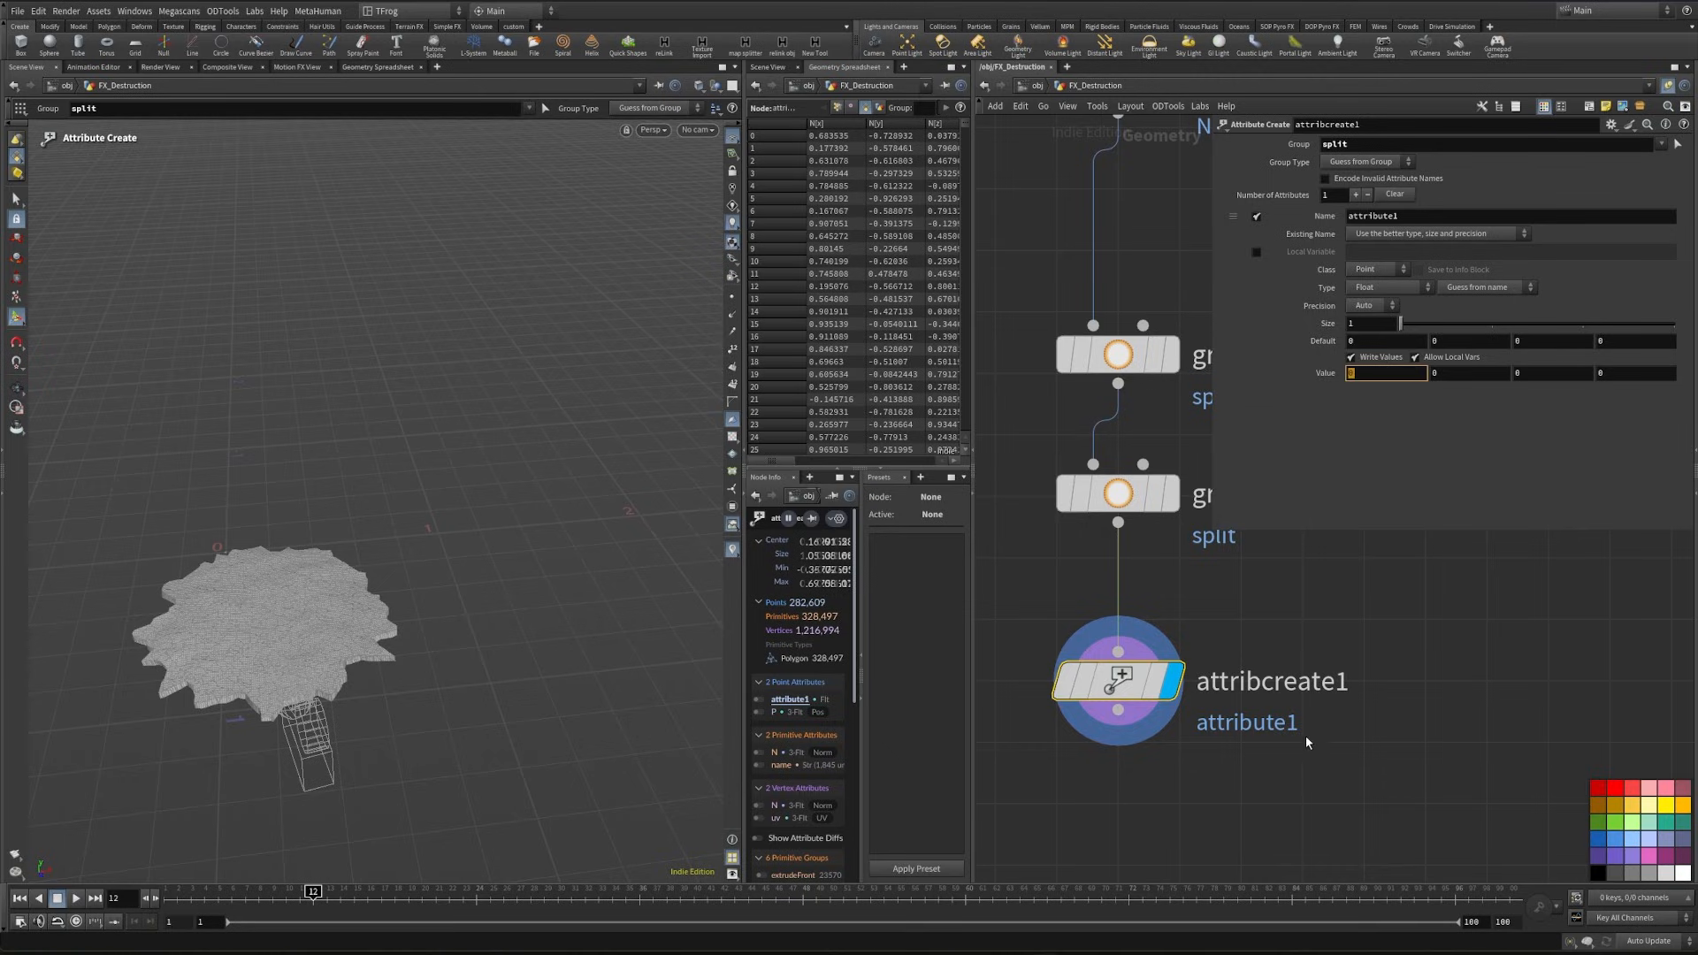
# - Define the created attribute as a Primitive-class Integer named top with a value of 1
pyautogui.write('1')
pyautogui.press('Return')
pyautogui.doubleClick(1423, 221)
pyautogui.write('top')
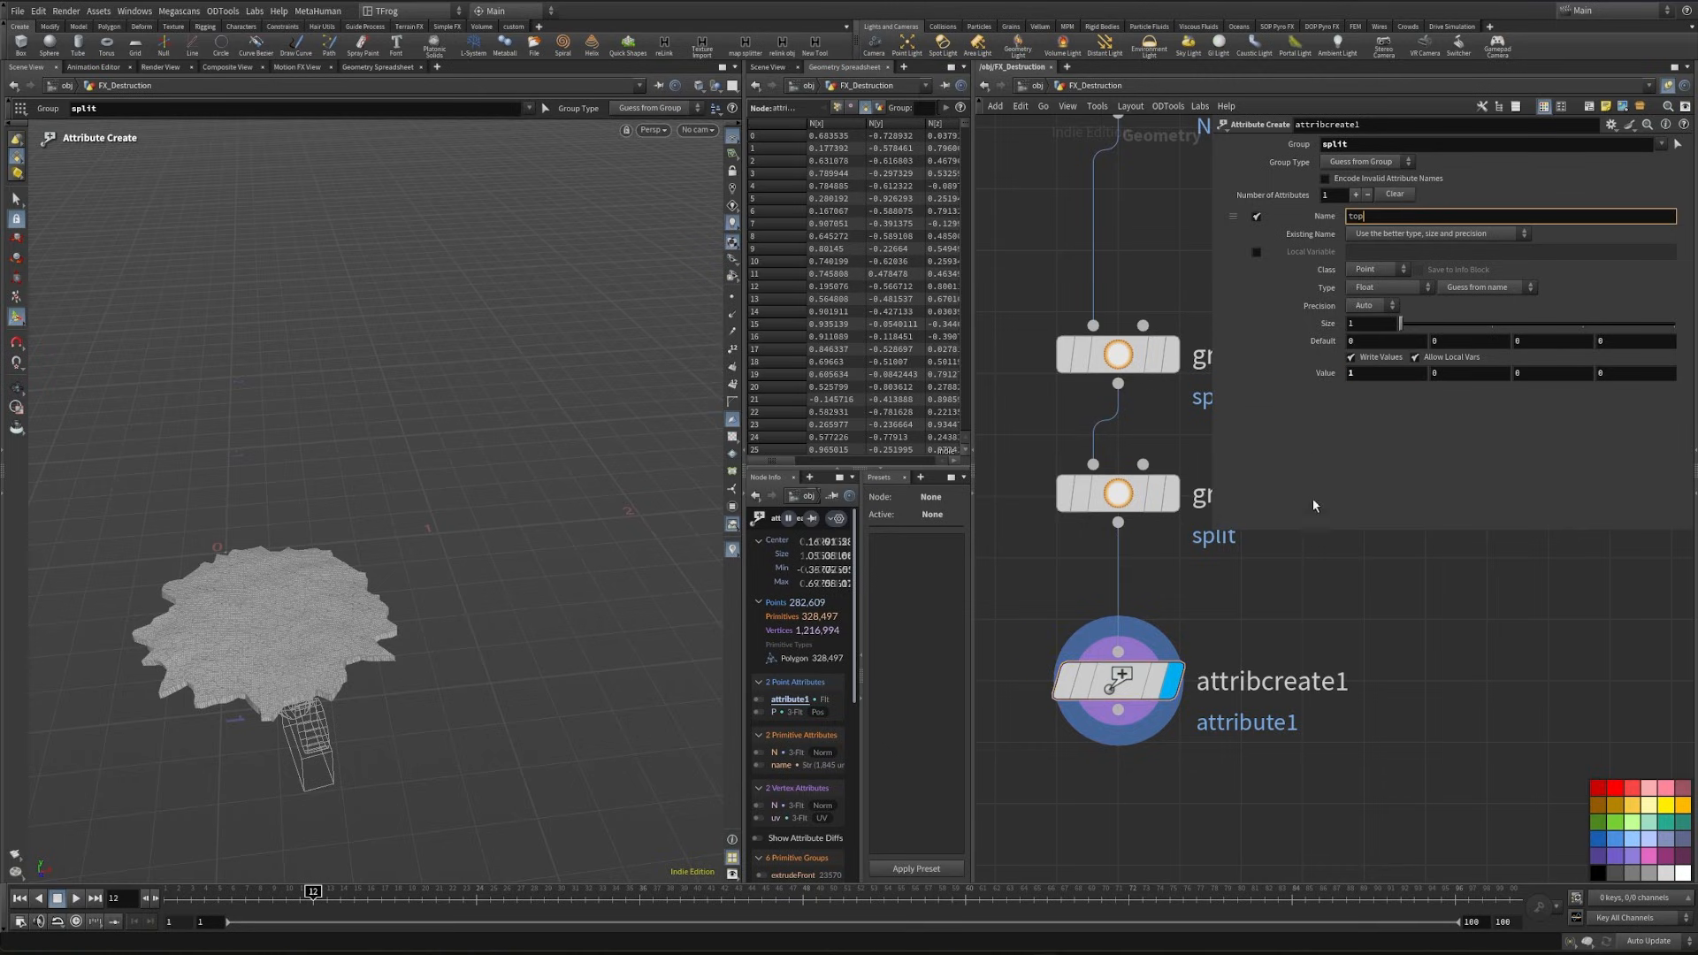
pyautogui.press('Return')
pyautogui.moveTo(1356, 670); pyautogui.dragTo(1393, 536, button='middle')
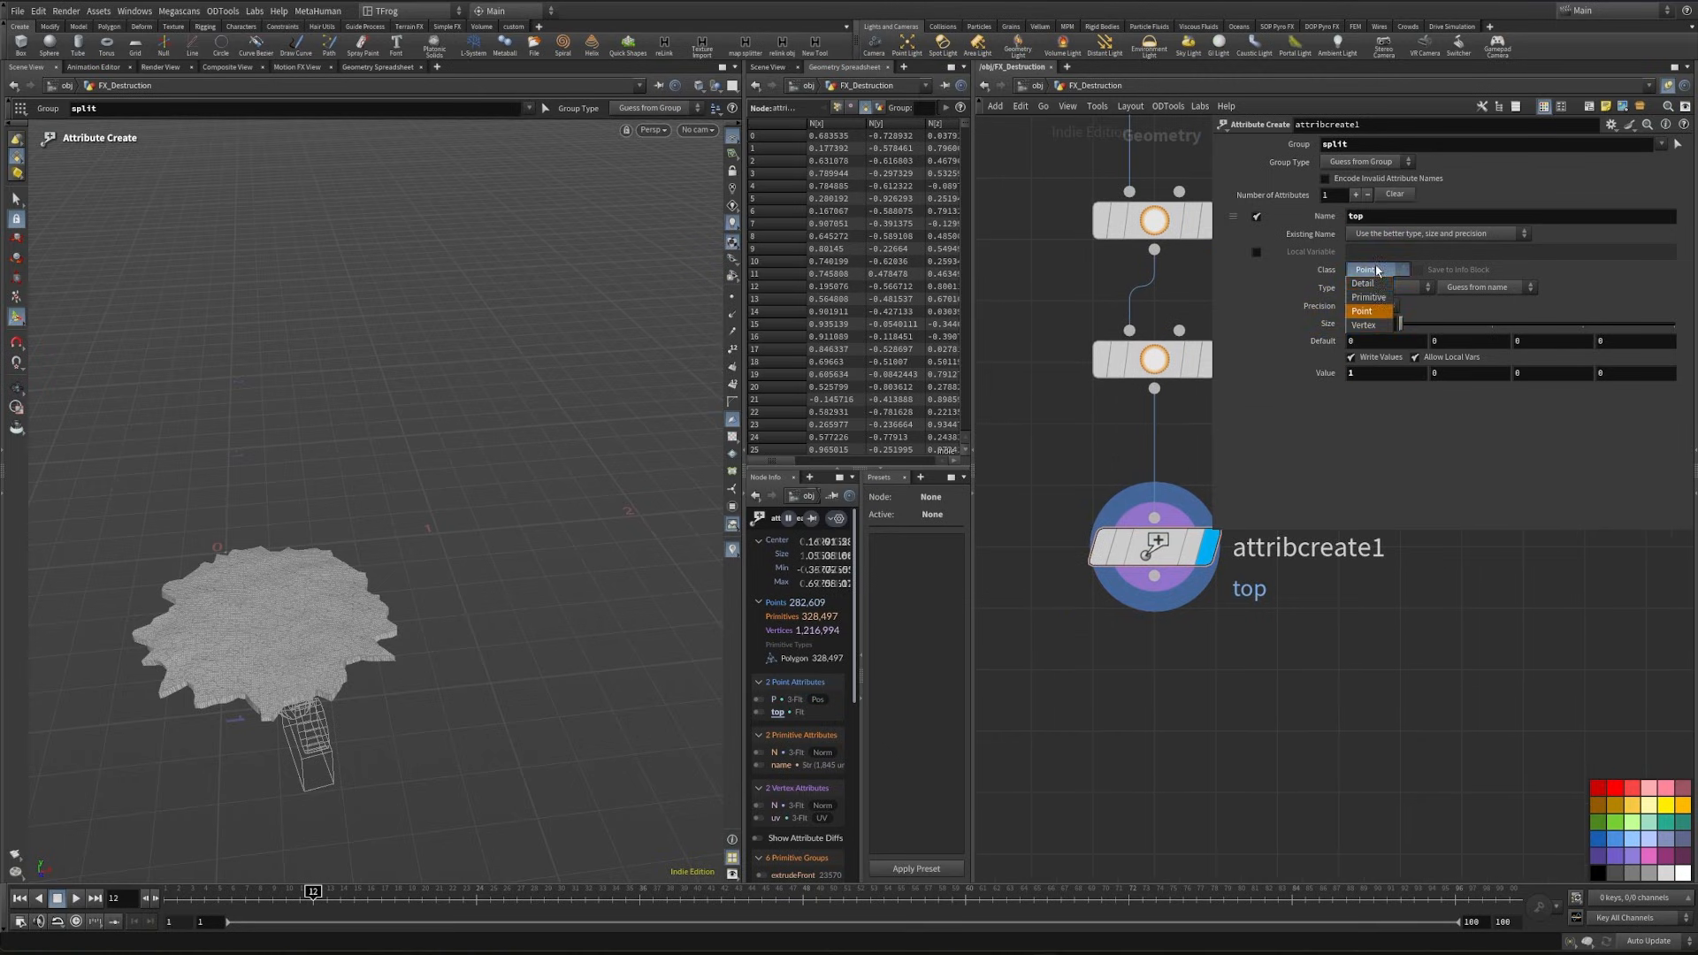
pyautogui.click(1368, 297)
pyautogui.click(1384, 288)
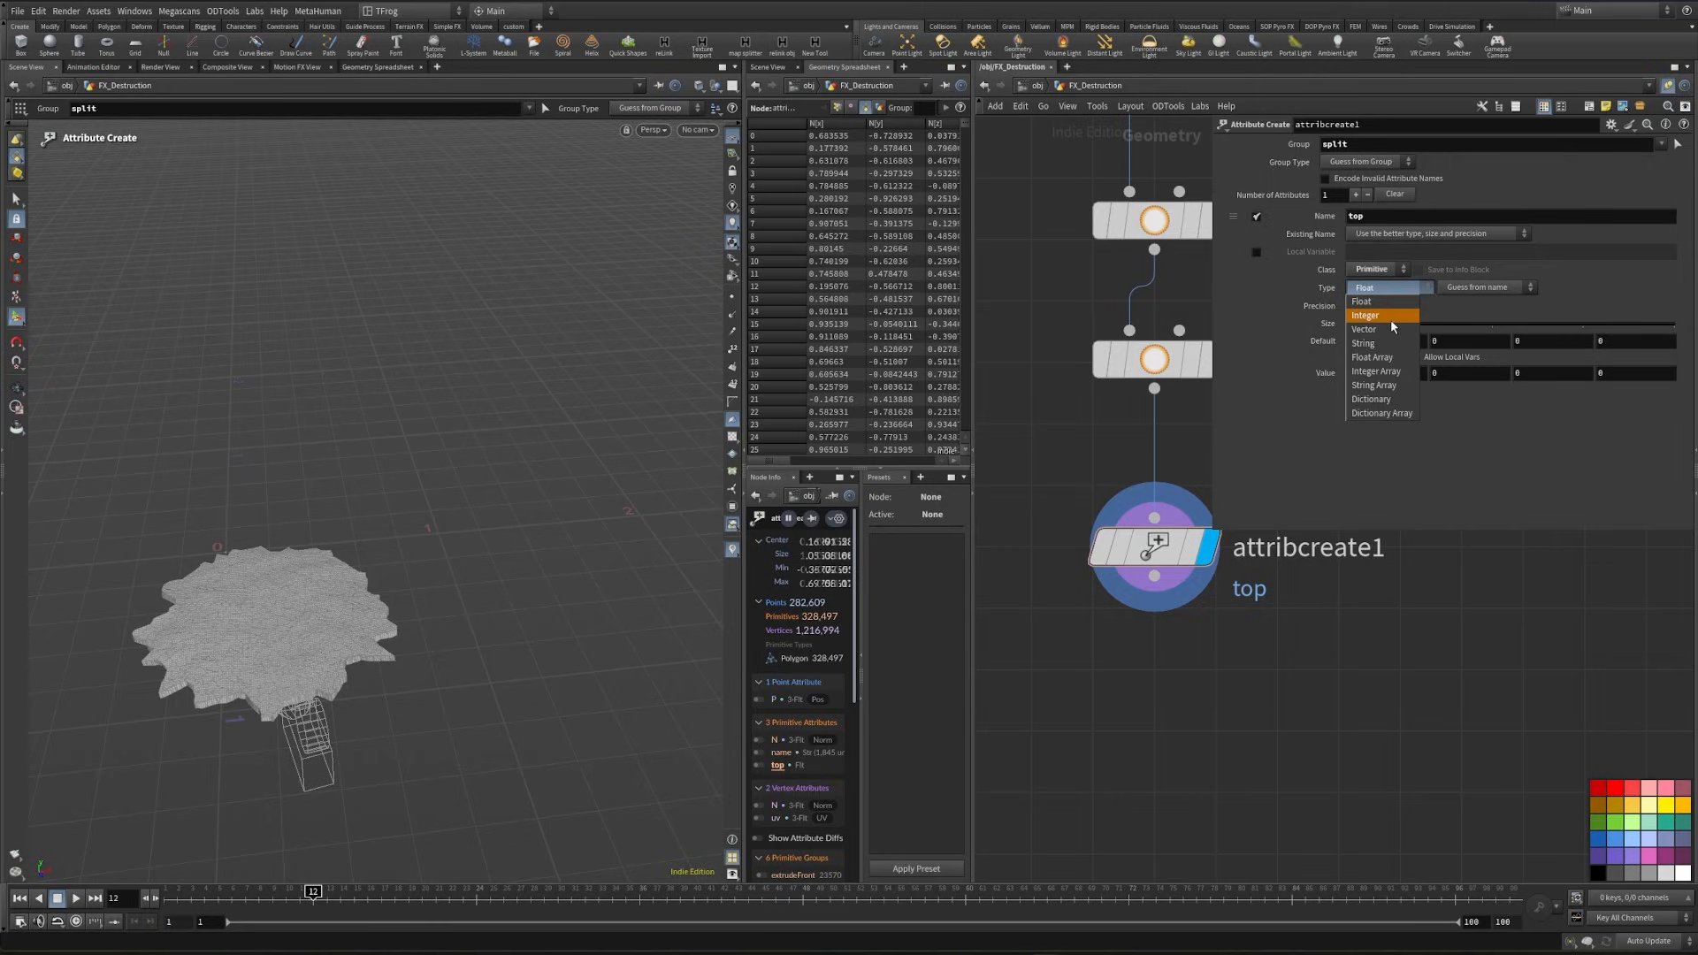
pyautogui.click(1390, 317)
# - Connect a Connectivity node below attribcreate1, display it, and set its Connectivity Type to Primitive
pyautogui.press('Tab')
pyautogui.write('conn')
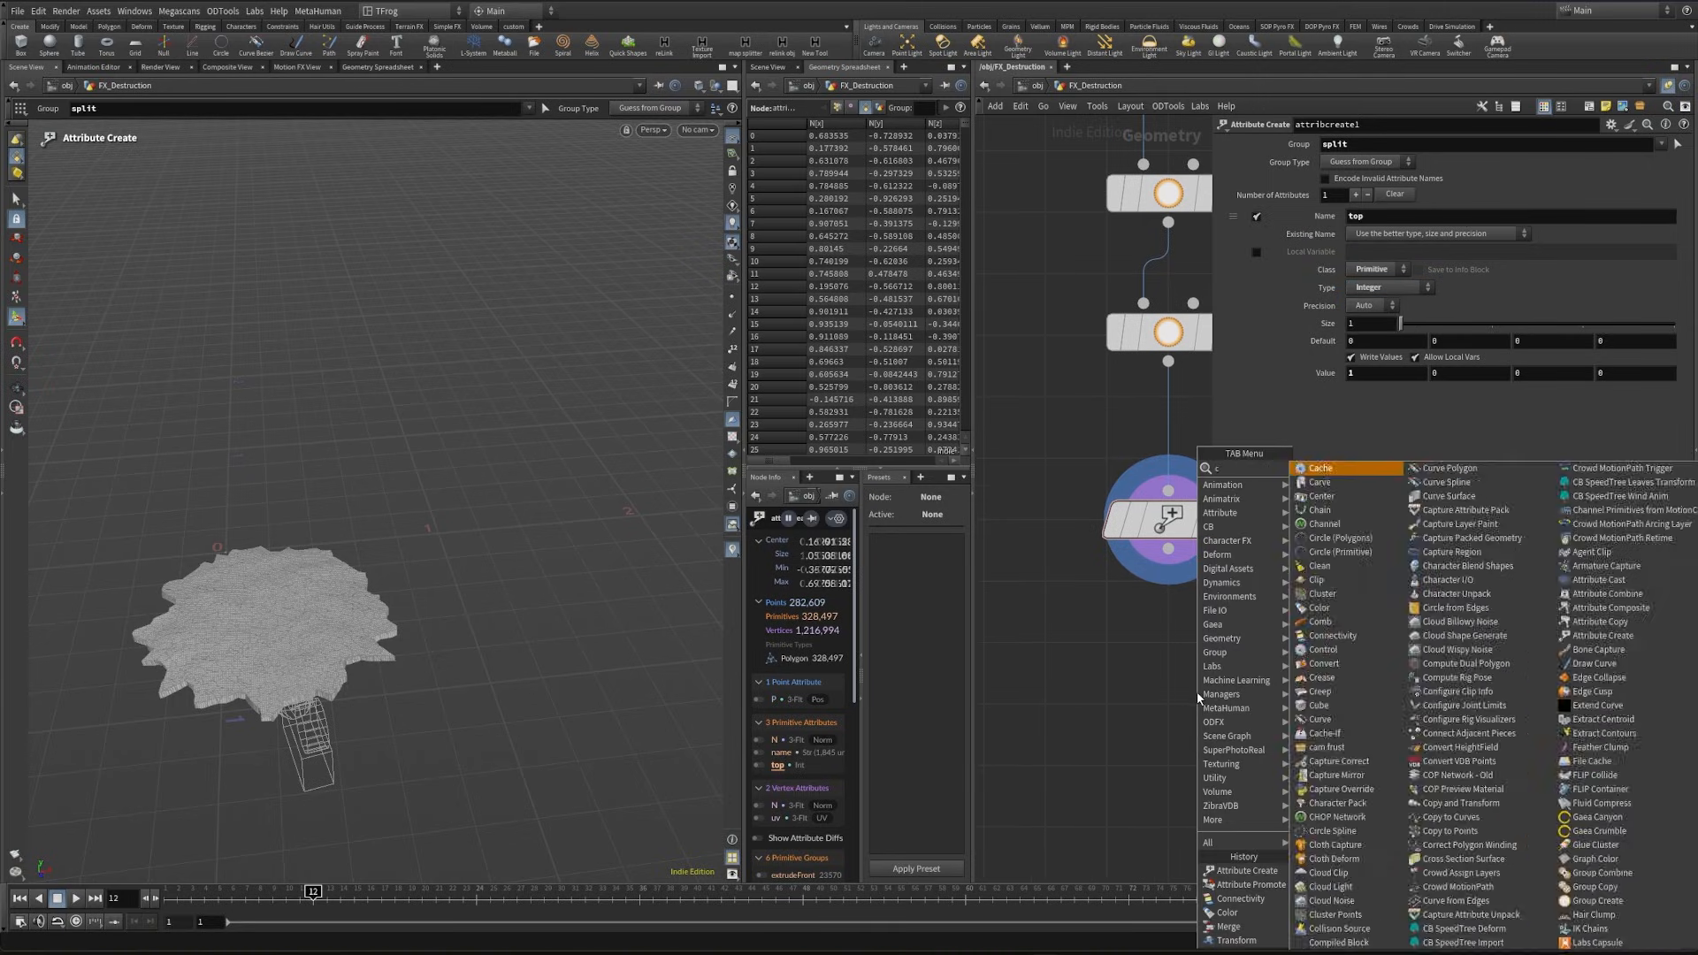
pyautogui.press('Return')
pyautogui.click(1134, 704)
pyautogui.moveTo(1134, 675); pyautogui.dragTo(1168, 548)
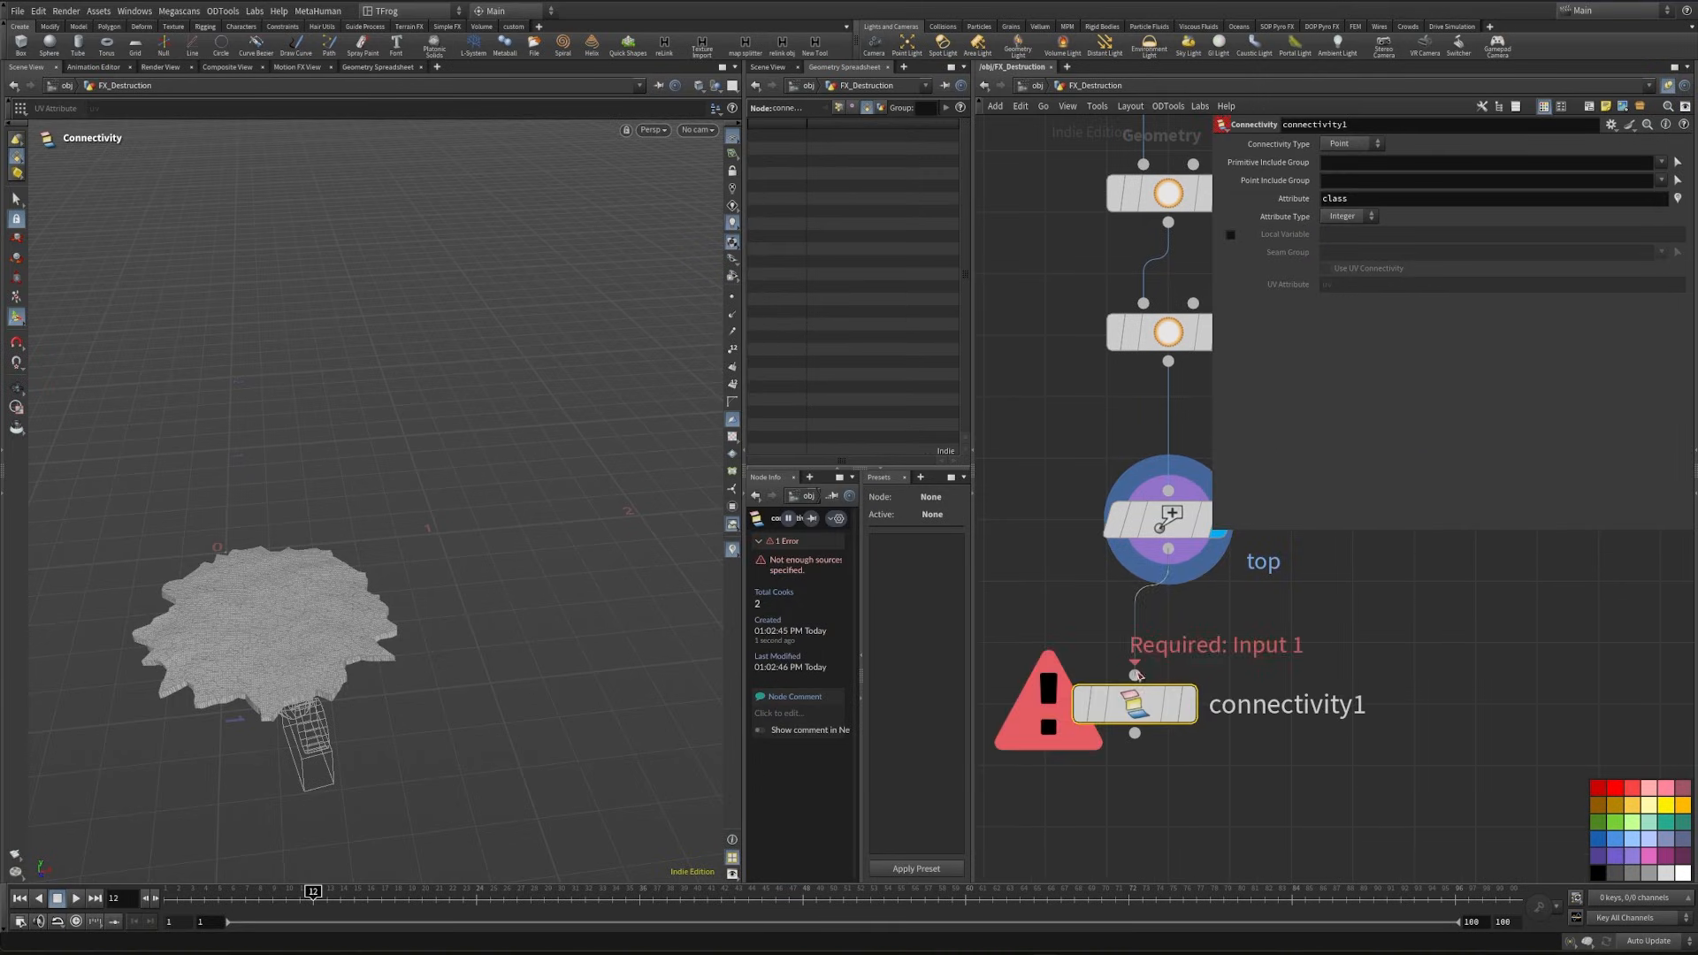
pyautogui.click(1187, 704)
pyautogui.click(1360, 145)
pyautogui.click(1344, 172)
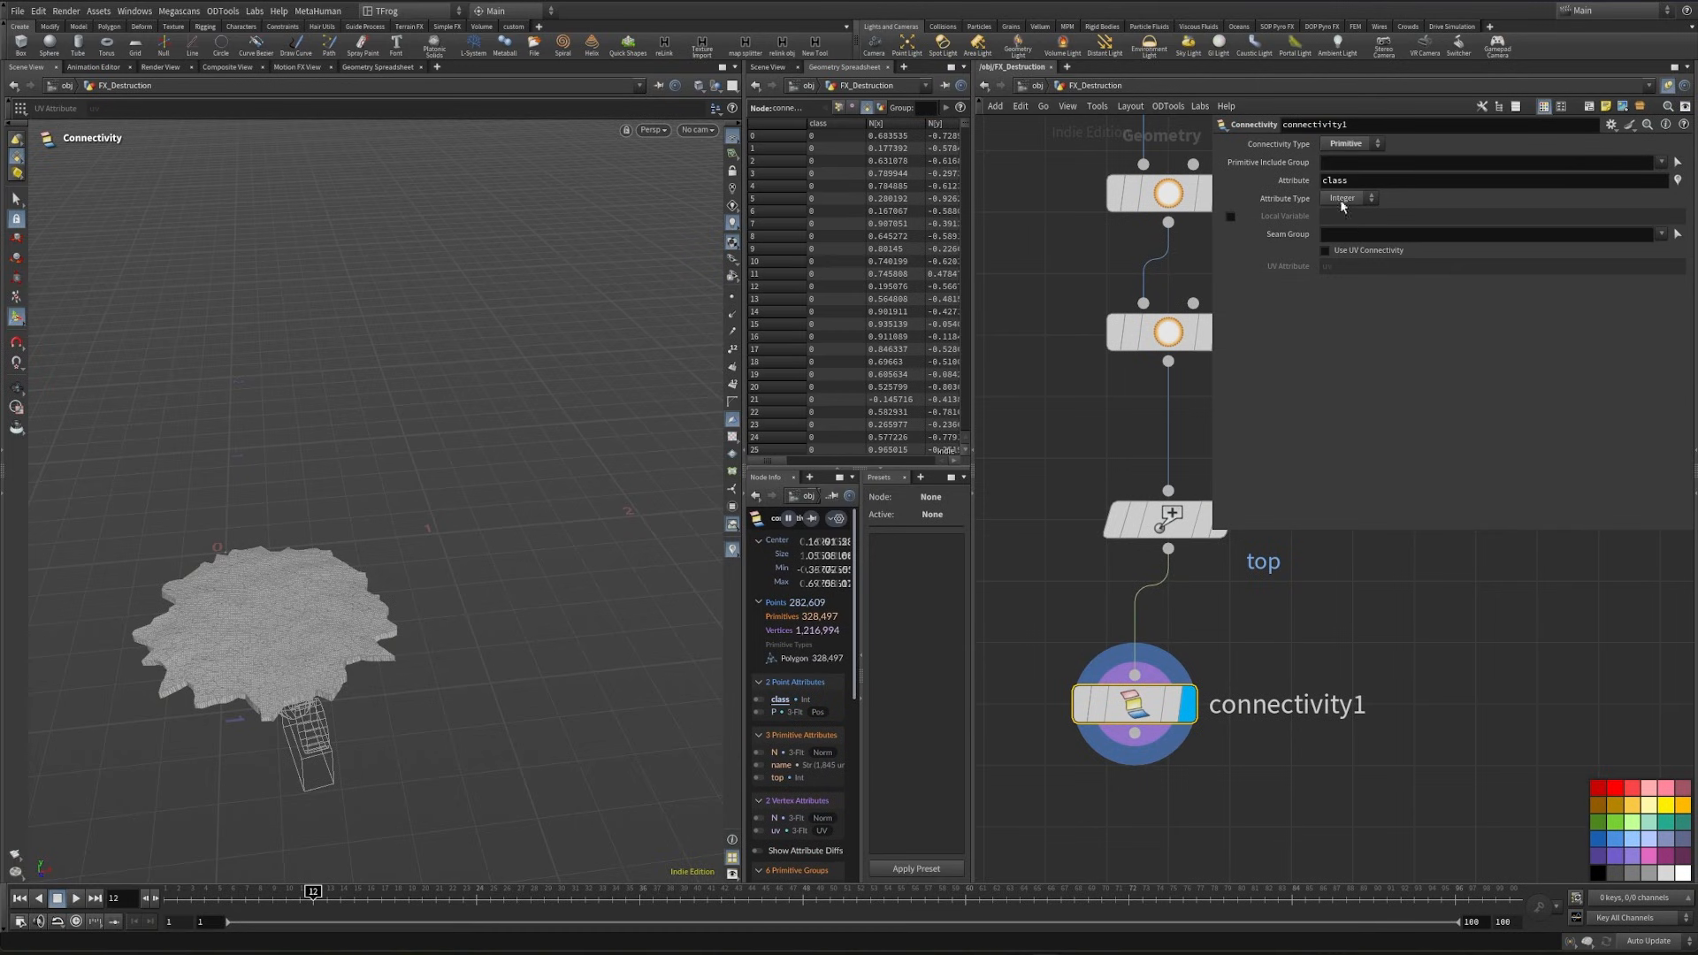
# - Connect an Attribute Promote node below the ground's connectivity1 and display it
pyautogui.press('Tab')
pyautogui.write('a')
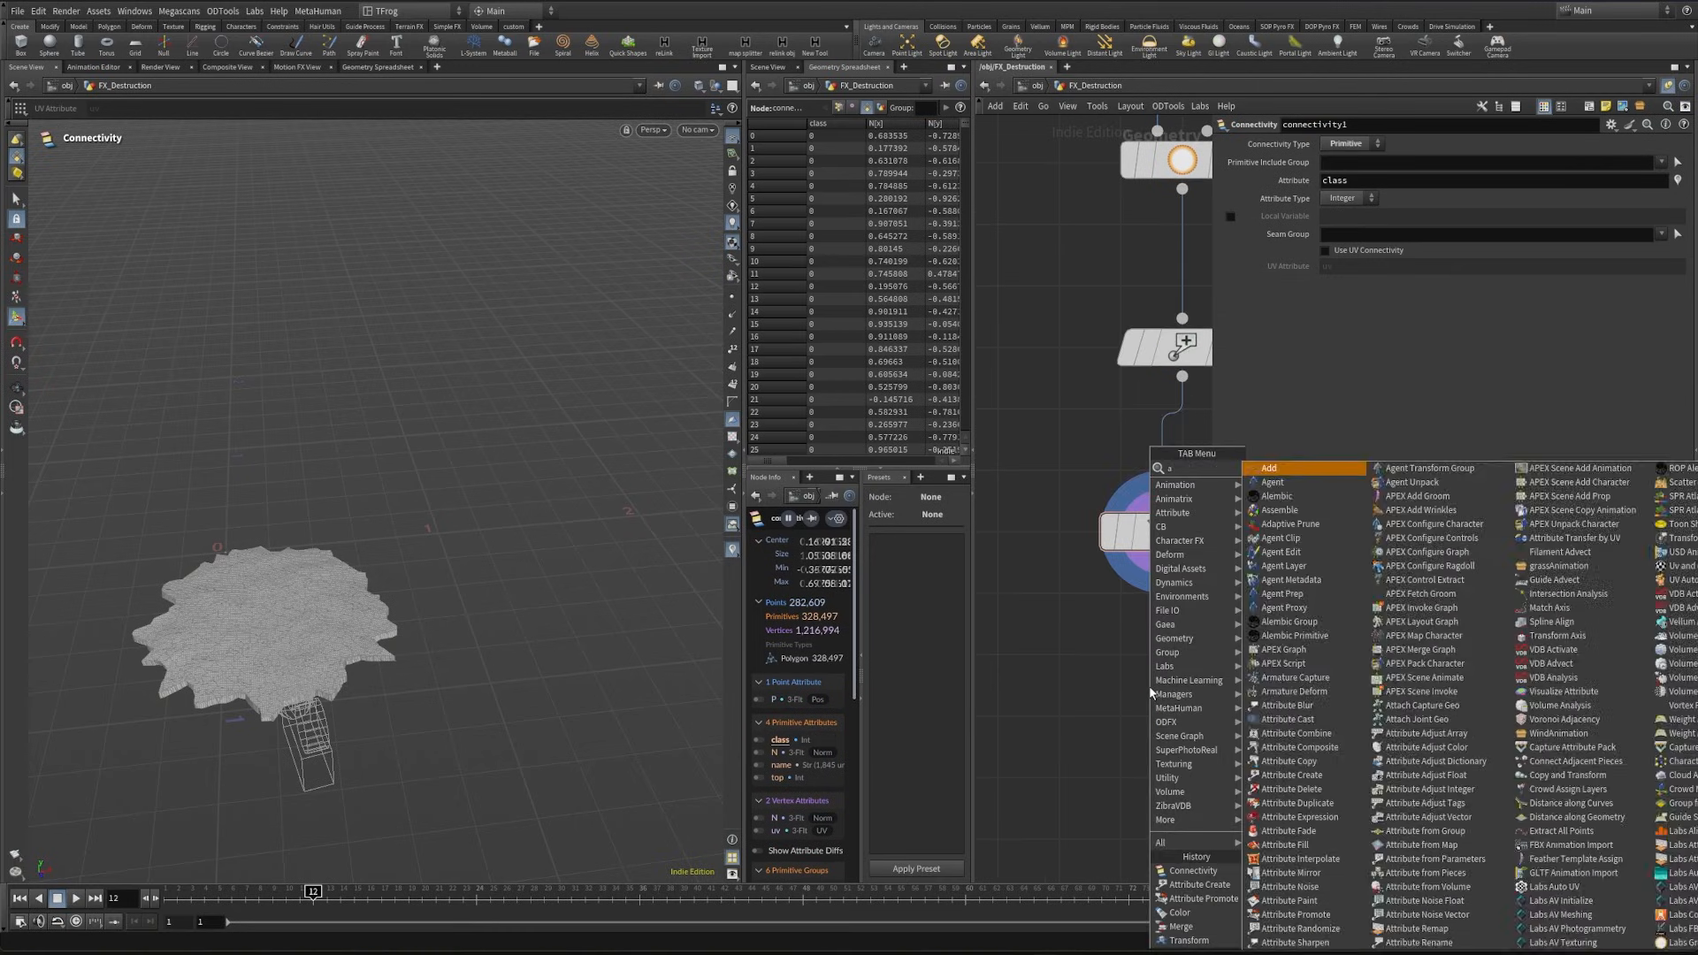
pyautogui.write('ttribpro')
pyautogui.press('Return')
pyautogui.click(1150, 689)
pyautogui.moveTo(1149, 657); pyautogui.dragTo(1162, 560)
pyautogui.click(1203, 687)
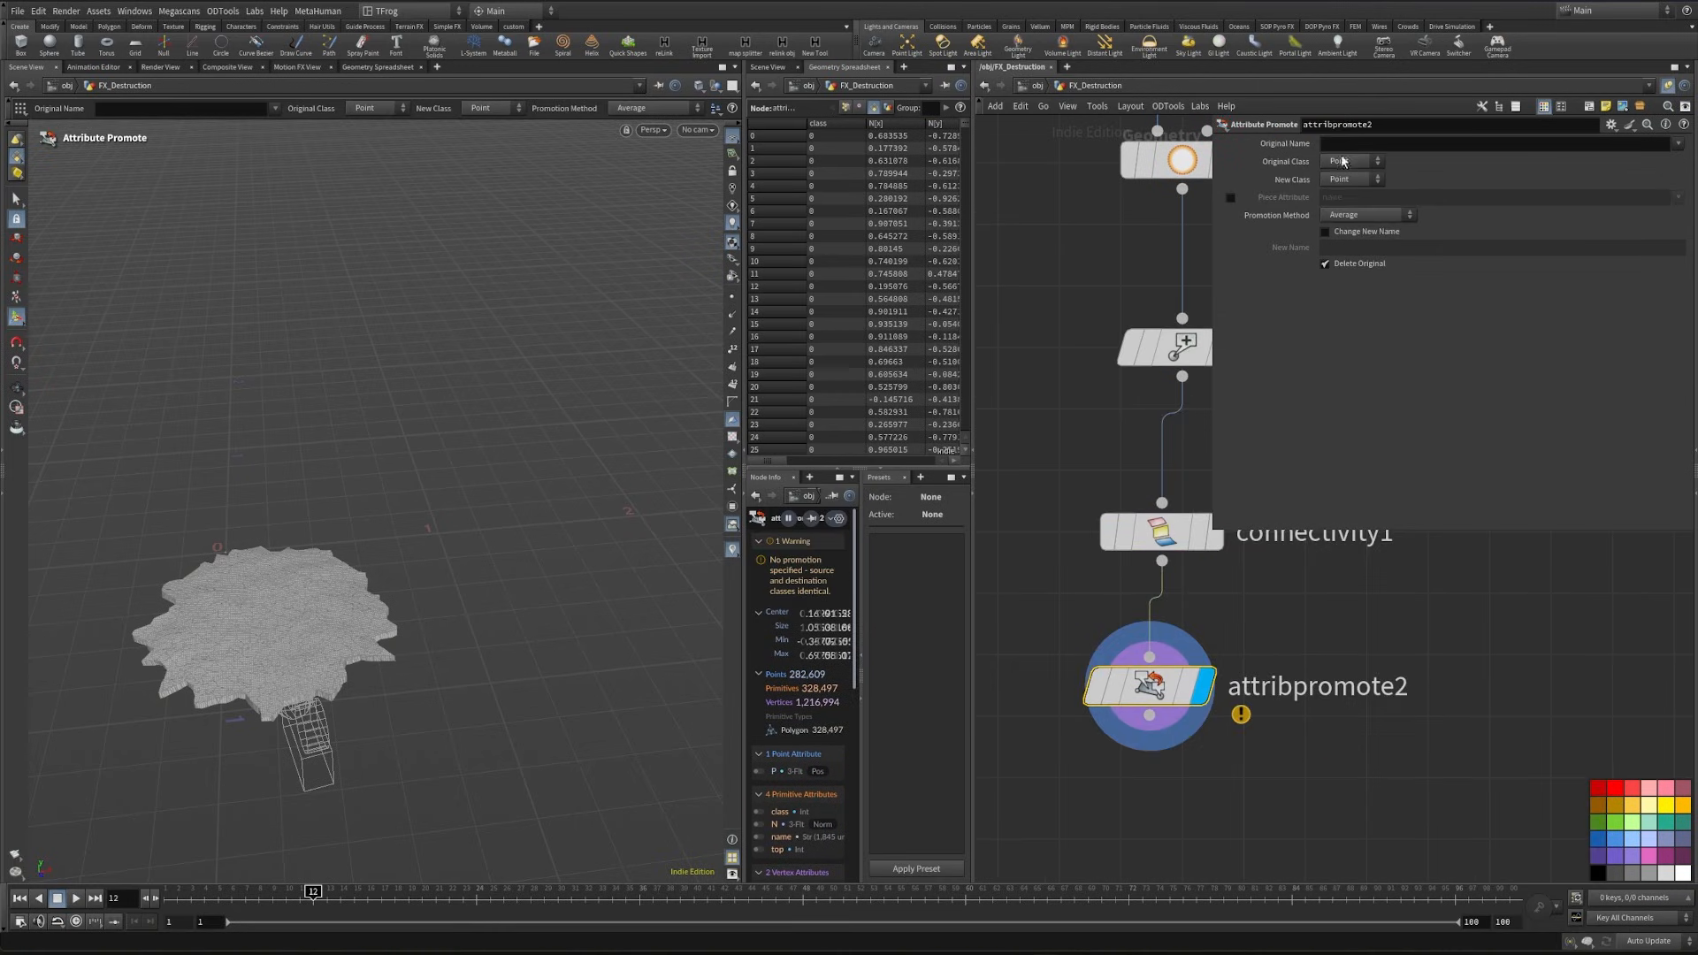
# - Set the ground's attribpromote2 to promote the top attribute from Primitive to Primitive class
pyautogui.click(1345, 163)
pyautogui.click(1360, 189)
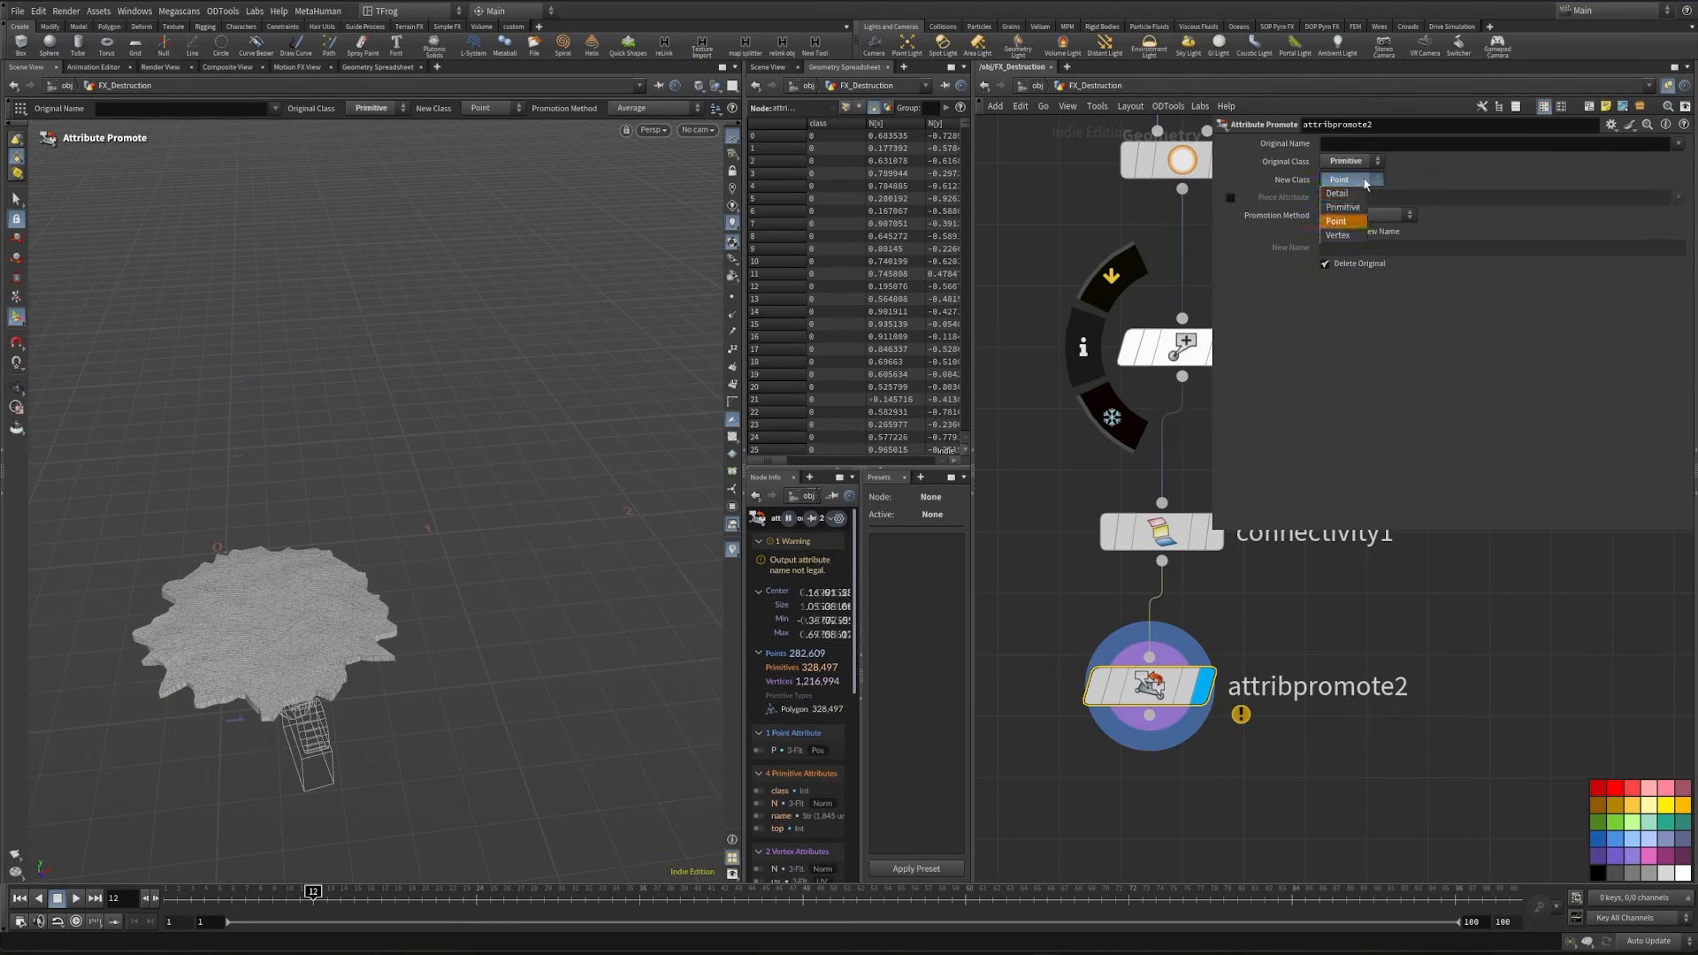
pyautogui.click(1677, 146)
pyautogui.click(1683, 202)
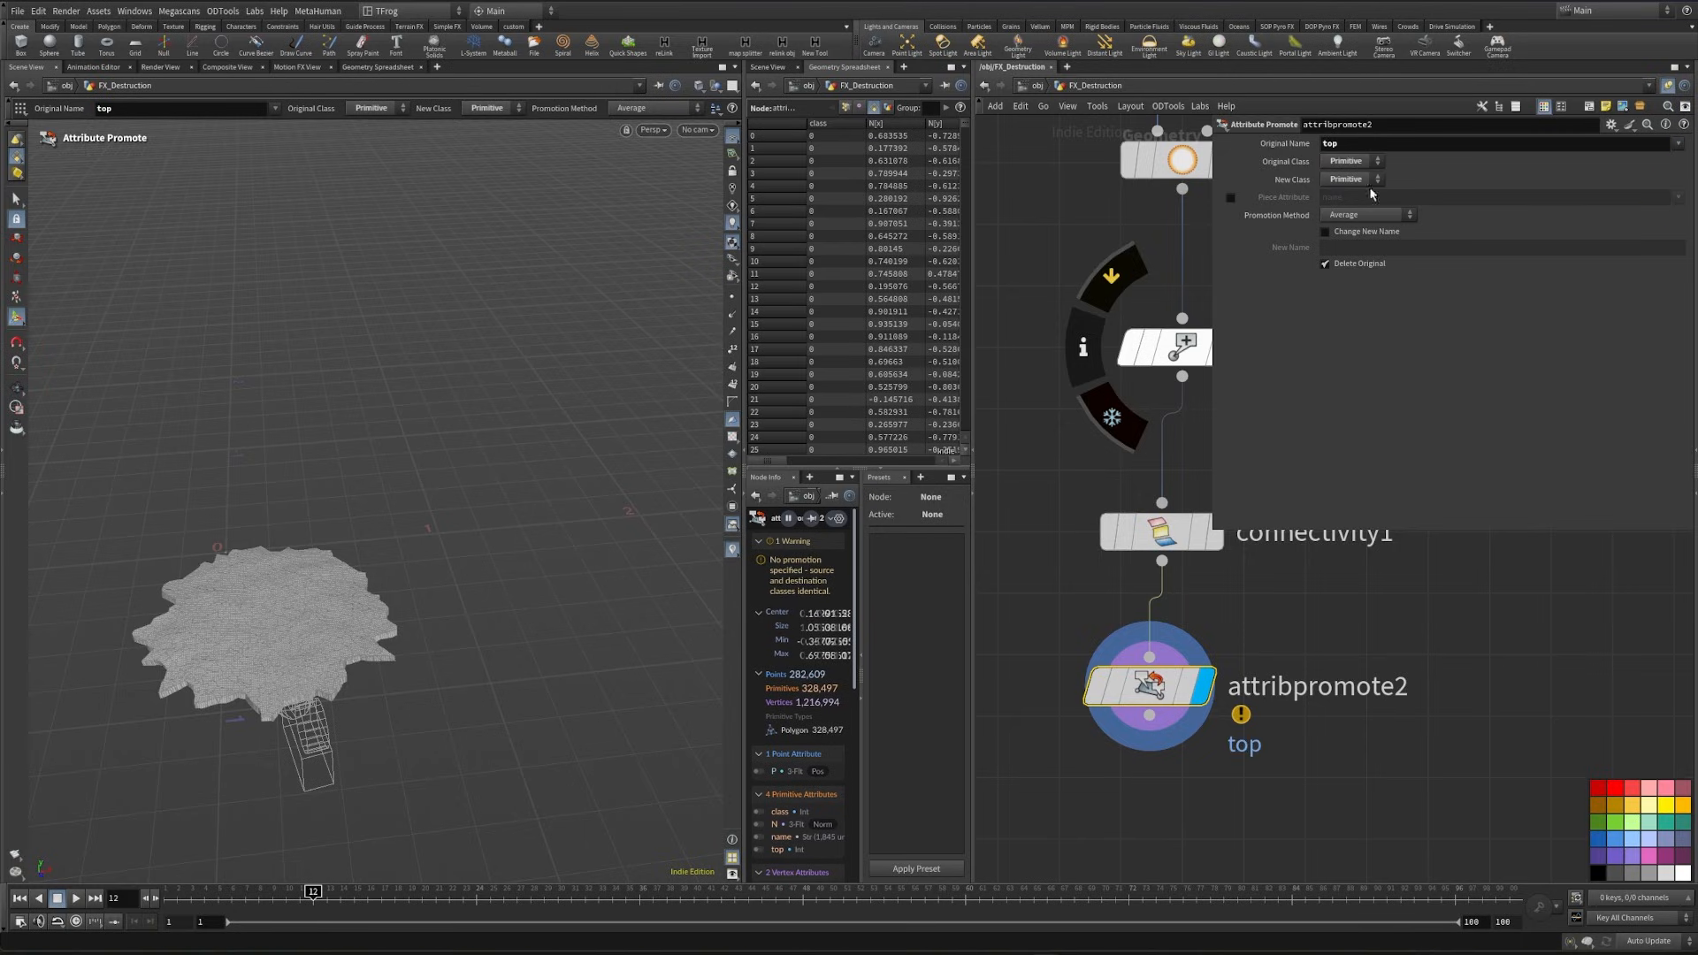
# - Enable the Piece Attribute on attribpromote2 as class and set the Promotion Method to Maximum
pyautogui.click(1230, 197)
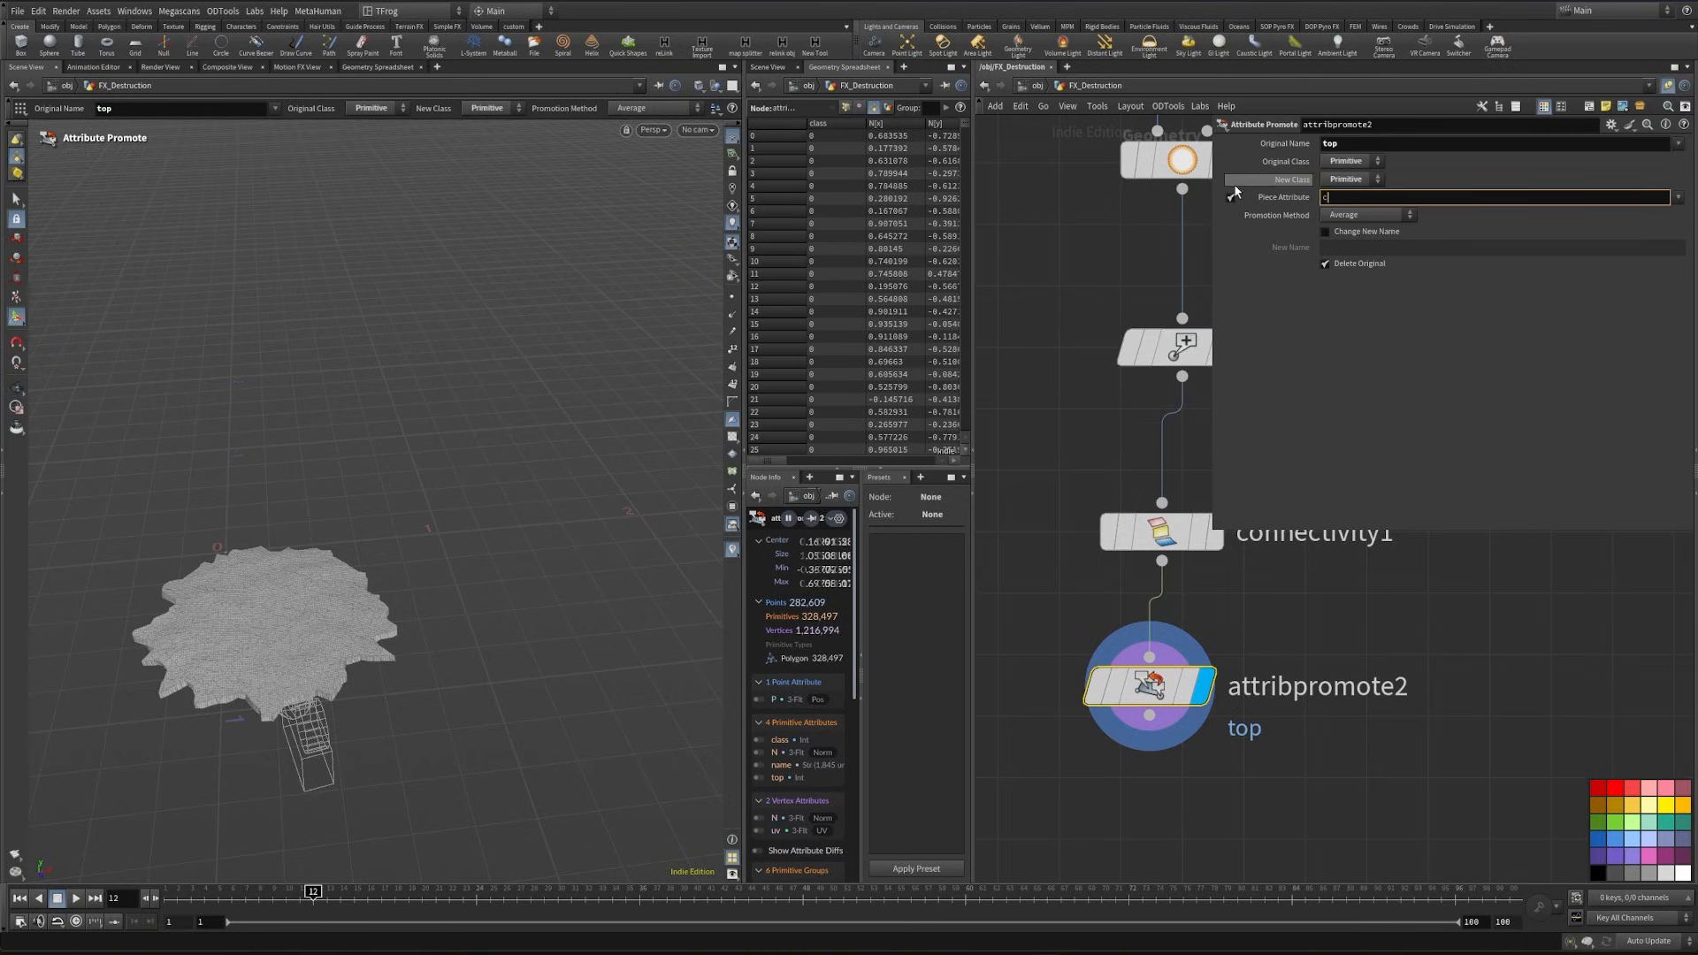
pyautogui.write('class')
pyautogui.press('Return')
pyautogui.click(1374, 220)
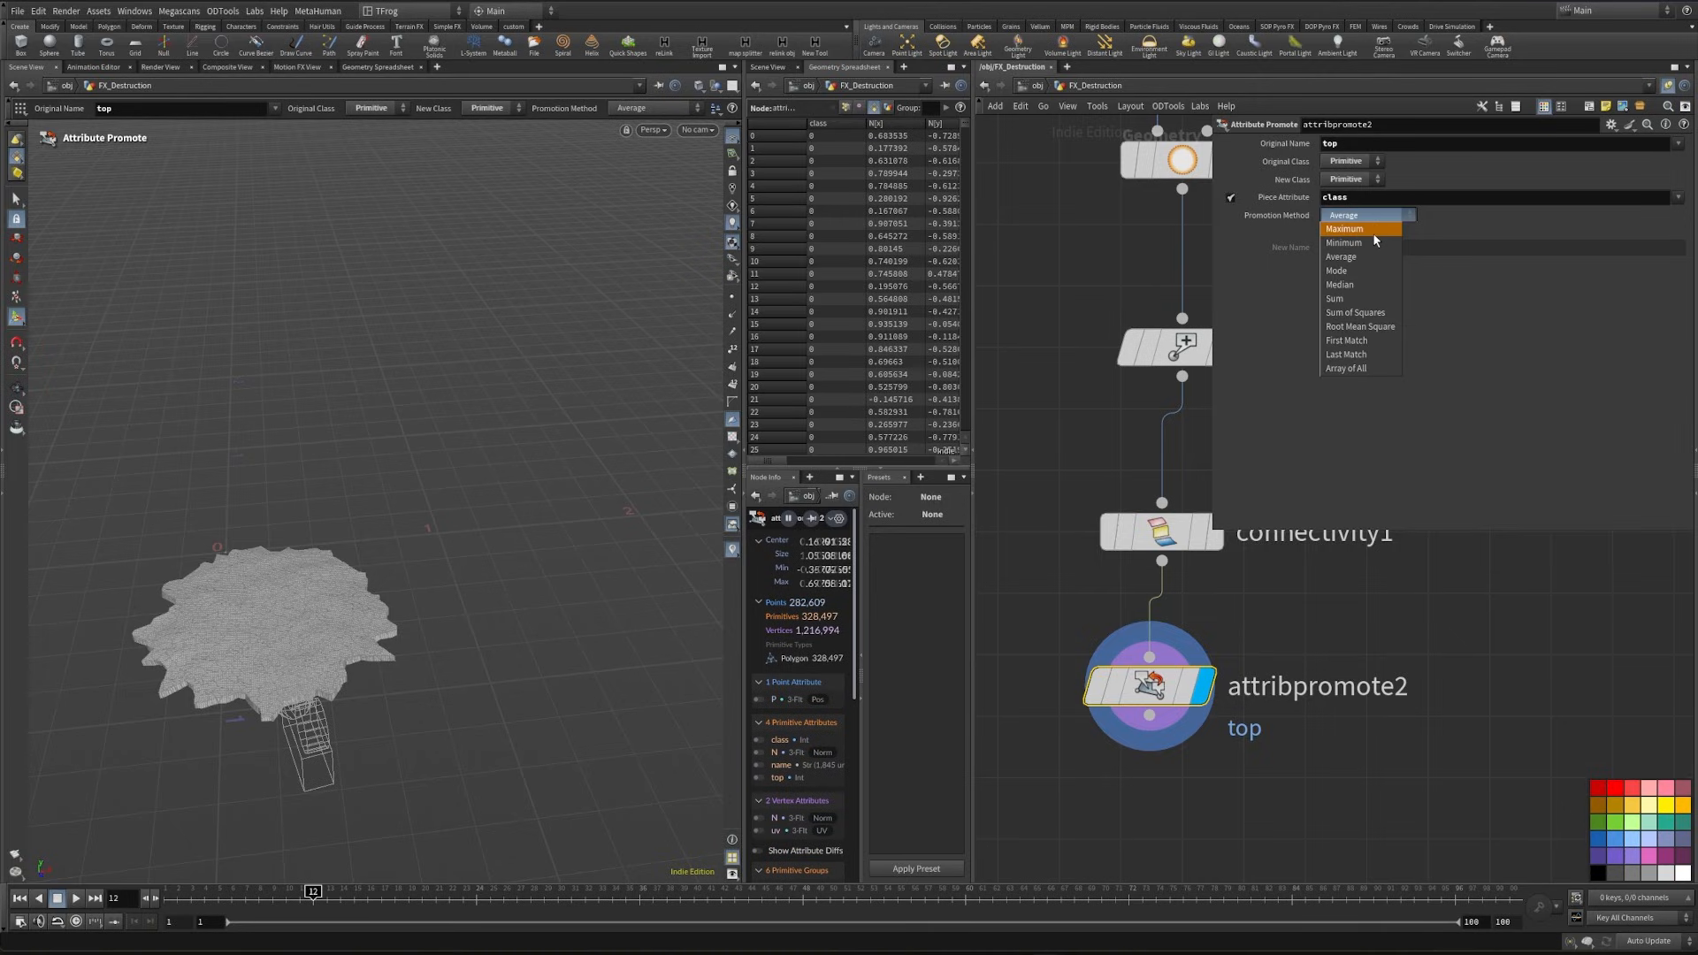
pyautogui.click(1373, 230)
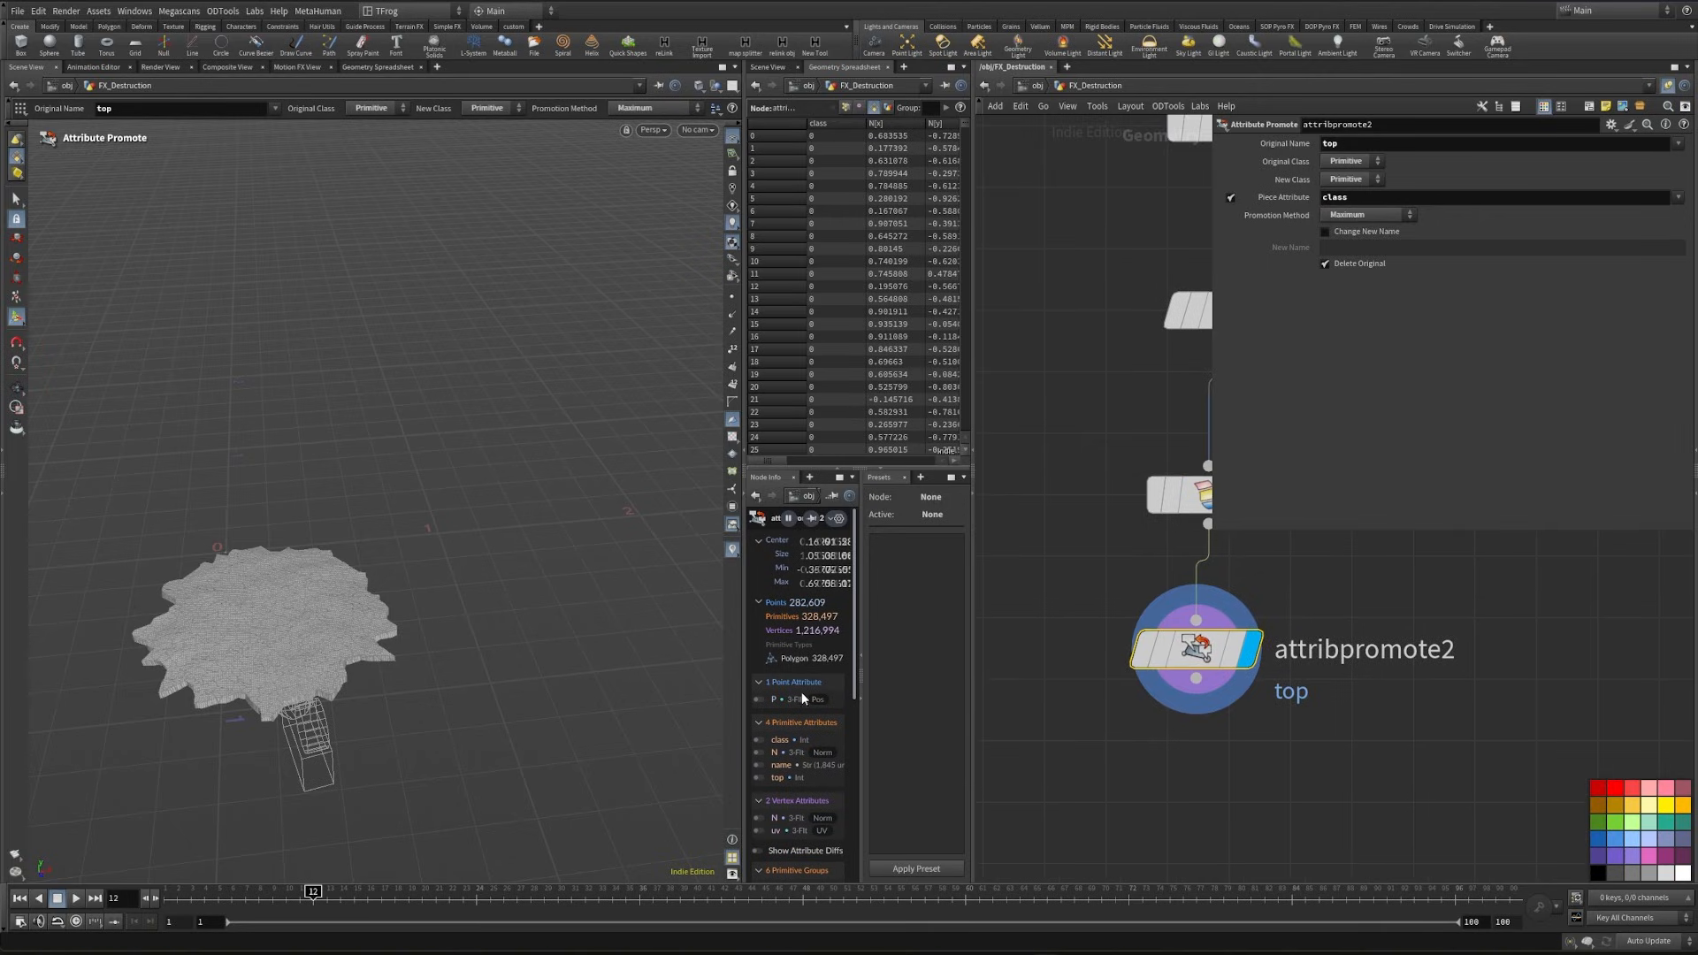
# - Visualize the promoted top attribute on the ground and inspect it from the side
pyautogui.click(757, 741)
pyautogui.click(760, 741)
pyautogui.click(759, 777)
pyautogui.keyDown('alt'); pyautogui.moveTo(407, 659); pyautogui.dragTo(478, 632); pyautogui.keyUp('alt')
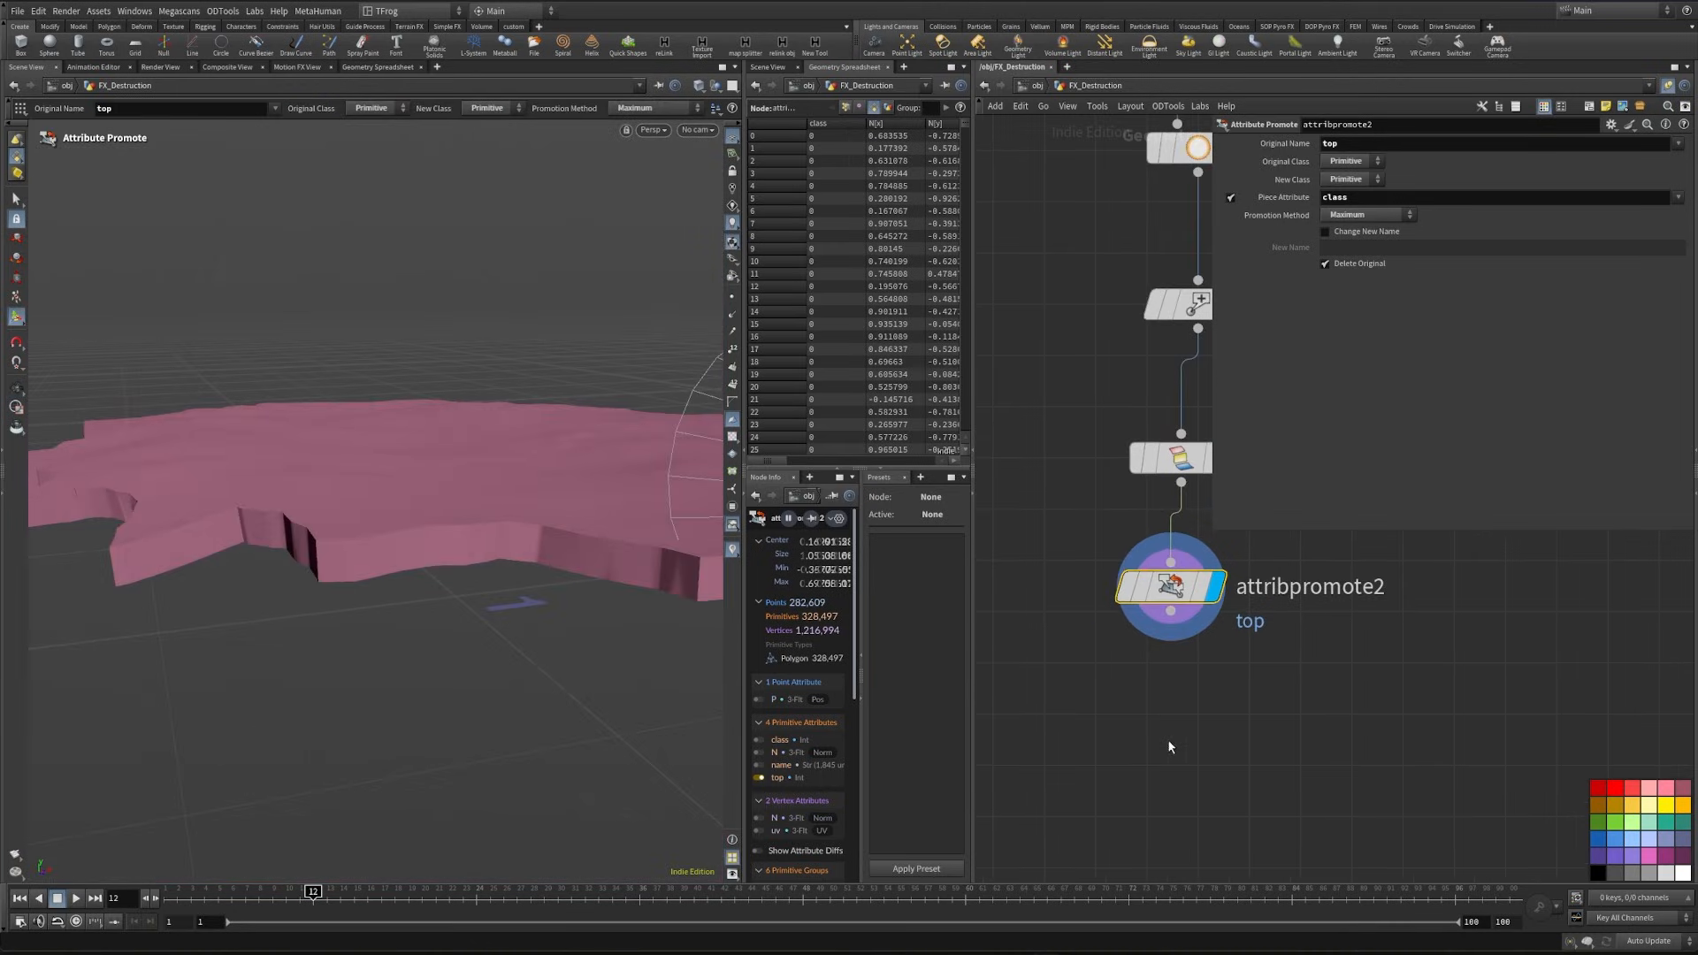
pyautogui.press('Tab')
pyautogui.write('blast')
pyautogui.press('Return')
pyautogui.click(1350, 144)
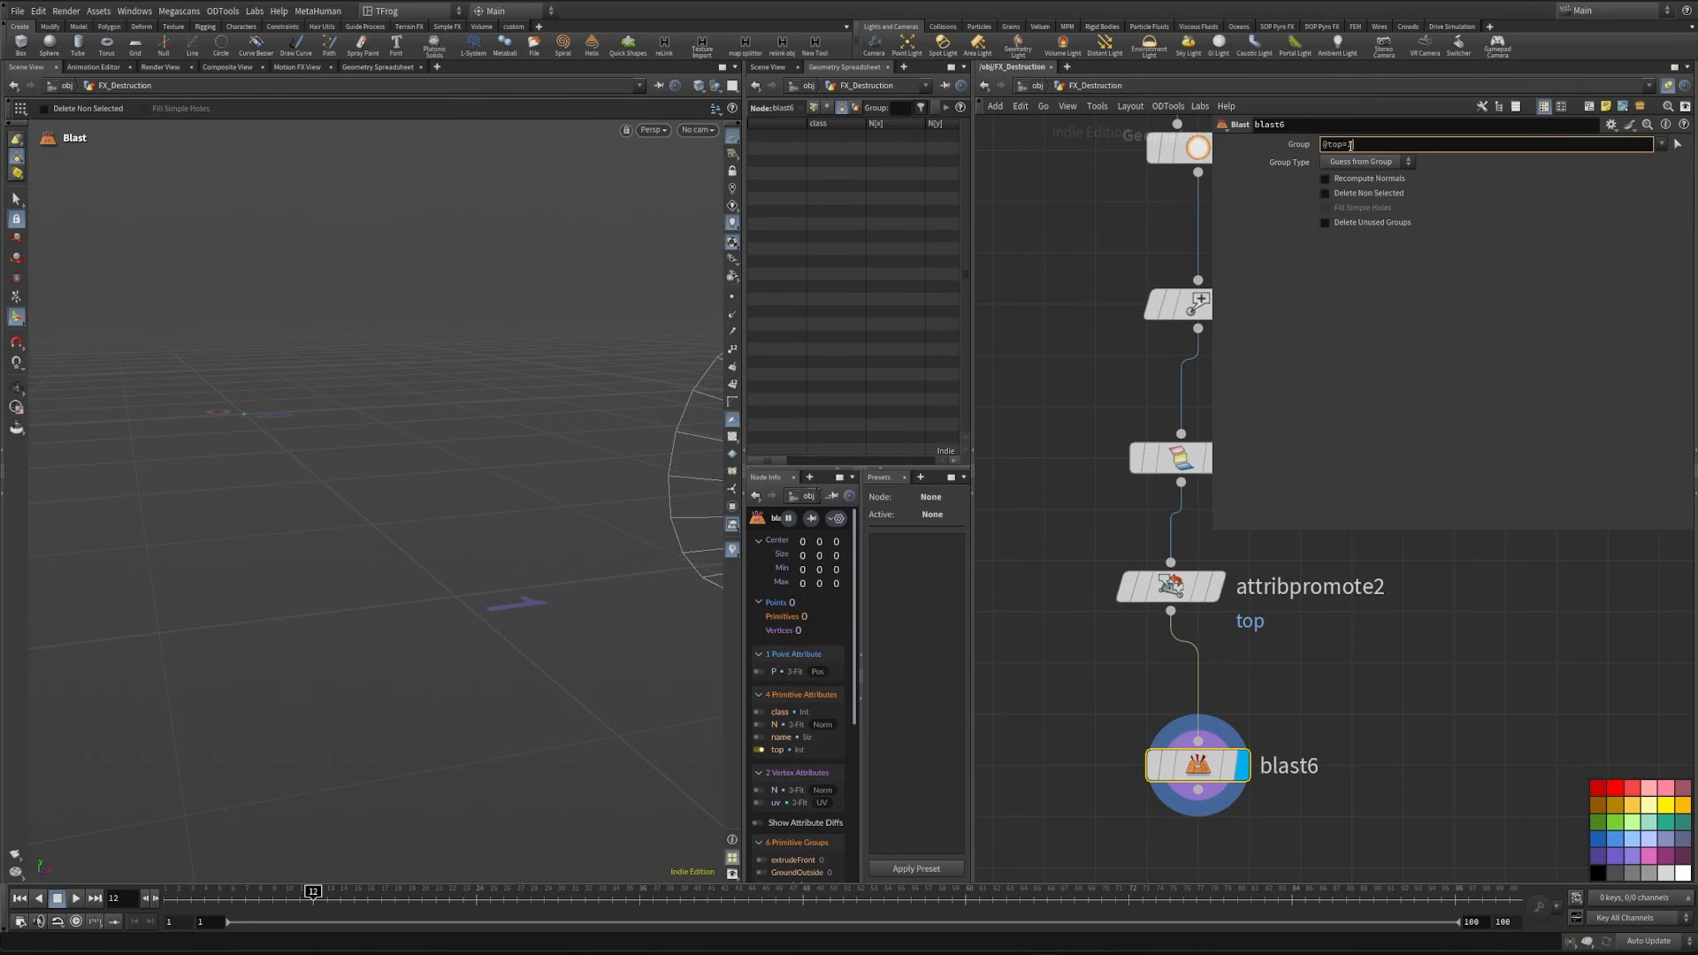
pyautogui.write('@top=1')
pyautogui.click(1369, 163)
pyautogui.click(1357, 232)
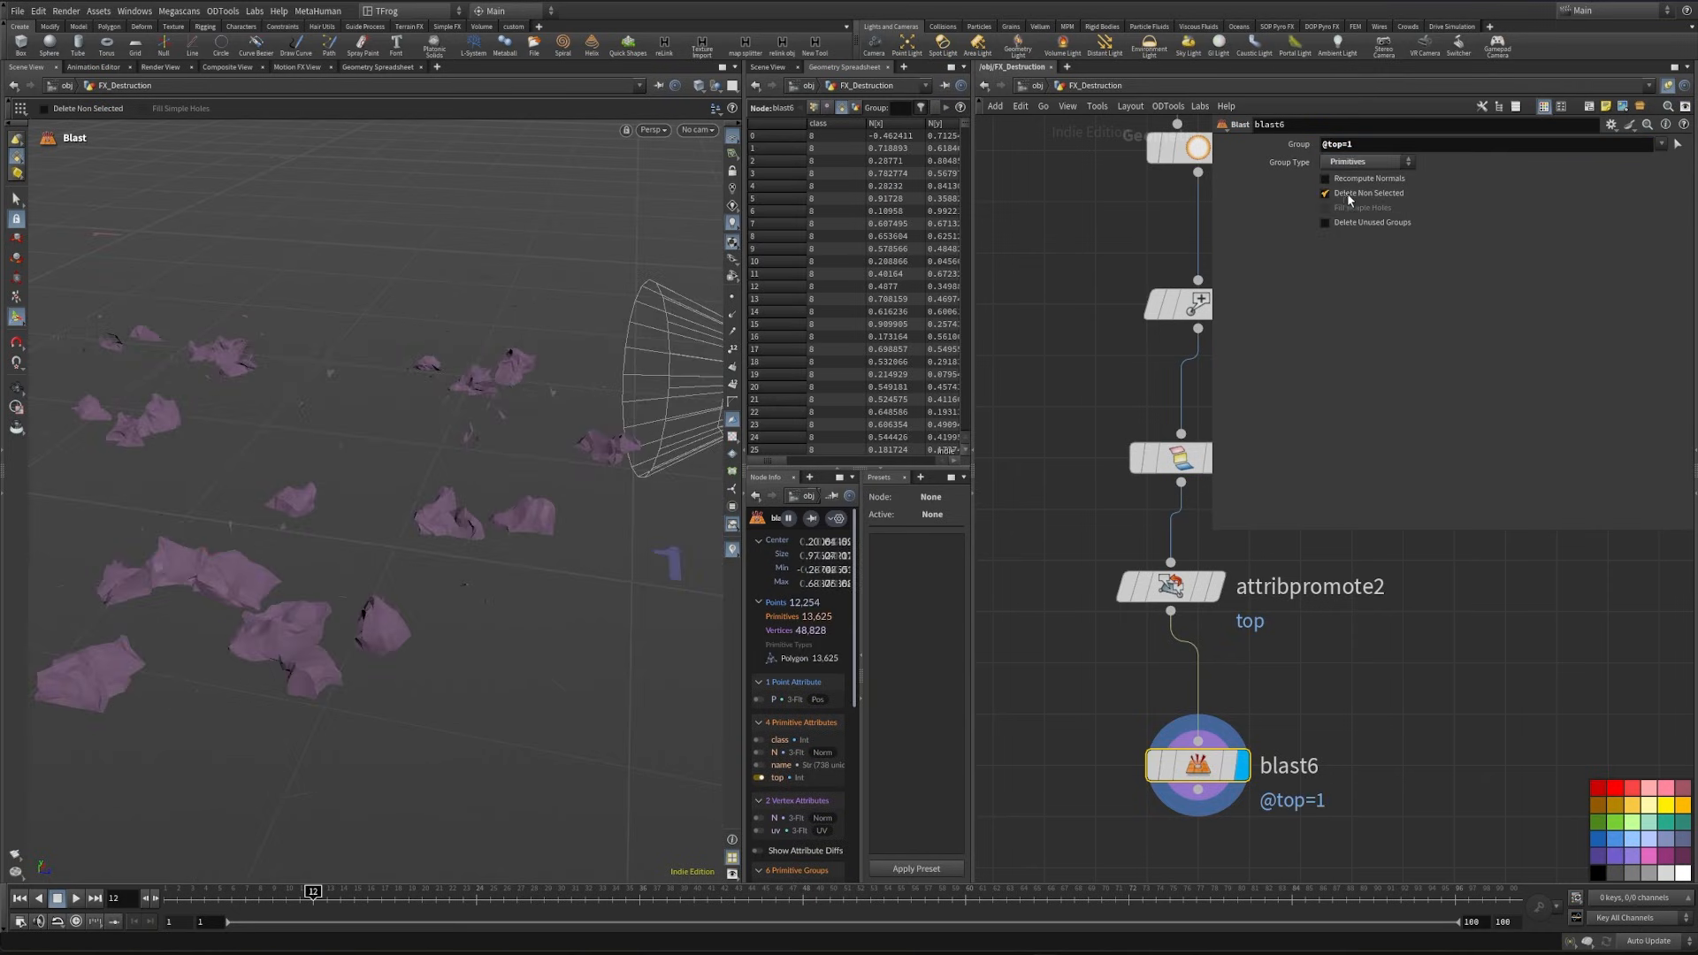
# - Toggle blast6's Delete Non Selected option to compare results and examine the fragments lacking a top face from several angles
pyautogui.click(1346, 193)
pyautogui.scroll(-4, 358, 444)
pyautogui.keyDown('alt'); pyautogui.moveTo(310, 538); pyautogui.dragTo(512, 510); pyautogui.keyUp('alt')
pyautogui.click(1337, 192)
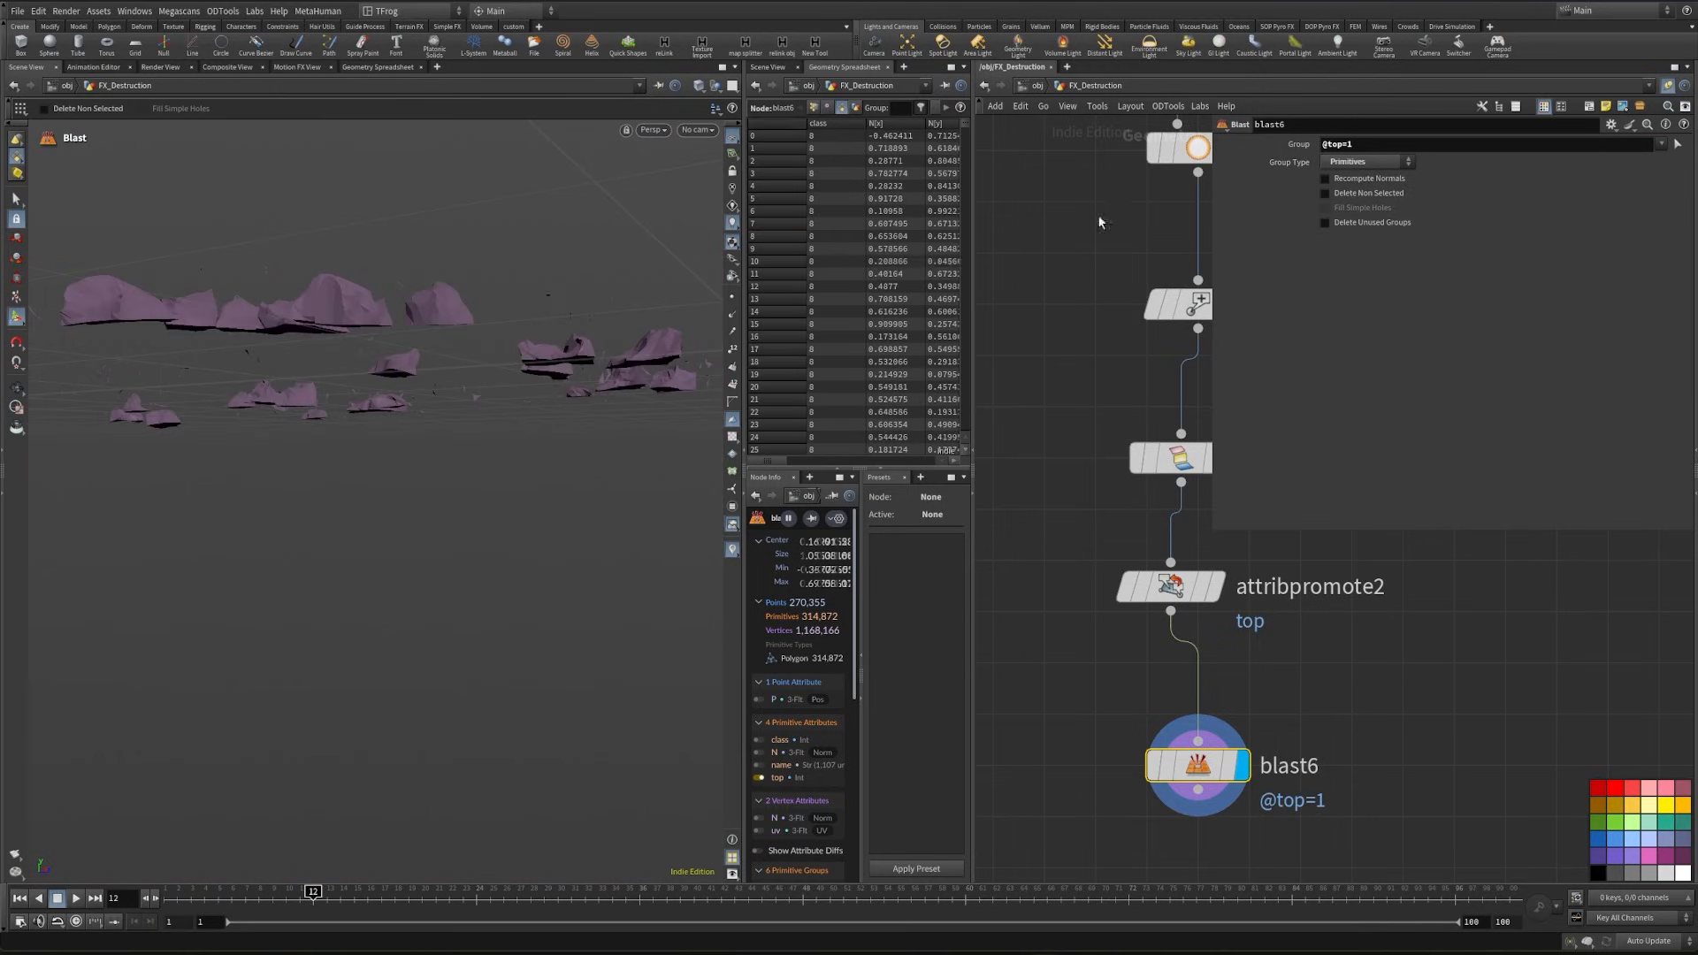
pyautogui.moveTo(265, 354); pyautogui.dragTo(337, 559)
pyautogui.scroll(-4, 121, 470)
pyautogui.scroll(3, 319, 551)
pyautogui.moveTo(337, 559); pyautogui.dragTo(530, 539, button='right')
pyautogui.moveTo(313, 481); pyautogui.dragTo(311, 402)
pyautogui.moveTo(311, 402); pyautogui.dragTo(513, 396, button='right')
pyautogui.moveTo(495, 309); pyautogui.dragTo(412, 303)
pyautogui.moveTo(413, 303); pyautogui.dragTo(256, 403, button='middle')
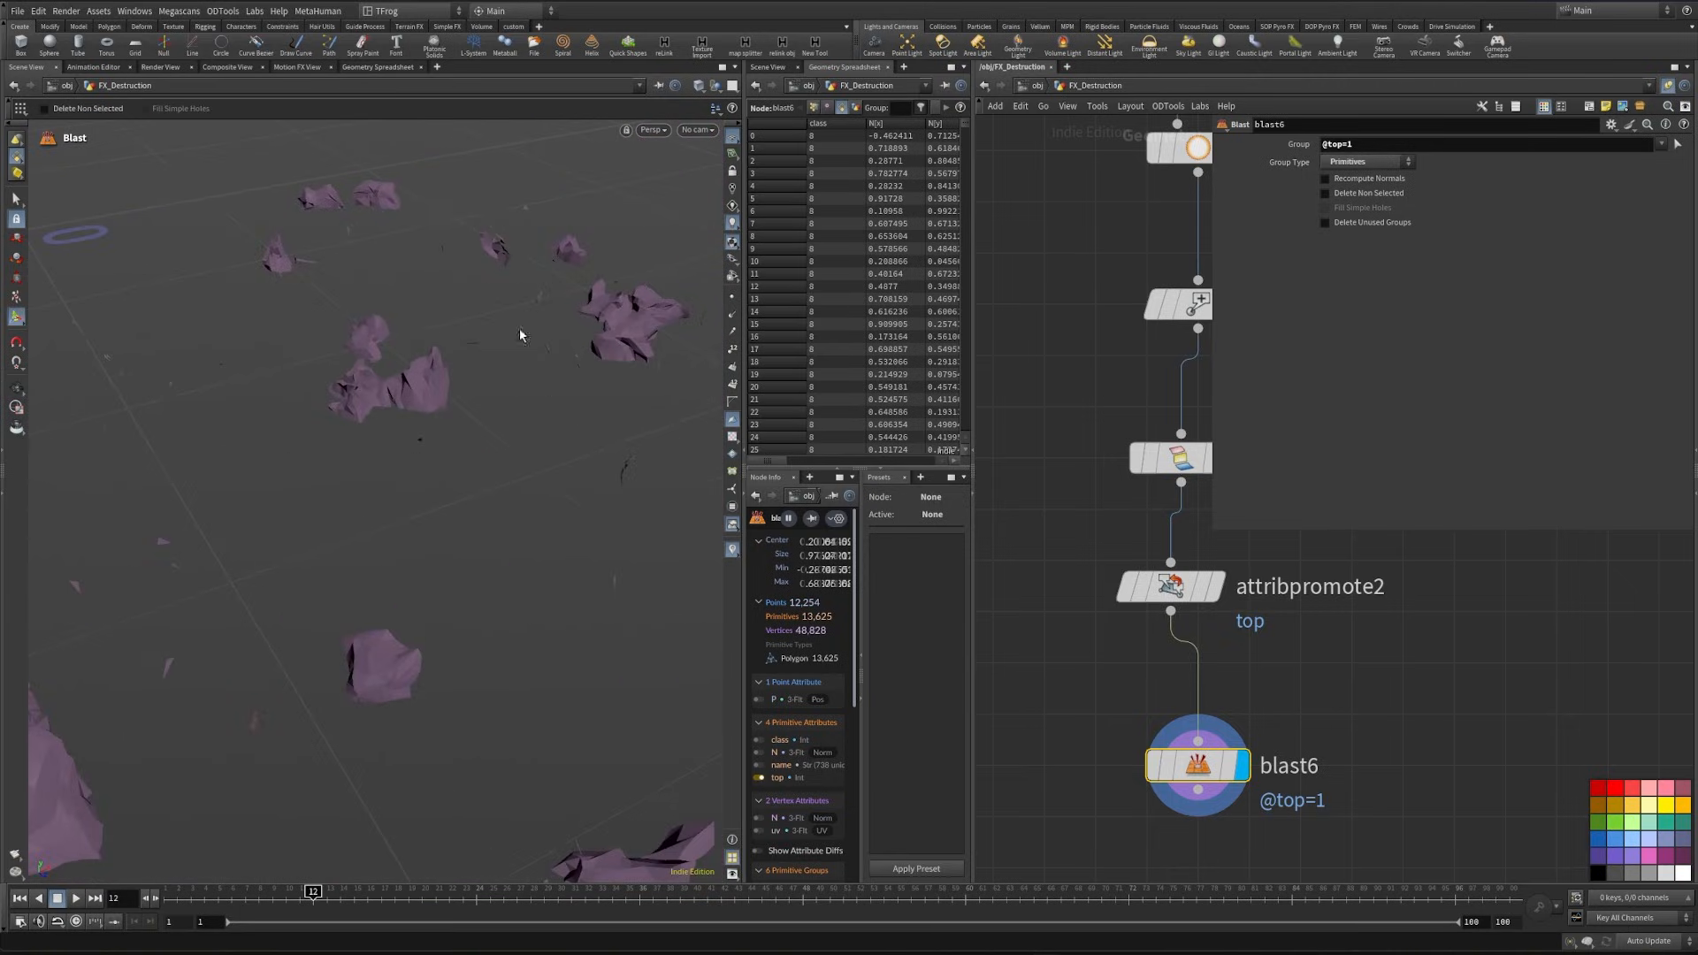
# - Enable Delete Non Selected on blast6 to keep only the top pieces, and show wireframe over the shaded ground
pyautogui.click(1355, 194)
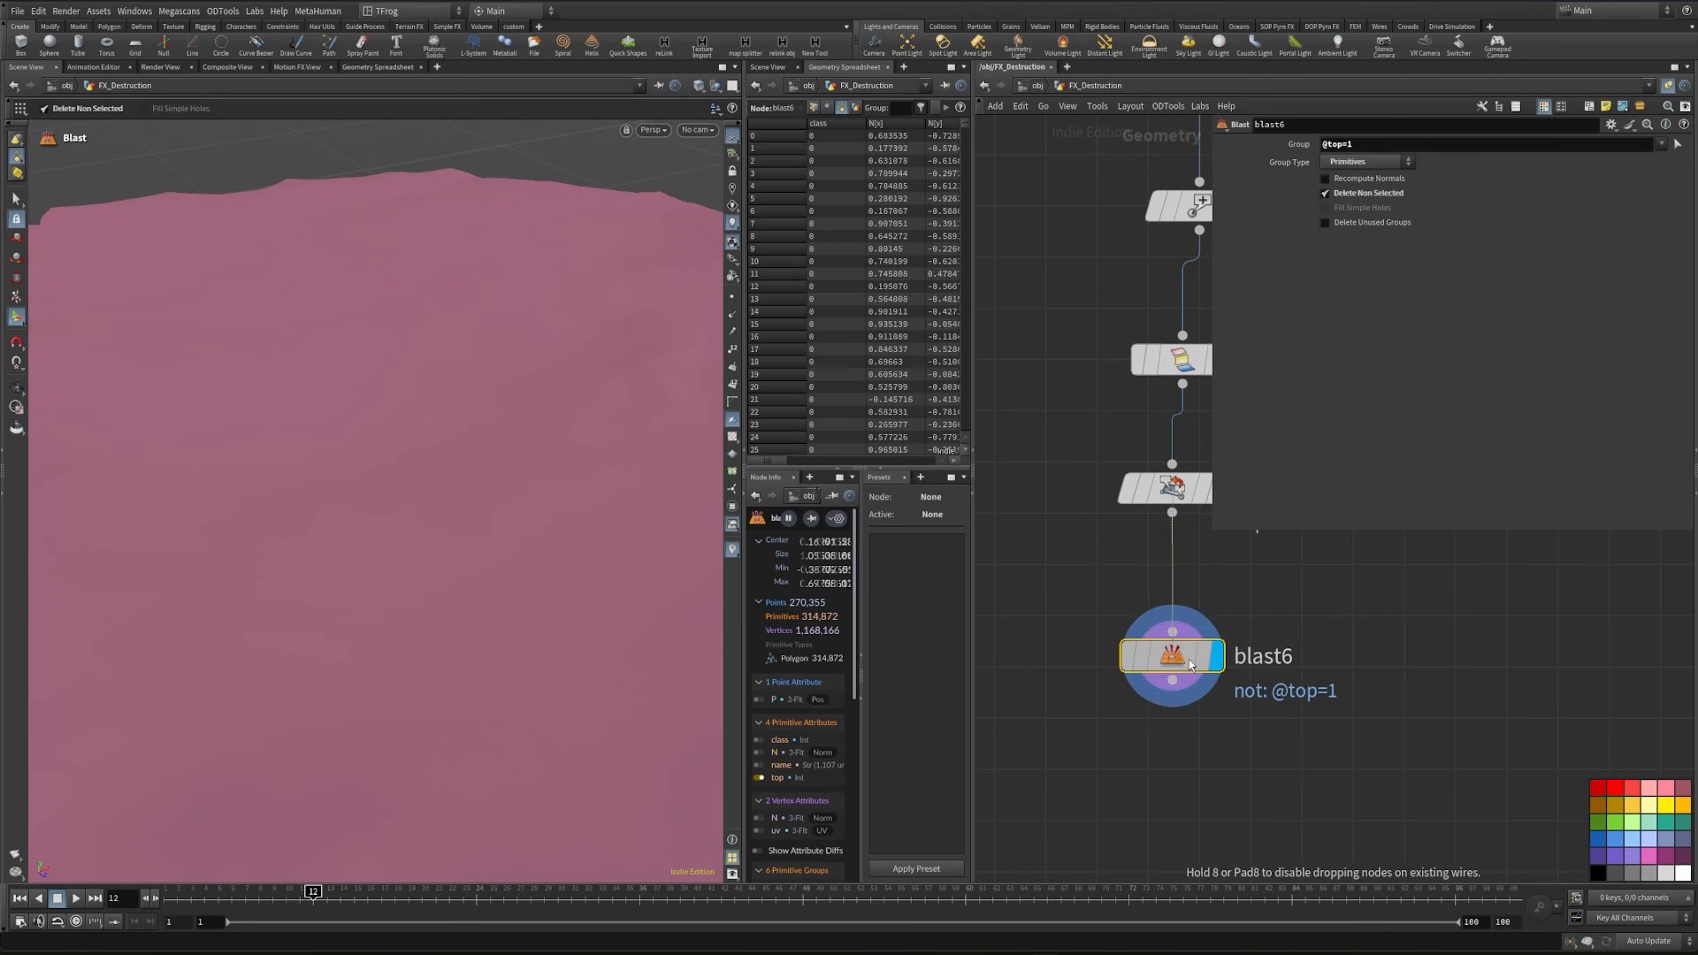
pyautogui.hotkey('shift', 'w')
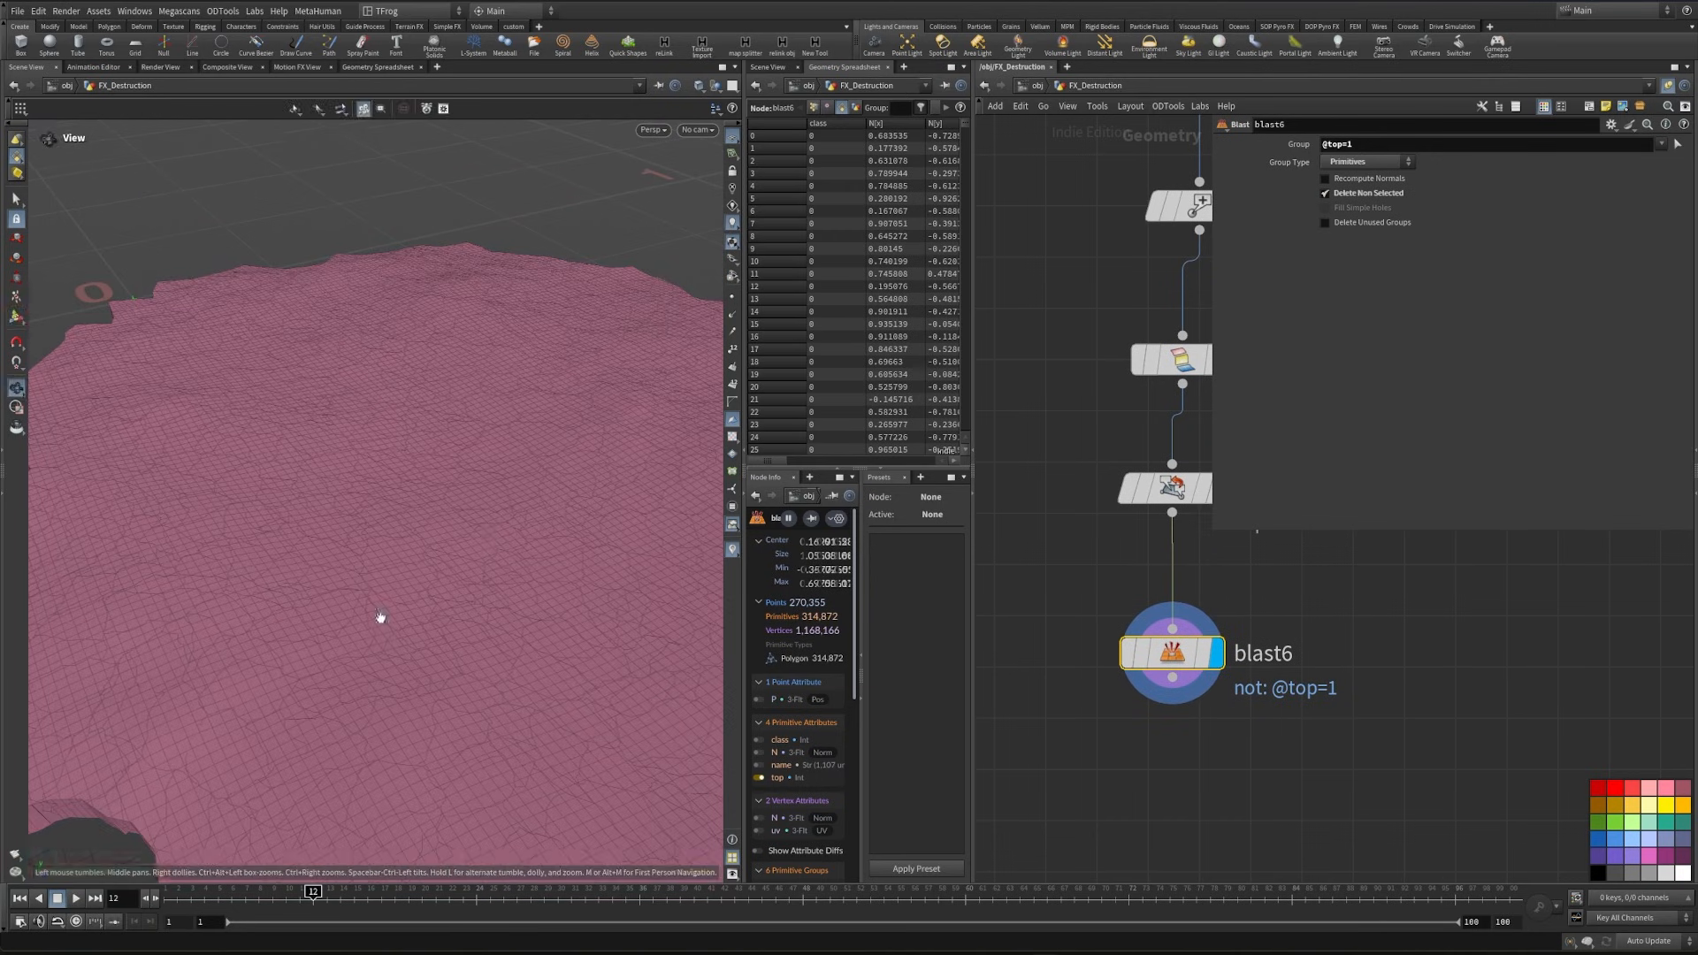
pyautogui.moveTo(379, 618)
pyautogui.keyDown('alt'); pyautogui.mouseDown(button='right')
pyautogui.moveTo(553, 625)
pyautogui.moveTo(718, 686)
pyautogui.mouseUp(button='right'); pyautogui.keyUp('alt')
pyautogui.scroll(-3, 1206, 716)
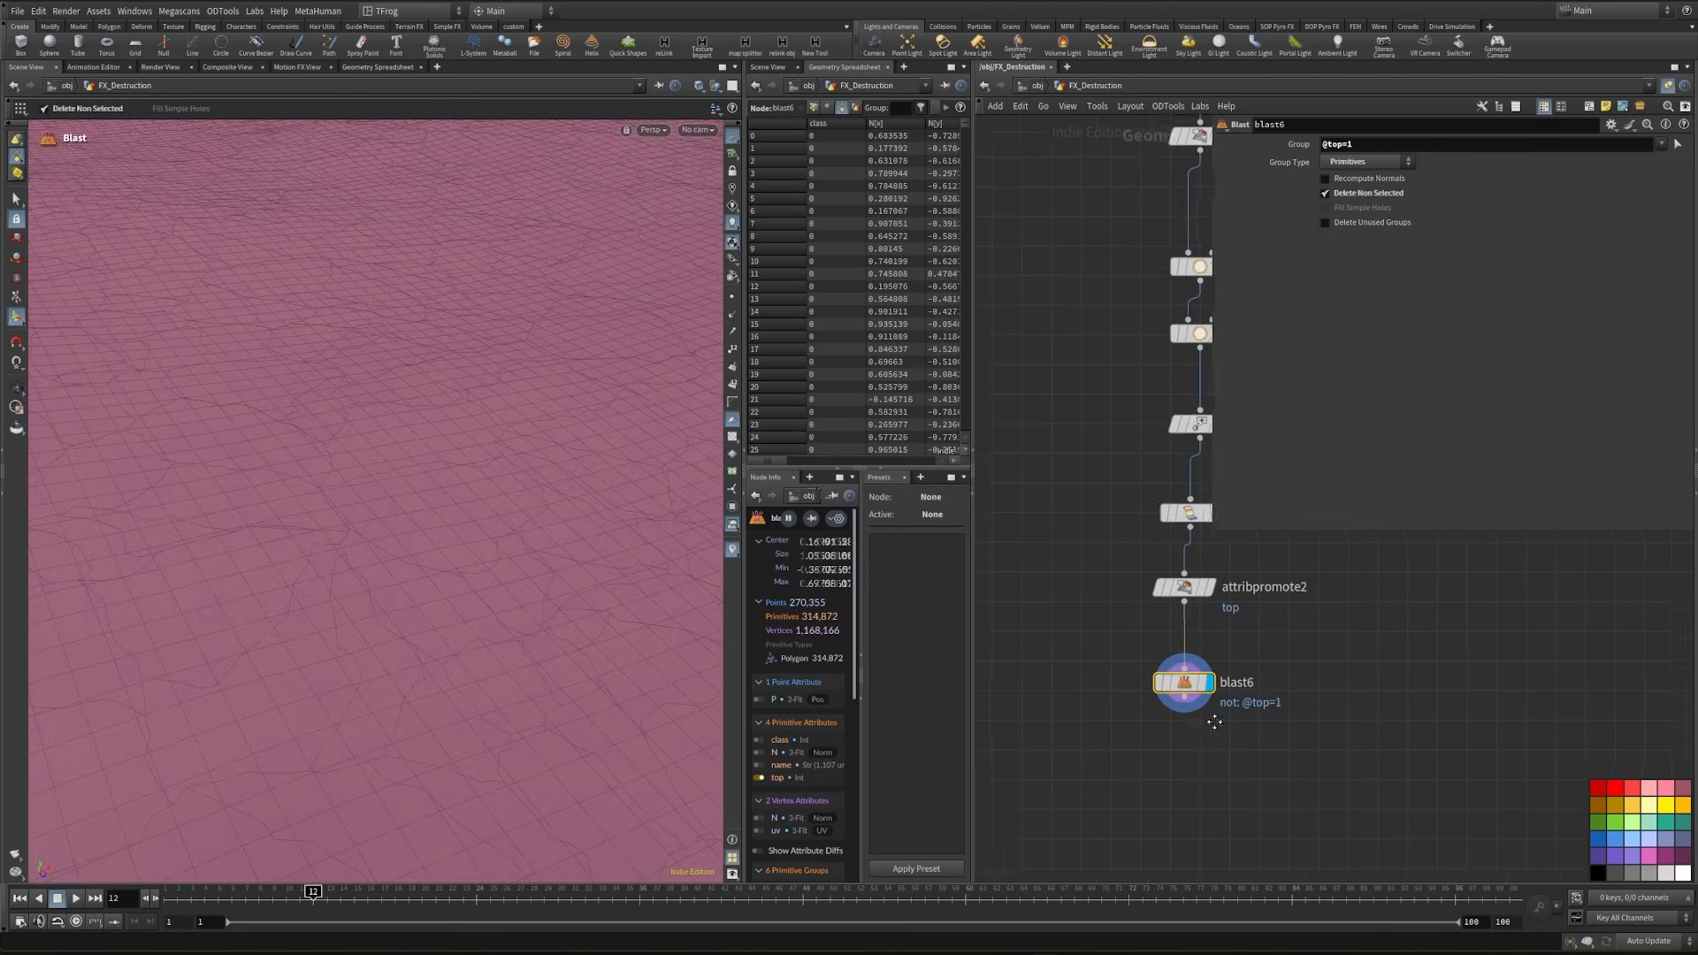
# - Connect an Exploded View node below blast6 and display it
pyautogui.click(1197, 659)
pyautogui.press('Tab')
pyautogui.write('exp')
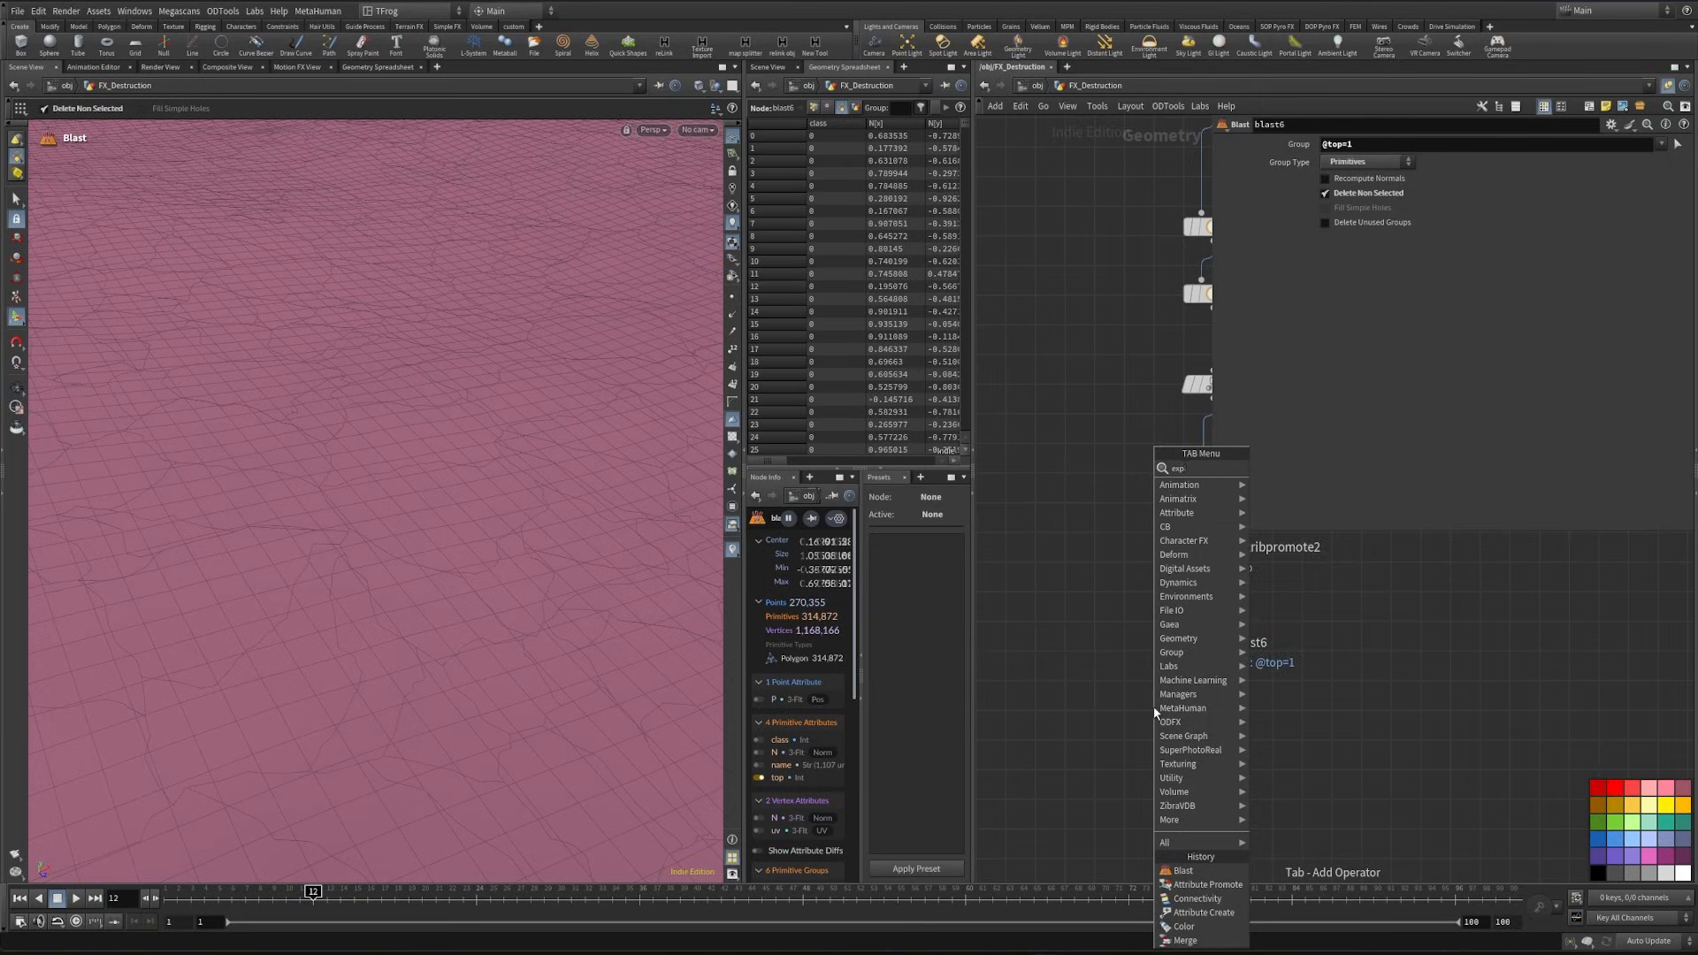
pyautogui.press('Return')
# - Turn off the top attribute visualization and examine the separated ground pieces from several angles
pyautogui.click(759, 778)
pyautogui.keyDown('alt'); pyautogui.moveTo(341, 550); pyautogui.dragTo(506, 612, button='right'); pyautogui.keyUp('alt')
pyautogui.moveTo(390, 578); pyautogui.dragTo(436, 557)
pyautogui.moveTo(436, 557)
pyautogui.mouseDown(button='right')
pyautogui.moveTo(447, 587)
pyautogui.moveTo(380, 566)
pyautogui.moveTo(459, 553)
pyautogui.mouseUp(button='right')
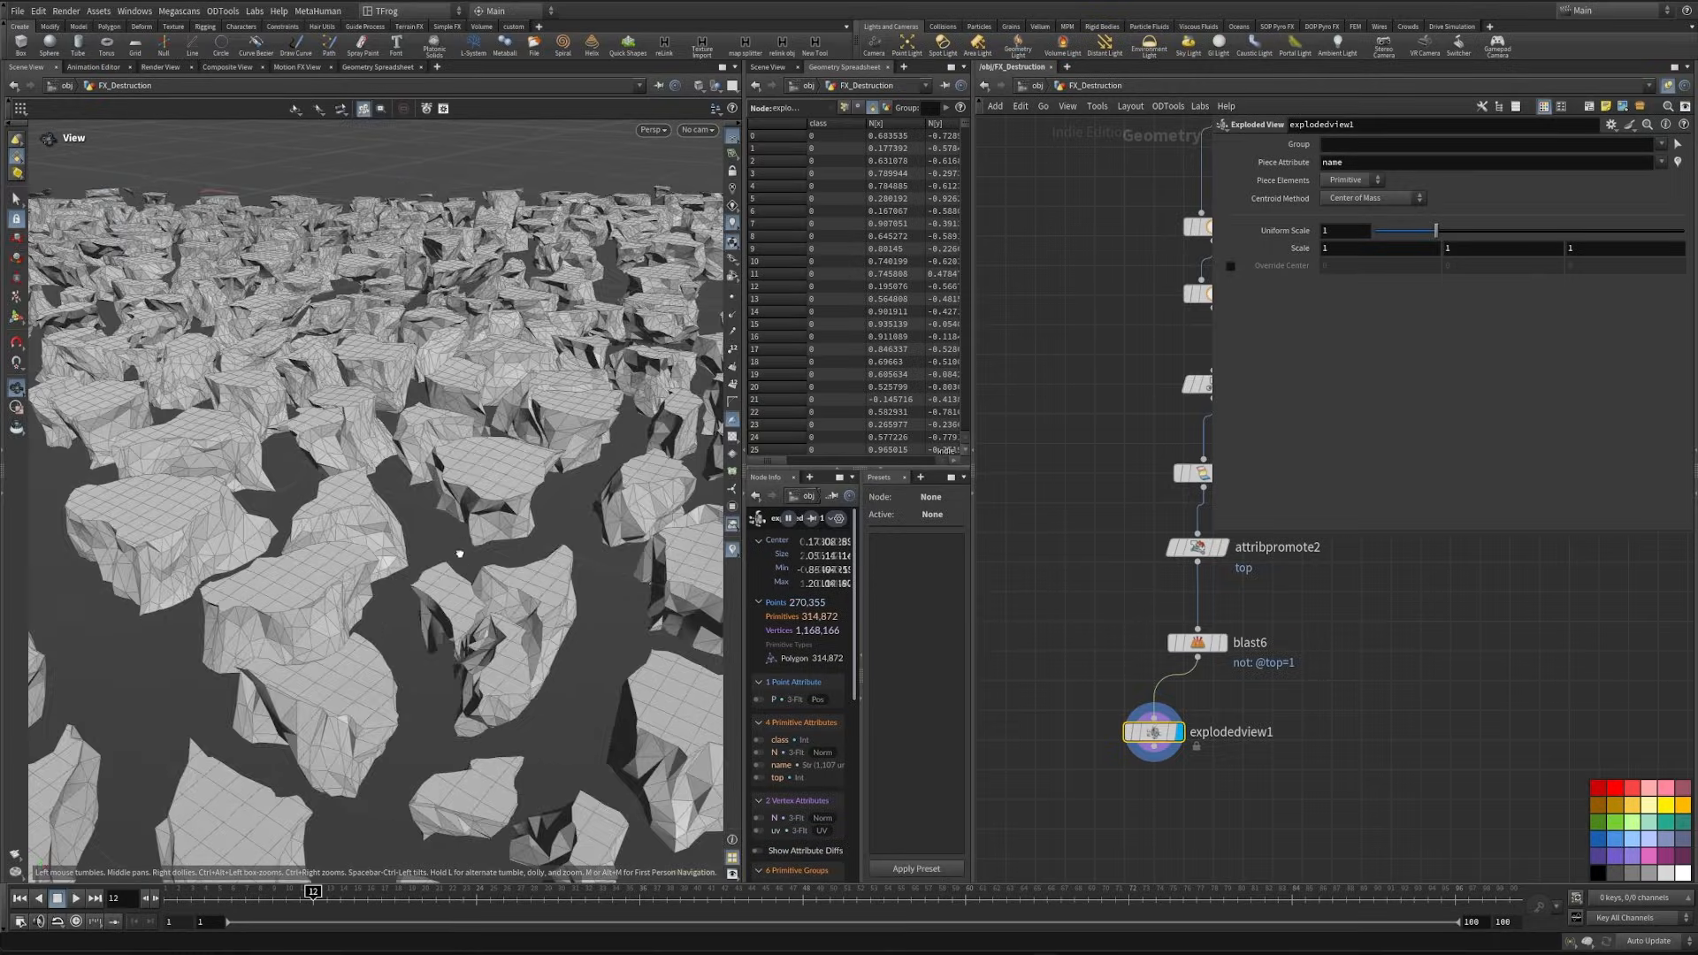
pyautogui.moveTo(458, 553); pyautogui.dragTo(294, 651)
pyautogui.moveTo(418, 645); pyautogui.dragTo(626, 608, button='right')
pyautogui.moveTo(503, 612); pyautogui.dragTo(223, 522)
pyautogui.press('Return')
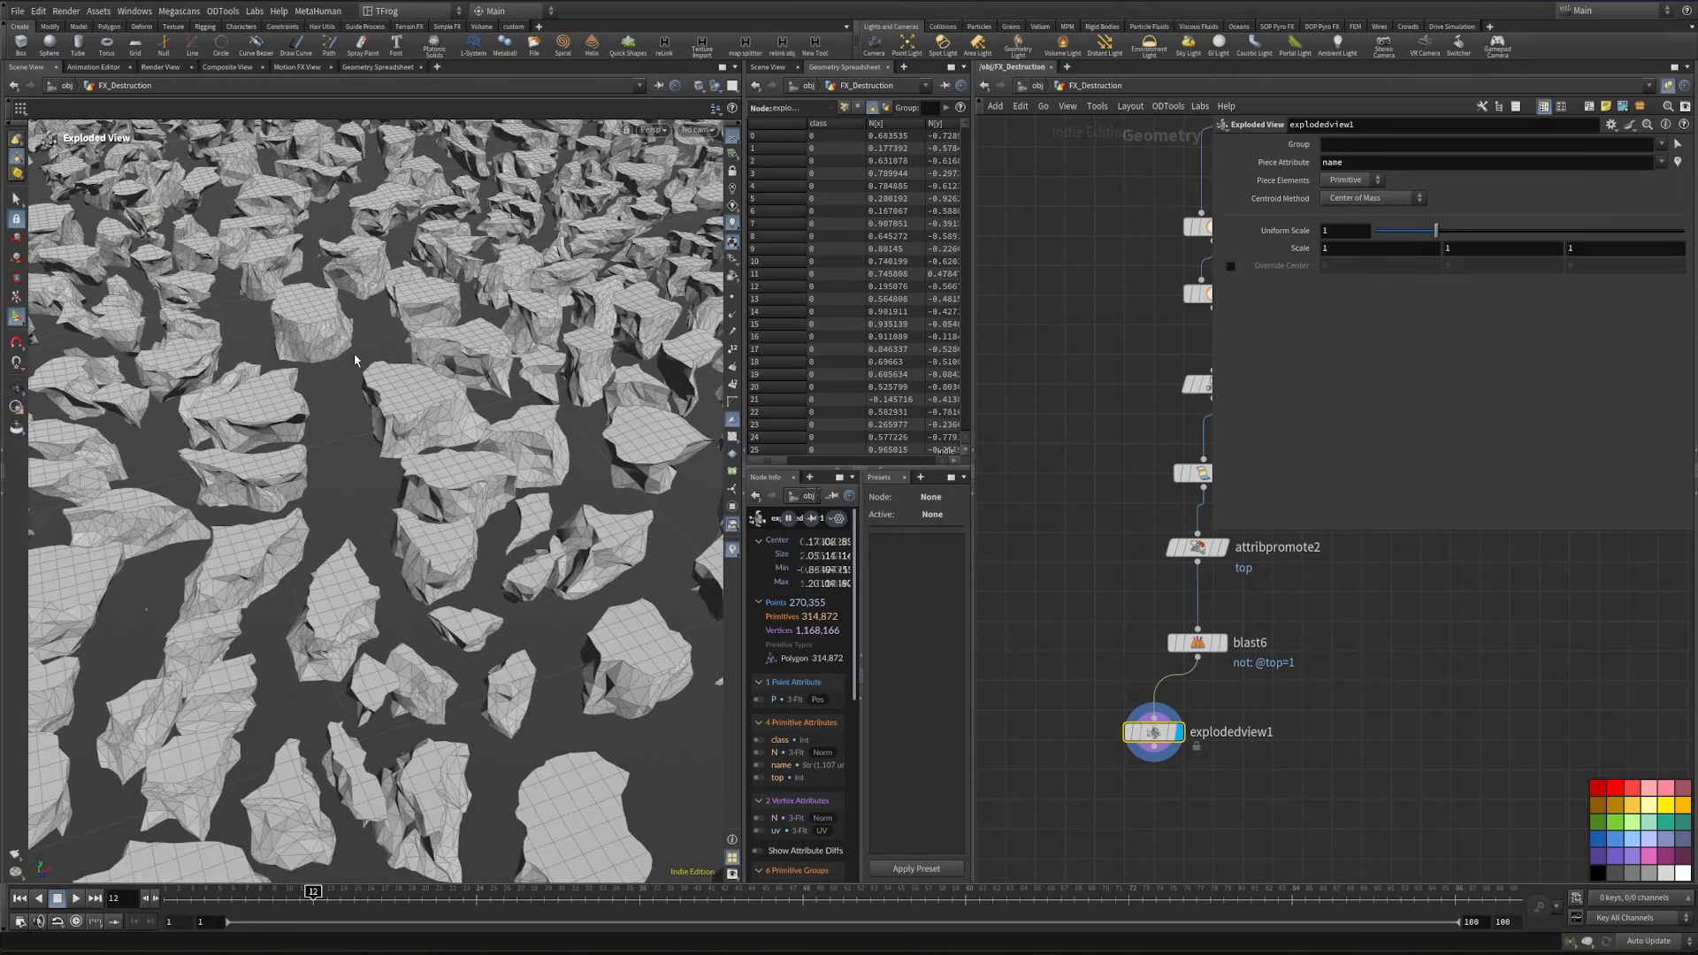
pyautogui.moveTo(355, 360); pyautogui.dragTo(445, 446)
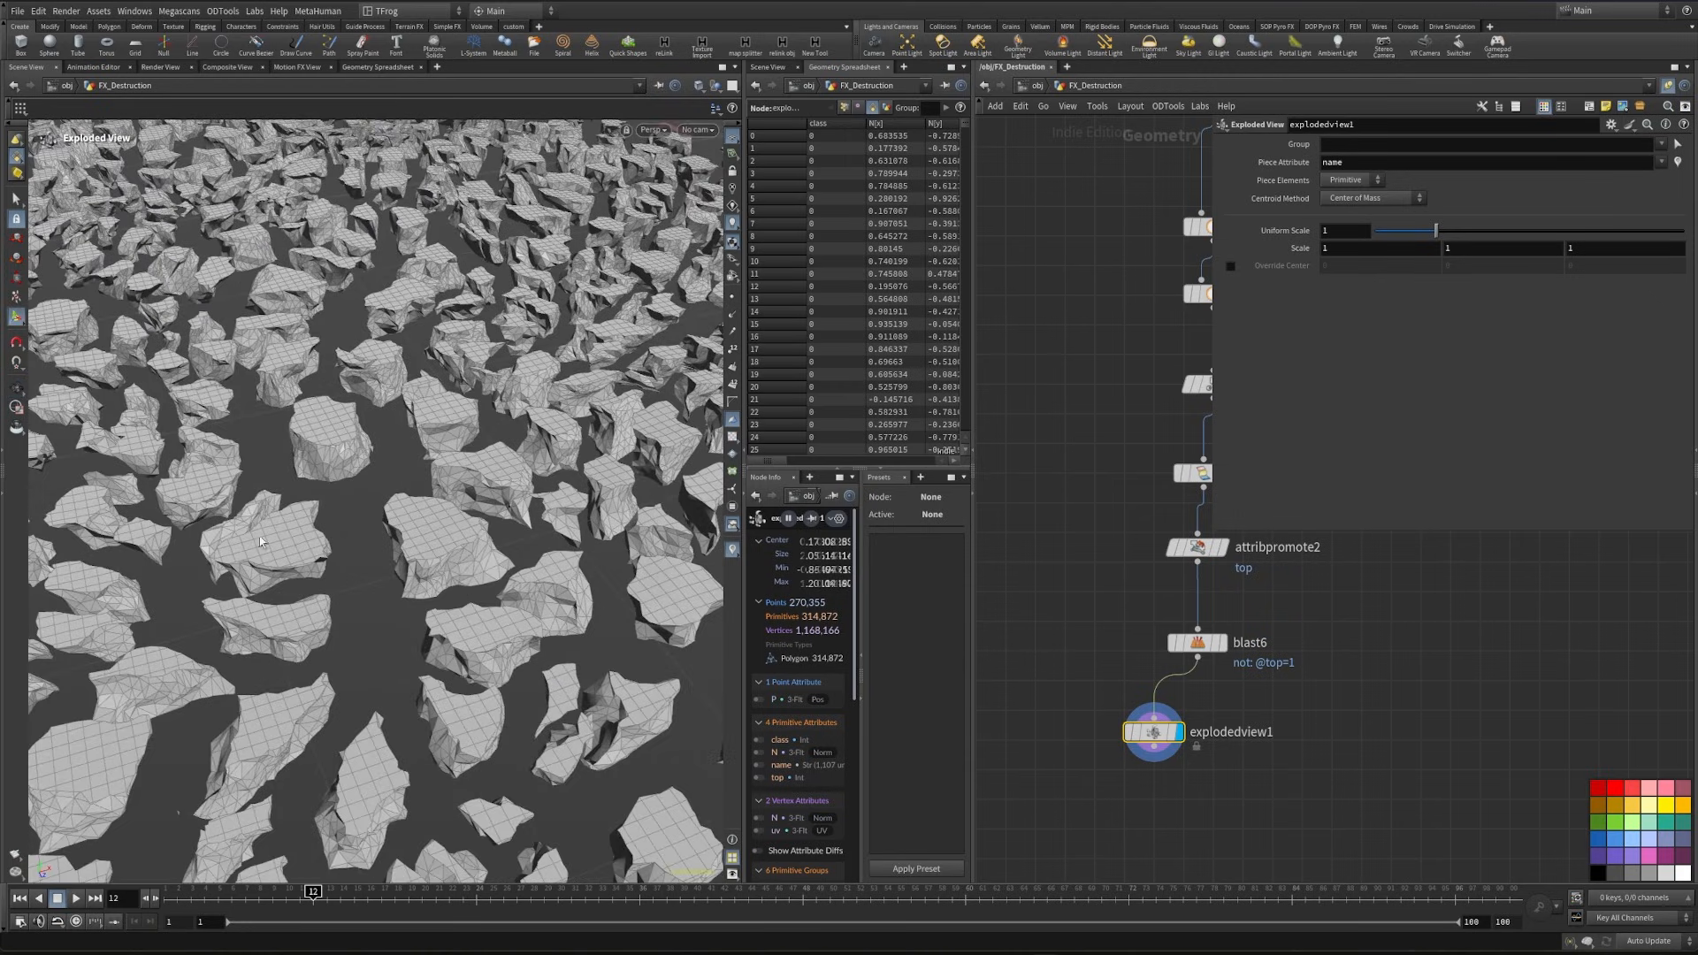
# - Delete the Exploded View node and connect a displayed Attribute Delete node below blast6
pyautogui.moveTo(1275, 769); pyautogui.dragTo(1224, 663, button='middle')
pyautogui.press('Delete')
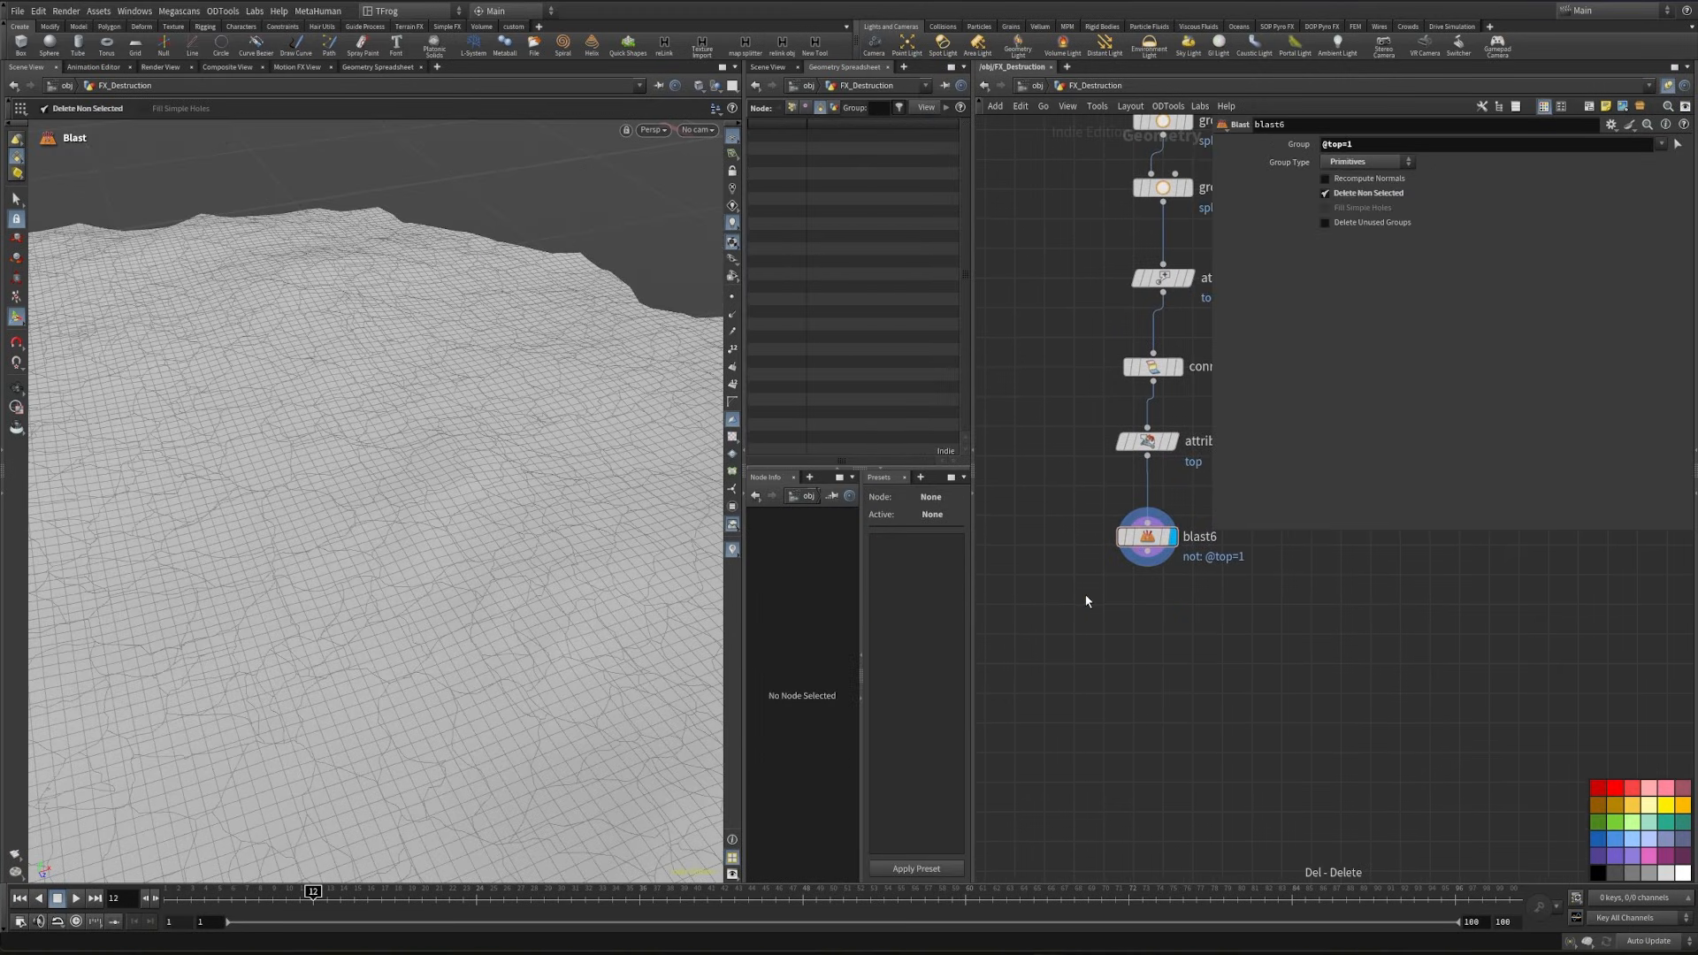
pyautogui.press('Tab')
pyautogui.write('attribdel')
pyautogui.press('Return')
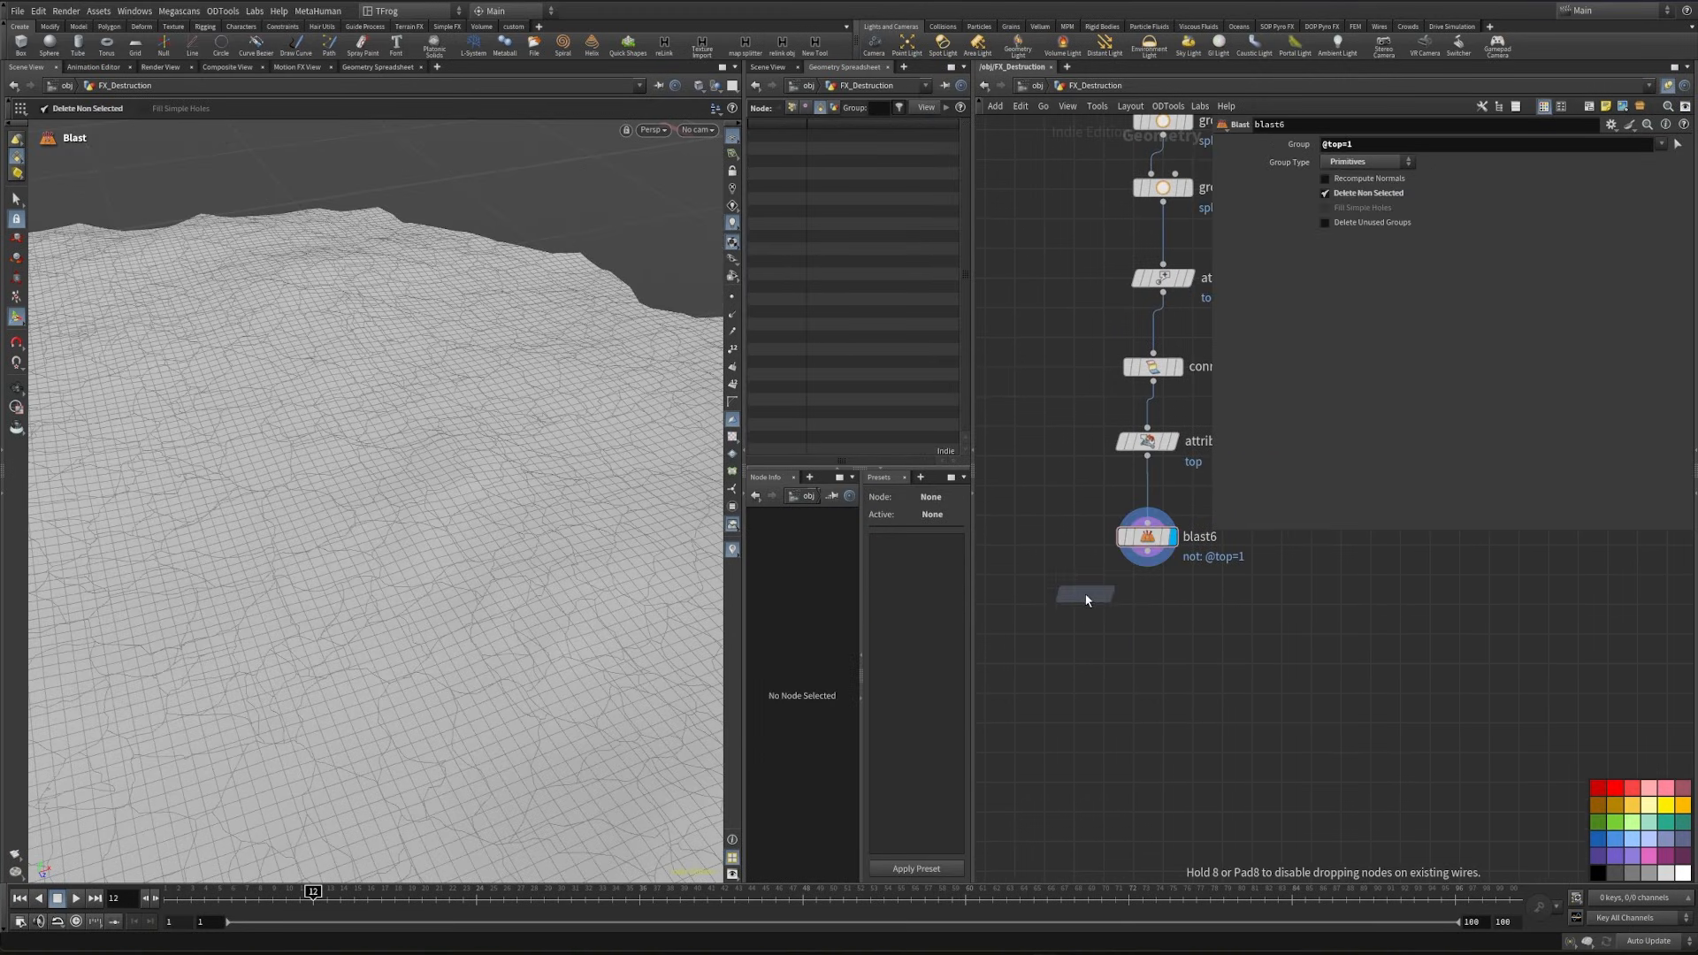
pyautogui.click(1162, 622)
pyautogui.moveTo(1148, 552); pyautogui.dragTo(1151, 620)
pyautogui.click(1189, 634)
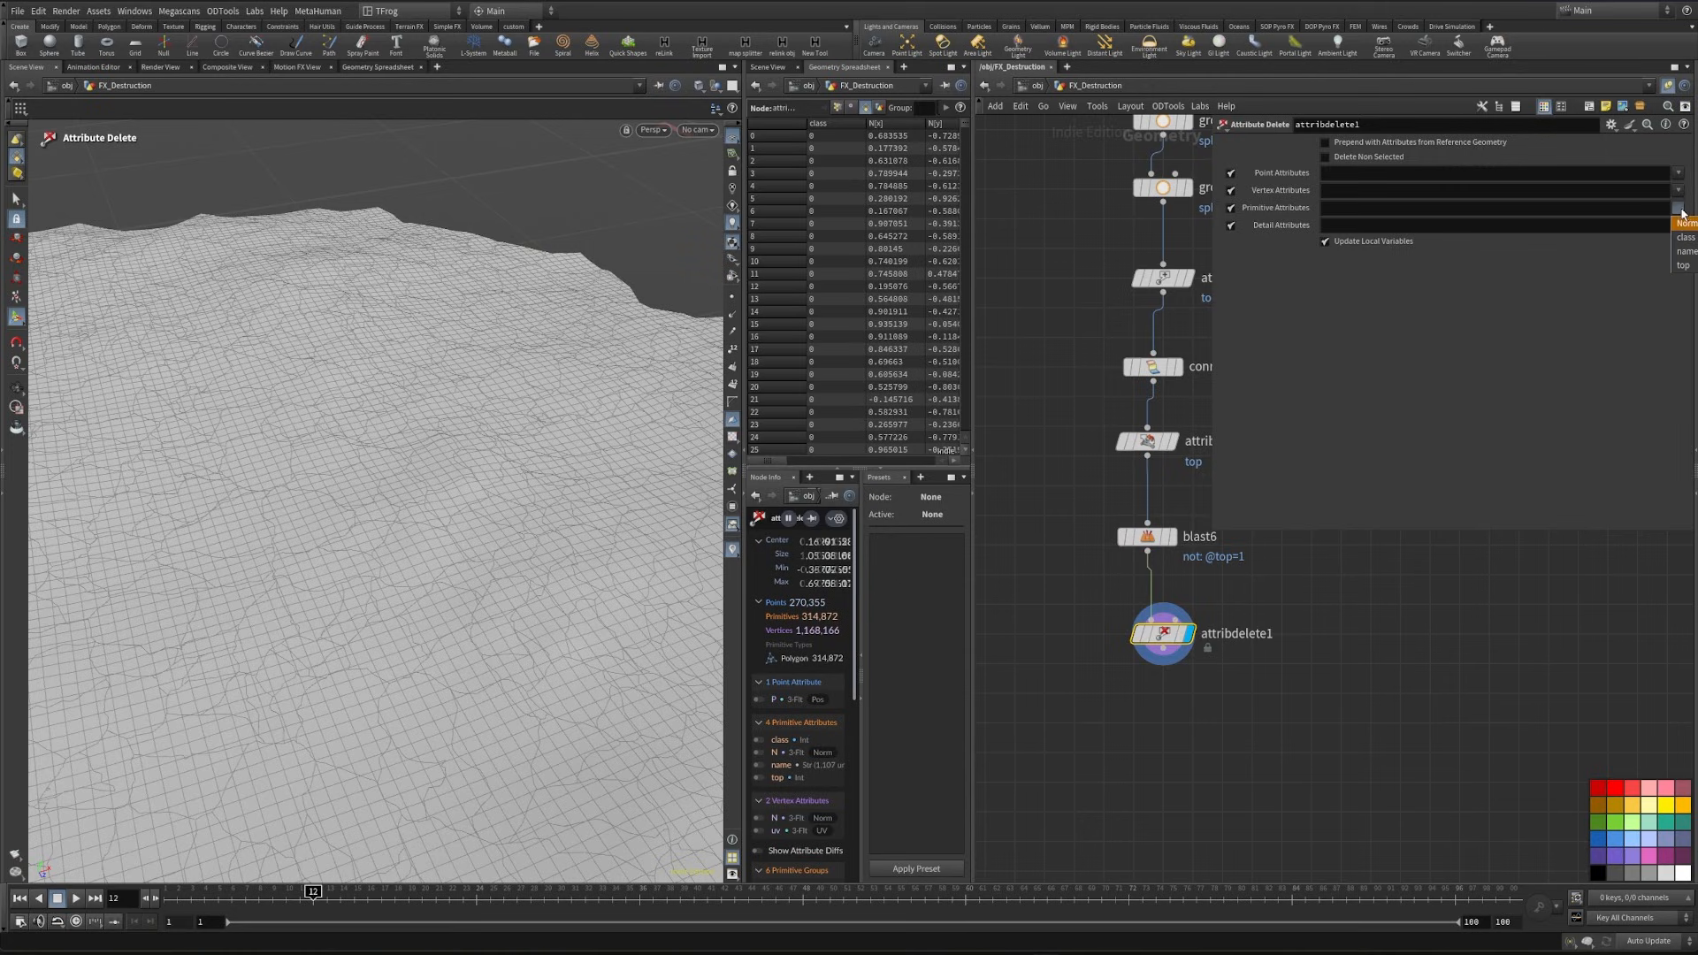
# - Set attribdelete1 to remove the primitive attributes class, N and top, and disable its point, vertex and detail attribute deletion
pyautogui.click(1683, 237)
pyautogui.click(1678, 209)
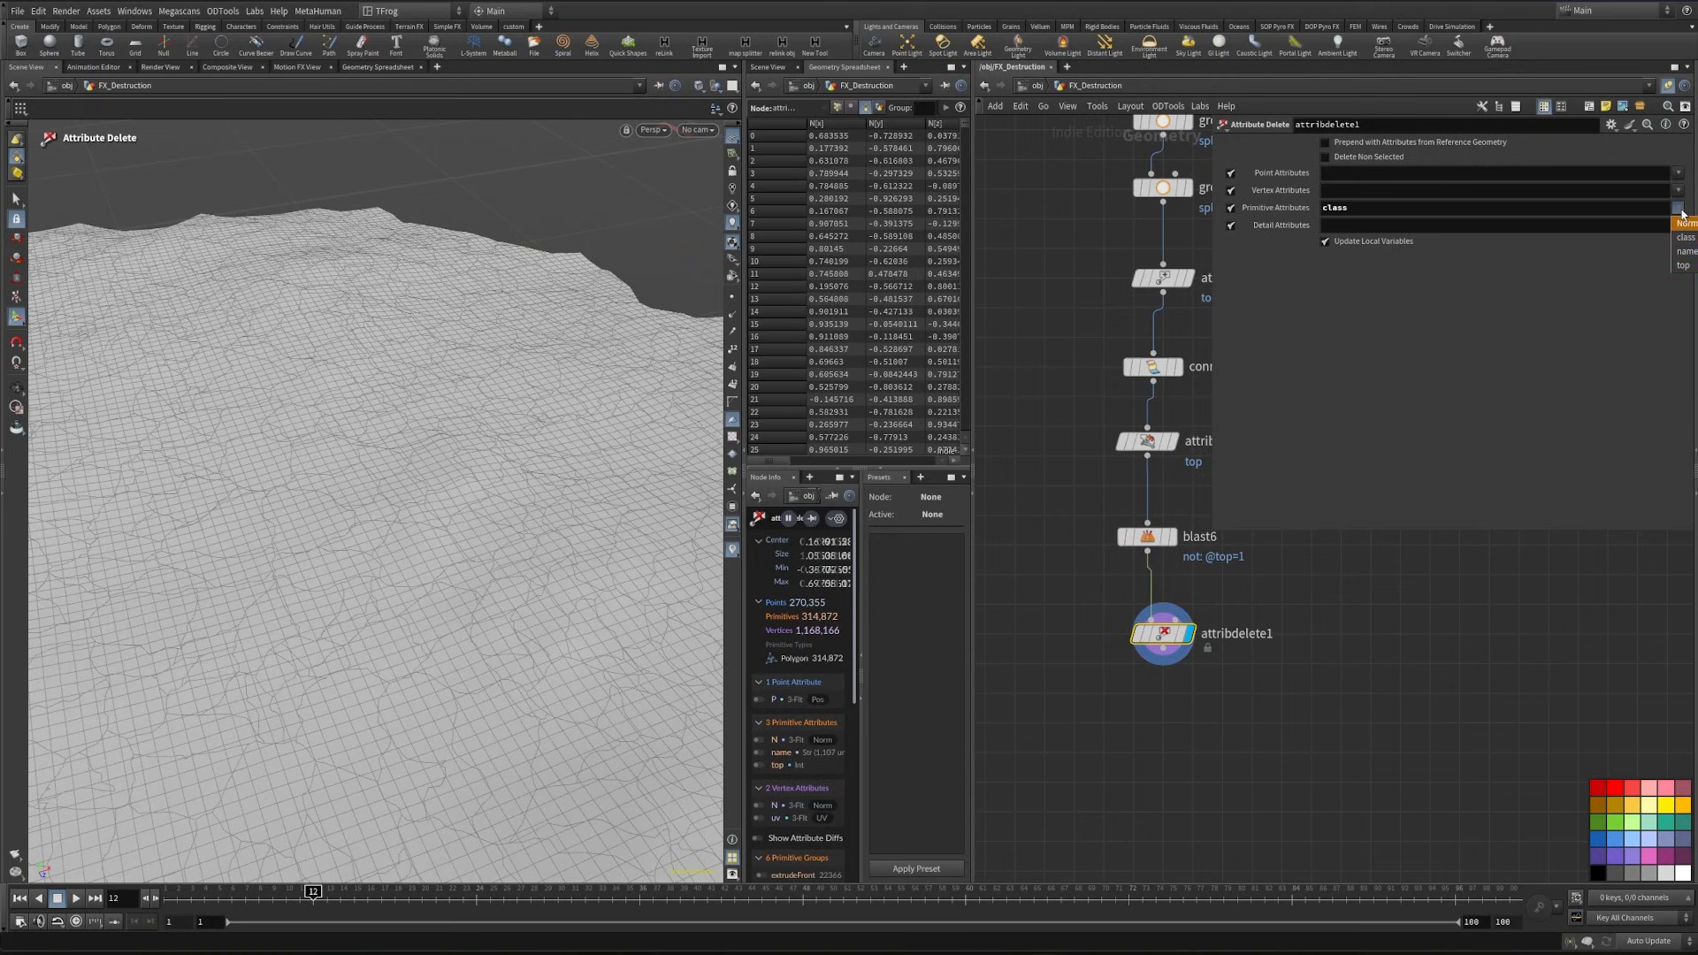
pyautogui.click(1691, 226)
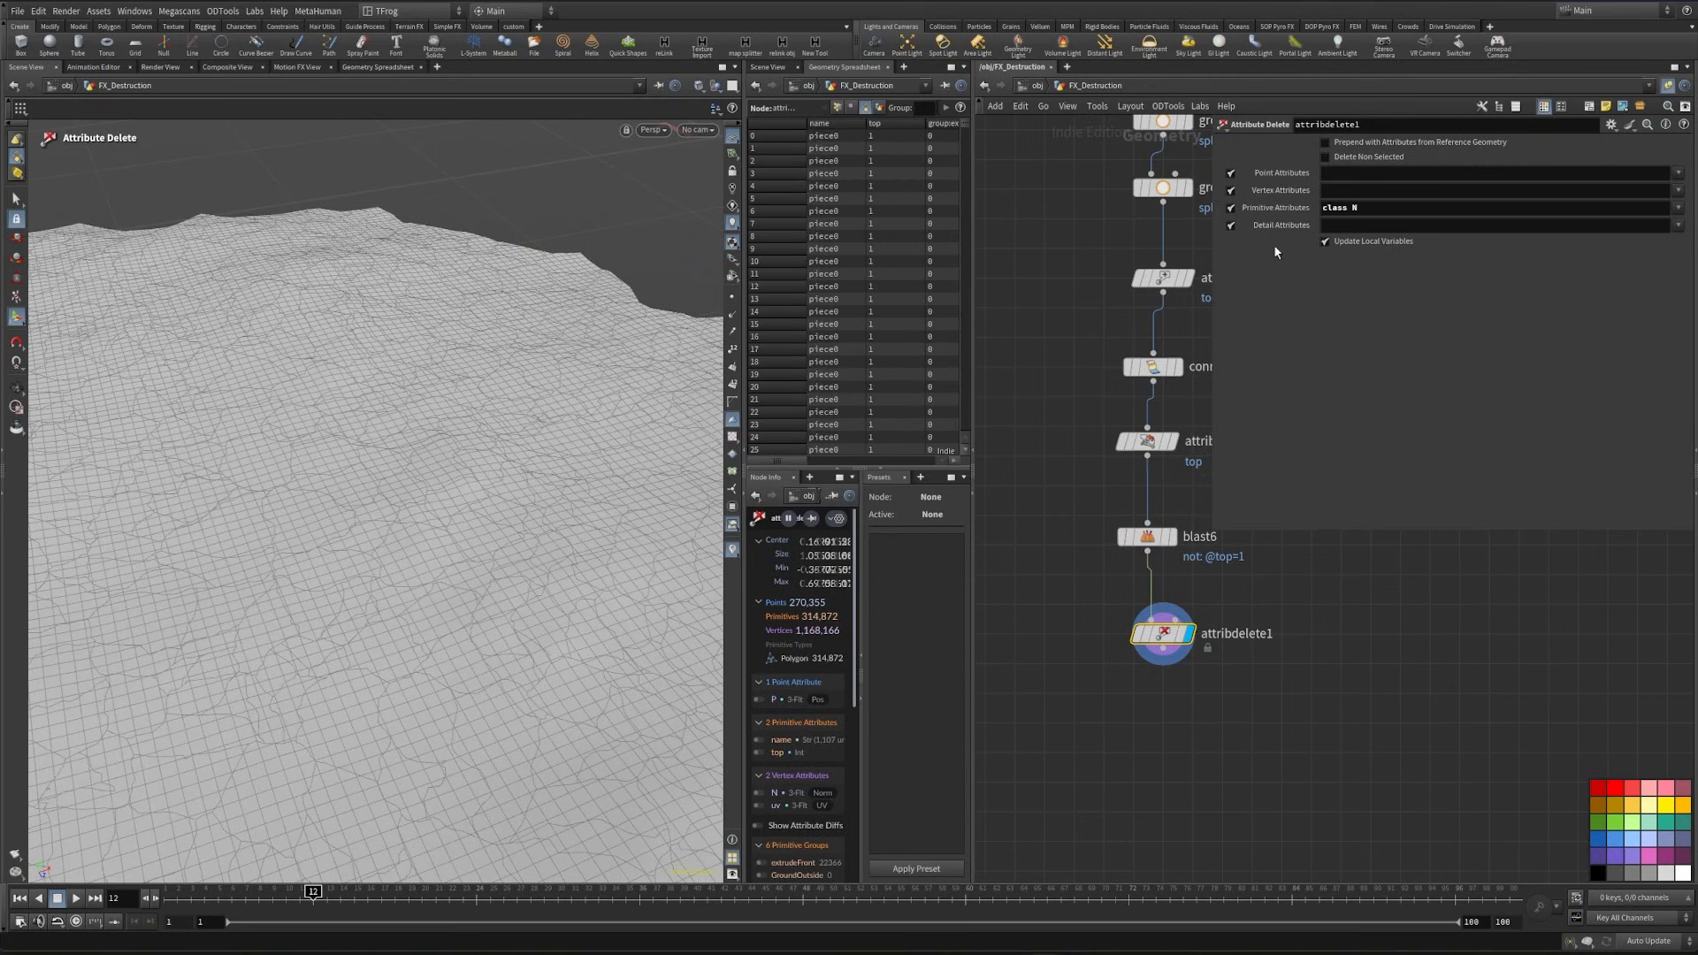
pyautogui.click(1230, 225)
pyautogui.click(1230, 190)
pyautogui.click(1230, 173)
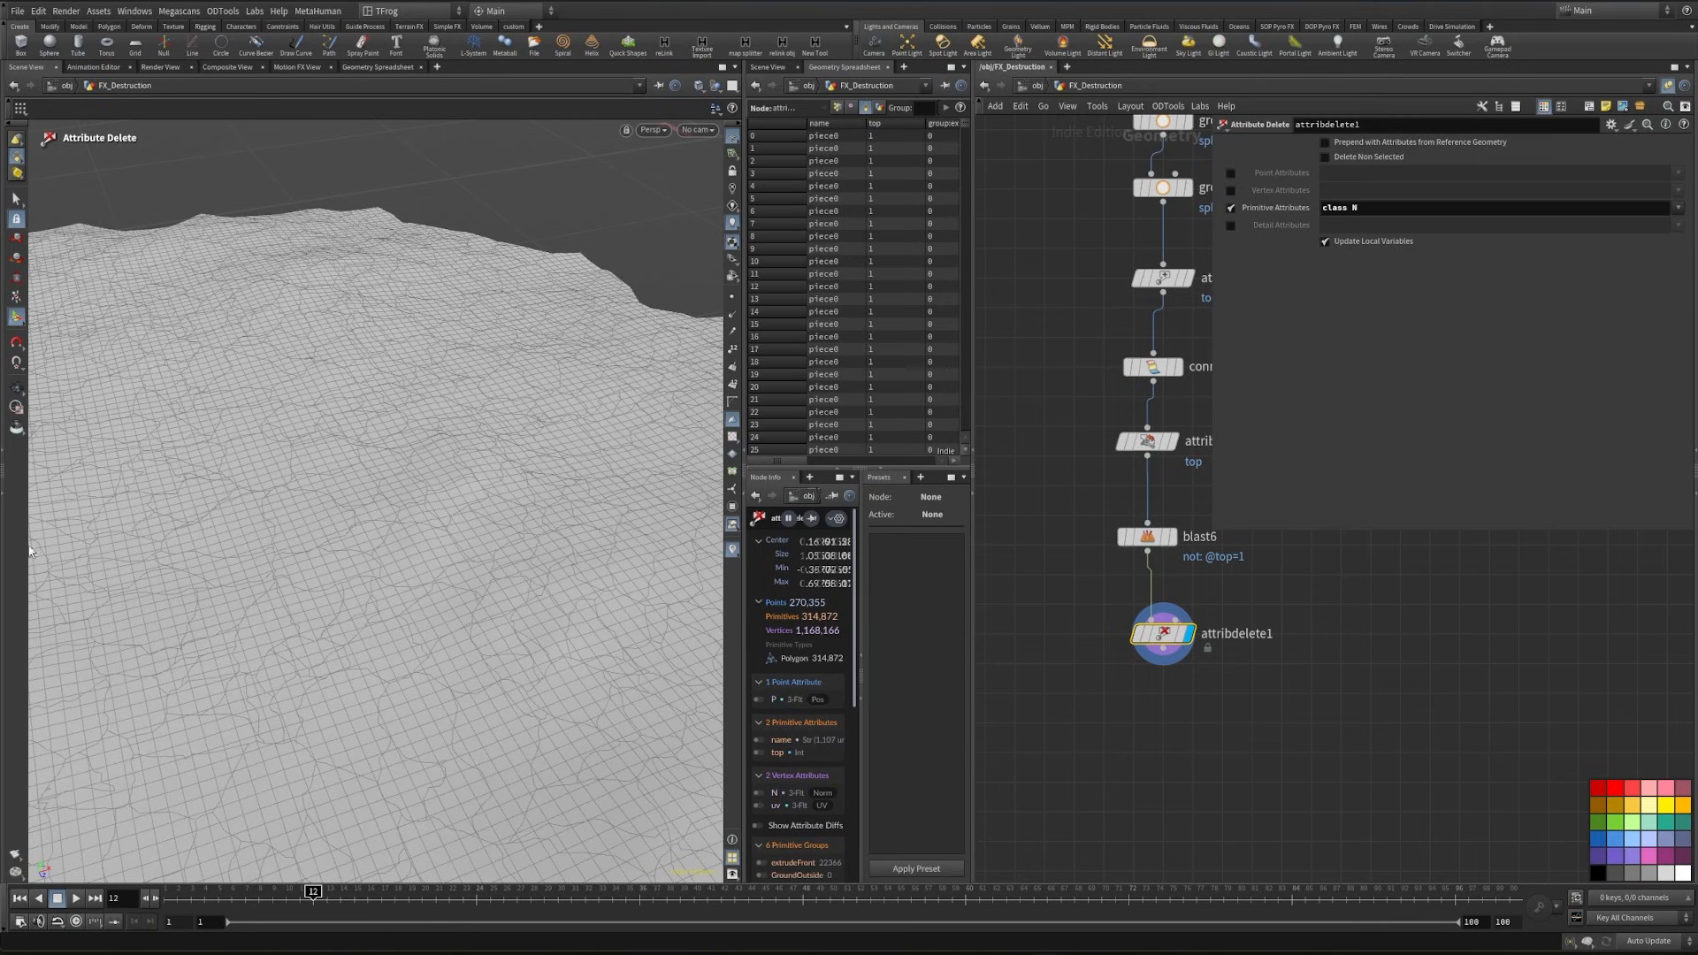
pyautogui.keyDown('alt'); pyautogui.moveTo(444, 614); pyautogui.dragTo(419, 498, button='middle'); pyautogui.keyUp('alt')
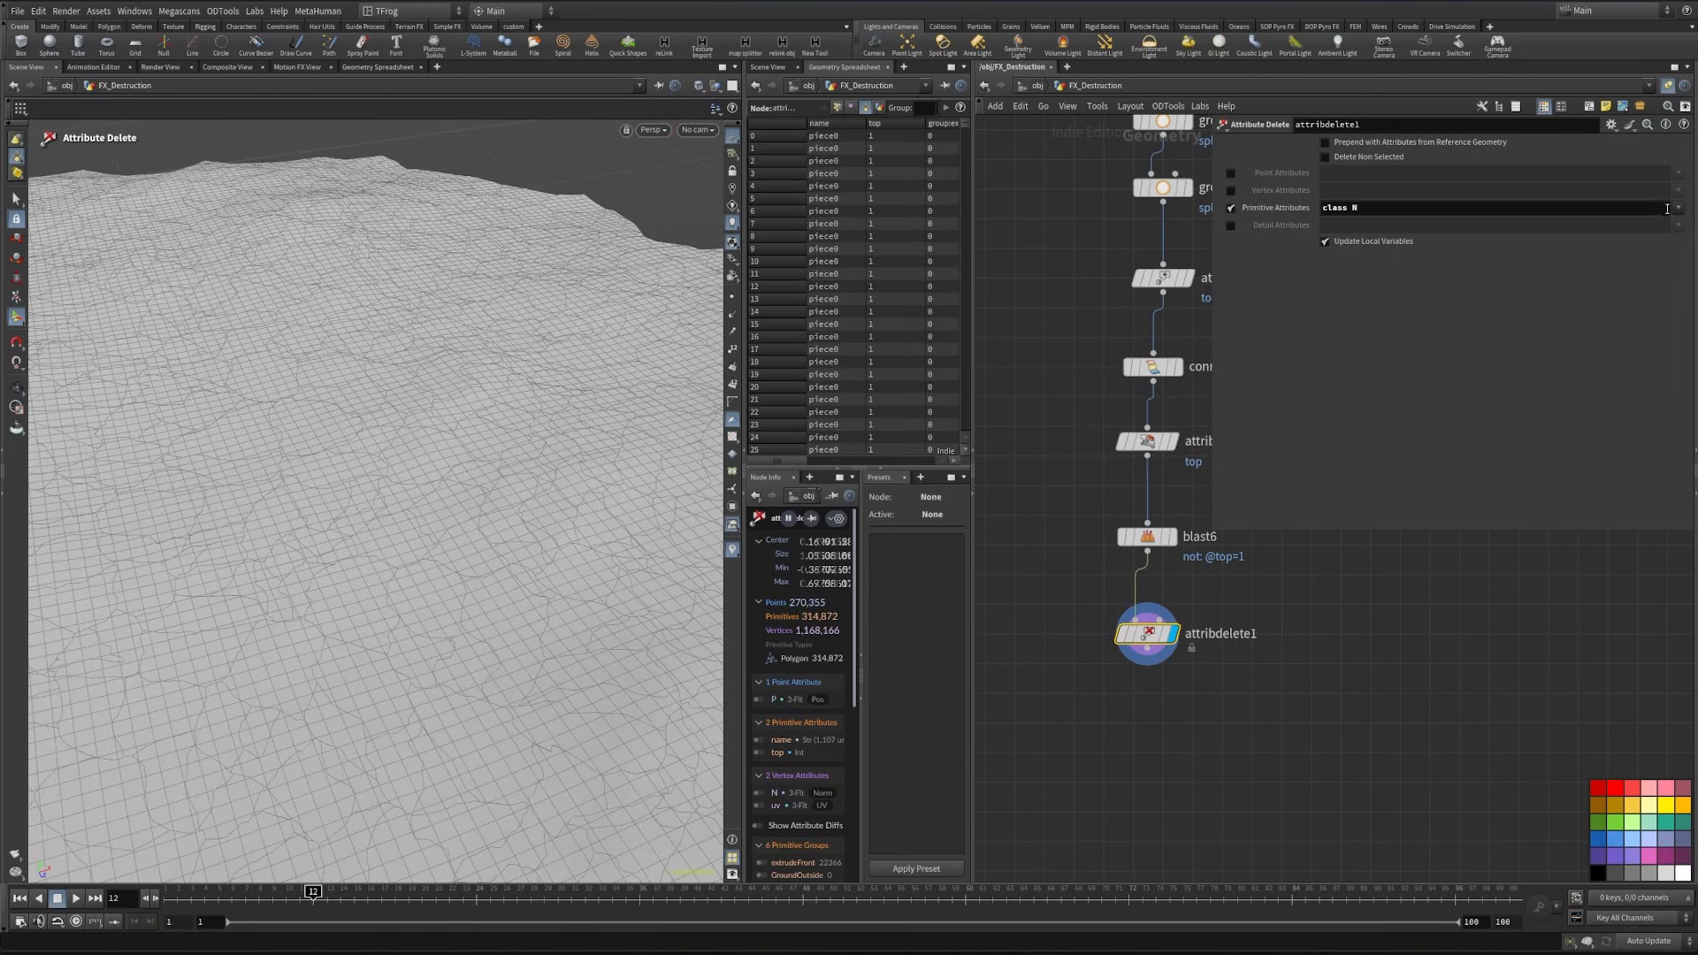
pyautogui.click(1689, 273)
# - Connect a displayed Connectivity node of type Primitive below attribdelete1, and turn off the wireframe overlay
pyautogui.moveTo(1205, 725); pyautogui.dragTo(1270, 686, button='middle')
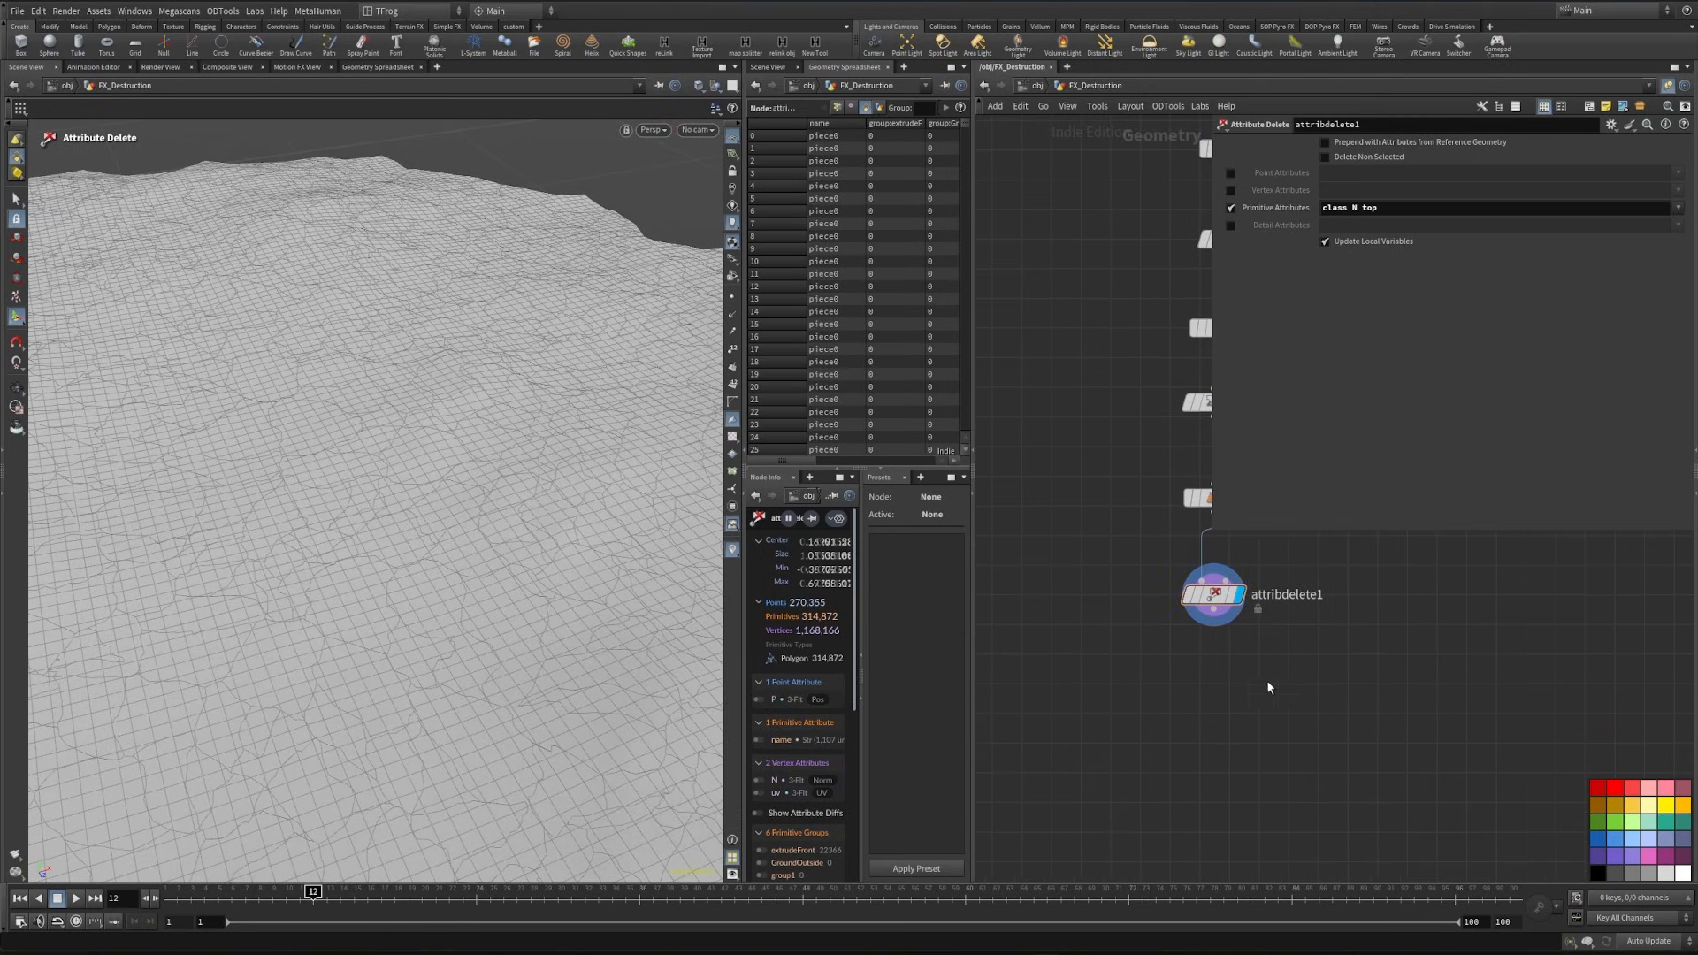
pyautogui.press('Tab')
pyautogui.write('conn')
pyautogui.press('Return')
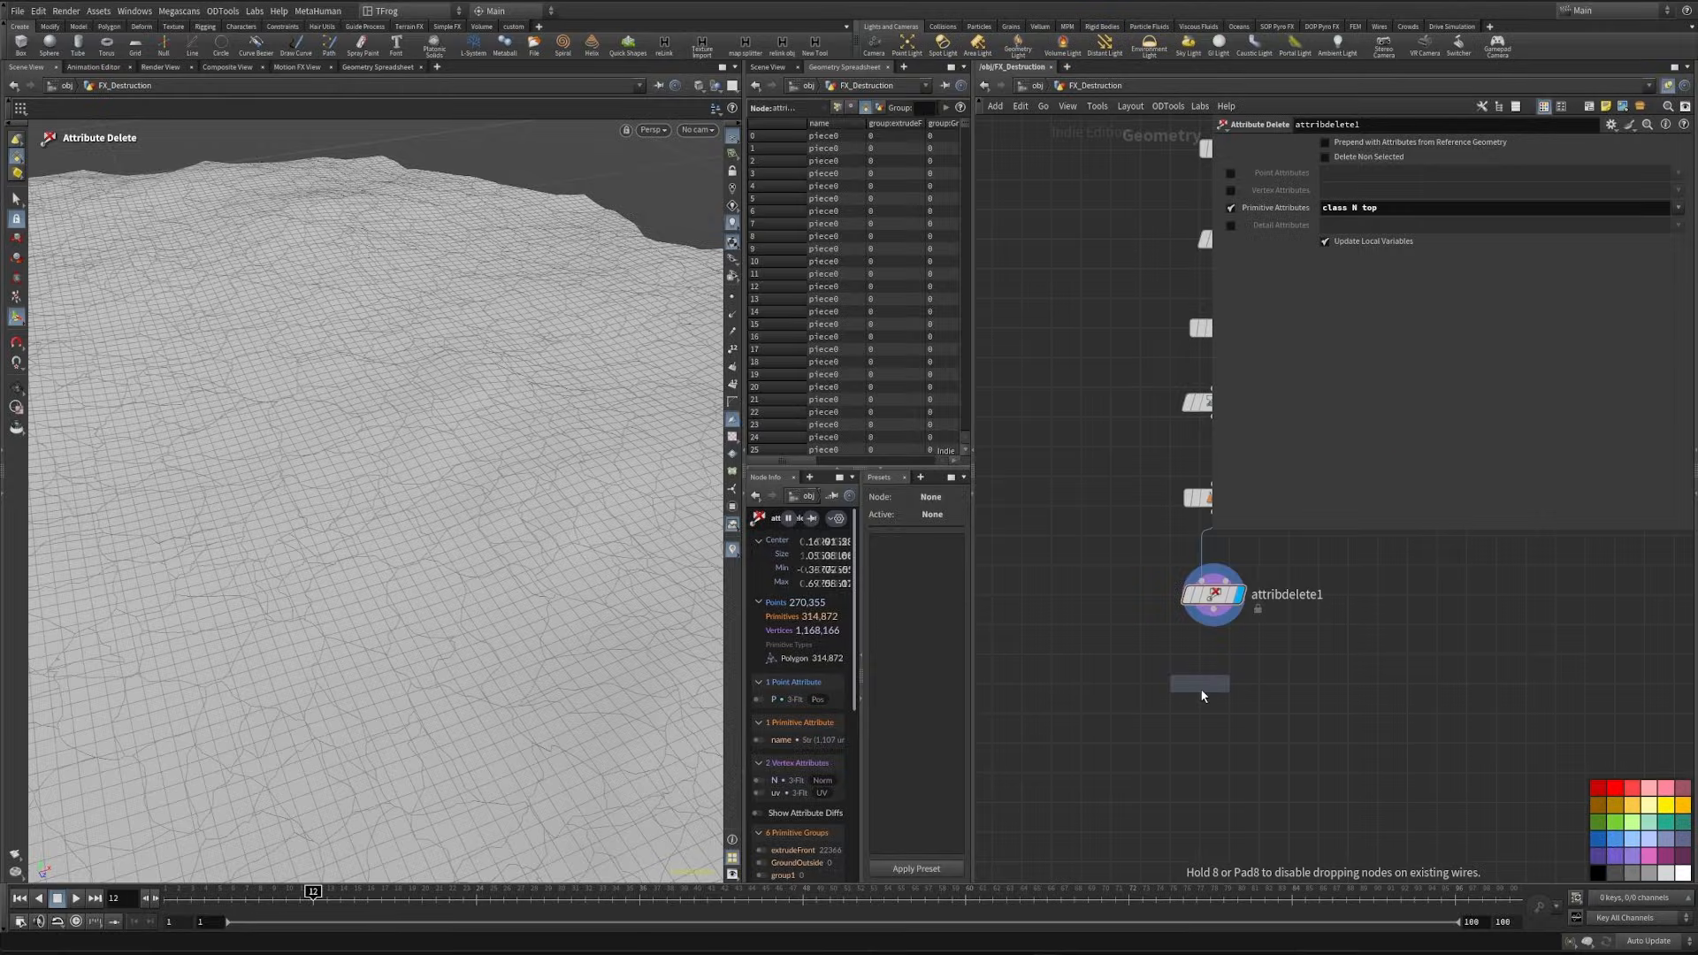
pyautogui.click(1201, 688)
pyautogui.hotkey('shift', 'w')
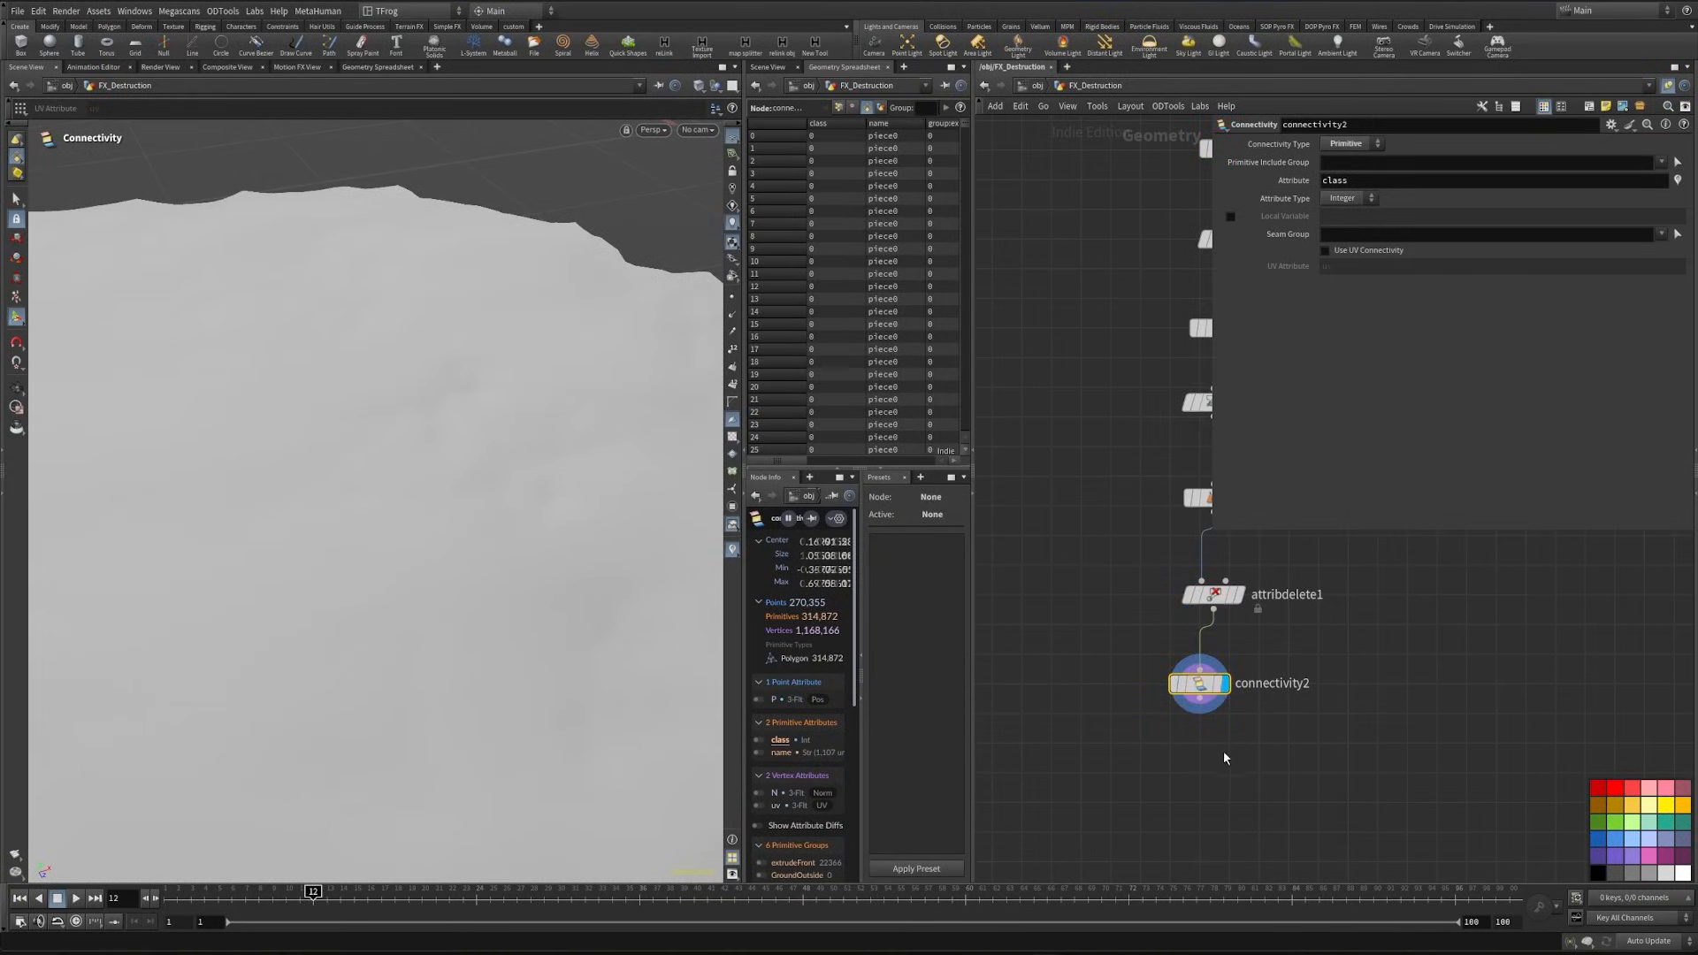
# - Connect a Measure node below connectivity2 and display it
pyautogui.moveTo(1192, 774); pyautogui.dragTo(1198, 700, button='middle')
pyautogui.click(1198, 700)
pyautogui.press('Tab')
pyautogui.write('meas')
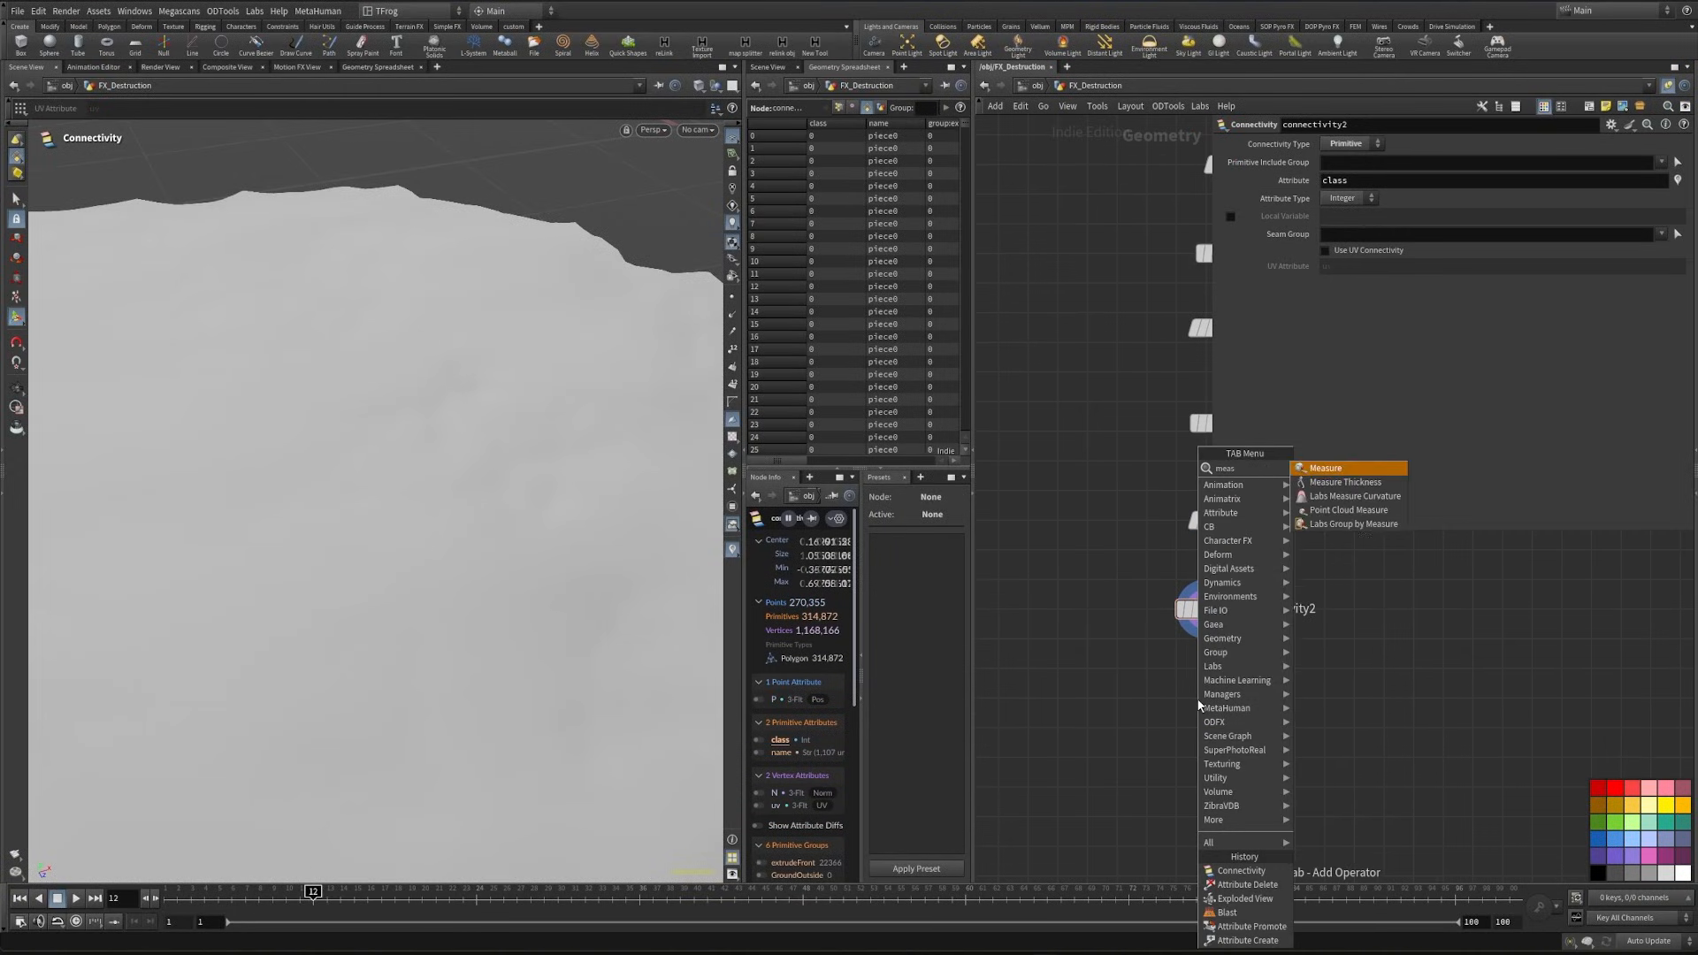
pyautogui.press('Return')
pyautogui.click(1196, 698)
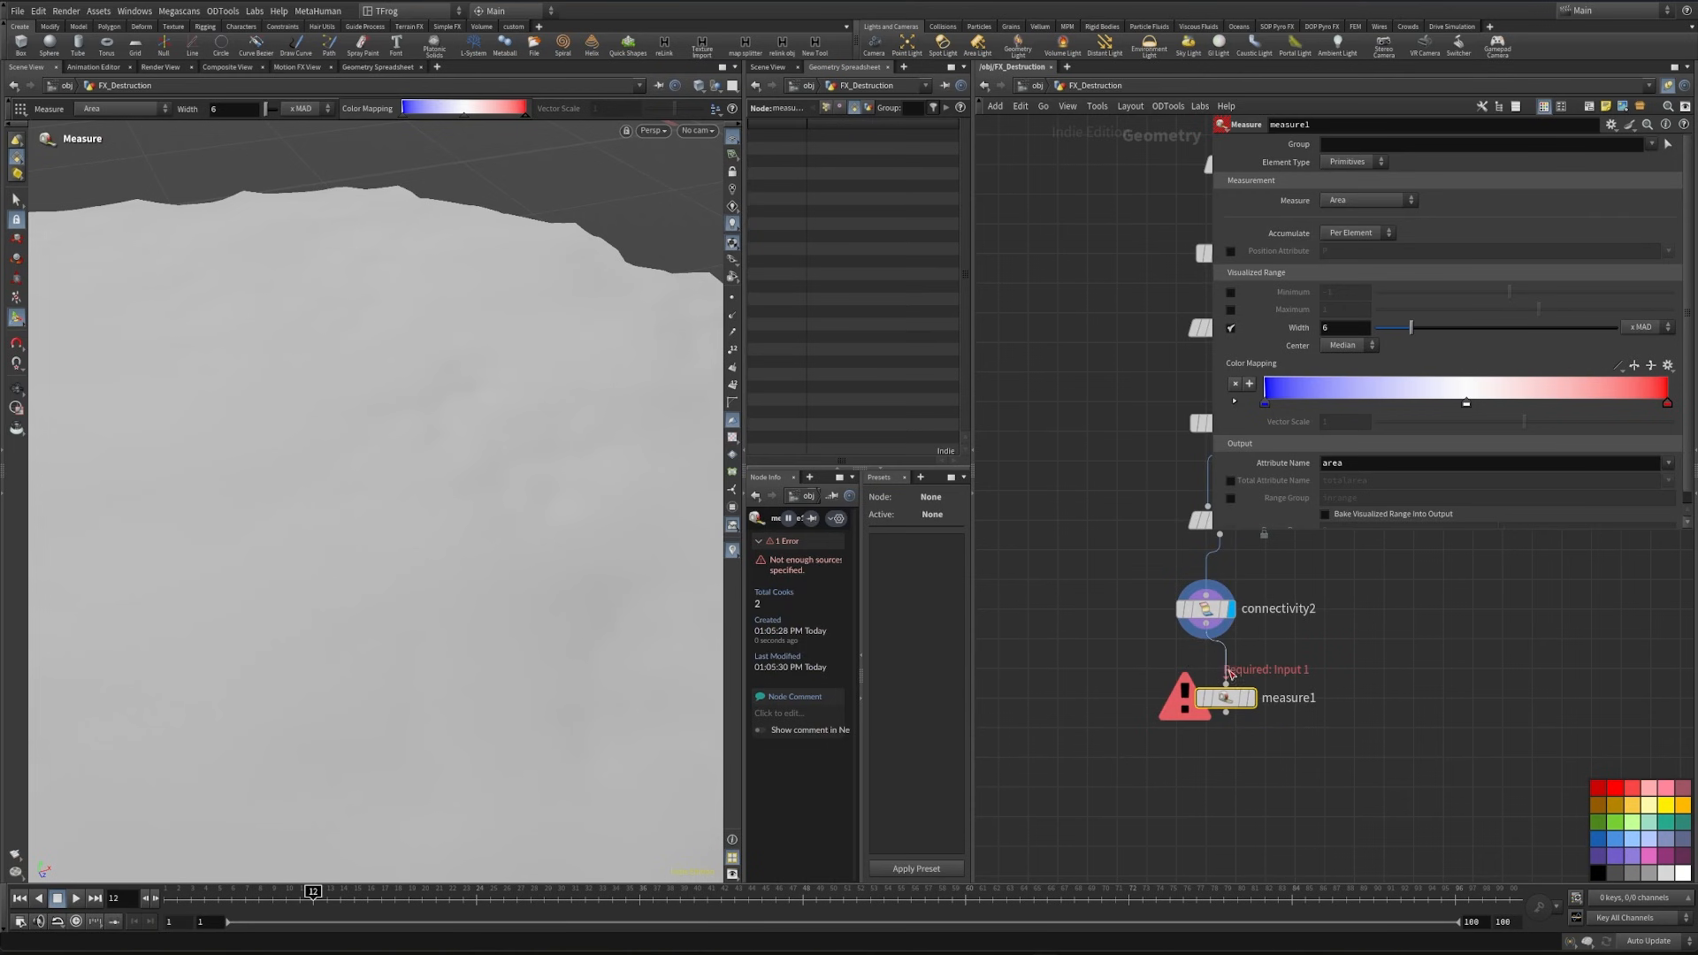
pyautogui.moveTo(1229, 674); pyautogui.dragTo(1225, 687)
pyautogui.click(1250, 698)
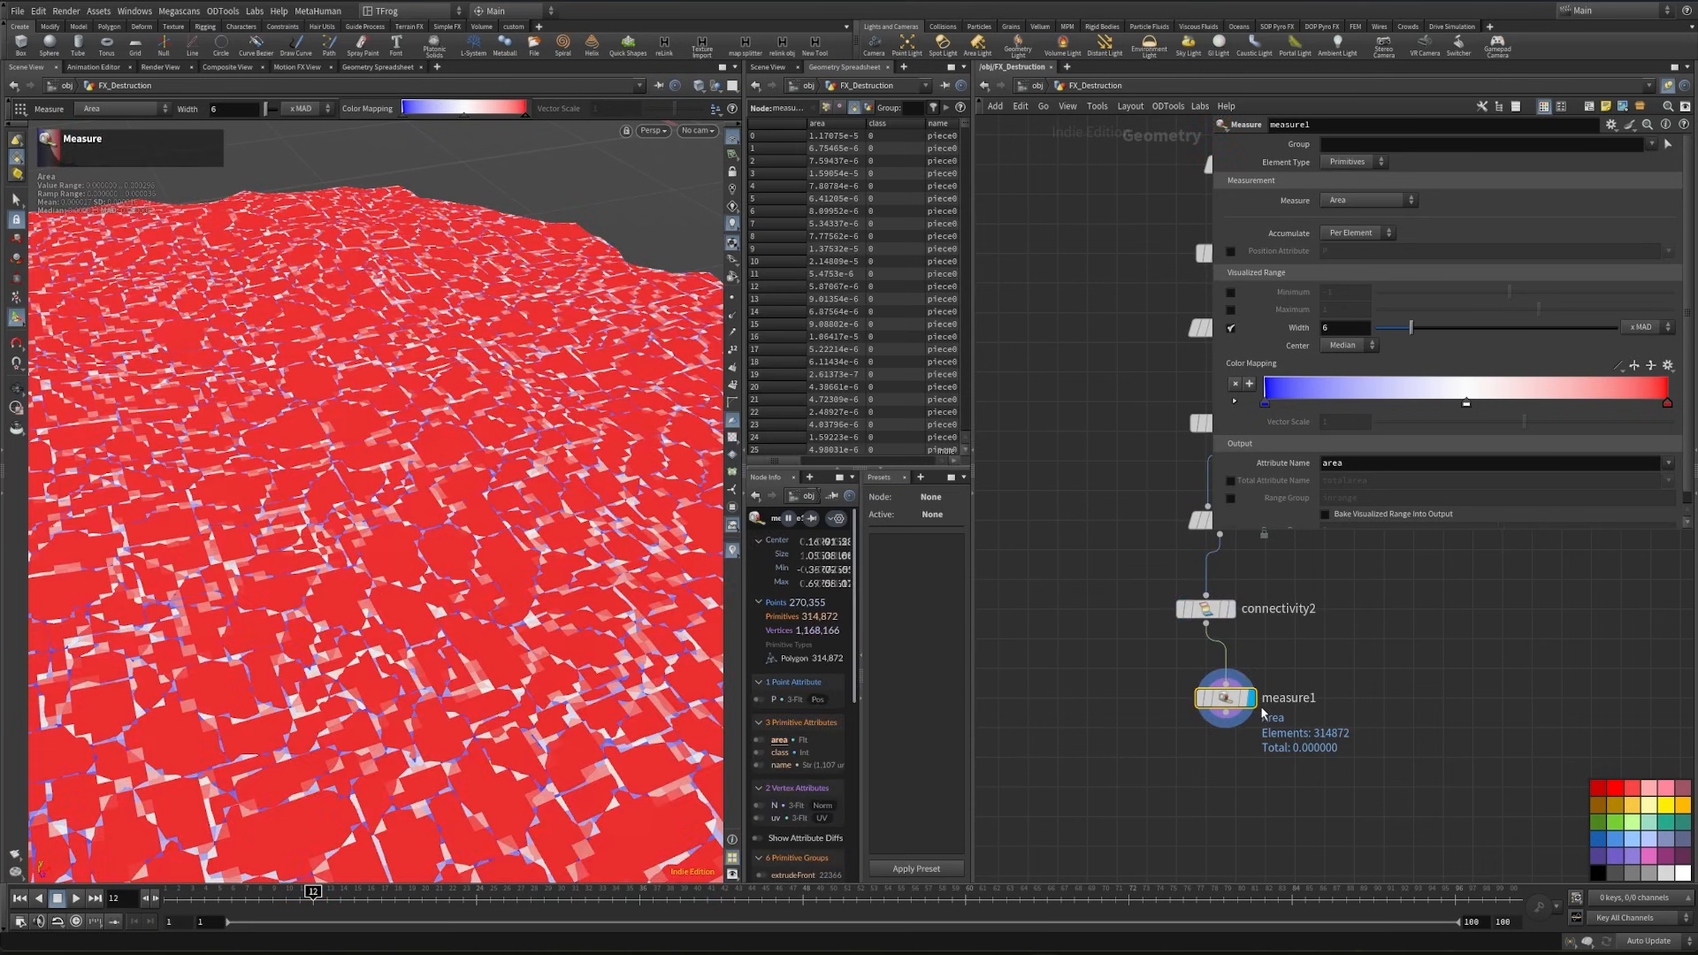
# - Set measure1 to measure Volume and accumulate it Per Piece
pyautogui.click(1366, 204)
pyautogui.click(1362, 217)
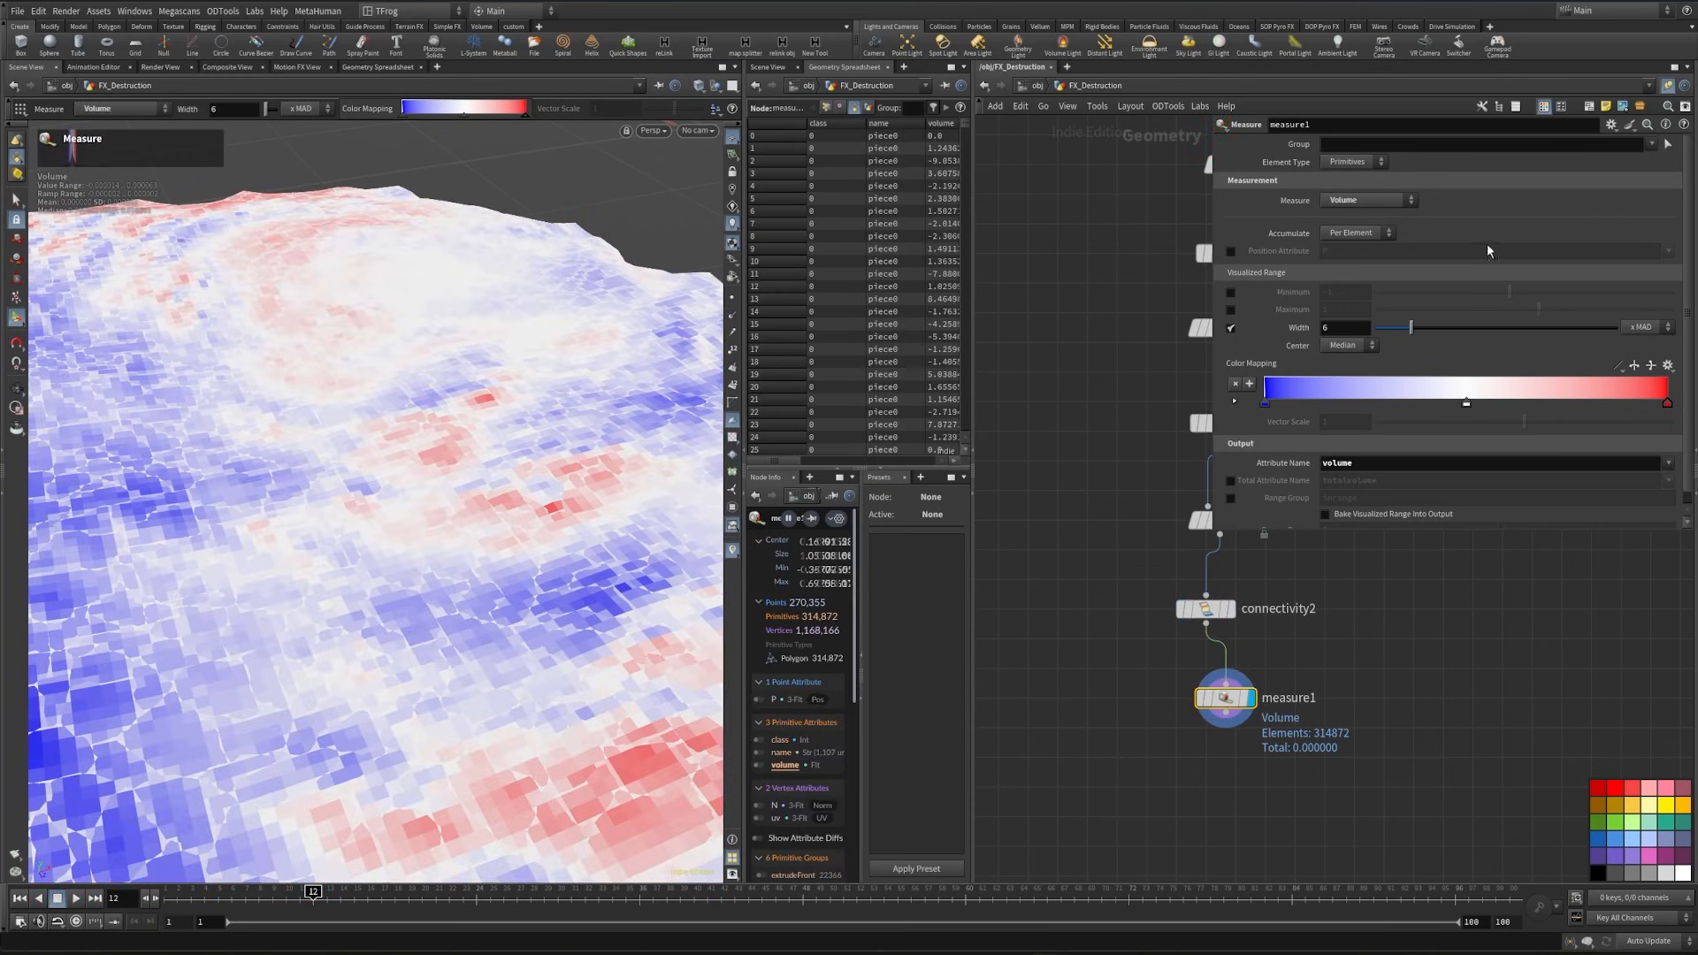
pyautogui.click(1386, 234)
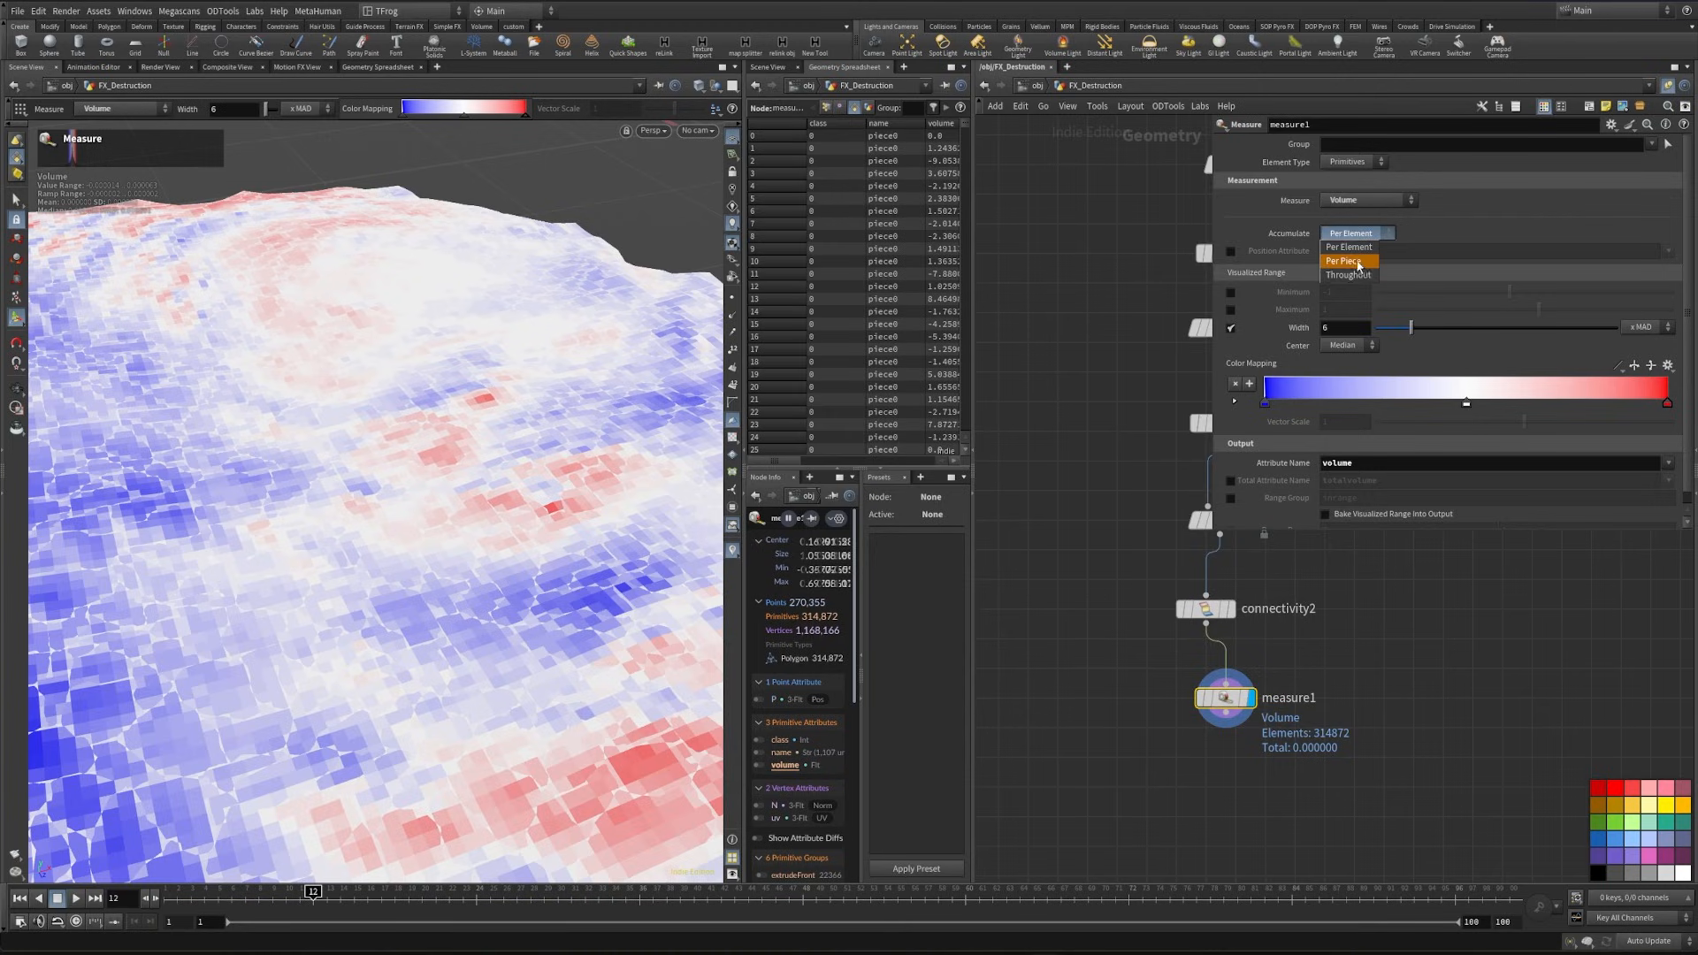
pyautogui.click(1346, 261)
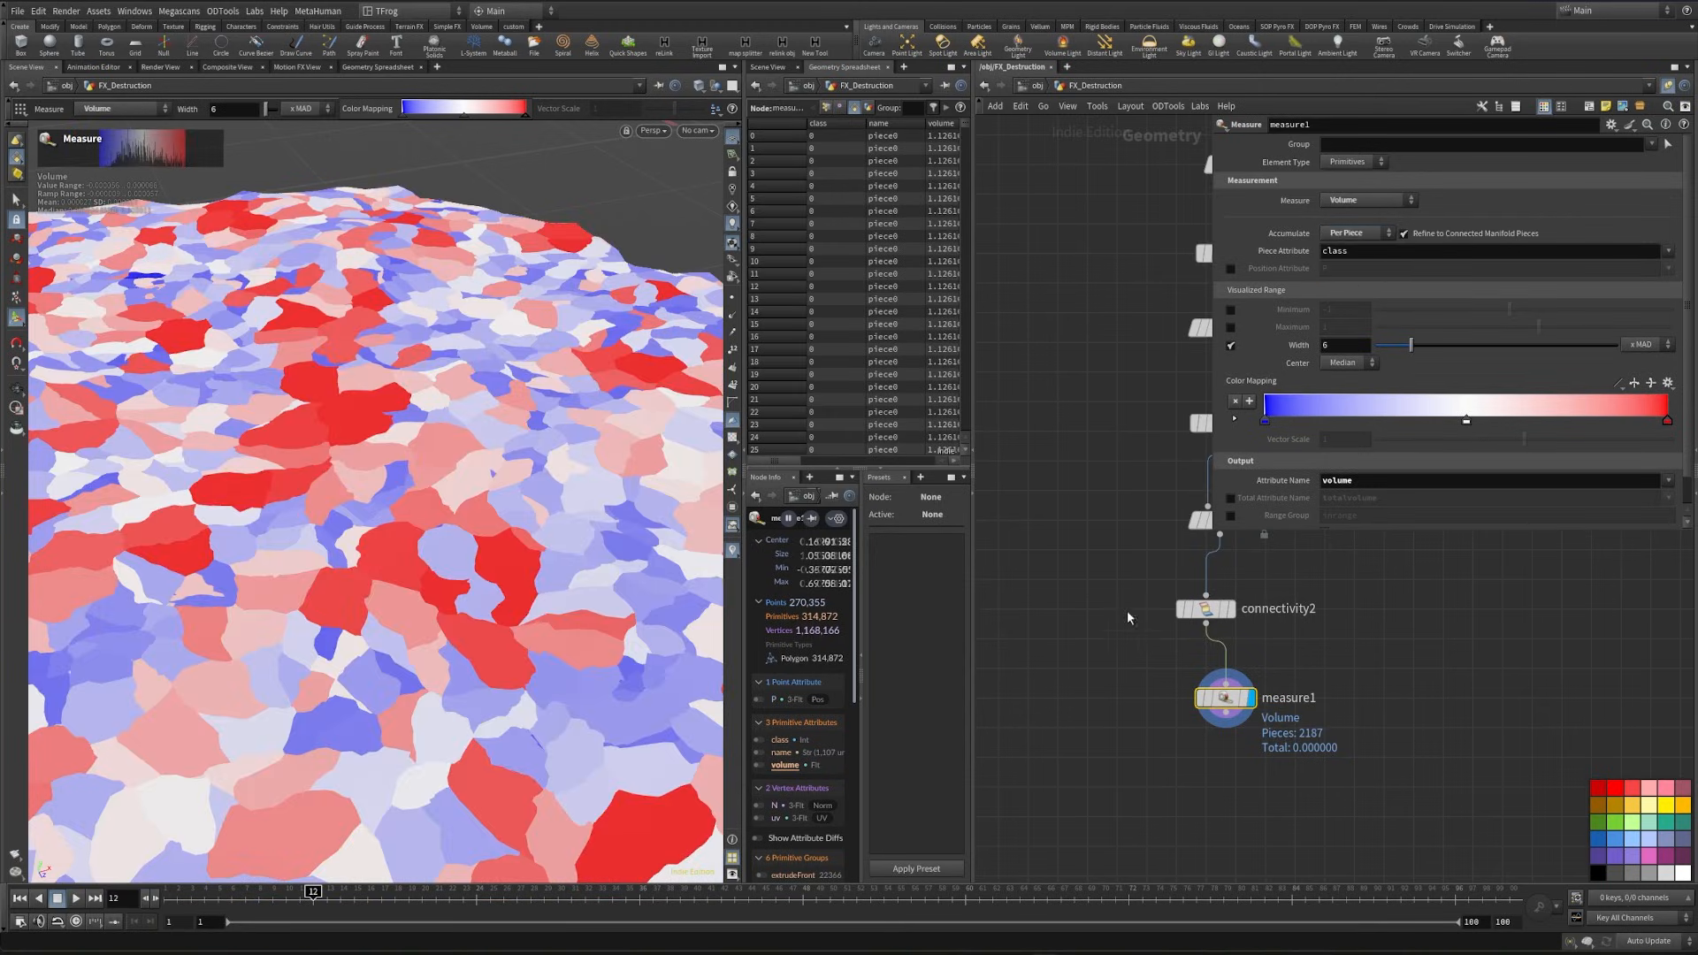
# - Sort the ground's primitives by volume in the geometry spreadsheet
pyautogui.moveTo(1366, 657); pyautogui.dragTo(1362, 603, button='middle')
pyautogui.moveTo(791, 461)
pyautogui.mouseDown()
pyautogui.moveTo(854, 462)
pyautogui.moveTo(823, 467)
pyautogui.mouseUp()
pyautogui.click(870, 124)
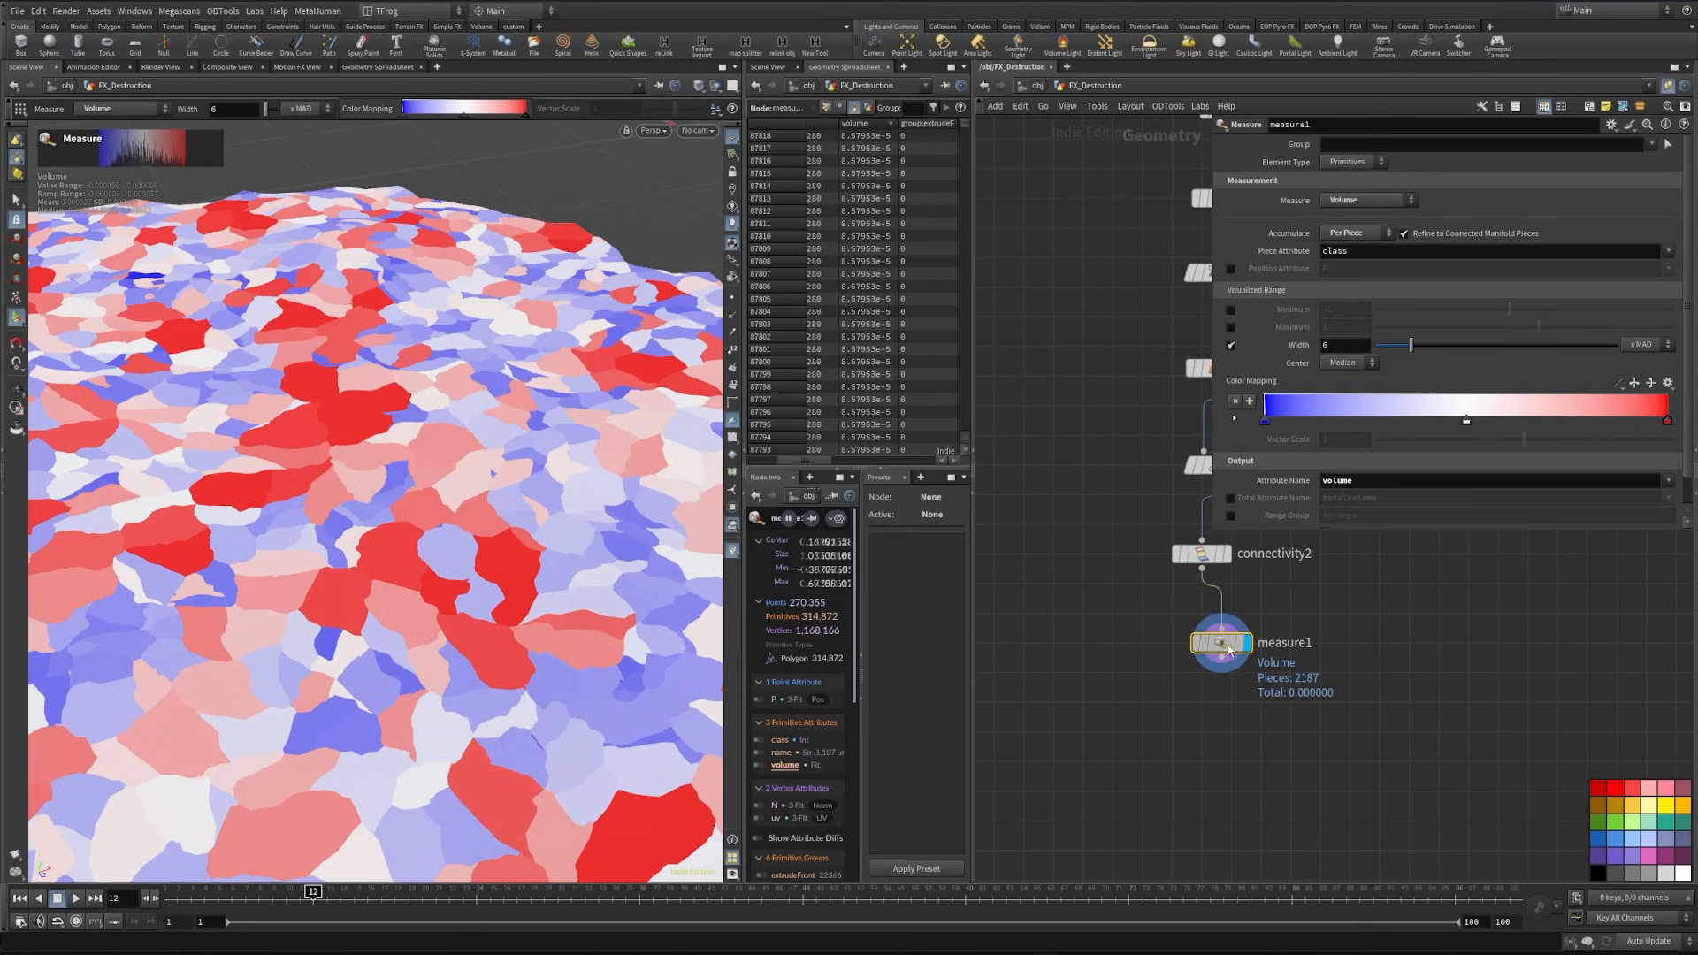
# - Connect a displayed Attribute Create node below measure1
pyautogui.press('Tab')
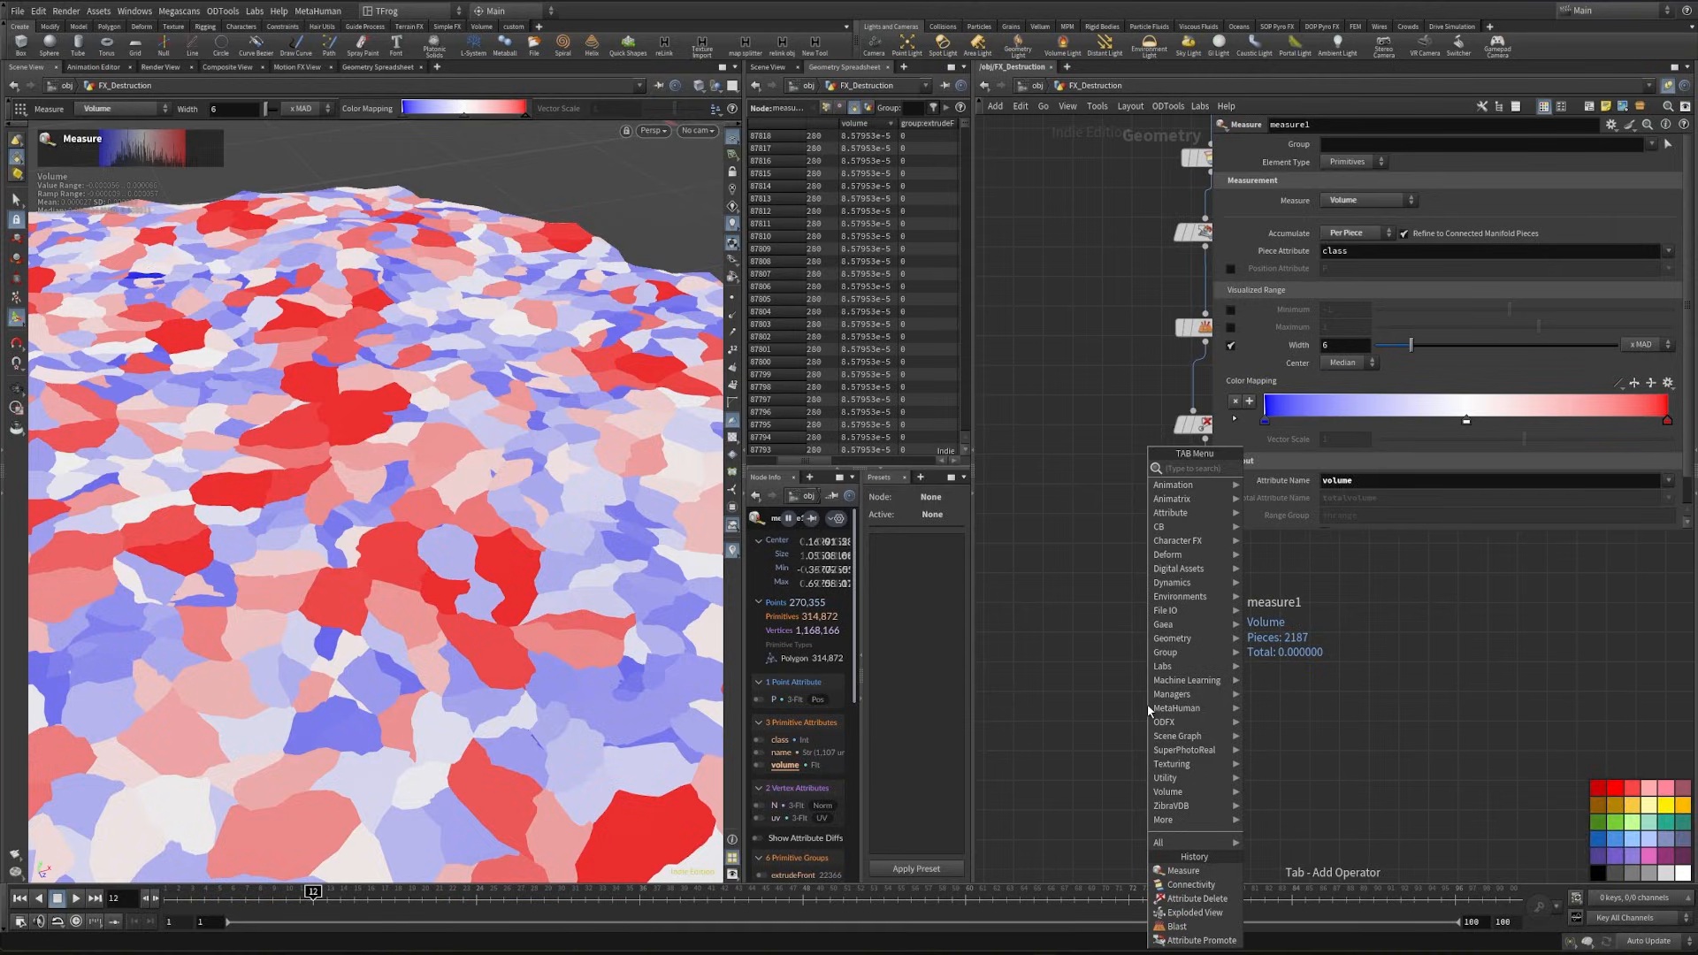
pyautogui.write('attribcr')
pyautogui.press('Return')
pyautogui.click(1191, 735)
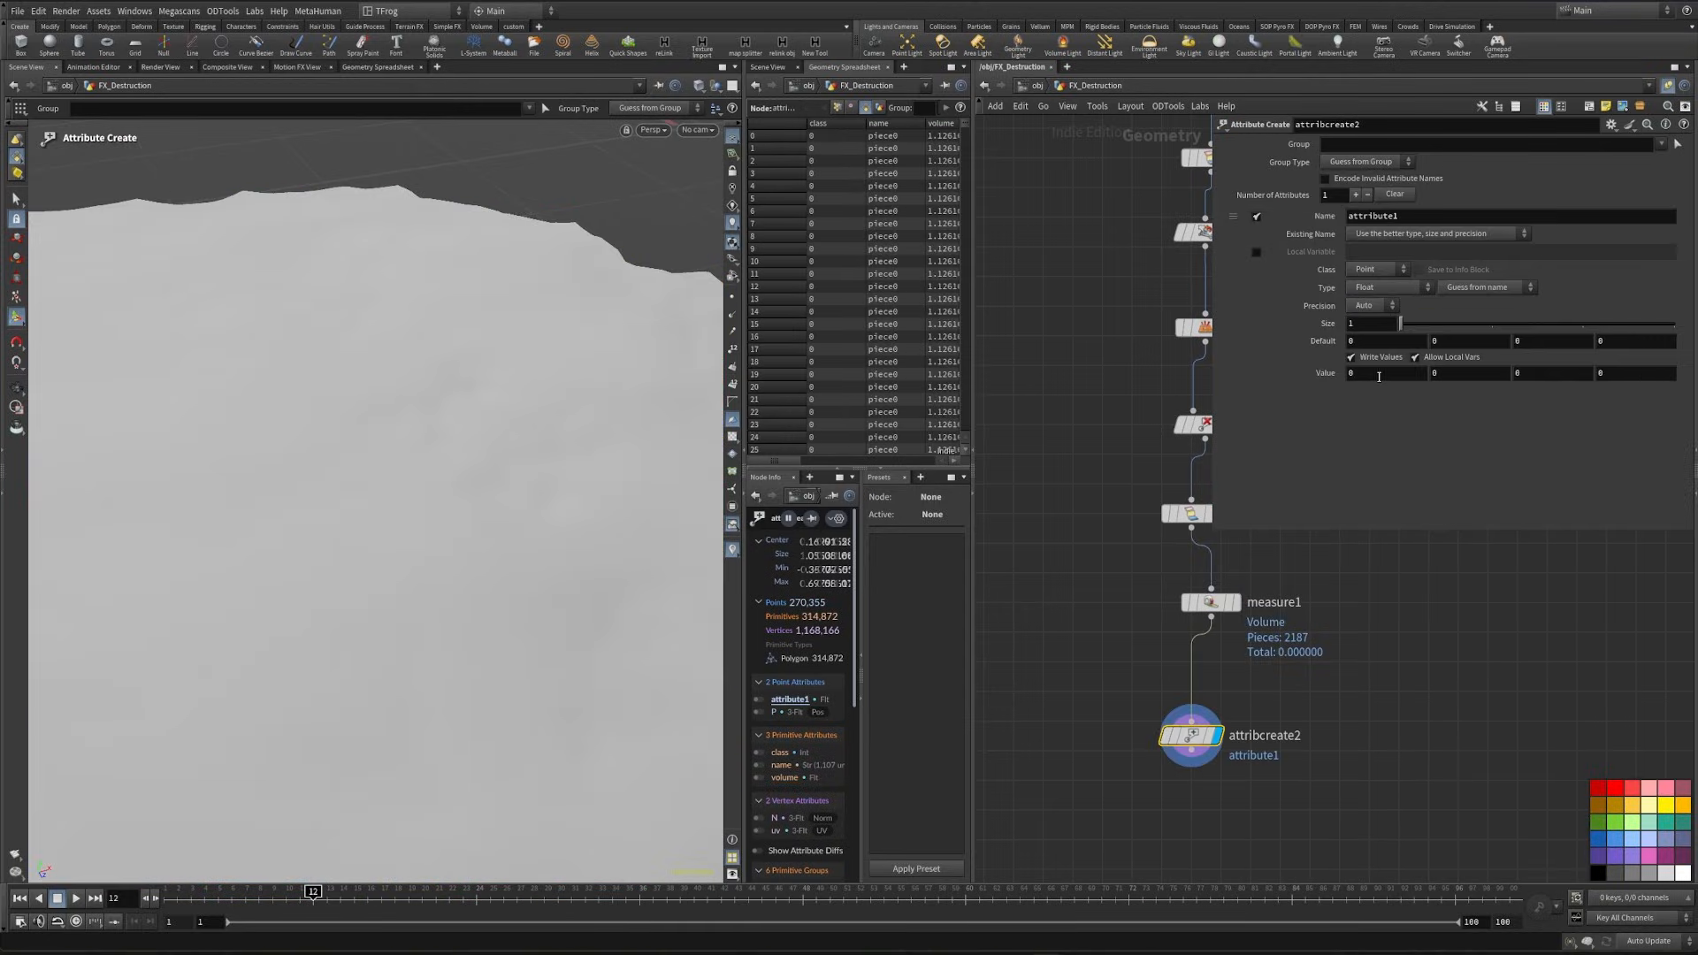
# - Make the created attribute an Integer on the Primitive class and name it delselect
pyautogui.click(1397, 290)
pyautogui.click(1364, 315)
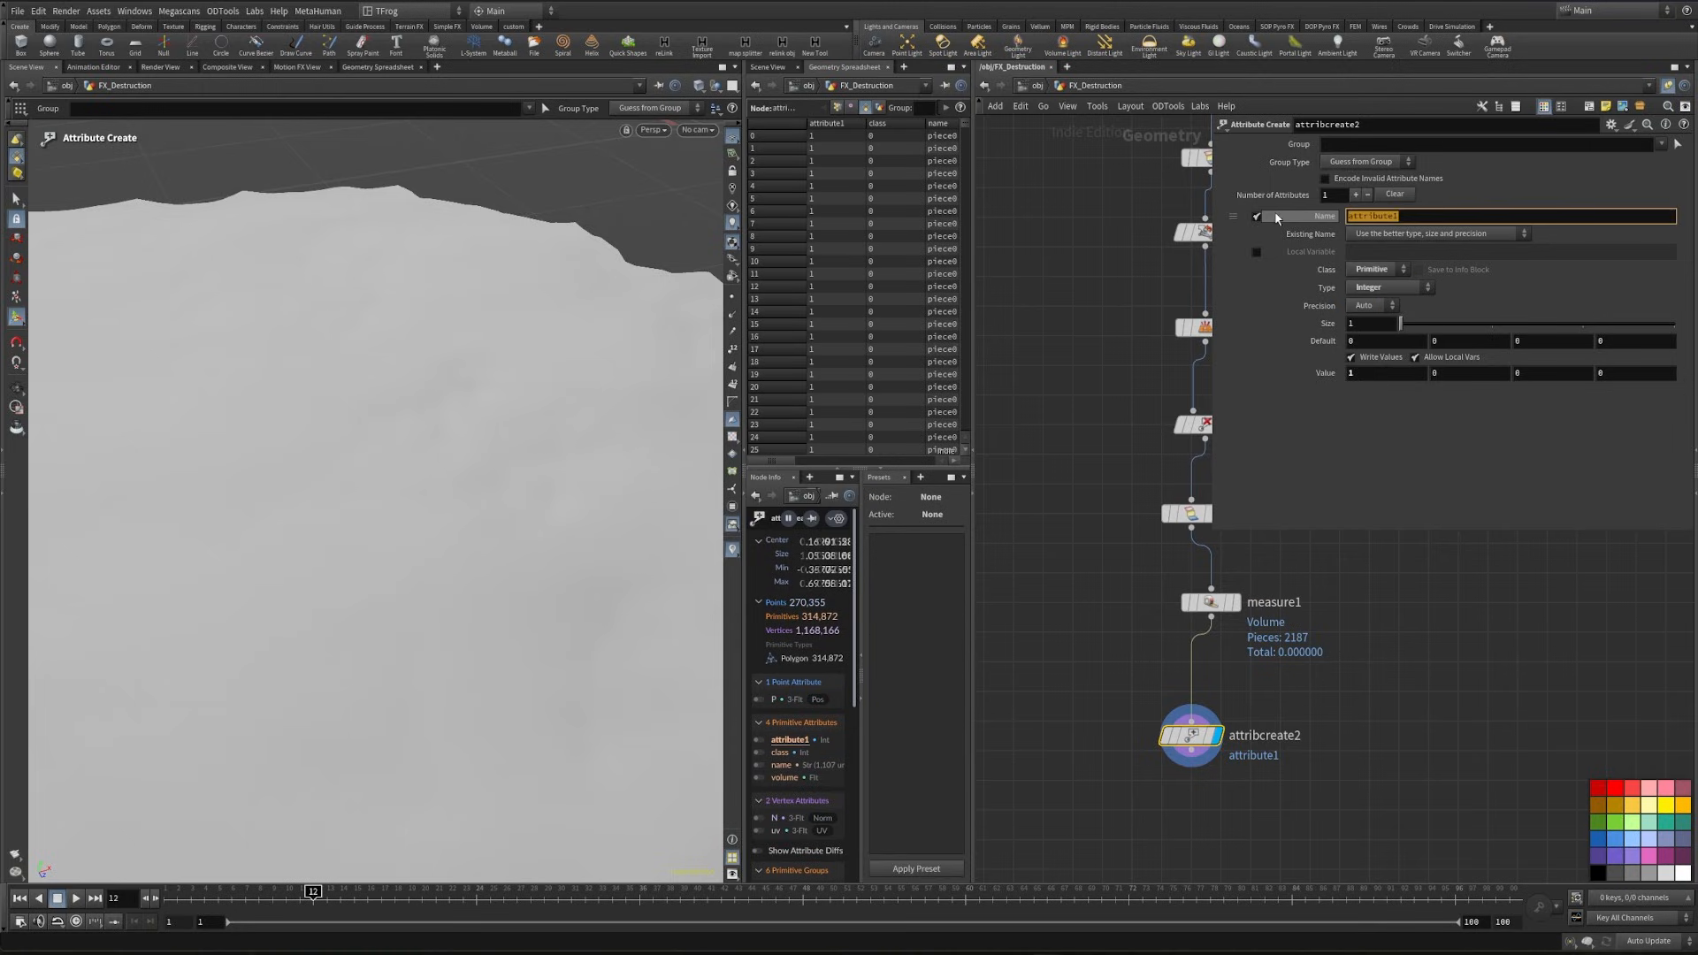
pyautogui.write('del')
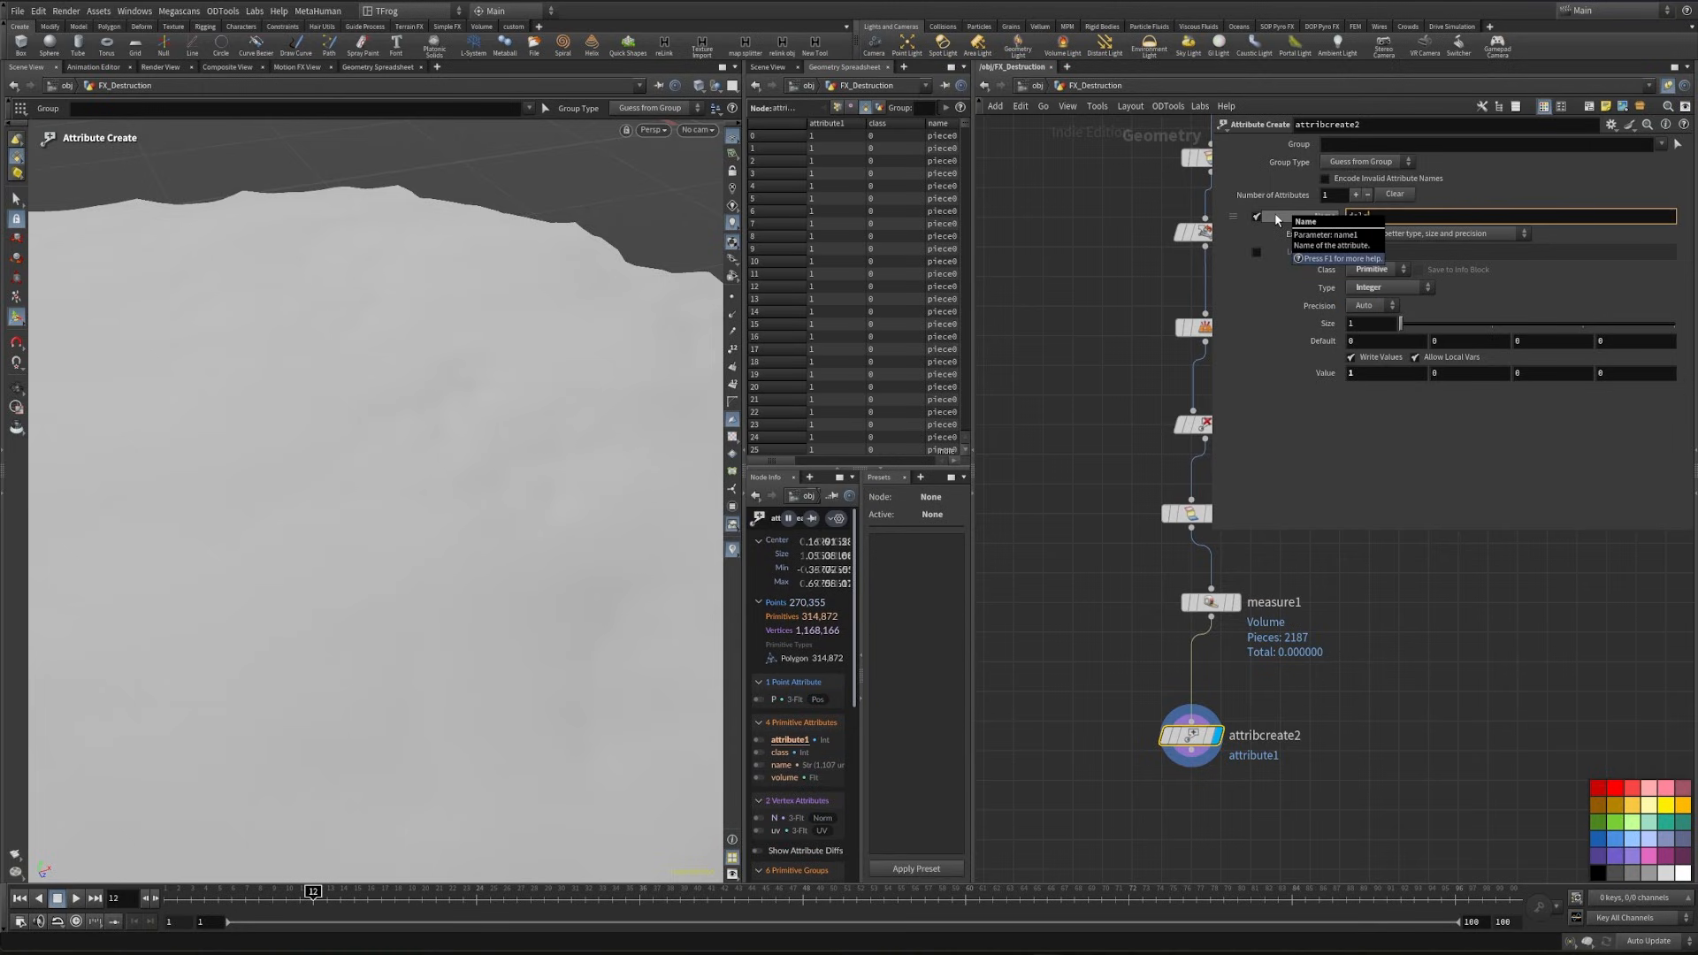
pyautogui.write('select')
pyautogui.click(1341, 143)
pyautogui.write('@vlume<.00001')
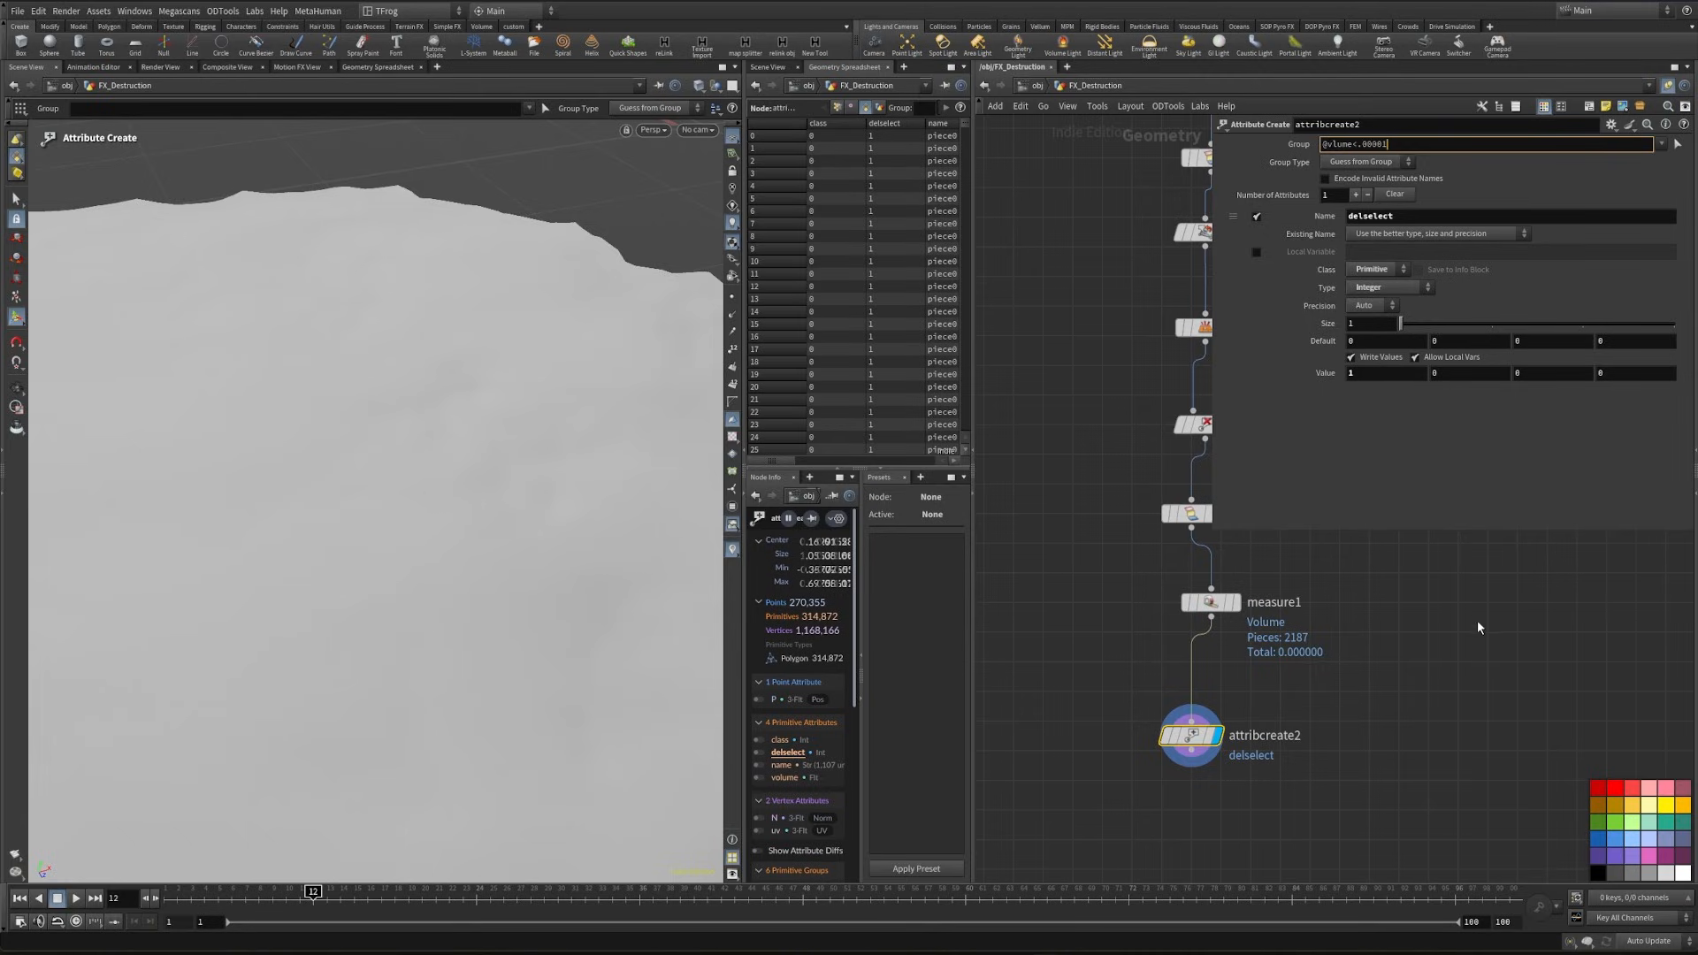
pyautogui.click(1249, 723)
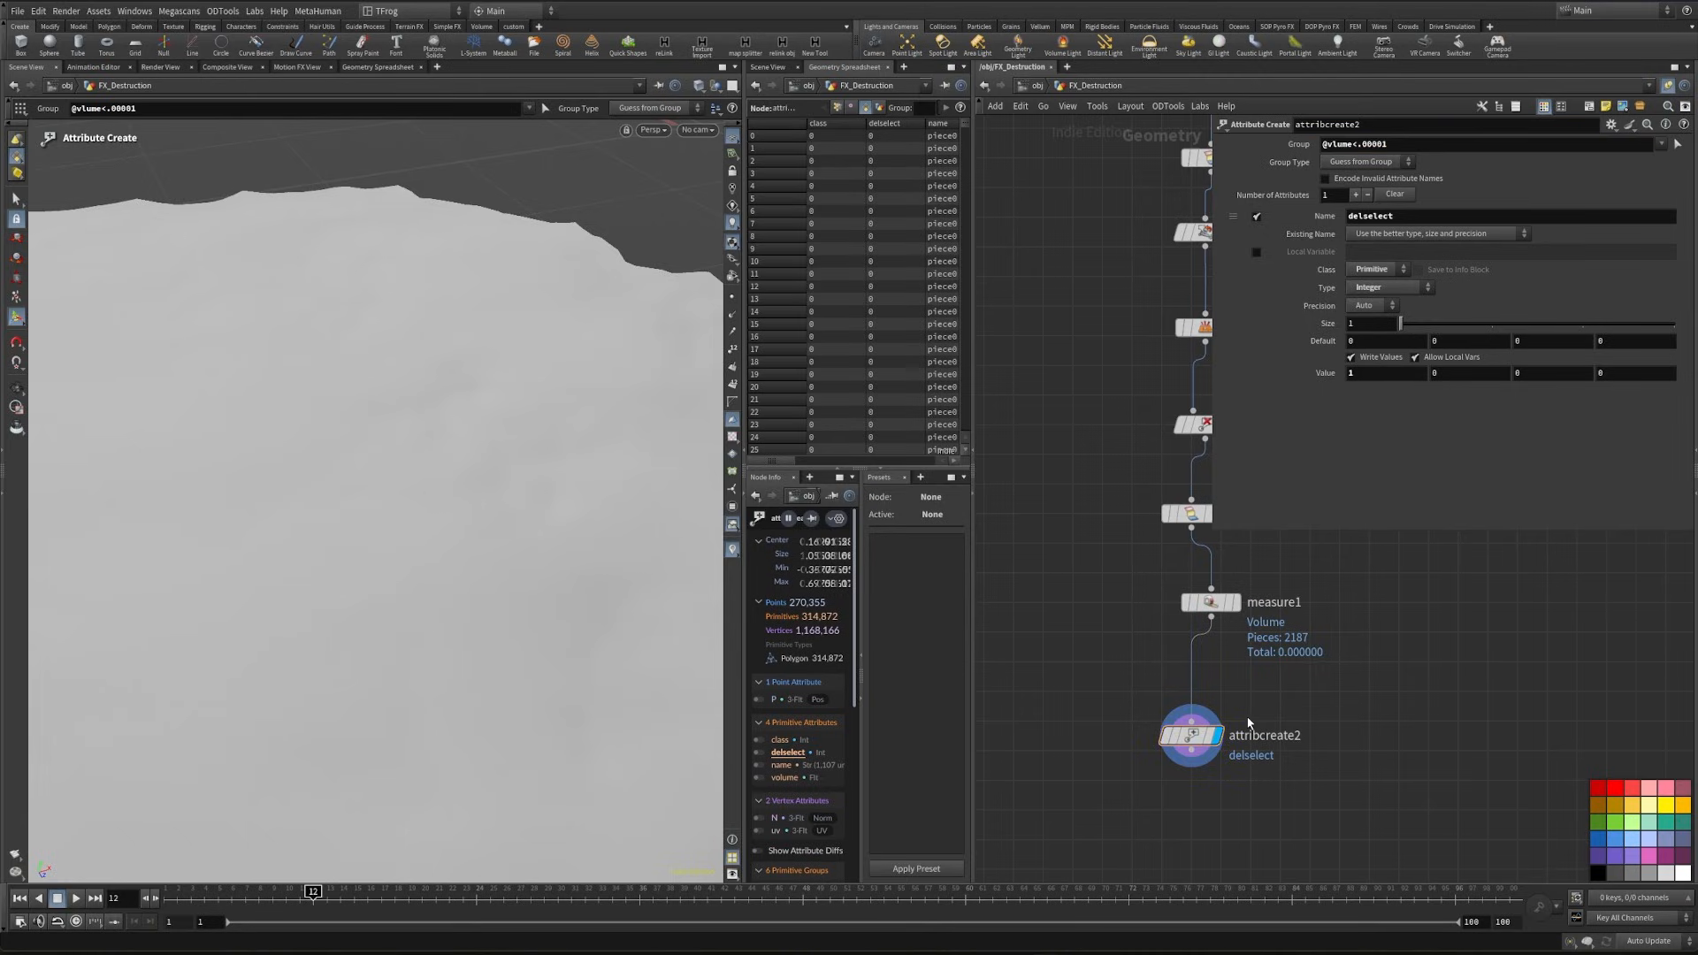
pyautogui.click(1360, 144)
pyautogui.press('Return')
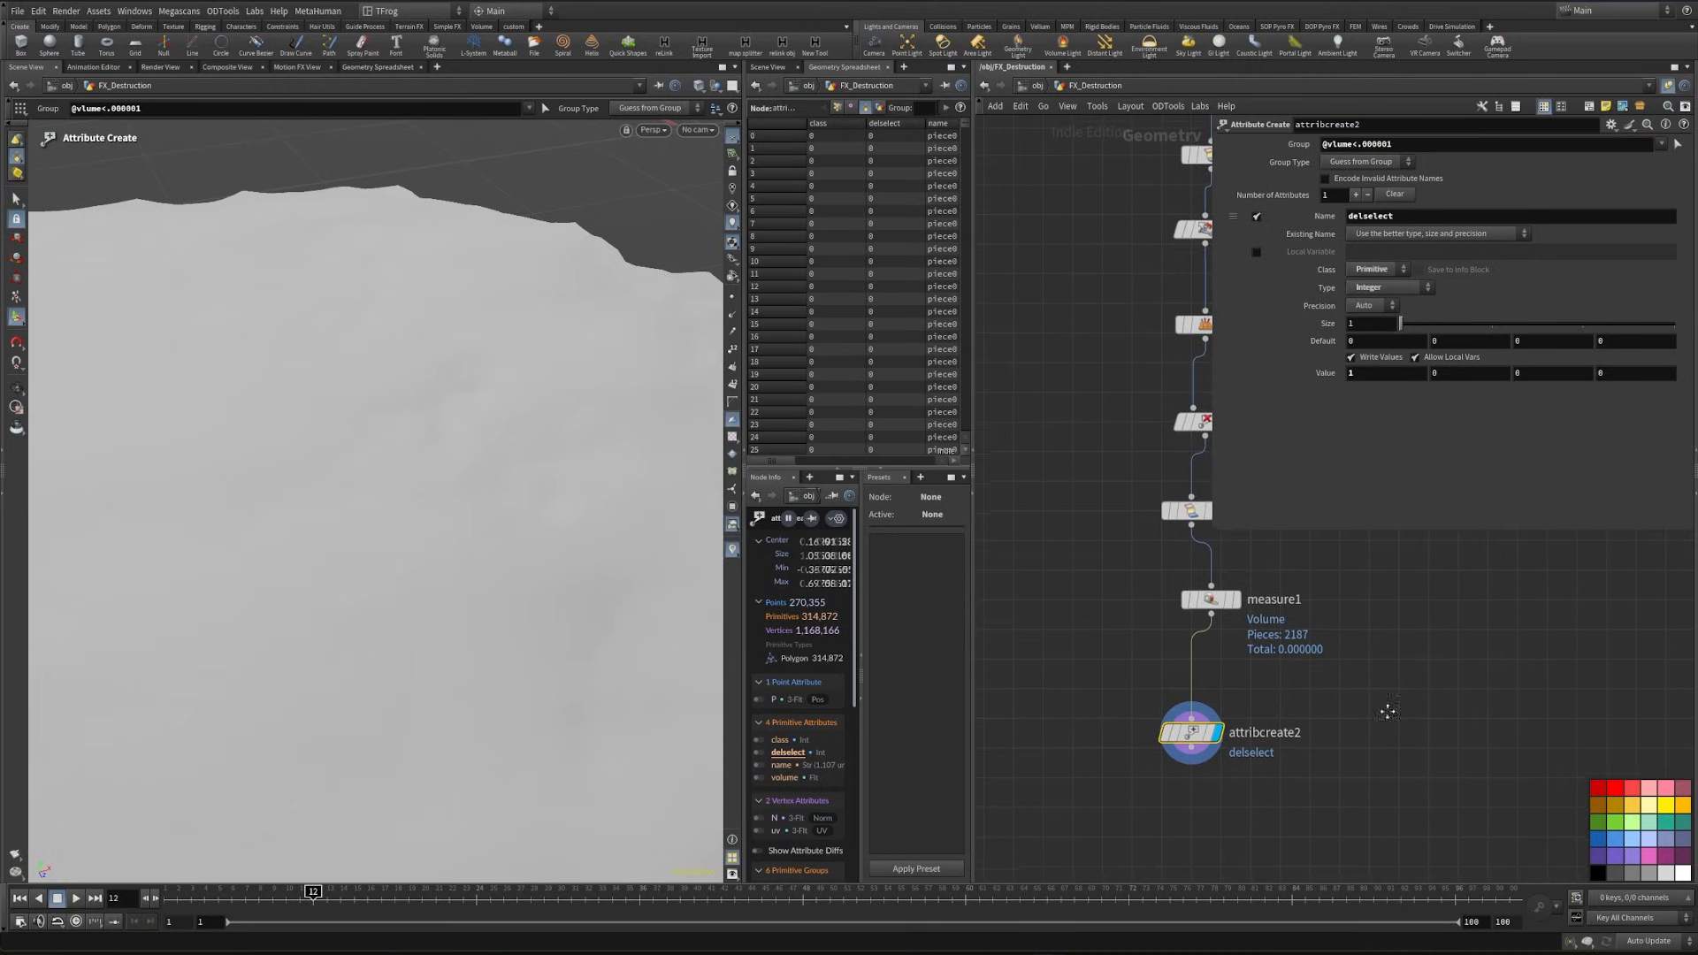
# - Connect a displayed Blast node below attribcreate2
pyautogui.moveTo(1387, 711); pyautogui.dragTo(1435, 645, button='middle')
pyautogui.press('Tab')
pyautogui.write('blass')
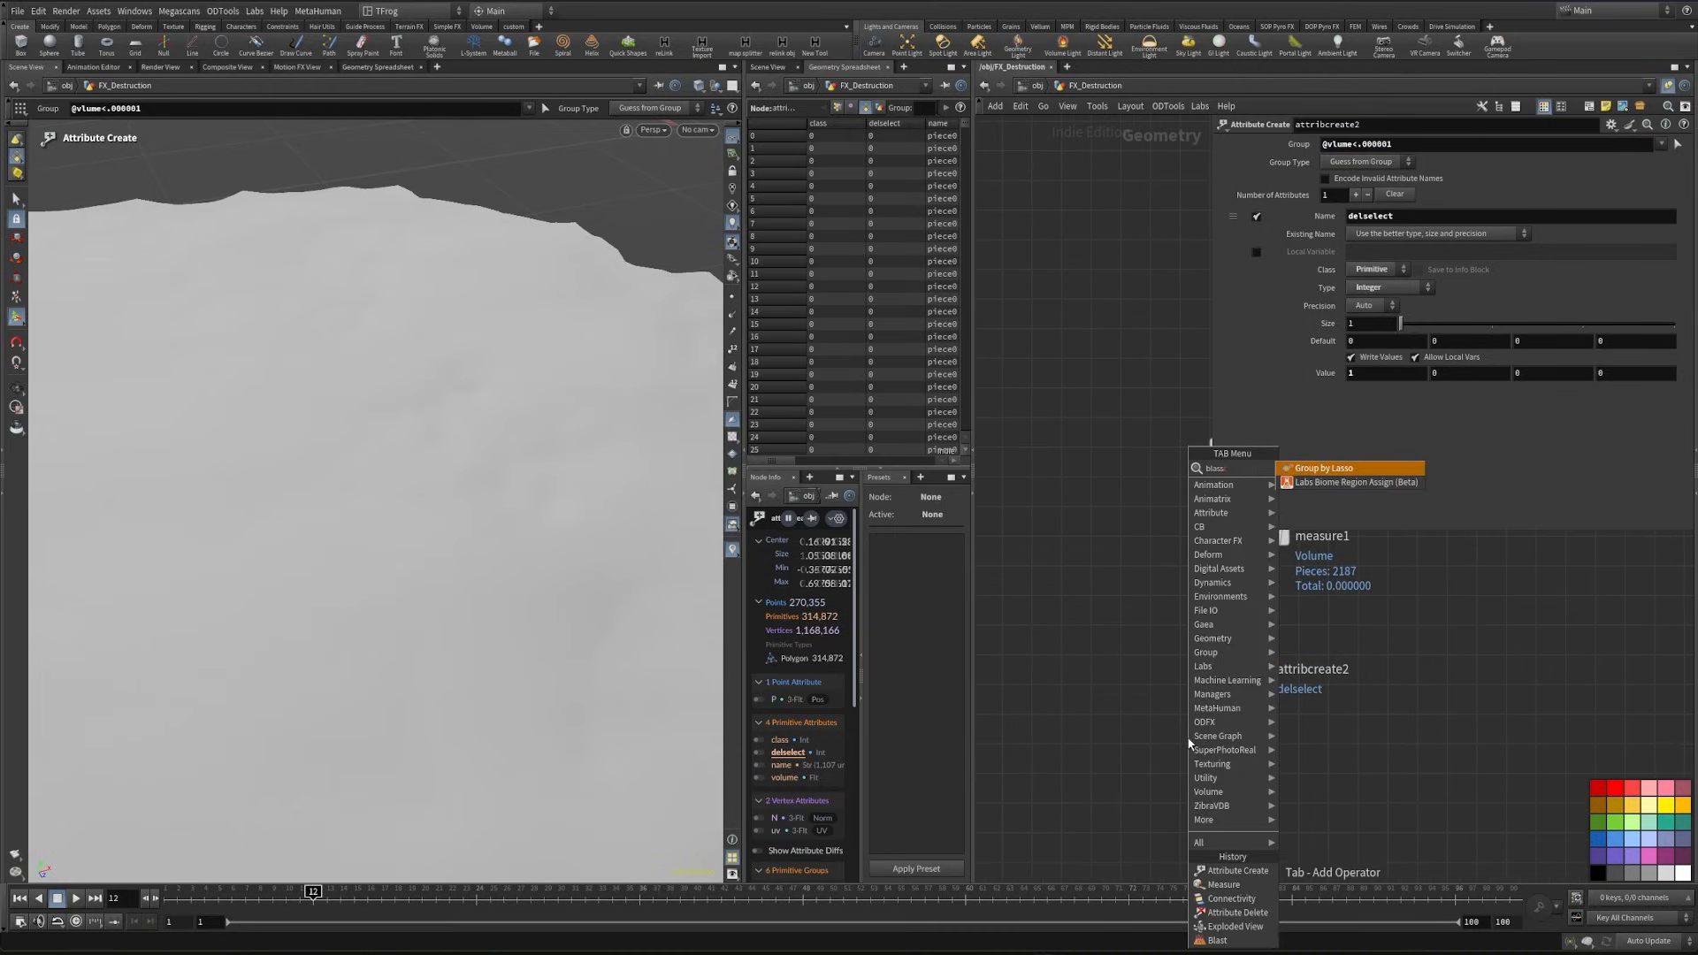
pyautogui.click(1217, 940)
pyautogui.click(1187, 773)
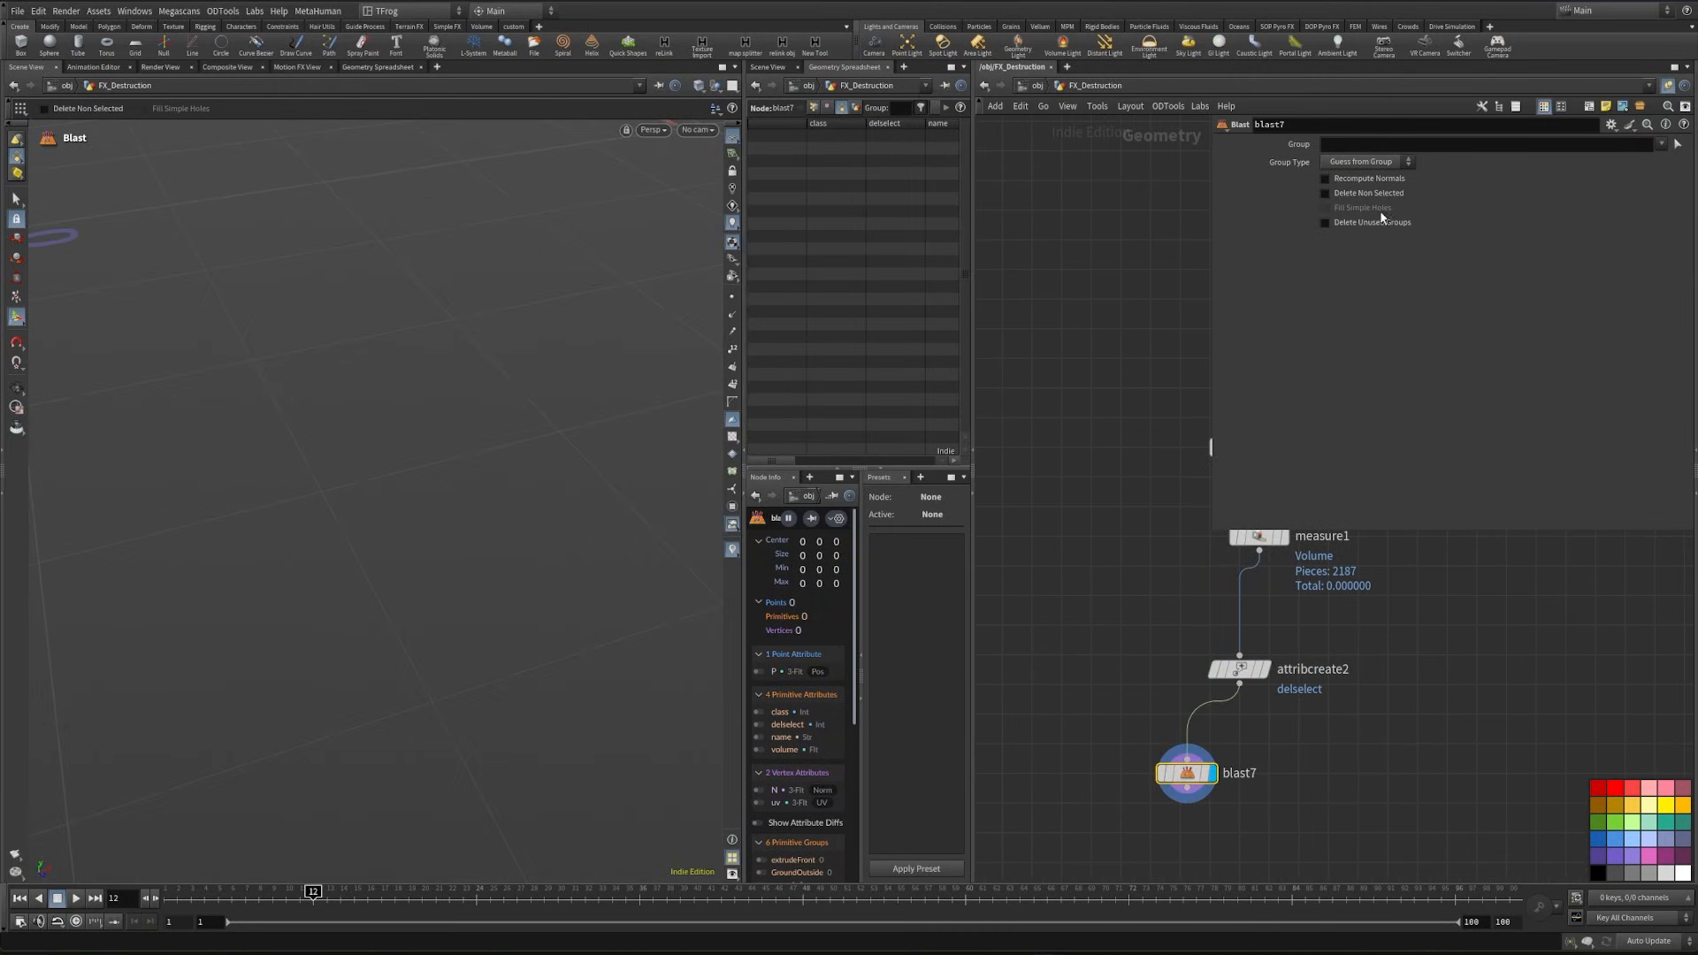
pyautogui.click(1344, 232)
pyautogui.click(1360, 145)
pyautogui.write('@deselect=1')
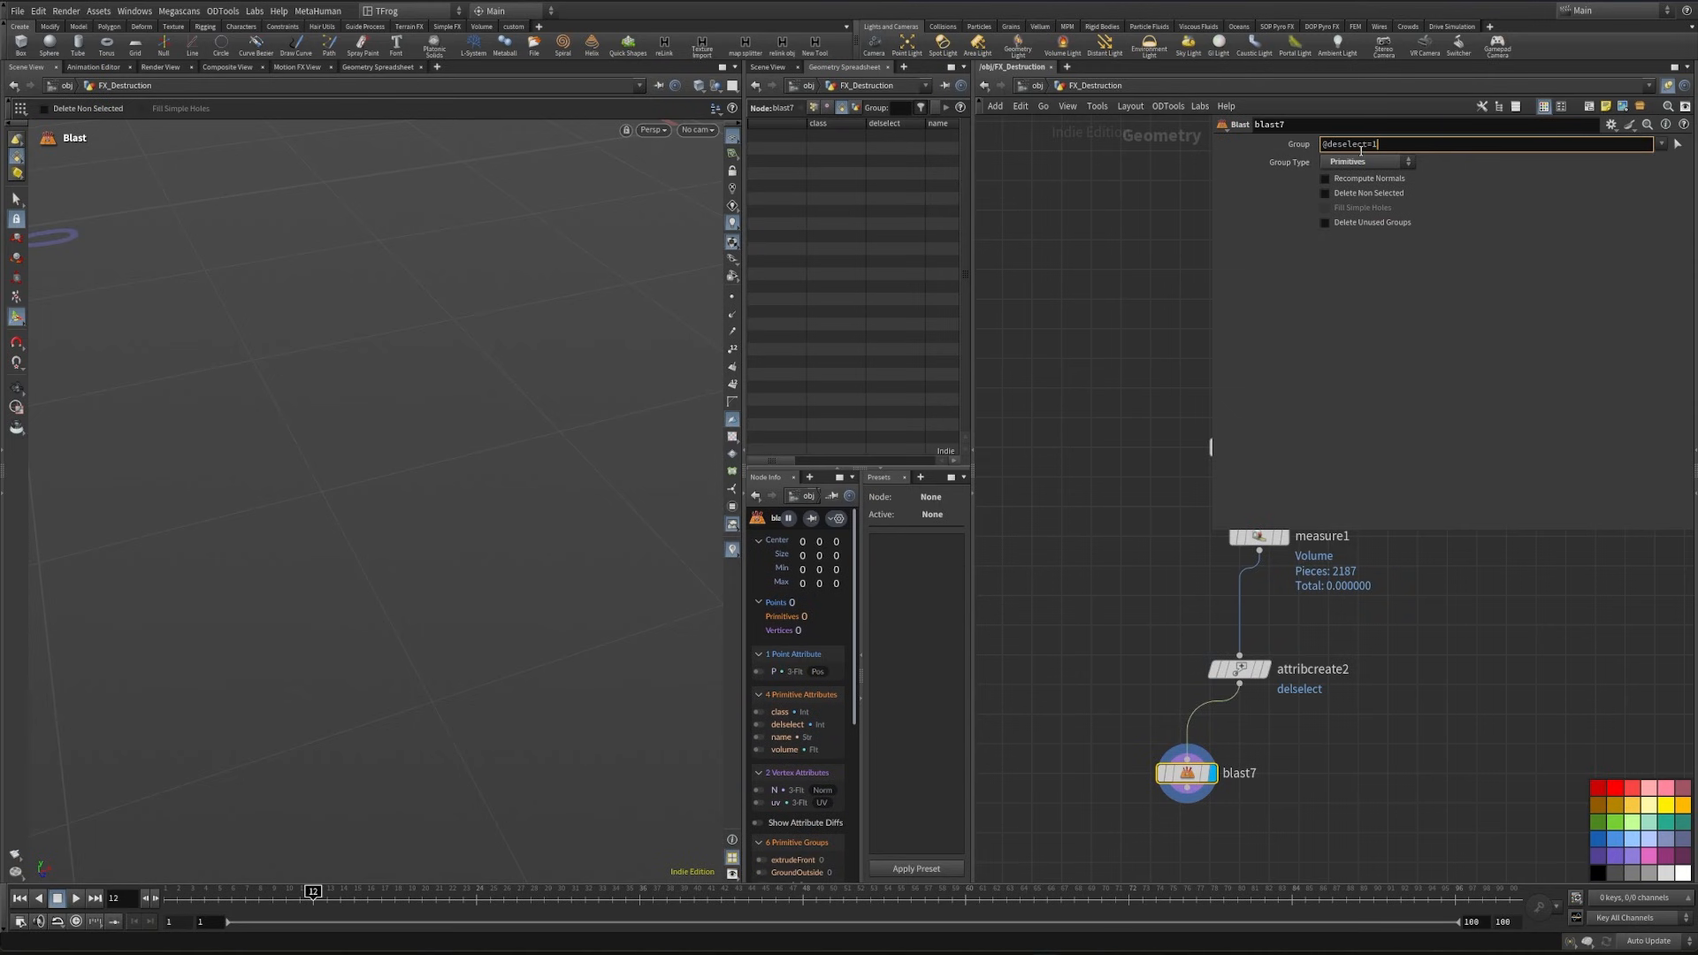
pyautogui.click(1476, 294)
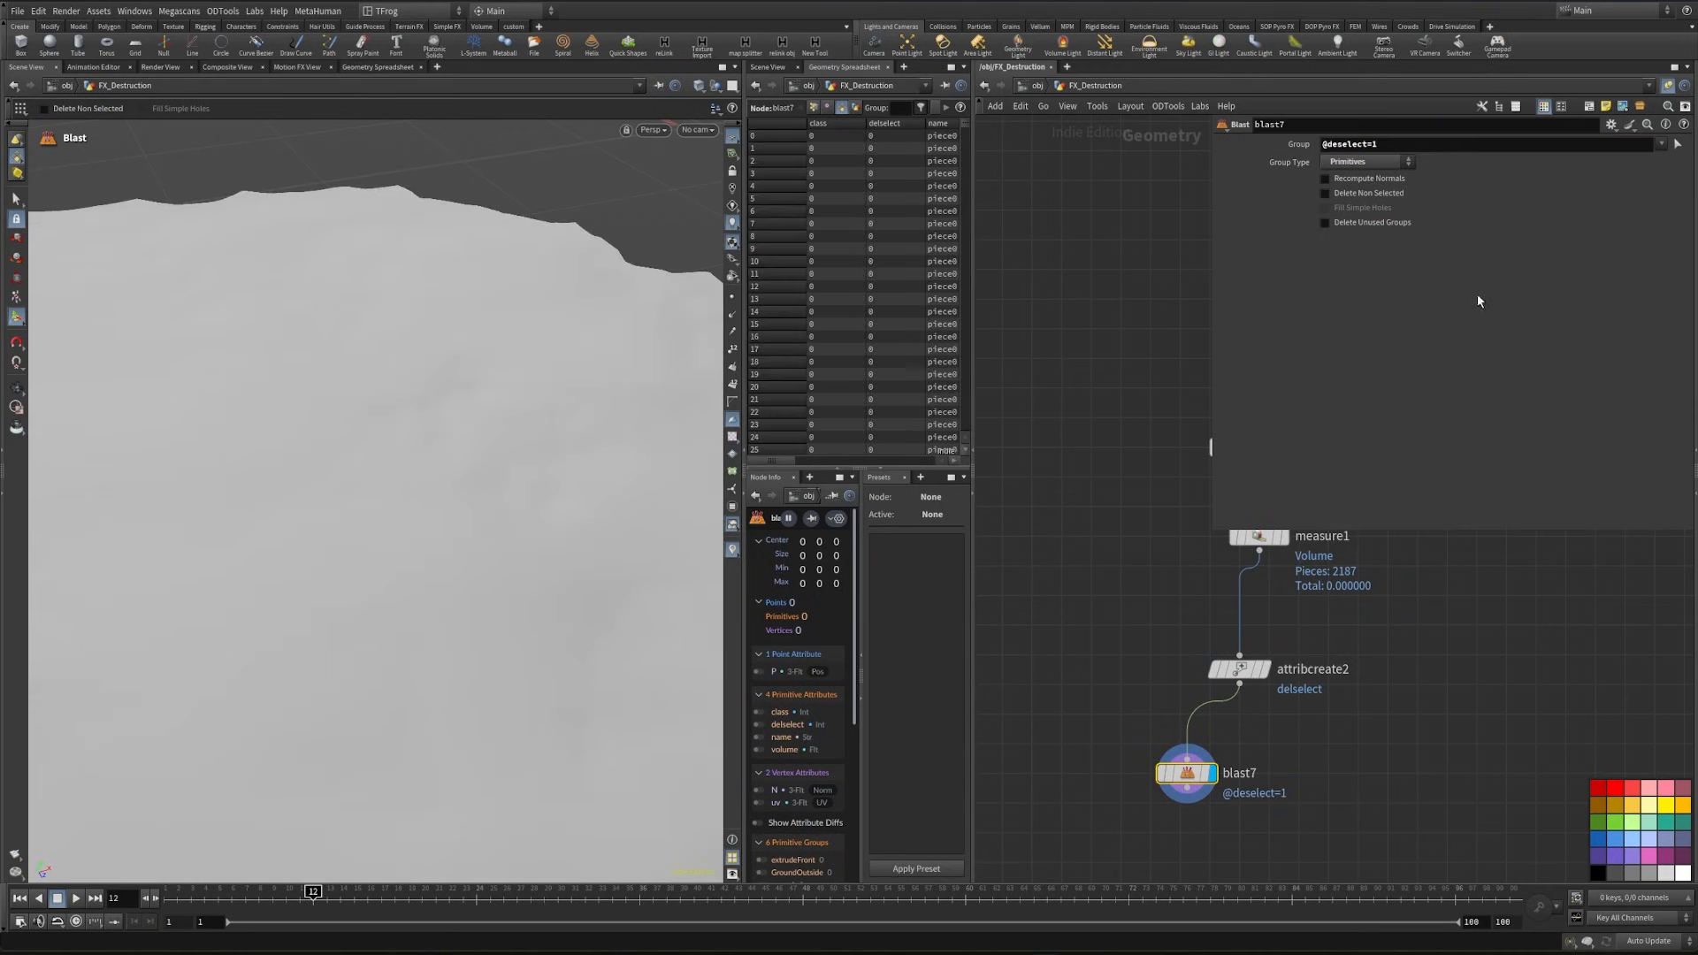
pyautogui.click(1345, 196)
# - Rename the attribute created by attribcreate2 to deselect
pyautogui.keyDown('alt'); pyautogui.moveTo(150, 442); pyautogui.dragTo(110, 505, button='right'); pyautogui.keyUp('alt')
pyautogui.click(1238, 669)
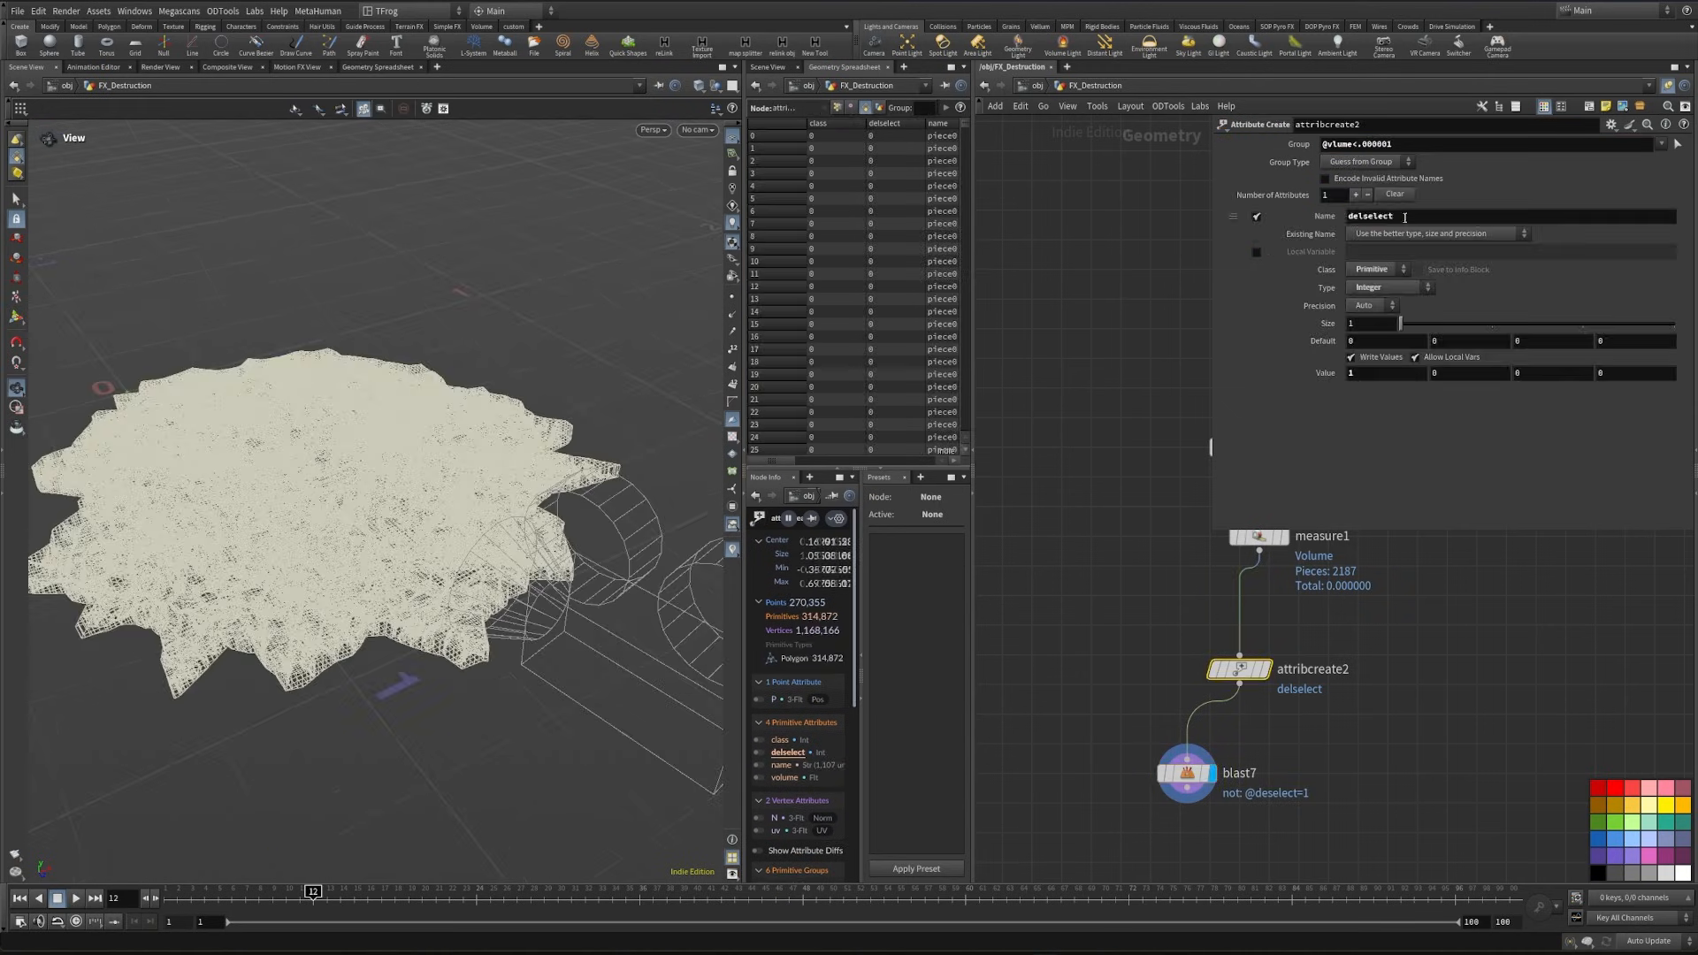
pyautogui.doubleClick(1405, 217)
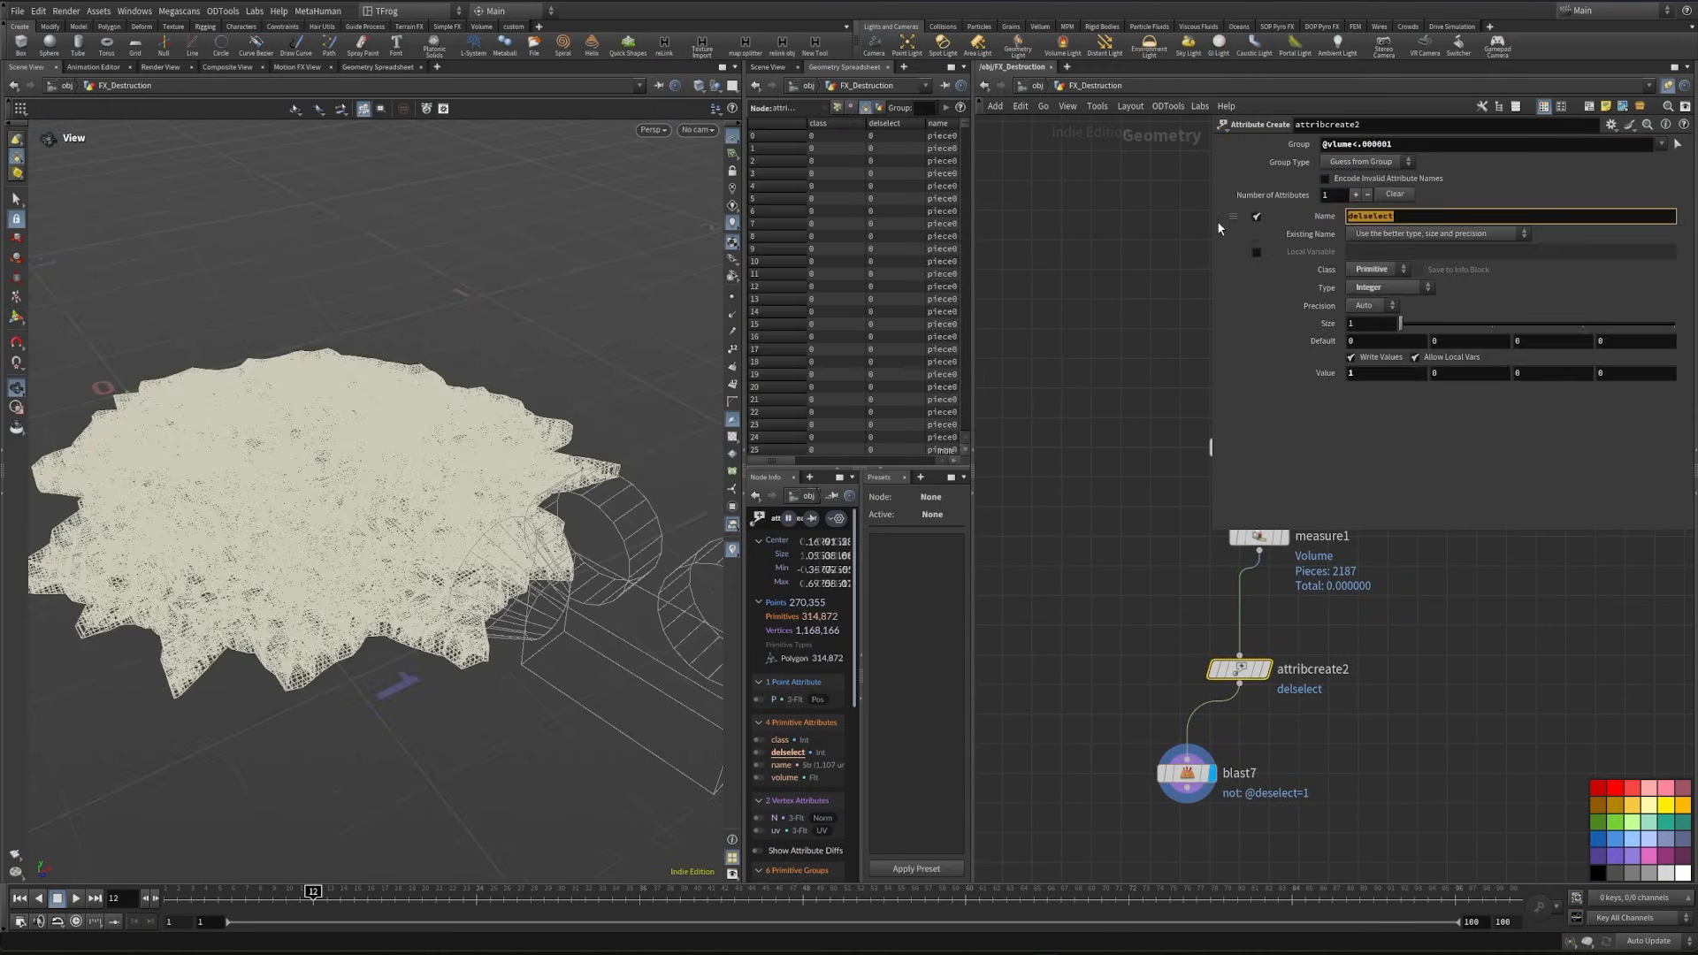
pyautogui.write('deselect')
pyautogui.press('Return')
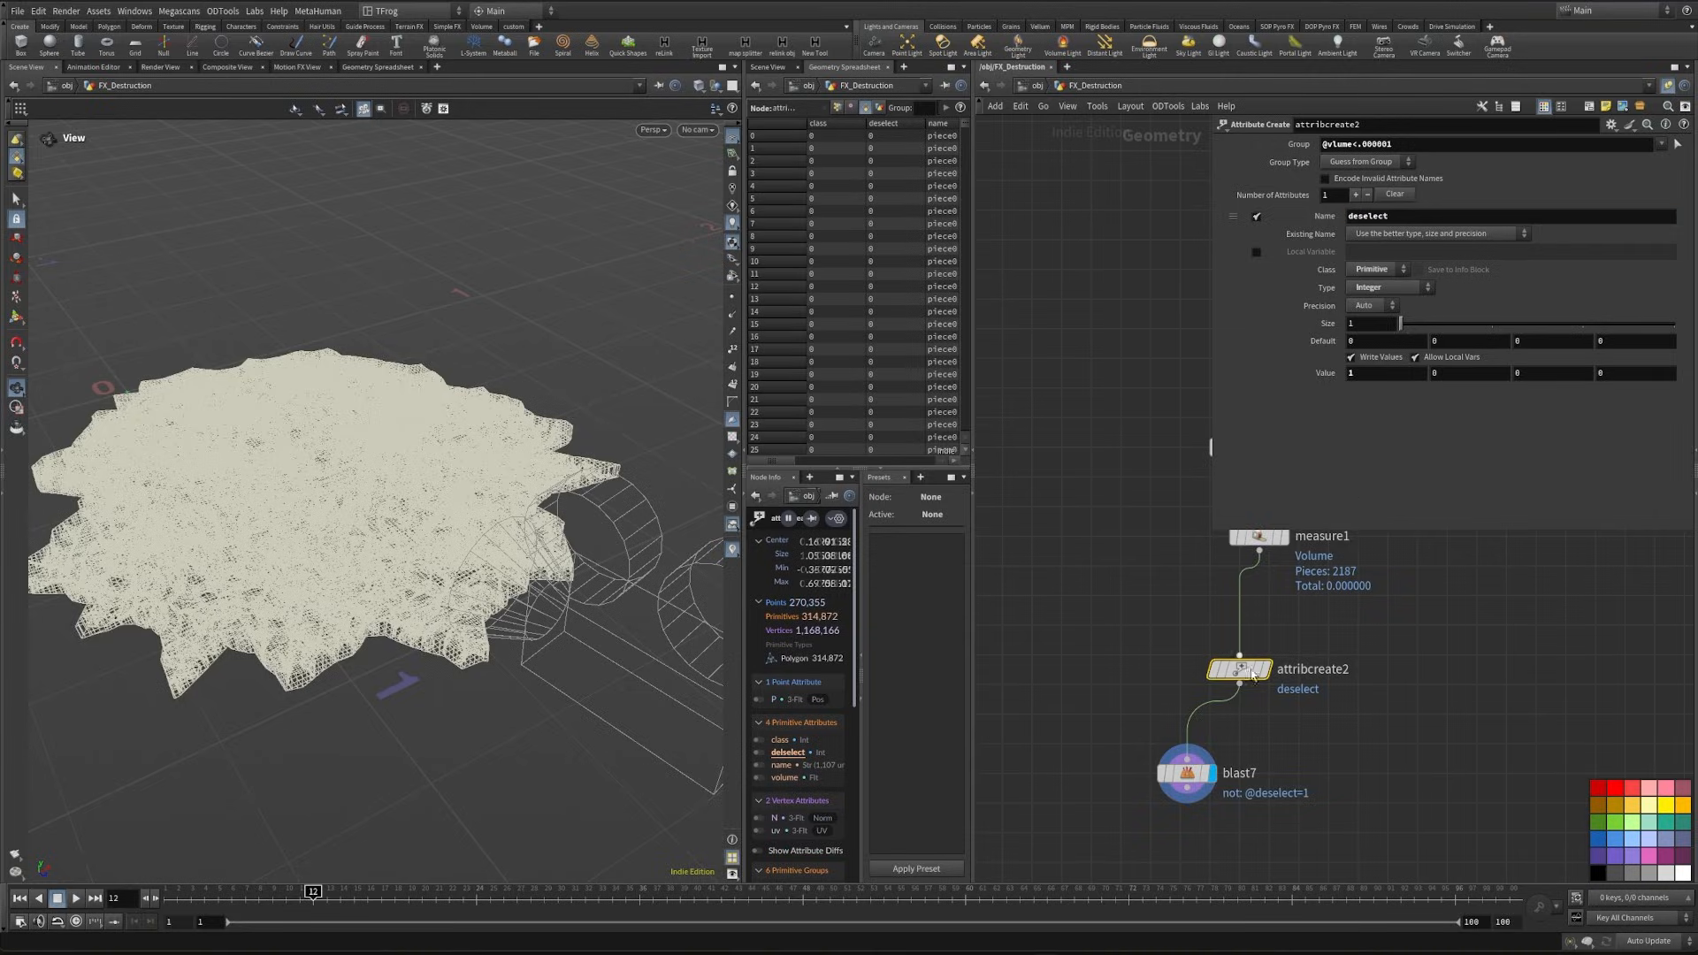
# - Branch a second, displayed Blast node off measure1
pyautogui.press('Tab')
pyautogui.write('blast')
pyautogui.press('Return')
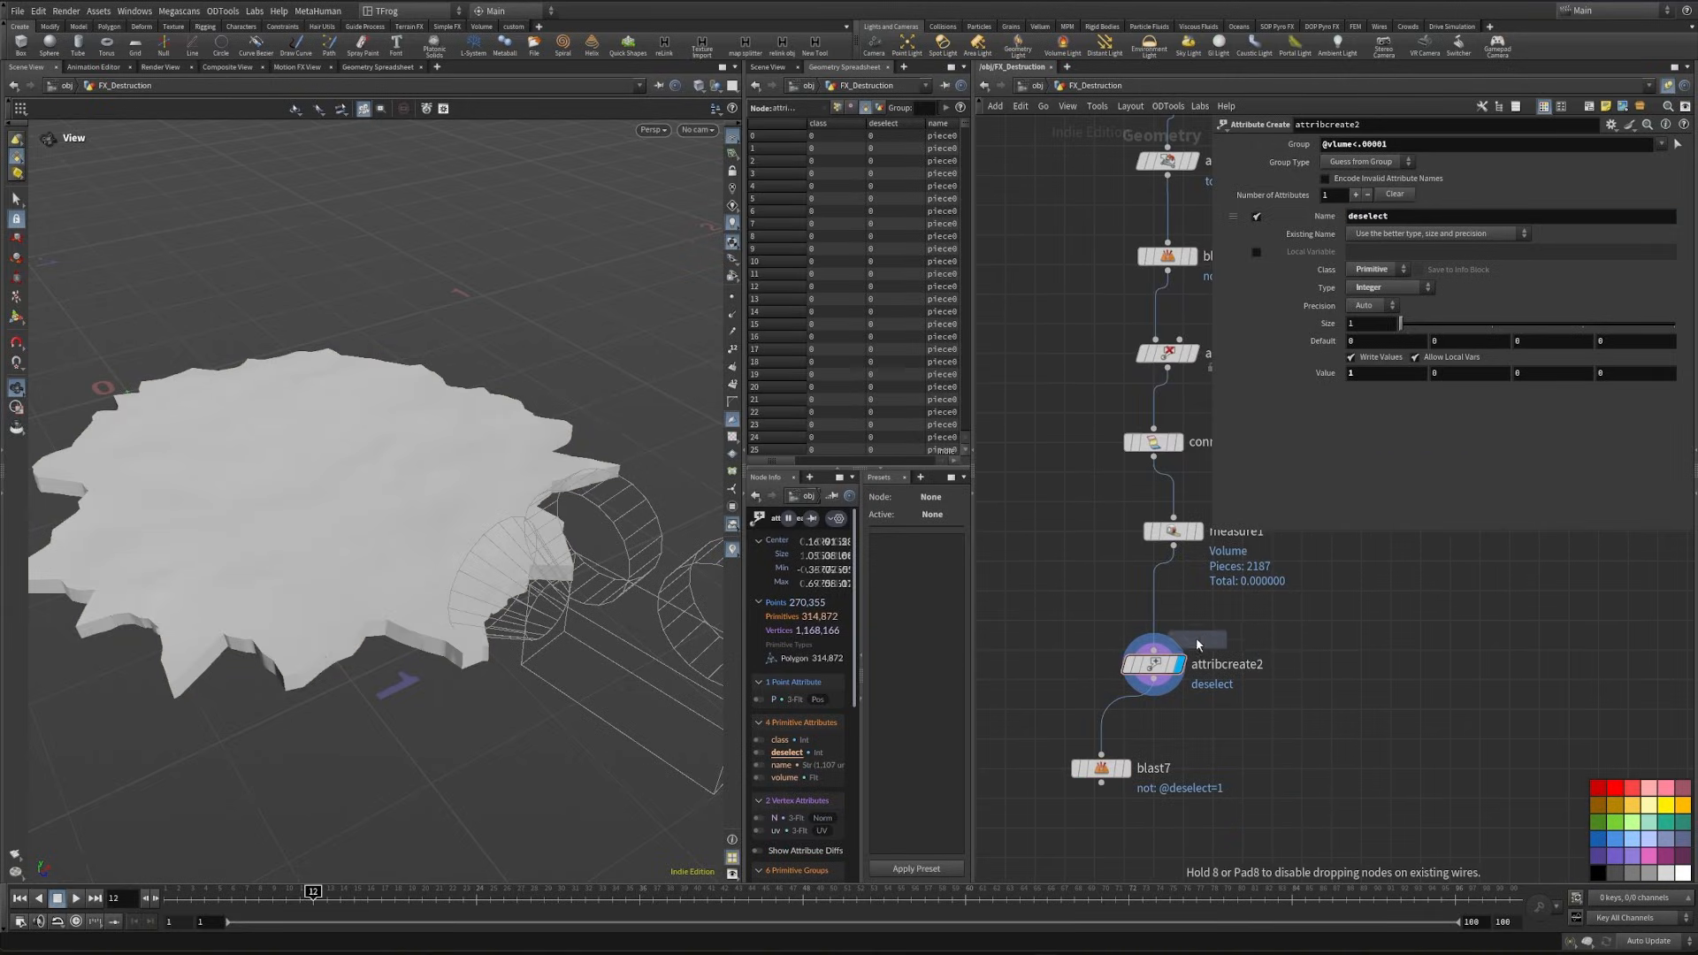
pyautogui.click(1338, 663)
pyautogui.moveTo(1338, 651); pyautogui.dragTo(1173, 545)
pyautogui.click(1361, 664)
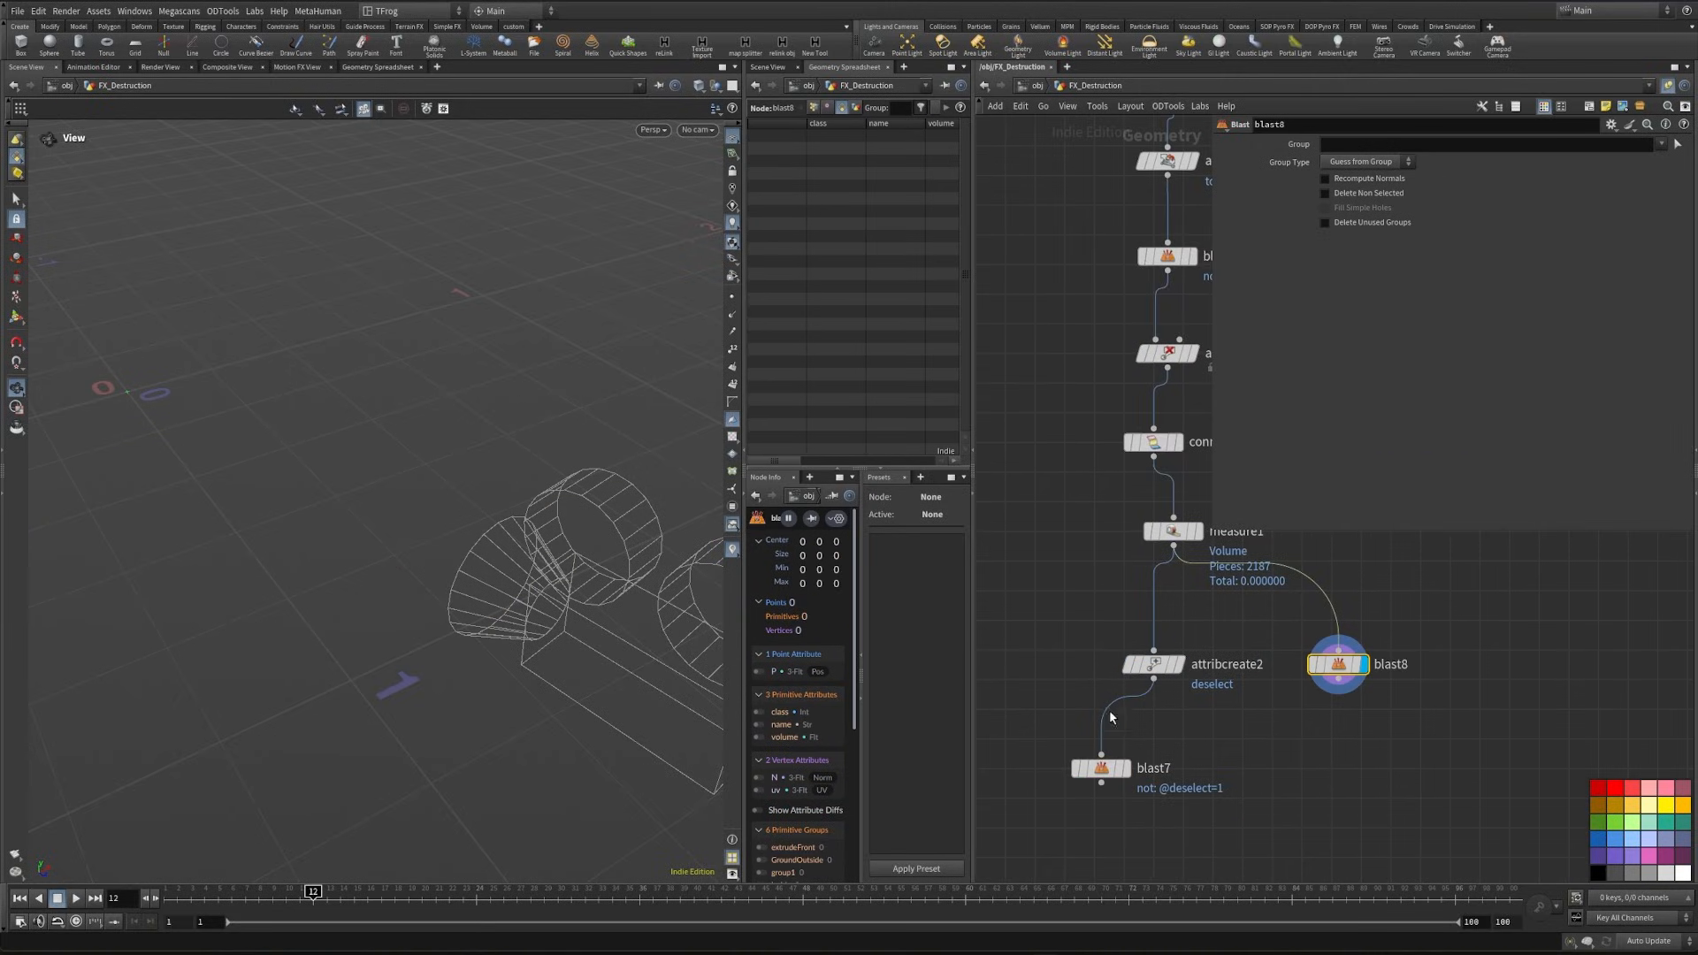
pyautogui.click(1153, 664)
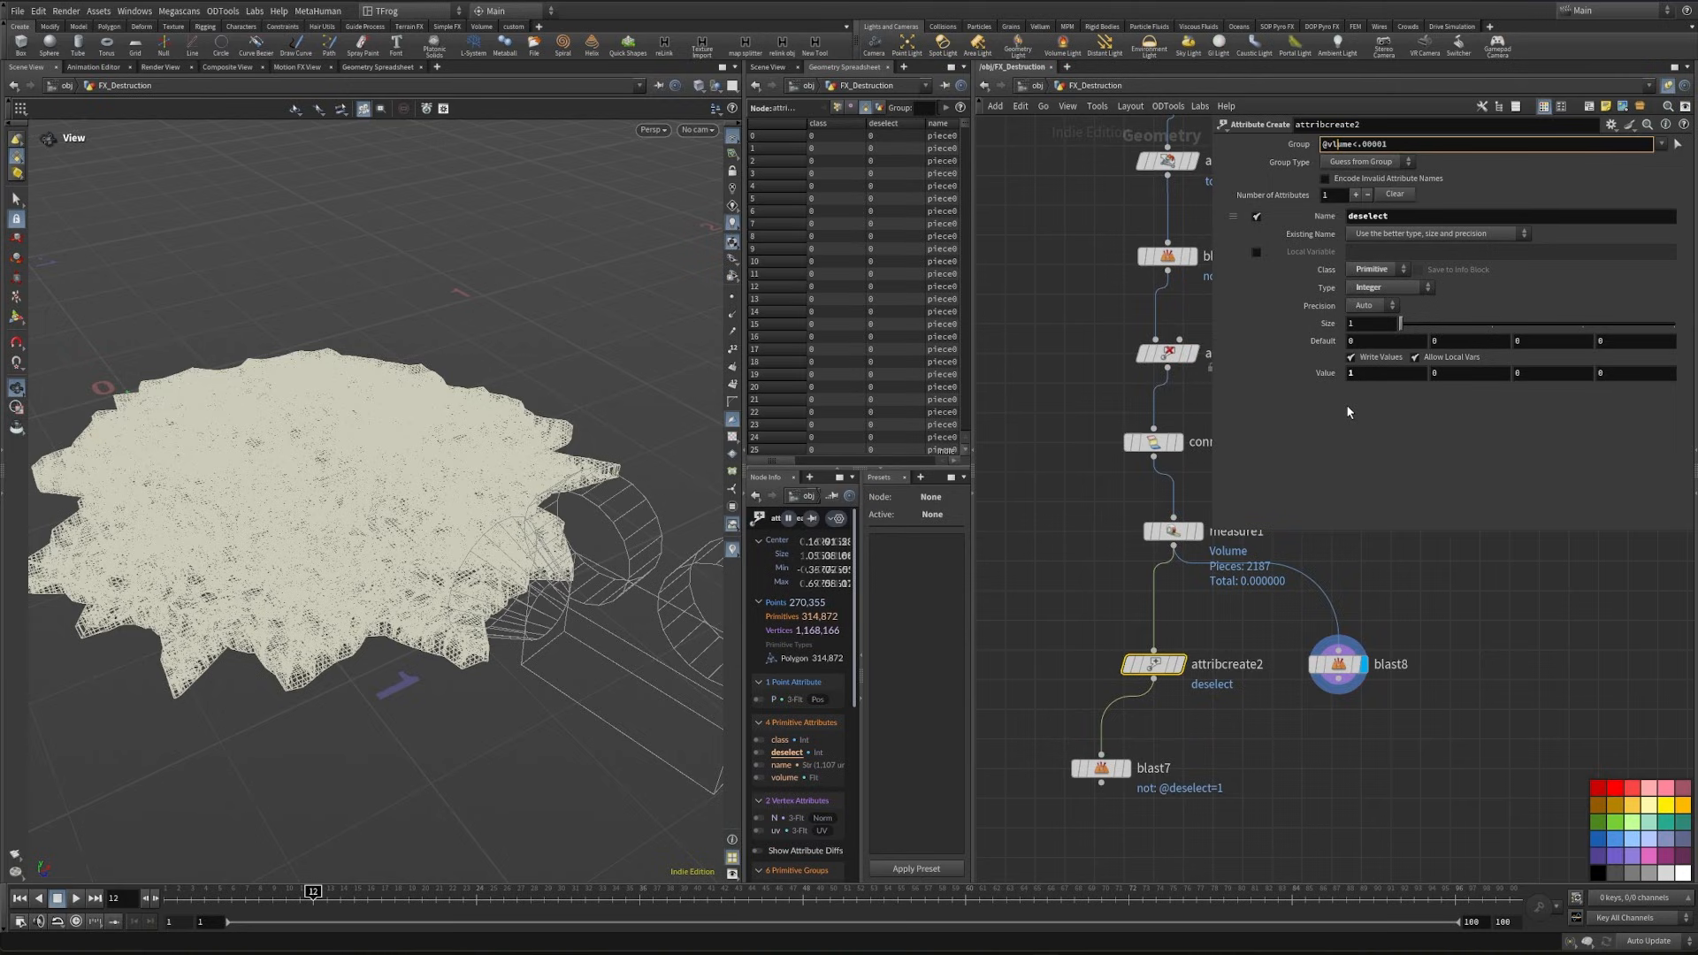
pyautogui.write('o')
pyautogui.press('Return')
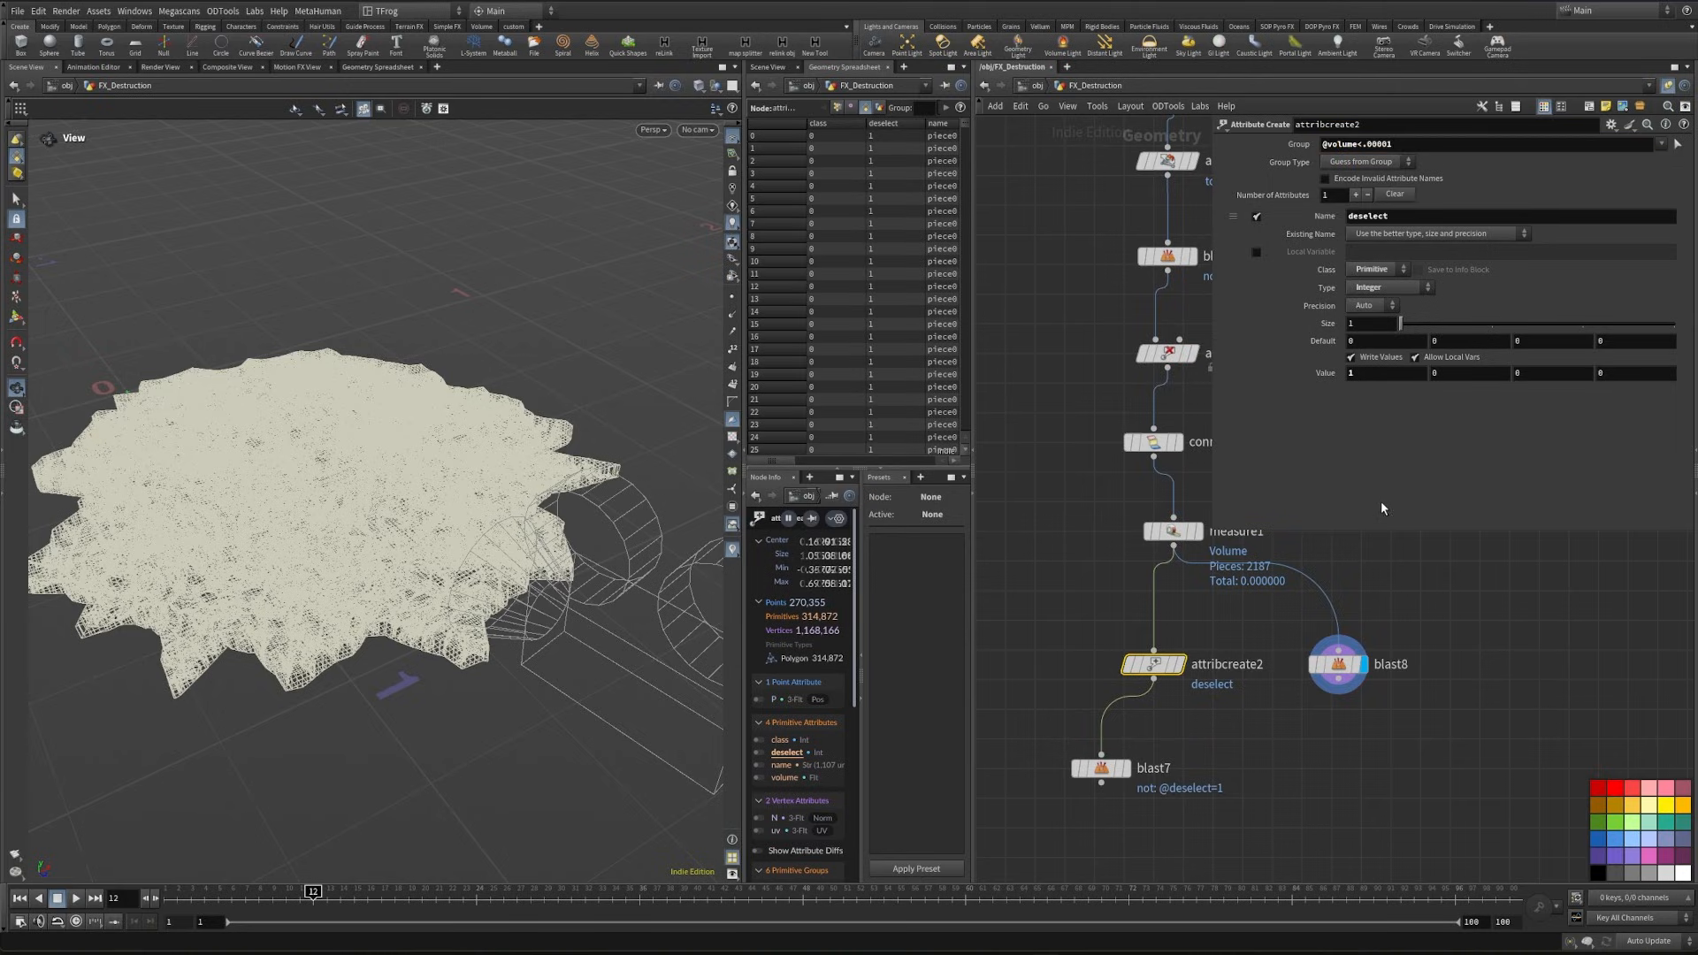
# - Display blast7 and compare deleting the low-volume pieces with isolating them by toggling Delete Non Selected
pyautogui.click(1127, 768)
pyautogui.keyDown('alt'); pyautogui.moveTo(455, 550); pyautogui.dragTo(535, 570, button='right'); pyautogui.keyUp('alt')
pyautogui.click(1347, 197)
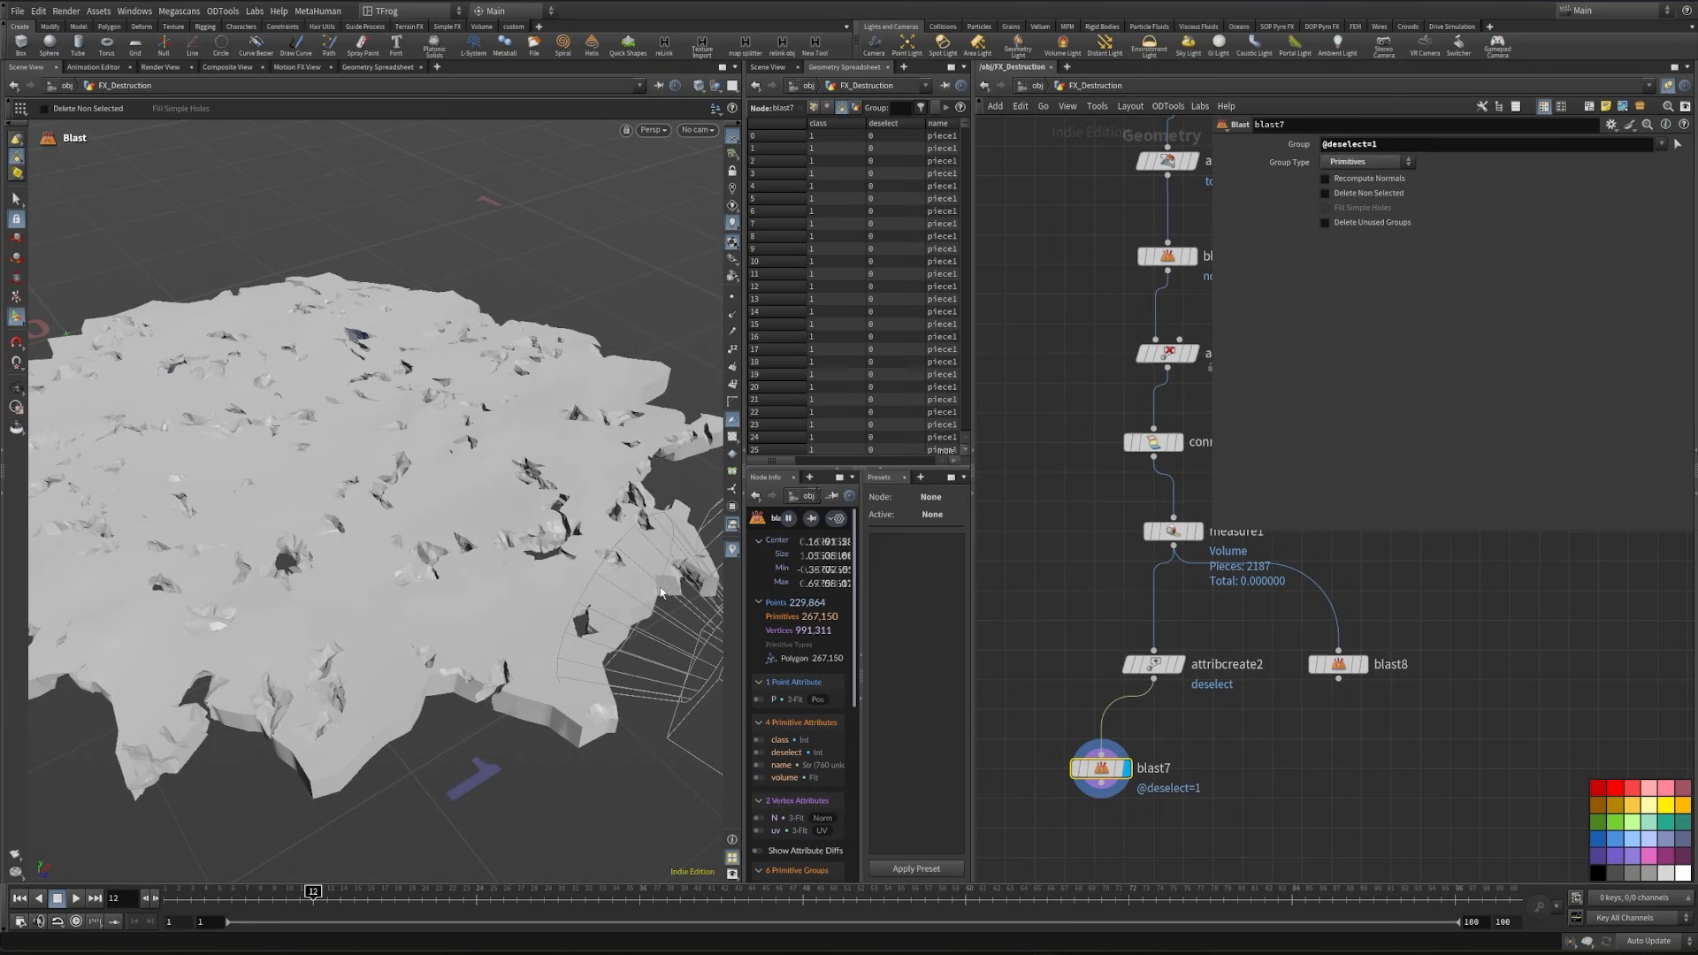
pyautogui.click(1379, 195)
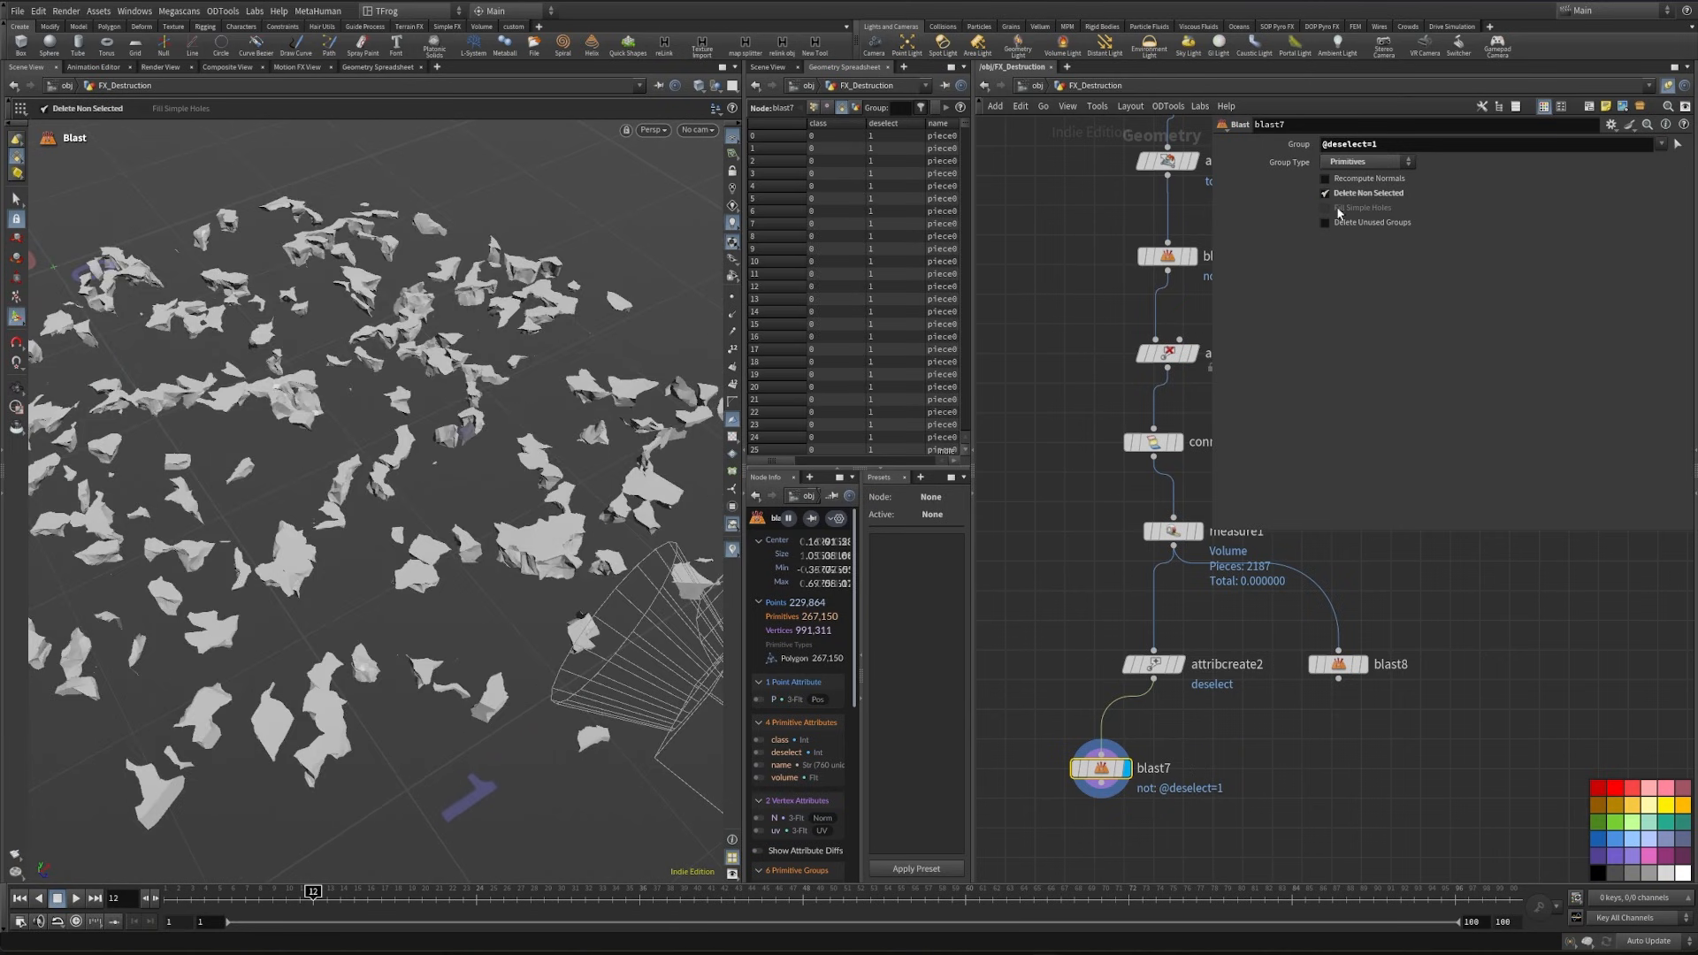
pyautogui.click(1141, 663)
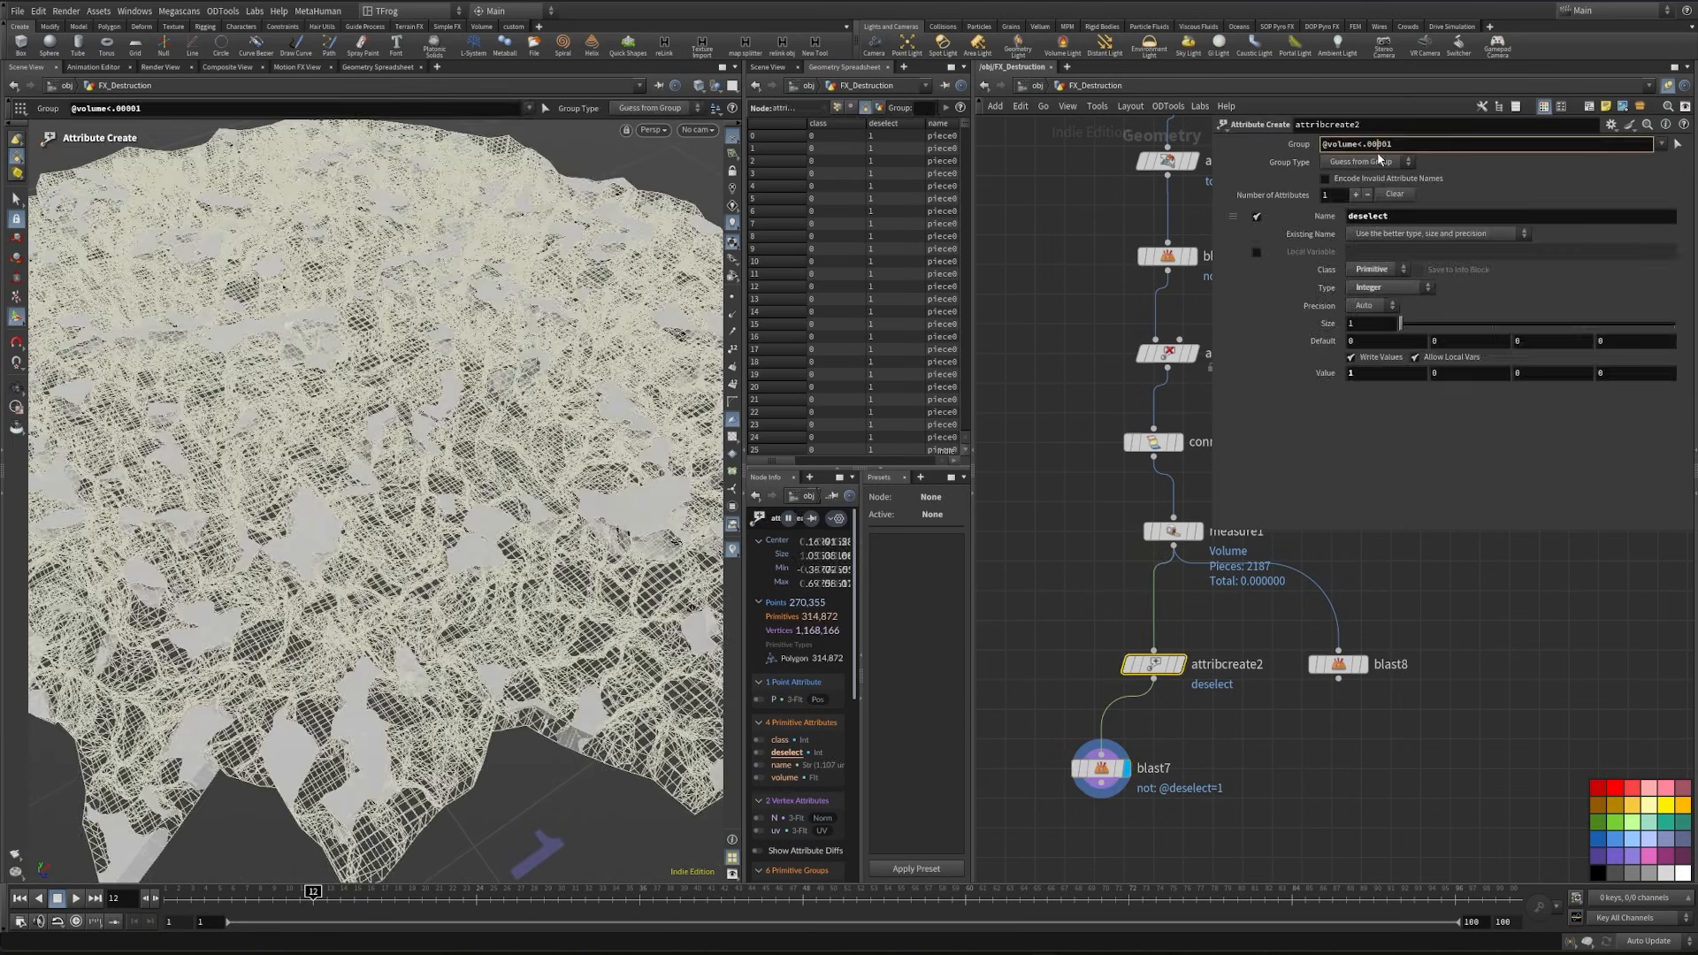
pyautogui.write('0')
pyautogui.press('Return')
pyautogui.click(1099, 769)
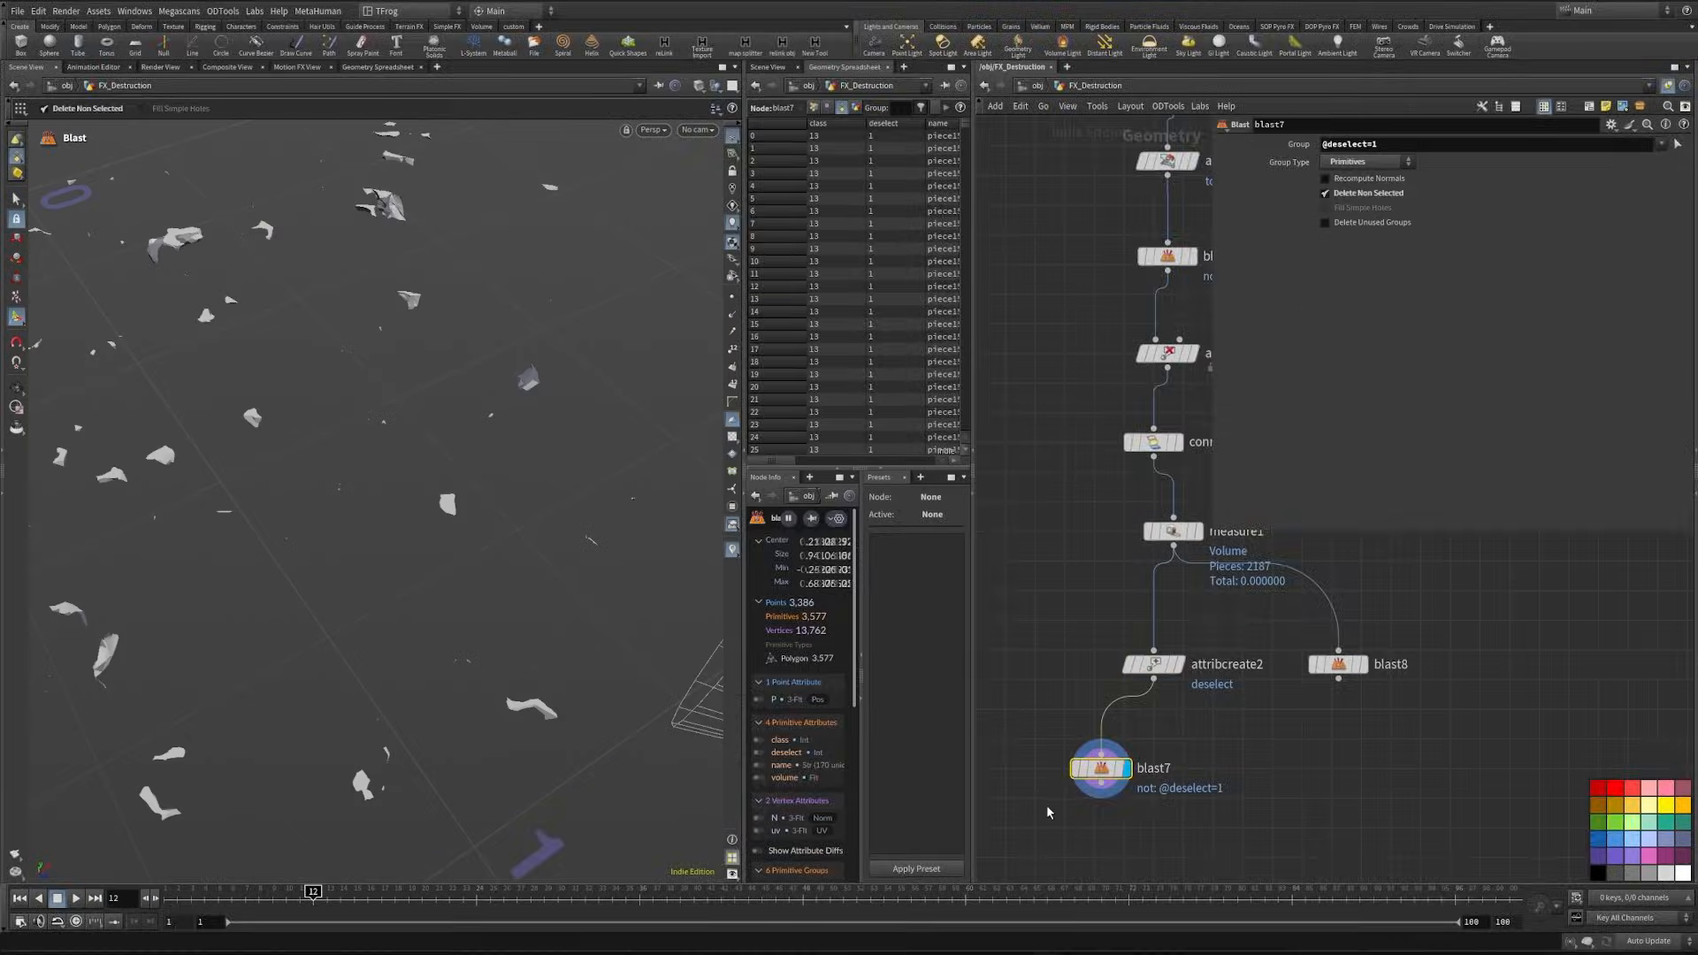
# - Turn off Delete Non Selected in blast7 and examine the ground surface for gaps left by the removed pieces
pyautogui.keyDown('alt'); pyautogui.moveTo(389, 478); pyautogui.dragTo(330, 380); pyautogui.keyUp('alt')
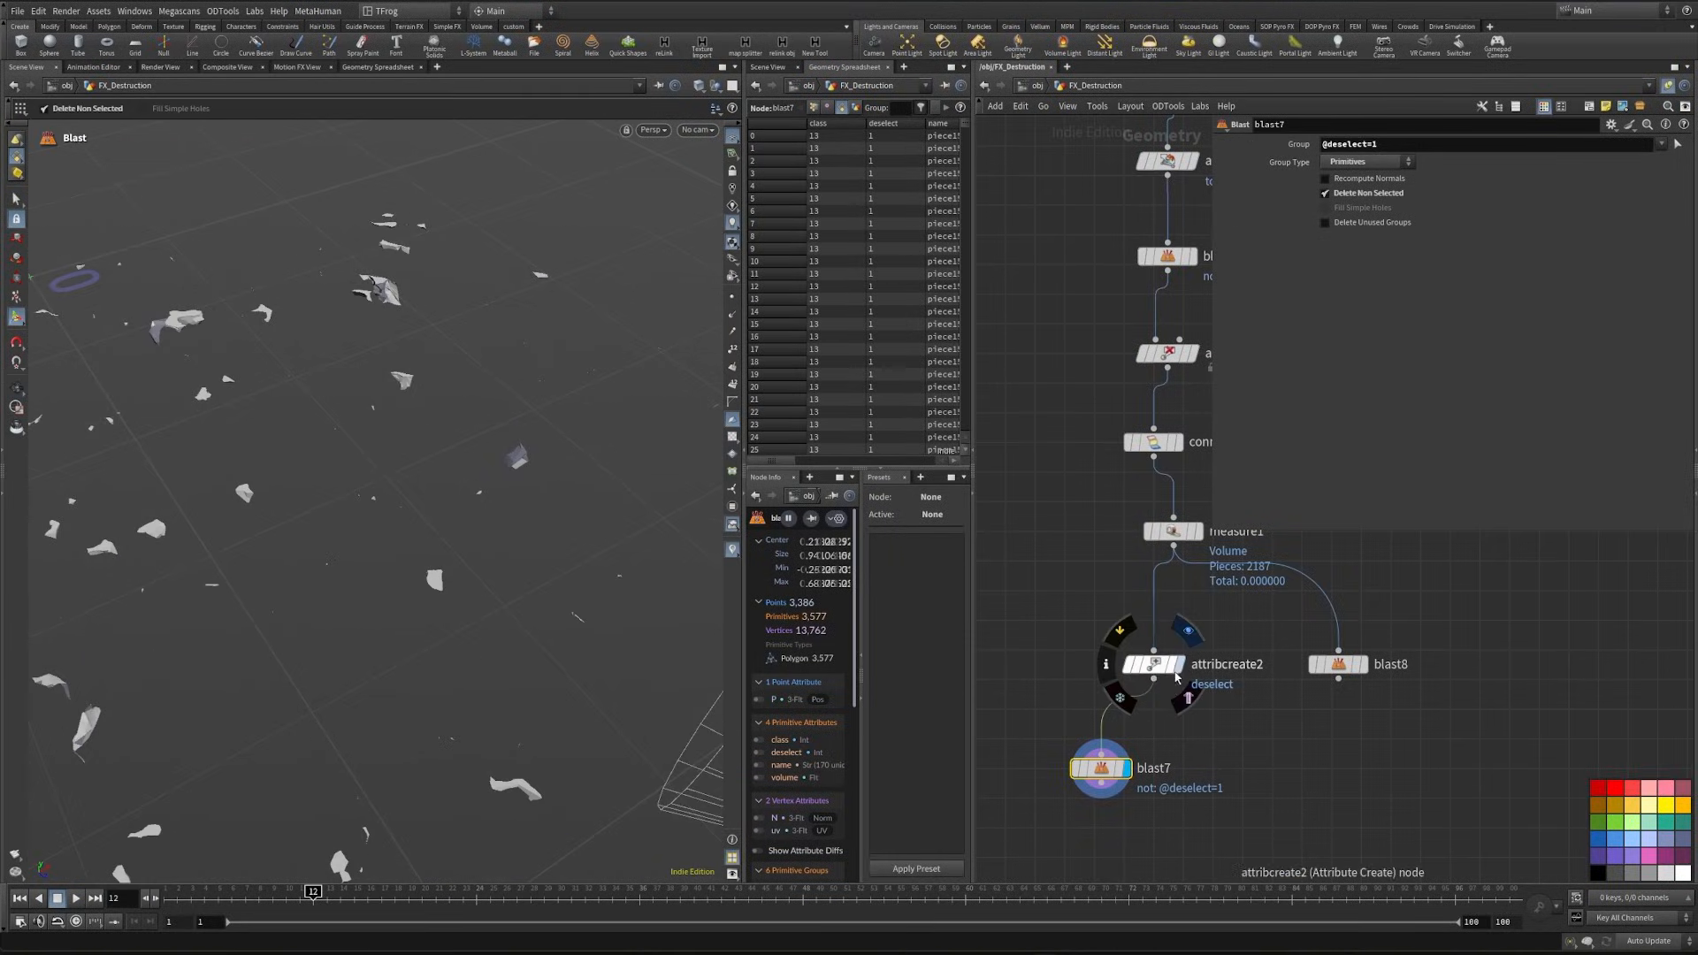
pyautogui.keyDown('alt'); pyautogui.moveTo(374, 504); pyautogui.dragTo(375, 551); pyautogui.keyUp('alt')
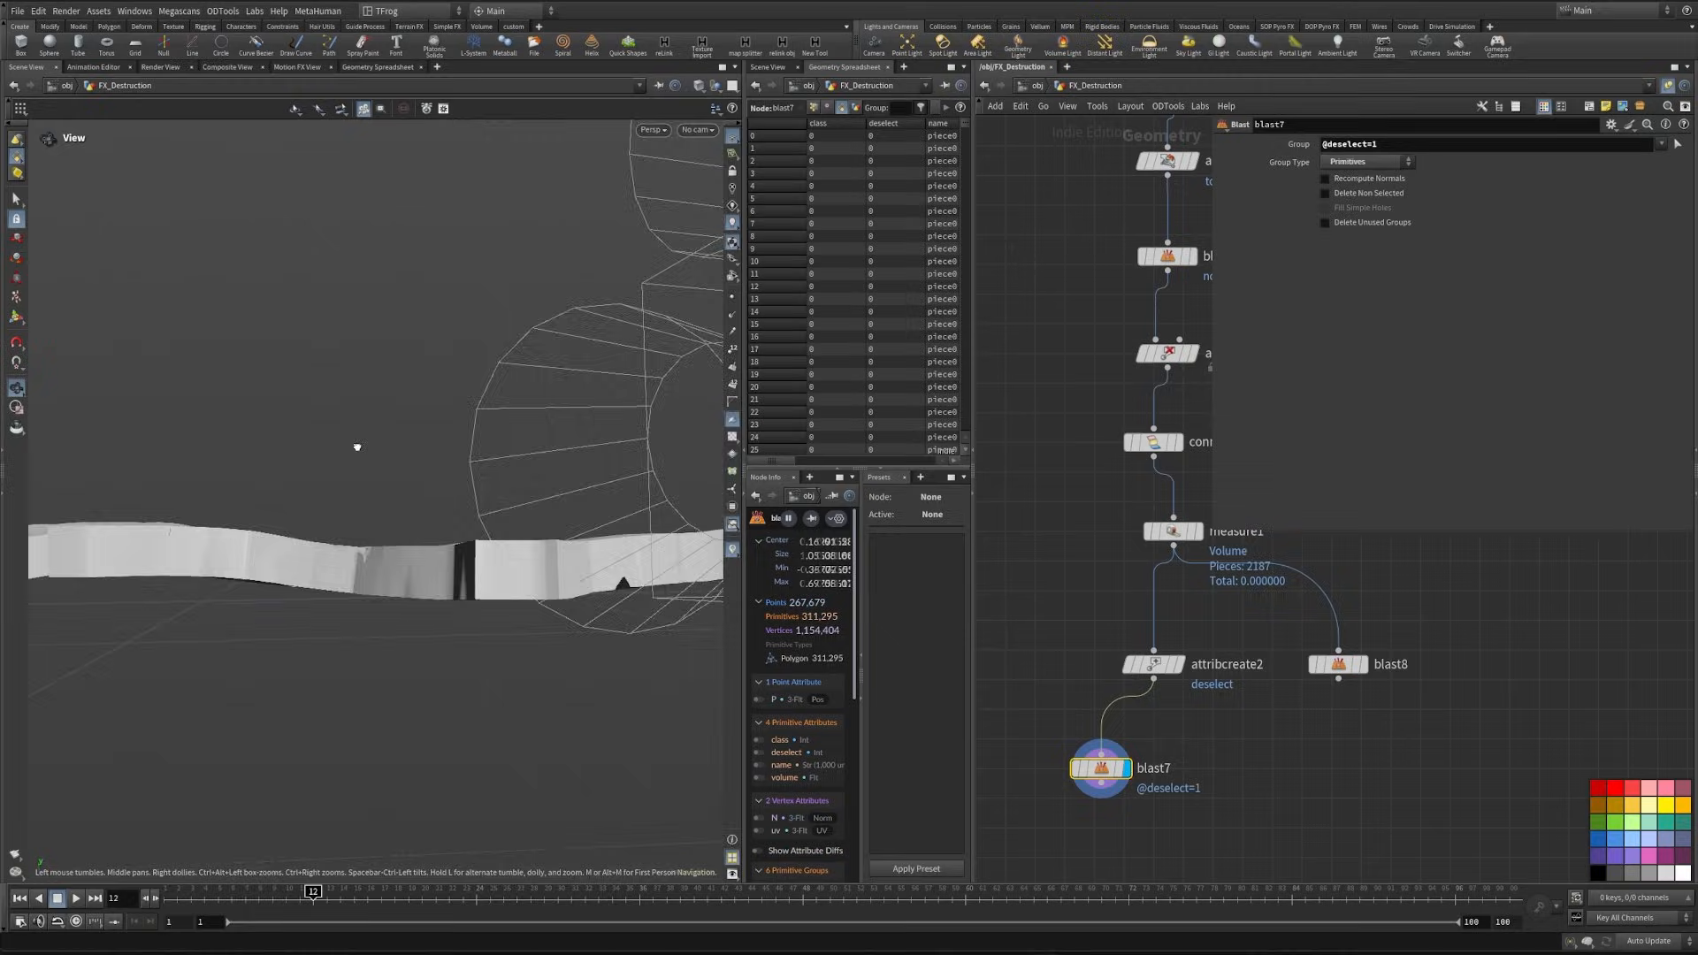
pyautogui.moveTo(357, 446); pyautogui.dragTo(367, 542)
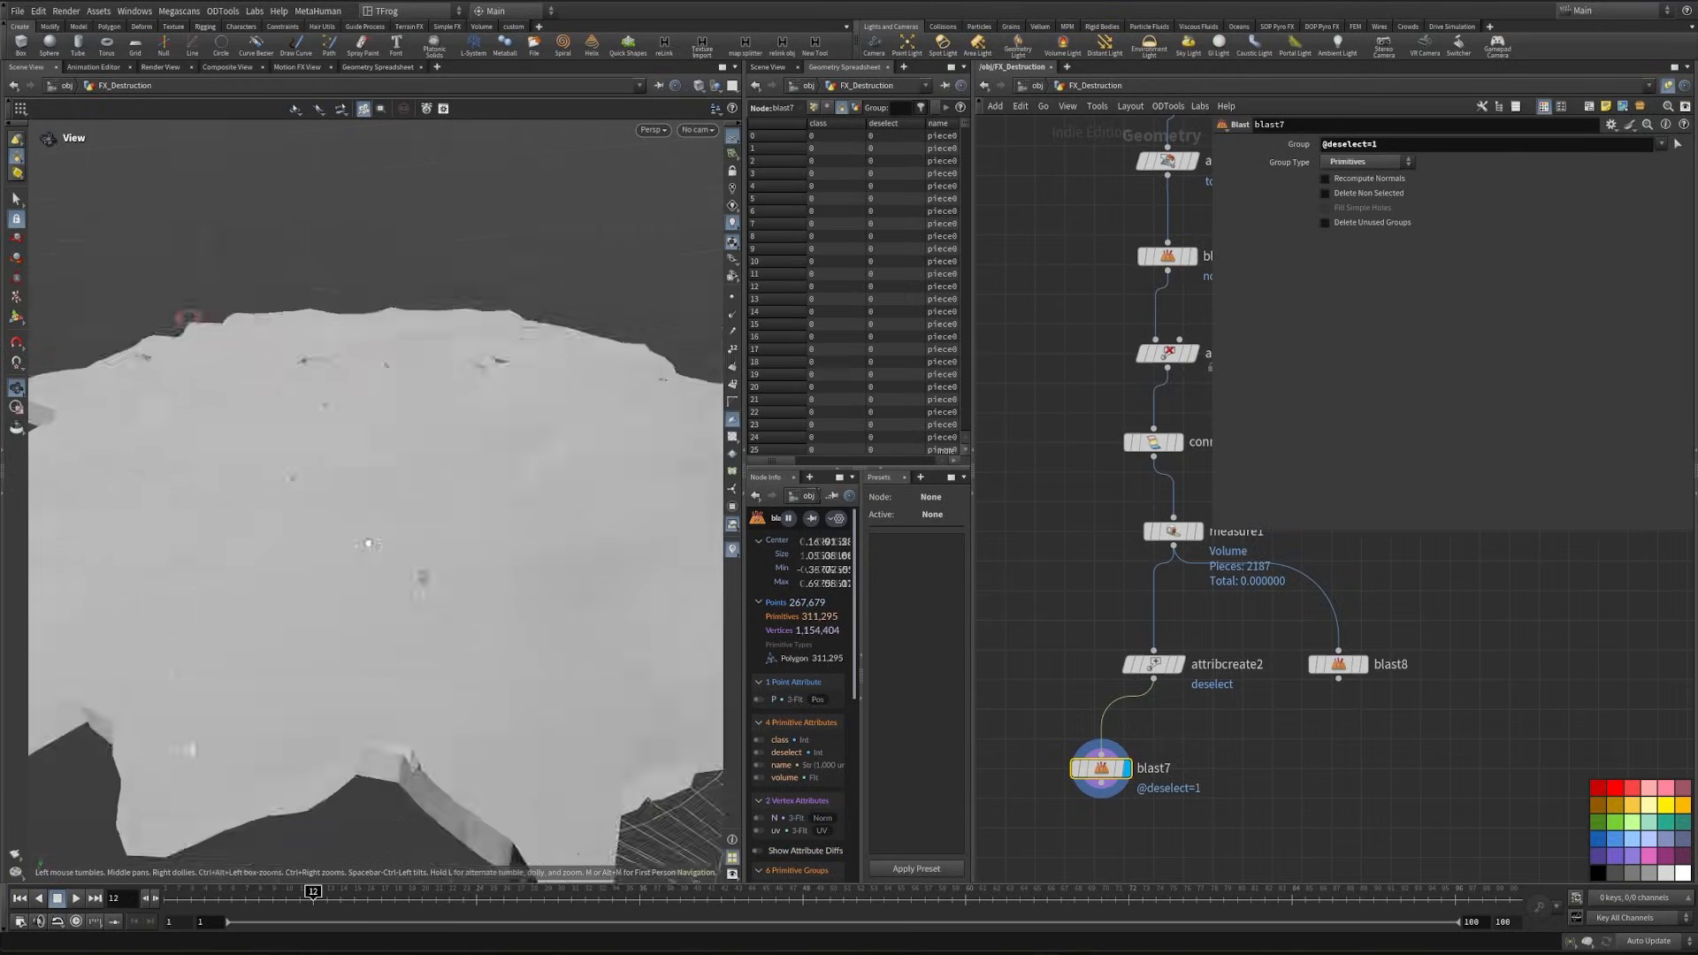
pyautogui.scroll(3, 370, 368)
pyautogui.moveTo(370, 367); pyautogui.dragTo(360, 504)
pyautogui.scroll(4, 433, 345)
pyautogui.scroll(5, 303, 399)
pyautogui.scroll(-8, 450, 428)
pyautogui.scroll(4, 265, 549)
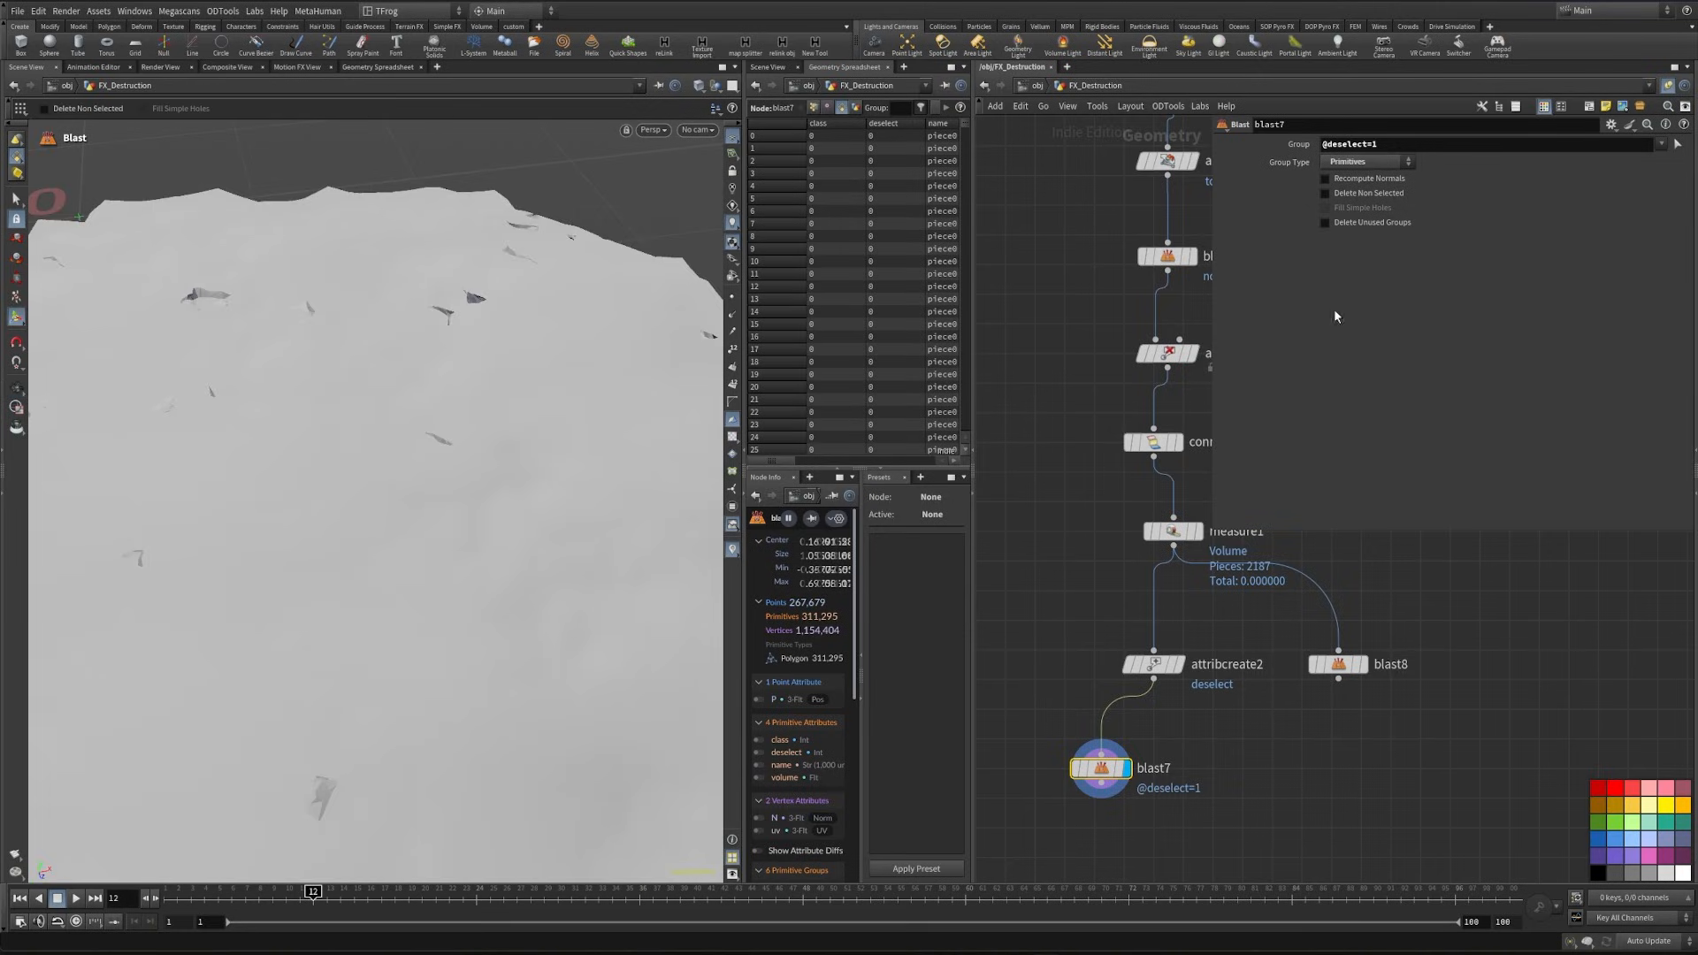
pyautogui.click(1151, 663)
pyautogui.click(1409, 144)
pyautogui.press('BackSpace')
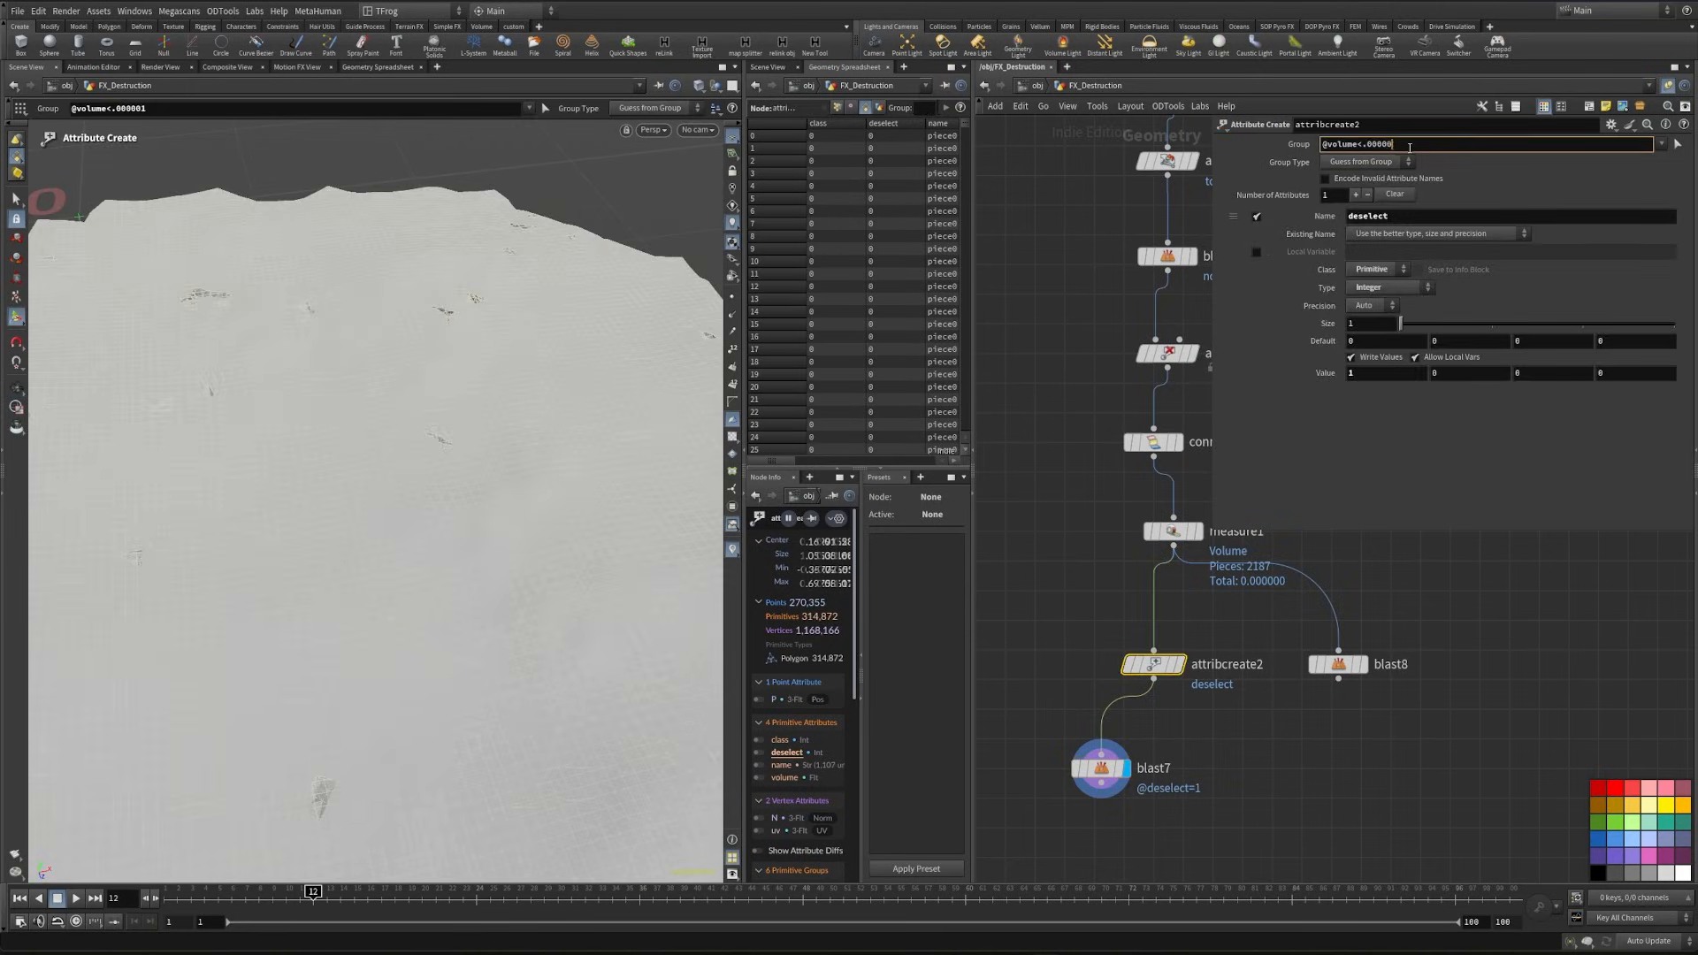
pyautogui.press('Return')
pyautogui.click(1101, 767)
pyautogui.click(1325, 193)
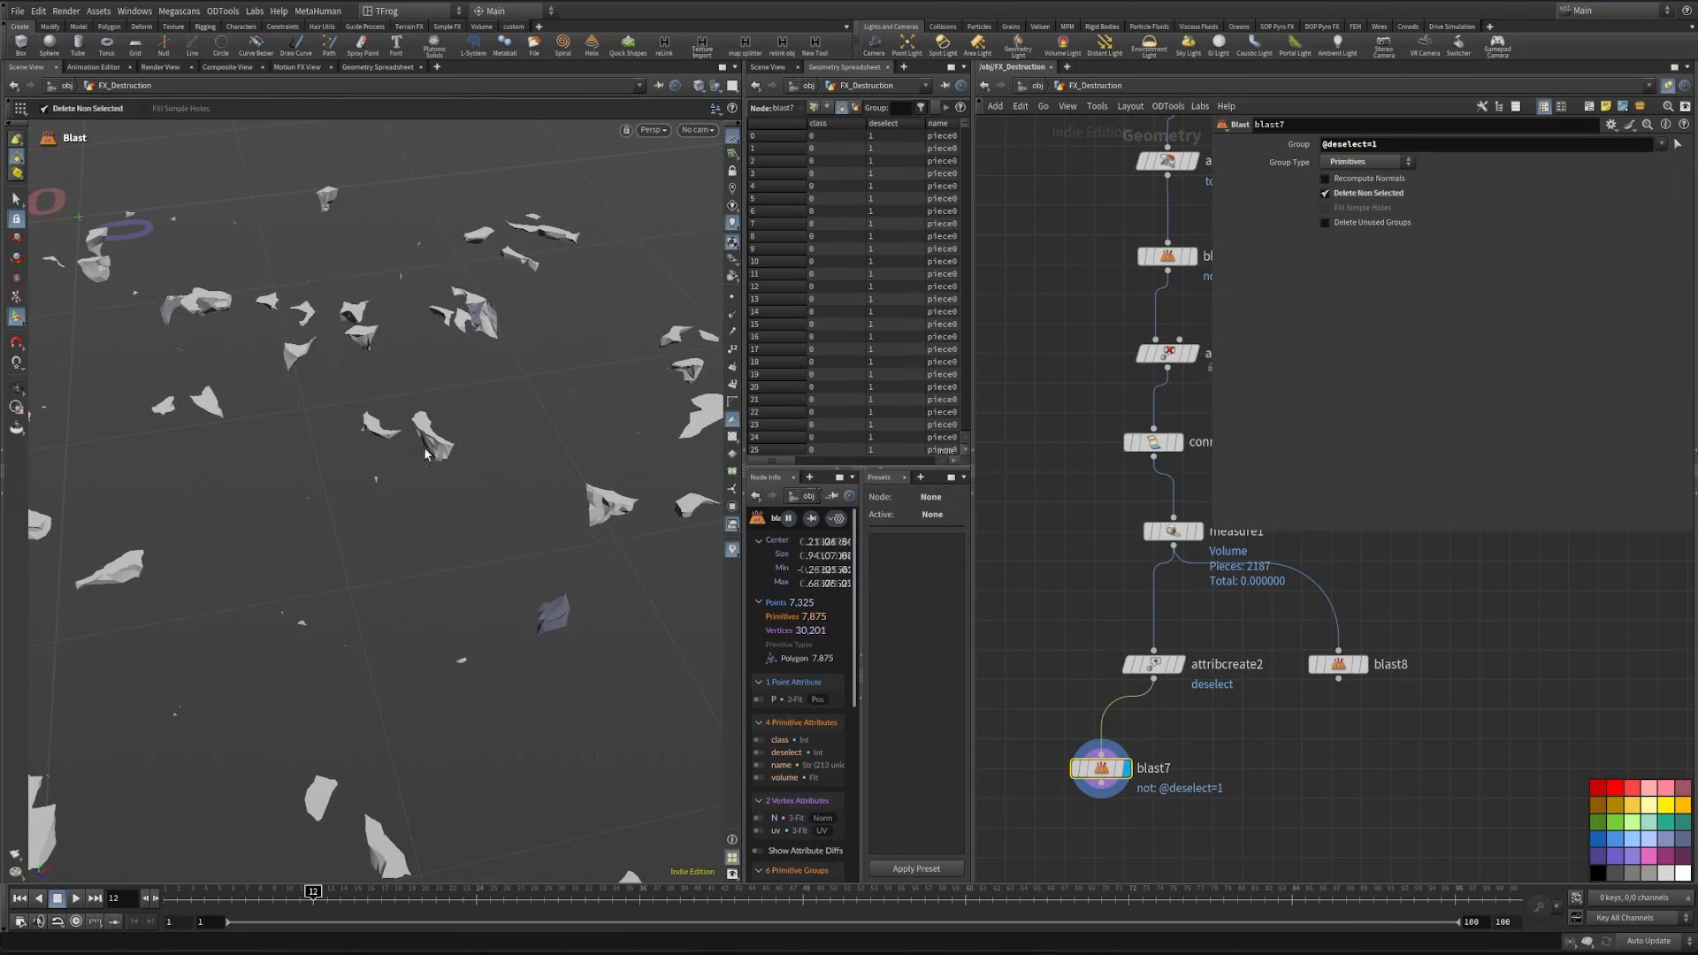
# - Examine the shapes and sizes of the isolated low-volume pieces from several angles
pyautogui.keyDown('alt'); pyautogui.moveTo(428, 453); pyautogui.dragTo(522, 636); pyautogui.keyUp('alt')
pyautogui.scroll(5, 391, 613)
pyautogui.scroll(-5, 473, 602)
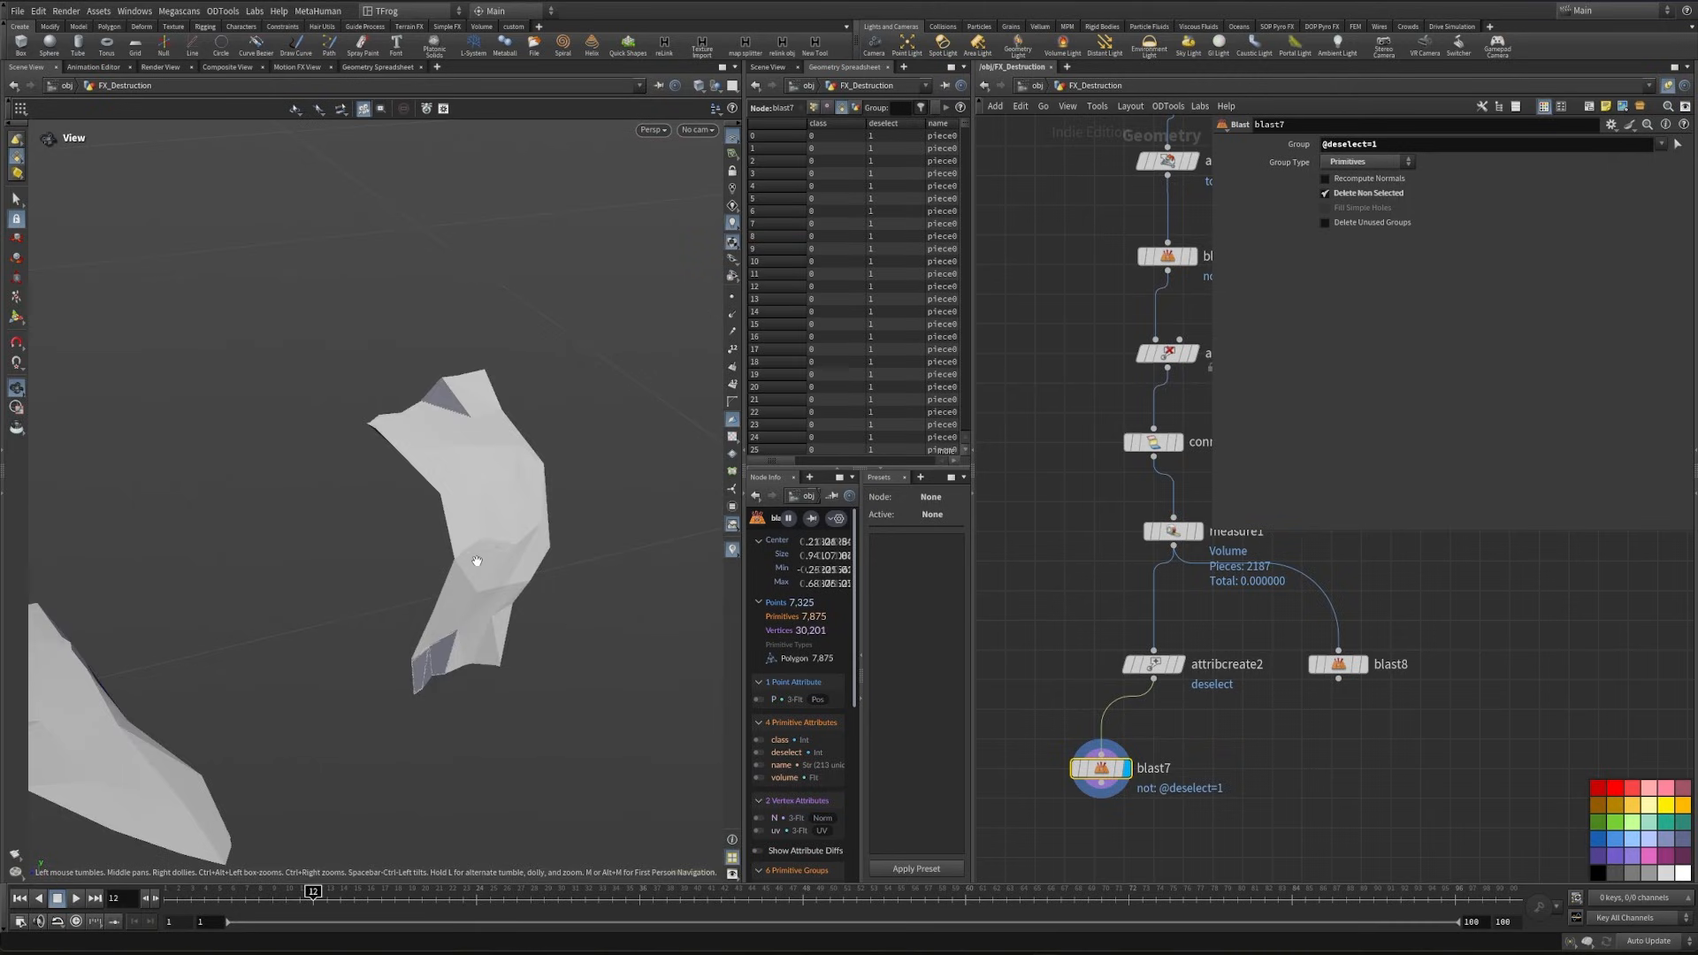
pyautogui.moveTo(475, 566); pyautogui.dragTo(507, 537)
pyautogui.moveTo(506, 537); pyautogui.dragTo(345, 557, button='right')
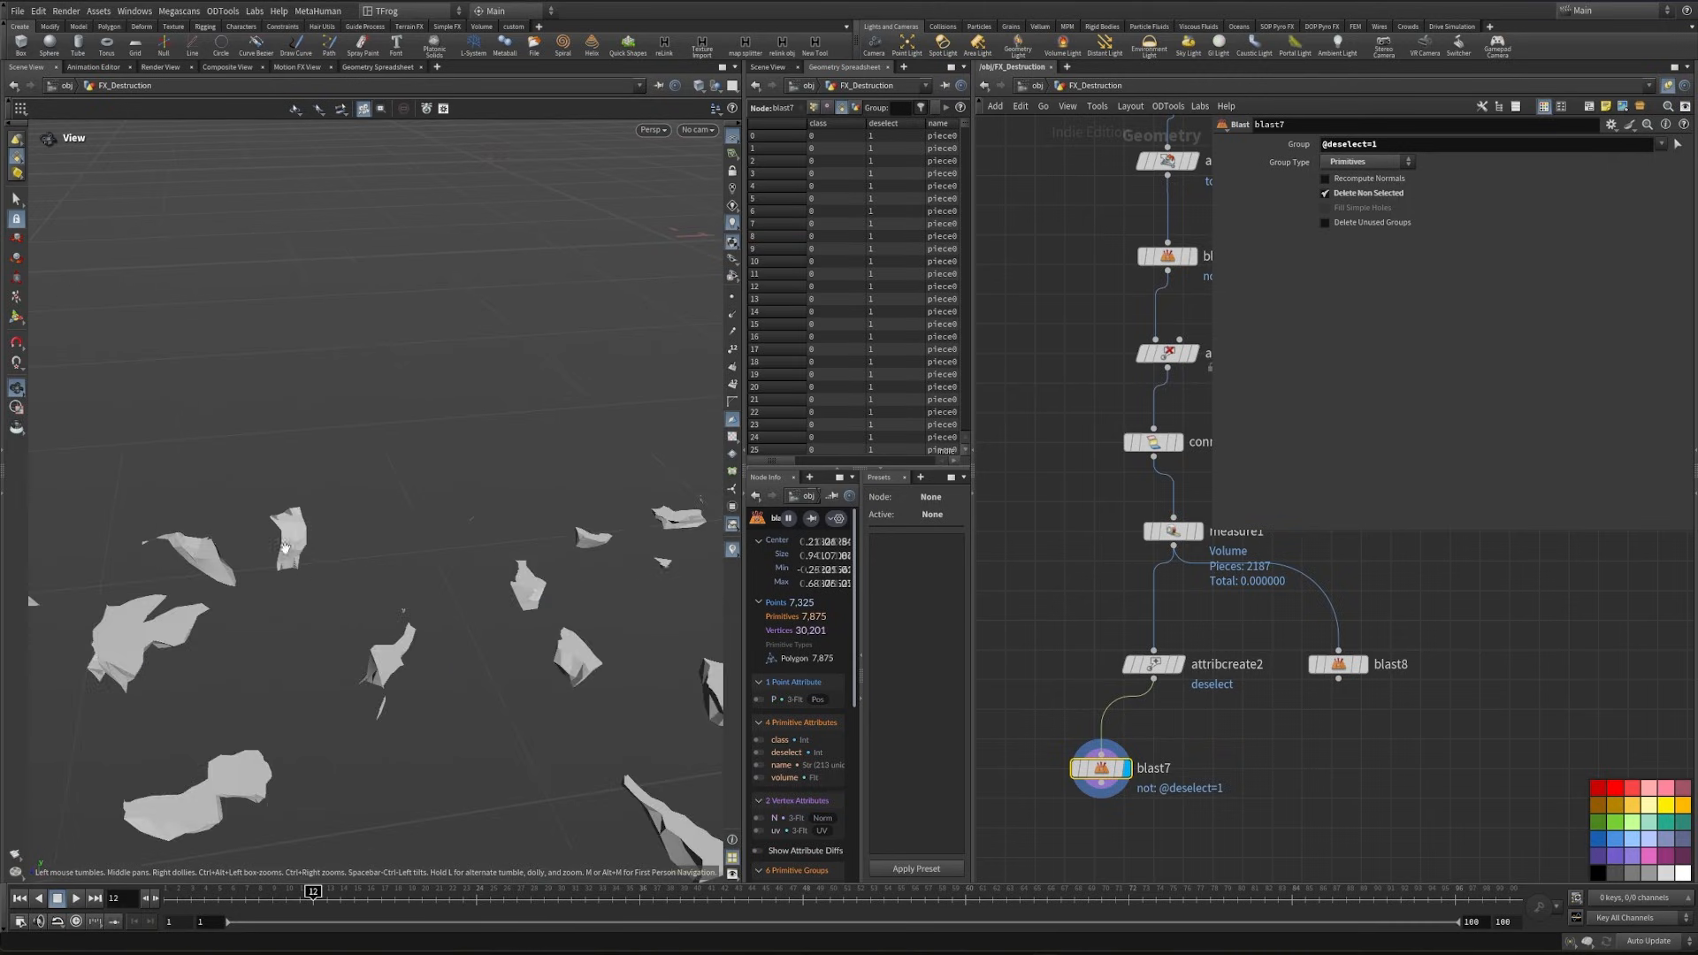
pyautogui.moveTo(345, 557); pyautogui.dragTo(421, 531)
pyautogui.moveTo(421, 531); pyautogui.dragTo(650, 504, button='right')
pyautogui.moveTo(469, 590); pyautogui.dragTo(289, 719, button='right')
pyautogui.moveTo(289, 720); pyautogui.dragTo(500, 642)
pyautogui.moveTo(510, 571); pyautogui.dragTo(566, 628)
pyautogui.moveTo(565, 628); pyautogui.dragTo(584, 610, button='right')
pyautogui.moveTo(583, 610); pyautogui.dragTo(481, 500)
pyautogui.moveTo(481, 500); pyautogui.dragTo(434, 527, button='right')
# - Delete the two test Blast nodes, blast7 and blast8
pyautogui.moveTo(1242, 718); pyautogui.dragTo(1262, 652, button='middle')
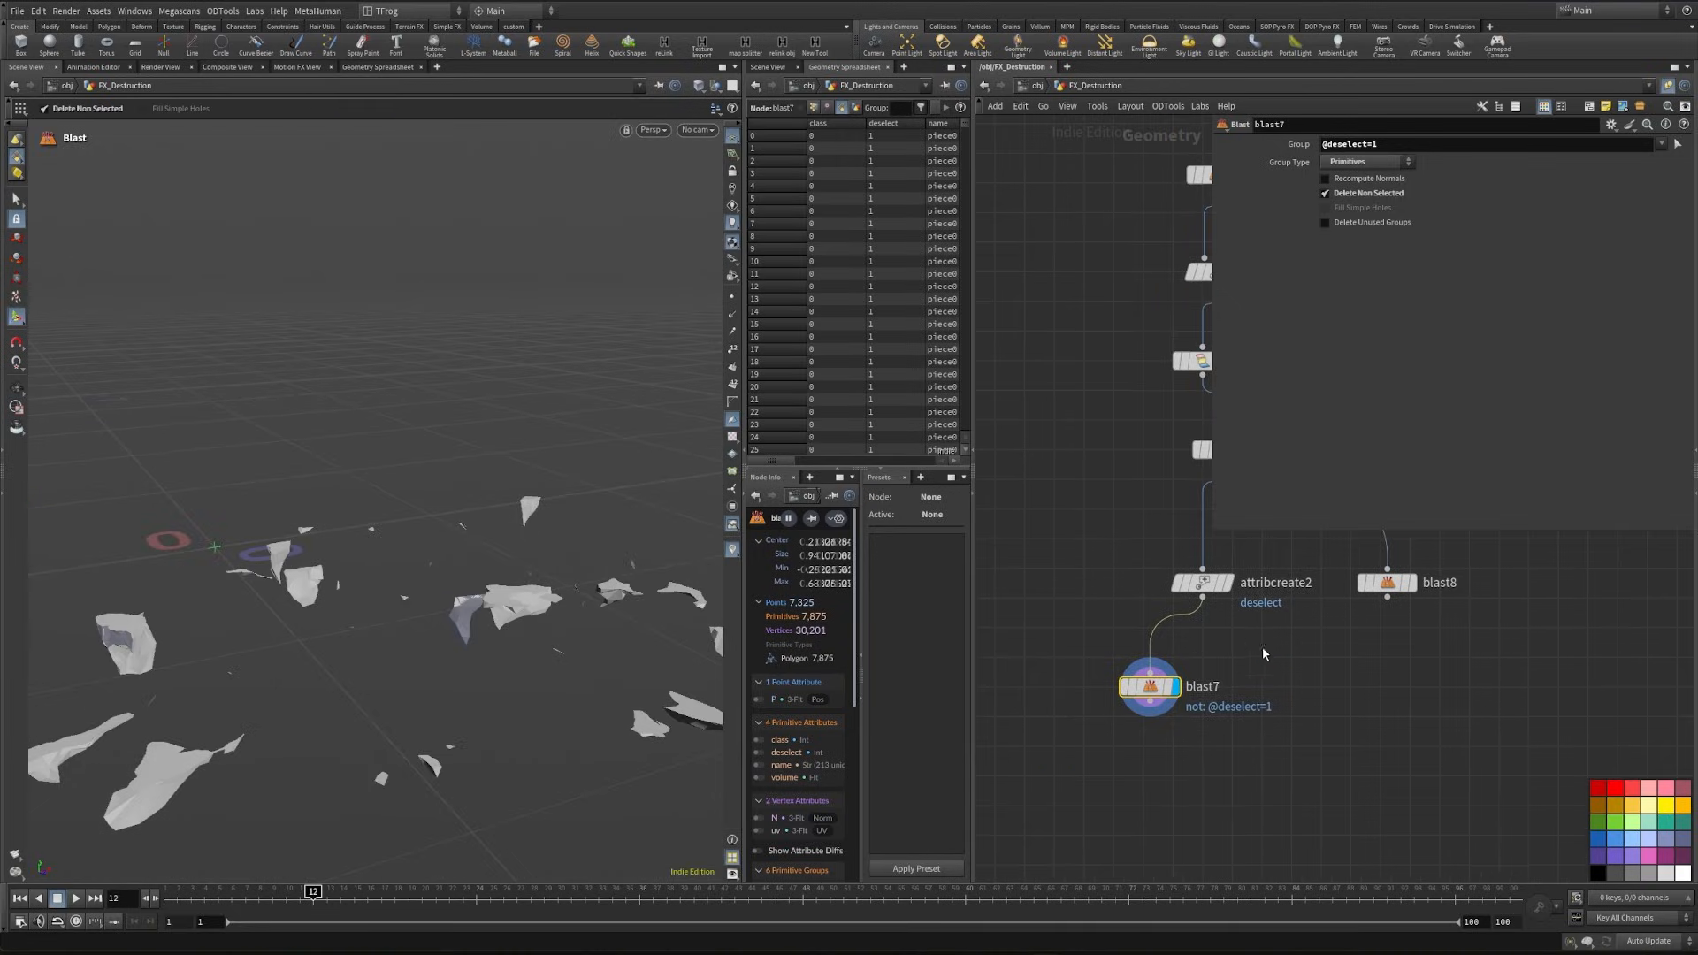
pyautogui.press('Delete')
pyautogui.moveTo(1313, 654); pyautogui.dragTo(1446, 569)
pyautogui.press('Delete')
# - Connect a Null node below attribcreate2 and name it fracture
pyautogui.press('Tab')
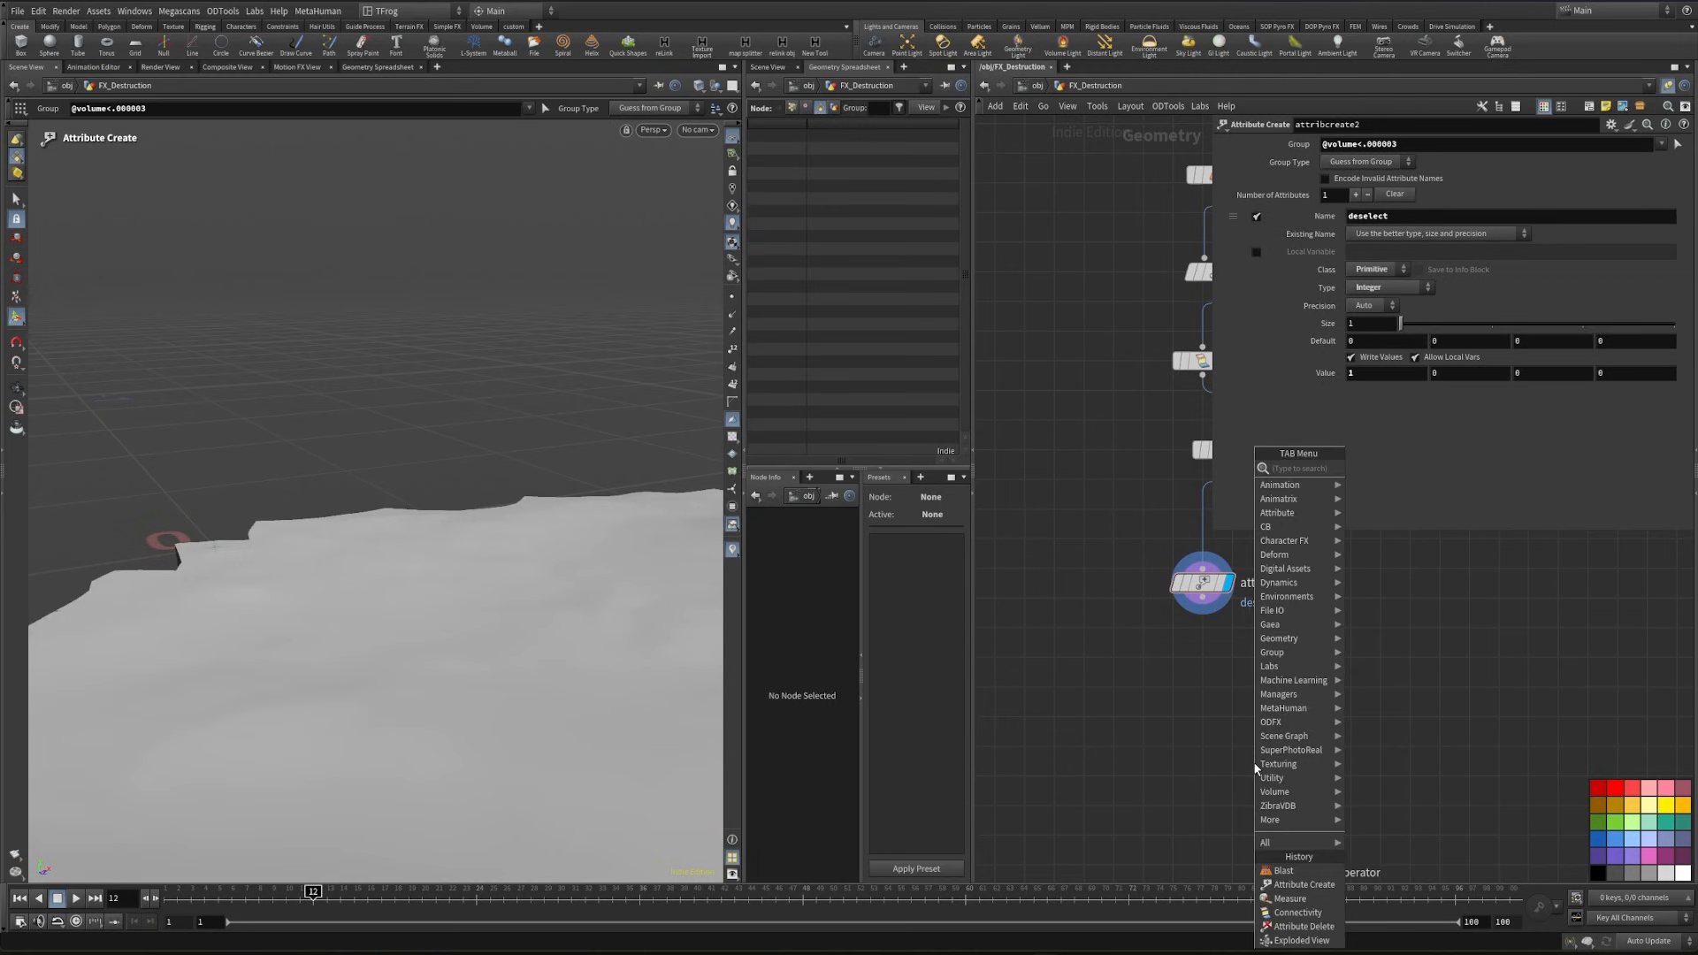
pyautogui.write('null')
pyautogui.press('Return')
pyautogui.click(1345, 737)
pyautogui.press('F2')
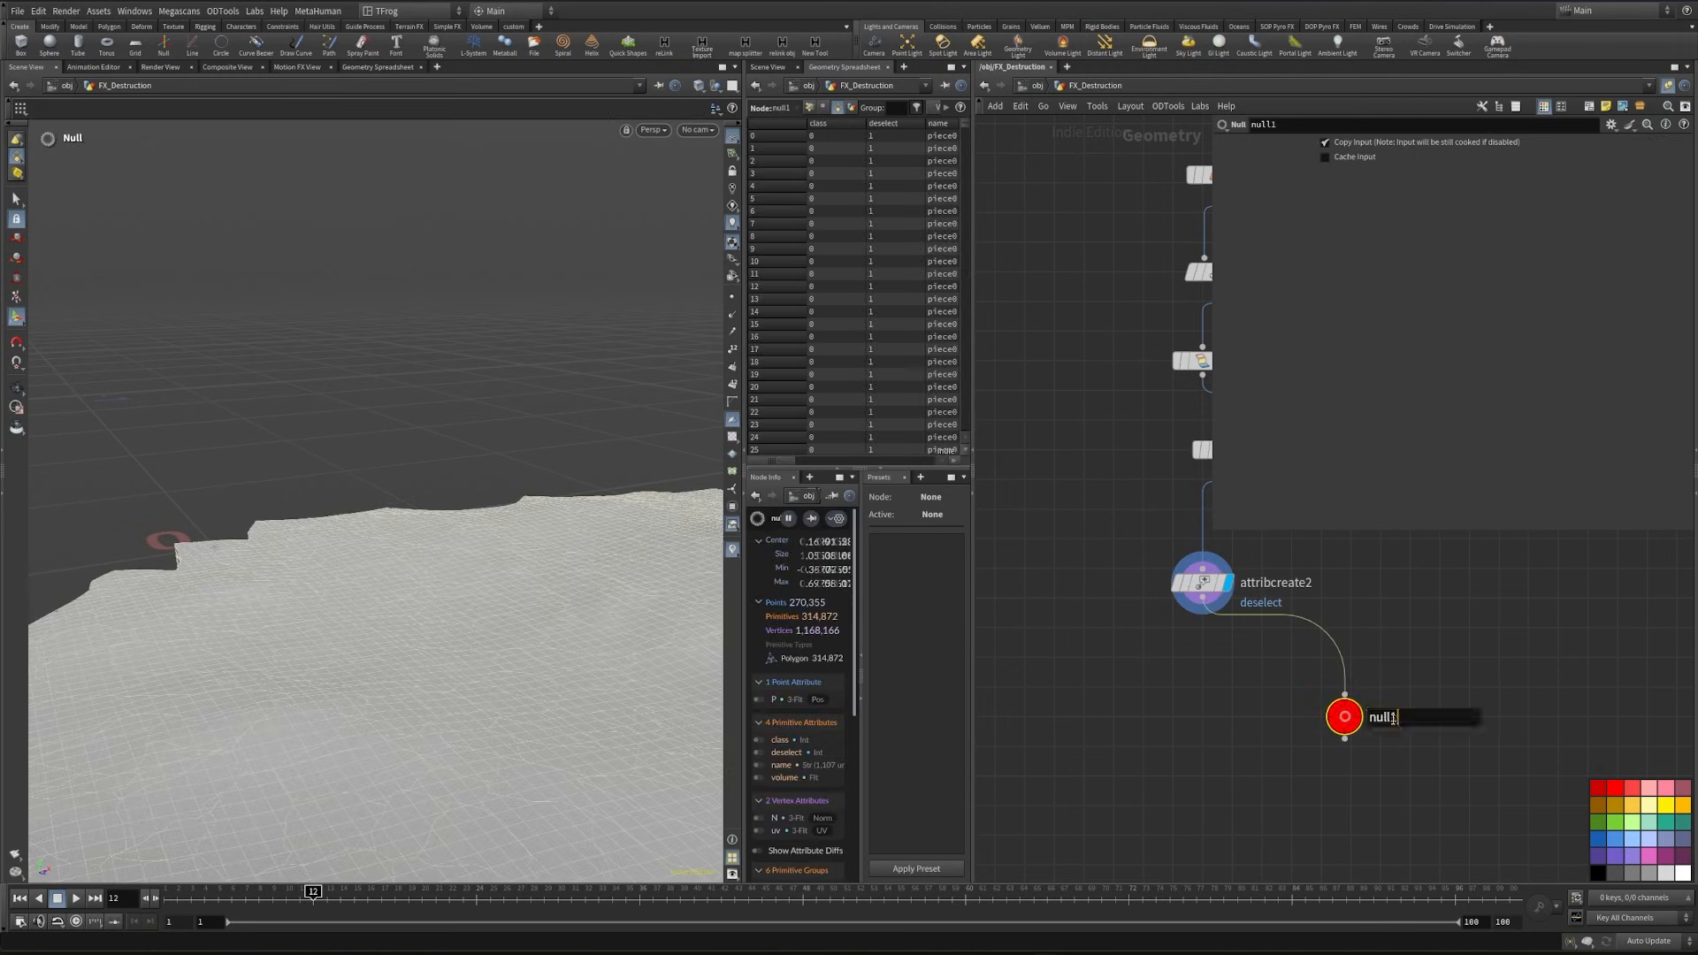
pyautogui.write('fracture')
pyautogui.press('Return')
# - Add an Extract Centroid node beside the fracture null, then select attribcreate2 and check the whole ground
pyautogui.press('Tab')
pyautogui.write('ext')
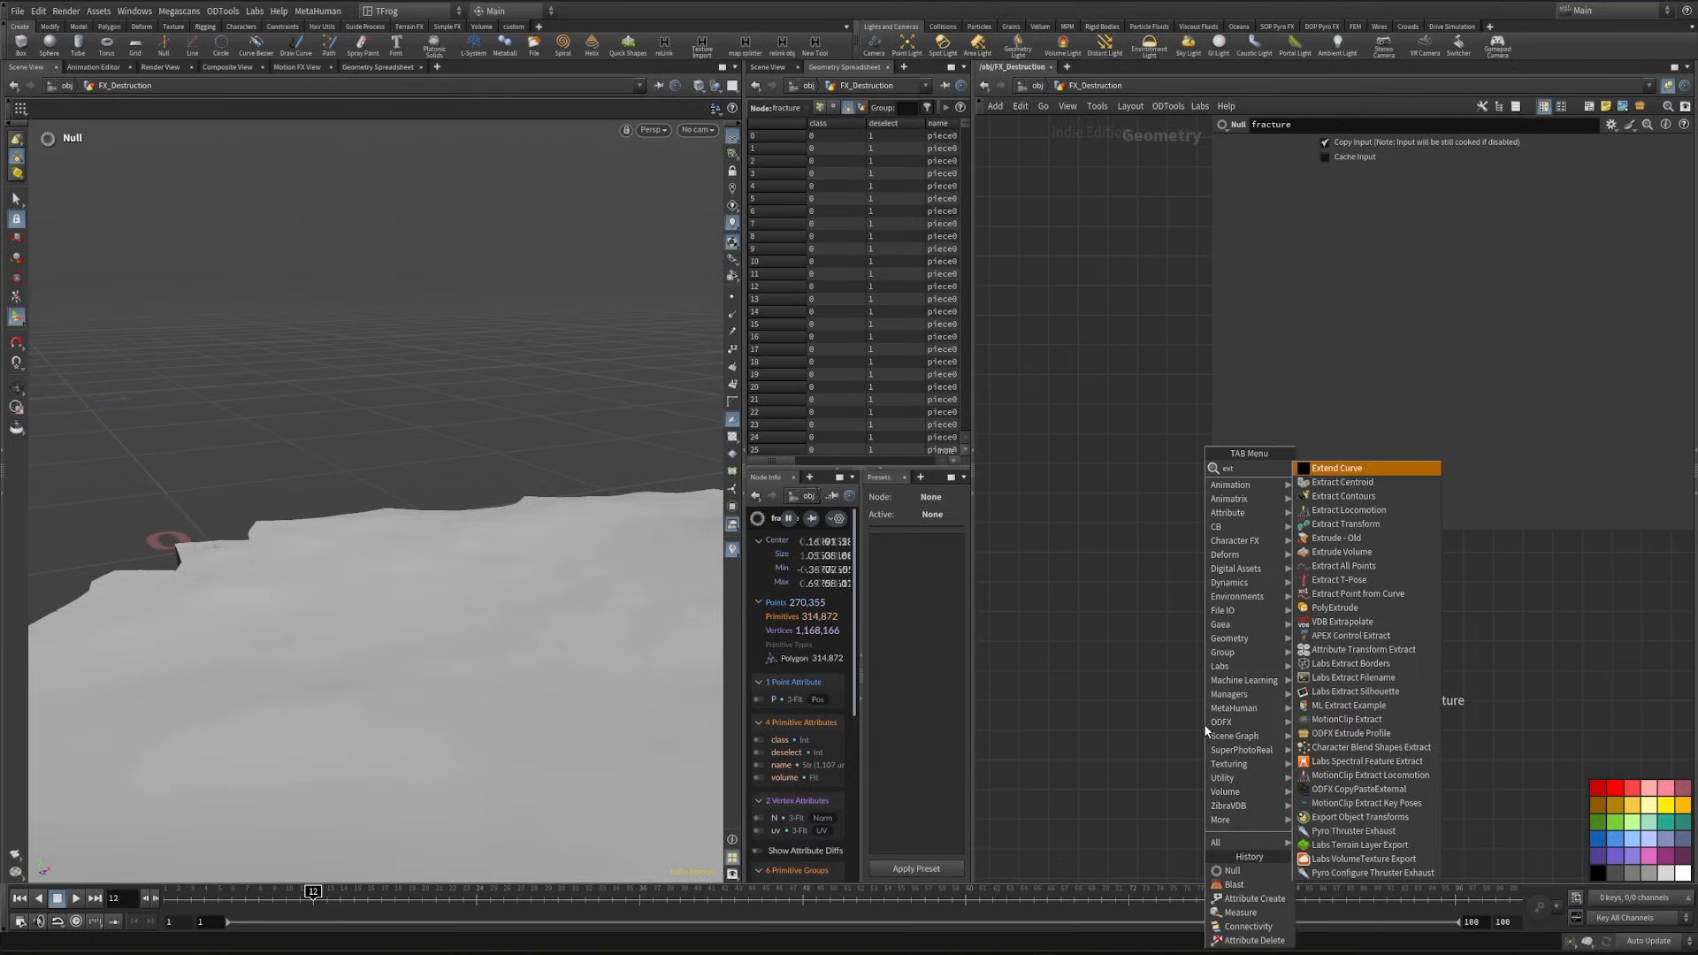
pyautogui.press('Down')
pyautogui.press('Return')
pyautogui.click(1245, 639)
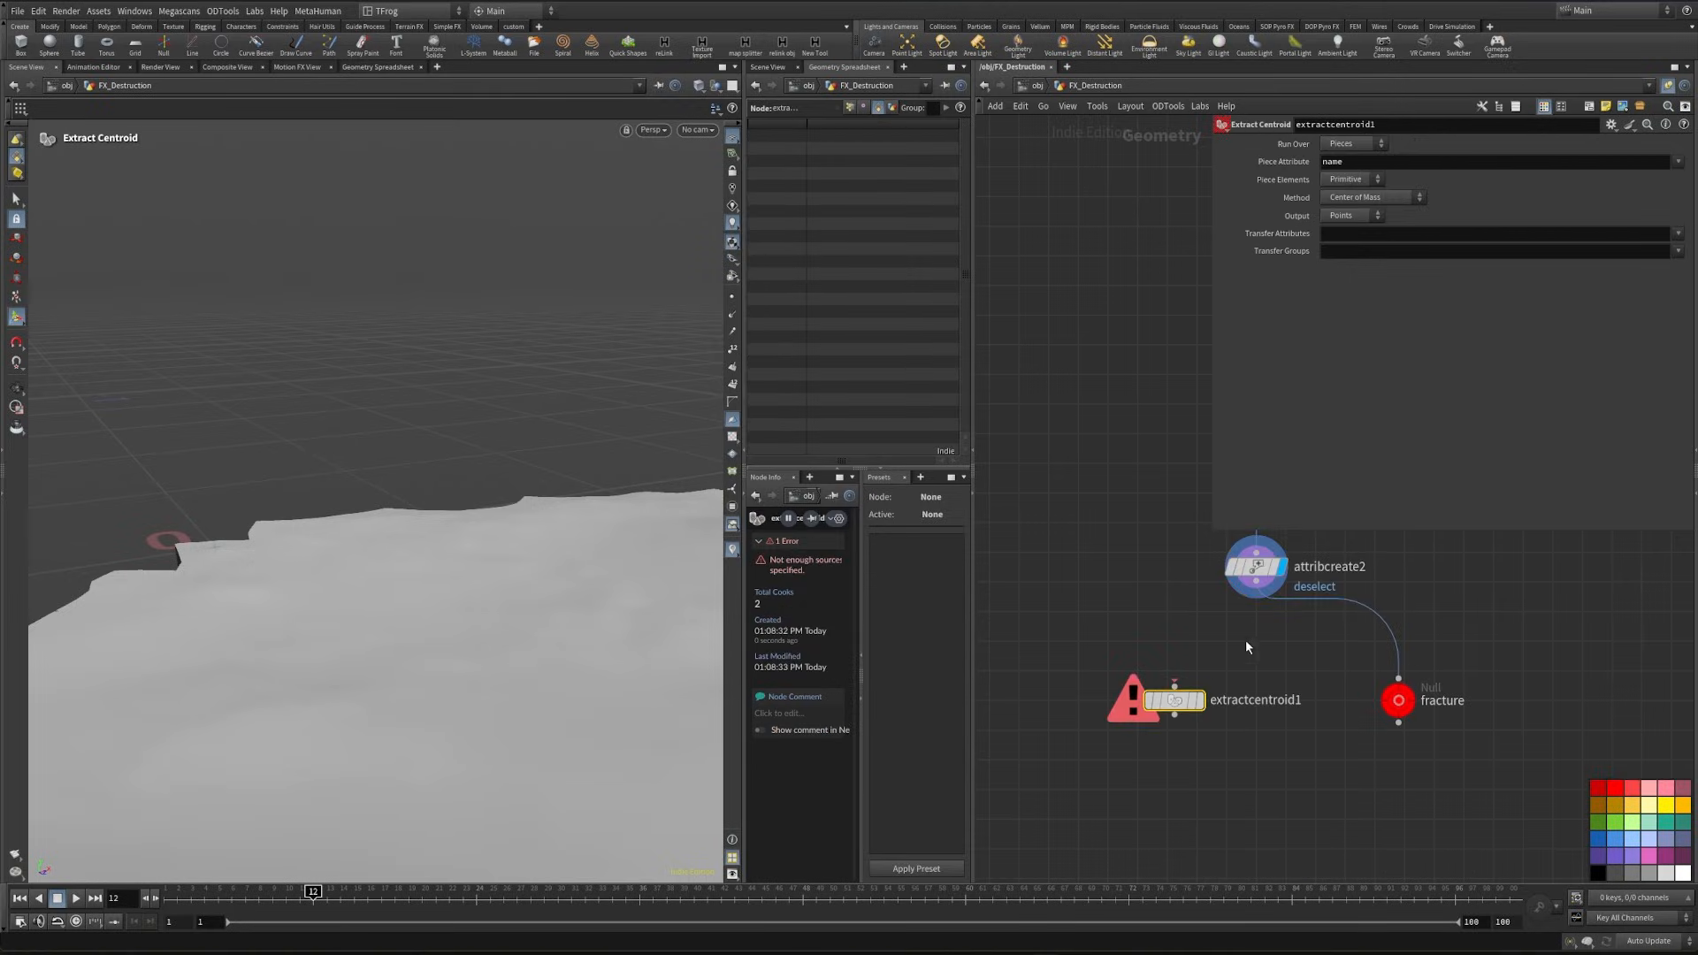
pyautogui.click(1280, 566)
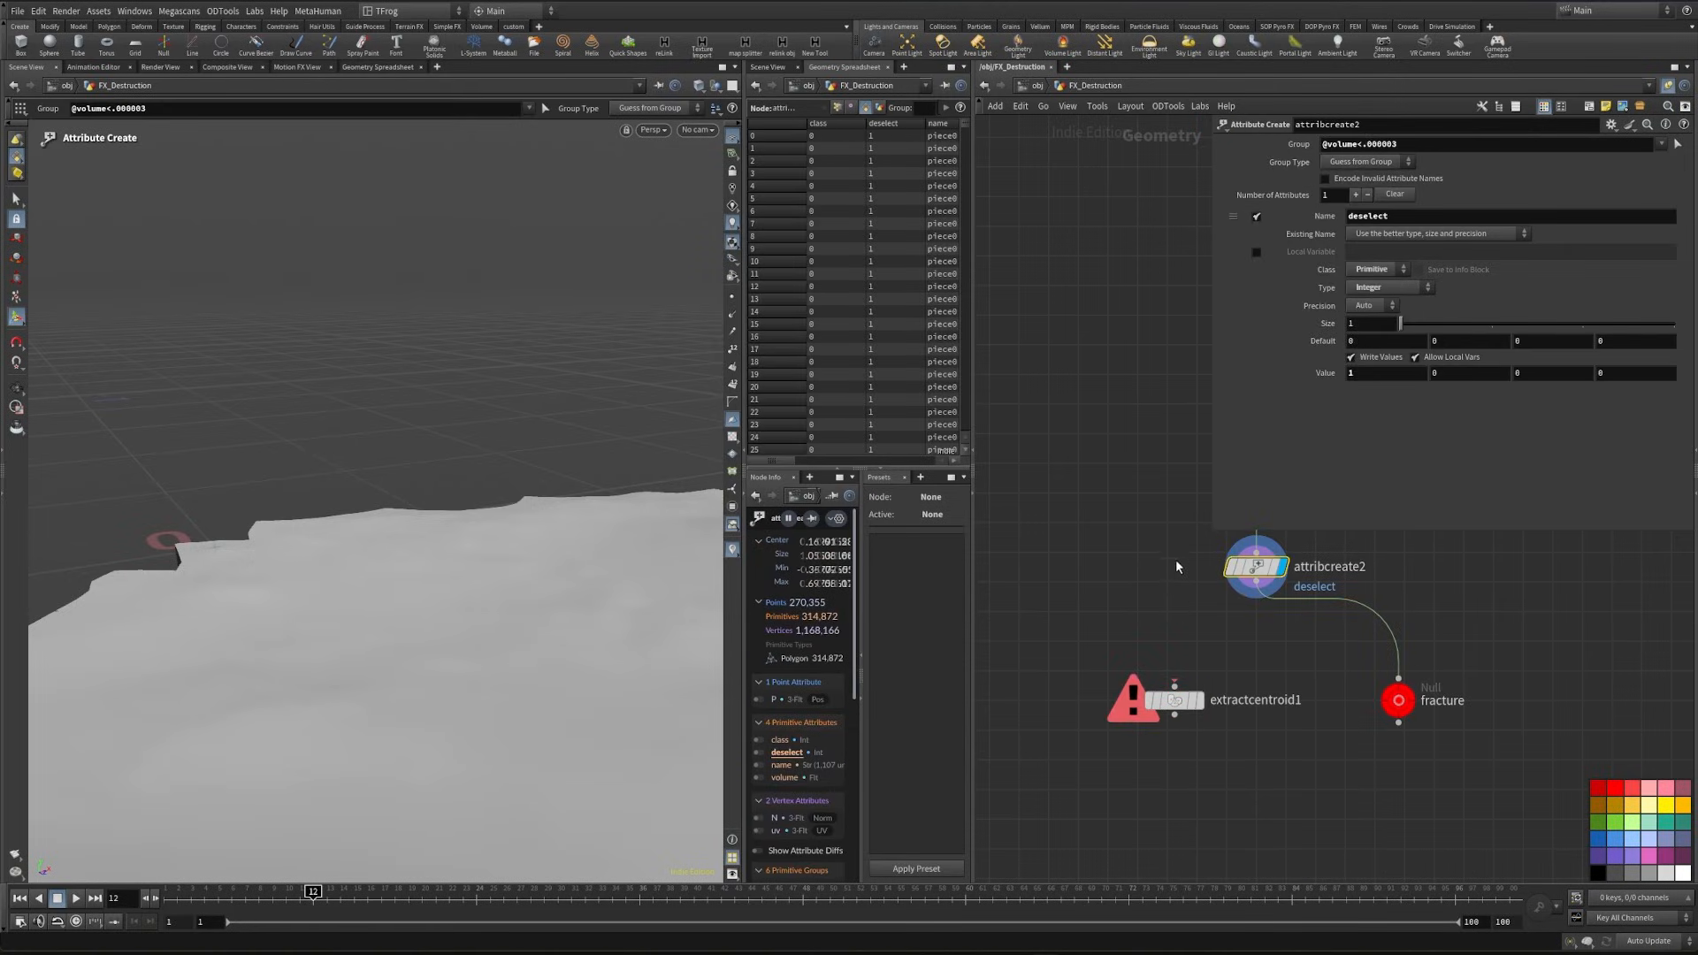
pyautogui.keyDown('alt'); pyautogui.moveTo(425, 701); pyautogui.dragTo(539, 685); pyautogui.keyUp('alt')
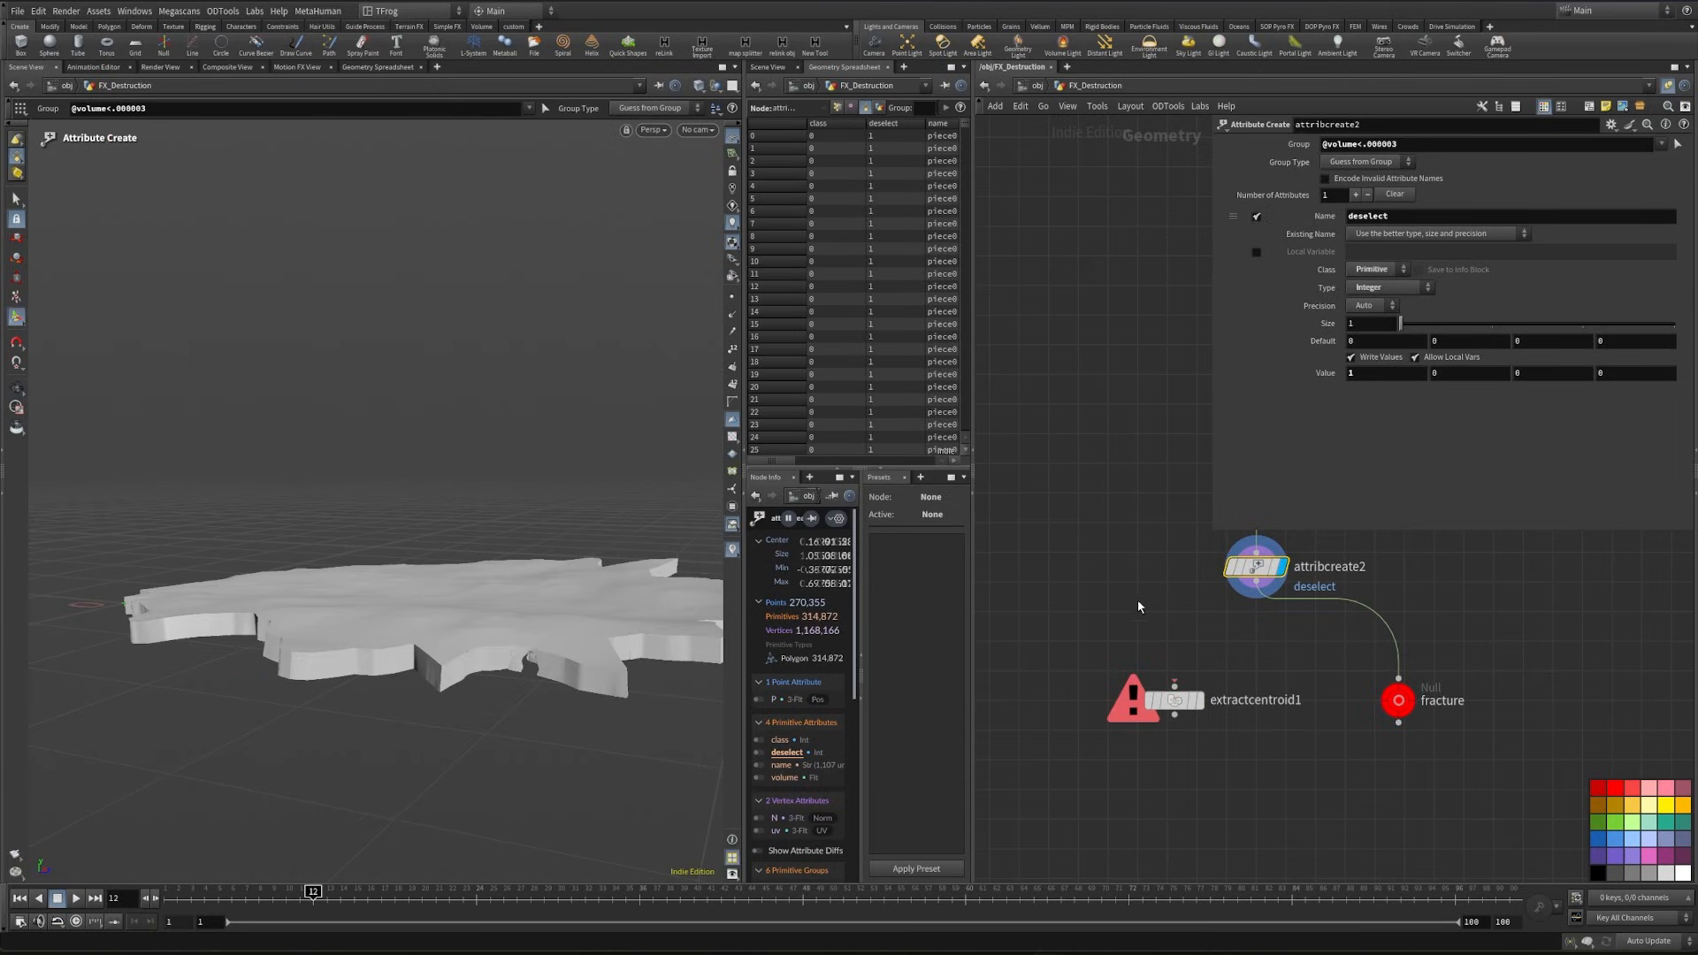
# - Connect attribcreate2 into extractcentroid1, display the node and inspect the resulting centroid points
pyautogui.moveTo(1256, 591); pyautogui.dragTo(1176, 684)
pyautogui.click(1200, 702)
pyautogui.keyDown('alt'); pyautogui.moveTo(415, 495); pyautogui.dragTo(492, 542); pyautogui.keyUp('alt')
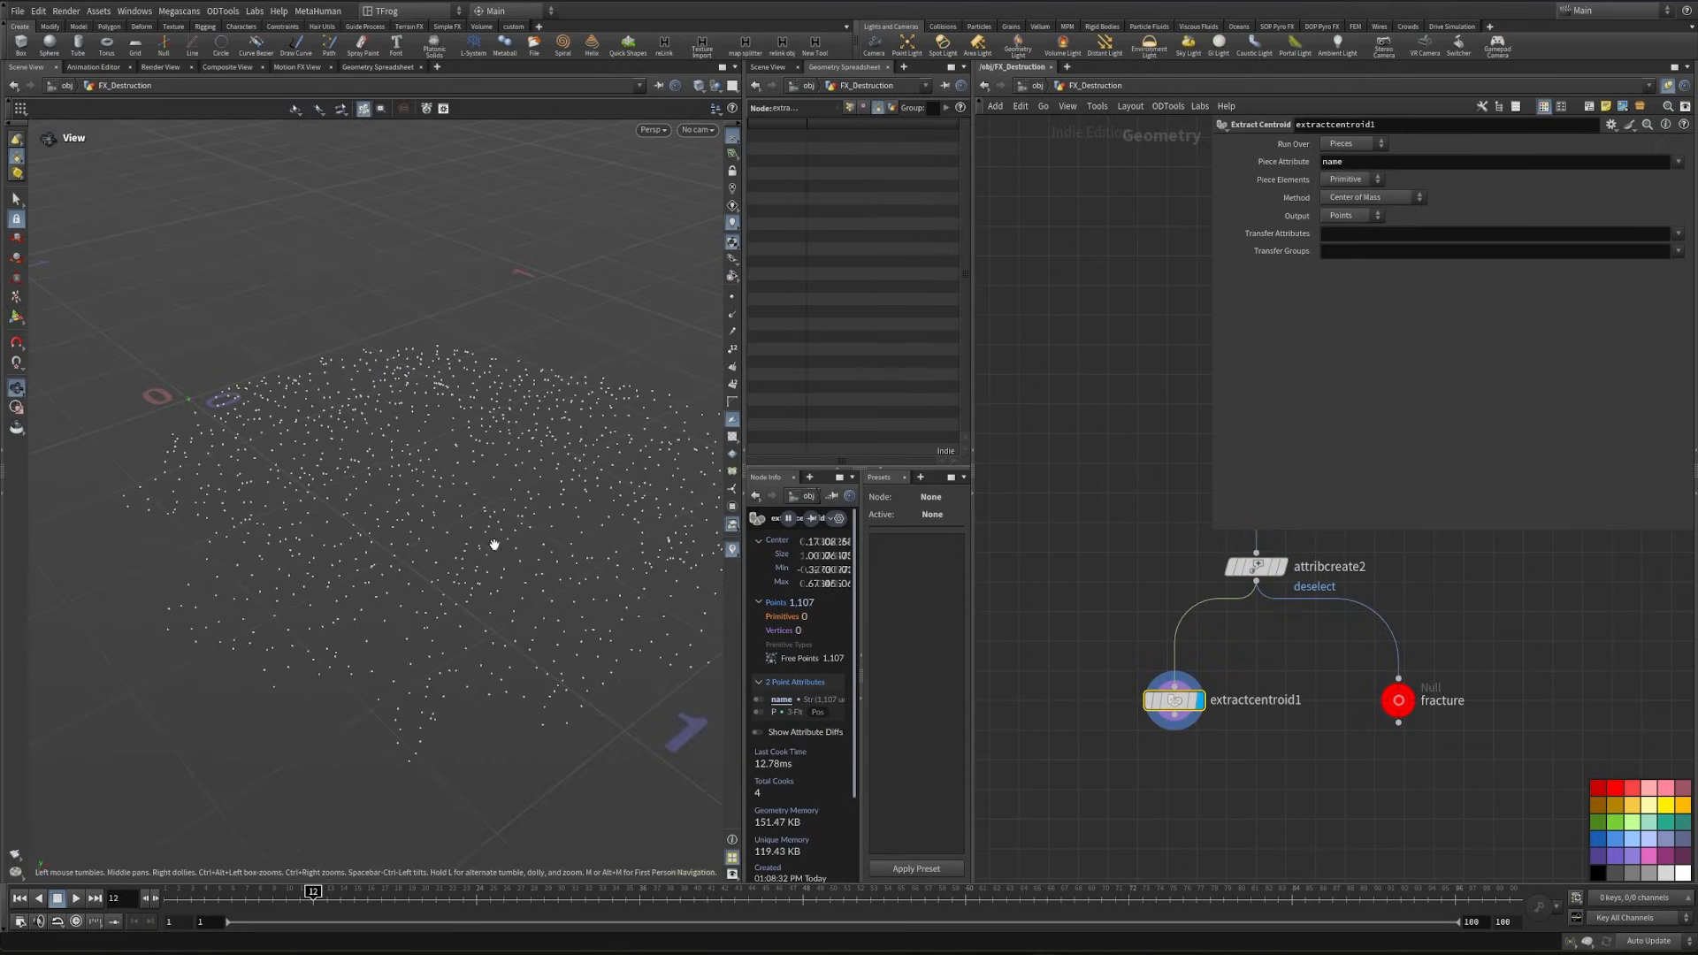
# - Try class as the piece attribute on extractcentroid1, then restore it to name
pyautogui.doubleClick(1362, 165)
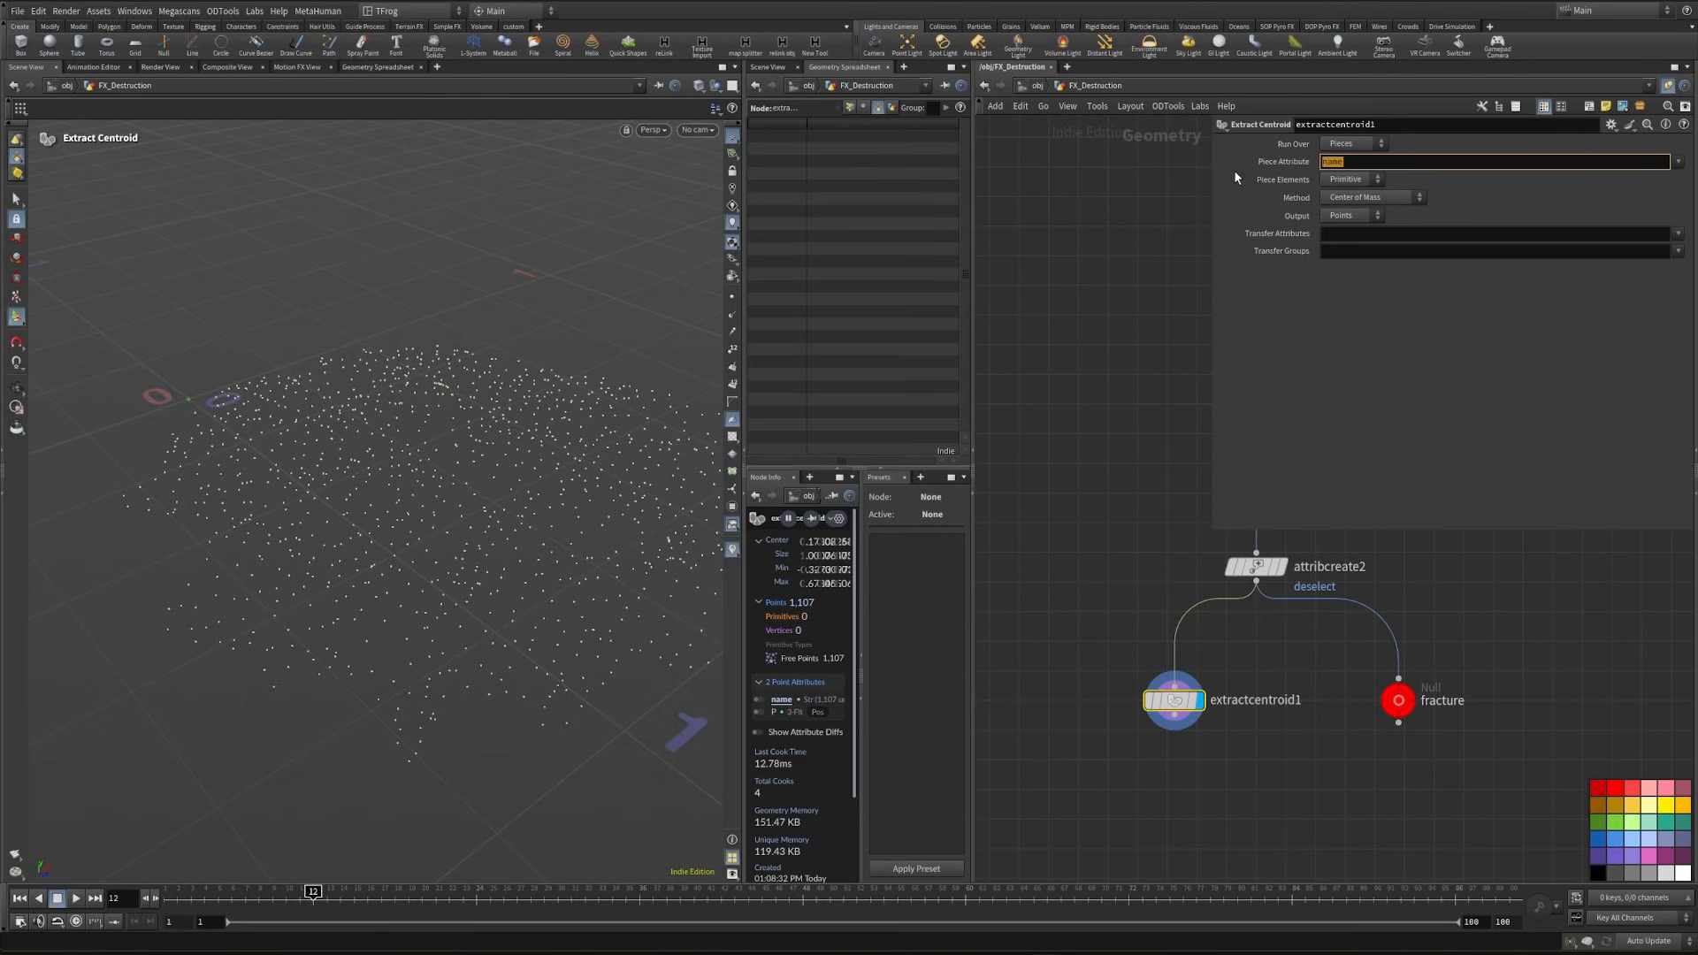
pyautogui.write('class')
pyautogui.press('Return')
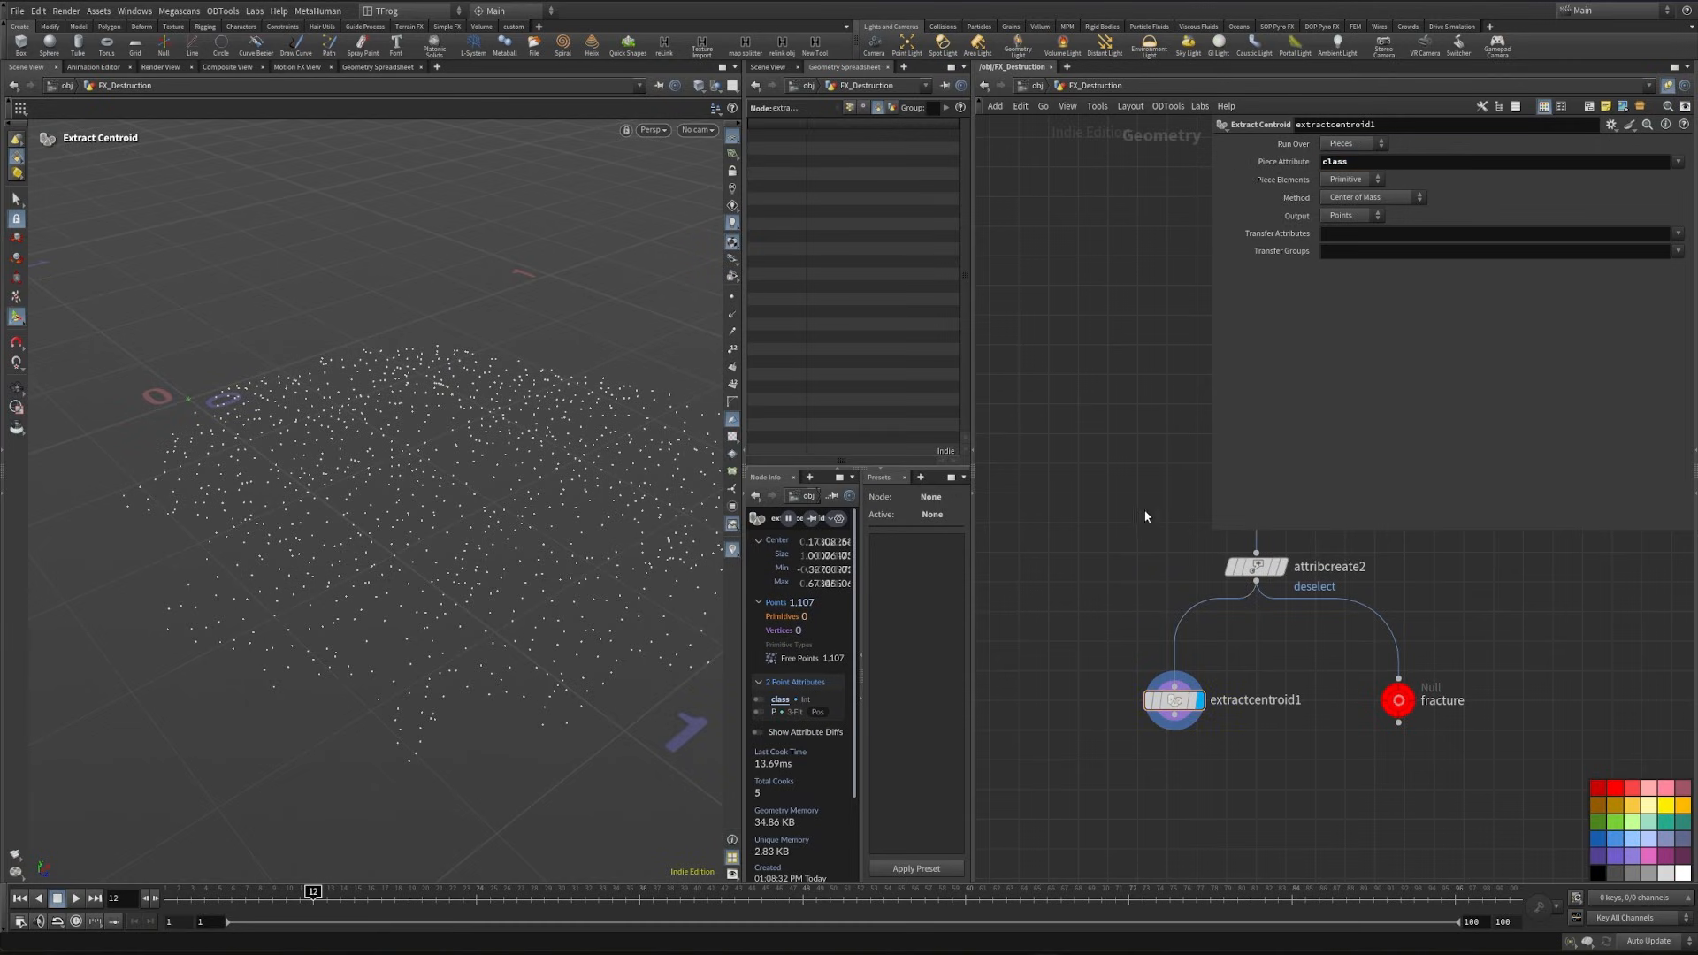
pyautogui.doubleClick(1338, 165)
pyautogui.write('name')
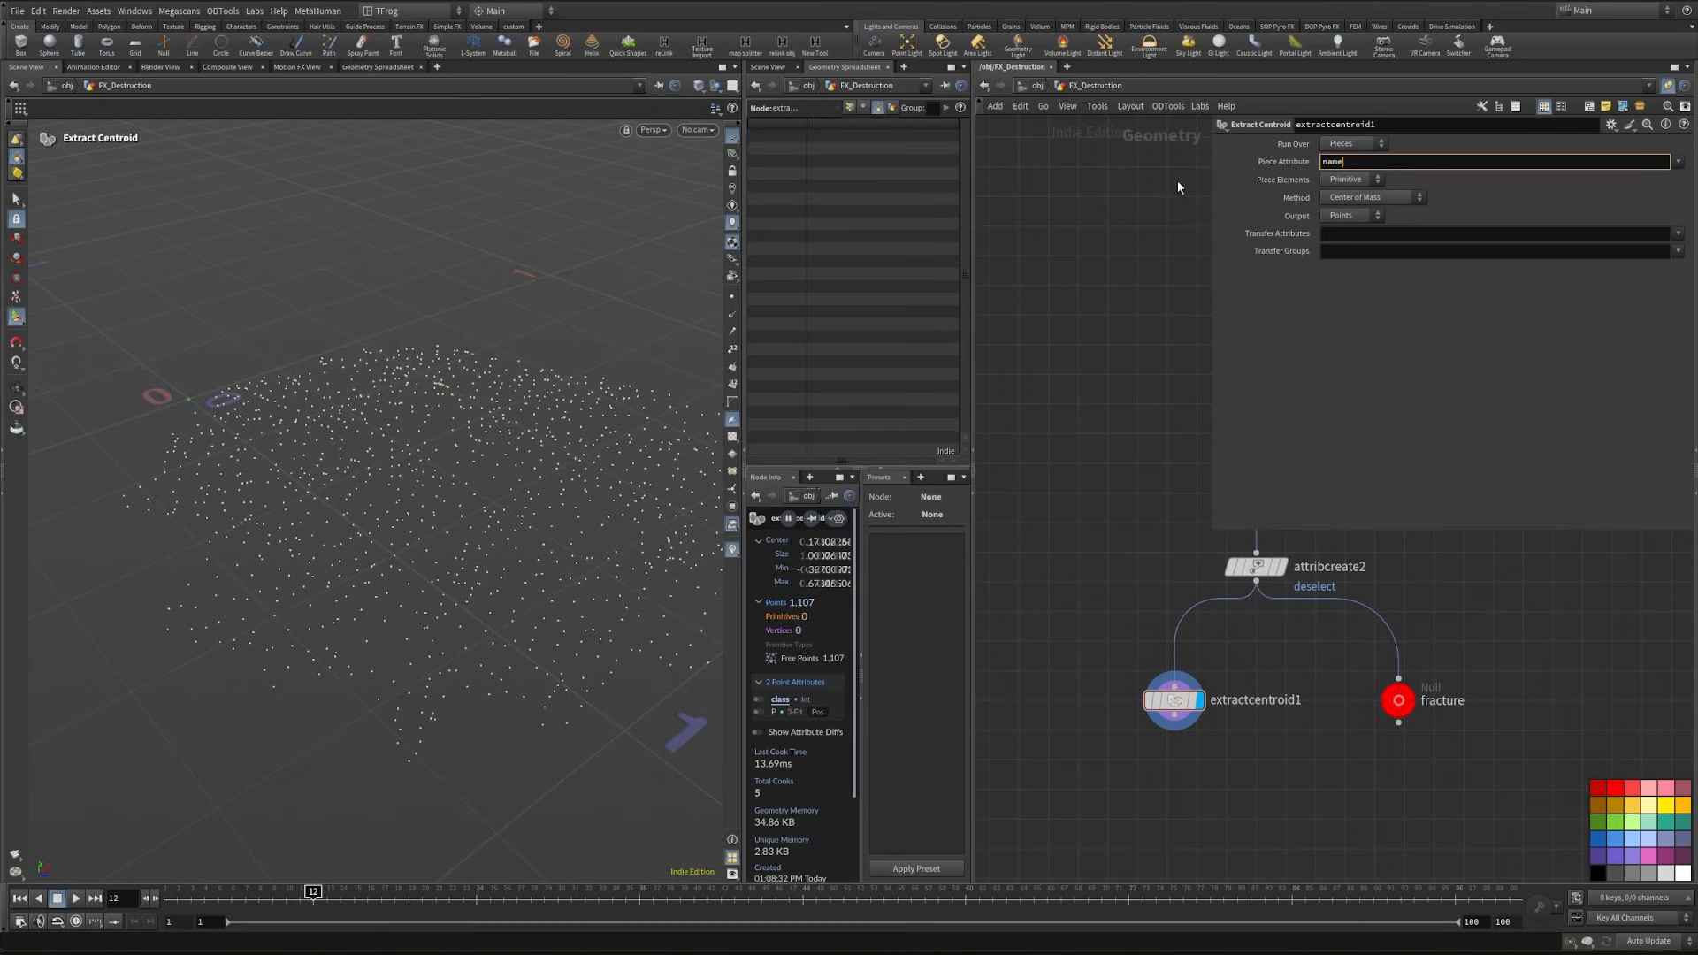
pyautogui.press('Return')
pyautogui.press('Tab')
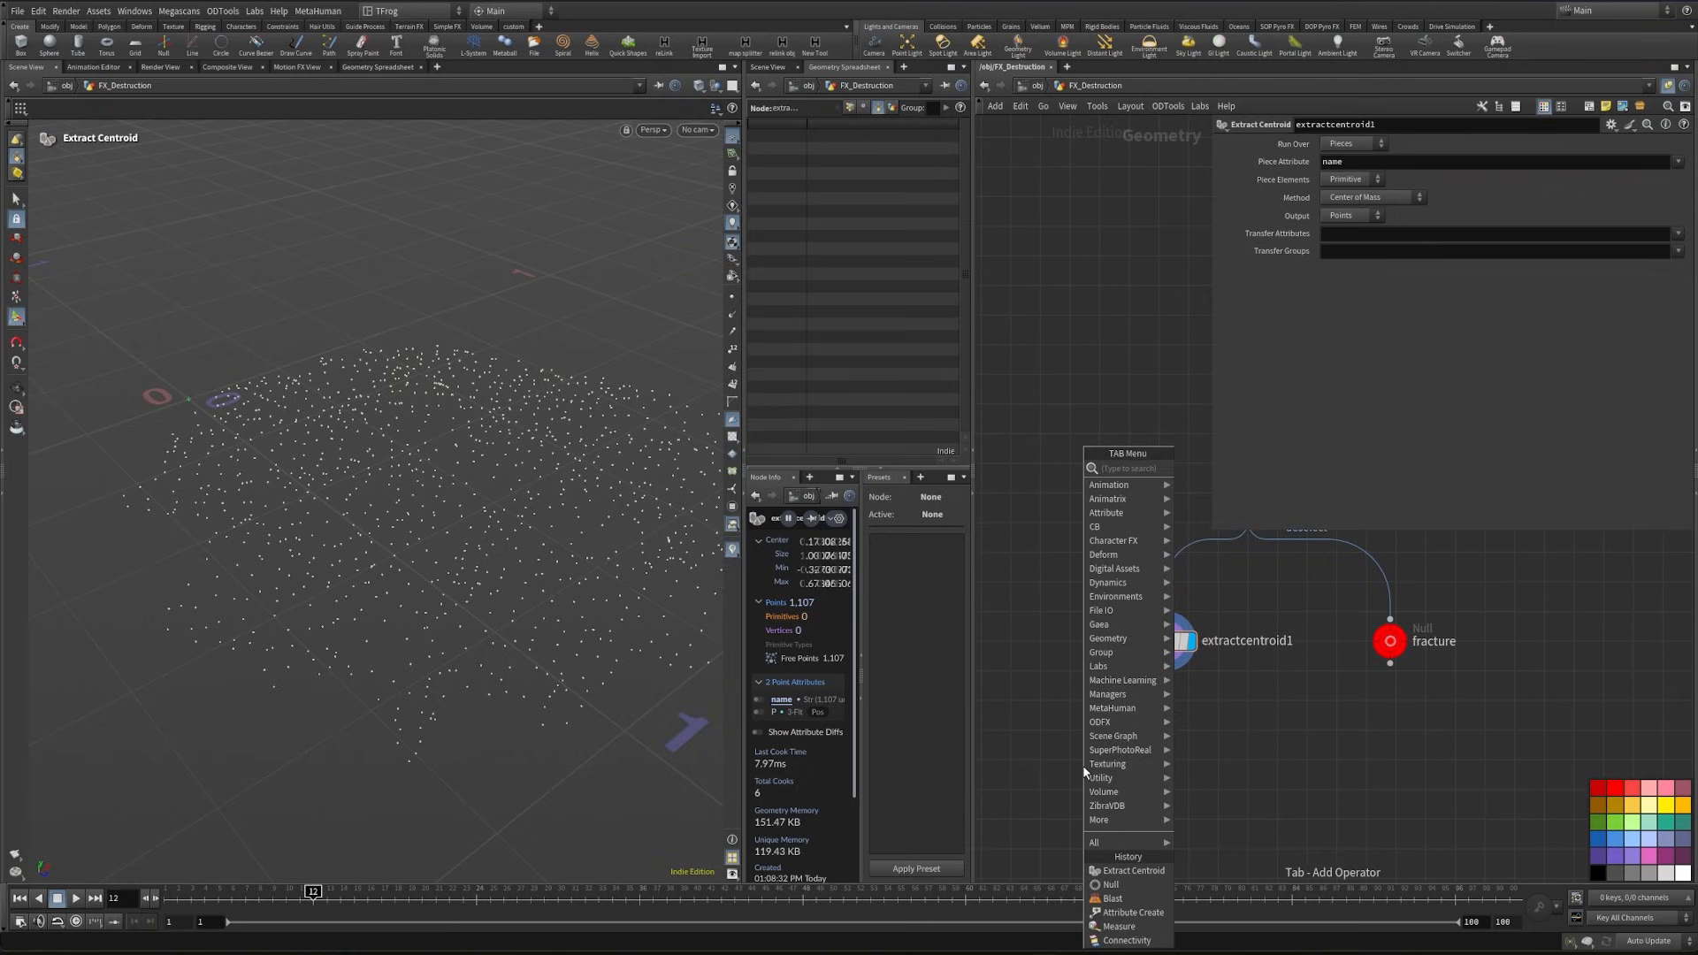
pyautogui.write('wran')
pyautogui.press('Return')
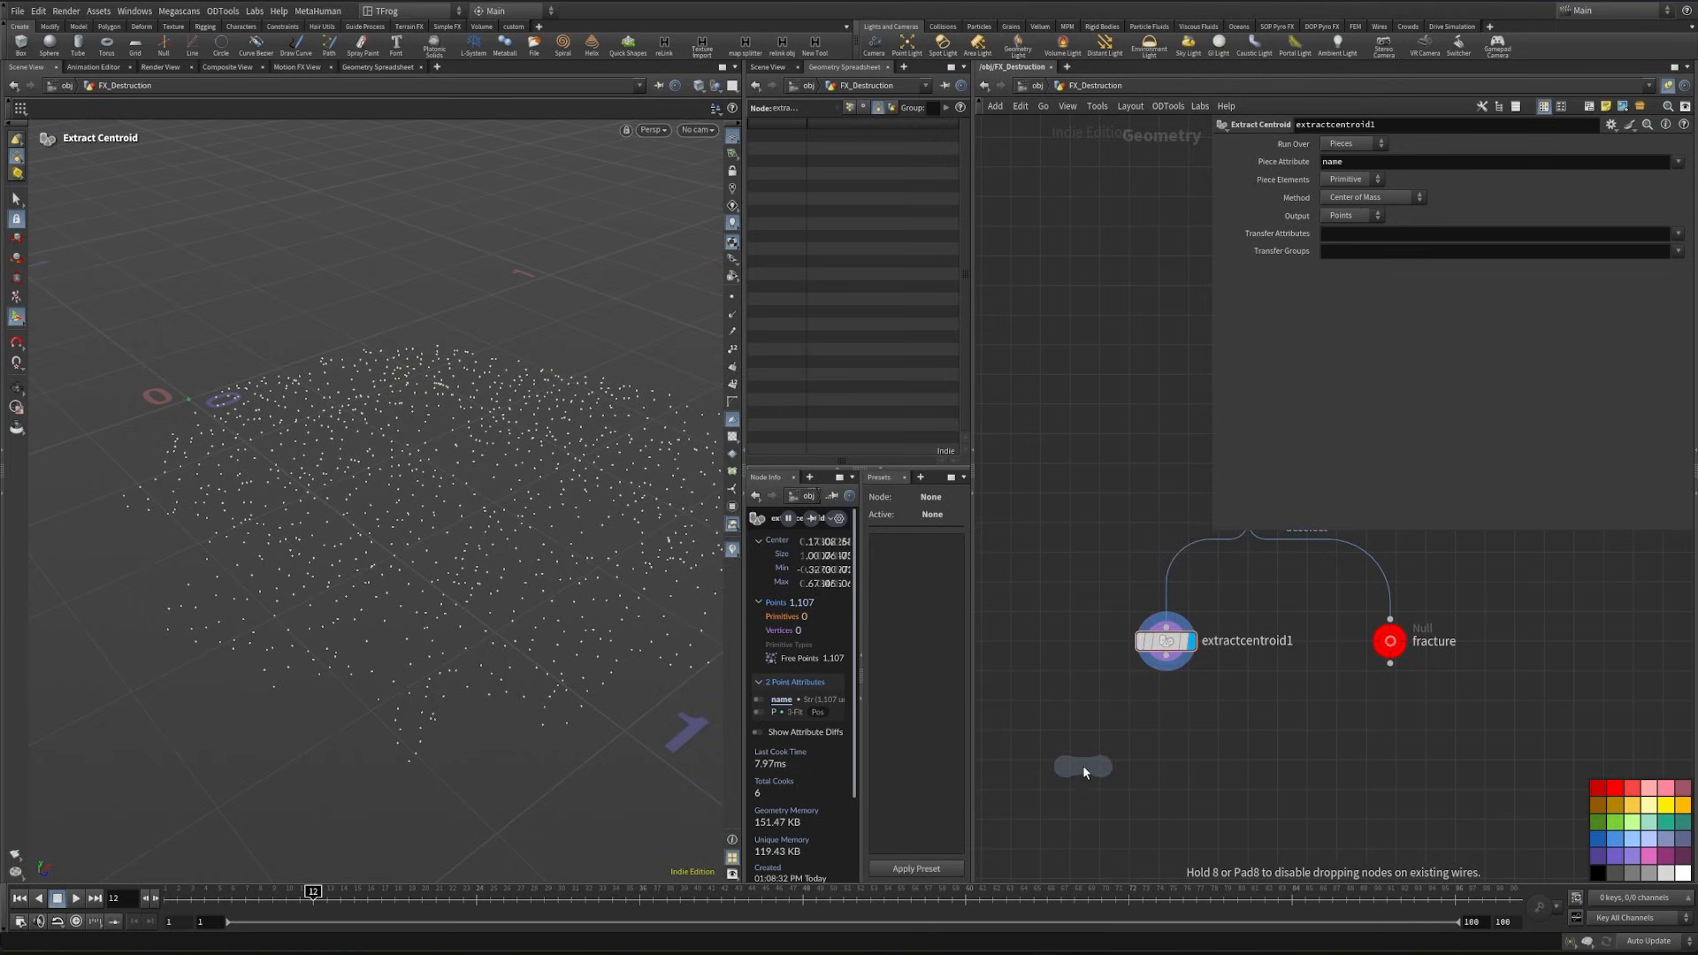
pyautogui.click(1146, 757)
pyautogui.click(1338, 290)
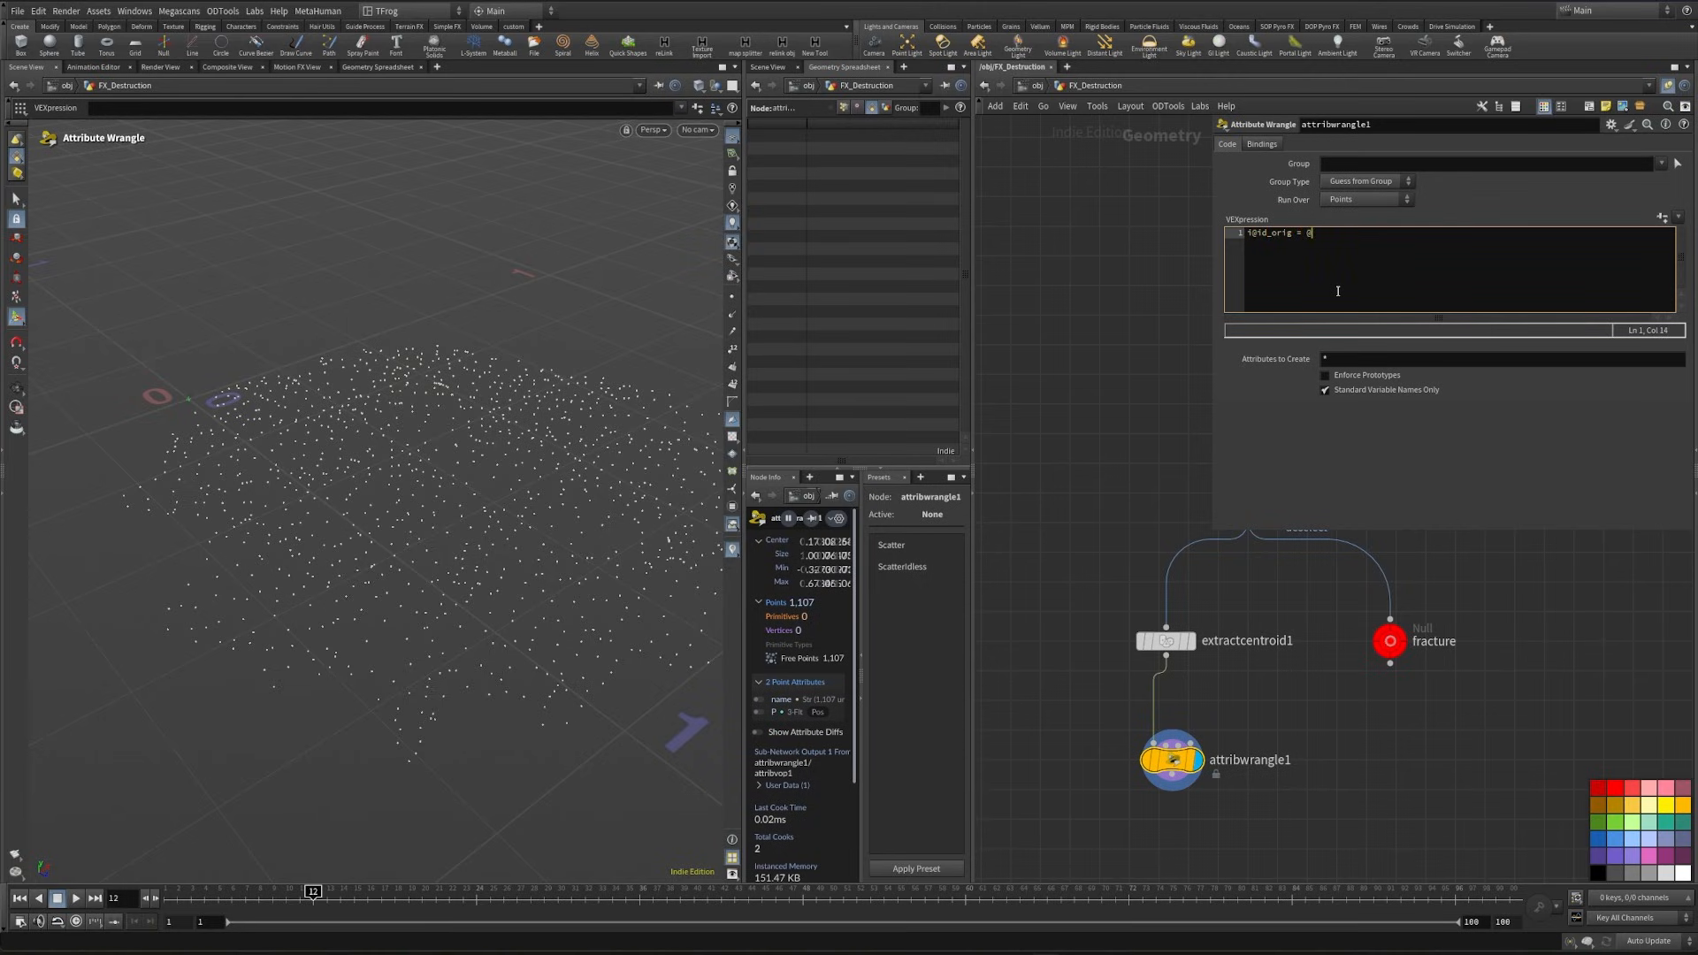
pyautogui.write(';')
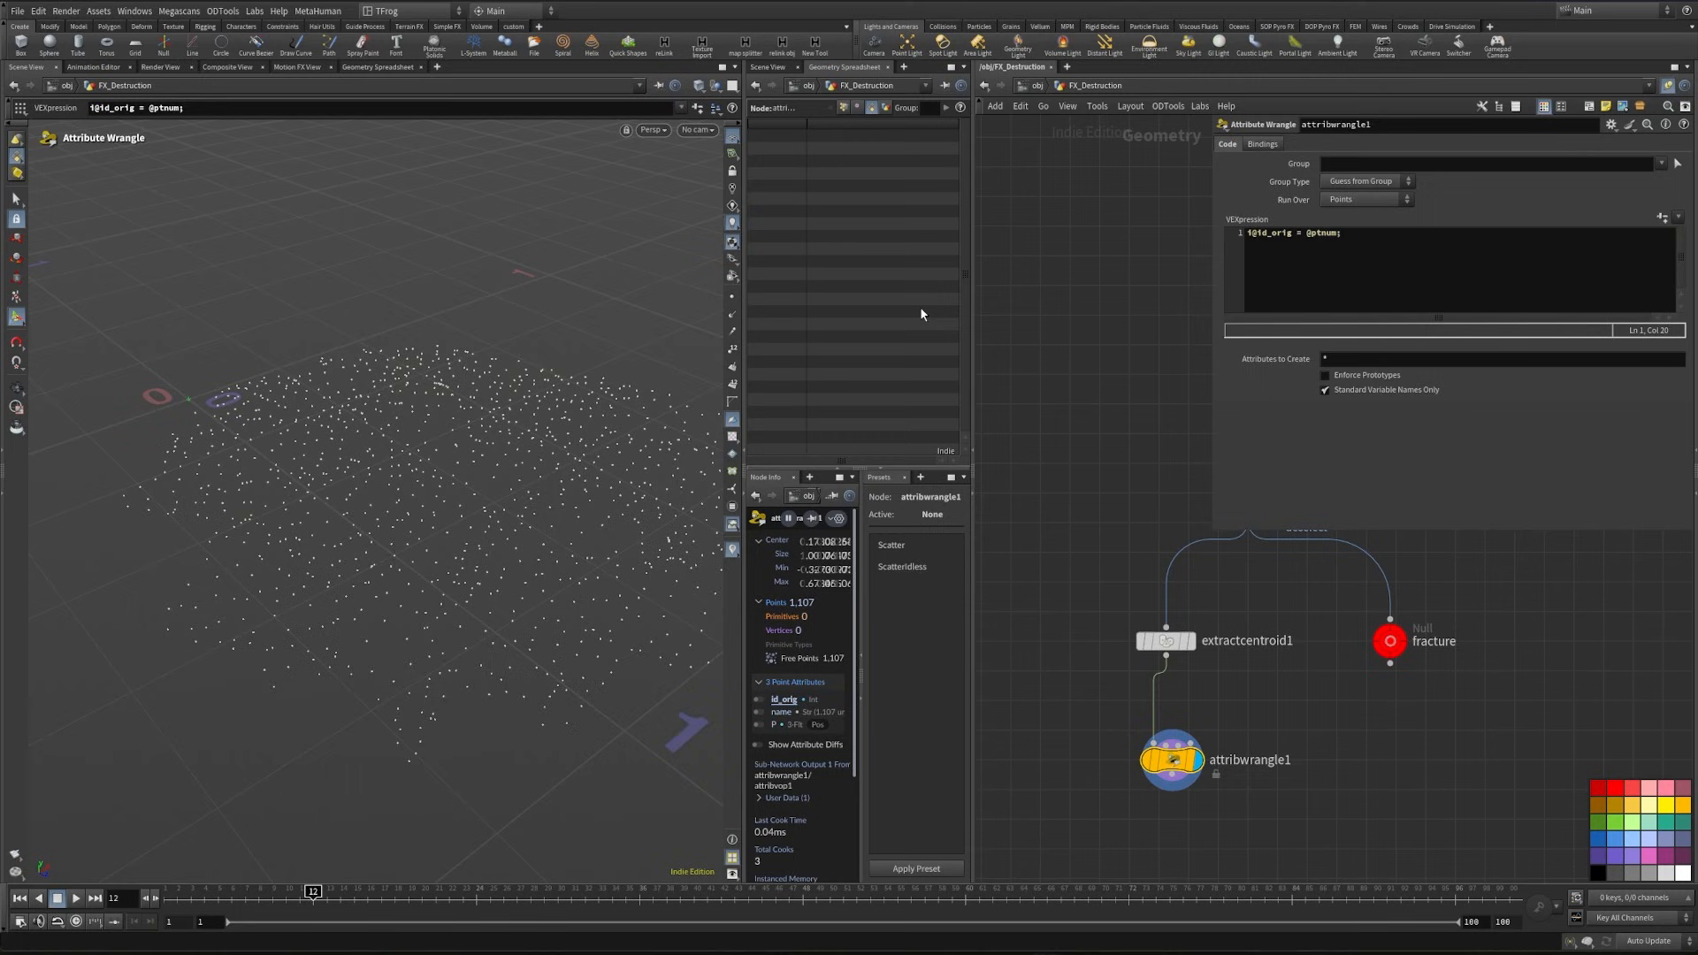
pyautogui.click(843, 107)
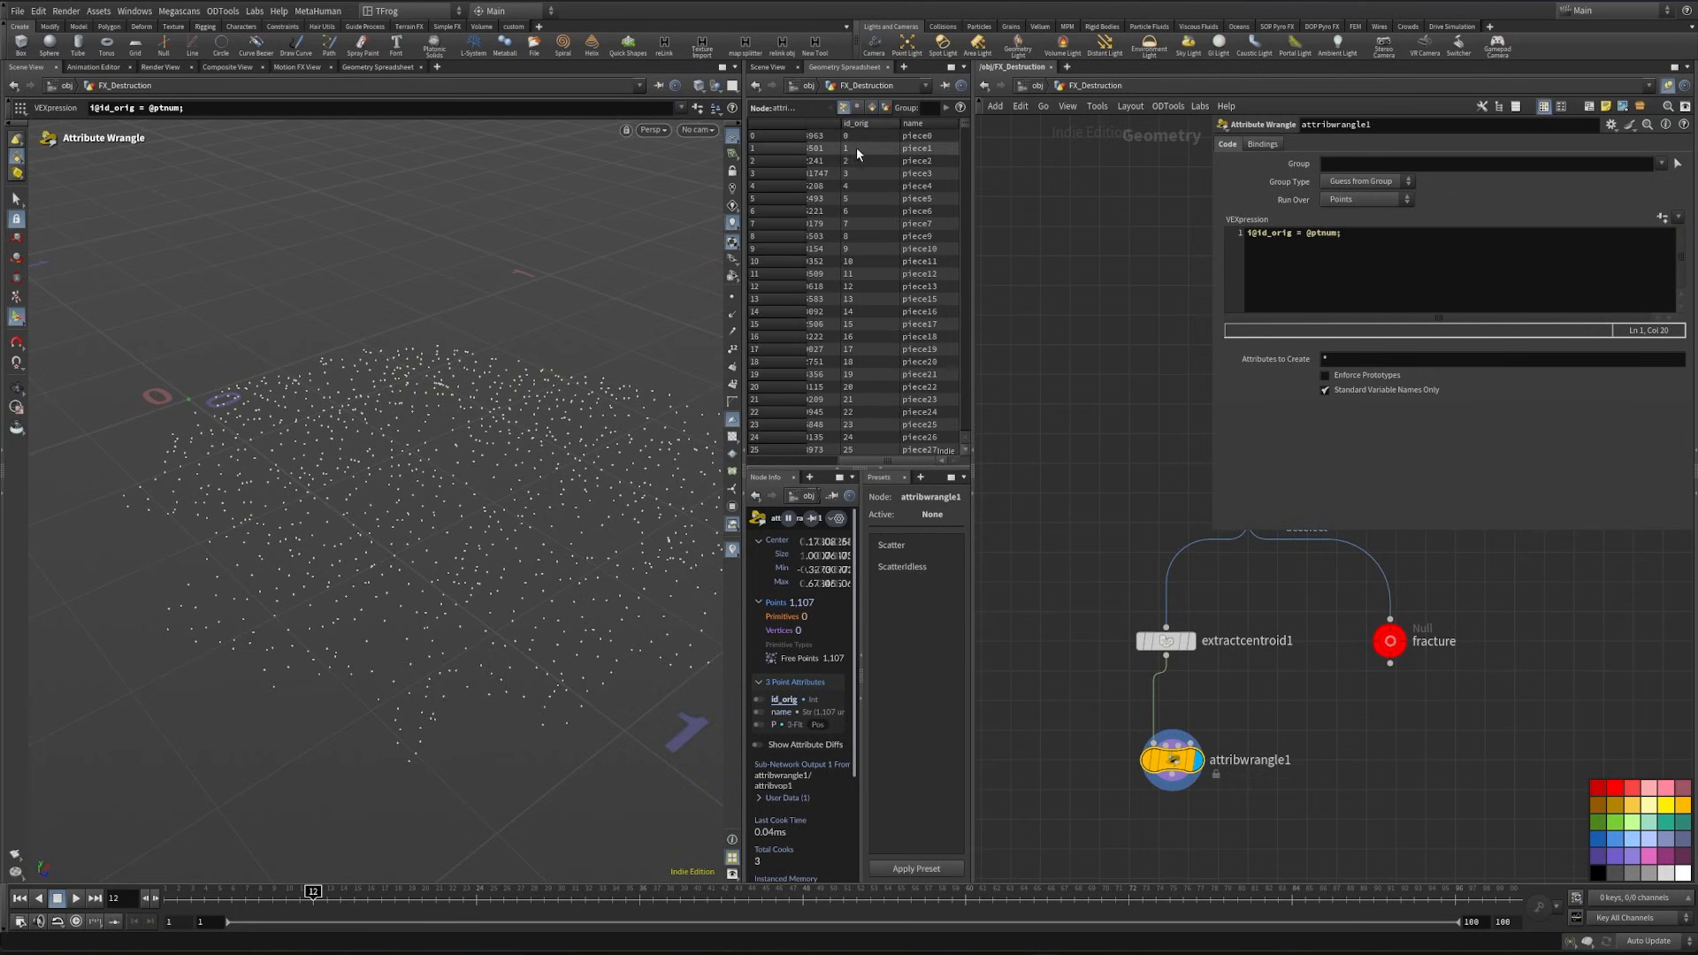
pyautogui.click(856, 123)
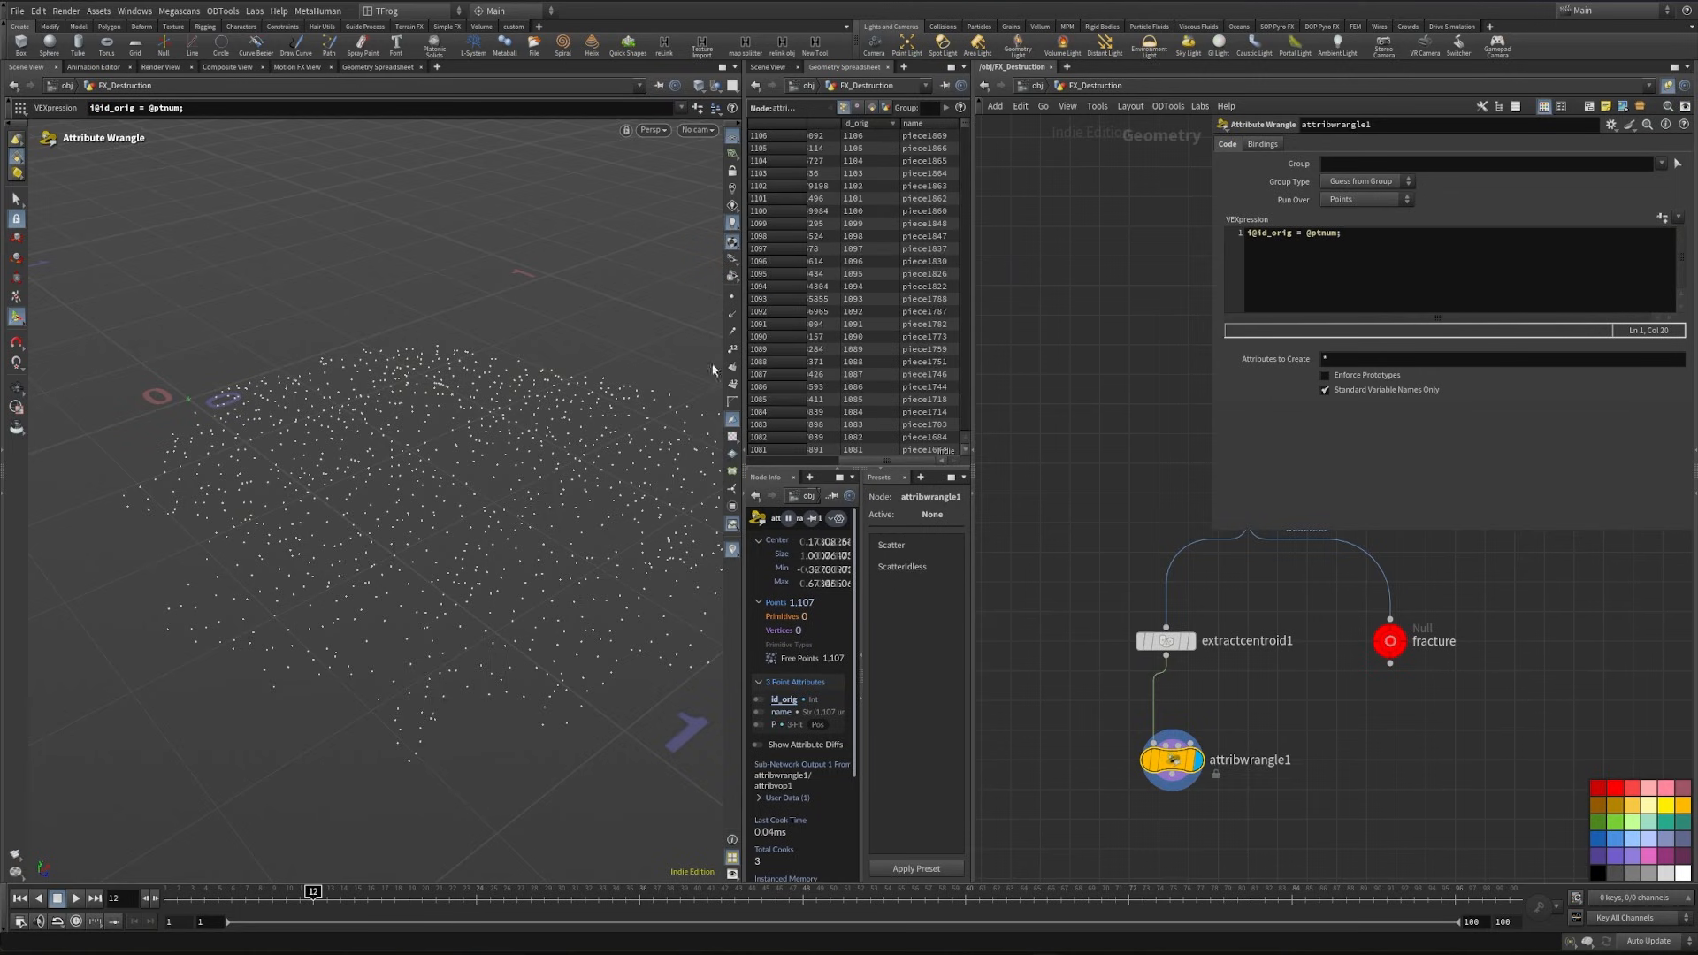
# - Connect a Null node below attribwrangle1 and name it pts_1
pyautogui.moveTo(1096, 743); pyautogui.dragTo(1108, 676, button='middle')
pyautogui.press('Tab')
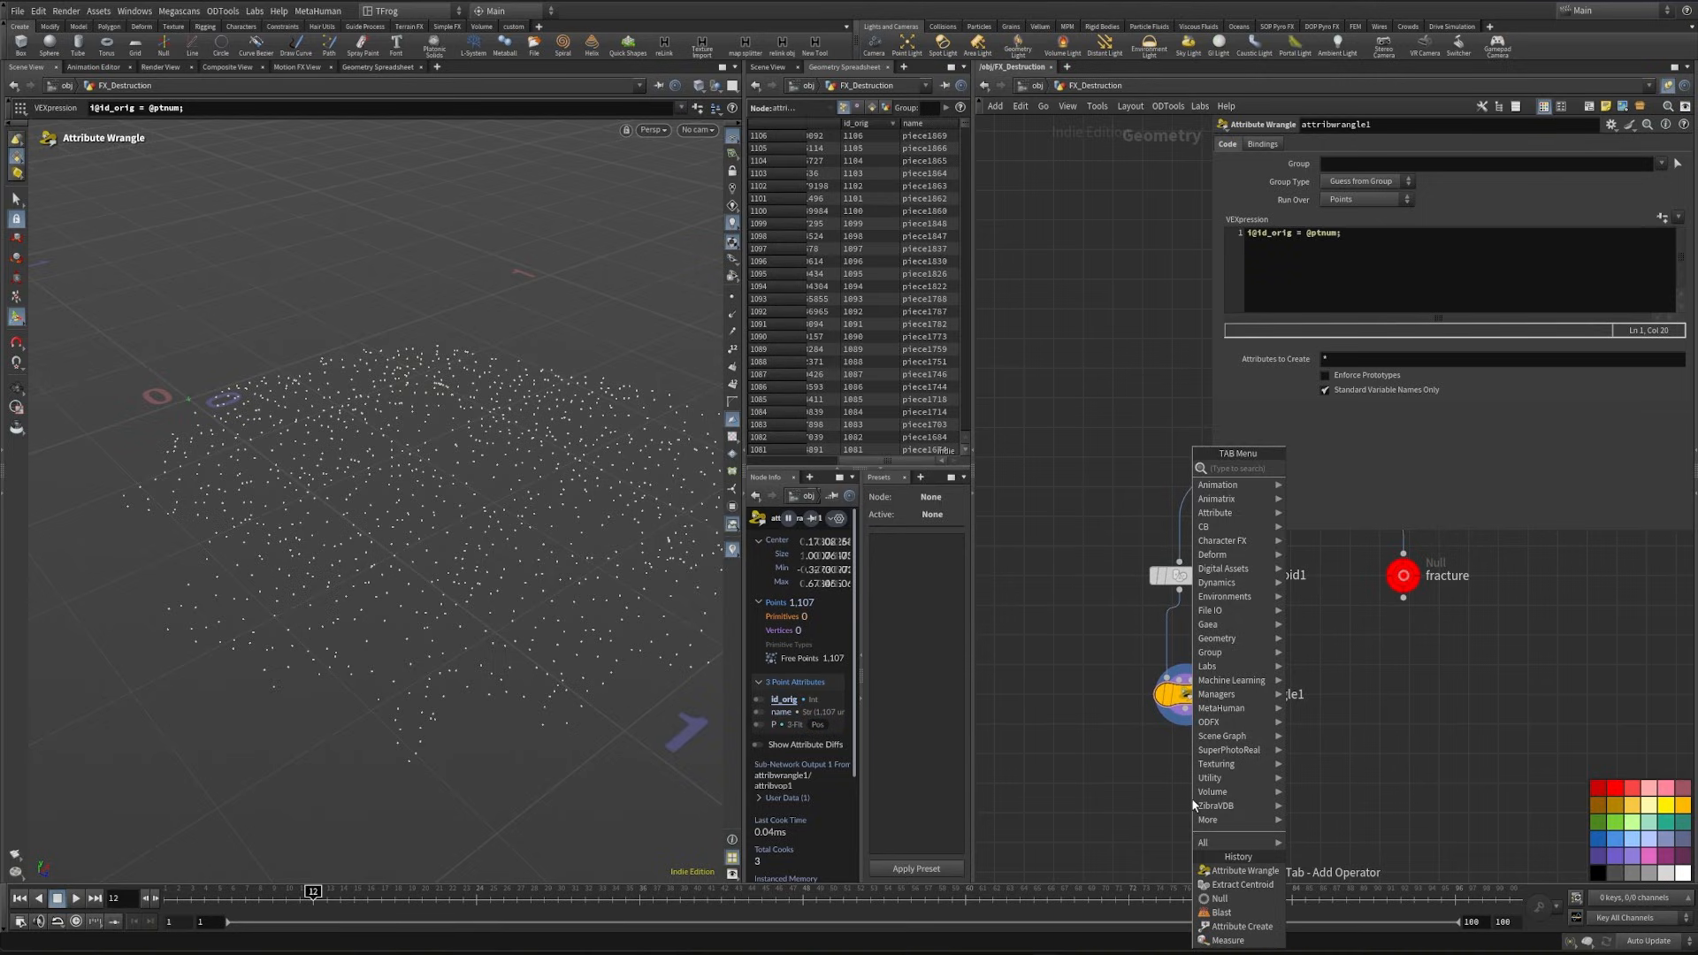
pyautogui.write('null')
pyautogui.press('Return')
pyautogui.press('Return')
pyautogui.moveTo(1254, 809); pyautogui.dragTo(1133, 798)
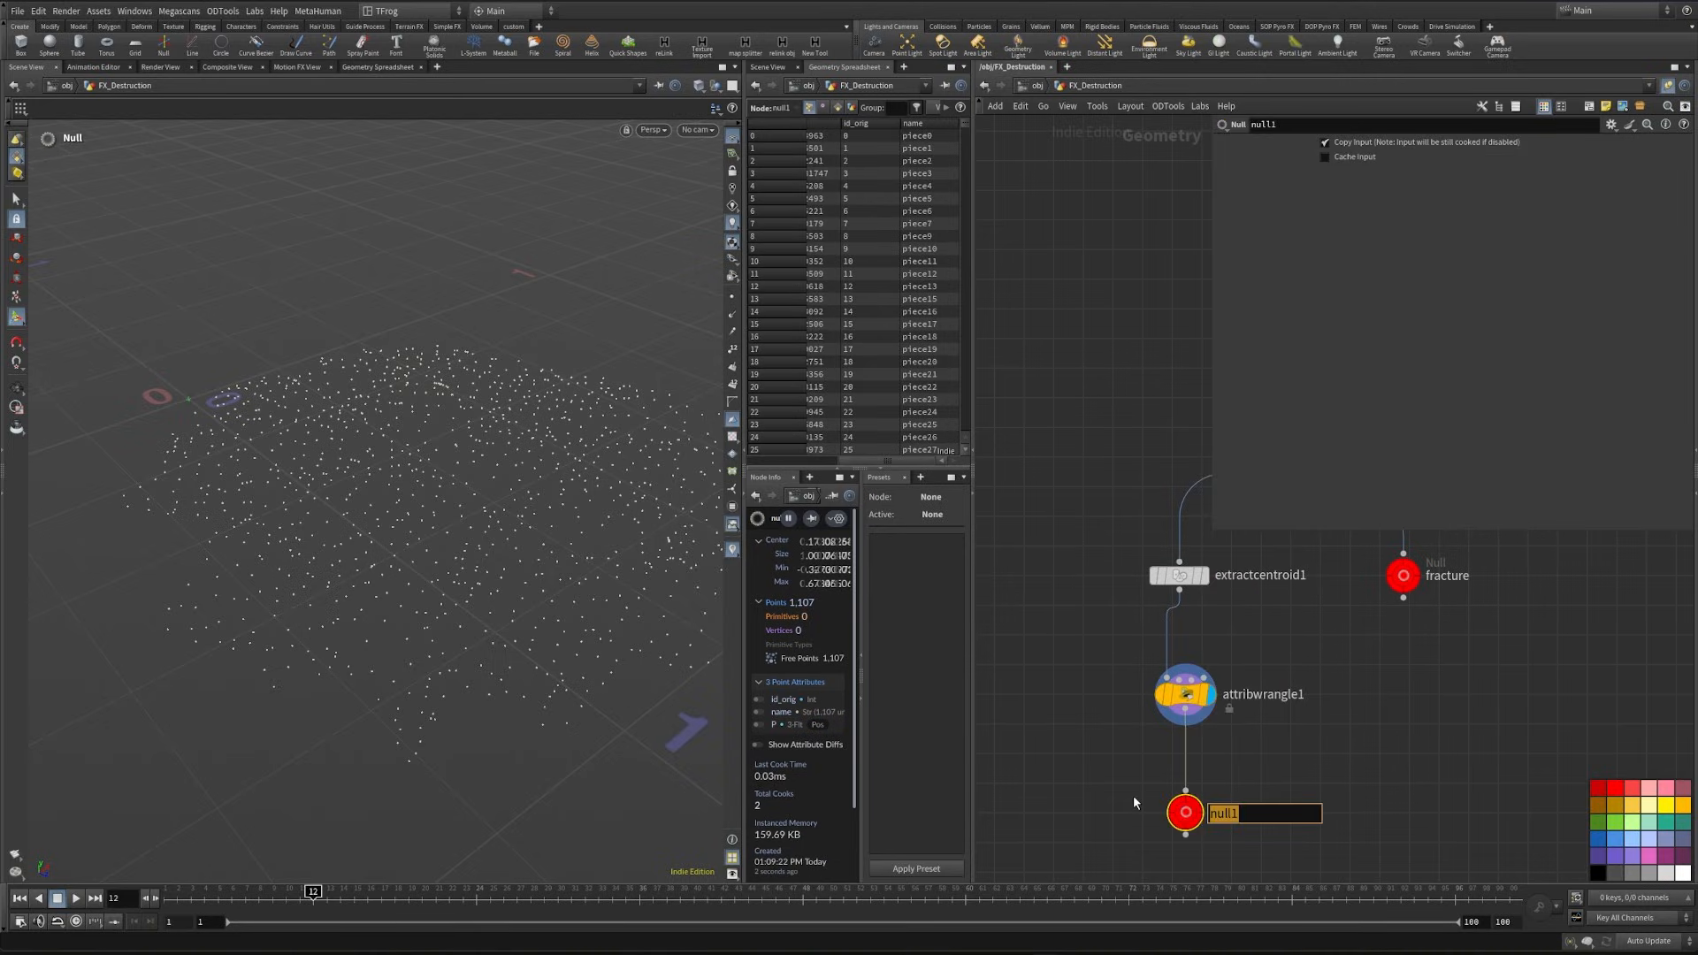
pyautogui.write('pts_1')
pyautogui.press('Return')
# - Place a copy of the Character sticky note above the fracturing network and change its text to Fracture
pyautogui.press('h')
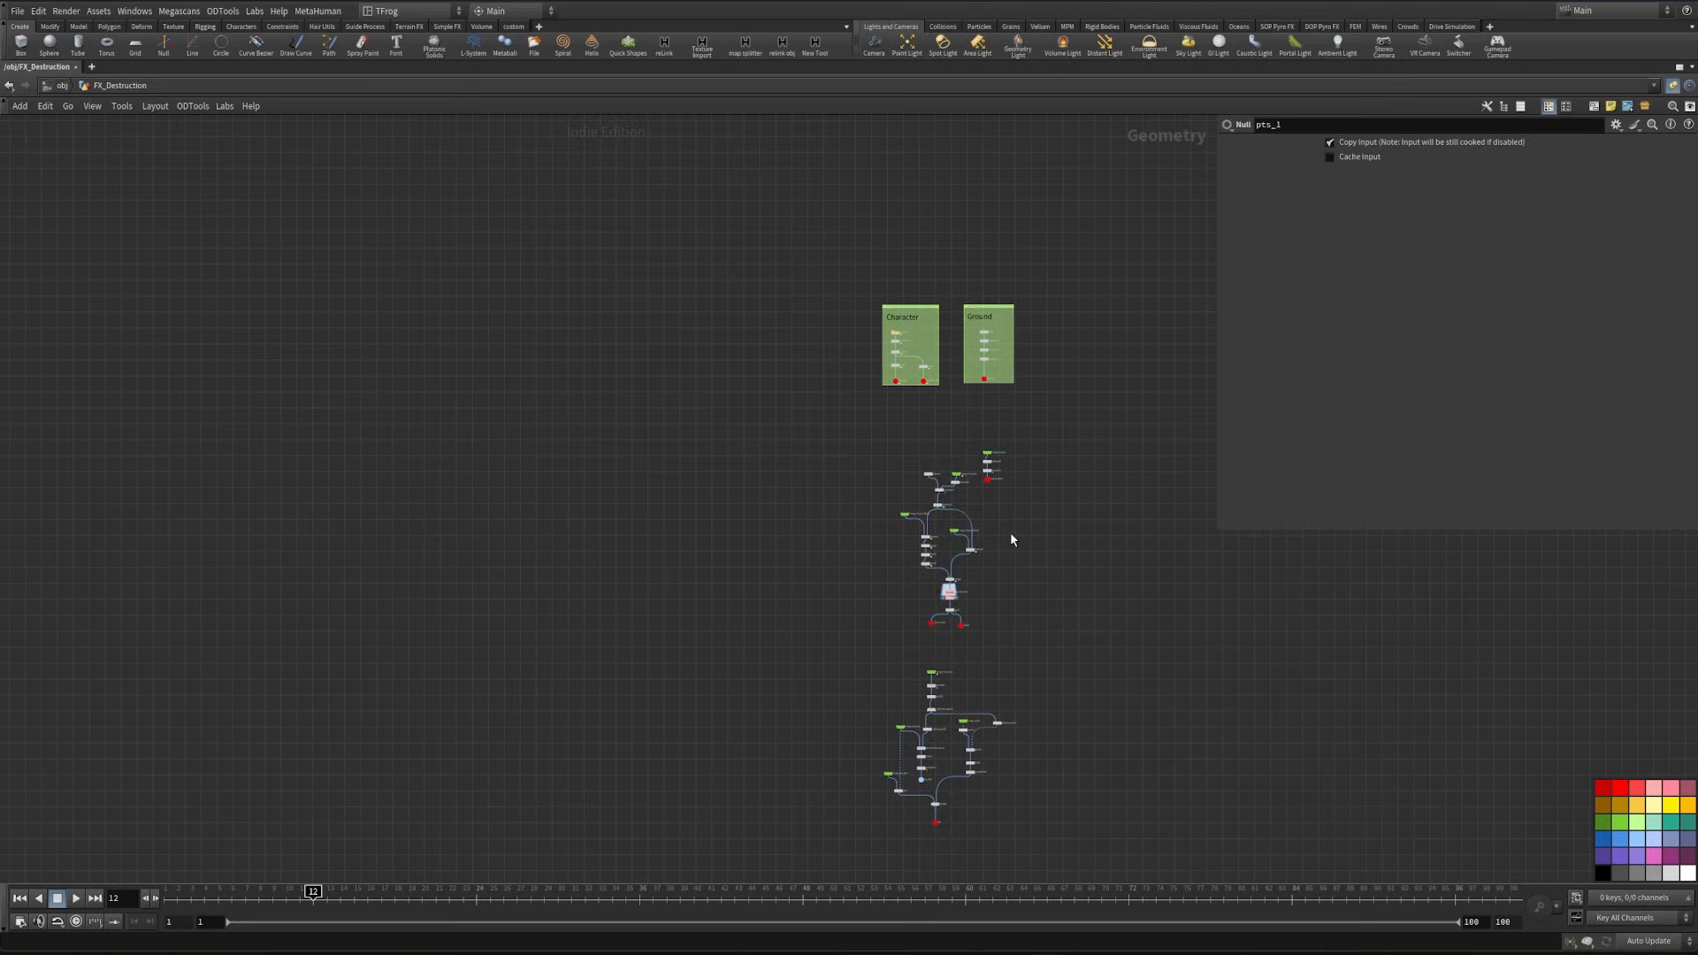
pyautogui.scroll(4, 843, 265)
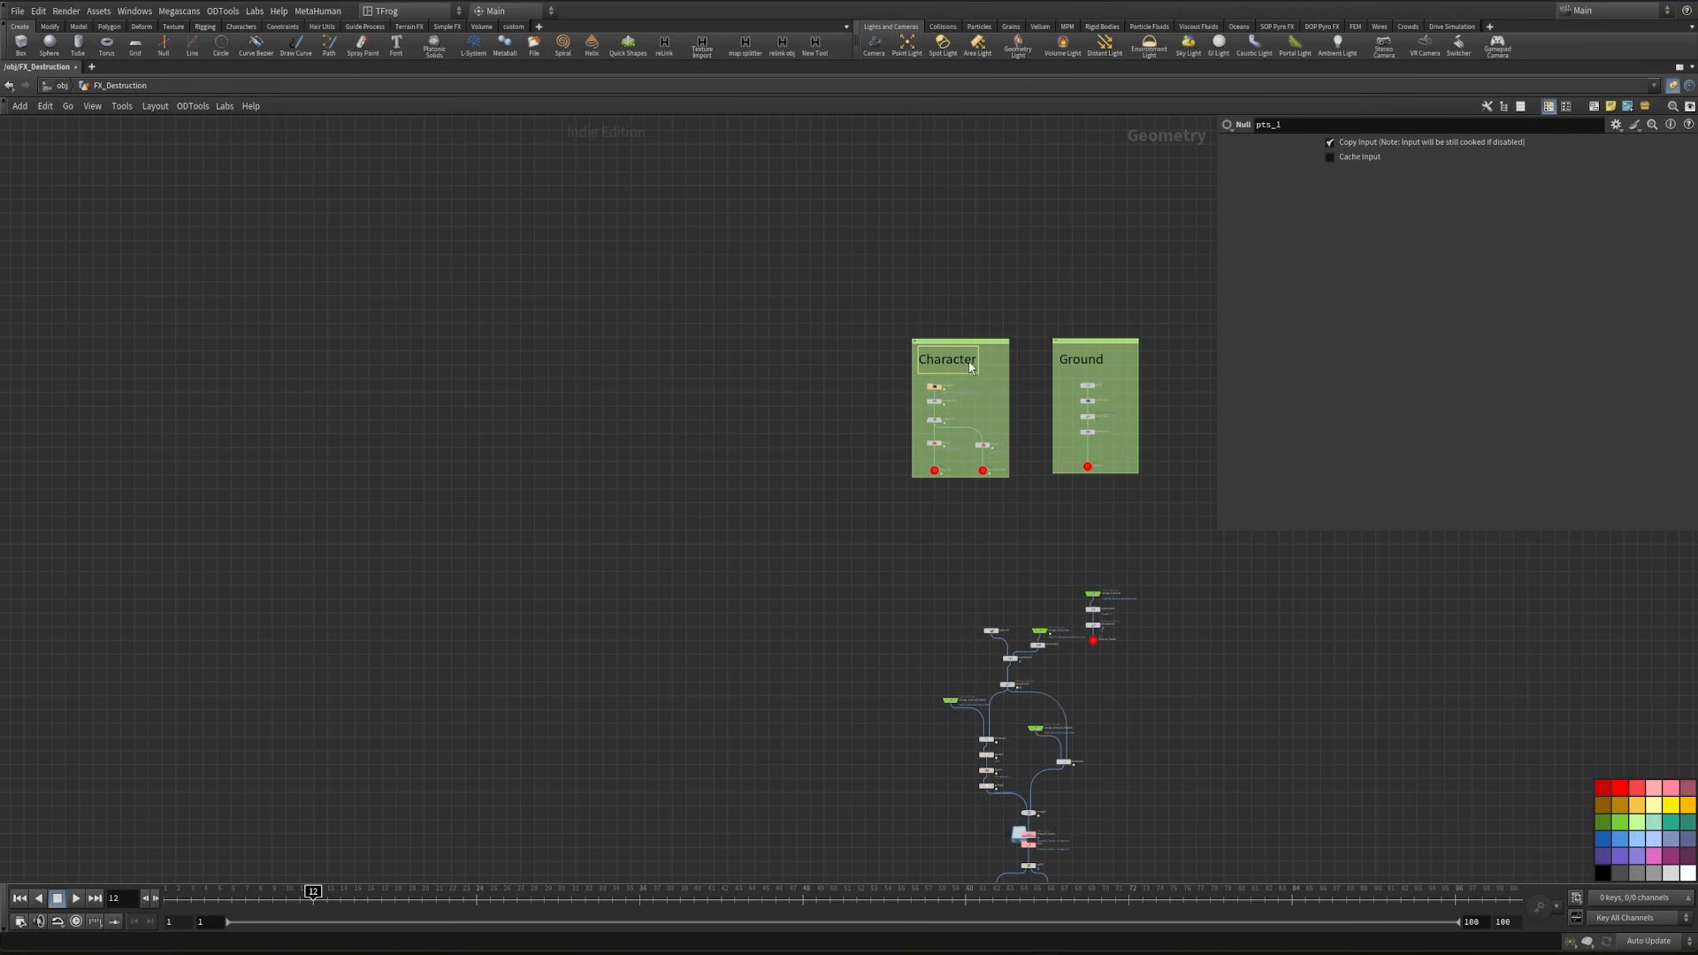
pyautogui.moveTo(938, 511); pyautogui.dragTo(990, 590)
pyautogui.scroll(4, 980, 604)
pyautogui.doubleClick(962, 554)
pyautogui.hotkey('ctrl', 'a')
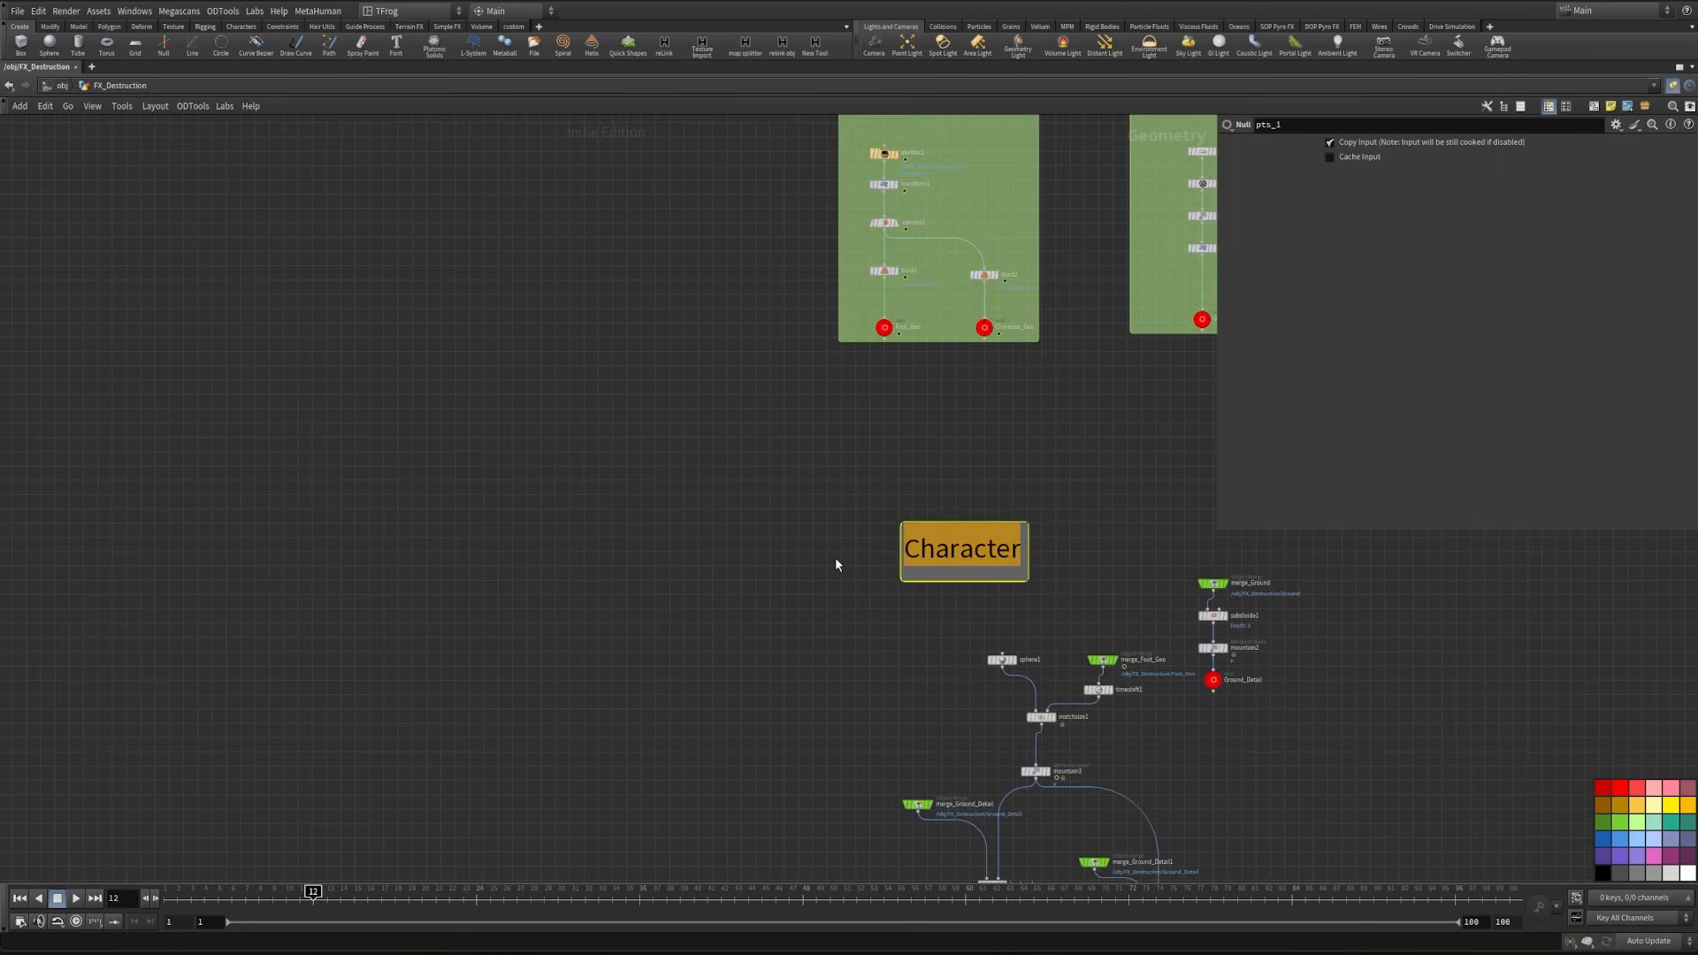
pyautogui.write('Fracture')
# - Enlarge the text of the Fracture note and move it slightly higher above the network
pyautogui.scroll(-4, 725, 676)
pyautogui.rightClick(844, 614)
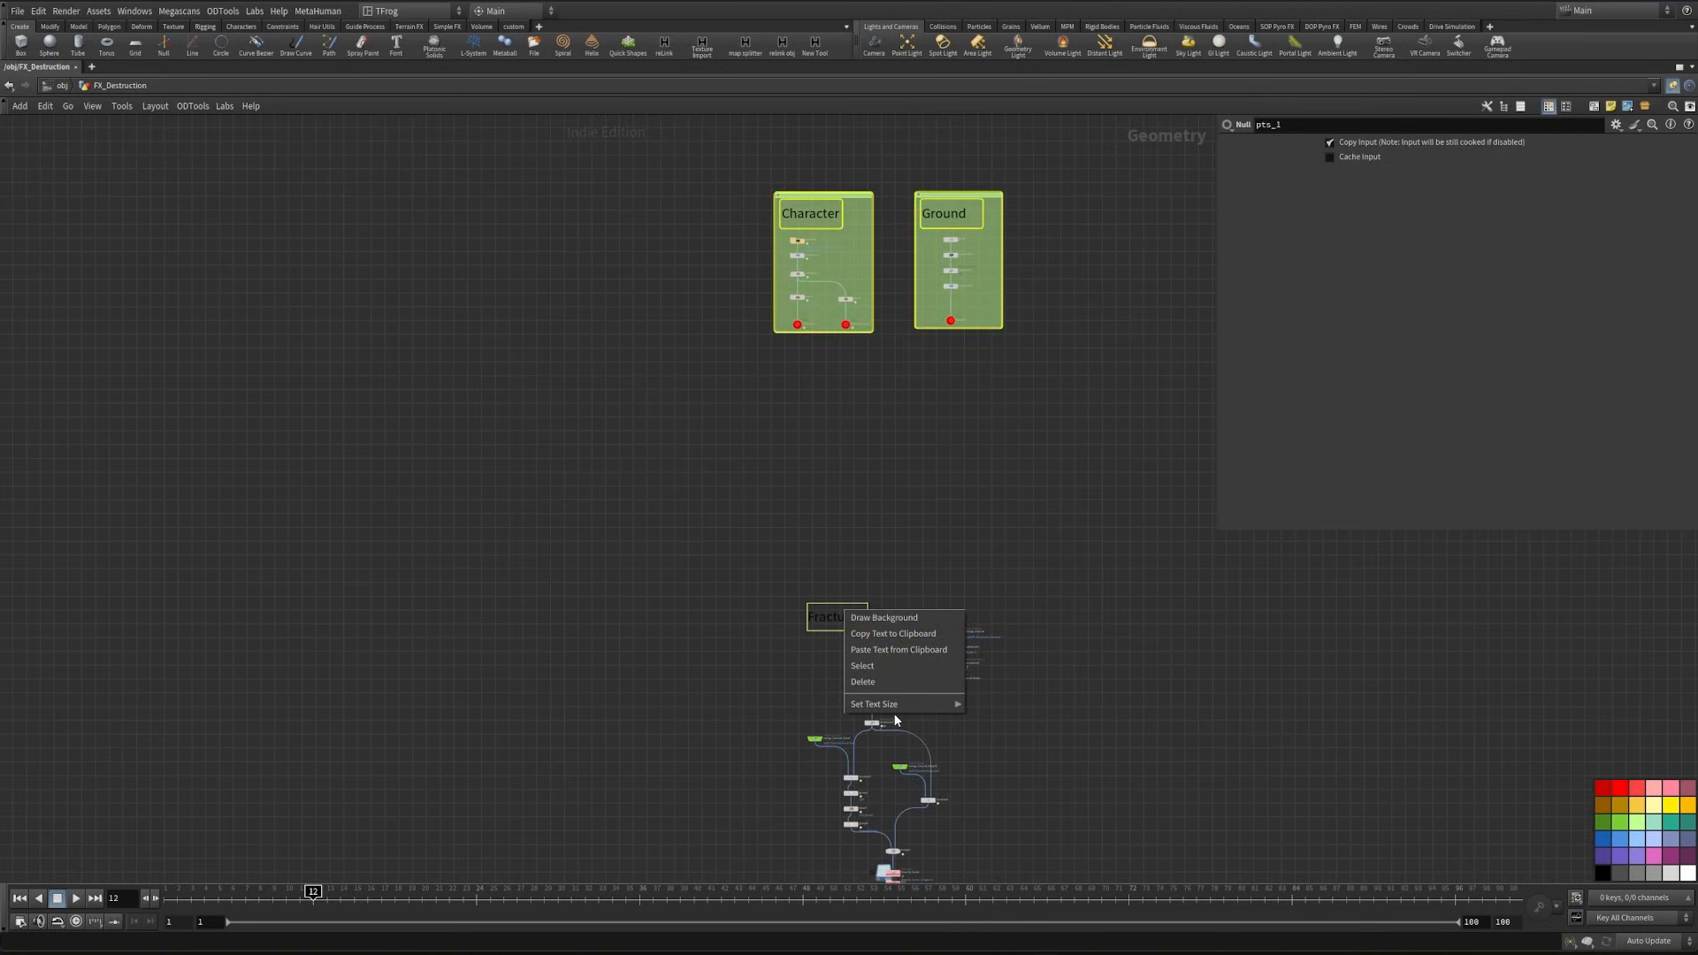
pyautogui.click(894, 714)
pyautogui.scroll(-1, 819, 622)
pyautogui.rightClick(826, 623)
pyautogui.moveTo(902, 715)
pyautogui.click(988, 753)
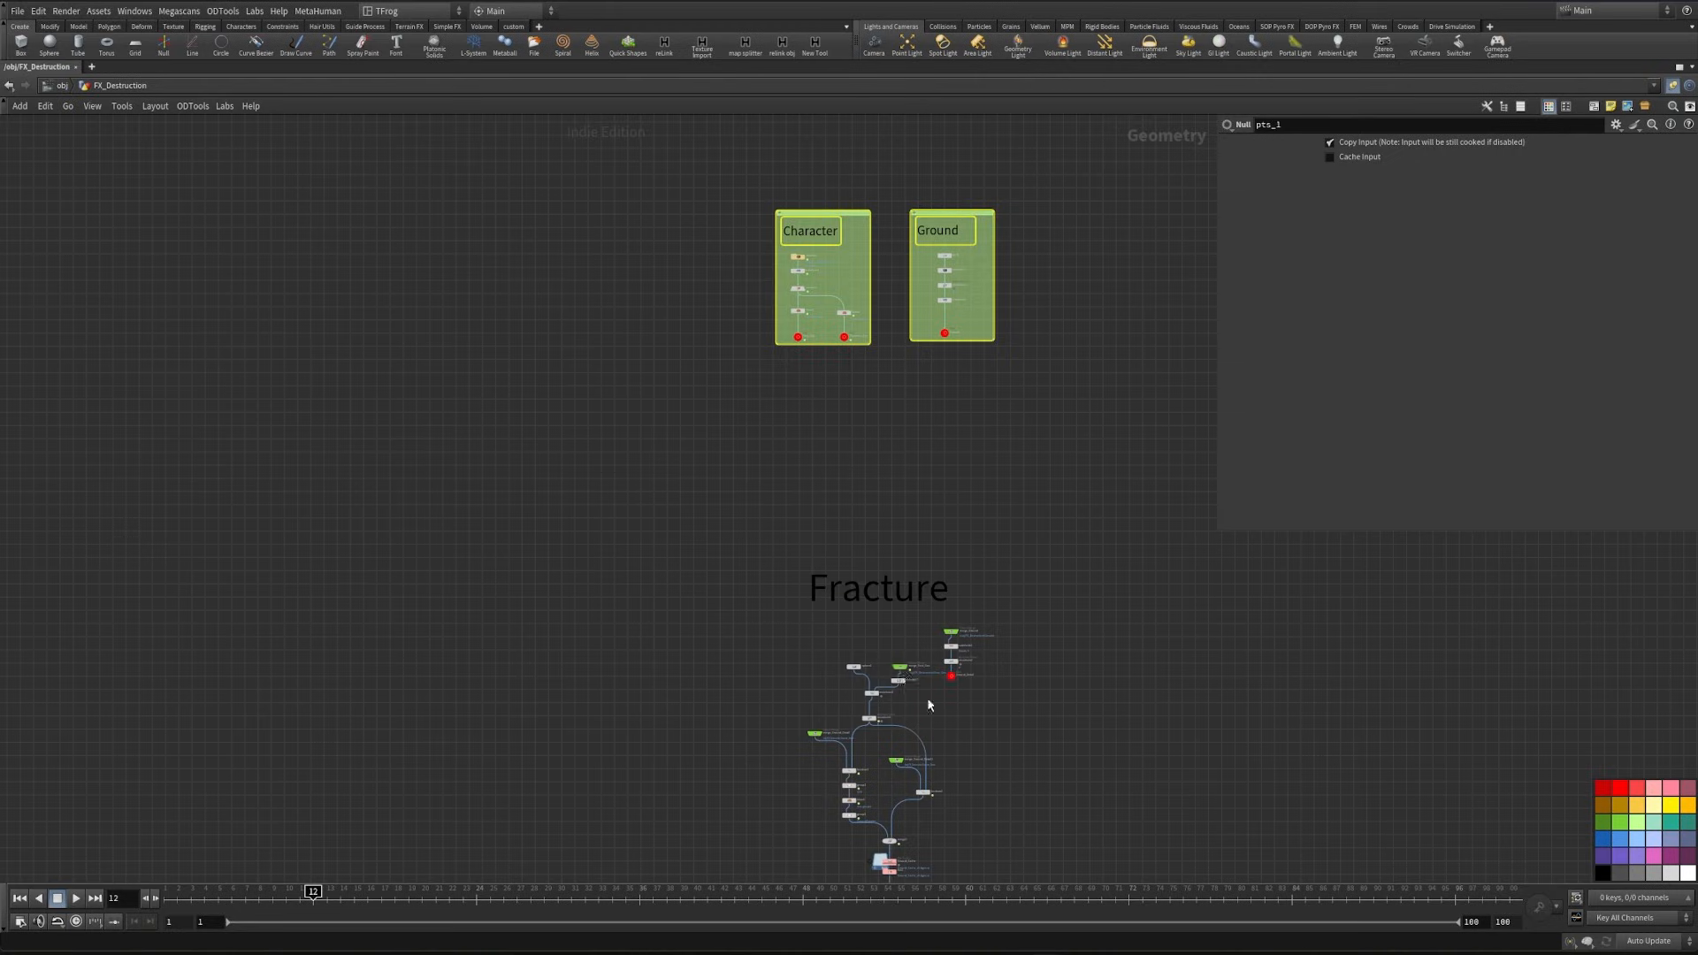
pyautogui.moveTo(897, 609); pyautogui.dragTo(902, 583)
# - Copy the Character note beside the uppermost node chain under the Fracture title and change its text to Ground prep
pyautogui.click(765, 538)
pyautogui.moveTo(824, 235); pyautogui.dragTo(806, 653)
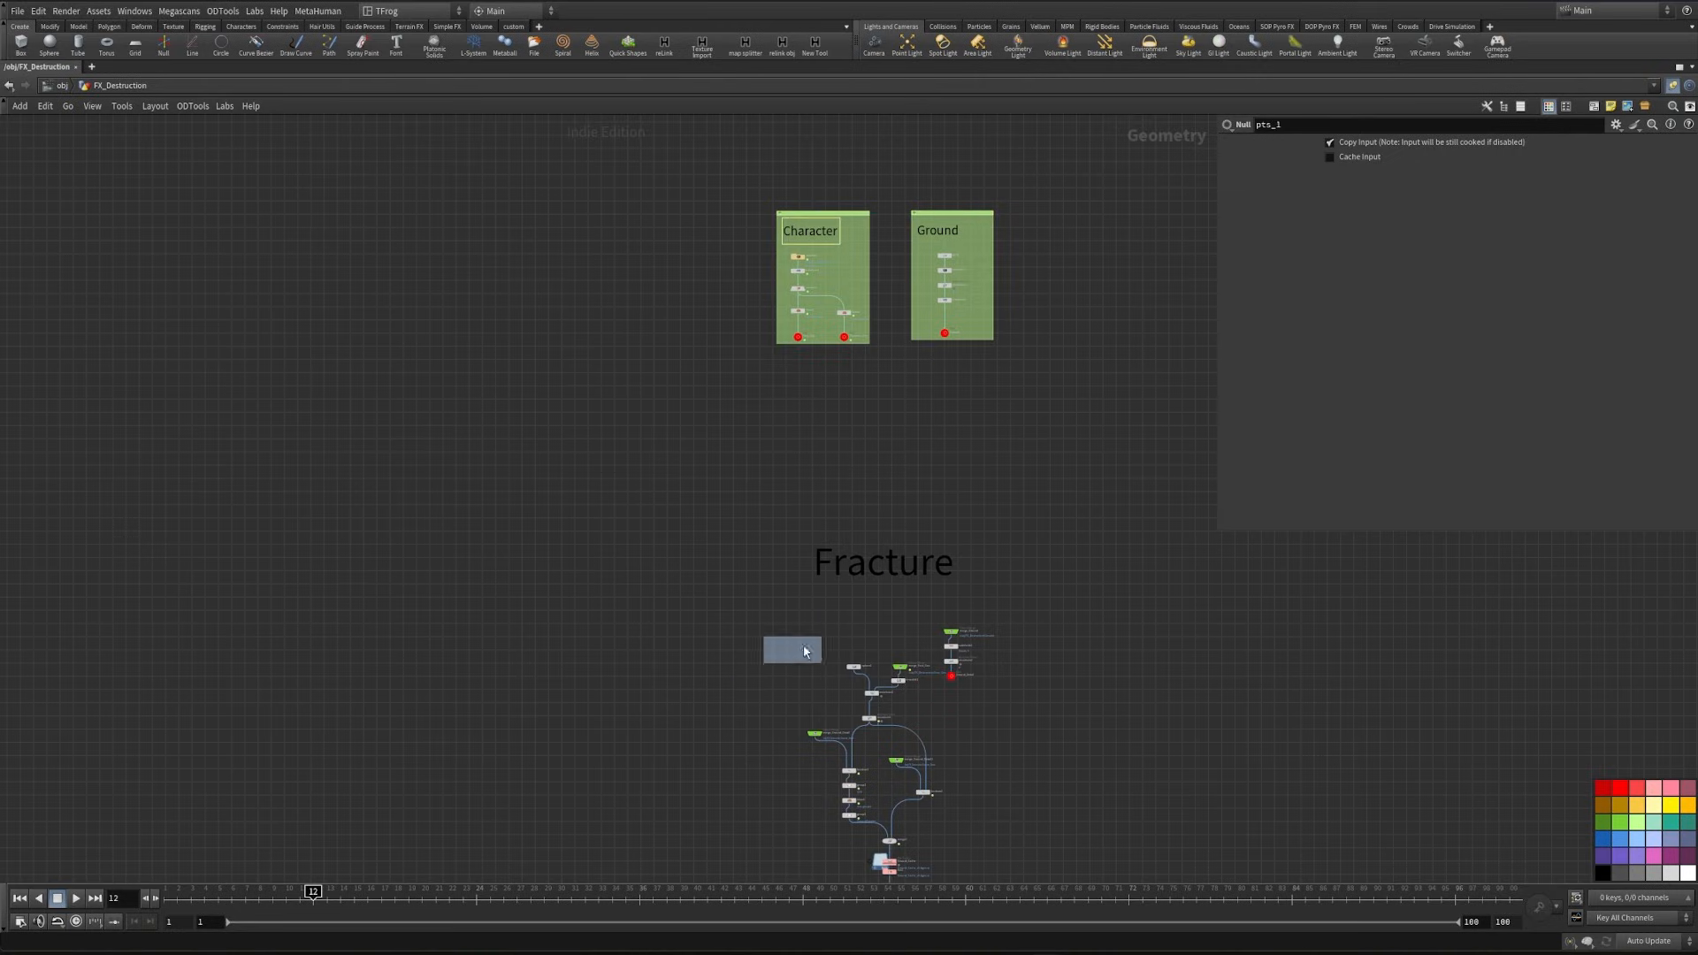
pyautogui.scroll(2, 761, 703)
pyautogui.moveTo(762, 695); pyautogui.dragTo(745, 548, button='middle')
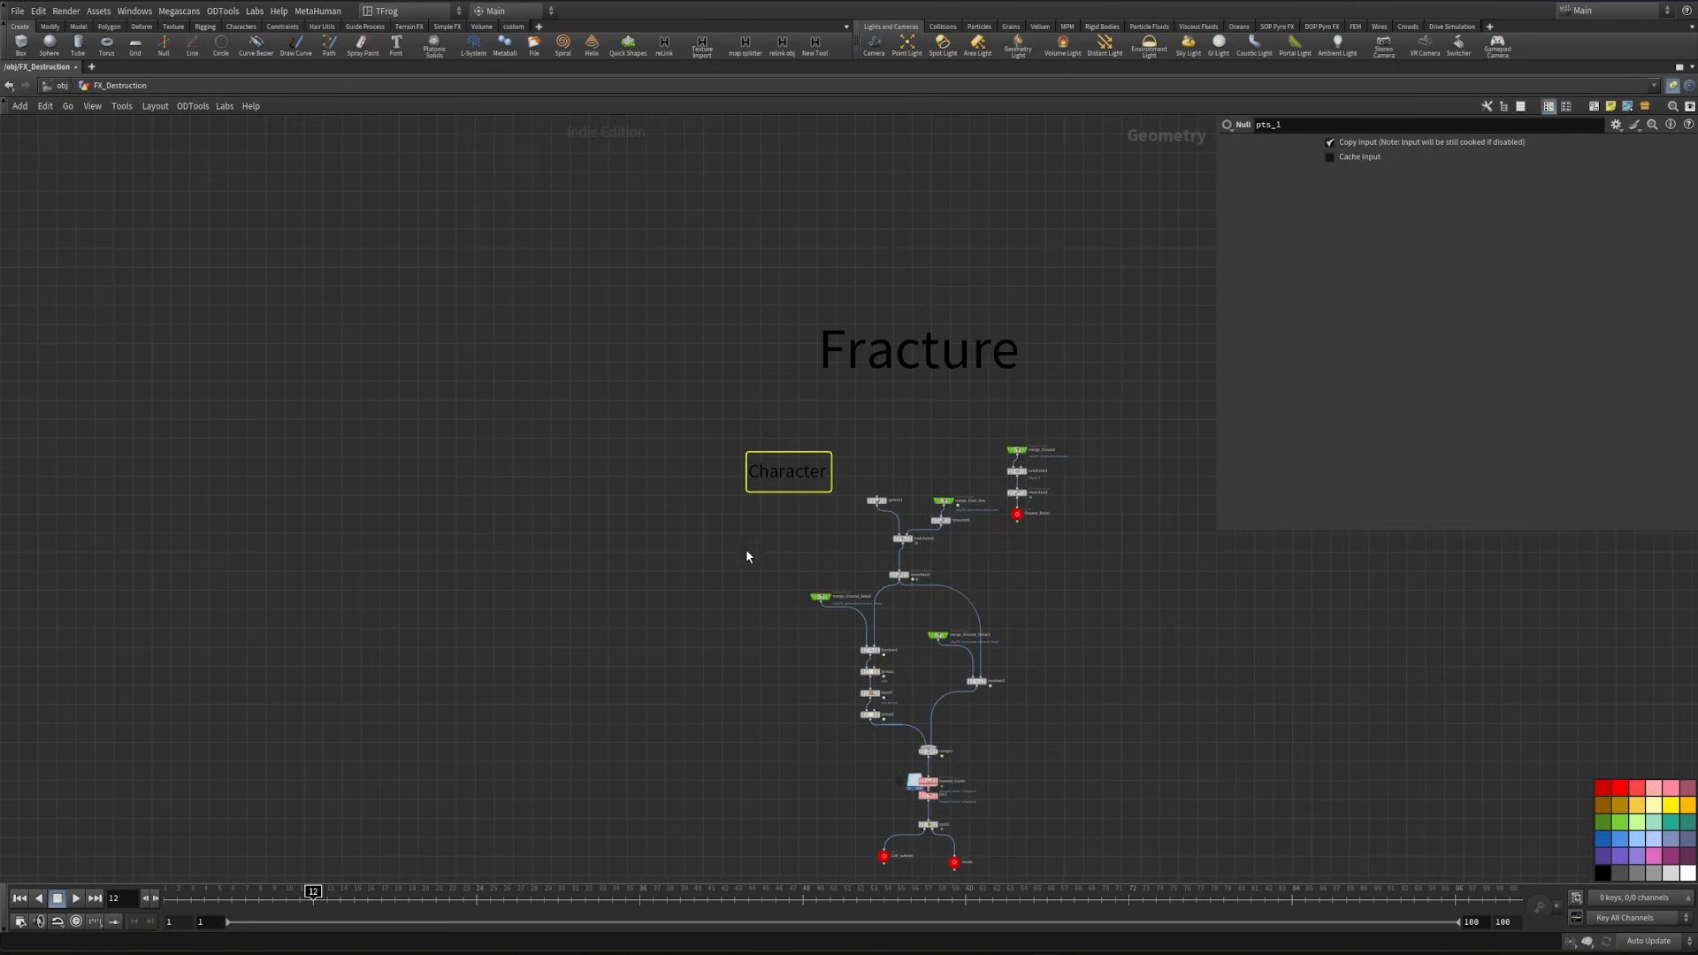
pyautogui.doubleClick(791, 485)
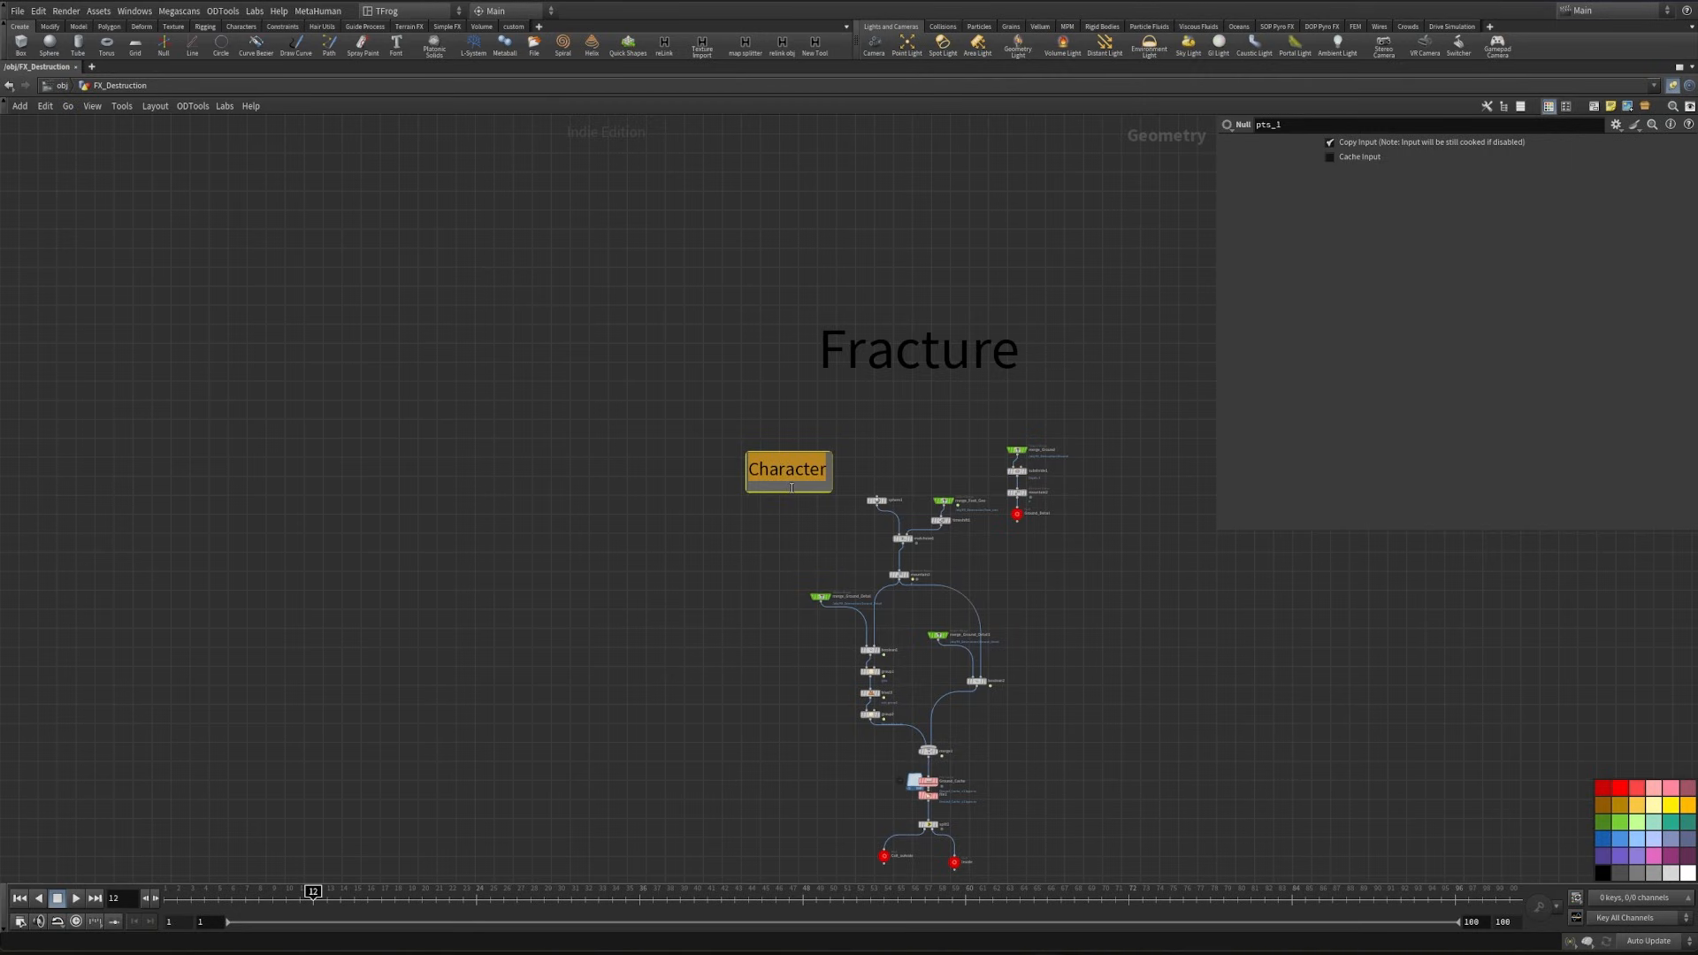
pyautogui.write('Ground prep')
# - Copy the Ground prep note beside the middle node chain and change its text to pts prep
pyautogui.scroll(-4, 664, 336)
pyautogui.keyDown('alt'); pyautogui.moveTo(728, 413); pyautogui.dragTo(701, 610); pyautogui.keyUp('alt')
pyautogui.scroll(6, 697, 602)
pyautogui.doubleClick(699, 636)
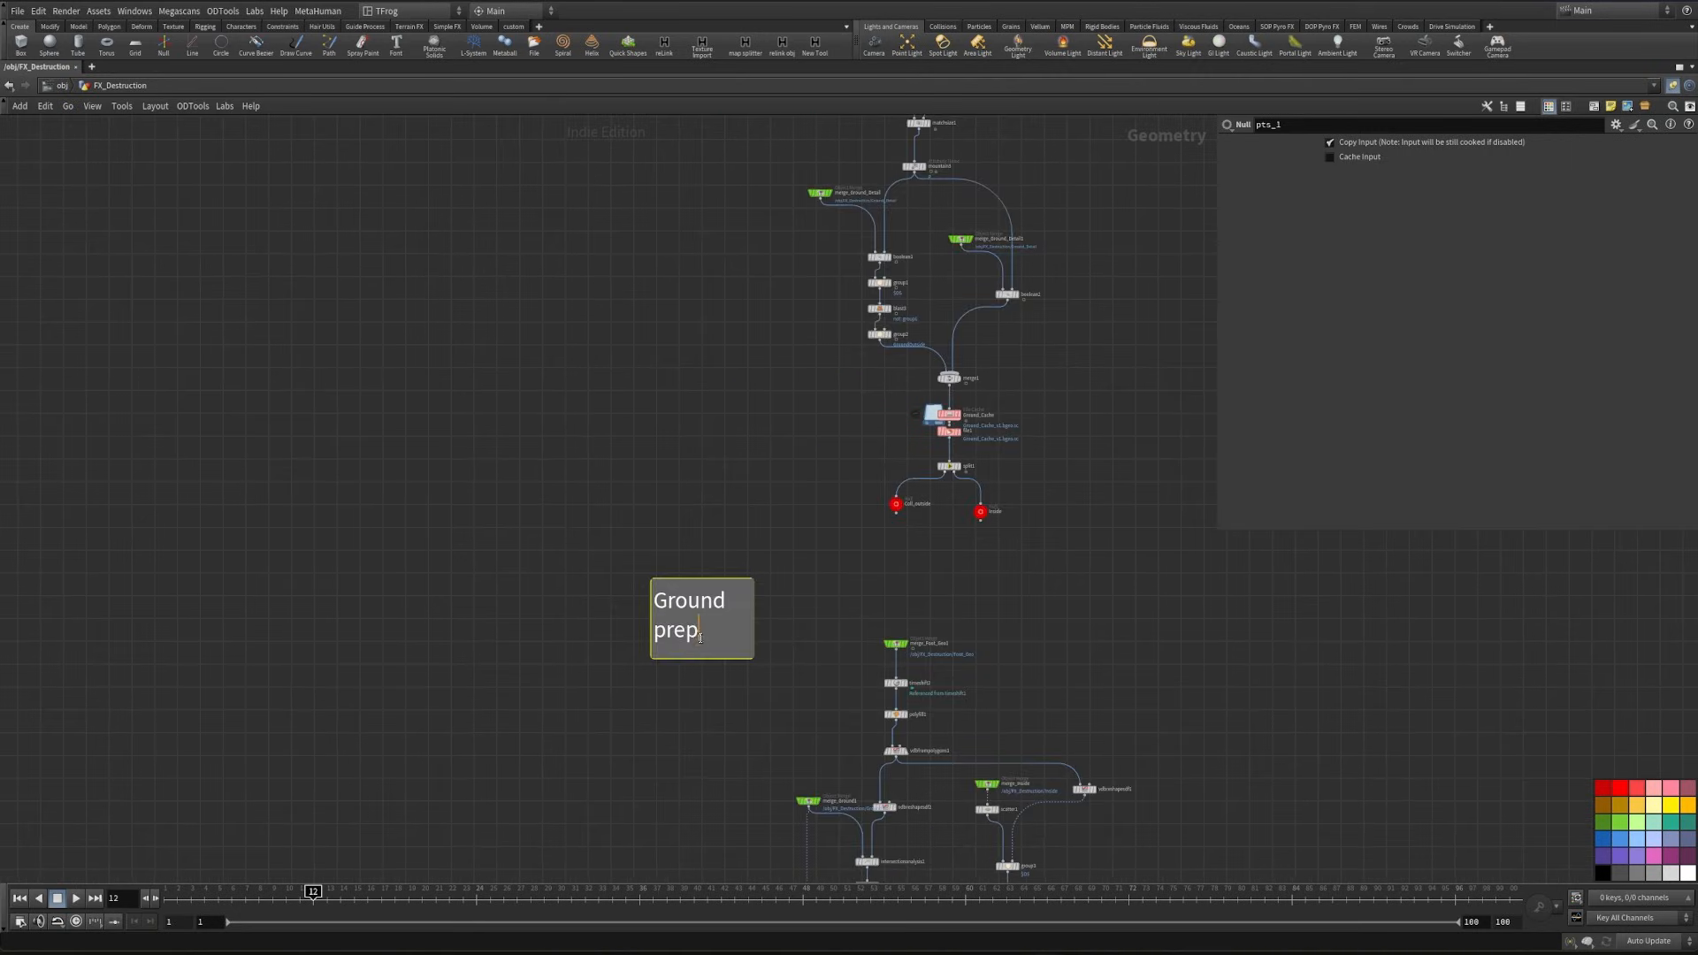
pyautogui.hotkey('ctrl', 'a')
pyautogui.write('pts prep')
pyautogui.click(697, 669)
# - Copy a section note beside the lowest node chain and change its text to Fracture
pyautogui.scroll(-5, 696, 663)
pyautogui.moveTo(697, 662); pyautogui.dragTo(680, 325, button='middle')
pyautogui.keyDown('alt'); pyautogui.moveTo(677, 305); pyautogui.dragTo(706, 647); pyautogui.keyUp('alt')
pyautogui.scroll(5, 706, 649)
pyautogui.doubleClick(748, 668)
pyautogui.hotkey('ctrl', 'a')
pyautogui.write('Fracture')
pyautogui.scroll(-5, 608, 607)
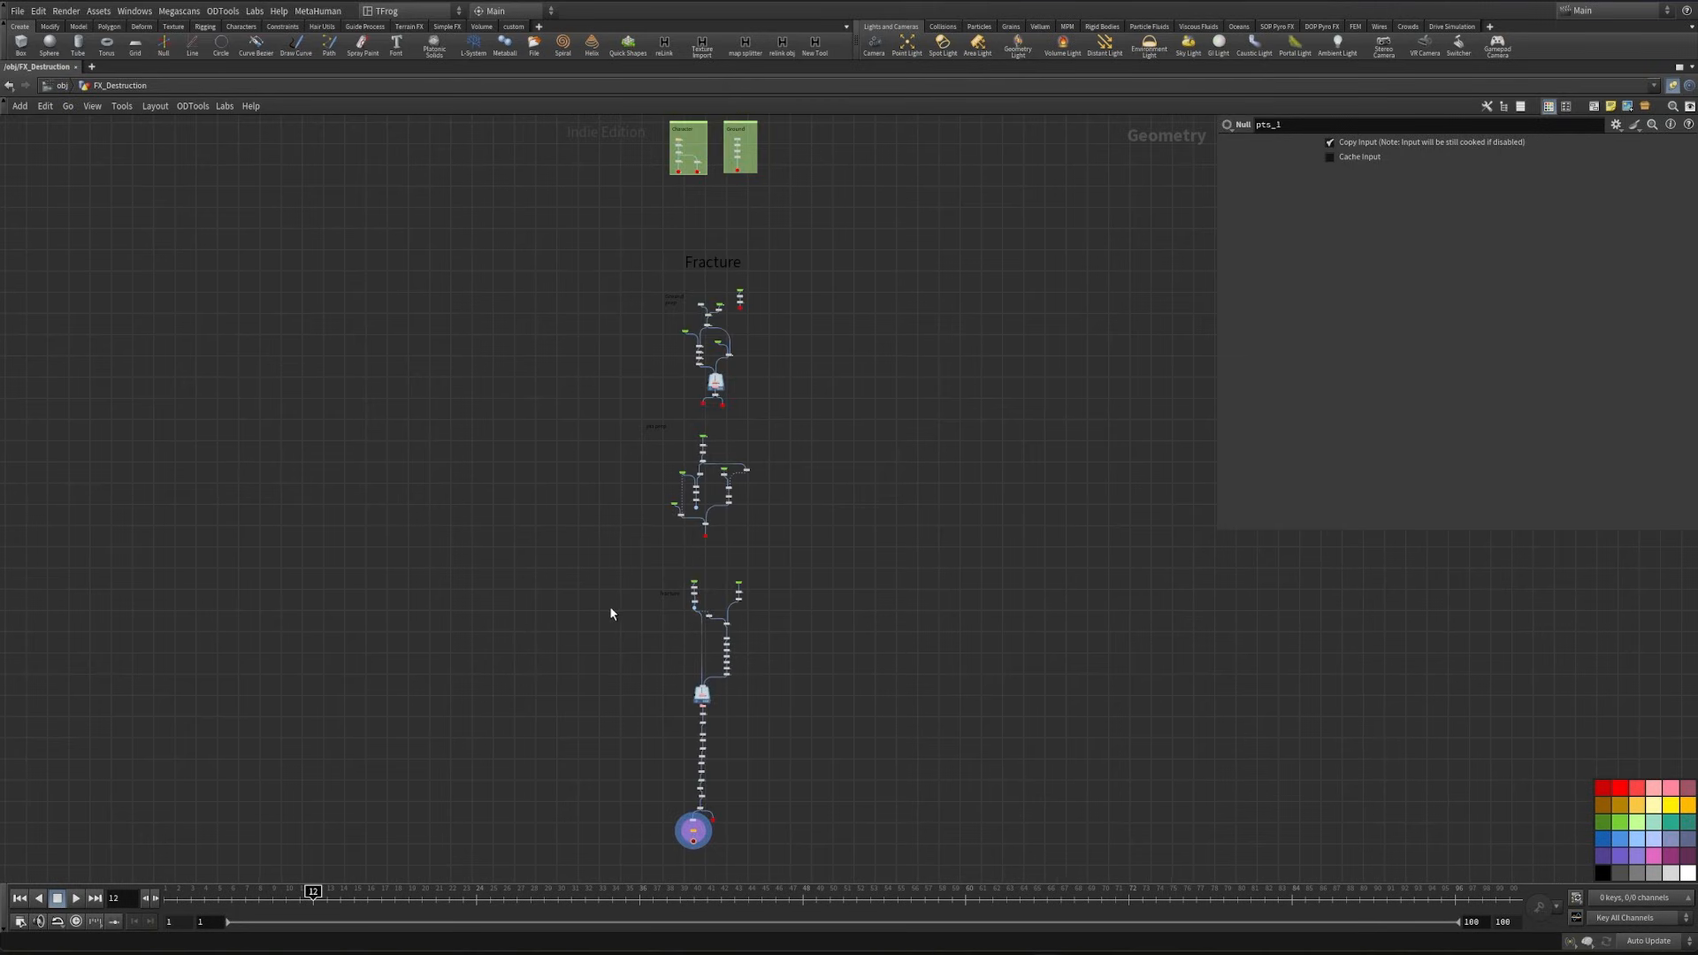
# - Enclose the three fracturing chains and their notes in one network box and colour it dark grey
pyautogui.moveTo(569, 228); pyautogui.dragTo(890, 841)
pyautogui.hotkey('shift', 'o')
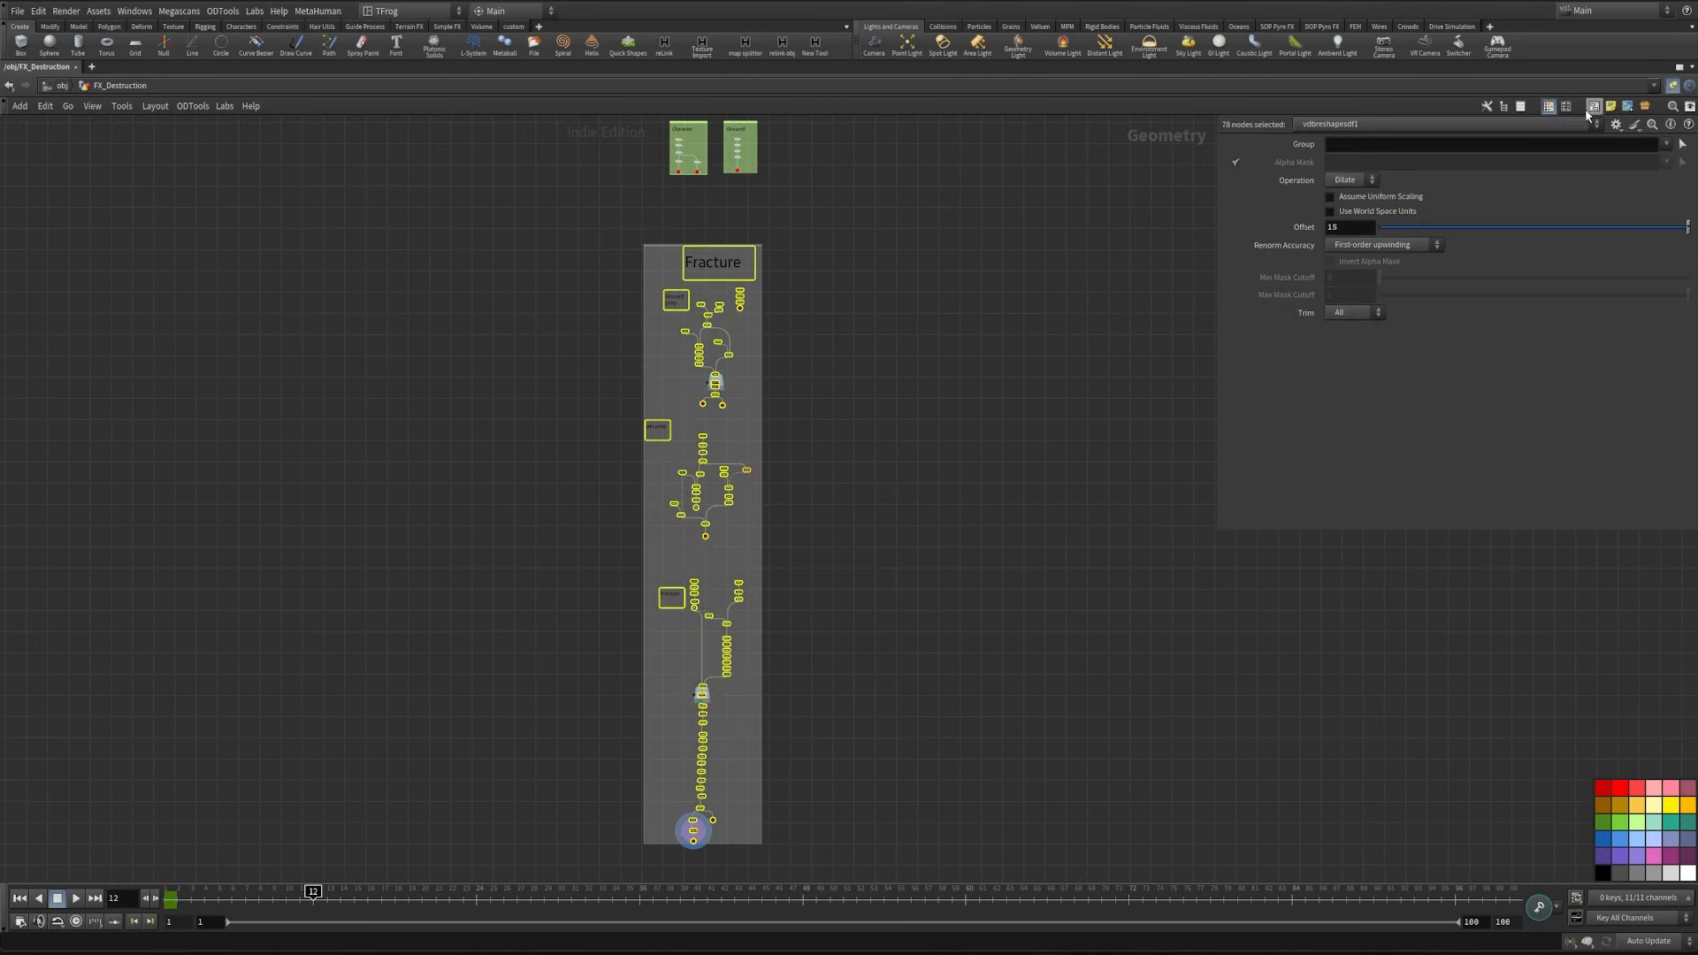
pyautogui.click(838, 351)
pyautogui.scroll(4, 825, 305)
pyautogui.moveTo(824, 300); pyautogui.dragTo(866, 499, button='middle')
pyautogui.click(769, 310)
pyautogui.click(1620, 874)
pyautogui.click(940, 445)
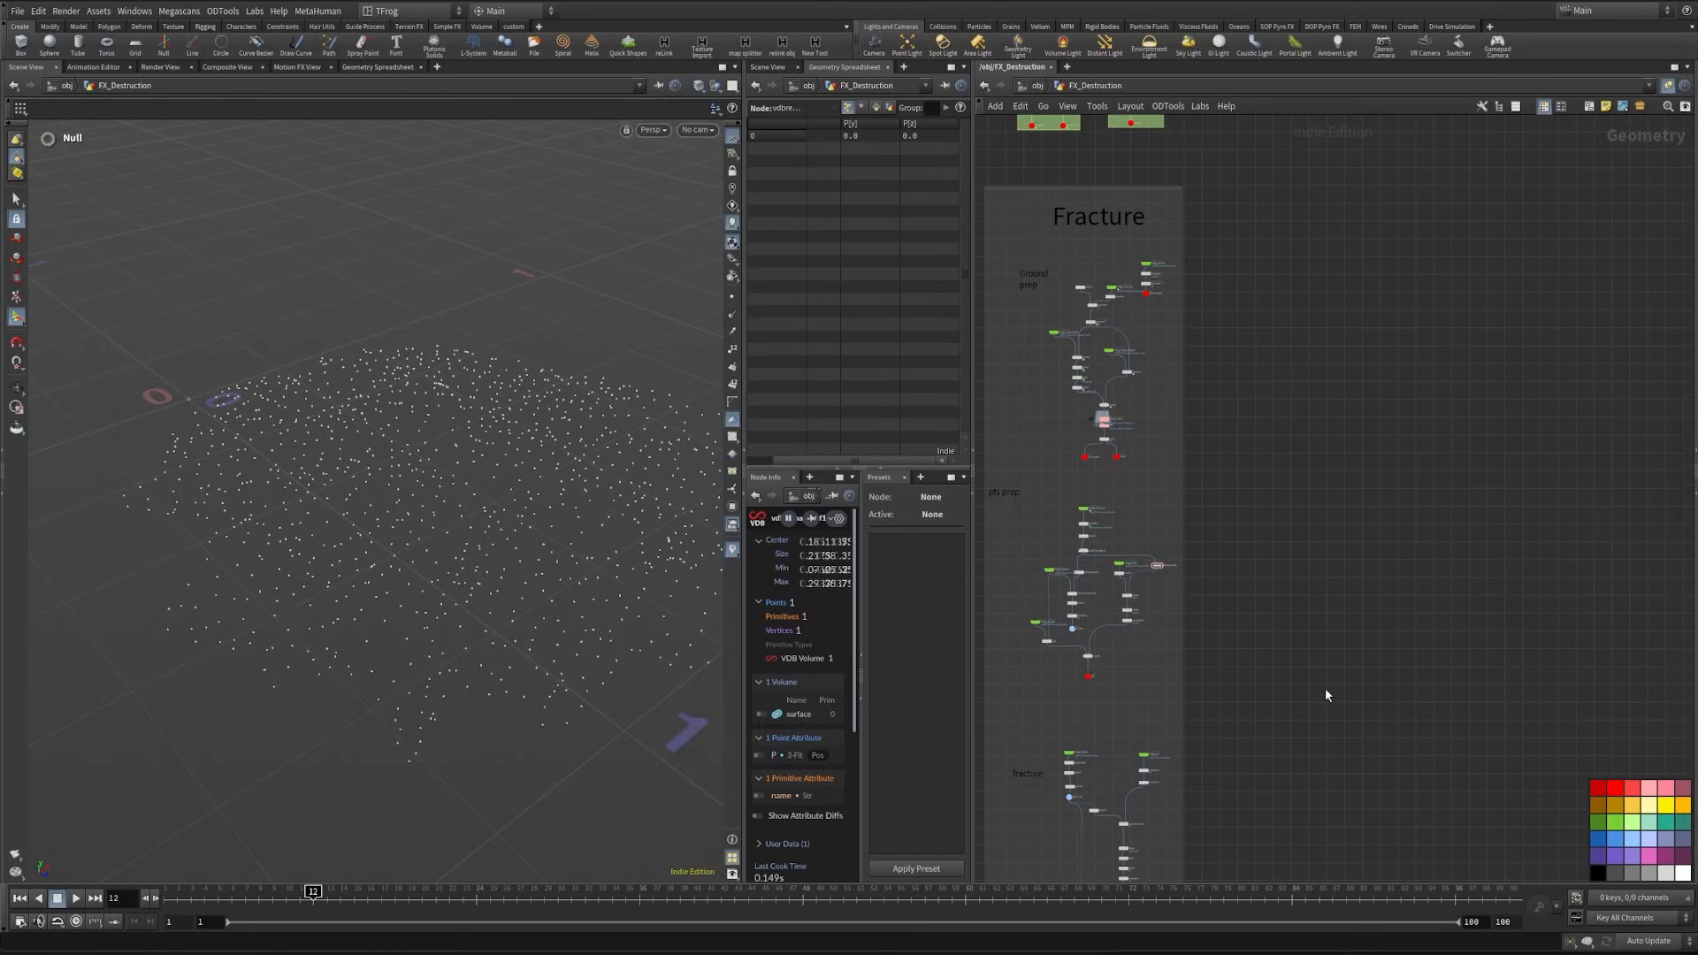
# - Set the transfer attributes of extractcentroid1 to deselect
pyautogui.moveTo(1324, 689); pyautogui.dragTo(1361, 405, button='middle')
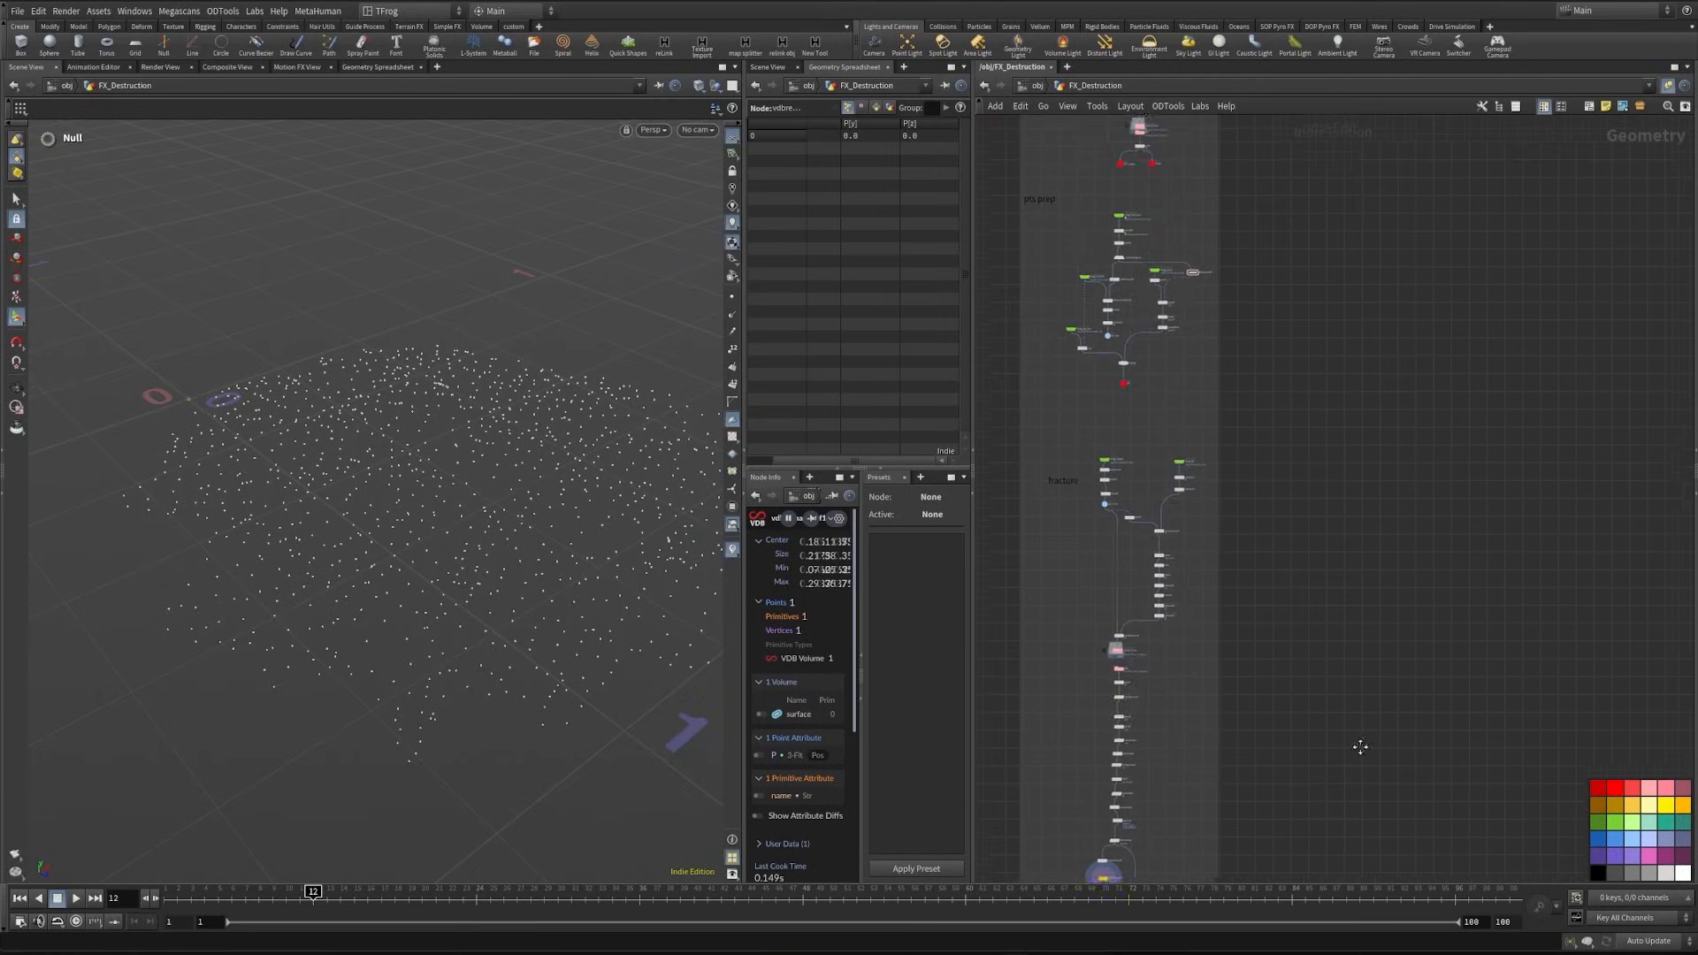
pyautogui.moveTo(1360, 746); pyautogui.dragTo(1398, 309, button='middle')
pyautogui.scroll(7, 1033, 395)
pyautogui.moveTo(1374, 603); pyautogui.dragTo(1115, 666, button='middle')
pyautogui.scroll(3, 1153, 530)
pyautogui.moveTo(1081, 568); pyautogui.dragTo(1172, 629)
pyautogui.press('p')
pyautogui.moveTo(1298, 685); pyautogui.dragTo(1280, 733, button='middle')
pyautogui.click(1677, 234)
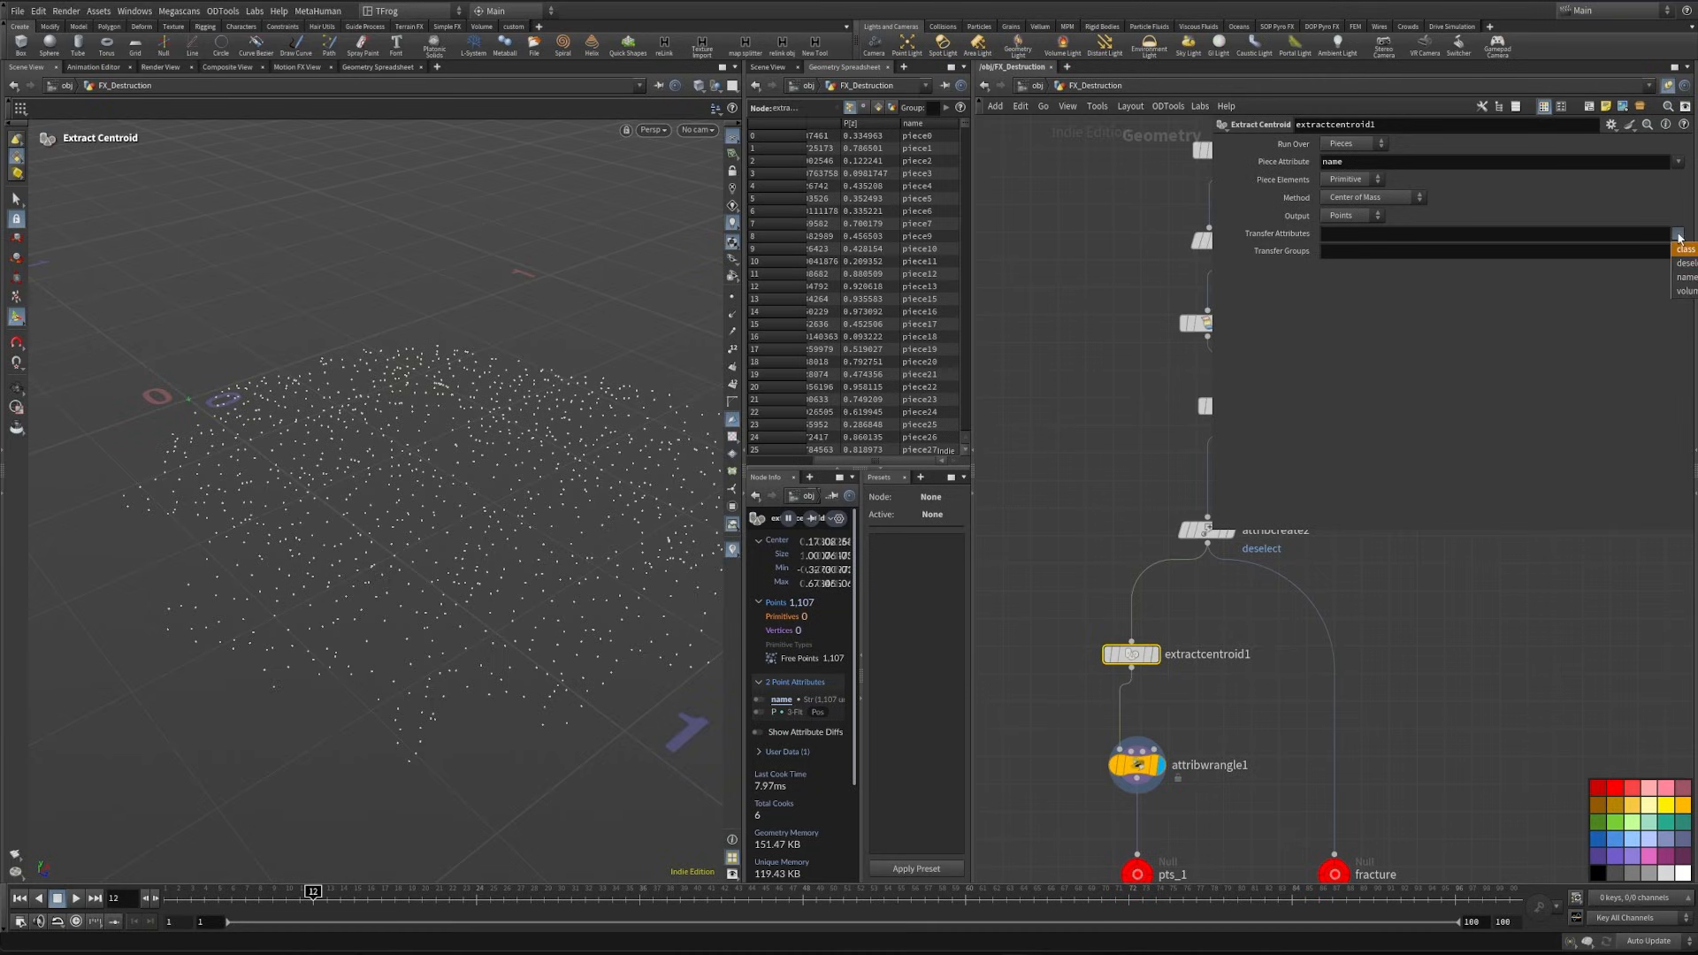
pyautogui.click(1685, 263)
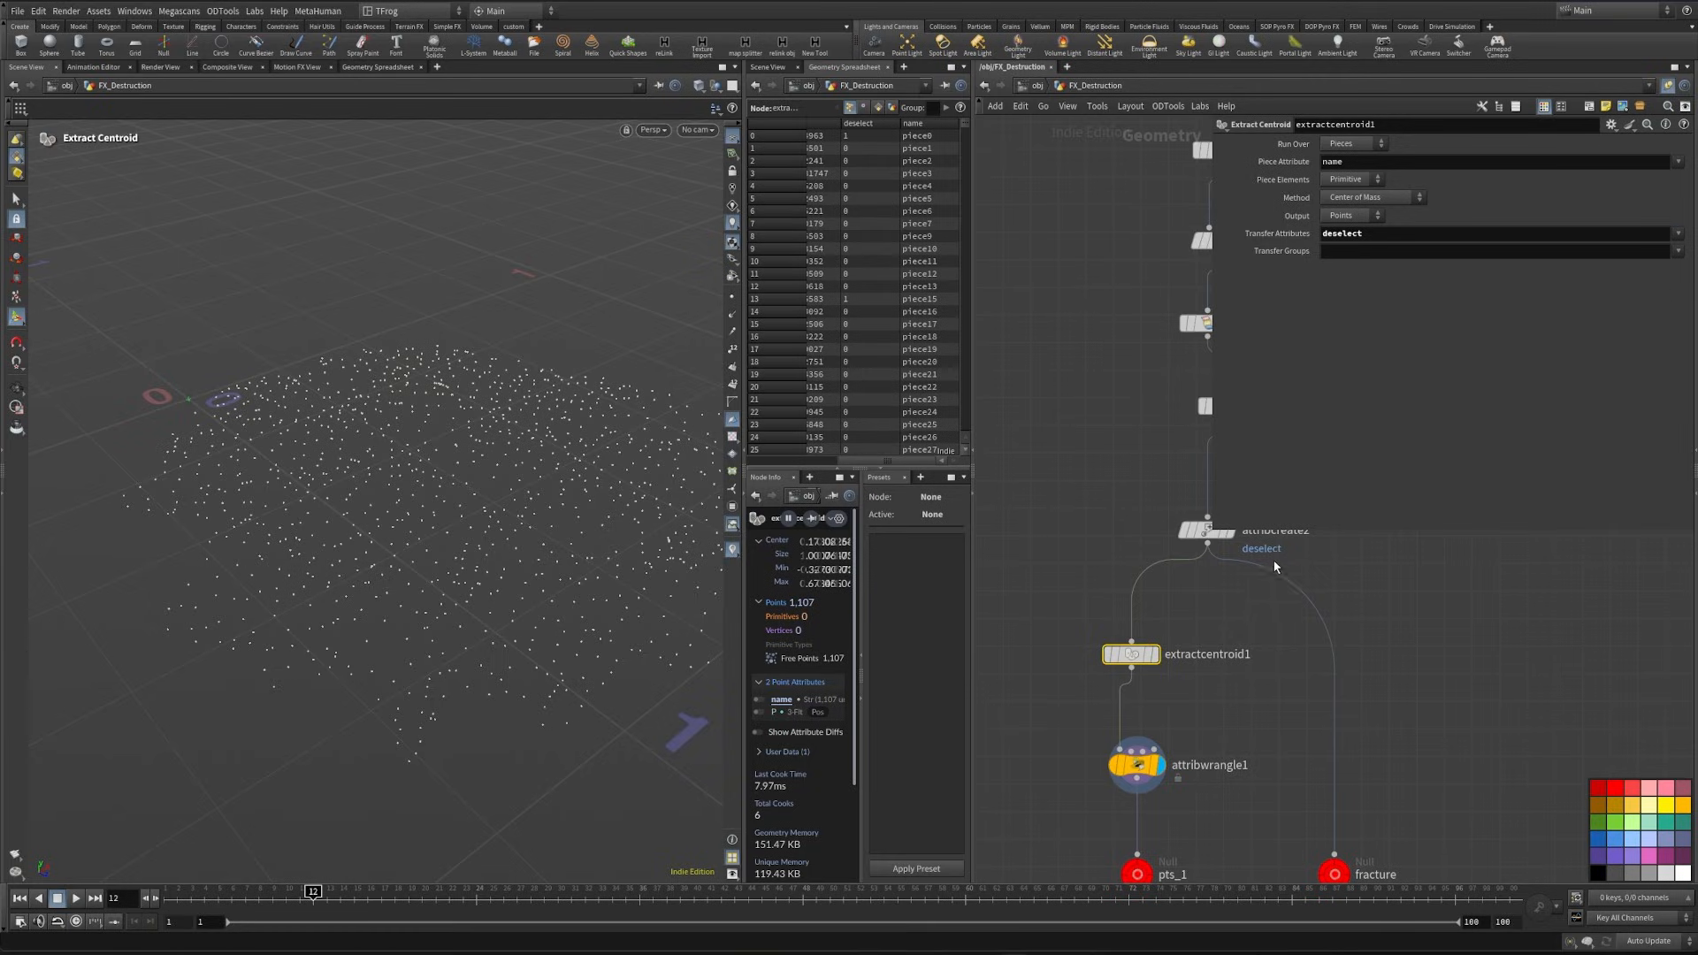
# - Visualize the deselect attribute on extractcentroid1's points using the Ramped Attribute color type, and inspect the coloured points
pyautogui.click(1153, 654)
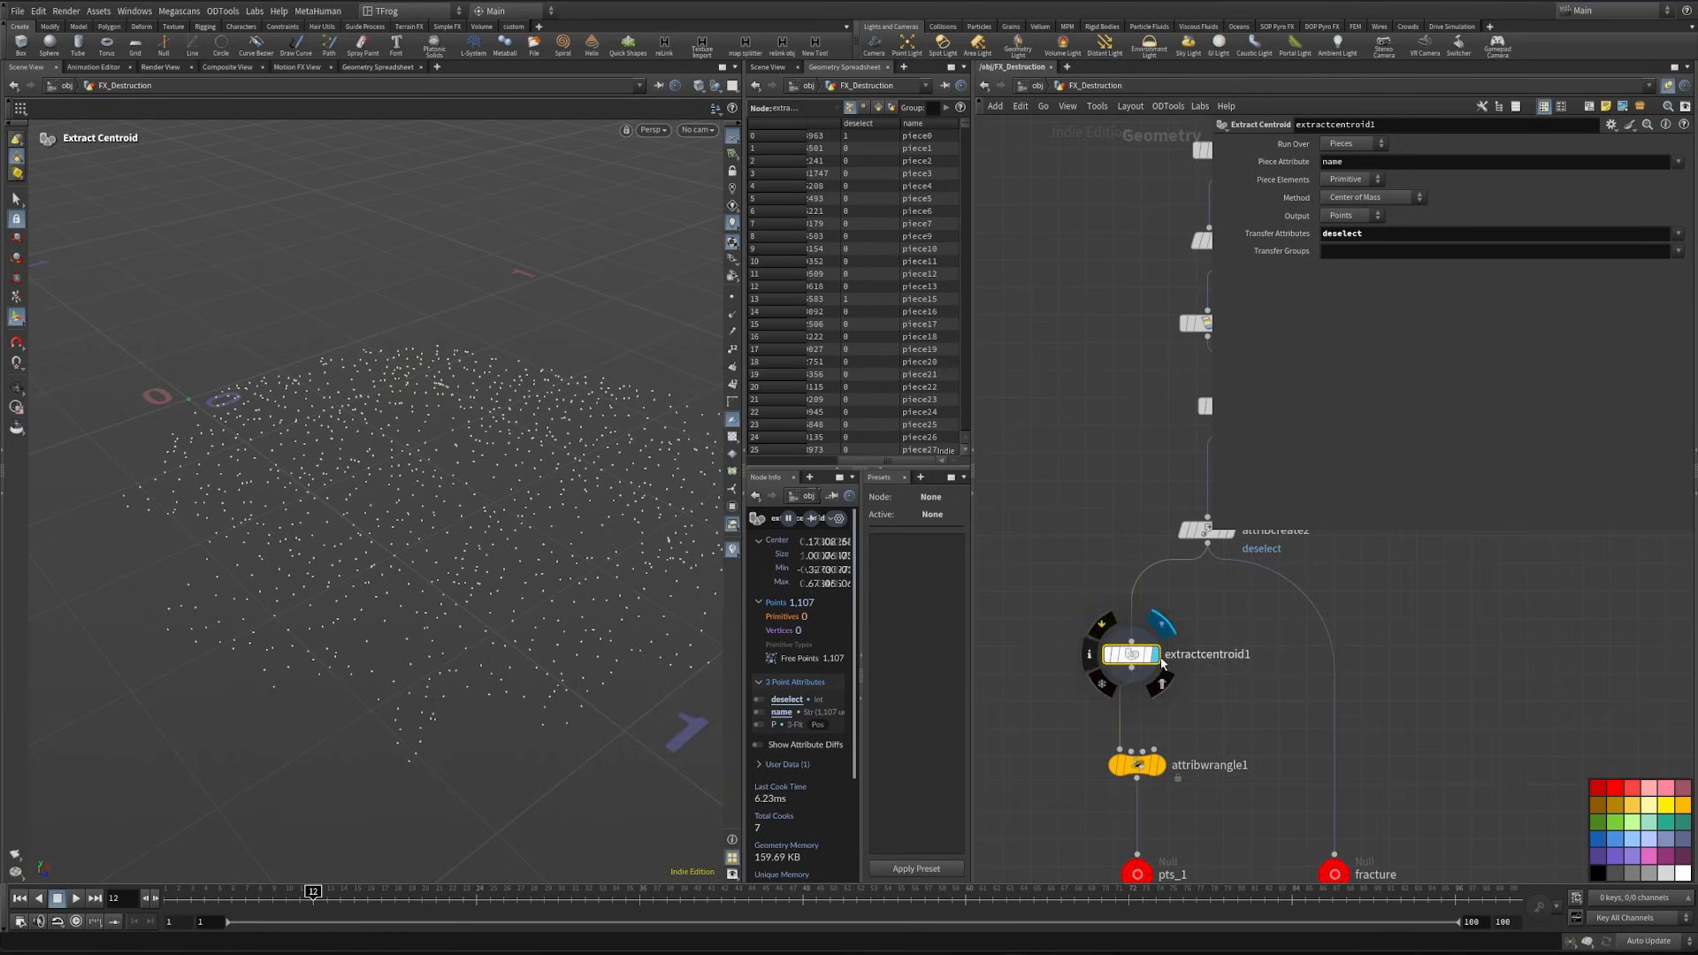
pyautogui.click(759, 700)
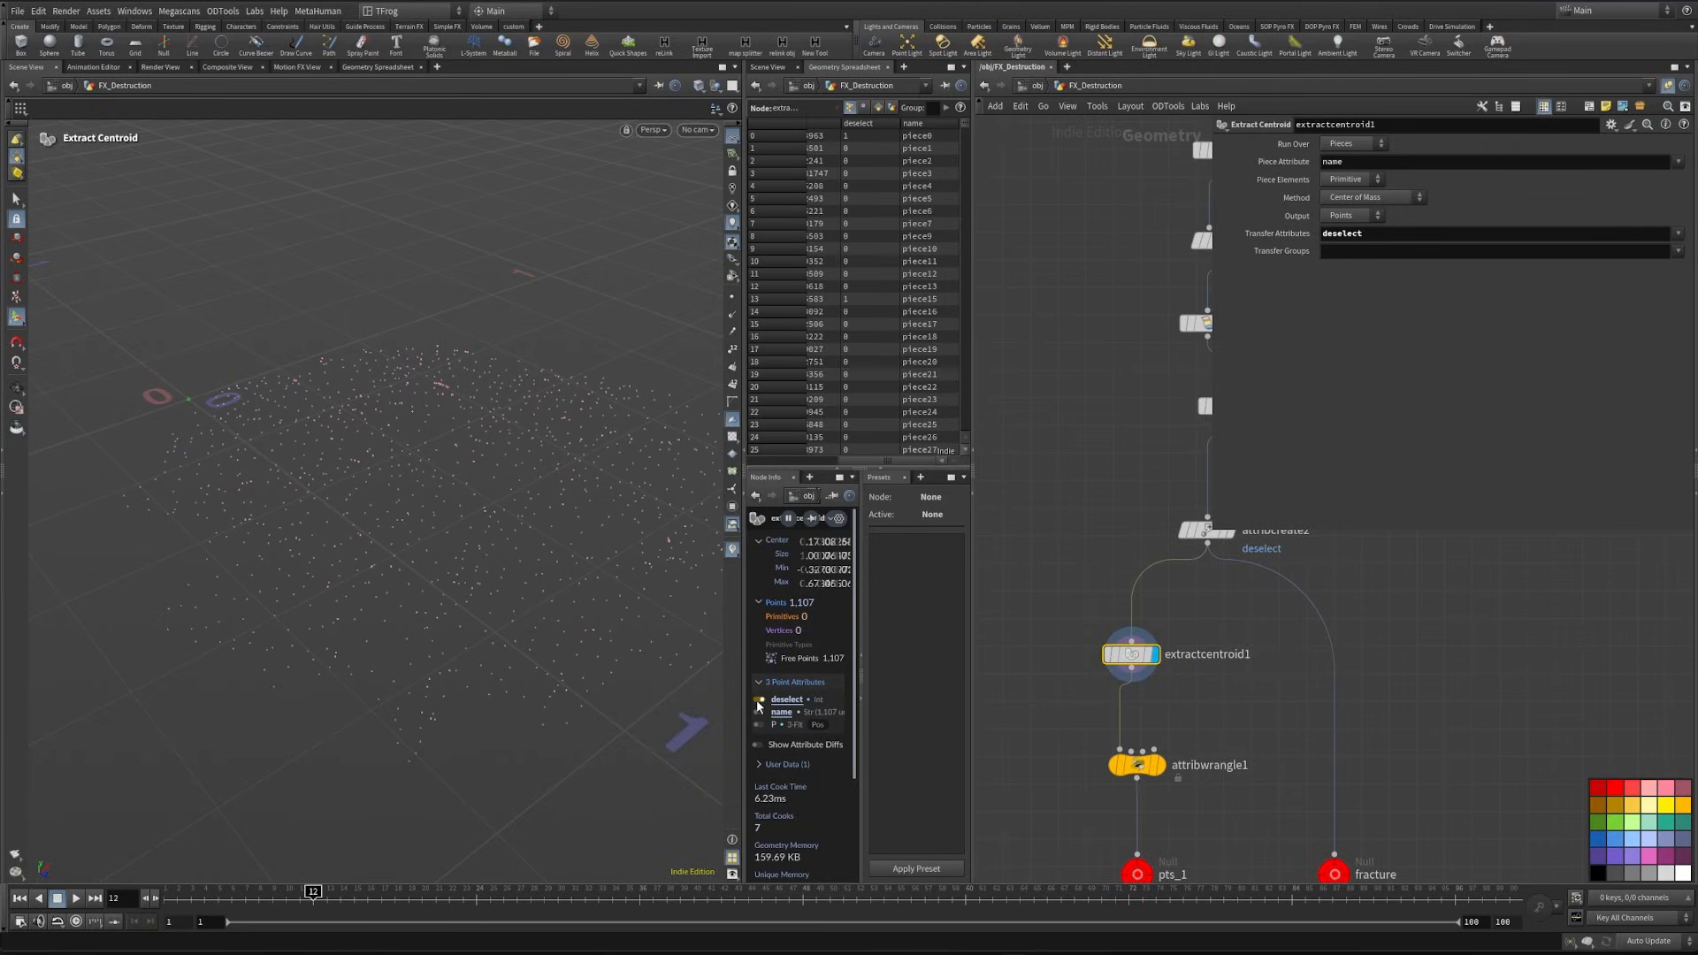
pyautogui.moveTo(428, 513)
pyautogui.keyDown('alt'); pyautogui.mouseDown()
pyautogui.moveTo(388, 547)
pyautogui.moveTo(442, 513)
pyautogui.mouseUp(); pyautogui.keyUp('alt')
pyautogui.rightClick(733, 550)
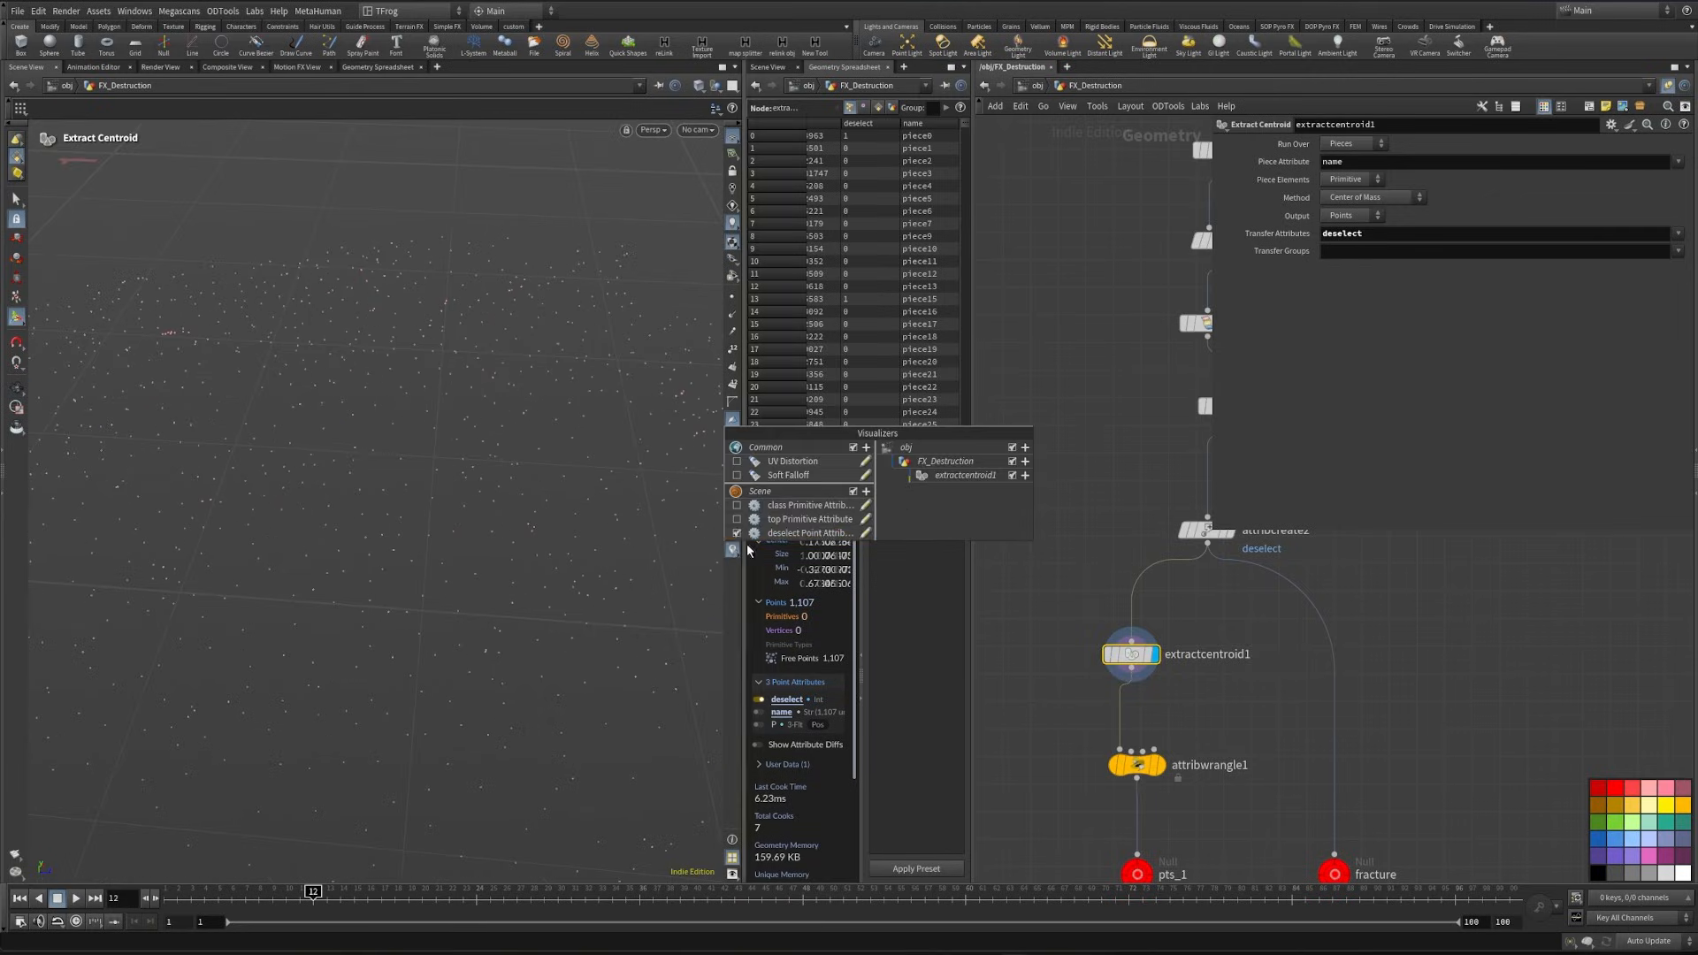
pyautogui.click(864, 534)
pyautogui.click(854, 509)
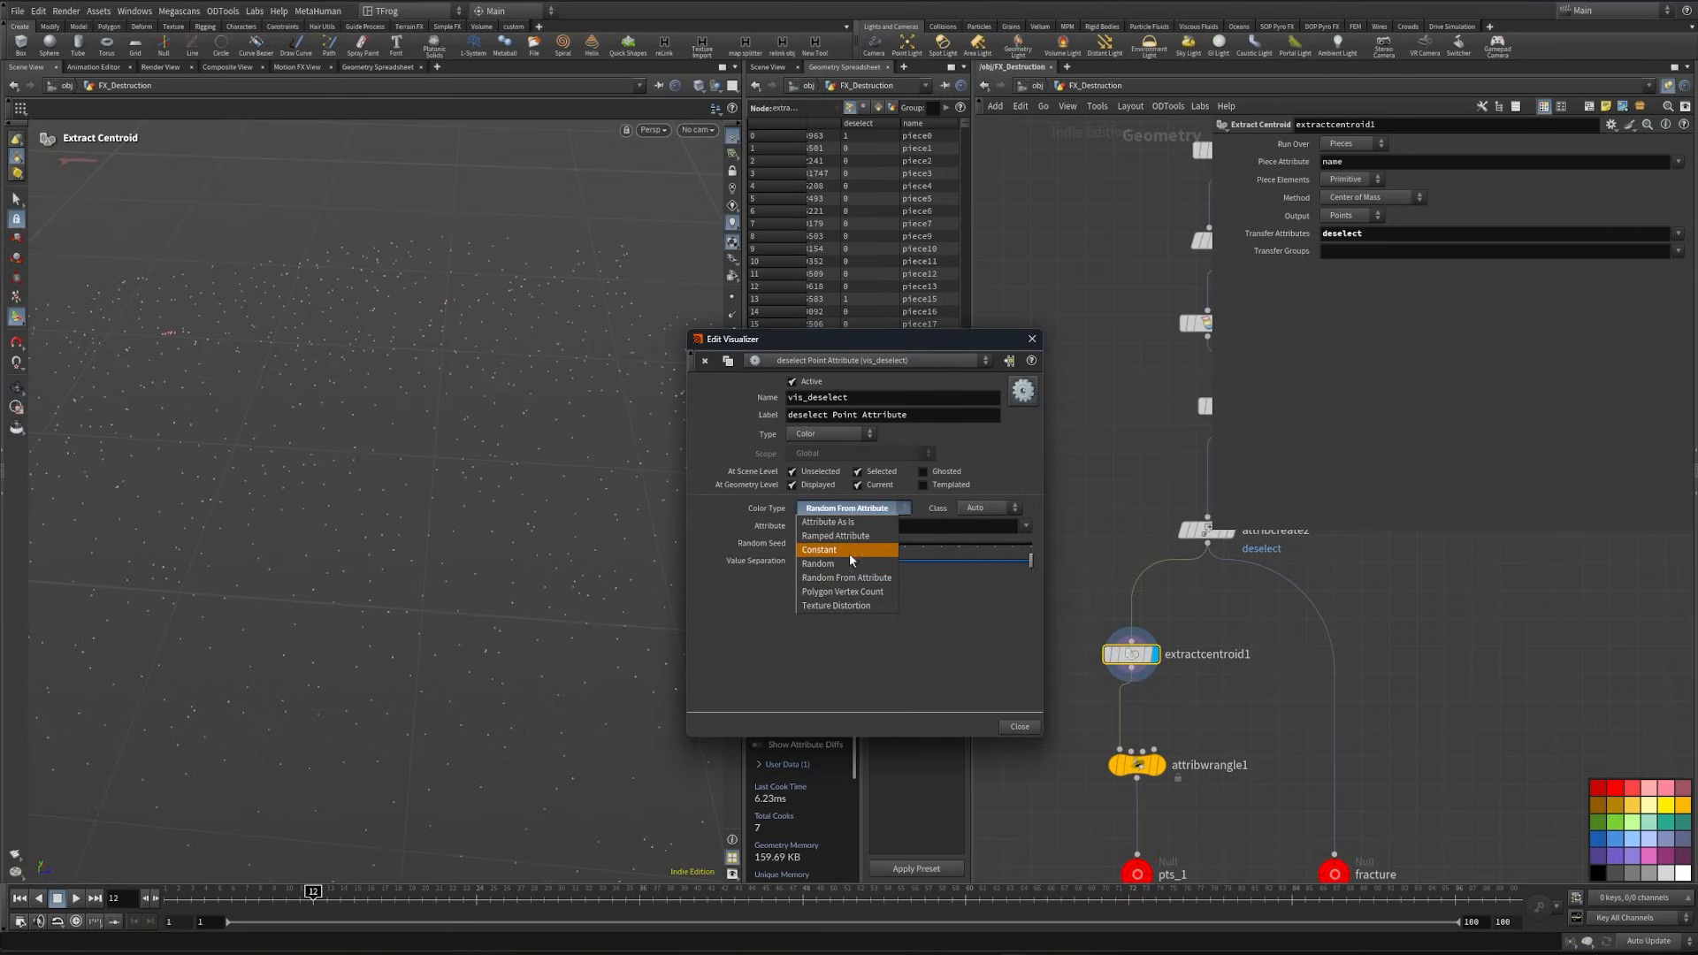
pyautogui.click(836, 536)
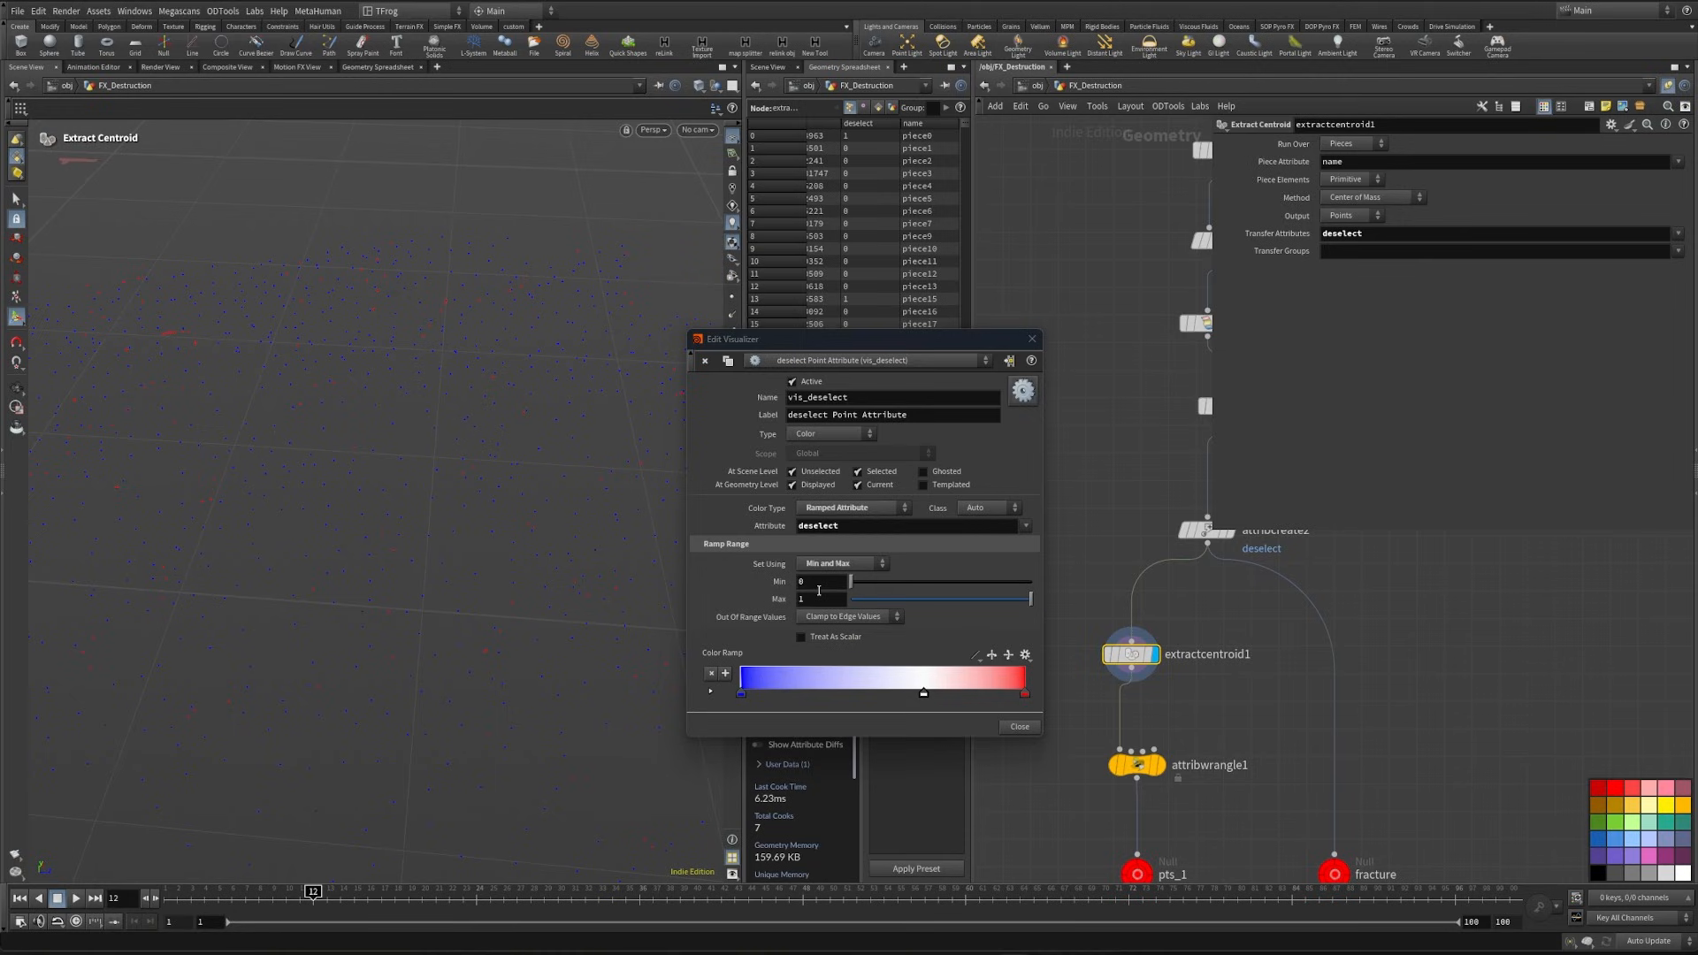
pyautogui.keyDown('alt'); pyautogui.moveTo(378, 610); pyautogui.dragTo(444, 600); pyautogui.keyUp('alt')
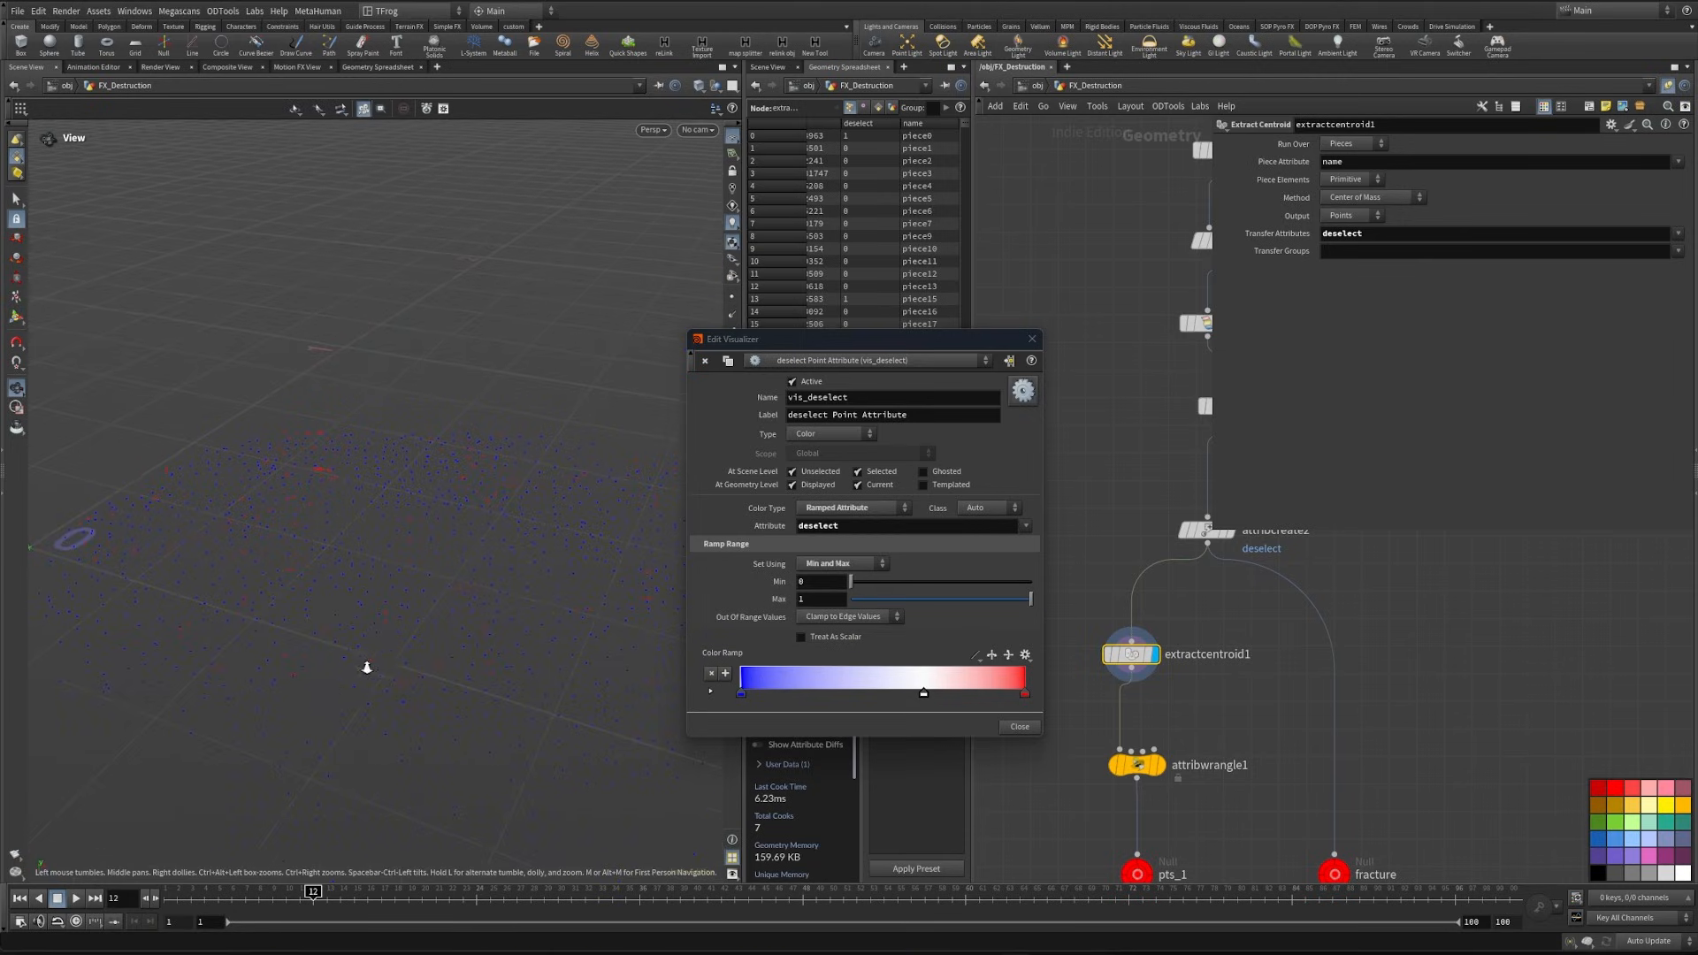
pyautogui.moveTo(367, 667); pyautogui.dragTo(346, 610)
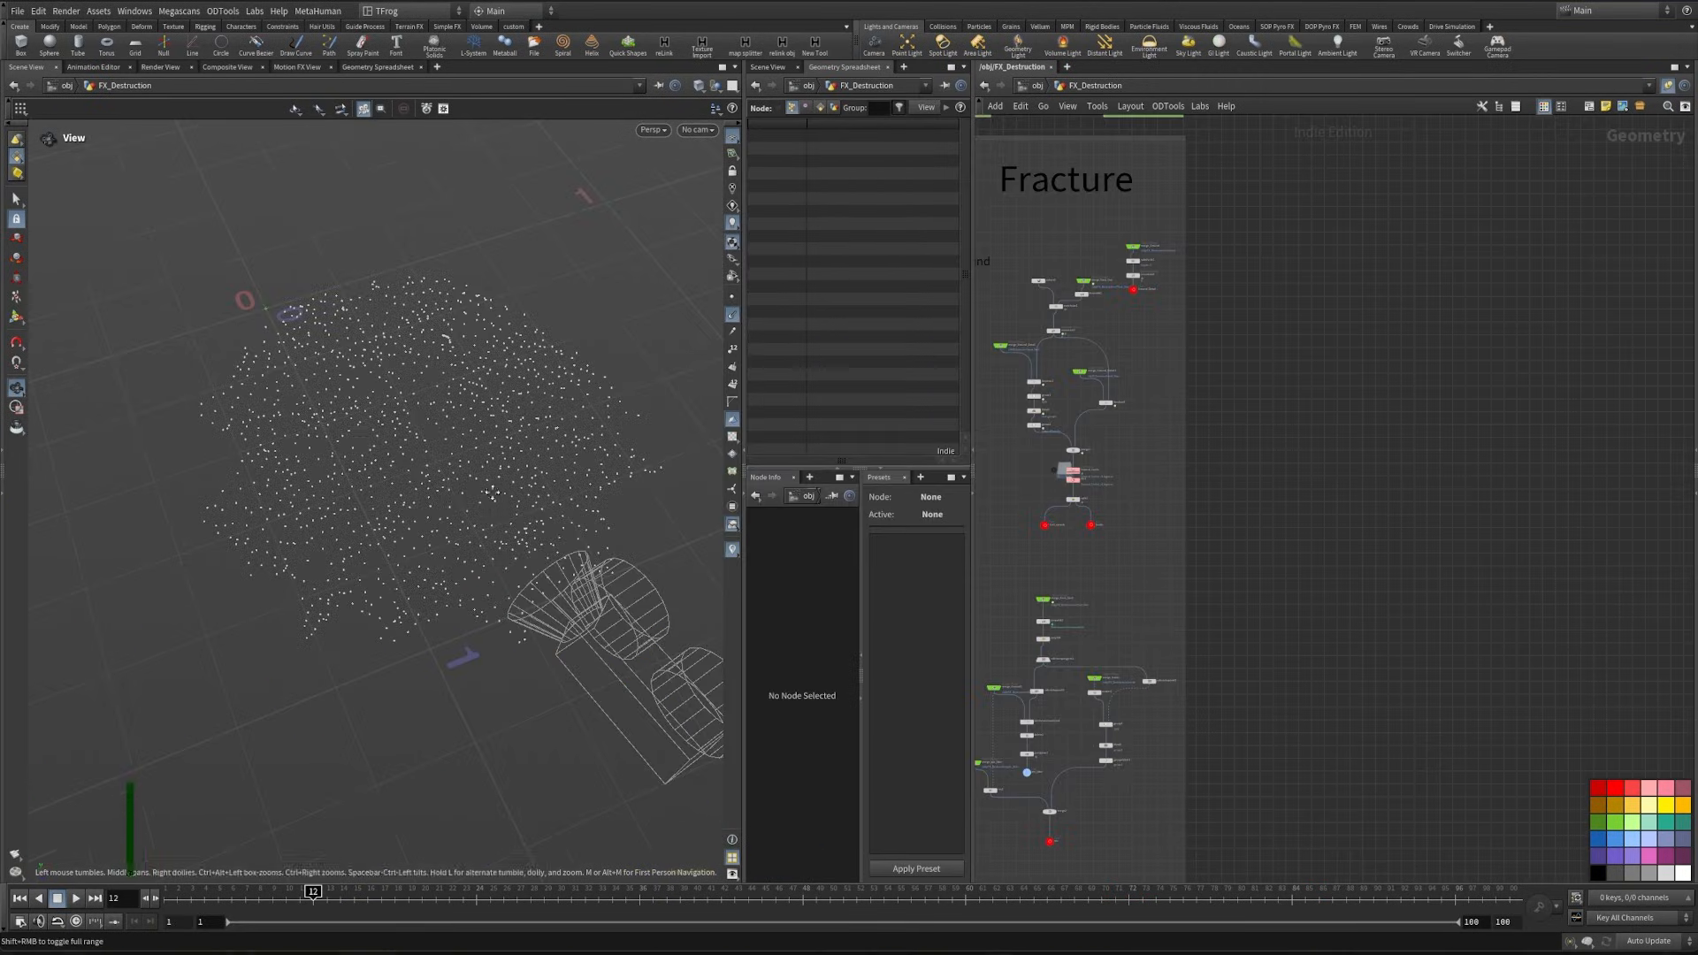
pyautogui.moveTo(416, 610); pyautogui.dragTo(531, 580)
# - Copy the pts_1 null and paste it as an Object Merge reference in empty space outside the fracture network box
pyautogui.moveTo(1282, 322); pyautogui.dragTo(1328, 458, button='middle')
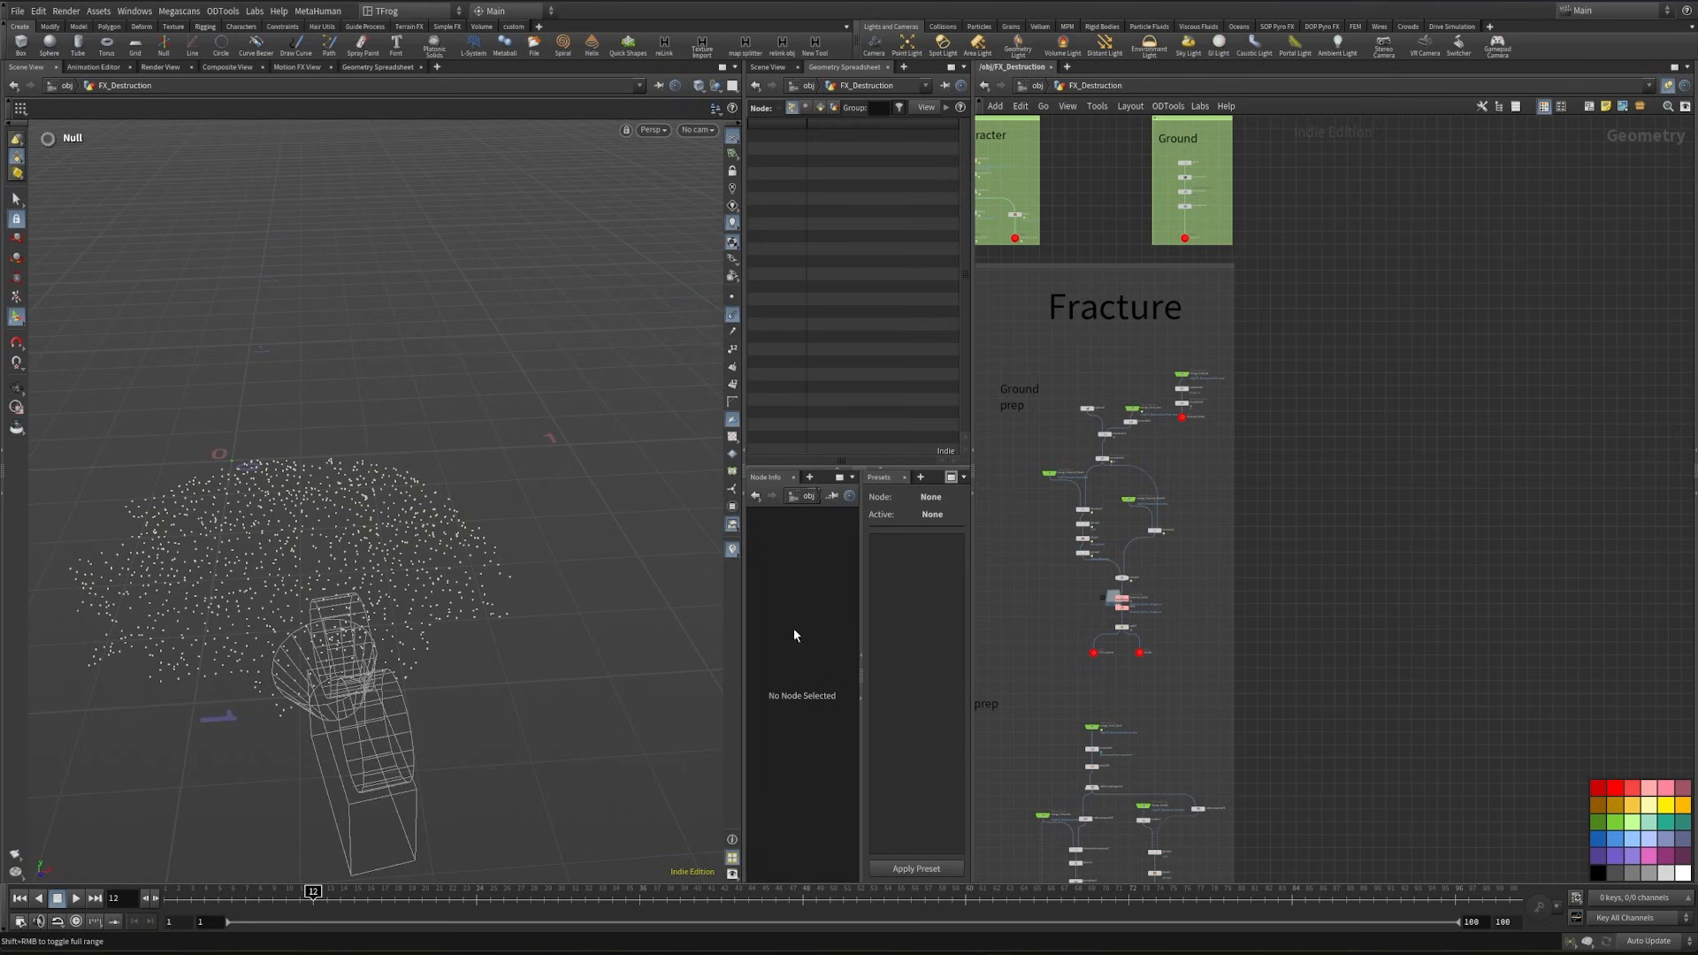
pyautogui.moveTo(1457, 463); pyautogui.dragTo(1479, 115, button='middle')
pyautogui.moveTo(1481, 871); pyautogui.dragTo(1455, 327, button='middle')
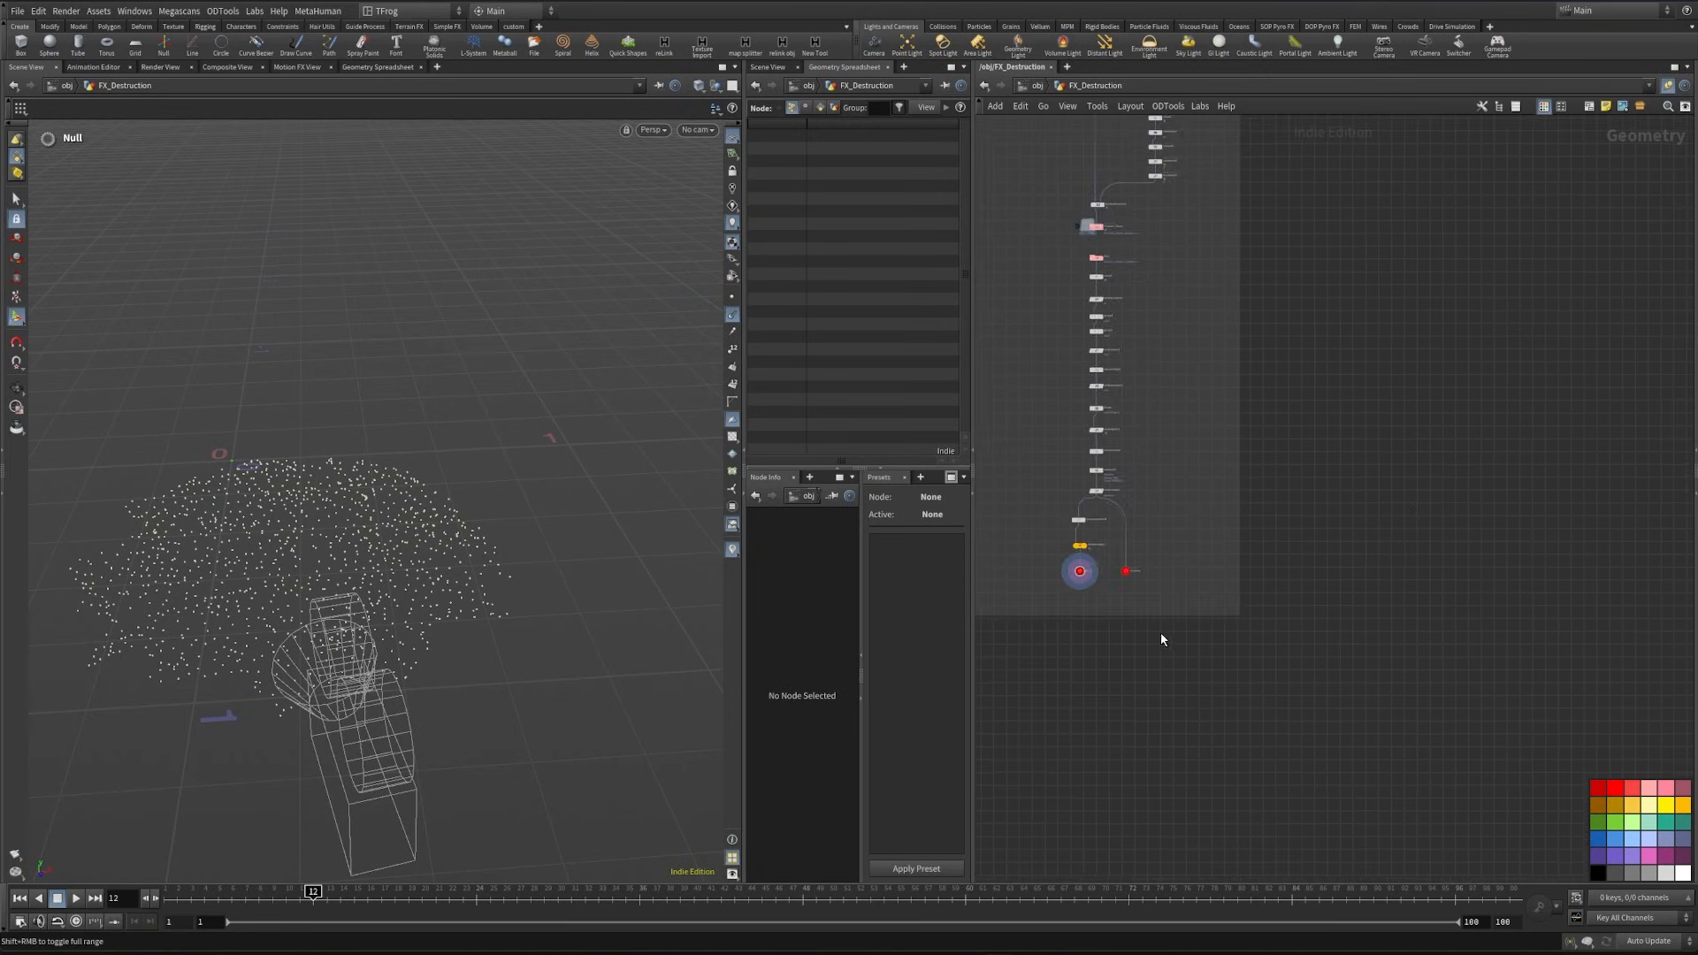
pyautogui.scroll(4, 1146, 626)
pyautogui.moveTo(1059, 556); pyautogui.dragTo(985, 504)
pyautogui.hotkey('ctrl', 'c')
pyautogui.scroll(-3, 1451, 339)
pyautogui.moveTo(1451, 339); pyautogui.dragTo(1333, 528, button='middle')
pyautogui.hotkey('ctrl', 'shift', 'v')
pyautogui.scroll(5, 1290, 380)
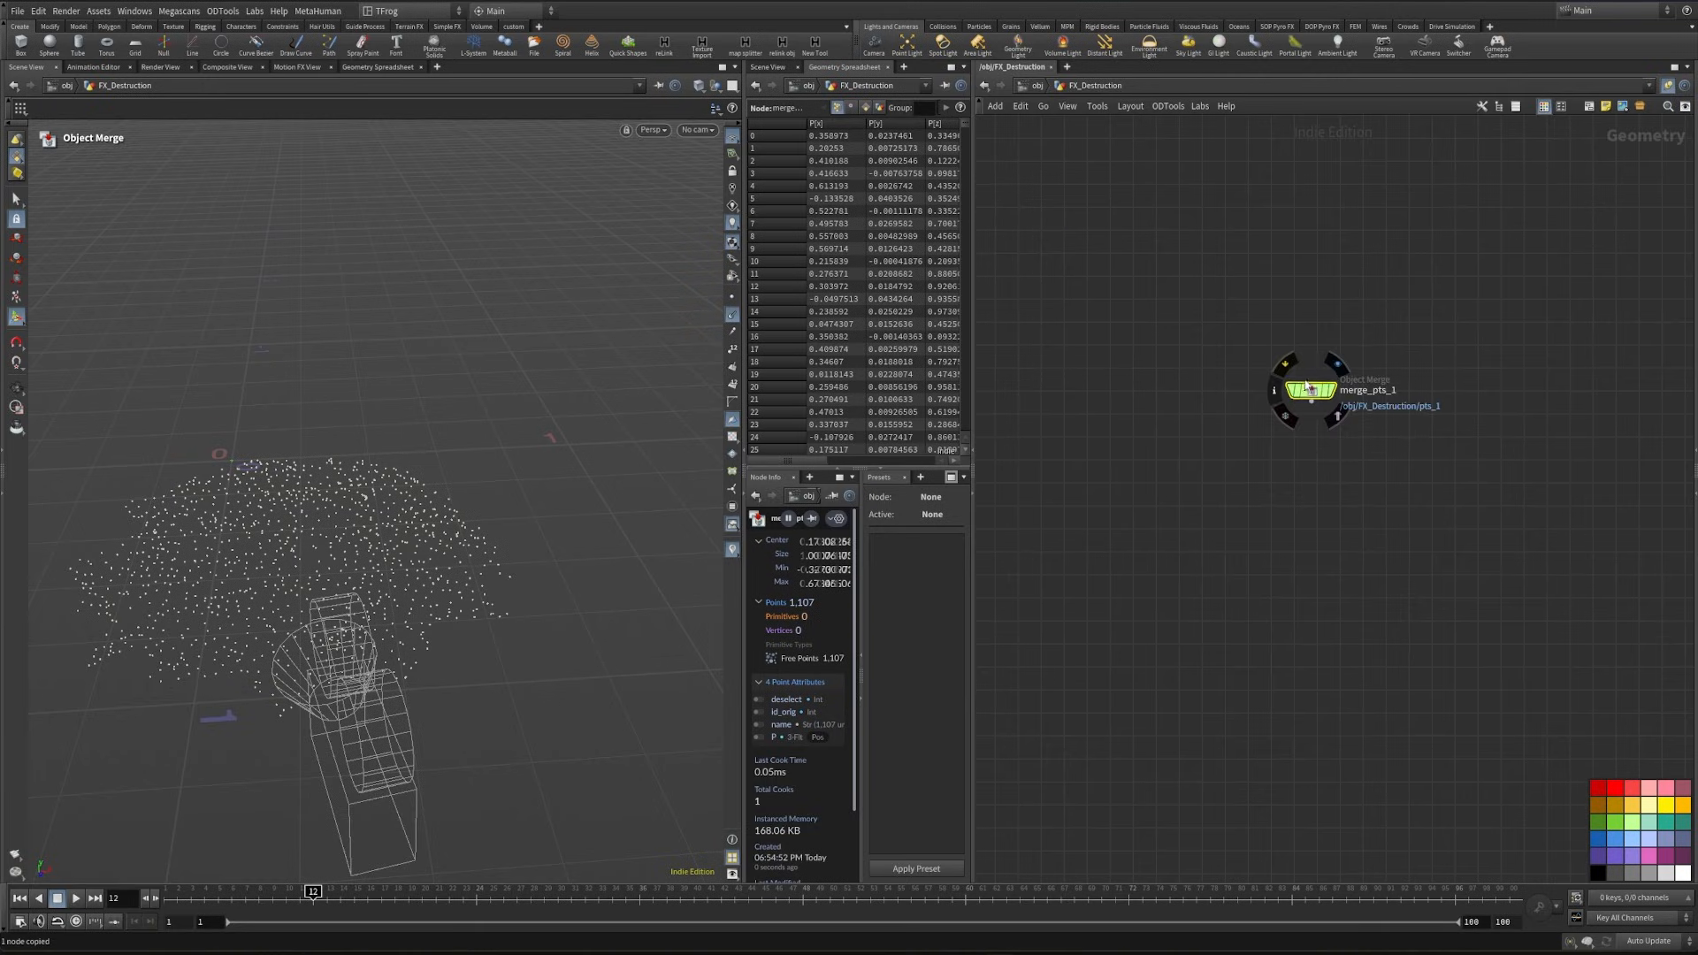
# - Add an Attribute VOP below merge_pts_1, connected to its output, and display it
pyautogui.moveTo(1338, 358); pyautogui.dragTo(1170, 466, button='middle')
pyautogui.press('Tab')
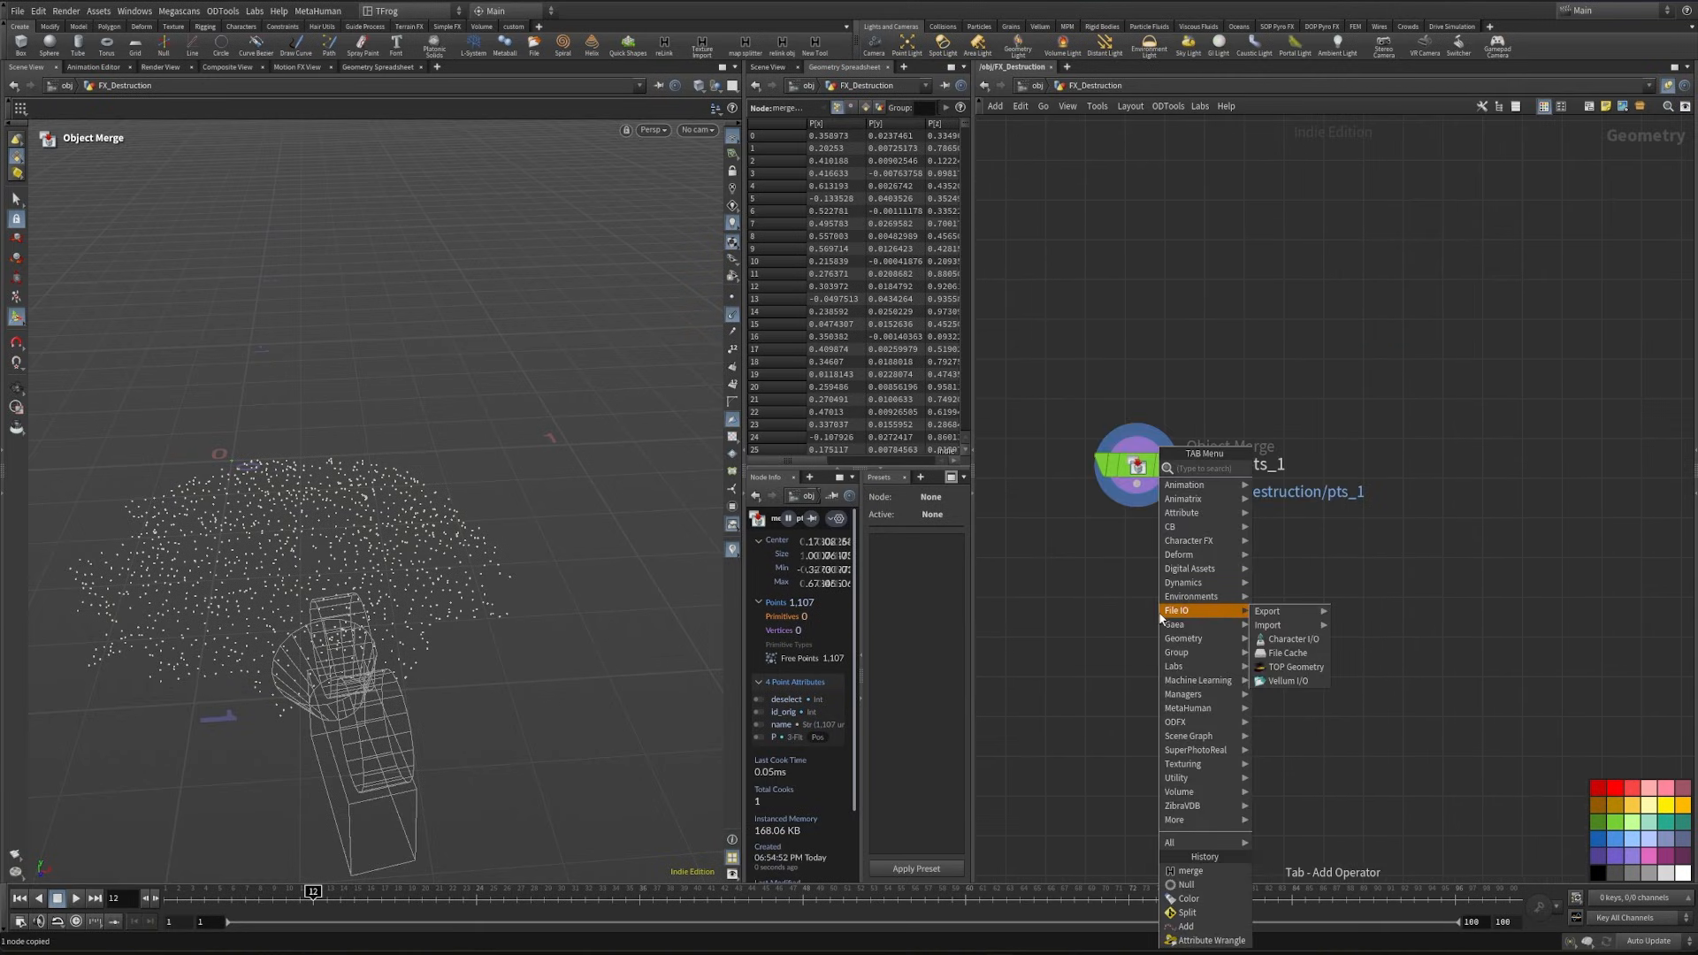
pyautogui.write('attvop')
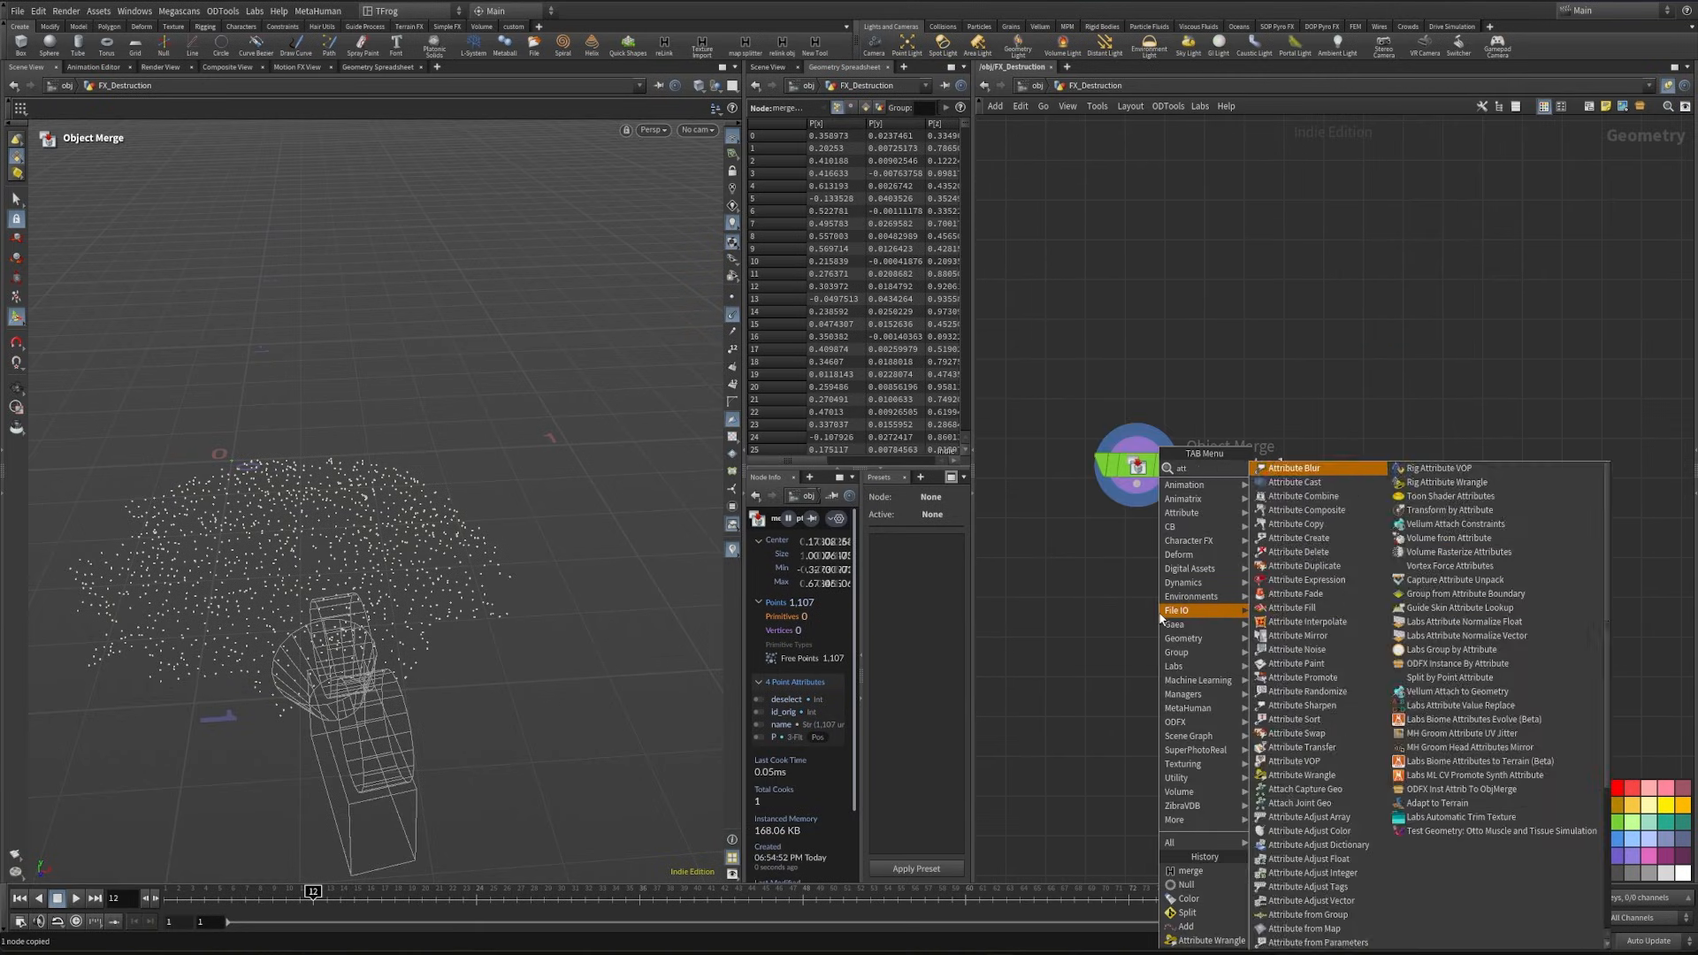
pyautogui.press('Return')
pyautogui.click(1228, 611)
pyautogui.moveTo(1236, 617); pyautogui.dragTo(1284, 643)
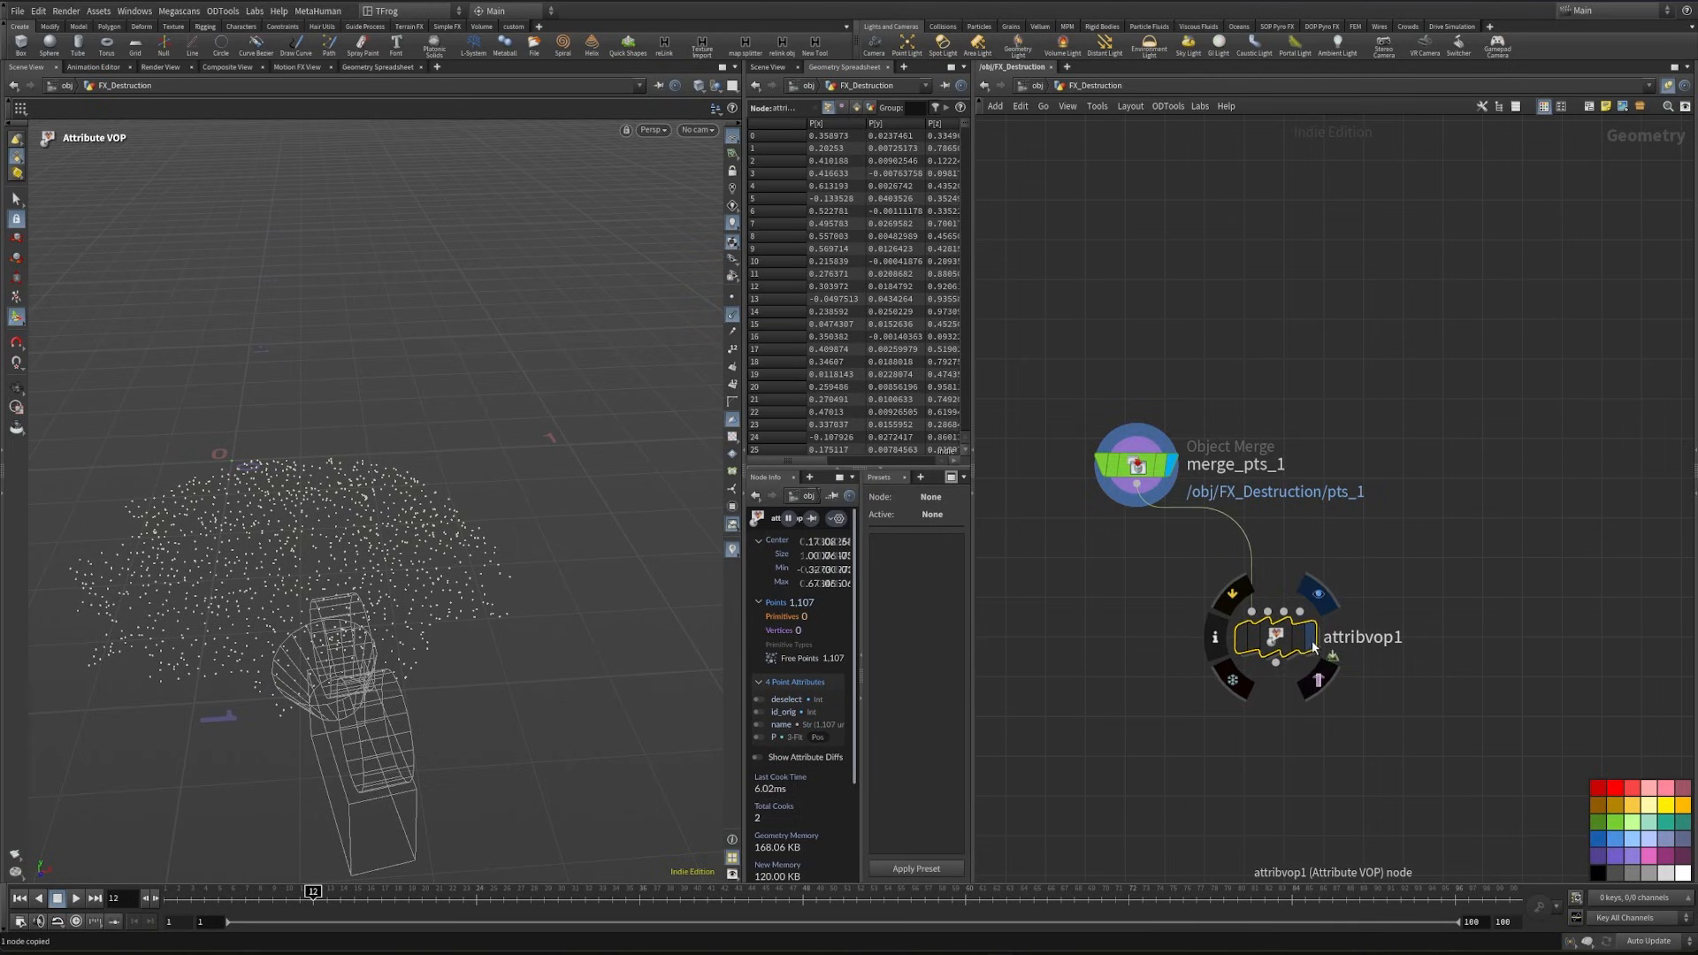
pyautogui.click(1317, 594)
# - Copy the merge_Foot_Geo1, timeshift2 and polyfill1 nodes and paste them as a new chain in empty space beside attribvop1
pyautogui.scroll(-4, 1652, 610)
pyautogui.moveTo(1361, 455); pyautogui.dragTo(1564, 423, button='middle')
pyautogui.moveTo(1357, 579); pyautogui.dragTo(1254, 201, button='middle')
pyautogui.scroll(-4, 1253, 201)
pyautogui.moveTo(1359, 520); pyautogui.dragTo(1389, 324, button='middle')
pyautogui.scroll(-2, 1389, 324)
pyautogui.scroll(2, 1242, 517)
pyautogui.scroll(3, 1241, 517)
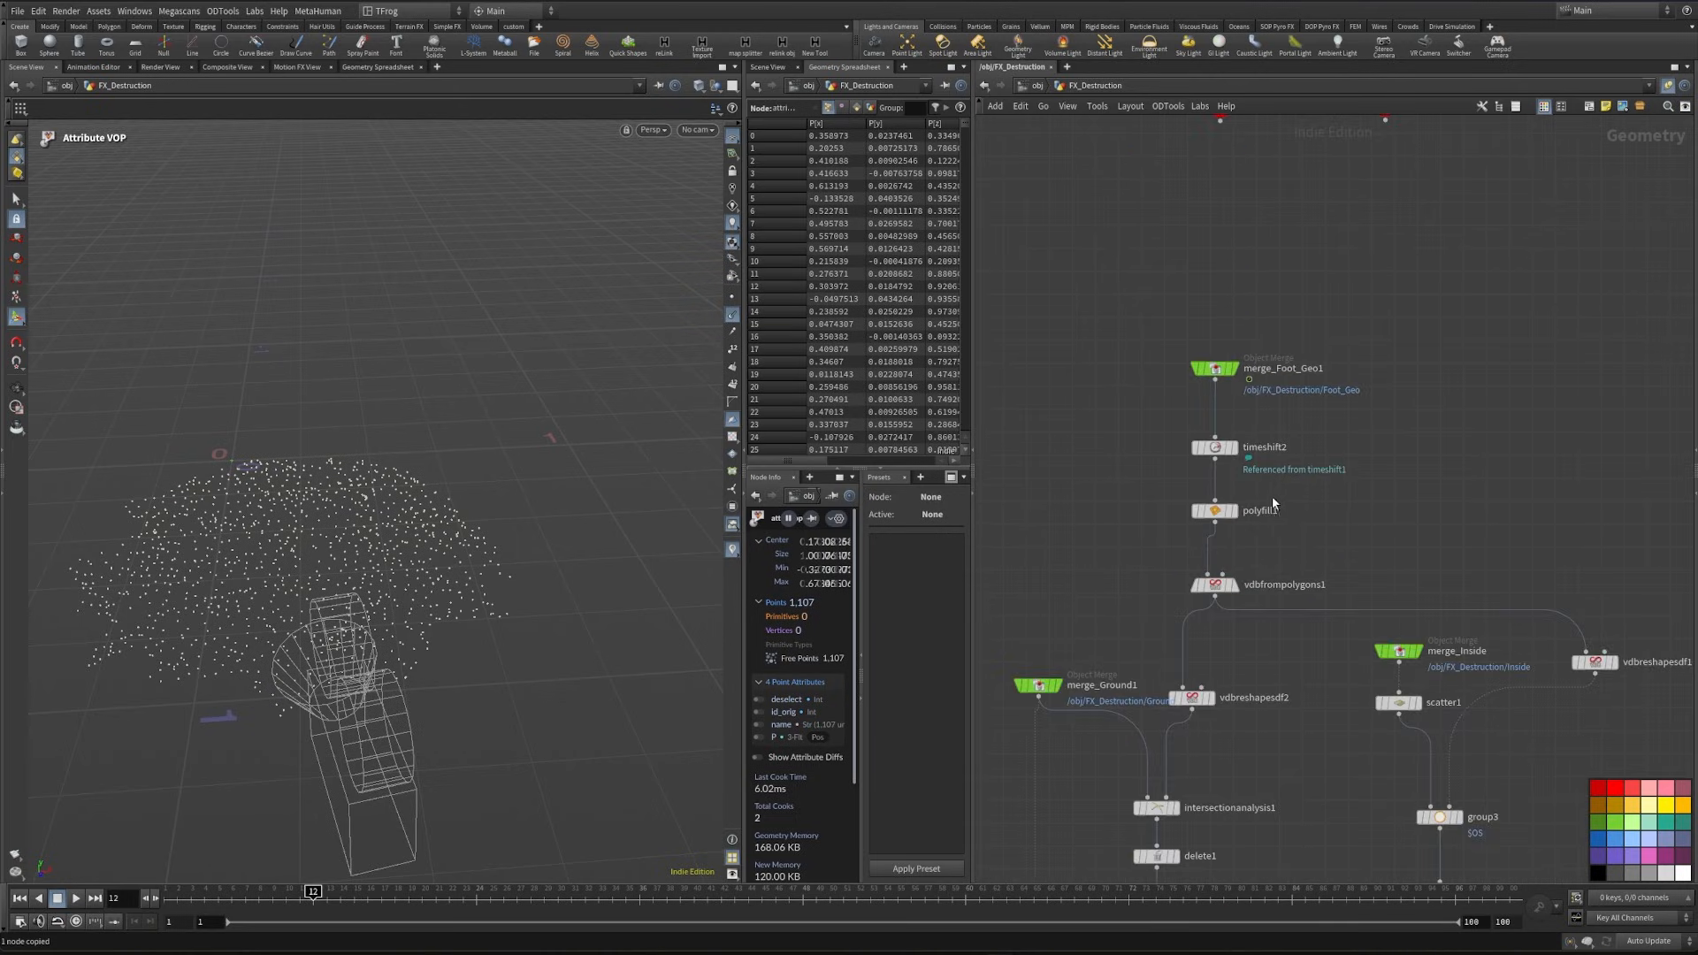
pyautogui.moveTo(1114, 331); pyautogui.dragTo(1318, 544)
pyautogui.hotkey('ctrl', 'c')
pyautogui.moveTo(1316, 541); pyautogui.dragTo(1147, 605, button='middle')
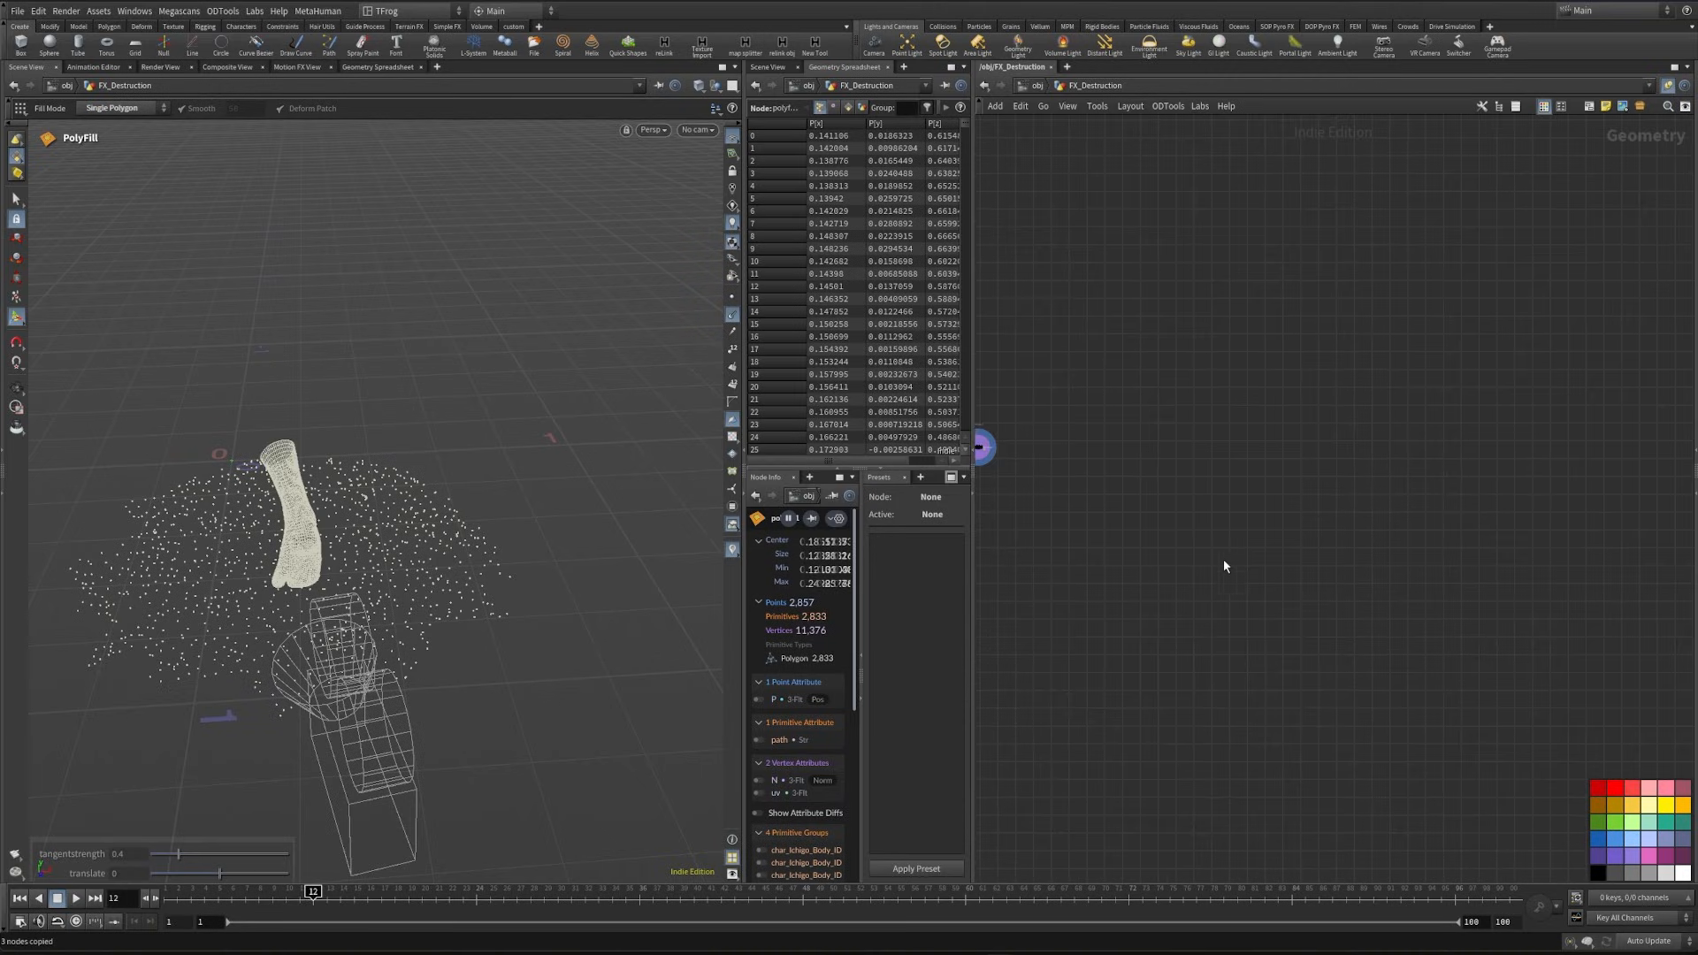
pyautogui.hotkey('ctrl', 'v')
pyautogui.scroll(6, 1075, 508)
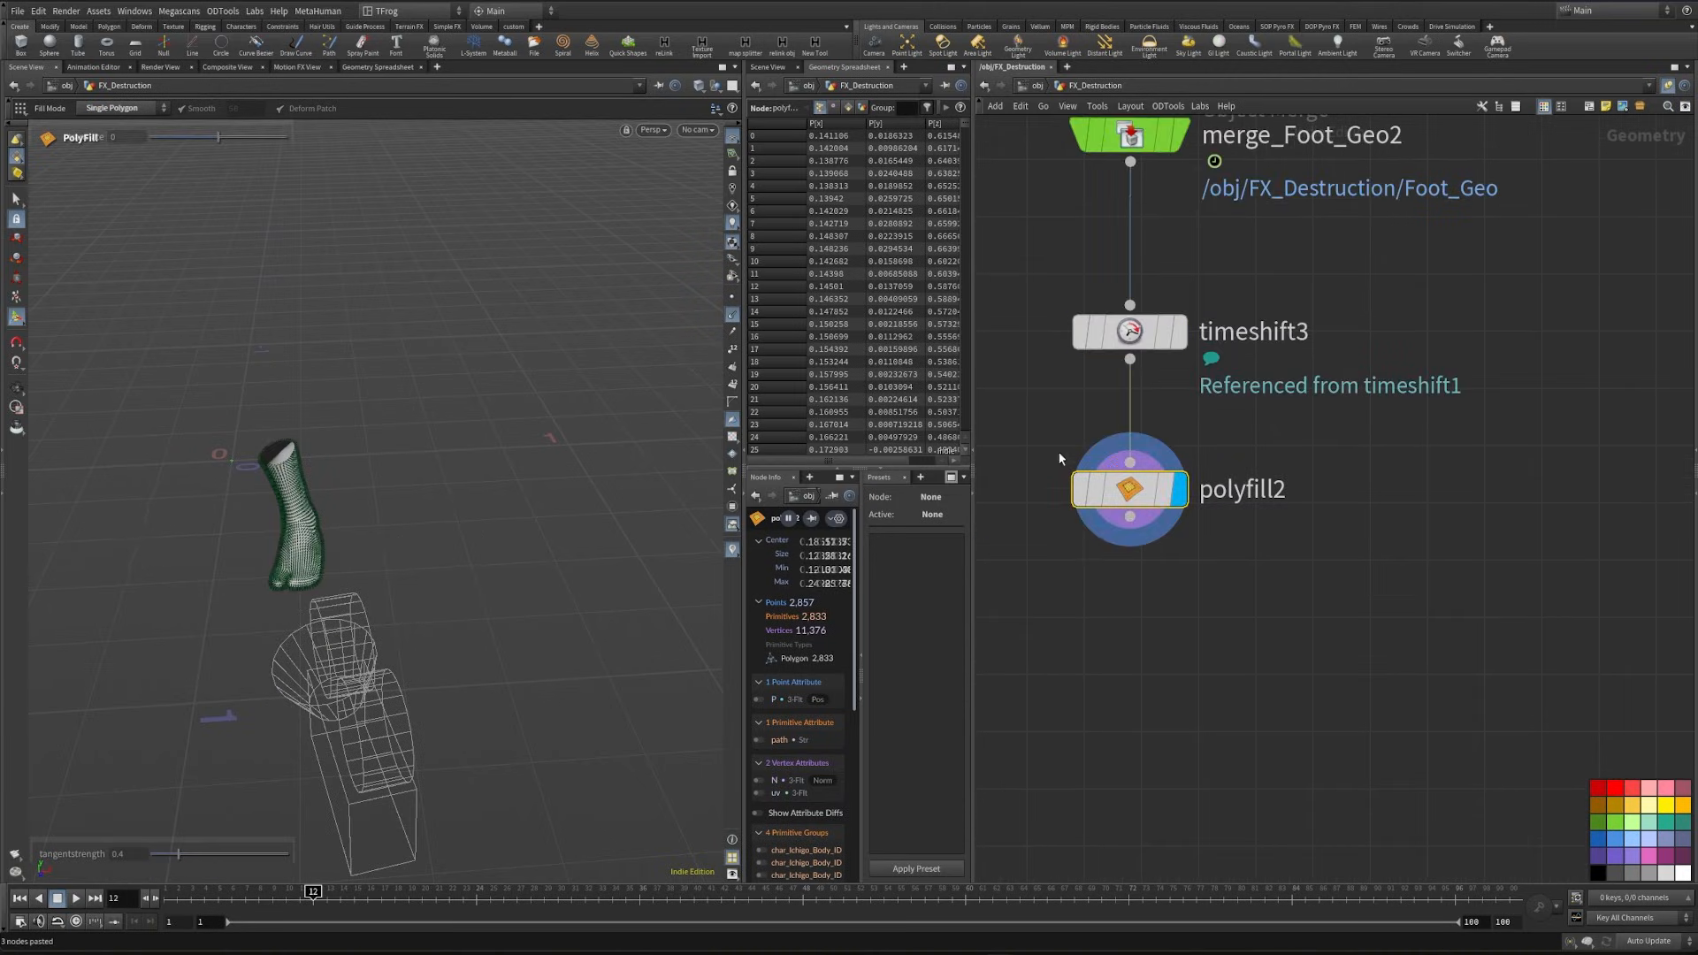
pyautogui.moveTo(1144, 552); pyautogui.dragTo(1266, 577, button='middle')
pyautogui.click(1250, 359)
pyautogui.scroll(-2, 1254, 649)
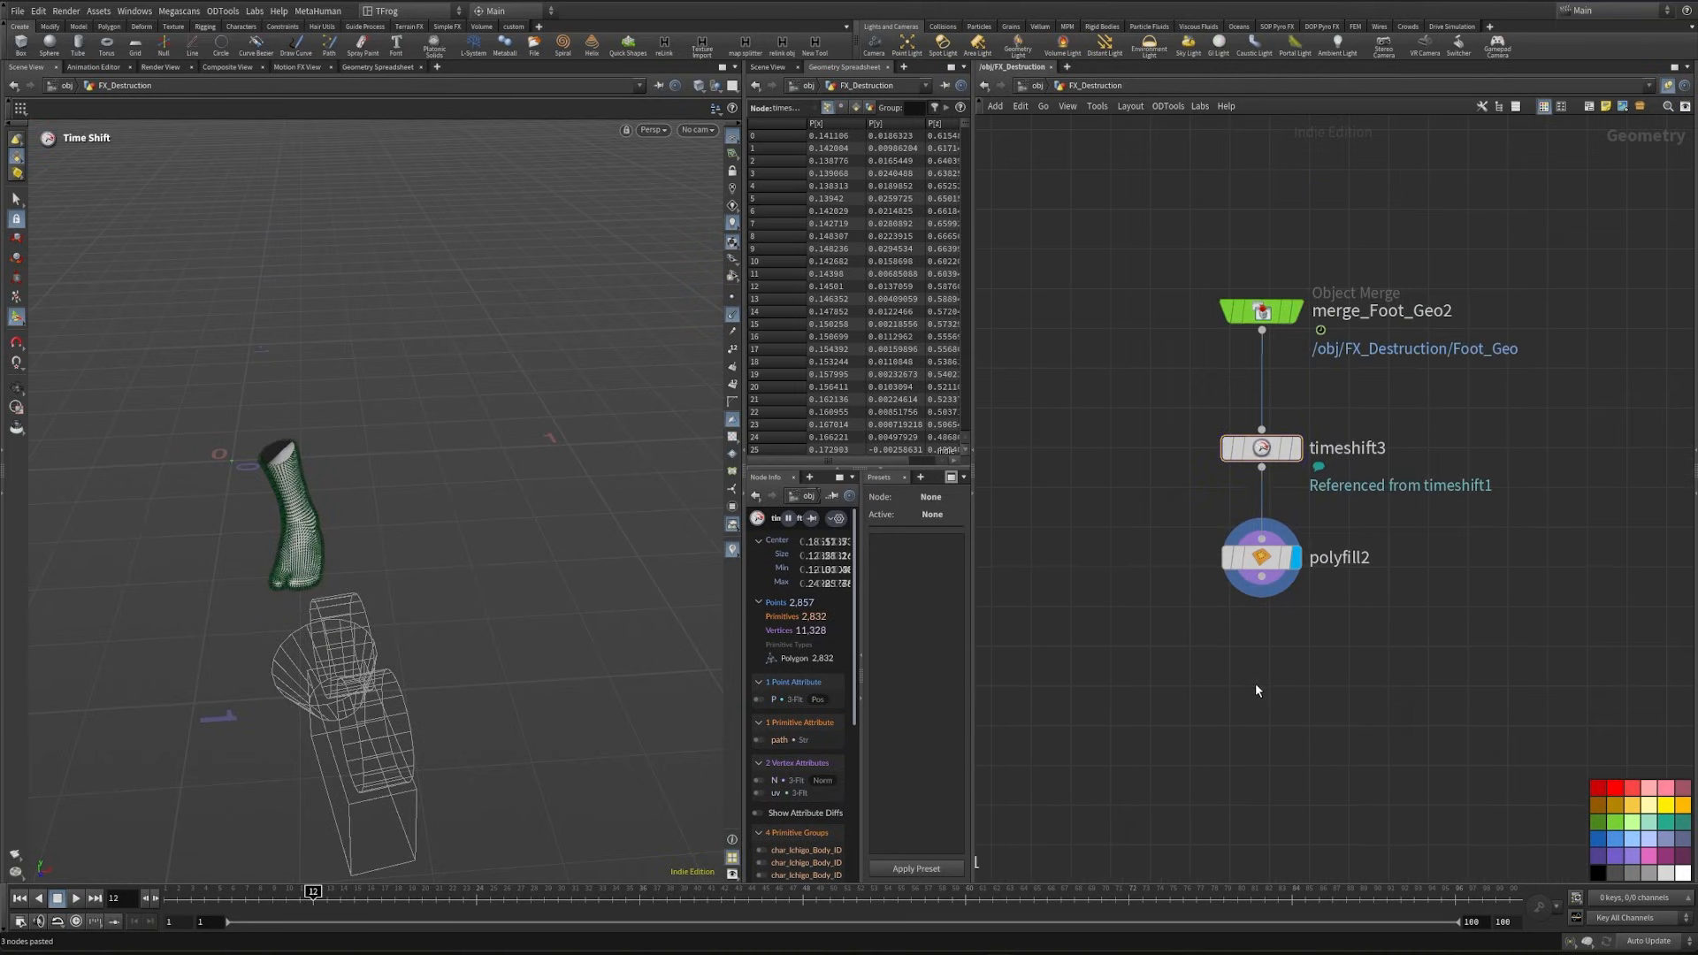
# - Add a VDB from Polygons node below polyfill2, fed by its output
pyautogui.press('Tab')
pyautogui.write('vdb pro')
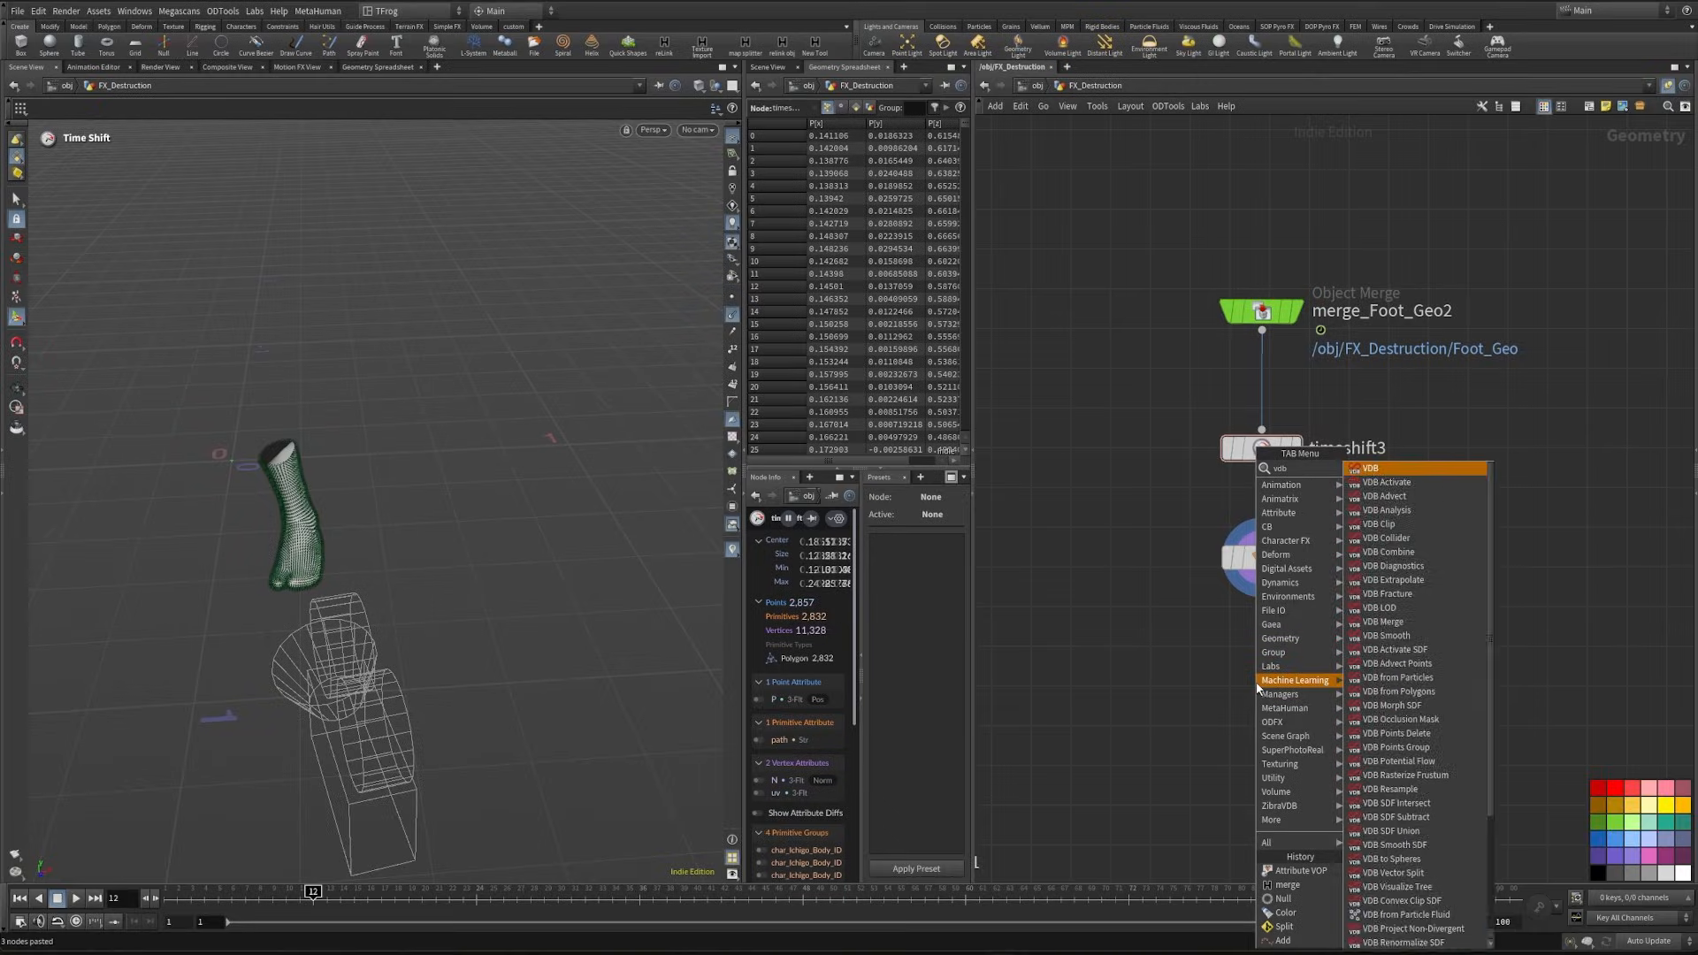
pyautogui.press('BackSpace')
pyautogui.press('BackSpace')
pyautogui.write('ol')
pyautogui.press('Return')
pyautogui.click(1257, 688)
pyautogui.moveTo(1249, 669); pyautogui.dragTo(1262, 576)
# - Set vdbfrompolygons2's voxel size to 0.005 and enable Fill Interior and Use World Space Units for Narrow Band
pyautogui.press('p')
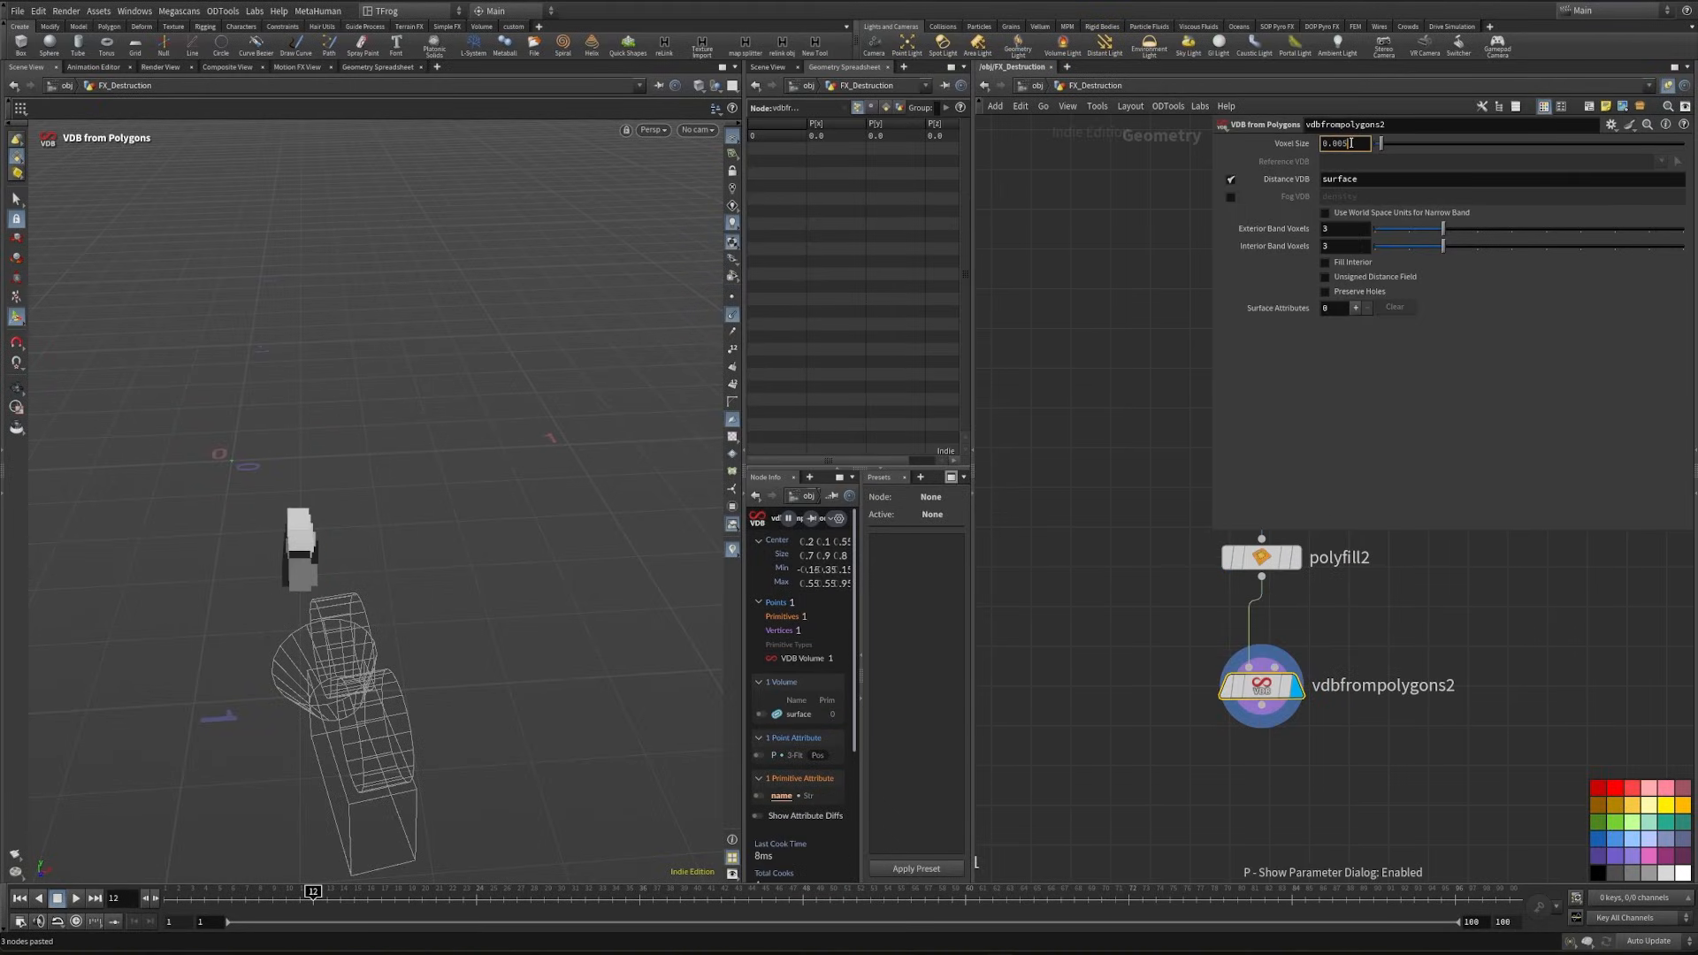
pyautogui.write('0.005')
pyautogui.press('Return')
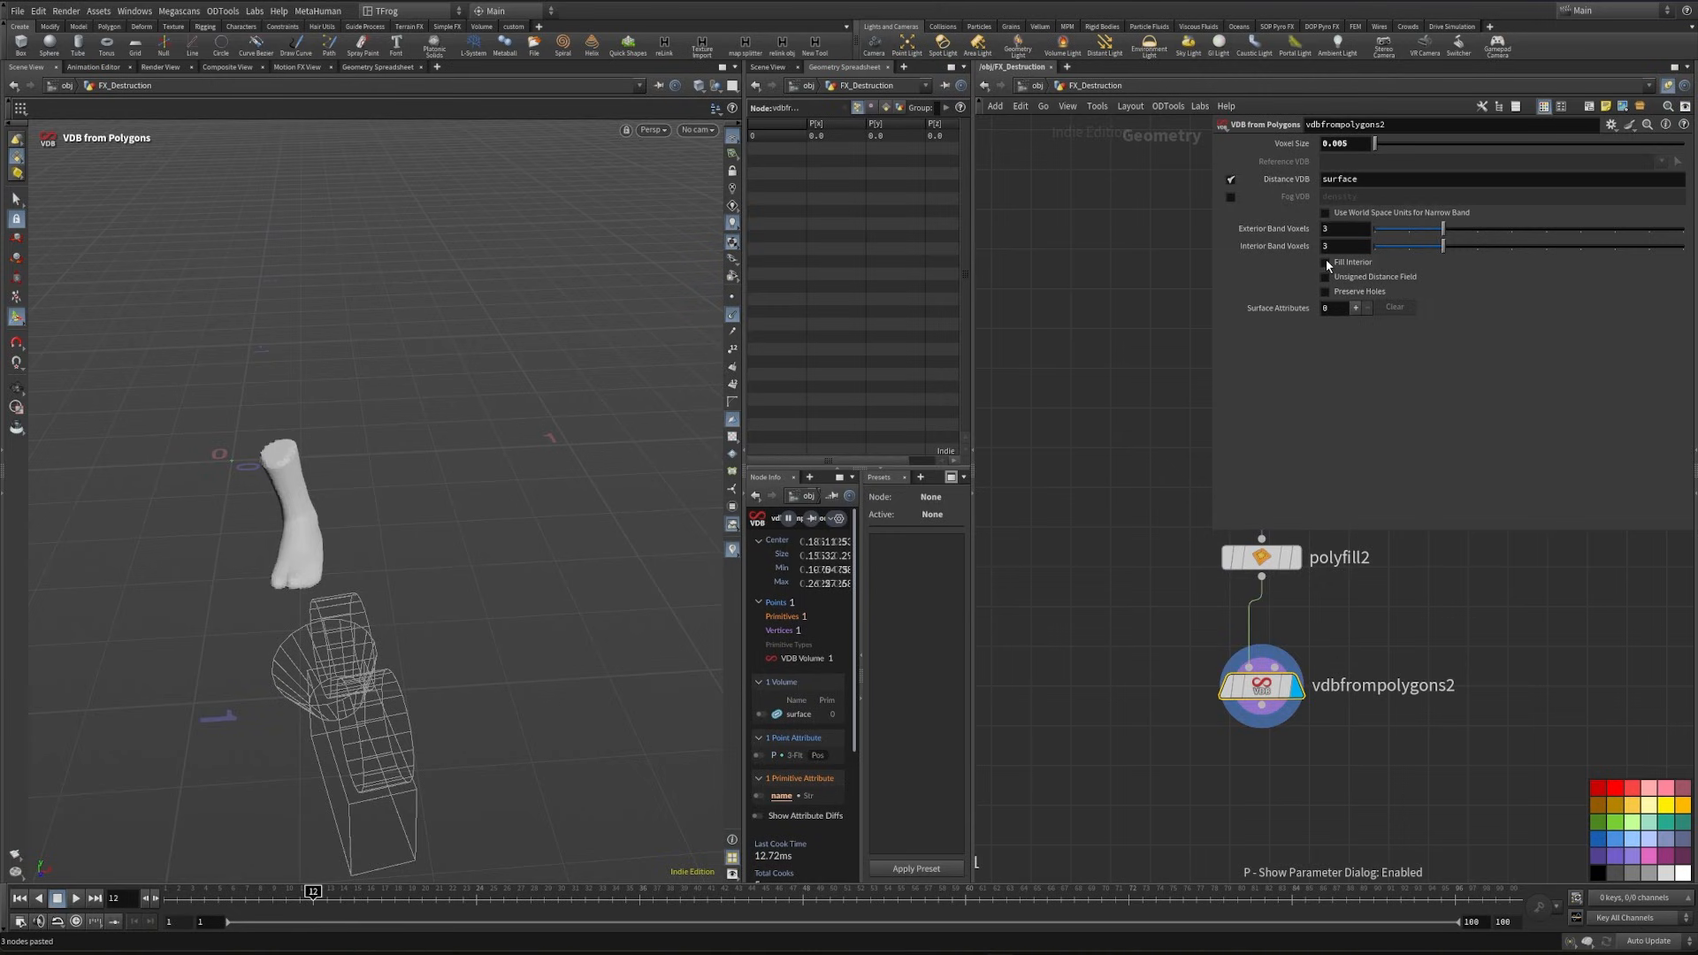
pyautogui.click(1326, 263)
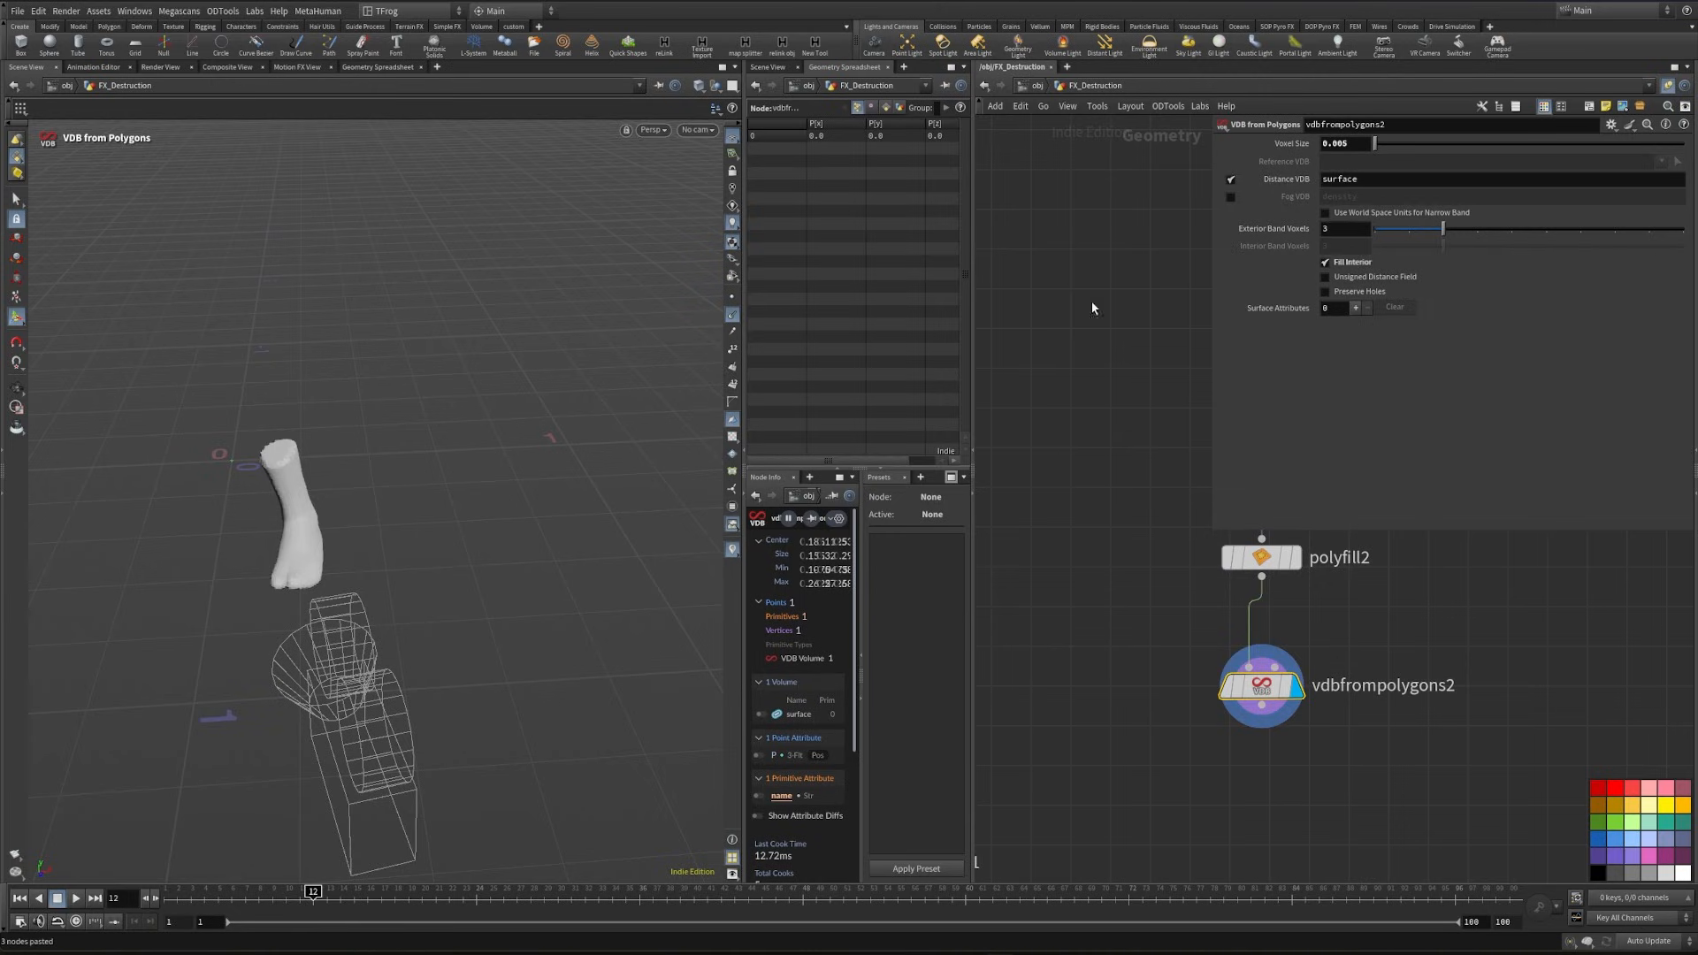
pyautogui.click(1325, 214)
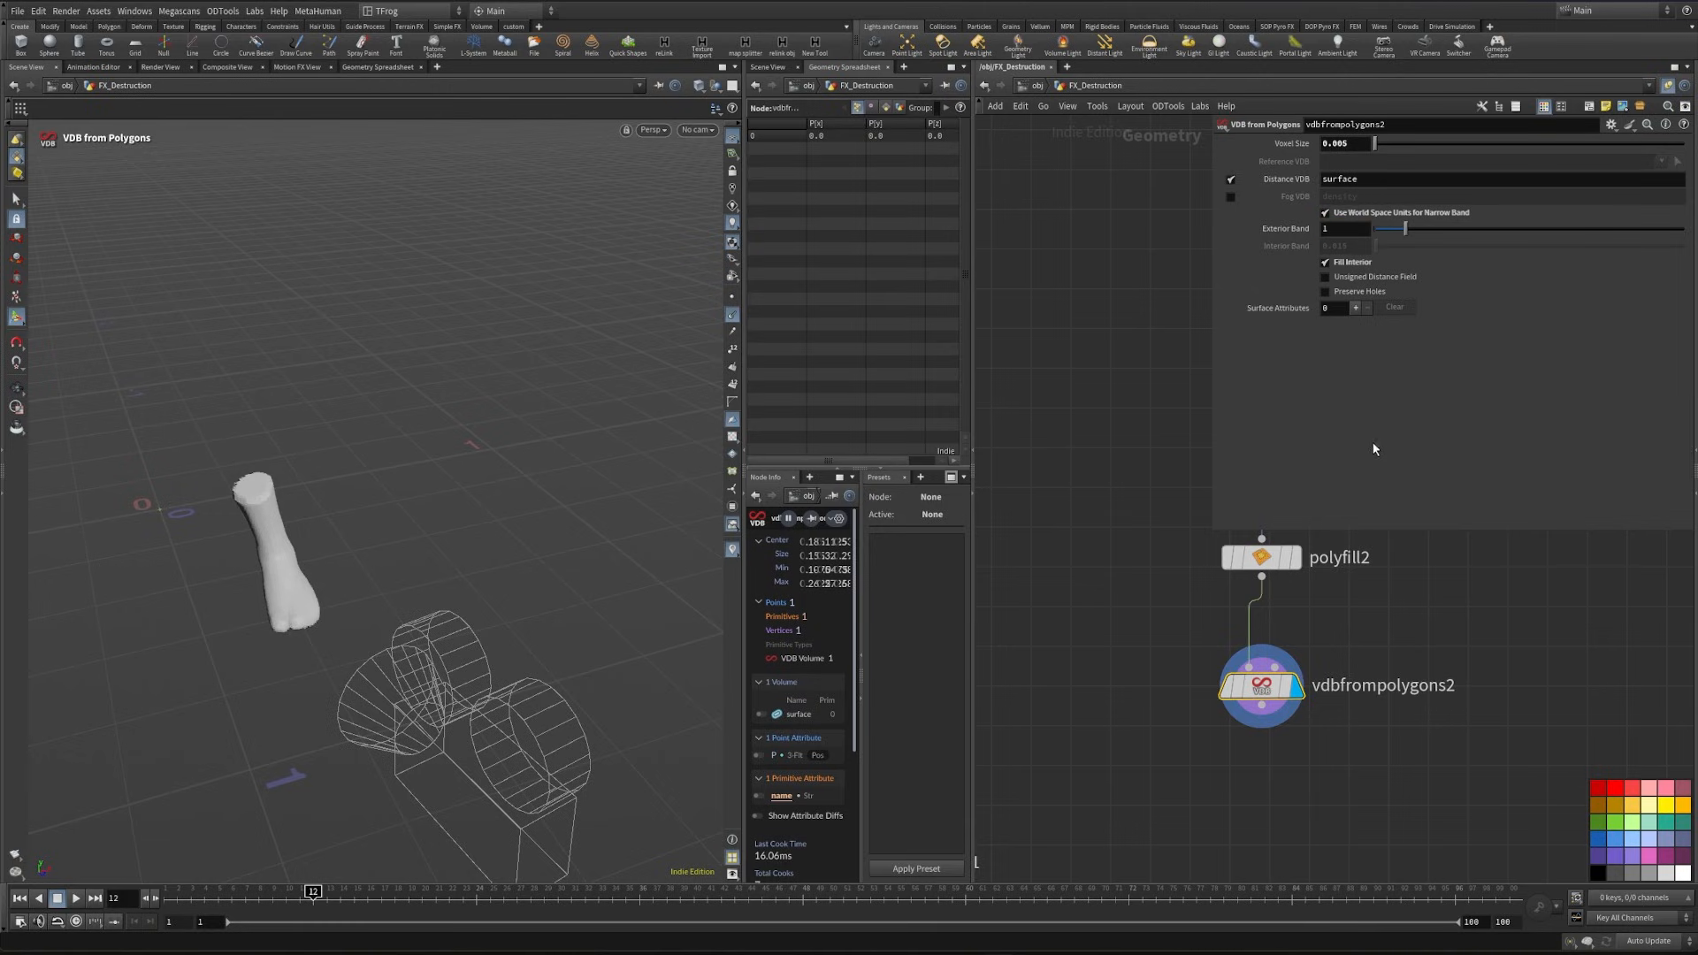
# - Add a VDB Reshape SDF after vdbfrompolygons2 and wire its output into the second input of attribvop1
pyautogui.press('Tab')
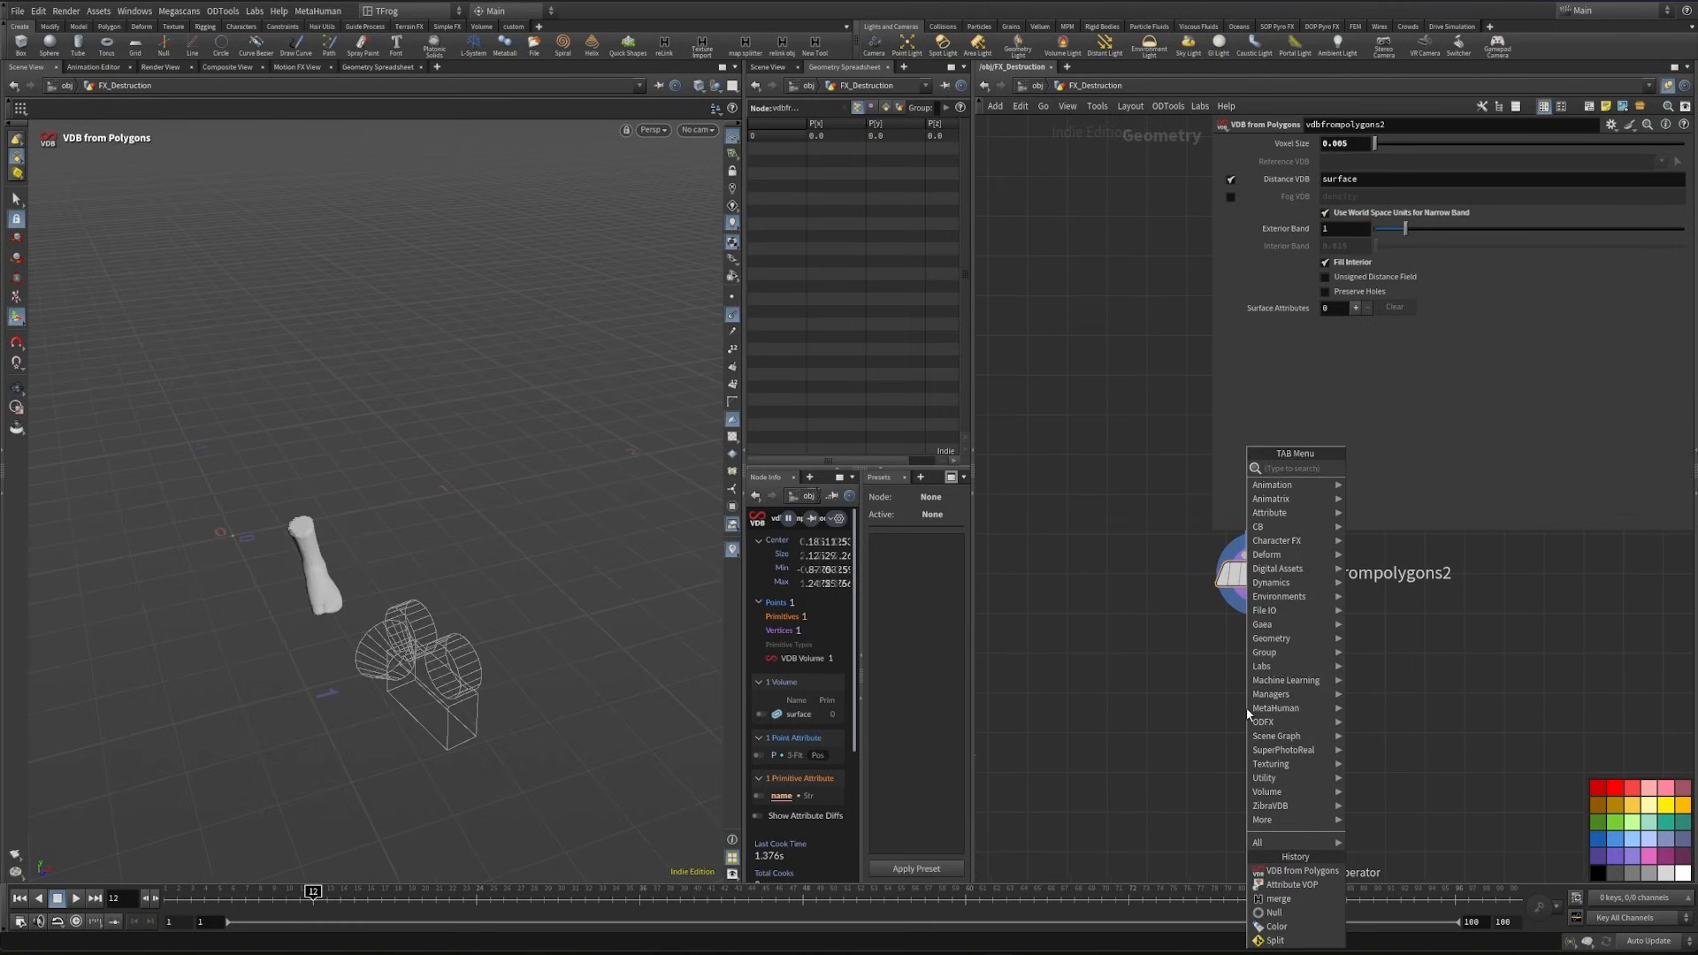
pyautogui.write('vdbre')
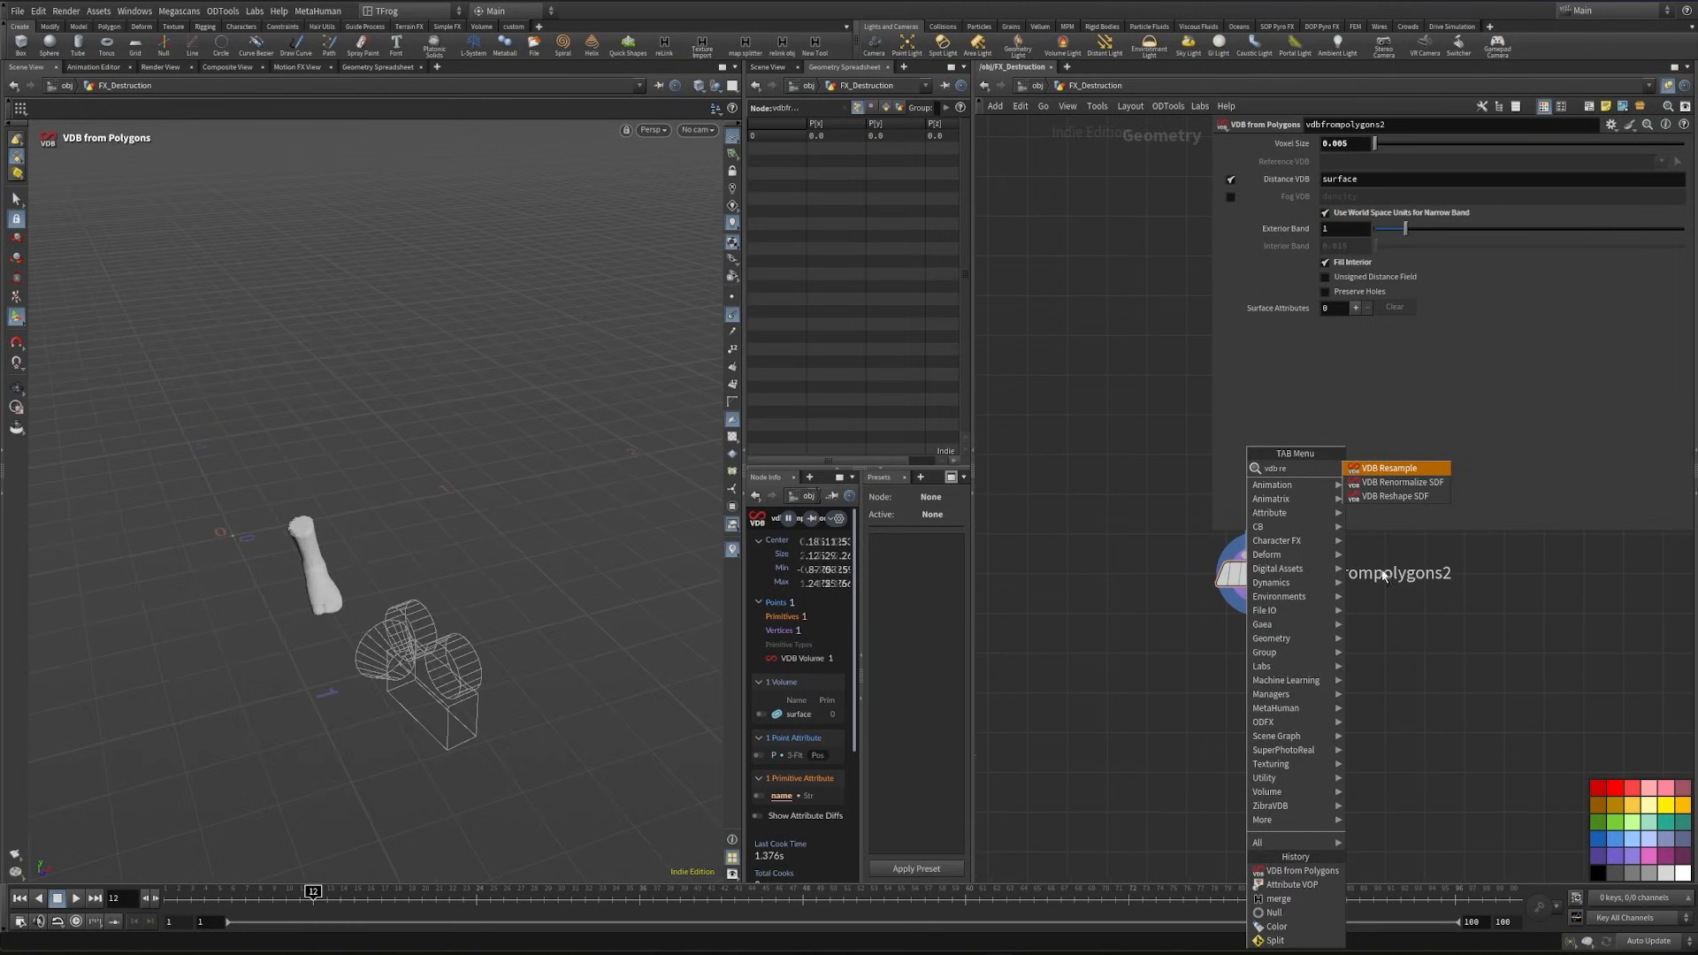
pyautogui.click(1392, 496)
pyautogui.click(1260, 772)
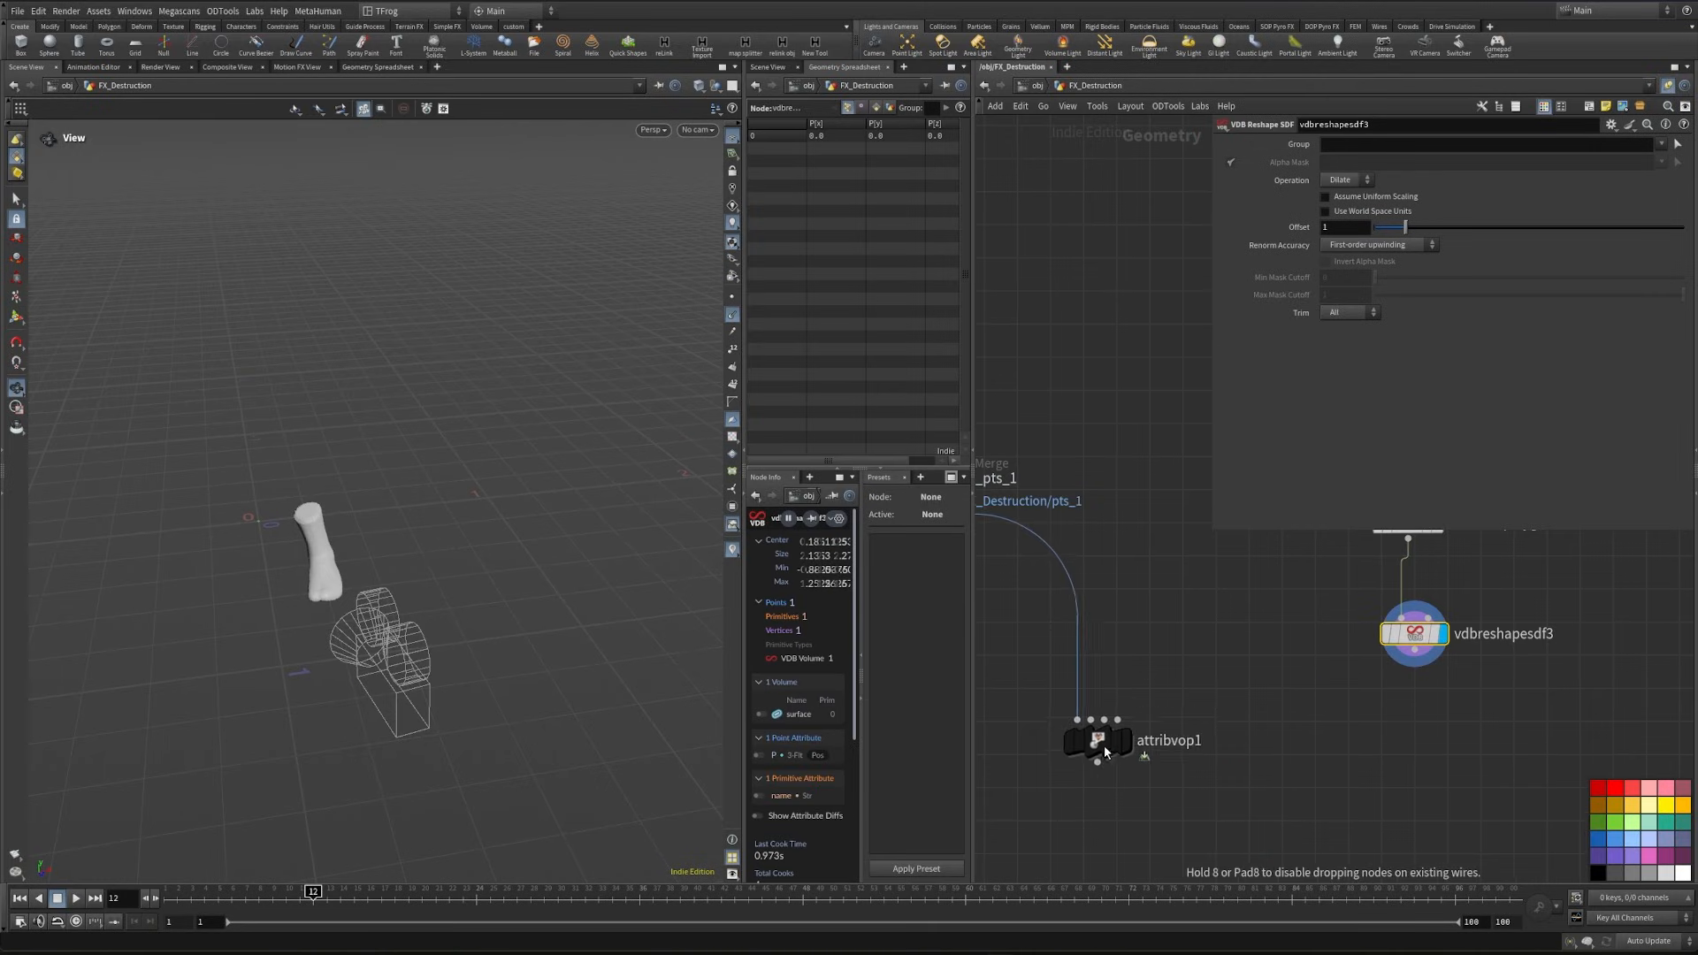
pyautogui.moveTo(1388, 718); pyautogui.dragTo(1468, 738, button='middle')
pyautogui.click(1493, 682)
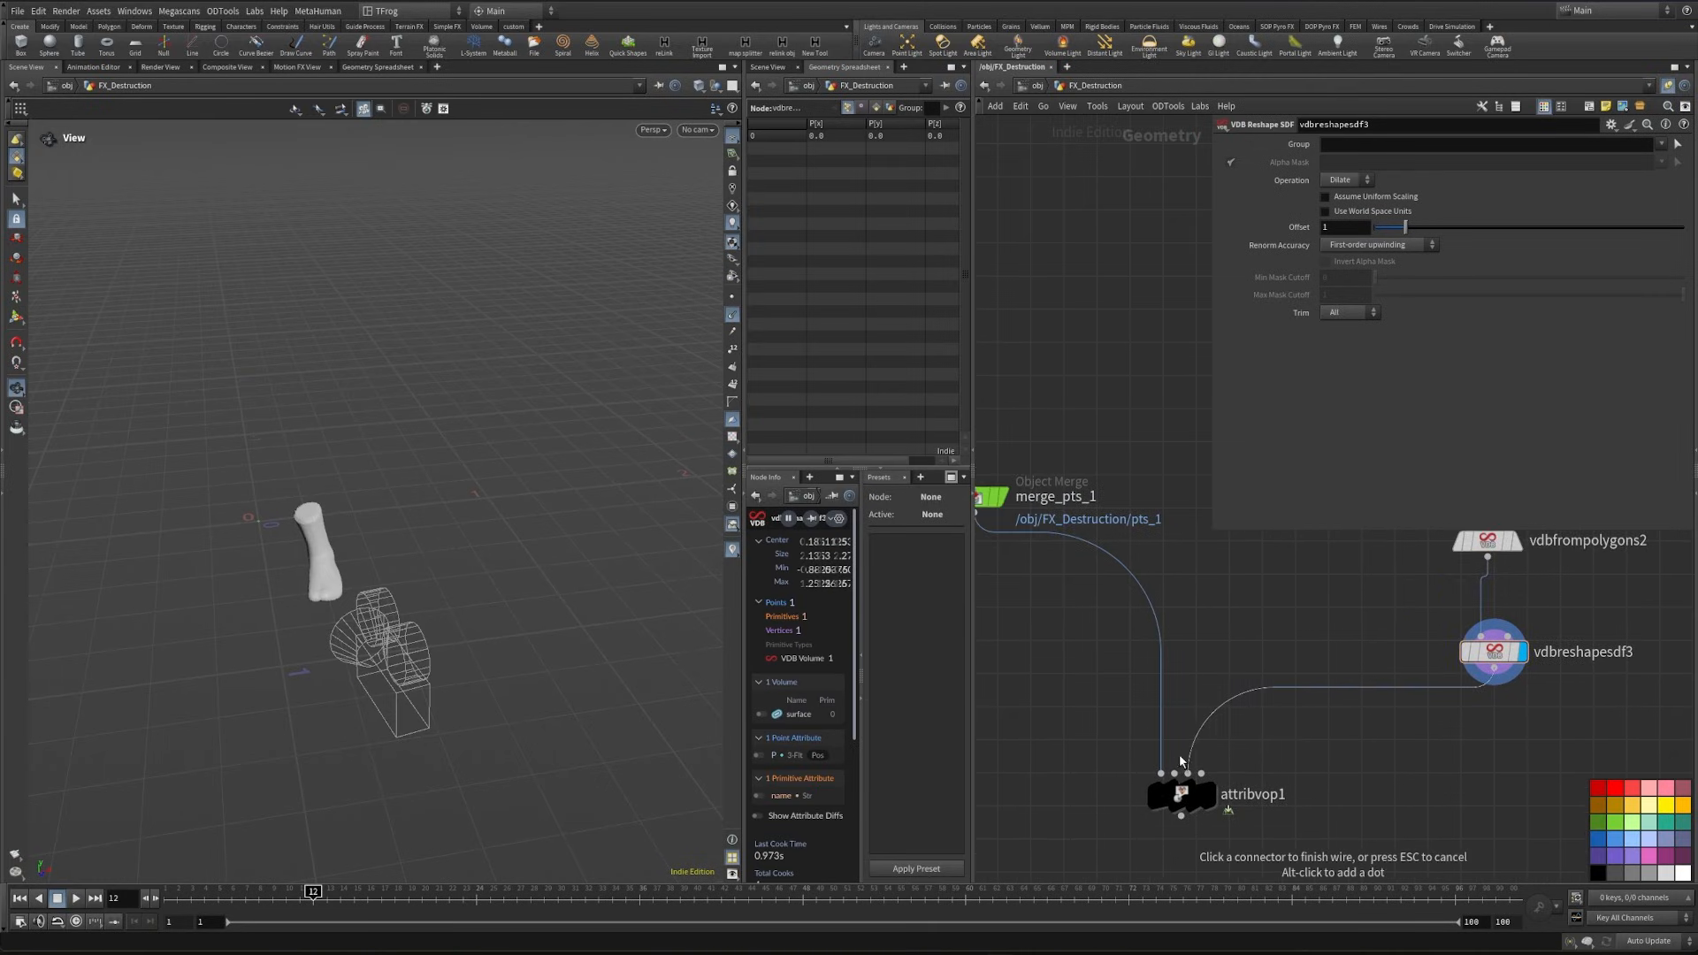
pyautogui.click(1174, 771)
# - Rename attribvop1 to select_by_proximity
pyautogui.click(1281, 794)
pyautogui.moveTo(1310, 794); pyautogui.dragTo(1163, 800)
pyautogui.write('s')
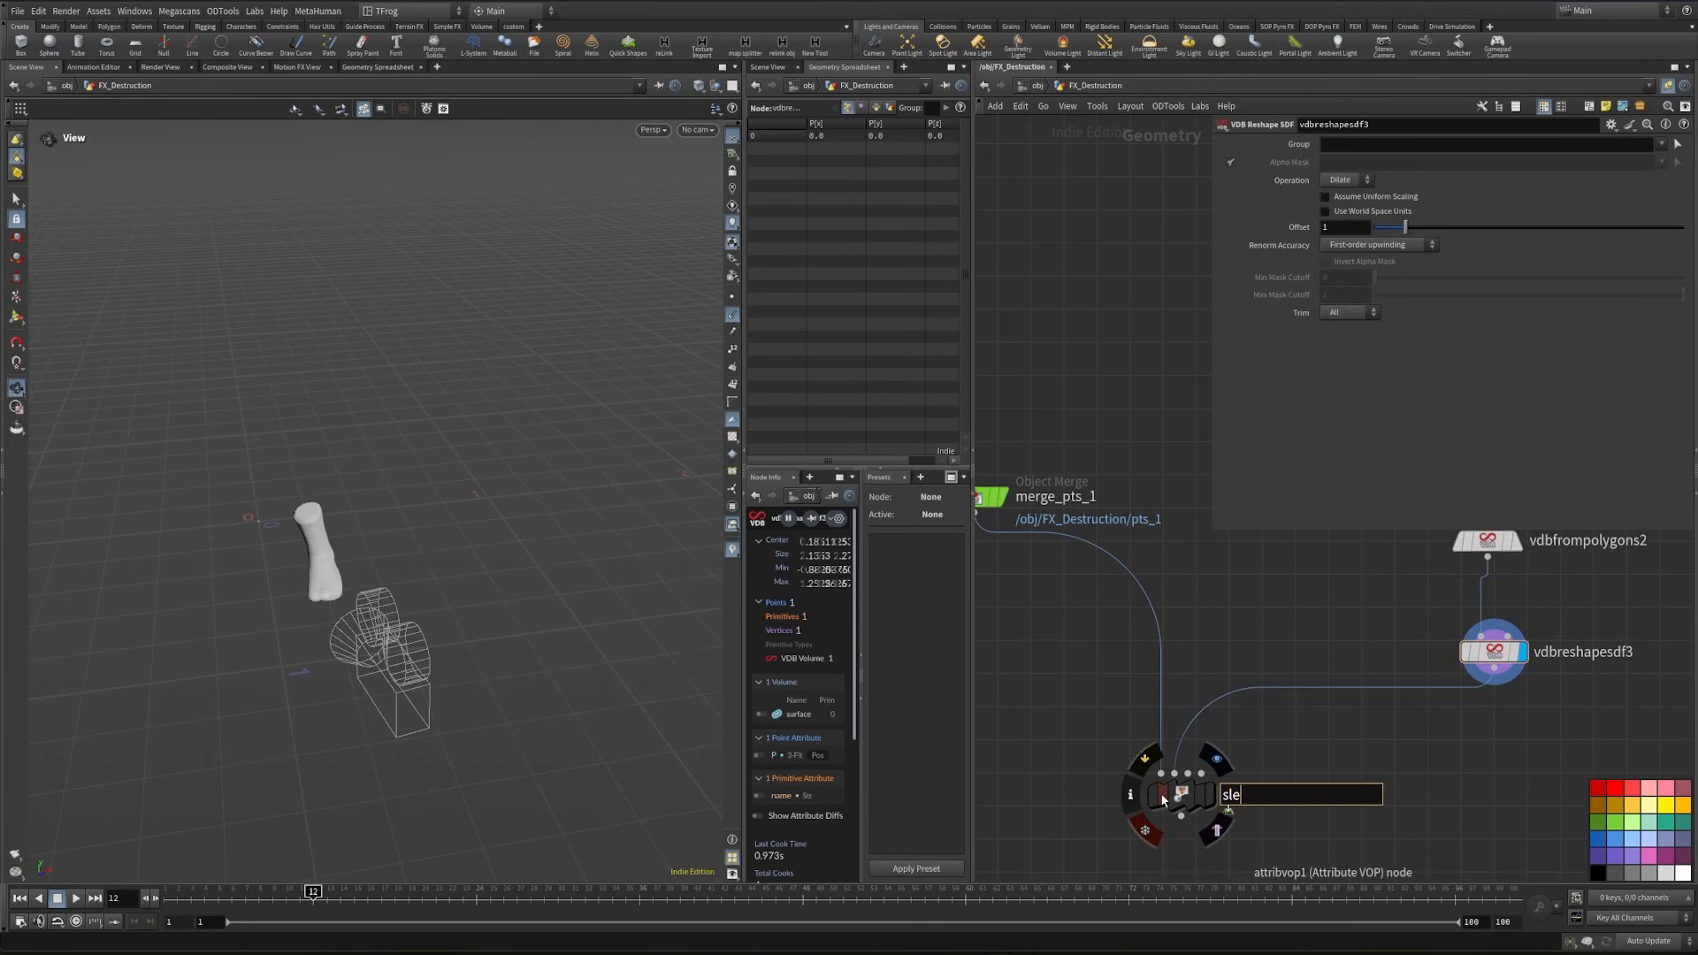
pyautogui.write('elect_by_proximity')
pyautogui.press('Return')
# - Inside select_by_proximity, add a Volume Sample with OpInput2 wired to filename and P wired to samplepos
pyautogui.doubleClick(1249, 723)
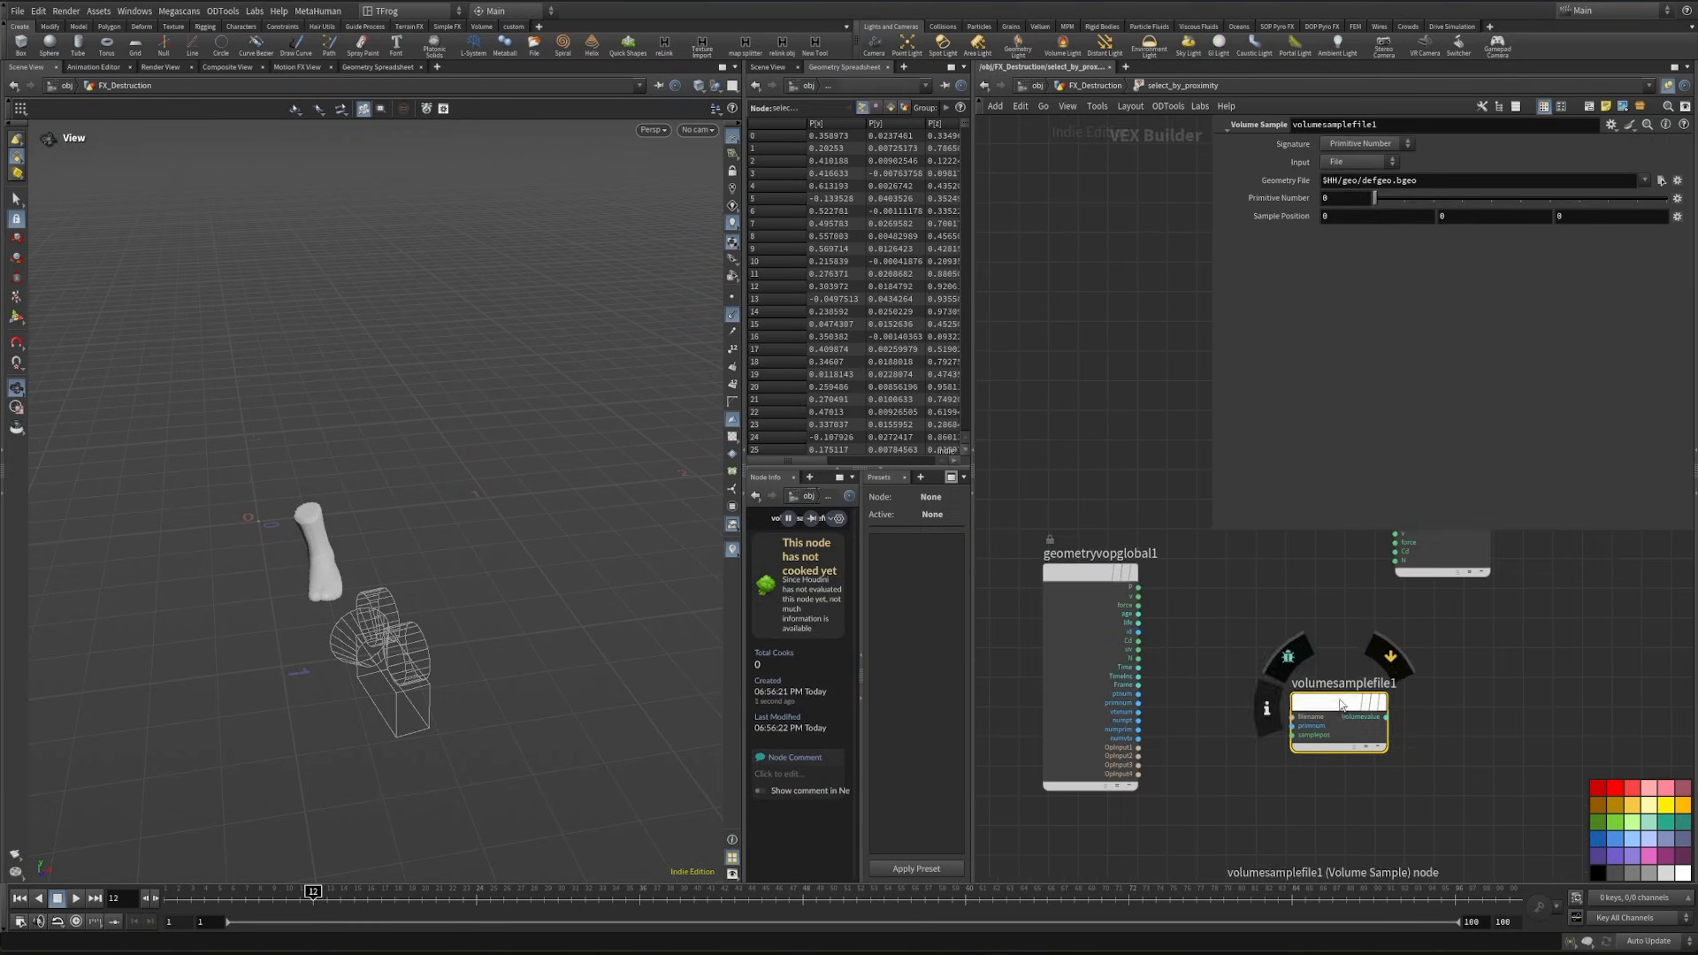
pyautogui.moveTo(1341, 705); pyautogui.dragTo(1260, 687)
pyautogui.scroll(4, 1176, 725)
pyautogui.click(1097, 783)
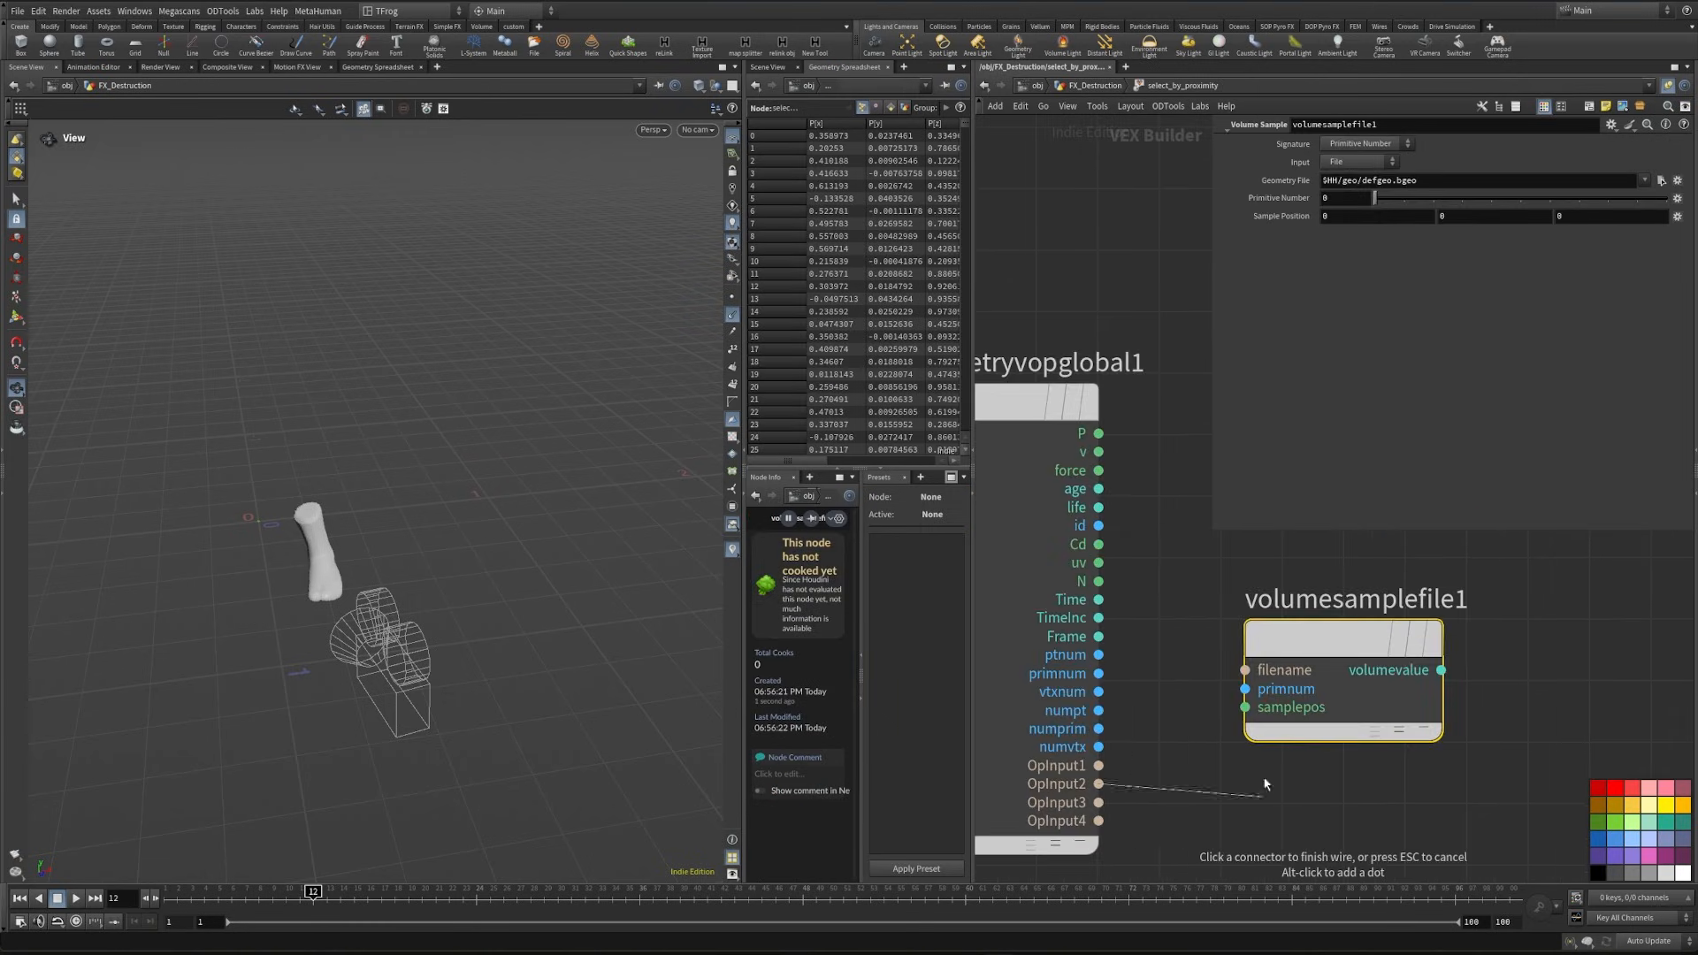
pyautogui.click(1213, 672)
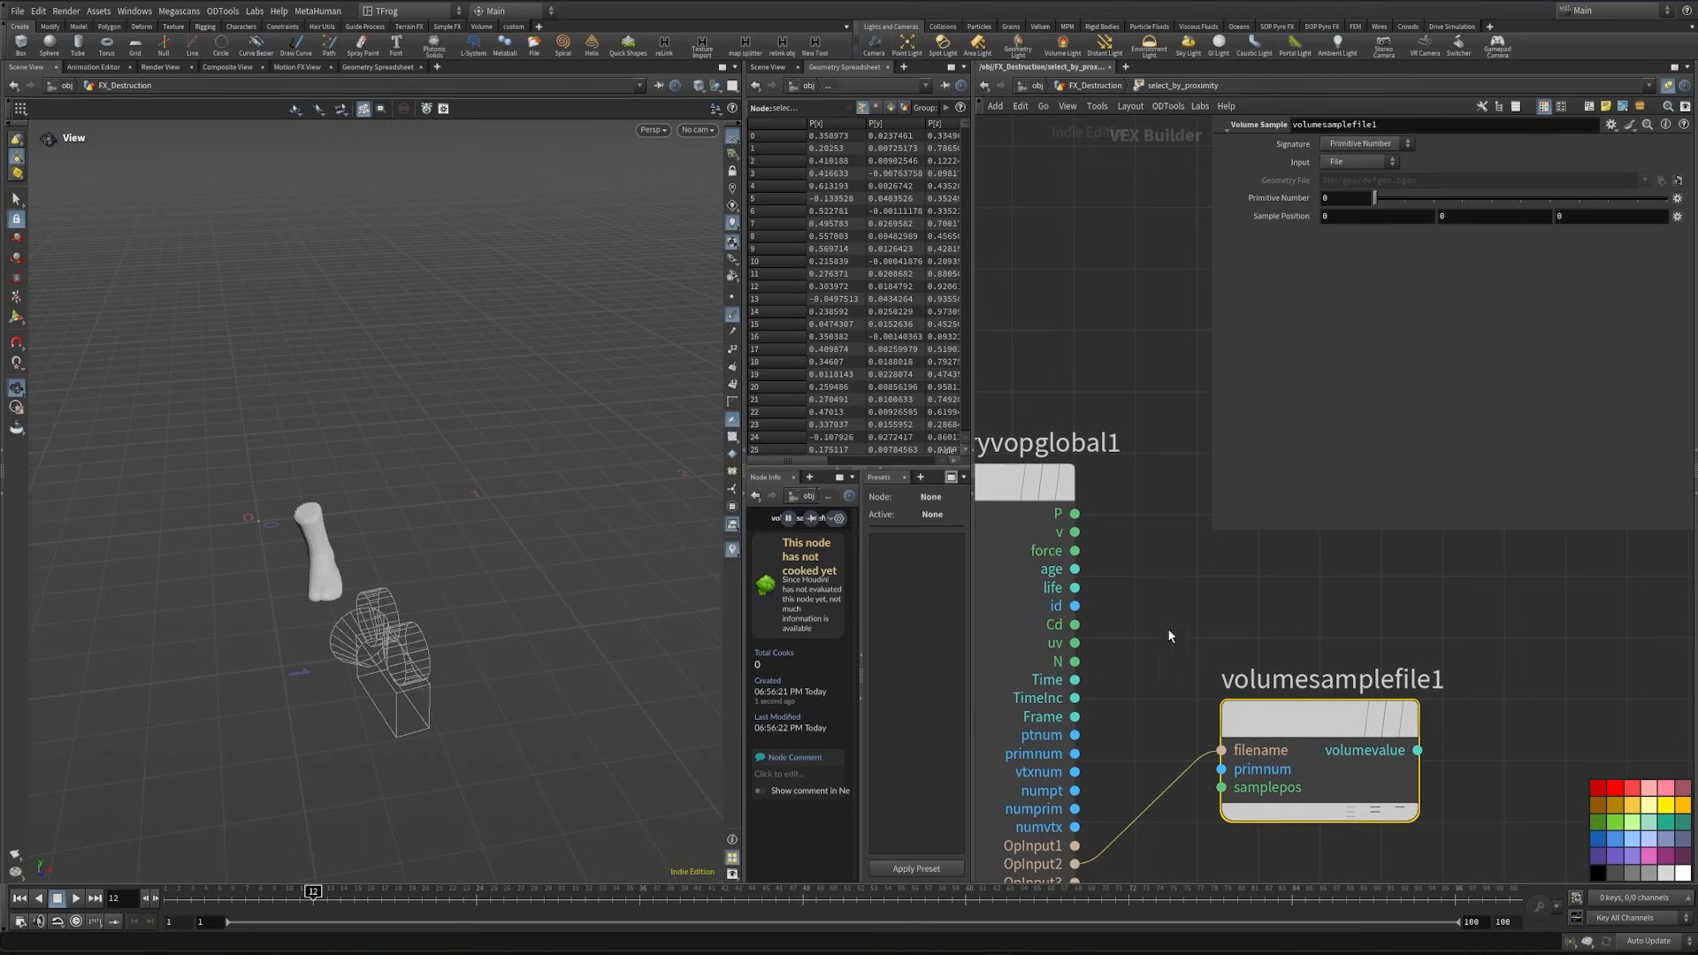
pyautogui.click(1074, 514)
pyautogui.click(1204, 800)
# - Place an Add node beside the Volume Sample and wire volumevalue into its first input
pyautogui.scroll(-3, 1406, 677)
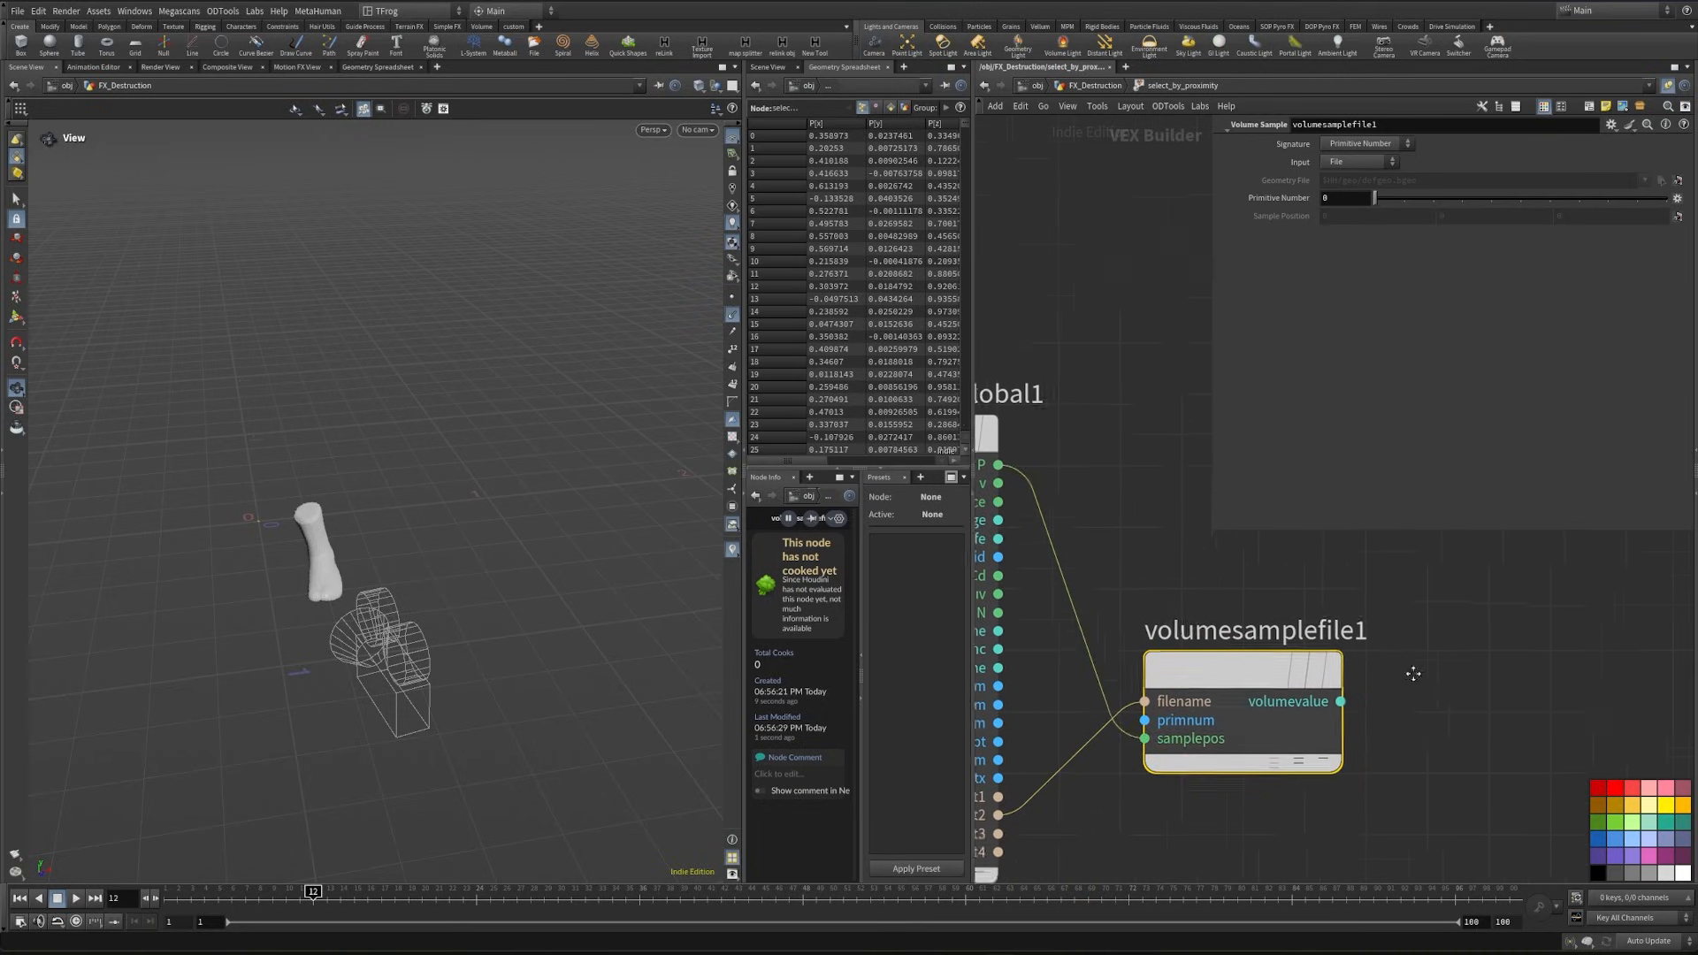
pyautogui.press('Tab')
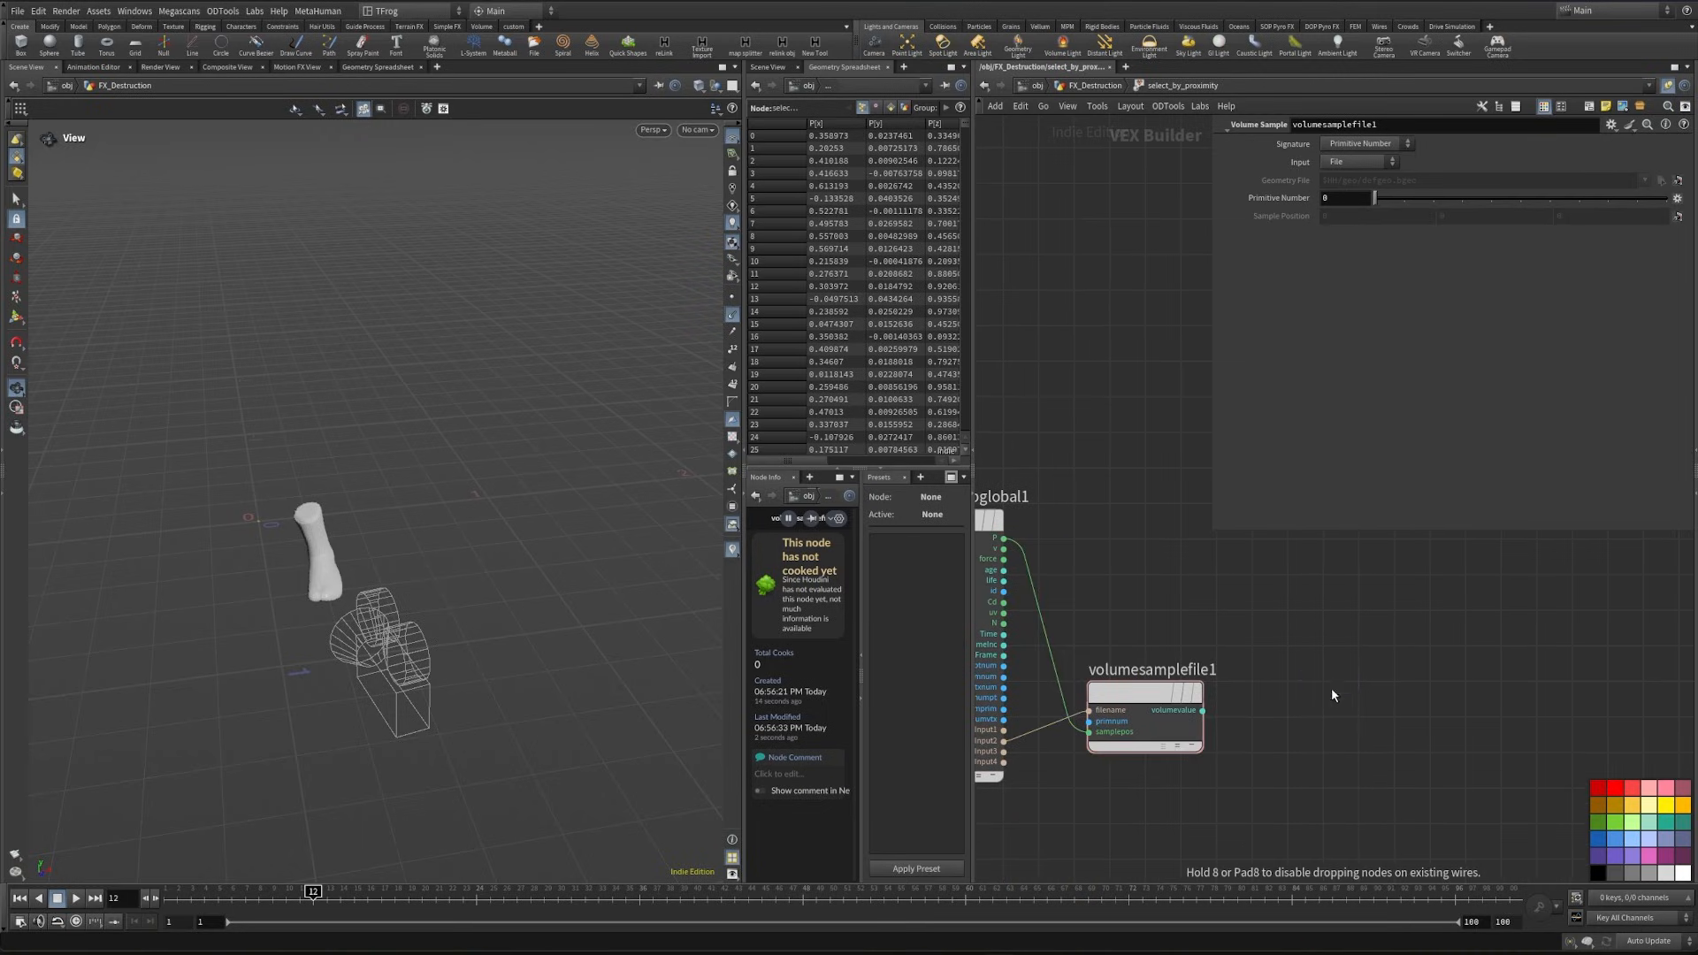
pyautogui.click(1332, 690)
pyautogui.click(1203, 710)
pyautogui.click(1281, 699)
pyautogui.moveTo(1453, 654); pyautogui.dragTo(1309, 699, button='middle')
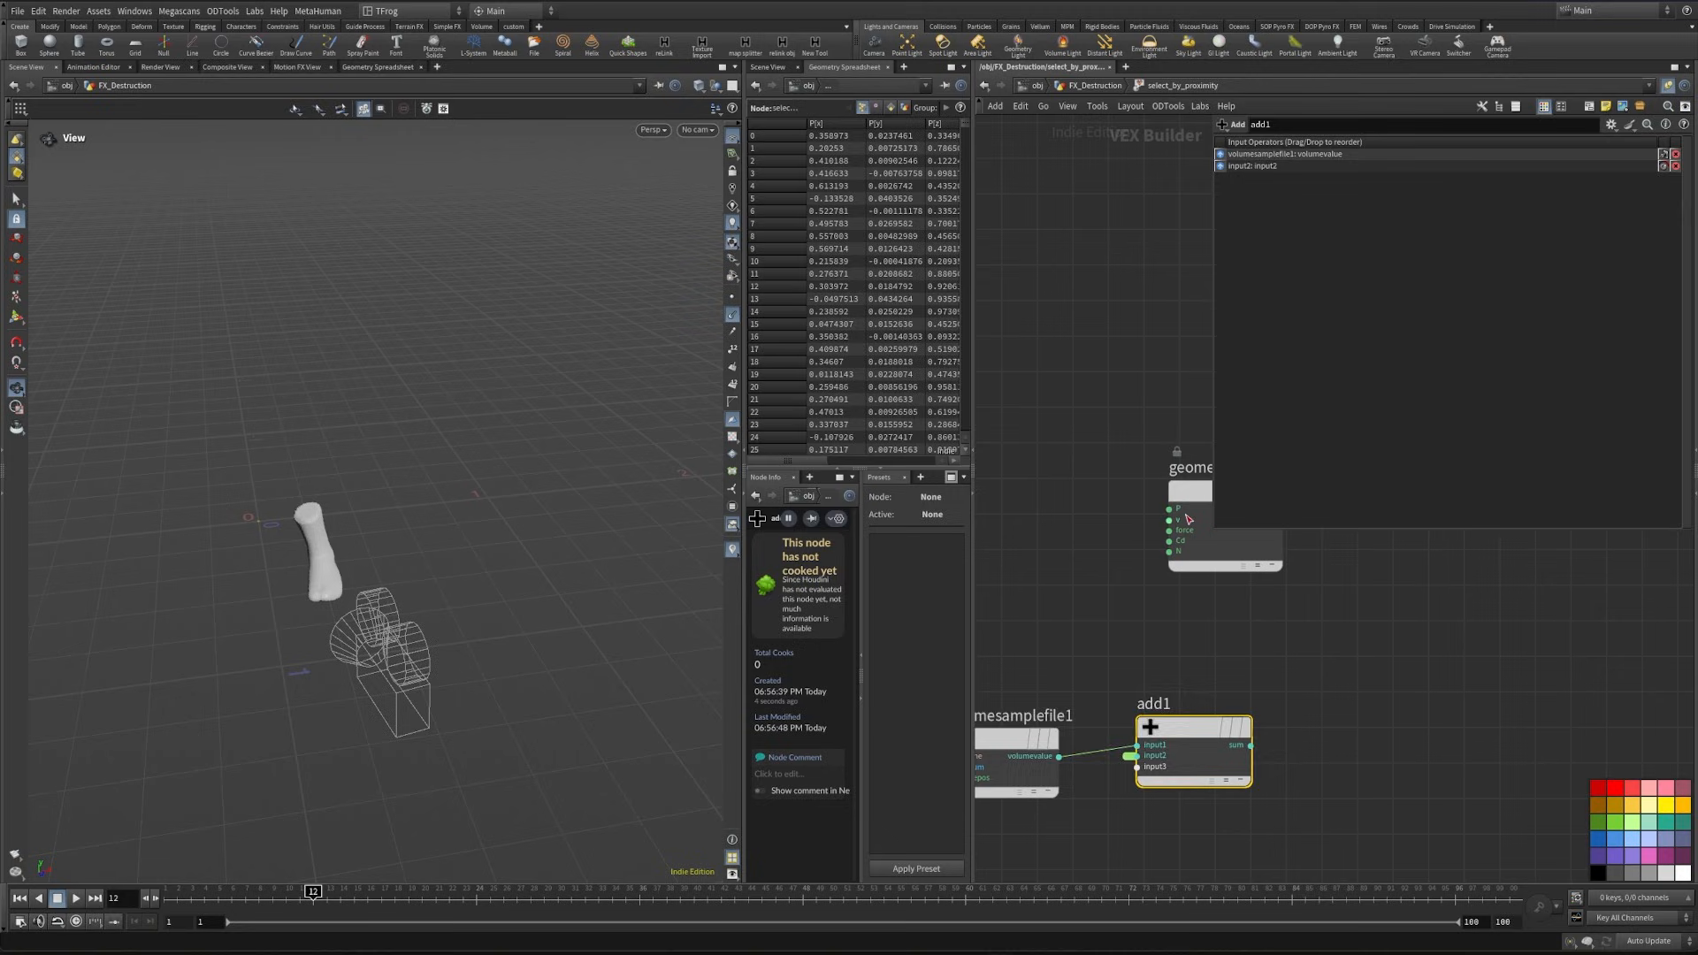
# - Add a Fit Range node after add1, with the sum feeding its val input
pyautogui.press('Tab')
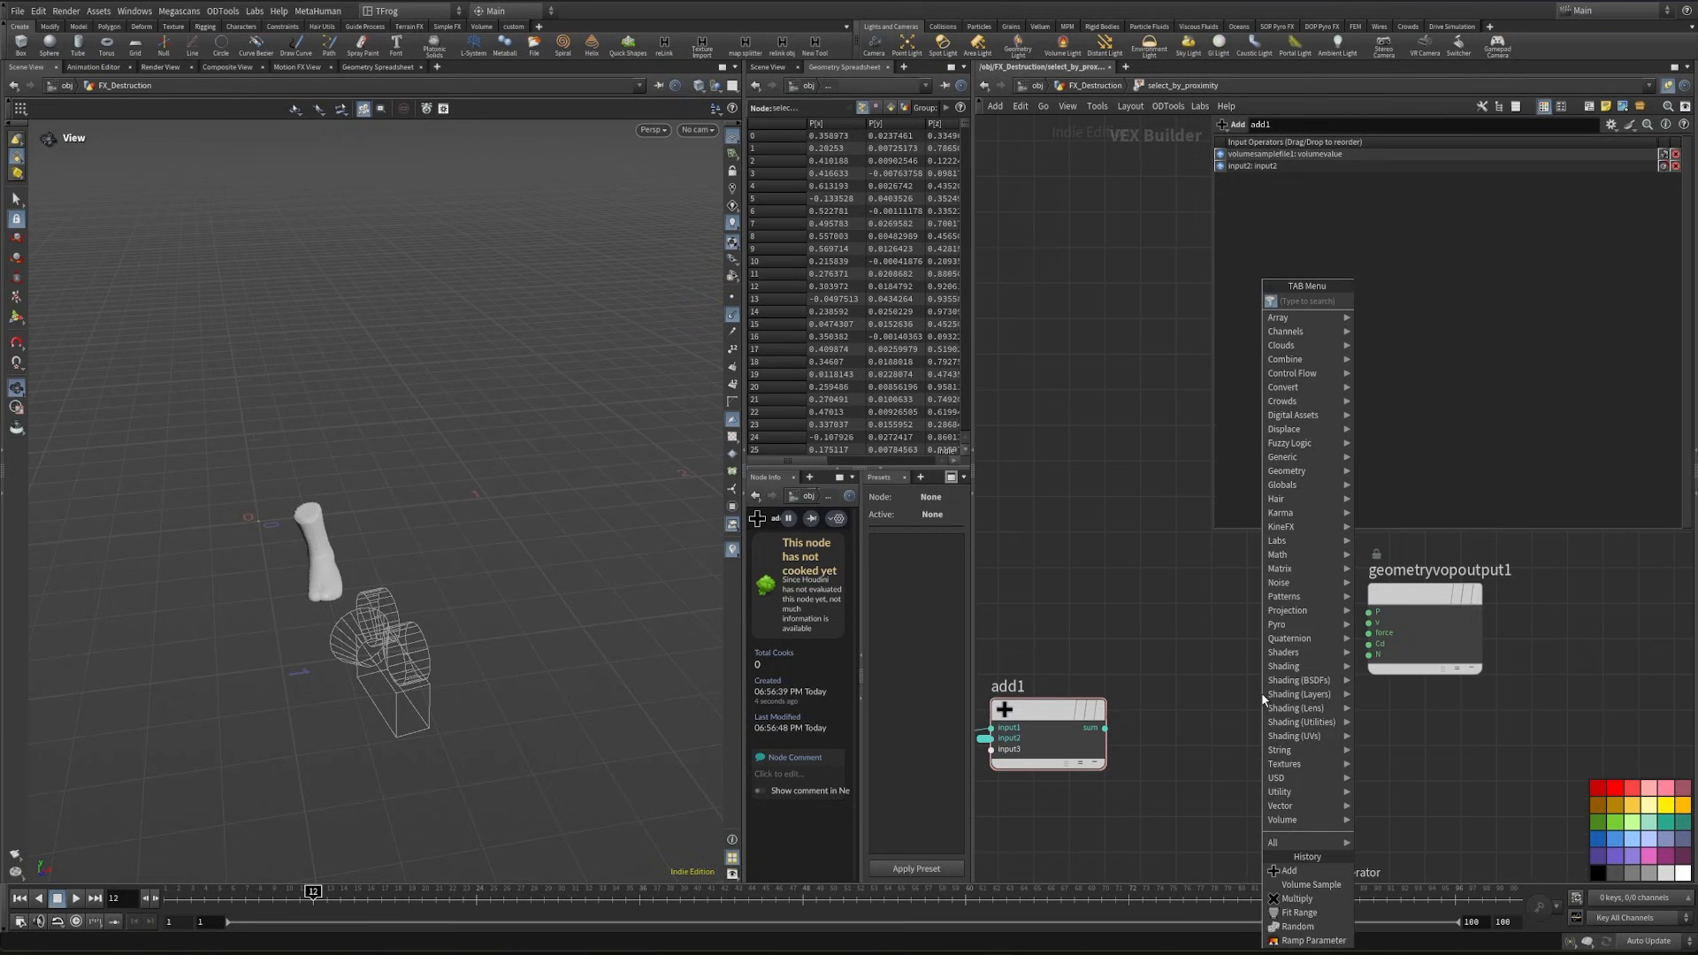
pyautogui.write('fir')
pyautogui.press('Return')
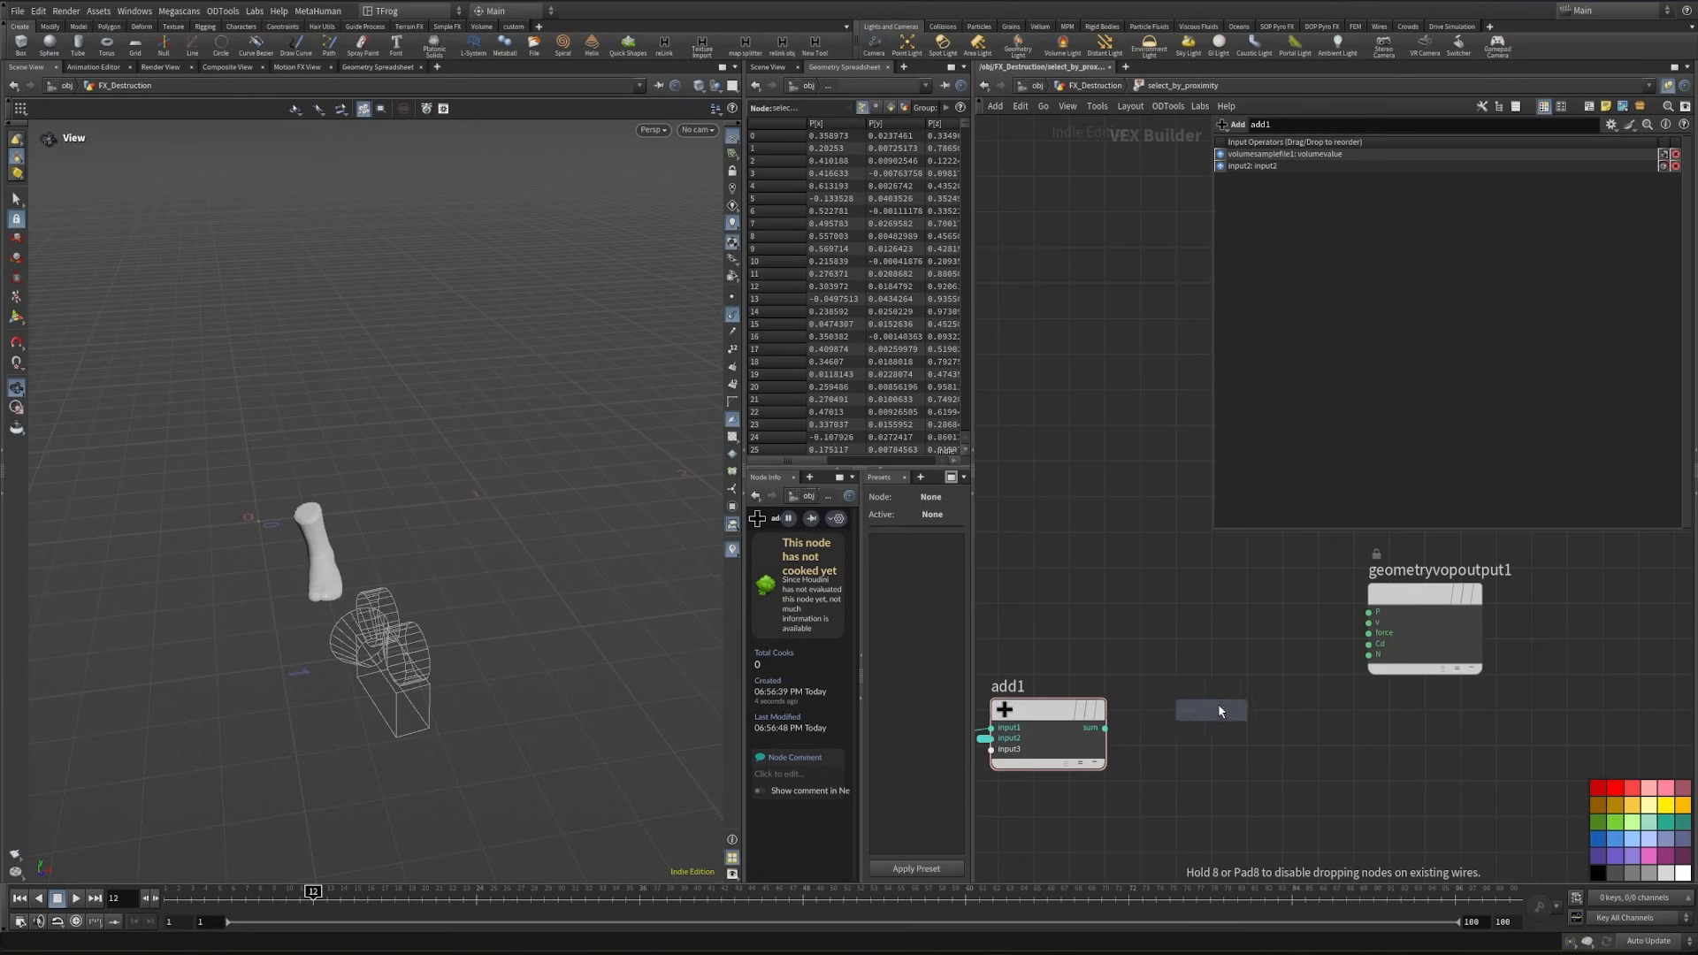
pyautogui.click(1217, 703)
# - Add a Ramp Parameter fed by the Fit Range, set its type to Spline Ramp (float) and label it ctrl
pyautogui.press('Tab')
pyautogui.write('bind')
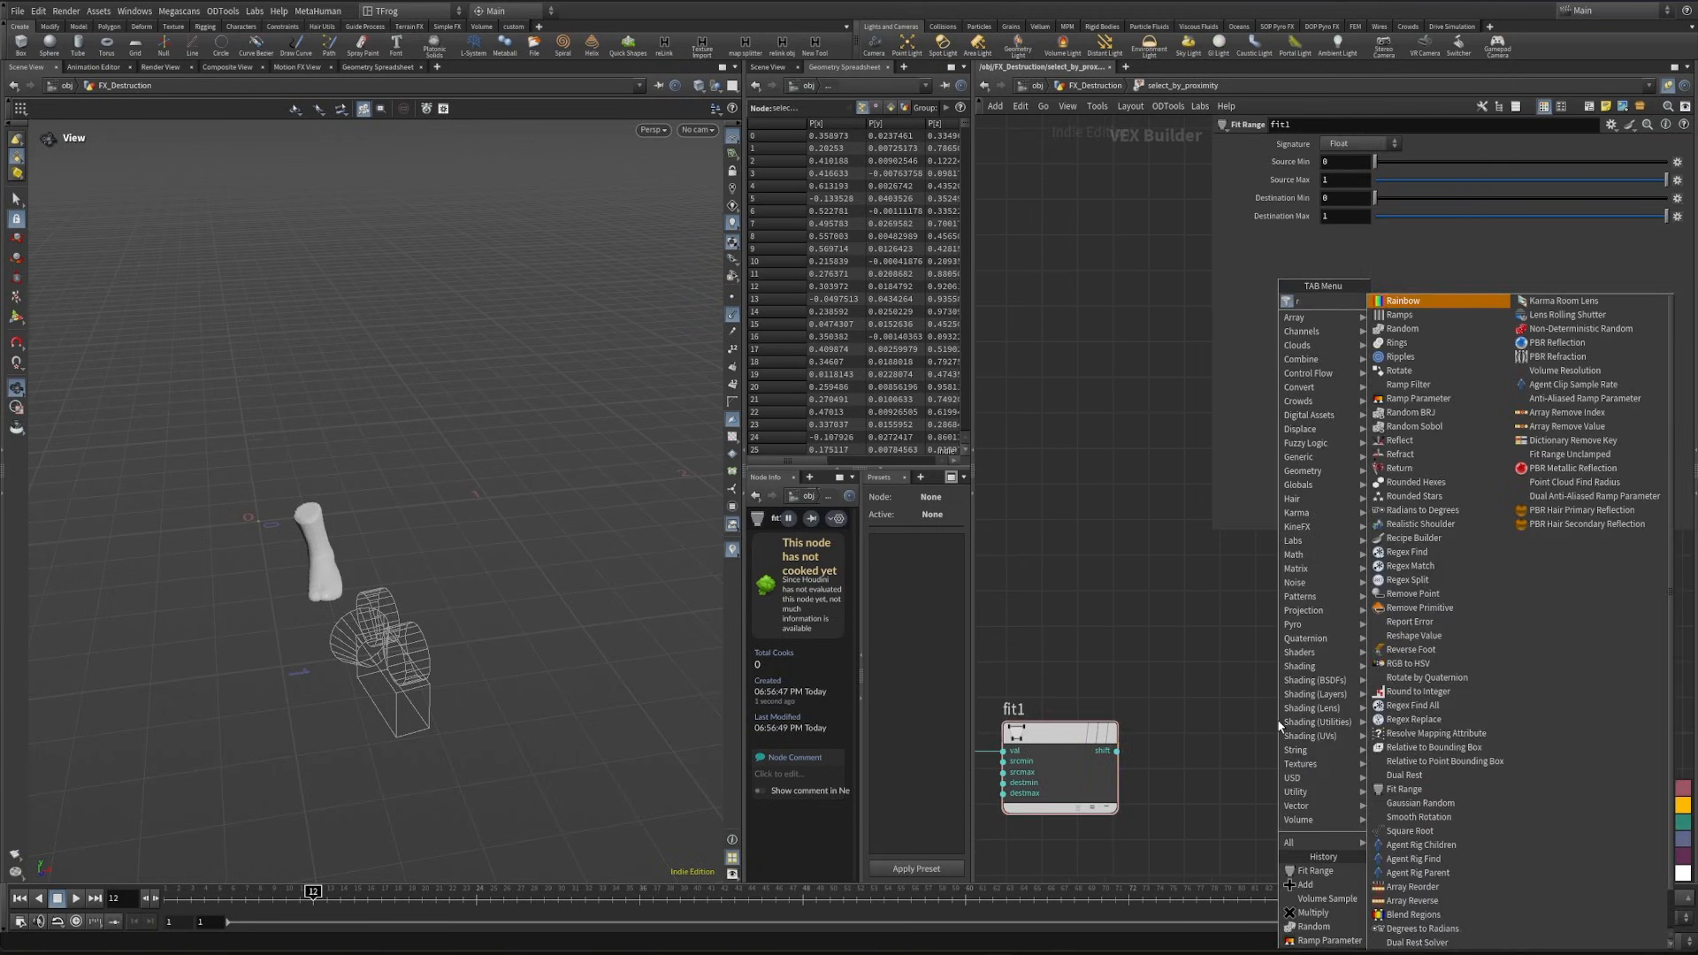
pyautogui.press('Return')
pyautogui.click(1282, 777)
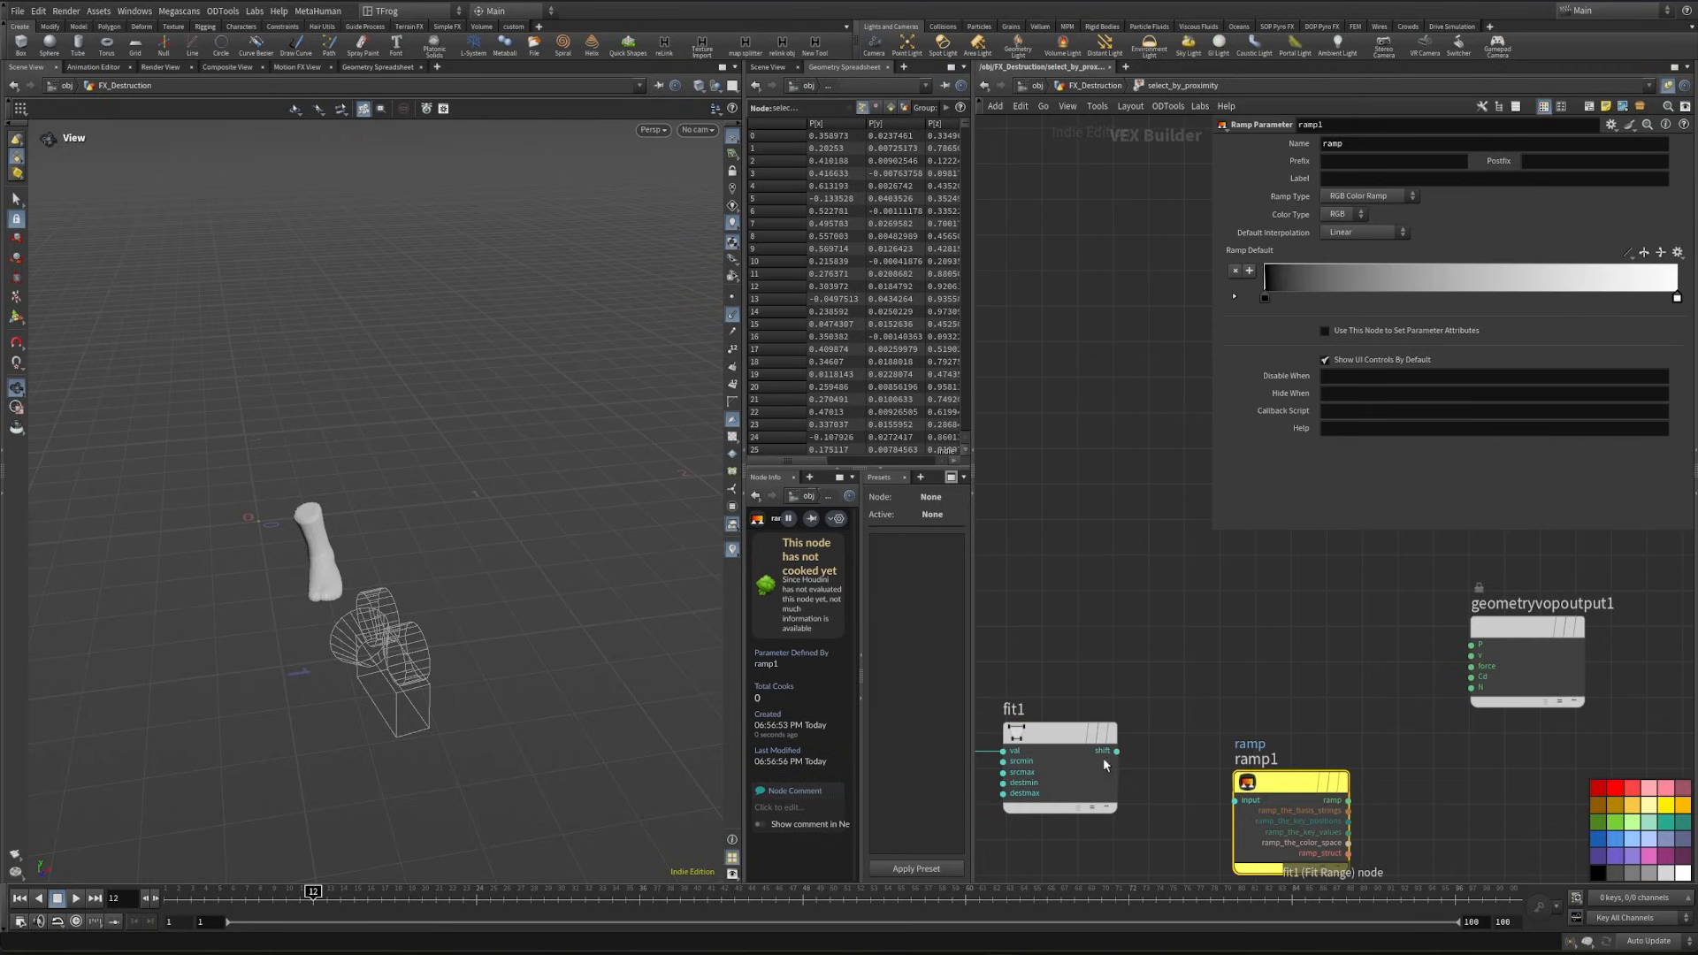
pyautogui.click(1367, 196)
pyautogui.click(1362, 224)
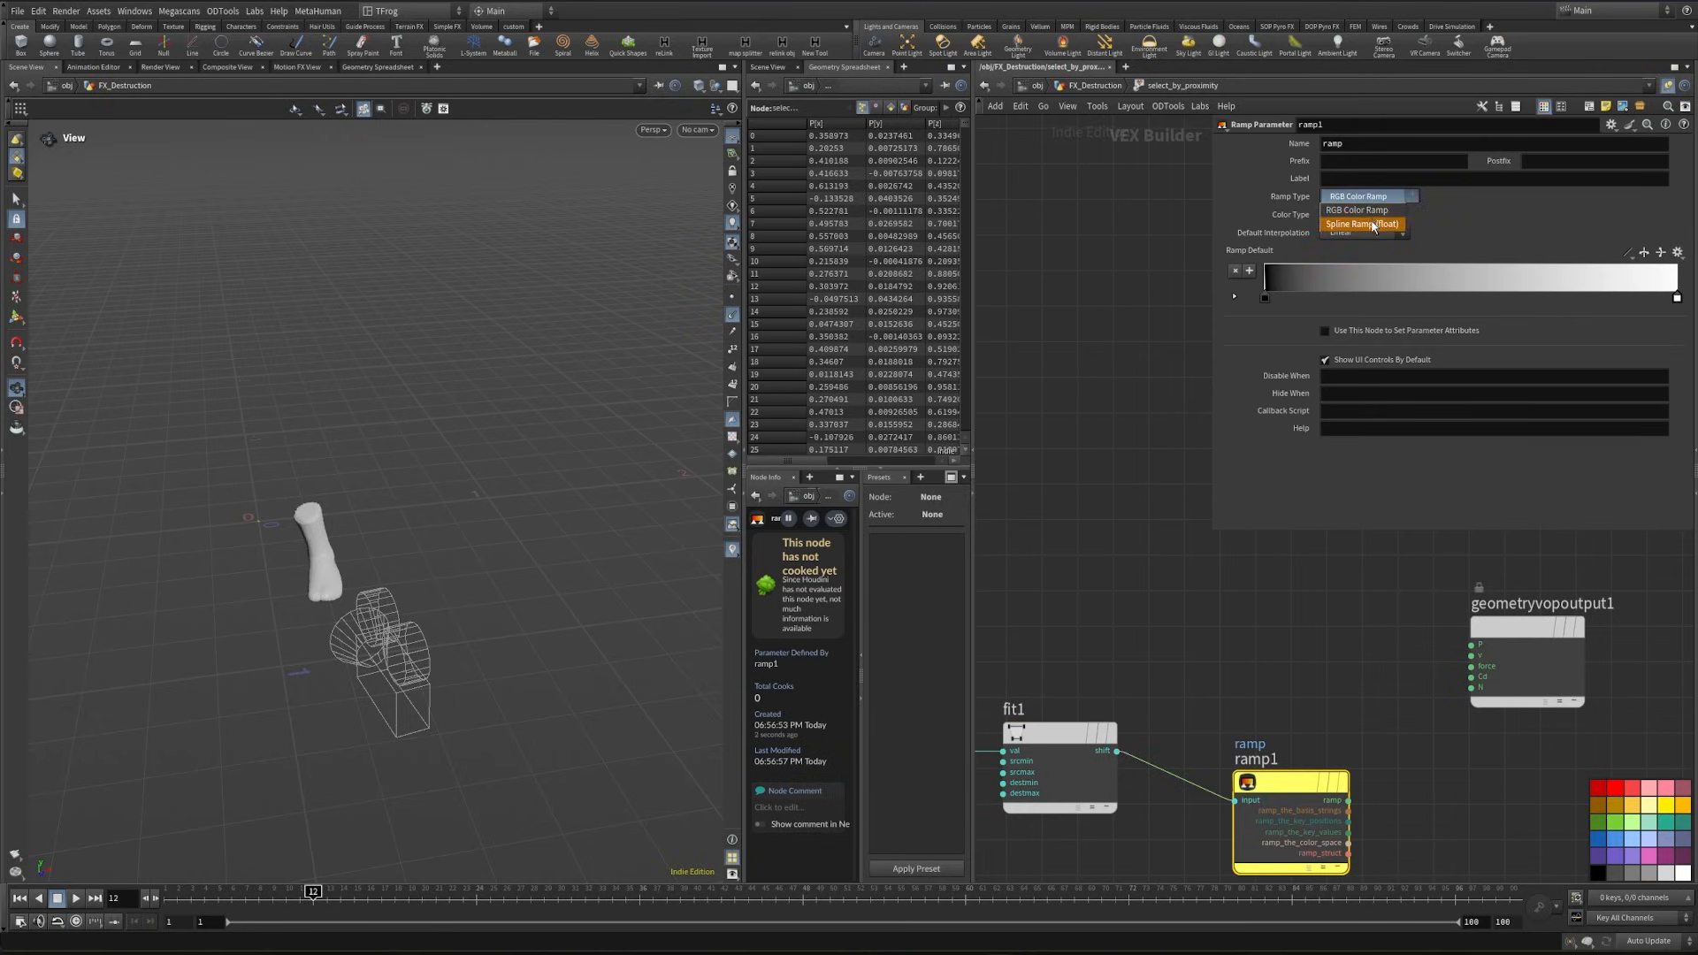
pyautogui.click(1355, 180)
pyautogui.write('ctrl')
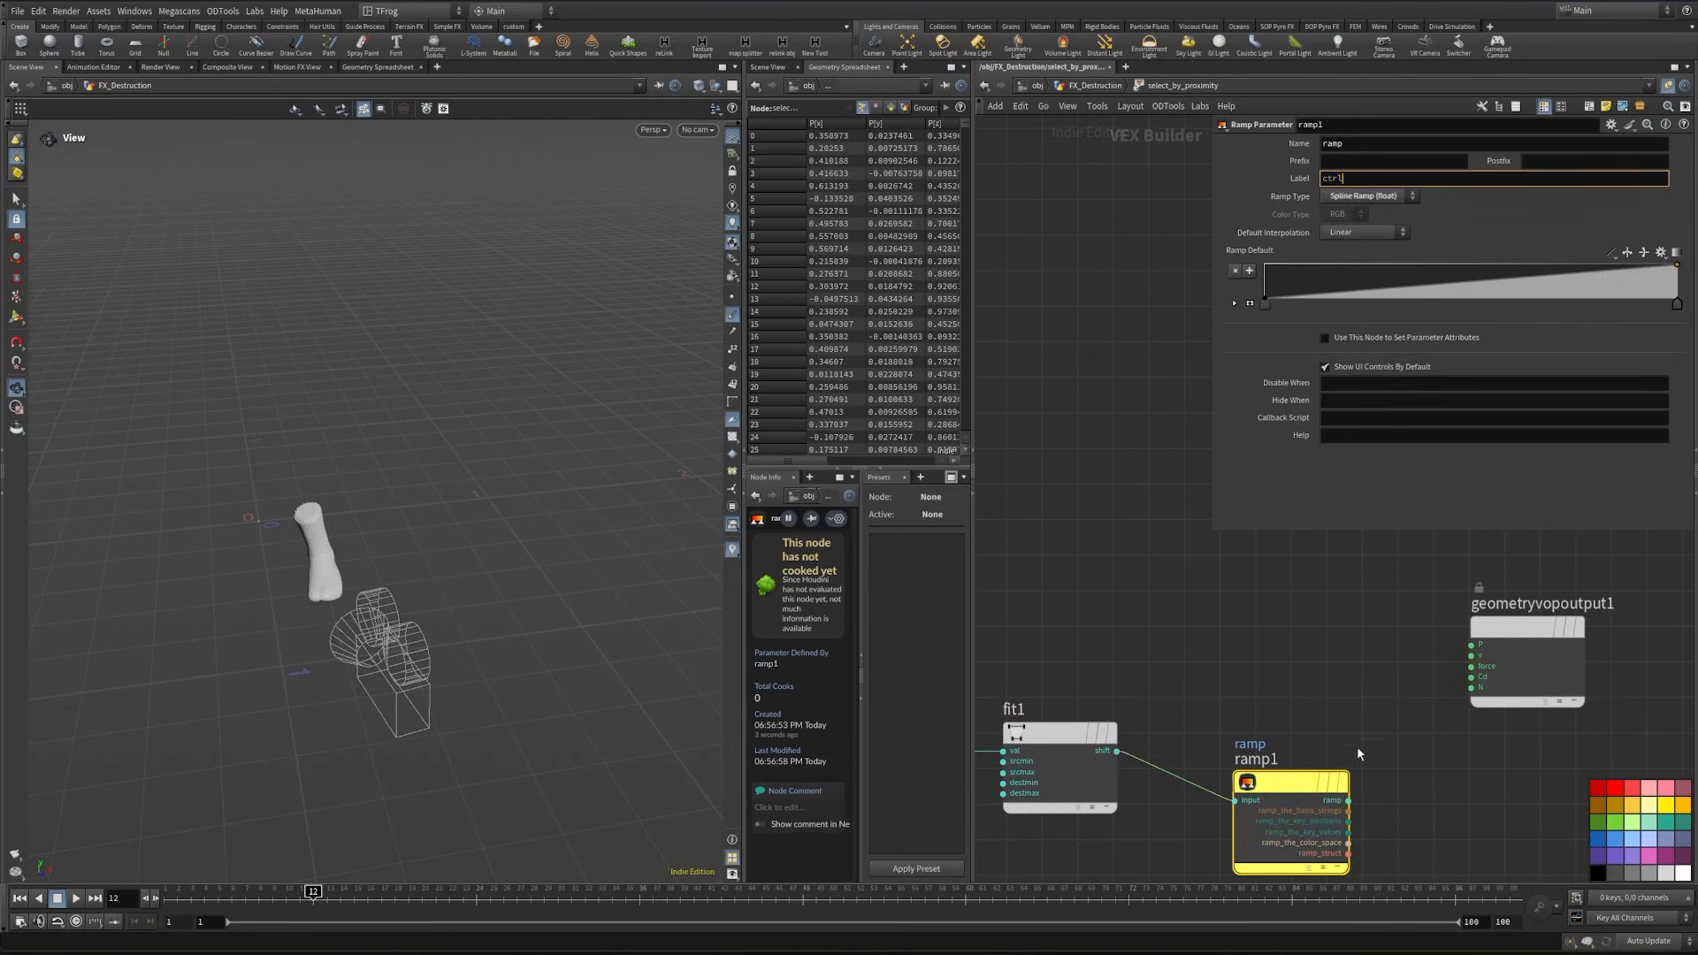
pyautogui.press('Return')
# - Wire the ramp output into Cd on the geometry output and return to the FX_Destruction network
pyautogui.moveTo(1472, 677); pyautogui.dragTo(1350, 800)
pyautogui.moveTo(1515, 629); pyautogui.dragTo(1527, 630)
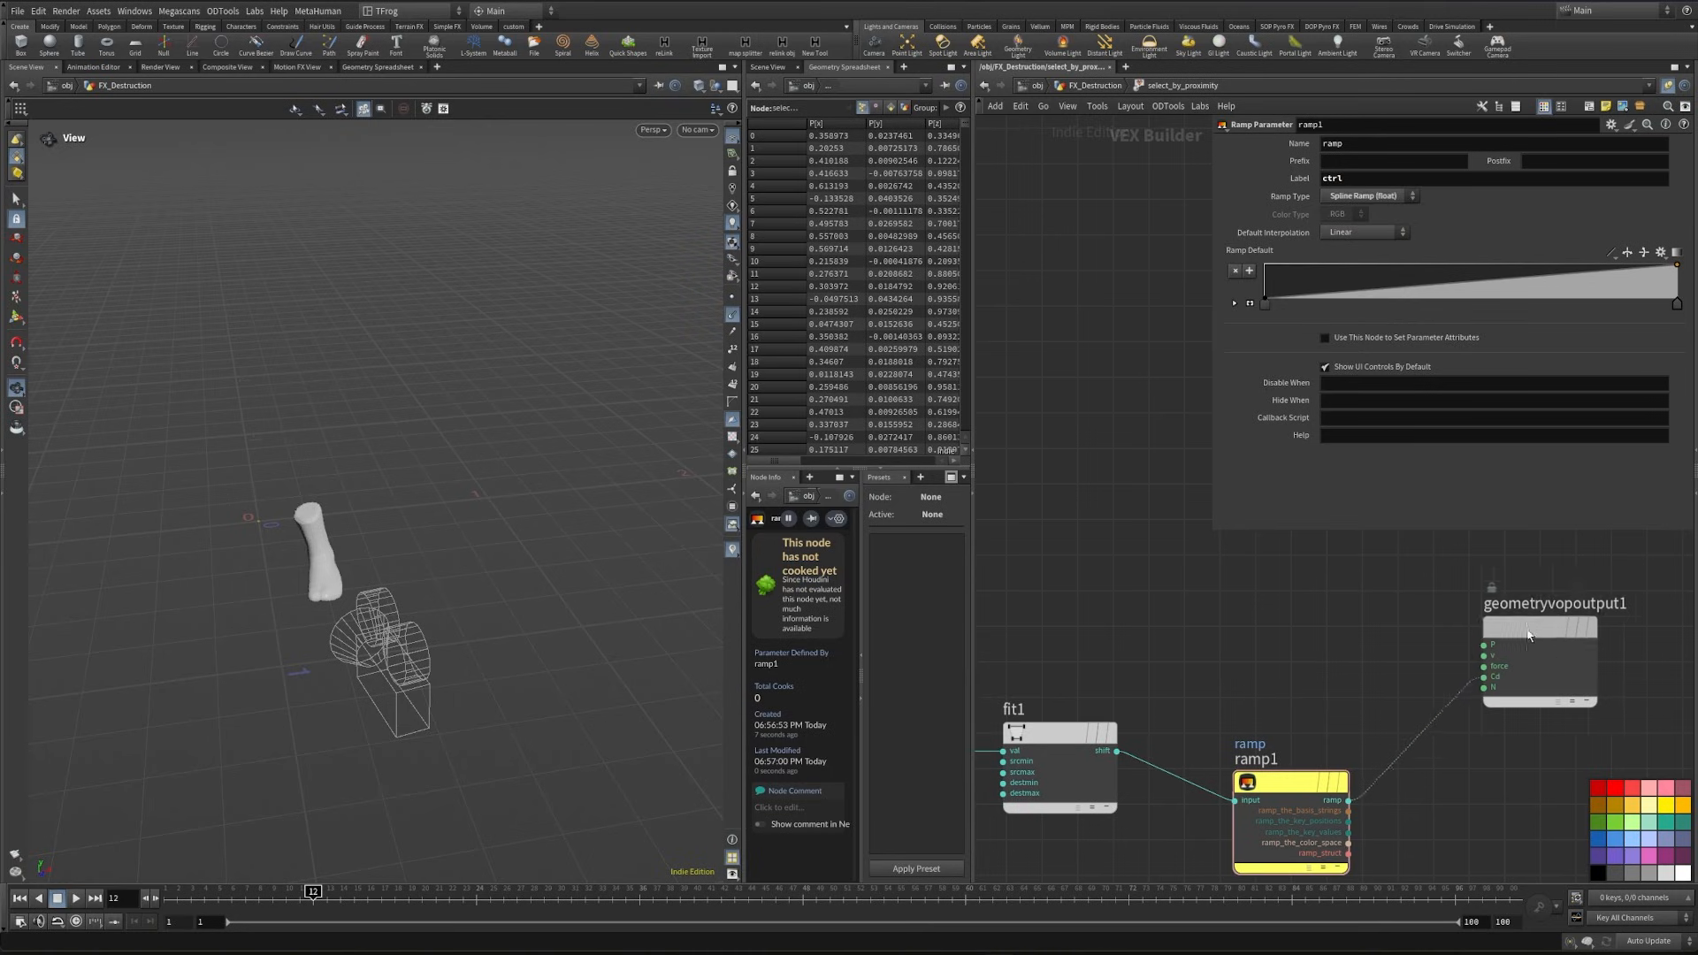
pyautogui.click(1097, 85)
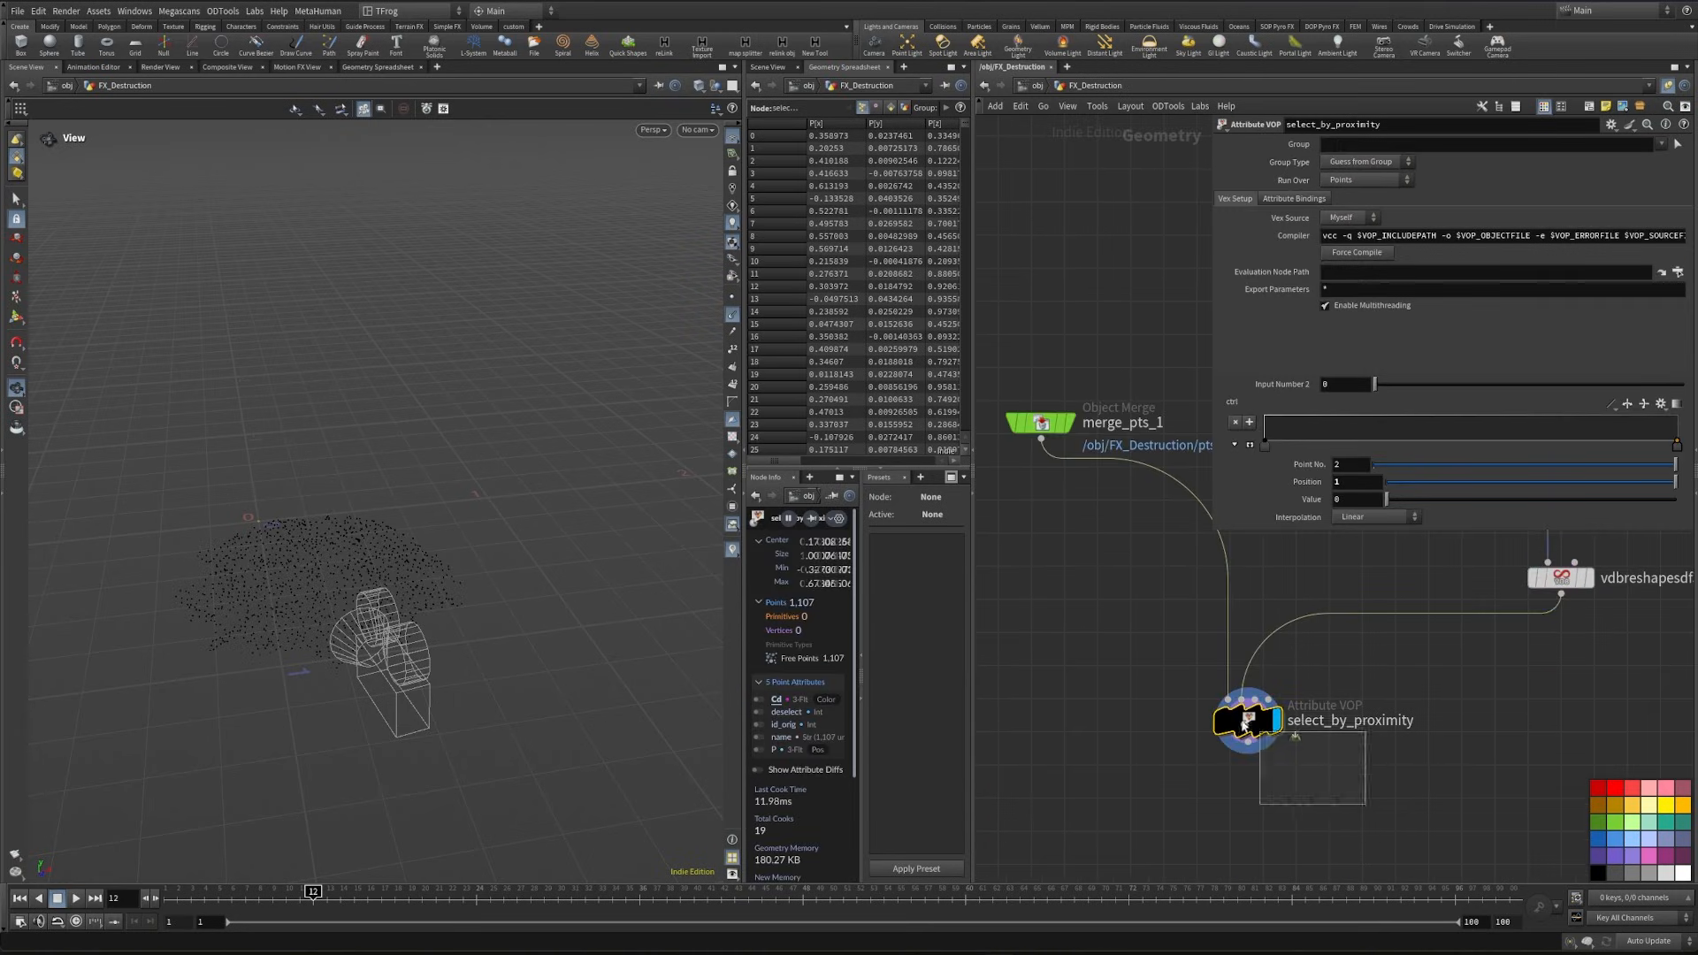
# - Shape select_by_proximity's ctrl ramp into a peak of 1 at about 0.07, falling to 0 at position 0.2513
pyautogui.moveTo(180, 587); pyautogui.dragTo(398, 669)
pyautogui.click(1249, 444)
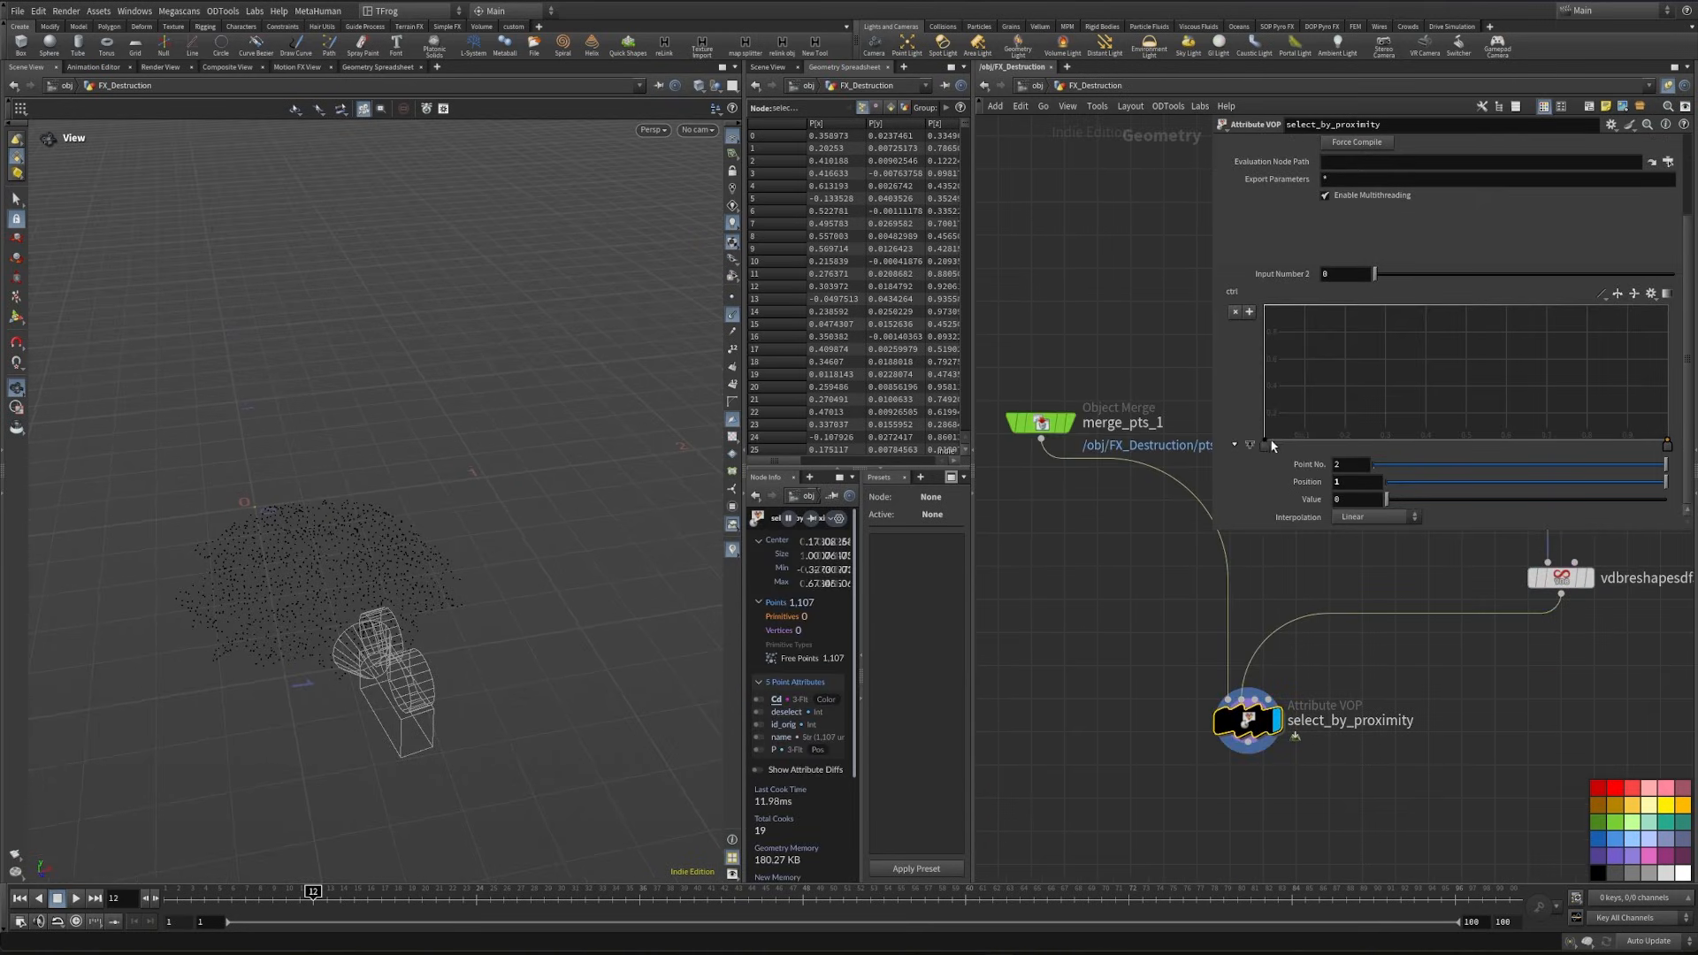
pyautogui.moveTo(1291, 440); pyautogui.dragTo(1292, 304)
pyautogui.moveTo(1667, 446); pyautogui.dragTo(1366, 445)
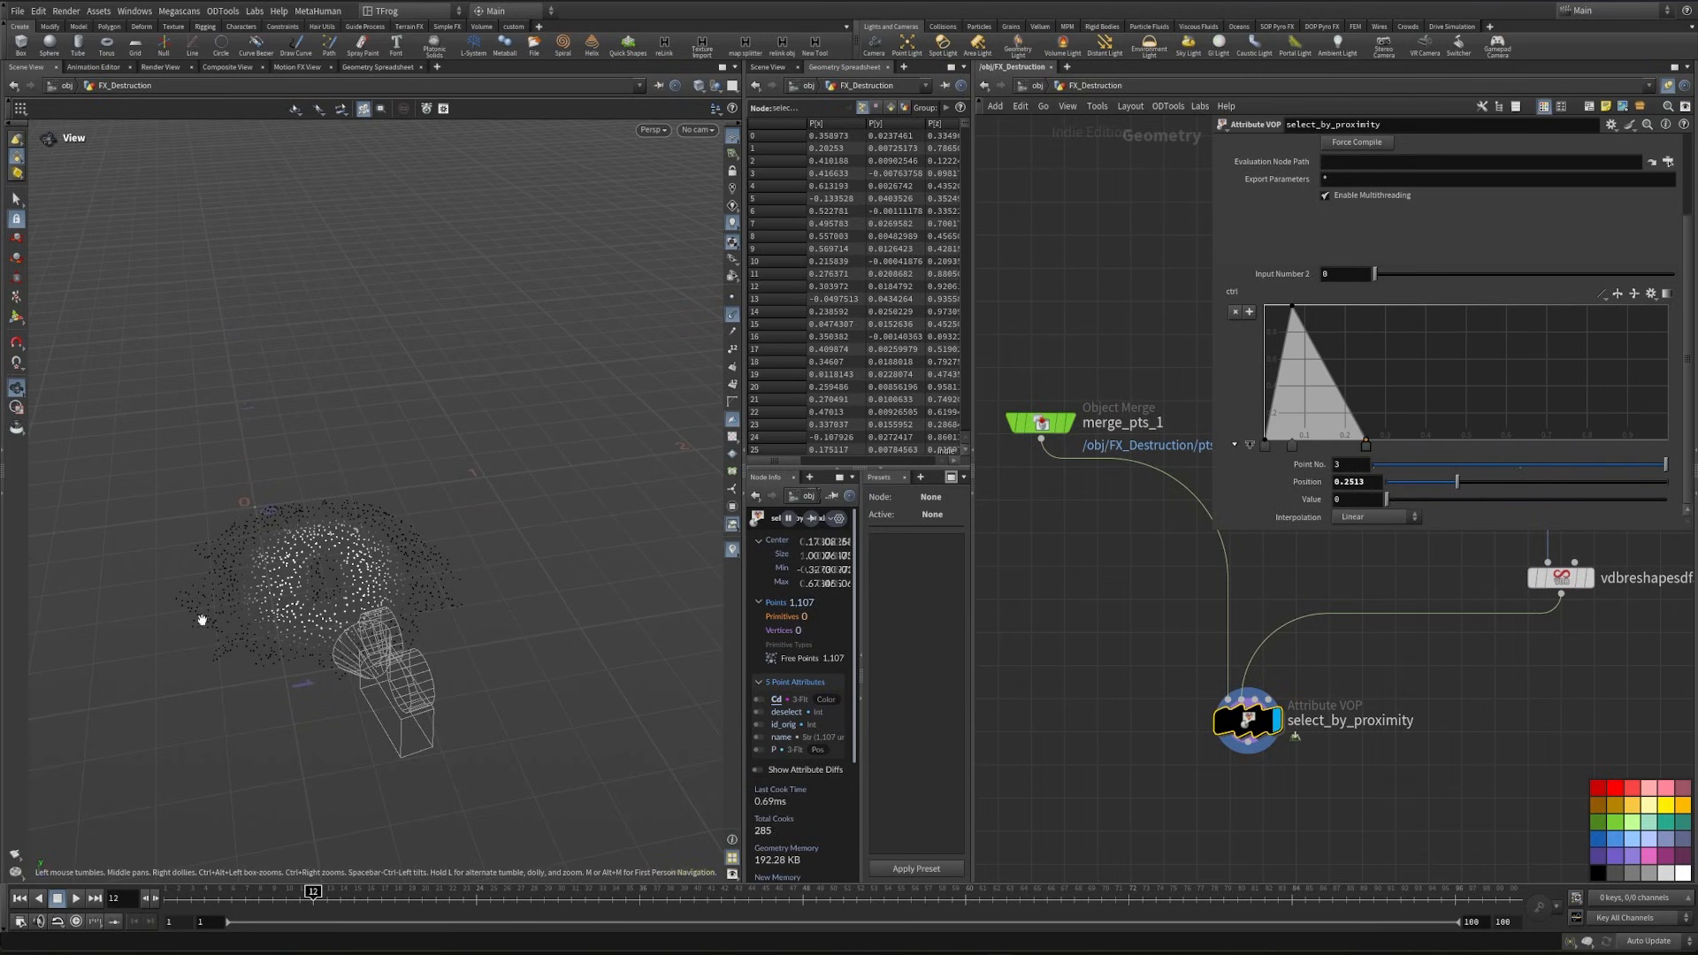
pyautogui.scroll(10, 398, 580)
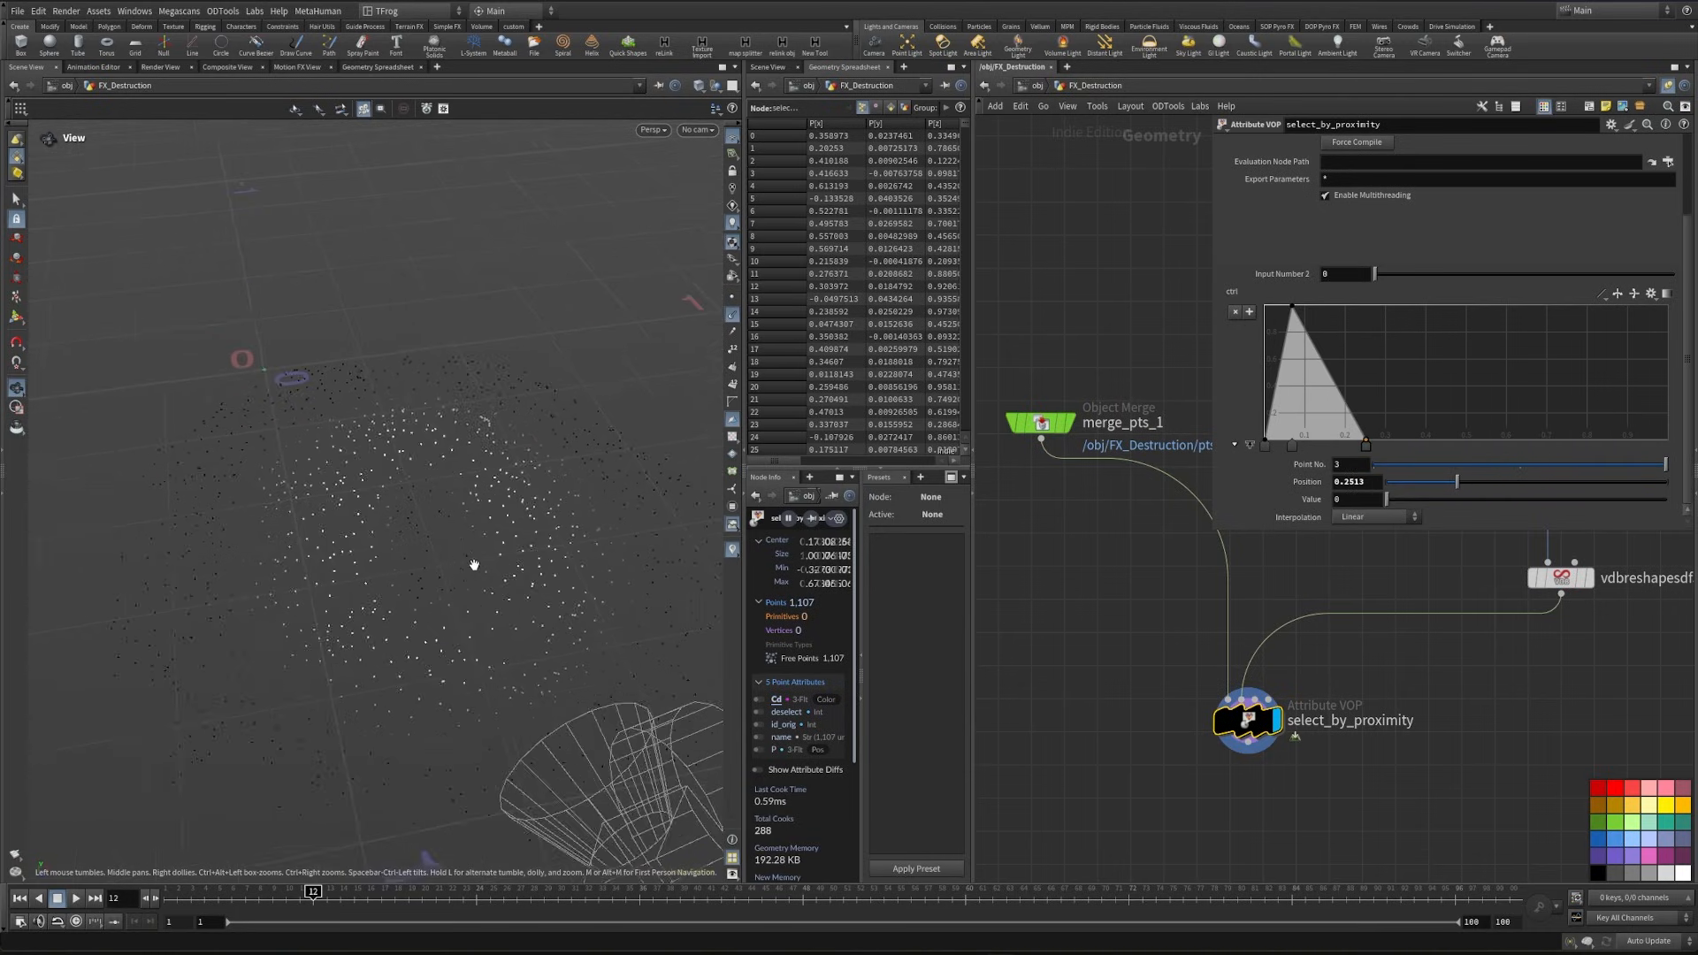
pyautogui.scroll(3, 500, 559)
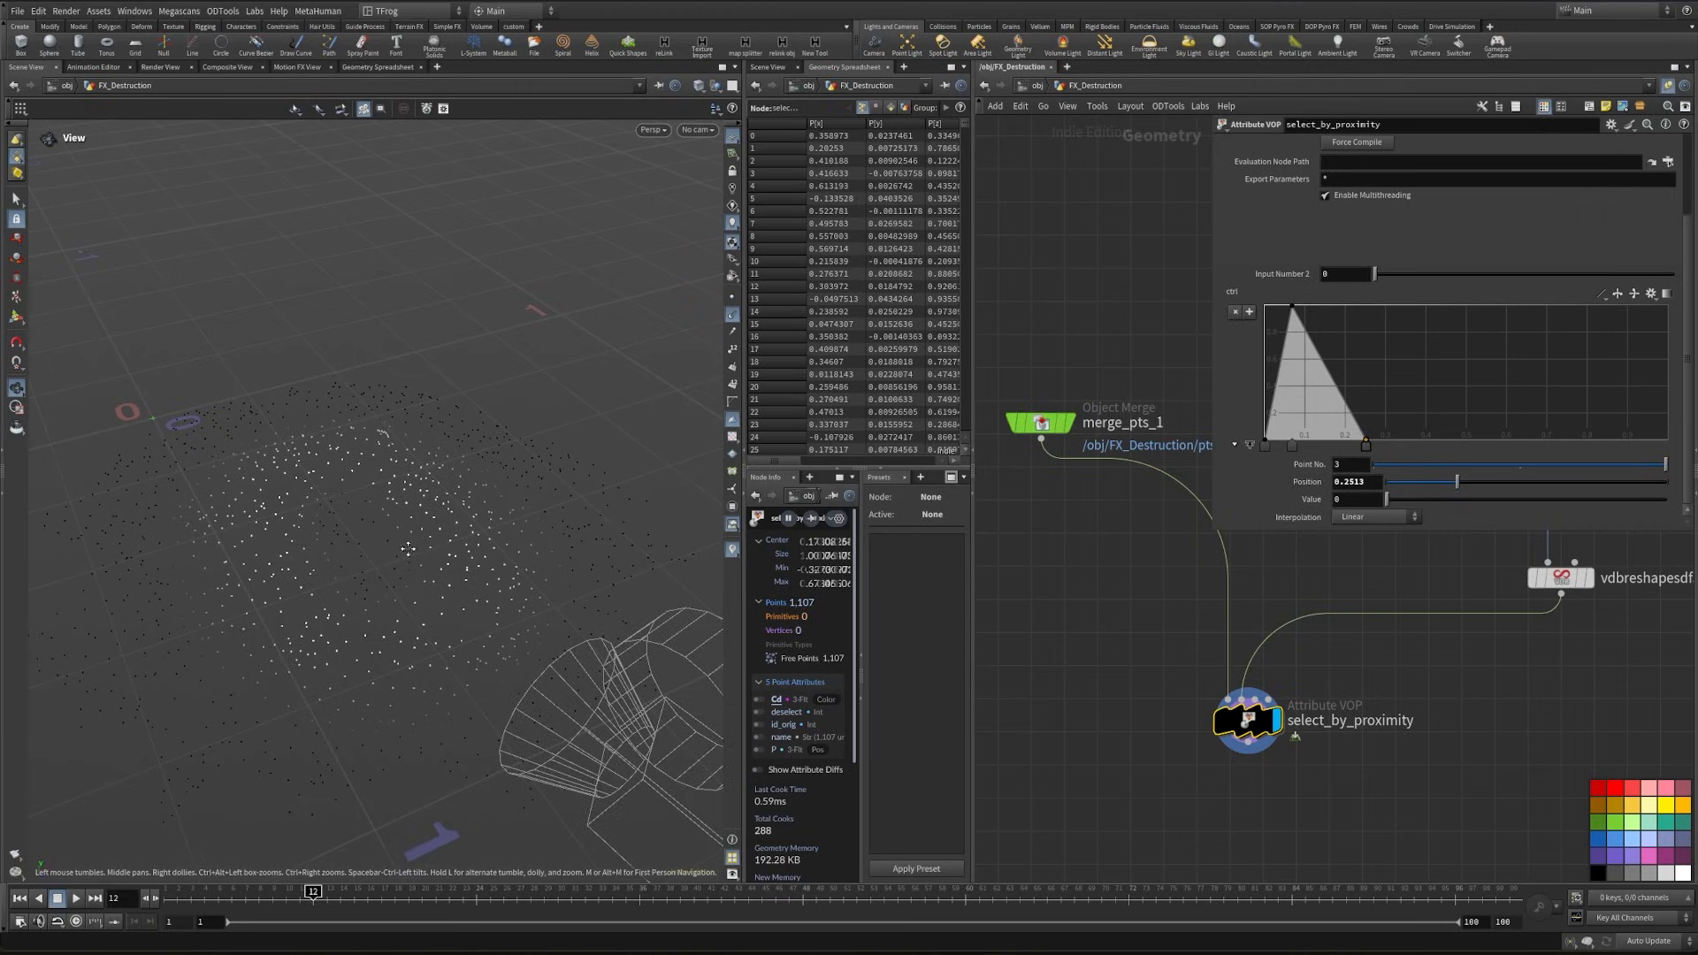
pyautogui.moveTo(407, 549); pyautogui.dragTo(448, 537, button='middle')
pyautogui.moveTo(426, 539); pyautogui.dragTo(467, 554)
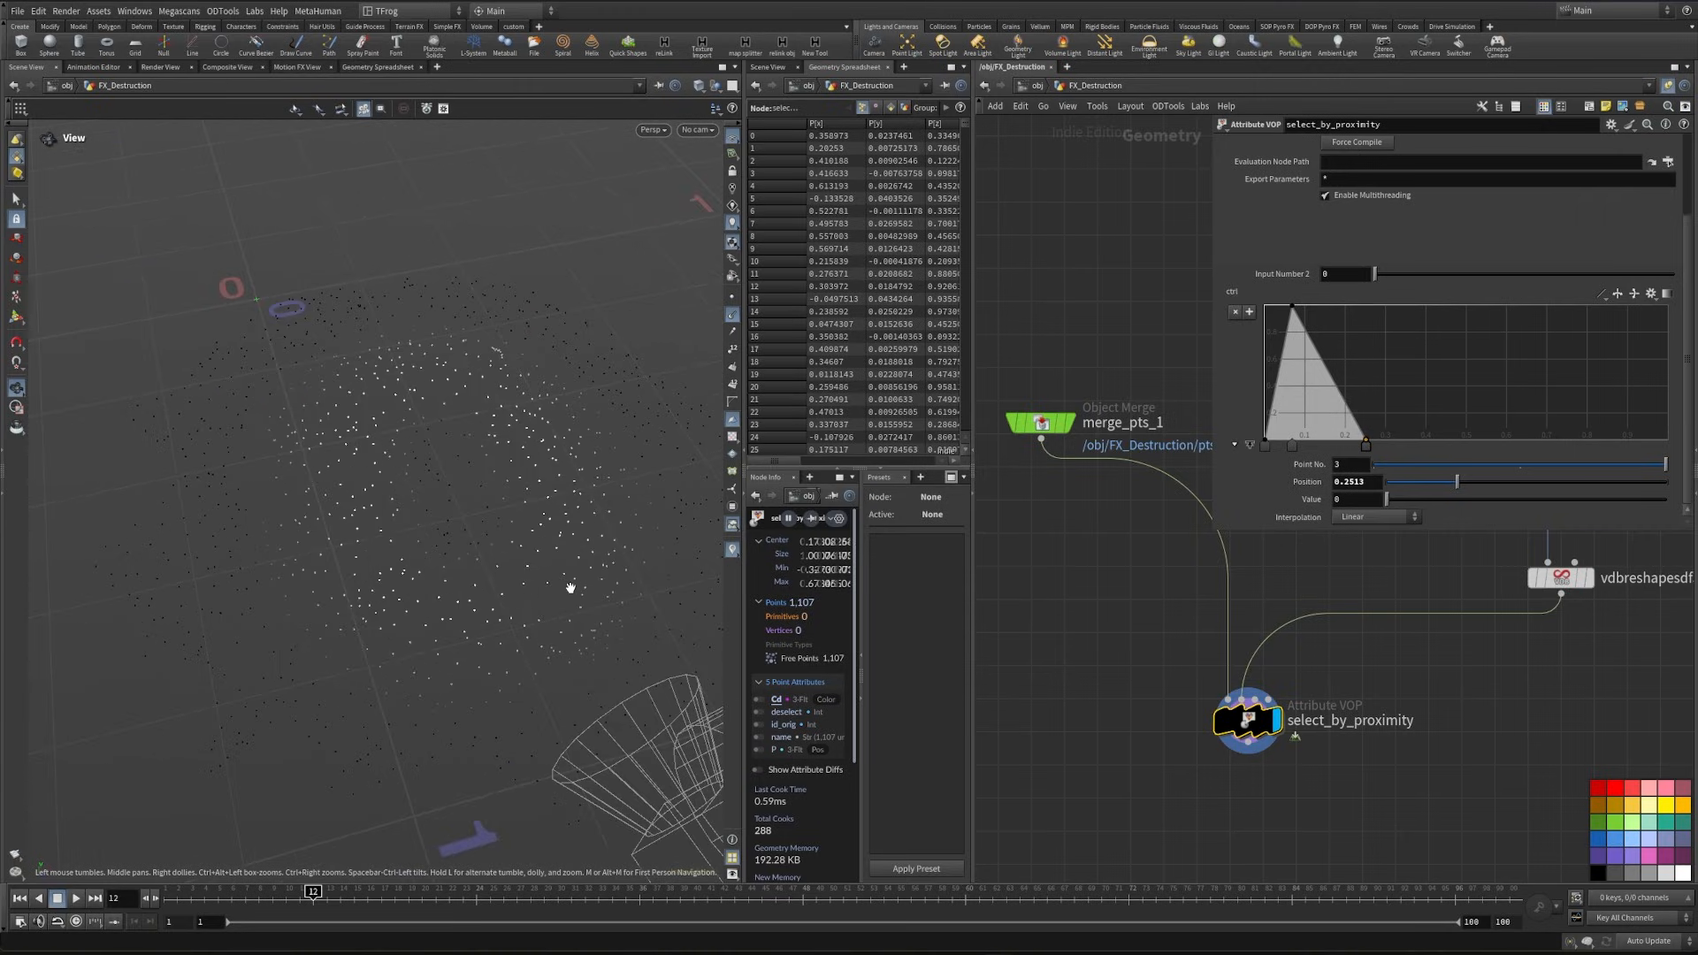
# - Add an Attribute VOP node after select_by_proximity
pyautogui.moveTo(570, 587); pyautogui.dragTo(427, 559)
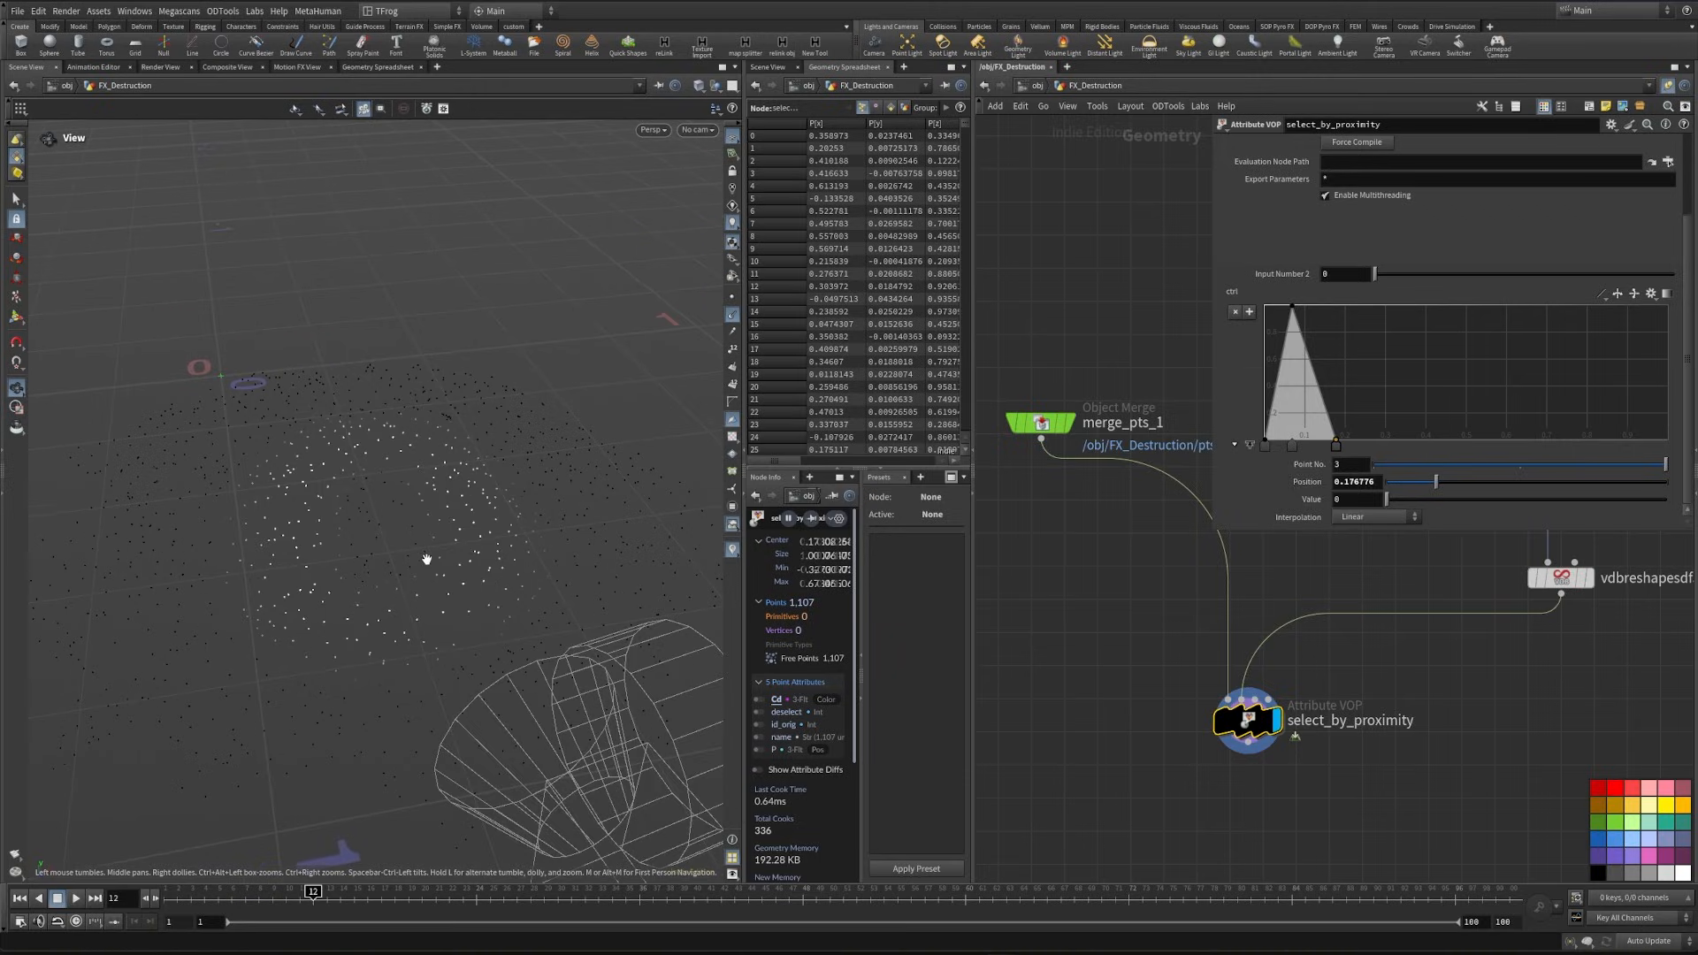
pyautogui.scroll(-3, 1126, 732)
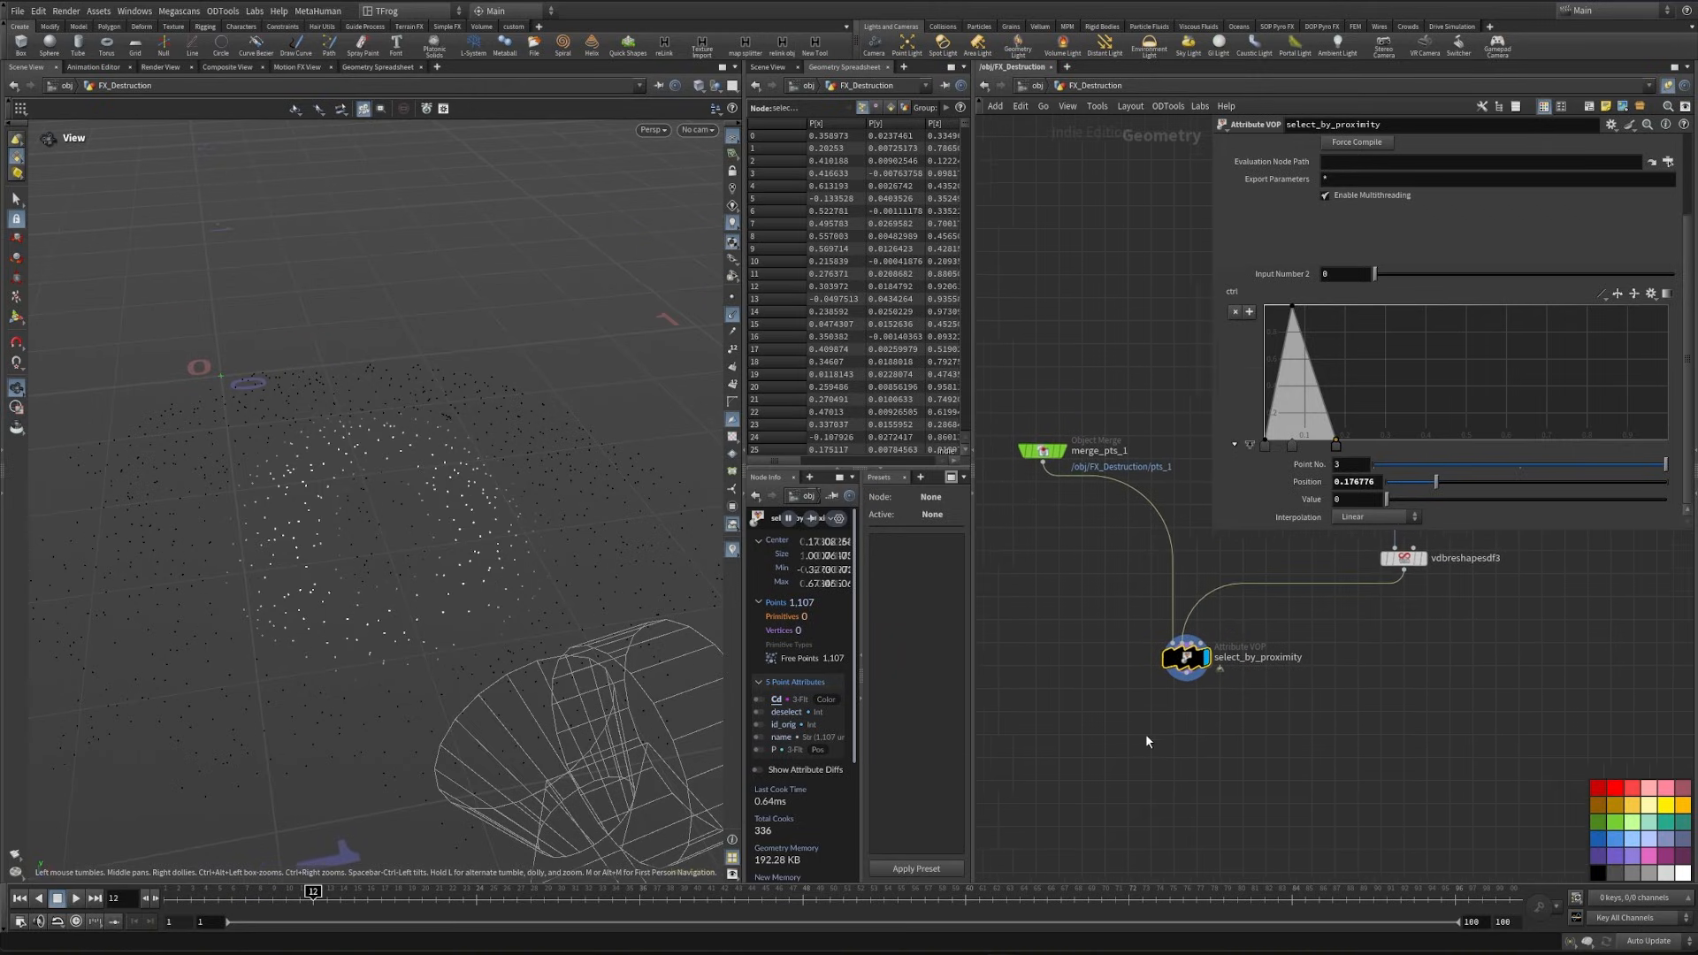
pyautogui.press('Tab')
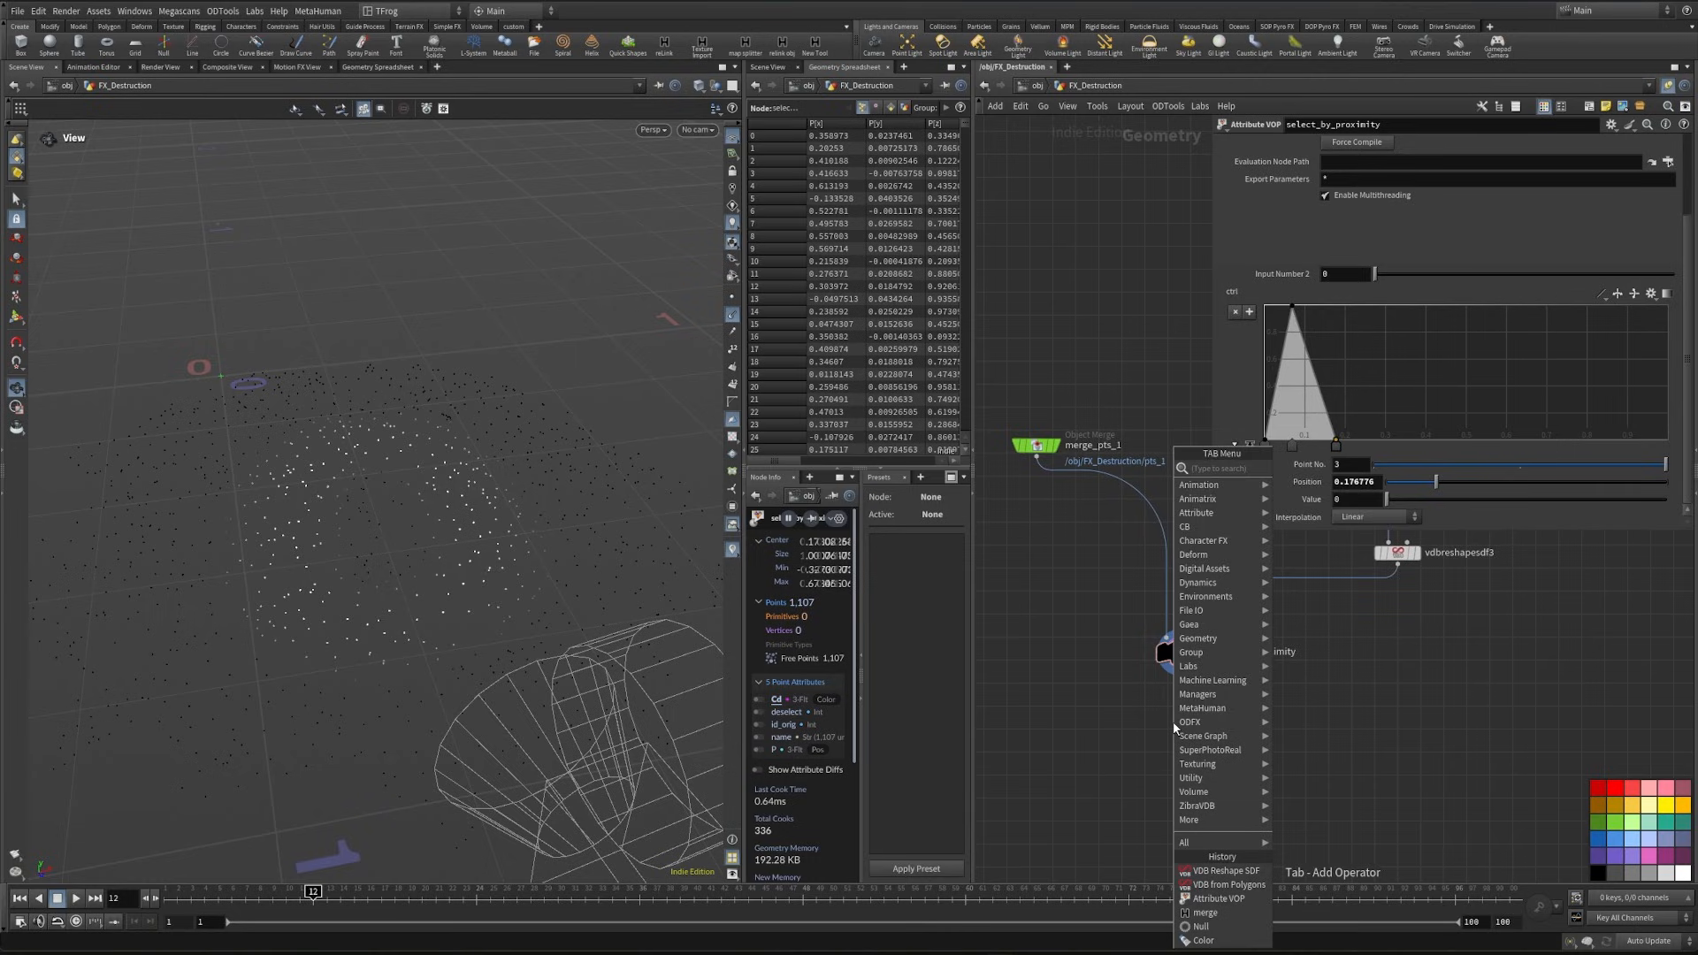
pyautogui.write('av')
pyautogui.press('Return')
pyautogui.press('Return')
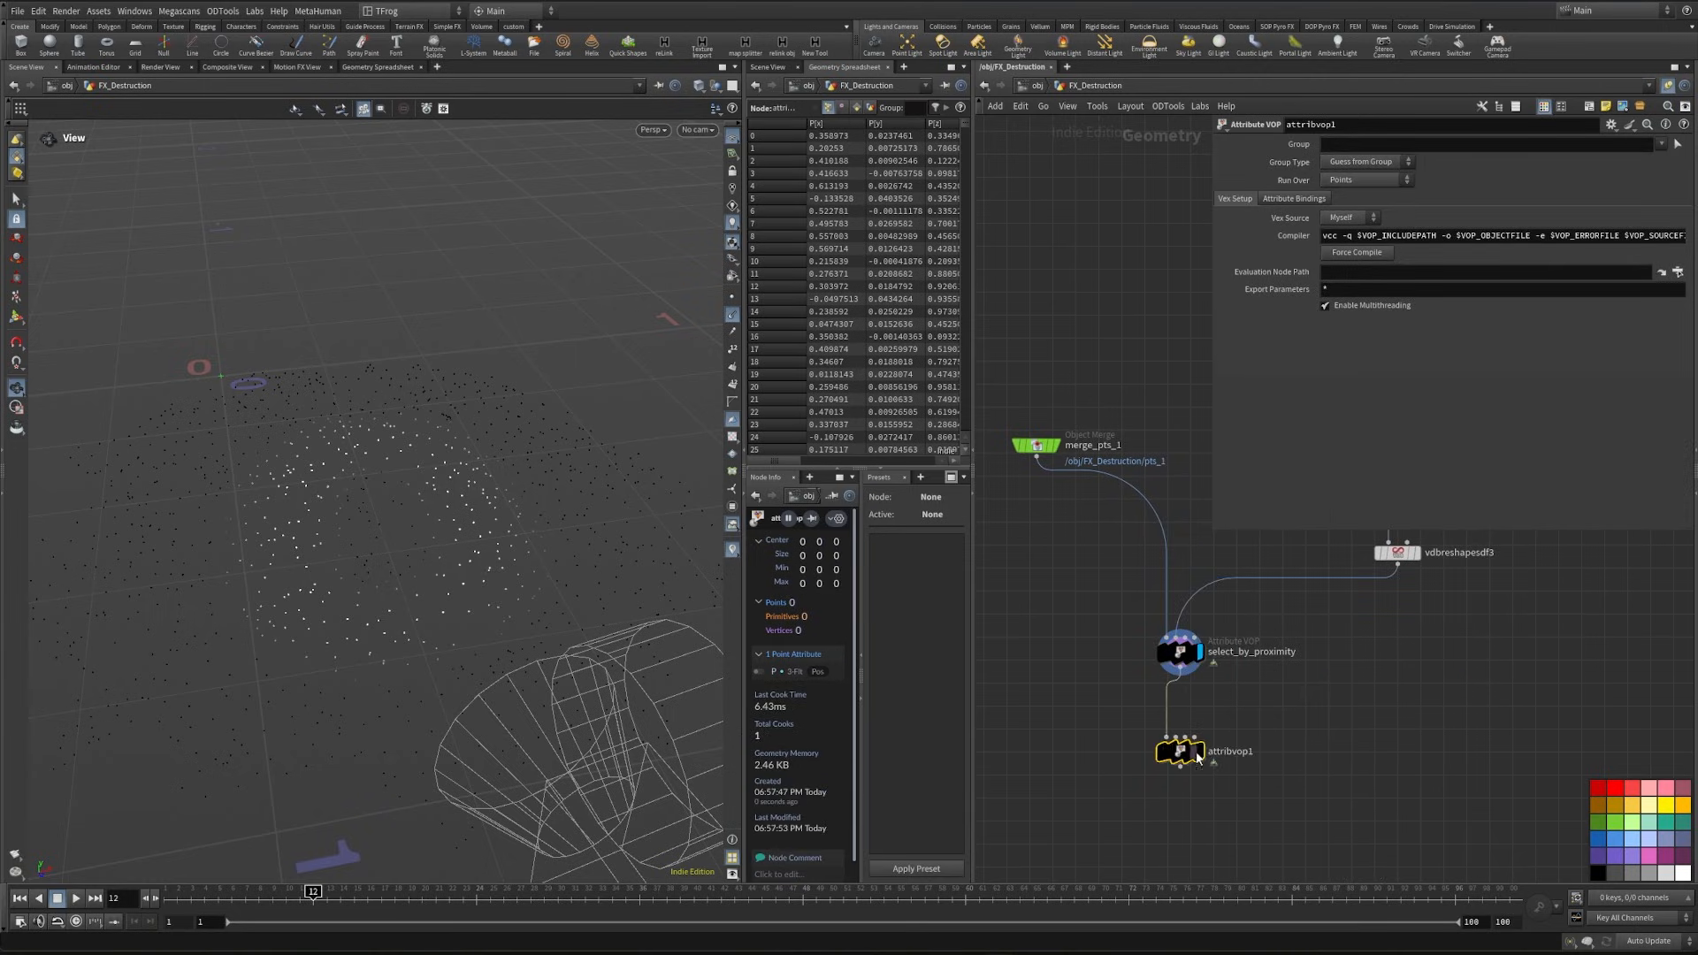
# - Inside the new Attribute VOP, add a Multiply node with the global Cd feeding its first input
pyautogui.doubleClick(1189, 747)
pyautogui.press('Tab')
pyautogui.write('mu')
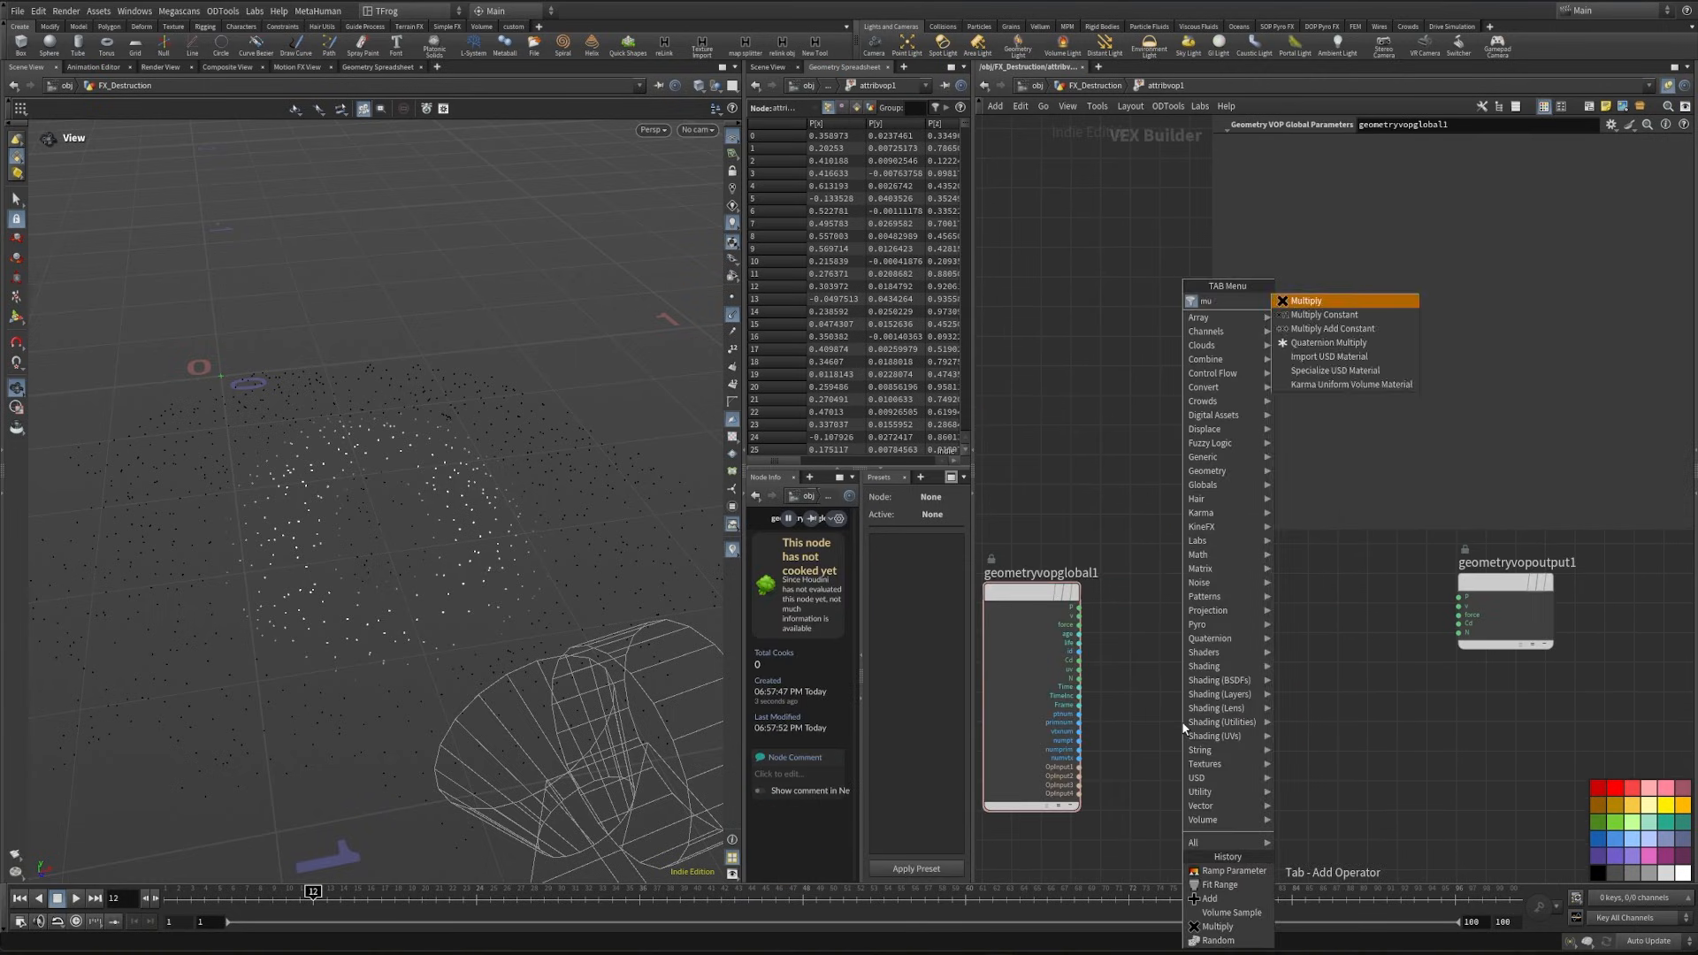
pyautogui.write('l')
pyautogui.press('Return')
pyautogui.click(1345, 693)
pyautogui.scroll(4, 1092, 651)
pyautogui.click(1067, 669)
pyautogui.click(1494, 757)
pyautogui.moveTo(1439, 767); pyautogui.dragTo(1496, 638, button='middle')
# - Add an Add node with the global ptnum feeding its first input
pyautogui.press('Tab')
pyautogui.write('add')
pyautogui.press('Return')
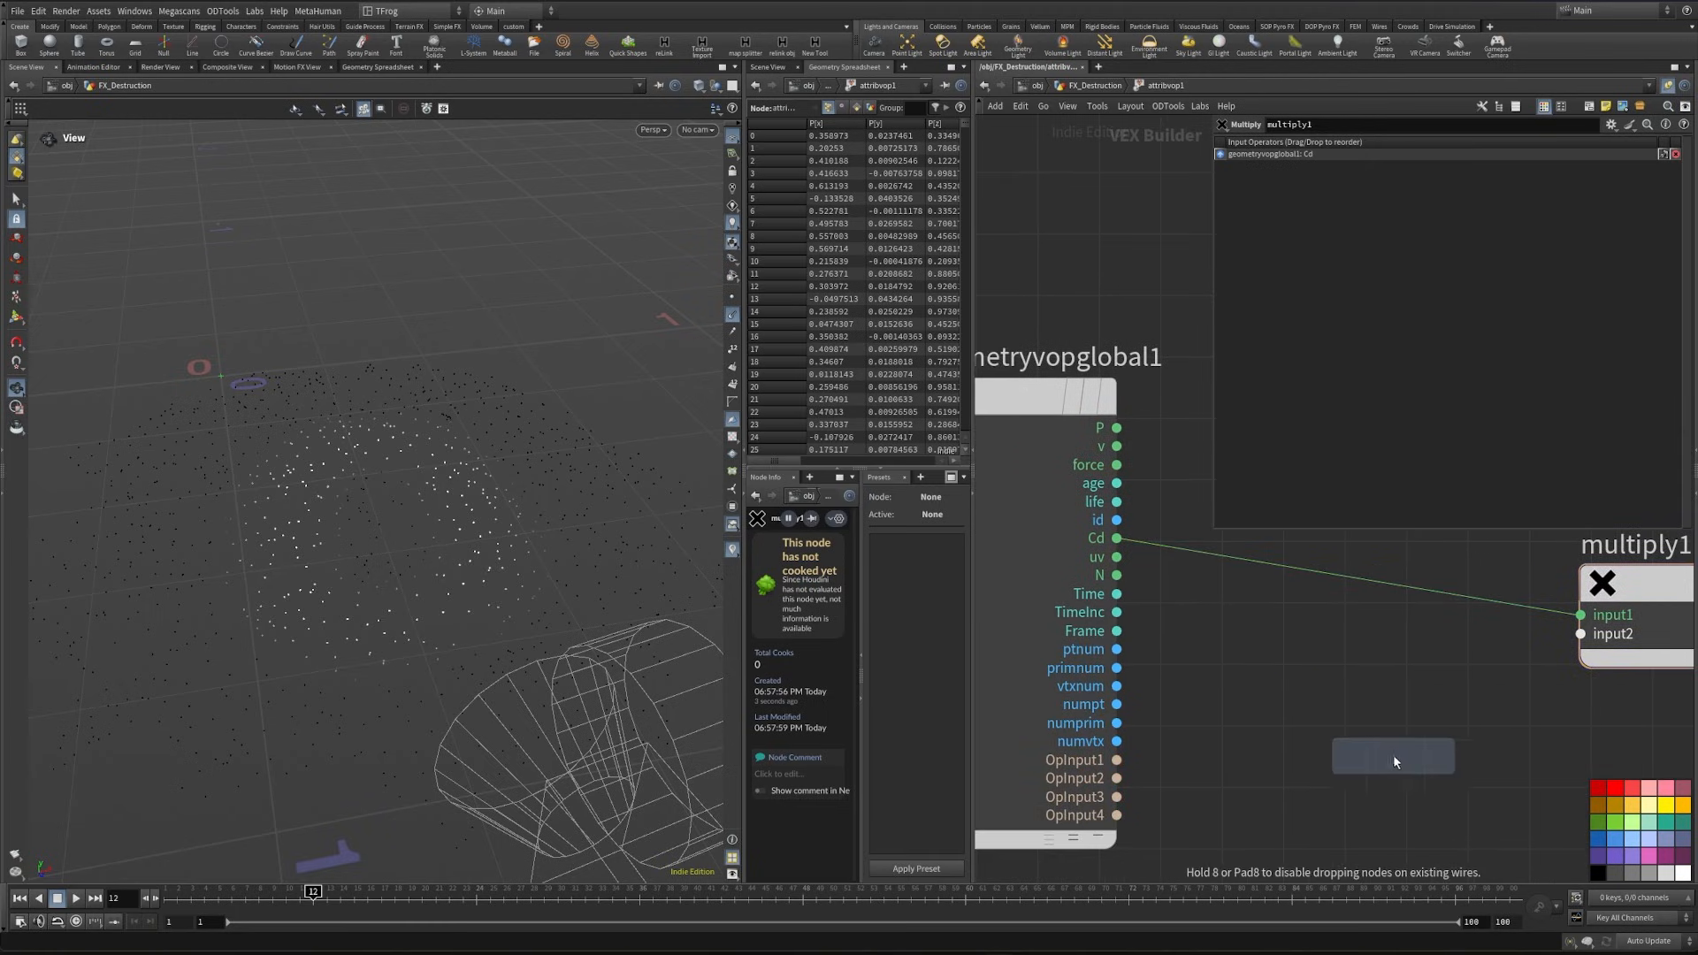
pyautogui.click(1344, 759)
pyautogui.moveTo(1117, 650); pyautogui.dragTo(1247, 770)
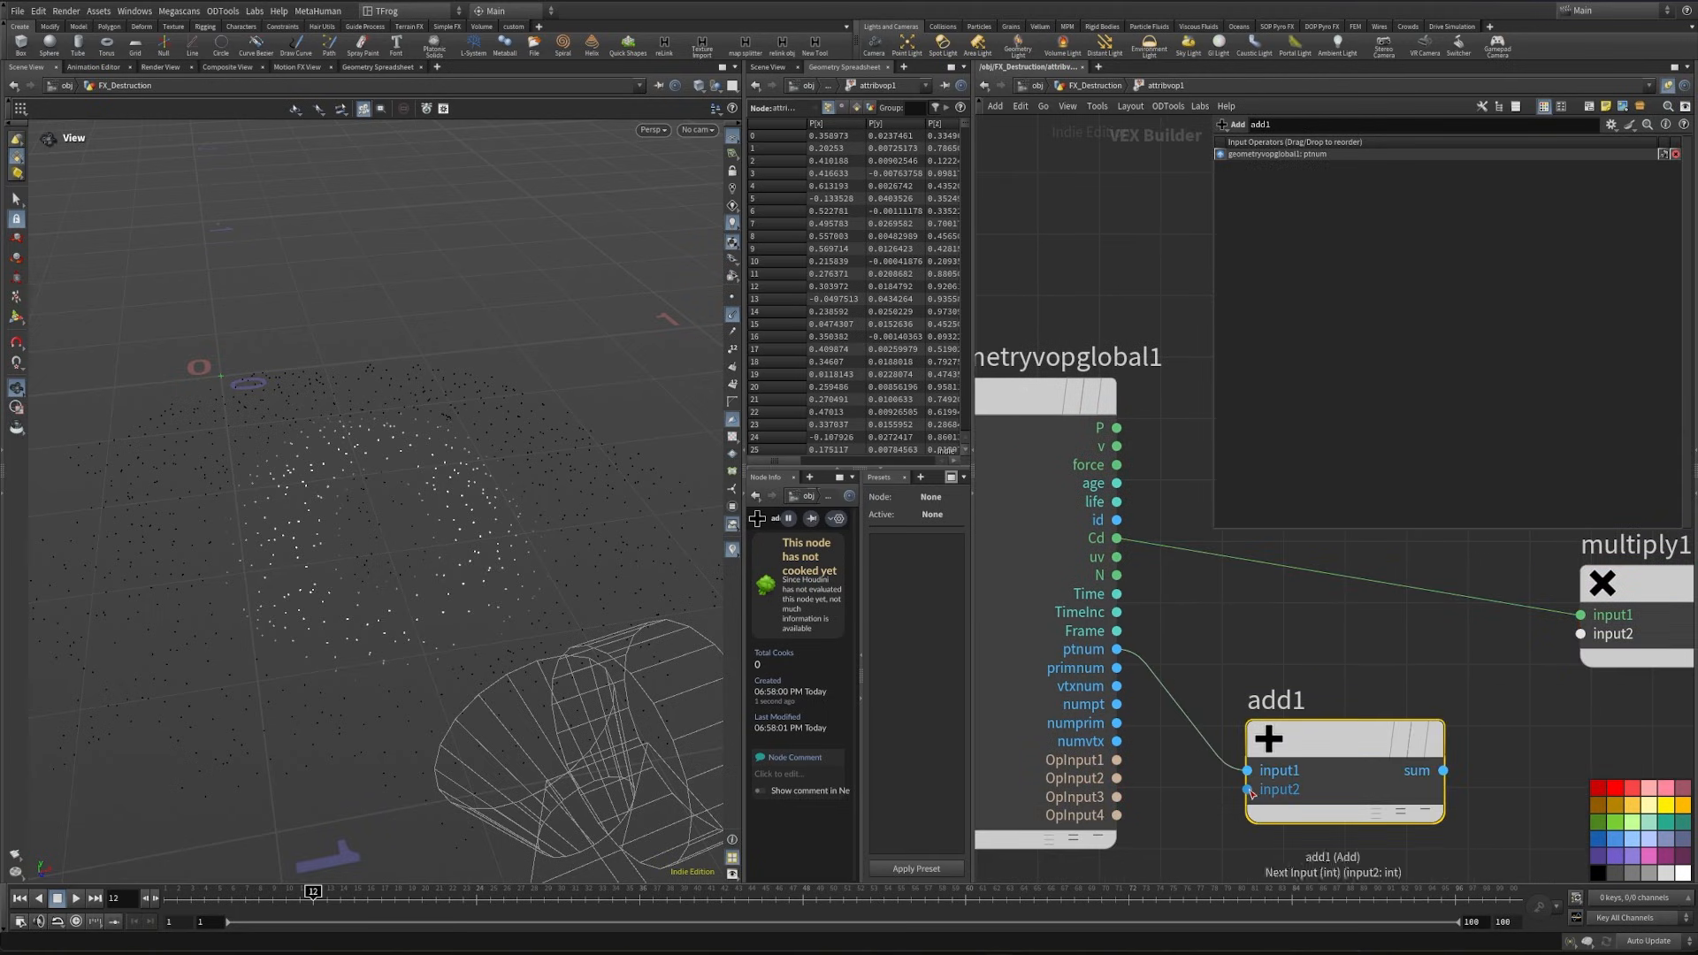
# - Expose add1's second input as a parameter and label it seed
pyautogui.scroll(1, 1228, 819)
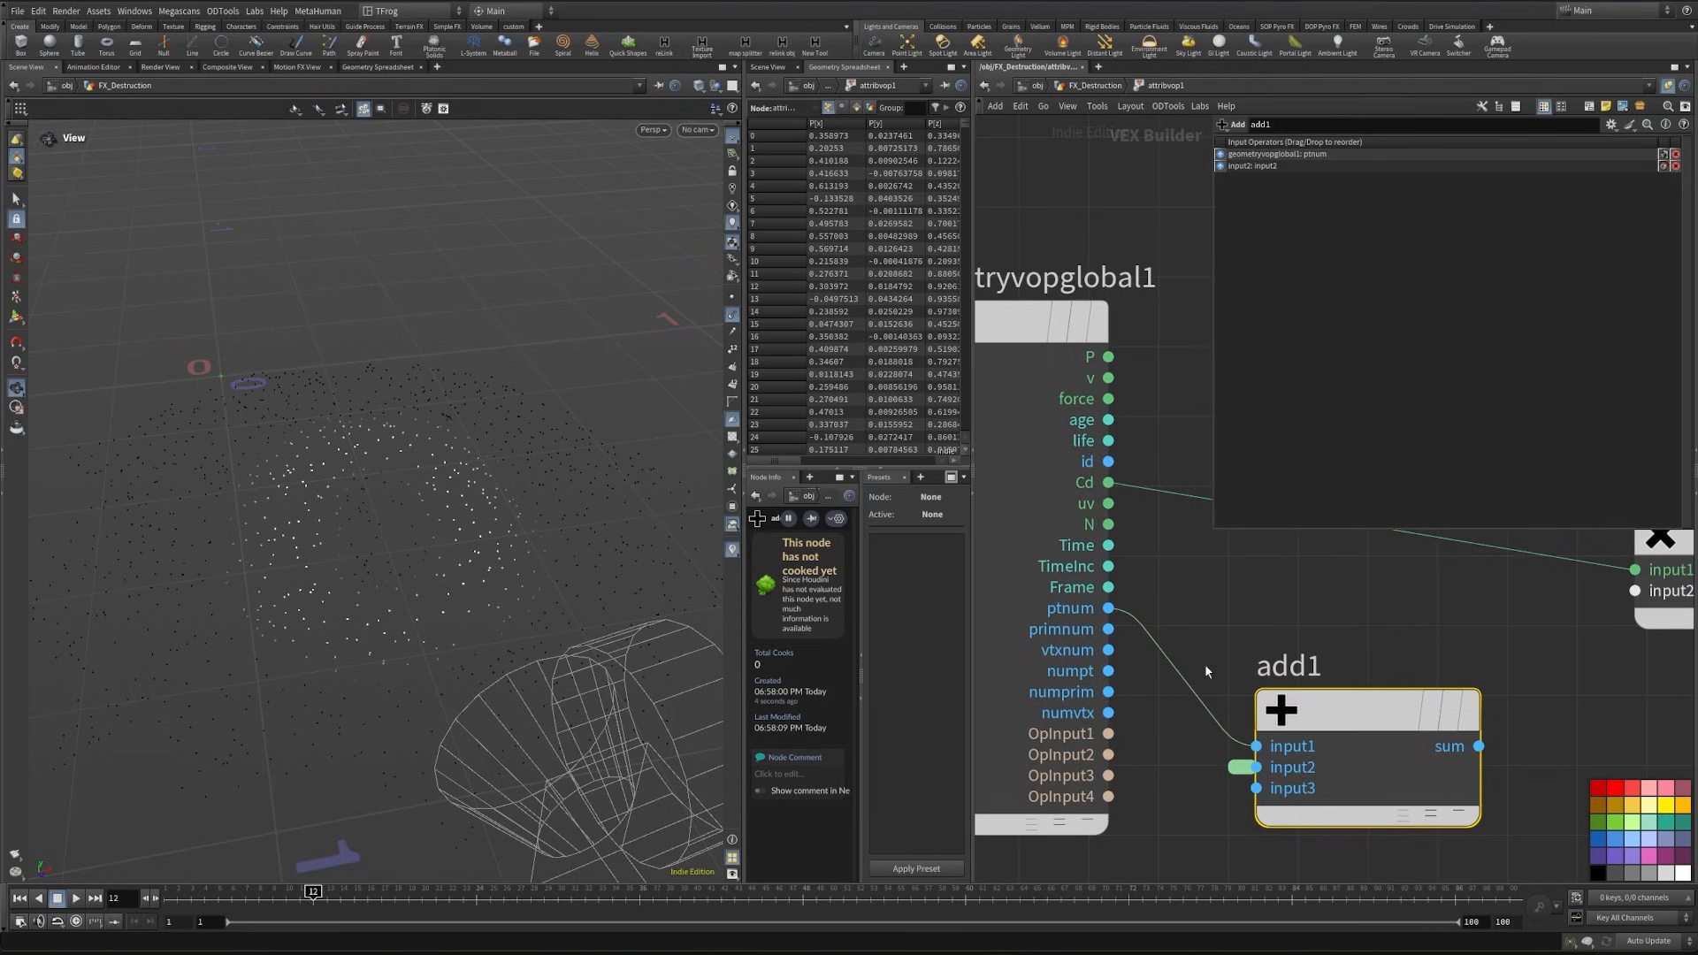
pyautogui.click(1240, 767)
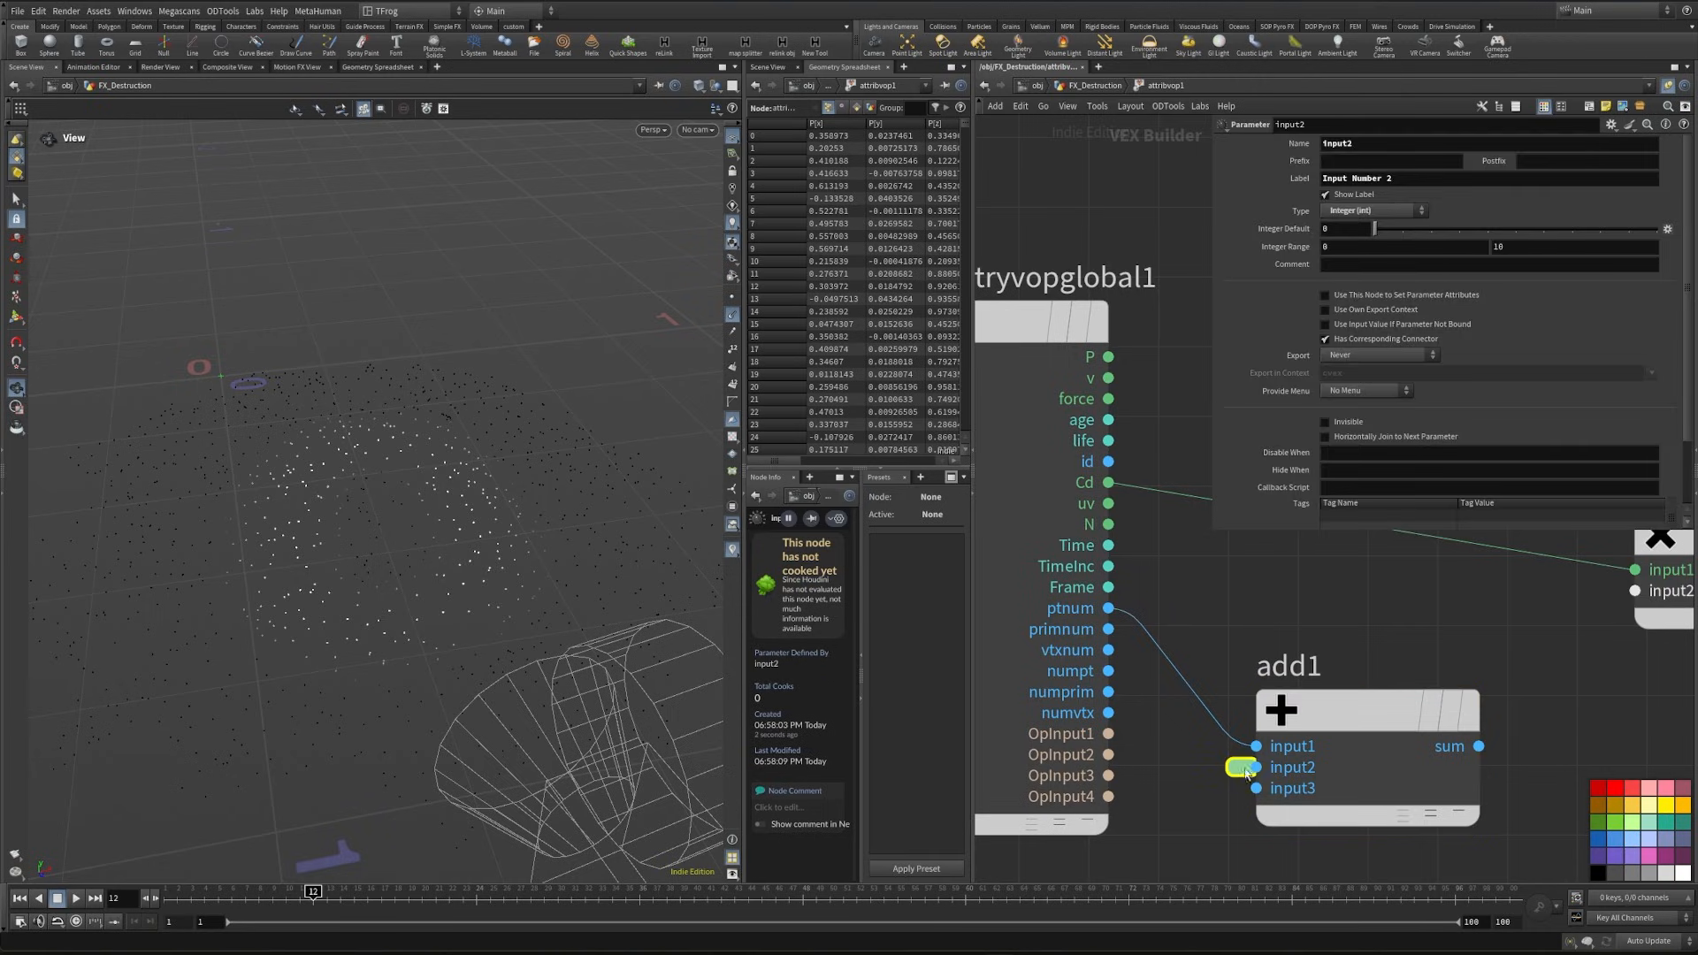
pyautogui.click(1288, 181)
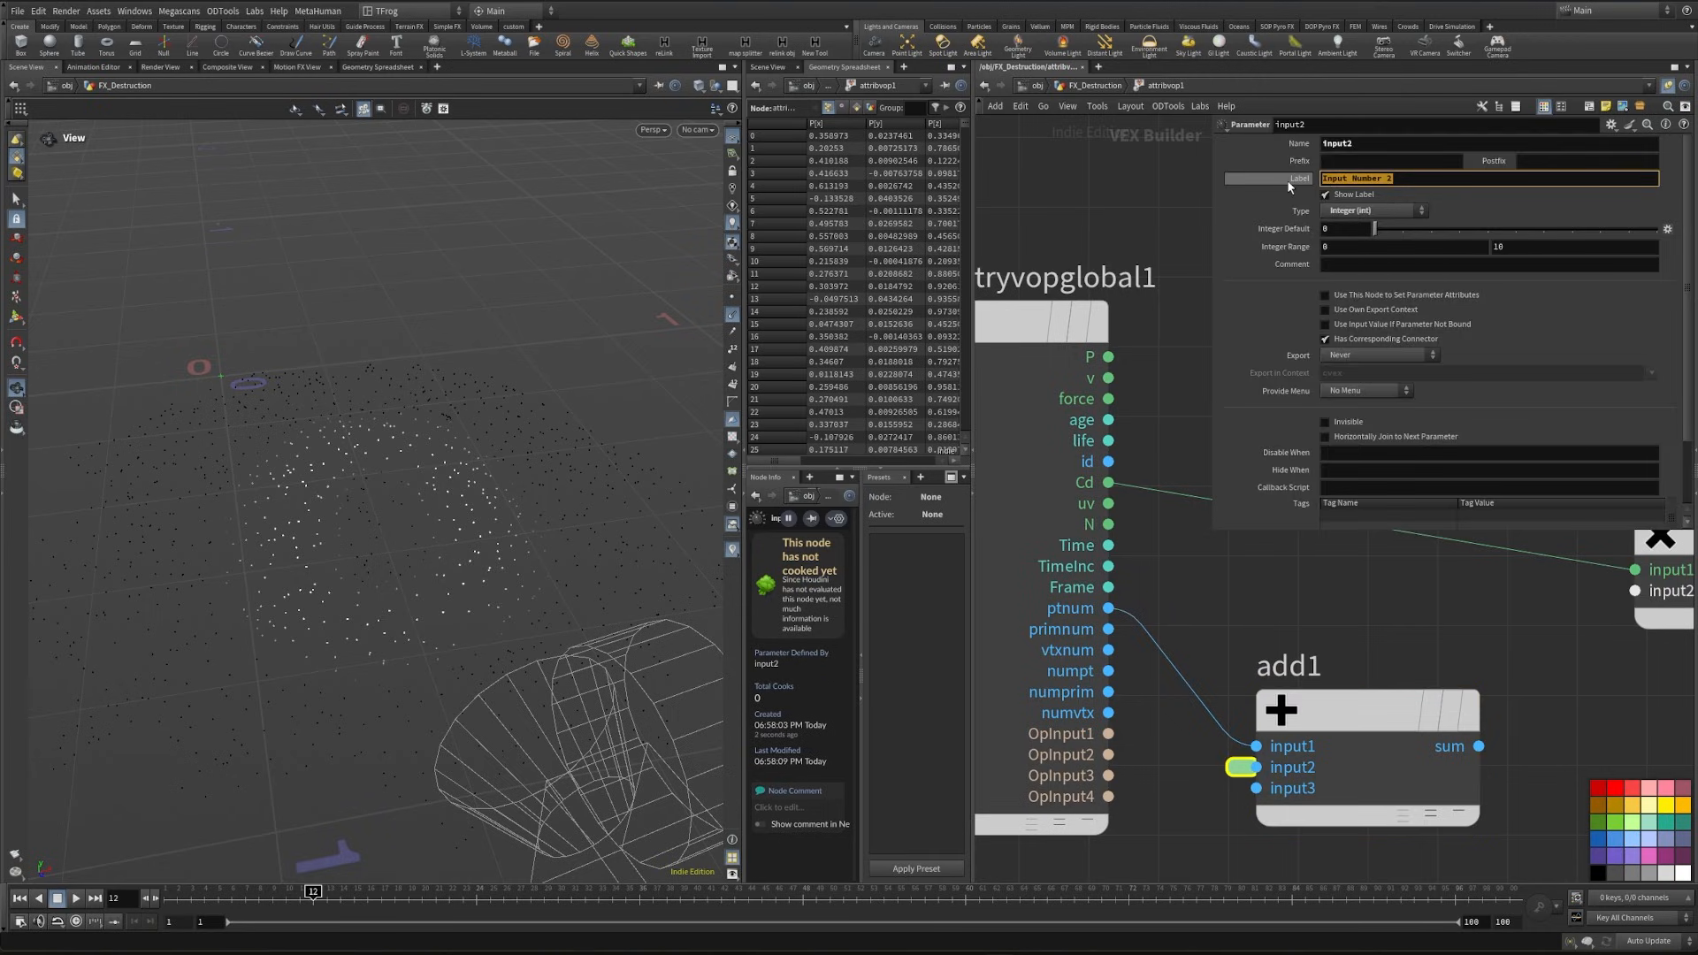
pyautogui.write('seed')
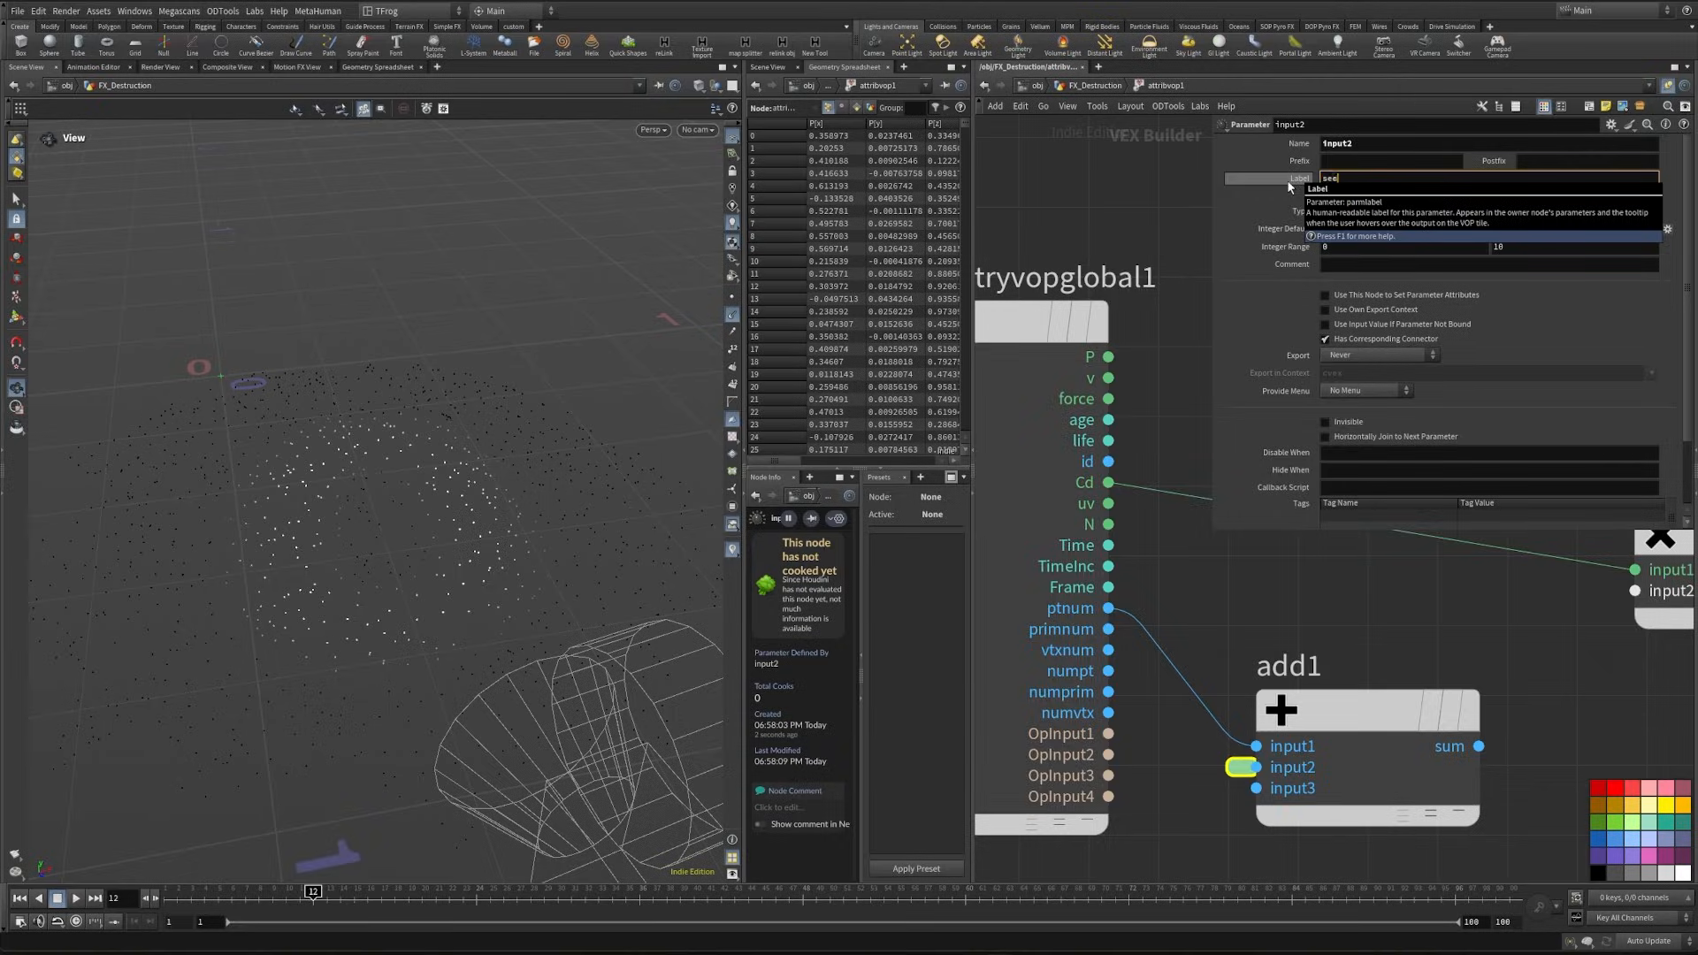
# - Rearrange the VOP nodes in the enlarged network view and add a Random node fed by add1's sum
pyautogui.scroll(-5, 1223, 792)
pyautogui.moveTo(1159, 812); pyautogui.dragTo(1413, 623)
pyautogui.moveTo(1333, 639); pyautogui.dragTo(1474, 609)
pyautogui.click(1228, 658)
pyautogui.press('`')
pyautogui.hotkey('ctrl', 'b')
pyautogui.moveTo(929, 753); pyautogui.dragTo(886, 670, button='middle')
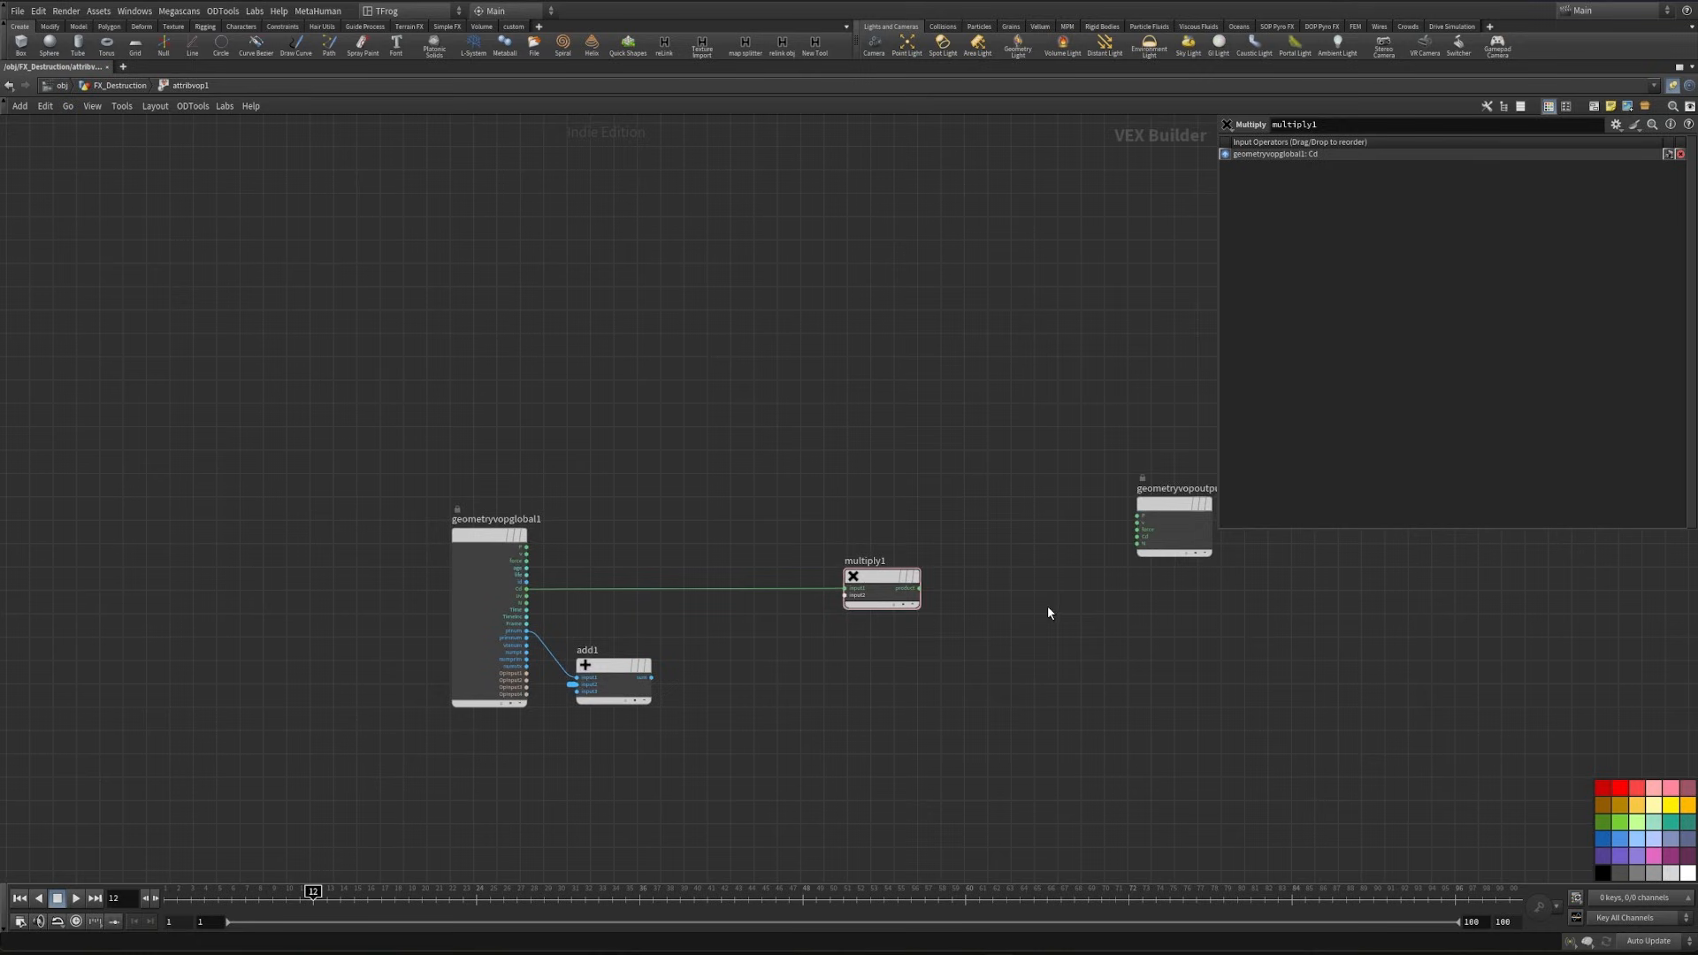
pyautogui.press('Tab')
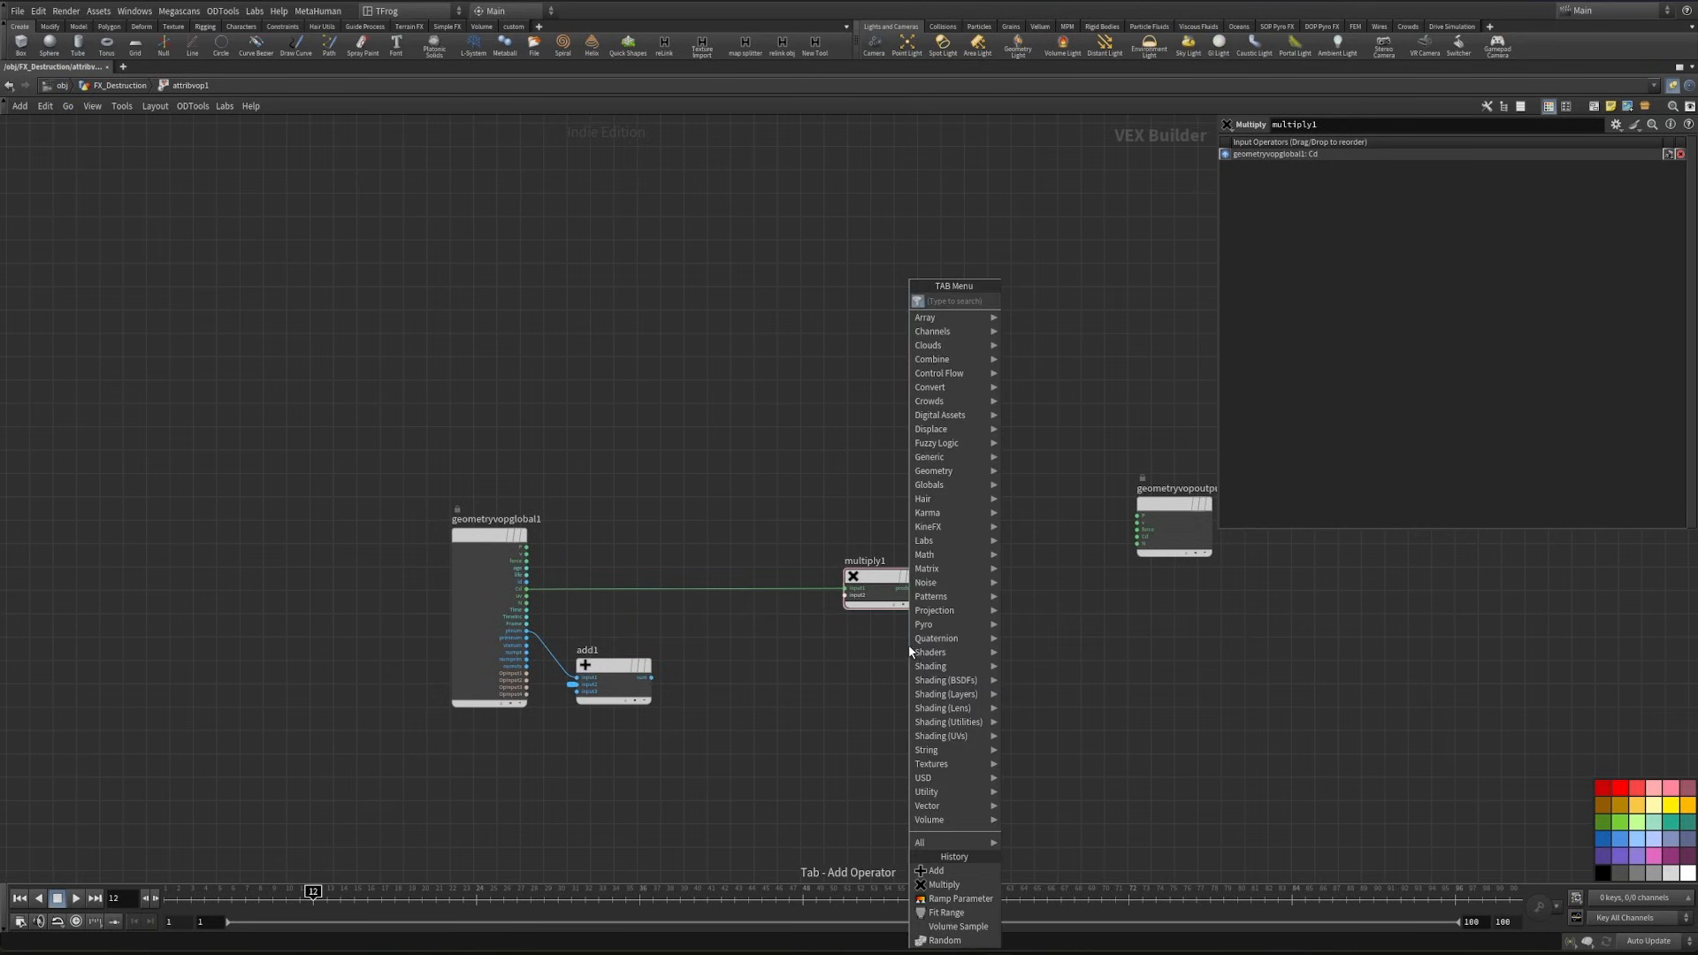
pyautogui.write('rand')
pyautogui.press('Return')
pyautogui.click(721, 678)
# - Add a Fit Range node with random1's rand output feeding its val input
pyautogui.scroll(5, 721, 647)
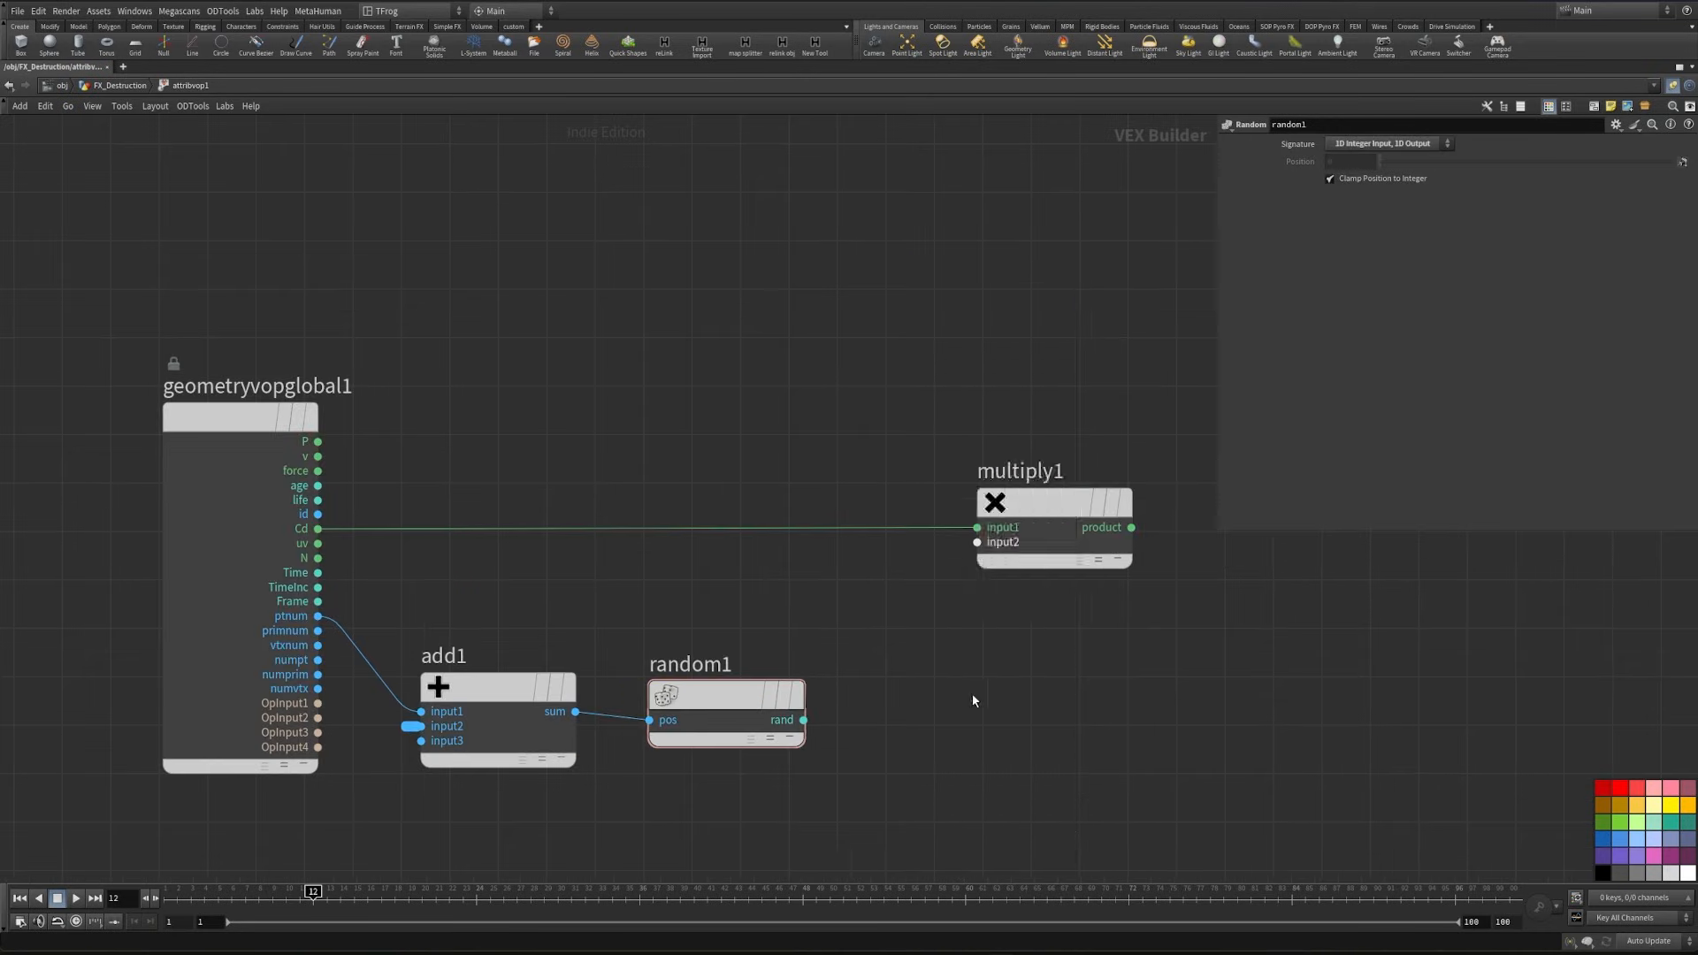
pyautogui.press('Tab')
pyautogui.write('fit')
pyautogui.press('Return')
pyautogui.click(969, 692)
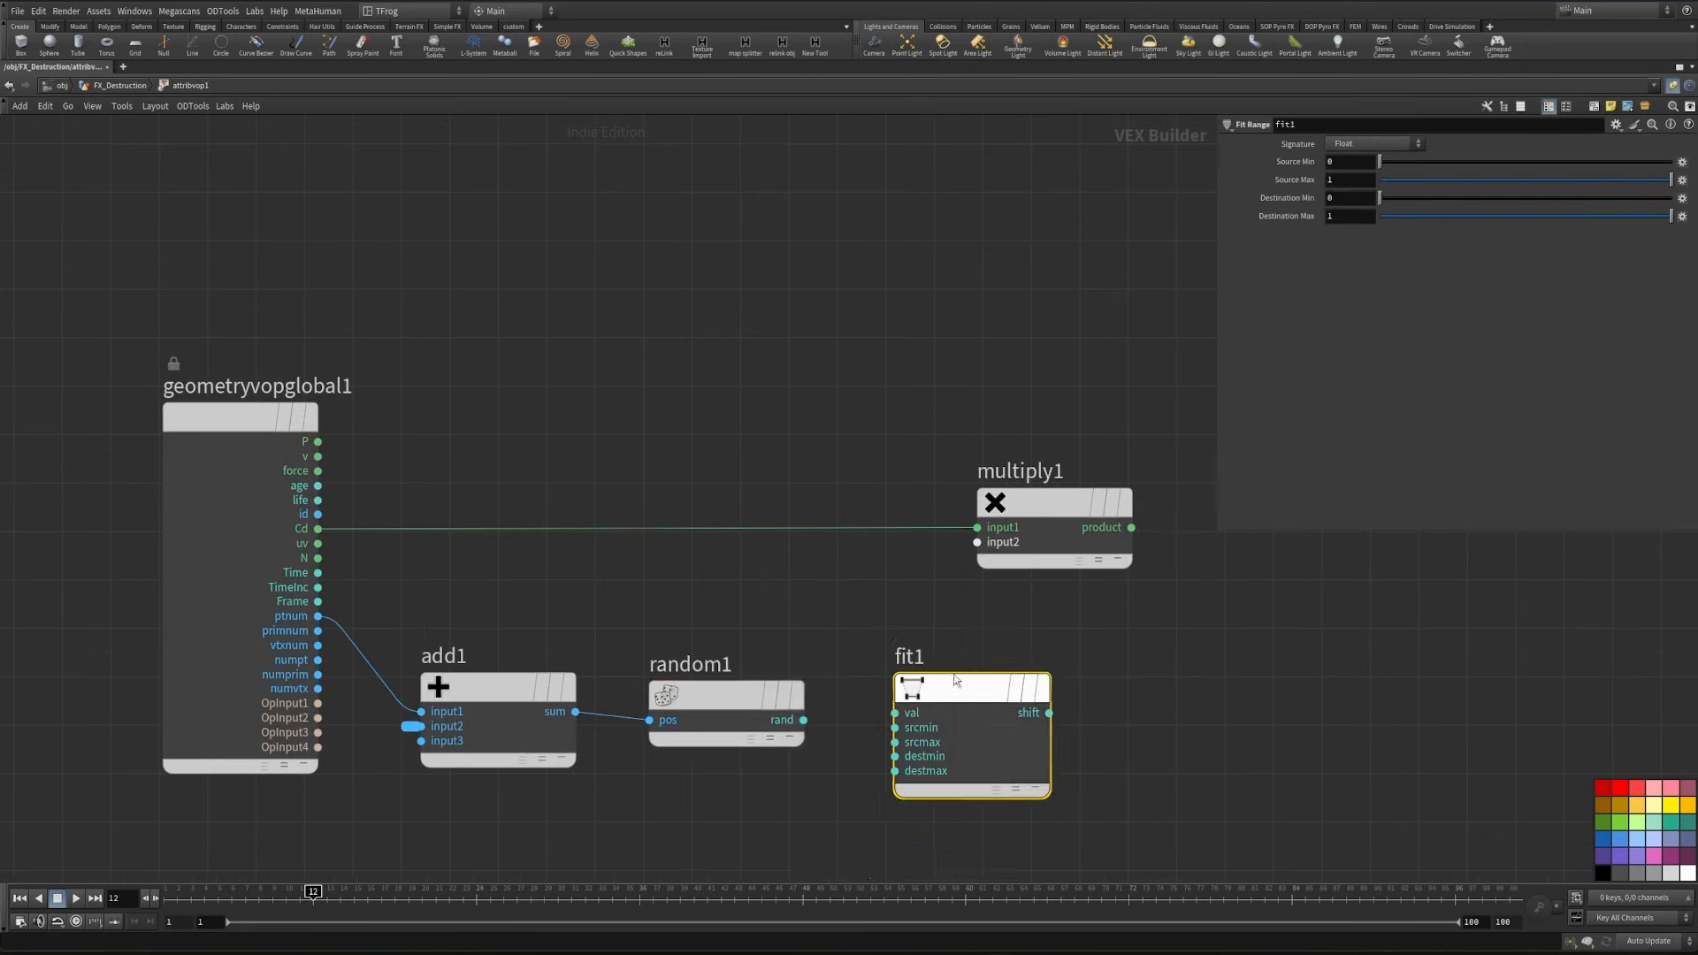
pyautogui.scroll(3, 953, 674)
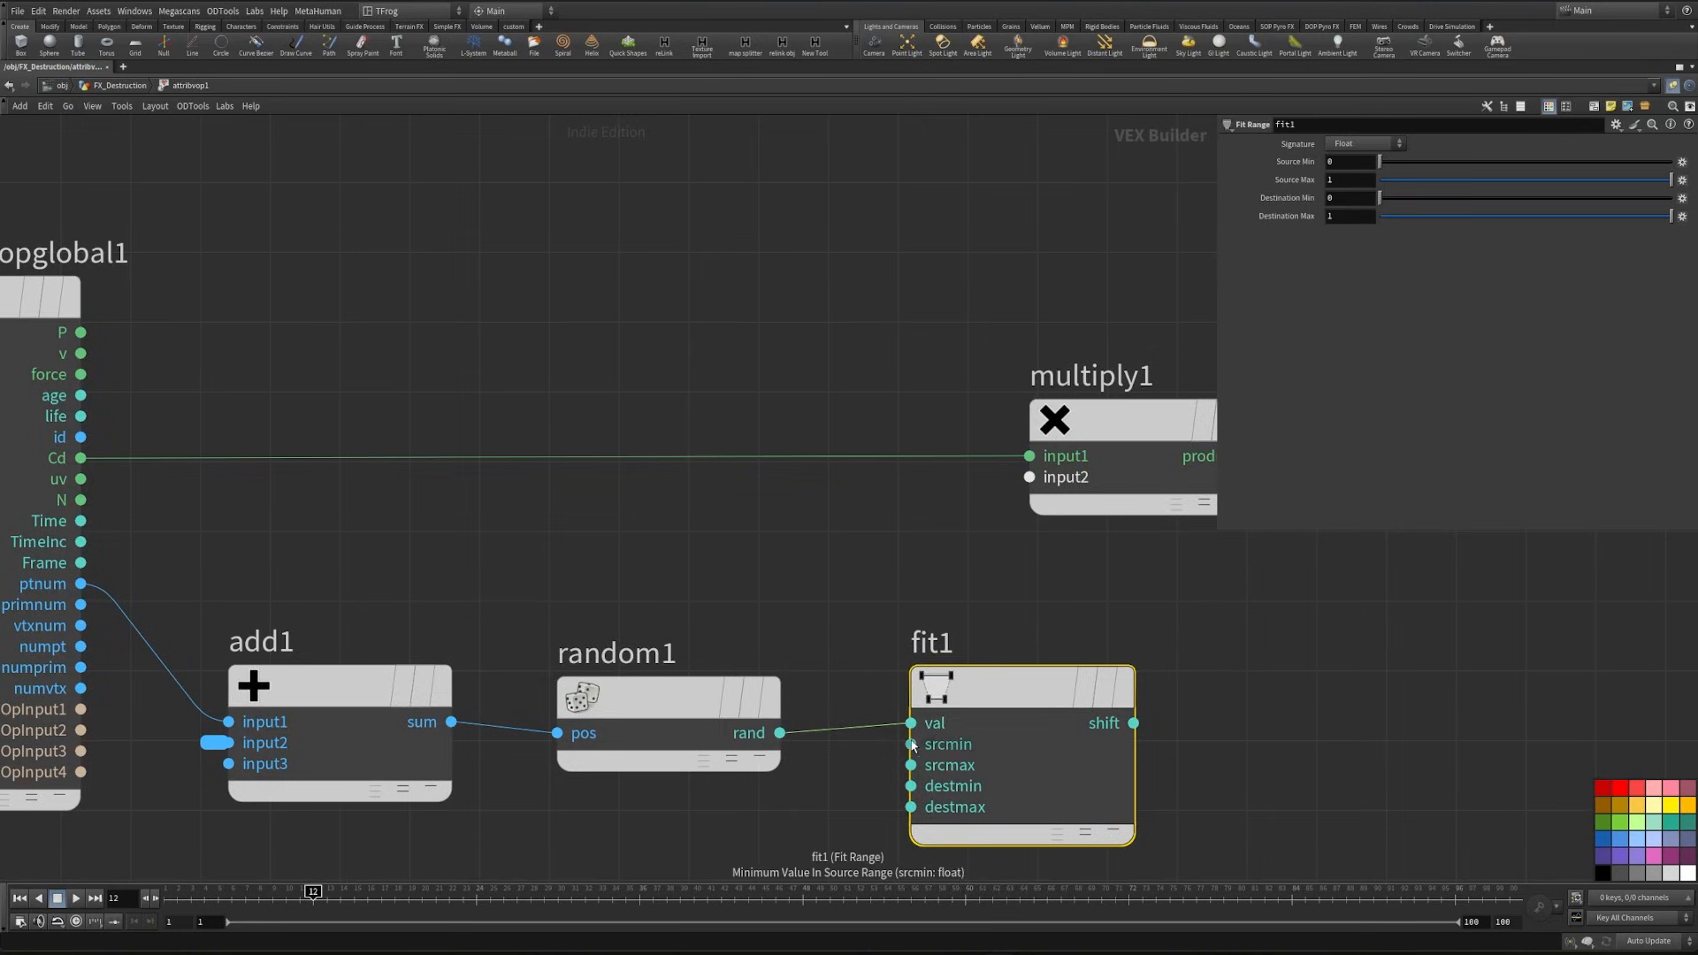
# - Expose fit1's source and destination range inputs as parameters and wire its shift output into multiply1's second input
pyautogui.rightClick(911, 745)
pyautogui.click(941, 710)
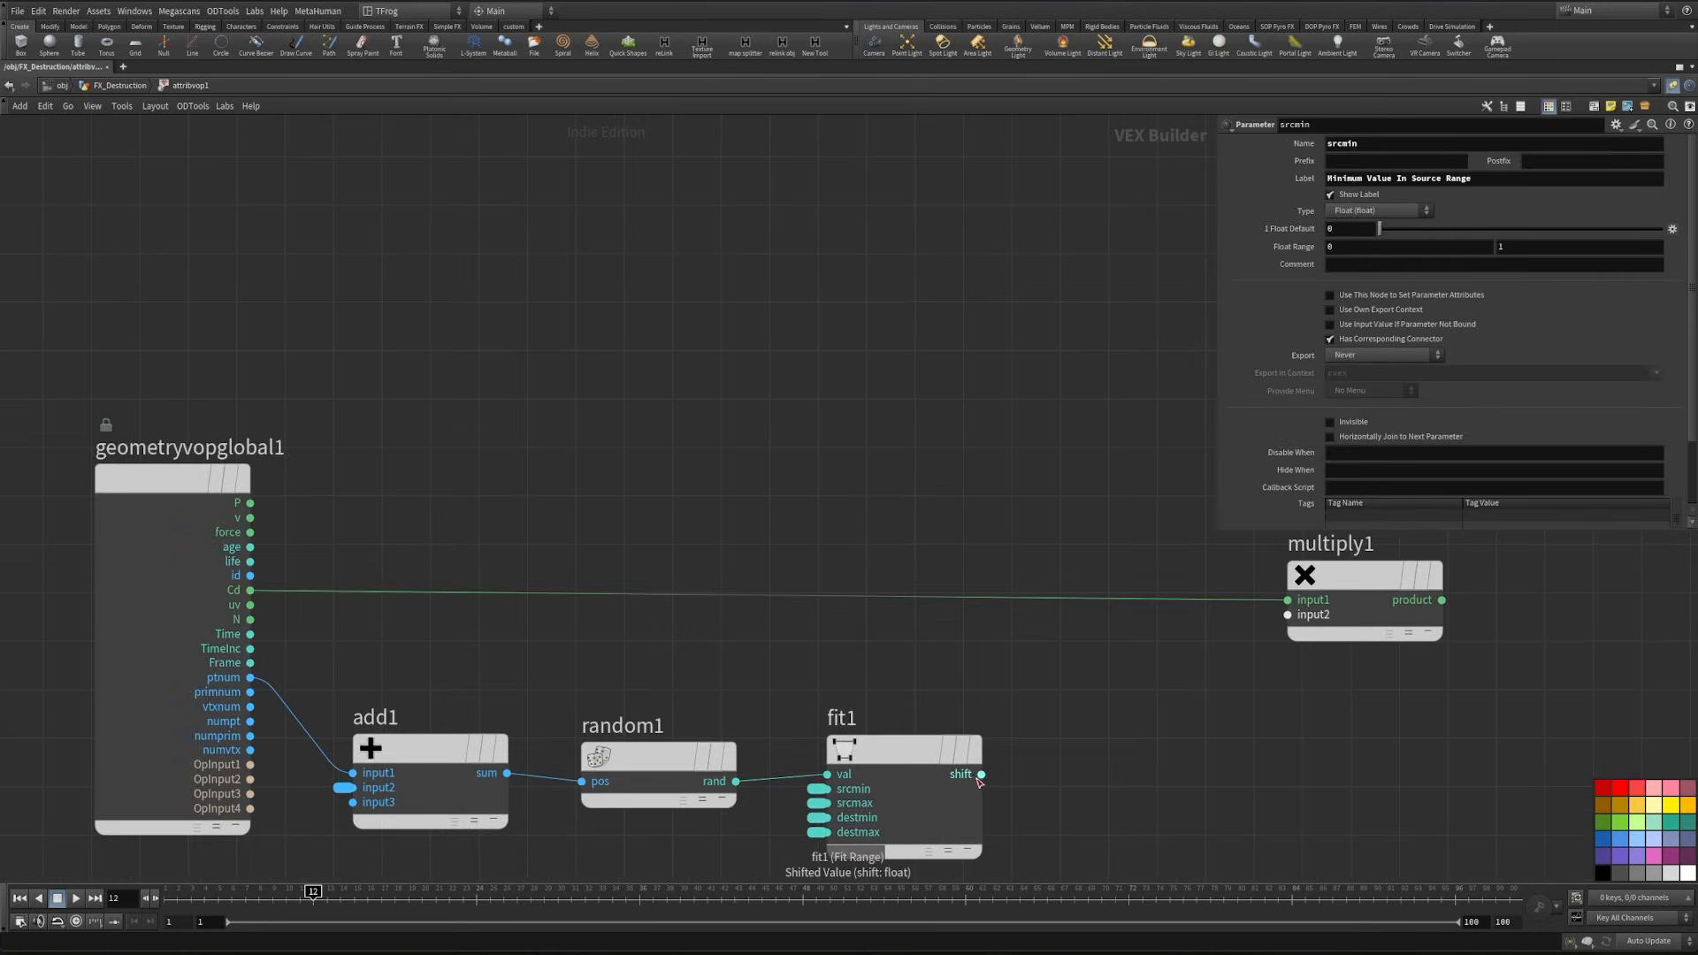
pyautogui.moveTo(980, 775); pyautogui.dragTo(1288, 617)
pyautogui.moveTo(1336, 689); pyautogui.dragTo(990, 781, button='middle')
pyautogui.hotkey('shift', 's')
pyautogui.moveTo(1261, 714); pyautogui.dragTo(992, 767, button='middle')
# - Wire multiply1's product into Cd on the geometry output and return to the FX_Destruction network
pyautogui.scroll(-2, 992, 767)
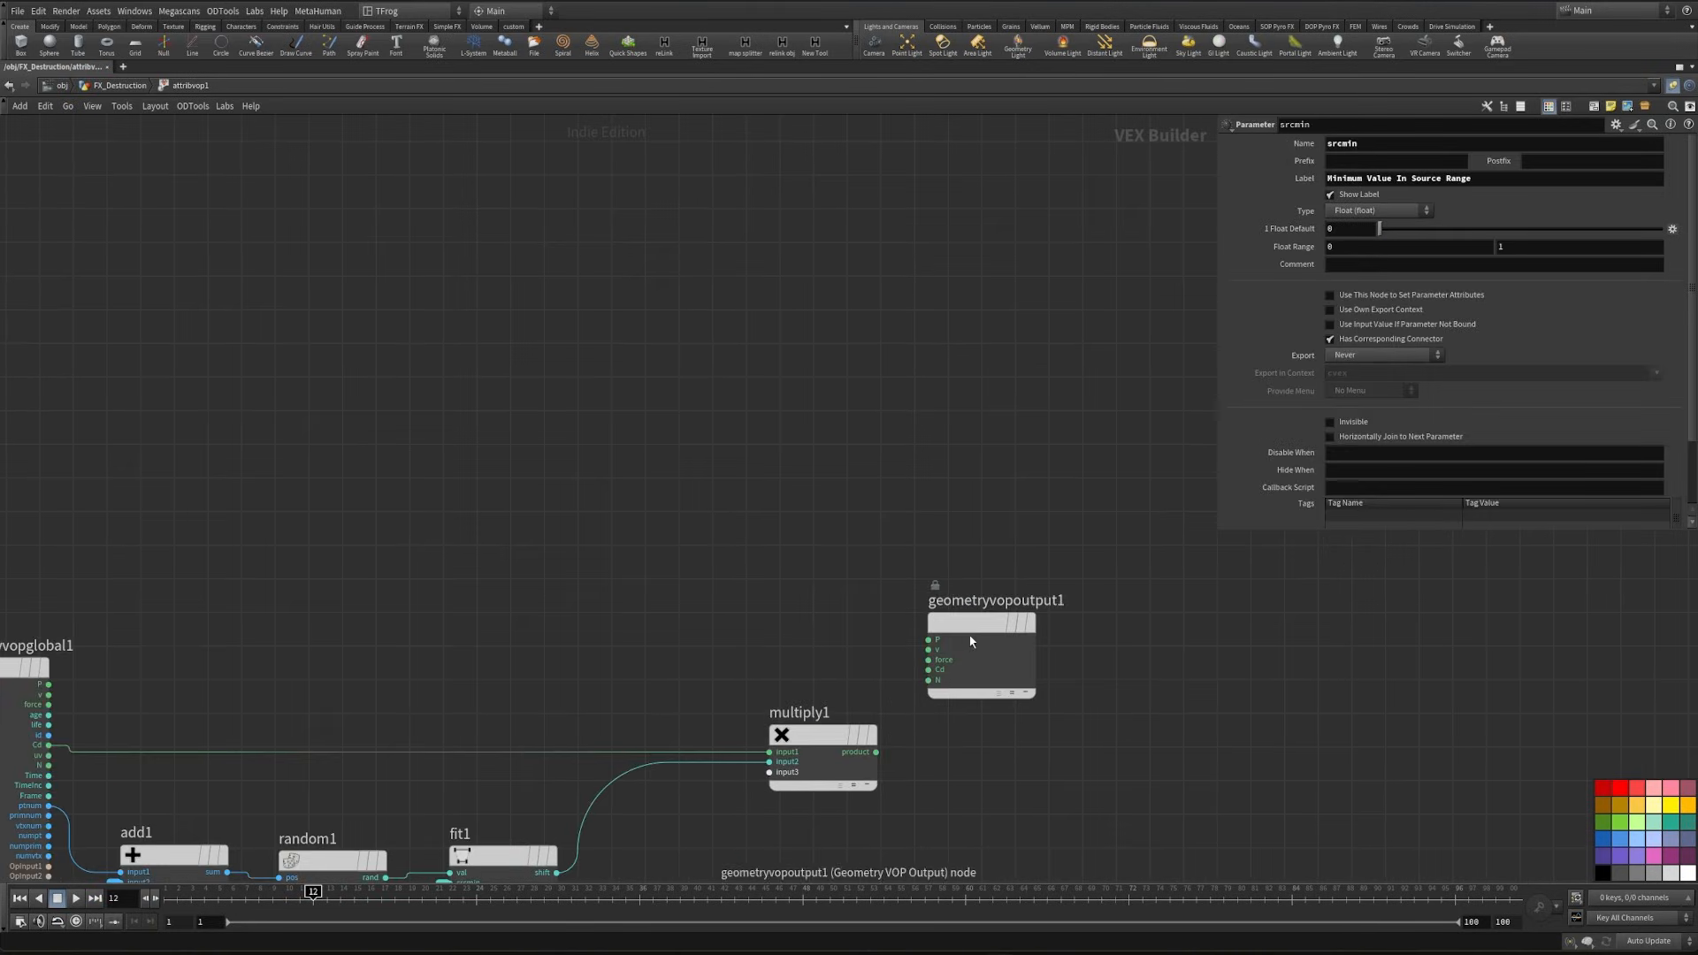
pyautogui.moveTo(952, 630); pyautogui.dragTo(876, 752)
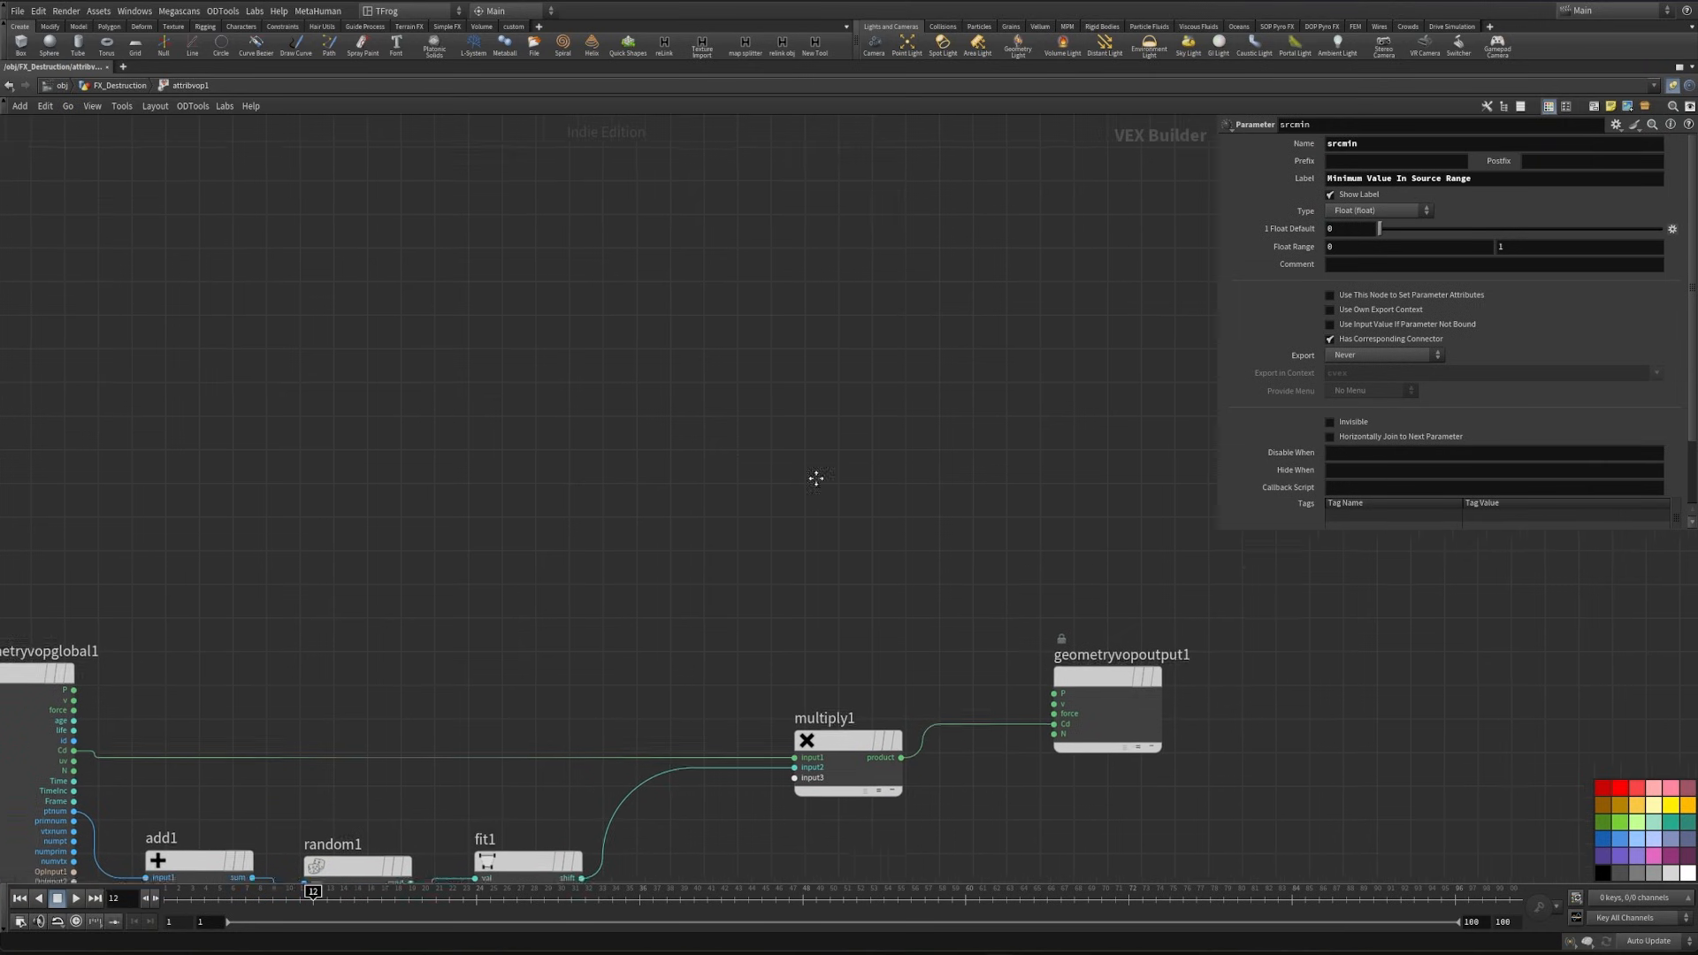
pyautogui.press('u')
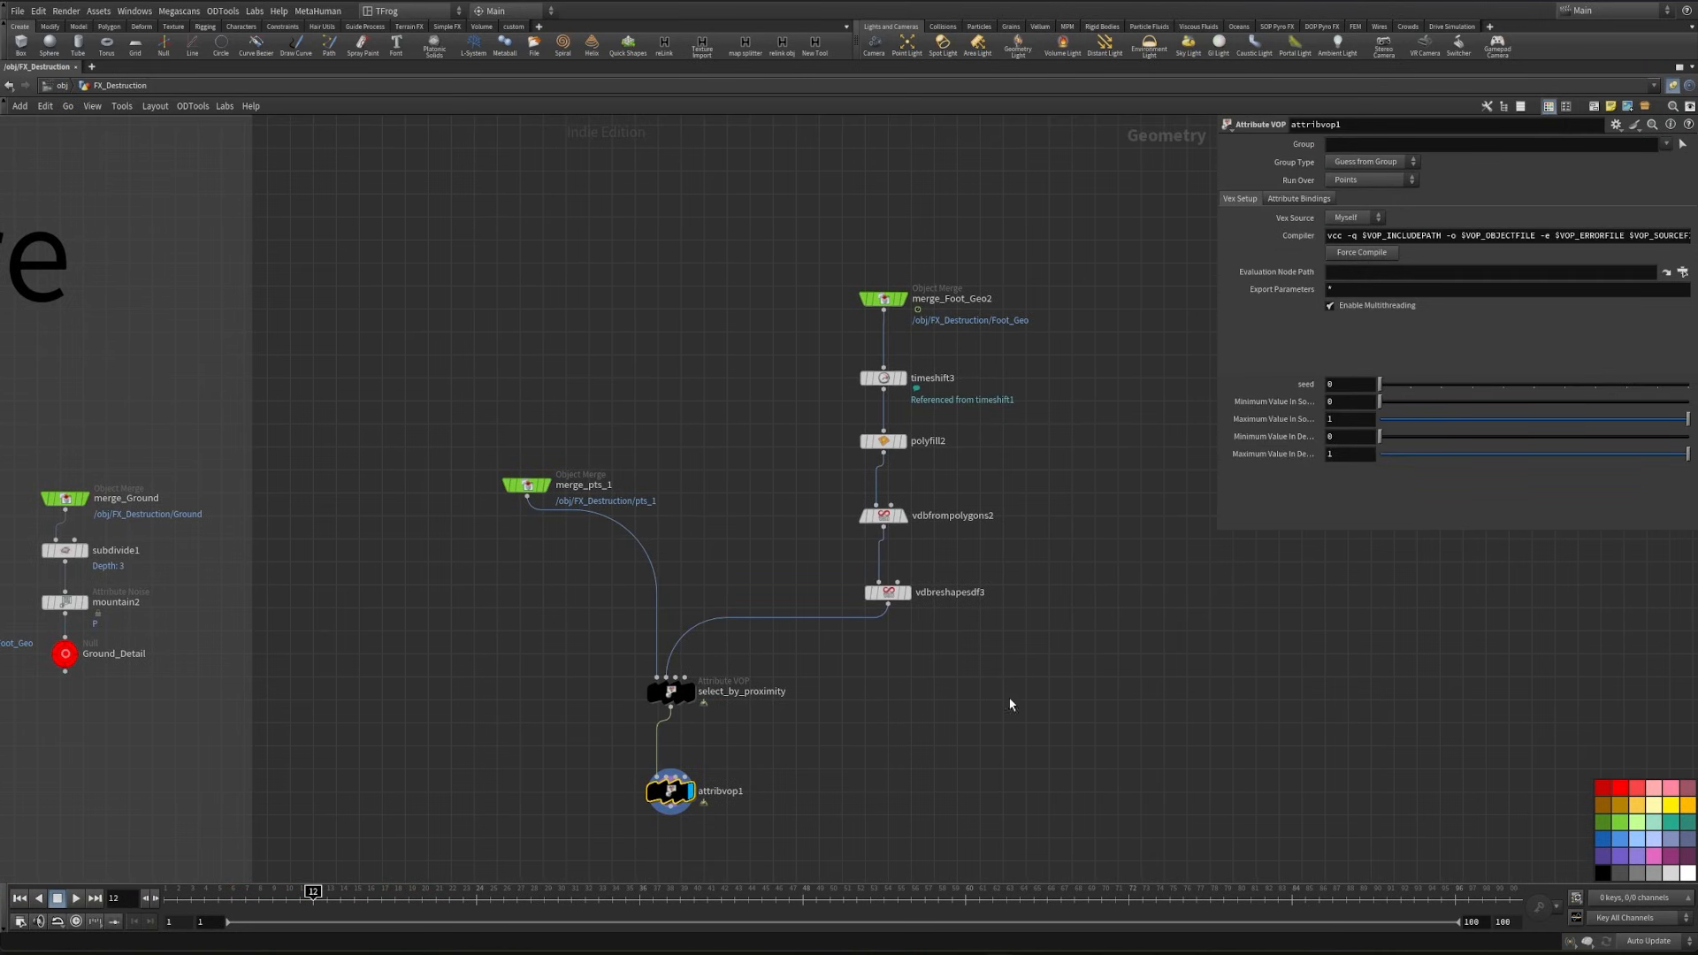
pyautogui.hotkey('ctrl', 'b')
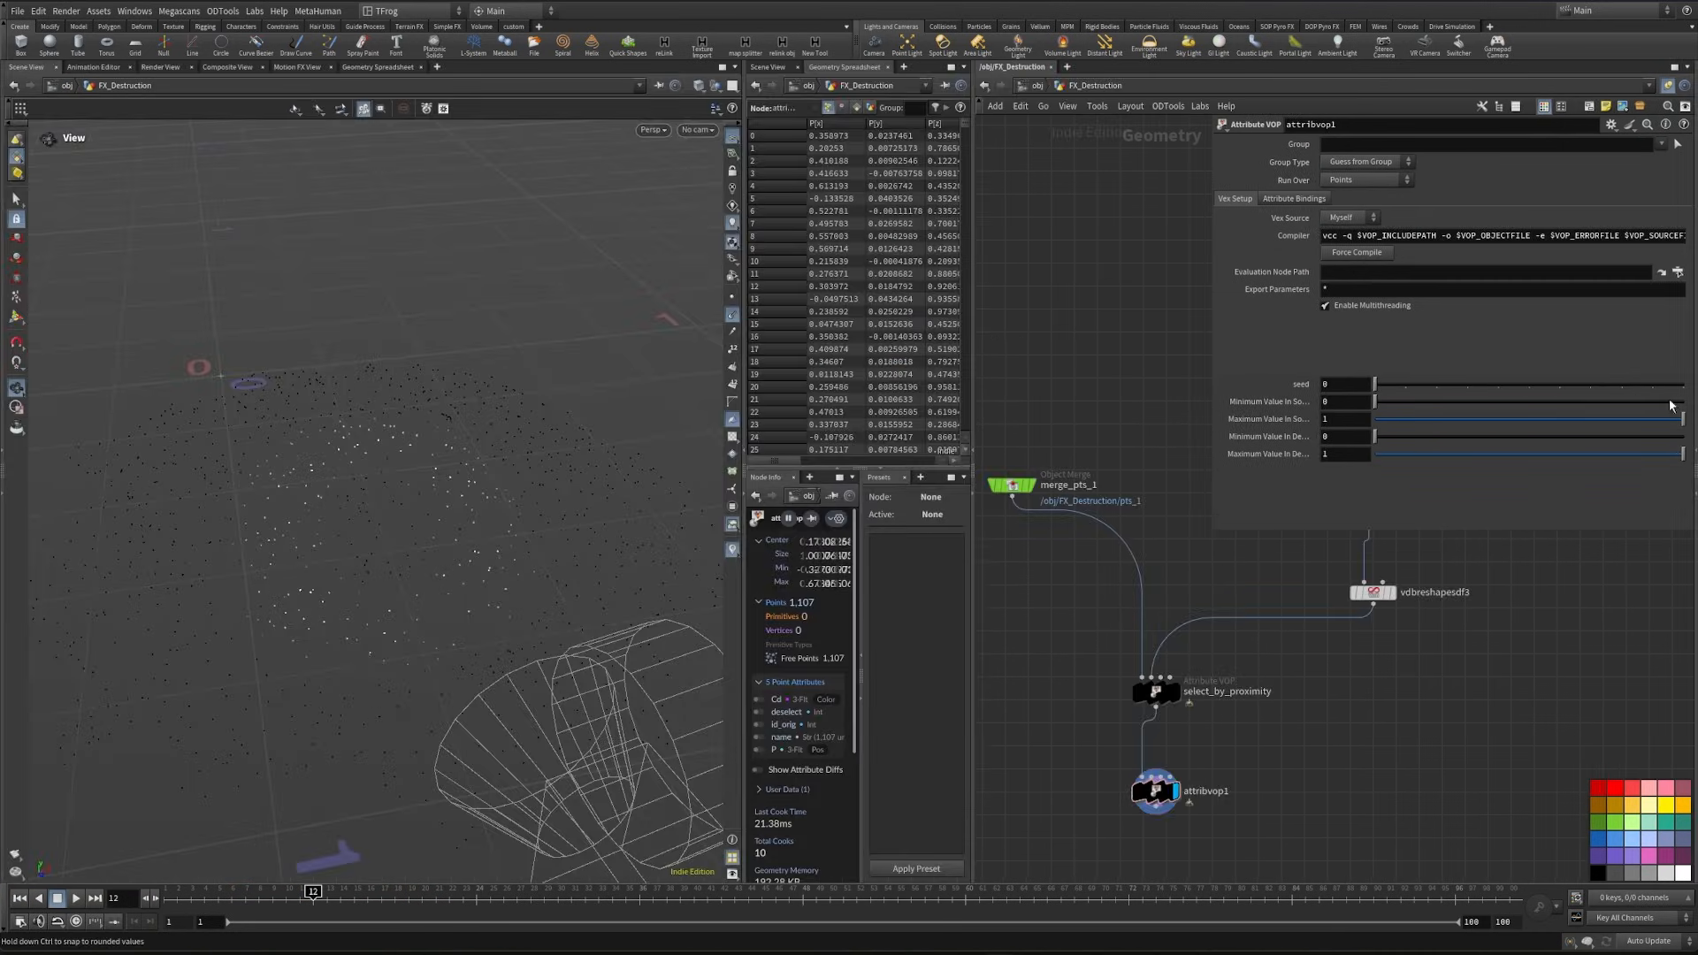
# - Add a Blast node after attribvop1 and display it
pyautogui.press('Tab')
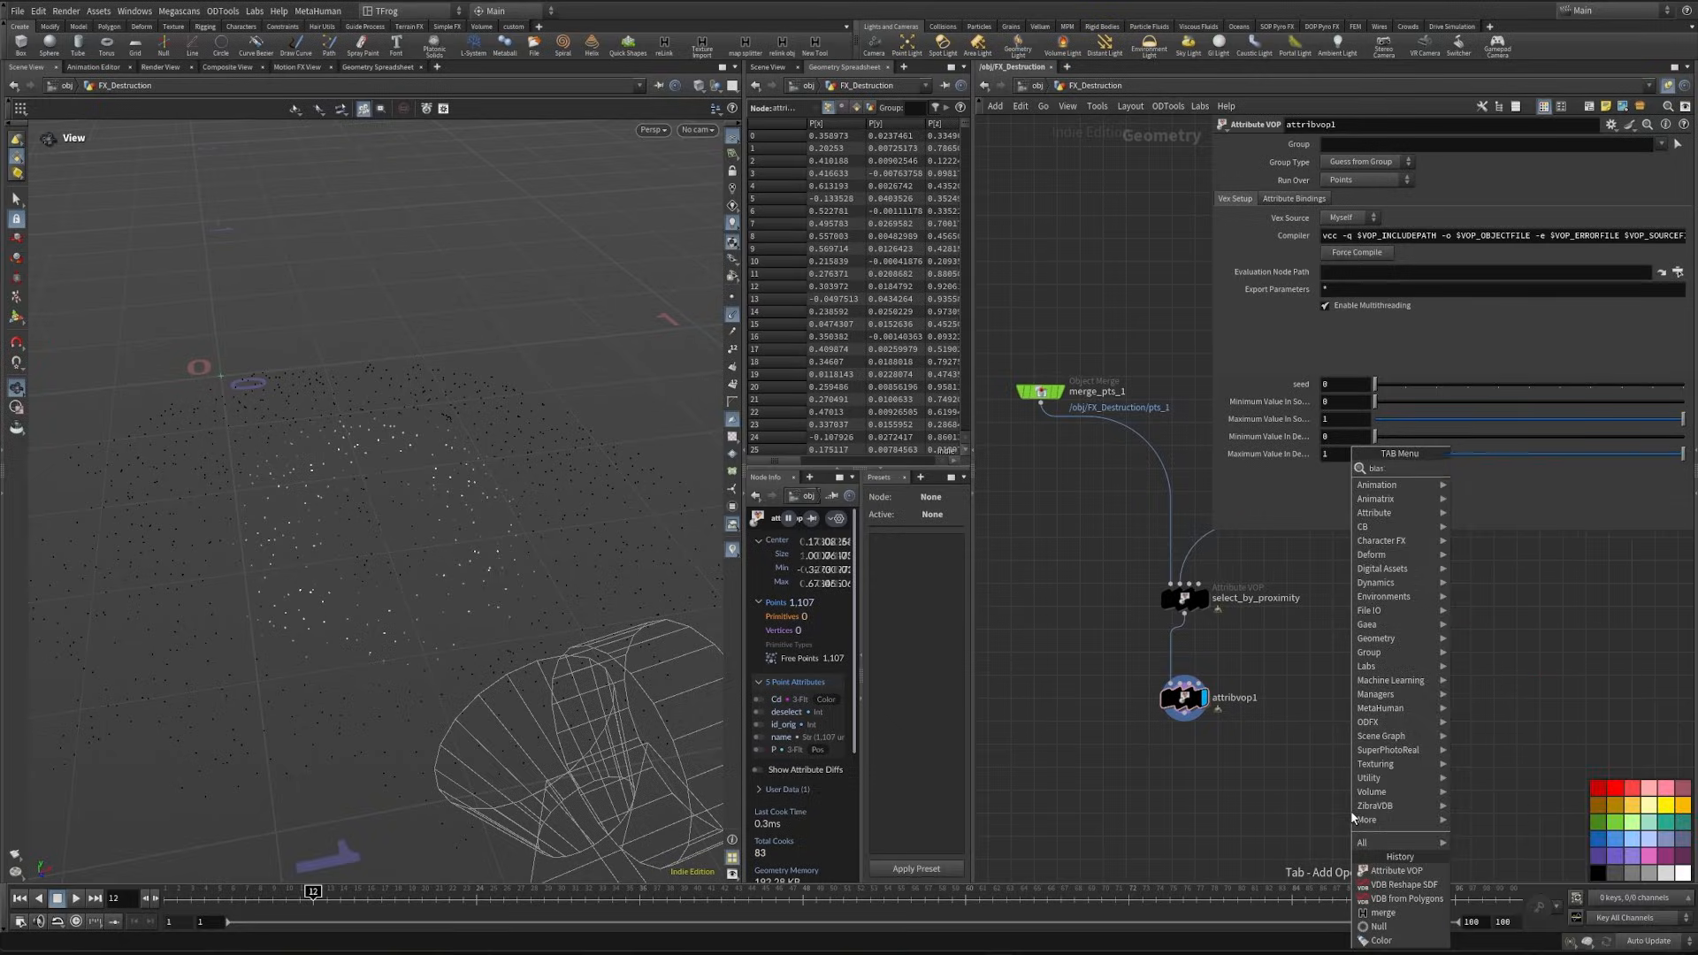
pyautogui.write('blas')
pyautogui.press('Return')
pyautogui.click(1215, 787)
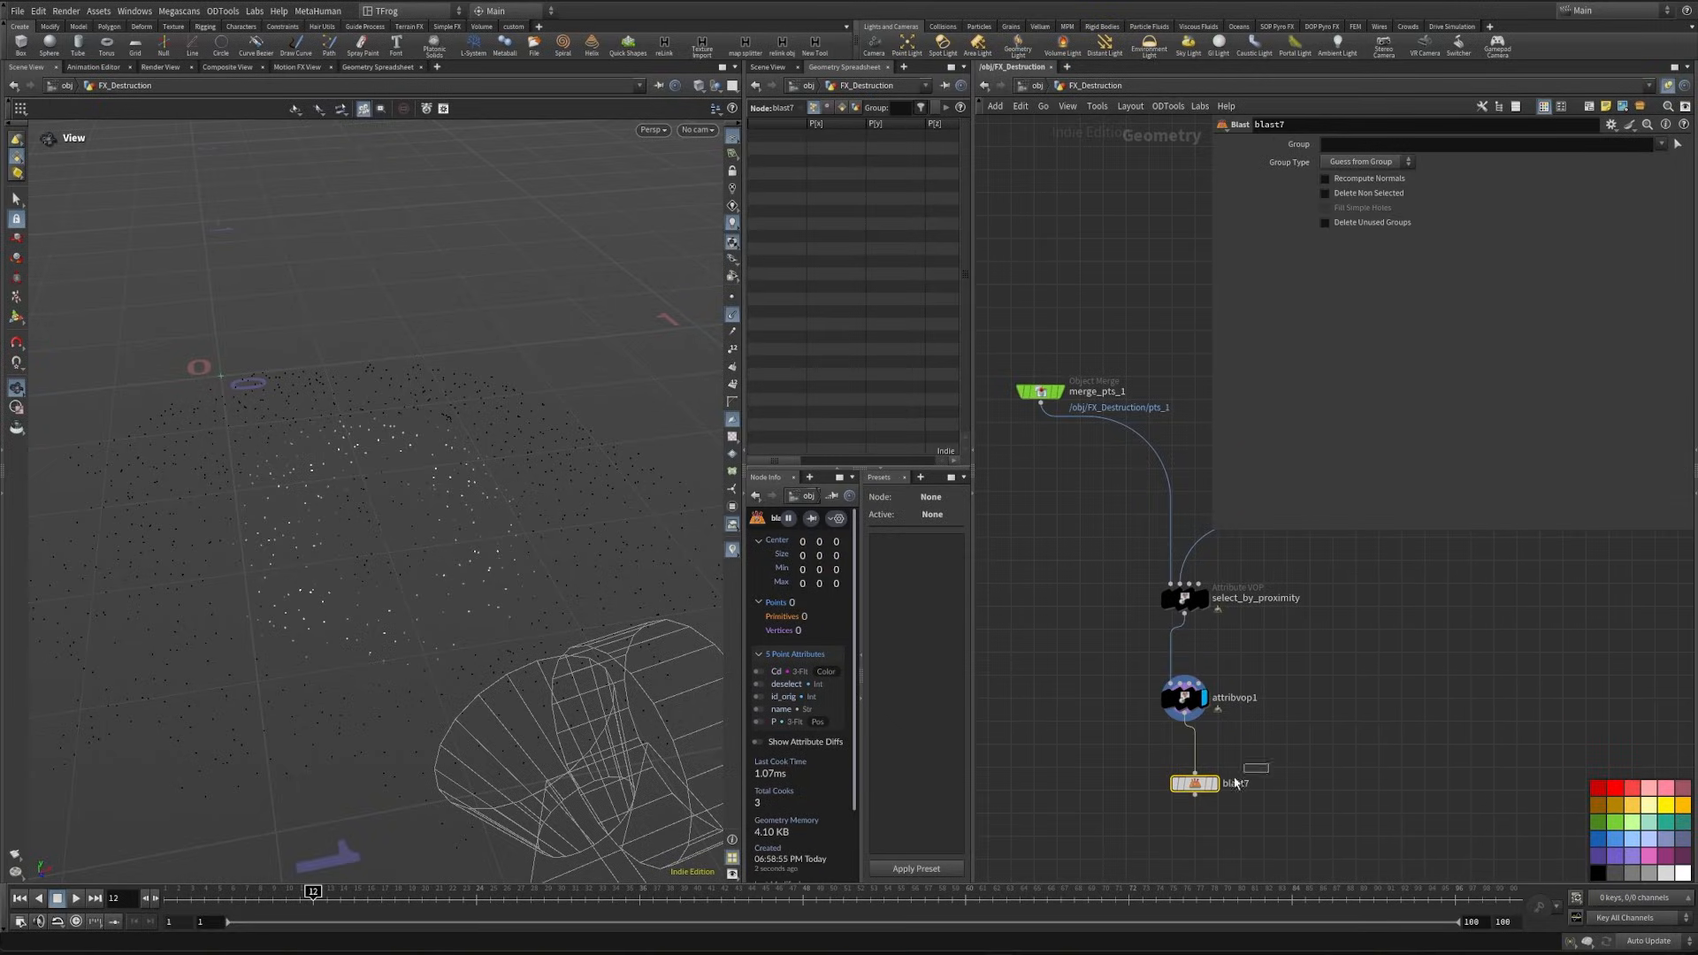
pyautogui.click(1213, 784)
pyautogui.click(1417, 144)
pyautogui.write('@Cd')
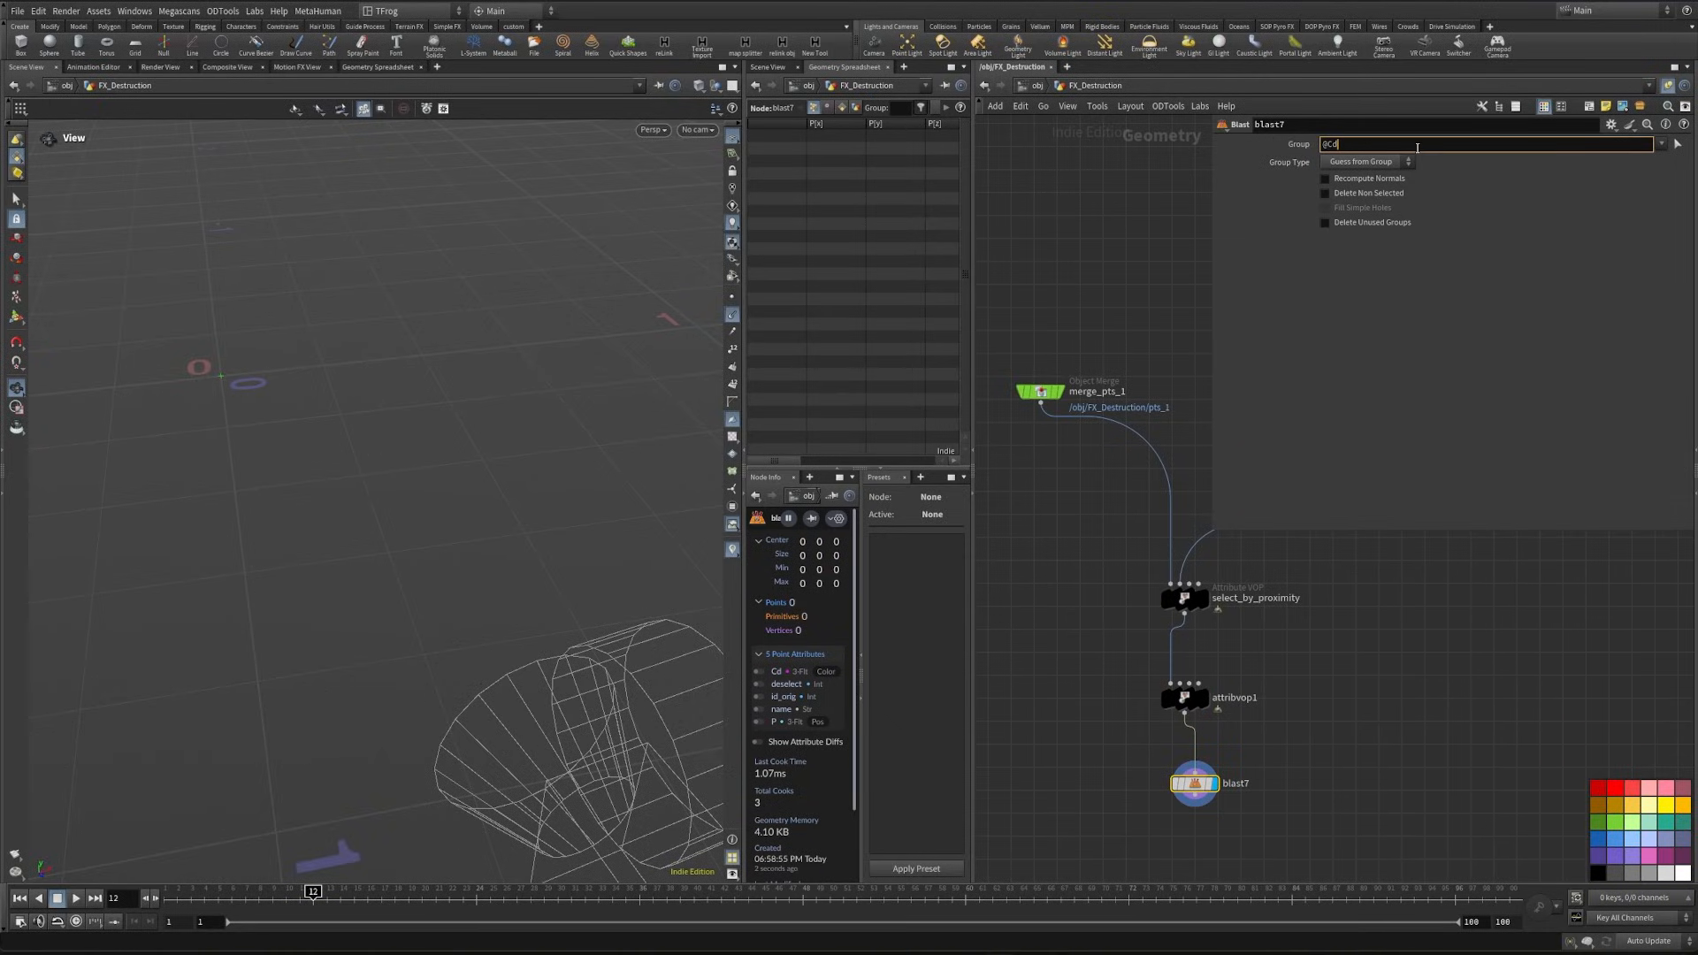
pyautogui.write('>.5')
pyautogui.click(1367, 162)
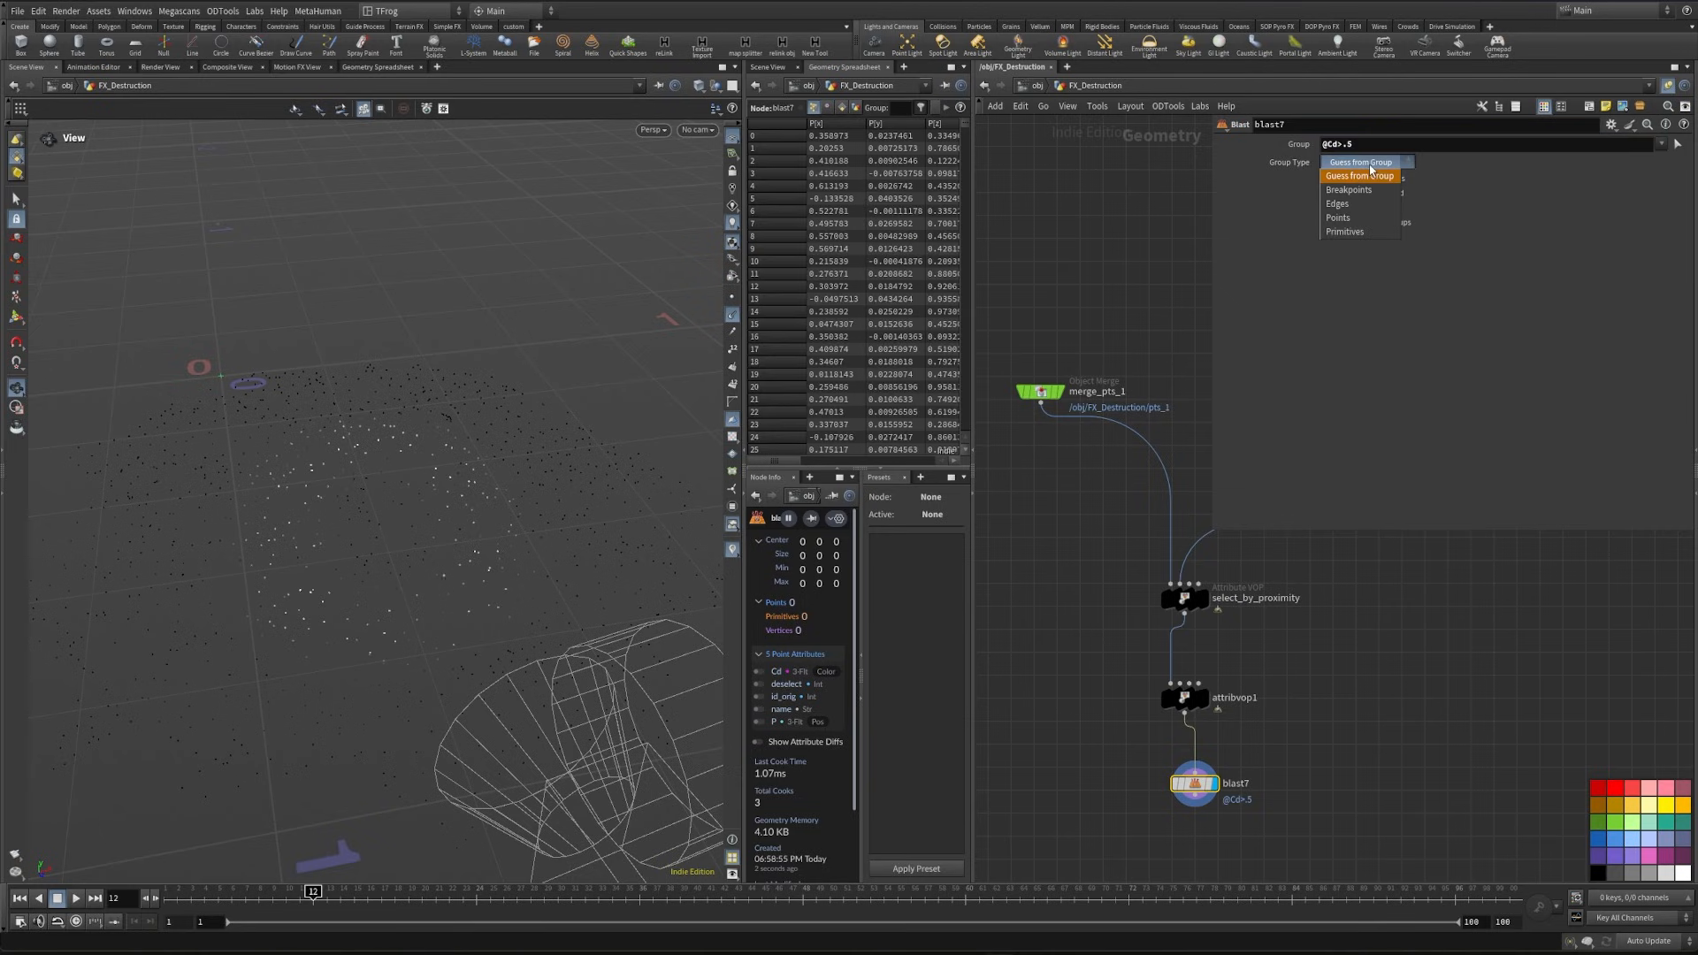
pyautogui.click(1353, 208)
pyautogui.click(1353, 193)
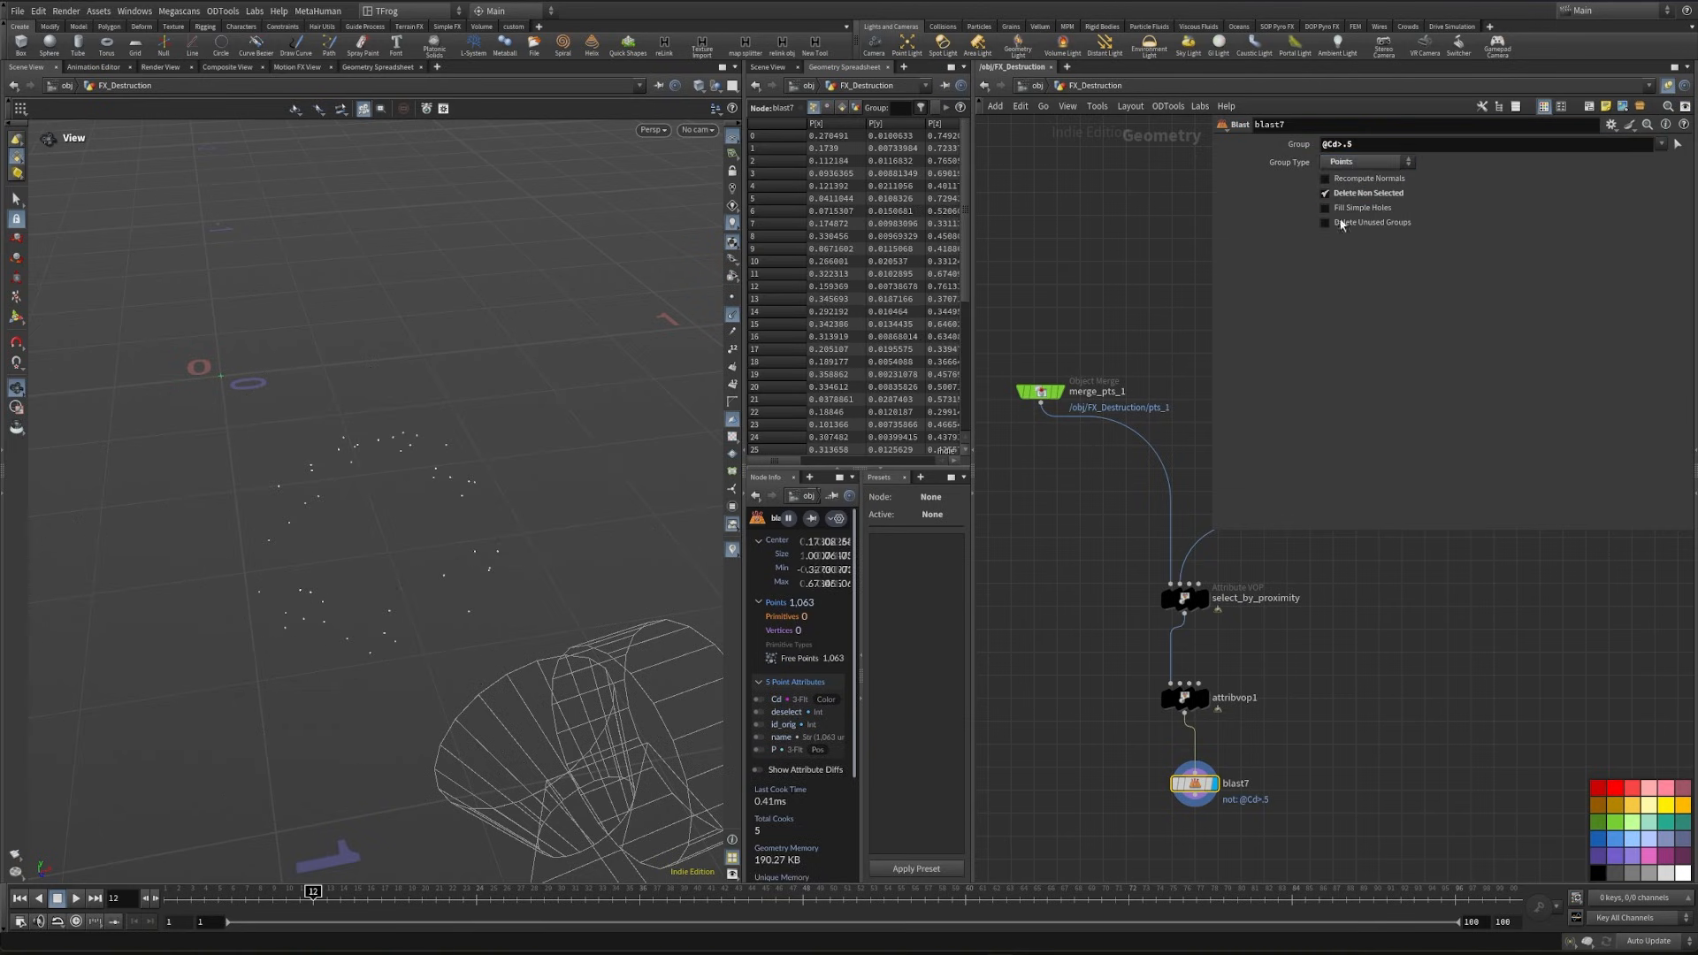
# - Set attribvop1's seed to 8, its source range to 0.109–0.756 and its destination maximum to 0.783
pyautogui.moveTo(1319, 709); pyautogui.dragTo(1336, 721, button='middle')
pyautogui.click(1207, 708)
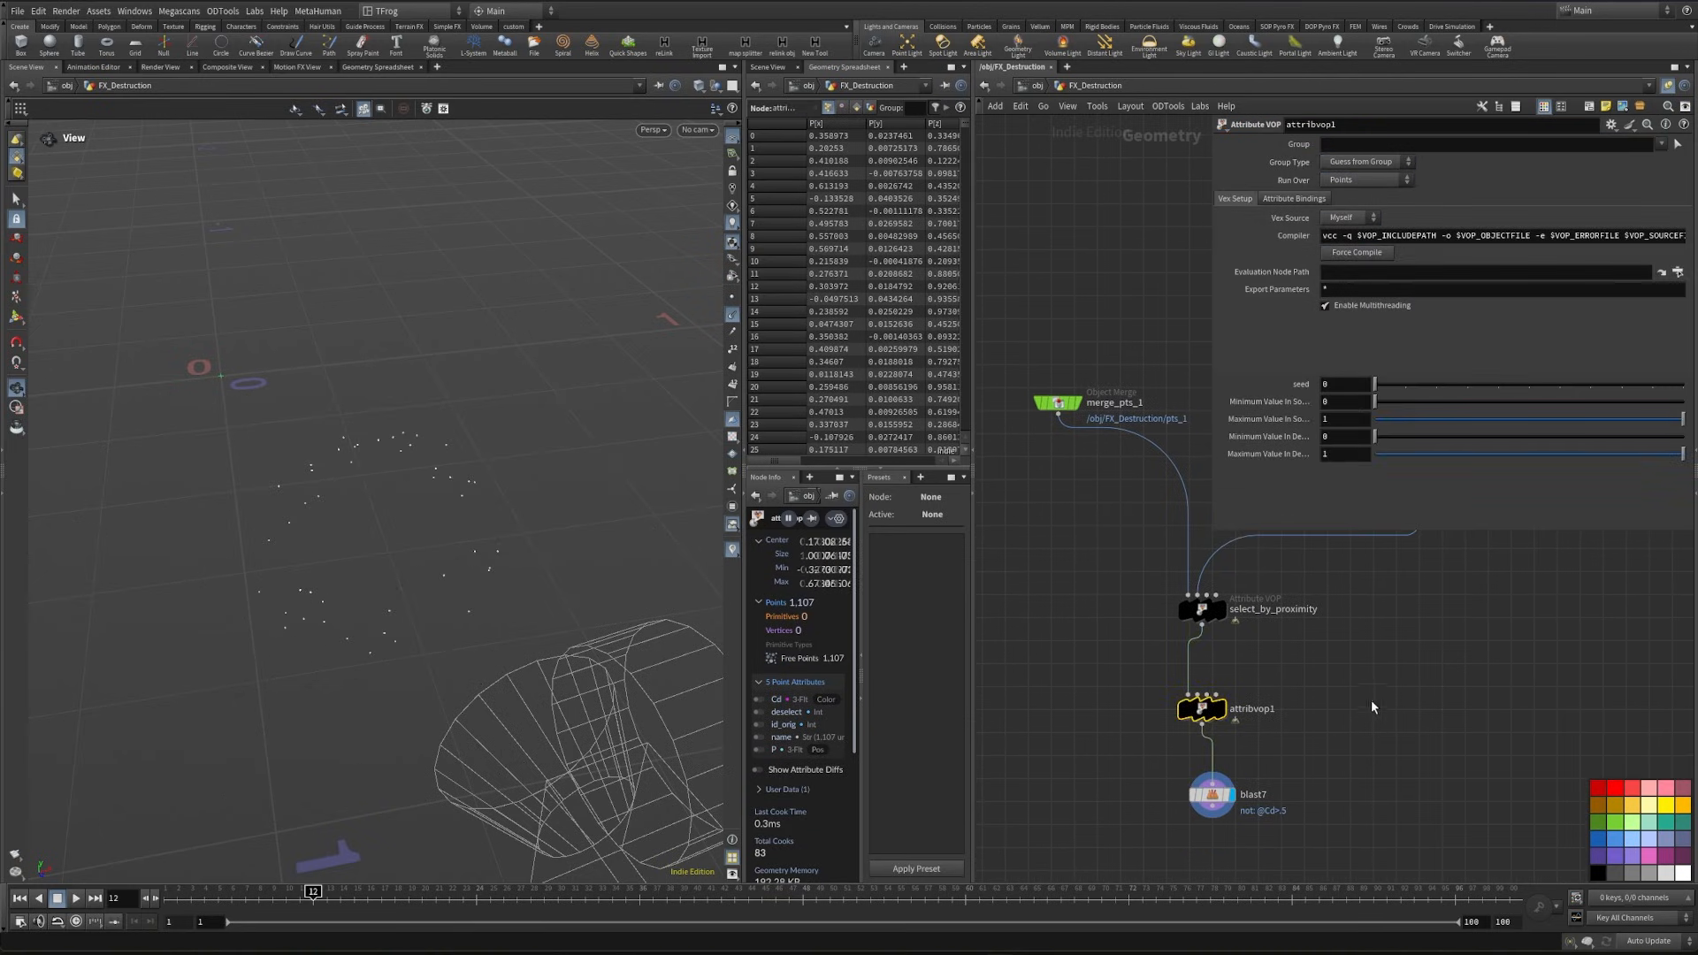
pyautogui.click(1353, 386)
pyautogui.moveTo(1405, 384); pyautogui.dragTo(1561, 427)
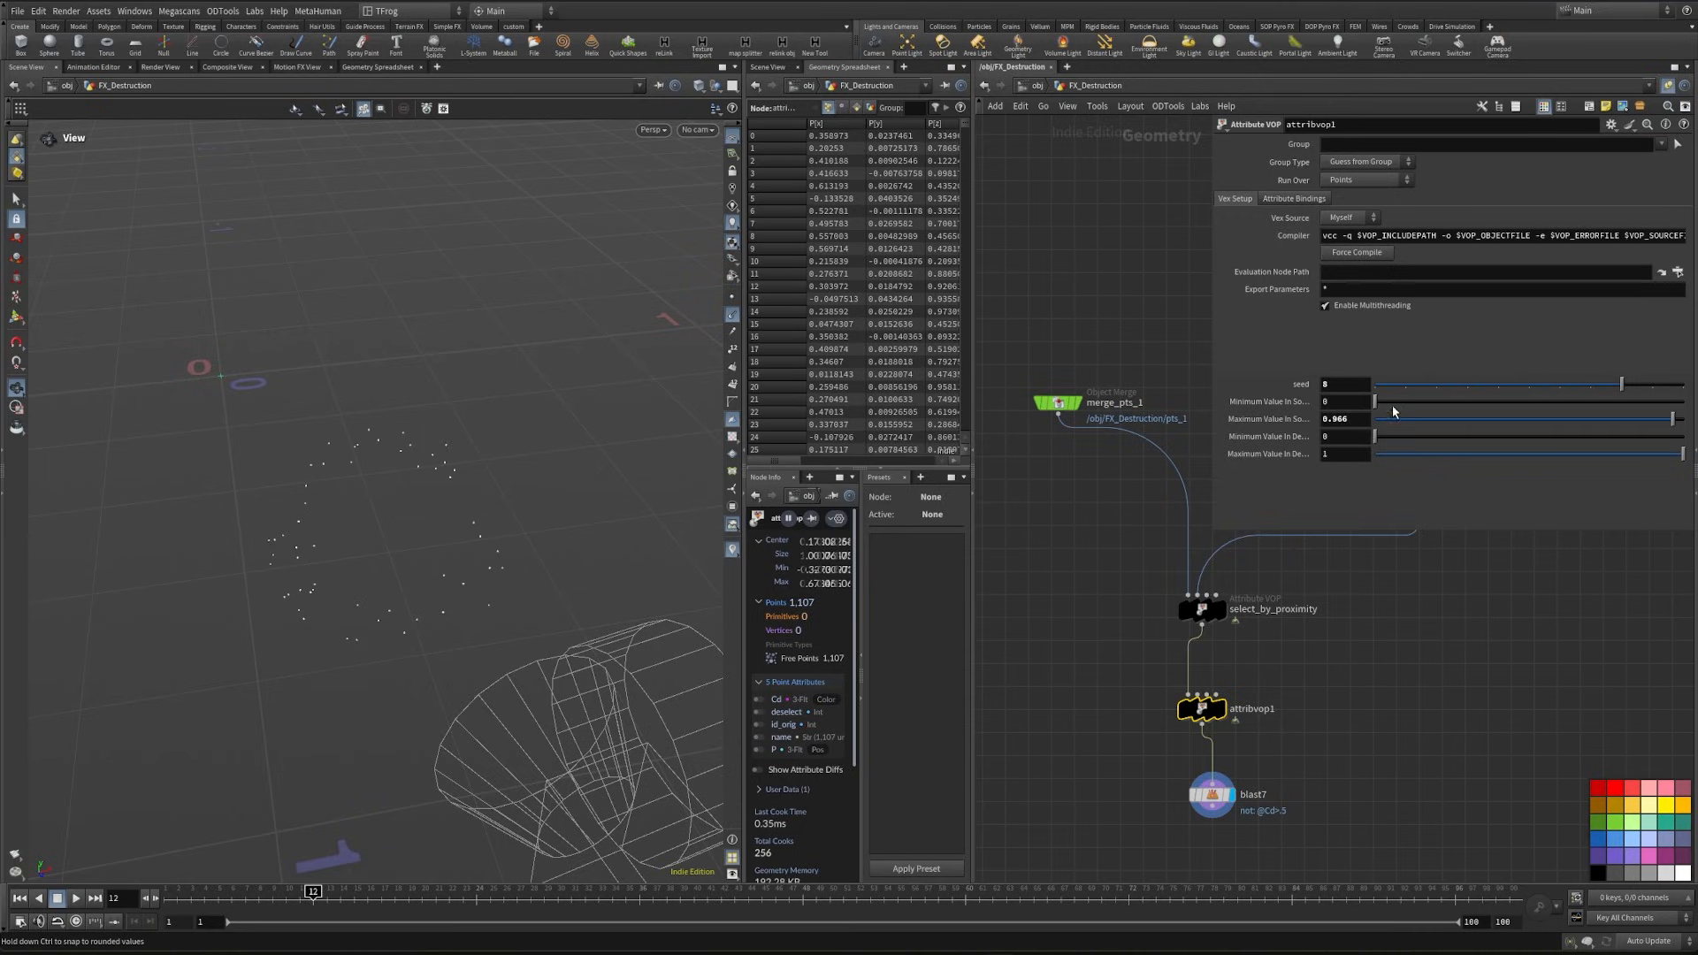
pyautogui.moveTo(1394, 411)
pyautogui.mouseDown()
pyautogui.moveTo(1543, 420)
pyautogui.moveTo(1376, 439)
pyautogui.mouseUp()
pyautogui.moveTo(1682, 453); pyautogui.dragTo(1615, 421)
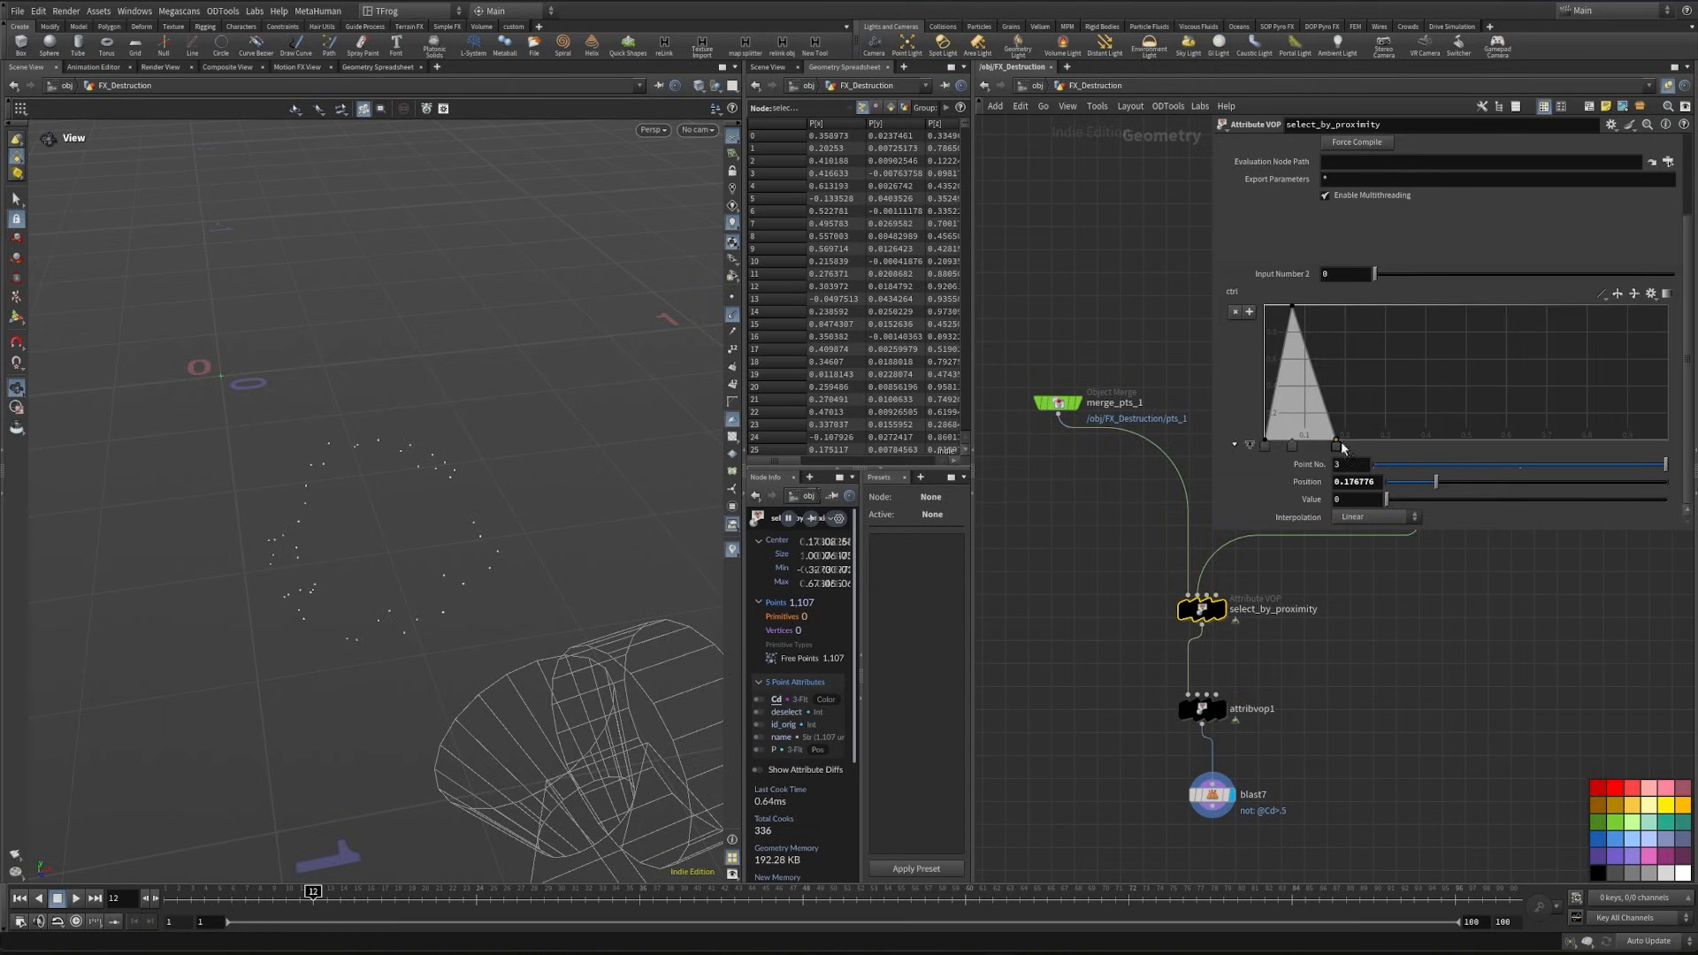
pyautogui.moveTo(1337, 445); pyautogui.dragTo(1369, 458)
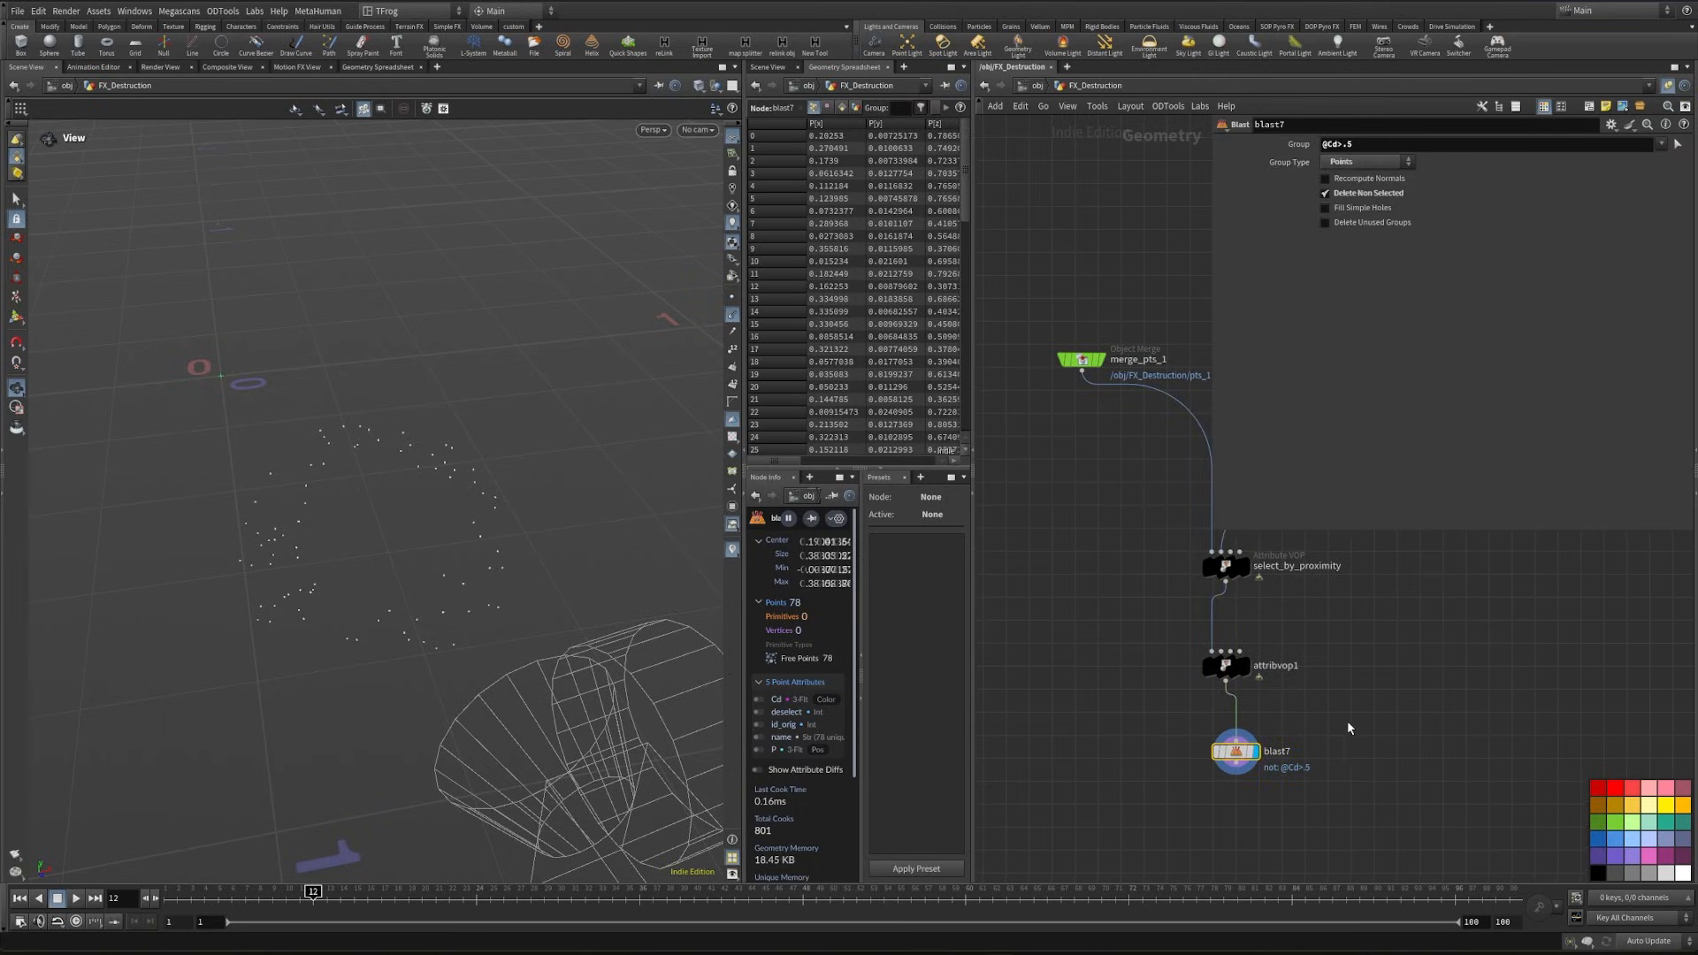
# - Delete the blast7 node, then add an Attribute Wrangle after attribvop1 and display it
pyautogui.press('Delete')
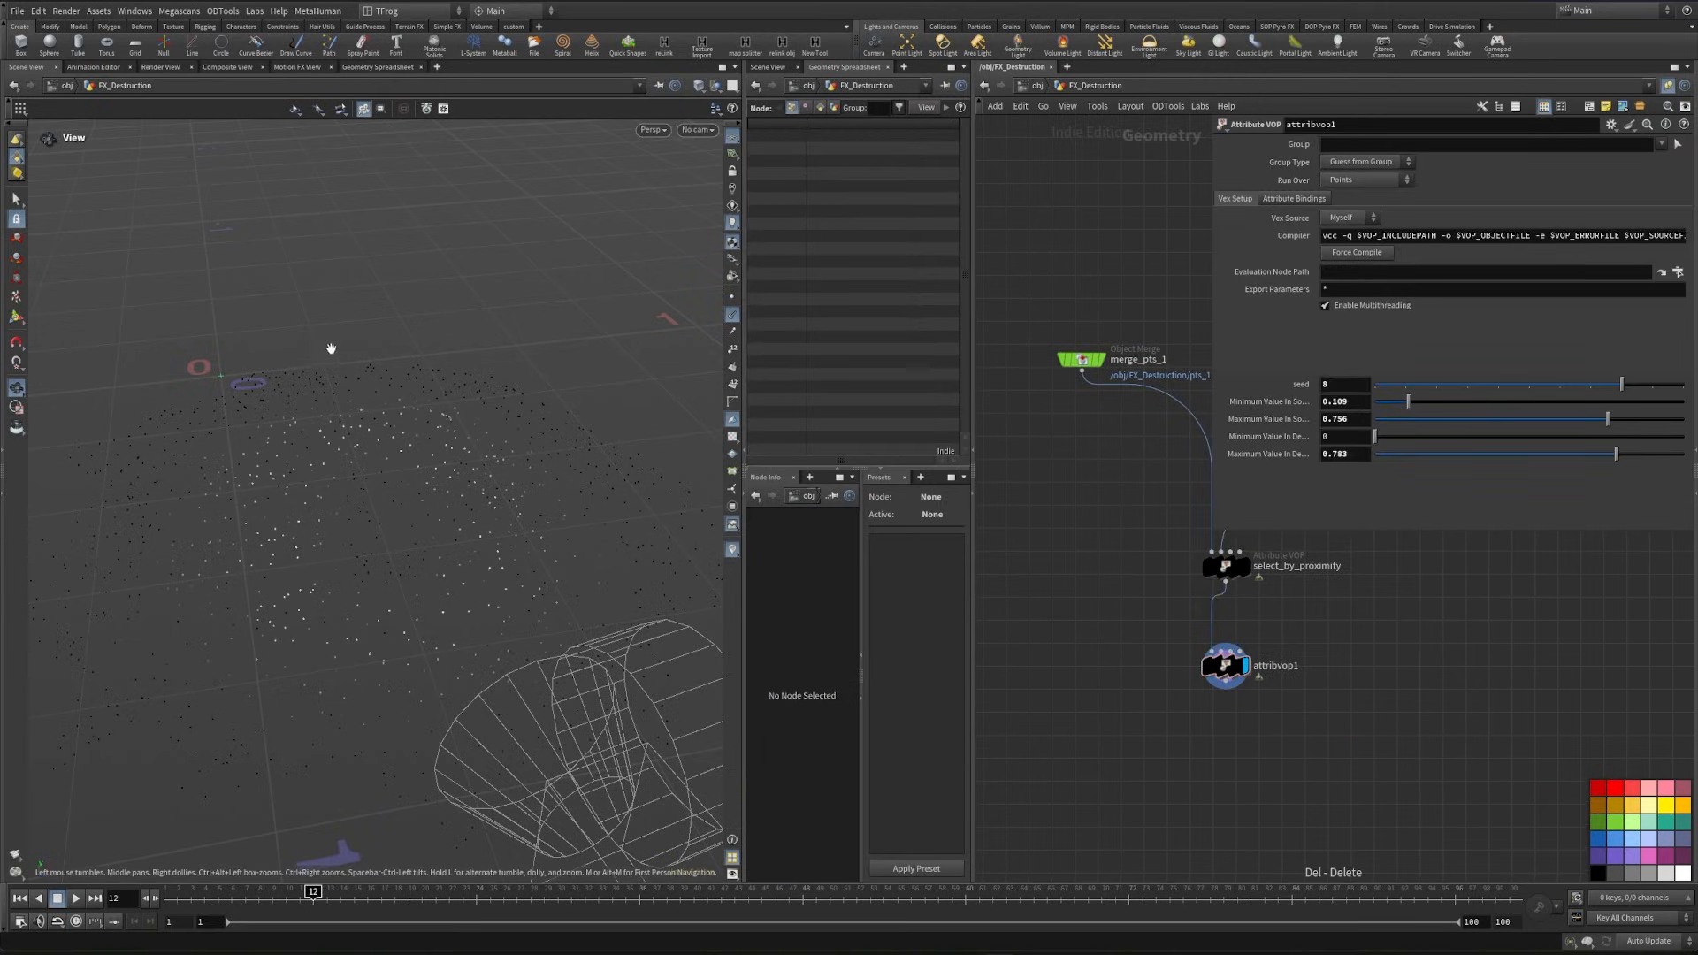
pyautogui.moveTo(1158, 714); pyautogui.dragTo(1165, 677, button='middle')
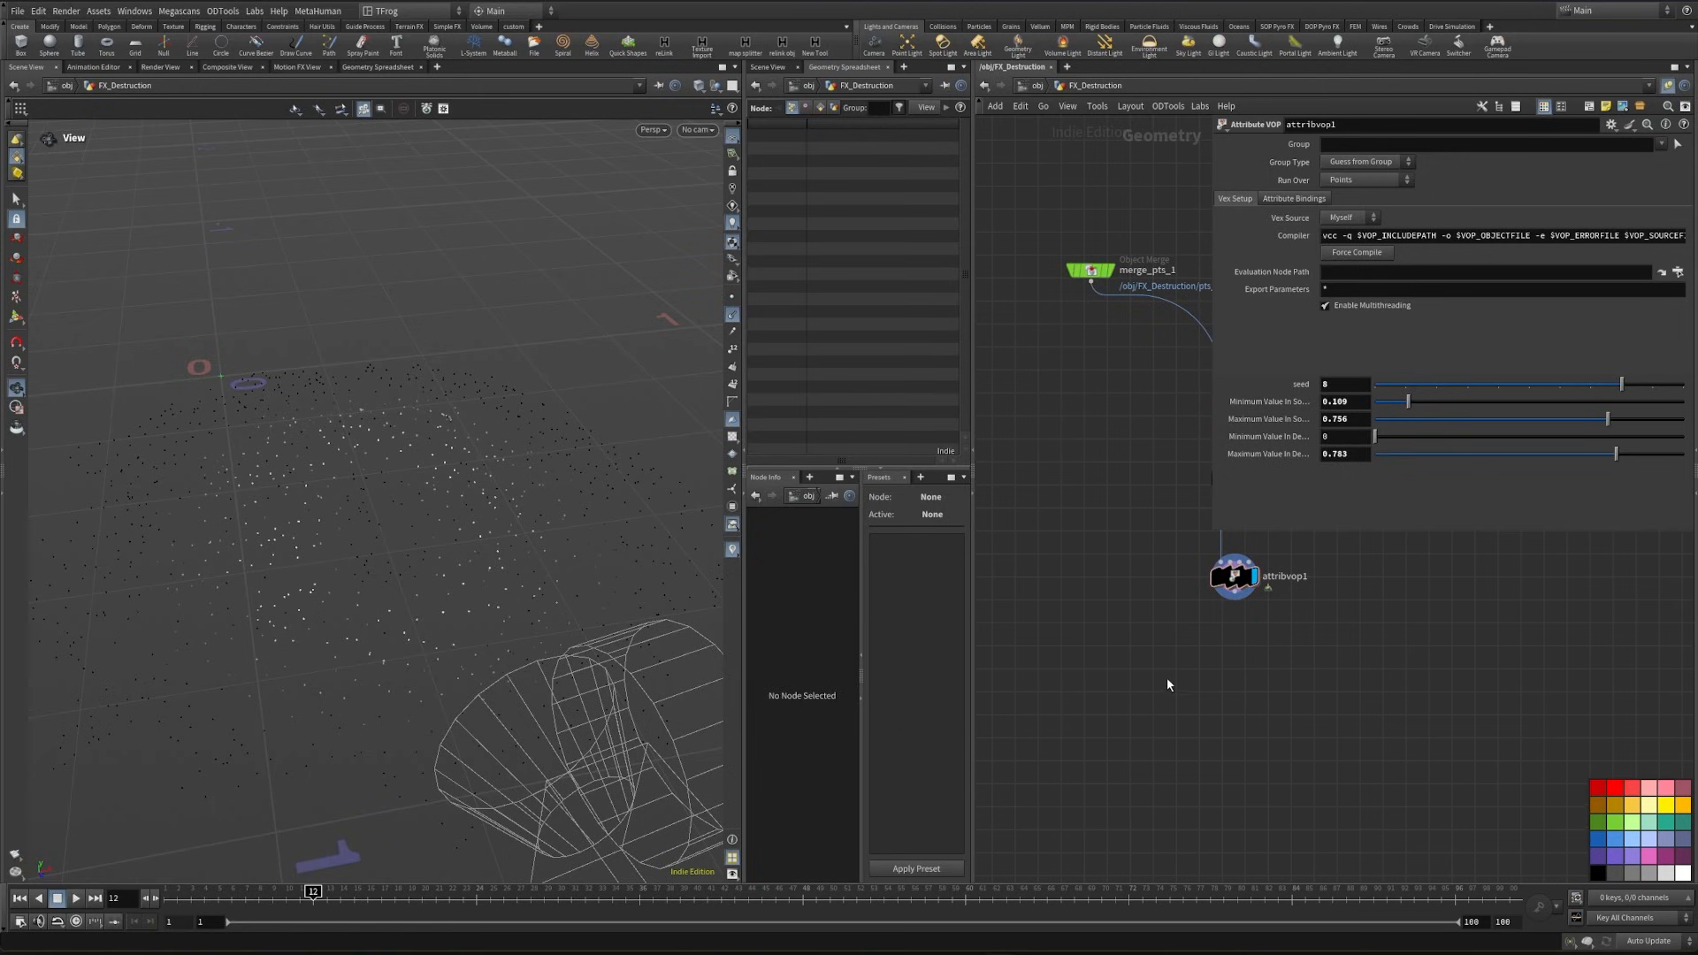
pyautogui.press('Tab')
pyautogui.write('atwr')
pyautogui.press('Return')
pyautogui.click(1235, 675)
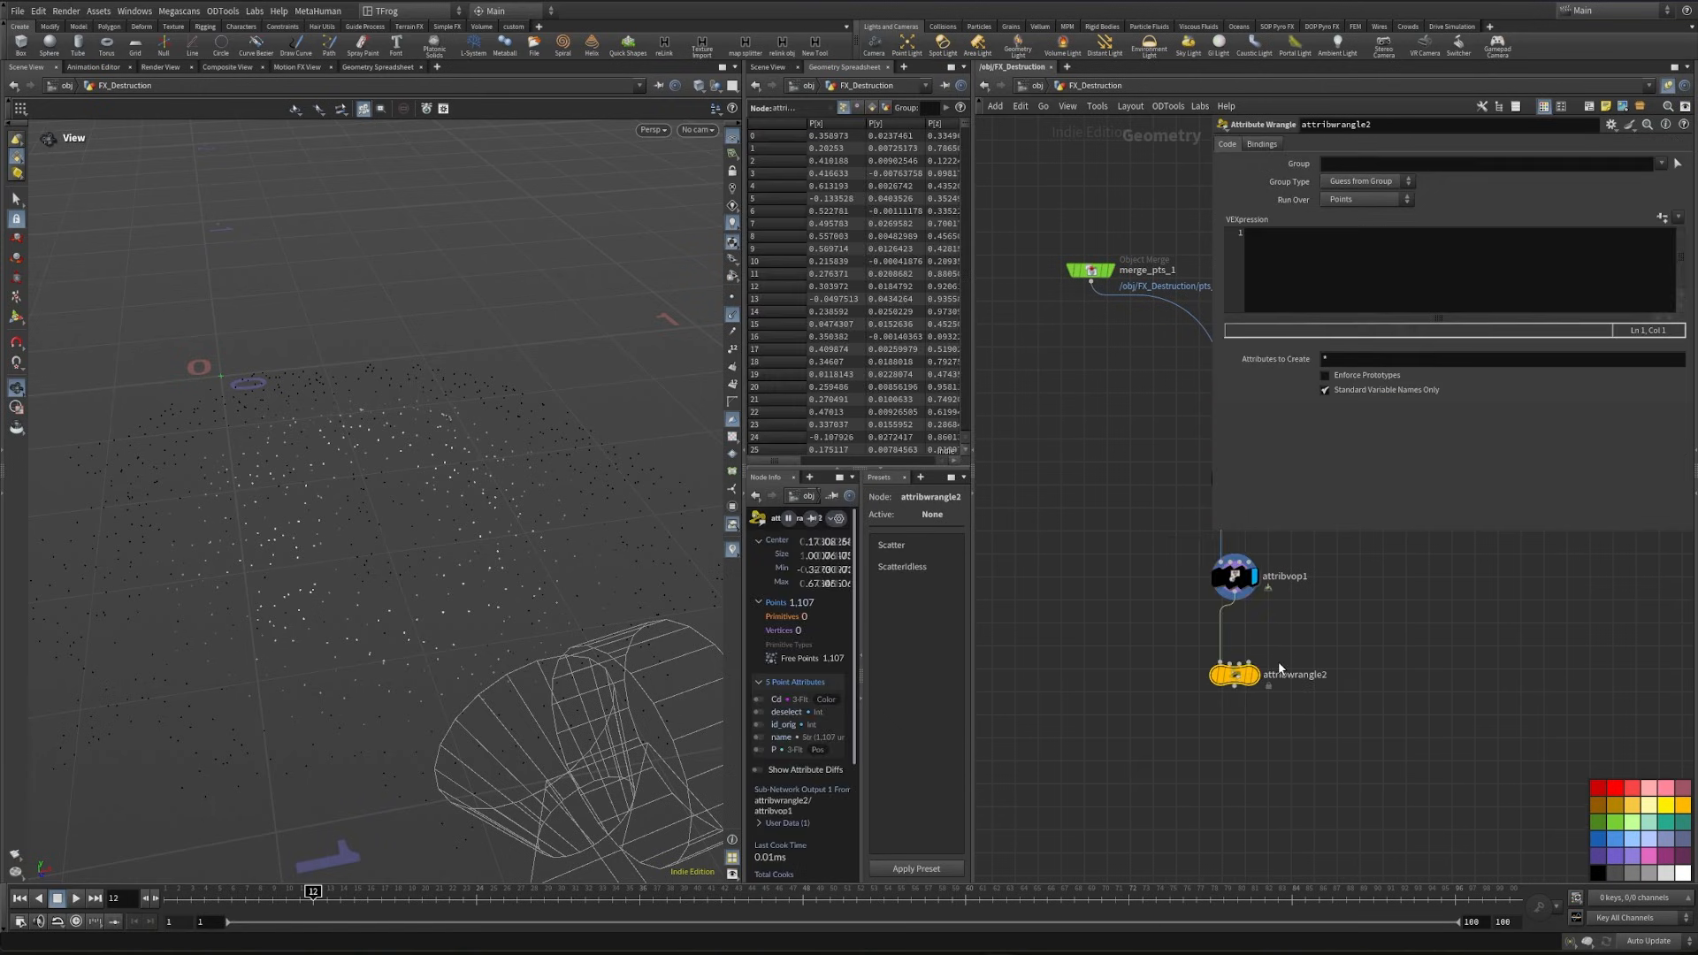
pyautogui.click(1255, 674)
# - Enter the wrangle's VEX code @N = set(0,0,1); to give the points a Z-facing normal
pyautogui.moveTo(1376, 651); pyautogui.dragTo(1120, 738)
pyautogui.moveTo(383, 527); pyautogui.dragTo(437, 557)
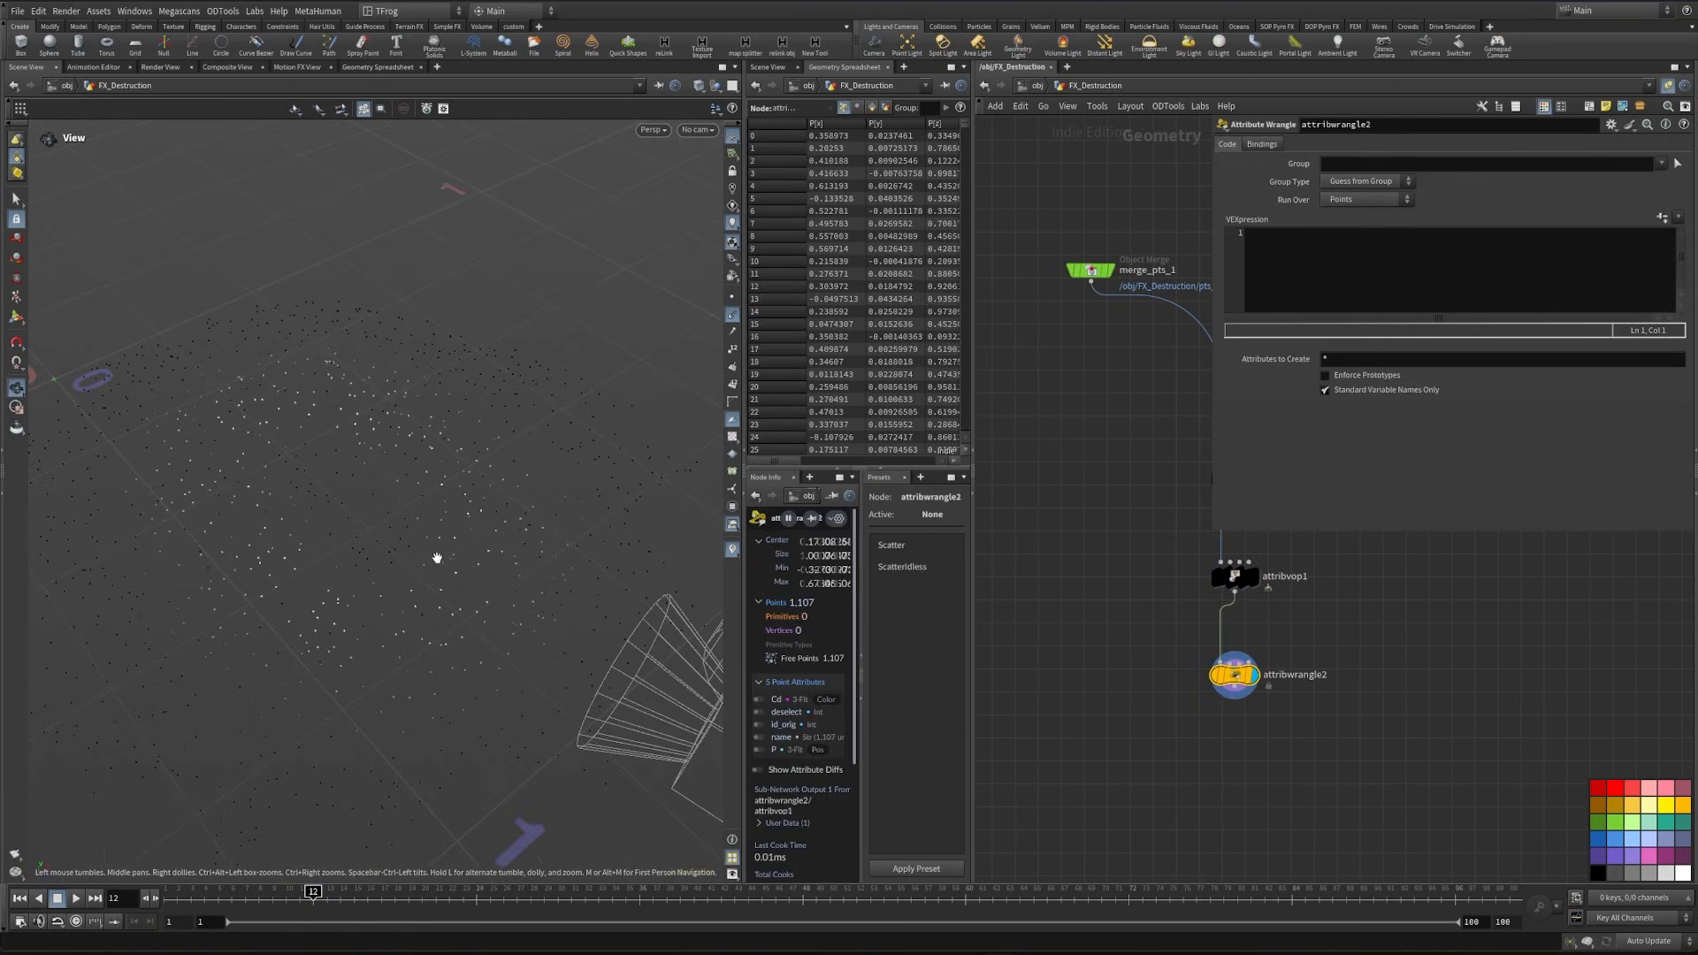
pyautogui.click(1332, 266)
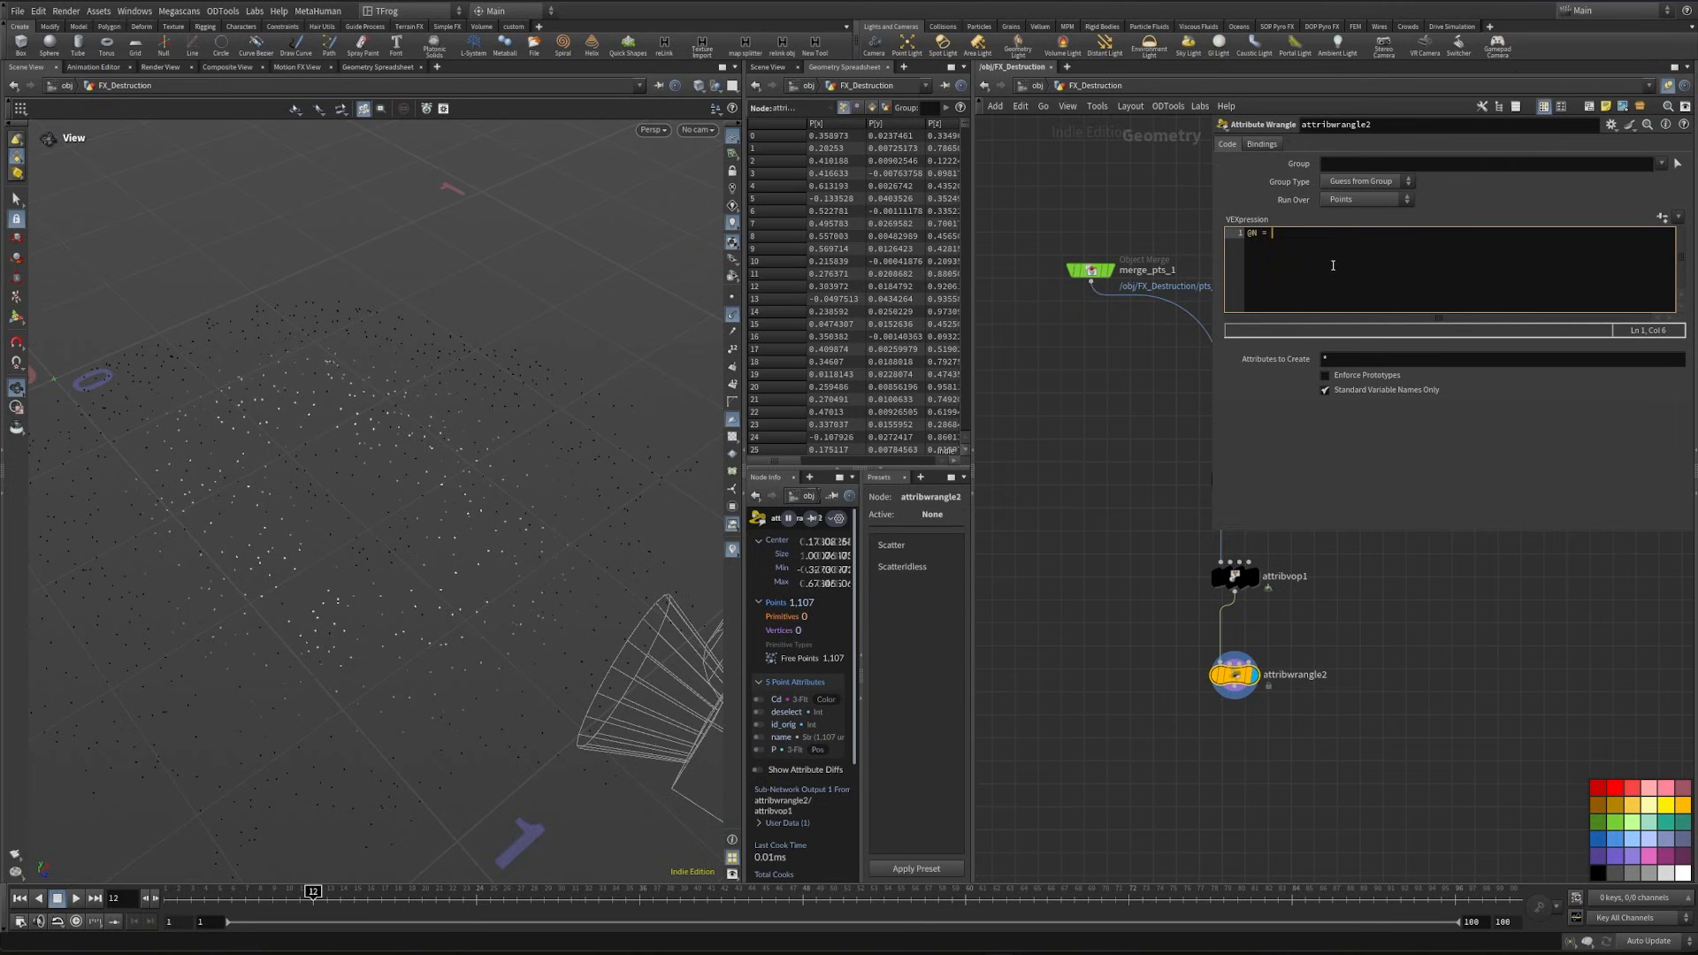
pyautogui.write('@N = set(0,0,1);')
# - Set the viewport's Scale Normal guide size to 0.03 and inspect the point normals from several angles
pyautogui.moveTo(566, 477); pyautogui.dragTo(265, 538)
pyautogui.press('d')
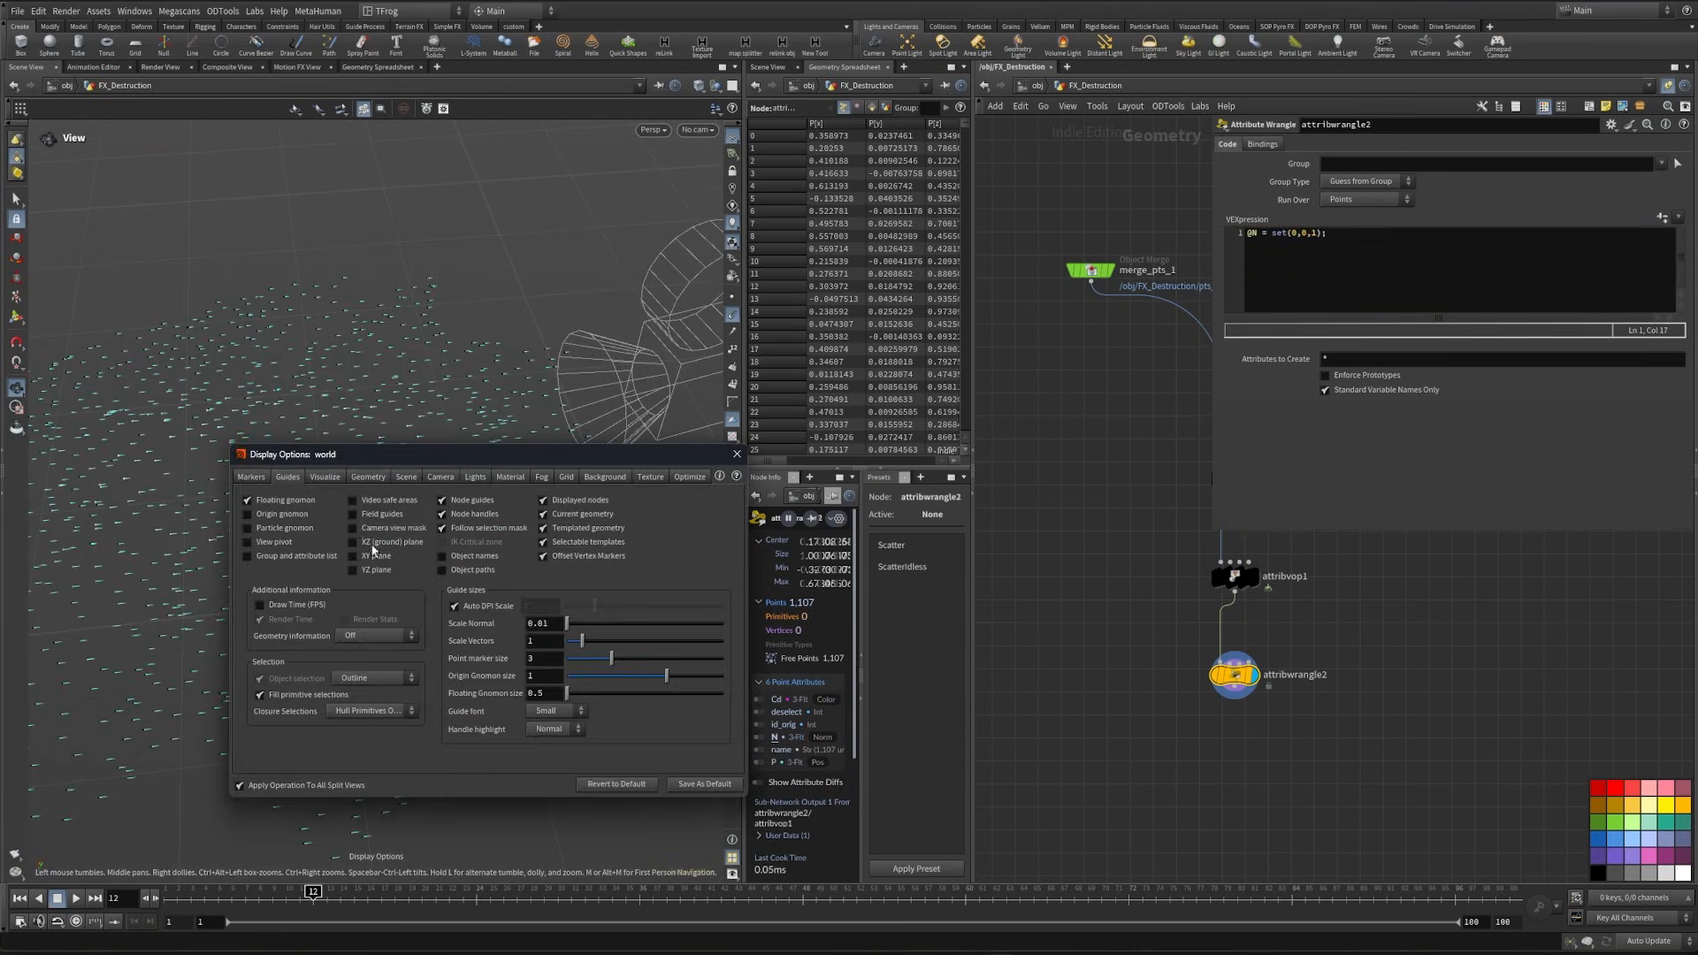
pyautogui.click(551, 624)
pyautogui.press('BackSpace')
pyautogui.write('3')
pyautogui.press('Return')
pyautogui.click(737, 454)
pyautogui.moveTo(406, 549); pyautogui.dragTo(429, 504)
pyautogui.moveTo(316, 577); pyautogui.dragTo(384, 573)
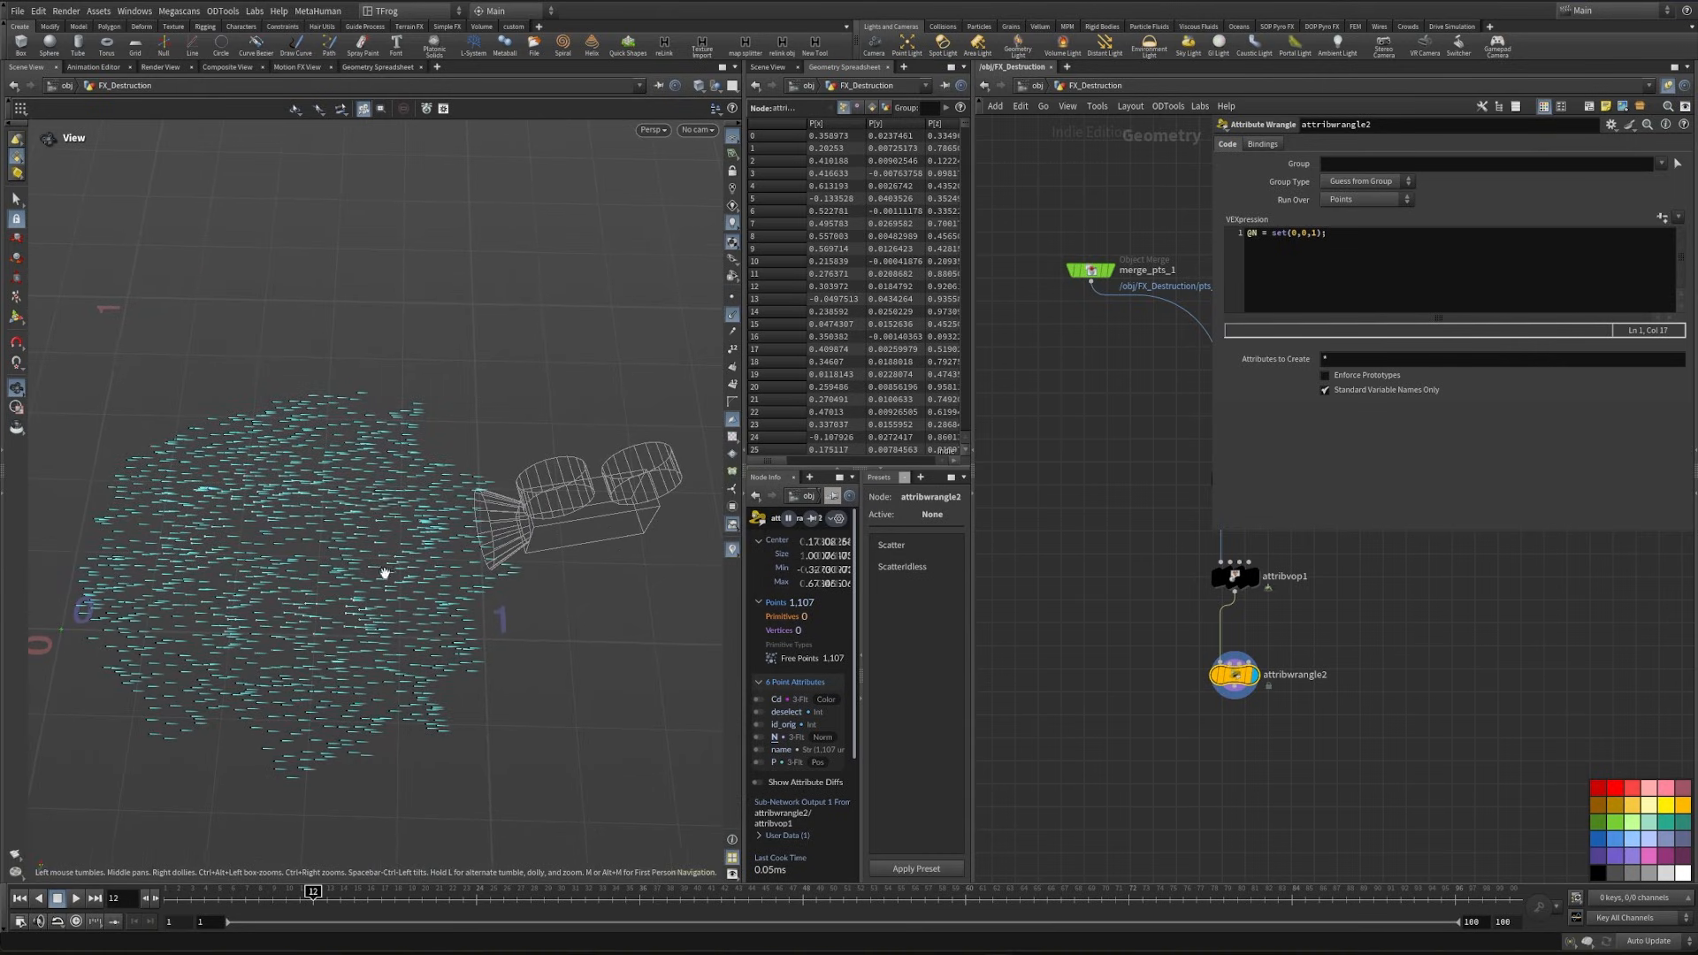
# - Place an Add node beside attribwrangle2 and create one point in it
pyautogui.moveTo(1270, 734); pyautogui.dragTo(1222, 765, button='middle')
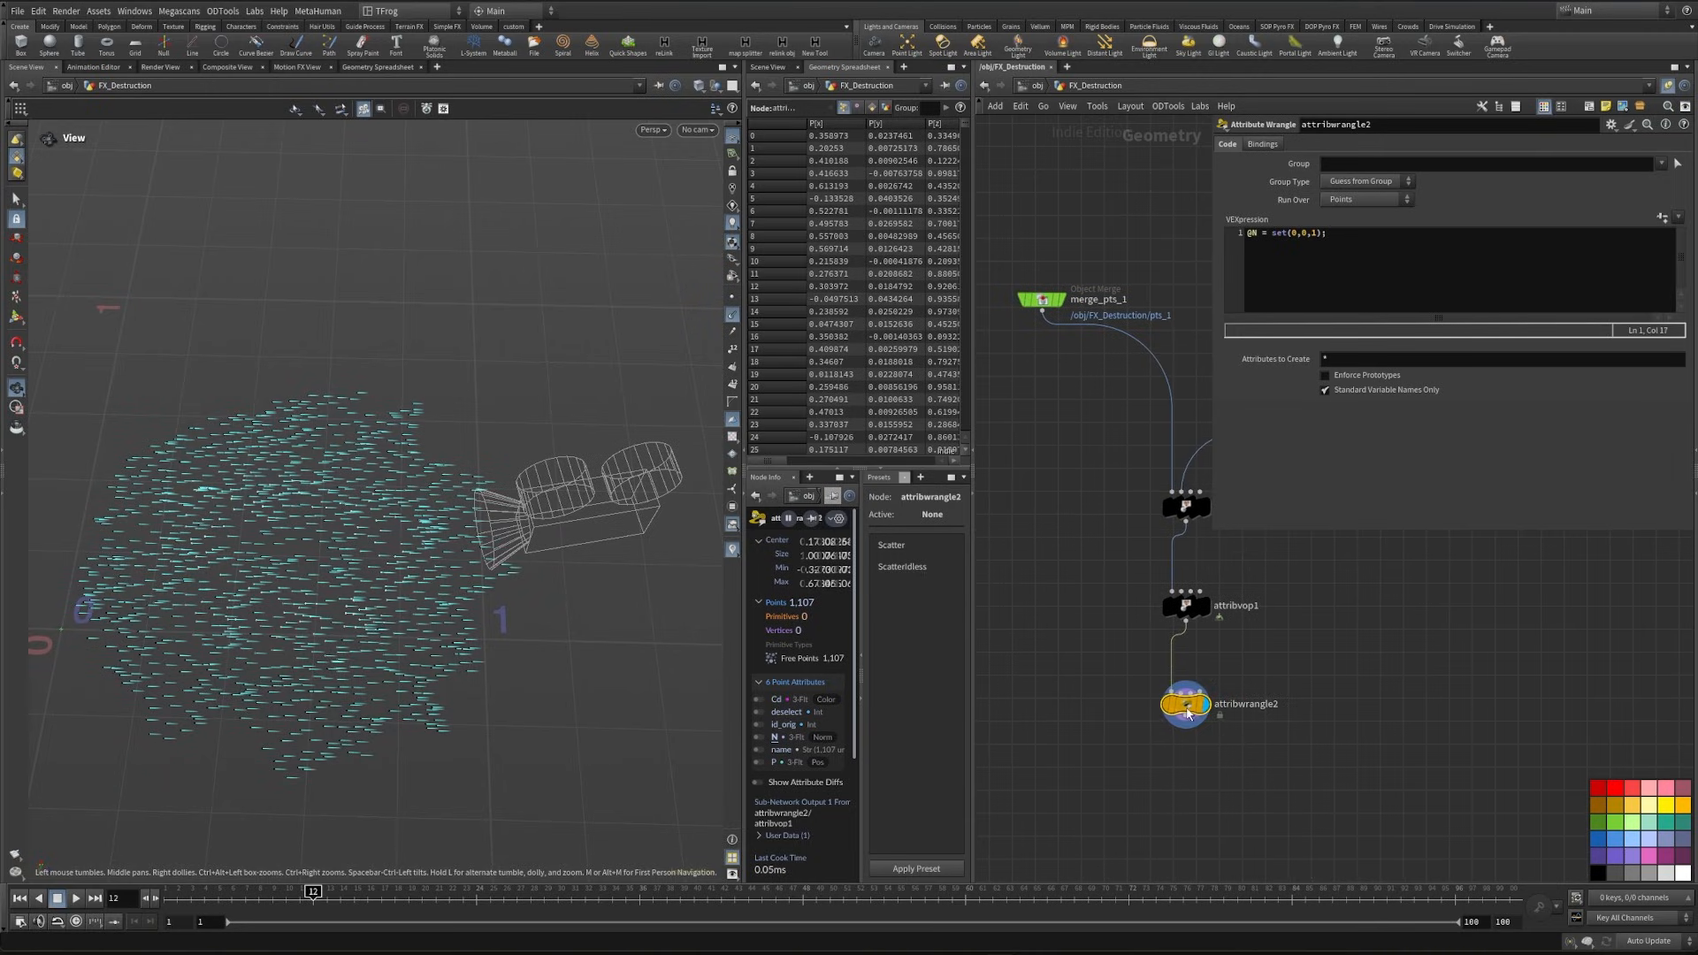
pyautogui.moveTo(1188, 711); pyautogui.dragTo(1189, 725)
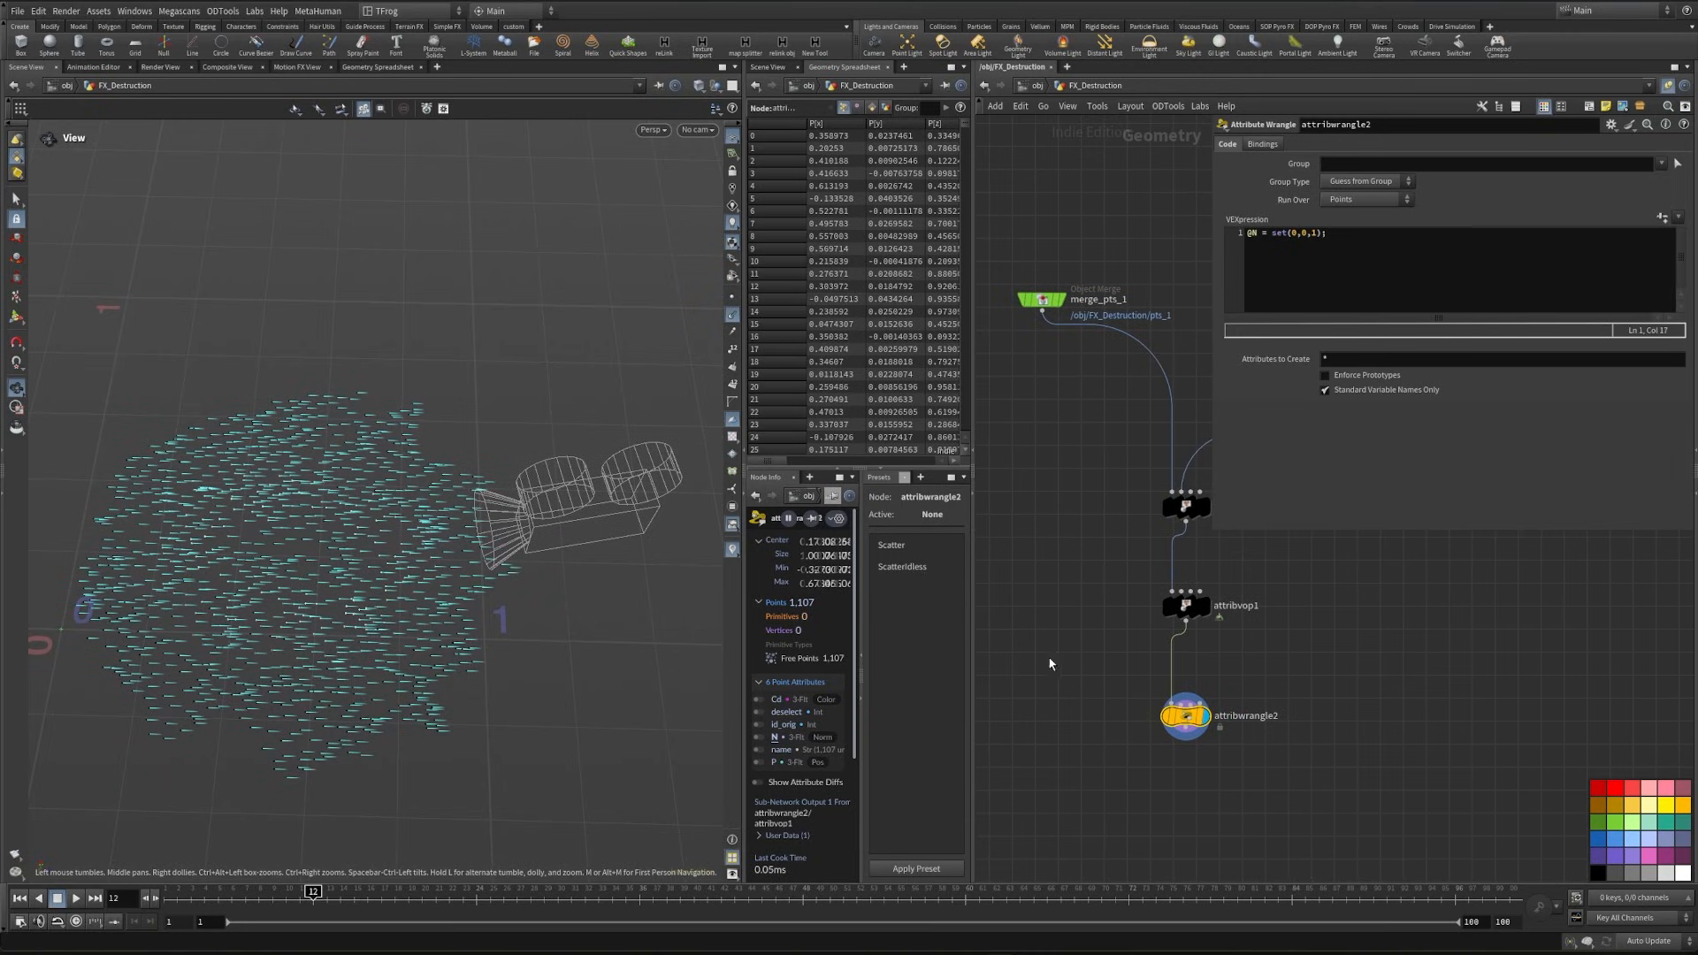
pyautogui.press('Tab')
pyautogui.write('box')
pyautogui.press('Return')
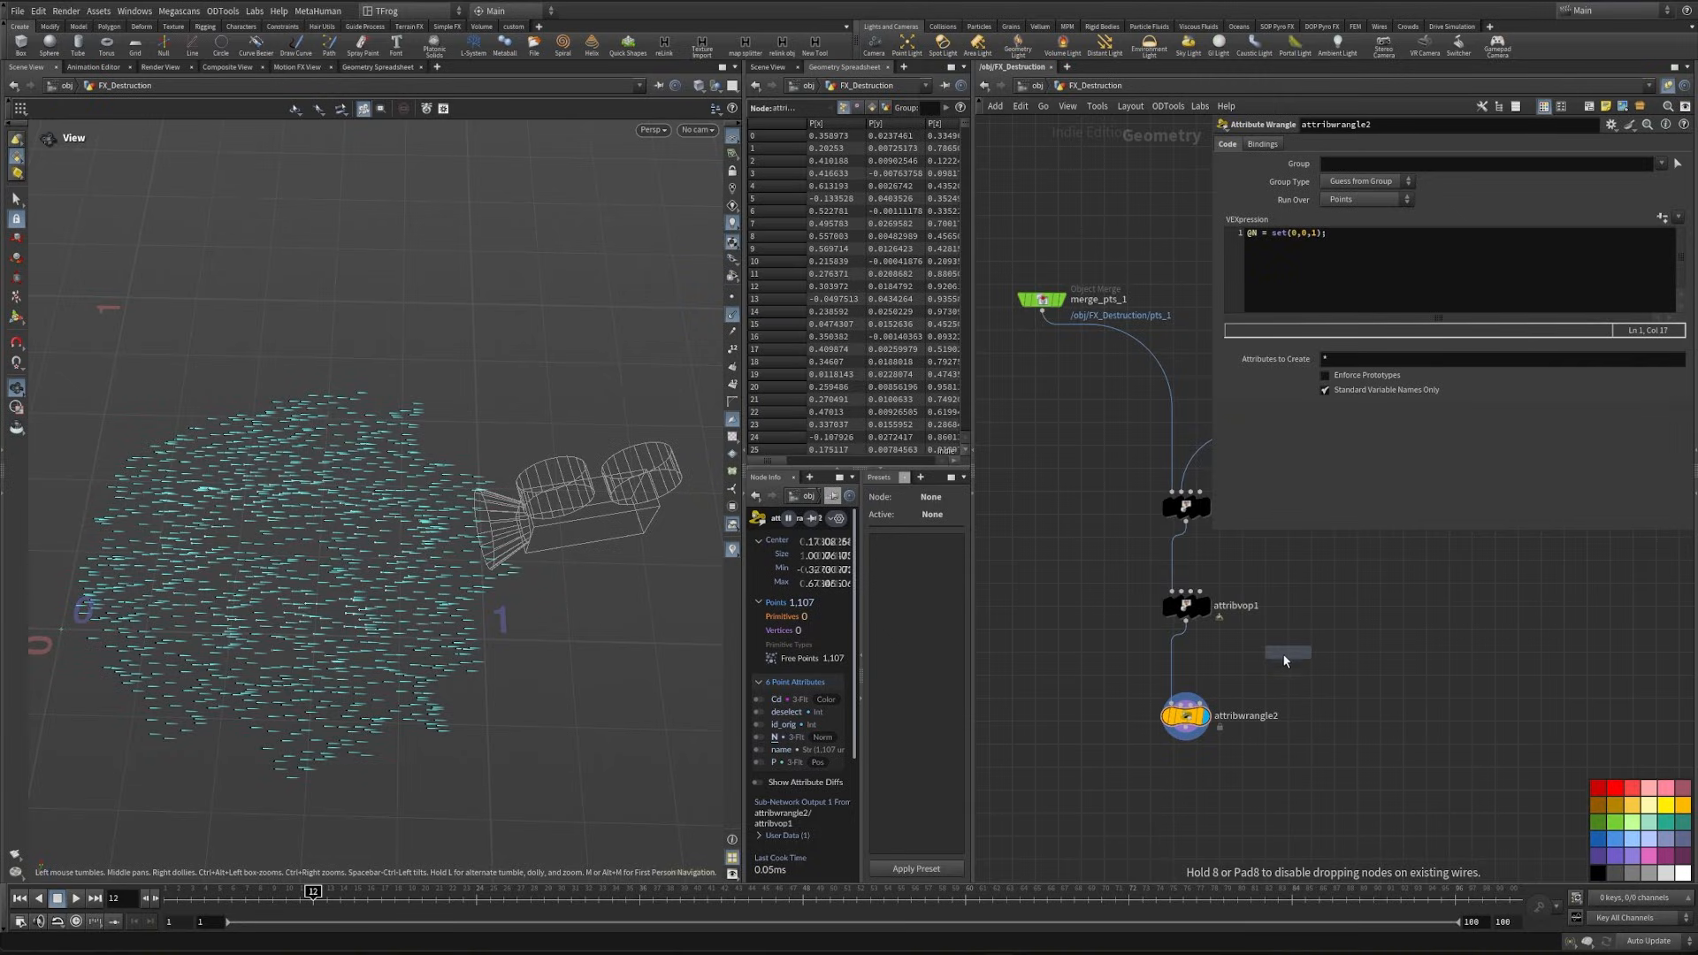
pyautogui.click(1285, 659)
pyautogui.click(1356, 178)
# - Connect the add1 node's output to the second input of attribwrangle2
pyautogui.moveTo(1220, 706); pyautogui.dragTo(1288, 678, button='middle')
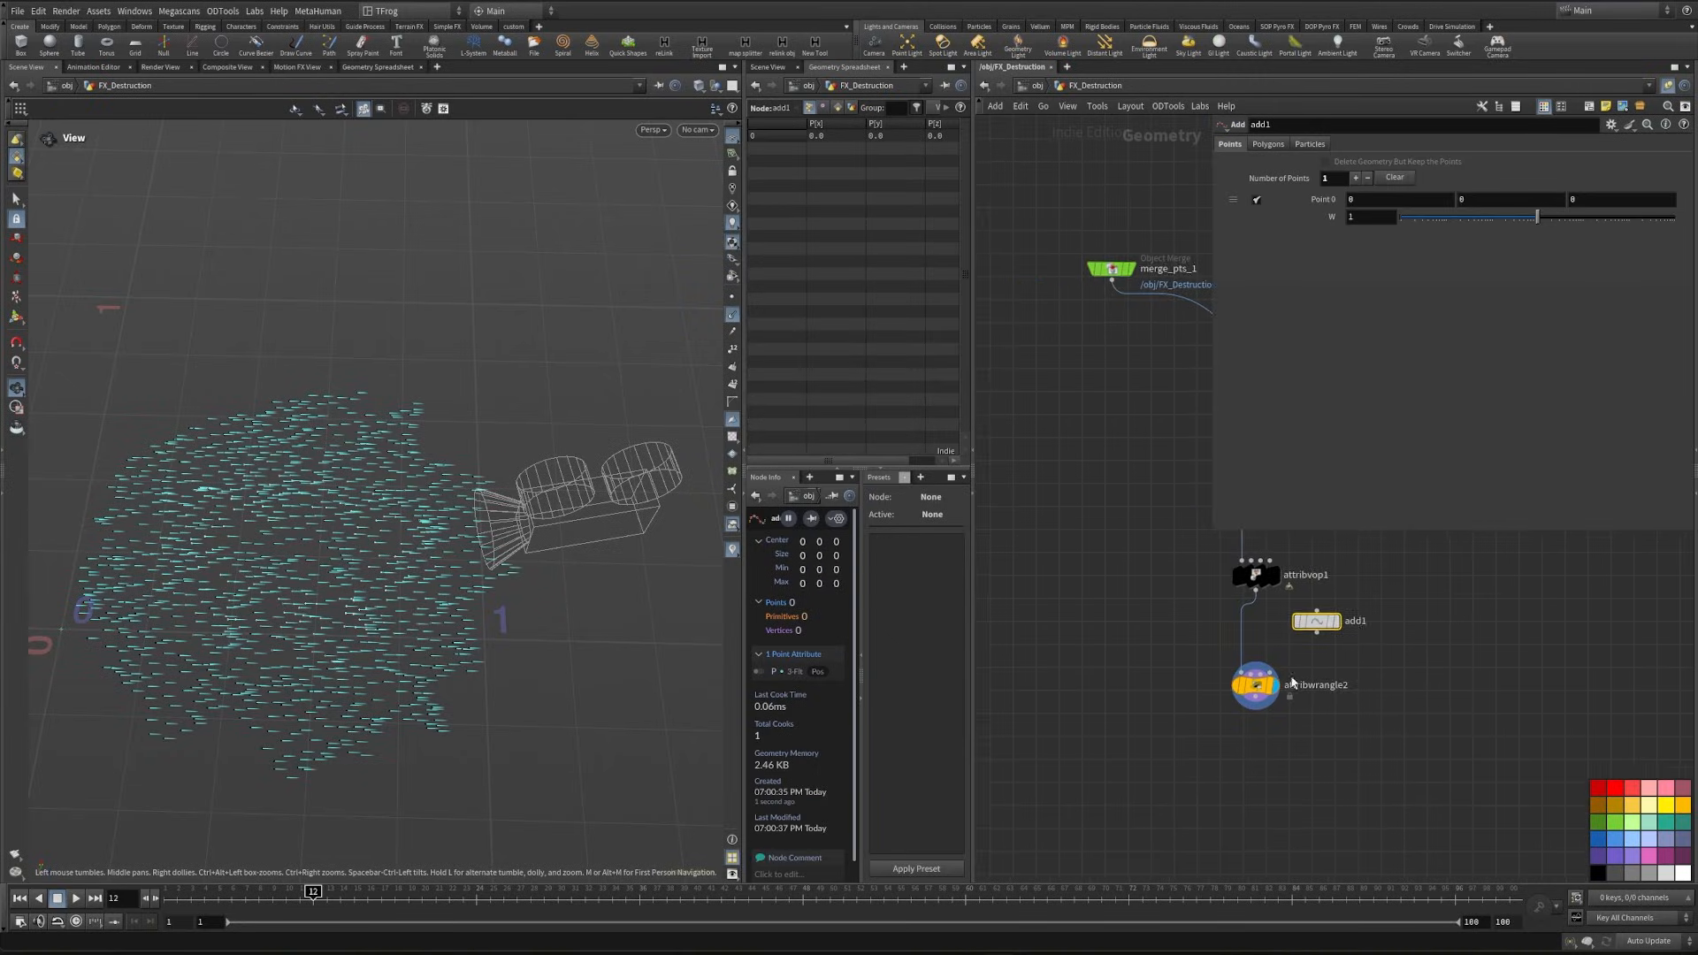
pyautogui.scroll(3, 1288, 678)
pyautogui.moveTo(1222, 674); pyautogui.dragTo(1336, 602)
# - Move the add1 point to about (0.189, 0, 0.517) and show the polyfill2 foot geometry as a template in the viewport
pyautogui.press('Return')
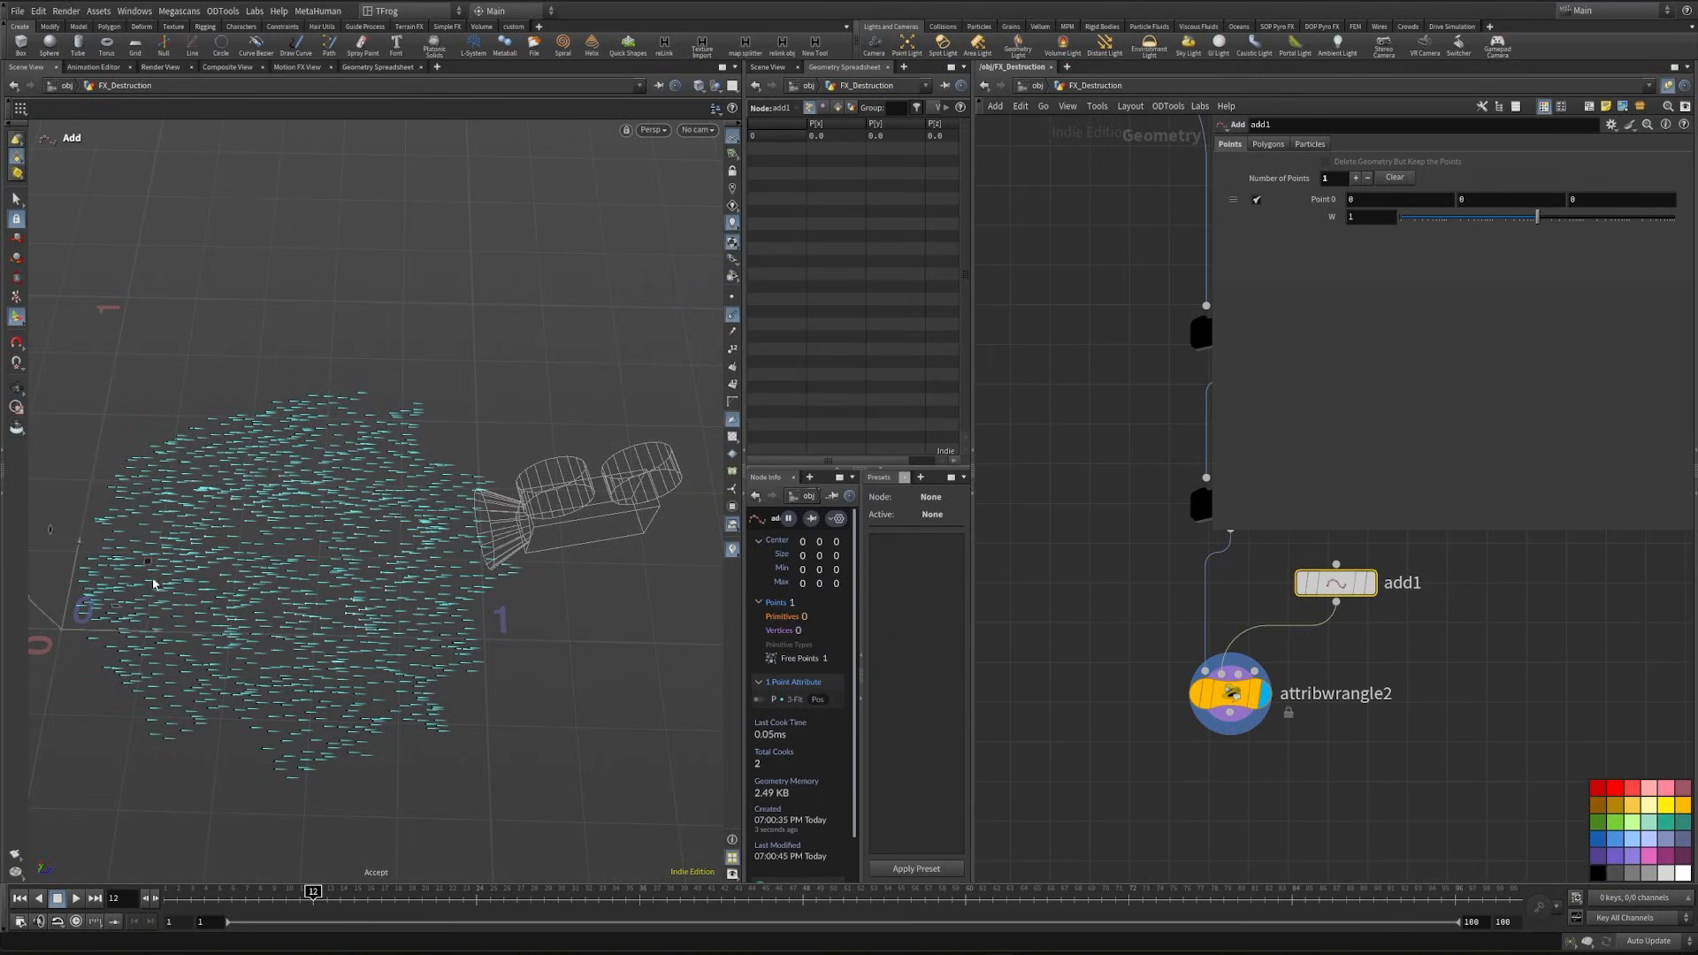
pyautogui.moveTo(149, 564); pyautogui.dragTo(365, 498)
pyautogui.moveTo(1467, 692); pyautogui.dragTo(1368, 803, button='middle')
pyautogui.scroll(-3, 1368, 803)
pyautogui.moveTo(1367, 670); pyautogui.dragTo(1323, 804, button='middle')
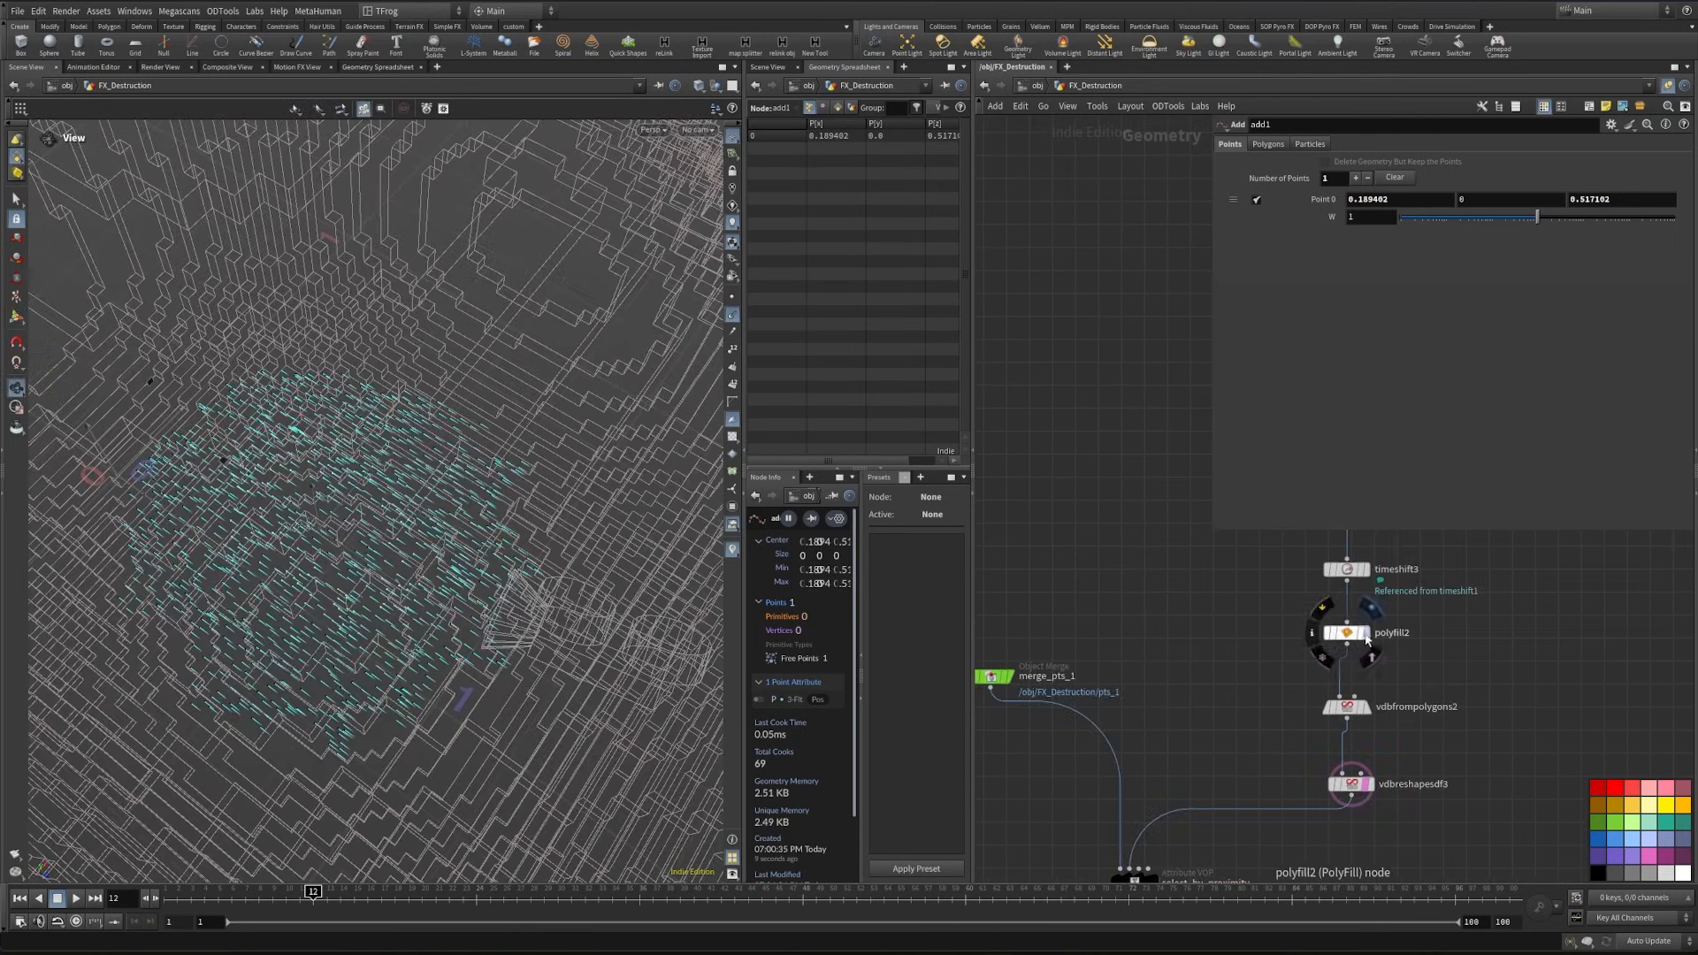
pyautogui.click(1374, 655)
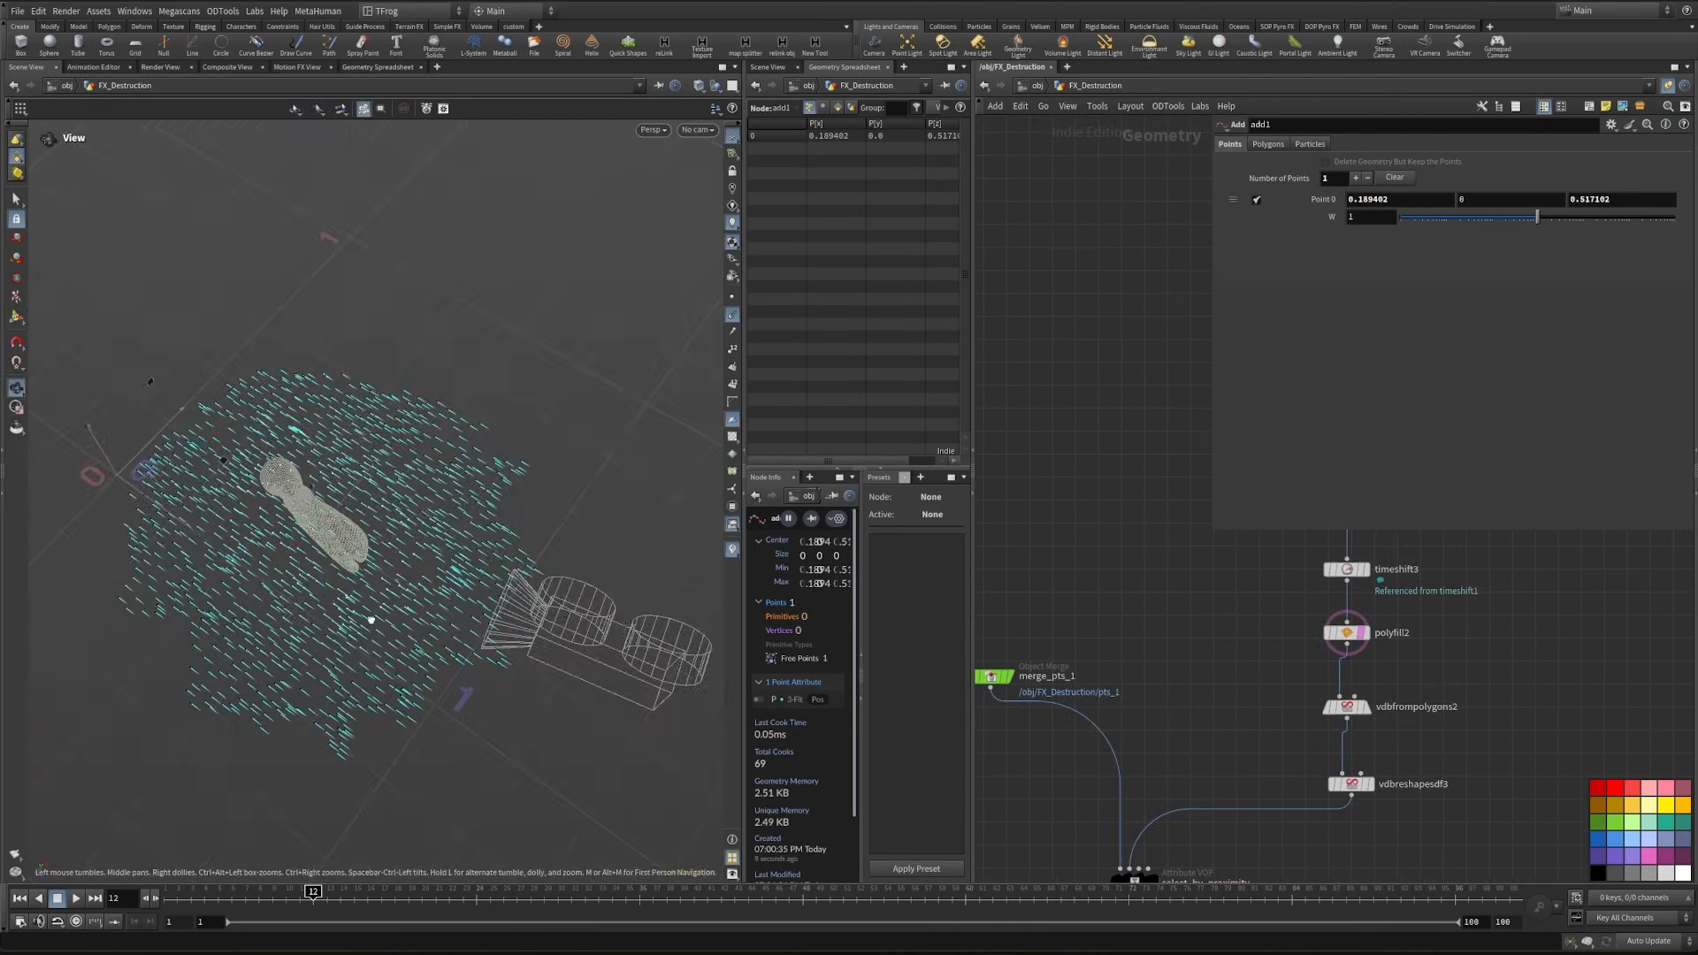
# - Adjust the add1 point against the foot geometry to about (0.208, 0, 0.522) and check it from another angle
pyautogui.keyDown('alt'); pyautogui.moveTo(371, 620); pyautogui.dragTo(356, 631); pyautogui.keyUp('alt')
pyautogui.moveTo(425, 524); pyautogui.dragTo(434, 519)
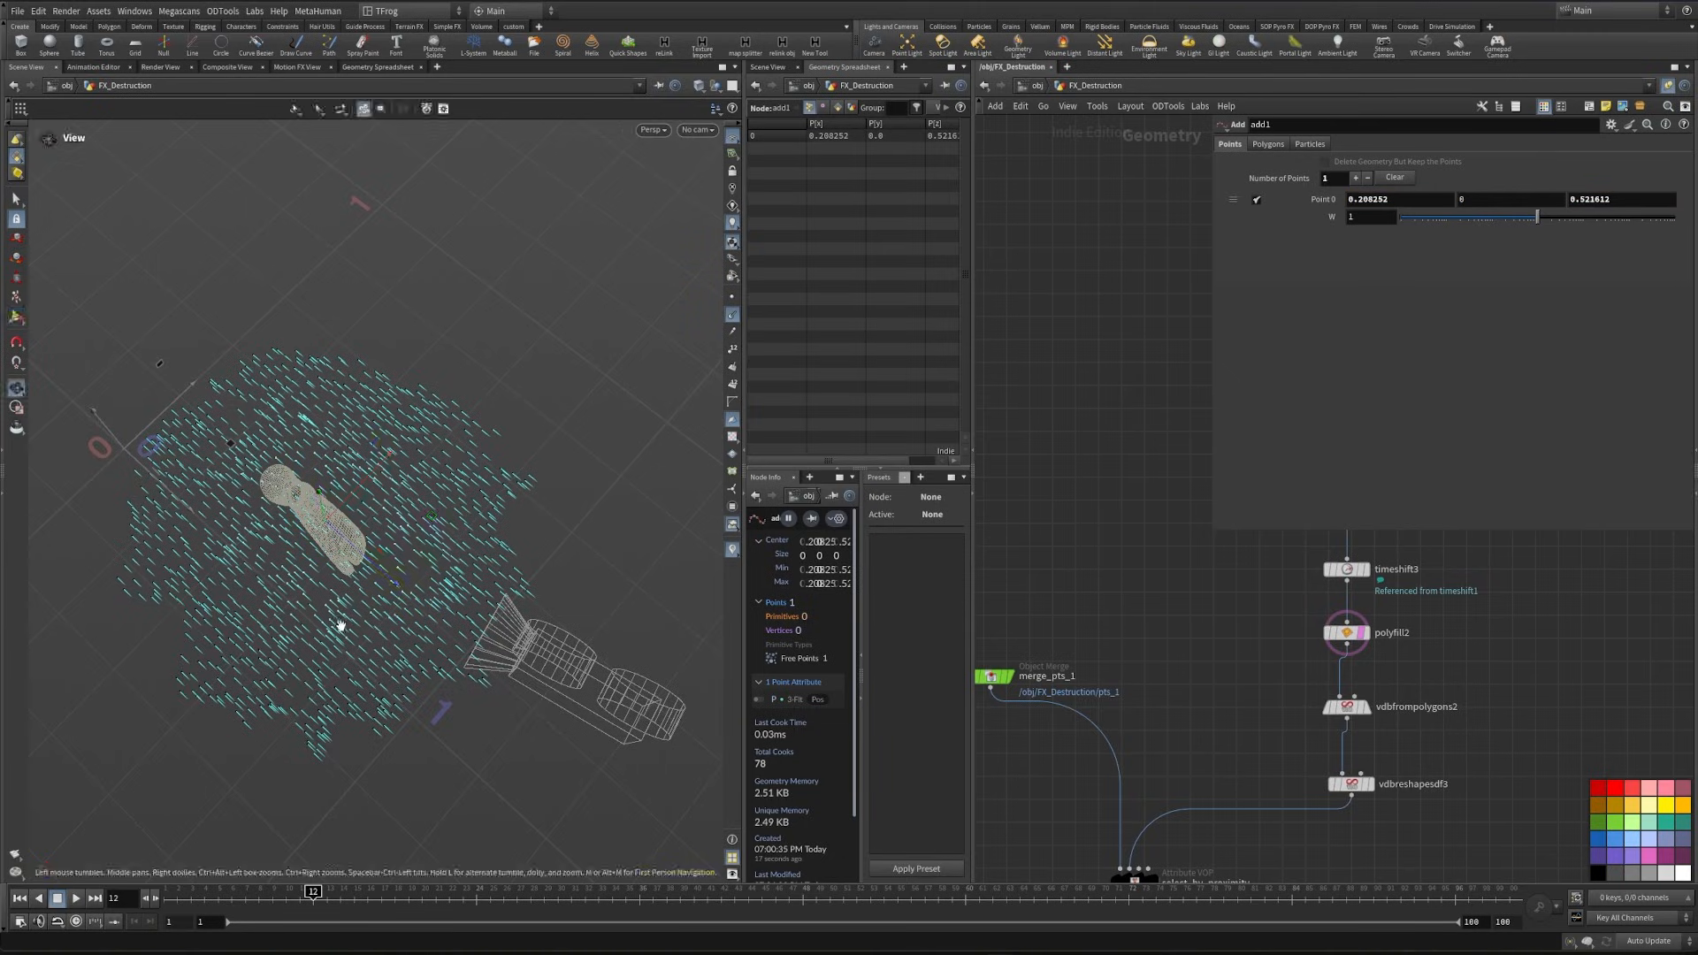
pyautogui.keyDown('alt'); pyautogui.moveTo(341, 625); pyautogui.dragTo(228, 549); pyautogui.keyUp('alt')
pyautogui.moveTo(1211, 716); pyautogui.dragTo(1191, 392, button='middle')
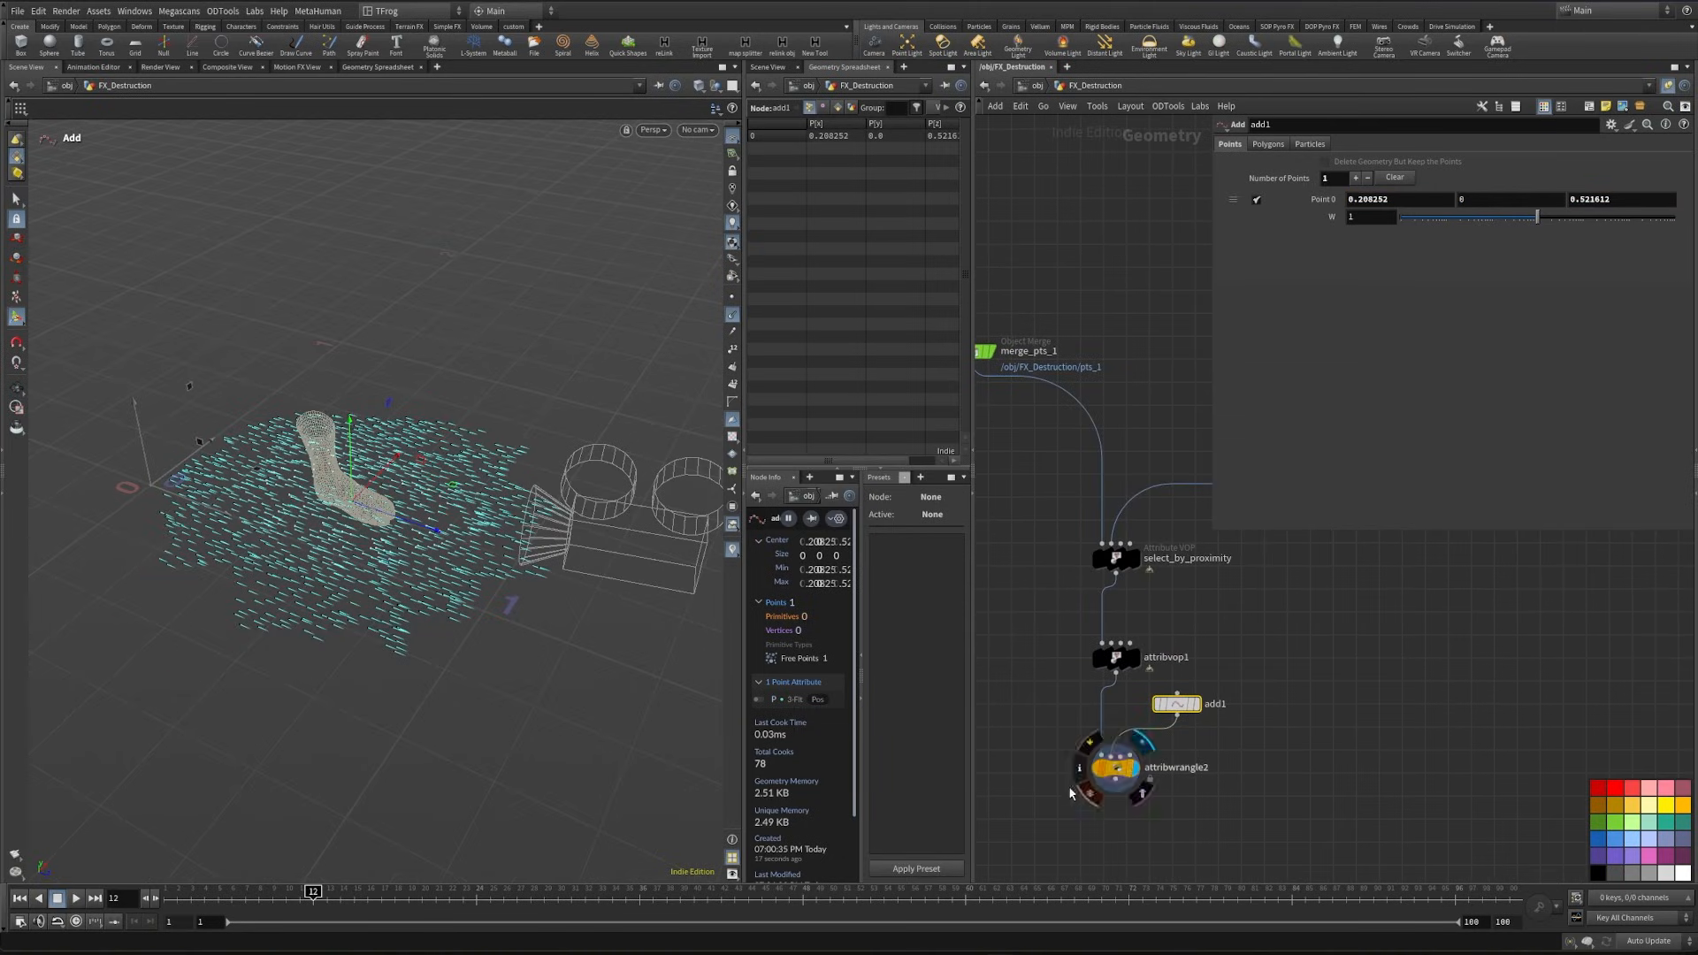
pyautogui.click(1116, 767)
pyautogui.press('Return')
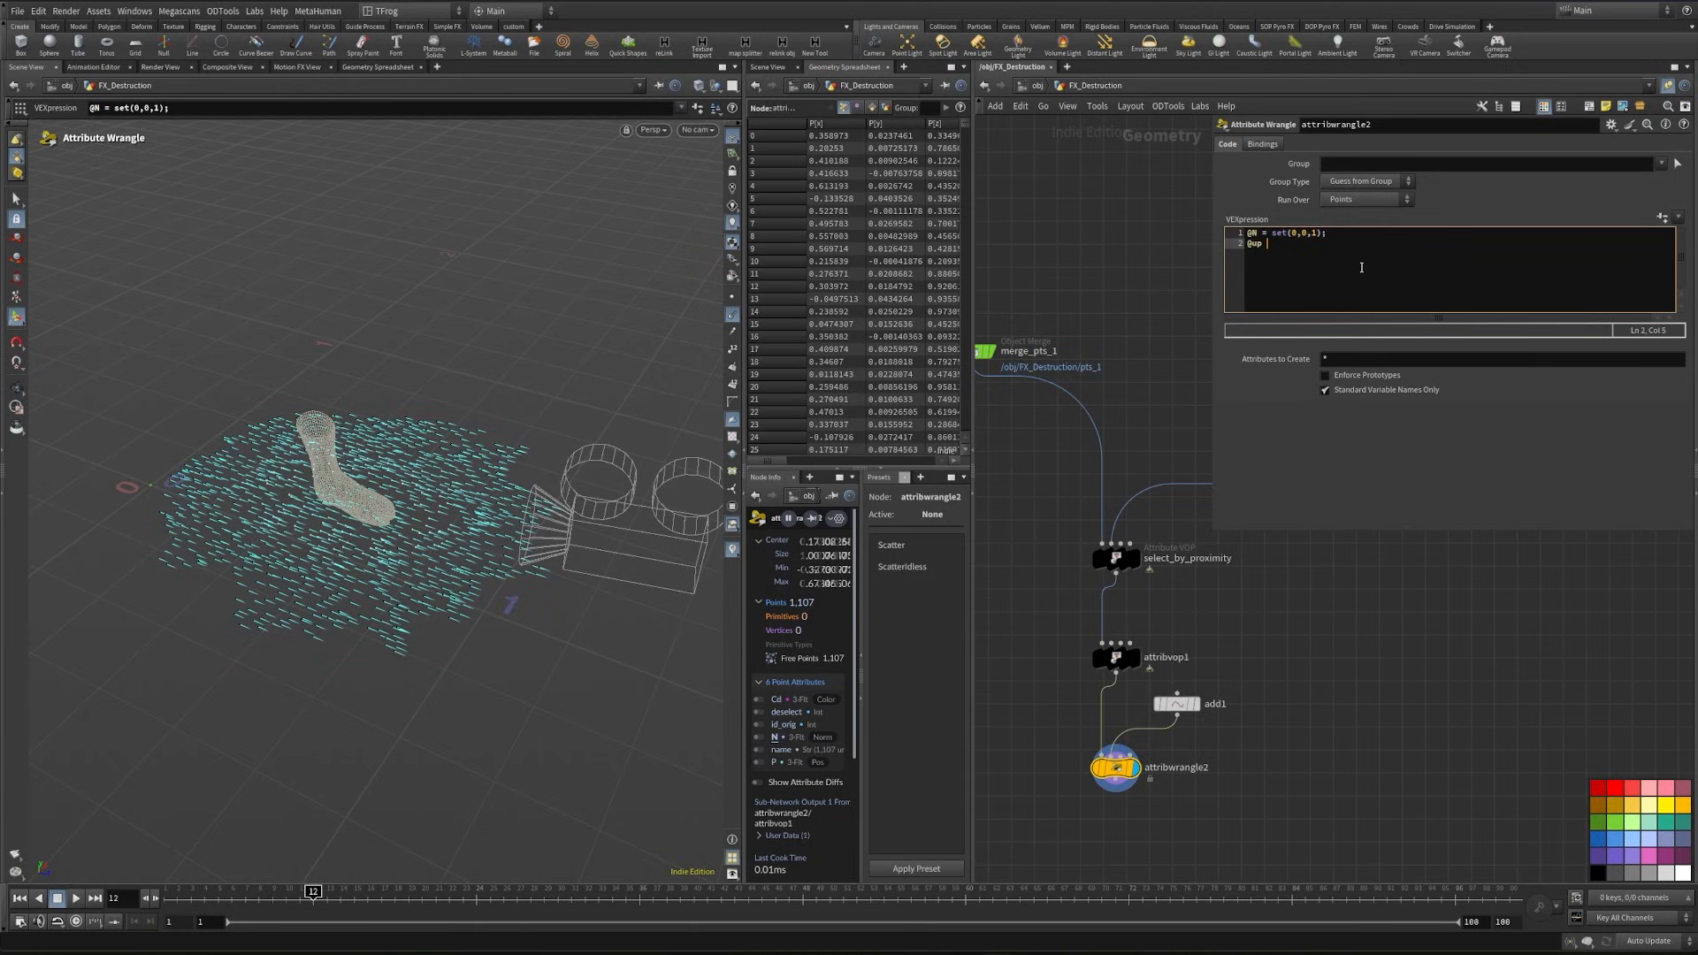
pyautogui.write('@up = set(0,1,0);')
# - Add the line vector pos = point(1, "P", 0); to the wrangle to read the position of the second input's point
pyautogui.press('Return')
pyautogui.write('vector pos')
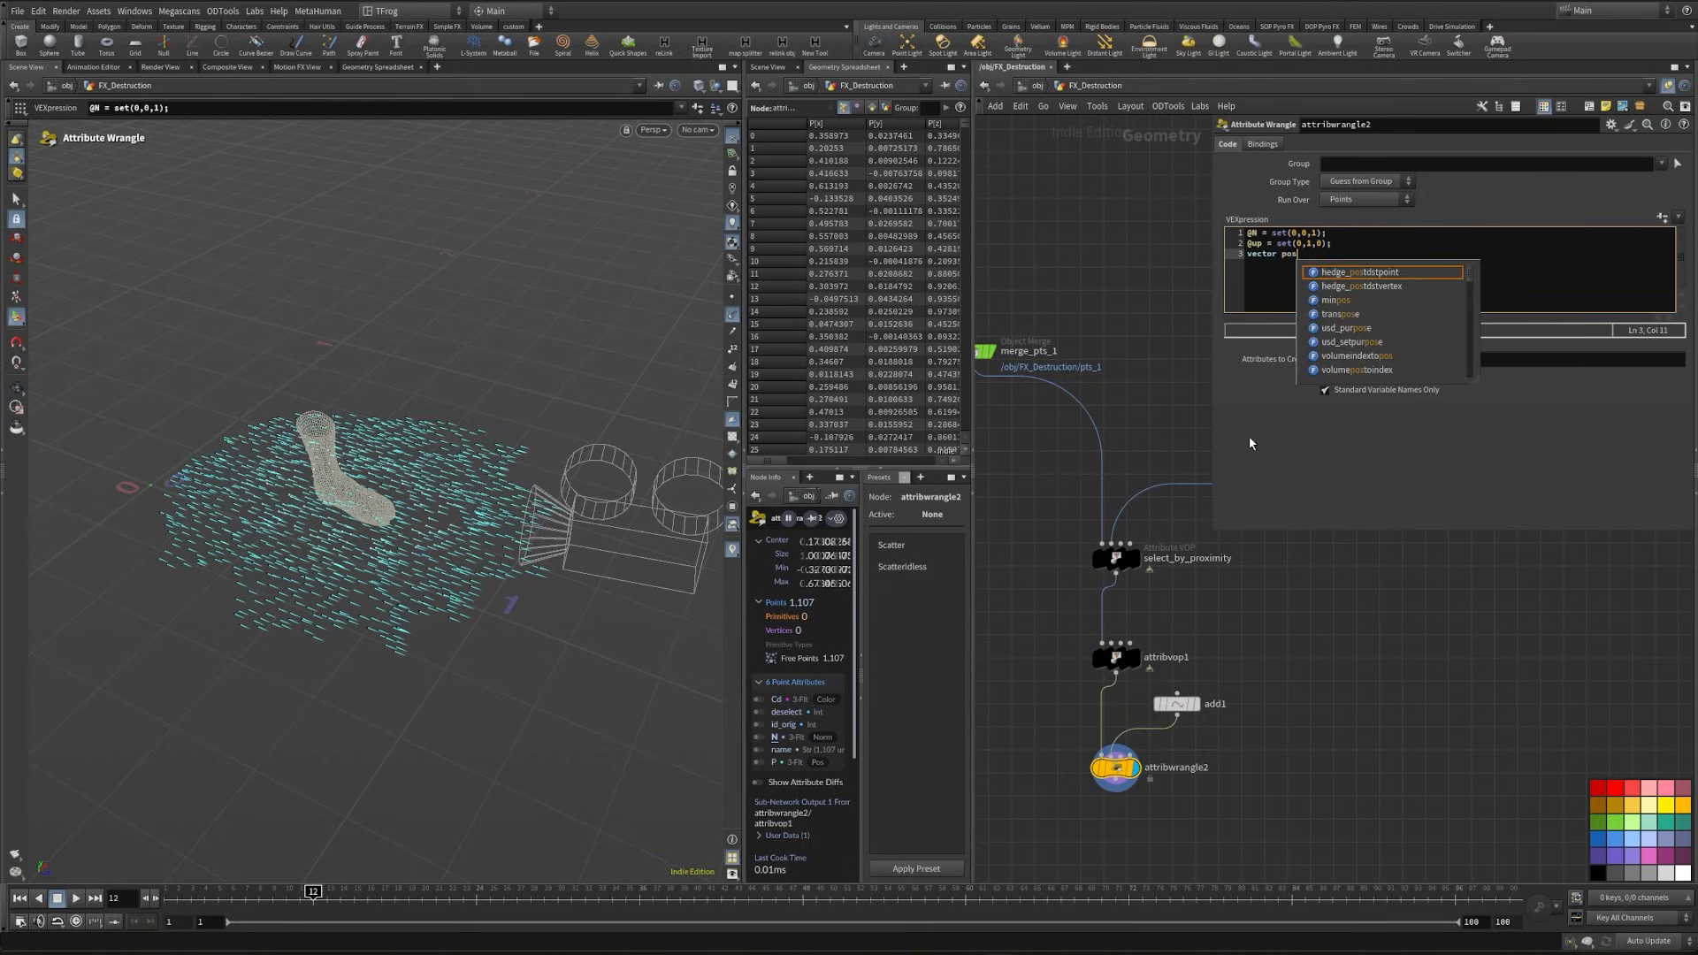
pyautogui.write(' = p')
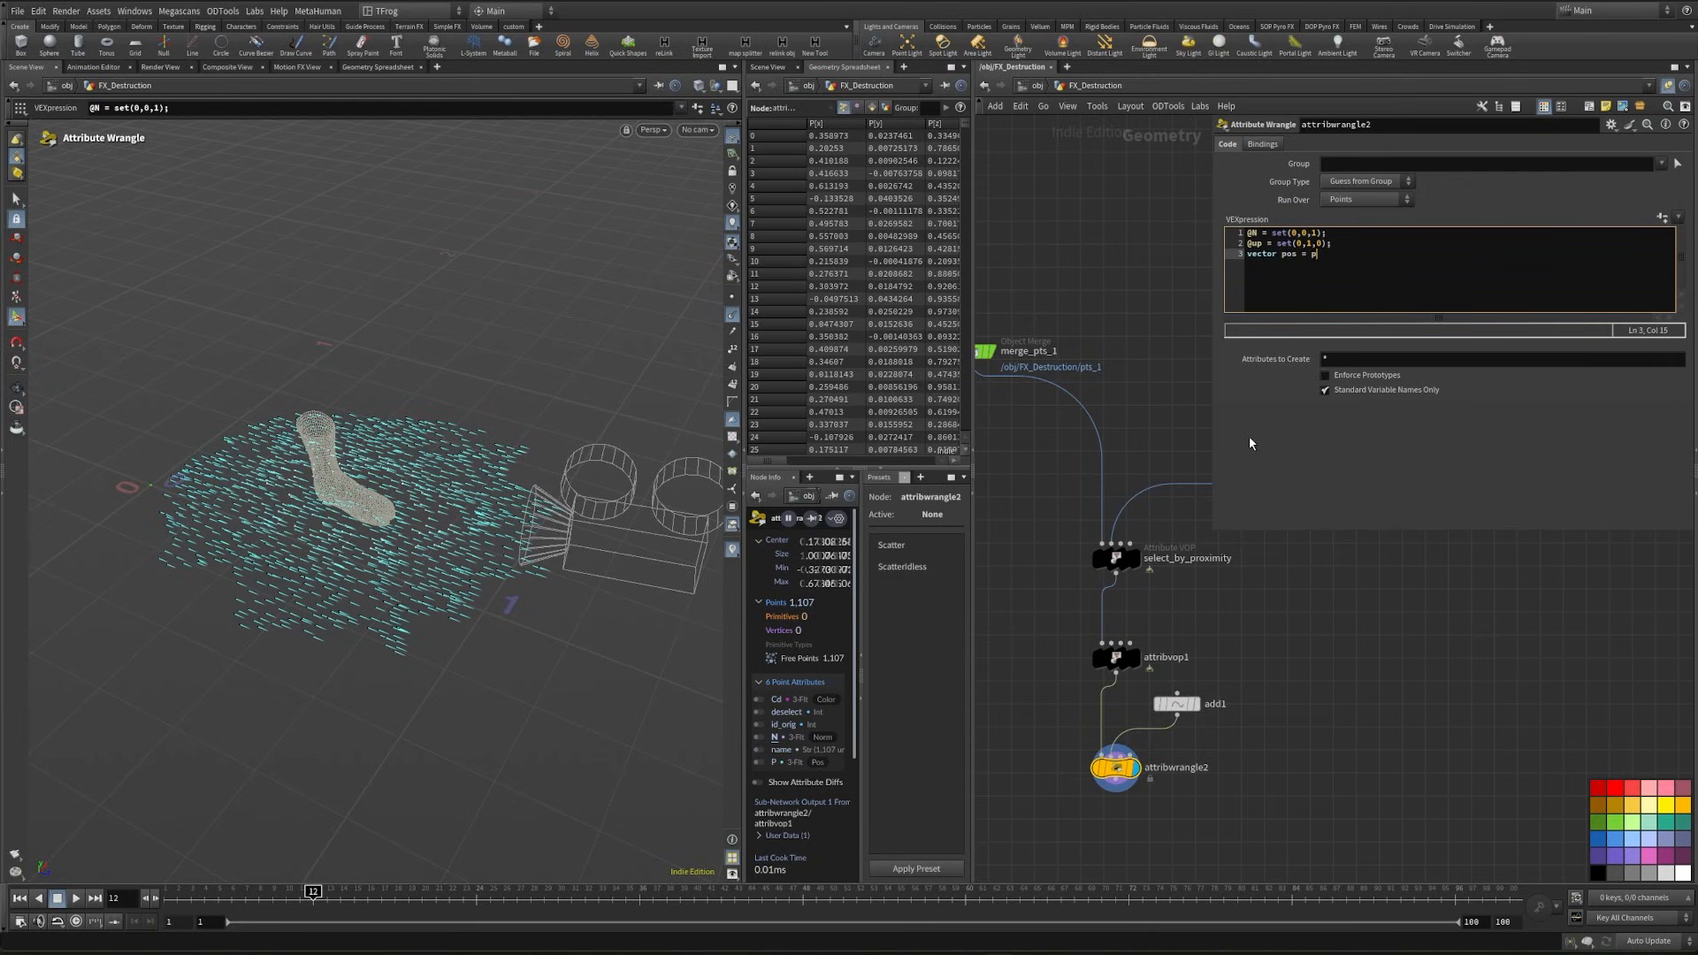
pyautogui.write('oint(1')
pyautogui.scroll(5, 1105, 761)
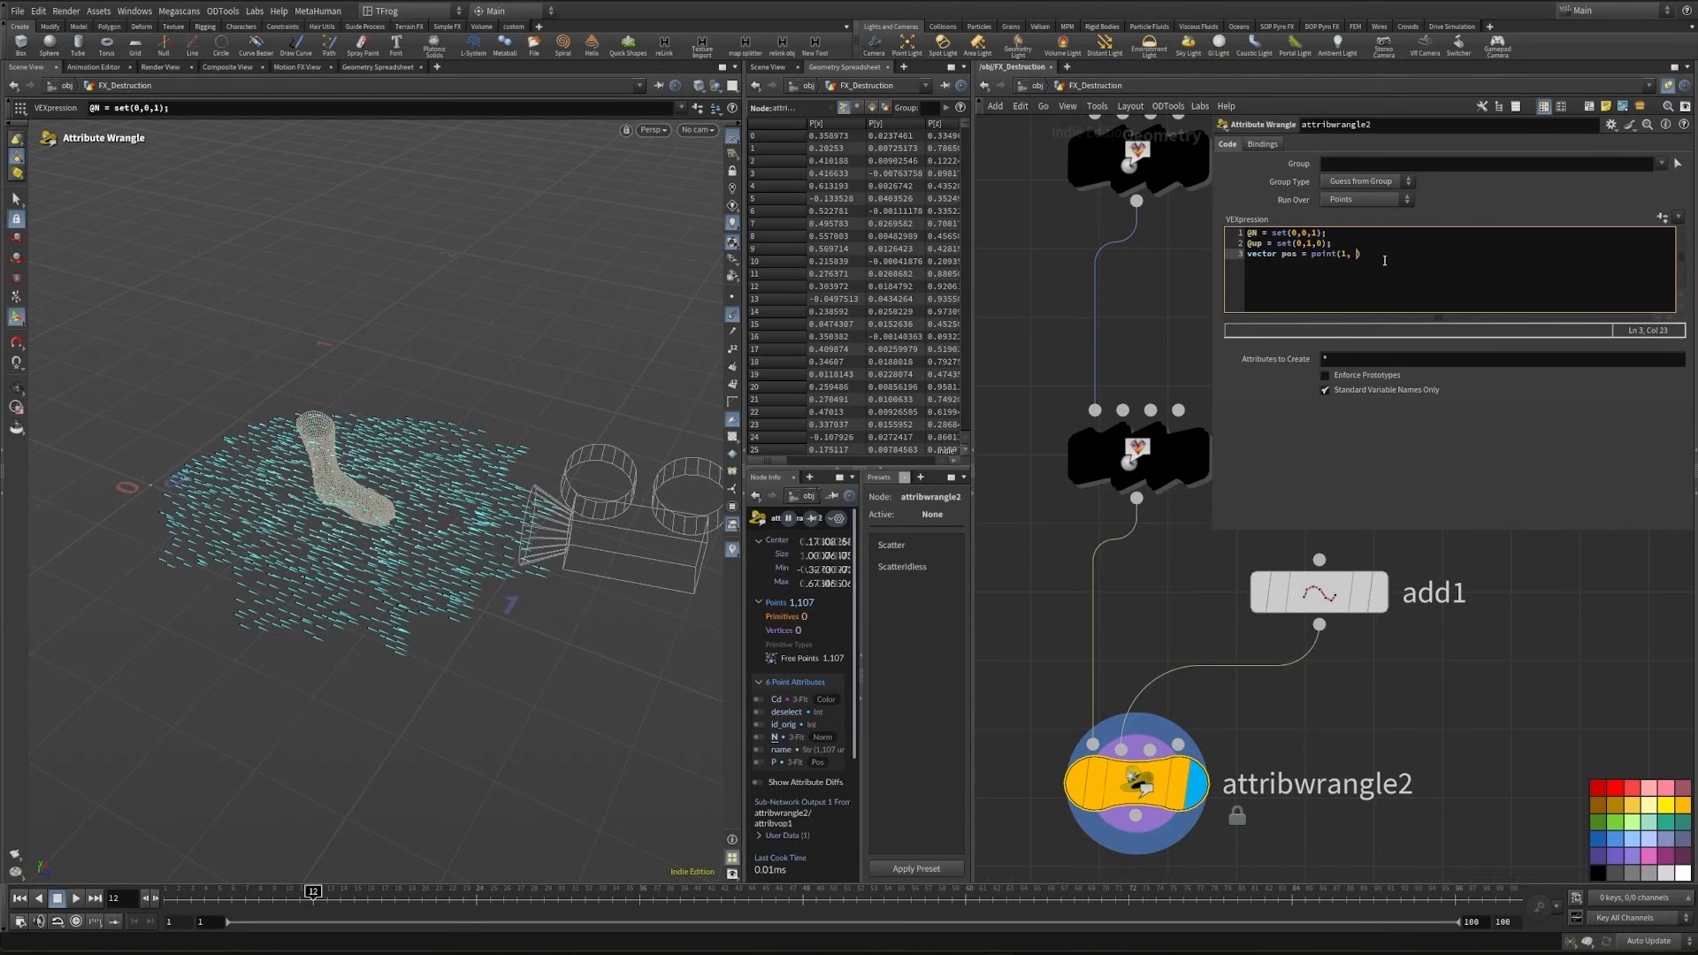
pyautogui.write(', "P", 0')
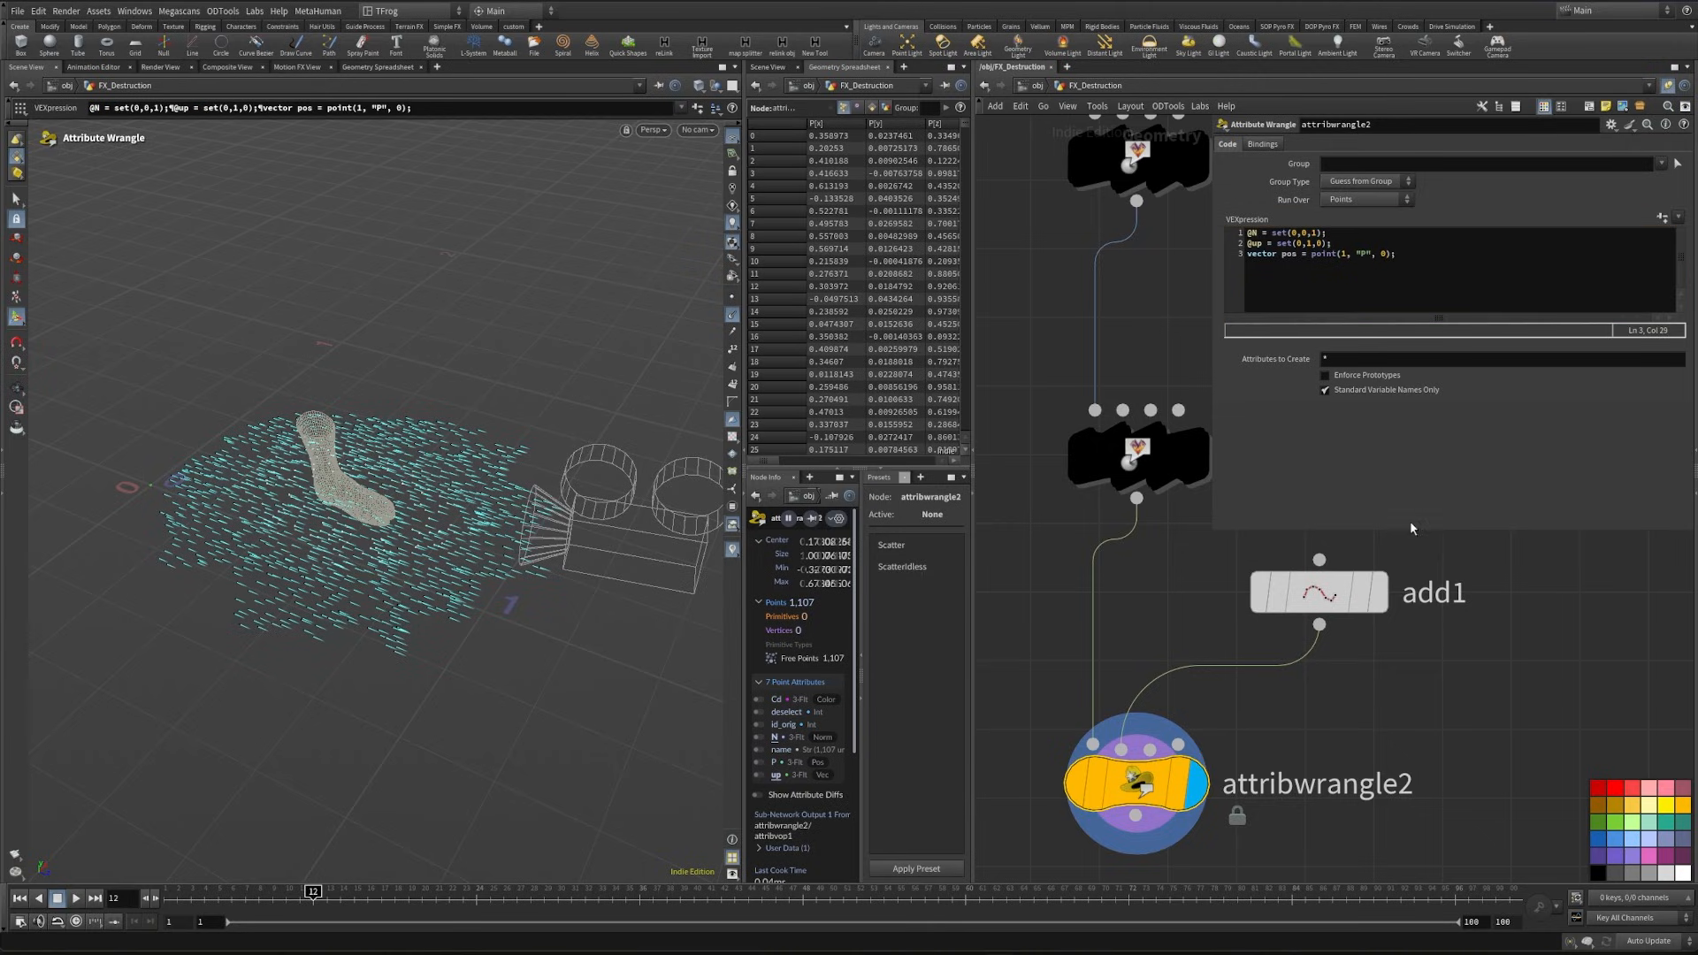
# - Begin a fourth VEX line that assigns a normalized vector to the point normals, starting with @N = normalize(
pyautogui.click(1409, 262)
pyautogui.press('Return')
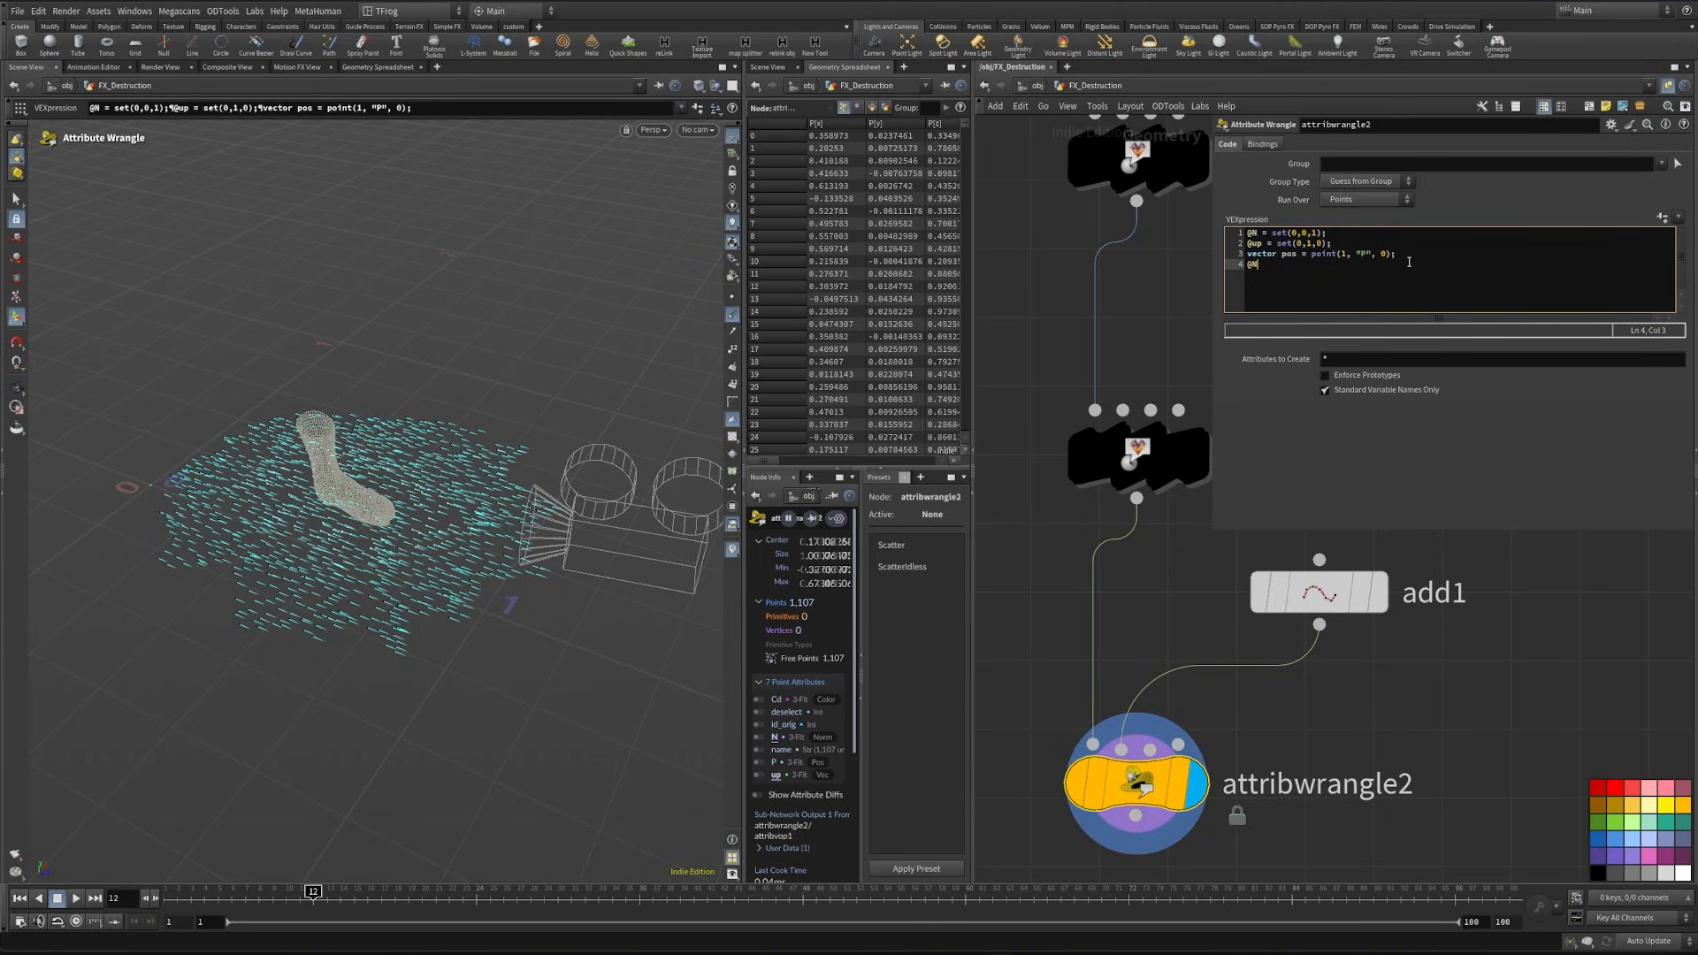
pyautogui.write('@N = normalize(@P - pos) * set(1,0,1);')
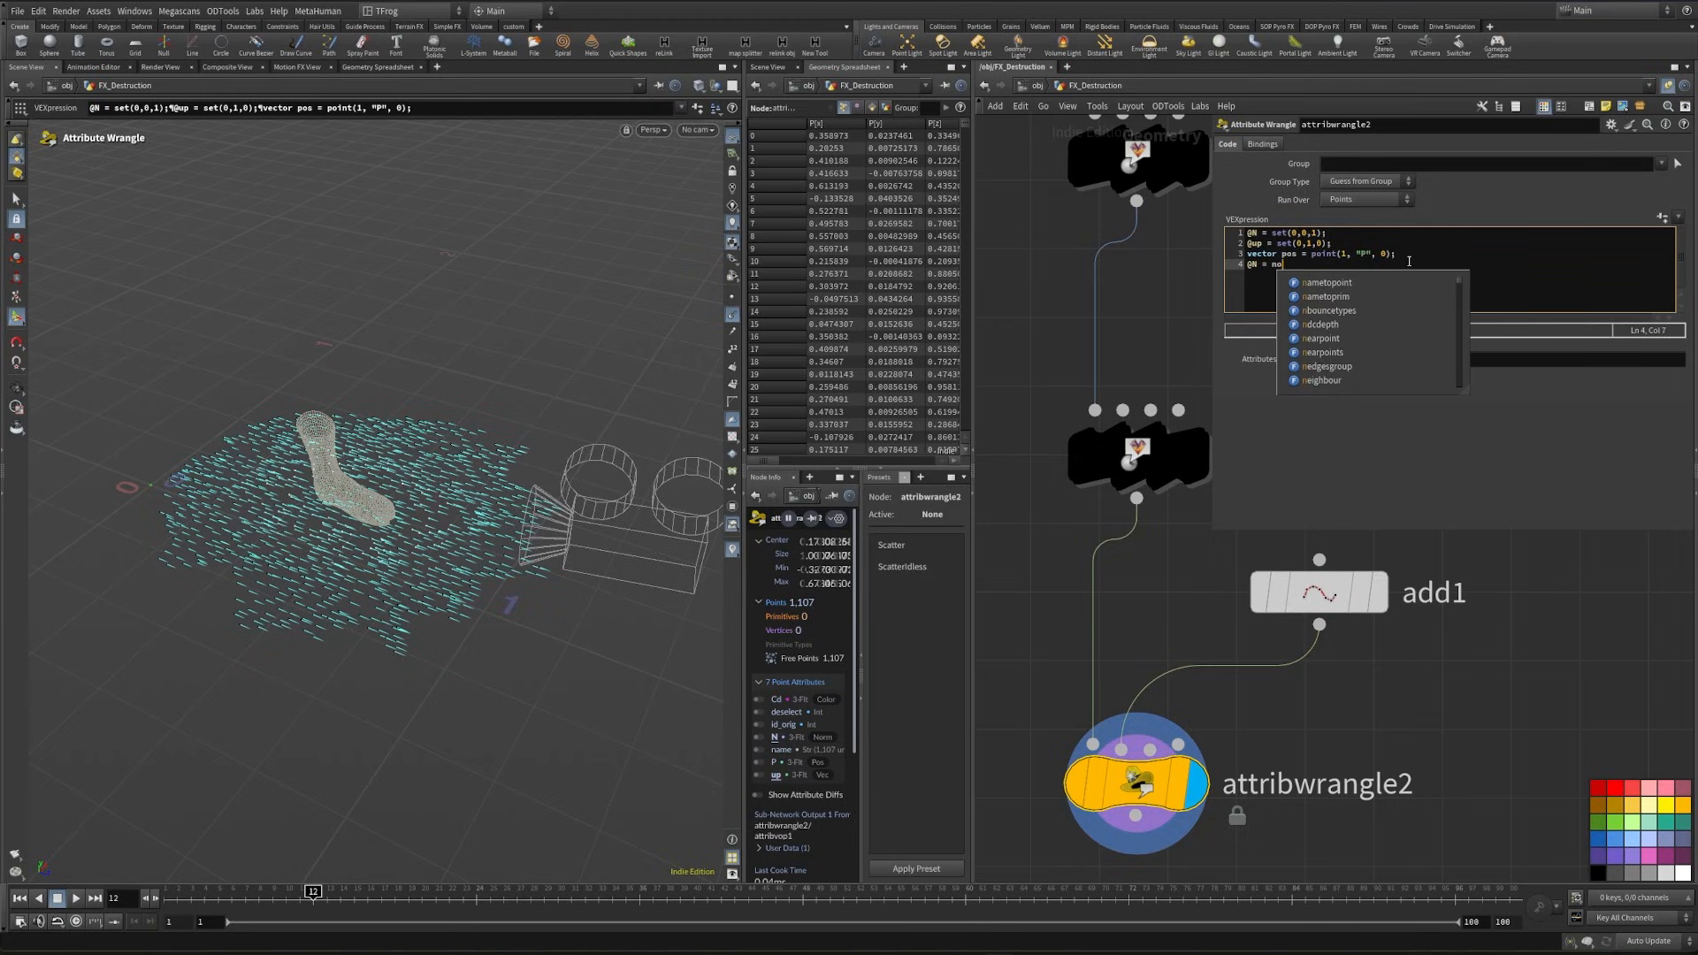
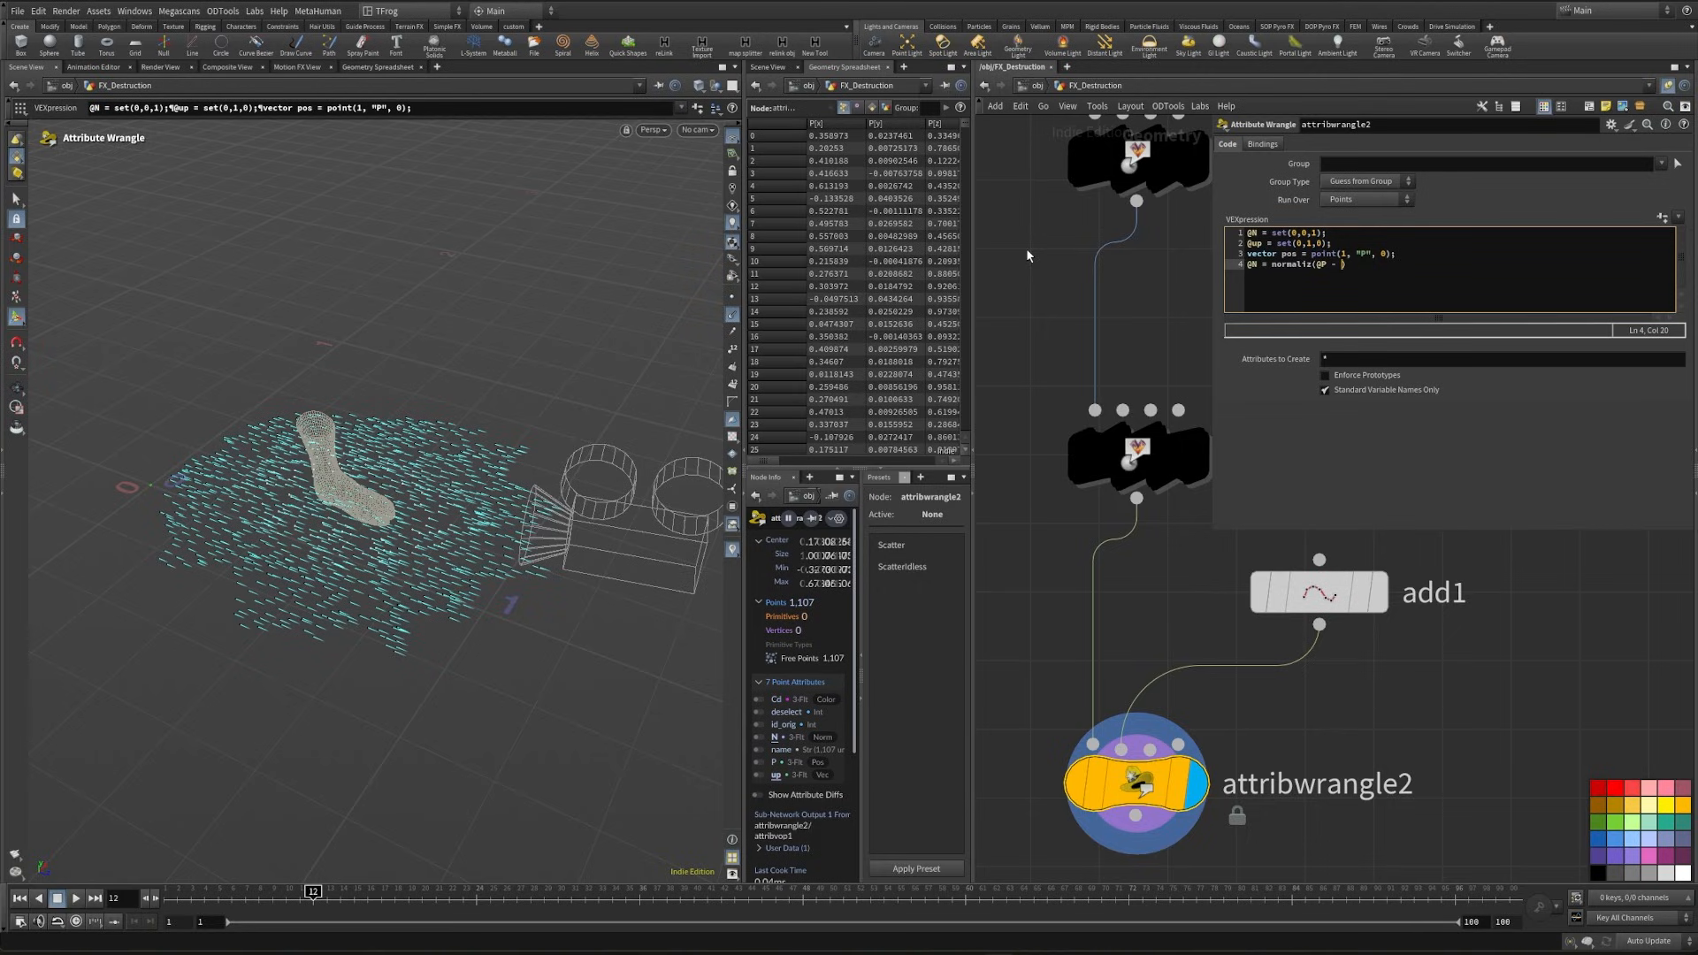
# - Complete the fourth VEX line as @N = normalize(@P - pos) * set(1,0,1); and check the normals around the foot
pyautogui.write('@P - pos) * set(')
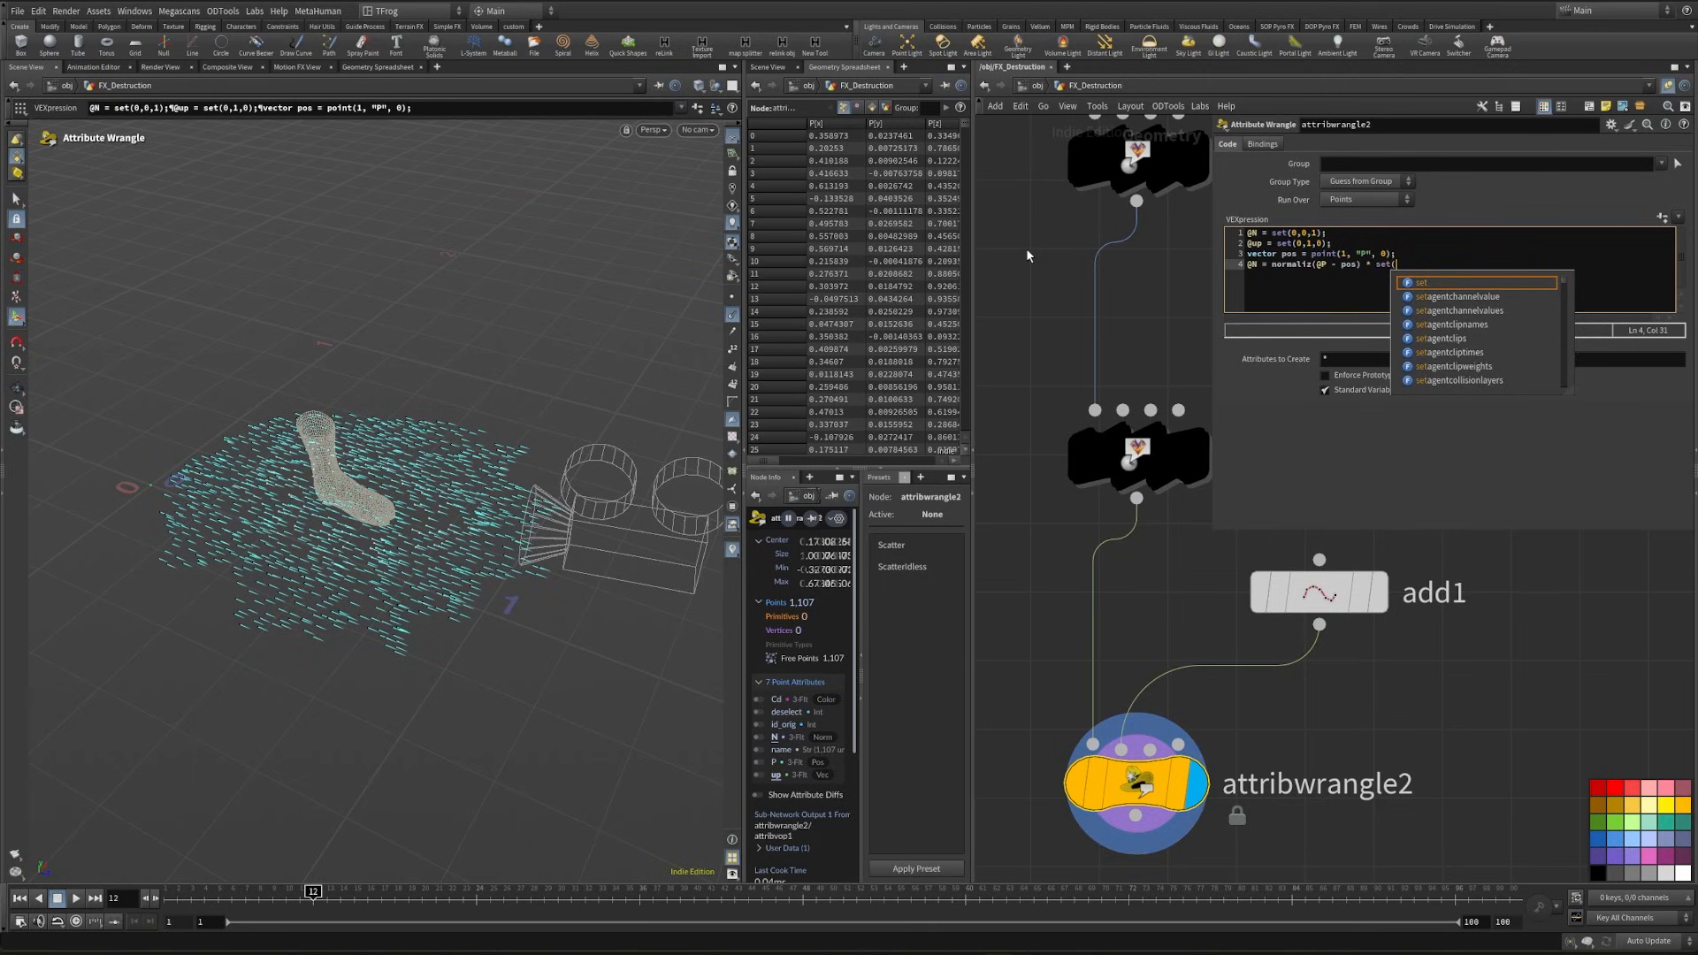
pyautogui.write('1,0,1')
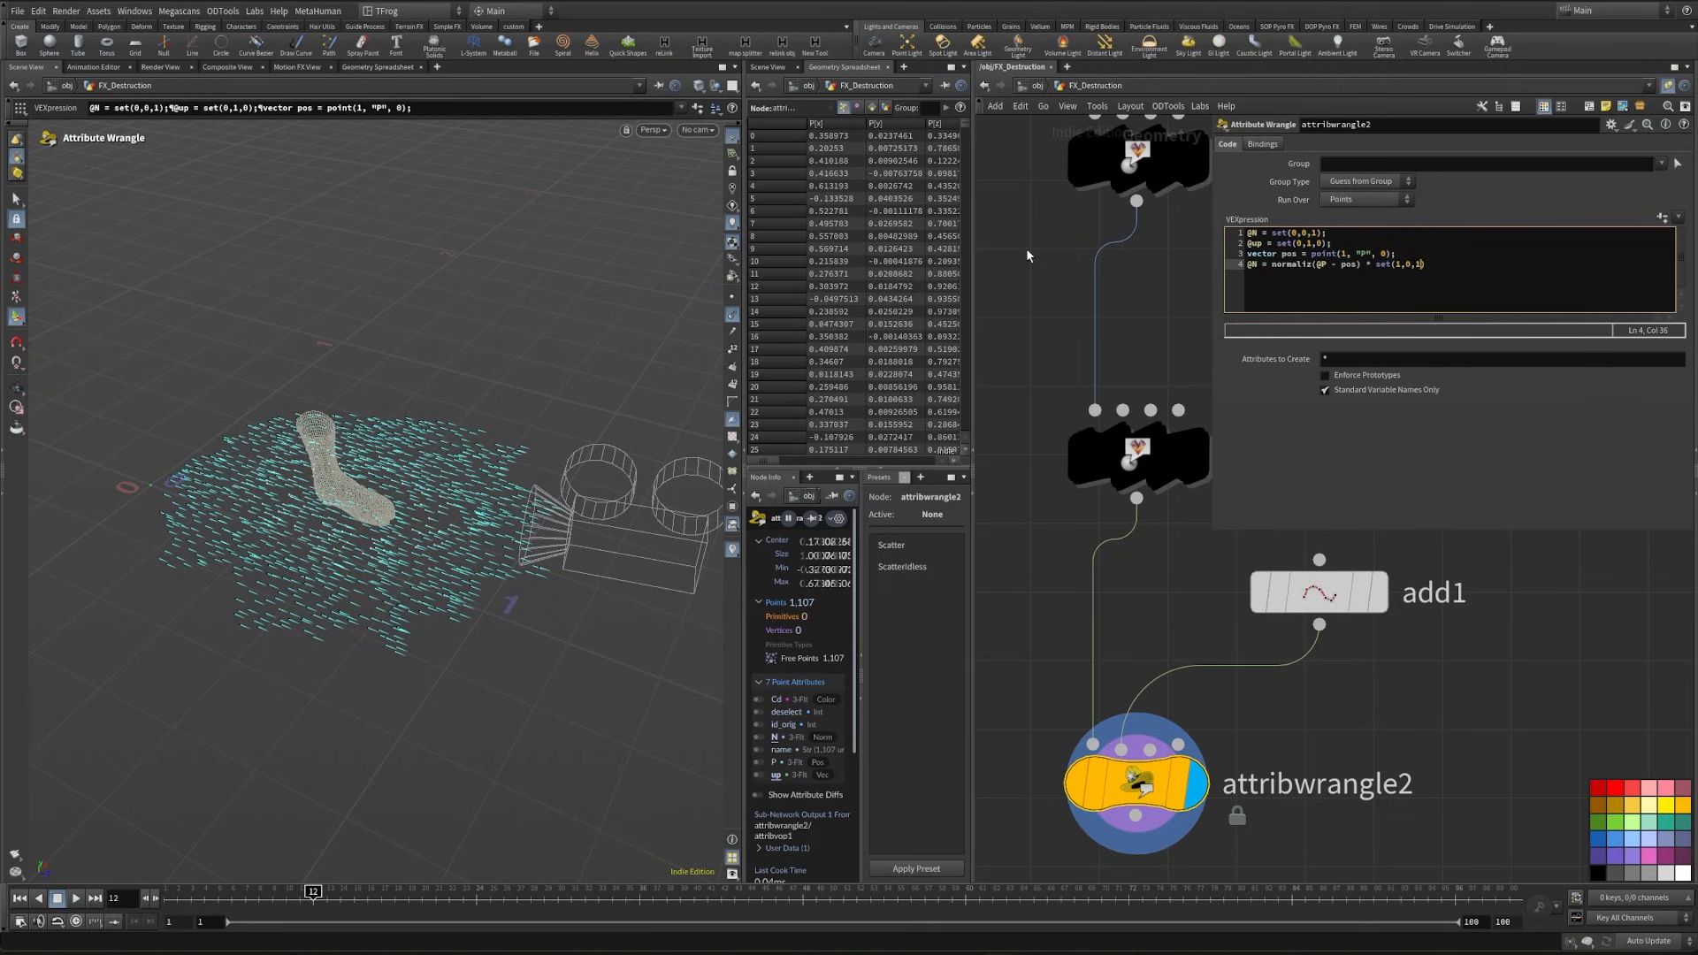
pyautogui.write(');')
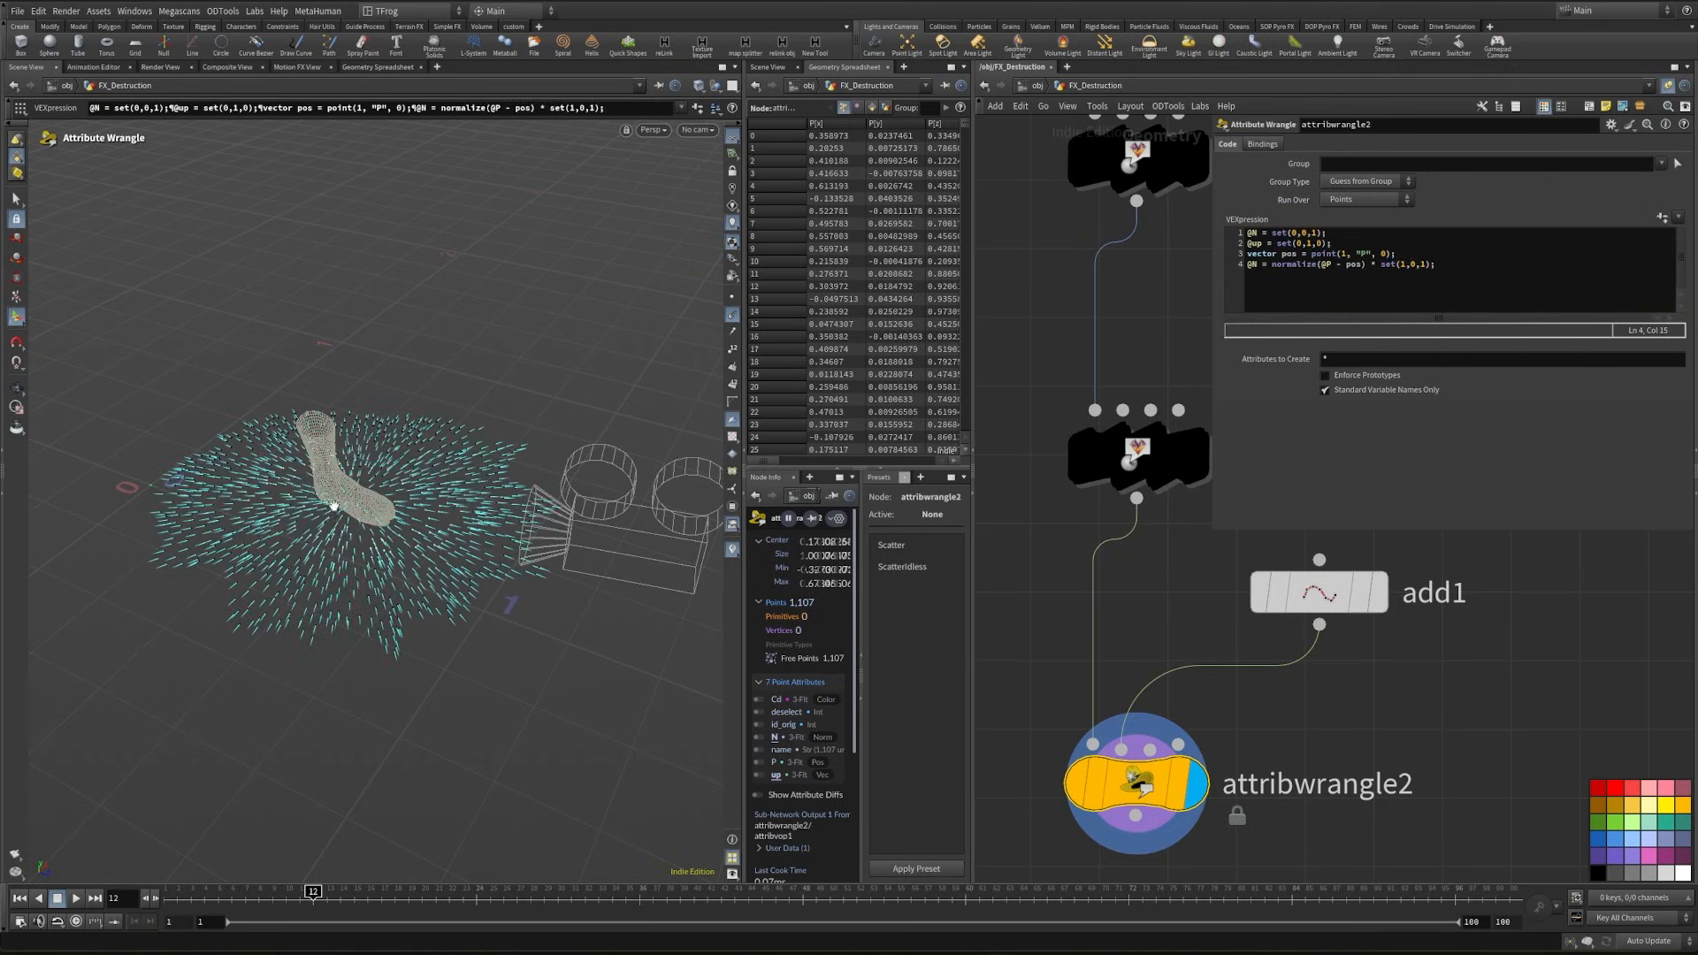
pyautogui.keyDown('alt'); pyautogui.moveTo(330, 500); pyautogui.dragTo(312, 524); pyautogui.keyUp('alt')
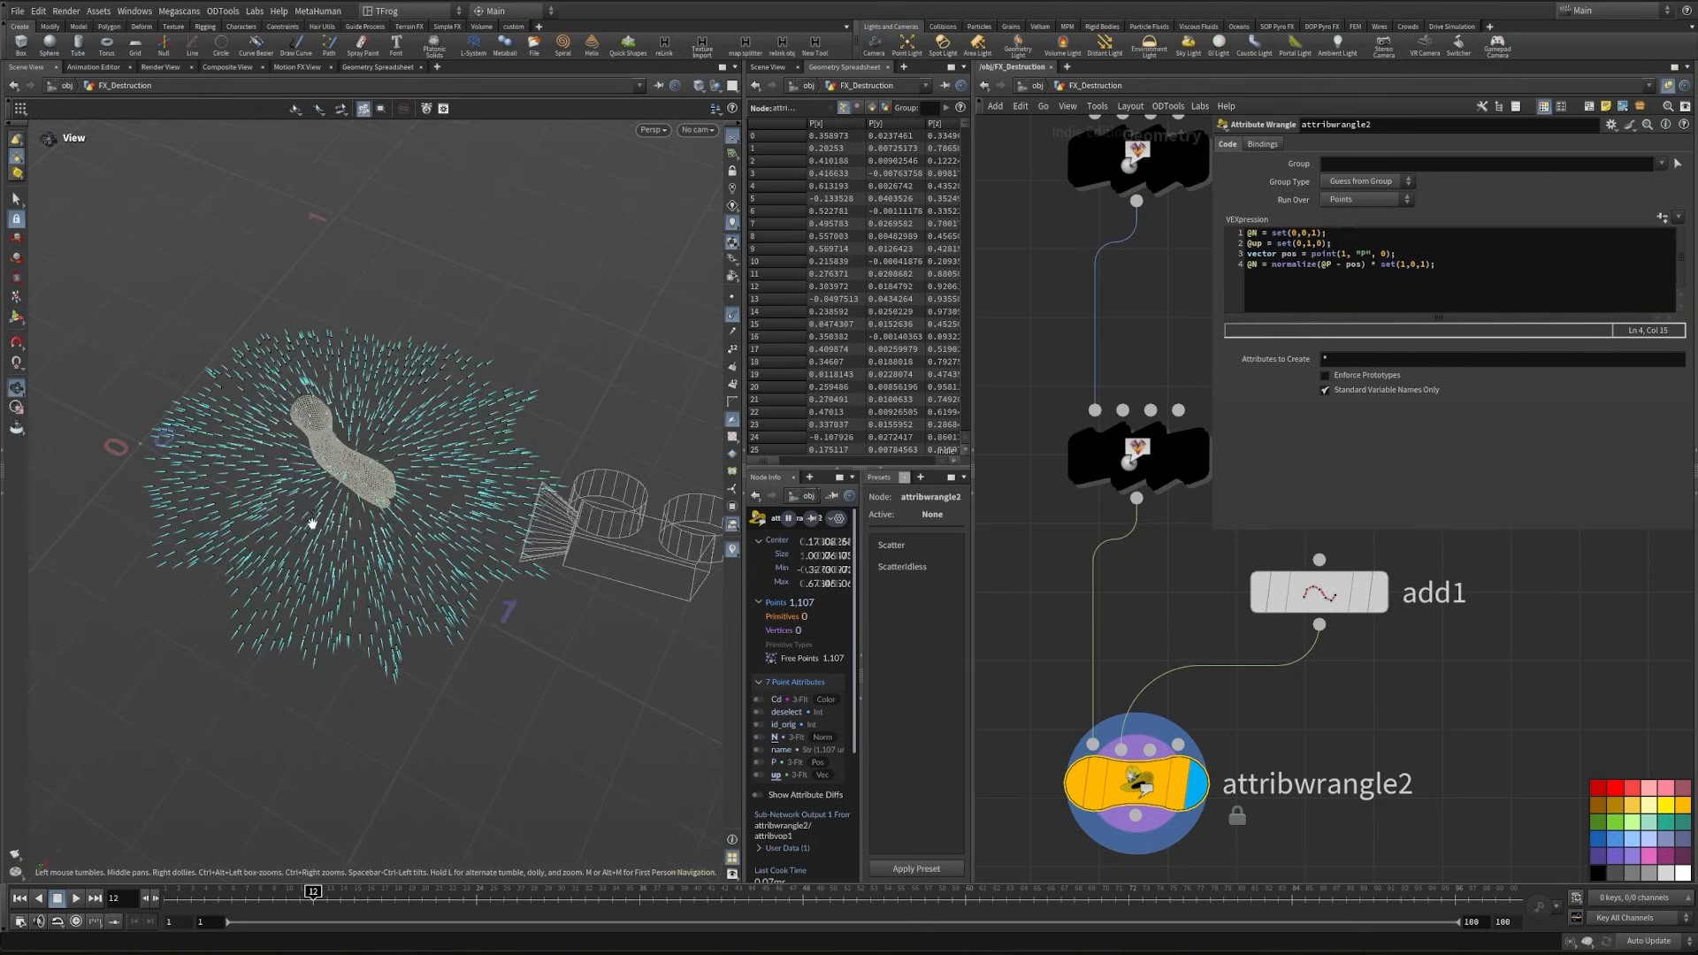
pyautogui.keyDown('alt'); pyautogui.moveTo(312, 524); pyautogui.dragTo(396, 451, button='right'); pyautogui.keyUp('alt')
pyautogui.keyDown('alt'); pyautogui.moveTo(437, 452); pyautogui.dragTo(309, 515); pyautogui.keyUp('alt')
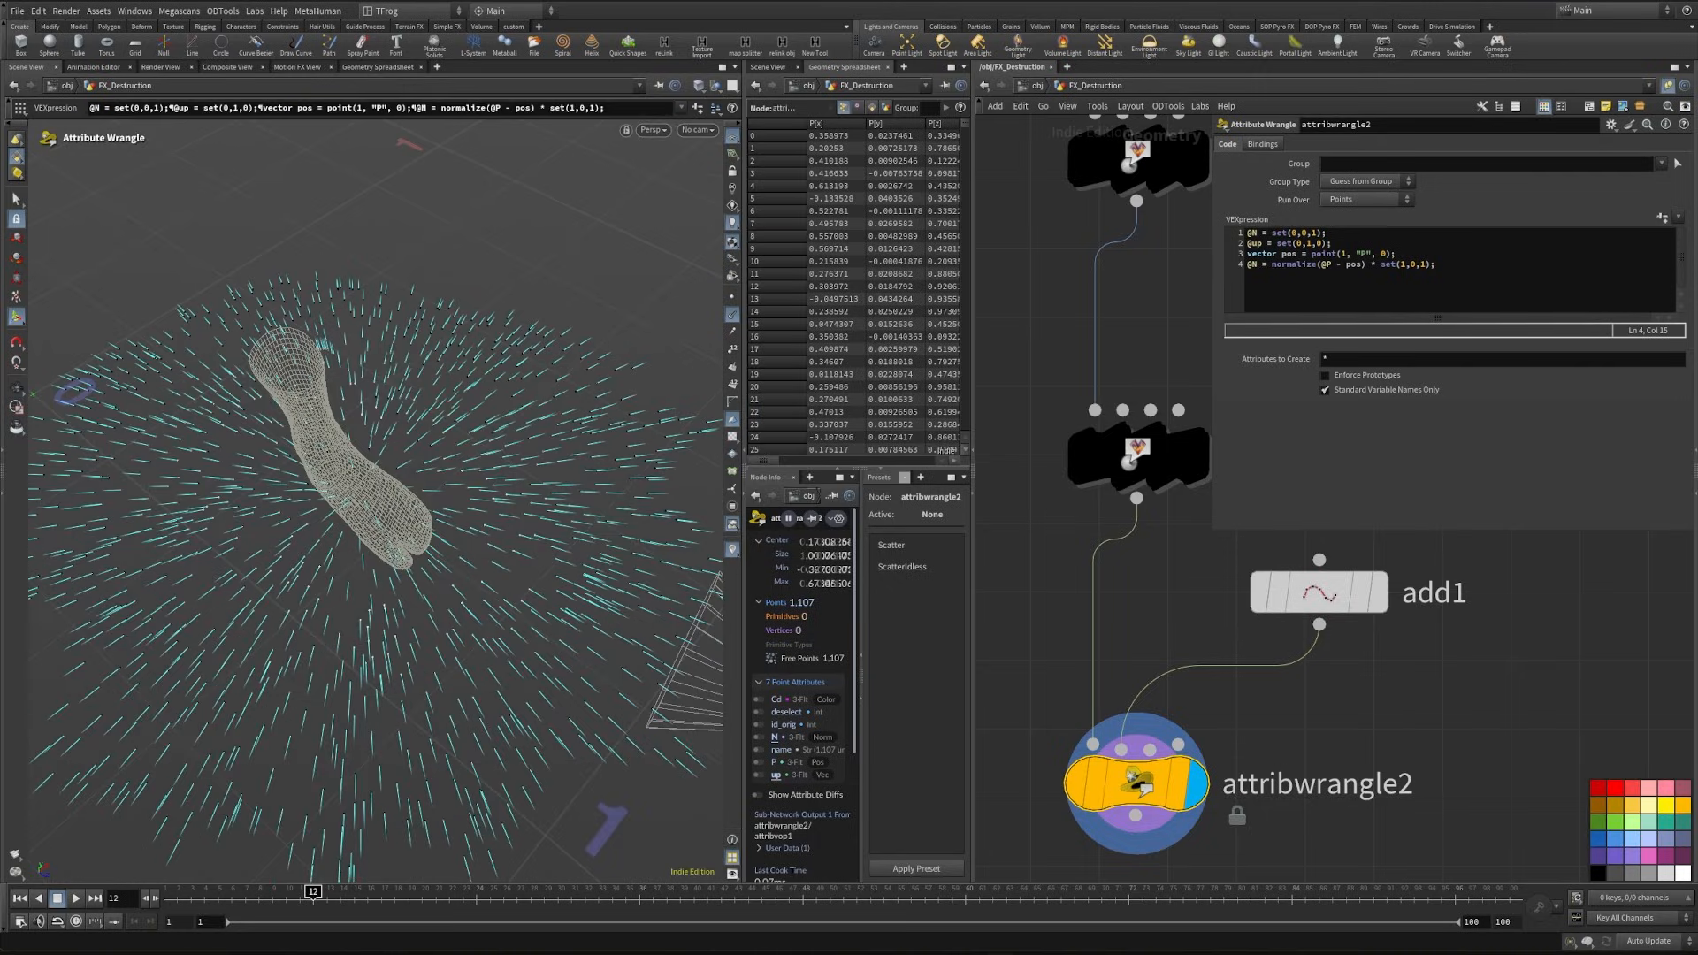
# - Try moving the add1 reference point around beneath the foot and undo the move
pyautogui.click(1318, 592)
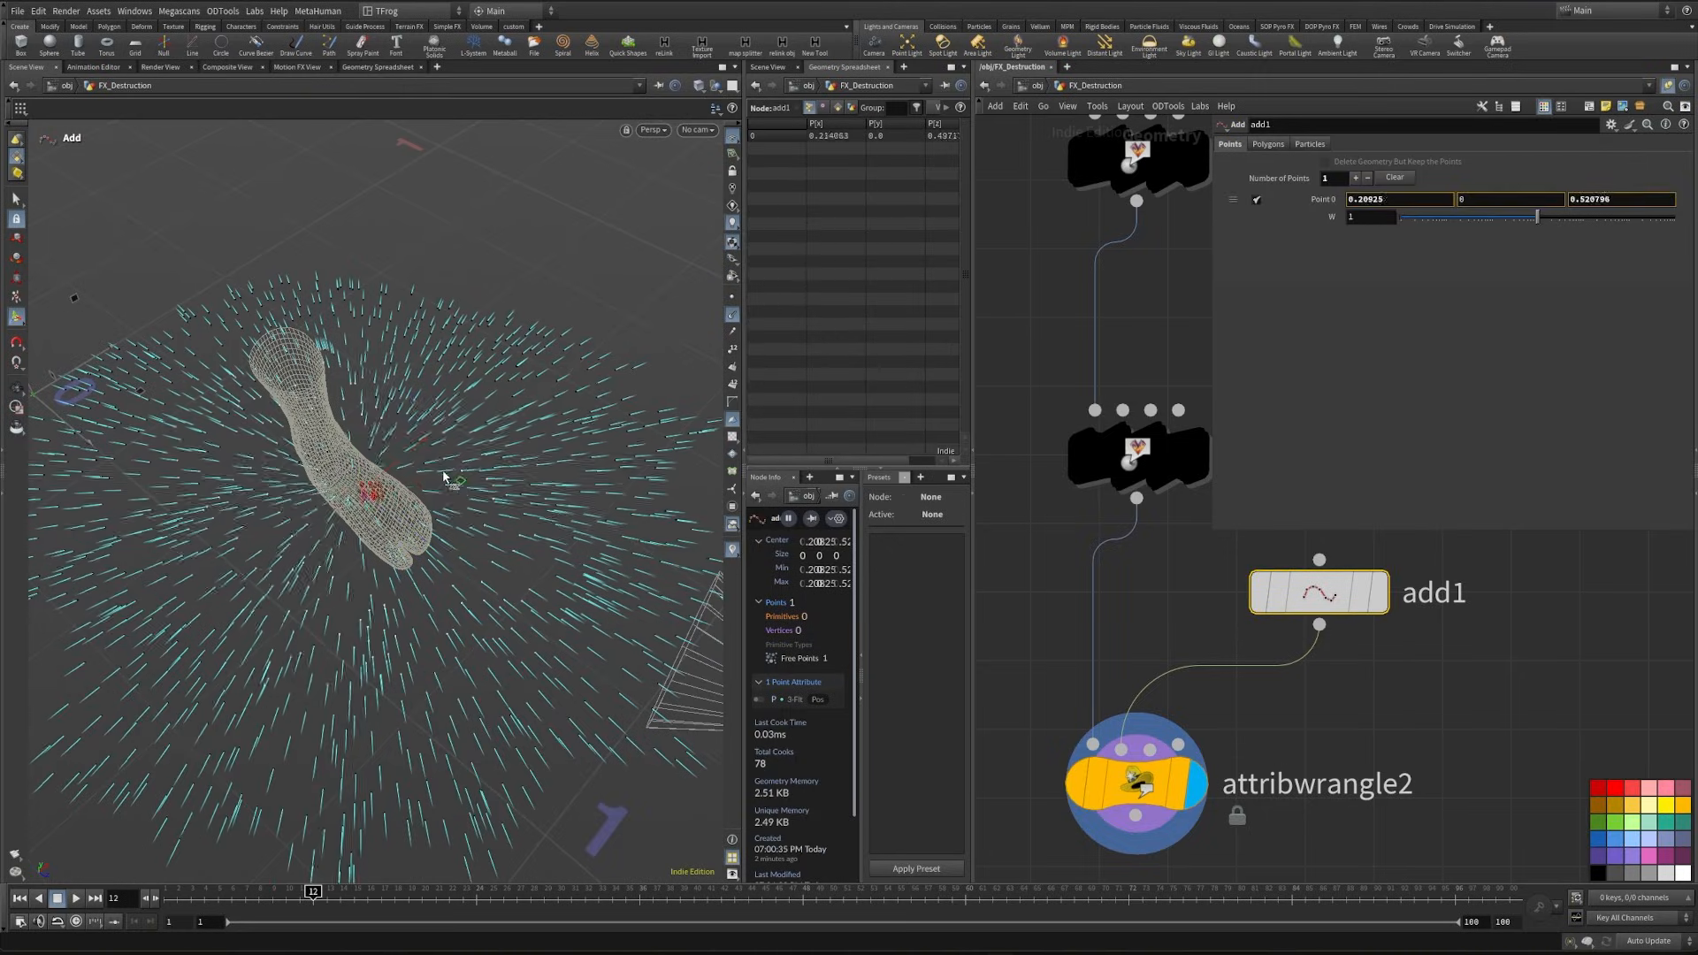
pyautogui.moveTo(444, 476); pyautogui.dragTo(581, 418)
pyautogui.moveTo(409, 626); pyautogui.dragTo(450, 509)
pyautogui.hotkey('ctrl', 'z')
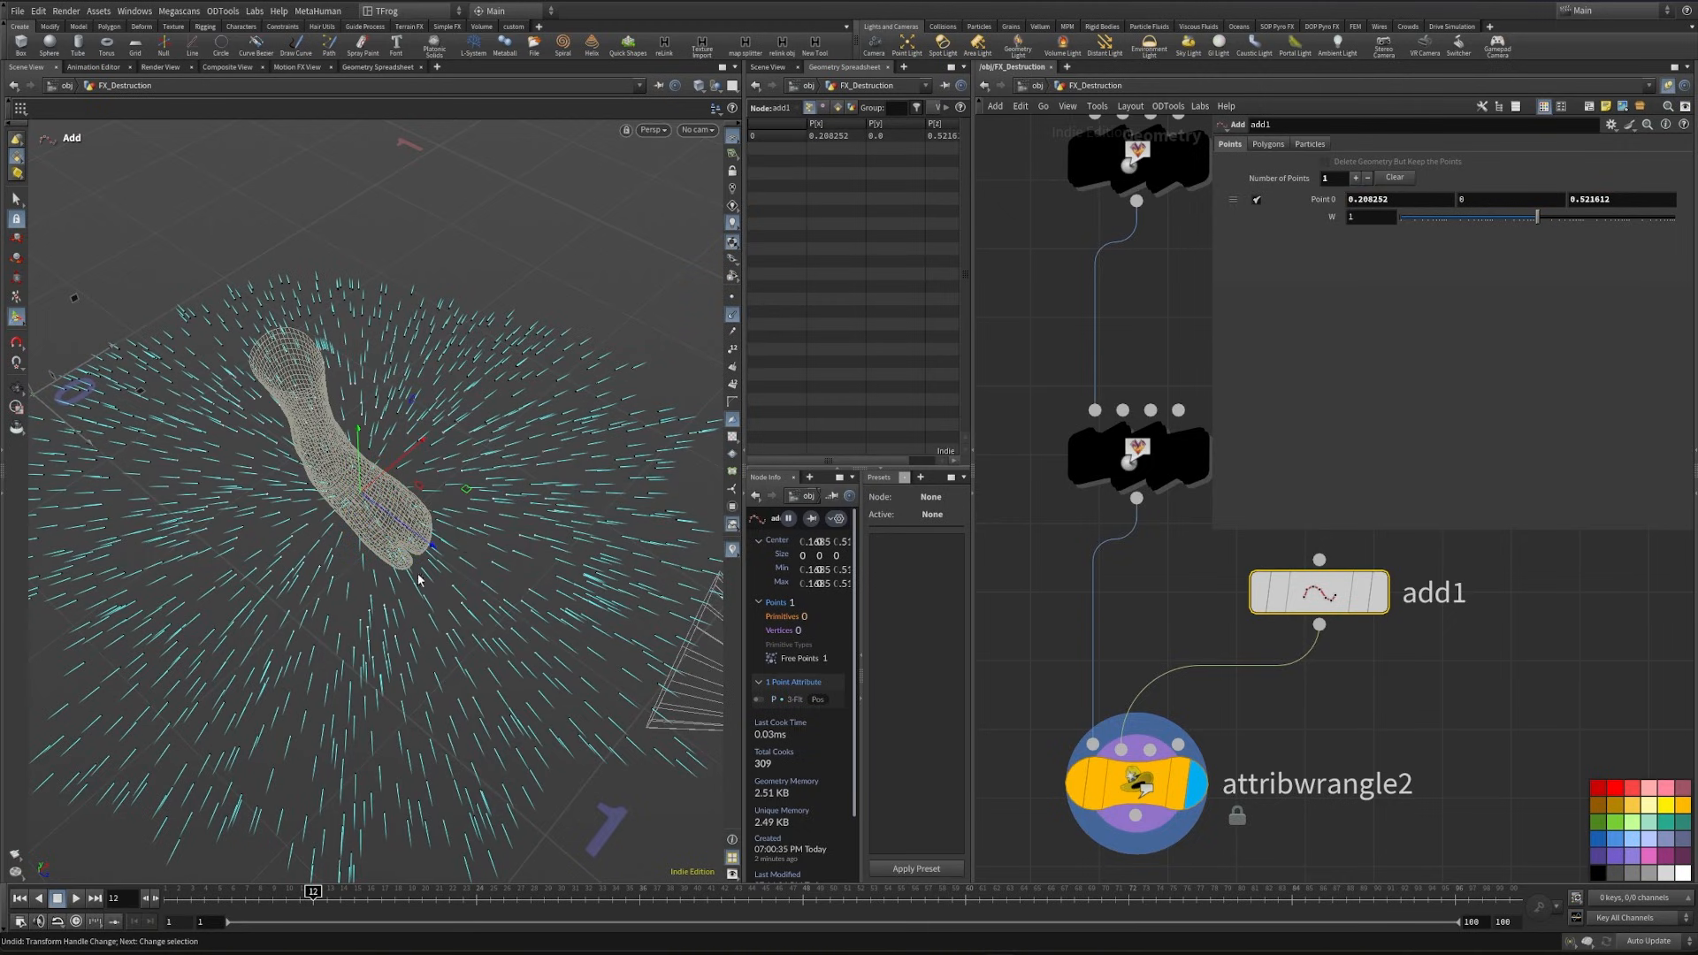
pyautogui.keyDown('alt'); pyautogui.moveTo(335, 626); pyautogui.dragTo(356, 555, button='middle'); pyautogui.keyUp('alt')
# - Add a Null node after attribwrangle2 and name it rest_pts
pyautogui.moveTo(1317, 853); pyautogui.dragTo(1235, 589, button='middle')
pyautogui.scroll(-2, 1234, 589)
pyautogui.scroll(-2, 1234, 589)
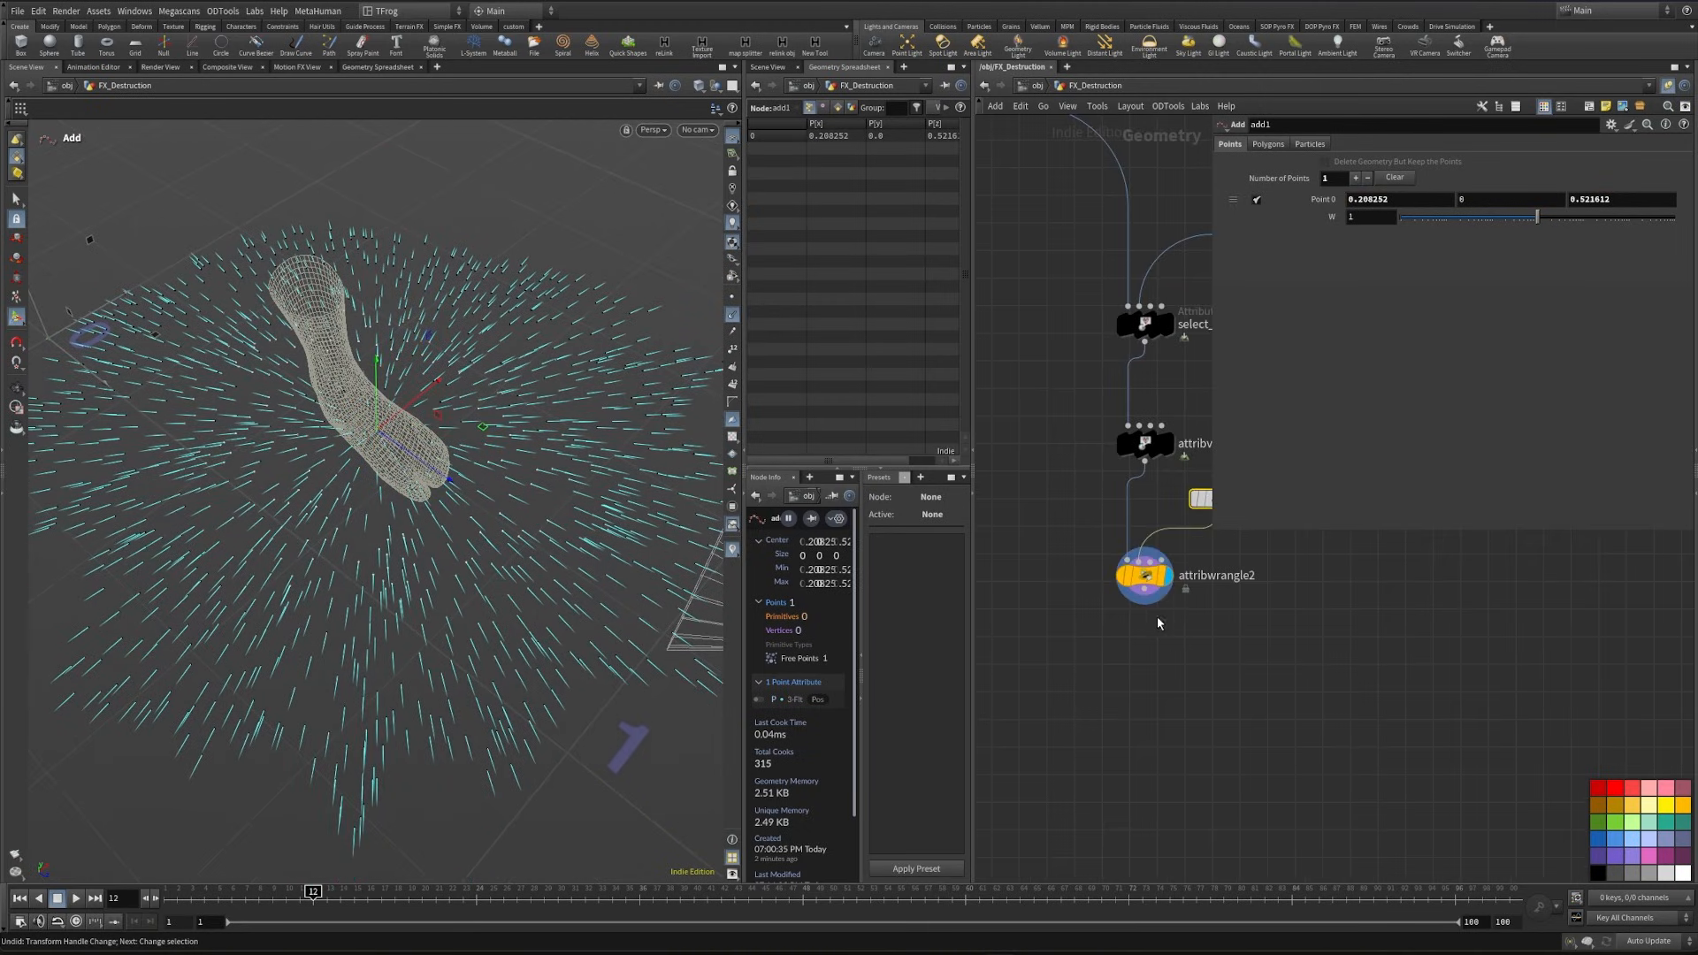
pyautogui.click(1144, 591)
pyautogui.press('Tab')
pyautogui.write('null')
pyautogui.press('Return')
pyautogui.click(1249, 680)
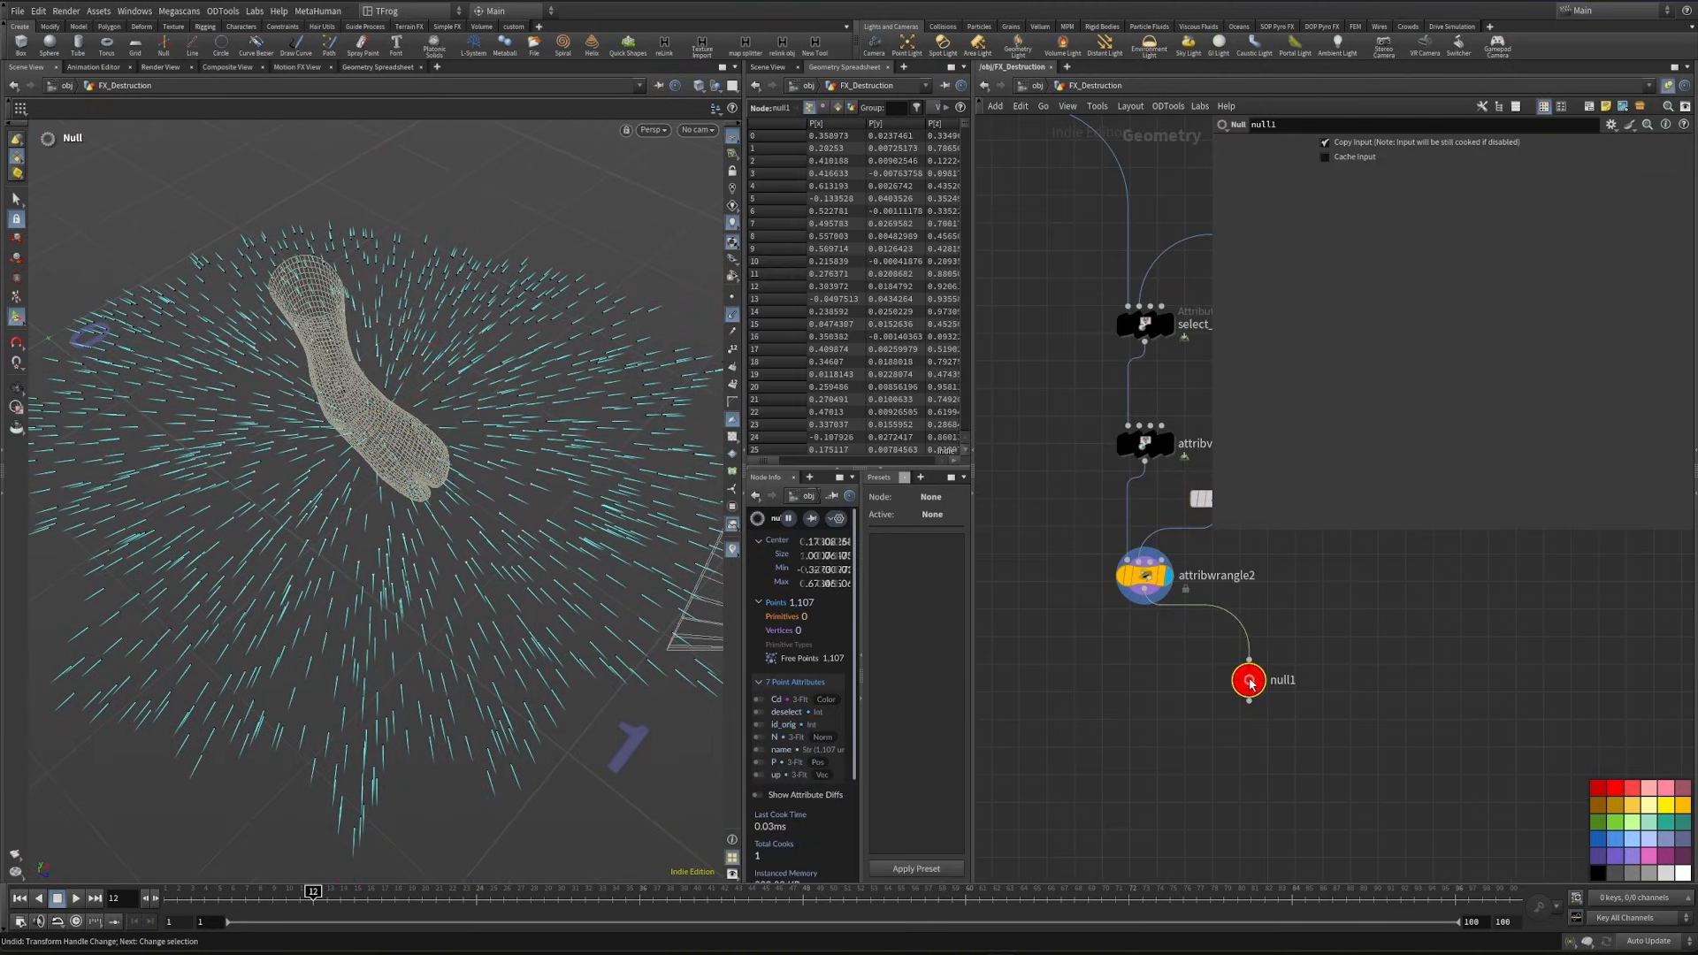
pyautogui.doubleClick(1282, 680)
pyautogui.write('rest_pts')
pyautogui.press('Return')
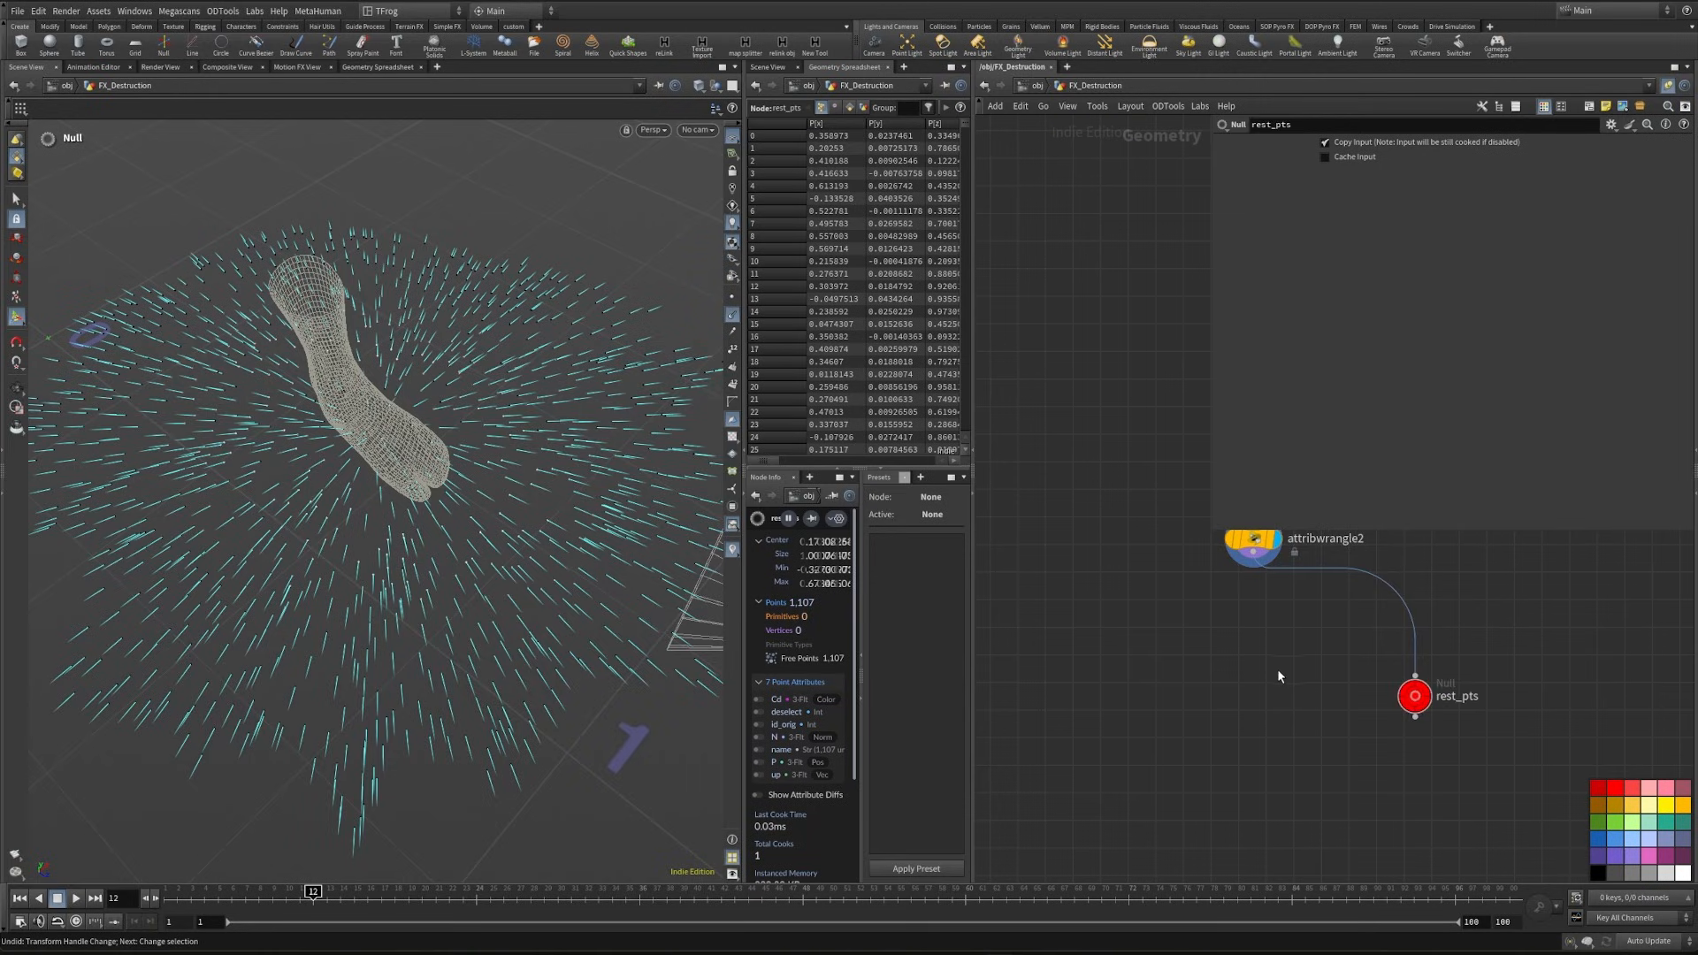
# - Add a Split node below attribwrangle2 and feed it the wrangle's output
pyautogui.press('Tab')
pyautogui.write('split')
pyautogui.press('Return')
pyautogui.click(1258, 650)
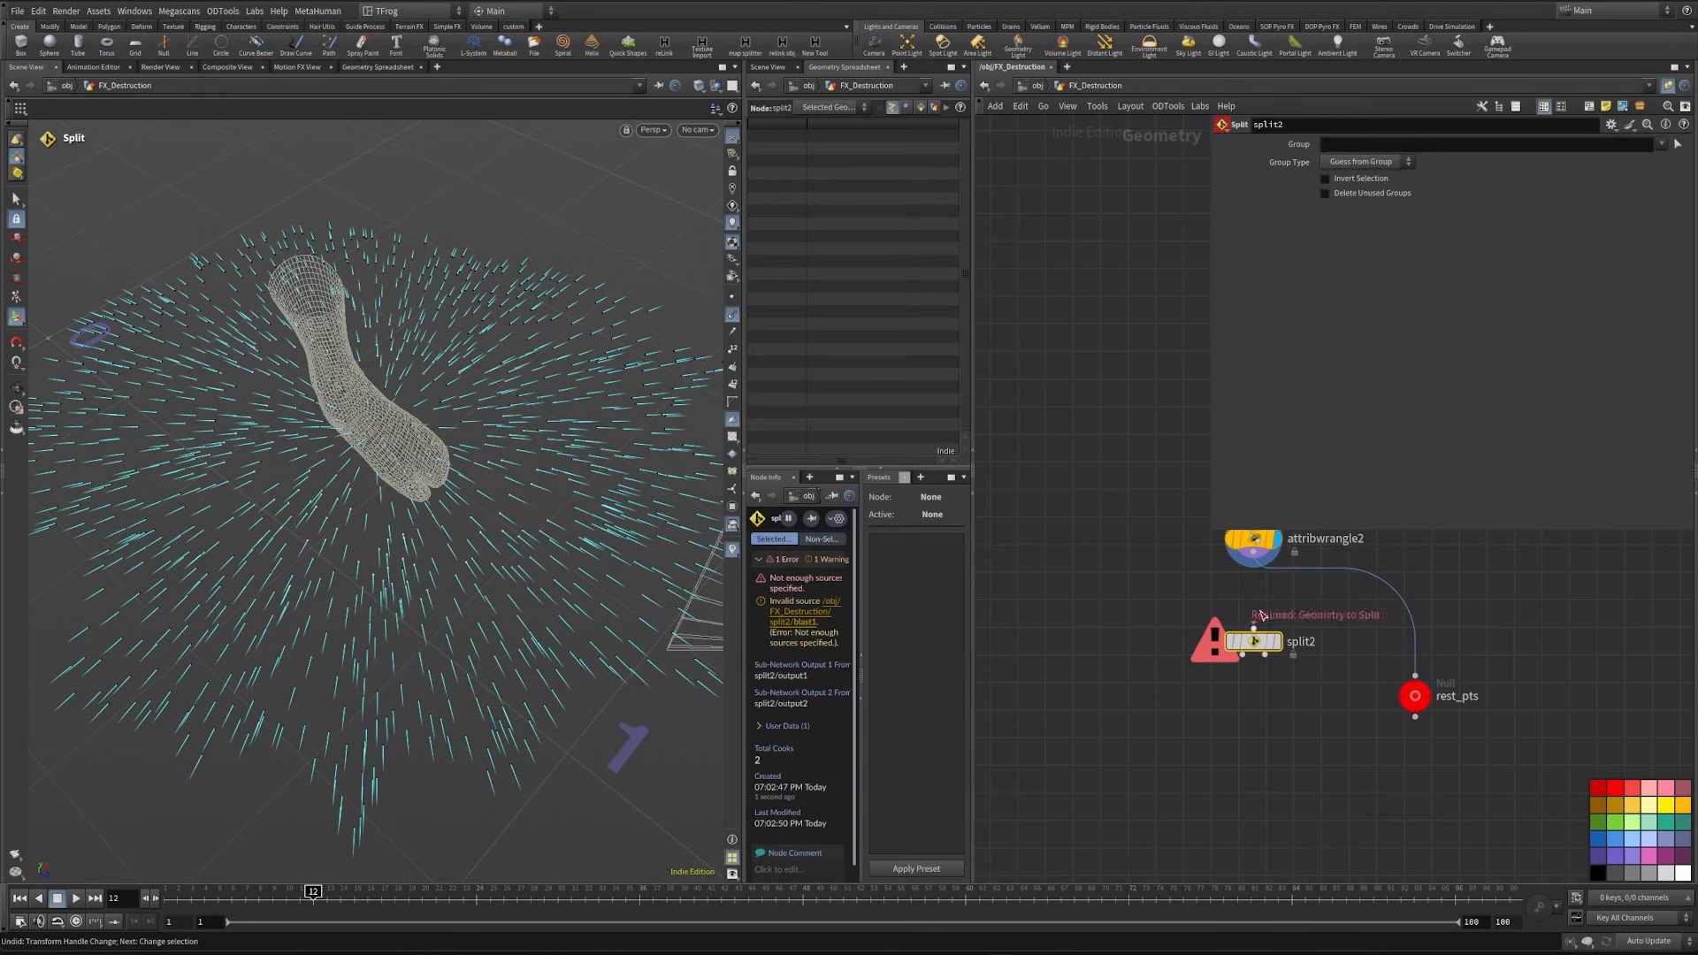
pyautogui.click(1384, 170)
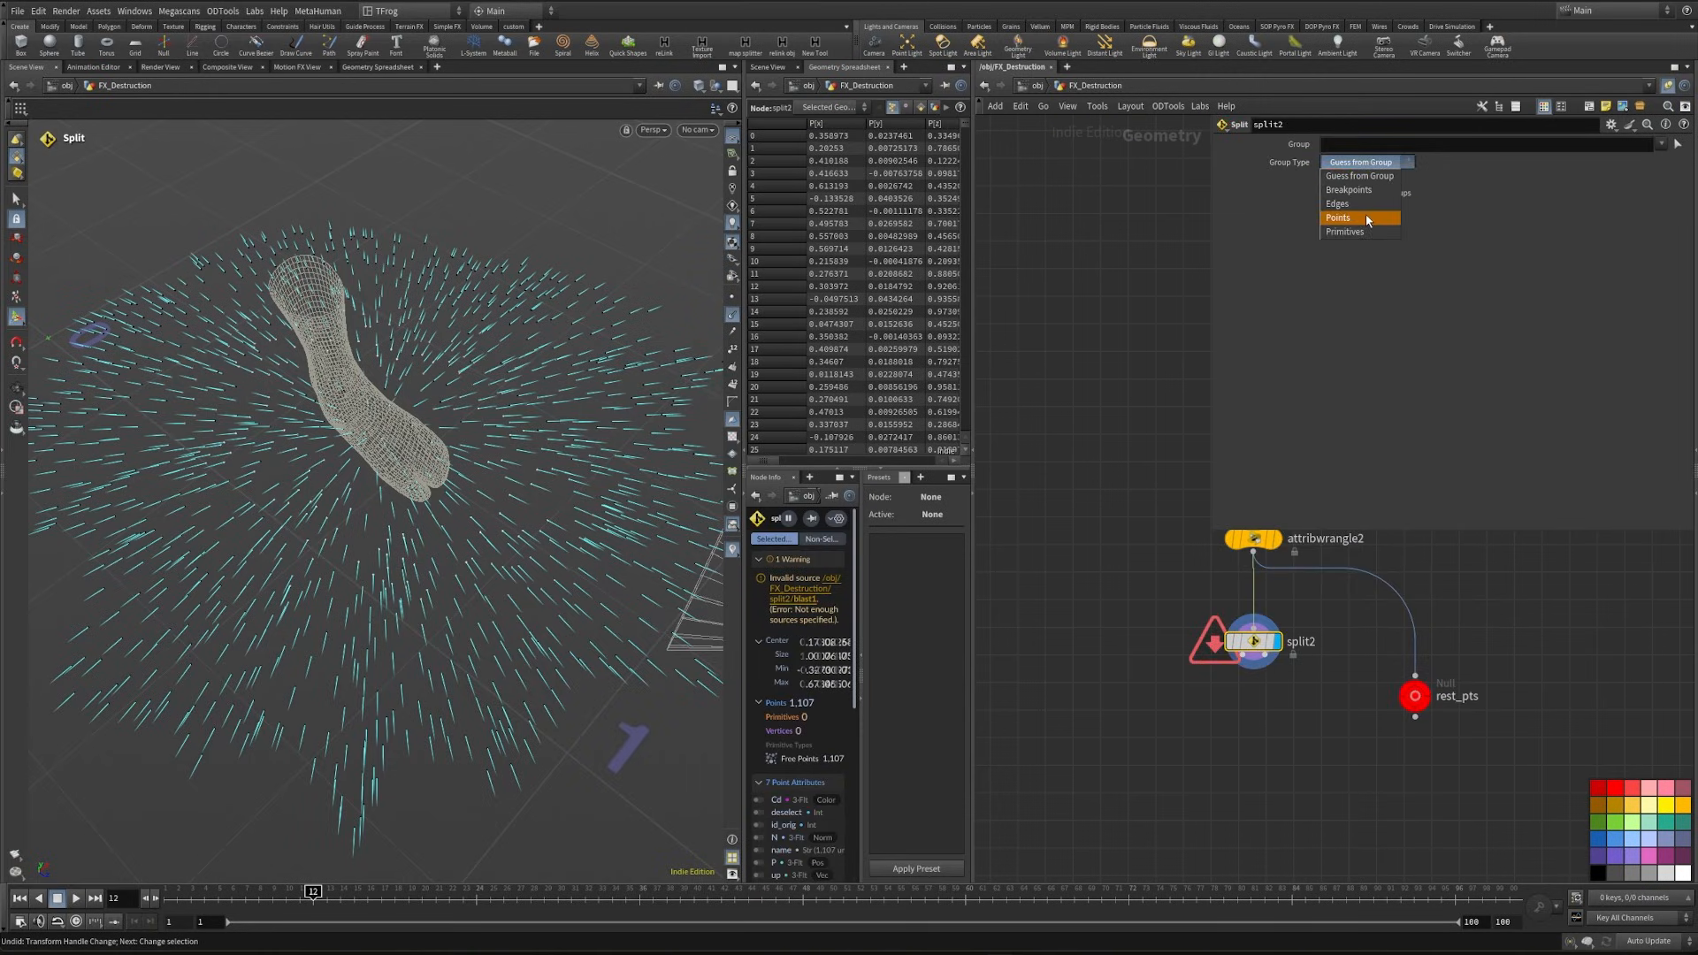
pyautogui.click(1366, 219)
pyautogui.click(1377, 146)
pyautogui.write('@Cd>.5')
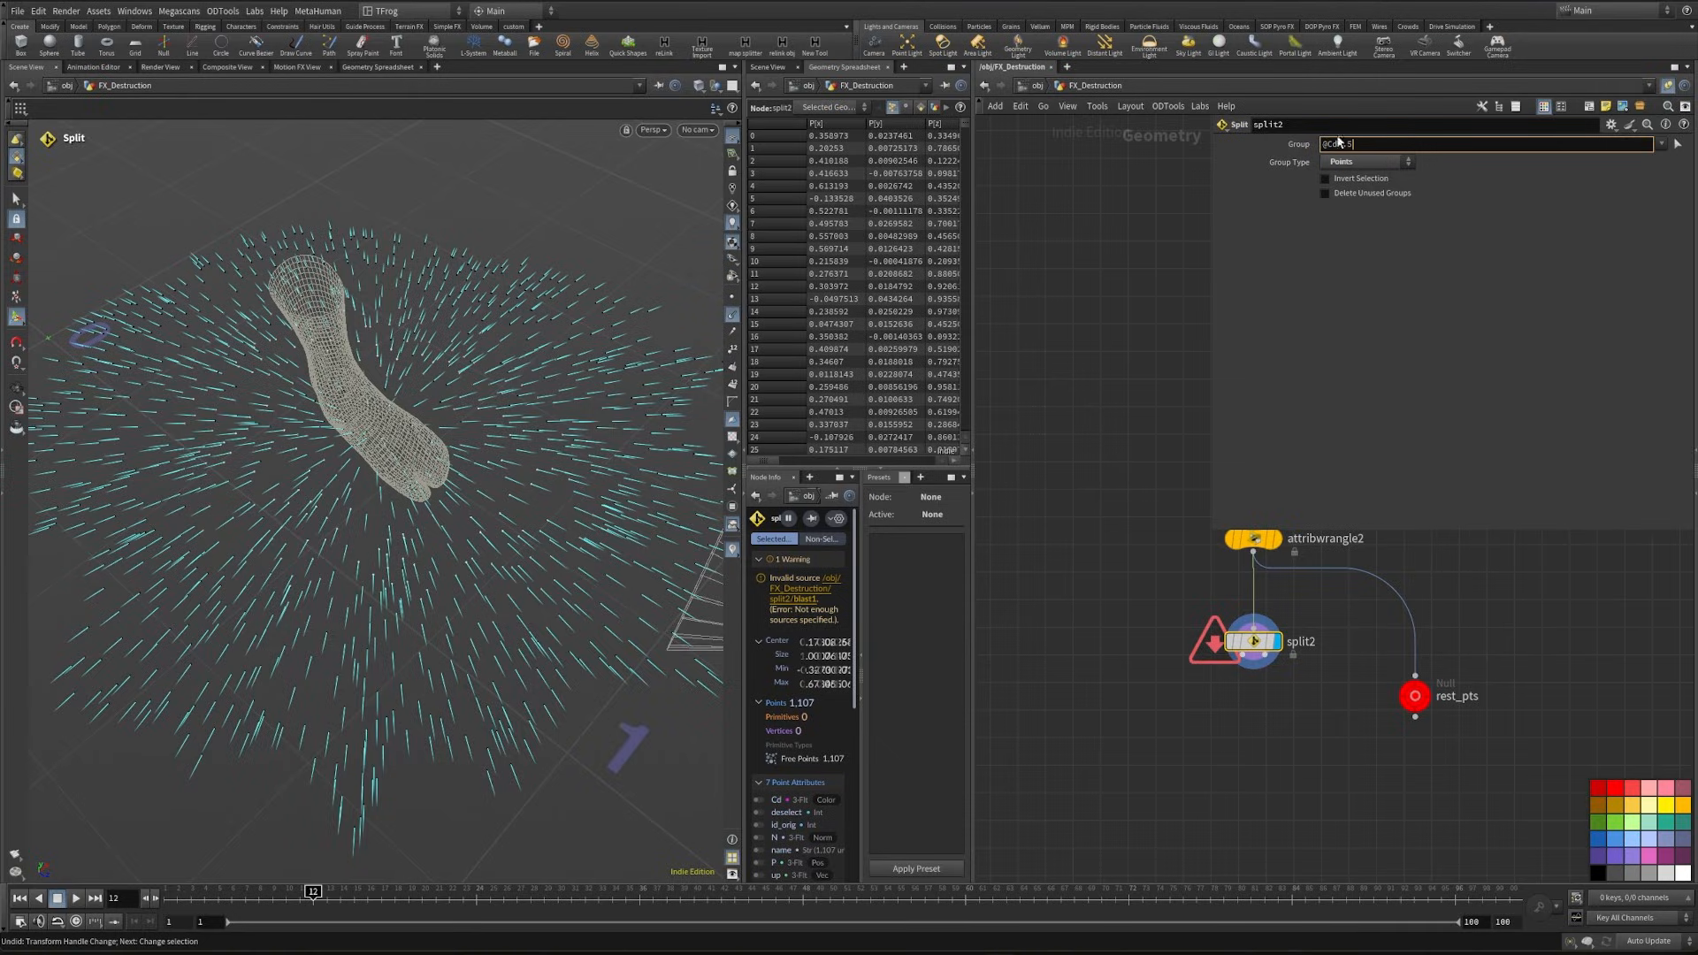
pyautogui.press('Return')
pyautogui.keyDown('alt'); pyautogui.moveTo(517, 624); pyautogui.dragTo(412, 466); pyautogui.keyUp('alt')
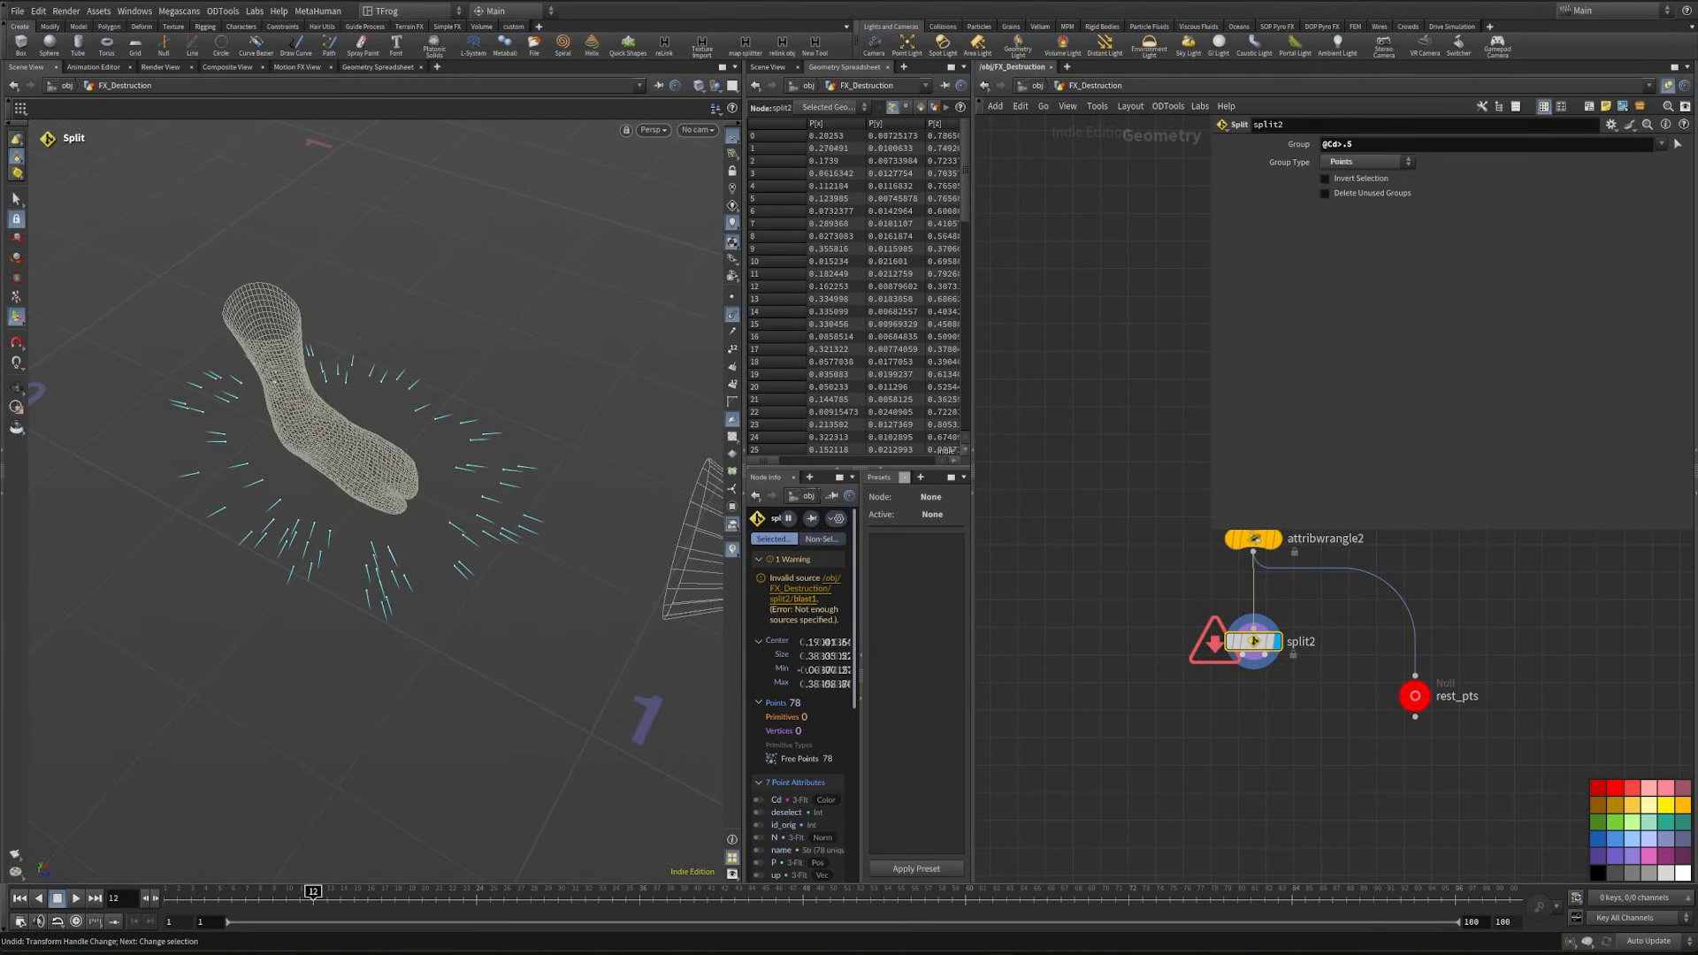
# - Add a Null node on the split's first output and name it selected_pts
pyautogui.click(1243, 656)
pyautogui.press('Tab')
pyautogui.write('null')
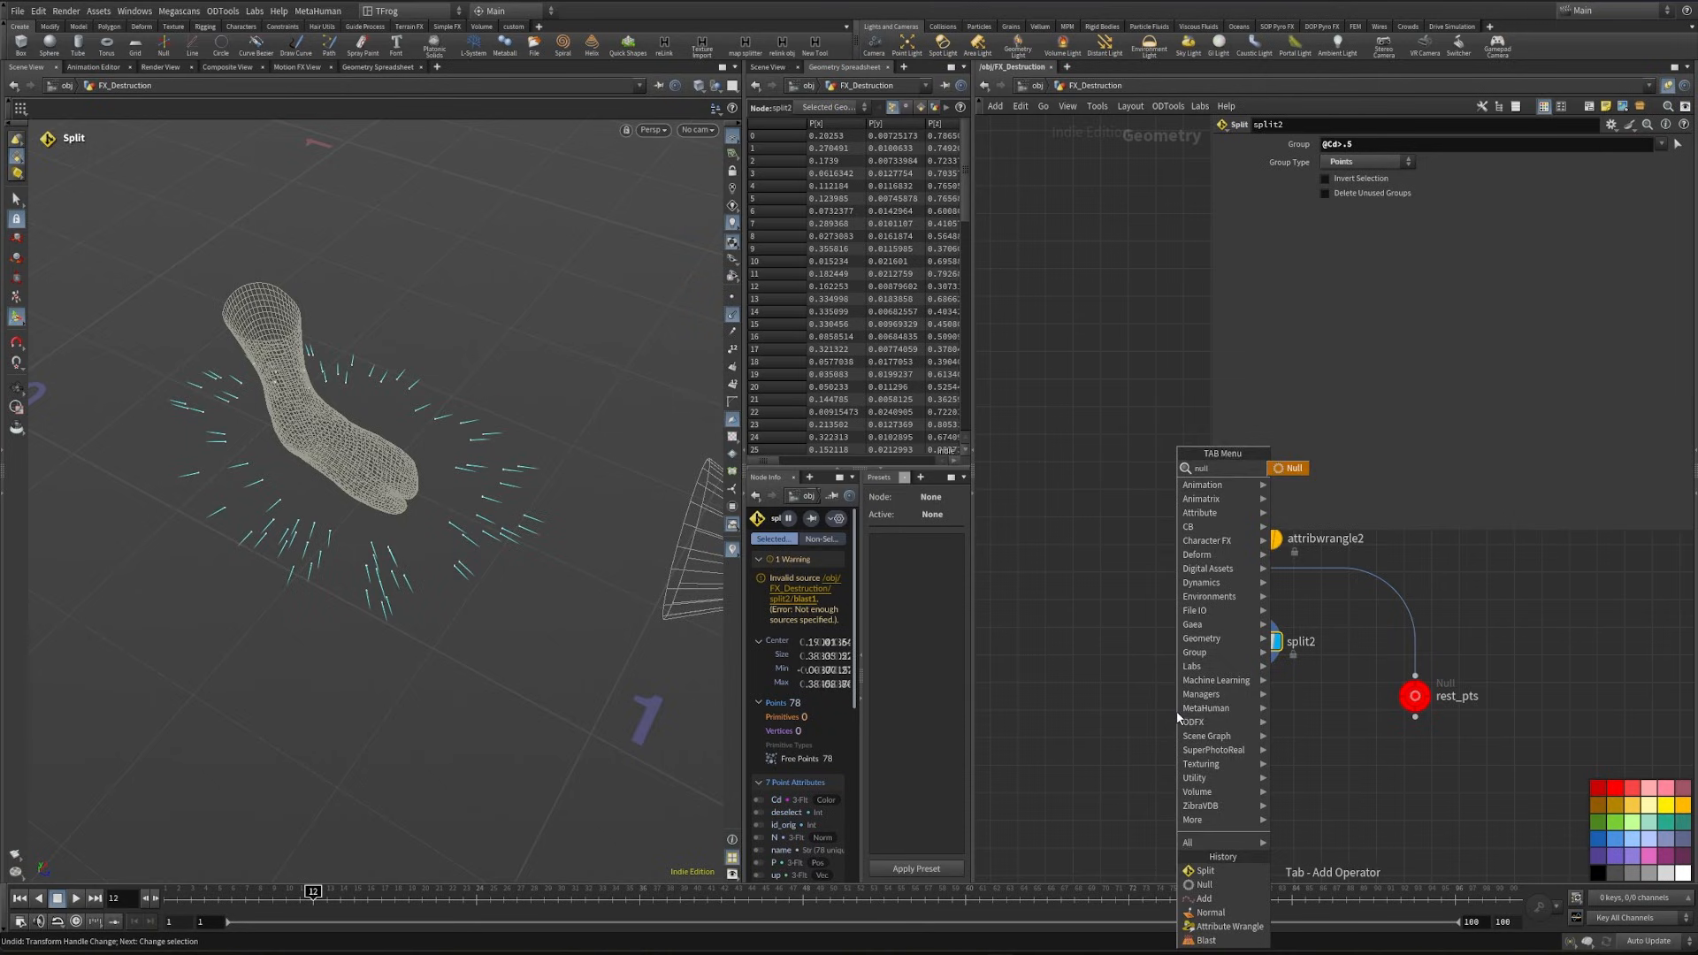
pyautogui.press('Return')
pyautogui.doubleClick(1210, 713)
pyautogui.write('sele')
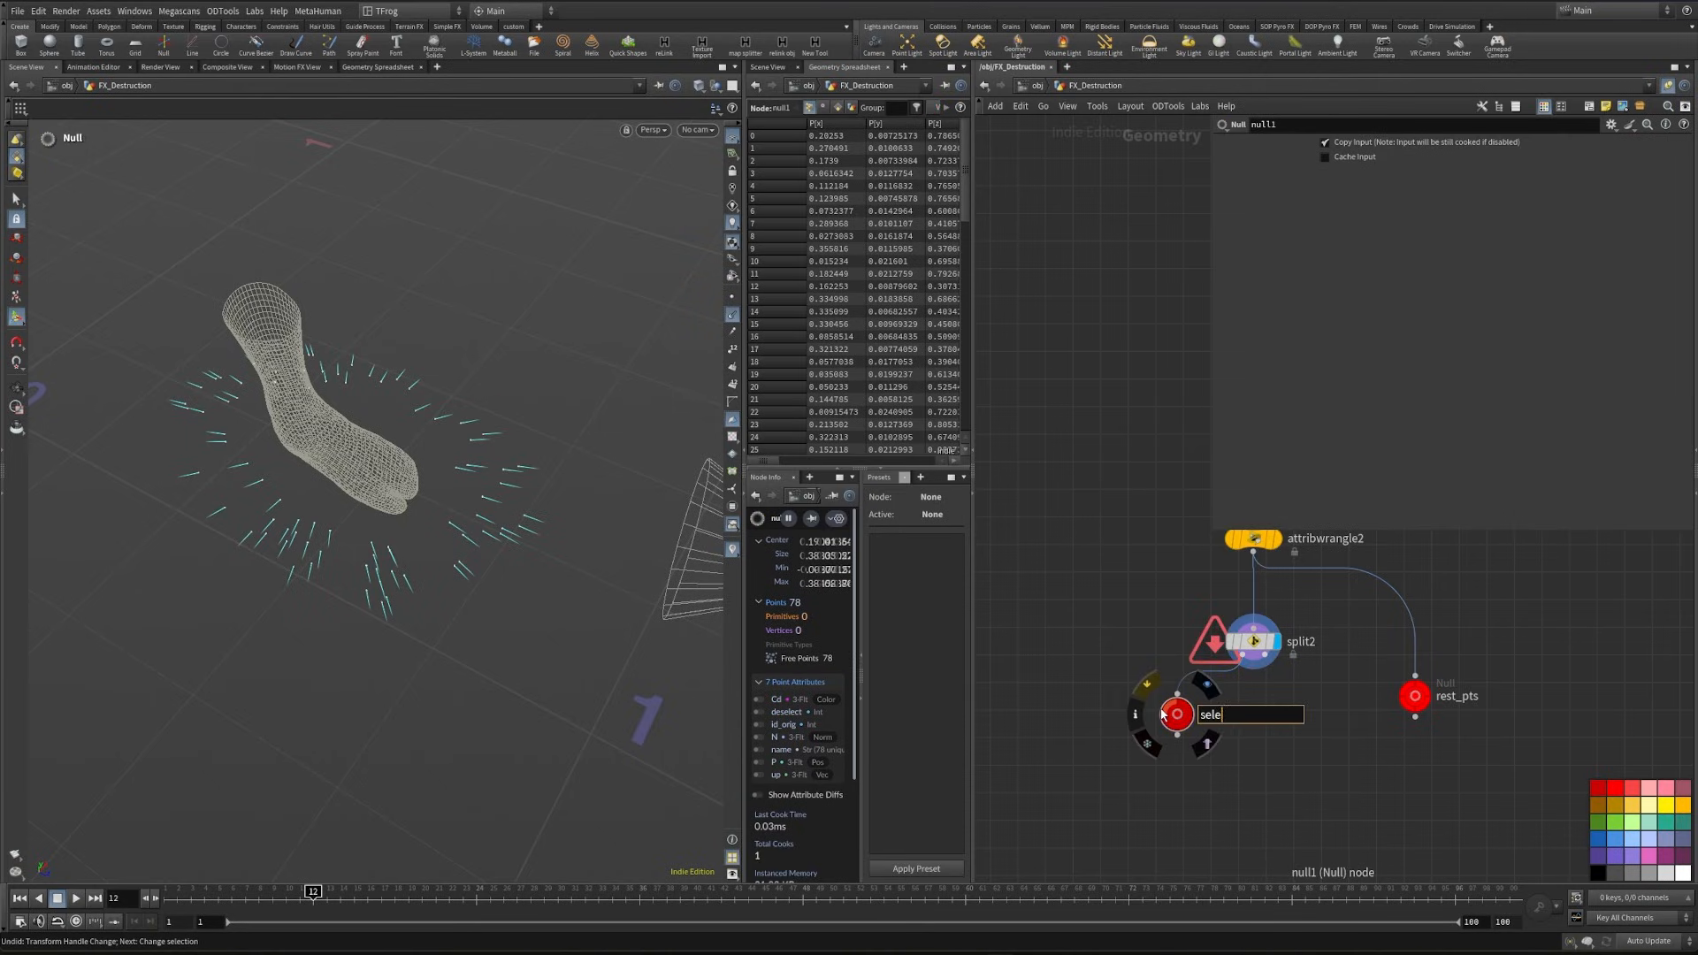
pyautogui.write('cted_pts')
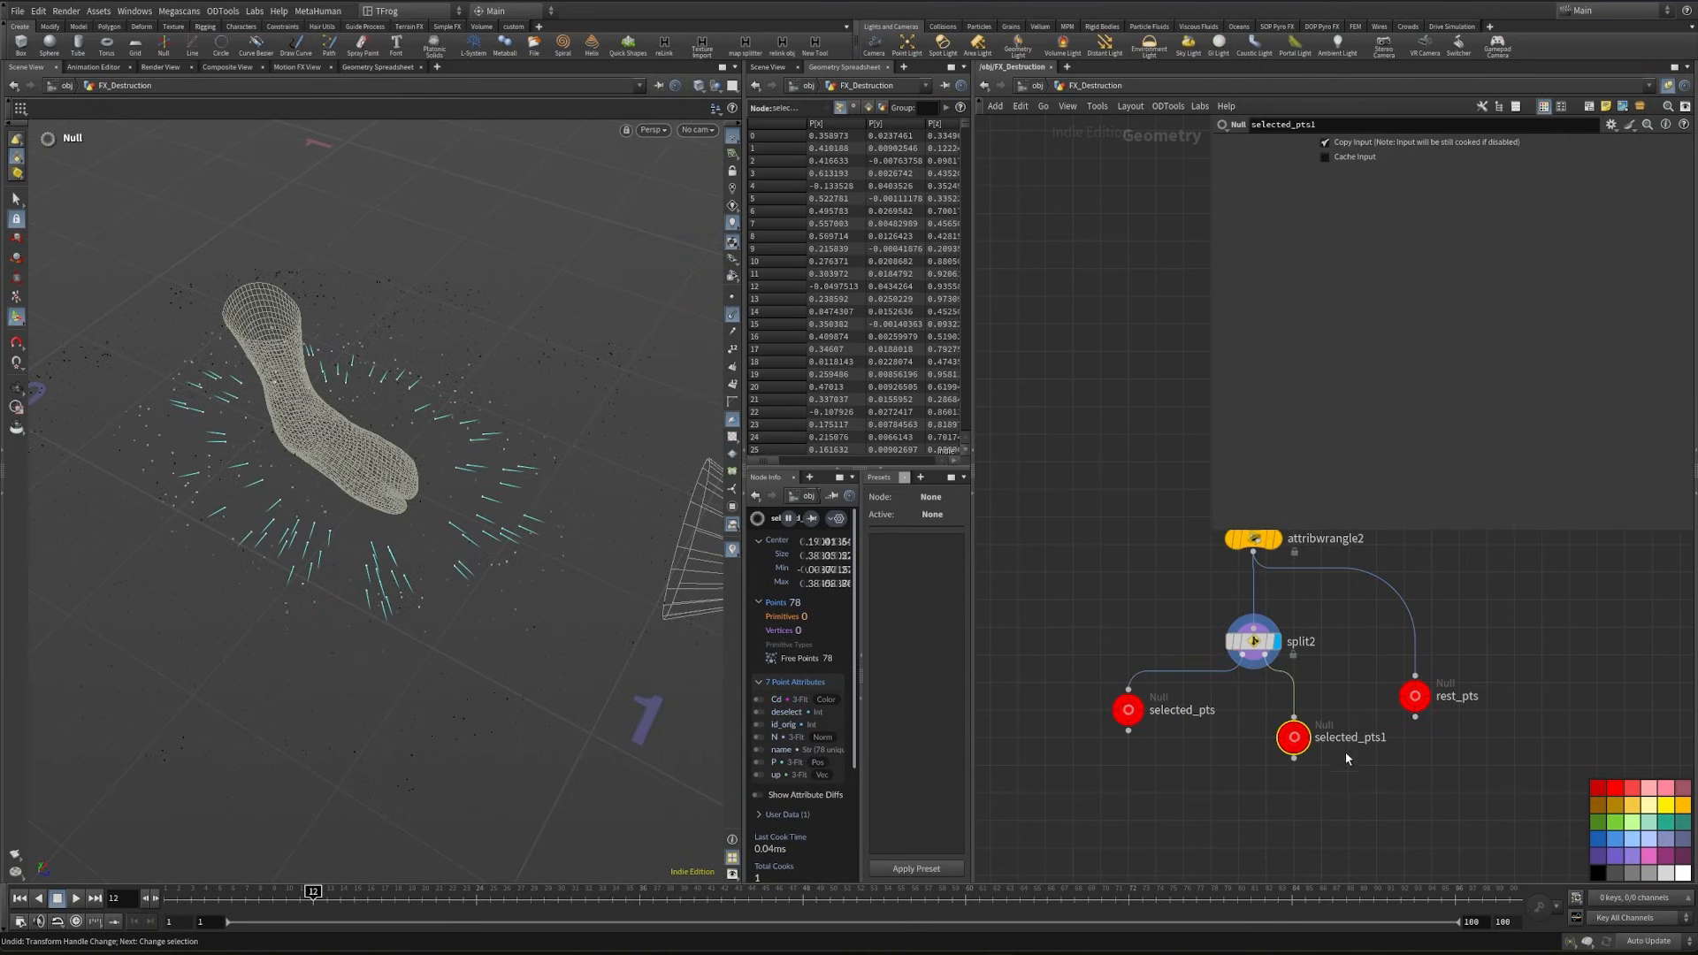
# - Name the null on the split's second output other_pts and compare both outputs, leaving selected_pts displayed
pyautogui.click(1361, 739)
pyautogui.moveTo(1391, 739); pyautogui.dragTo(1227, 739)
pyautogui.write('other_pts')
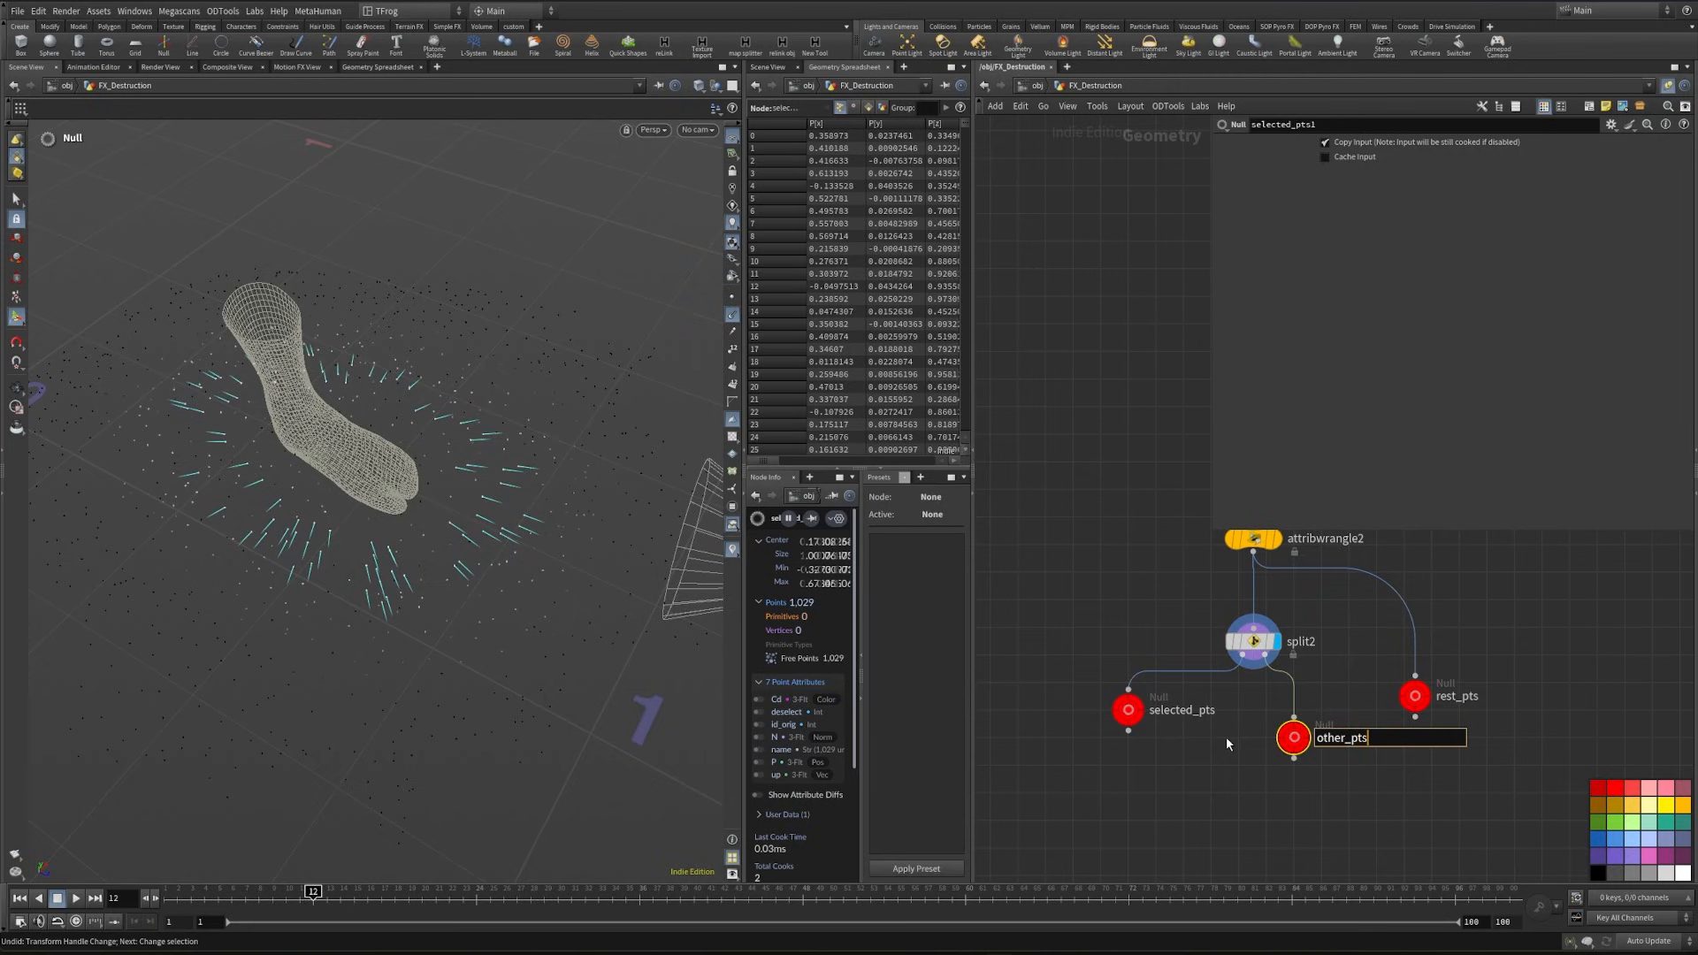
pyautogui.press('Return')
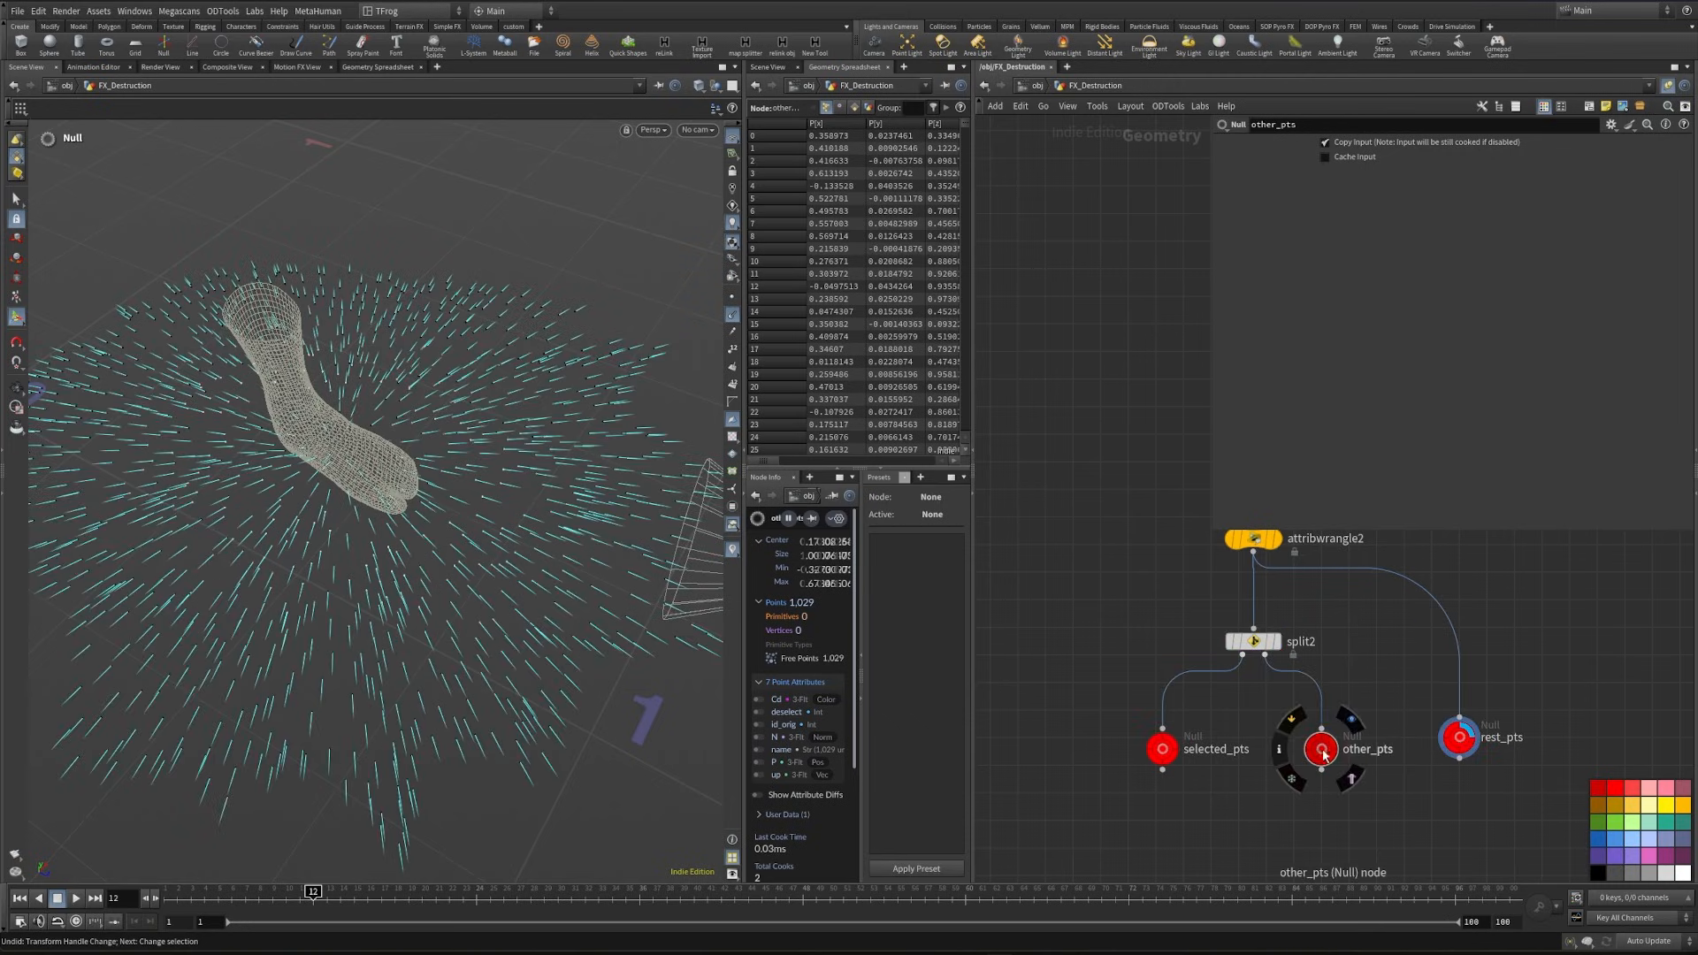
pyautogui.click(1350, 721)
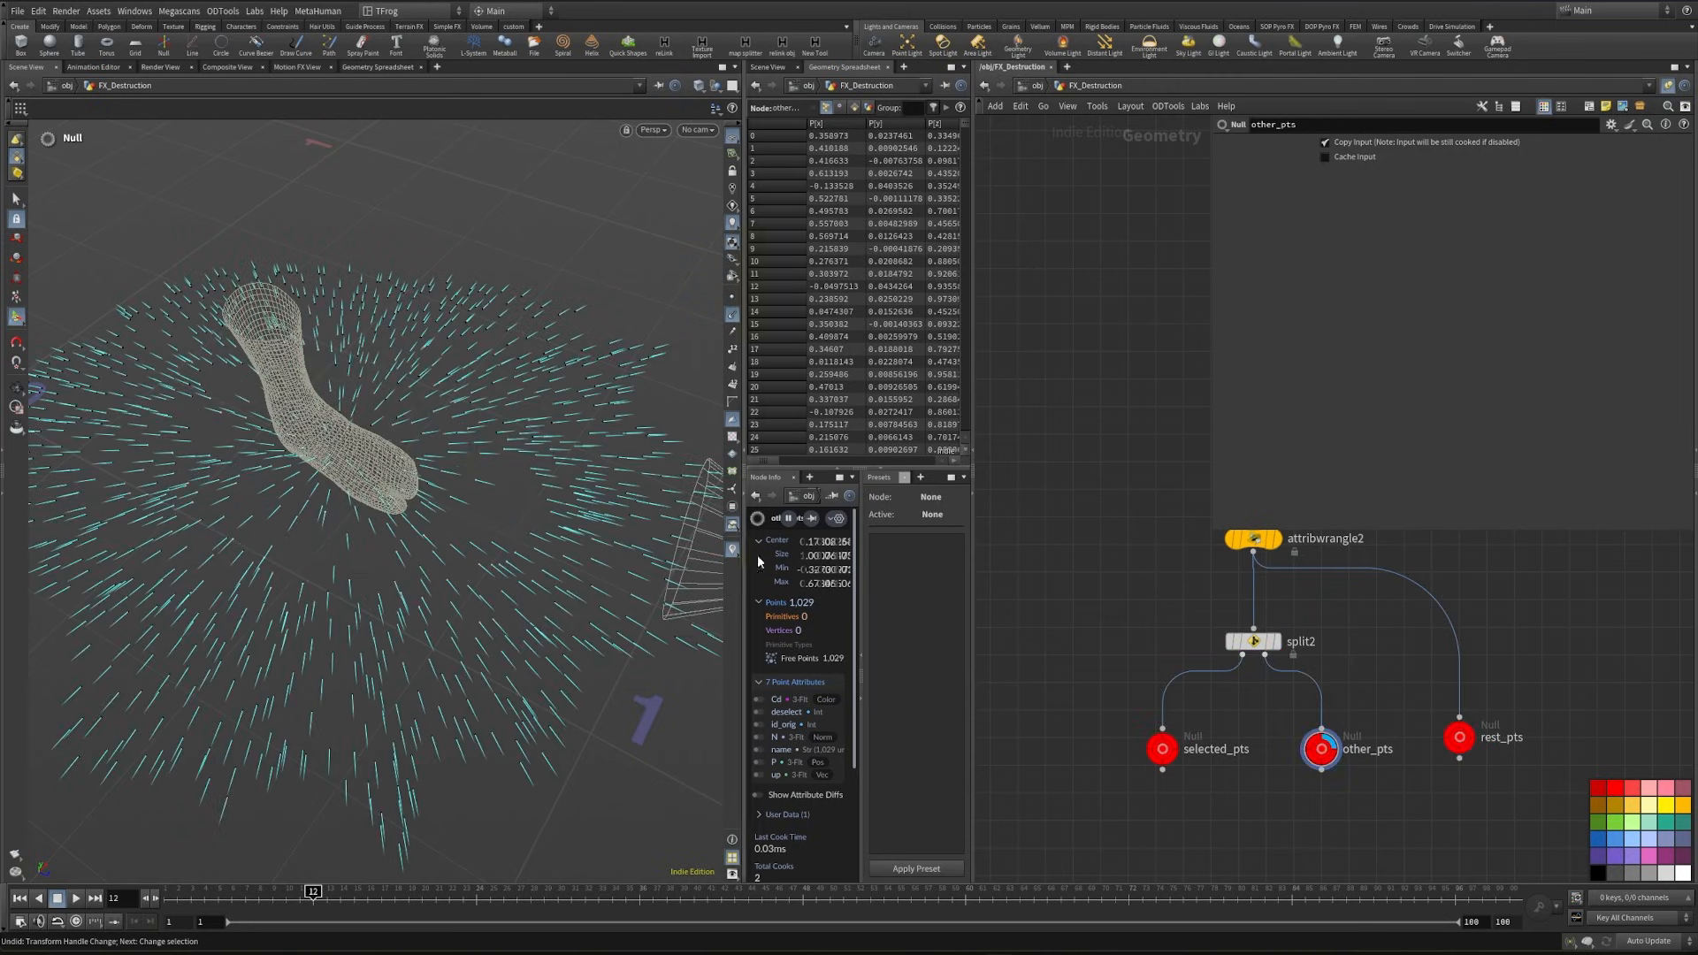
pyautogui.click(1191, 720)
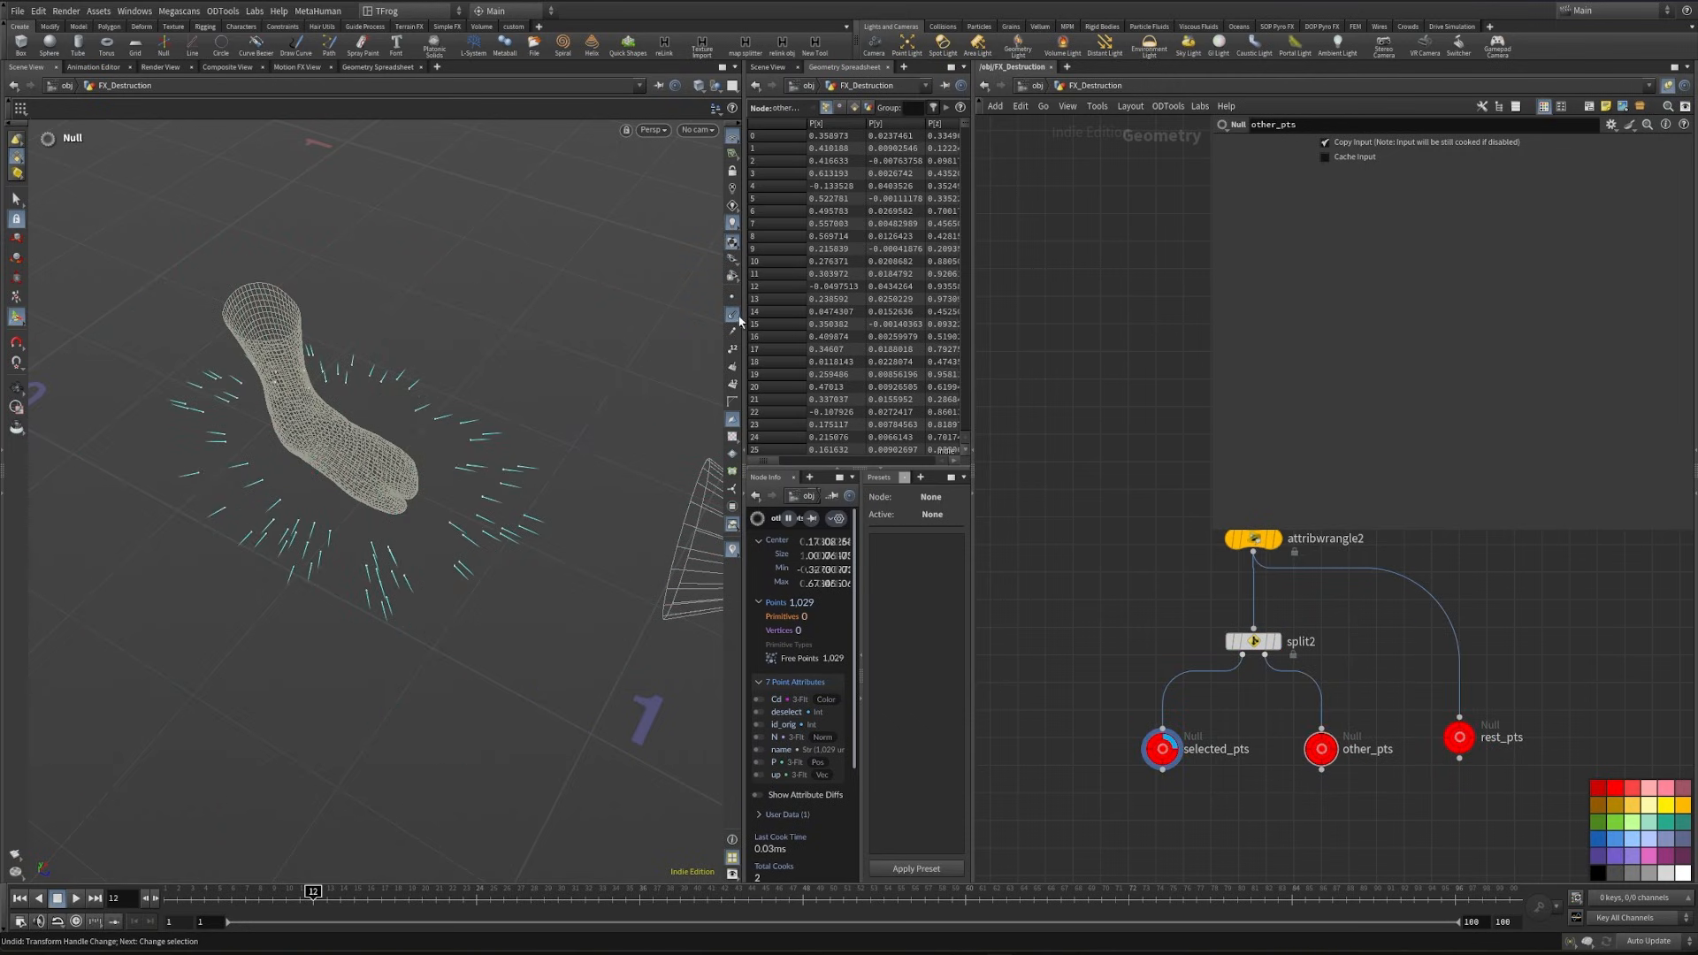
# - In attribvop1, set the maximum source value to 1 and the maximum destination value to about 0.645
pyautogui.scroll(-2, 1089, 767)
pyautogui.moveTo(1123, 572); pyautogui.dragTo(1106, 819, button='middle')
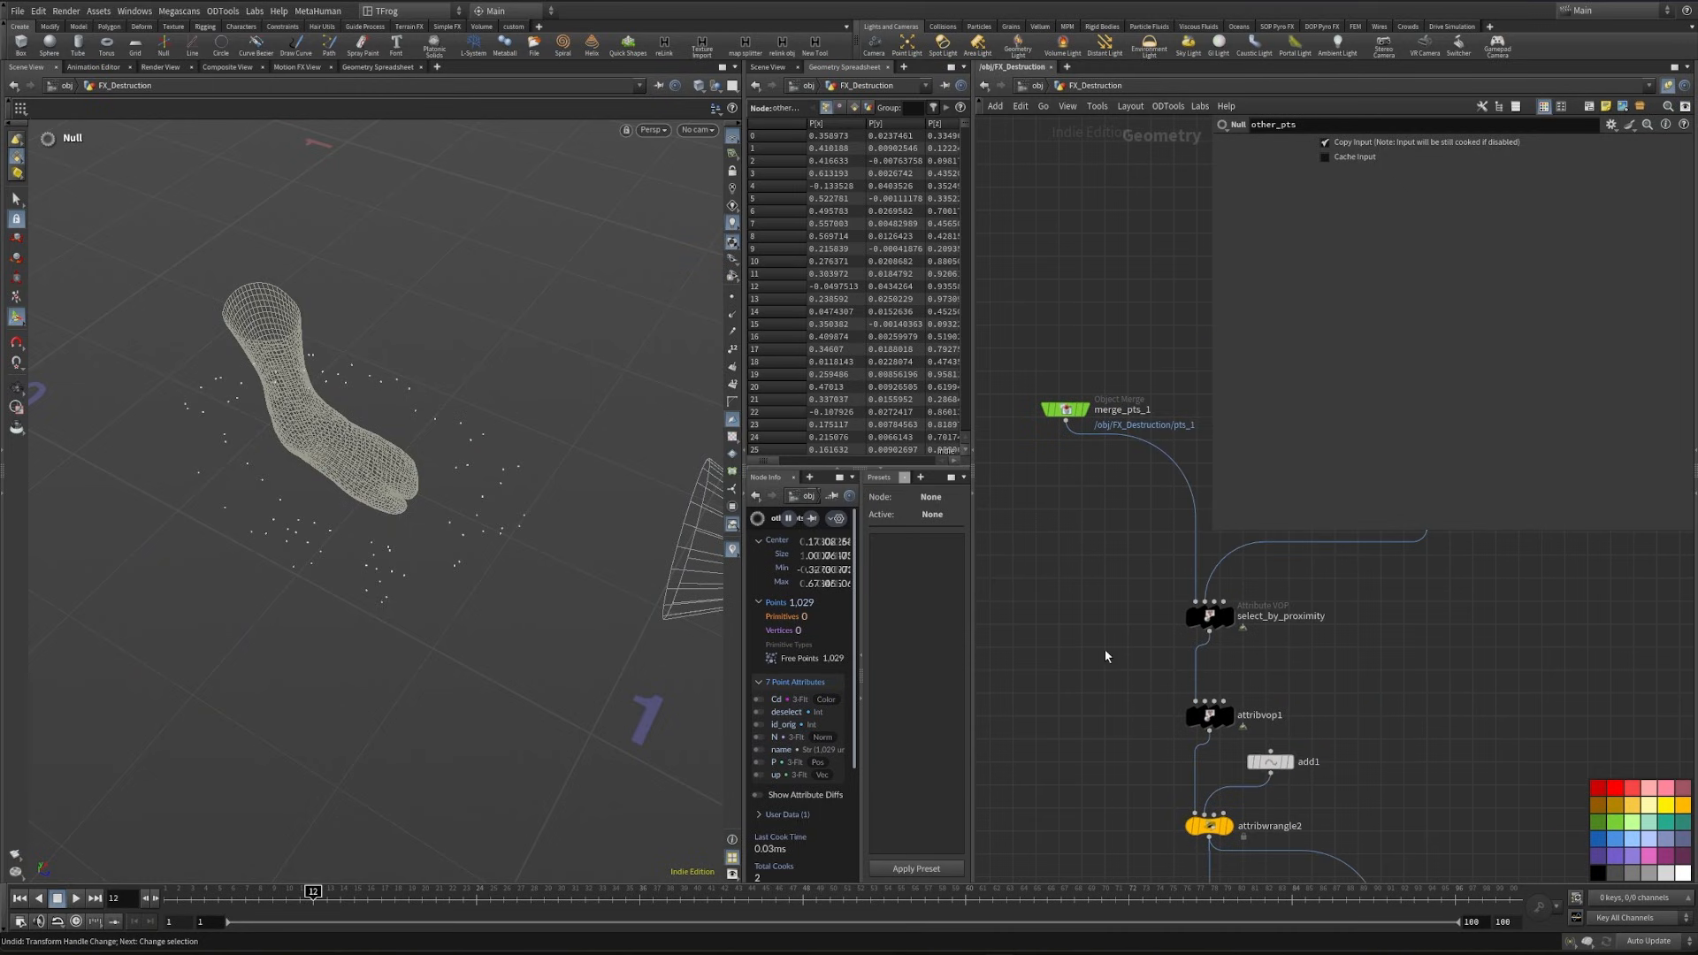
pyautogui.moveTo(1201, 630); pyautogui.dragTo(1209, 724)
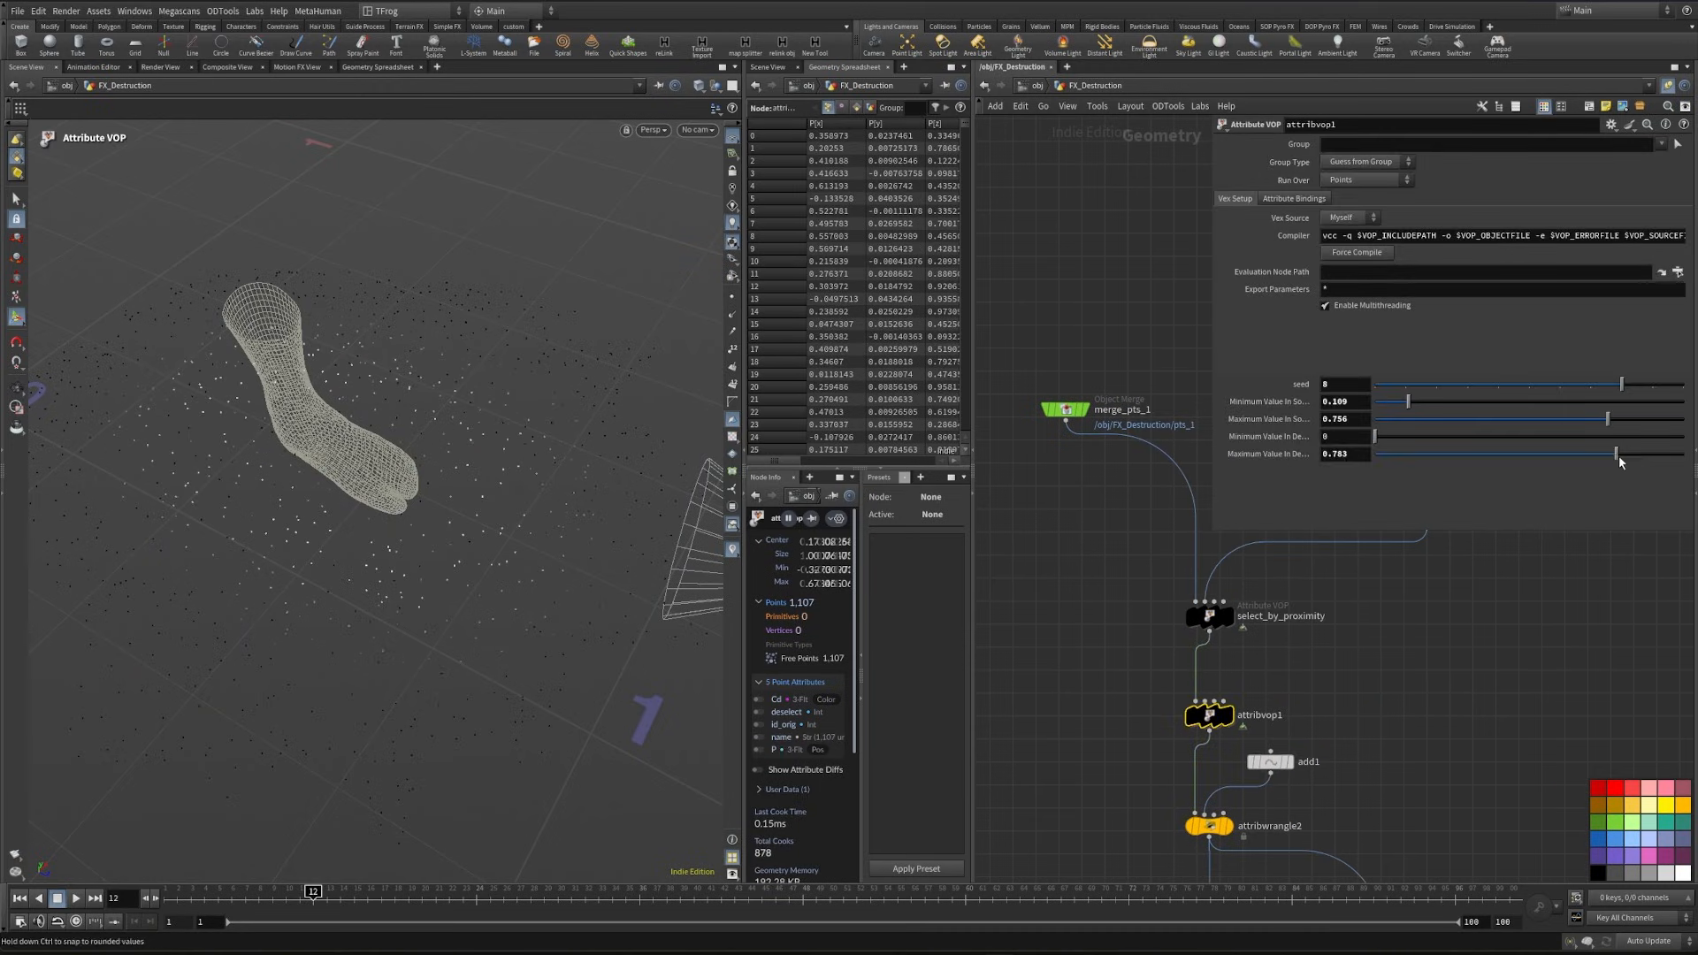
pyautogui.moveTo(1636, 455); pyautogui.dragTo(1574, 456)
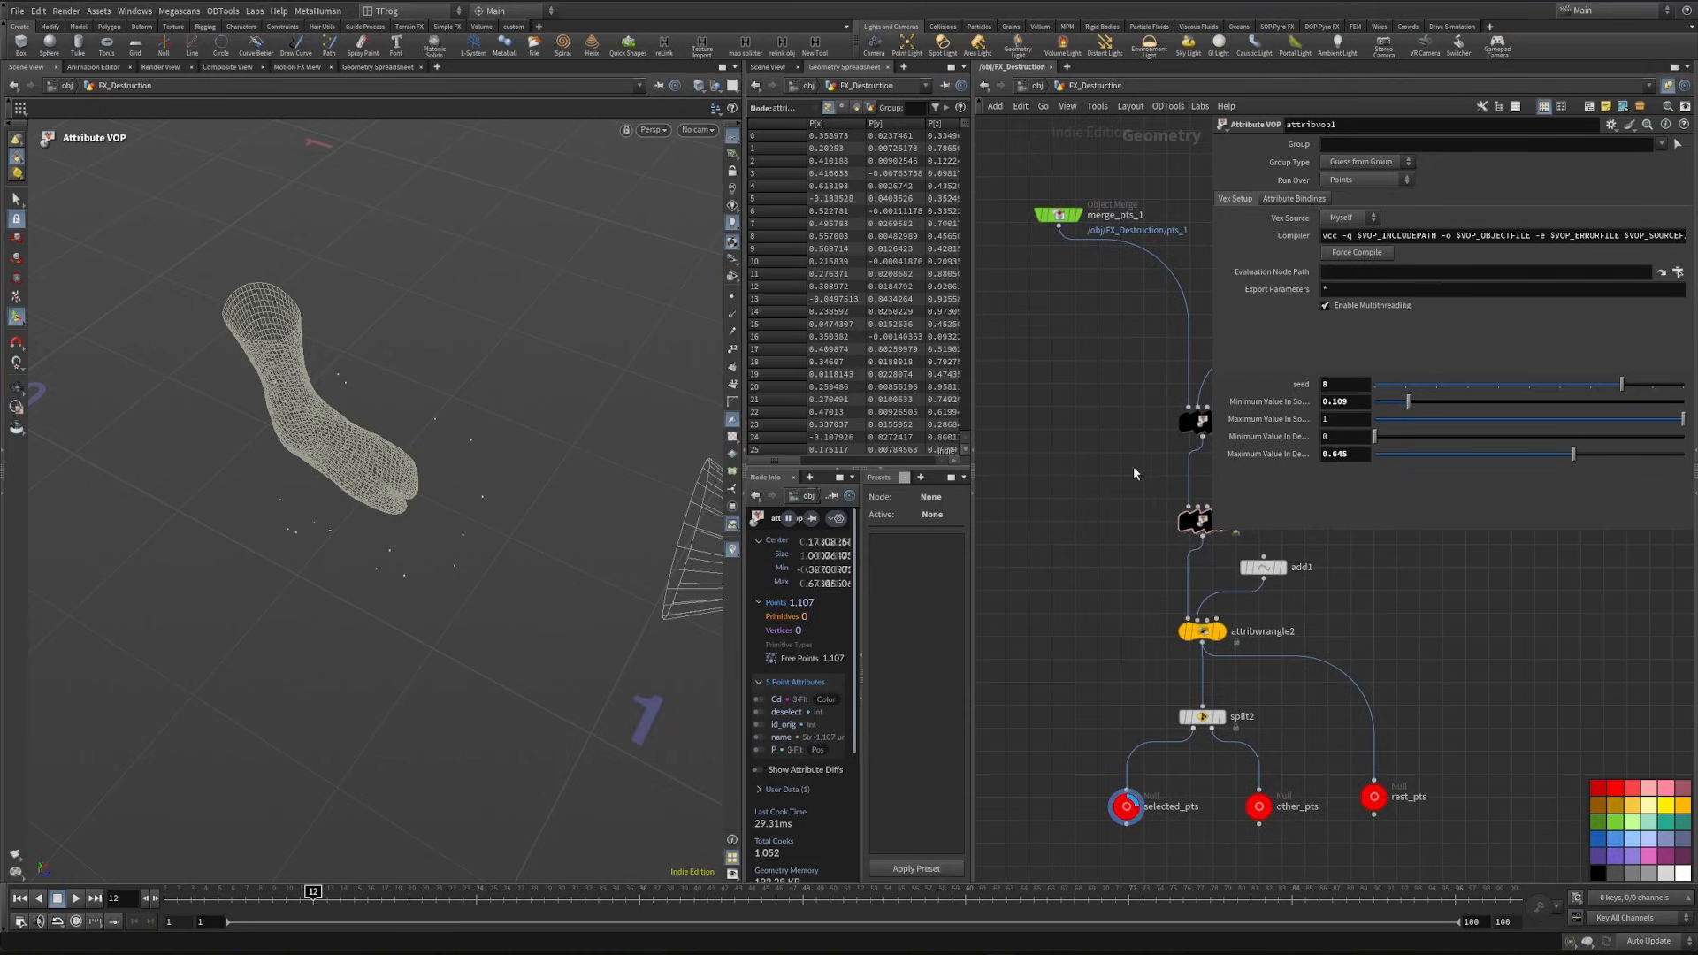
# - Move the third ramp point of select_by_proximity to a position of about 0.343
pyautogui.click(1195, 421)
pyautogui.moveTo(1376, 449); pyautogui.dragTo(1402, 445)
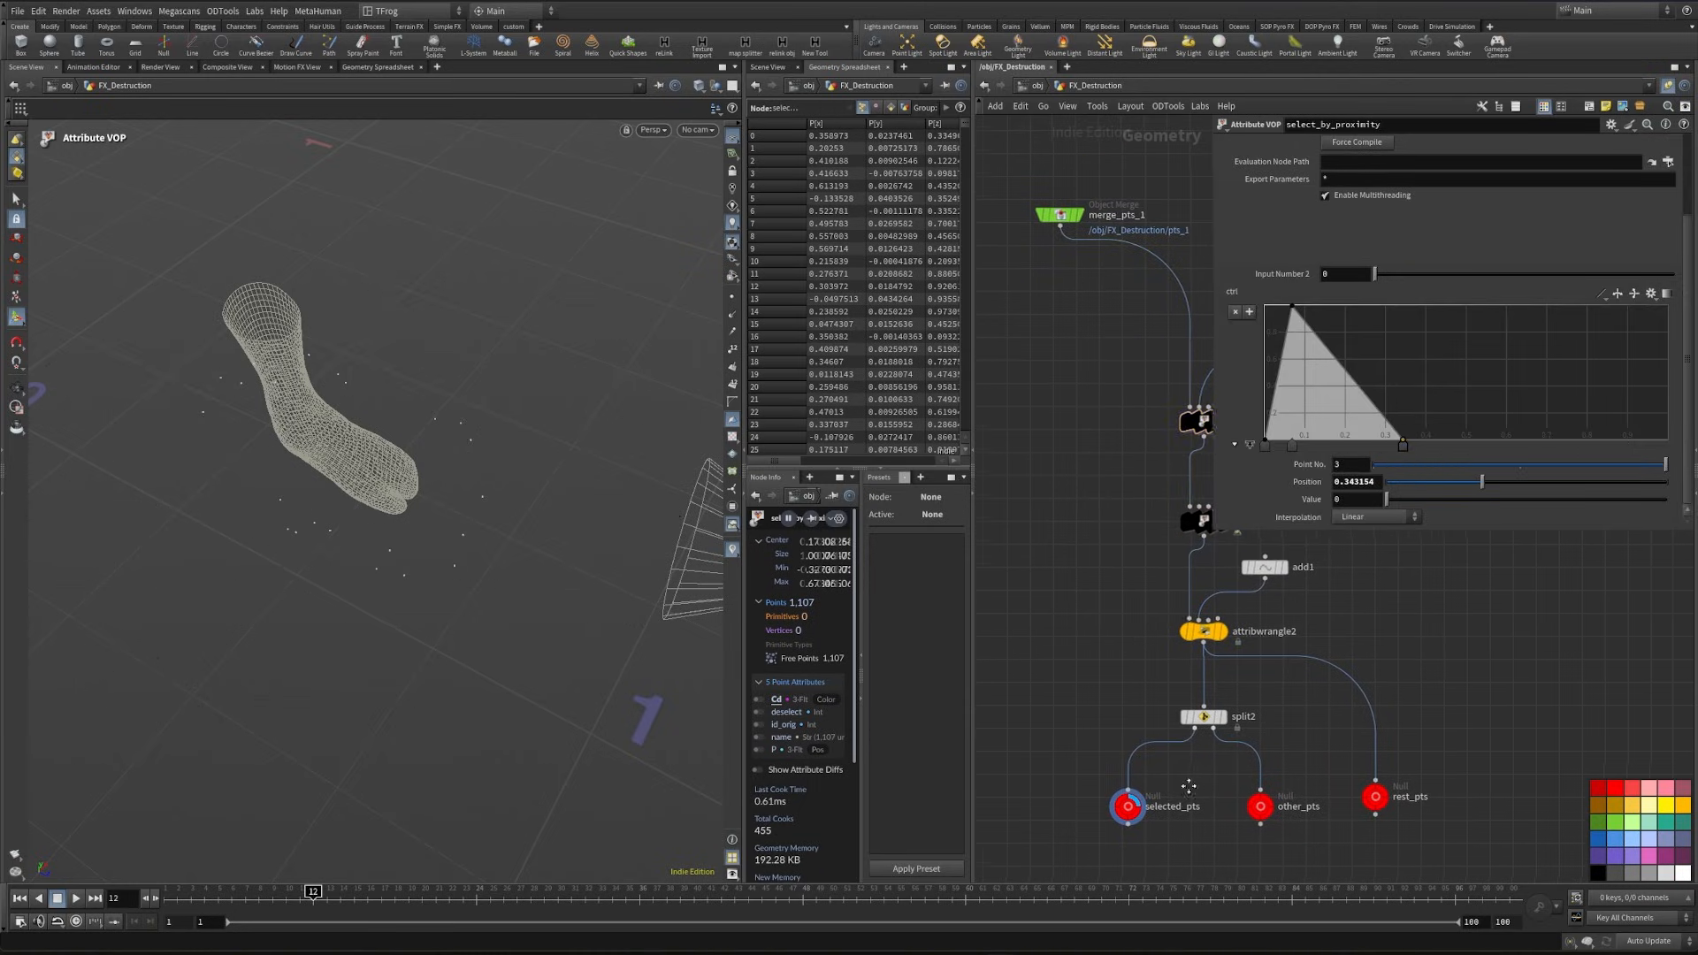
pyautogui.scroll(-5, 1299, 725)
pyautogui.scroll(5, 1298, 725)
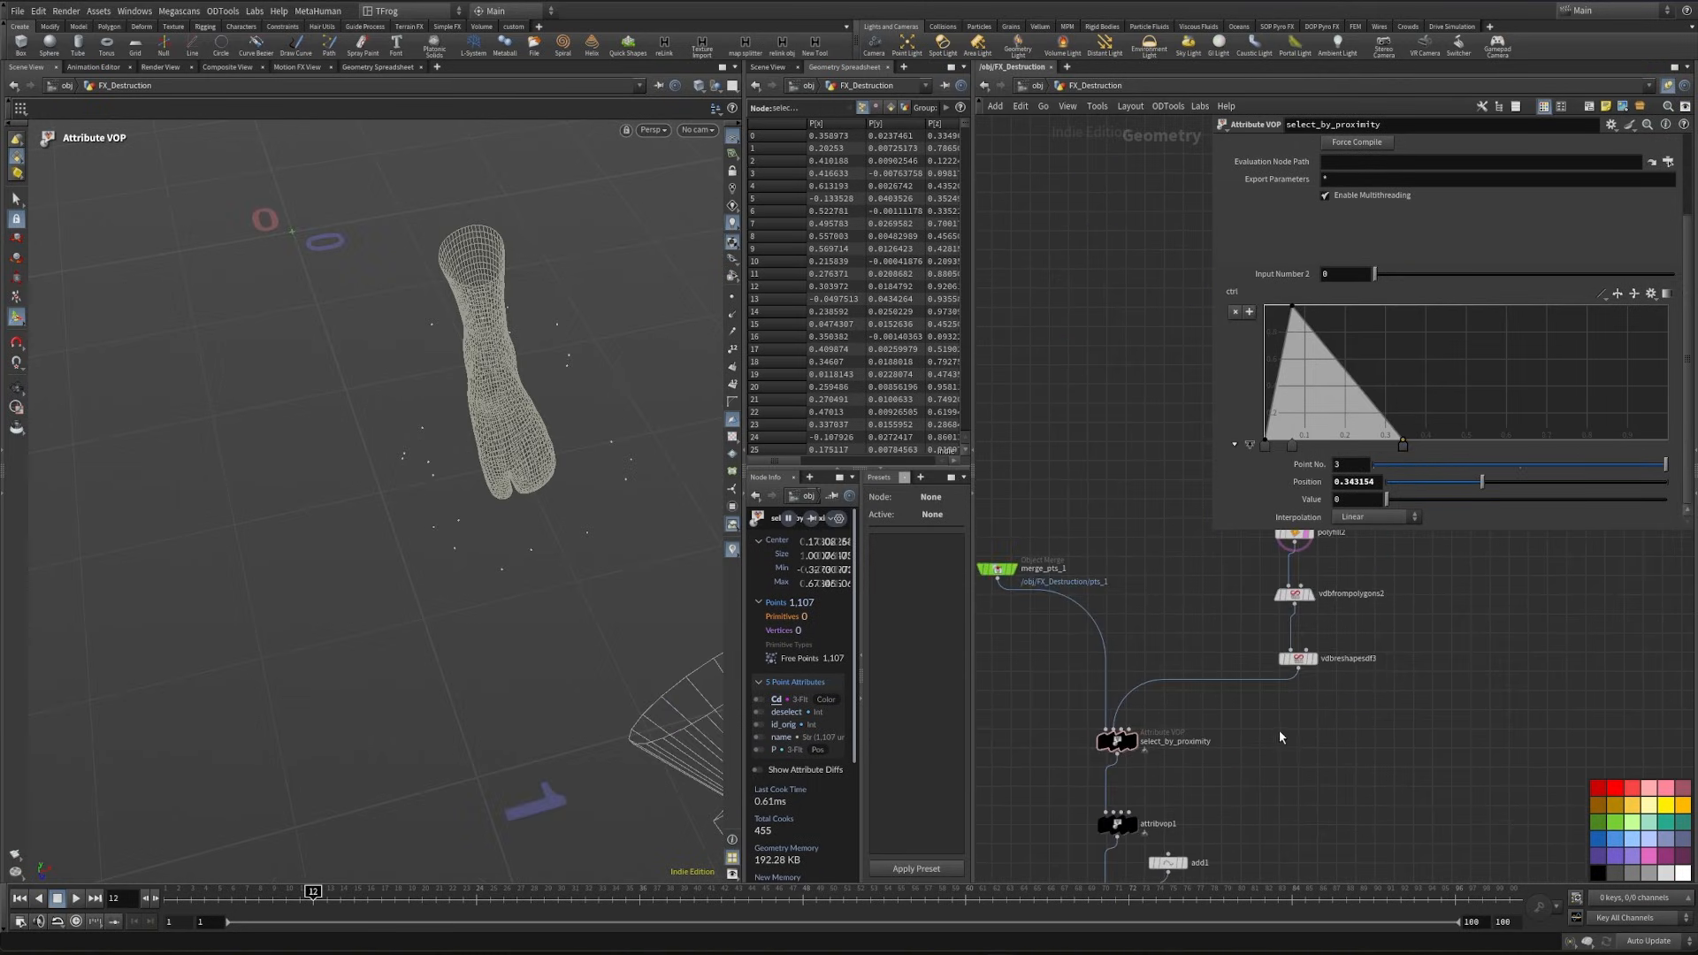
# - Copy the Fracture sticky note above the point-selection nodes and change its text to Setup pts
pyautogui.moveTo(982, 788); pyautogui.dragTo(1340, 625, button='middle')
pyautogui.scroll(-6, 1250, 643)
pyautogui.press('p')
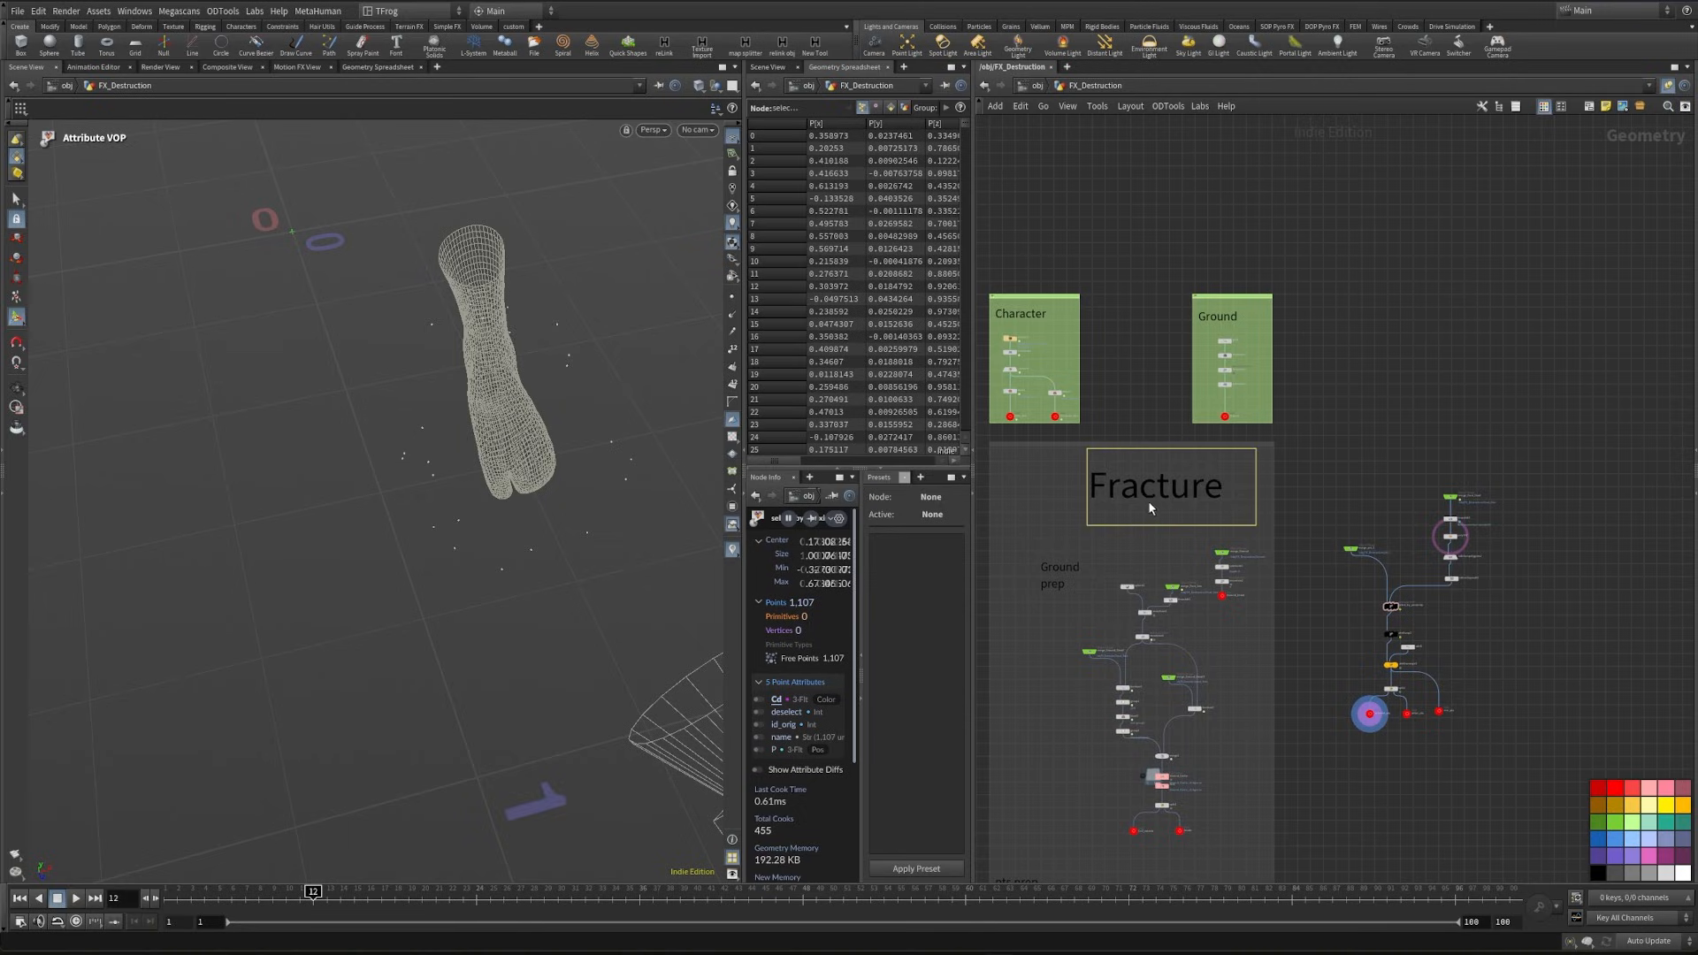
pyautogui.keyDown('alt'); pyautogui.moveTo(1148, 501); pyautogui.dragTo(1357, 479); pyautogui.keyUp('alt')
pyautogui.scroll(3, 1395, 482)
pyautogui.doubleClick(1388, 460)
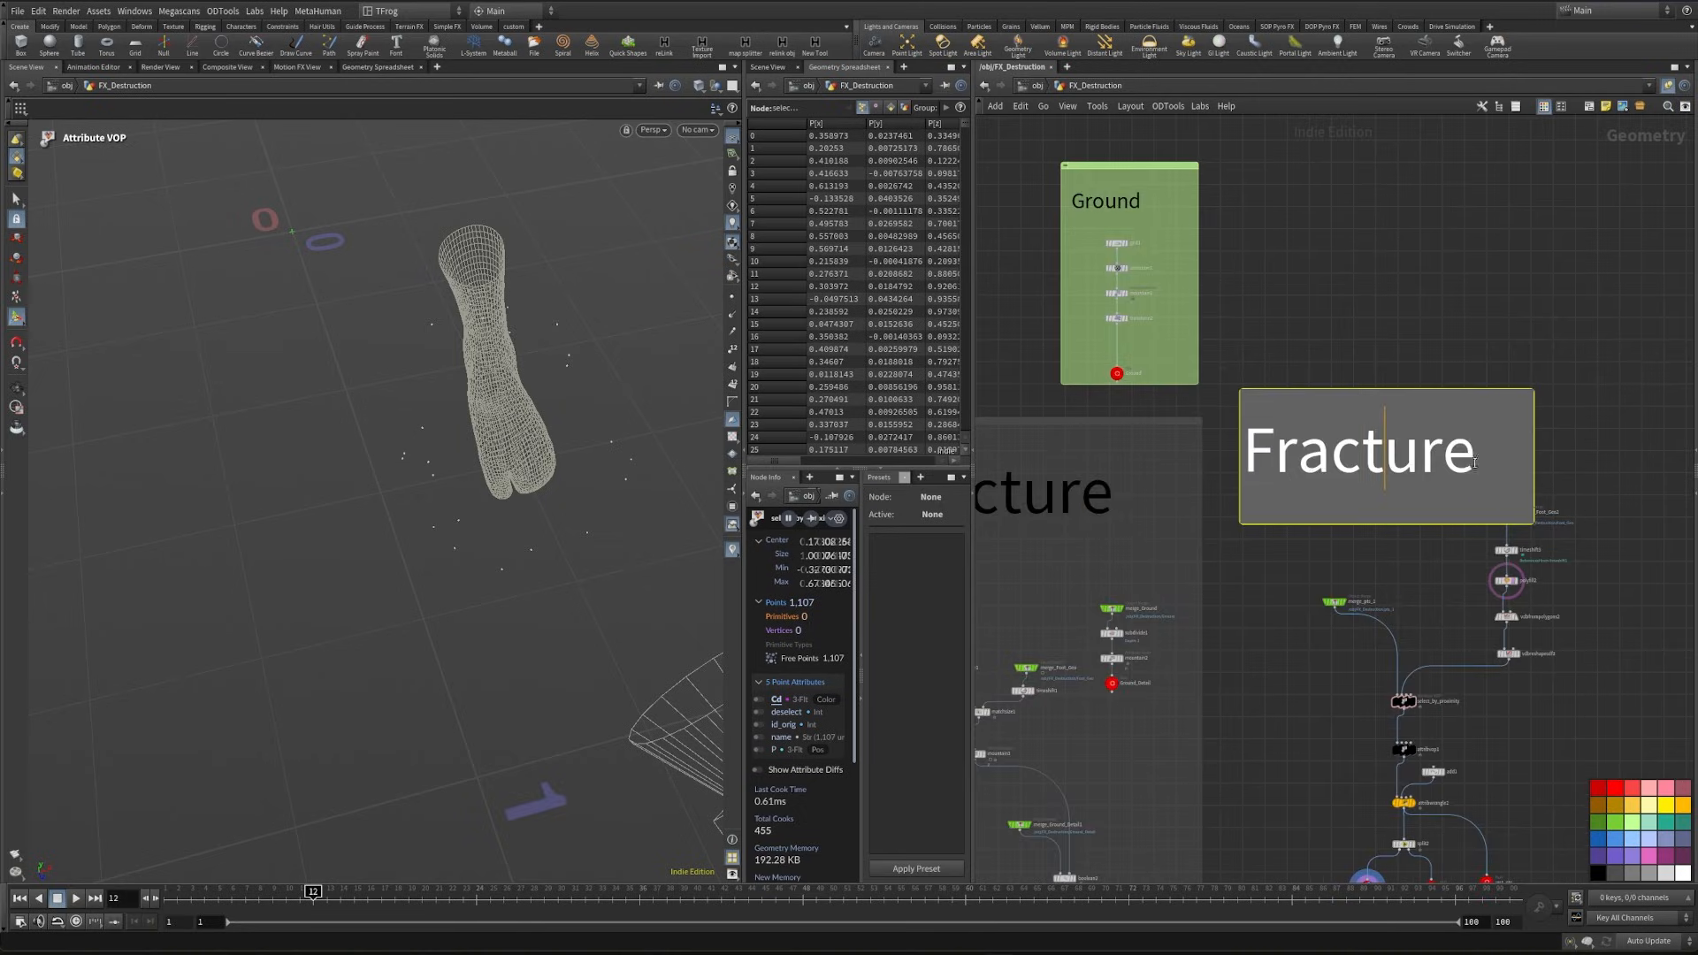
pyautogui.hotkey('ctrl', 'a')
pyautogui.write('Setup pts')
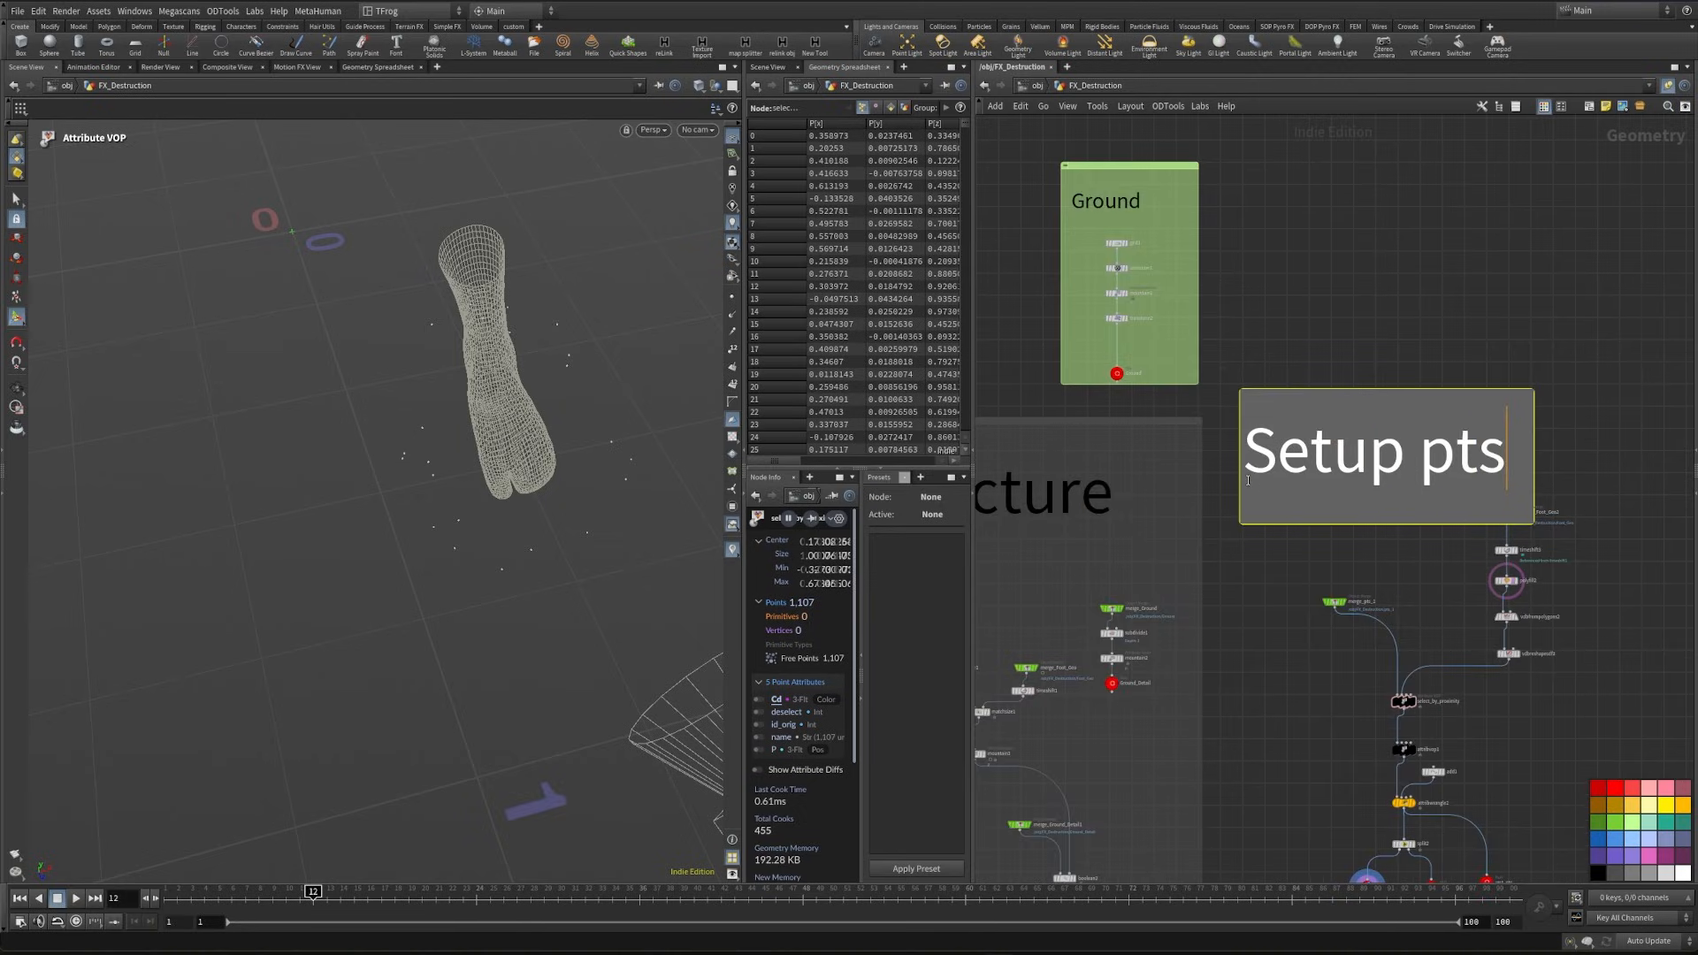
# - Enclose the Setup pts note and all the point-selection nodes in a network box
pyautogui.click(1521, 640)
pyautogui.scroll(-3, 1521, 640)
pyautogui.moveTo(1386, 831); pyautogui.dragTo(1574, 561)
pyautogui.scroll(-2, 1482, 541)
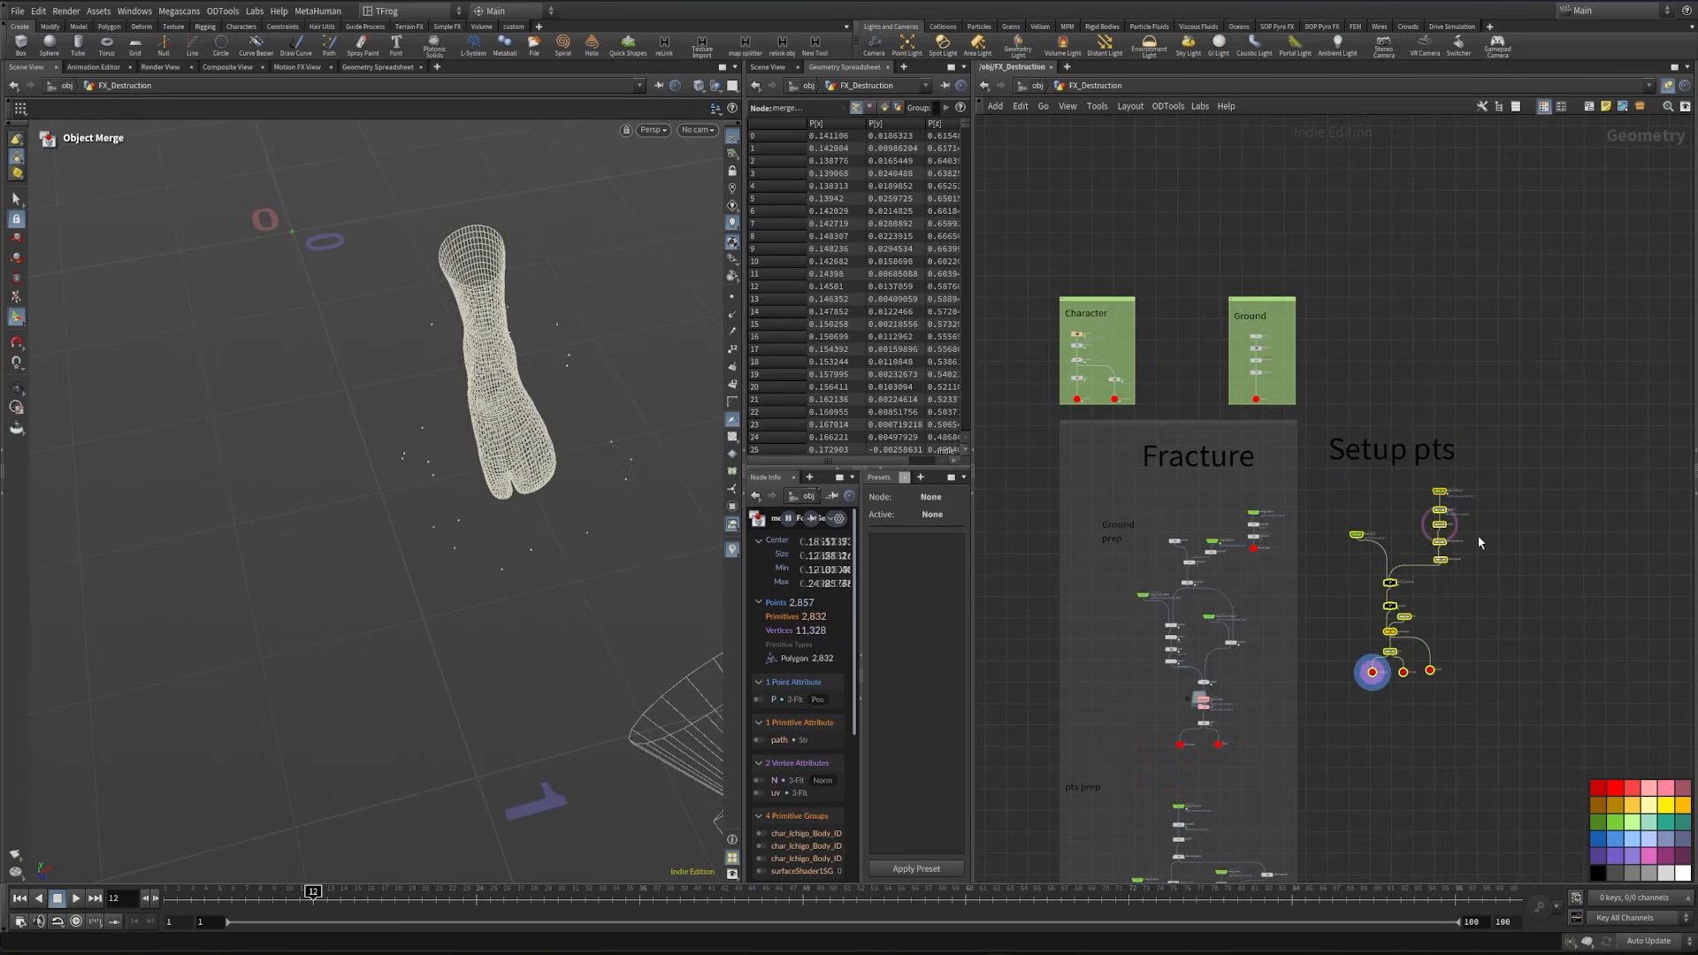
pyautogui.moveTo(1334, 406); pyautogui.dragTo(1487, 699)
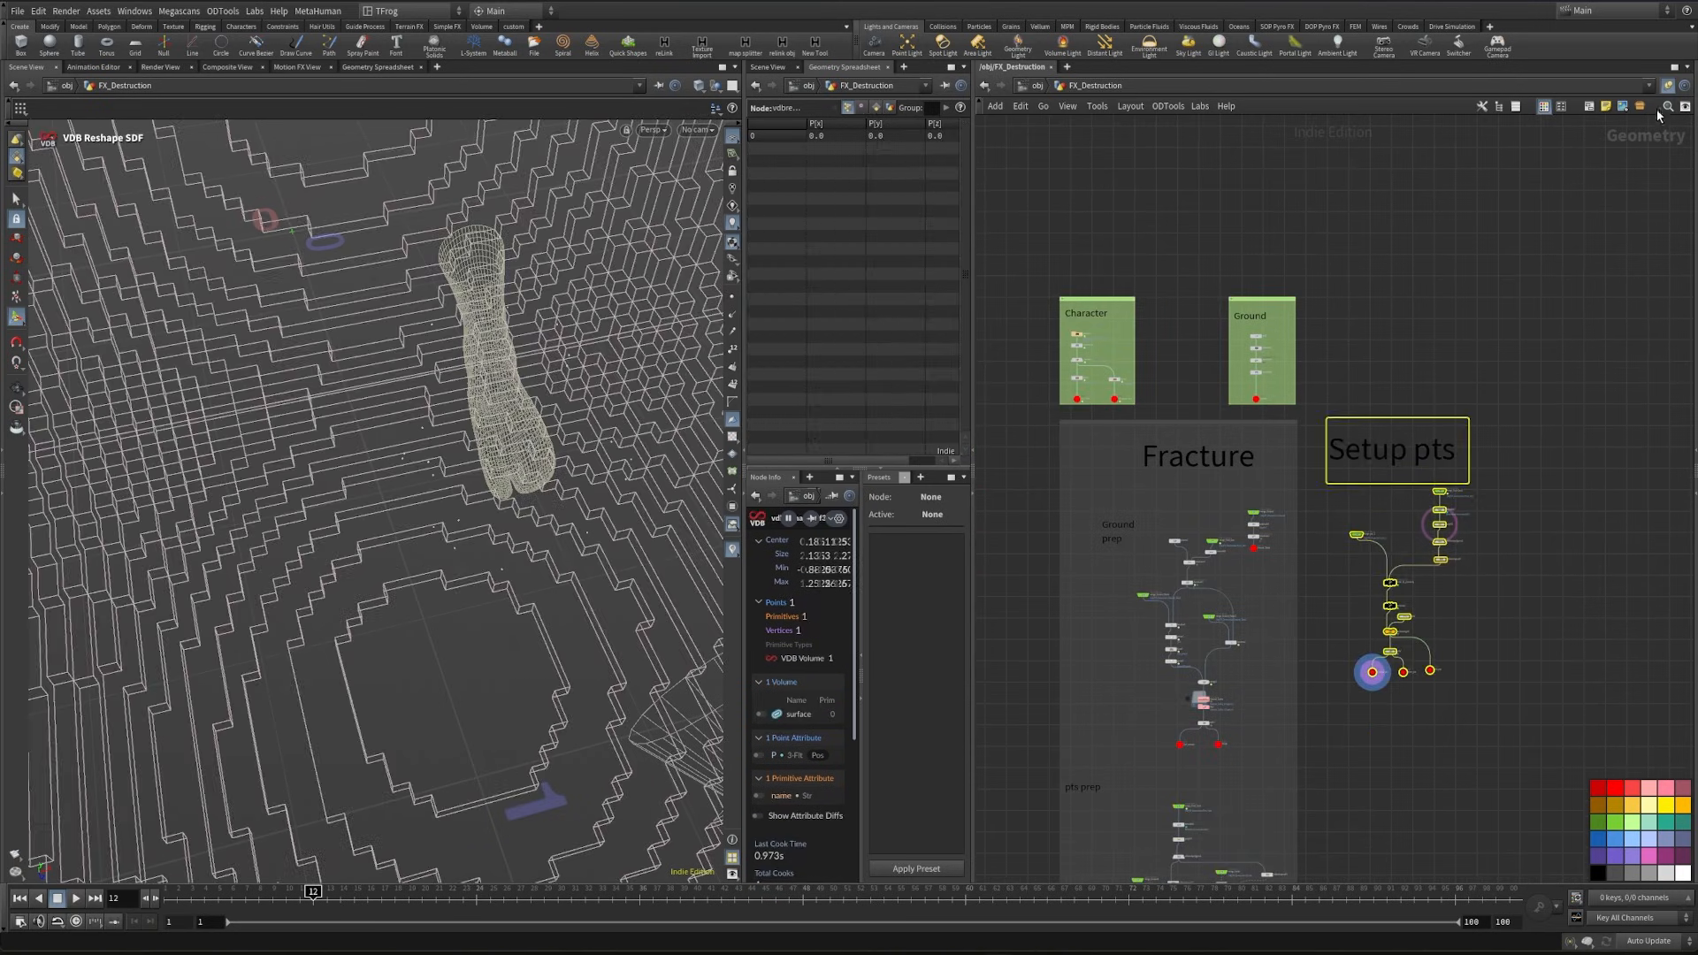
pyautogui.click(1589, 107)
pyautogui.scroll(3, 1472, 438)
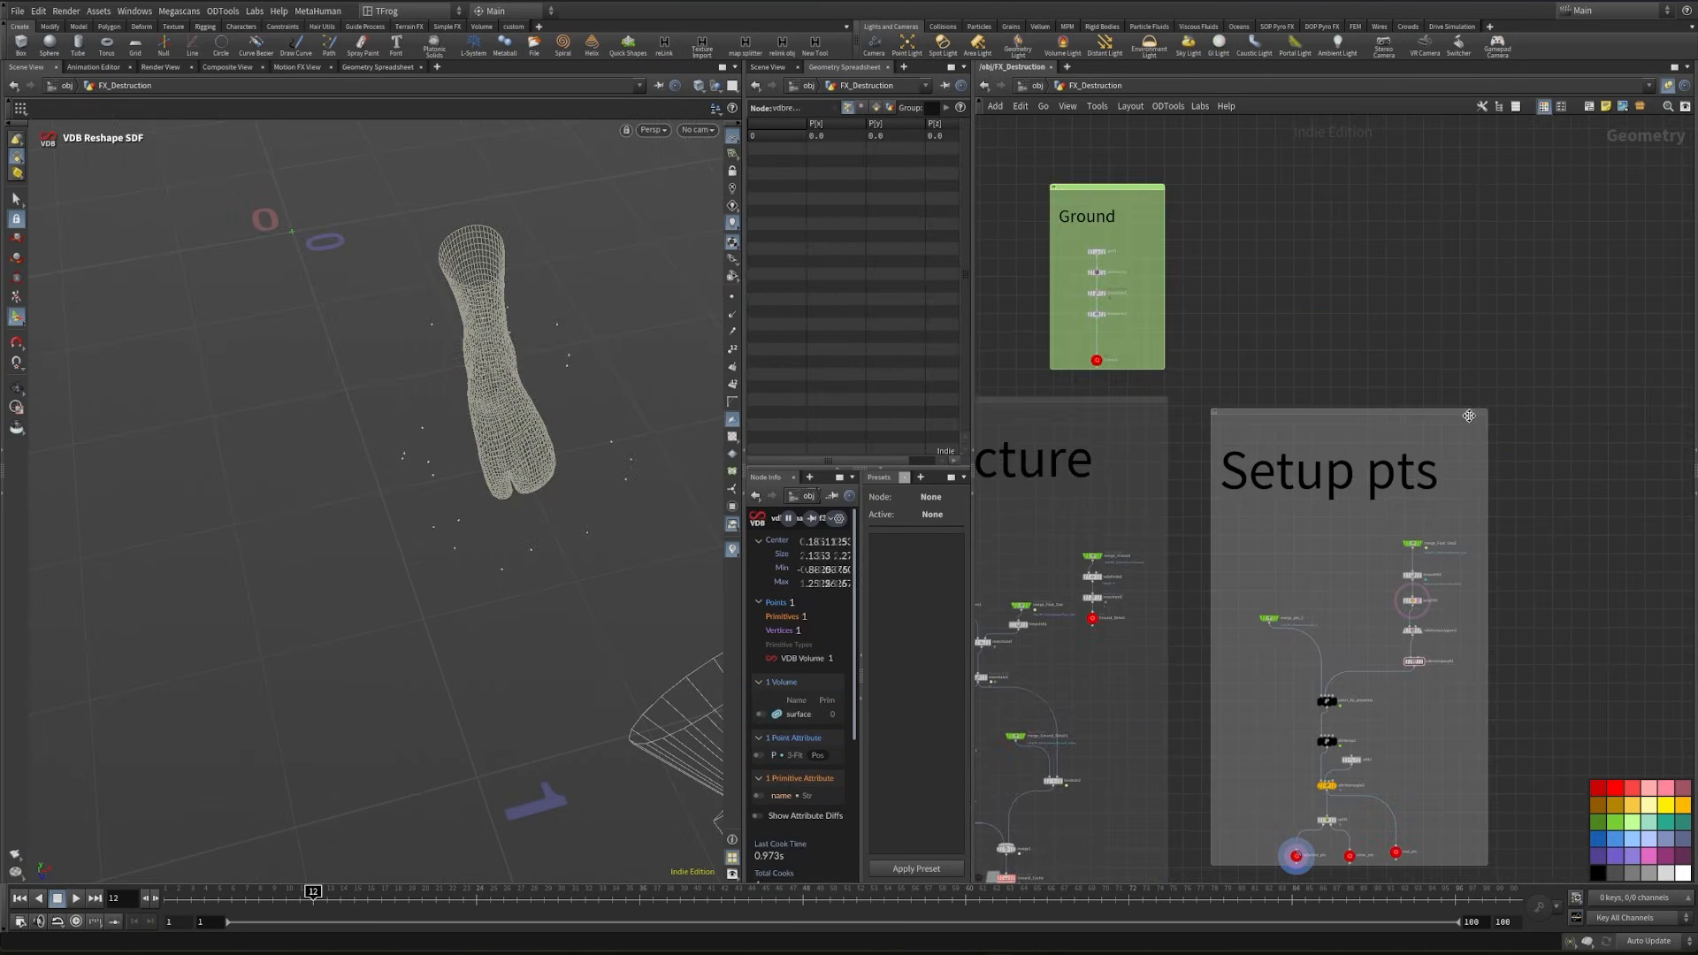
pyautogui.click(1615, 856)
# - Turn off the template display of polyfill2 to hide the foot geometry
pyautogui.click(1553, 573)
pyautogui.scroll(3, 1553, 573)
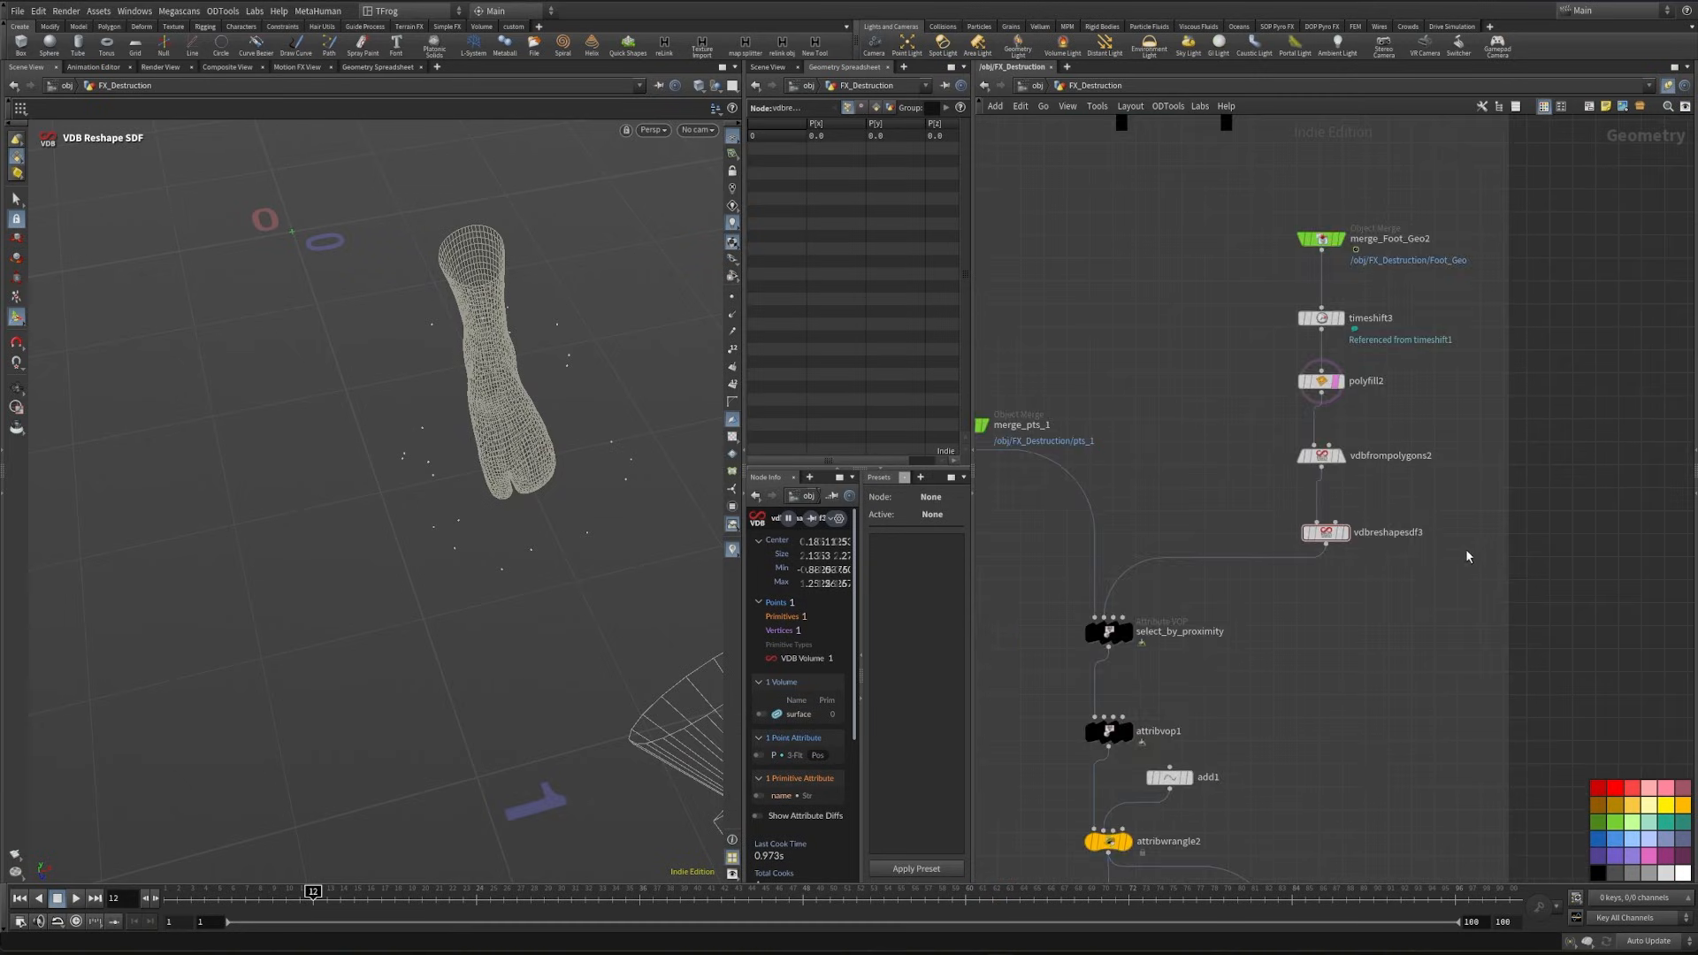
pyautogui.scroll(-4, 1473, 563)
pyautogui.scroll(3, 1415, 698)
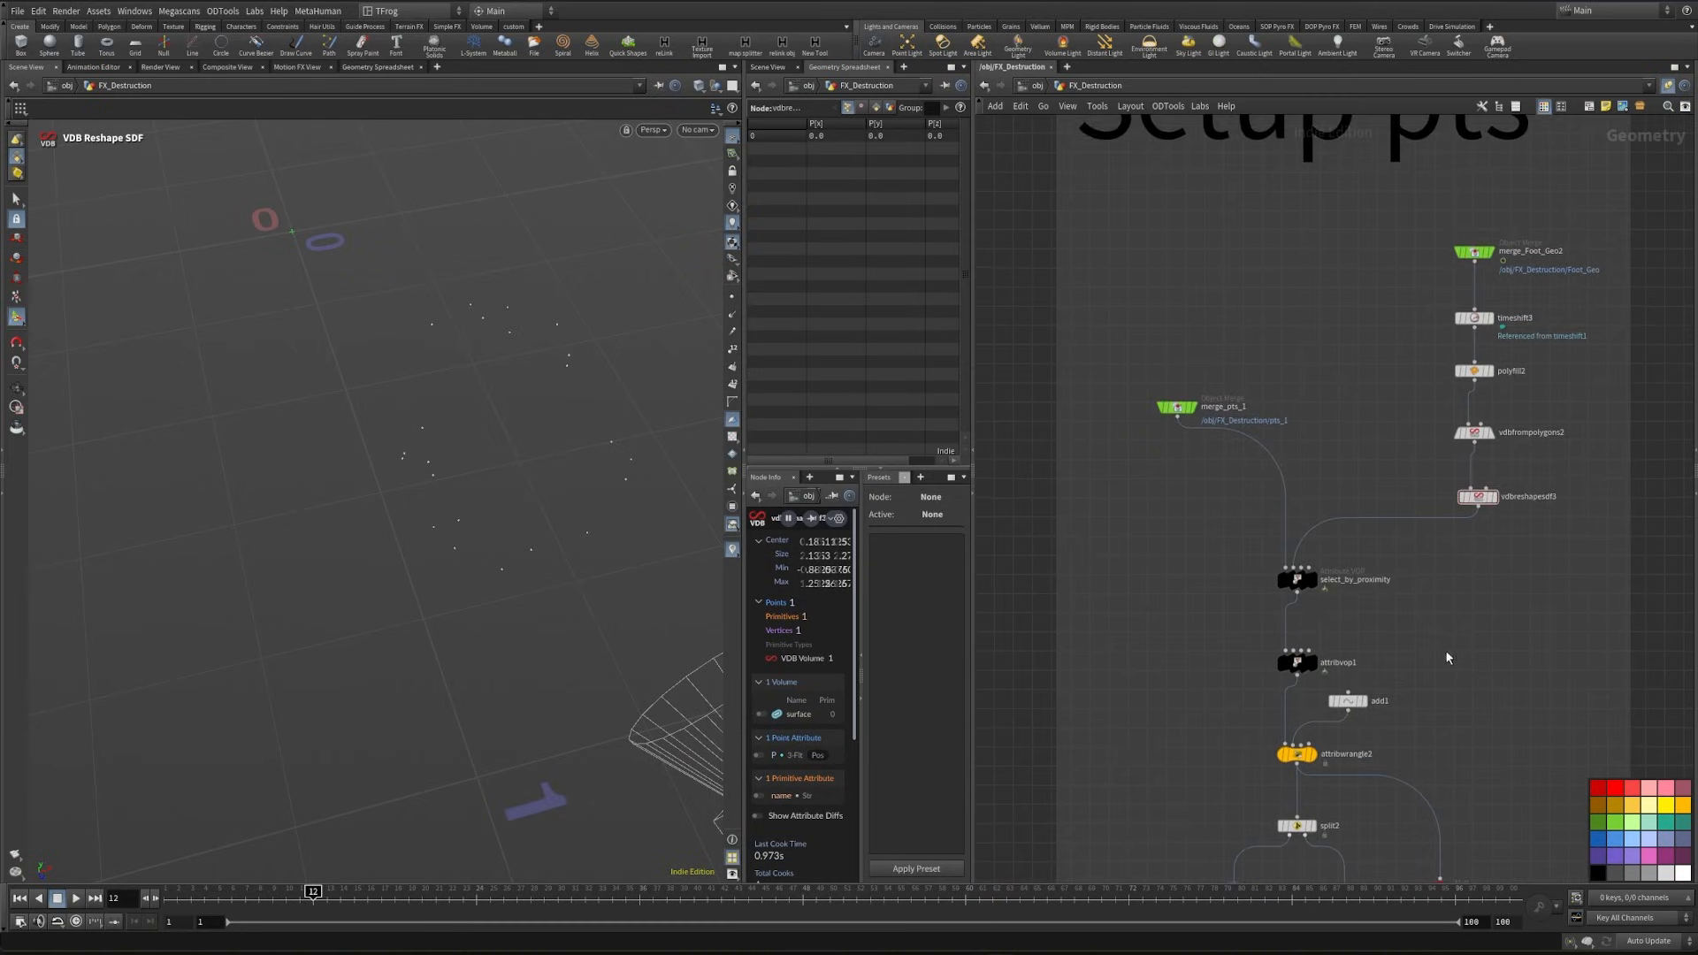
# - Add a Null node above the Setup pts network box and name it Controller
pyautogui.moveTo(1513, 563); pyautogui.dragTo(1479, 656, button='middle')
pyautogui.press('Tab')
pyautogui.write('null')
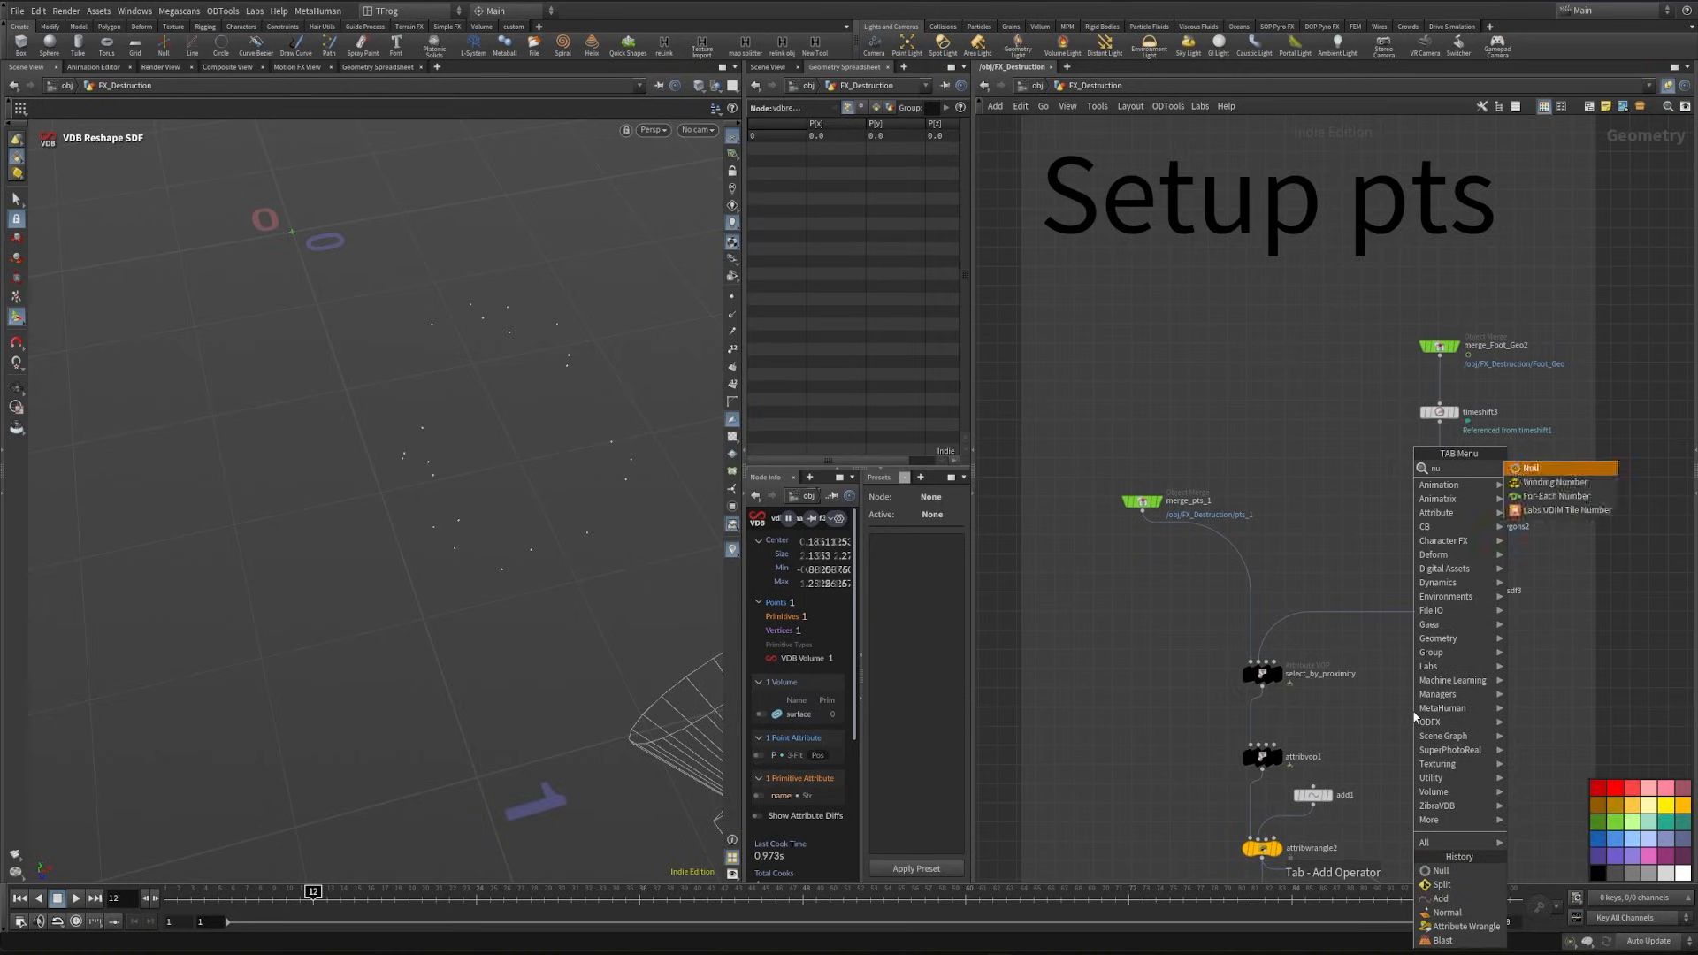
pyautogui.press('Return')
pyautogui.moveTo(1326, 493); pyautogui.dragTo(1281, 762, button='middle')
pyautogui.click(1281, 277)
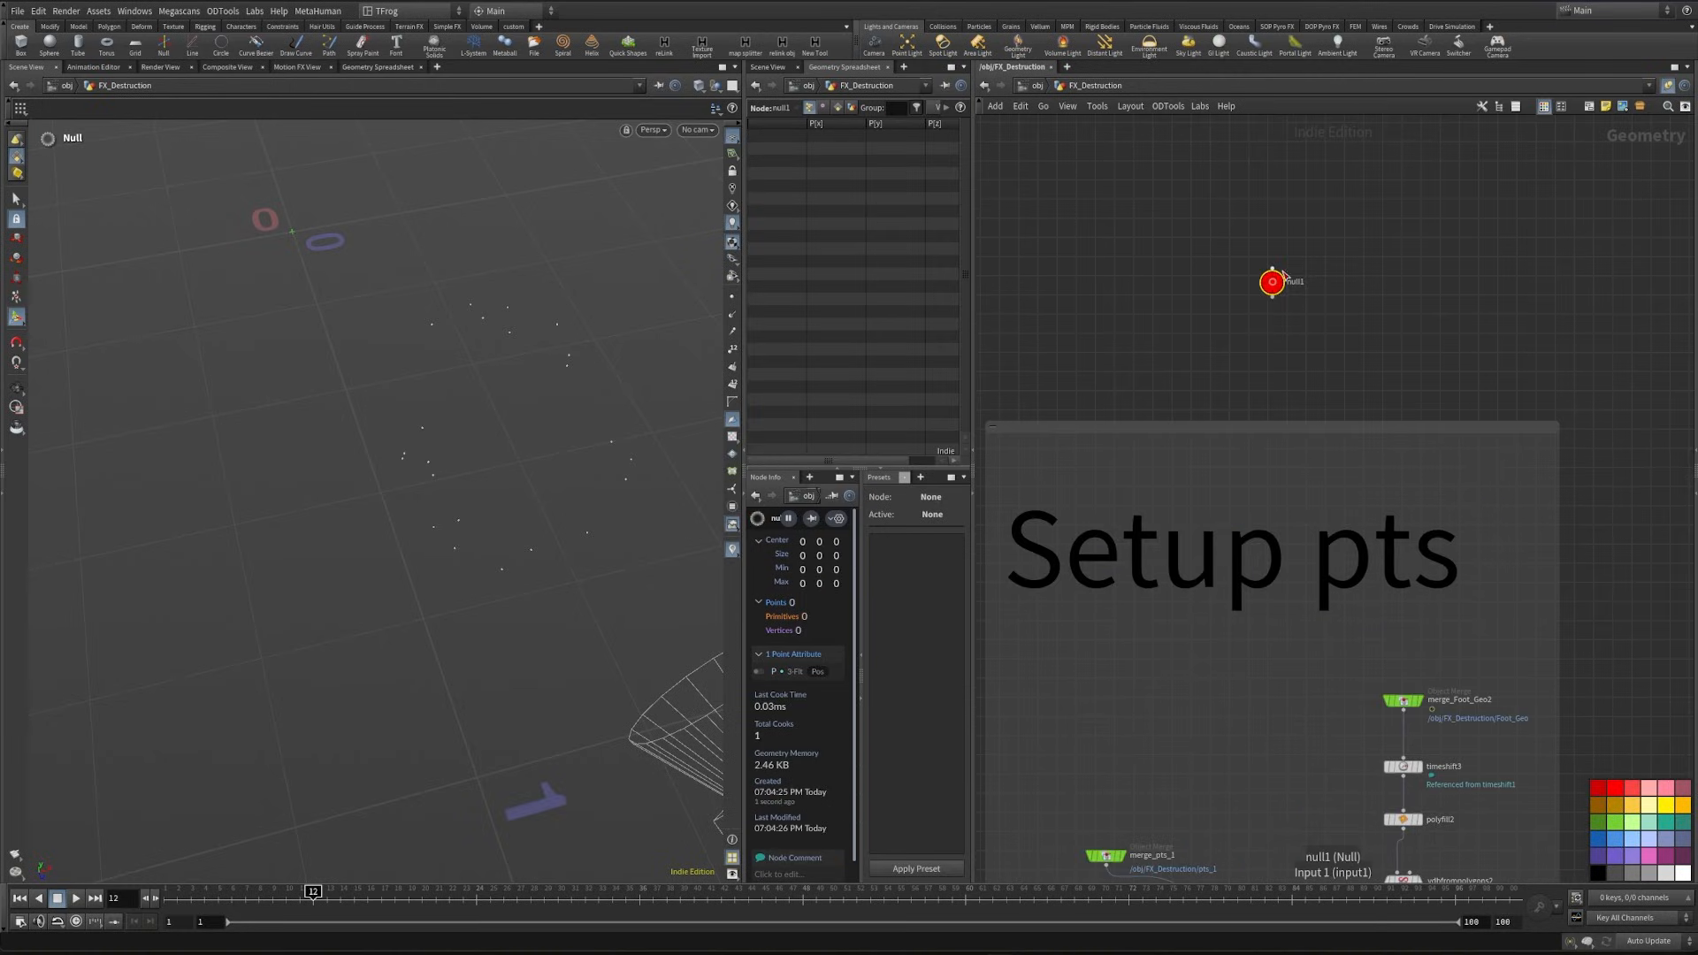
pyautogui.click(1290, 279)
pyautogui.write('Controller')
pyautogui.press('Return')
# - Show the Controller's parameters and examine the input number and ctrl ramp of select_by_proximity
pyautogui.press('p')
pyautogui.scroll(-4, 1106, 421)
pyautogui.moveTo(1233, 368); pyautogui.dragTo(1096, 155, button='middle')
pyautogui.scroll(3, 1117, 677)
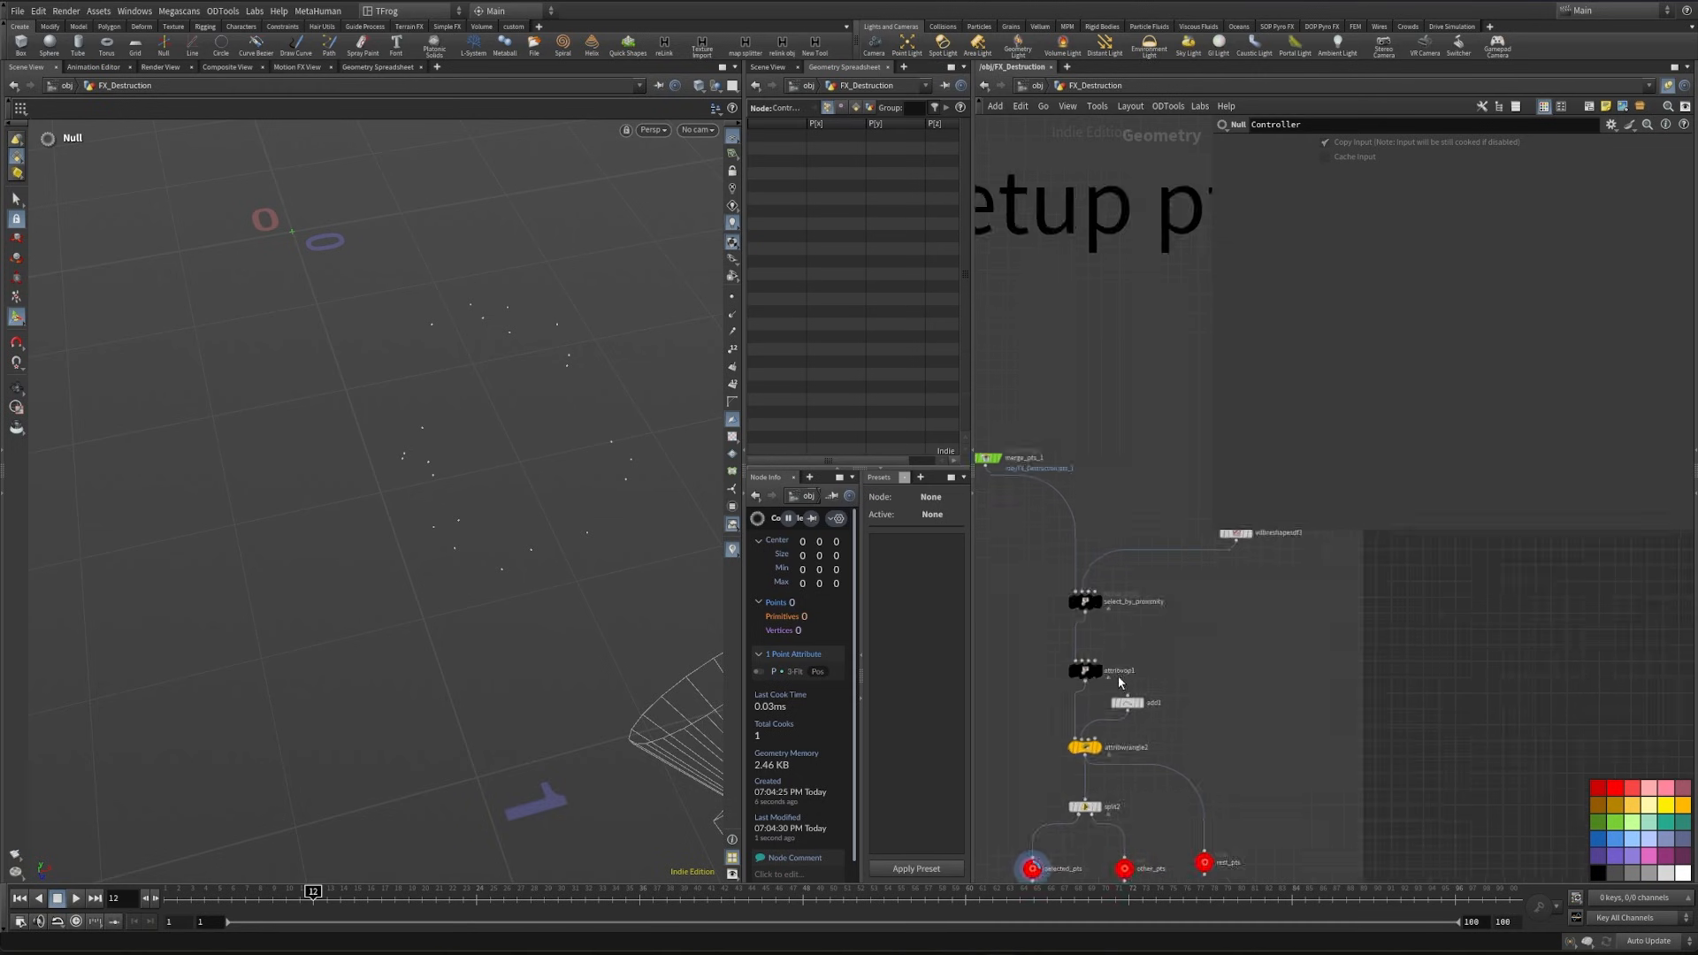
pyautogui.moveTo(1118, 677); pyautogui.dragTo(1138, 747, button='middle')
pyautogui.click(1097, 744)
pyautogui.moveTo(1080, 655); pyautogui.dragTo(1139, 631)
pyautogui.moveTo(1199, 662); pyautogui.dragTo(1176, 772, button='middle')
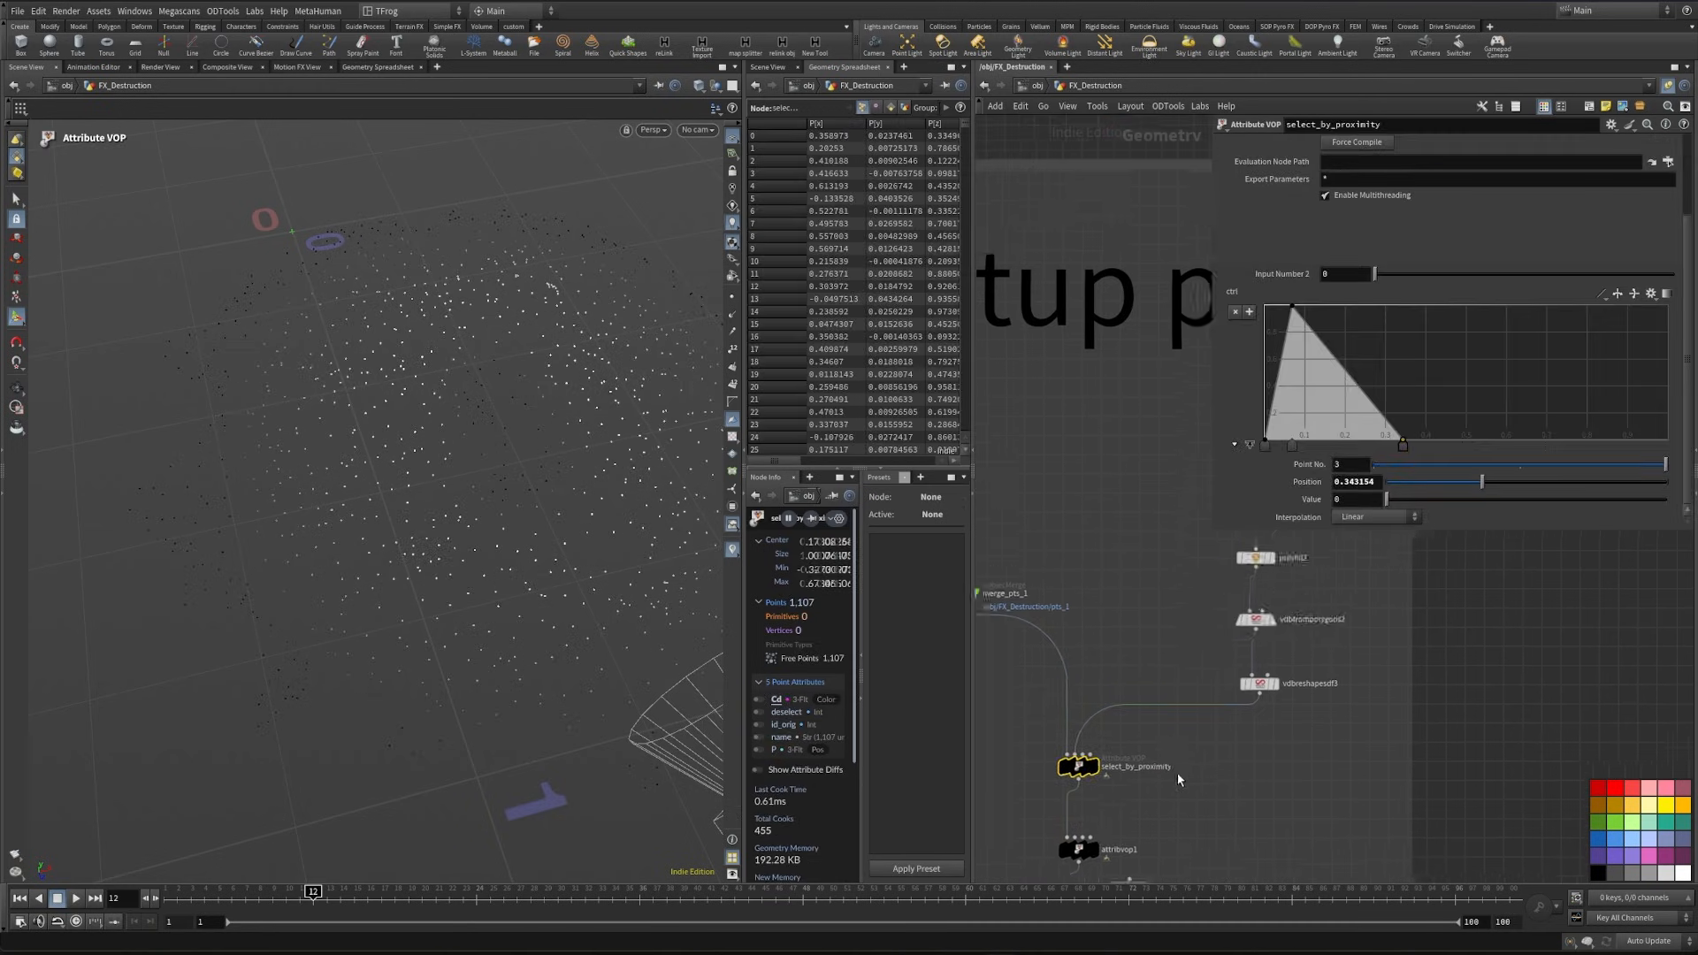
pyautogui.moveTo(1122, 504); pyautogui.dragTo(1088, 772, button='middle')
pyautogui.scroll(-3, 1087, 772)
# - Add an integer parameter labelled time freeze foot, named time_freeze_foot, to the Controller null and set its value to 12
pyautogui.click(1082, 439)
pyautogui.moveTo(1160, 362); pyautogui.dragTo(1161, 394, button='middle')
pyautogui.click(1611, 125)
pyautogui.click(1583, 221)
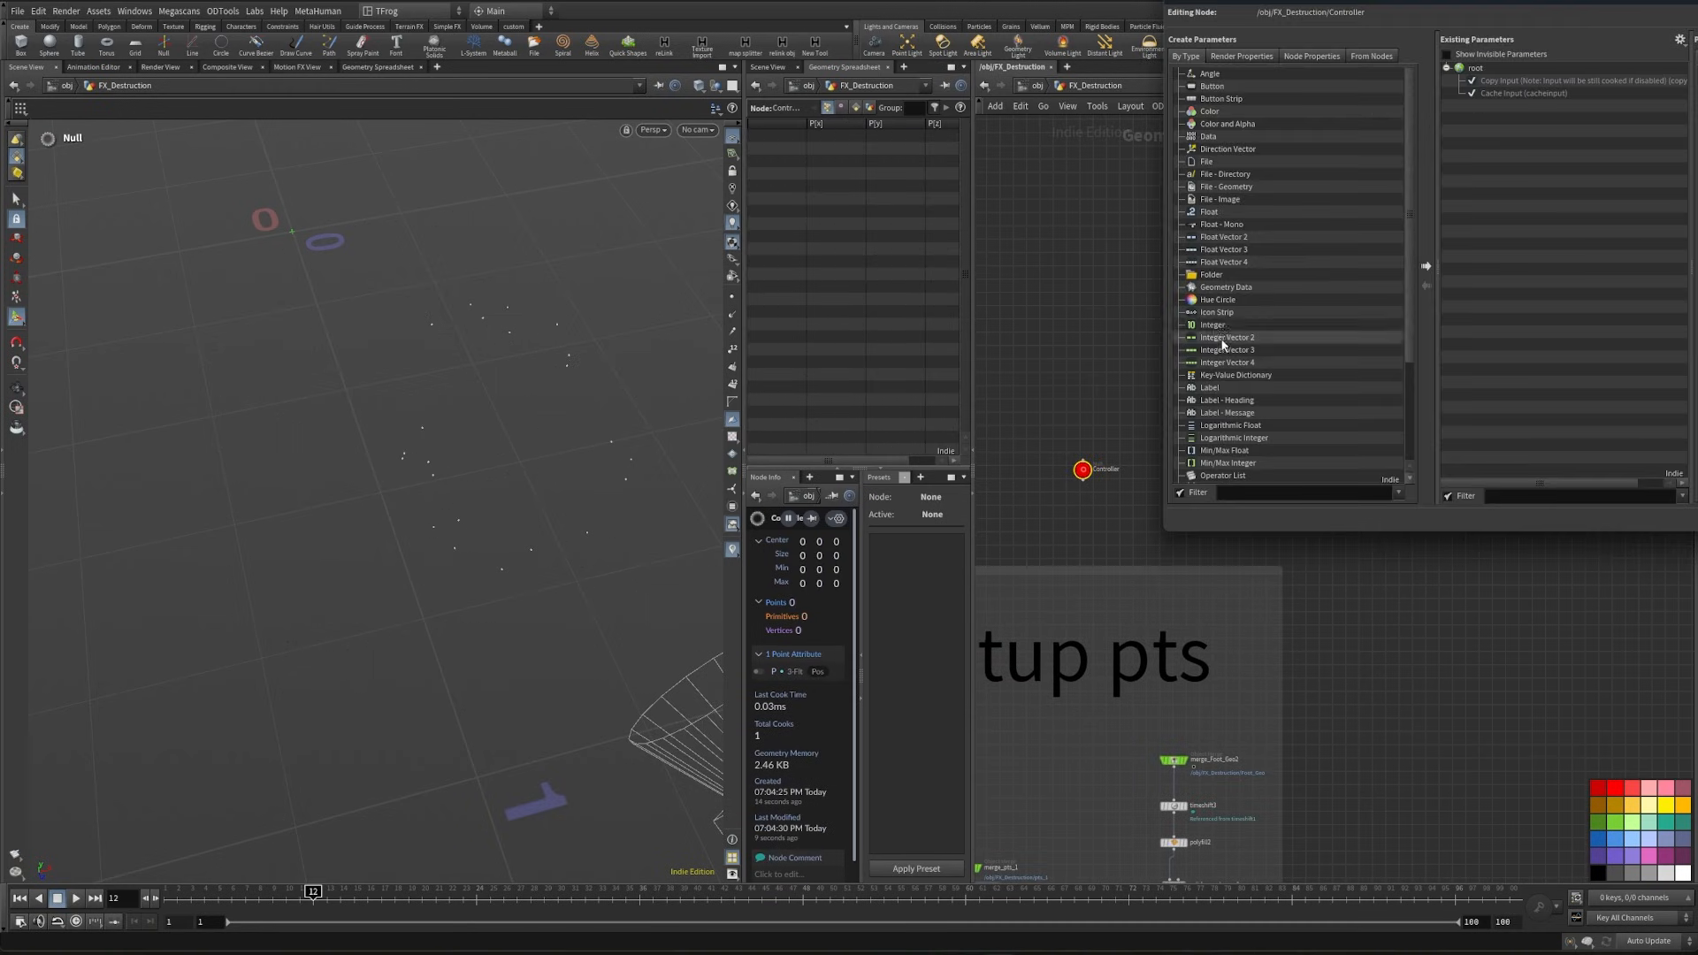
pyautogui.moveTo(1221, 326); pyautogui.dragTo(1476, 69)
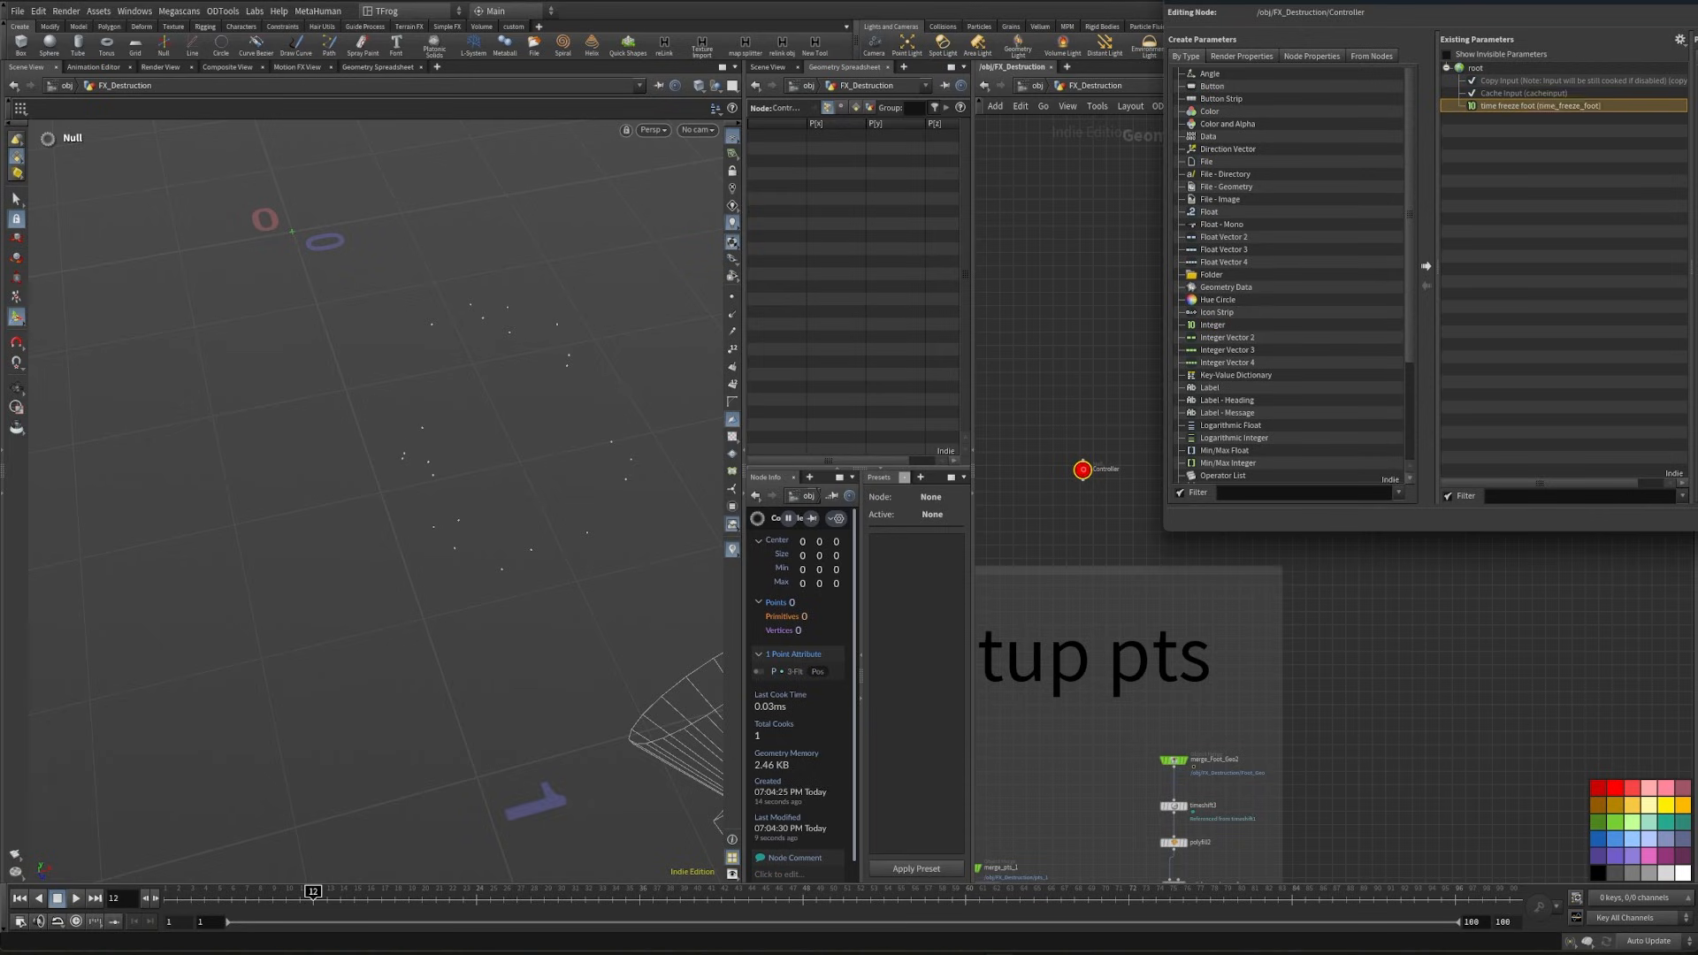
pyautogui.moveTo(1451, 1); pyautogui.dragTo(1695, 382)
pyautogui.moveTo(1343, 174); pyautogui.dragTo(1292, 174)
pyautogui.press('Return')
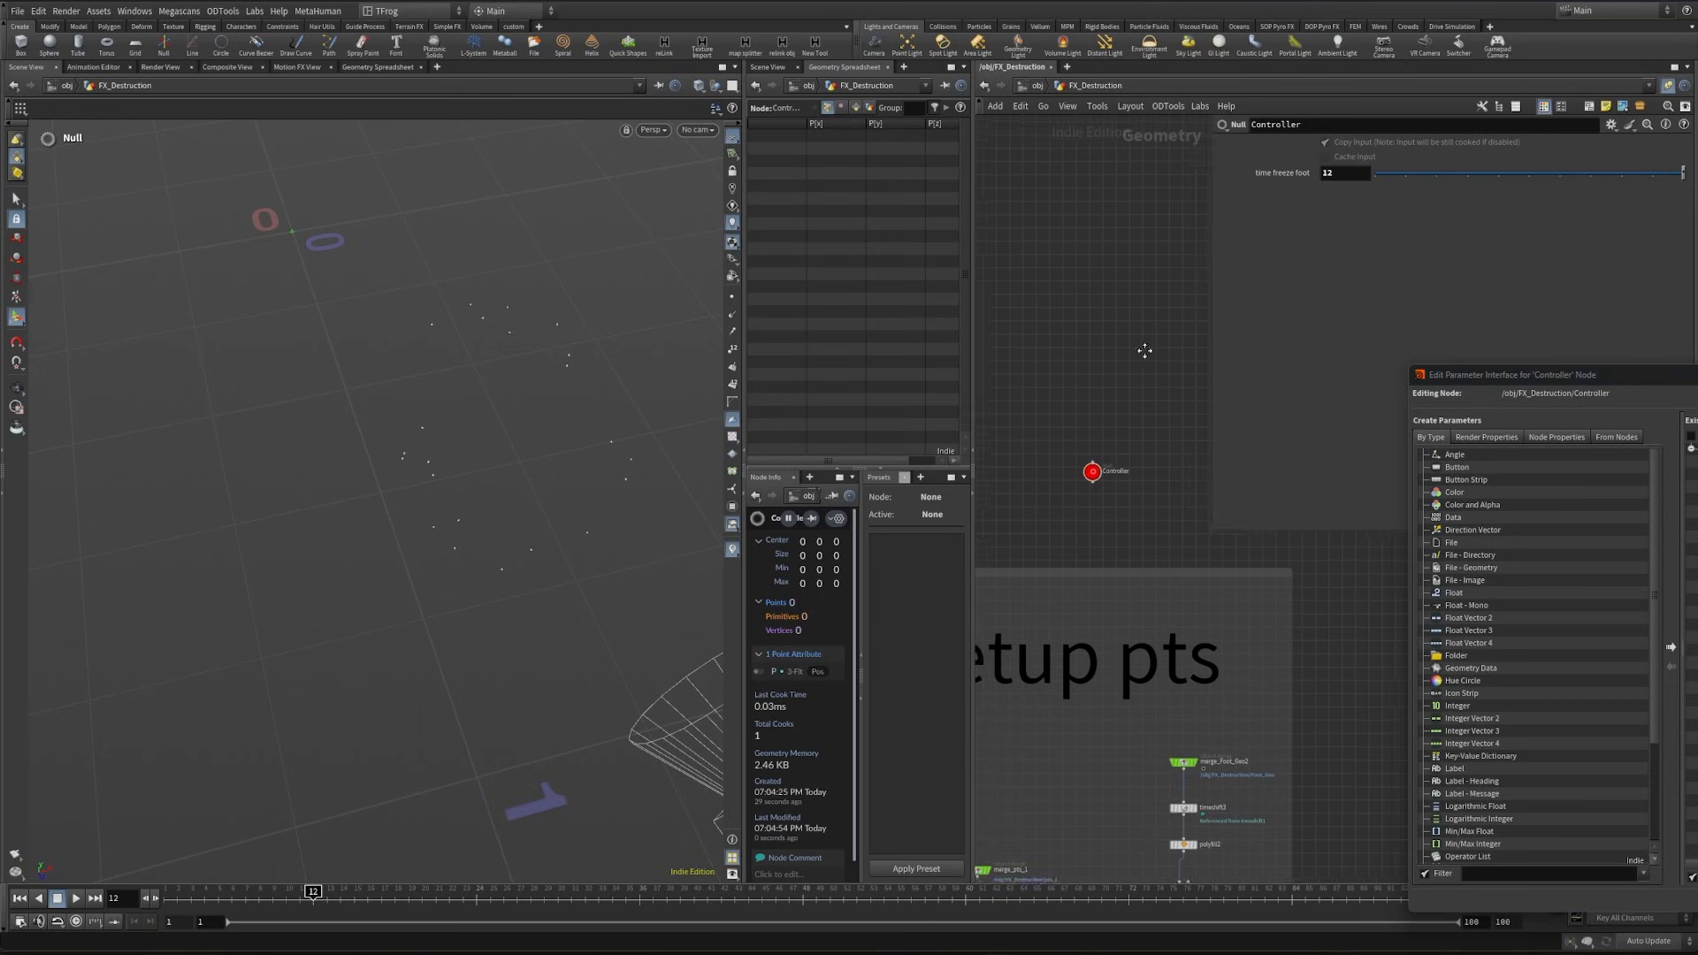
# - Link the Frame value of timeshift1 in the Fracture network to the Controller's time freeze foot parameter with a relative reference
pyautogui.rightClick(1276, 174)
pyautogui.click(1334, 304)
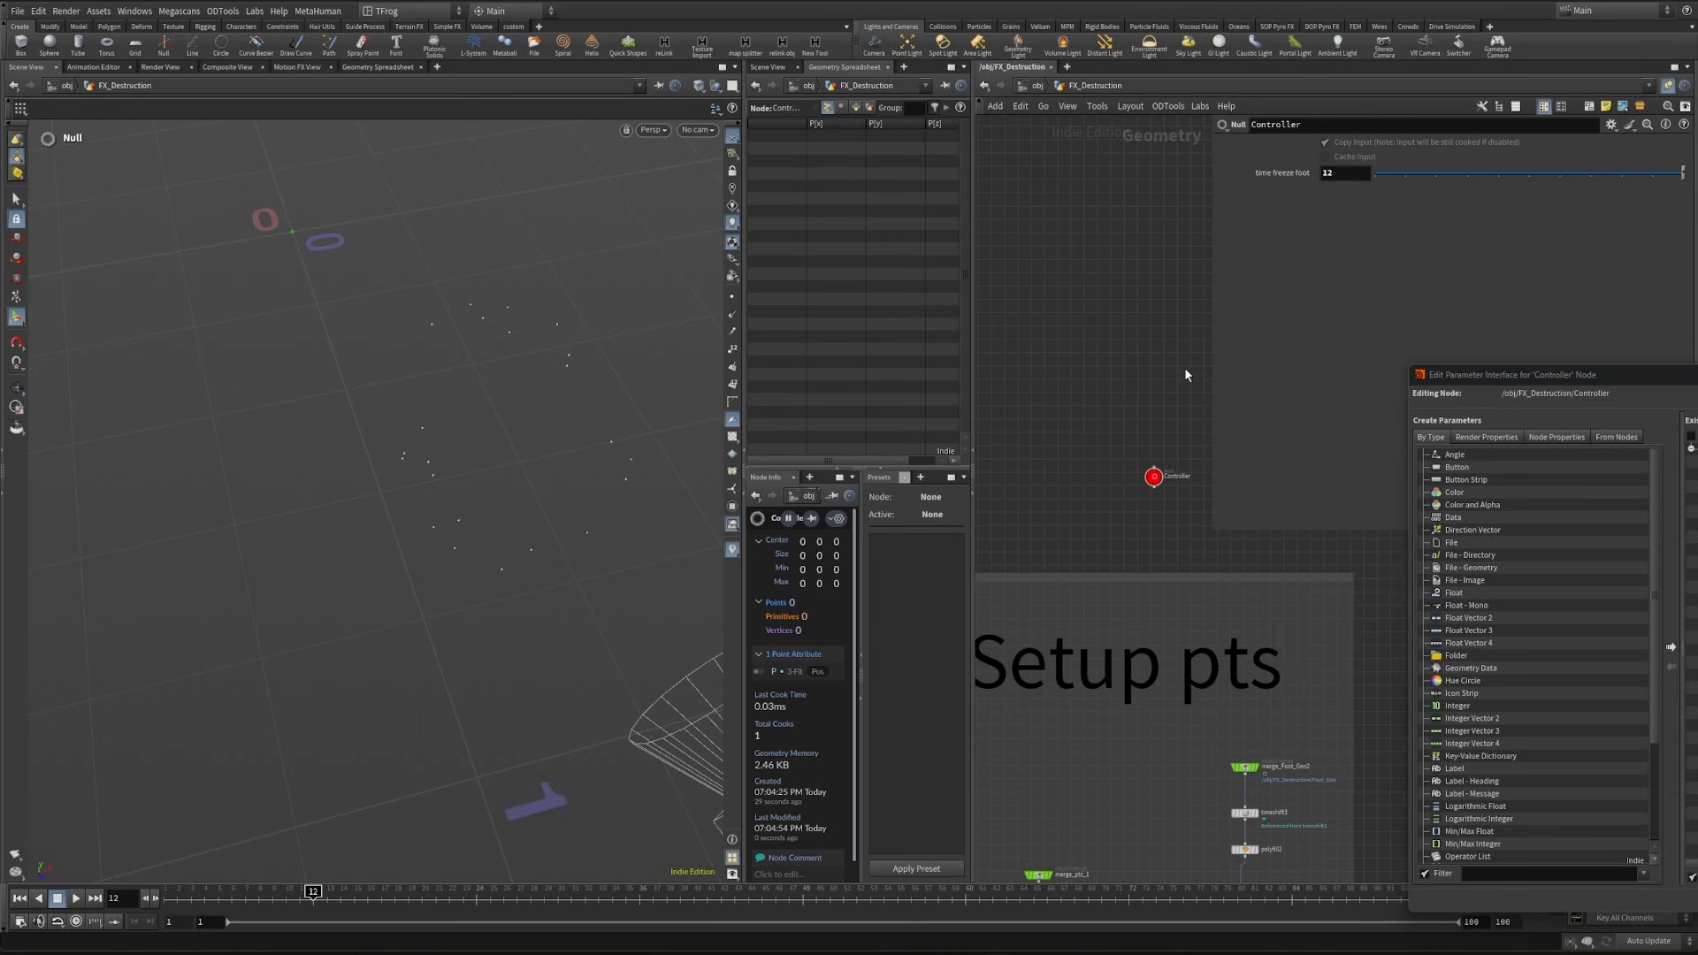
pyautogui.moveTo(1185, 368); pyautogui.dragTo(1437, 492, button='middle')
pyautogui.click(1302, 610)
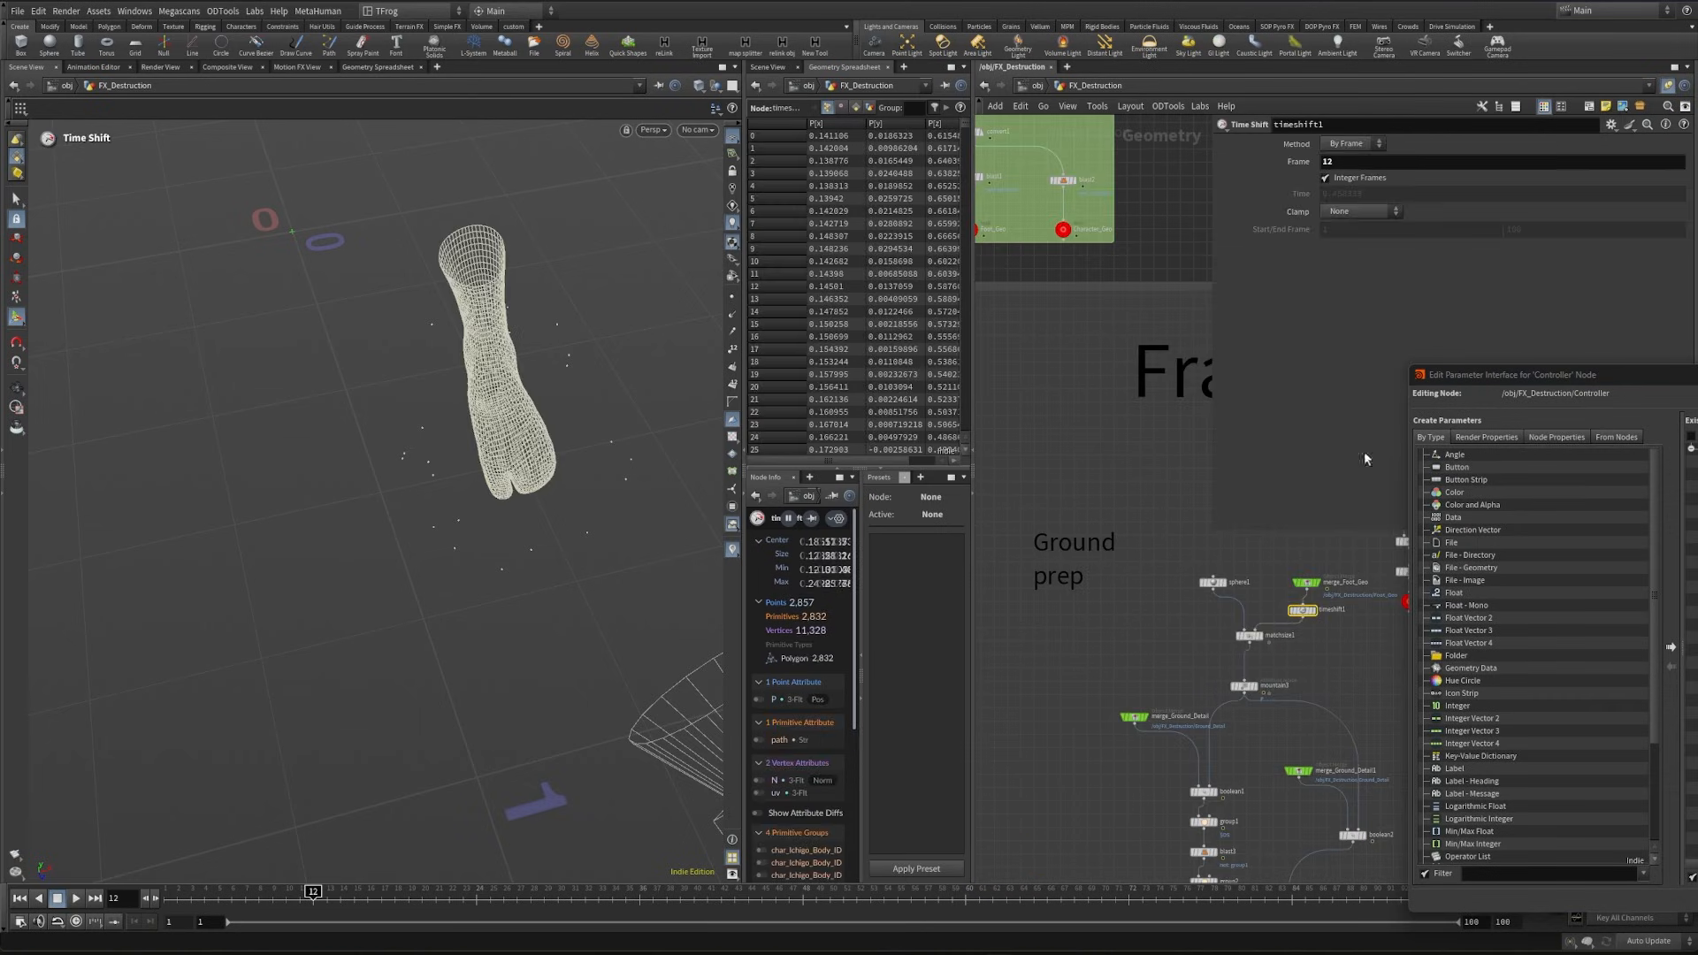
pyautogui.rightClick(1291, 170)
pyautogui.click(1376, 324)
# - Test the frame link by displaying timeshift3 and setting the Controller's time freeze foot to 1 and back to 12
pyautogui.moveTo(1236, 527); pyautogui.dragTo(1039, 783, button='middle')
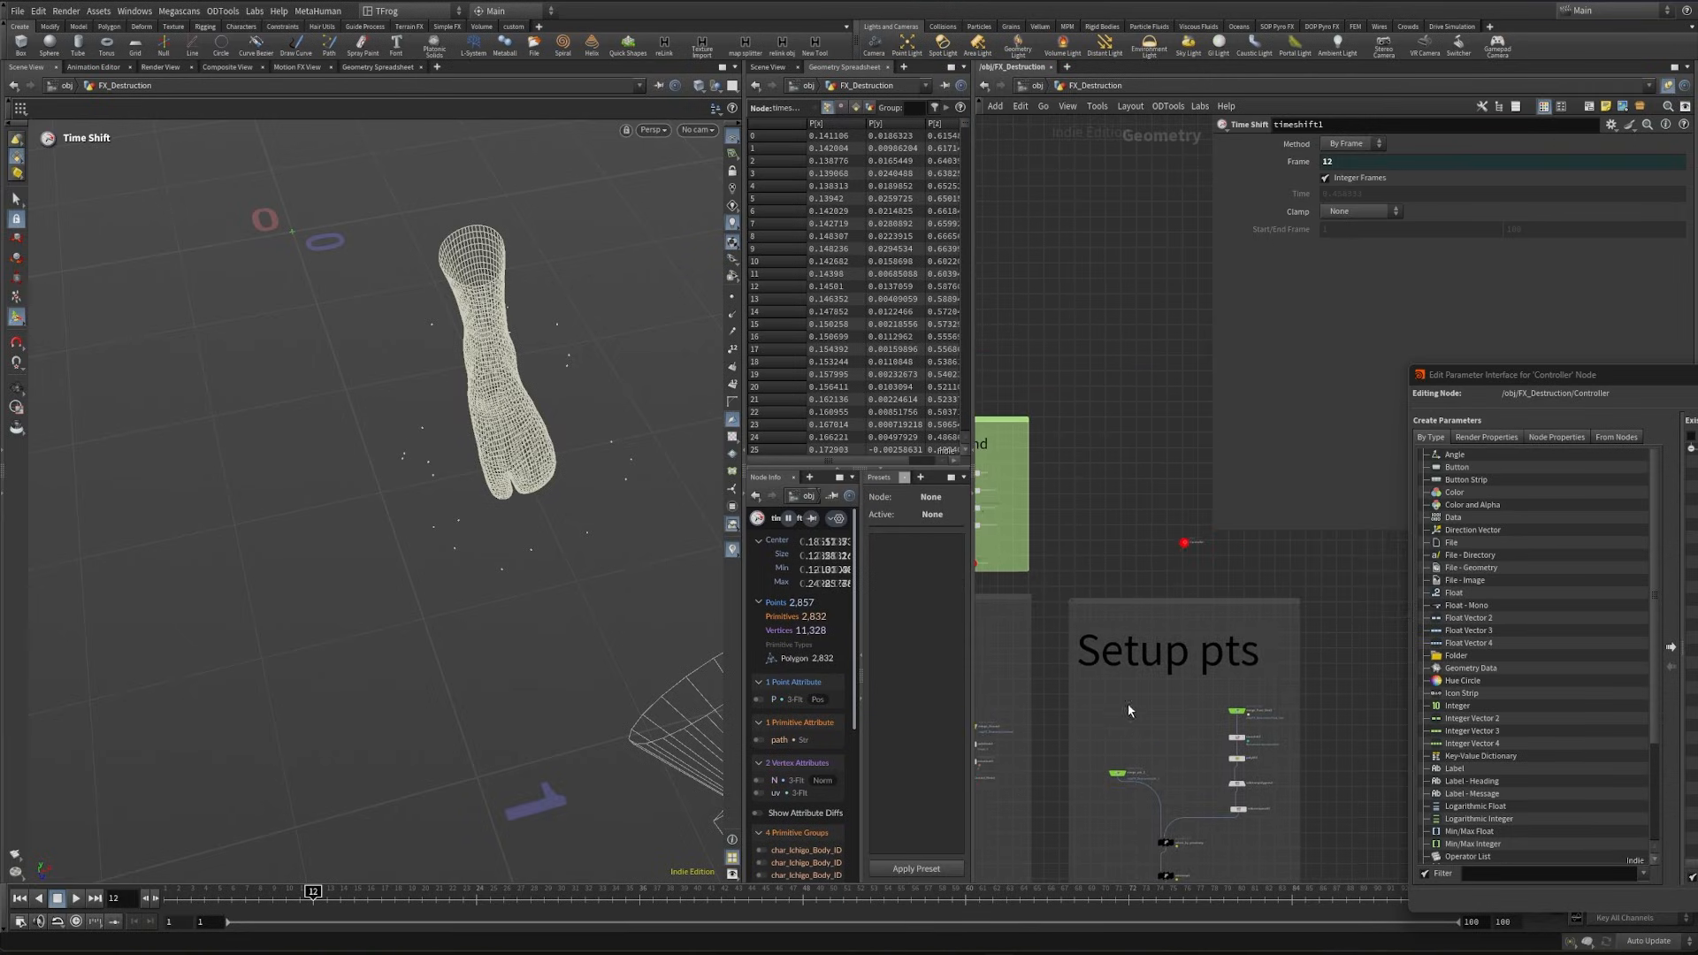
pyautogui.scroll(4, 1150, 543)
pyautogui.moveTo(1178, 552); pyautogui.dragTo(1161, 573, button='middle')
pyautogui.click(1204, 564)
pyautogui.moveTo(1310, 857); pyautogui.dragTo(1277, 754, button='middle')
pyautogui.click(1277, 754)
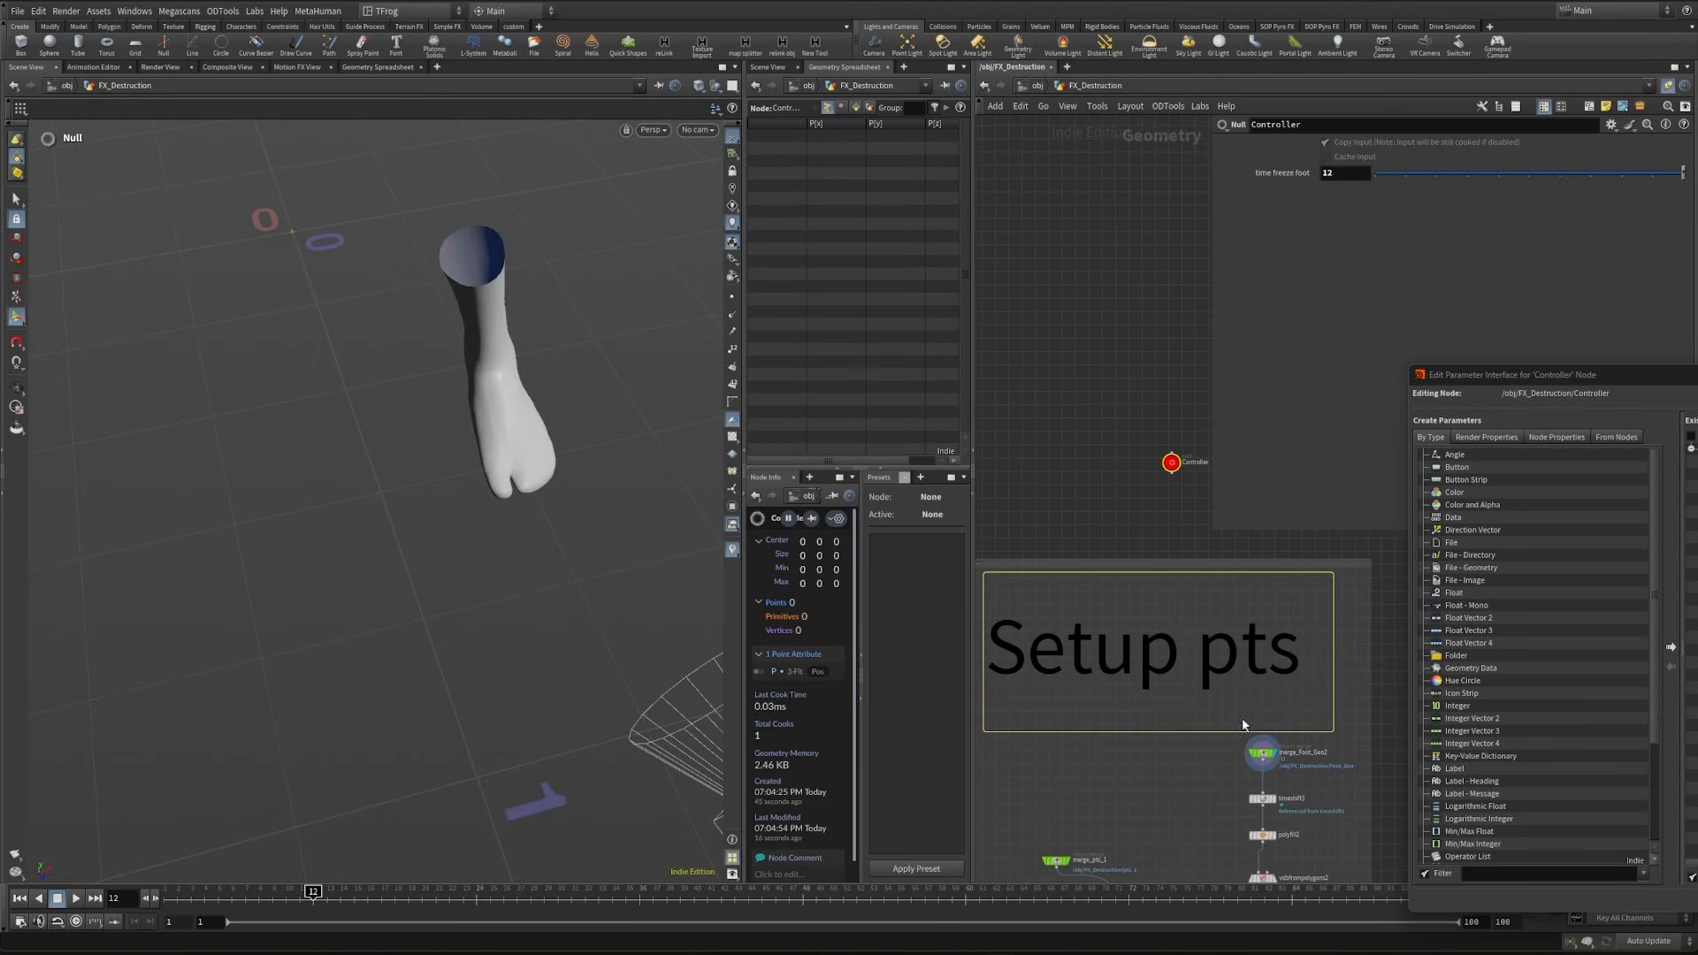
pyautogui.moveTo(1102, 495); pyautogui.dragTo(1097, 530, button='middle')
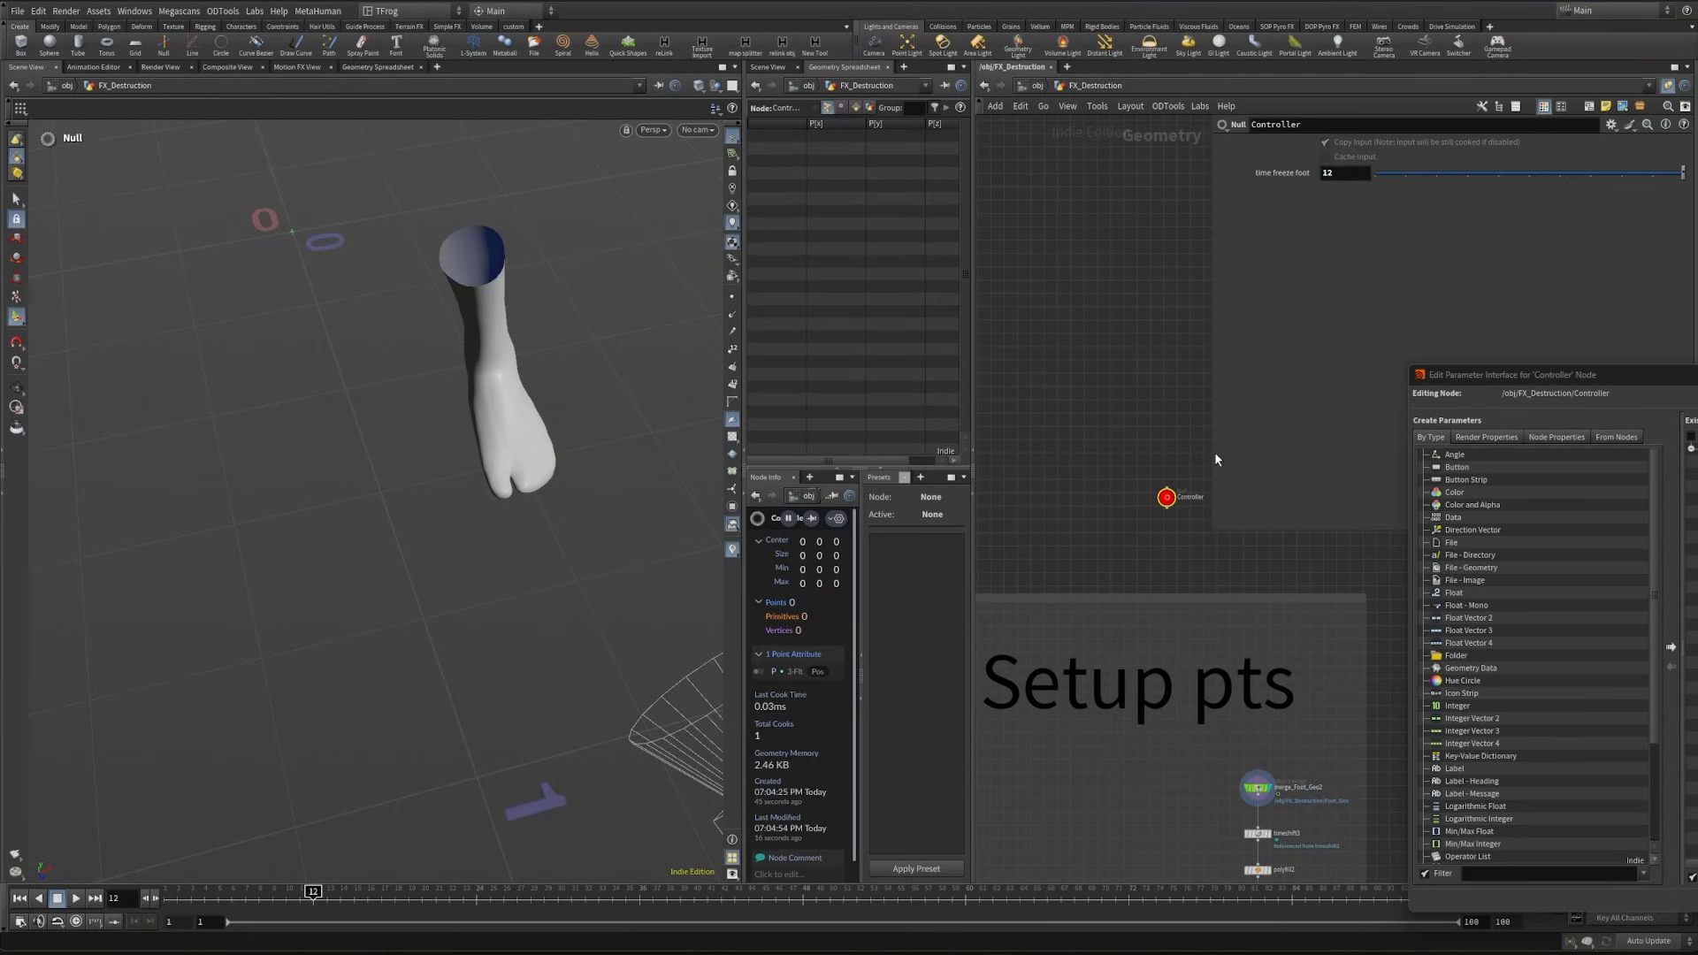
pyautogui.click(1068, 390)
pyautogui.click(1271, 833)
pyautogui.keyDown('alt'); pyautogui.moveTo(384, 390); pyautogui.dragTo(435, 365); pyautogui.keyUp('alt')
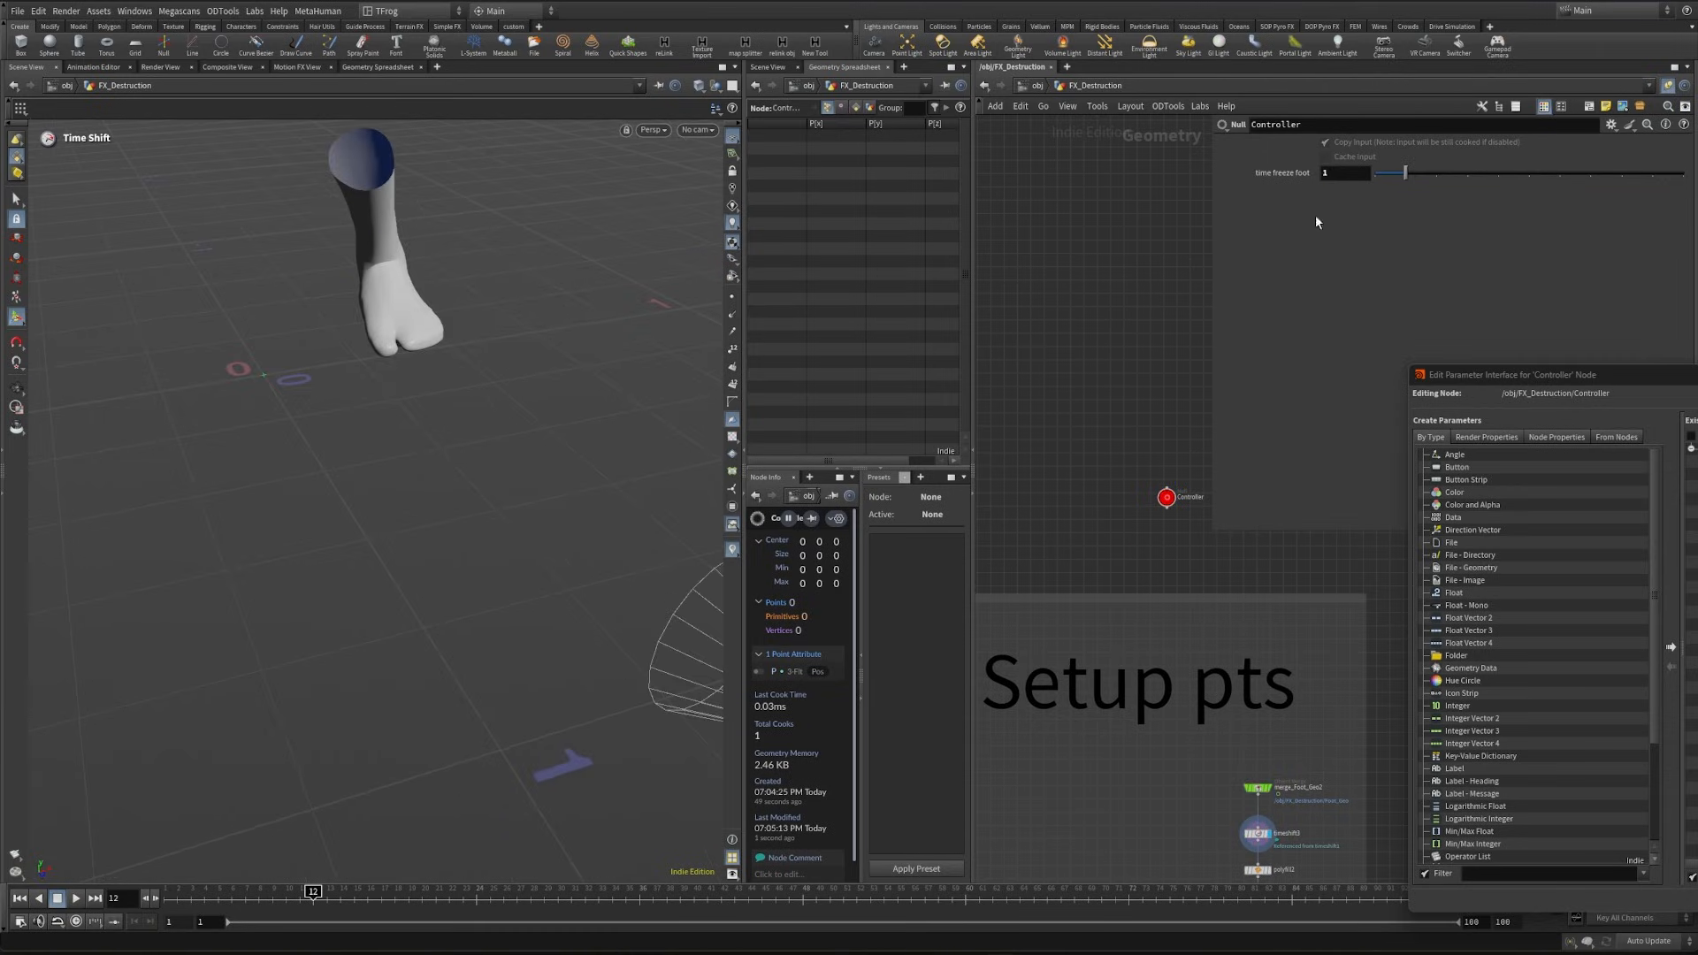
pyautogui.write('2')
pyautogui.press('Return')
pyautogui.keyDown('alt'); pyautogui.moveTo(519, 561); pyautogui.dragTo(481, 531); pyautogui.keyUp('alt')
pyautogui.scroll(-5, 1176, 661)
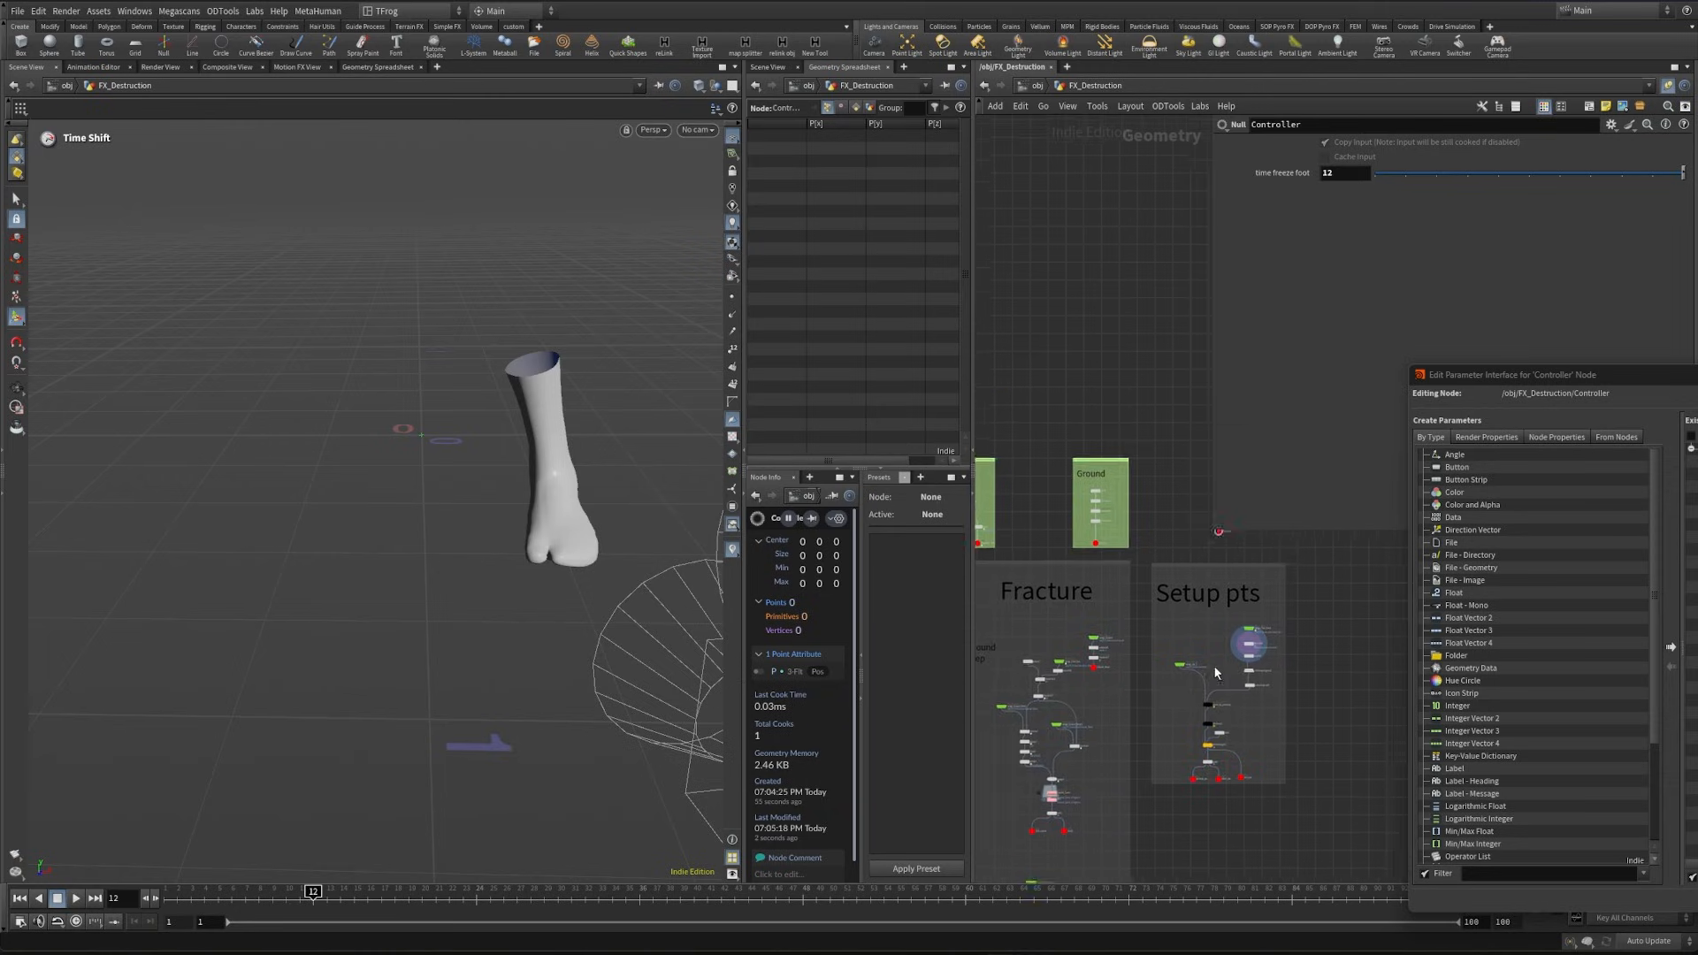
# - Set Input Number 2 of select_by_proximity to 0.01
pyautogui.scroll(8, 1213, 665)
pyautogui.scroll(3, 1171, 582)
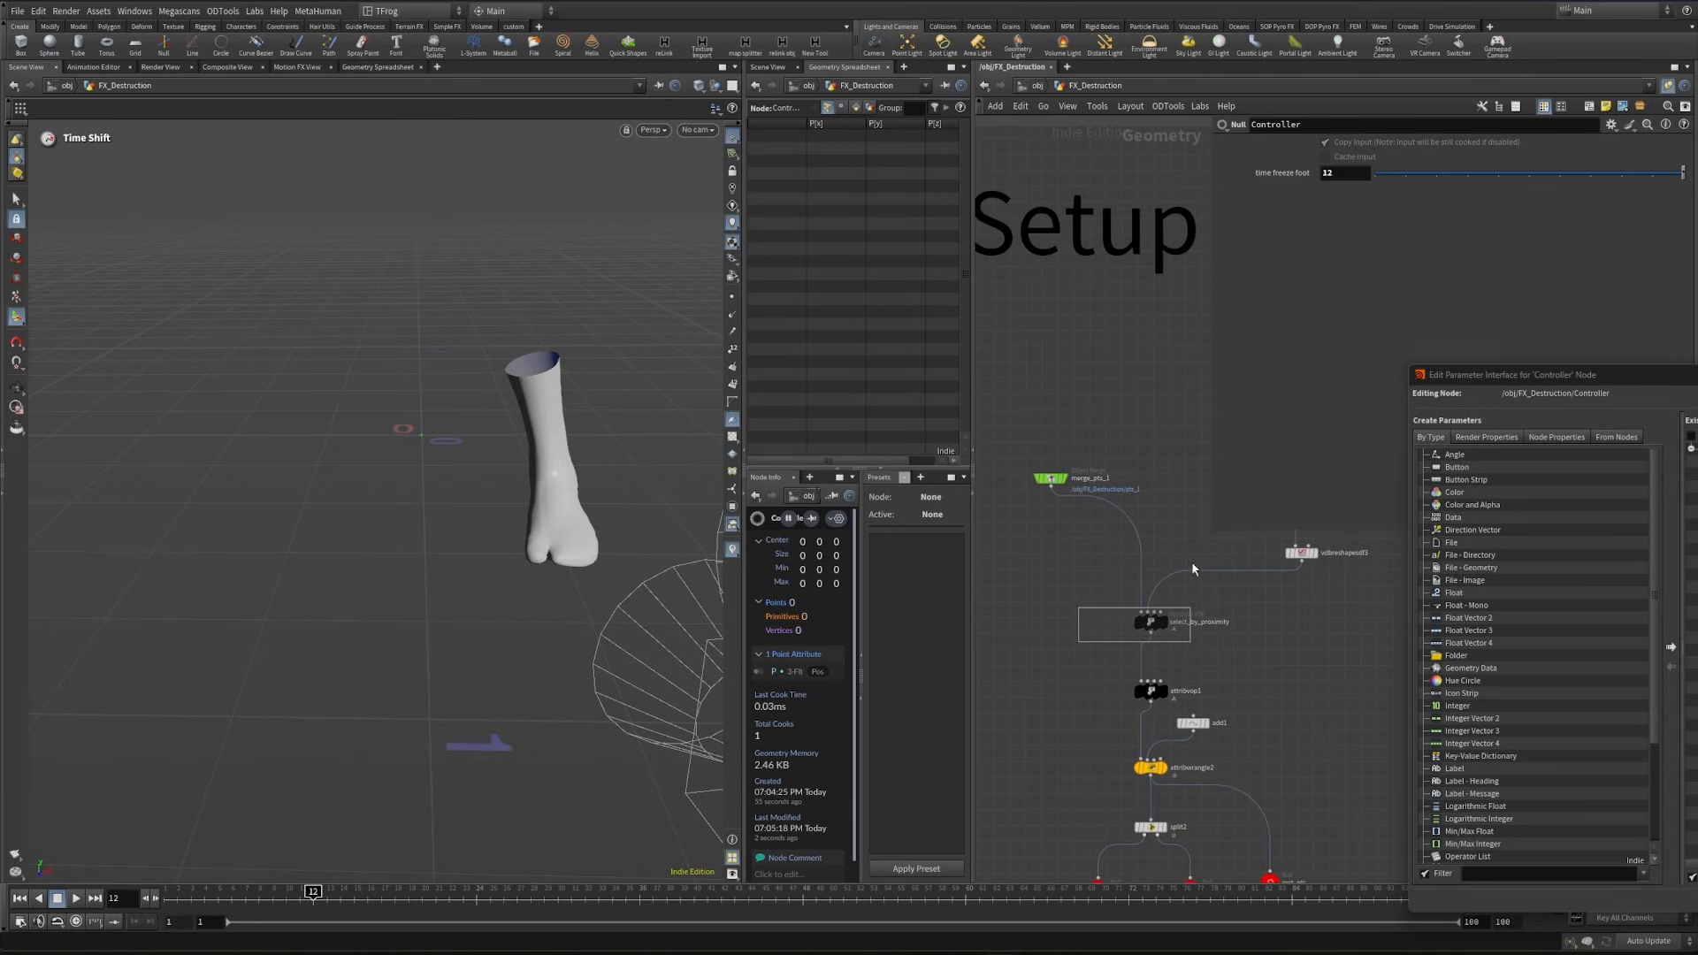
pyautogui.moveTo(1233, 613); pyautogui.dragTo(1273, 625)
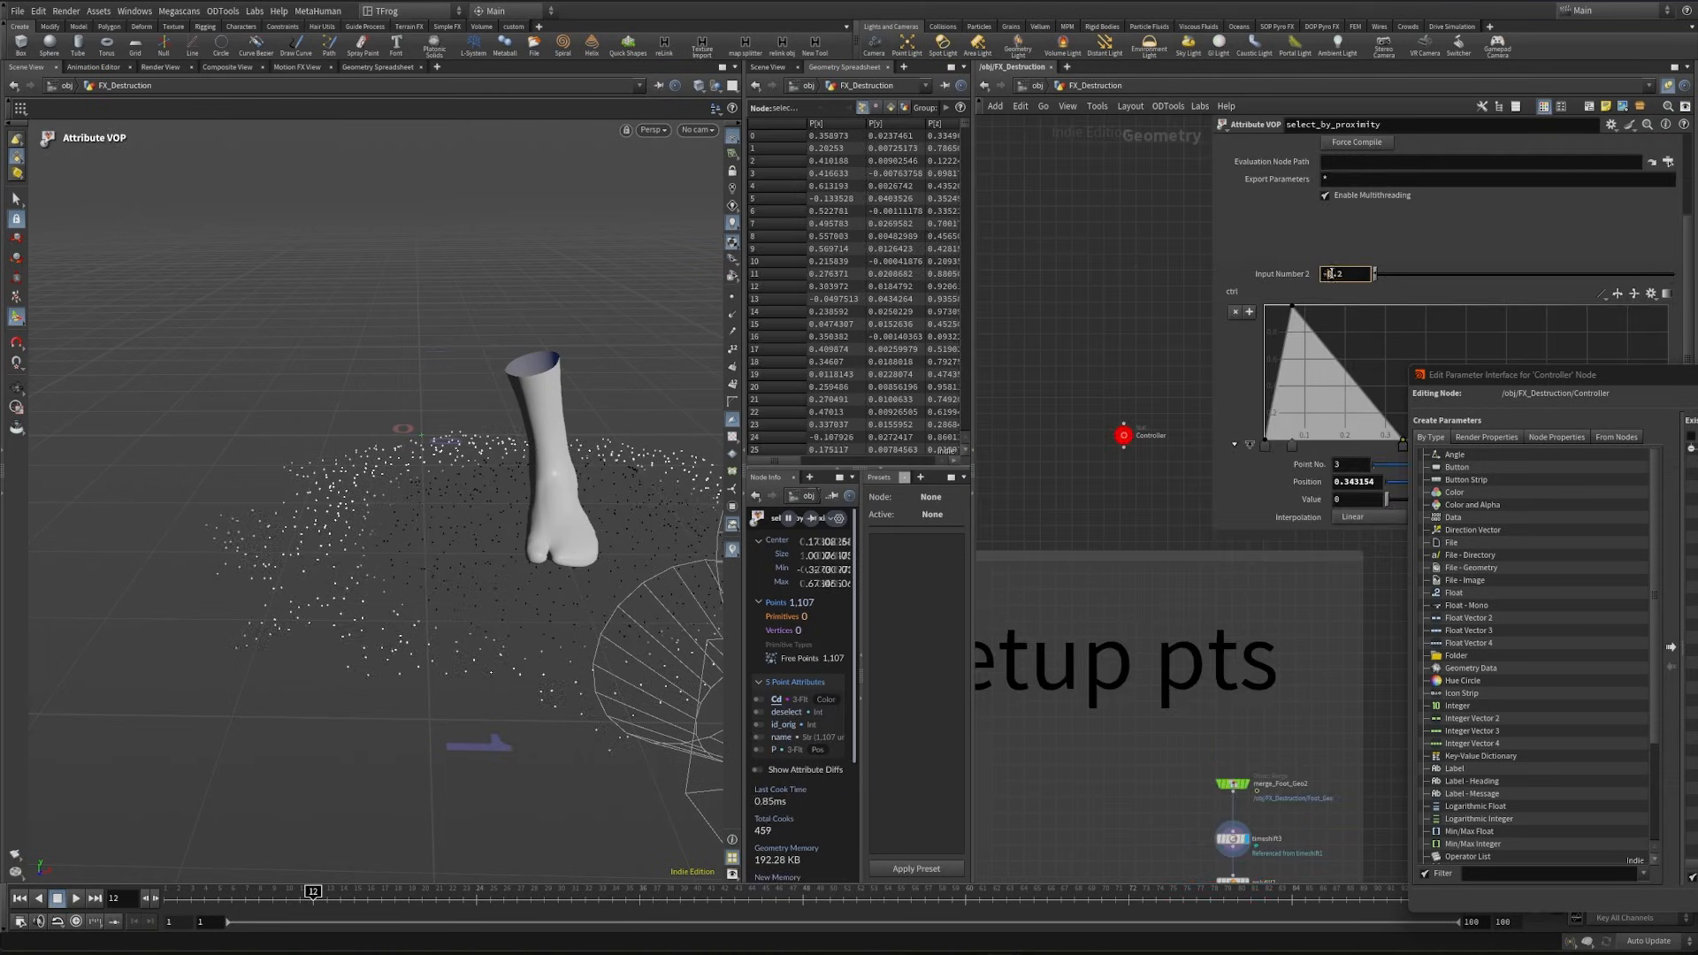
pyautogui.write('0.01')
pyautogui.press('Return')
# - Add a float ramp parameter to the Controller with both name and label set to proximity
pyautogui.click(1123, 434)
pyautogui.click(1611, 125)
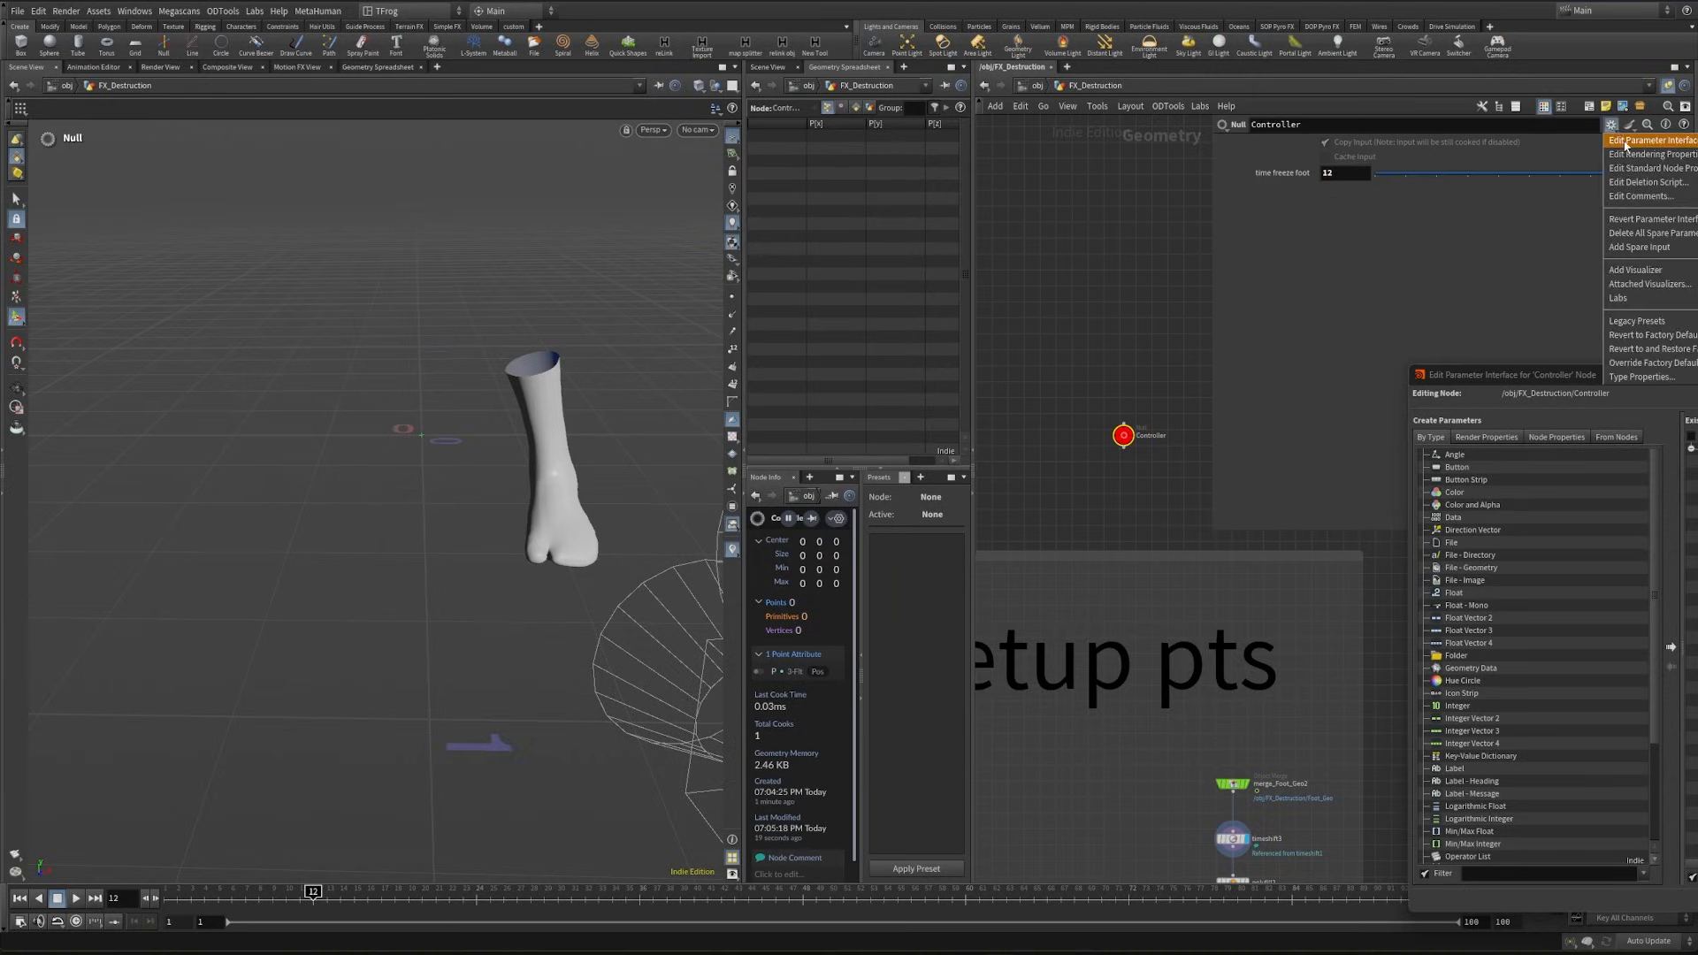
pyautogui.click(1626, 142)
pyautogui.moveTo(1649, 374); pyautogui.dragTo(951, 189)
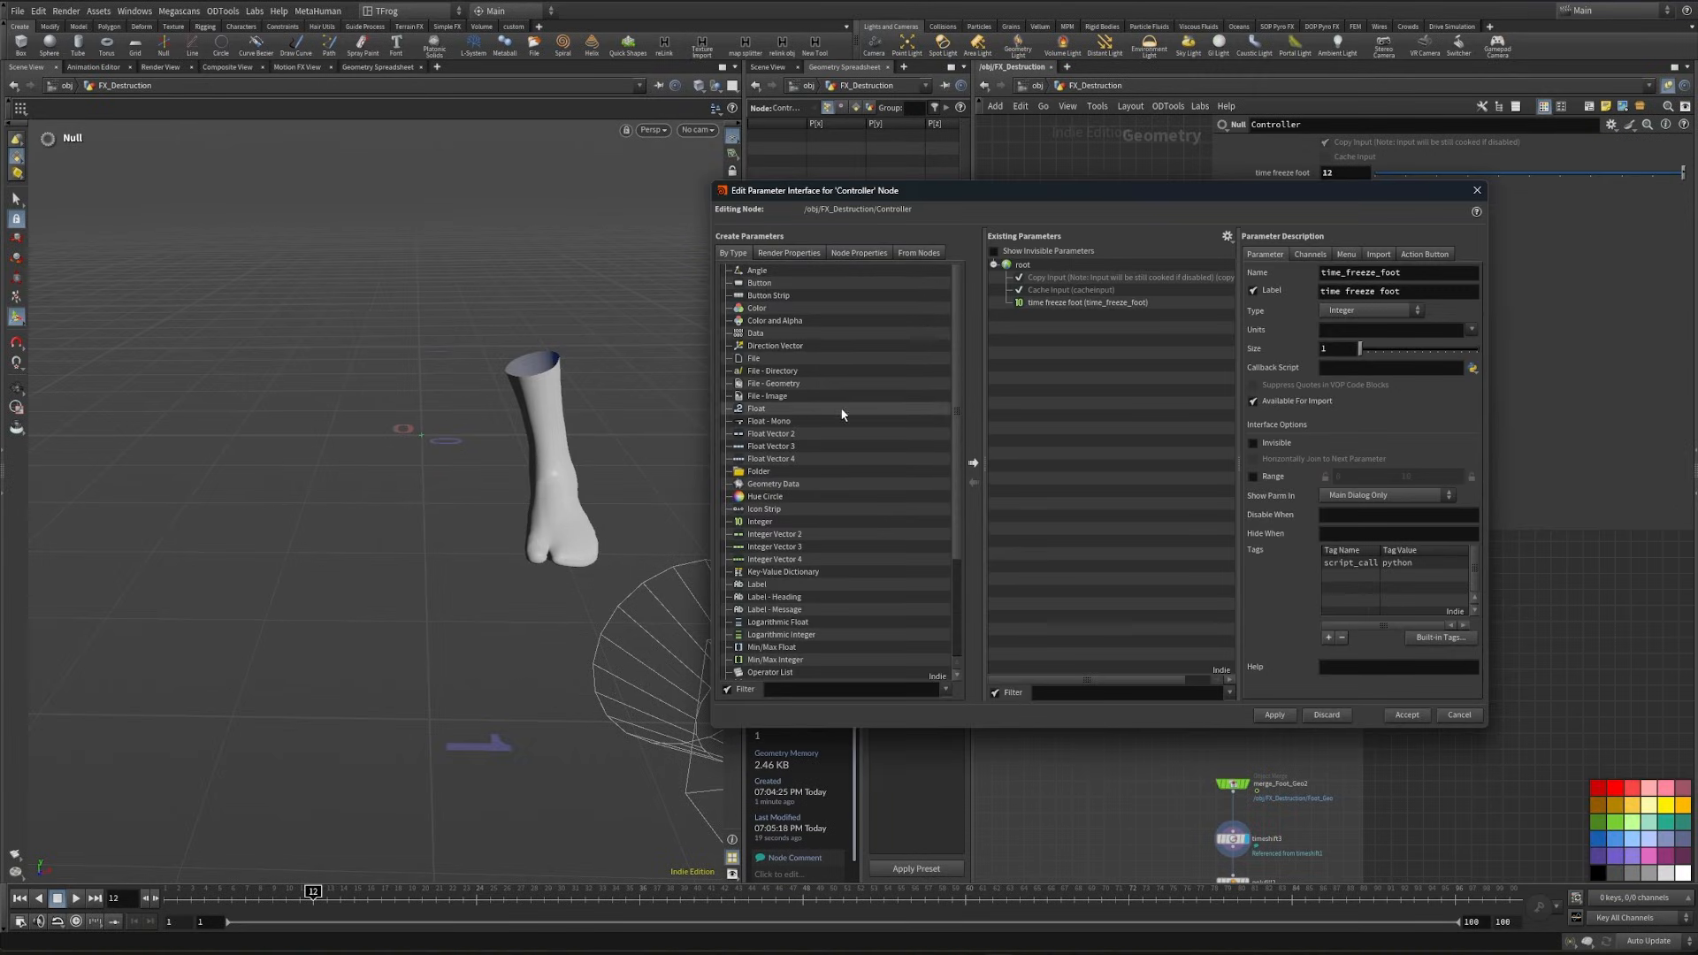
pyautogui.scroll(-3, 840, 407)
pyautogui.moveTo(769, 622); pyautogui.dragTo(1072, 331)
pyautogui.write('proximity')
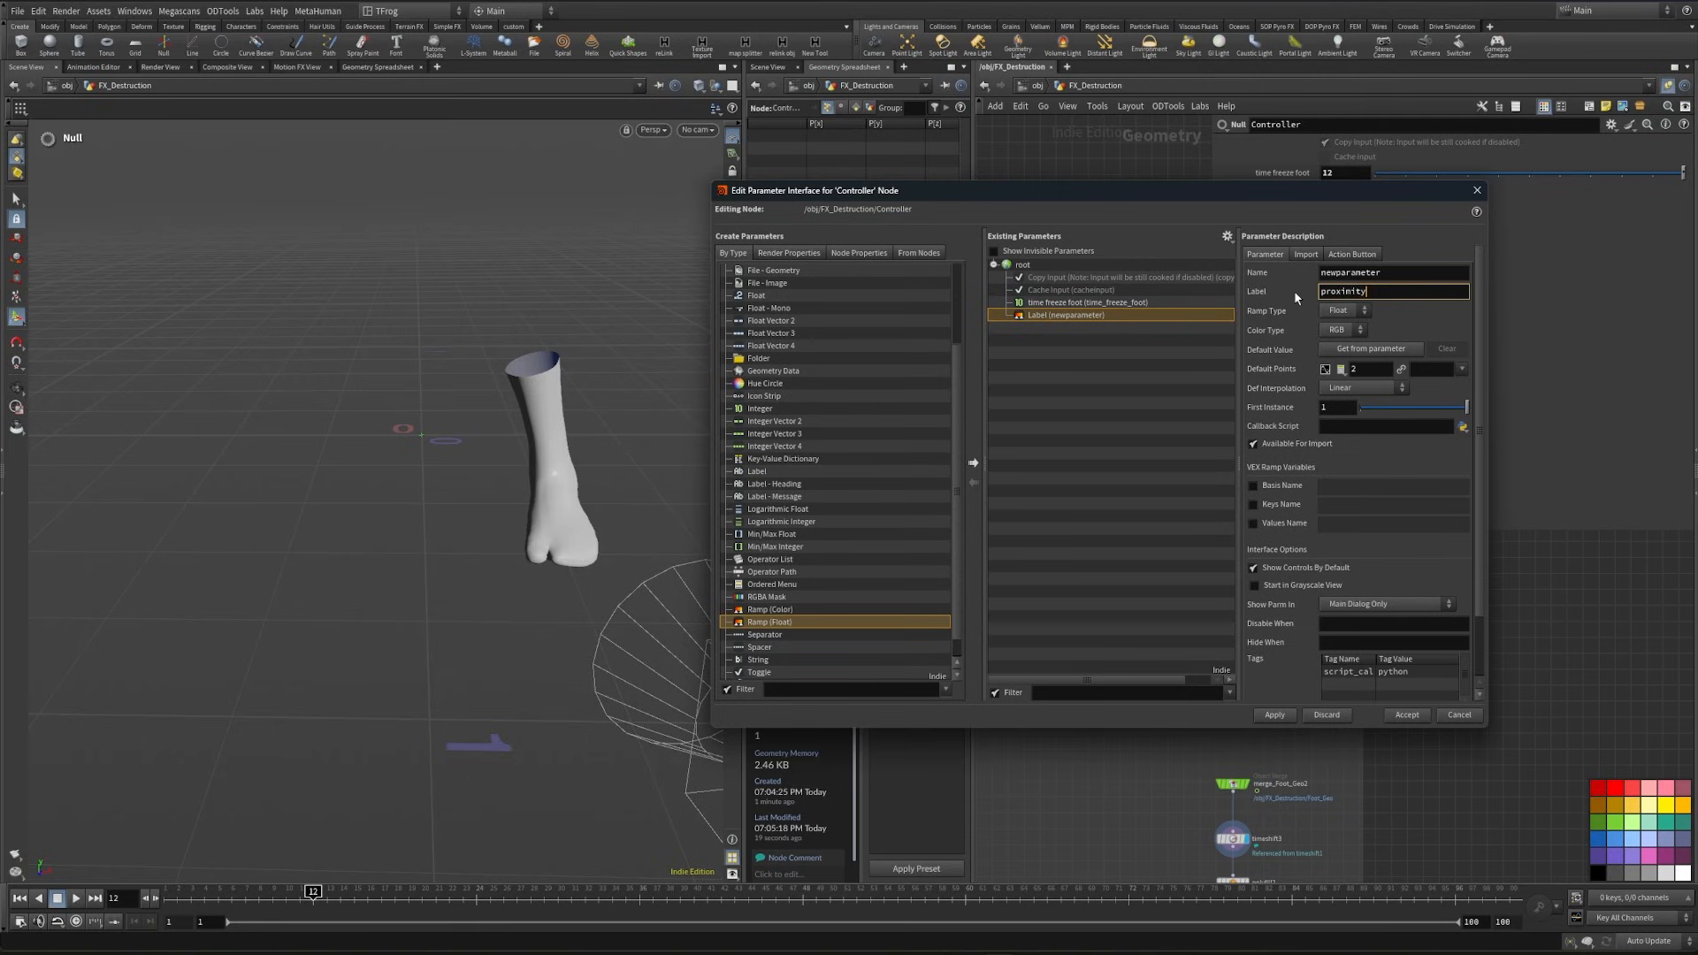
pyautogui.doubleClick(1398, 273)
pyautogui.hotkey('ctrl', 'v')
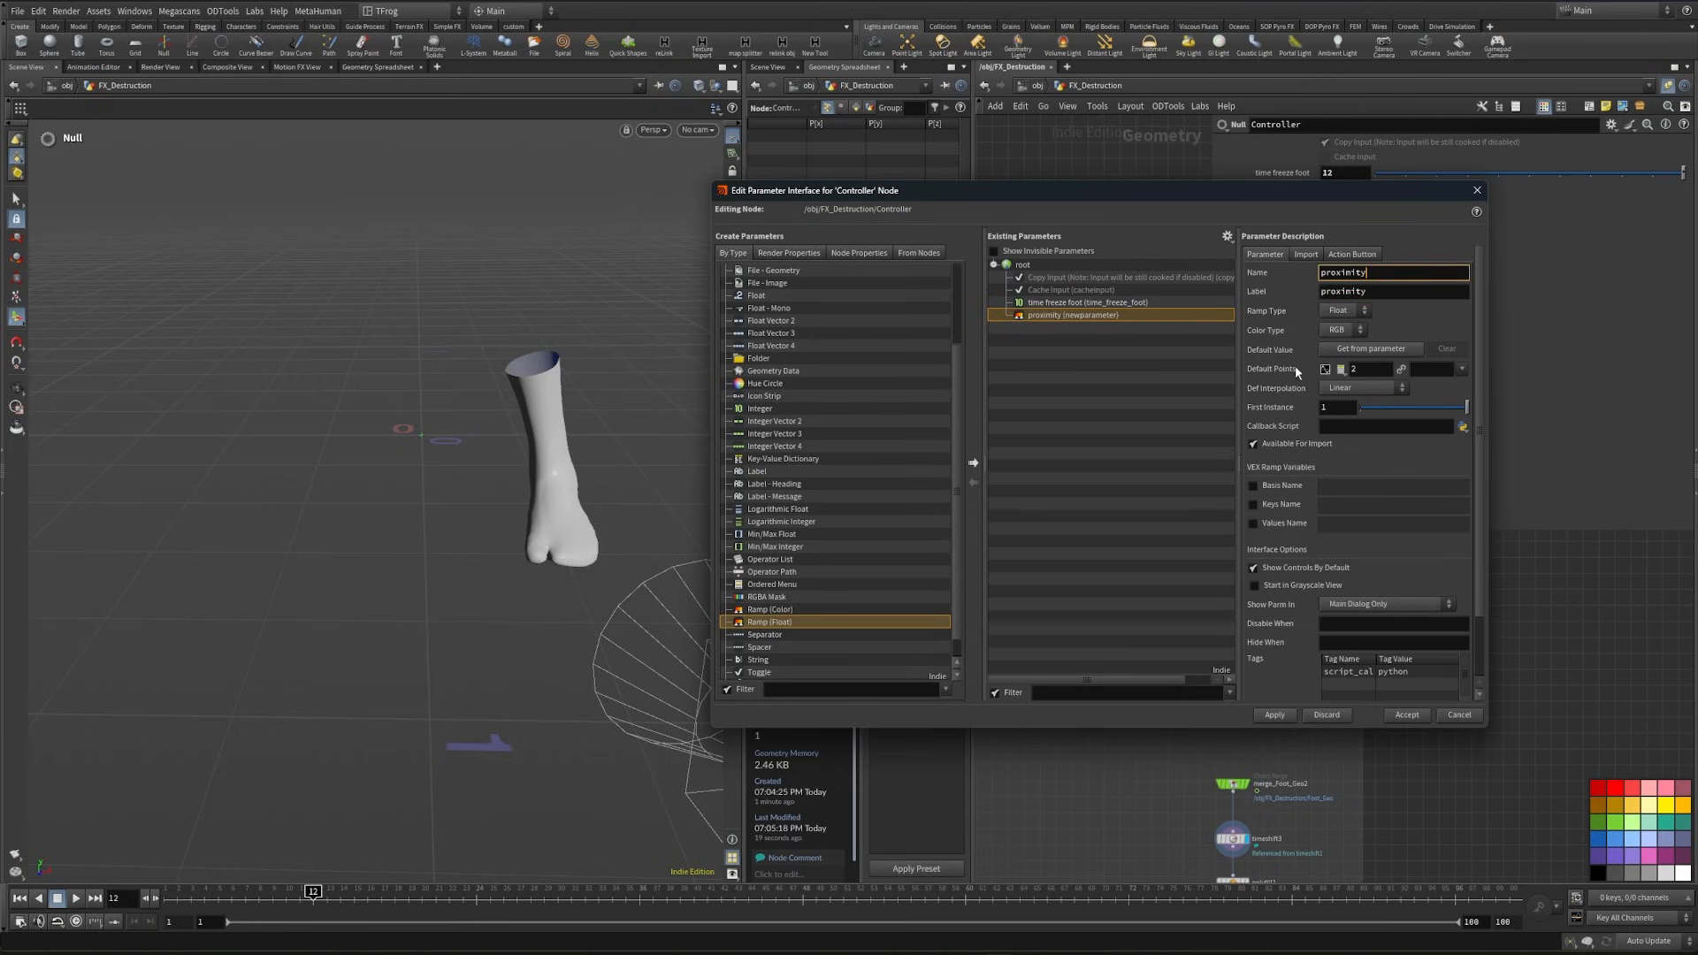
pyautogui.click(1273, 714)
pyautogui.moveTo(1281, 192); pyautogui.dragTo(602, 184)
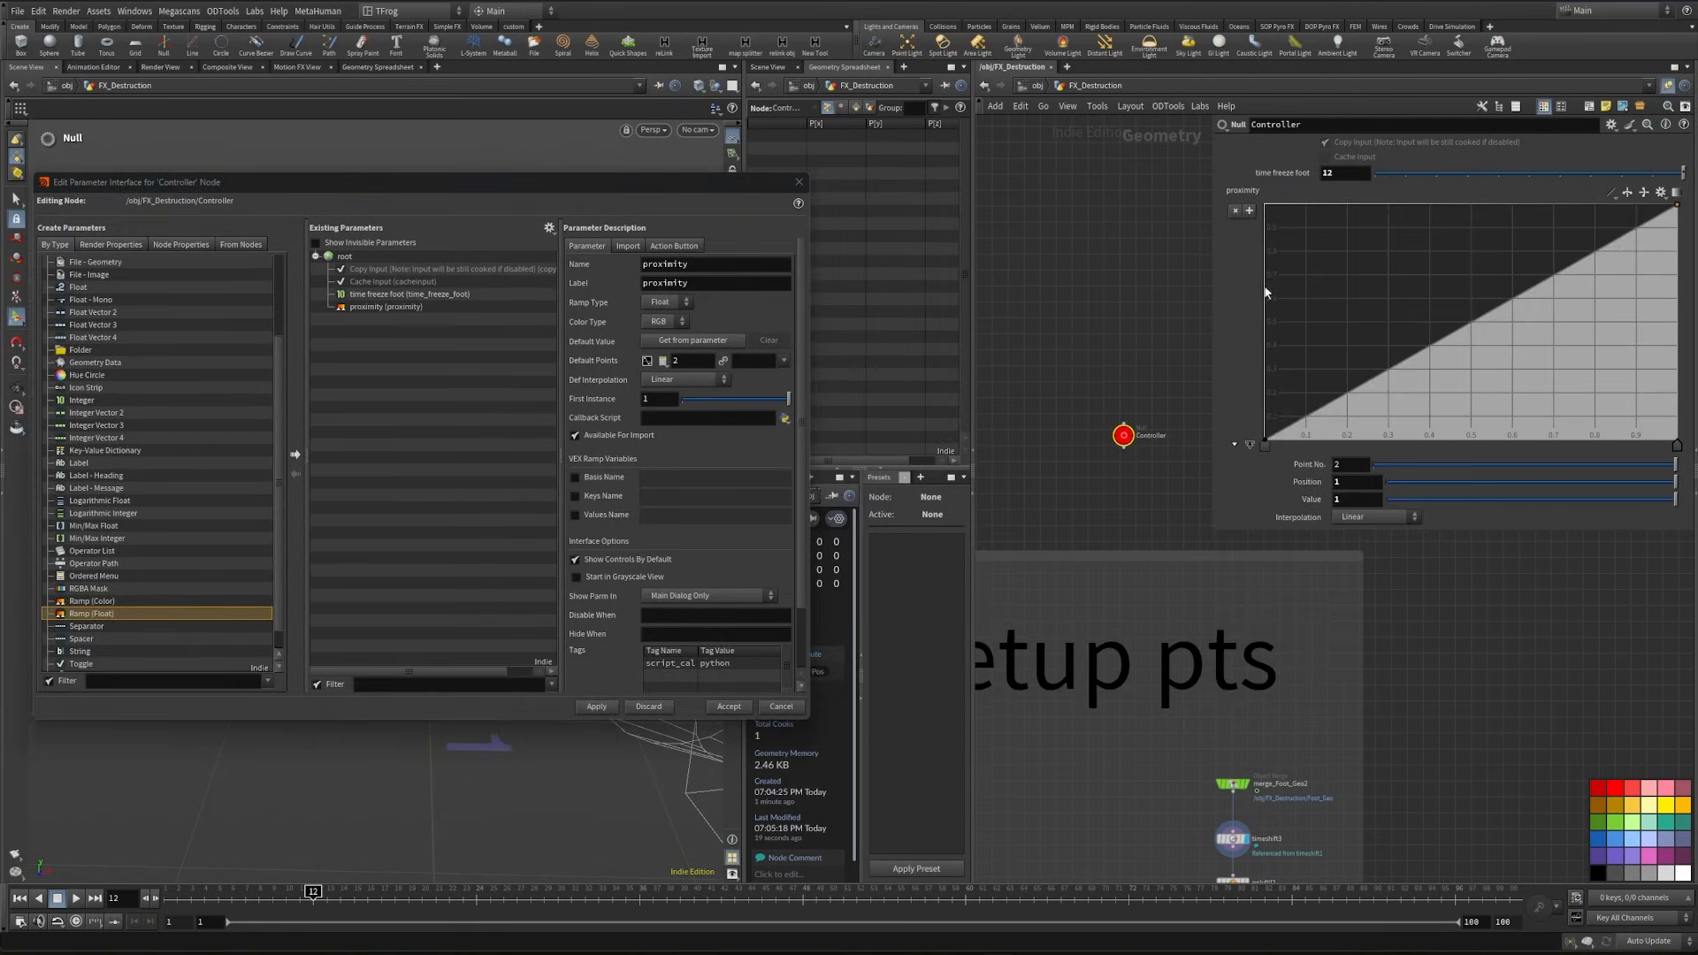
# - Shape the proximity ramp with a peak near 0.07 falling to 0 near 0.39, and reference it from select_by_proximity's ctrl ramp
pyautogui.moveTo(1314, 416); pyautogui.dragTo(1294, 205)
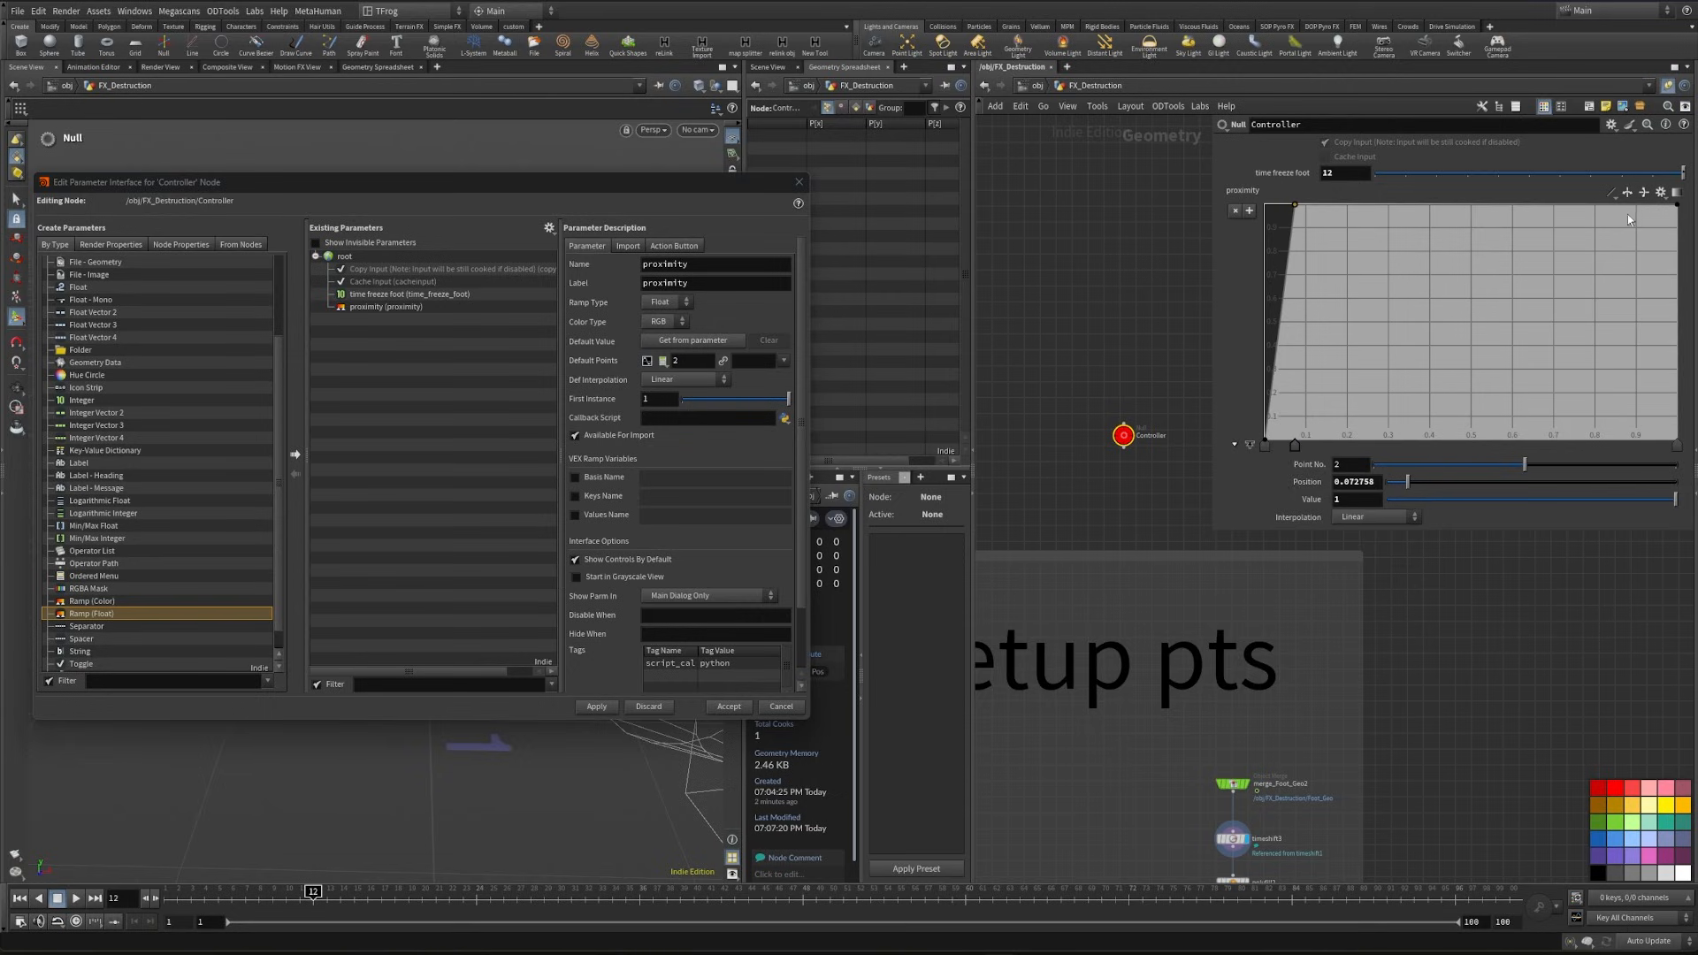
pyautogui.moveTo(1678, 210); pyautogui.dragTo(1426, 466)
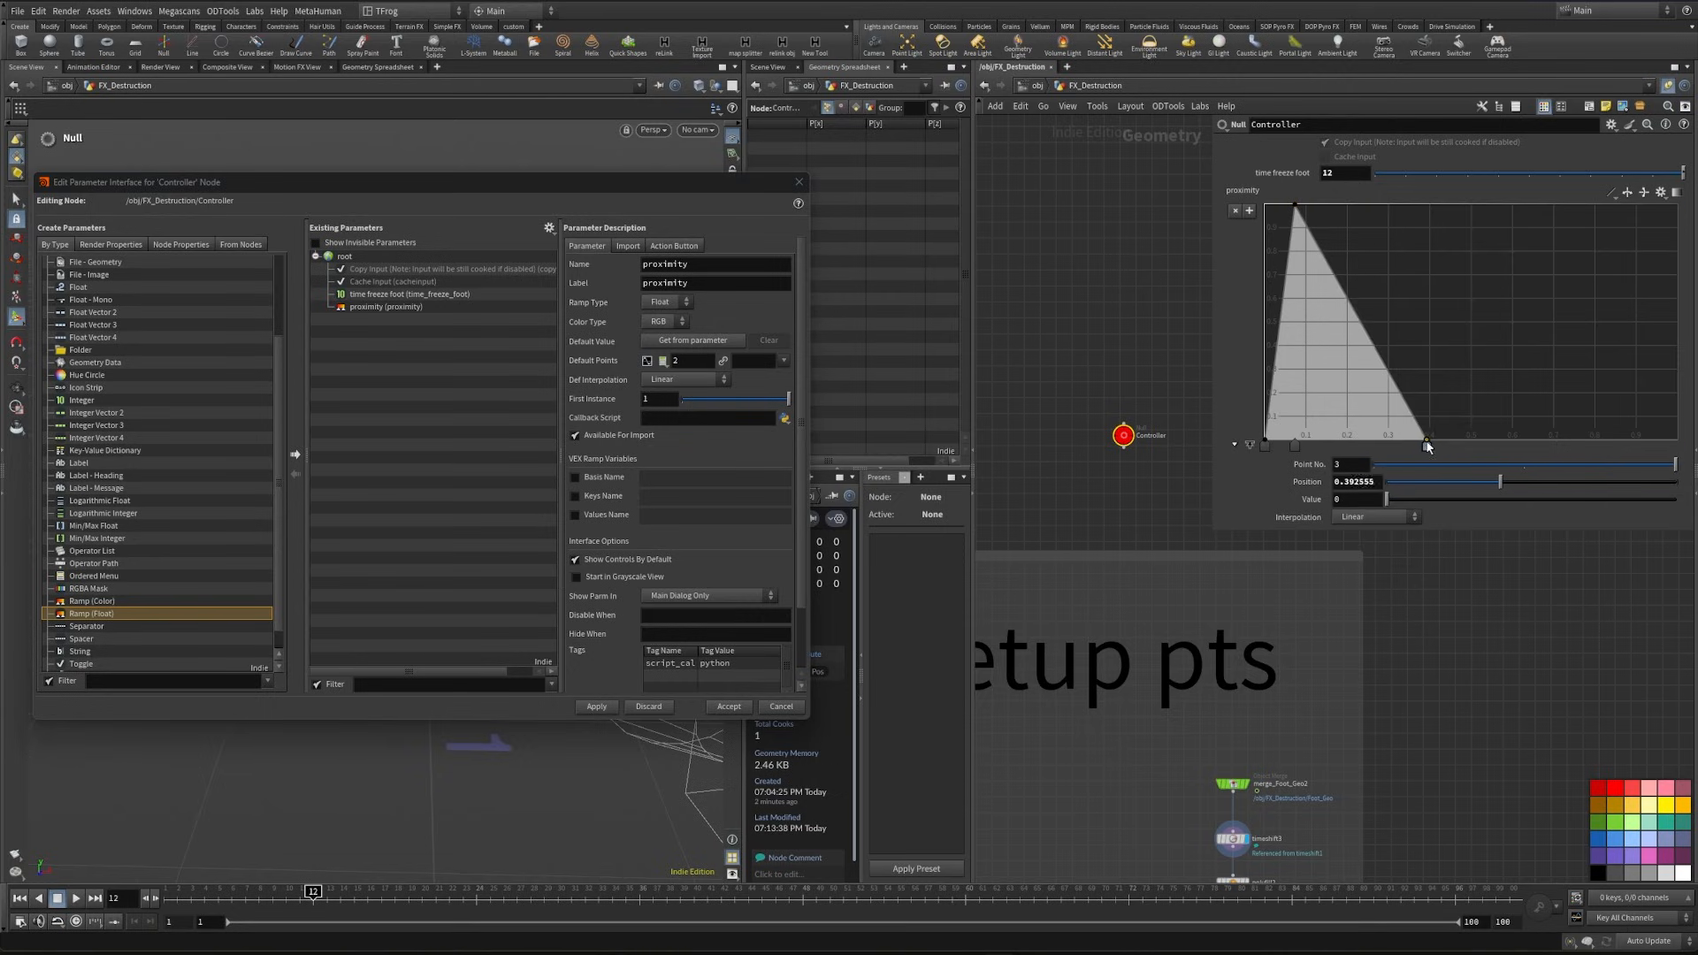
pyautogui.rightClick(1242, 192)
pyautogui.click(1321, 320)
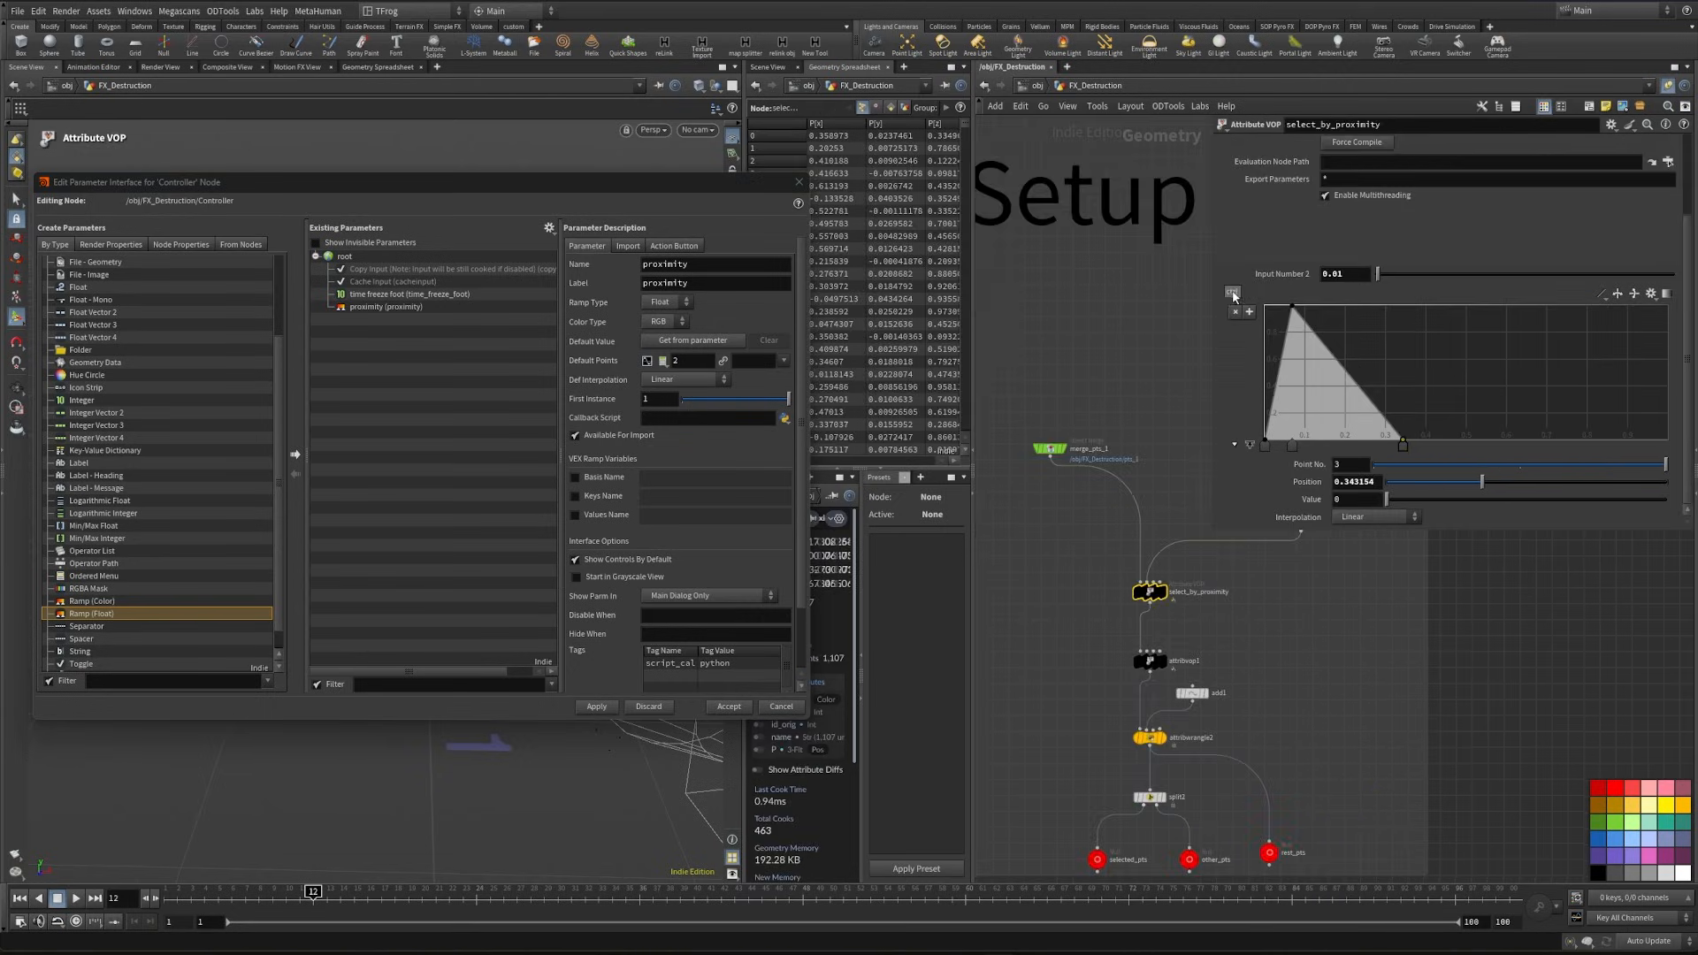
pyautogui.rightClick(1234, 296)
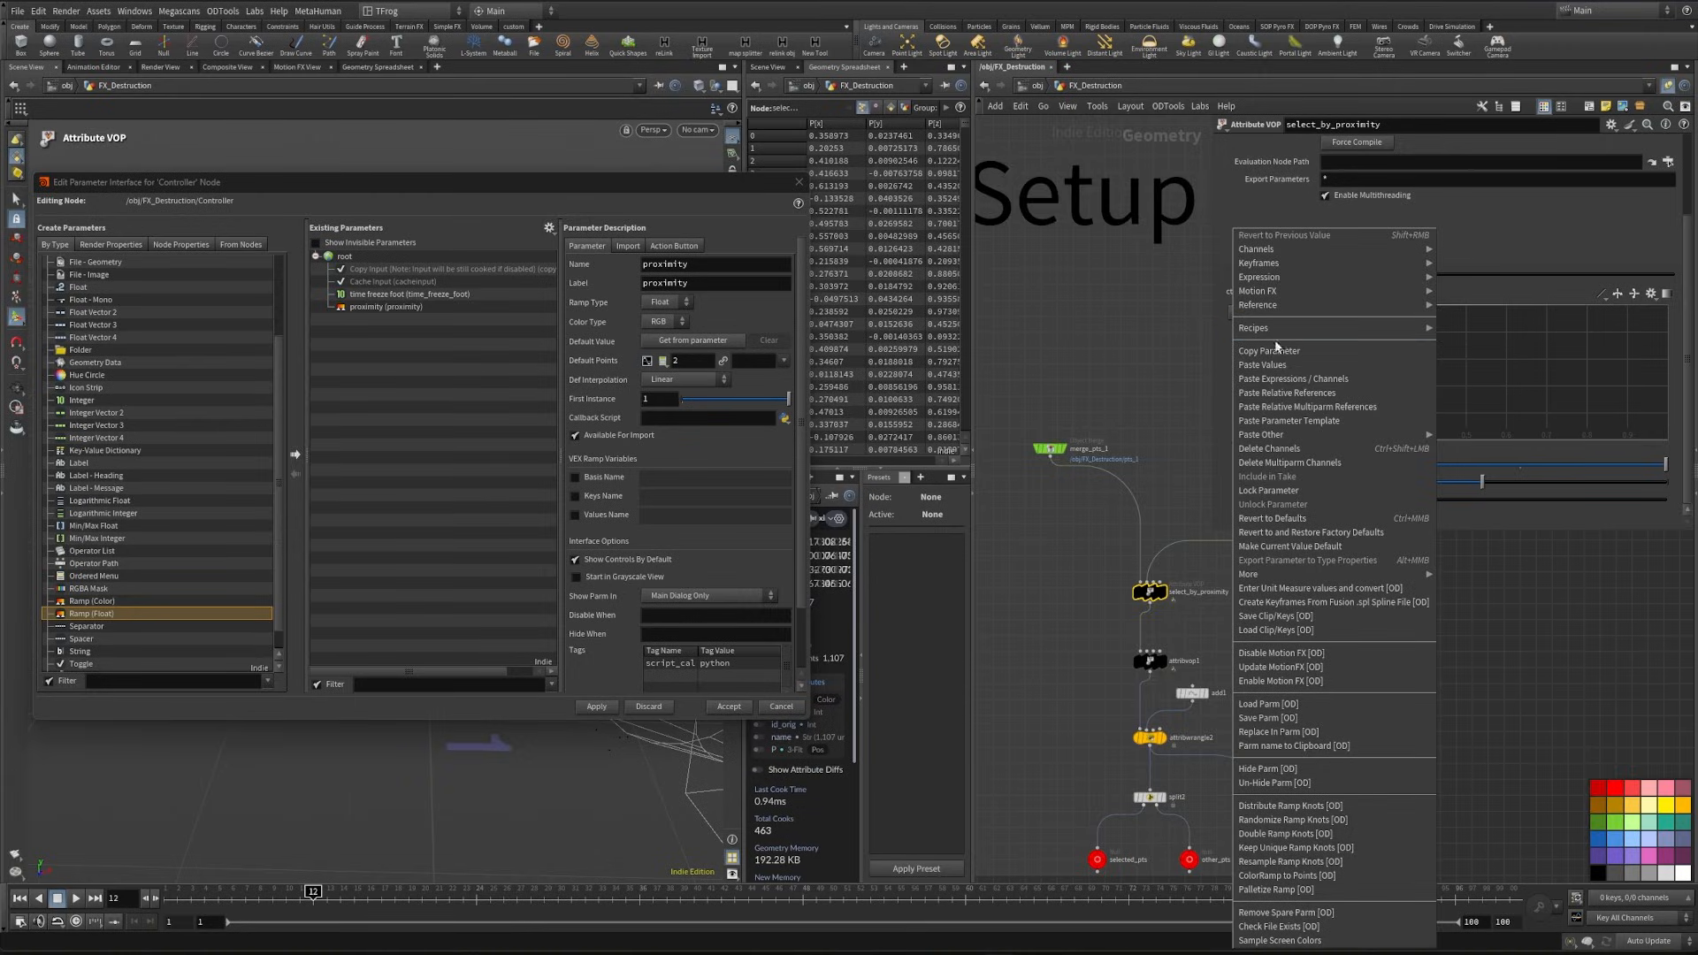
pyautogui.click(1336, 393)
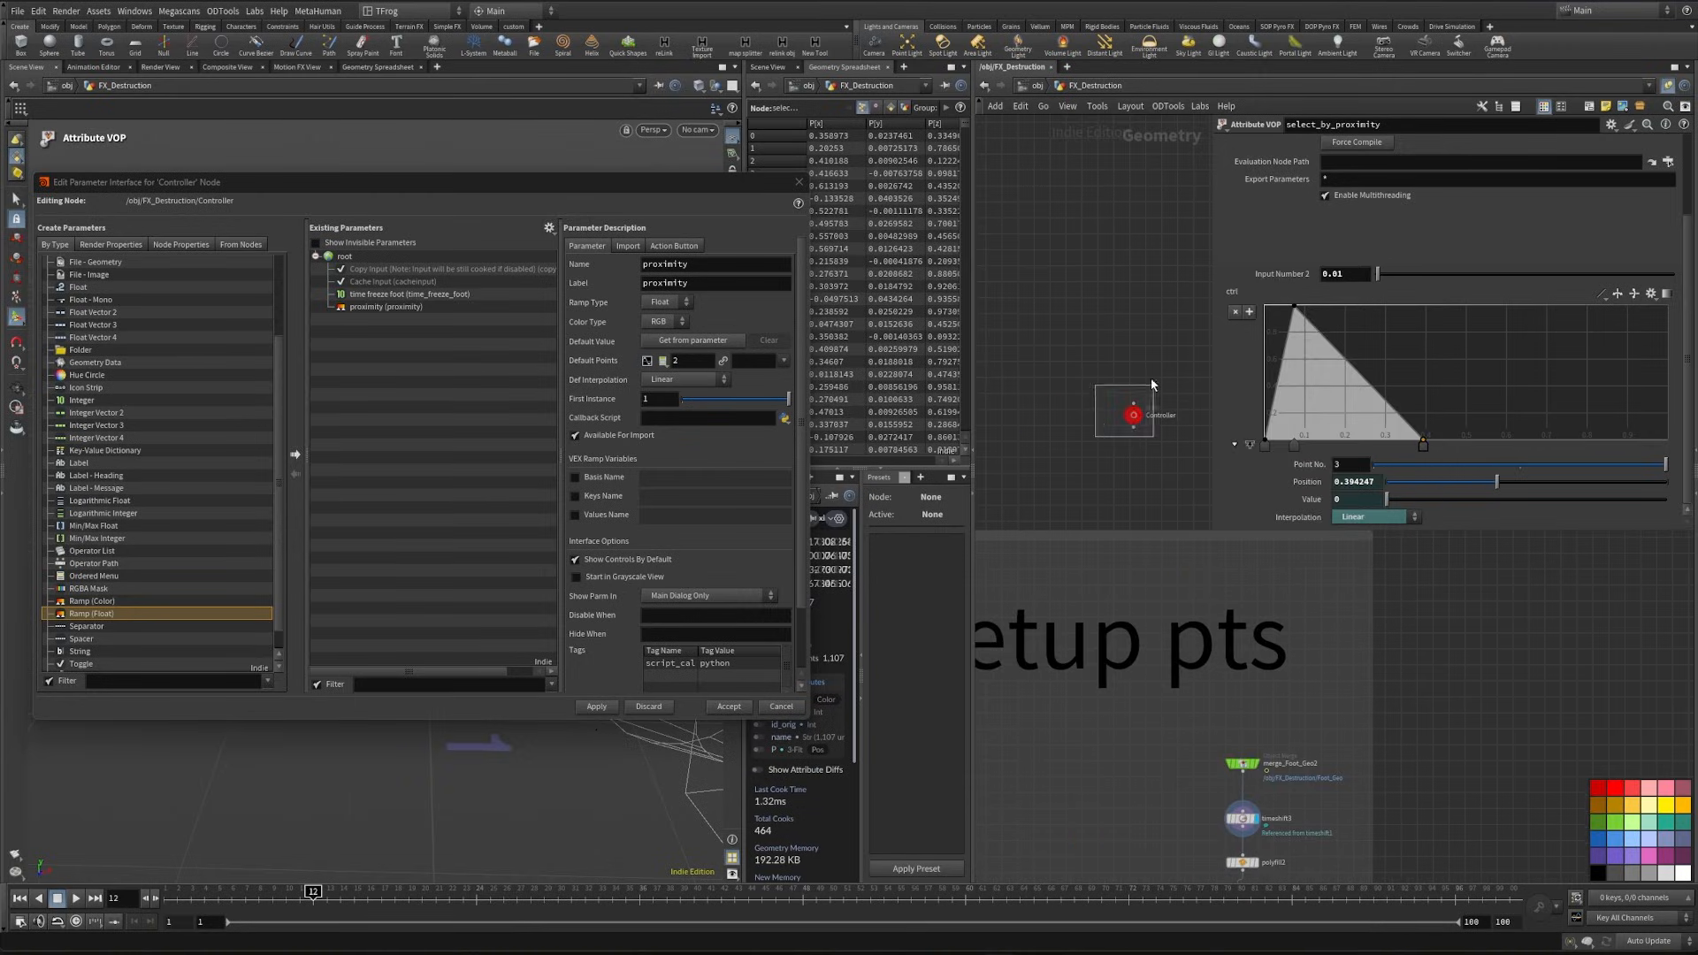
# - Move the last point of the Controller's proximity ramp to about 0.43, display selected_pts and close the parameter interface editor
pyautogui.click(1125, 403)
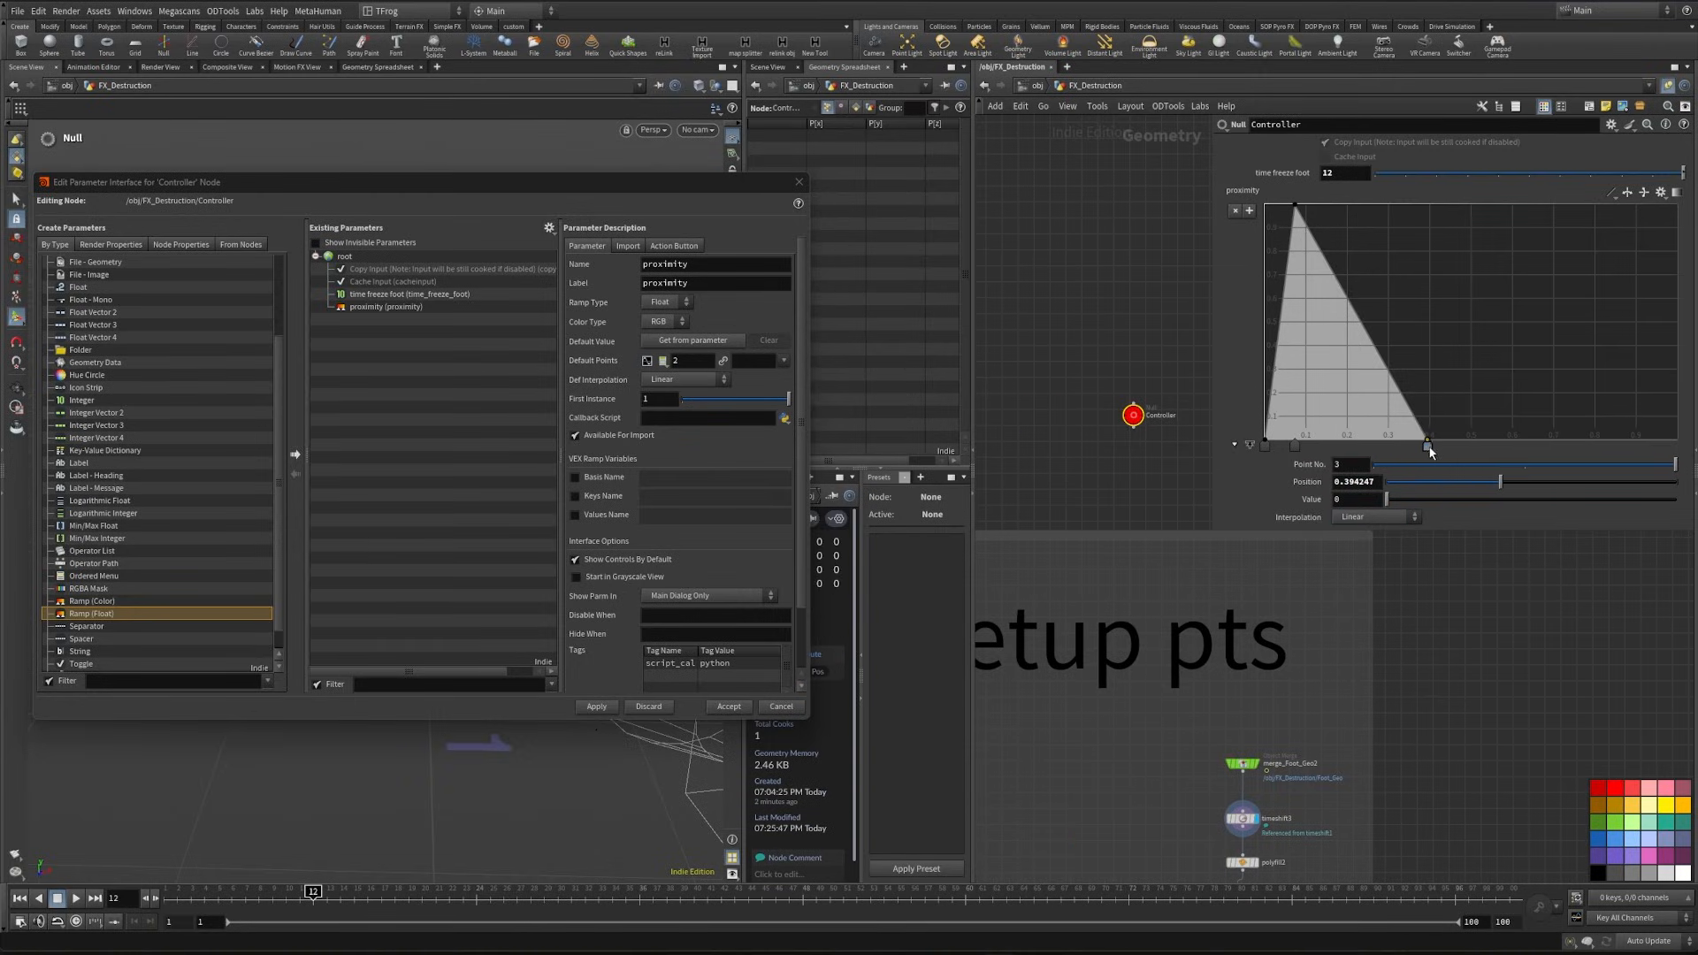
pyautogui.moveTo(1429, 448); pyautogui.dragTo(1442, 449)
pyautogui.moveTo(1504, 674); pyautogui.dragTo(1582, 298, button='middle')
pyautogui.moveTo(1179, 654); pyautogui.dragTo(1145, 405, button='middle')
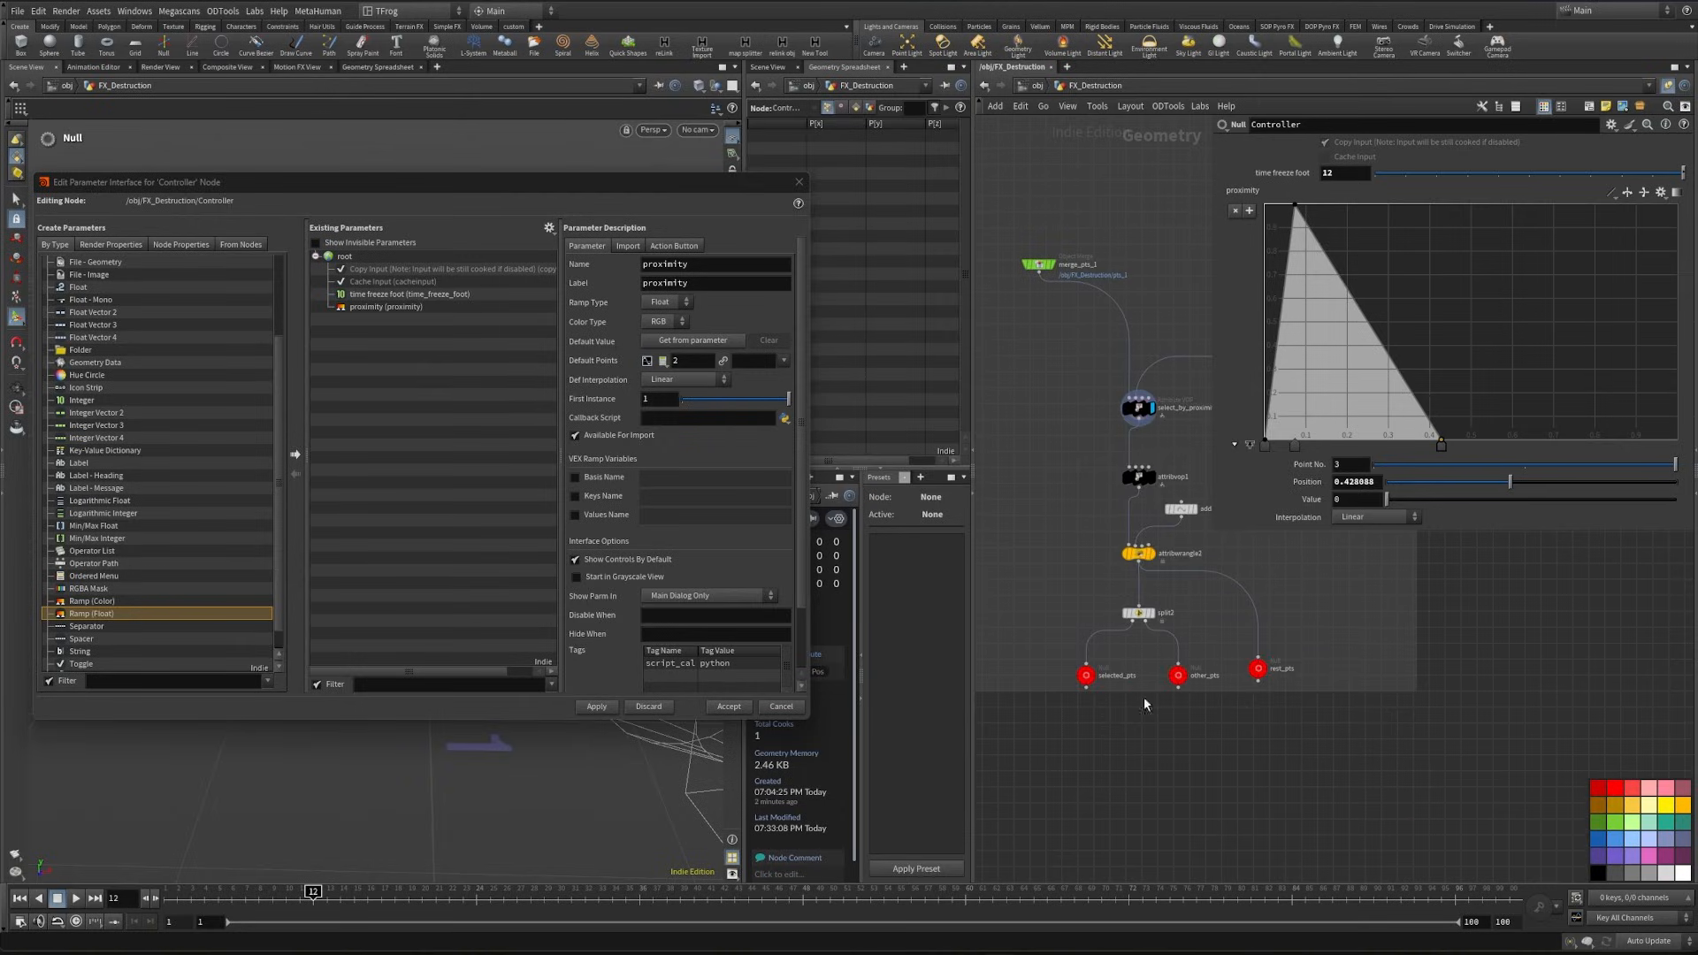
pyautogui.click(798, 182)
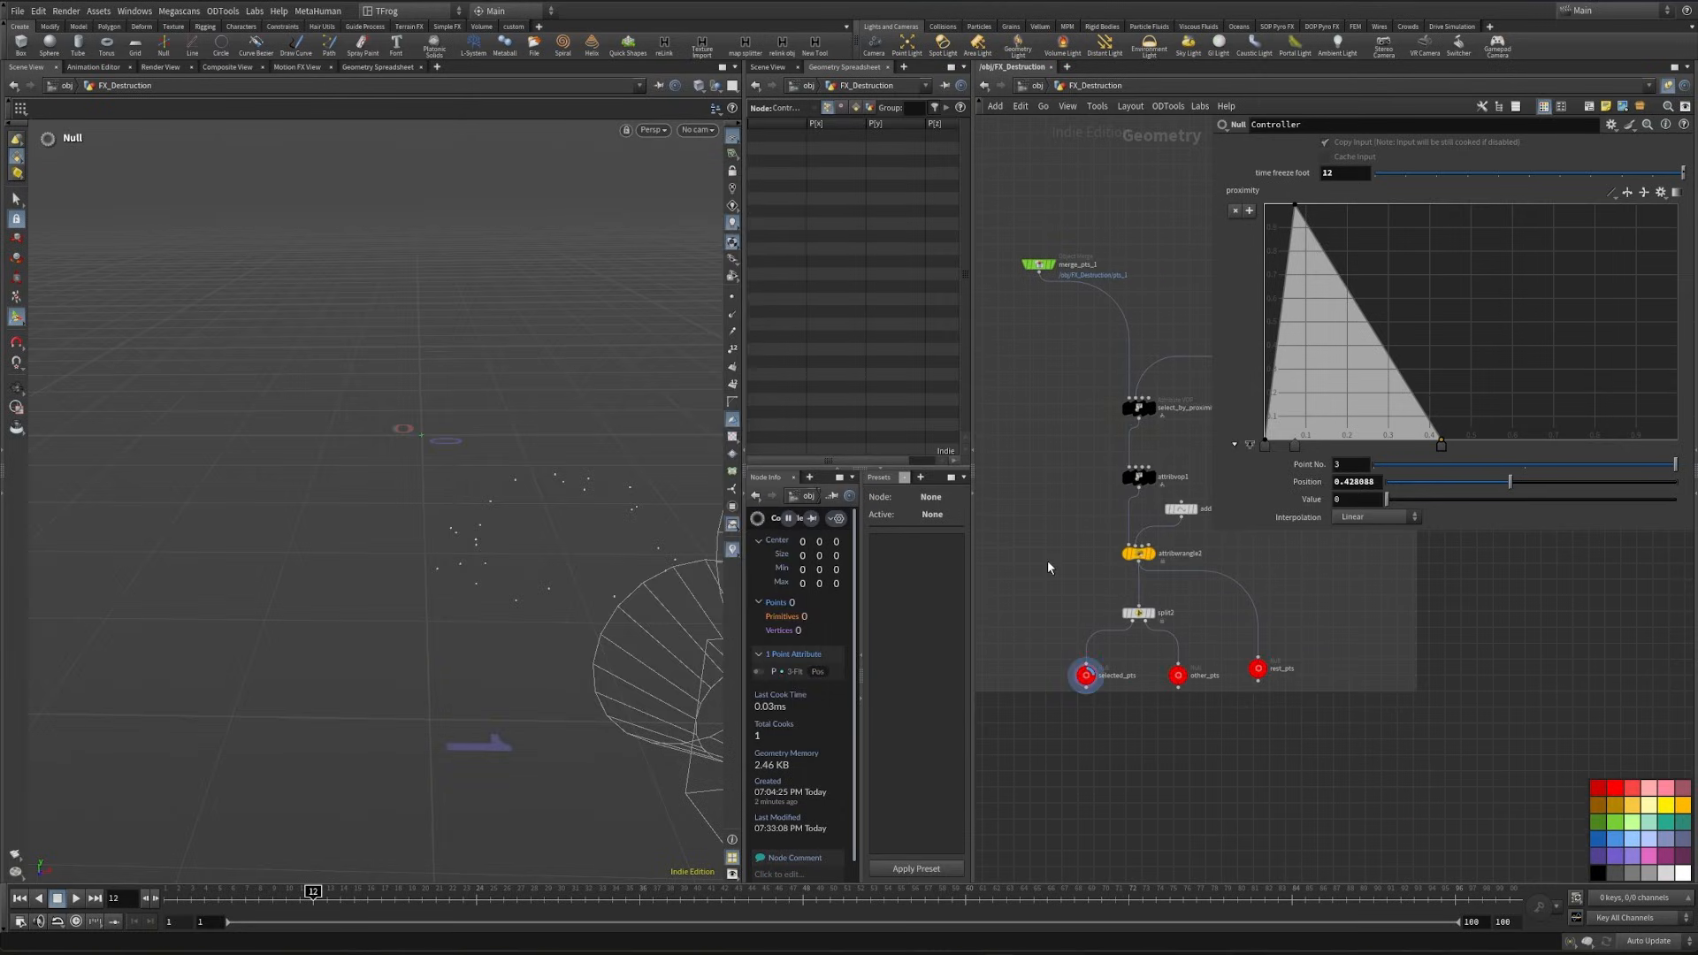
# - Try narrowing the Controller's proximity ramp by moving its last point to about 0.23, and undo the change
pyautogui.moveTo(1048, 568); pyautogui.dragTo(1034, 790, button='middle')
pyautogui.scroll(-2, 1034, 790)
pyautogui.moveTo(1147, 250); pyautogui.dragTo(1099, 467, button='middle')
pyautogui.click(1099, 465)
pyautogui.moveTo(1443, 446); pyautogui.dragTo(1381, 455)
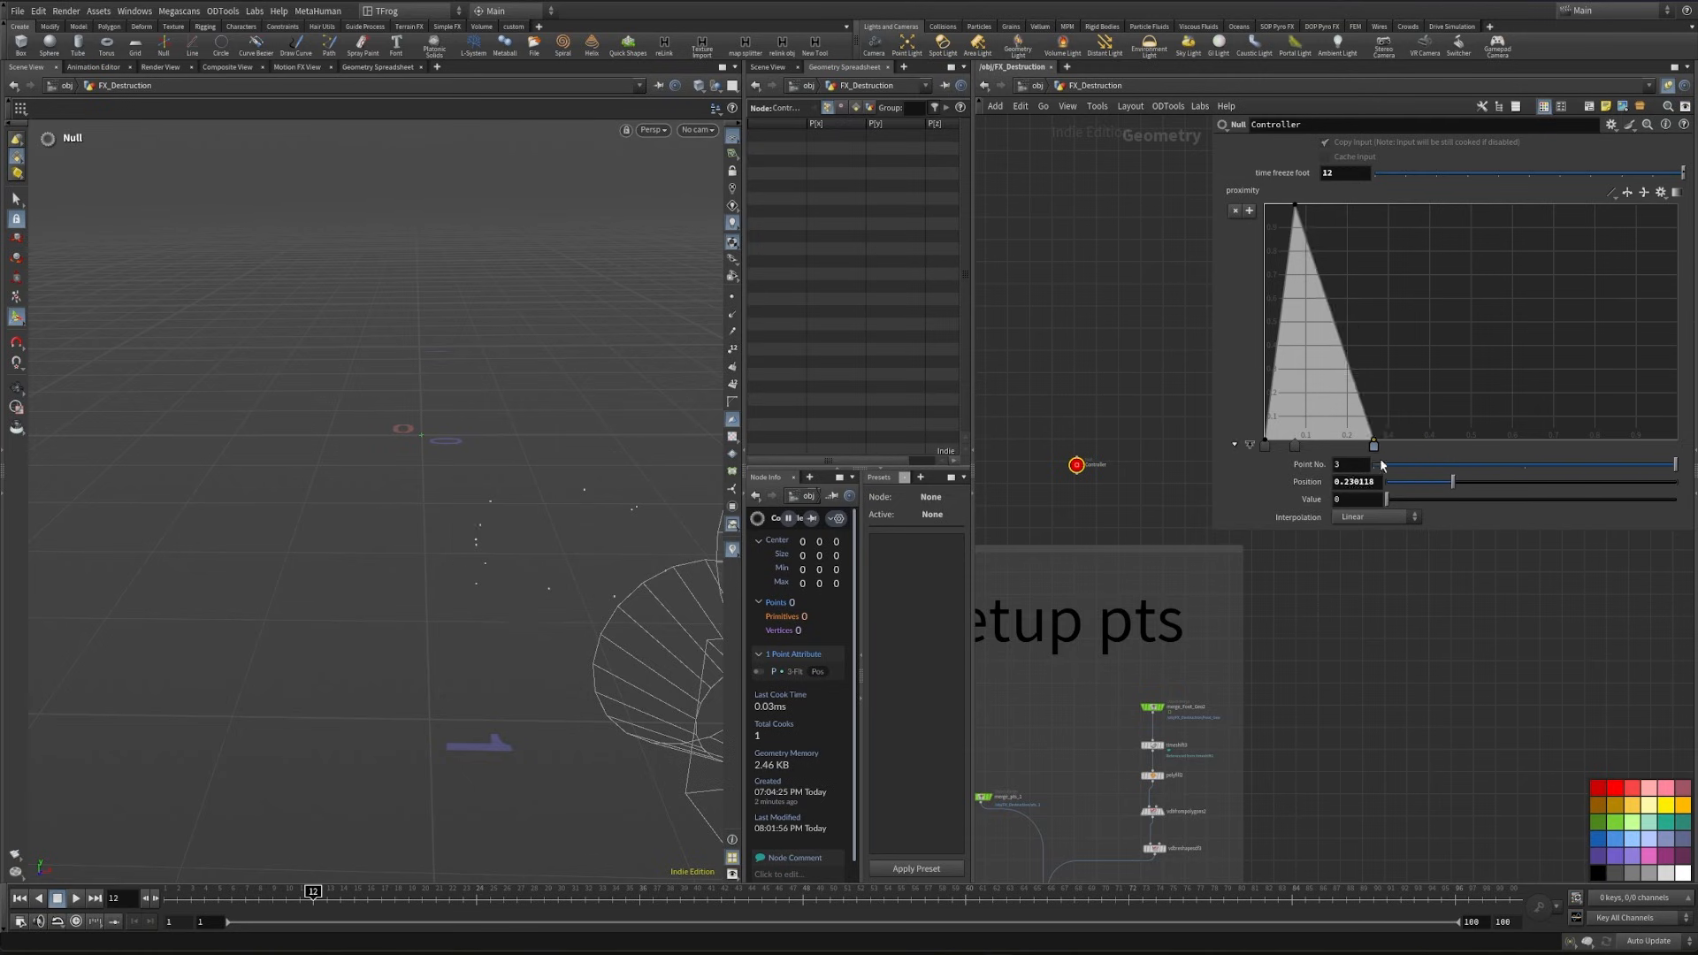
pyautogui.hotkey('ctrl', 'z')
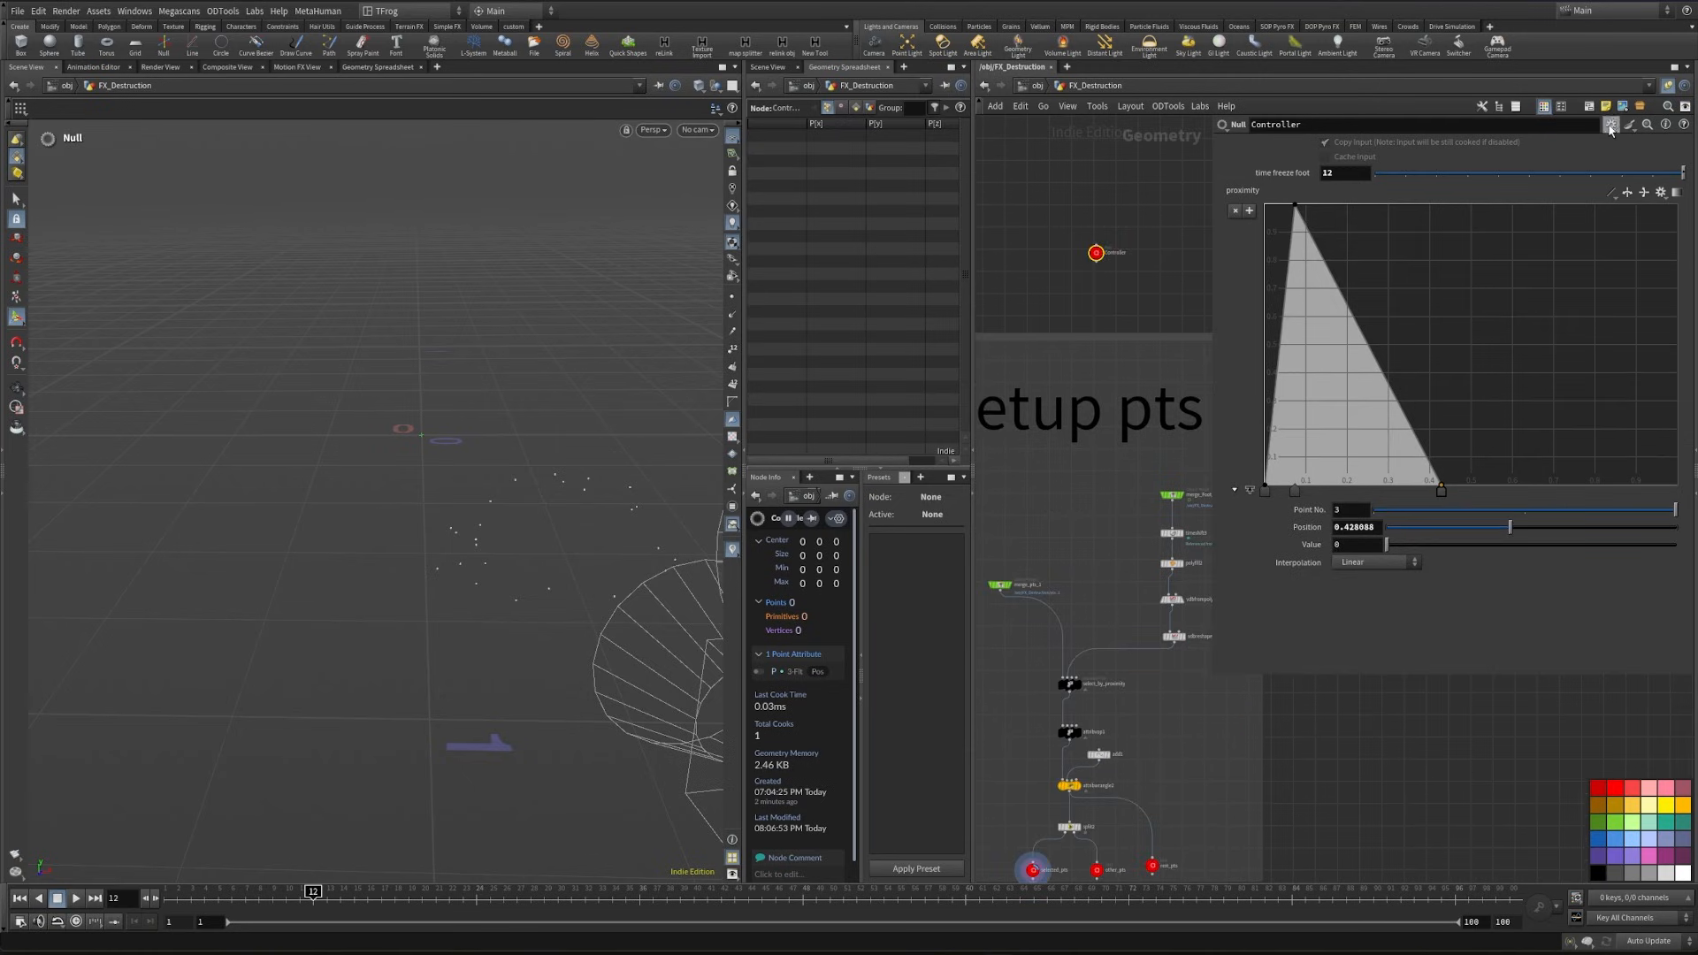
# - Add a folder above time freeze foot in the Controller's parameter interface, with its name and label set to time
pyautogui.click(1610, 125)
pyautogui.click(1623, 143)
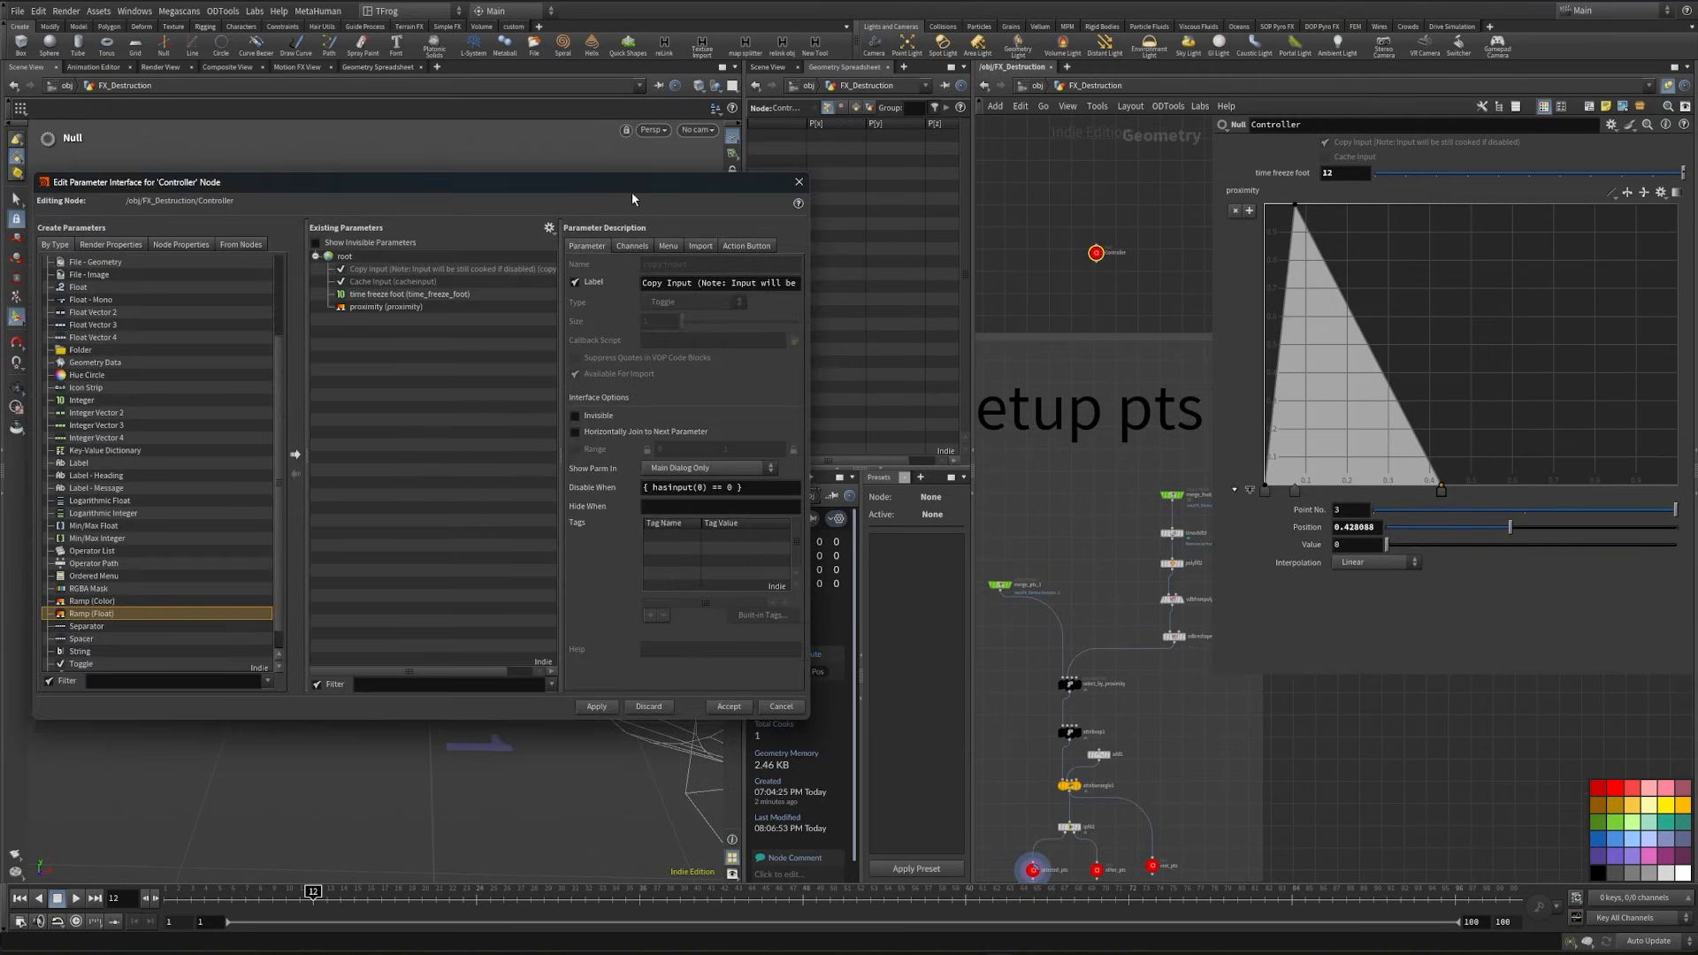
pyautogui.moveTo(632, 198); pyautogui.dragTo(738, 199)
pyautogui.scroll(3, 198, 468)
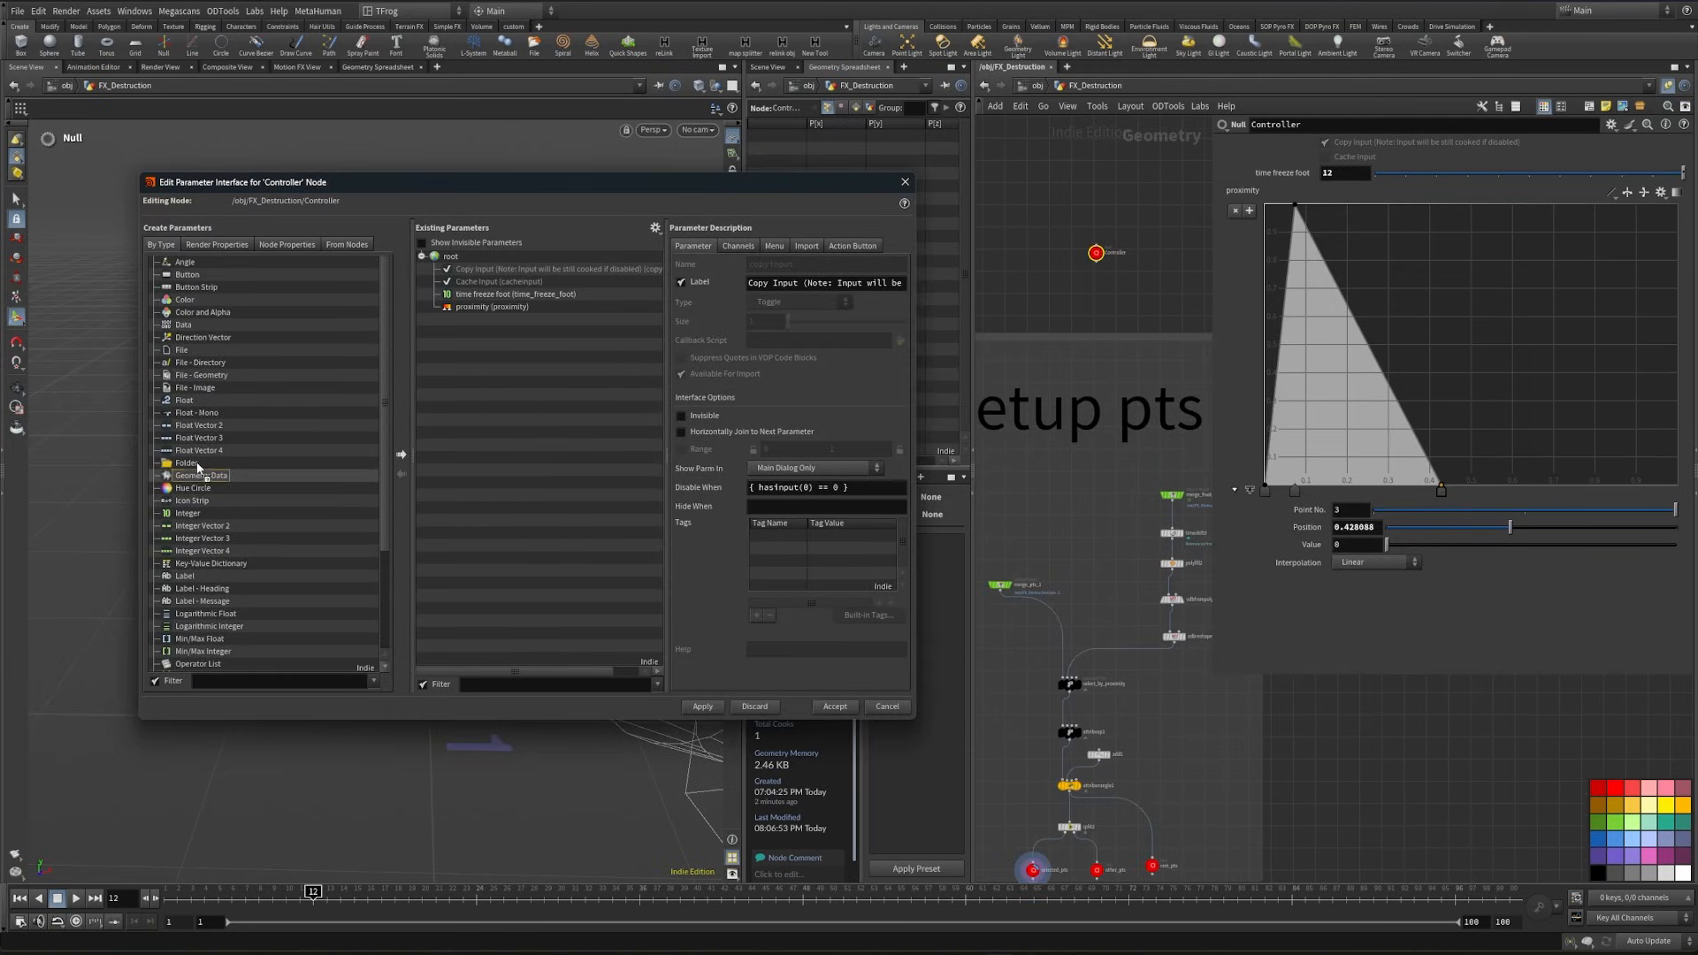
pyautogui.click(191, 464)
pyautogui.moveTo(482, 332); pyautogui.dragTo(530, 288)
pyautogui.write('time')
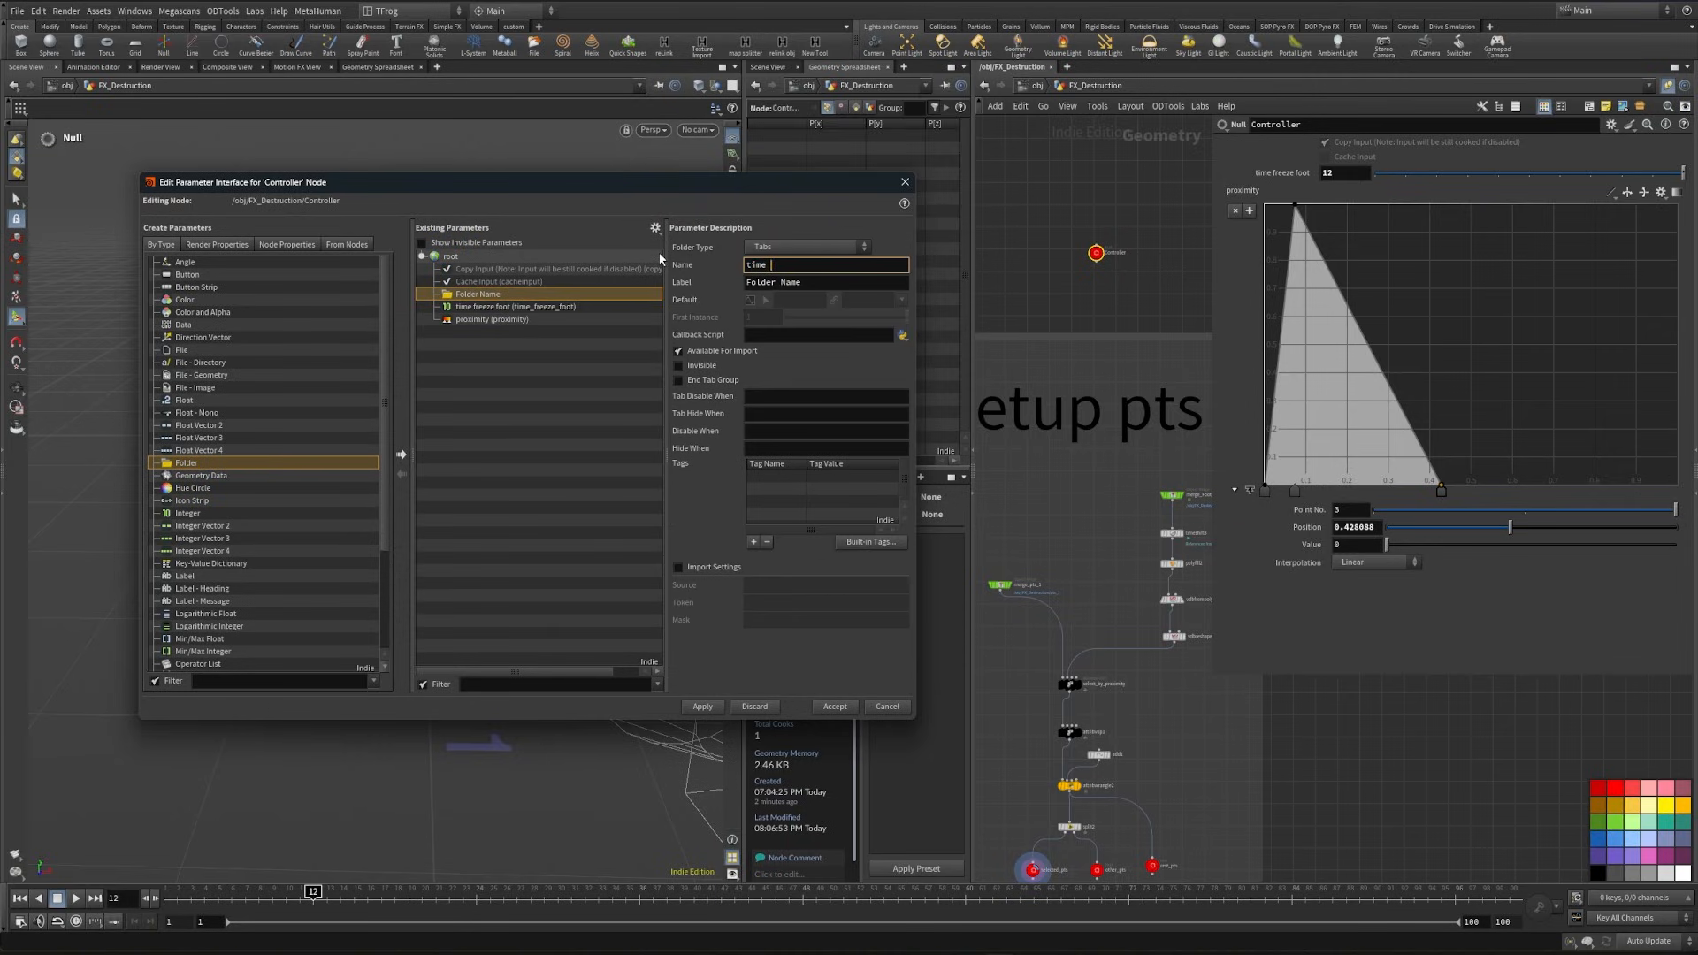
pyautogui.tripleClick(822, 281)
pyautogui.write('time')
# - Make the time folder a Simple folder and put the time freeze foot parameter inside it
pyautogui.click(795, 247)
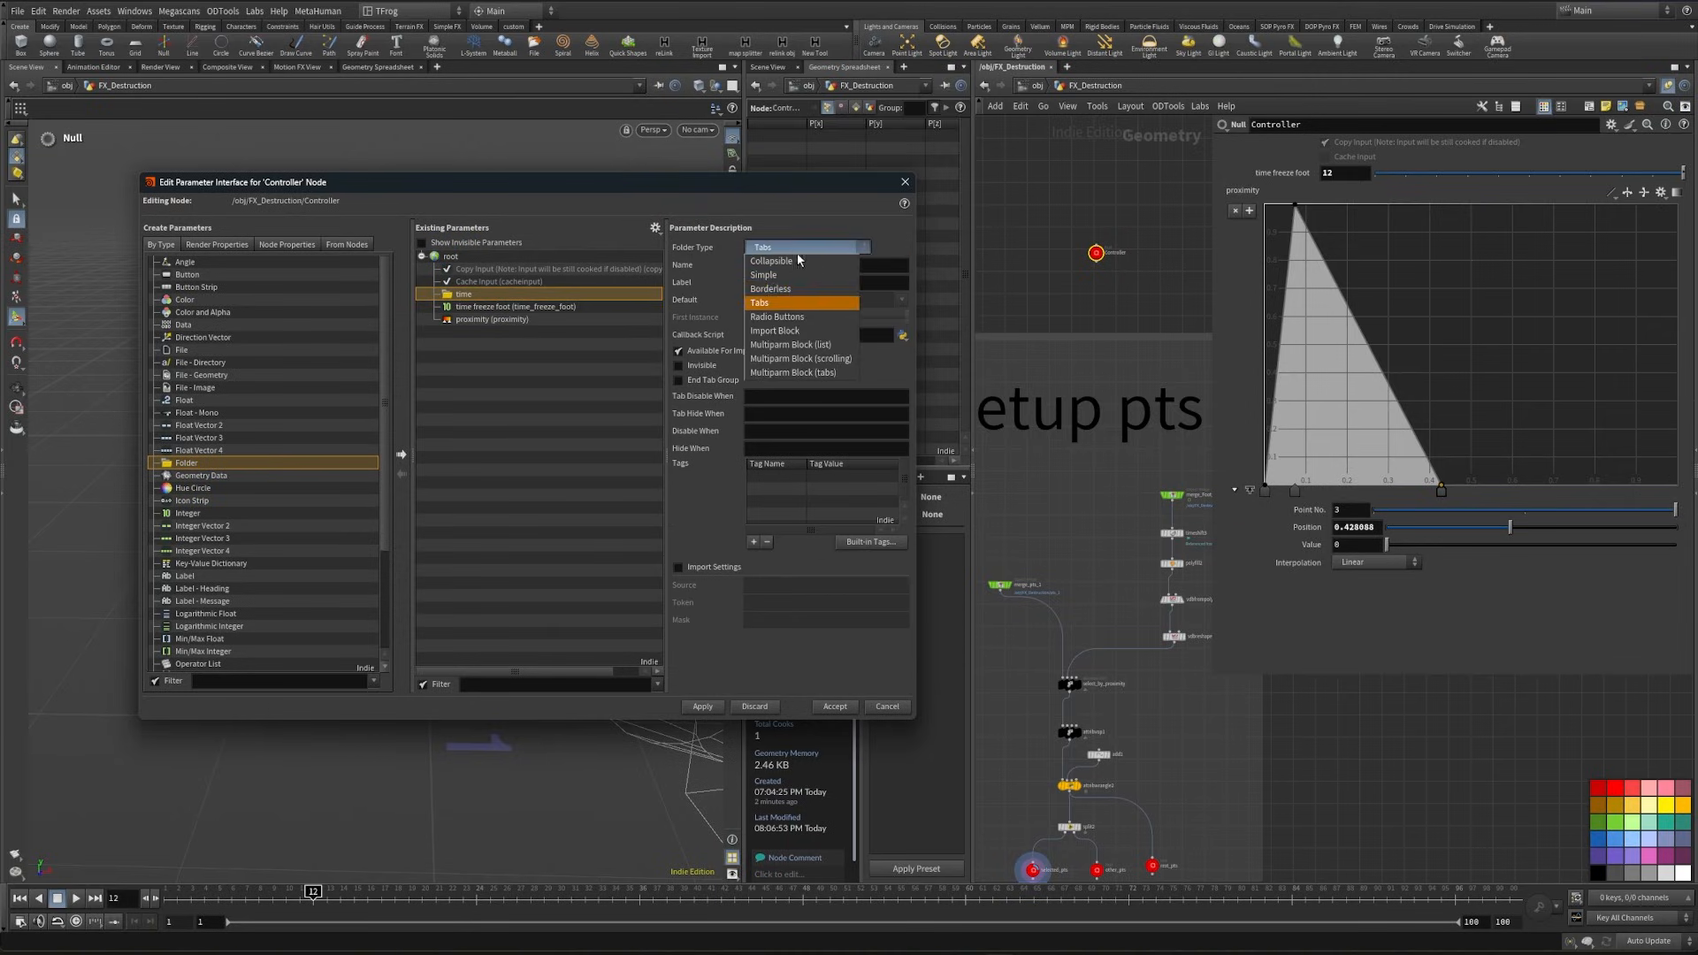
pyautogui.click(798, 275)
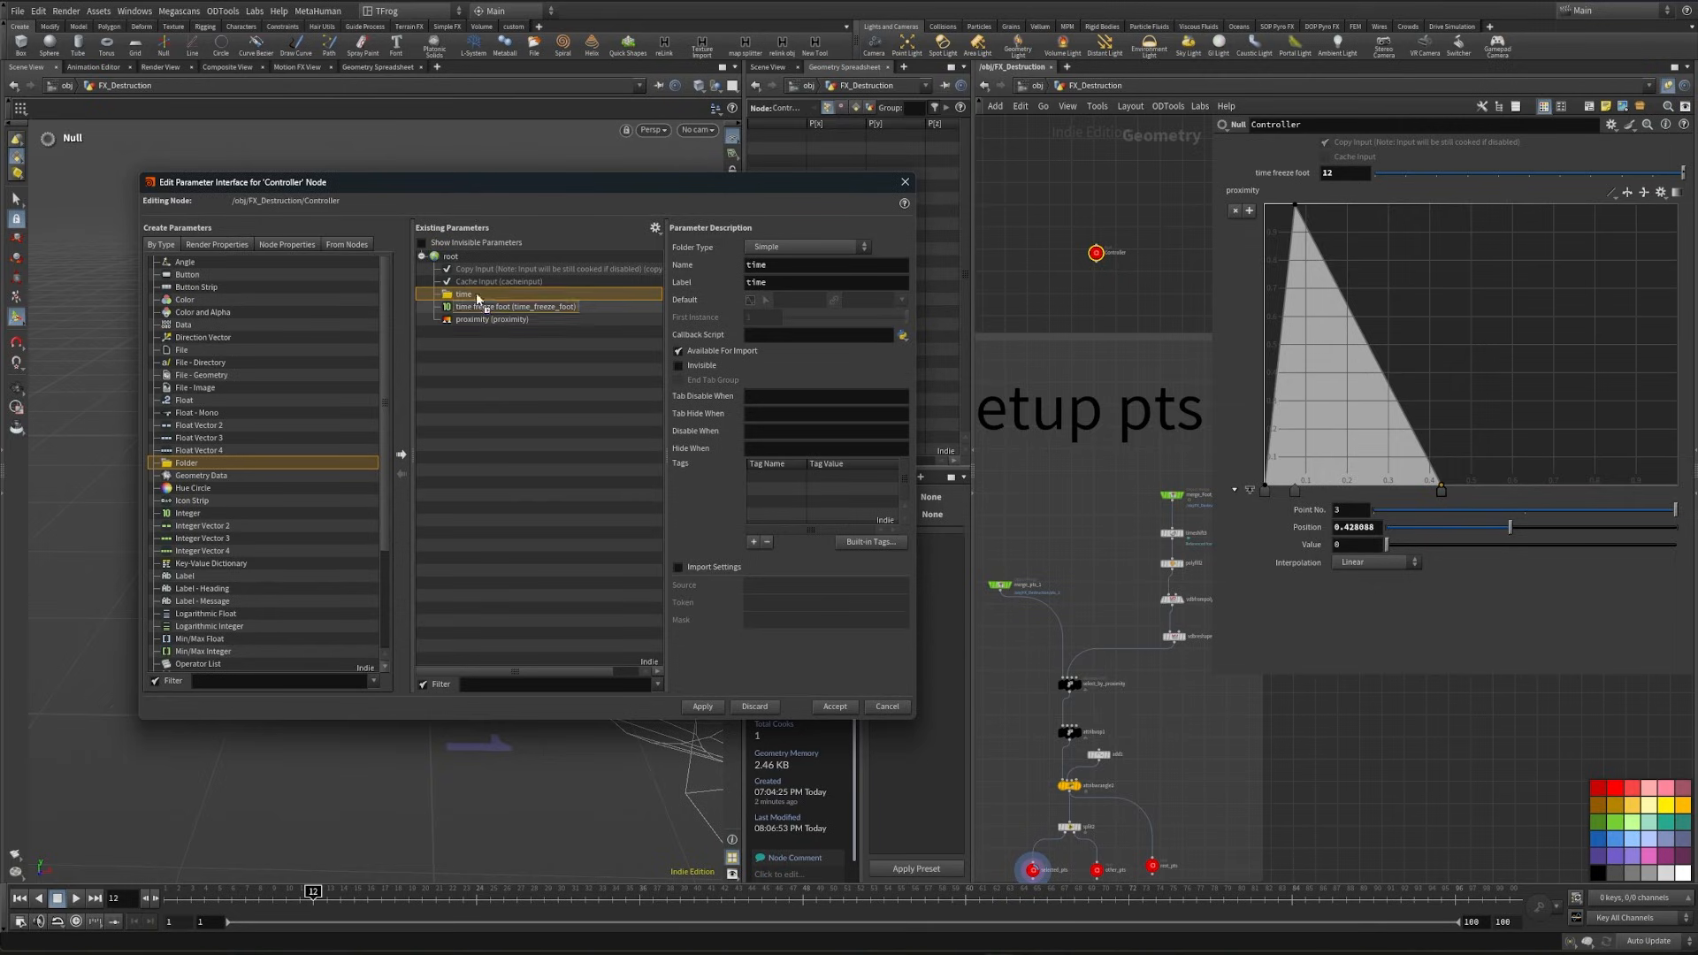
pyautogui.moveTo(478, 299); pyautogui.dragTo(477, 298)
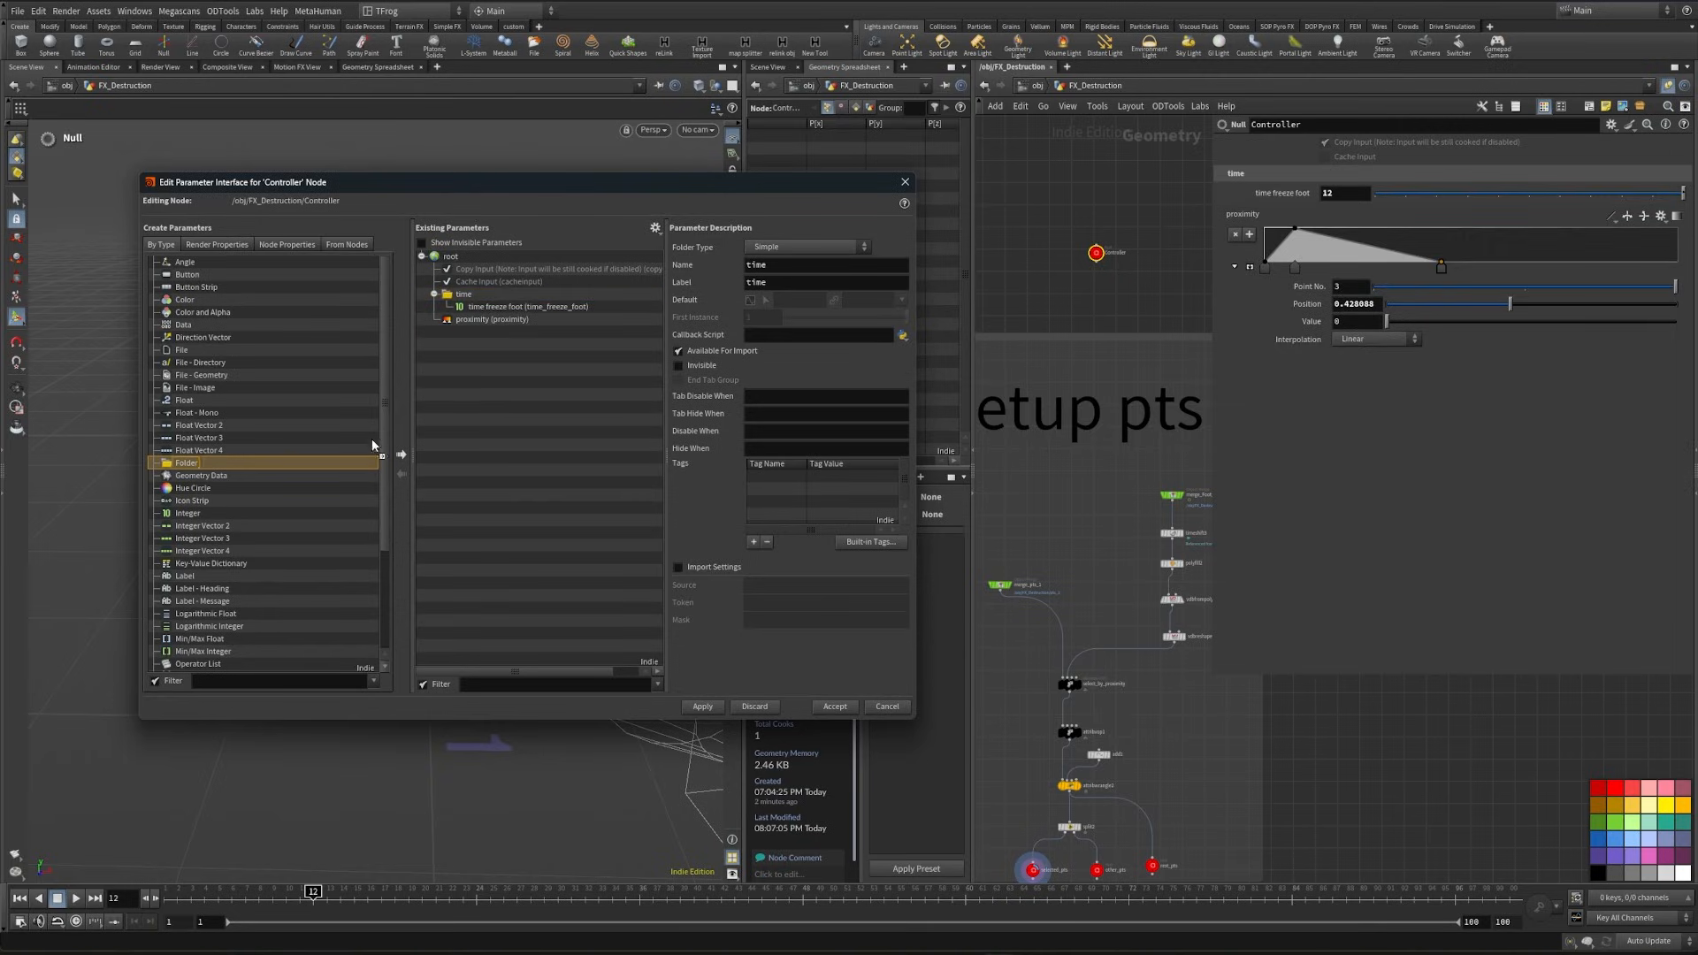
# - Add a folder named and labelled selection pts to the Controller's parameter interface and put the proximity ramp inside it
pyautogui.click(400, 455)
pyautogui.doubleClick(779, 271)
pyautogui.write('selection pts')
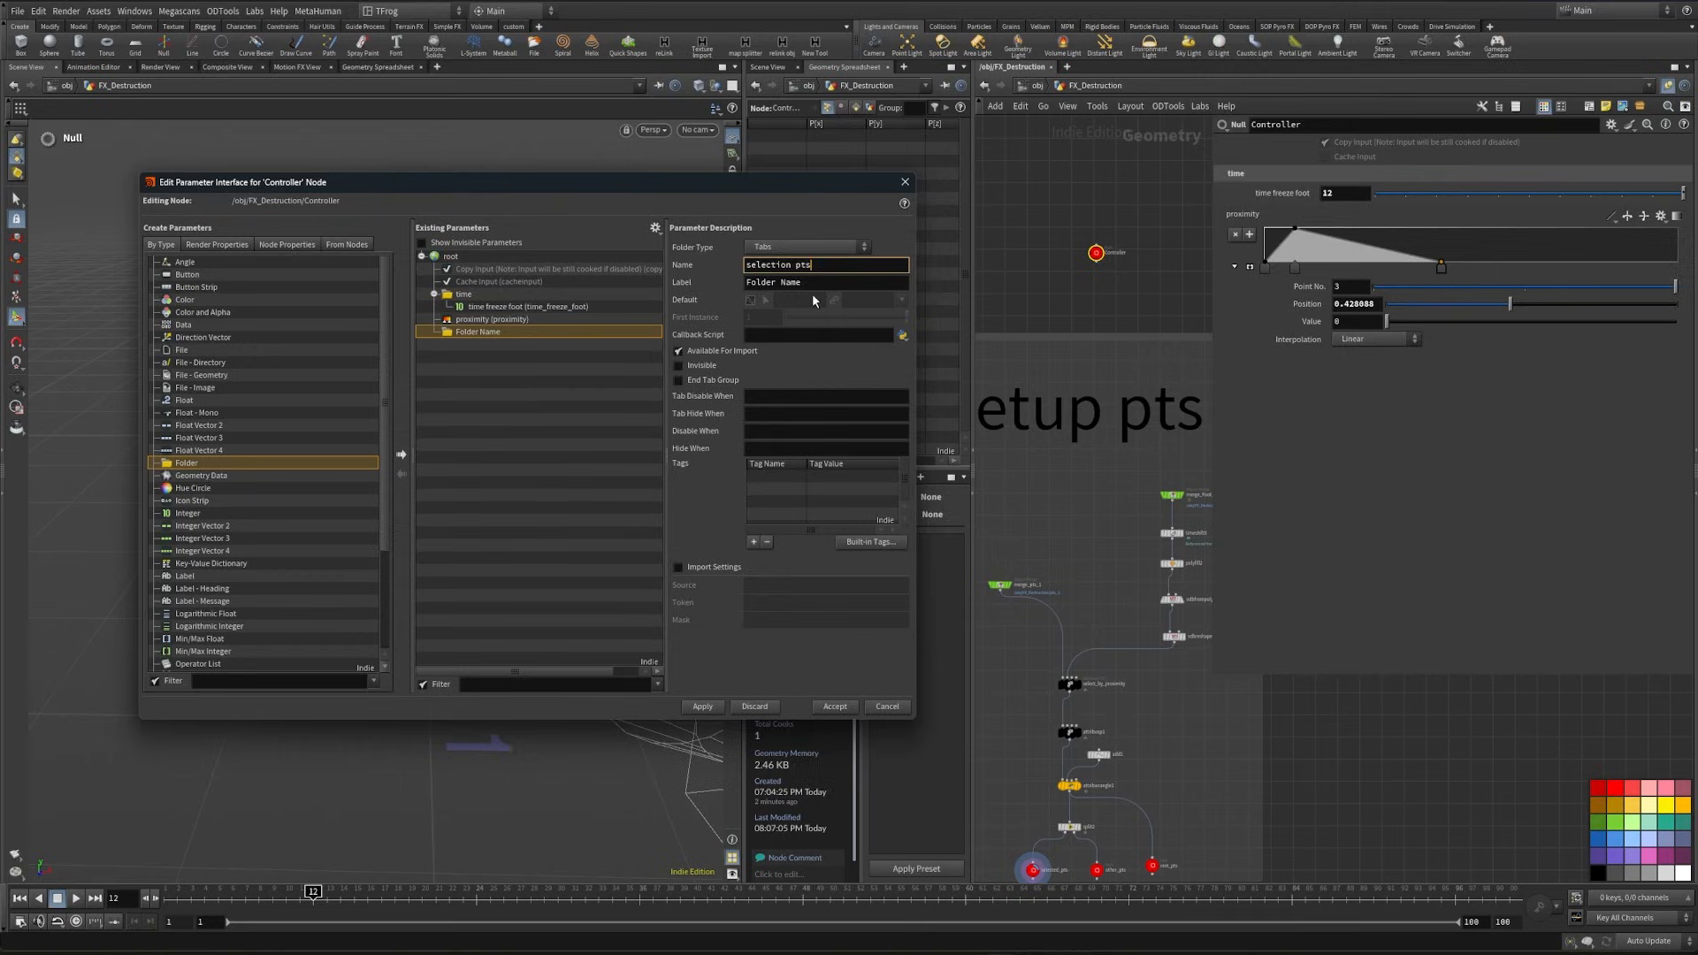
pyautogui.press('Return')
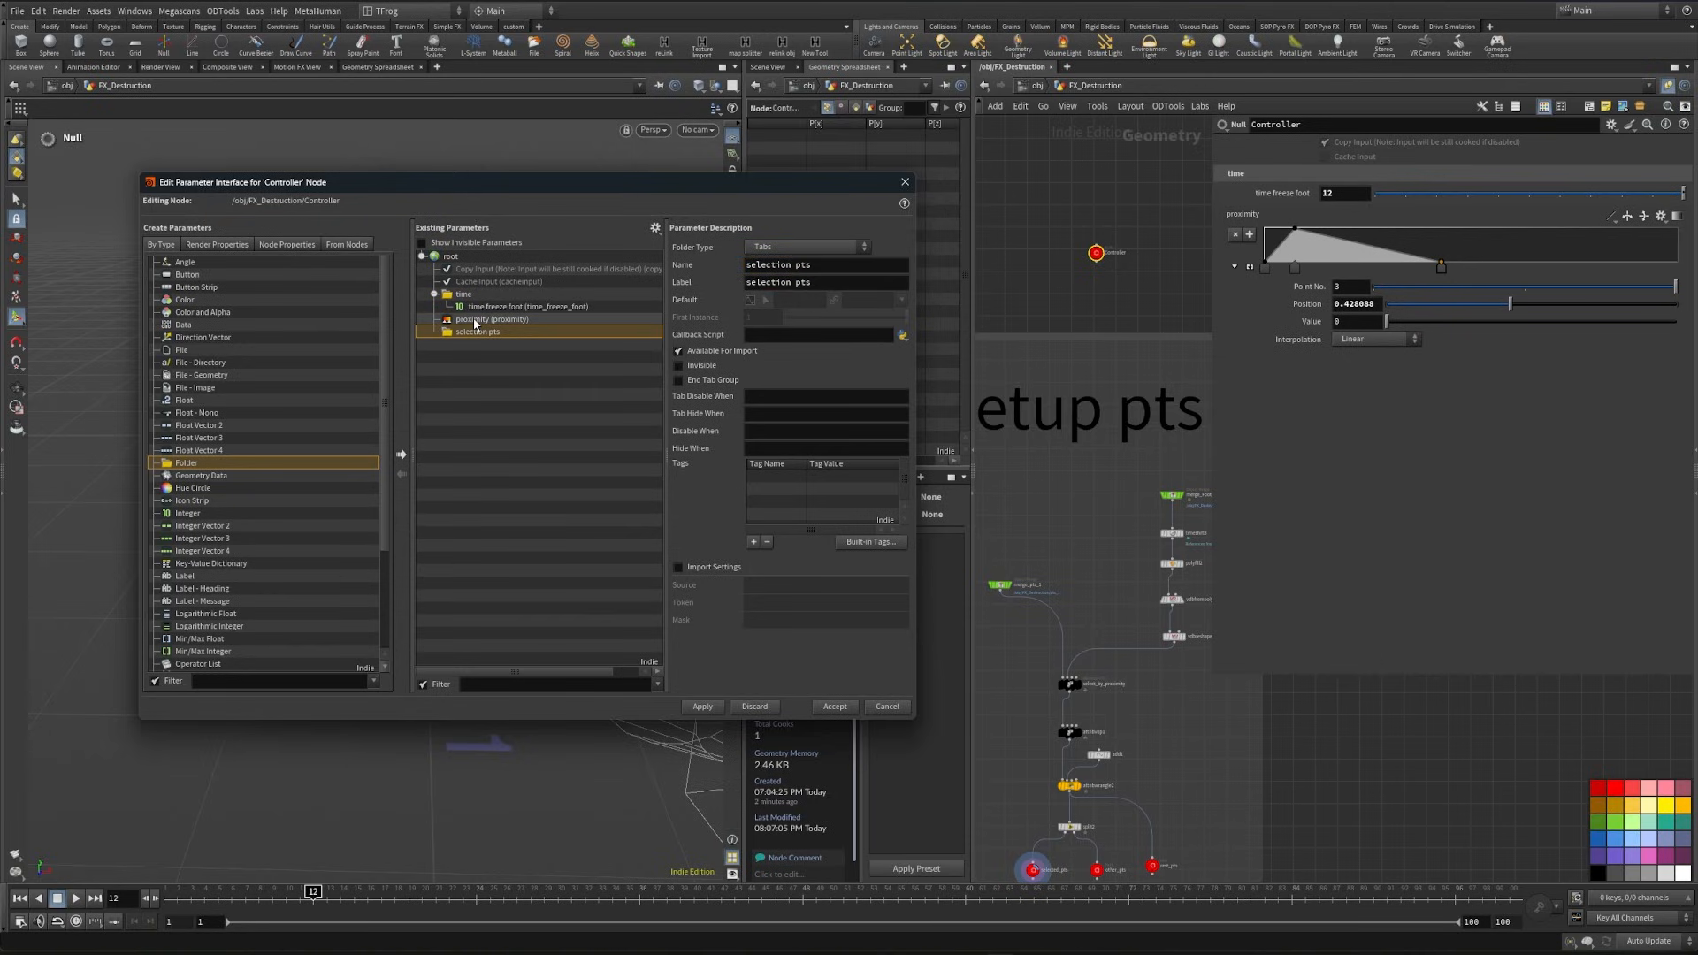
pyautogui.moveTo(475, 331); pyautogui.dragTo(477, 332)
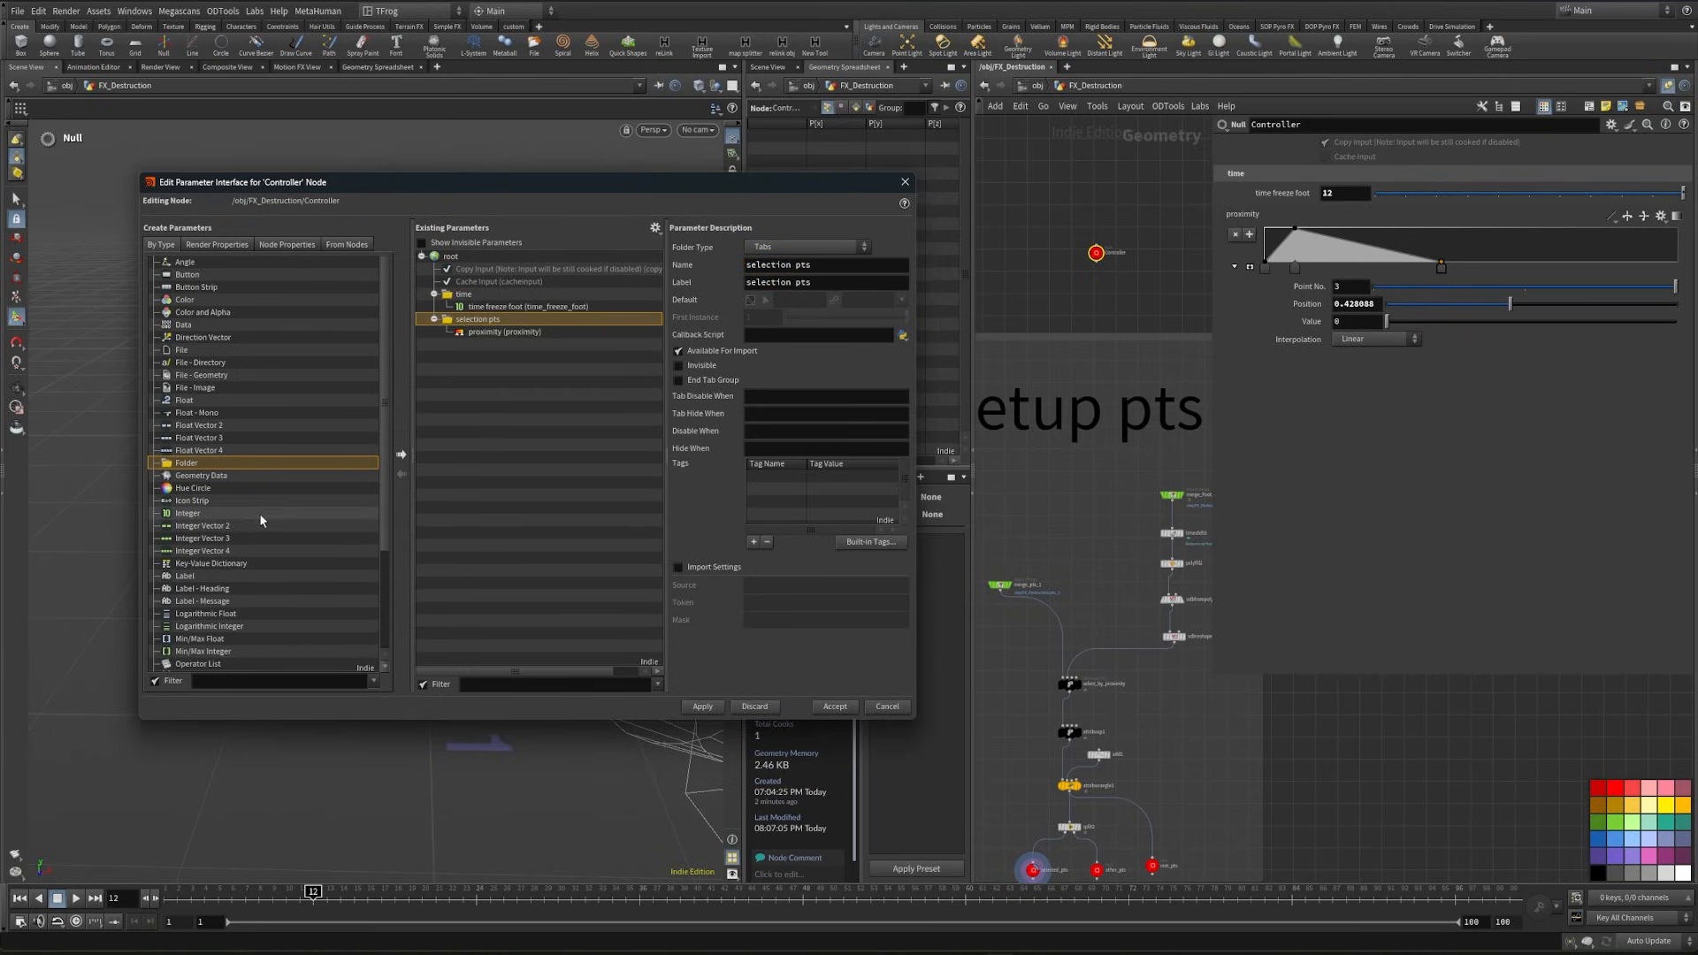
# - Add a float parameter named and labelled offset above proximity in the selection pts folder, and set its value to 0.01
pyautogui.moveTo(186, 400); pyautogui.dragTo(481, 325)
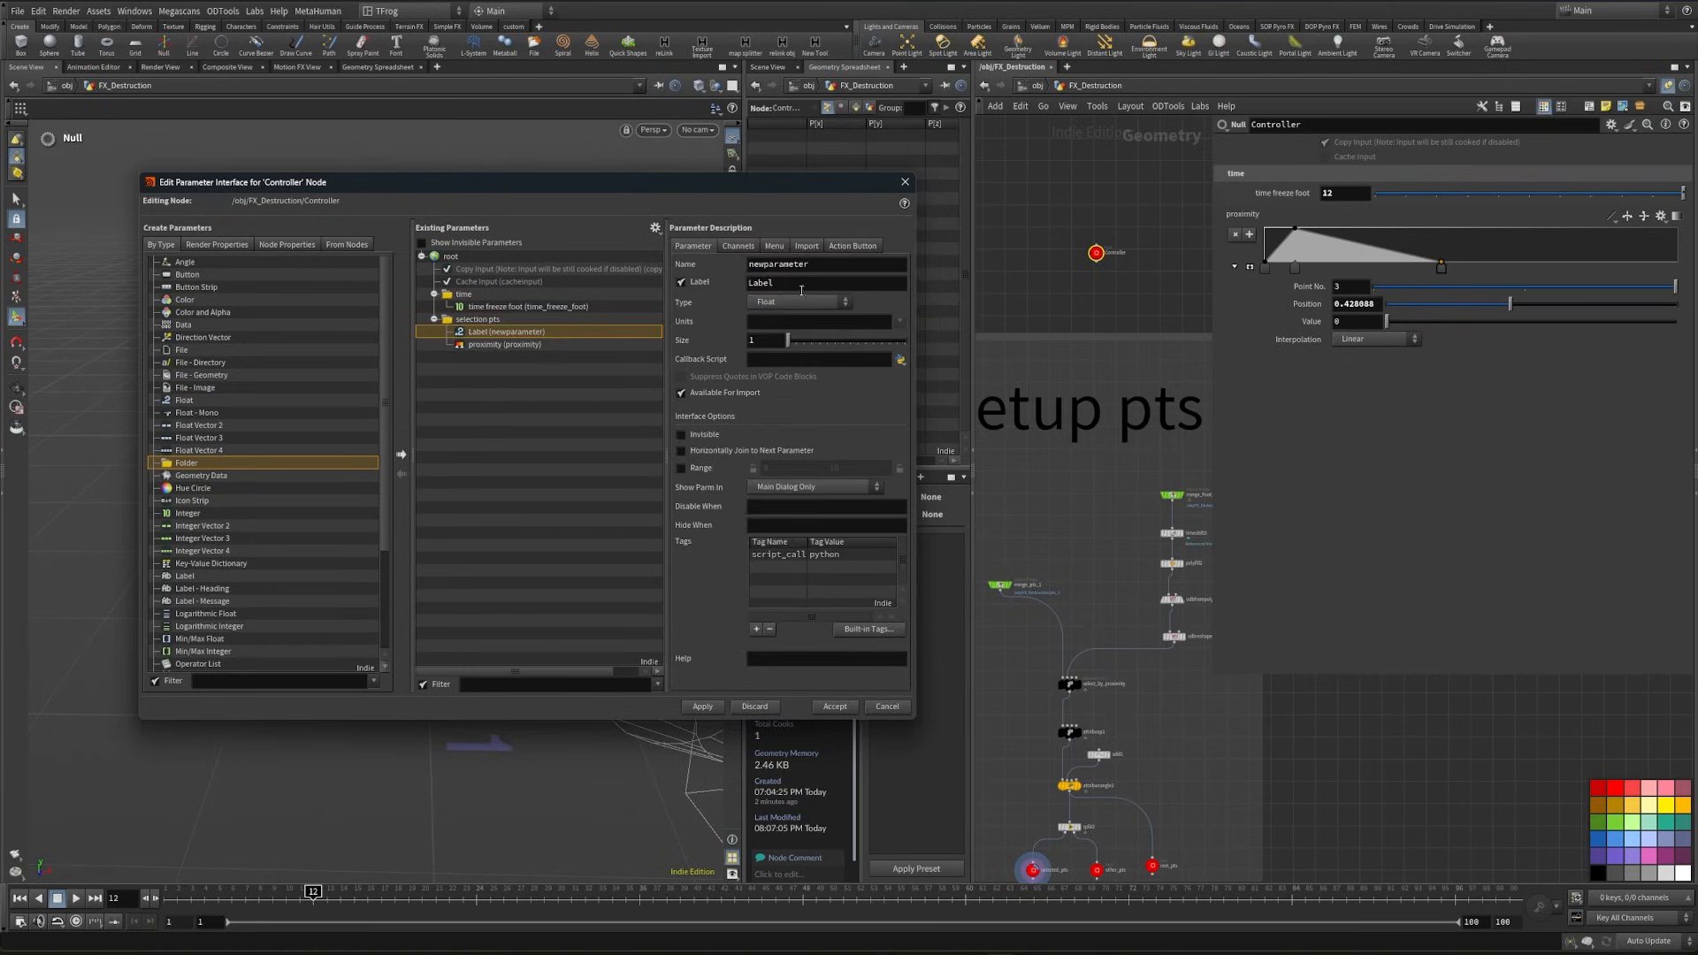
pyautogui.click(703, 706)
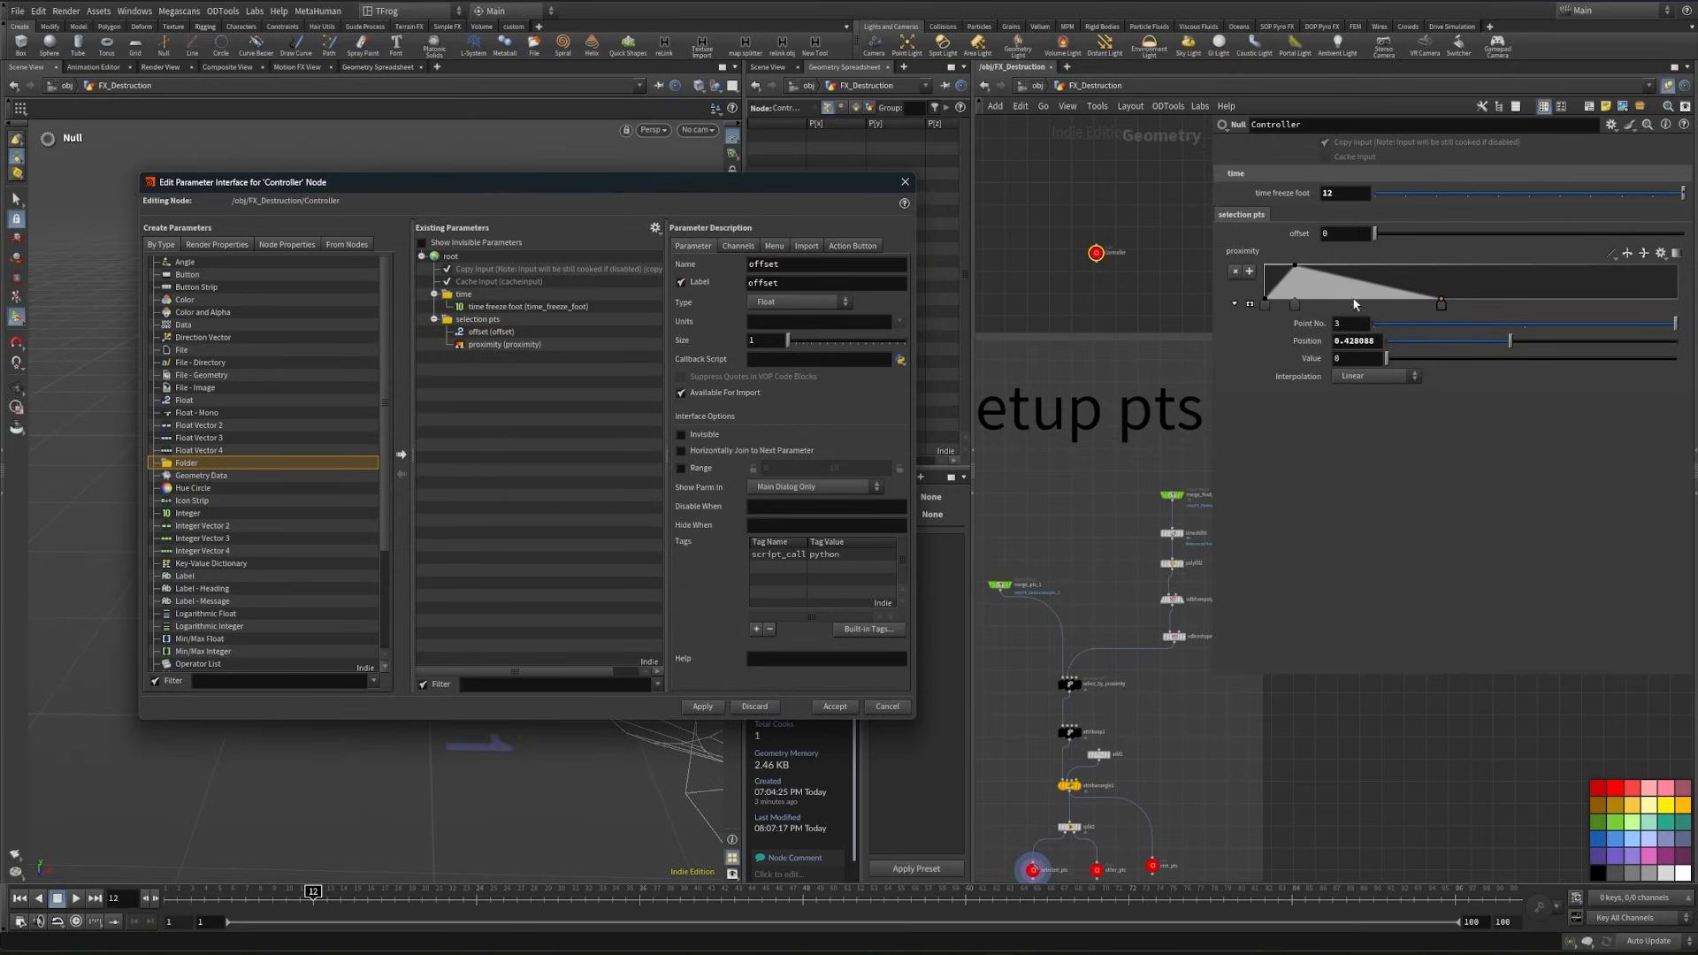
pyautogui.click(1345, 232)
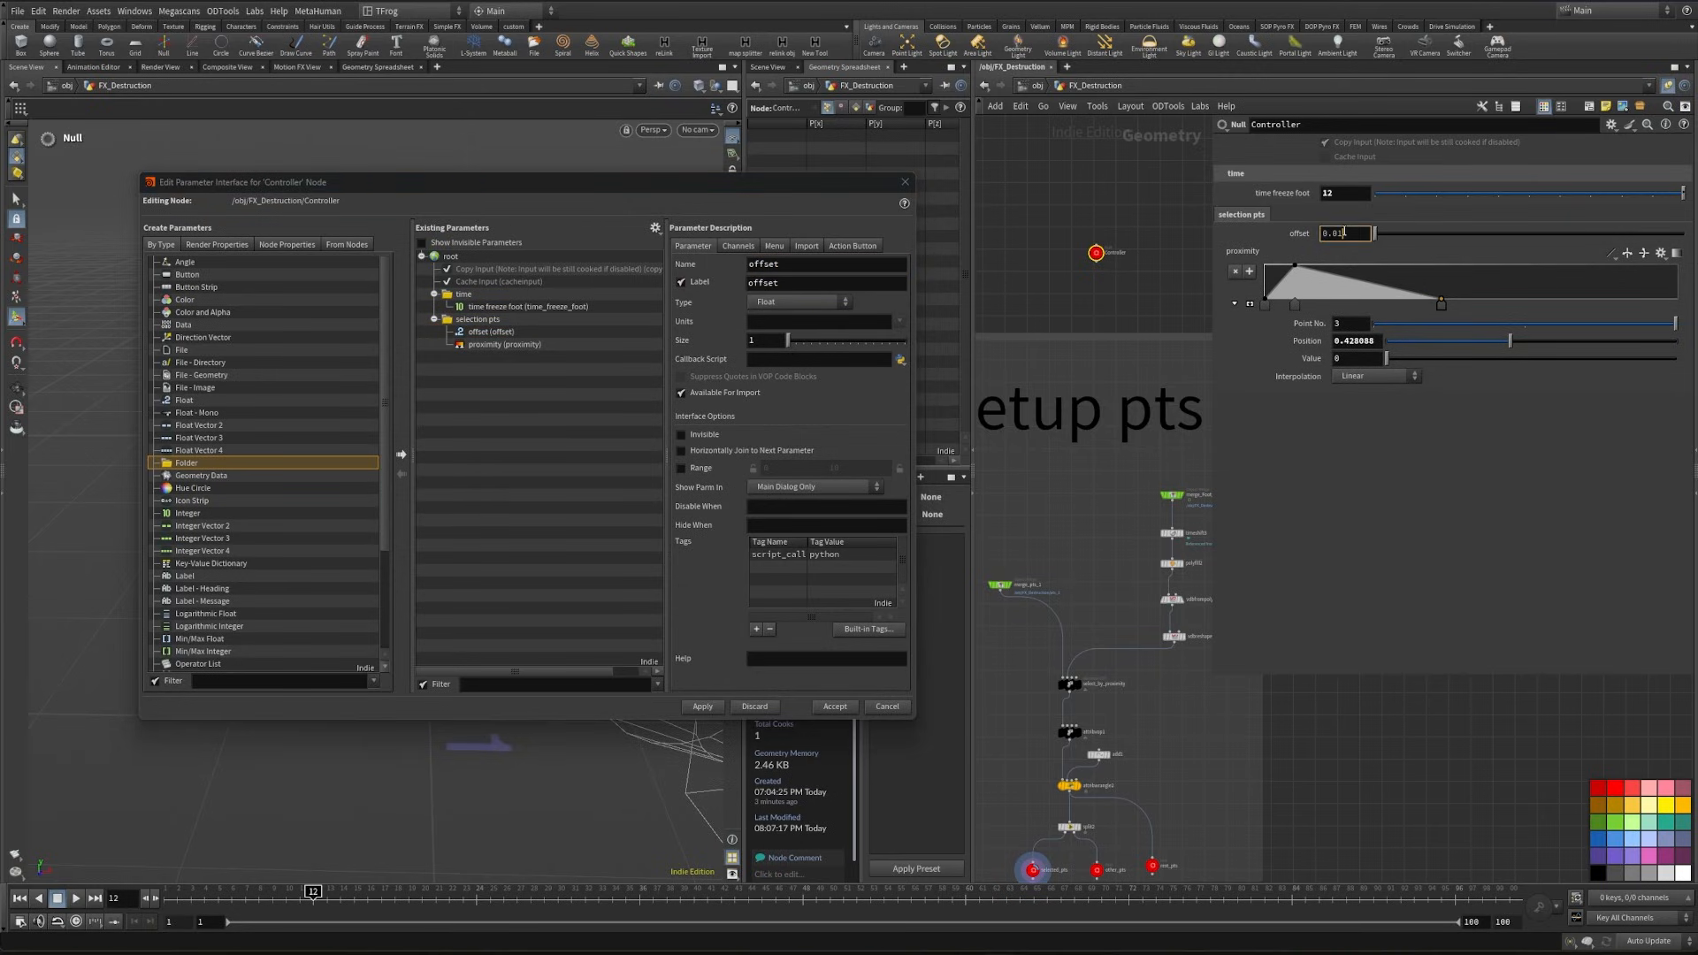
pyautogui.press('Return')
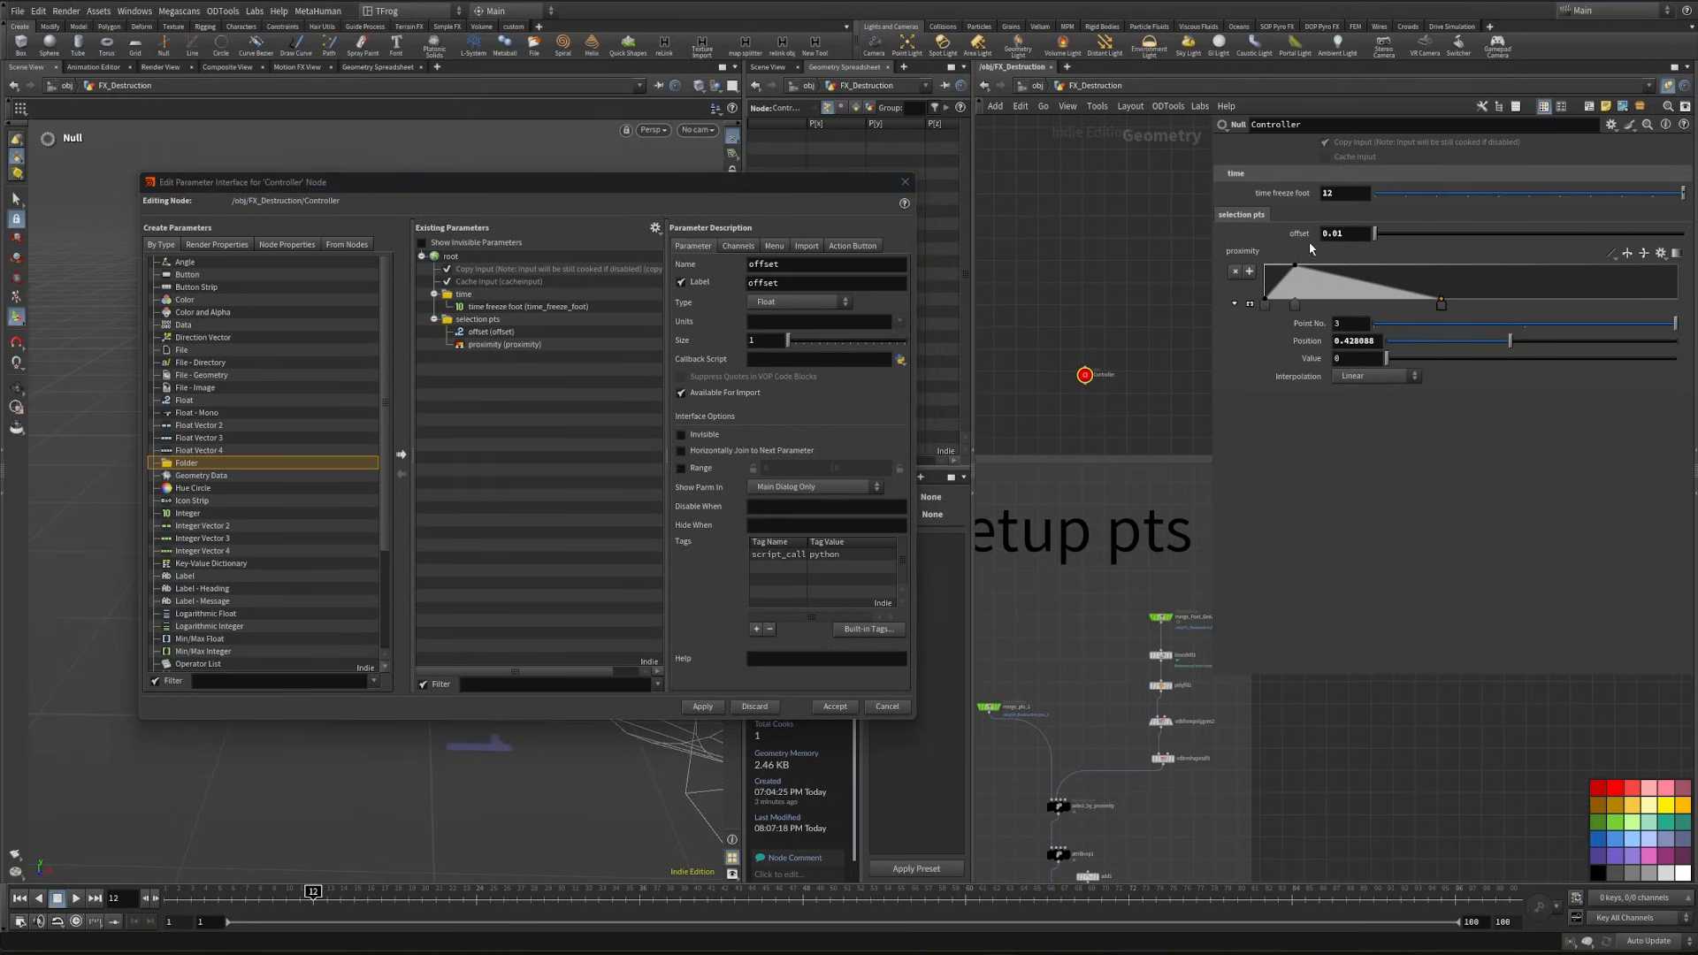
# - Copy the Controller's offset parameter and bring up the parameters of attribvop1
pyautogui.rightClick(1305, 233)
pyautogui.click(1354, 355)
pyautogui.moveTo(1164, 736); pyautogui.dragTo(1068, 705)
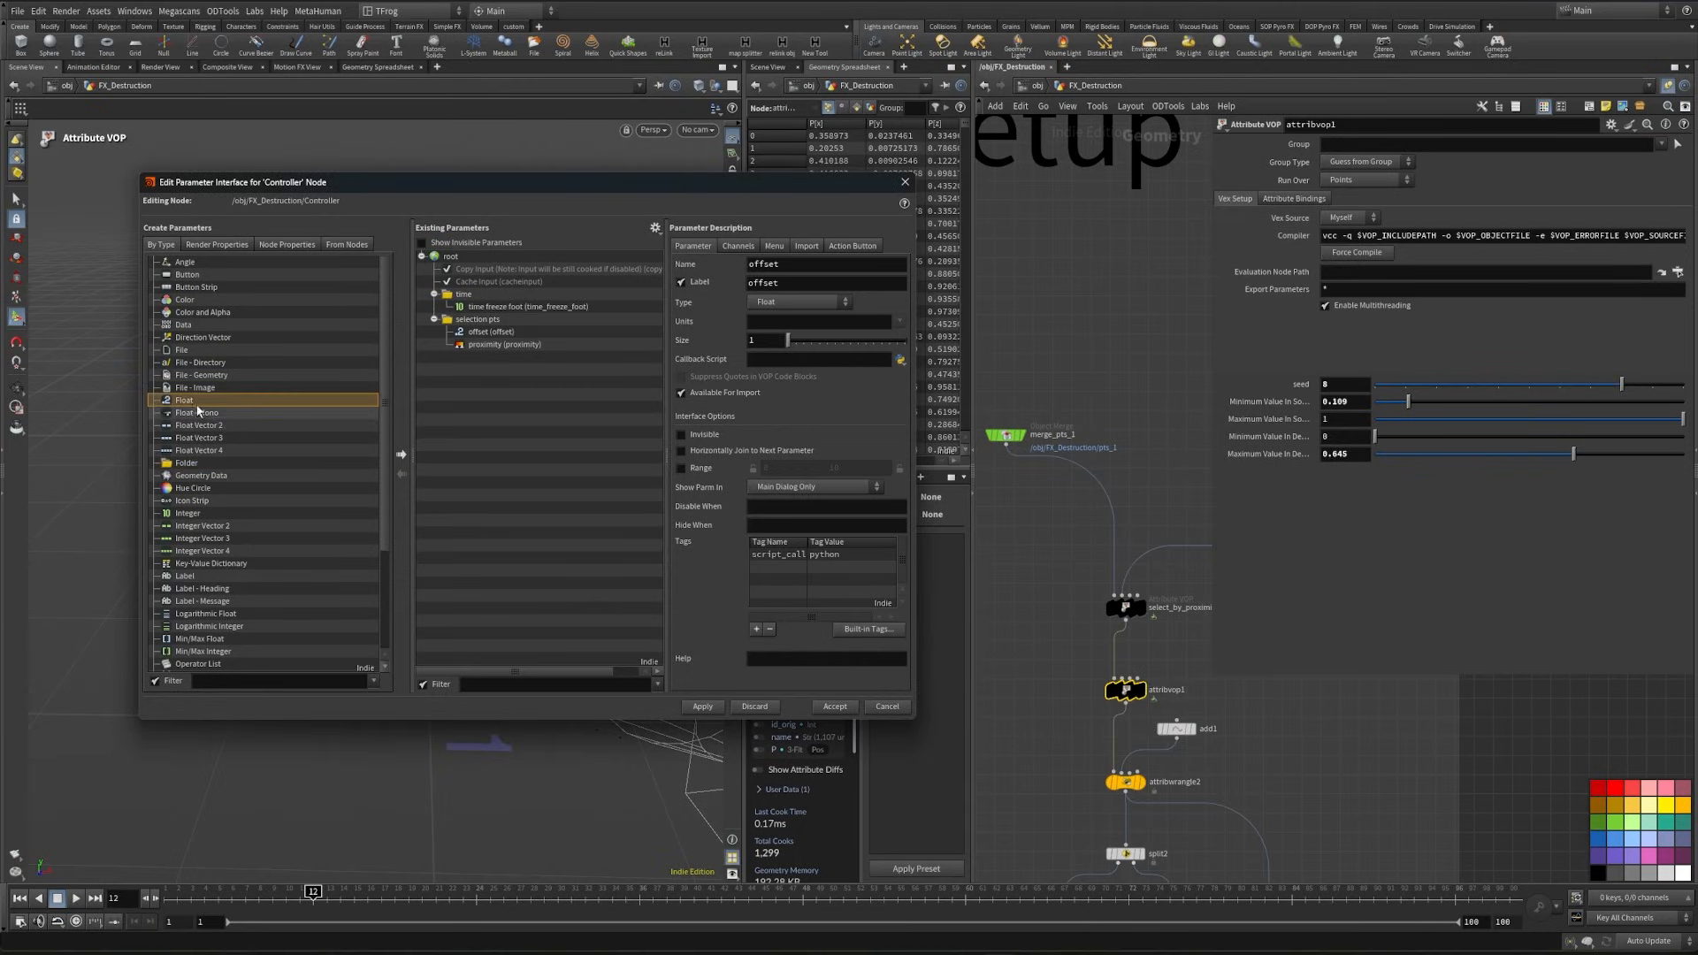
# - Add two float parameters below proximity in the selection pts folder, joined horizontally, and show them on the Controller
pyautogui.moveTo(186, 399); pyautogui.dragTo(491, 329)
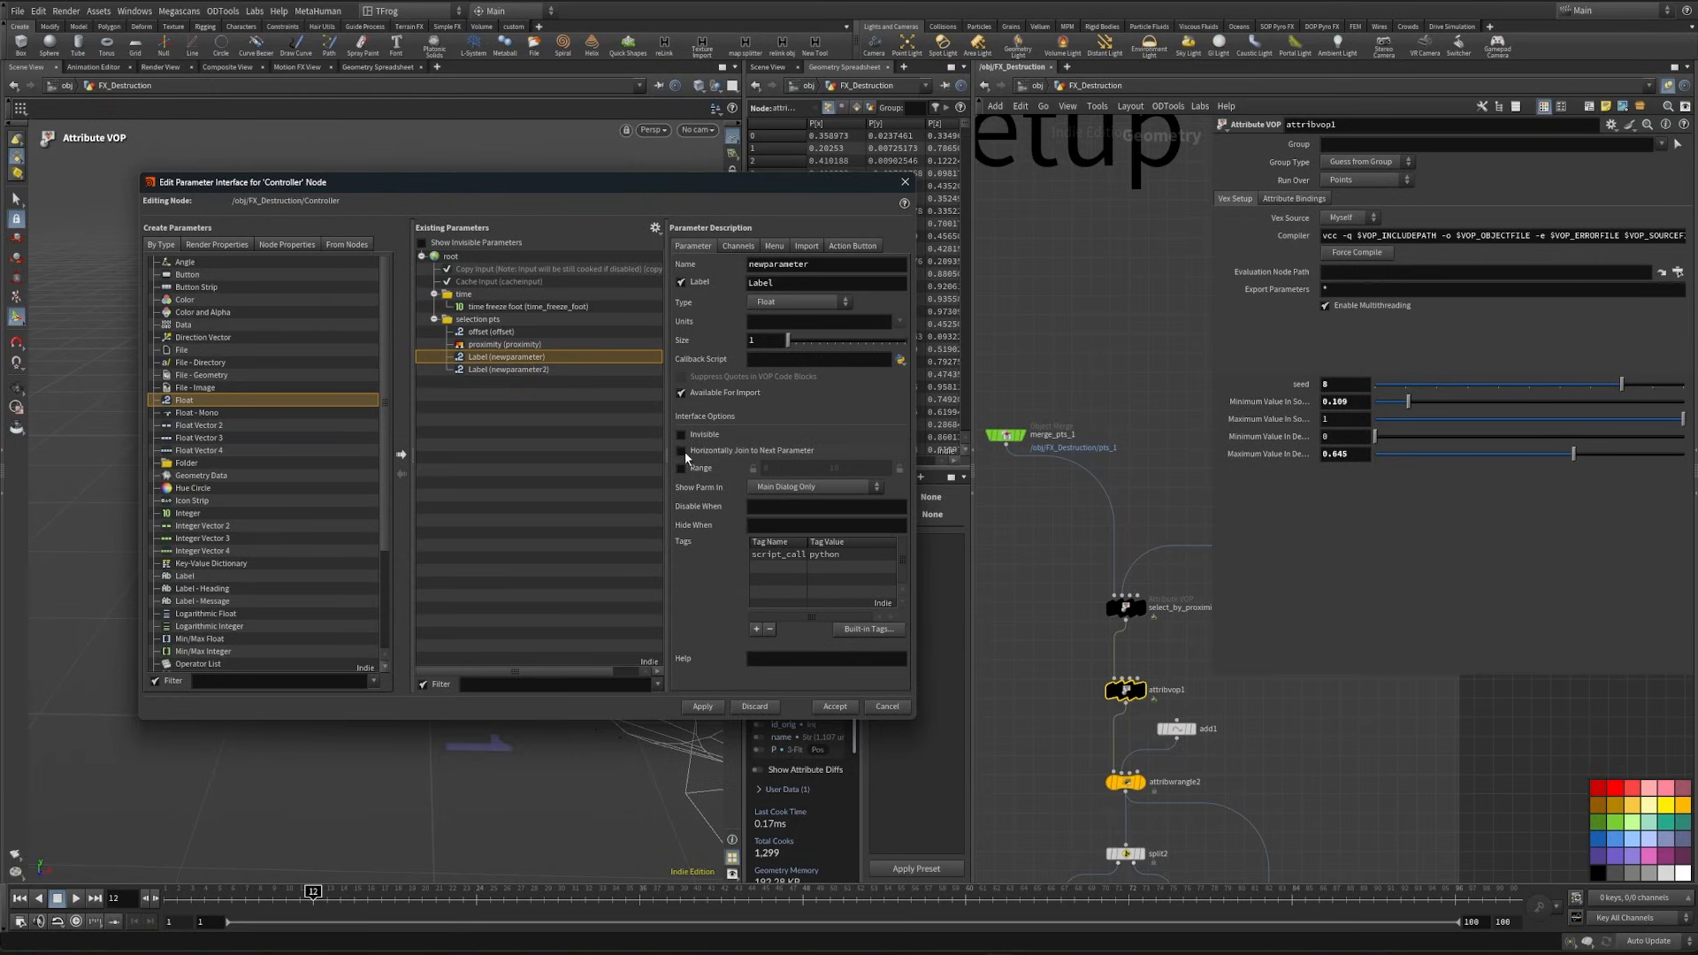
pyautogui.click(730, 451)
pyautogui.click(703, 707)
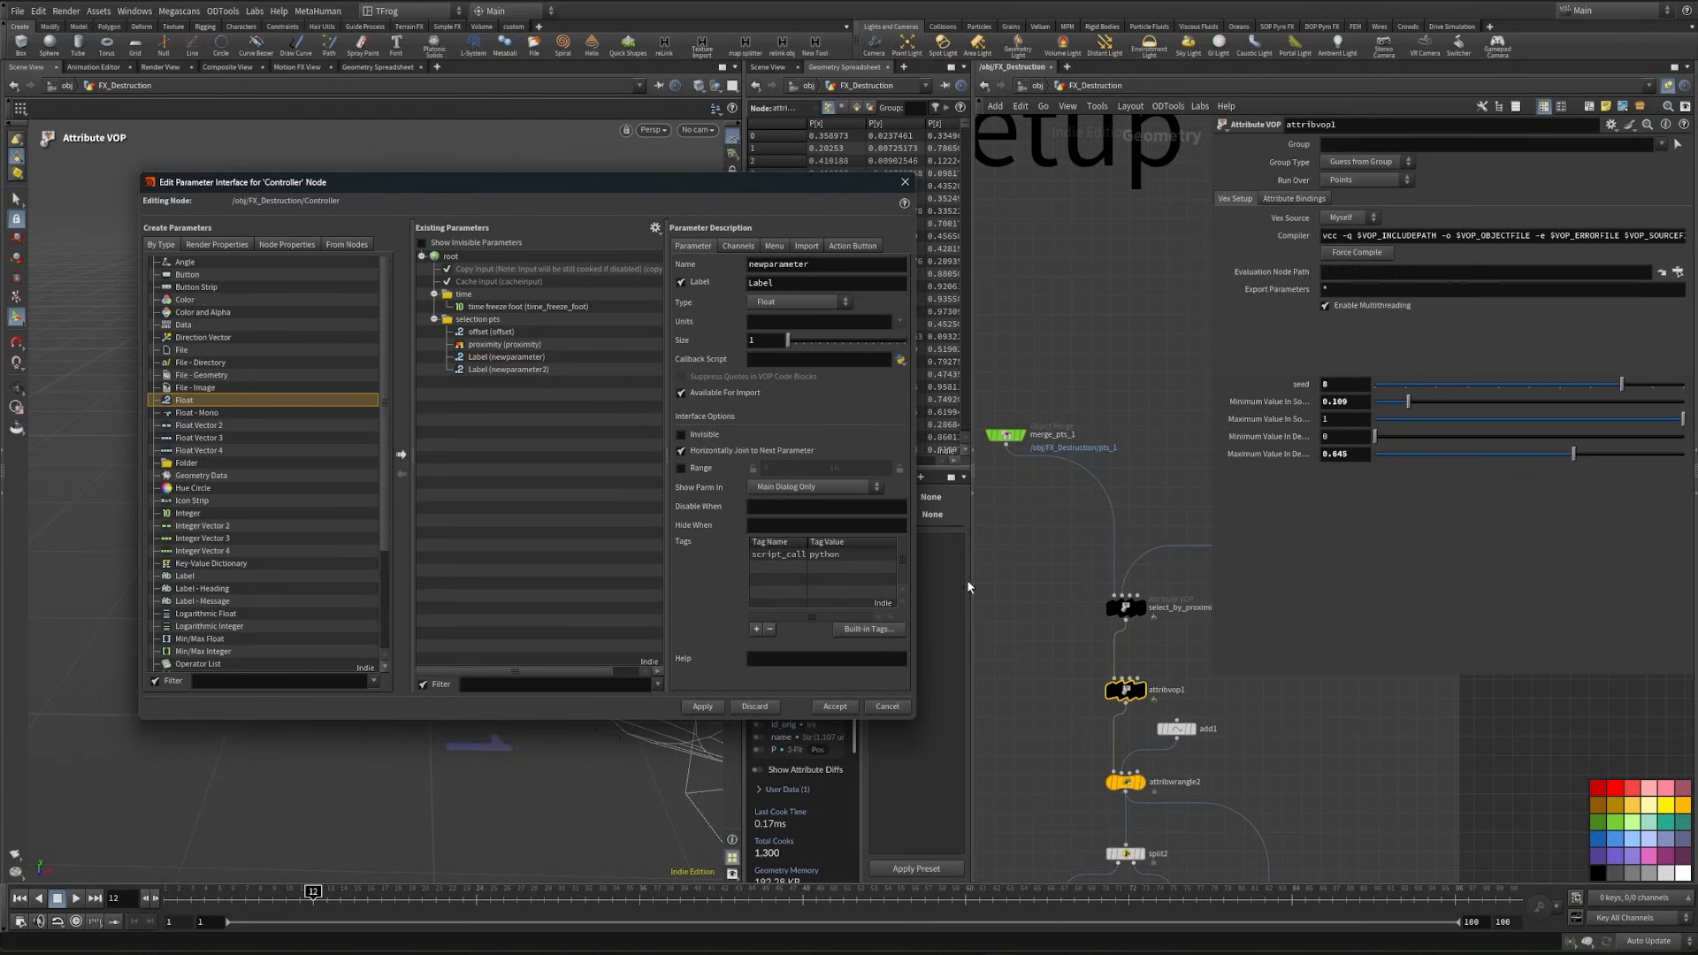
pyautogui.click(1104, 203)
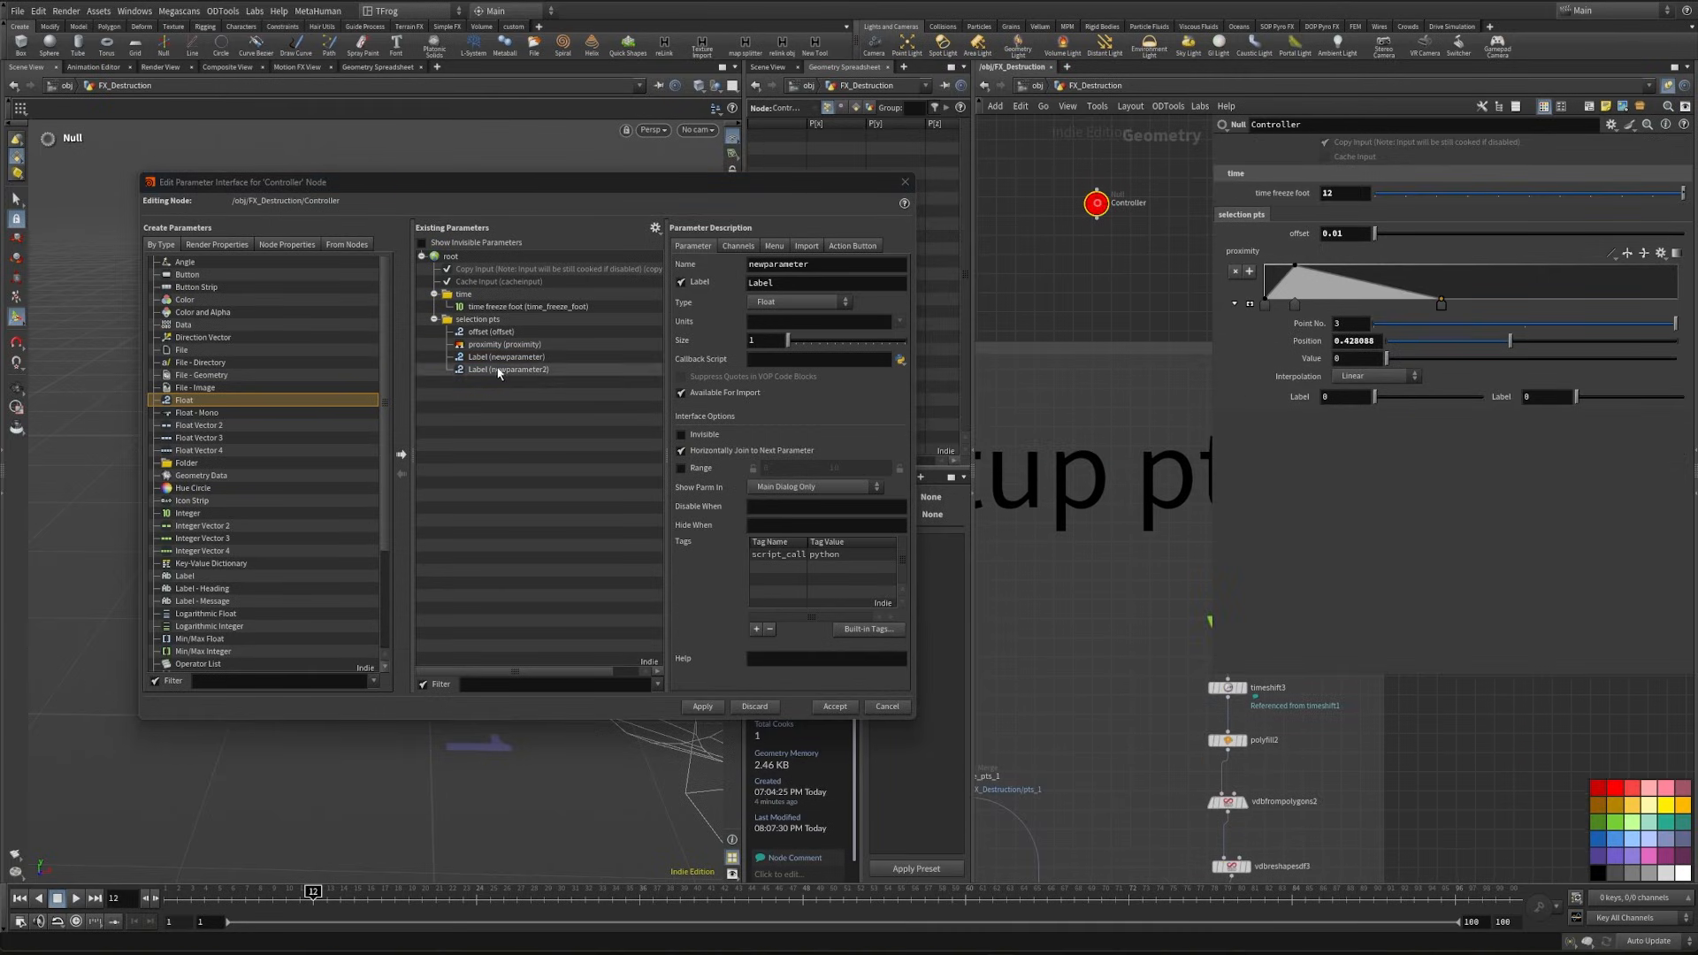
# - Name and label the two new float parameters min input and max output
pyautogui.click(798, 283)
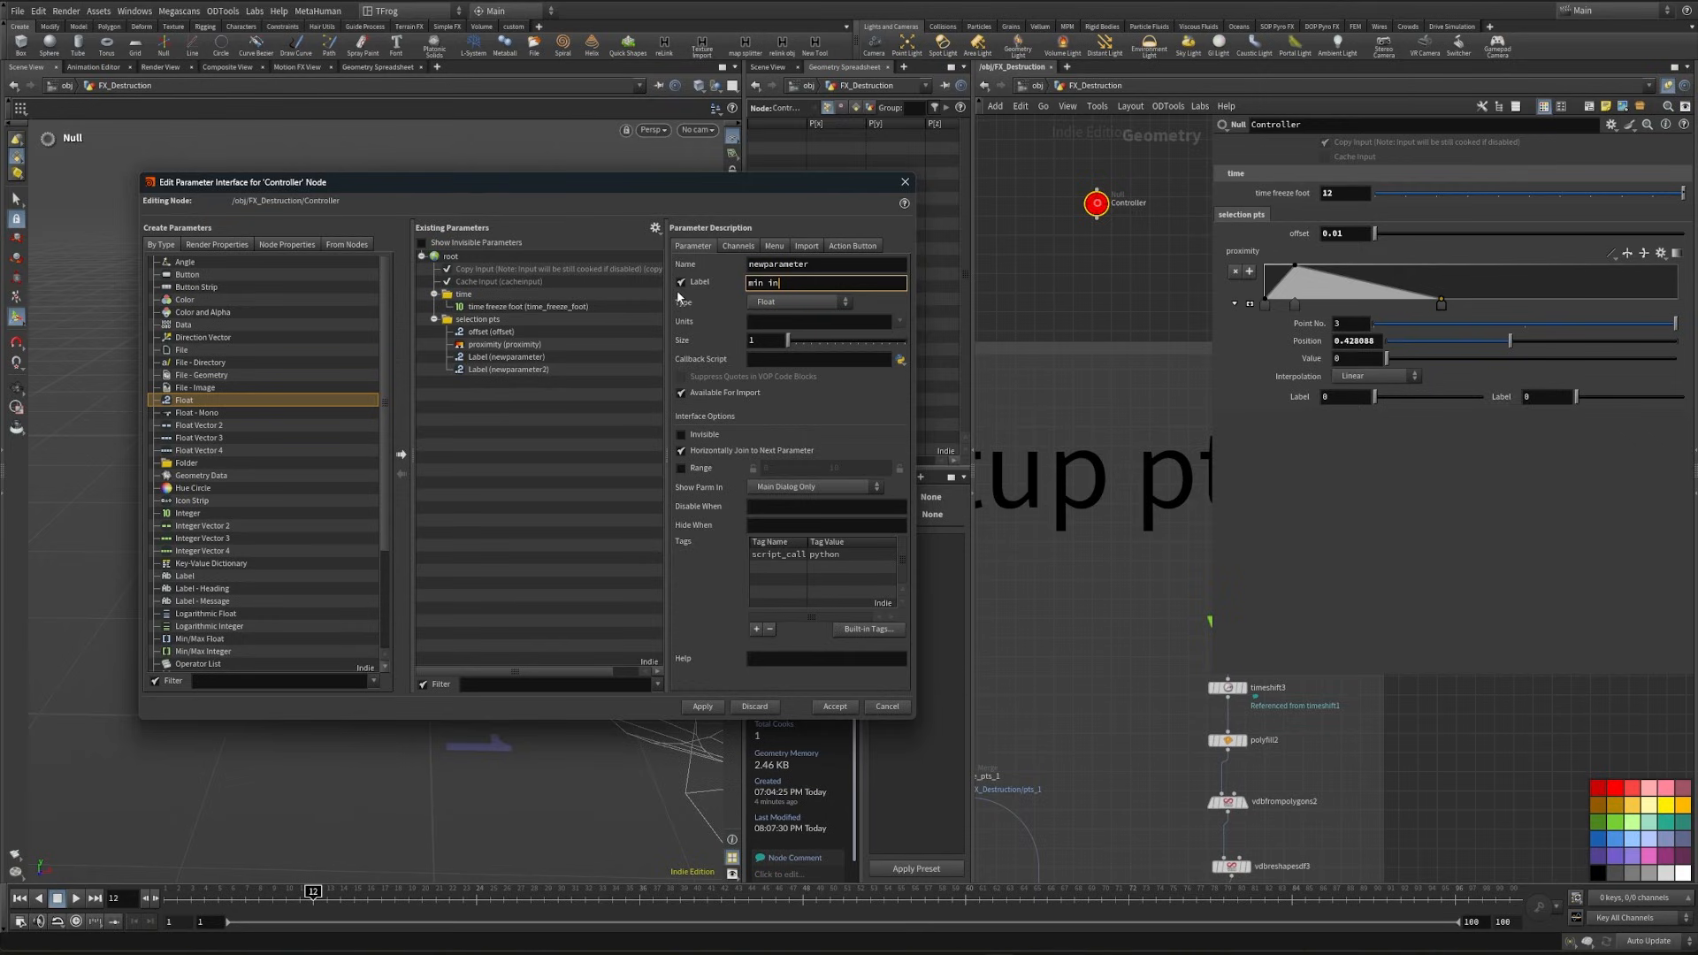
pyautogui.press('Return')
pyautogui.click(484, 370)
pyautogui.moveTo(777, 282); pyautogui.dragTo(678, 284)
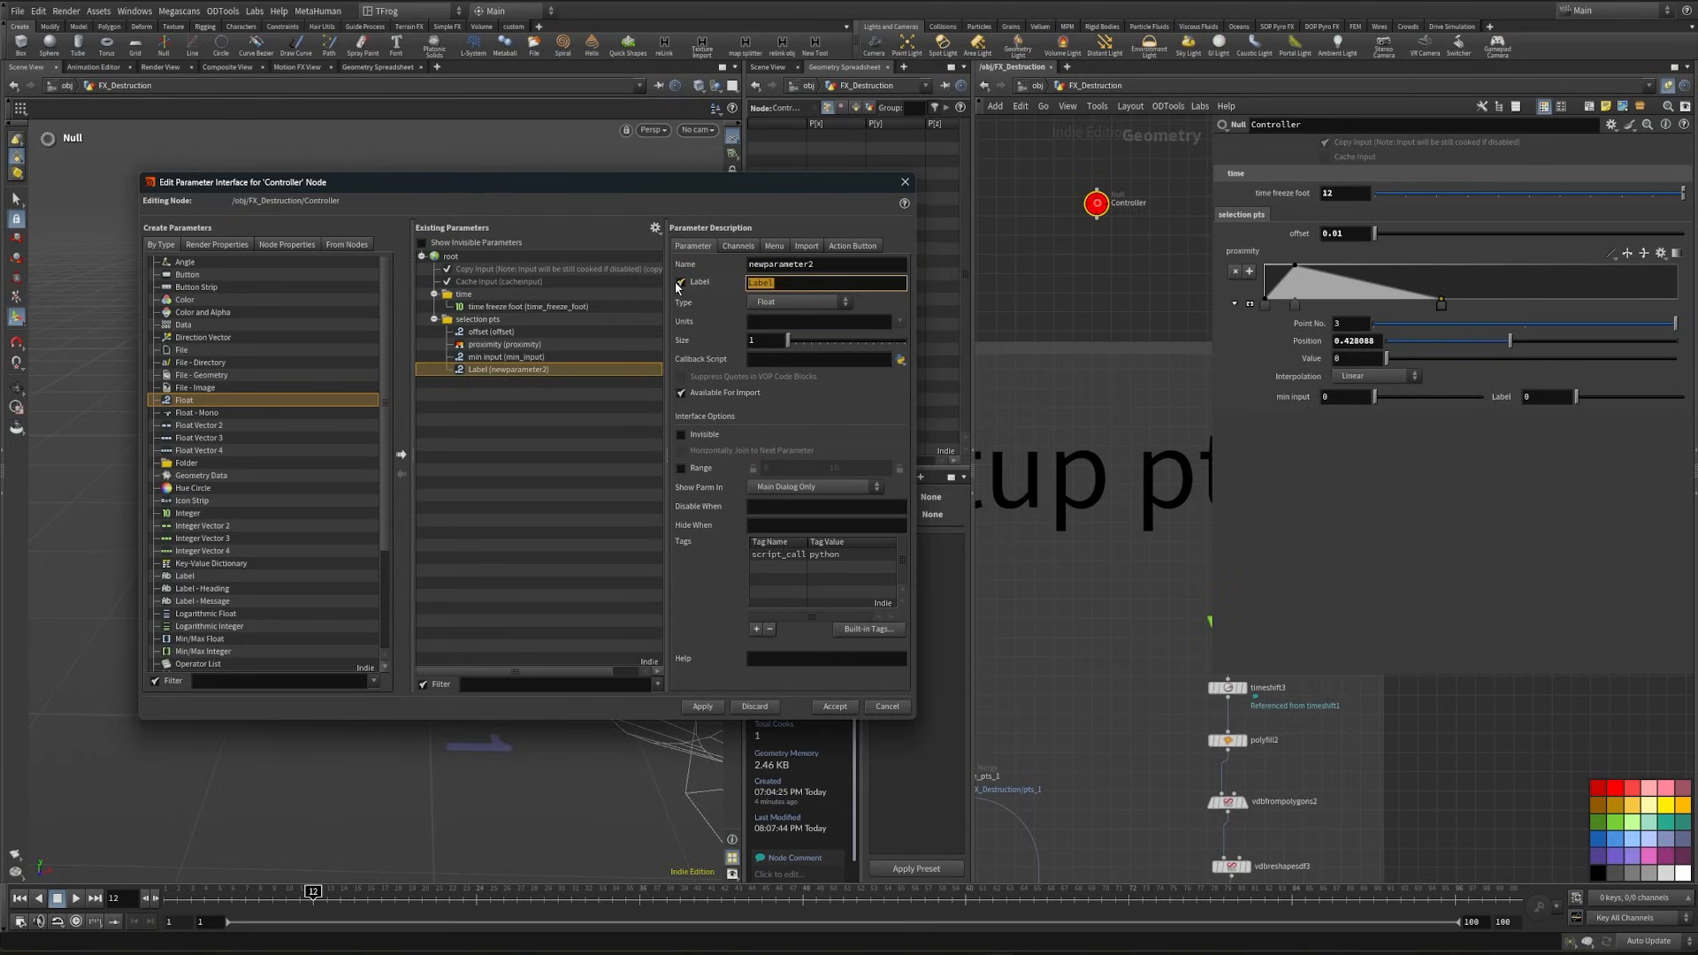
pyautogui.write('max output')
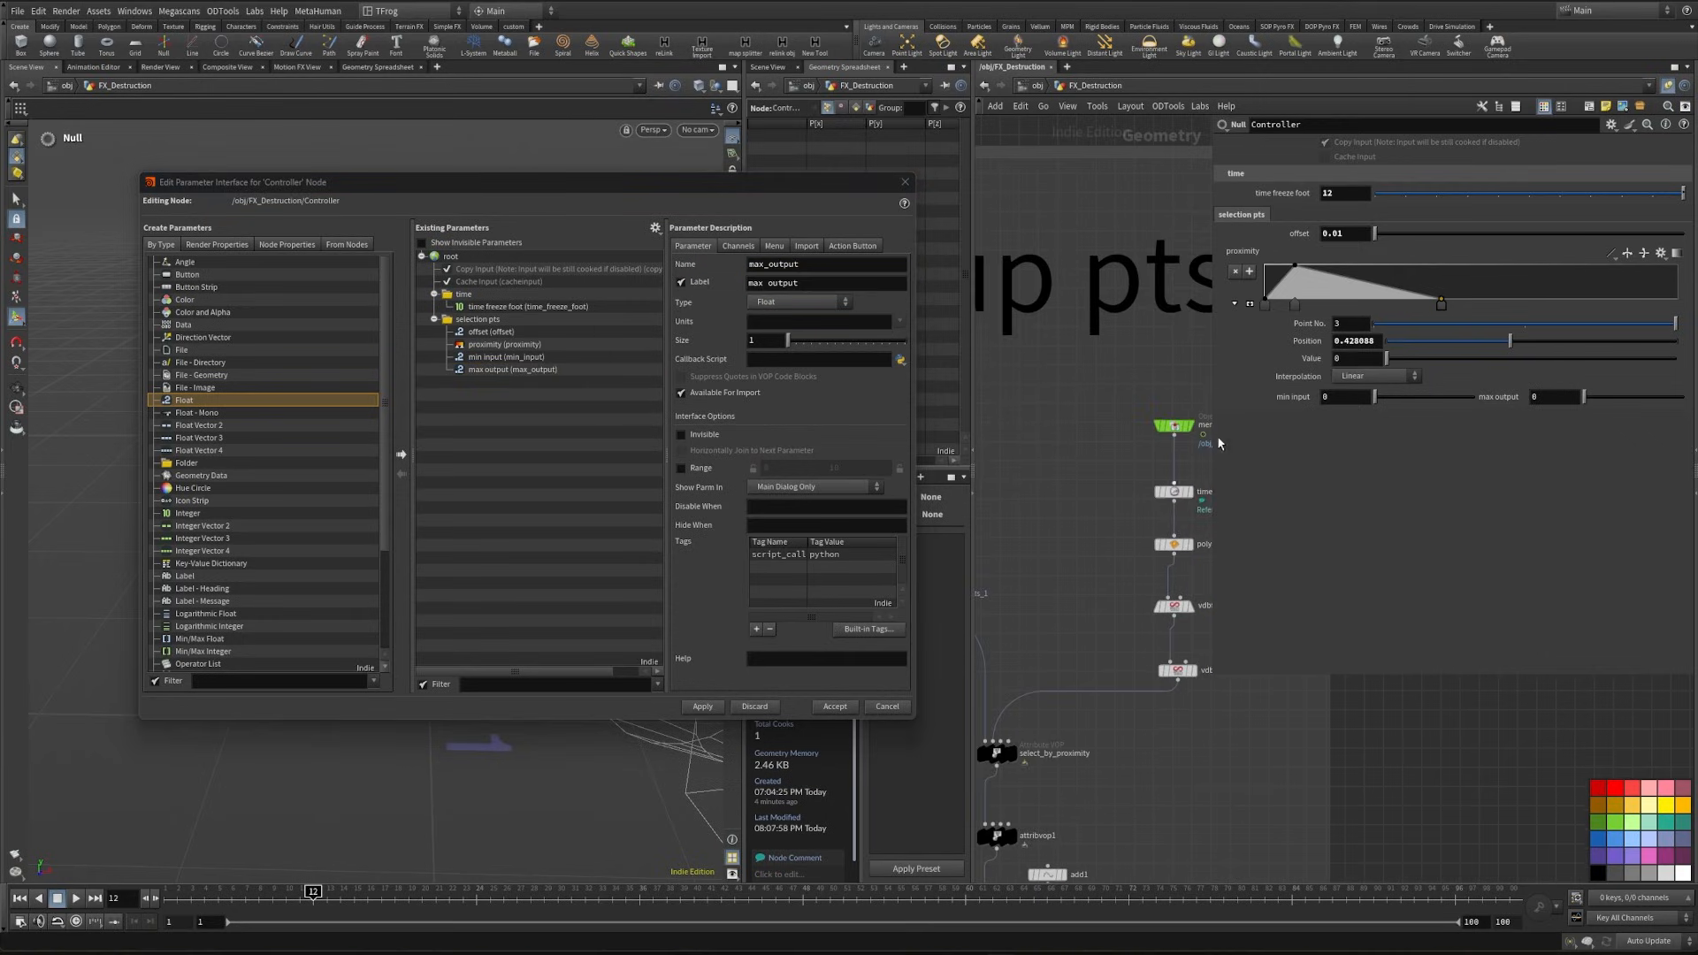
# - Copy the Controller's min input and paste it as a relative reference into attribvop1's minimum source value
pyautogui.rightClick(1281, 396)
pyautogui.click(1318, 501)
pyautogui.moveTo(1001, 769); pyautogui.dragTo(1059, 621, button='middle')
pyautogui.click(1058, 609)
pyautogui.click(1054, 687)
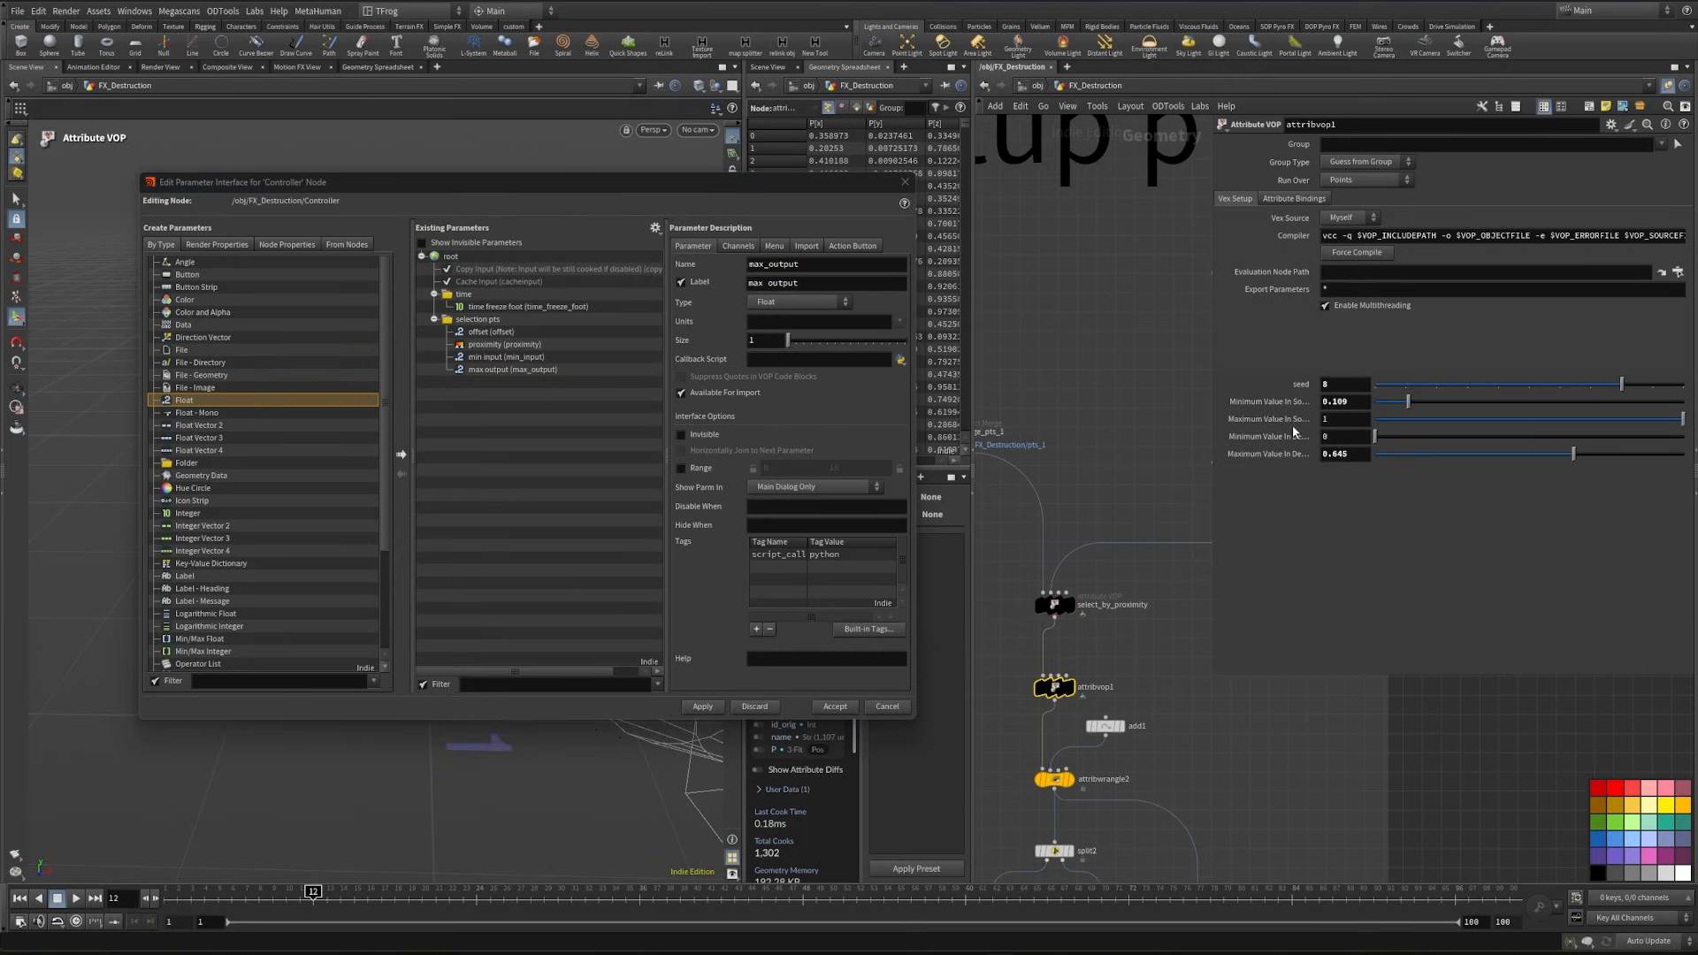
pyautogui.rightClick(1273, 401)
pyautogui.click(1335, 541)
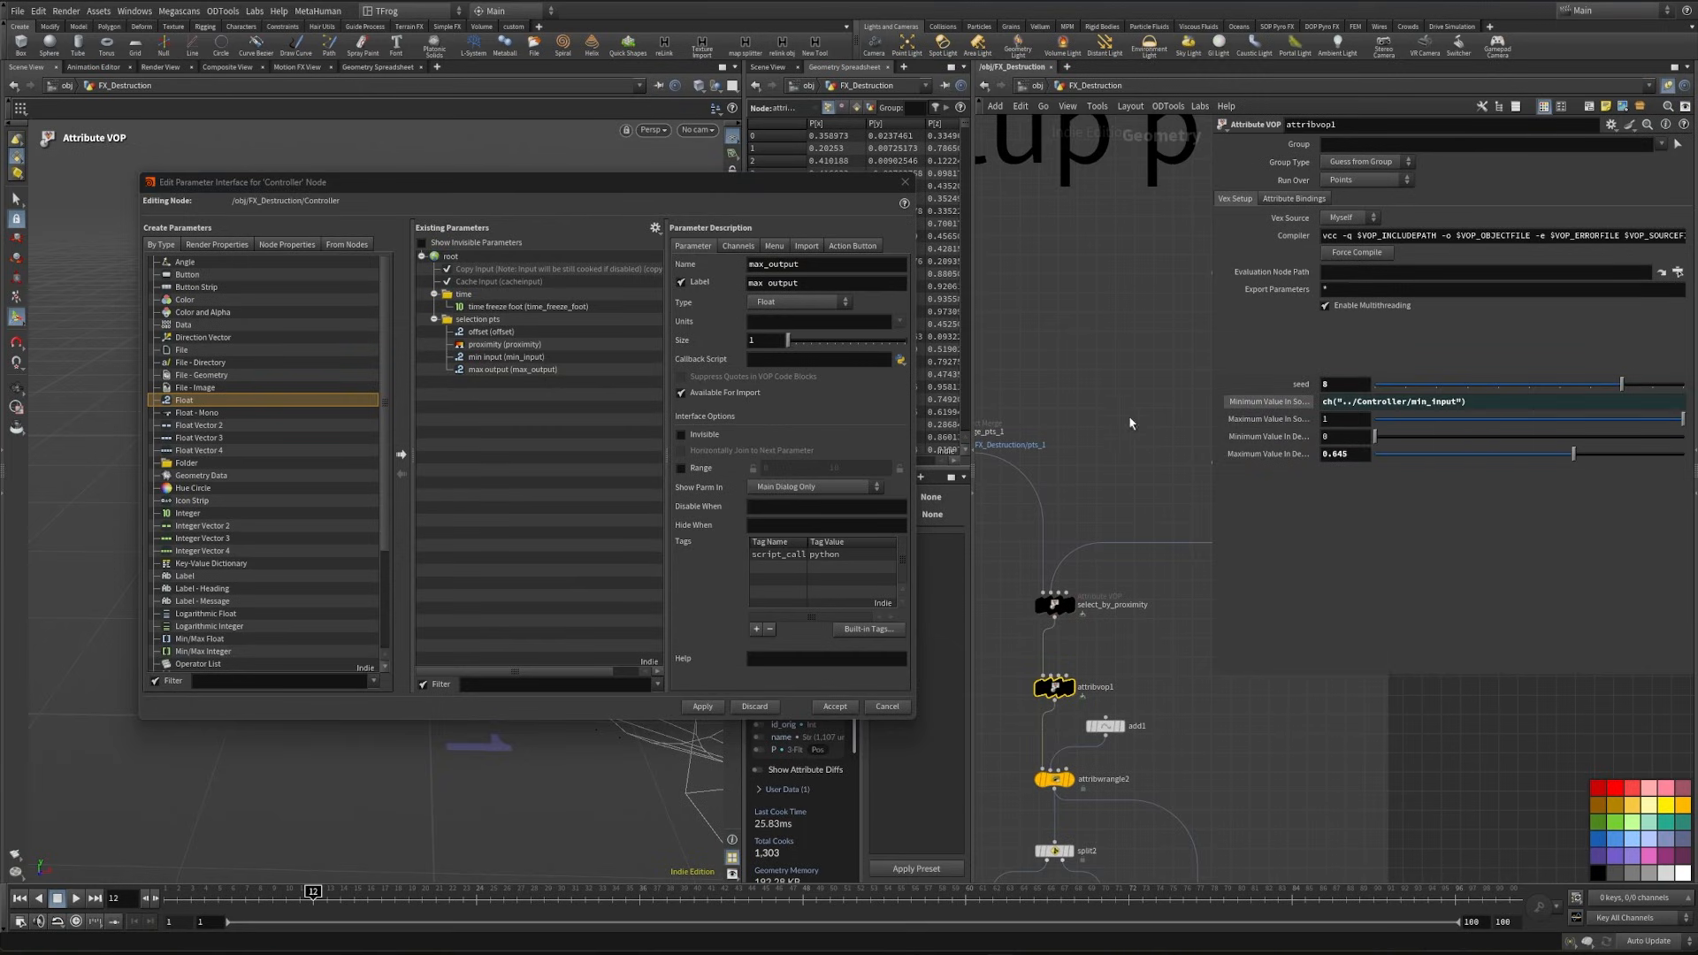
# - Set the Controller's min input to 0.14 and its max output to 0.65
pyautogui.moveTo(1130, 423); pyautogui.dragTo(1165, 414, button='middle')
pyautogui.moveTo(1143, 290); pyautogui.dragTo(1084, 743, button='middle')
pyautogui.click(1074, 309)
pyautogui.write('-.14')
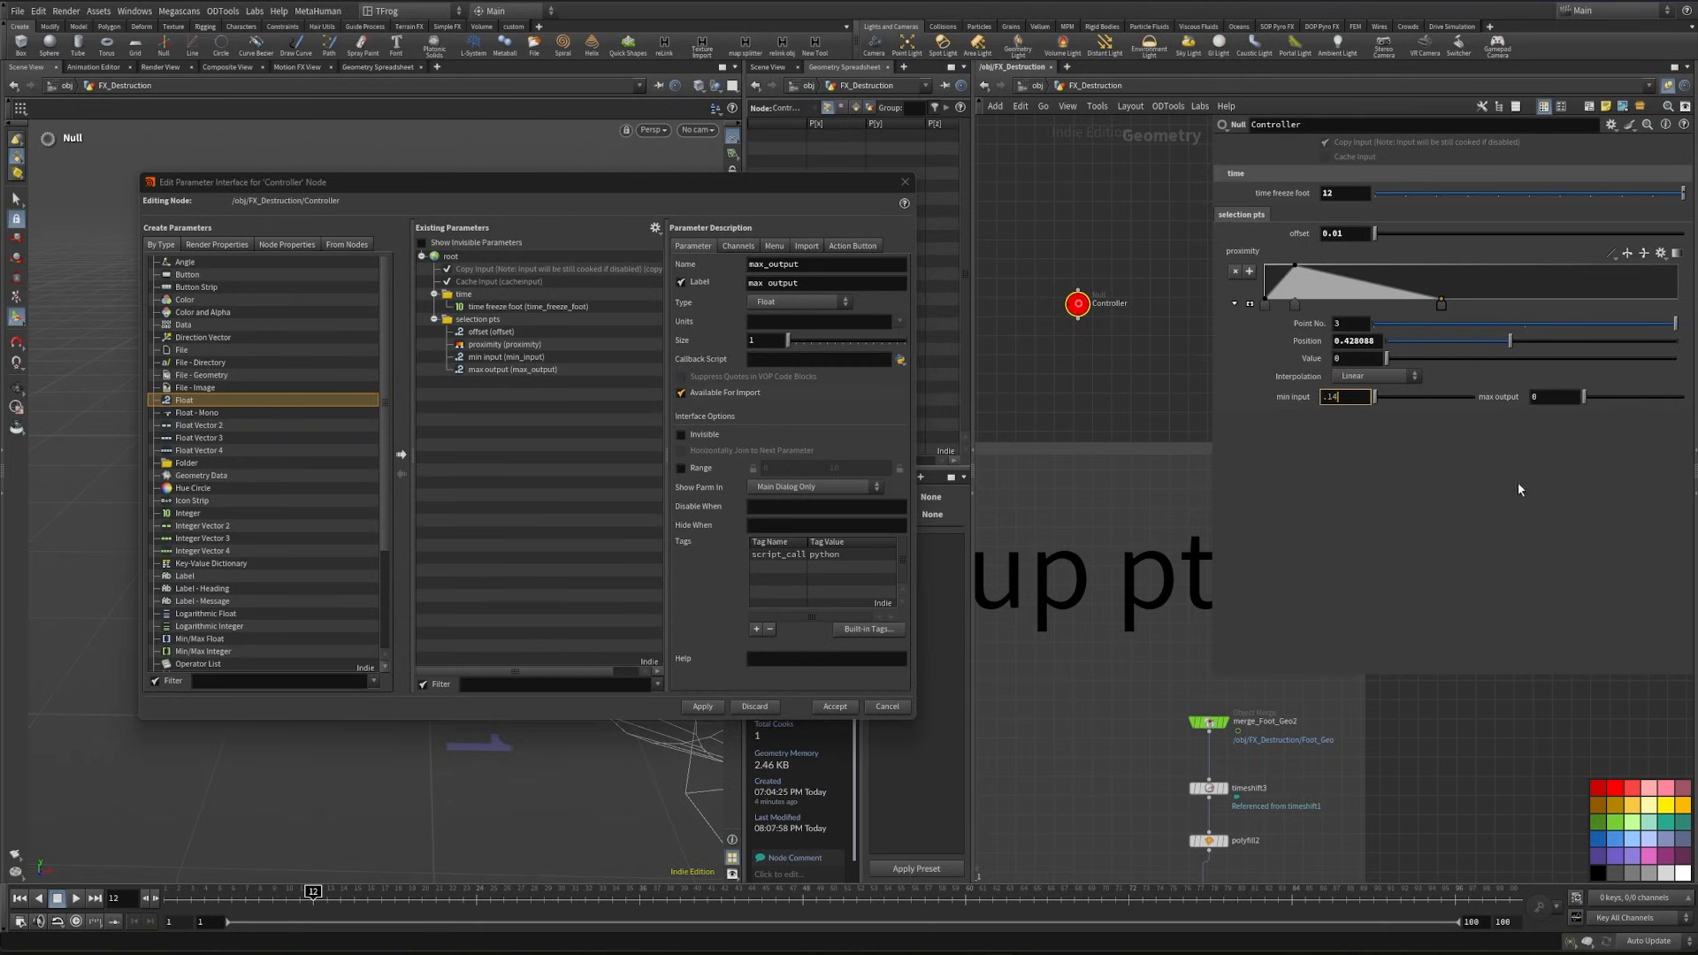
pyautogui.click(1537, 397)
pyautogui.write('.65')
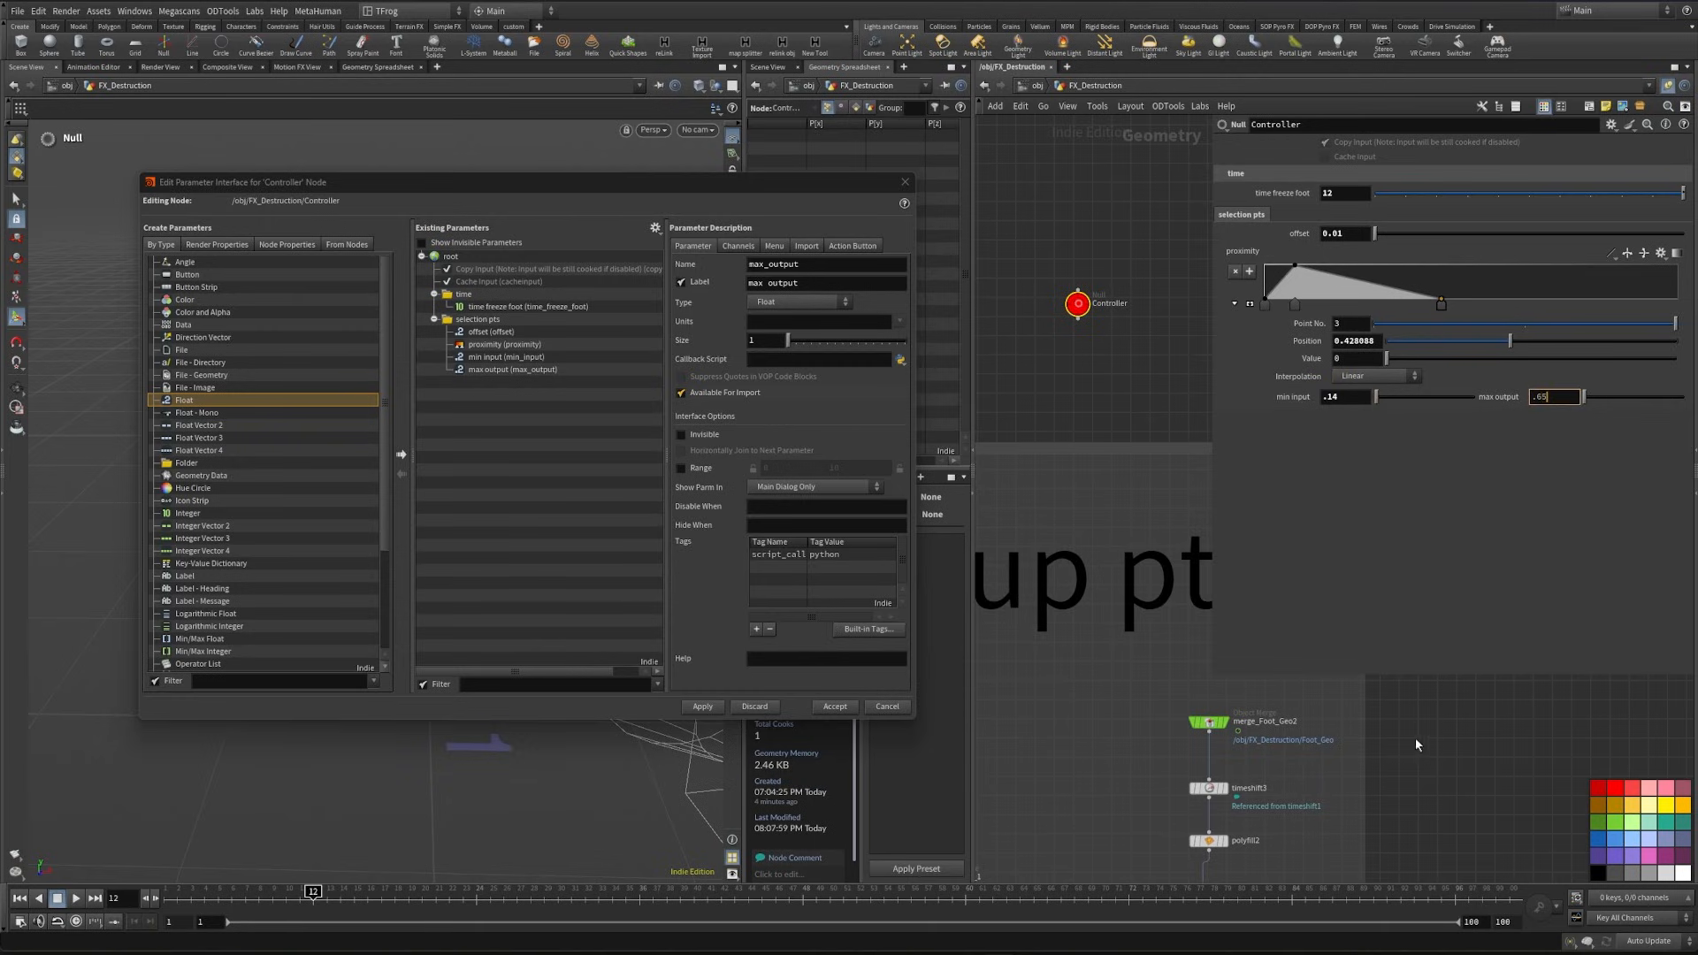
# - Copy the Controller's max output and reference it from attribvop1's maximum destination value
pyautogui.moveTo(1329, 876); pyautogui.dragTo(1354, 701, button='middle')
pyautogui.rightClick(1497, 397)
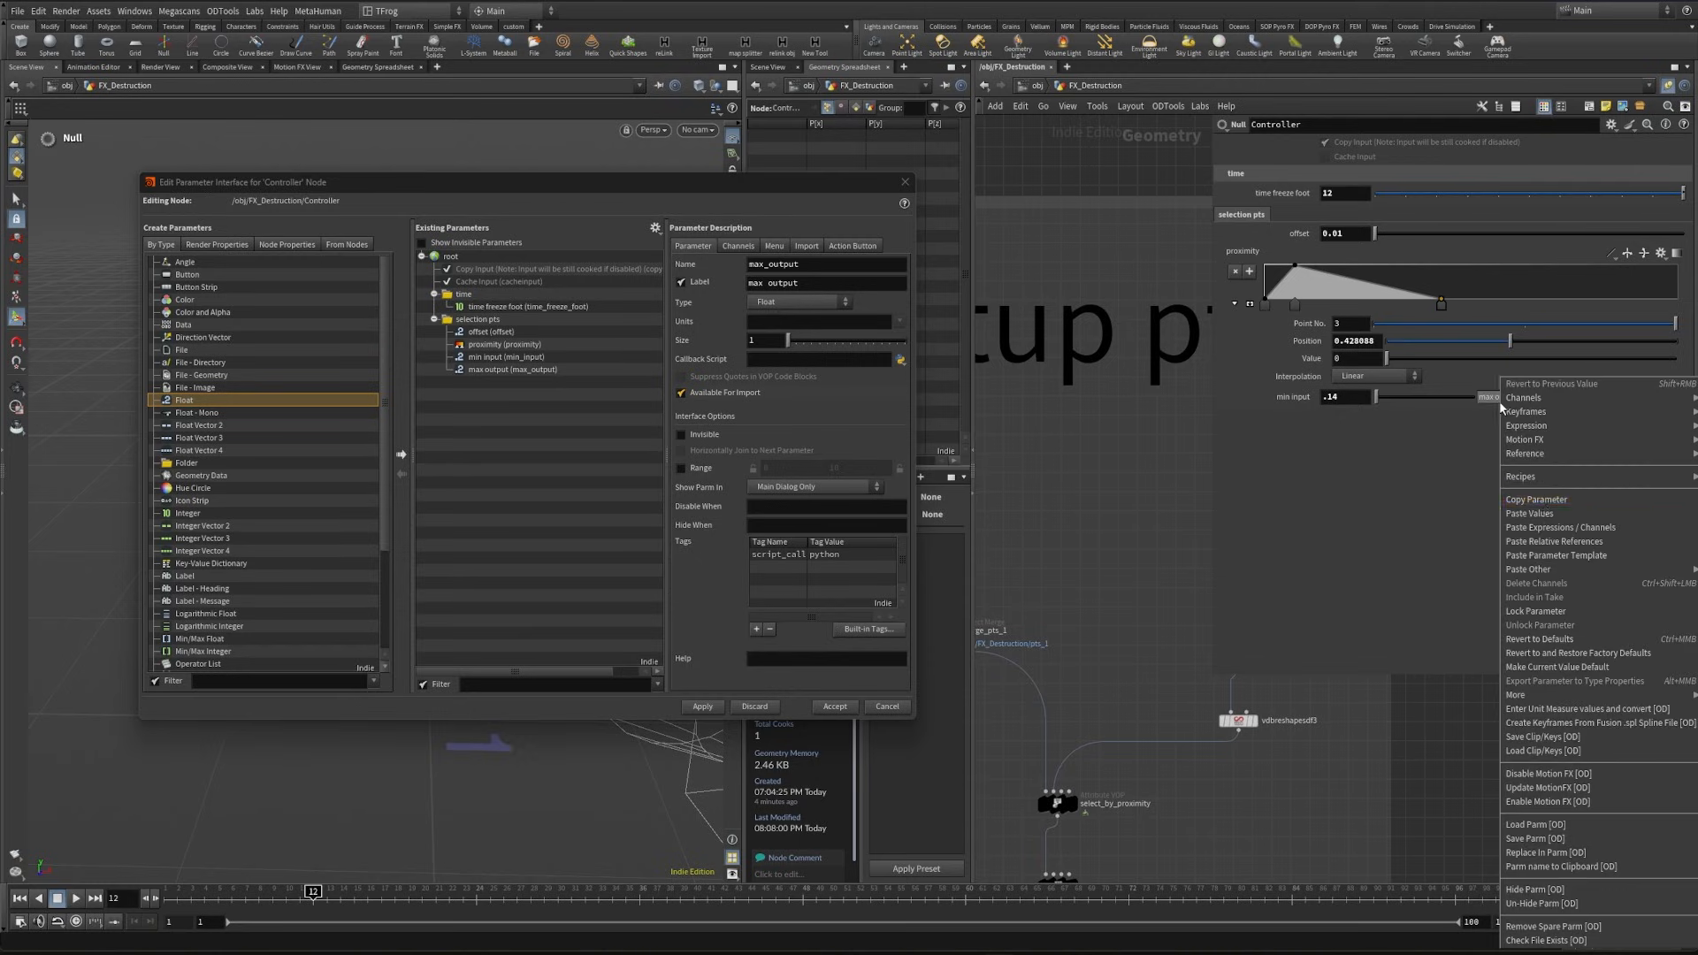
pyautogui.click(1529, 496)
pyautogui.moveTo(1160, 765); pyautogui.dragTo(1212, 559, button='middle')
pyautogui.moveTo(1003, 661); pyautogui.dragTo(1128, 694)
pyautogui.rightClick(1273, 459)
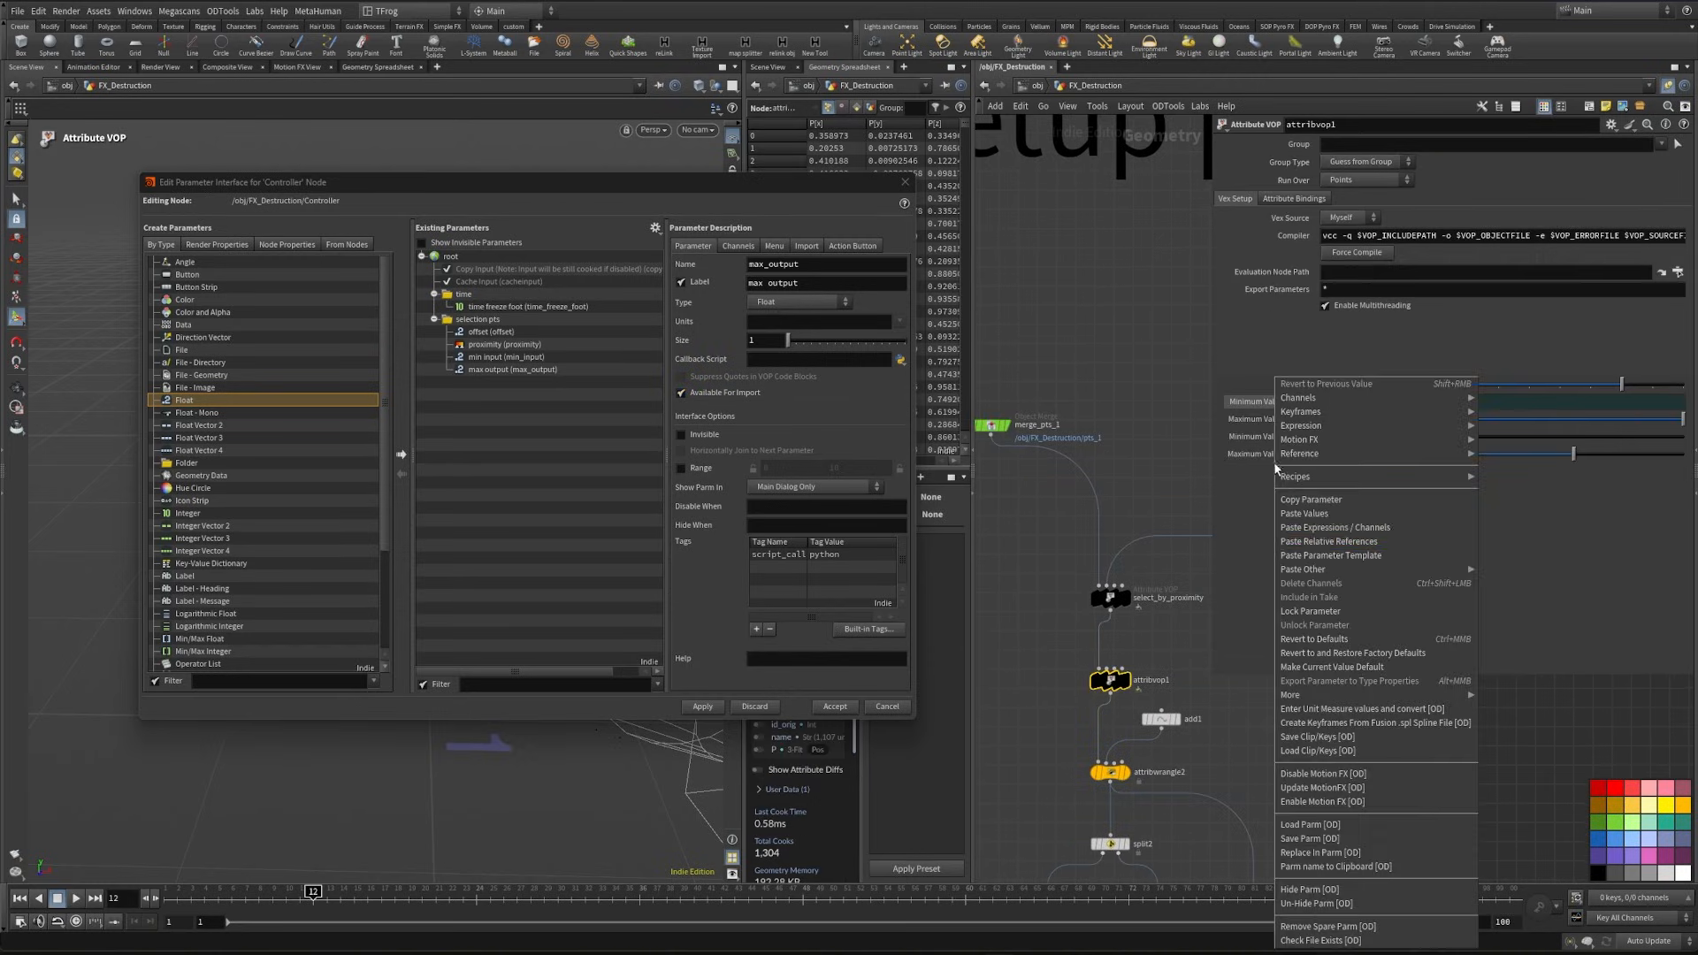
pyautogui.press('Escape')
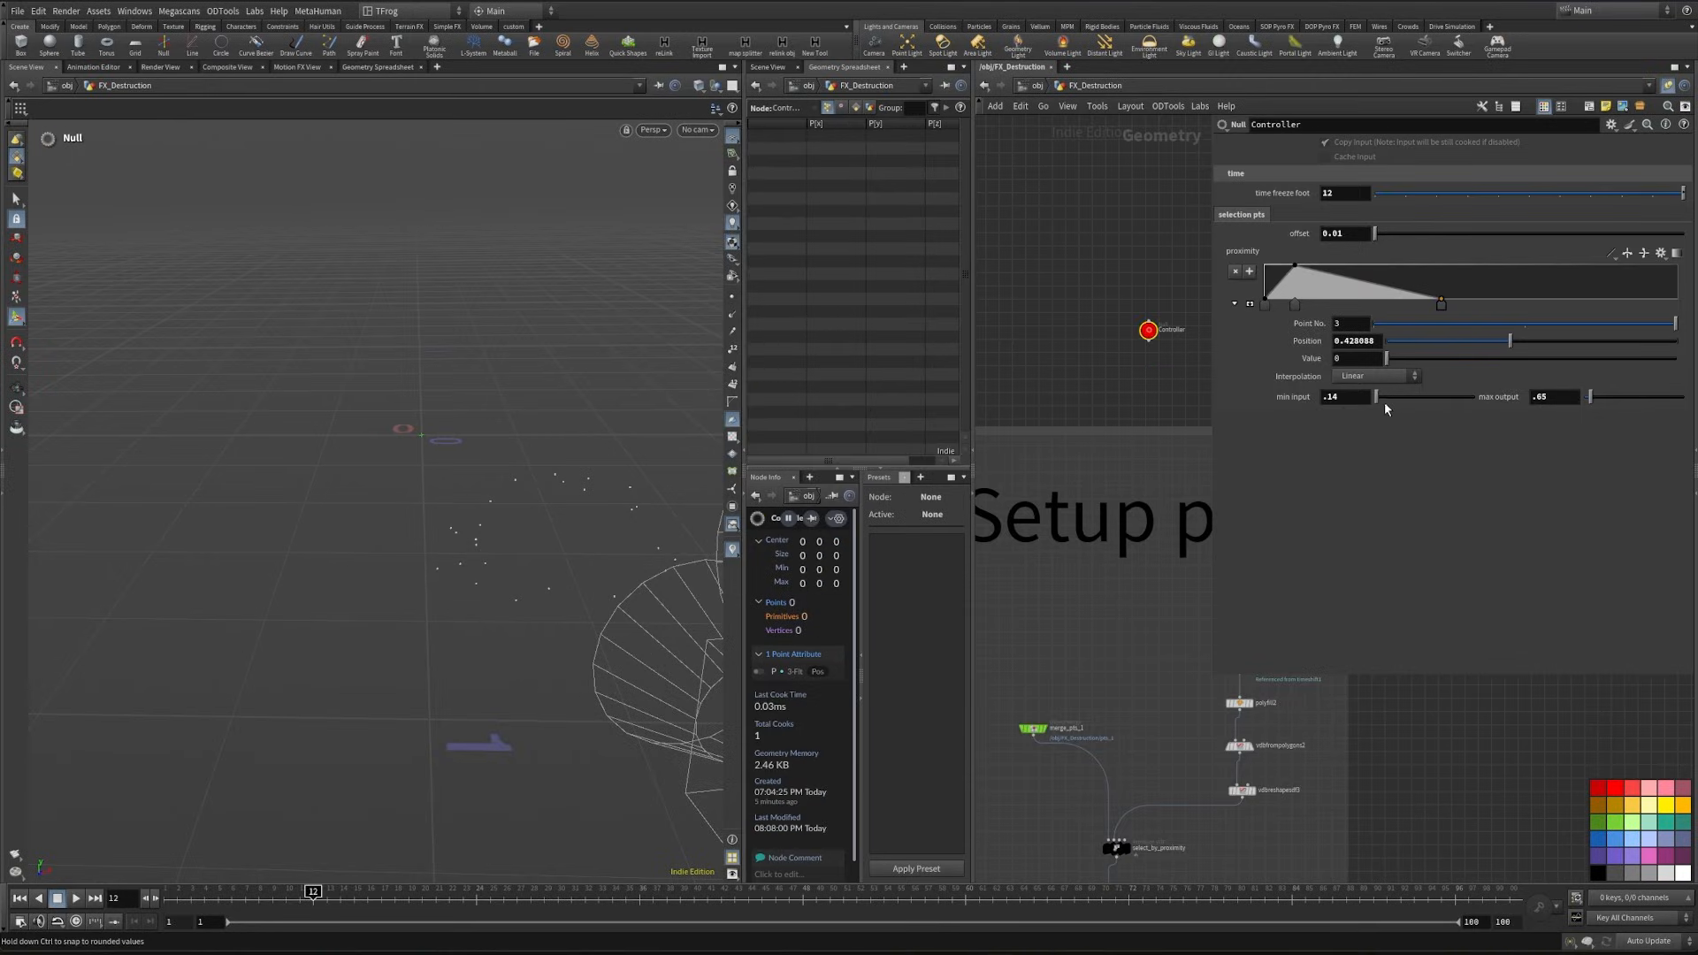
# - Set the ranges of the Controller's min input and max output parameters to 0 to 1
pyautogui.click(1384, 397)
pyautogui.click(1611, 124)
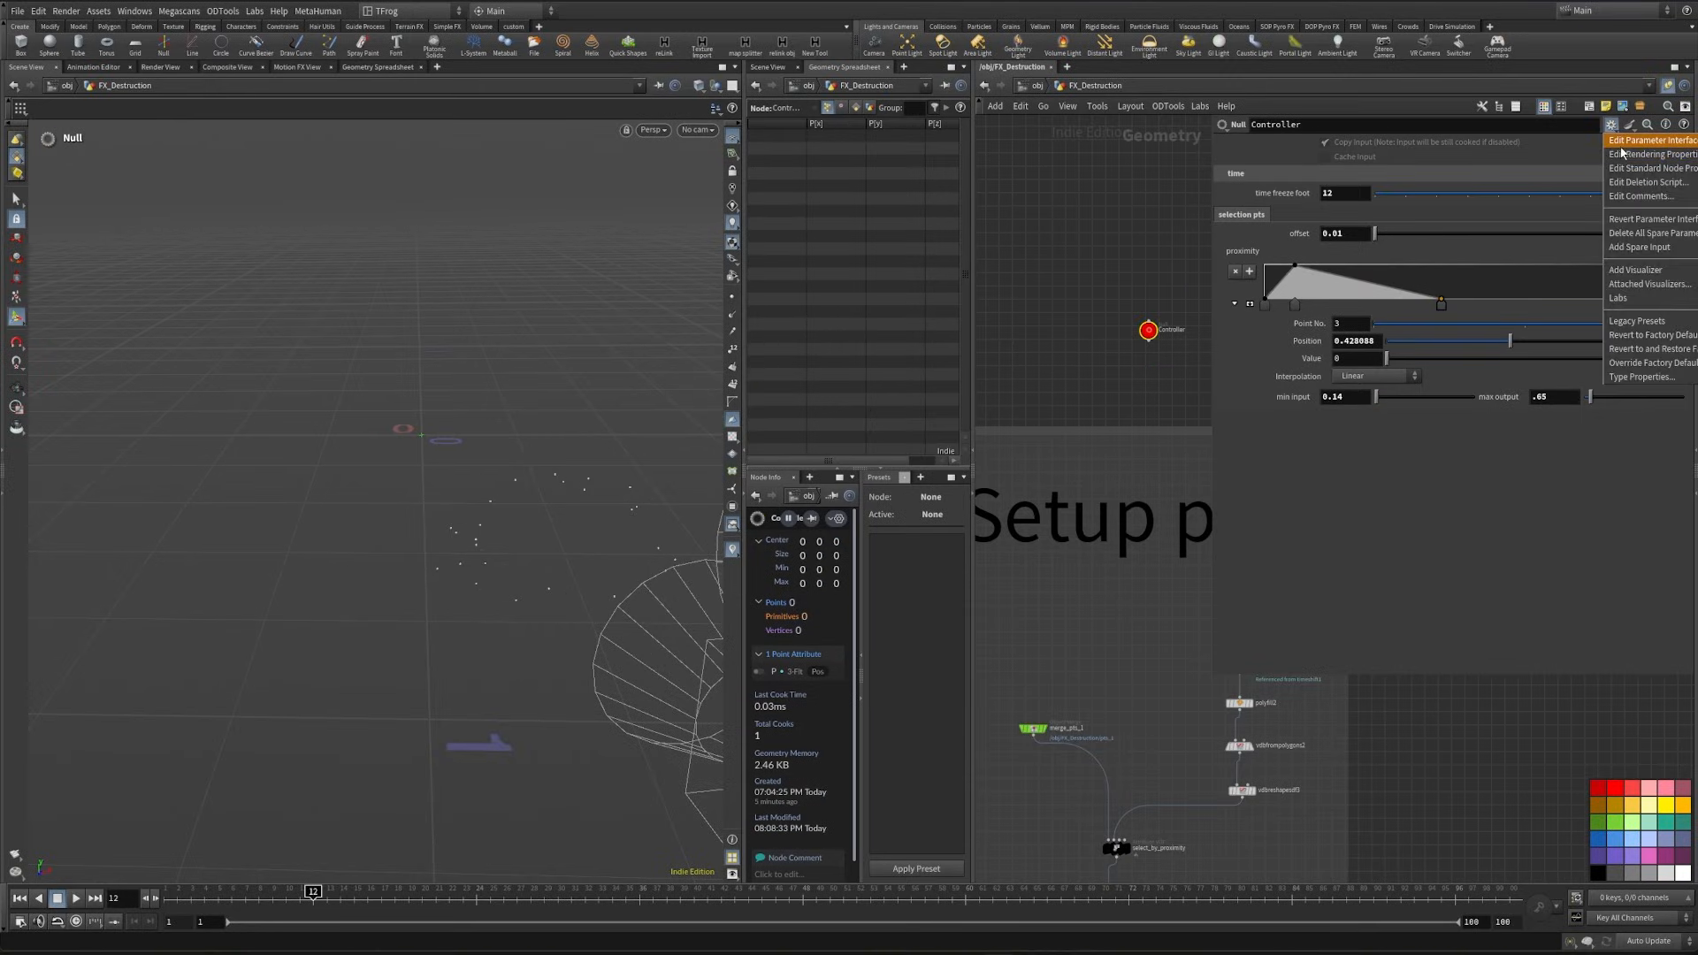
pyautogui.click(1645, 141)
pyautogui.click(506, 356)
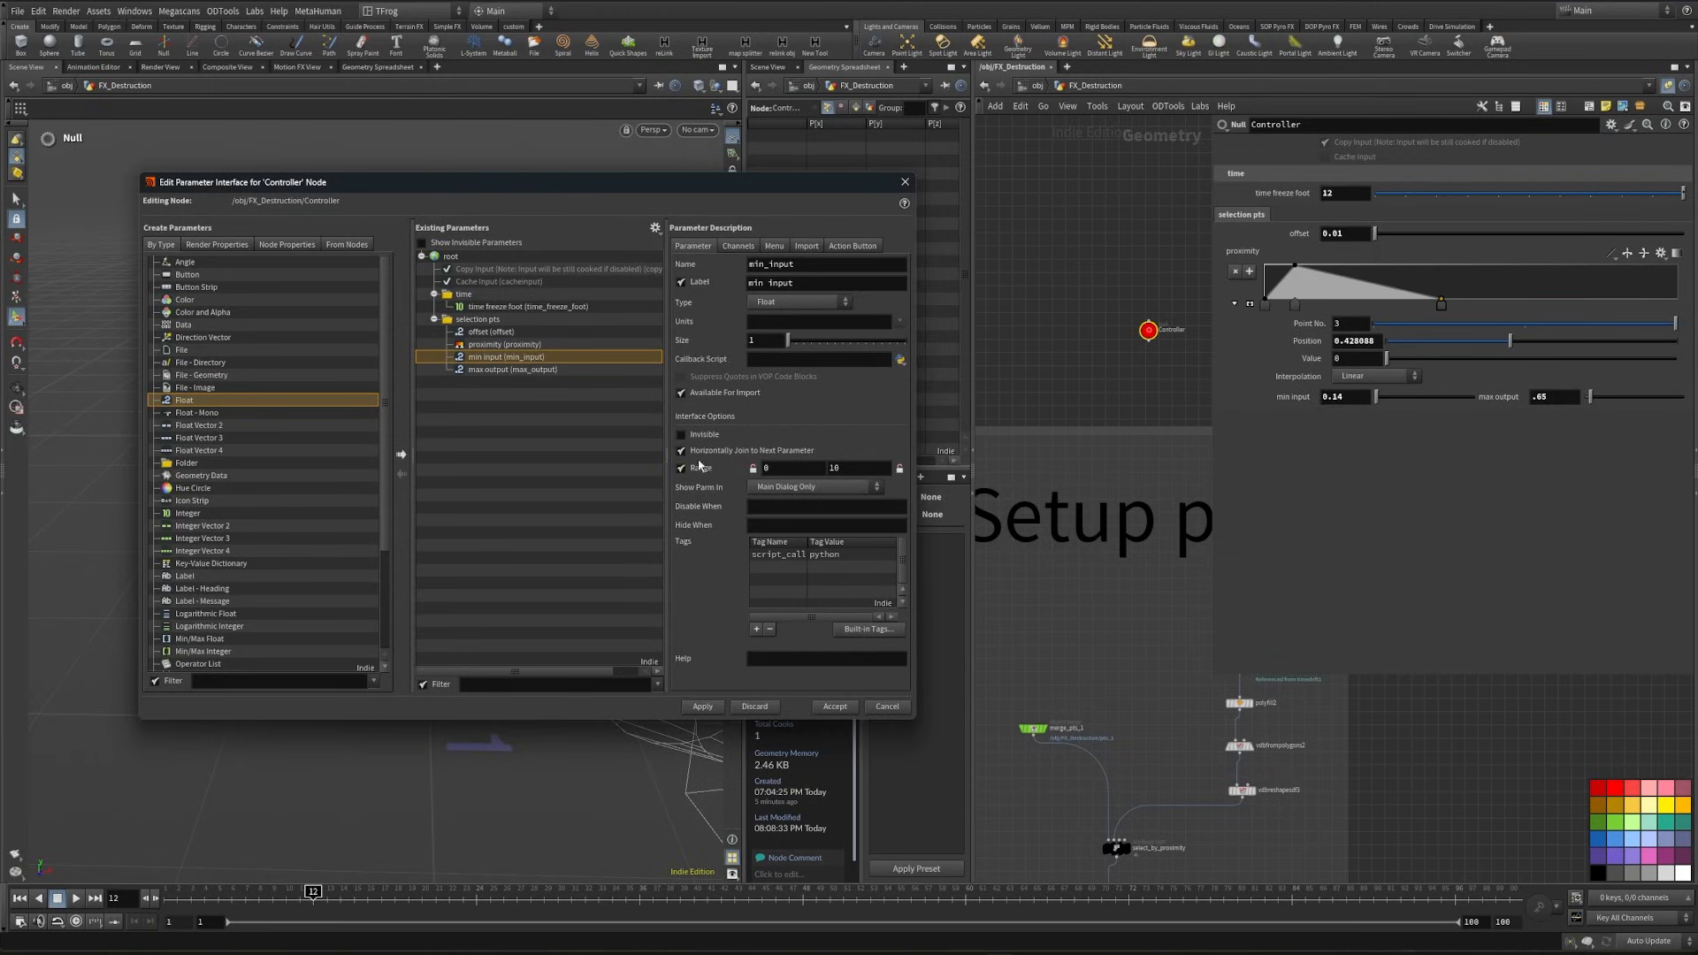
pyautogui.click(521, 368)
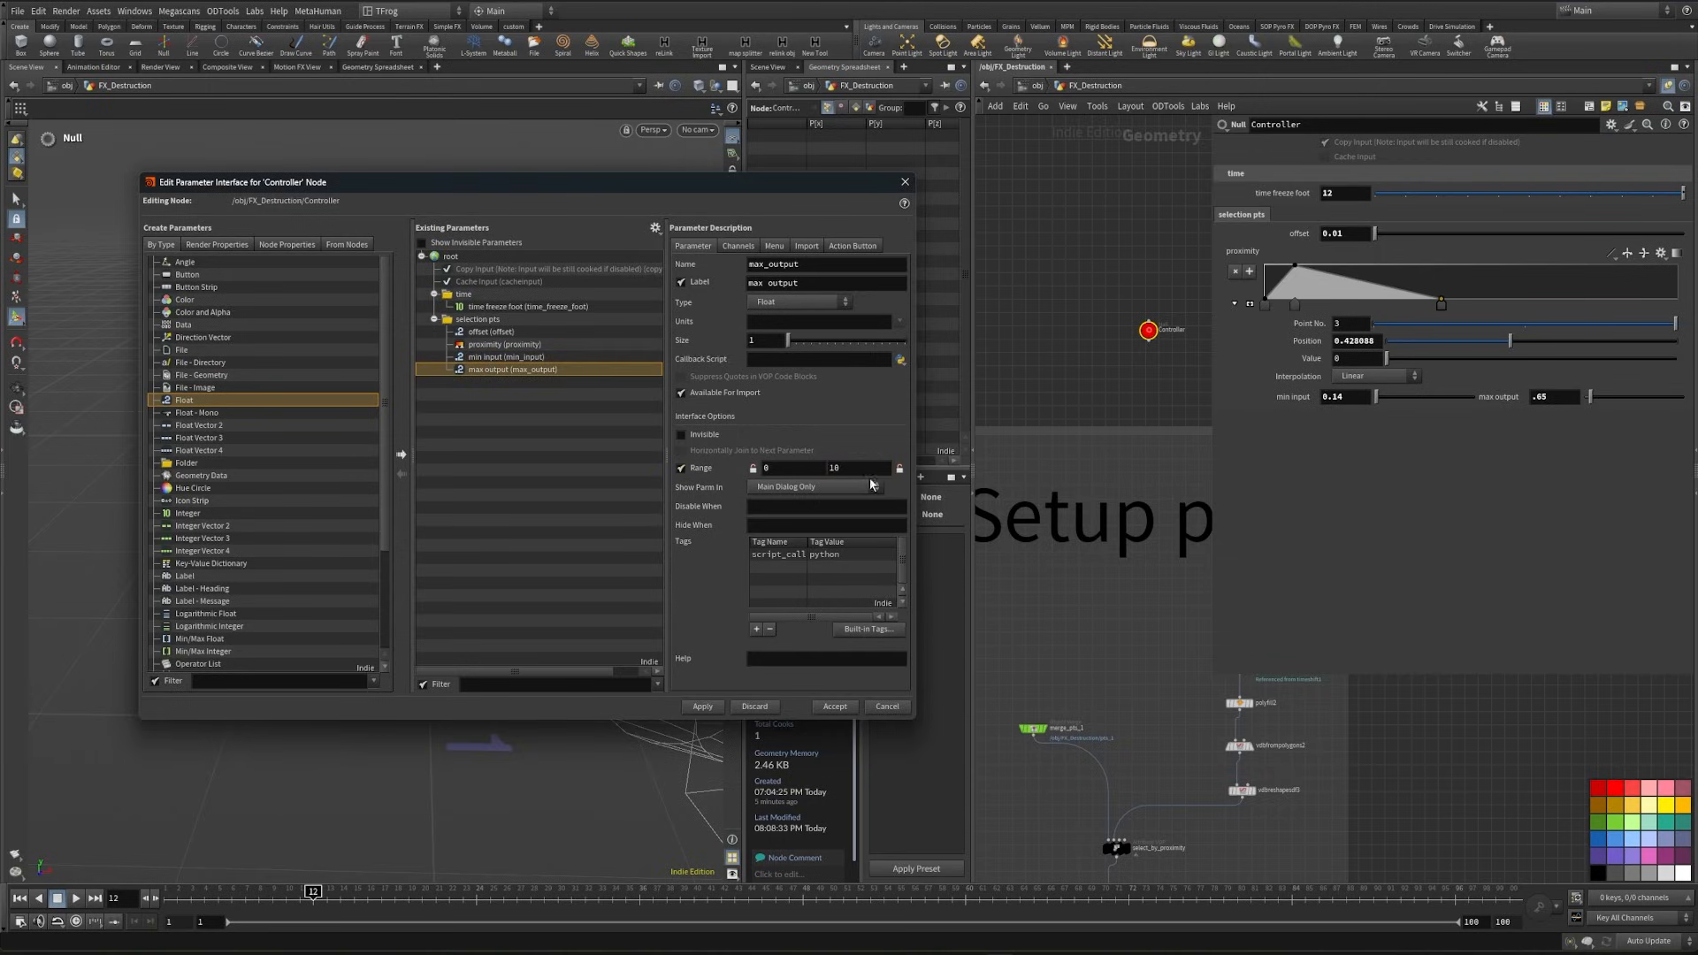
pyautogui.click(702, 706)
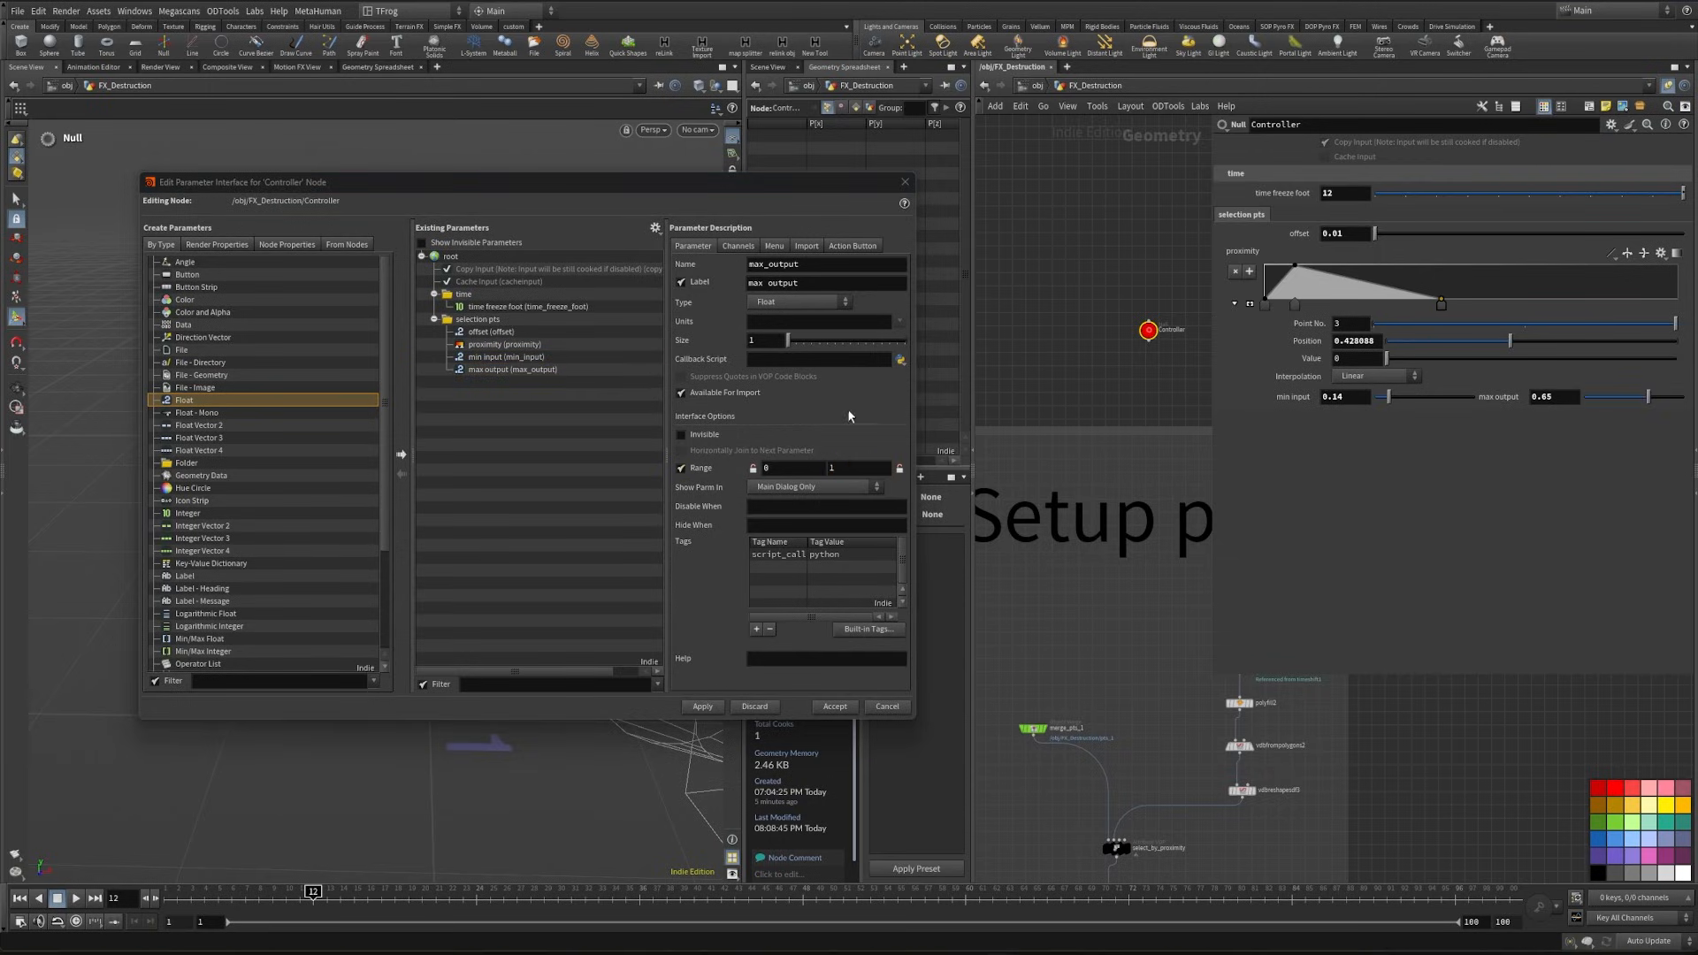
# - Set the range of the Controller's offset parameter to 0 to 0.1 and try out different offset values
pyautogui.click(491, 332)
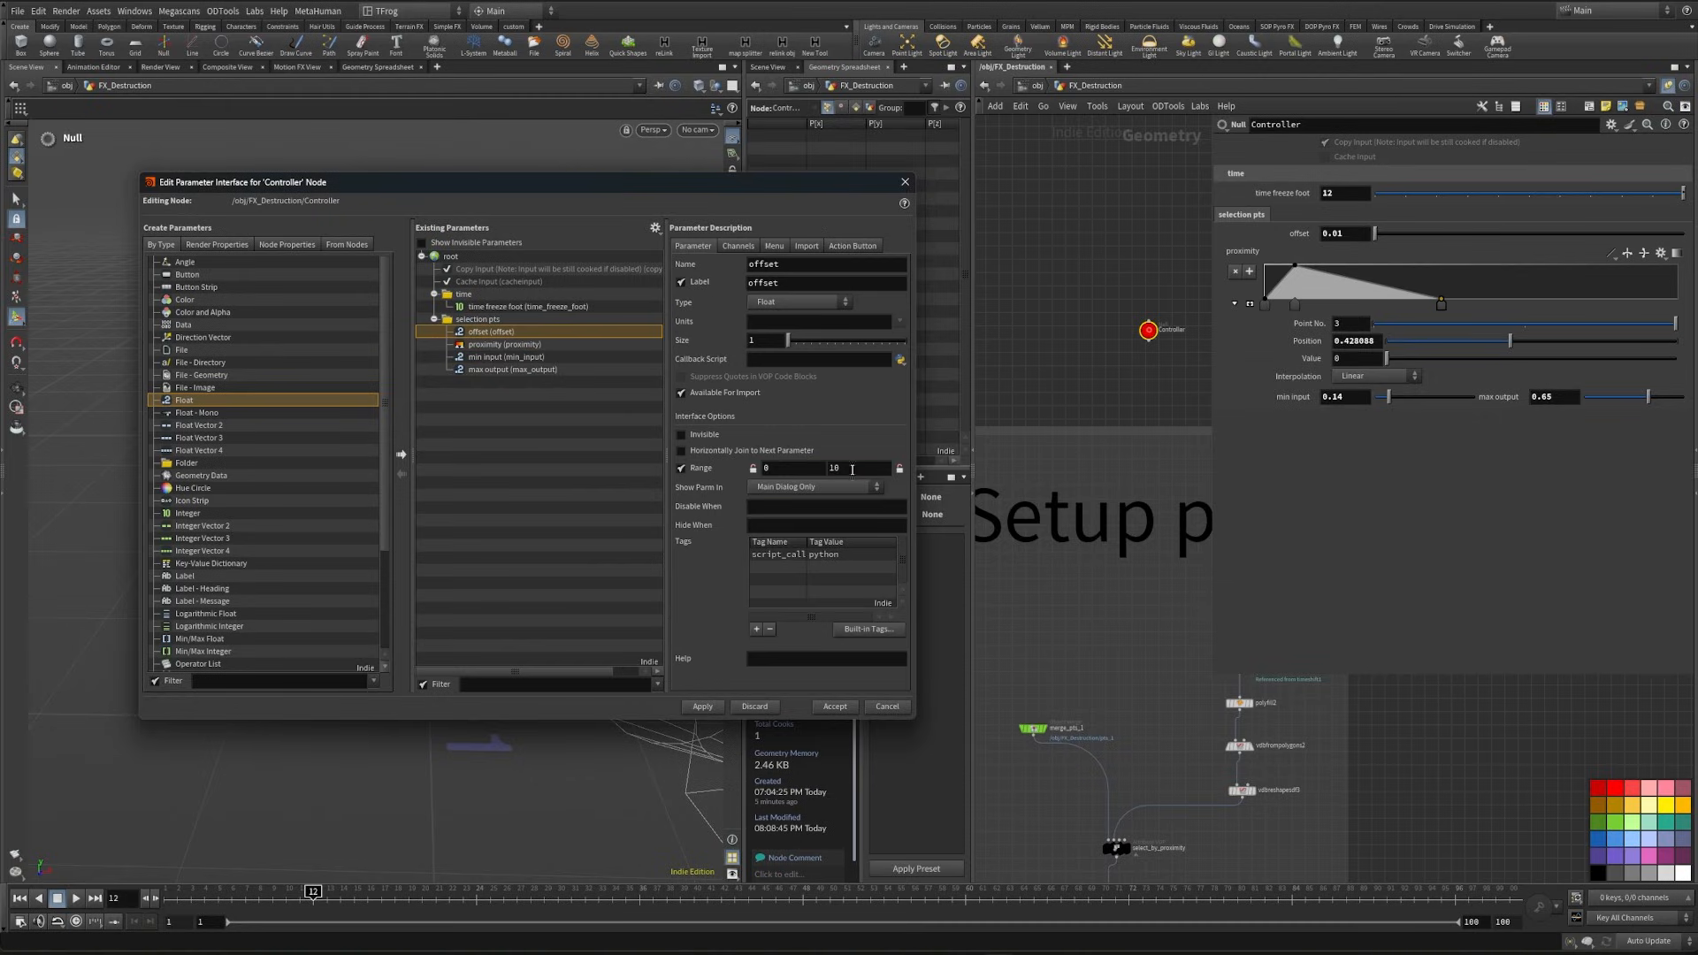
pyautogui.click(702, 706)
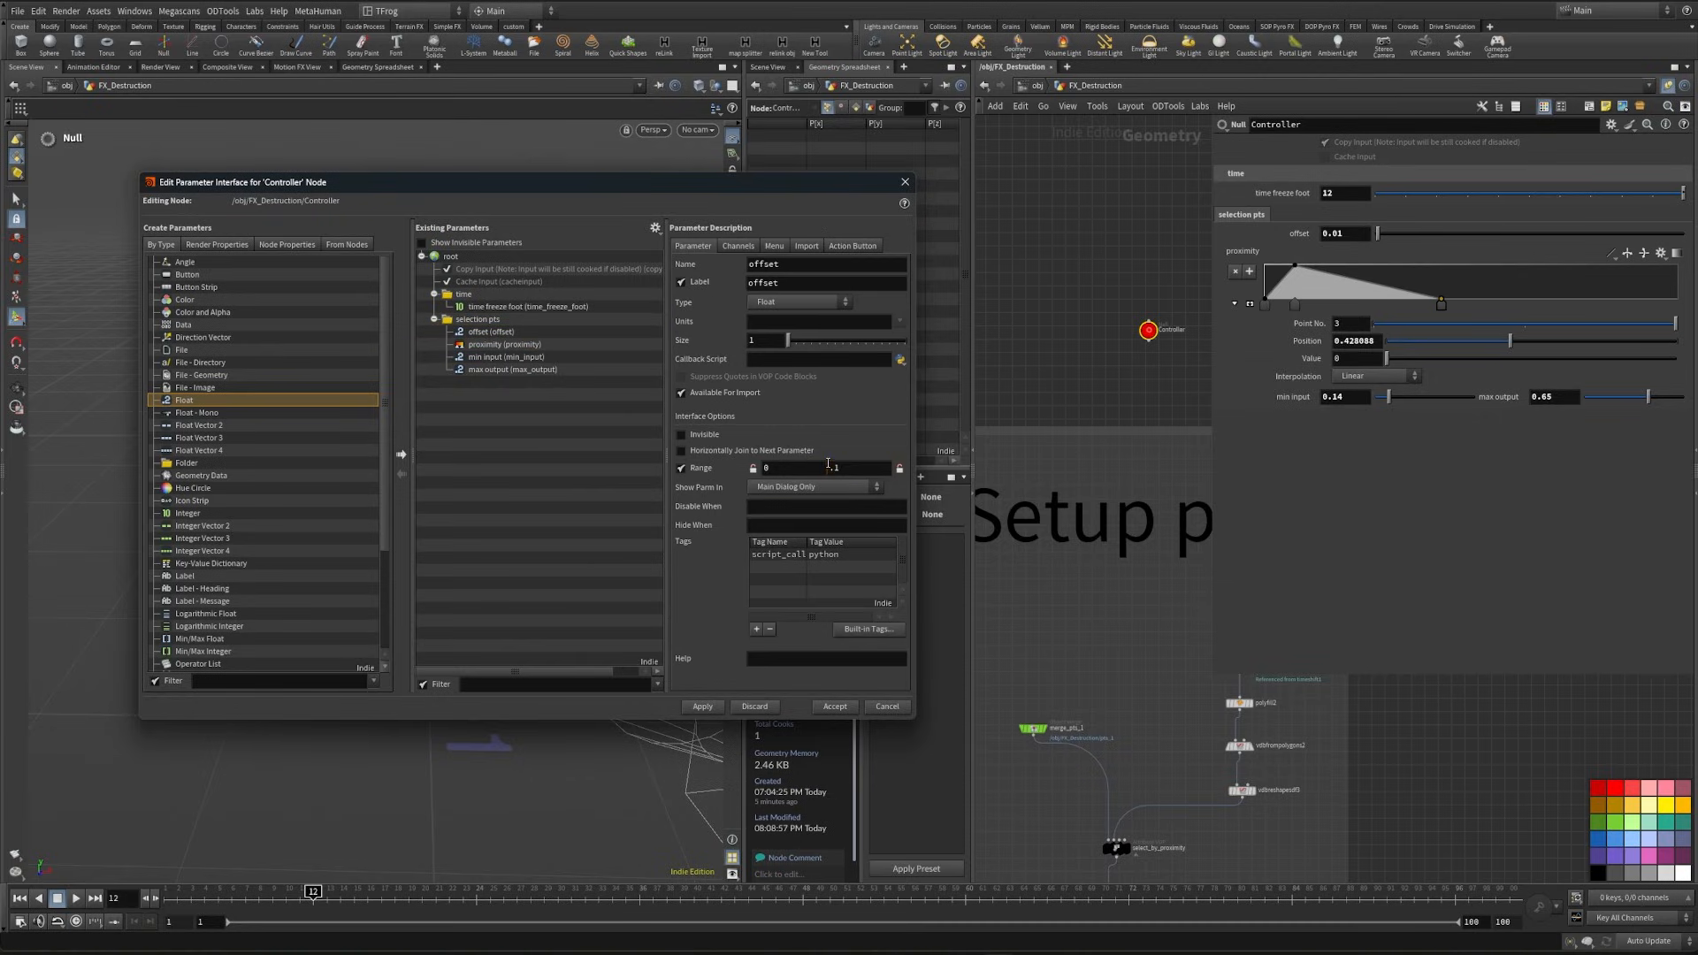
pyautogui.click(904, 182)
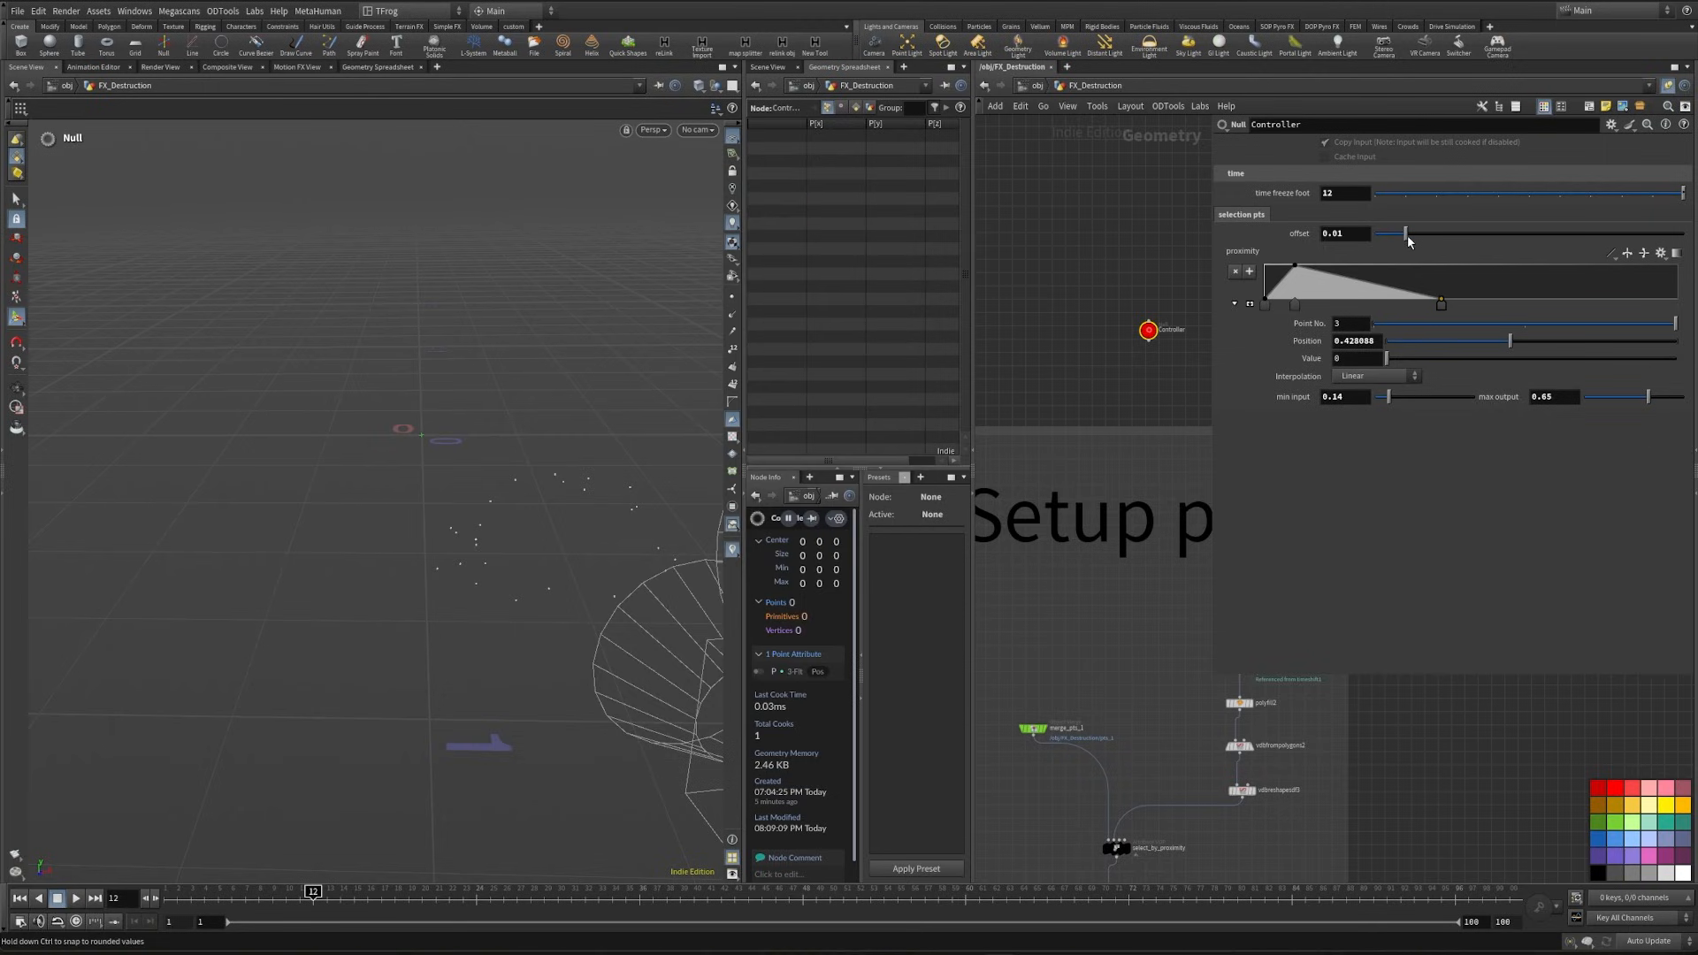
pyautogui.moveTo(1549, 248); pyautogui.dragTo(1366, 265)
pyautogui.hotkey('ctrl', 'z')
# - Set the lower limit of the Controller's offset range to -0.1 and accept the parameter interface changes
pyautogui.click(1610, 124)
pyautogui.click(1647, 137)
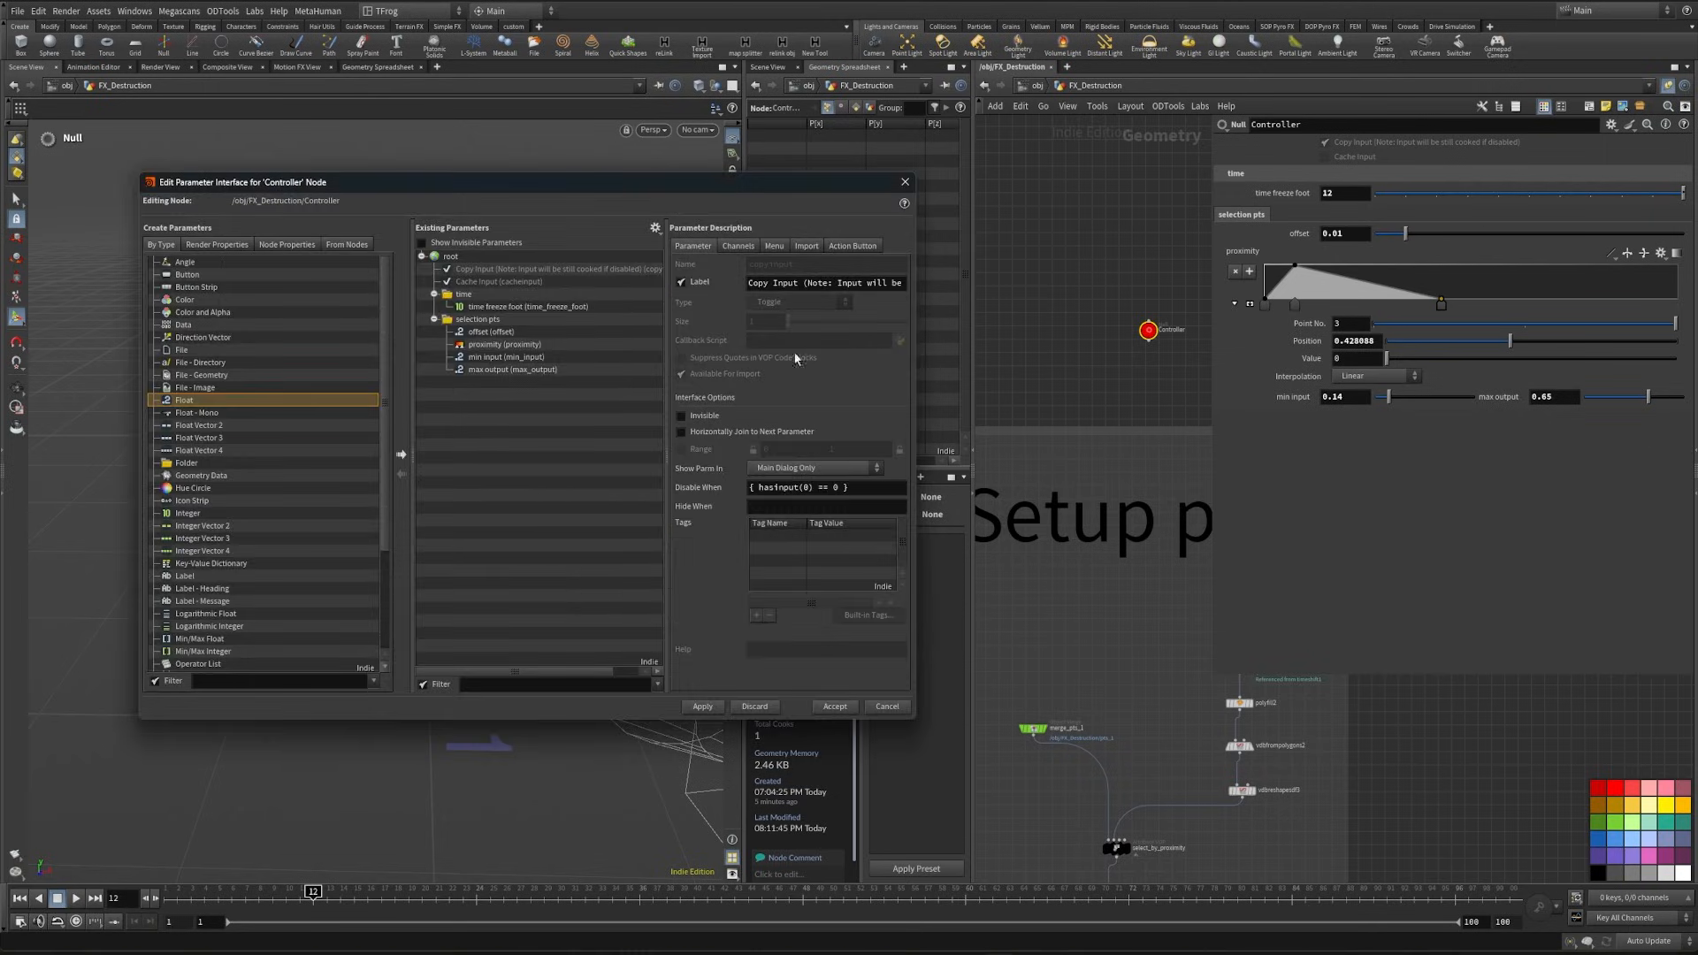
pyautogui.click(491, 331)
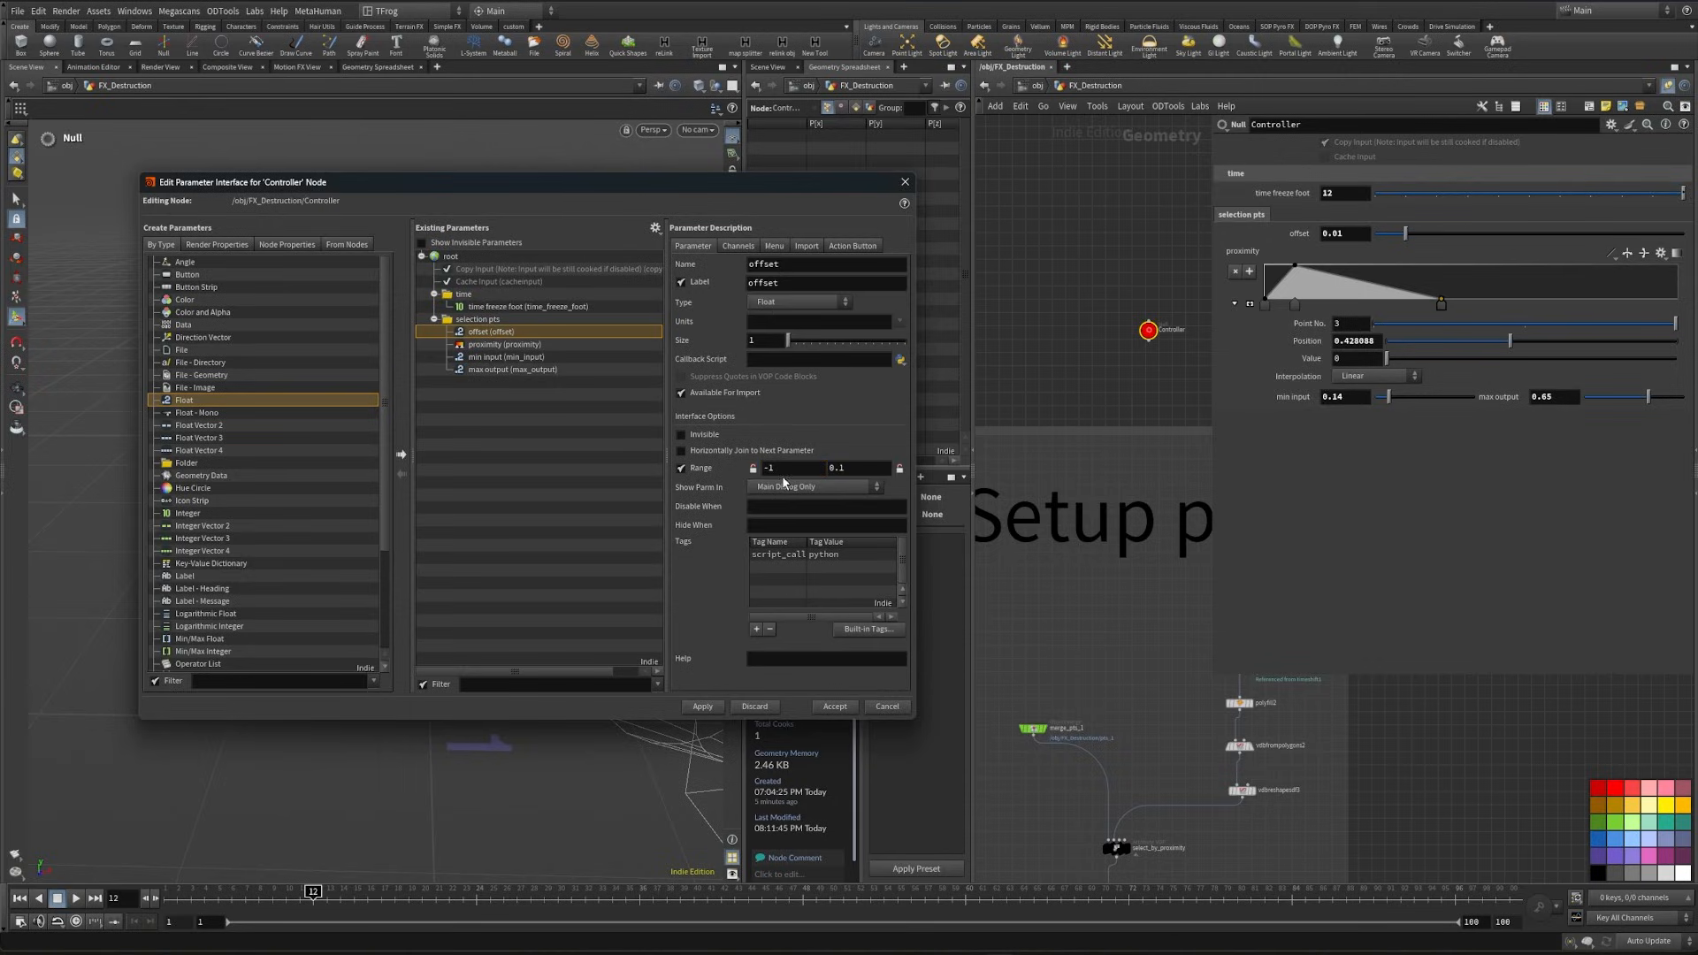
pyautogui.click(834, 705)
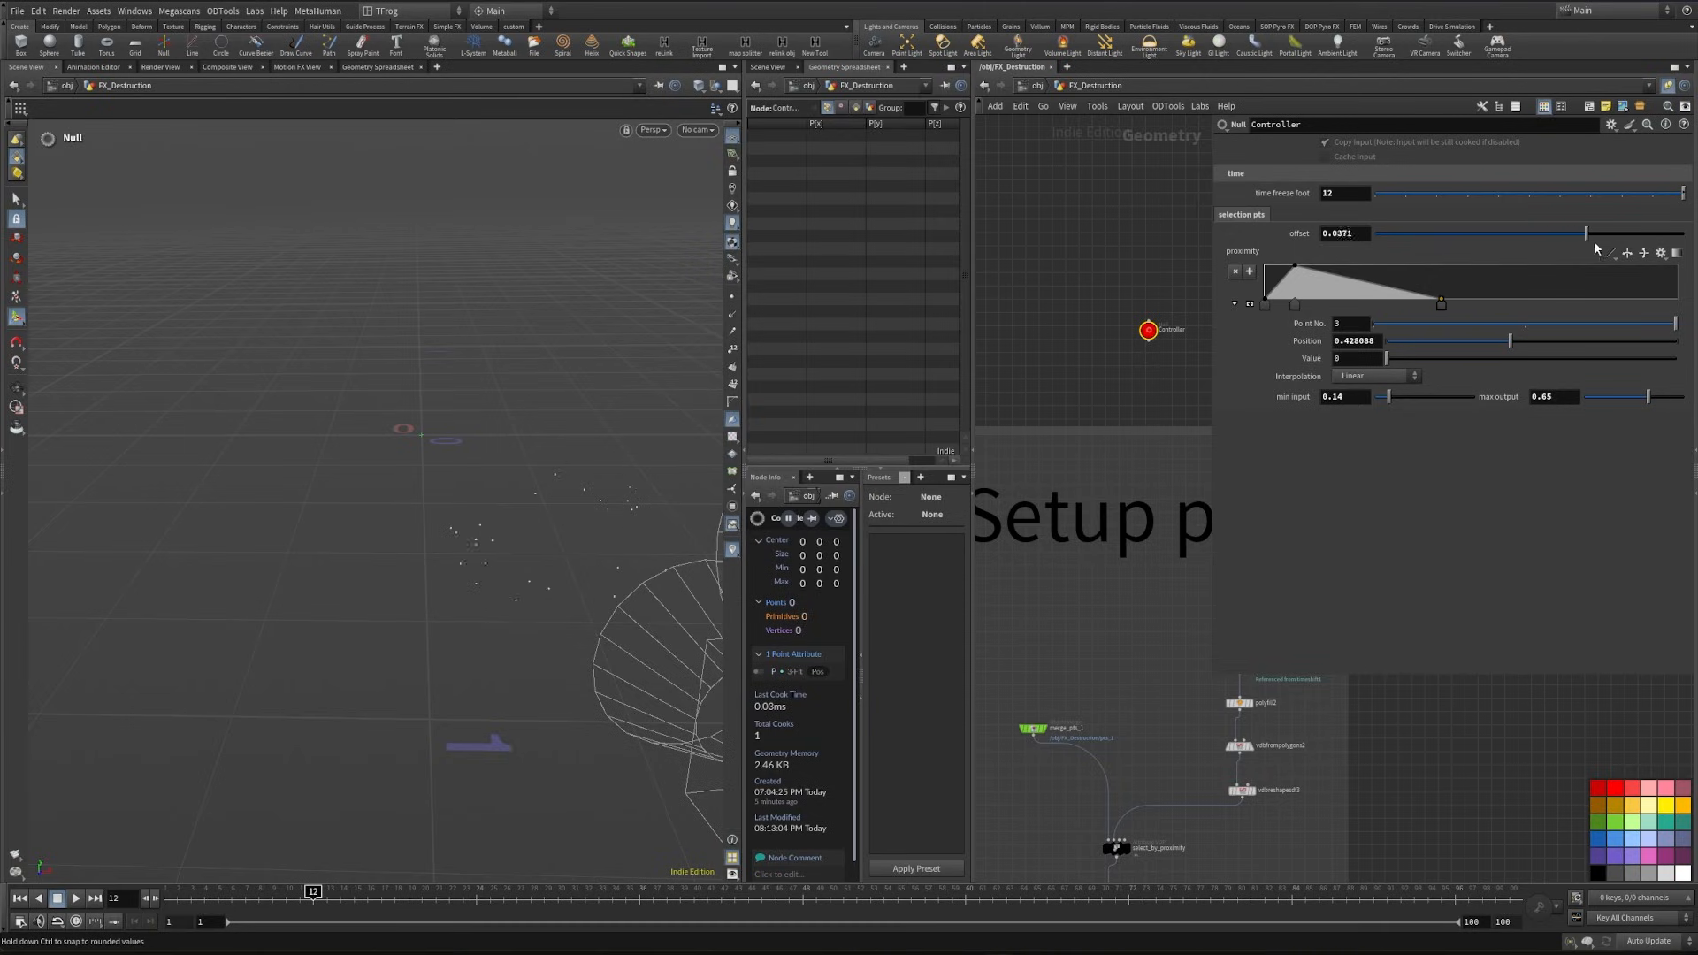
# - Try out different offset, min input and proximity ramp settings on the Controller, and restore the previous values
pyautogui.moveTo(1565, 257); pyautogui.dragTo(1300, 277)
pyautogui.moveTo(1300, 278); pyautogui.dragTo(1634, 257)
pyautogui.moveTo(1477, 404); pyautogui.dragTo(1389, 404)
pyautogui.moveTo(1441, 304); pyautogui.dragTo(1406, 329)
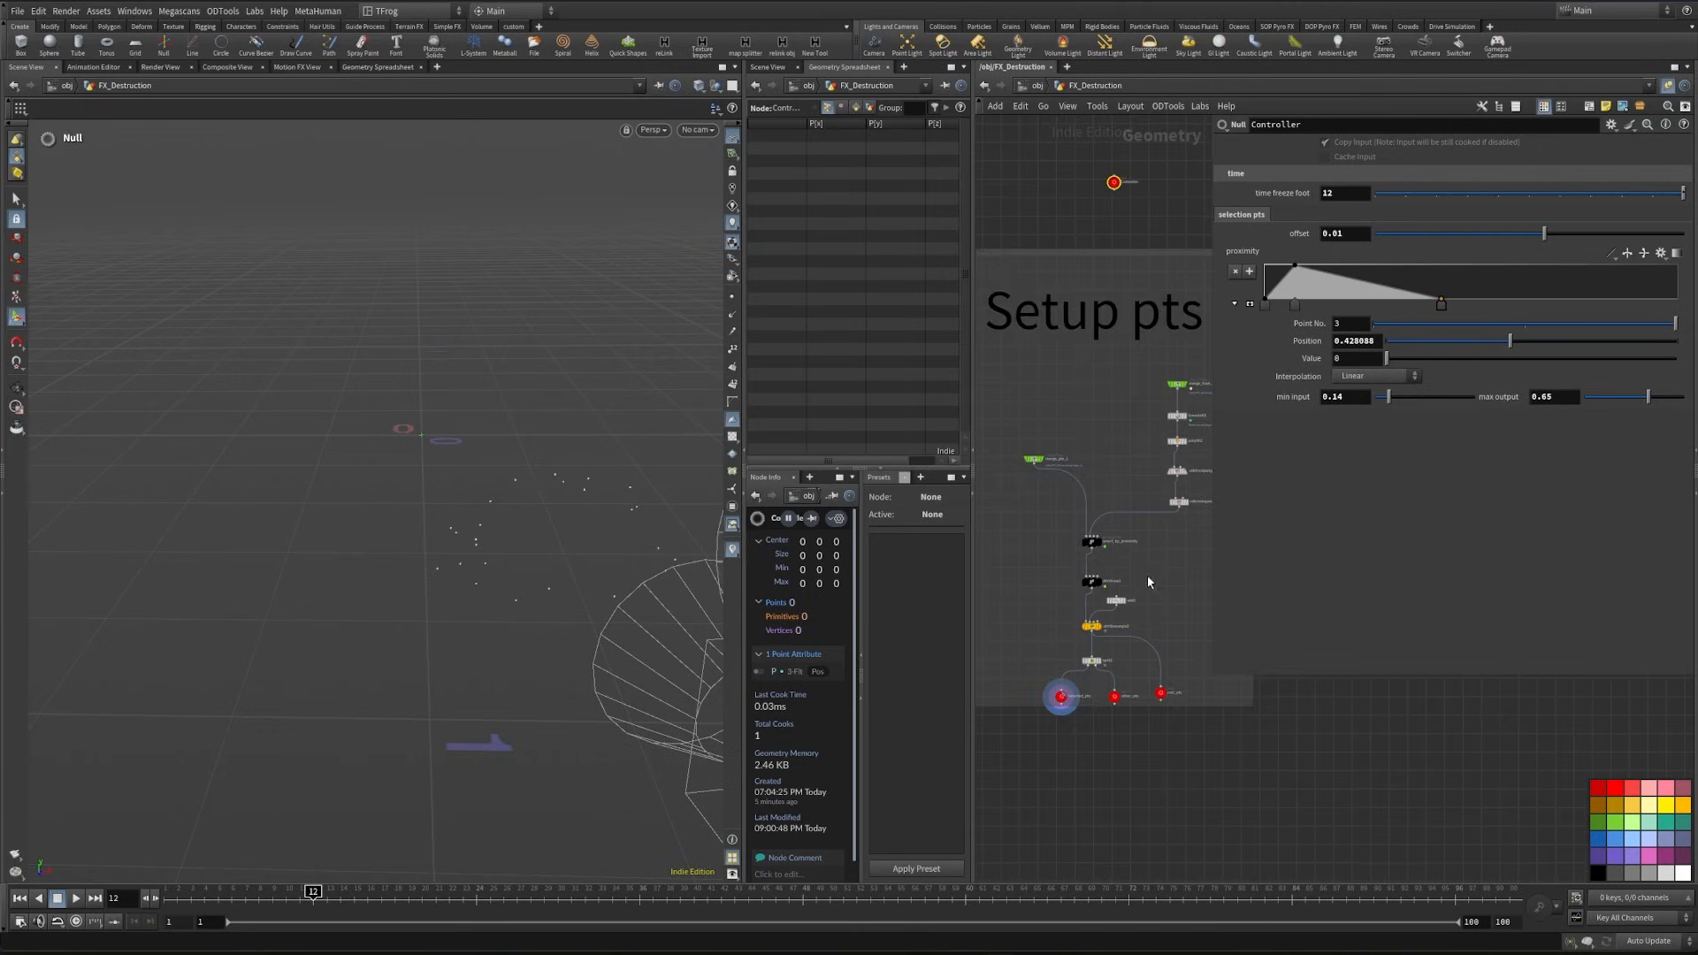
# - Place a sticky note reading Controller pts above the Controller null, clear of the Setup pts network box
pyautogui.scroll(-3, 1148, 582)
pyautogui.moveTo(1148, 582); pyautogui.dragTo(1162, 816, button='middle')
pyautogui.moveTo(1269, 679); pyautogui.dragTo(1213, 432)
pyautogui.moveTo(1125, 539); pyautogui.dragTo(1232, 640, button='middle')
pyautogui.scroll(2, 1221, 621)
pyautogui.keyDown('alt'); pyautogui.moveTo(1039, 562); pyautogui.dragTo(1161, 574); pyautogui.keyUp('alt')
pyautogui.scroll(3, 1226, 586)
pyautogui.doubleClick(1247, 590)
pyautogui.write('Controle')
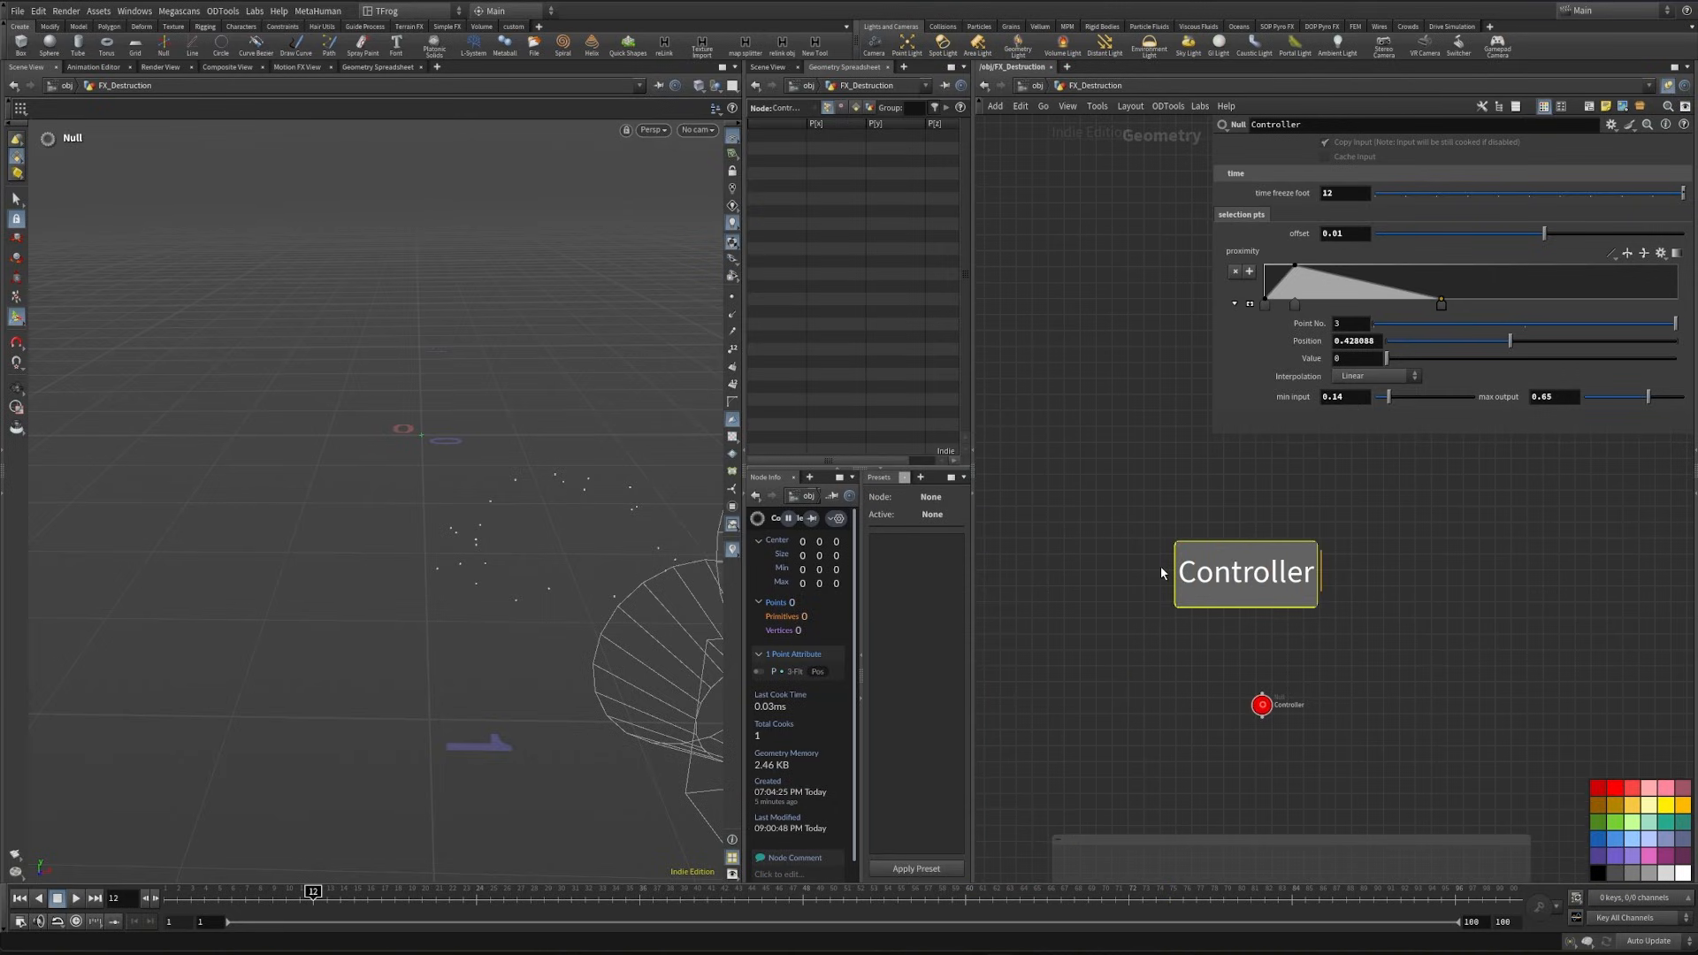
pyautogui.hotkey('ctrl', 'a')
pyautogui.write('p')
# - Enclose the Controller pts note and the Controller null in a red network box
pyautogui.scroll(-3, 1162, 573)
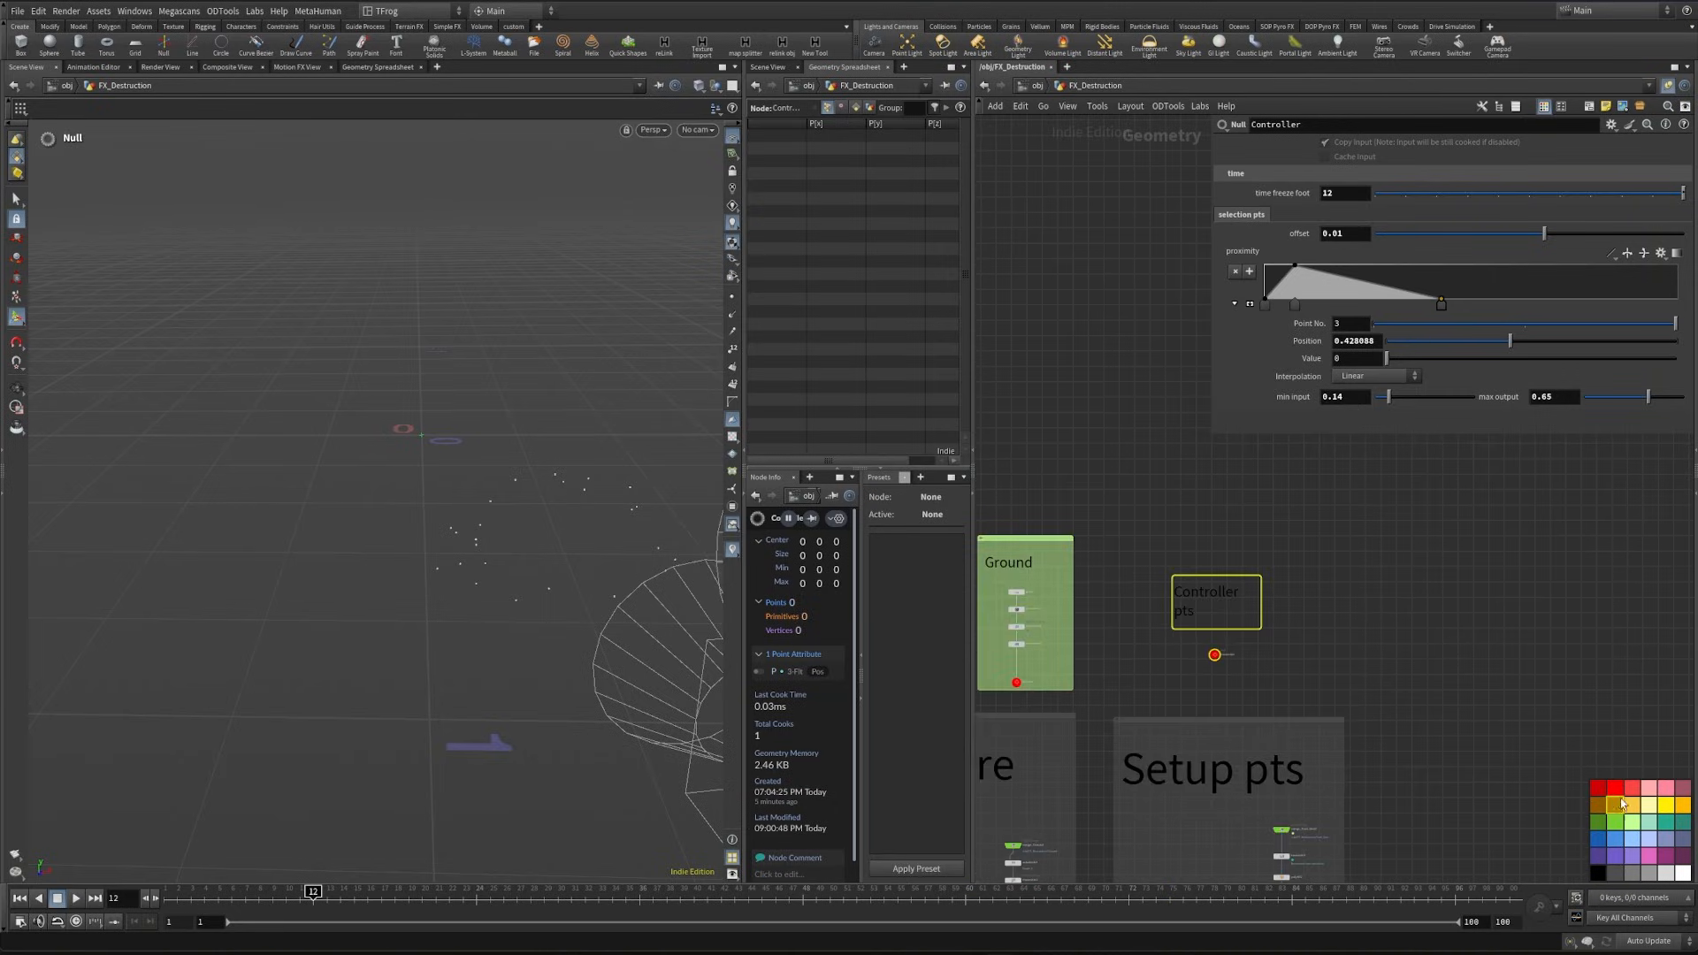
pyautogui.click(1586, 110)
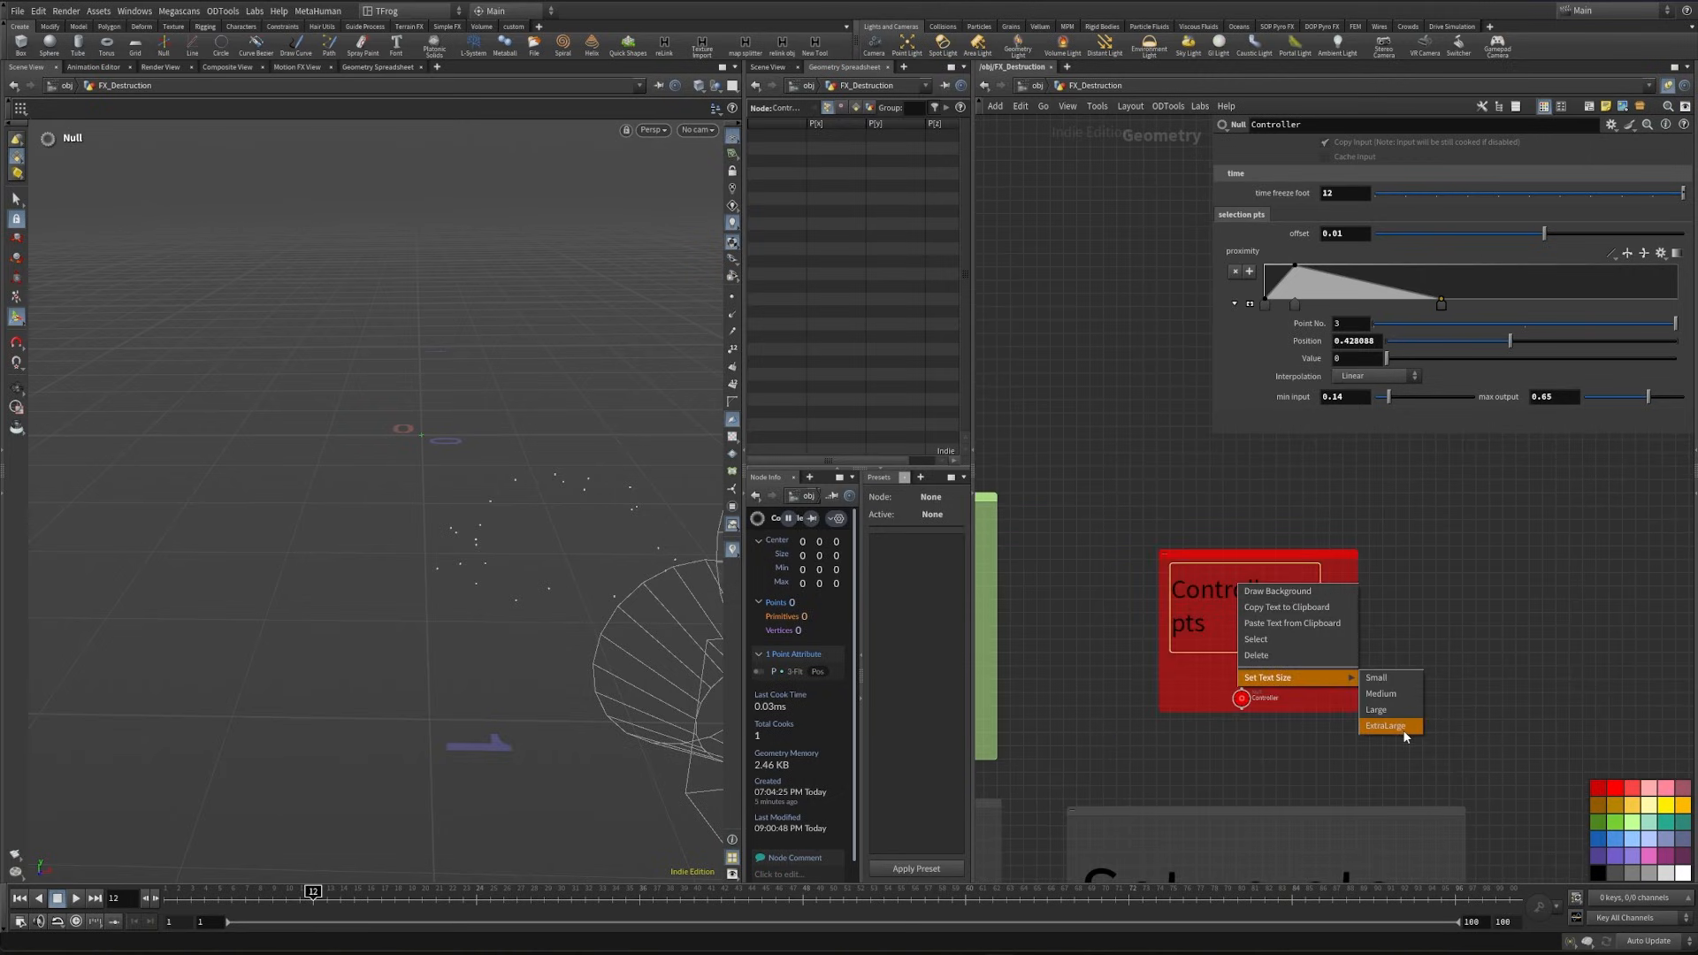
# - Enlarge the Controller pts note's text to ExtraLarge and reposition the Controller null beneath it inside the red network box
pyautogui.click(1403, 727)
pyautogui.scroll(-3, 1382, 684)
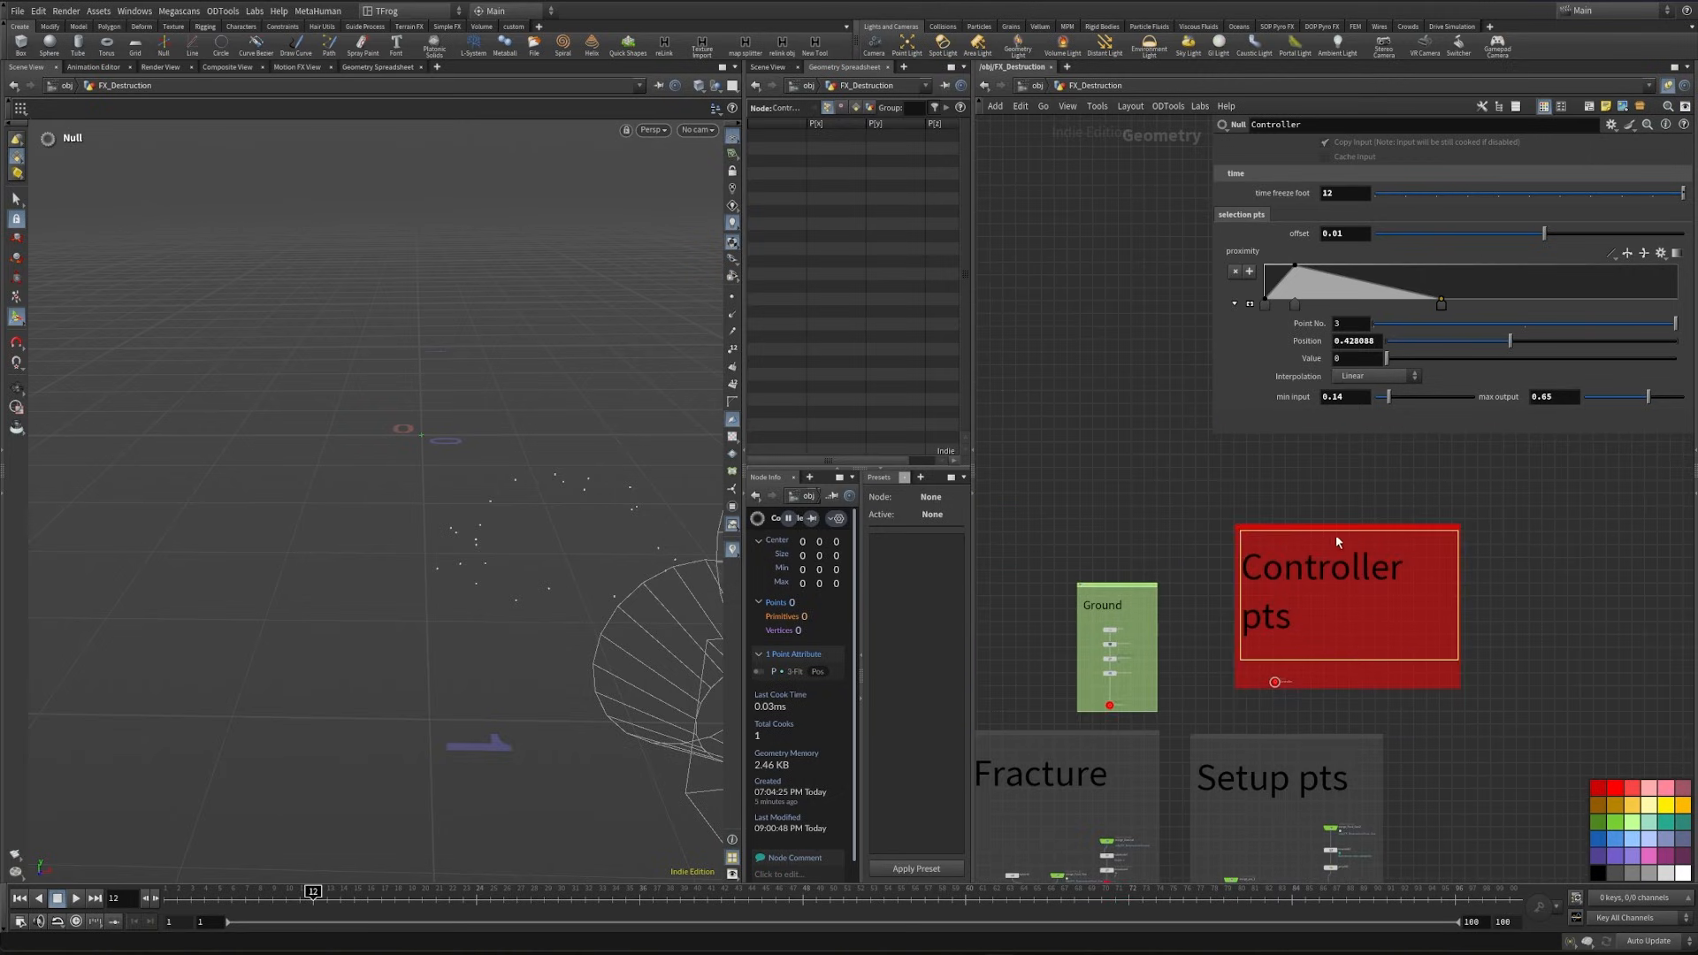
pyautogui.moveTo(1338, 529); pyautogui.dragTo(1279, 507)
pyautogui.scroll(3, 1244, 653)
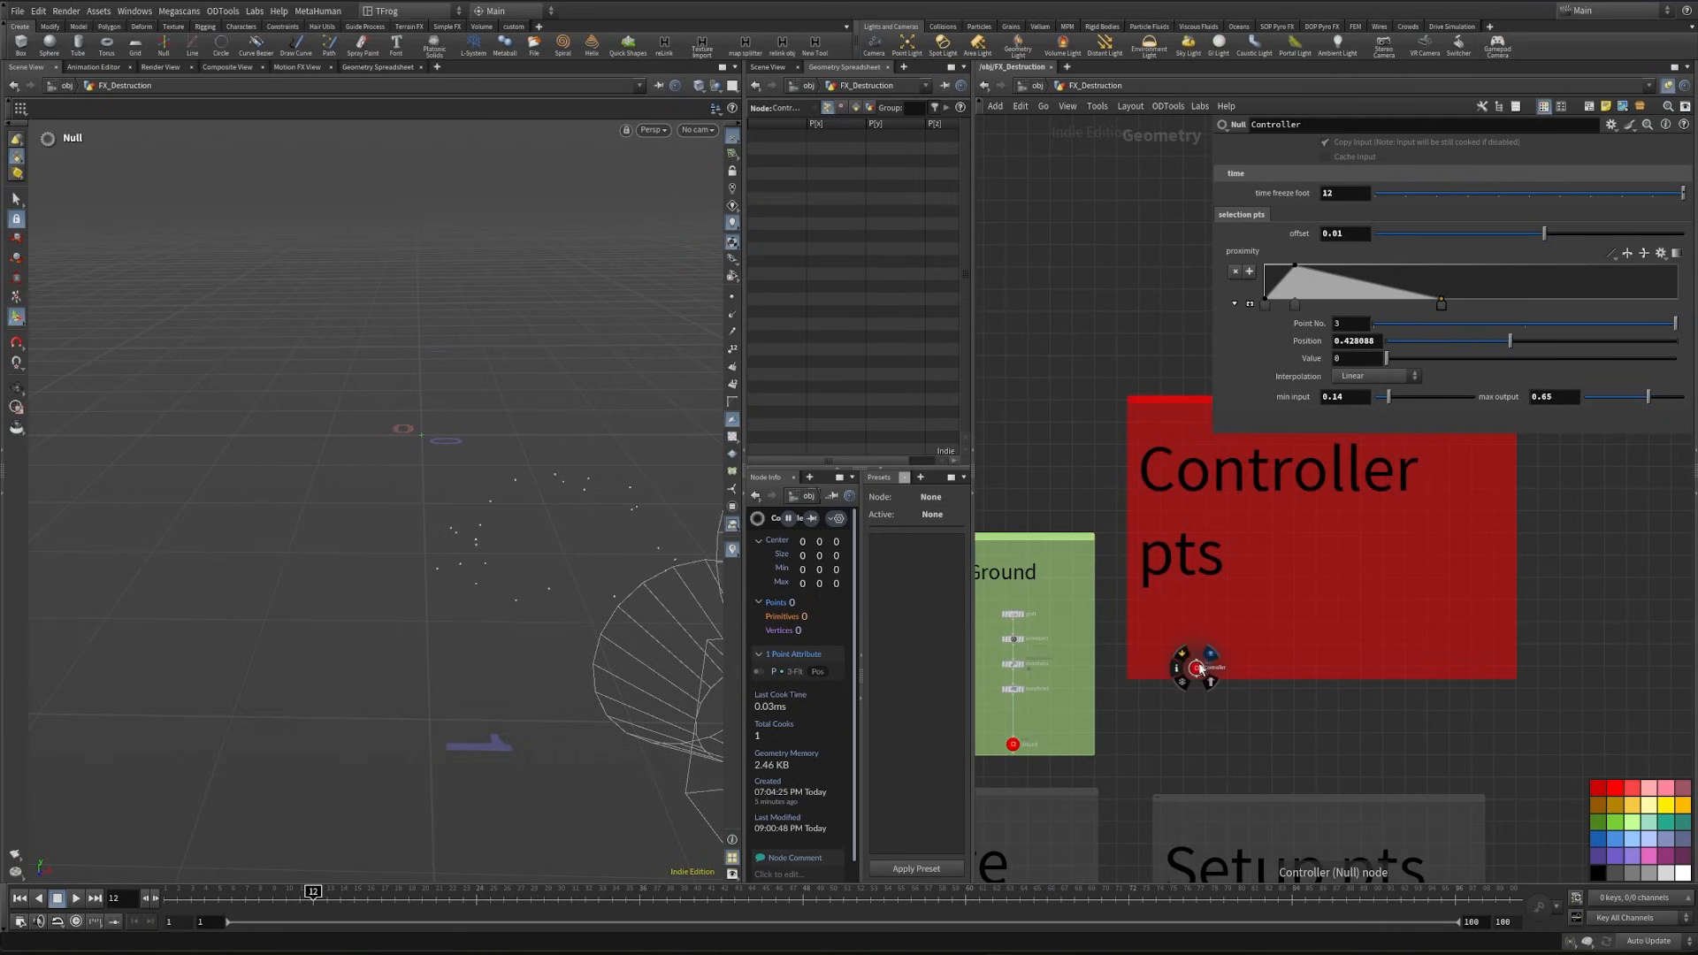
pyautogui.moveTo(1199, 672); pyautogui.dragTo(1313, 658)
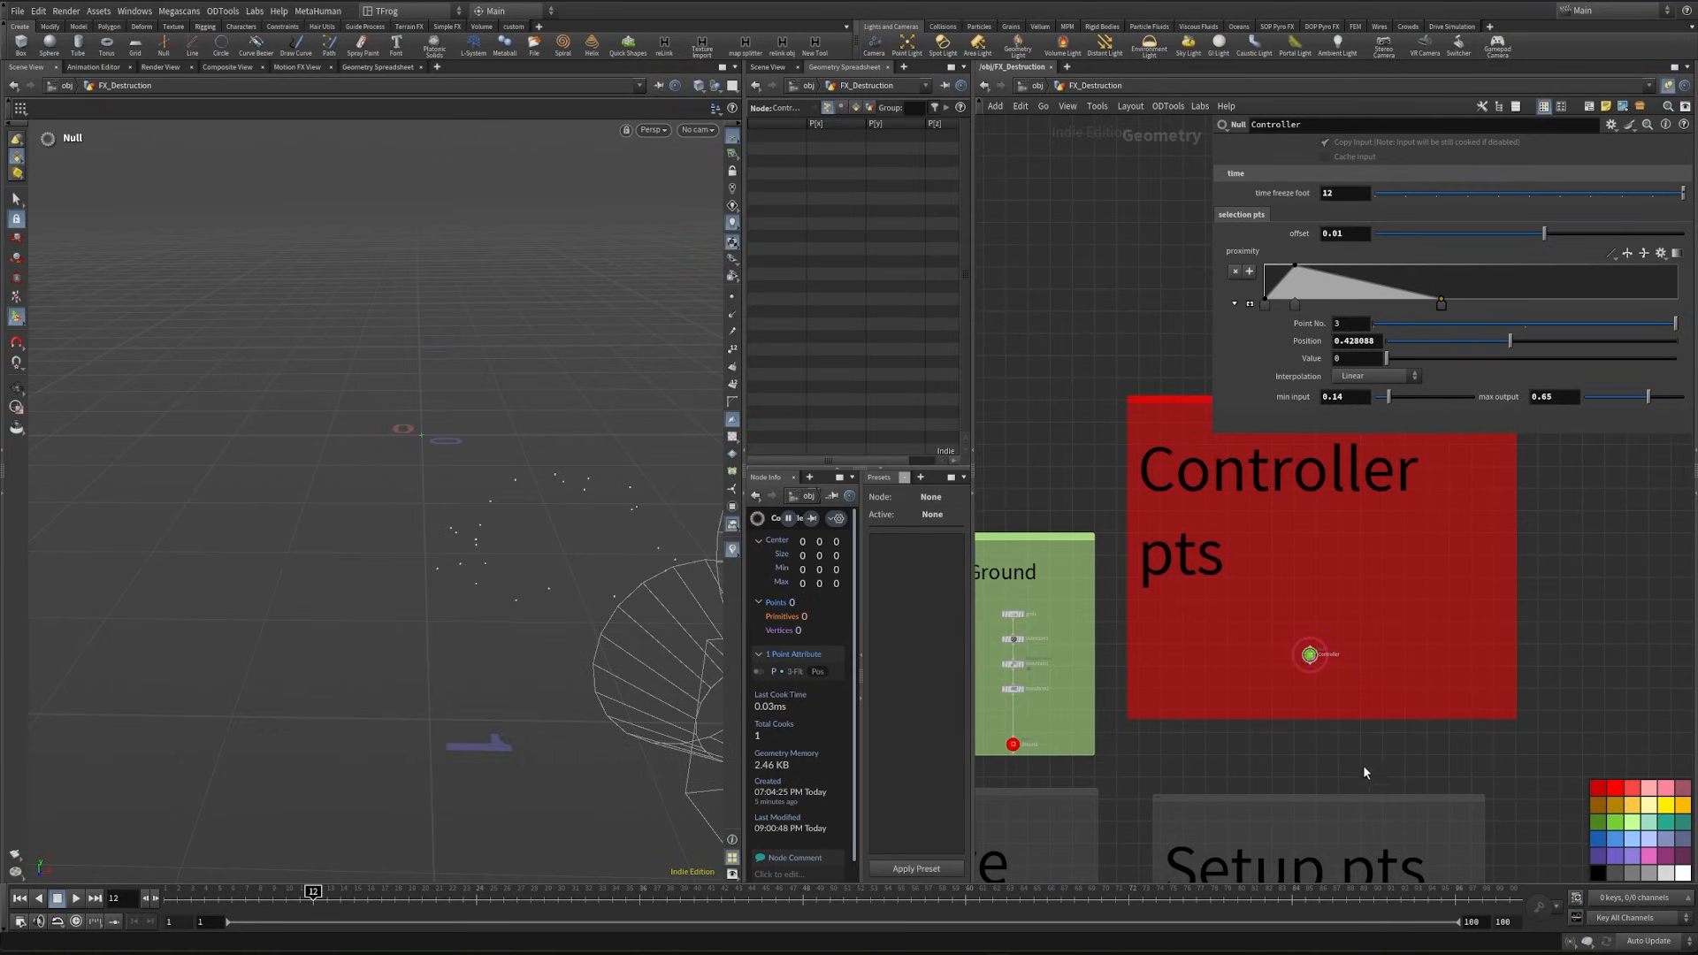
pyautogui.scroll(-4, 1364, 771)
pyautogui.moveTo(1343, 544); pyautogui.dragTo(1322, 595, button='middle')
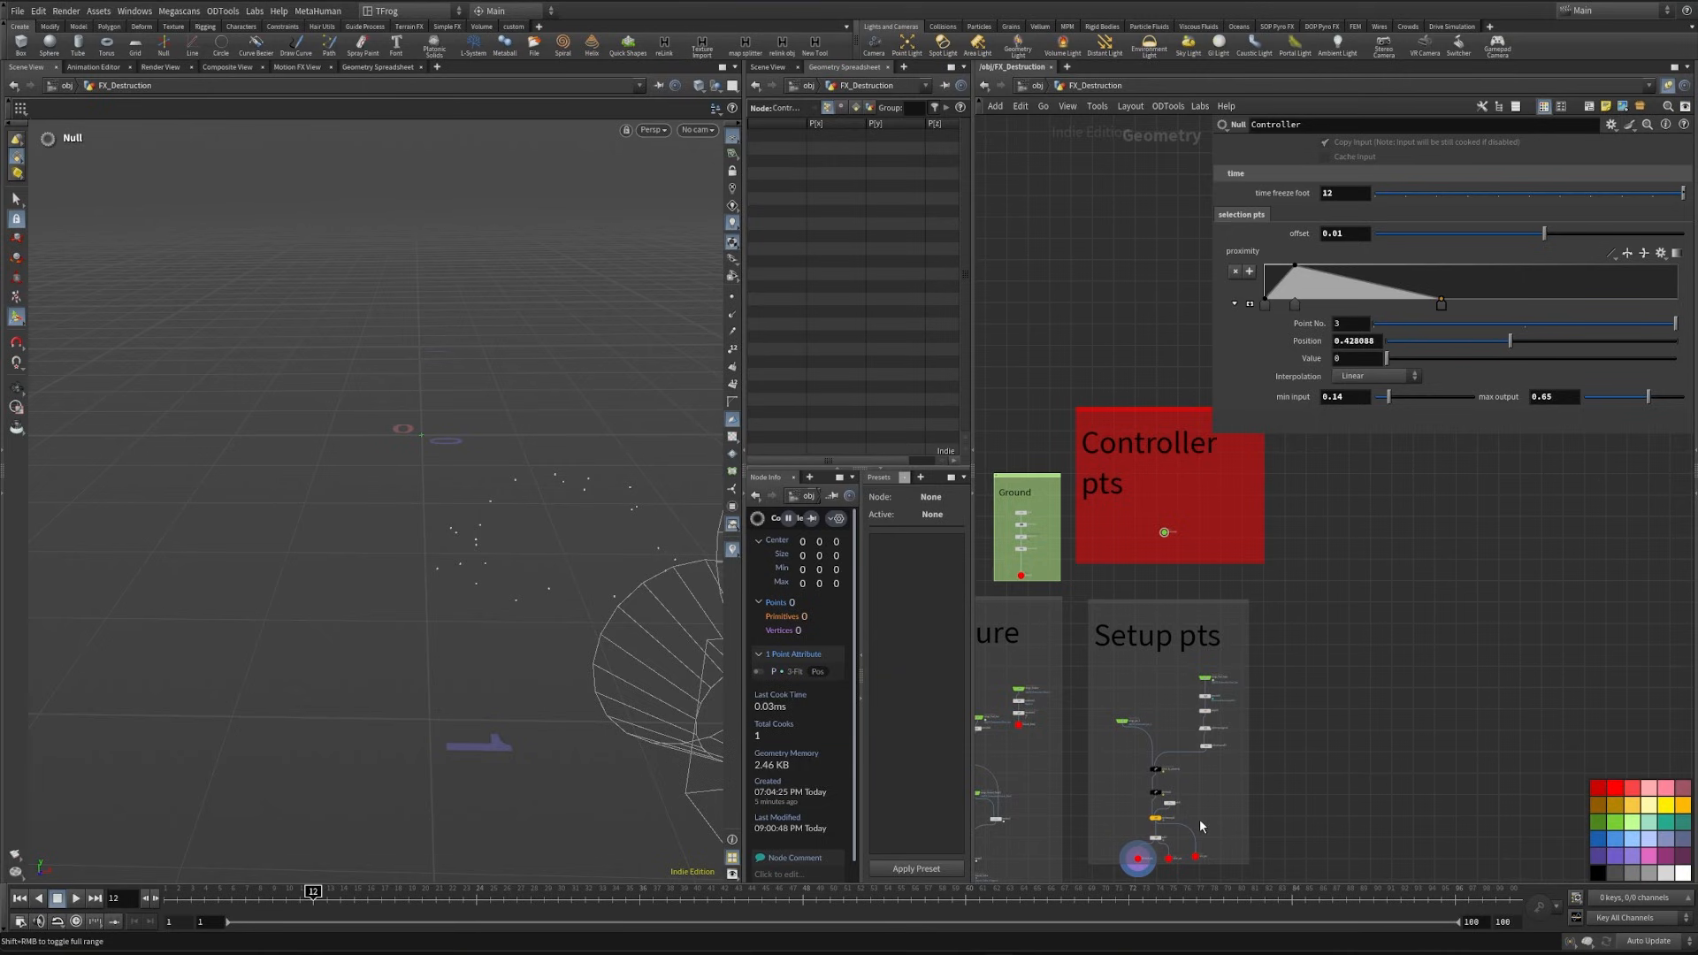
# - Add an integer parameter named and labelled seed to the Controller's selection pts folder and apply the interface changes
pyautogui.moveTo(1199, 821); pyautogui.dragTo(1207, 767, button='middle')
pyautogui.scroll(5, 1132, 743)
pyautogui.click(1238, 724)
pyautogui.moveTo(1491, 680); pyautogui.dragTo(1451, 767, button='middle')
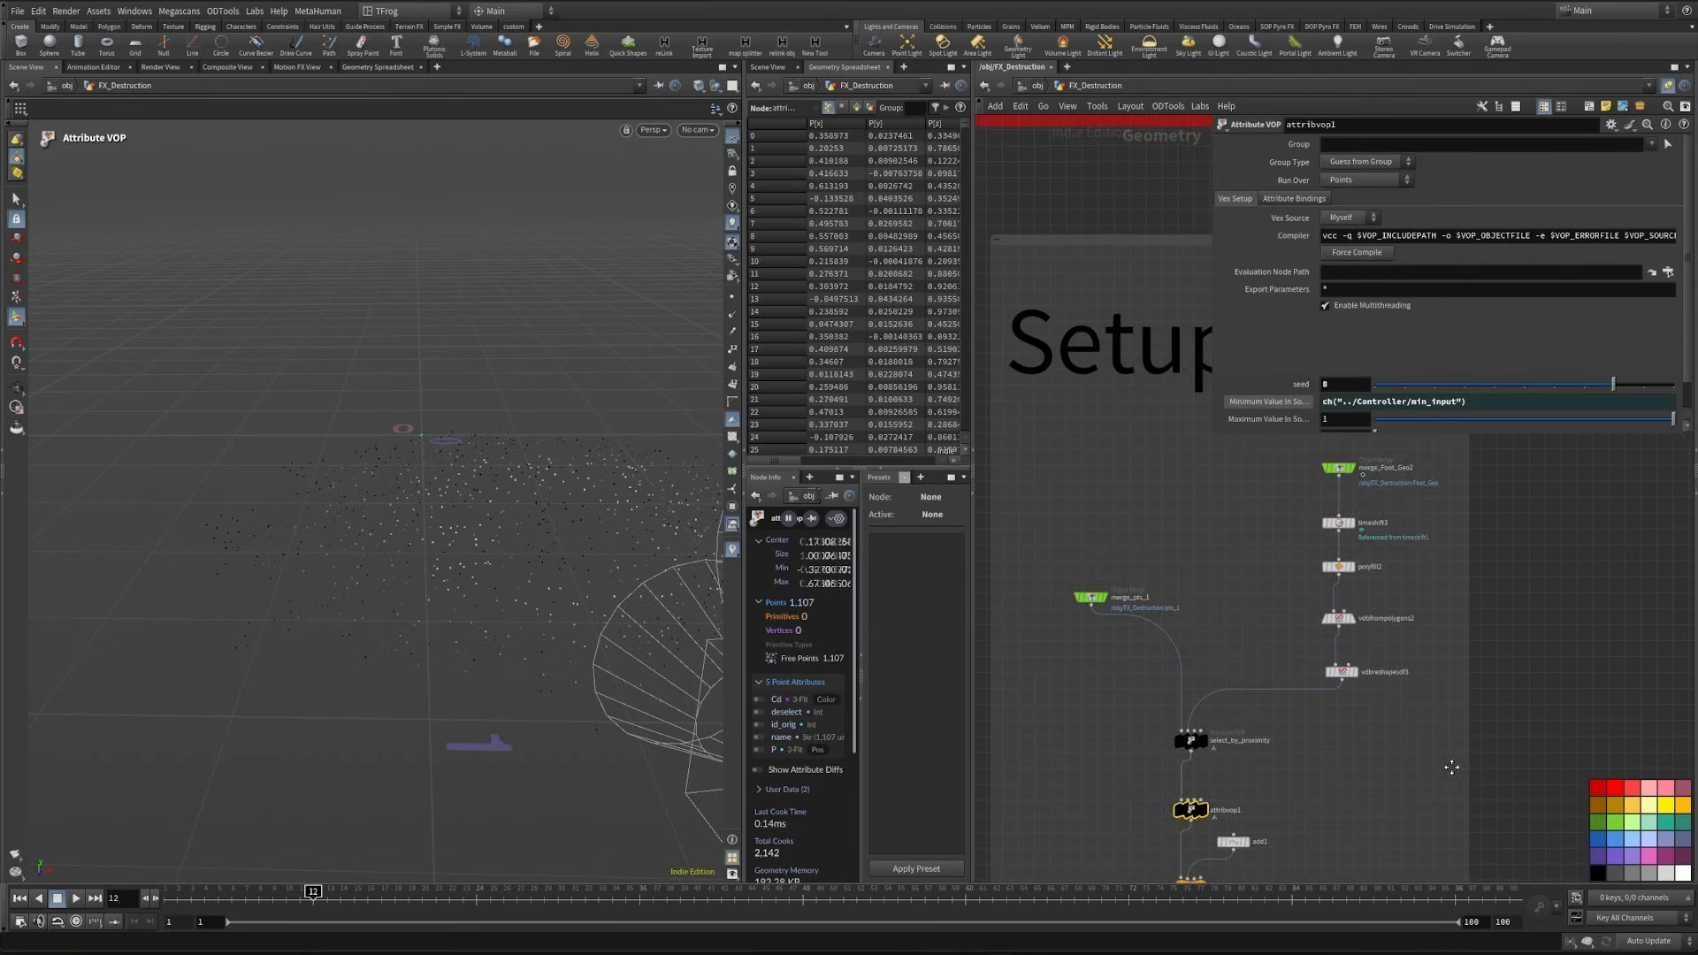
pyautogui.scroll(-5, 1490, 608)
pyautogui.moveTo(1491, 608); pyautogui.dragTo(1441, 771, button='middle')
pyautogui.click(1288, 579)
pyautogui.click(1611, 125)
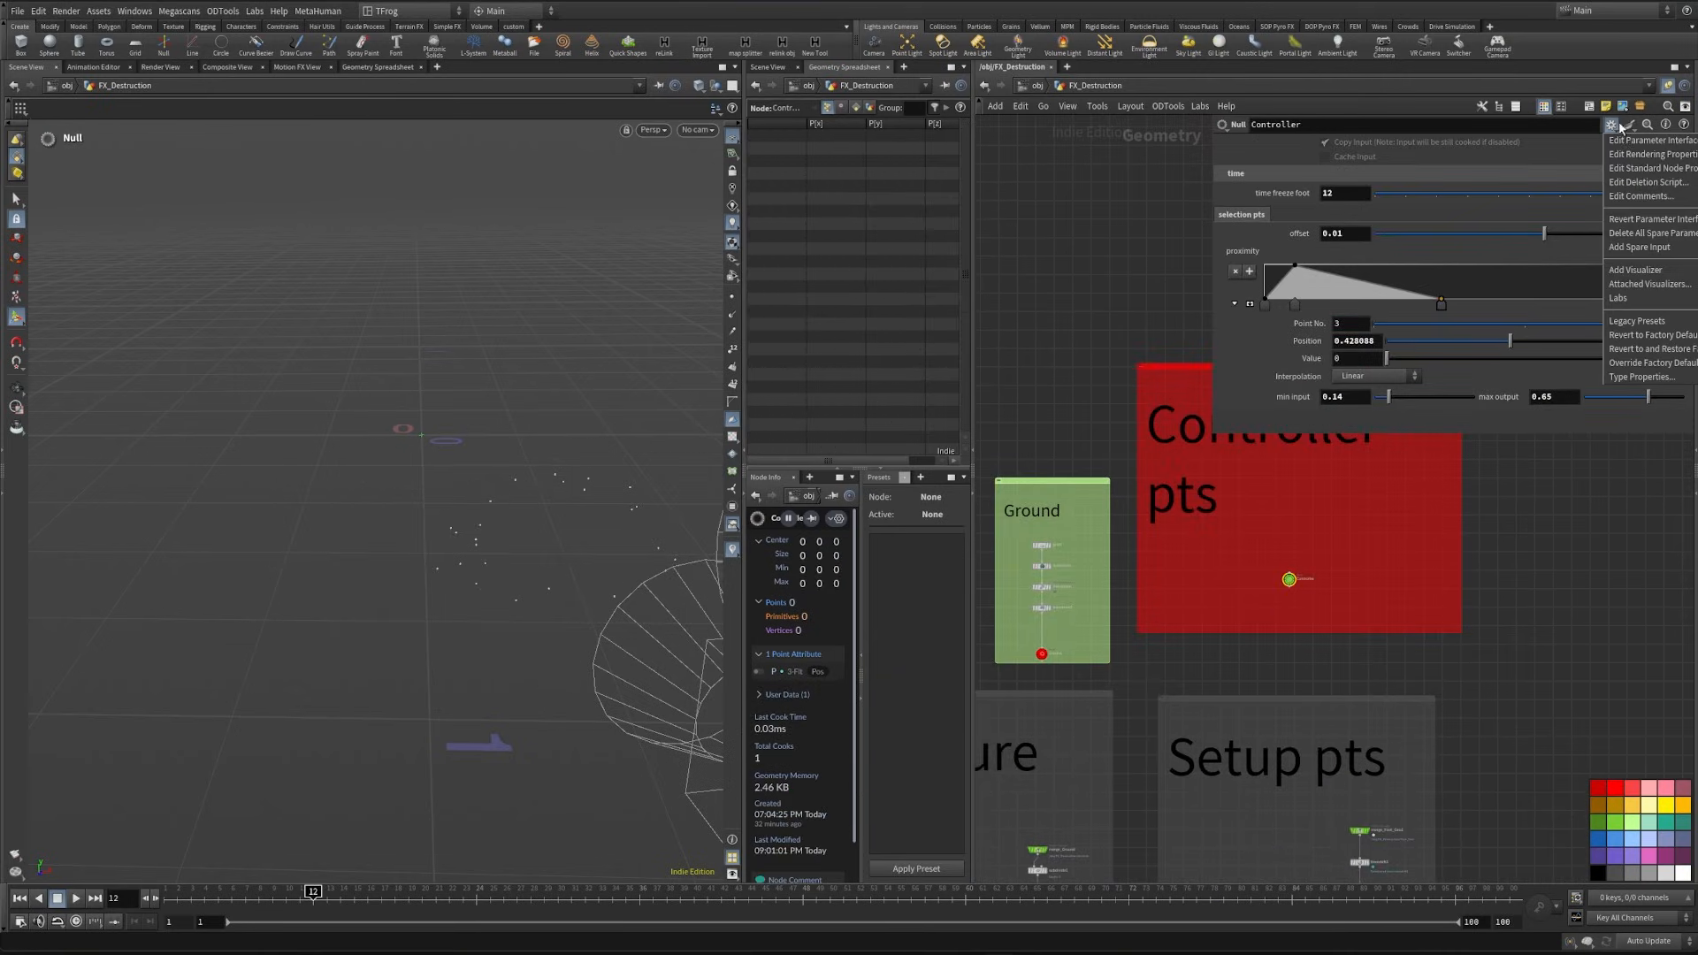
pyautogui.click(1634, 142)
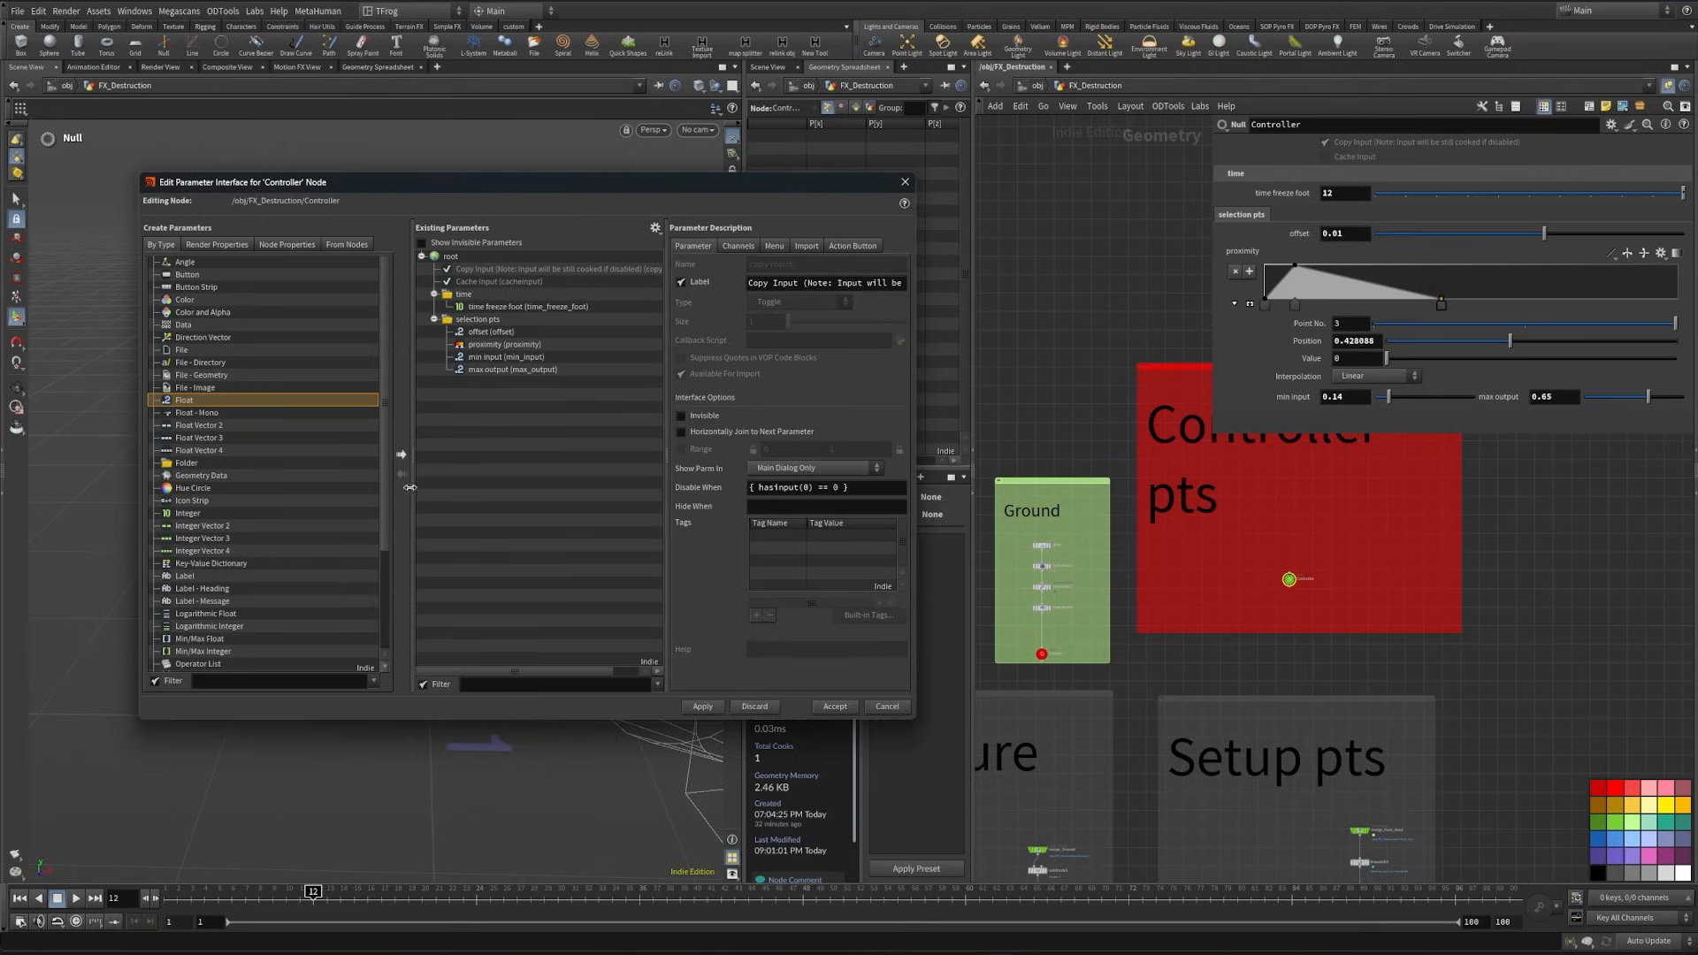
pyautogui.moveTo(191, 514); pyautogui.dragTo(496, 330)
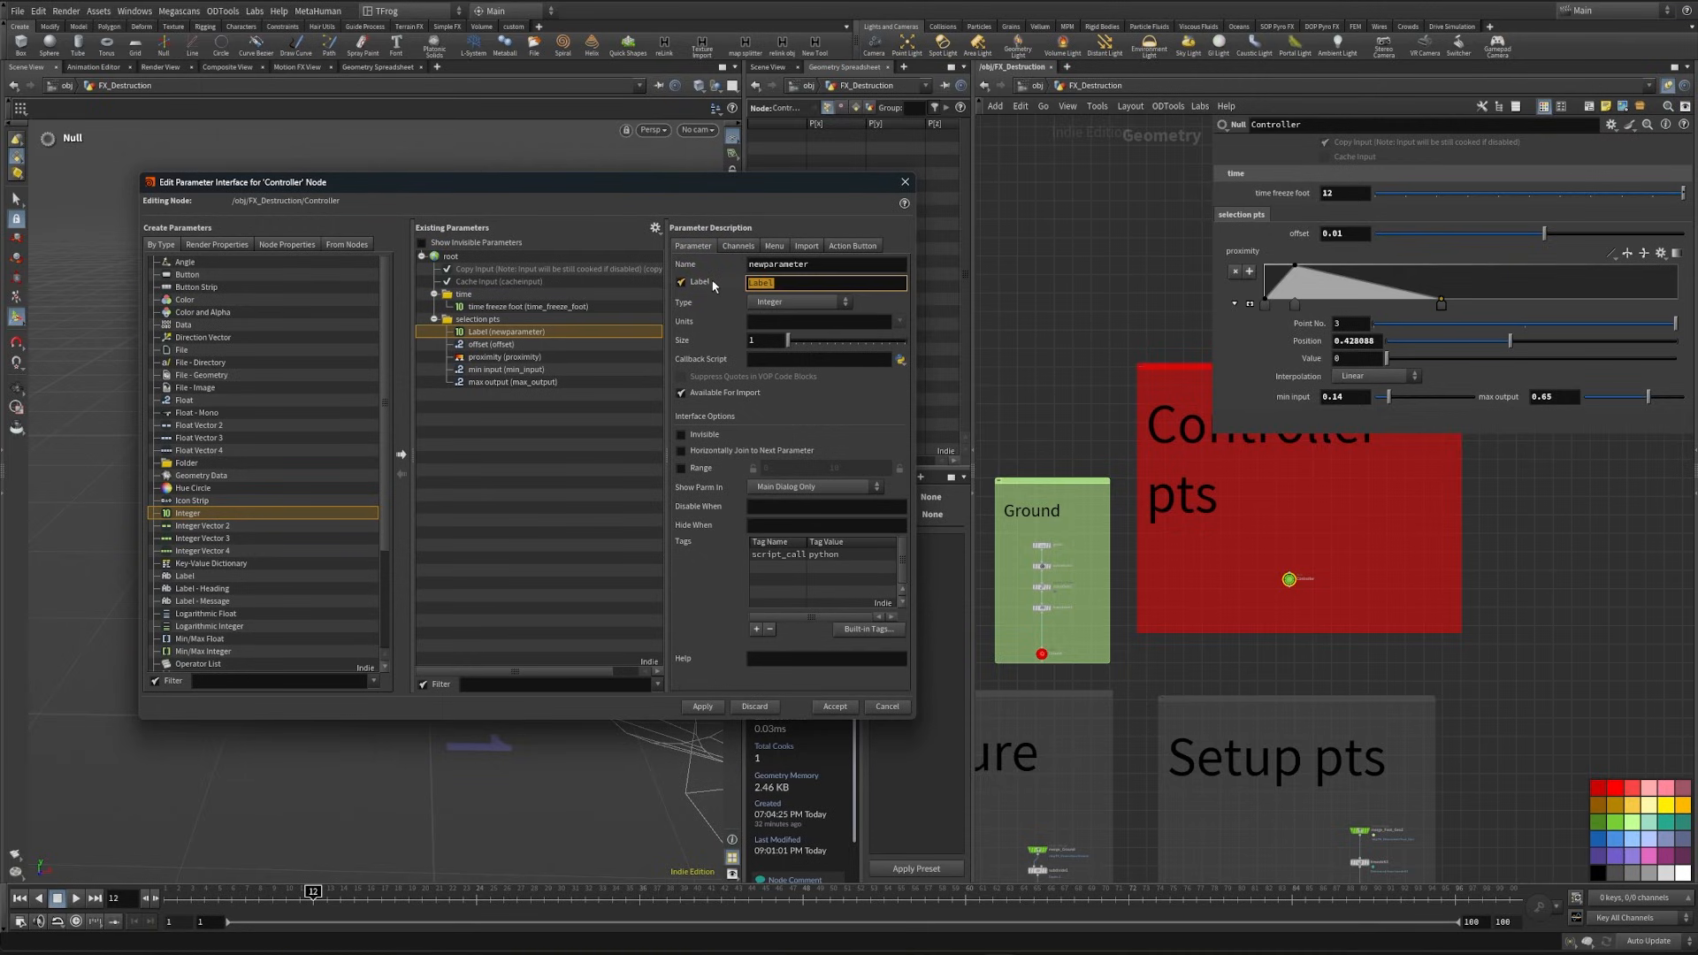
pyautogui.press('Return')
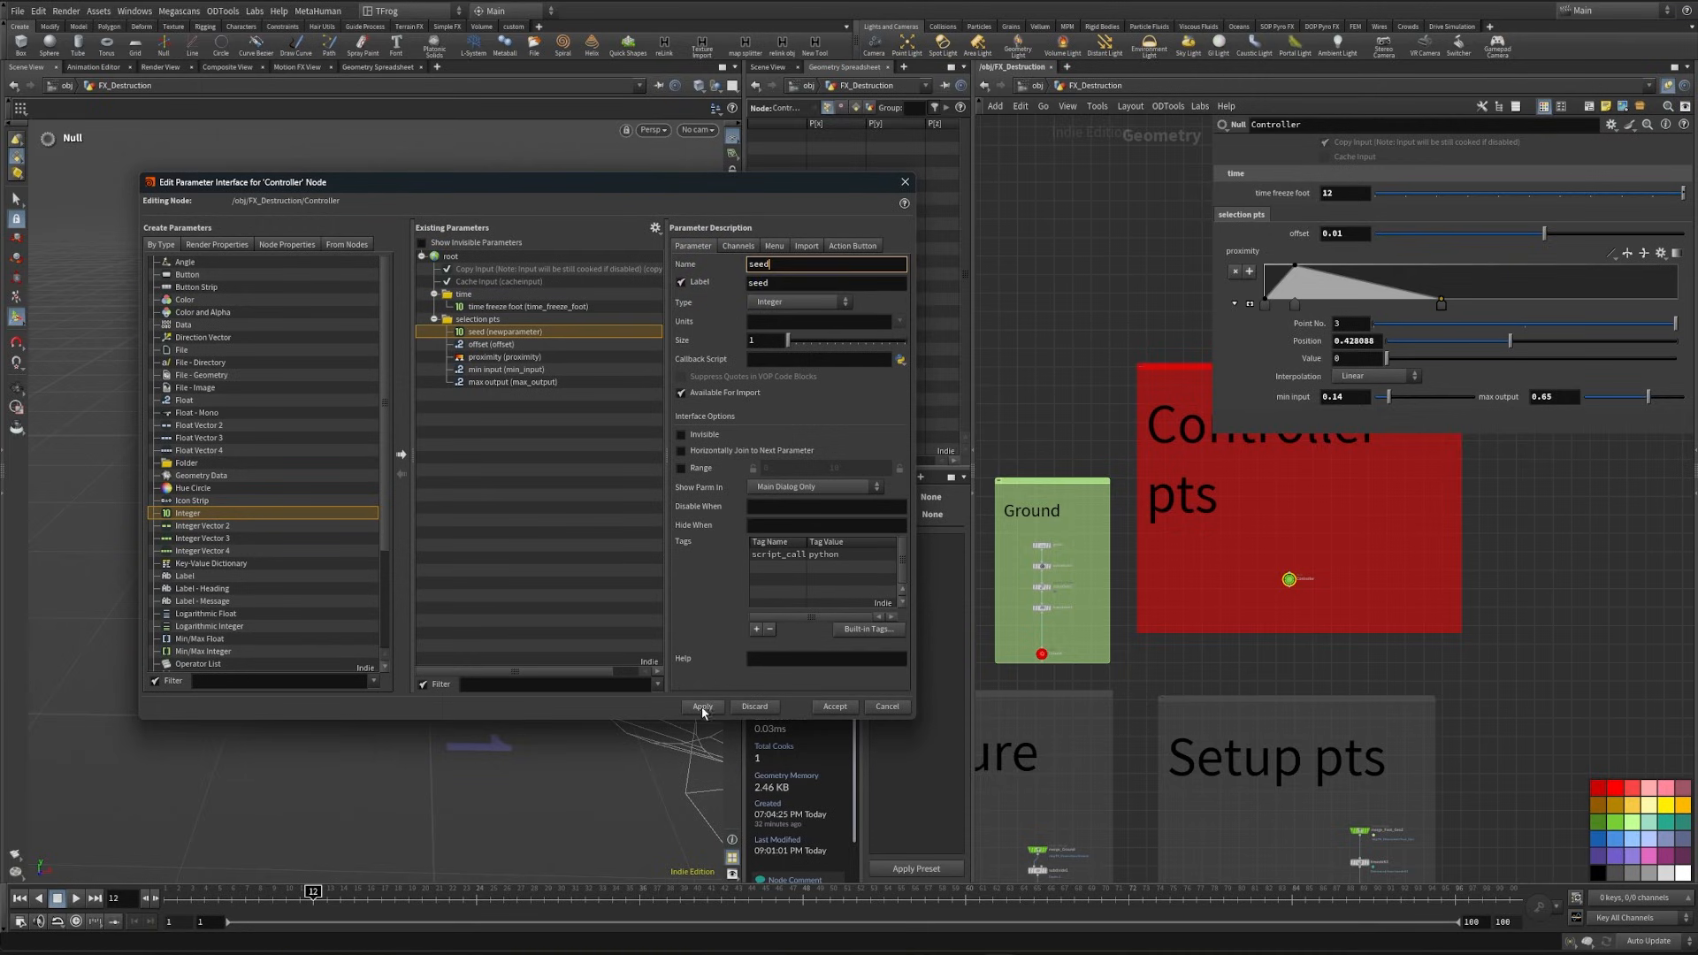
pyautogui.click(701, 707)
# - Give the Controller's seed parameter a range of 0 to 1000, apply it, and set the seed to 312
pyautogui.click(1529, 235)
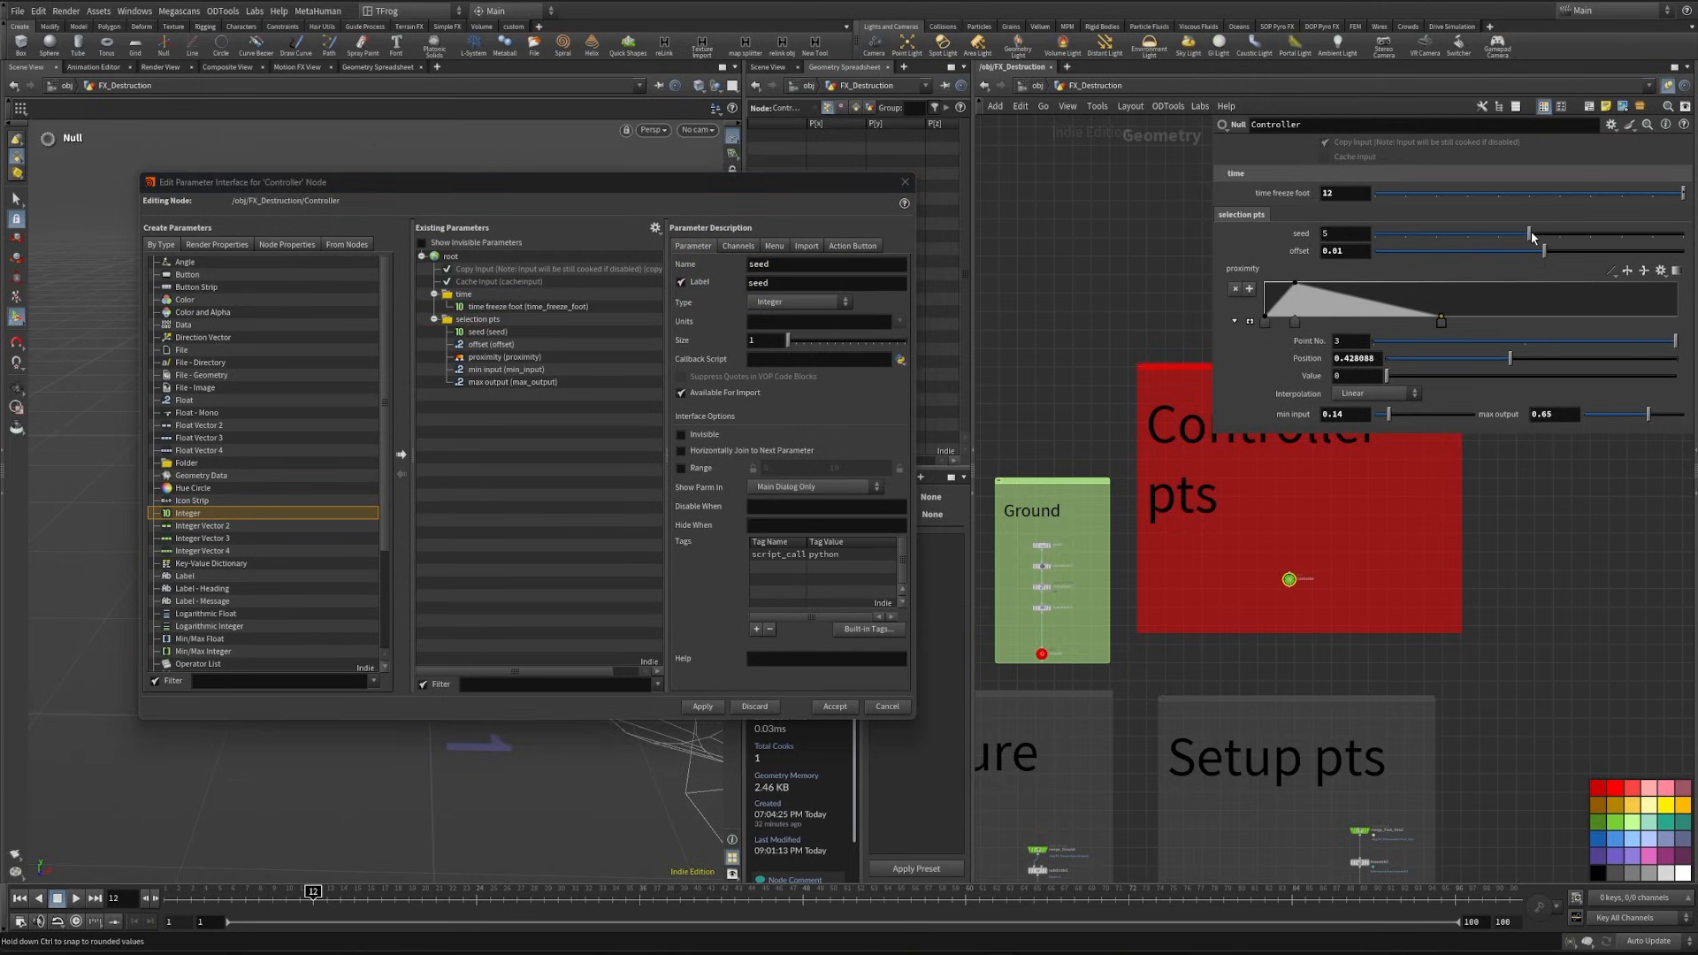
pyautogui.click(484, 333)
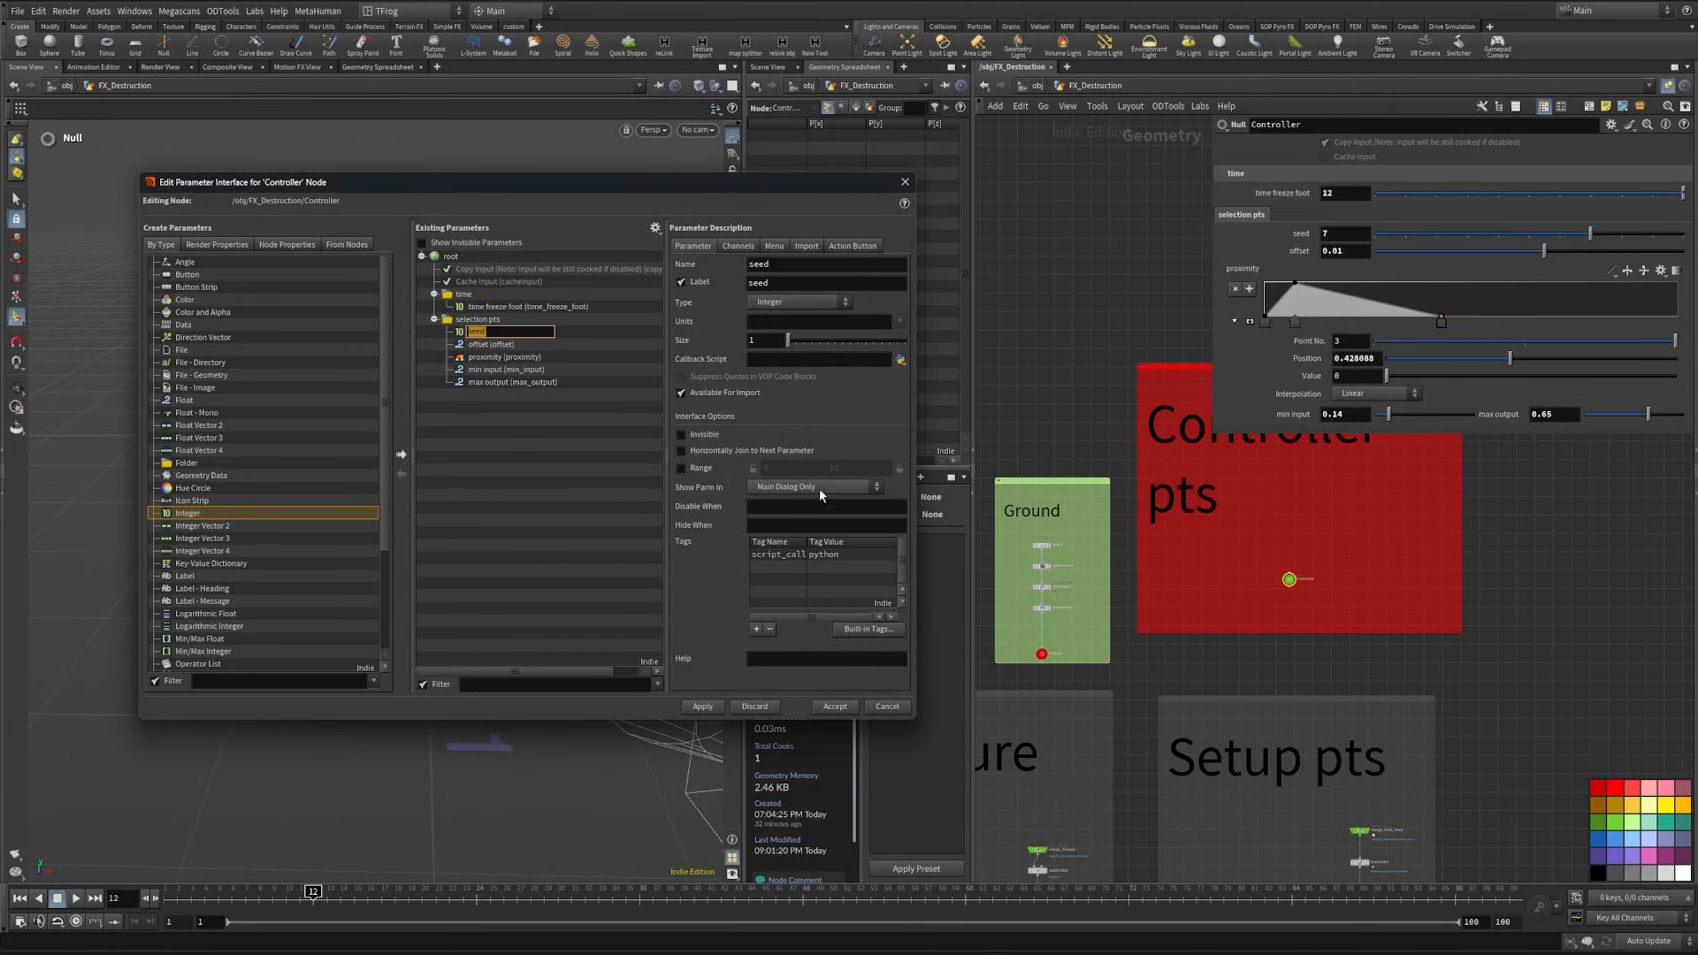
pyautogui.click(679, 471)
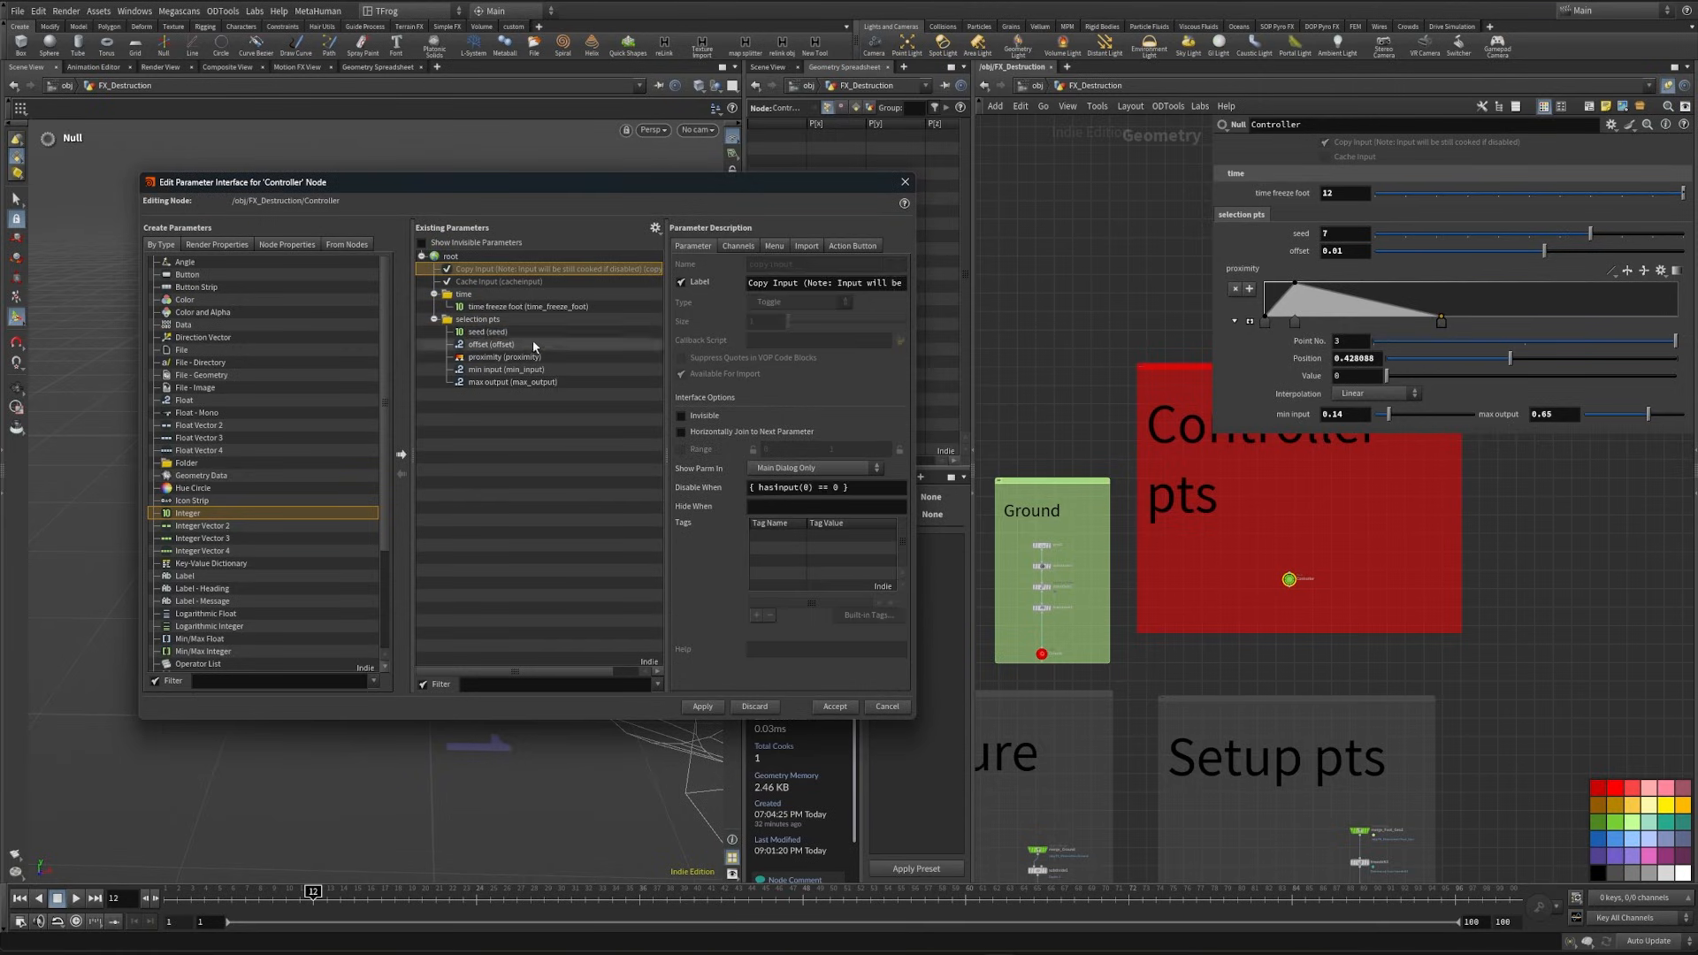
pyautogui.click(529, 335)
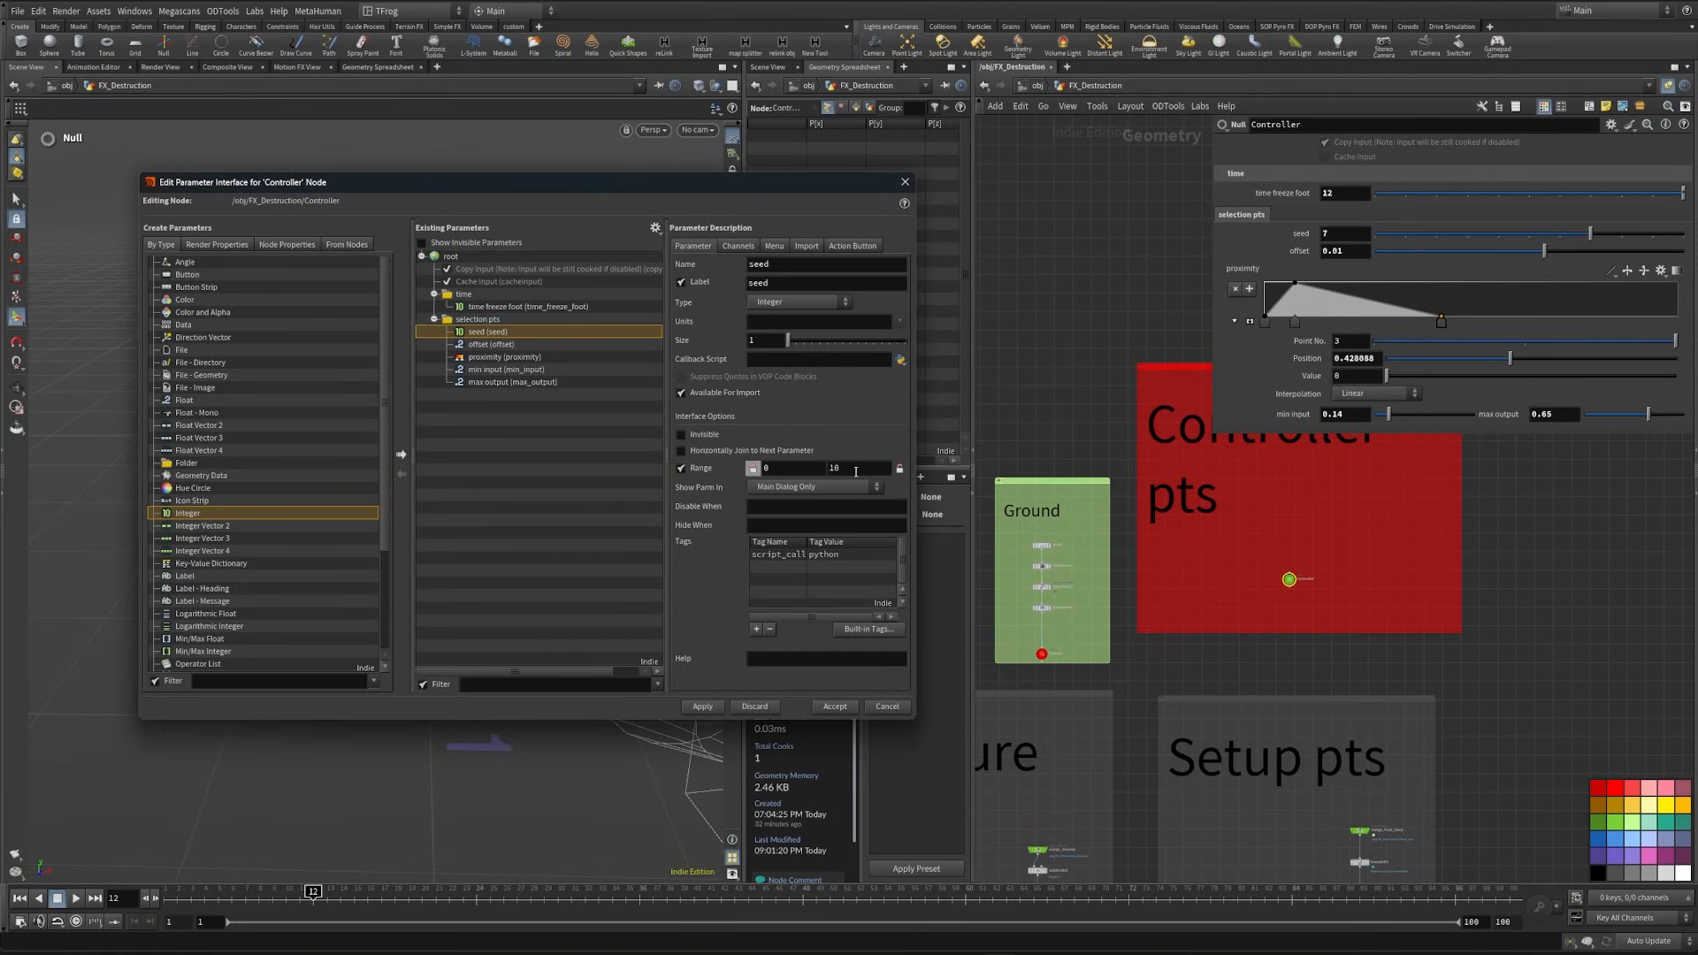
pyautogui.click(705, 710)
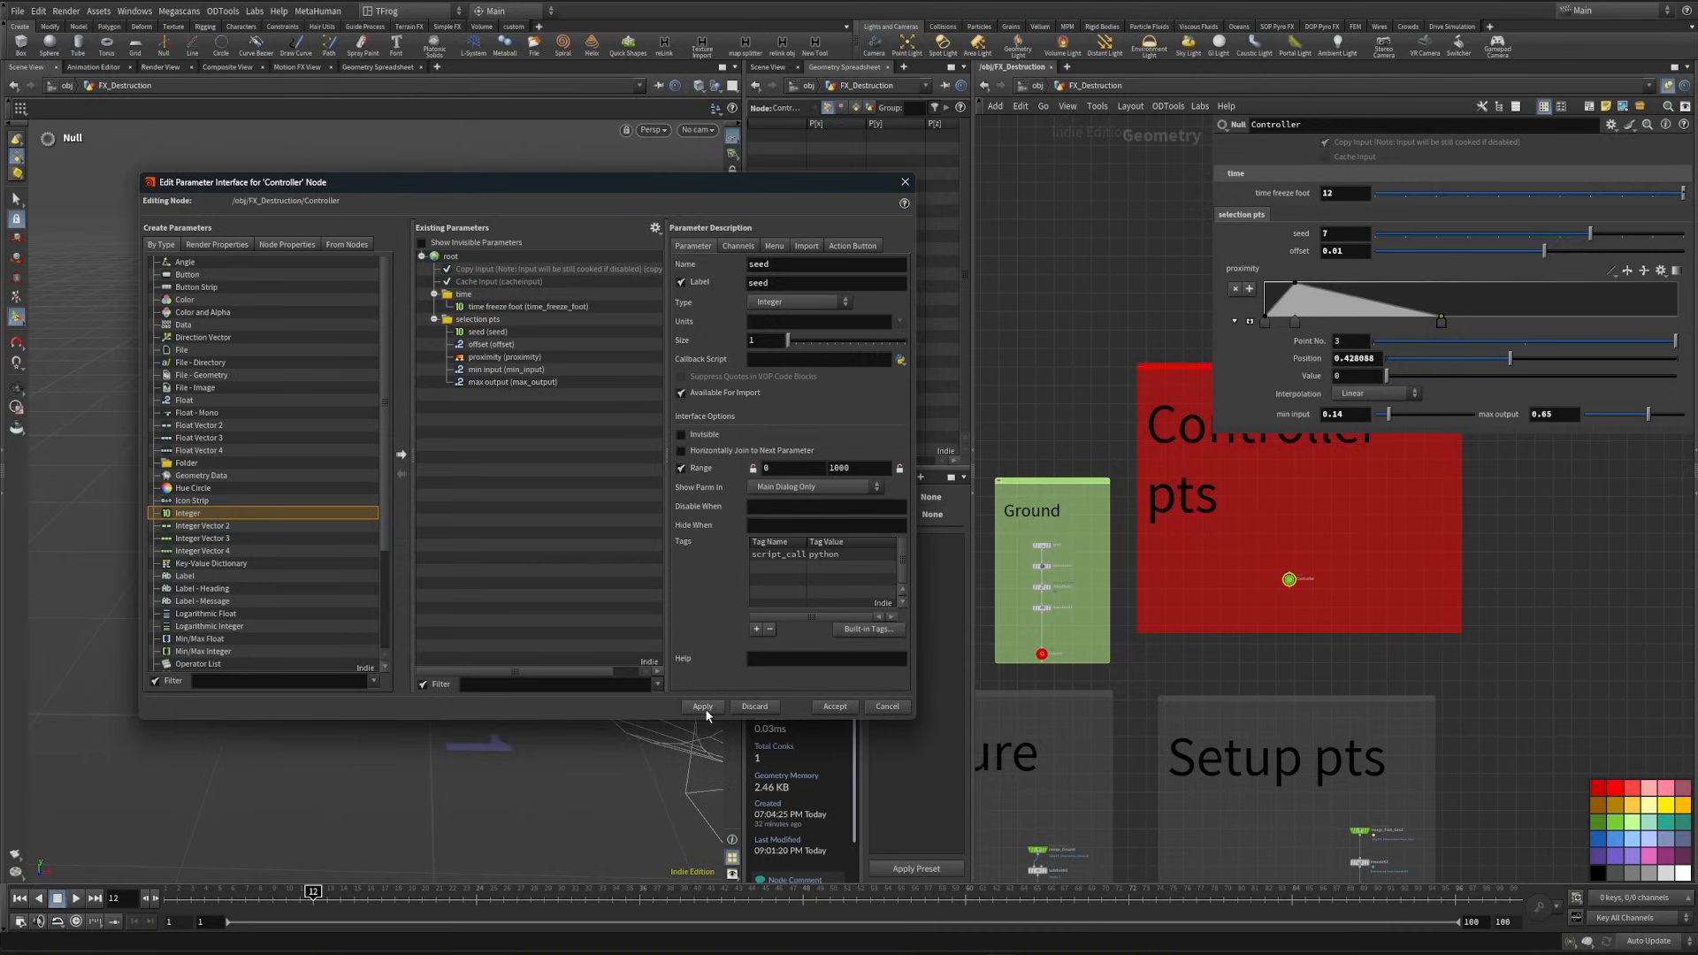
pyautogui.moveTo(1470, 235)
pyautogui.mouseDown()
pyautogui.moveTo(1443, 252)
pyautogui.moveTo(1470, 232)
pyautogui.mouseUp()
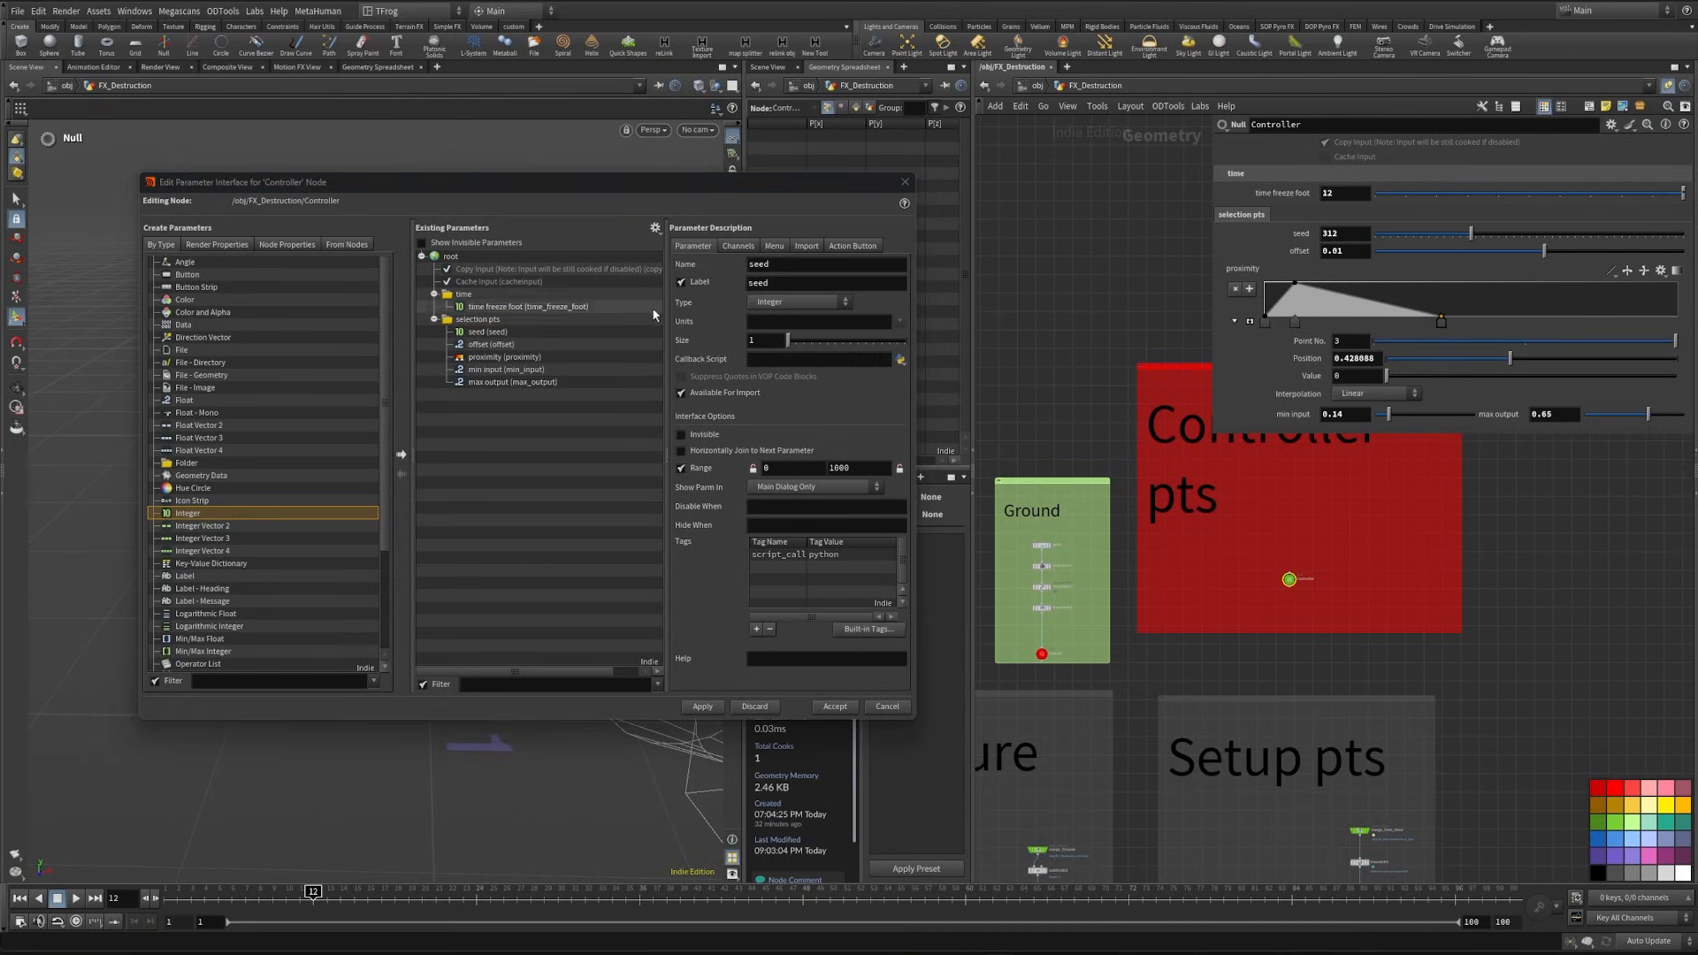
# - Change the selection pts folder type to Simple, apply the change, and close the parameter interface editor
pyautogui.click(482, 319)
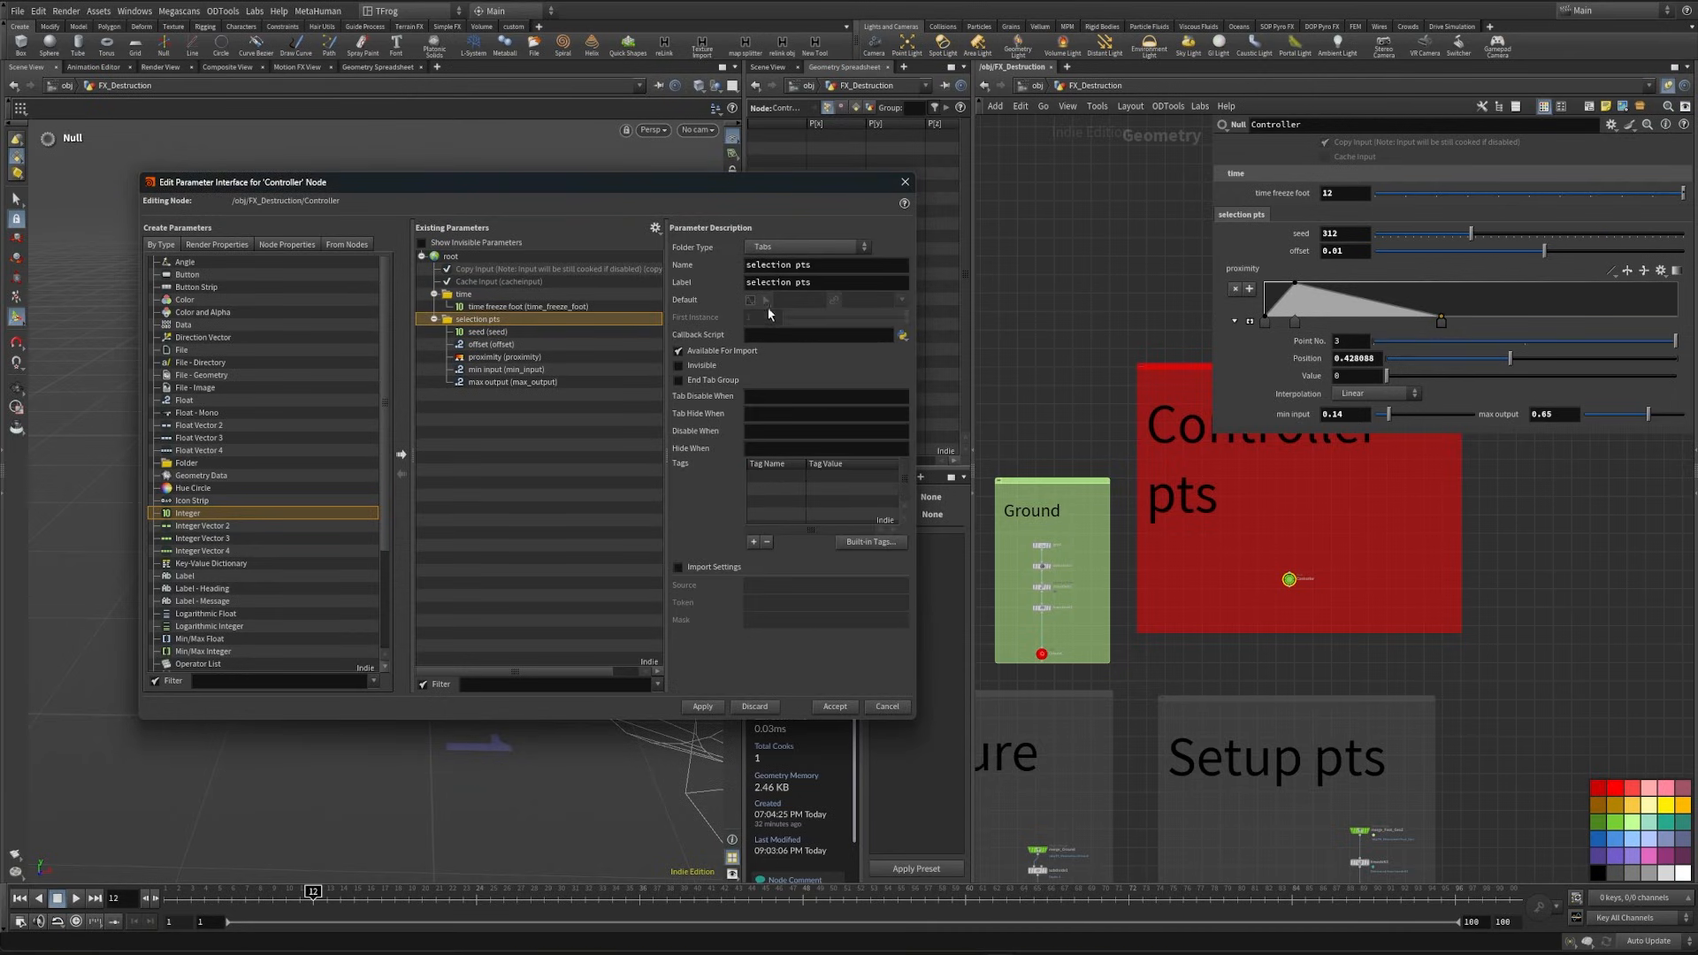
pyautogui.click(804, 247)
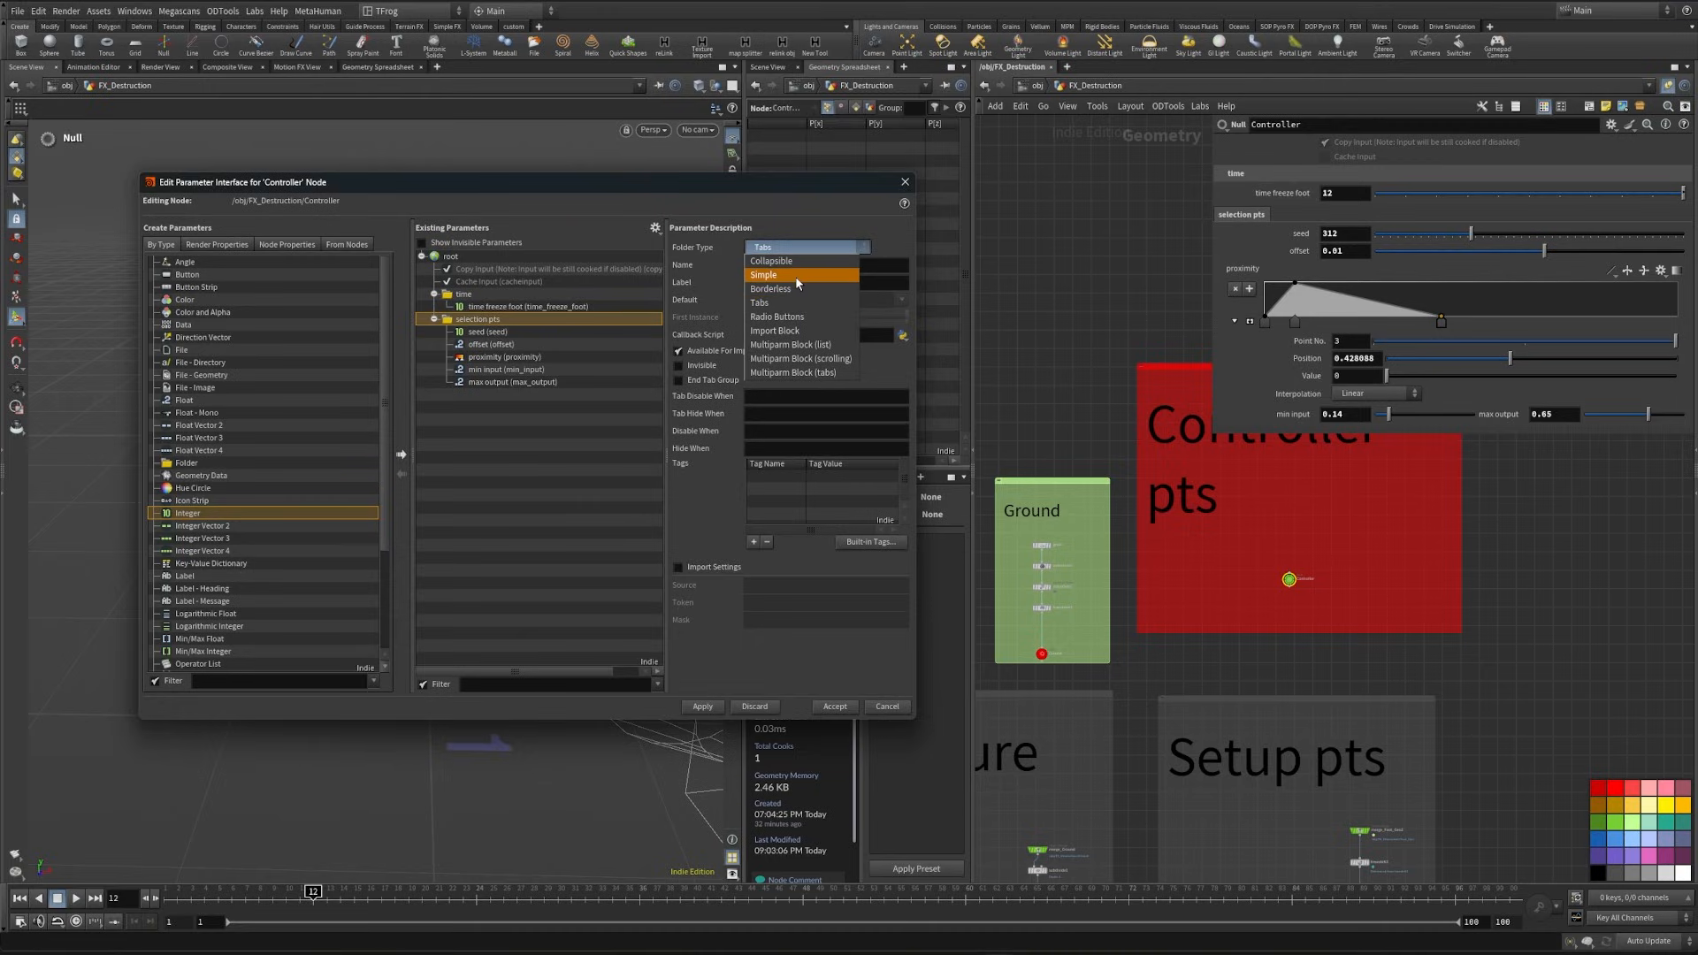
pyautogui.click(795, 275)
pyautogui.click(705, 708)
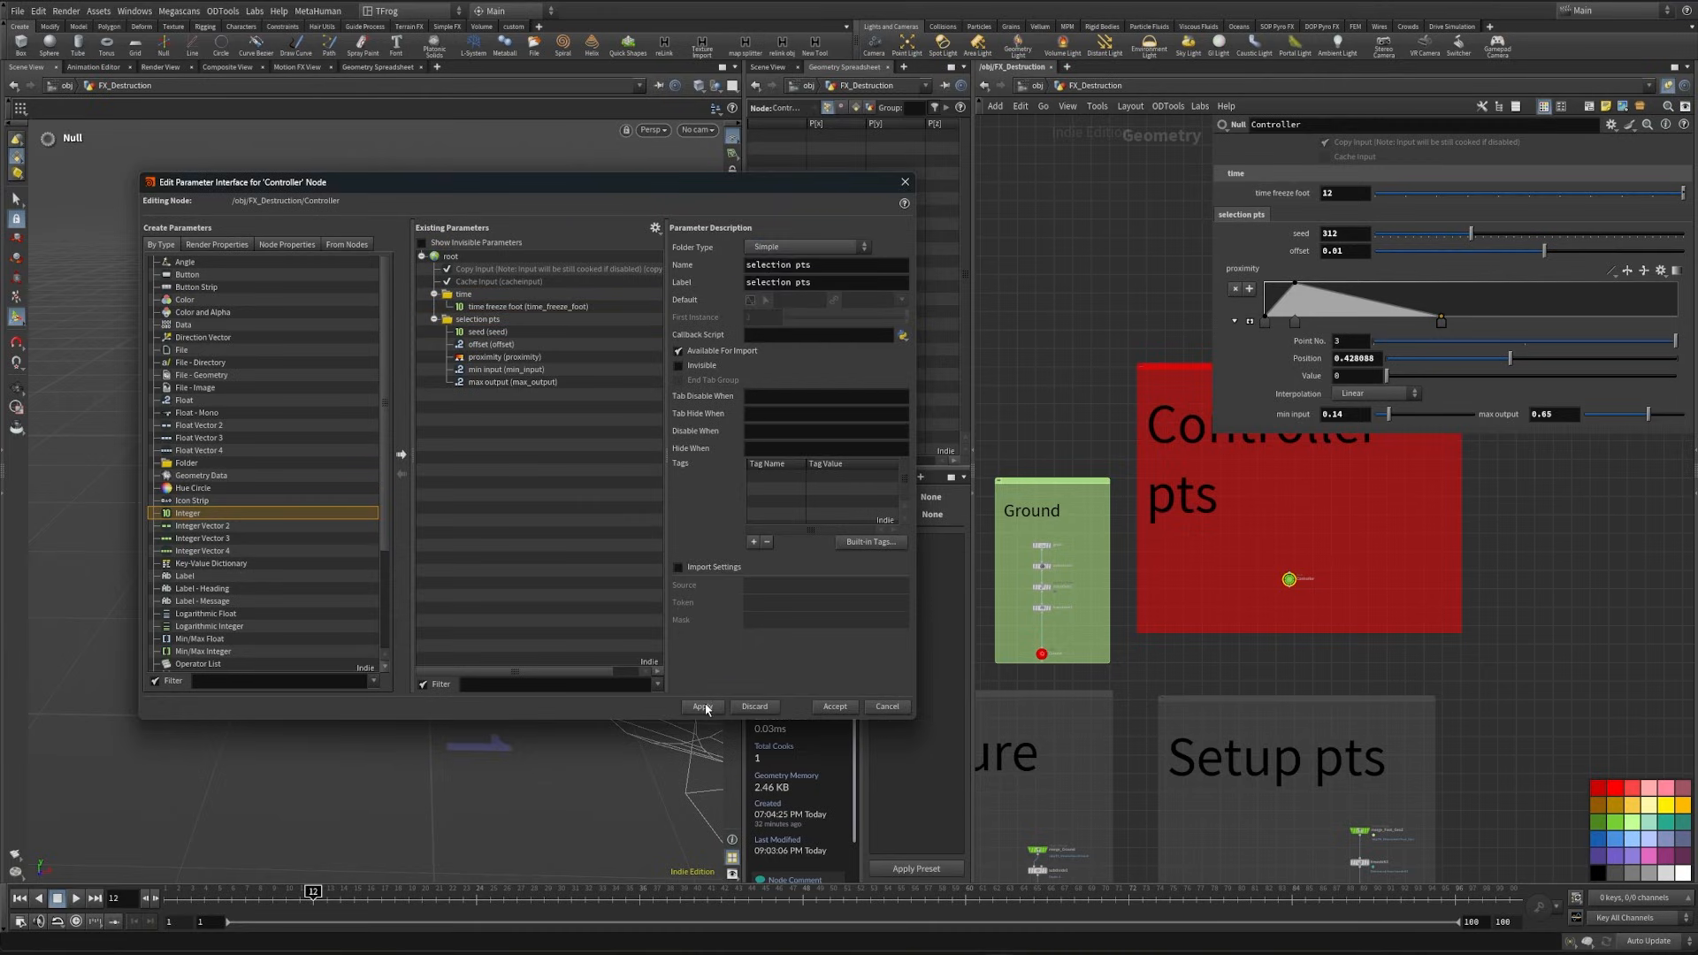
pyautogui.click(904, 183)
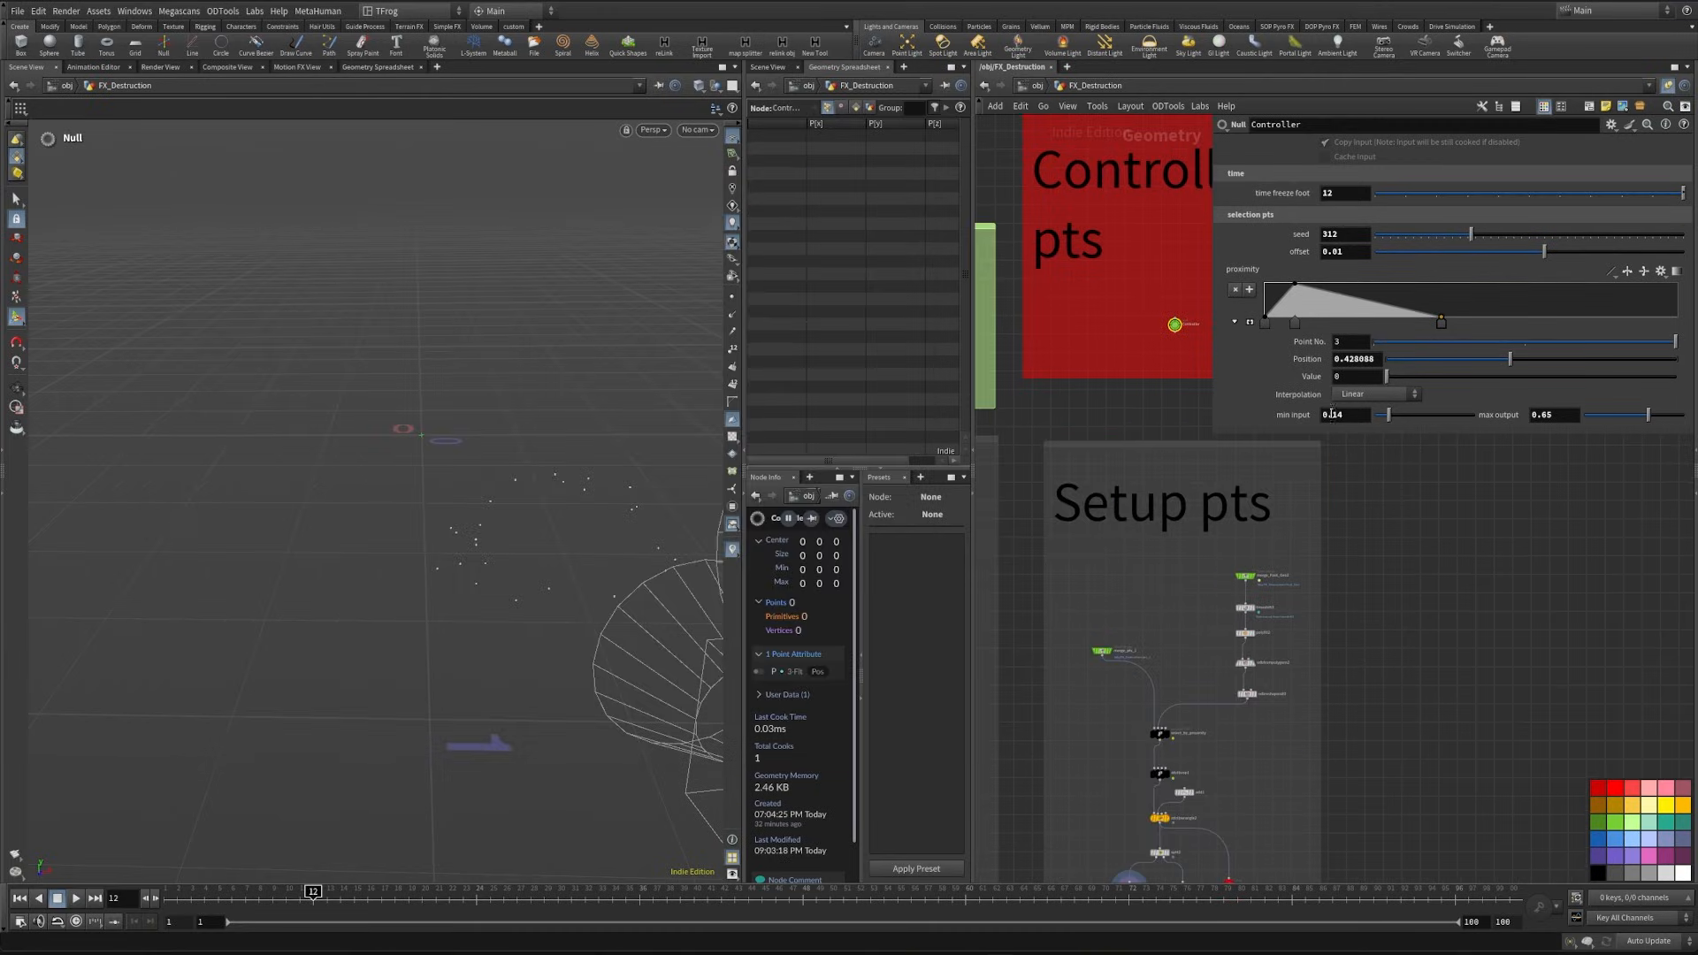
# - Link the seed of attribvop1 to the Controller's seed with a relative reference
pyautogui.rightClick(1300, 235)
pyautogui.click(1346, 357)
pyautogui.click(1159, 733)
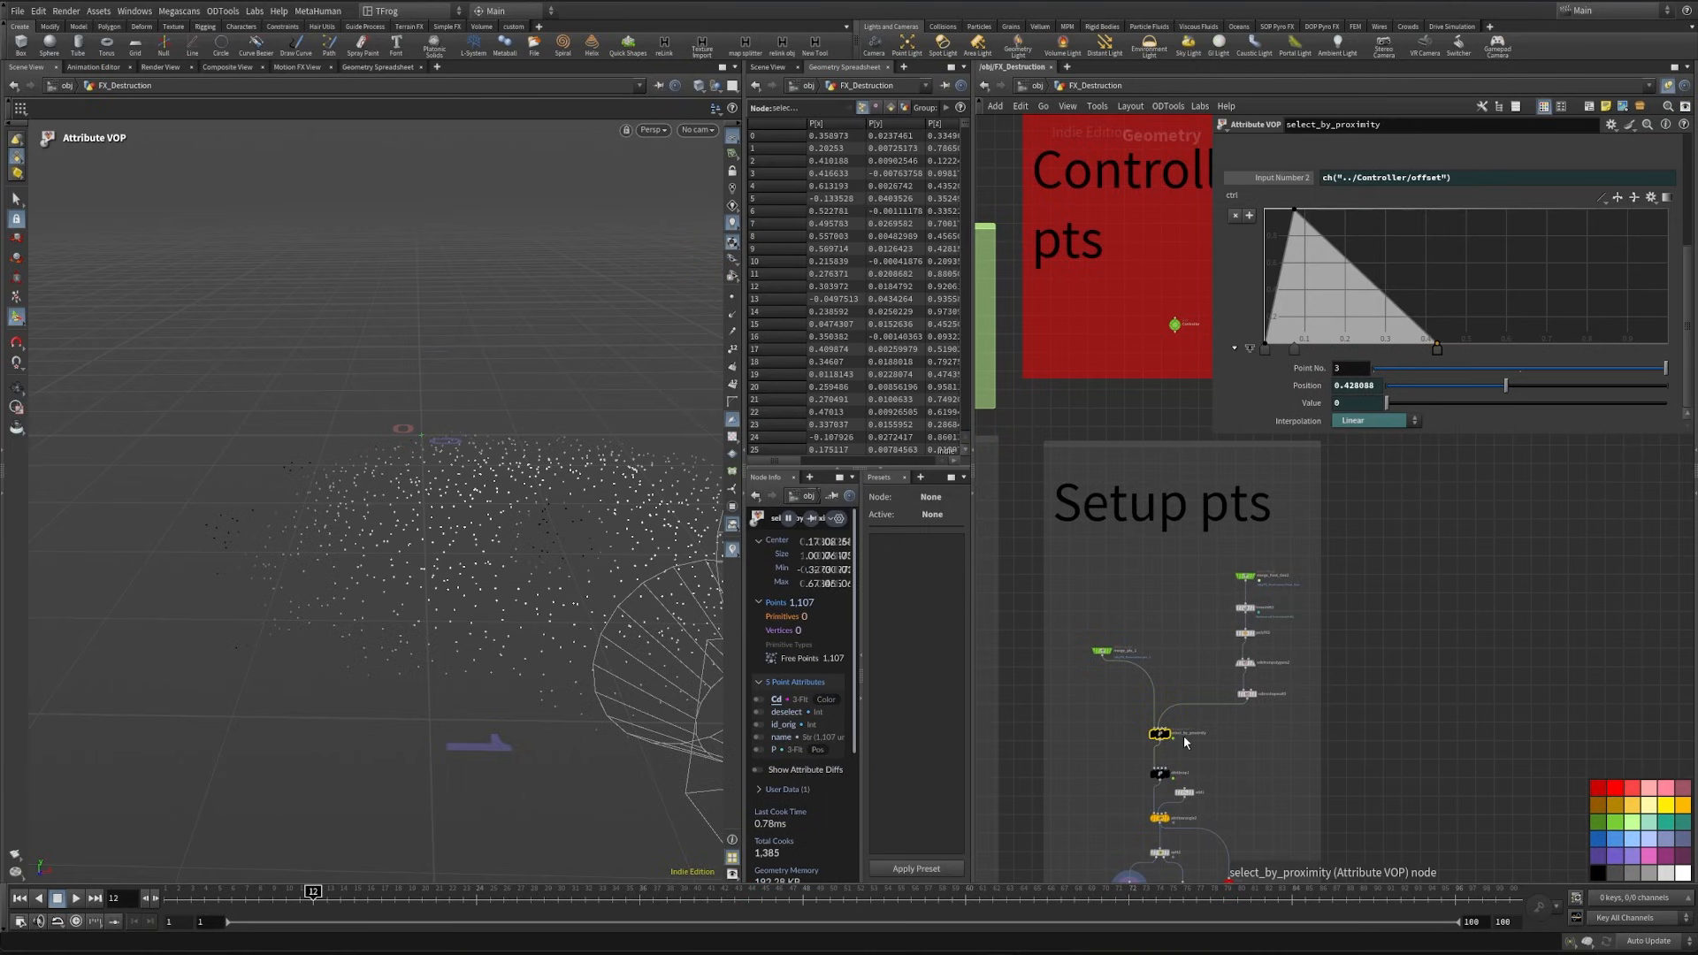
pyautogui.click(1159, 772)
pyautogui.scroll(5, 1217, 798)
pyautogui.scroll(3, 1217, 803)
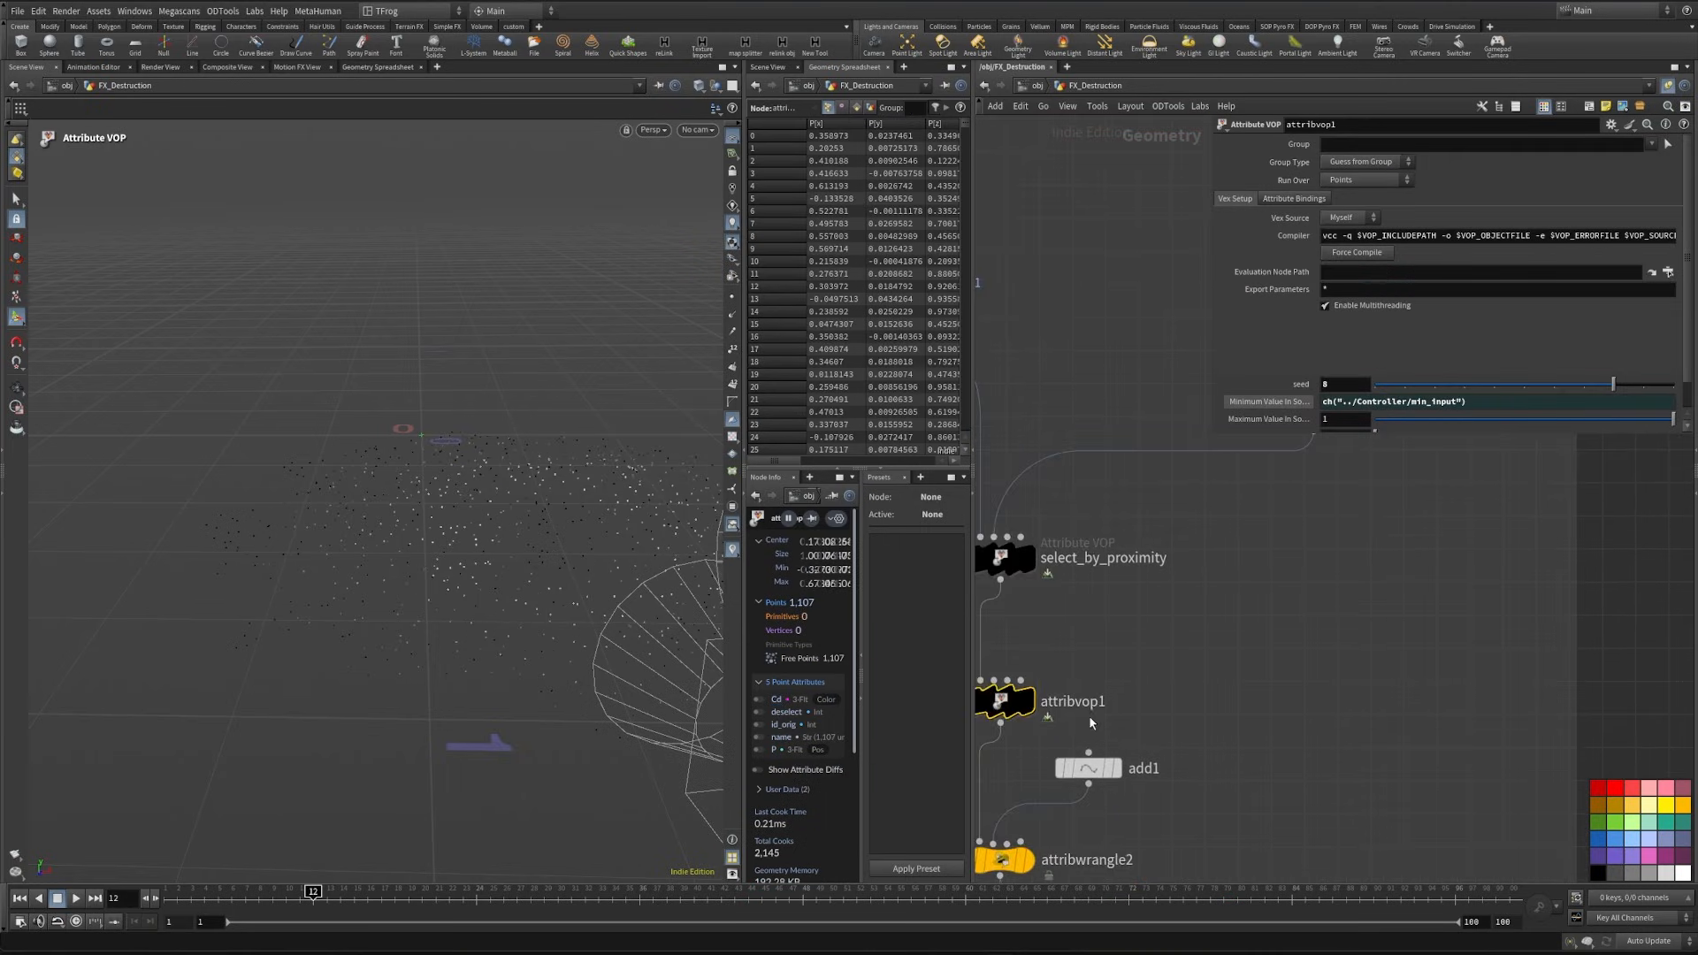
pyautogui.moveTo(1163, 765); pyautogui.dragTo(1335, 771, button='middle')
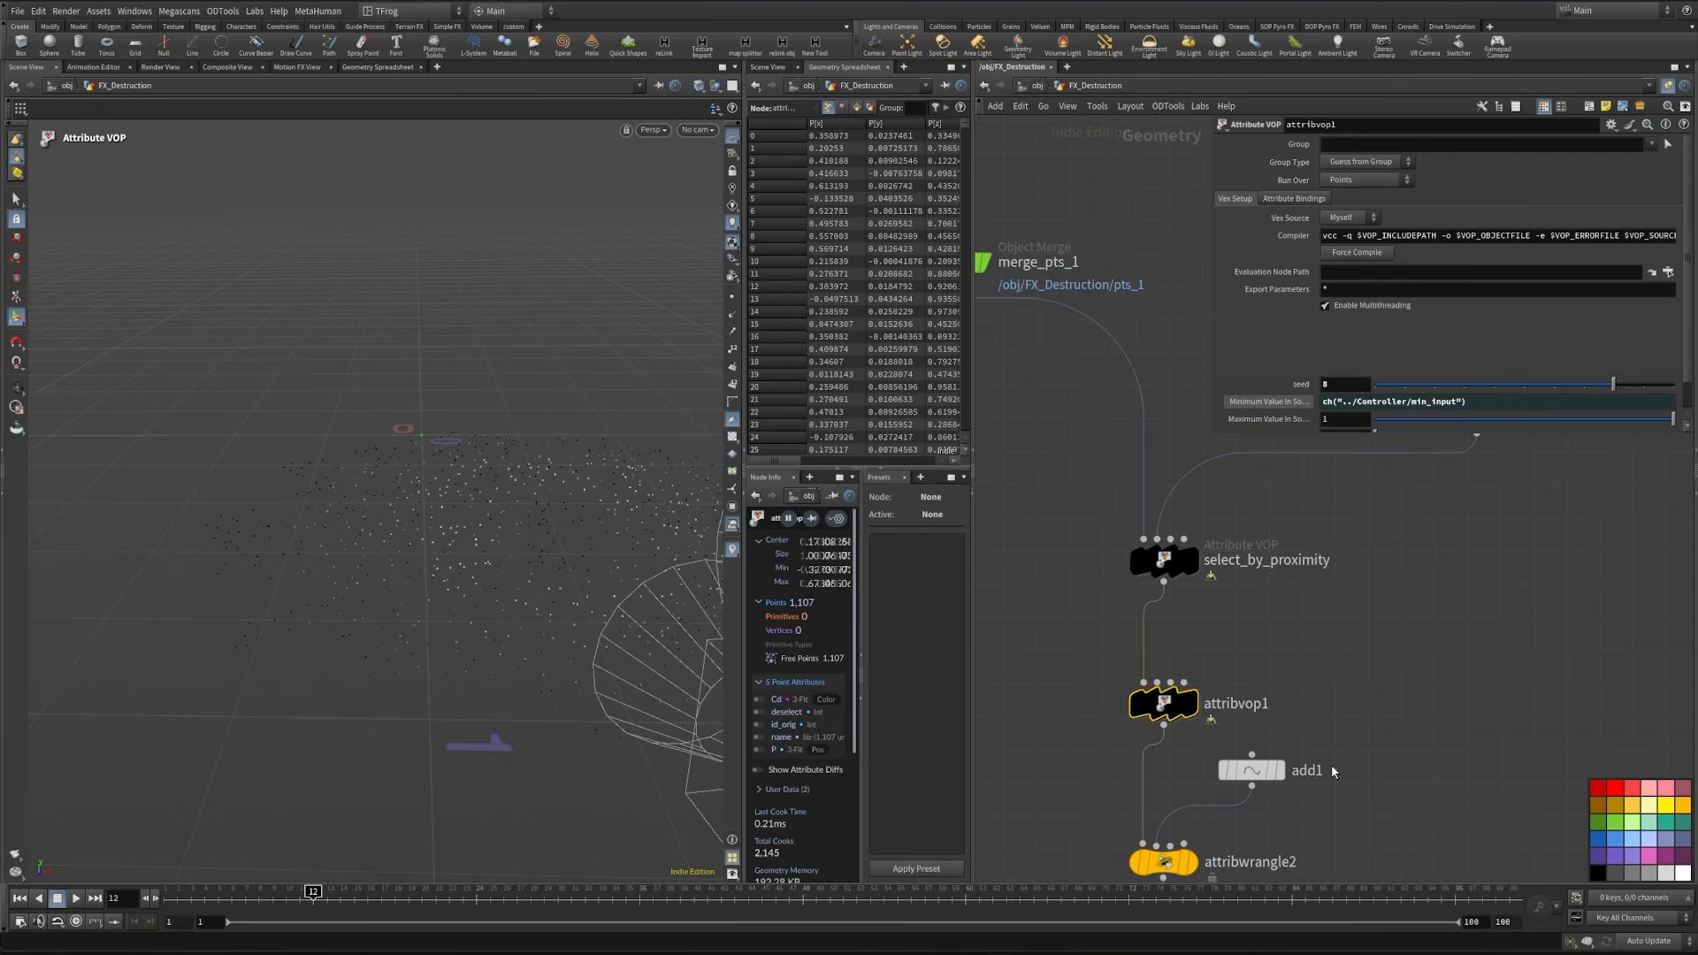
pyautogui.rightClick(1305, 400)
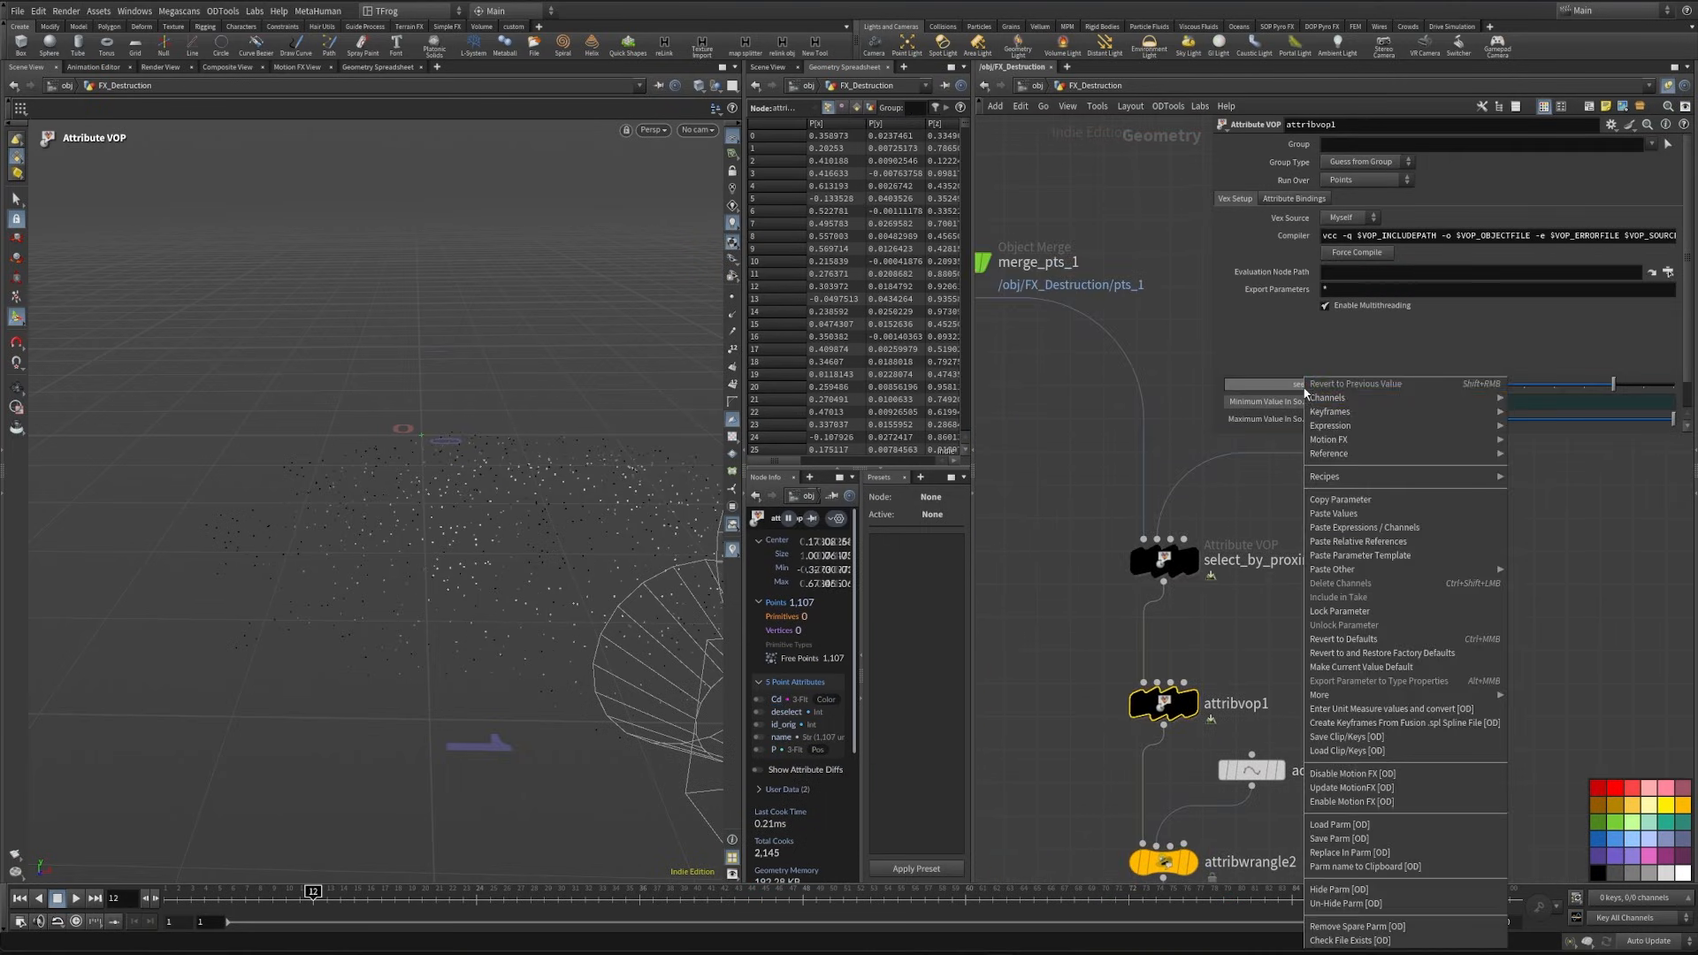
pyautogui.click(1413, 543)
# - Rename the attribvop1 node to select_by_random
pyautogui.moveTo(1413, 543); pyautogui.dragTo(1474, 527, button='middle')
pyautogui.doubleClick(1256, 687)
pyautogui.write('select_by_random')
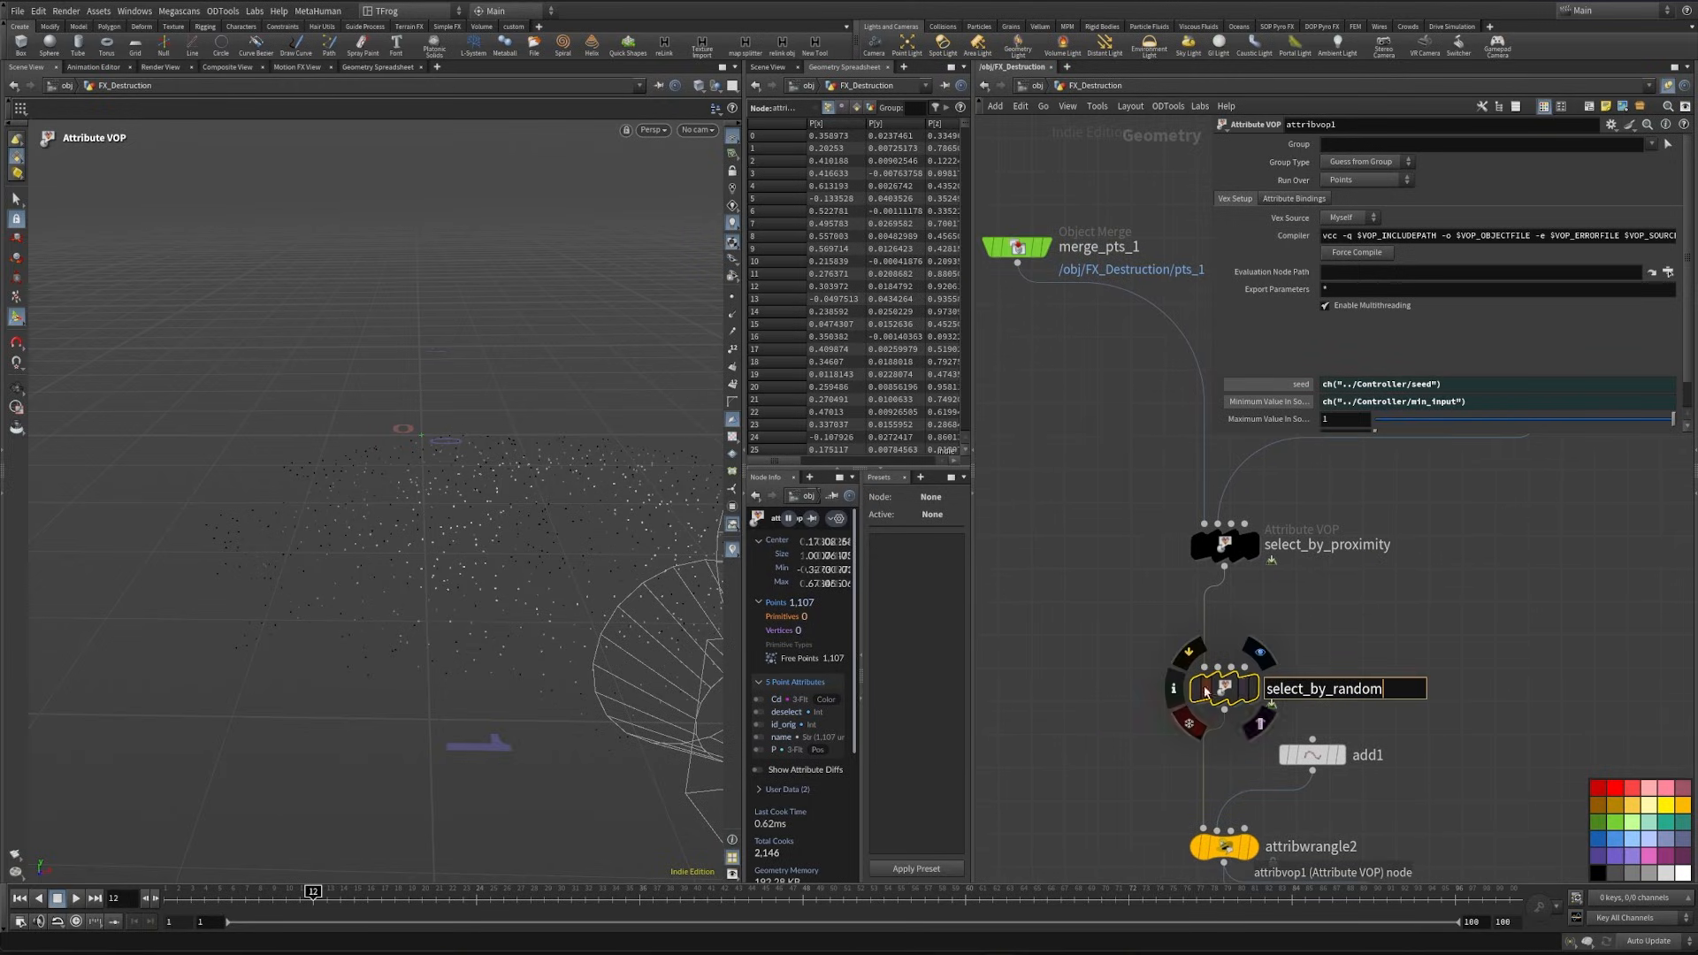
pyautogui.press('Return')
pyautogui.scroll(-6, 1143, 667)
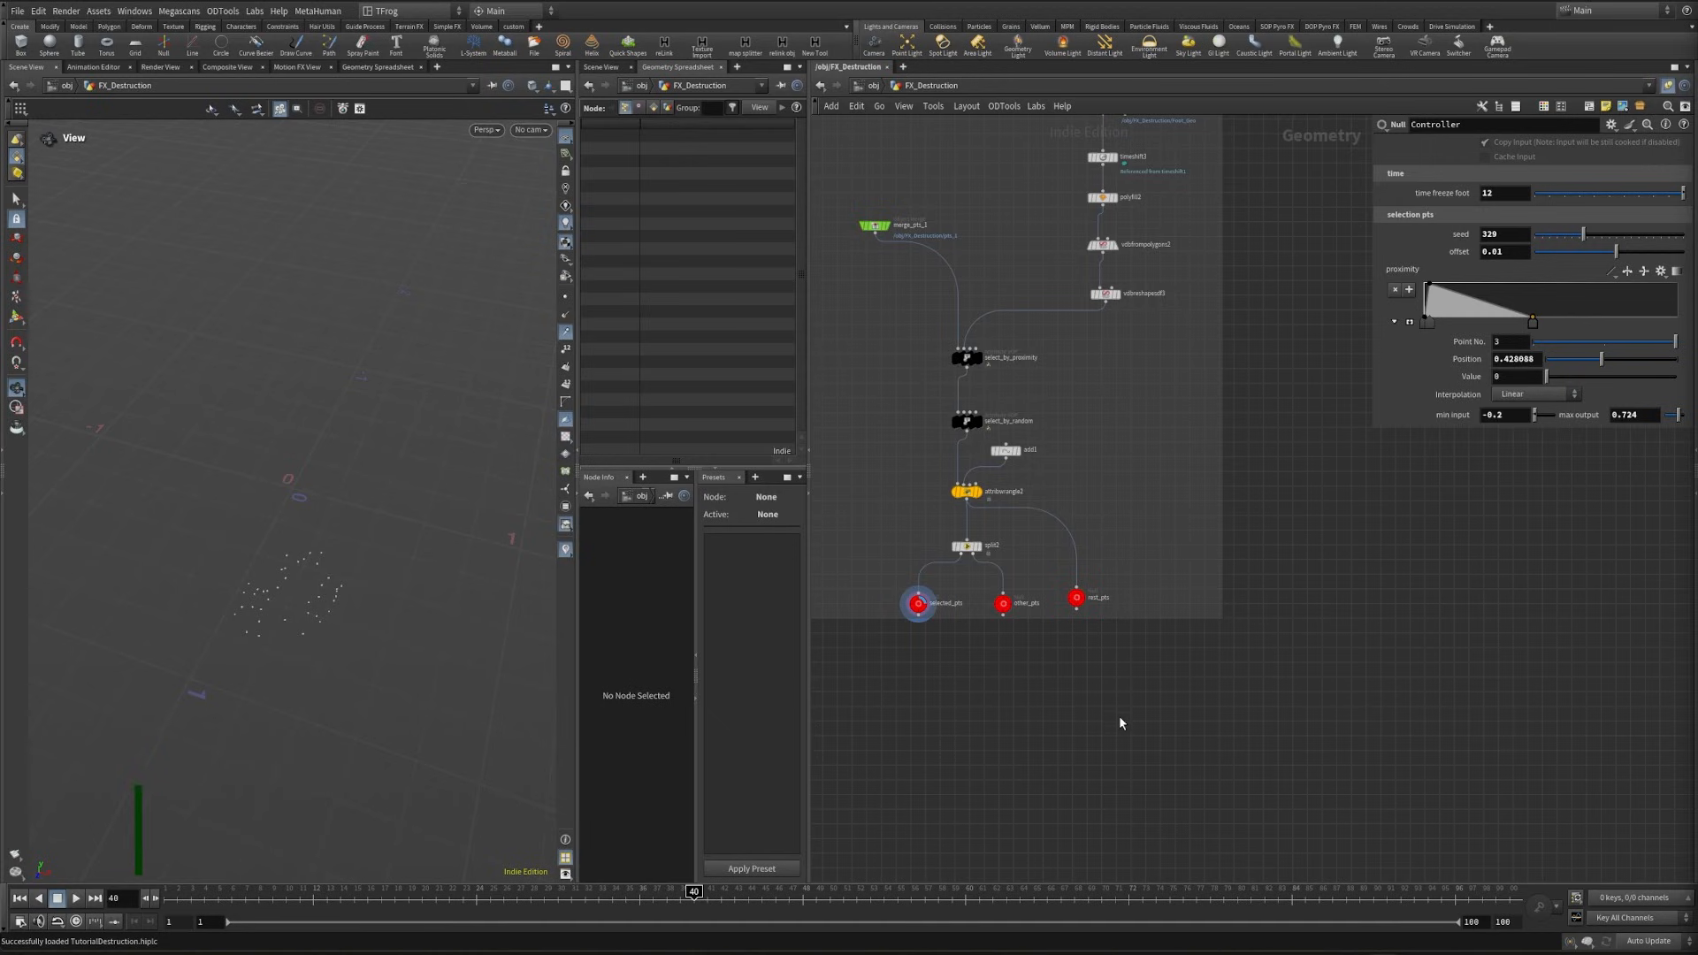
# - Create an object merge of the selected_pts null in the empty area beside the Setup pts network box
pyautogui.scroll(3, 937, 623)
pyautogui.moveTo(971, 552); pyautogui.dragTo(903, 598)
pyautogui.hotkey('ctrl', 'c')
pyautogui.scroll(-3, 927, 676)
pyautogui.moveTo(1298, 610); pyautogui.dragTo(1268, 649, button='middle')
pyautogui.hotkey('ctrl', 'shift', 'v')
# - Create an object merge of the other_pts null and place it beside merge_selected_pts
pyautogui.click(914, 671)
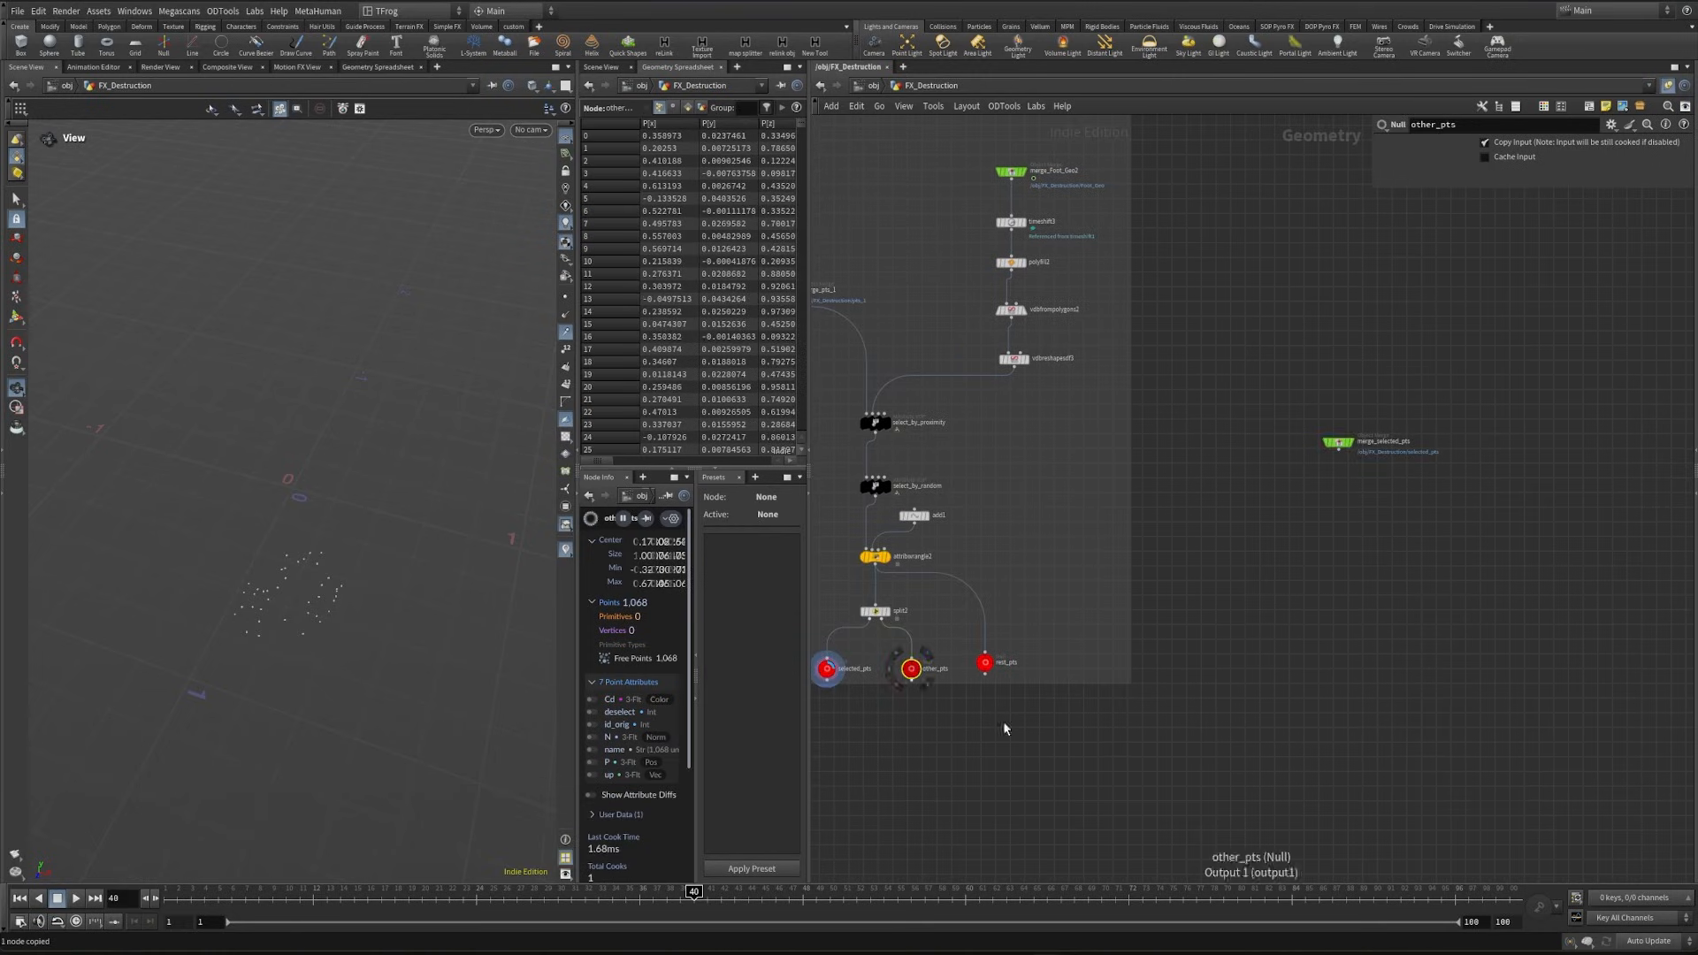
pyautogui.hotkey('ctrl', 'c')
pyautogui.moveTo(1535, 557); pyautogui.dragTo(1324, 667, button='middle')
pyautogui.hotkey('ctrl', 'shift', 'v')
pyautogui.scroll(3, 1328, 569)
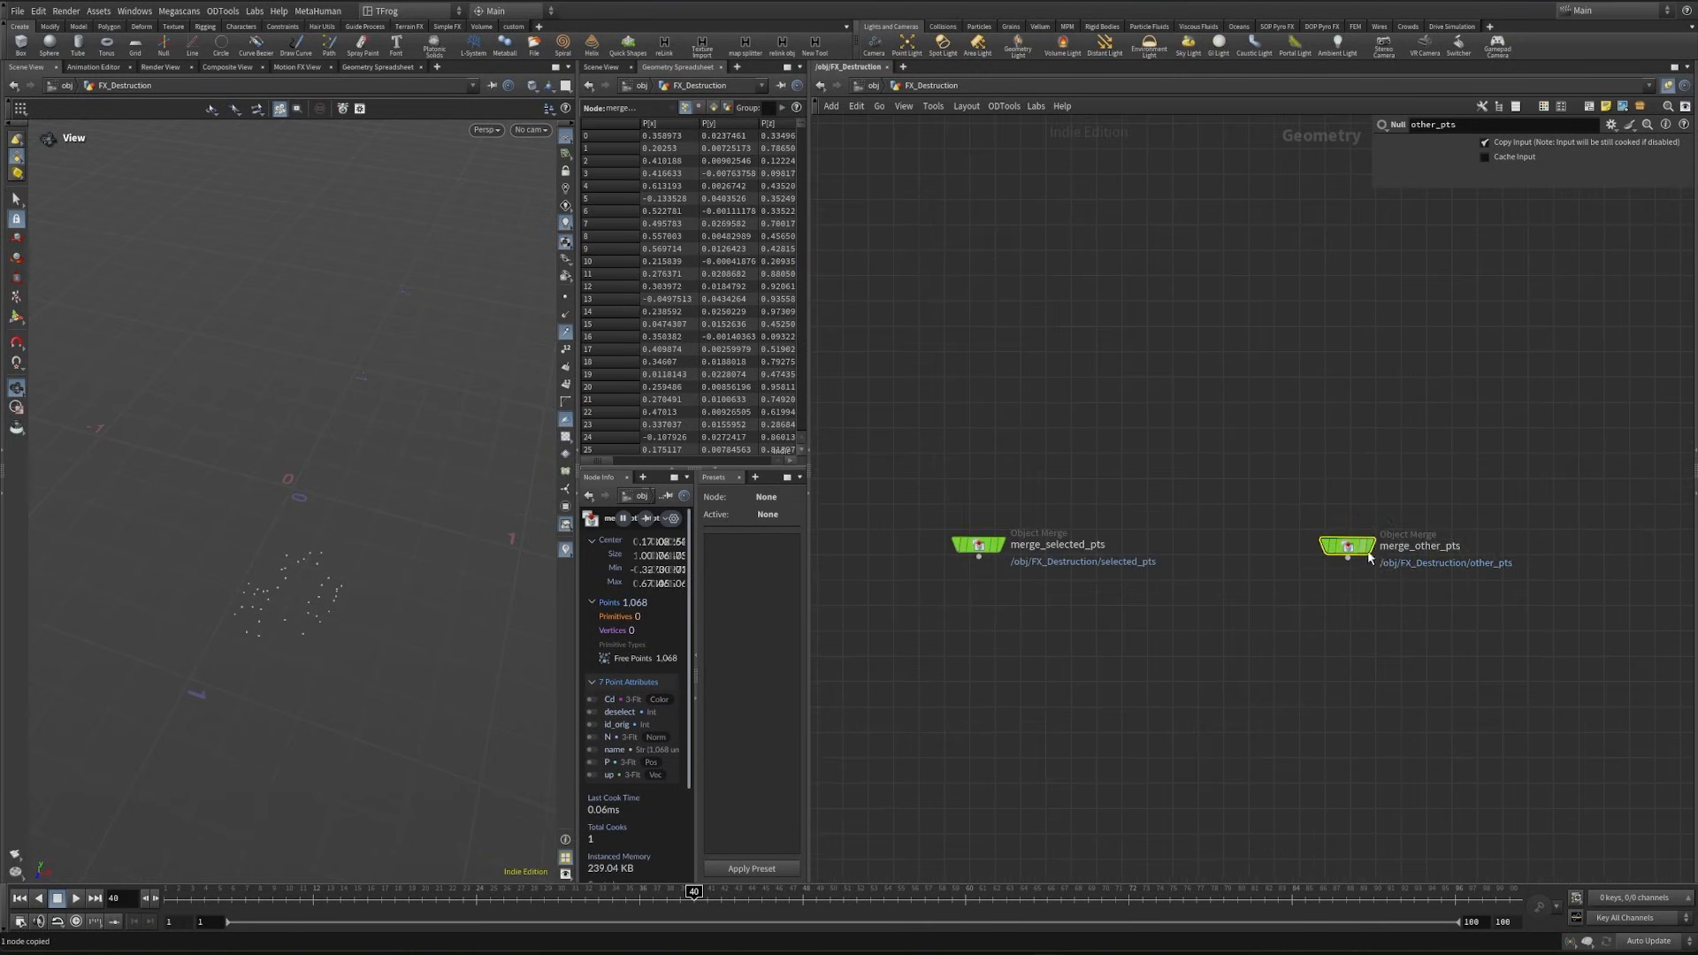
pyautogui.moveTo(1356, 550); pyautogui.dragTo(1476, 545)
# - Add a Merge node below the two object merges and connect merge_selected_pts and merge_other_pts into it
pyautogui.scroll(-3, 1369, 600)
pyautogui.click(1289, 699)
pyautogui.press('Tab')
pyautogui.write('merge')
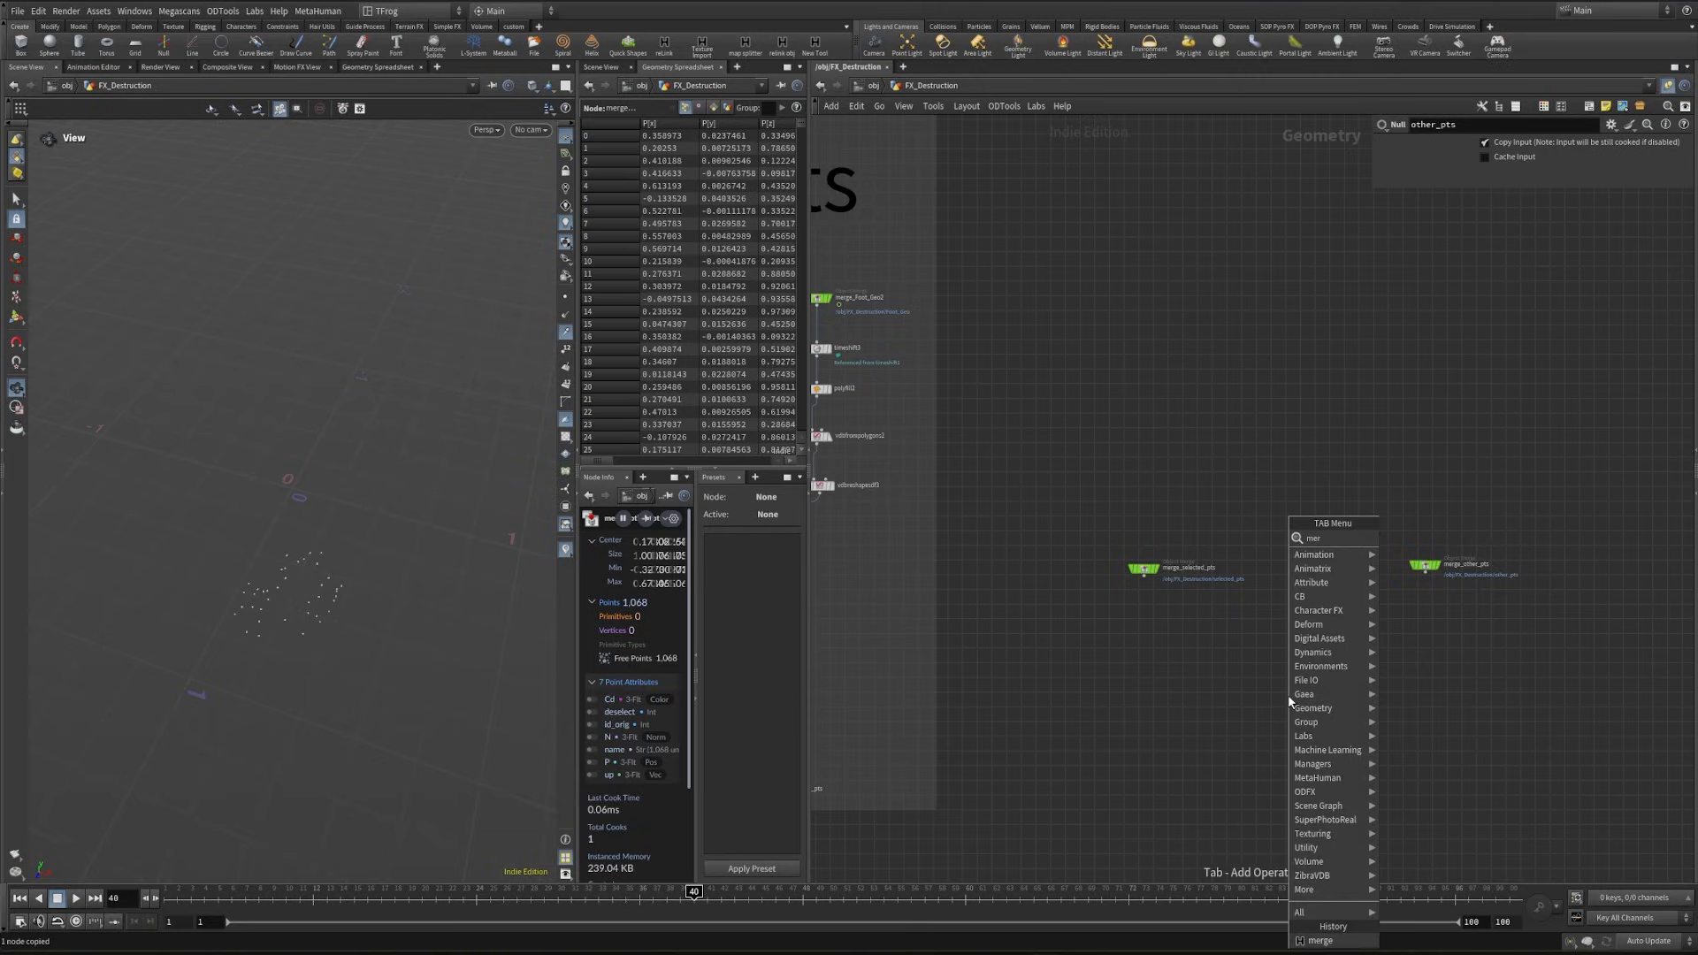
pyautogui.press('Return')
pyautogui.click(1289, 699)
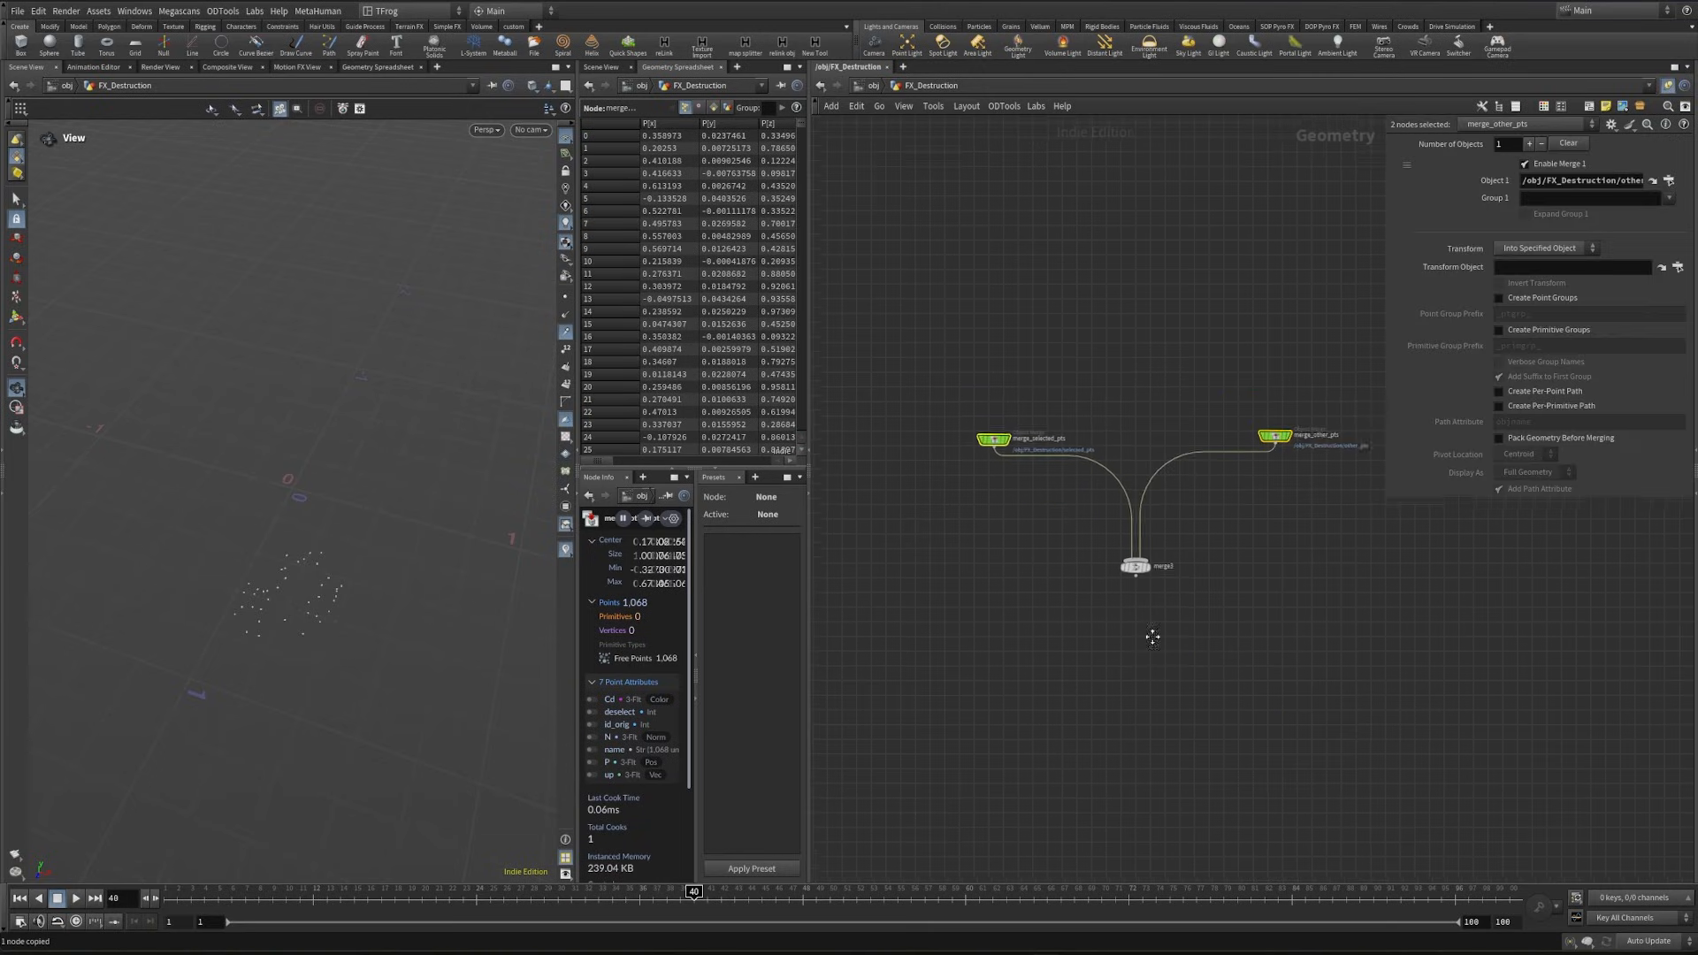
pyautogui.moveTo(1152, 637); pyautogui.dragTo(1121, 574, button='middle')
pyautogui.scroll(3, 1120, 575)
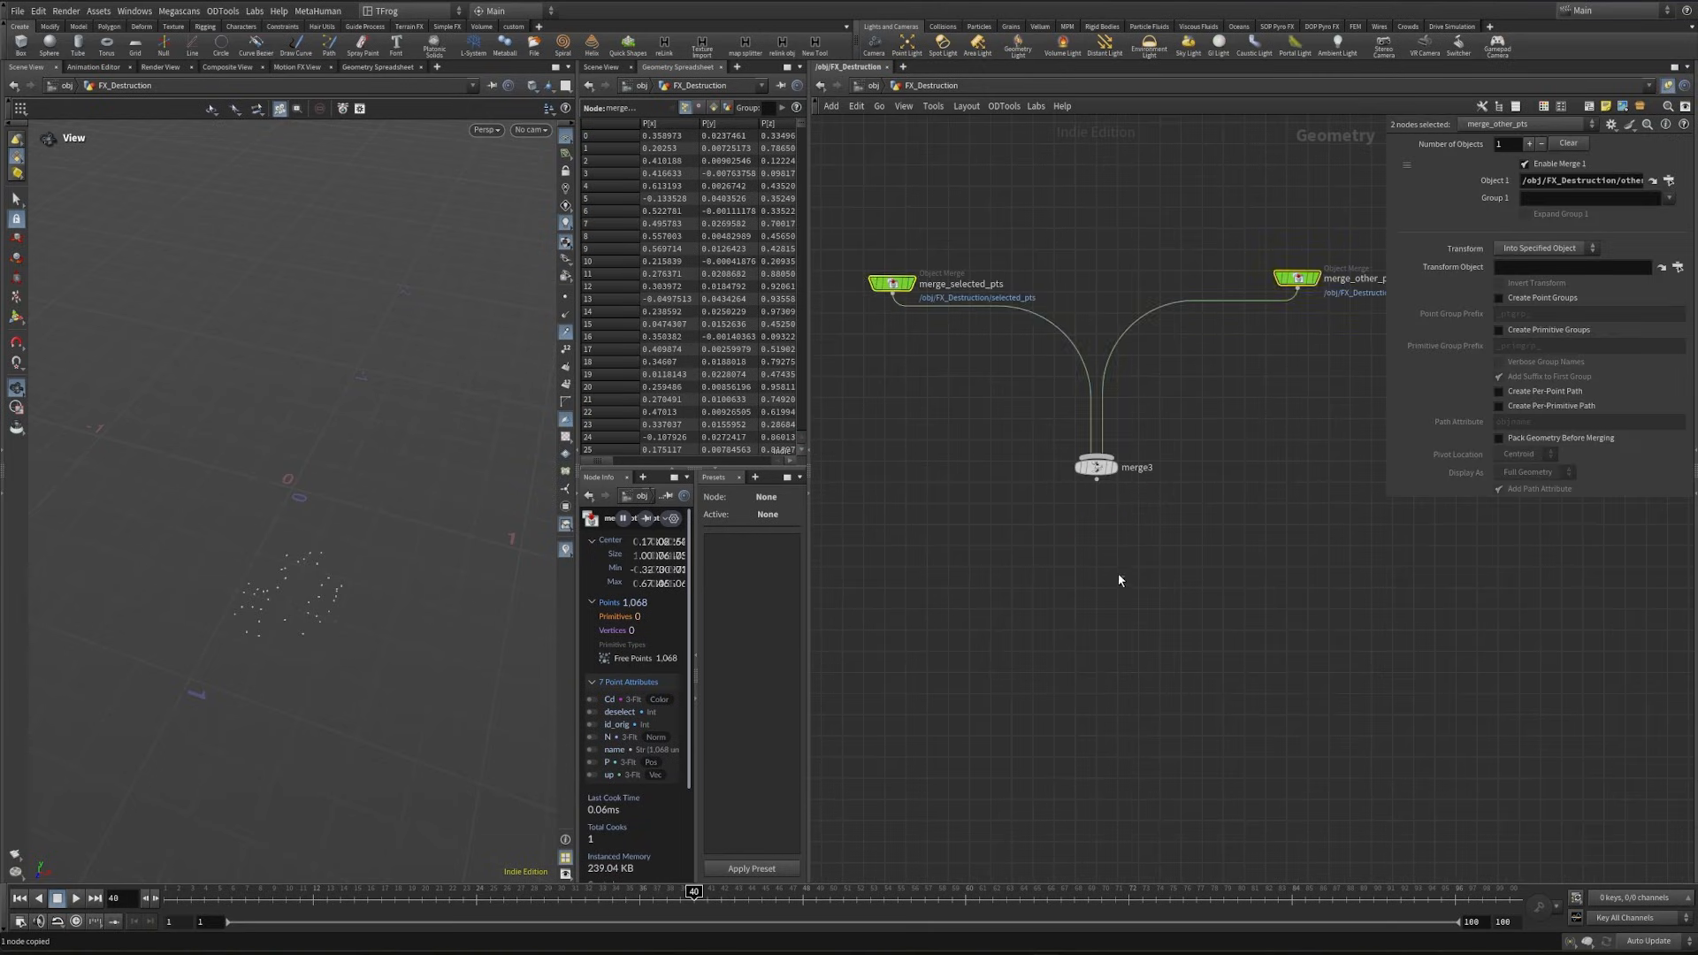
# - Connect a null to the output of the new Merge node and name it animated_pts
pyautogui.click(1096, 481)
pyautogui.press('Tab')
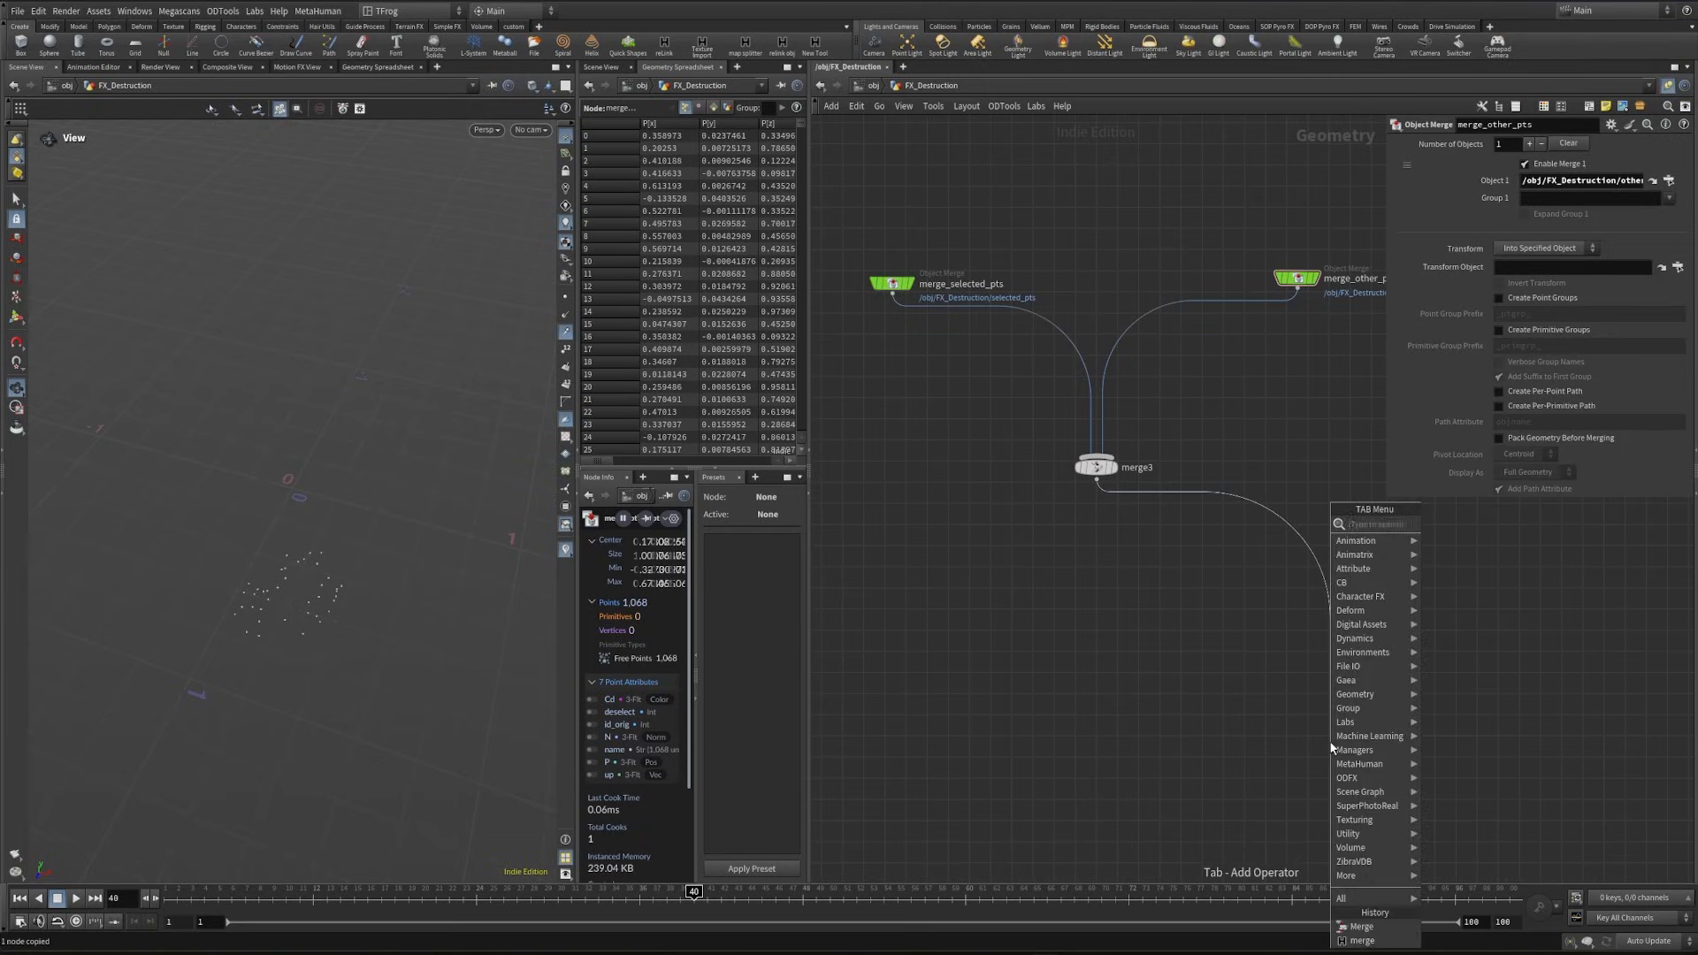
pyautogui.write('null')
pyautogui.press('Return')
pyautogui.doubleClick(1361, 742)
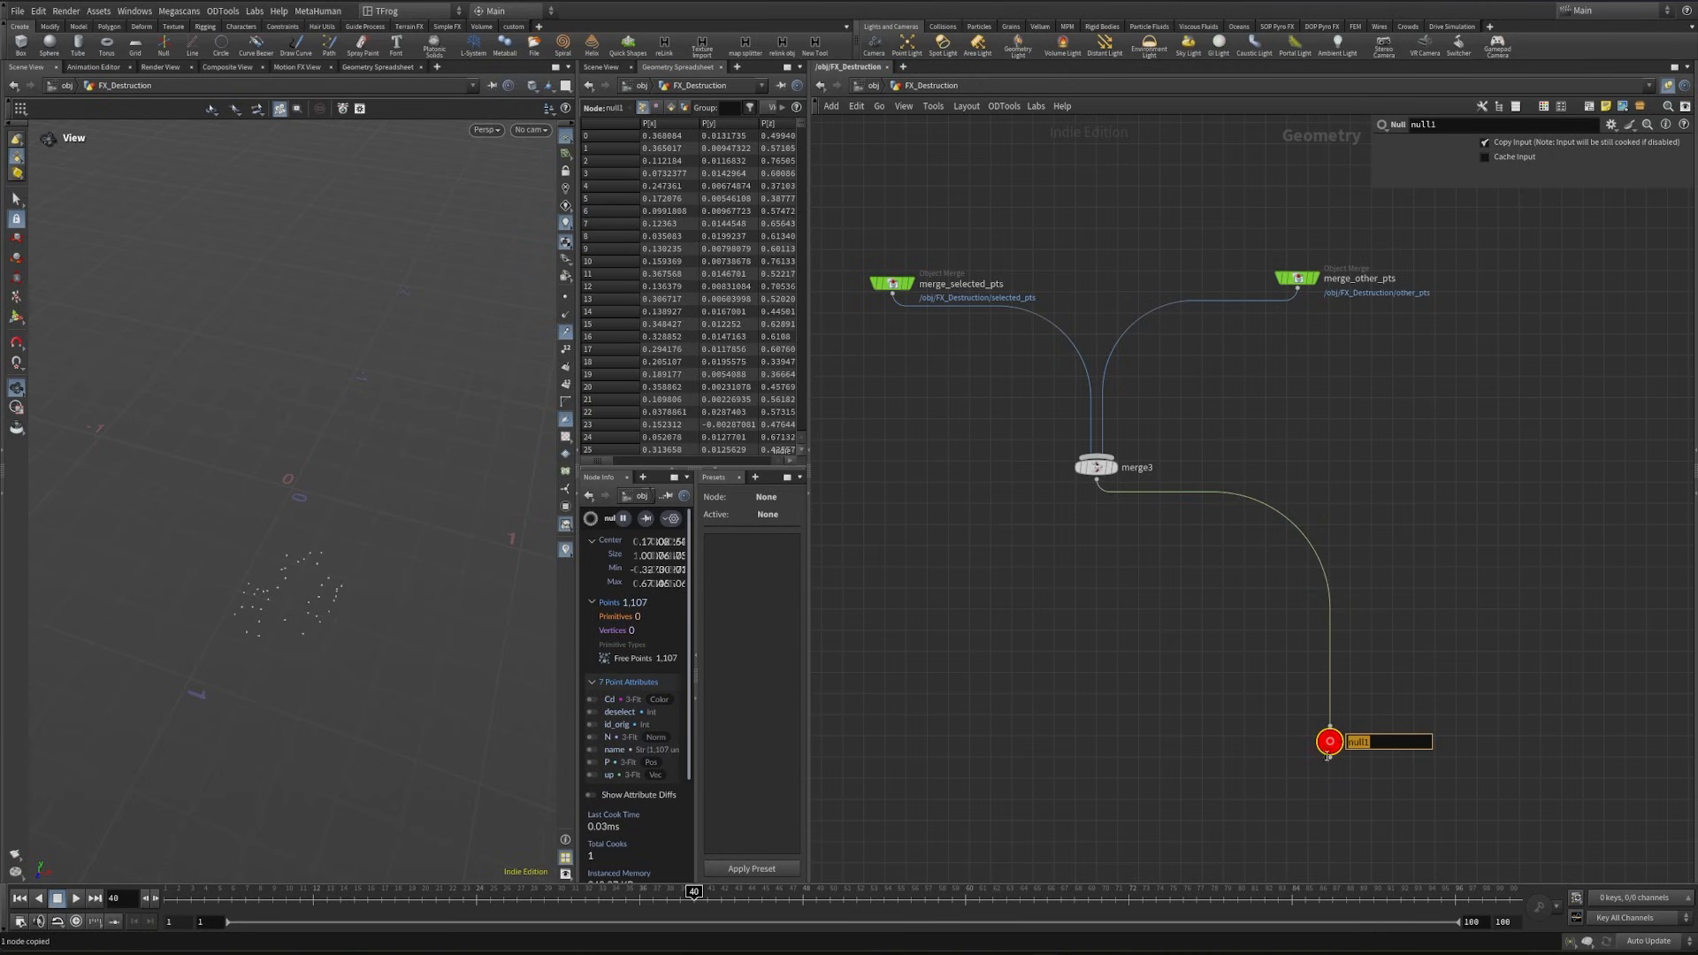
pyautogui.write('animated_pts')
pyautogui.press('Return')
# - Insert a Sort node between merge3 and animated_pts and sort its points by the id_orig attribute
pyautogui.press('Tab')
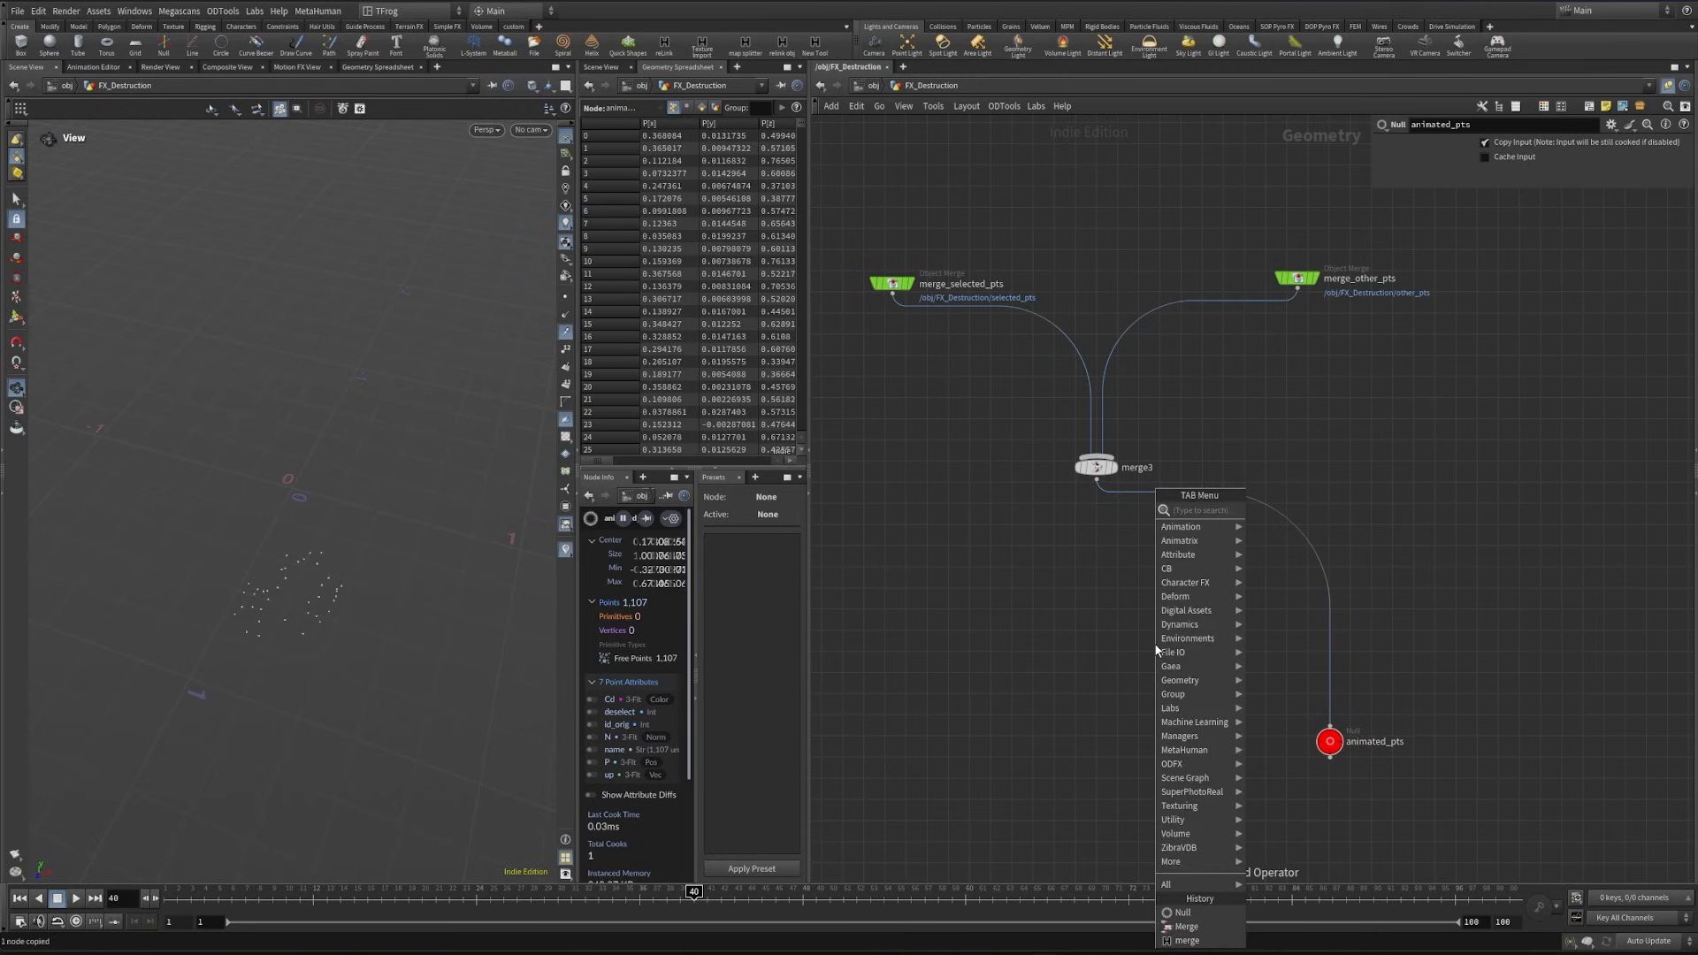
pyautogui.write('sor')
pyautogui.press('Return')
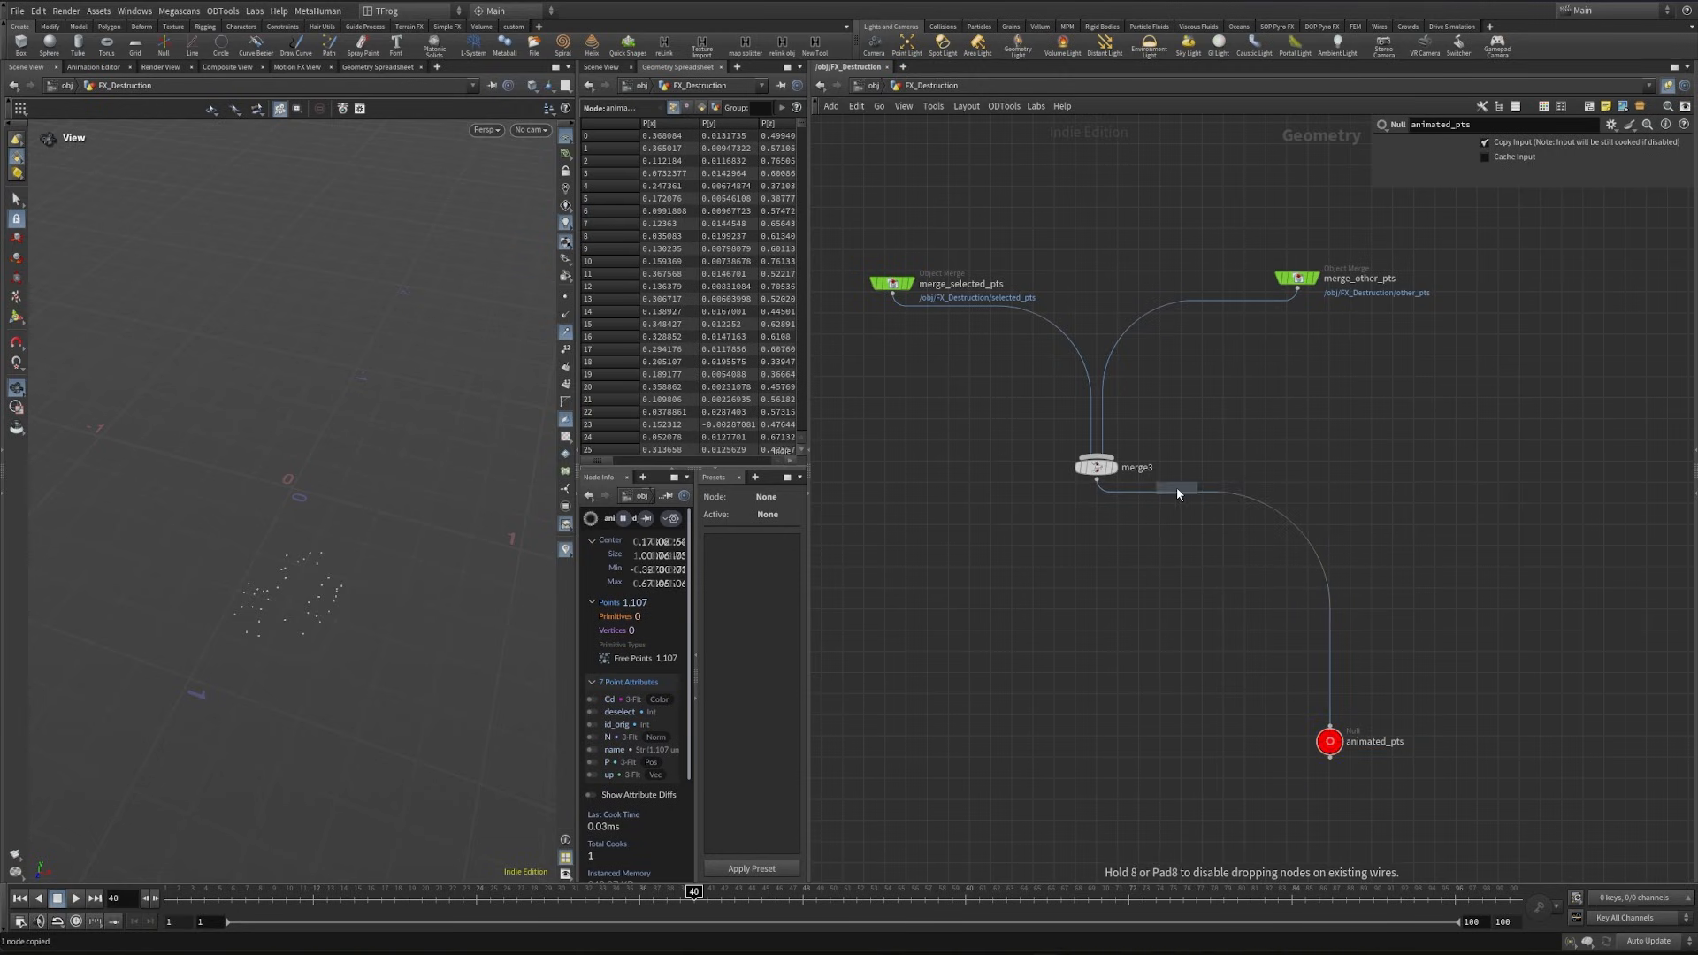
pyautogui.click(1169, 496)
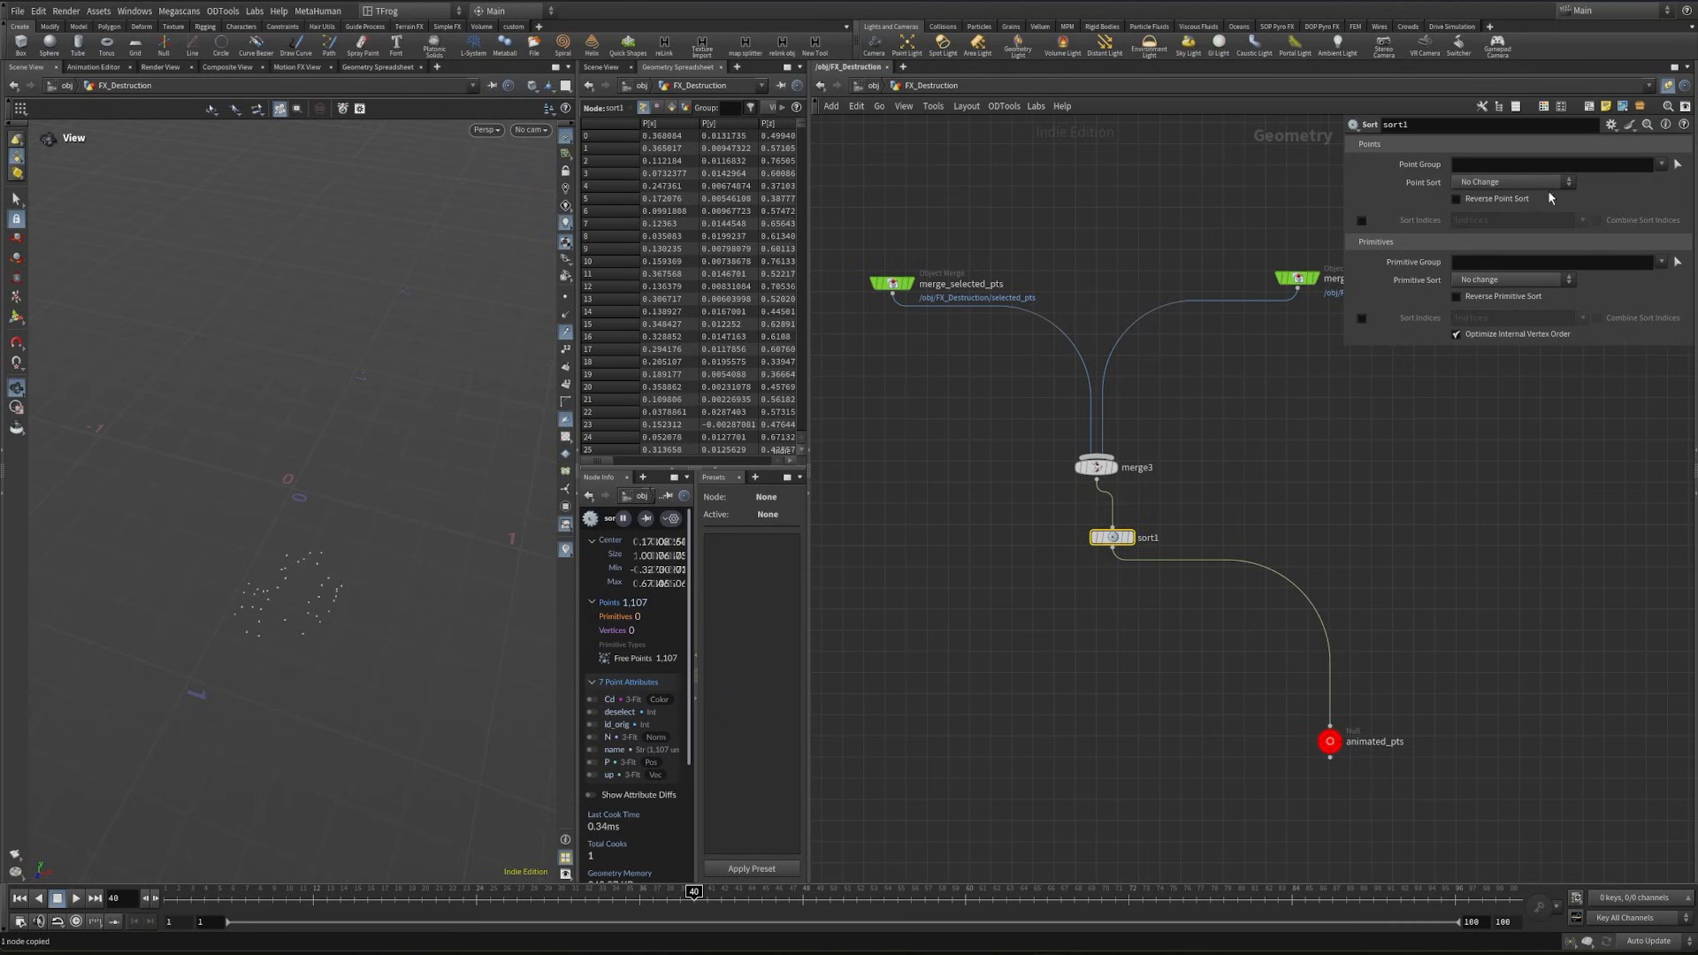
pyautogui.click(1512, 181)
pyautogui.click(1503, 368)
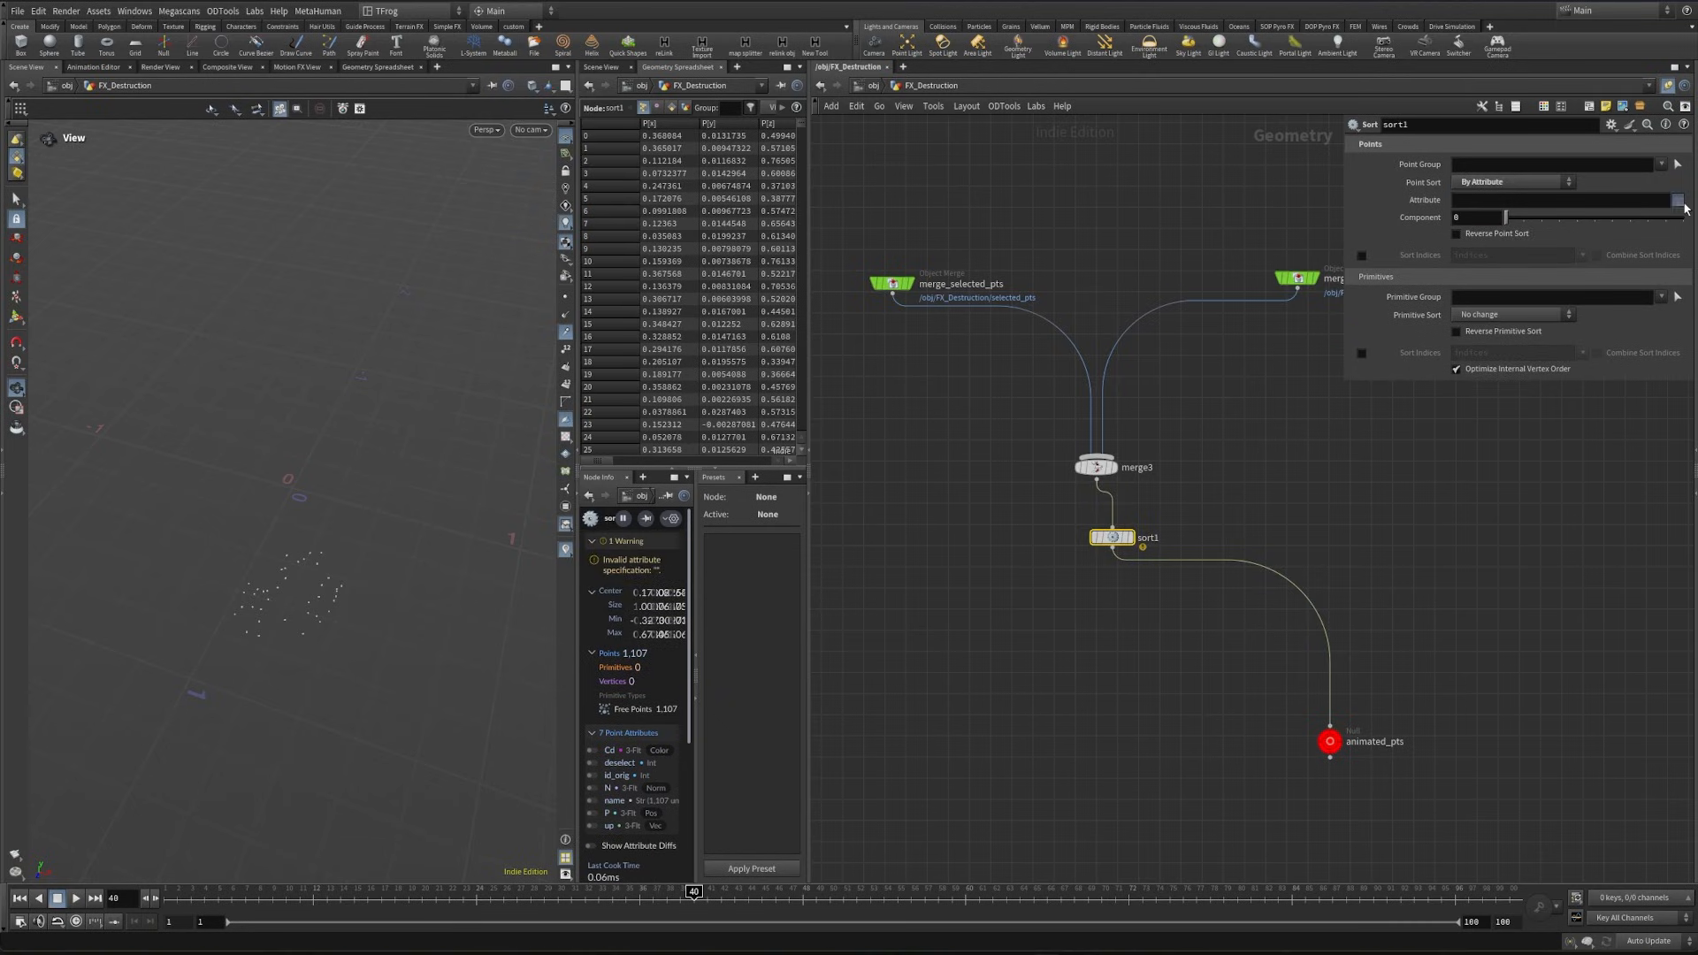
pyautogui.click(1683, 204)
pyautogui.click(1683, 271)
# - Create an object merge of the animated_pts null in the empty area below the network box holding the selected_pts, other_pts and rest_pts nulls
pyautogui.scroll(-4, 1203, 548)
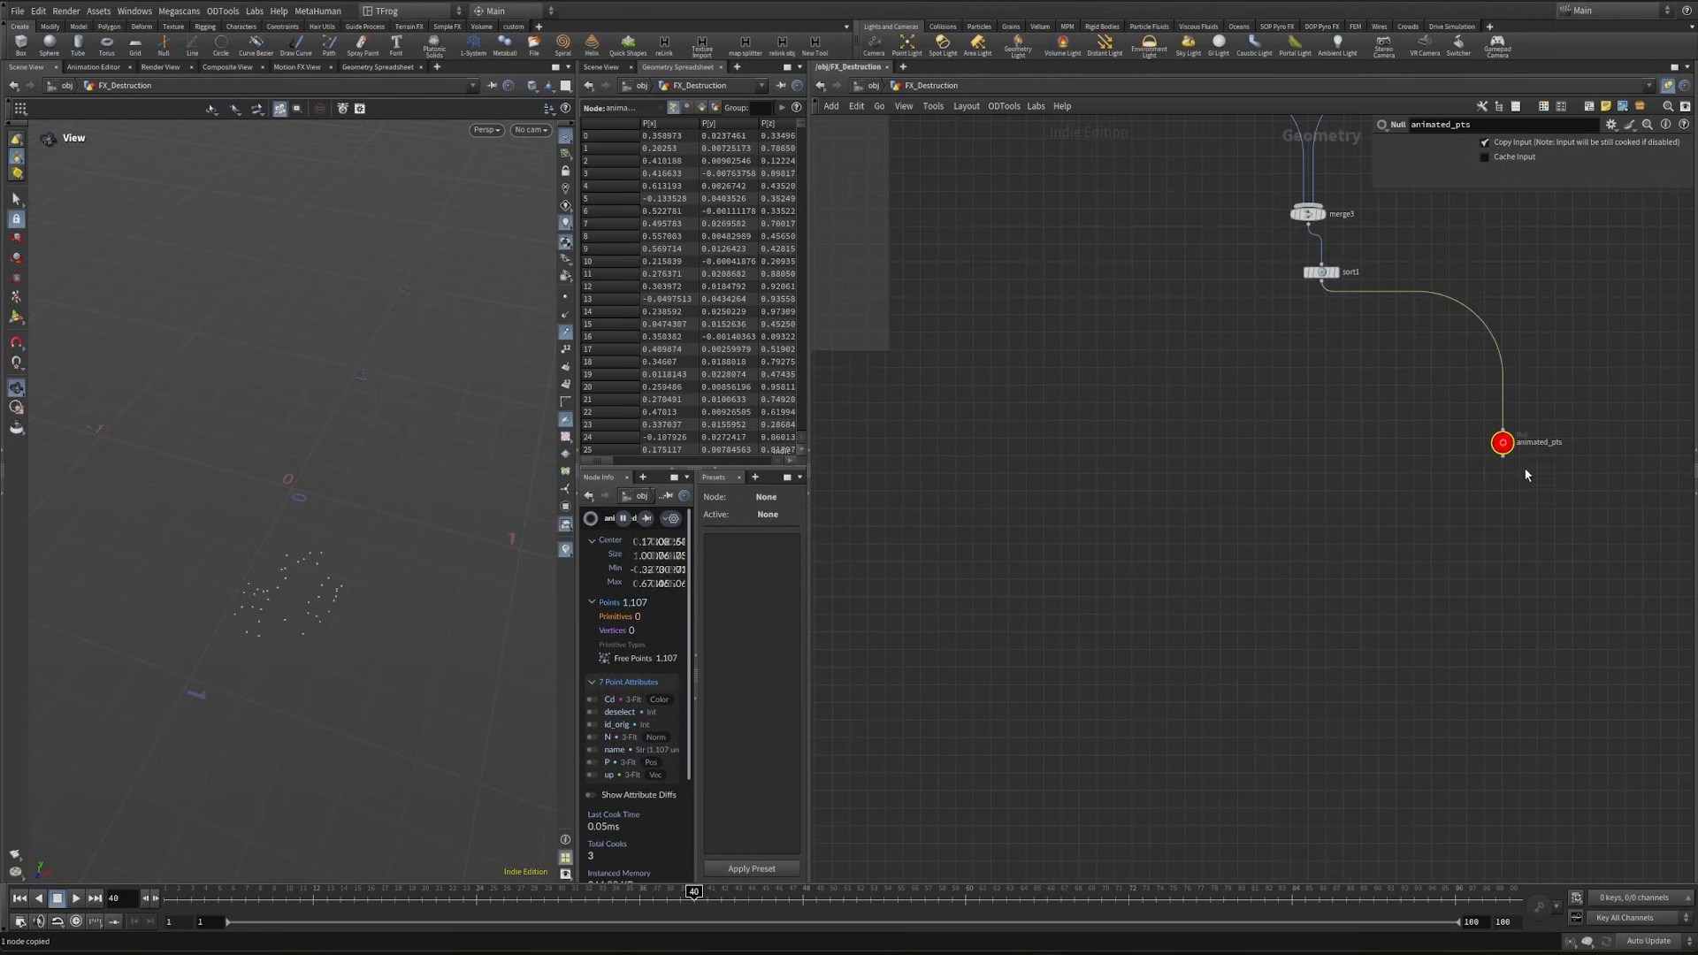
pyautogui.moveTo(919, 626); pyautogui.dragTo(1217, 555, button='middle')
pyautogui.scroll(-3, 1125, 589)
pyautogui.moveTo(1125, 590); pyautogui.dragTo(1253, 391, button='middle')
pyautogui.hotkey('ctrl', 'shift', 'v')
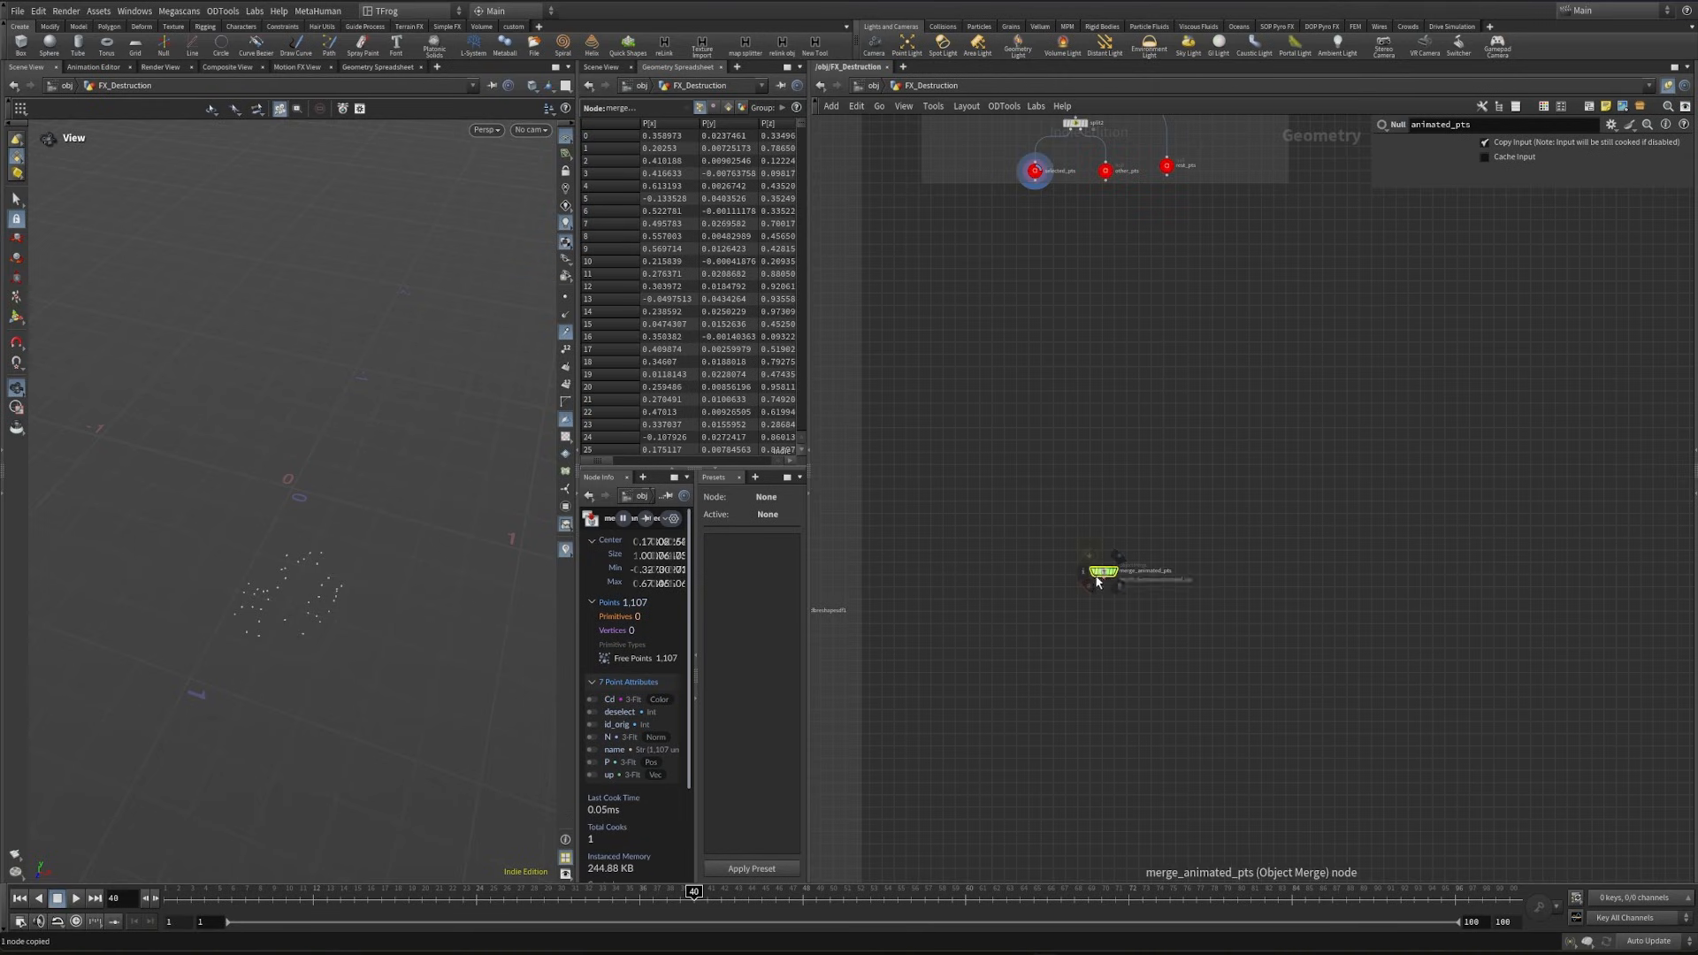
# - Create an object merge of the rest_pts null beside merge_animated_pts
pyautogui.moveTo(1201, 142); pyautogui.dragTo(1190, 300, button='middle')
pyautogui.scroll(3, 1190, 300)
pyautogui.moveTo(1185, 303); pyautogui.dragTo(1103, 373)
pyautogui.hotkey('ctrl', 'c')
pyautogui.scroll(-1, 1169, 522)
pyautogui.moveTo(1168, 568); pyautogui.dragTo(1159, 321, button='middle')
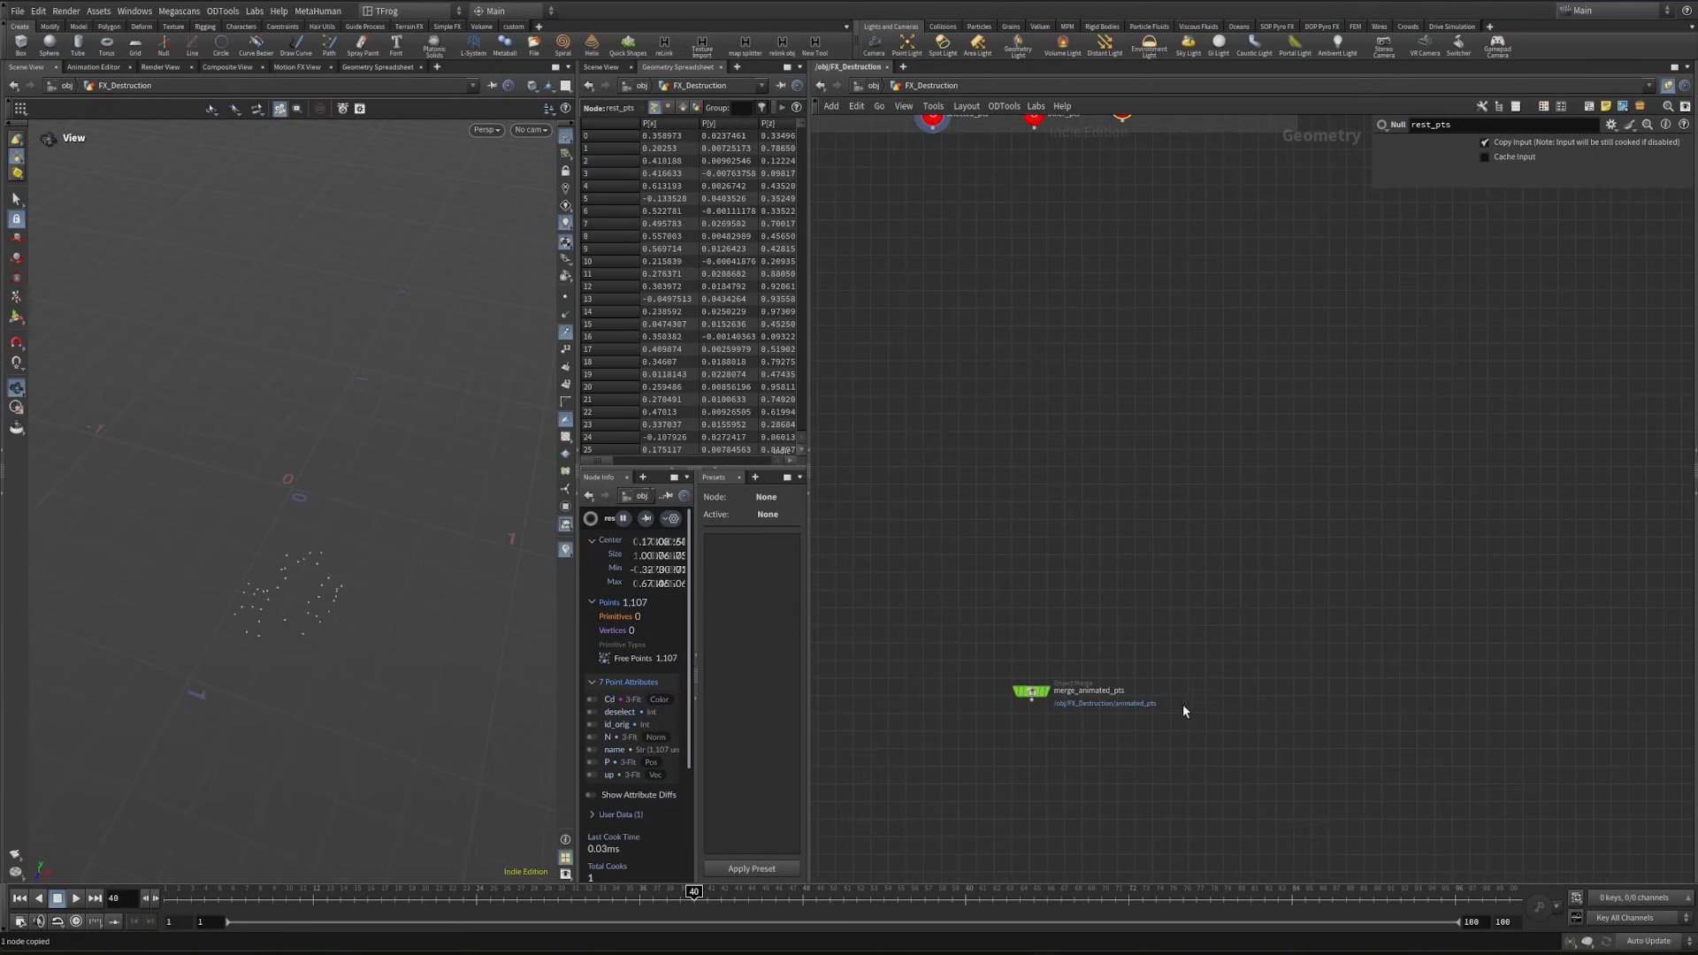
pyautogui.hotkey('ctrl', 'shift', 'v')
# - Create an object merge of the fracture null on the other side of merge_animated_pts
pyautogui.scroll(-6, 1142, 734)
pyautogui.scroll(4, 1209, 280)
pyautogui.moveTo(1235, 754); pyautogui.dragTo(1201, 347, button='middle')
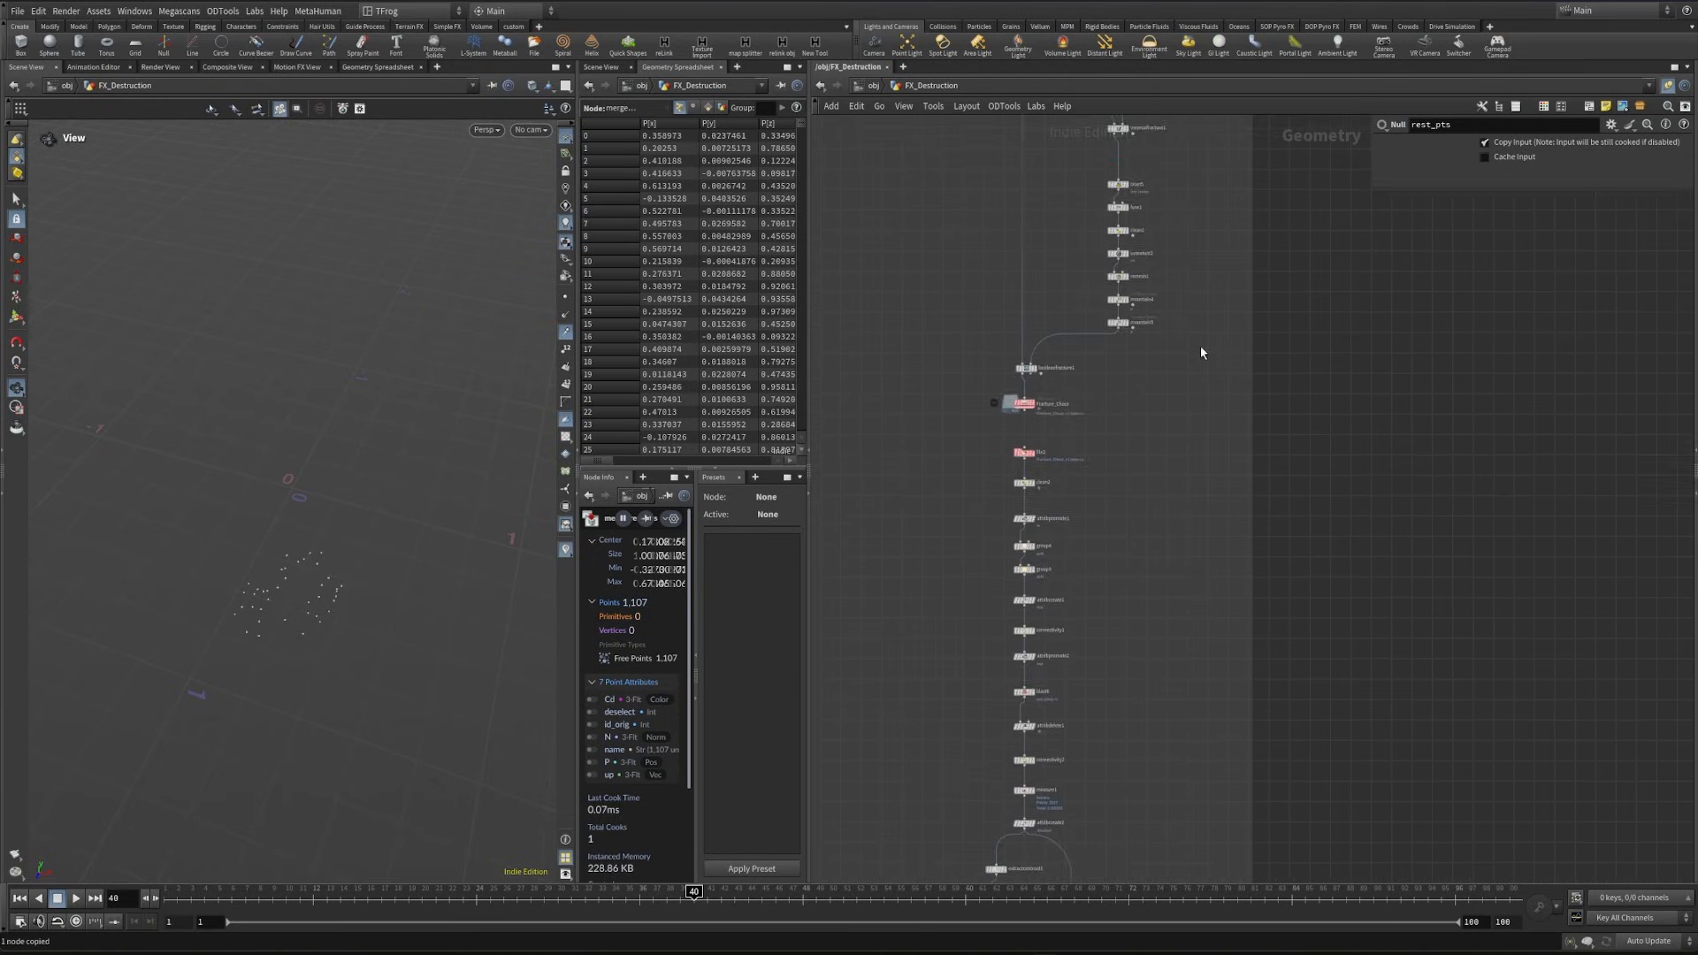
pyautogui.moveTo(1110, 823); pyautogui.dragTo(1111, 276, button='middle')
pyautogui.scroll(4, 1072, 398)
pyautogui.moveTo(1113, 351); pyautogui.dragTo(1050, 420)
pyautogui.hotkey('ctrl', 'c')
pyautogui.moveTo(1318, 305); pyautogui.dragTo(1052, 698, button='middle')
pyautogui.scroll(-3, 1061, 699)
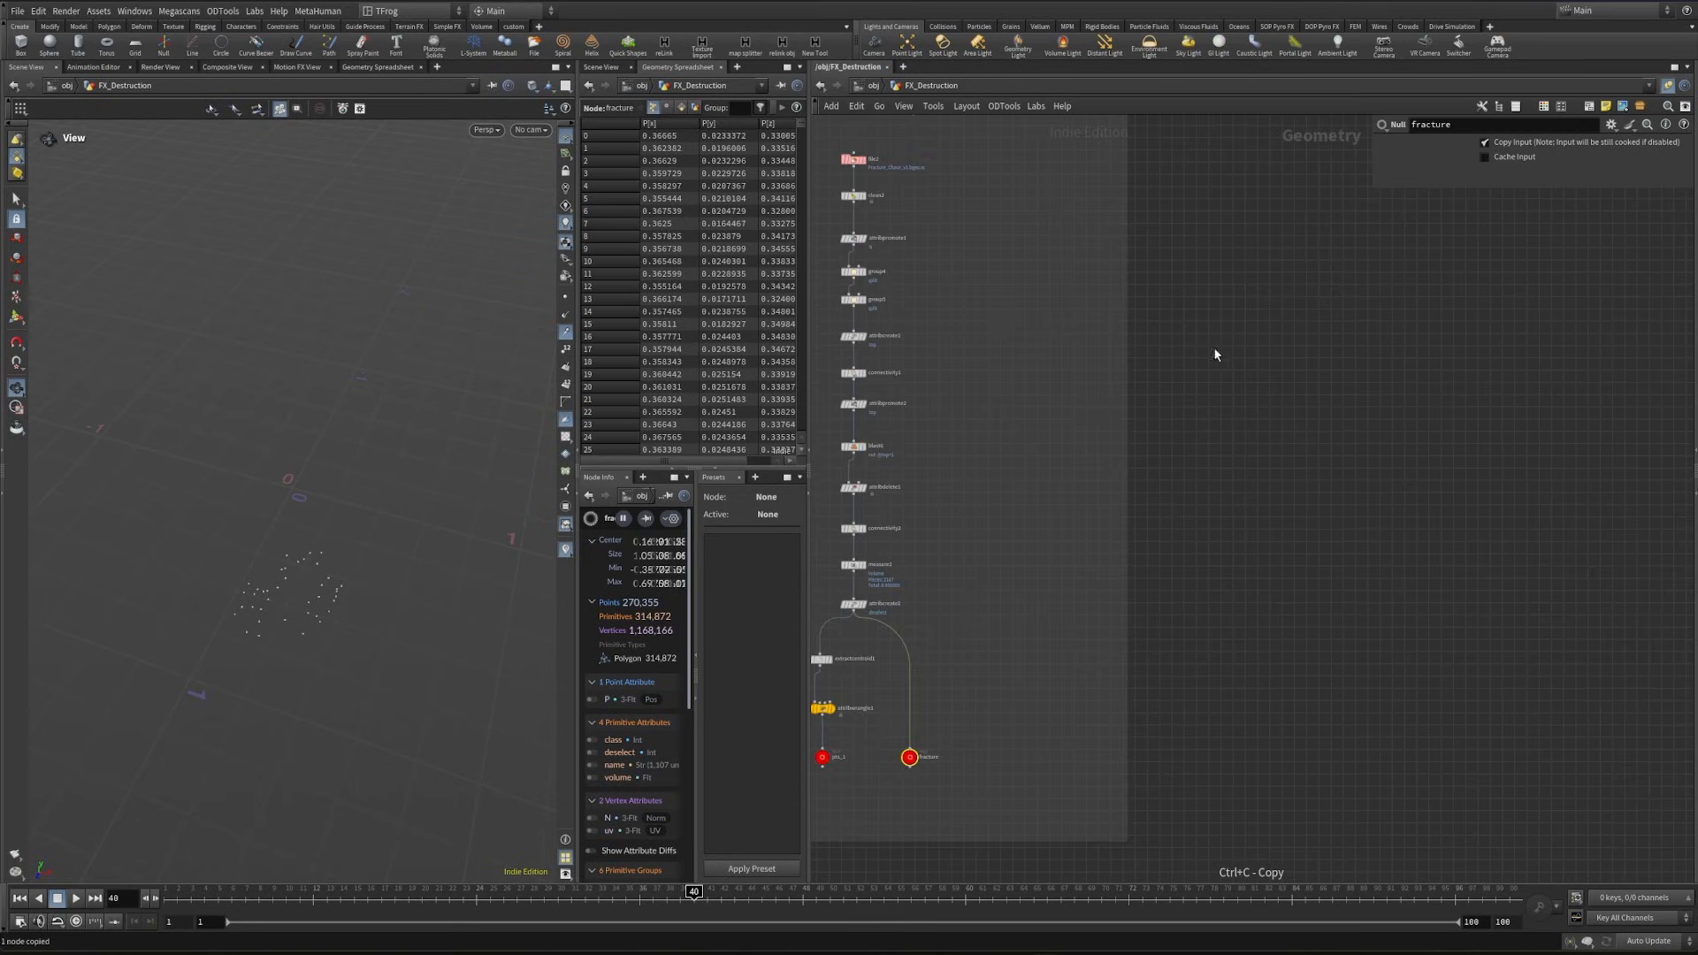
pyautogui.moveTo(1216, 351); pyautogui.dragTo(1174, 853, button='middle')
pyautogui.moveTo(1242, 150); pyautogui.dragTo(1102, 557, button='middle')
pyautogui.scroll(4, 1104, 499)
pyautogui.hotkey('ctrl', 'shift', 'v')
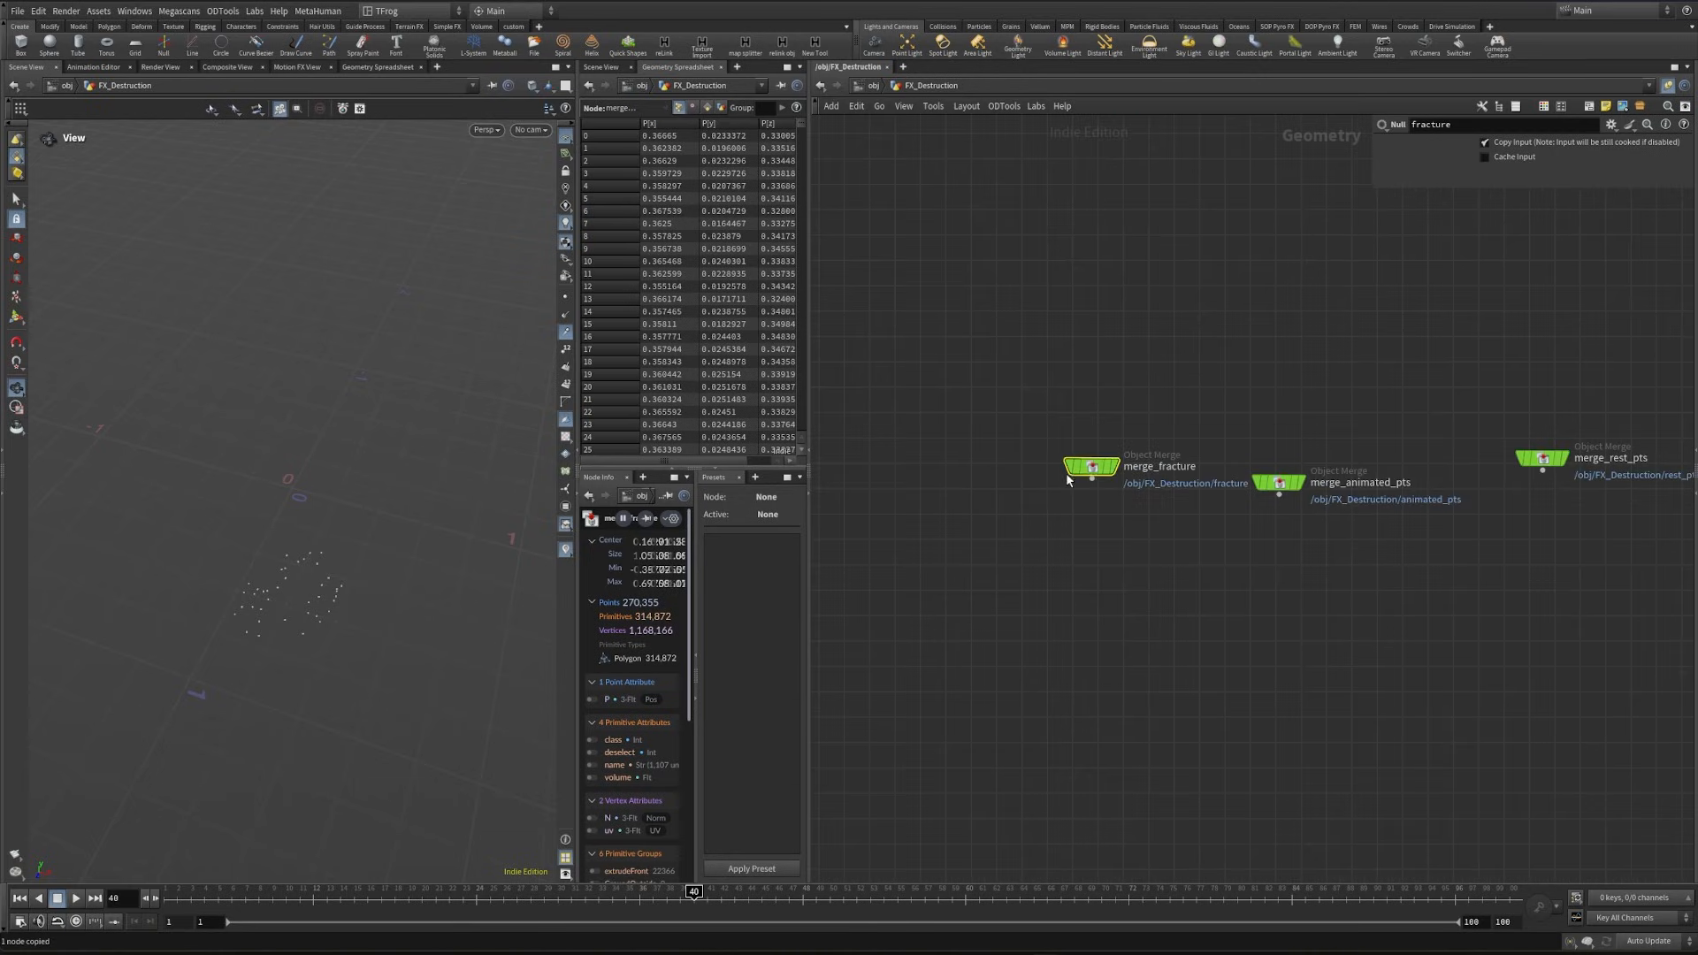
# - Add a Transform Pieces node below the fracture, animated_pts and rest_pts object merges
pyautogui.moveTo(1296, 586); pyautogui.dragTo(1106, 580, button='middle')
pyautogui.press('Tab')
pyautogui.write('trans')
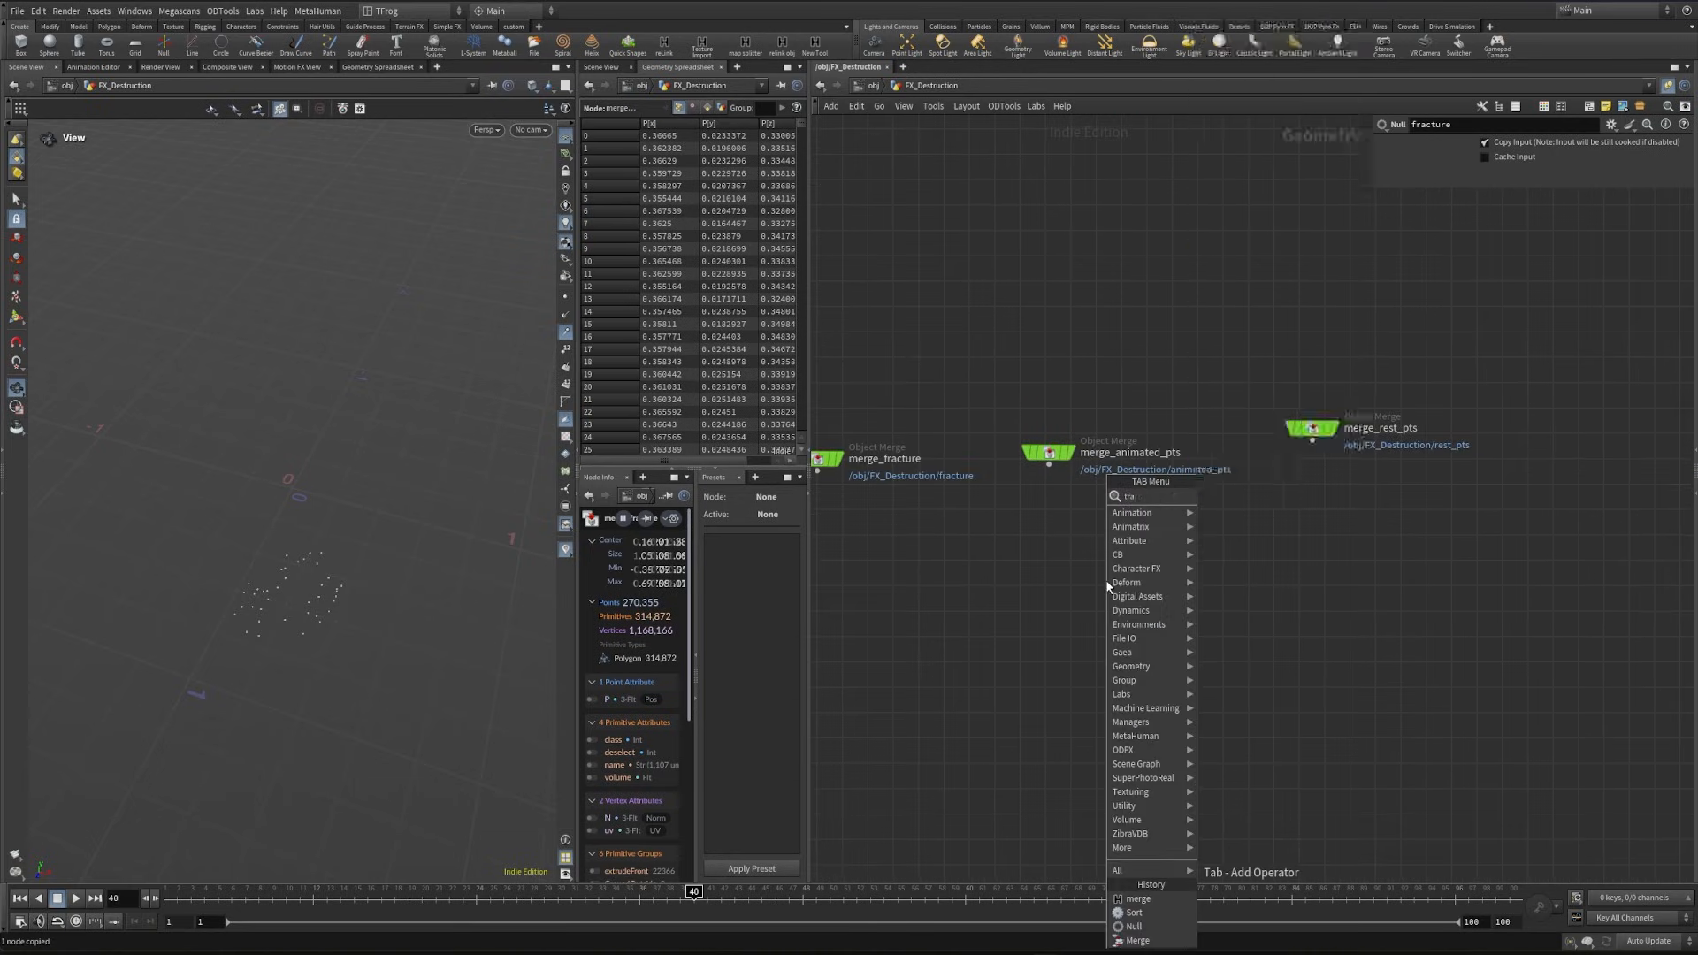
pyautogui.write(' pi')
pyautogui.press('Return')
pyautogui.click(1275, 573)
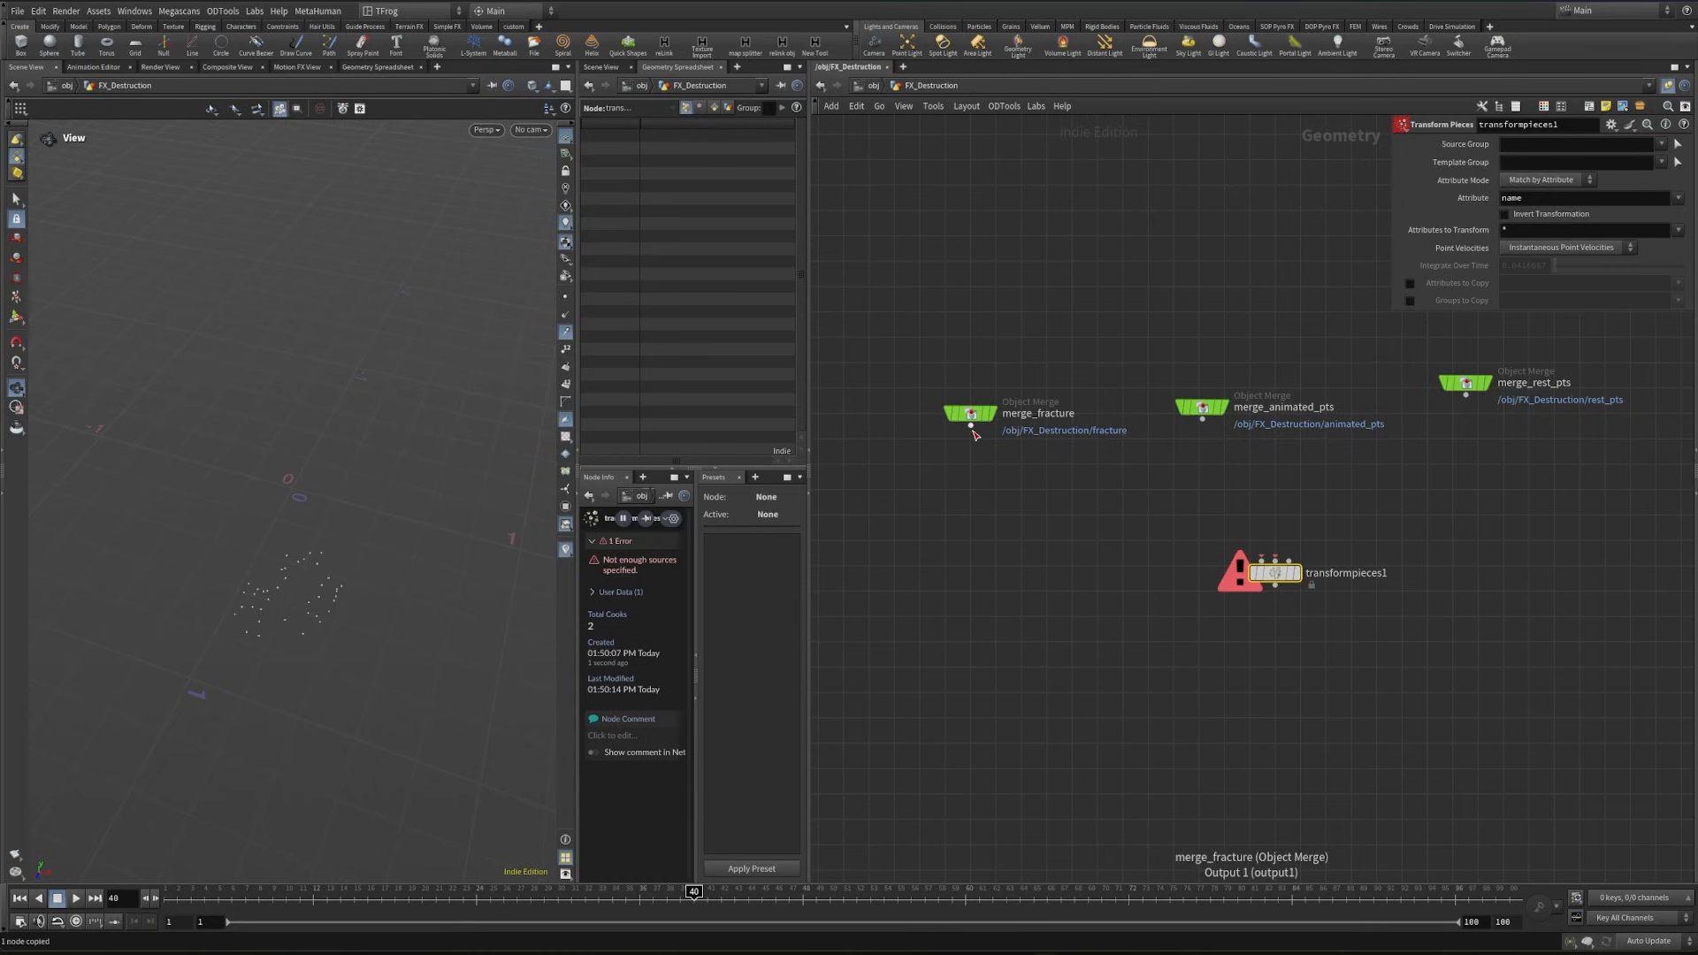
# - Connect merge_fracture, merge_animated_pts and merge_rest_pts to the first, second and third inputs of transformpieces1
pyautogui.moveTo(970, 426); pyautogui.dragTo(1234, 641)
pyautogui.click(1202, 420)
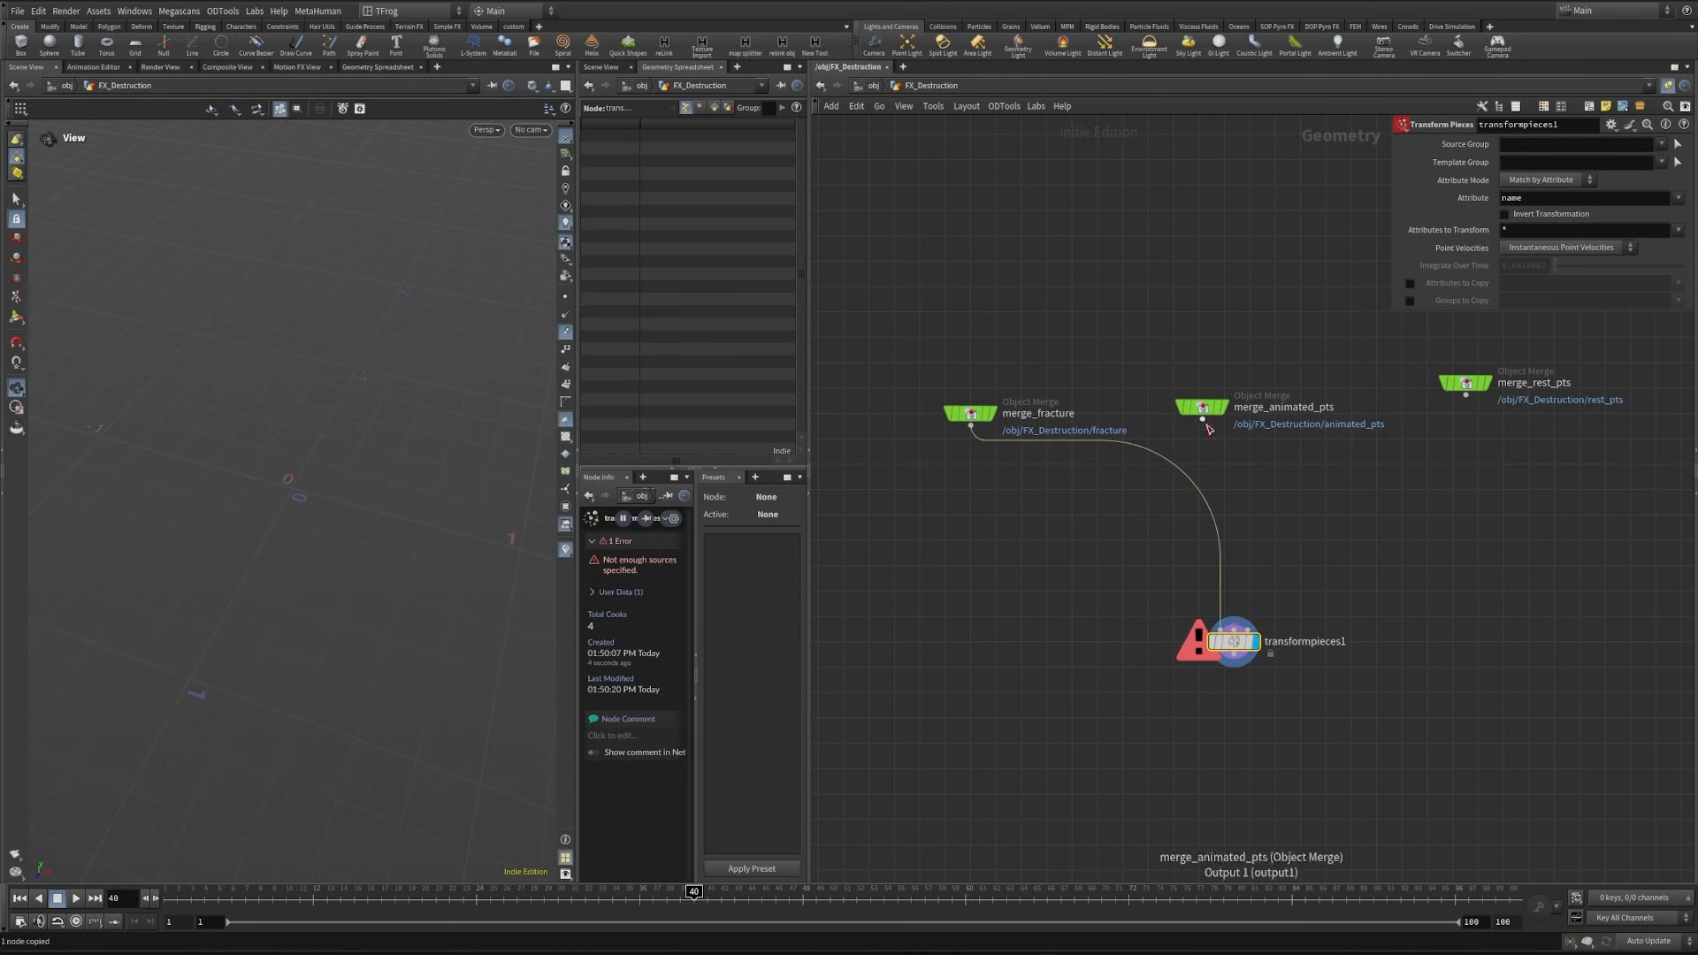
pyautogui.click(1253, 609)
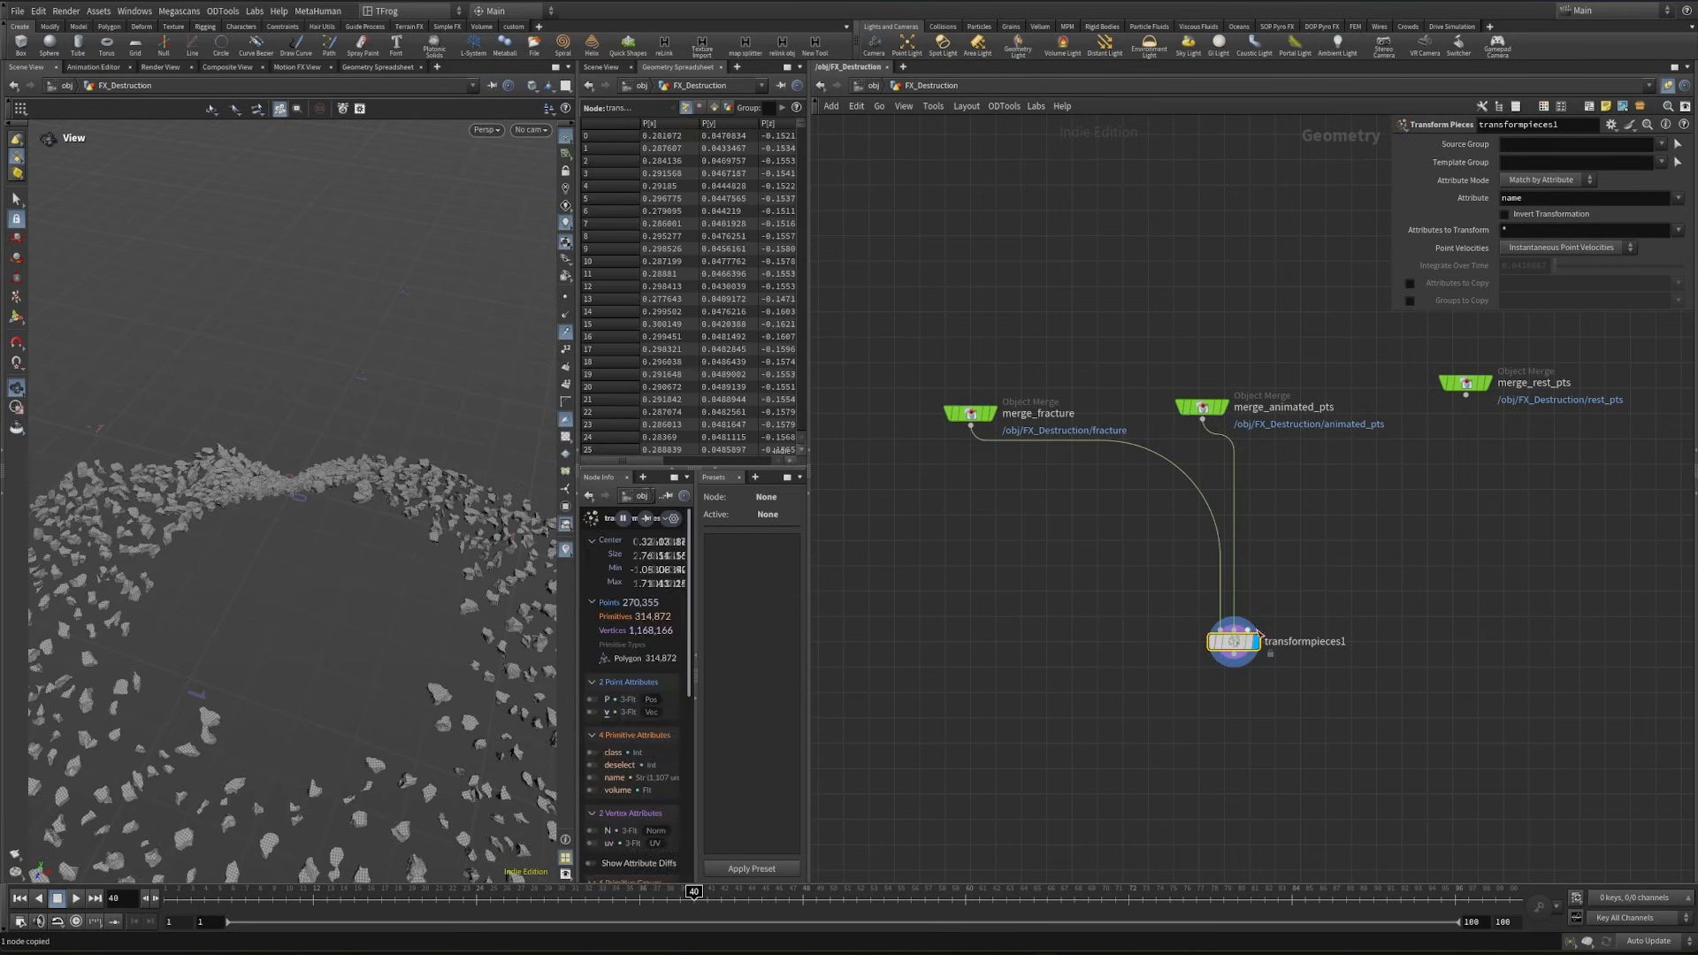
pyautogui.click(1257, 630)
pyautogui.click(1459, 394)
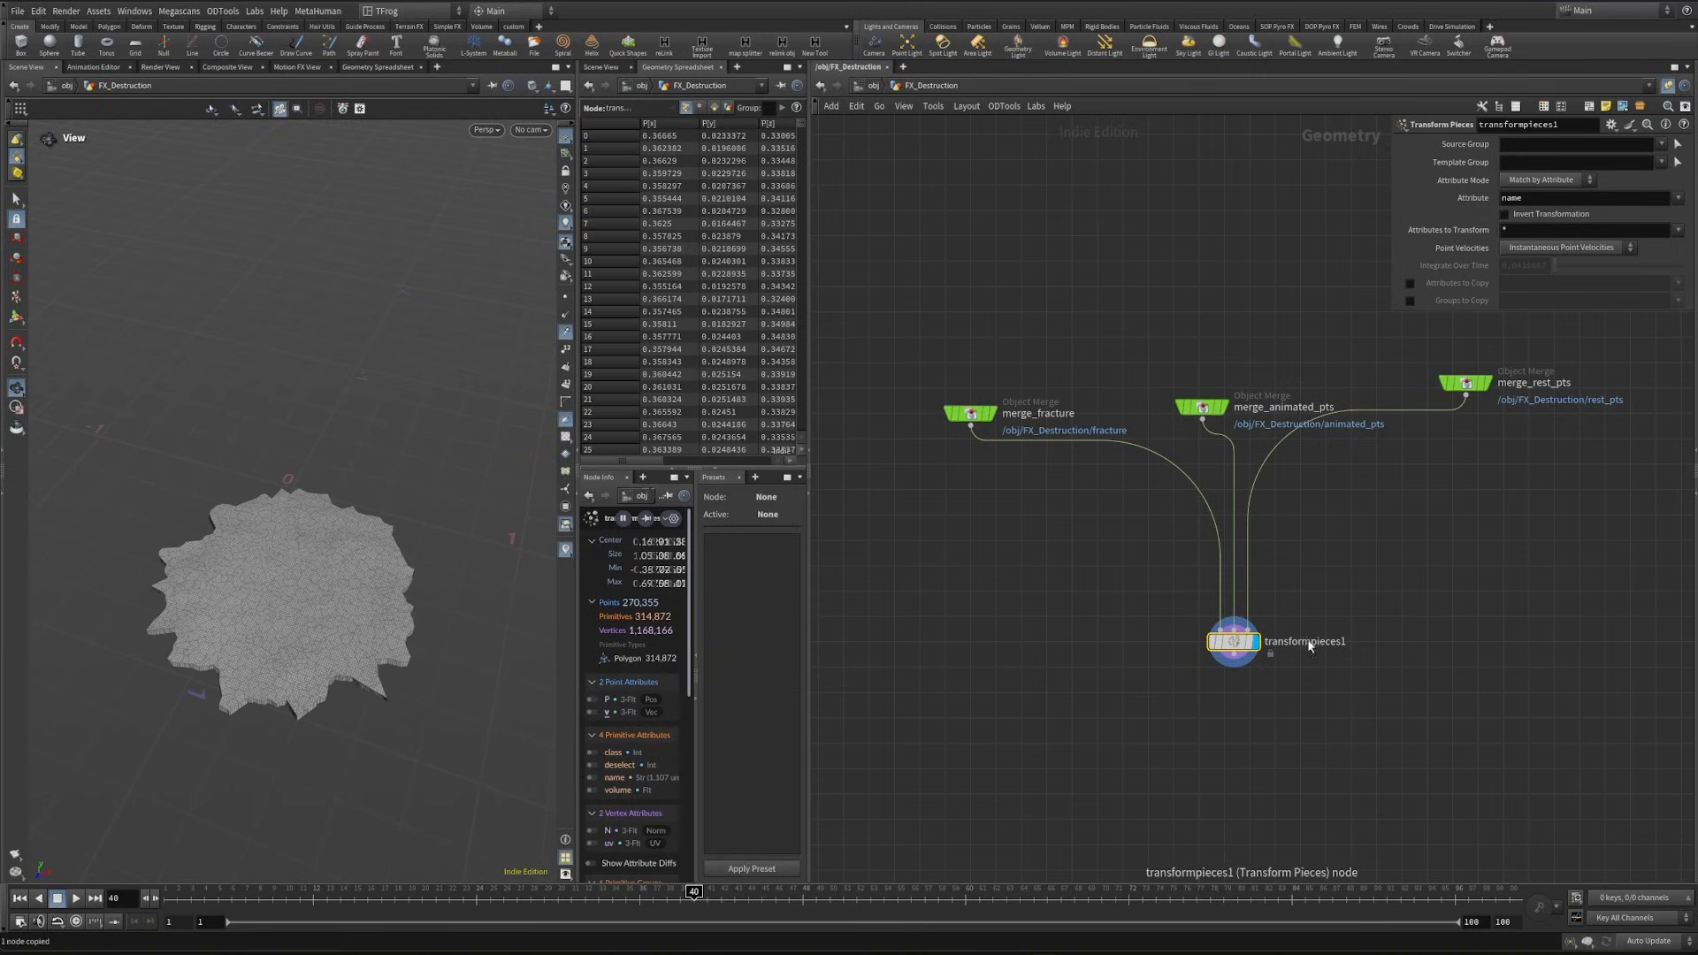
# - Test moving the selected pieces by inserting a Transform after merge_selected_pts with a Y translate of 0.3, and delete it again
pyautogui.scroll(3, 311, 648)
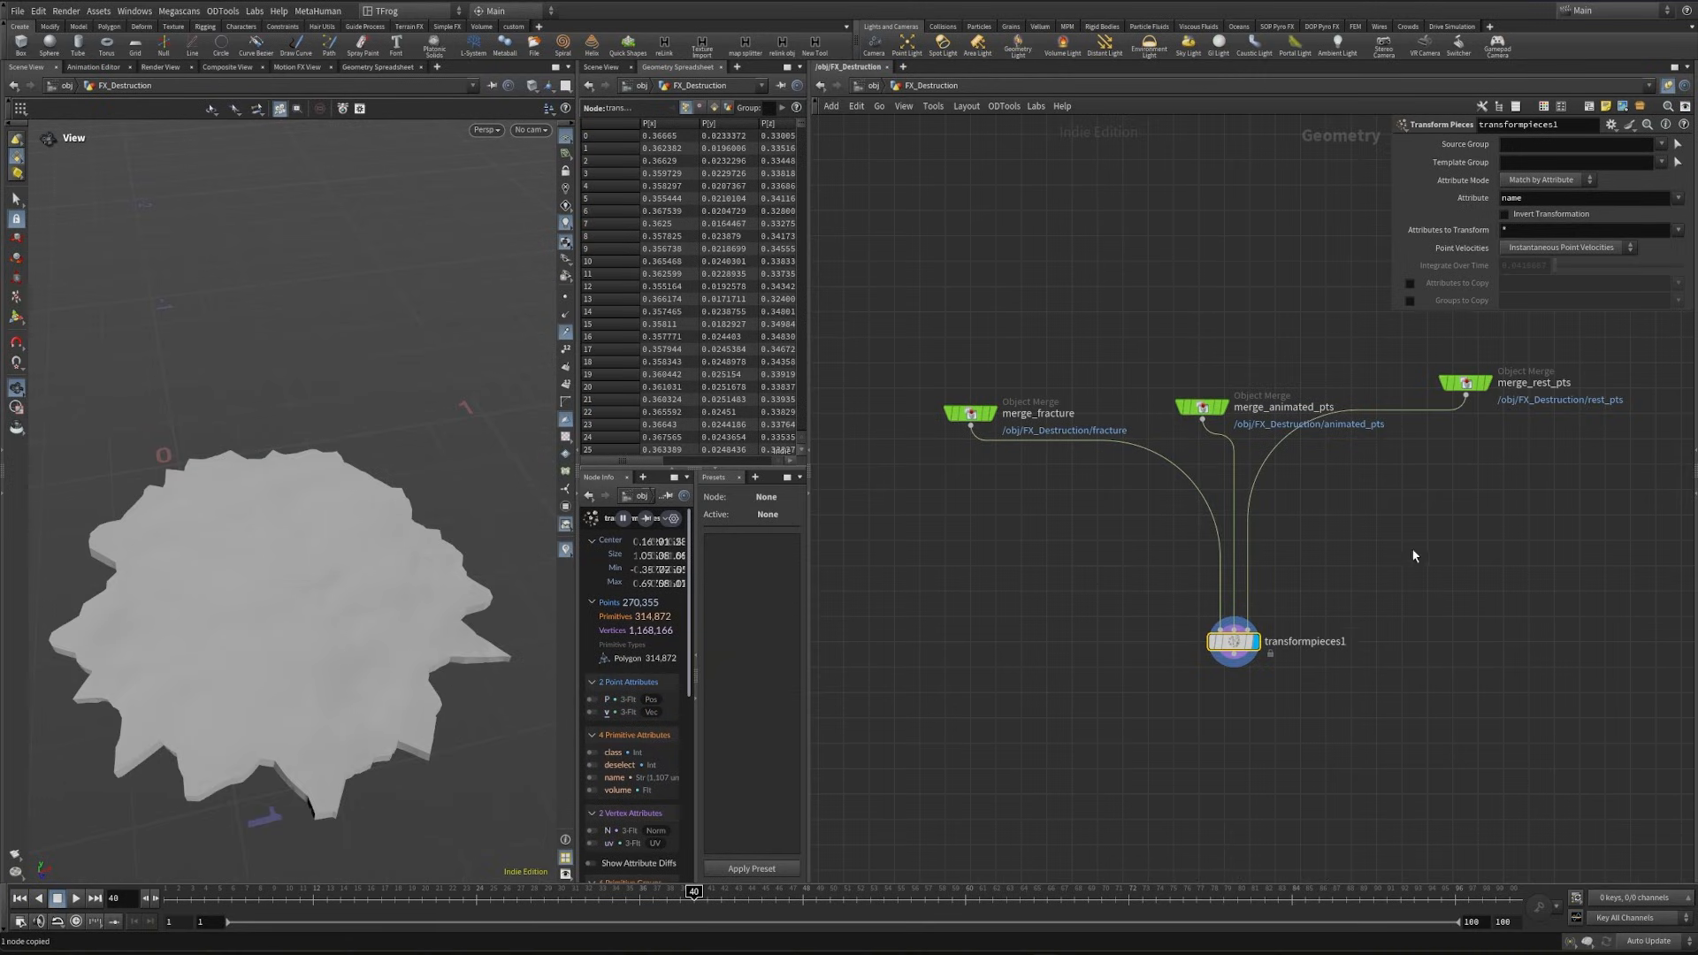
pyautogui.moveTo(1414, 554); pyautogui.dragTo(1160, 695, button='middle')
pyautogui.scroll(-5, 1167, 690)
pyautogui.moveTo(1274, 424); pyautogui.dragTo(1167, 651, button='middle')
pyautogui.moveTo(1247, 512); pyautogui.dragTo(1240, 635, button='middle')
pyautogui.scroll(3, 1240, 637)
pyautogui.scroll(2, 1240, 634)
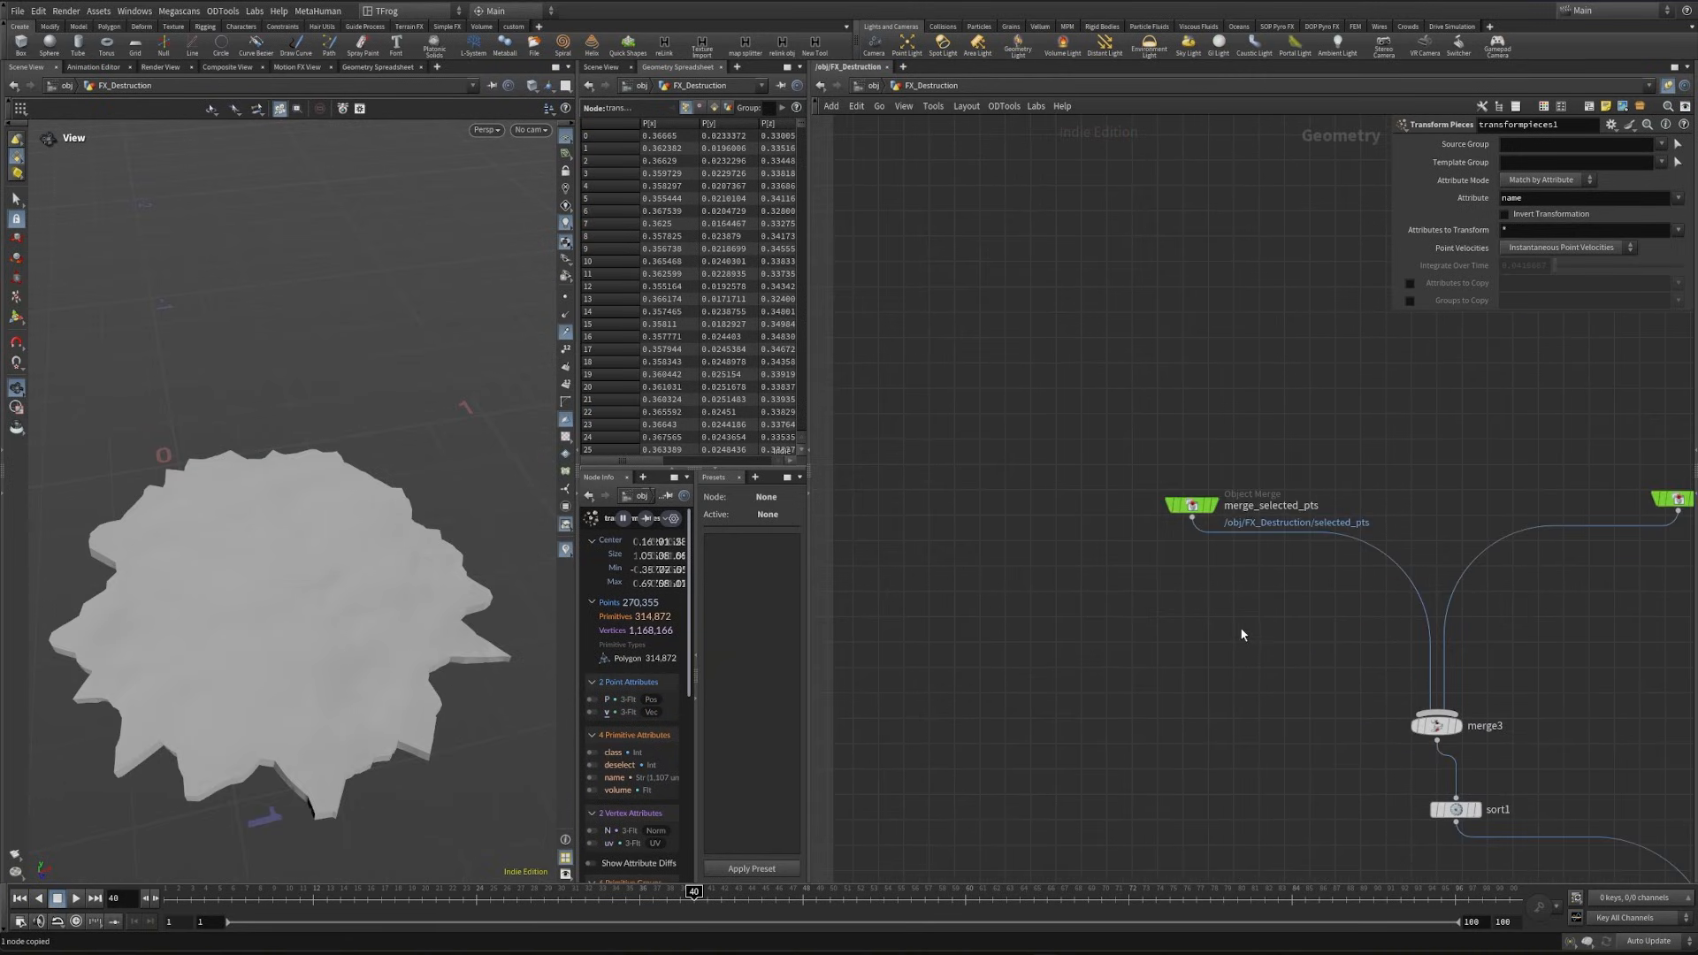
pyautogui.press('Tab')
pyautogui.write('tran')
pyautogui.press('Return')
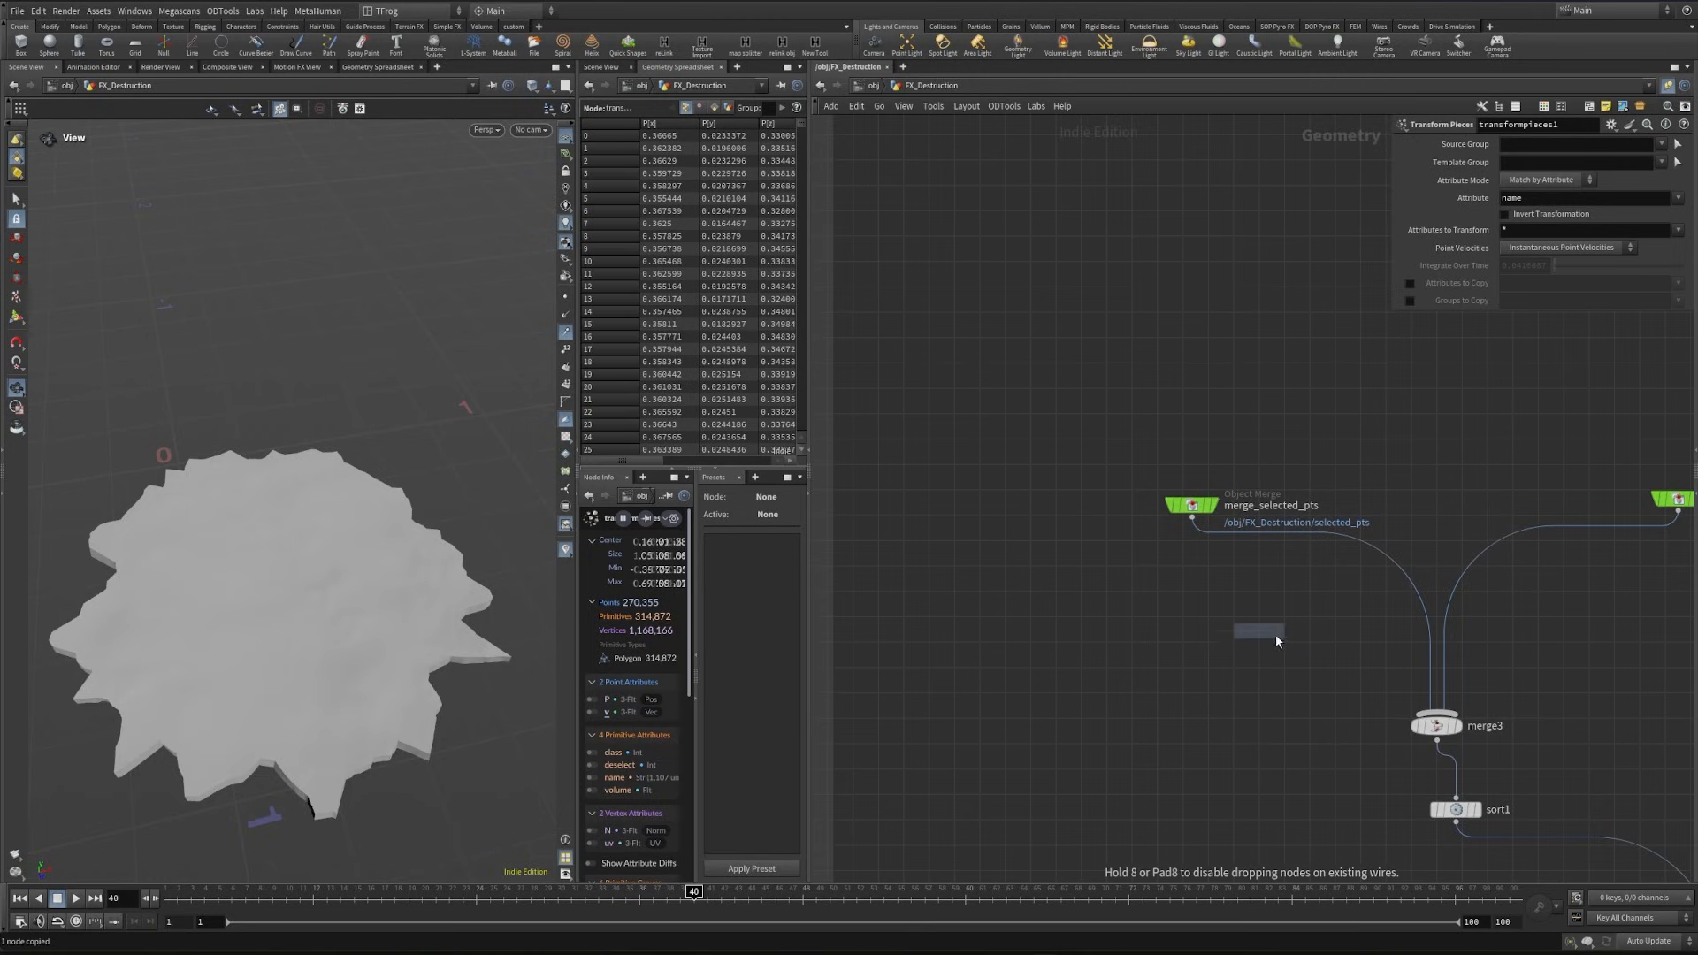
pyautogui.click(1373, 549)
pyautogui.moveTo(1556, 200)
pyautogui.mouseDown(button='middle')
pyautogui.moveTo(1599, 205)
pyautogui.moveTo(1539, 218)
pyautogui.mouseUp(button='middle')
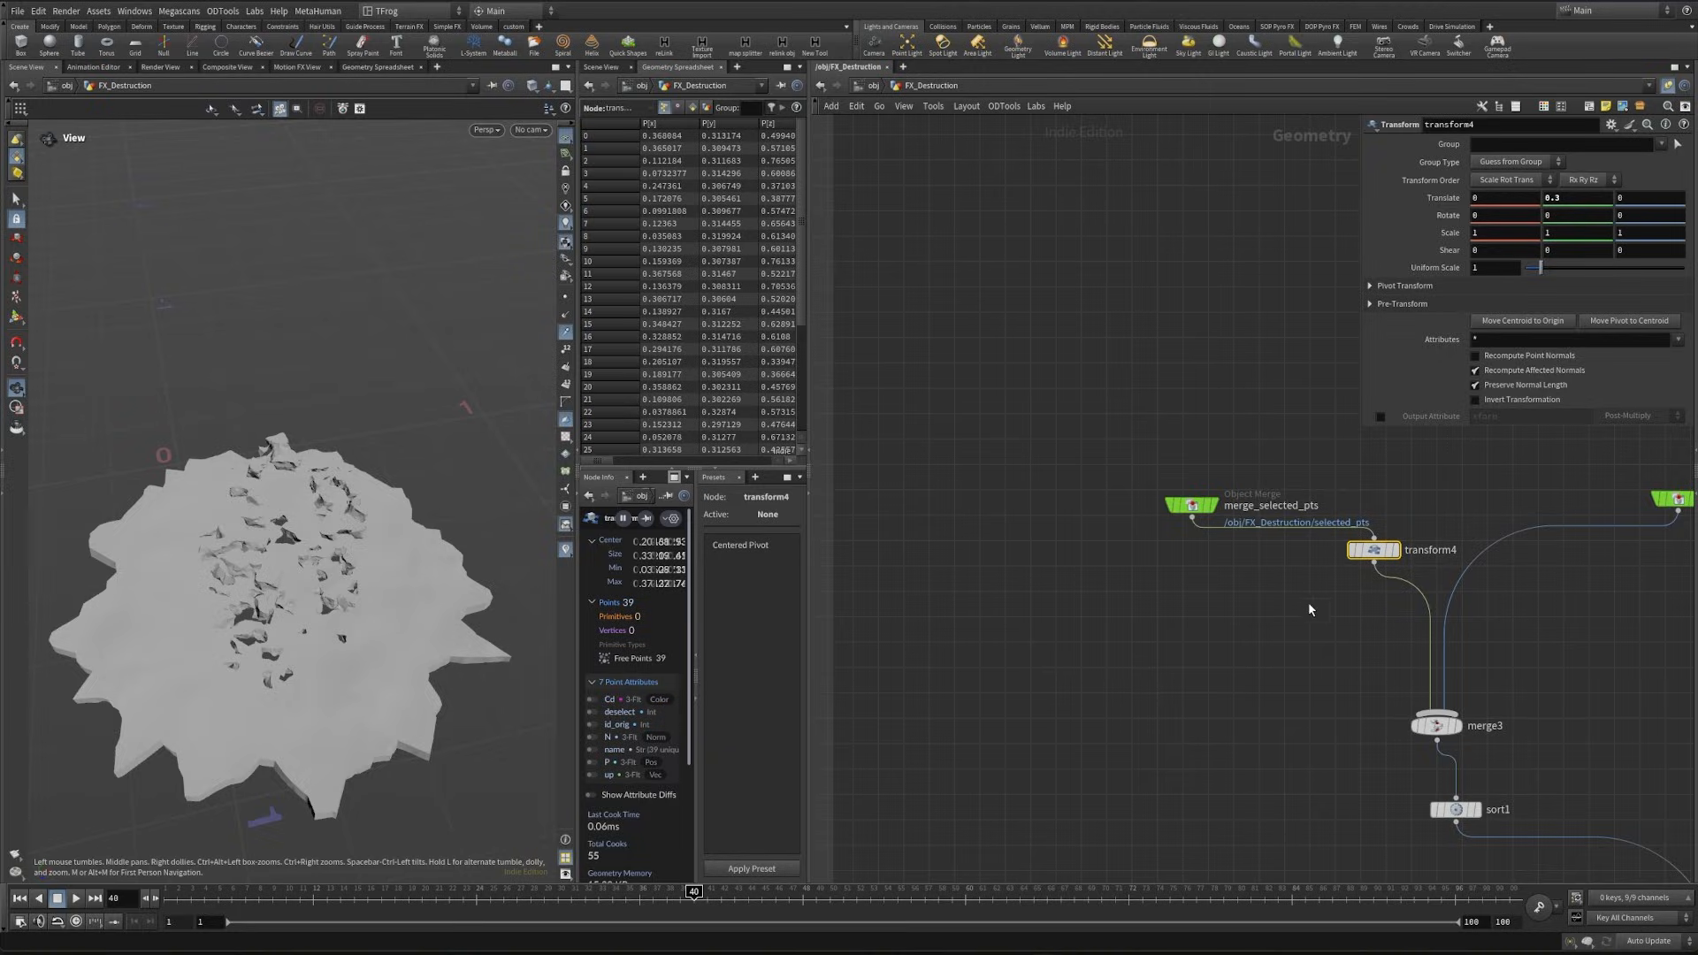
pyautogui.click(1373, 549)
pyautogui.press('Delete')
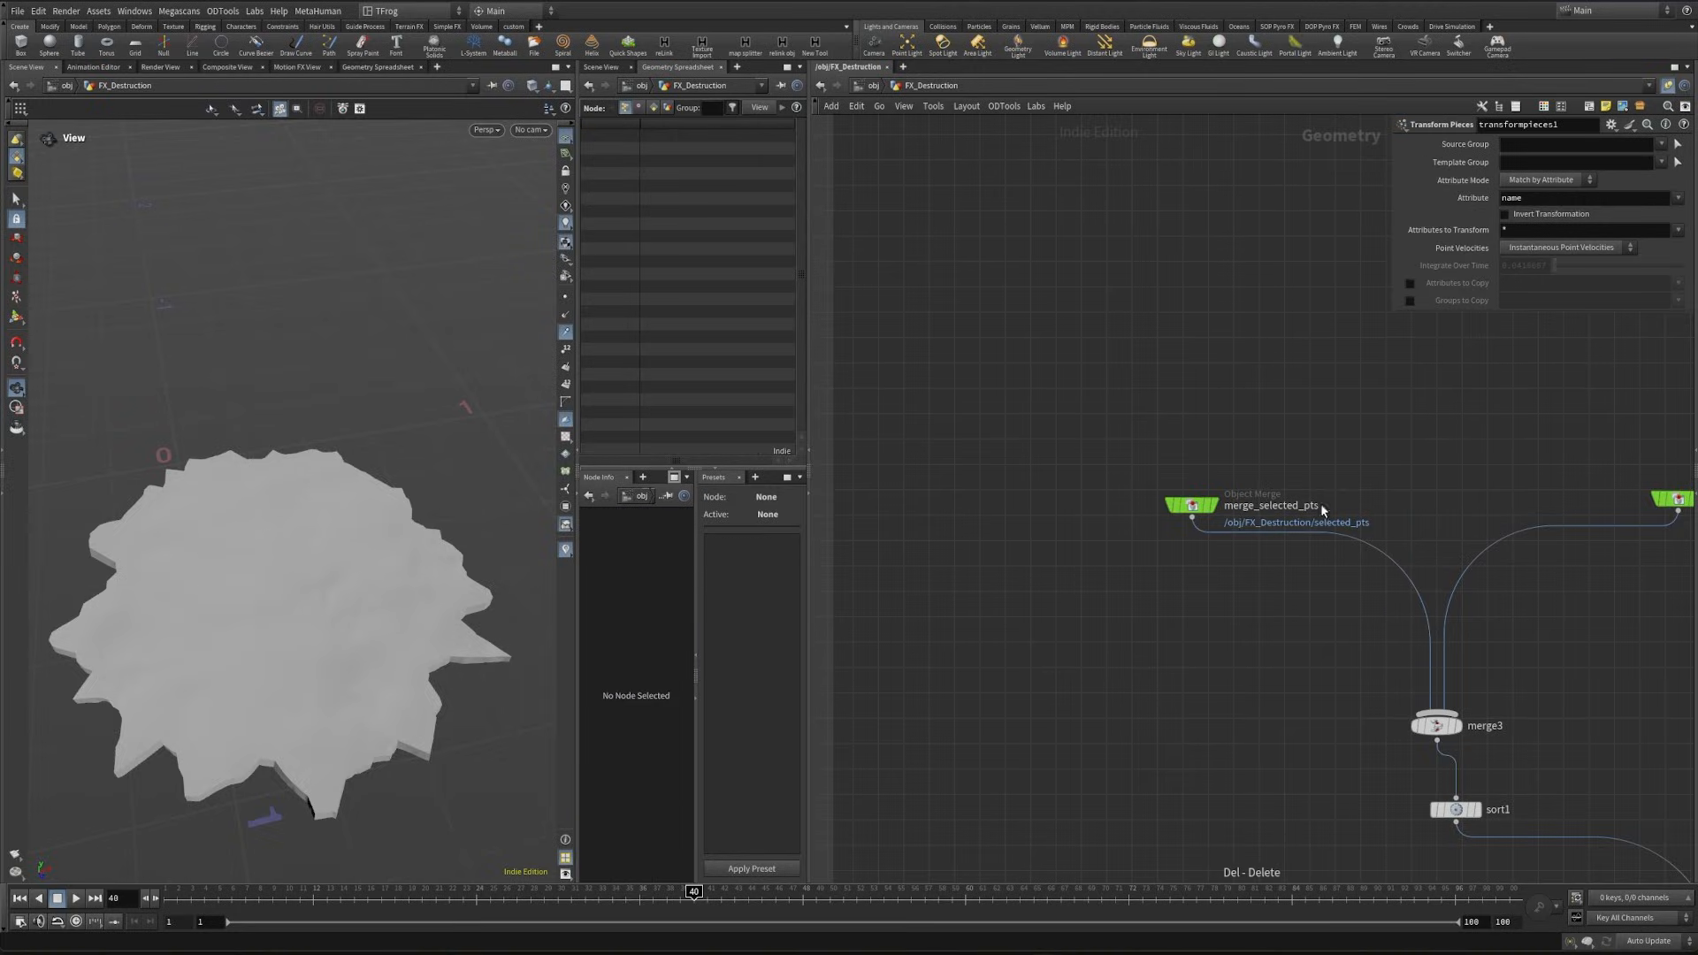
# - Display merge_selected_pts and examine the selected points in the viewport from different angles
pyautogui.click(1213, 505)
pyautogui.moveTo(255, 600); pyautogui.dragTo(274, 637)
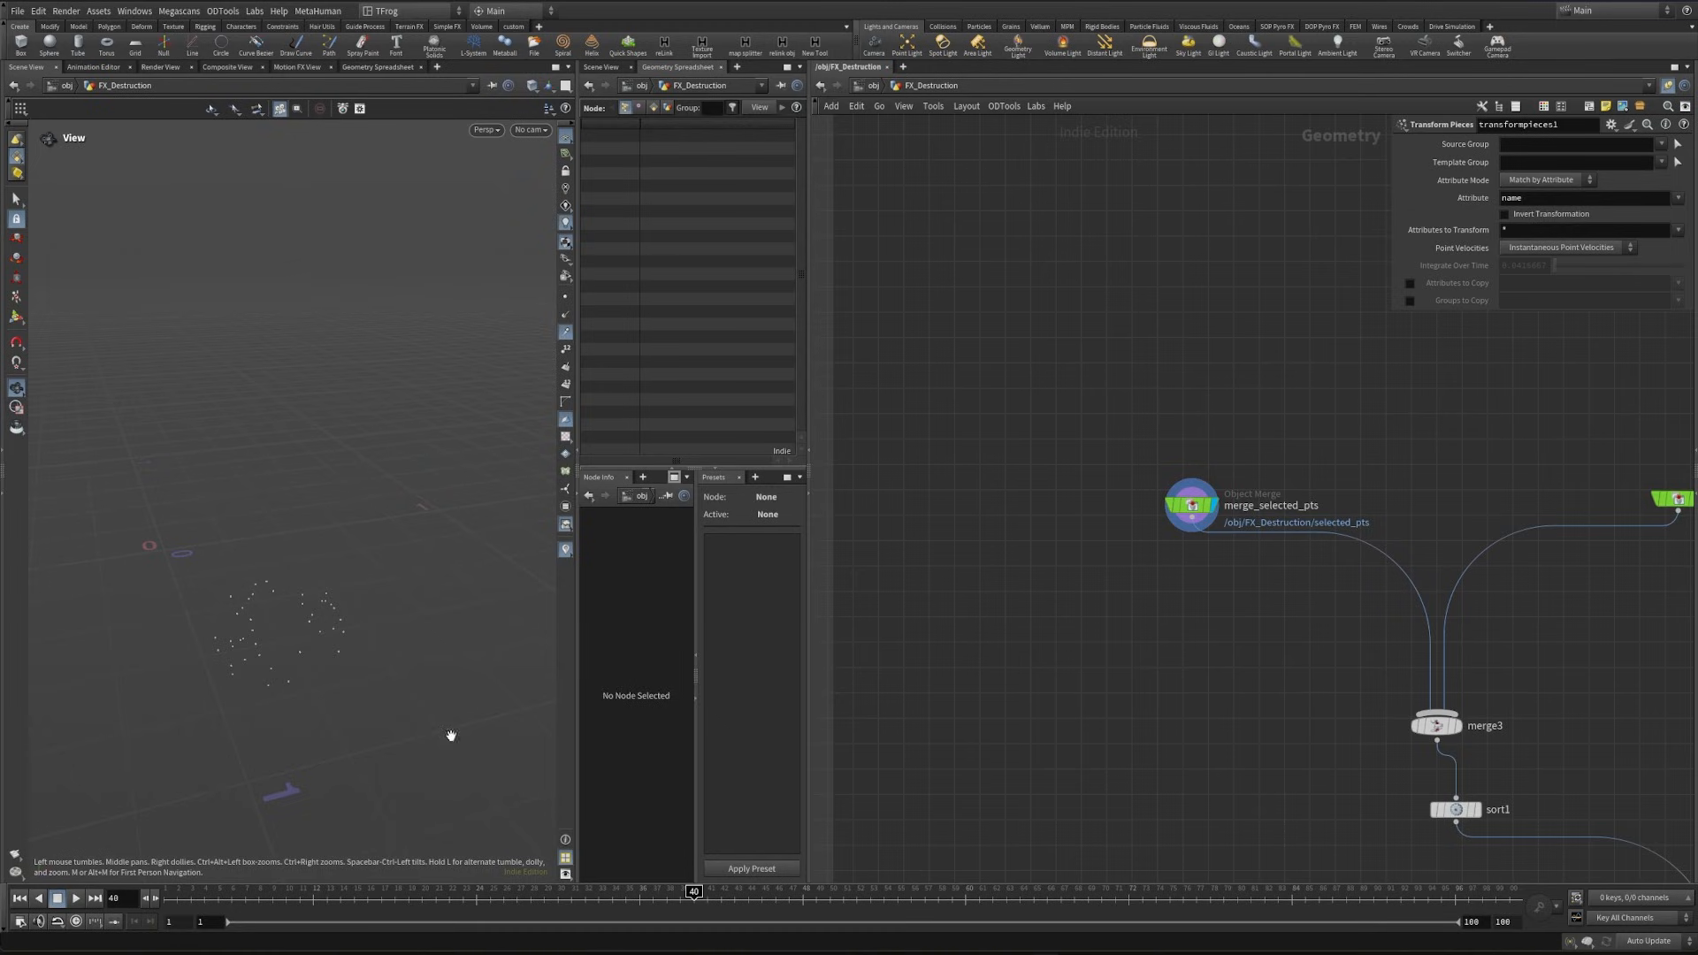
pyautogui.moveTo(1332, 621); pyautogui.dragTo(982, 488, button='middle')
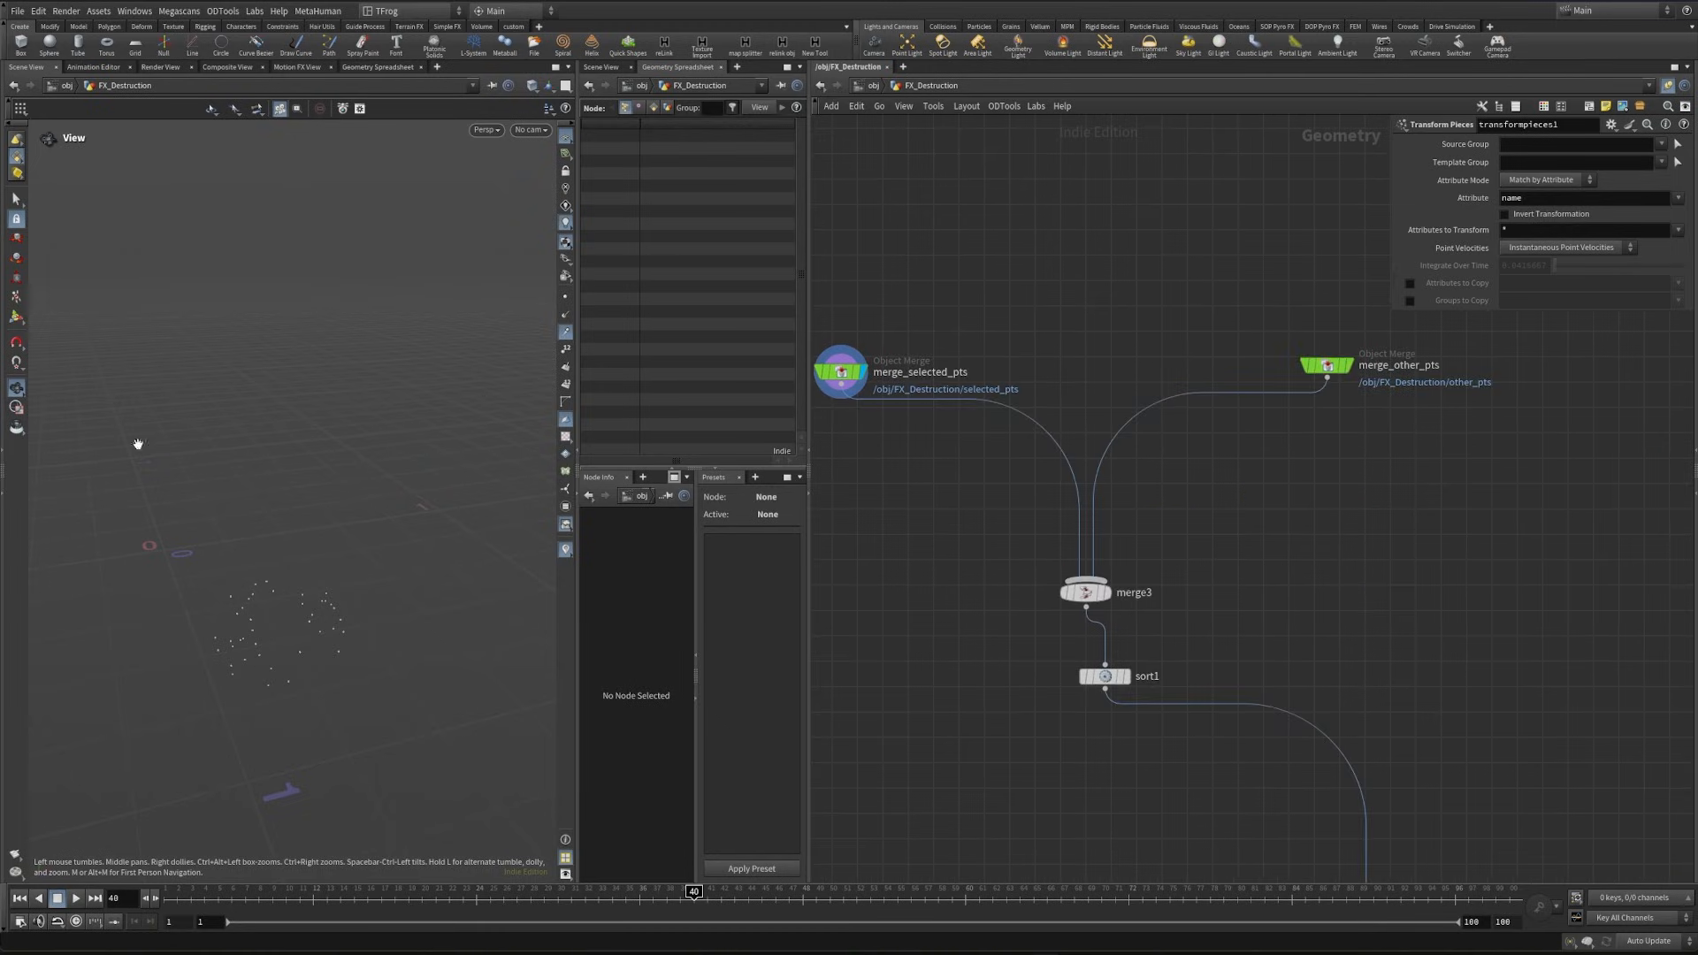
pyautogui.moveTo(1232, 466); pyautogui.dragTo(1129, 632, button='middle')
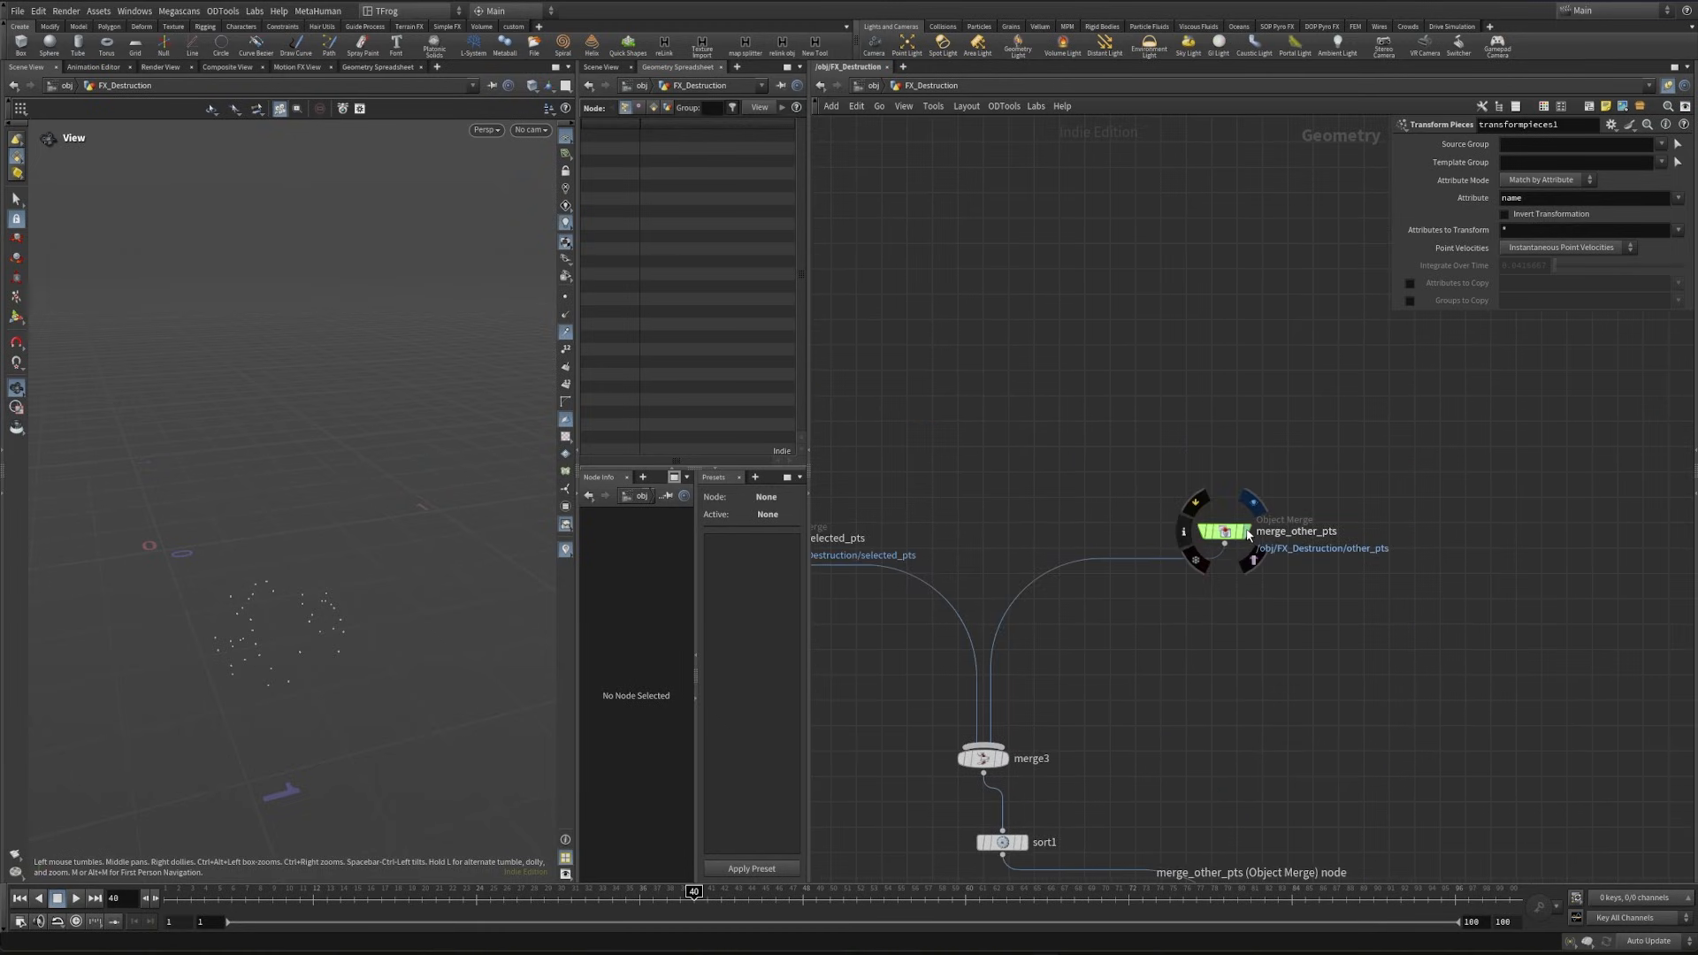
pyautogui.moveTo(1059, 501); pyautogui.dragTo(1138, 455, button='middle')
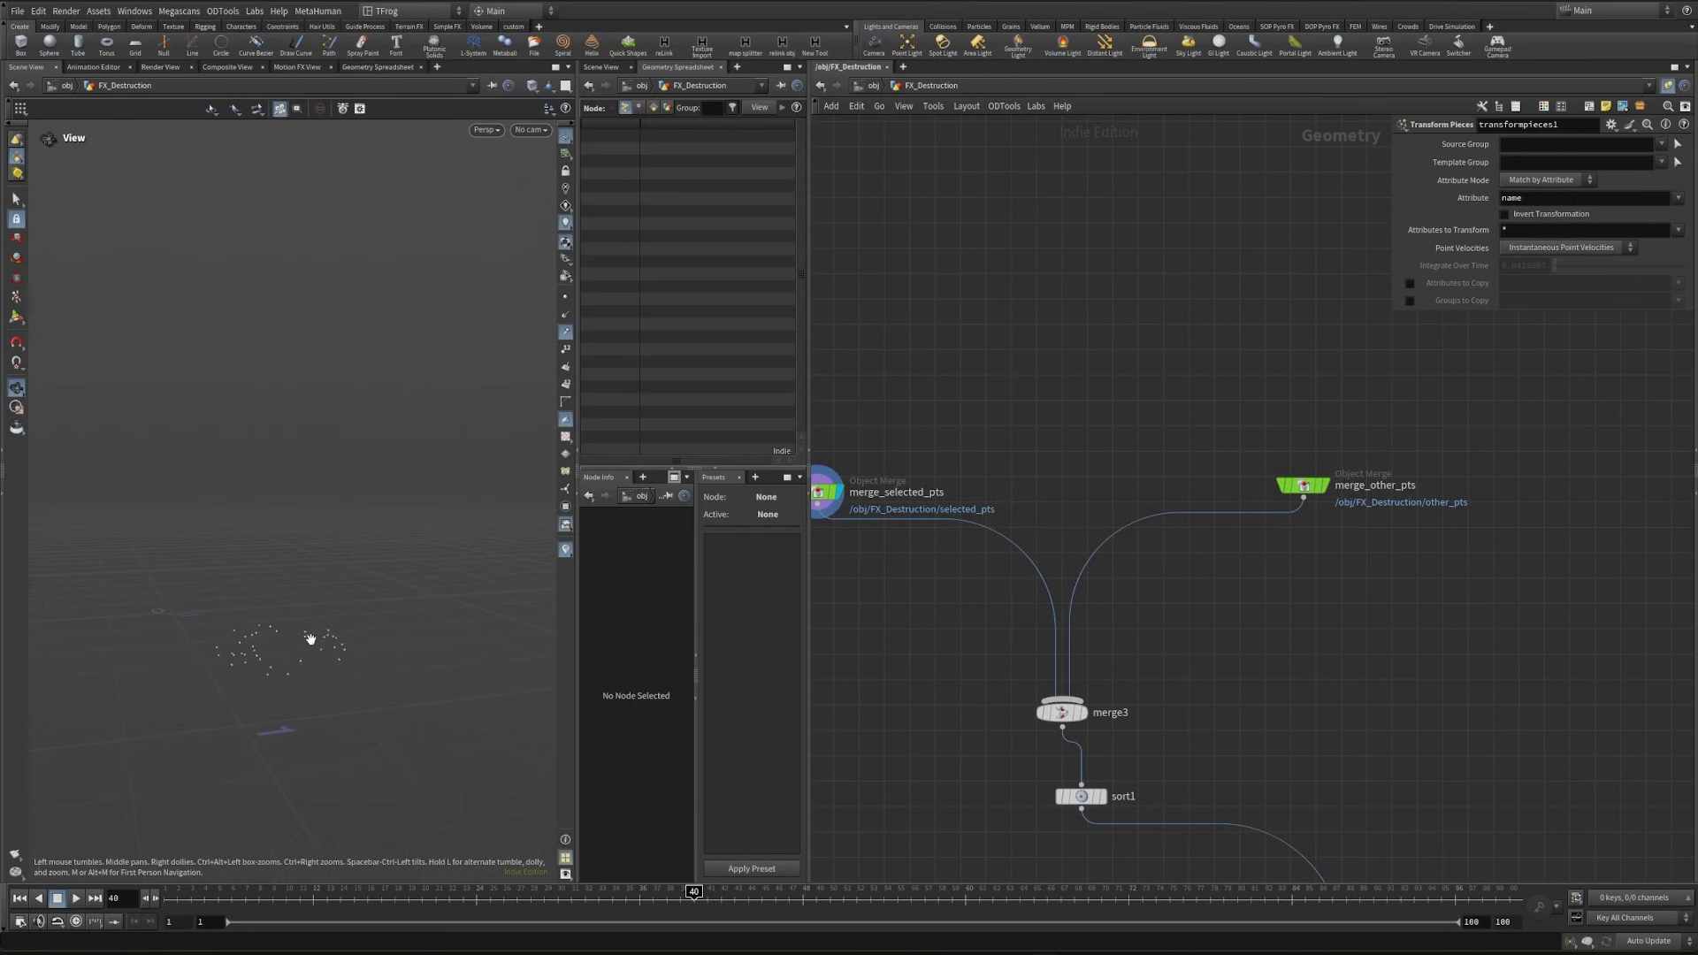
pyautogui.moveTo(1223, 603); pyautogui.dragTo(1277, 640, button='middle')
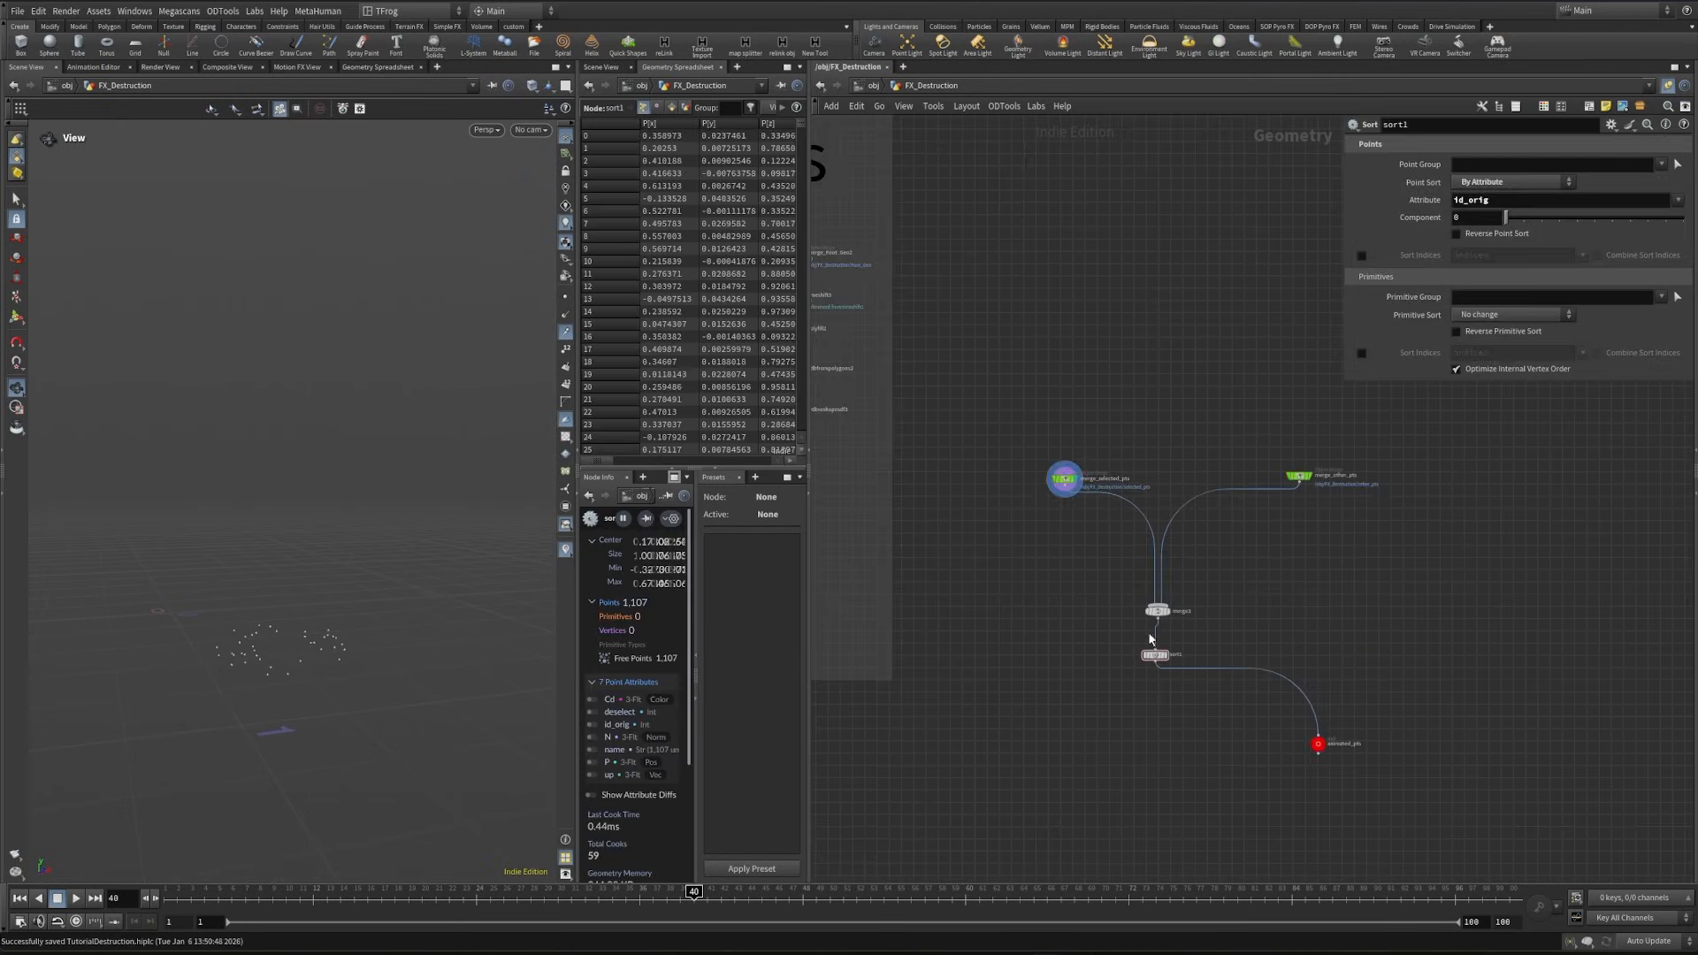
pyautogui.moveTo(1291, 559); pyautogui.dragTo(1255, 662, button='middle')
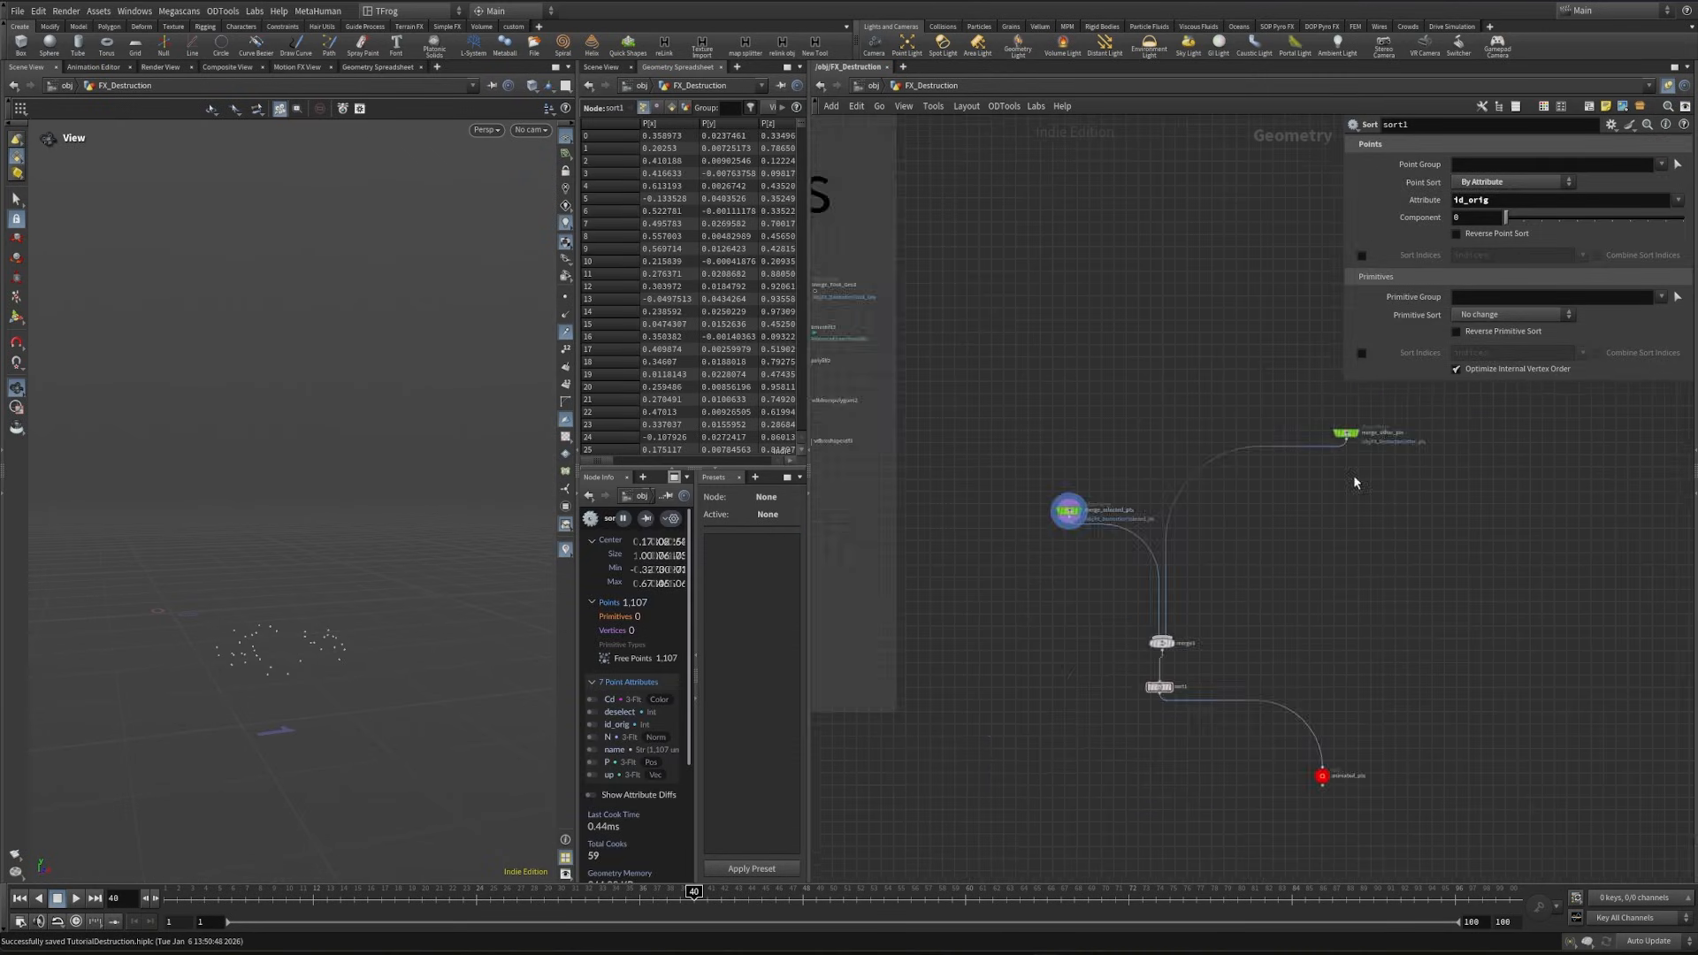
# - Display merge_other_pts and insert a Color node directly below it
pyautogui.moveTo(1350, 436); pyautogui.dragTo(1196, 635, button='middle')
pyautogui.moveTo(1197, 635); pyautogui.dragTo(1227, 541)
pyautogui.scroll(3, 1224, 538)
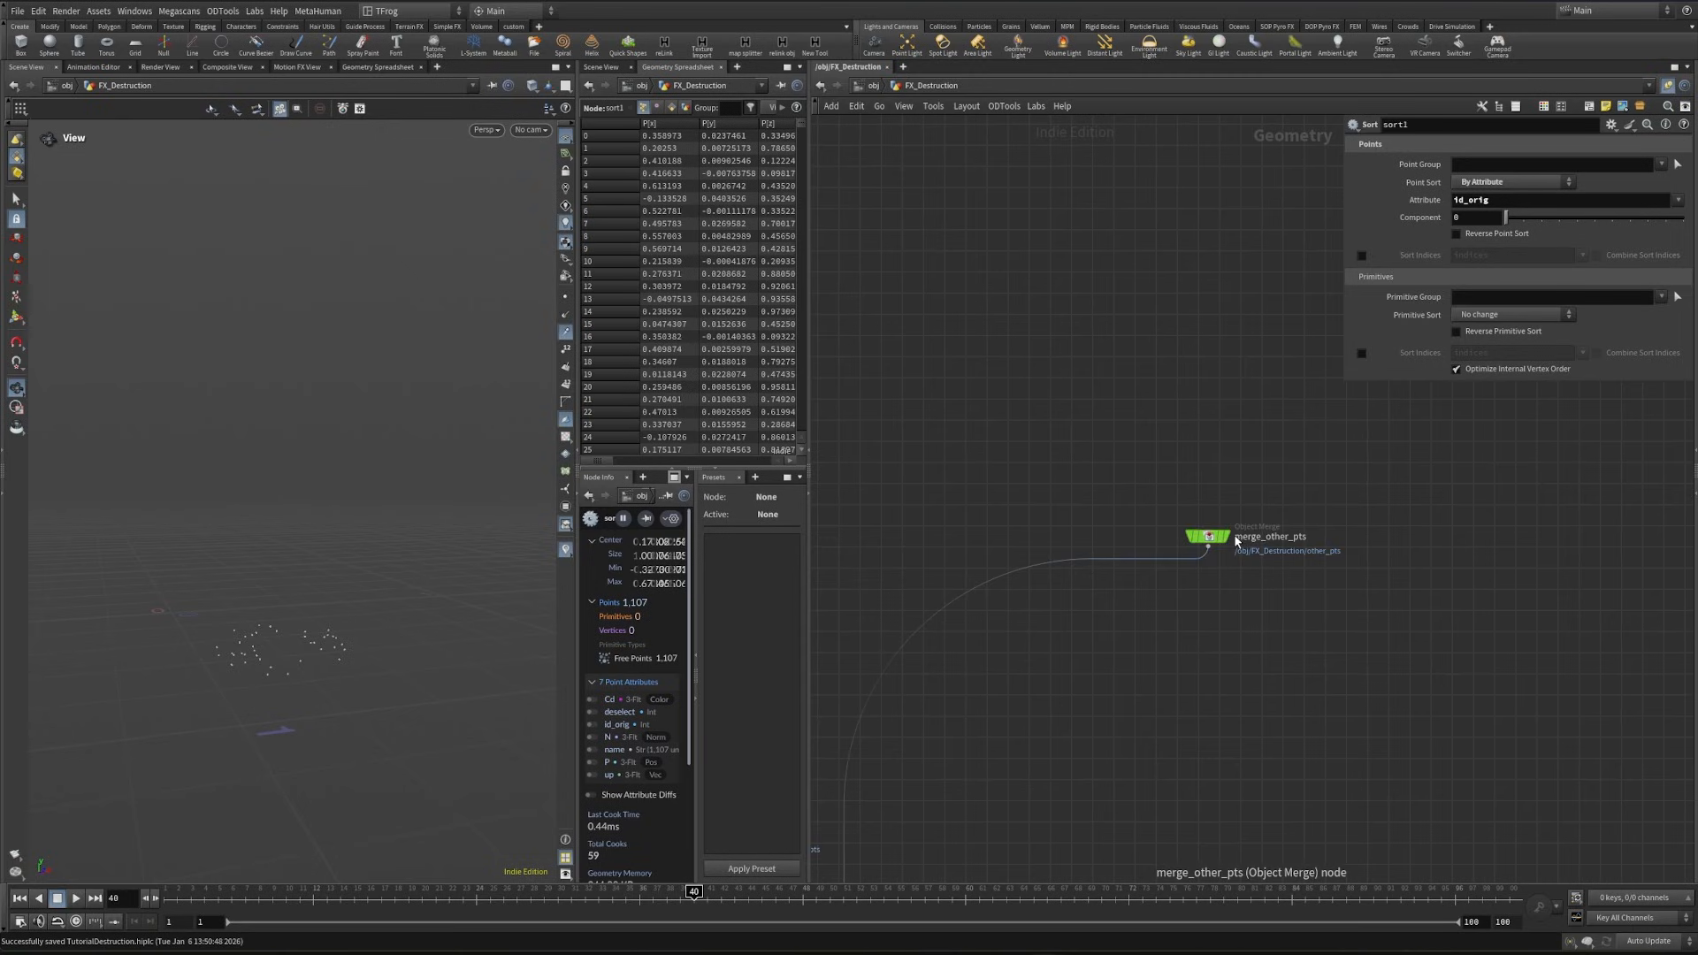
pyautogui.click(1224, 537)
pyautogui.write('color')
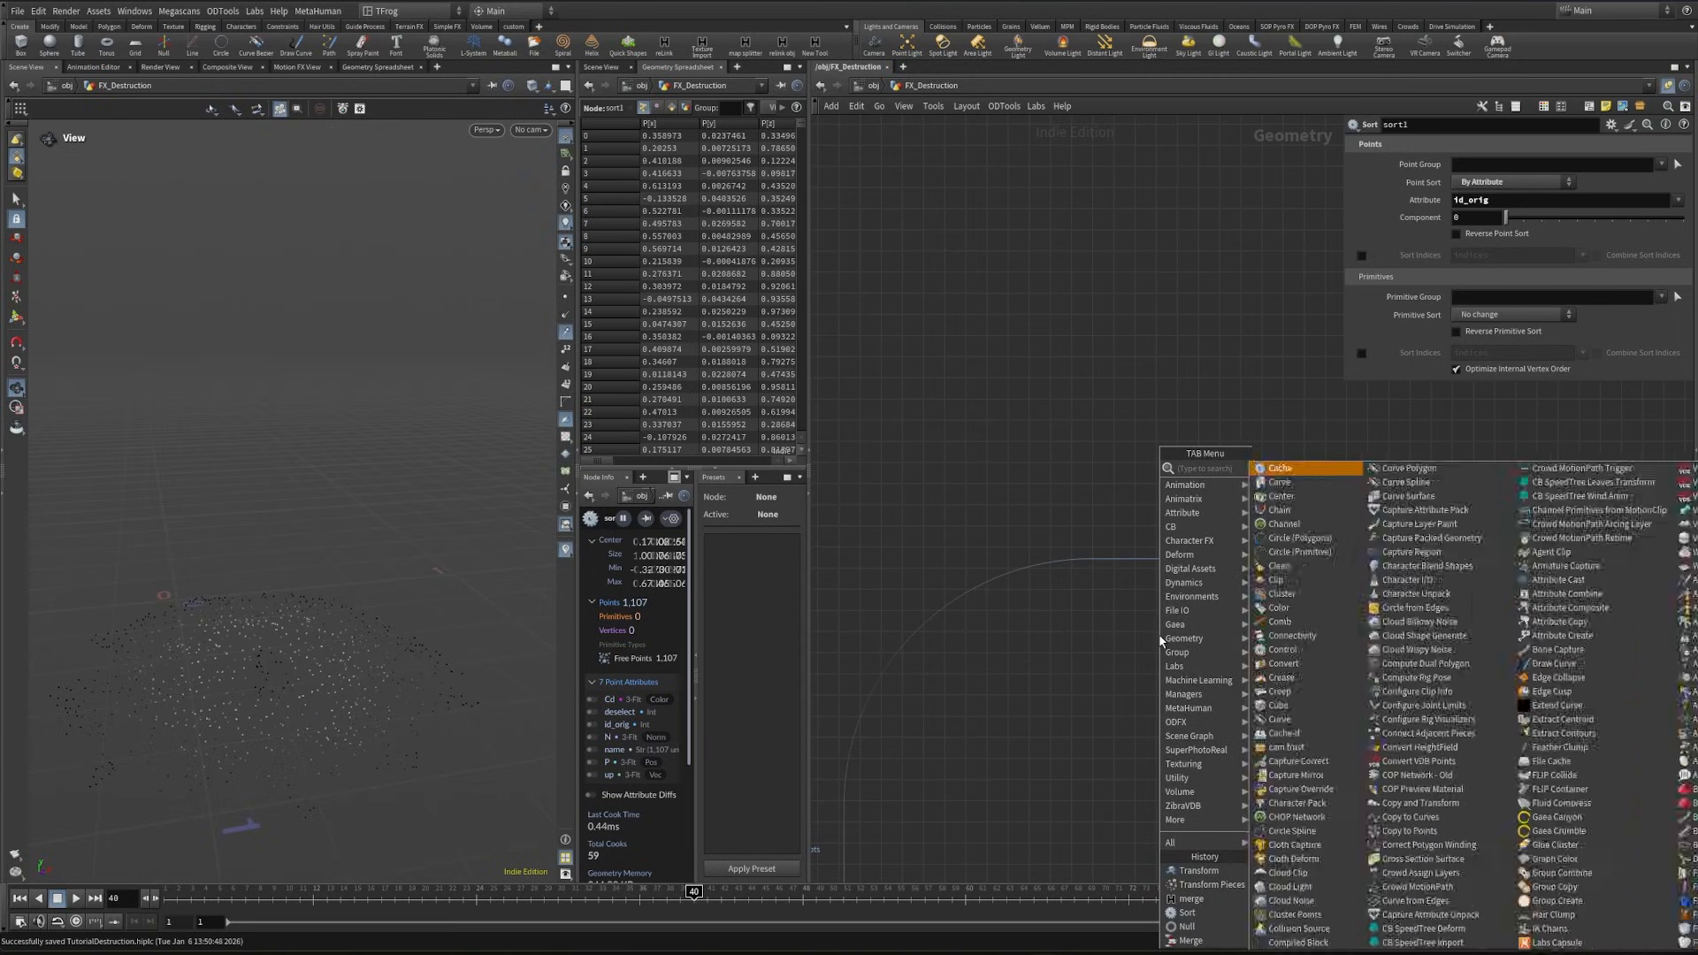
pyautogui.press('Return')
pyautogui.click(1193, 579)
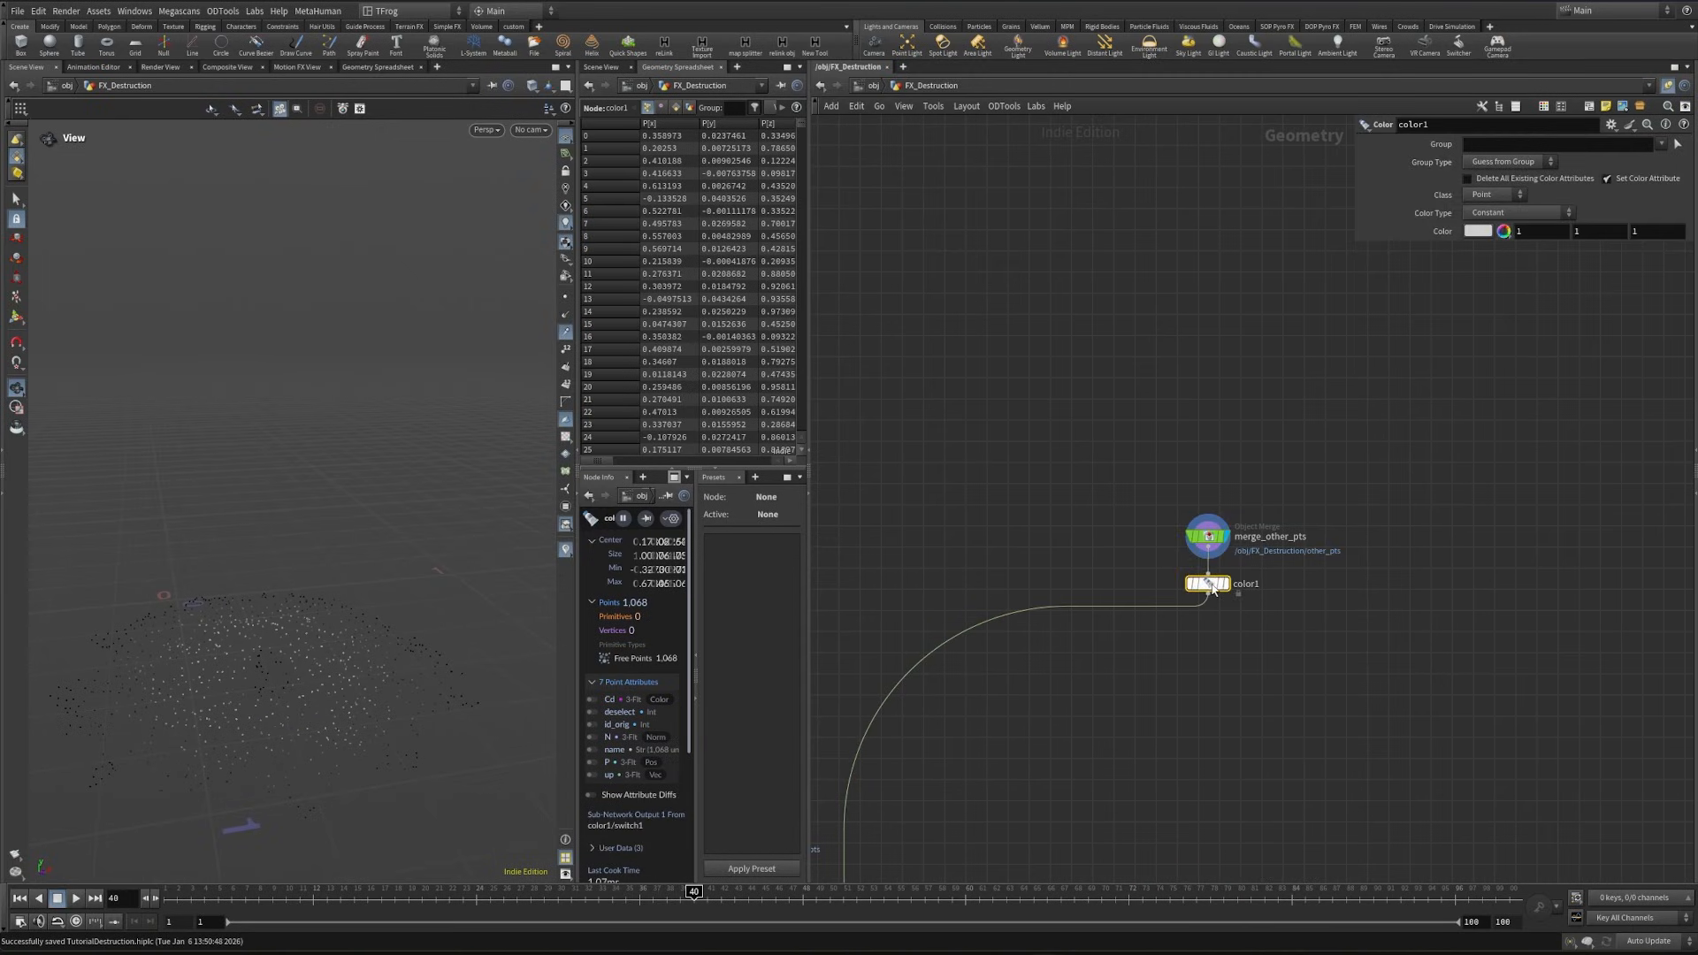
# - Insert a Merge node between merge_other_pts and color1
pyautogui.press('Tab')
pyautogui.write('merg')
pyautogui.press('Return')
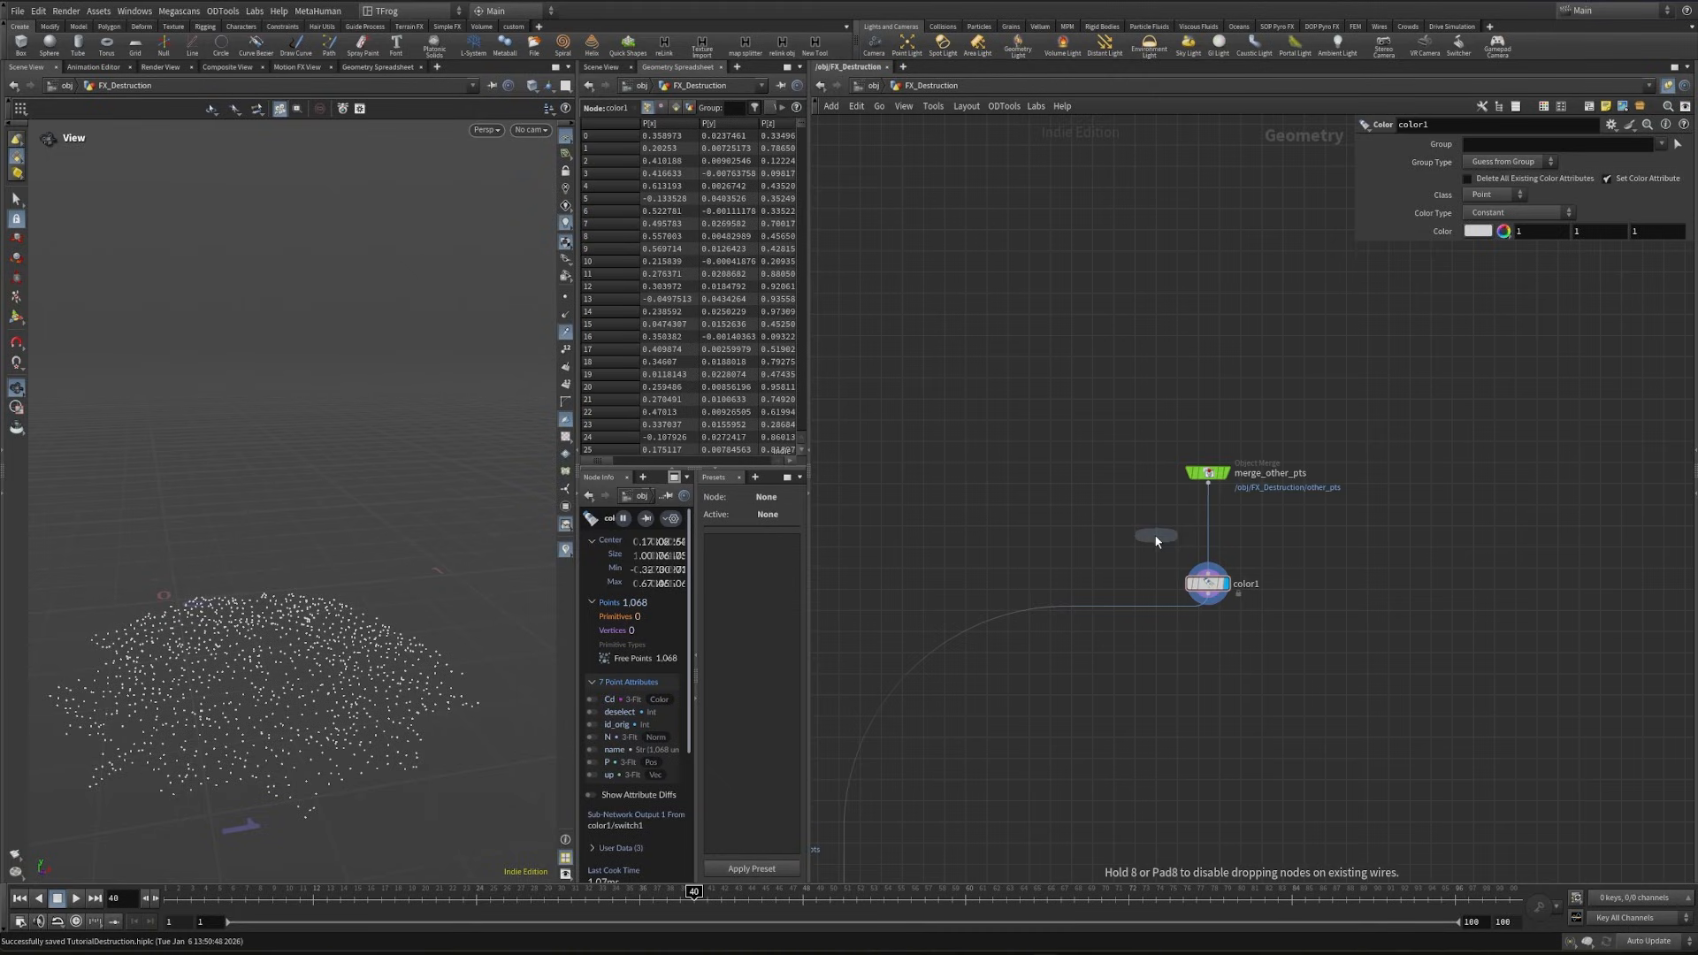
pyautogui.click(1210, 532)
# - Copy merge_Foot_Geo1 and its time shift node and paste them near merge_selected_pts
pyautogui.moveTo(822, 616); pyautogui.dragTo(1228, 550, button='middle')
pyautogui.moveTo(1080, 778); pyautogui.dragTo(938, 597)
pyautogui.moveTo(984, 742); pyautogui.dragTo(1114, 714, button='middle')
pyautogui.press('Tab')
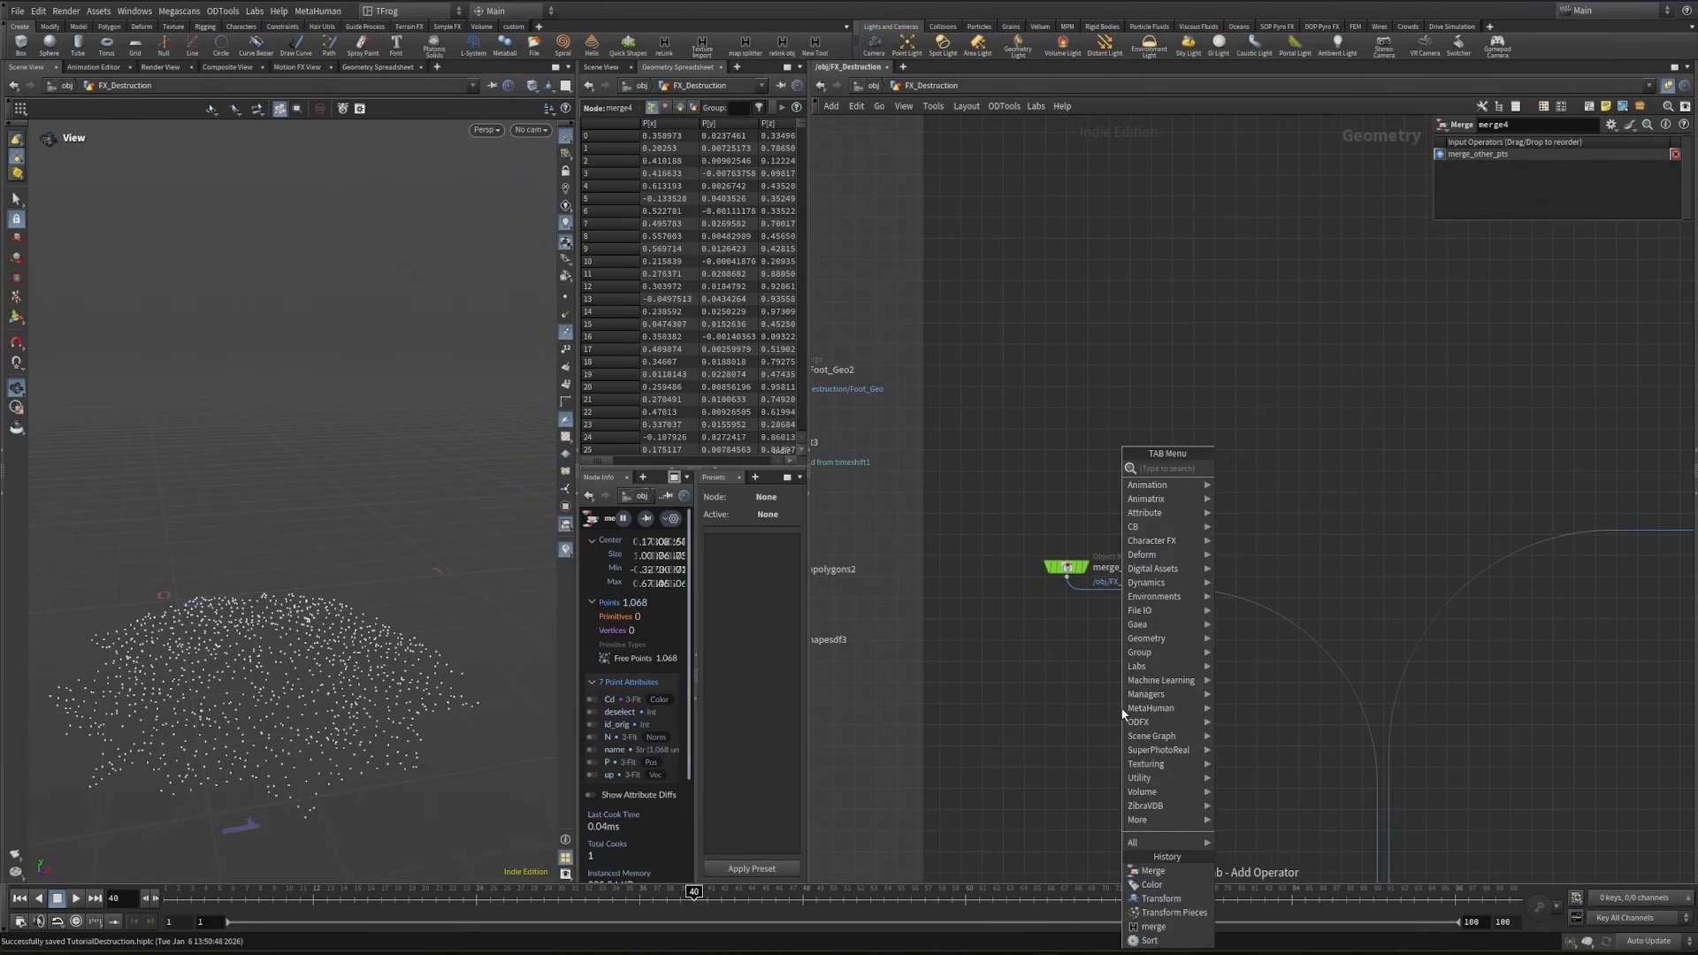
pyautogui.press('Escape')
pyautogui.scroll(-4, 1277, 633)
pyautogui.scroll(-4, 1277, 634)
pyautogui.moveTo(1123, 638); pyautogui.dragTo(1233, 677, button='middle')
pyautogui.scroll(3, 1105, 708)
pyautogui.moveTo(1149, 840); pyautogui.dragTo(1106, 610, button='middle')
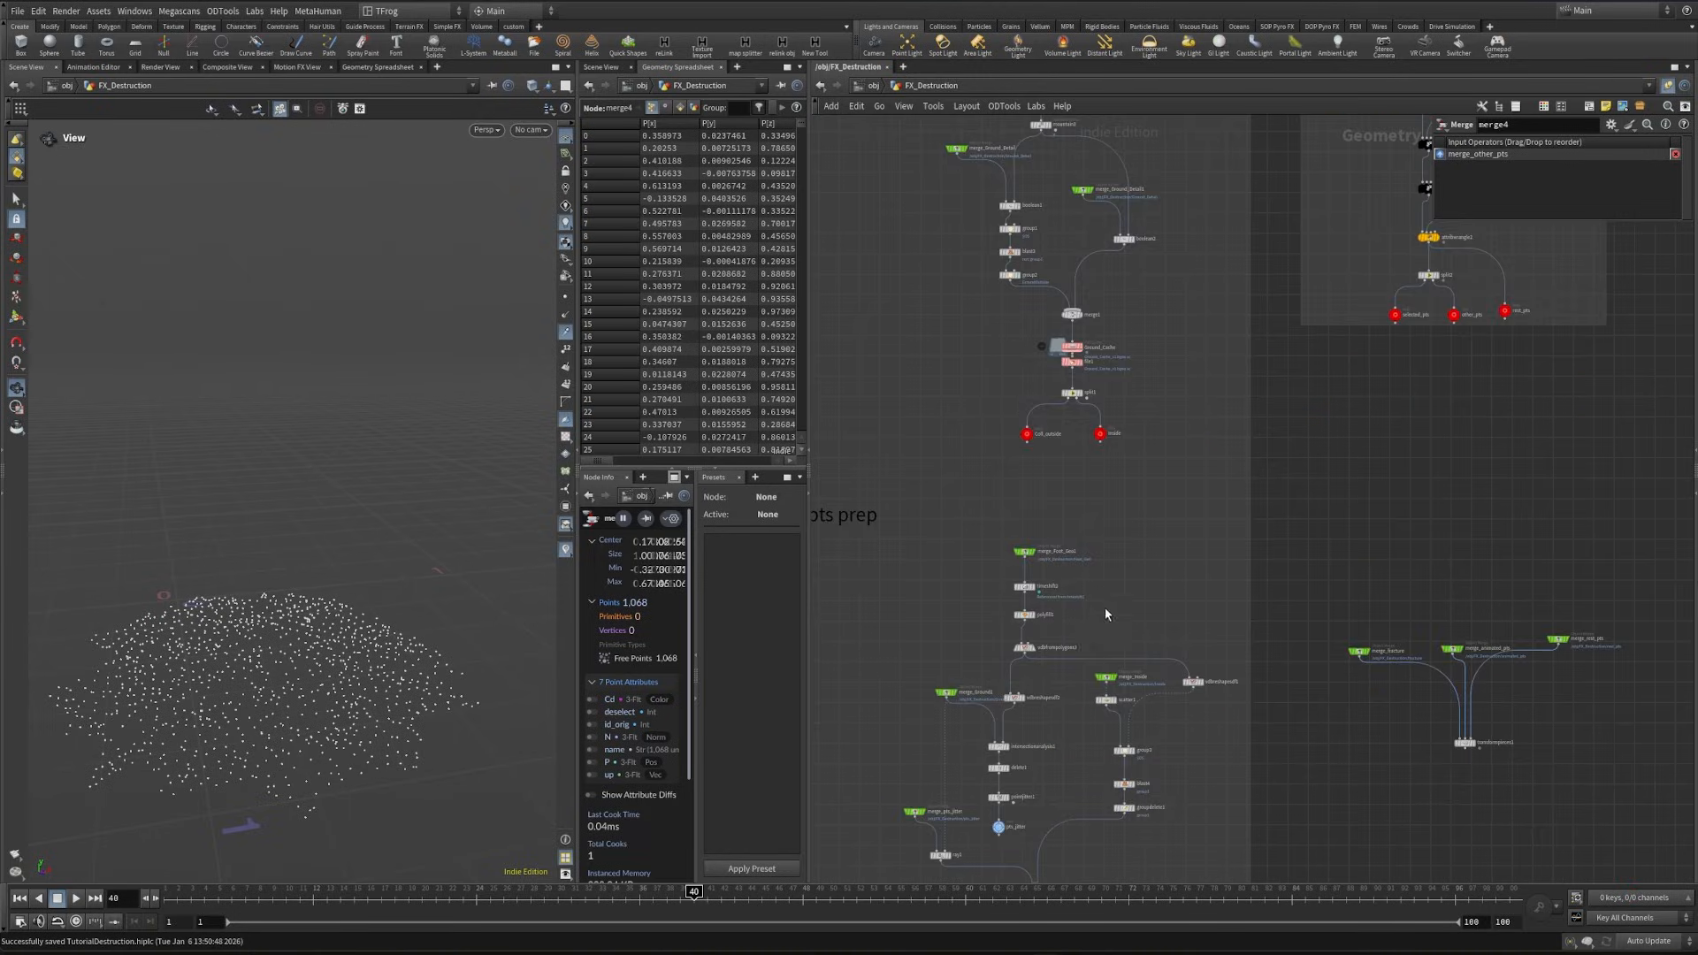
pyautogui.scroll(4, 1055, 608)
pyautogui.moveTo(907, 460); pyautogui.dragTo(1047, 572)
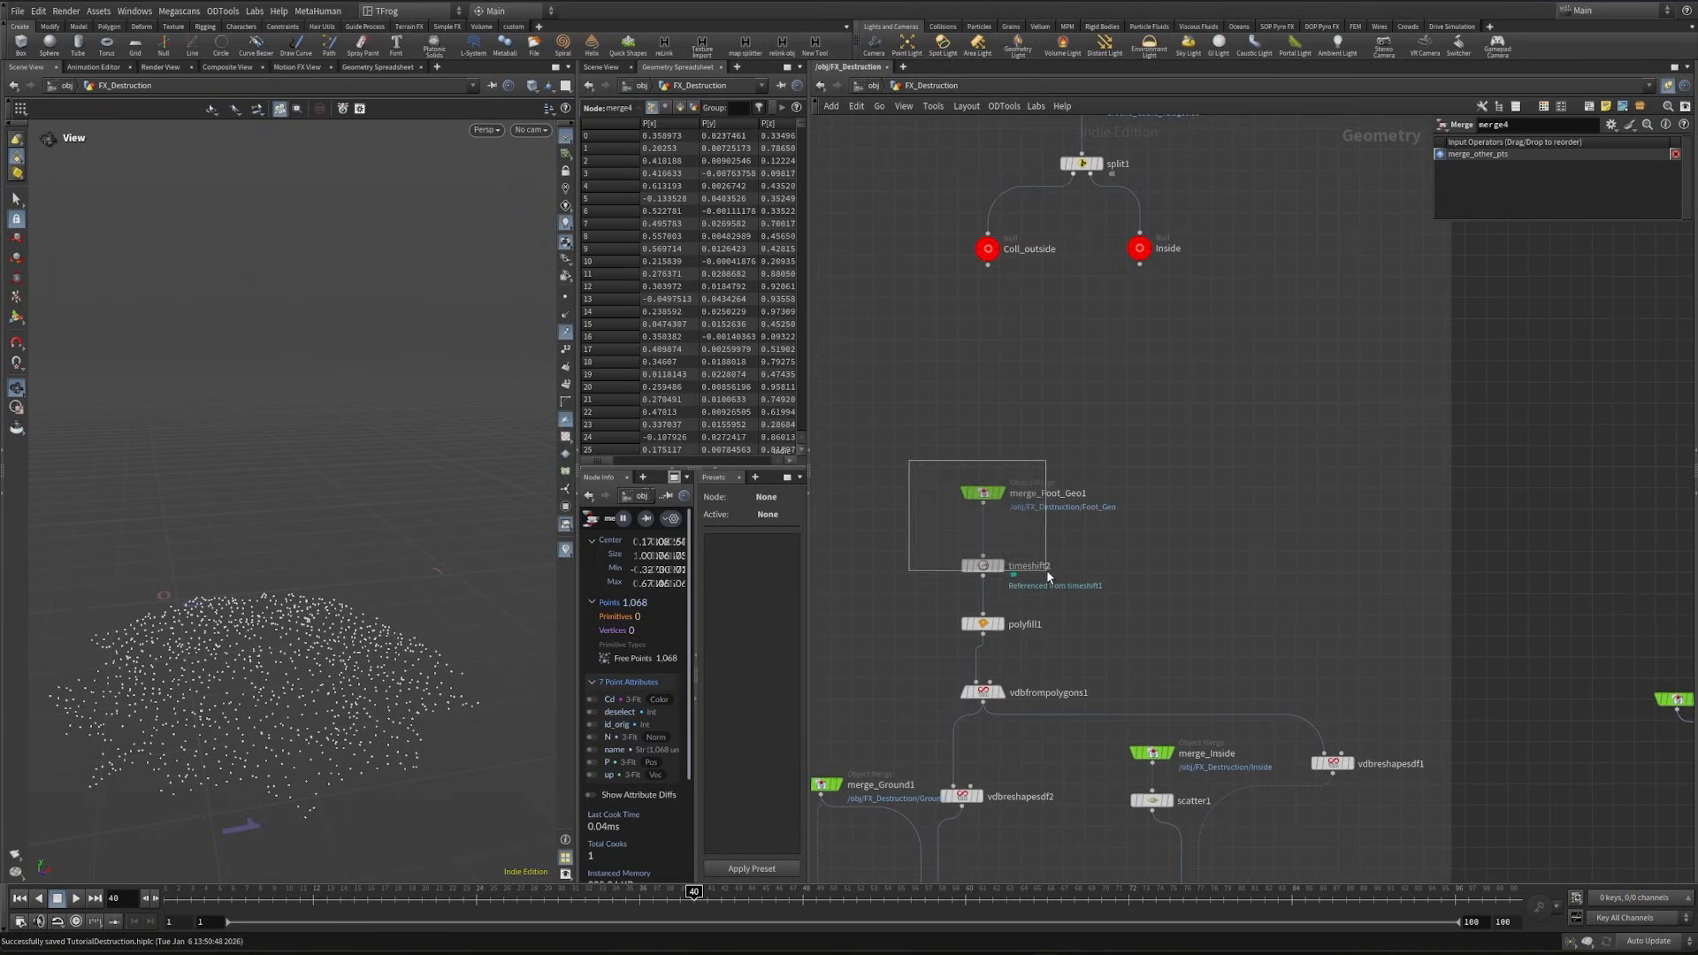
pyautogui.moveTo(1047, 572); pyautogui.dragTo(1048, 572)
pyautogui.hotkey('ctrl', 'c')
pyautogui.hotkey('ctrl', 'v')
# - Insert a Color node on the connection below merge_selected_pts
pyautogui.press('Tab')
pyautogui.write('col')
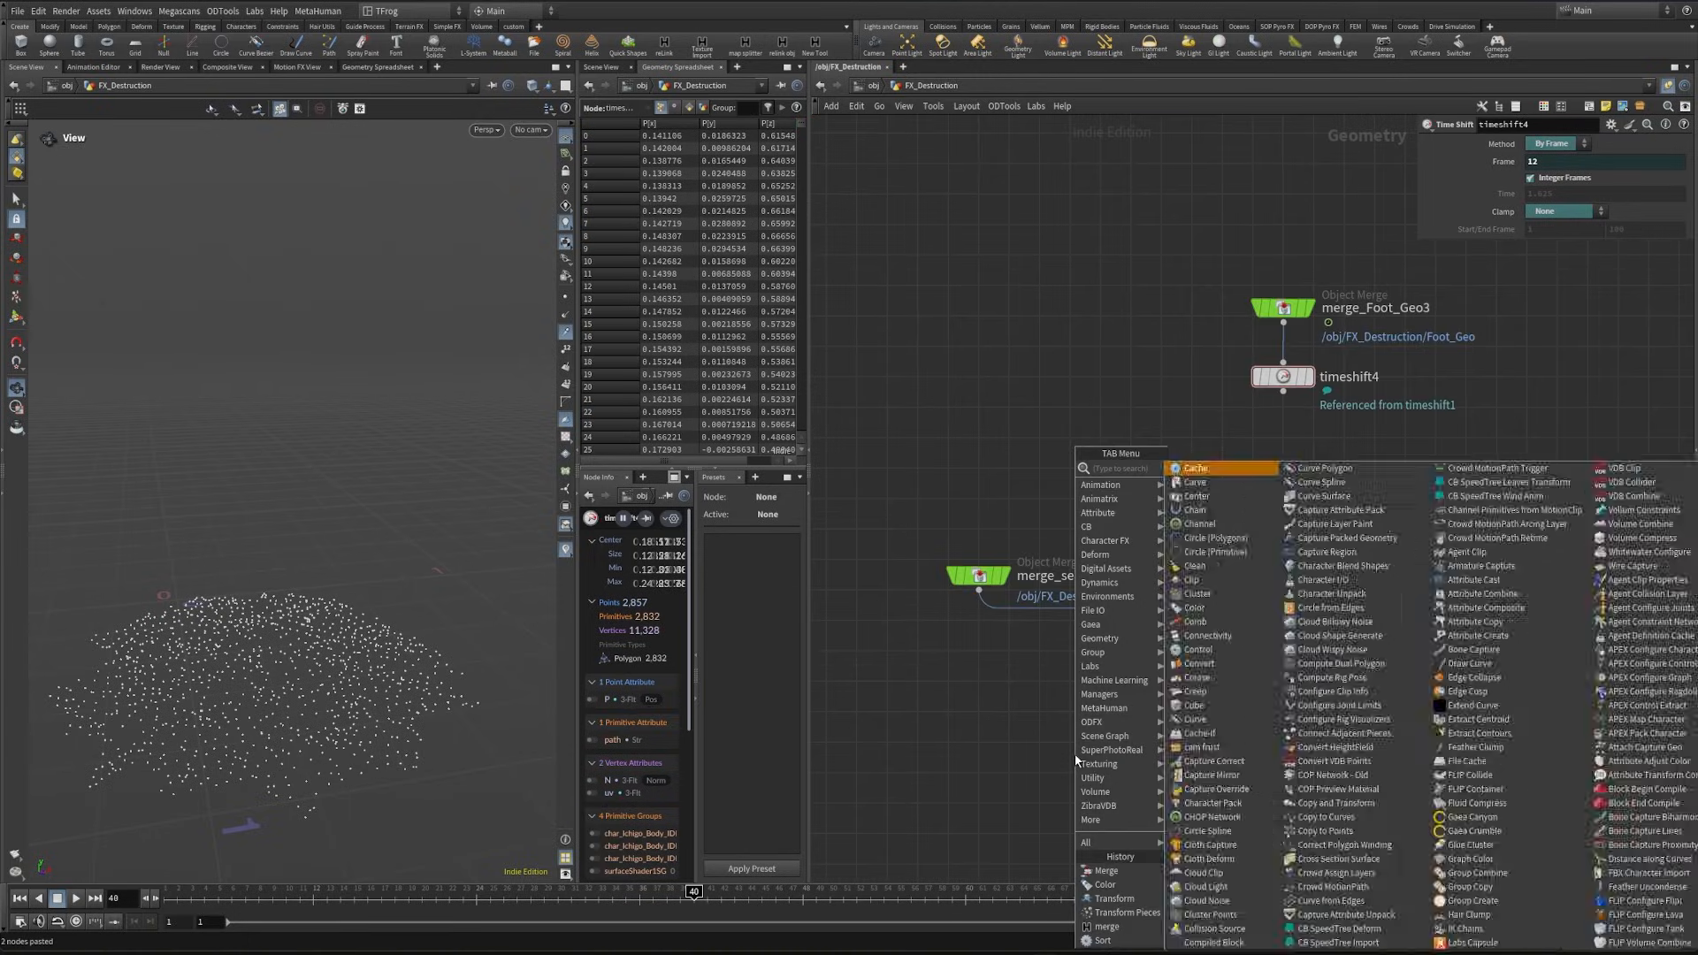
pyautogui.press('Return')
pyautogui.click(1096, 619)
# - Duplicate the Color node below timeshift4, connect timeshift4 into it, and display the result
pyautogui.moveTo(1097, 625); pyautogui.dragTo(1272, 473)
pyautogui.moveTo(1283, 392); pyautogui.dragTo(1271, 455)
pyautogui.moveTo(1297, 481); pyautogui.dragTo(1311, 482)
pyautogui.click(1308, 469)
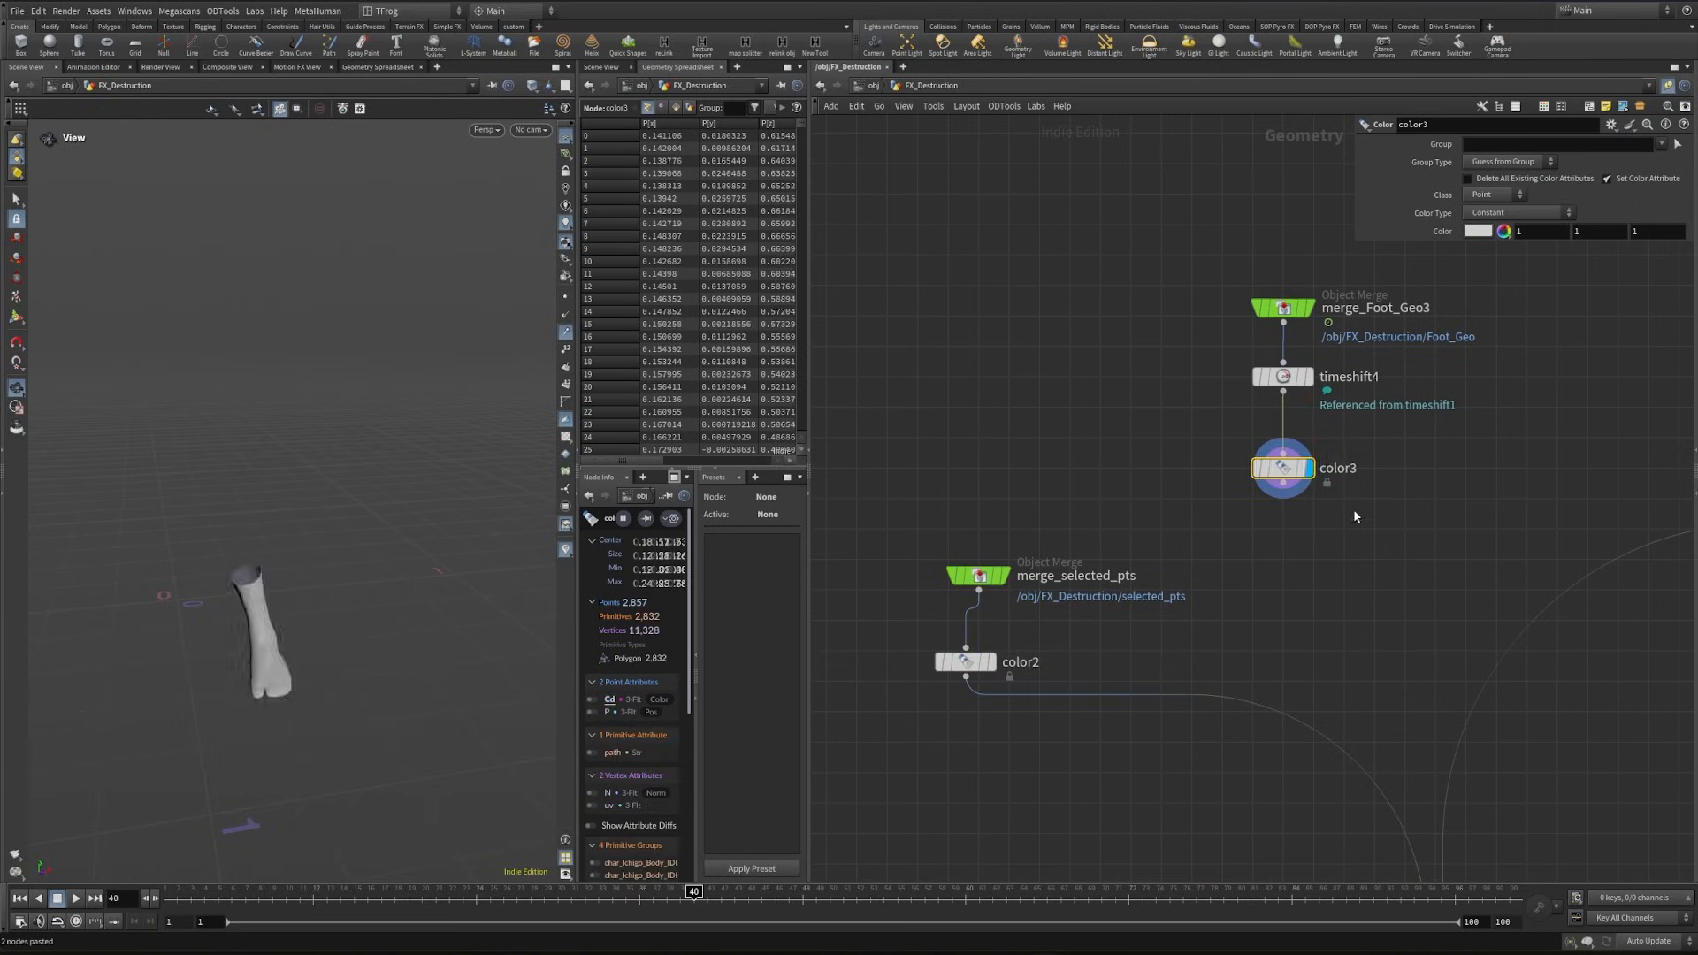
# - Insert an Attribute Transfer node on the connection below color2
pyautogui.press('Tab')
pyautogui.write('att tr')
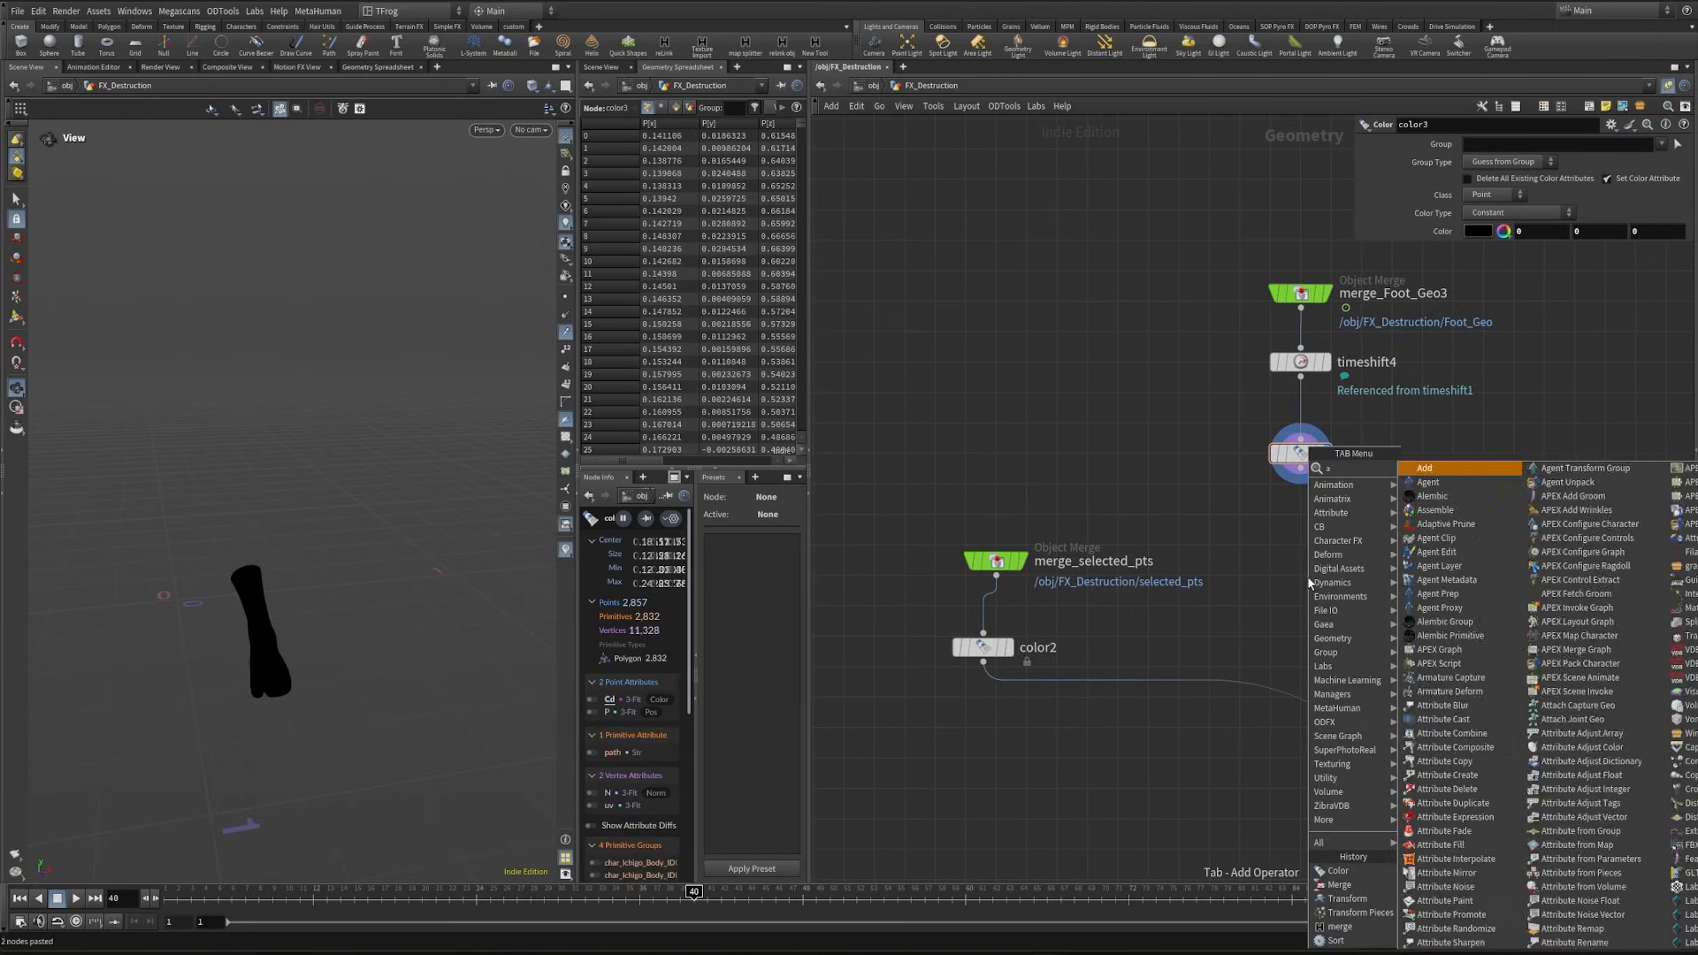
pyautogui.press('Return')
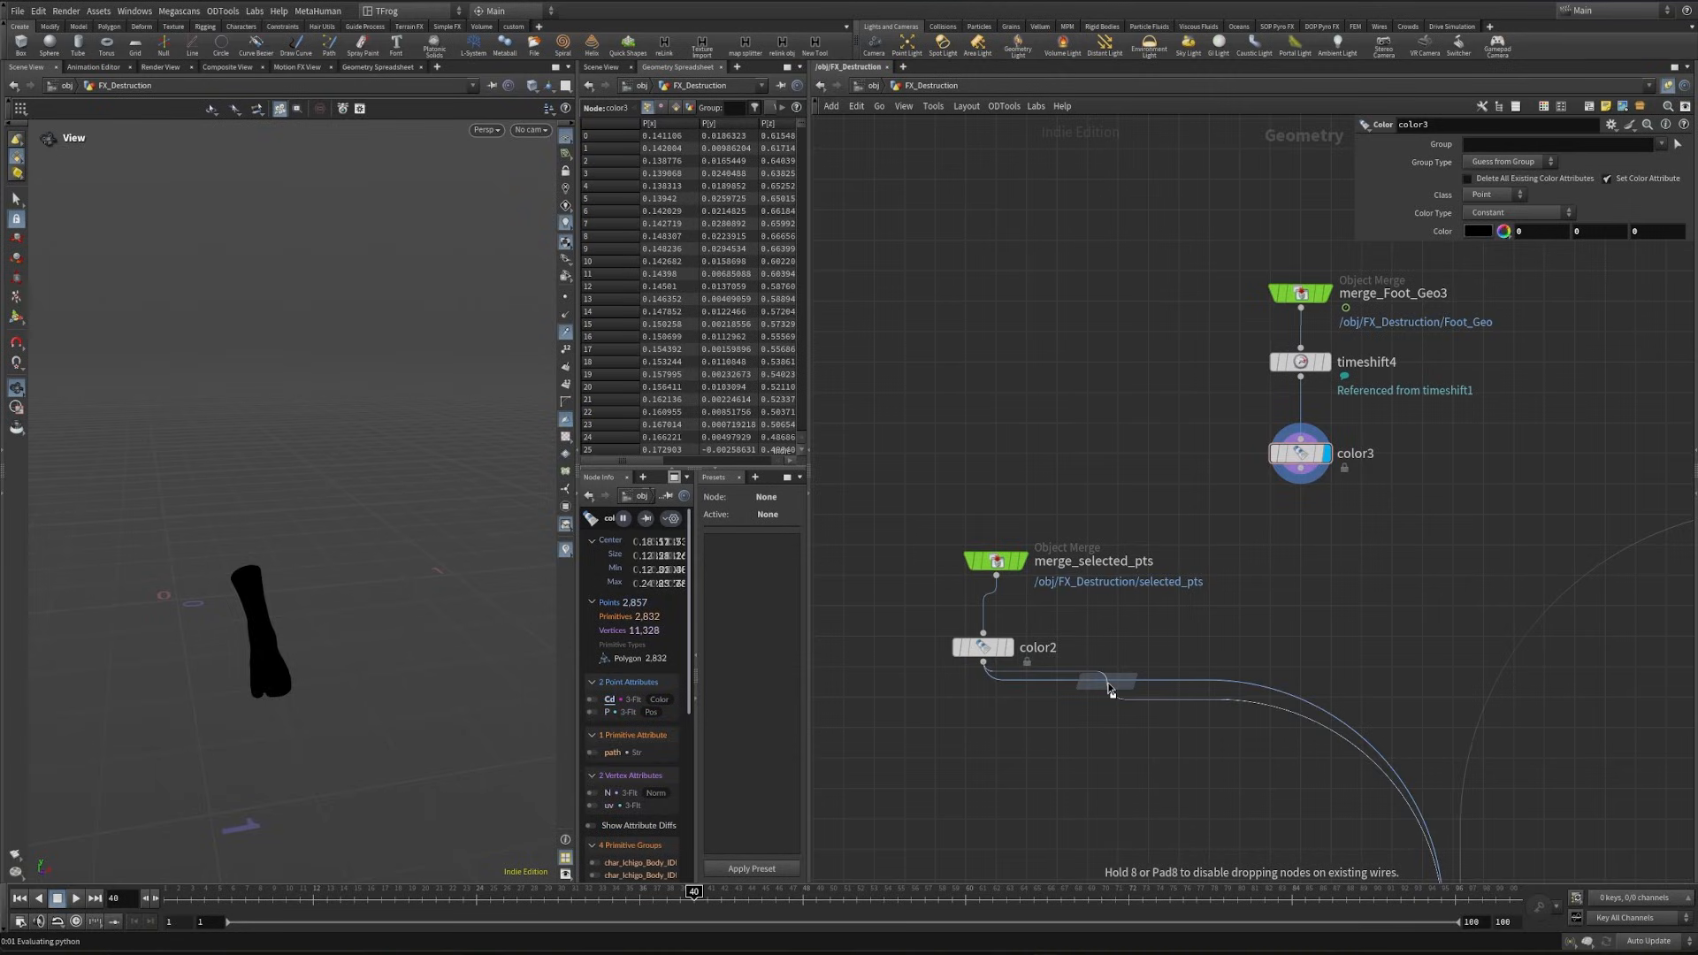
pyautogui.click(1107, 725)
pyautogui.moveTo(933, 579); pyautogui.dragTo(1035, 687)
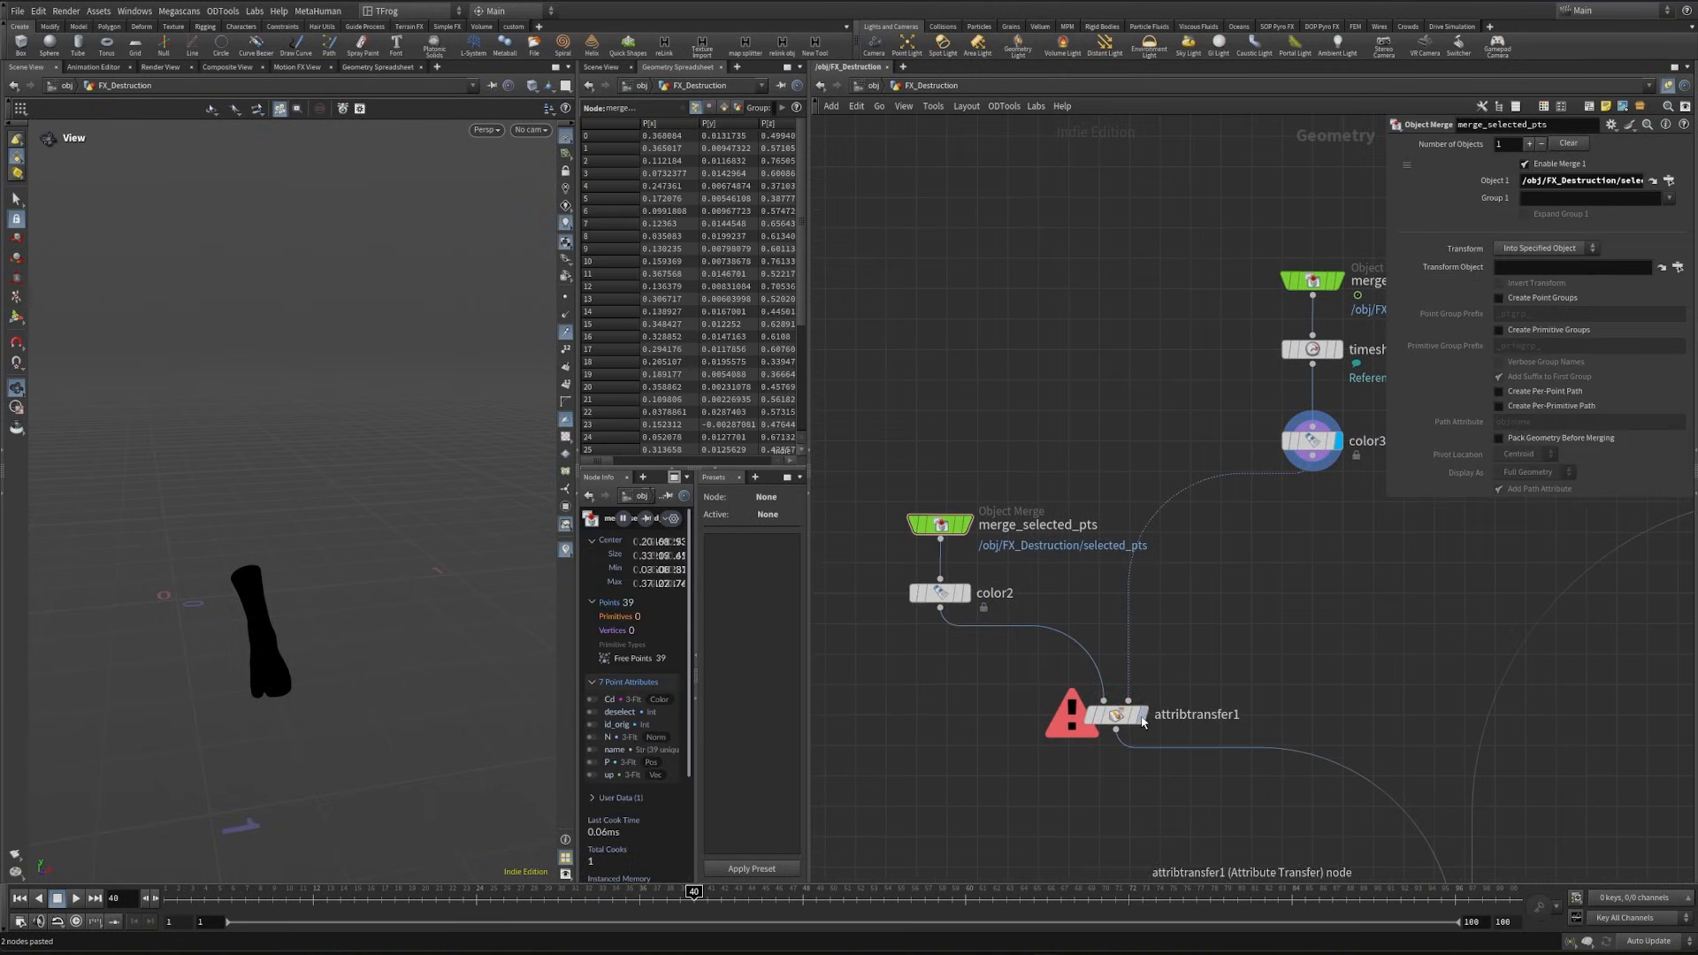
# - Connect color3 as the Attribute Transfer source, limit the point attributes to Cd, and display the node
pyautogui.click(1143, 715)
pyautogui.moveTo(1001, 687); pyautogui.dragTo(1167, 761)
pyautogui.write('d')
pyautogui.press('Return')
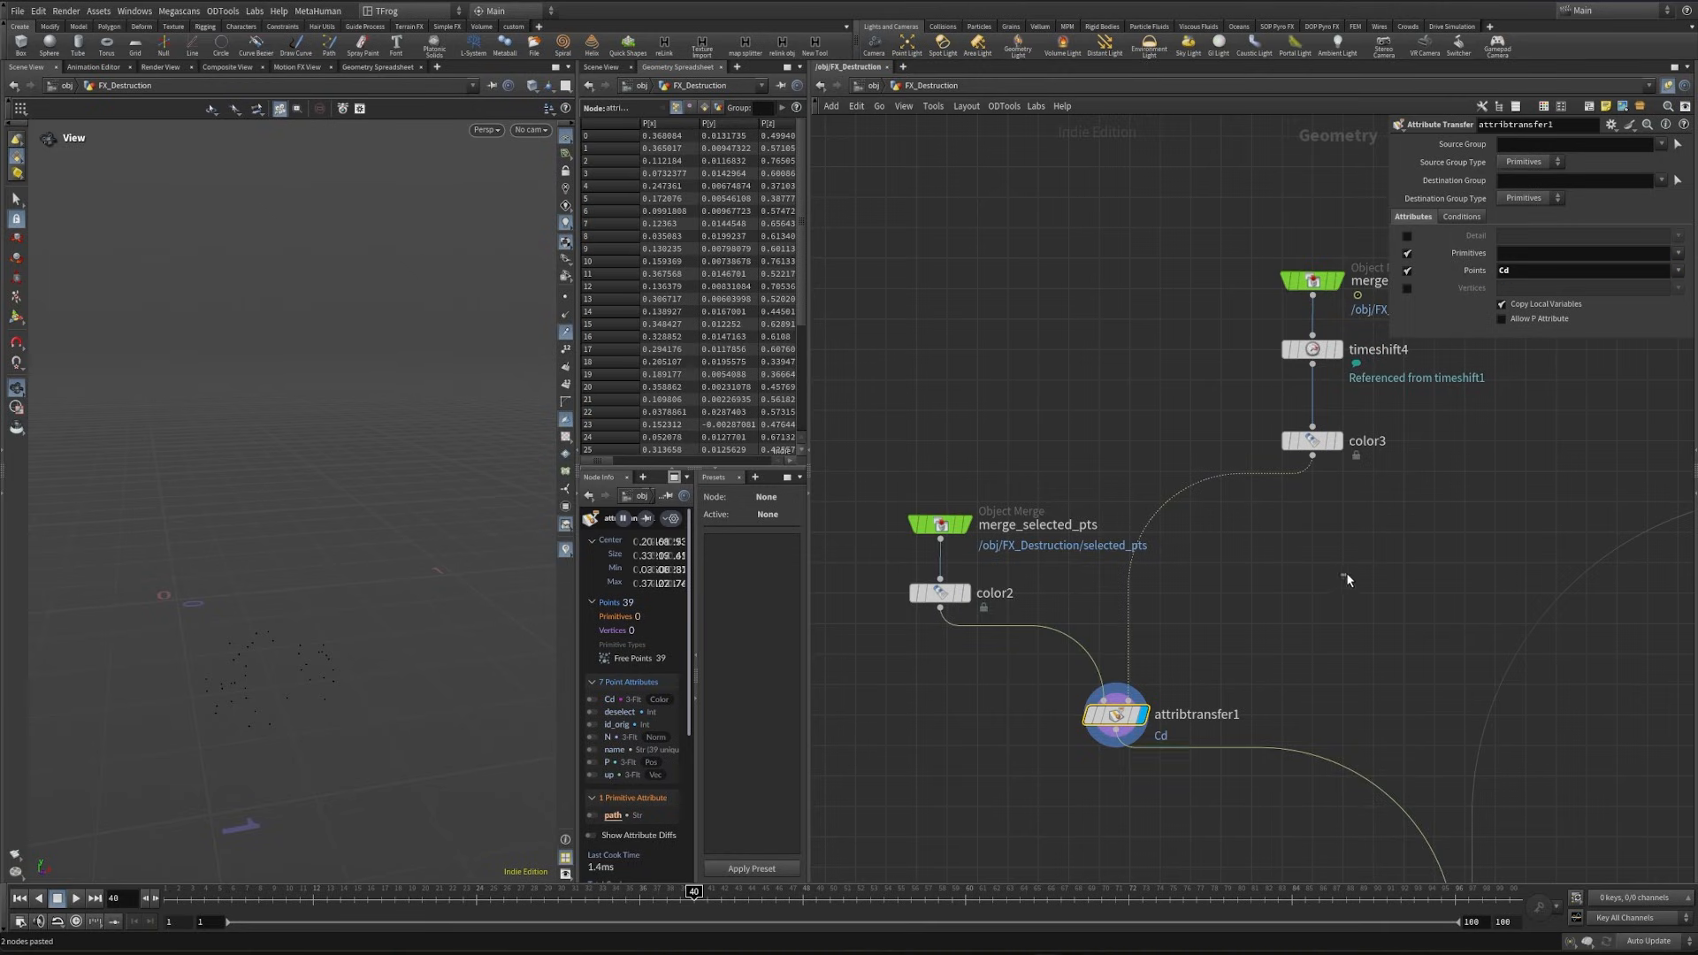
# - Set the Attribute Transfer distance threshold to .019 and inspect the coloured points
pyautogui.click(1461, 216)
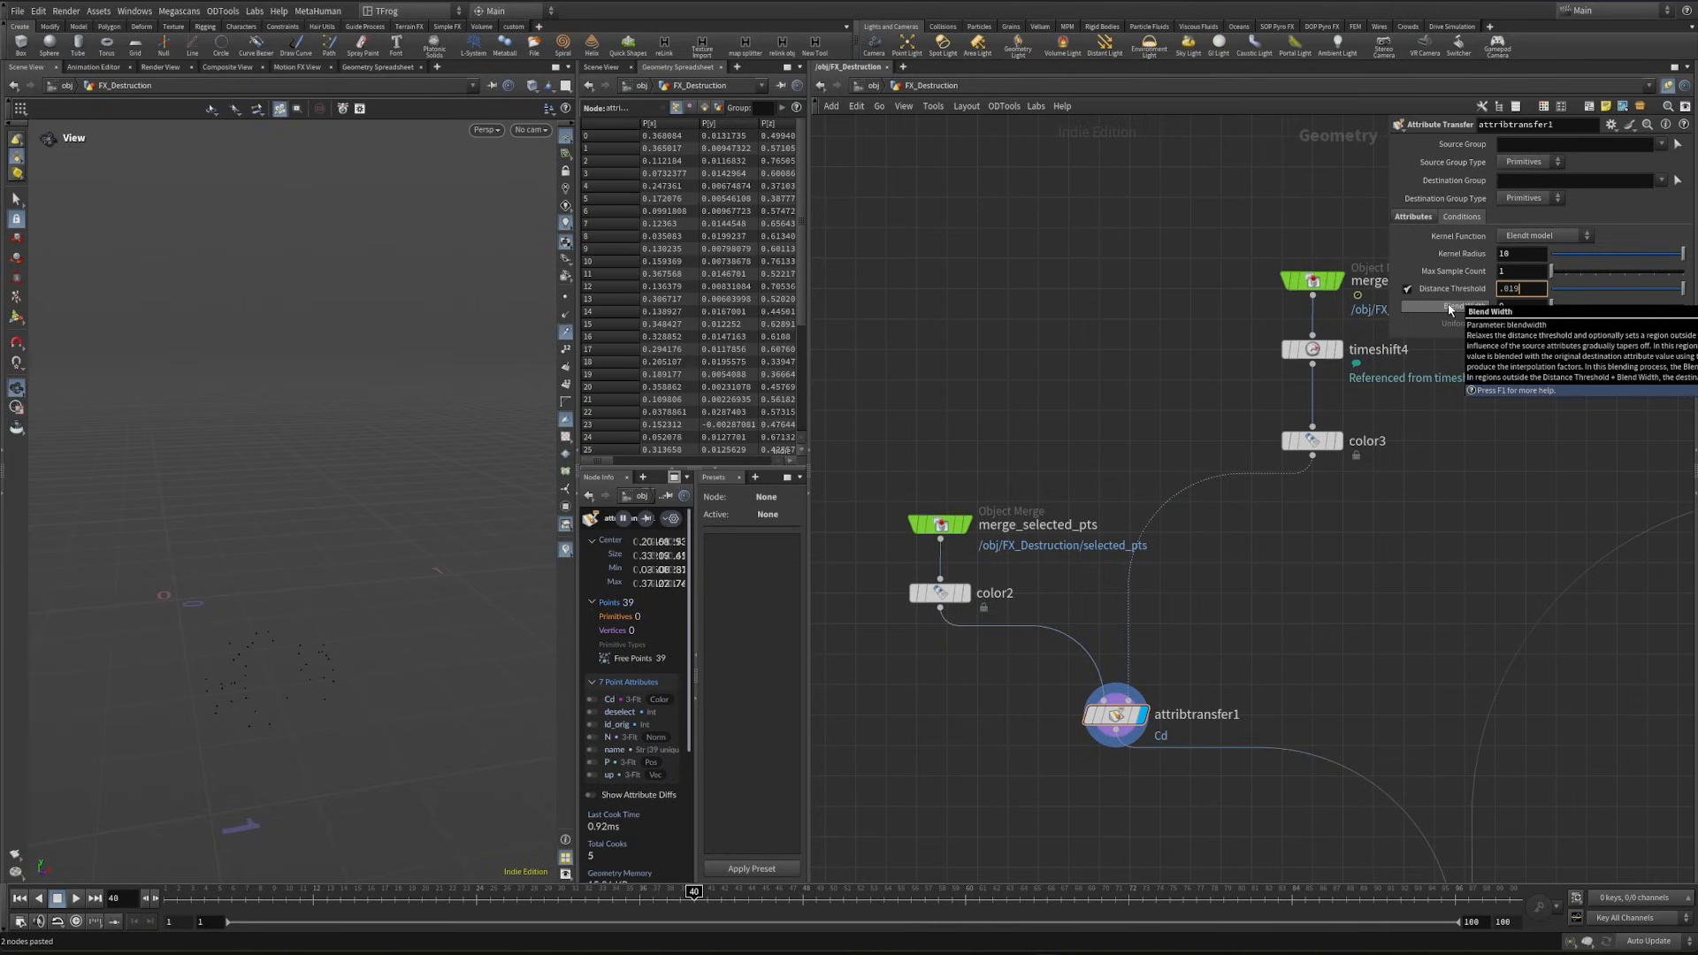
pyautogui.press('Return')
pyautogui.moveTo(276, 694); pyautogui.dragTo(319, 663, button='right')
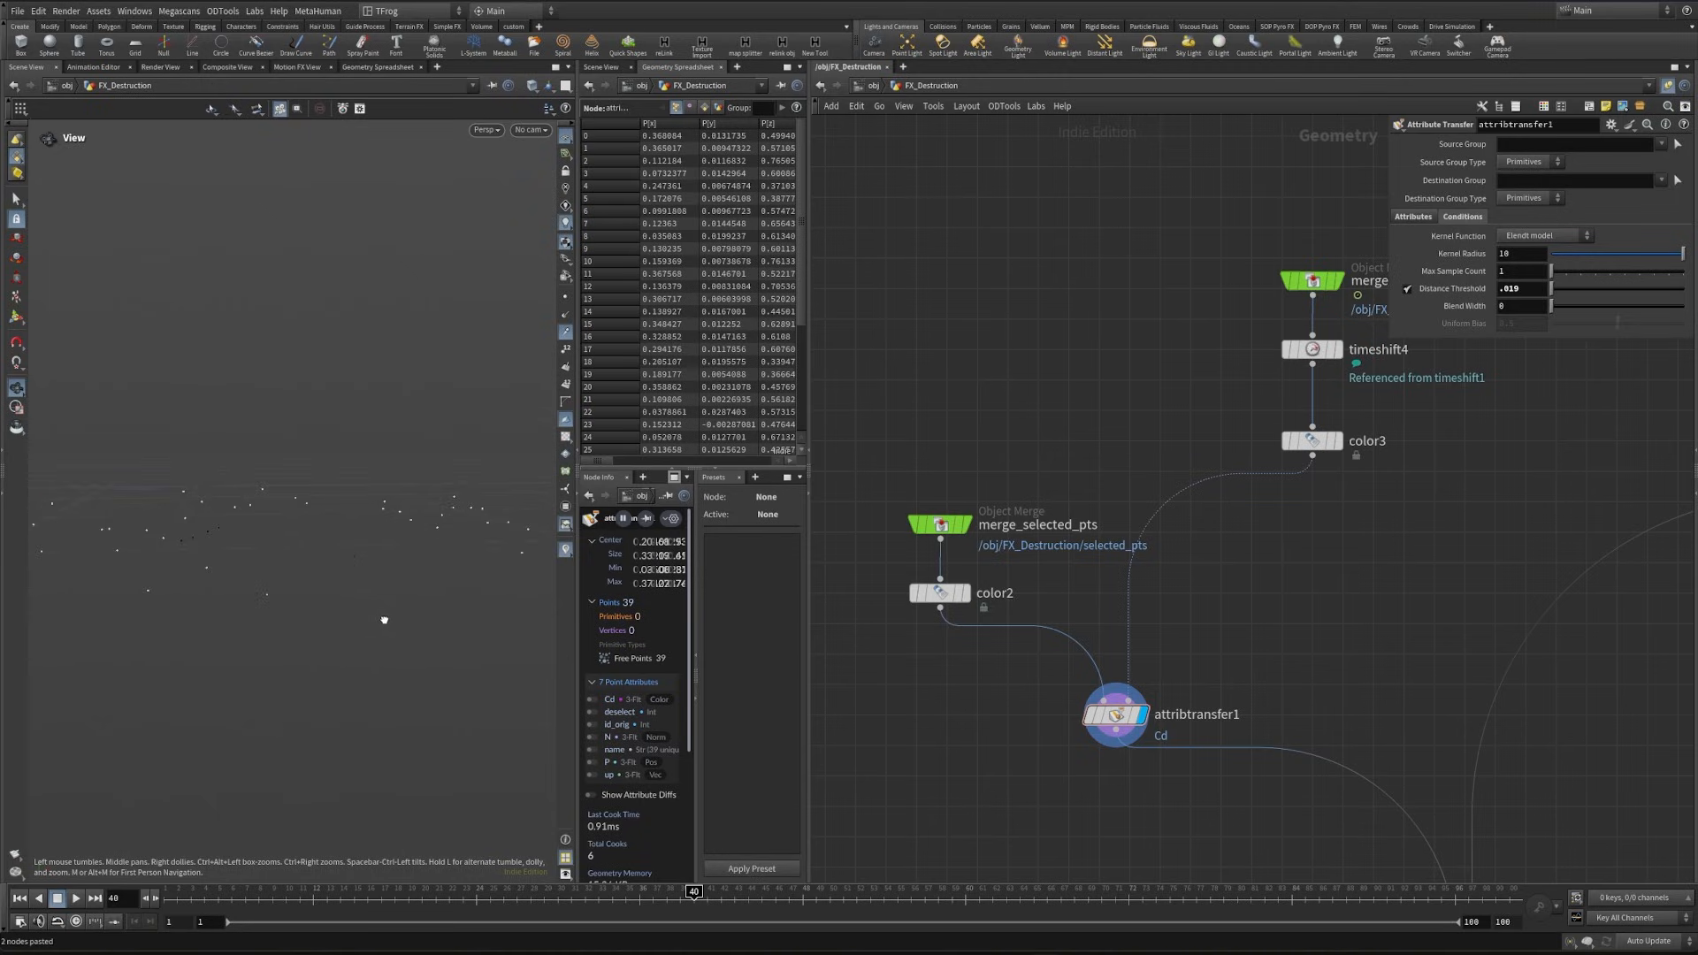
# - Insert a Group node on the connection below attribtransfer1
pyautogui.moveTo(1172, 751); pyautogui.dragTo(1042, 445, button='middle')
pyautogui.scroll(-3, 1069, 520)
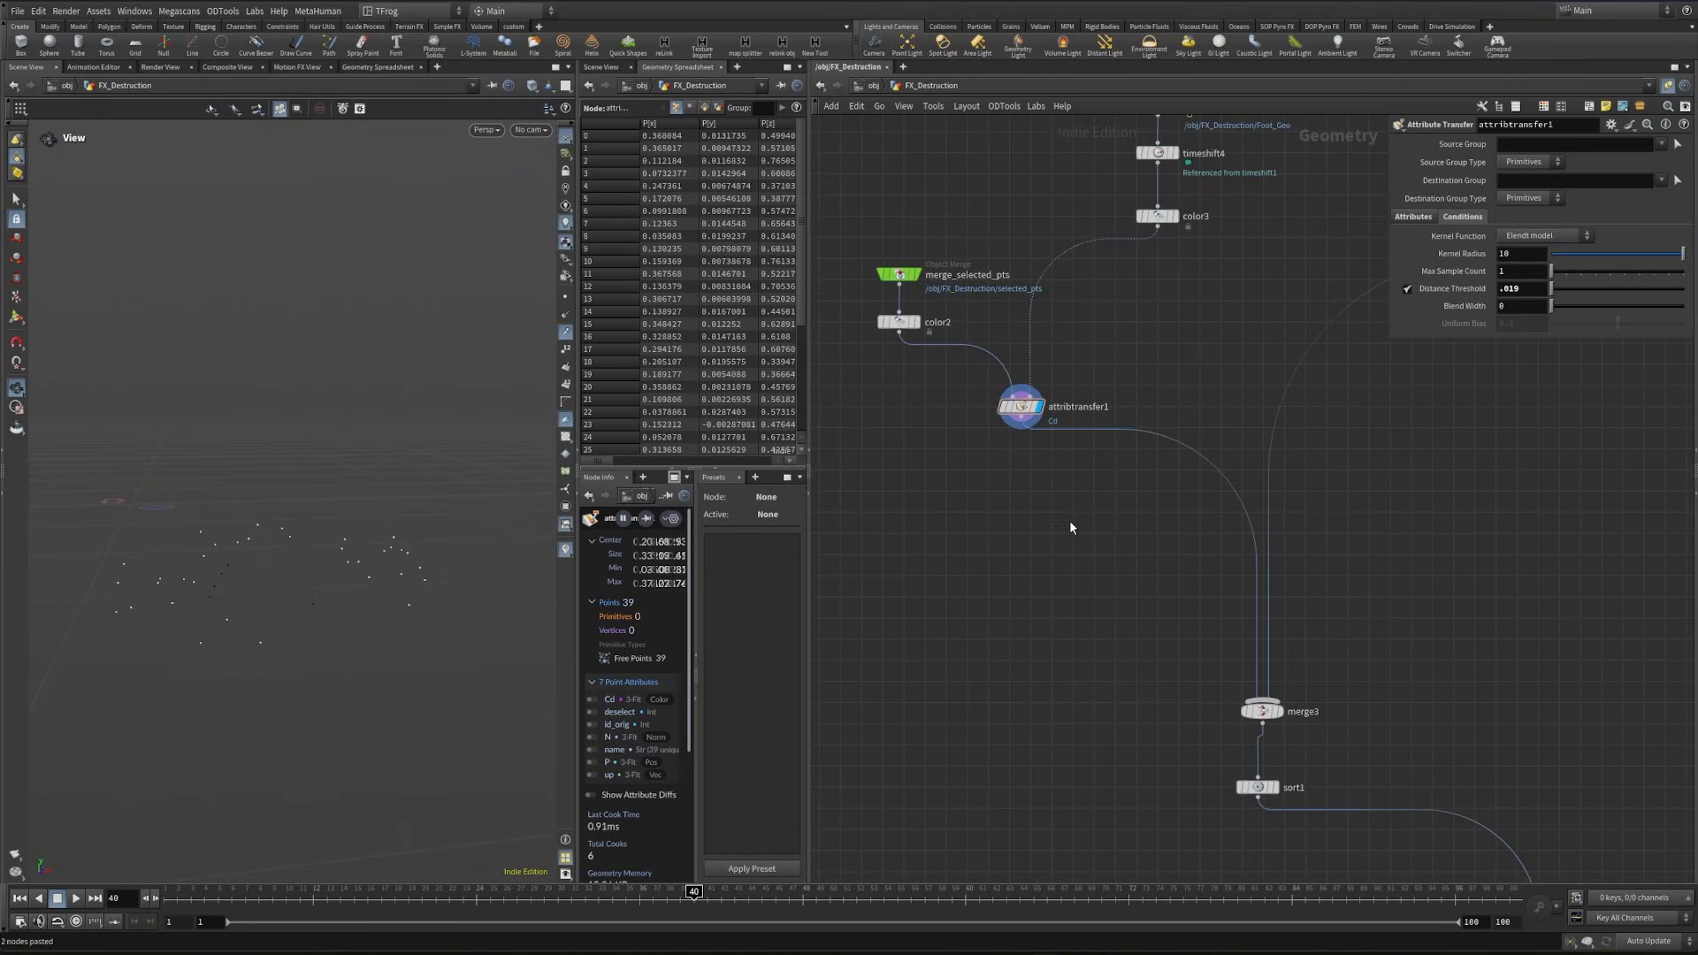
pyautogui.press('Tab')
pyautogui.write('group')
pyautogui.press('Return')
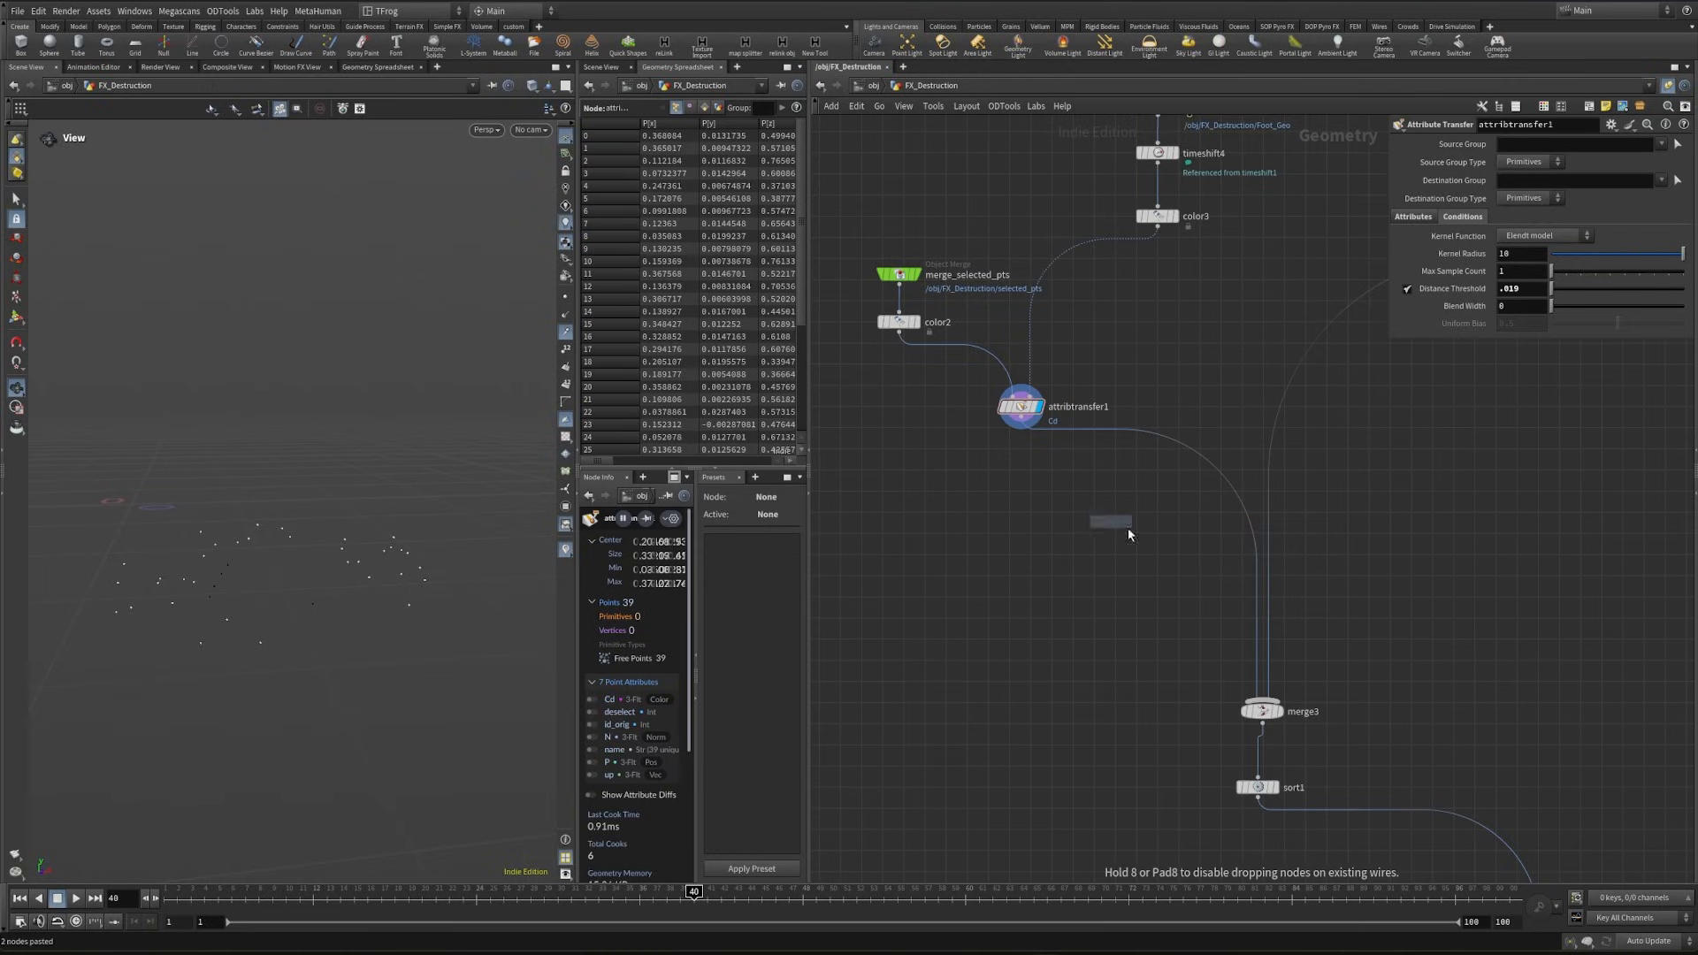
pyautogui.click(1022, 476)
pyautogui.click(1550, 162)
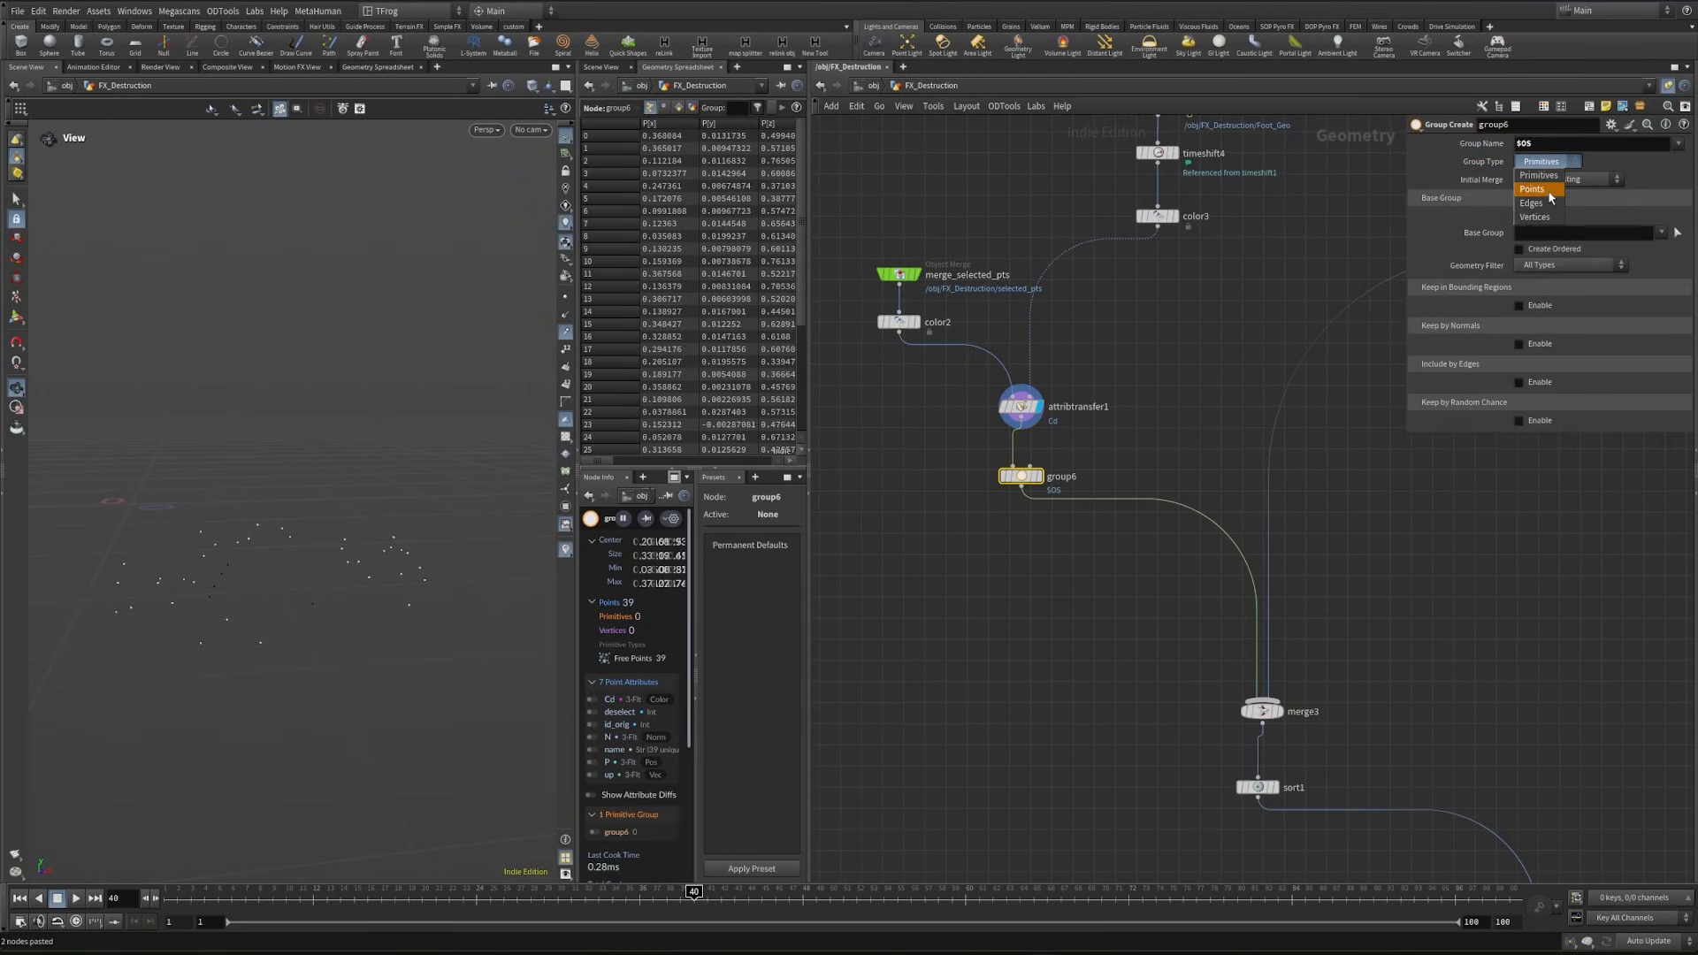
pyautogui.click(1542, 179)
pyautogui.write('deselect')
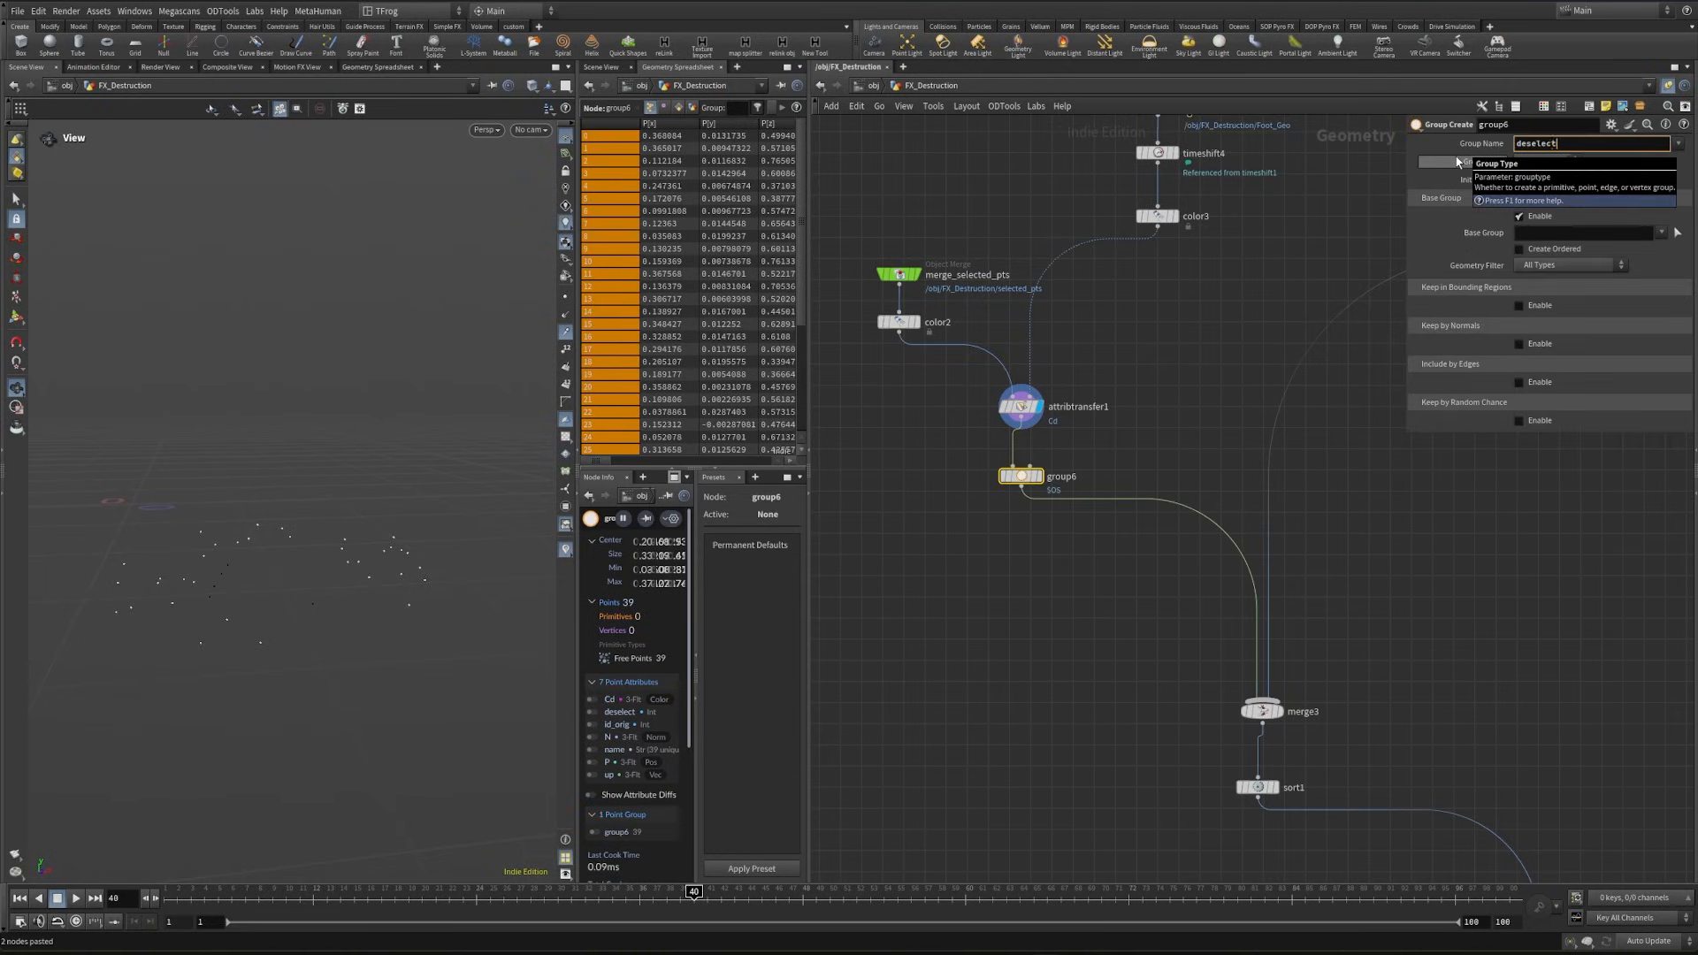
pyautogui.click(1554, 232)
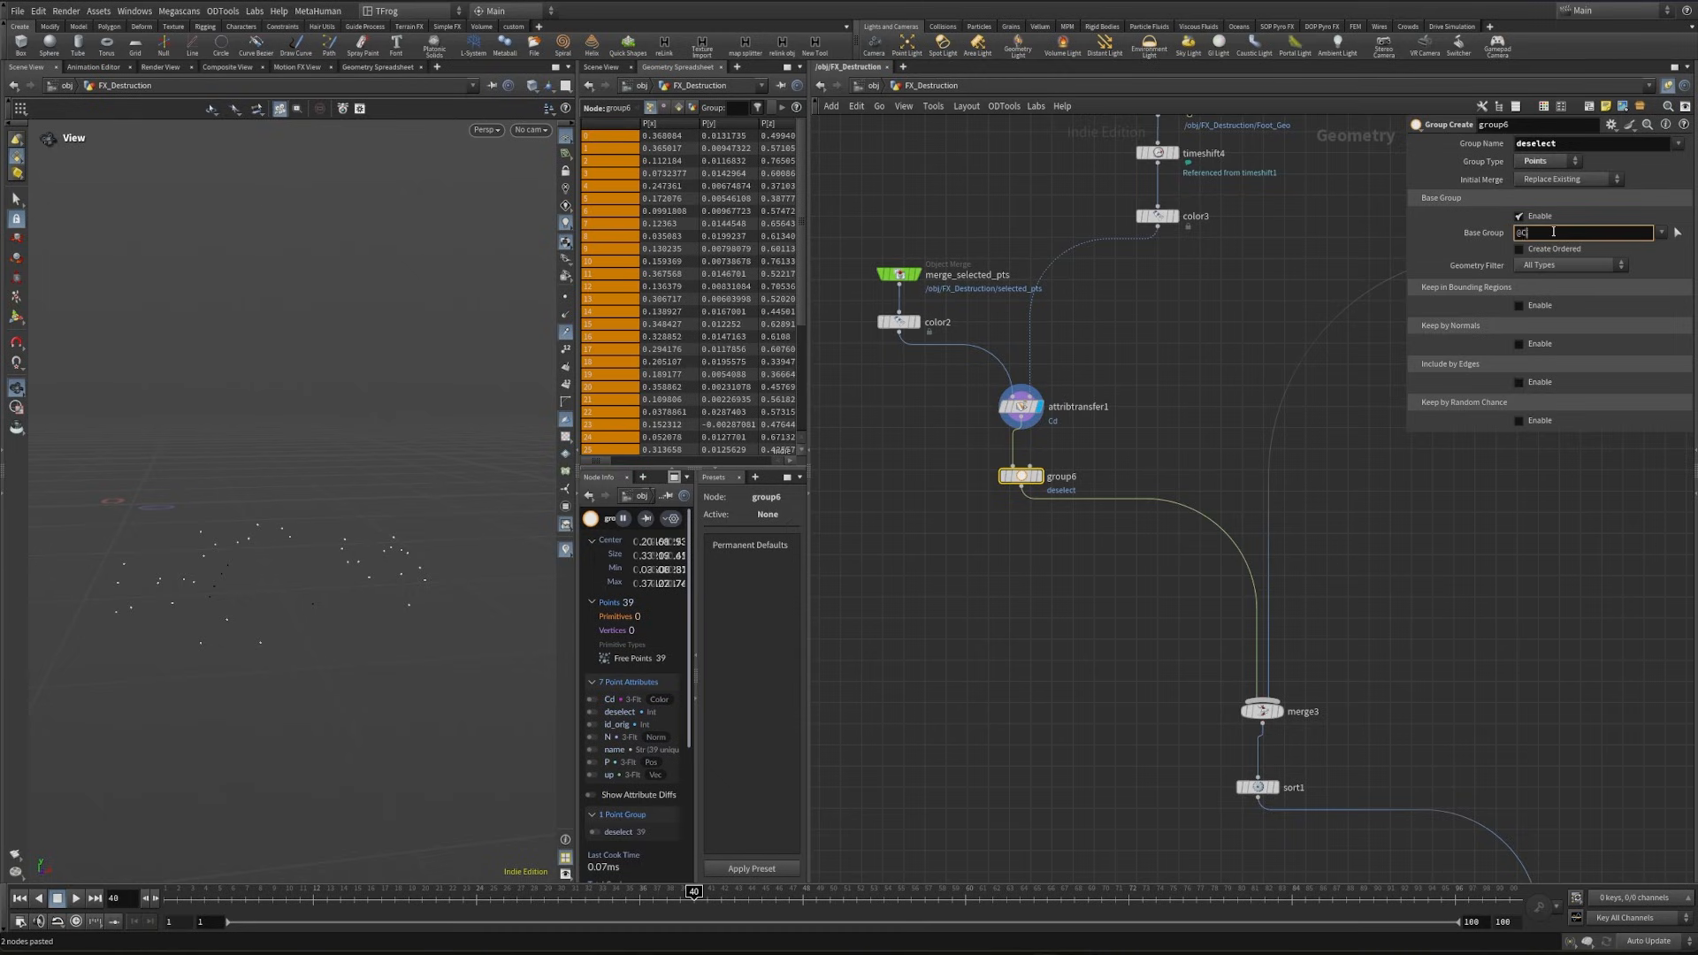
pyautogui.write('@Cd=0')
pyautogui.press('Return')
# - Inspect group6's points and sort the spreadsheet by the deselect attribute in descending order
pyautogui.moveTo(241, 639); pyautogui.dragTo(655, 462)
pyautogui.click(755, 124)
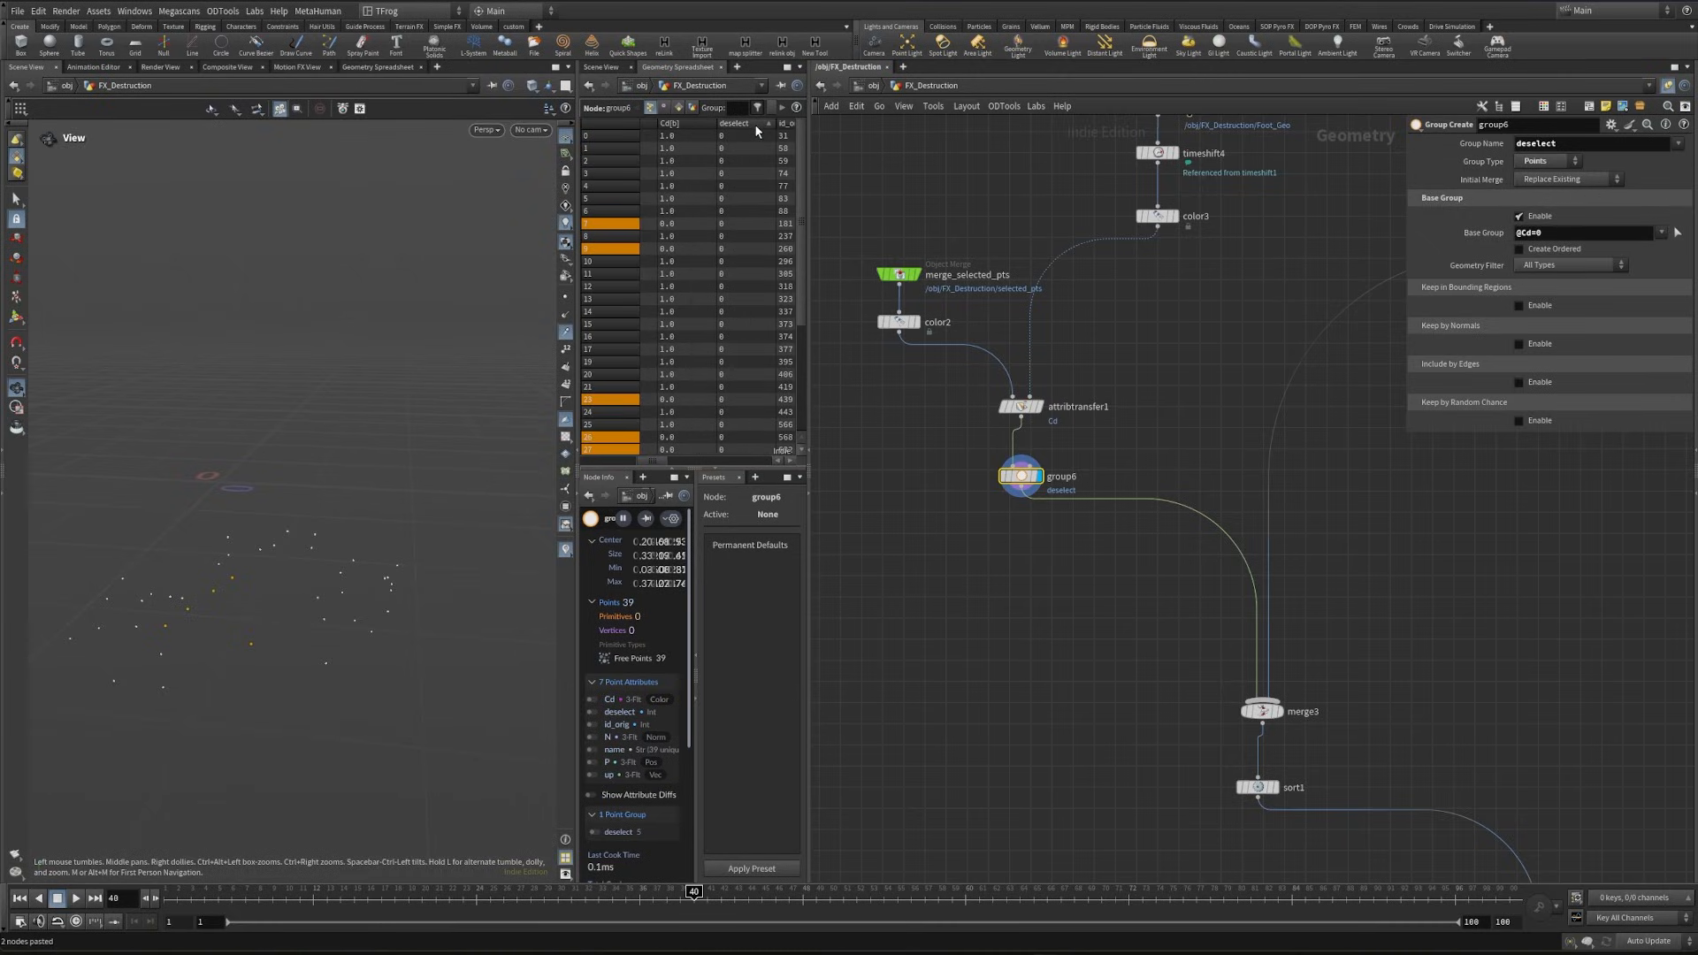
pyautogui.click(755, 124)
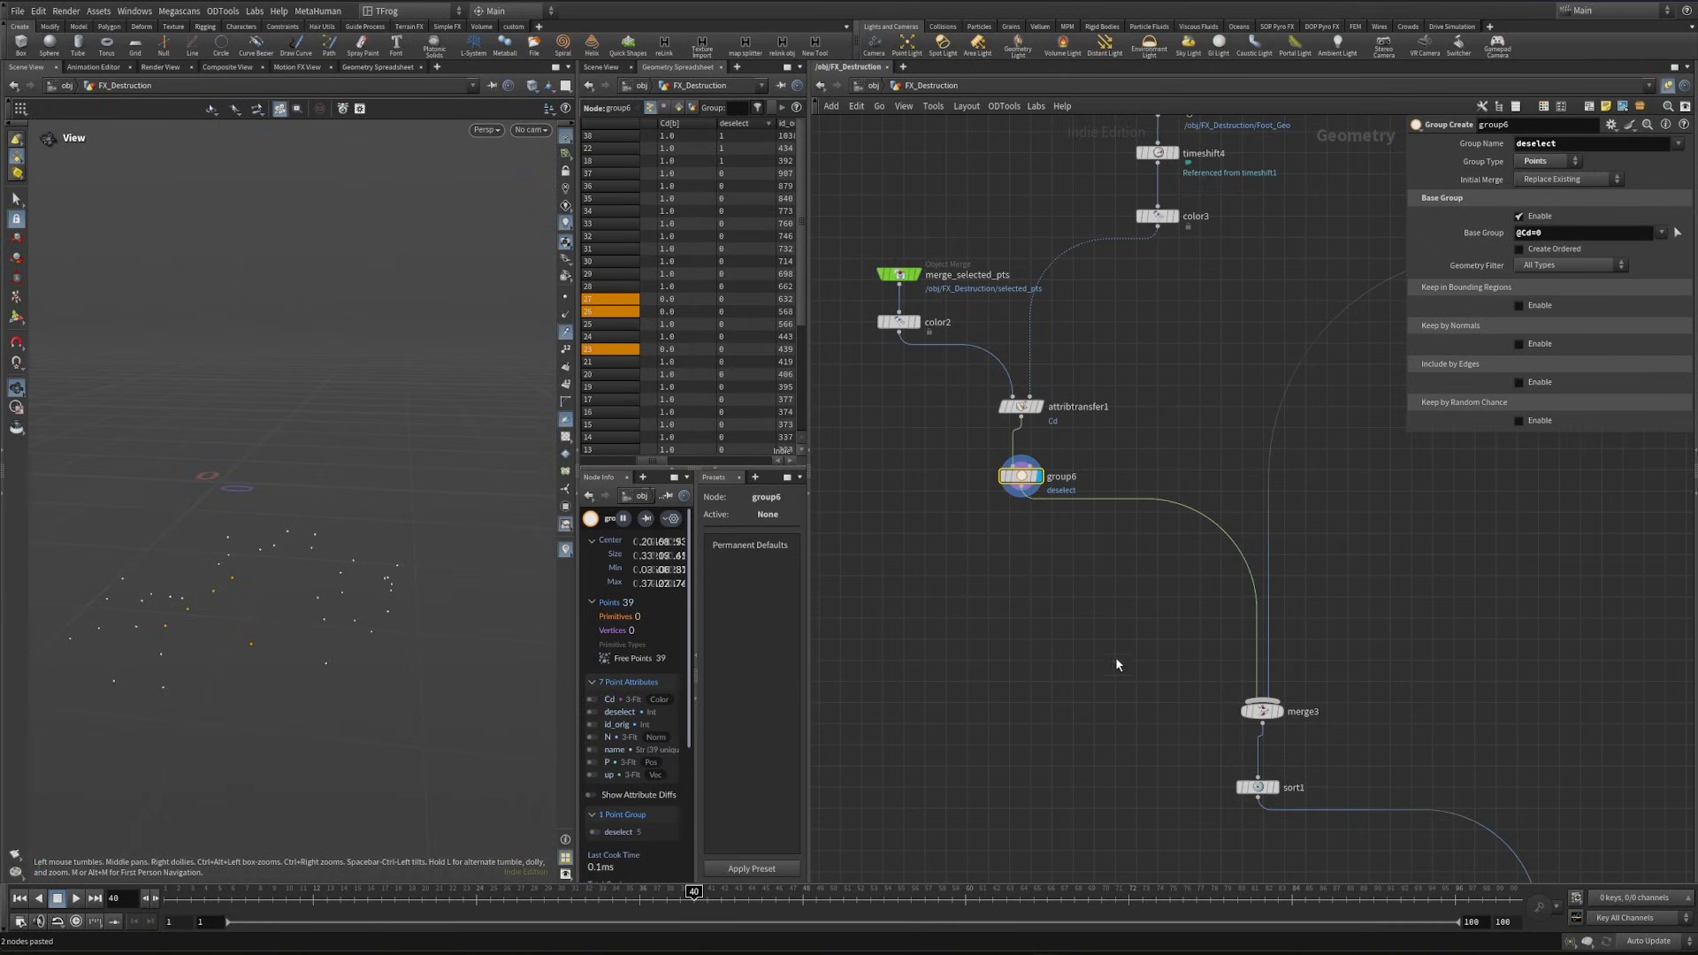
# - Insert a second Group node on the connection below group6
pyautogui.press('Tab')
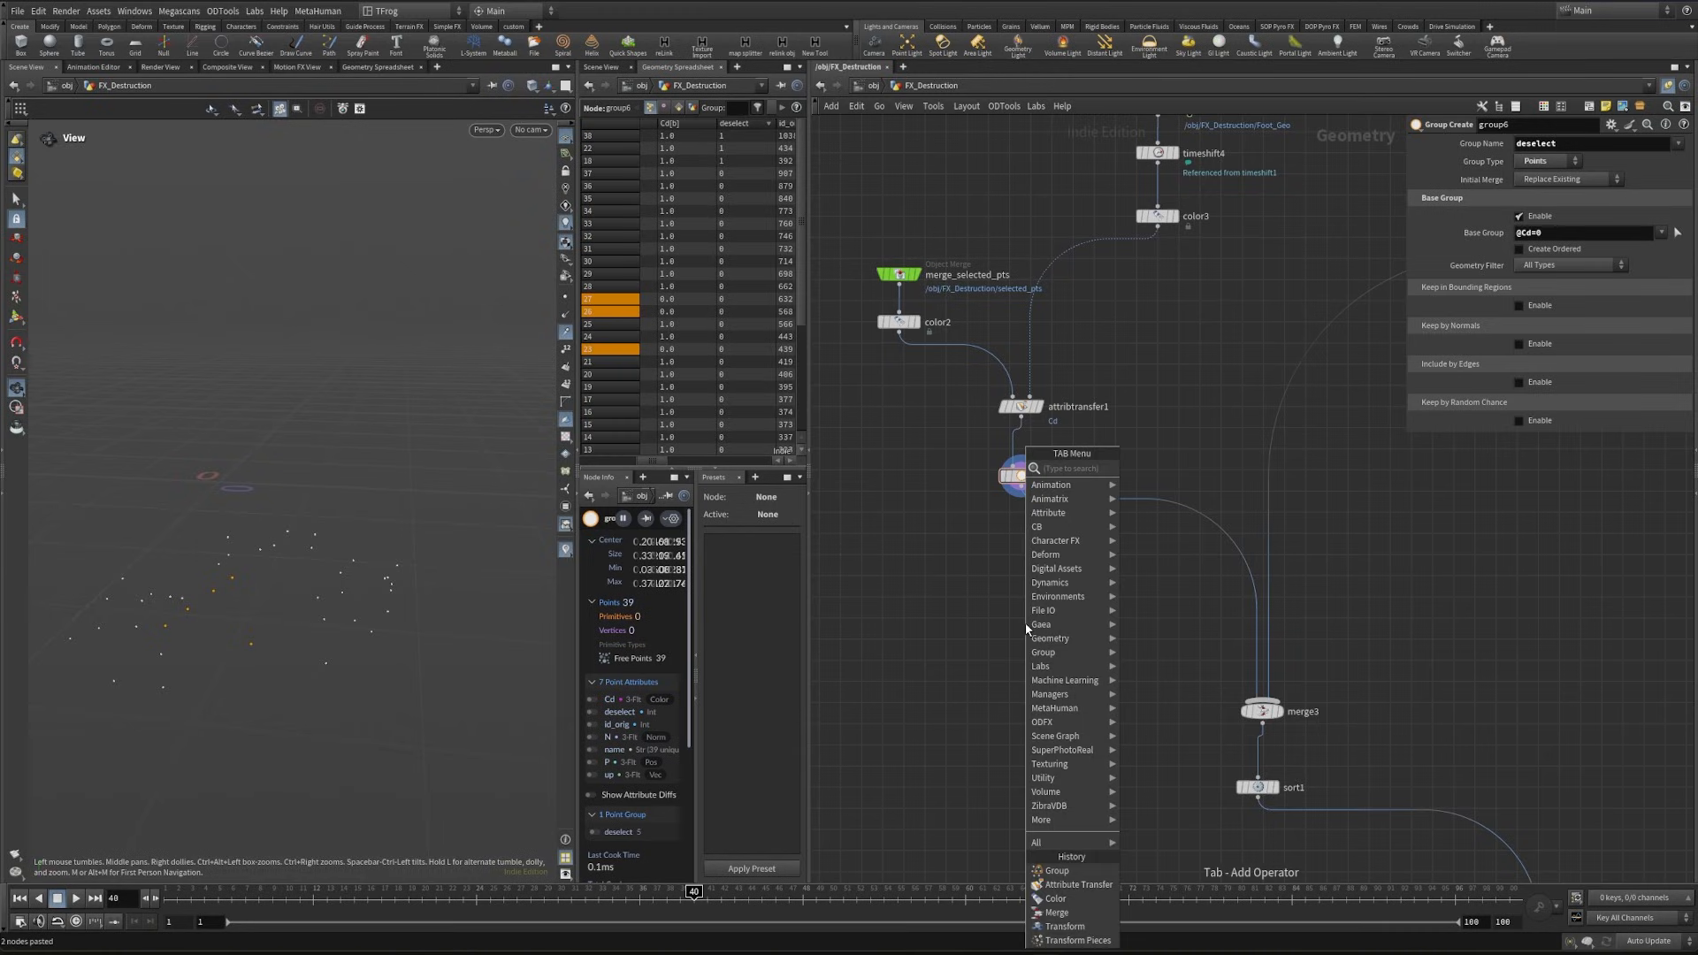
pyautogui.write('group')
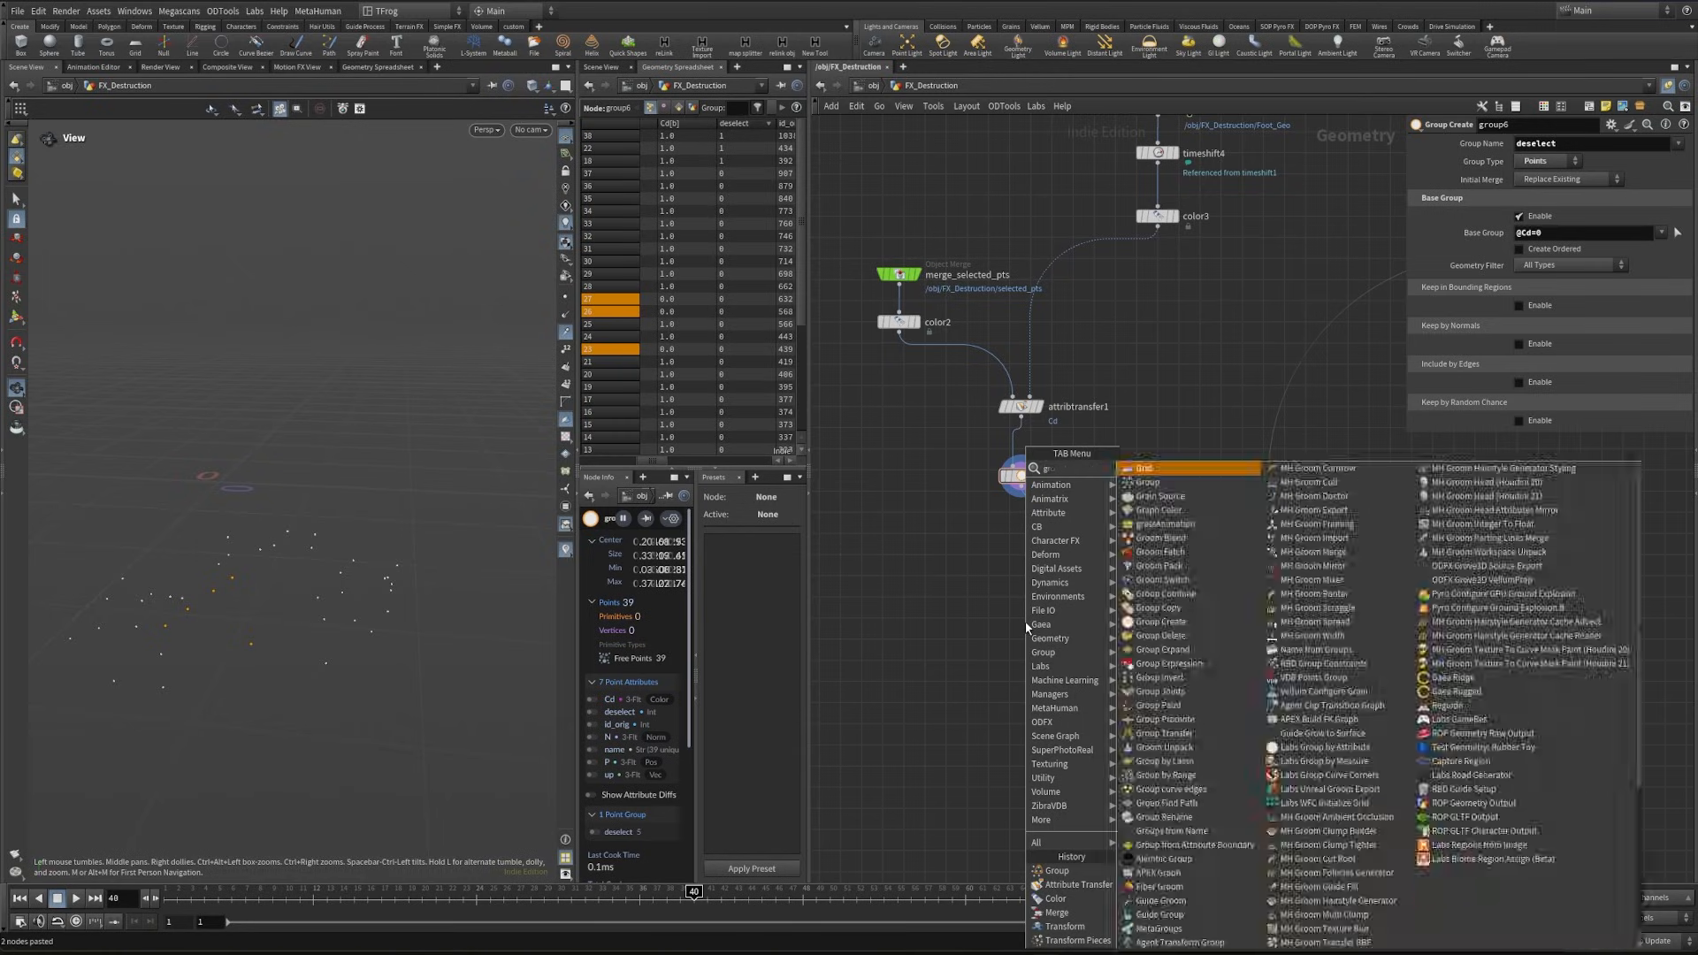
pyautogui.press('Return')
pyautogui.click(1023, 534)
pyautogui.moveTo(1051, 458); pyautogui.dragTo(1070, 561)
# - Name the second group deselect and set its initial merge to Union with Existing
pyautogui.moveTo(1561, 144); pyautogui.dragTo(1311, 192)
pyautogui.hotkey('ctrl', 'v')
pyautogui.click(1370, 344)
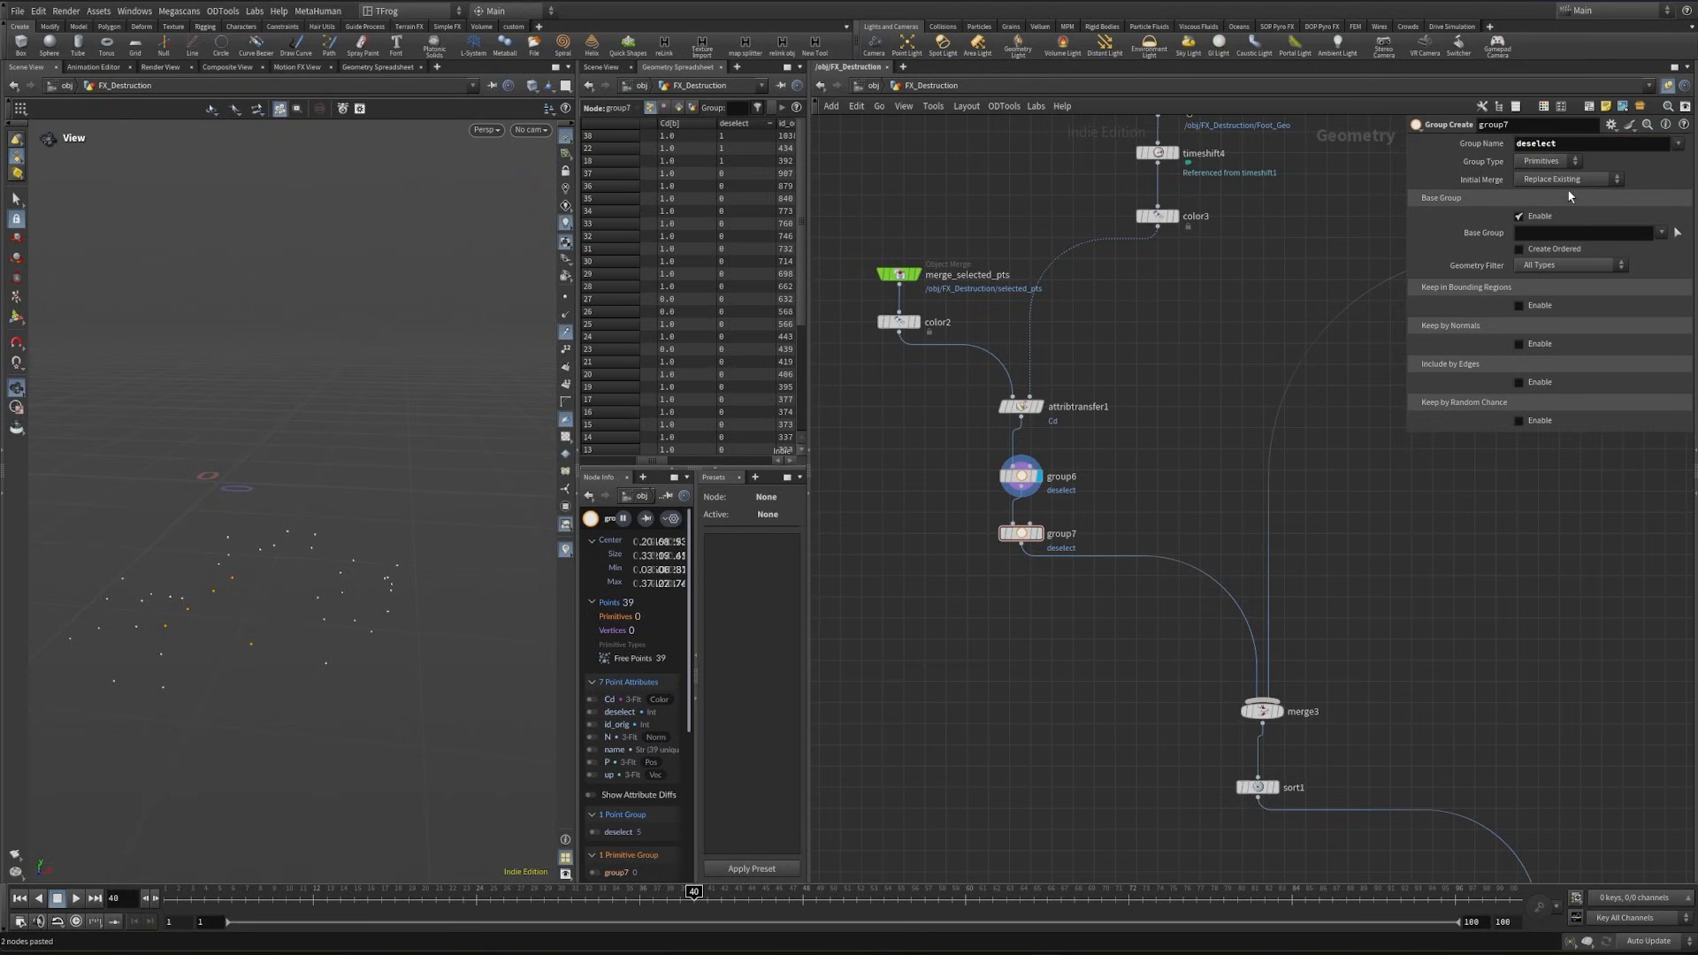
pyautogui.click(1573, 179)
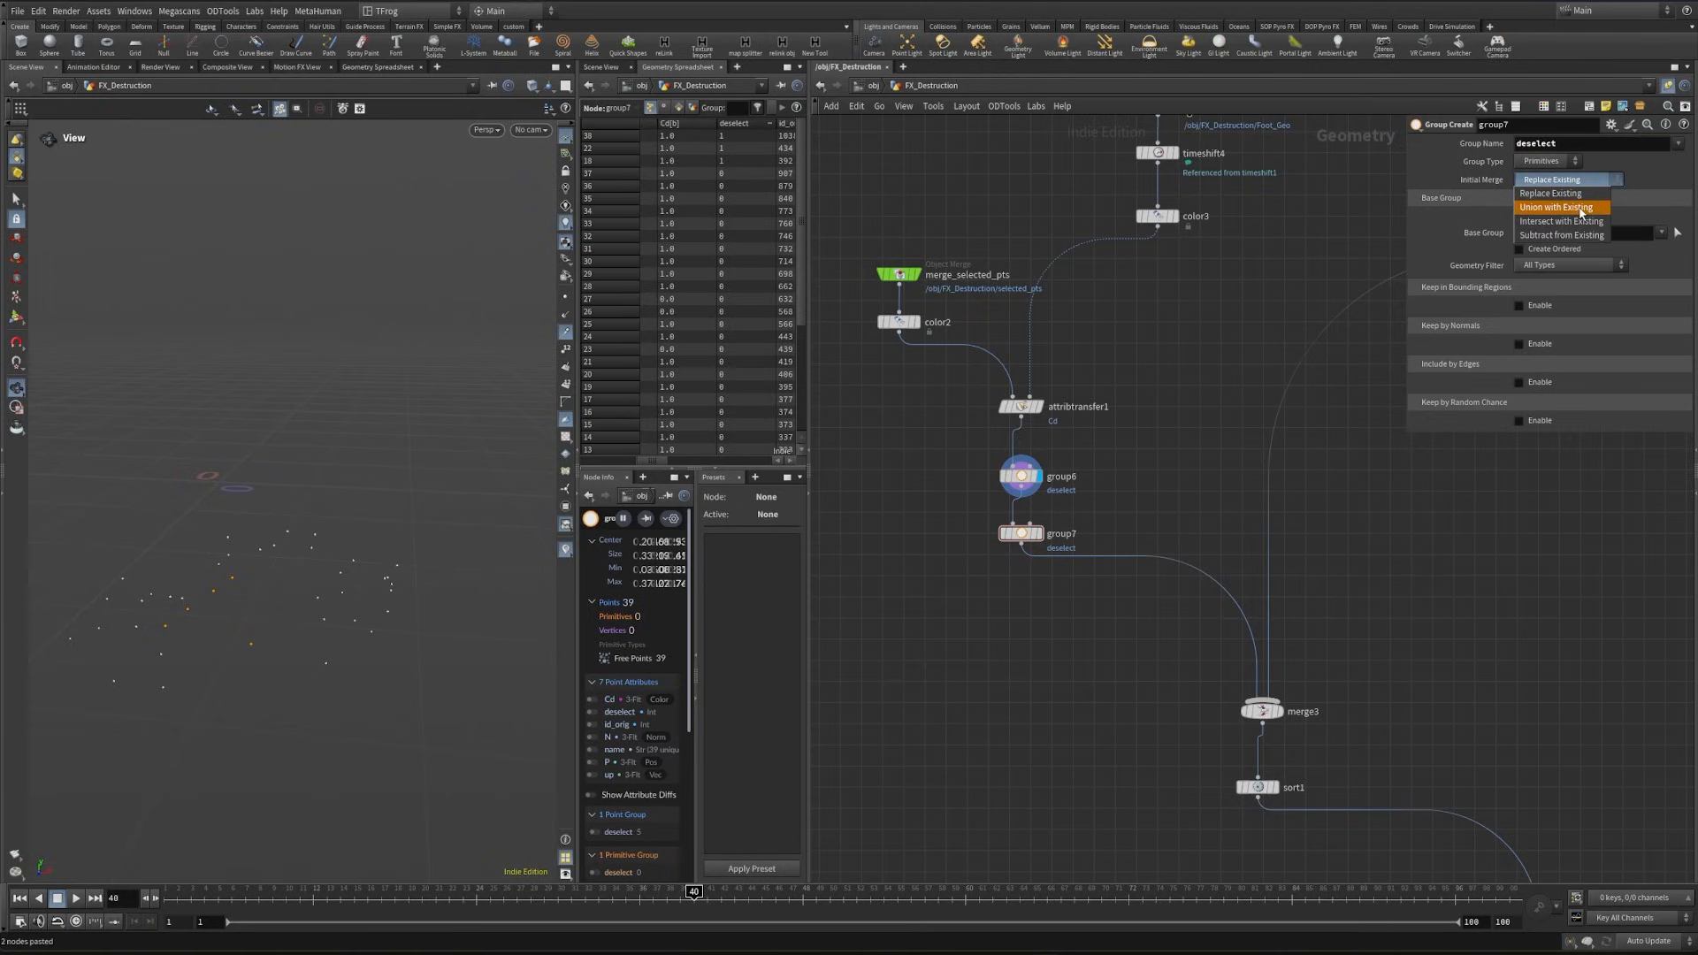
pyautogui.click(1590, 207)
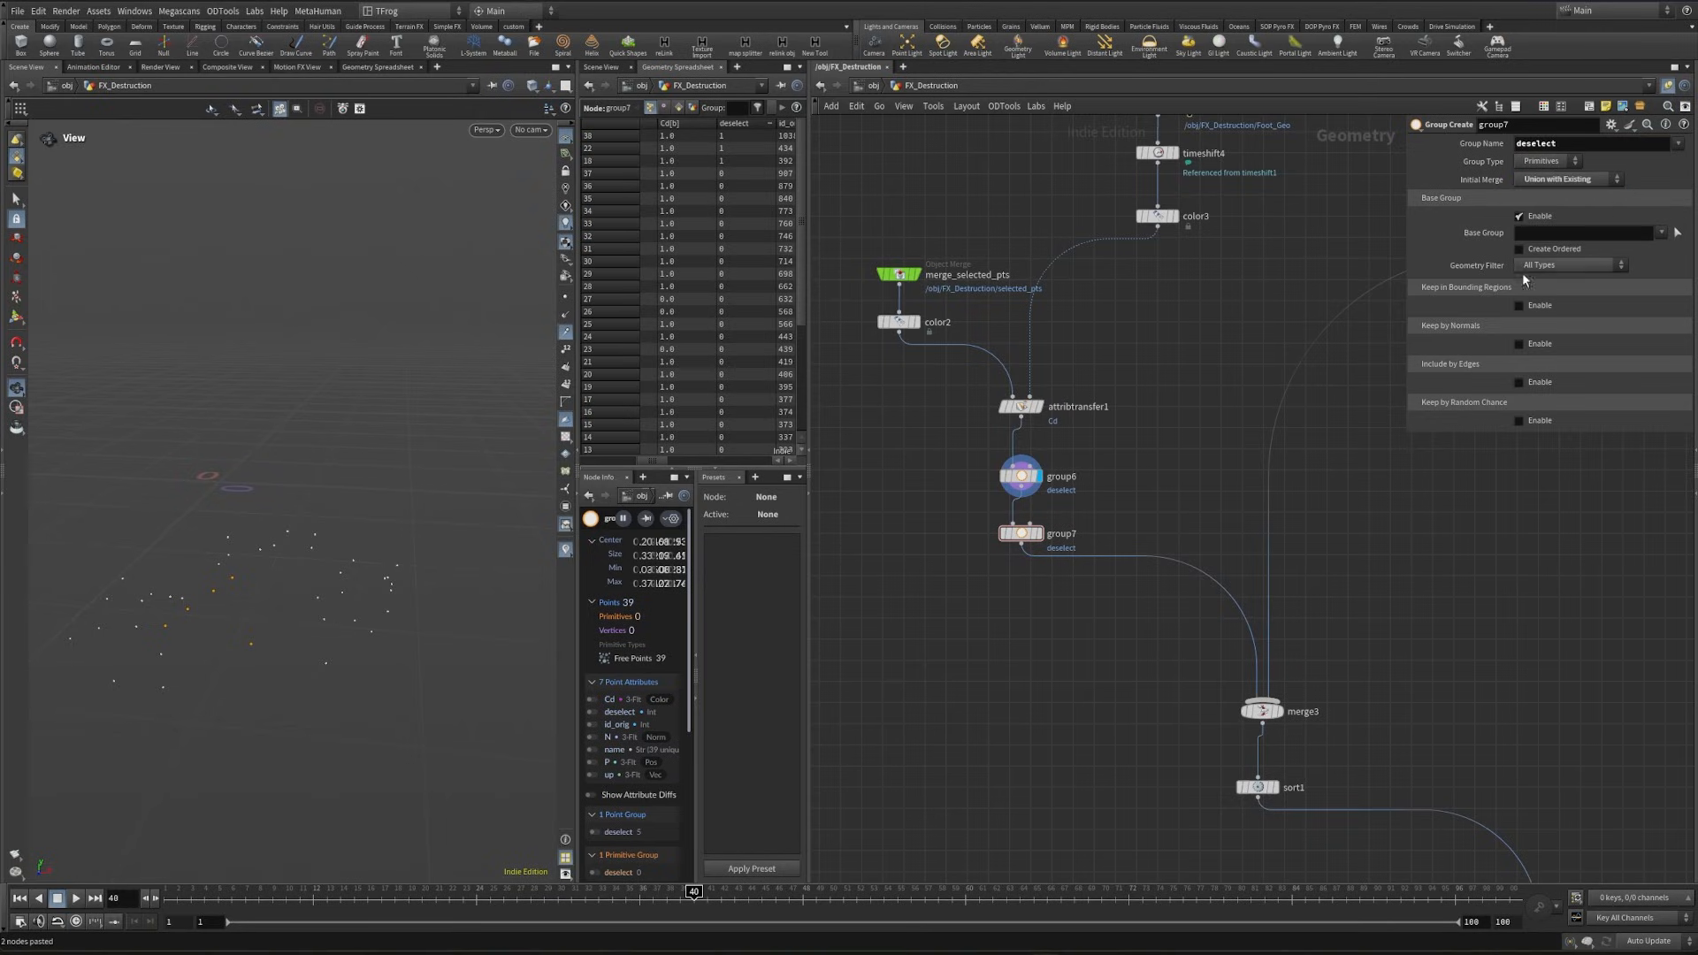
pyautogui.click(1574, 232)
pyautogui.write('@deselect=1')
pyautogui.click(1043, 516)
pyautogui.moveTo(943, 506); pyautogui.dragTo(1068, 544)
pyautogui.click(1548, 161)
pyautogui.click(1543, 177)
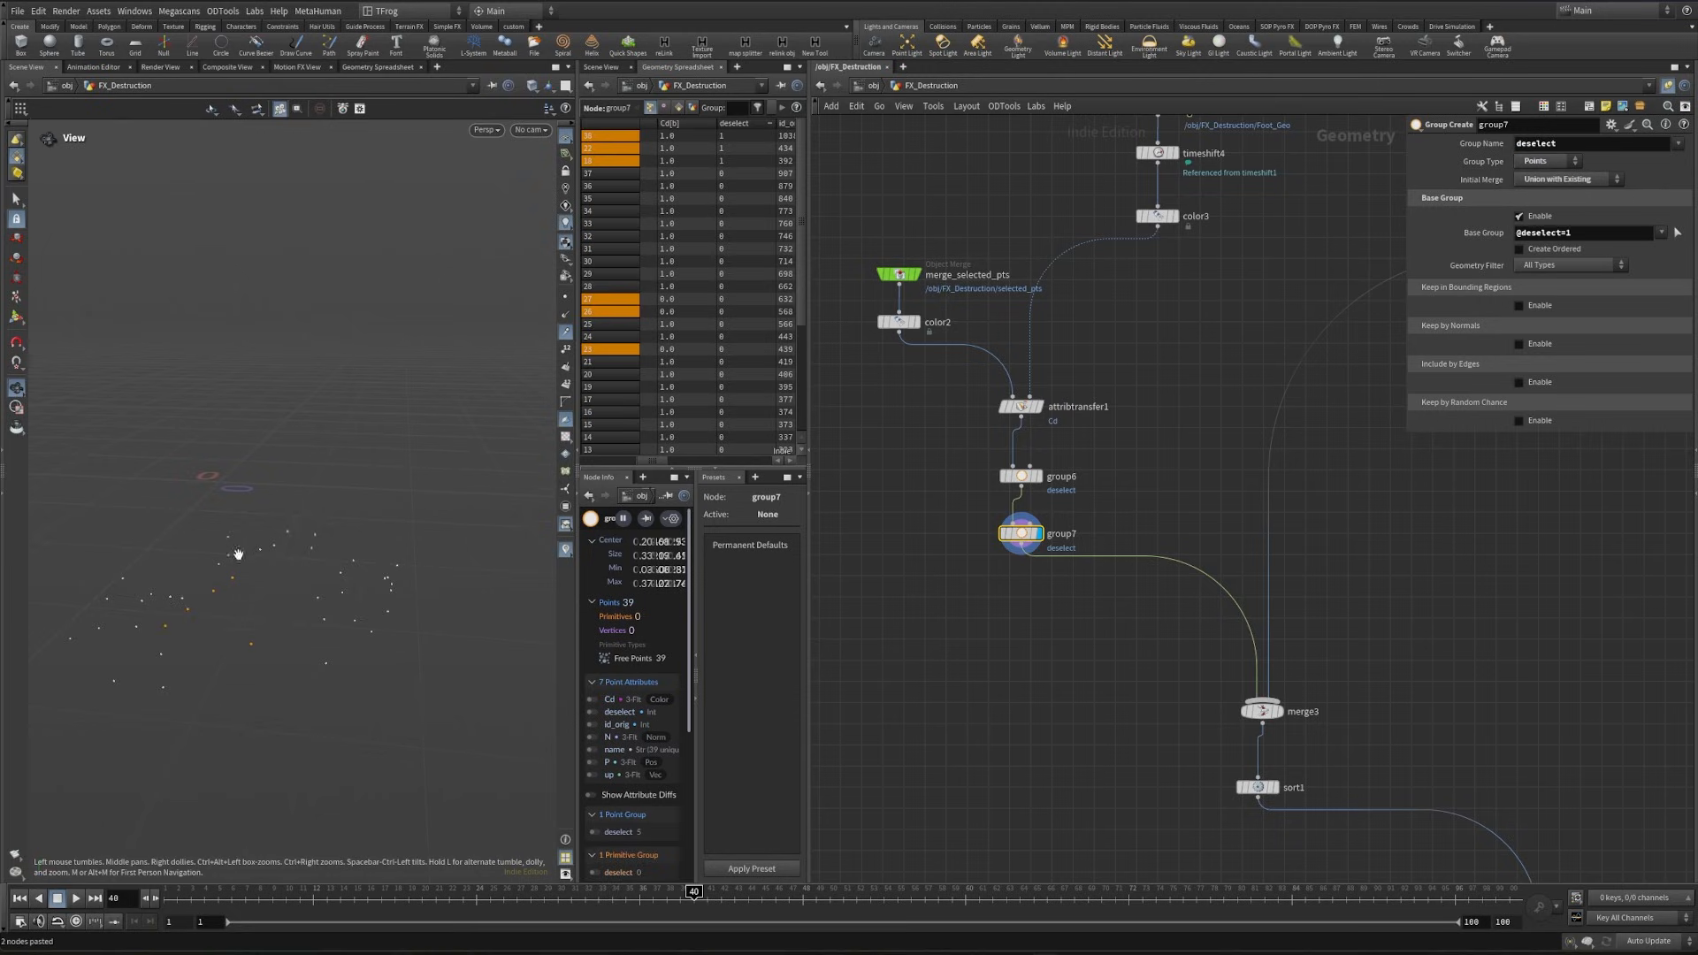
pyautogui.moveTo(238, 555); pyautogui.dragTo(160, 567)
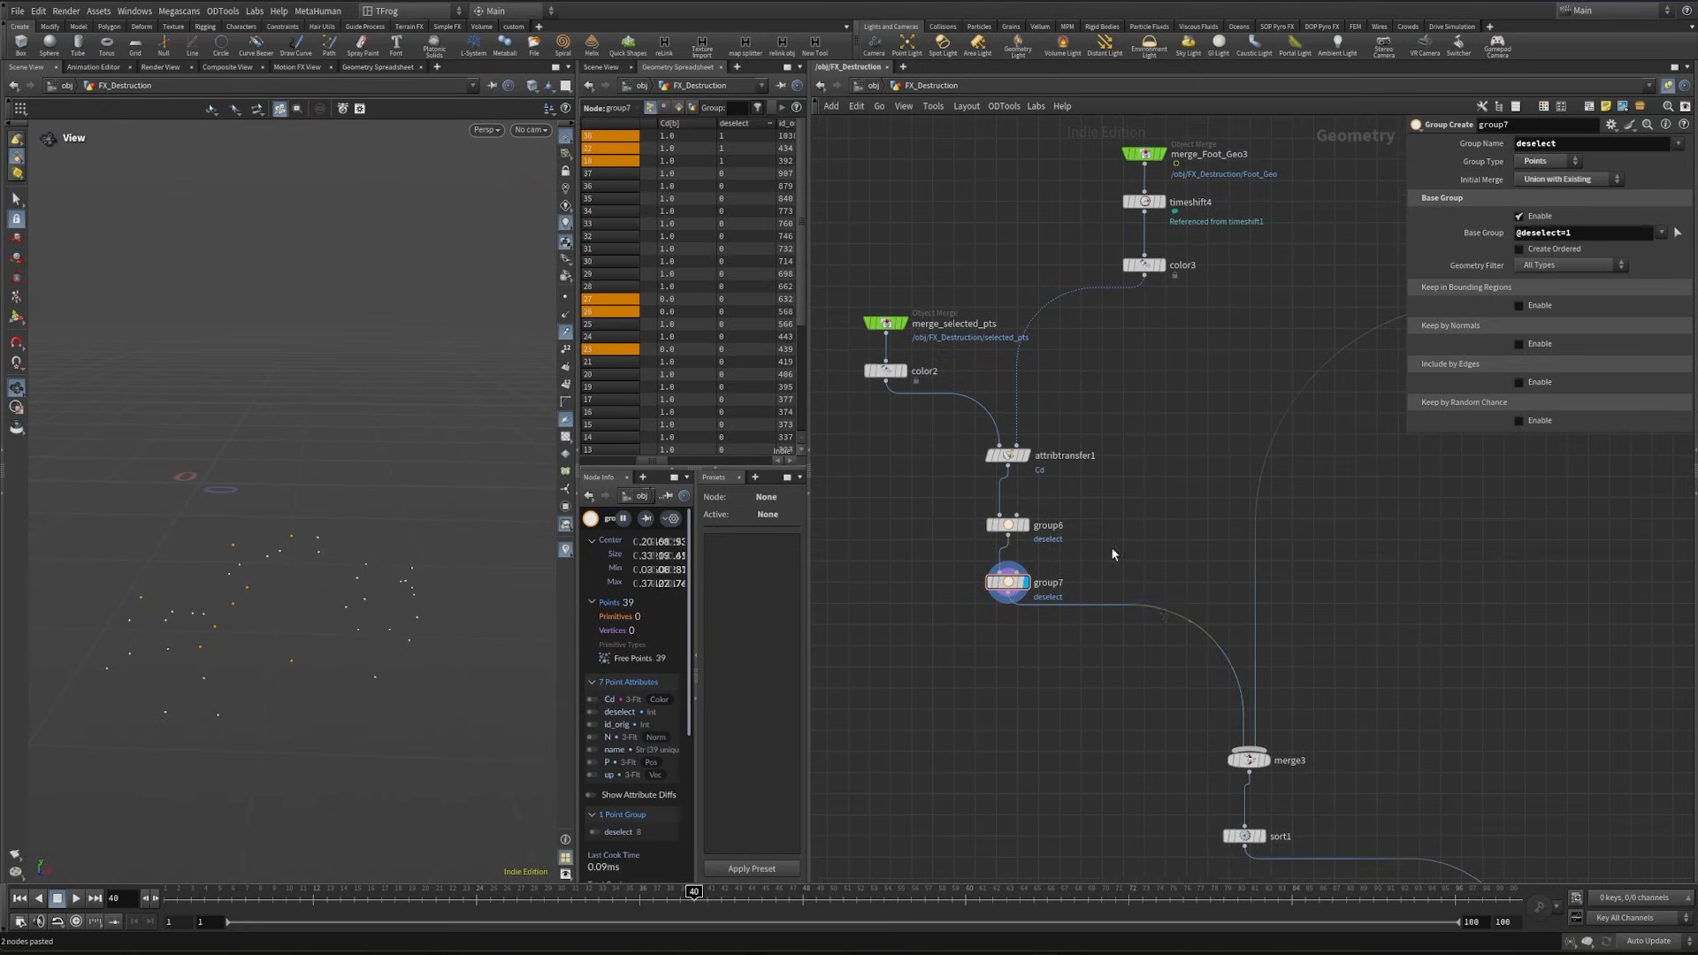
# - Insert a Split node below group7 and route its first output to merge3 through a network dot
pyautogui.press('Tab')
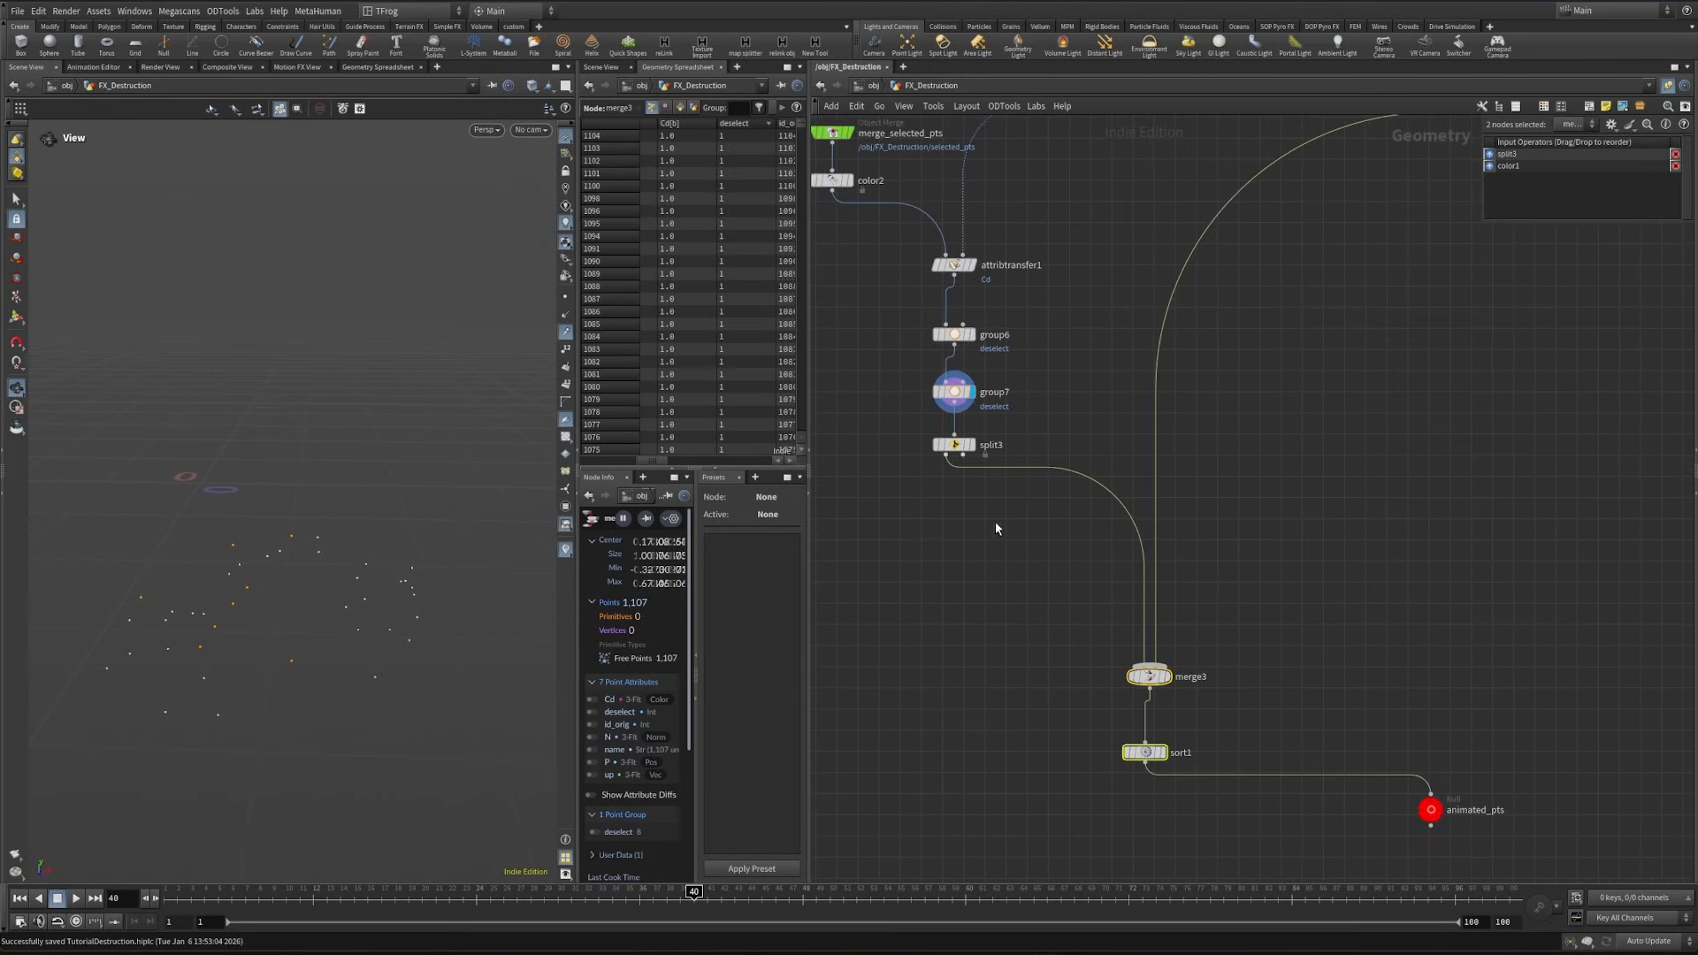
pyautogui.keyDown('alt'); pyautogui.moveTo(1129, 511); pyautogui.dragTo(913, 645); pyautogui.keyUp('alt')
pyautogui.moveTo(1056, 521); pyautogui.dragTo(1044, 577, button='middle')
pyautogui.click(951, 511)
# - Add a light blue Null node named deselection to split3's second output
pyautogui.press('Tab')
pyautogui.write('null')
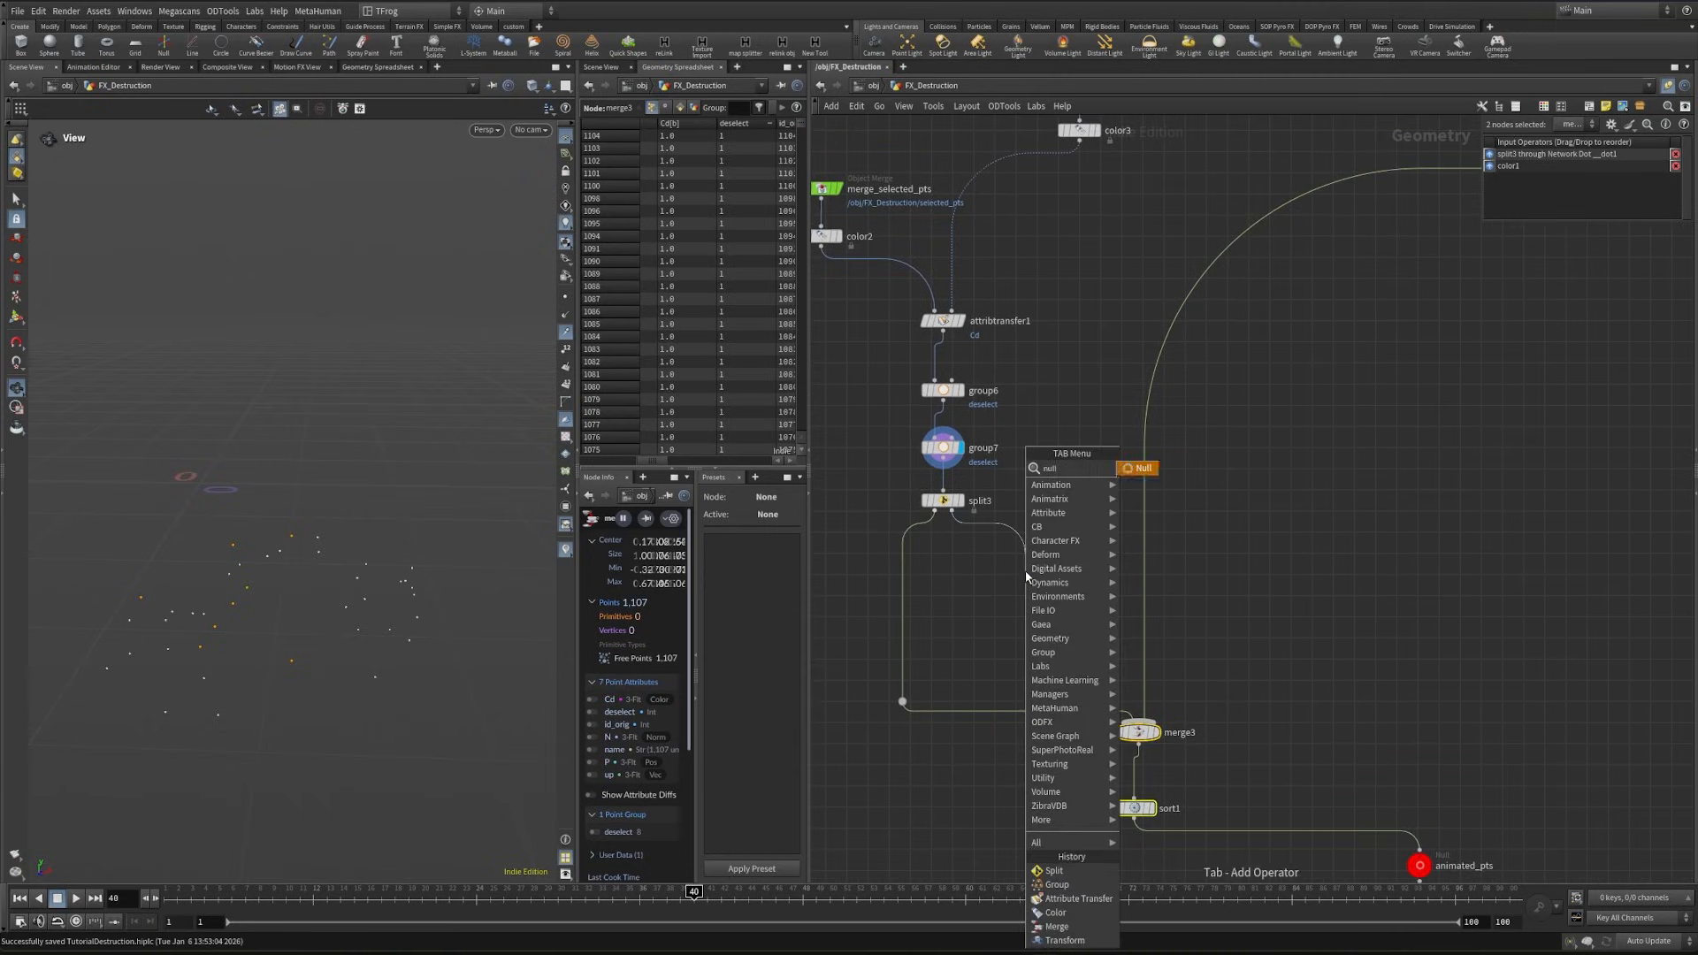
pyautogui.press('Return')
pyautogui.press('Return')
pyautogui.press('c')
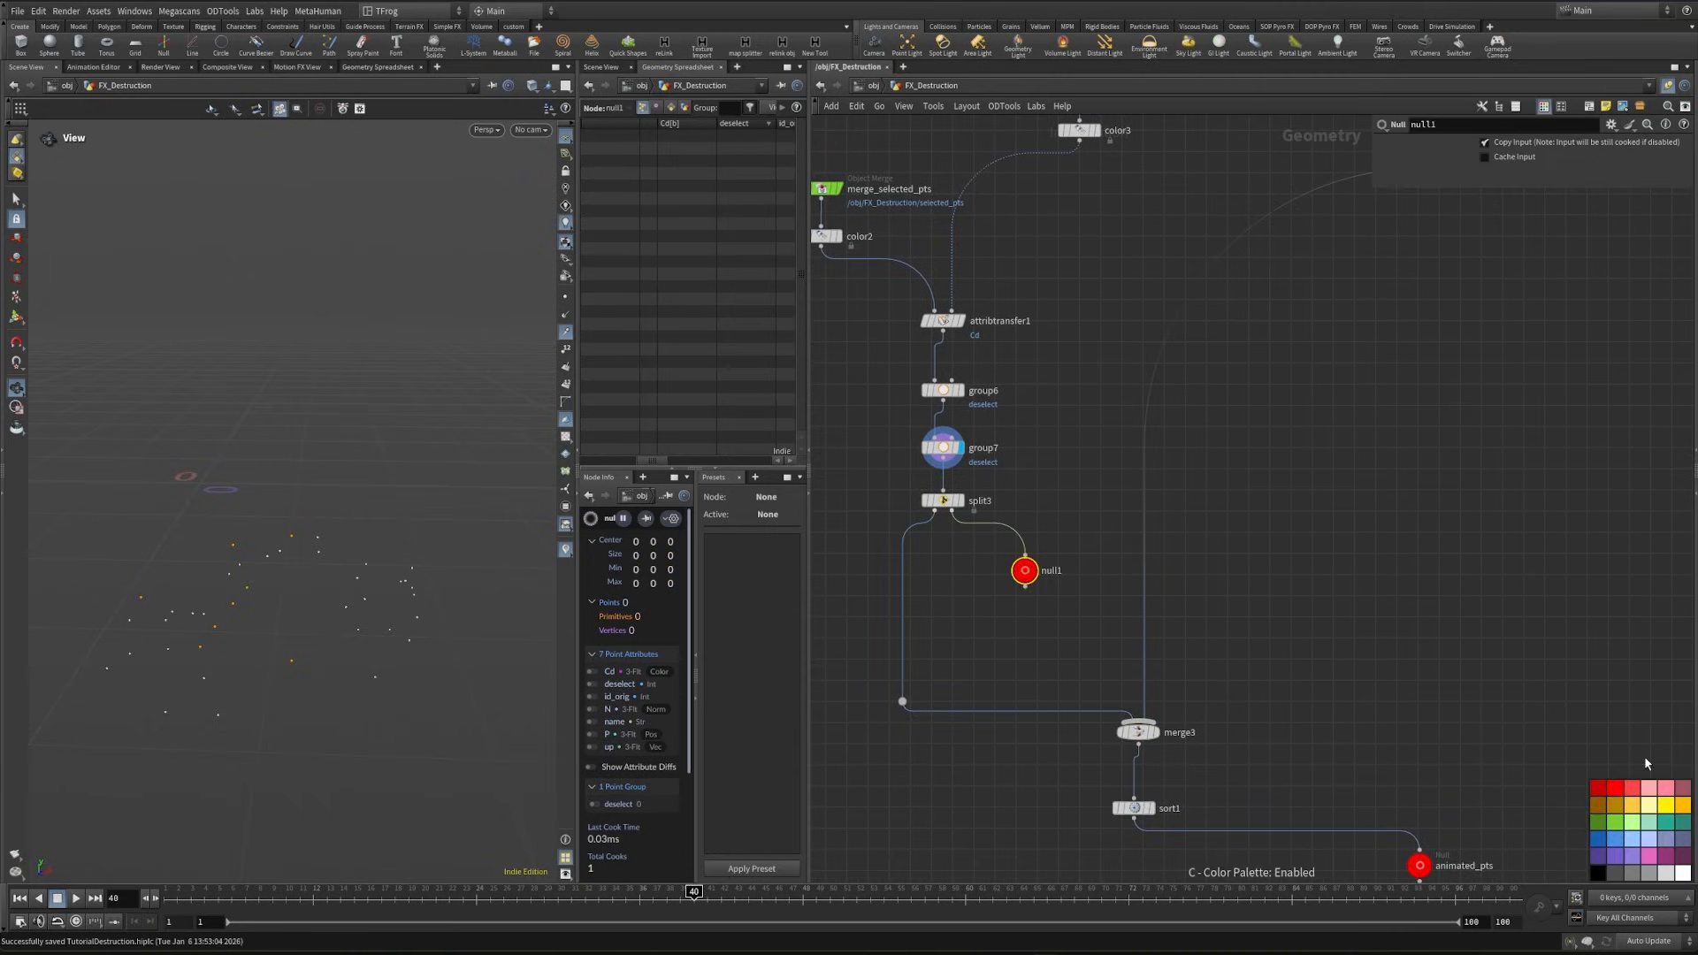
pyautogui.click(1632, 840)
pyautogui.scroll(-2, 1072, 489)
pyautogui.moveTo(1073, 489); pyautogui.dragTo(1035, 584, button='middle')
pyautogui.scroll(3, 1017, 628)
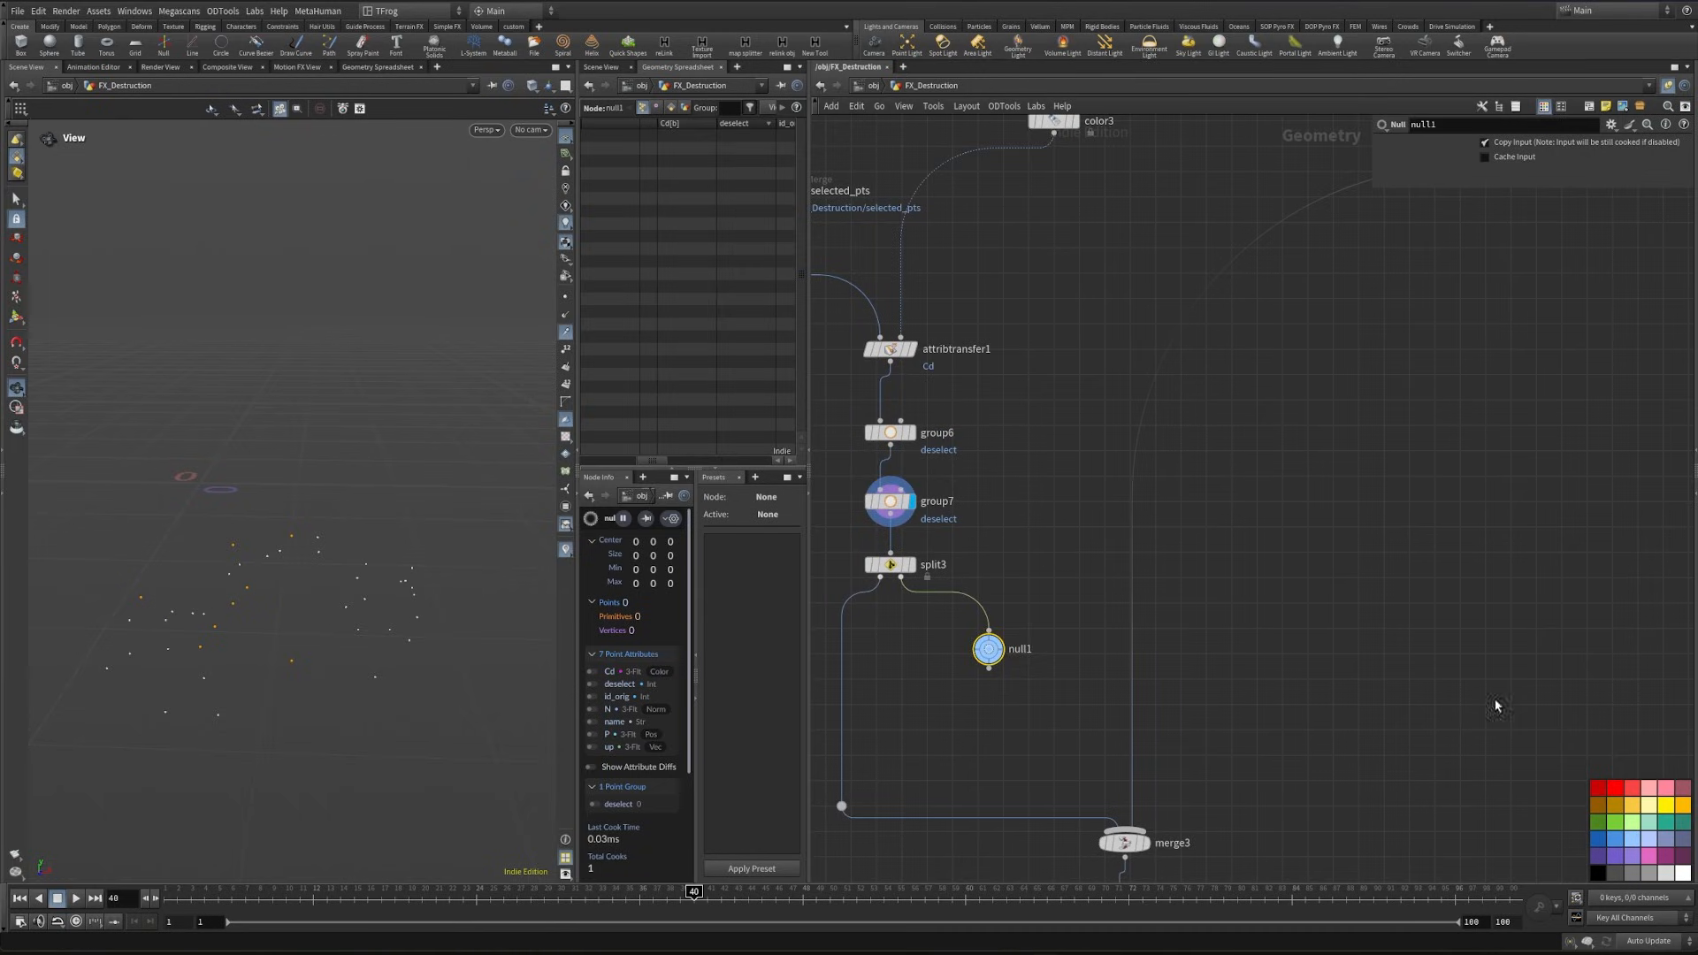
pyautogui.scroll(-2, 1029, 604)
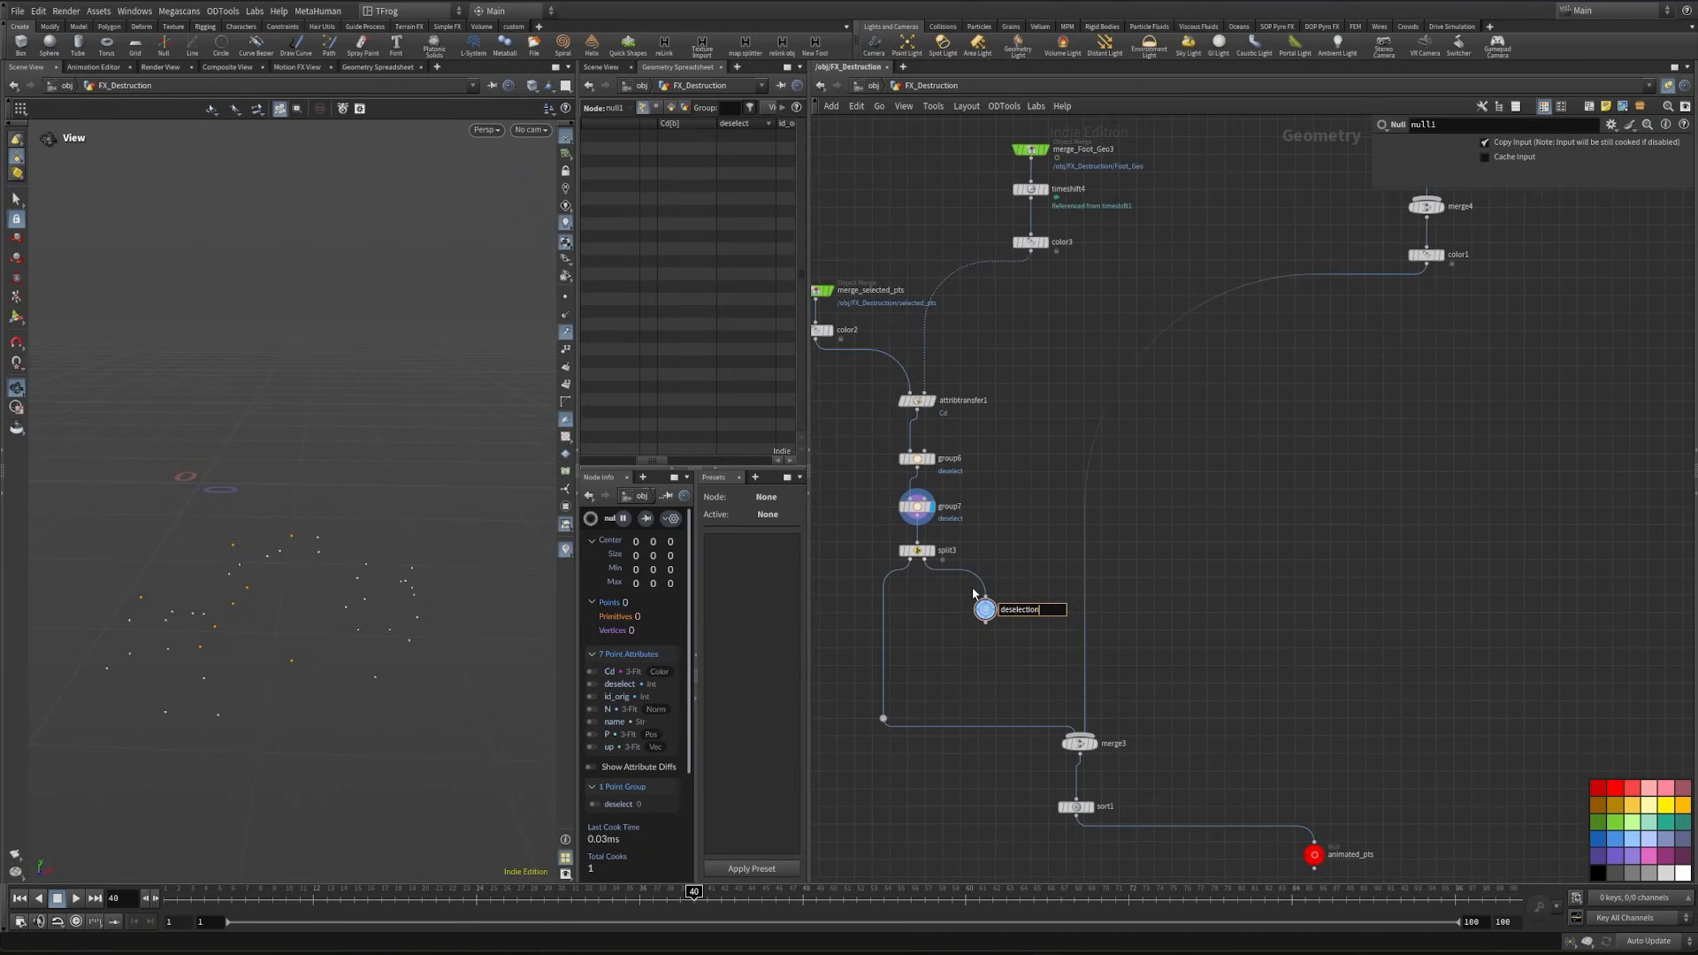
pyautogui.press('Return')
# - Paste the deselection null as an Object Merge beside merge_other_pts and connect it into merge4
pyautogui.hotkey('ctrl', 'c')
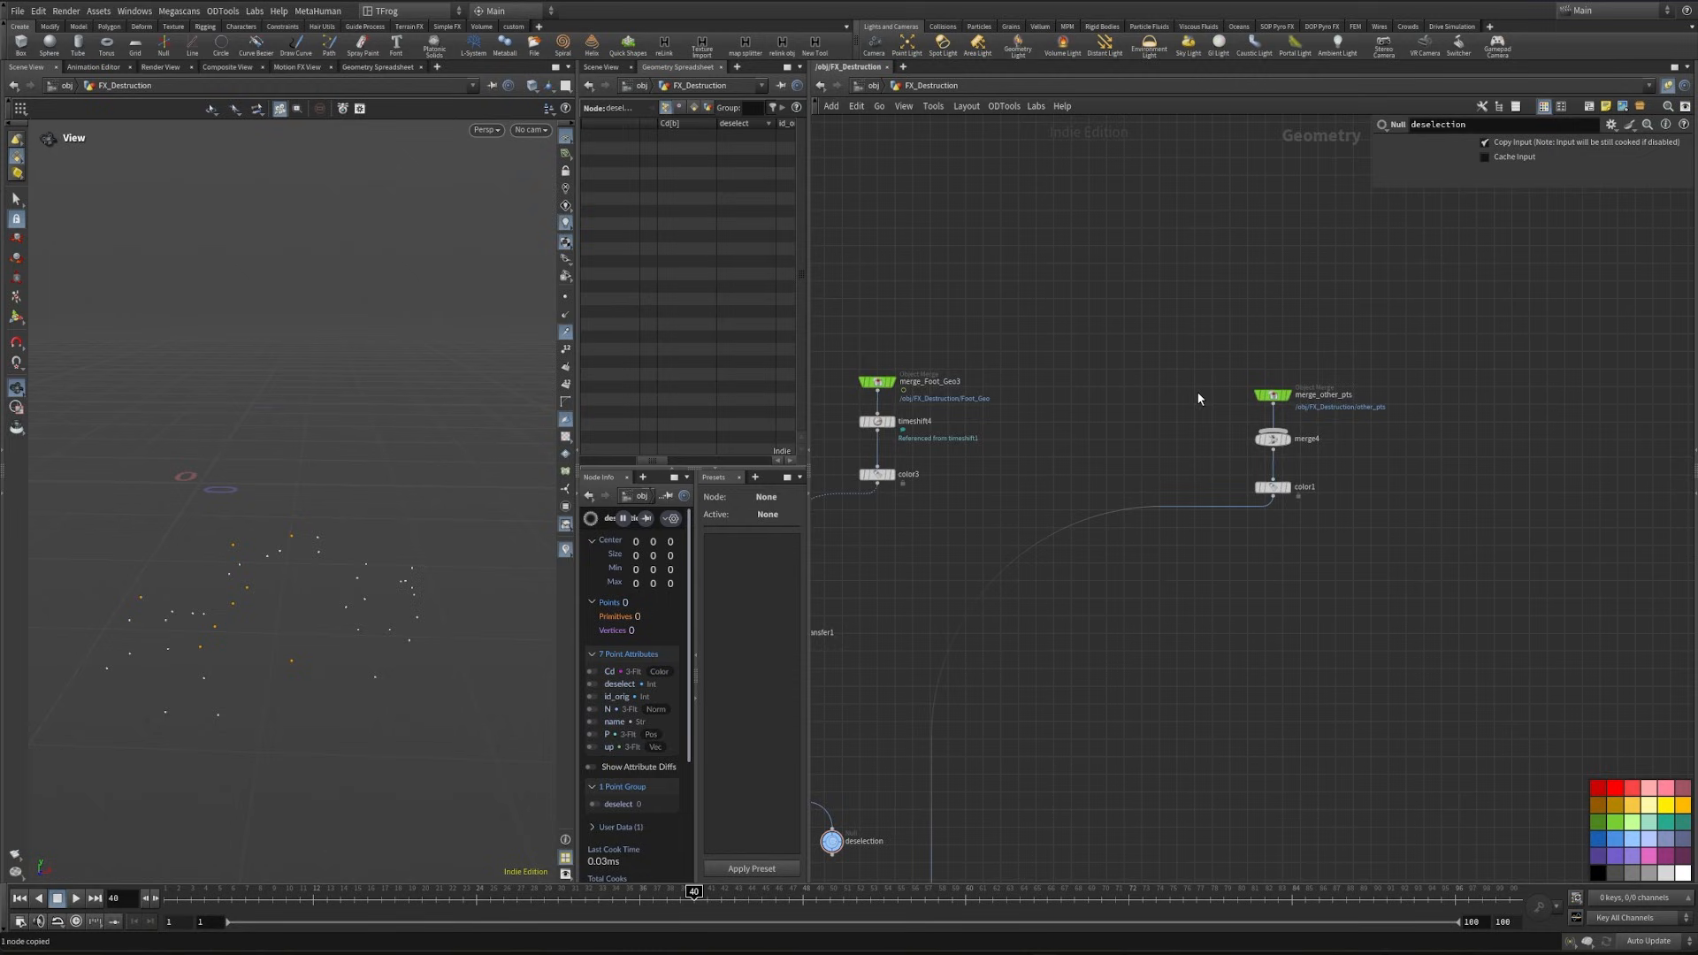
pyautogui.hotkey('ctrl', 'shift', 'v')
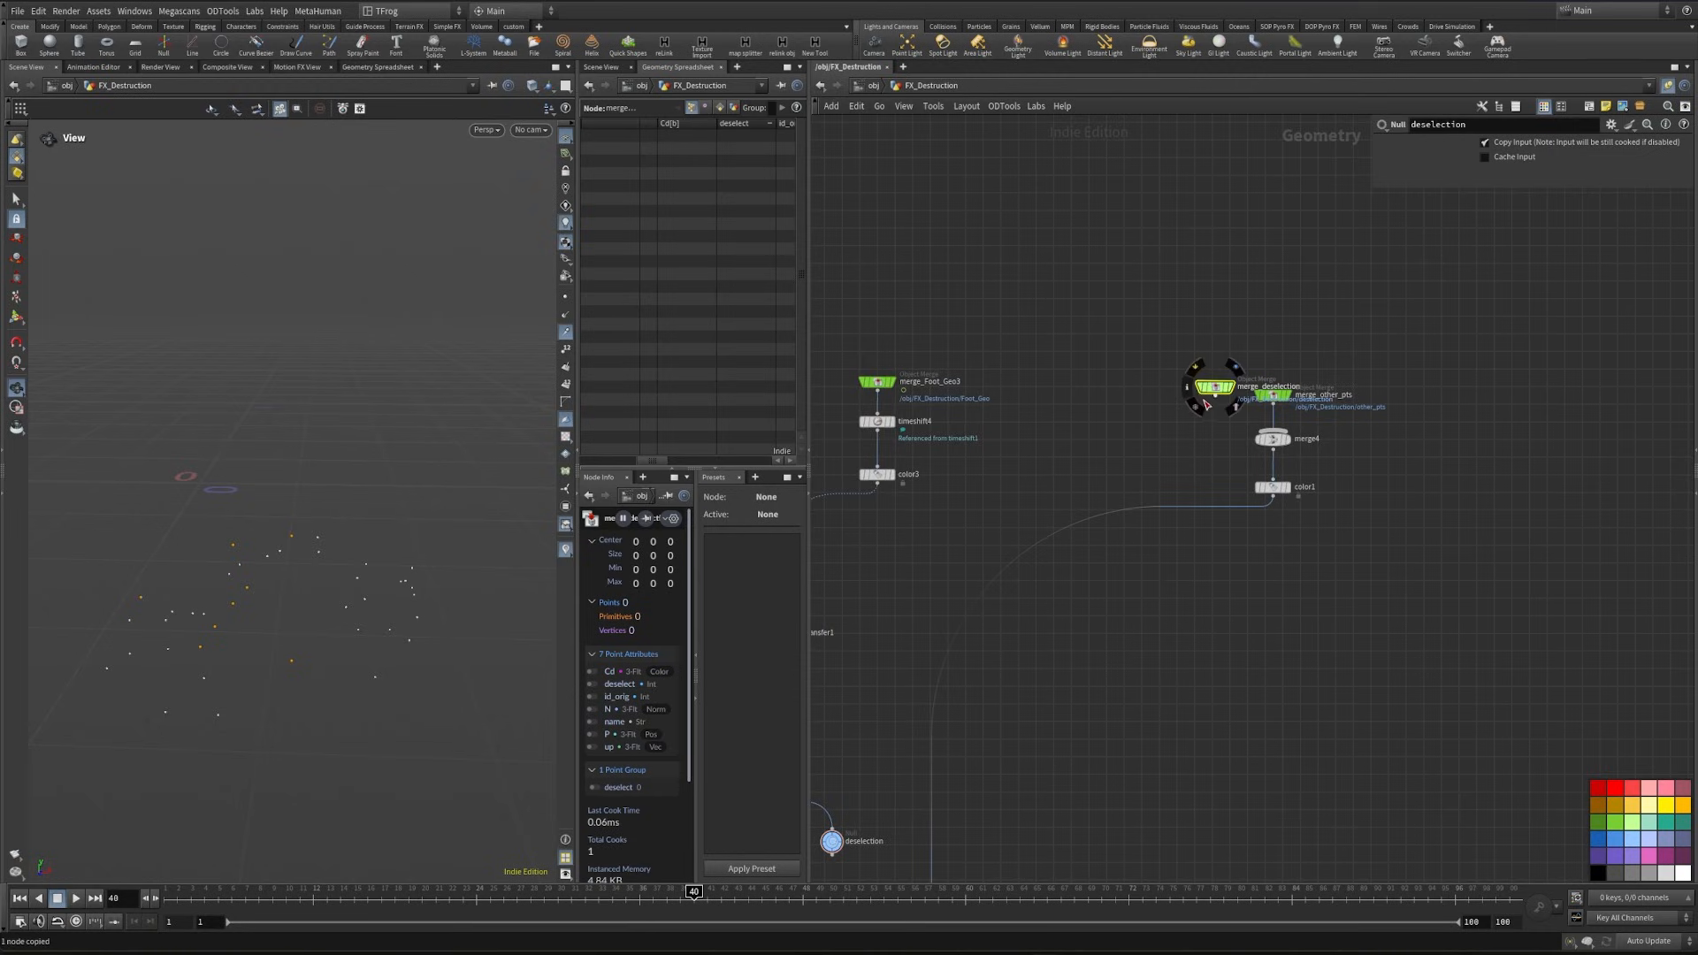
pyautogui.scroll(2, 1204, 401)
pyautogui.moveTo(1220, 394); pyautogui.dragTo(1286, 454)
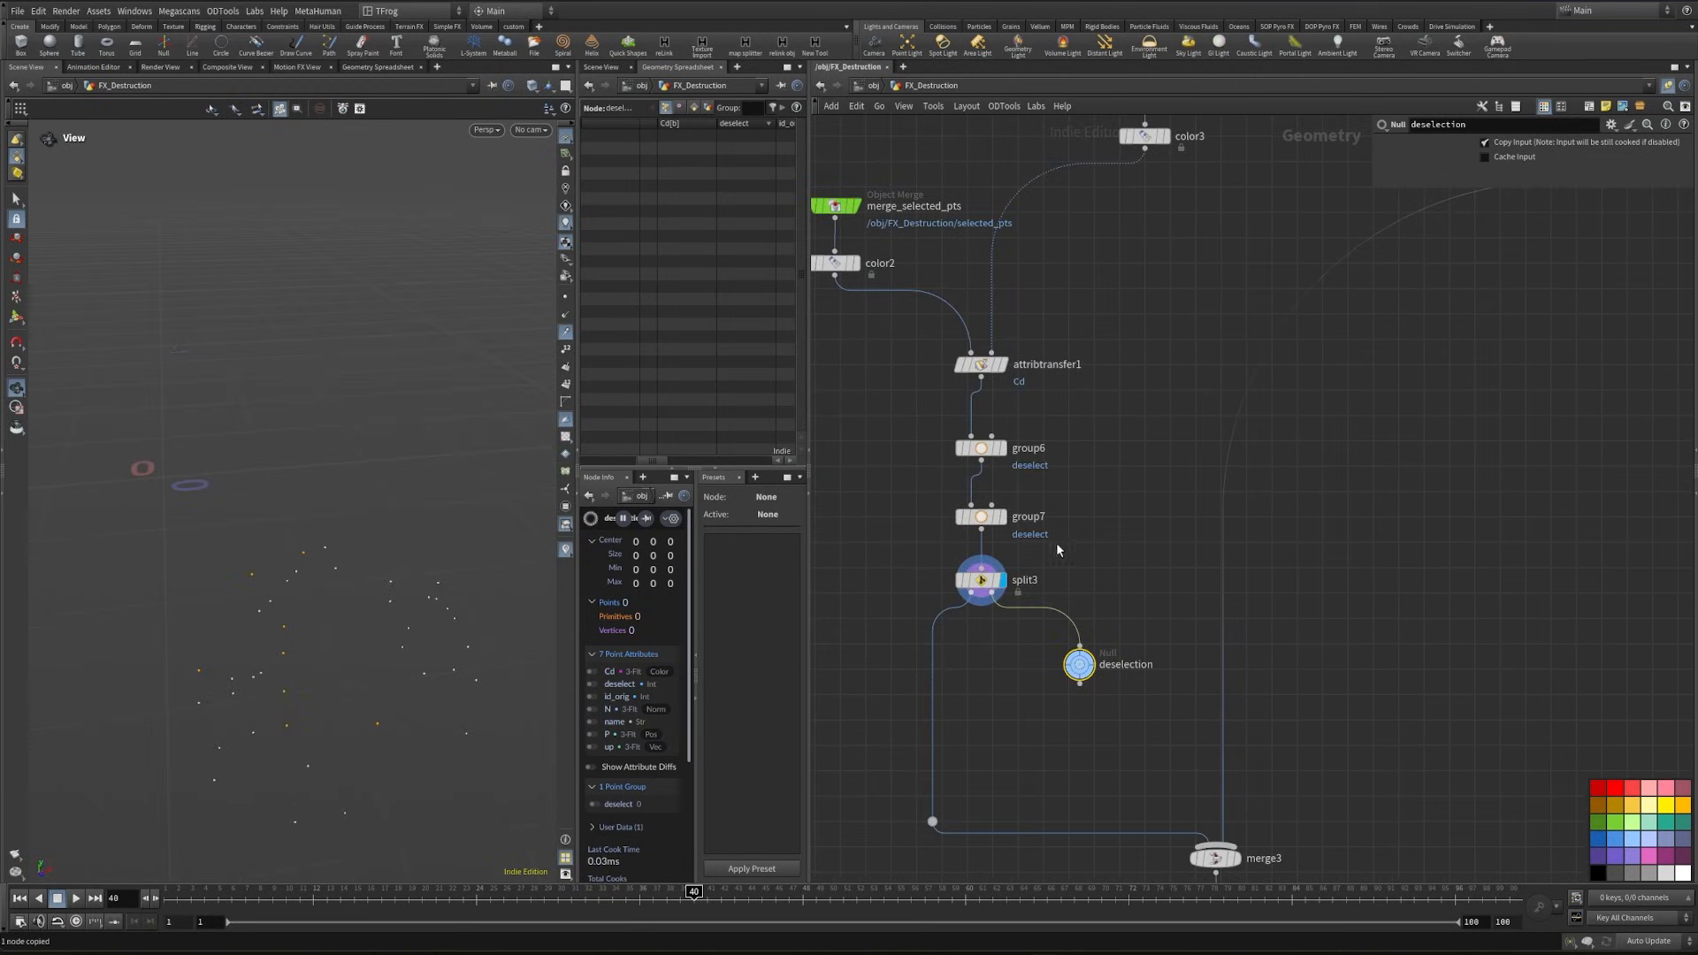
# - Set split3's group to deselect with Invert Selection enabled, and display the deselection null
pyautogui.click(980, 580)
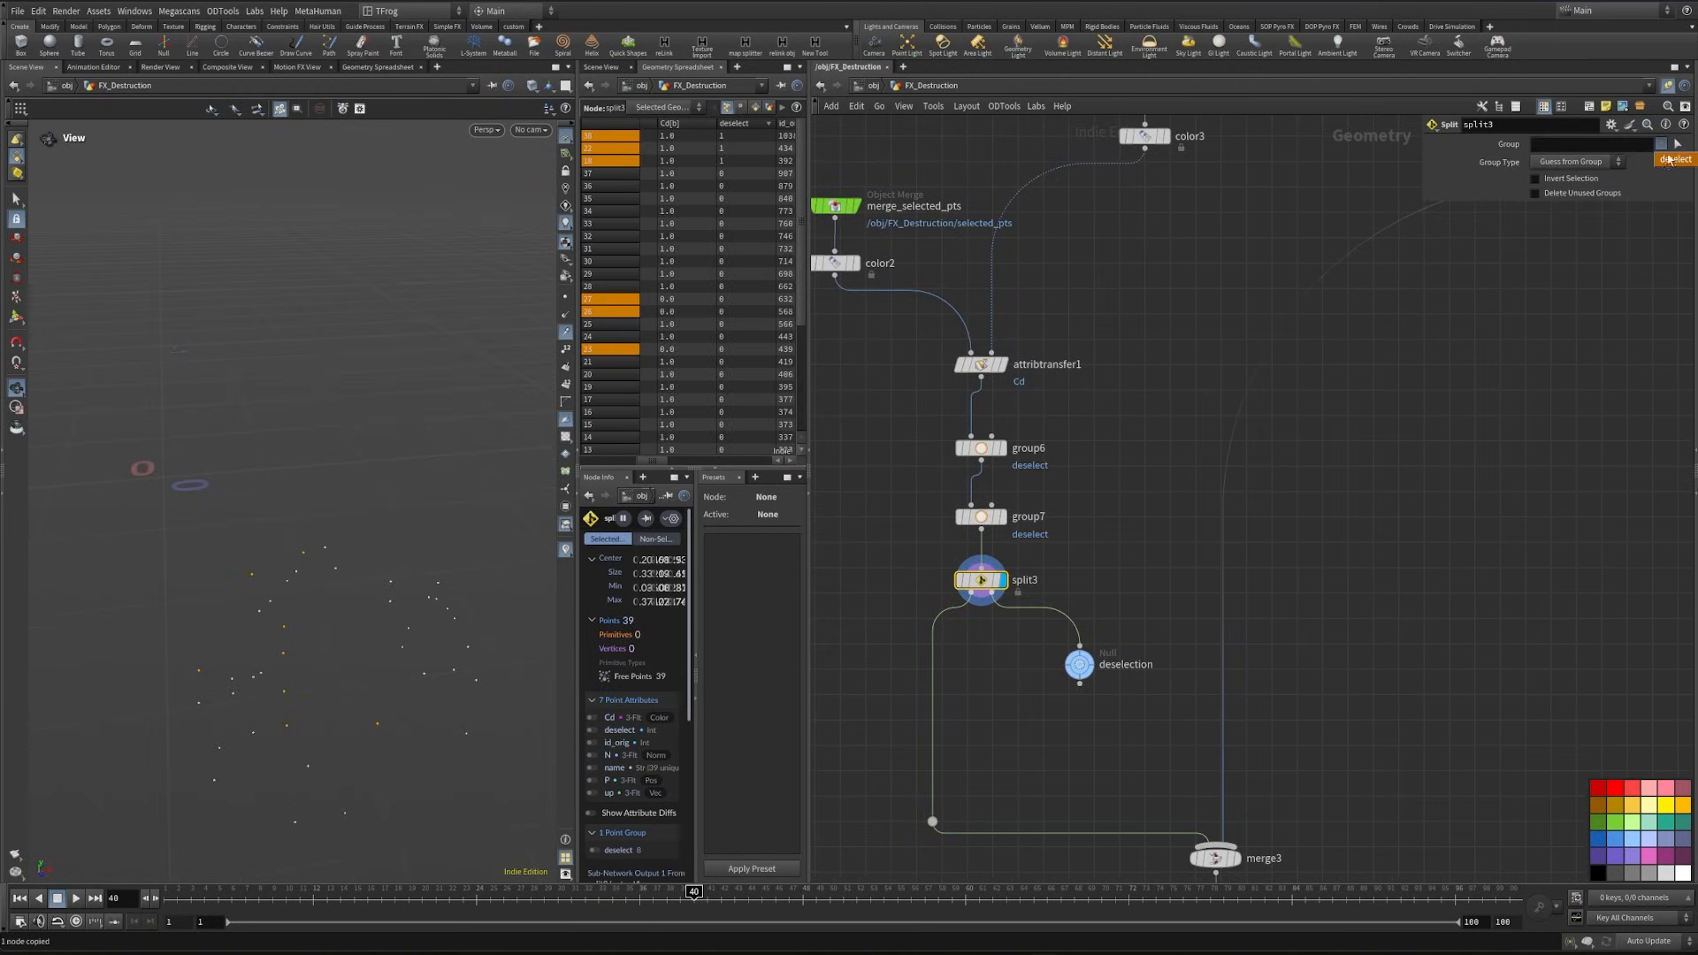
pyautogui.click(1668, 160)
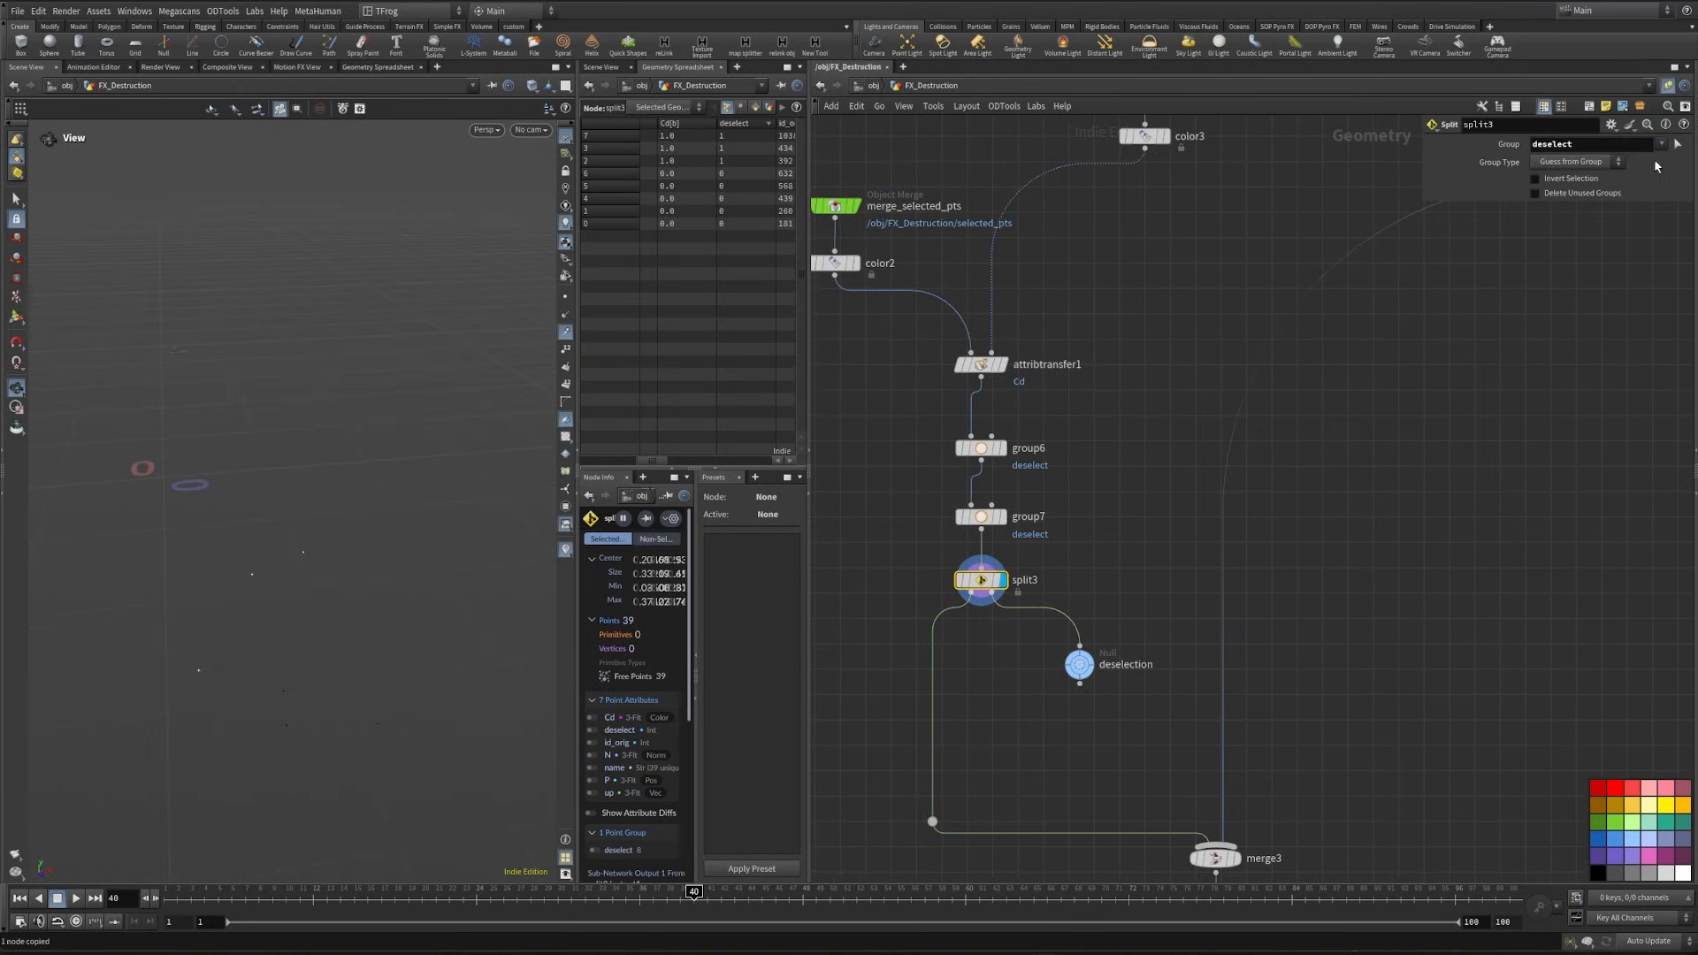
pyautogui.click(1571, 179)
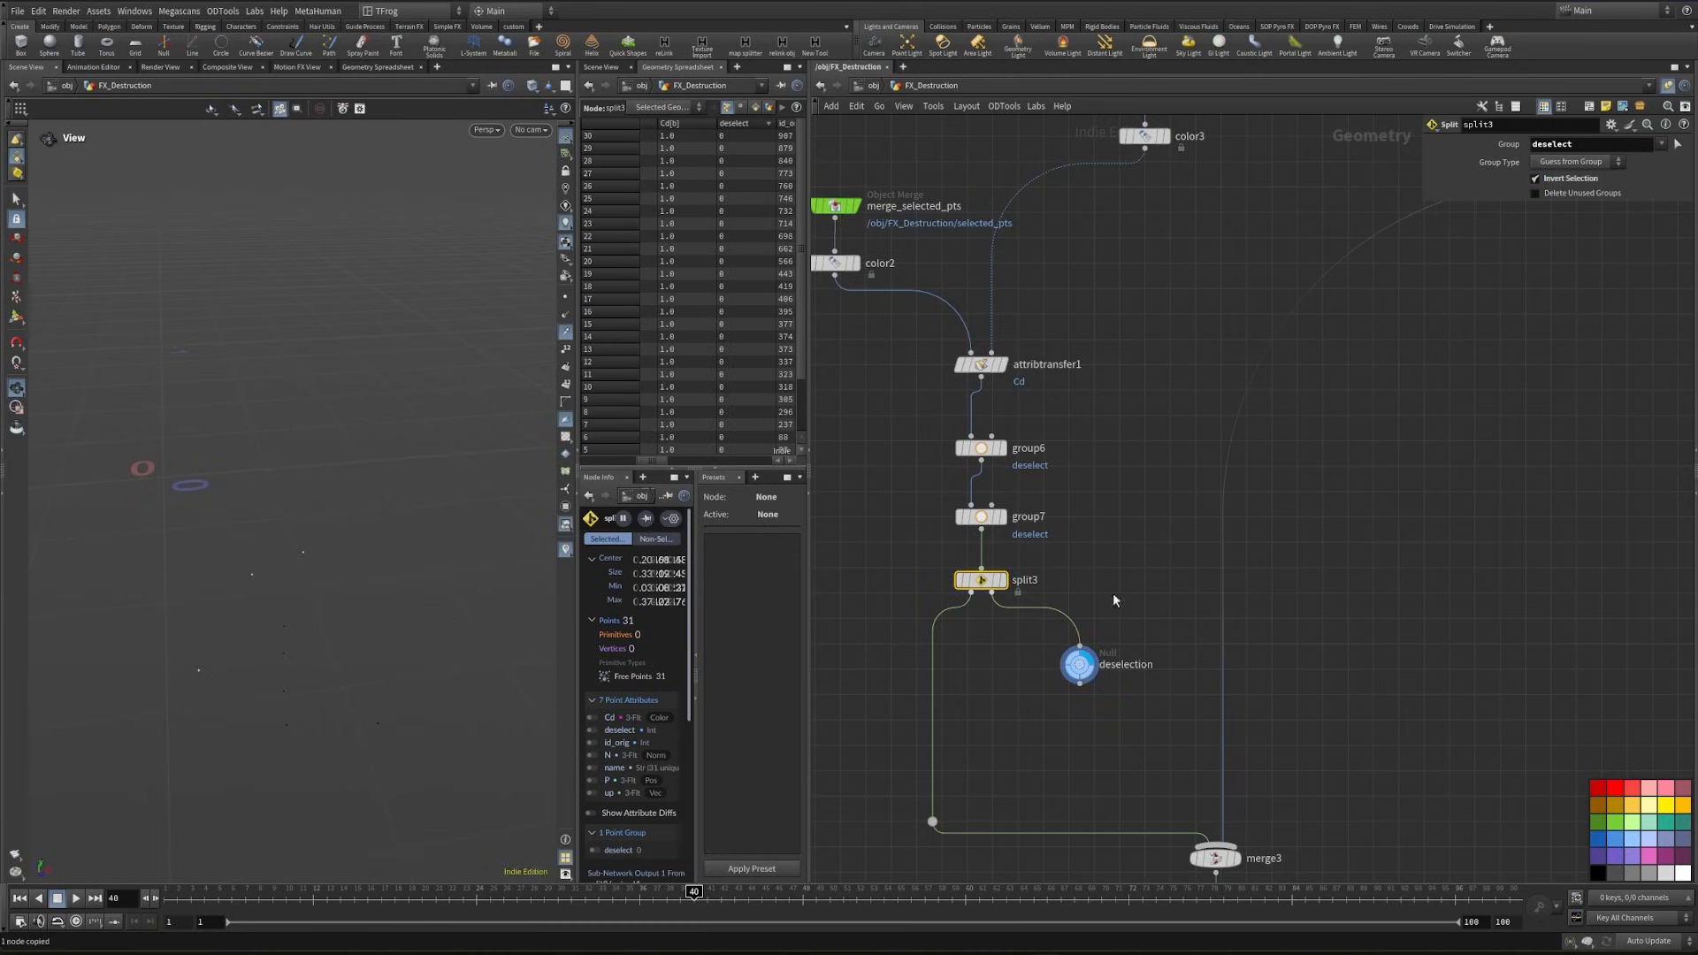
pyautogui.moveTo(327, 630)
pyautogui.mouseDown()
pyautogui.moveTo(368, 632)
pyautogui.moveTo(343, 640)
pyautogui.mouseUp()
# - Display color1 to check the combined other points, and display transformpieces1 to check the ground
pyautogui.moveTo(1511, 385); pyautogui.dragTo(1186, 680, button='middle')
pyautogui.click(1390, 451)
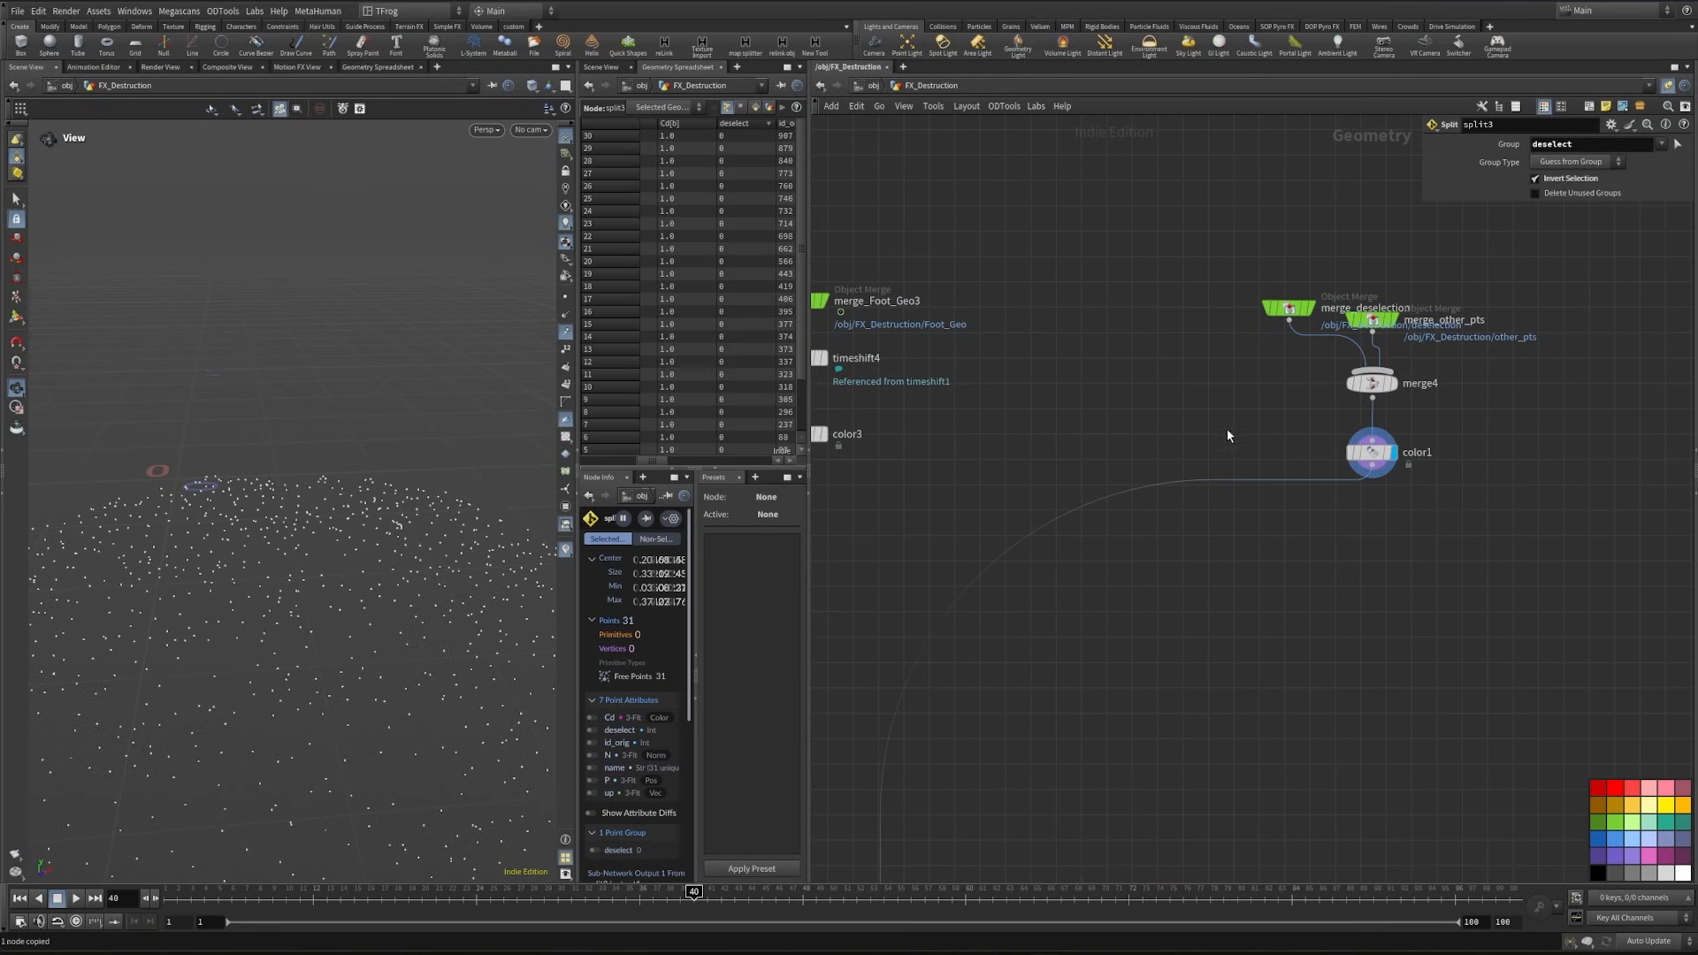
pyautogui.moveTo(990, 746); pyautogui.dragTo(1176, 615, button='middle')
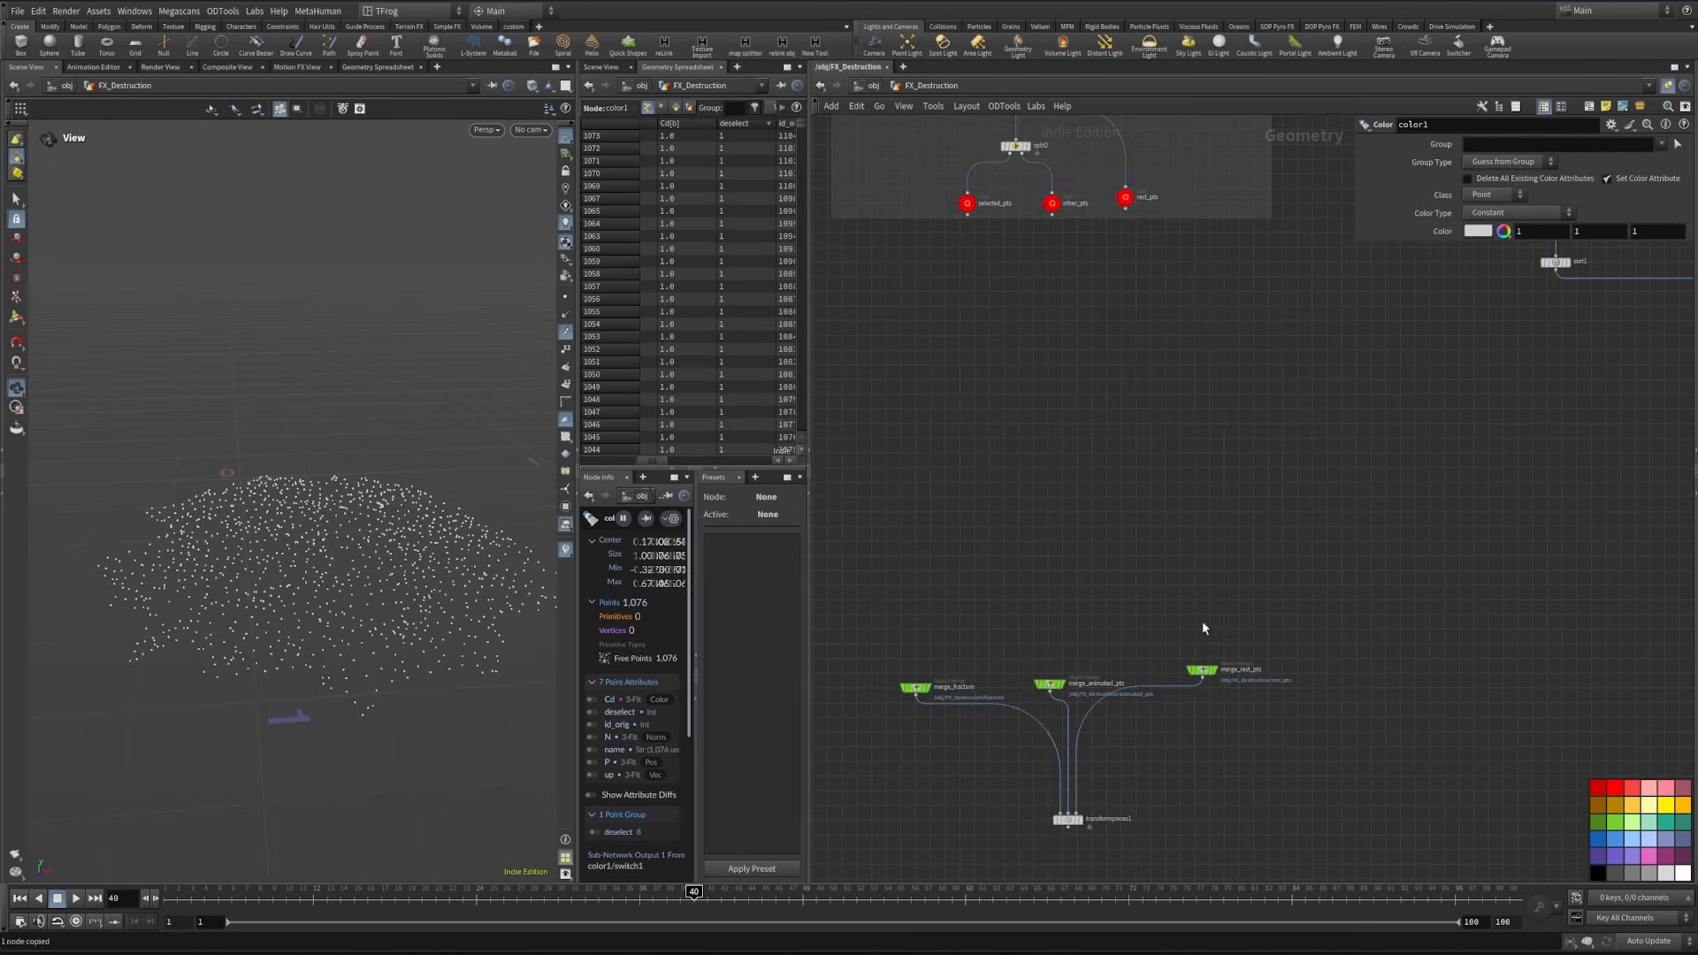
pyautogui.scroll(2, 1149, 725)
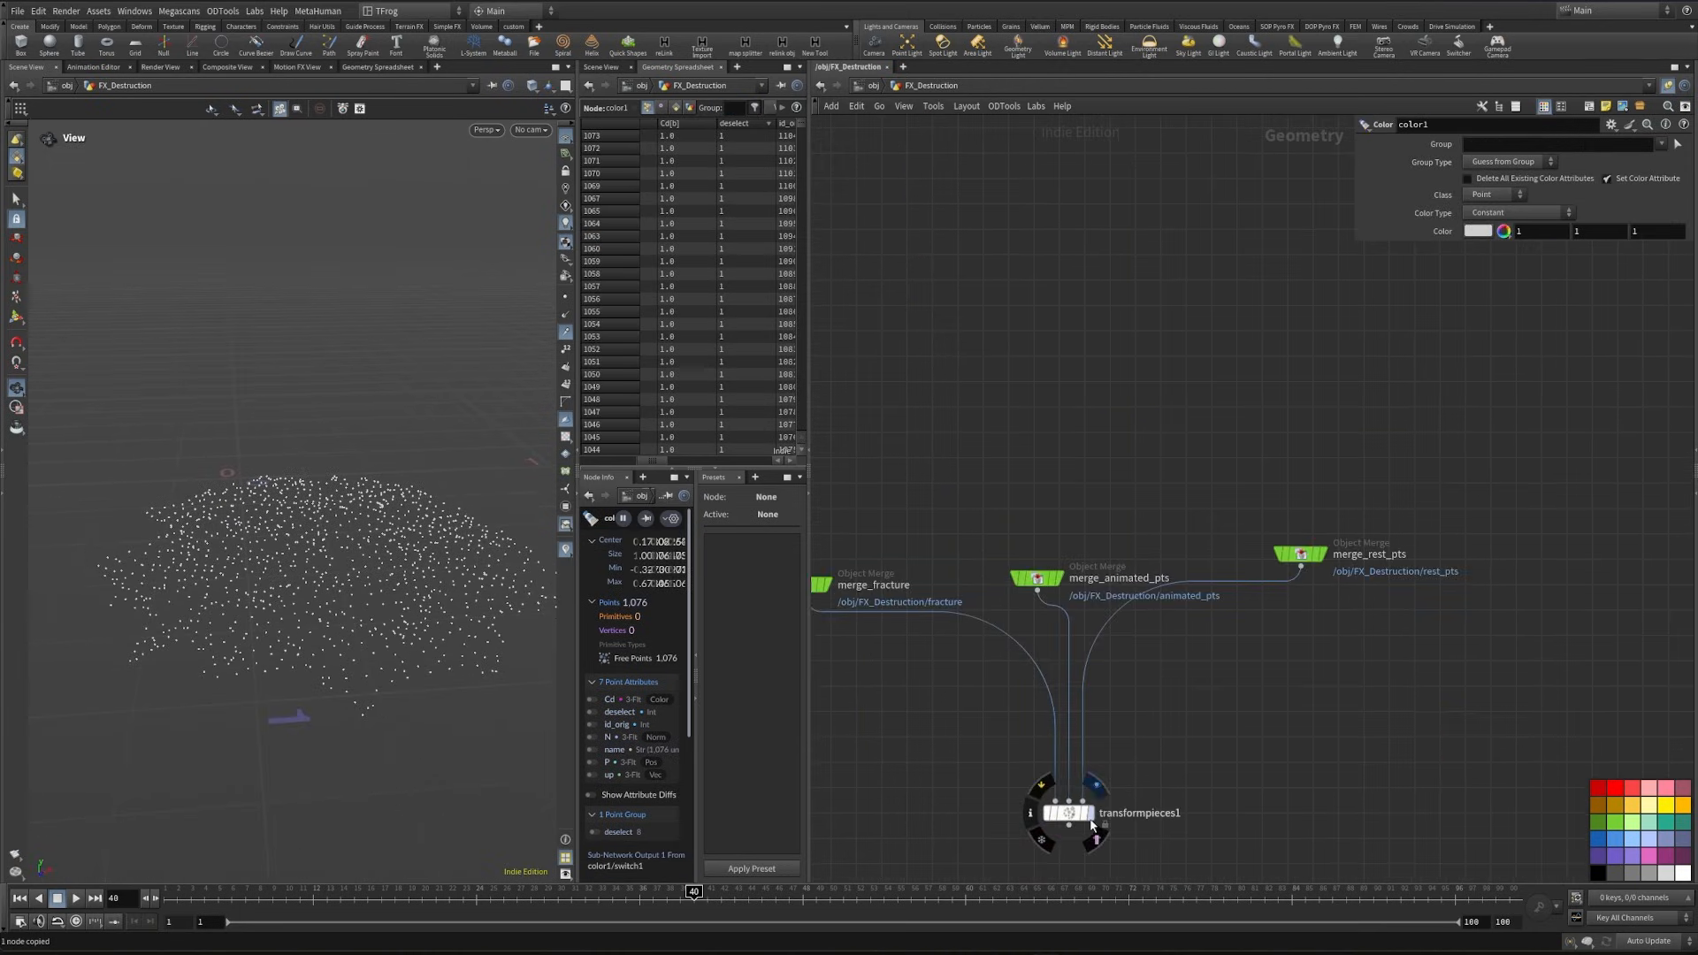
pyautogui.click(1097, 829)
pyautogui.press('1')
# - Insert a Transform node on split3's first output before the network dot and set its Y translation to 0.2
pyautogui.moveTo(1239, 495); pyautogui.dragTo(1114, 613, button='middle')
pyautogui.press('Tab')
pyautogui.write('tran')
pyautogui.press('Return')
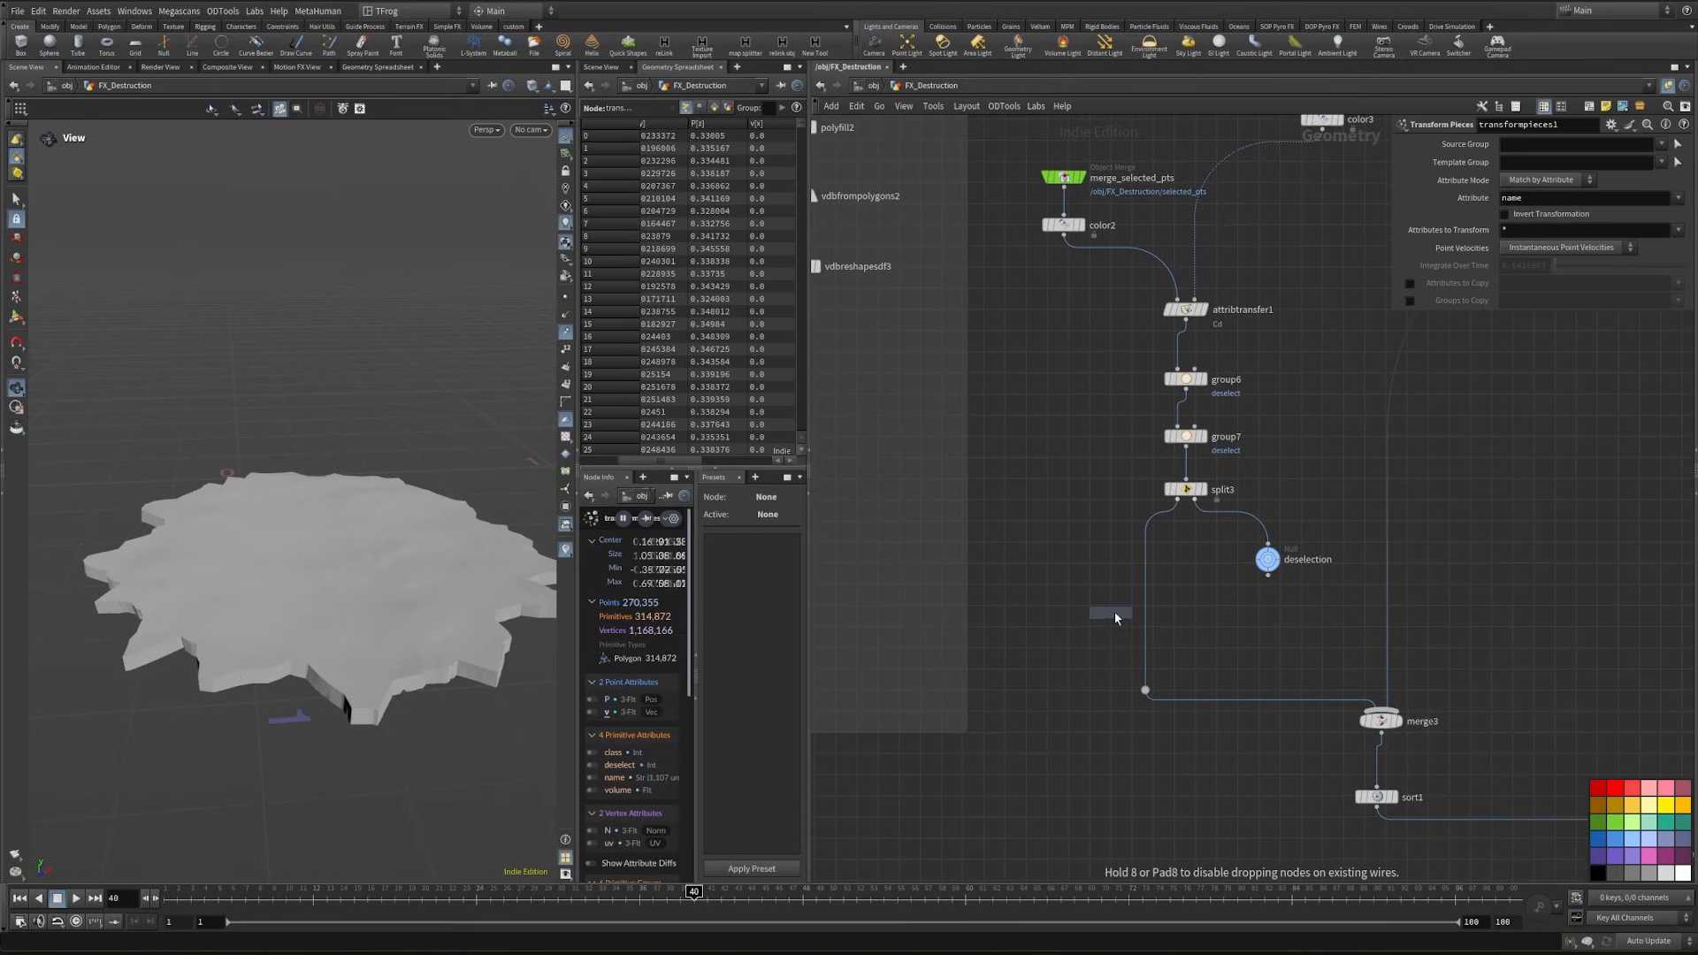
pyautogui.click(1114, 612)
pyautogui.moveTo(1550, 198); pyautogui.dragTo(1578, 199, button='middle')
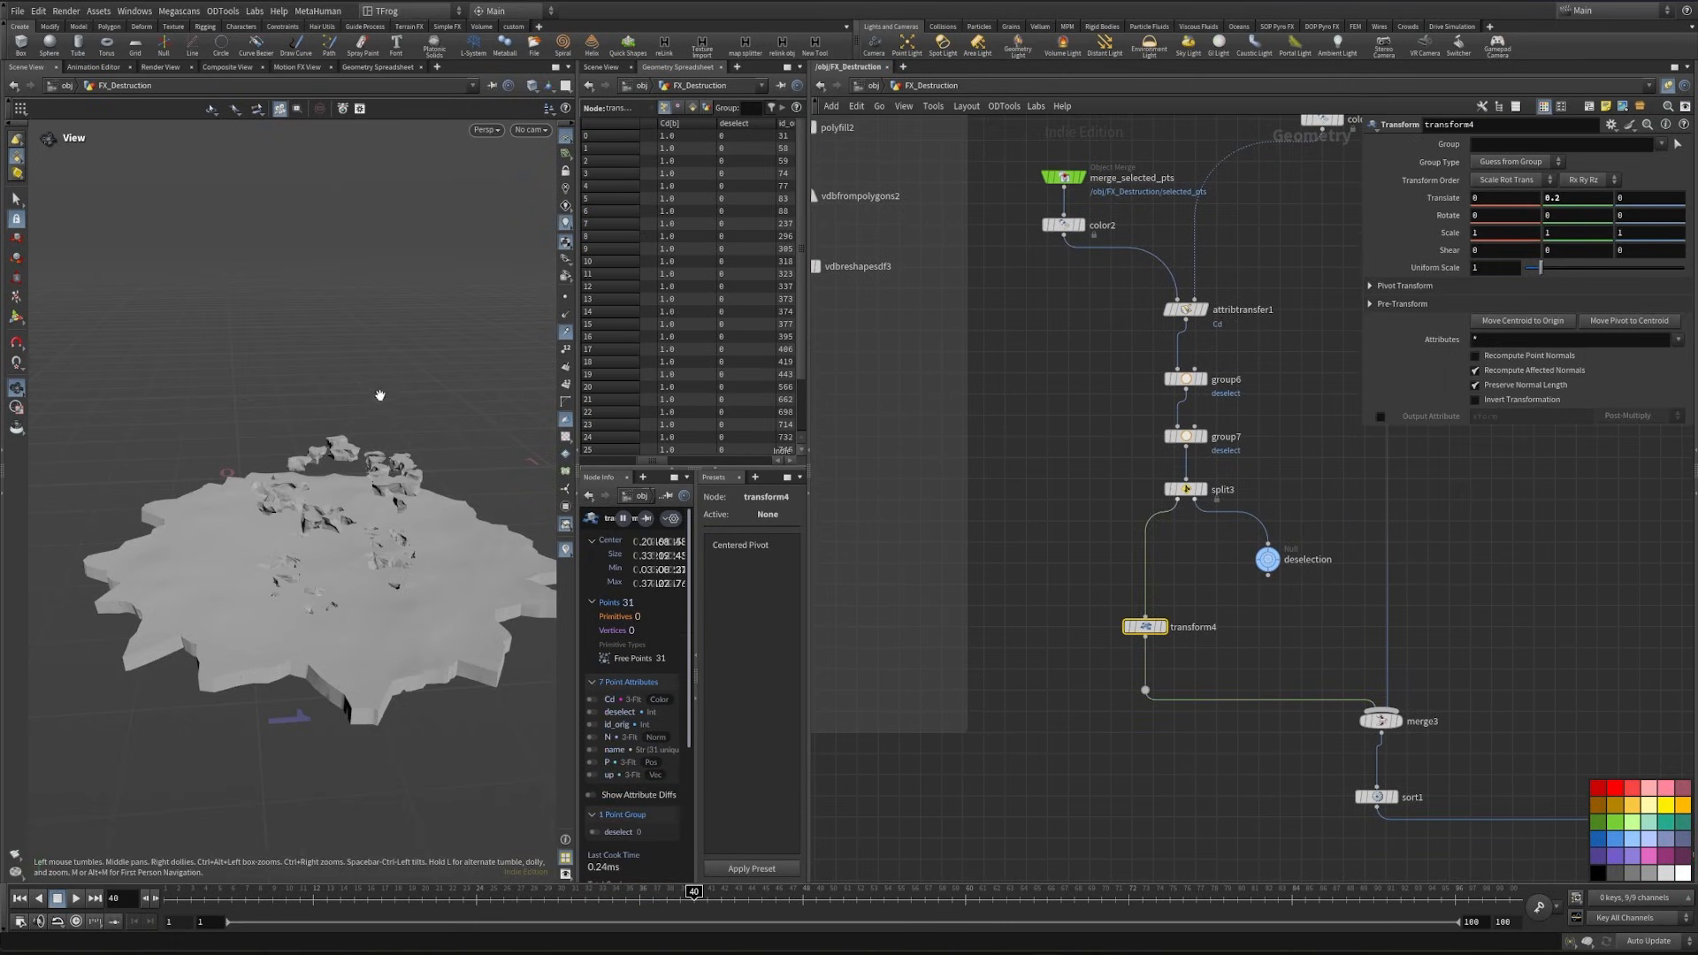
# - Check the lifted ground pieces up close and remove the test Transform below split3
pyautogui.moveTo(336, 430); pyautogui.dragTo(202, 527)
pyautogui.scroll(5, 402, 503)
pyautogui.moveTo(458, 536)
pyautogui.mouseDown()
pyautogui.moveTo(591, 492)
pyautogui.moveTo(469, 542)
pyautogui.mouseUp()
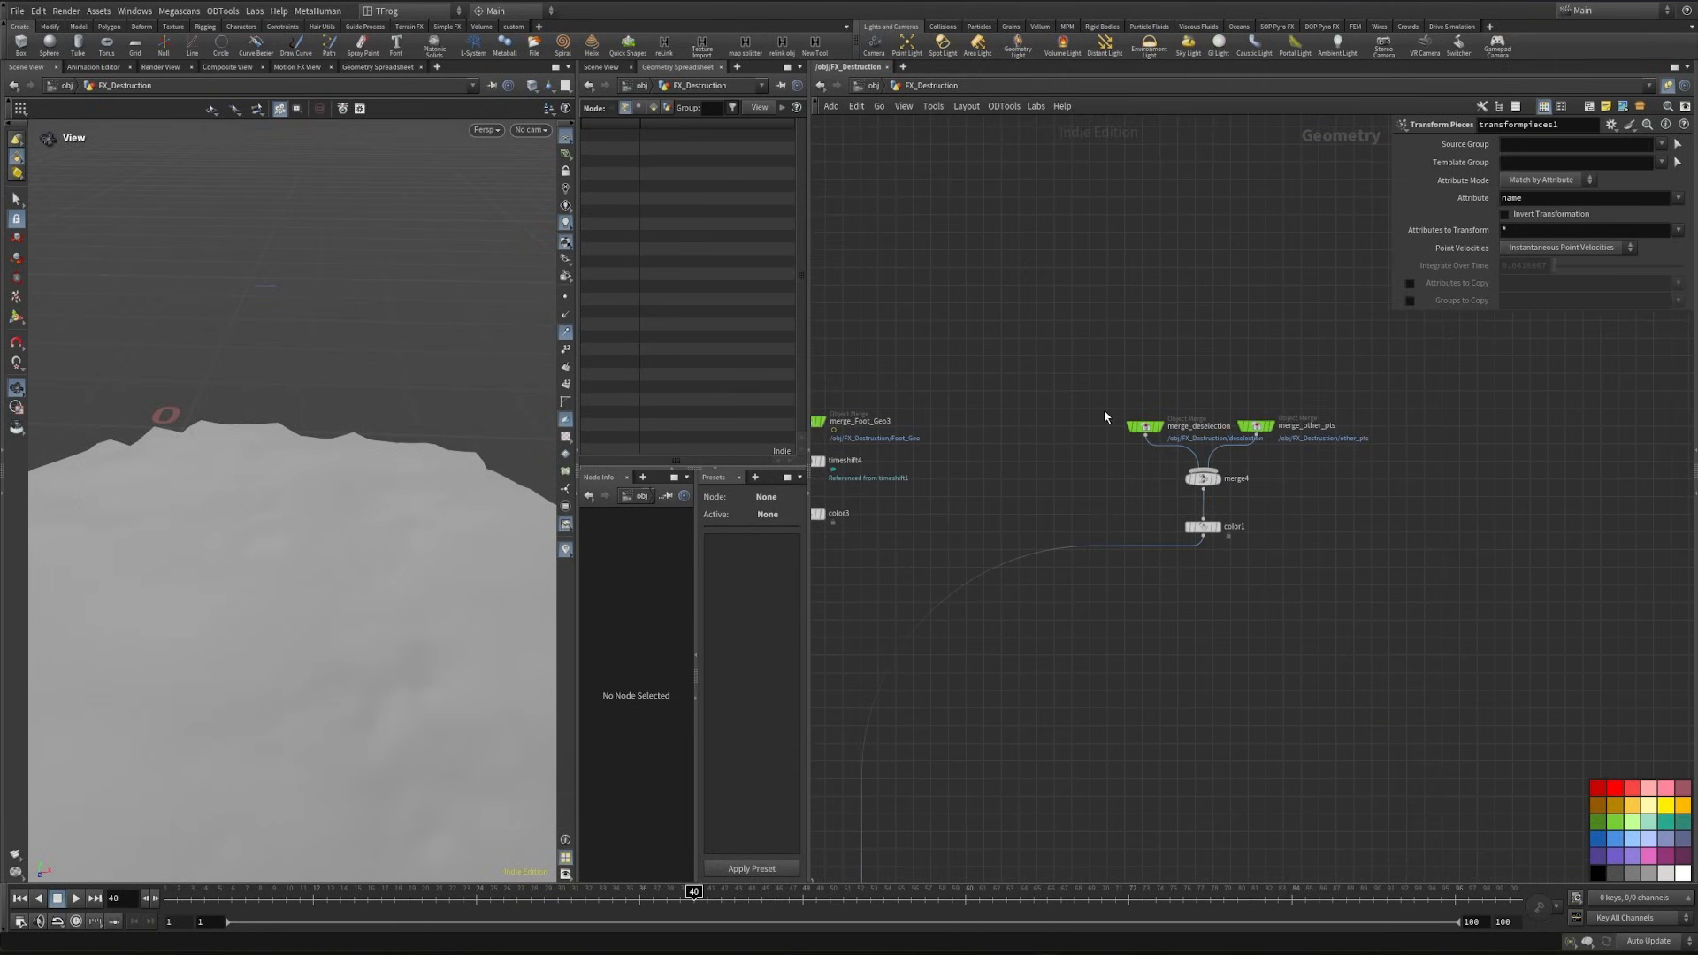
pyautogui.moveTo(1103, 411); pyautogui.dragTo(1284, 556)
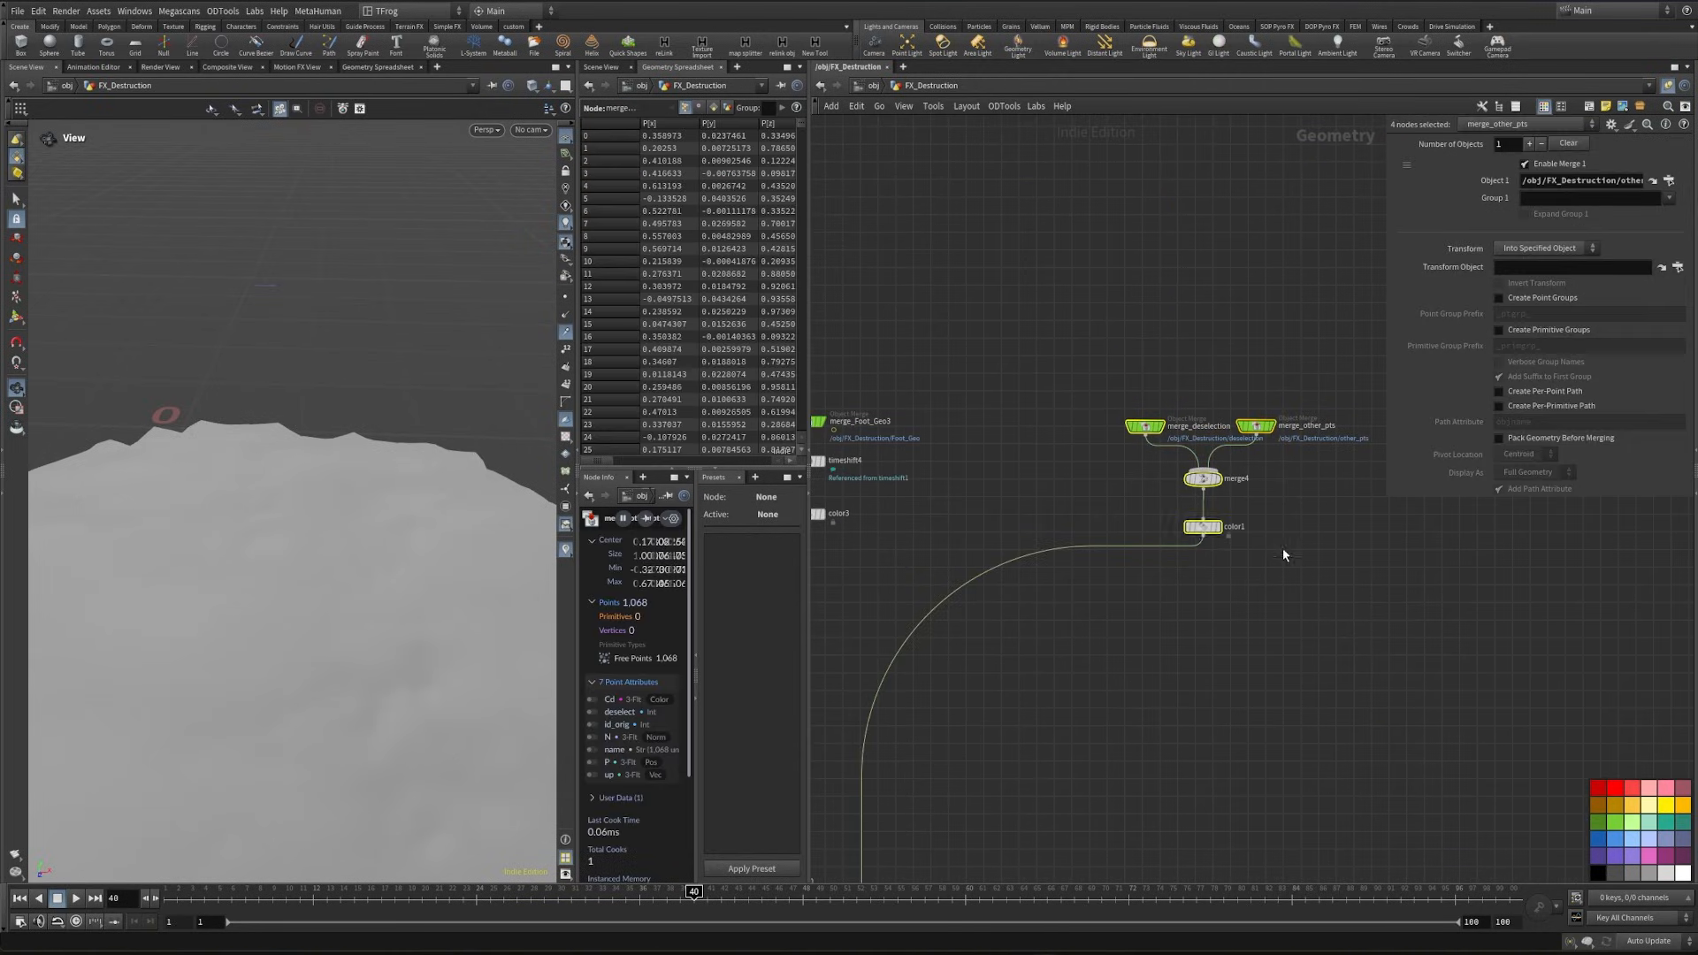
# - Duplicate the merge_Foot_Geo3, time shift and color3 chain below color1 and display the copied color node
pyautogui.moveTo(1161, 655); pyautogui.dragTo(1458, 520, button='middle')
pyautogui.click(1087, 576)
pyautogui.scroll(-3, 1138, 540)
pyautogui.moveTo(1060, 500); pyautogui.dragTo(1064, 524)
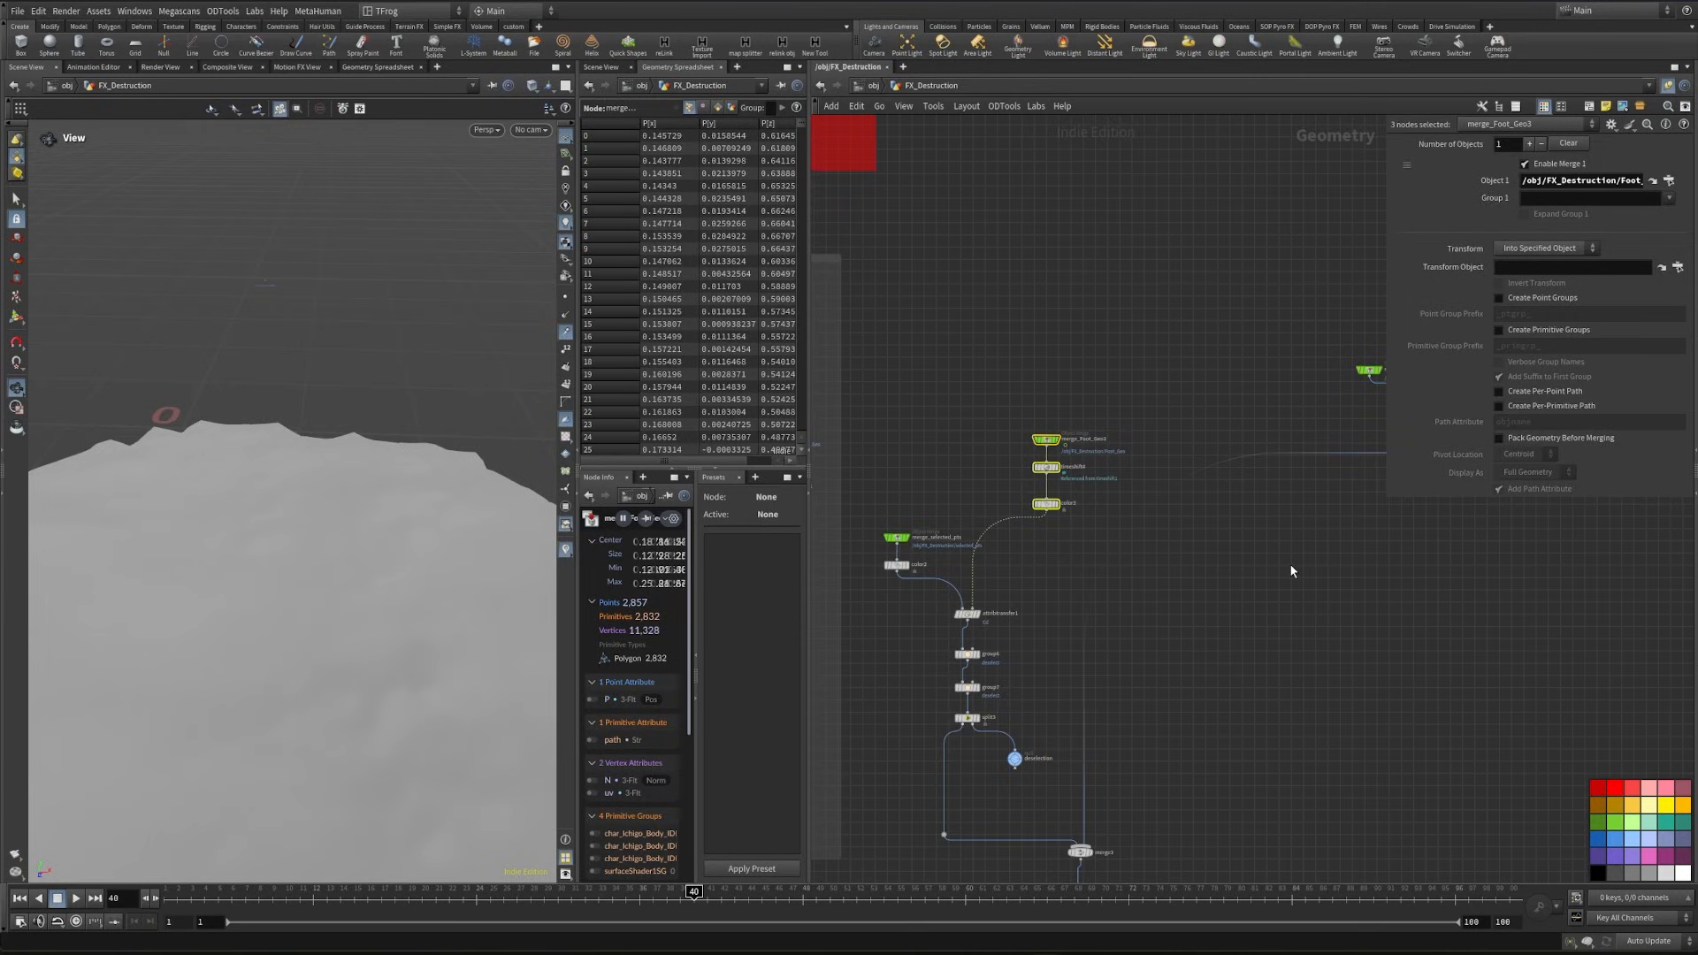
pyautogui.hotkey('ctrl', 'c')
pyautogui.moveTo(1290, 570); pyautogui.dragTo(1111, 635, button='middle')
pyautogui.hotkey('ctrl', 'v')
pyautogui.moveTo(1154, 614); pyautogui.dragTo(1116, 640)
pyautogui.scroll(3, 1141, 661)
pyautogui.click(1106, 611)
pyautogui.moveTo(979, 454); pyautogui.dragTo(1158, 674)
pyautogui.moveTo(1077, 612); pyautogui.dragTo(1066, 627)
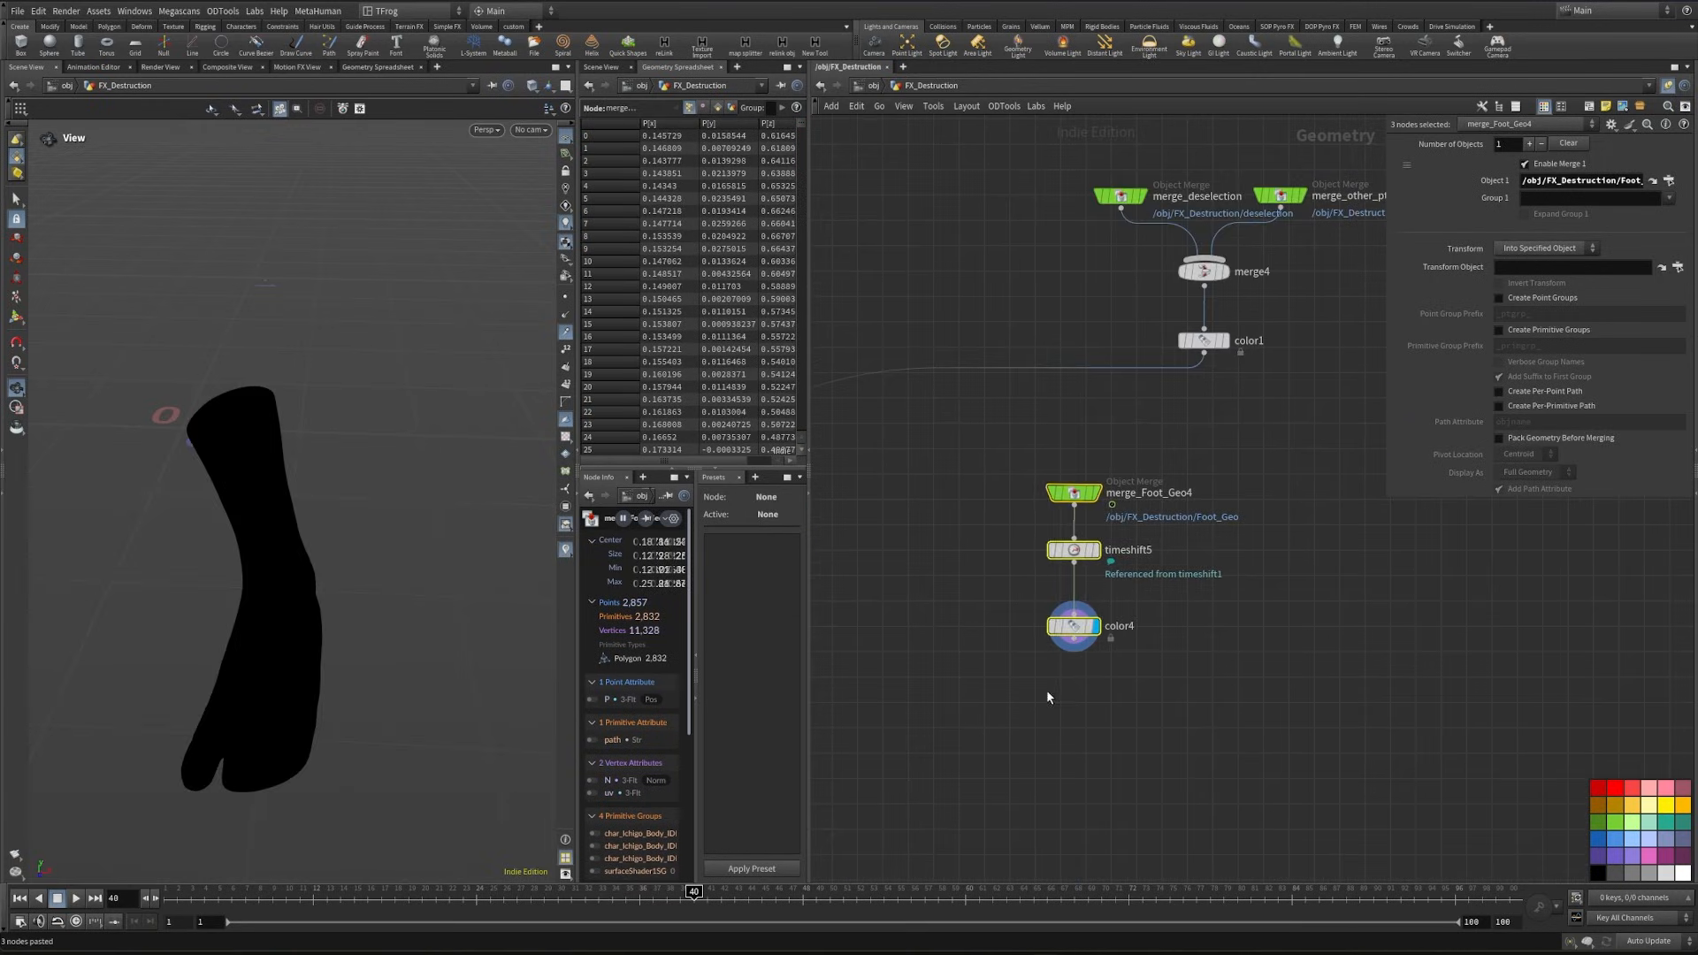
pyautogui.click(1047, 697)
pyautogui.moveTo(319, 658); pyautogui.dragTo(295, 688)
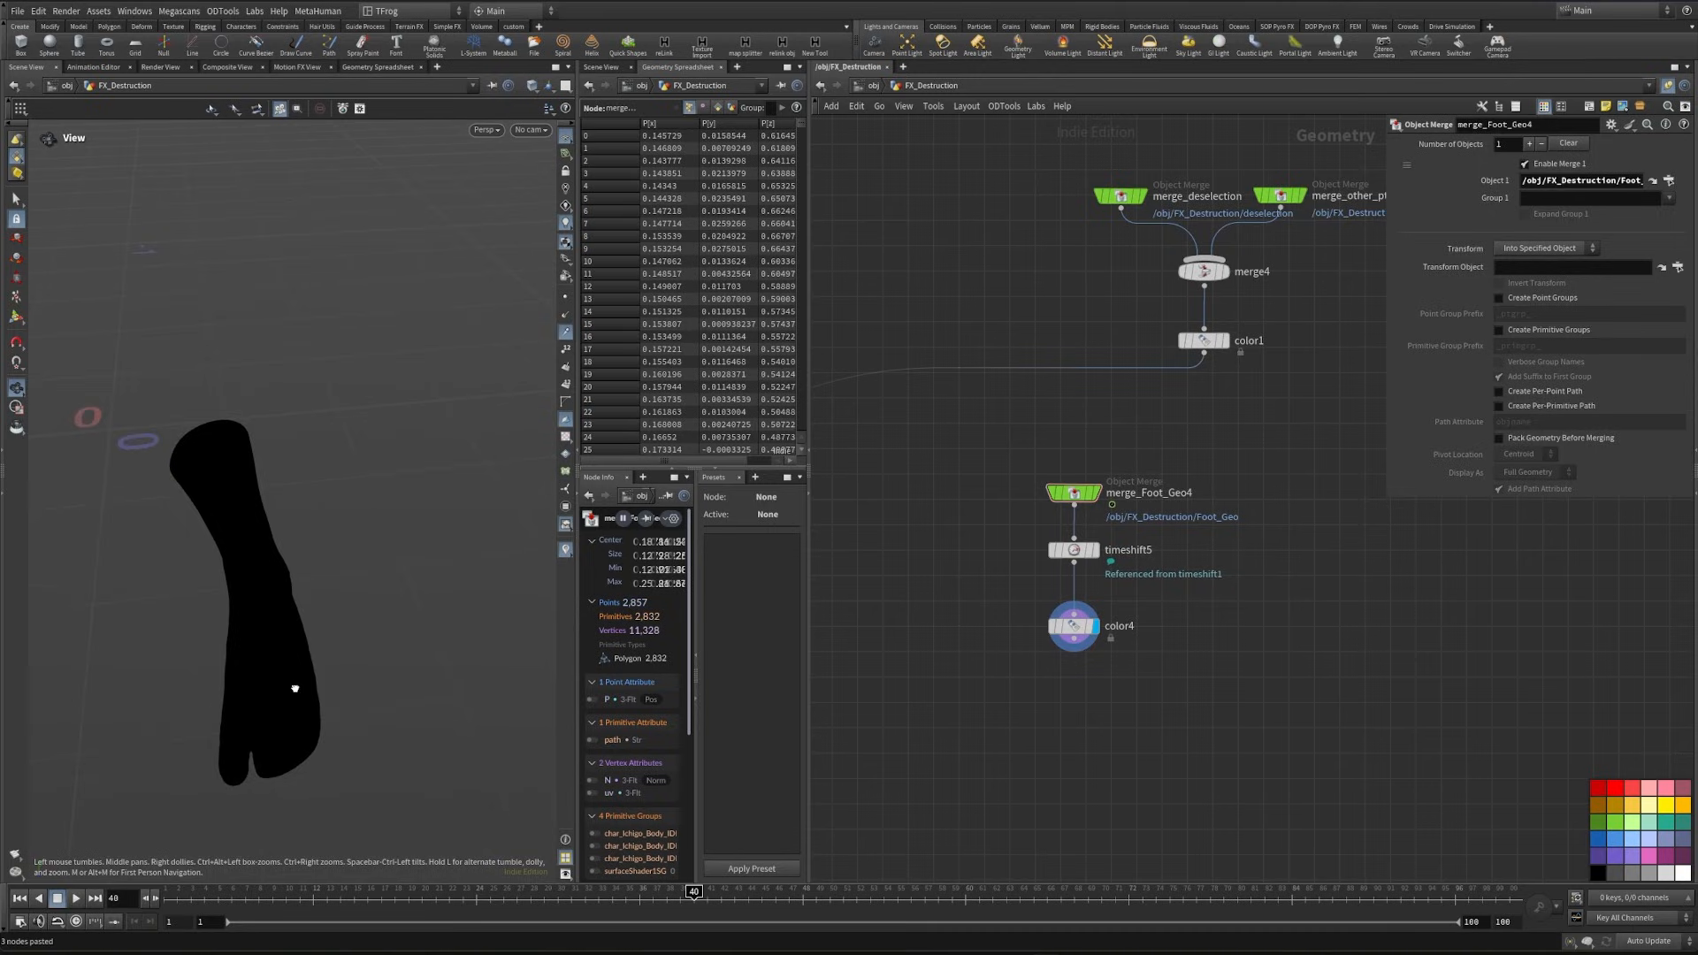
# - Add a Grid beside the copied foot chain with size 1 by 1, 50 rows and 50 columns
pyautogui.moveTo(1330, 673); pyautogui.dragTo(1275, 712, button='middle')
pyautogui.press('Tab')
pyautogui.write('grid')
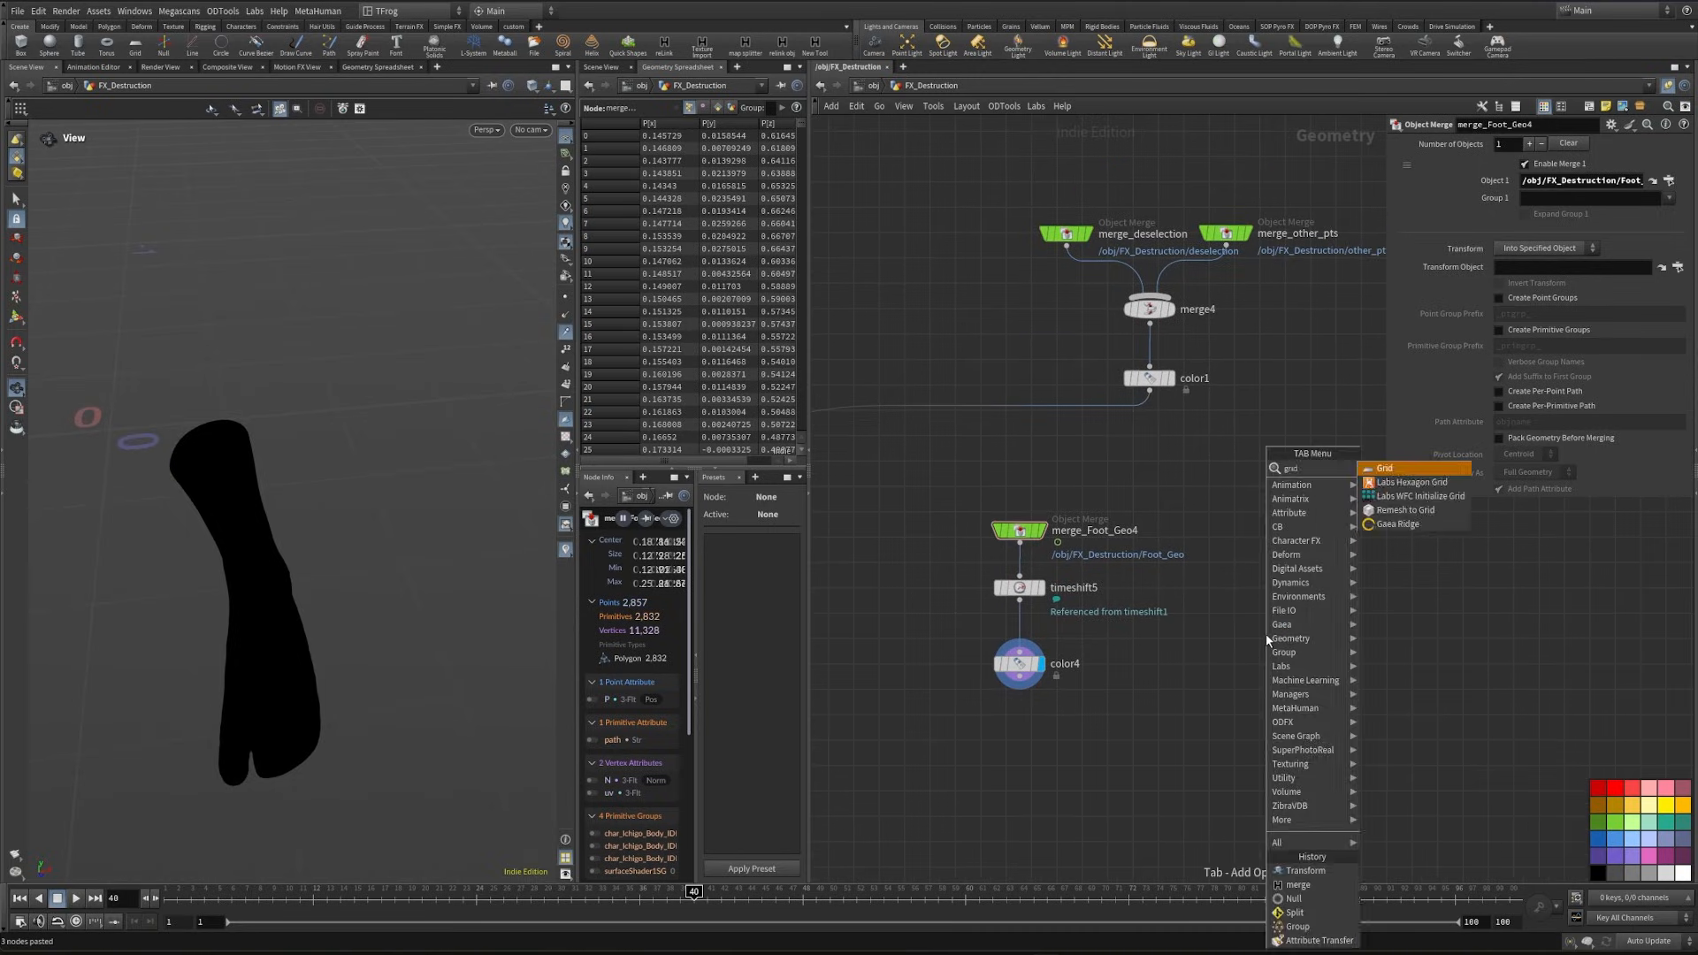
pyautogui.press('Return')
pyautogui.click(1284, 508)
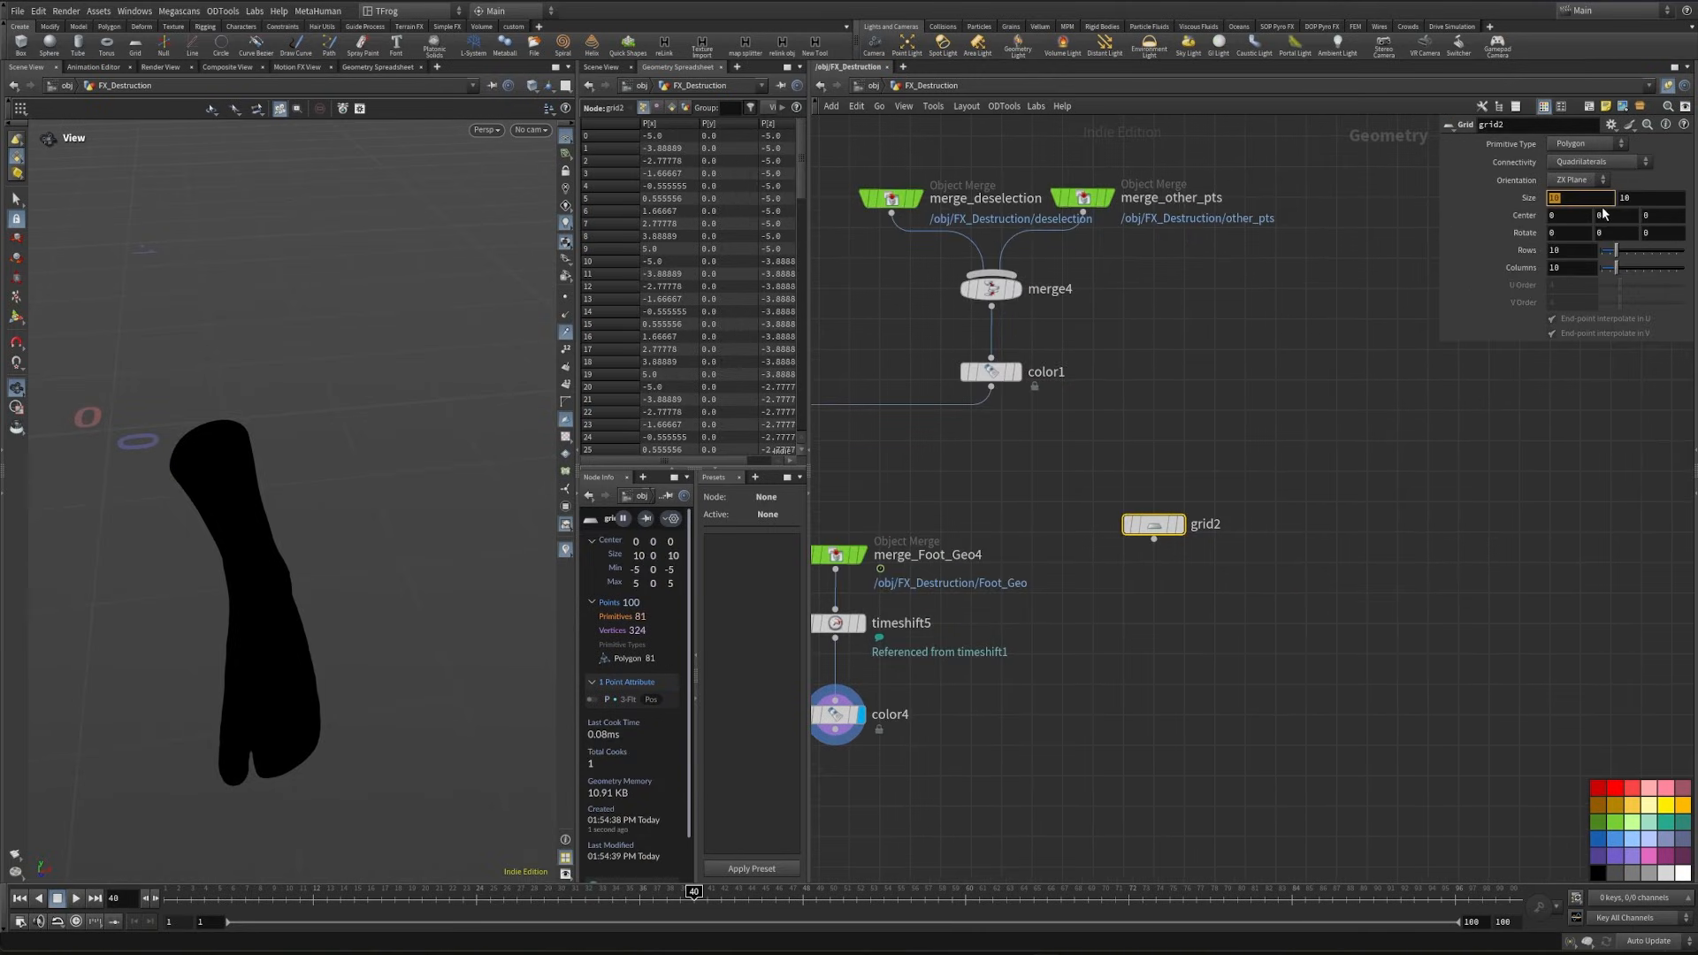
pyautogui.write('1')
pyautogui.press('Return')
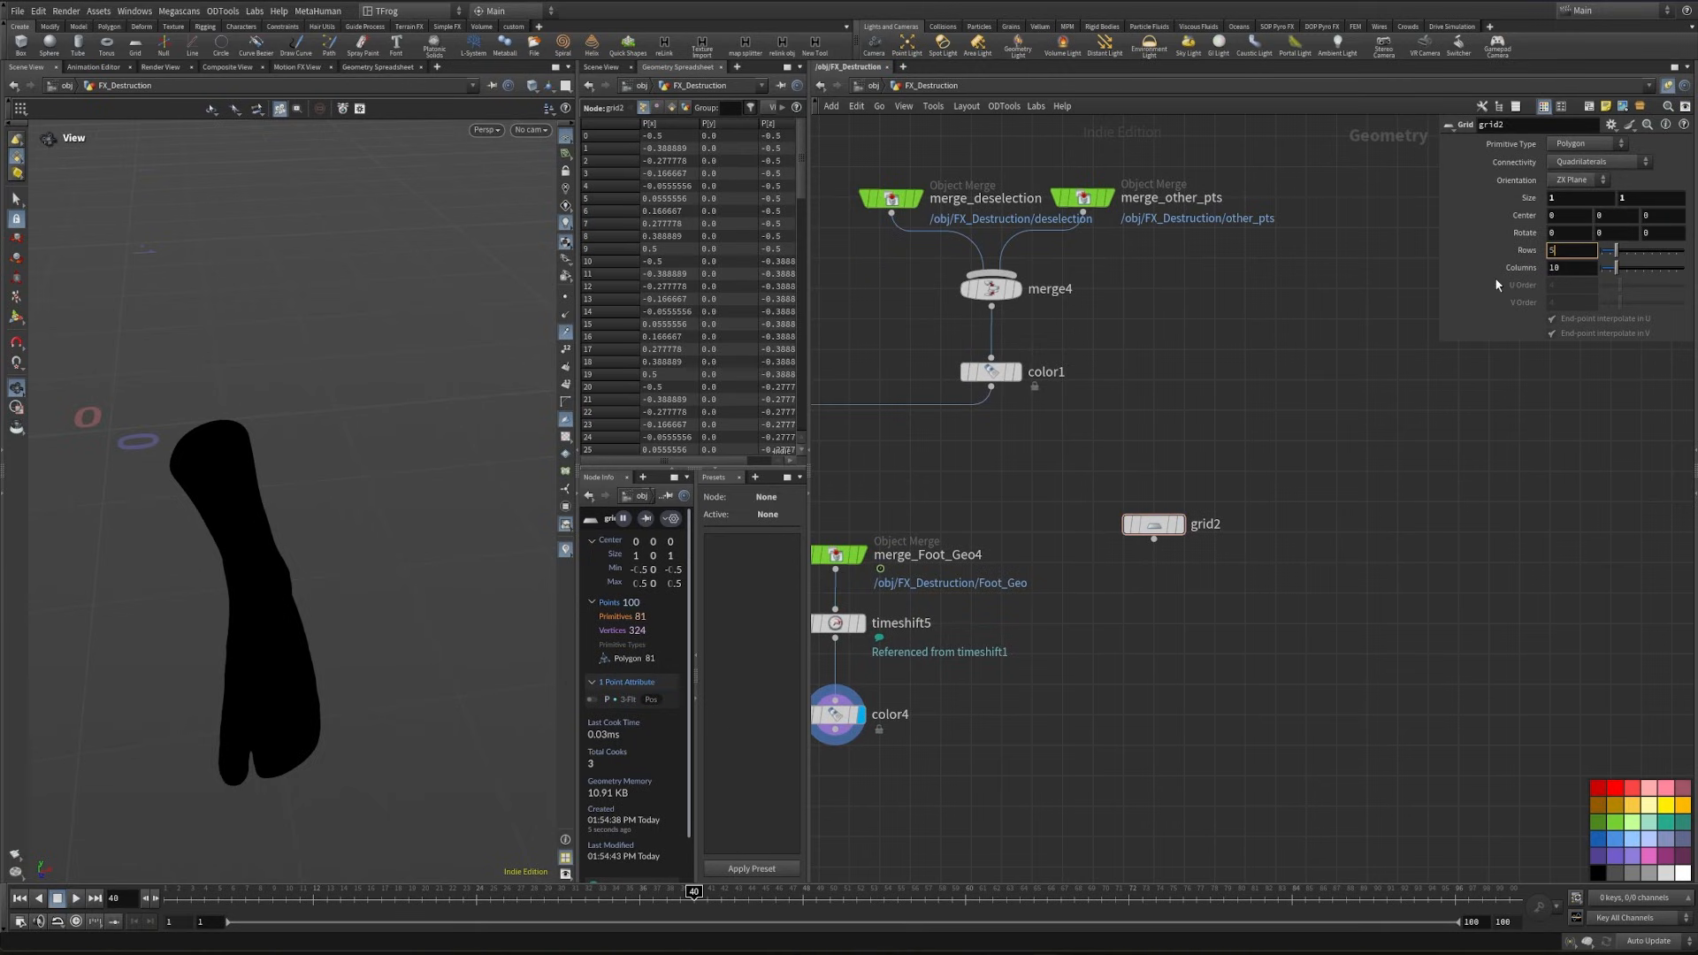
pyautogui.press('Tab')
pyautogui.write('50')
pyautogui.press('Return')
# - Add a Point Deform node with color1 as its geometry and grid2 as both the rest and deformed lattices
pyautogui.scroll(-3, 1293, 709)
pyautogui.moveTo(1303, 809); pyautogui.dragTo(1195, 662, button='middle')
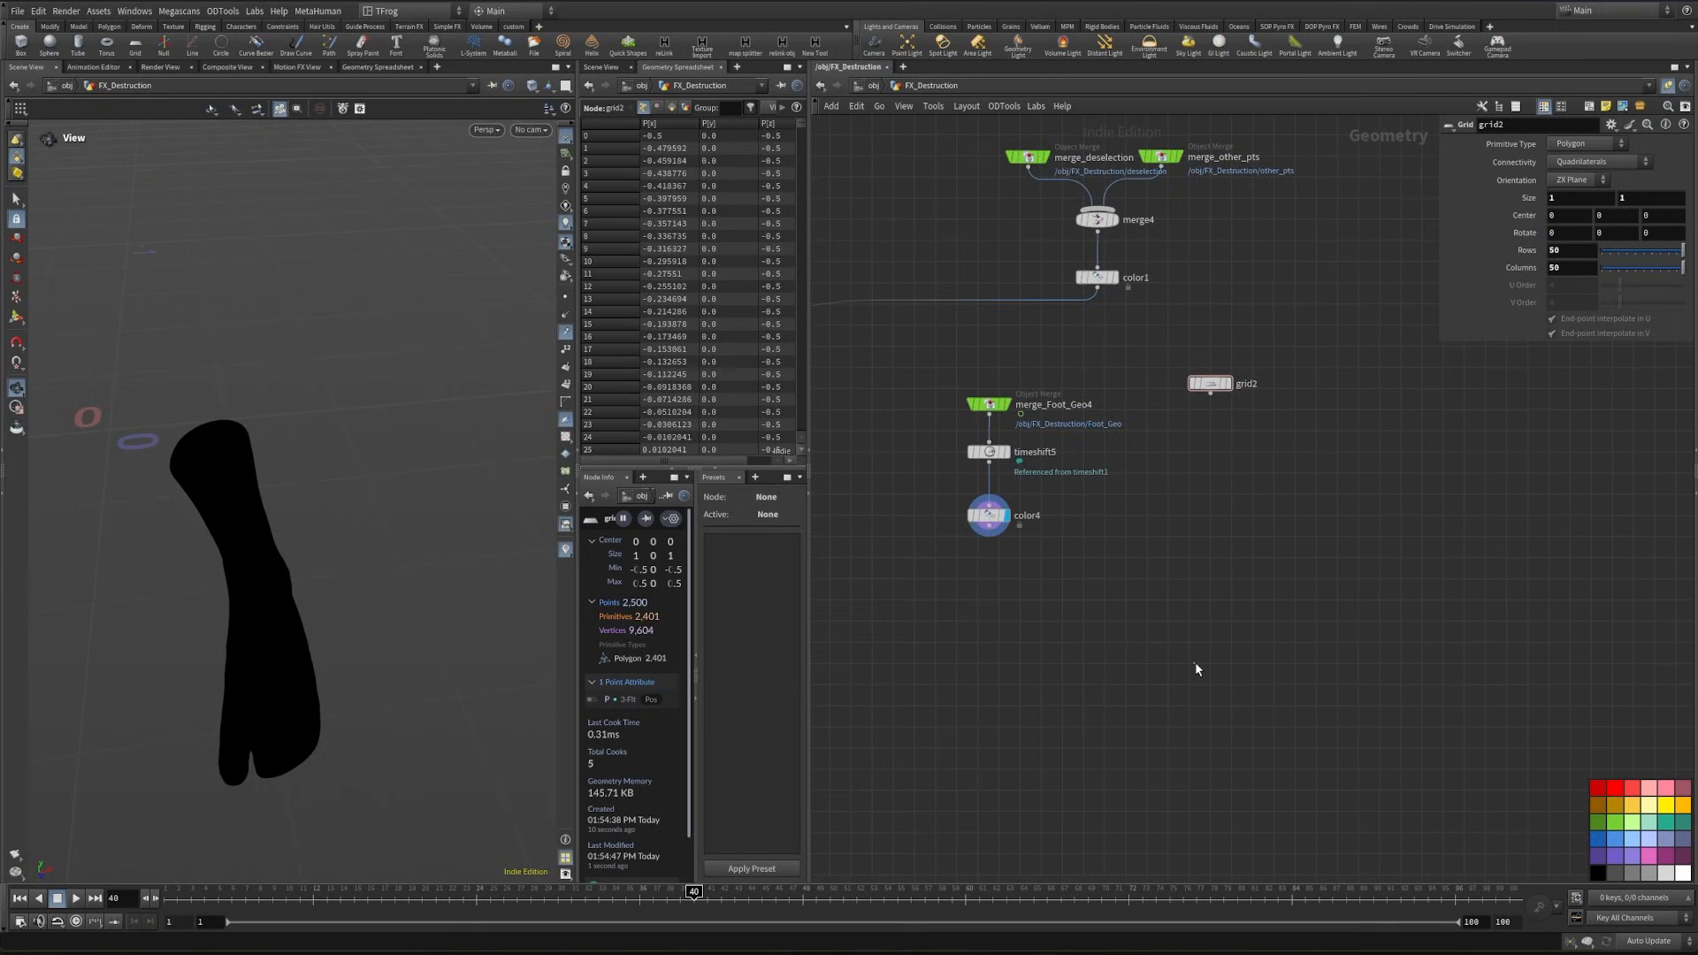
pyautogui.press('Tab')
pyautogui.write('pointdef')
pyautogui.press('Return')
pyautogui.click(1168, 654)
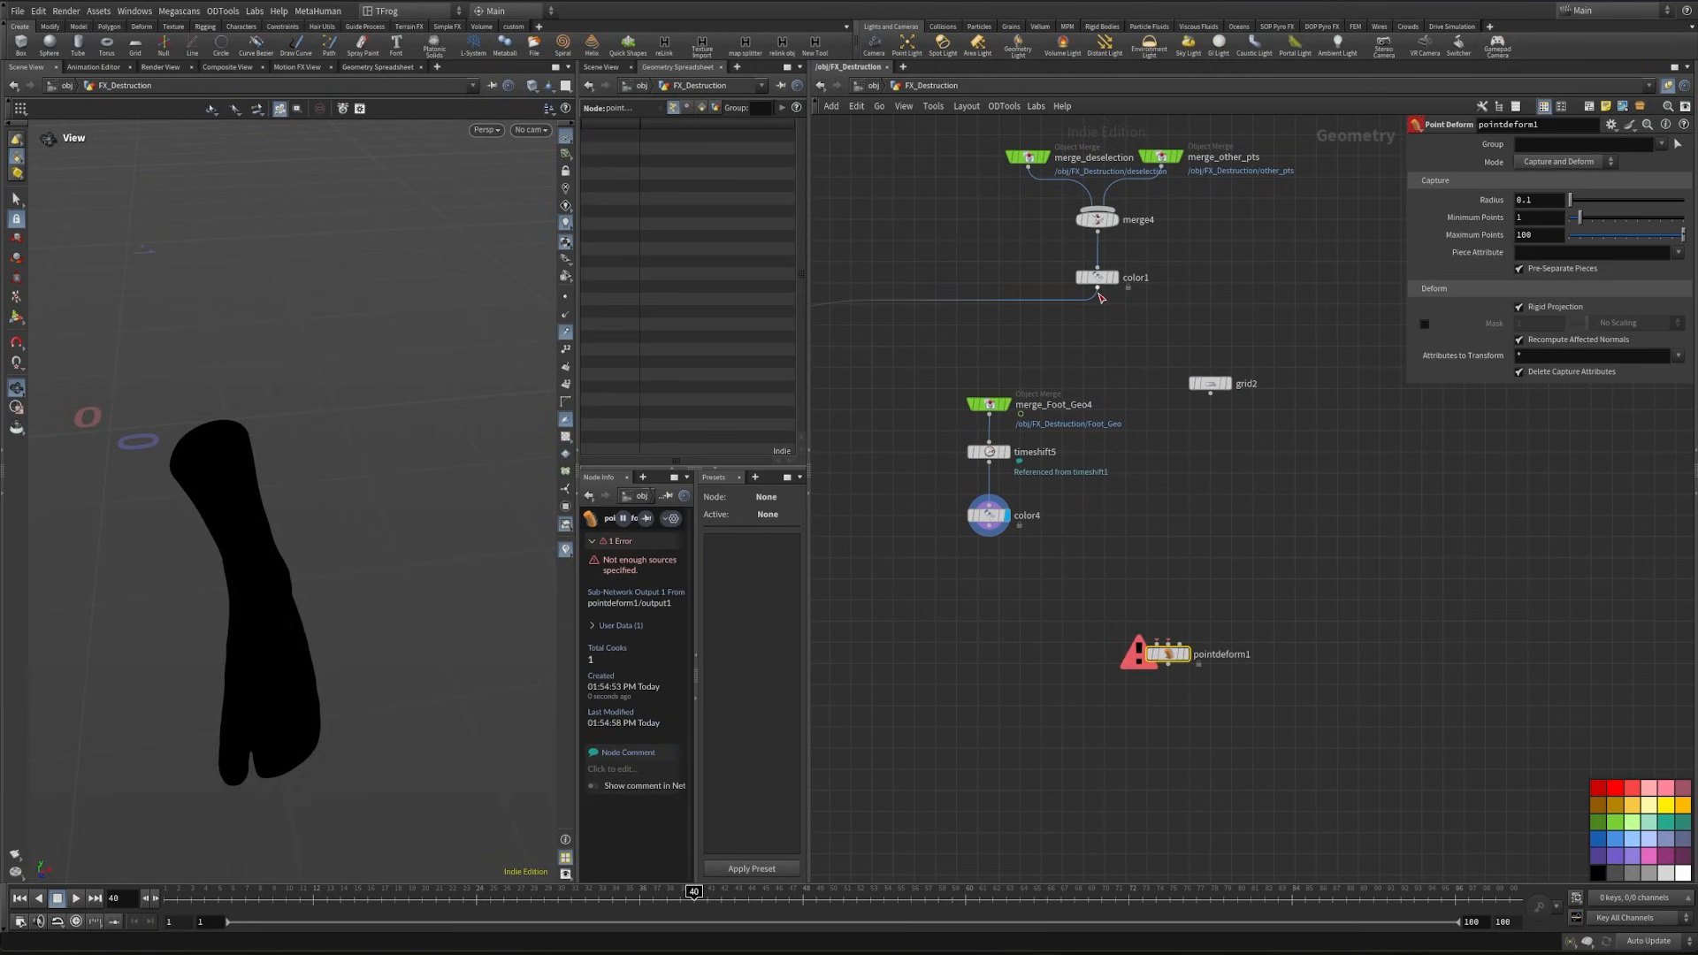
pyautogui.click(1098, 288)
pyautogui.click(1156, 644)
pyautogui.click(1209, 391)
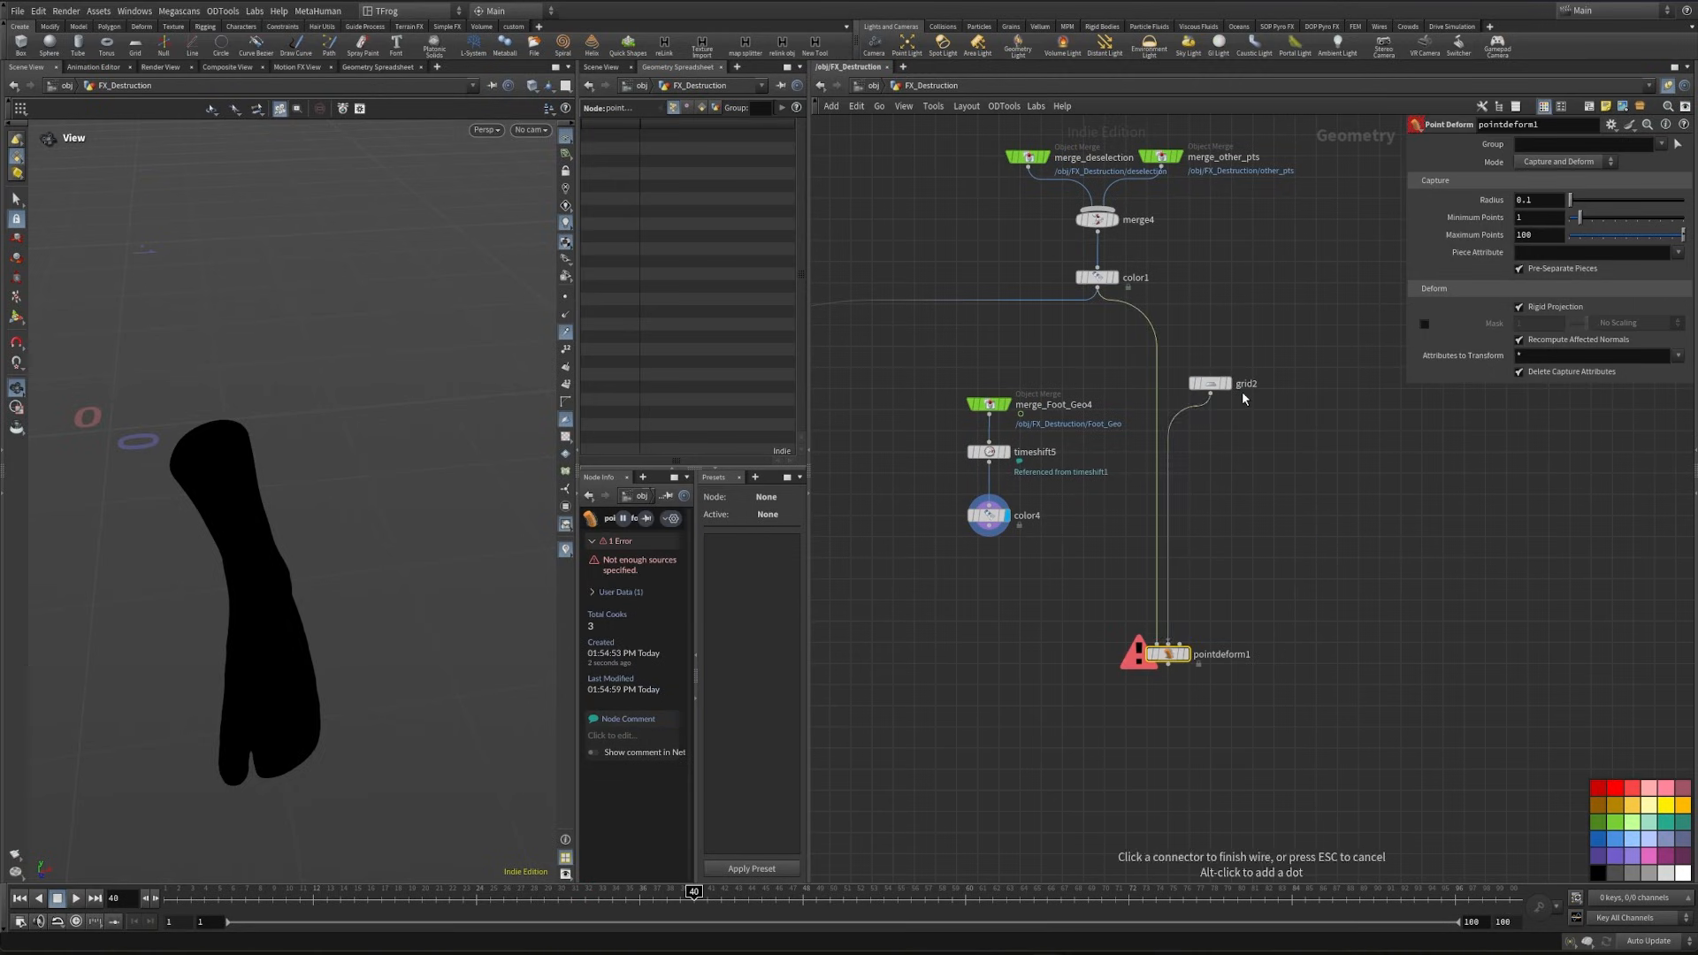
pyautogui.click(1167, 644)
pyautogui.click(1180, 644)
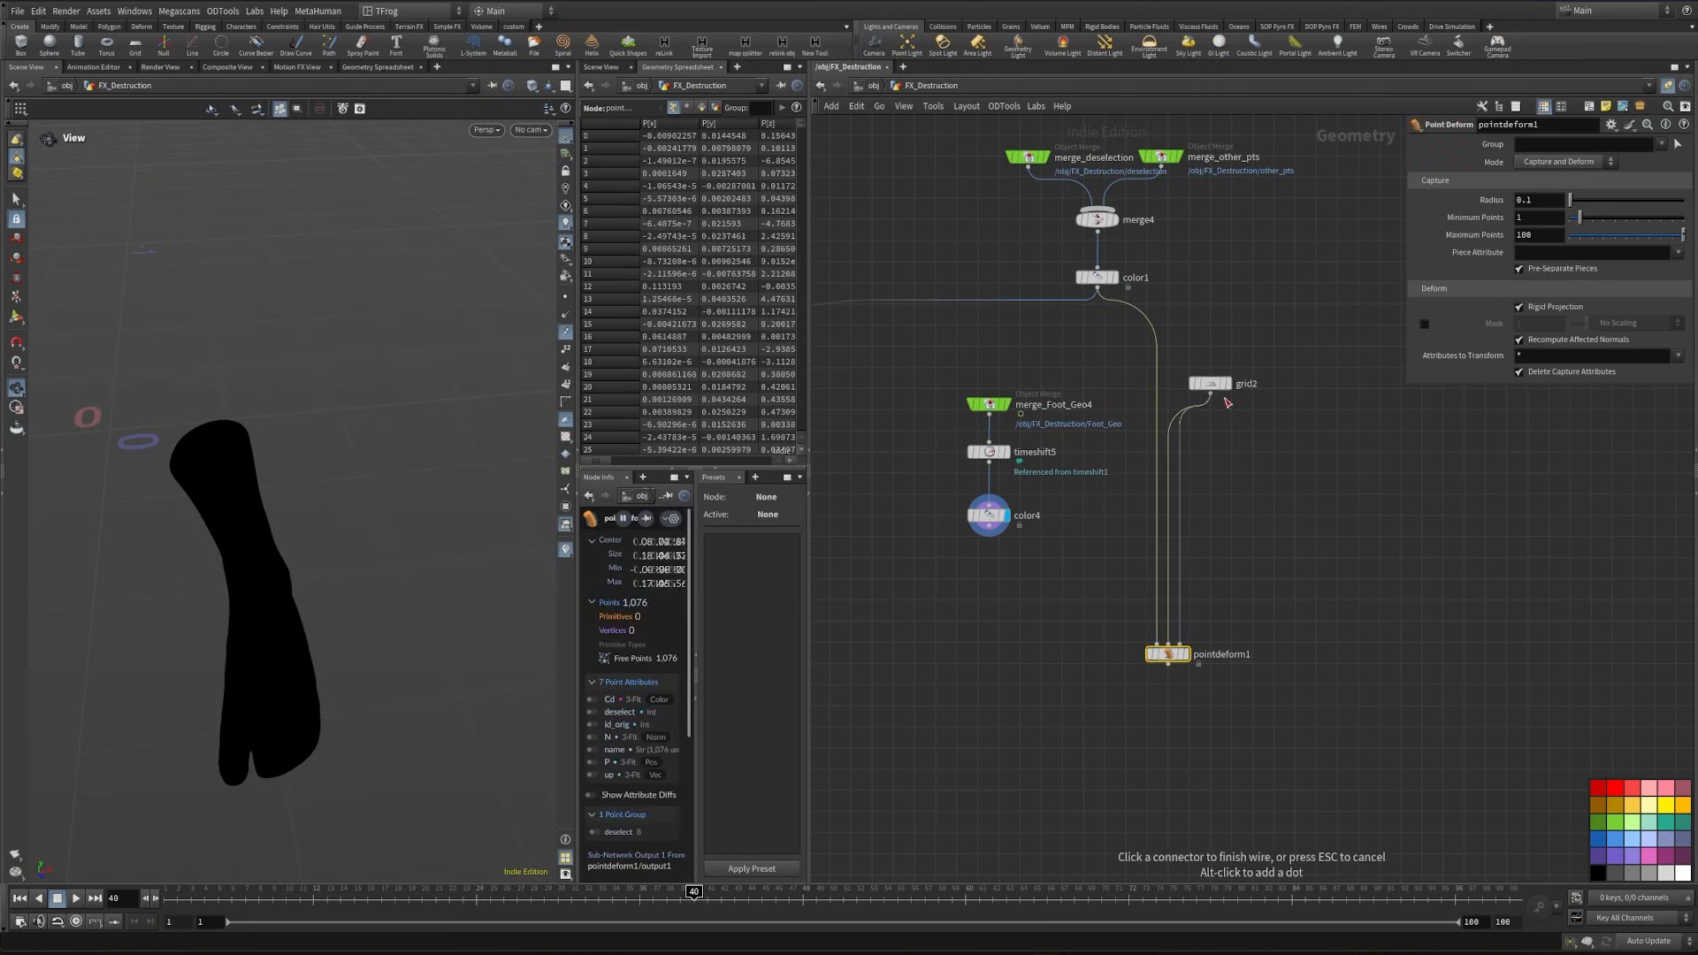
# - Route the deformed-lattice wire from grid2 through a network dot and display pointdeform1
pyautogui.click(1210, 394)
pyautogui.keyDown('alt'); pyautogui.moveTo(1181, 538); pyautogui.dragTo(1358, 637); pyautogui.keyUp('alt')
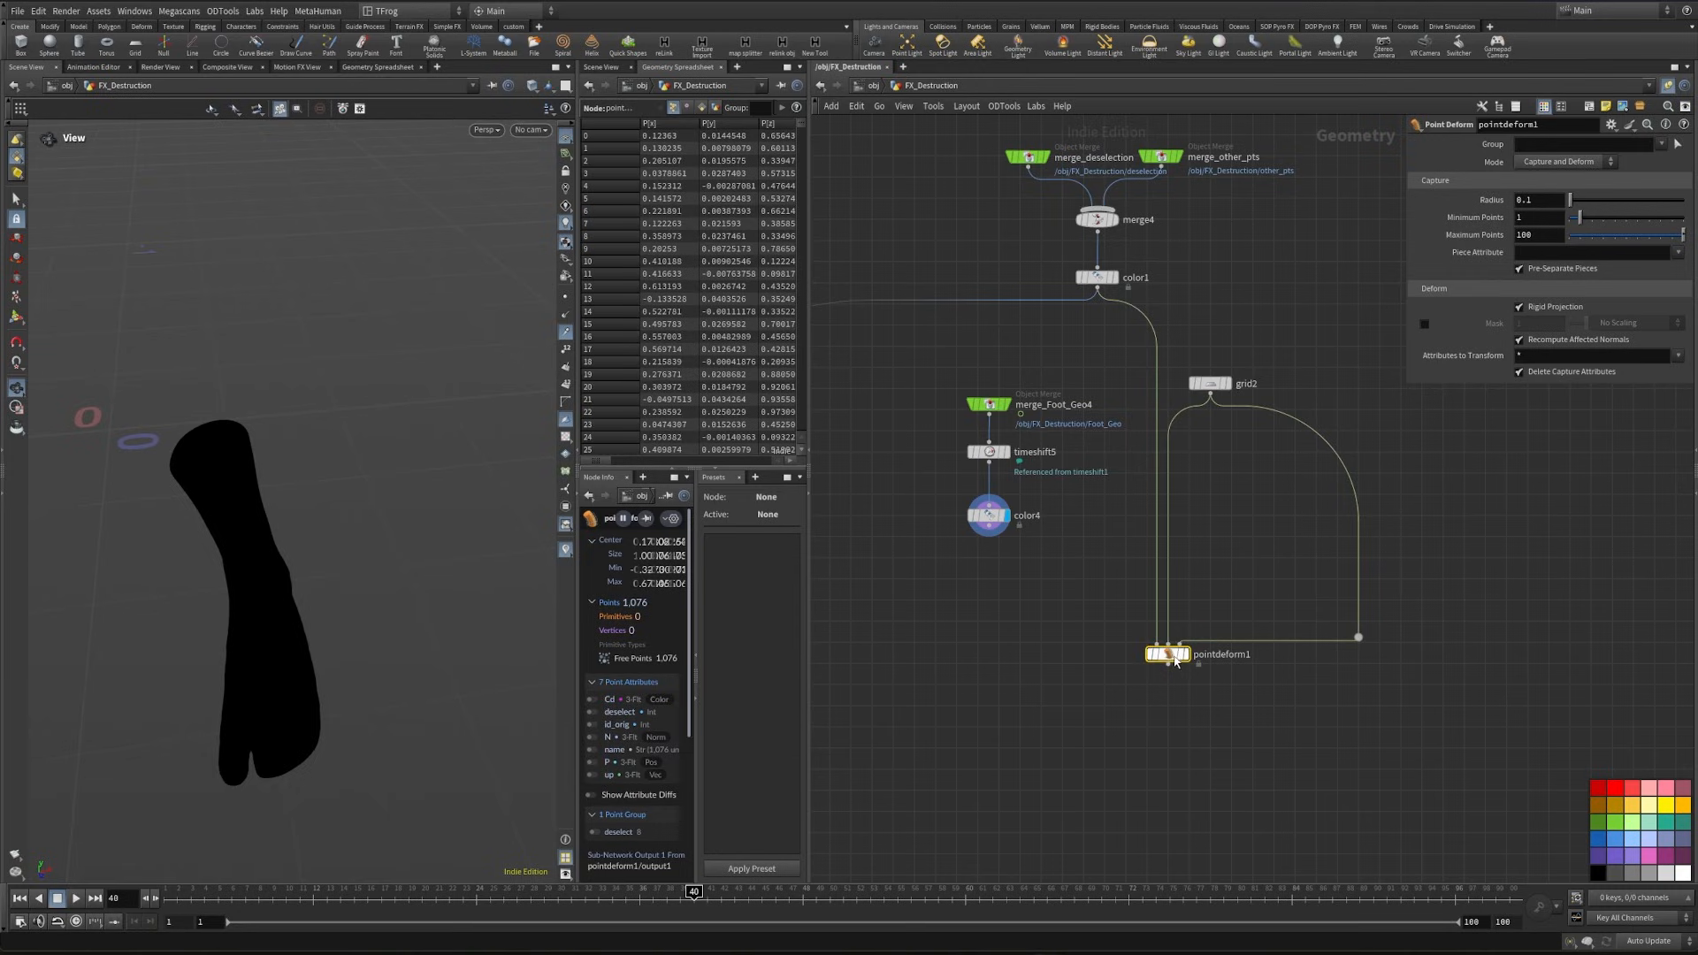
pyautogui.moveTo(1174, 660); pyautogui.dragTo(1158, 712)
pyautogui.click(1171, 707)
pyautogui.scroll(3, 1153, 713)
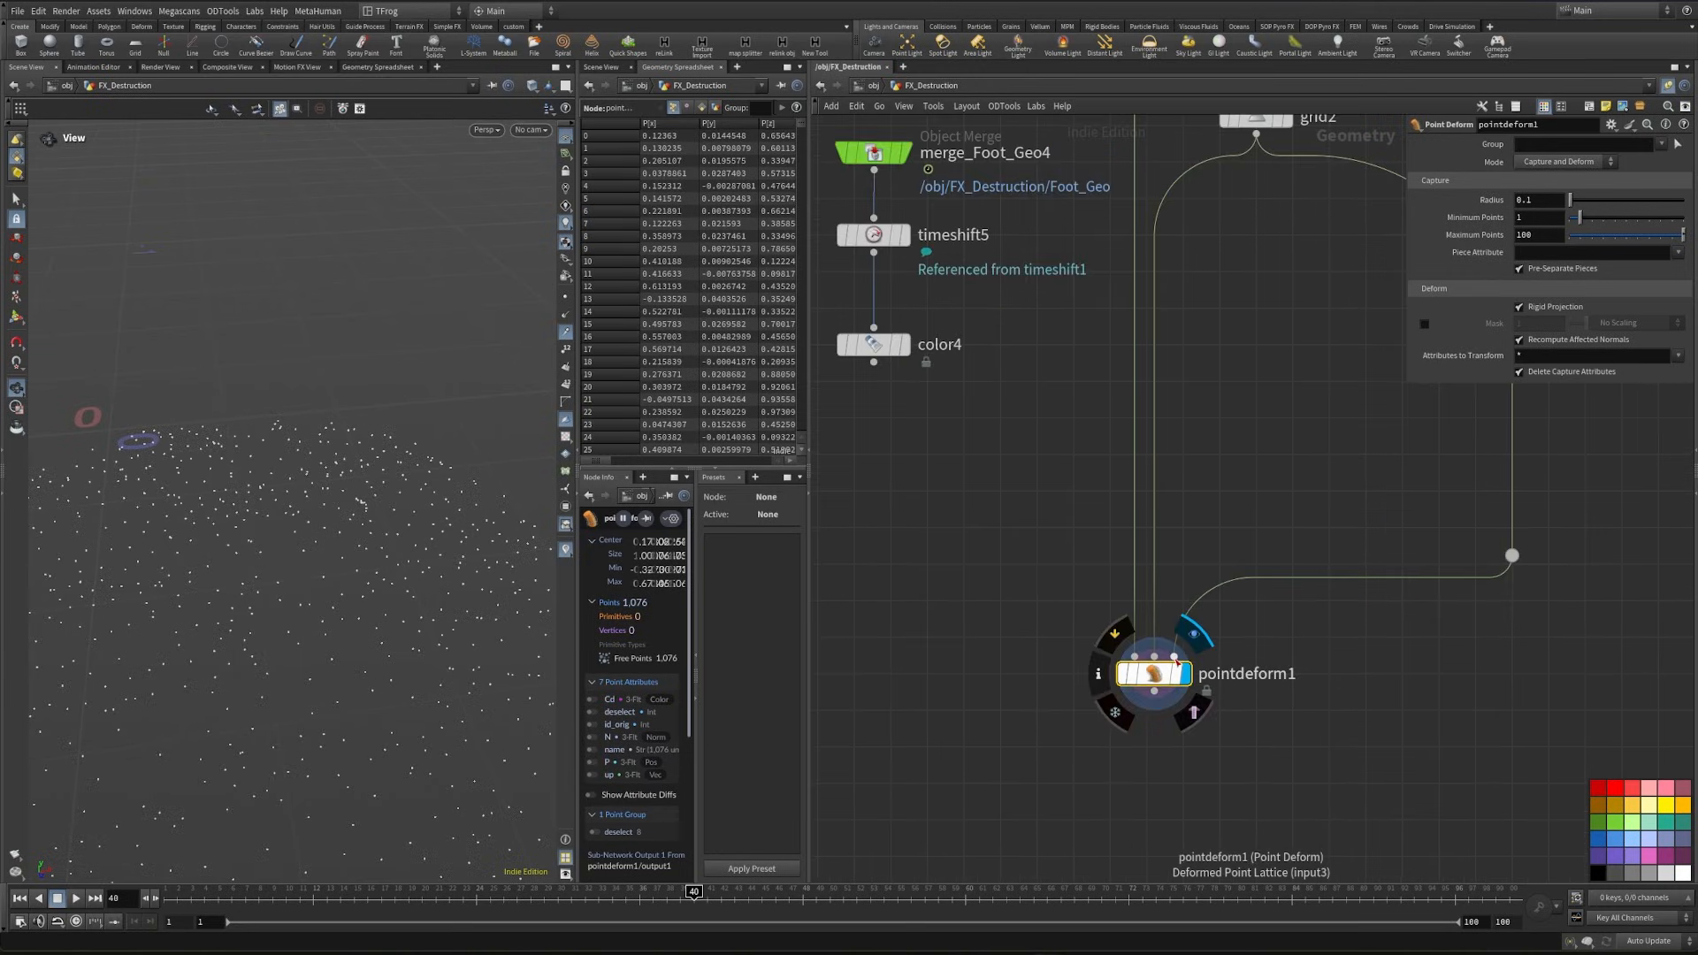
pyautogui.scroll(-5, 1249, 490)
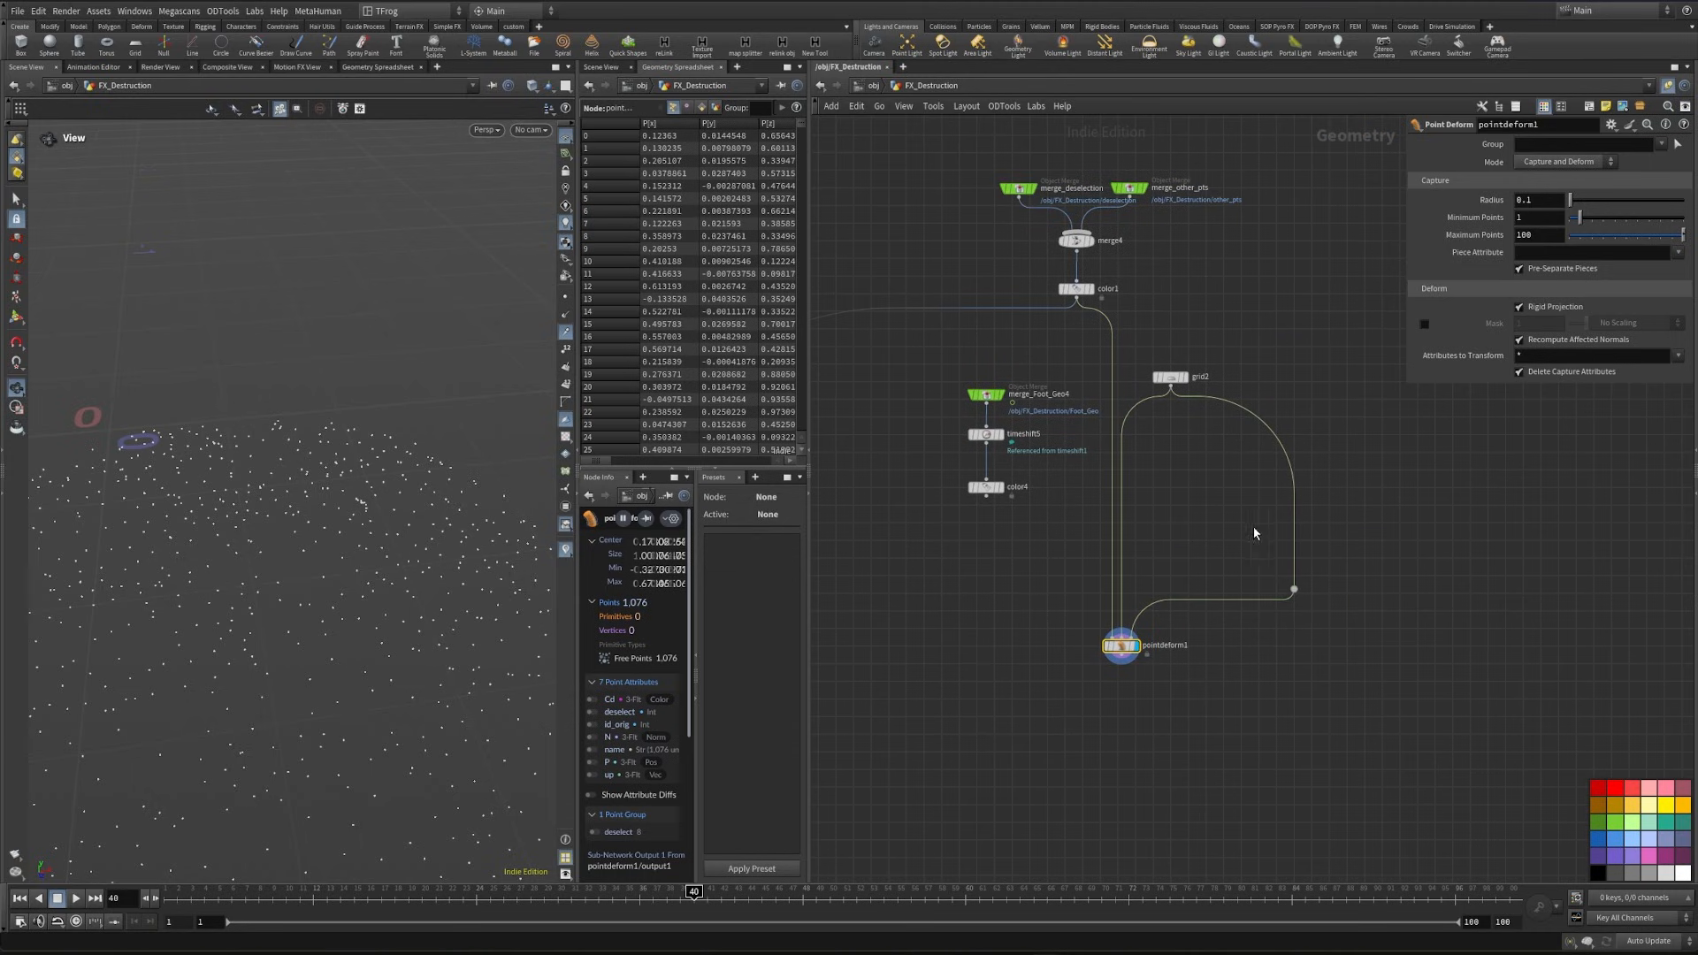
# - Insert a Transform node between grid2 and the dot on the deformed-lattice branch
pyautogui.press('Tab')
pyautogui.write('tr')
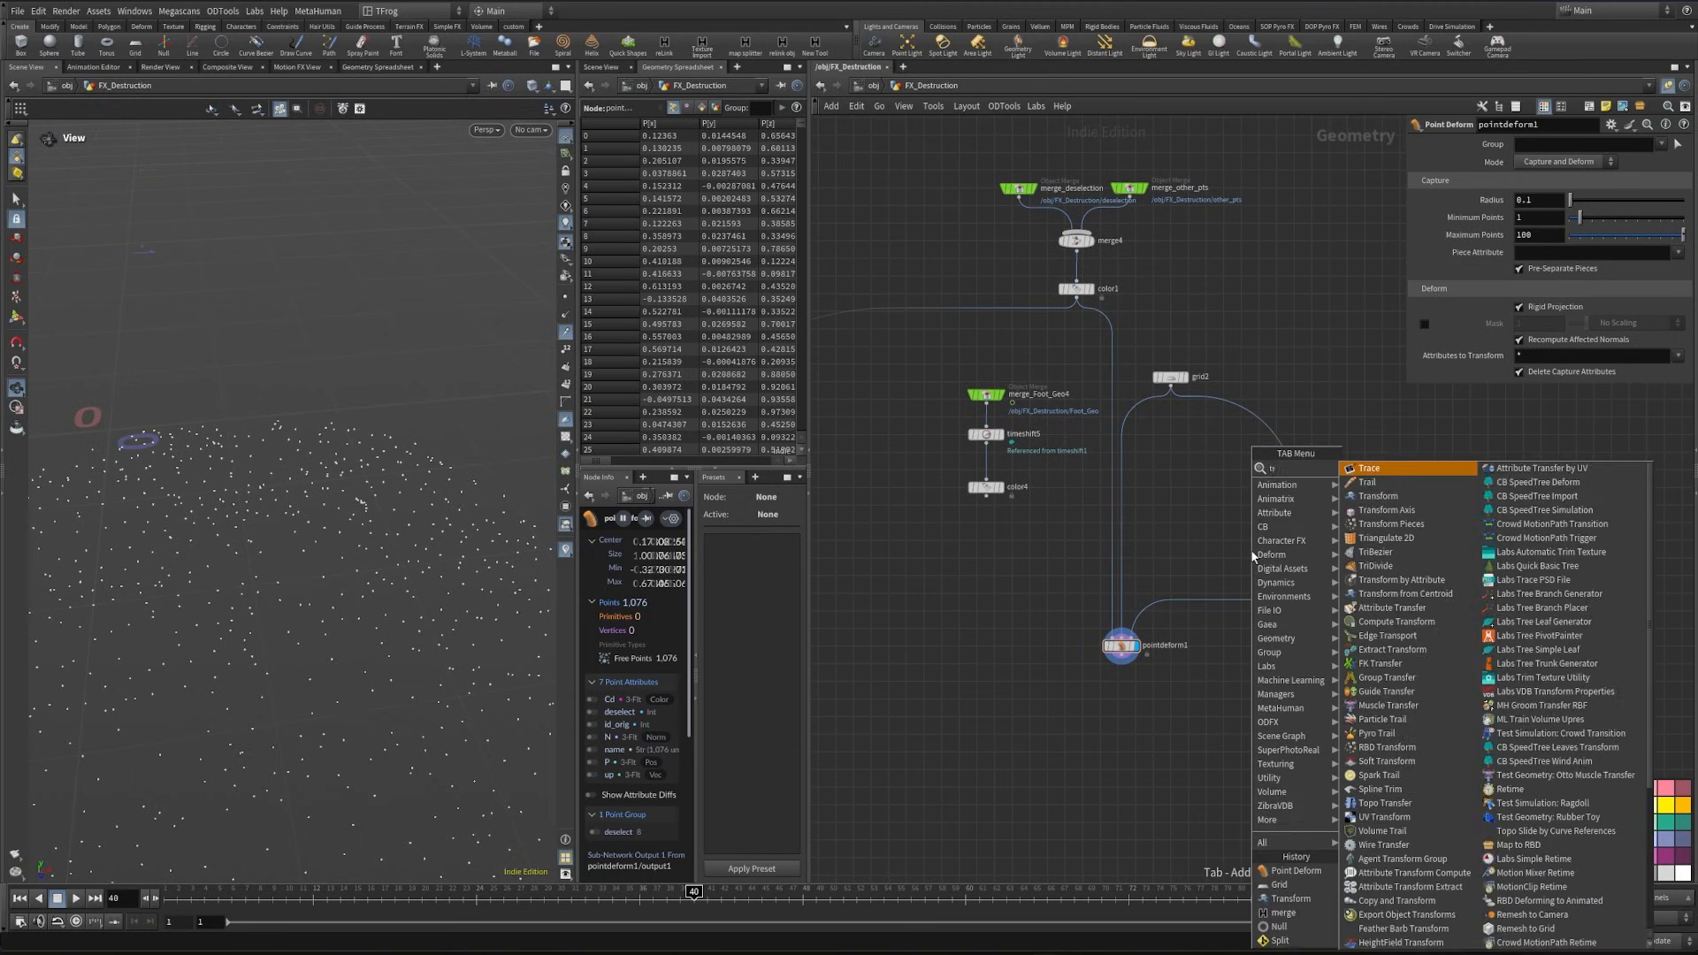
pyautogui.click(1398, 498)
pyautogui.click(1294, 533)
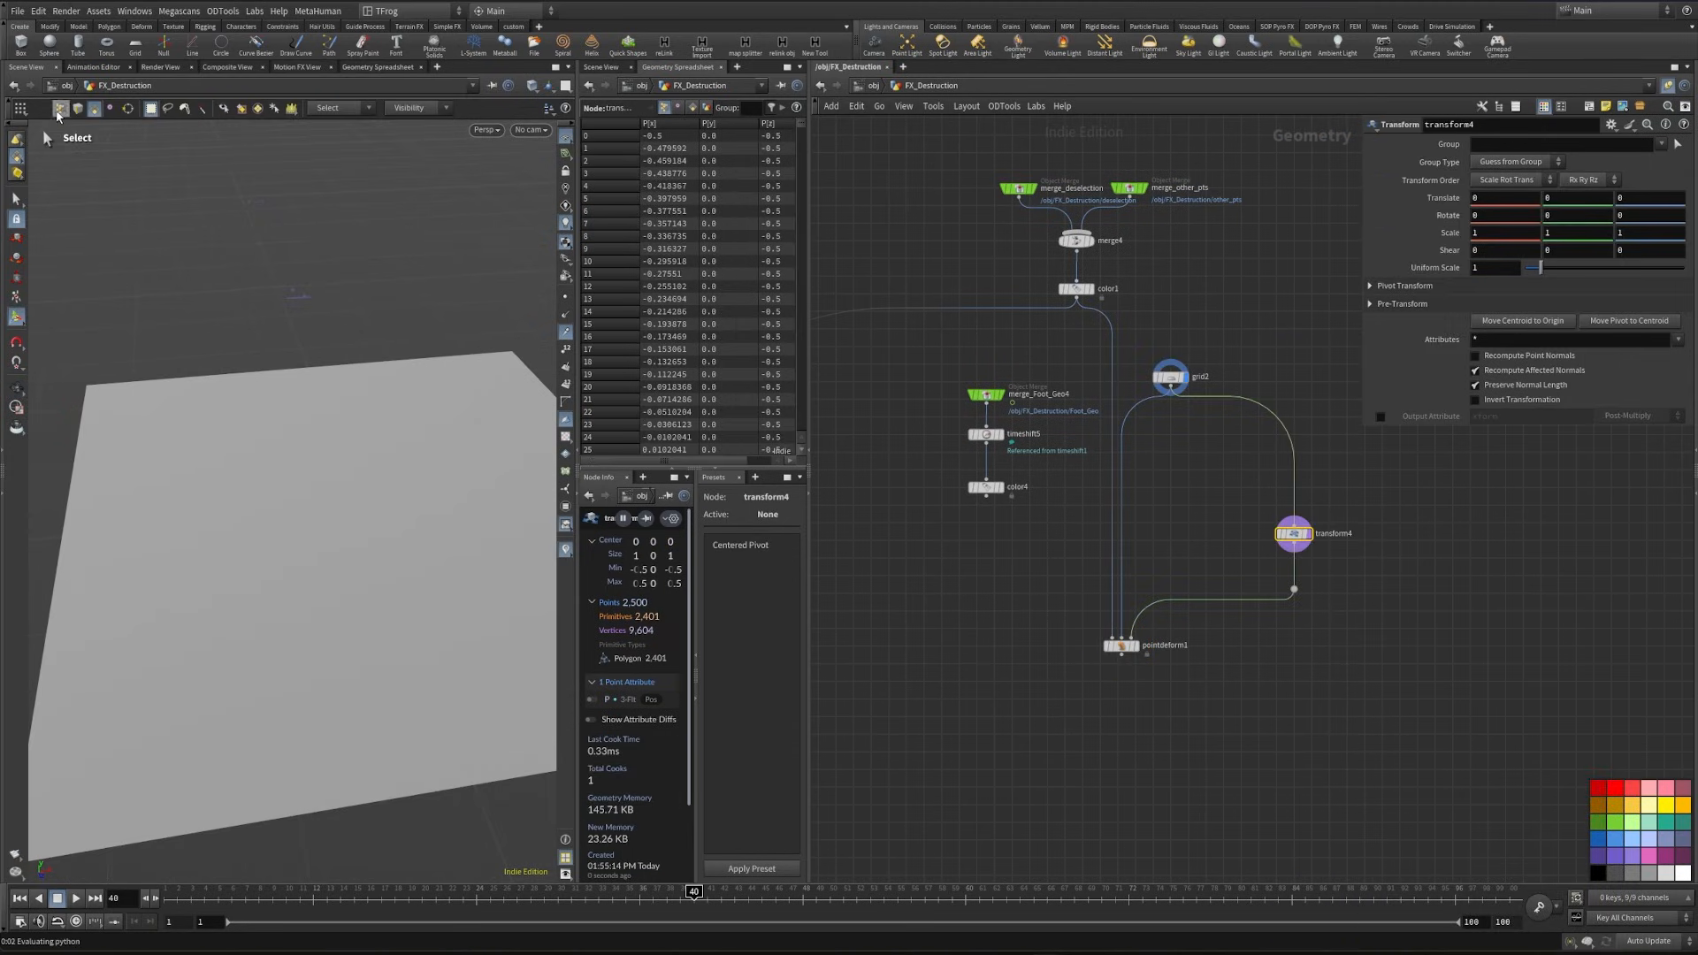
# - Limit transform4 to a few patches of grid points and set its Y translation to 0.2
pyautogui.click(58, 111)
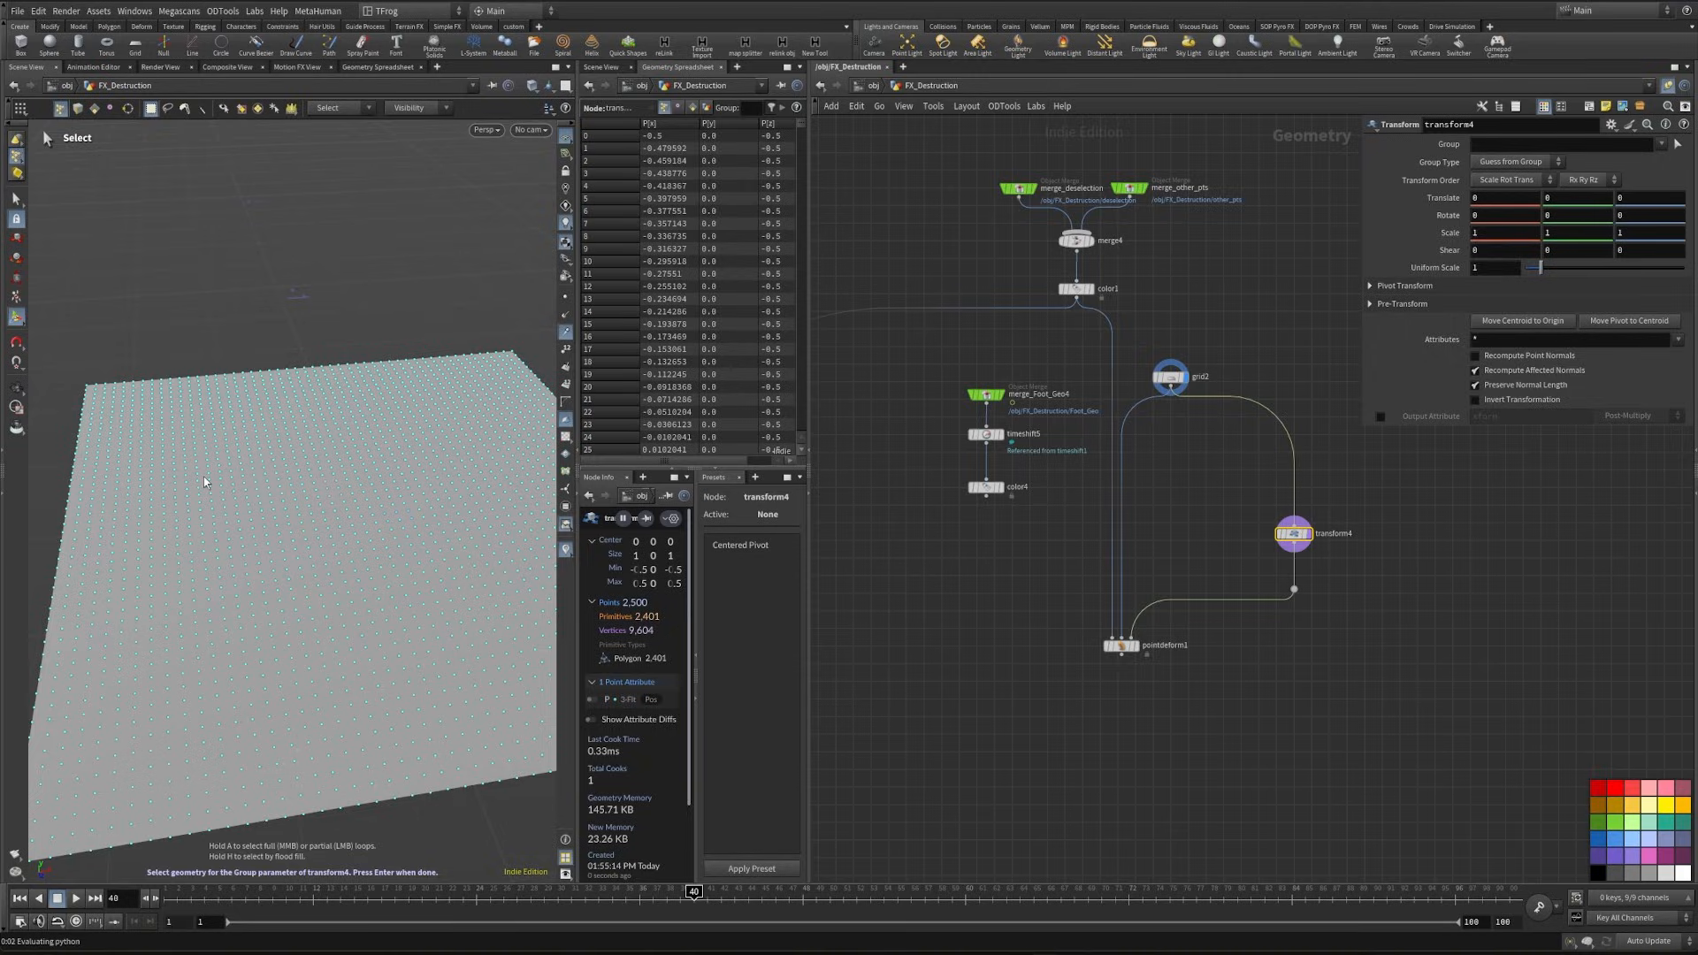
pyautogui.moveTo(204, 482); pyautogui.dragTo(255, 534)
pyautogui.keyDown('shift'); pyautogui.moveTo(446, 568); pyautogui.dragTo(525, 648); pyautogui.keyUp('shift')
pyautogui.keyDown('shift'); pyautogui.moveTo(419, 426); pyautogui.dragTo(526, 489); pyautogui.keyUp('shift')
pyautogui.press('Return')
pyautogui.press('Escape')
pyautogui.moveTo(1564, 197); pyautogui.dragTo(1596, 197, button='middle')
# - Display pointdeform1 with grid2 as a template and compare the grid's position with the deformed points
pyautogui.click(1135, 647)
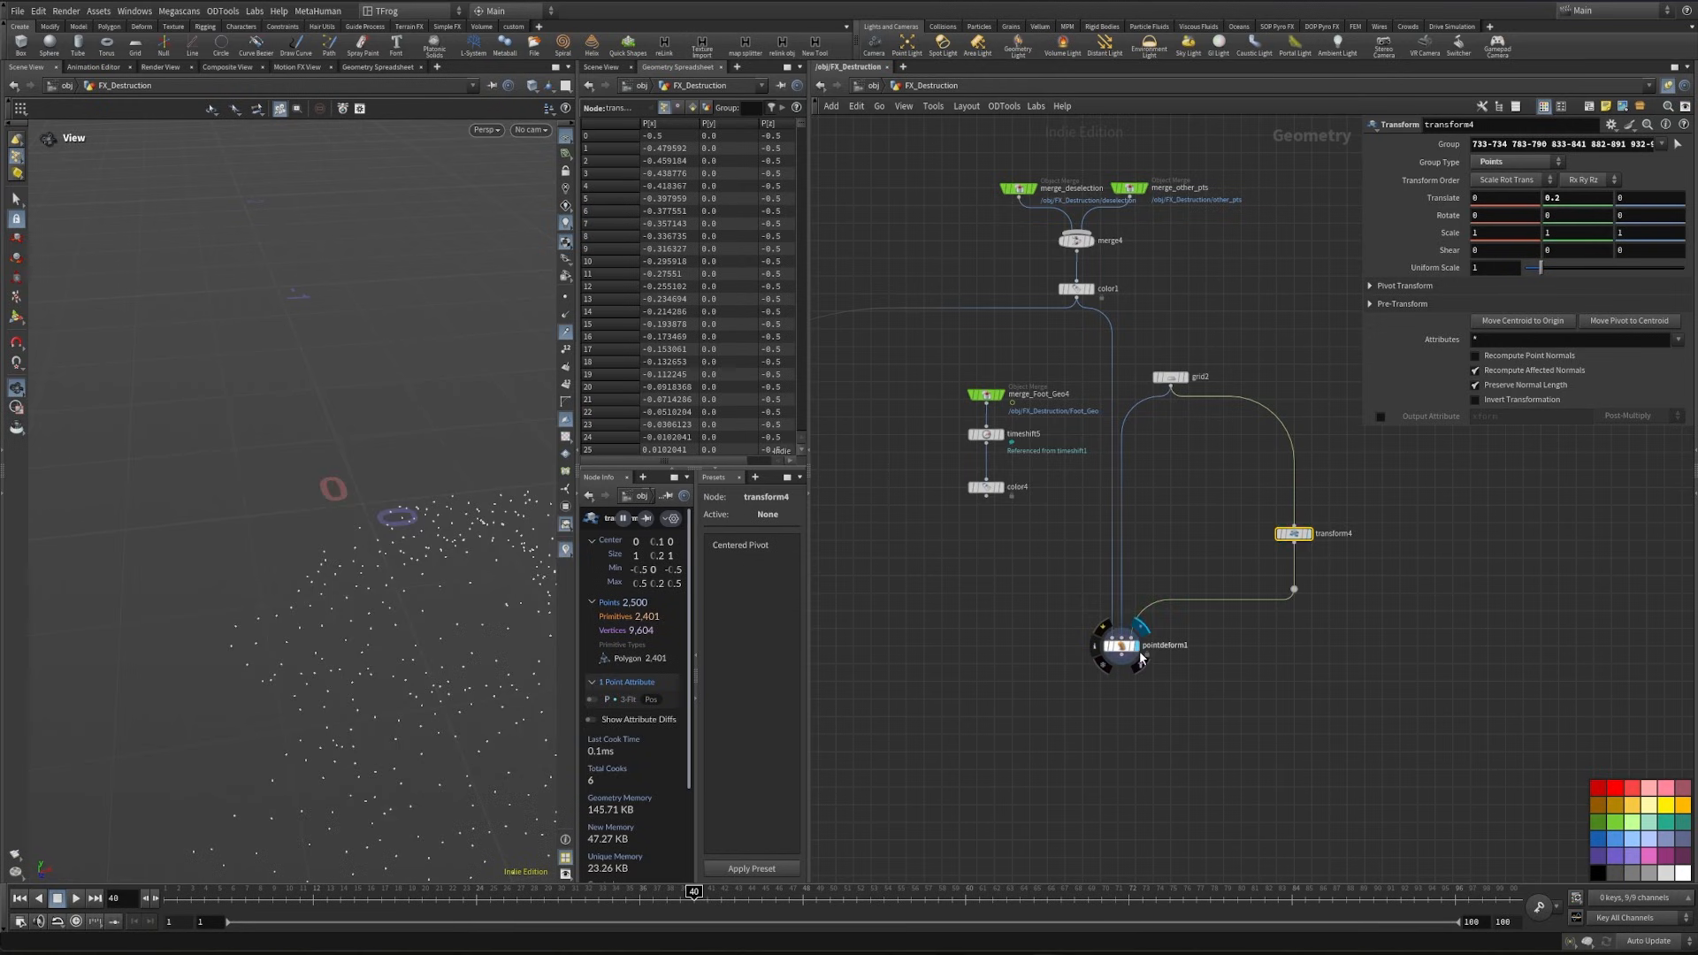
pyautogui.moveTo(1183, 477); pyautogui.dragTo(1273, 619, button='middle')
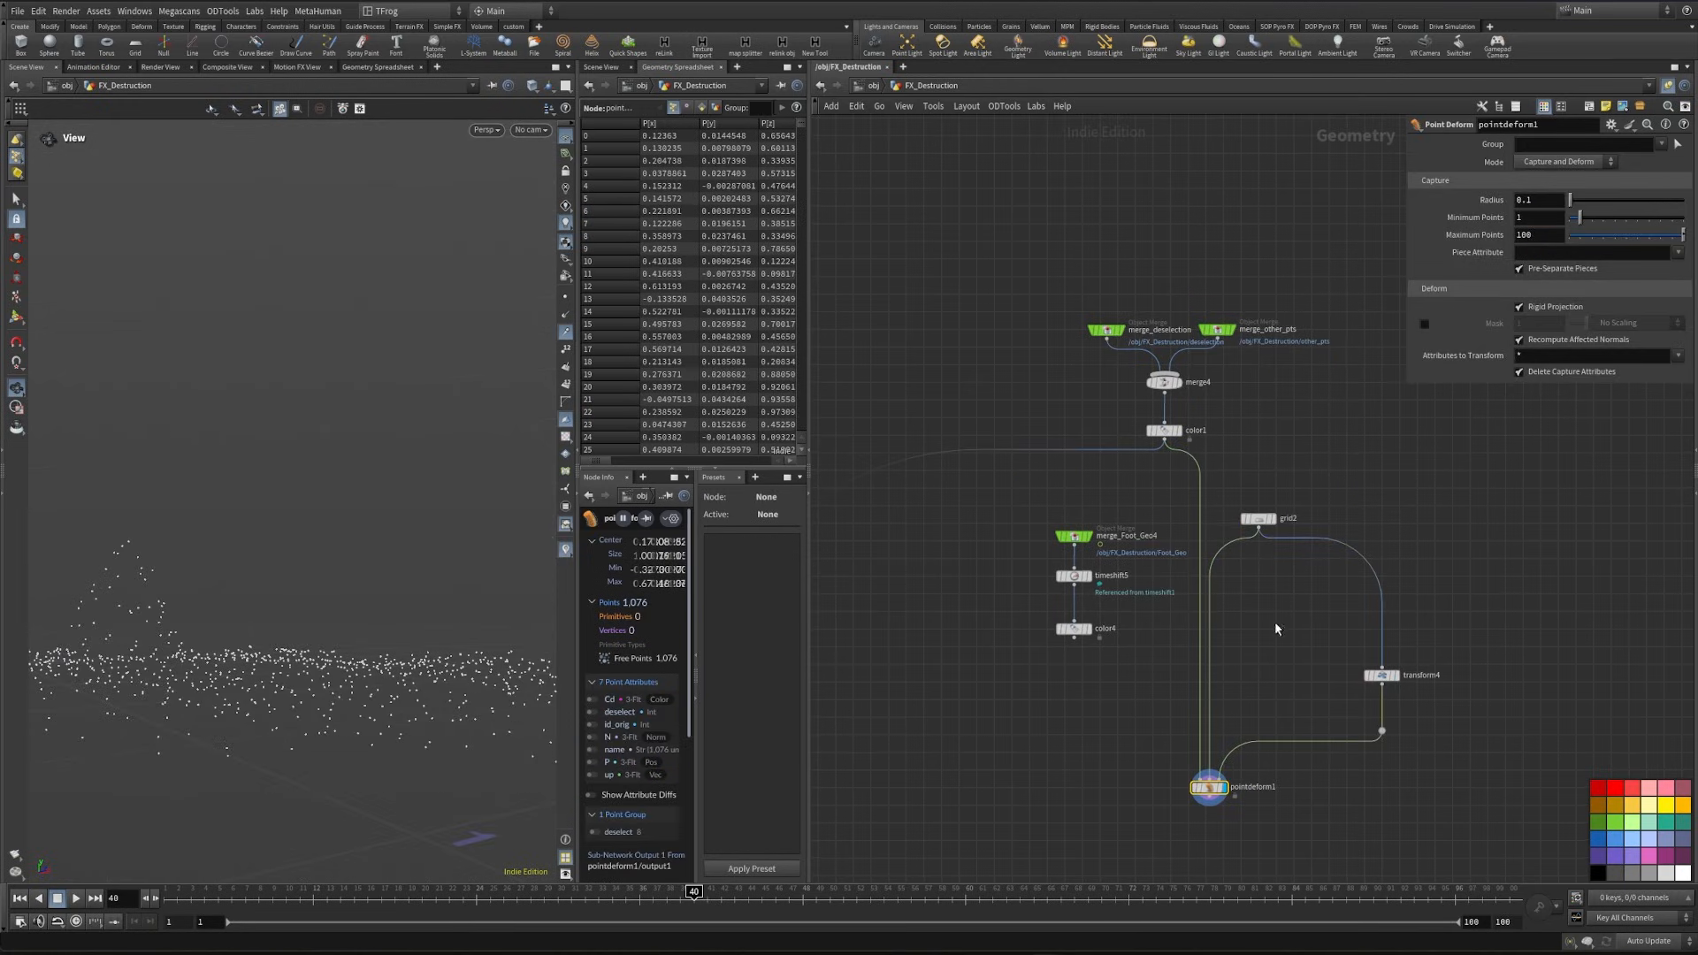
pyautogui.moveTo(300, 653); pyautogui.dragTo(553, 787)
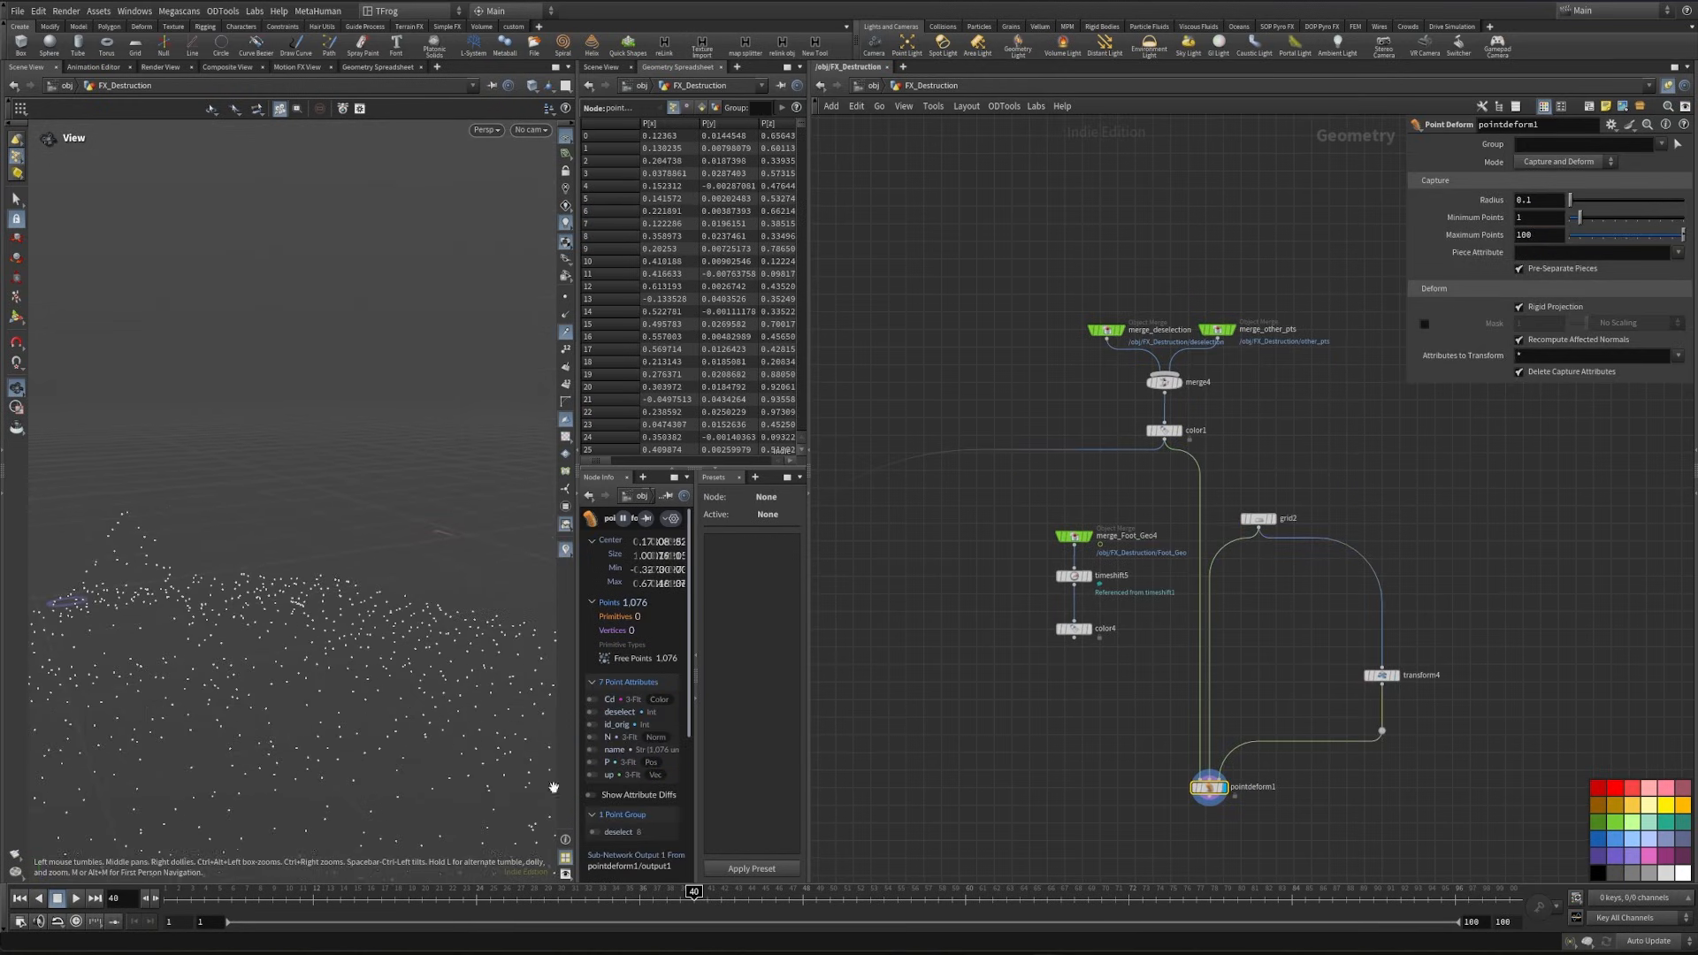
pyautogui.click(1270, 520)
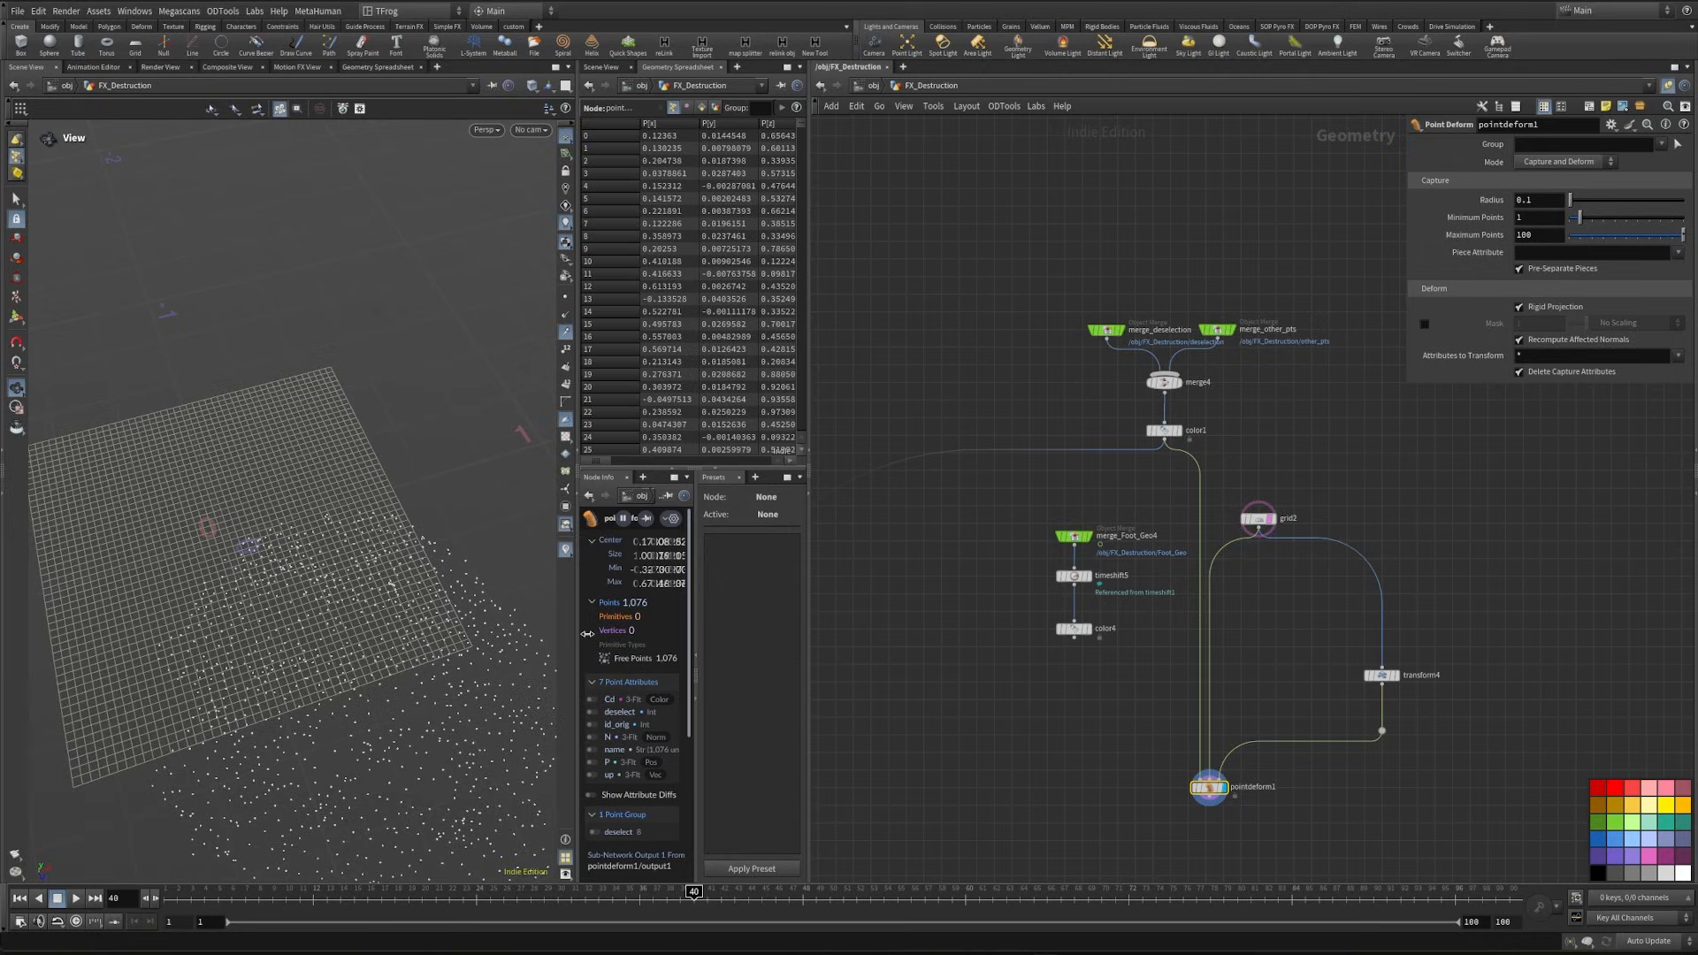
pyautogui.moveTo(365, 656); pyautogui.dragTo(280, 570)
pyautogui.moveTo(1300, 626); pyautogui.dragTo(1305, 652, button='middle')
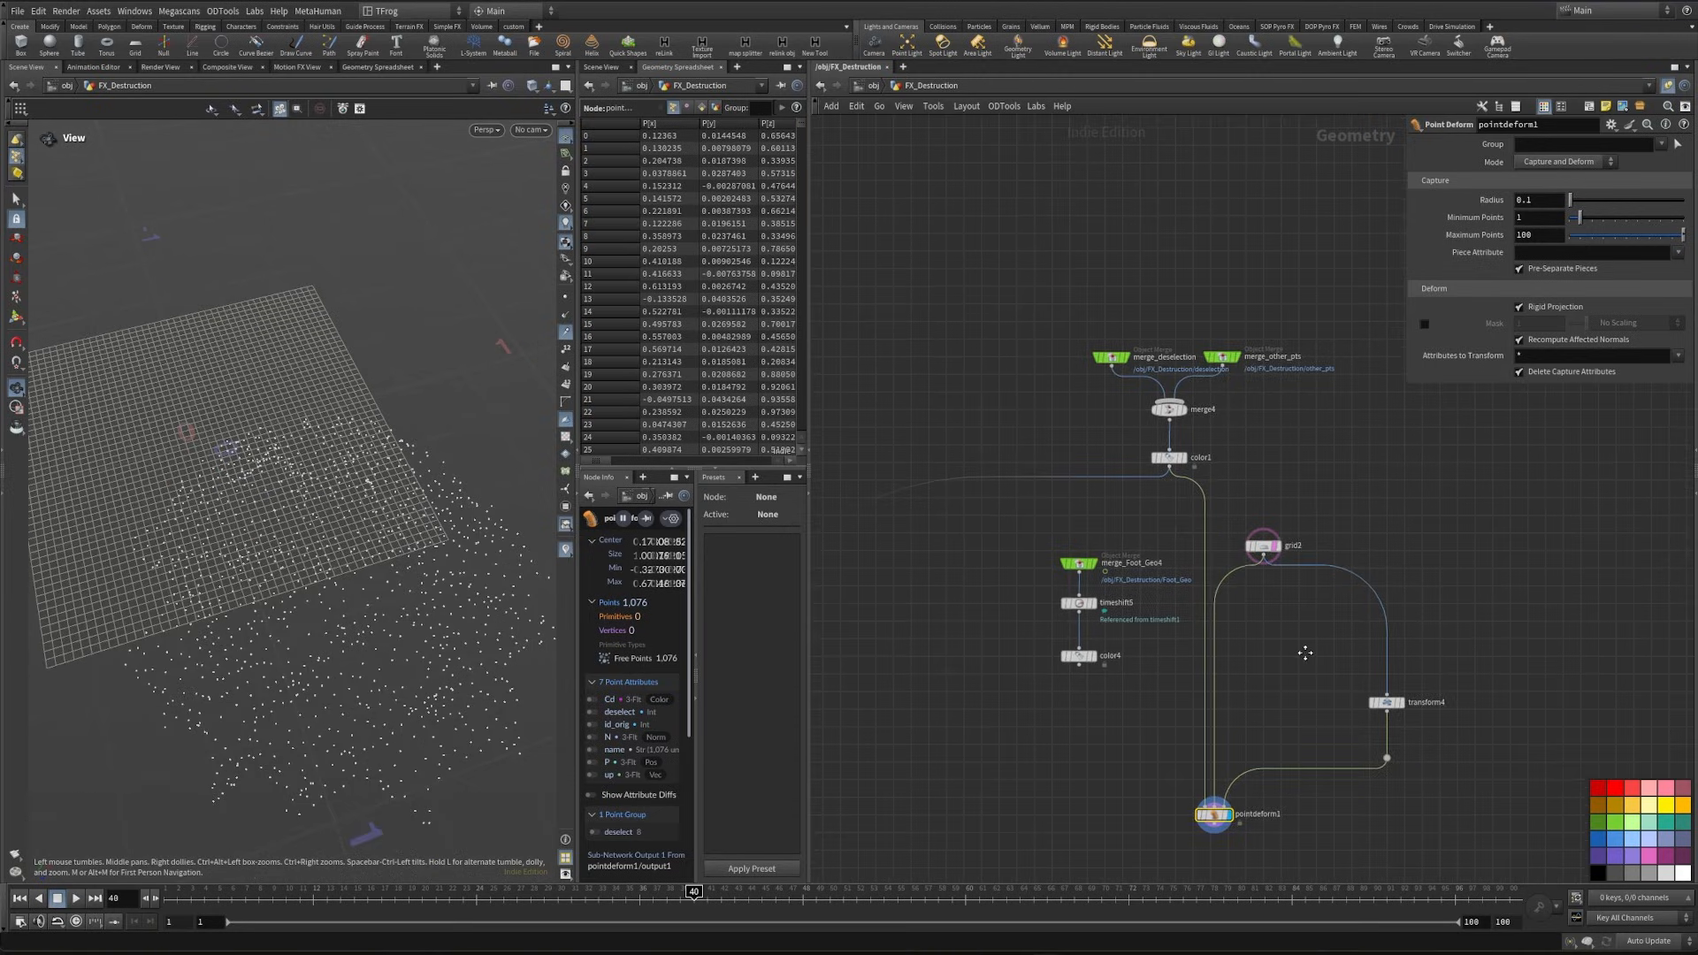
# - Insert a Match Size node below grid2 so it feeds both lattice branches
pyautogui.scroll(5, 1256, 611)
pyautogui.moveTo(1350, 545); pyautogui.dragTo(1352, 543)
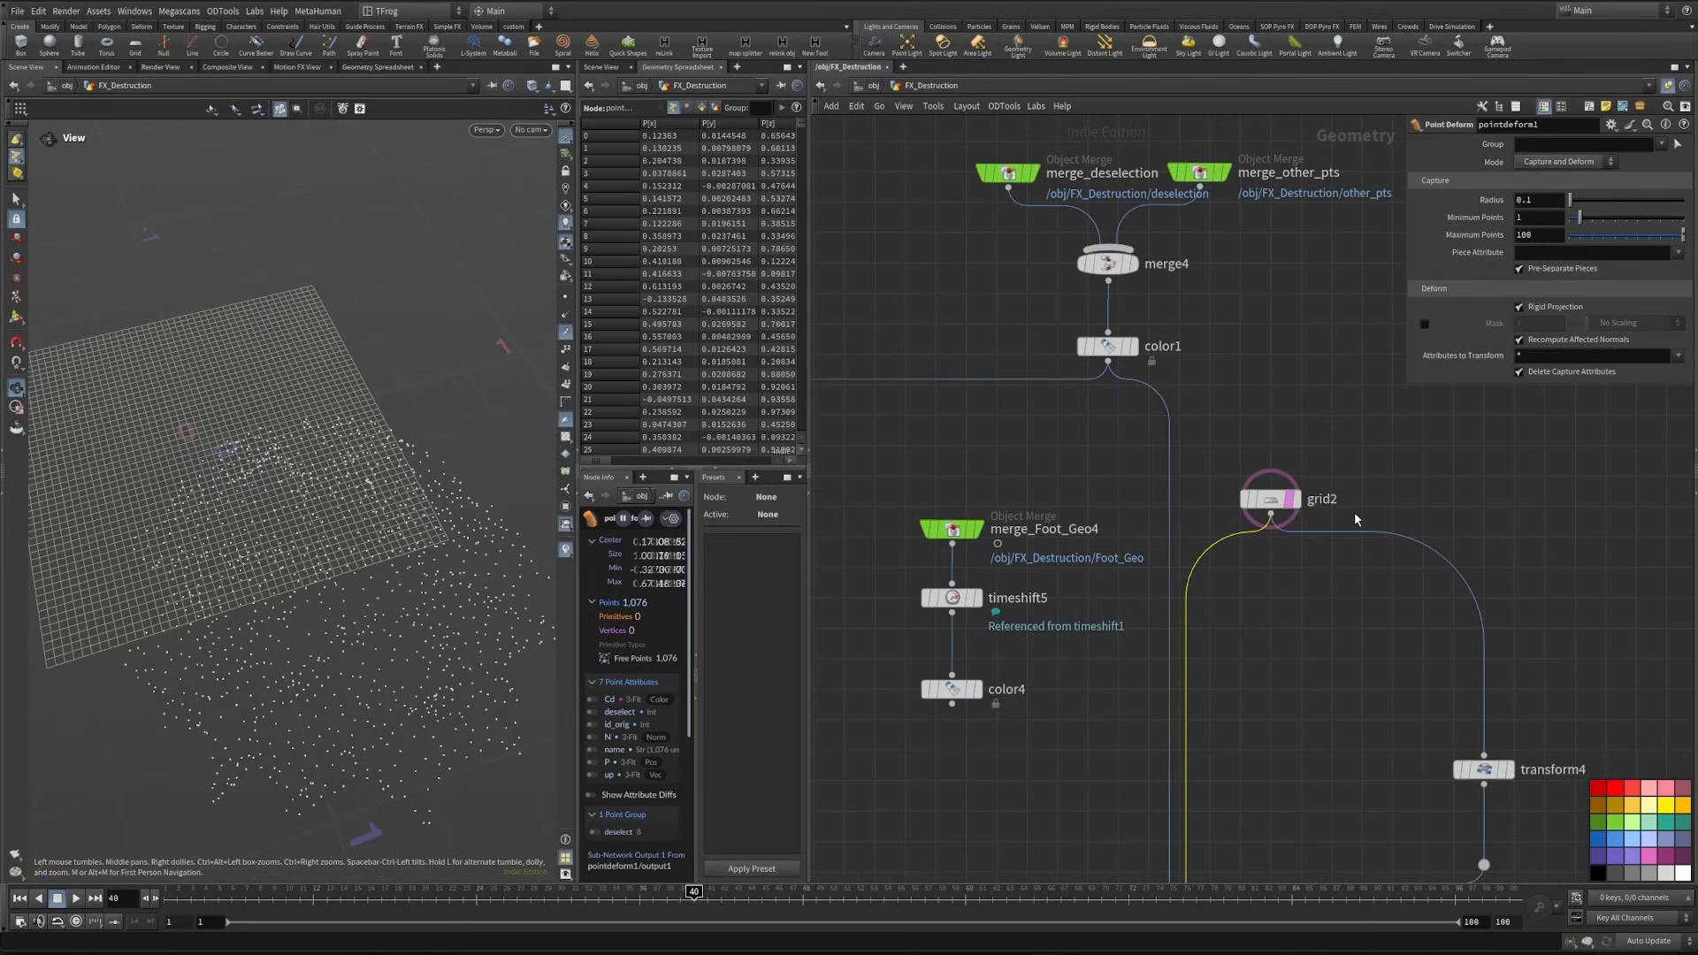
pyautogui.moveTo(1192, 531); pyautogui.dragTo(1450, 520)
pyautogui.press('Tab')
pyautogui.write('trans')
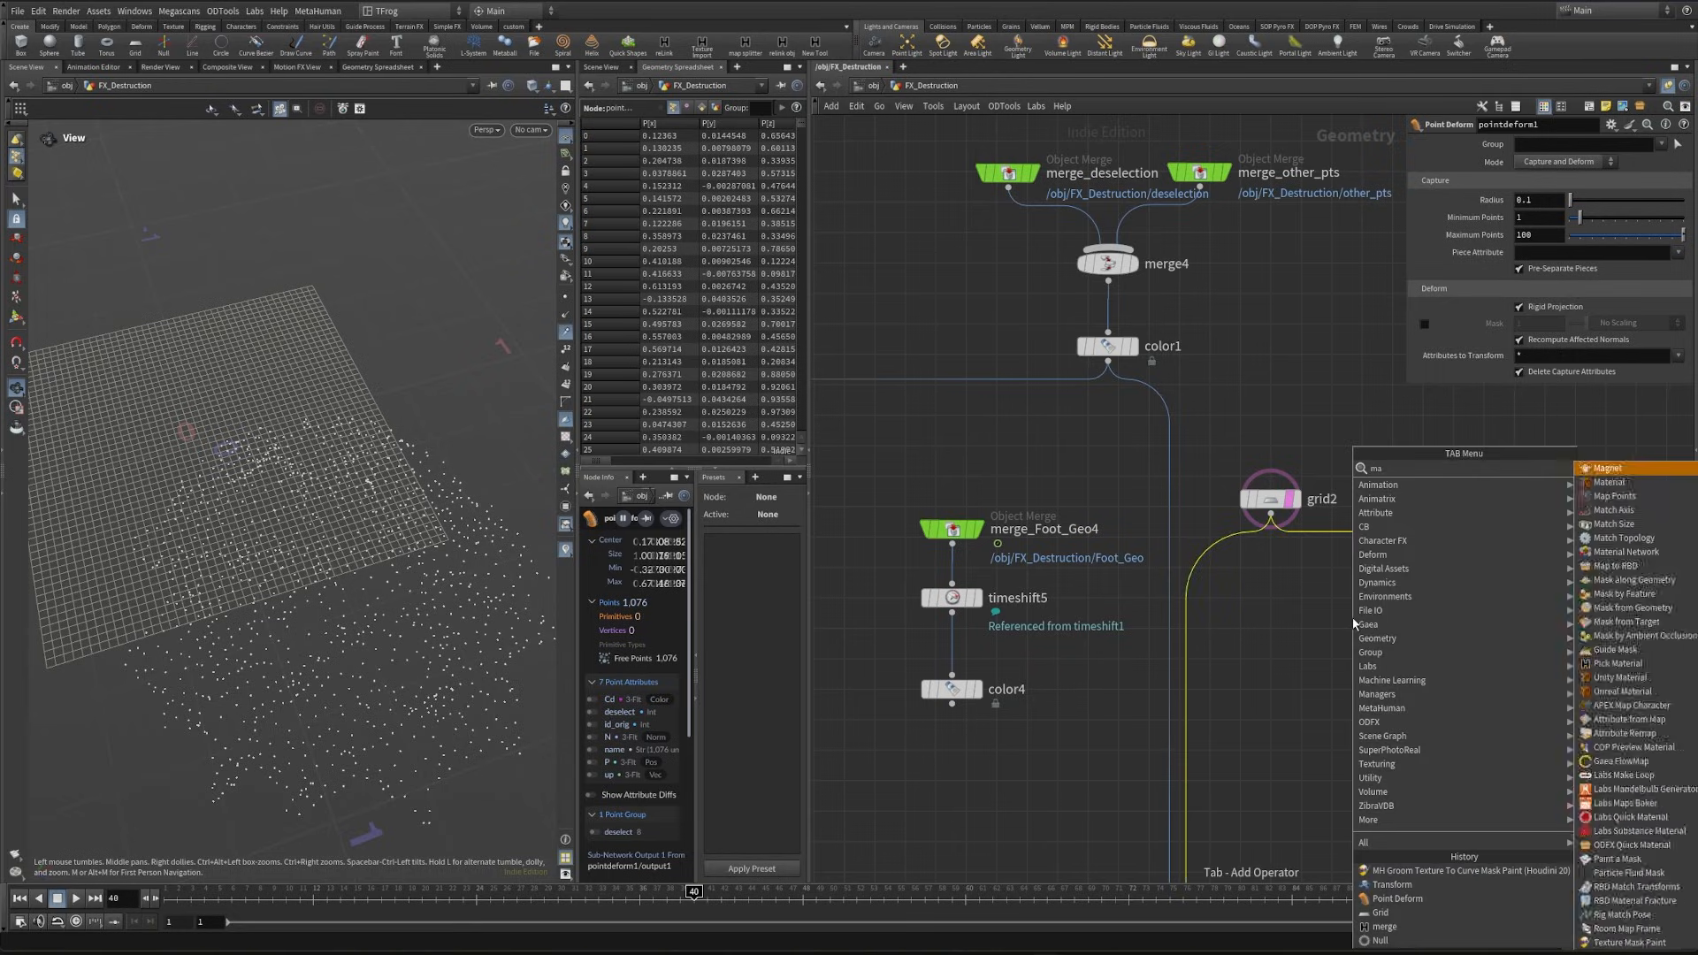
pyautogui.press('Return')
pyautogui.click(1352, 623)
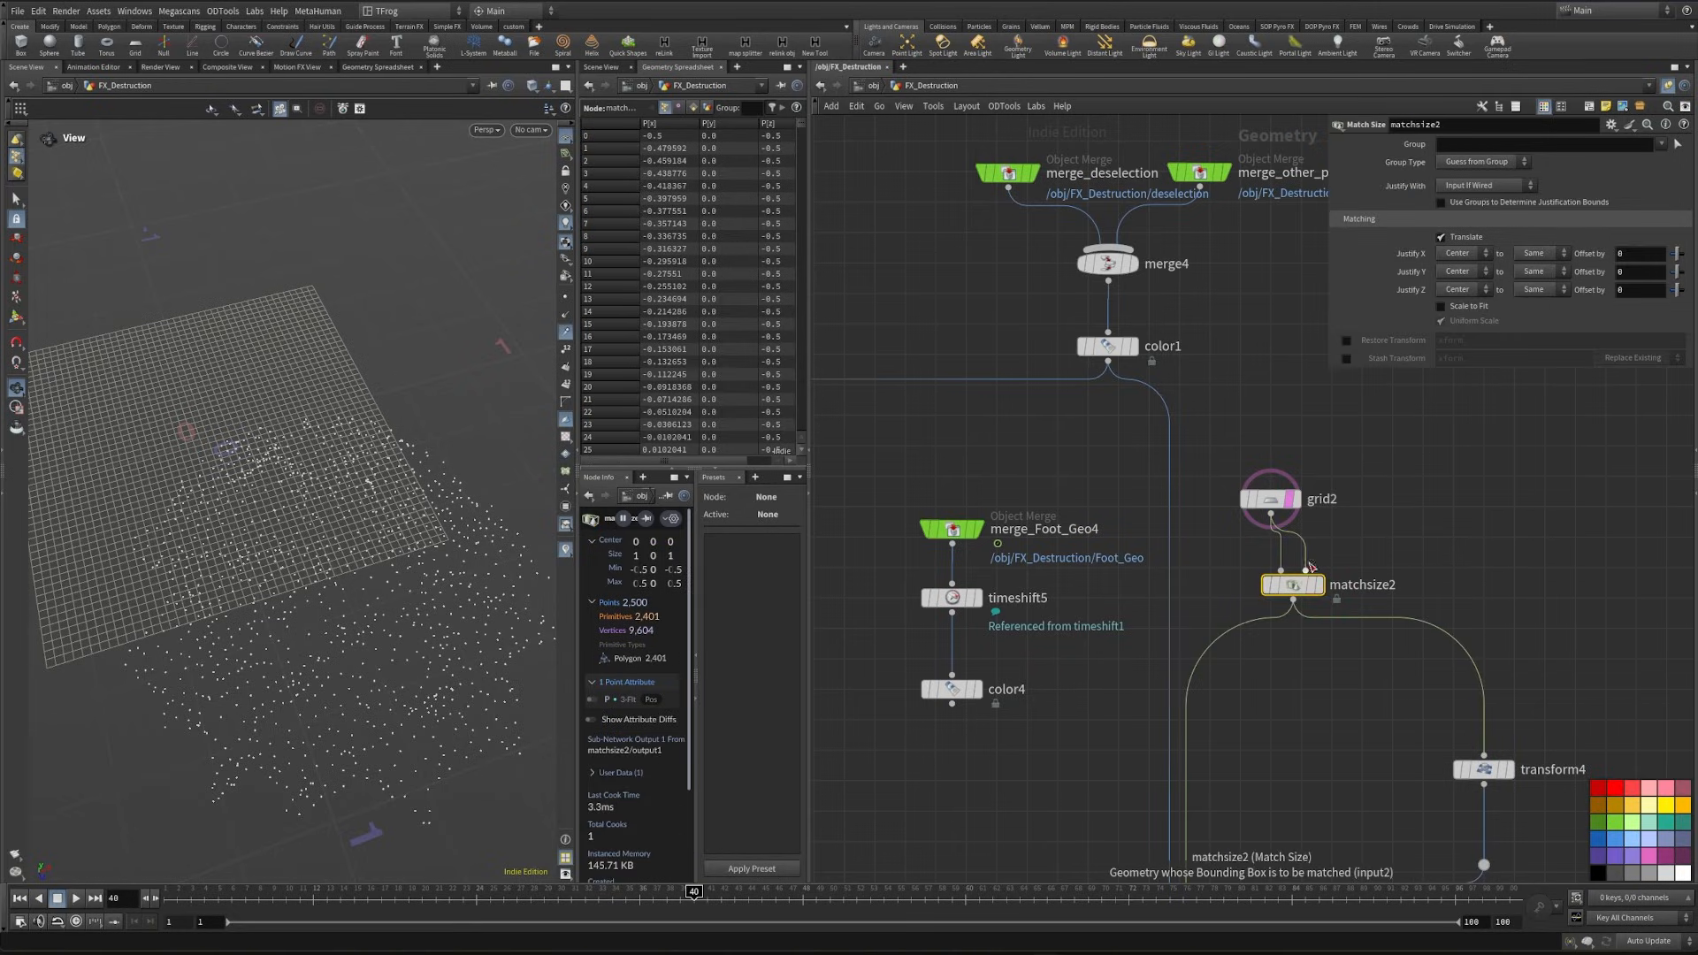
# - Use color1 instead of grid2 as matchsize2's reference input, display the node and set Justify Y to None
pyautogui.moveTo(1280, 506)
pyautogui.moveTo(1280, 507); pyautogui.dragTo(1264, 497)
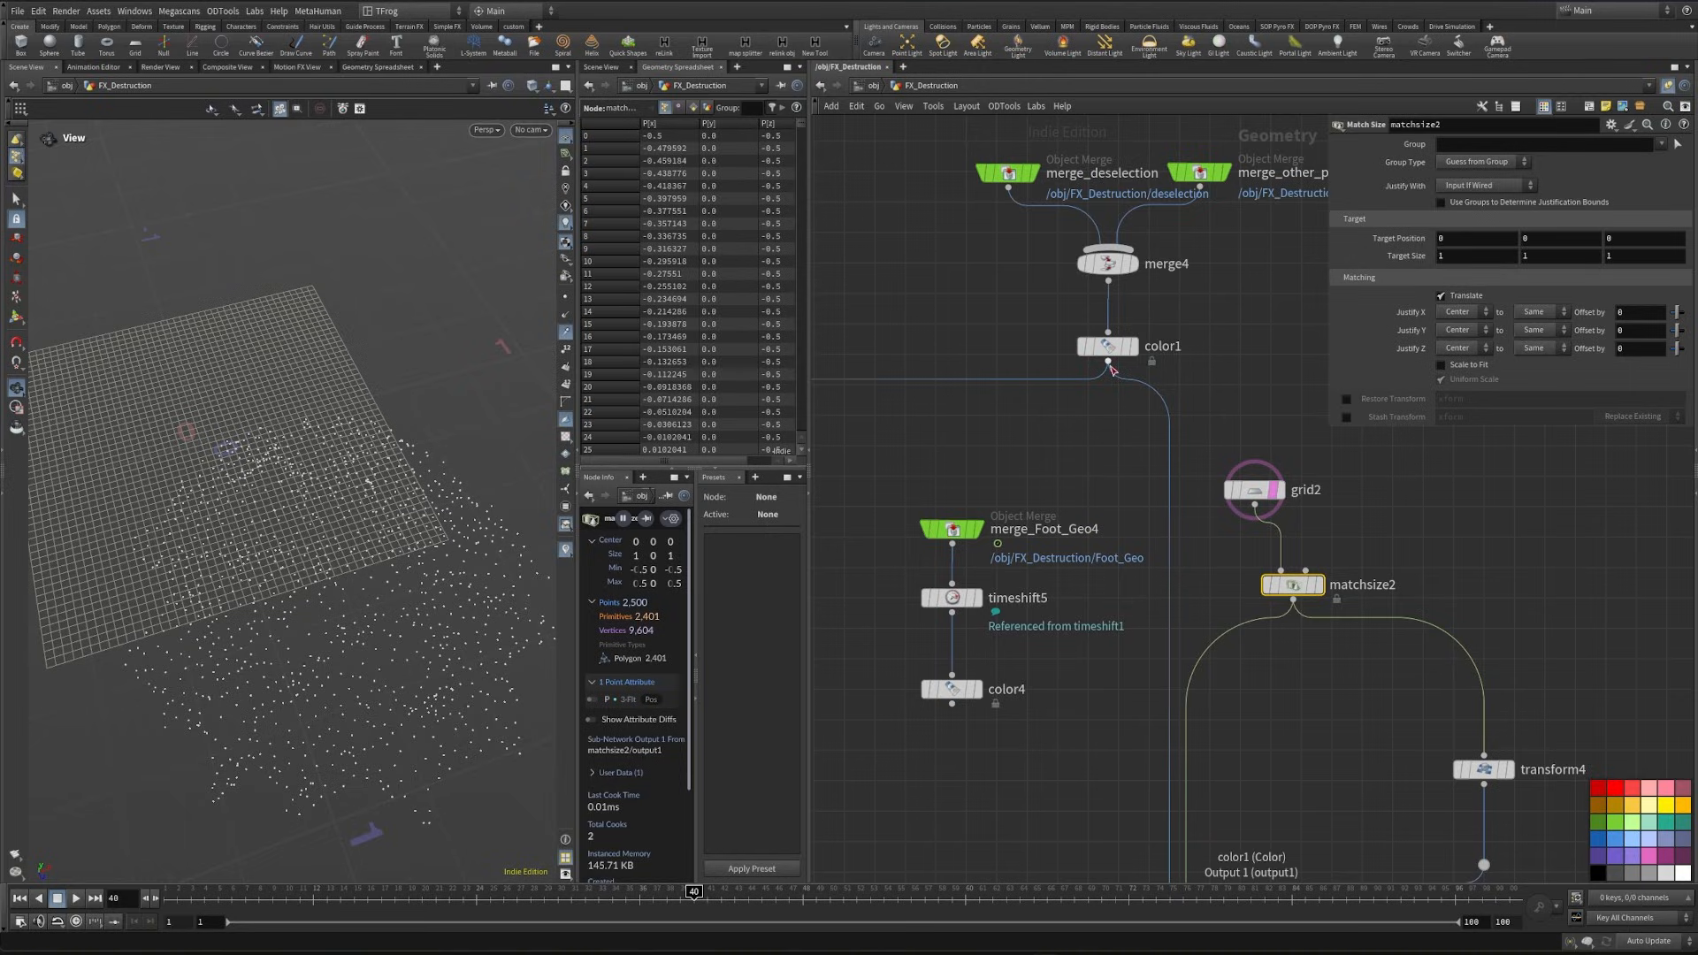
pyautogui.click(1109, 361)
pyautogui.click(1315, 578)
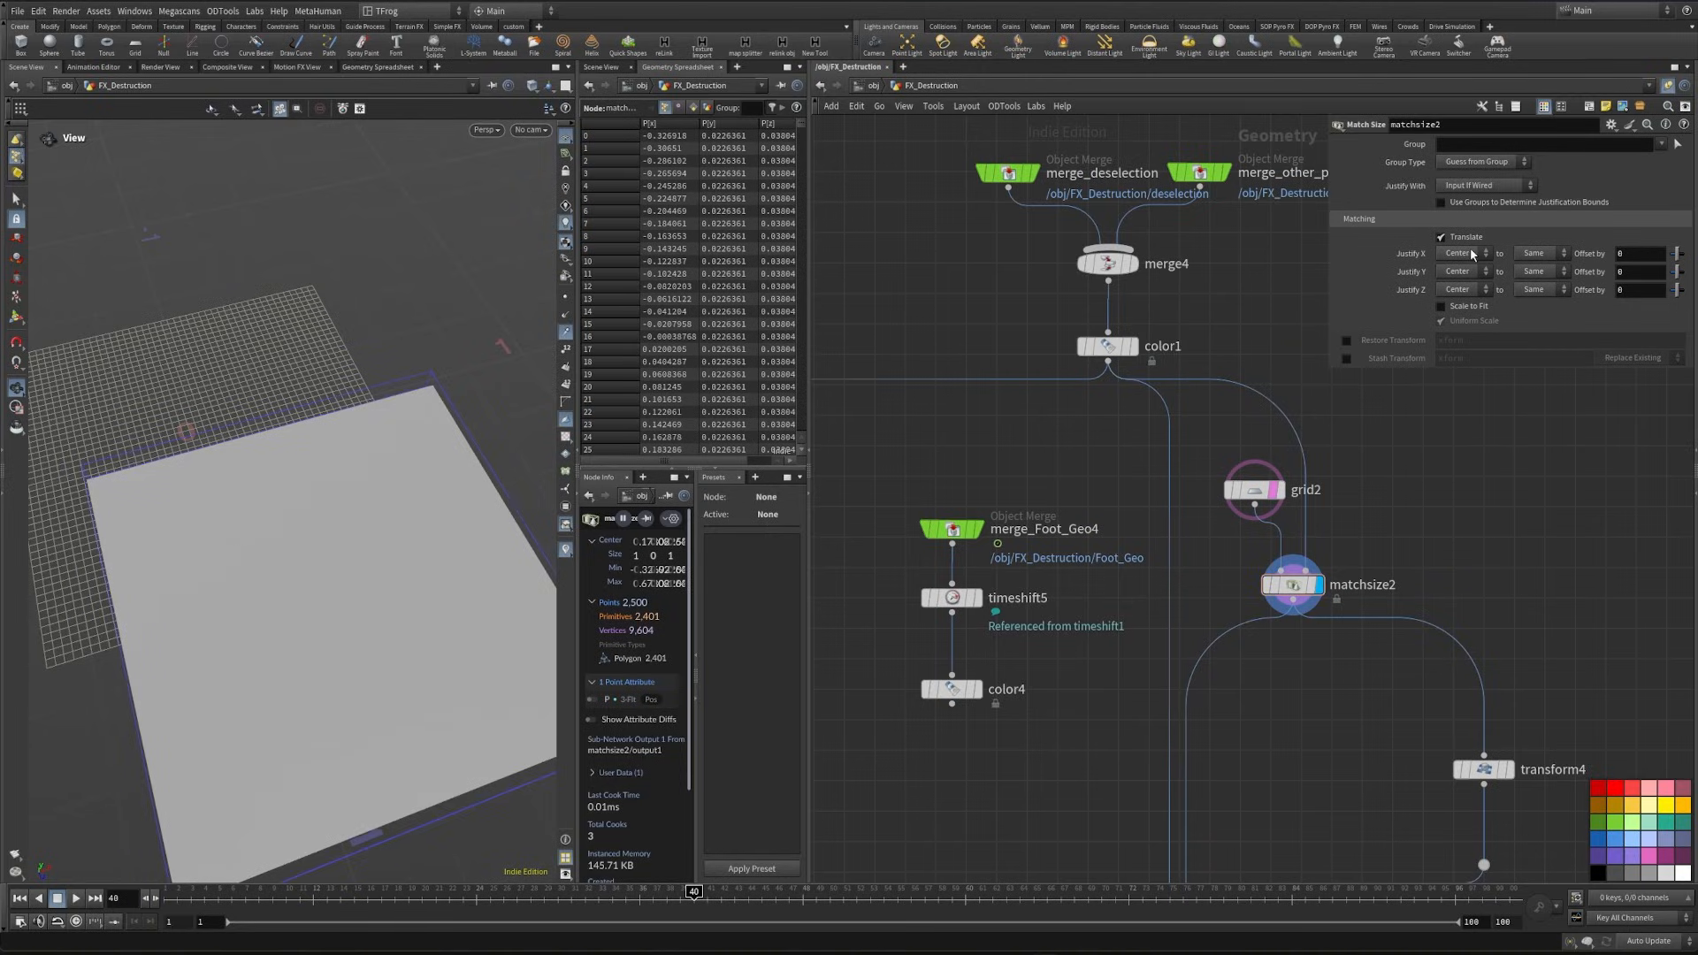
pyautogui.click(1457, 271)
pyautogui.click(1457, 286)
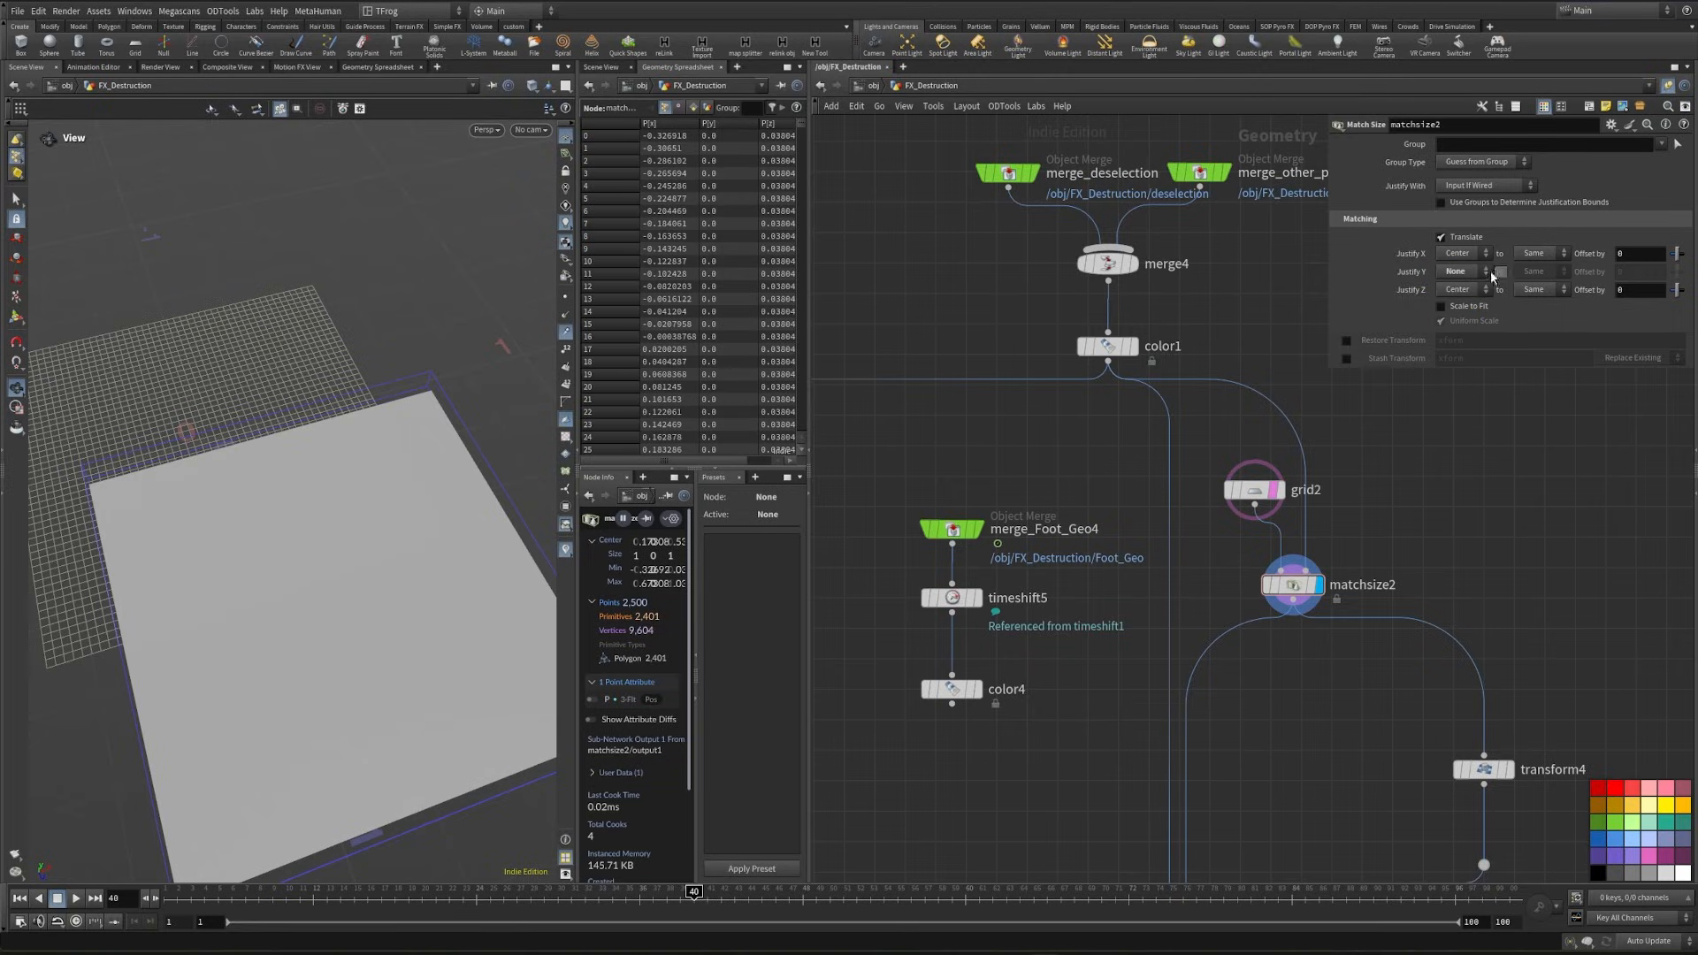
# - Display pointdeform1 with transform4 as the template and examine how the points follow the raised lattice
pyautogui.moveTo(322, 589); pyautogui.dragTo(284, 452)
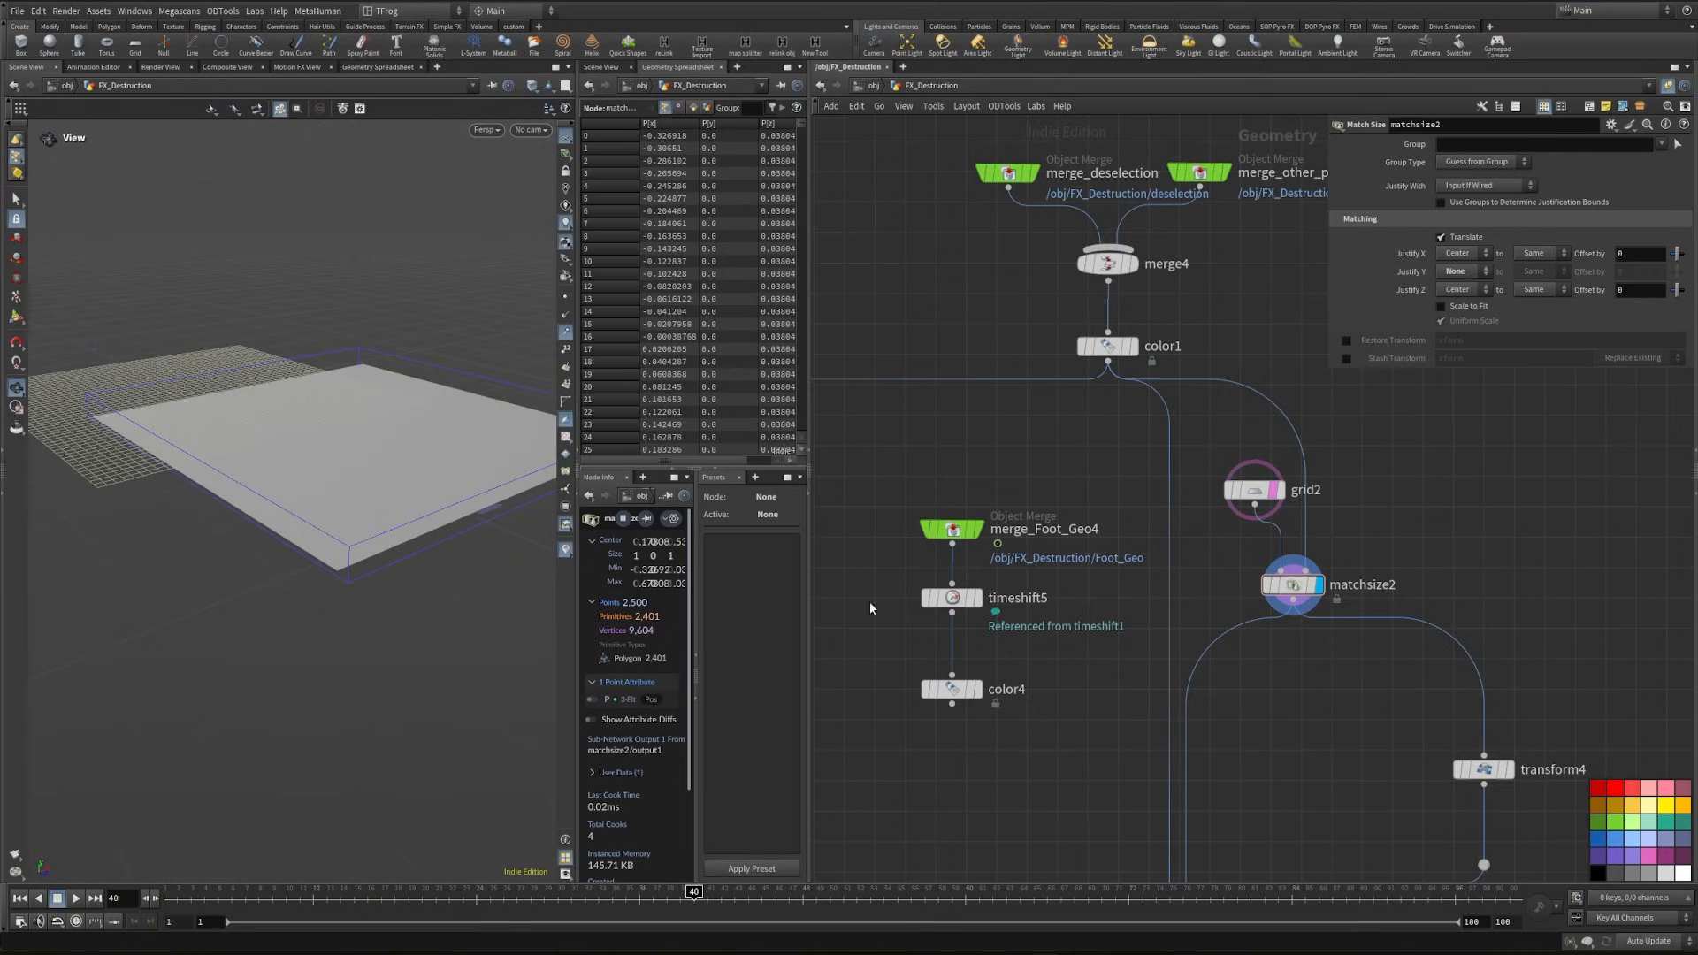
pyautogui.moveTo(1317, 766); pyautogui.dragTo(1308, 745, button='middle')
pyautogui.click(1176, 688)
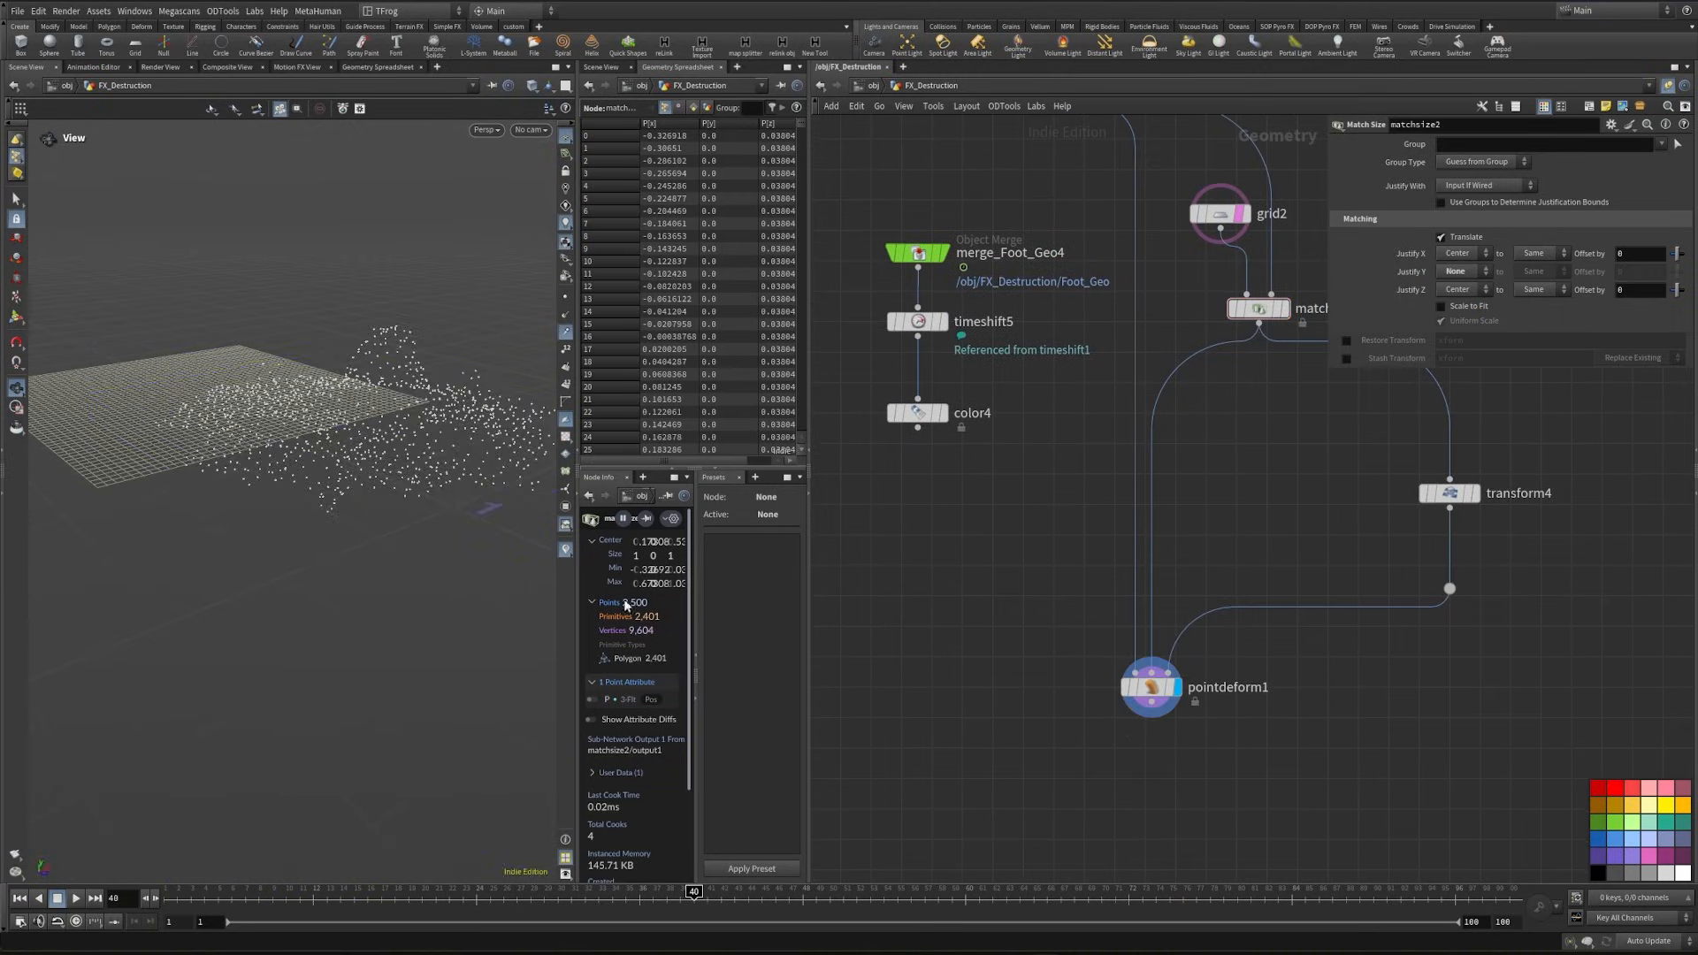
pyautogui.moveTo(1295, 487); pyautogui.dragTo(1278, 553, button='middle')
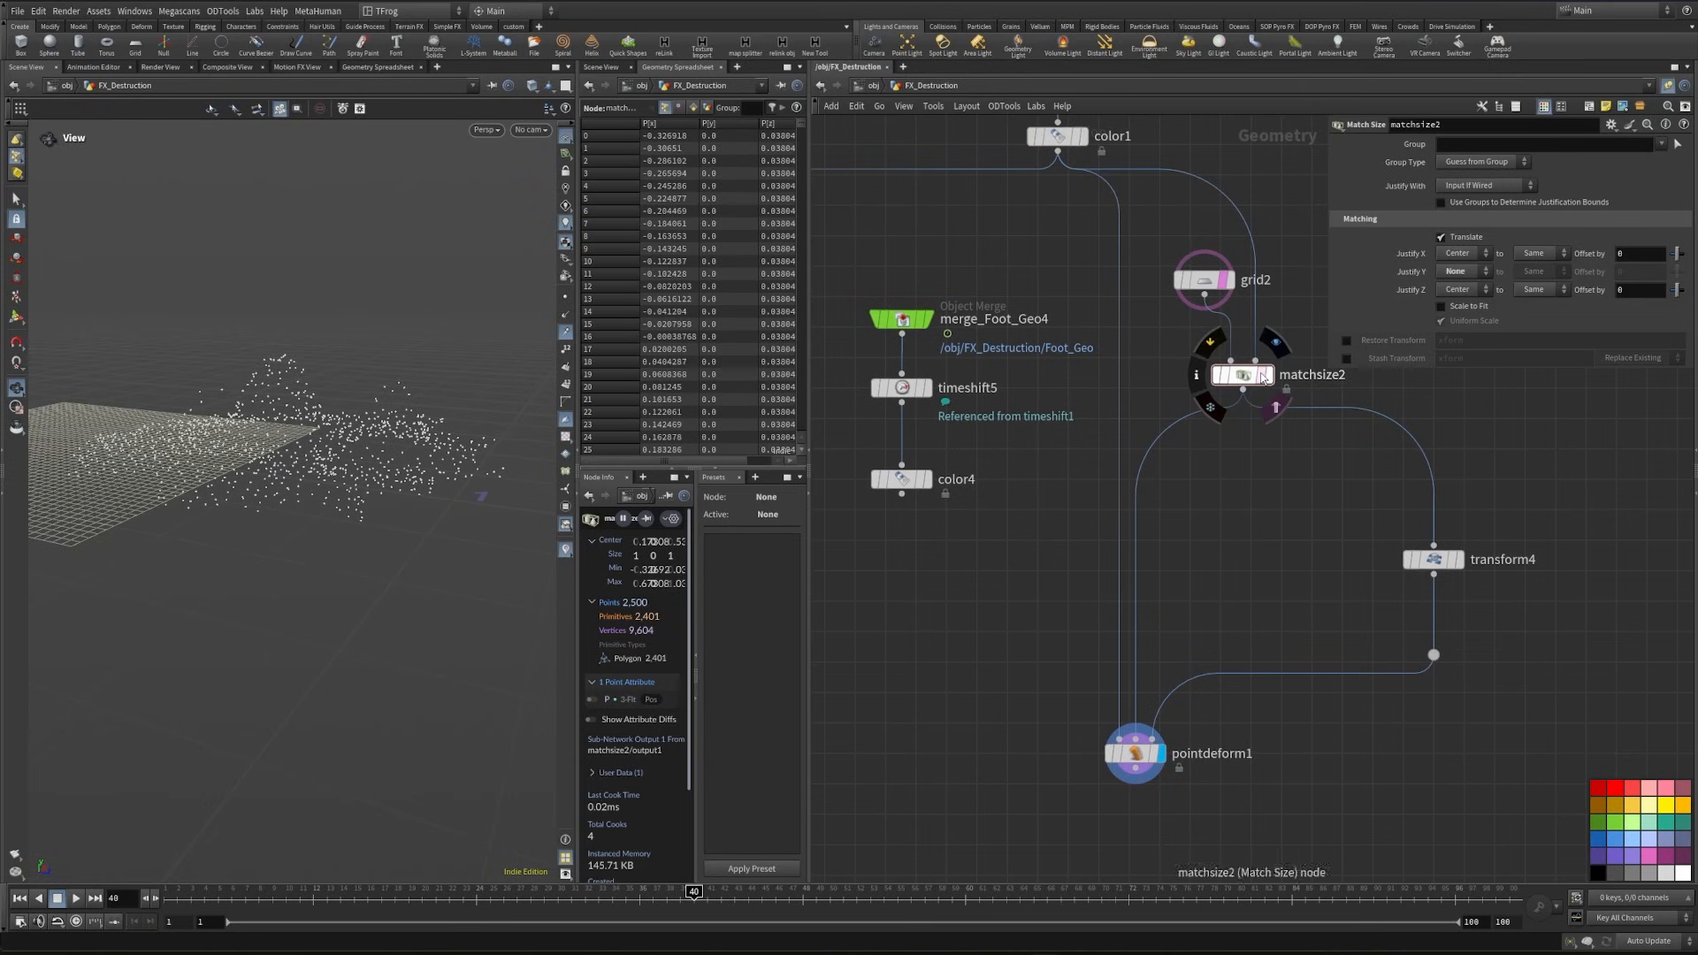
pyautogui.moveTo(525, 519); pyautogui.dragTo(460, 489)
pyautogui.moveTo(1189, 470); pyautogui.dragTo(1188, 572, button='middle')
# - Insert a Transform node below matchsize2 and set its Y translation to 0.01
pyautogui.click(1337, 515)
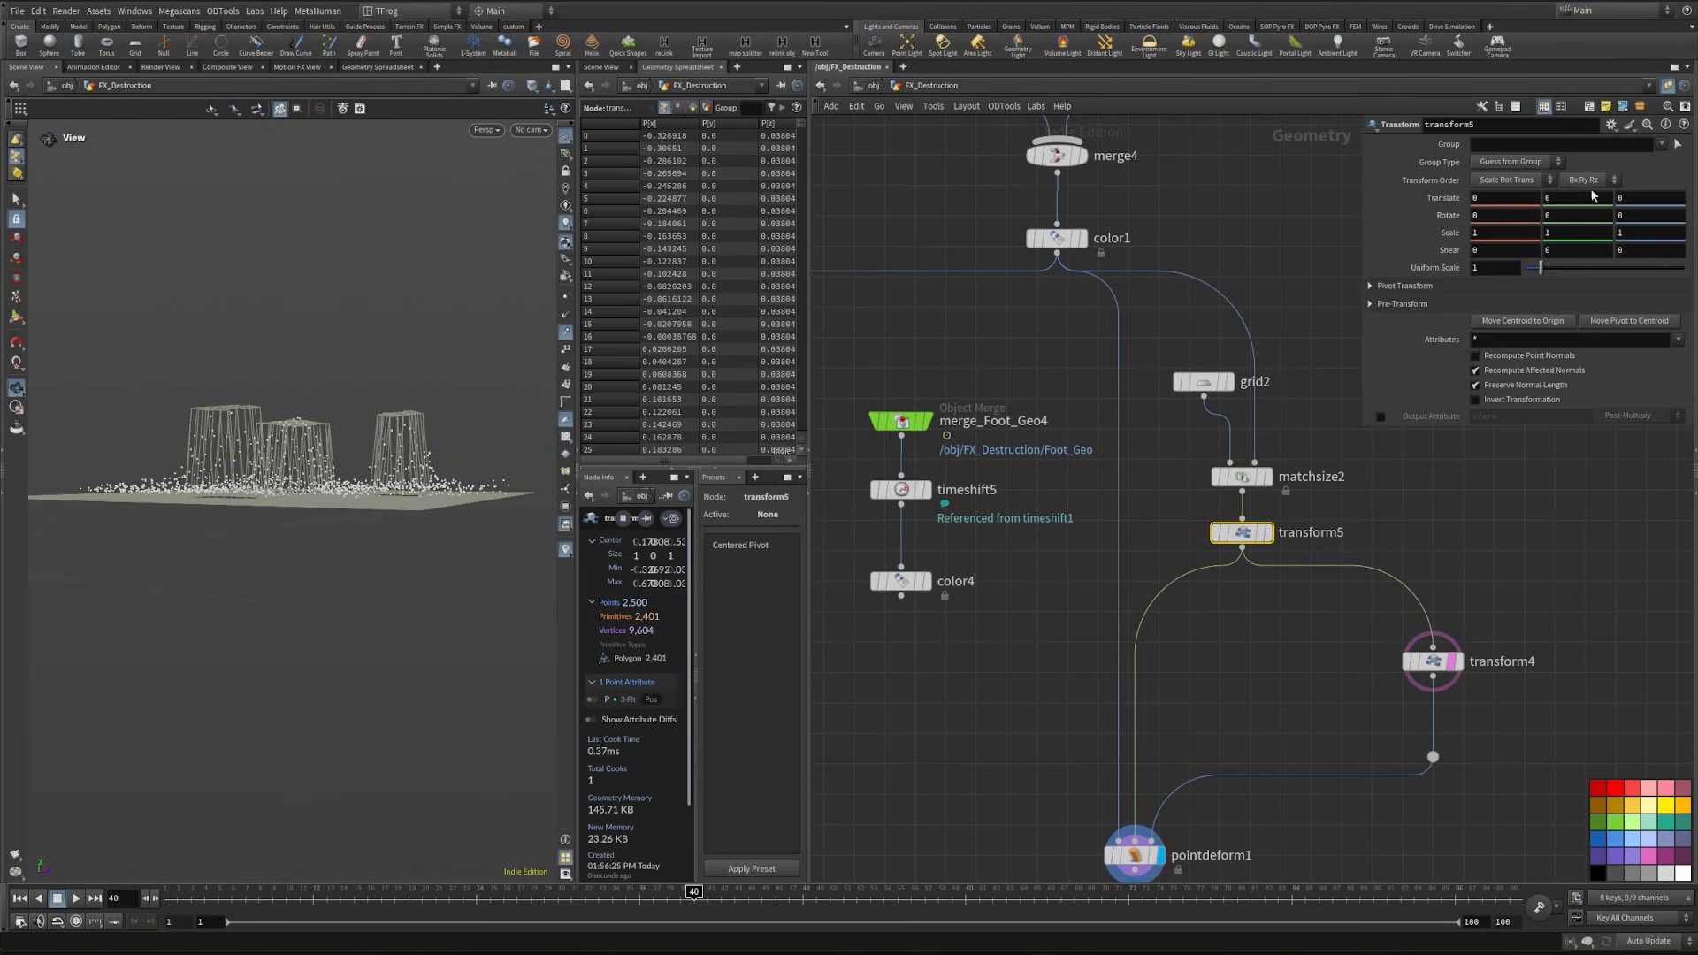
pyautogui.moveTo(1577, 196)
pyautogui.mouseDown(button='middle')
pyautogui.moveTo(1556, 196)
pyautogui.moveTo(1591, 197)
pyautogui.mouseUp(button='middle')
pyautogui.moveTo(308, 502); pyautogui.dragTo(263, 550)
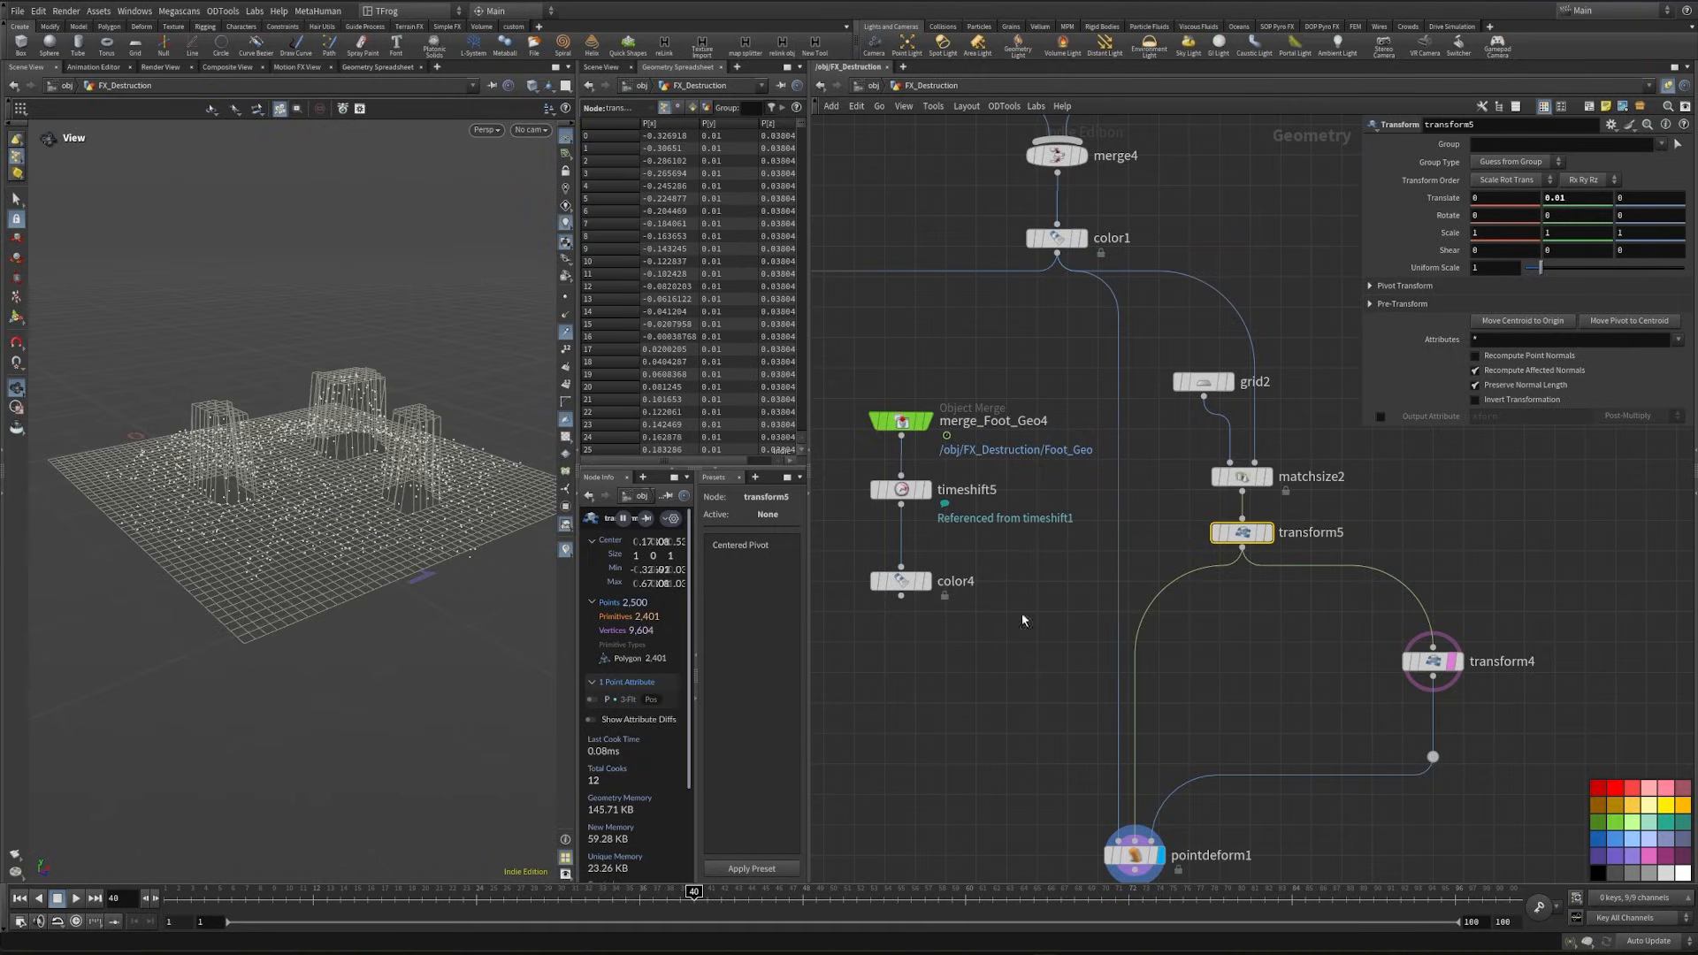
# - Delete the transform4 test node from the deformed-lattice branch
pyautogui.scroll(-1, 1066, 711)
pyautogui.moveTo(1066, 711); pyautogui.dragTo(1135, 629, button='middle')
pyautogui.press('Delete')
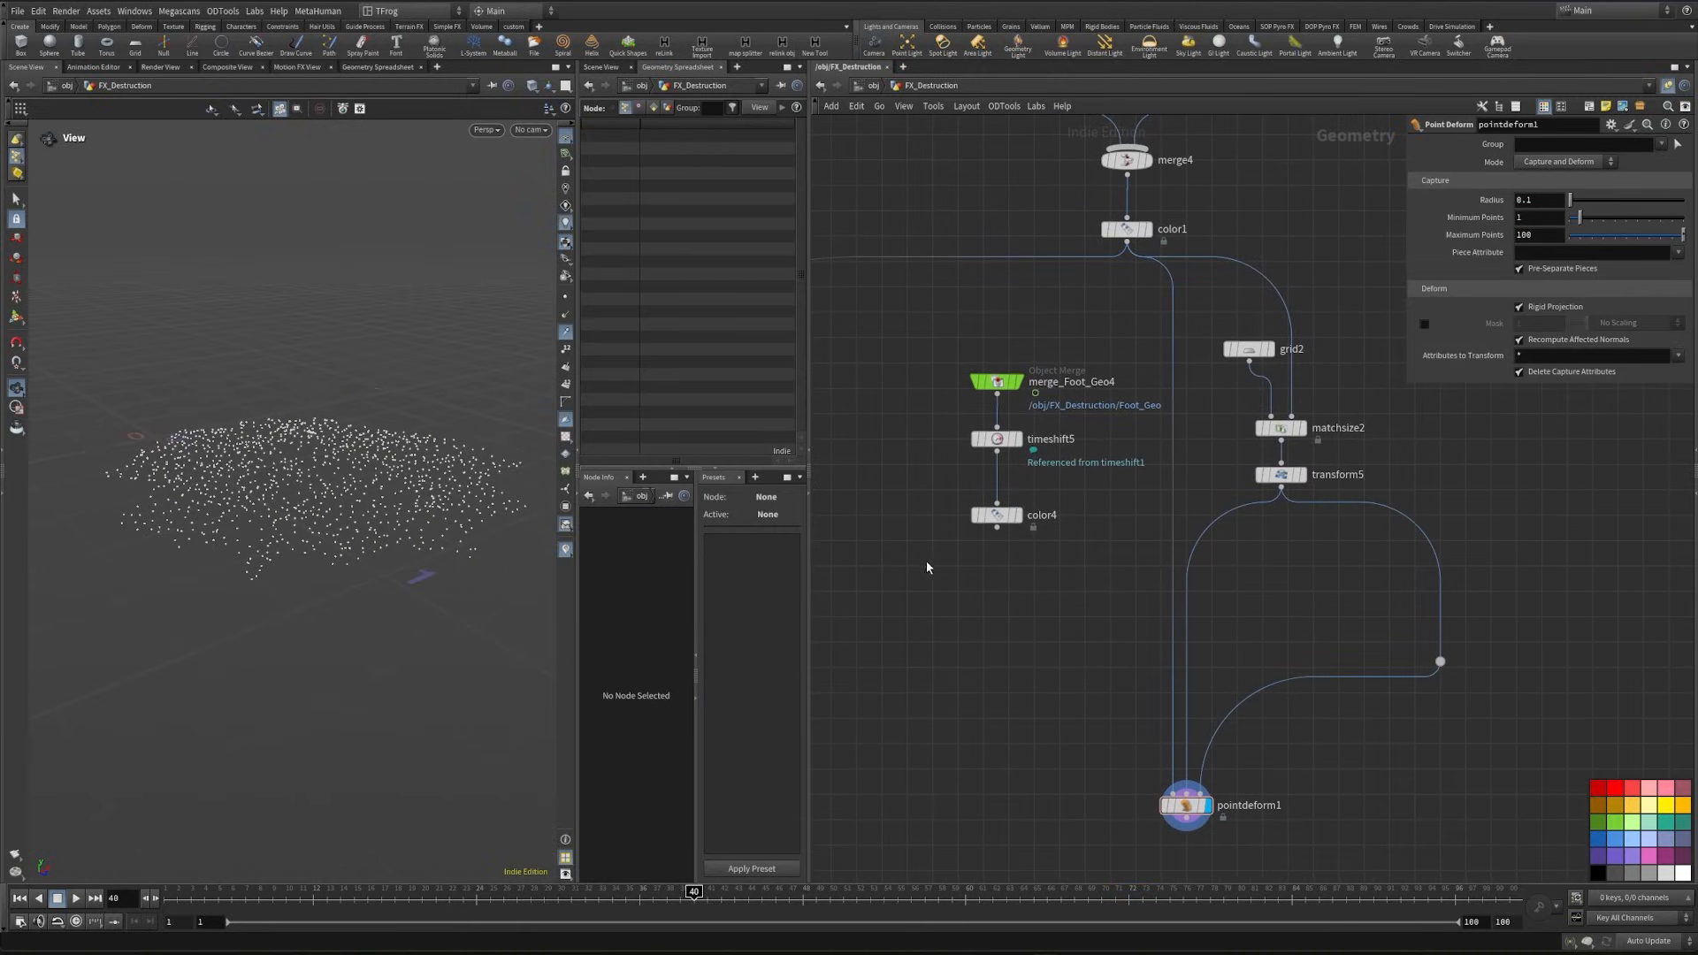
pyautogui.moveTo(955, 590); pyautogui.dragTo(1045, 368)
pyautogui.moveTo(500, 437); pyautogui.dragTo(205, 479)
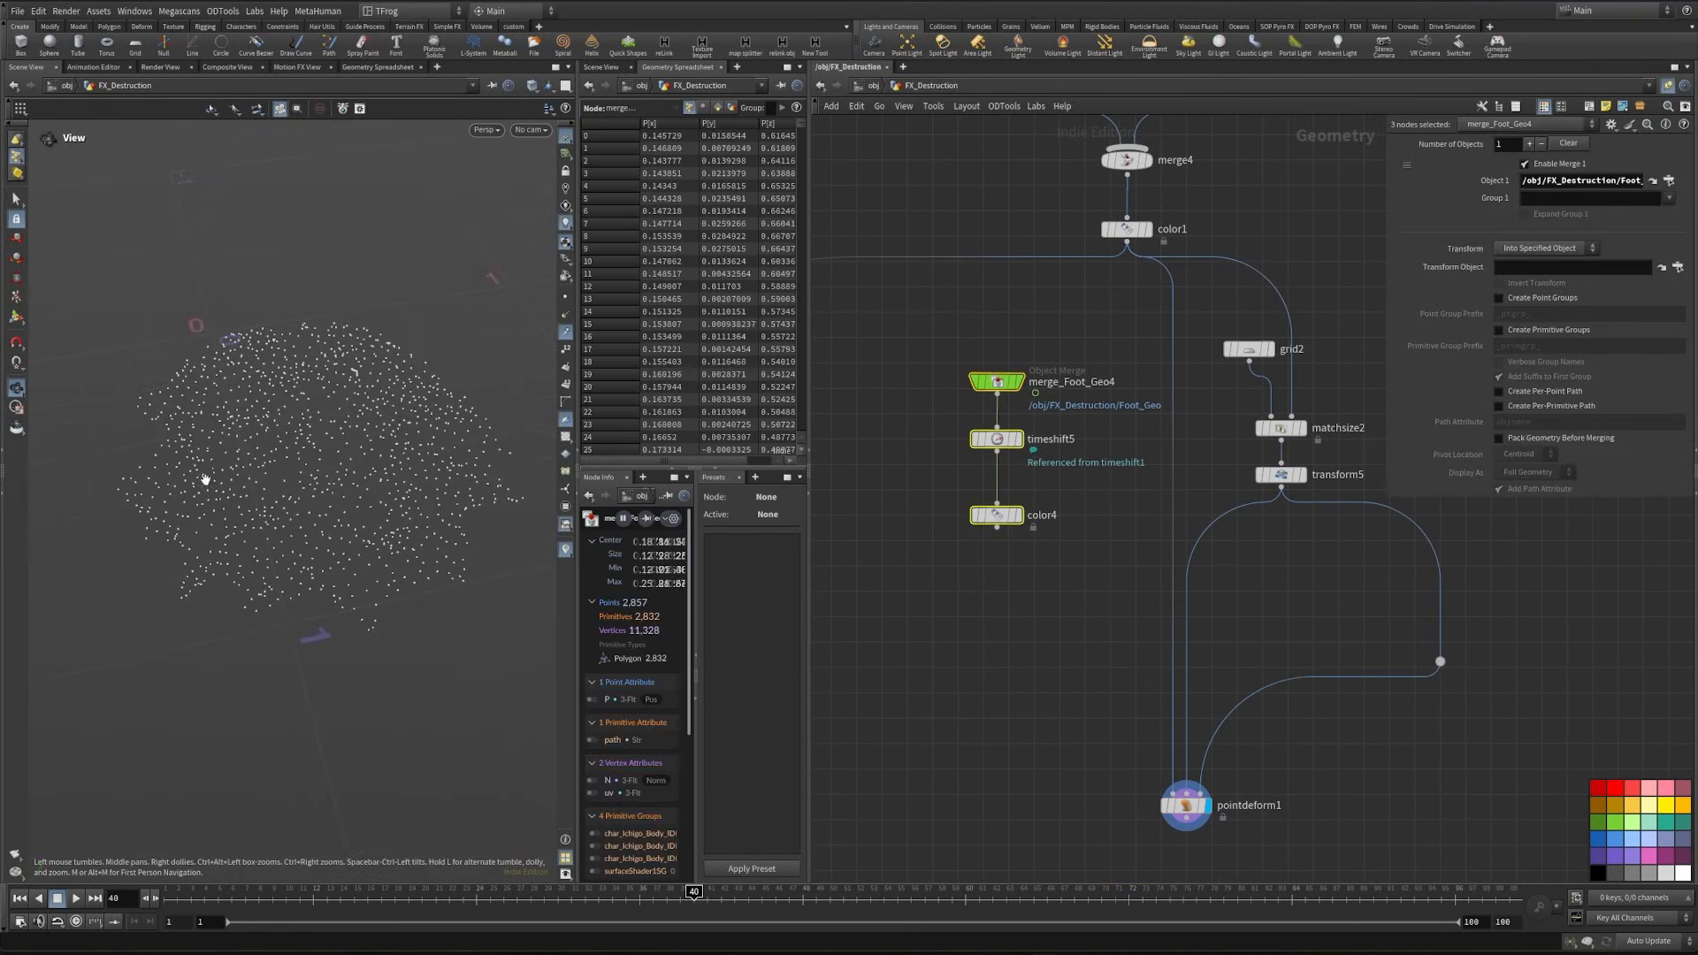
pyautogui.click(1008, 626)
pyautogui.moveTo(1028, 628); pyautogui.dragTo(947, 670, button='middle')
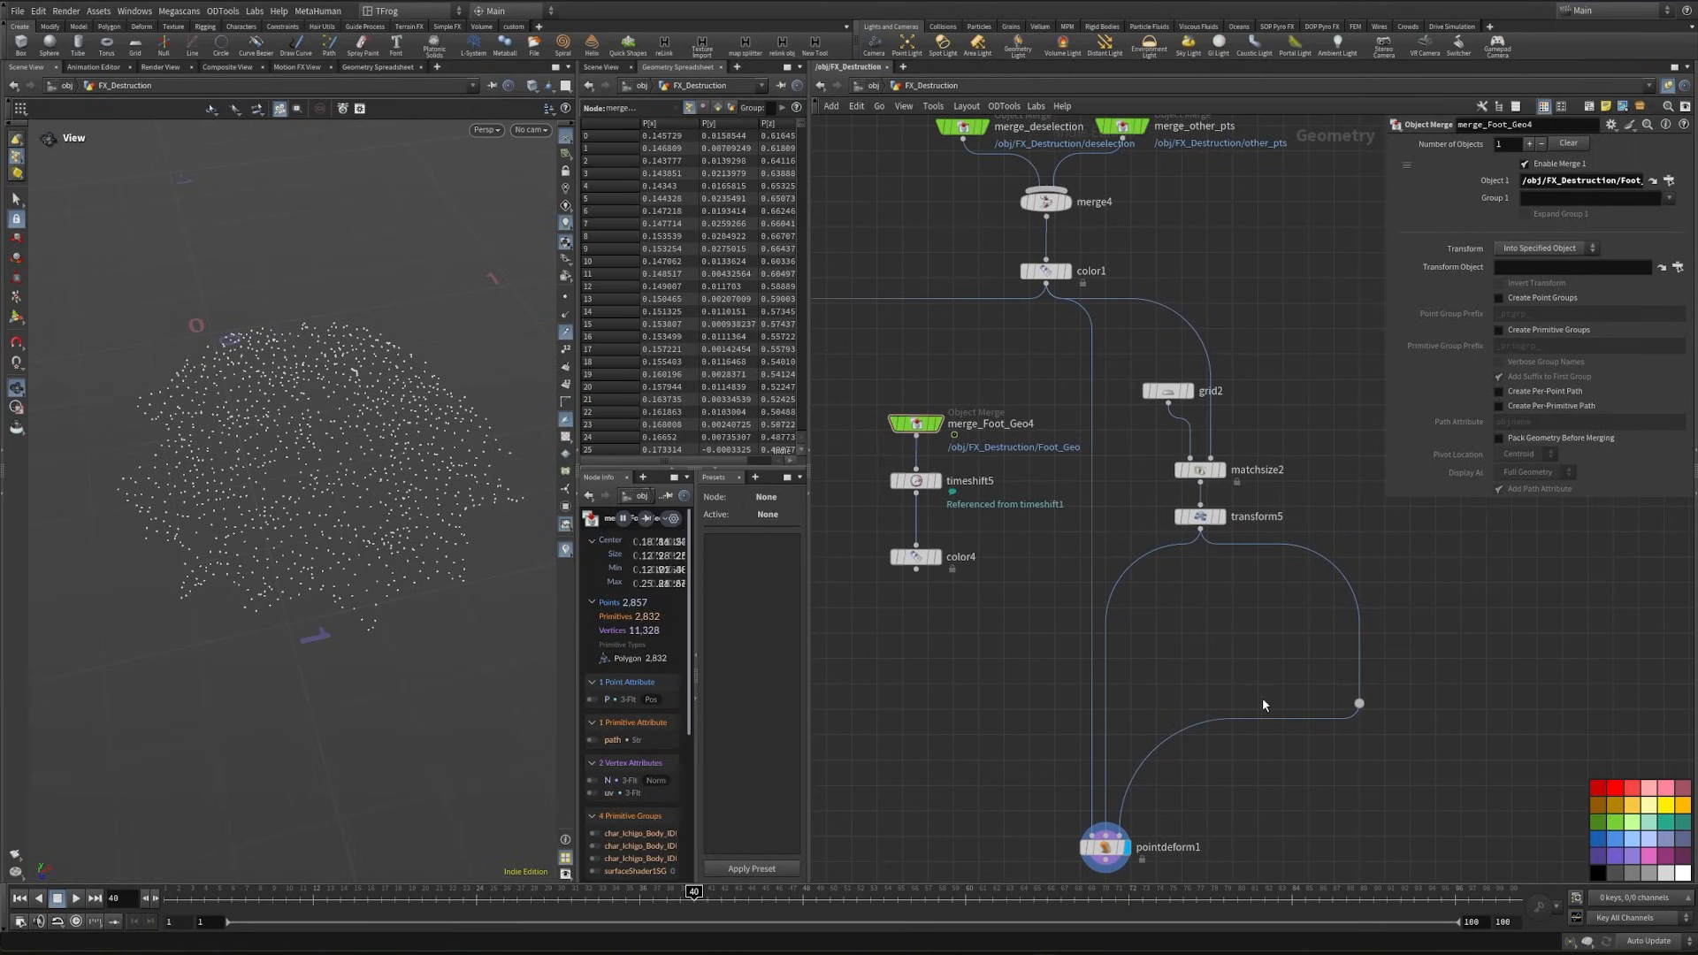
# - Insert an Attribute Transfer node on the branch from transform5 to pointdeform1, connect color4 as its source and display it
pyautogui.click(1221, 516)
pyautogui.moveTo(1244, 616); pyautogui.dragTo(1197, 581, button='middle')
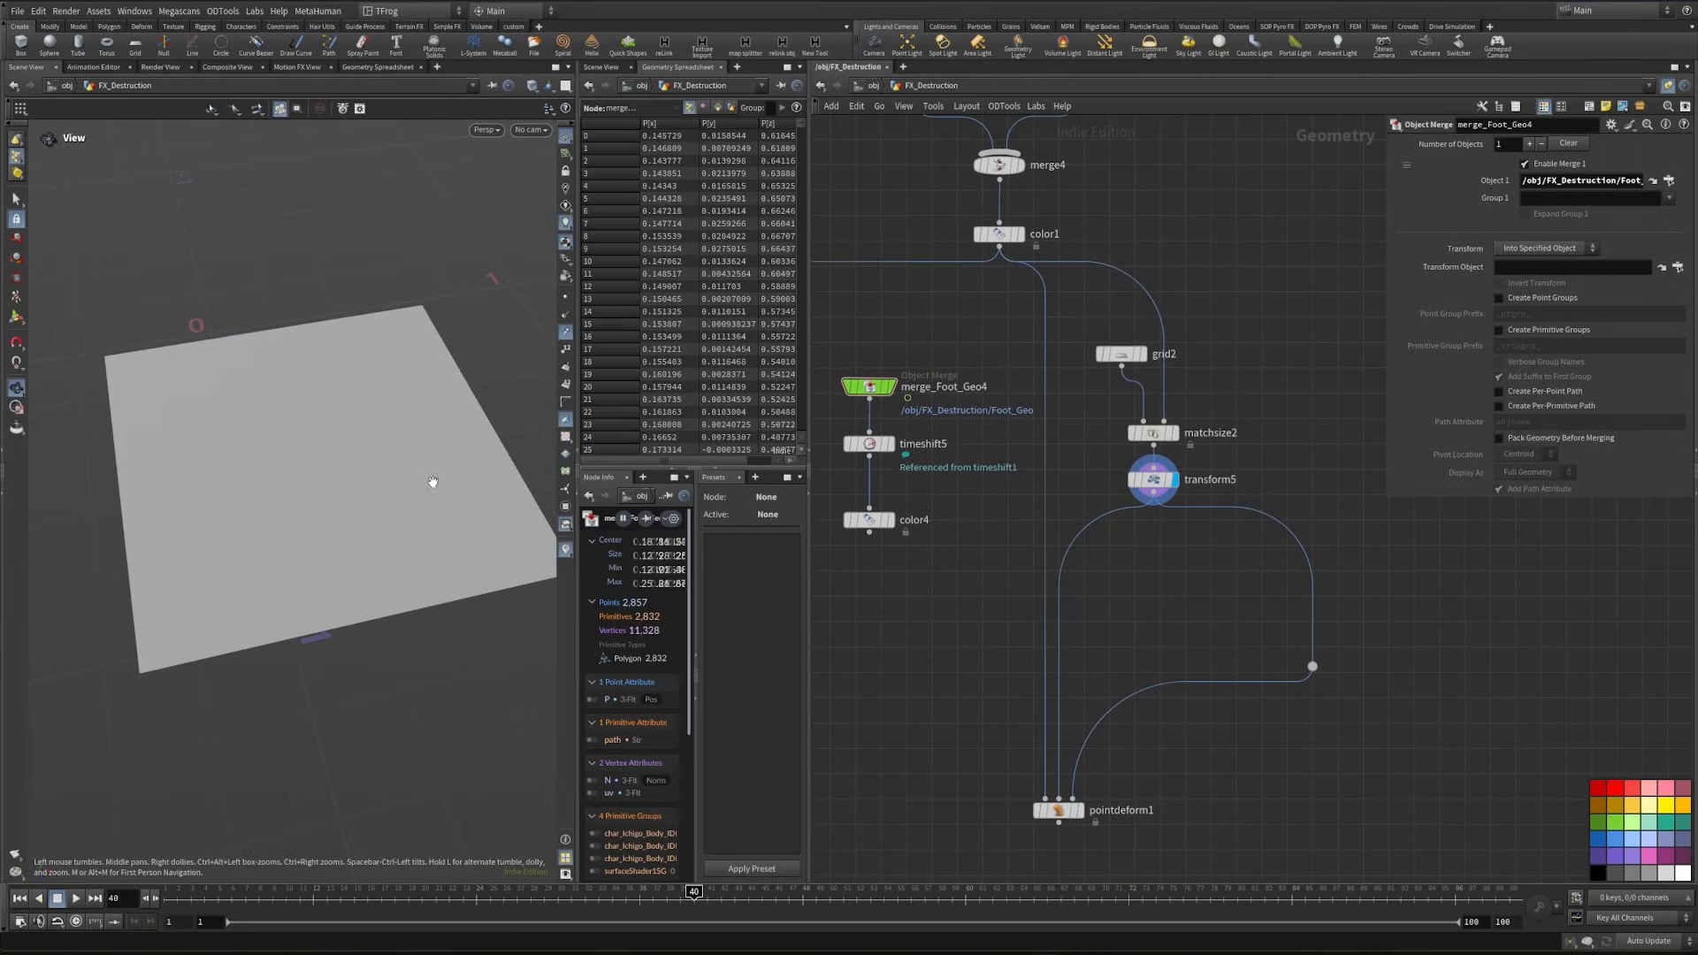
pyautogui.hotkey('shift', 'w')
pyautogui.click(890, 520)
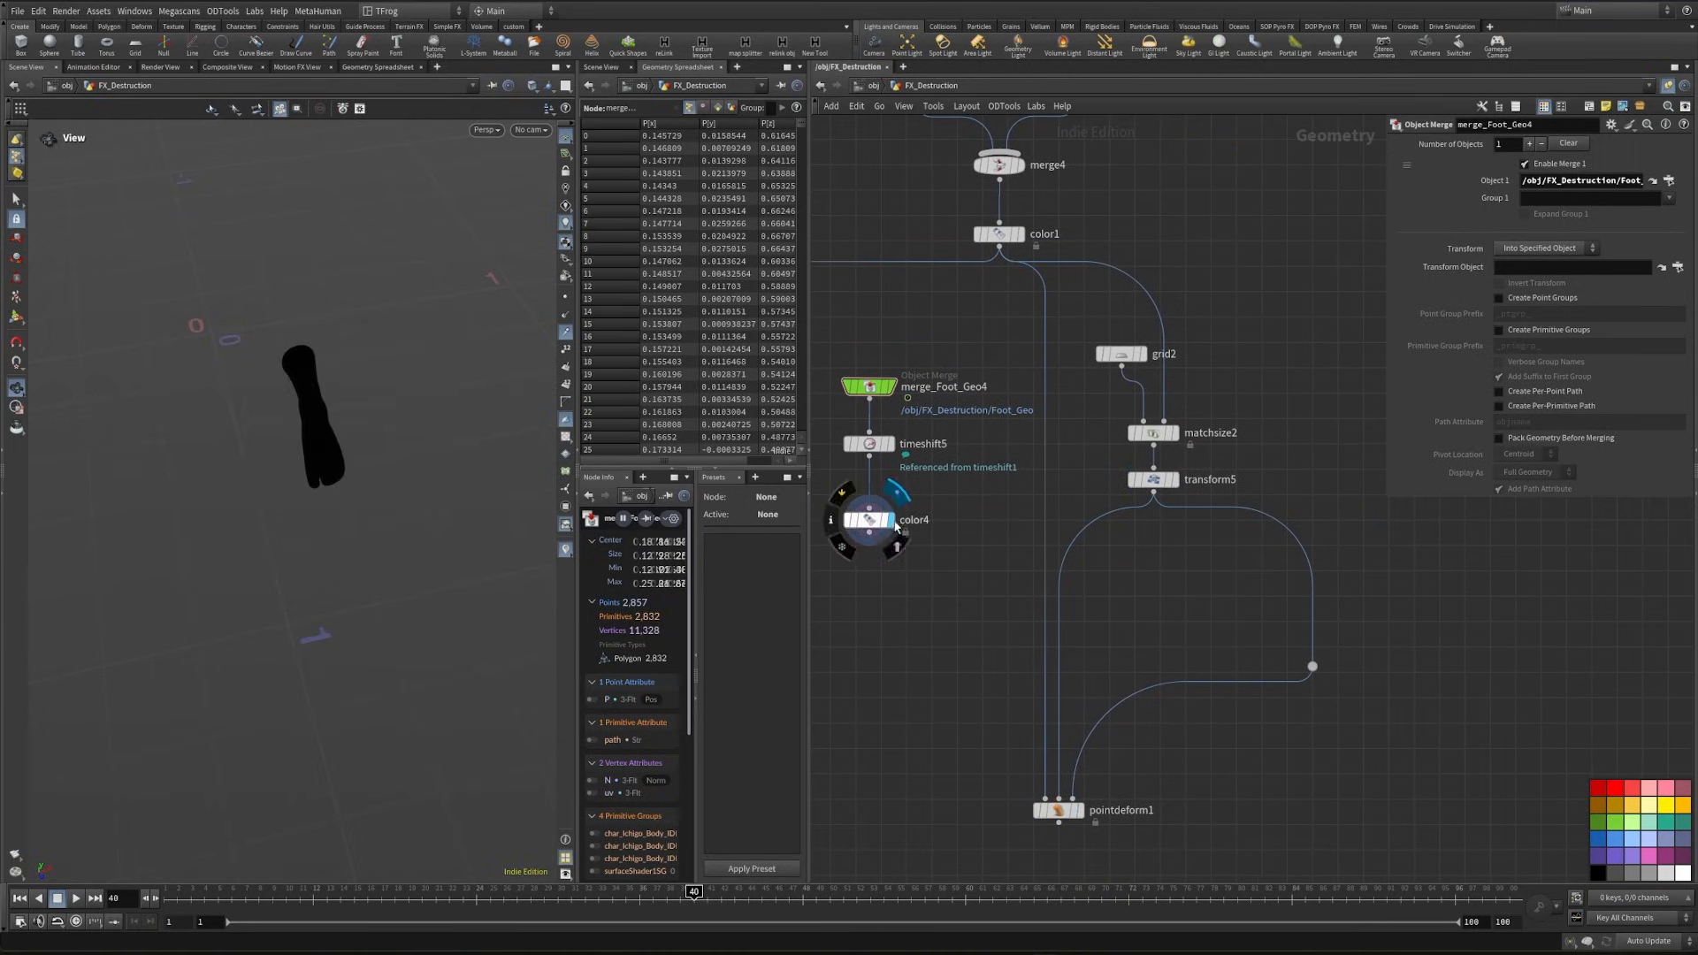
pyautogui.press('Tab')
pyautogui.write('a')
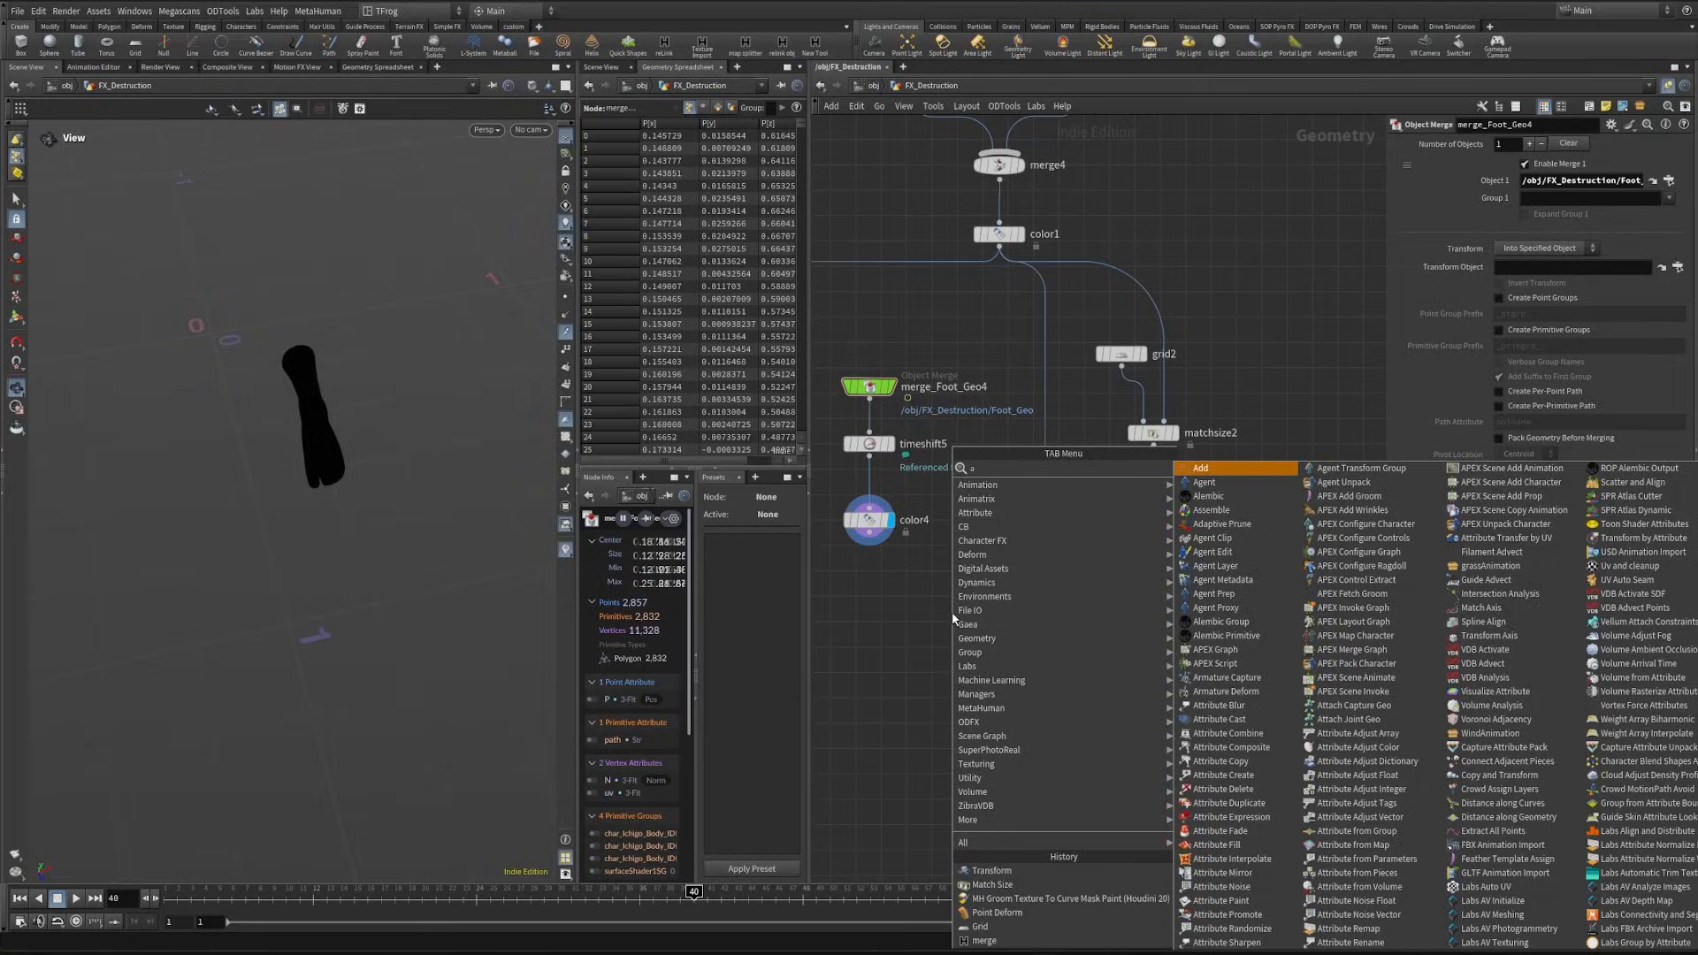
pyautogui.press('Return')
pyautogui.click(1247, 595)
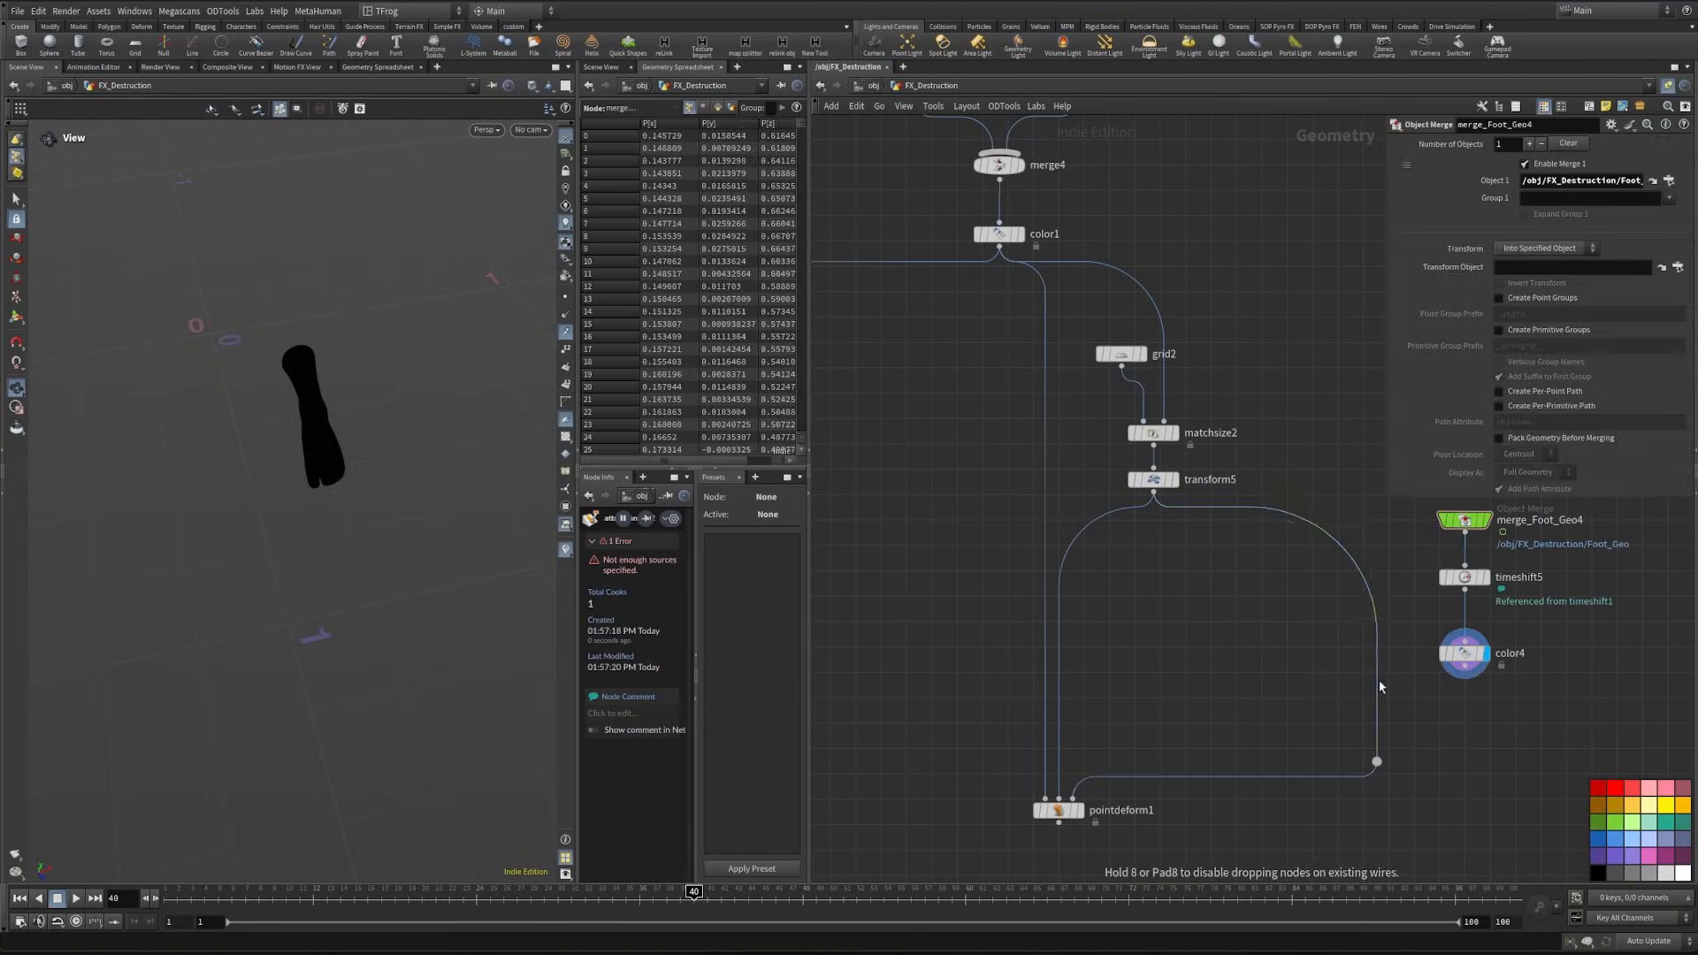
pyautogui.click(1378, 679)
pyautogui.moveTo(1305, 690); pyautogui.dragTo(1198, 714, button='middle')
pyautogui.moveTo(1285, 692); pyautogui.dragTo(1280, 695)
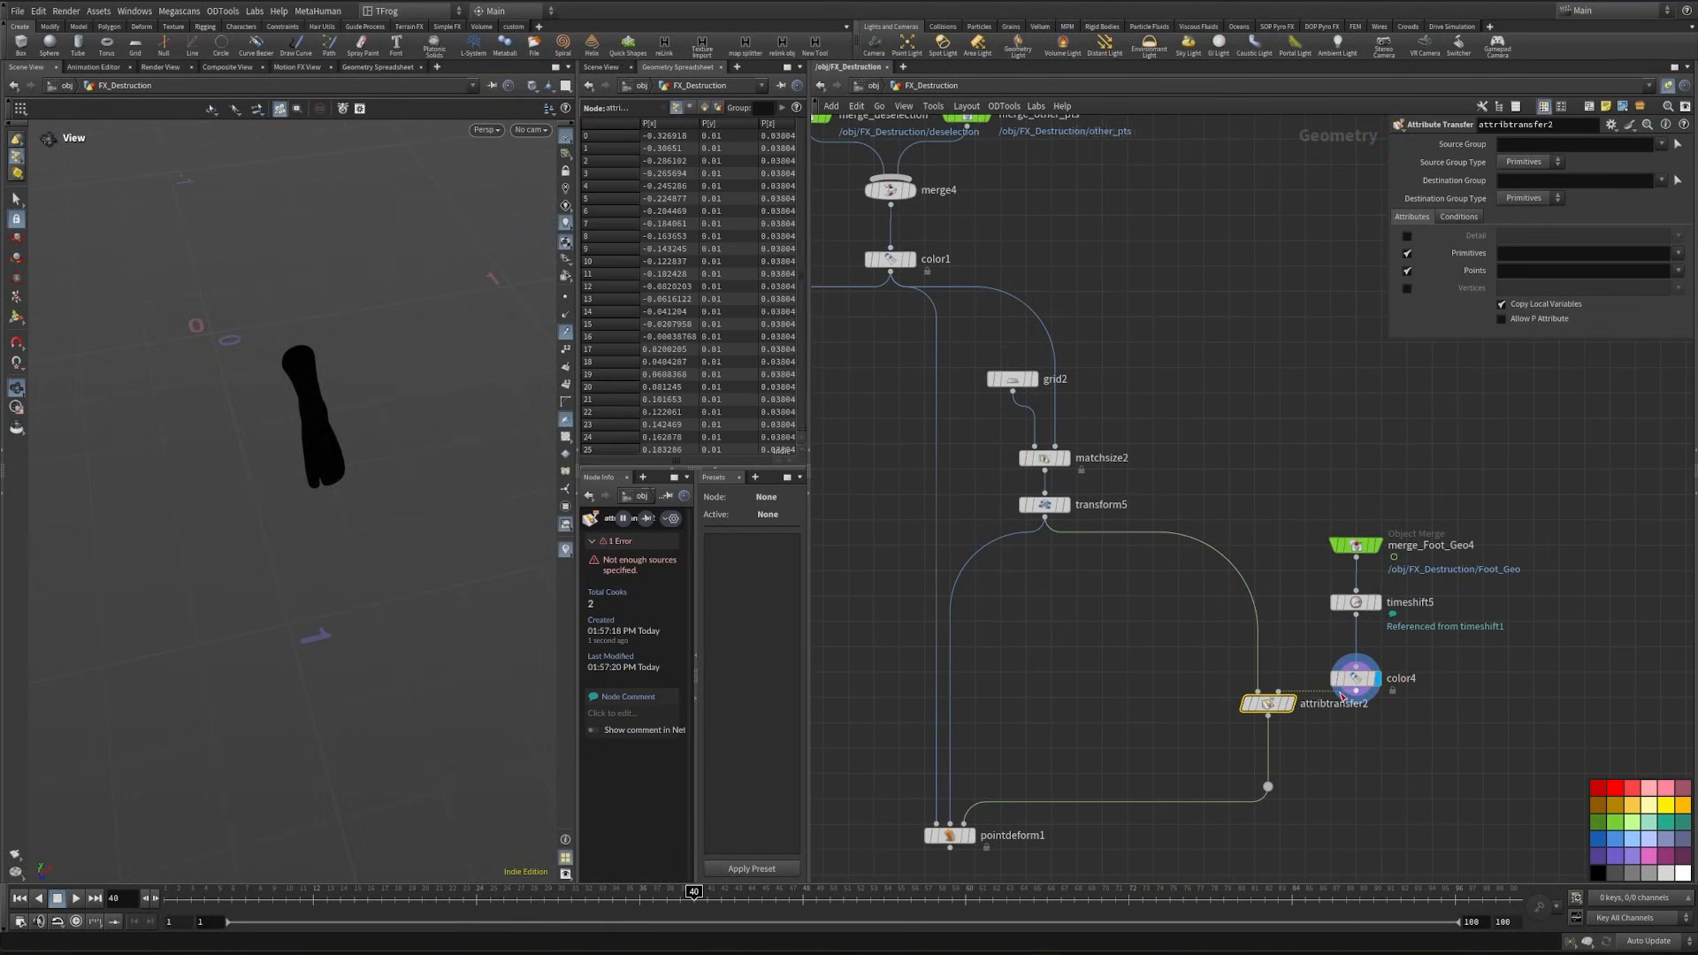
pyautogui.click(1288, 703)
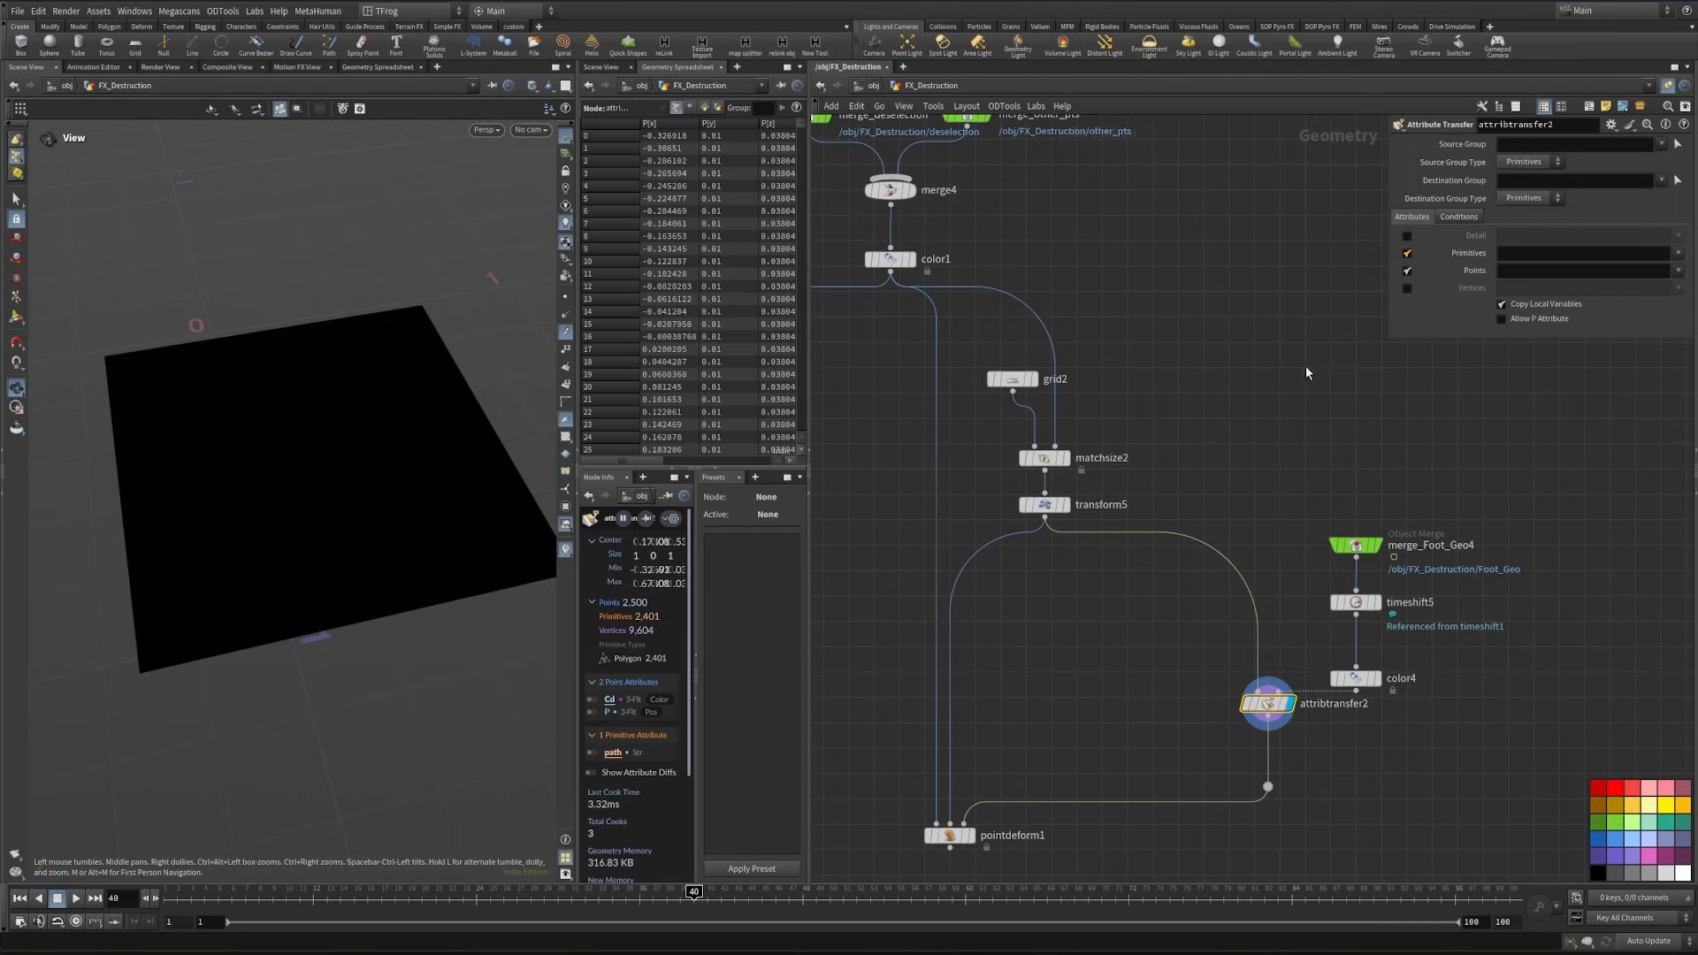
# - Limit attribtransfer2 to the Cd point attribute, disable primitive attributes and set the distance threshold to about 0.42
pyautogui.click(1458, 216)
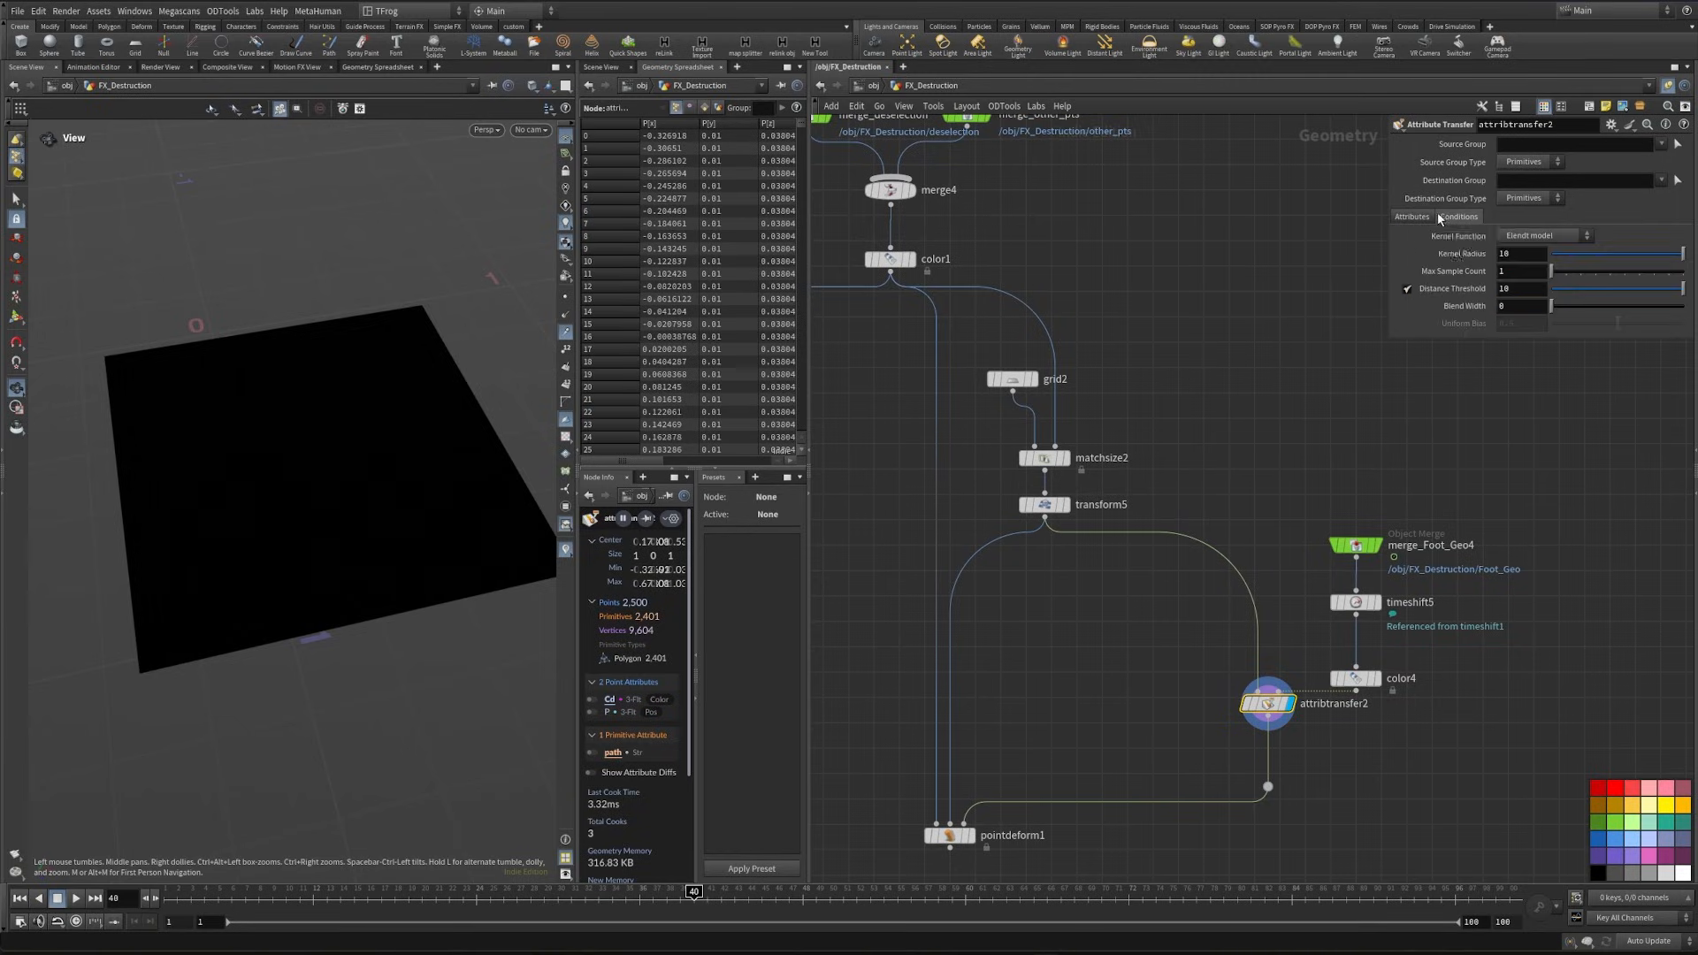
pyautogui.click(1432, 217)
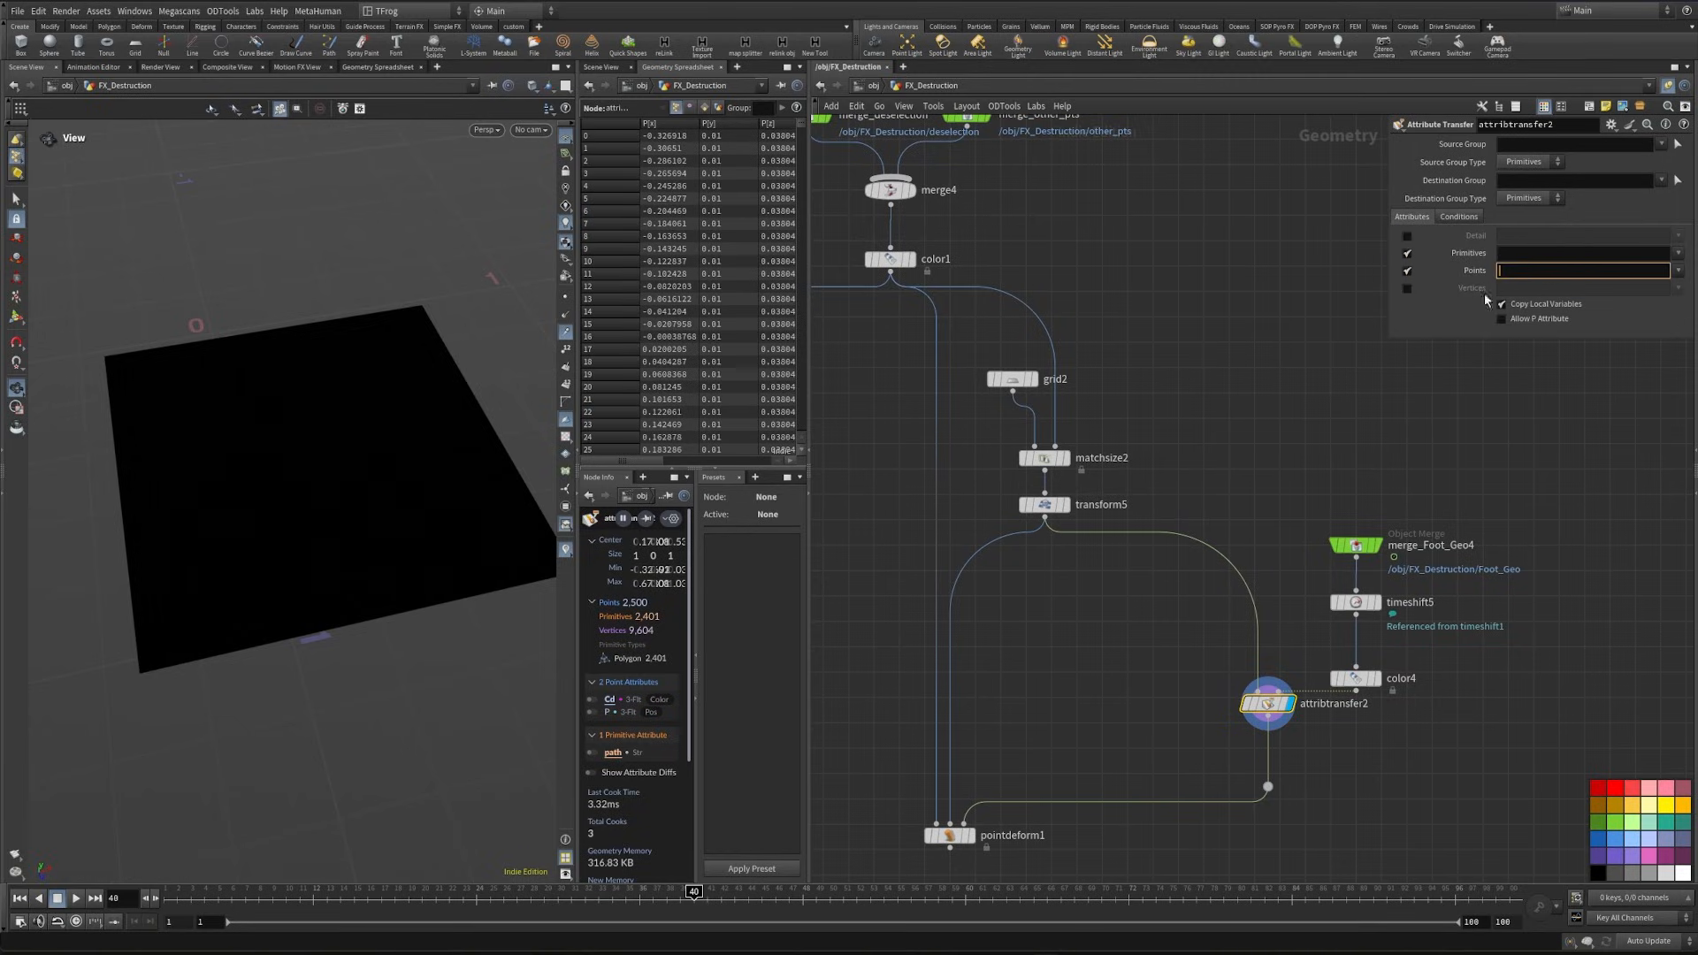
pyautogui.write('Cd')
pyautogui.click(1407, 254)
pyautogui.click(1460, 216)
pyautogui.moveTo(1586, 279); pyautogui.dragTo(1558, 294)
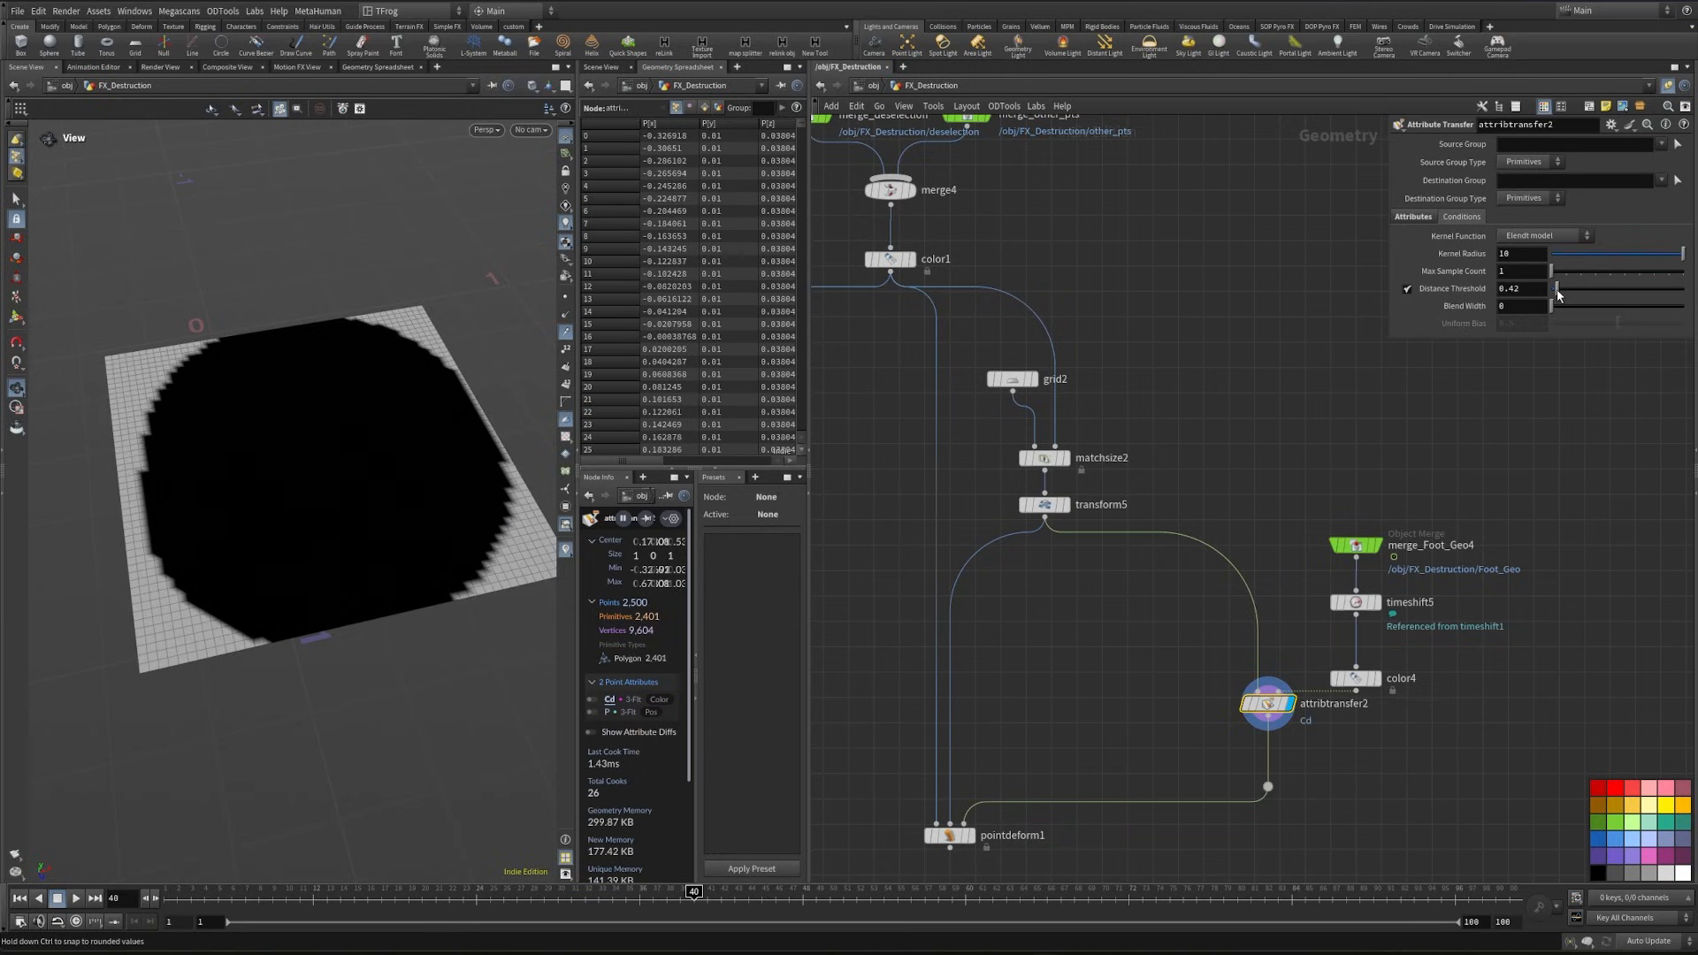
# - Rearrange the foot geometry nodes above attribtransfer2 and insert a Transform node between color4 and attribtransfer2
pyautogui.moveTo(1426, 696); pyautogui.dragTo(1421, 712, button='middle')
pyautogui.moveTo(1421, 712); pyautogui.dragTo(1332, 548)
pyautogui.moveTo(1362, 694); pyautogui.dragTo(1388, 607)
pyautogui.click(1391, 670)
pyautogui.press('Tab')
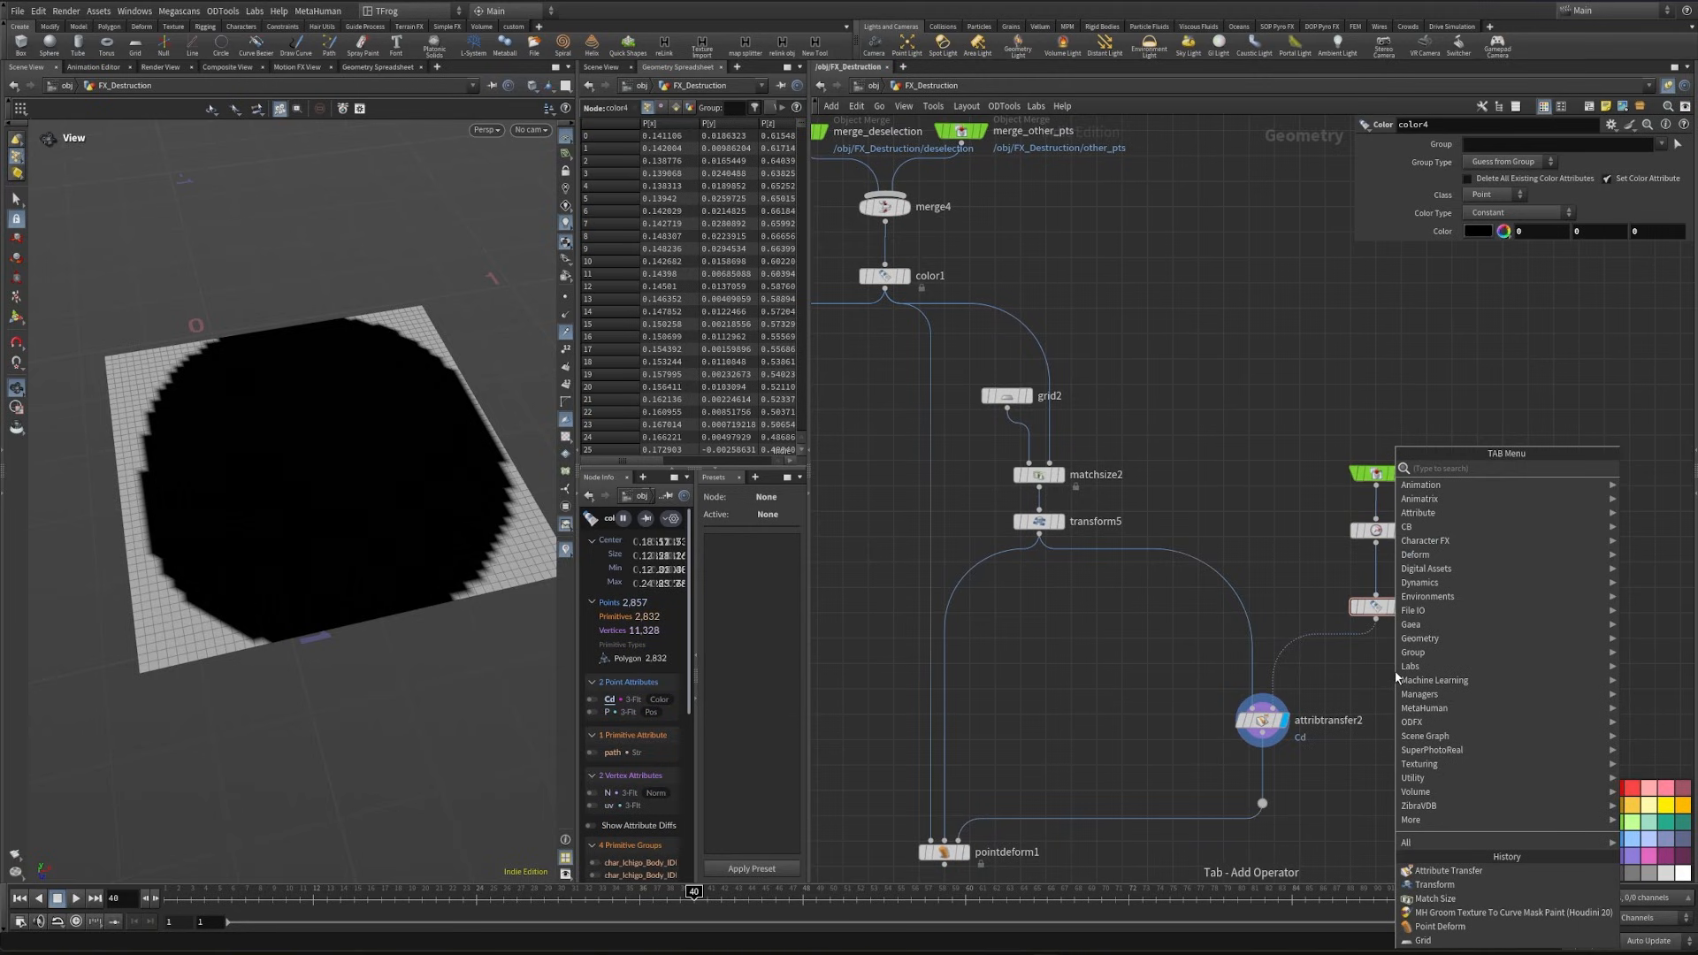
pyautogui.write('tran')
pyautogui.press('Return')
pyautogui.click(1350, 654)
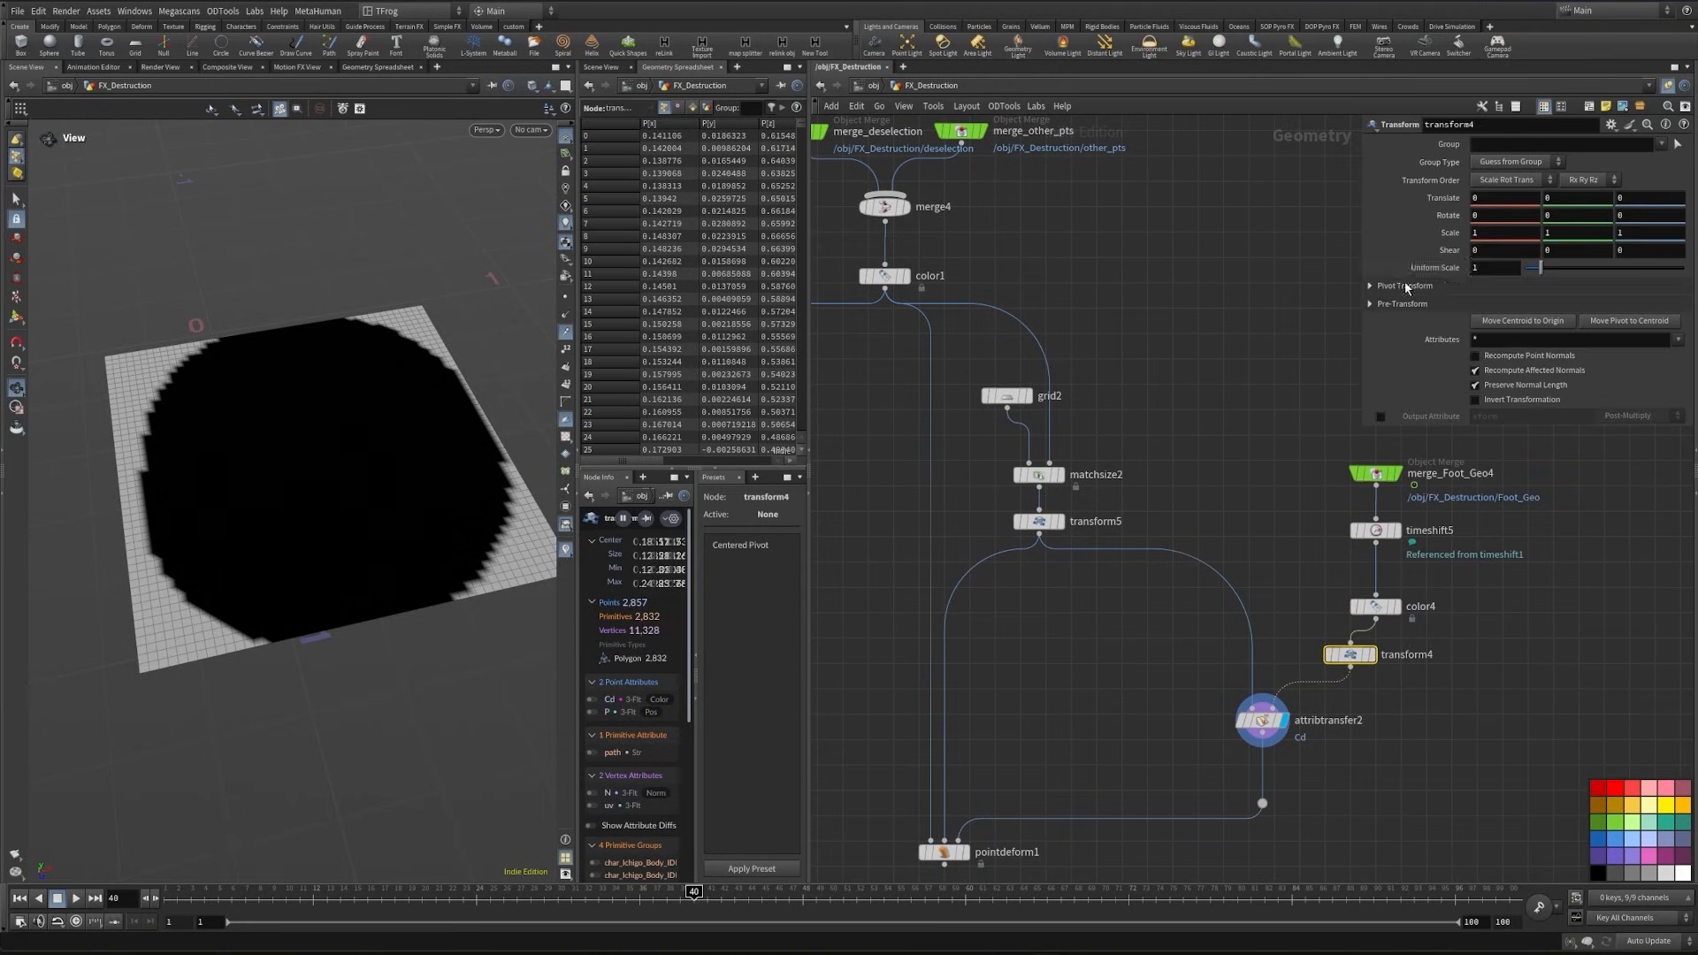
# - Open transform4's pivot settings for editing and display the node with its transform handle in the viewport
pyautogui.click(1405, 285)
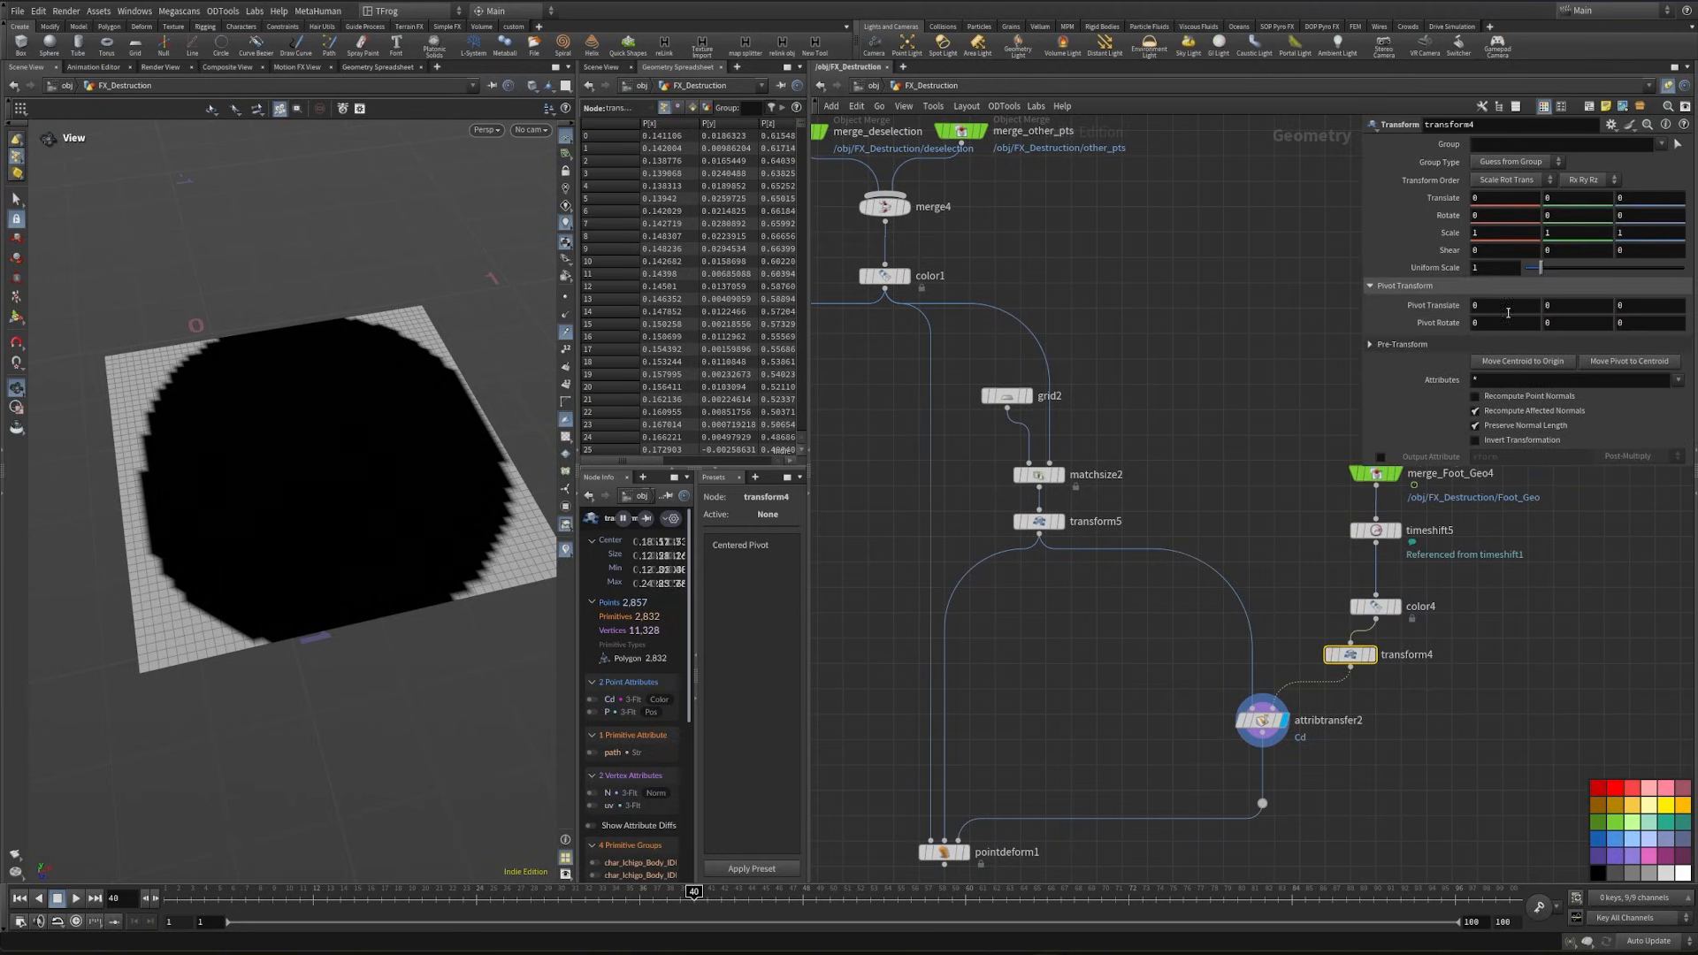
pyautogui.click(1371, 654)
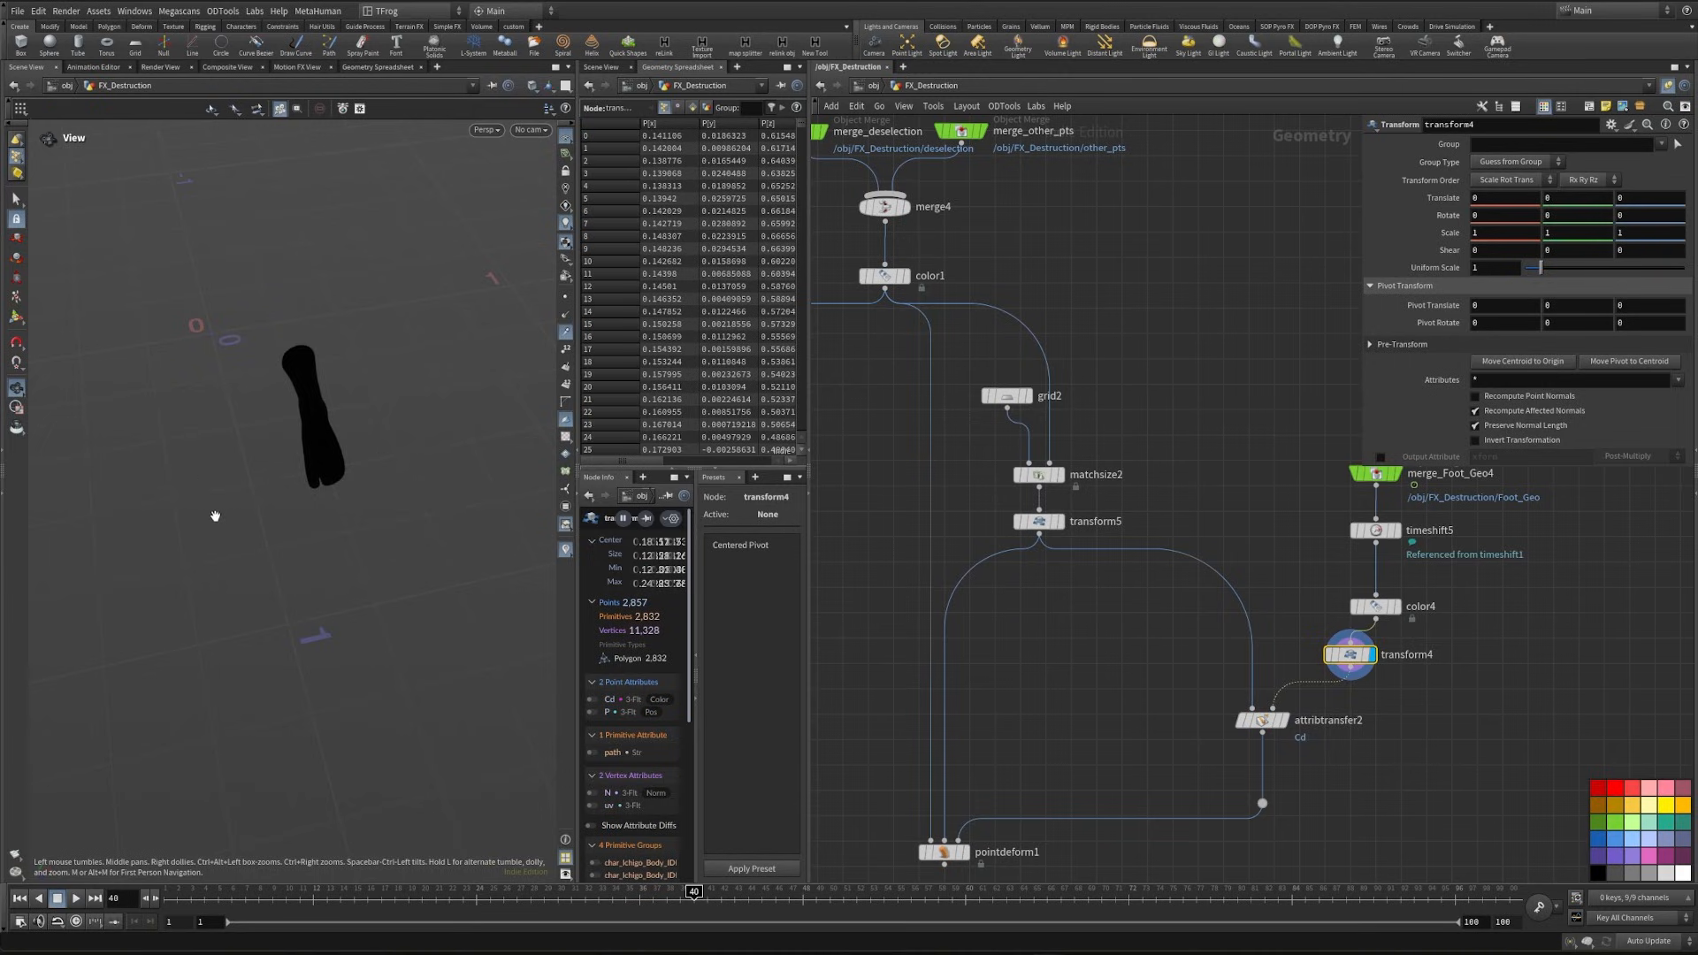
pyautogui.press('Return')
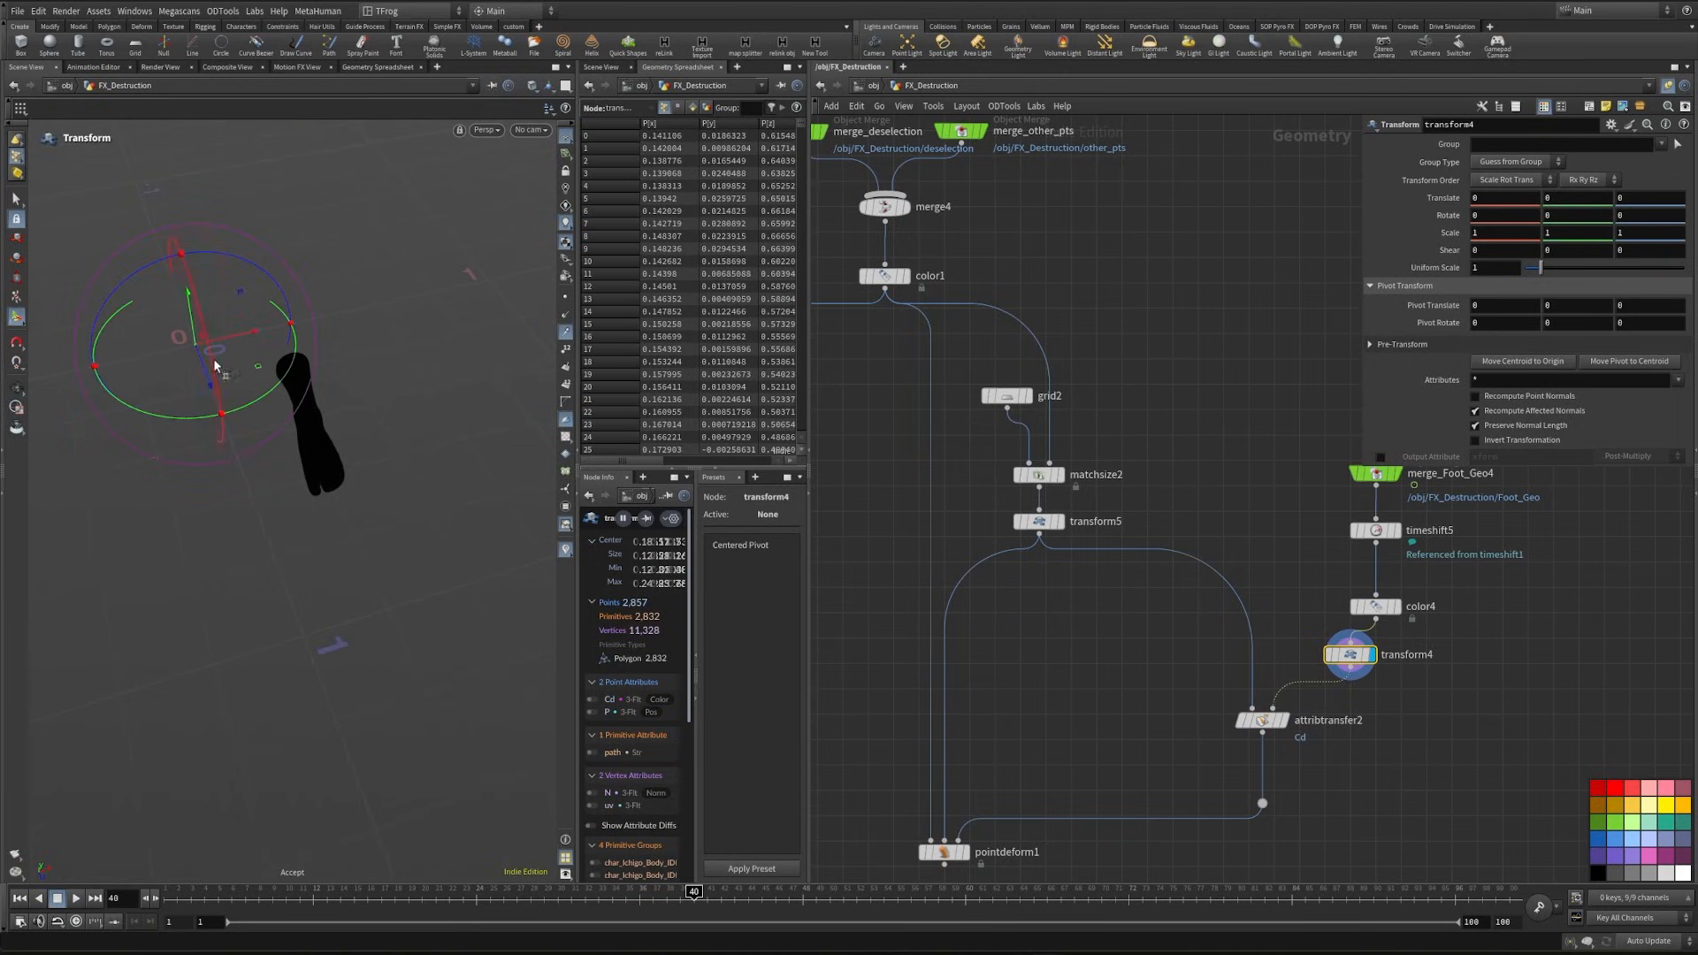
pyautogui.keyDown('alt'); pyautogui.moveTo(137, 386); pyautogui.dragTo(95, 372); pyautogui.keyUp('alt')
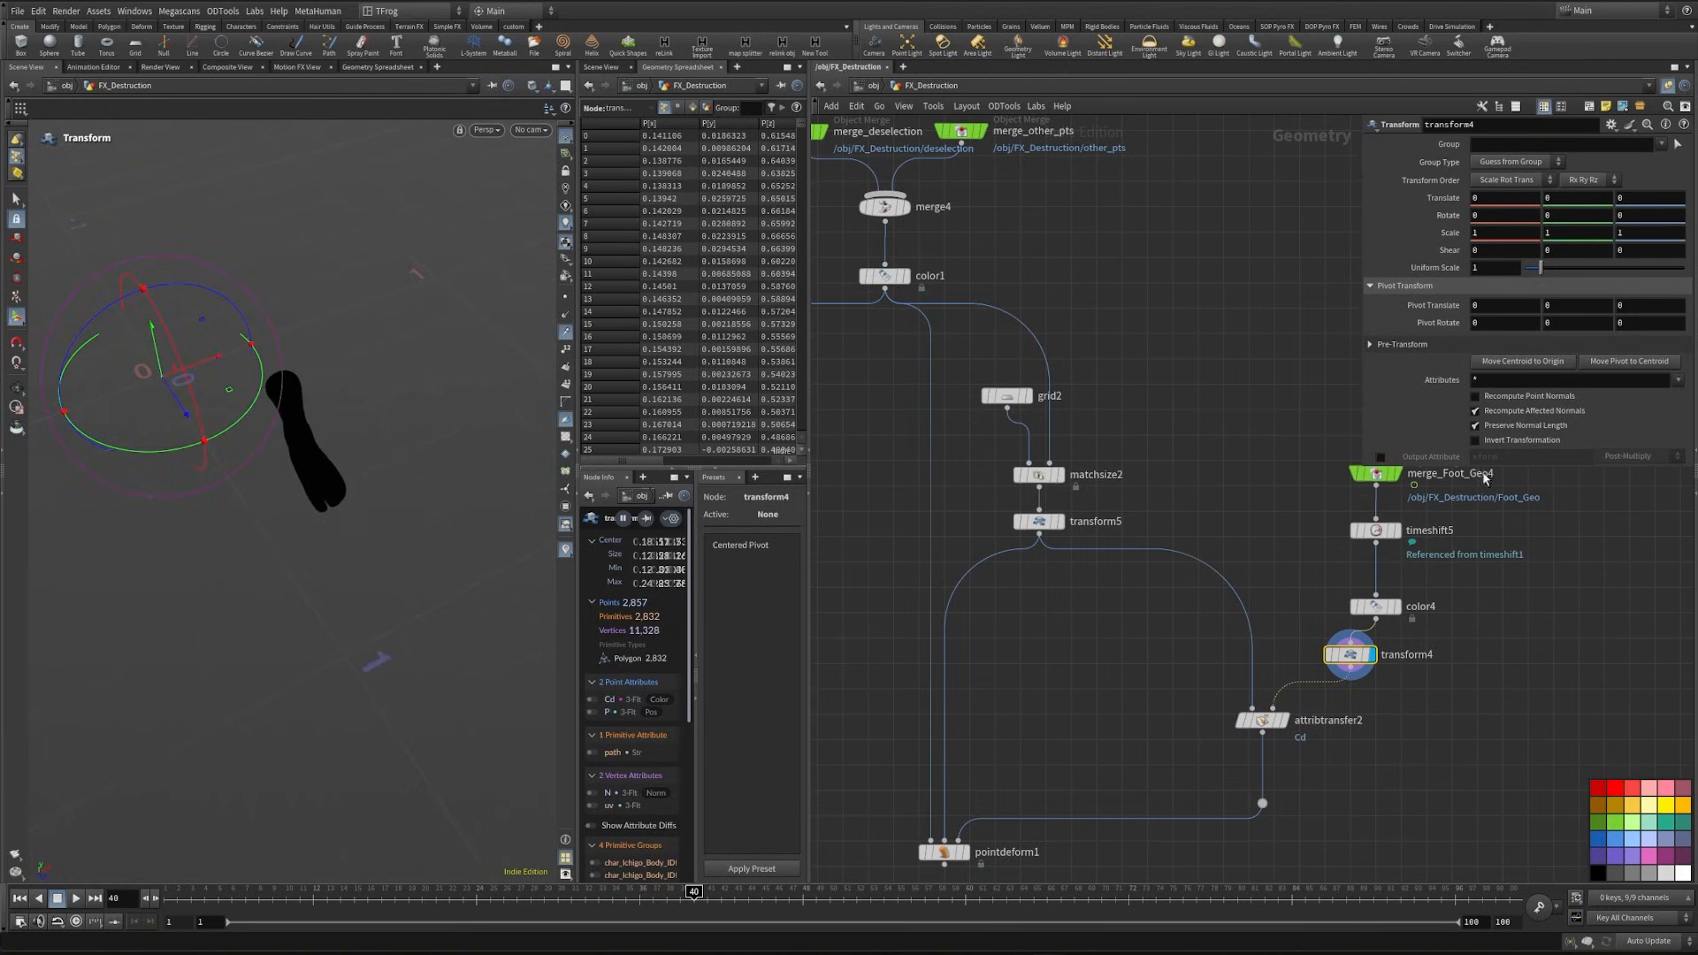
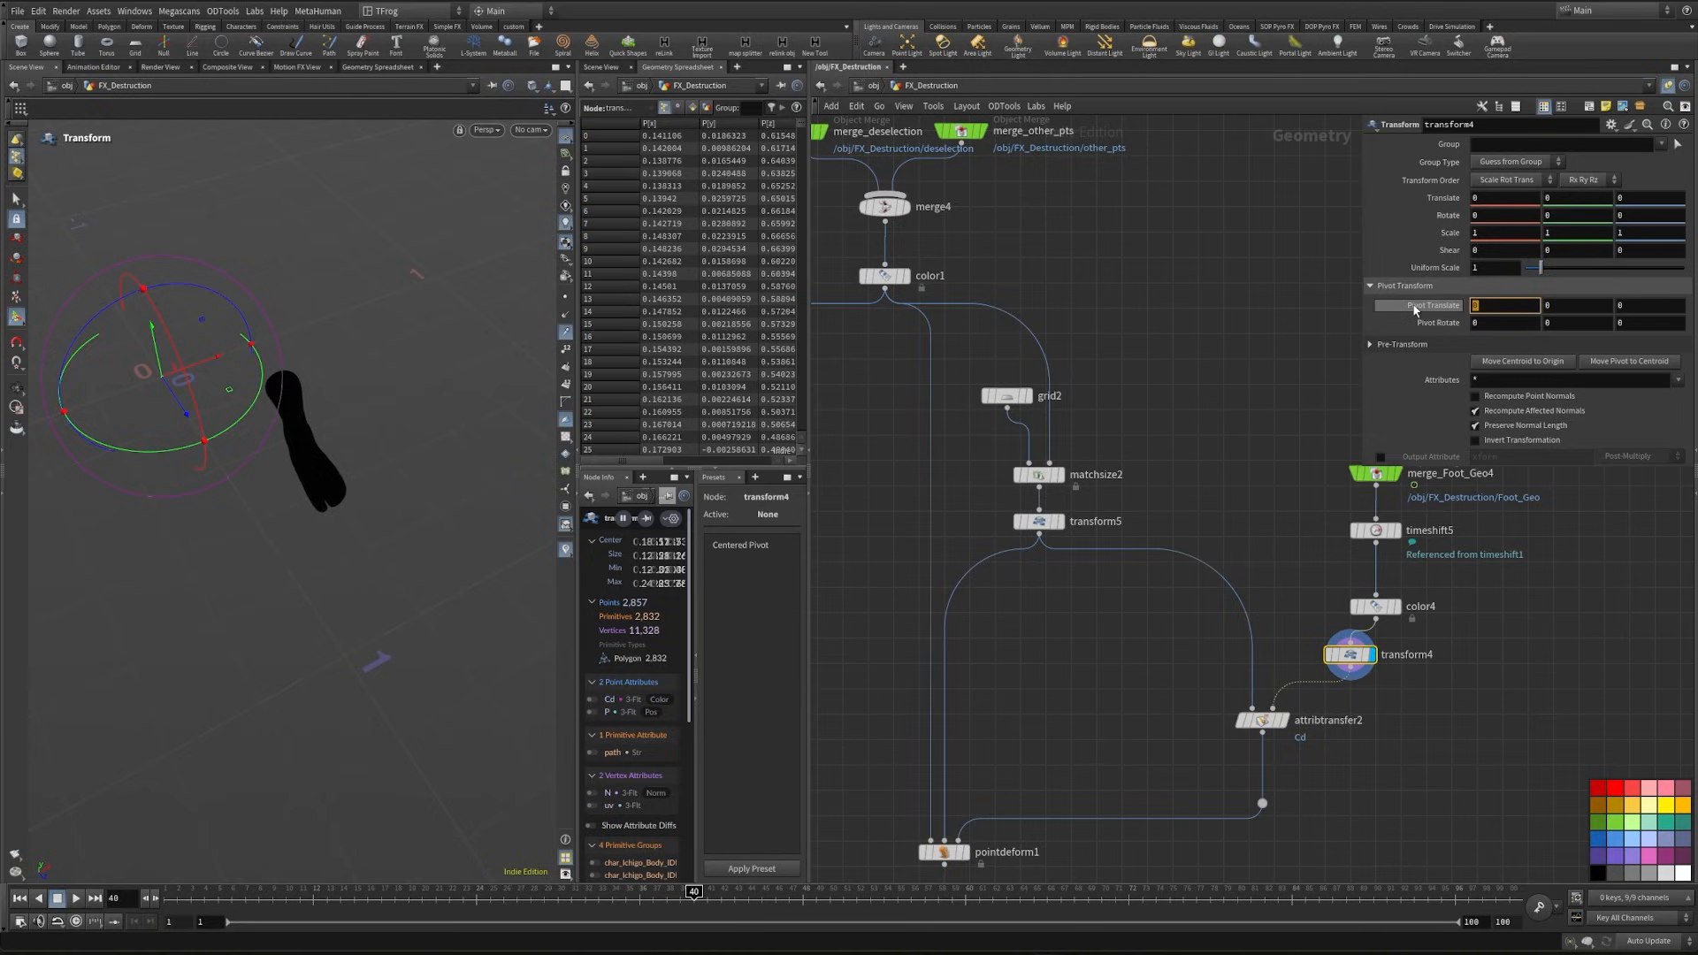
# - Set the pivot translate of transform4 to $CEX in X and $CEZ in Z
pyautogui.write('$CEX')
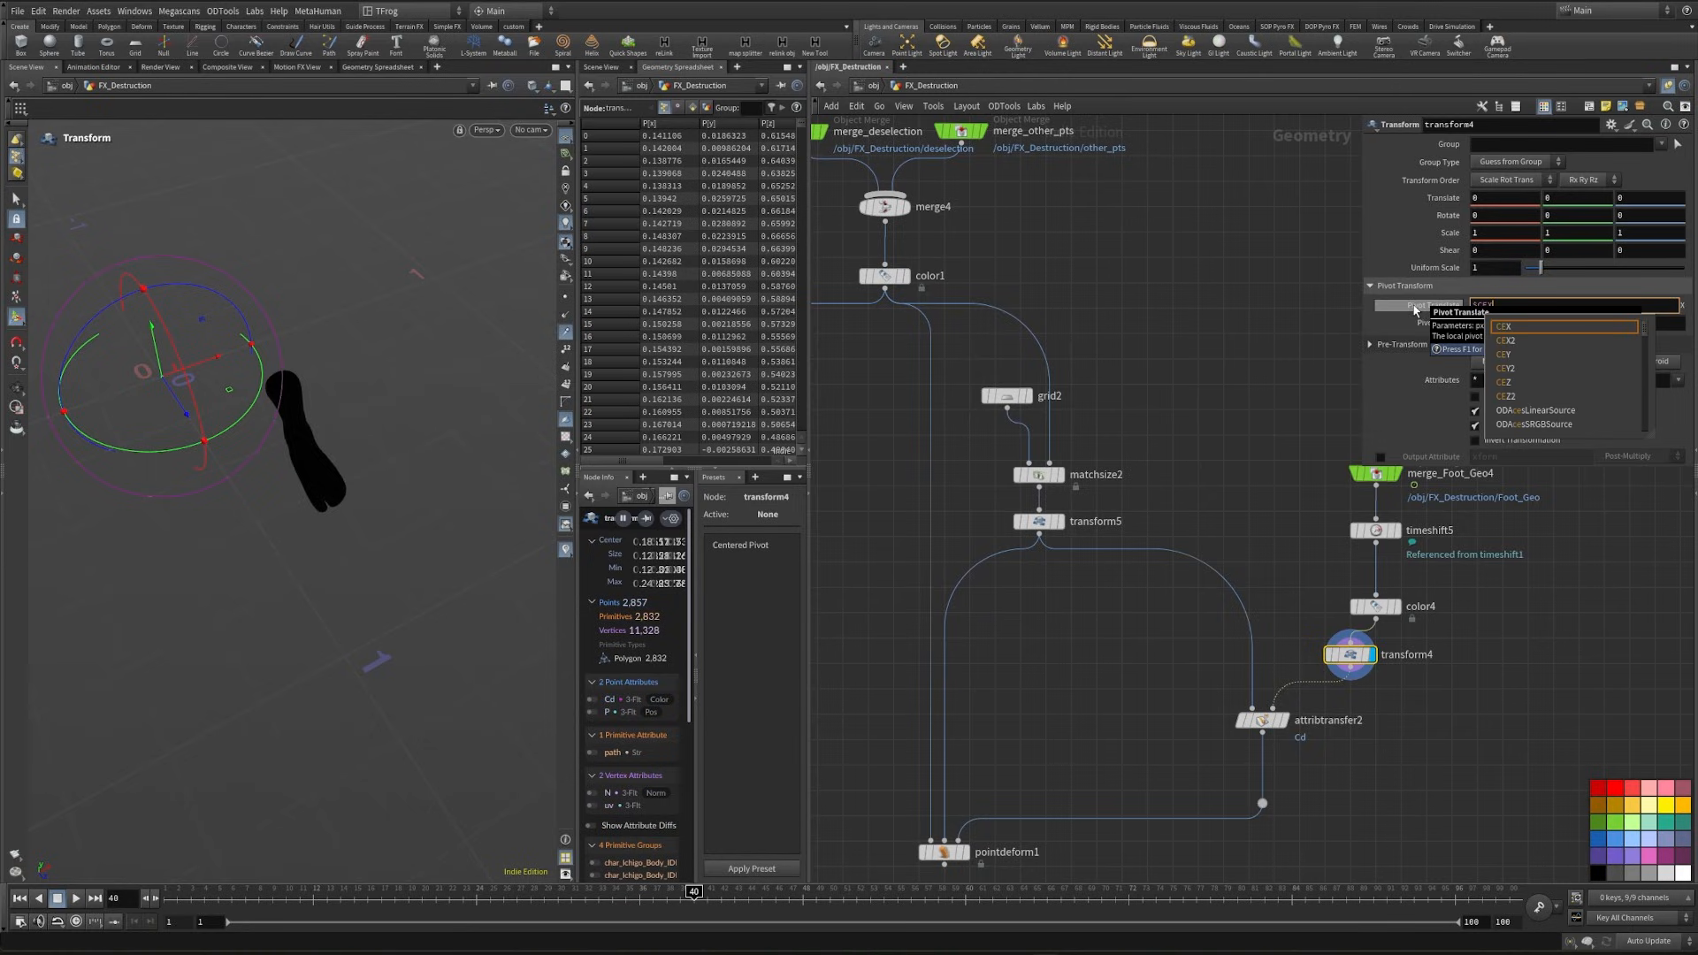
pyautogui.press('Return')
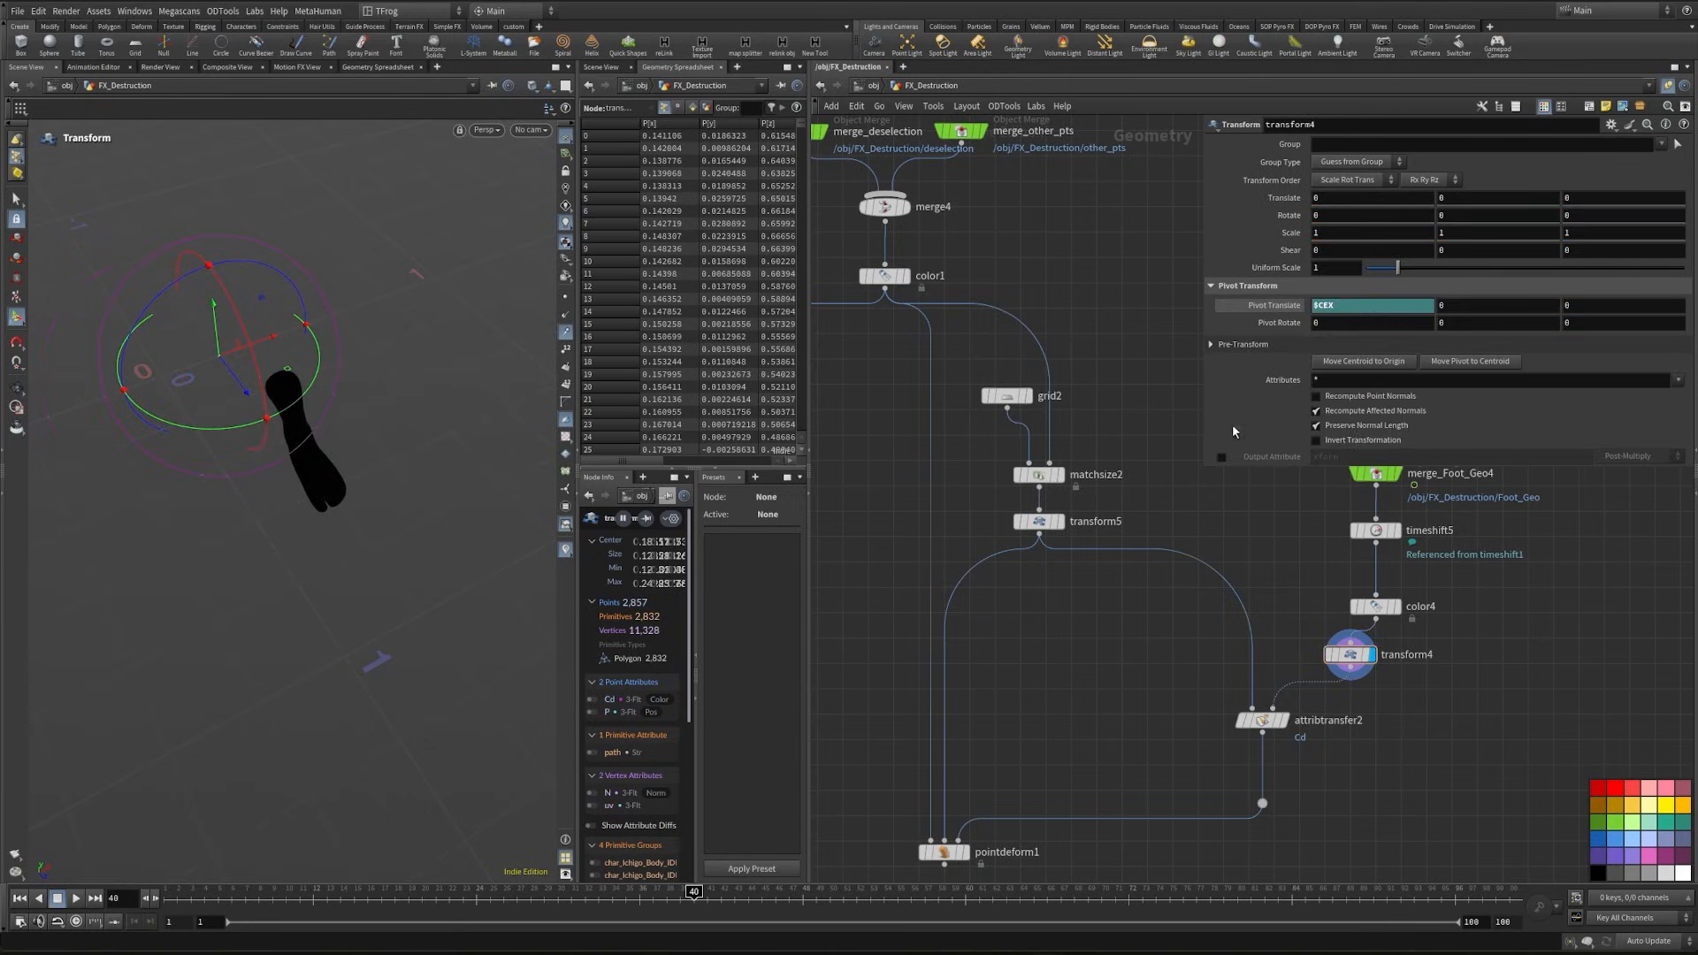
pyautogui.click(1609, 309)
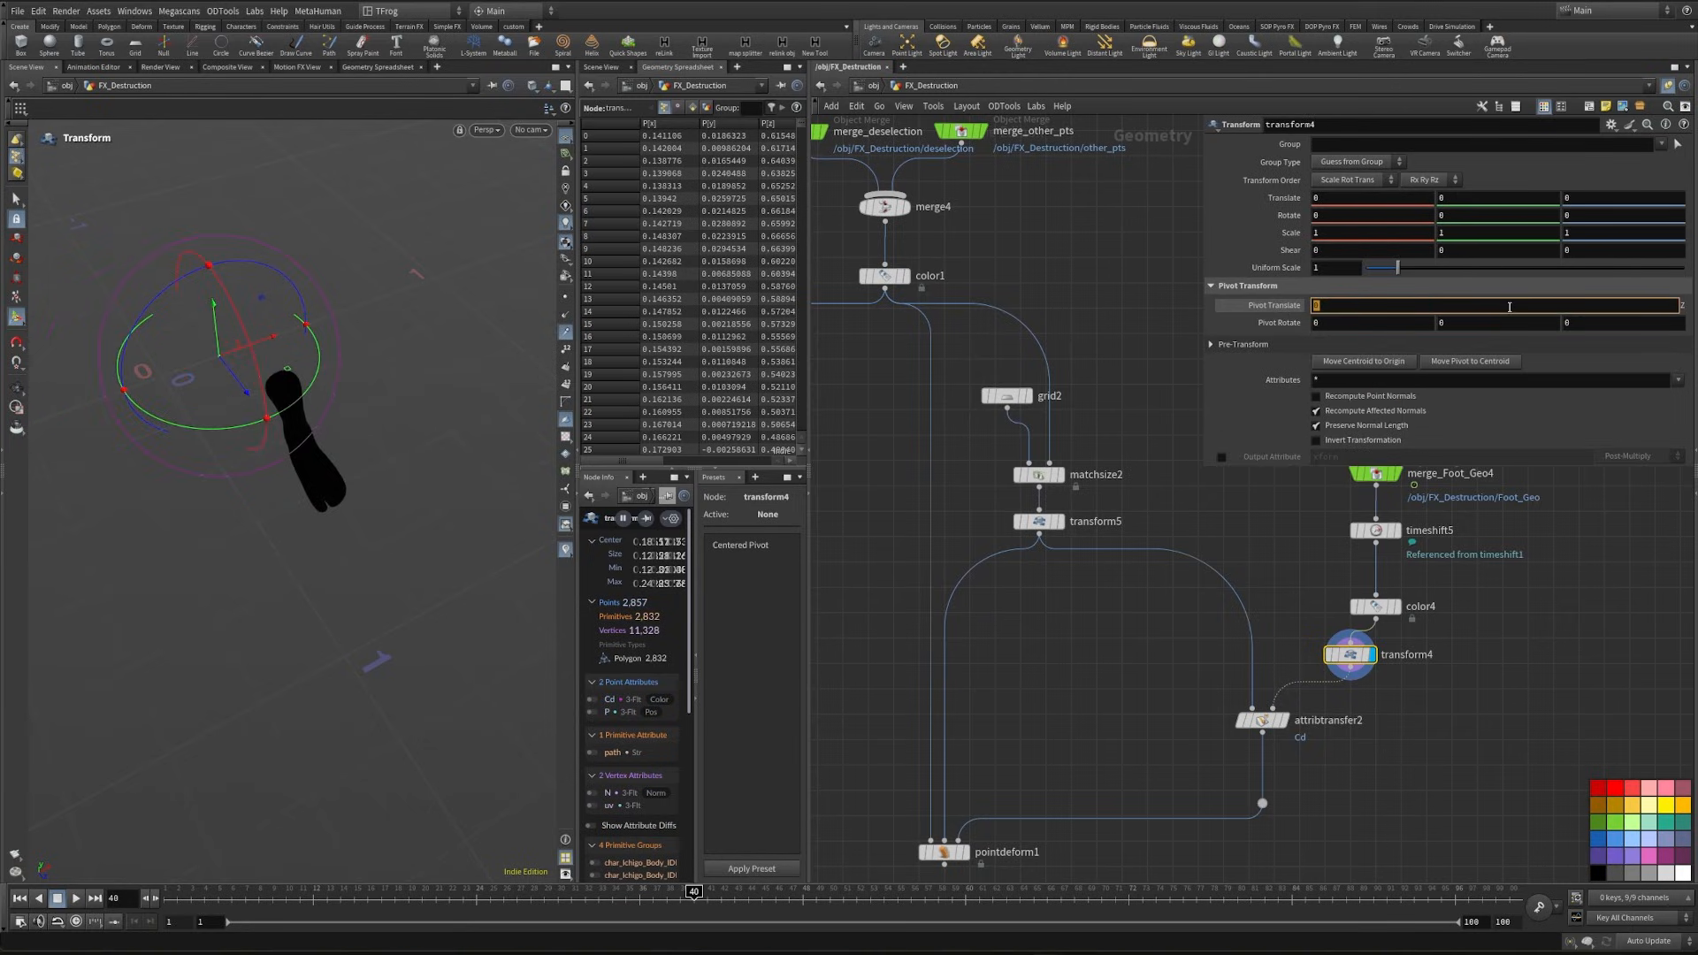
pyautogui.write('$CEZ')
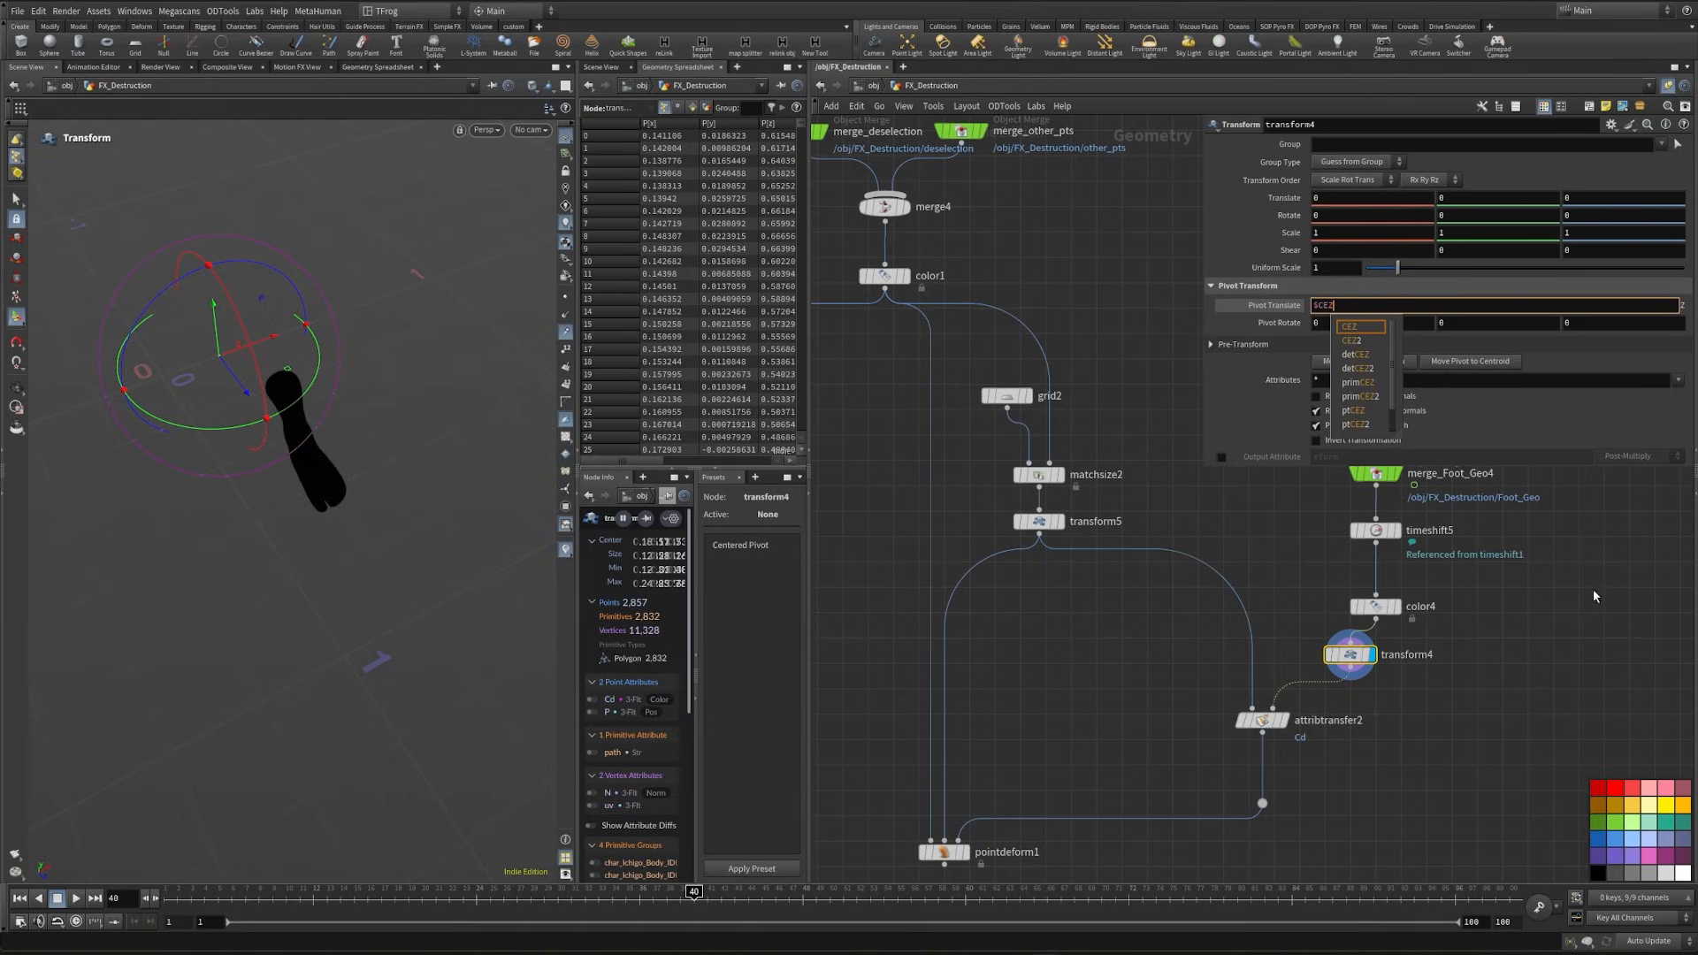
pyautogui.press('Return')
# - Scale the foot geometry in transform4 to 0.6 in X and 0.8 in Z
pyautogui.keyDown('alt'); pyautogui.moveTo(327, 522); pyautogui.dragTo(470, 441); pyautogui.keyUp('alt')
pyautogui.doubleClick(1333, 232)
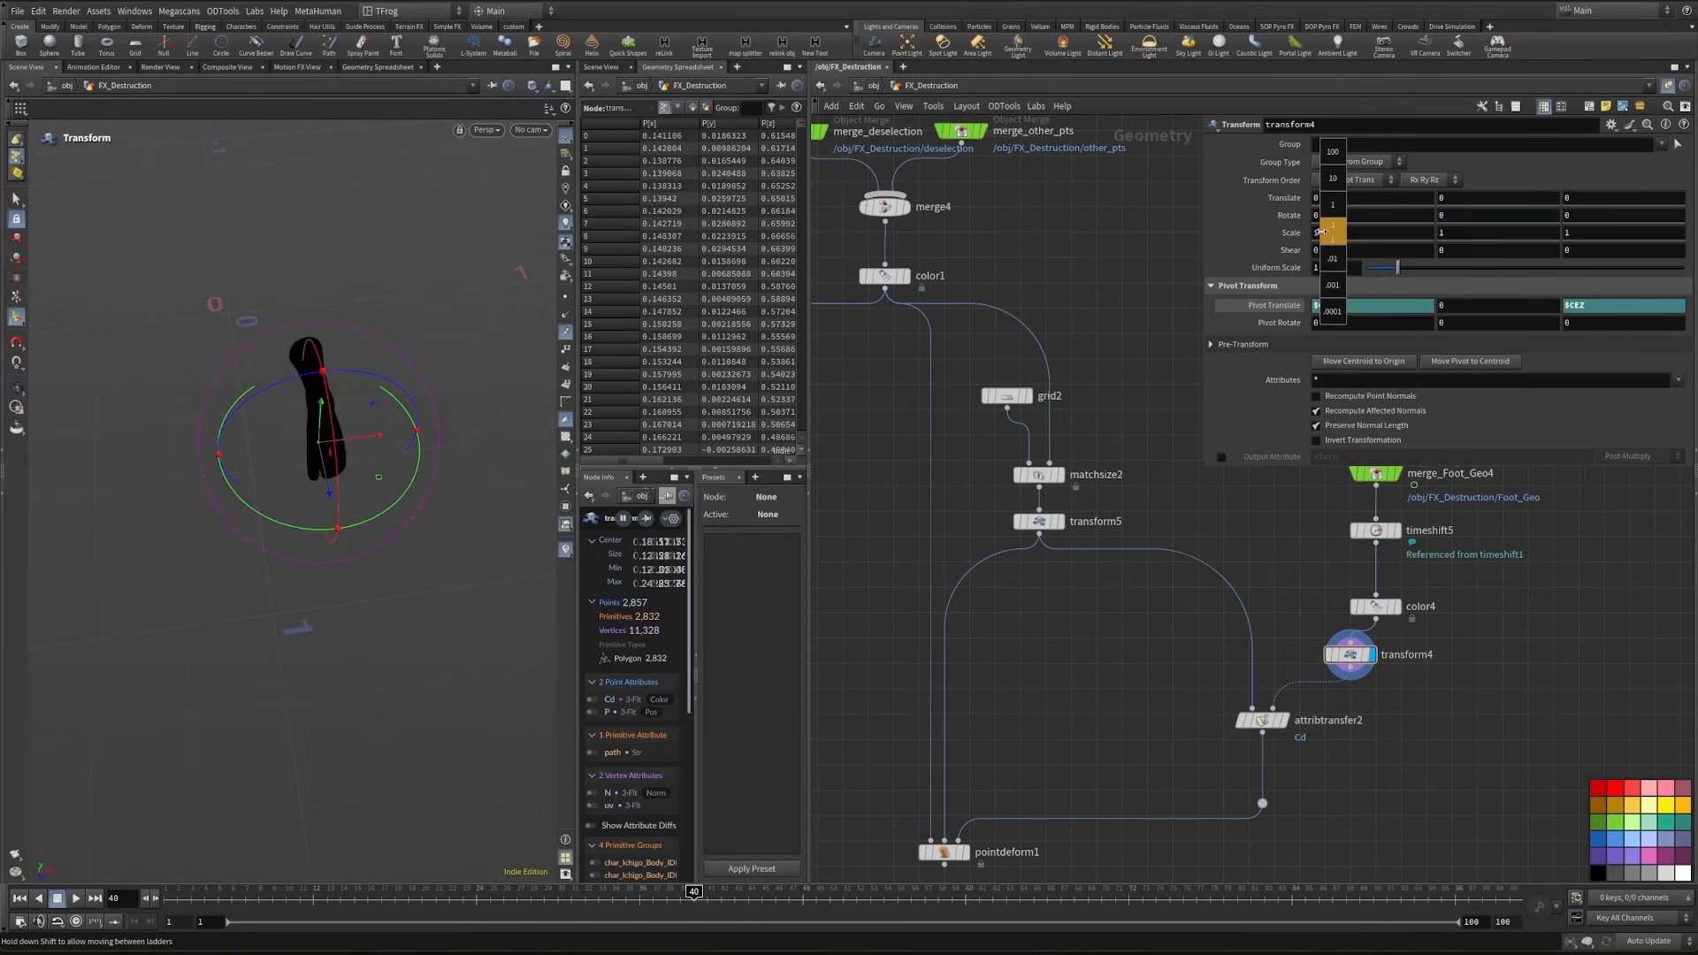
pyautogui.write('0.6')
pyautogui.press('Return')
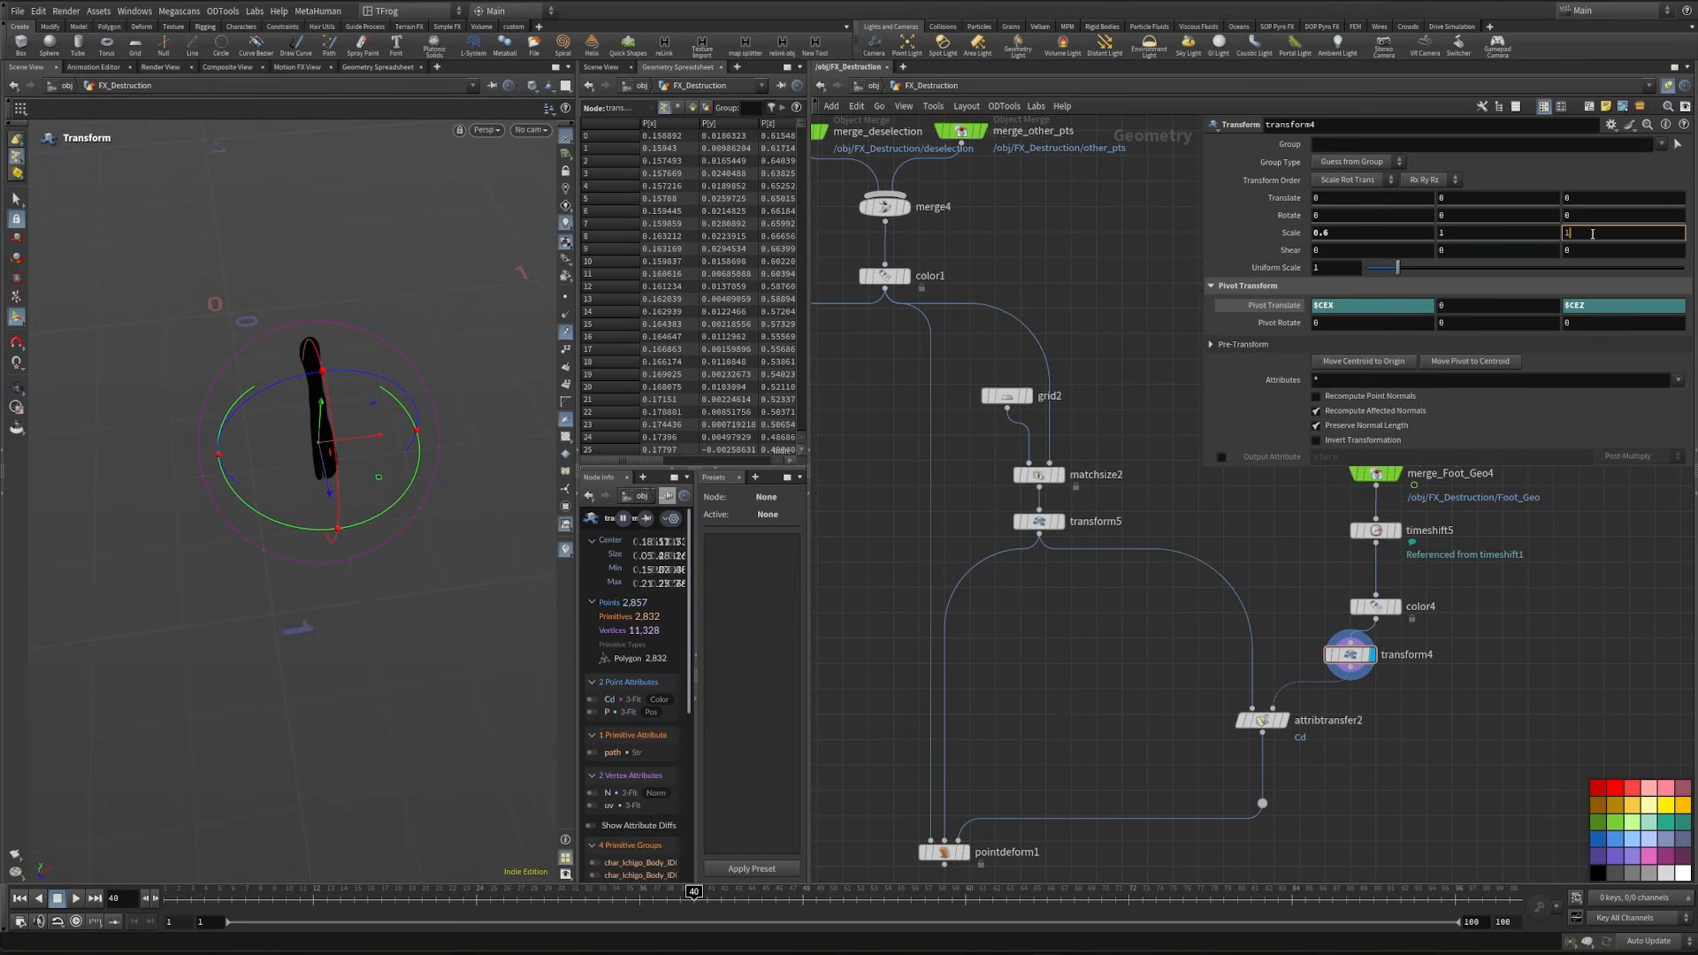
pyautogui.click(1592, 234)
pyautogui.write('.8')
pyautogui.press('Return')
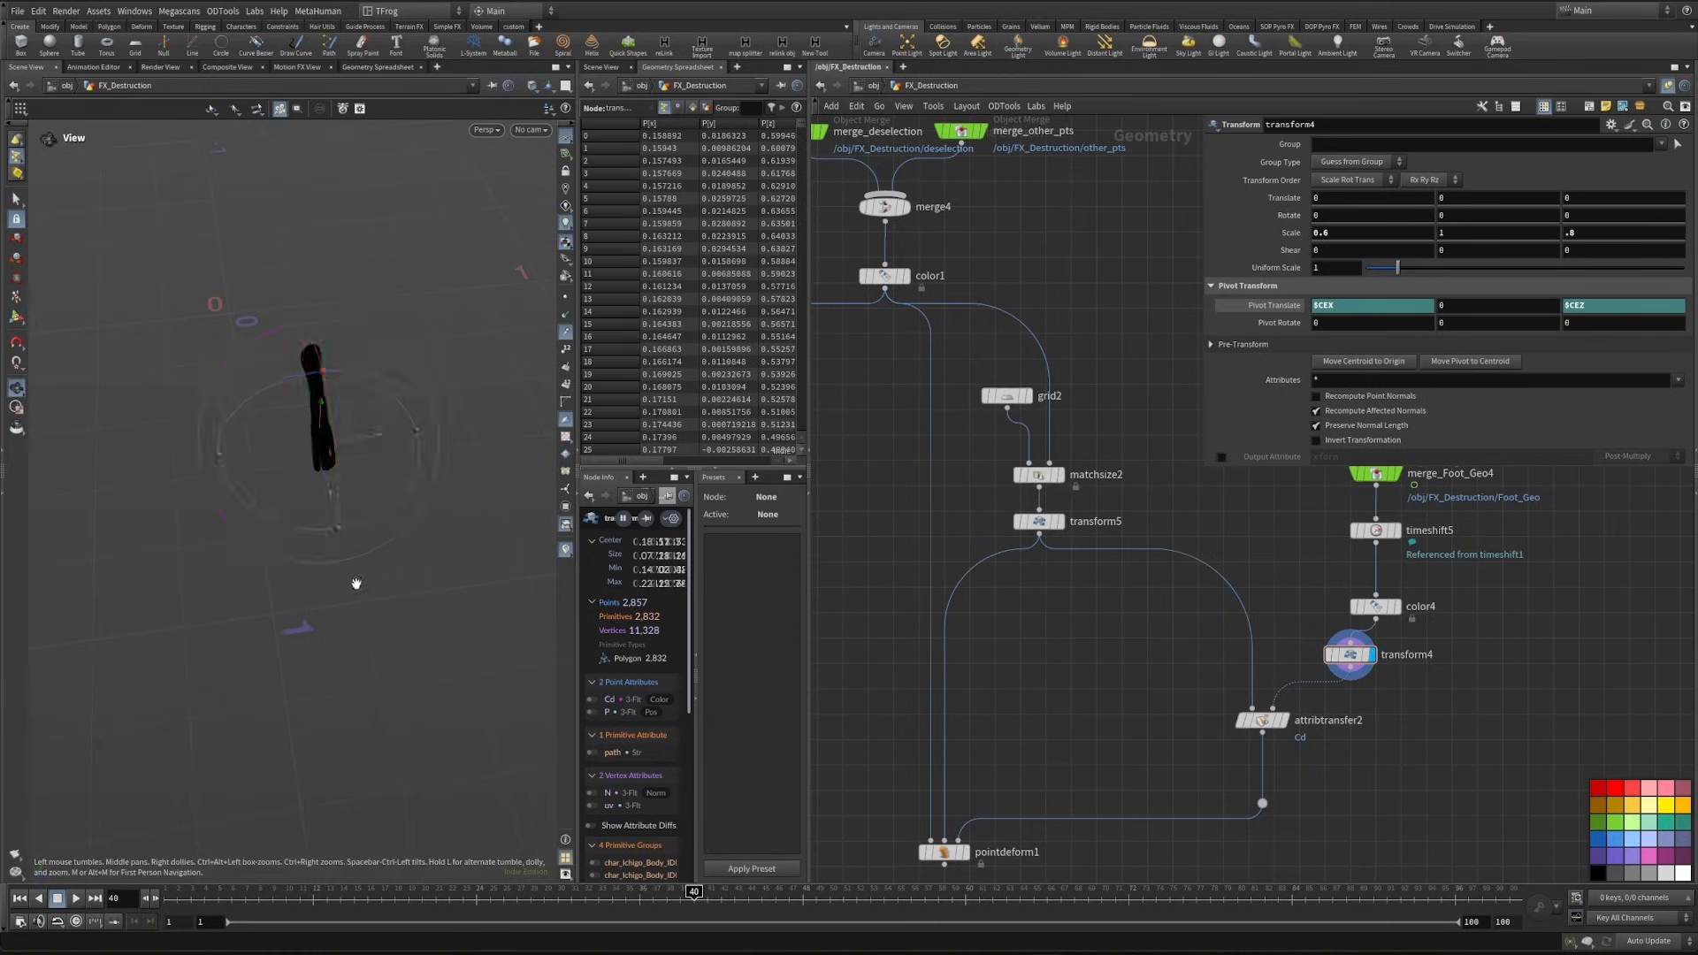
# - Display attribtransfer2 and set its distance threshold to 0.01
pyautogui.keyDown('alt'); pyautogui.moveTo(357, 584); pyautogui.dragTo(482, 566); pyautogui.keyUp('alt')
pyautogui.click(1285, 721)
pyautogui.click(1265, 730)
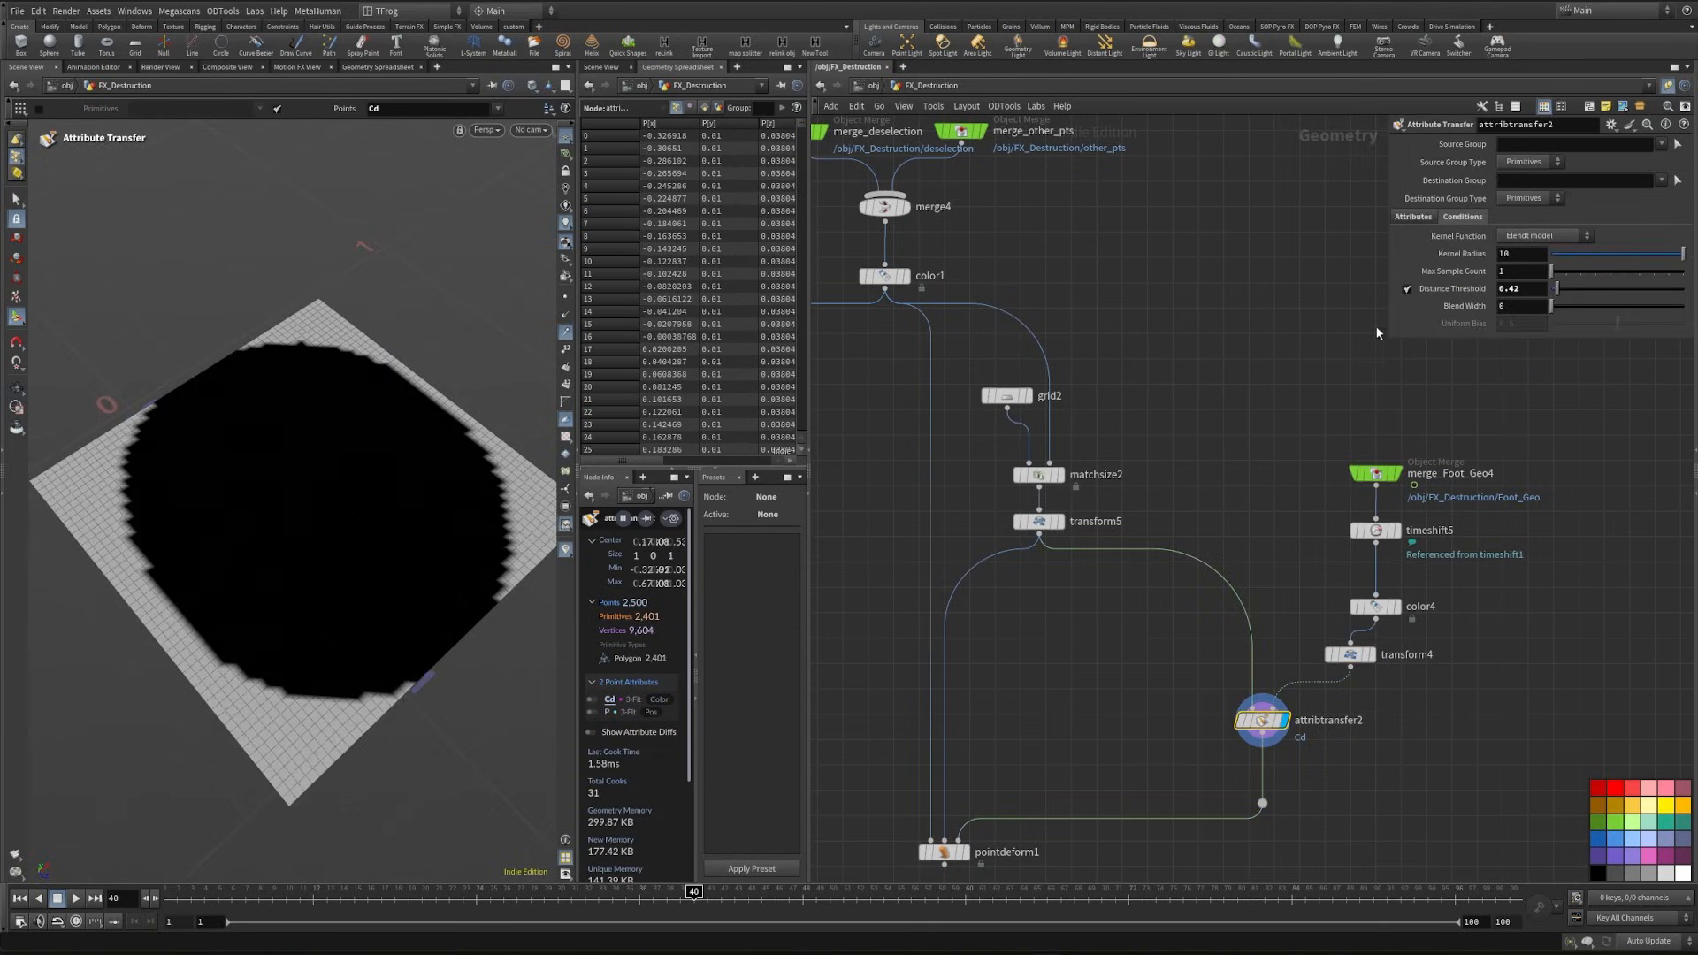
pyautogui.write('01')
pyautogui.press('Return')
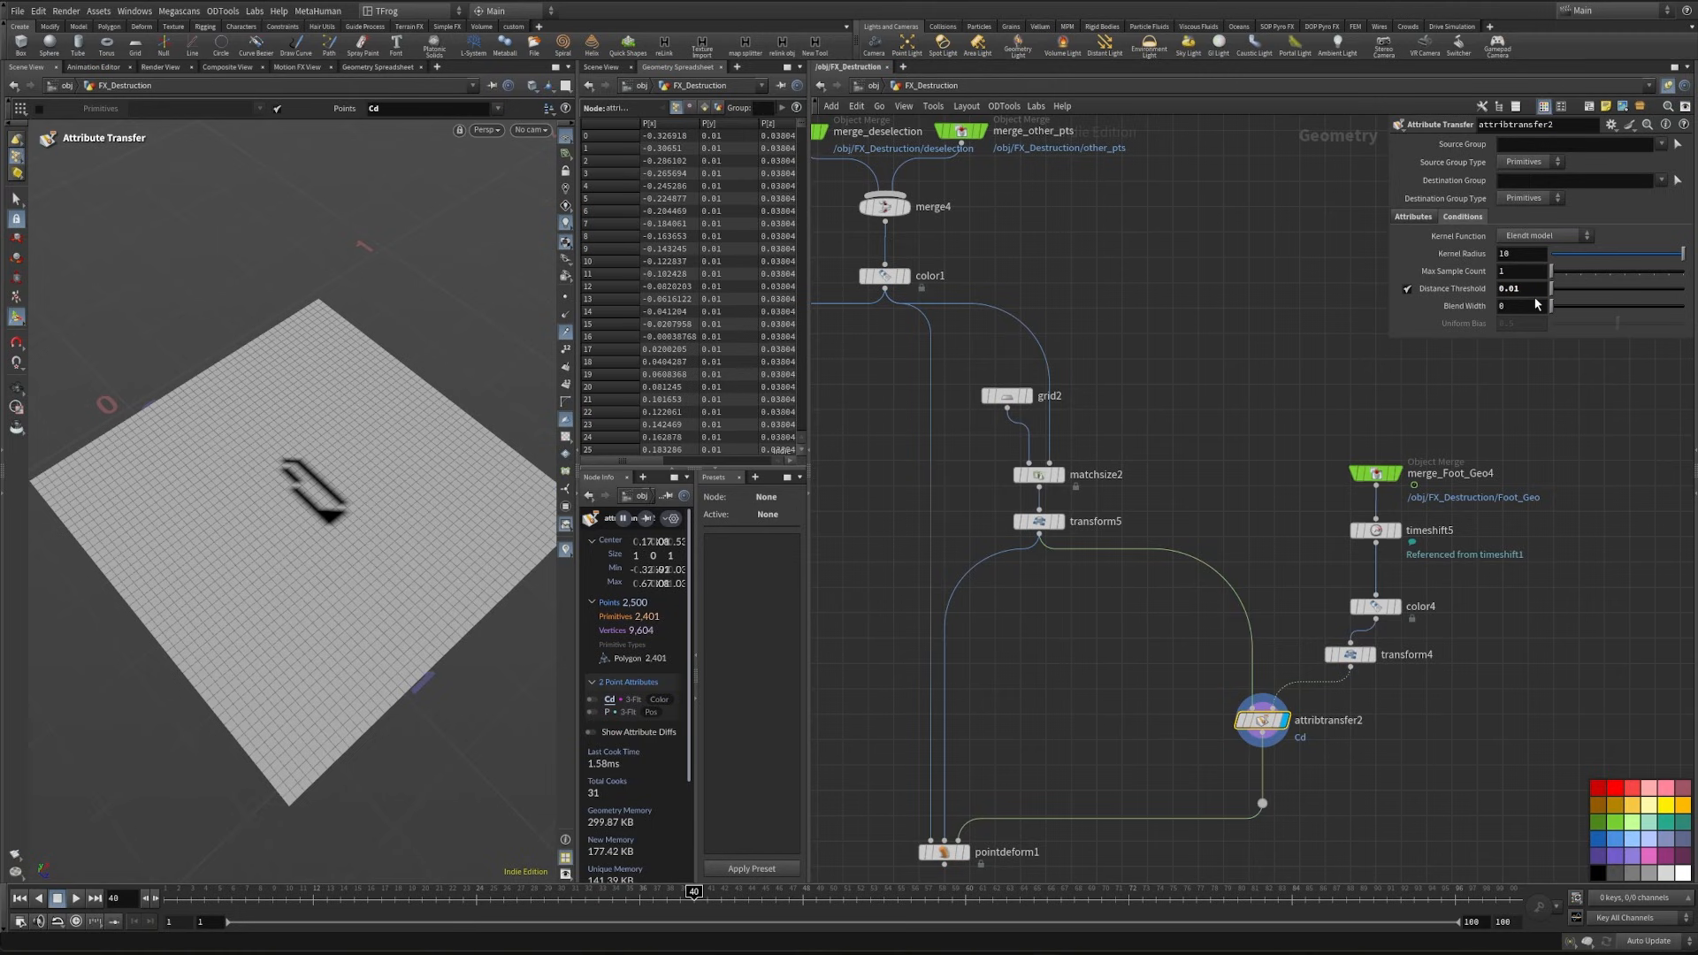
# - Narrow the foot geometry by setting the X scale of transform4 to 0.1, and reselect attribtransfer2
pyautogui.keyDown('alt'); pyautogui.moveTo(289, 550); pyautogui.dragTo(226, 569); pyautogui.keyUp('alt')
pyautogui.click(1347, 653)
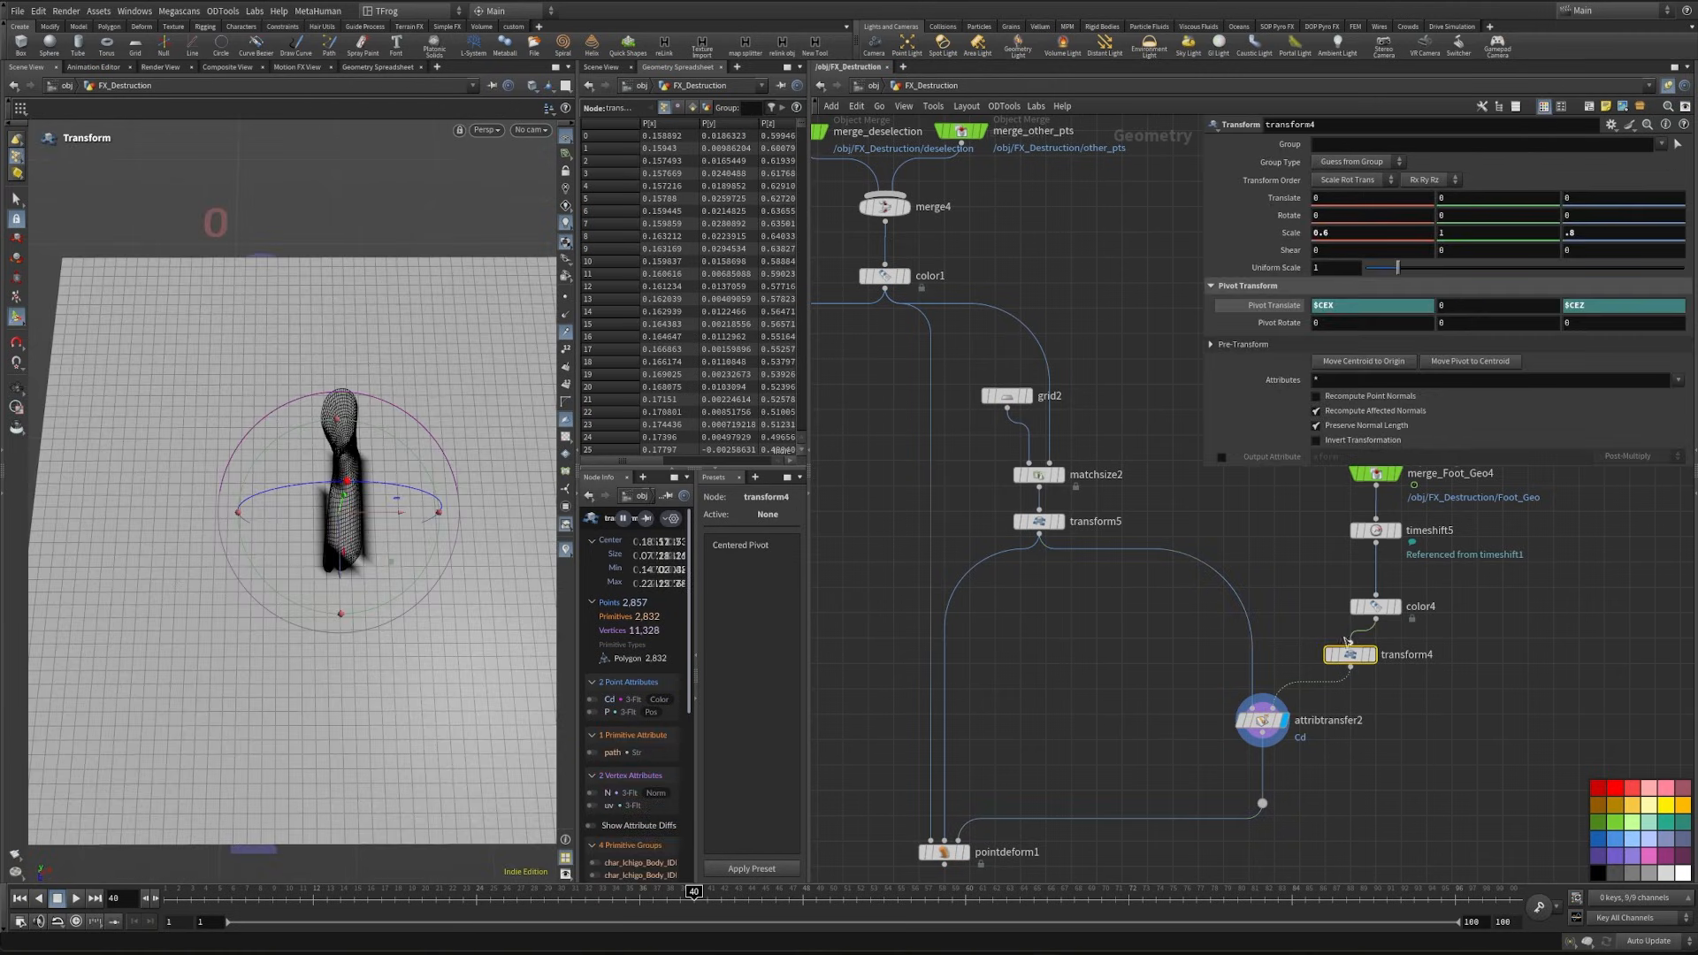
pyautogui.press('BackSpace')
pyautogui.write('1')
pyautogui.press('Return')
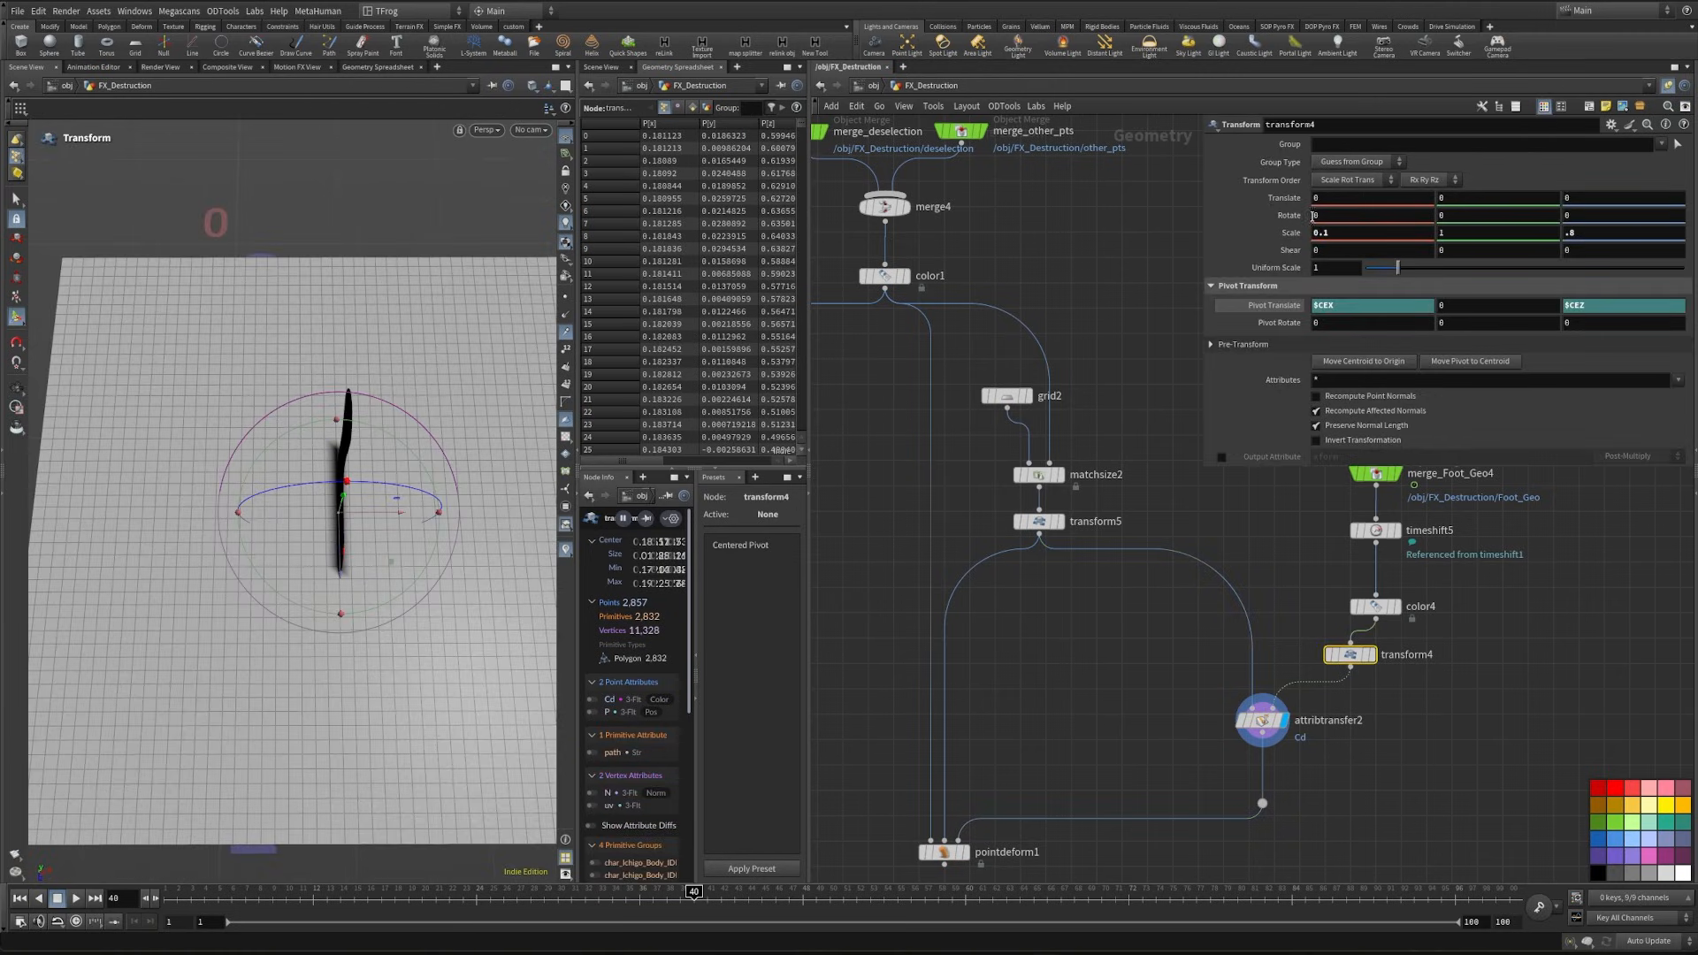
pyautogui.moveTo(347, 620)
pyautogui.keyDown('alt'); pyautogui.mouseDown()
pyautogui.moveTo(390, 587)
pyautogui.moveTo(273, 606)
pyautogui.moveTo(340, 624)
pyautogui.mouseUp(); pyautogui.keyUp('alt')
pyautogui.click(1262, 720)
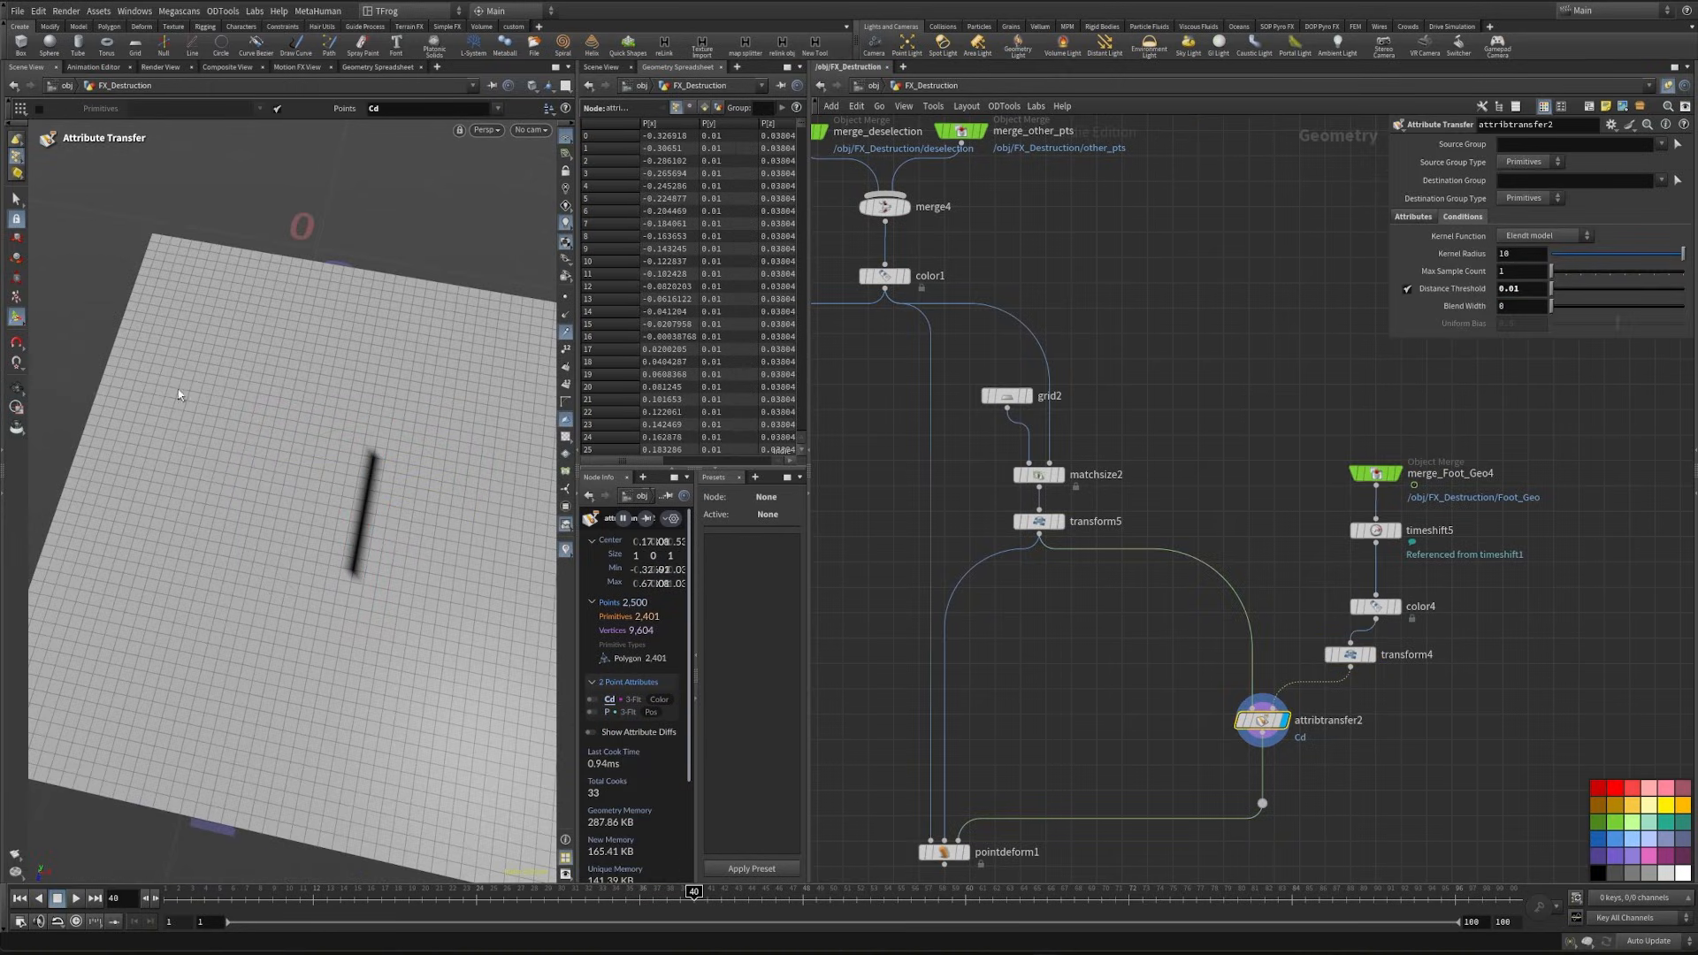
# - Space out the node network by moving pointdeform1 and the wire dot further below attribtransfer2
pyautogui.moveTo(1425, 740); pyautogui.dragTo(1426, 618, button='middle')
pyautogui.moveTo(944, 730); pyautogui.dragTo(945, 837)
pyautogui.moveTo(1314, 715); pyautogui.dragTo(1400, 607, button='middle')
pyautogui.moveTo(1349, 575); pyautogui.dragTo(1349, 631)
pyautogui.moveTo(1224, 583); pyautogui.dragTo(1101, 660, button='middle')
# - Insert an Attribute VOP node on the wire directly below attribtransfer2
pyautogui.click(1120, 660)
pyautogui.press('Tab')
pyautogui.write('vop')
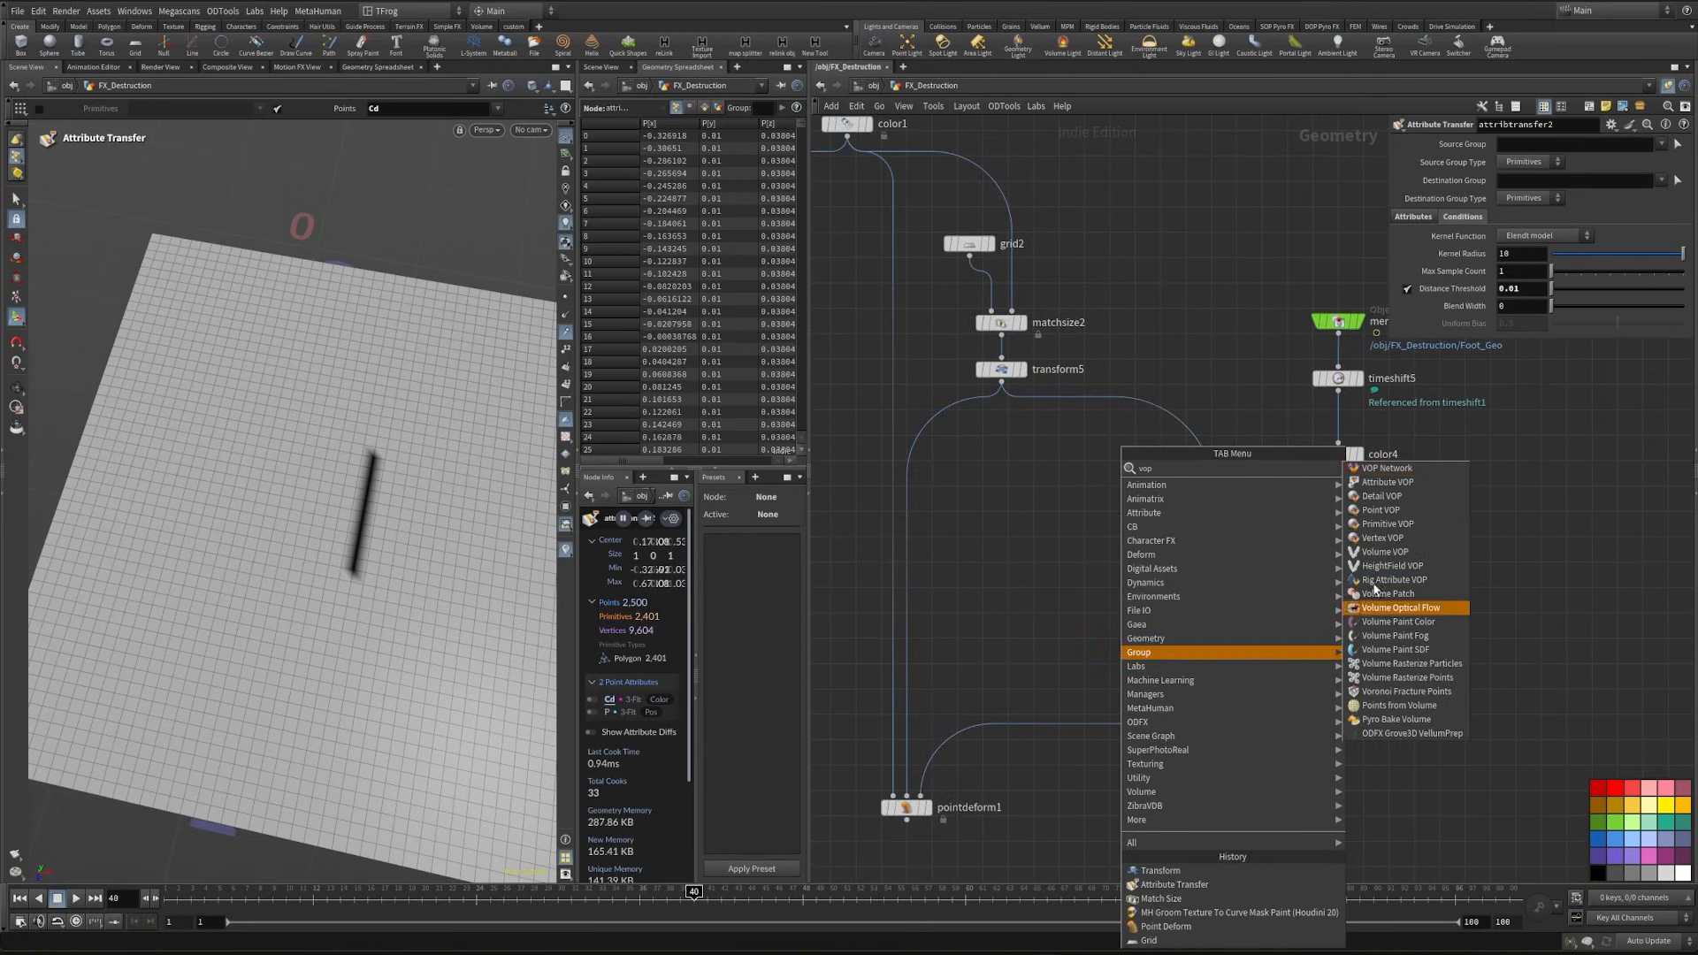
pyautogui.click(1386, 482)
pyautogui.click(1229, 625)
pyautogui.keyDown('alt'); pyautogui.moveTo(307, 589); pyautogui.dragTo(416, 617); pyautogui.keyUp('alt')
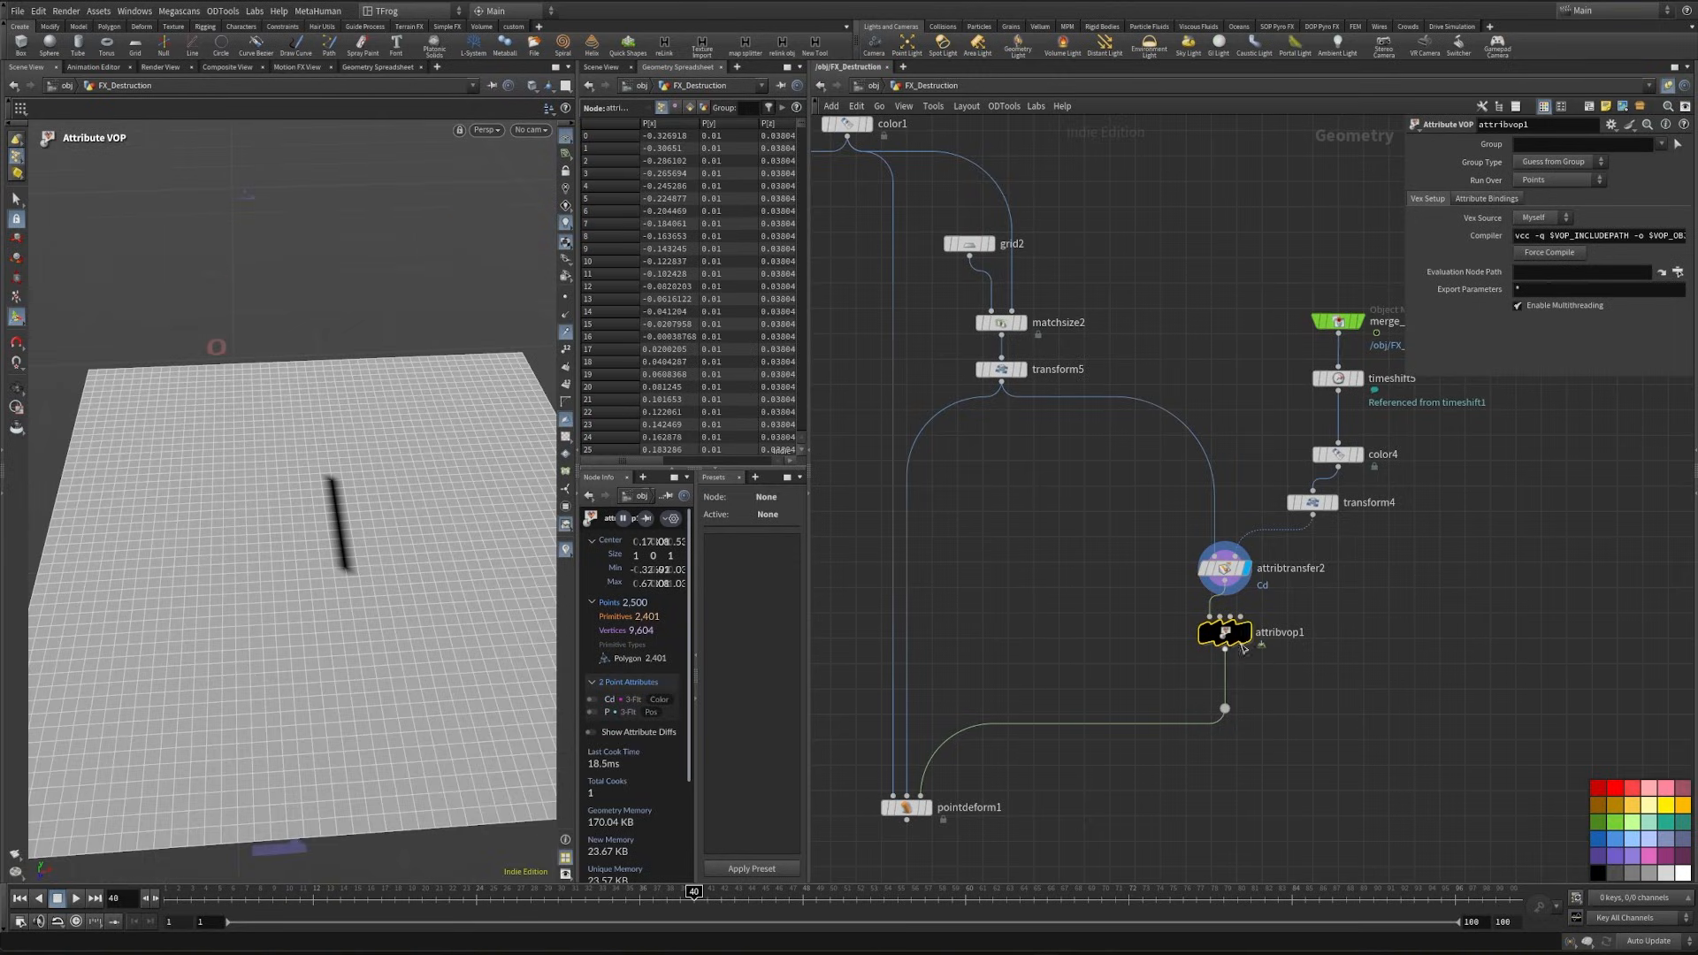
# - Open the attribvop1 network and spread its global parameters and output nodes apart, with P wired to P
pyautogui.doubleClick(1224, 632)
pyautogui.moveTo(1156, 551); pyautogui.dragTo(878, 458)
pyautogui.moveTo(1468, 453); pyautogui.dragTo(1510, 464)
pyautogui.click(1460, 478)
pyautogui.click(934, 478)
pyautogui.click(1276, 570)
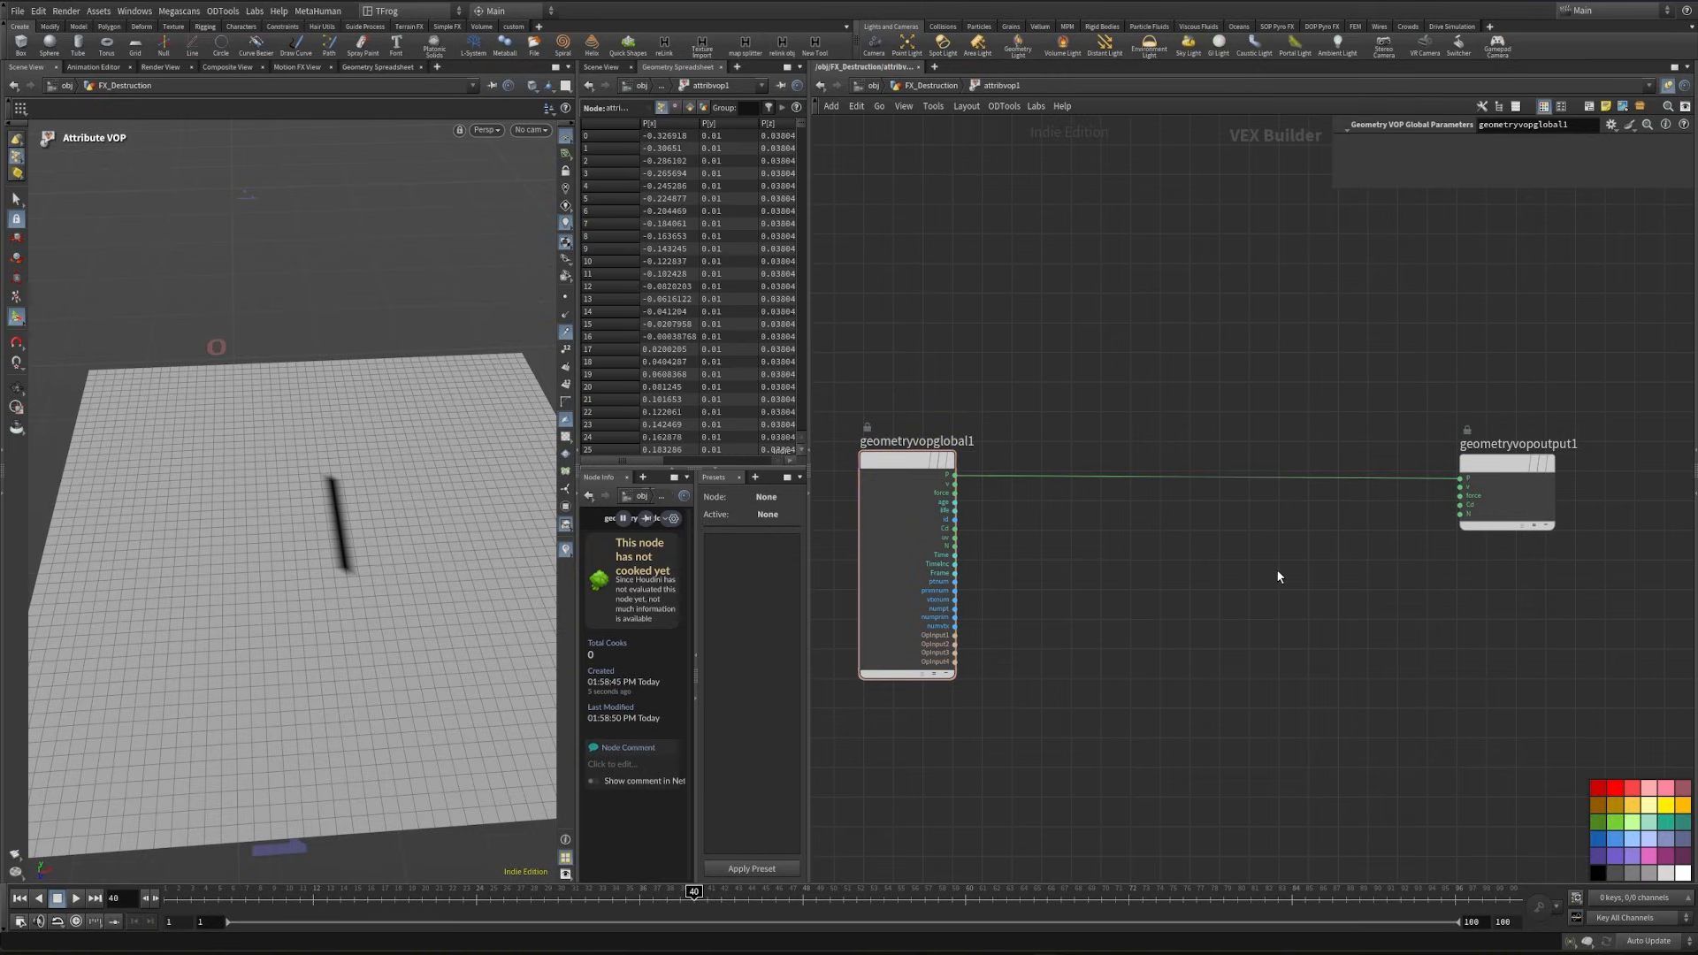
# - Insert an Add node on the P wire between the global parameters and the output node
pyautogui.press('Tab')
pyautogui.write('add')
pyautogui.press('Return')
pyautogui.click(1338, 489)
pyautogui.moveTo(1099, 618); pyautogui.dragTo(1126, 615, button='middle')
pyautogui.keyDown('alt'); pyautogui.moveTo(345, 564); pyautogui.dragTo(438, 598); pyautogui.keyUp('alt')
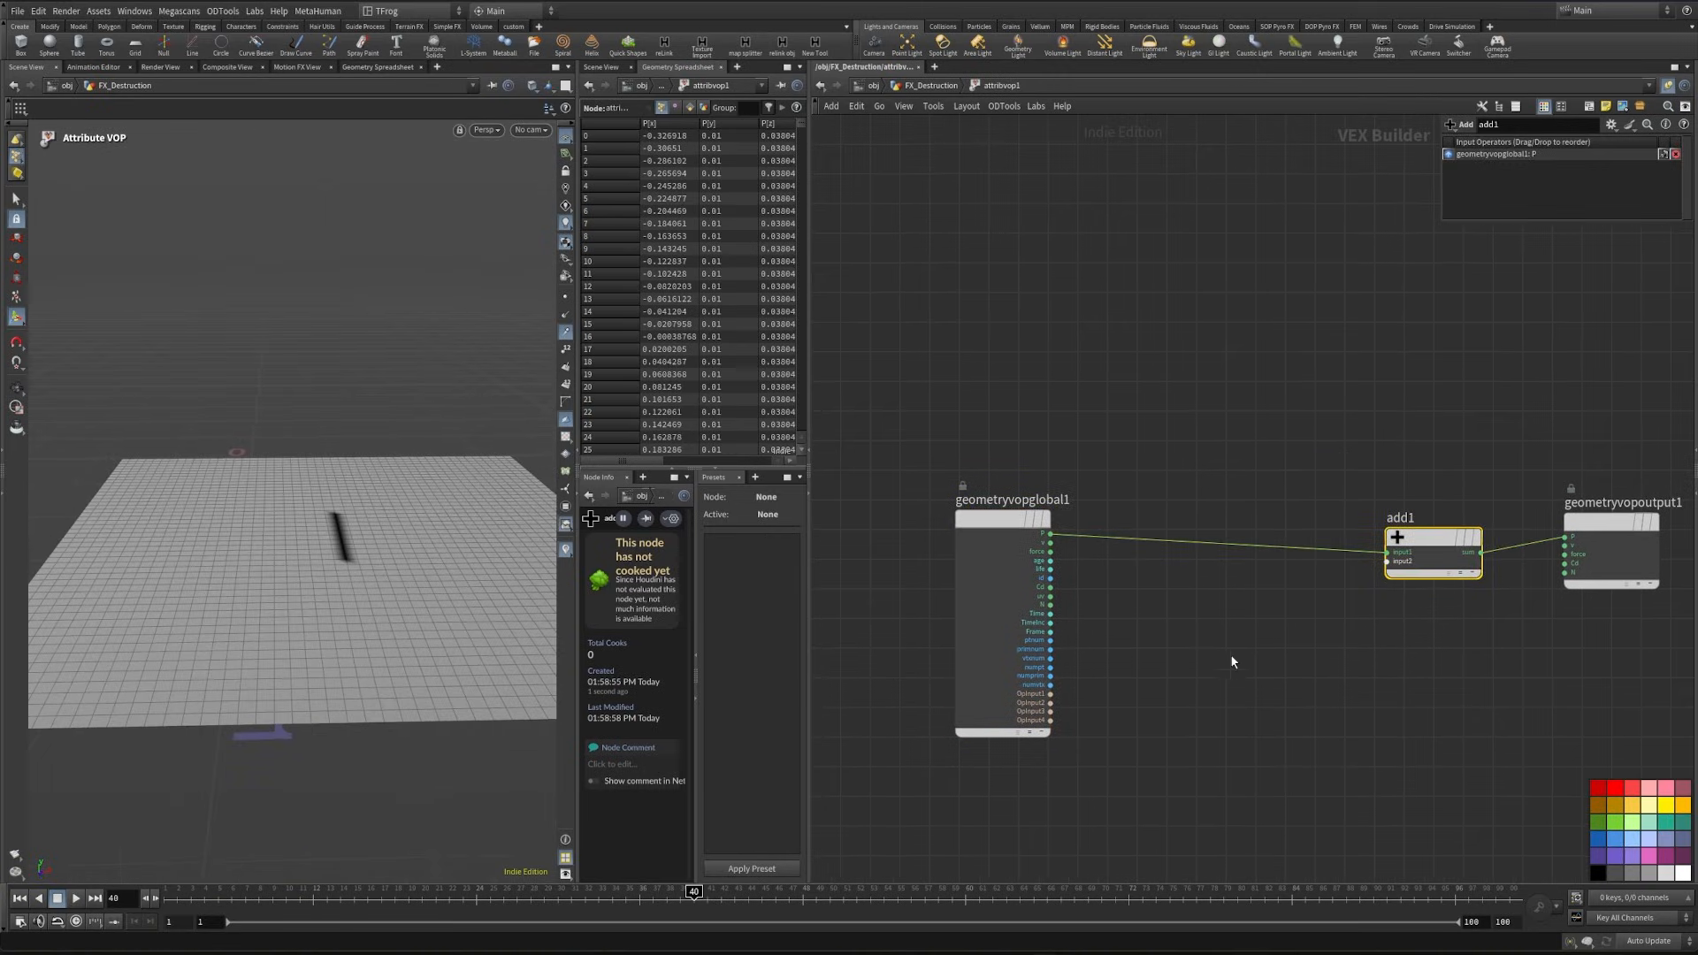
# - Add a Fit Range node fed by the Cd output of the global parameters
pyautogui.scroll(3, 951, 523)
pyautogui.click(967, 584)
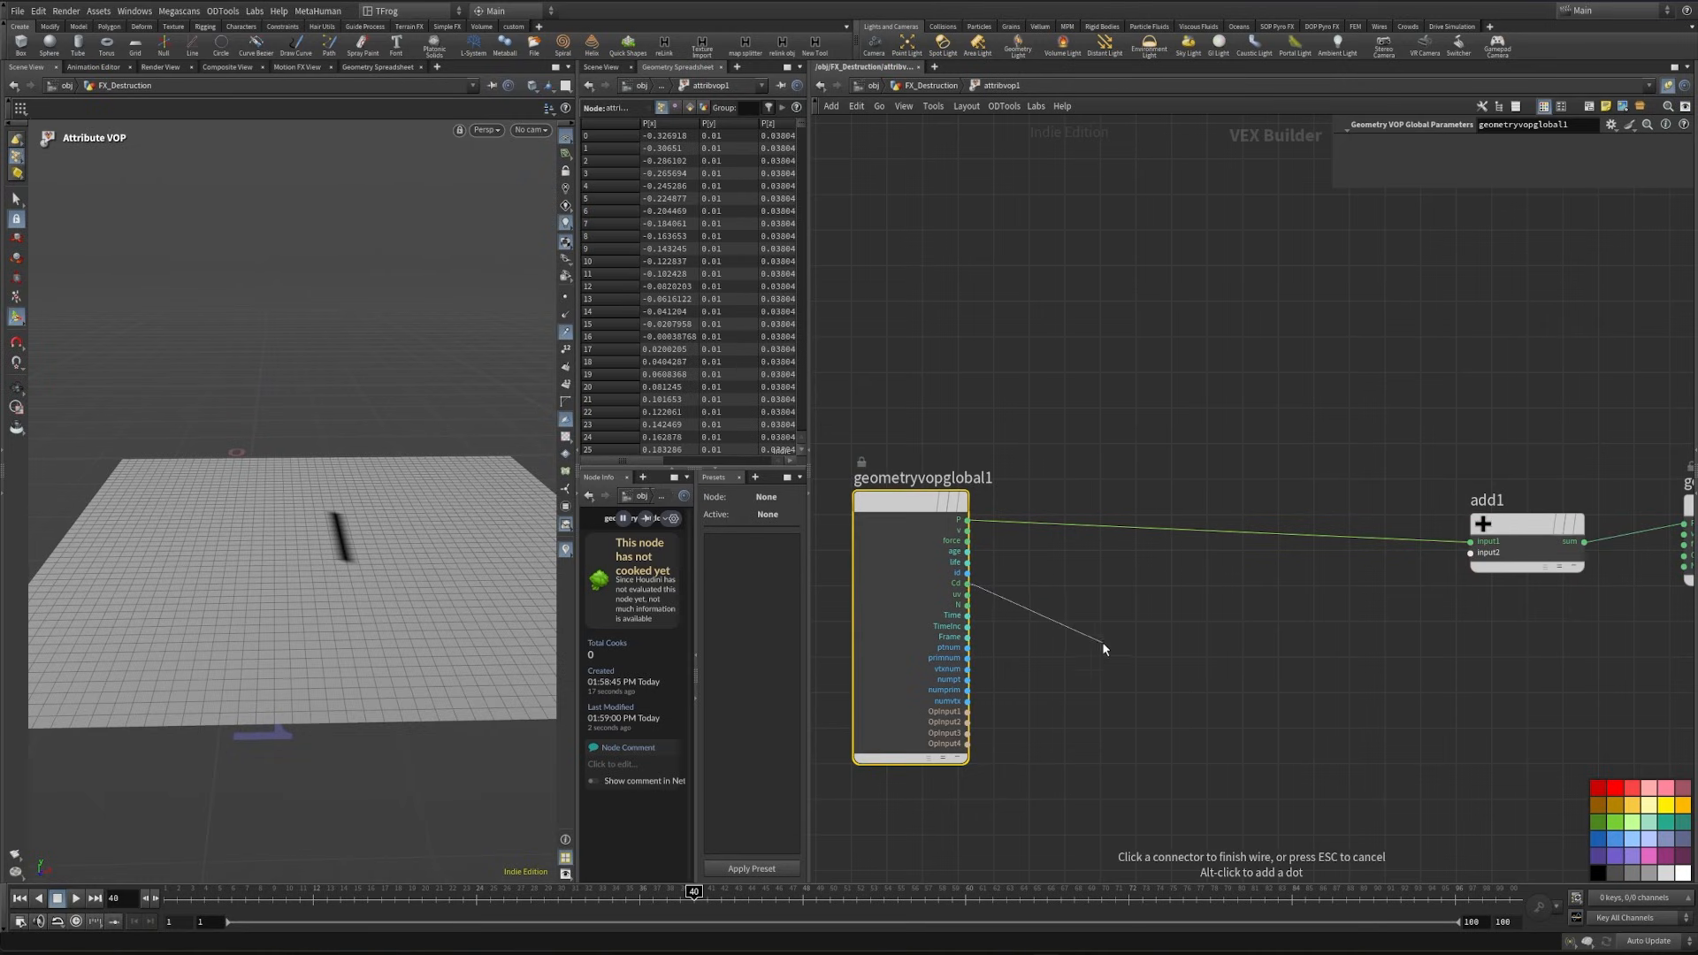
pyautogui.press('Tab')
pyautogui.write('fit')
pyautogui.press('Return')
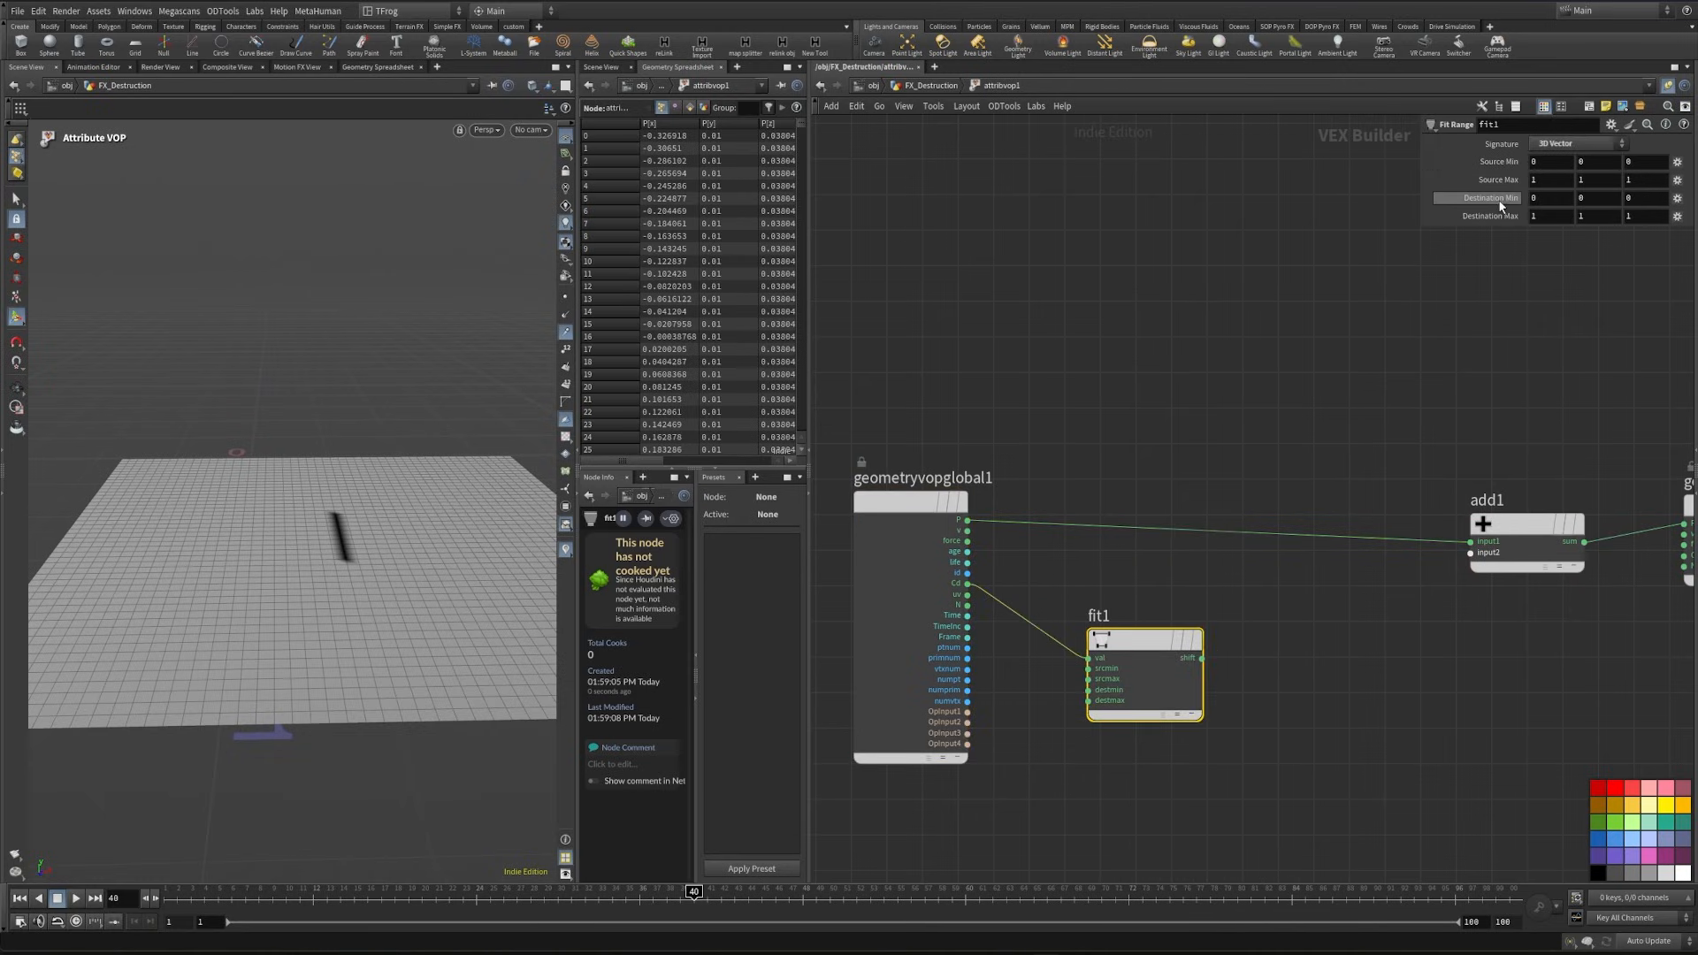
# - Insert a Vector to Float node between the Cd output and fit1, and tidy the placement of the nodes
pyautogui.scroll(-3, 1185, 477)
pyautogui.moveTo(1185, 473); pyautogui.dragTo(1345, 479, button='middle')
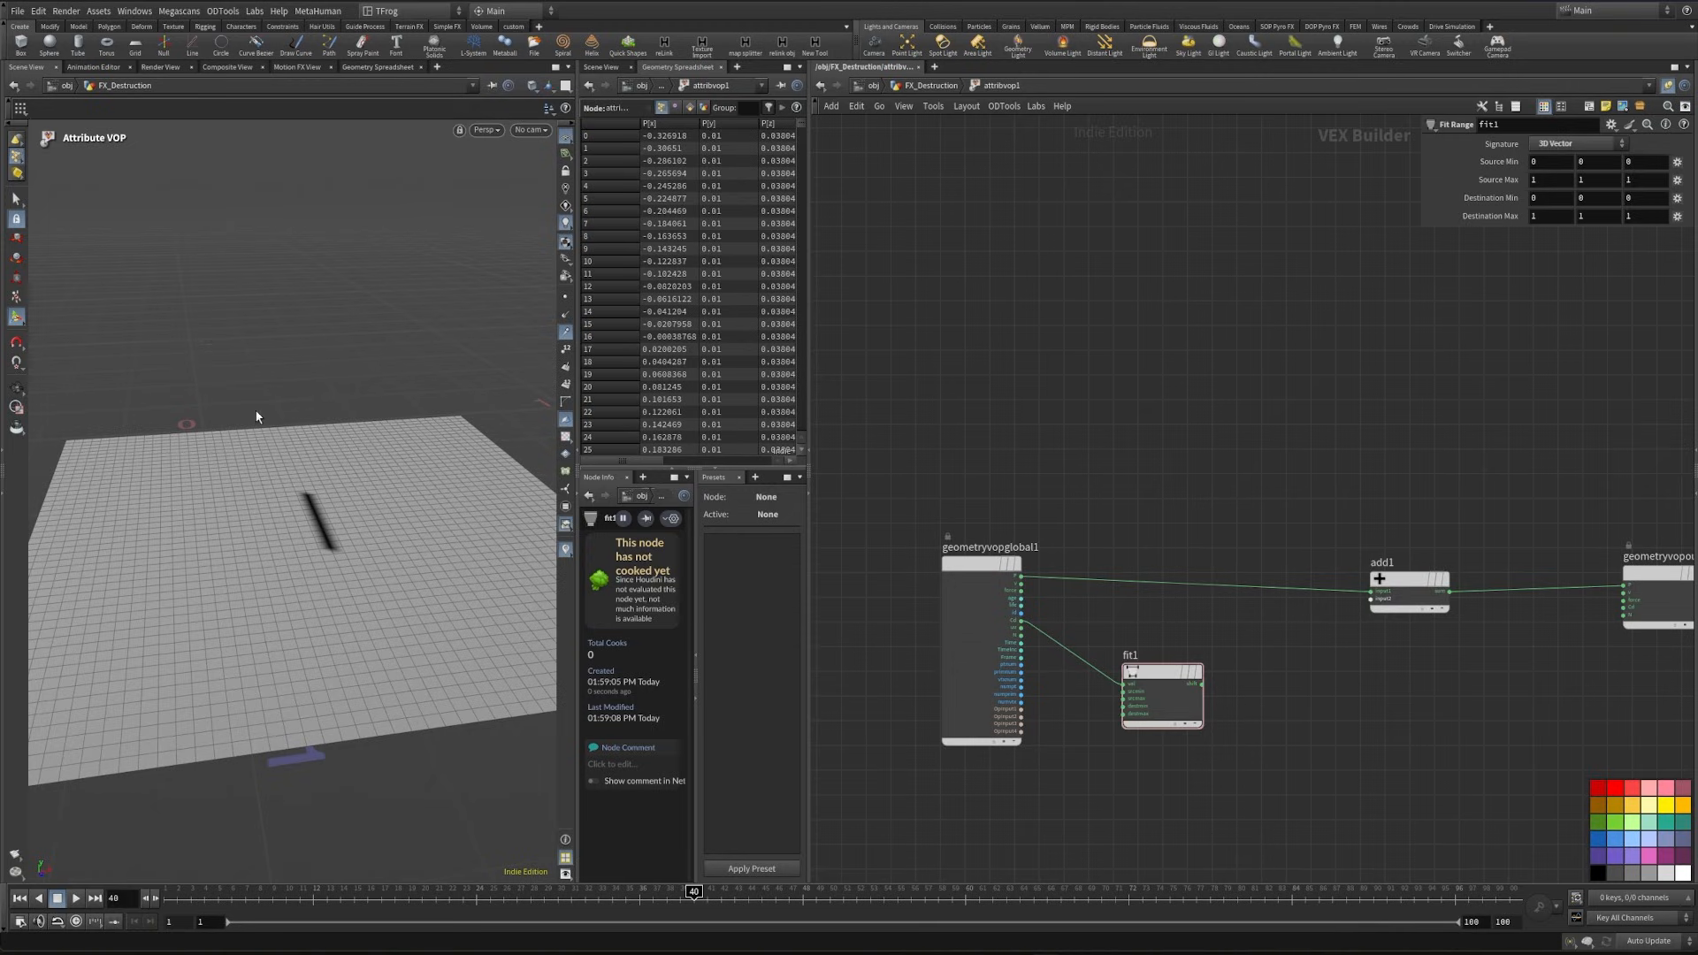
pyautogui.scroll(3, 1160, 622)
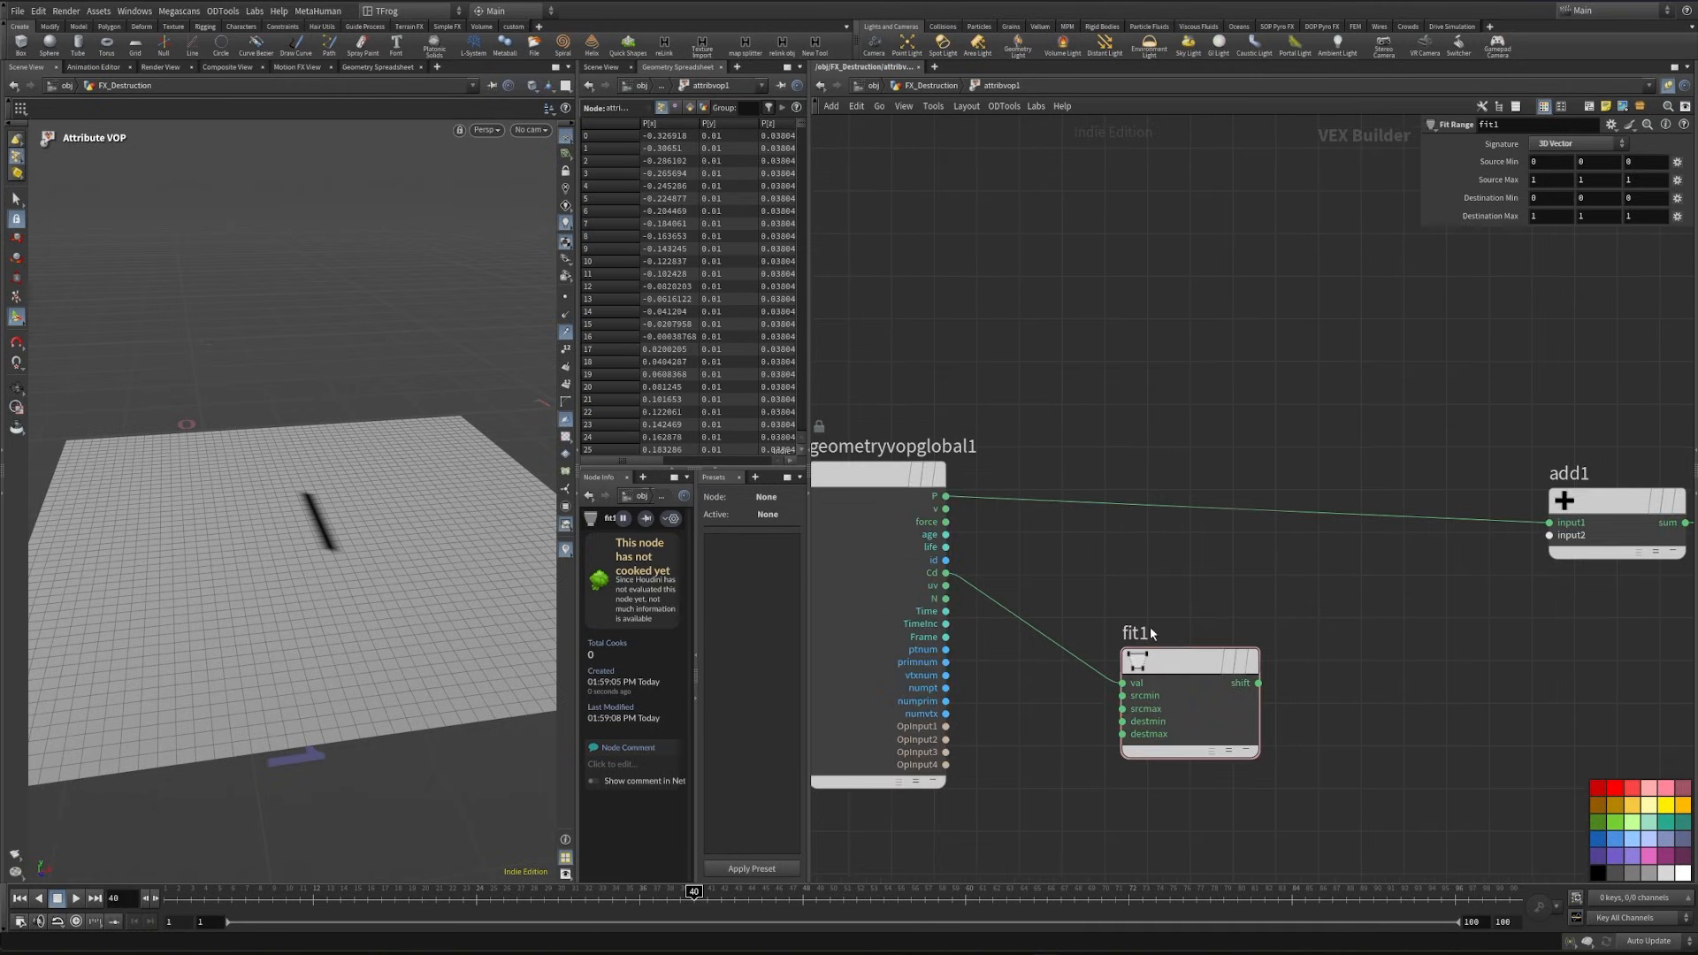
pyautogui.press('Tab')
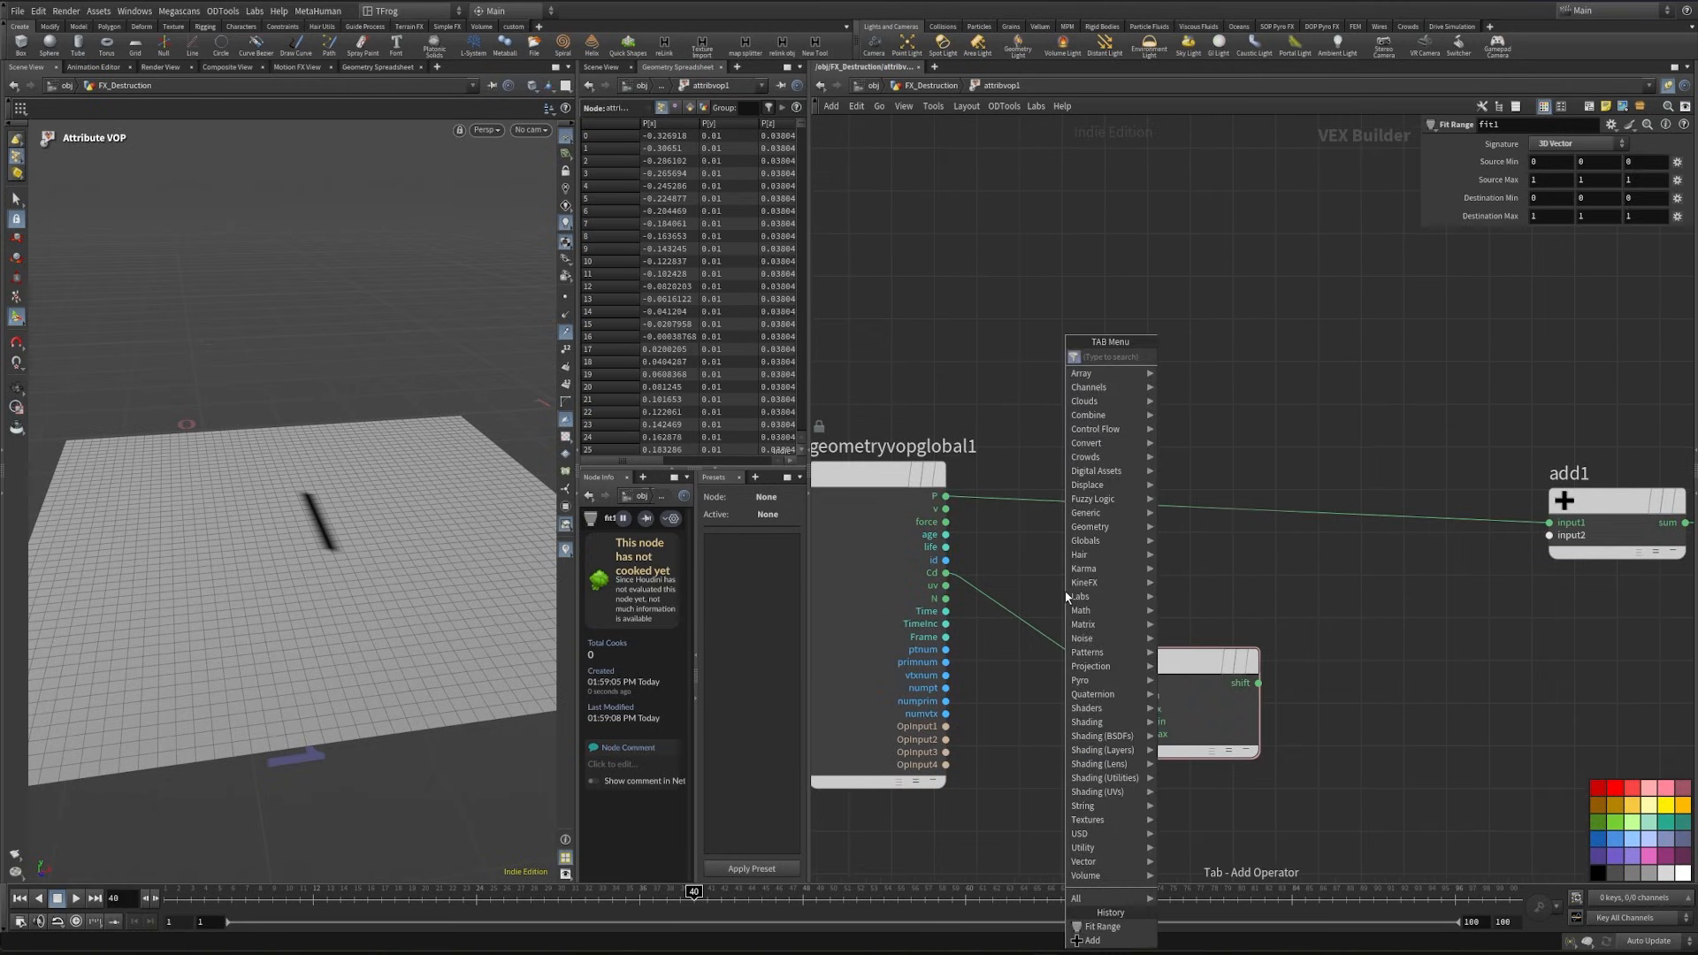
pyautogui.write('vec t')
pyautogui.press('Return')
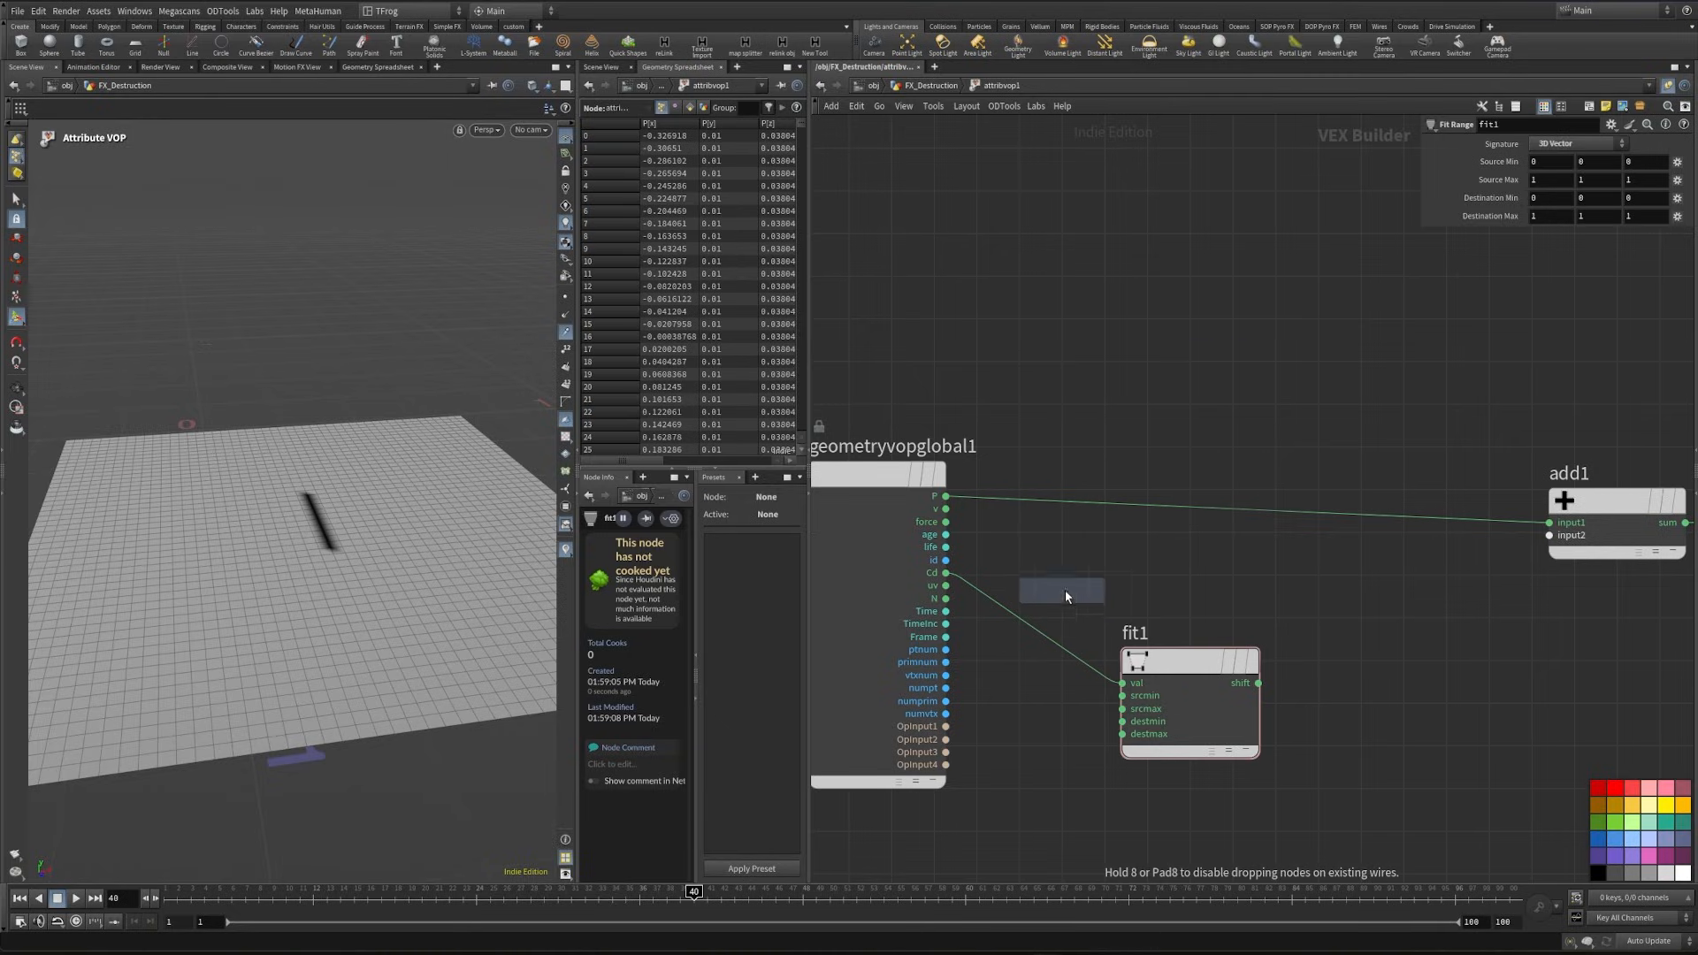
pyautogui.click(1053, 647)
pyautogui.moveTo(1260, 636); pyautogui.dragTo(1244, 570, button='middle')
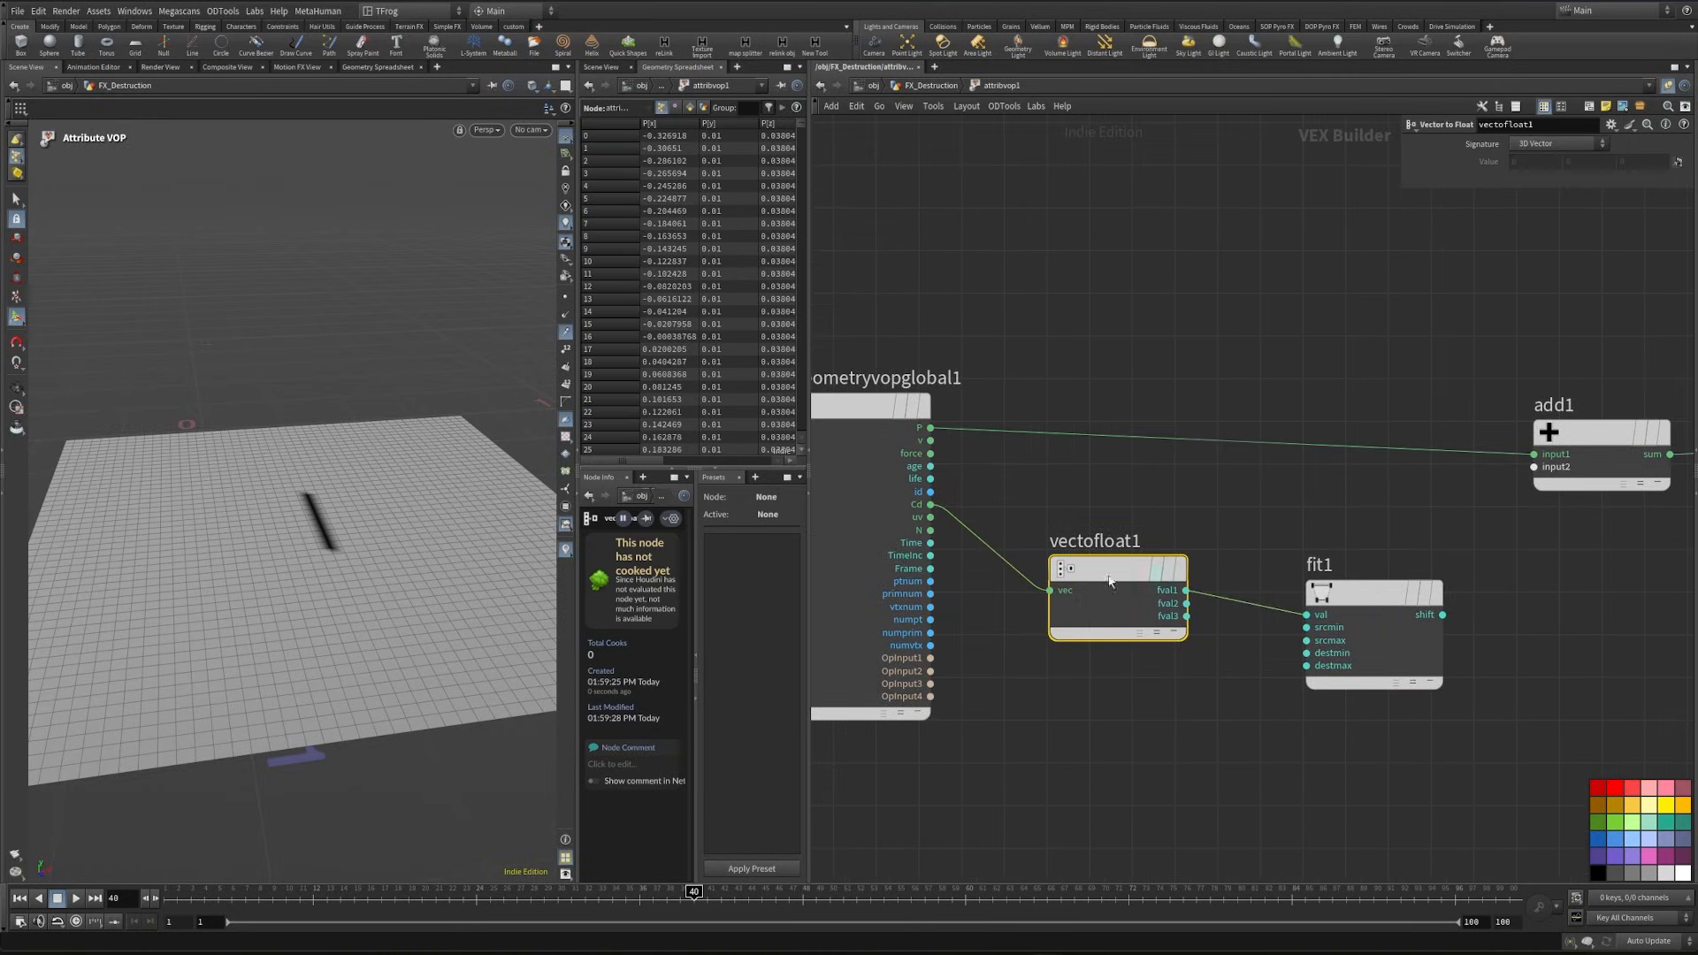
pyautogui.moveTo(1367, 602); pyautogui.dragTo(1371, 623)
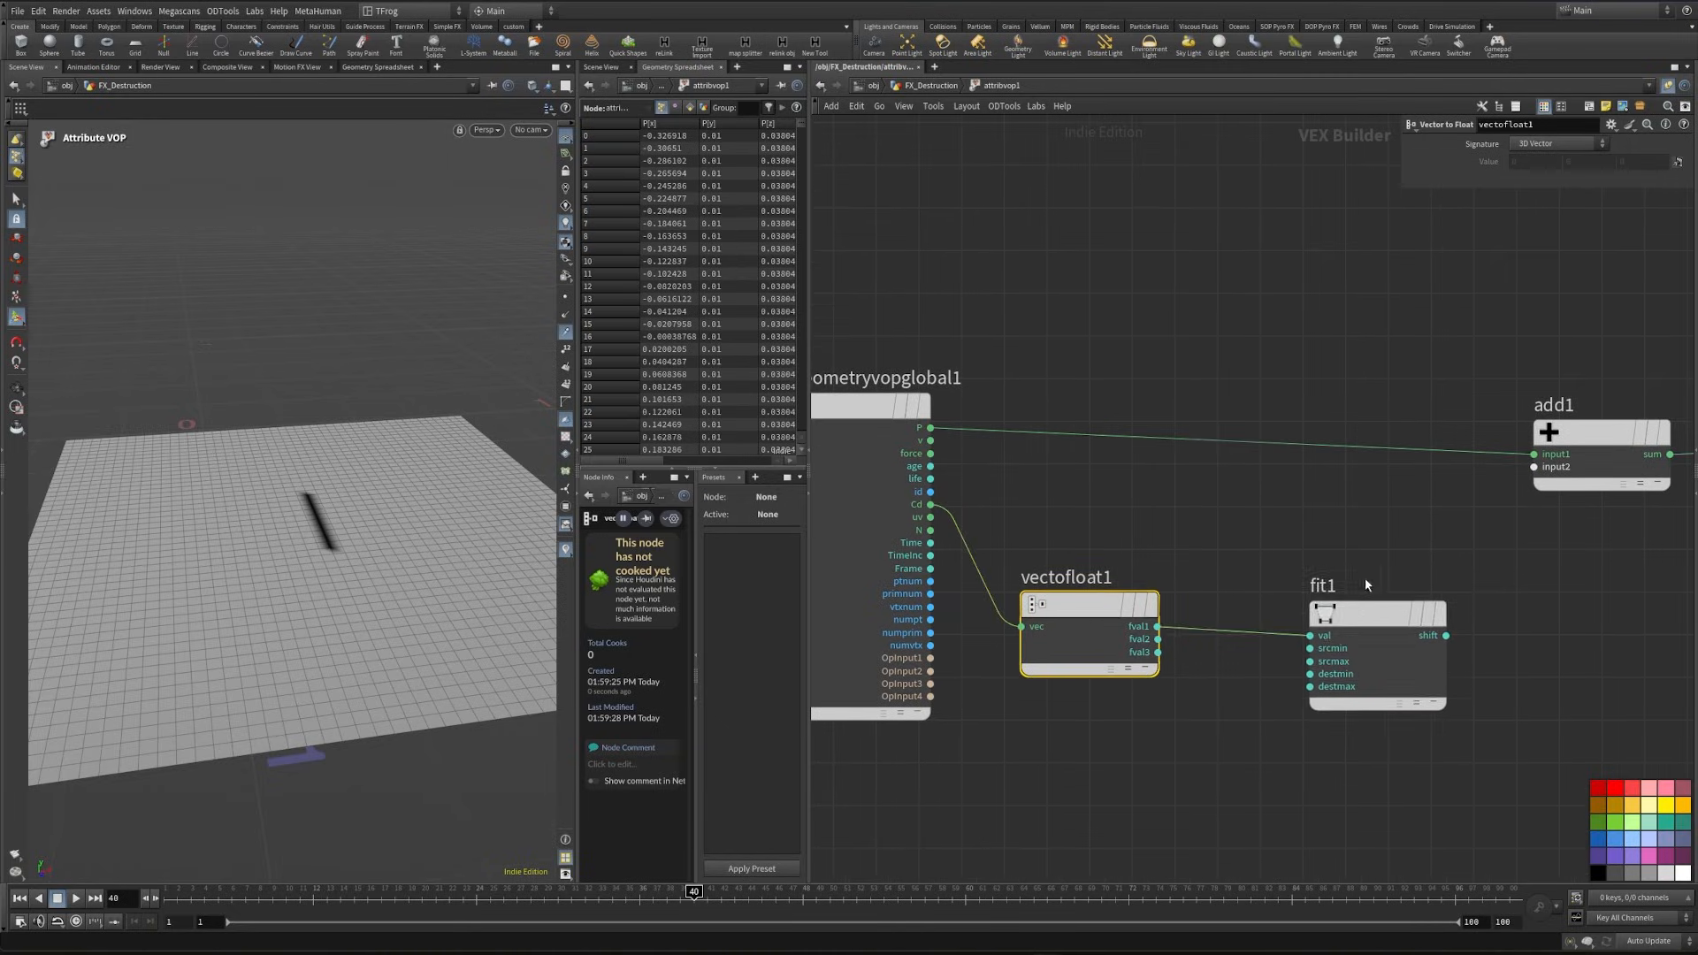
# - Duplicate the Vector to Float node onto the P wire and connect its fval2 output to the first input of add1
pyautogui.moveTo(1365, 576); pyautogui.dragTo(1146, 690, button='middle')
pyautogui.keyDown('alt'); pyautogui.moveTo(871, 722); pyautogui.dragTo(1021, 552); pyautogui.keyUp('alt')
pyautogui.moveTo(1157, 606); pyautogui.dragTo(1064, 599, button='middle')
pyautogui.press('y')
pyautogui.moveTo(1064, 595); pyautogui.dragTo(1064, 531)
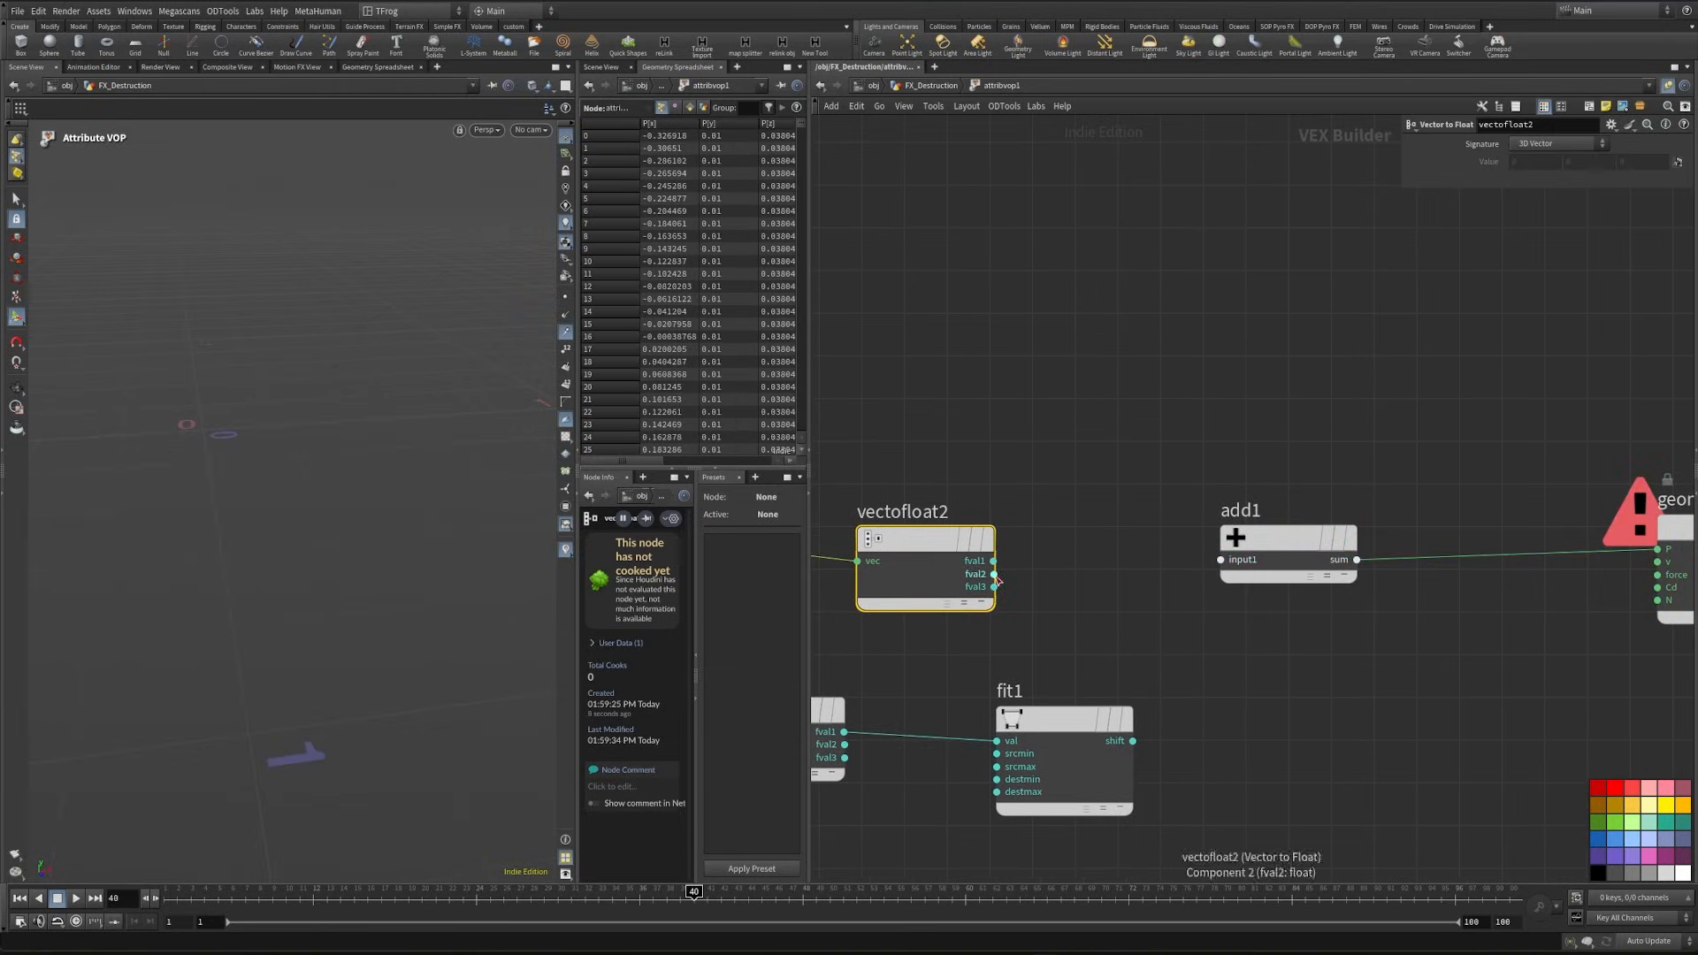
pyautogui.moveTo(994, 574); pyautogui.dragTo(1220, 560)
# - Insert a Float to Vector node between add1 and the P input of the output node
pyautogui.moveTo(1061, 575); pyautogui.dragTo(835, 565, button='middle')
pyautogui.press('Tab')
pyautogui.write('flot')
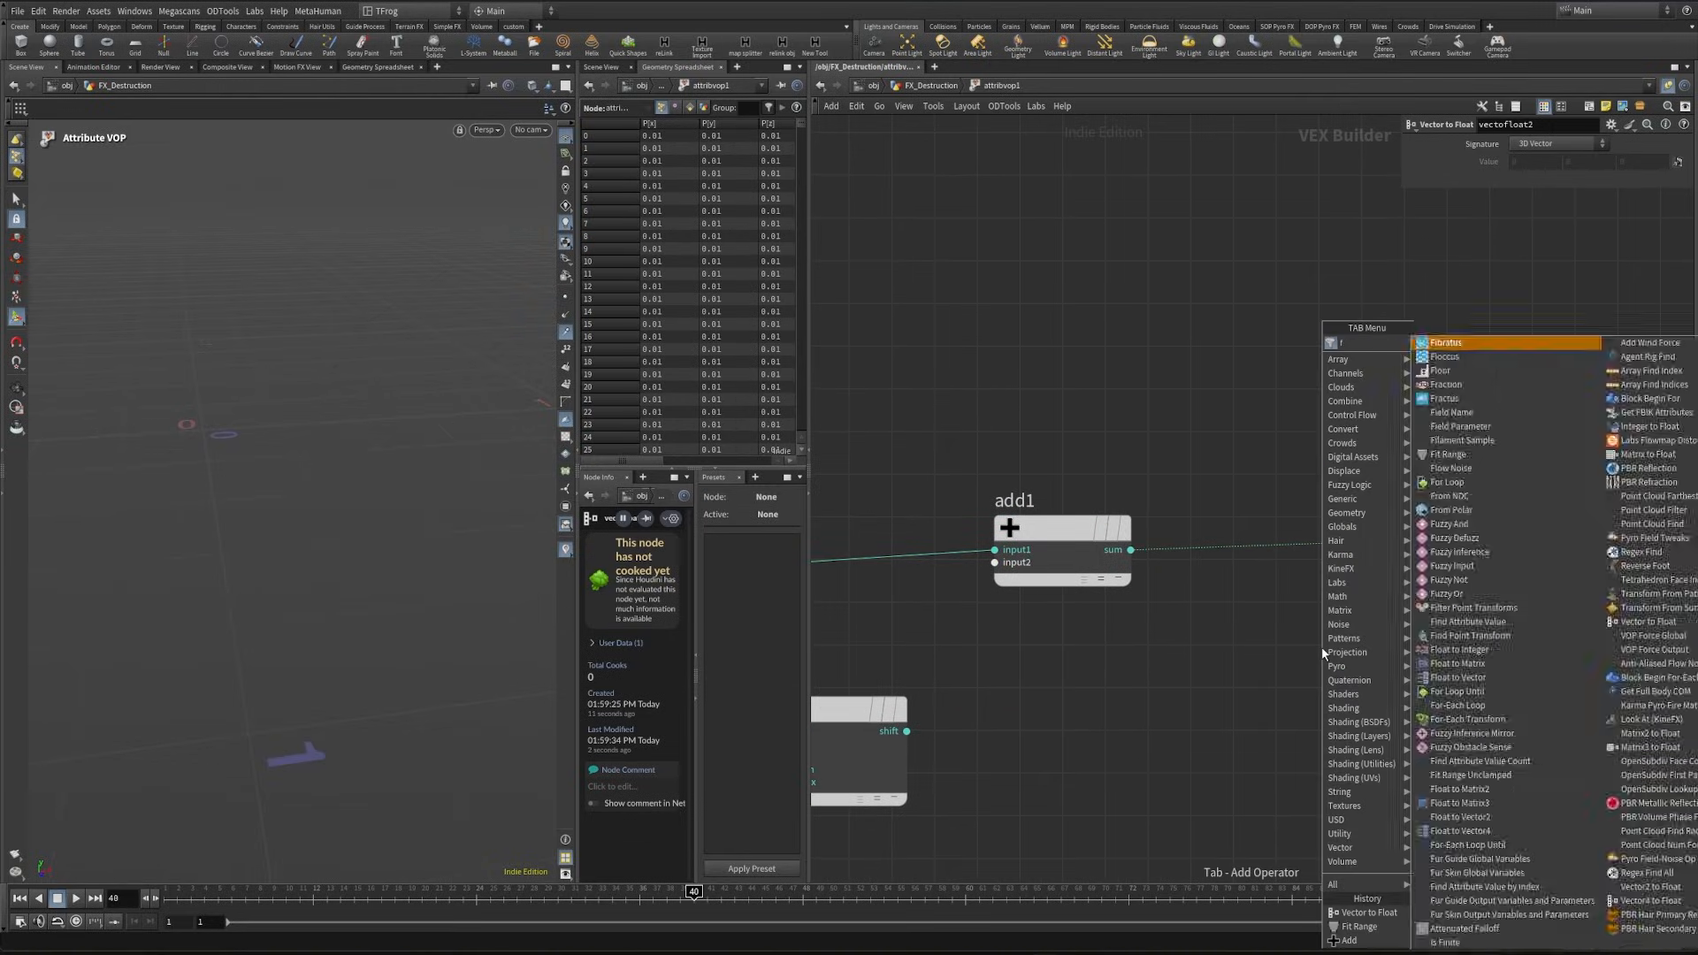
pyautogui.press('Down')
pyautogui.press('Down')
pyautogui.press('Return')
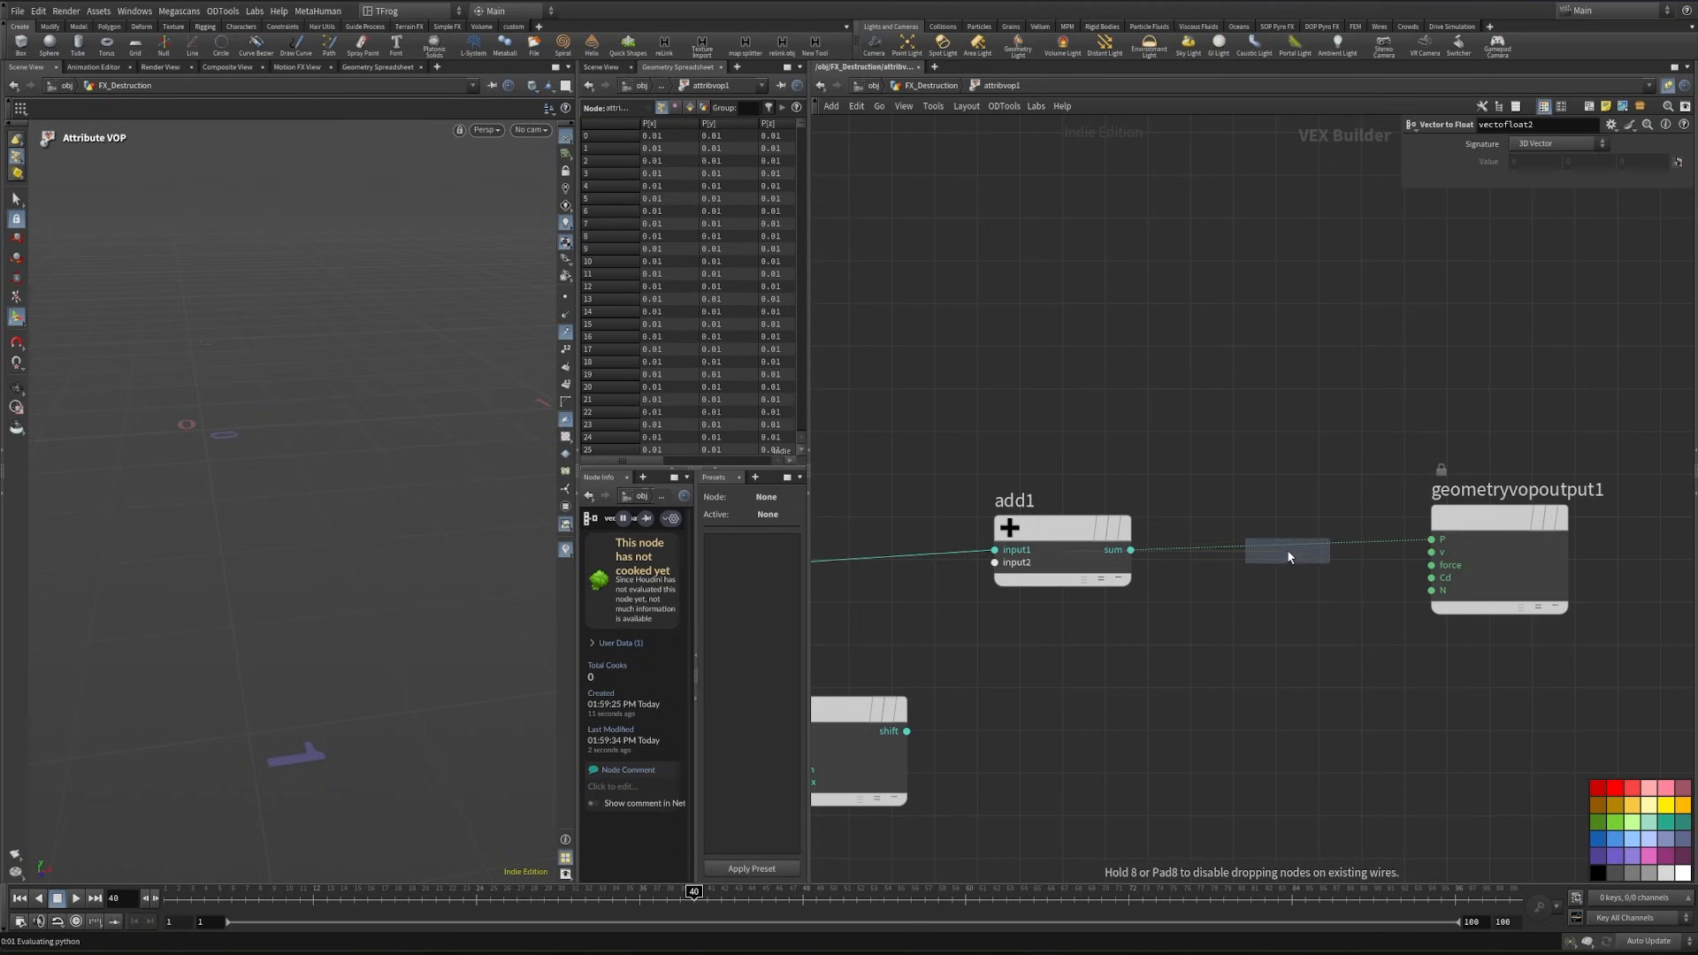
pyautogui.click(1287, 549)
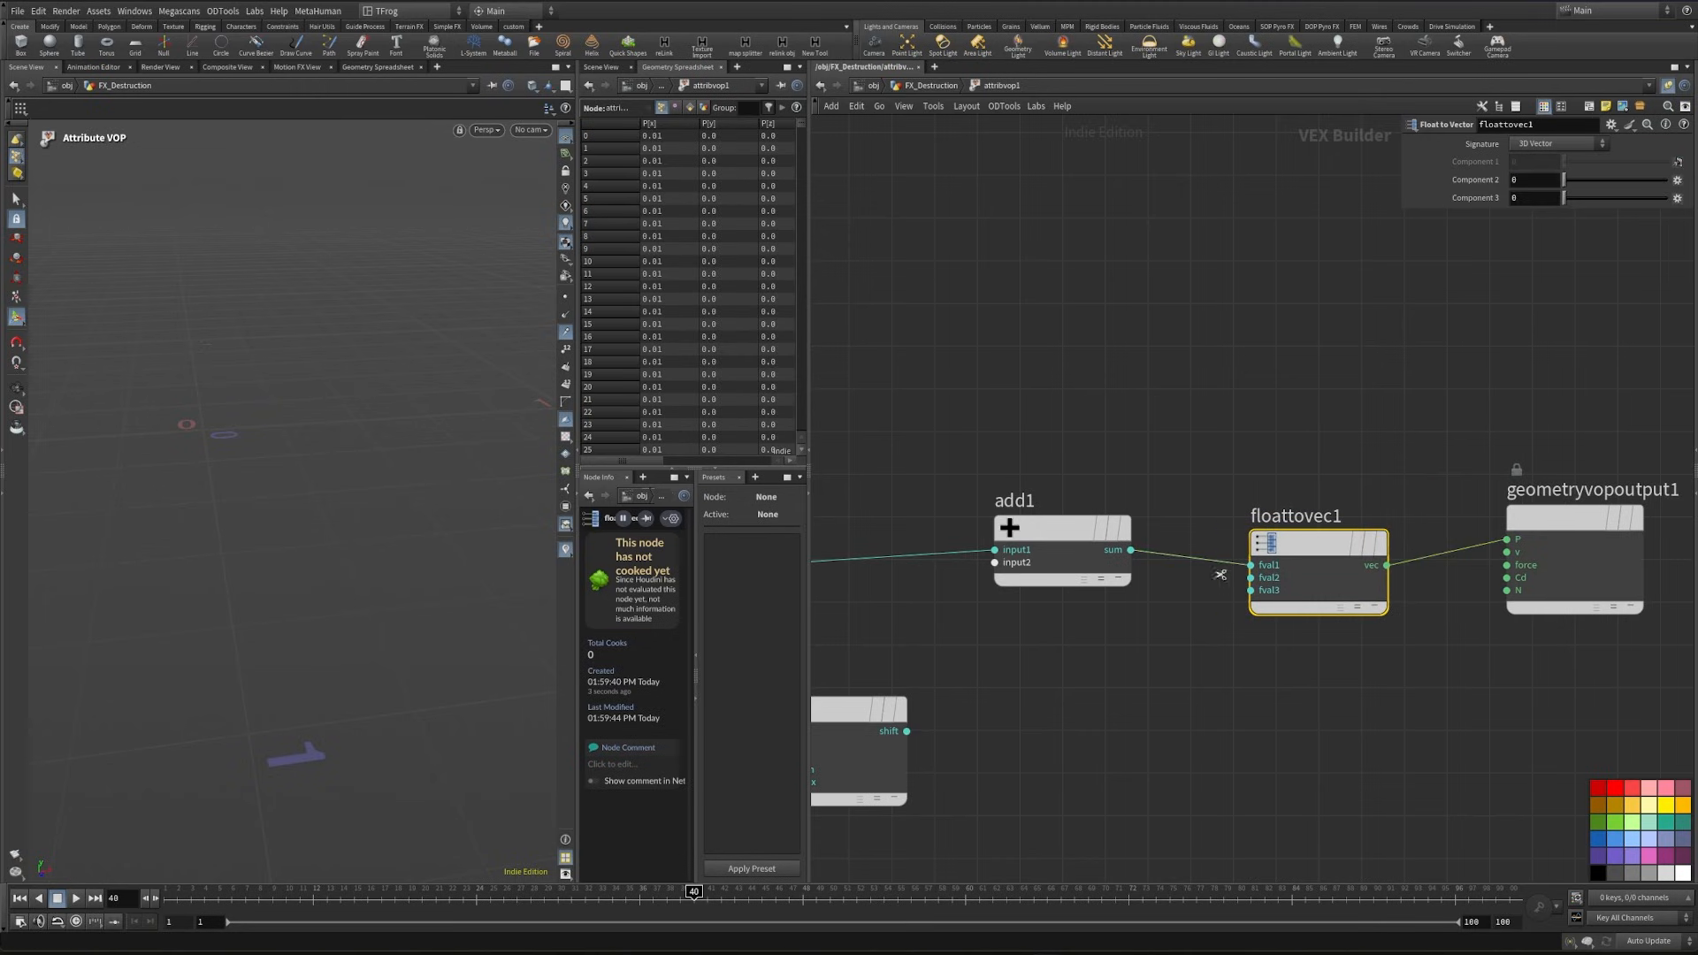
# - Rewire floattovec1 so fval1 and fval3 come directly from vectofloat2 and fval2 comes from the add1 sum
pyautogui.moveTo(1236, 565); pyautogui.dragTo(1247, 577)
pyautogui.moveTo(1239, 572); pyautogui.dragTo(1451, 599, button='middle')
pyautogui.moveTo(1462, 592)
pyautogui.mouseDown()
pyautogui.moveTo(1021, 528)
pyautogui.moveTo(980, 578)
pyautogui.moveTo(1462, 617)
pyautogui.mouseUp()
pyautogui.moveTo(1288, 566); pyautogui.dragTo(1330, 660)
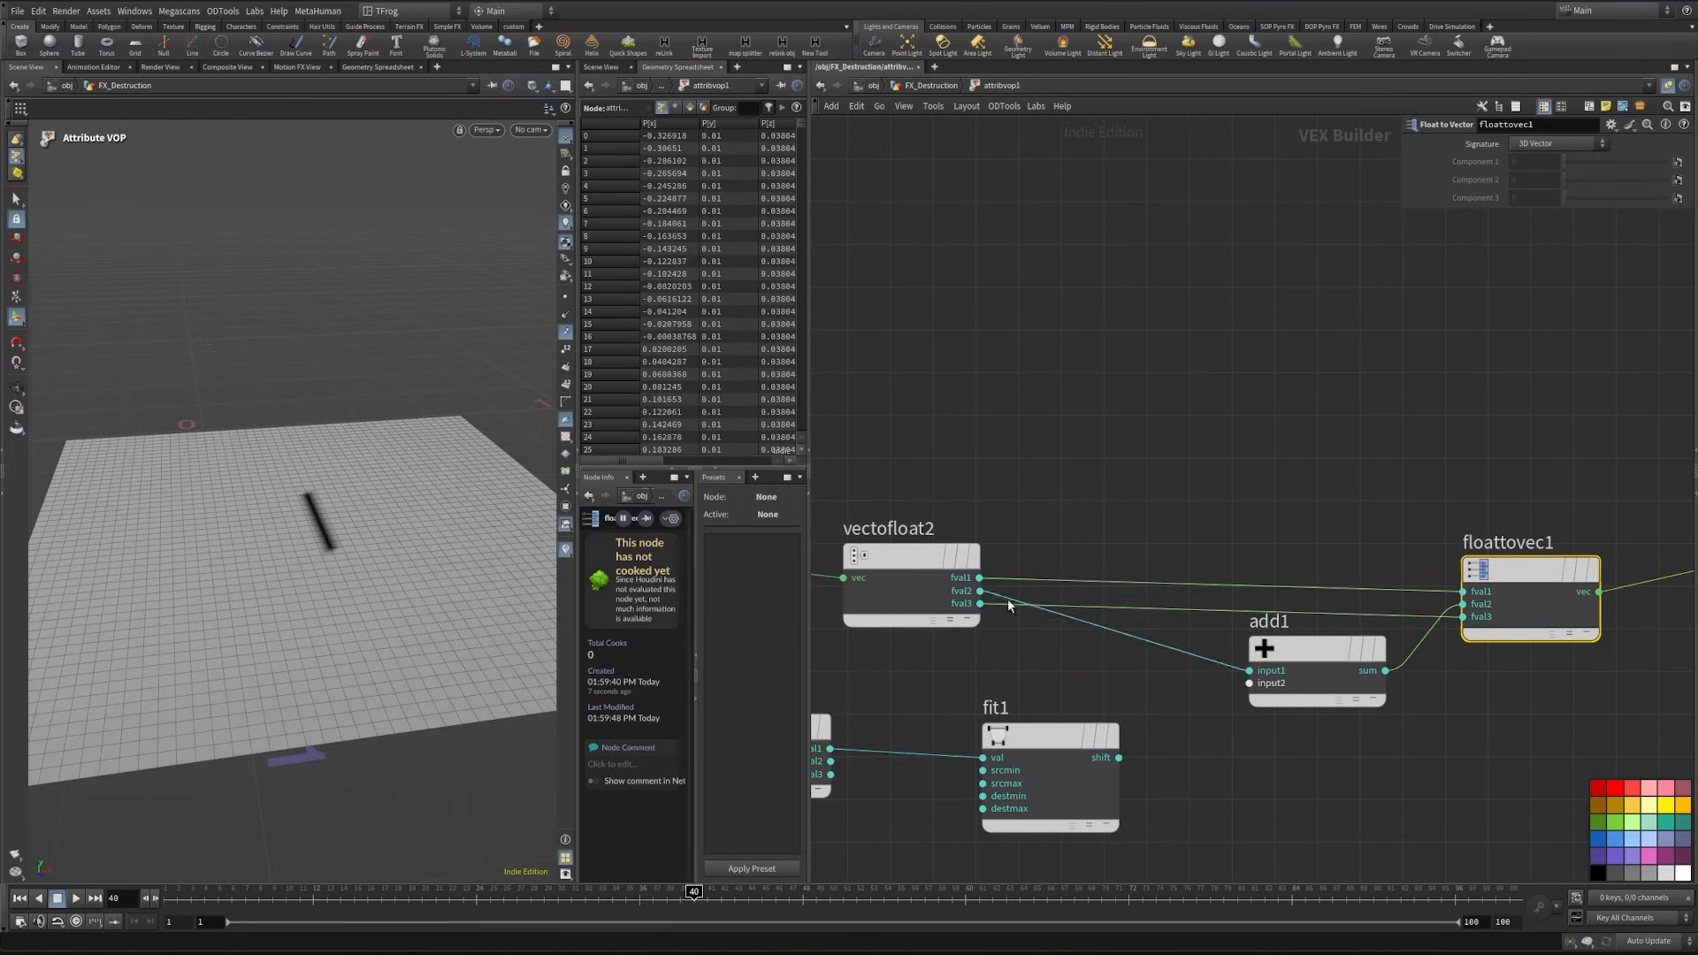
# - Connect the shift output of fit1 to the second input of add1
pyautogui.moveTo(1340, 709); pyautogui.dragTo(1351, 604, button='middle')
pyautogui.moveTo(1174, 659); pyautogui.dragTo(1377, 674, button='middle')
pyautogui.moveTo(1476, 575); pyautogui.dragTo(1329, 669)
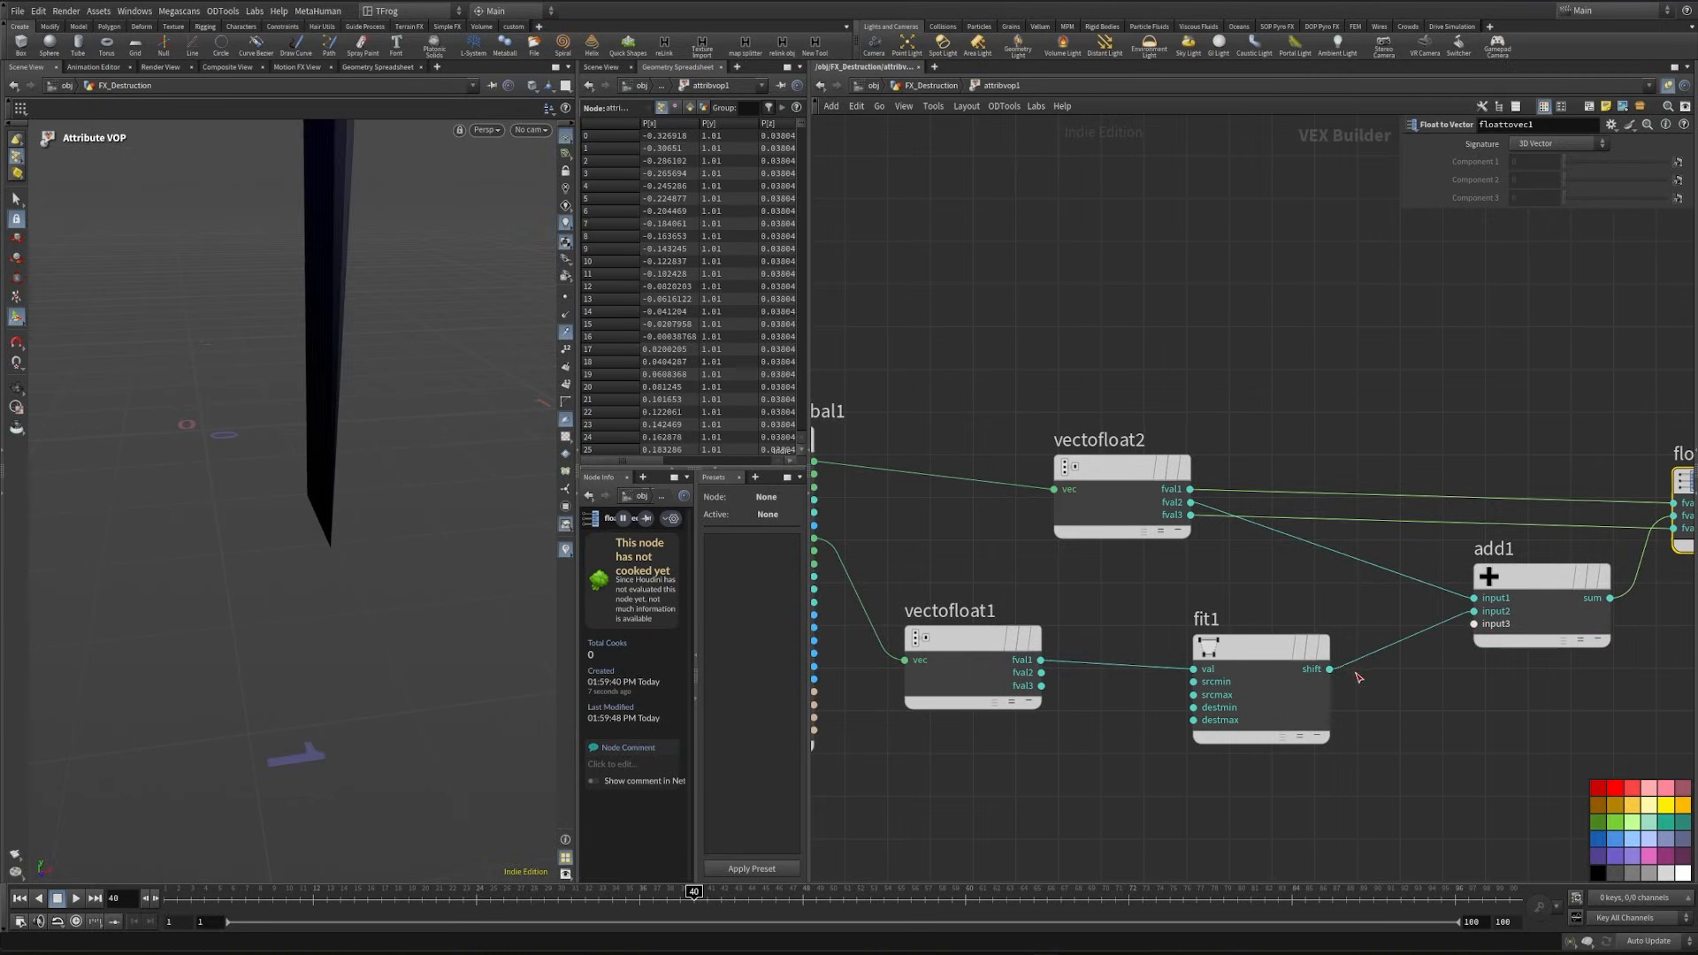
# - Set the destination range of fit1 to a maximum of 0 and a minimum of -0.06
pyautogui.keyDown('alt'); pyautogui.moveTo(388, 524); pyautogui.dragTo(310, 506, button='right'); pyautogui.keyUp('alt')
pyautogui.click(1260, 648)
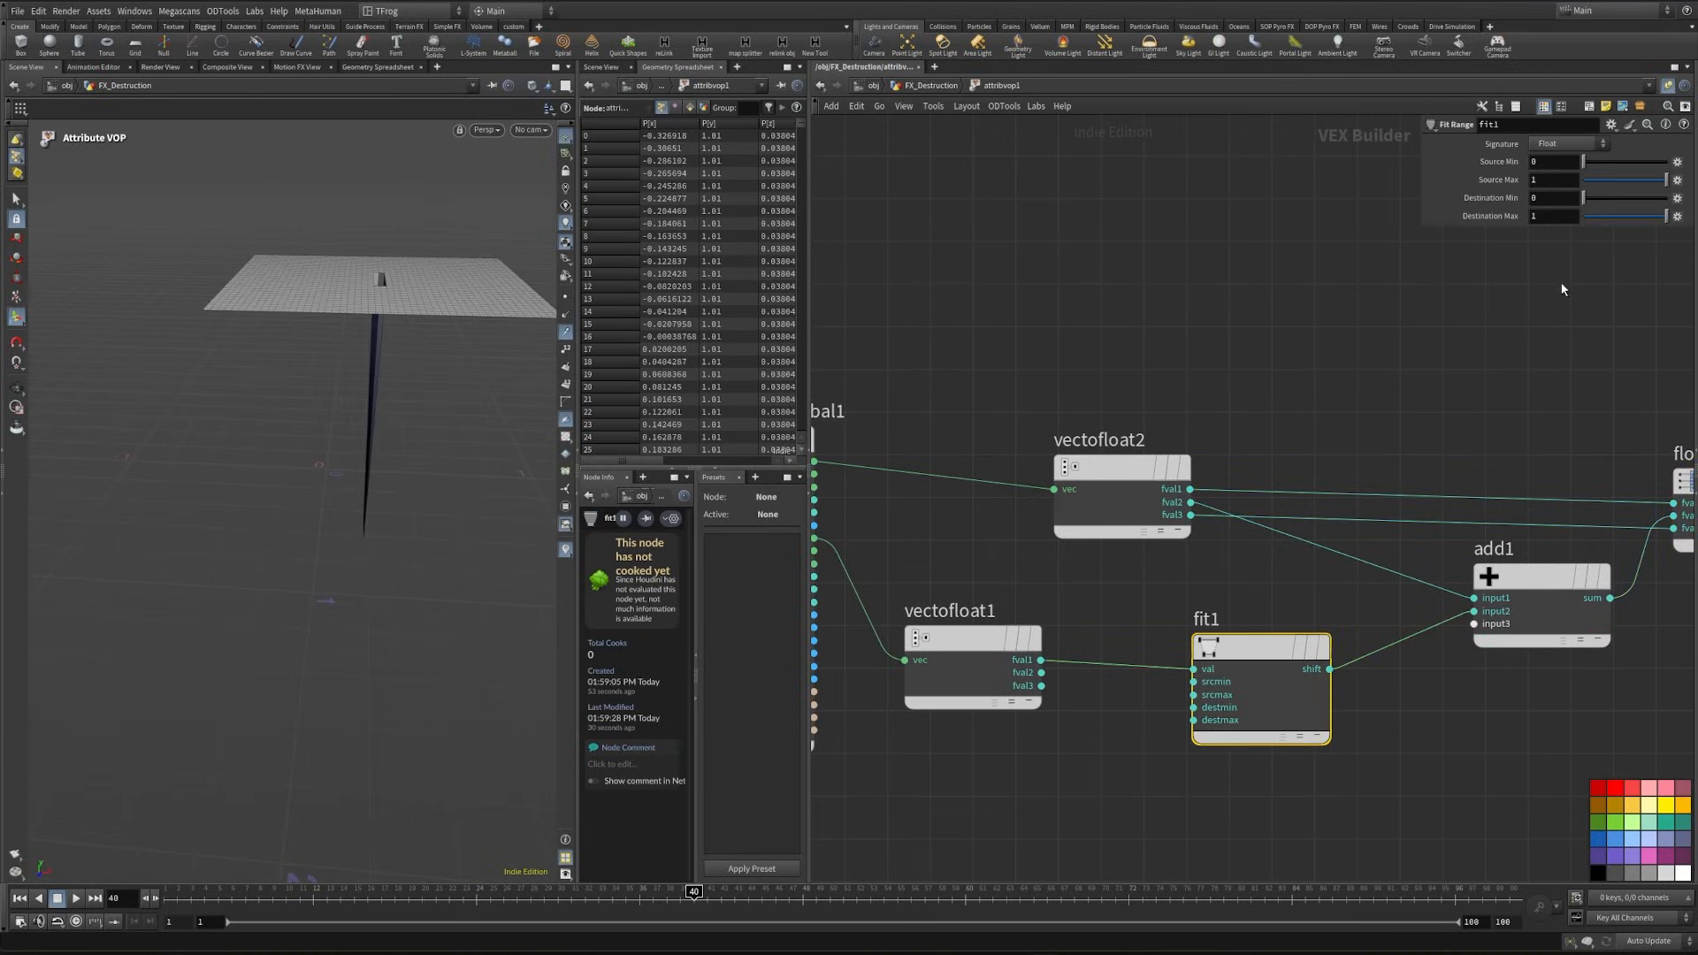
pyautogui.moveTo(1614, 219); pyautogui.dragTo(1526, 229)
pyautogui.moveTo(1543, 195); pyautogui.dragTo(1498, 227, button='middle')
pyautogui.keyDown('alt'); pyautogui.moveTo(408, 587); pyautogui.dragTo(370, 518); pyautogui.keyUp('alt')
pyautogui.keyDown('alt'); pyautogui.moveTo(370, 518); pyautogui.dragTo(290, 595, button='right'); pyautogui.keyUp('alt')
pyautogui.keyDown('alt'); pyautogui.moveTo(291, 595); pyautogui.dragTo(334, 572); pyautogui.keyUp('alt')
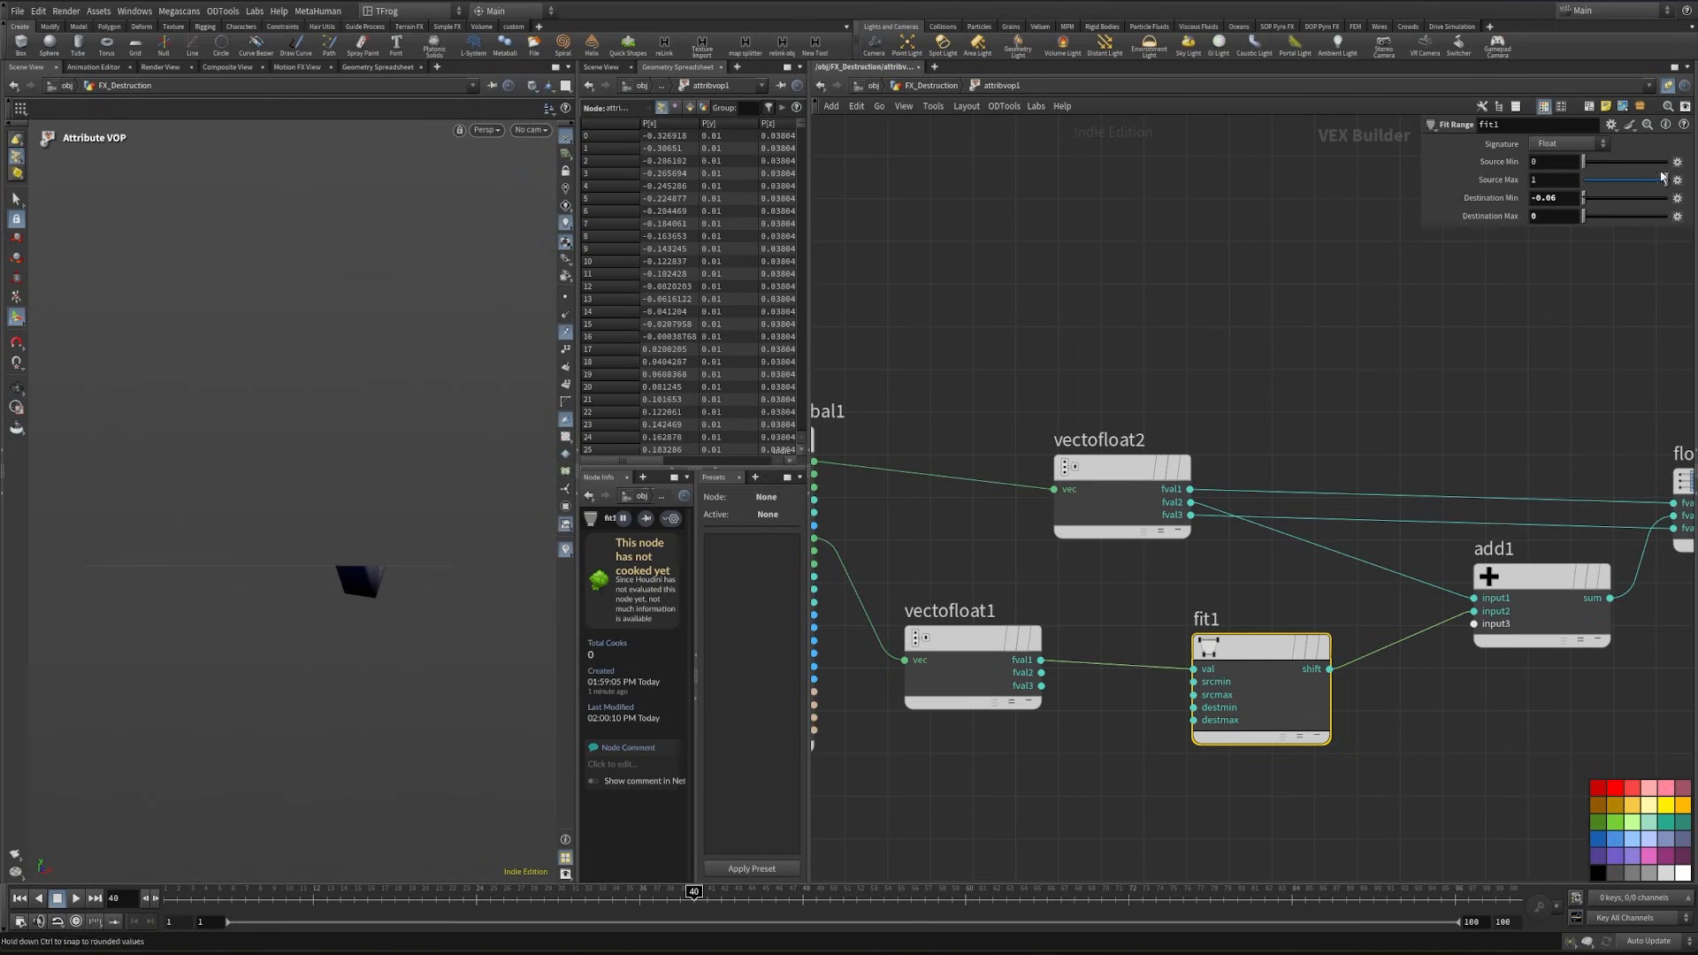
# - Promote the destmin input of fit1 to a parameter labelled pos
pyautogui.middleClick(1193, 708)
pyautogui.click(1193, 711)
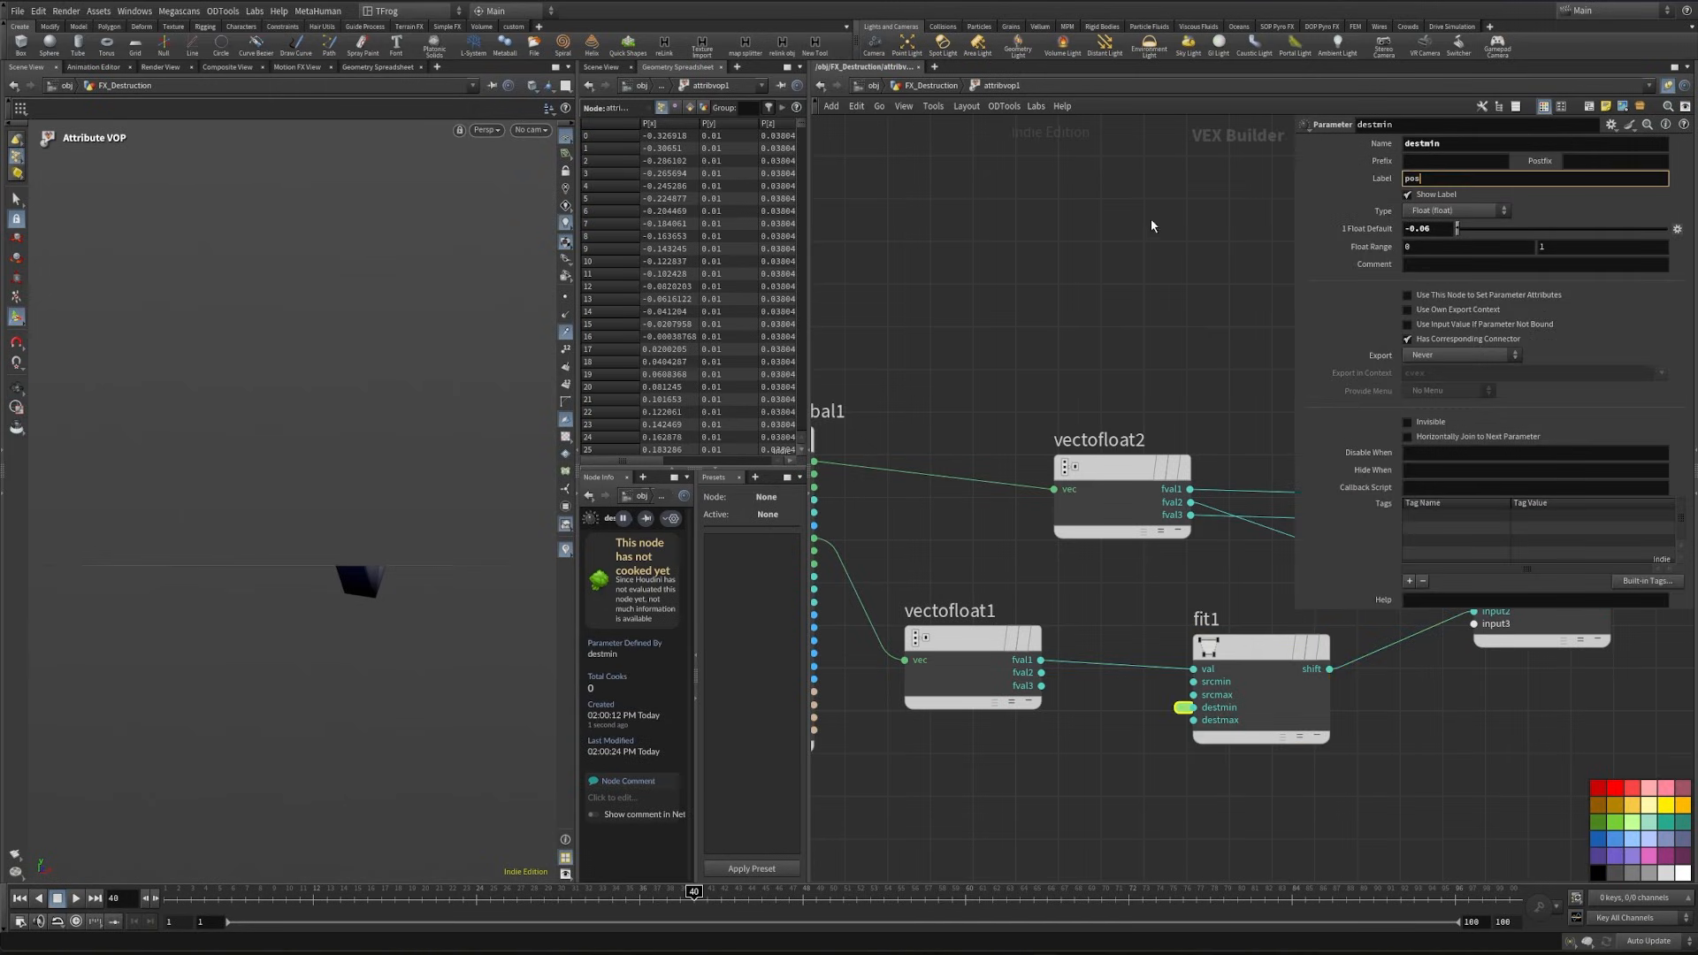
pyautogui.press('Return')
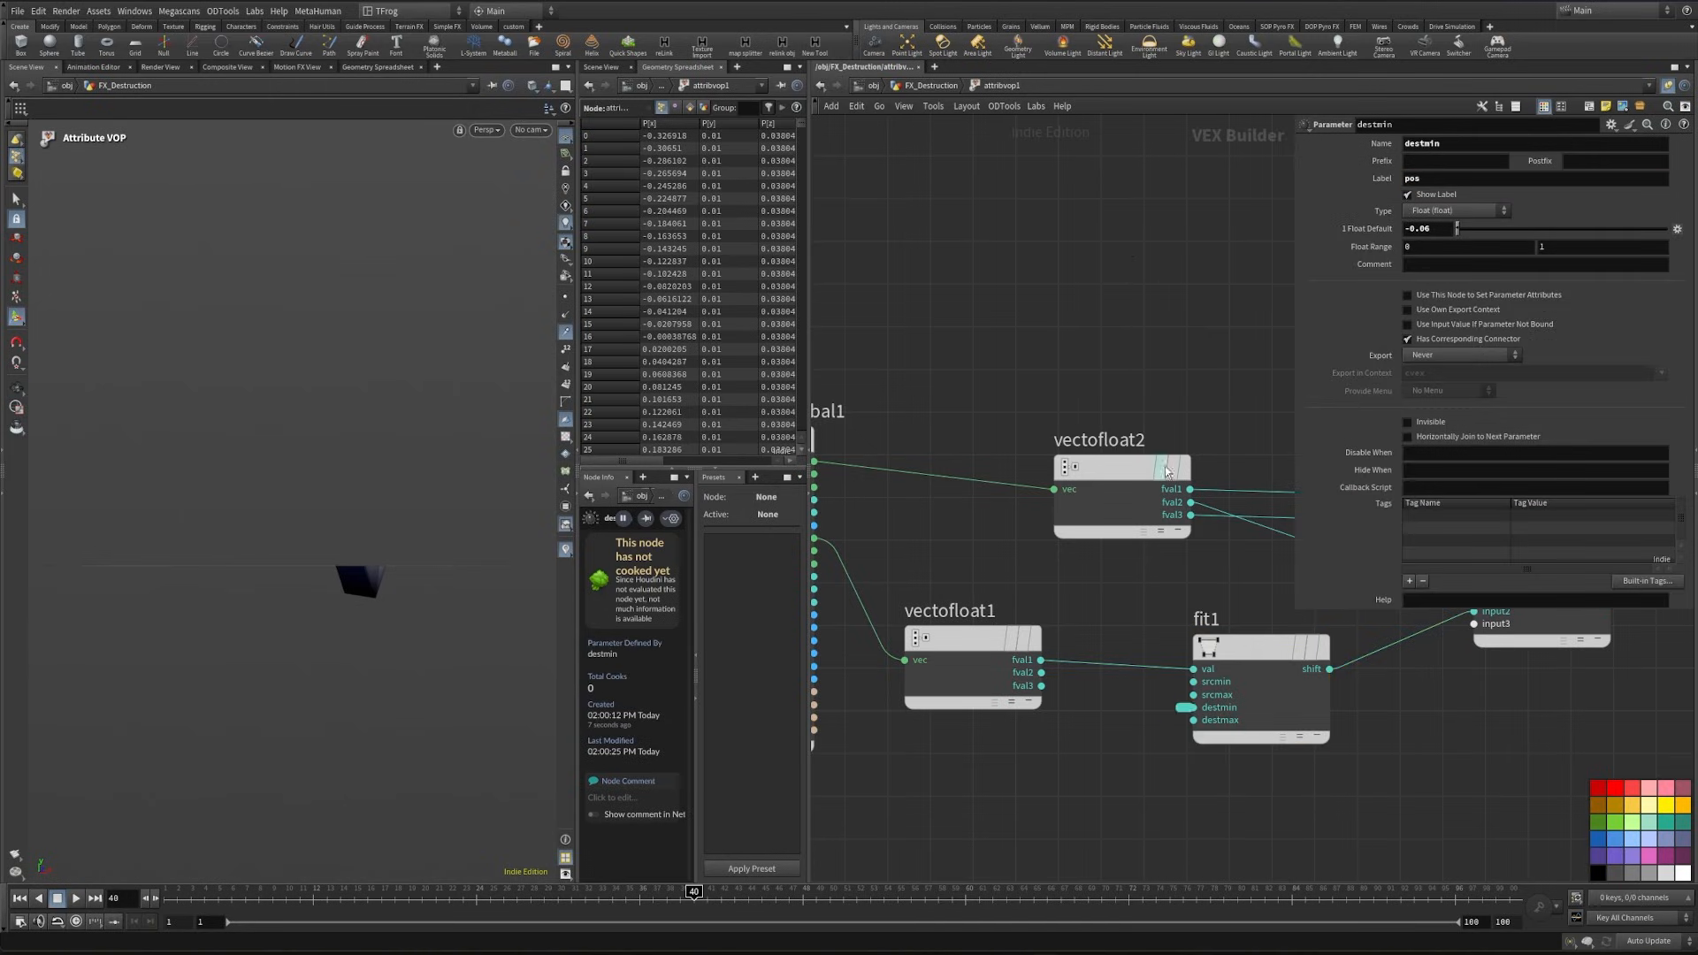
# - Check the promoted pos parameter on attribvop1 in the FX_Destruction network, and reopen the VOP network
pyautogui.scroll(-3, 1162, 473)
pyautogui.moveTo(1163, 478); pyautogui.dragTo(850, 605, button='middle')
pyautogui.click(930, 88)
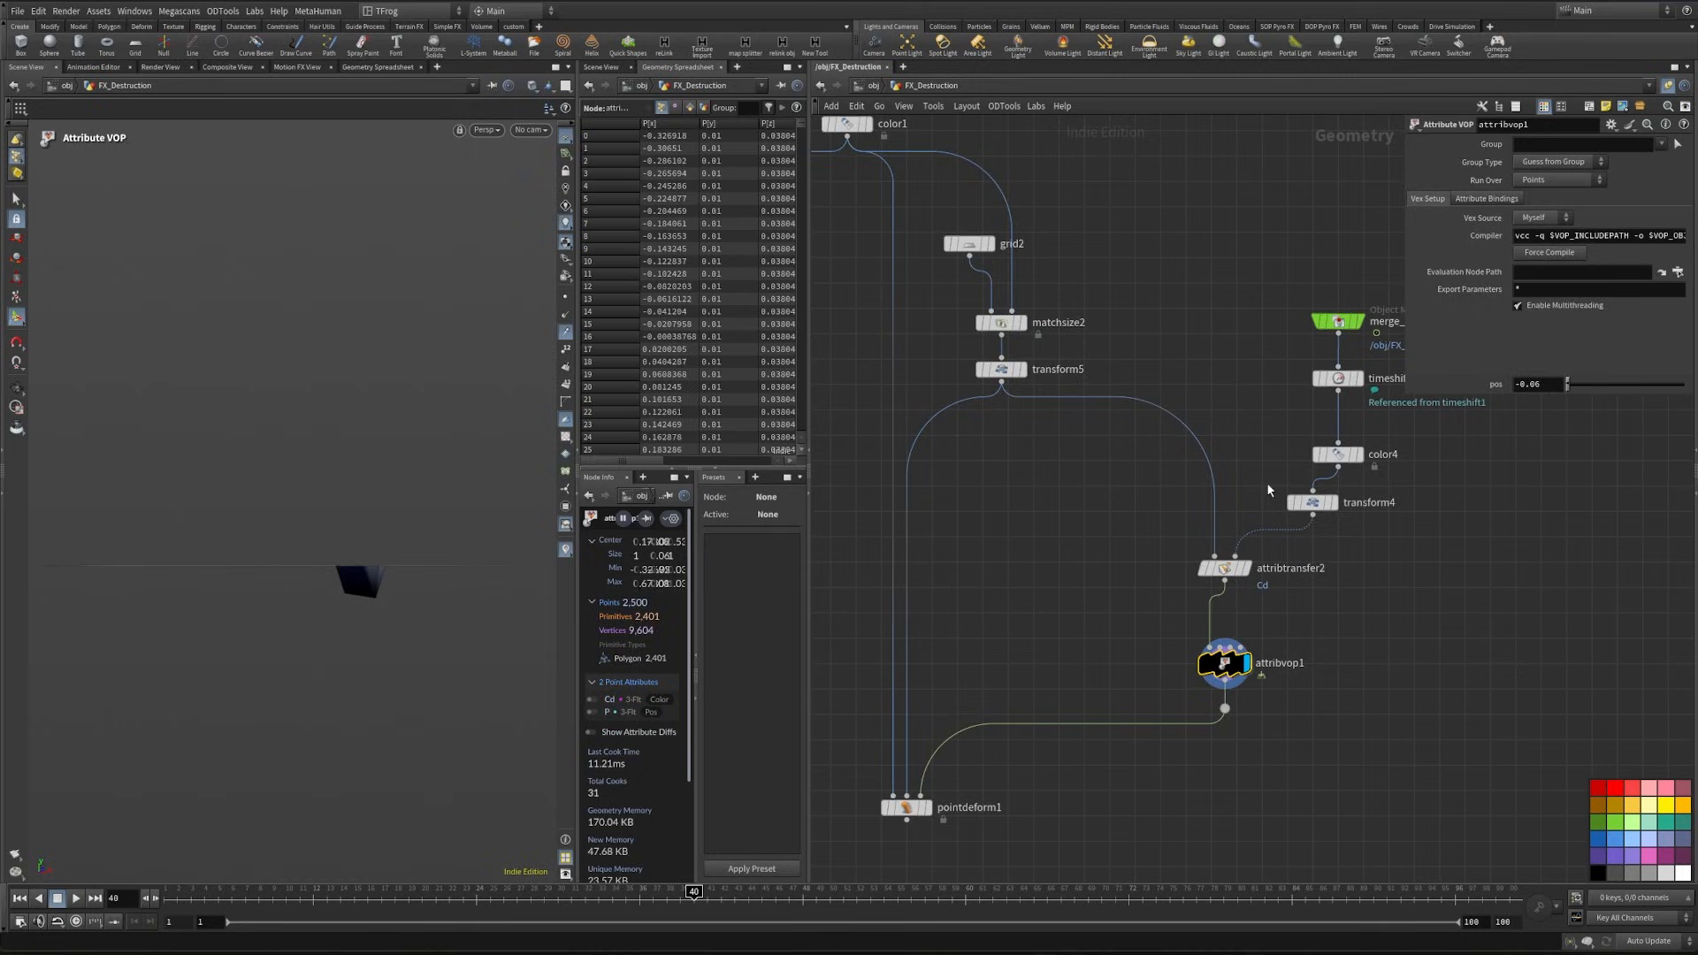
pyautogui.doubleClick(1226, 663)
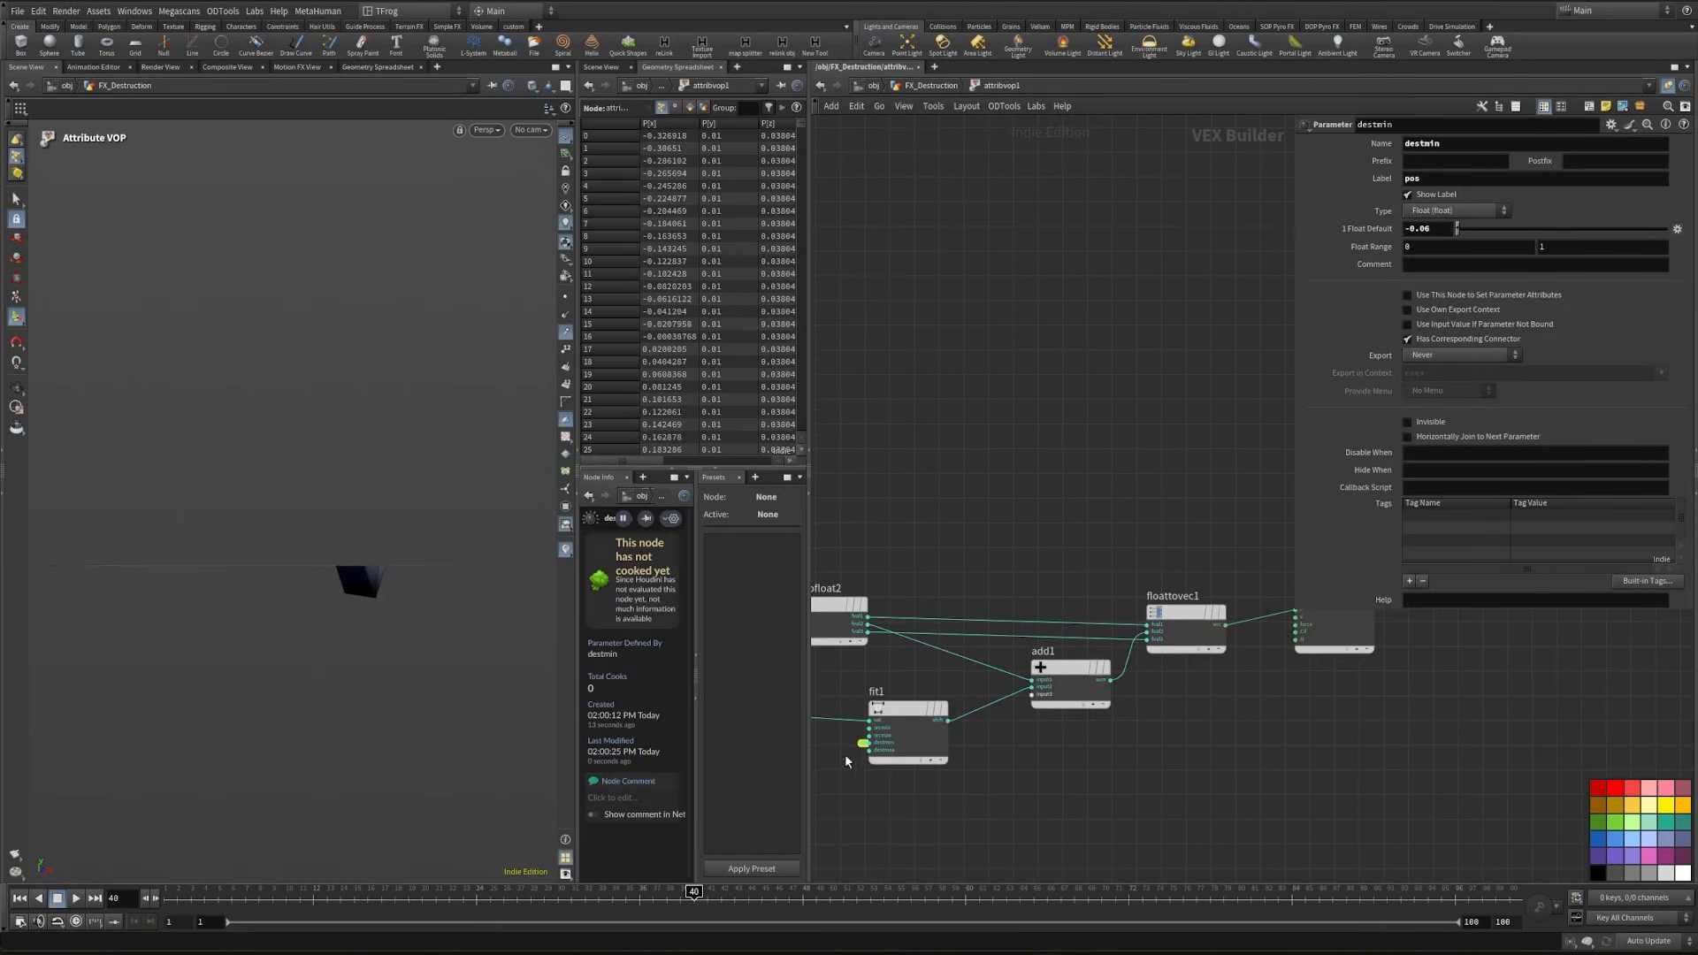
# - Set the float range of the promoted destmin parameter from -0.3 to 0.3 and return to the FX_Destruction network
pyautogui.moveTo(1426, 247); pyautogui.dragTo(1313, 248)
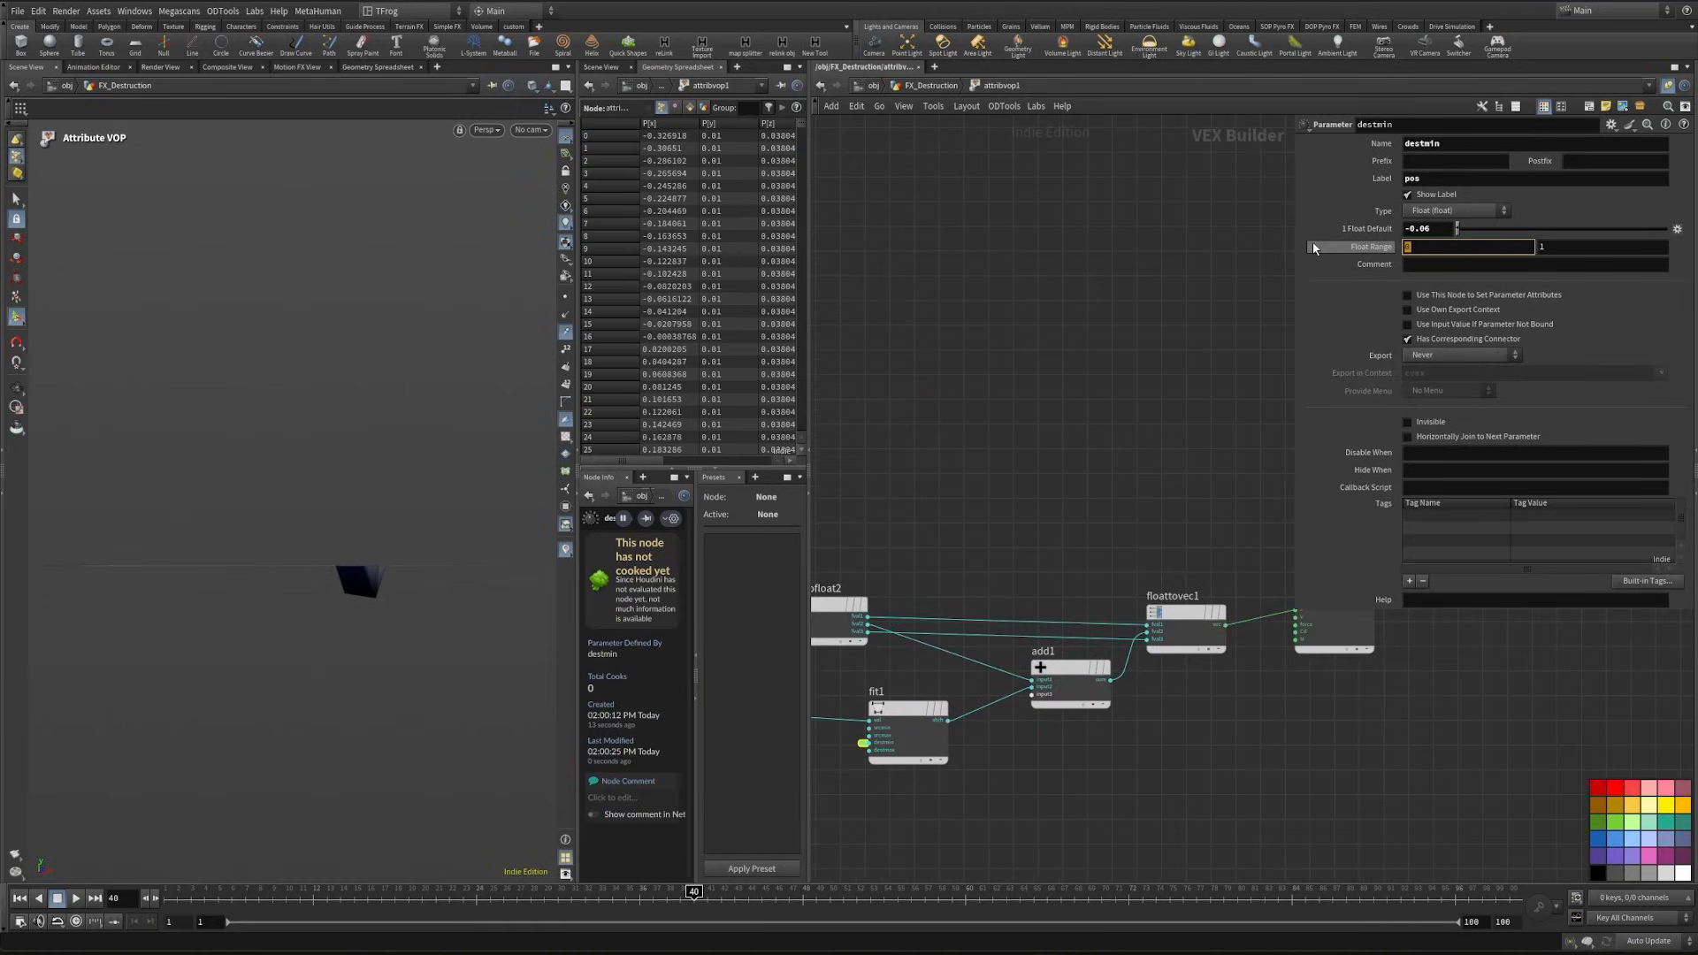
pyautogui.write('-.3')
pyautogui.moveTo(1576, 249); pyautogui.dragTo(1450, 254)
pyautogui.write('.3')
pyautogui.press('Return')
pyautogui.press('u')
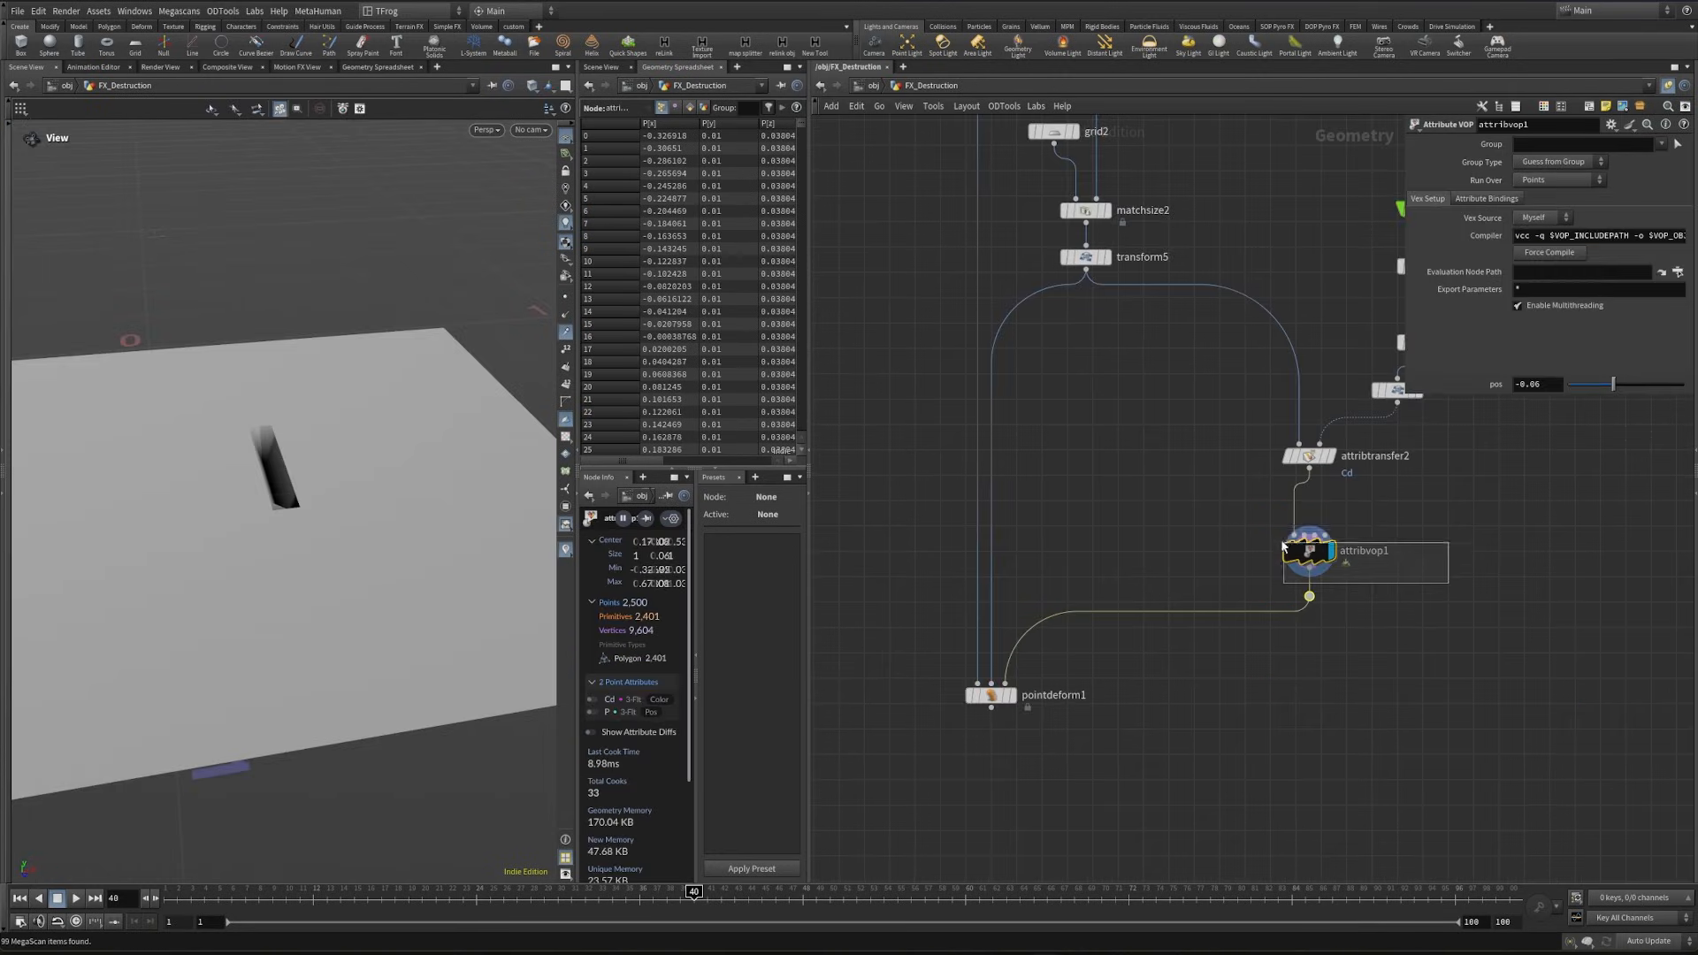
# - Adjust pos on attribvop1 to about -0.058 and display the grid shaded with its wireframe to inspect the dent
pyautogui.moveTo(1613, 384); pyautogui.dragTo(1613, 384)
pyautogui.hotkey('shift', 'w')
pyautogui.moveTo(287, 530)
pyautogui.mouseDown()
pyautogui.moveTo(356, 449)
pyautogui.moveTo(341, 368)
pyautogui.moveTo(292, 440)
pyautogui.moveTo(283, 530)
pyautogui.mouseUp()
# - Insert an Attribute Blur node after attribvop1 and set its blurring iterations to 4
pyautogui.moveTo(1309, 599); pyautogui.dragTo(1296, 660)
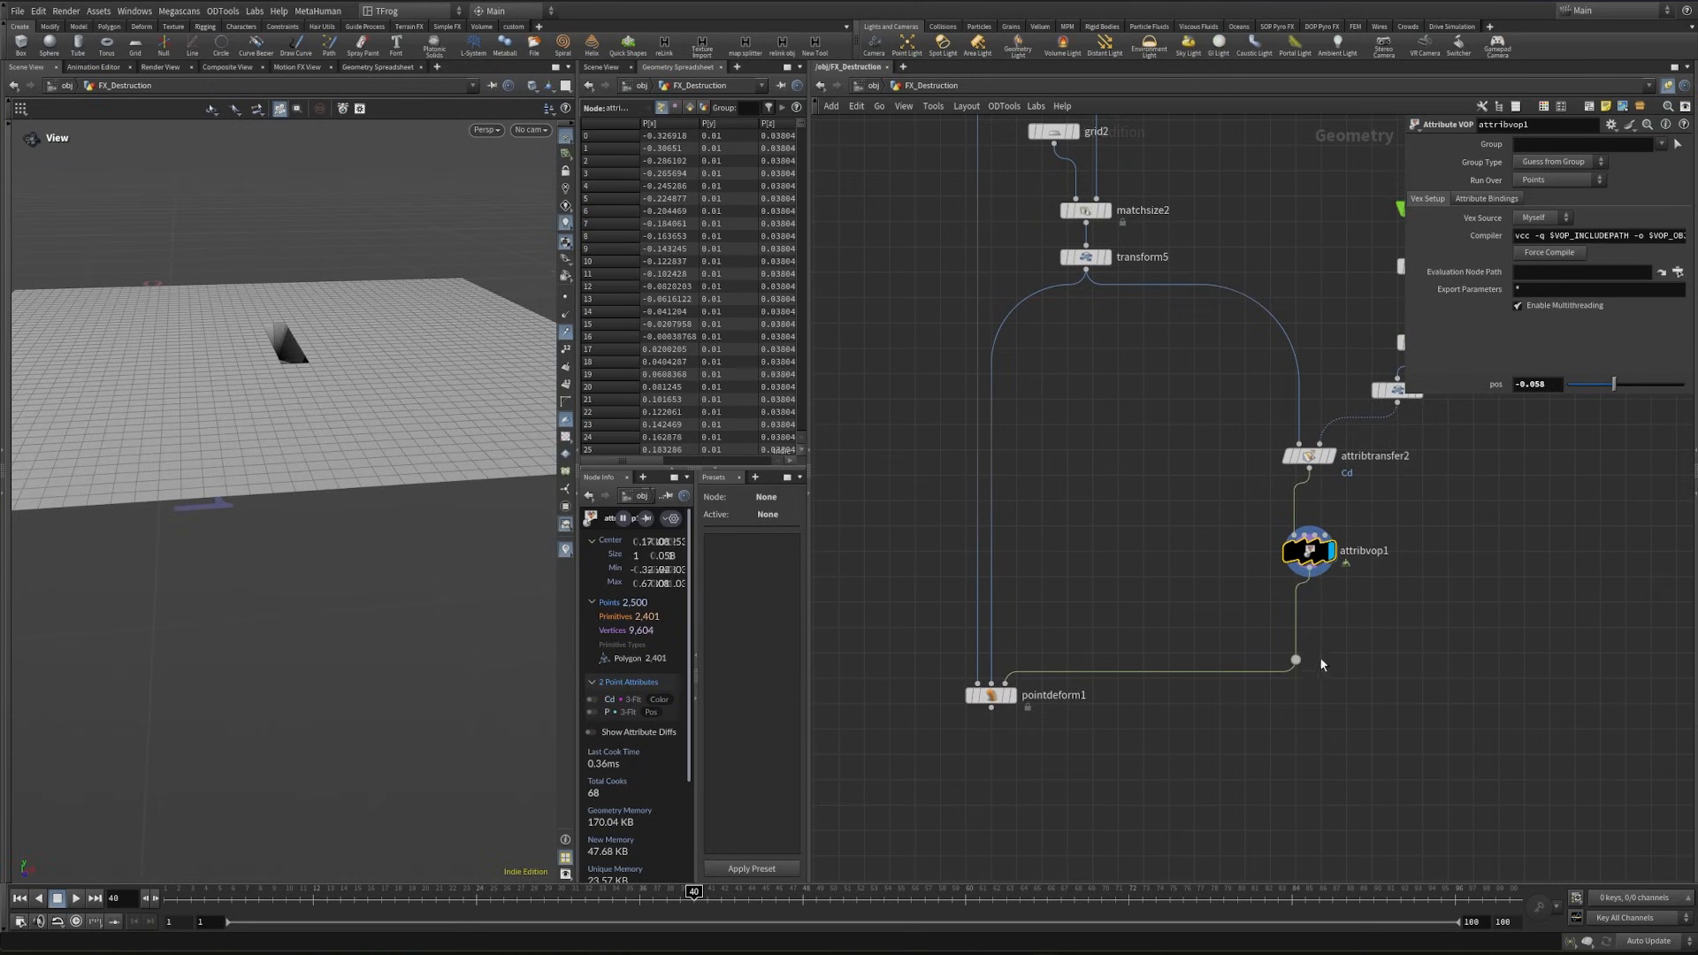
pyautogui.write('att')
pyautogui.press('Return')
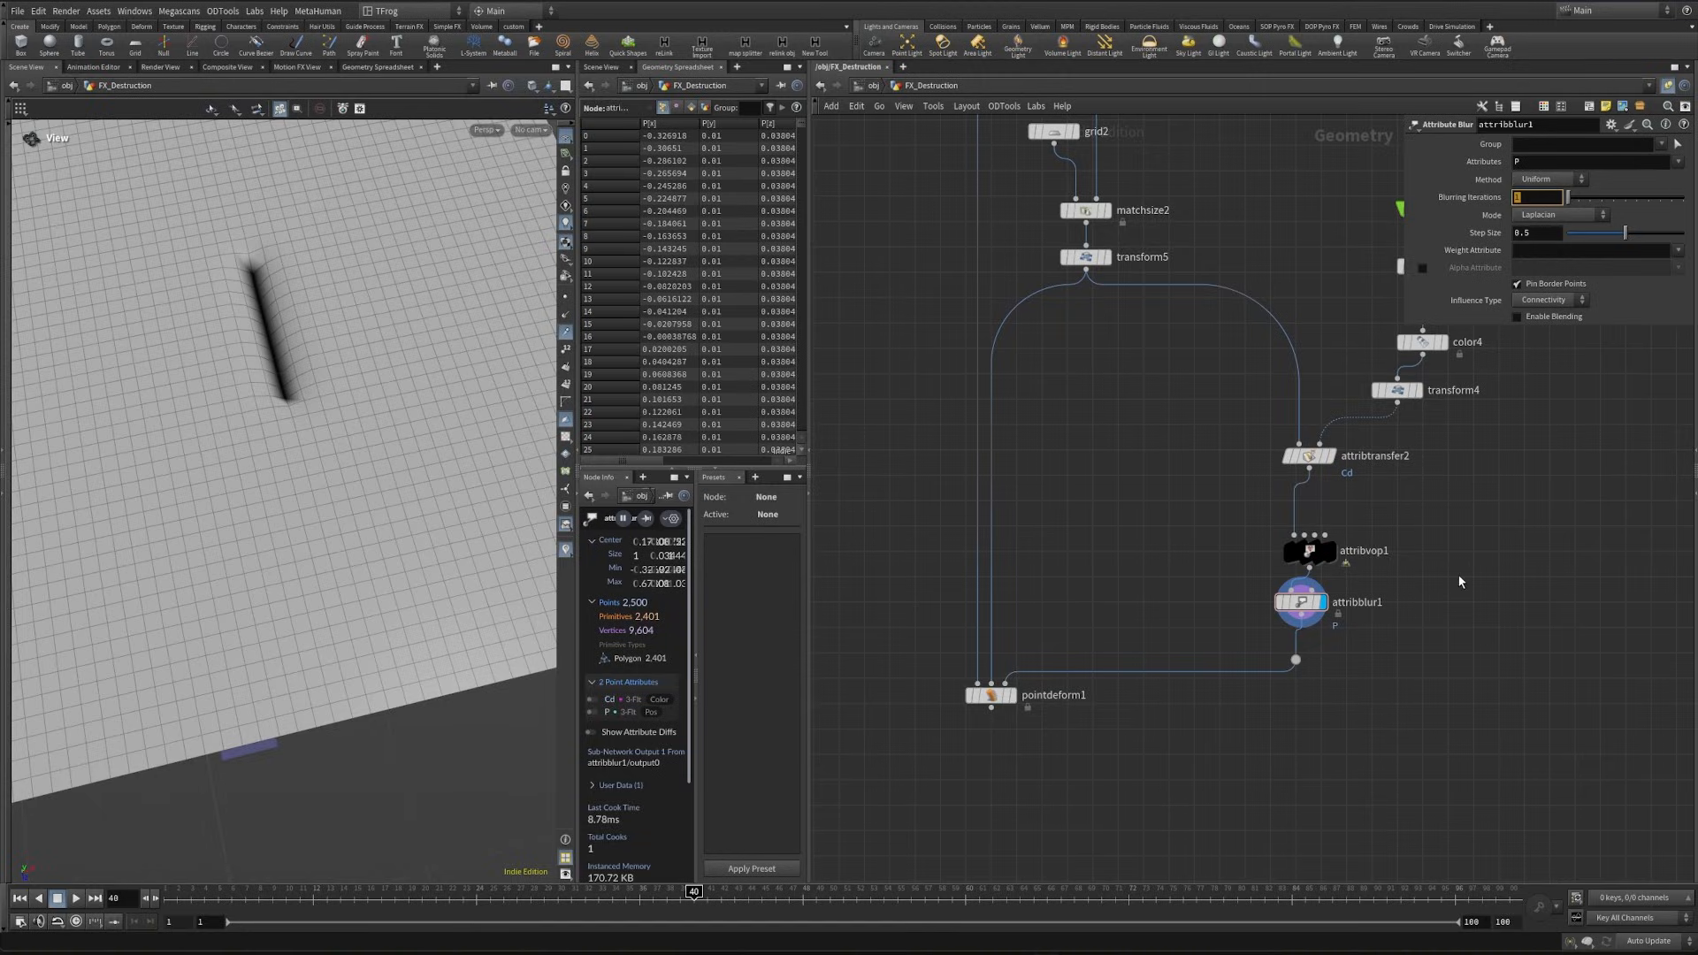
pyautogui.write('4')
pyautogui.press('Return')
# - Deepen the dent by setting pos on attribvop1 to -0.3, and raise the blurring iterations of attribblur1 to 6
pyautogui.moveTo(322, 494); pyautogui.dragTo(326, 402)
pyautogui.moveTo(1229, 515); pyautogui.dragTo(1347, 555)
pyautogui.moveTo(248, 424); pyautogui.dragTo(248, 449)
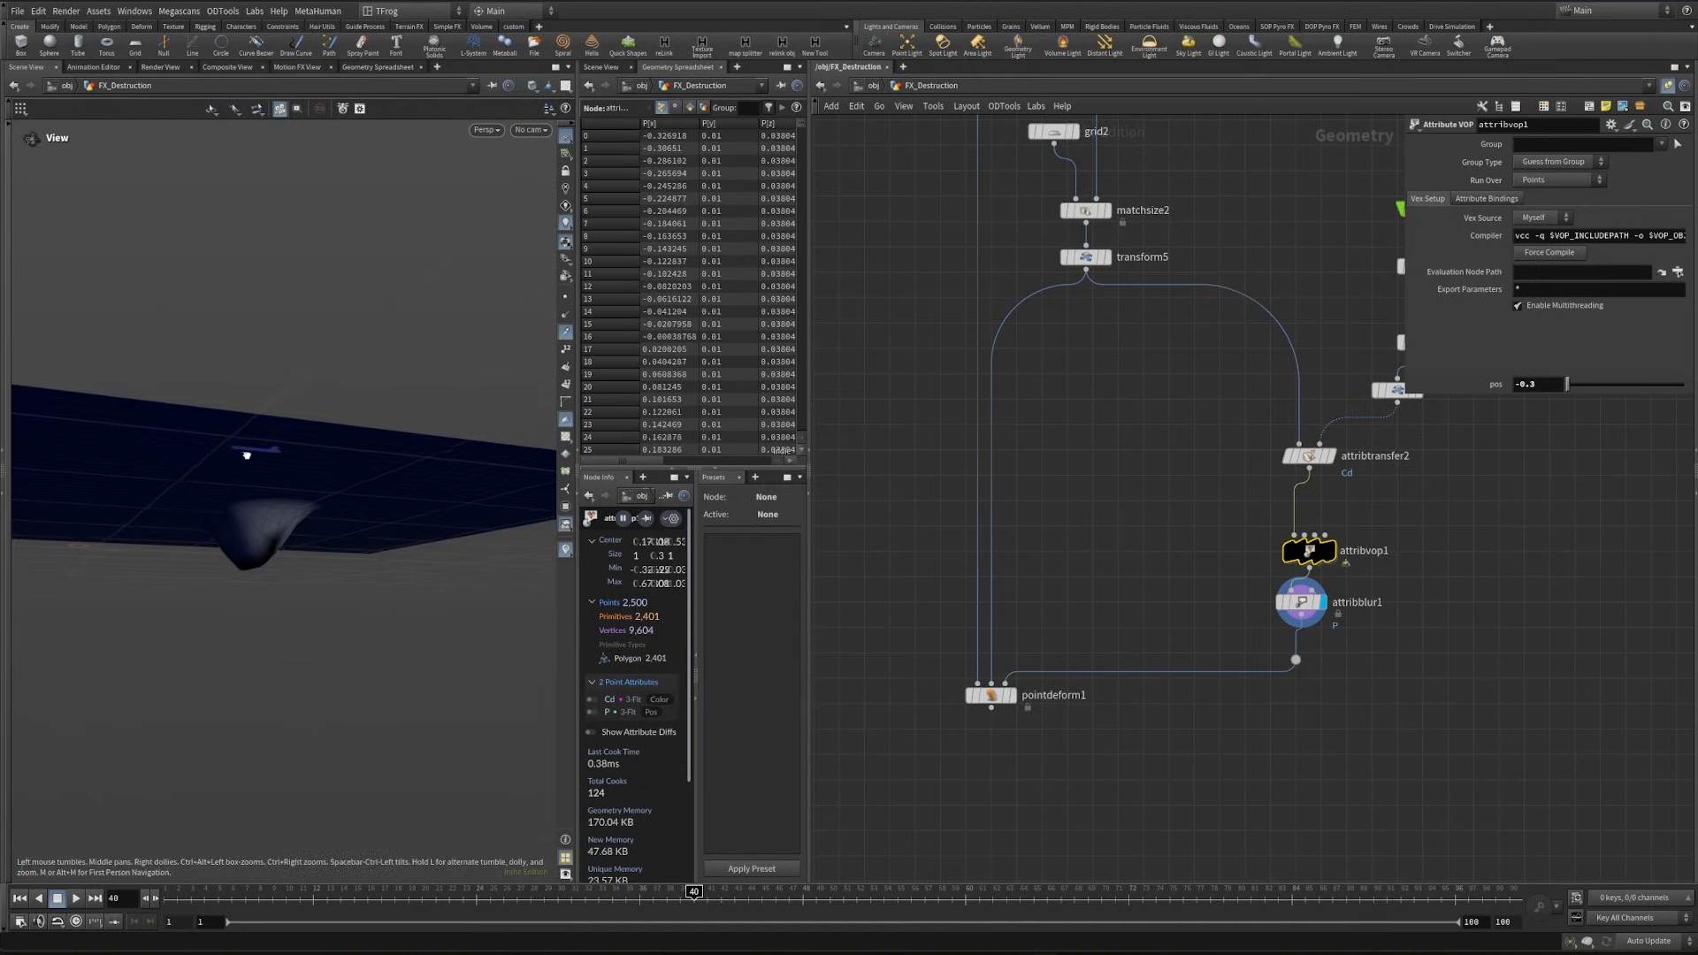
pyautogui.moveTo(1222, 576); pyautogui.dragTo(1344, 609)
pyautogui.write('6')
pyautogui.press('Return')
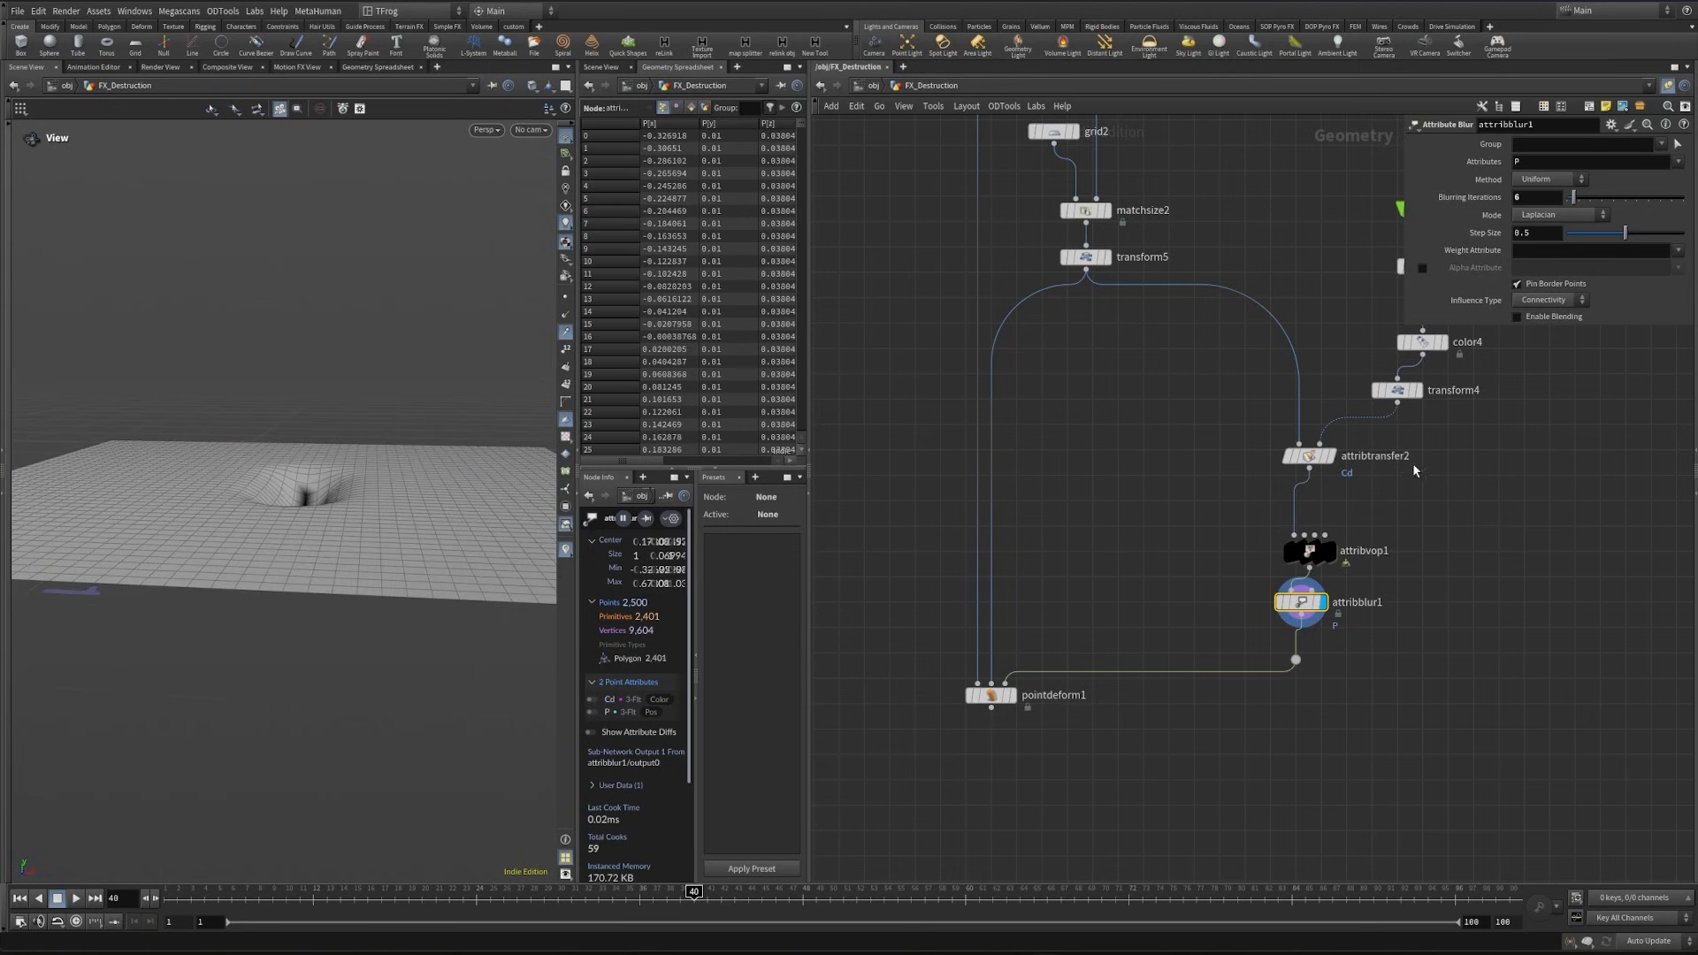
# - Widen the foot geometry's imprint by setting the X scale of transform4 to 0.25
pyautogui.moveTo(1431, 422); pyautogui.dragTo(1412, 506, button='middle')
pyautogui.moveTo(1412, 507); pyautogui.dragTo(1359, 470)
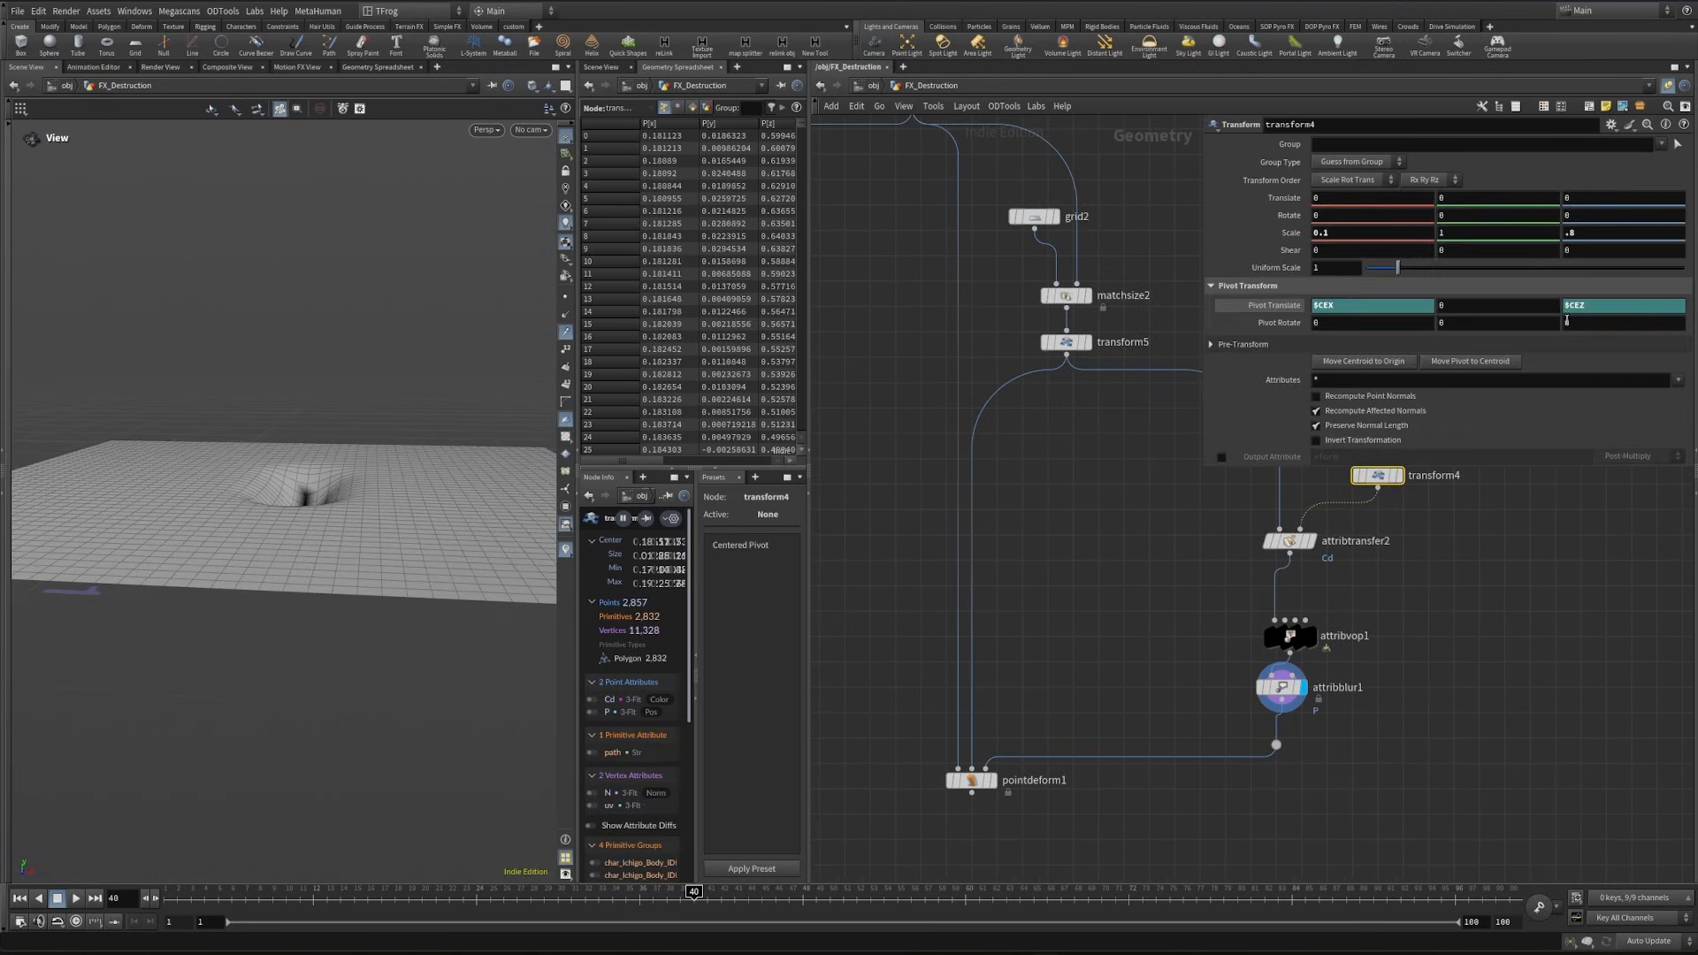
pyautogui.write('2')
pyautogui.press('Return')
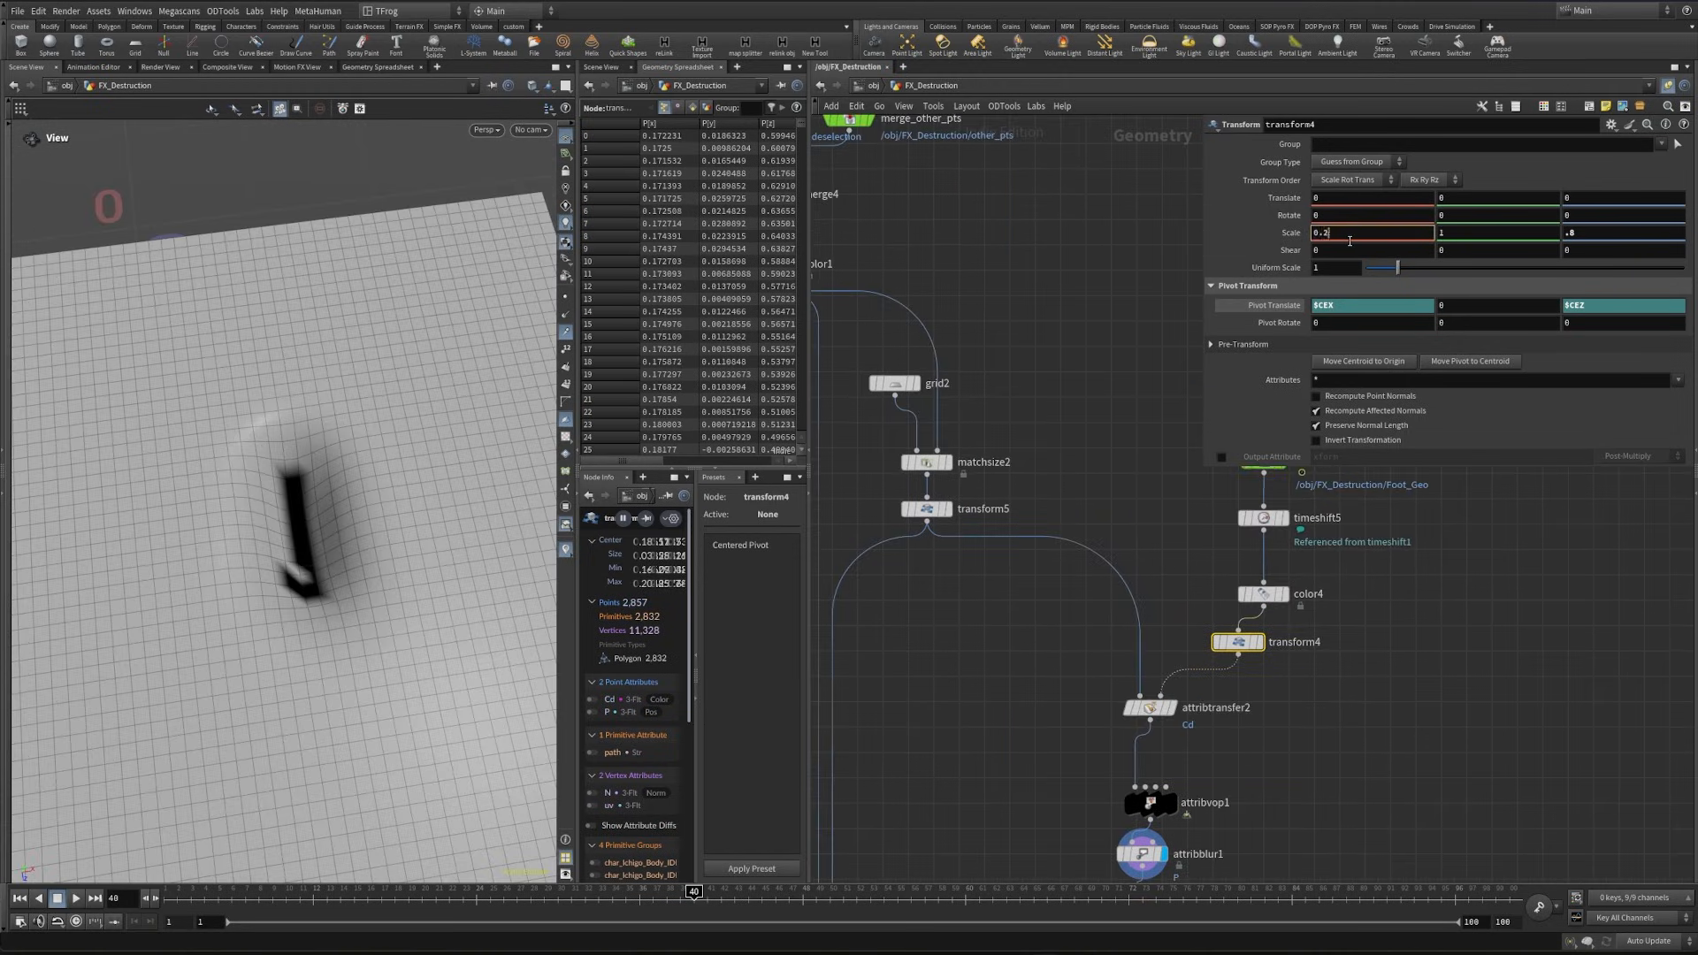
pyautogui.write('5')
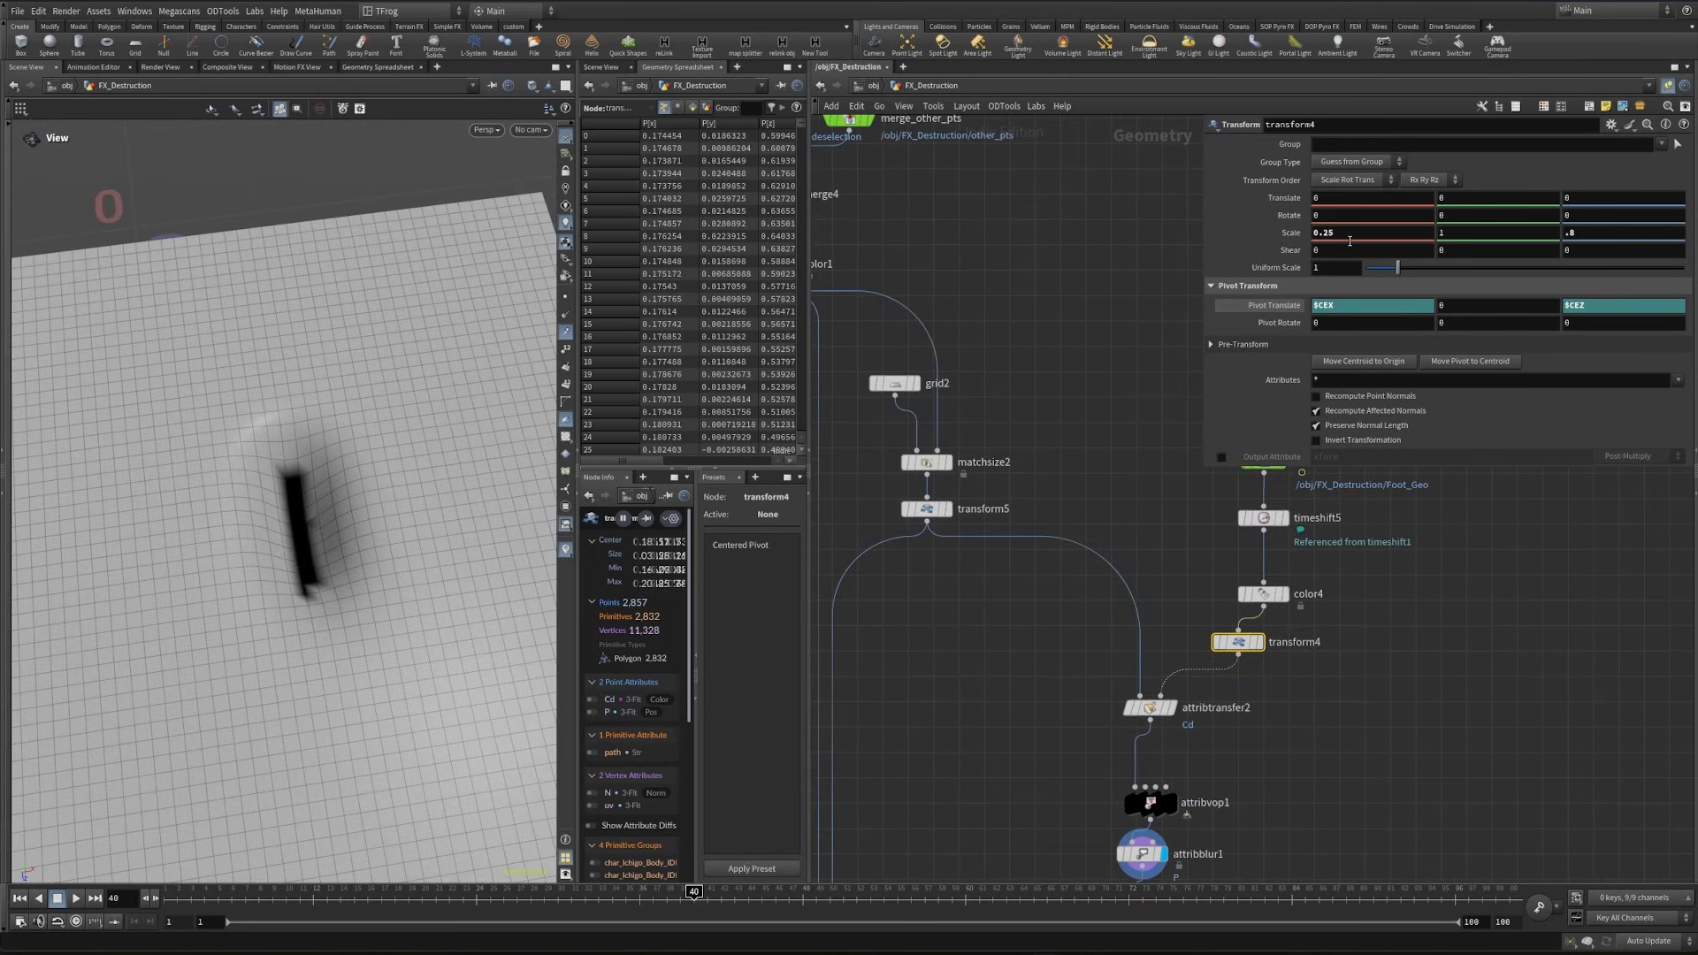
pyautogui.press('Return')
pyautogui.moveTo(284, 686); pyautogui.dragTo(374, 591)
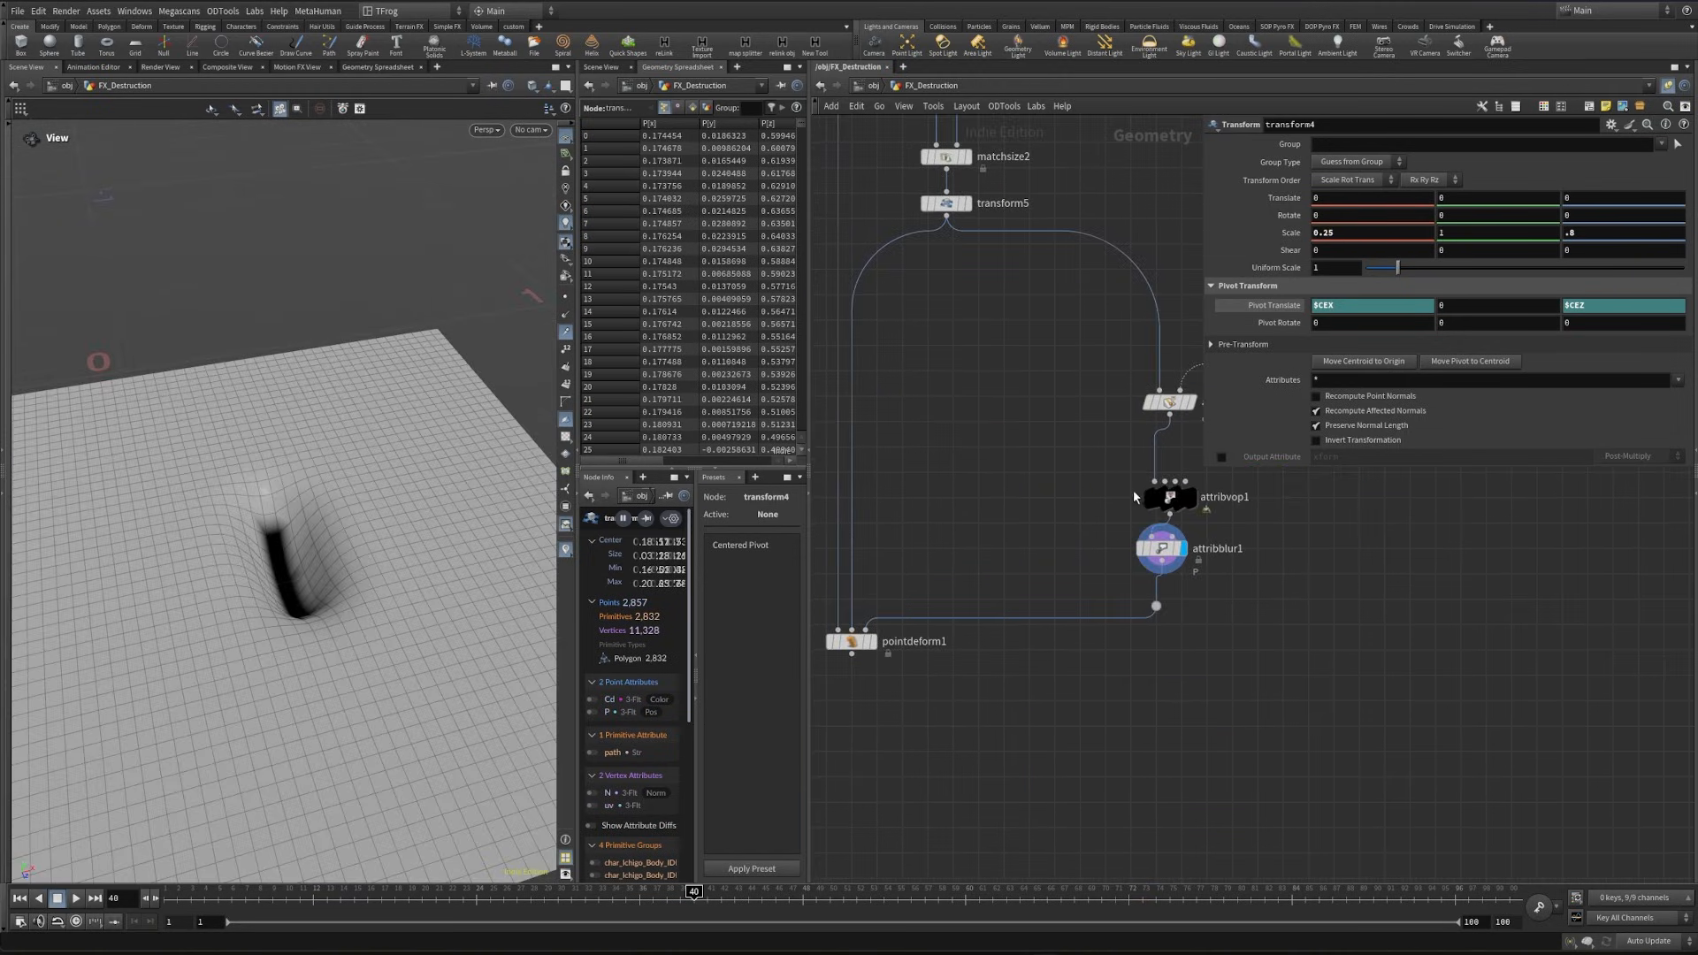
# - Make room above pointdeform1 by moving it and the wire dot, and insert a Blend Shapes node after attribblur1
pyautogui.click(1150, 494)
pyautogui.moveTo(863, 715); pyautogui.dragTo(957, 655, button='middle')
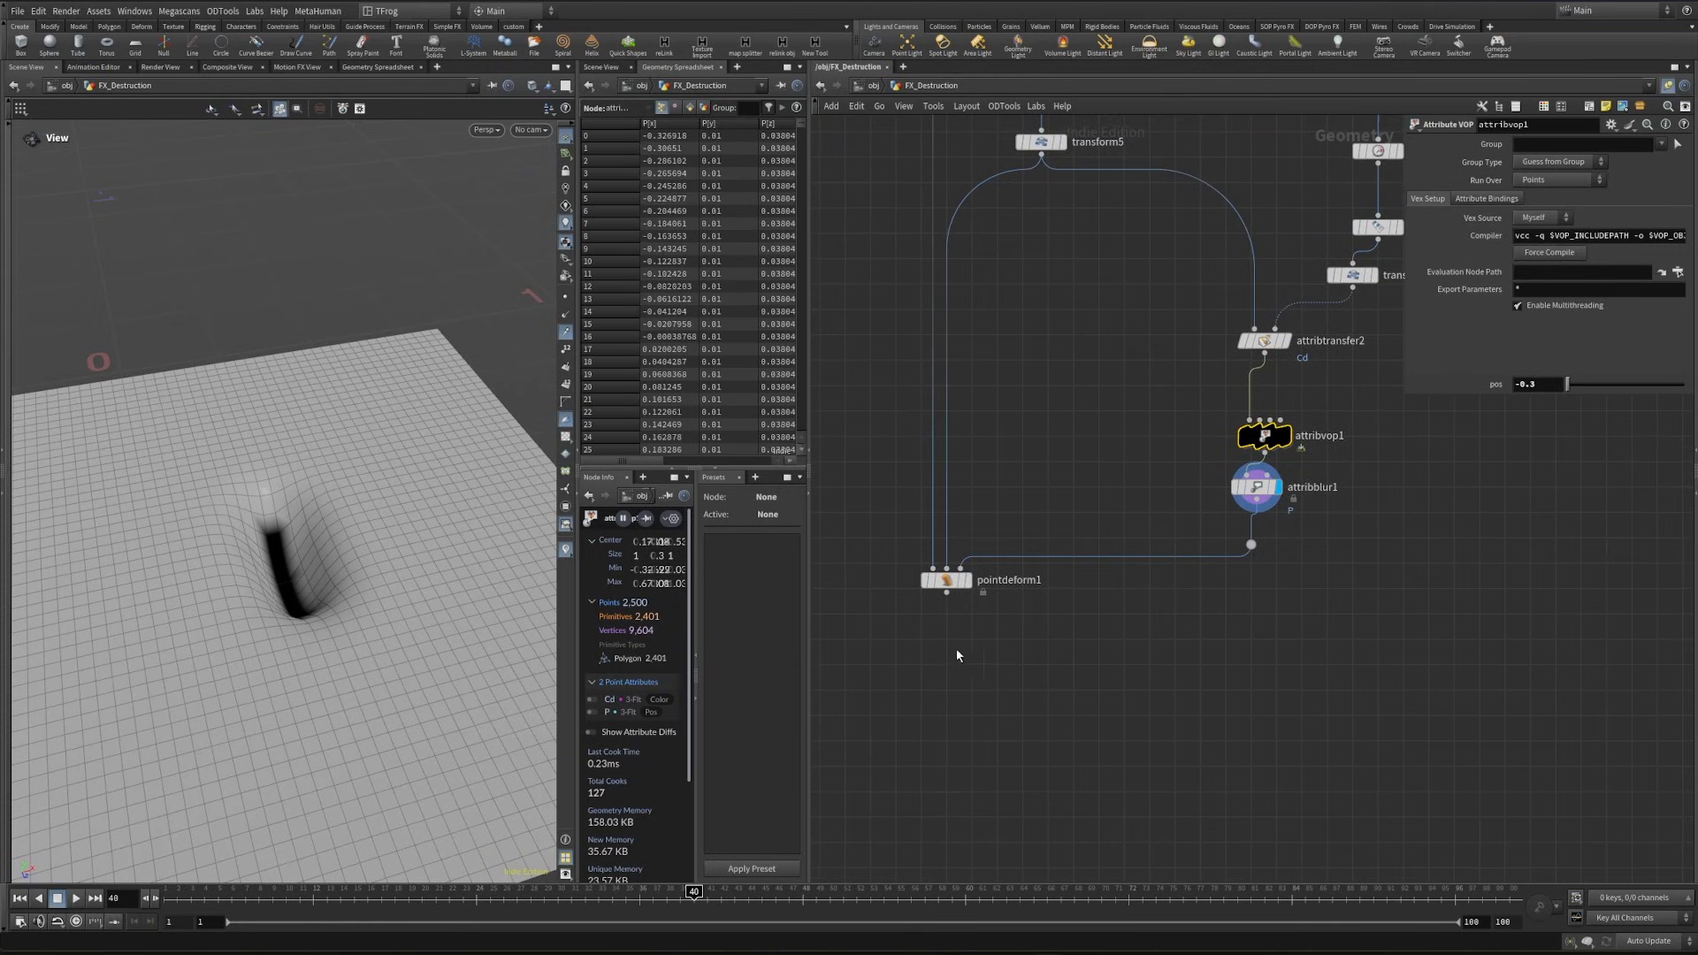
pyautogui.moveTo(886, 642); pyautogui.dragTo(1266, 671)
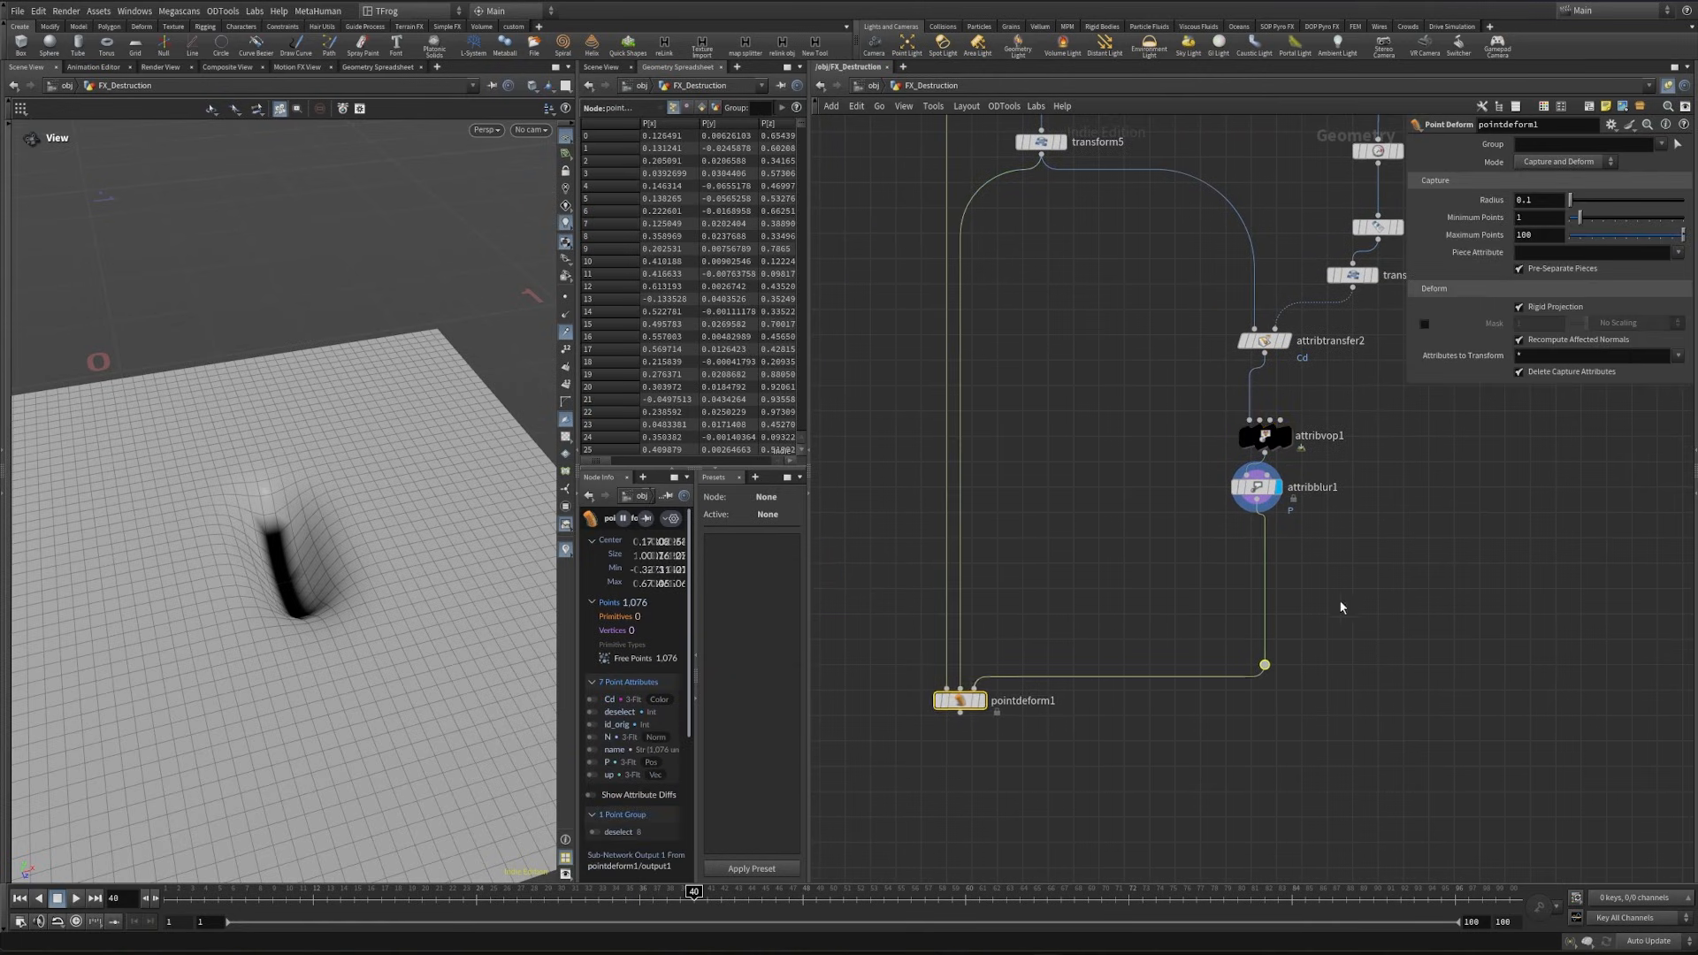
pyautogui.moveTo(1346, 571); pyautogui.dragTo(1308, 638, button='middle')
pyautogui.press('Tab')
pyautogui.write('blen')
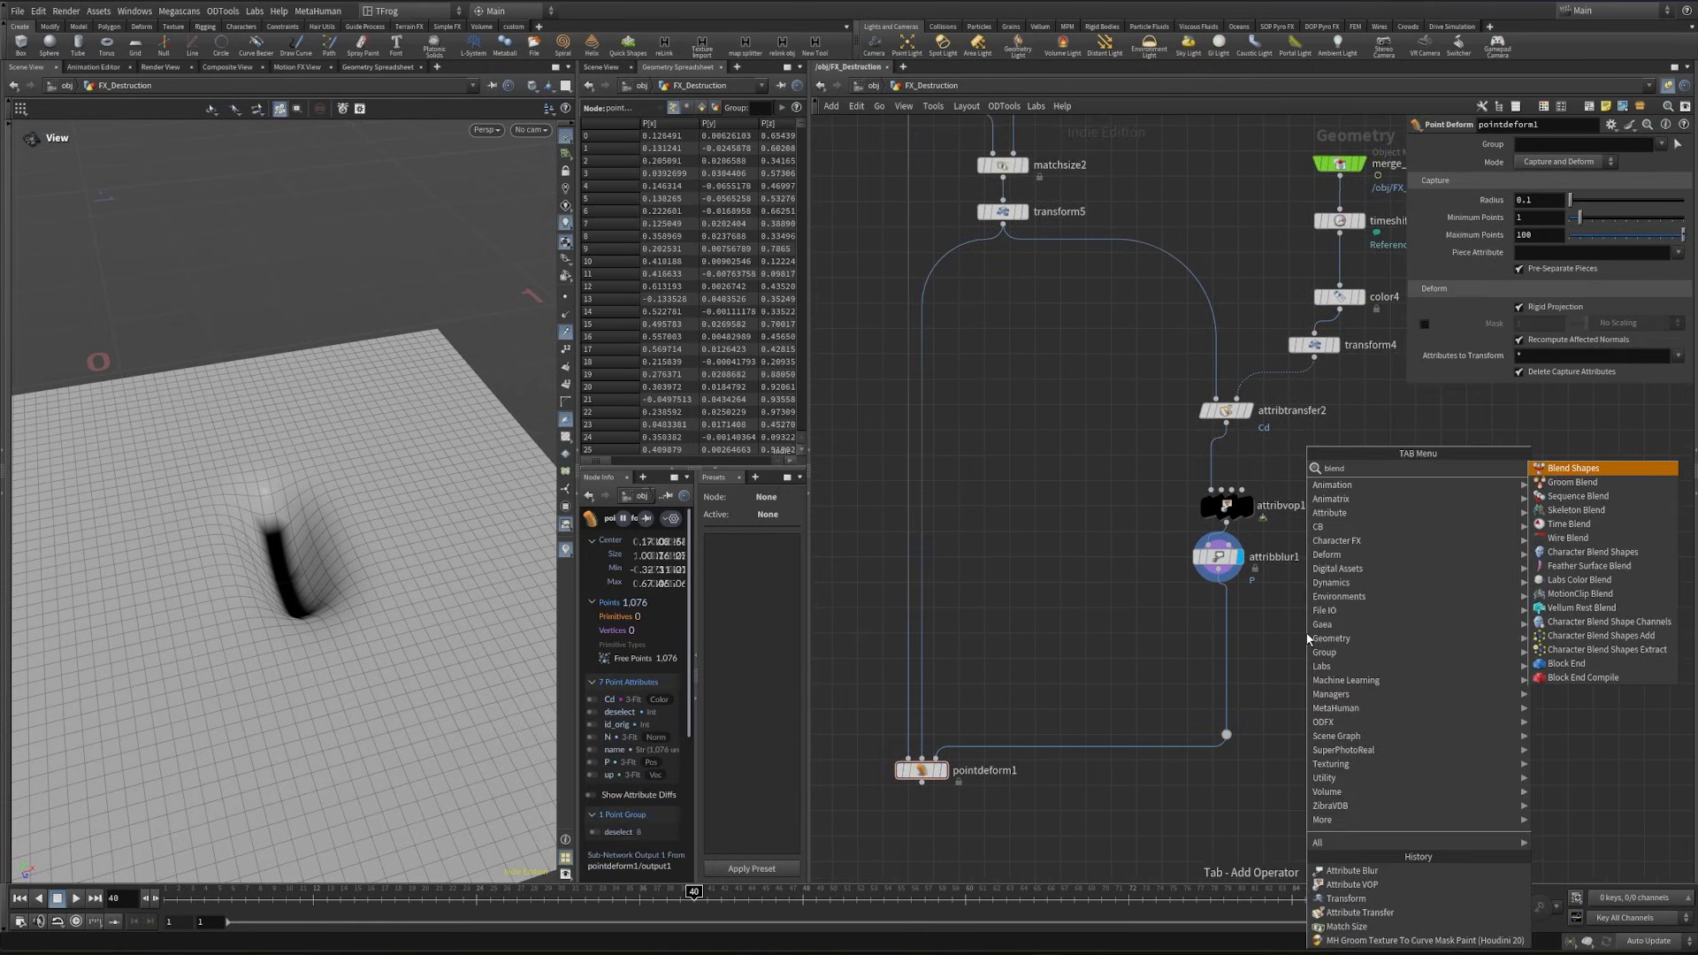
pyautogui.press('Return')
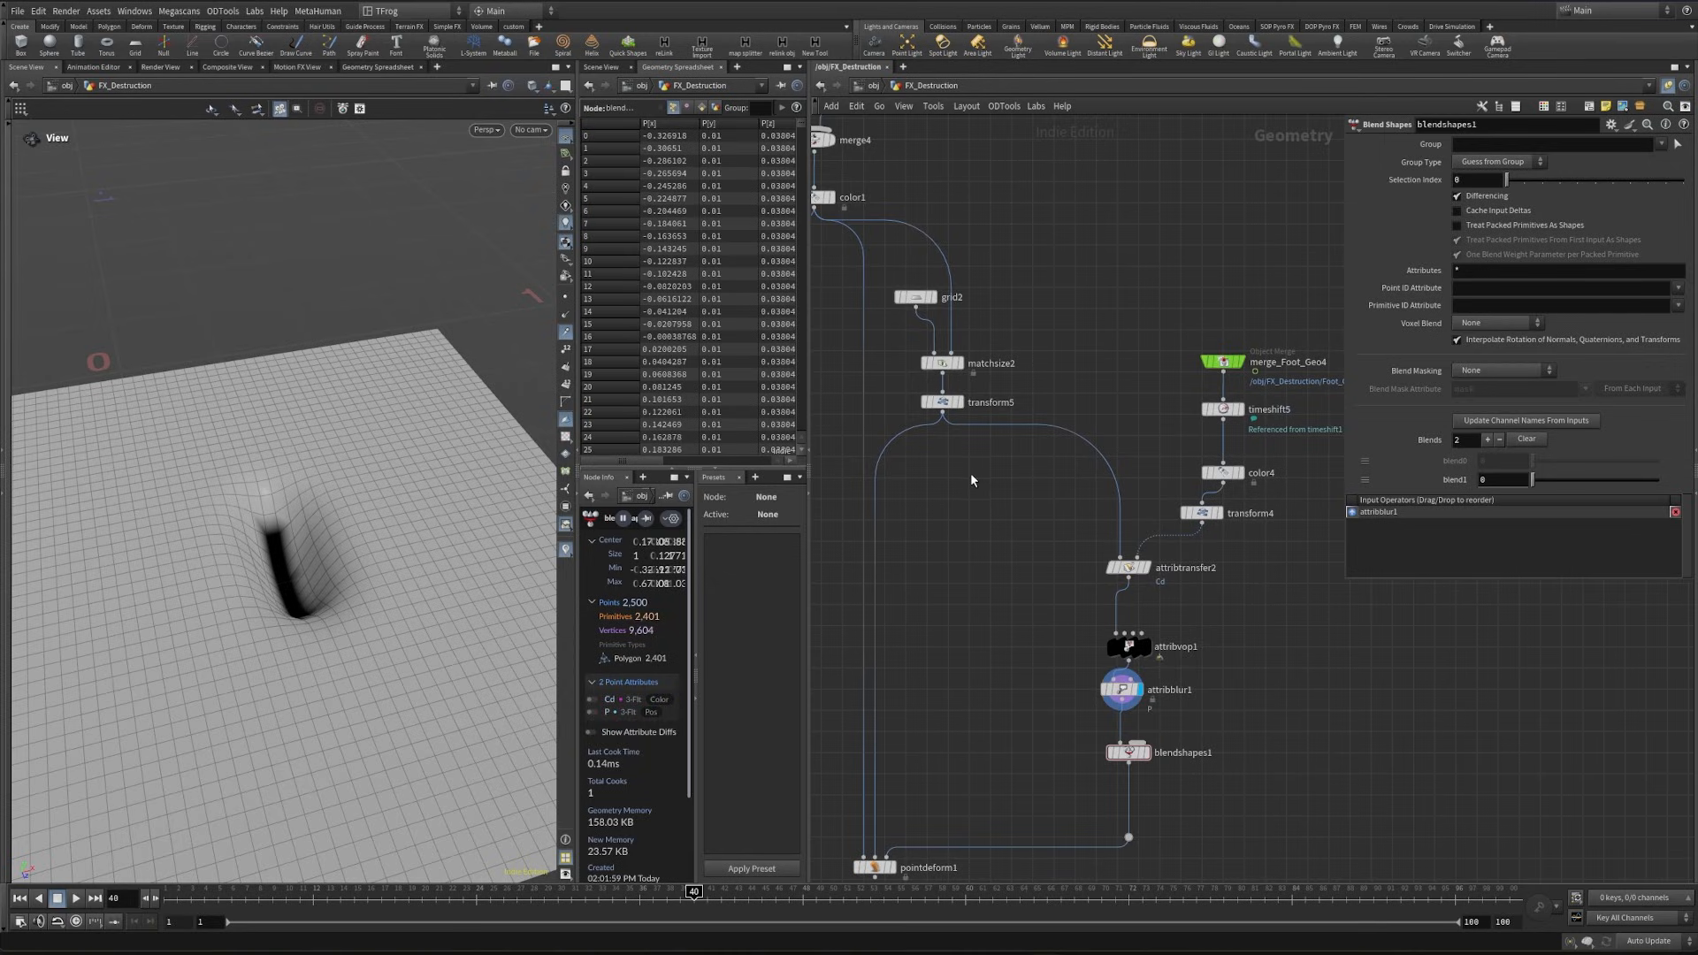
# - Insert a null named grid below transform5, ahead of both branches, and colour it light blue
pyautogui.moveTo(987, 428); pyautogui.dragTo(988, 429)
pyautogui.press('Tab')
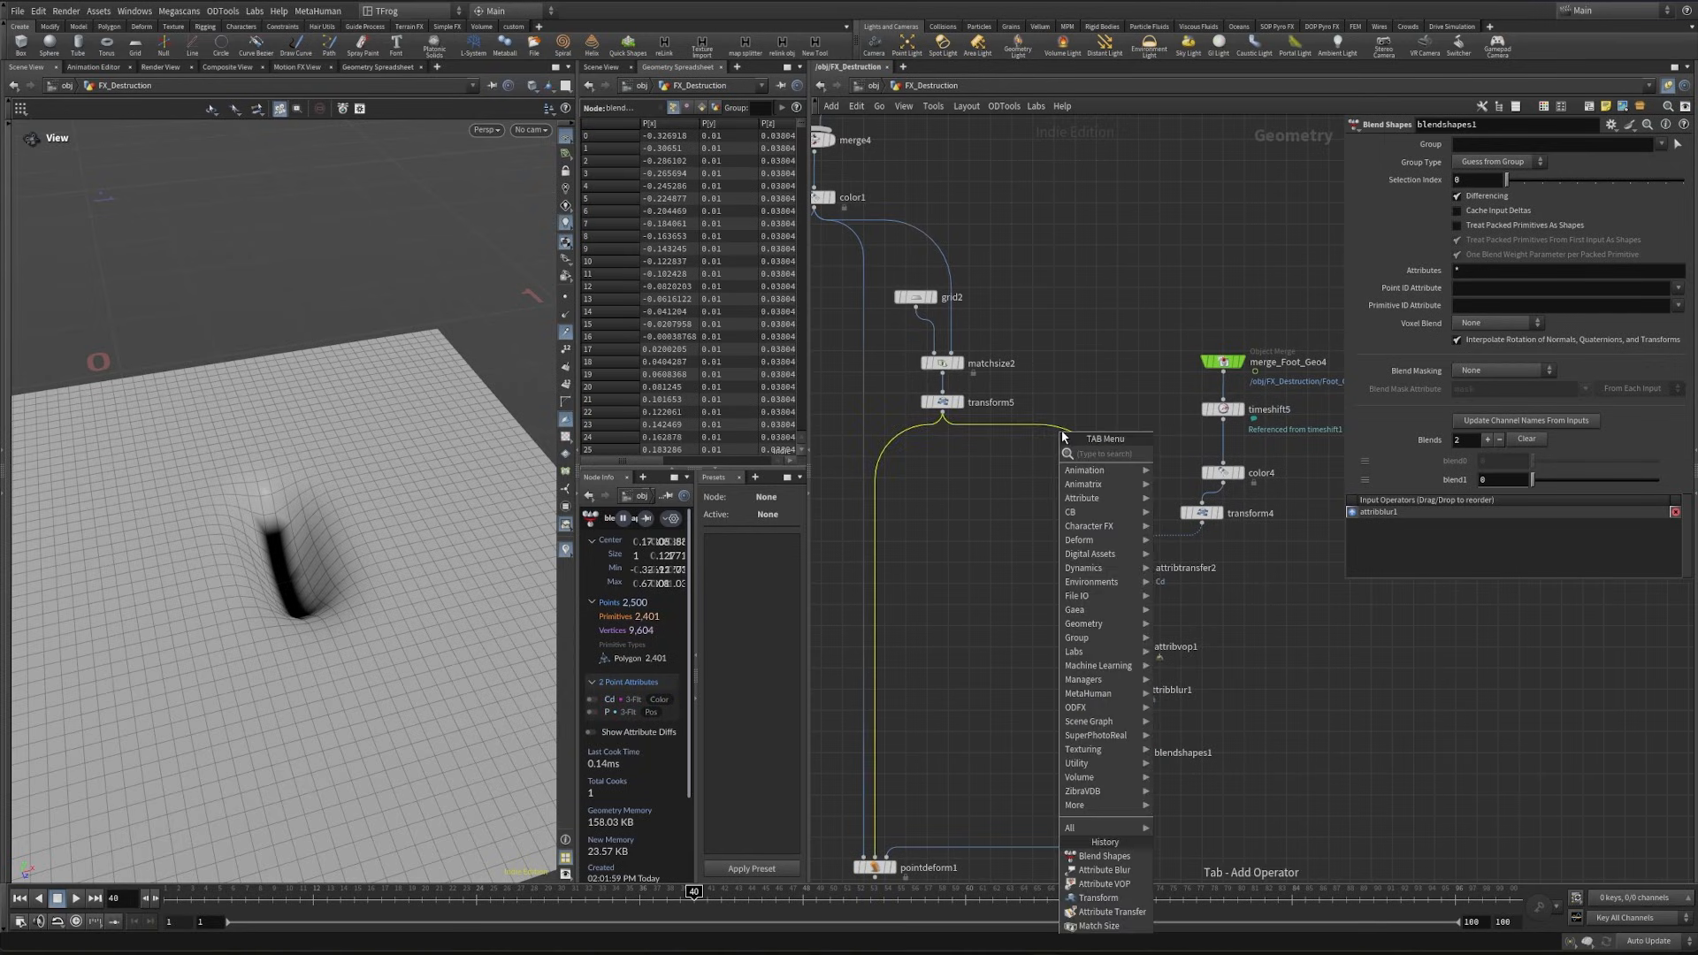
pyautogui.write('null')
pyautogui.press('Return')
pyautogui.click(950, 469)
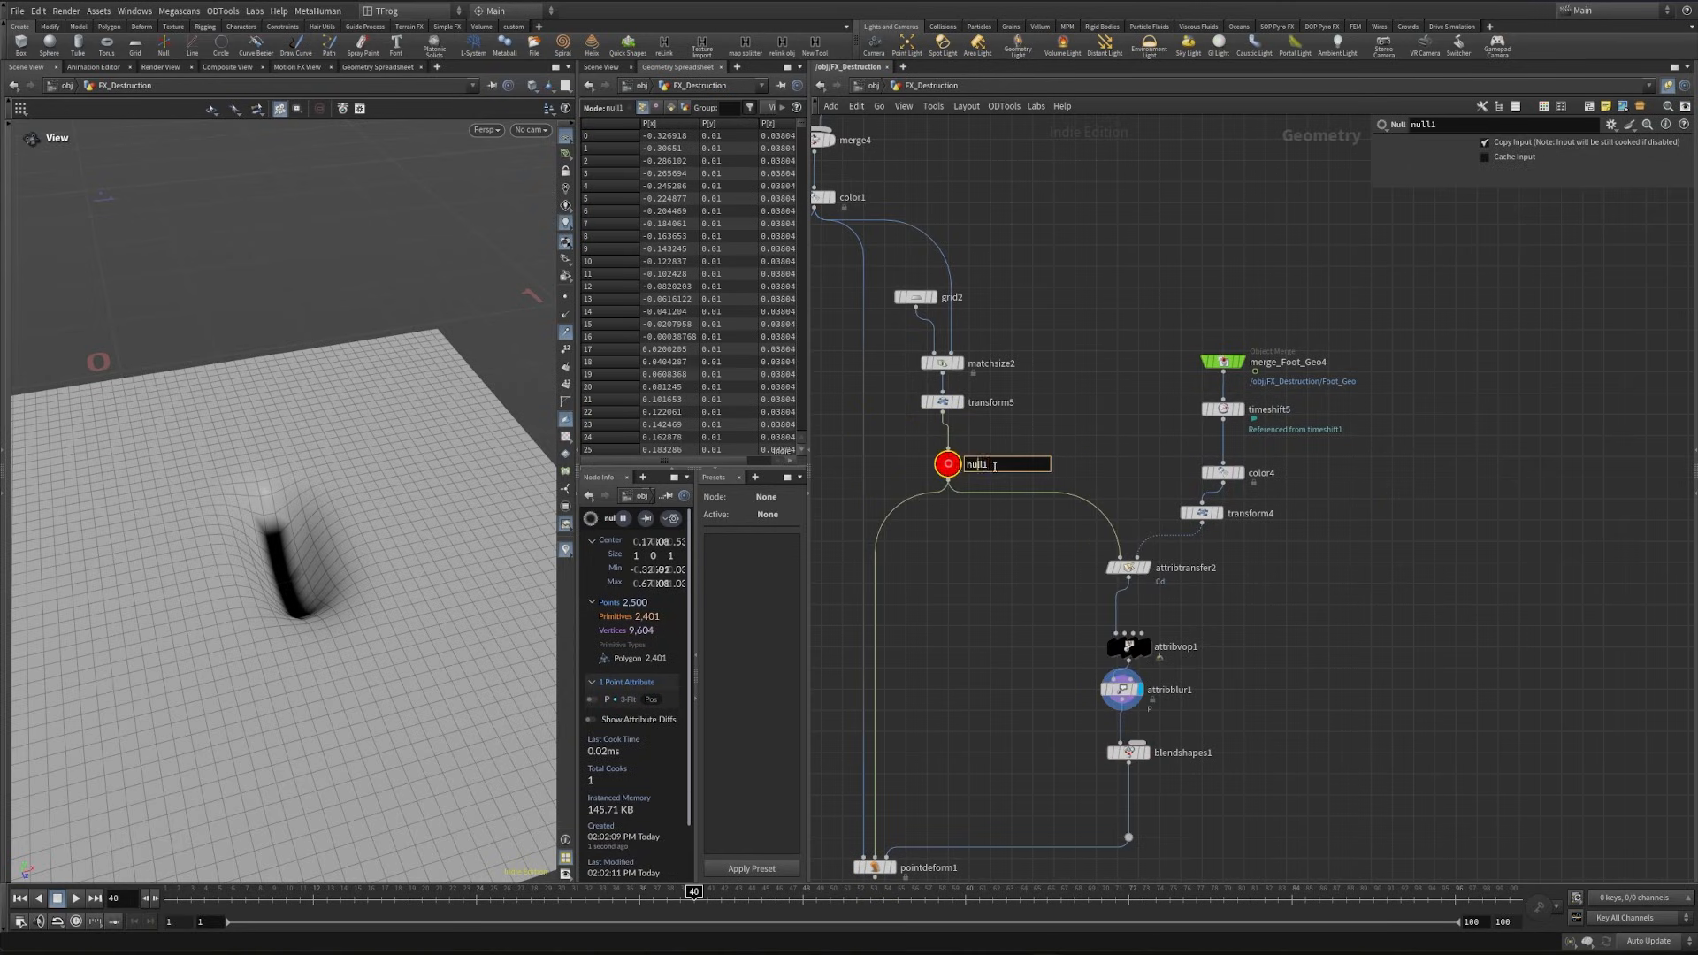
pyautogui.write('grid')
pyautogui.press('Return')
pyautogui.press('c')
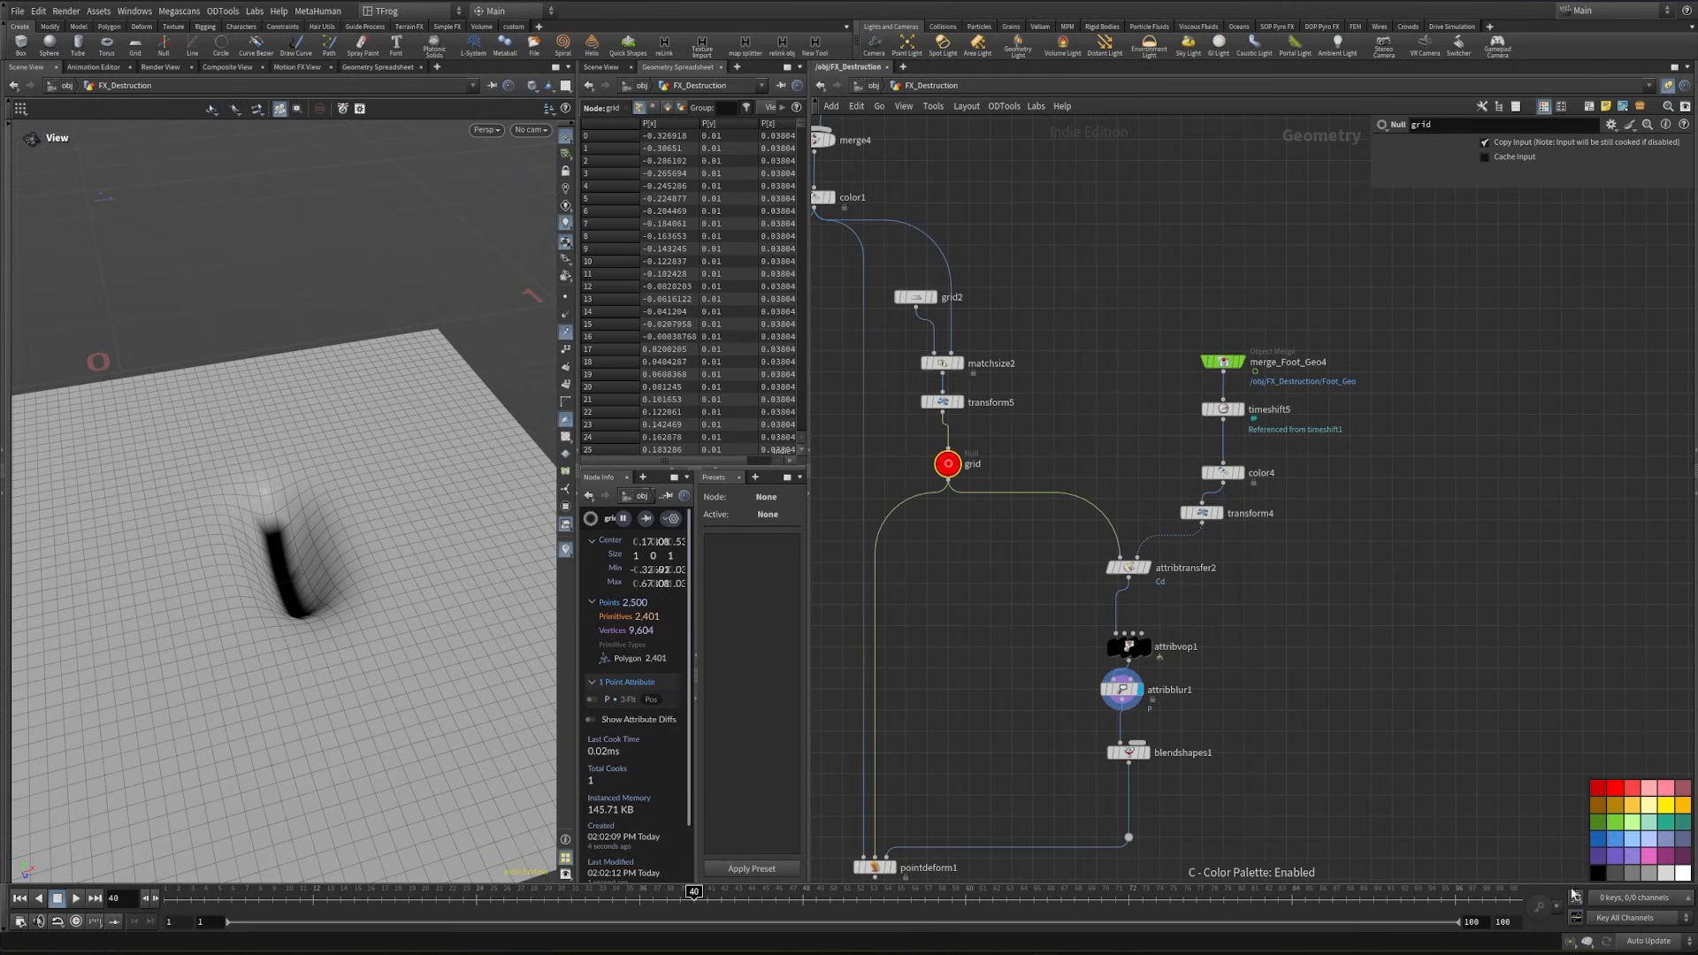
# - Create an object merge referencing the grid null, connect it to the second input of blendshapes1, and display blendshapes1
pyautogui.hotkey('ctrl', 'c')
pyautogui.moveTo(1238, 716); pyautogui.dragTo(1223, 656, button='middle')
pyautogui.click(1209, 628)
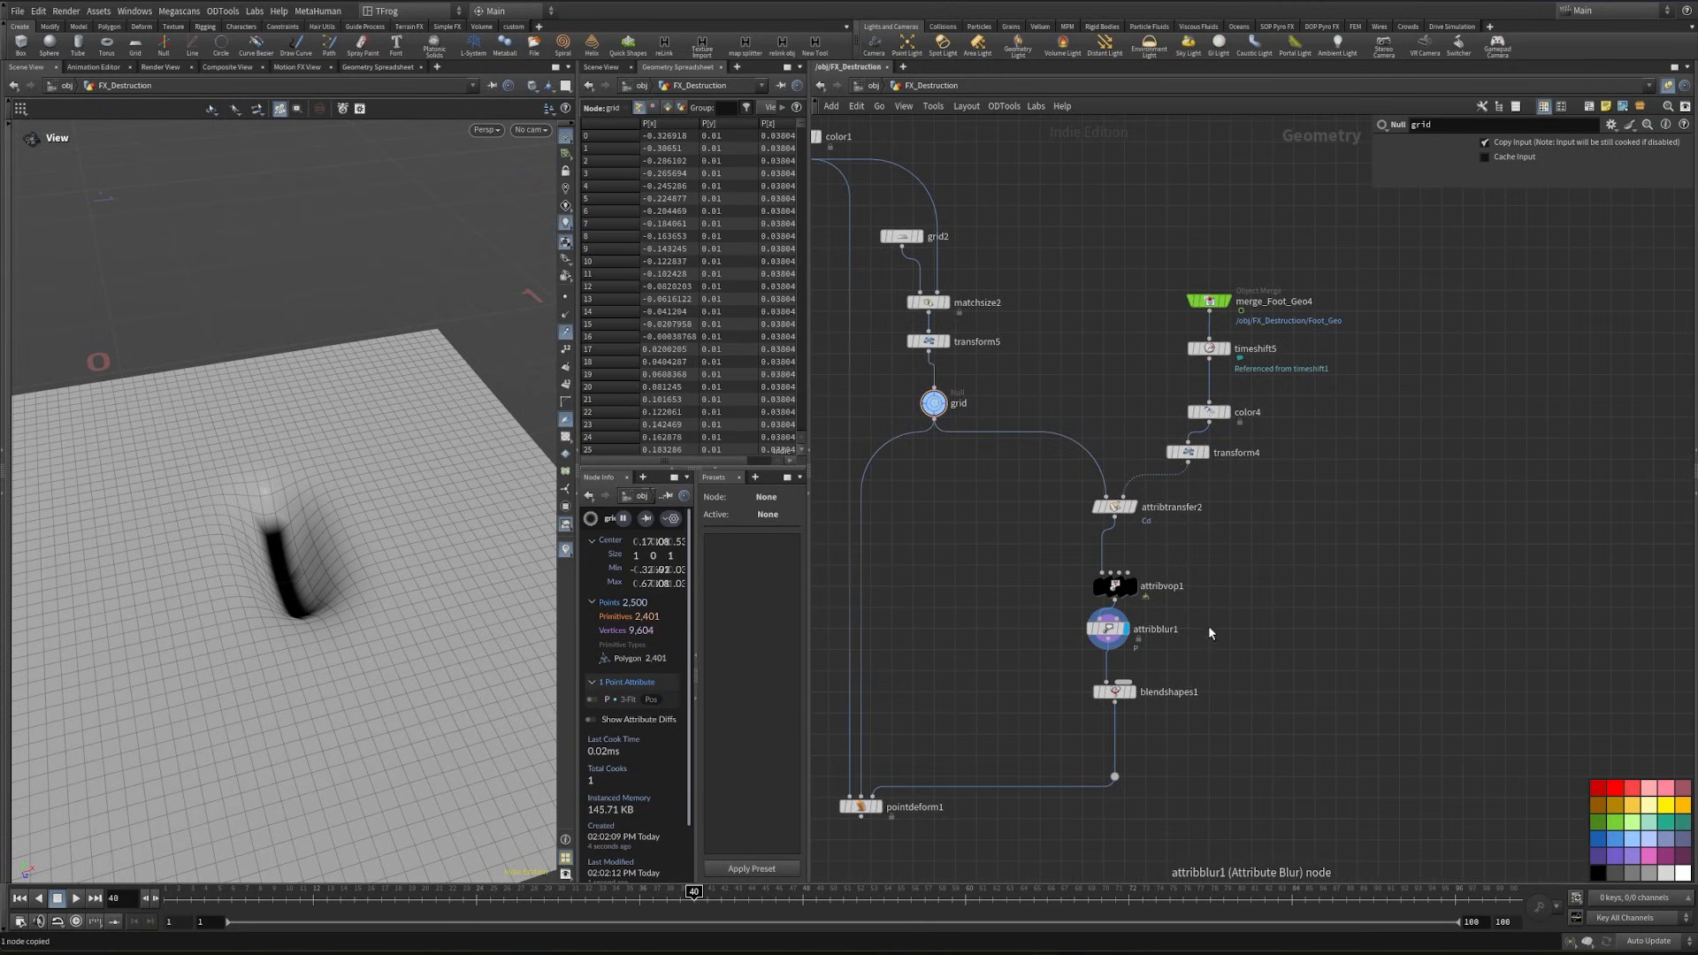
pyautogui.hotkey('ctrl', 'shift', 'v')
pyautogui.scroll(4, 1234, 666)
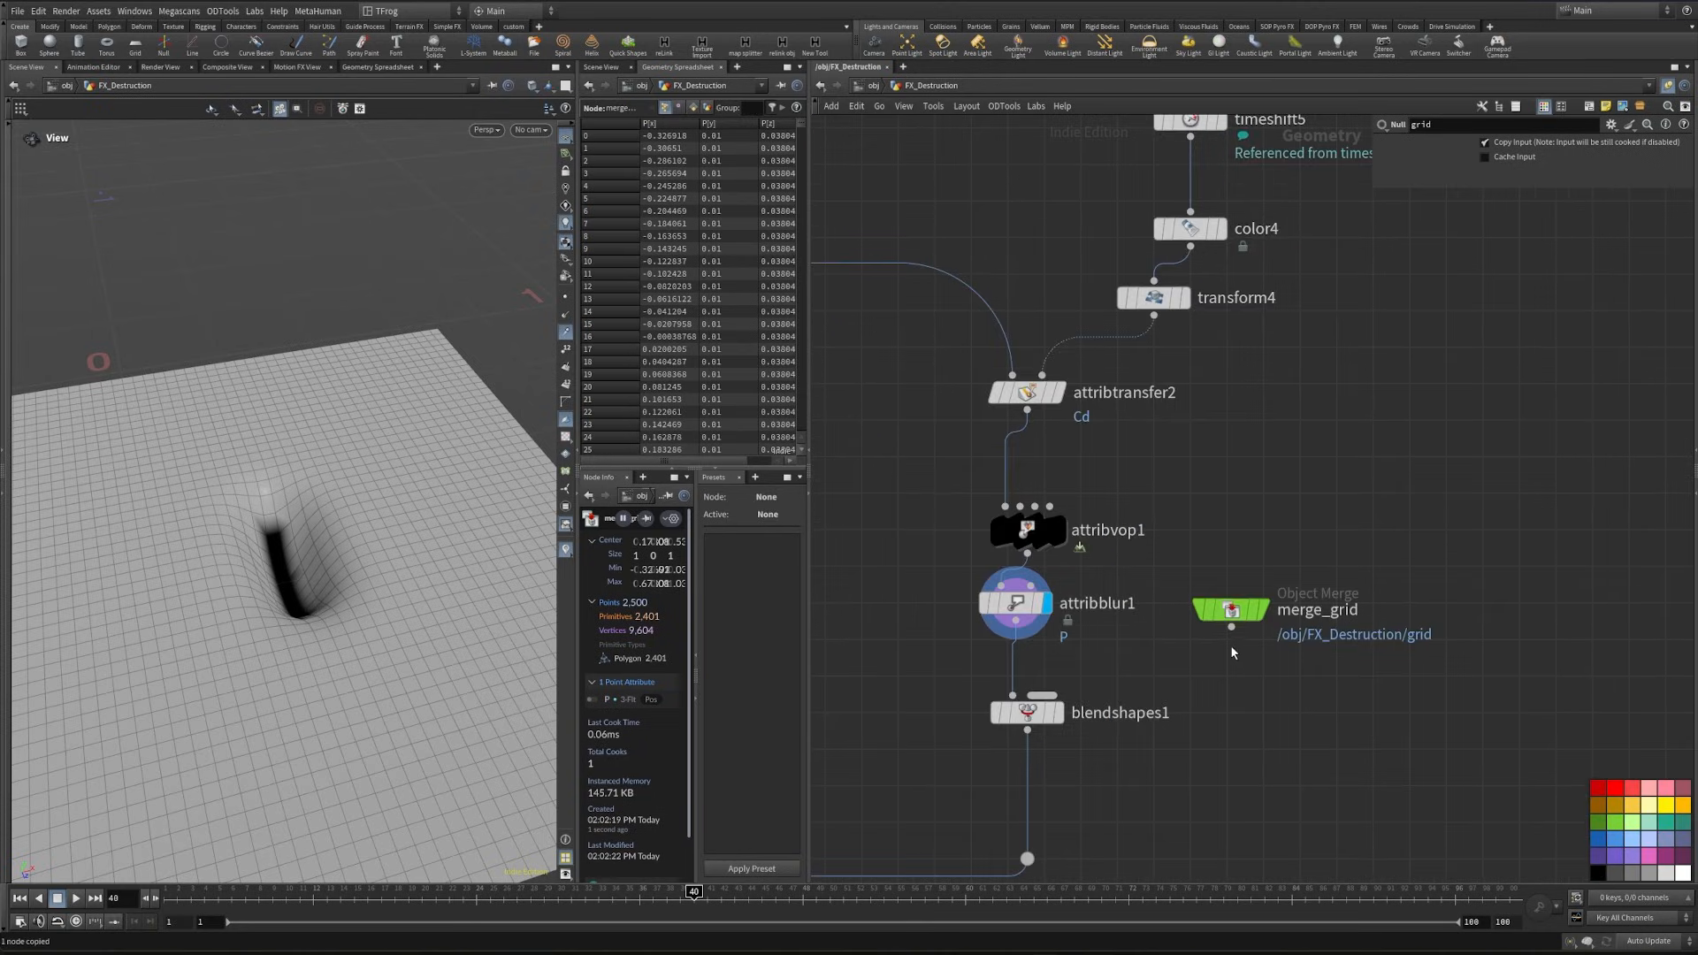
pyautogui.moveTo(1231, 629); pyautogui.dragTo(1066, 718)
pyautogui.click(1043, 713)
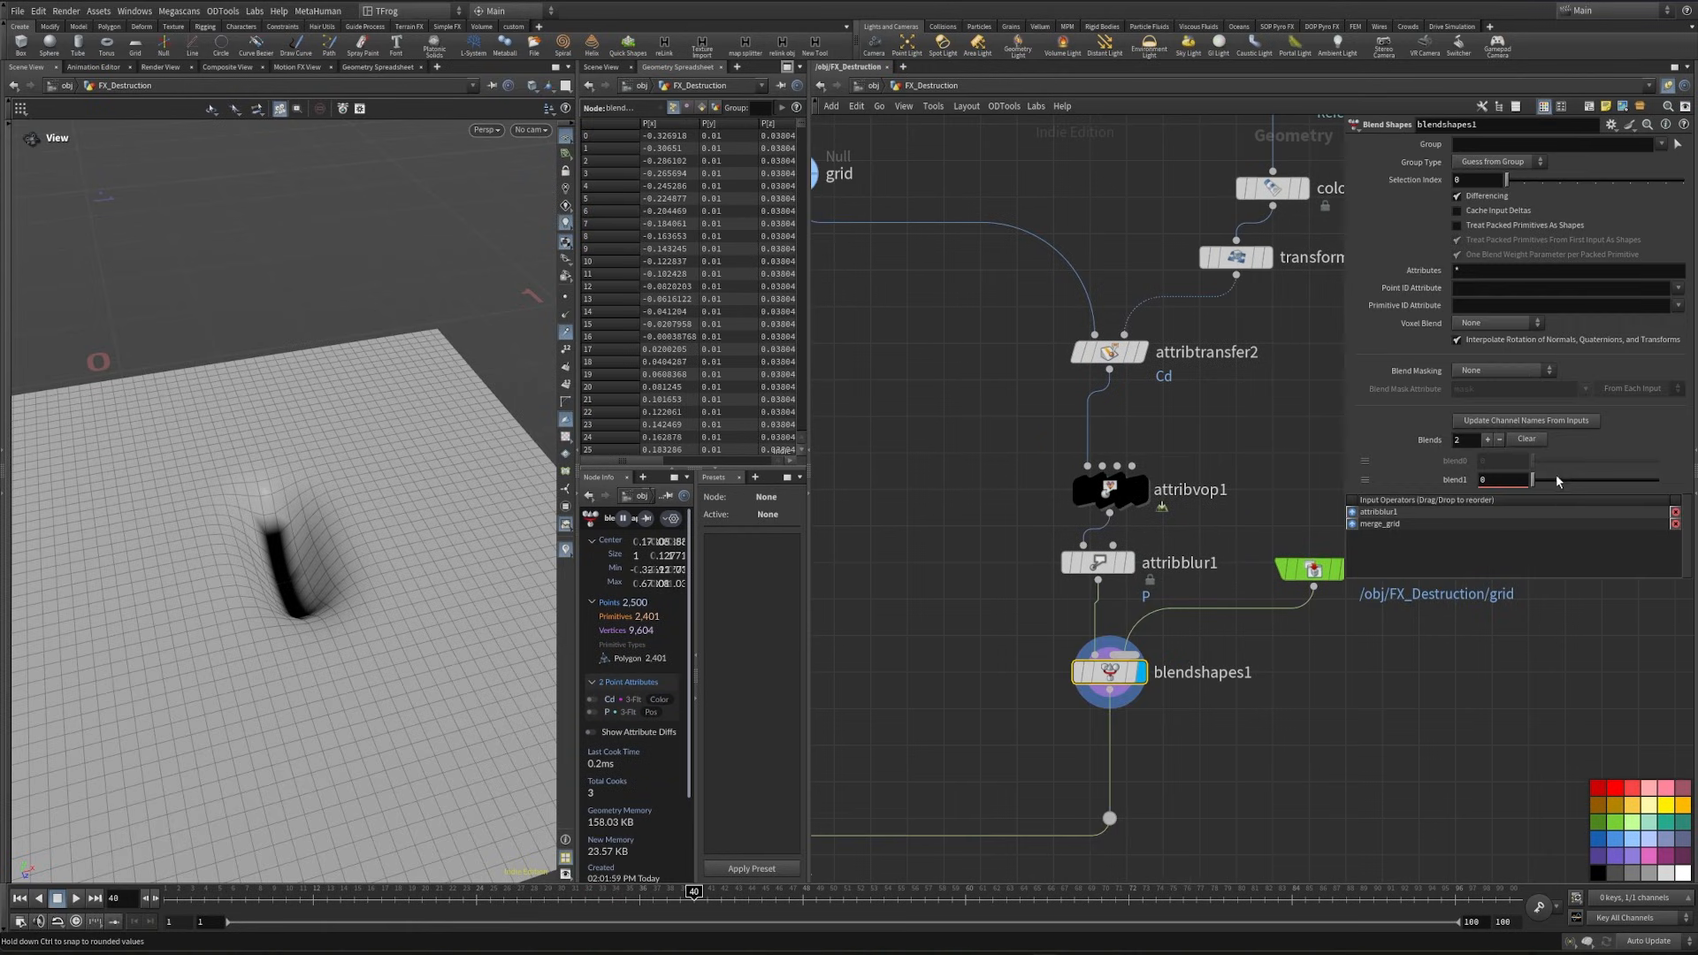
# - Keyframe blend1 on blendshapes1 at 1 on frame 1 and at 0 on frame 48
pyautogui.moveTo(1540, 490)
pyautogui.mouseDown()
pyautogui.moveTo(1662, 490)
pyautogui.moveTo(1533, 480)
pyautogui.mouseUp()
pyautogui.moveTo(1380, 512); pyautogui.dragTo(1662, 530)
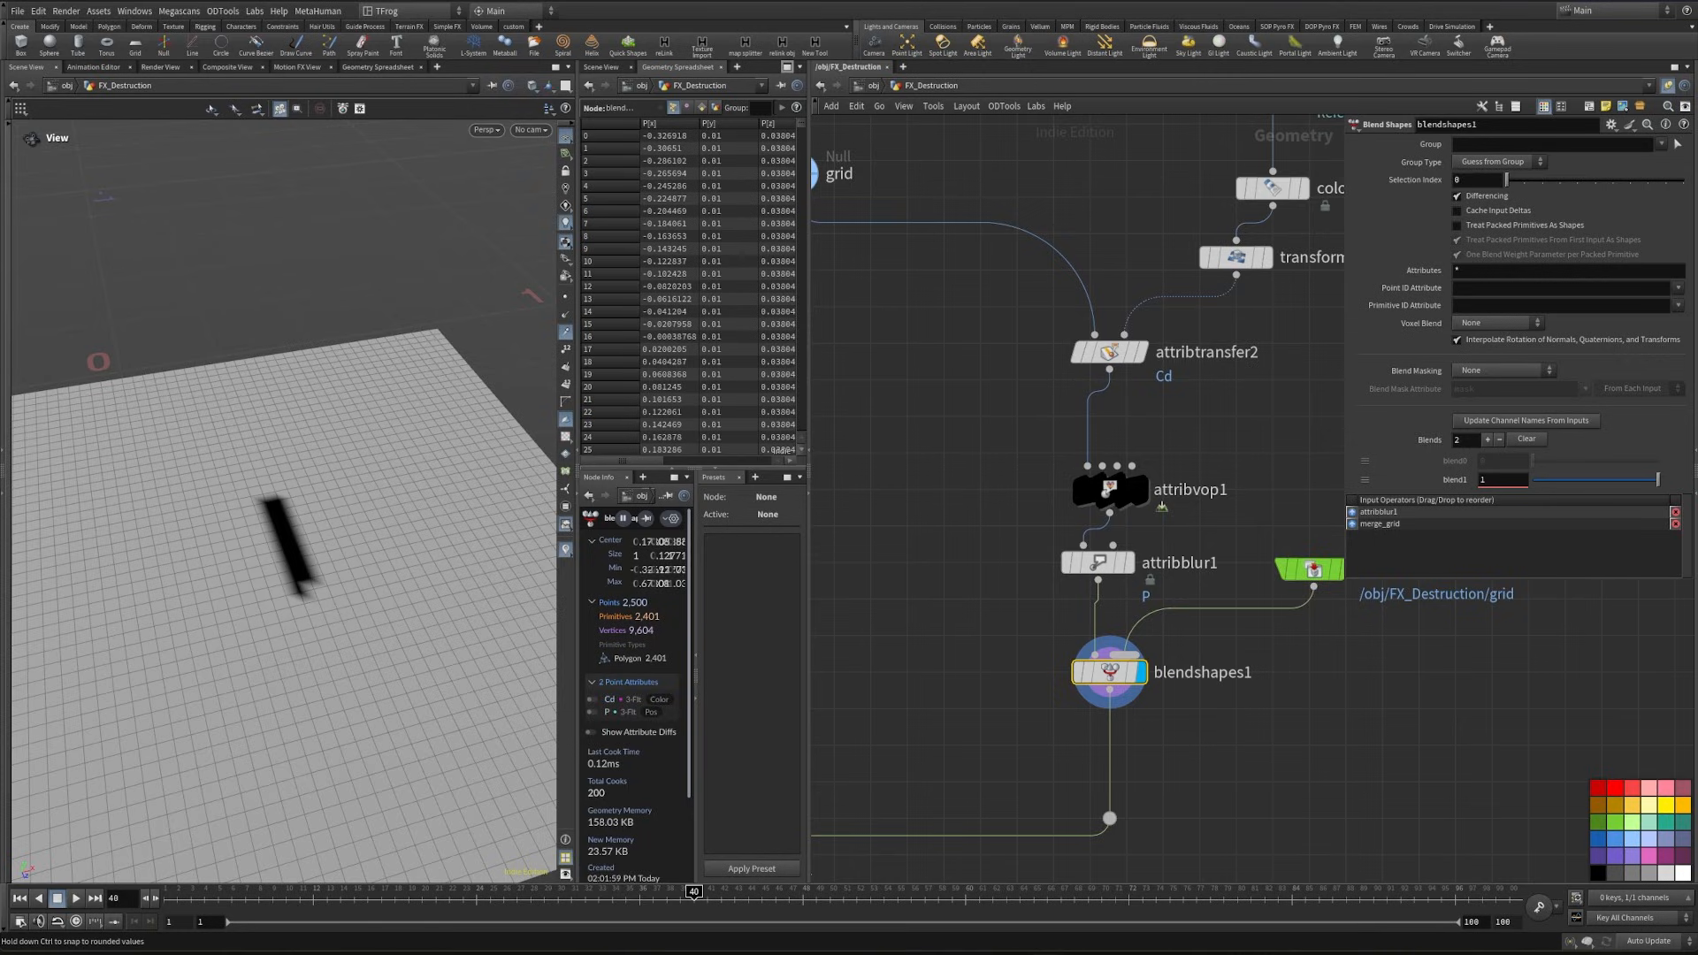
pyautogui.moveTo(212, 904); pyautogui.dragTo(168, 902)
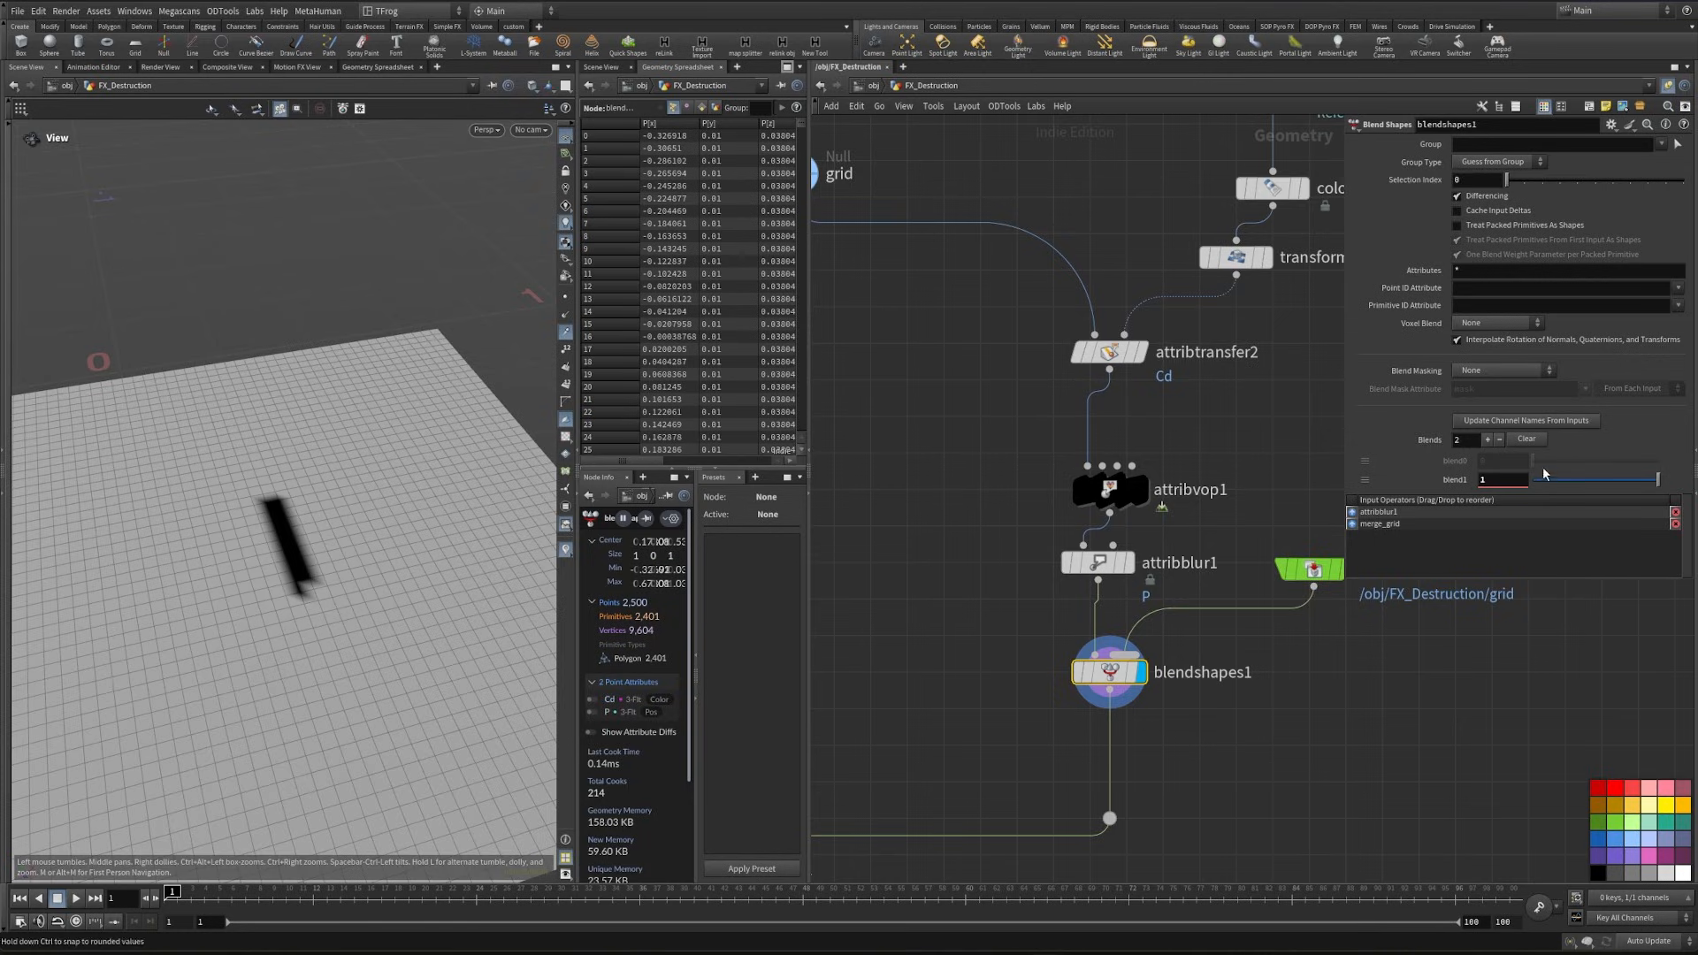
pyautogui.keyDown('alt'); pyautogui.click(1454, 480); pyautogui.keyUp('alt')
pyautogui.click(493, 897)
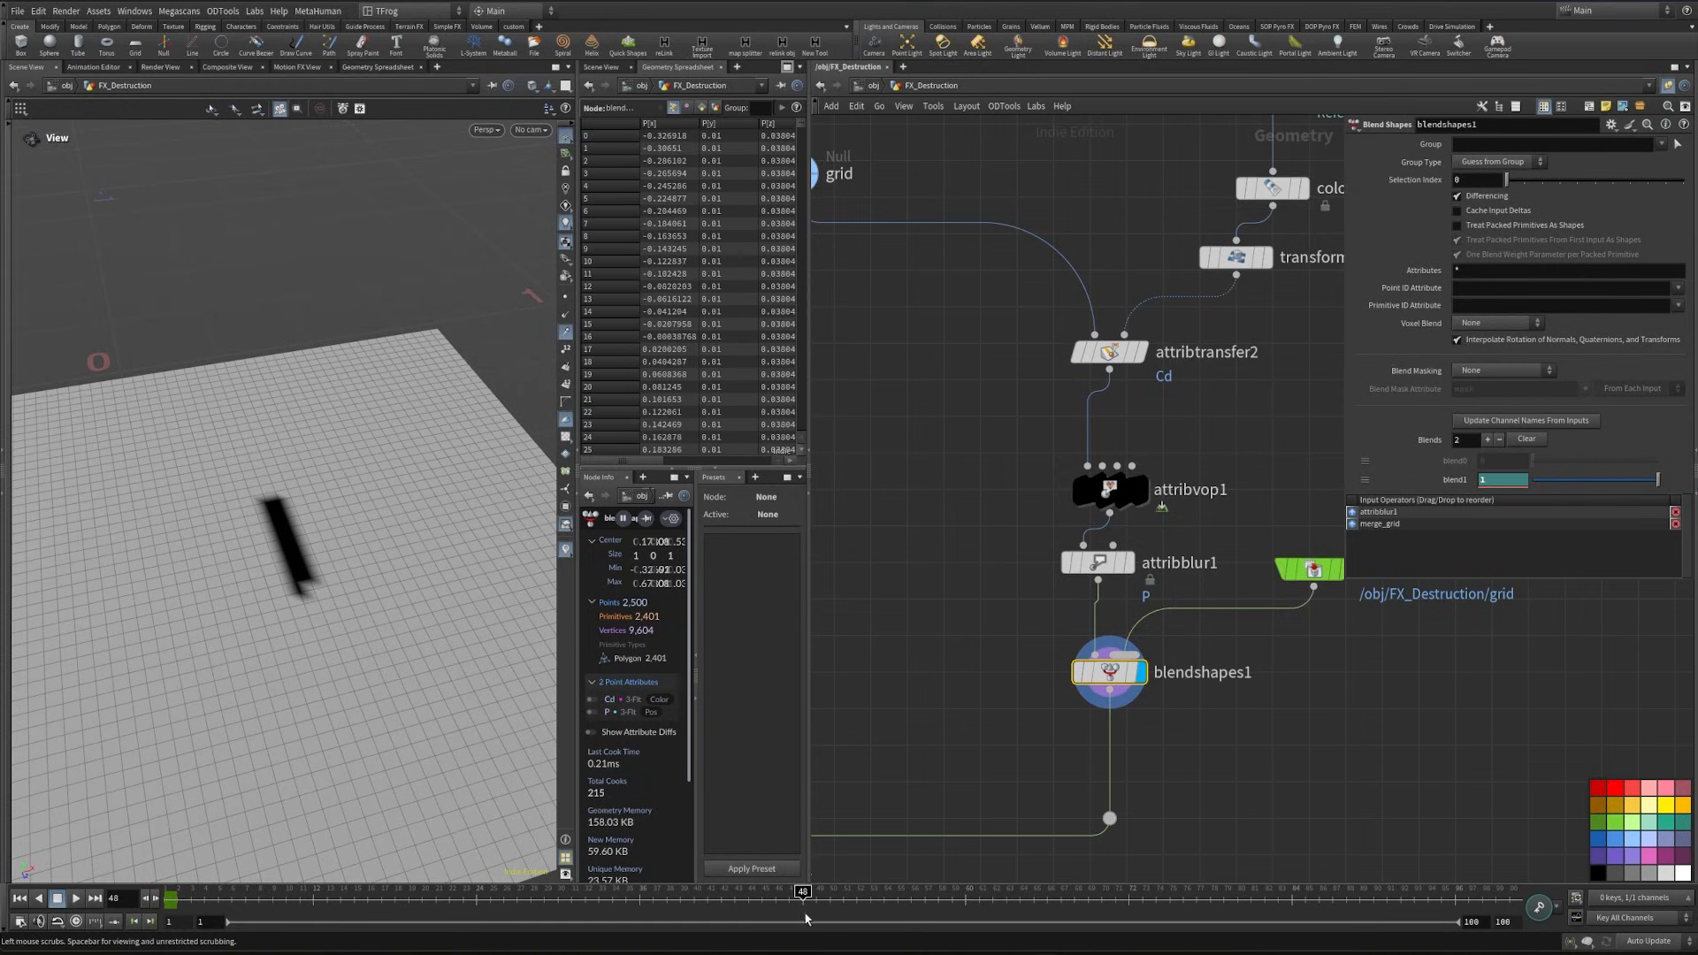
pyautogui.moveTo(1570, 481); pyautogui.dragTo(1426, 499)
pyautogui.keyDown('alt'); pyautogui.click(1453, 484); pyautogui.keyUp('alt')
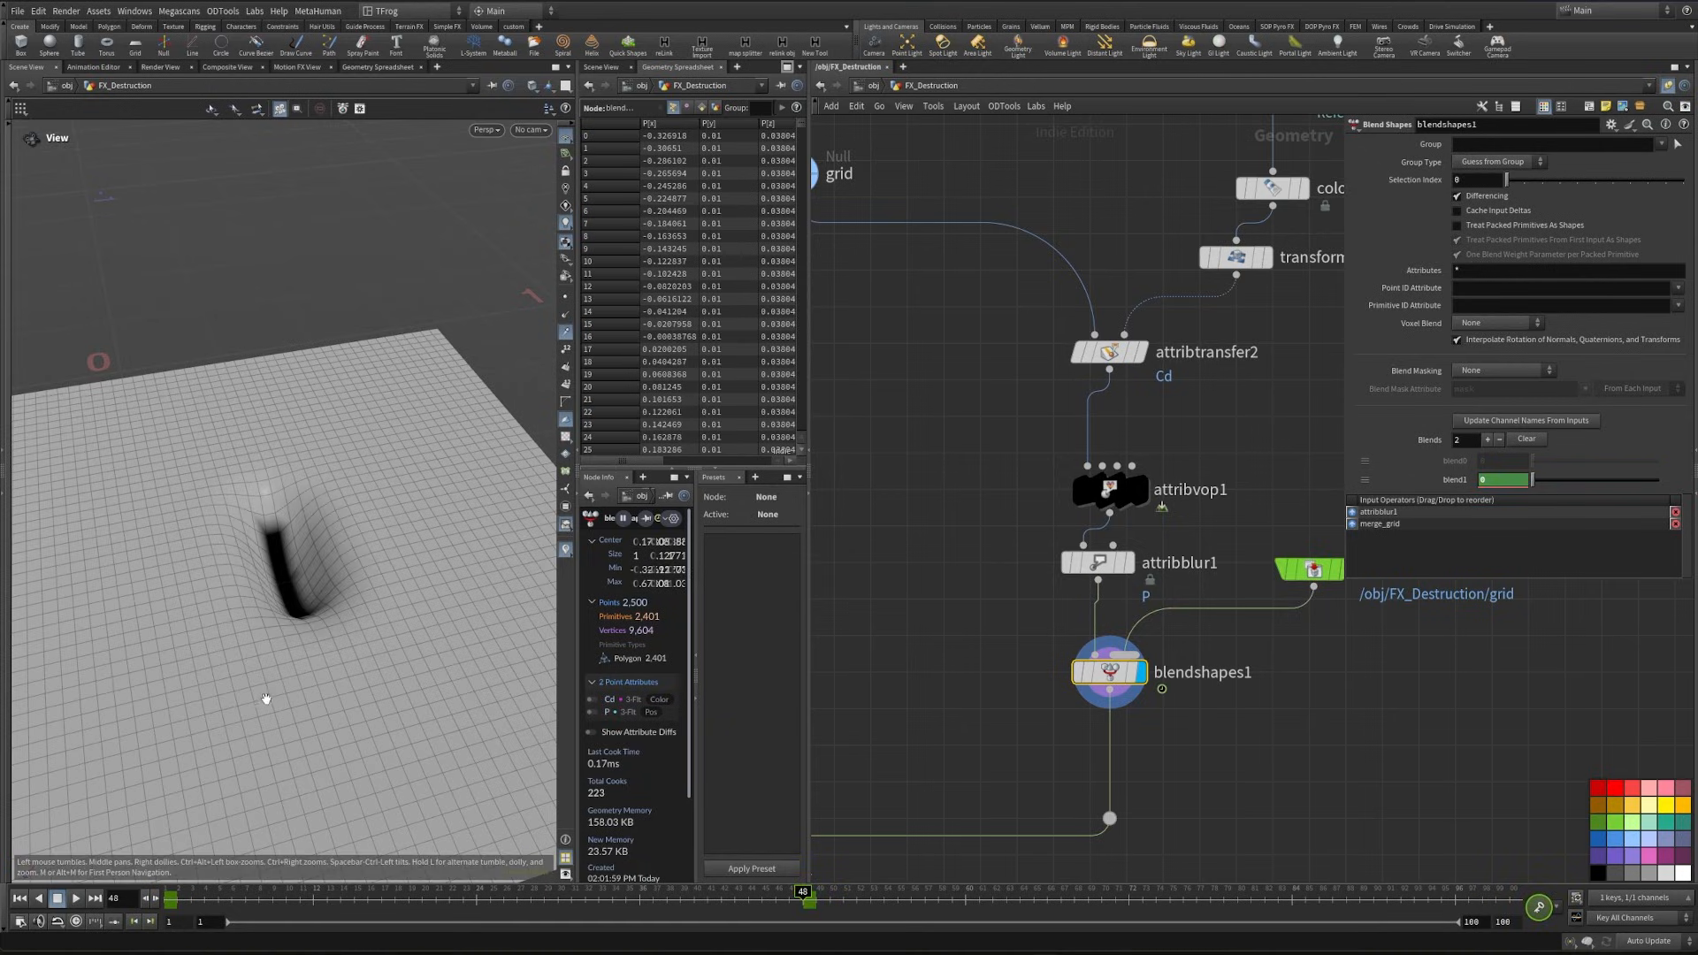
# - Reshape the blend1 animation curve to drop steeply from the first key and ease out long into the key at frame 48
pyautogui.keyDown('alt'); pyautogui.moveTo(265, 697); pyautogui.dragTo(258, 610); pyautogui.keyUp('alt')
pyautogui.moveTo(171, 902); pyautogui.dragTo(588, 928)
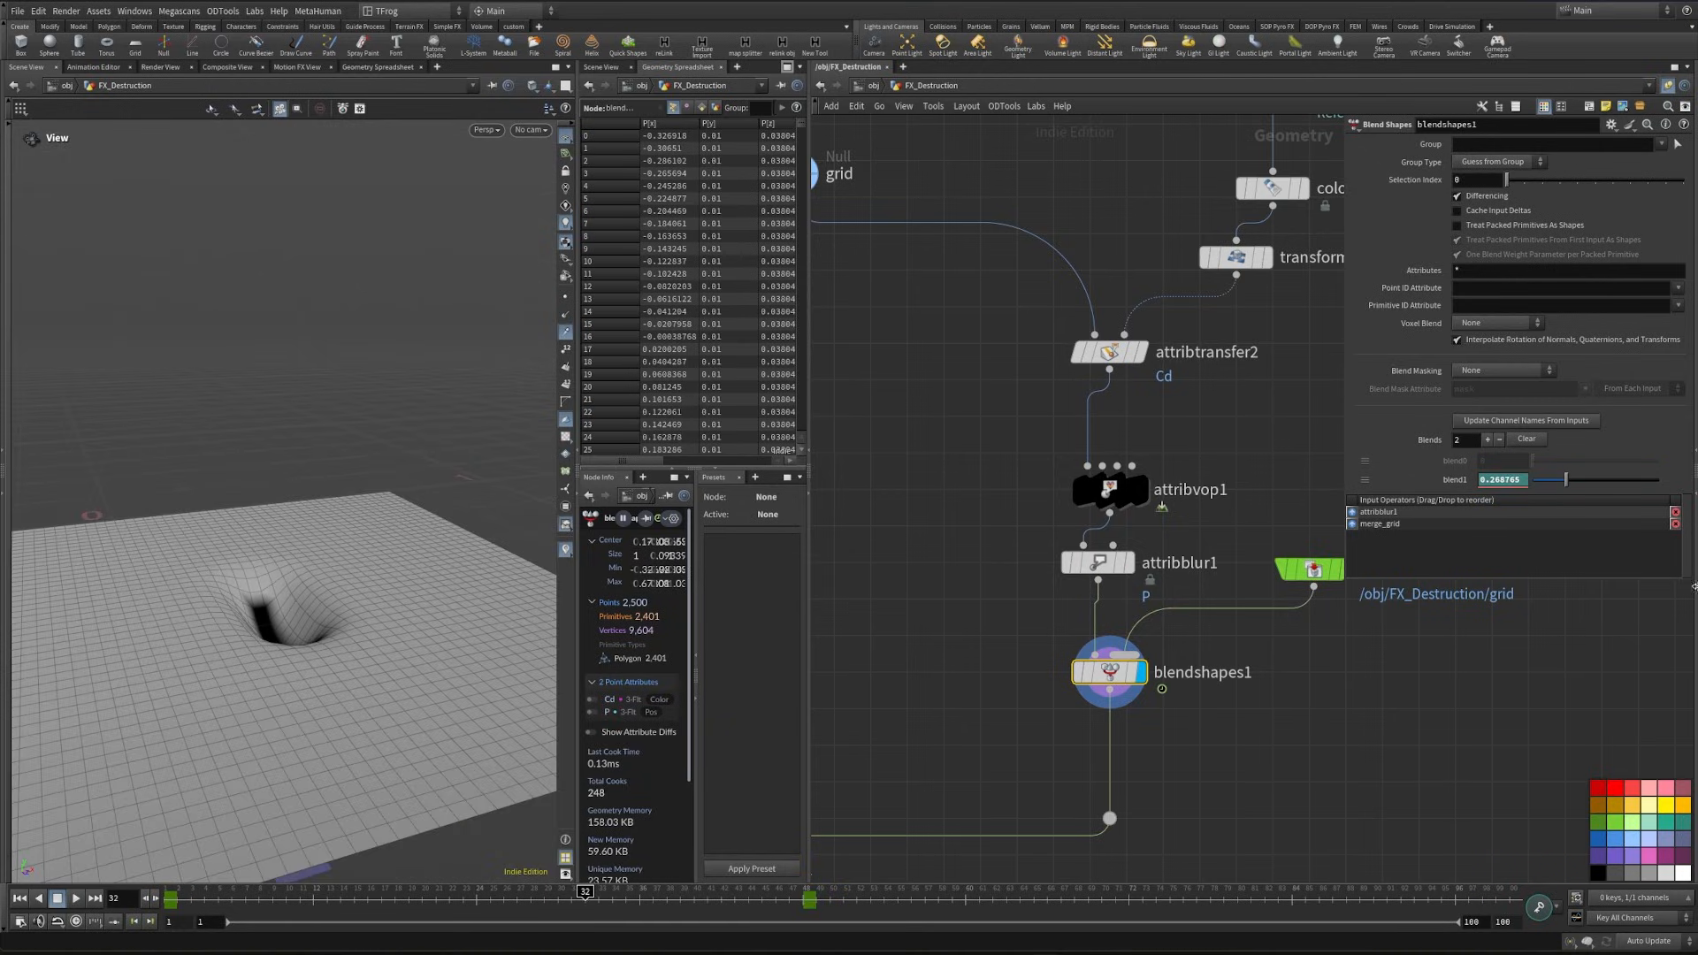
pyautogui.keyDown('shift'); pyautogui.click(1454, 479); pyautogui.keyUp('shift')
pyautogui.moveTo(1356, 305); pyautogui.dragTo(995, 293)
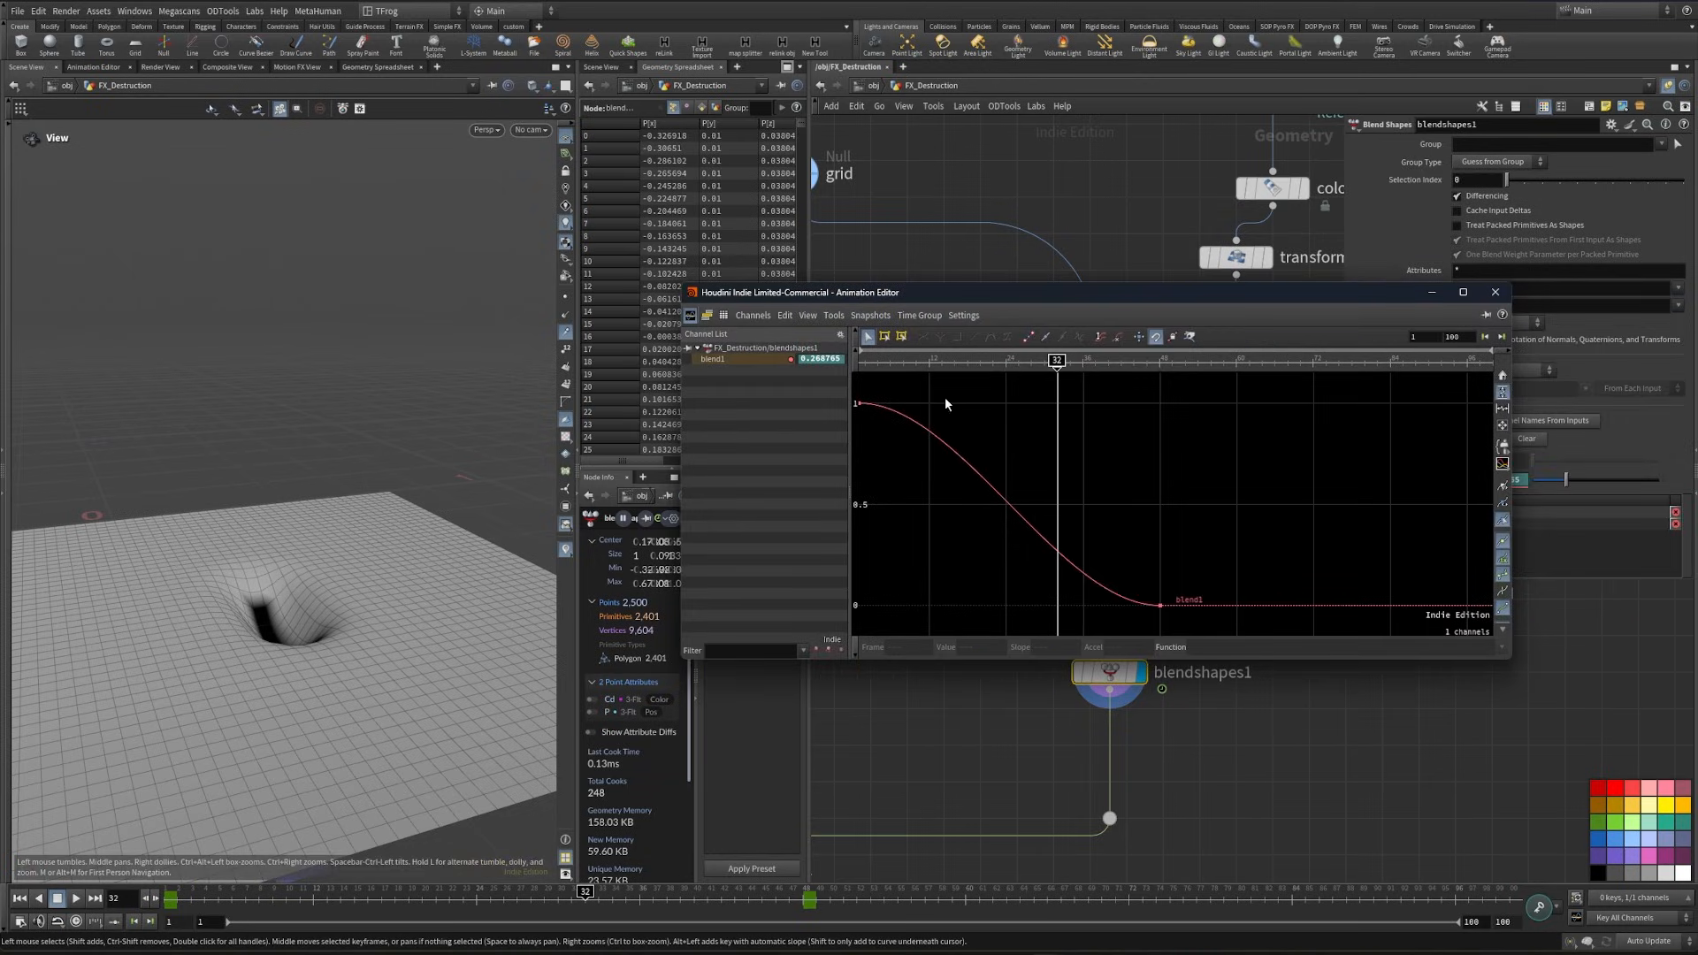
pyautogui.moveTo(945, 404); pyautogui.dragTo(891, 559)
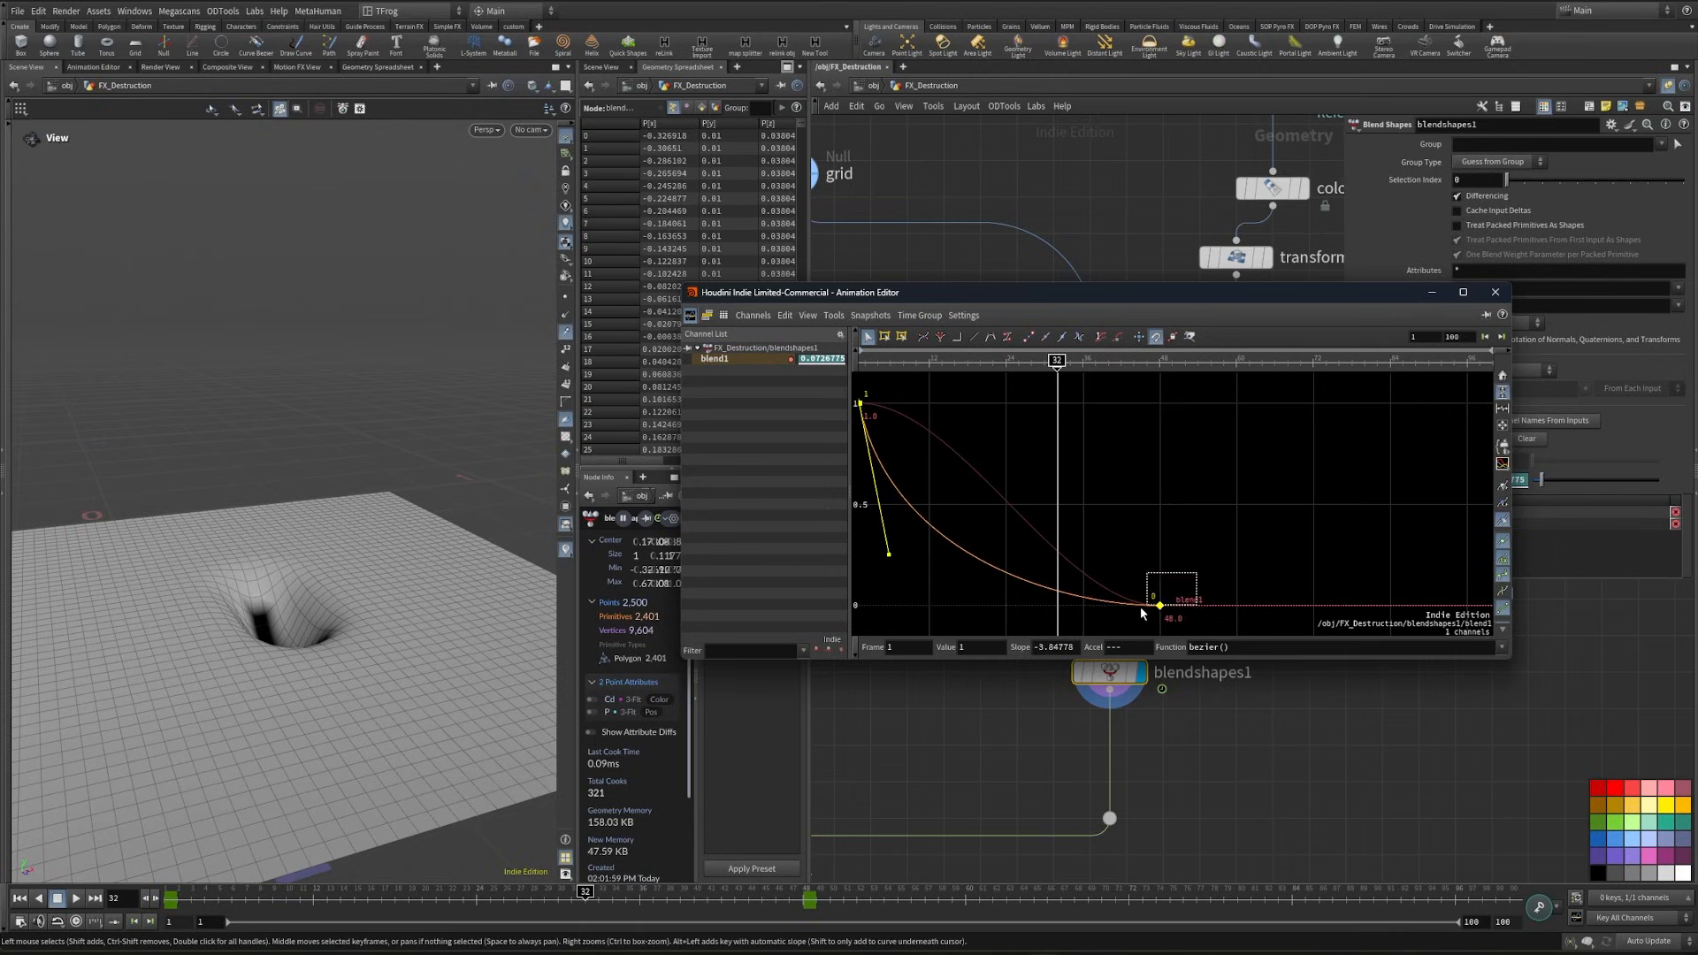
pyautogui.moveTo(1141, 612); pyautogui.dragTo(1140, 610)
pyautogui.moveTo(1140, 608); pyautogui.dragTo(996, 605)
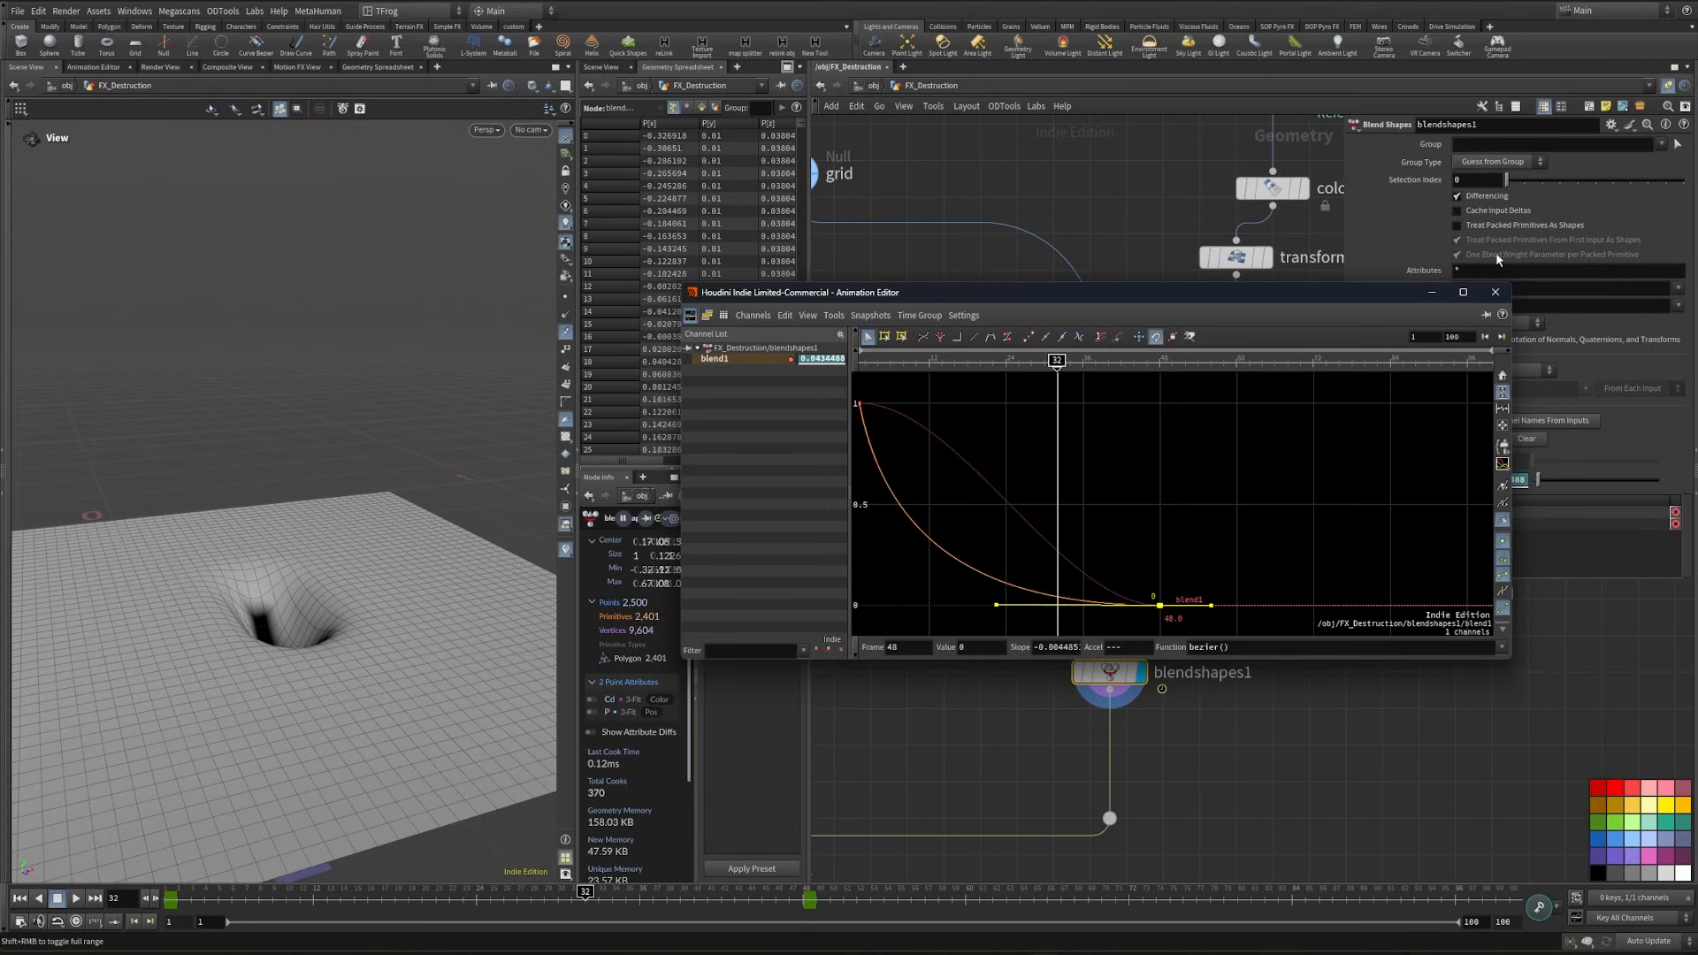
pyautogui.click(1494, 293)
# - Scrub the blended grid animation, then display pointdeform1 and scrub through the deformed points
pyautogui.moveTo(547, 902); pyautogui.dragTo(721, 915)
pyautogui.scroll(-3, 885, 733)
pyautogui.moveTo(884, 734); pyautogui.dragTo(1150, 566, button='middle')
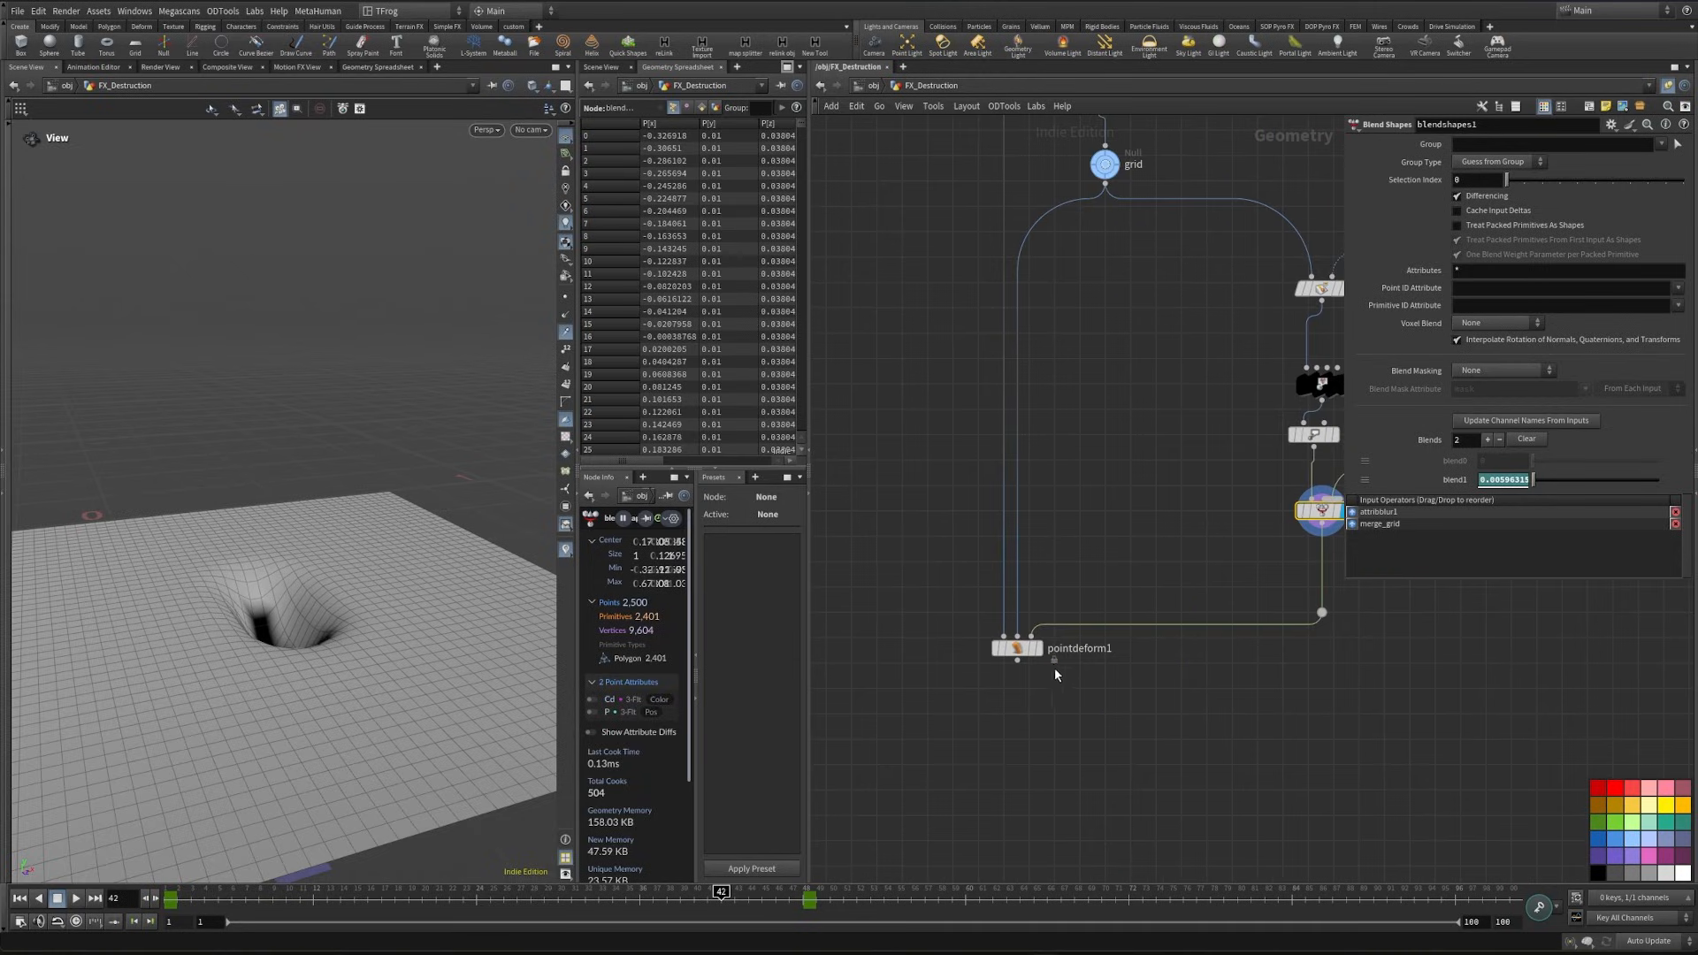
pyautogui.click(1043, 652)
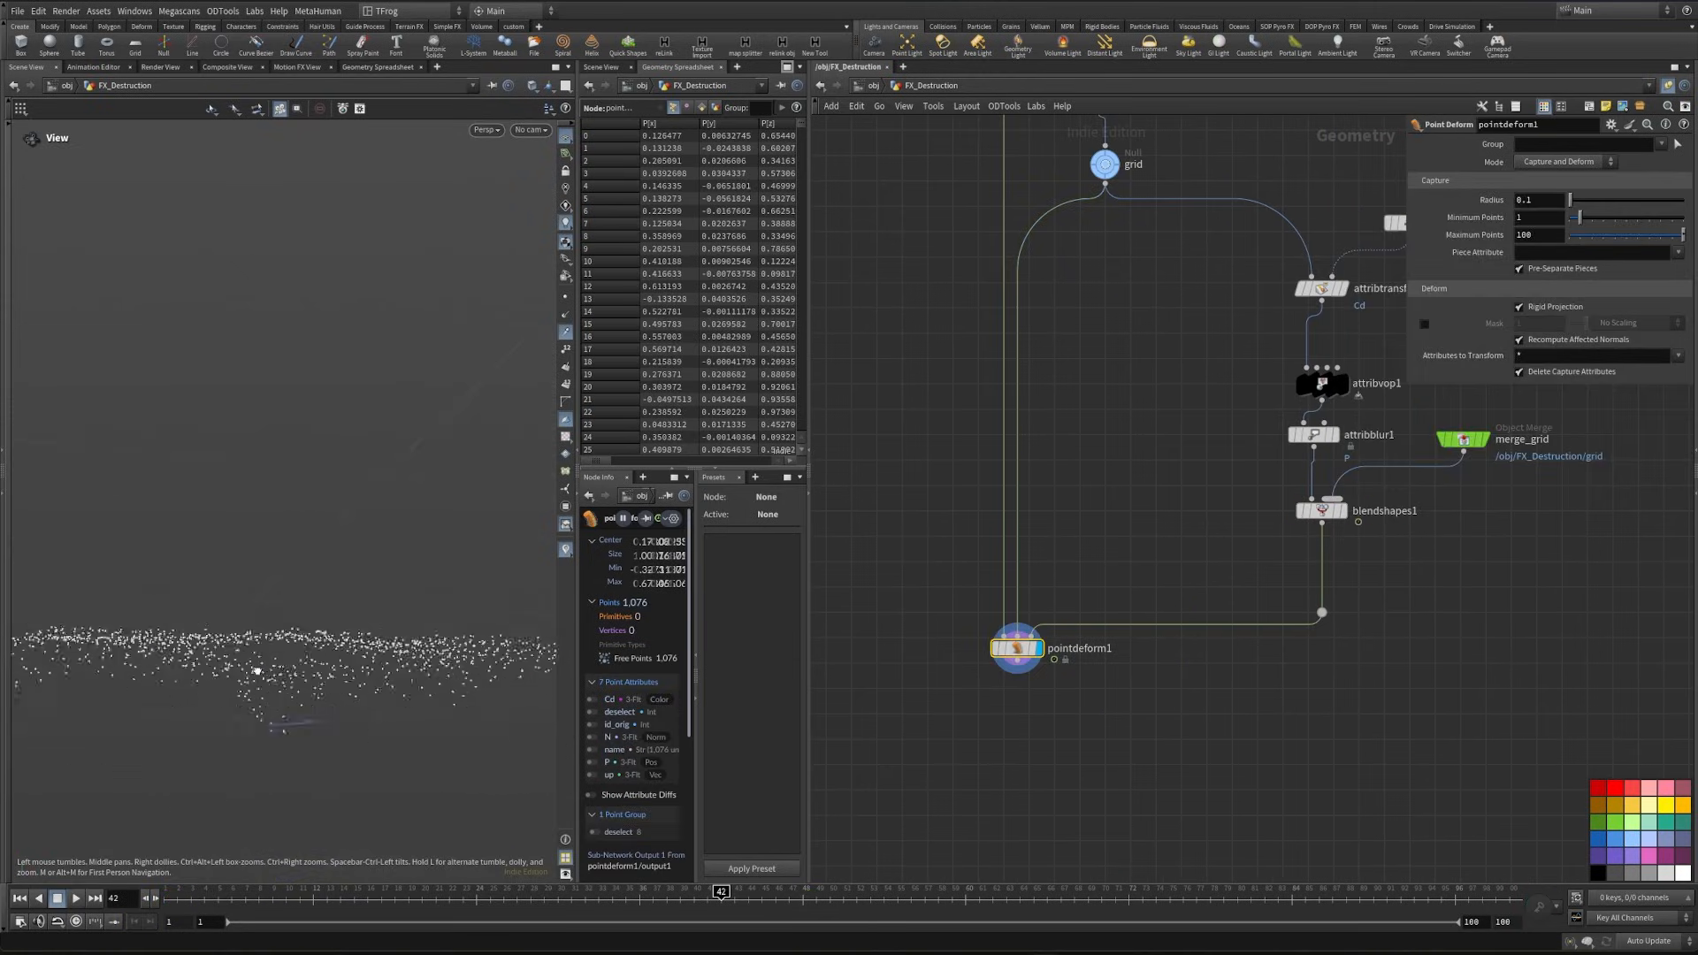
pyautogui.moveTo(174, 895); pyautogui.dragTo(299, 895)
pyautogui.press('h')
# - Save the scene and display the fractured ground from the node fed by the three object merges
pyautogui.moveTo(1006, 655); pyautogui.dragTo(1503, 539, button='middle')
pyautogui.moveTo(1066, 803); pyautogui.dragTo(1110, 590, button='middle')
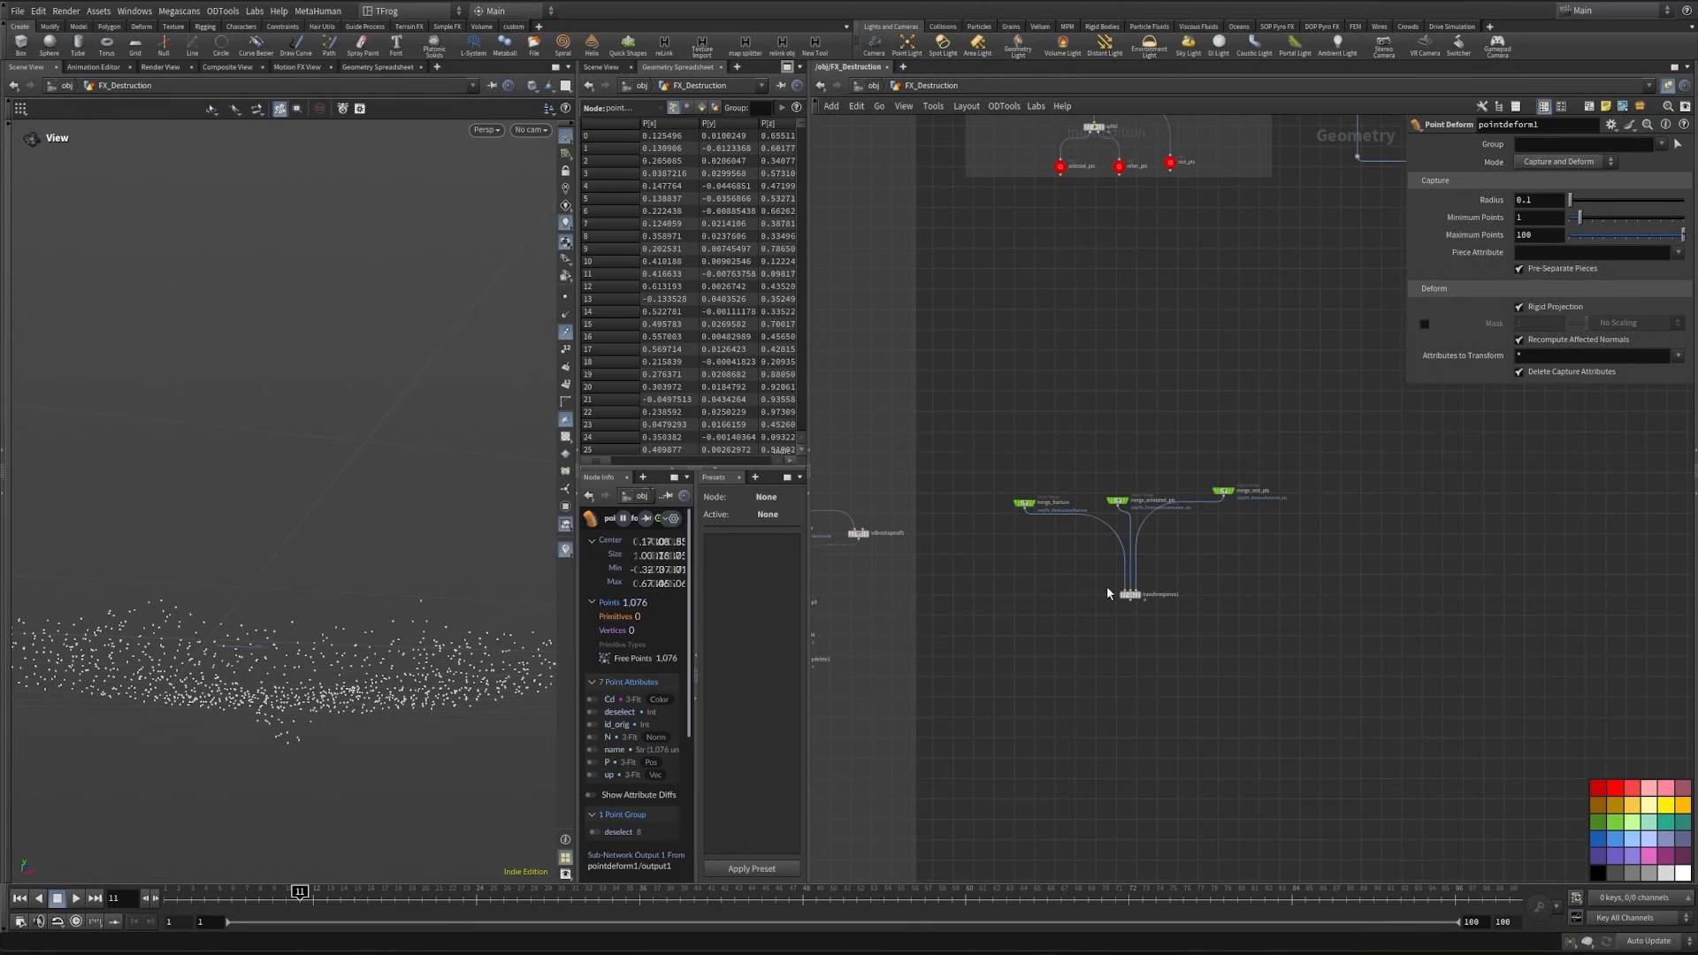
pyautogui.scroll(5, 1107, 586)
pyautogui.hotkey('ctrl', 's')
pyautogui.click(1185, 619)
pyautogui.scroll(-5, 1213, 610)
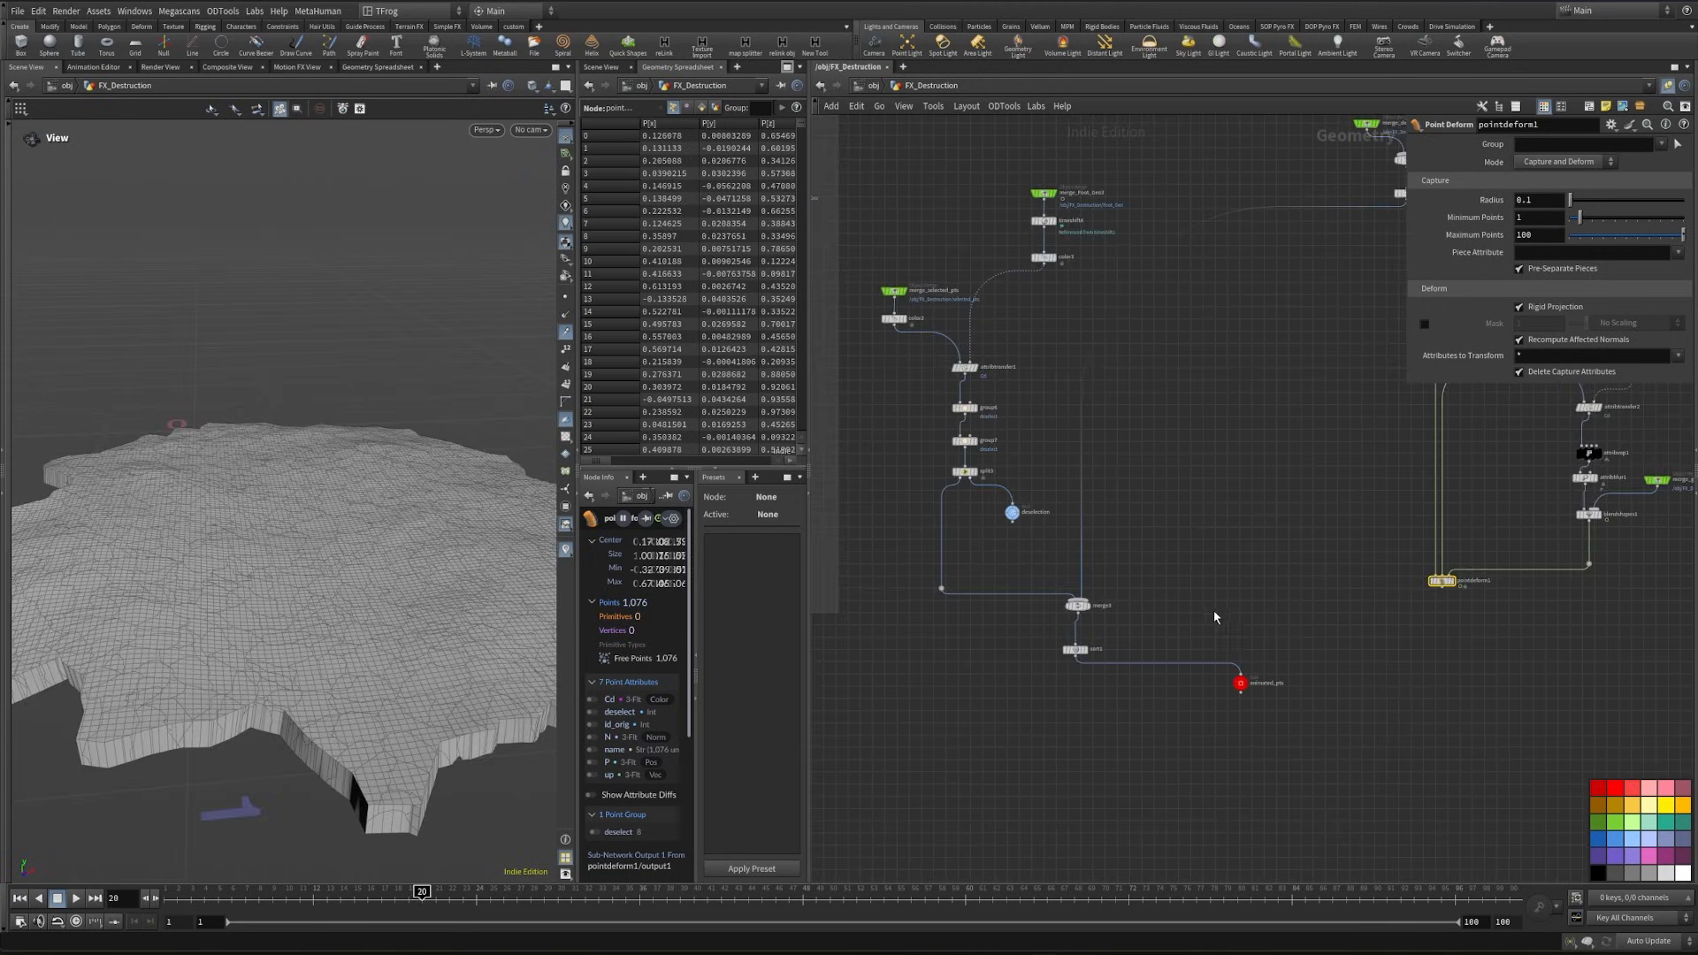
# - Connect pointdeform1 to merge3 in place of its direct point branch, and scrub back to frame 14 to check the fractured ground
pyautogui.scroll(4, 1455, 587)
pyautogui.scroll(-4, 1278, 629)
pyautogui.scroll(2, 939, 591)
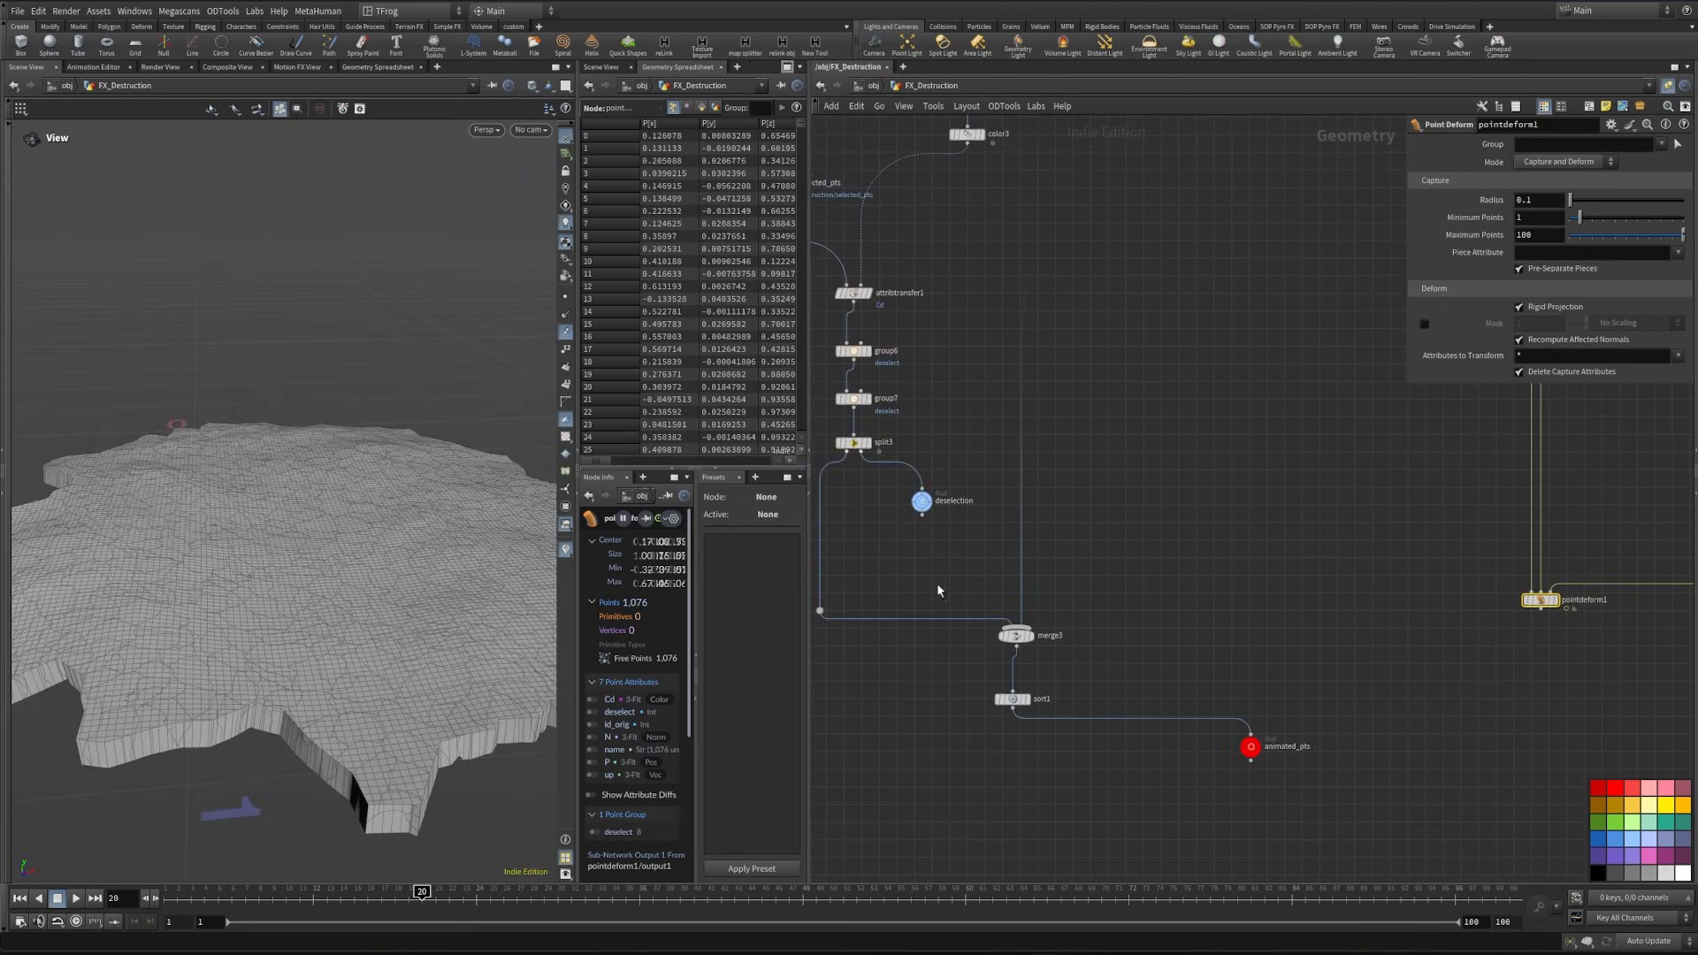
pyautogui.click(1543, 614)
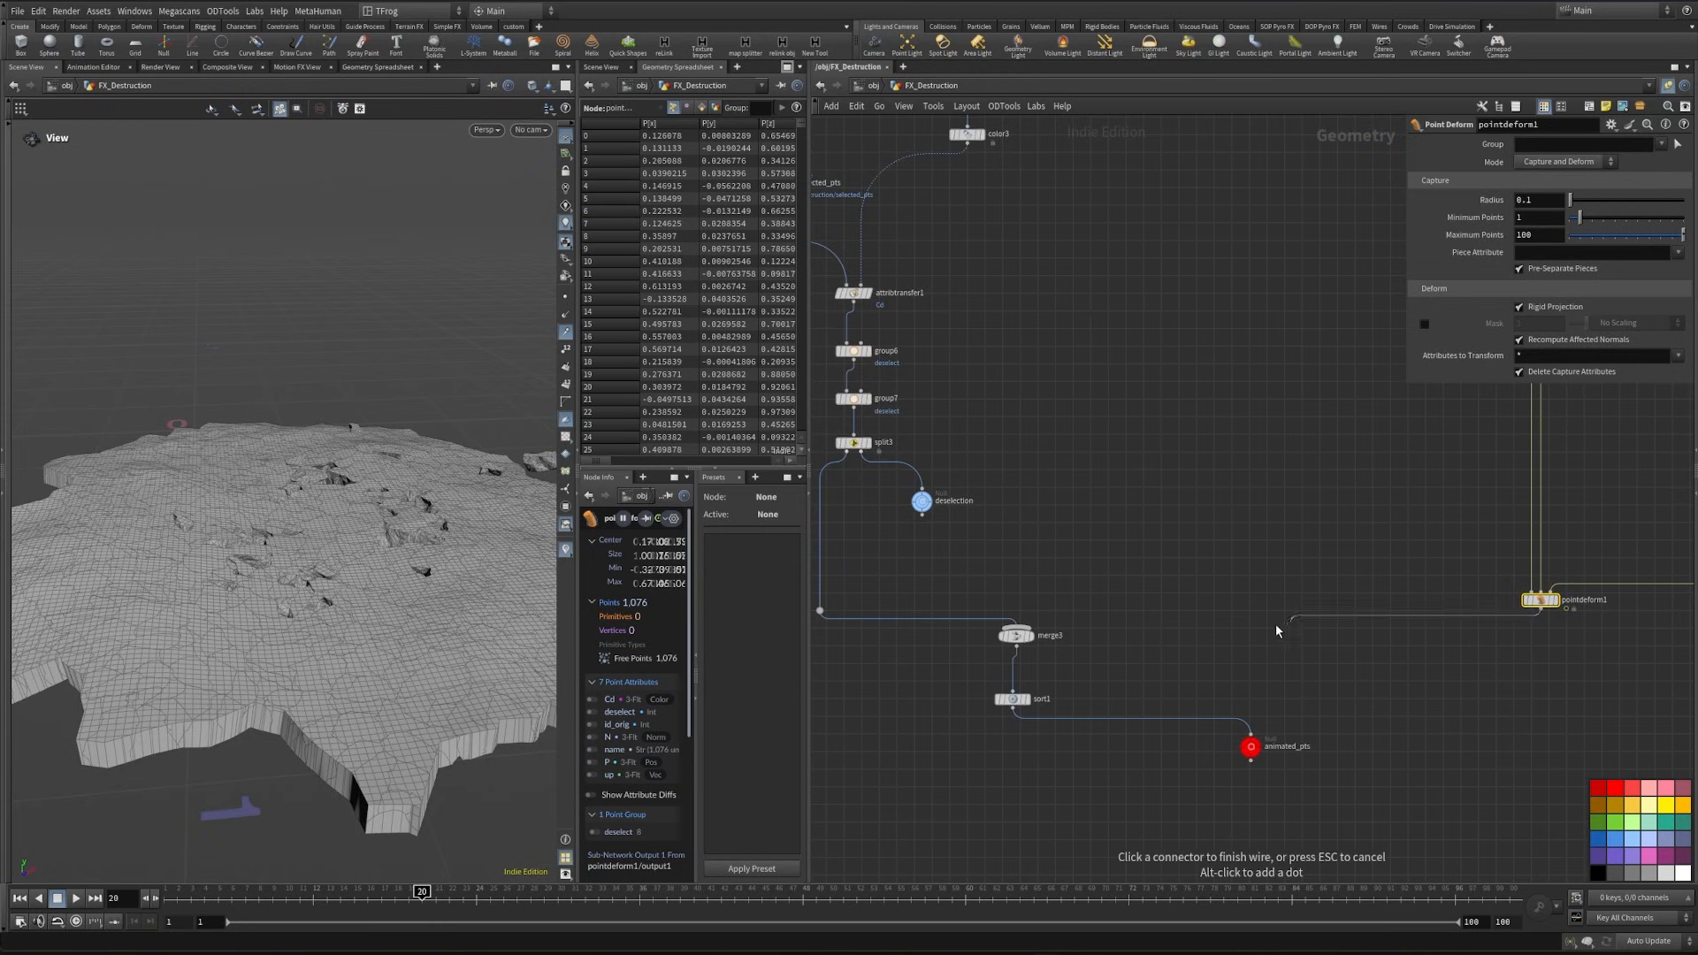
pyautogui.click(1045, 635)
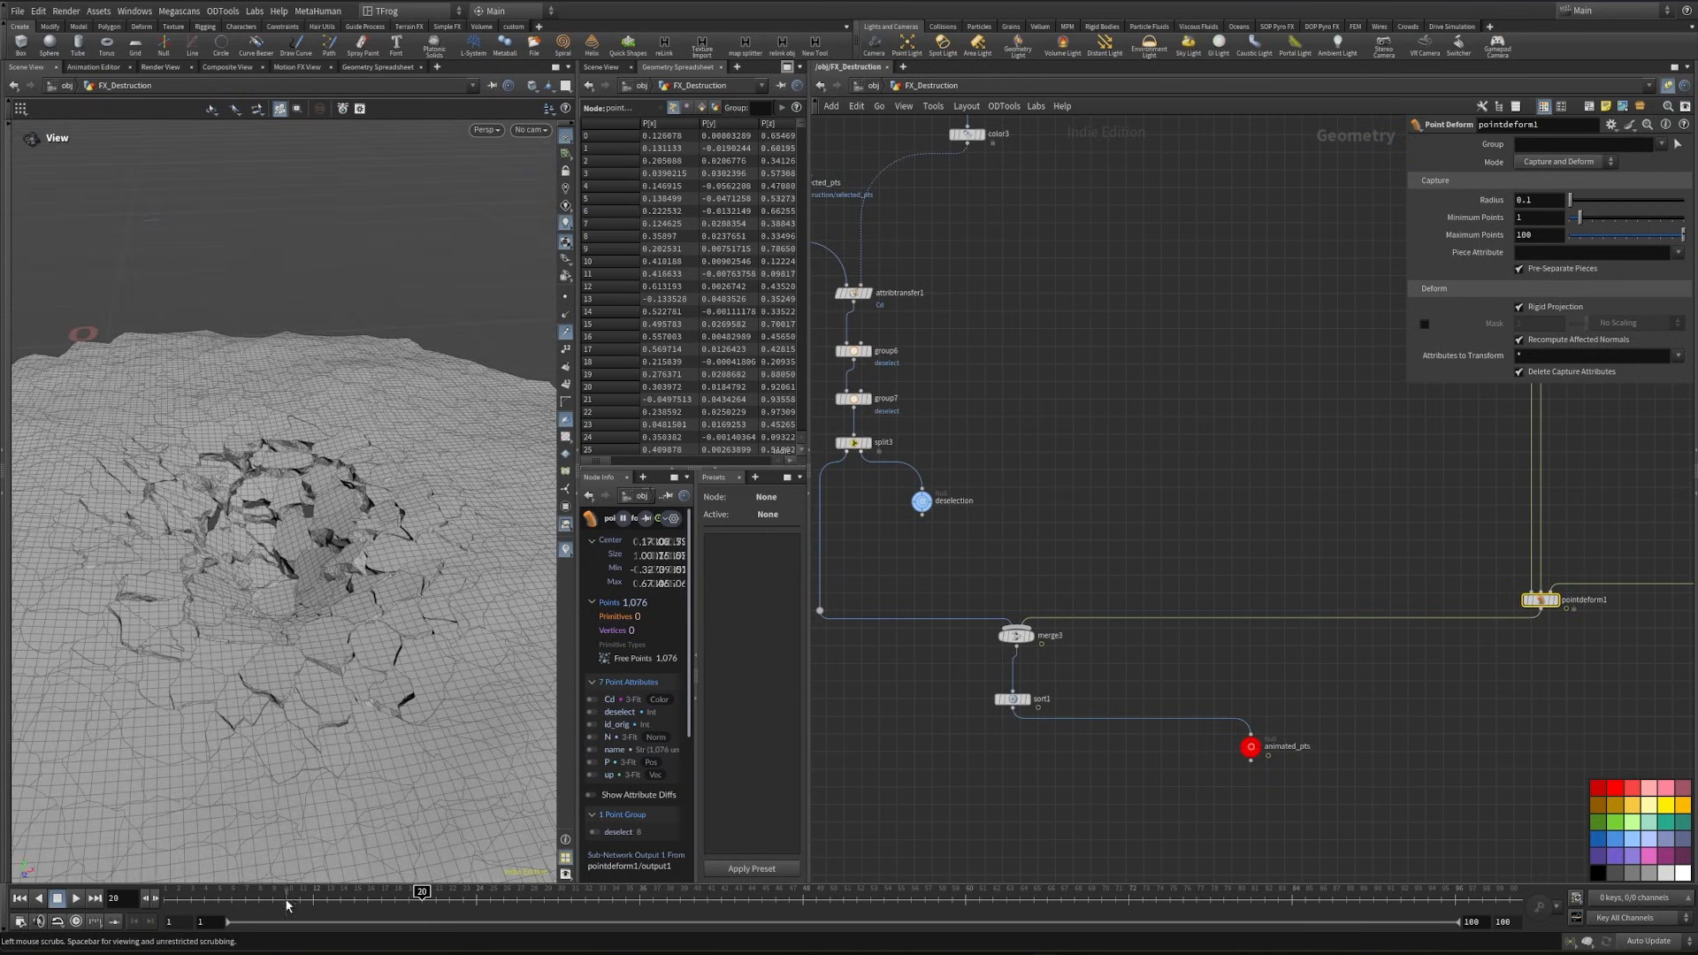
pyautogui.click(393, 900)
pyautogui.moveTo(394, 900); pyautogui.dragTo(339, 887)
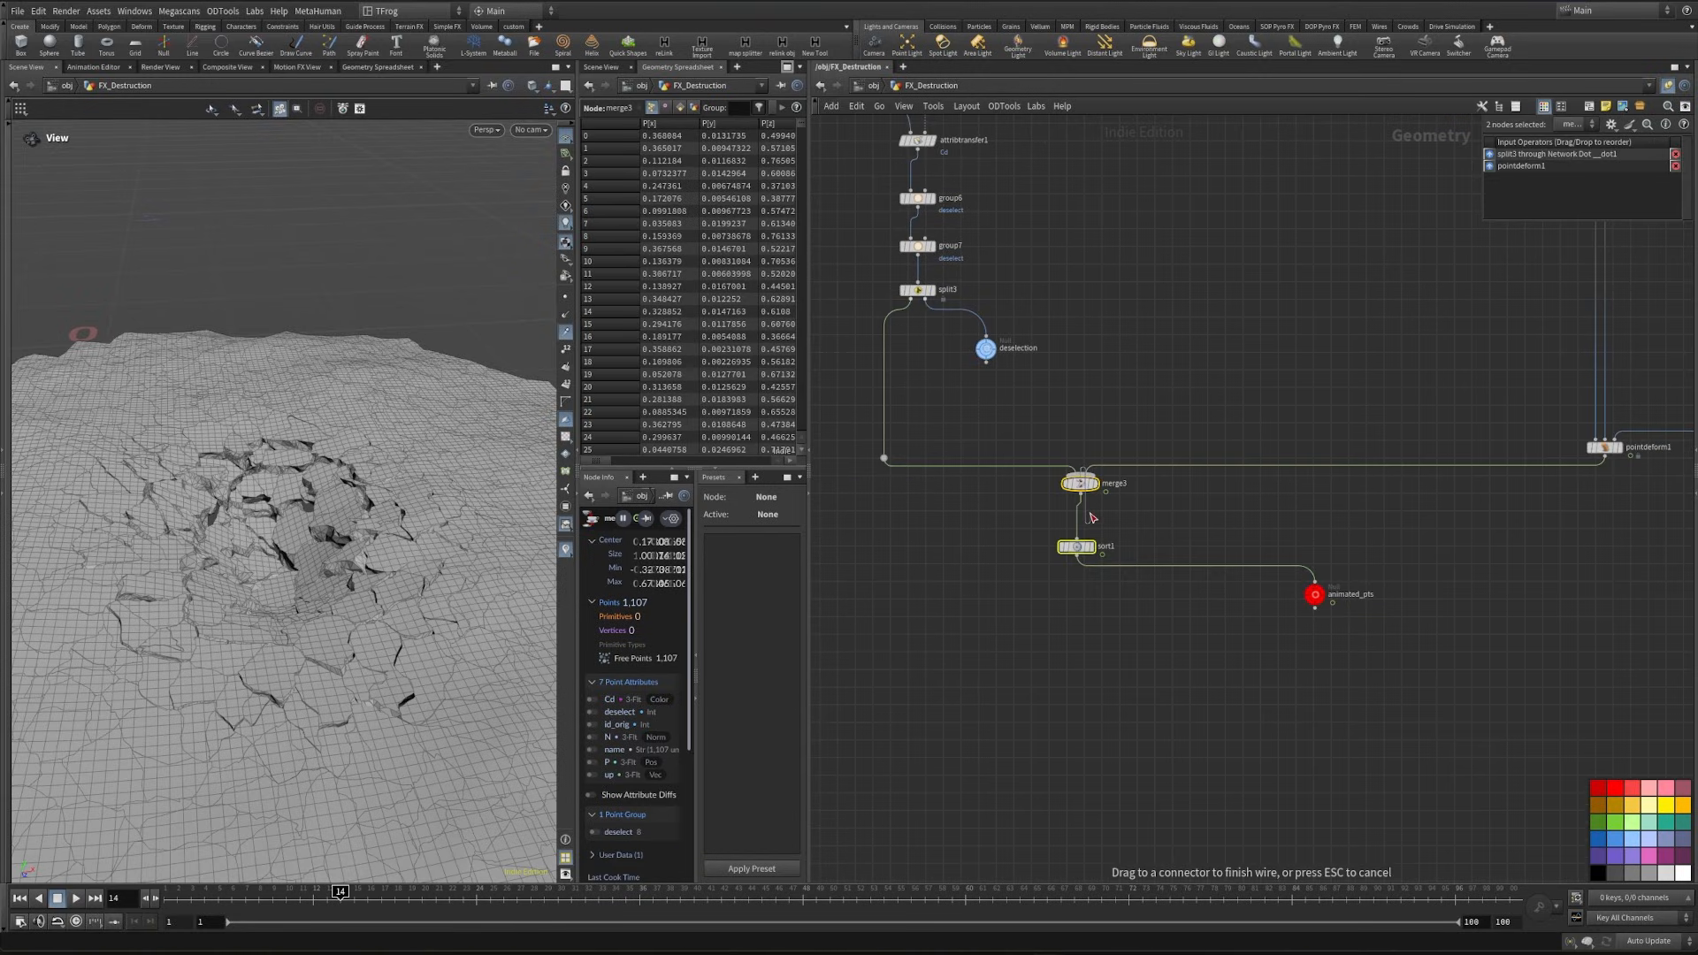
# - Move merge3 and sort1 further down the network and inspect pointdeform1's deform attributes
pyautogui.moveTo(1080, 485); pyautogui.dragTo(1075, 547)
pyautogui.click(1345, 719)
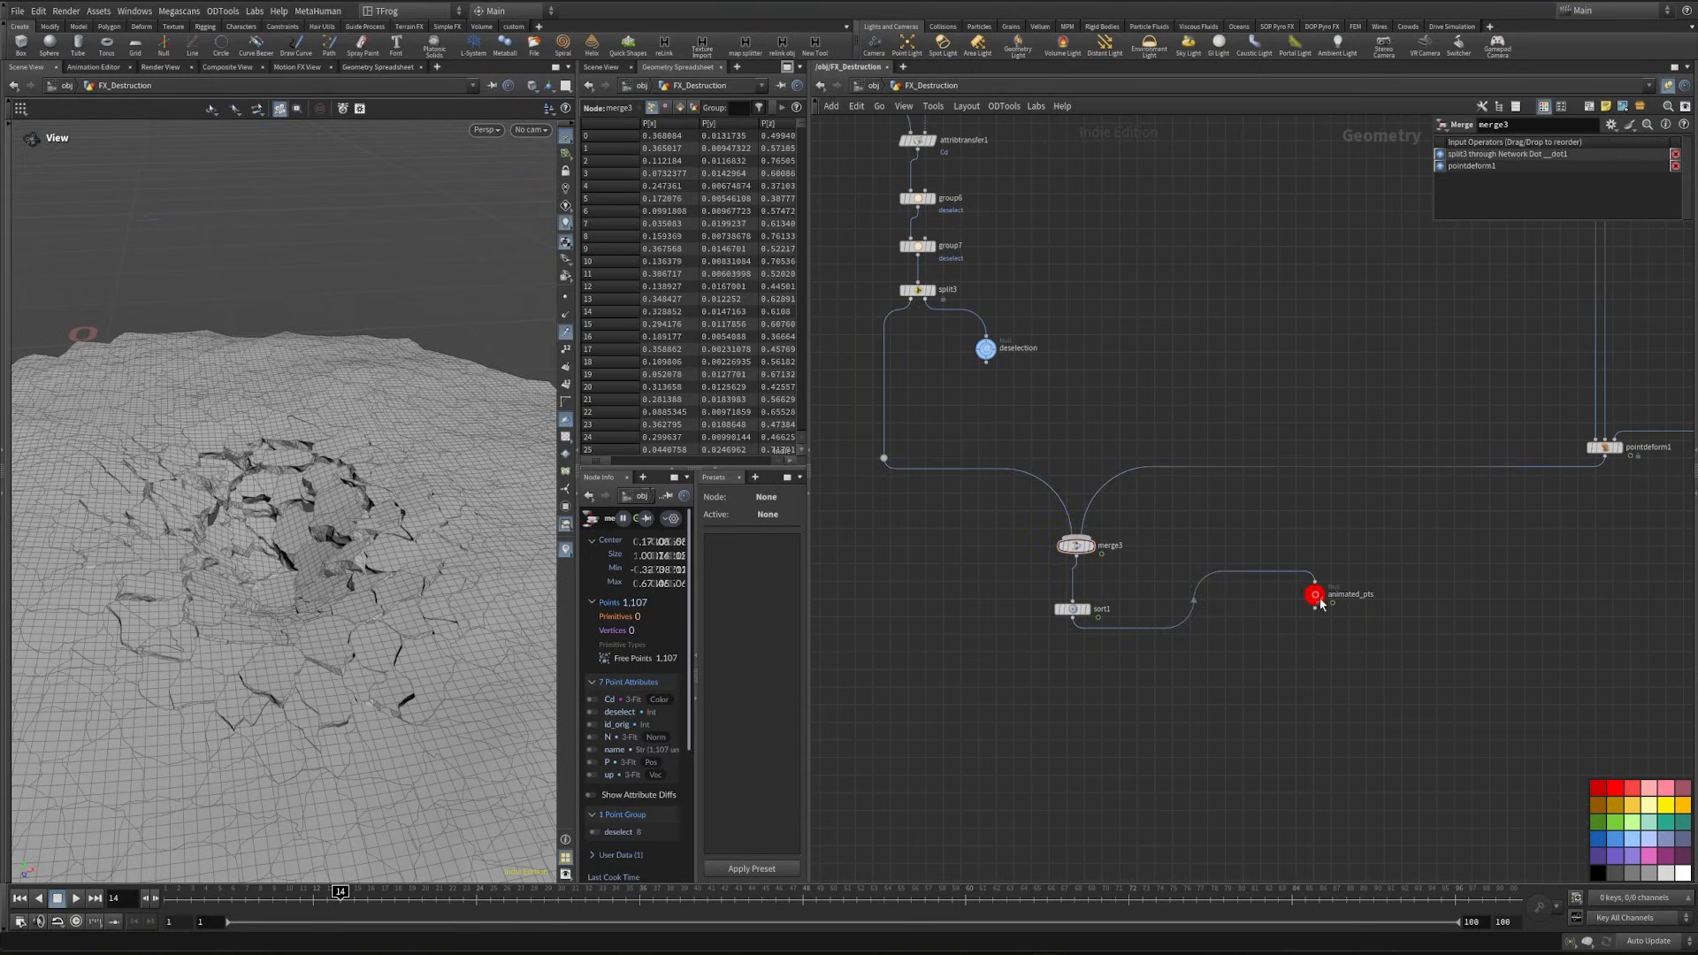
pyautogui.moveTo(1581, 510); pyautogui.dragTo(1157, 662, button='middle')
pyautogui.scroll(2, 1157, 661)
pyautogui.moveTo(1131, 538); pyautogui.dragTo(1256, 602)
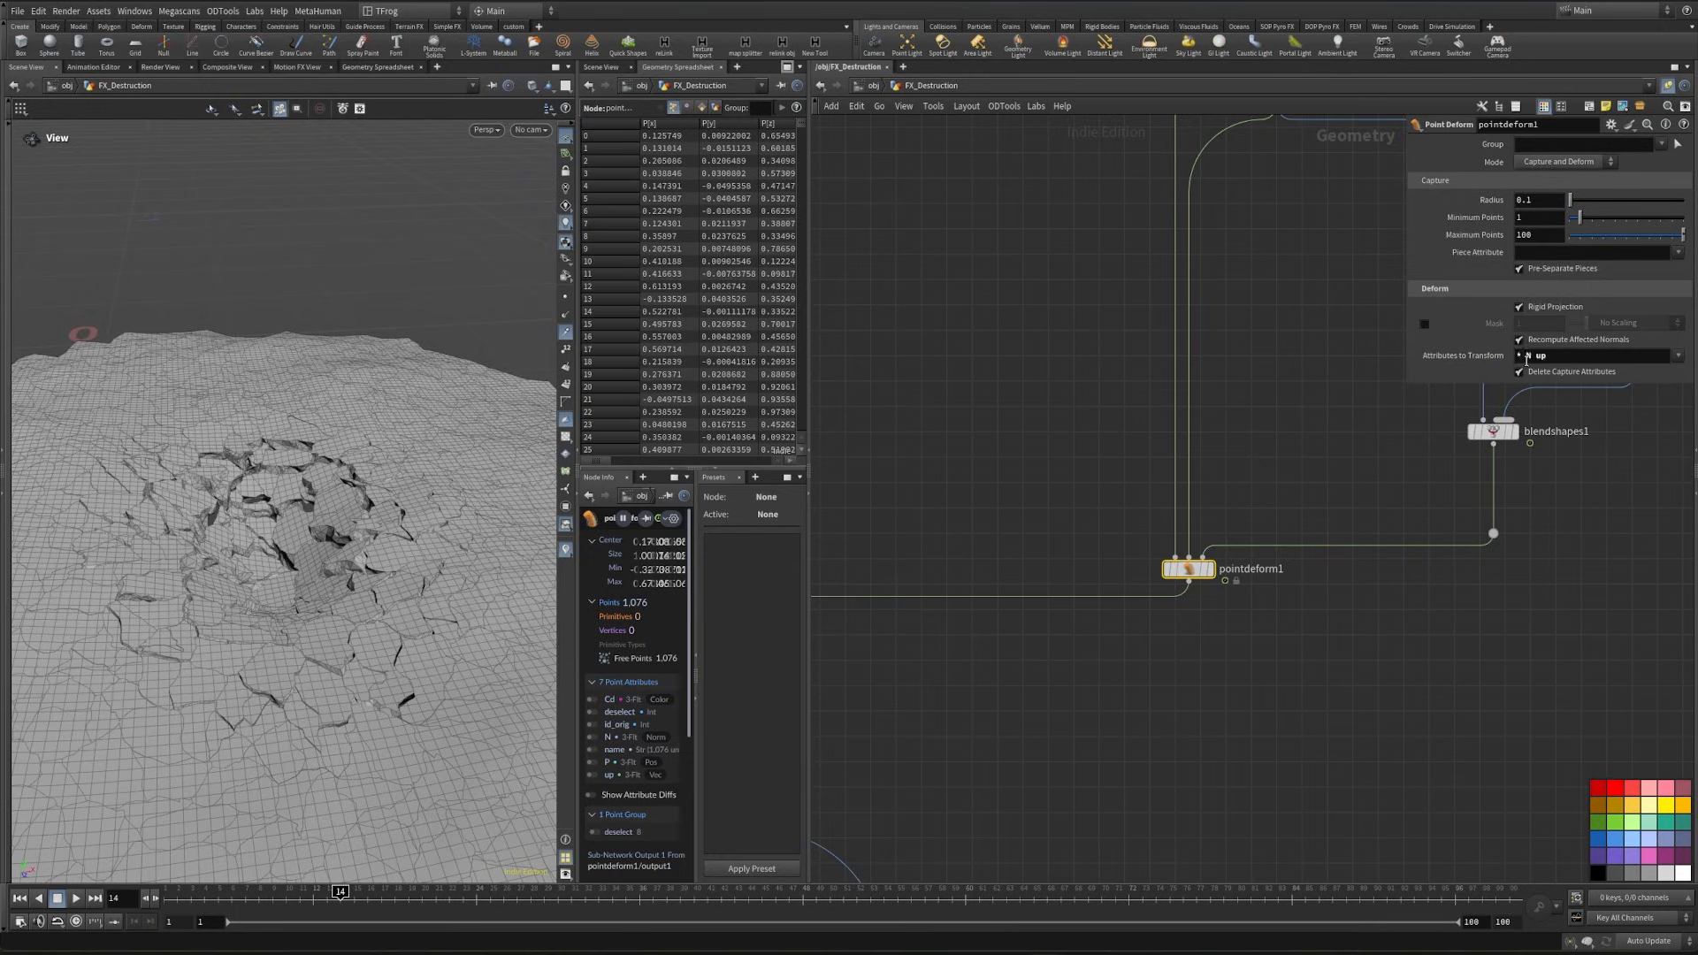
pyautogui.click(1337, 478)
pyautogui.moveTo(1165, 713); pyautogui.dragTo(1159, 674, button='middle')
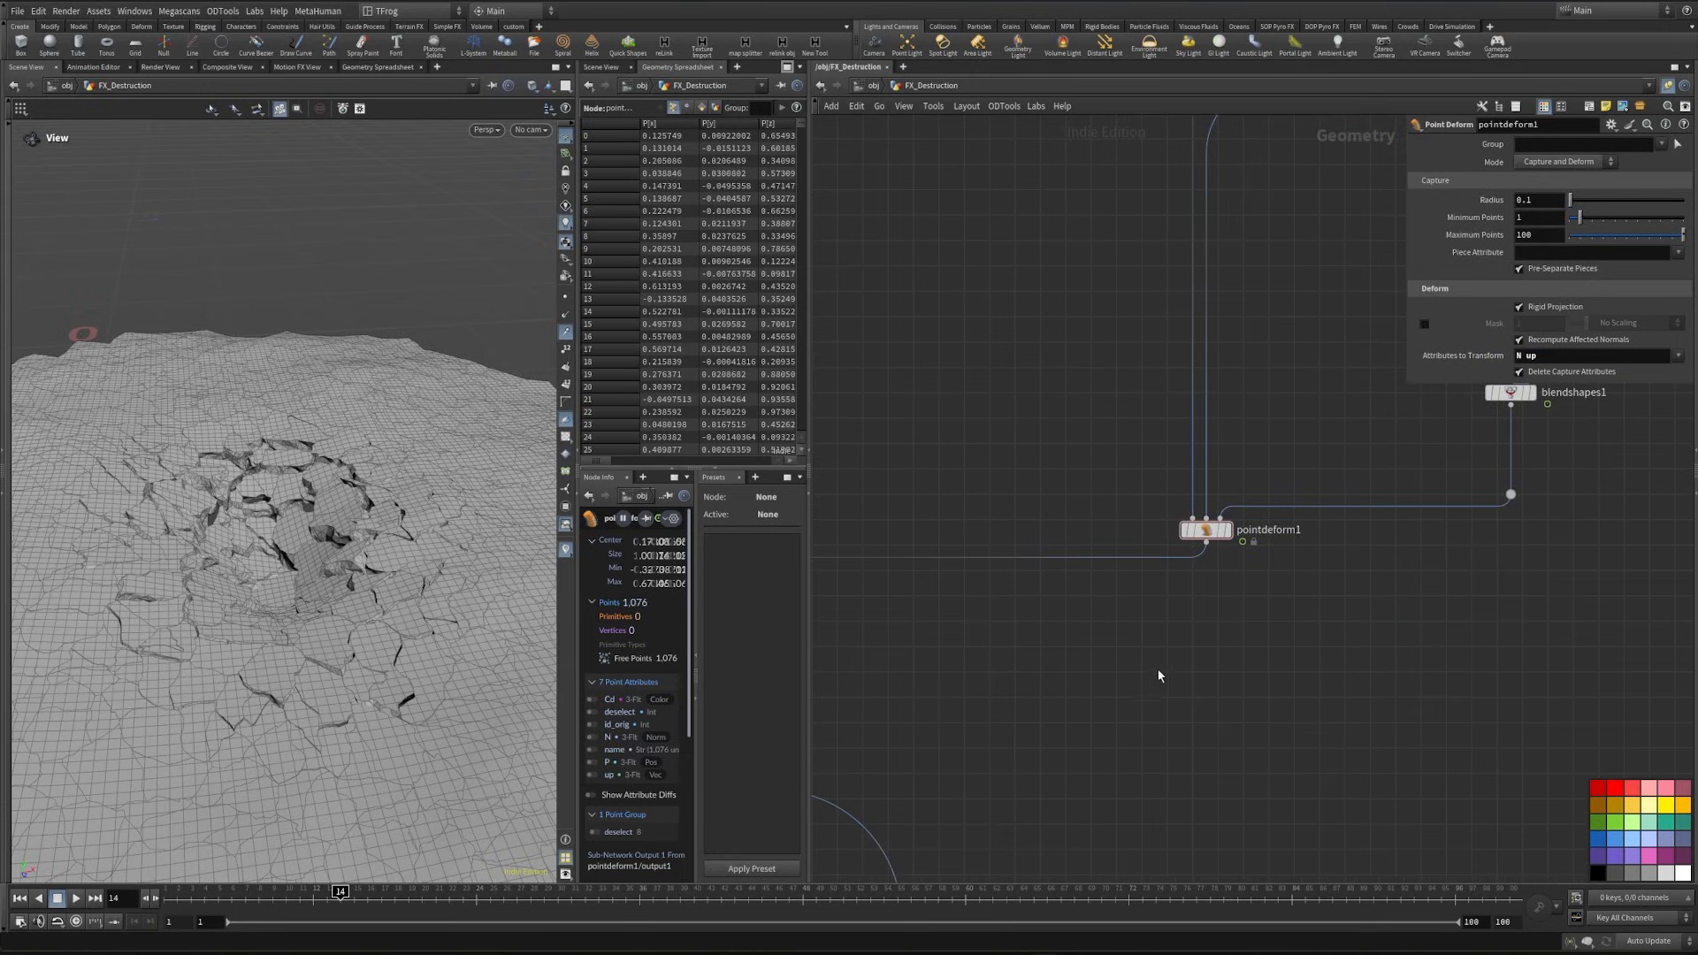
# - Add a Blend Shapes node below pointdeform1 and connect pointdeform1 as its second input
pyautogui.keyDown('alt'); pyautogui.moveTo(380, 638); pyautogui.dragTo(292, 742); pyautogui.keyUp('alt')
pyautogui.press('Tab')
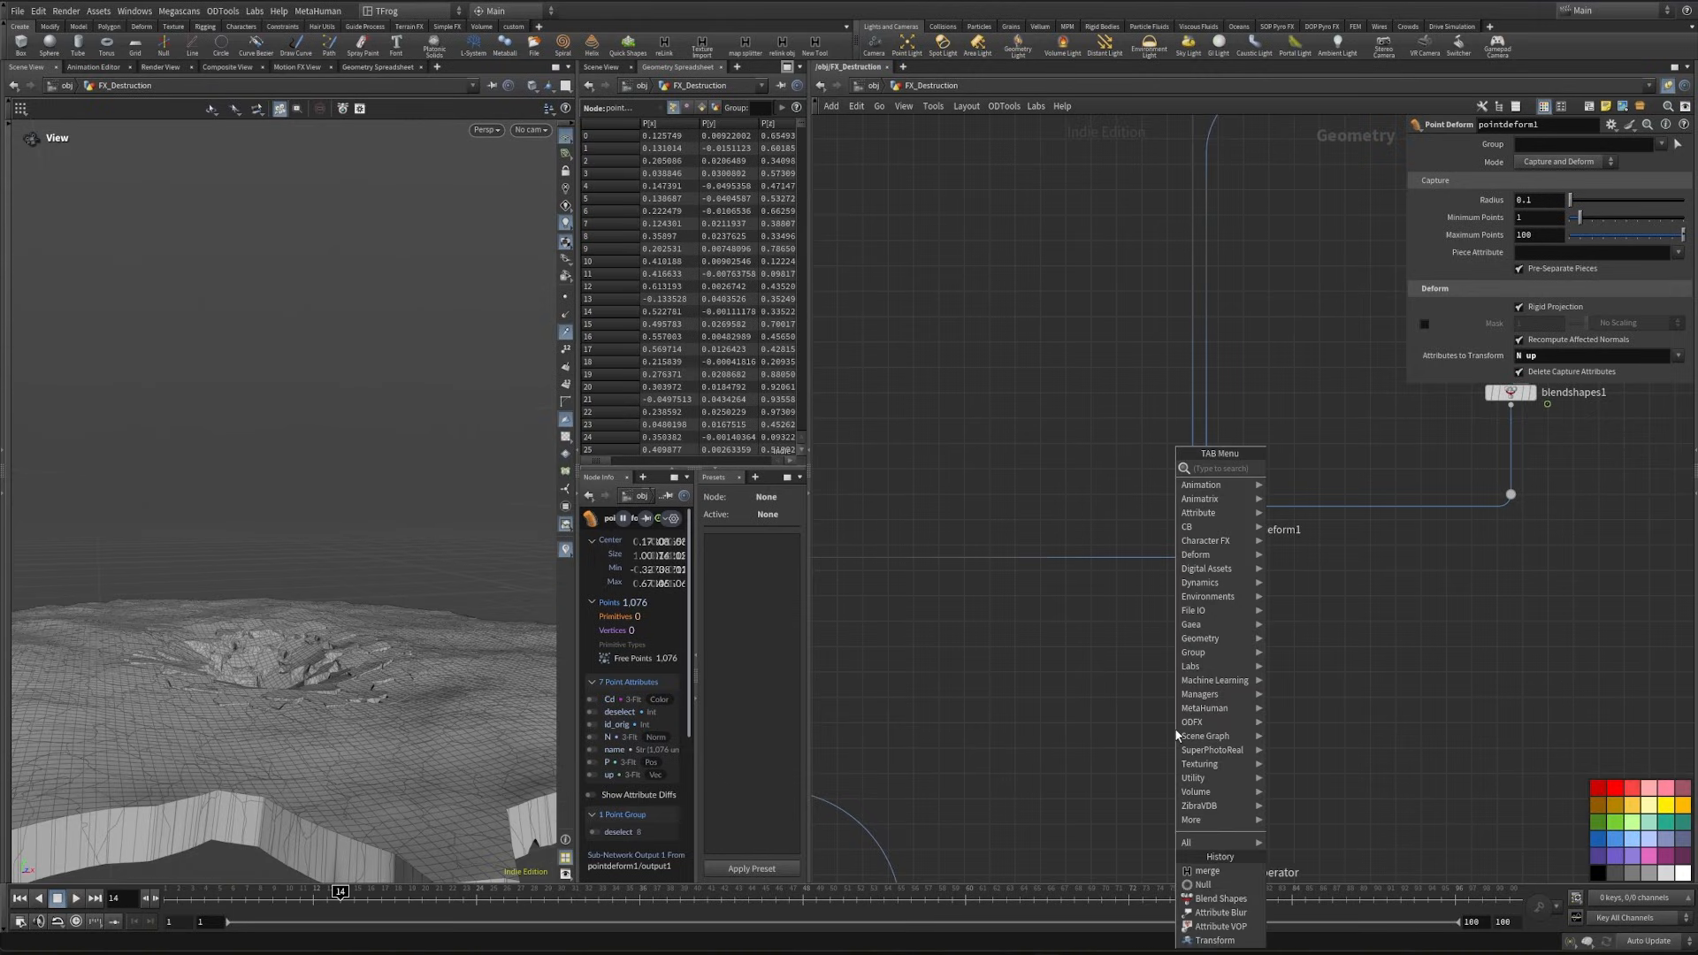
pyautogui.write('blend')
pyautogui.press('Return')
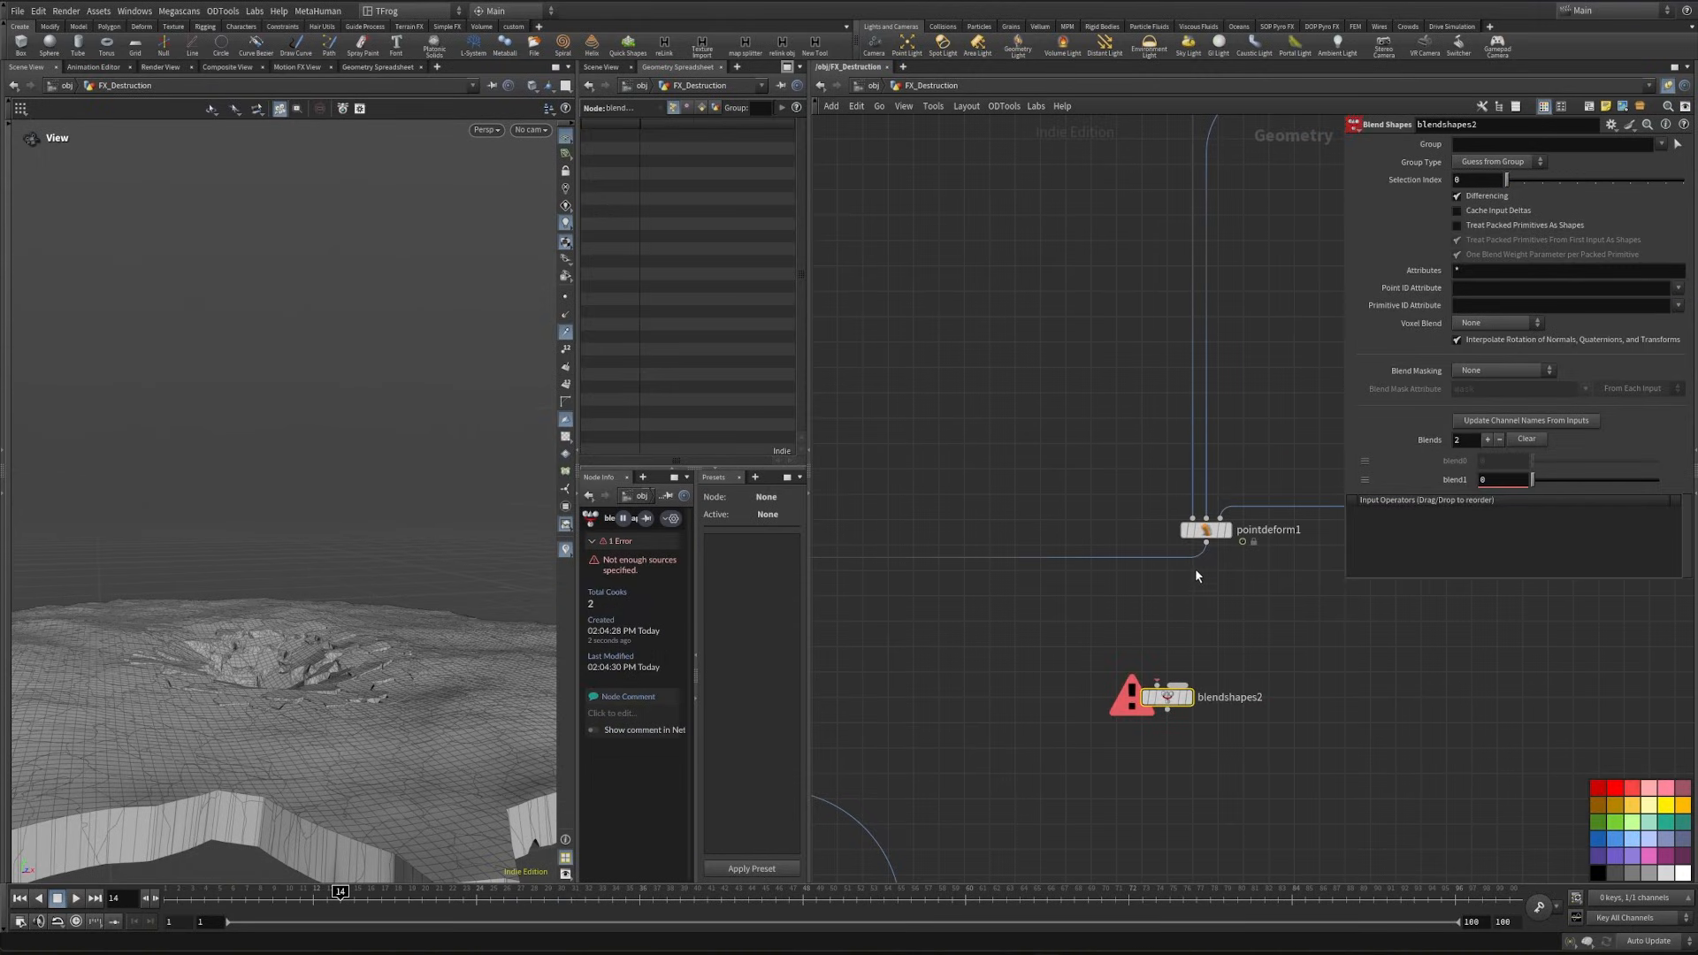
pyautogui.moveTo(1205, 542); pyautogui.dragTo(1169, 686)
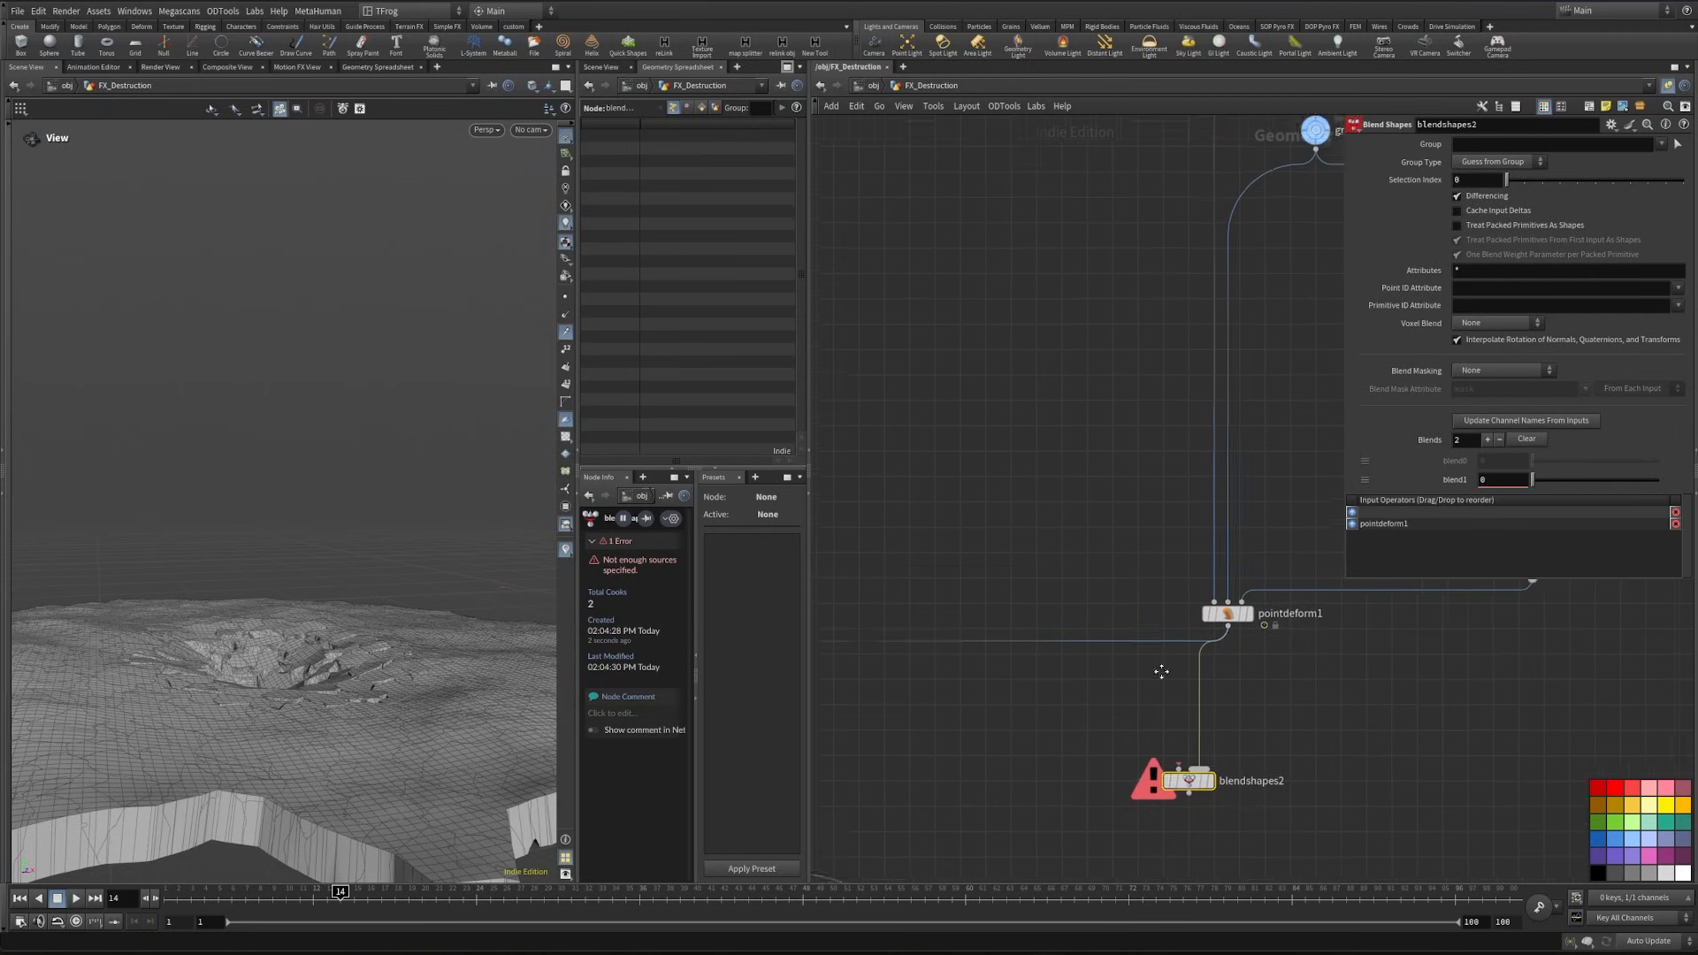
# - Add an Attribute Copy node with color1 as its first input and pointdeform1 as its second
pyautogui.scroll(-4, 1161, 671)
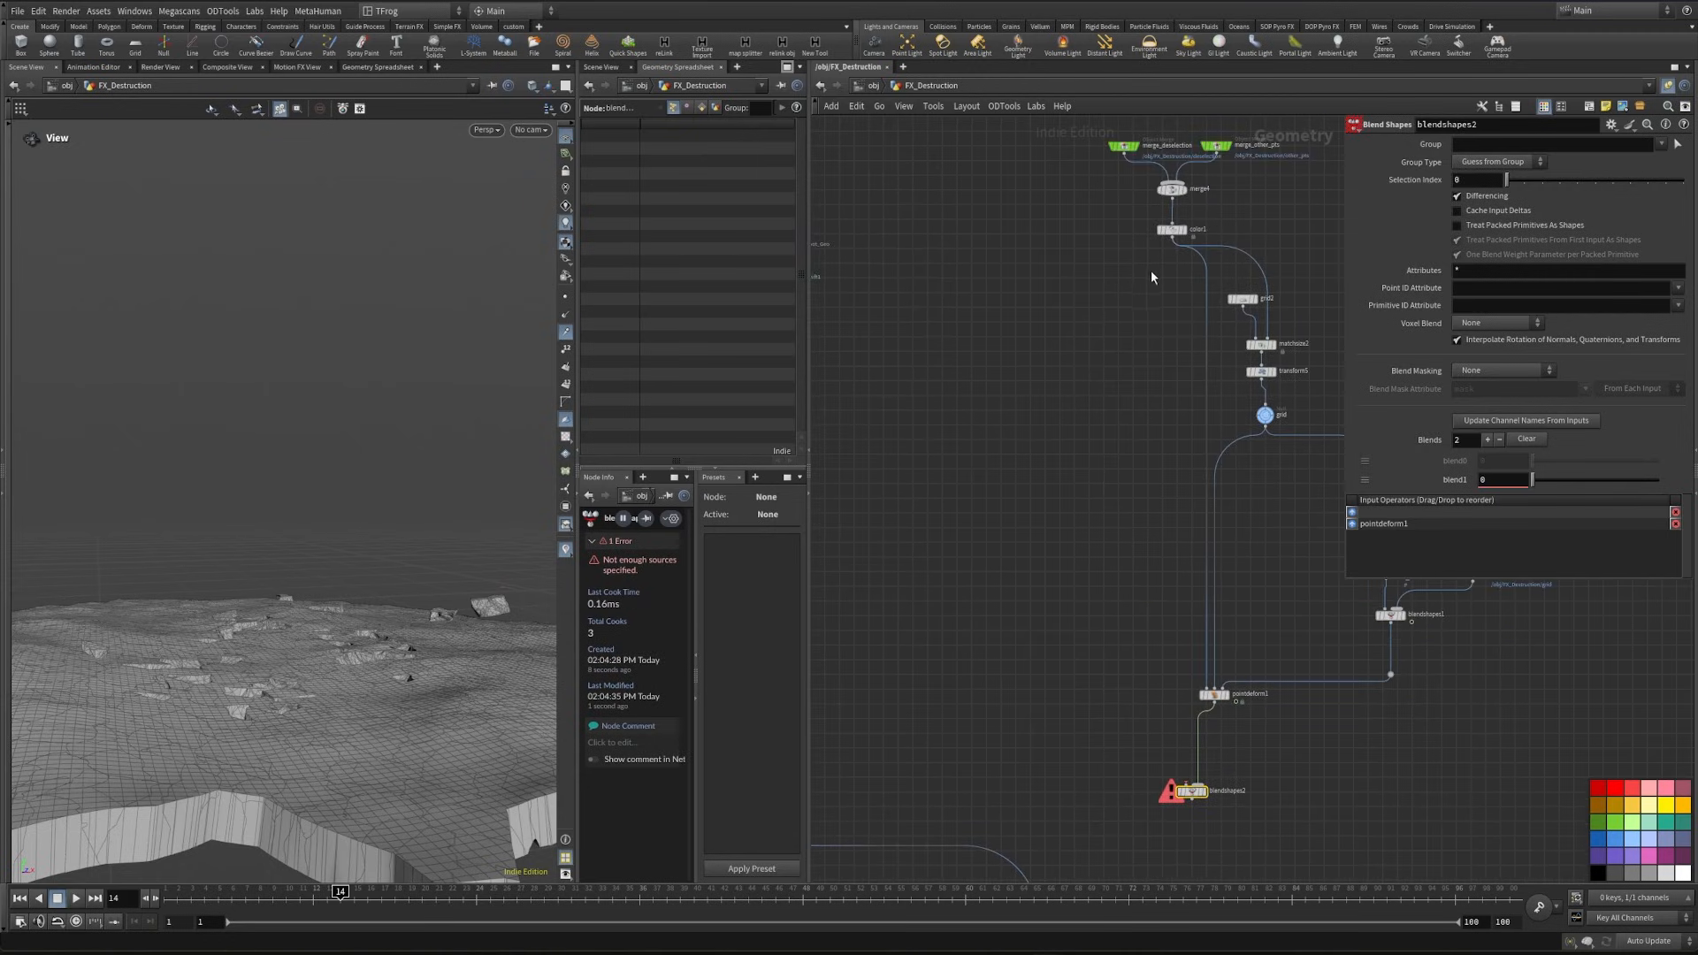
pyautogui.click(1175, 241)
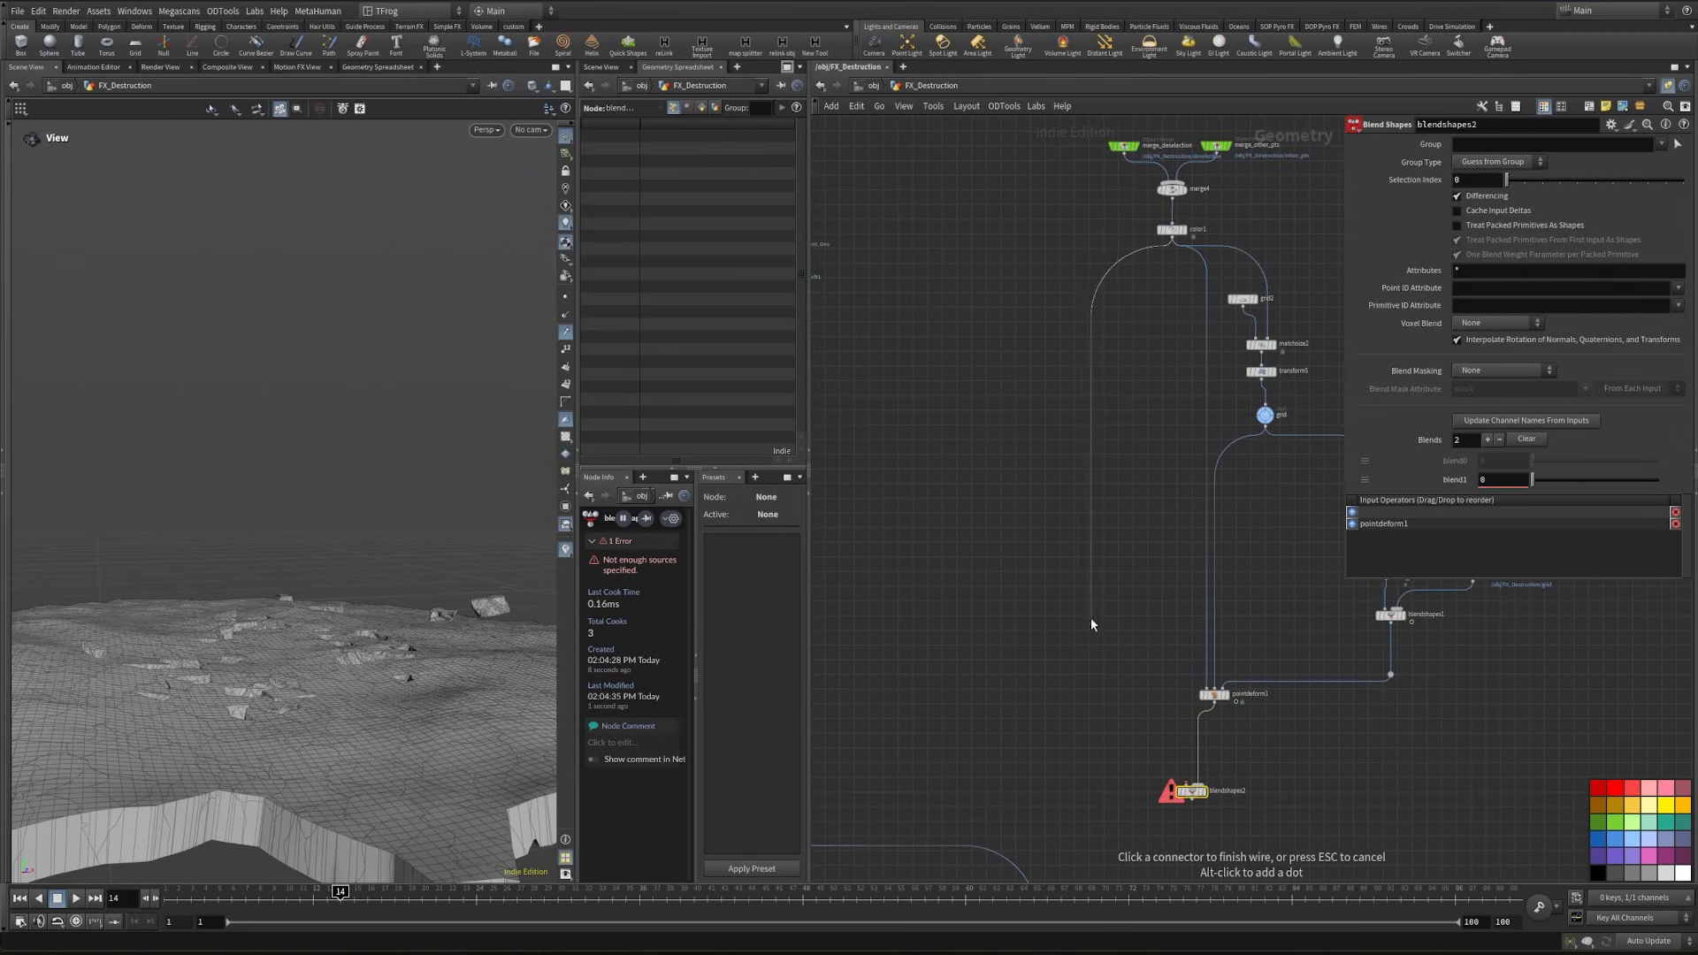
pyautogui.press('Tab')
pyautogui.write('att')
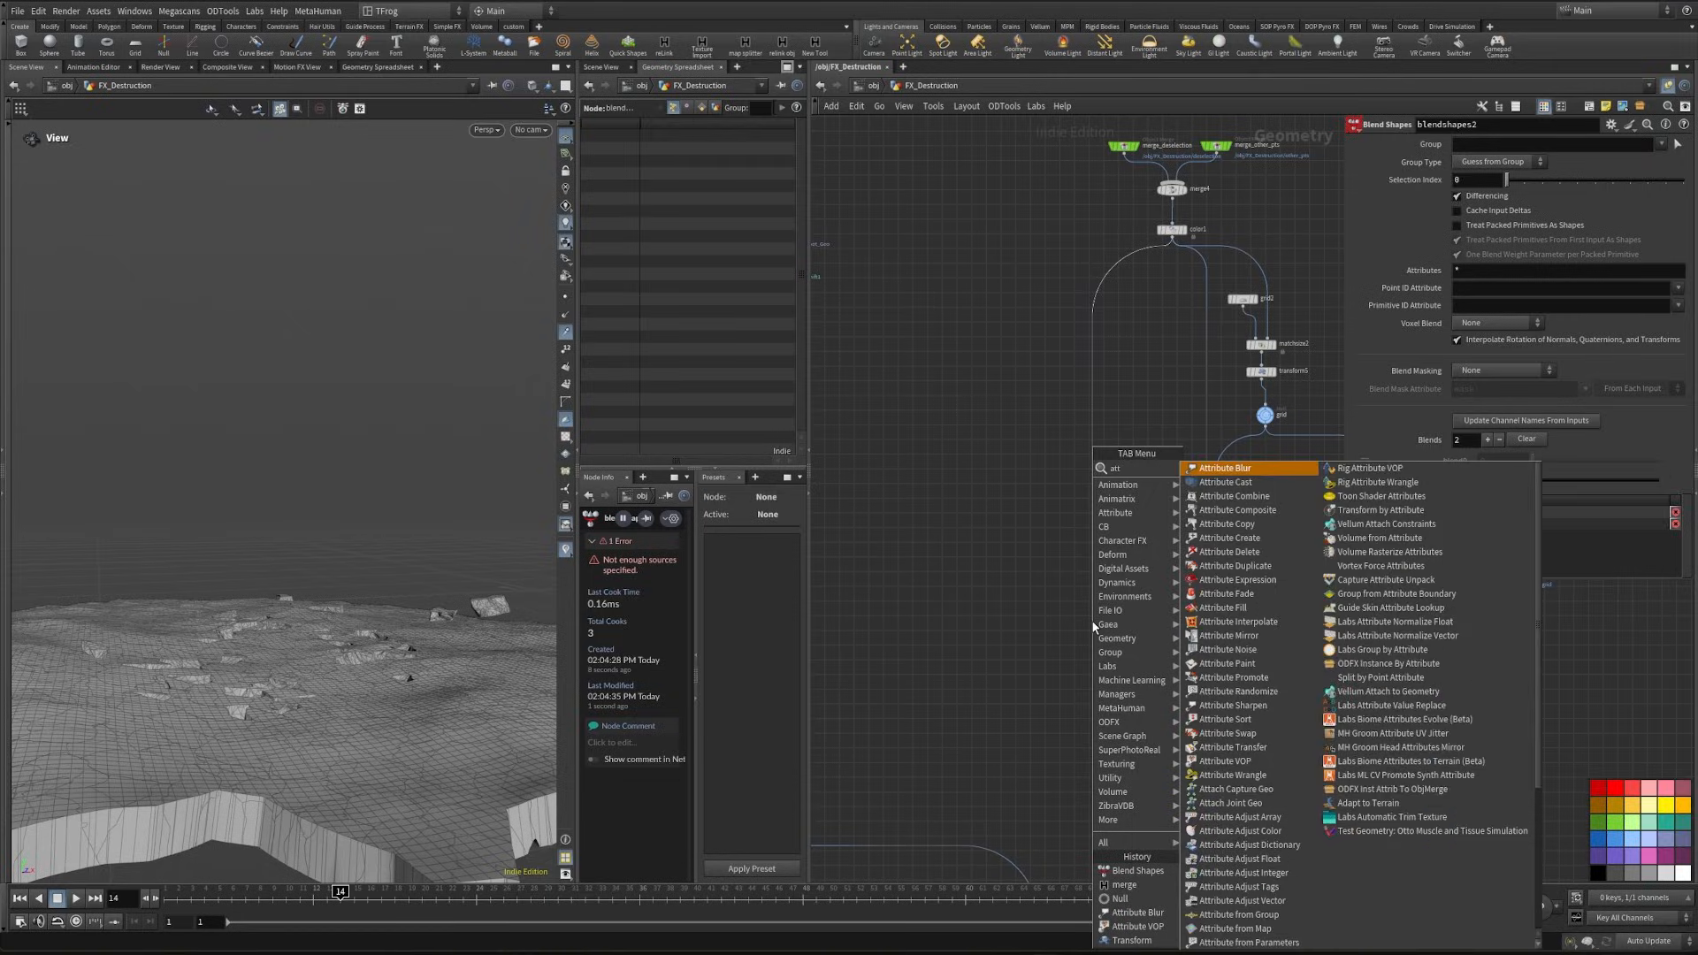
pyautogui.write('cop')
pyautogui.press('Return')
pyautogui.press('Return')
pyautogui.moveTo(1097, 622); pyautogui.dragTo(1114, 727)
pyautogui.scroll(4, 1168, 726)
pyautogui.moveTo(1248, 689); pyautogui.dragTo(1077, 698)
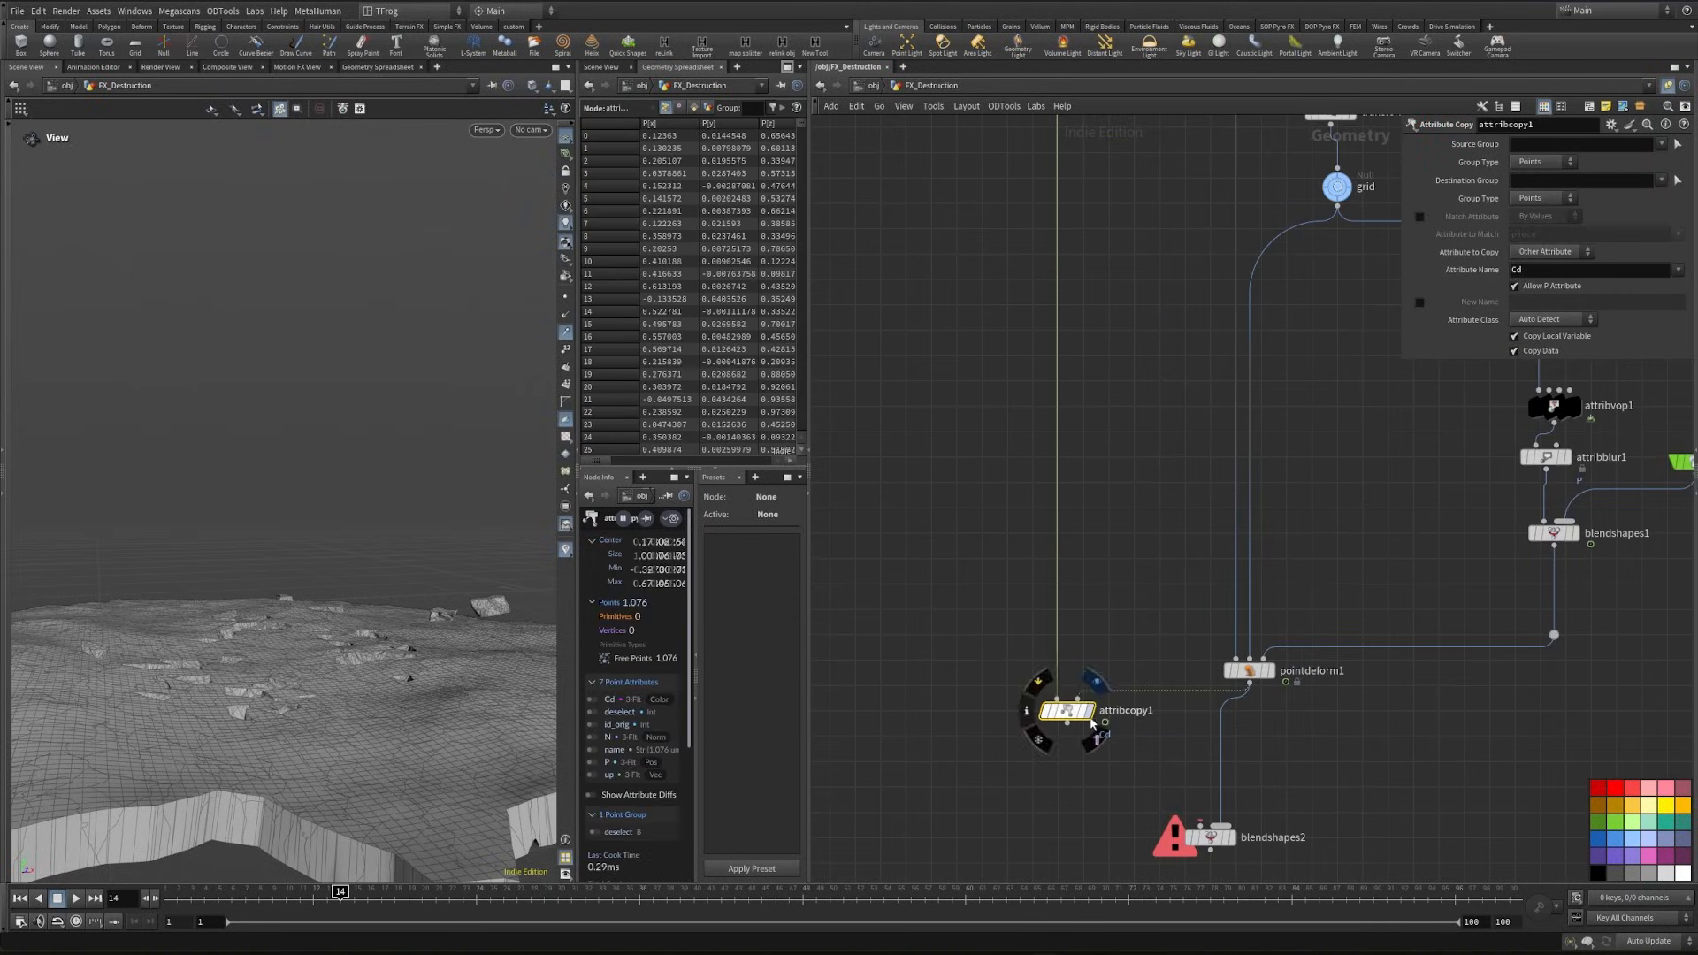
# - Display attribcopy1 and set its copied attributes to up N
pyautogui.click(1090, 710)
pyautogui.write('up N')
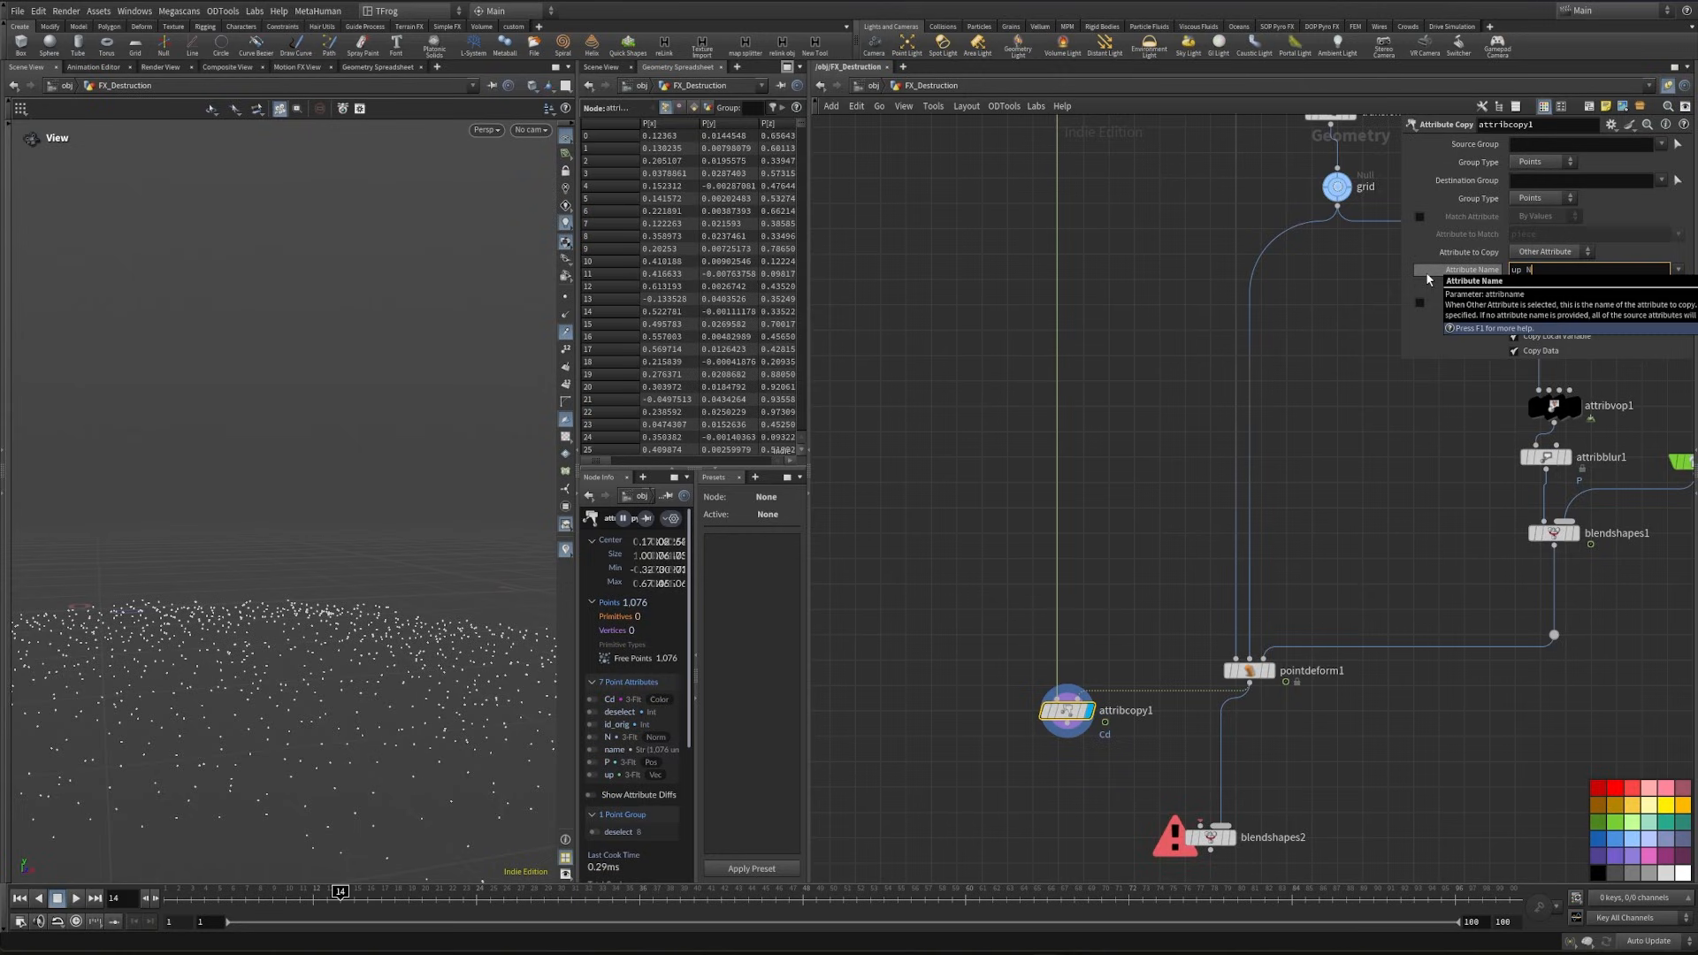
pyautogui.moveTo(1079, 742); pyautogui.dragTo(1041, 557, button='middle')
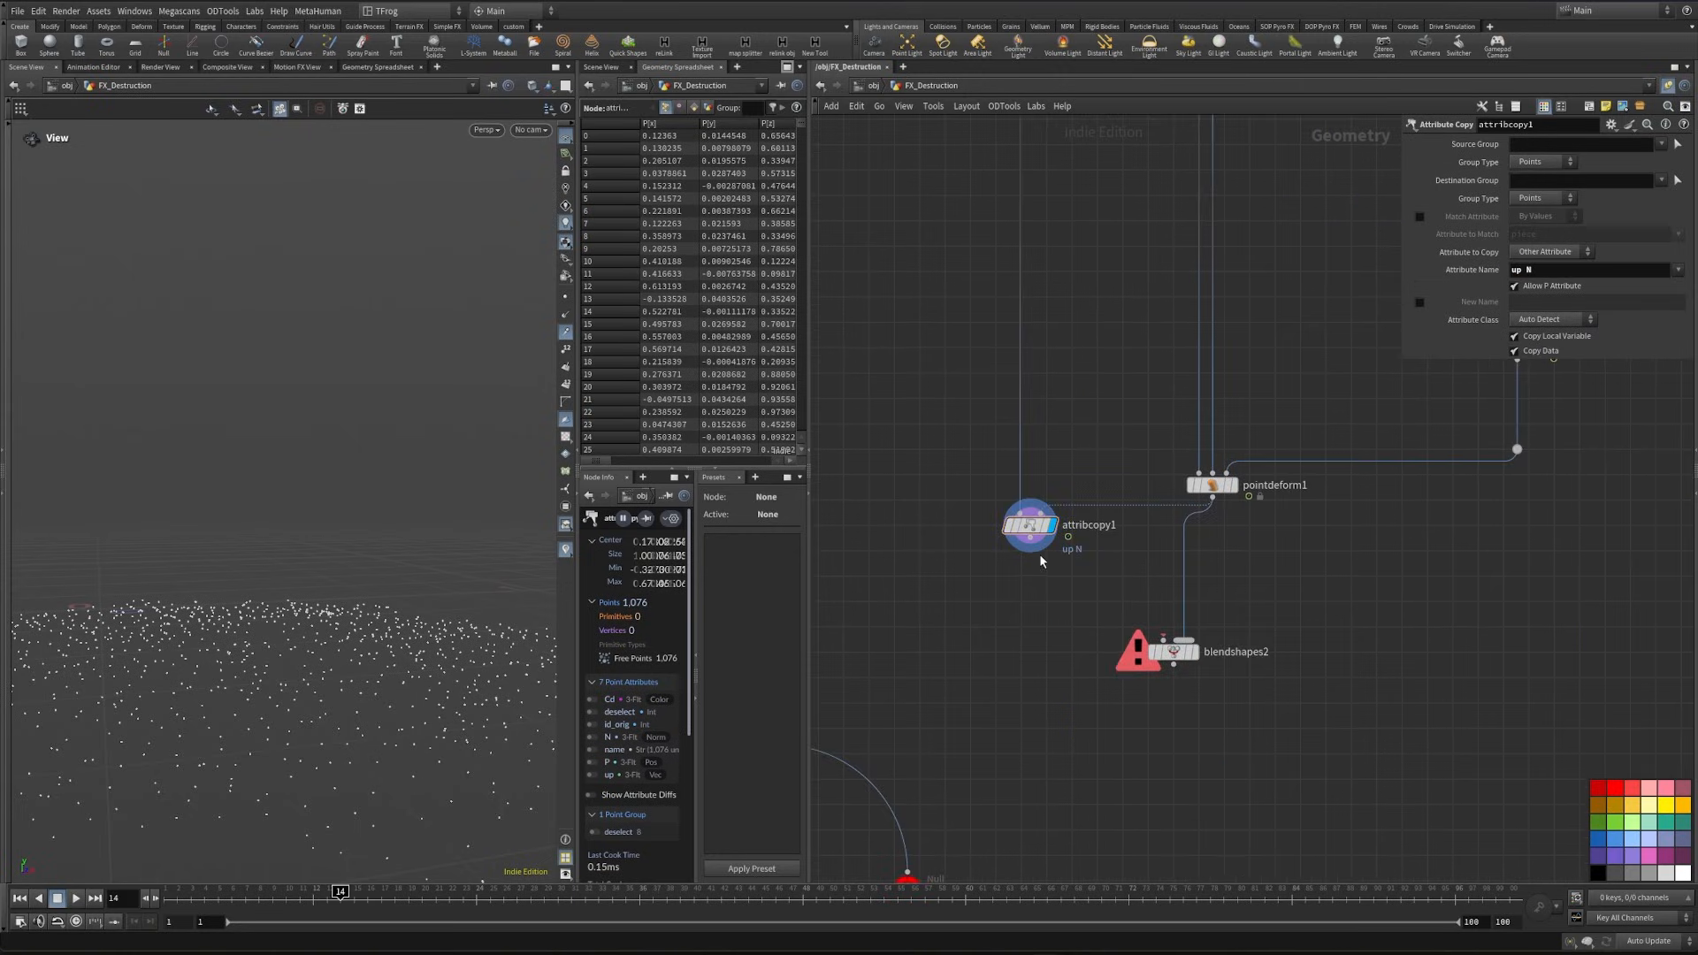
# - Connect attribcopy1 as the first input of blendshapes2, display the result, and try blend1 at 0.461 while scrubbing the points
pyautogui.click(1030, 538)
pyautogui.click(1163, 640)
pyautogui.click(1196, 651)
pyautogui.moveTo(283, 893); pyautogui.dragTo(545, 924)
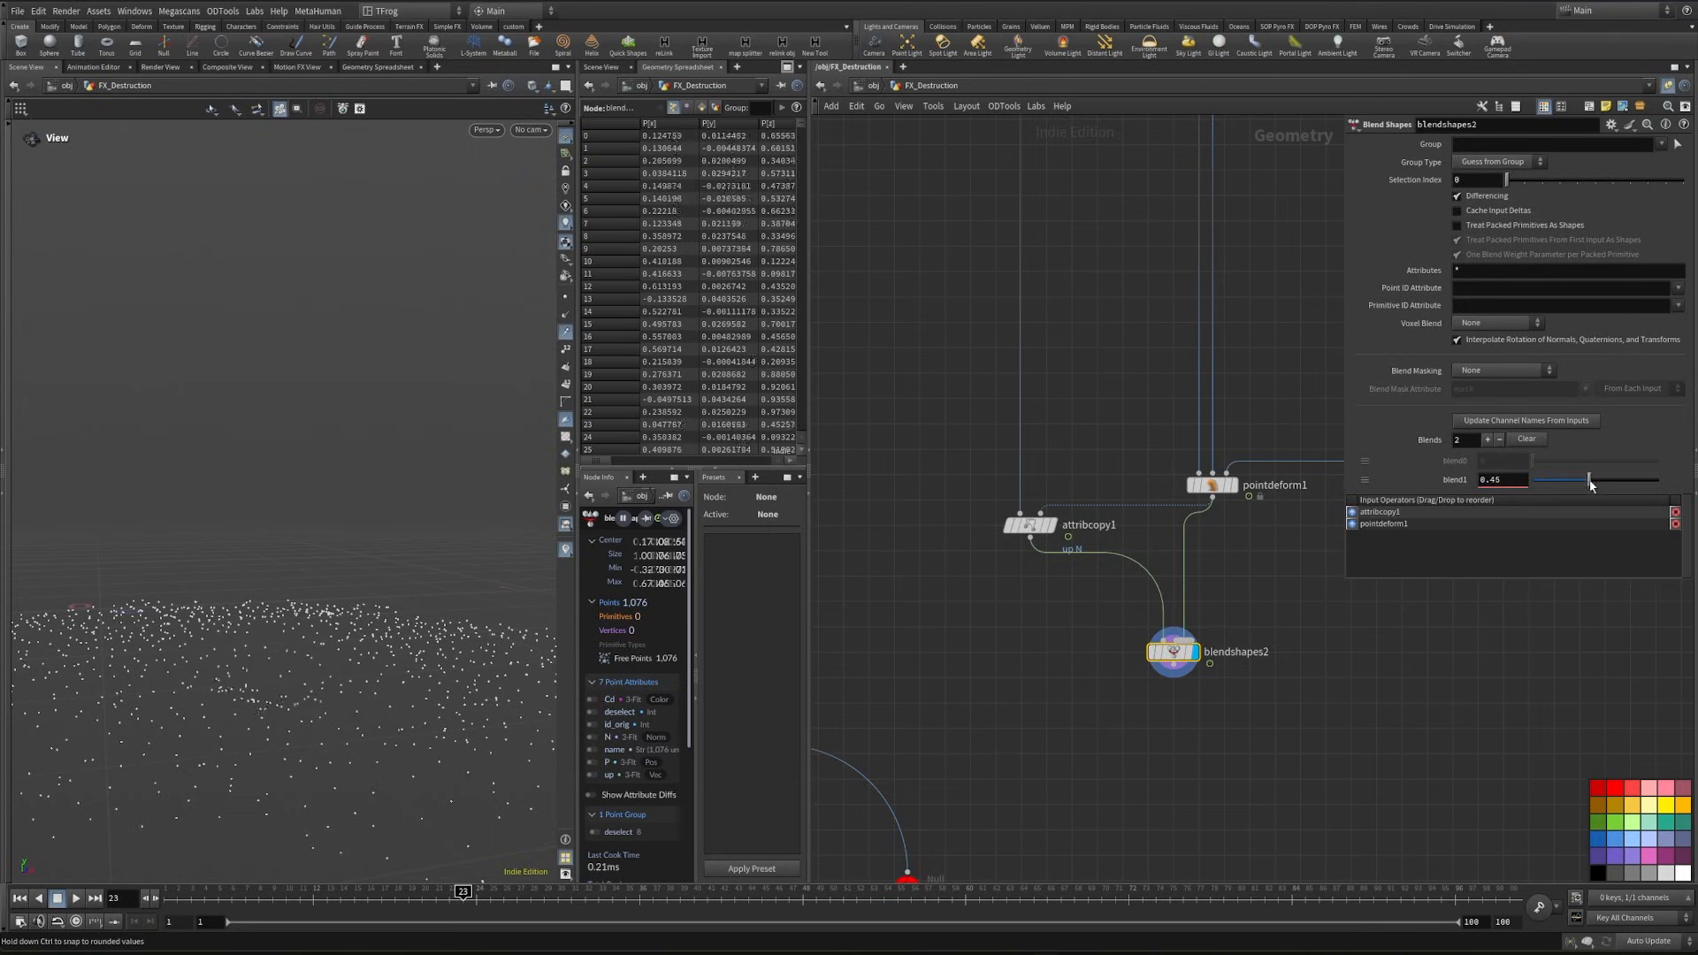
pyautogui.moveTo(1589, 485)
pyautogui.mouseDown()
pyautogui.moveTo(1542, 481)
pyautogui.moveTo(1589, 484)
pyautogui.mouseUp()
pyautogui.click(778, 891)
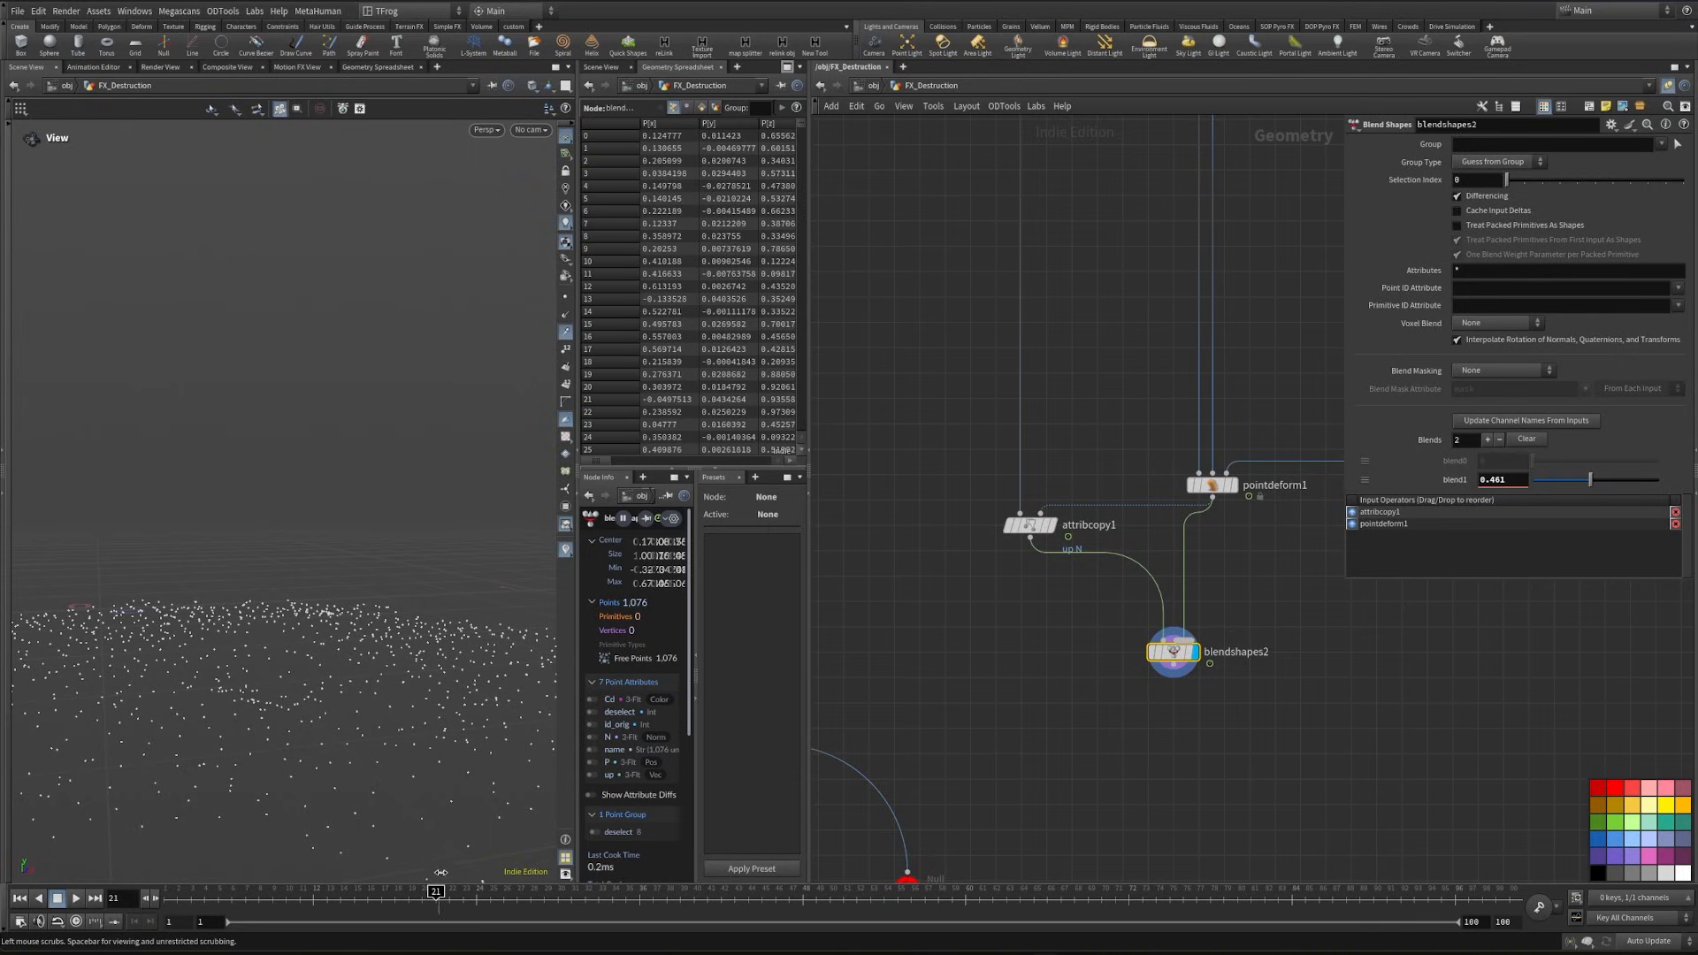
# - Connect blendshapes2 to merge3 in place of pointdeform1, and shift merge3 and sort1 down to tidy the branch
pyautogui.scroll(-3, 1149, 672)
pyautogui.click(1224, 621)
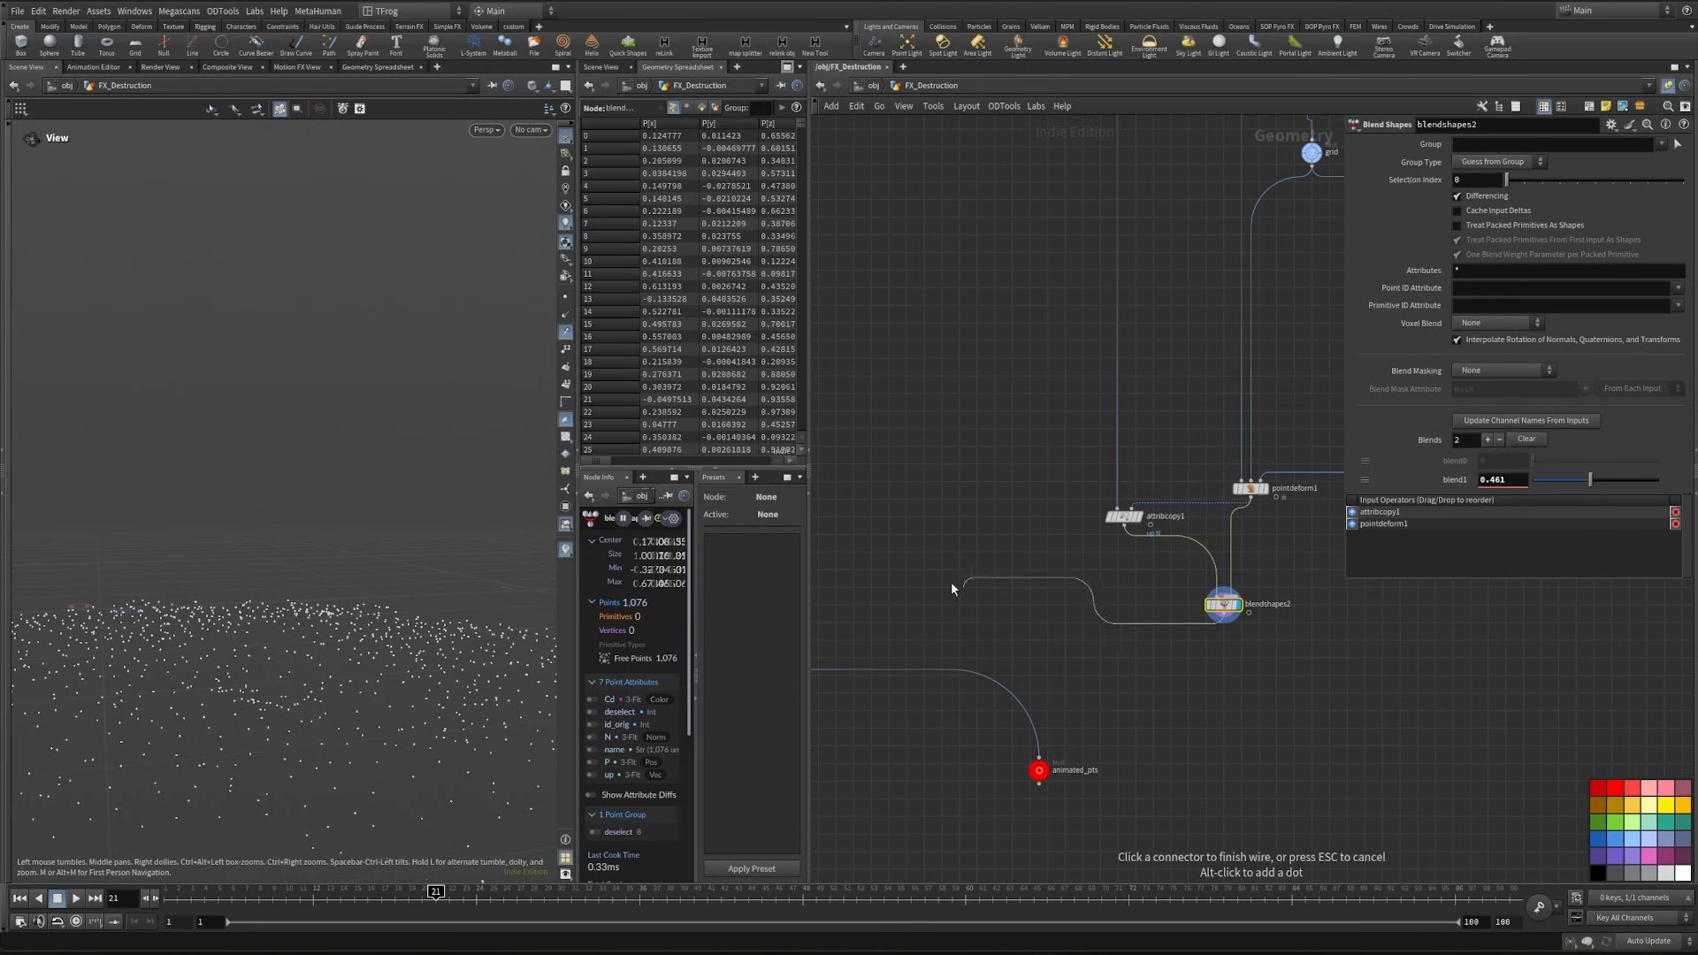
pyautogui.moveTo(951, 584); pyautogui.dragTo(1406, 595, button='middle')
pyautogui.click(1190, 608)
pyautogui.moveTo(1113, 580); pyautogui.dragTo(1241, 730)
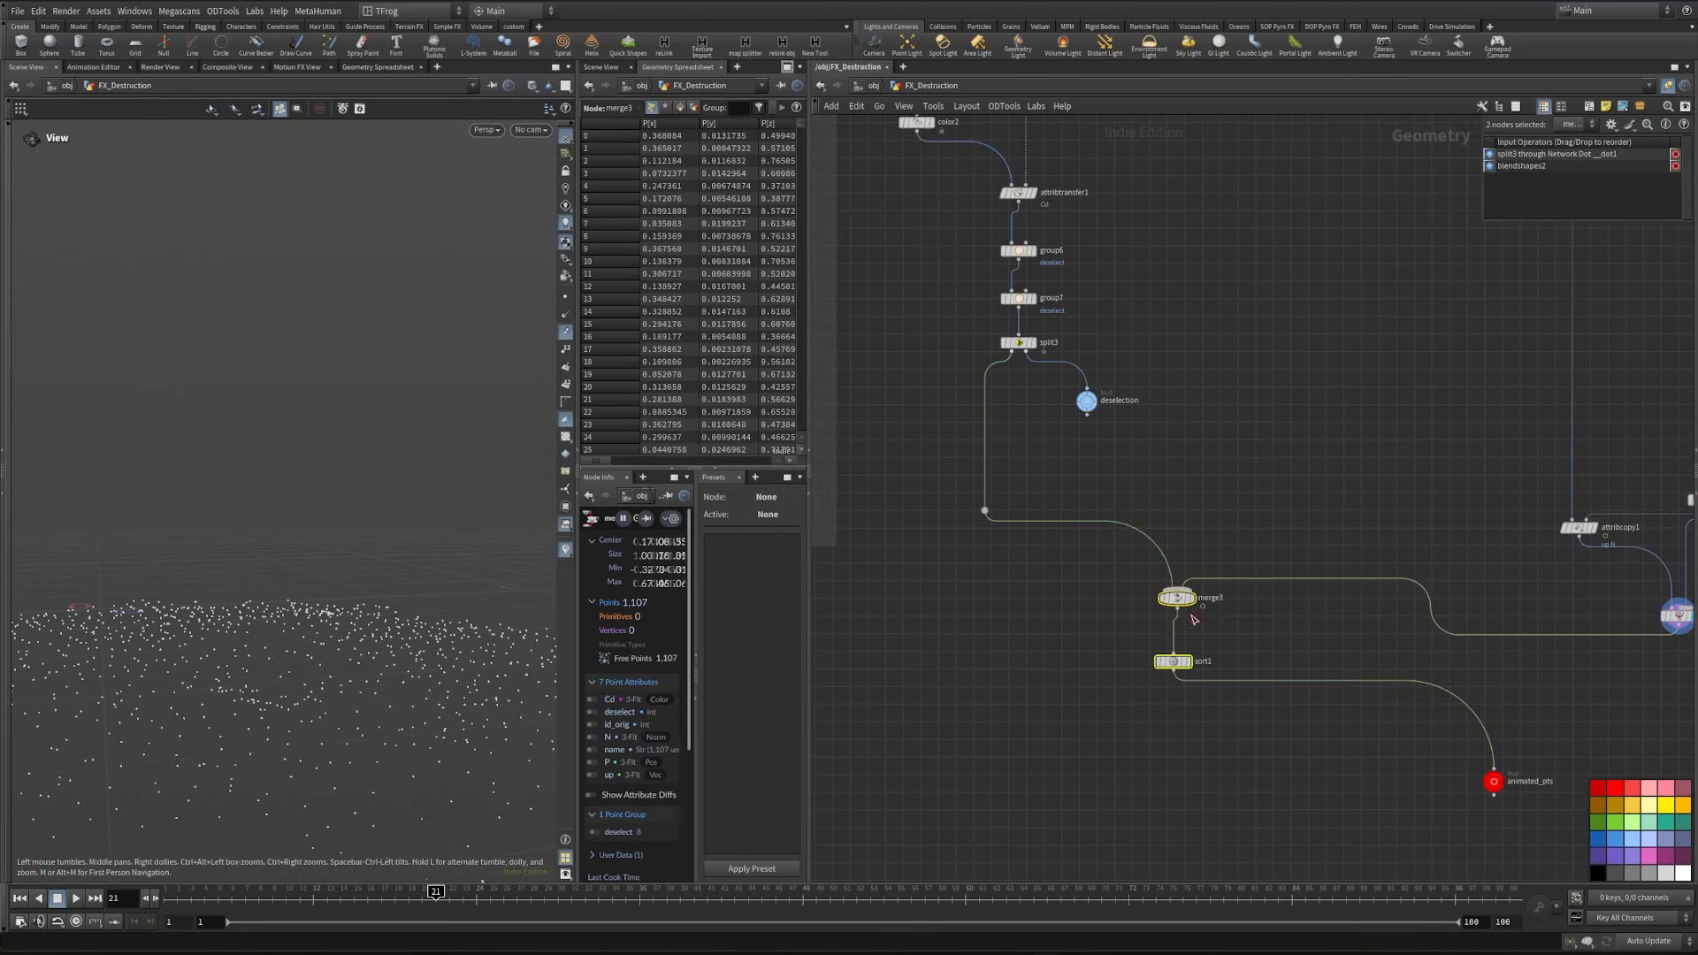
pyautogui.moveTo(1182, 601); pyautogui.dragTo(1180, 654)
pyautogui.moveTo(1373, 670); pyautogui.dragTo(1346, 634, button='middle')
# - Display transformpieces1 and step back to frame 20 to check the fractured ground
pyautogui.scroll(-4, 1346, 634)
pyautogui.scroll(3, 1256, 610)
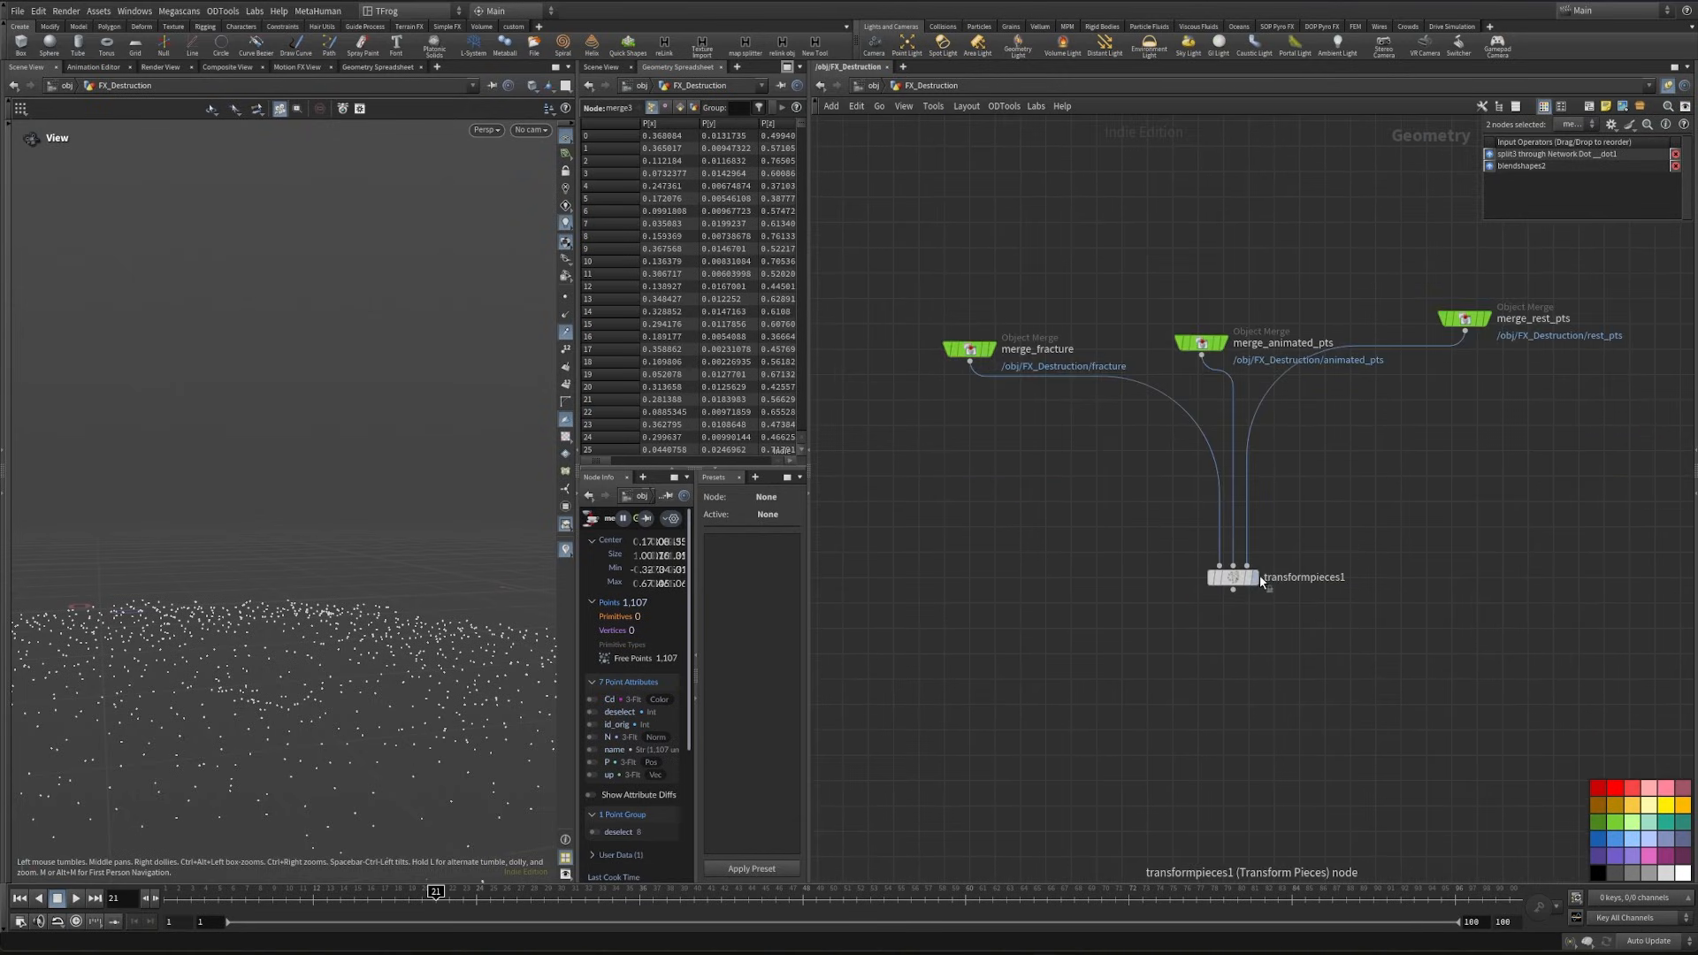
pyautogui.click(1256, 579)
pyautogui.moveTo(252, 678)
pyautogui.mouseDown()
pyautogui.moveTo(254, 720)
pyautogui.moveTo(234, 697)
pyautogui.mouseUp()
pyautogui.press('Left')
# - Set blend1 of blendshapes2 to 0.317 and scrub the timeline to check the fractured ground
pyautogui.moveTo(1398, 618); pyautogui.dragTo(1254, 713, button='middle')
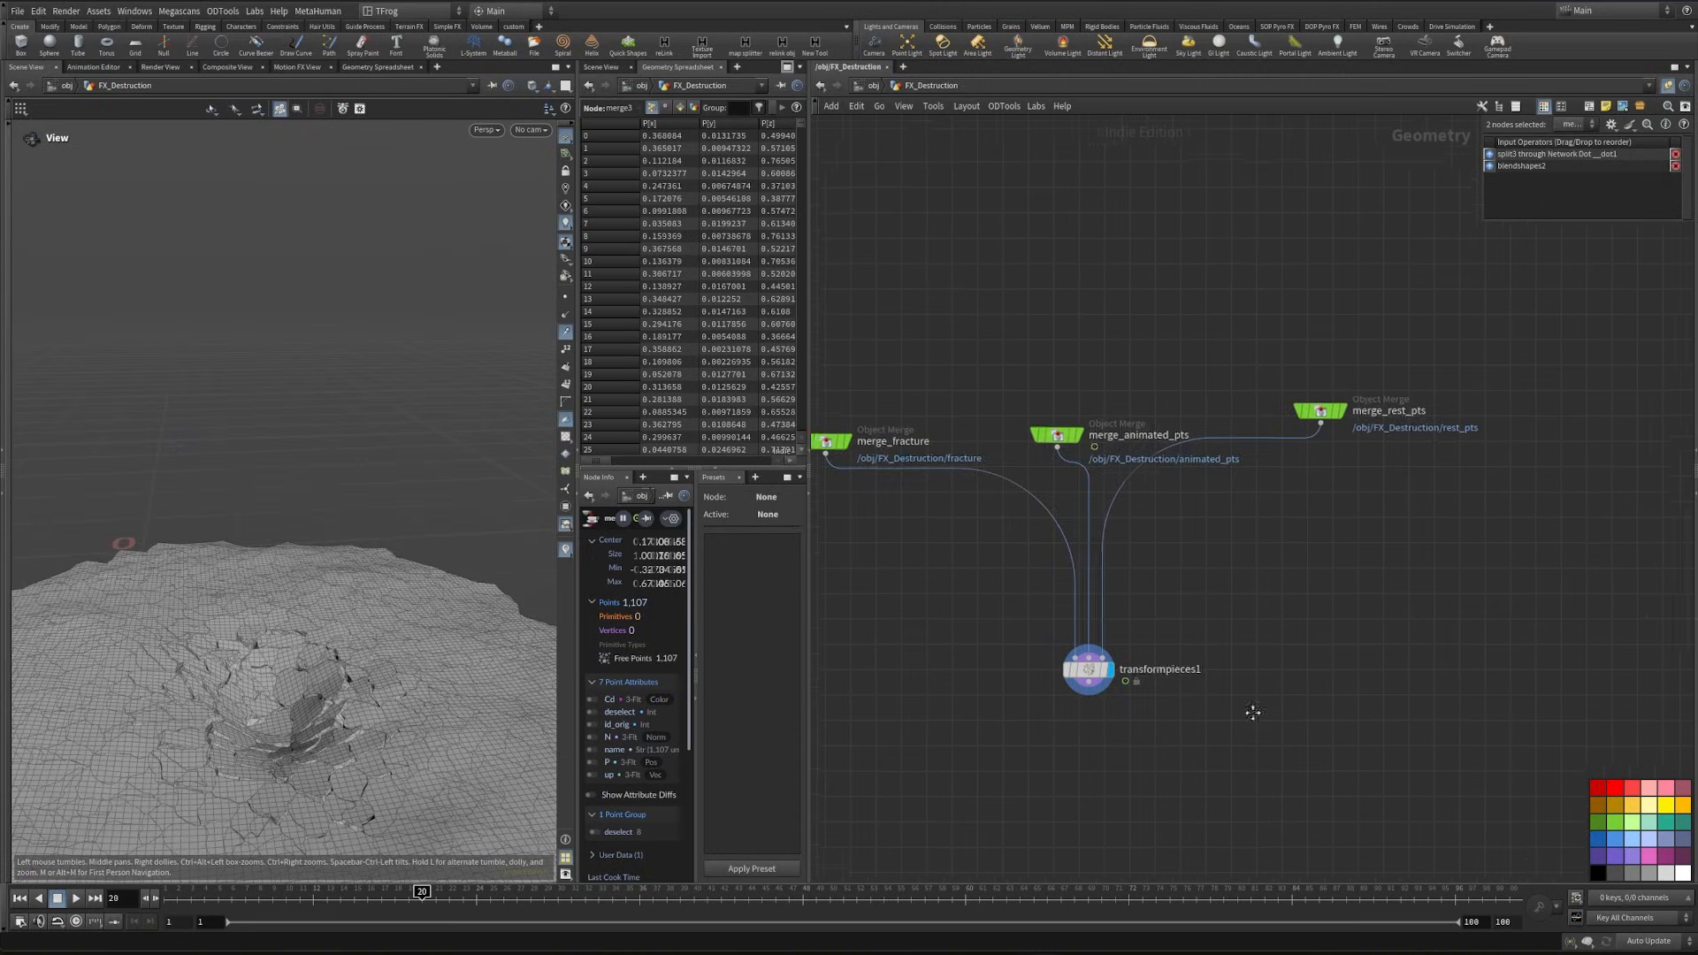
pyautogui.scroll(-3, 1254, 713)
pyautogui.moveTo(1662, 369); pyautogui.dragTo(1205, 758, button='middle')
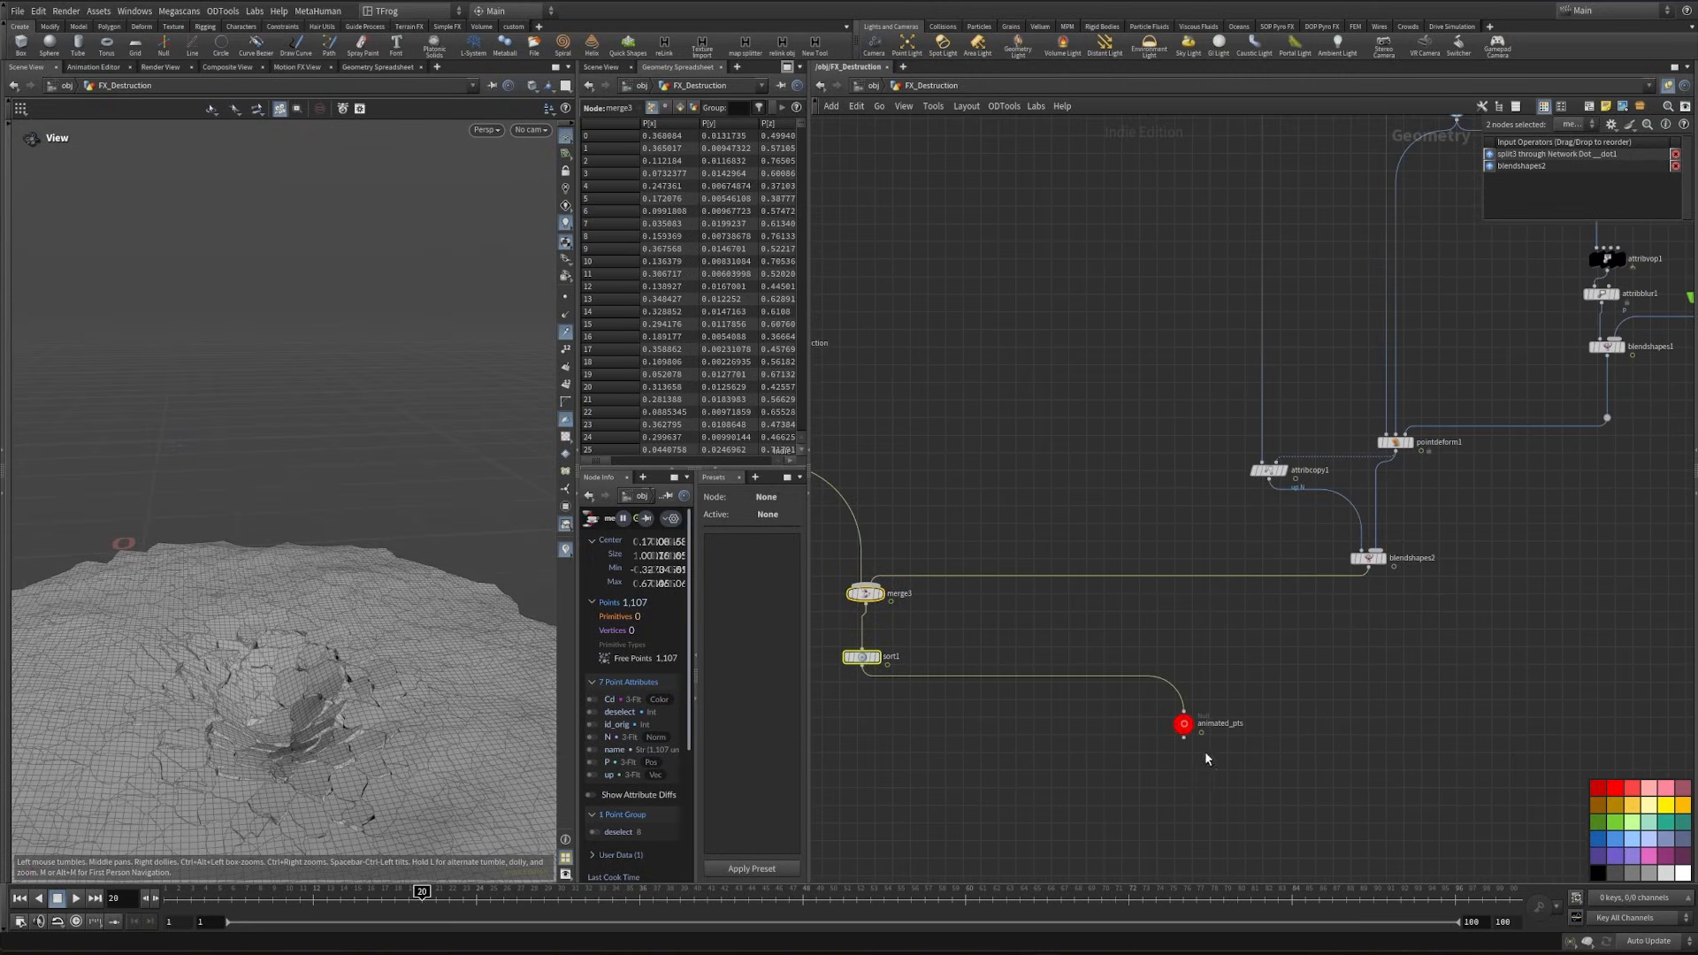
pyautogui.click(1353, 552)
pyautogui.moveTo(1599, 480)
pyautogui.mouseDown()
pyautogui.moveTo(1547, 477)
pyautogui.moveTo(1573, 484)
pyautogui.mouseUp()
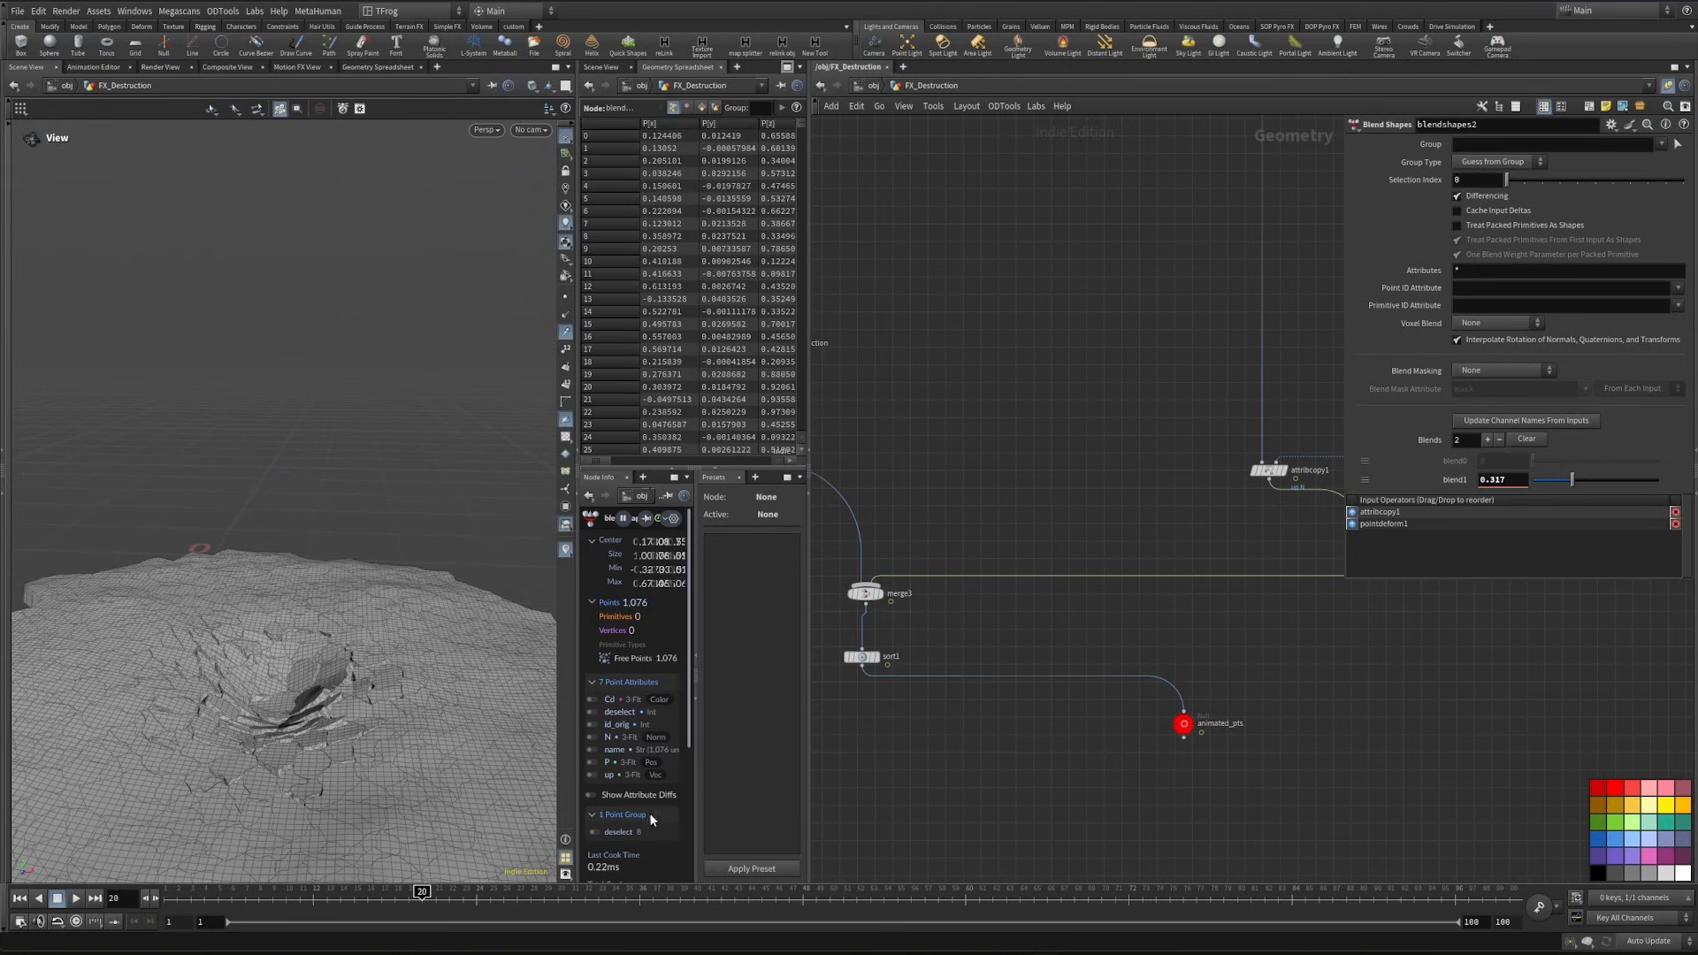
pyautogui.moveTo(407, 909); pyautogui.dragTo(304, 913)
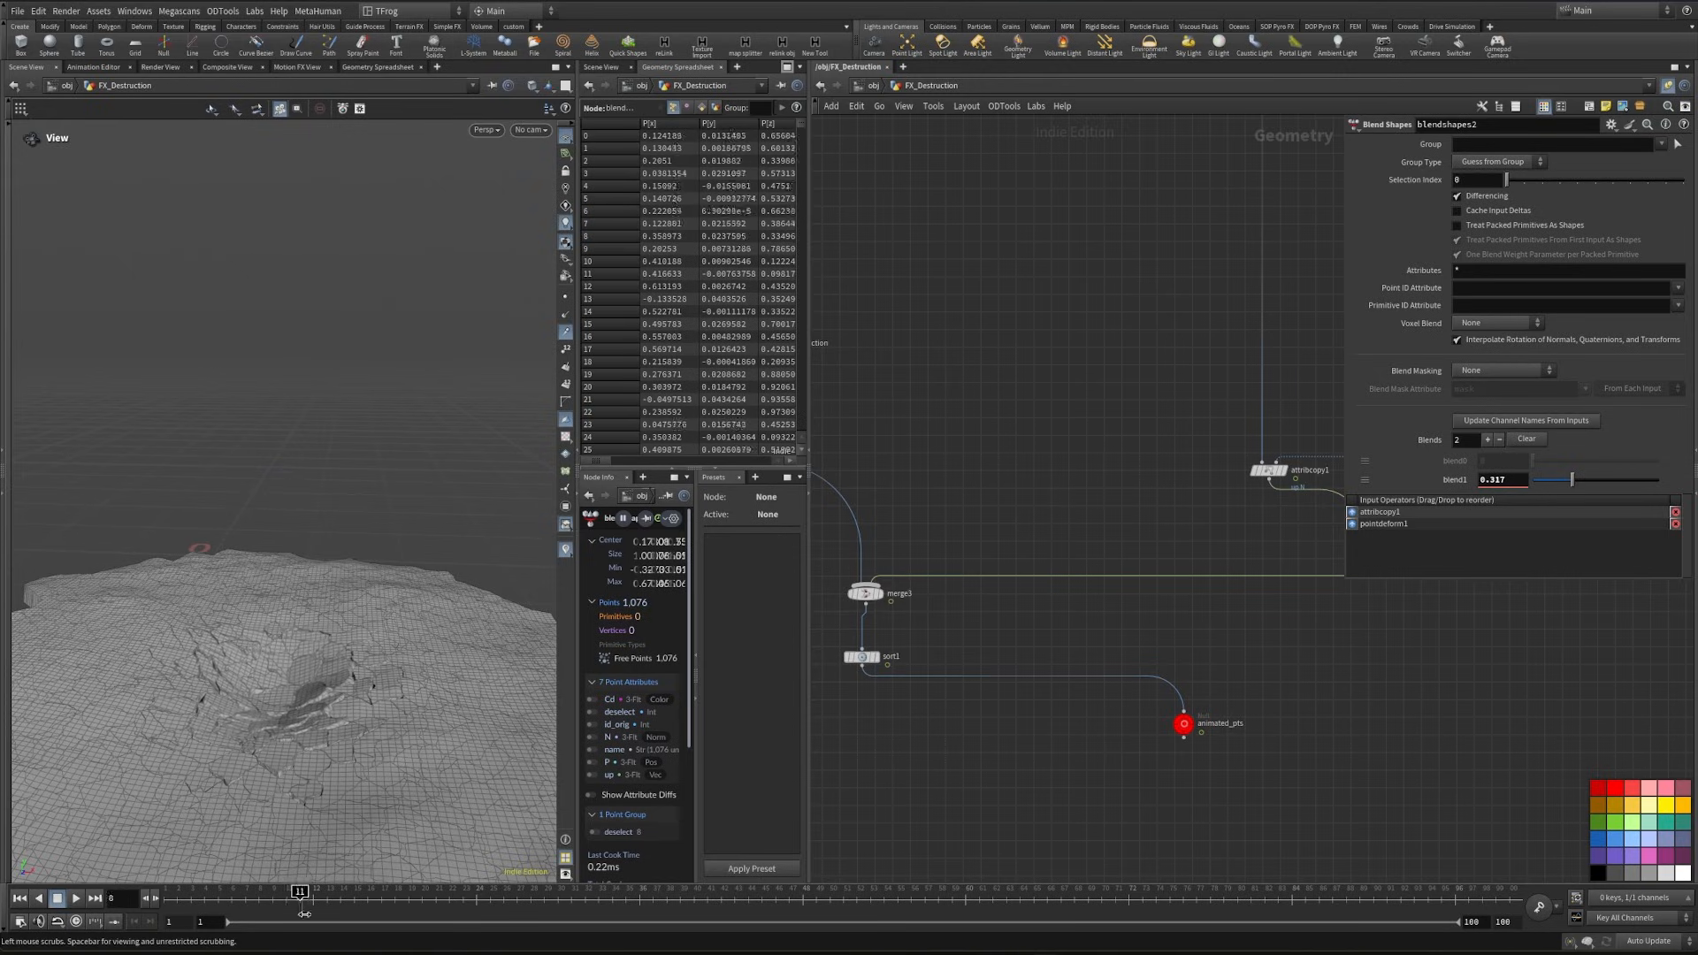
# - Show Character_Geo as a template over the fractured ground and scrub to frame 24 to check the footstep
pyautogui.scroll(-4, 937, 530)
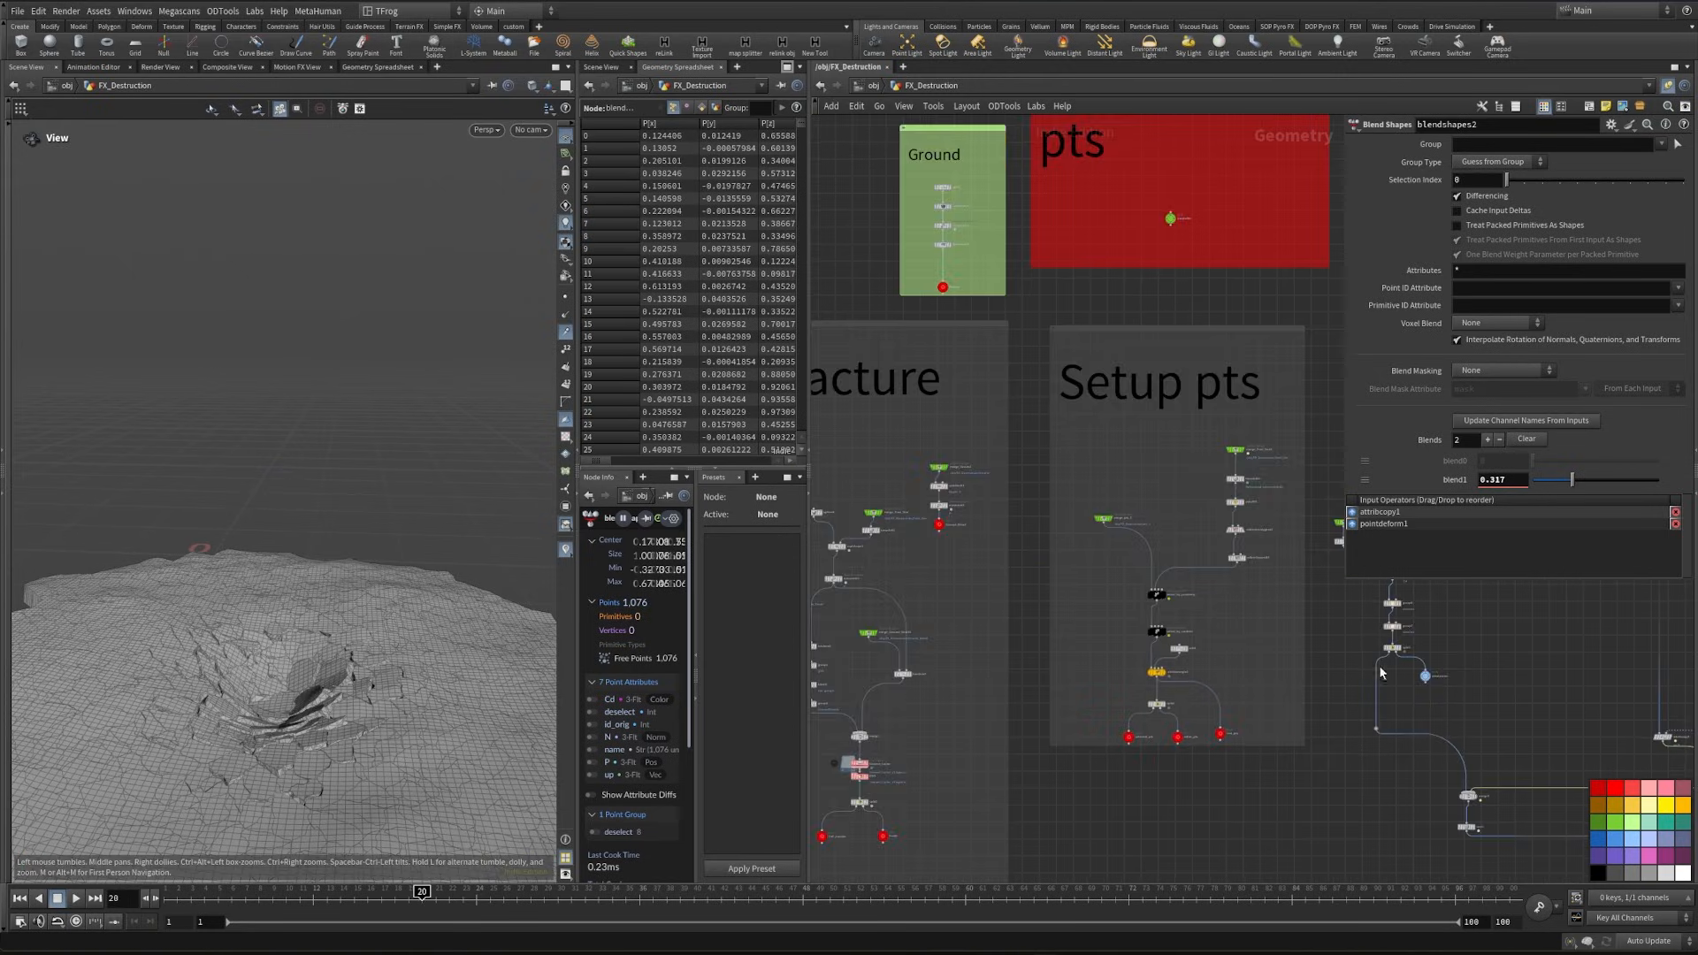
pyautogui.moveTo(935, 532); pyautogui.dragTo(1189, 688, button='middle')
pyautogui.moveTo(972, 448); pyautogui.dragTo(1028, 504, button='middle')
pyautogui.scroll(5, 1026, 503)
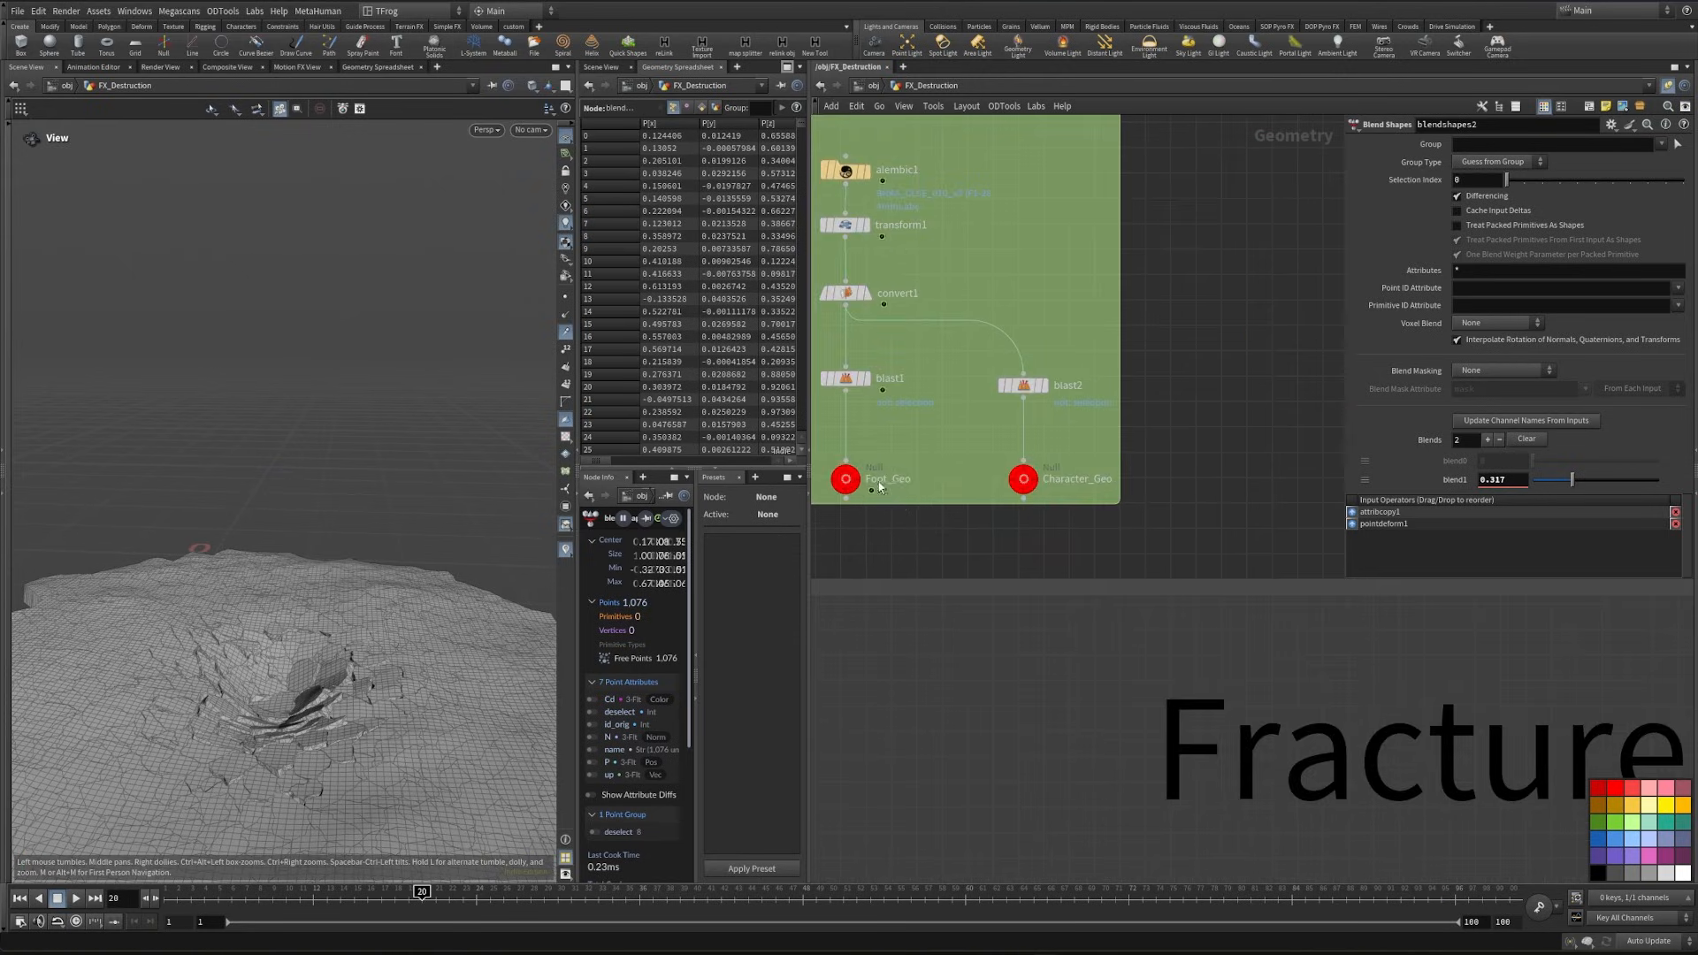
pyautogui.moveTo(923, 500); pyautogui.dragTo(1073, 542, button='middle')
pyautogui.click(1192, 540)
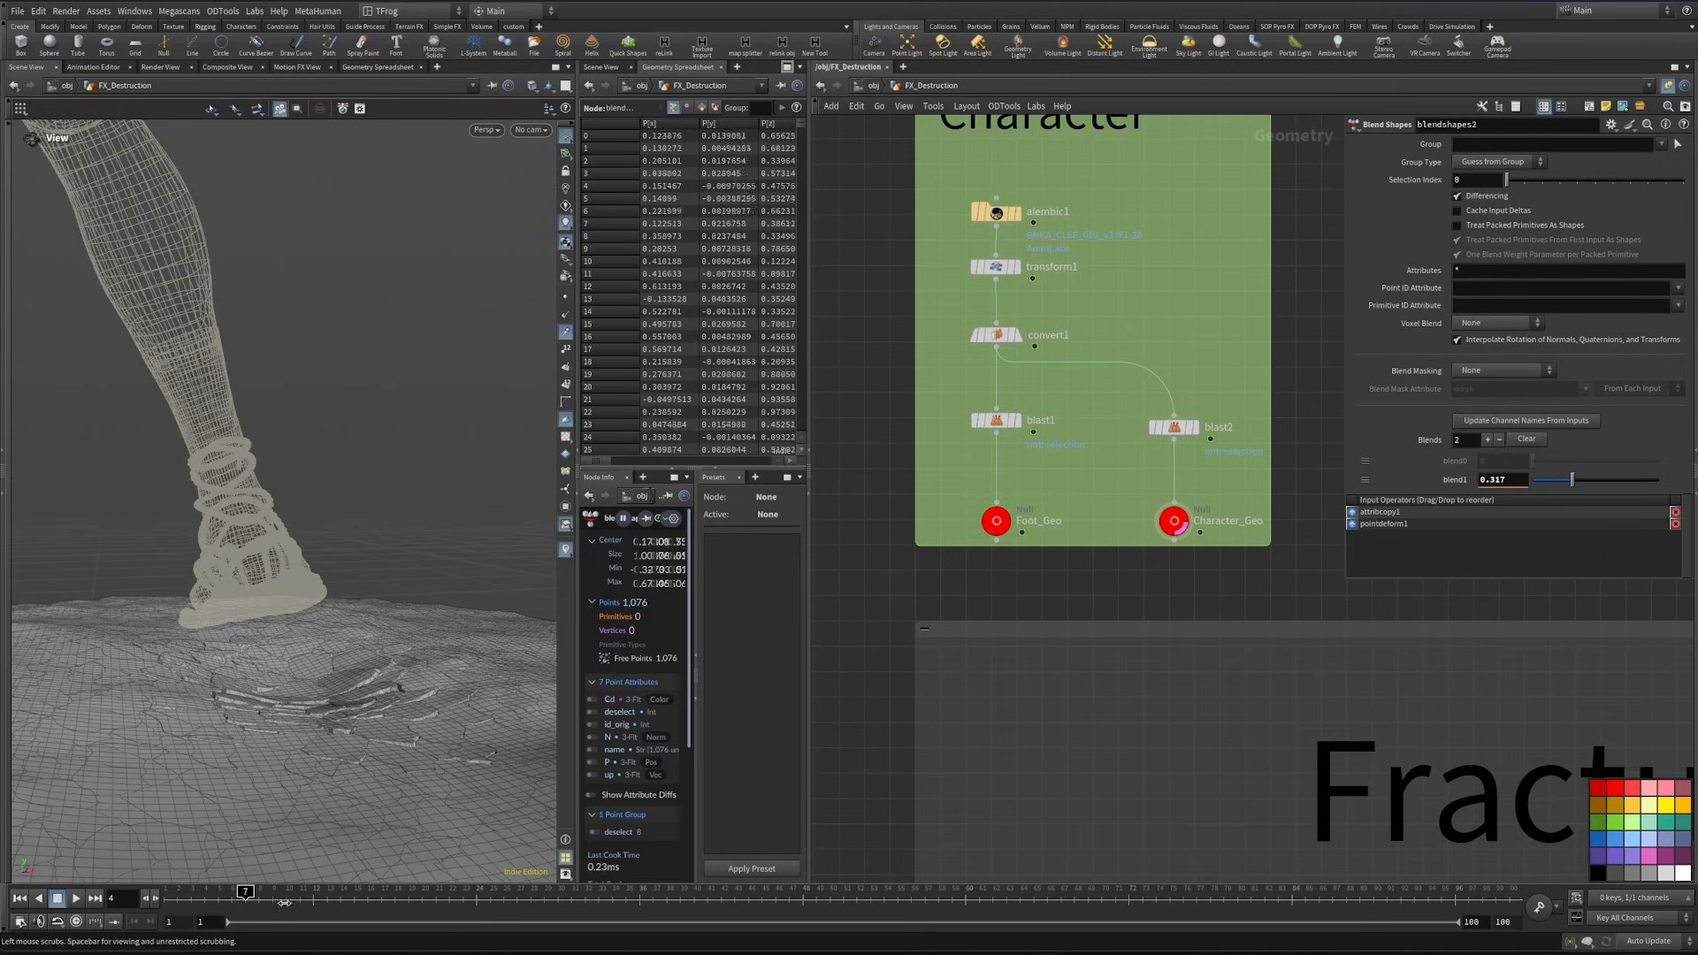
pyautogui.moveTo(284, 902); pyautogui.dragTo(442, 903)
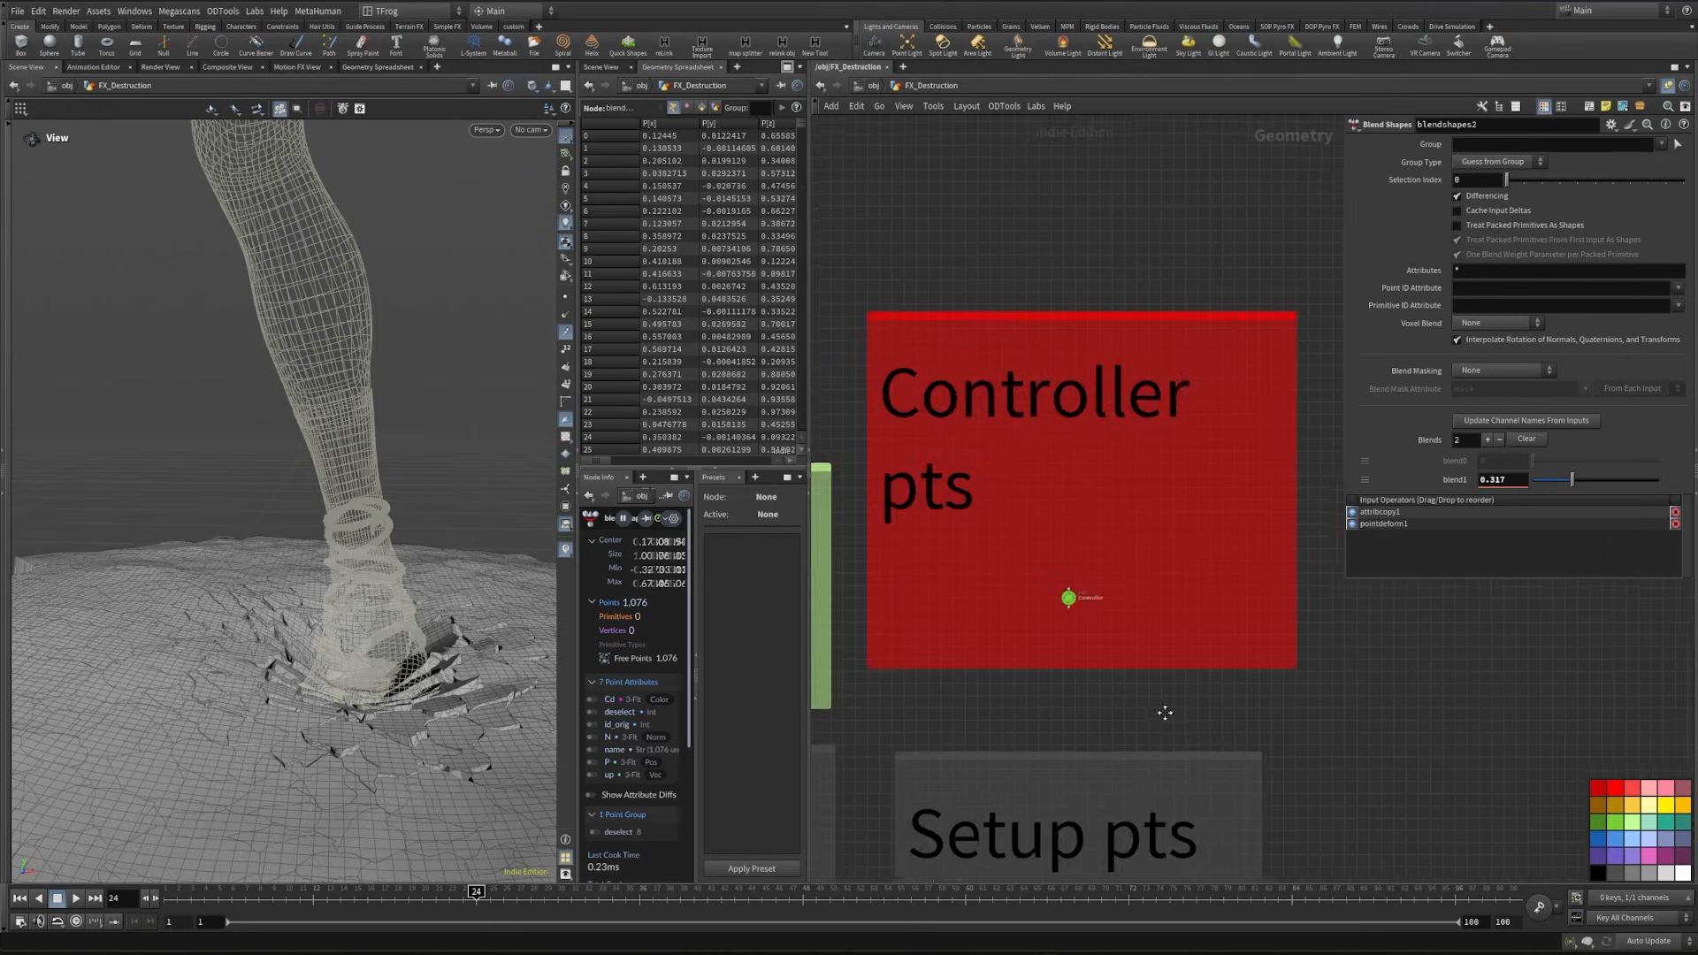
# - Insert an Attribute Blur on Cd with 3 blurring iterations below attribtransfer2 and display blendshapes1
pyautogui.scroll(-2, 1161, 733)
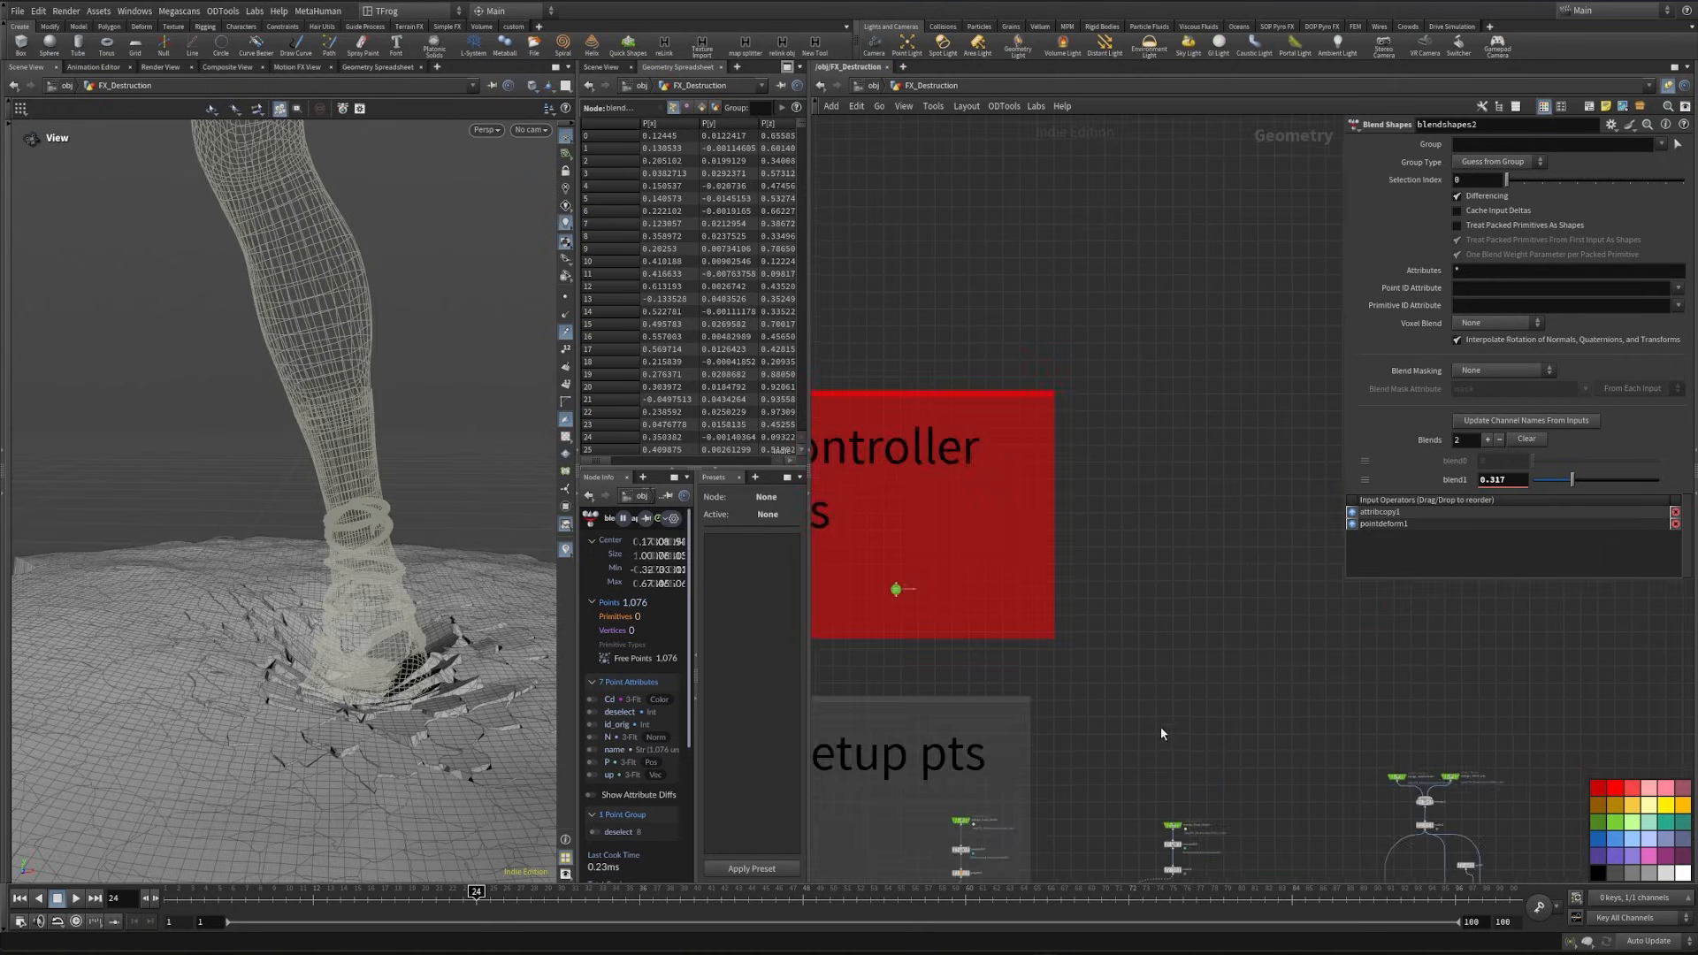
pyautogui.scroll(6, 1161, 733)
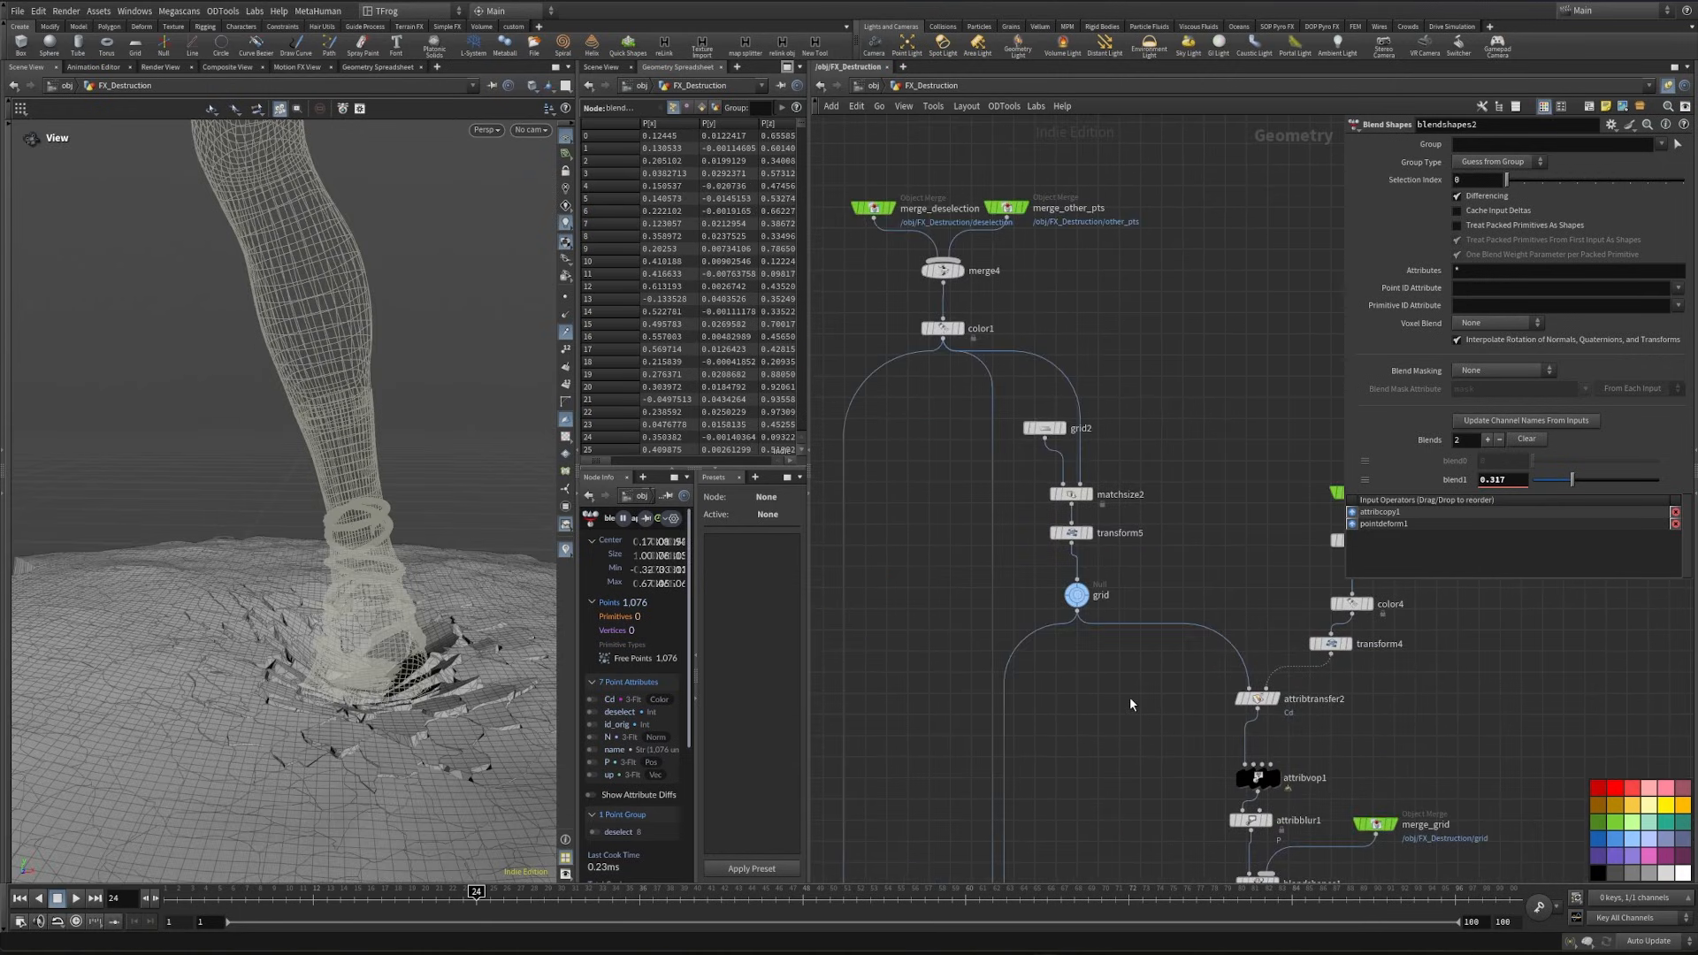
pyautogui.moveTo(1130, 704); pyautogui.dragTo(1021, 631, button='middle')
pyautogui.click(1166, 626)
pyautogui.press('Tab')
pyautogui.write('at')
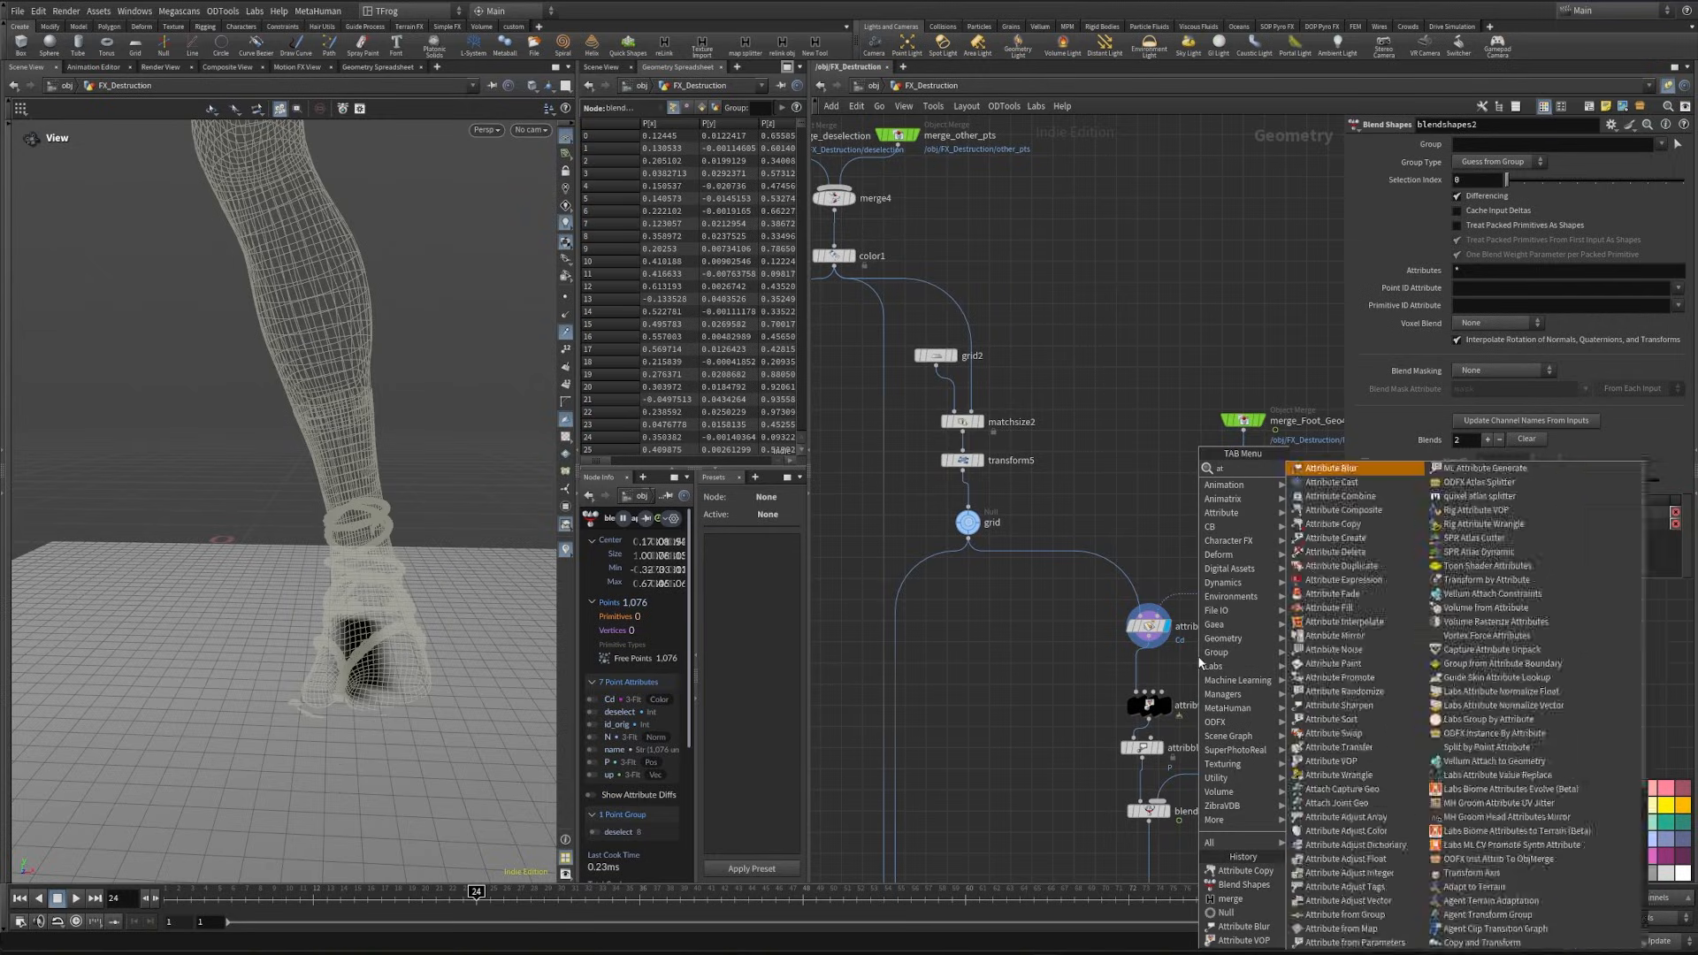
pyautogui.write(' blur')
pyautogui.press('Return')
pyautogui.click(1137, 668)
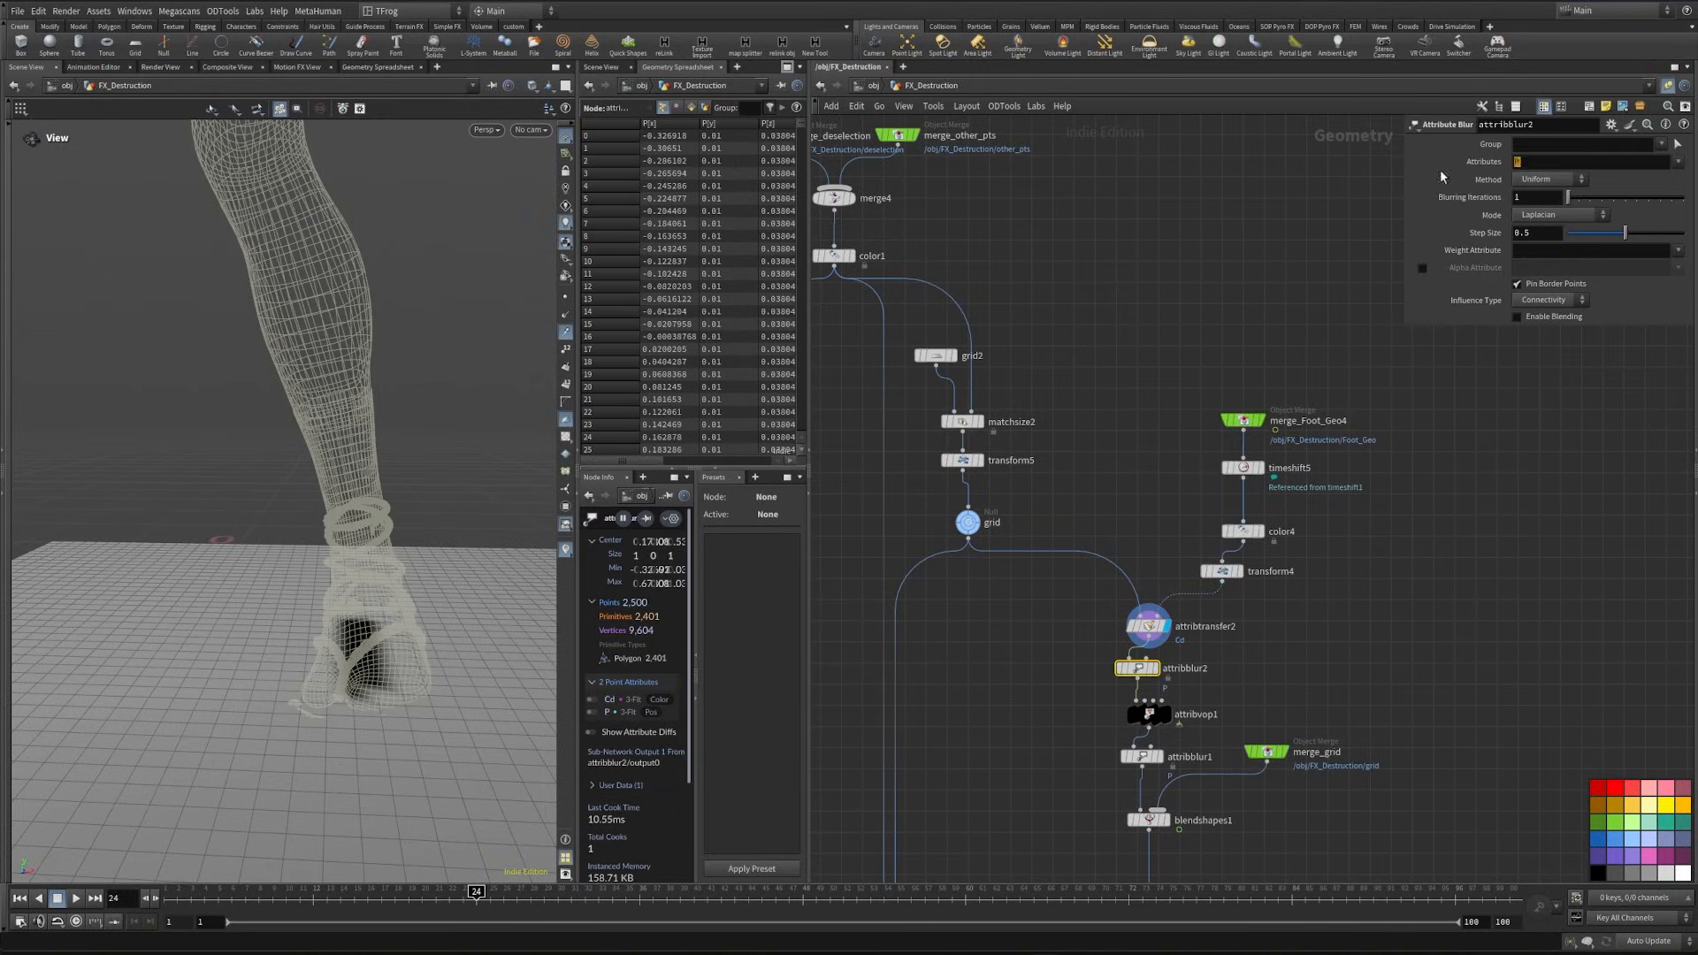
pyautogui.press('Return')
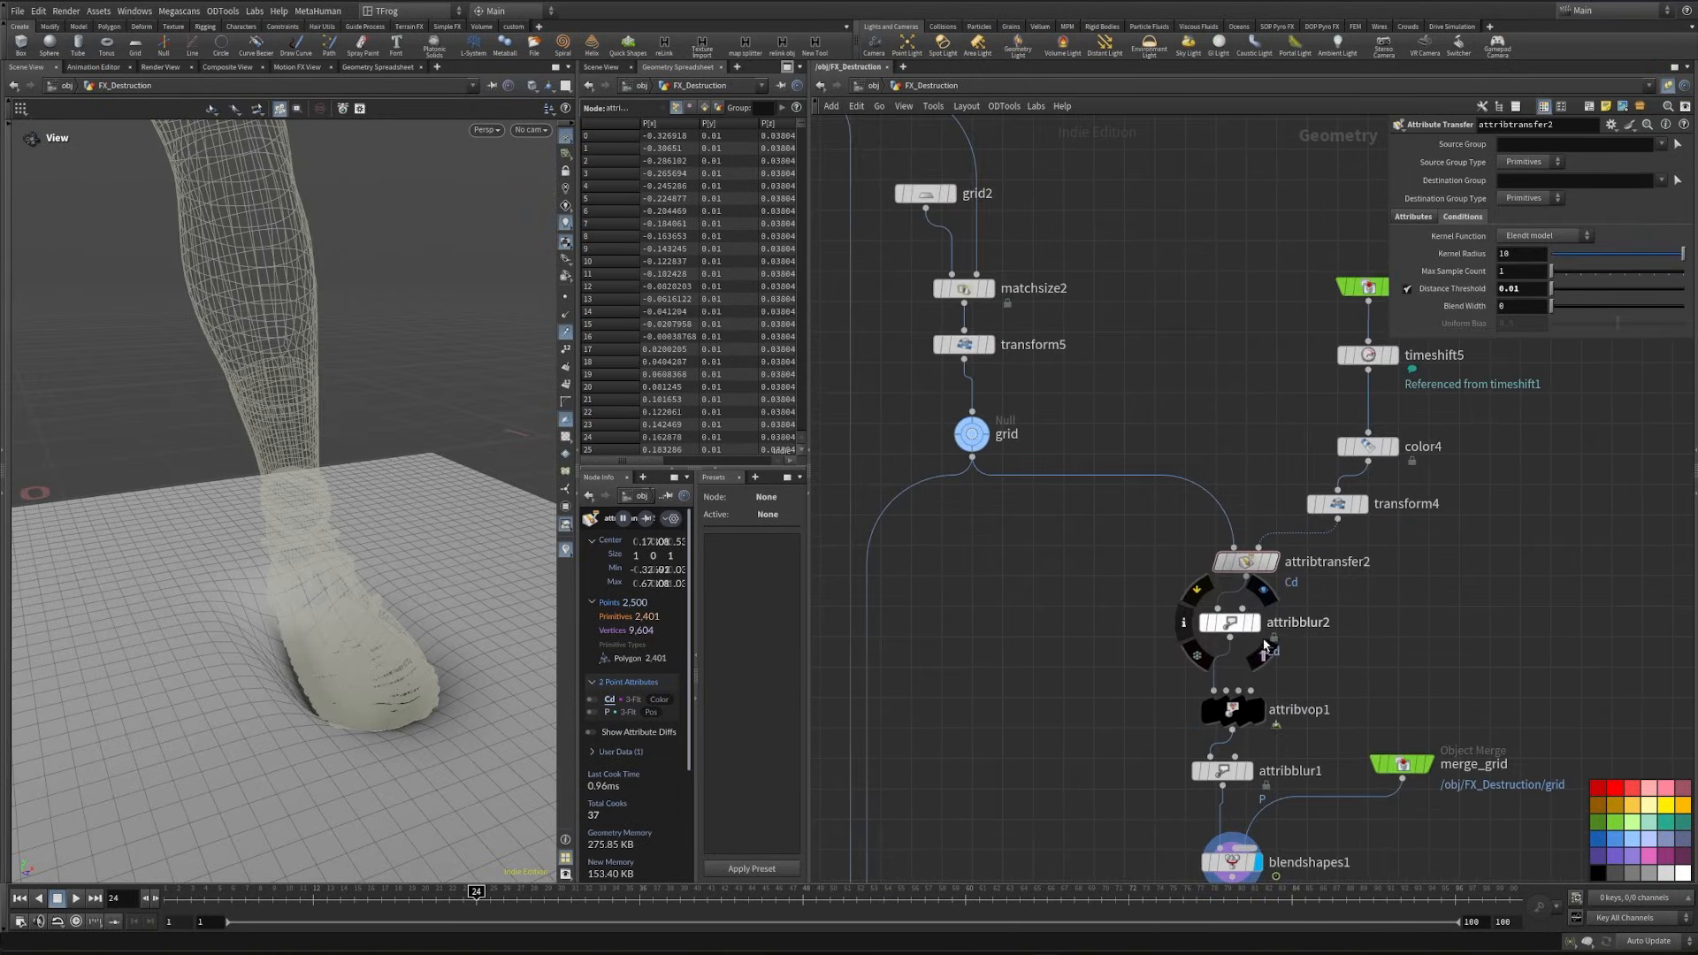
pyautogui.click(1234, 628)
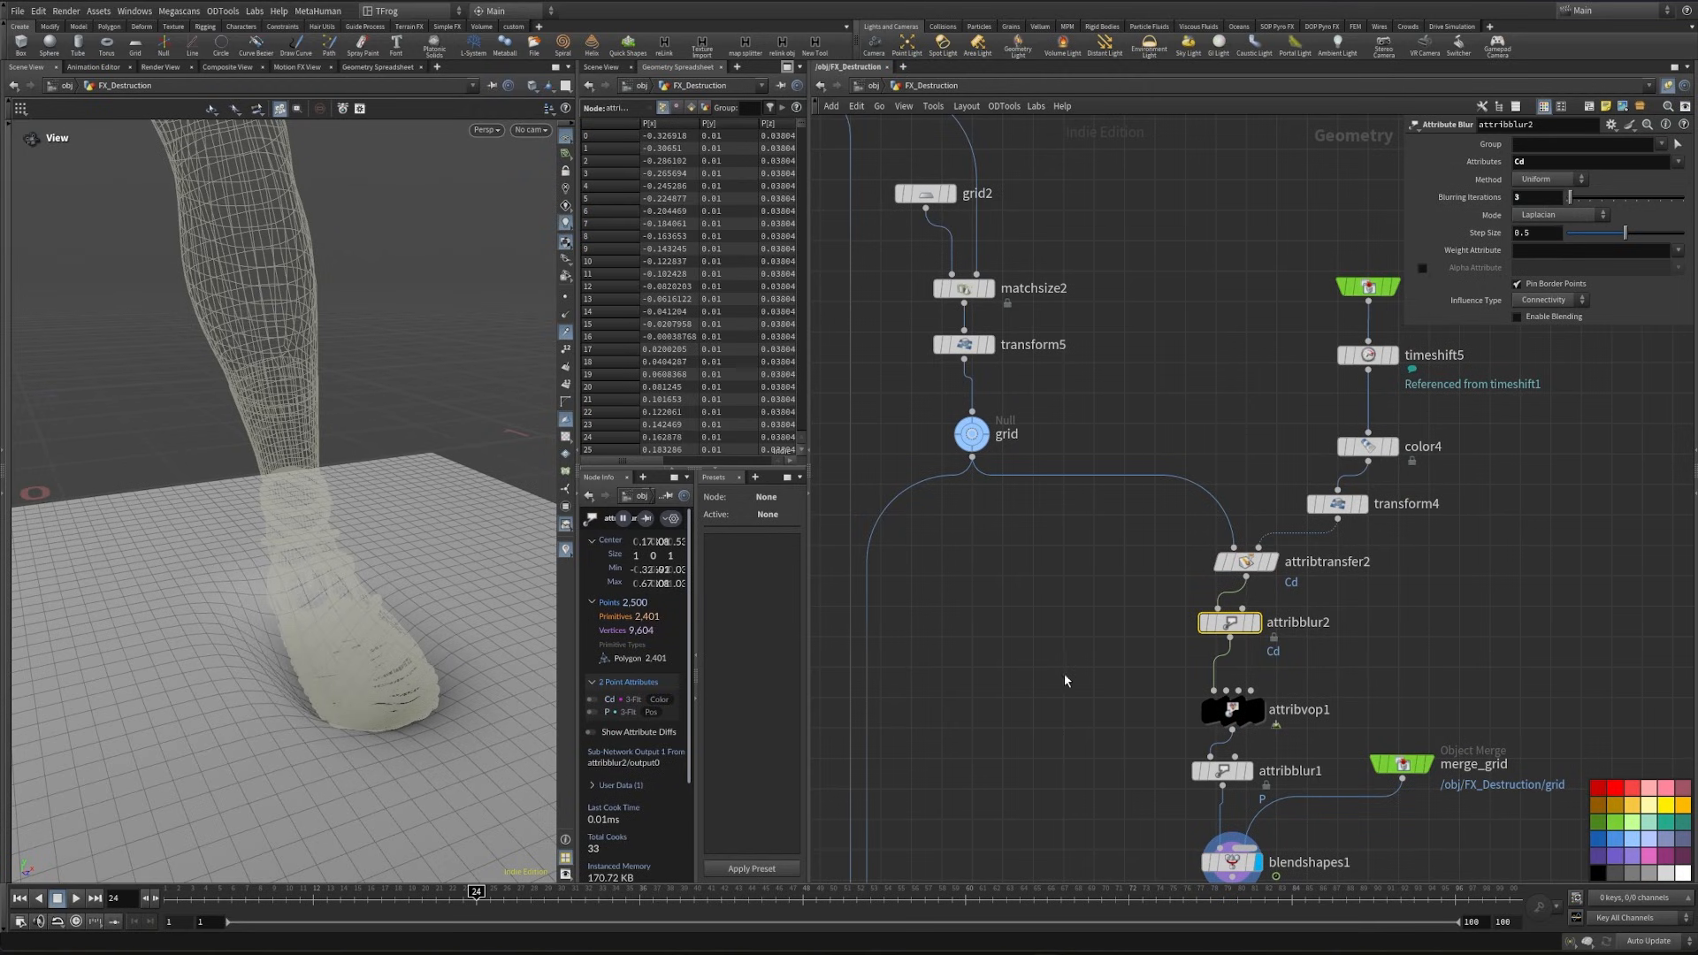
# - Insert an Attribute VOP between attribblur2 and attribvop1
pyautogui.press('Tab')
pyautogui.write('atvo')
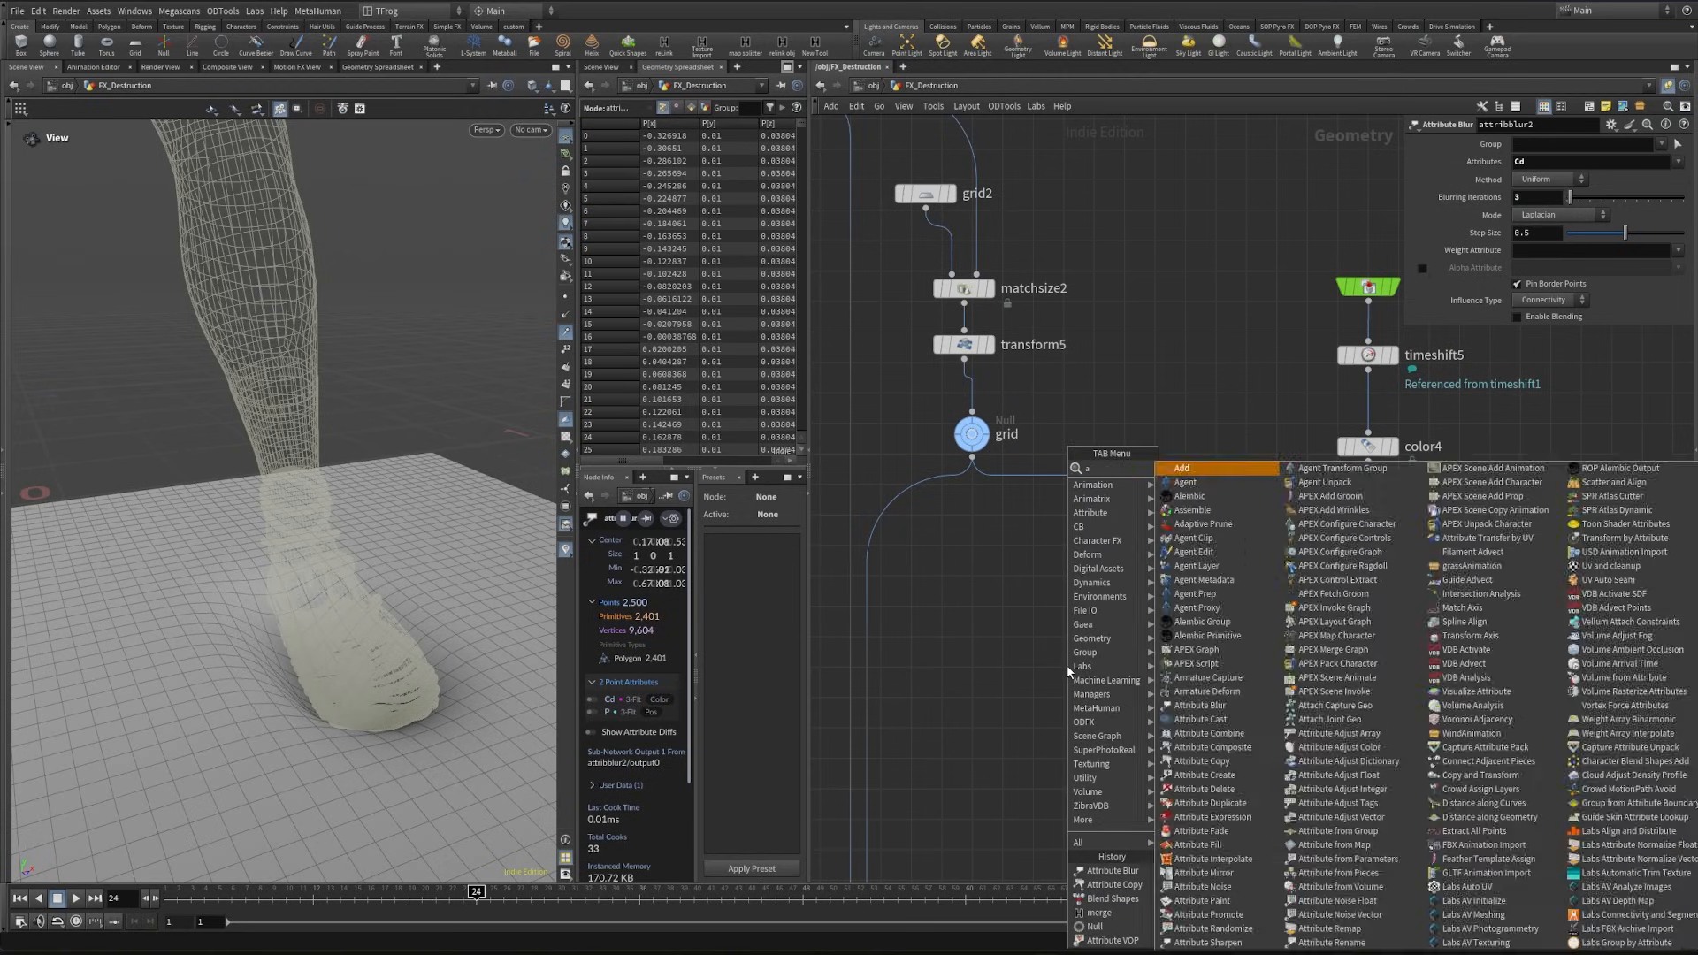
pyautogui.press('Return')
pyautogui.click(1222, 670)
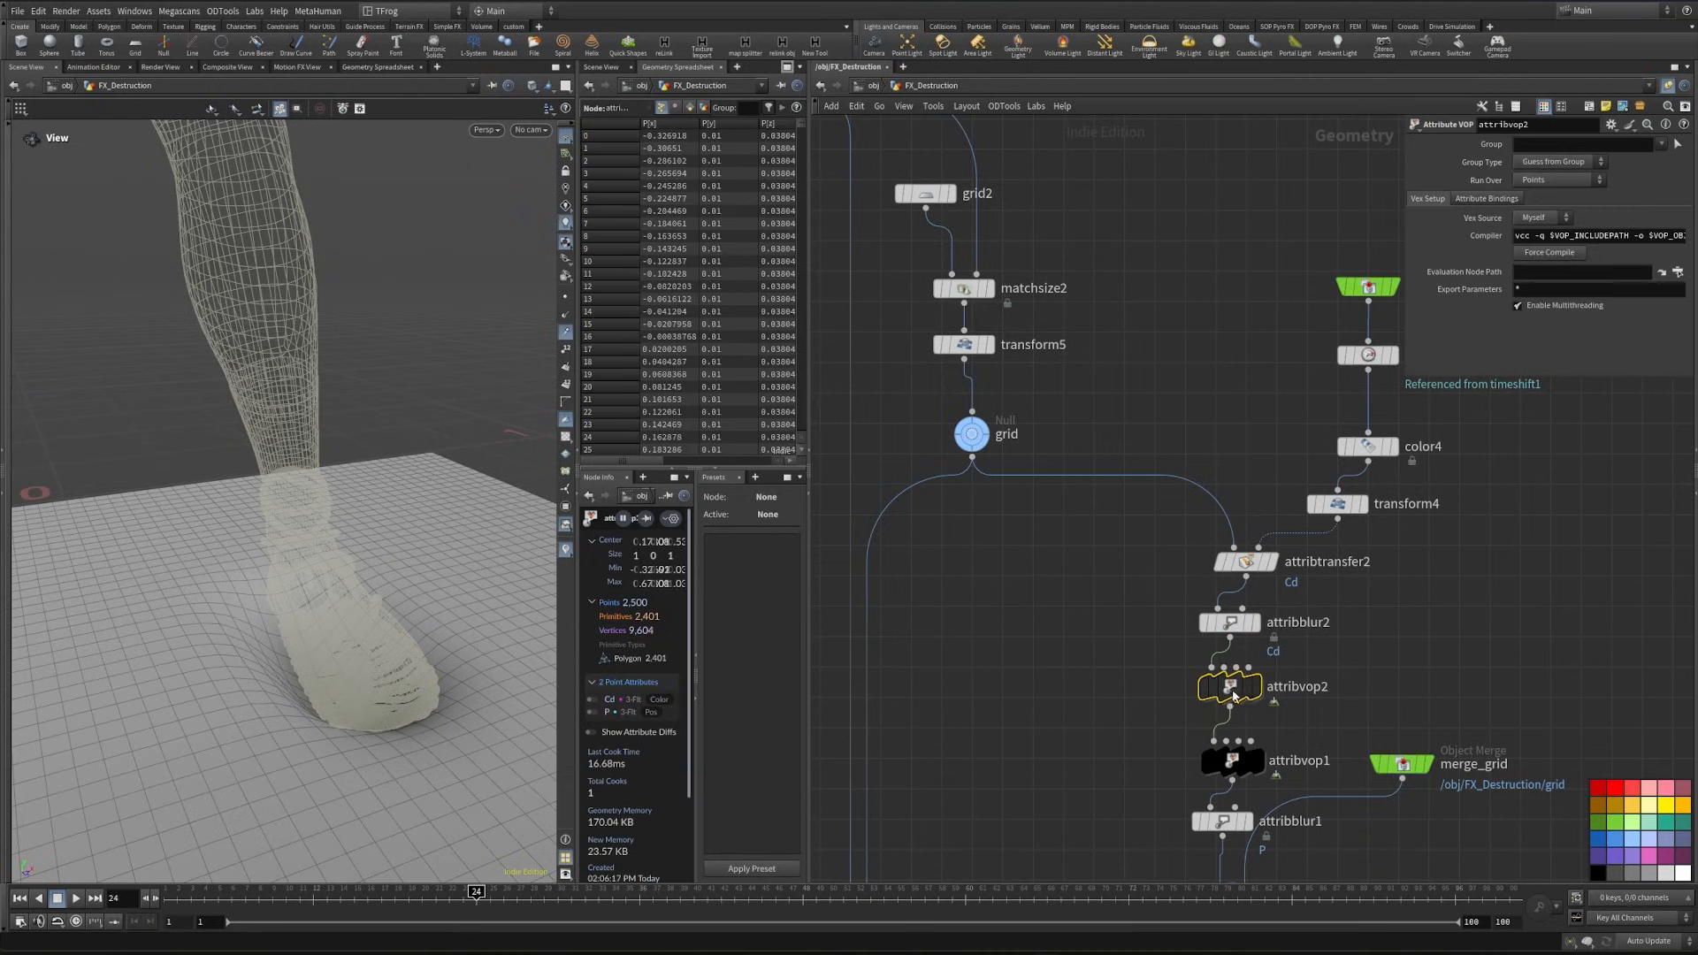
# - Rename the new Attribute VOP as Cd and the existing attribvop1 as depth
pyautogui.doubleClick(1299, 687)
pyautogui.write('Cd')
pyautogui.press('Return')
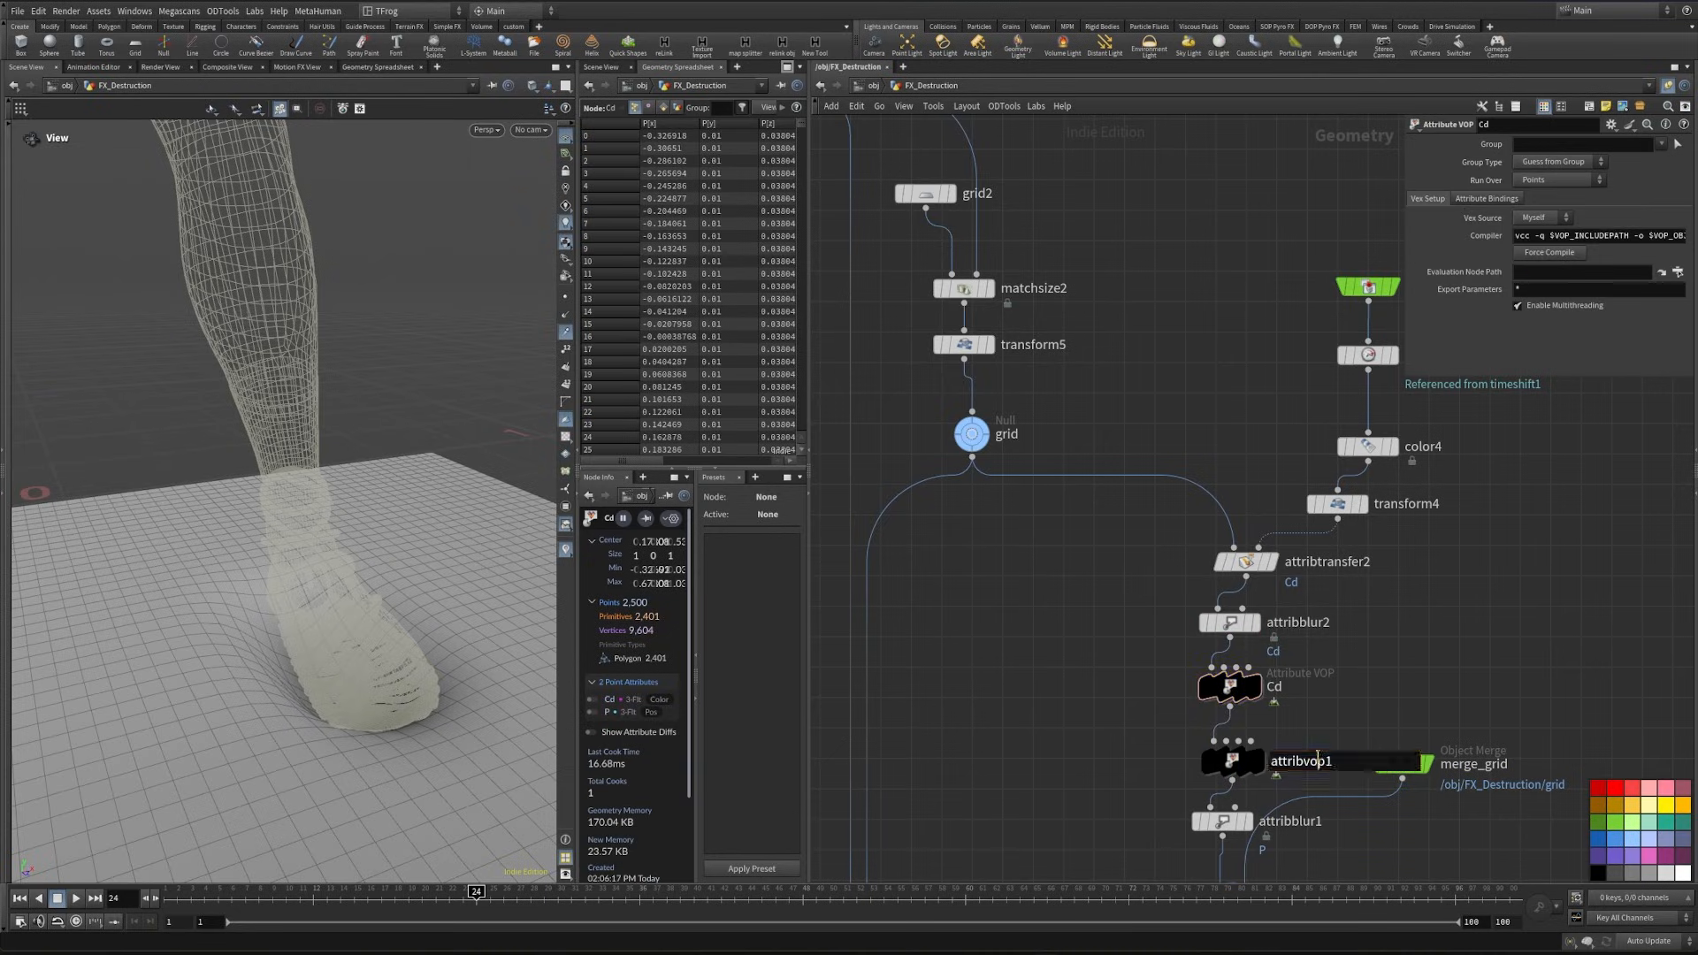
pyautogui.write('depth')
pyautogui.press('Return')
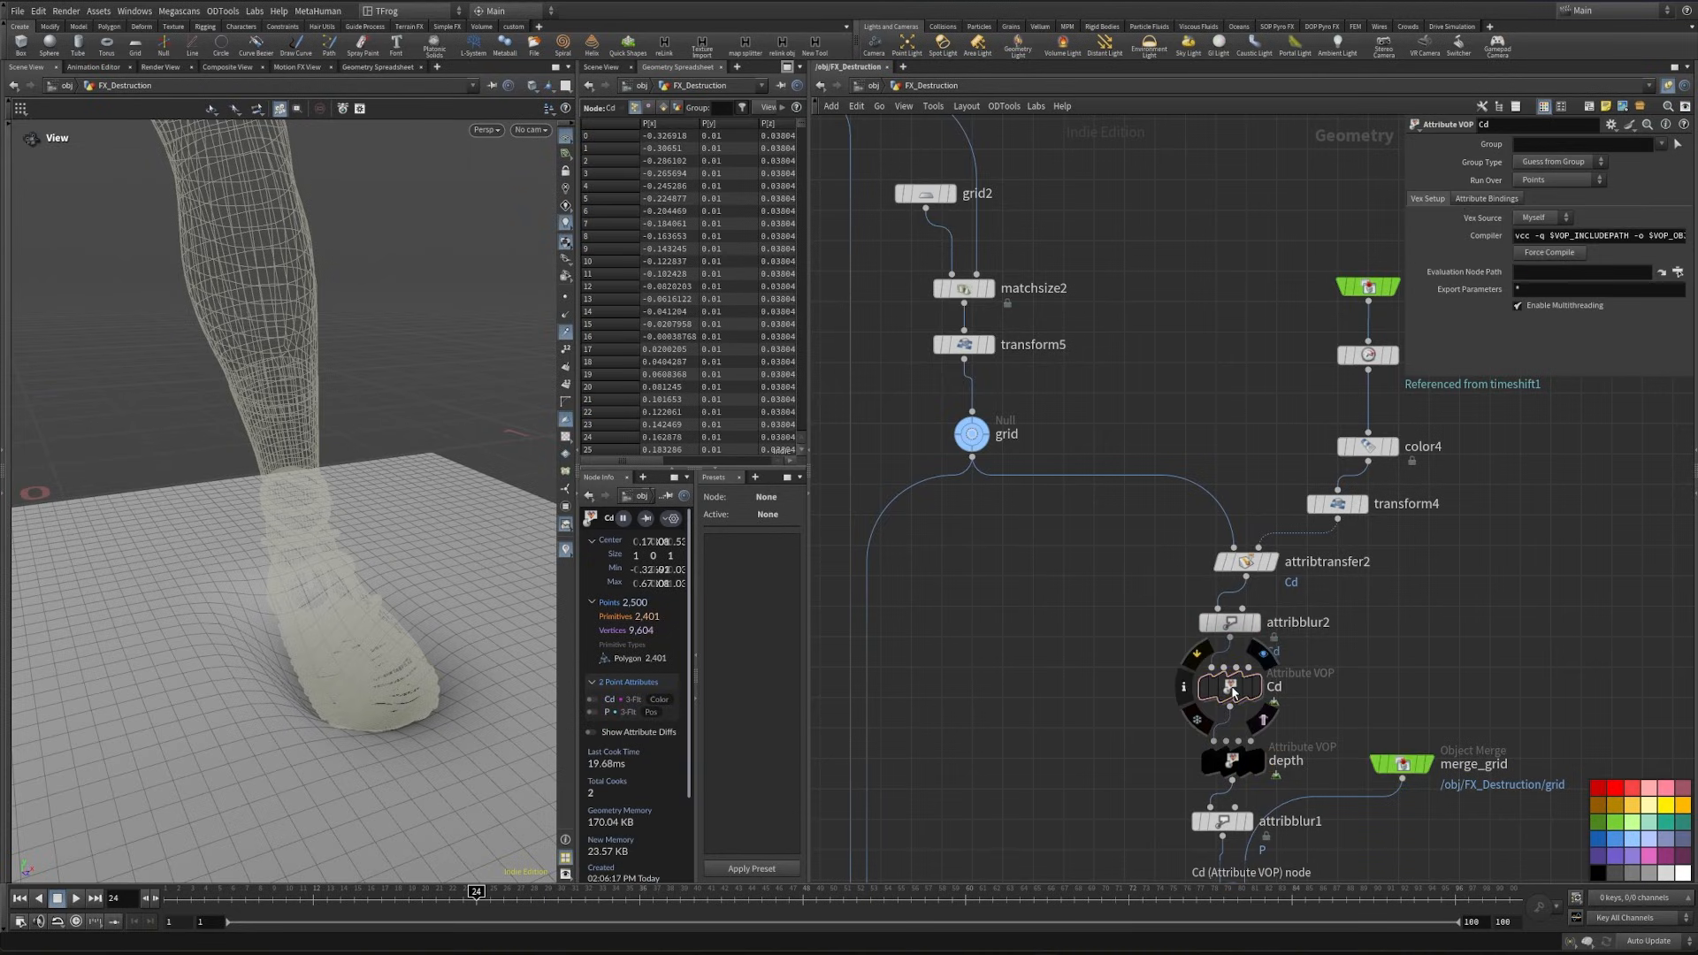
# - Inside the Cd Attribute VOP, wire global Cd through a Fit Range node into the output's Cd
pyautogui.doubleClick(1234, 691)
pyautogui.click(1439, 478)
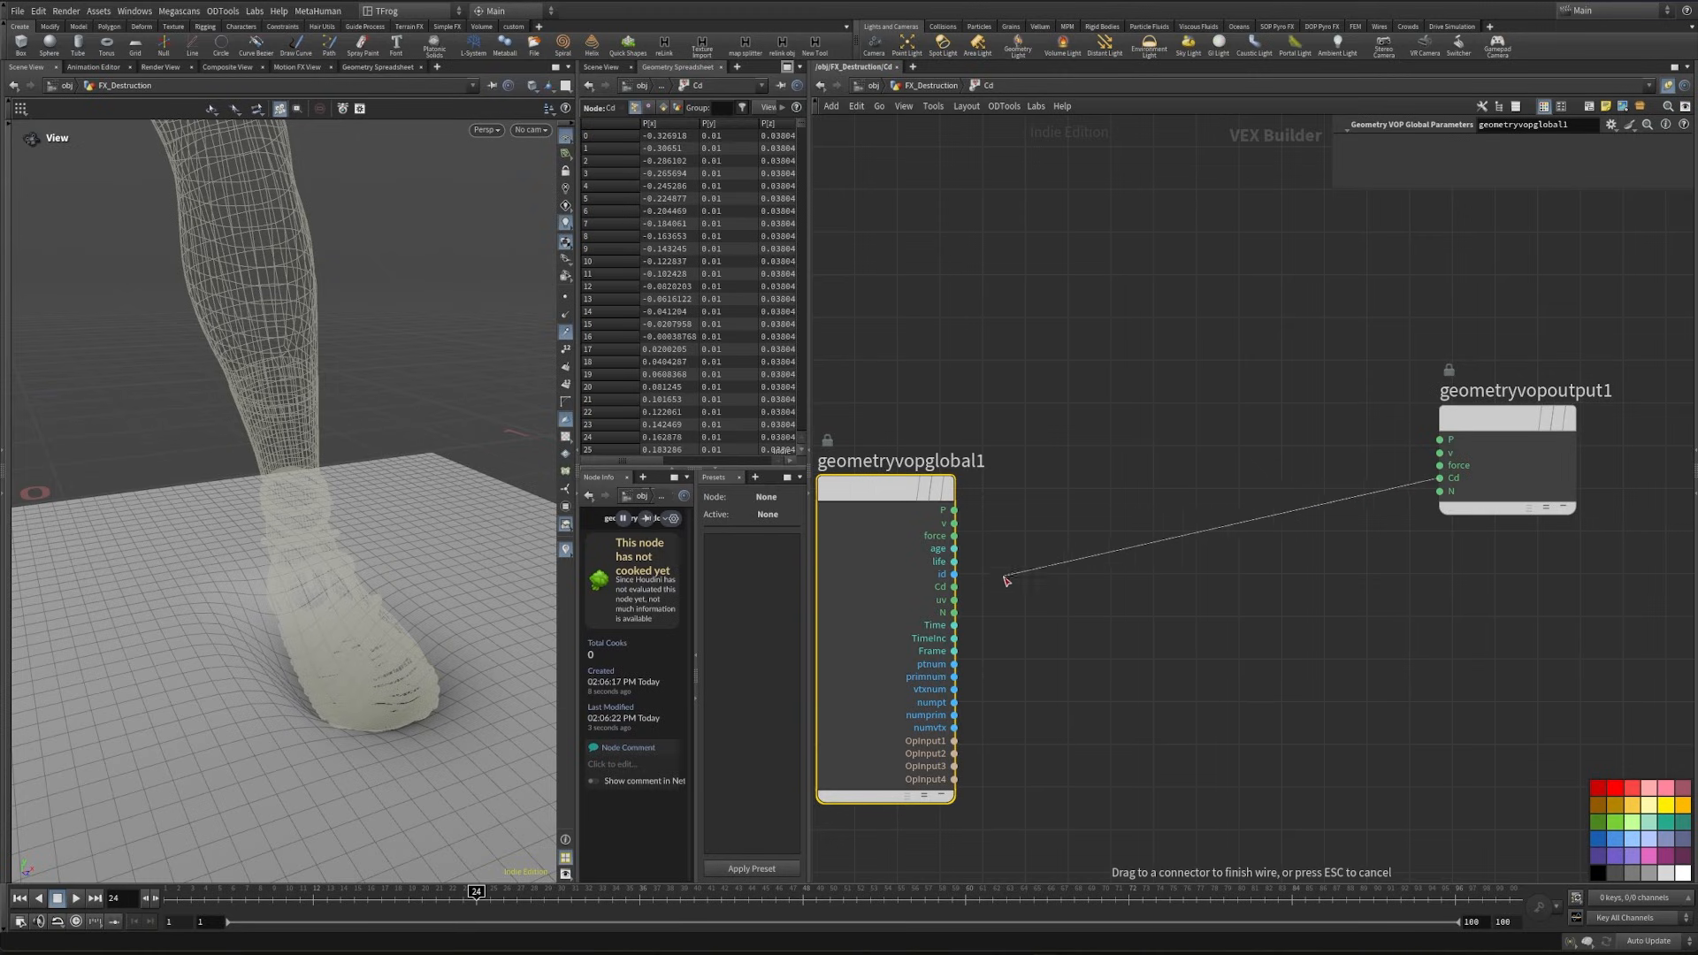
pyautogui.click(984, 590)
pyautogui.press('Tab')
pyautogui.write('fit')
pyautogui.press('Return')
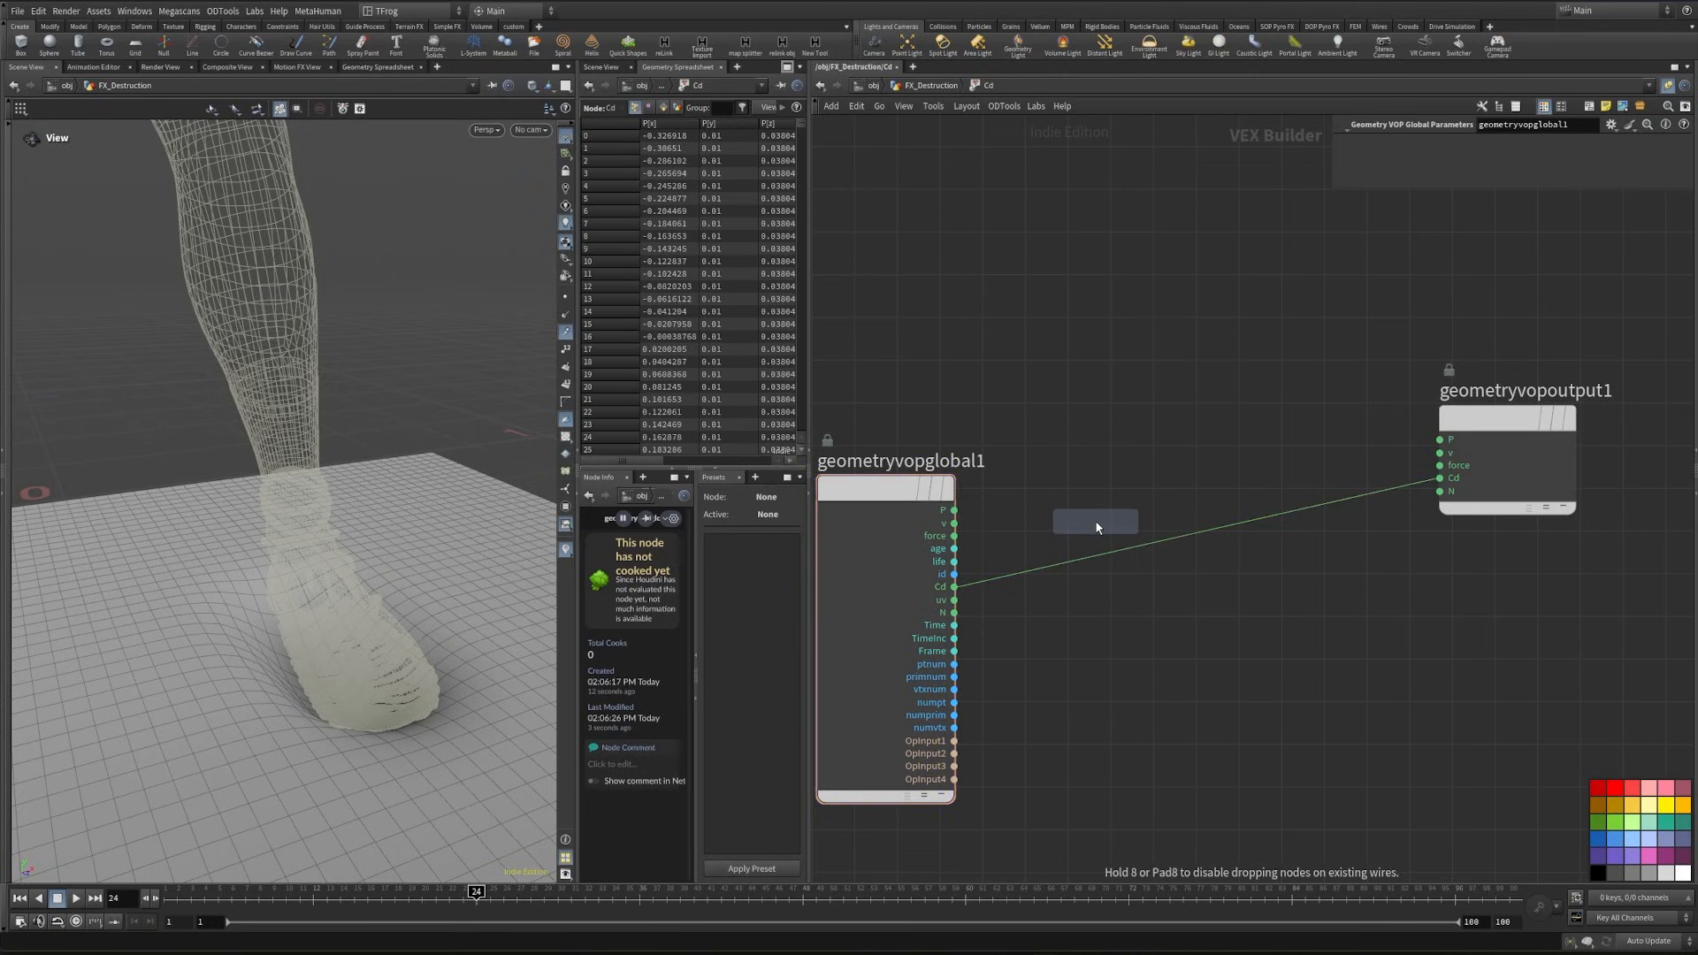
pyautogui.click(1179, 530)
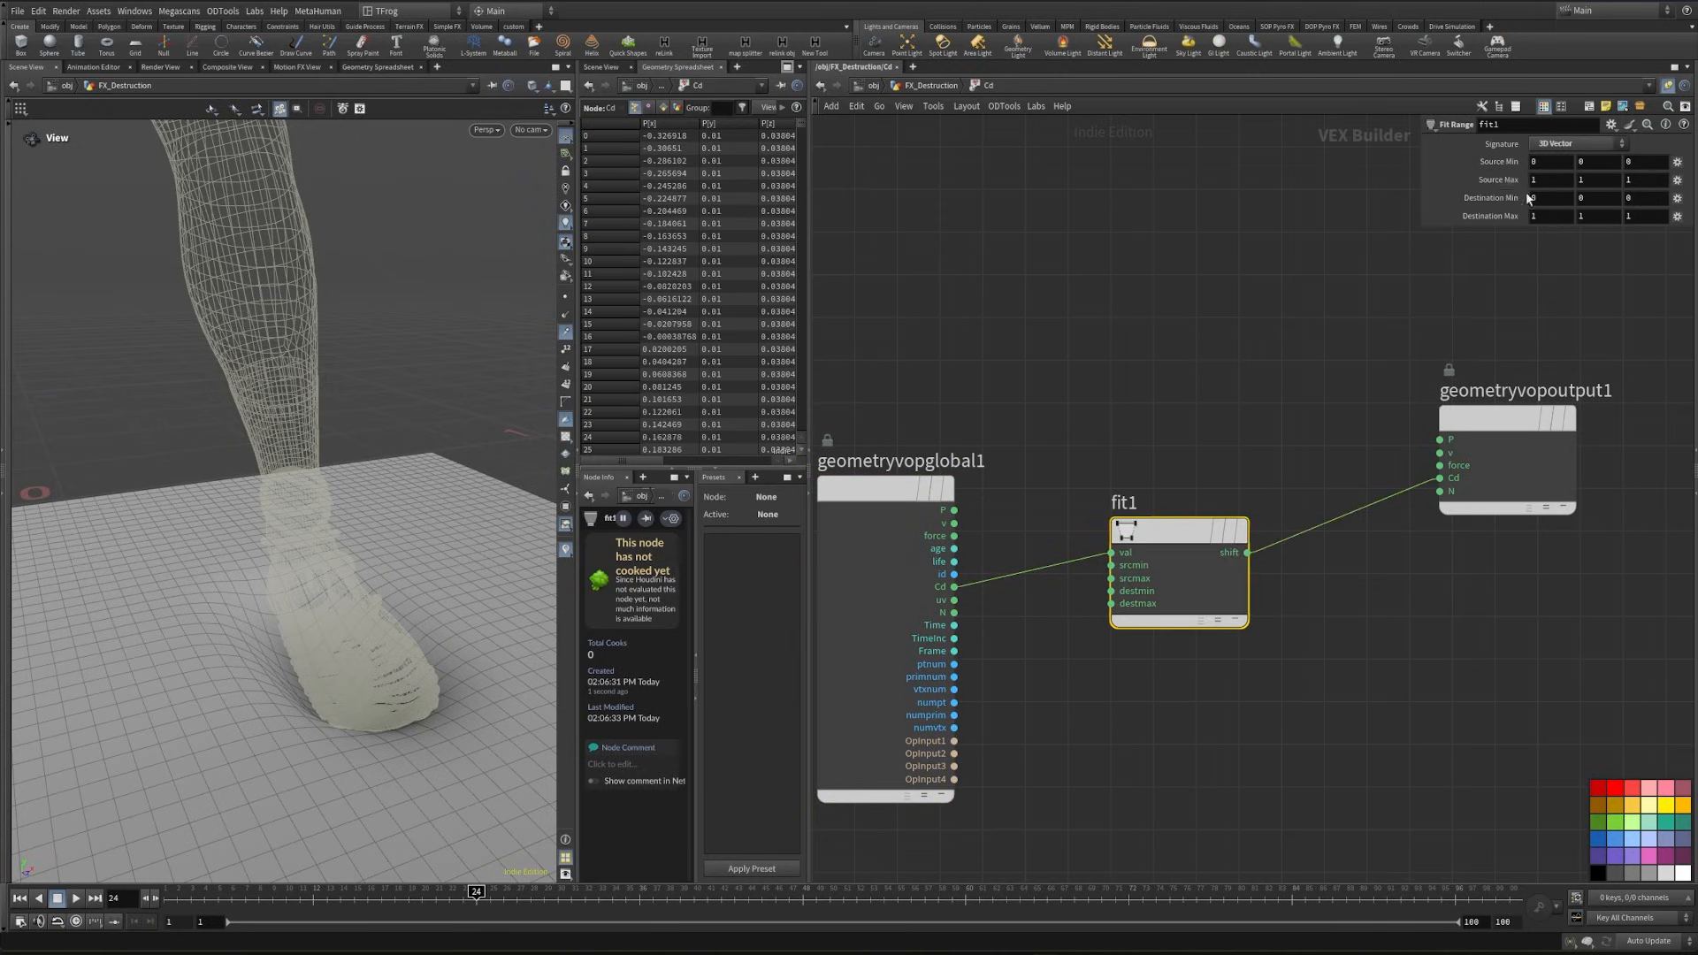
# - Promote the Fit Range's source minimum to a parameter and set it to 0.4 on the Cd node
pyautogui.moveTo(1504, 166); pyautogui.dragTo(1518, 162, button='middle')
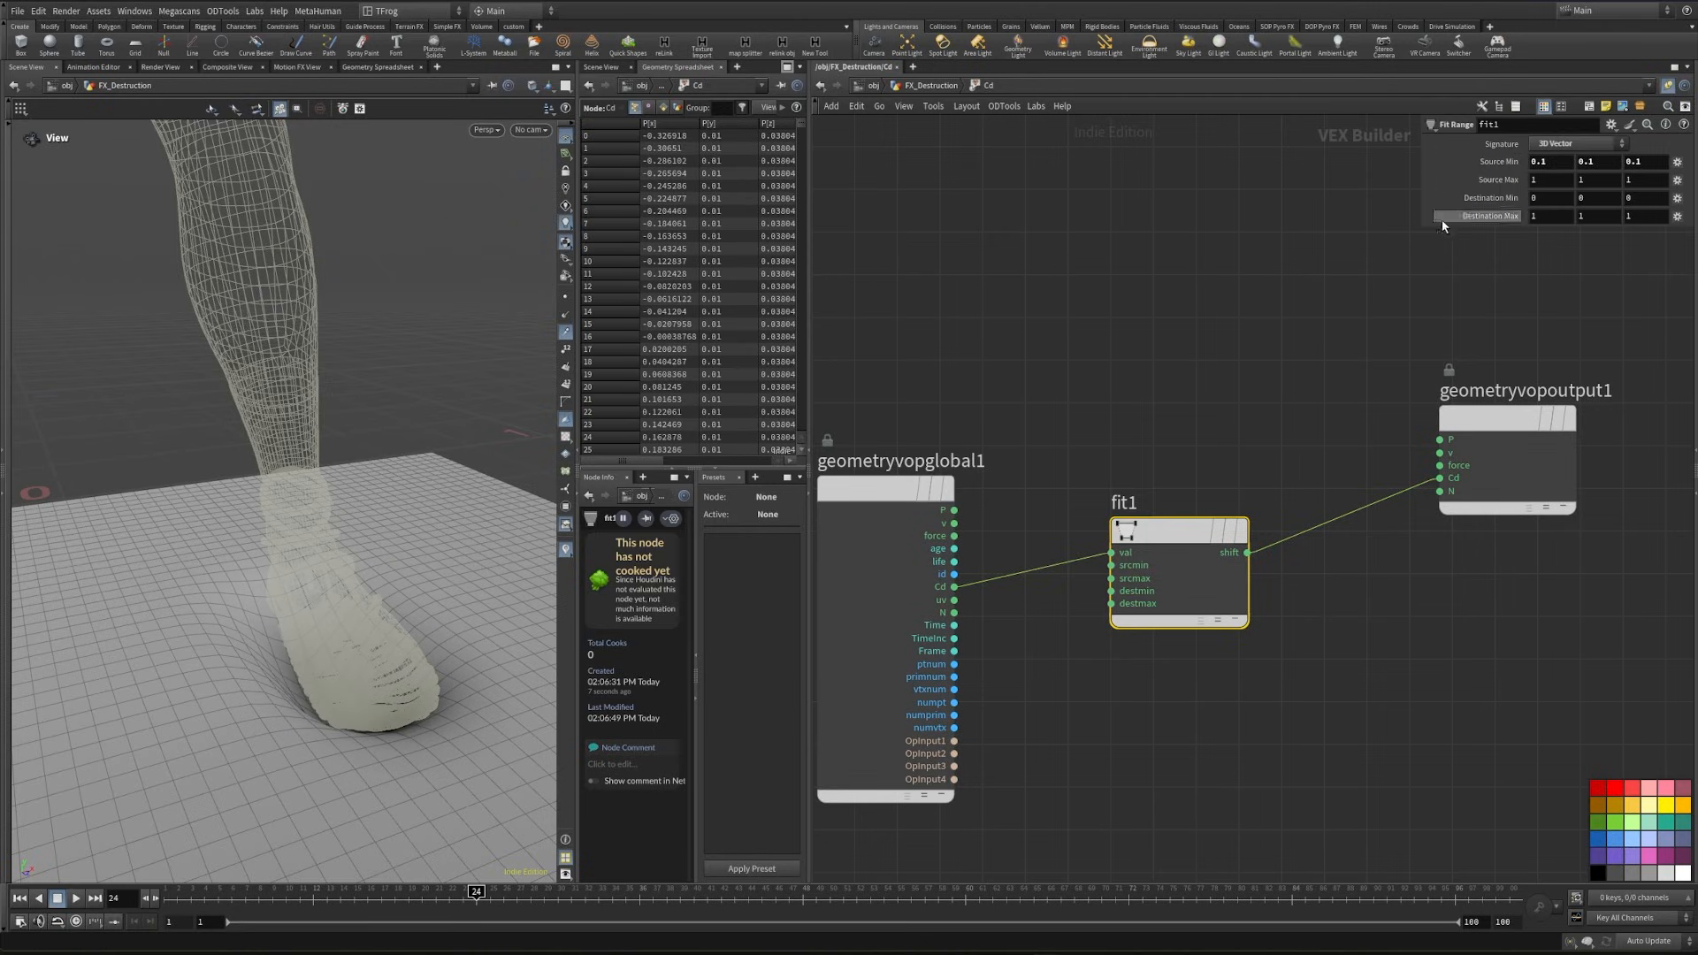
pyautogui.hotkey('ctrl', 'z')
pyautogui.rightClick(1112, 566)
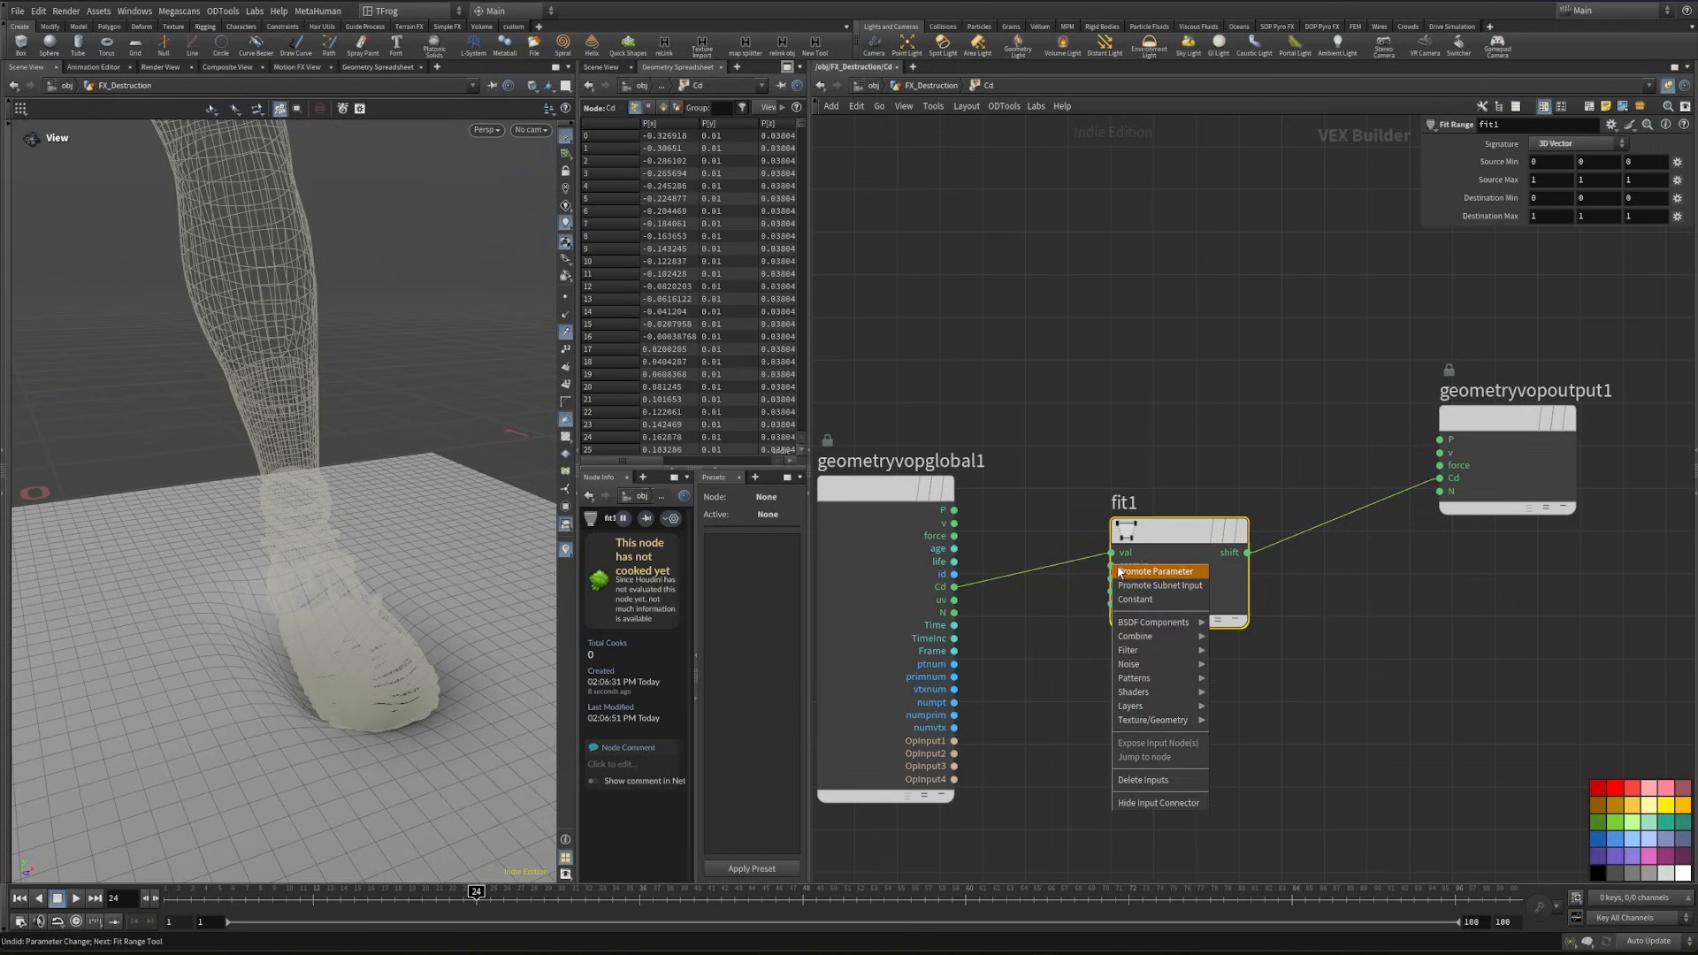
pyautogui.click(1121, 571)
pyautogui.press('u')
pyautogui.moveTo(1466, 384); pyautogui.dragTo(1505, 384, button='middle')
# - Display blendshapes2 and transformpieces1 in turn to check the deformed points and the fractured ground
pyautogui.moveTo(340, 553)
pyautogui.mouseDown()
pyautogui.moveTo(345, 595)
pyautogui.moveTo(329, 573)
pyautogui.moveTo(356, 527)
pyautogui.mouseUp()
pyautogui.moveTo(1052, 849); pyautogui.dragTo(1195, 579, button='middle')
pyautogui.moveTo(1071, 743); pyautogui.dragTo(1191, 673, button='middle')
pyautogui.click(1111, 694)
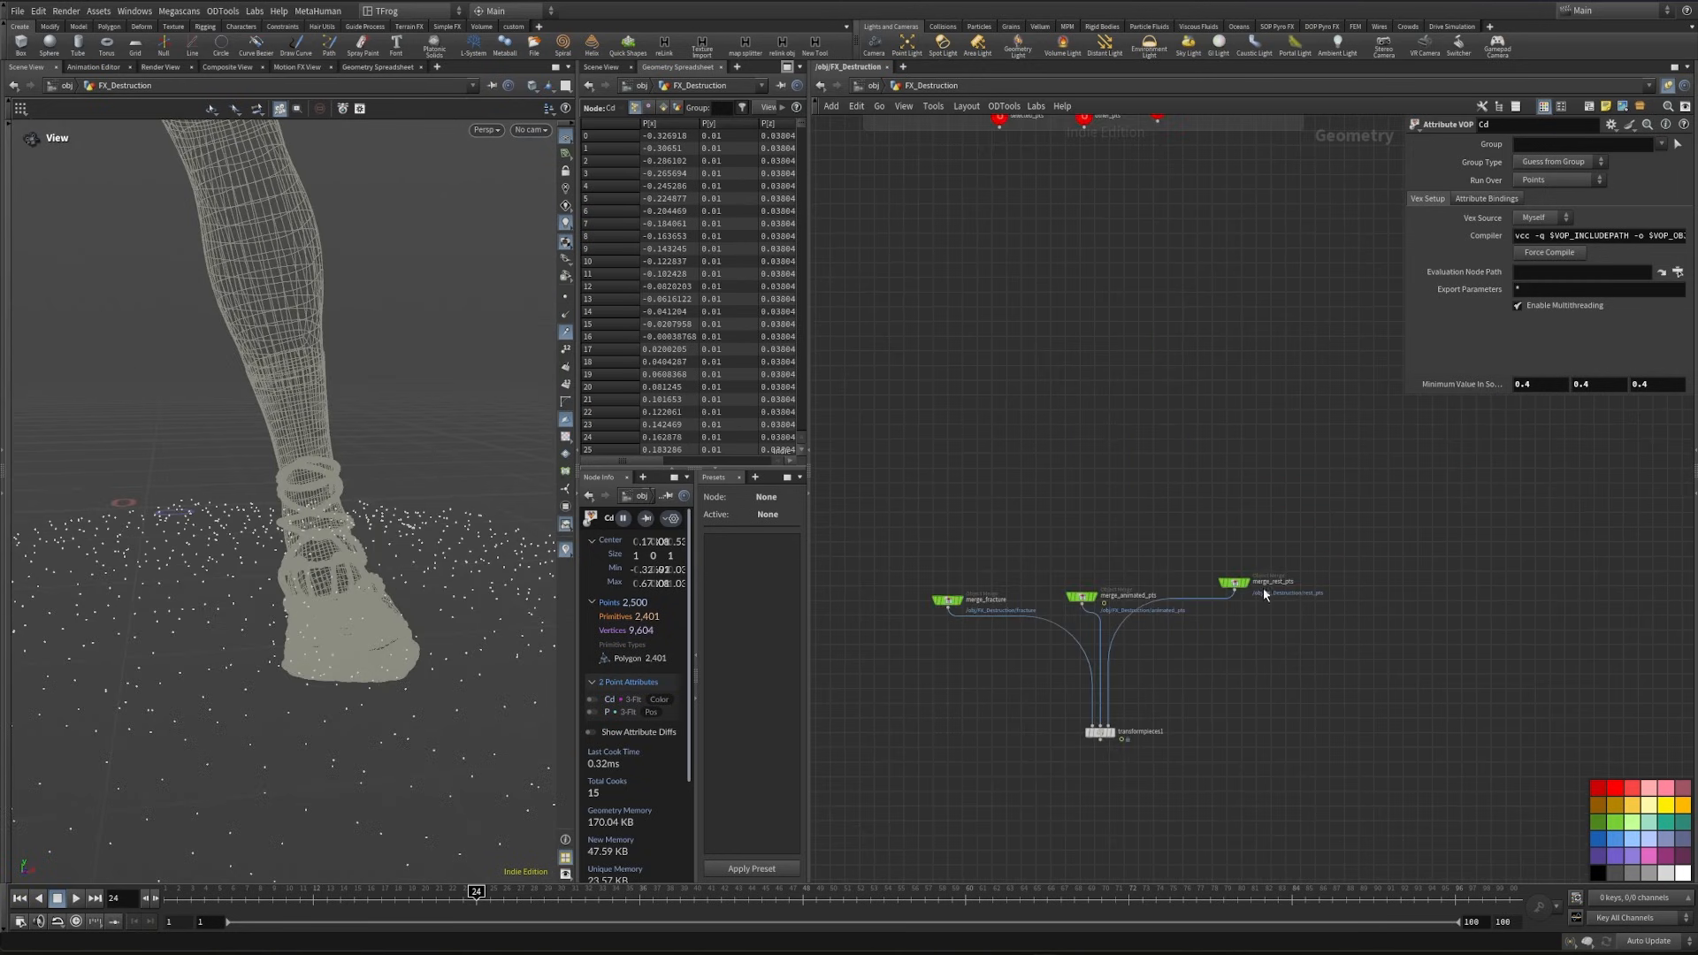
pyautogui.scroll(4, 1113, 741)
pyautogui.click(1113, 725)
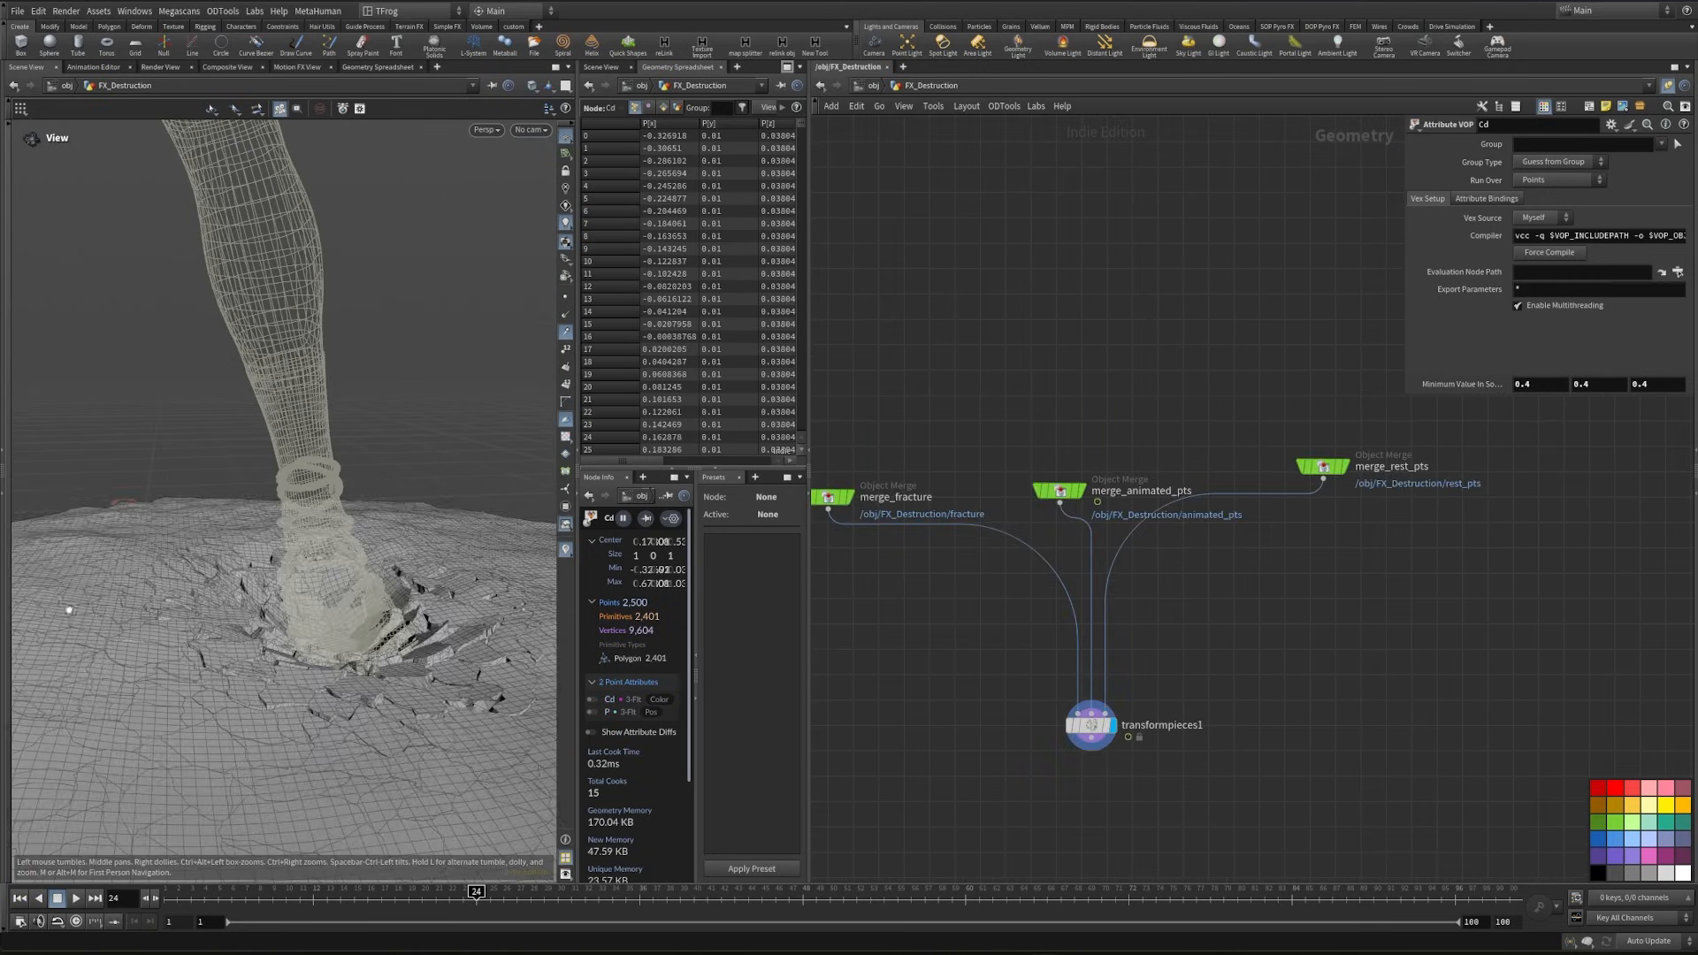
# - Scrub the timeline through the footstep, check the fractured ground through cam1, and return to frame 1
pyautogui.moveTo(480, 900); pyautogui.dragTo(611, 914)
pyautogui.moveTo(362, 653); pyautogui.dragTo(327, 571)
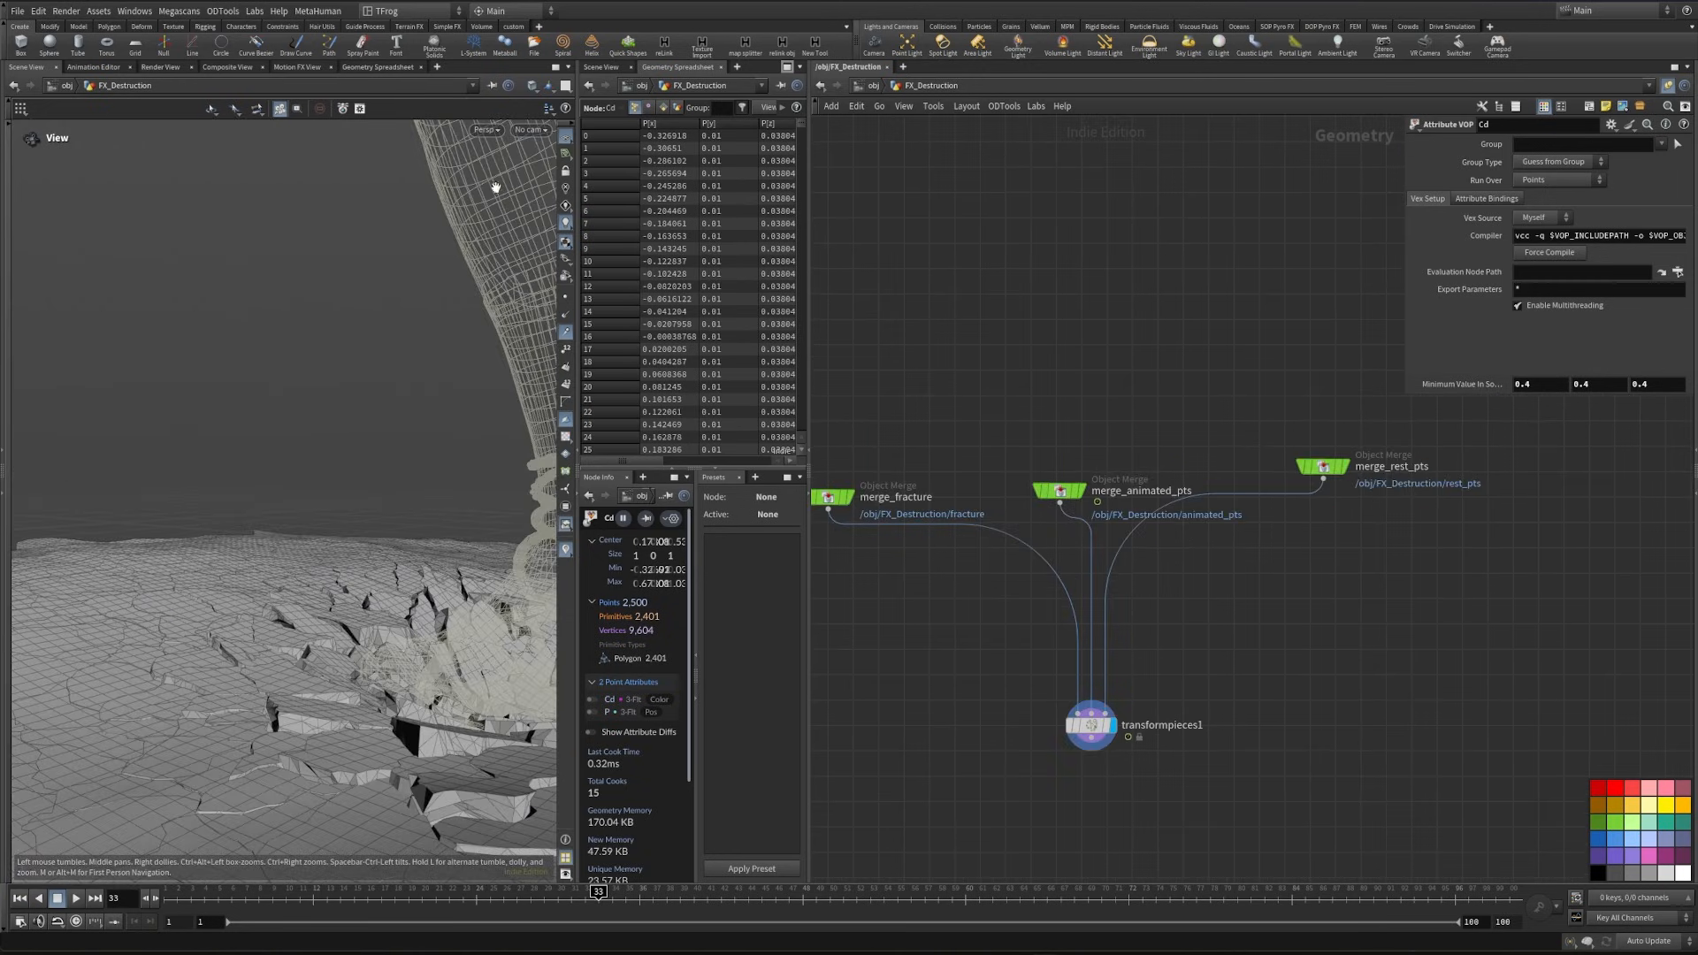
pyautogui.click(531, 132)
pyautogui.click(570, 195)
pyautogui.moveTo(598, 895); pyautogui.dragTo(474, 893)
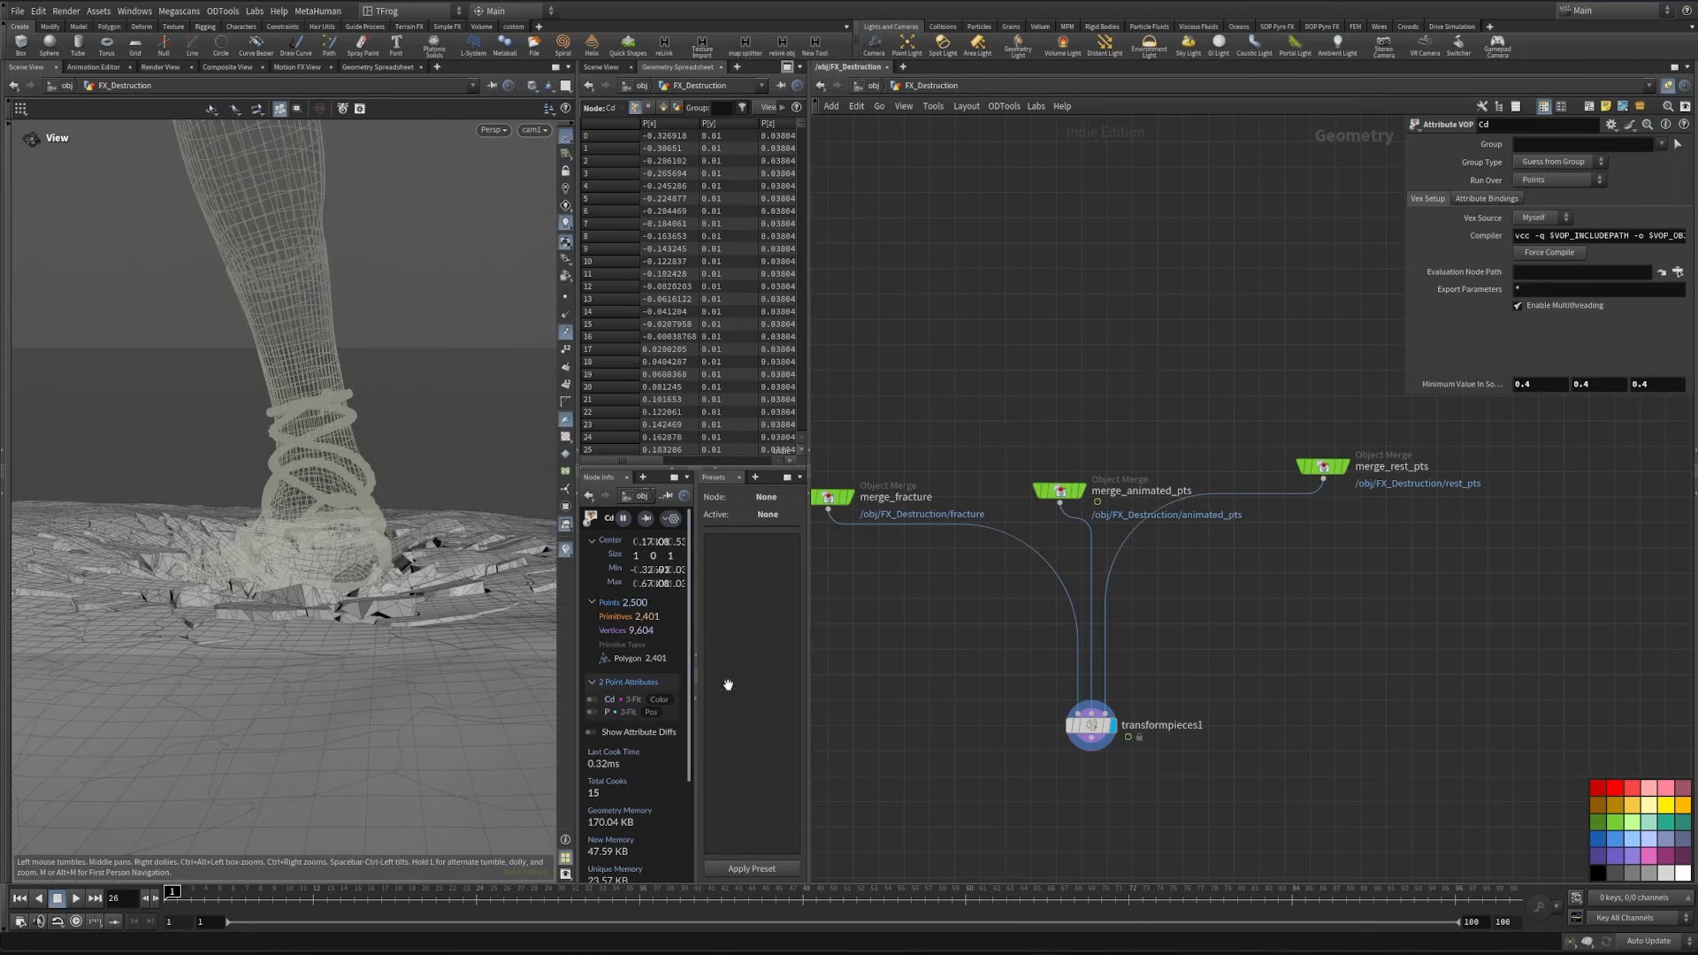
pyautogui.hotkey('ctrl', 'Up')
# - Insert an Attribute VOP below split3's first output and rename it as dir
pyautogui.moveTo(1314, 645); pyautogui.dragTo(1398, 663, button='middle')
pyautogui.moveTo(1149, 400); pyautogui.dragTo(1210, 894, button='middle')
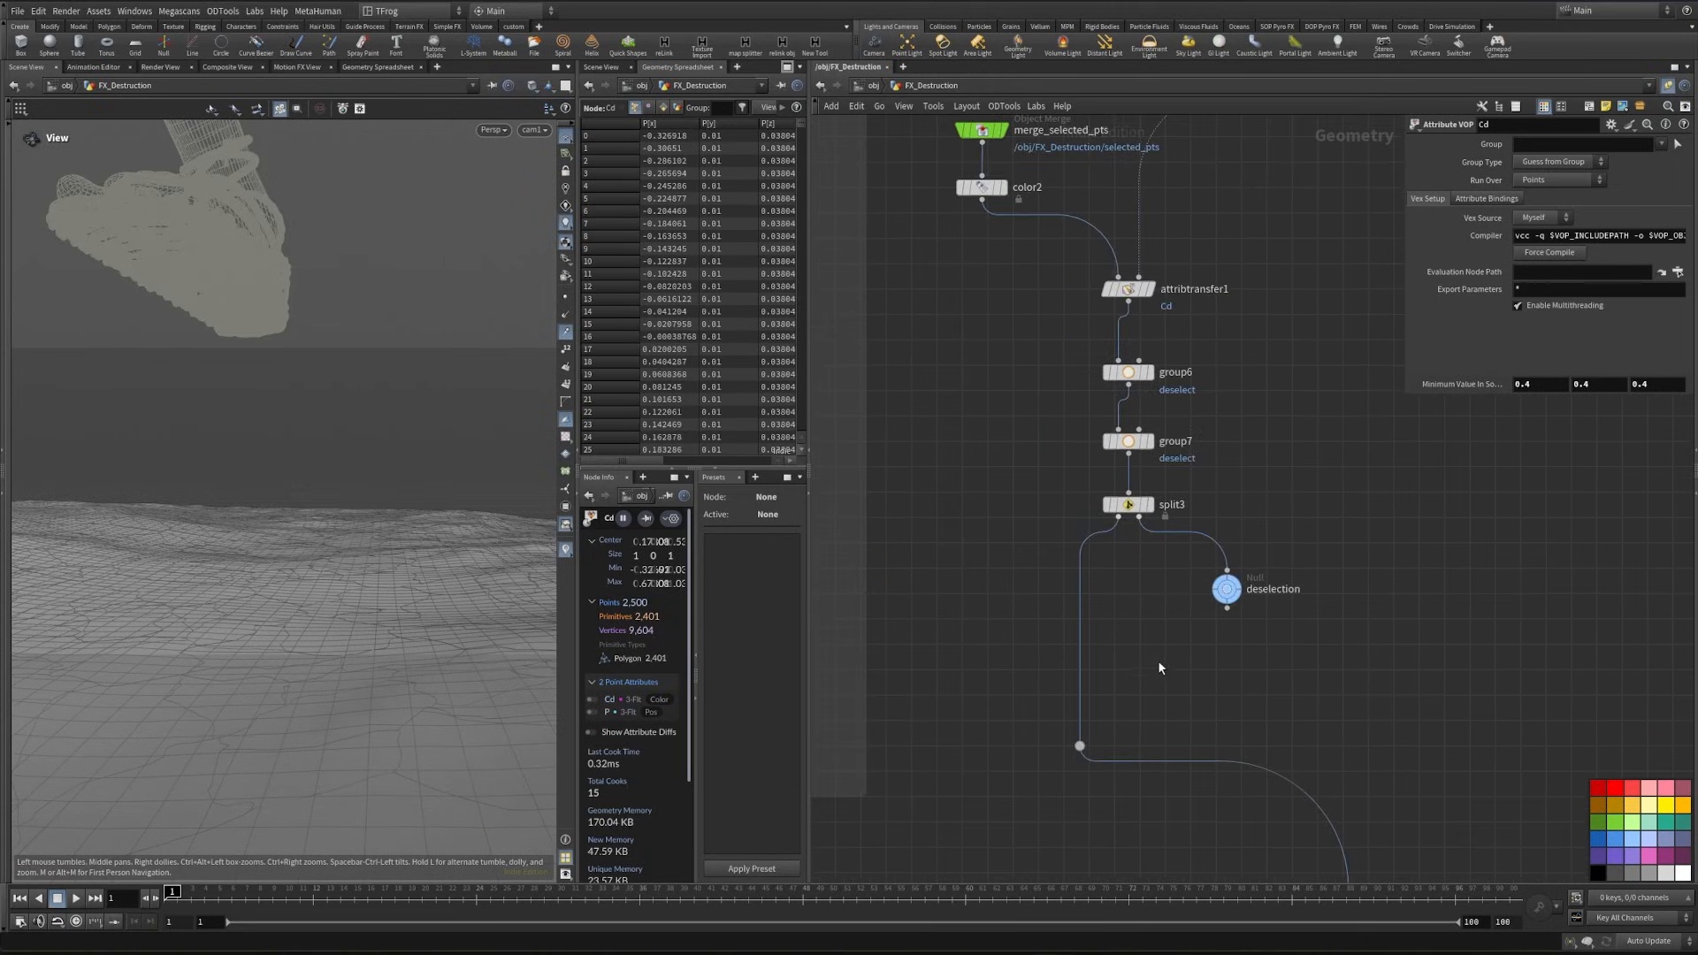
pyautogui.scroll(-3, 1228, 588)
pyautogui.moveTo(1235, 411); pyautogui.dragTo(1238, 639, button='middle')
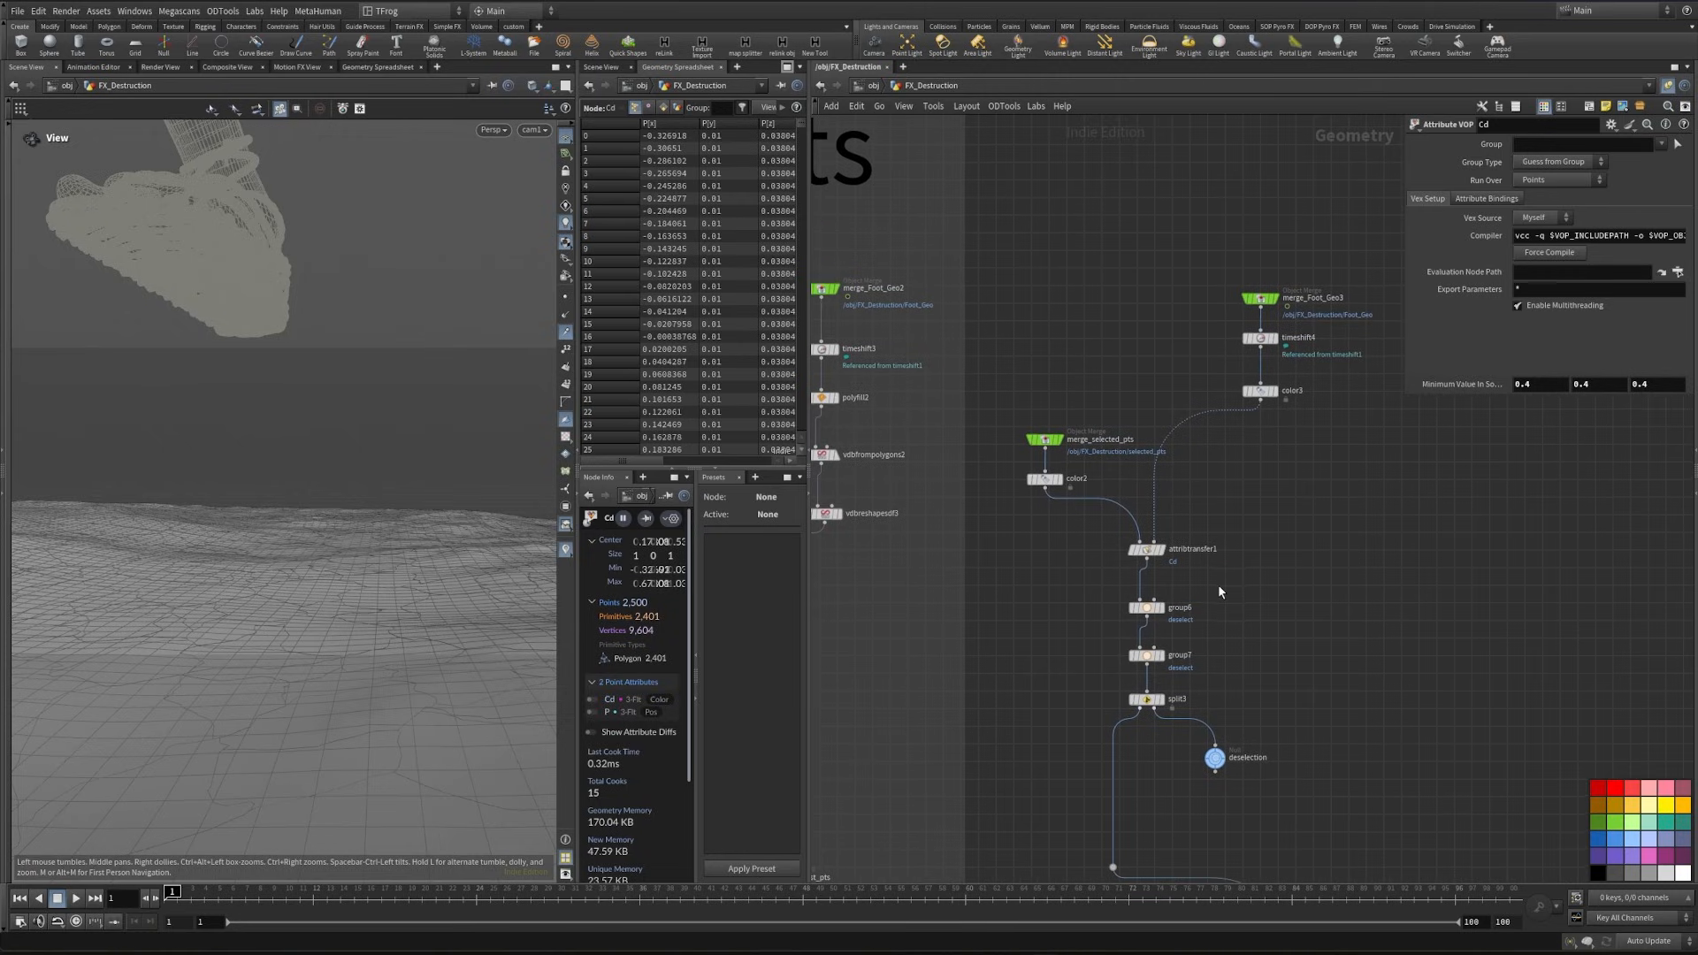
pyautogui.press('Tab')
pyautogui.write('avop')
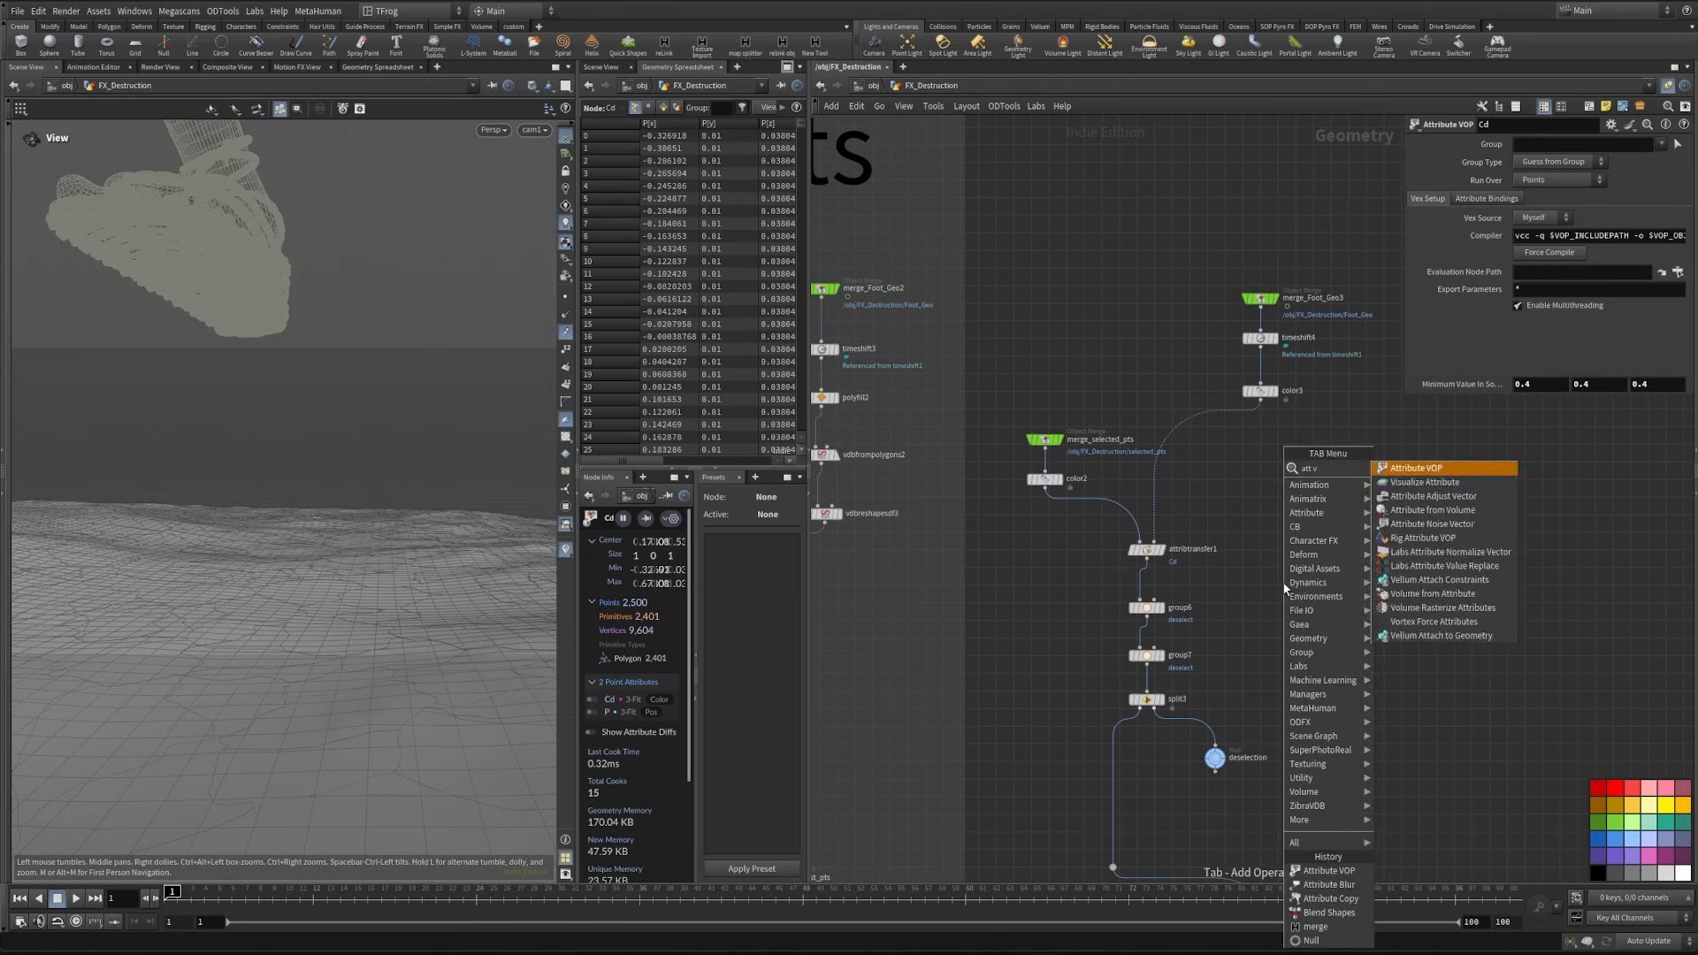
pyautogui.press('Return')
pyautogui.click(1157, 718)
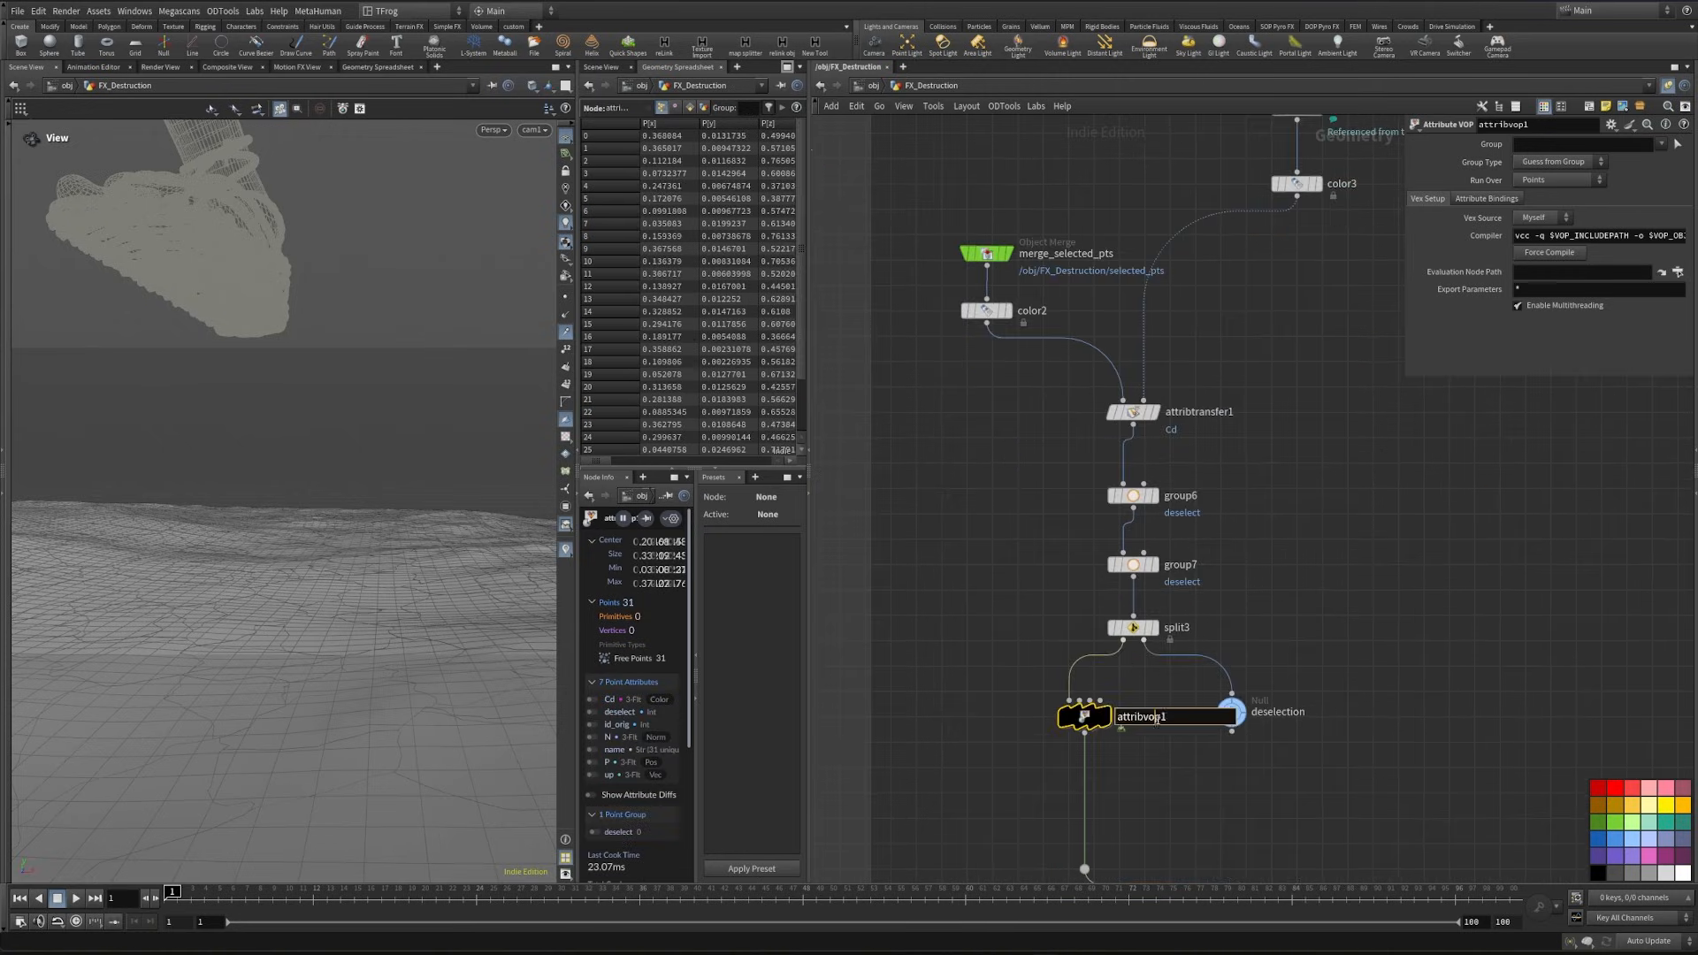
pyautogui.hotkey('ctrl', 'a')
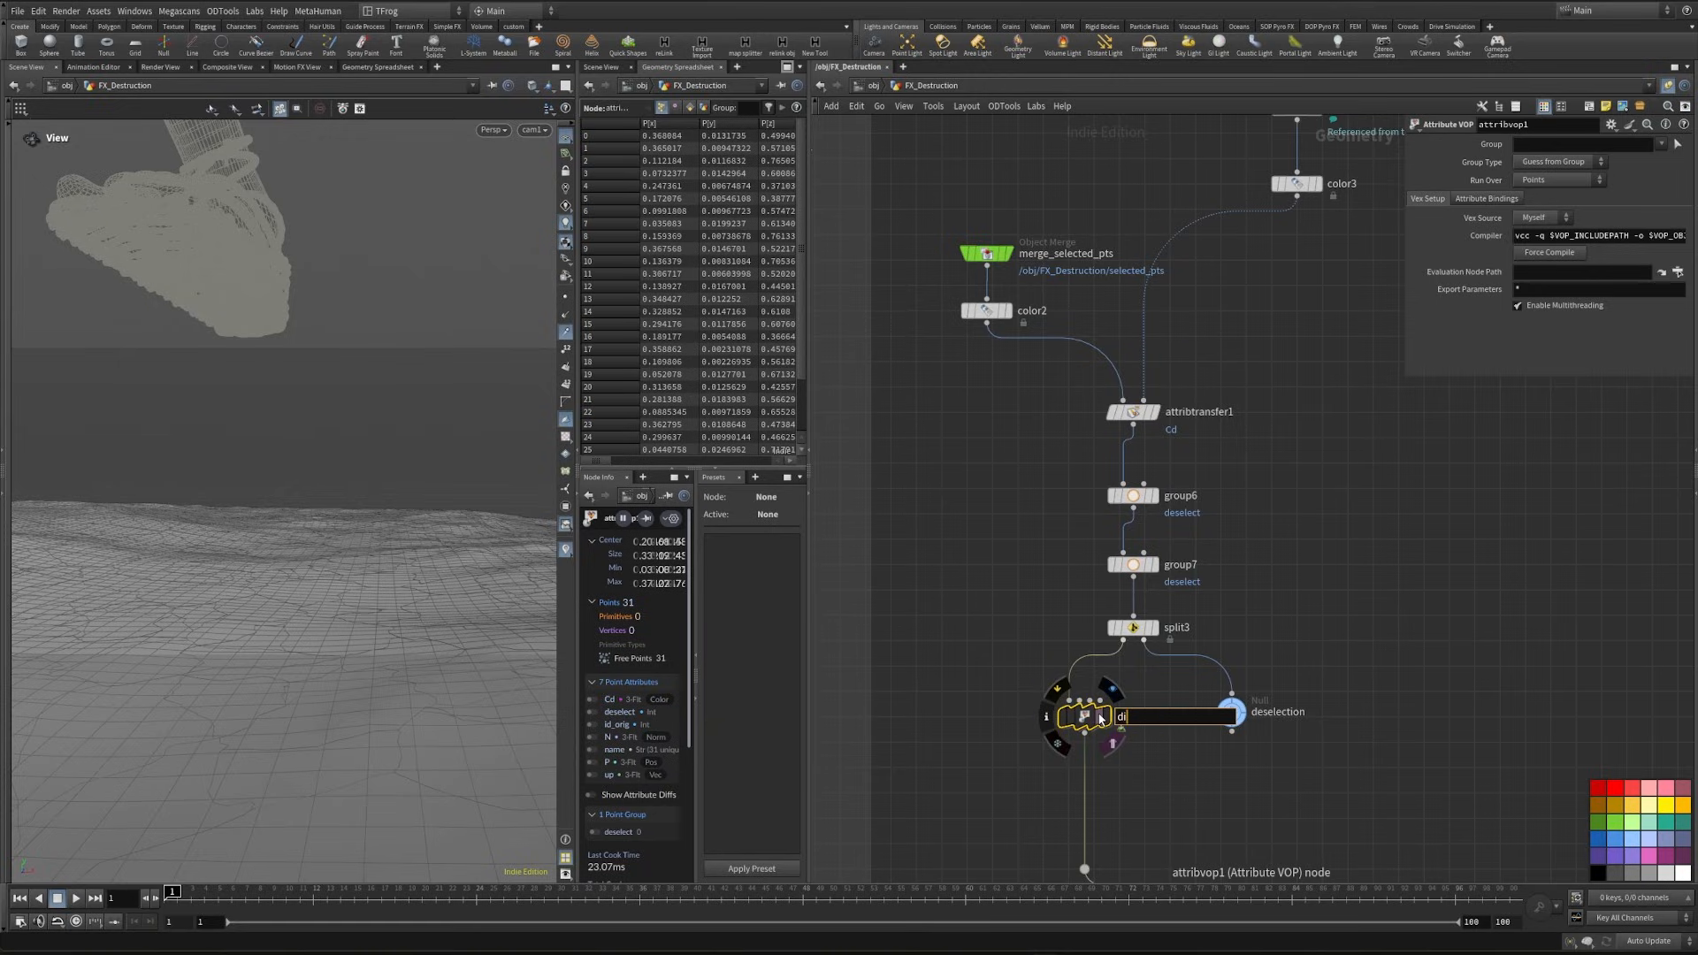
pyautogui.write('dir')
pyautogui.press('Return')
# - Move the nodes upstream of dir higher in the network to leave room between split3 and dir
pyautogui.moveTo(248, 637); pyautogui.dragTo(469, 615)
pyautogui.moveTo(1107, 785); pyautogui.dragTo(1129, 558, button='middle')
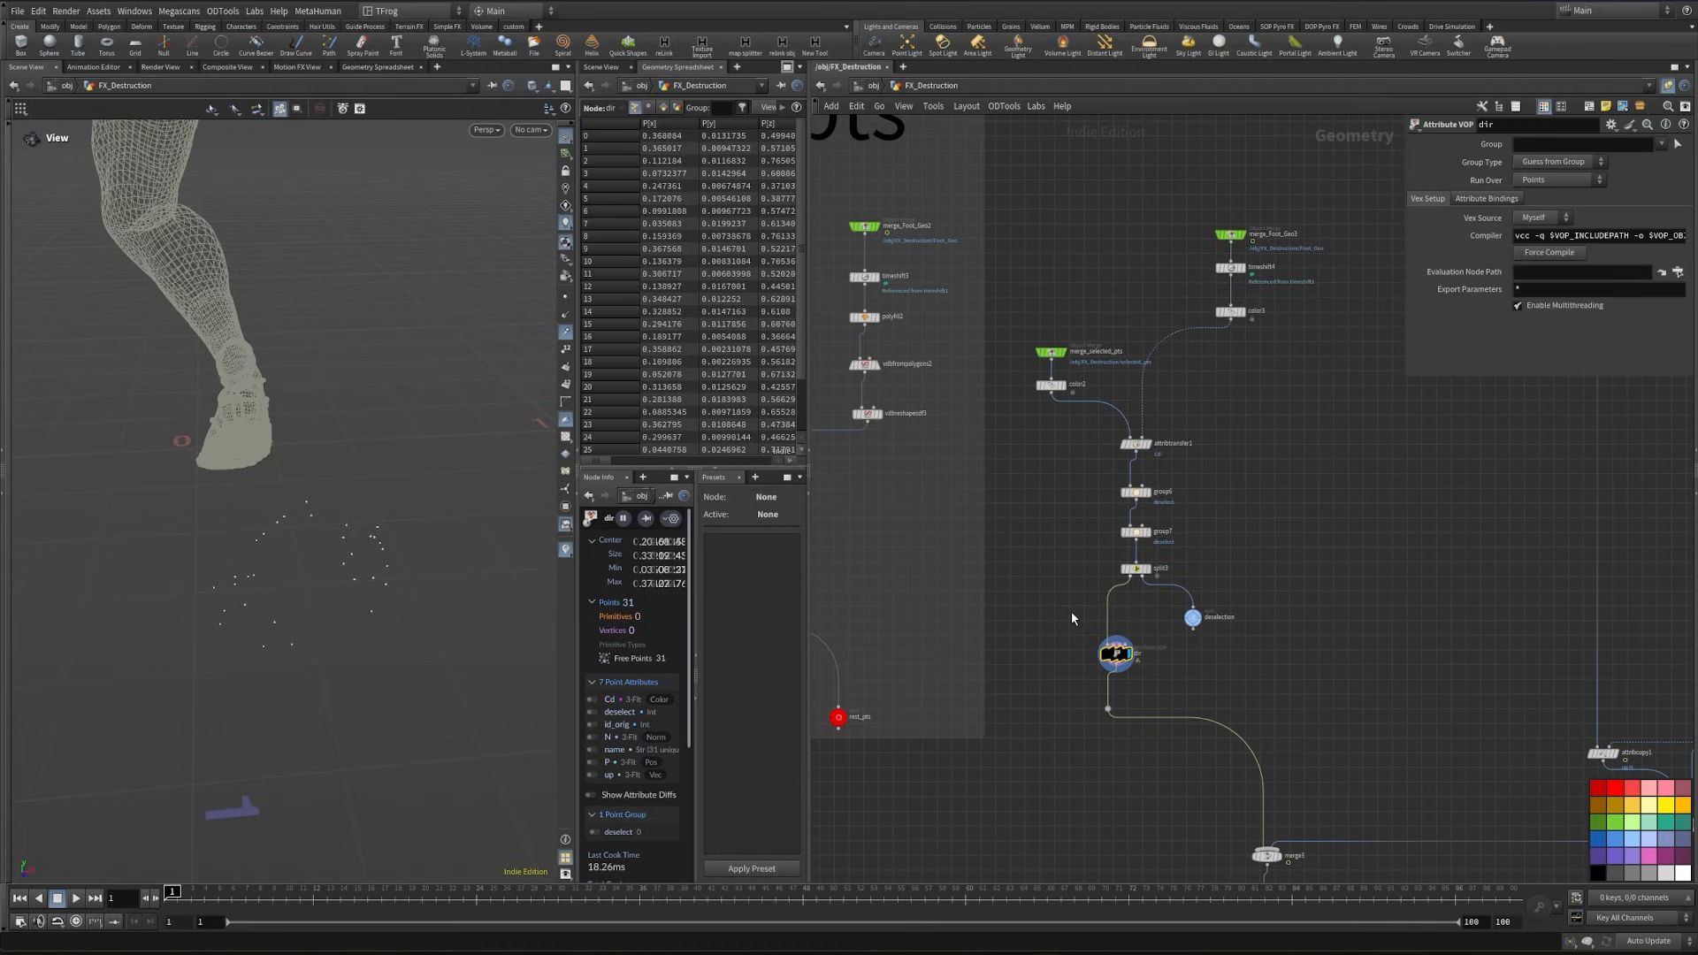
pyautogui.moveTo(1072, 617); pyautogui.dragTo(1347, 133)
pyautogui.keyDown('shift'); pyautogui.moveTo(1072, 277); pyautogui.dragTo(1065, 242); pyautogui.keyUp('shift')
pyautogui.scroll(2, 1166, 624)
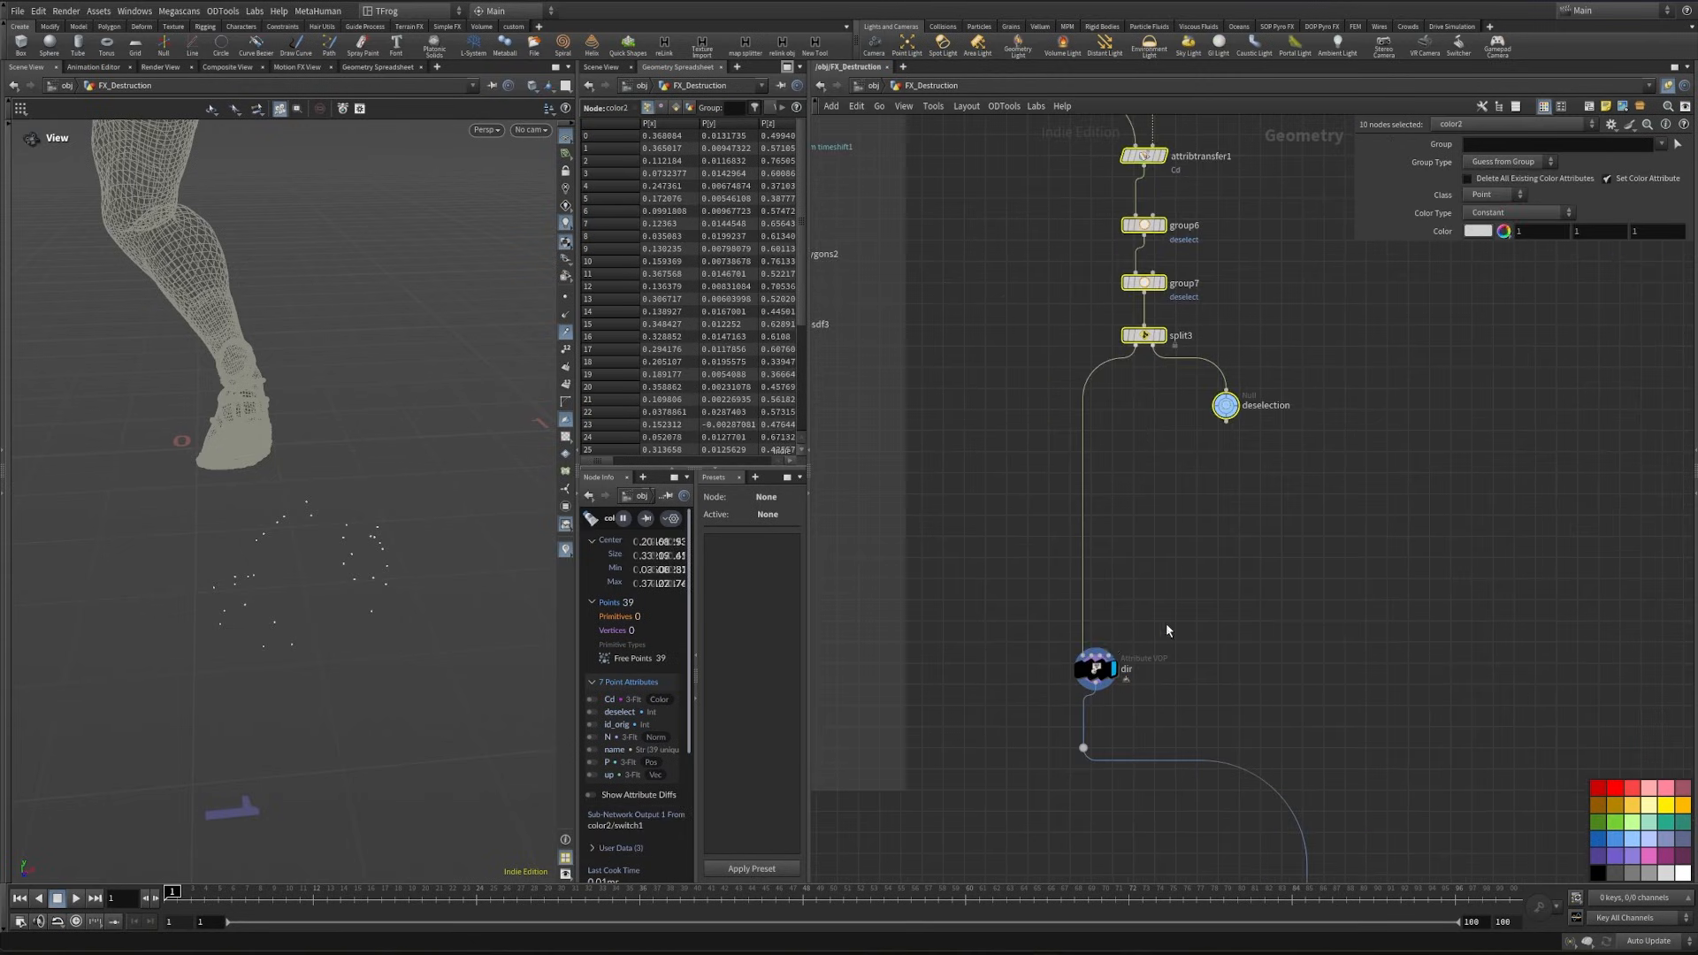
pyautogui.moveTo(1098, 669); pyautogui.dragTo(1085, 548)
pyautogui.moveTo(1178, 472); pyautogui.dragTo(1170, 539, button='middle')
# - Place an Add node creating one point at the origin beside the branch between split3 and dir
pyautogui.click(1170, 538)
pyautogui.press('Tab')
pyautogui.write('null')
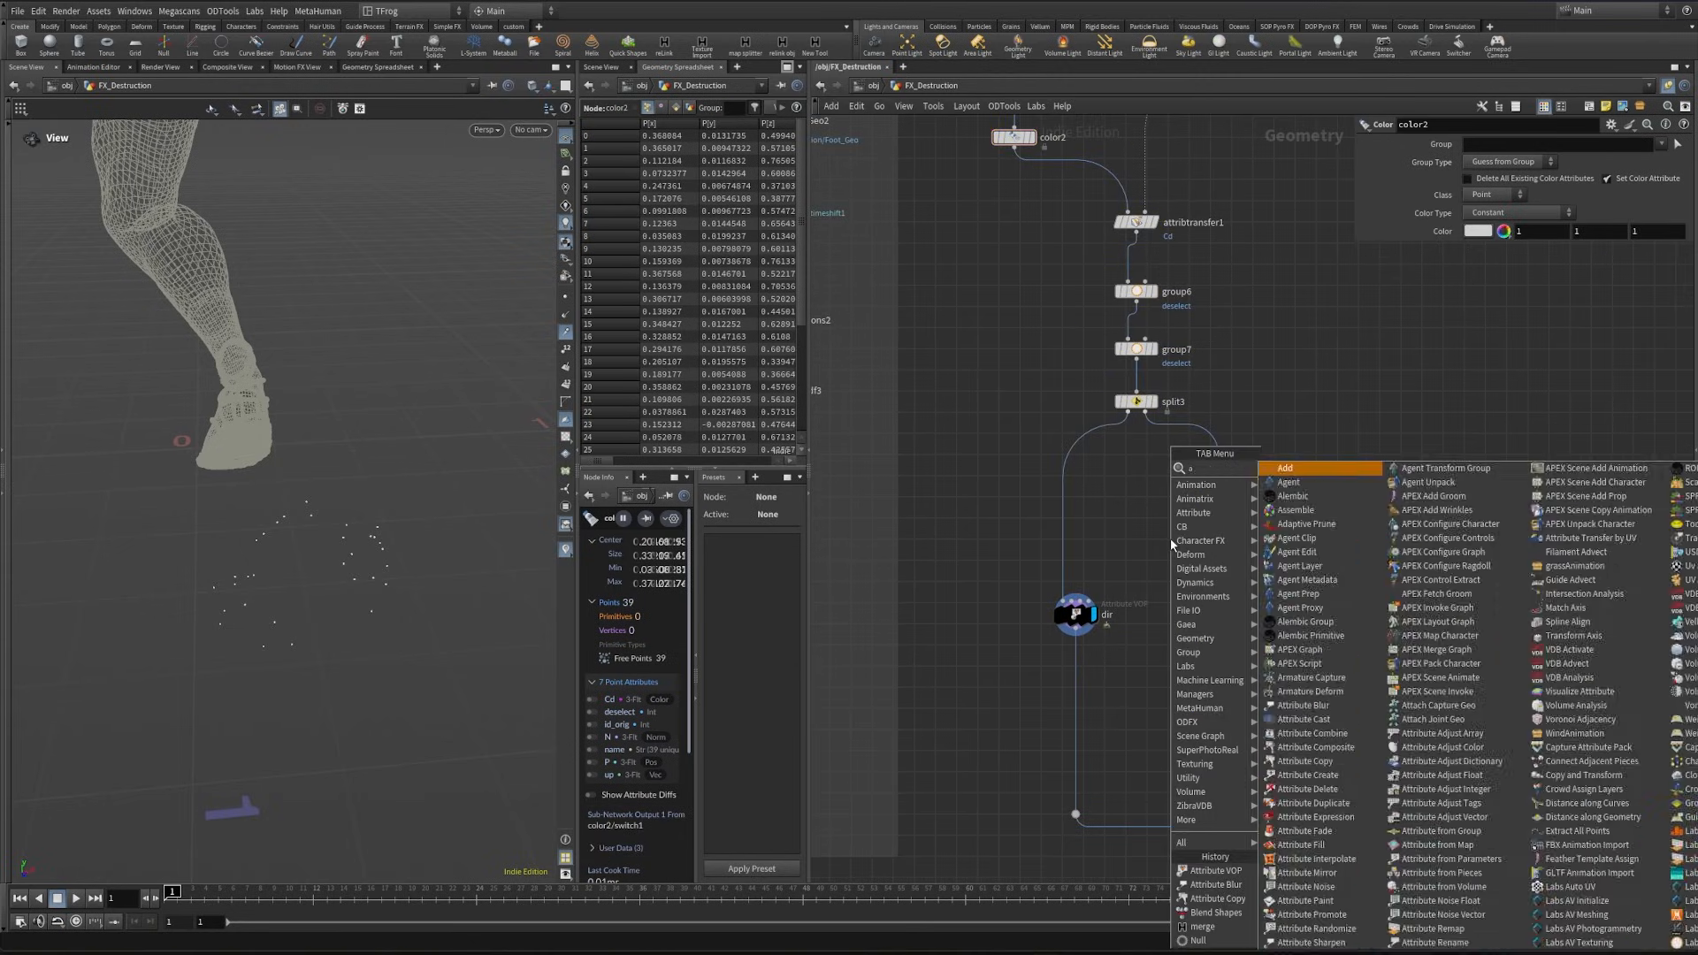
pyautogui.press('Return')
pyautogui.click(1153, 503)
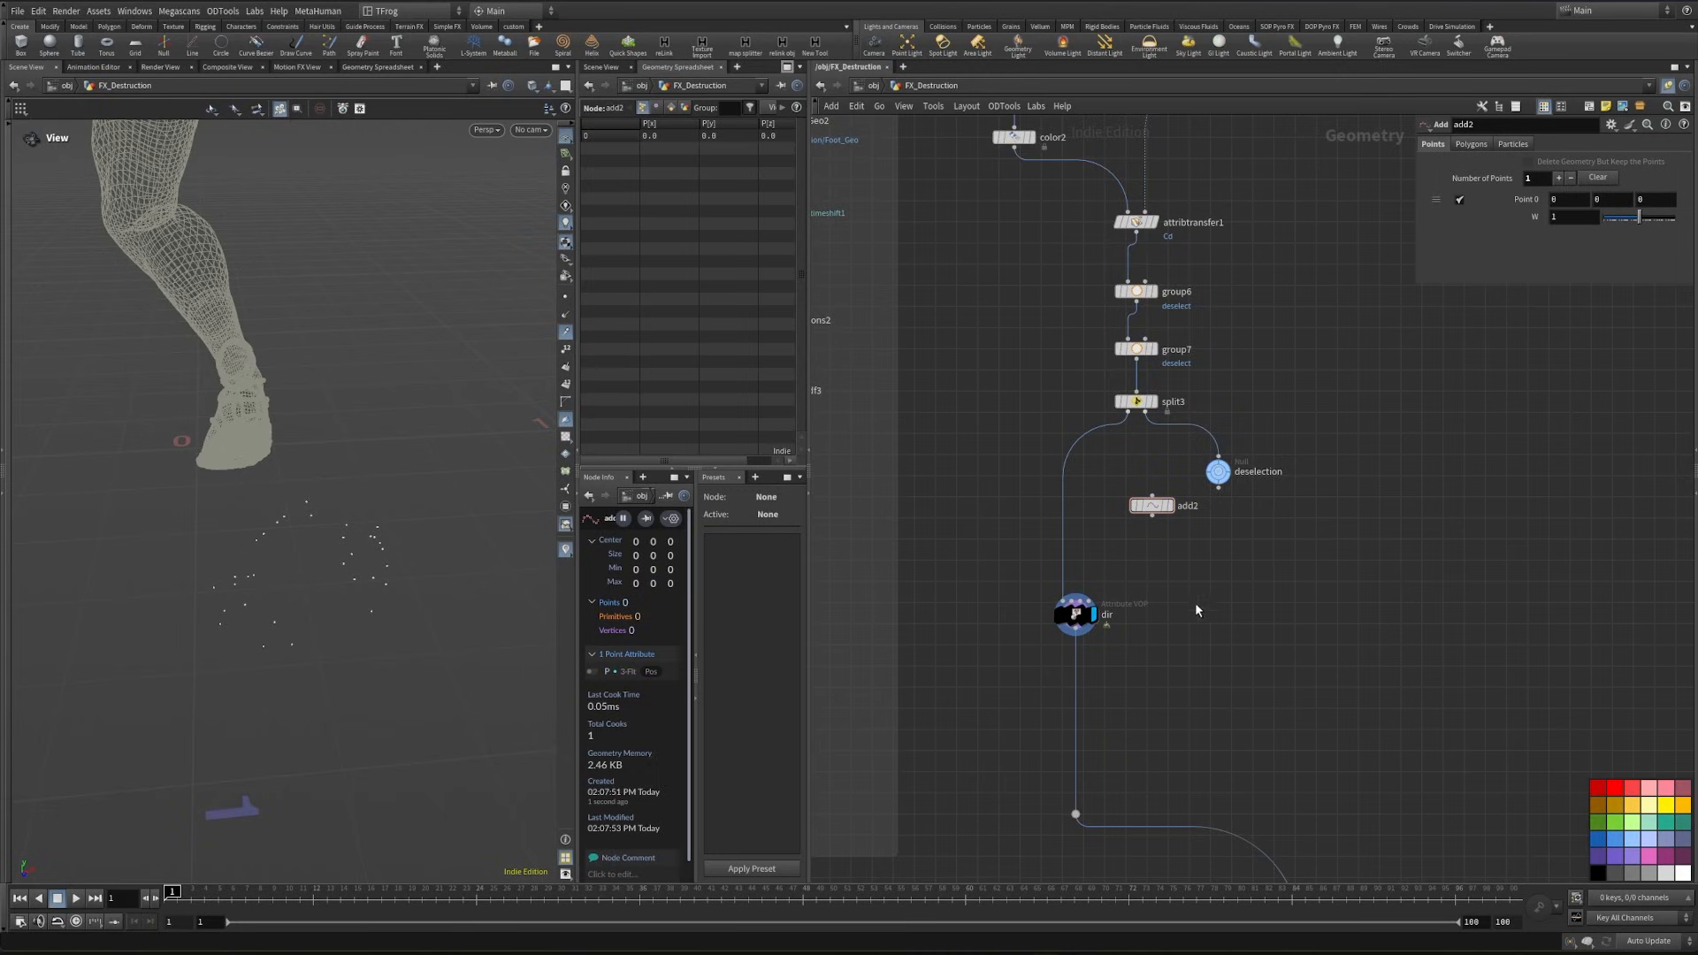
# - Add a Transform node below add2, connect add2 to it and display it
pyautogui.scroll(3, 1195, 606)
pyautogui.write('transform')
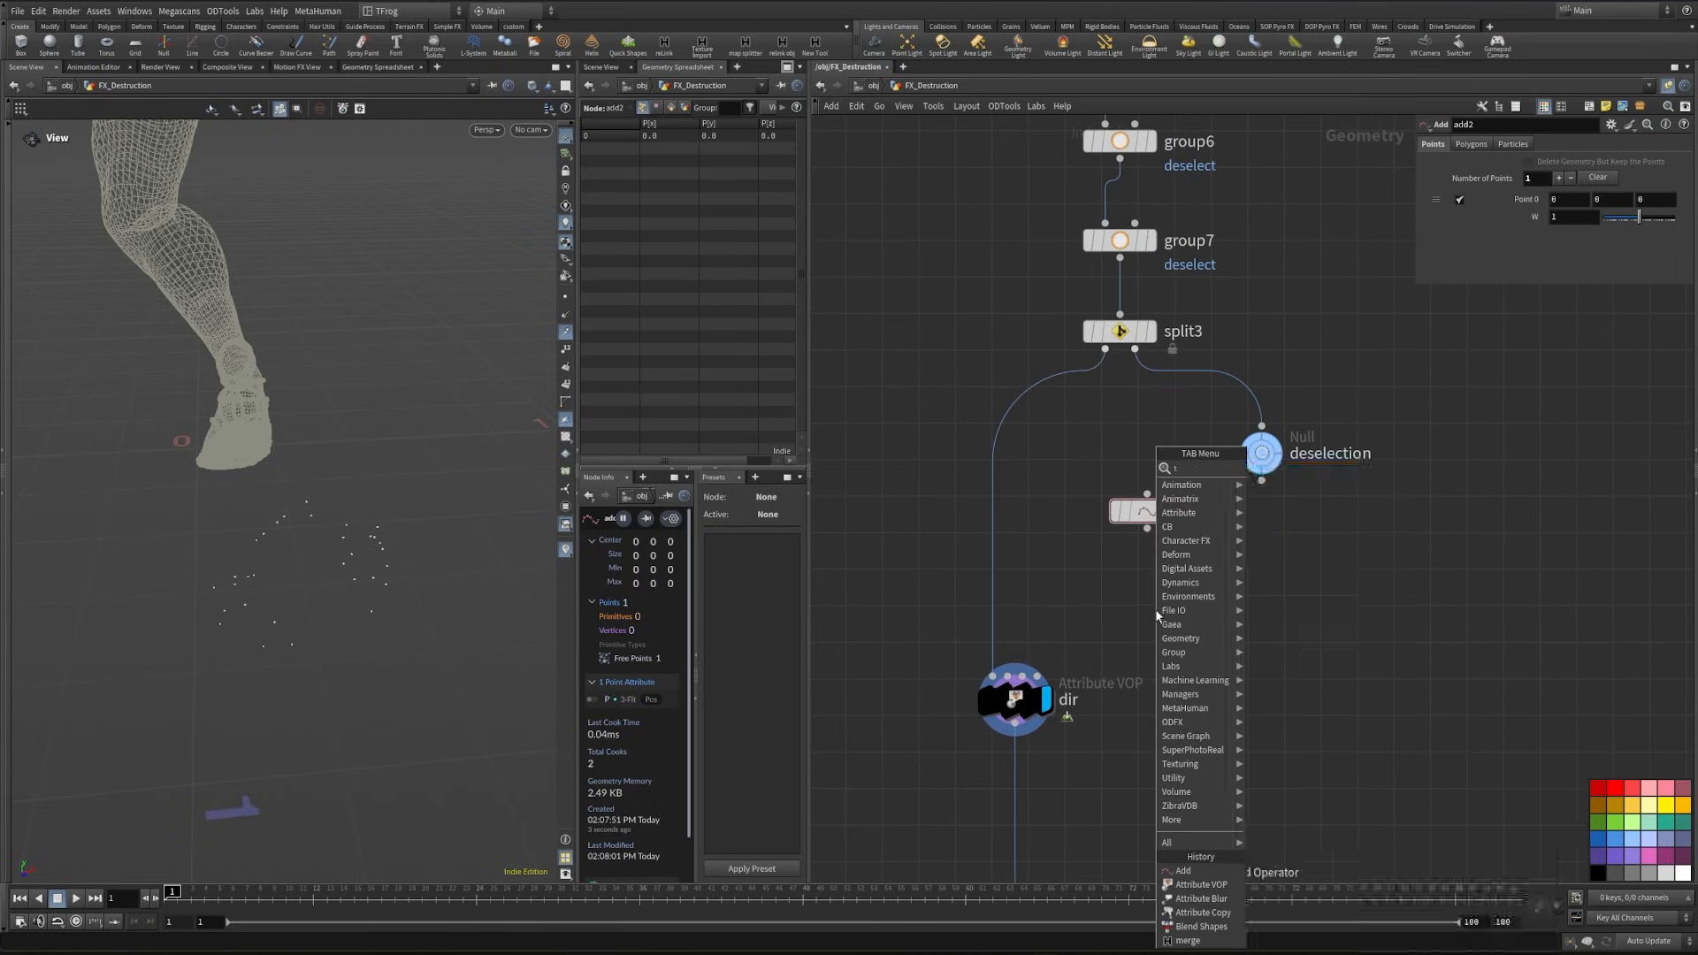
pyautogui.press('Return')
pyautogui.click(1147, 598)
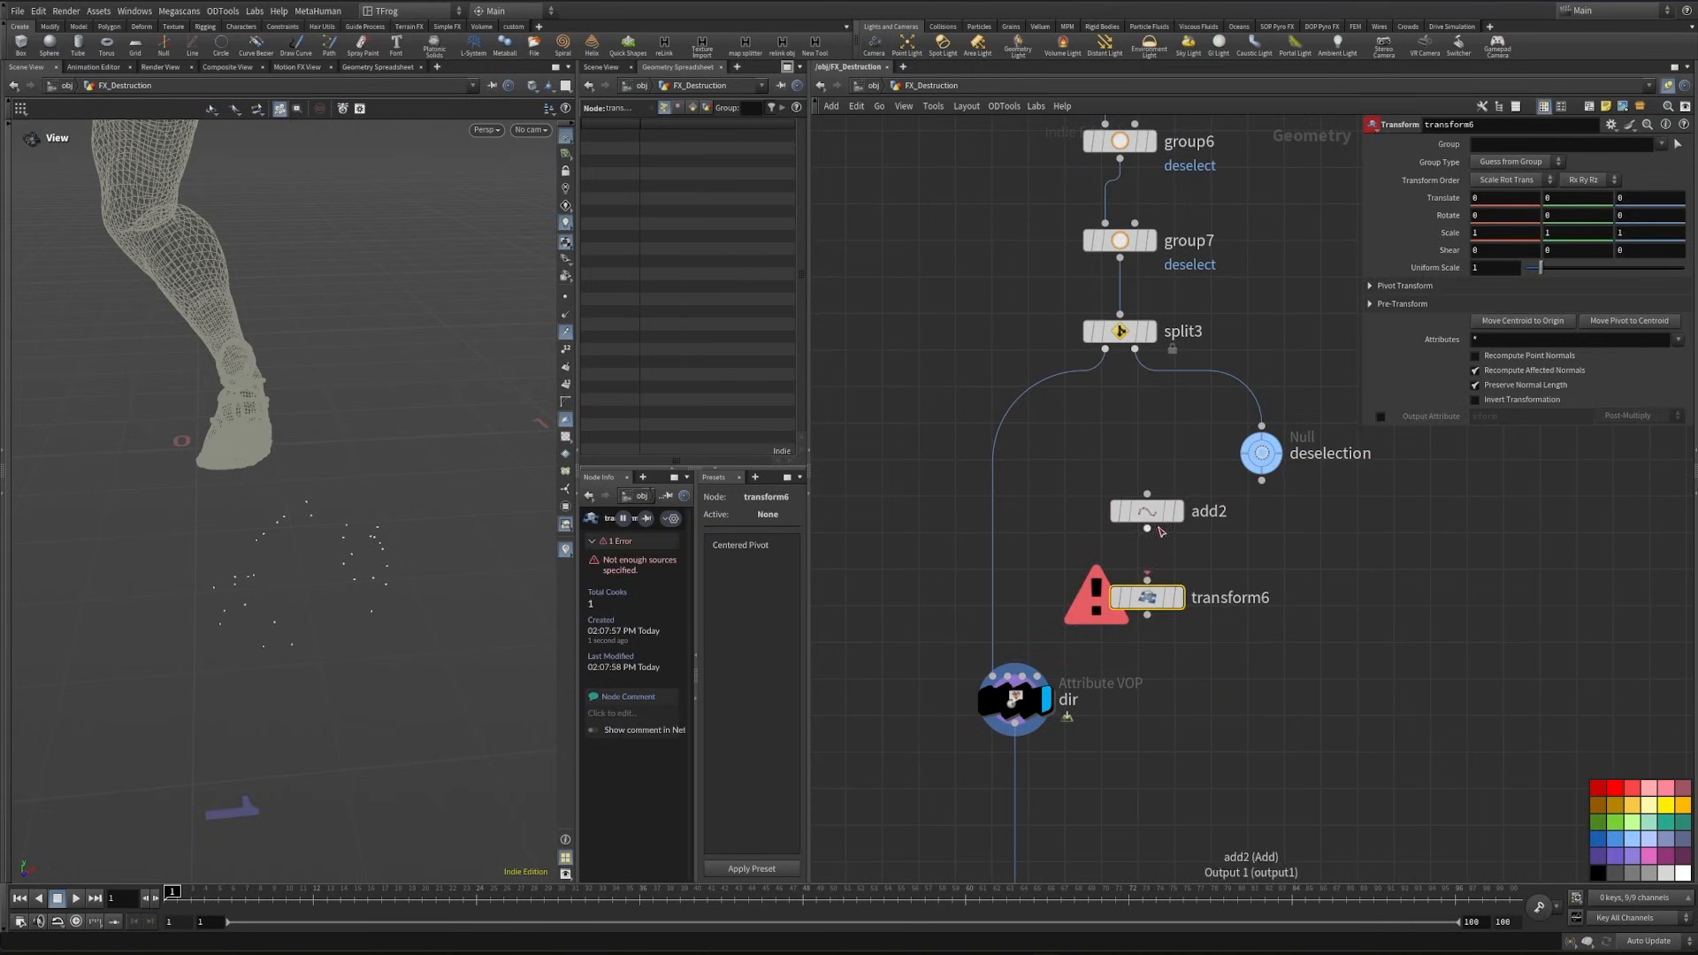
pyautogui.moveTo(1147, 529); pyautogui.dragTo(1147, 580)
pyautogui.click(1179, 598)
# - Show color3 as a template and translate transform6's point to the foot at about X 0.198, Z 0.530
pyautogui.scroll(-4, 1059, 626)
pyautogui.moveTo(1284, 631); pyautogui.dragTo(1273, 838, button='middle')
pyautogui.moveTo(1198, 392); pyautogui.dragTo(1086, 484, button='middle')
pyautogui.click(1085, 483)
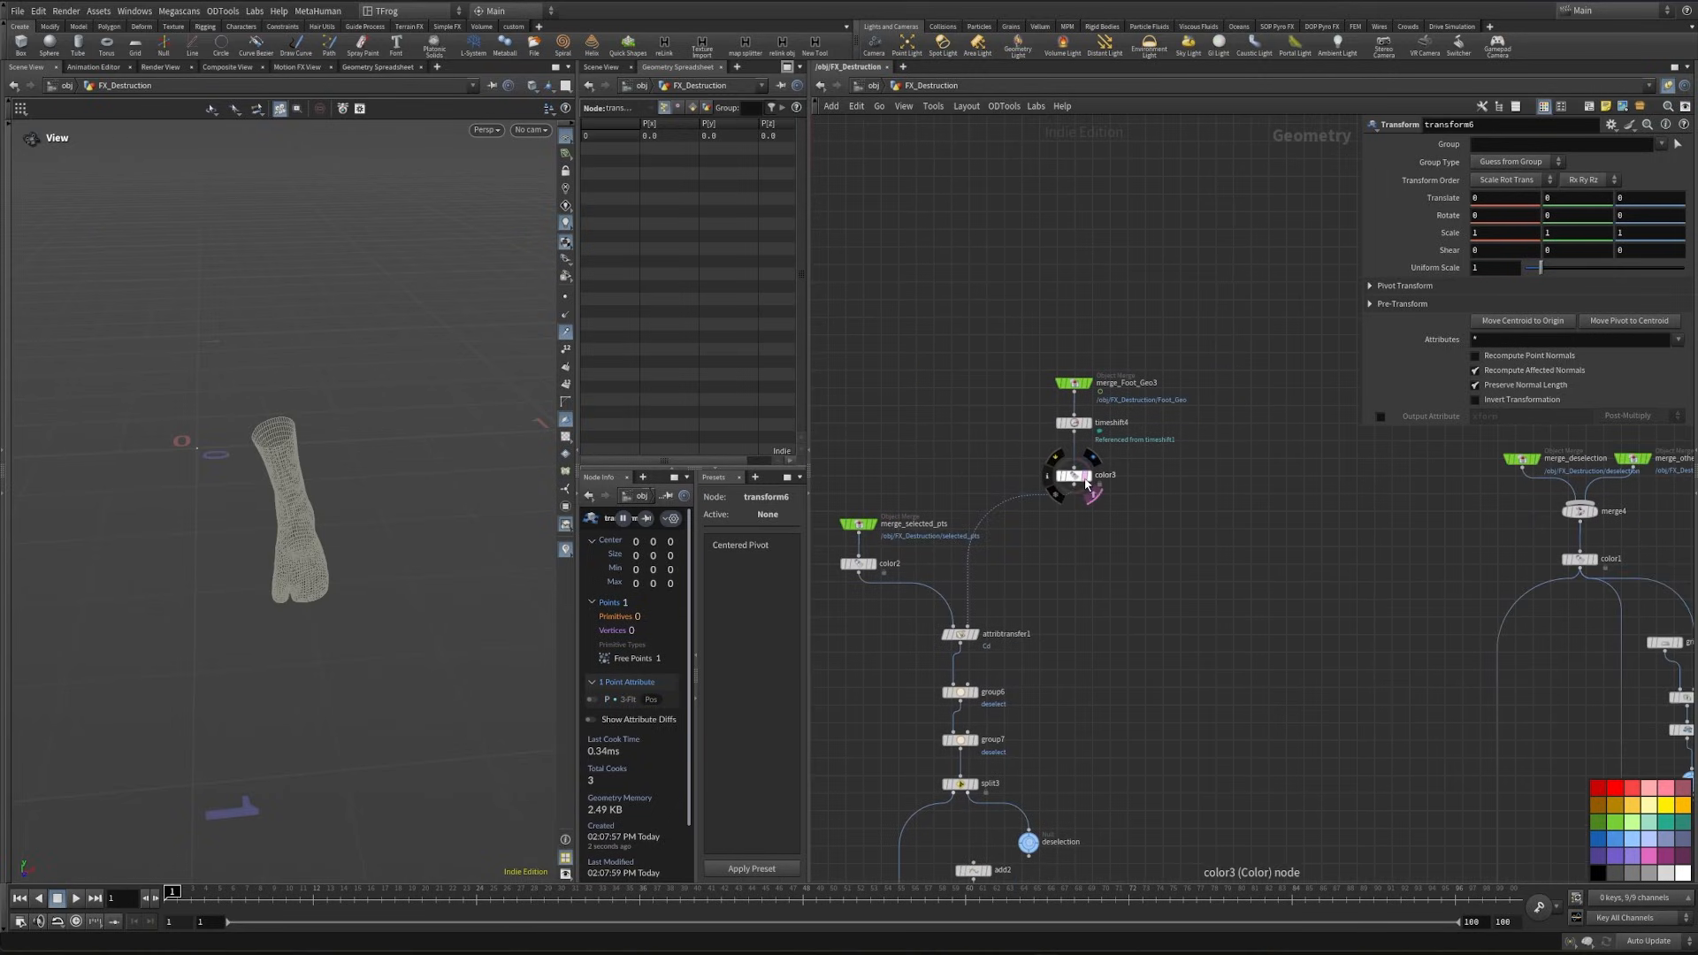
pyautogui.moveTo(353, 613); pyautogui.dragTo(527, 644)
pyautogui.moveTo(1053, 762); pyautogui.dragTo(1147, 597, button='middle')
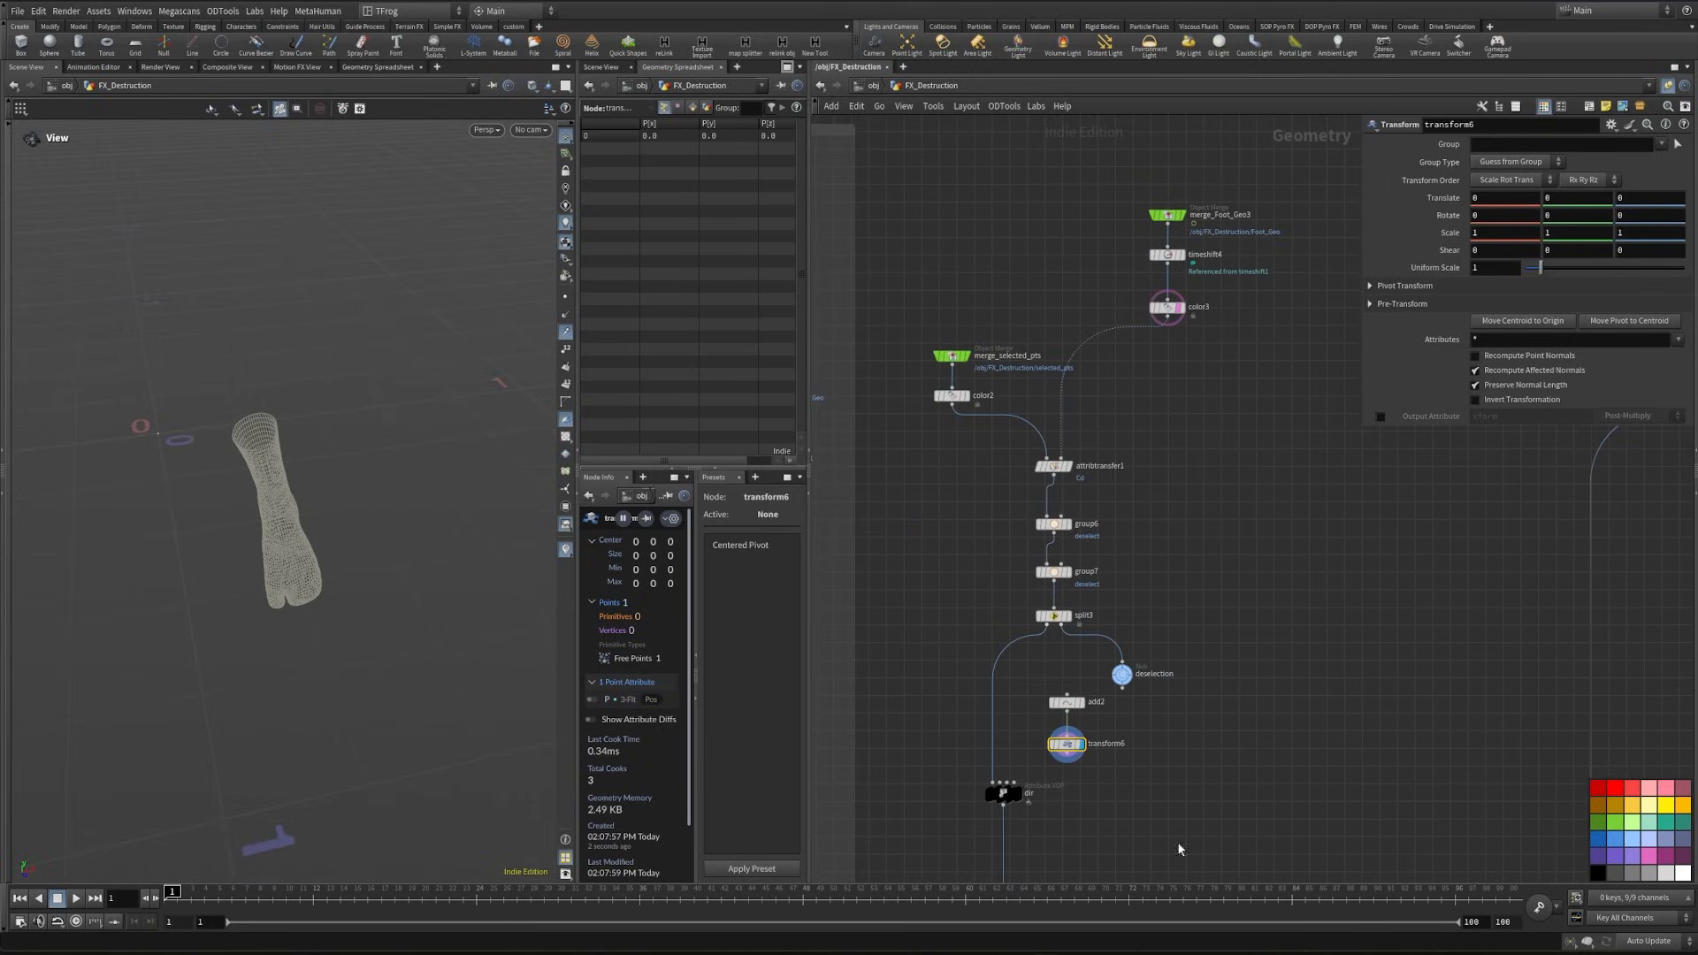
pyautogui.press('Return')
pyautogui.moveTo(215, 464); pyautogui.dragTo(336, 739)
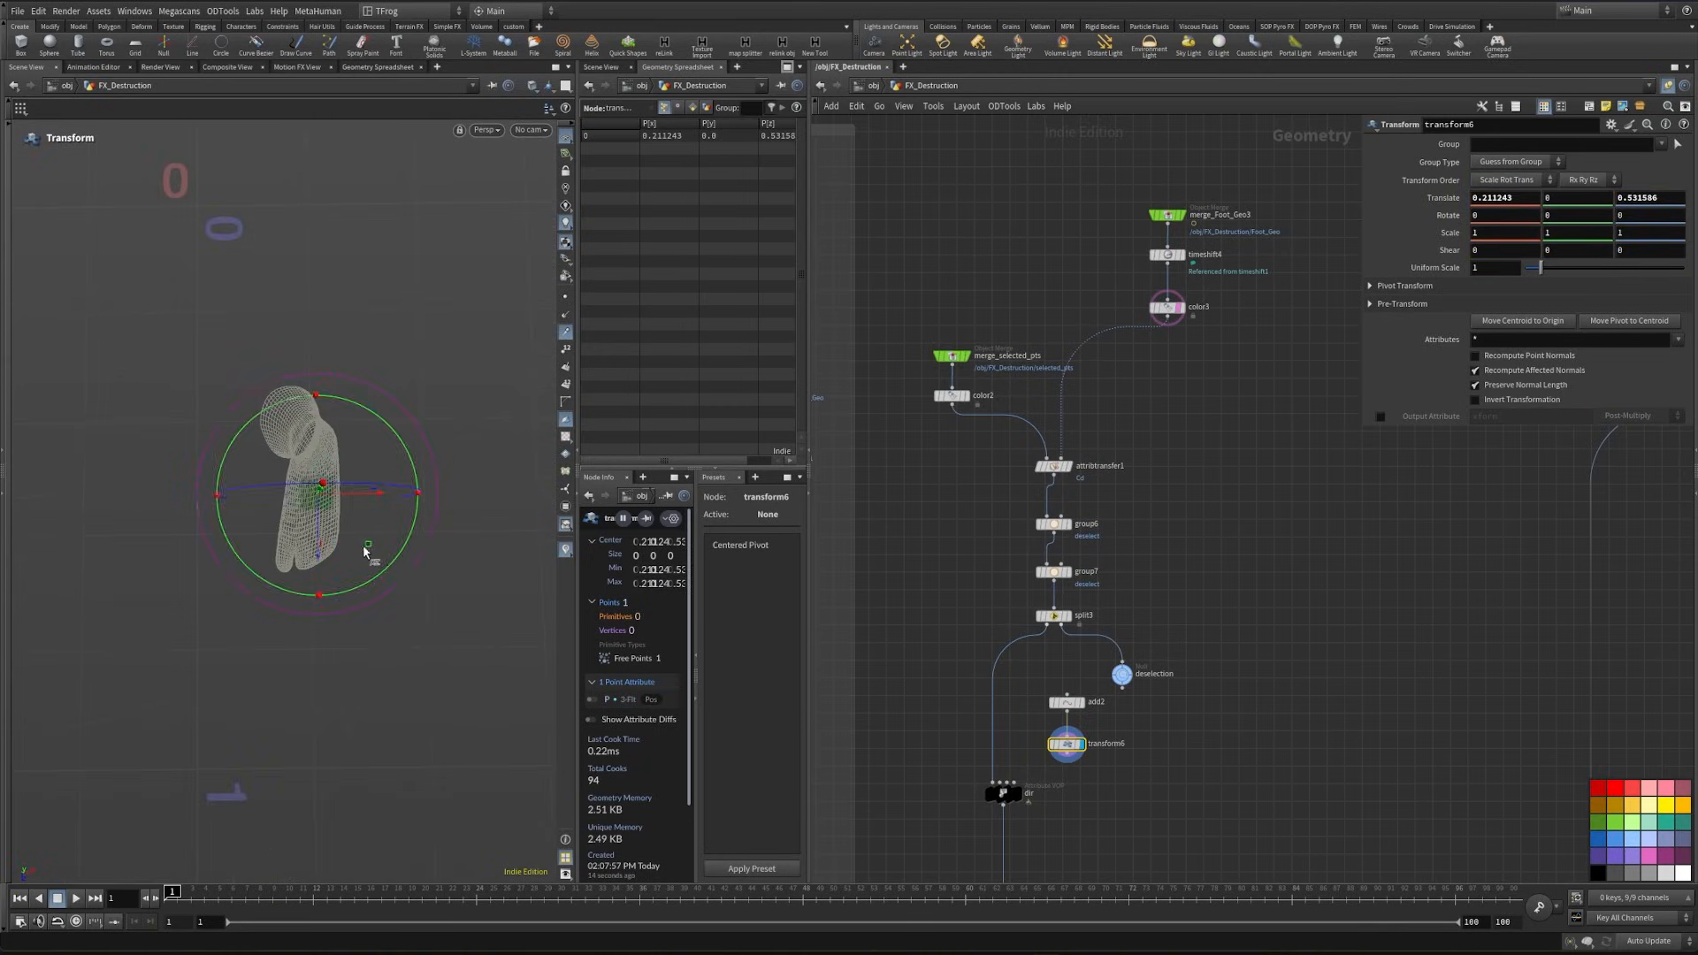
pyautogui.moveTo(364, 549); pyautogui.dragTo(356, 542)
pyautogui.keyDown('alt'); pyautogui.moveTo(370, 694); pyautogui.dragTo(347, 592); pyautogui.keyUp('alt')
# - Connect transform6's output to the second input of the dir Attribute VOP
pyautogui.scroll(5, 1061, 782)
pyautogui.click(1120, 748)
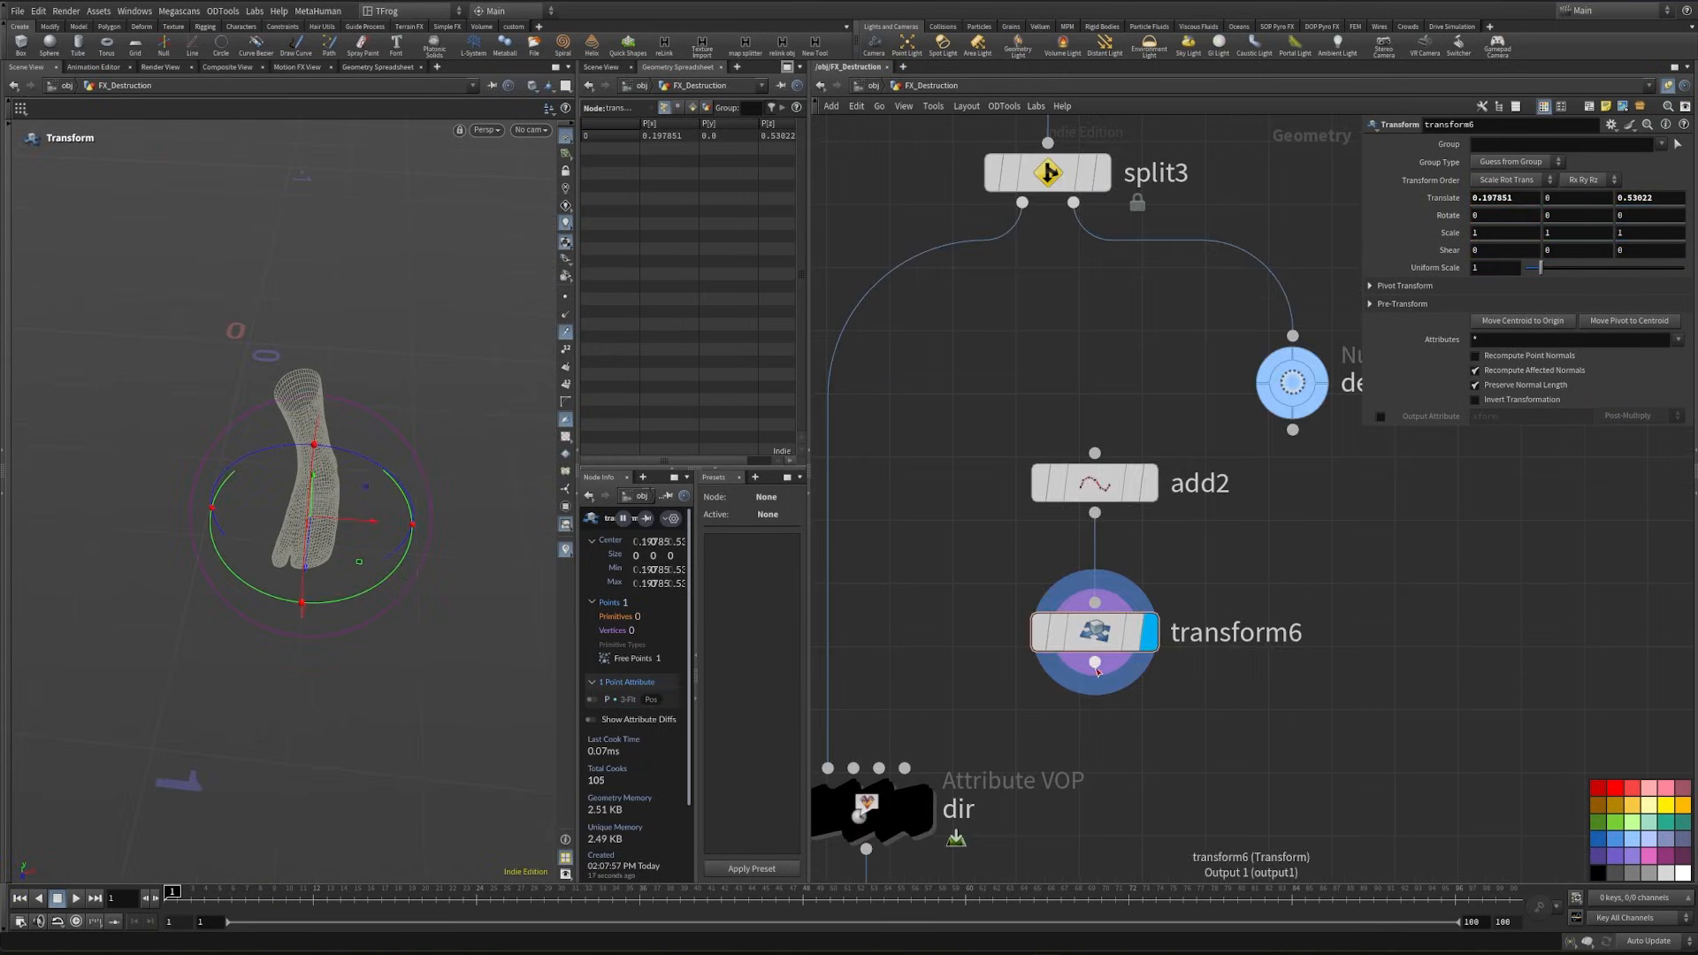
pyautogui.click(1094, 662)
pyautogui.moveTo(1081, 702); pyautogui.dragTo(1461, 634, button='middle')
pyautogui.click(1234, 700)
pyautogui.scroll(-5, 1237, 699)
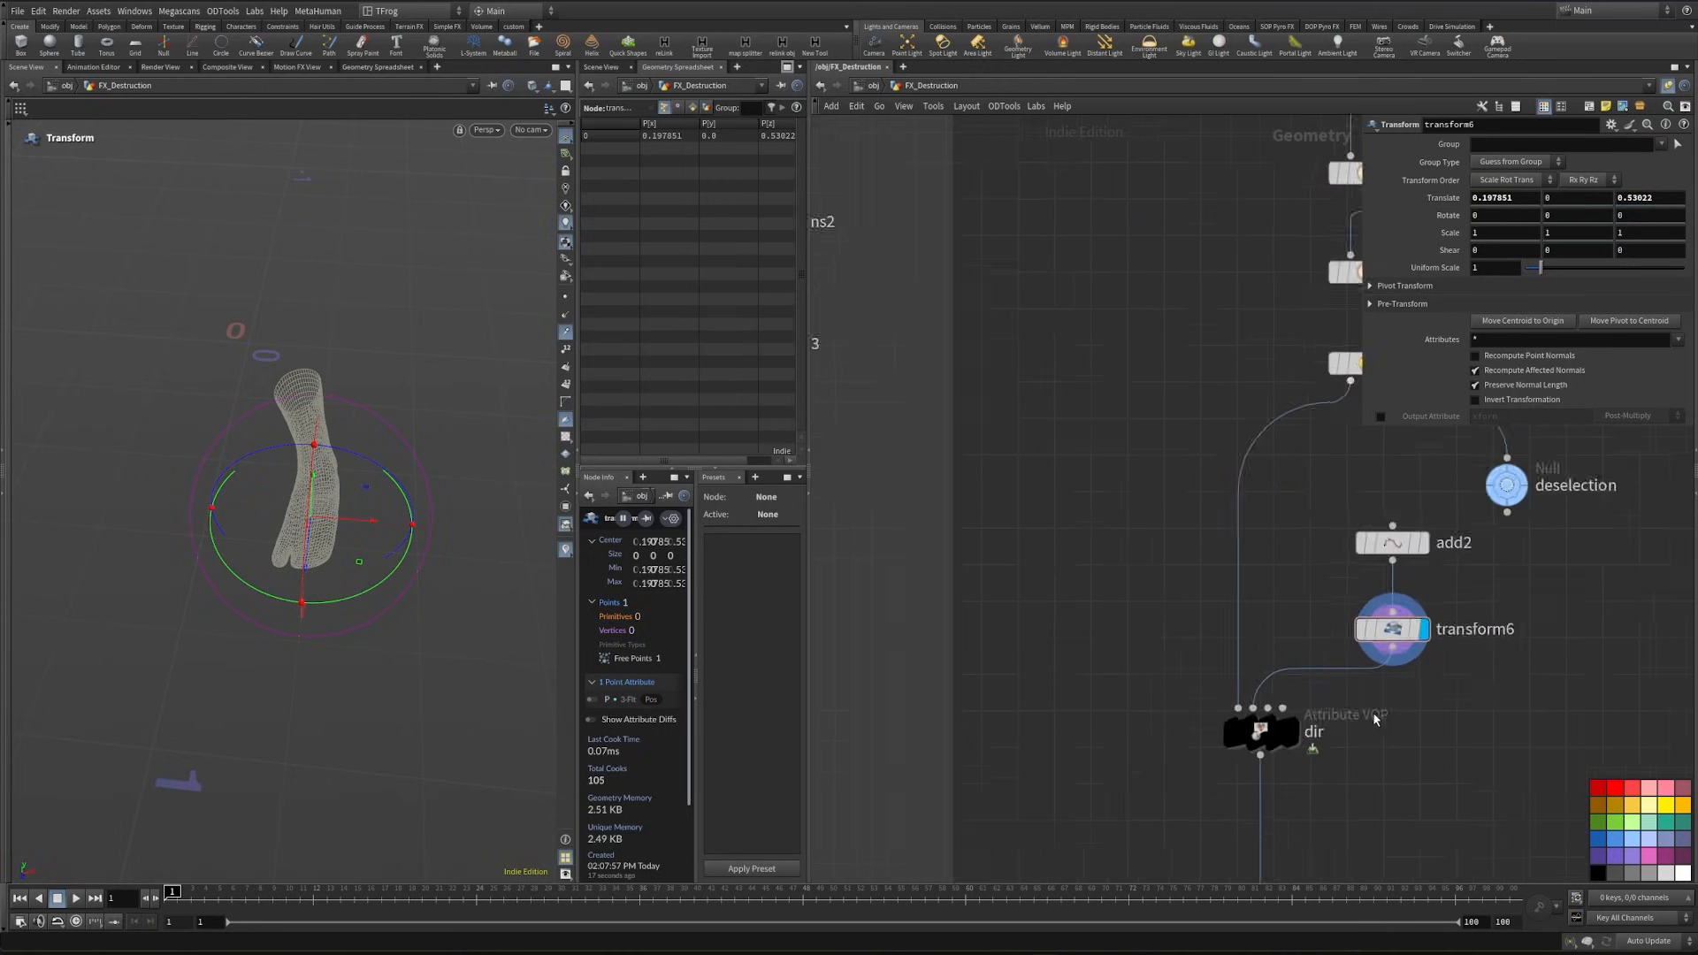
pyautogui.press('Tab')
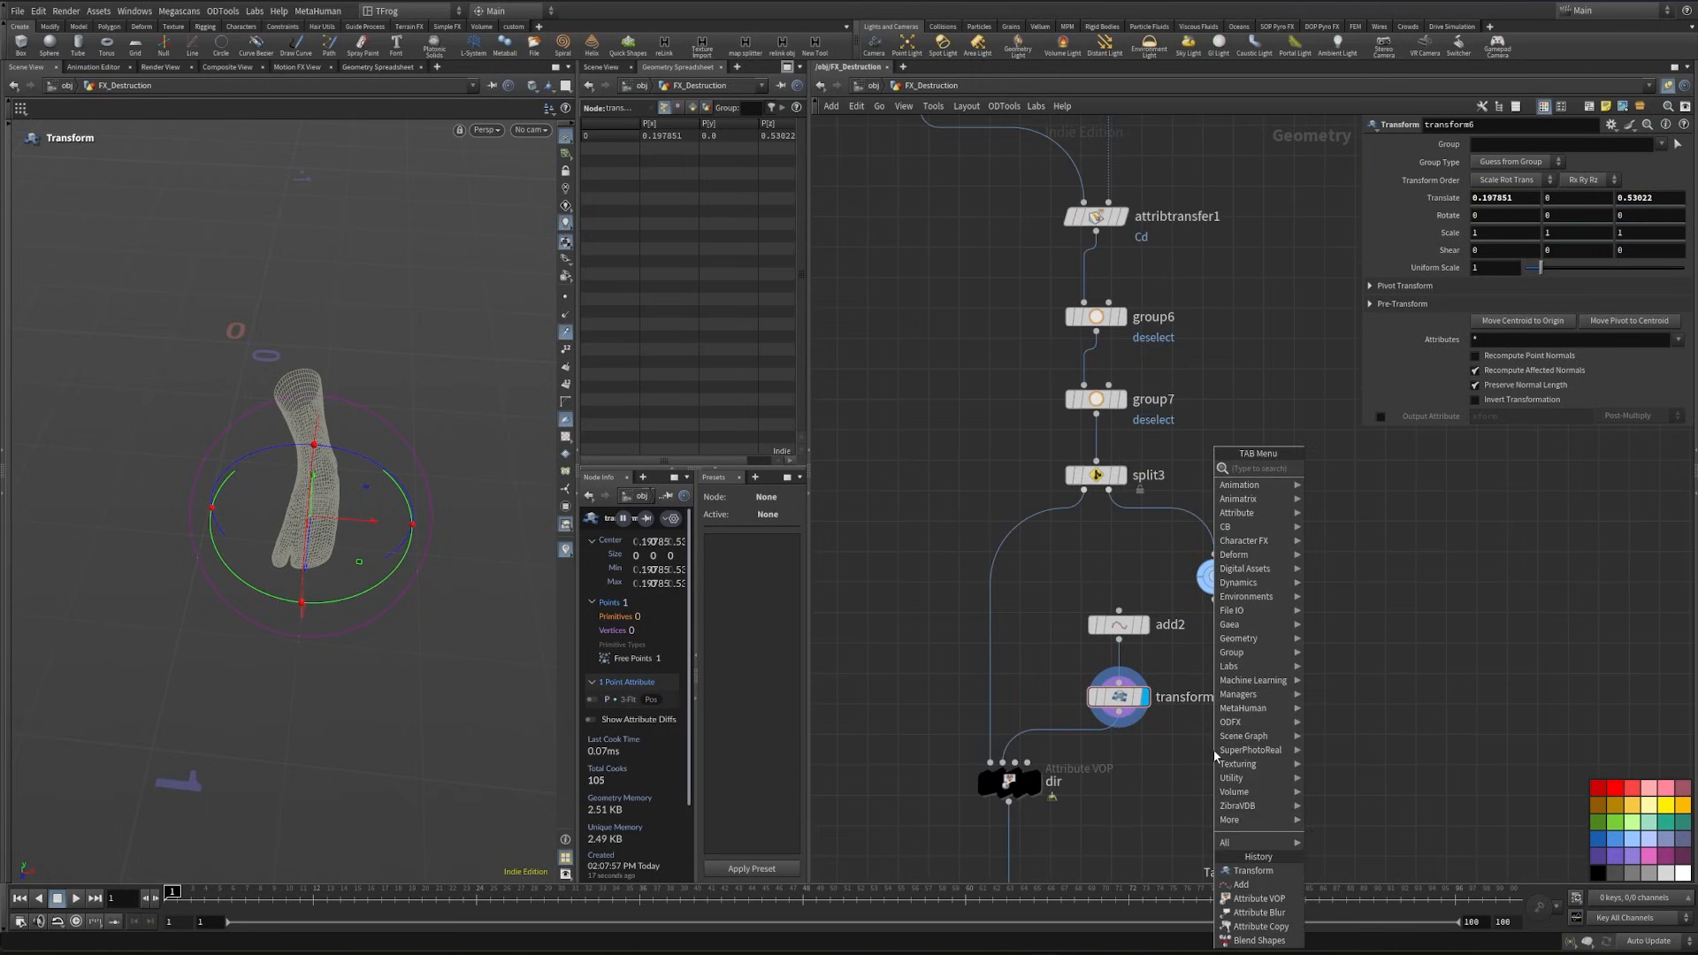
pyautogui.write('mat s')
pyautogui.press('Escape')
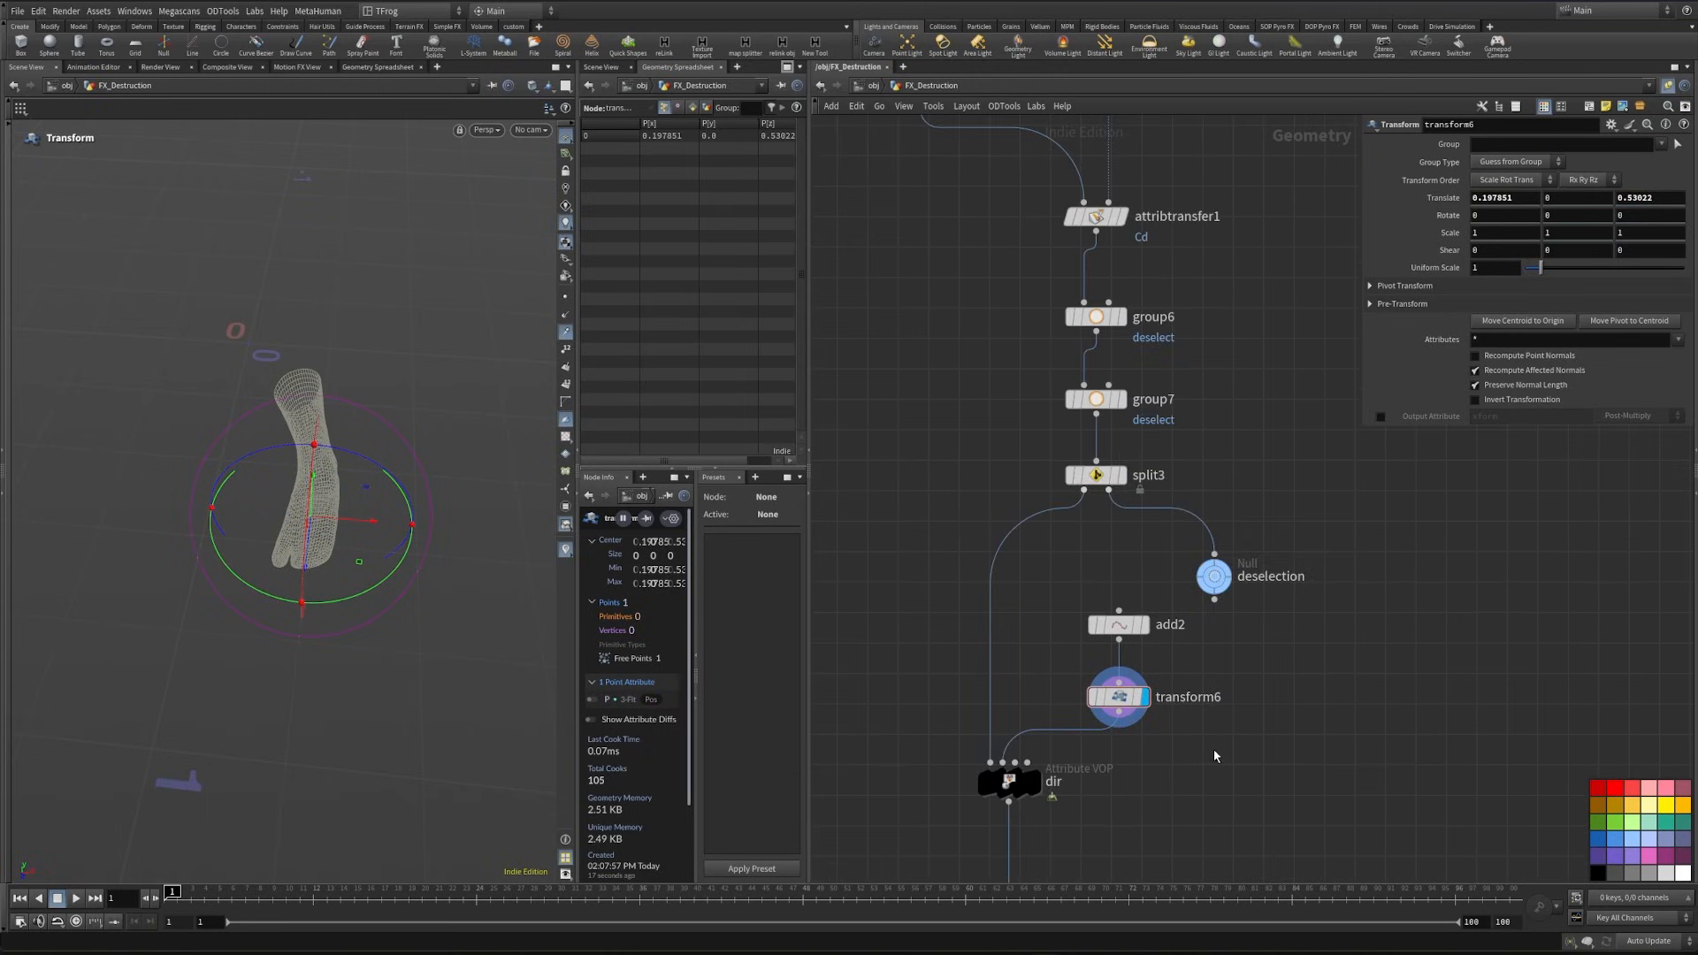
pyautogui.keyDown('alt'); pyautogui.moveTo(229, 666); pyautogui.dragTo(252, 600); pyautogui.keyUp('alt')
pyautogui.hotkey('ctrl', 'z')
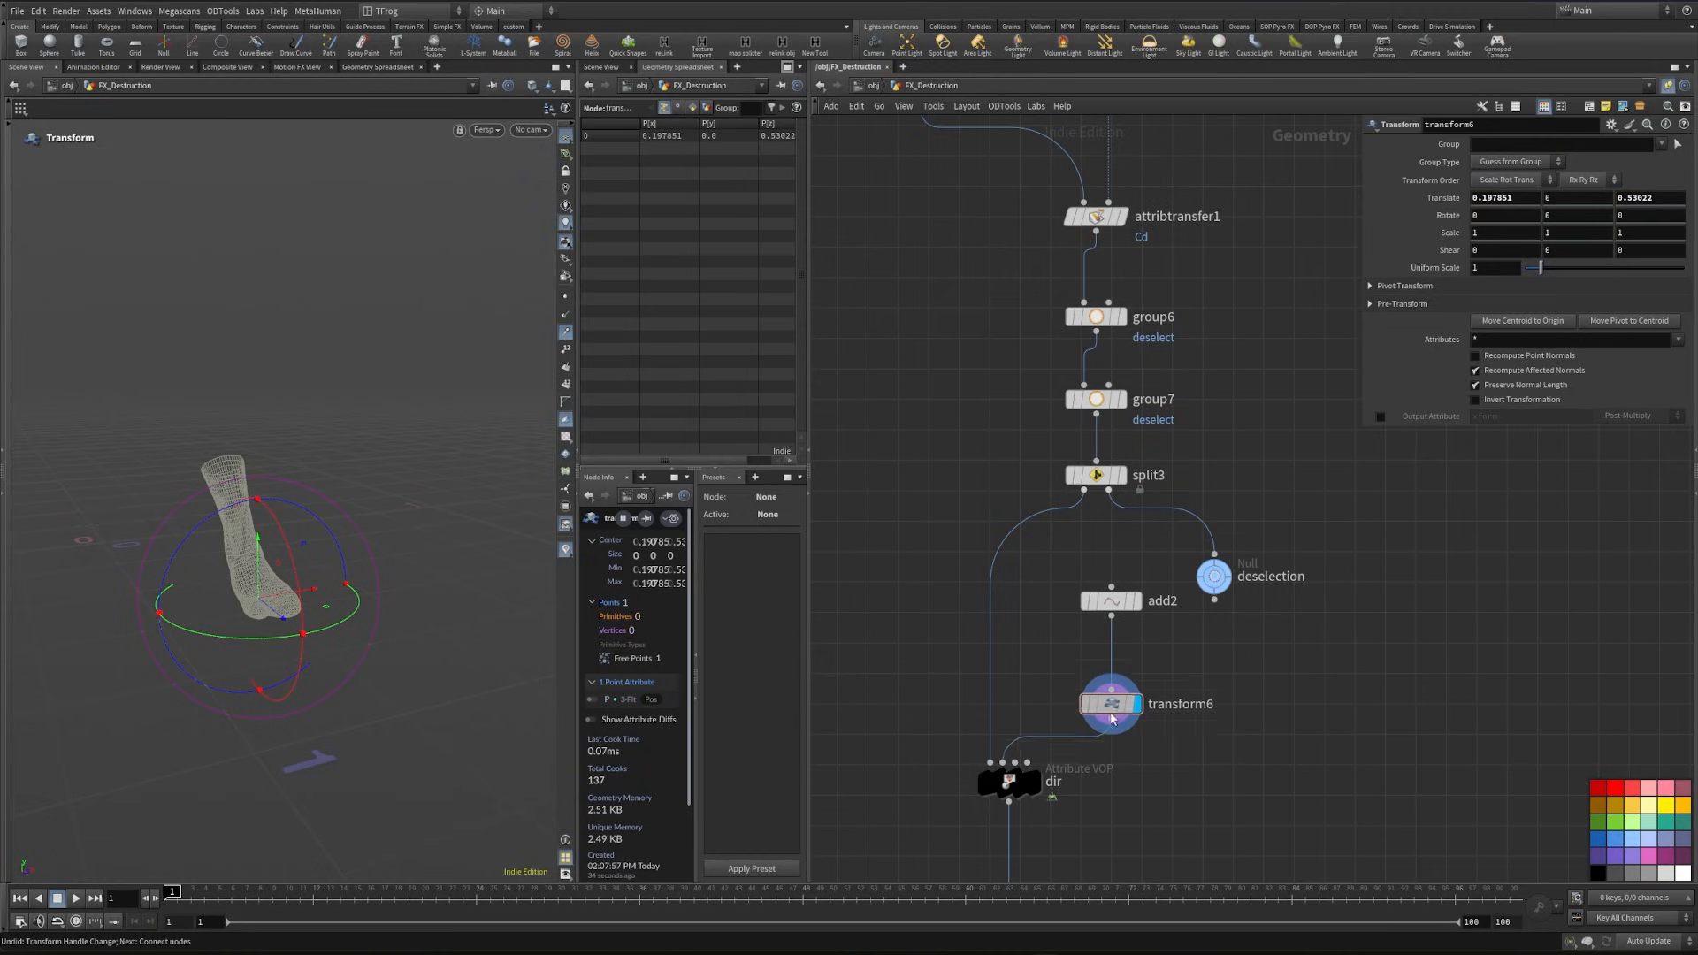
# - Insert a Null node between color3 and attribtransfer1
pyautogui.scroll(-3, 1196, 649)
pyautogui.moveTo(1245, 403); pyautogui.dragTo(1190, 497, button='middle')
pyautogui.press('Tab')
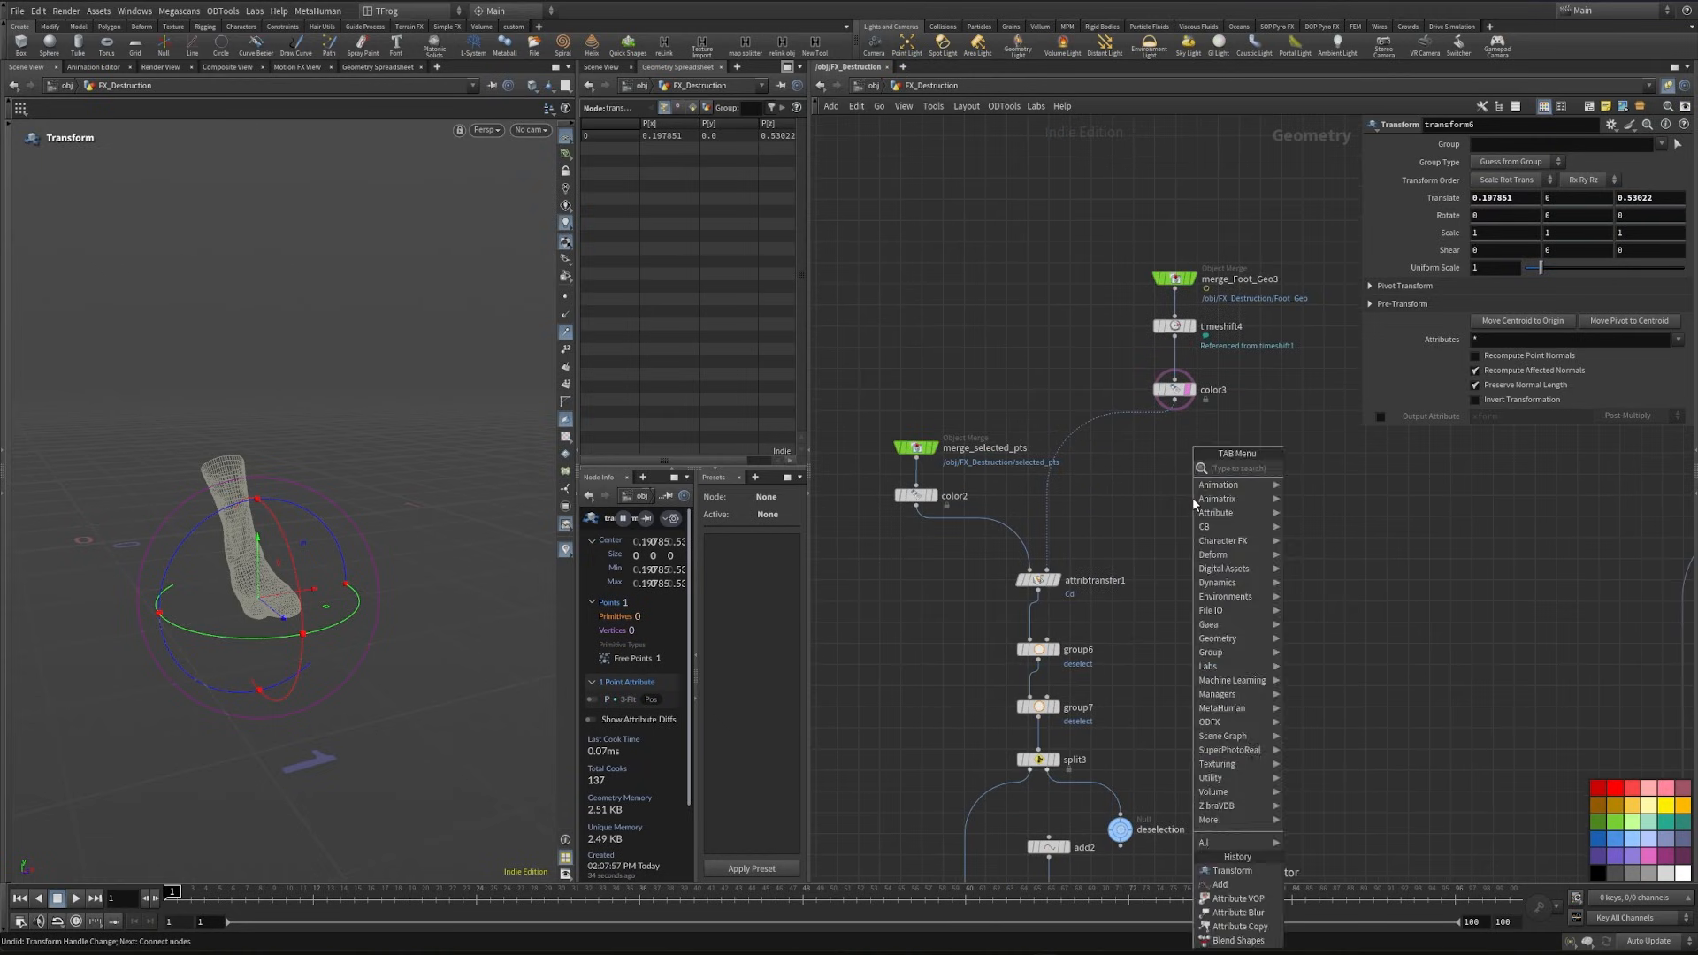
pyautogui.write('null')
pyautogui.press('Return')
pyautogui.click(1136, 433)
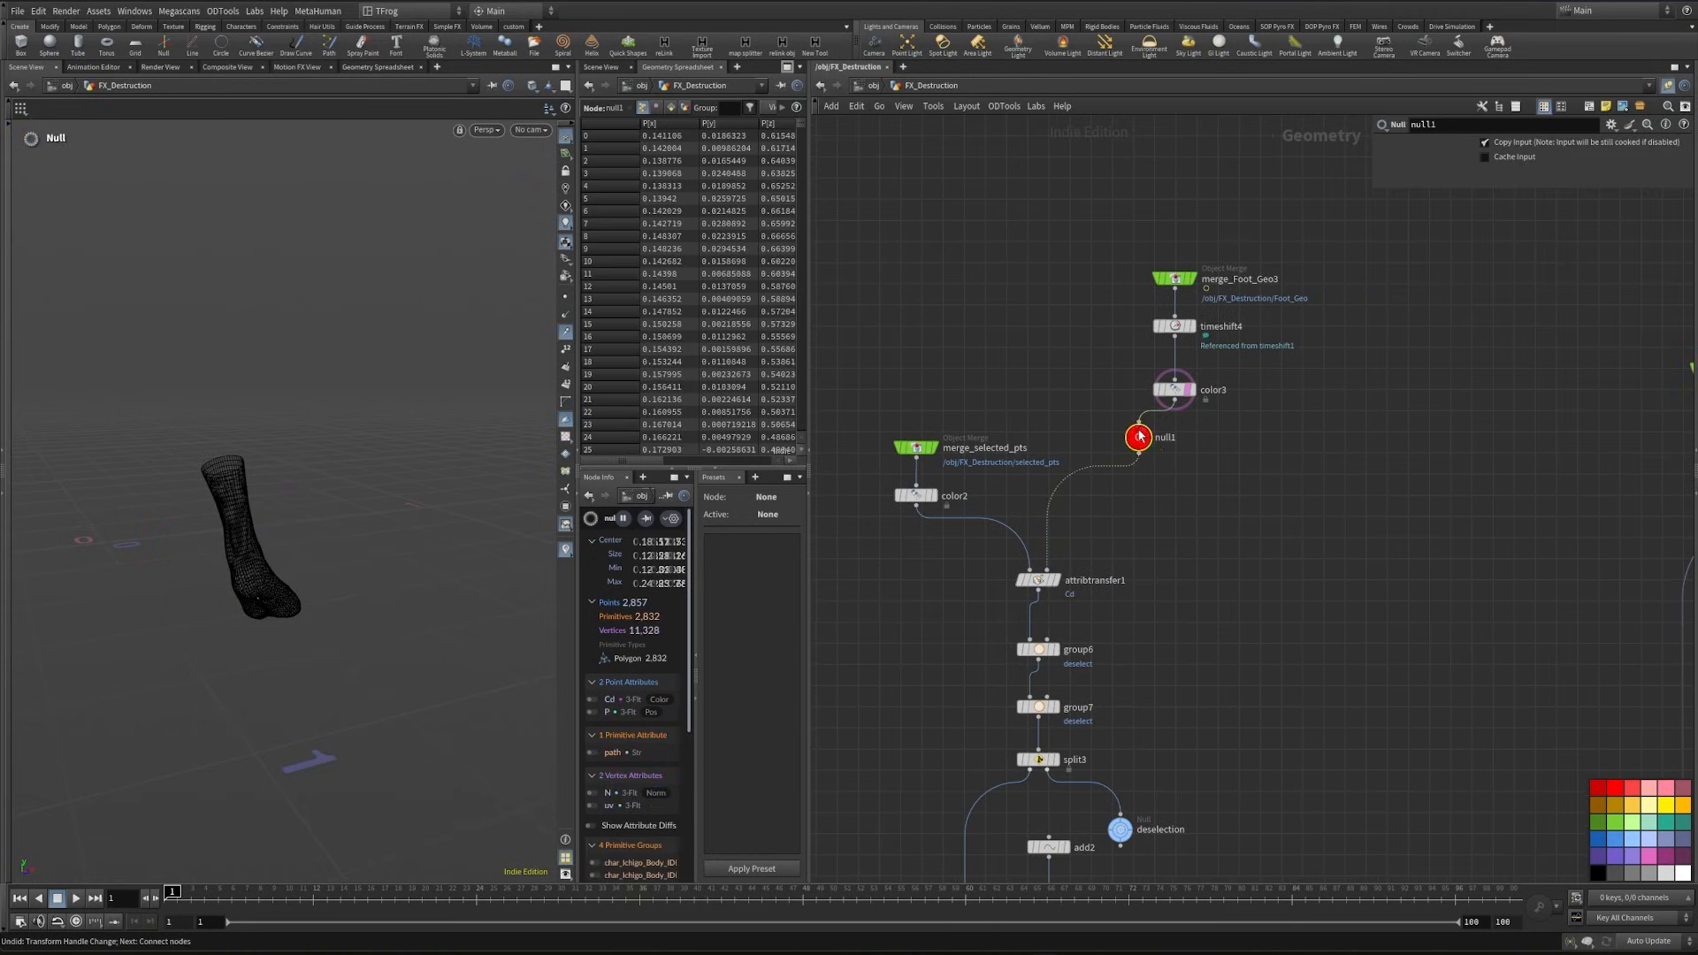
# - Copy merge_Foot_Geo3, timeshift4, color3 and the null, and paste them beside Character_Geo in the Character network box
pyautogui.scroll(-3, 1202, 573)
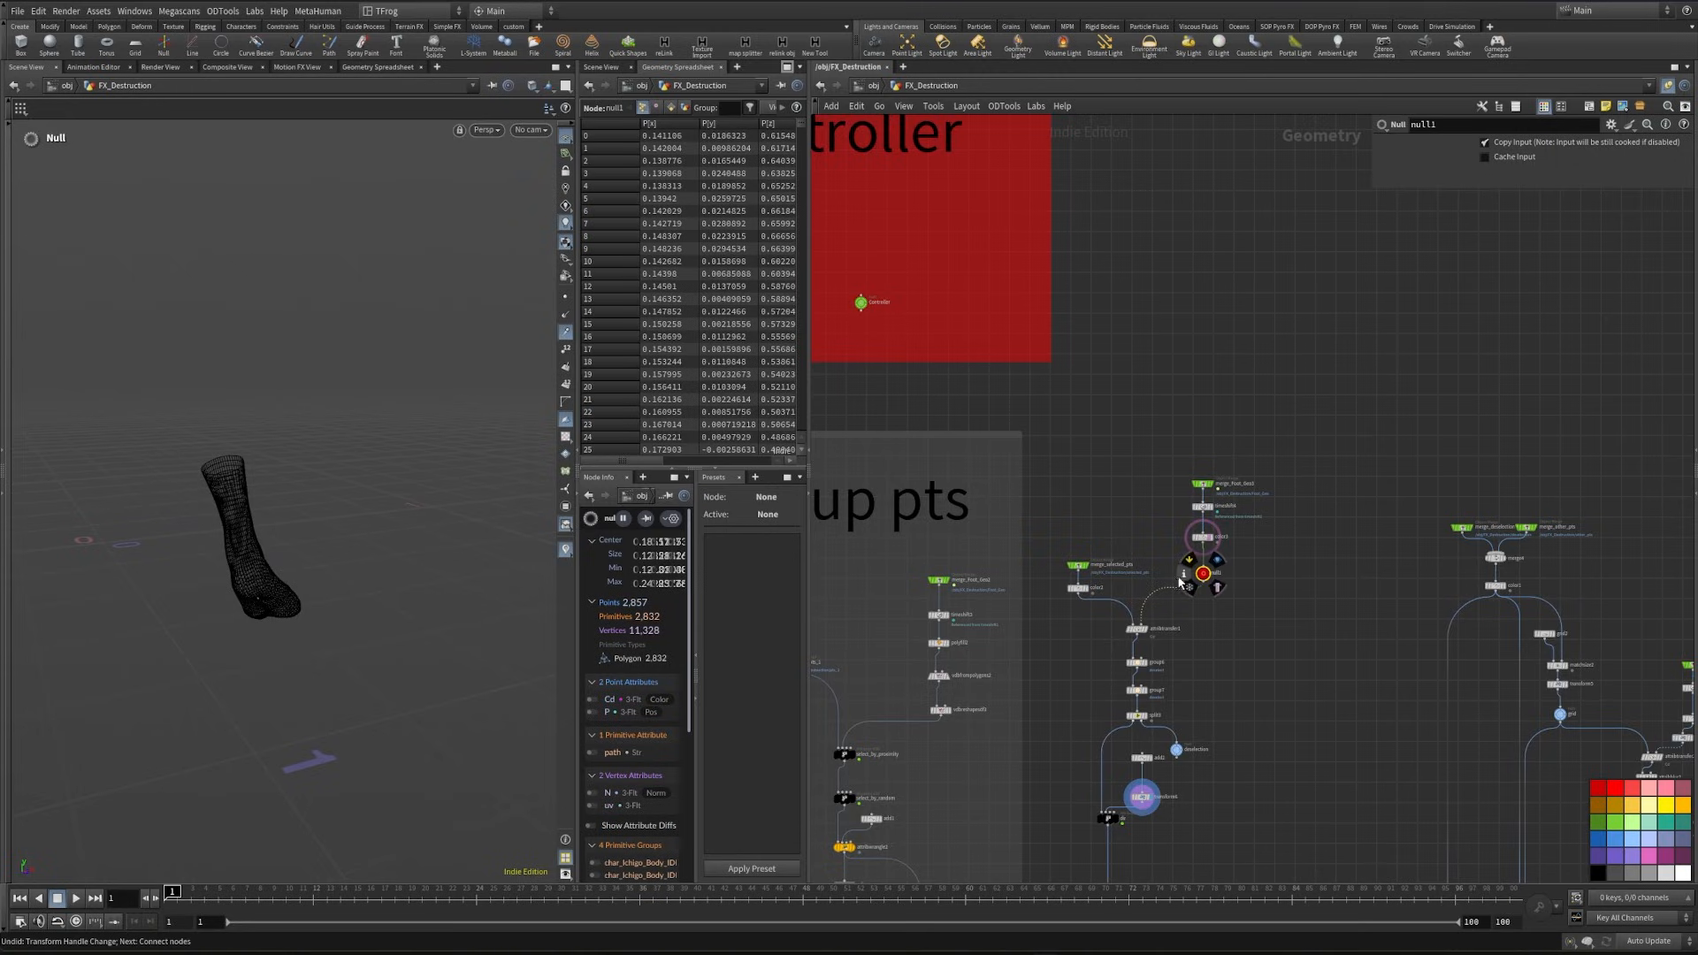
pyautogui.scroll(3, 1149, 602)
pyautogui.scroll(-3, 1165, 606)
pyautogui.moveTo(1176, 444); pyautogui.dragTo(1243, 633)
pyautogui.moveTo(1123, 553); pyautogui.dragTo(1120, 644, button='middle')
pyautogui.hotkey('ctrl', 'c')
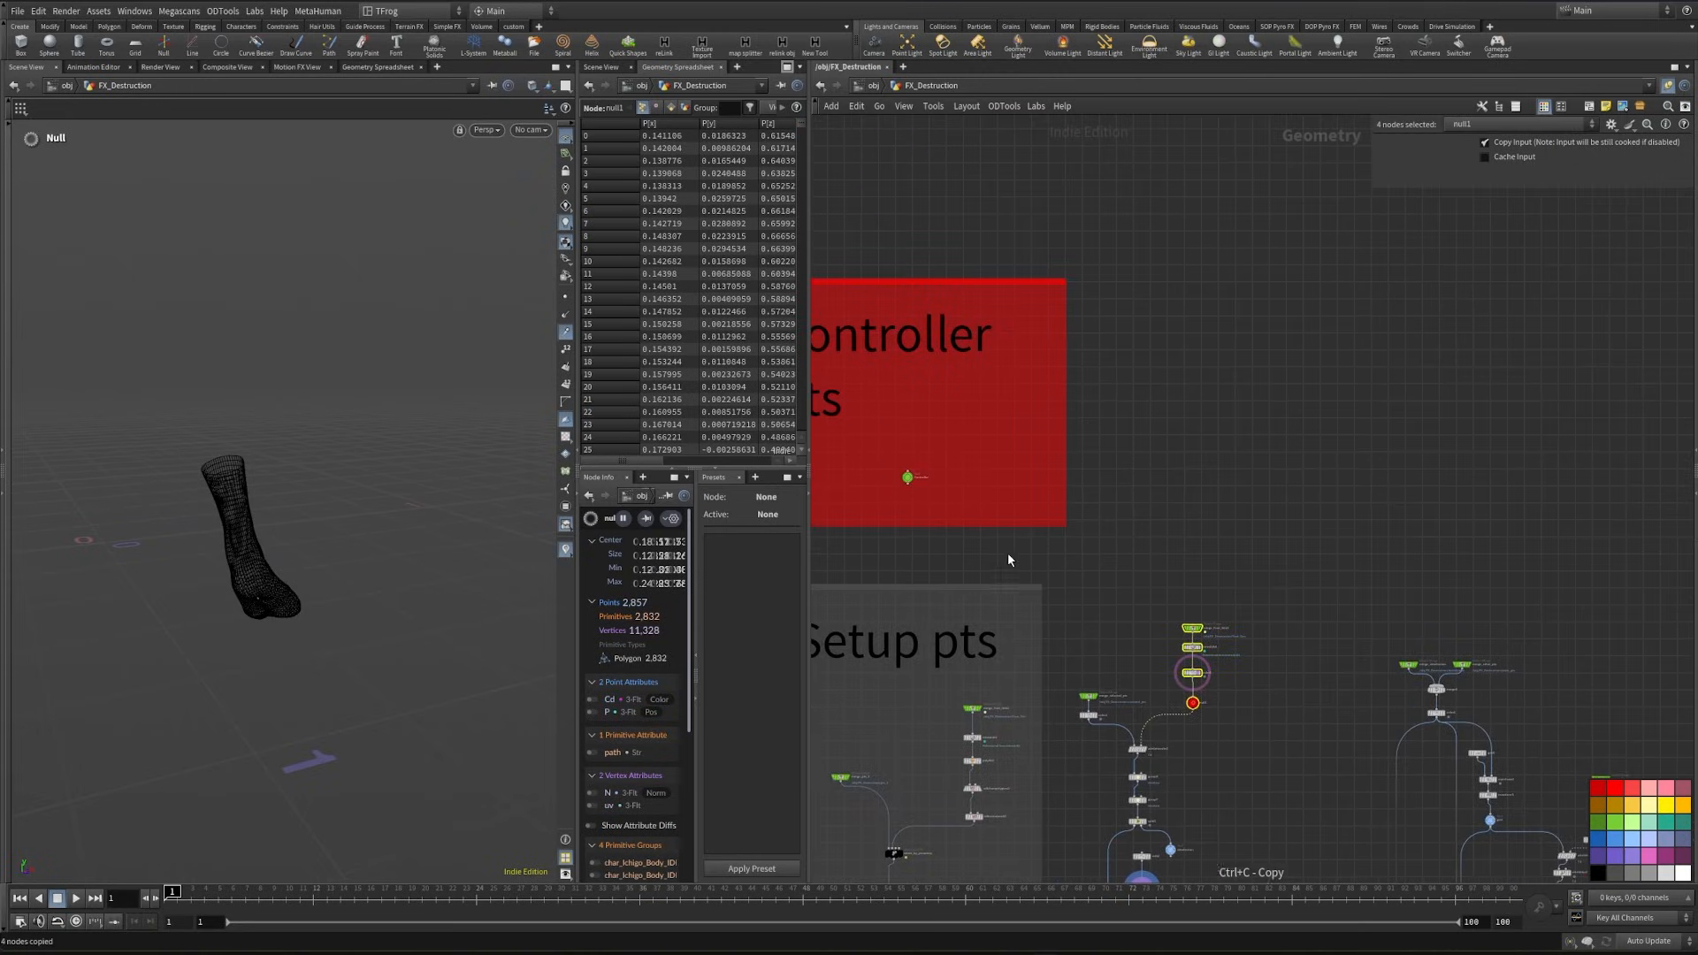
pyautogui.moveTo(1007, 555); pyautogui.dragTo(1363, 612, button='middle')
pyautogui.moveTo(860, 574); pyautogui.dragTo(1077, 520, button='middle')
pyautogui.scroll(2, 1077, 520)
pyautogui.click(1077, 520)
pyautogui.hotkey('ctrl', 'v')
pyautogui.scroll(3, 1075, 516)
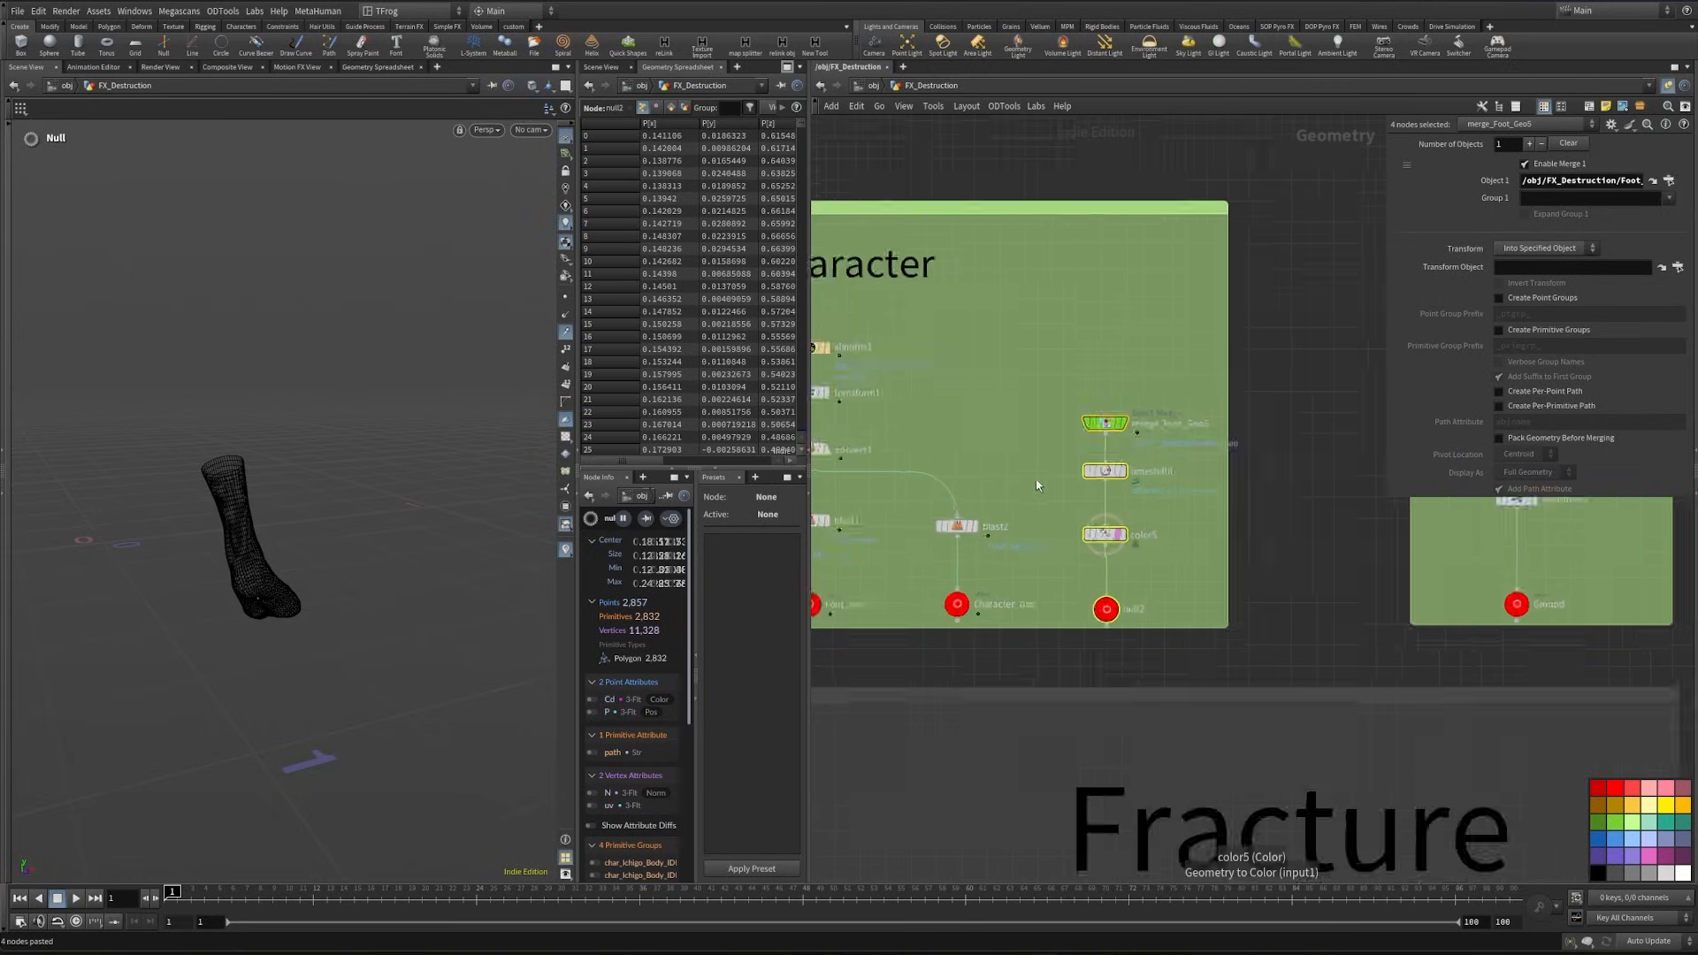
# - Rename the pasted null in the Character box as Freeze_foot and copy it
pyautogui.doubleClick(1149, 636)
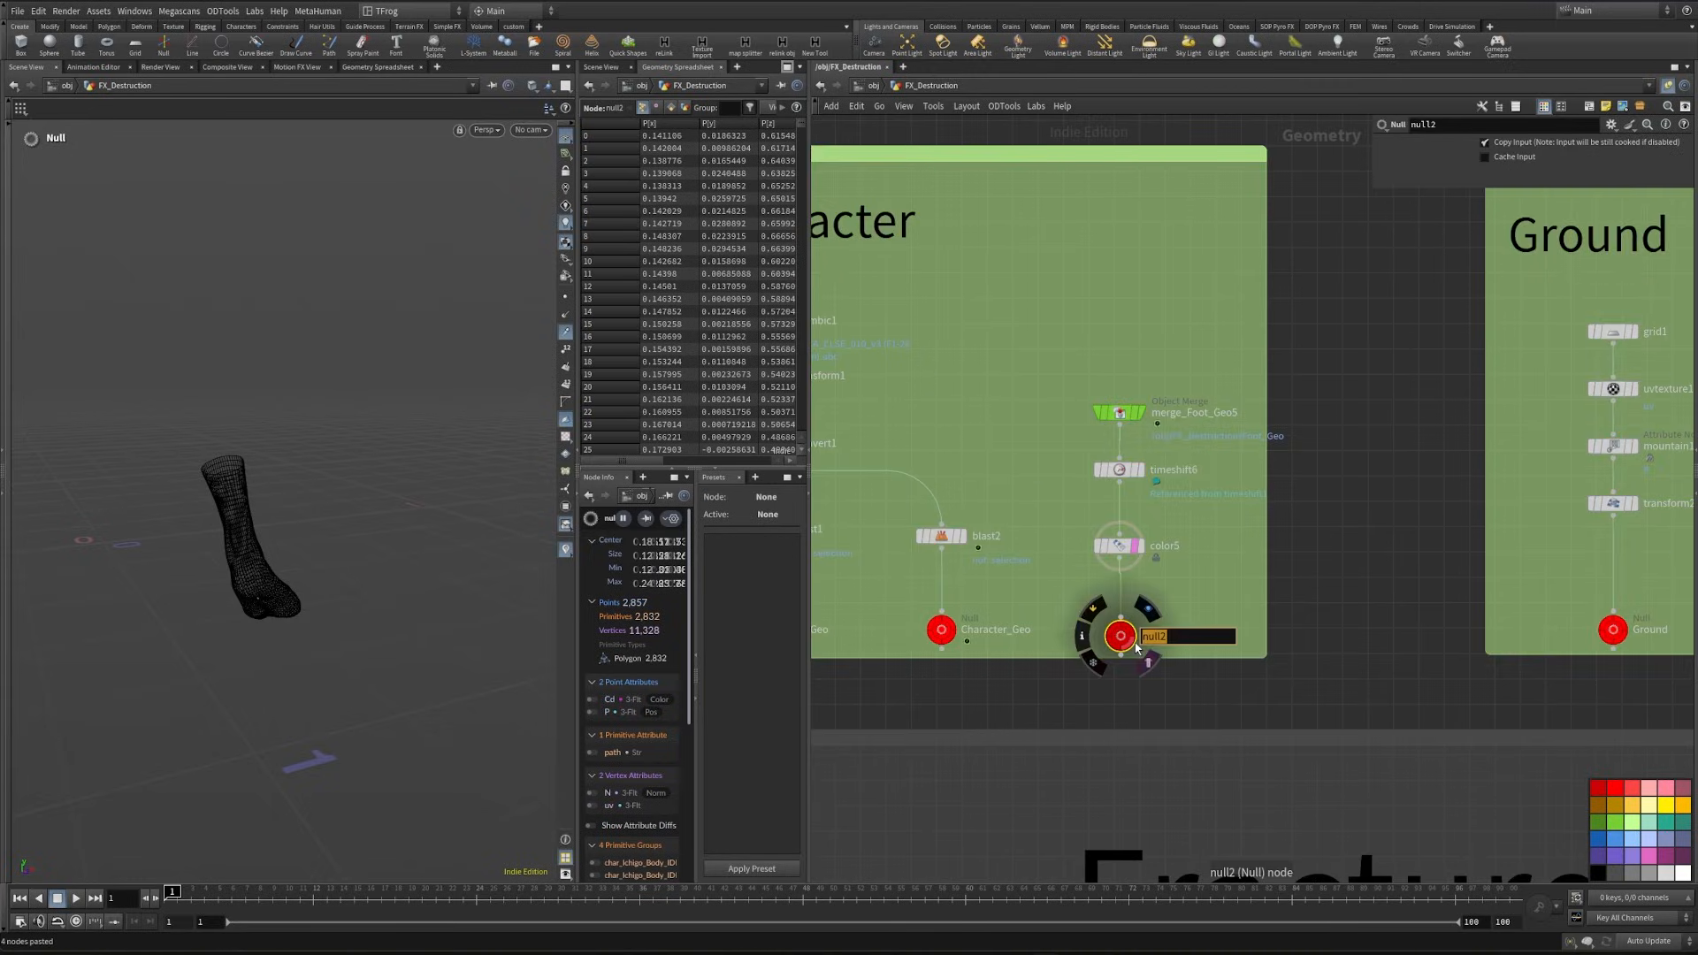
pyautogui.write('Freeze_foot')
pyautogui.press('Return')
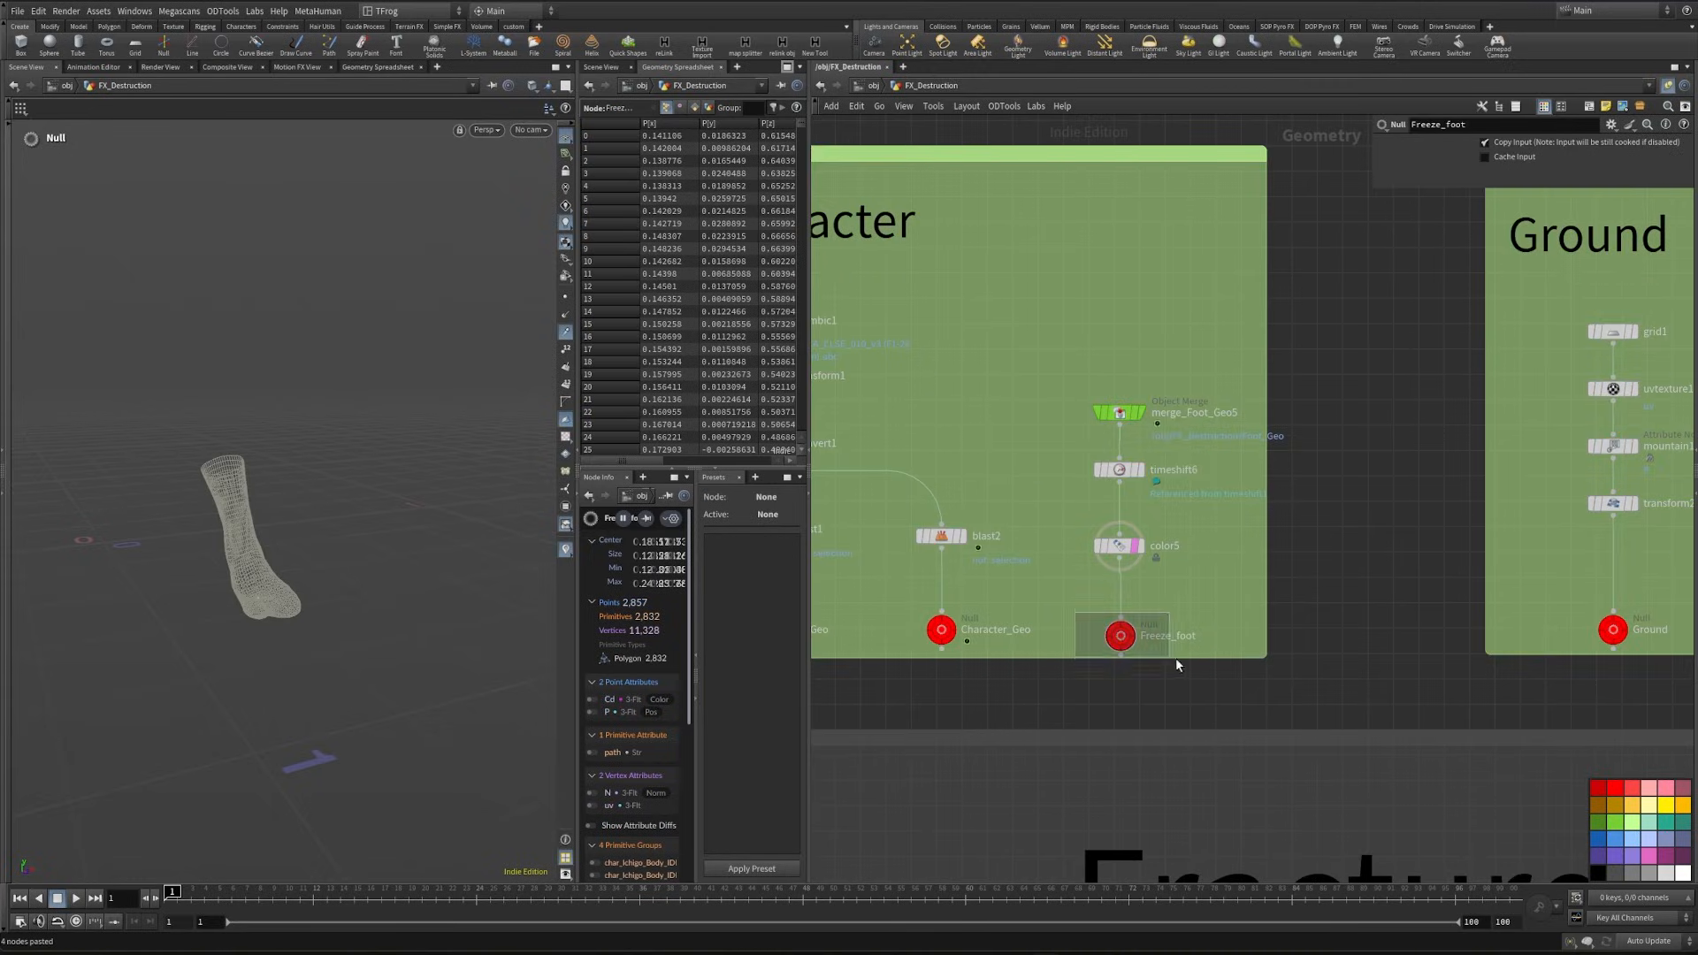
pyautogui.click(1125, 547)
pyautogui.click(1121, 636)
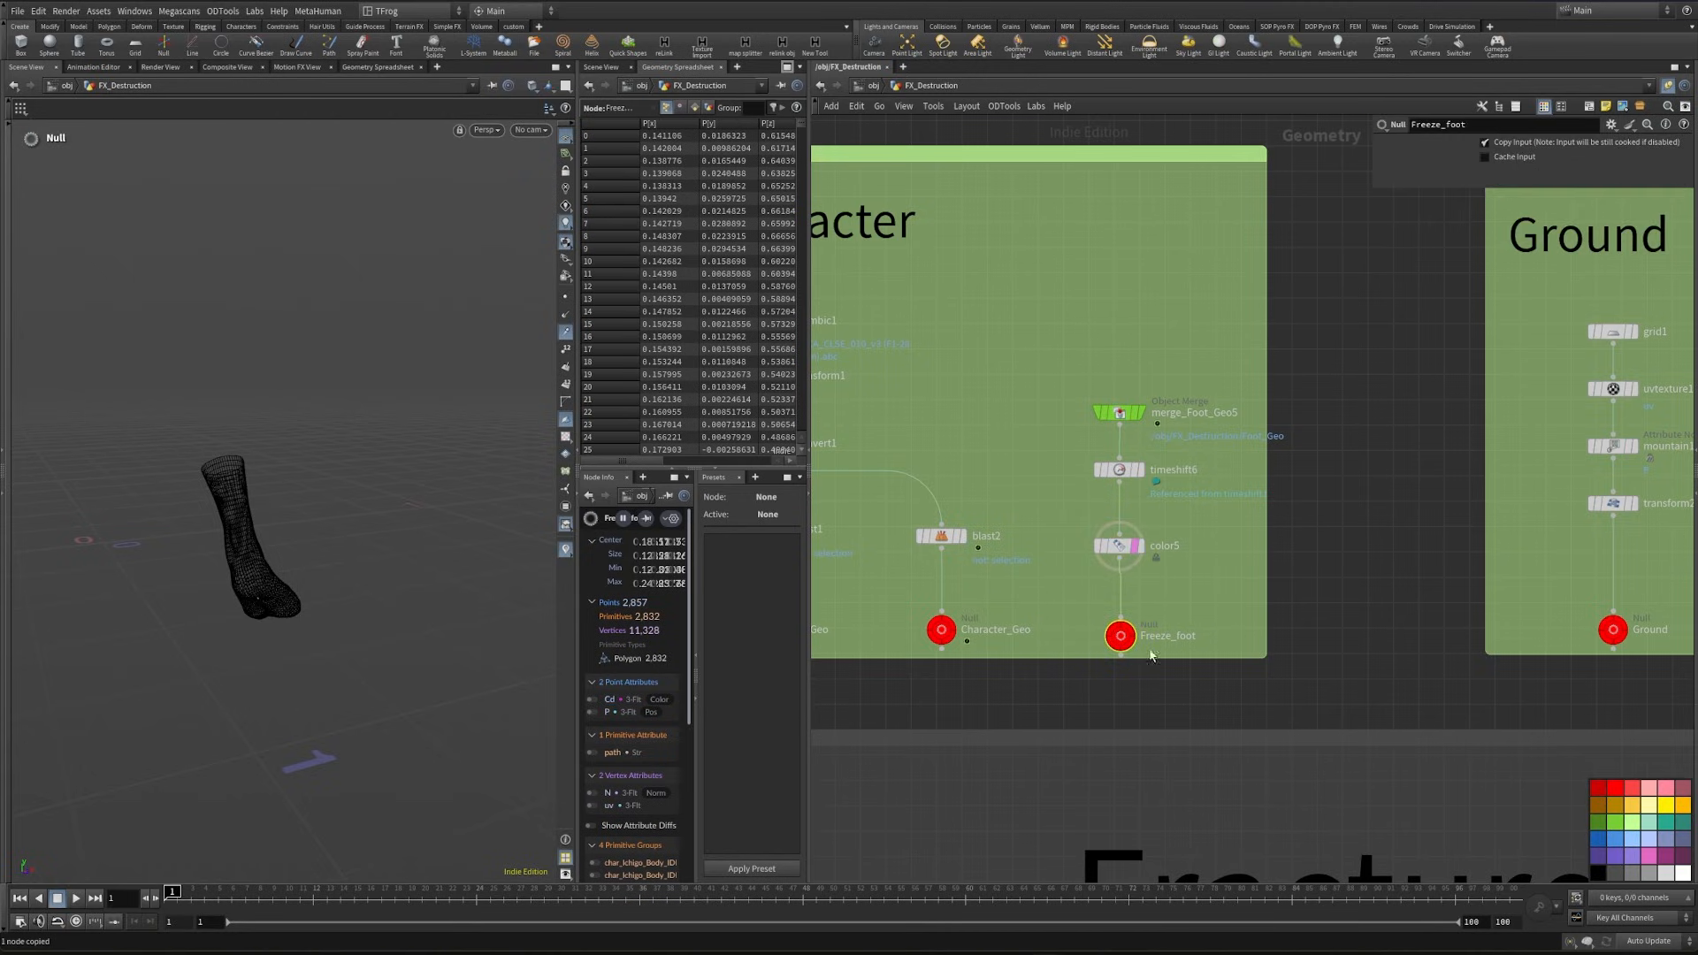
# - Paste the copied Freeze_foot null as an object merge beside merge_Foot_Geo1 in the pts prep network
pyautogui.moveTo(1164, 687); pyautogui.dragTo(1126, 299, button='middle')
pyautogui.scroll(-3, 1126, 300)
pyautogui.moveTo(1239, 622); pyautogui.dragTo(1065, 242, button='middle')
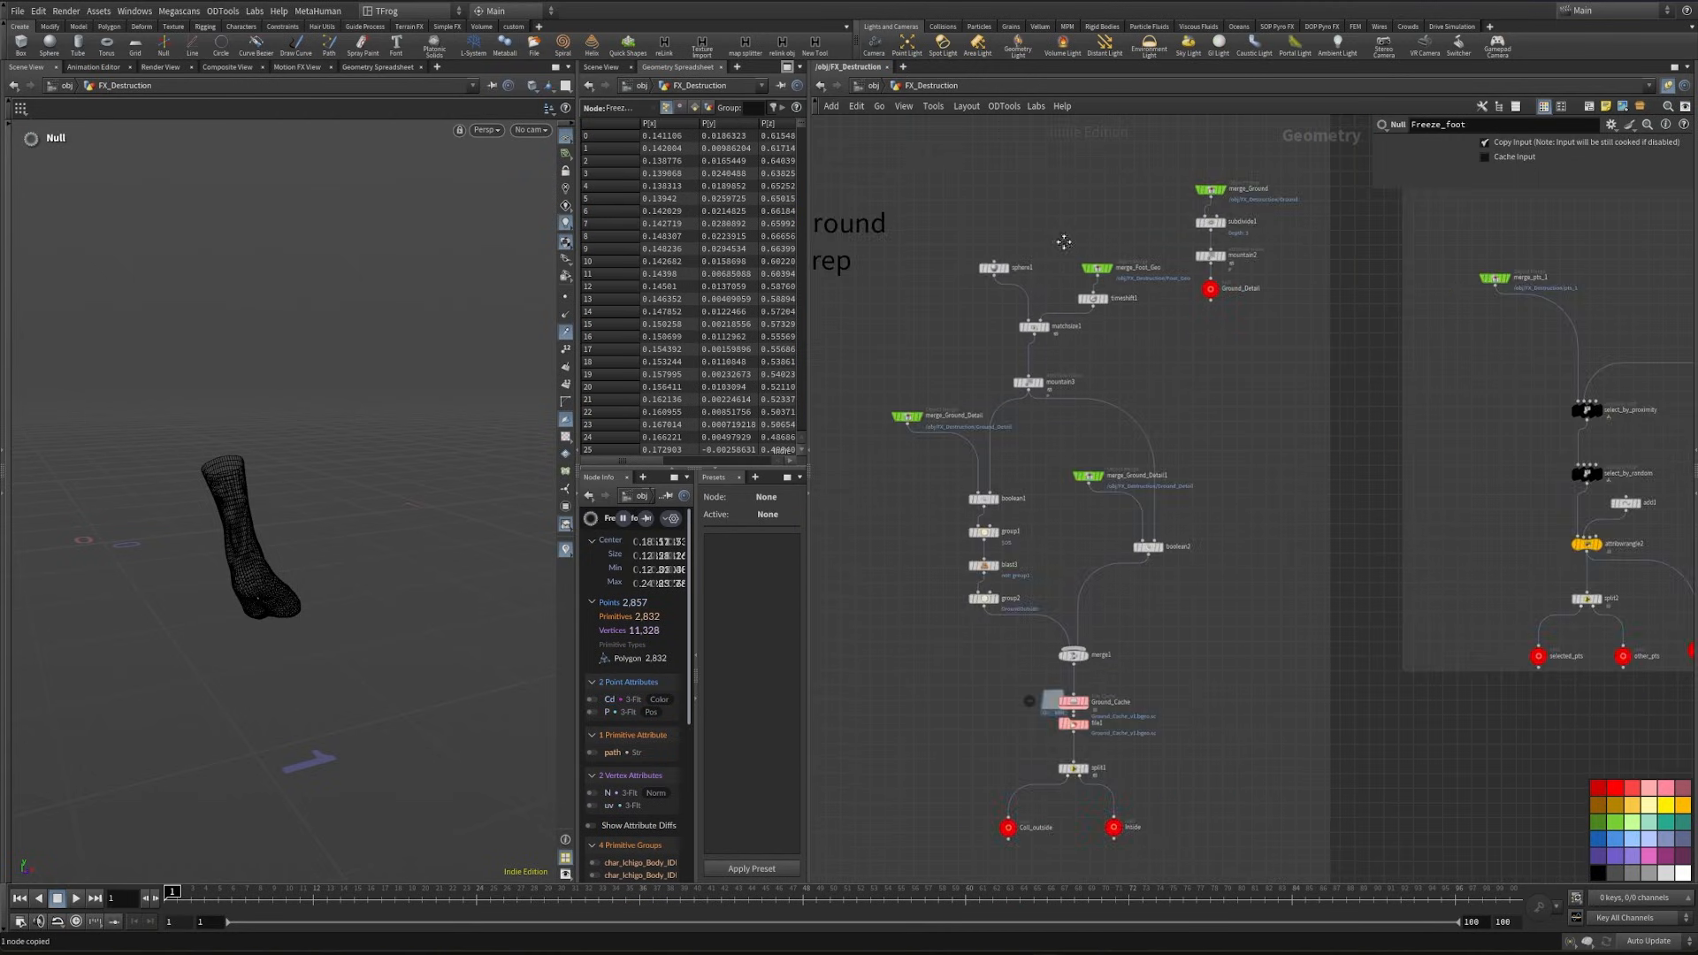
pyautogui.moveTo(1208, 677); pyautogui.dragTo(1223, 372, button='middle')
pyautogui.moveTo(1214, 573); pyautogui.dragTo(1243, 387, button='middle')
pyautogui.scroll(5, 1080, 538)
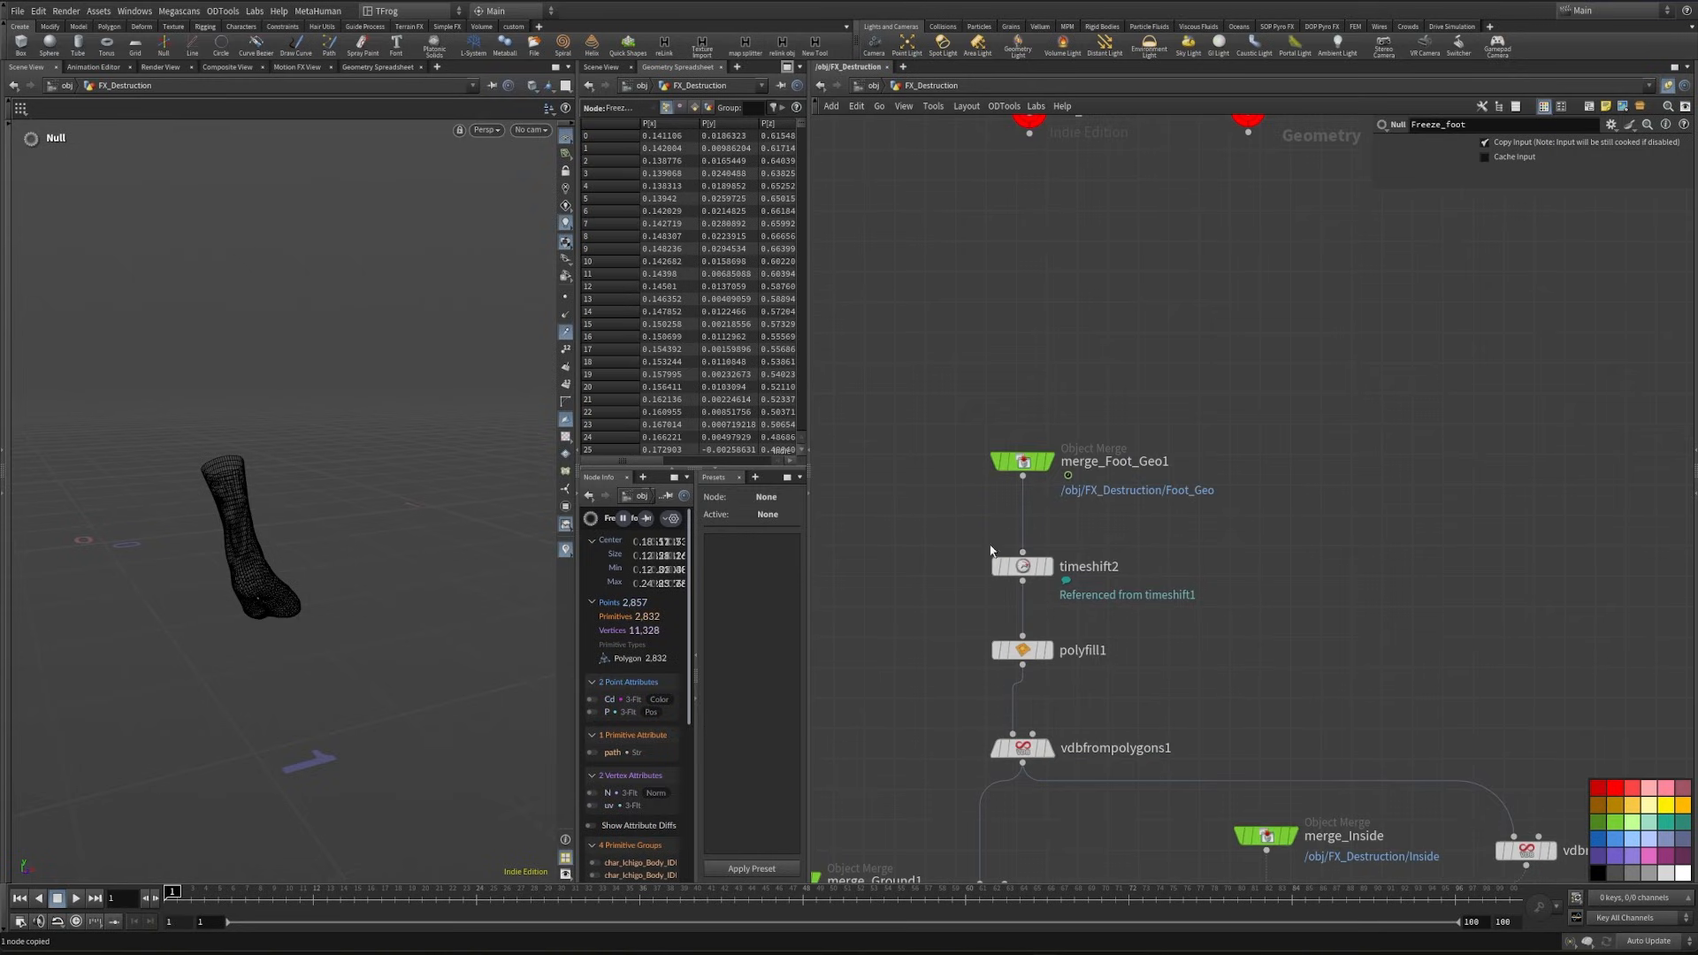
pyautogui.moveTo(1036, 567); pyautogui.dragTo(1184, 624, button='middle')
pyautogui.click(1040, 552)
pyautogui.hotkey('ctrl', 'shift', 'v')
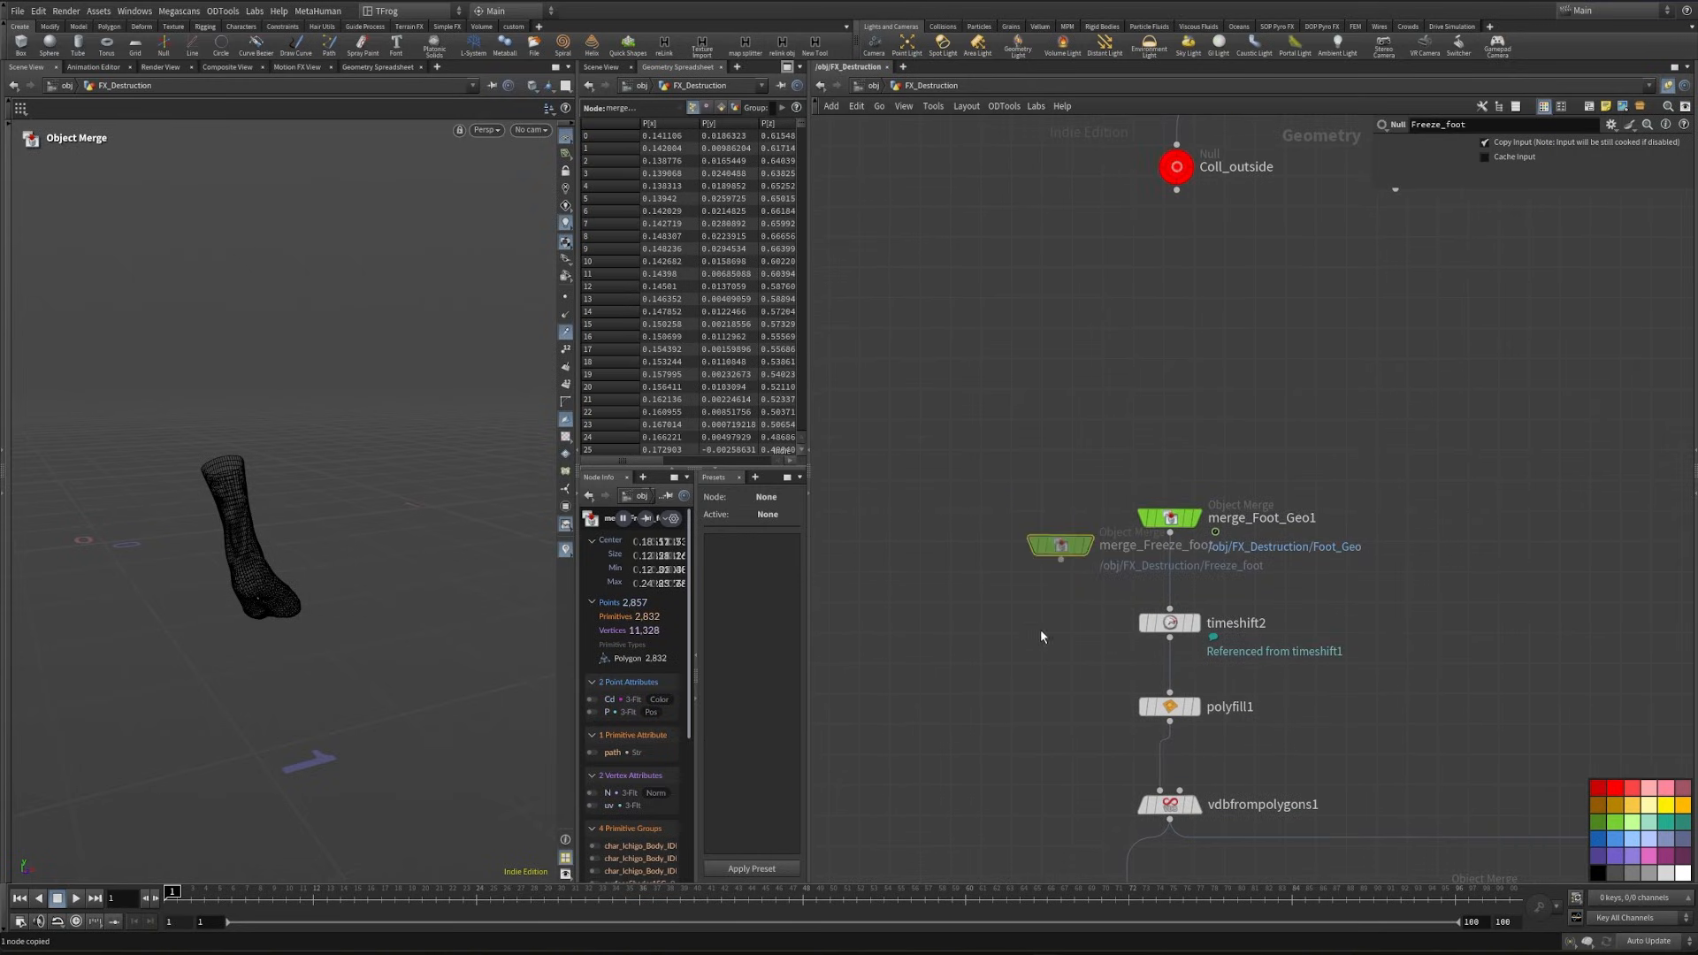
# - Feed polyfill1 from the Freeze_foot merge instead of timeshift2, and set merge_Foot_Geo1 and timeshift2 aside
pyautogui.click(1066, 547)
pyautogui.click(1170, 693)
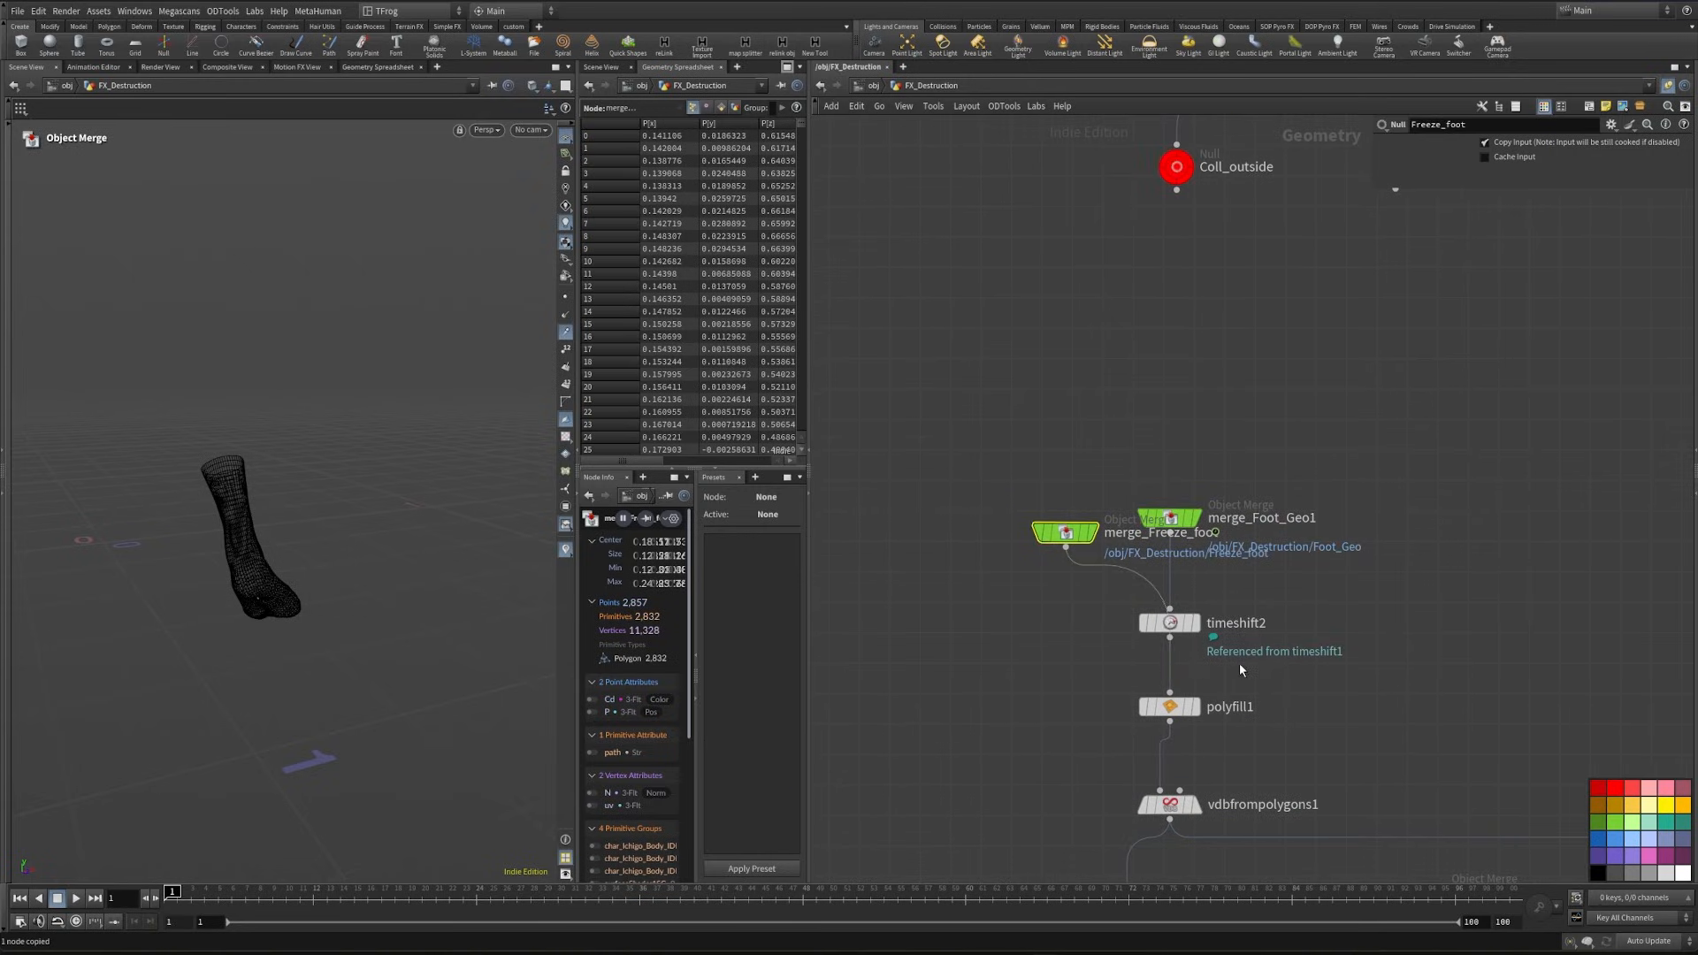
pyautogui.moveTo(1239, 662); pyautogui.dragTo(1163, 511)
pyautogui.moveTo(1177, 529); pyautogui.dragTo(1481, 499)
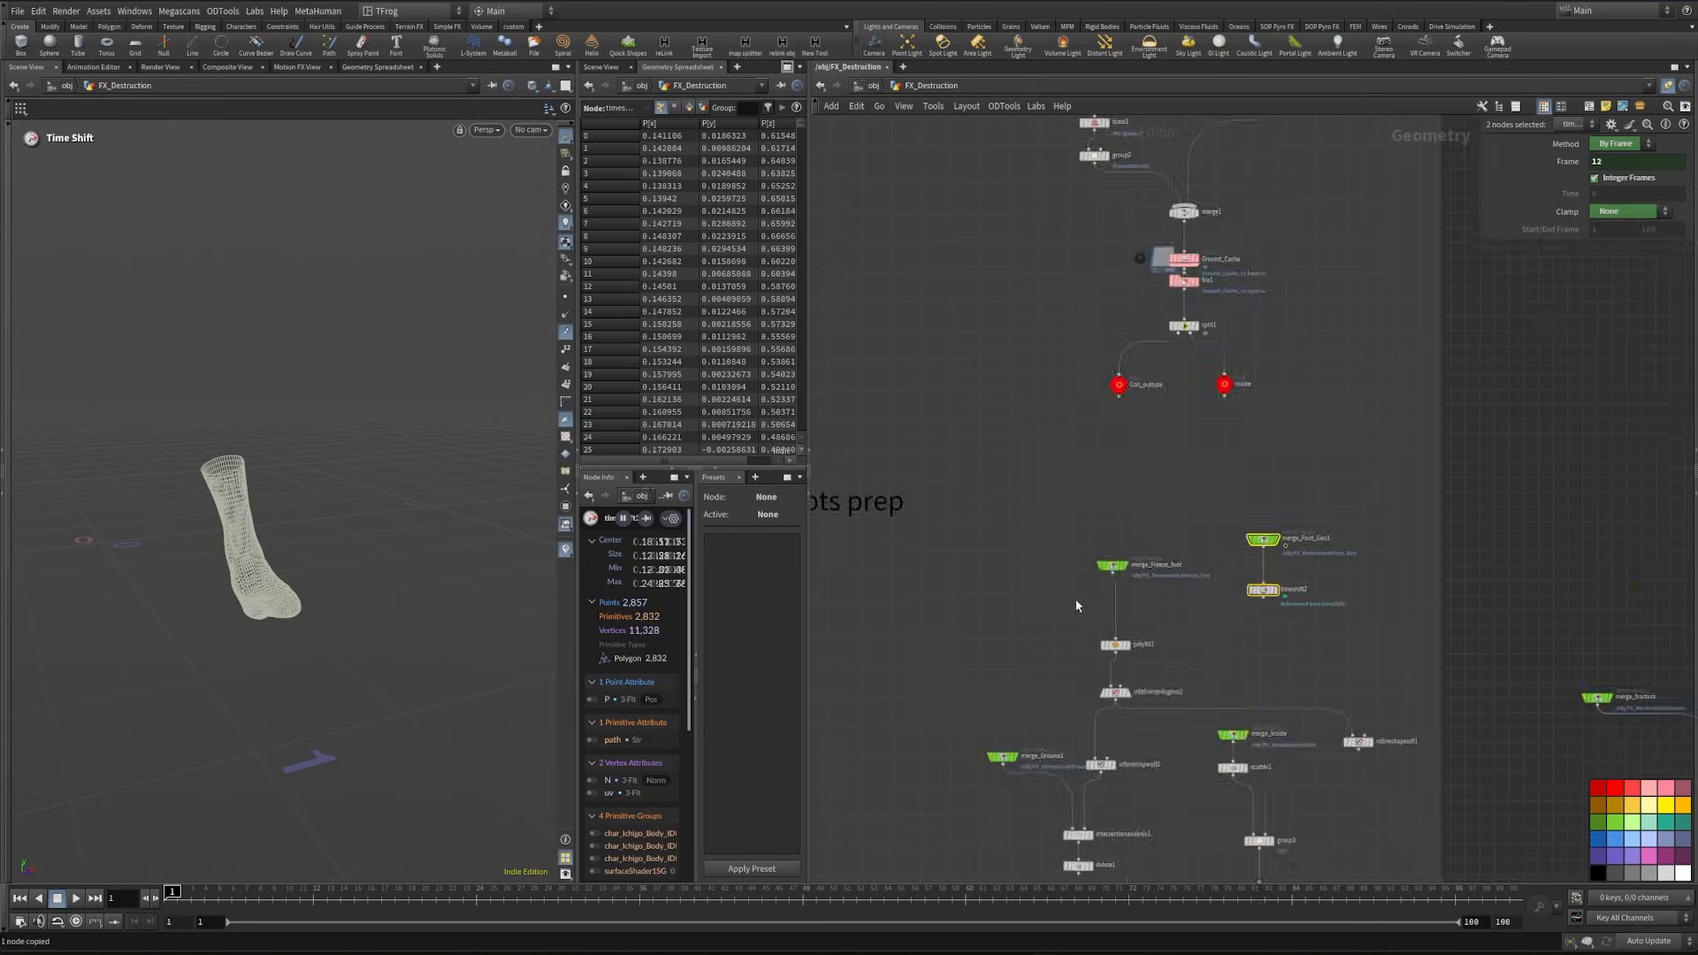
pyautogui.moveTo(1183, 618); pyautogui.dragTo(1138, 248, button='middle')
# - Paste a Freeze_foot object merge in the Setup pts network and connect it in place of merge_Foot_Geo2 and timeshift3
pyautogui.scroll(3, 1127, 409)
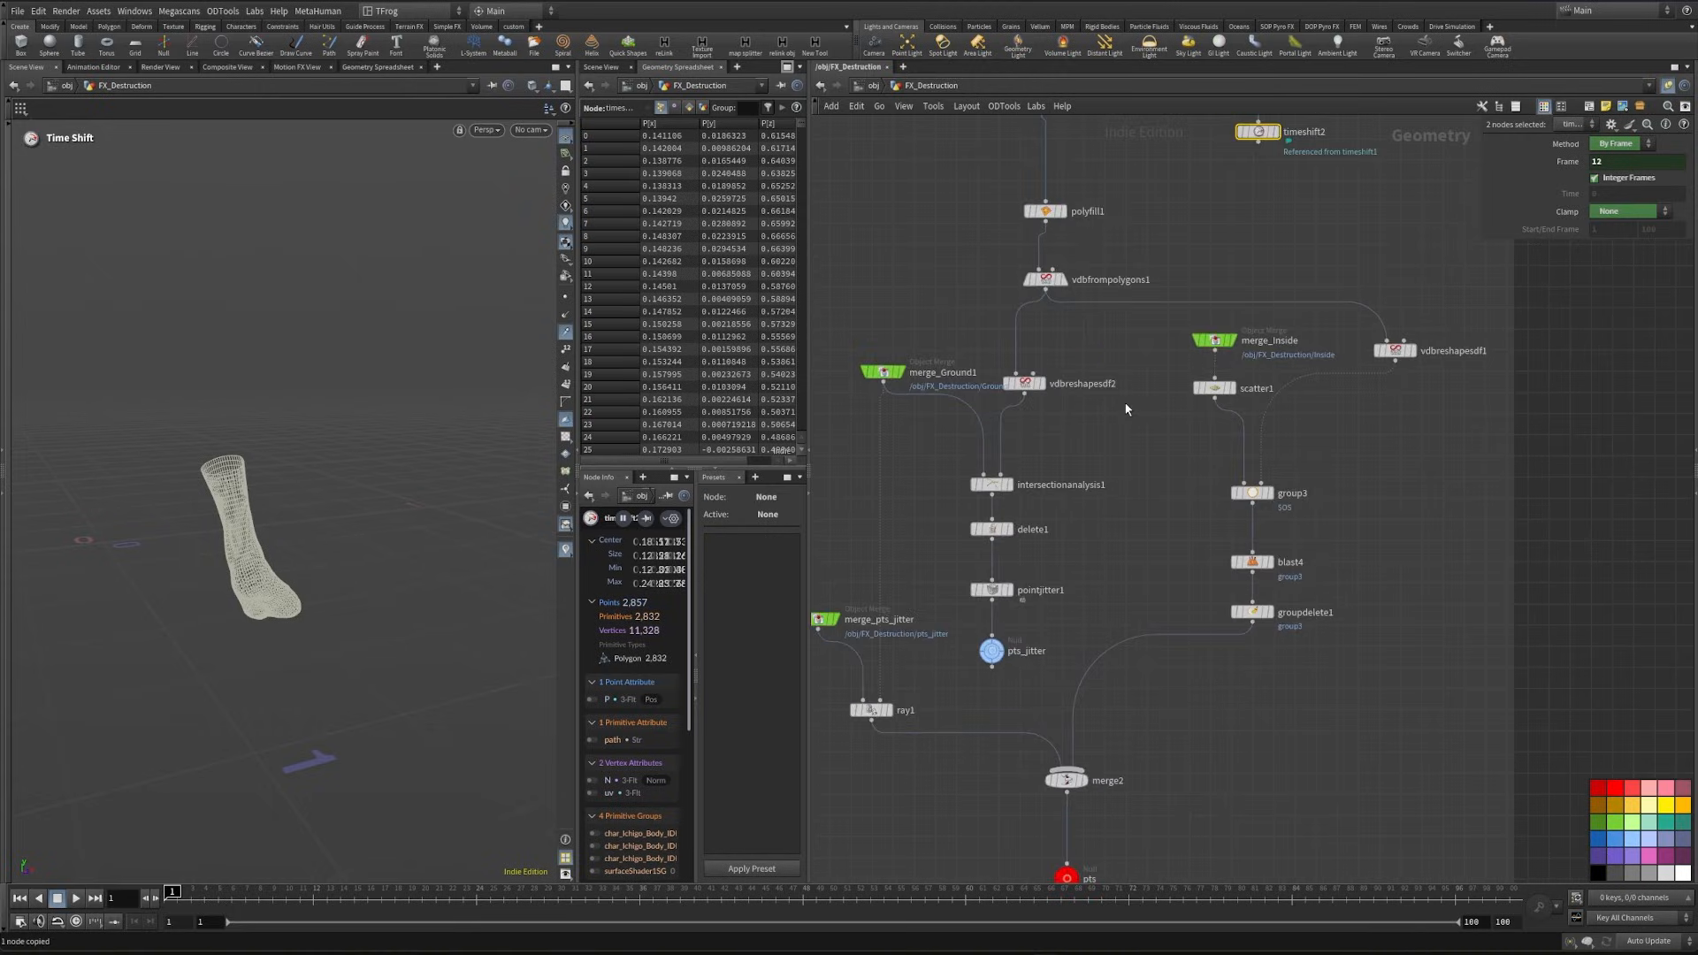
pyautogui.moveTo(1203, 546); pyautogui.dragTo(1259, 190, button='middle')
pyautogui.moveTo(1237, 710); pyautogui.dragTo(1227, 285, button='middle')
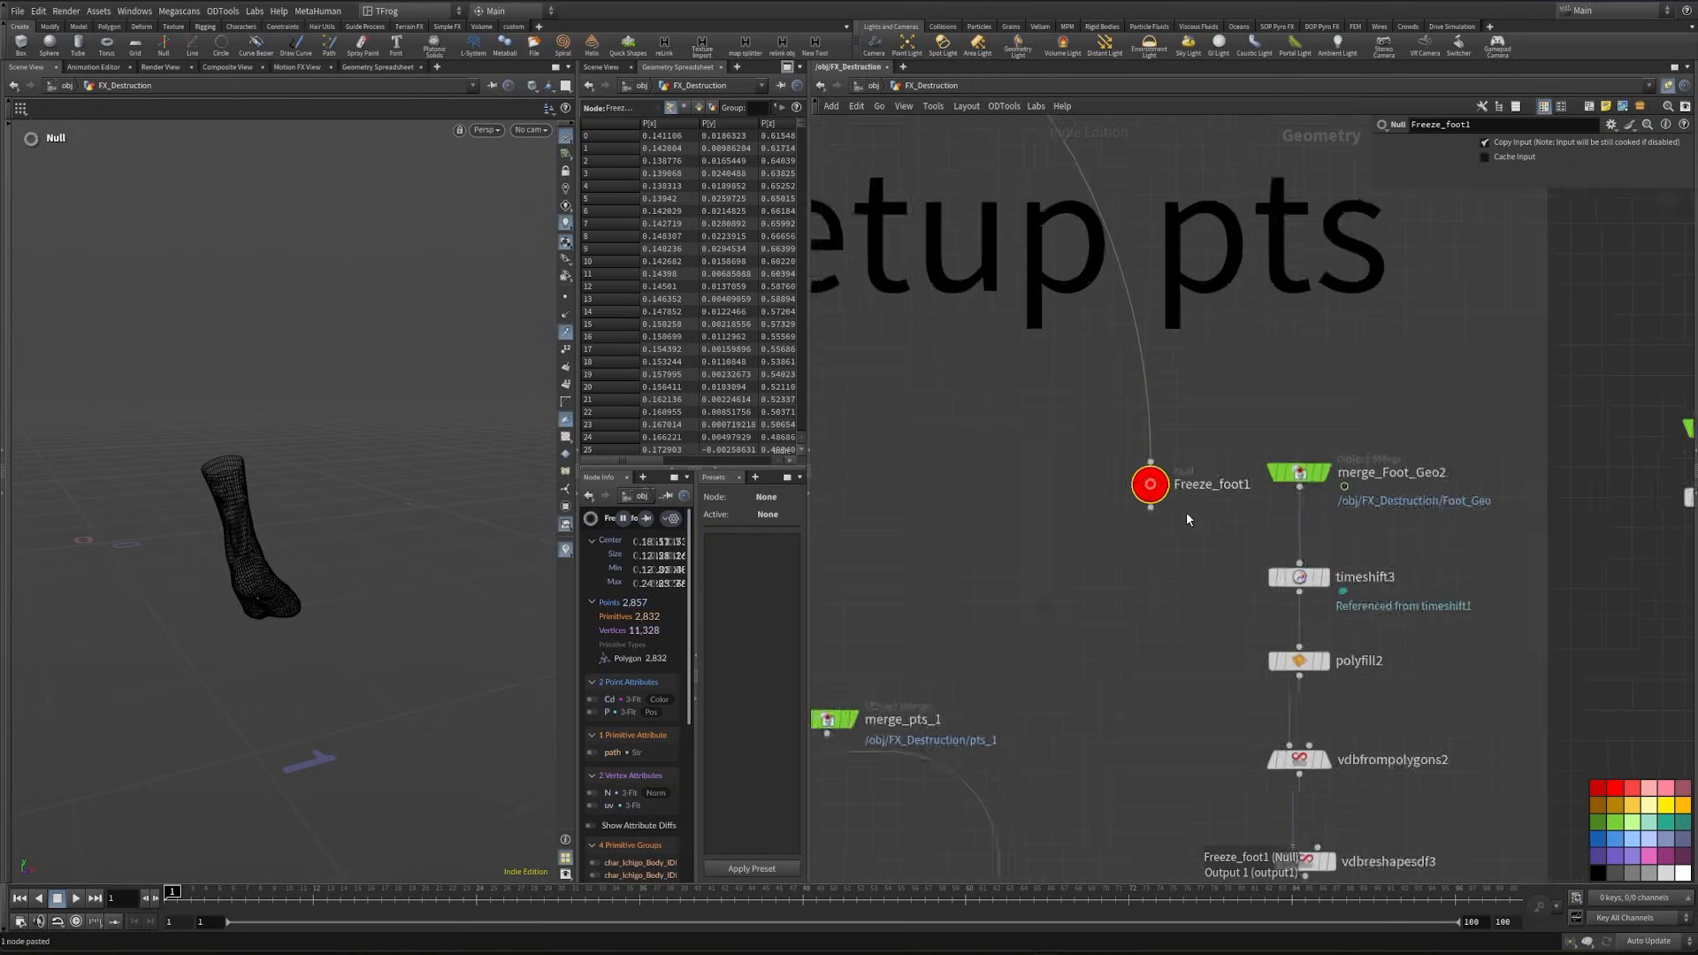
pyautogui.scroll(2, 1186, 511)
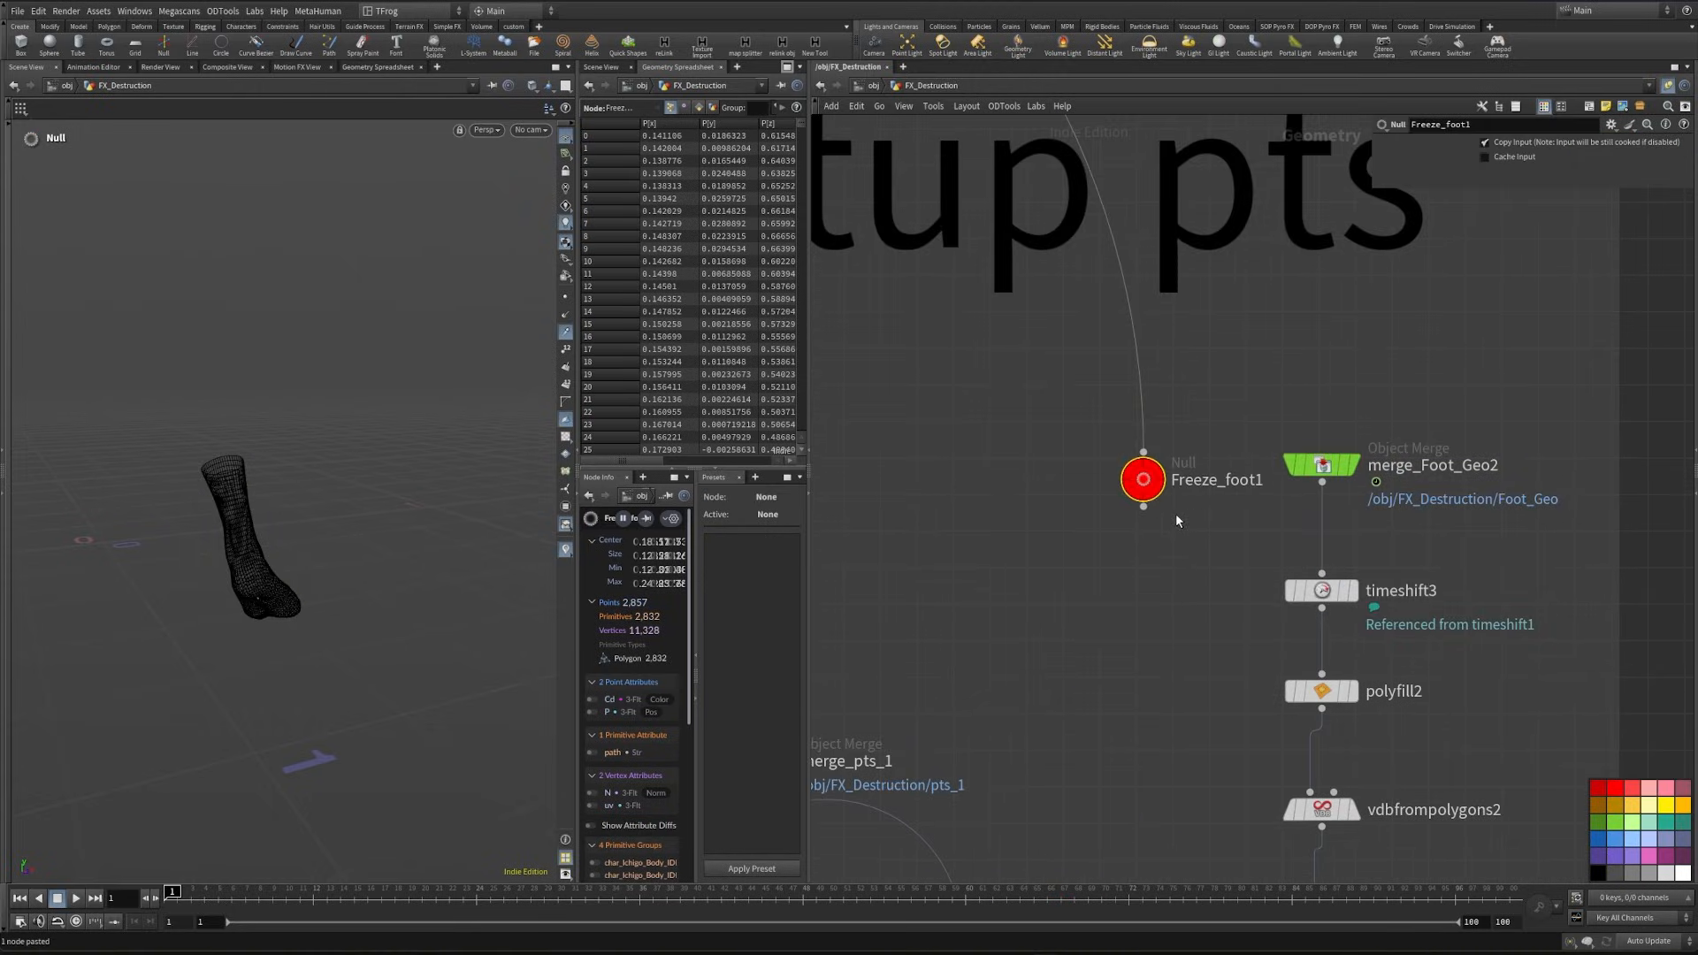
pyautogui.hotkey('ctrl', 'z')
pyautogui.hotkey('ctrl', 'shift', 'v')
pyautogui.moveTo(1219, 497); pyautogui.dragTo(1176, 480)
pyautogui.moveTo(1419, 623); pyautogui.dragTo(1332, 675, button='middle')
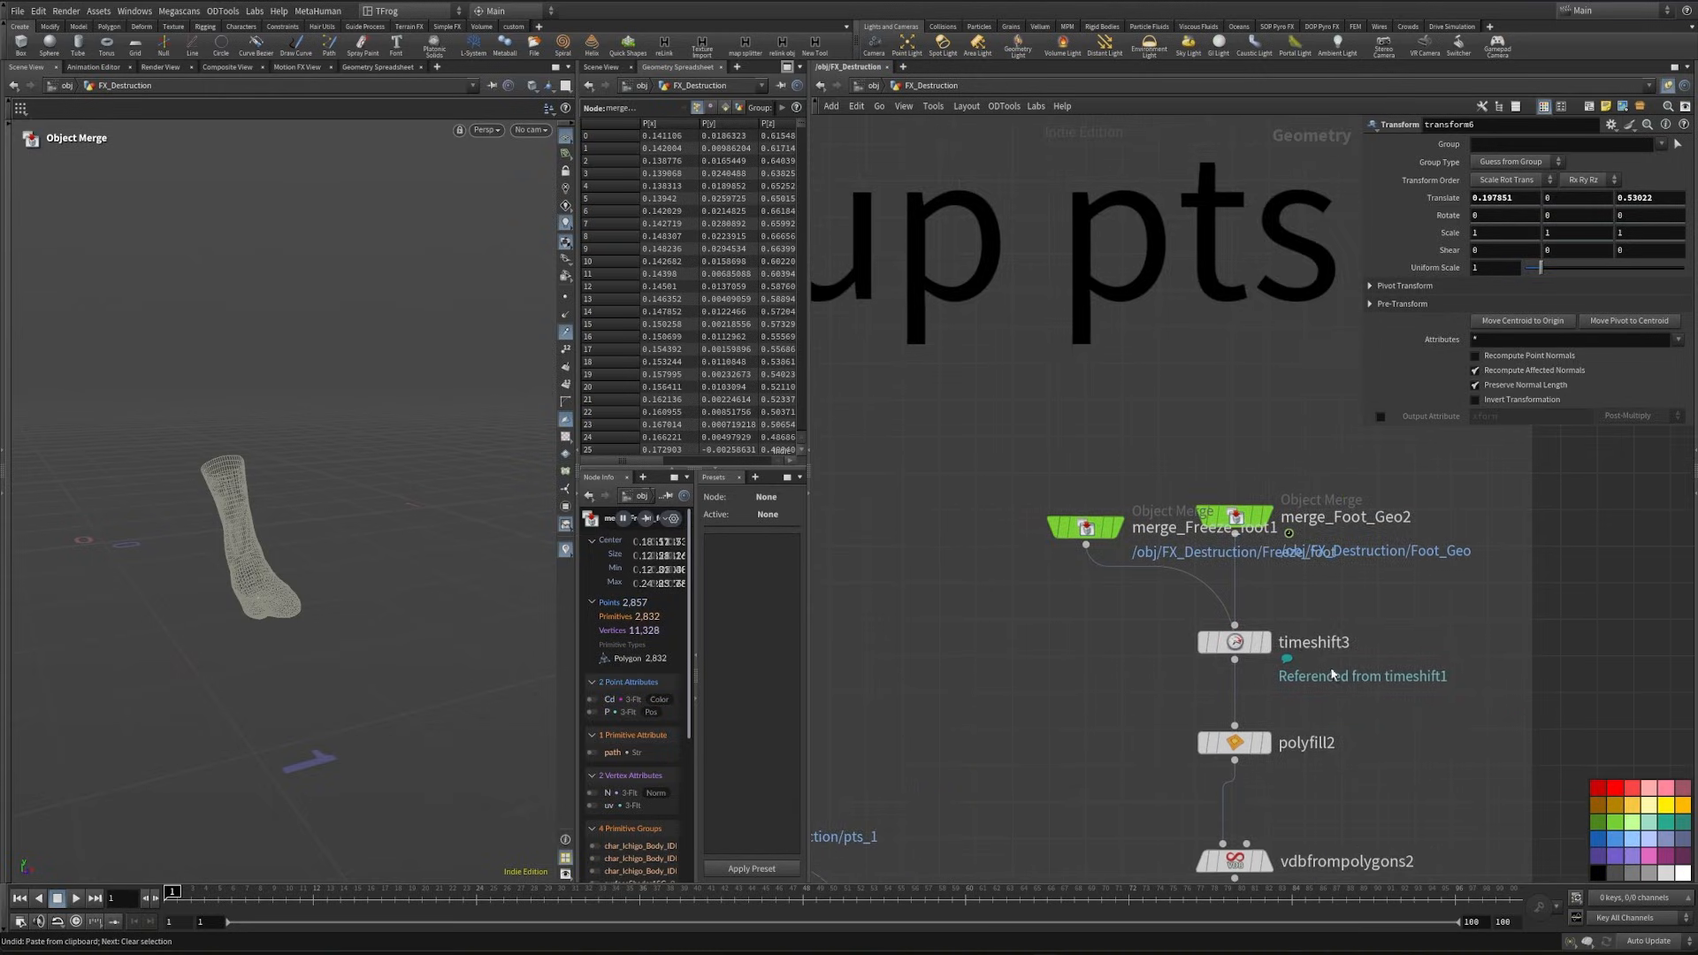
pyautogui.moveTo(1332, 675); pyautogui.dragTo(1244, 520)
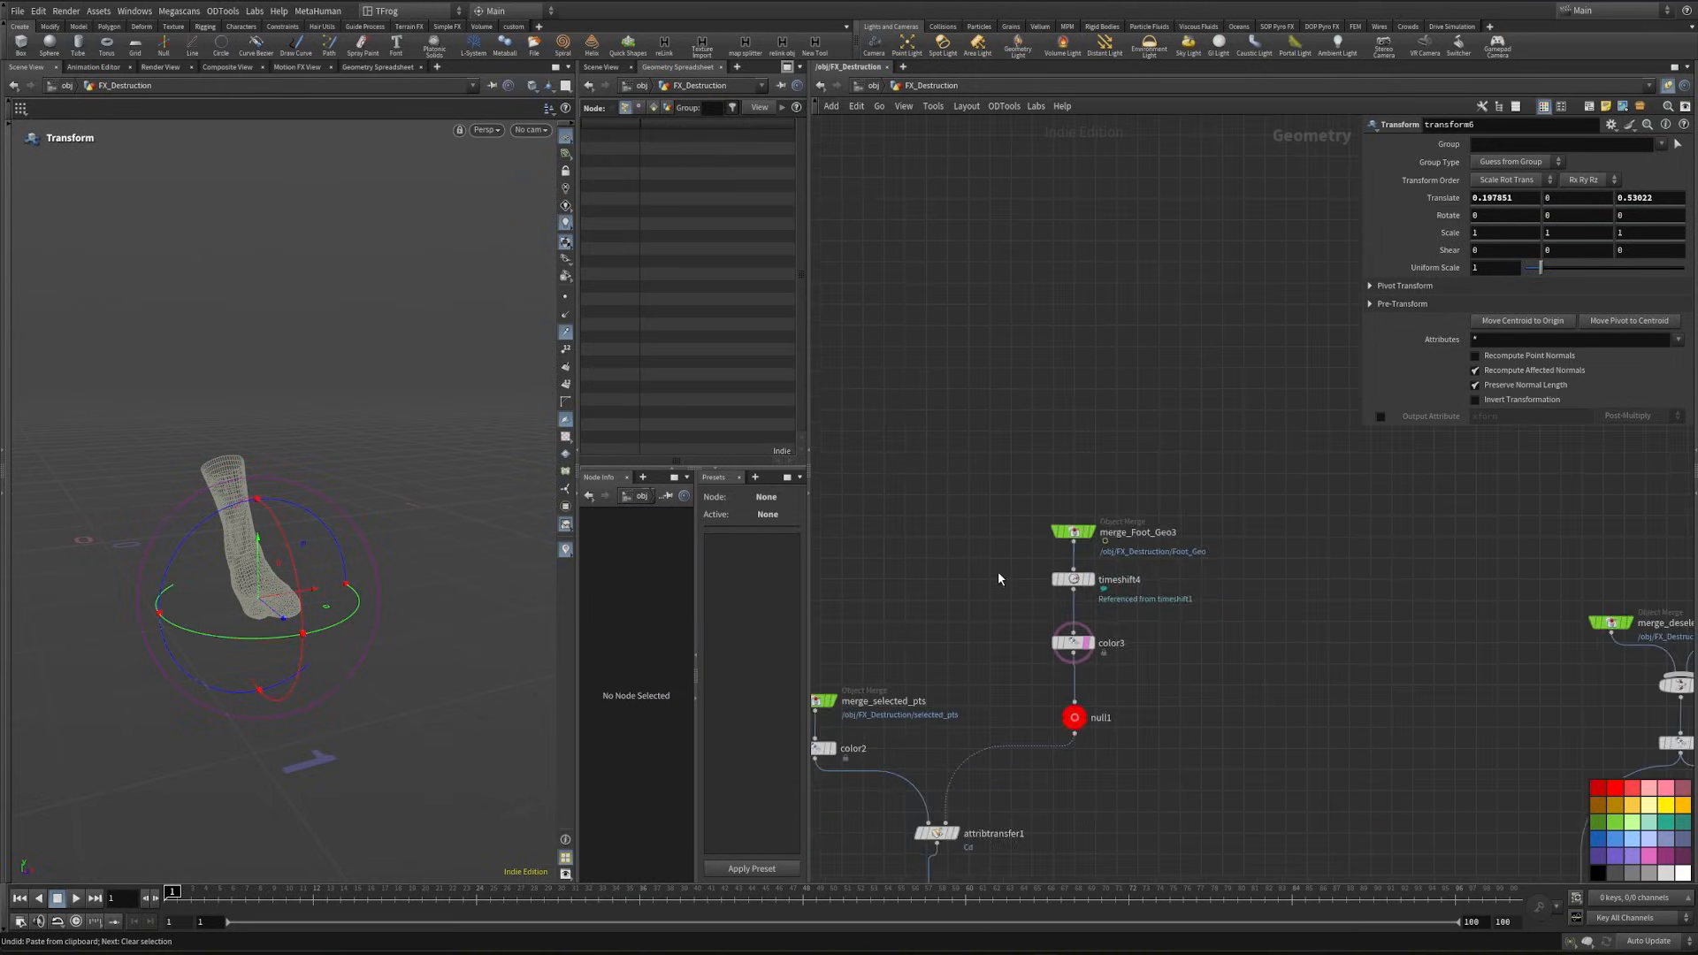
# - Paste Freeze_foot object merges beside merge_Foot_Geo3 and merge_Foot_Geo4 to replace the time-shifted inputs of color3 and color4
pyautogui.scroll(3, 1008, 579)
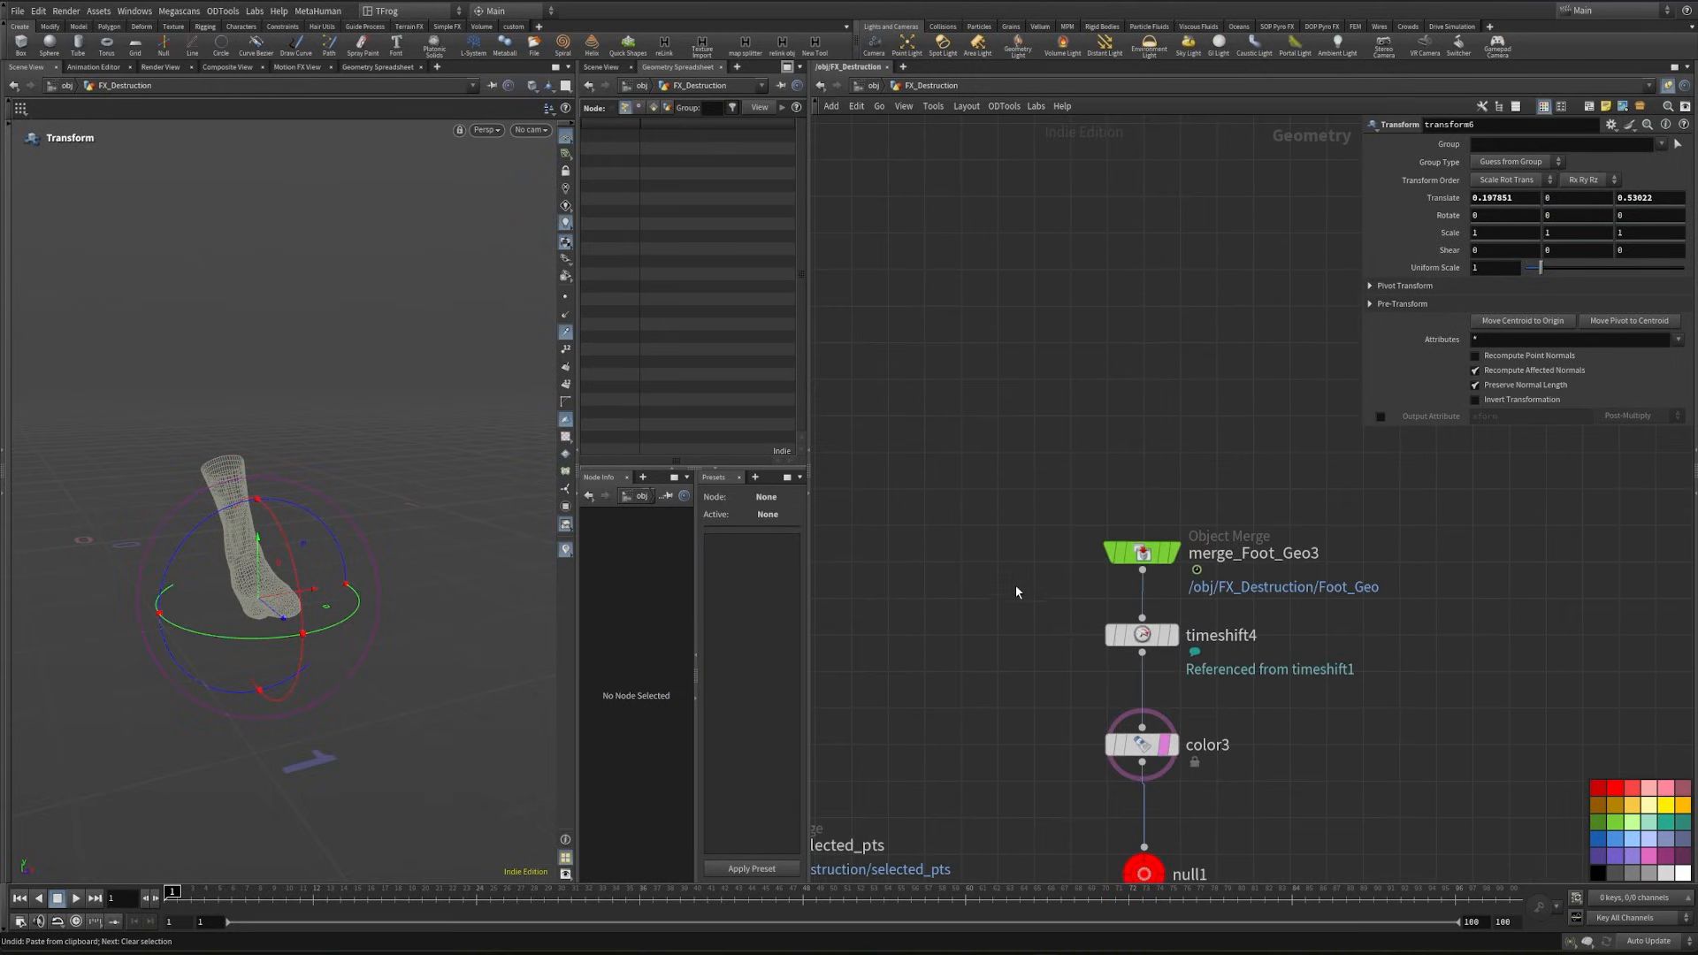
pyautogui.hotkey('ctrl', 'shift', 'v')
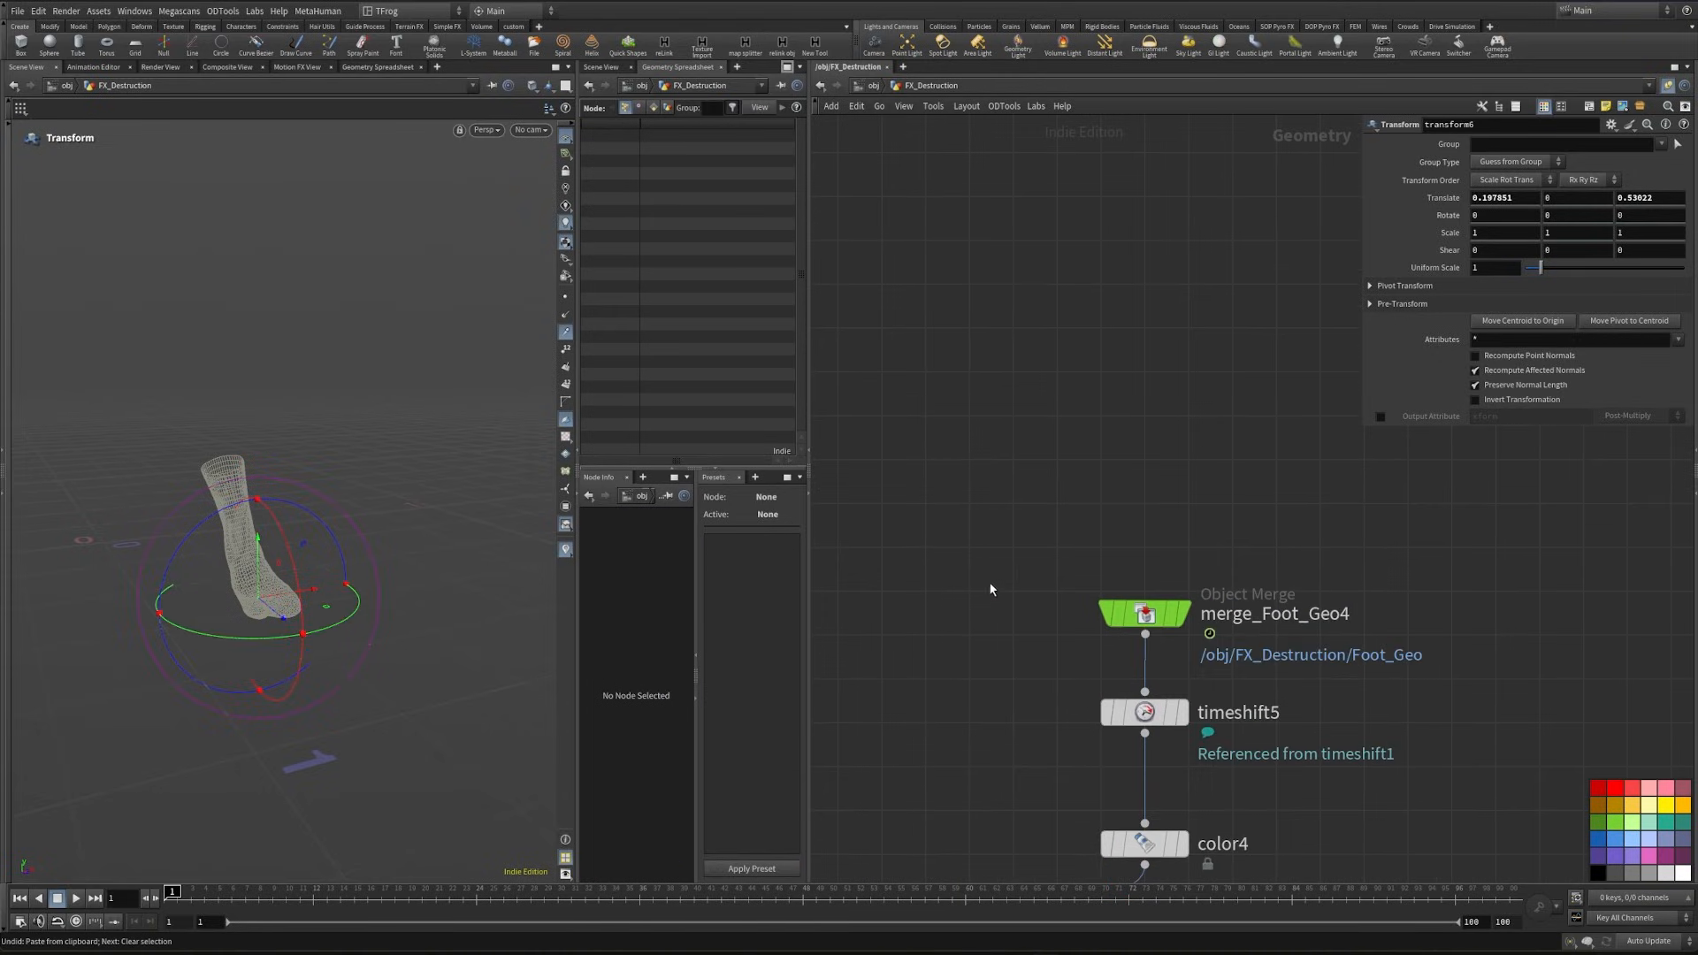
pyautogui.hotkey('ctrl', 'shift', 'v')
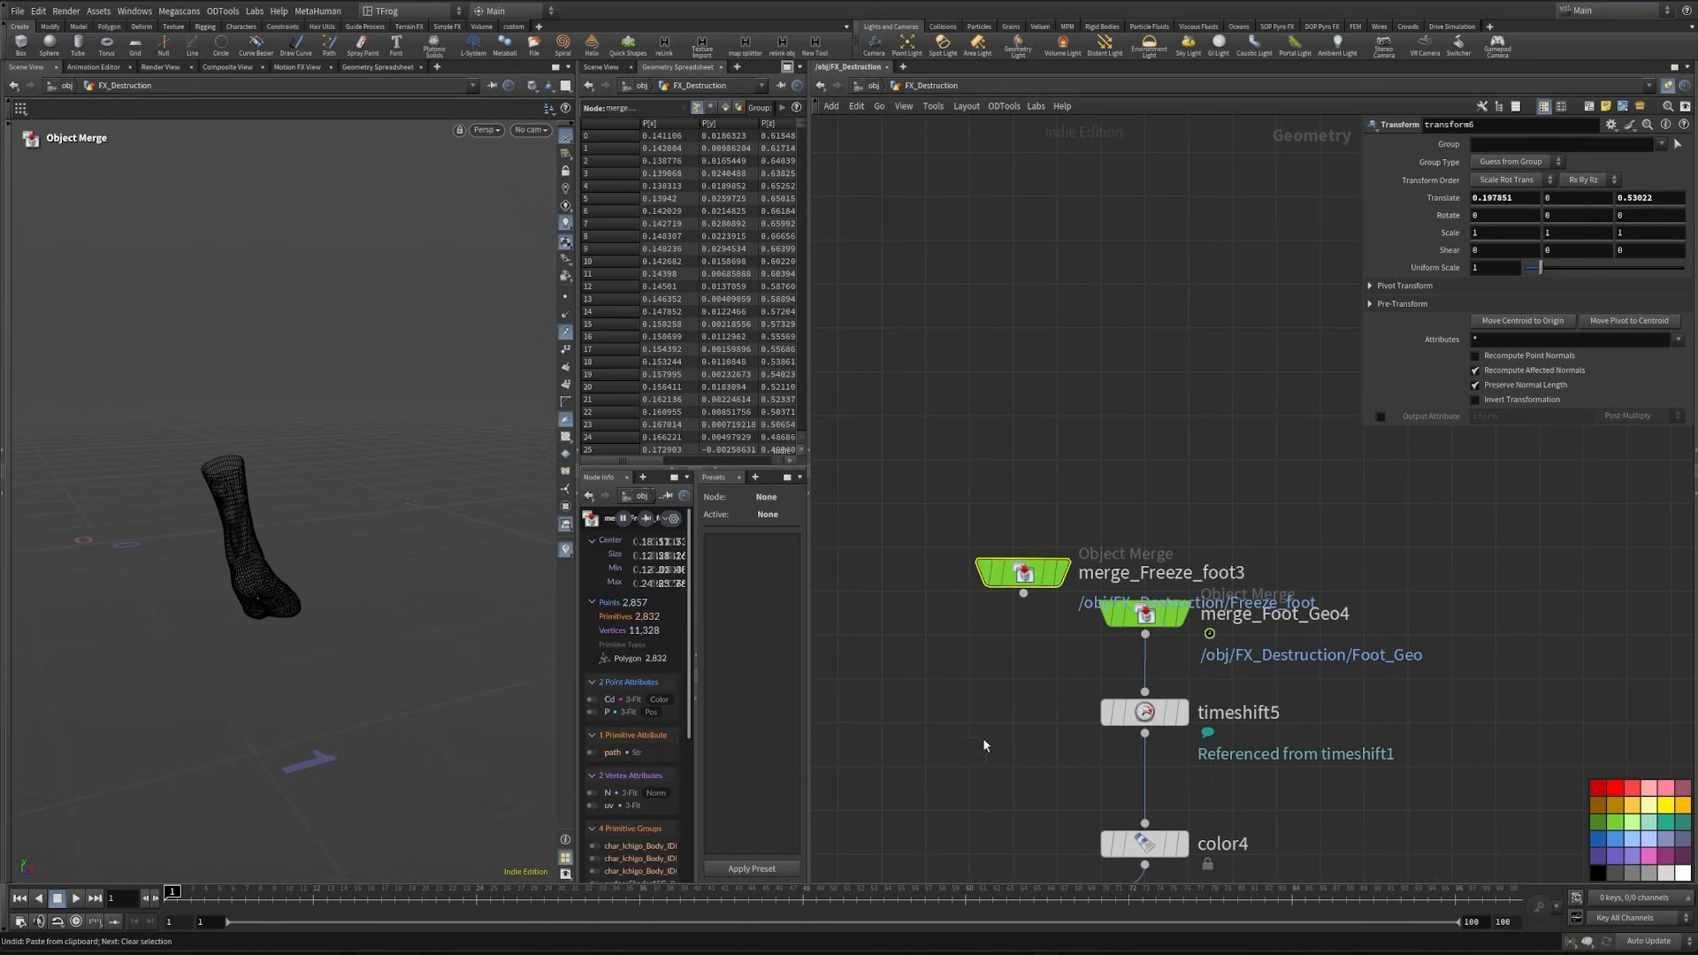
pyautogui.moveTo(1013, 462); pyautogui.dragTo(1134, 561)
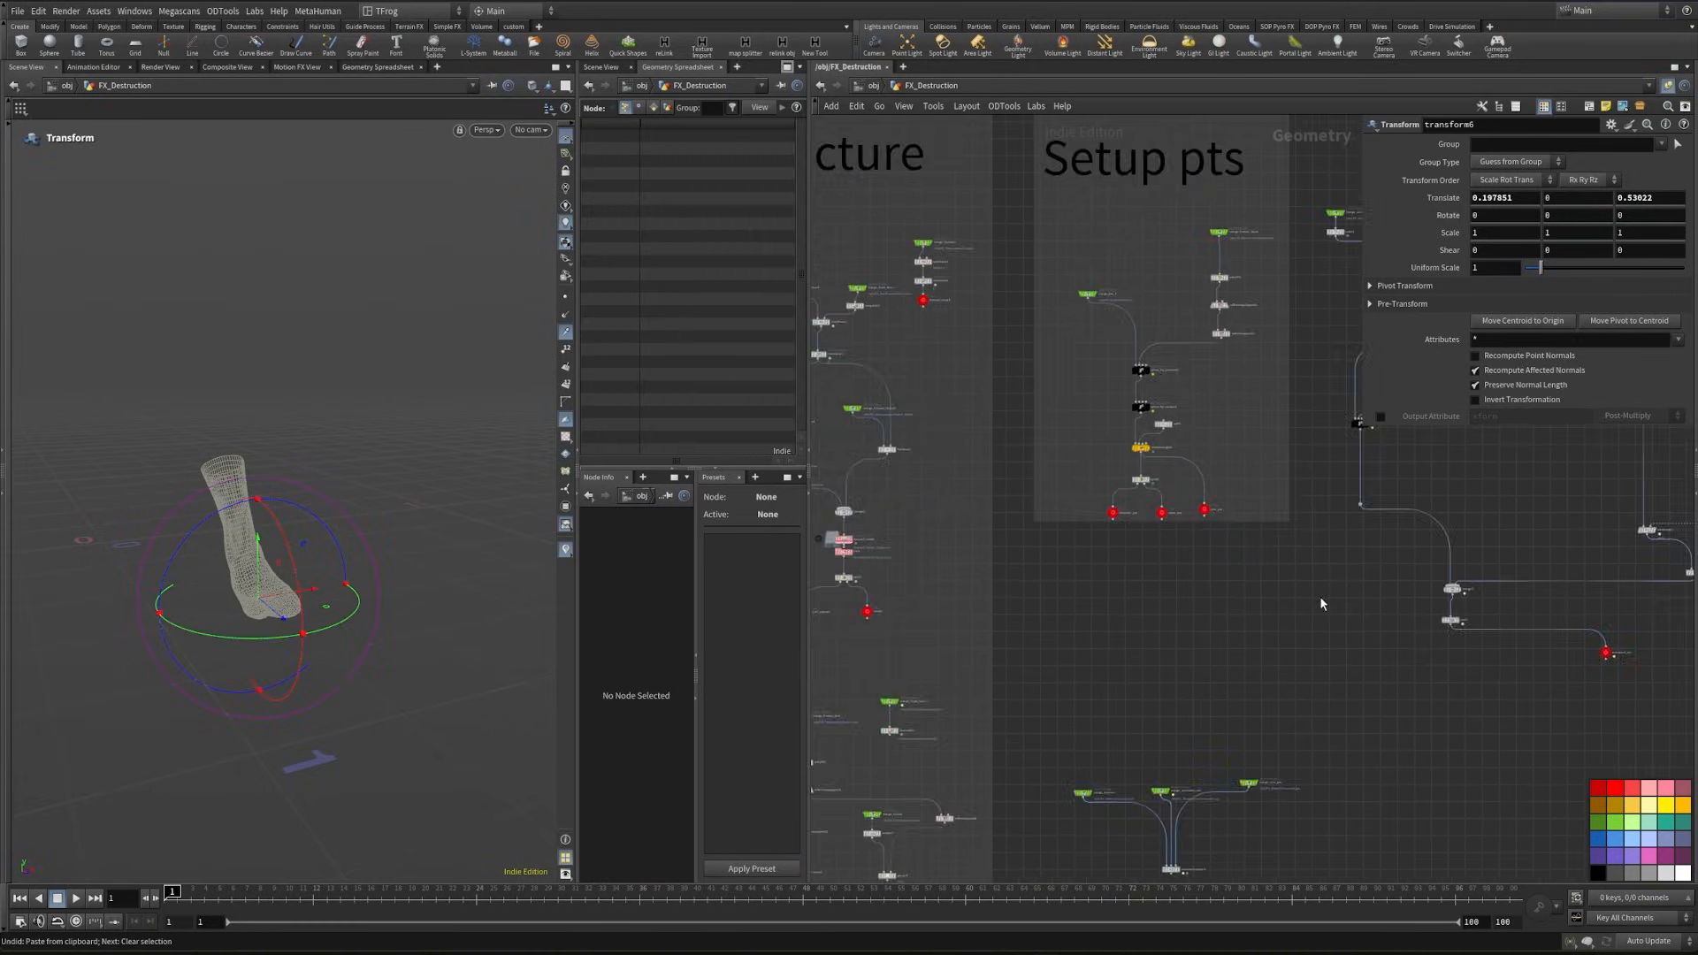
# - Delete the unused merge_Foot_Geo1 and timeshift2 nodes from the pts prep network
pyautogui.moveTo(1319, 600); pyautogui.dragTo(1332, 311, button='middle')
pyautogui.moveTo(1083, 316); pyautogui.dragTo(1284, 445, button='middle')
pyautogui.scroll(5, 1090, 566)
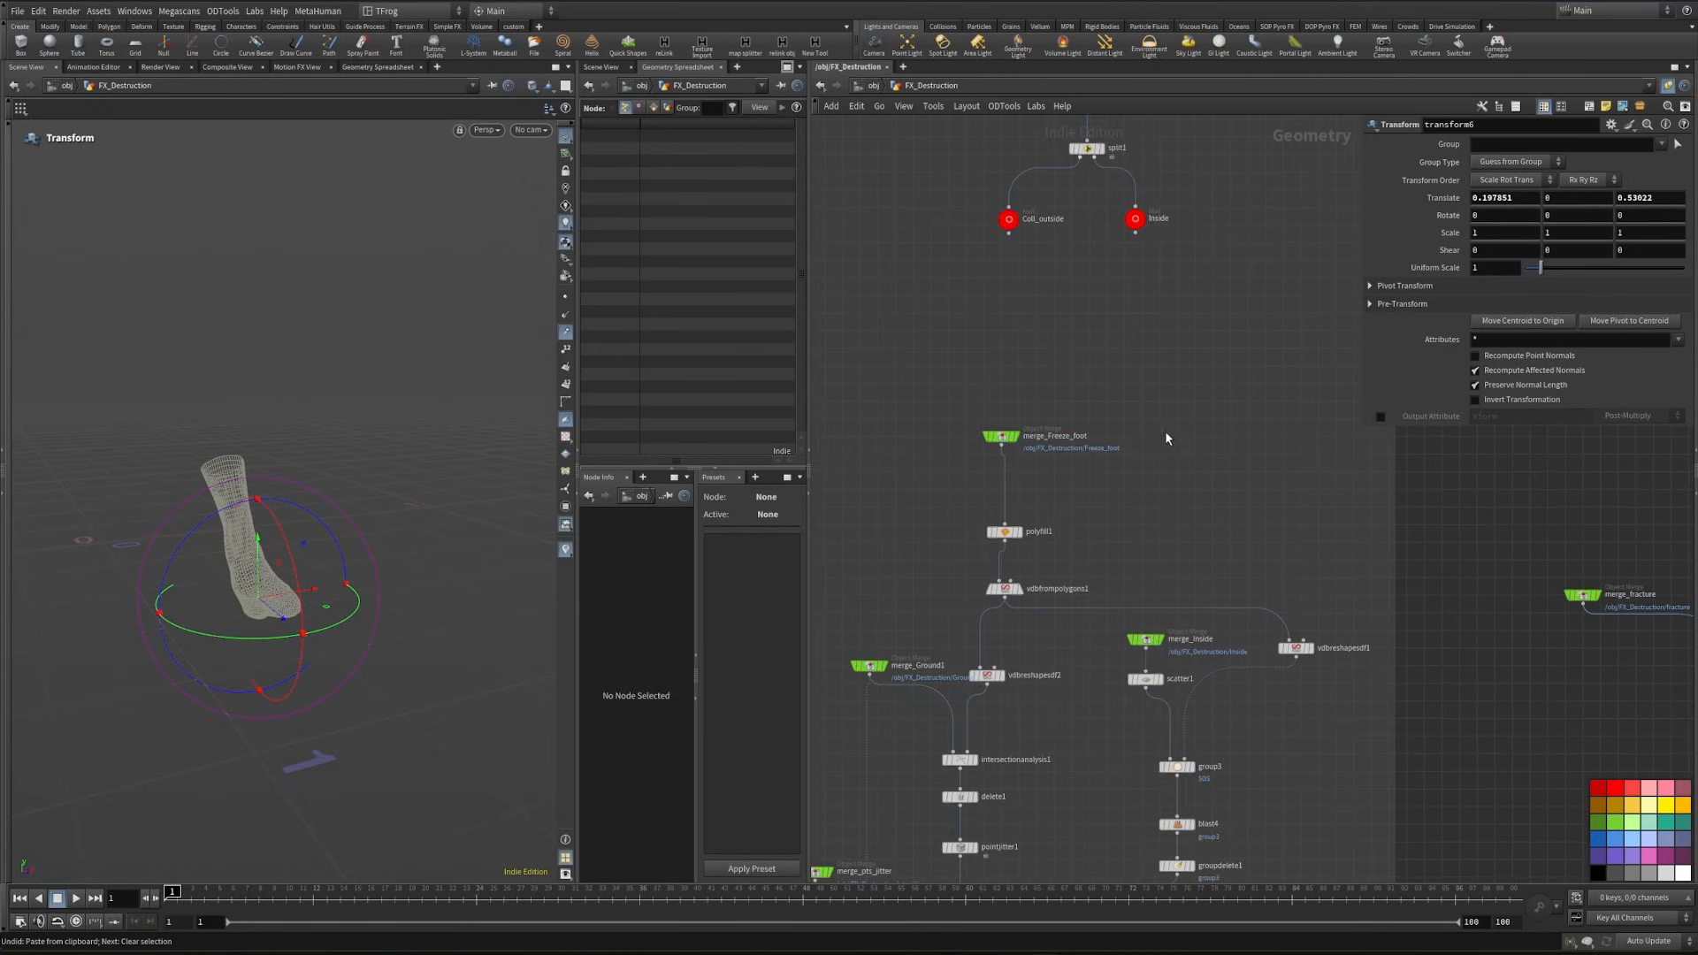
pyautogui.moveTo(1164, 465); pyautogui.dragTo(1241, 276, button='middle')
pyautogui.scroll(3, 965, 524)
pyautogui.scroll(-5, 965, 526)
pyautogui.moveTo(955, 570); pyautogui.dragTo(1076, 549, button='middle')
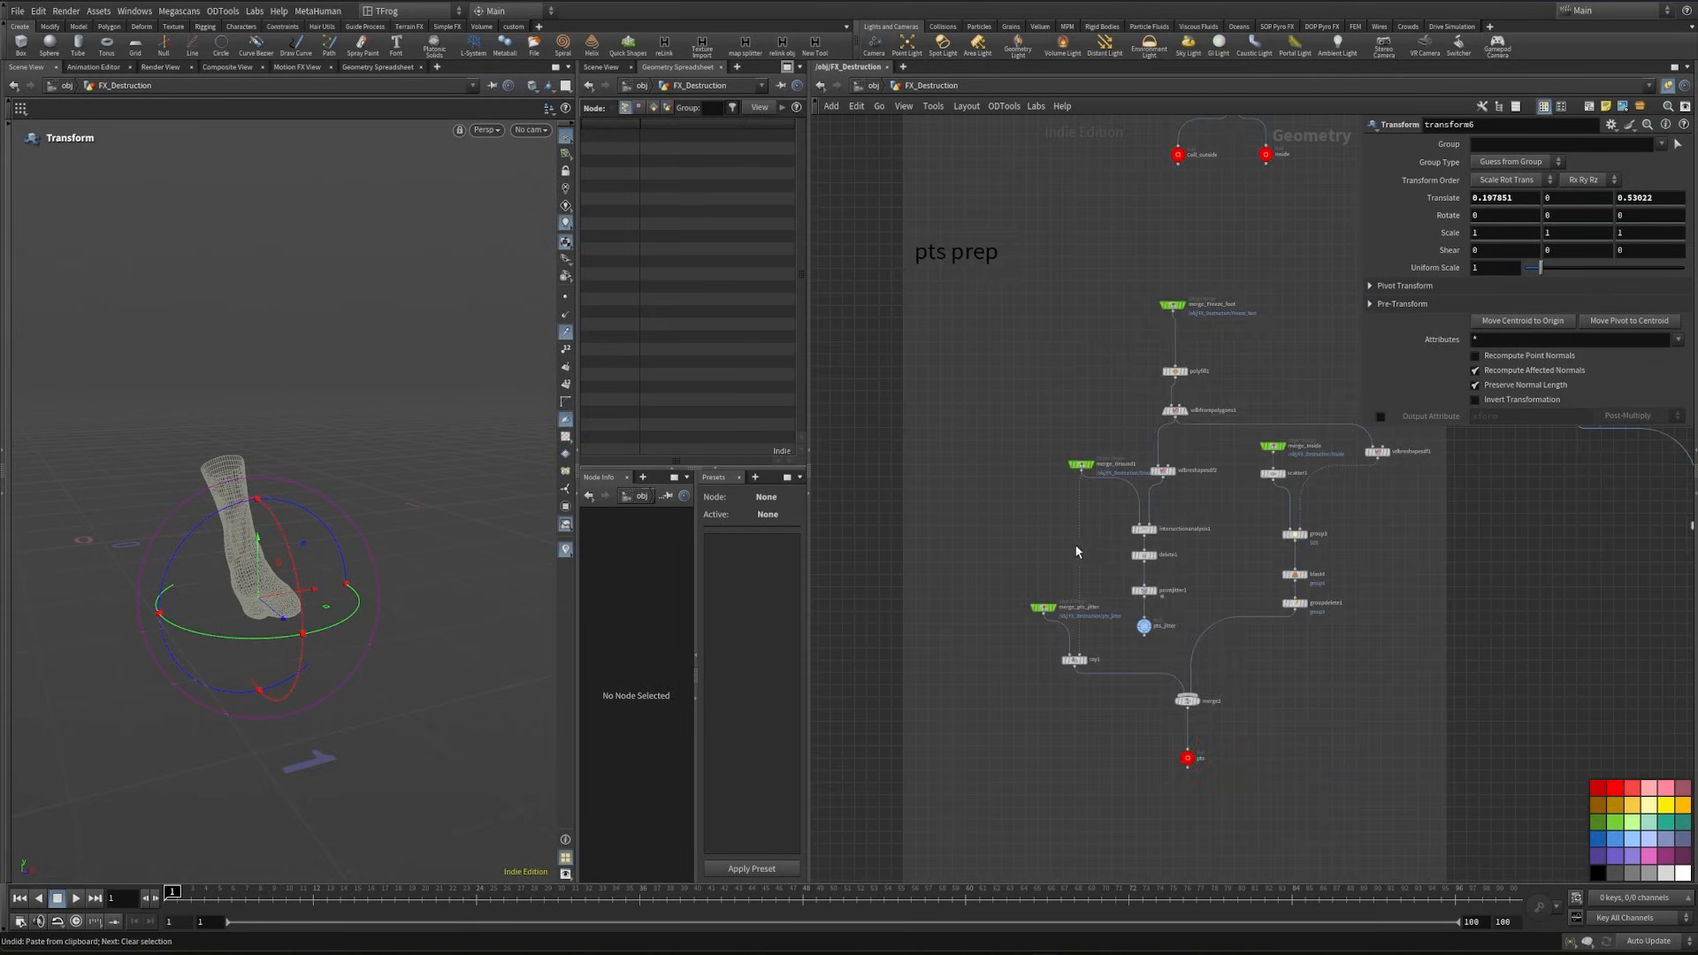
# - Delete color5 from the Freeze_foot branch in the Character box
pyautogui.moveTo(1166, 316); pyautogui.dragTo(924, 697, button='middle')
pyautogui.scroll(-2, 926, 702)
pyautogui.moveTo(1119, 582); pyautogui.dragTo(1149, 709, button='middle')
pyautogui.moveTo(1137, 270); pyautogui.dragTo(1212, 580, button='middle')
pyautogui.scroll(6, 955, 472)
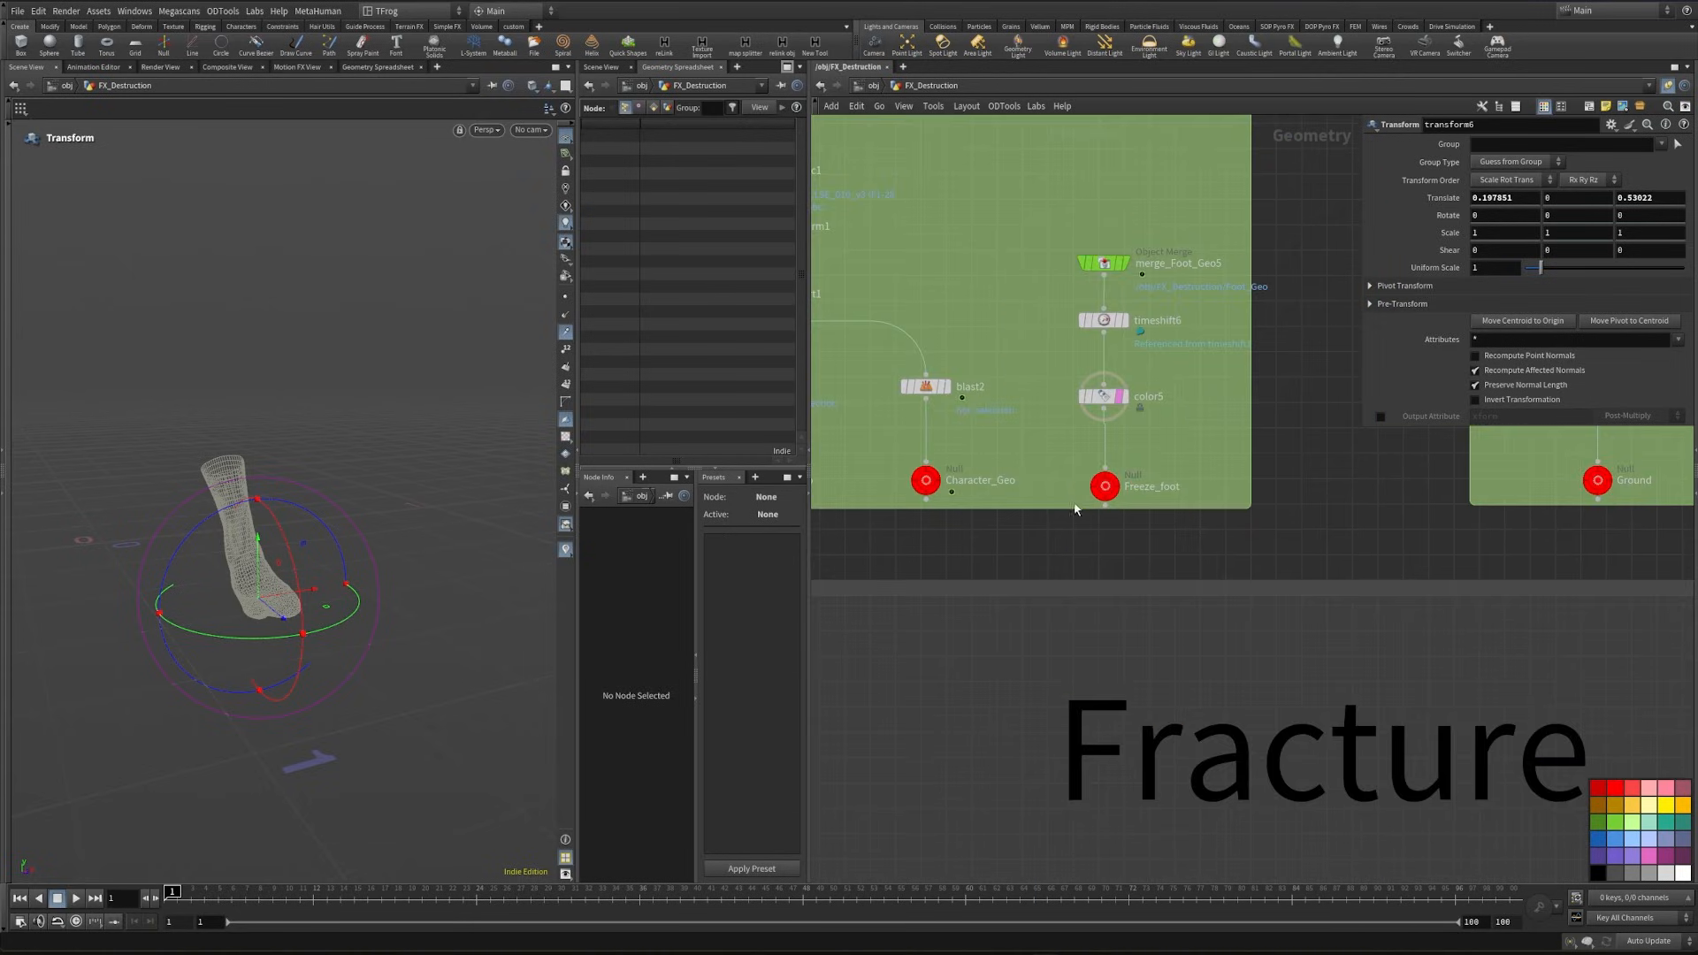
pyautogui.moveTo(1062, 475); pyautogui.dragTo(1180, 503)
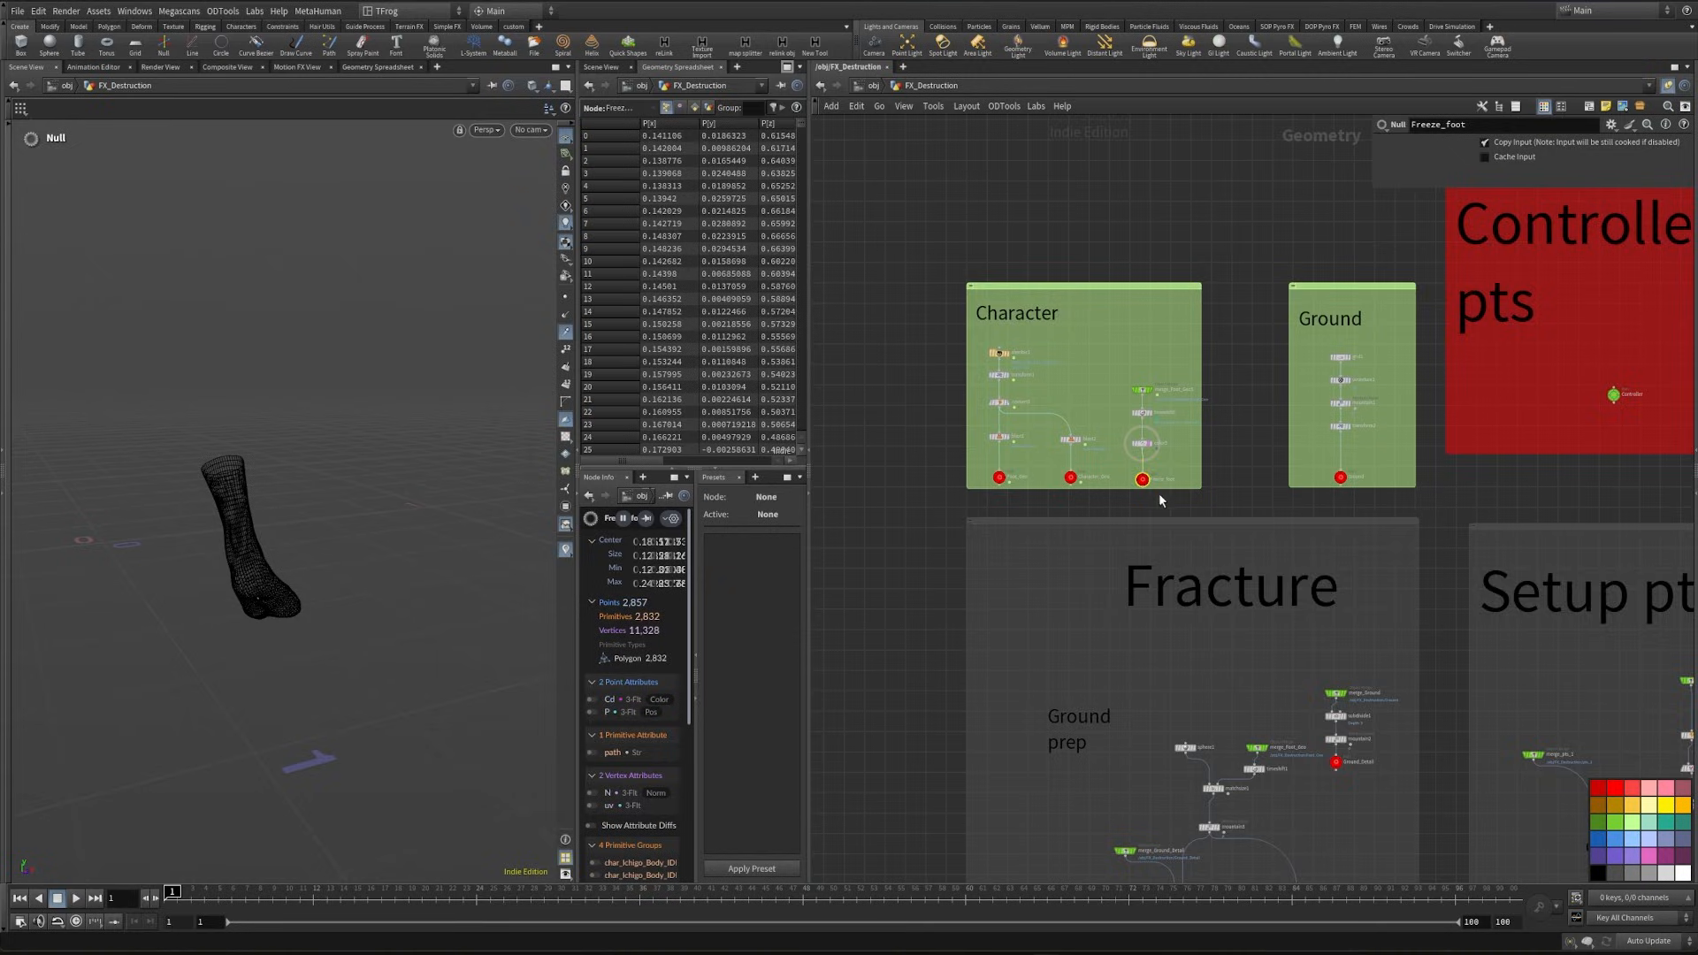
pyautogui.scroll(8, 1158, 492)
pyautogui.press('Delete')
pyautogui.moveTo(1174, 443); pyautogui.dragTo(1031, 593, button='middle')
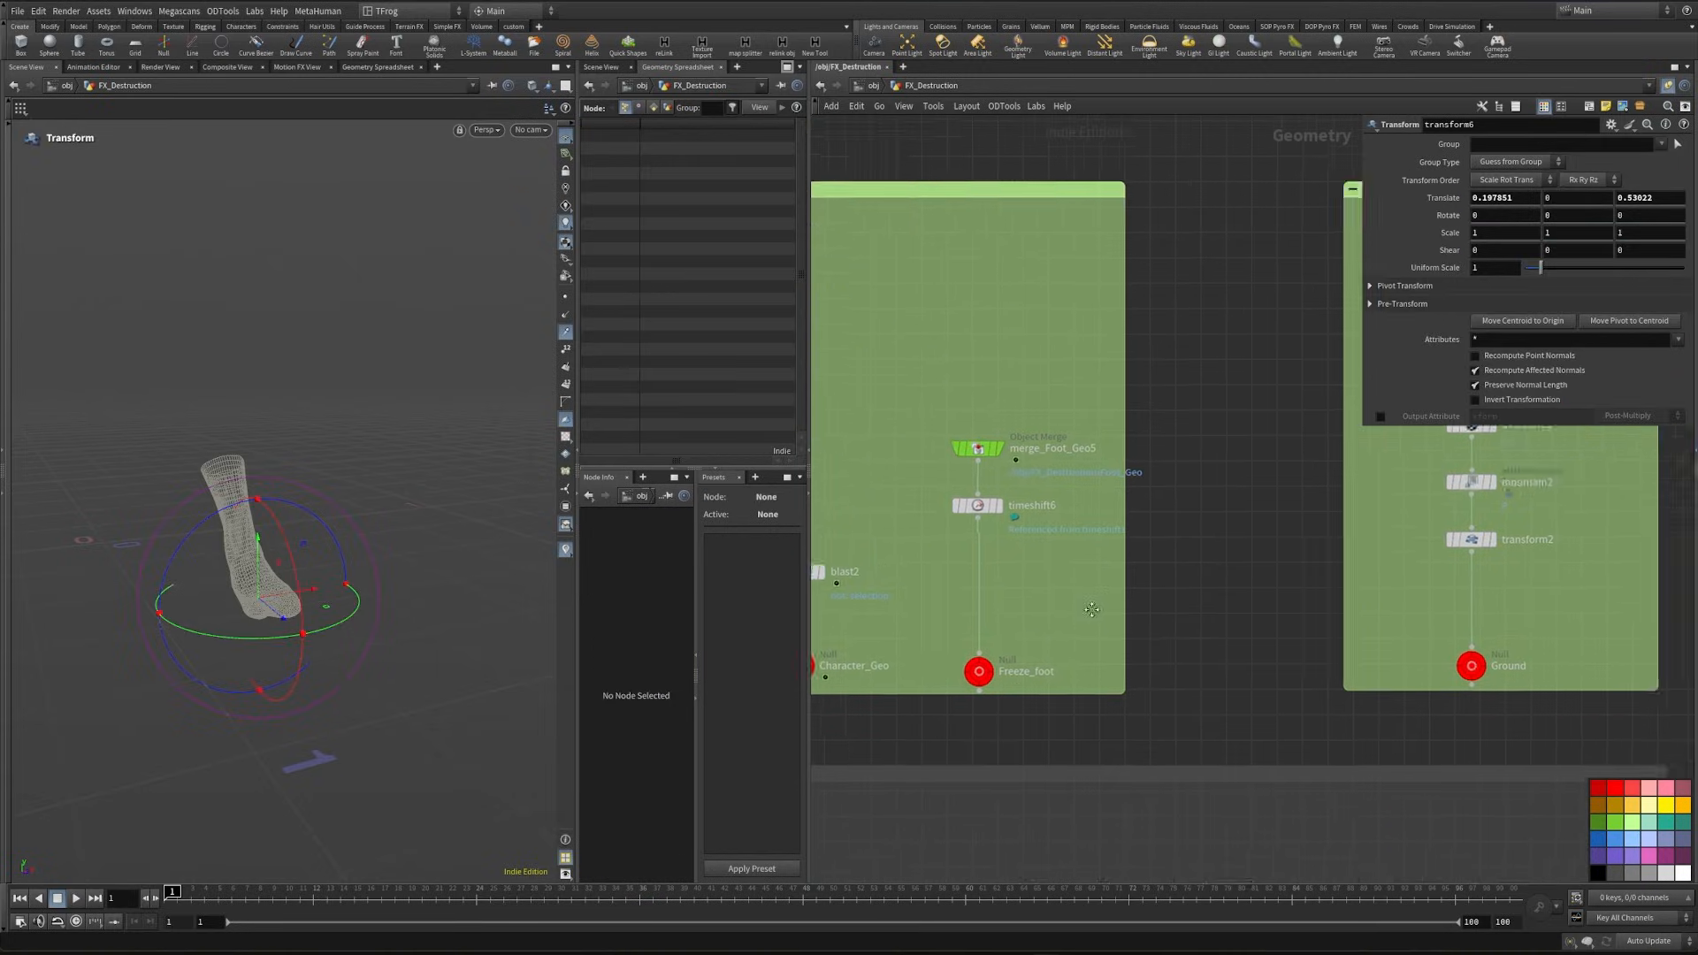
# - Link timeshift6's Frame to the Controller's time freeze foot parameter with a relative reference
pyautogui.scroll(-3, 1414, 575)
pyautogui.moveTo(1414, 575); pyautogui.dragTo(1032, 664, button='middle')
pyautogui.click(1437, 601)
pyautogui.moveTo(749, 633); pyautogui.dragTo(976, 610, button='middle')
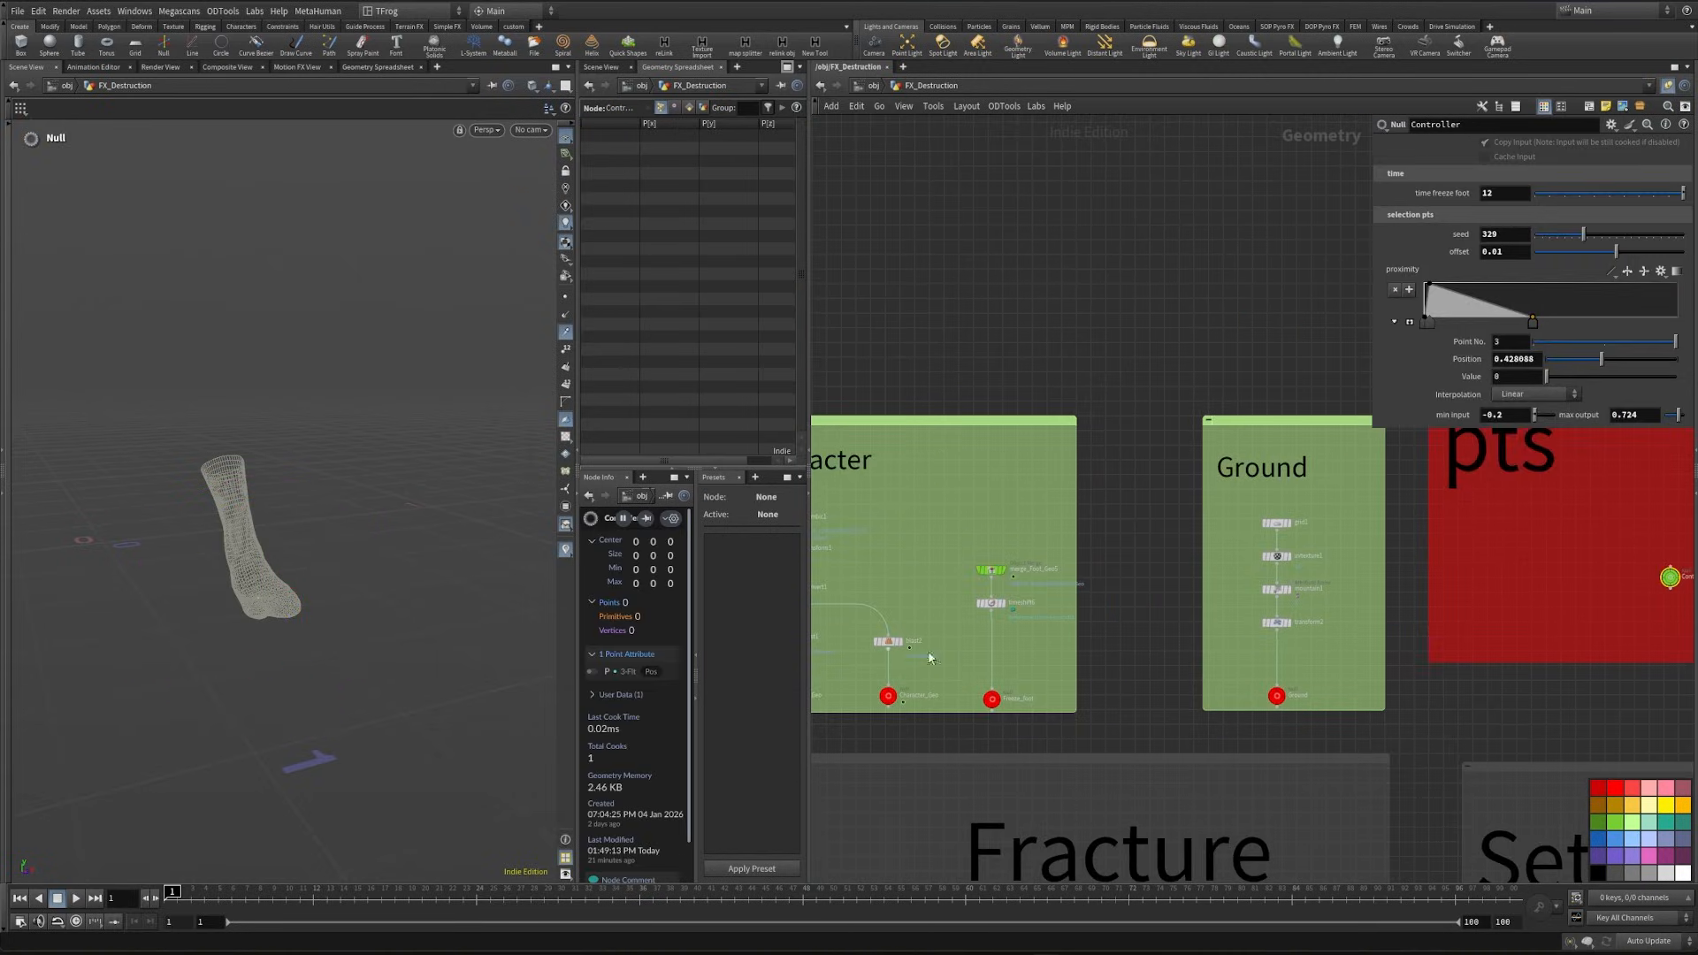
pyautogui.scroll(3, 976, 606)
pyautogui.click(1008, 577)
pyautogui.scroll(-4, 1229, 638)
pyautogui.moveTo(1229, 640); pyautogui.dragTo(1086, 654, button='middle')
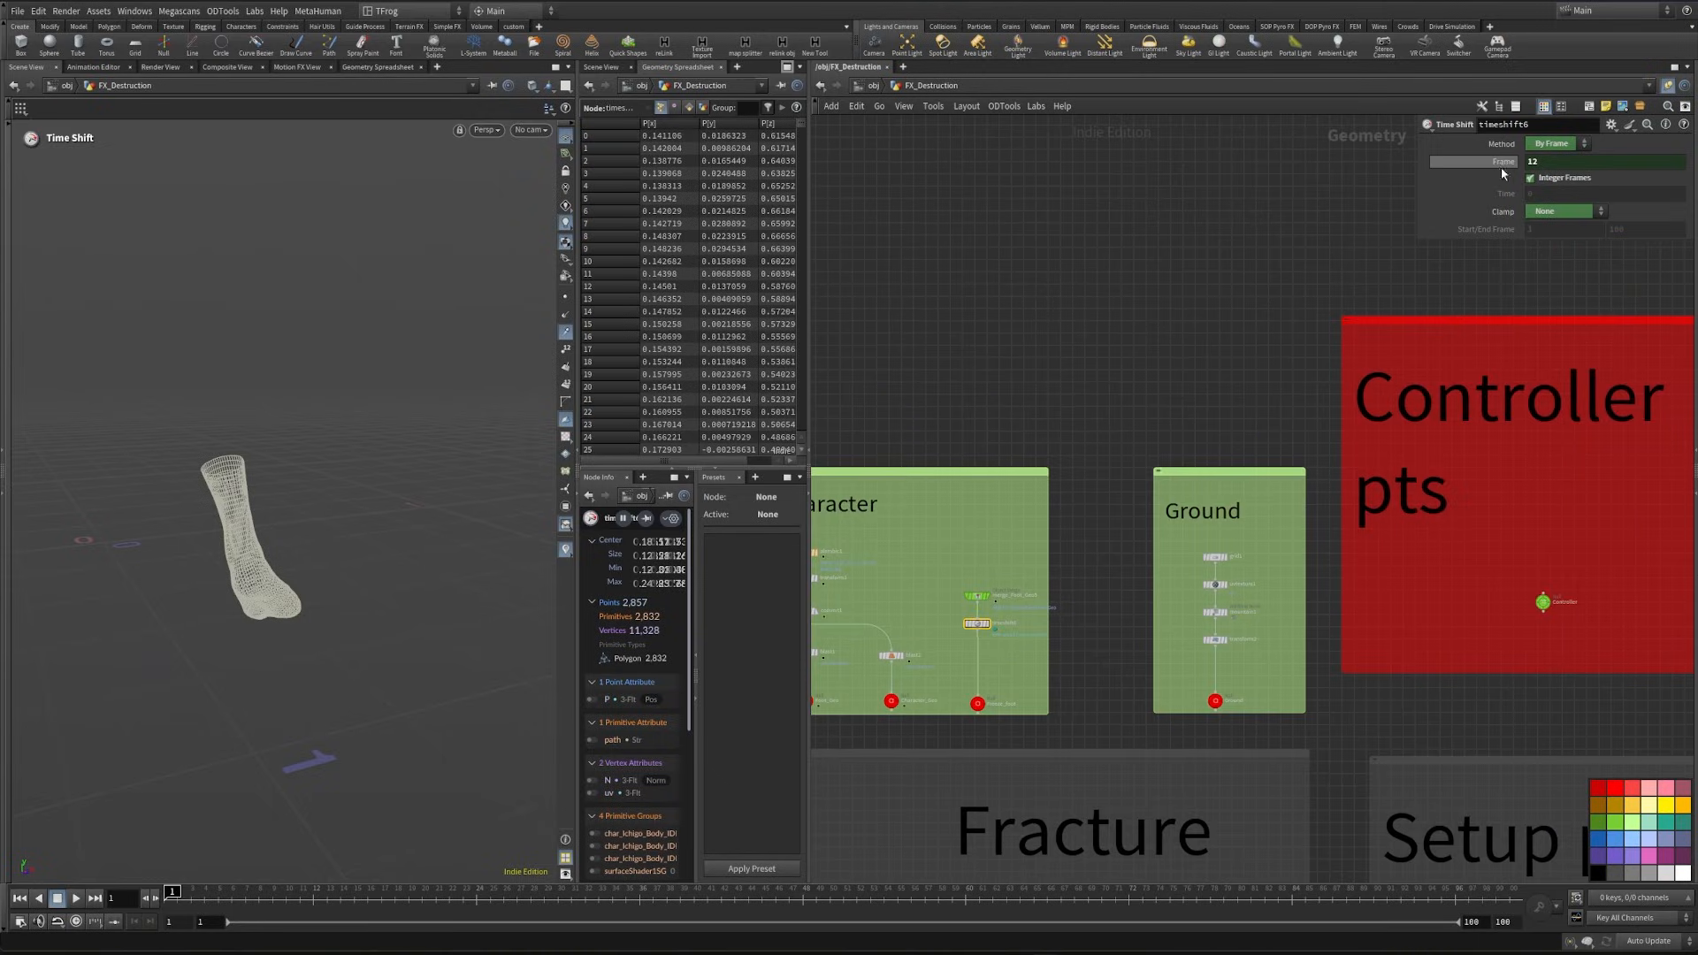
pyautogui.click(1500, 166)
pyautogui.click(1543, 601)
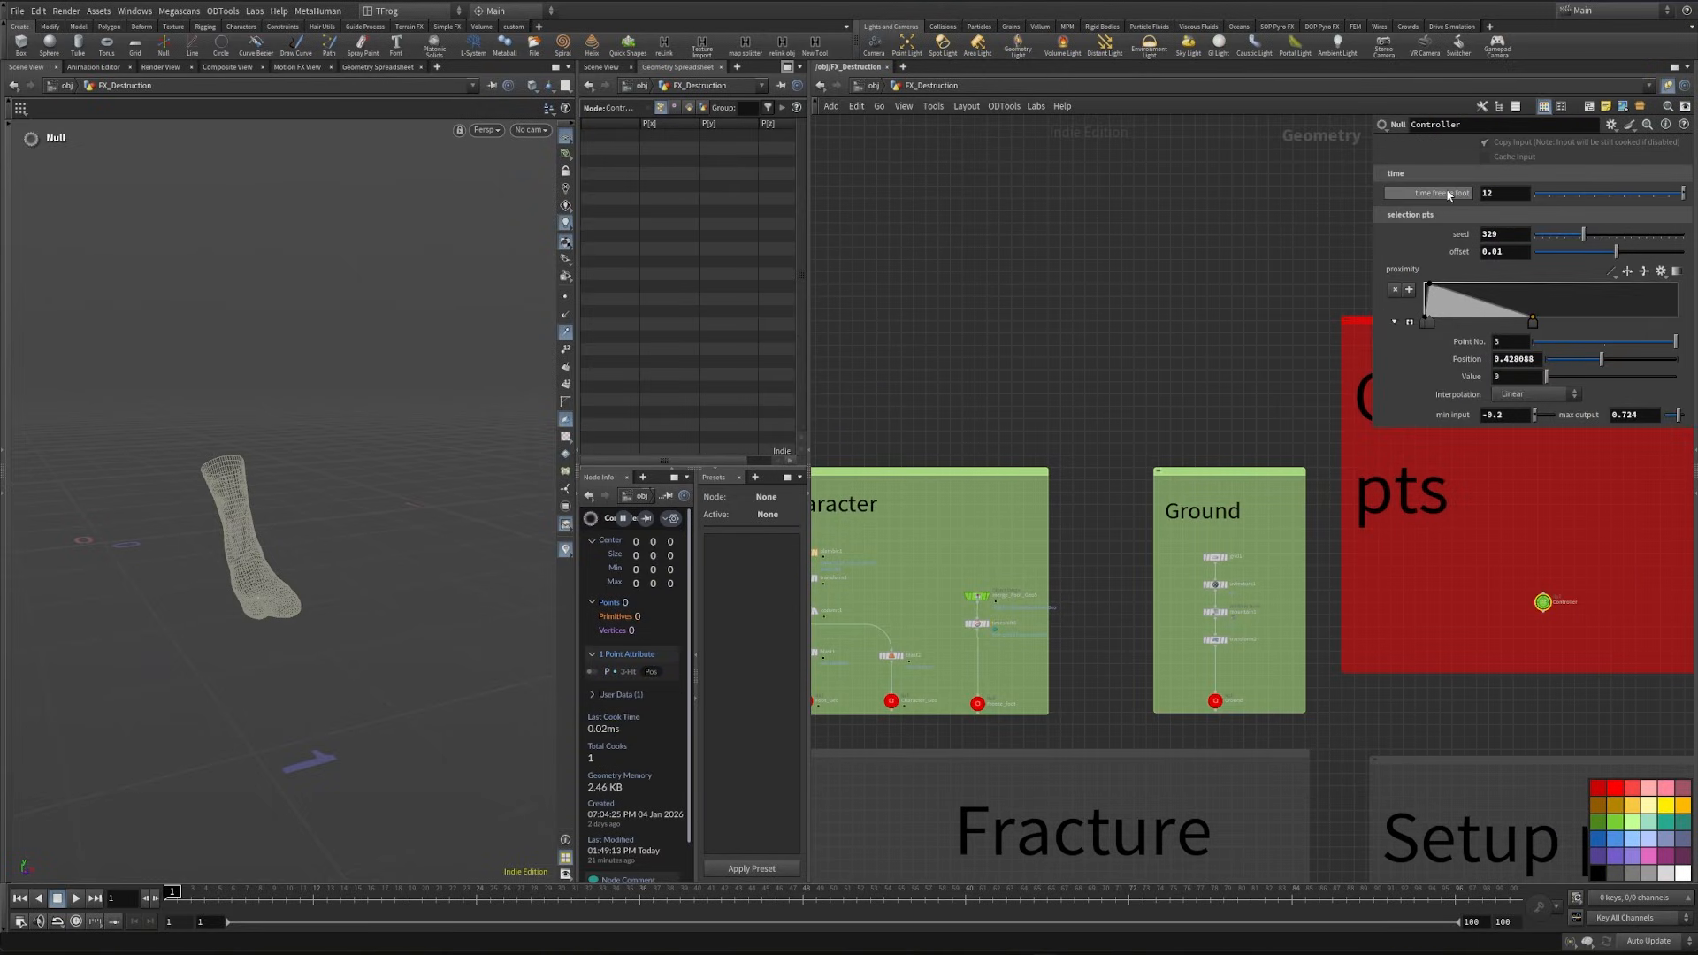
pyautogui.rightClick(1447, 194)
pyautogui.click(1503, 313)
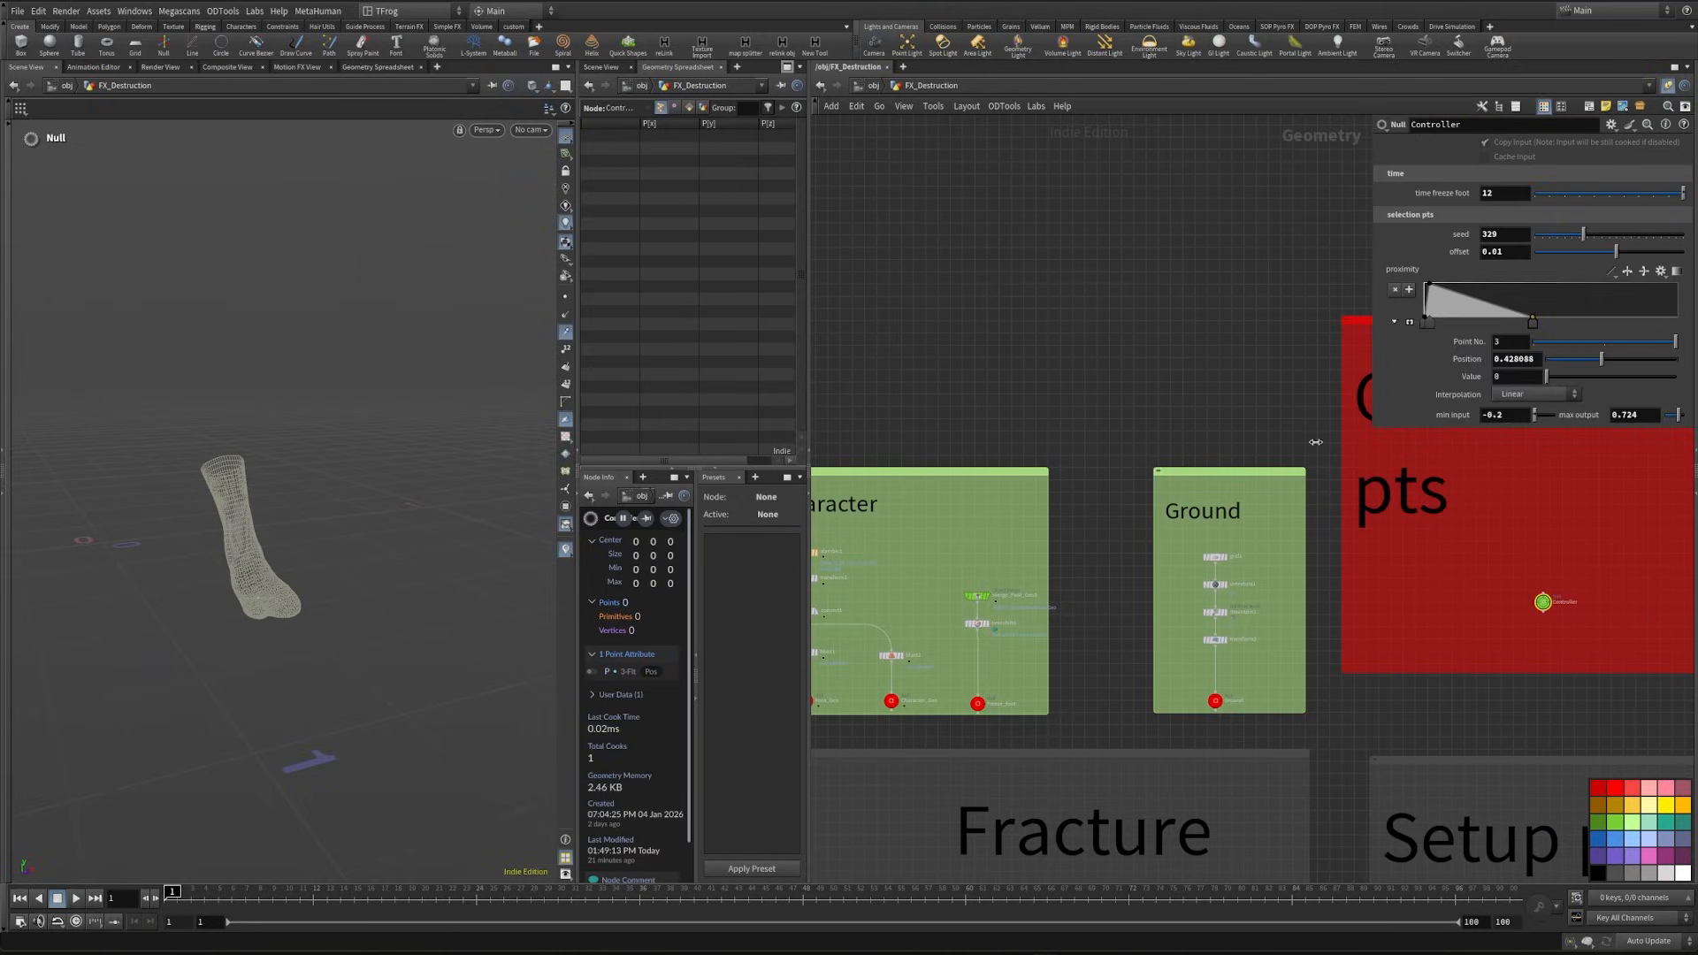
pyautogui.click(977, 623)
pyautogui.rightClick(1501, 161)
pyautogui.click(1556, 330)
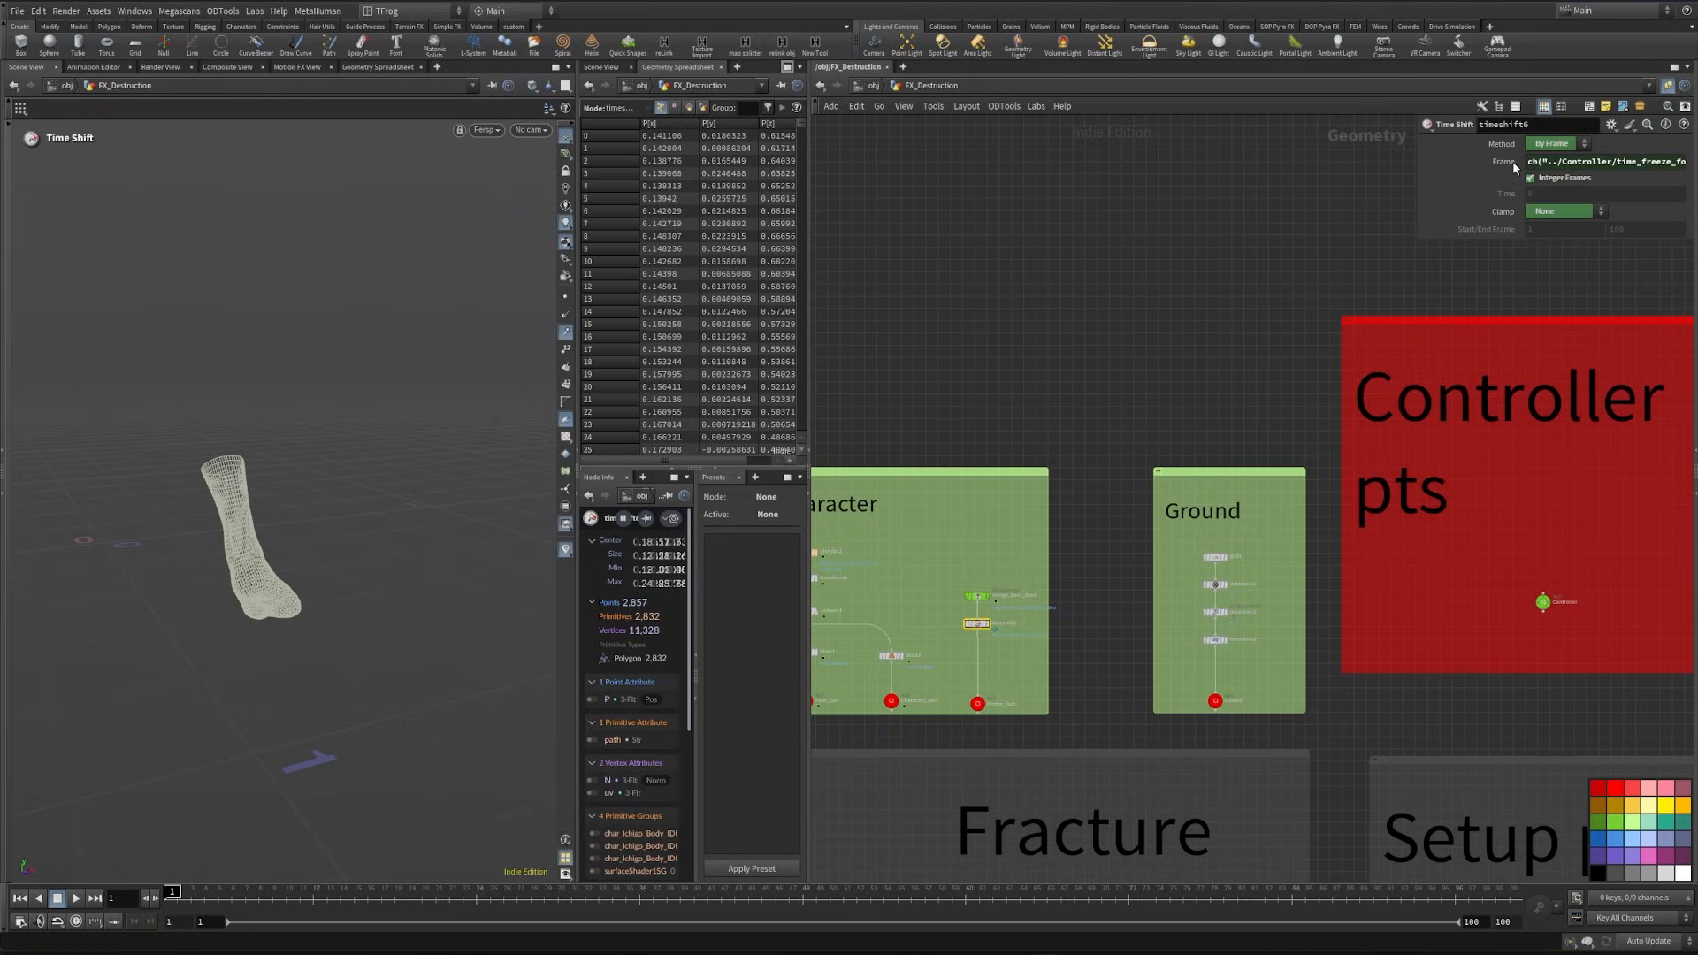
# - Test the frame link by setting the Controller's time freeze foot to 10, checking timeshift6, and restoring 12
pyautogui.click(1543, 601)
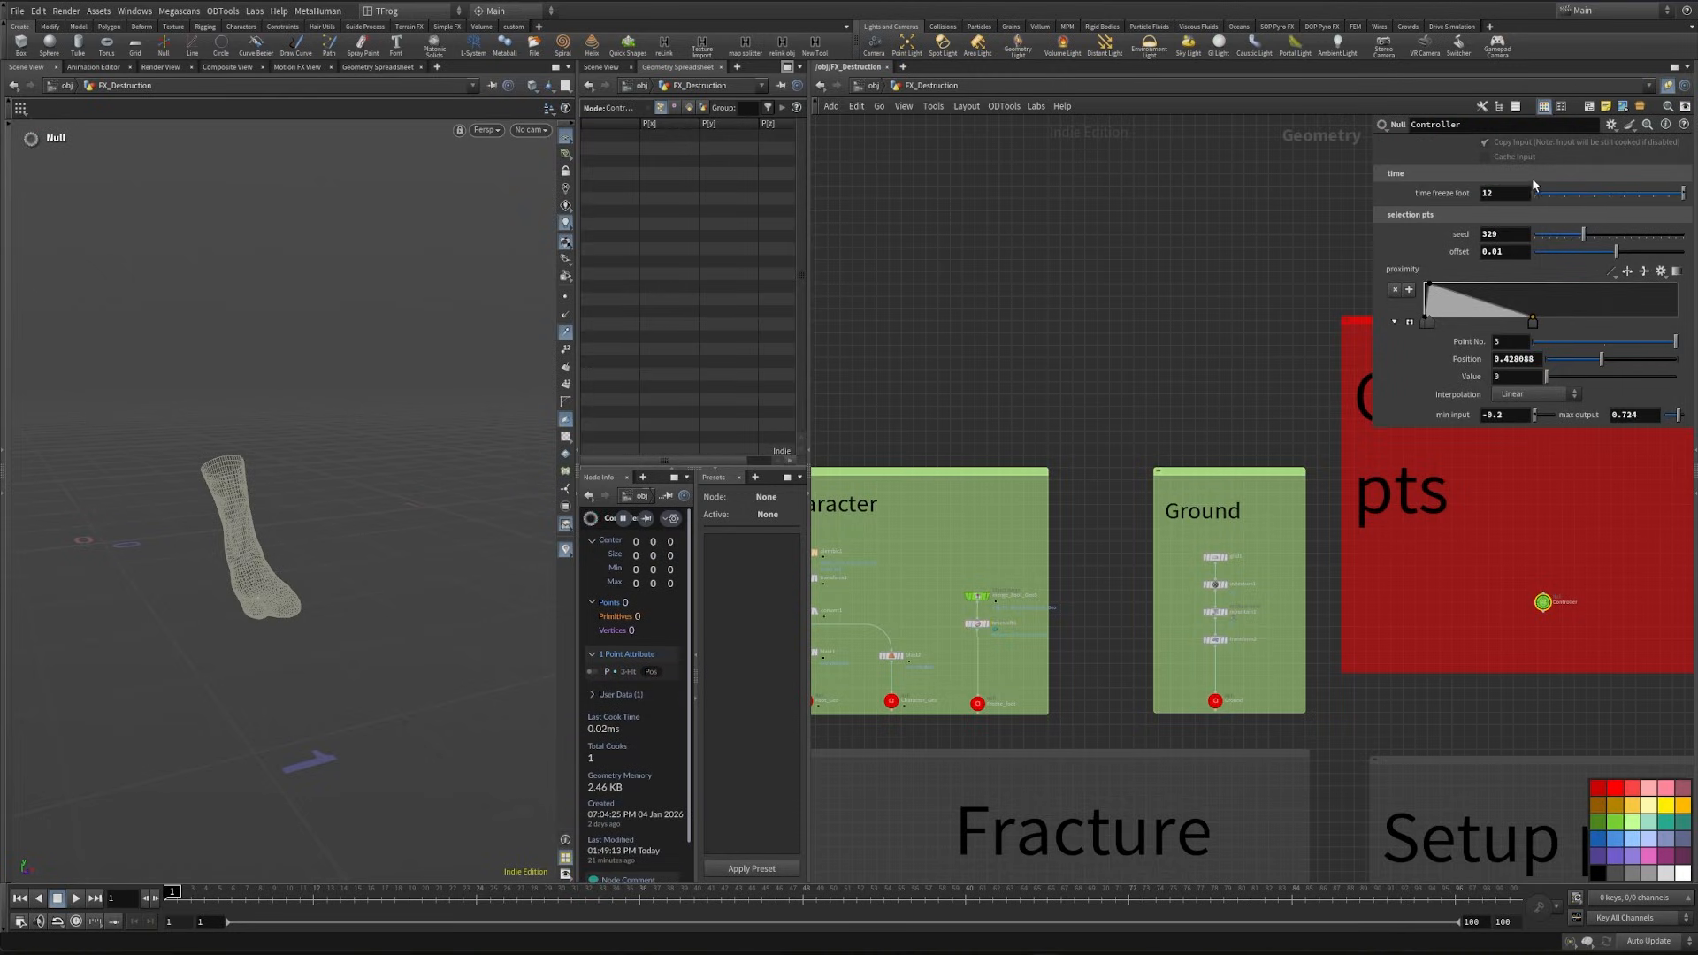
pyautogui.write('10')
pyautogui.press('Return')
pyautogui.click(977, 624)
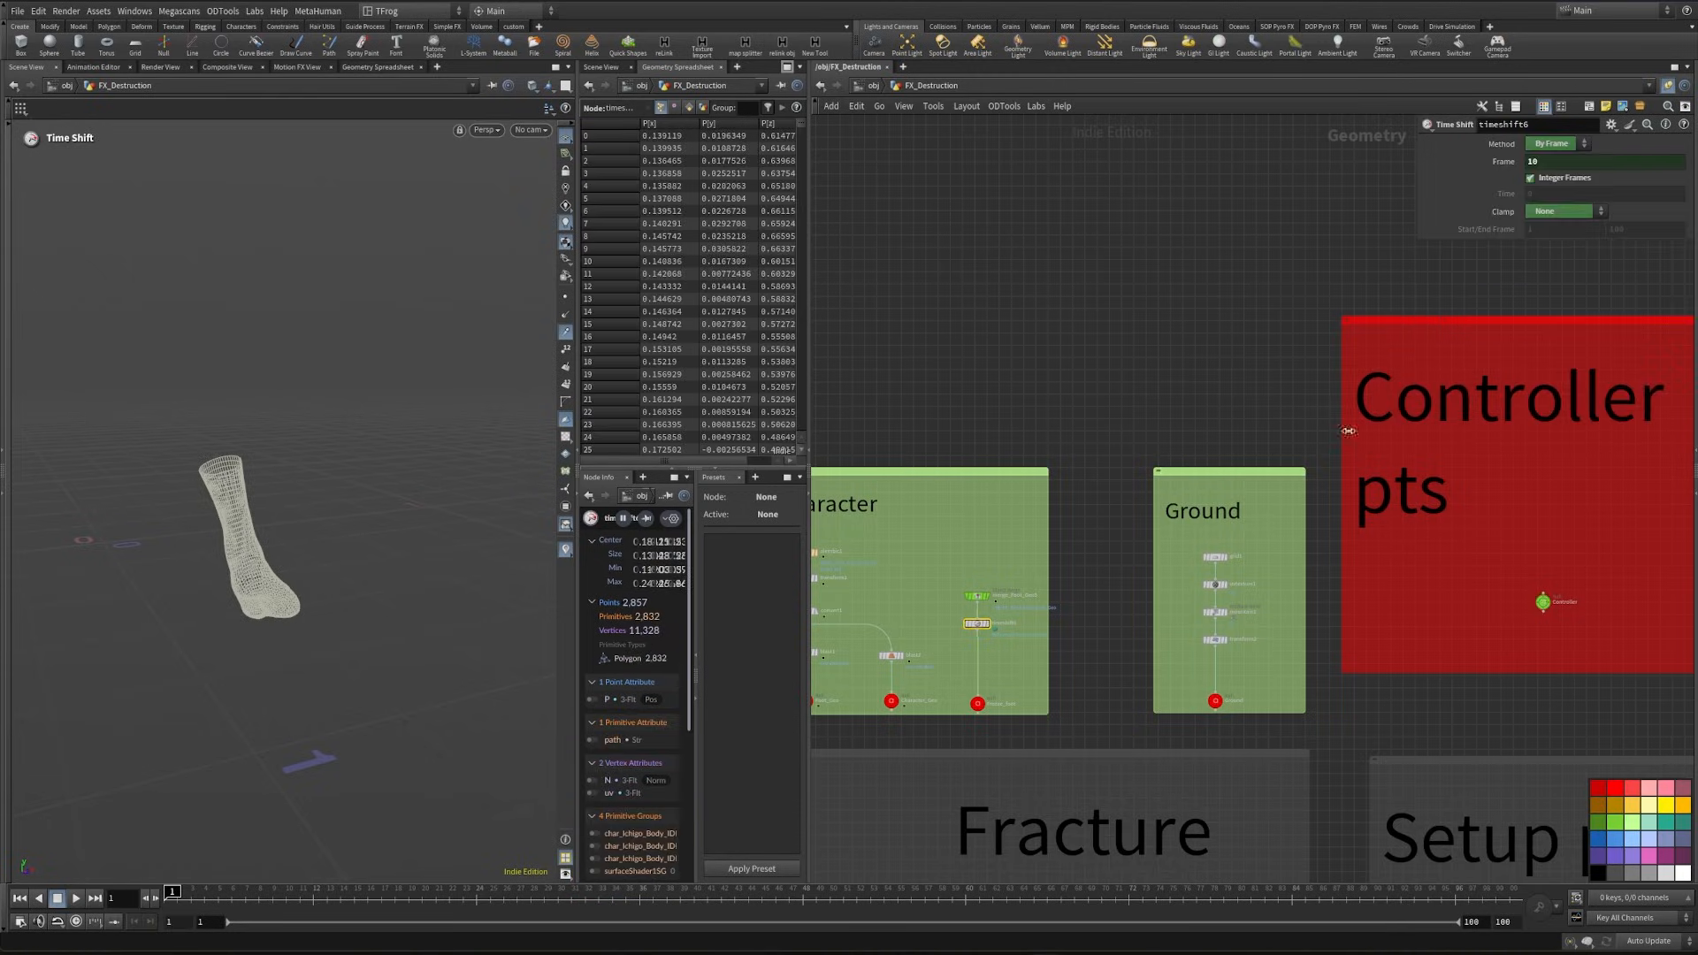
pyautogui.click(1565, 600)
pyautogui.press('Return')
# - Bring the Freeze_foot null in as an object merge beside transform6, undoing the plain paste of the null
pyautogui.moveTo(1478, 693); pyautogui.dragTo(1145, 621, button='middle')
pyautogui.scroll(-2, 1145, 621)
pyautogui.moveTo(1414, 752); pyautogui.dragTo(1176, 460, button='middle')
pyautogui.scroll(5, 1210, 636)
pyautogui.rightClick(1240, 654)
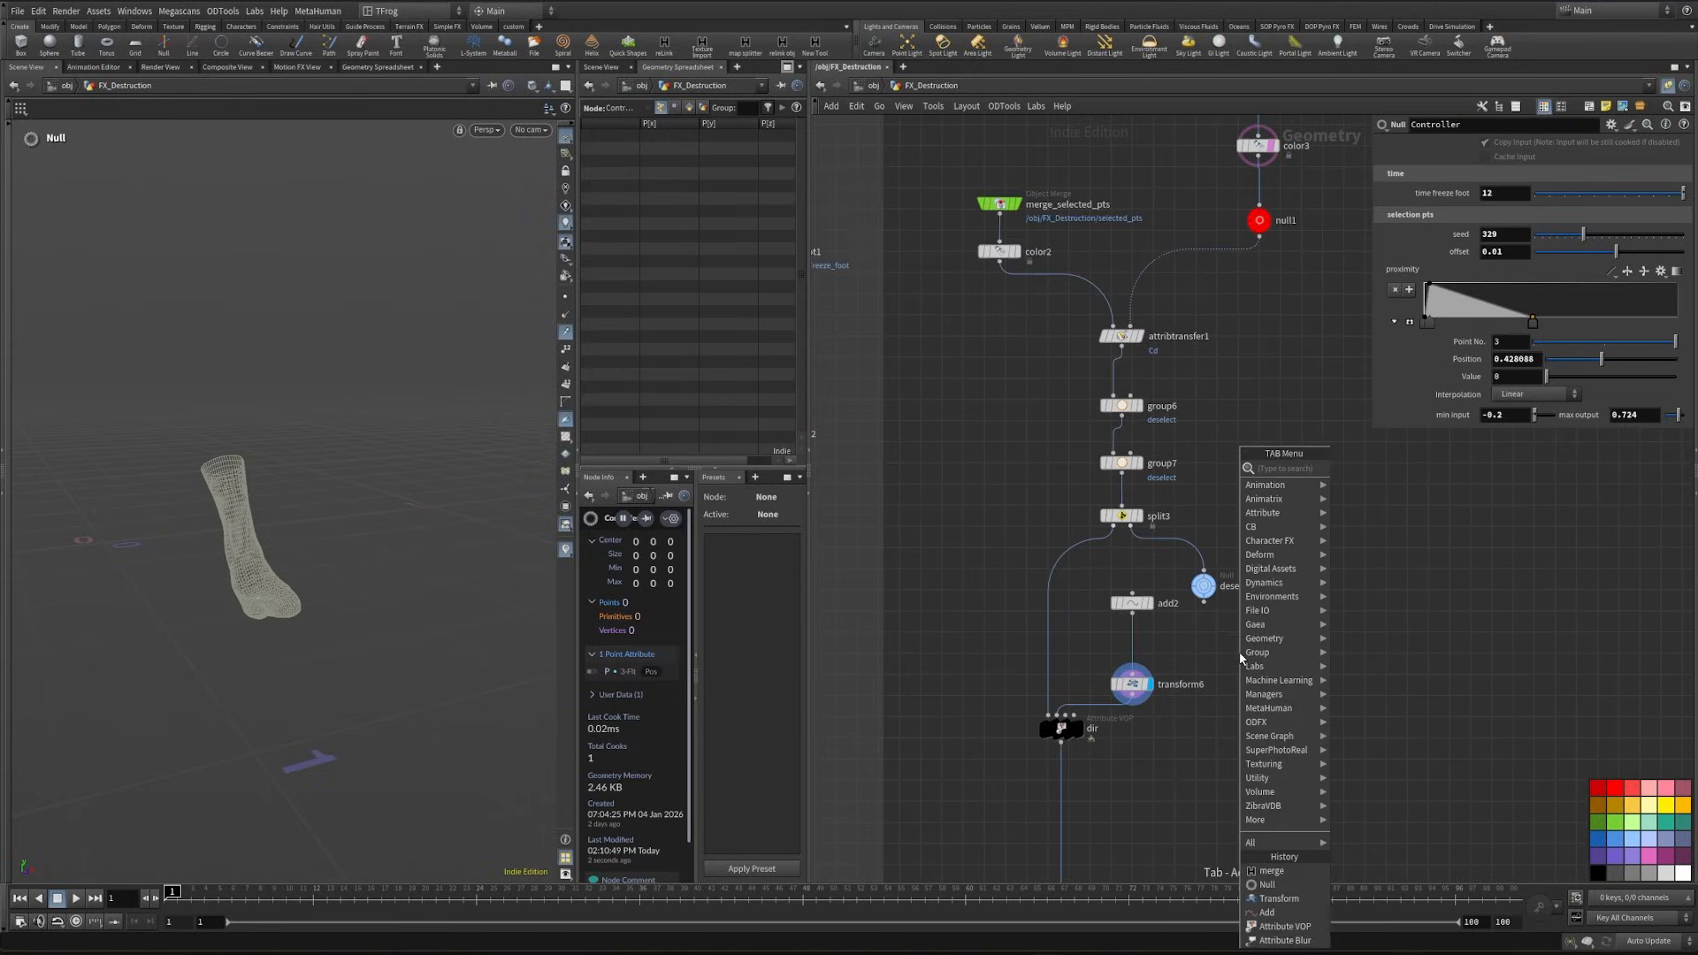
pyautogui.click(1227, 651)
pyautogui.hotkey('ctrl', 'v')
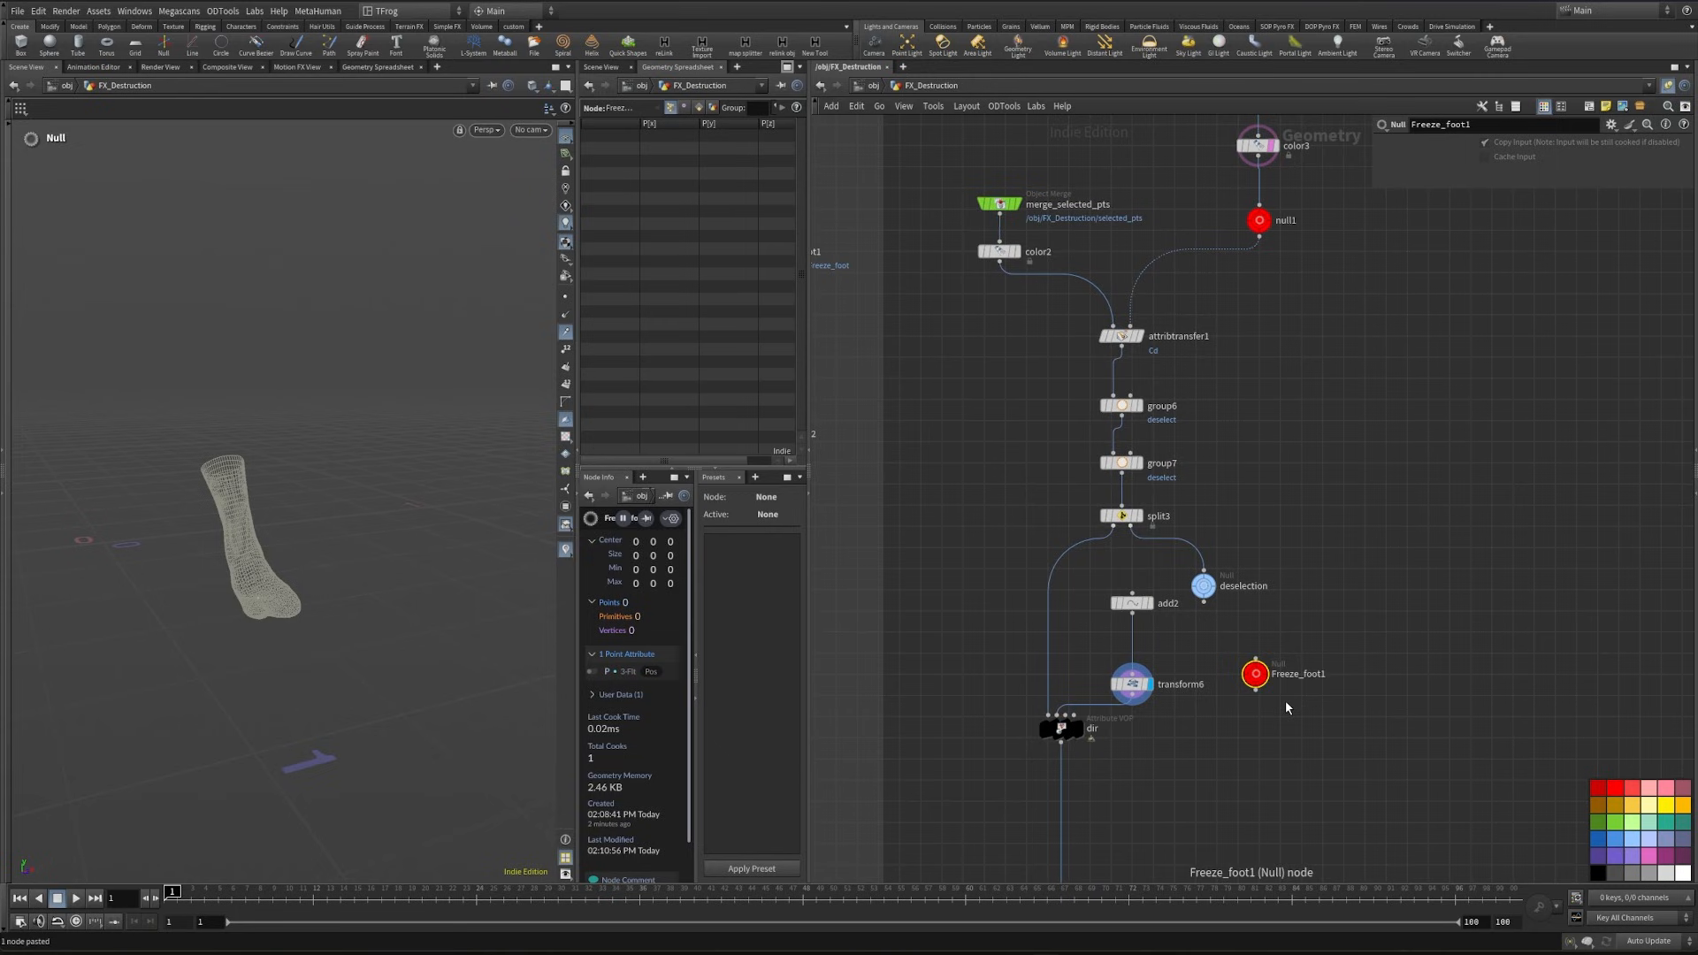
pyautogui.hotkey('ctrl', 'z')
# - Add a Match Size node that centers add2's point on the Freeze_foot merge, with Justify Y set to None
pyautogui.press('Tab')
pyautogui.write('matcs')
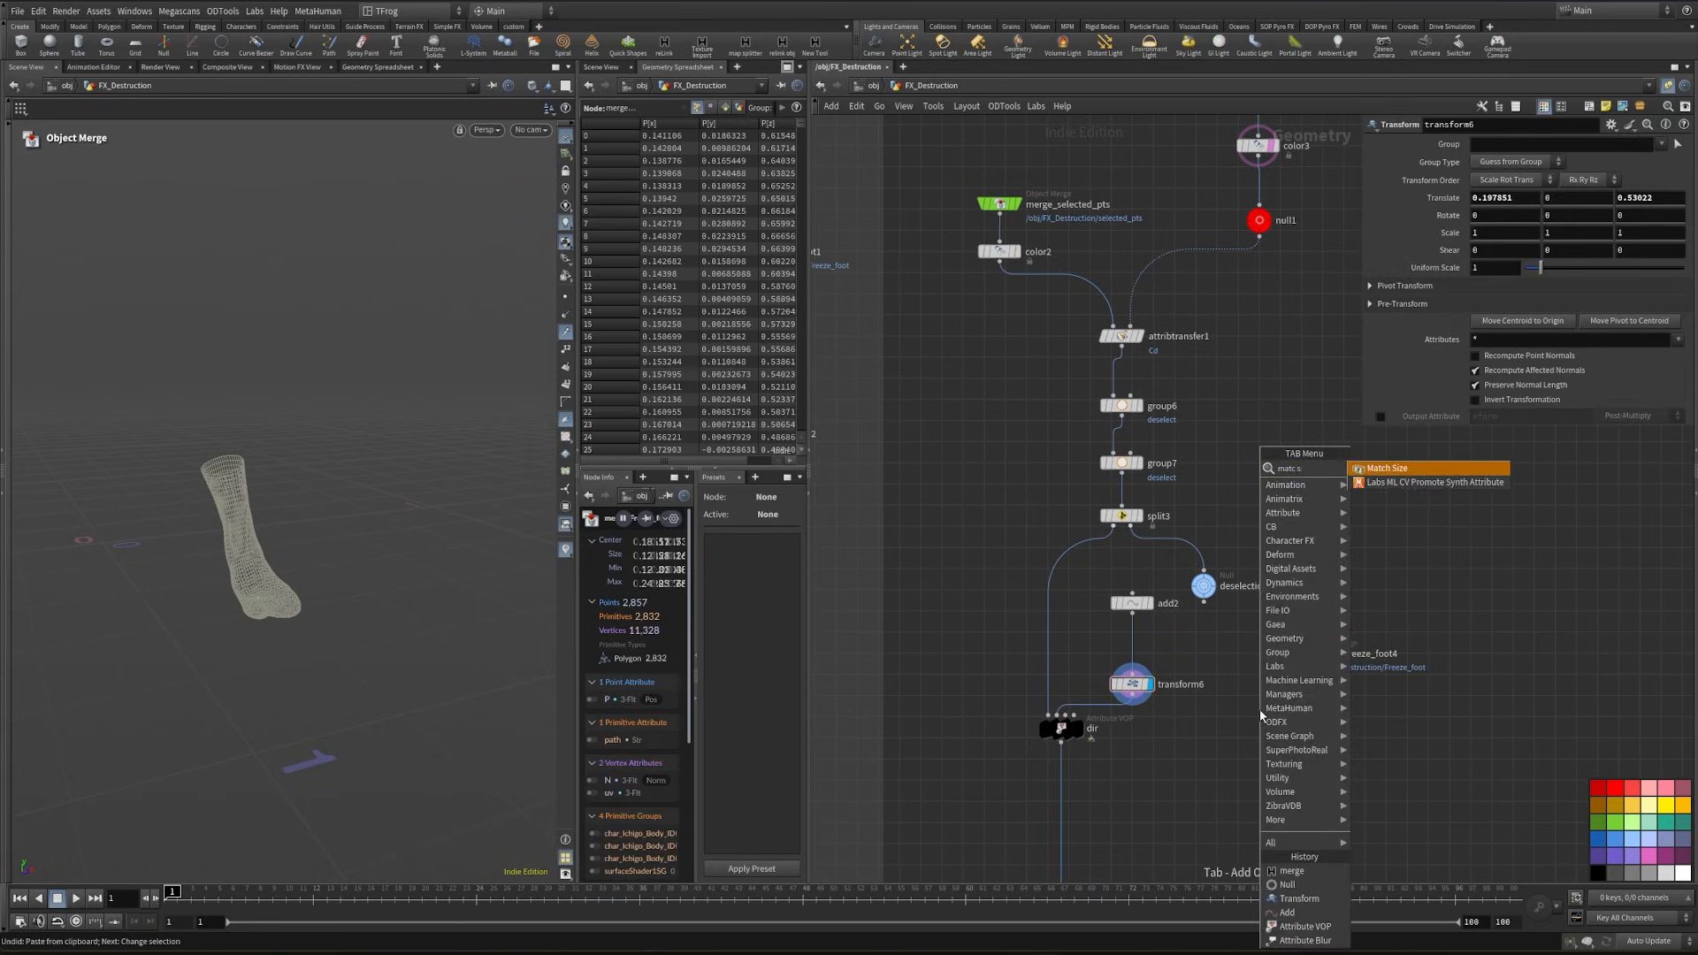
pyautogui.press('Return')
pyautogui.click(1233, 717)
pyautogui.click(1252, 717)
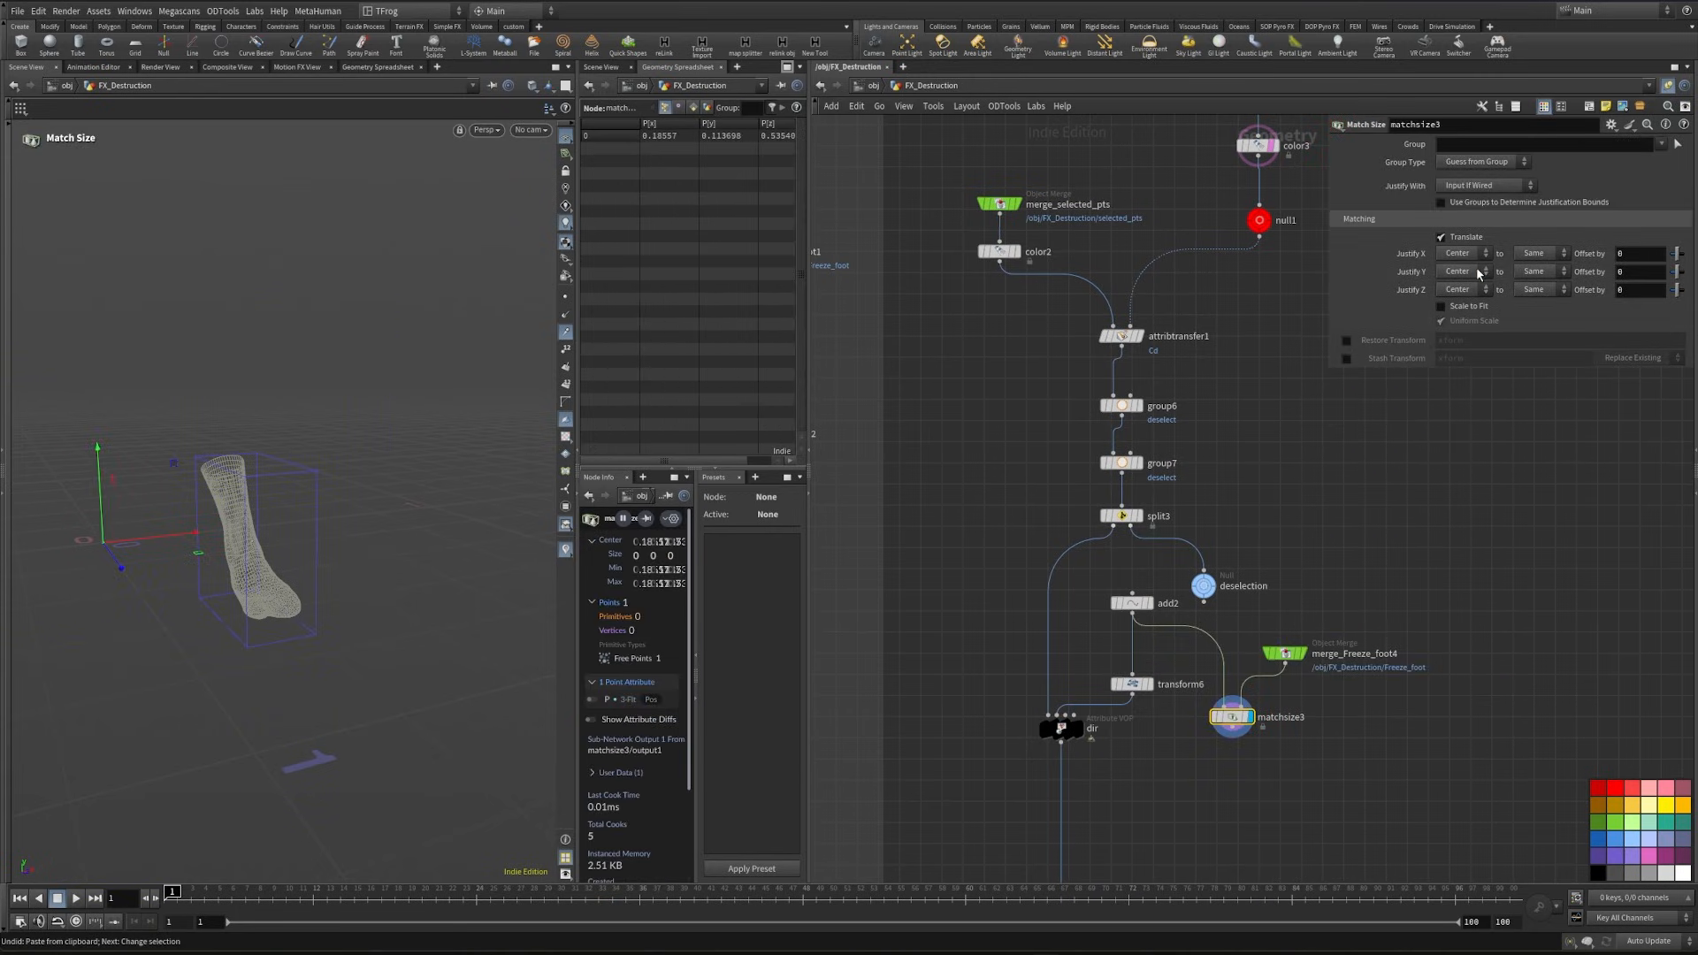
pyautogui.click(1464, 271)
pyautogui.click(1458, 273)
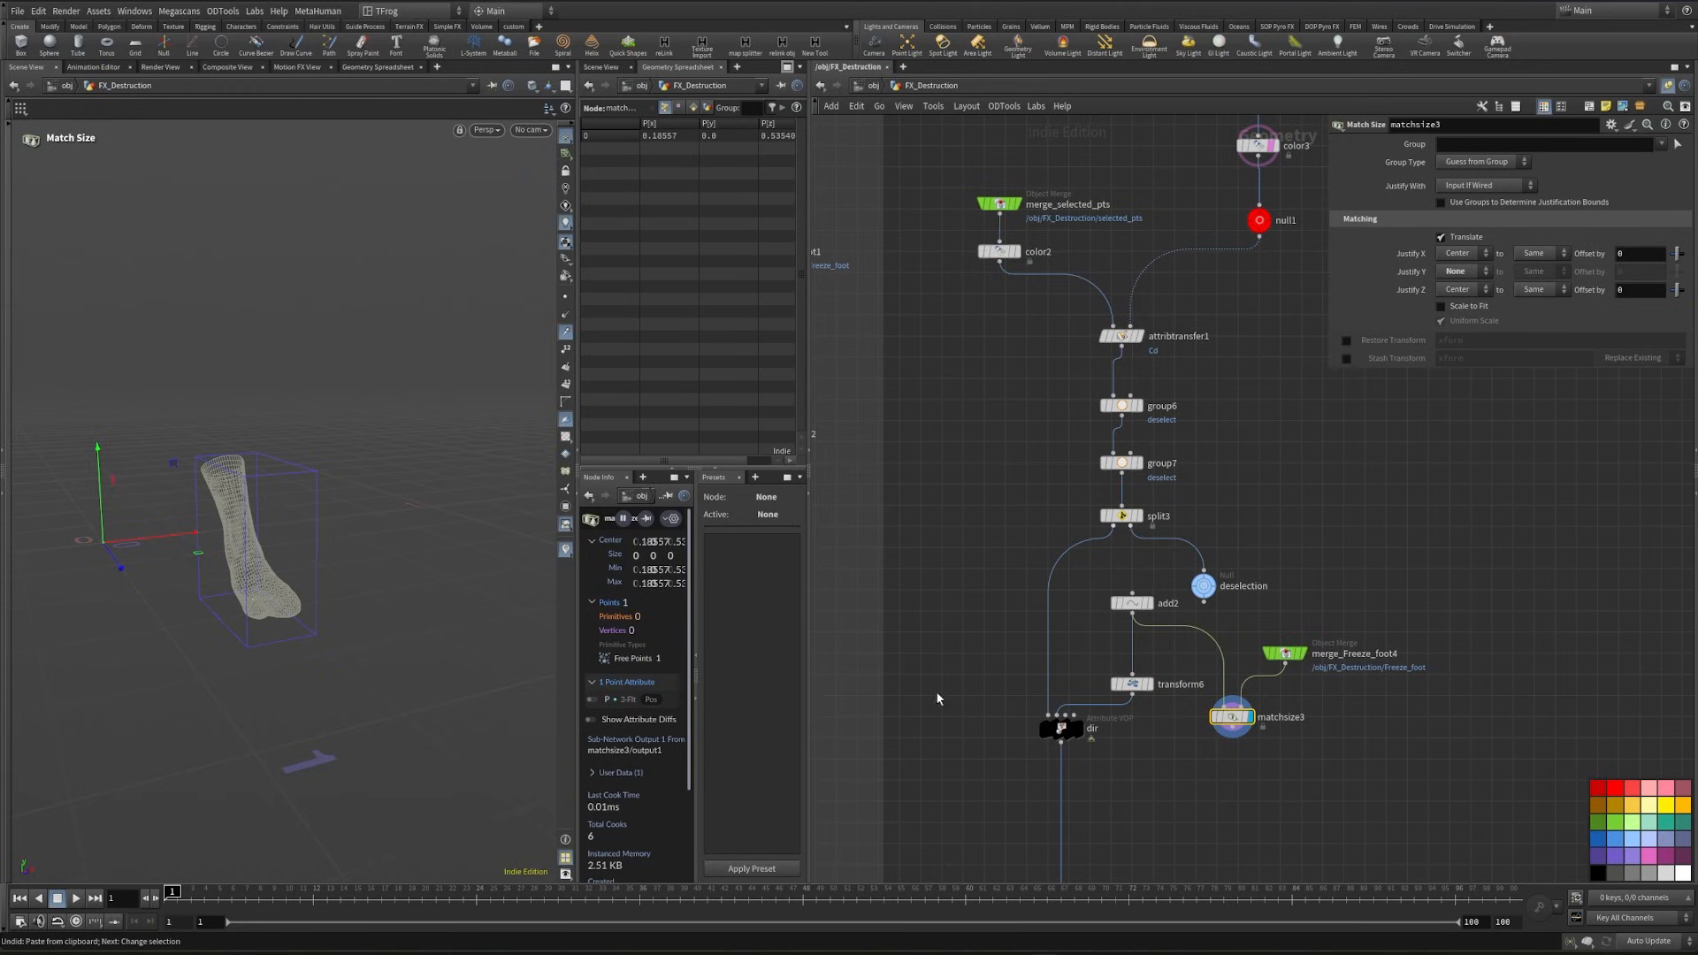
# - Remove the old transform6 and add a new Transform node after matchsize3
pyautogui.keyDown('alt'); pyautogui.moveTo(272, 531); pyautogui.dragTo(336, 651); pyautogui.keyUp('alt')
pyautogui.moveTo(1137, 689); pyautogui.dragTo(1159, 753)
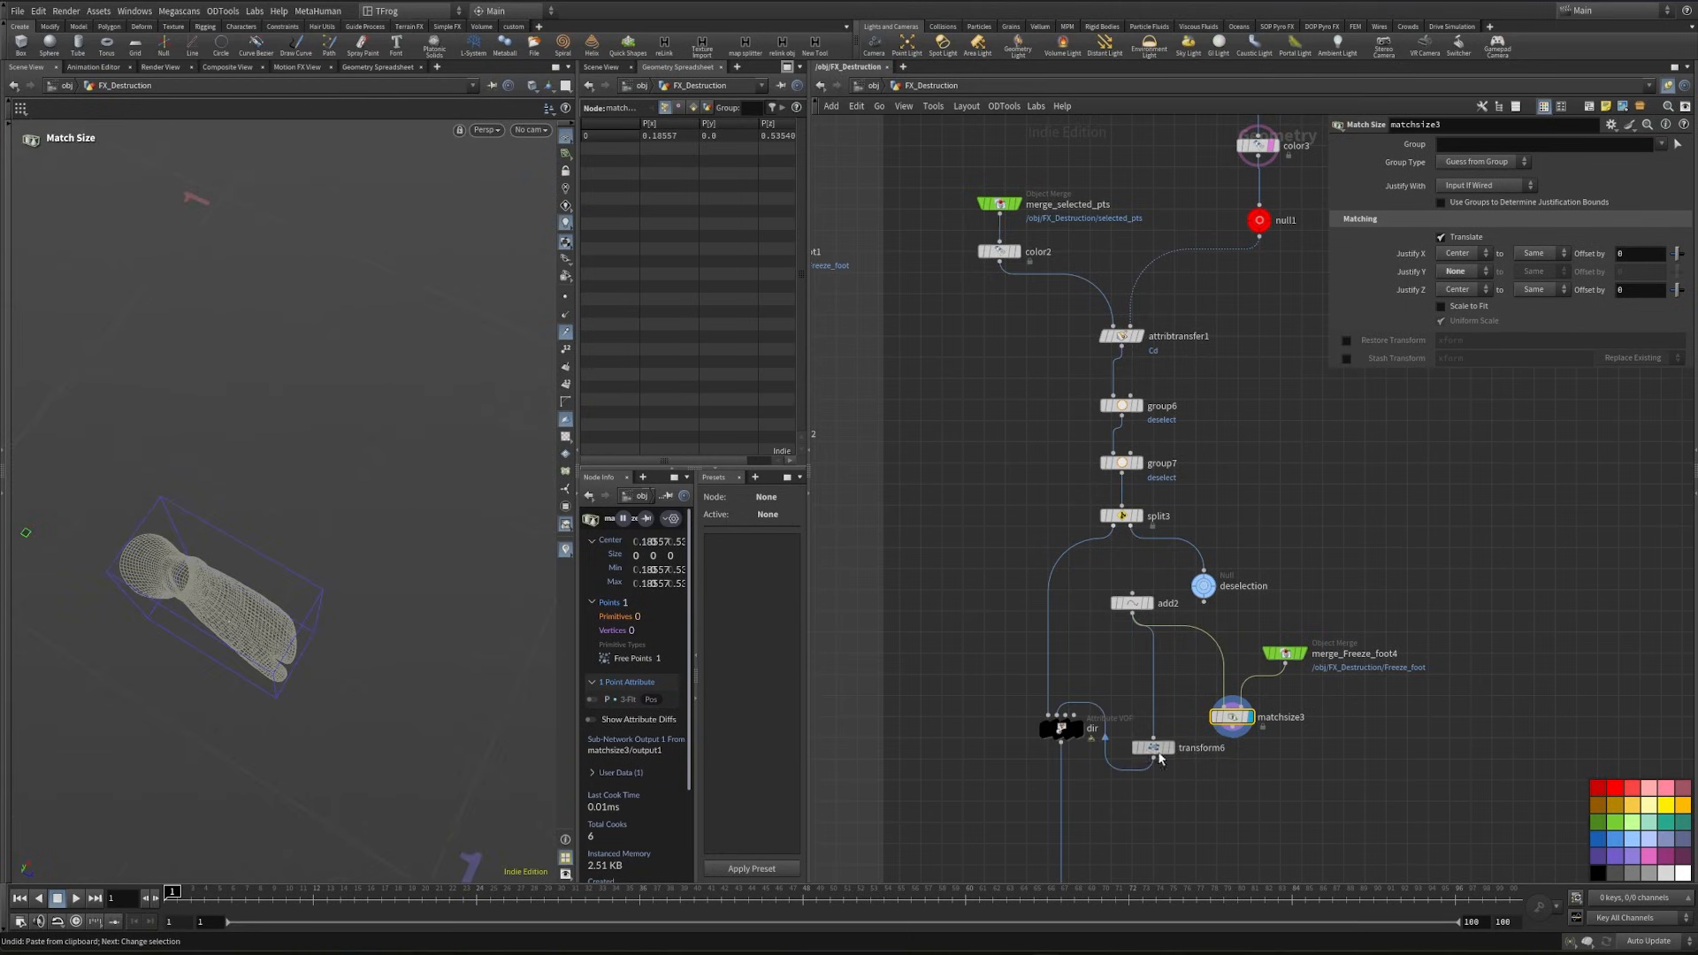
pyautogui.click(1152, 748)
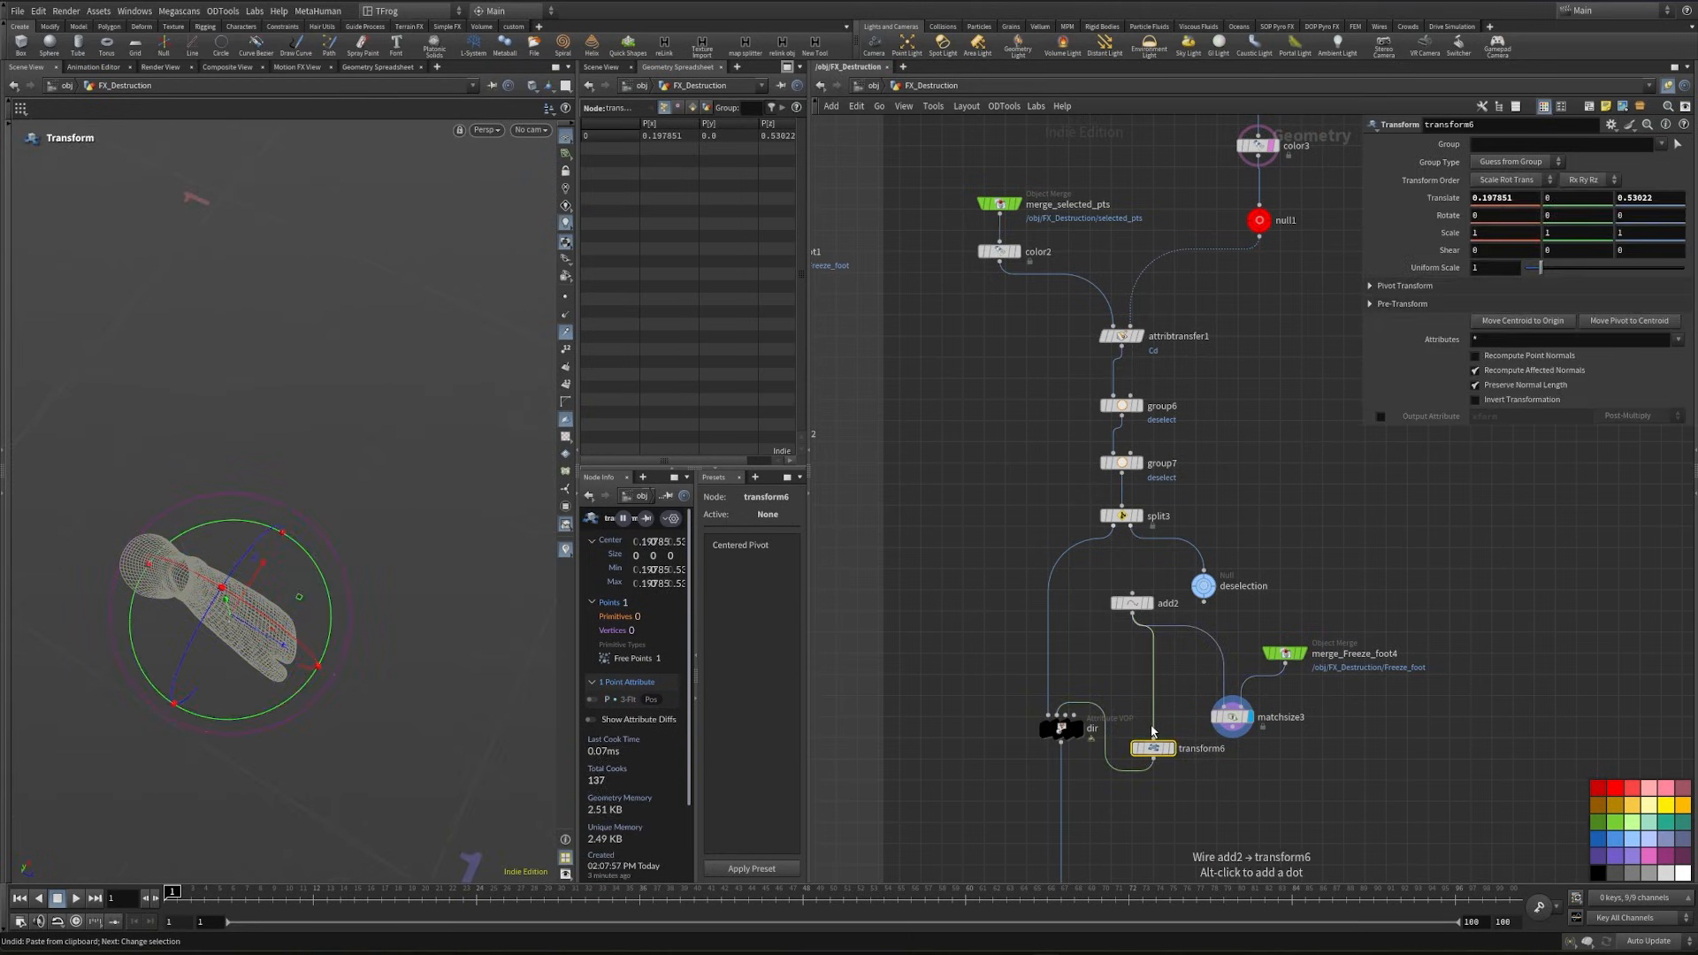
pyautogui.click(1153, 730)
pyautogui.press('Tab')
pyautogui.write('tran')
pyautogui.press('Return')
pyautogui.click(1232, 786)
pyautogui.moveTo(1232, 727); pyautogui.dragTo(1232, 777)
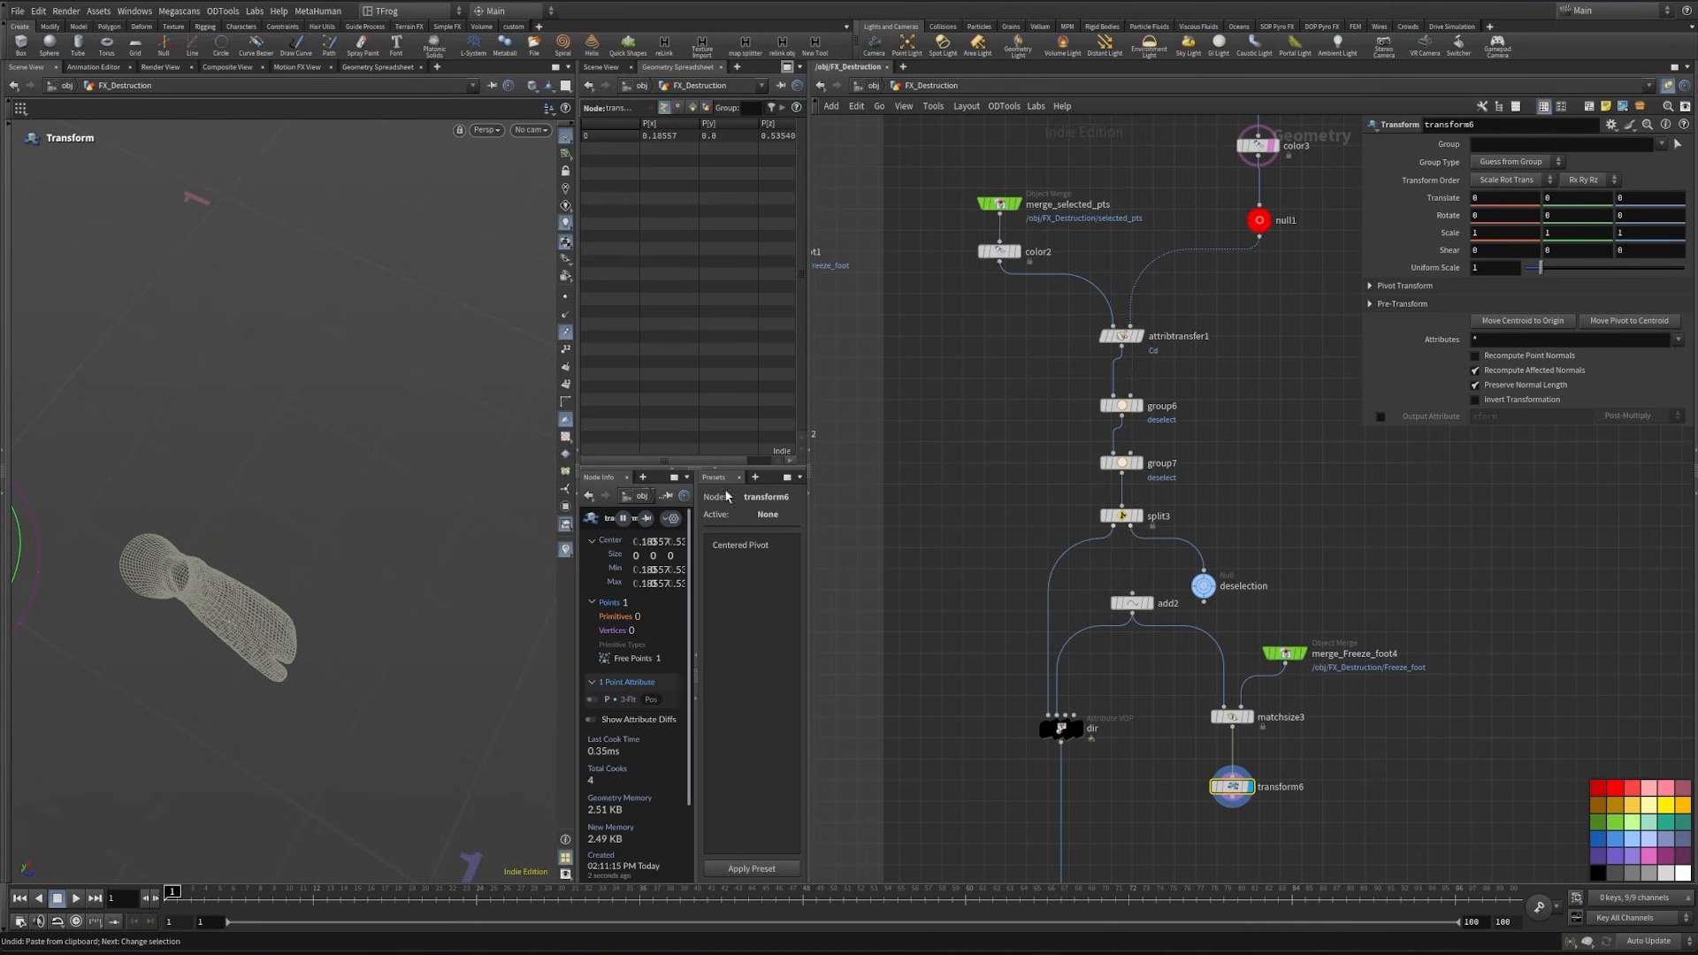
# - Set transform6's Pivot Translate to $CEX, $CEY and $CEZ
pyautogui.keyDown('alt'); pyautogui.moveTo(319, 623); pyautogui.dragTo(455, 518); pyautogui.keyUp('alt')
pyautogui.click(1369, 286)
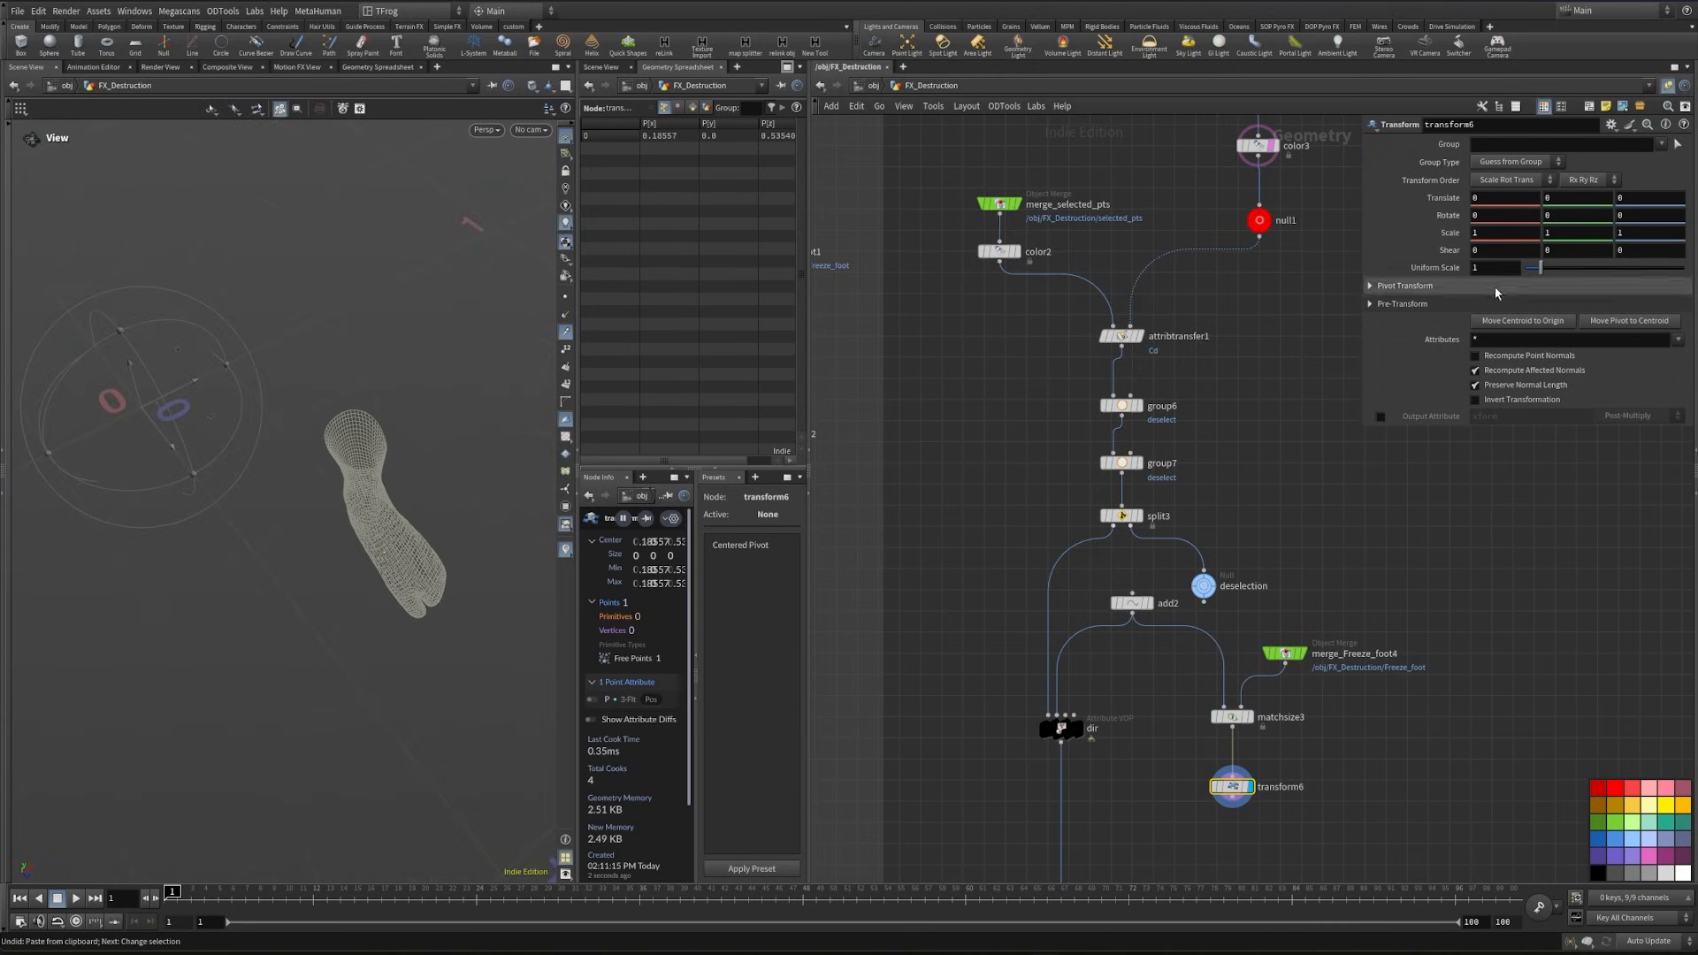
pyautogui.click(1505, 303)
pyautogui.write('$CEX')
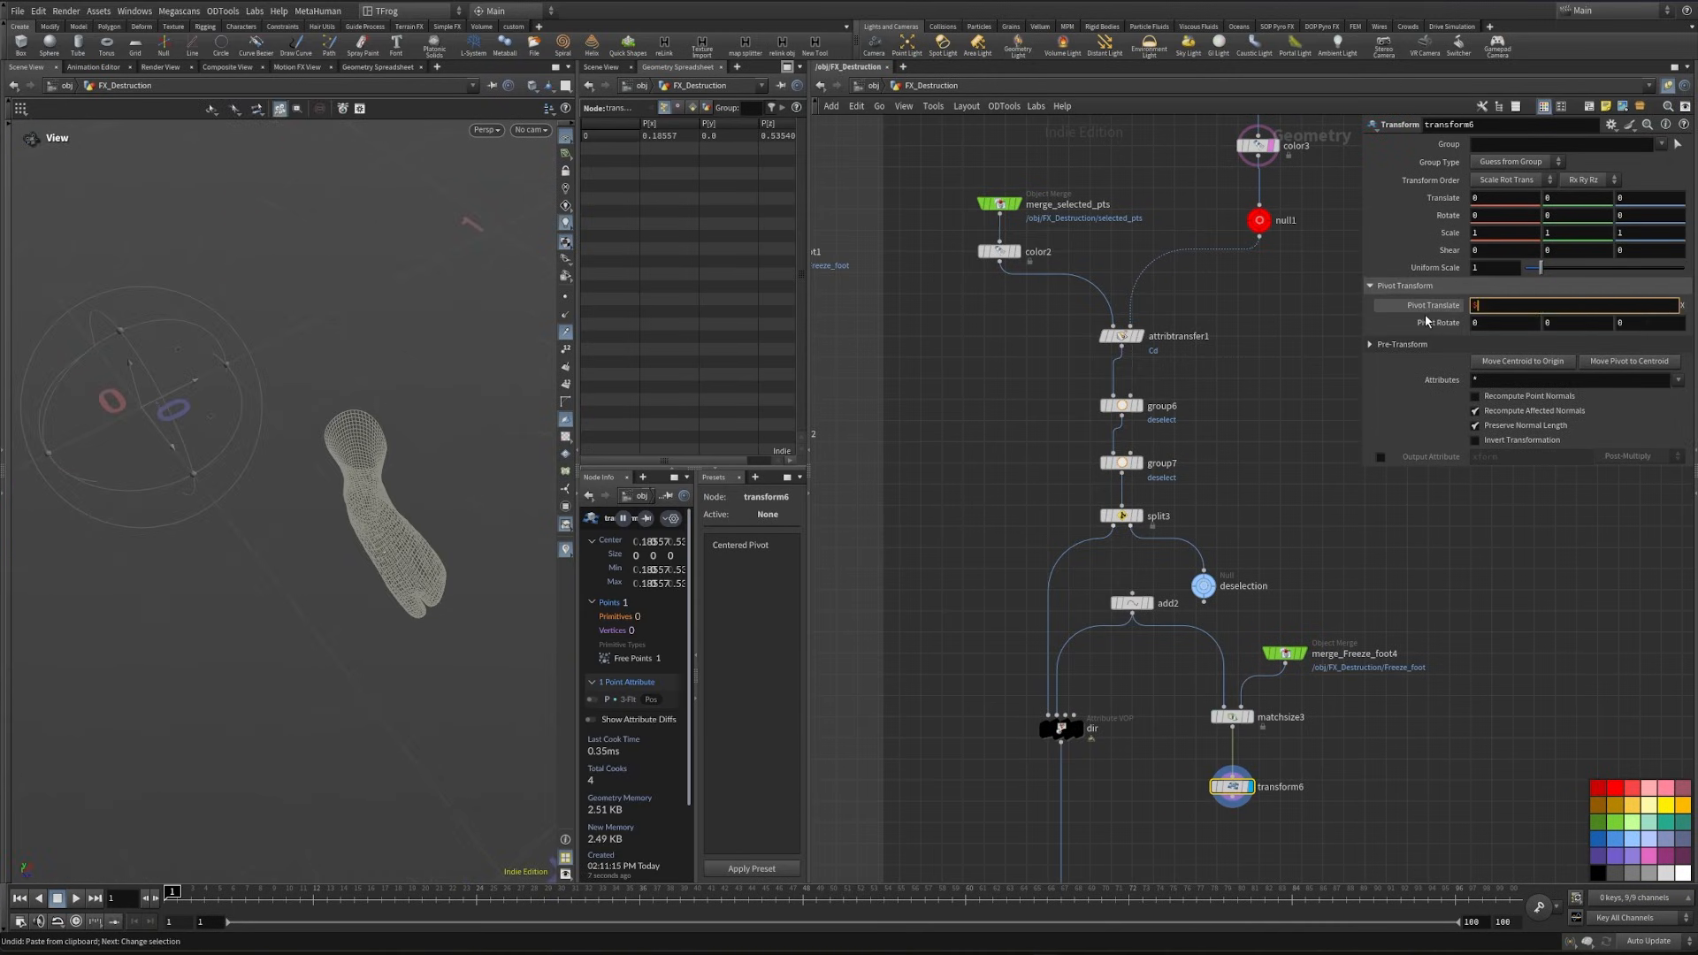
pyautogui.press('Tab')
pyautogui.write('$CEY')
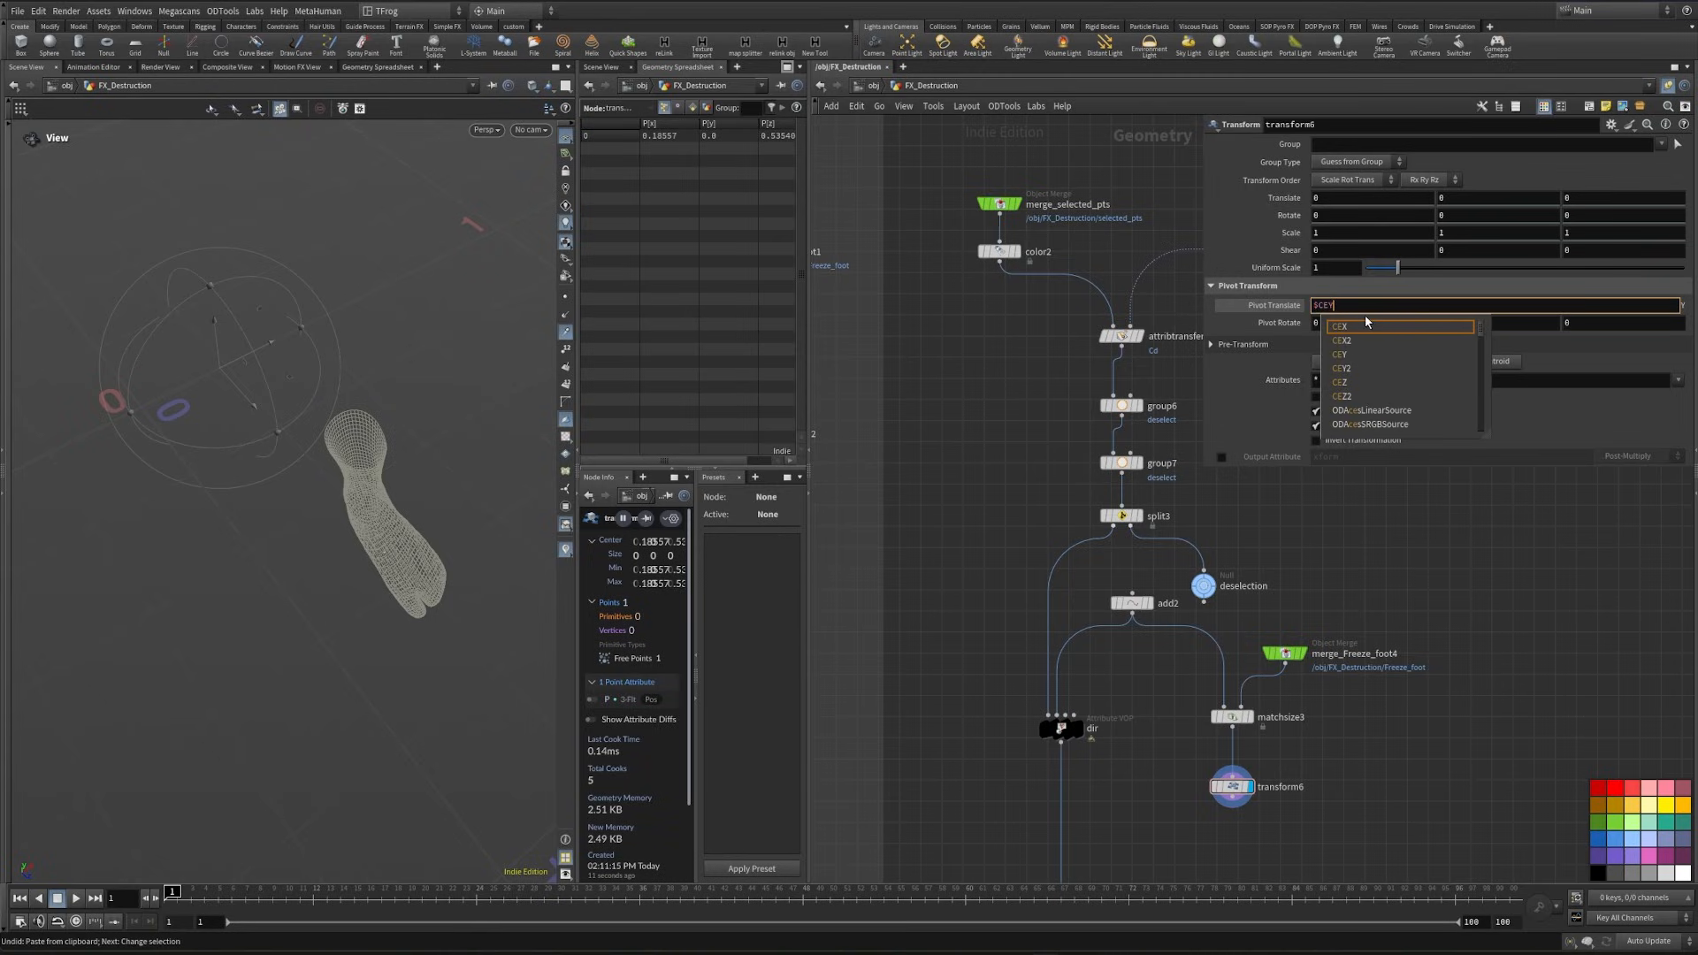
pyautogui.press('Return')
pyautogui.click(1513, 305)
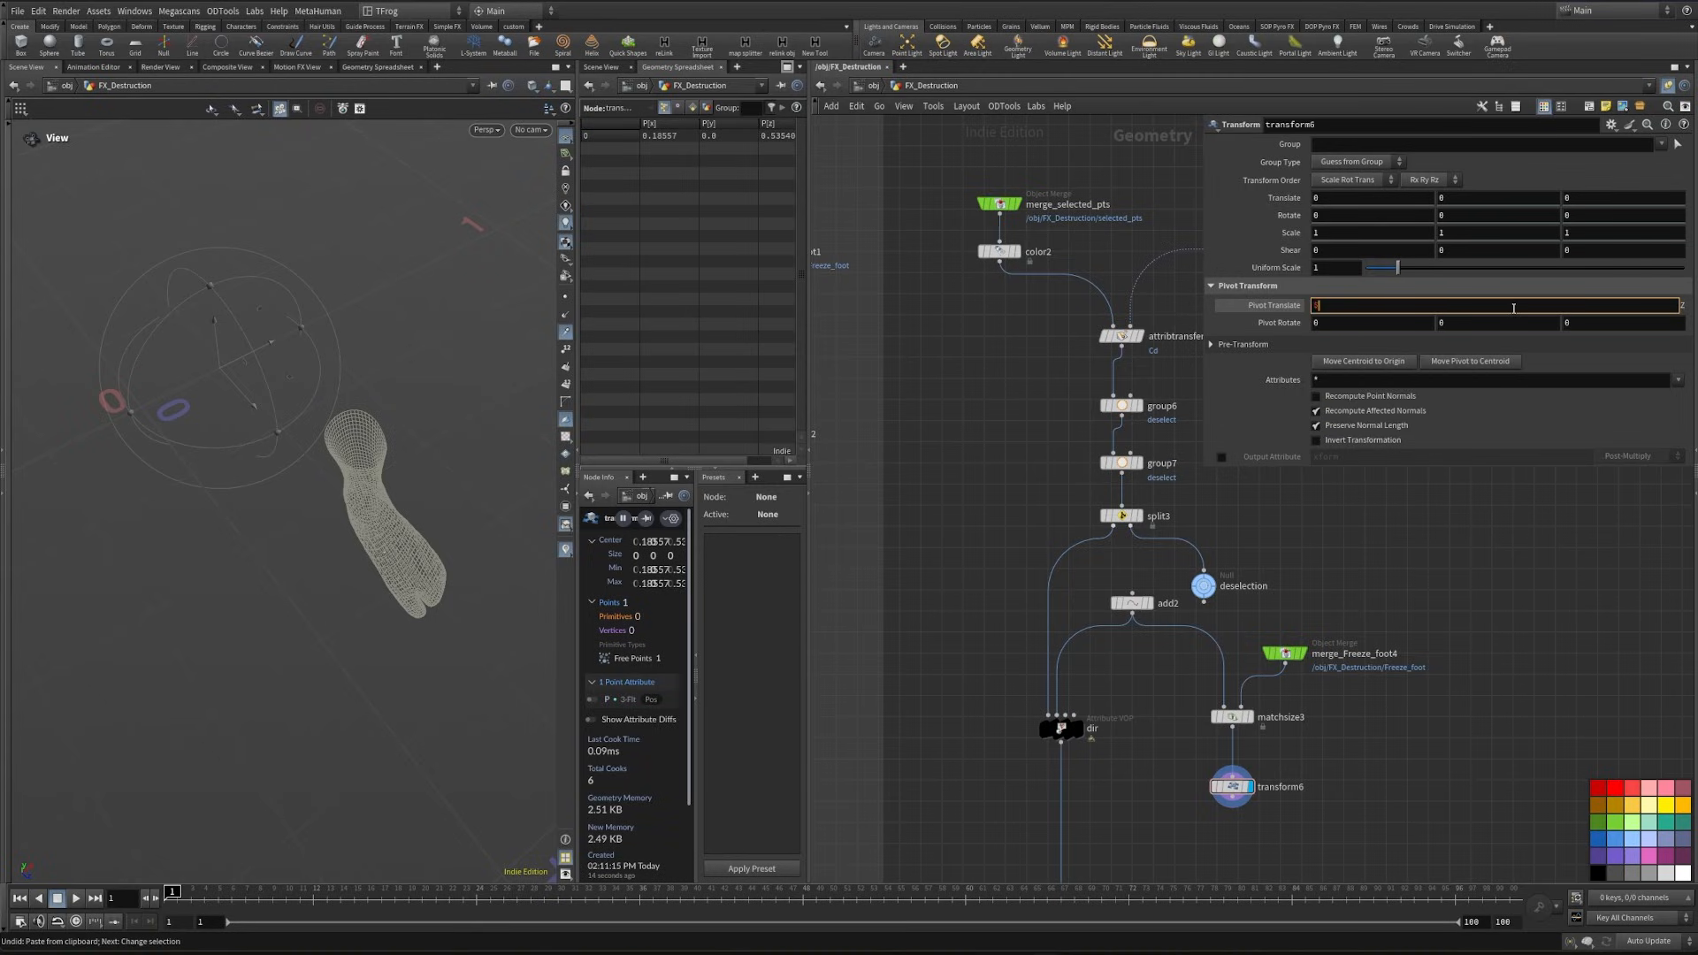
pyautogui.write('$CEZ')
pyautogui.press('Return')
pyautogui.moveTo(1341, 735); pyautogui.dragTo(1441, 550, button='middle')
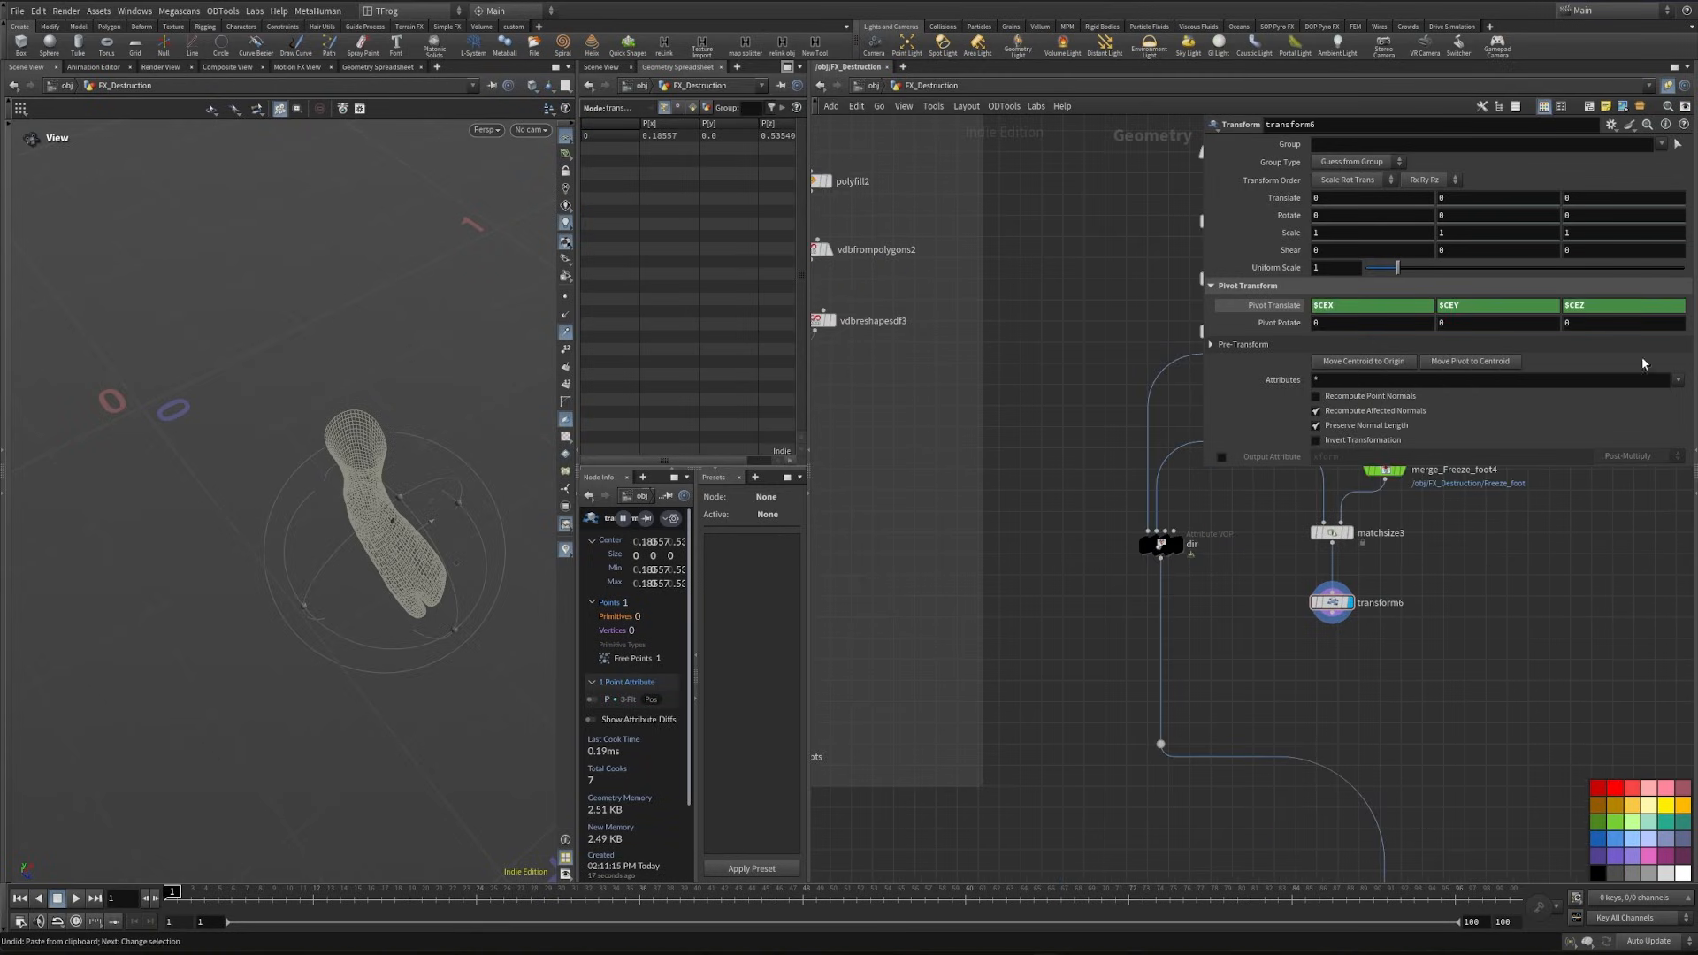
pyautogui.click(1612, 126)
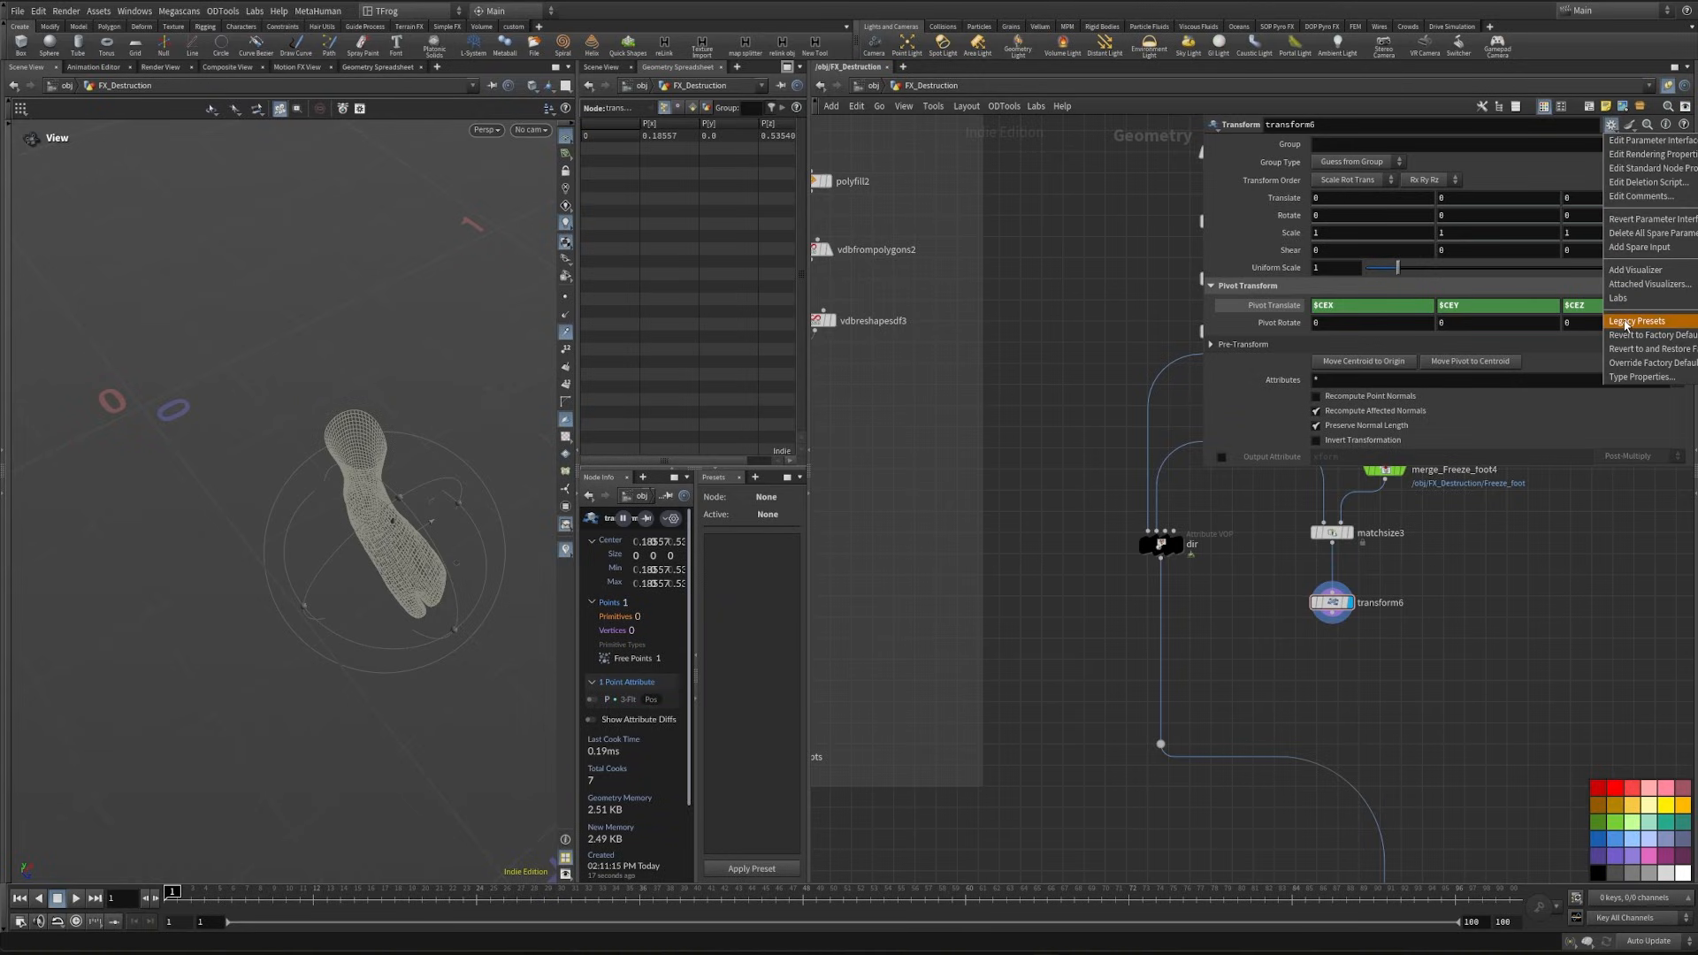
pyautogui.click(1411, 606)
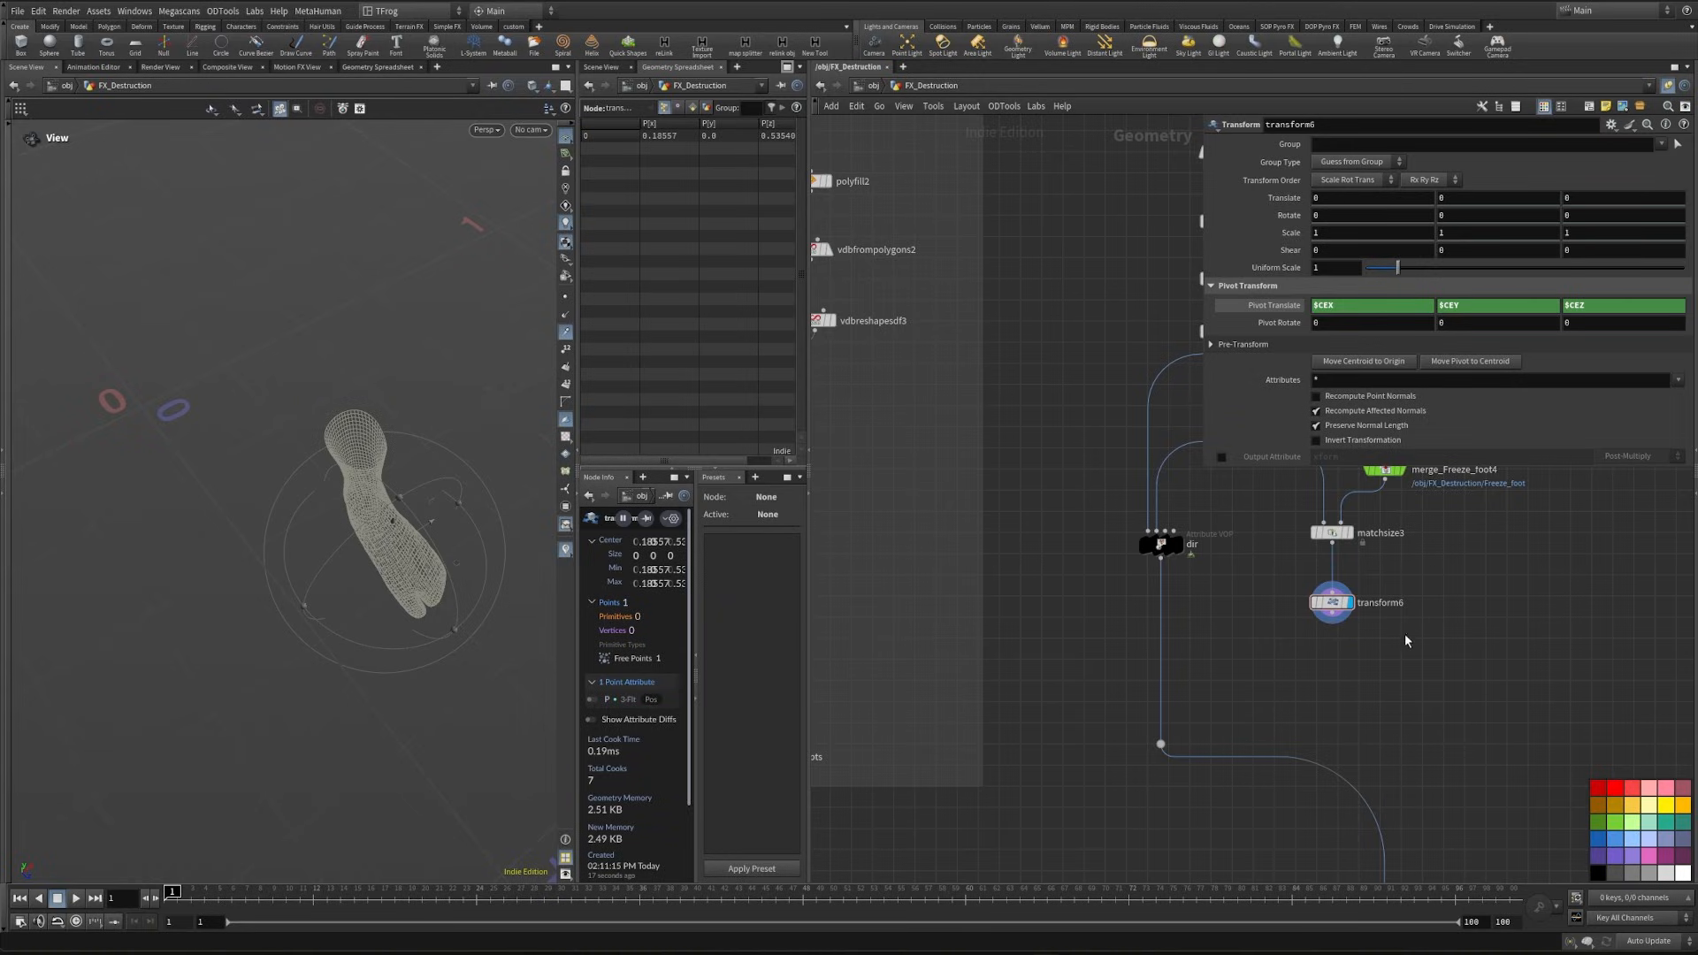
# - Move the dir Attribute VOP below transform6 and feed transform6's output into its second input in place of add2
pyautogui.moveTo(1161, 543); pyautogui.dragTo(1161, 674)
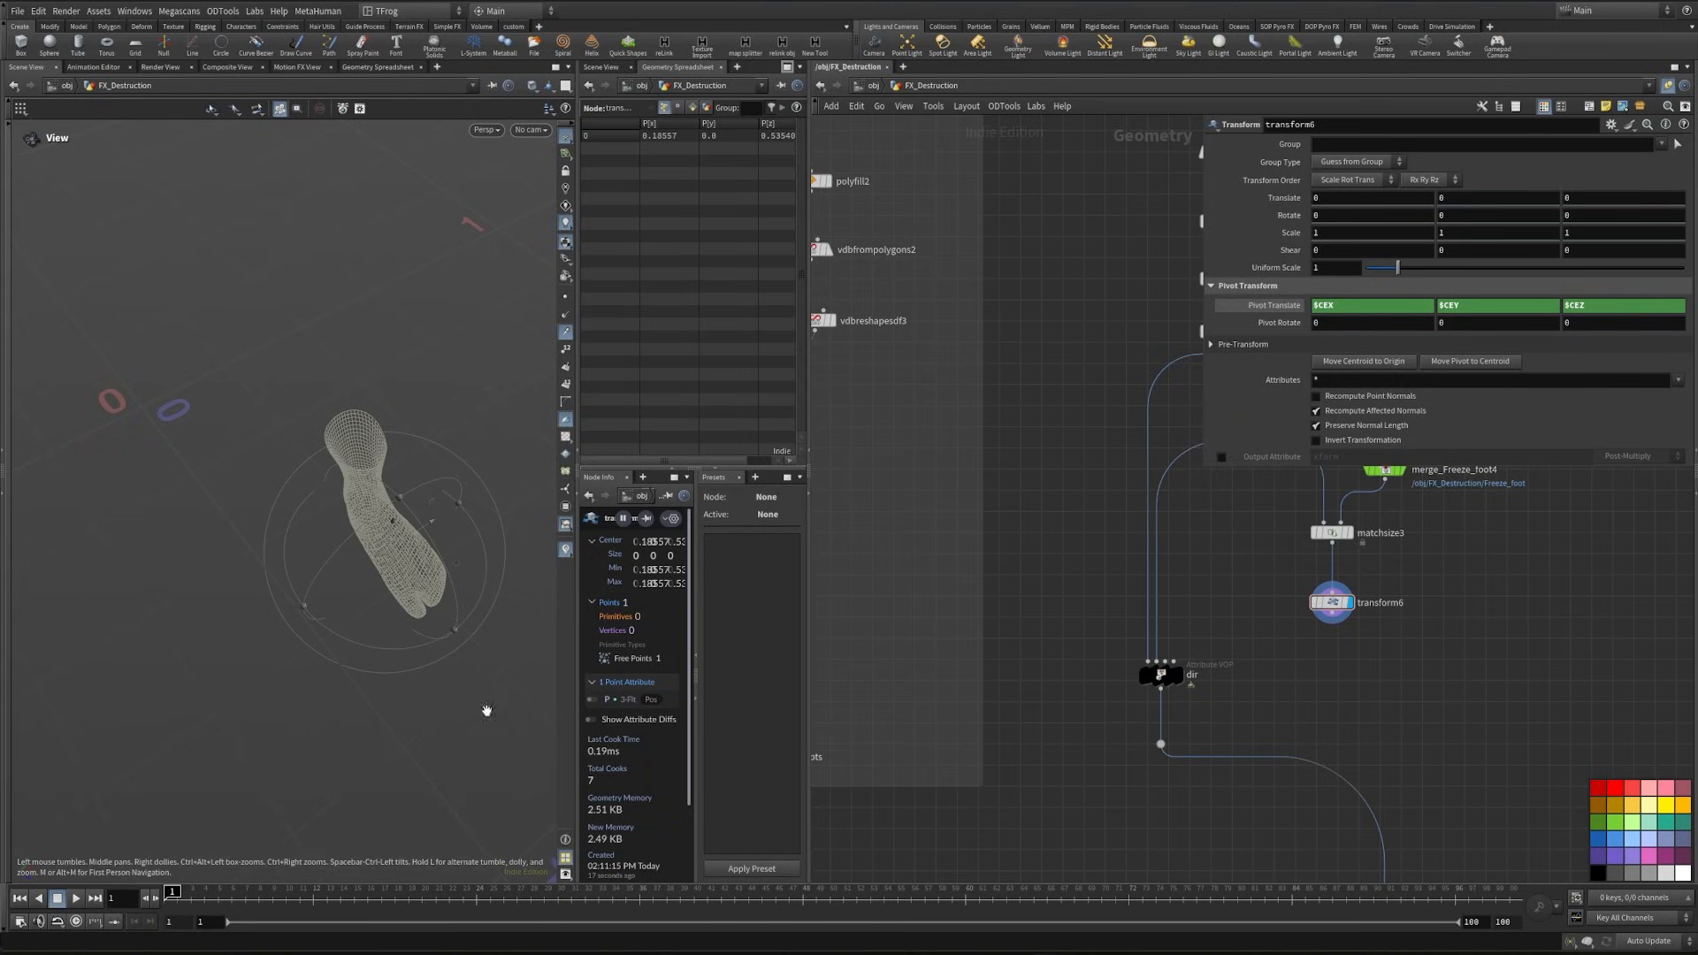
pyautogui.click(1331, 613)
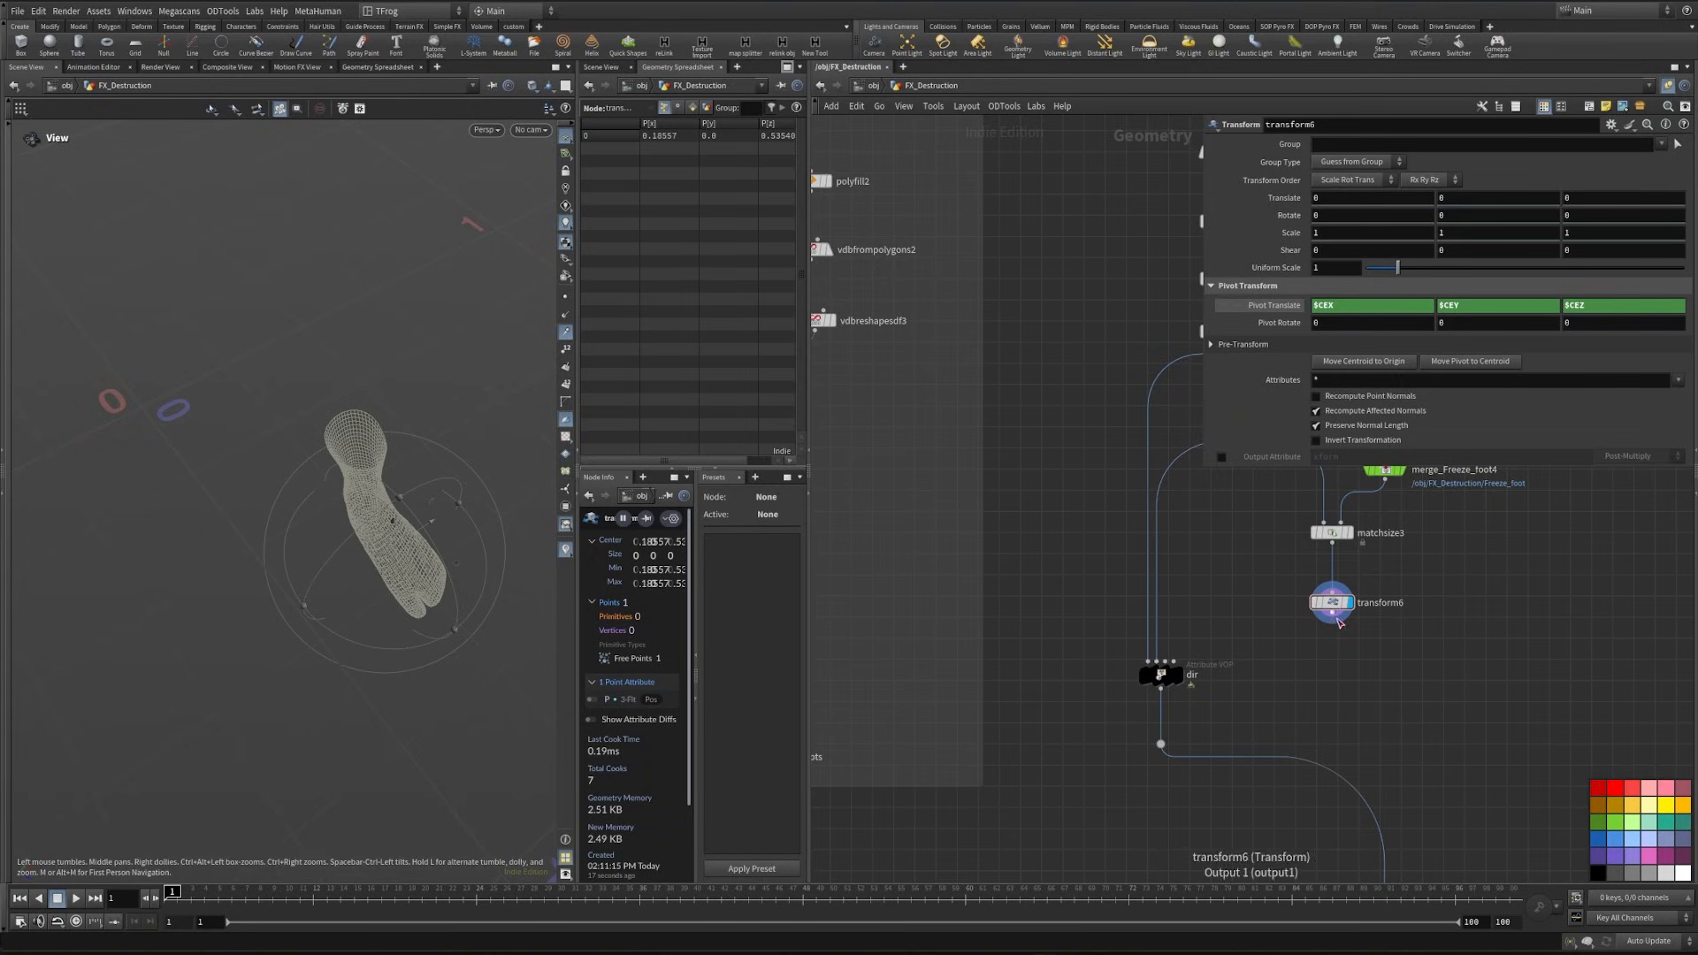
pyautogui.click(1154, 662)
pyautogui.scroll(-3, 1185, 725)
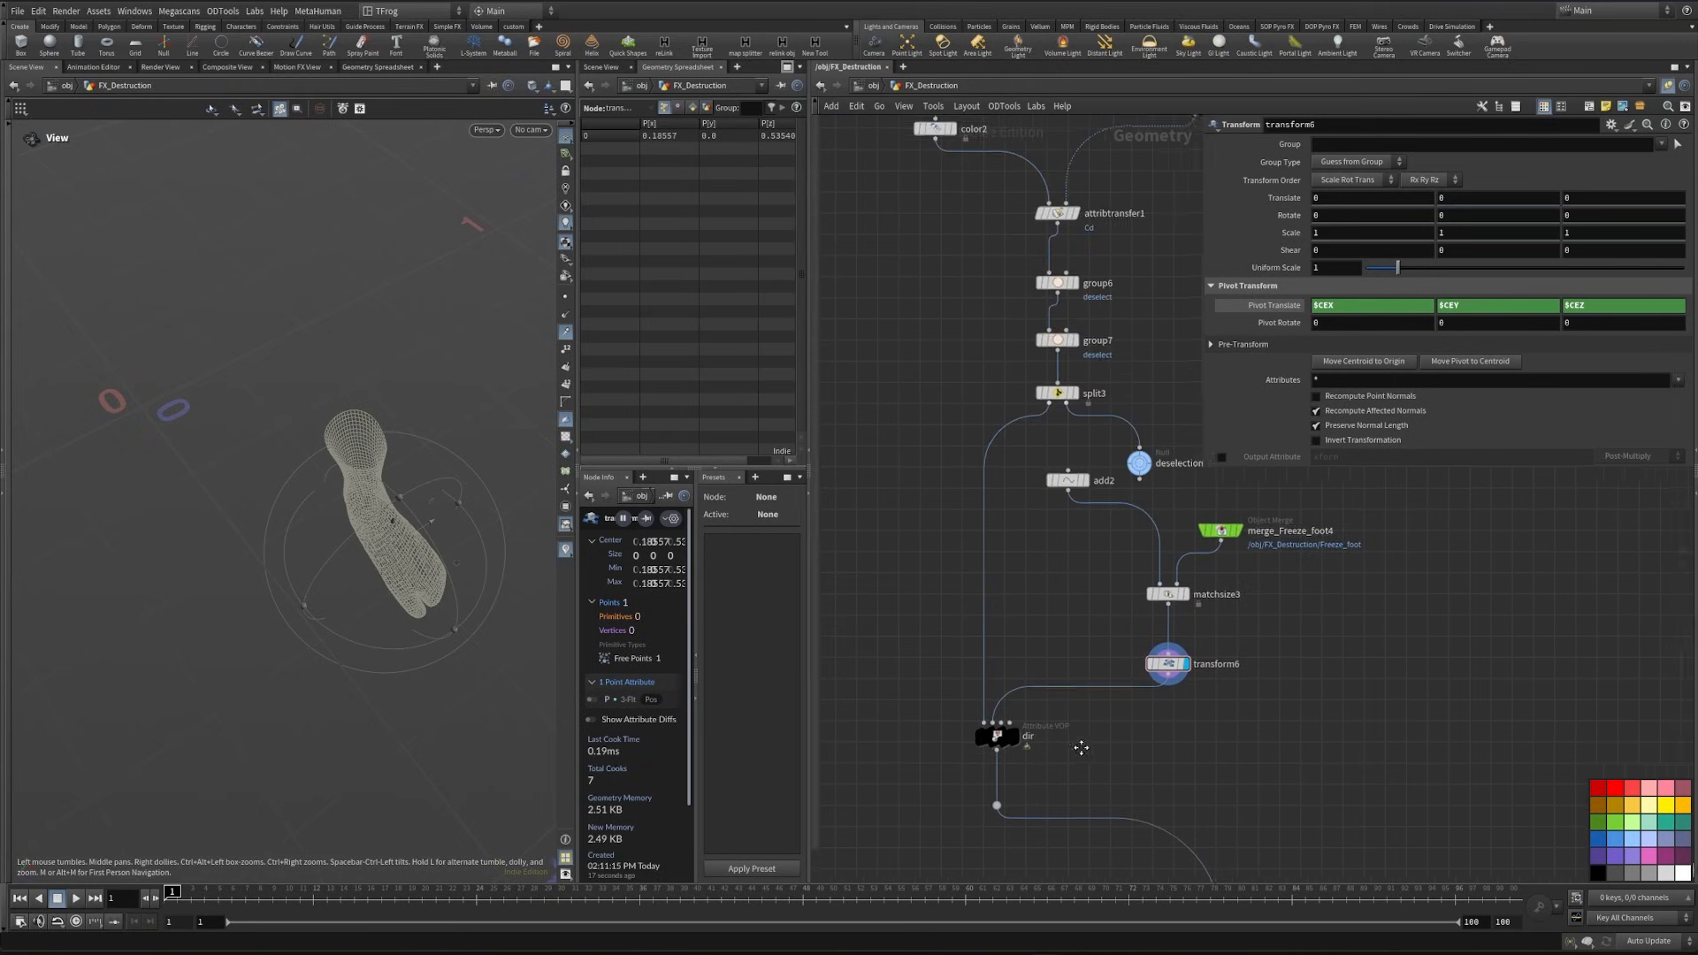
pyautogui.scroll(-2, 1185, 685)
pyautogui.moveTo(1252, 640); pyautogui.dragTo(1173, 388, button='middle')
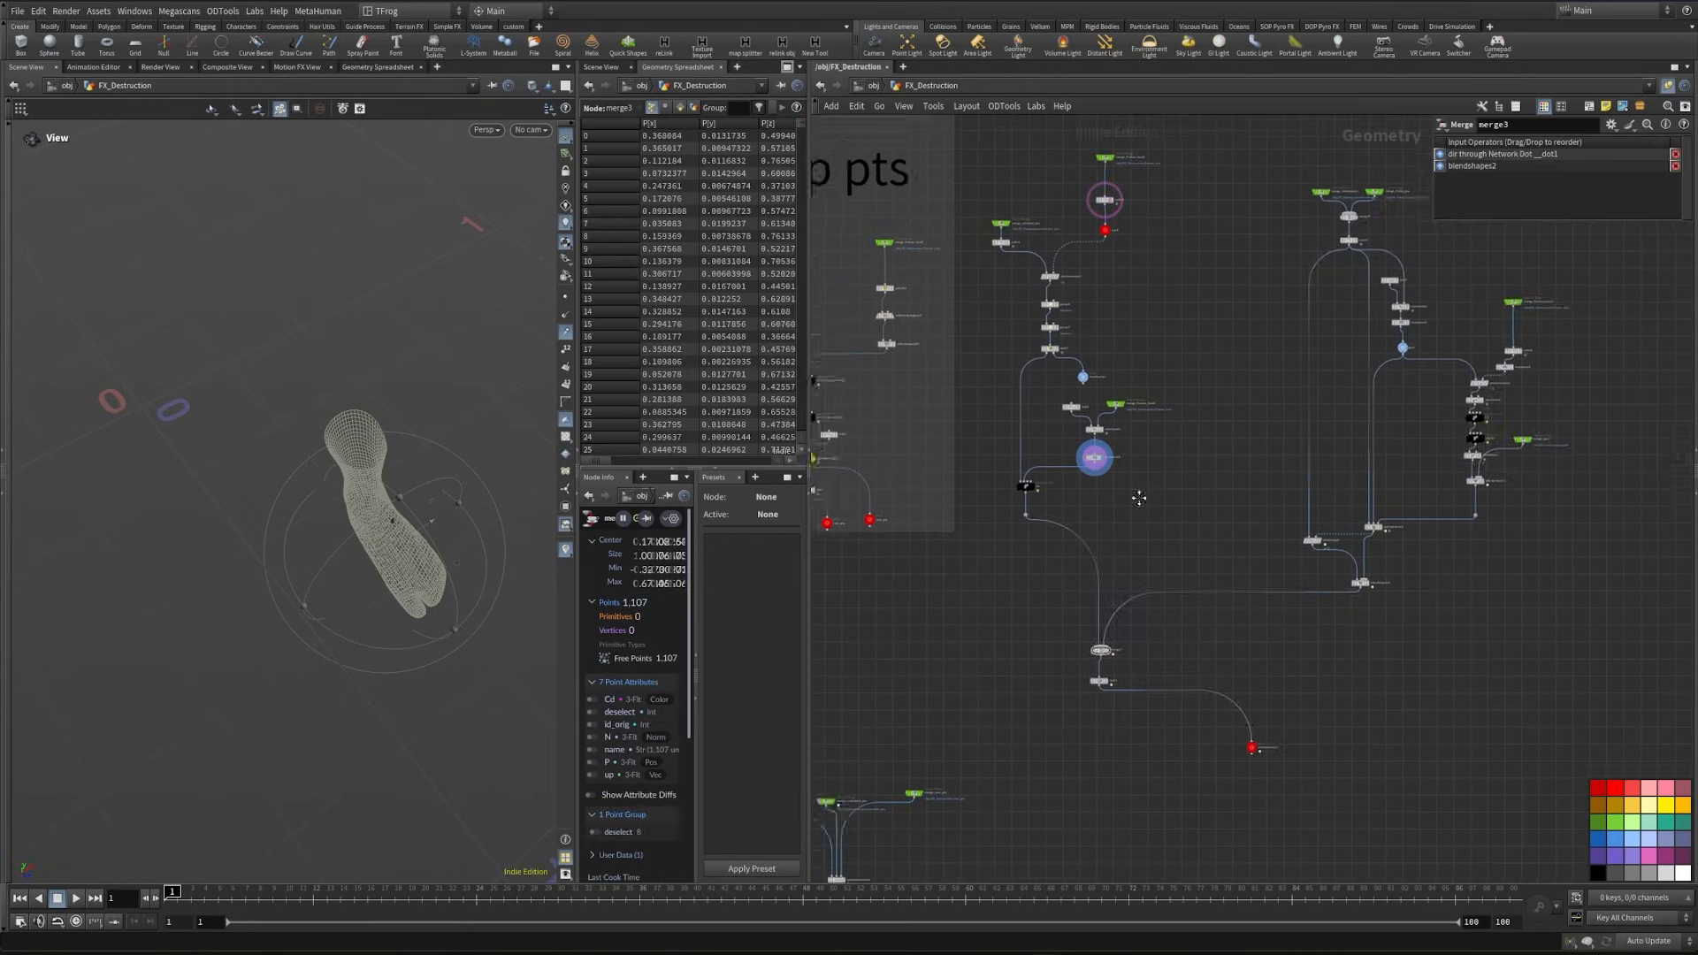
pyautogui.scroll(6, 1035, 494)
pyautogui.moveTo(1035, 493); pyautogui.dragTo(1153, 577, button='middle')
# - Inside the dir VOP network, add a Subtract node and connect the global P to its first input
pyautogui.doubleClick(1154, 575)
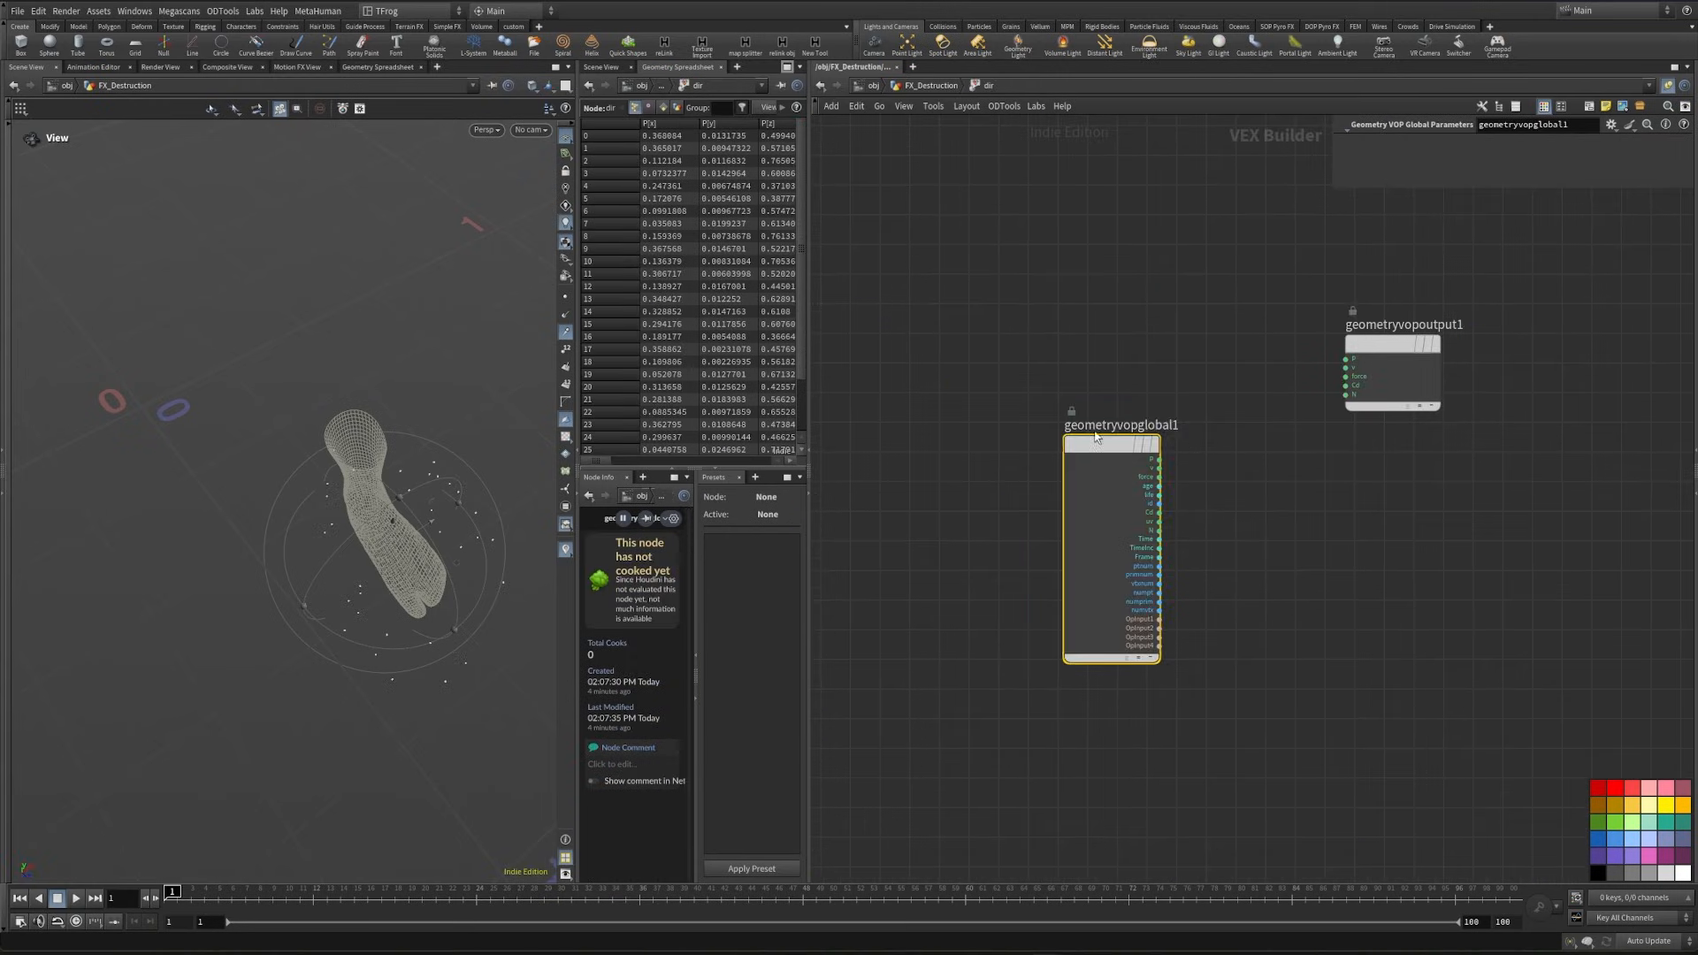
pyautogui.moveTo(1187, 460); pyautogui.dragTo(1371, 439, button='middle')
pyautogui.moveTo(1247, 500); pyautogui.dragTo(986, 541)
pyautogui.press('Tab')
pyautogui.write('a')
pyautogui.press('Return')
pyautogui.click(1302, 523)
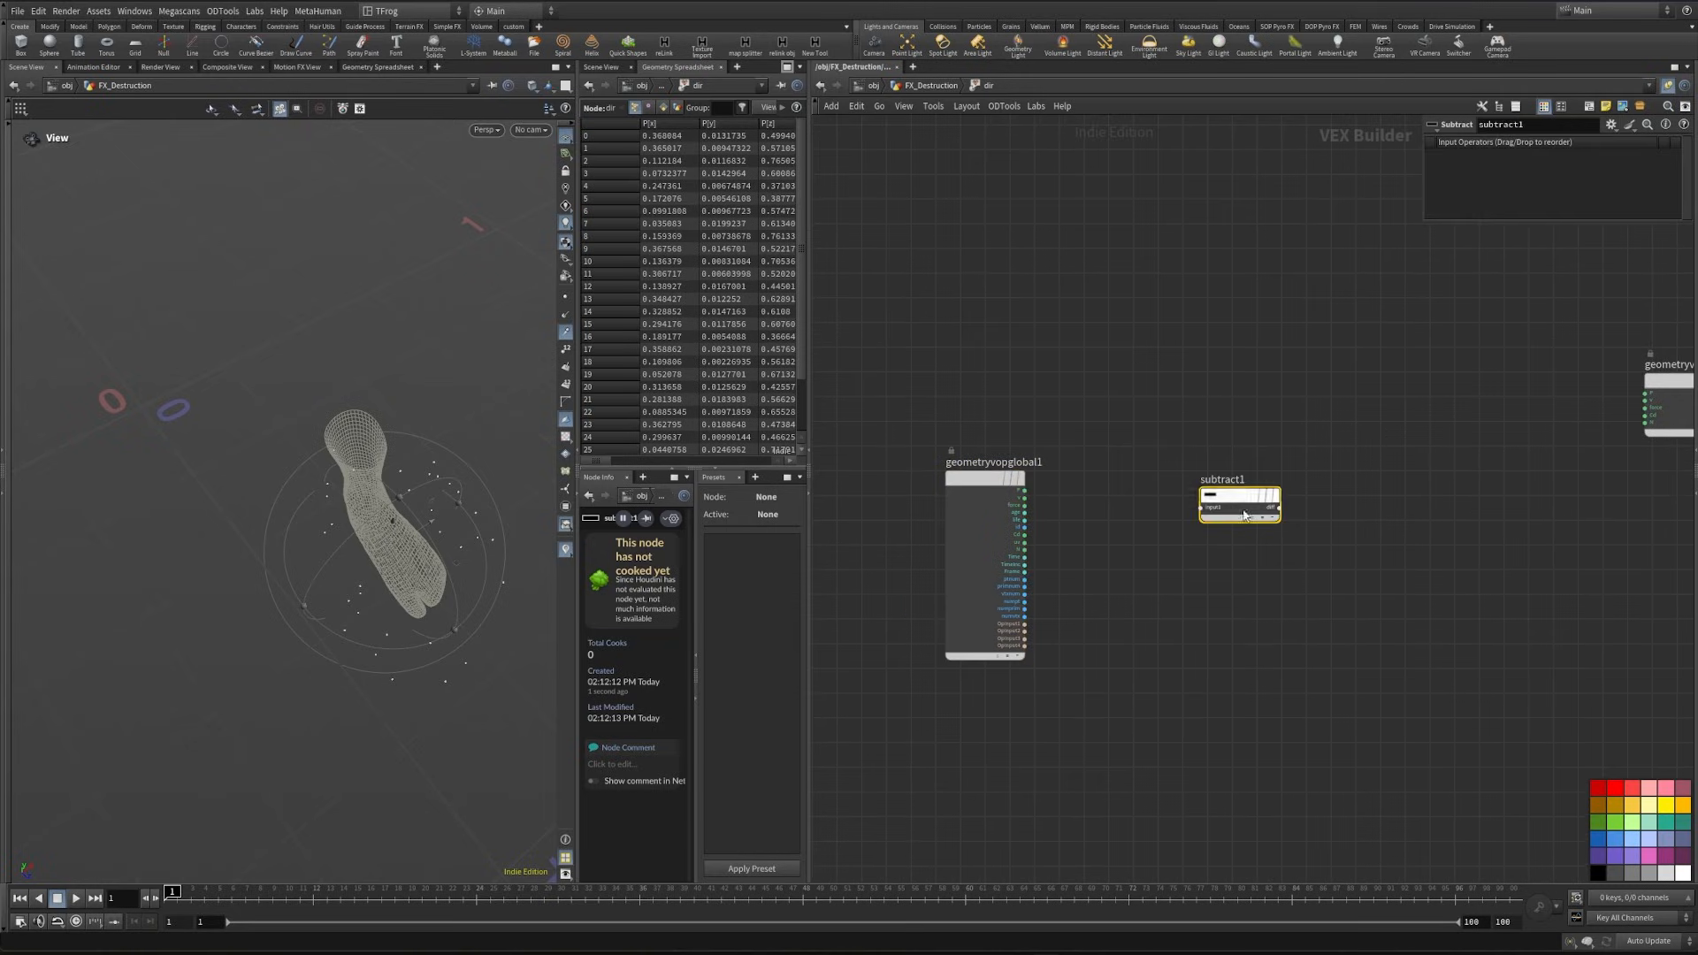
pyautogui.scroll(5, 1176, 568)
pyautogui.click(1381, 521)
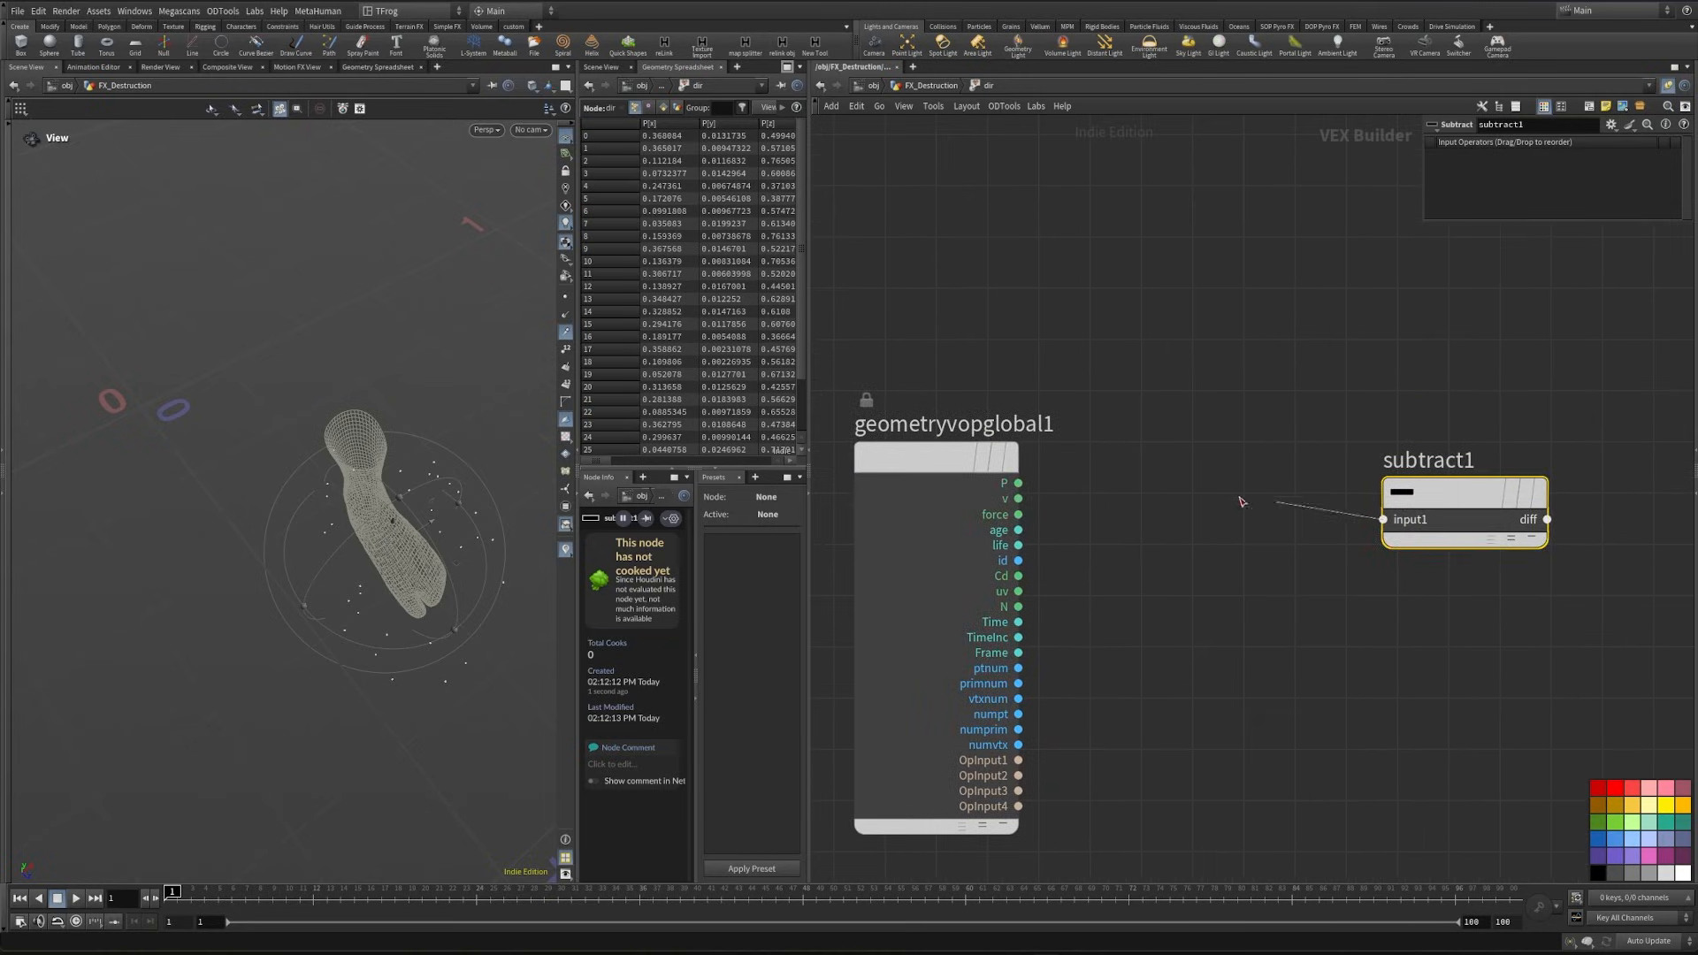
pyautogui.click(1018, 484)
pyautogui.moveTo(1030, 504); pyautogui.dragTo(962, 409, button='middle')
# - Add an Import Point Attribute node for P, with its file input fed by OpInput2
pyautogui.click(952, 680)
pyautogui.press('Tab')
pyautogui.write('in')
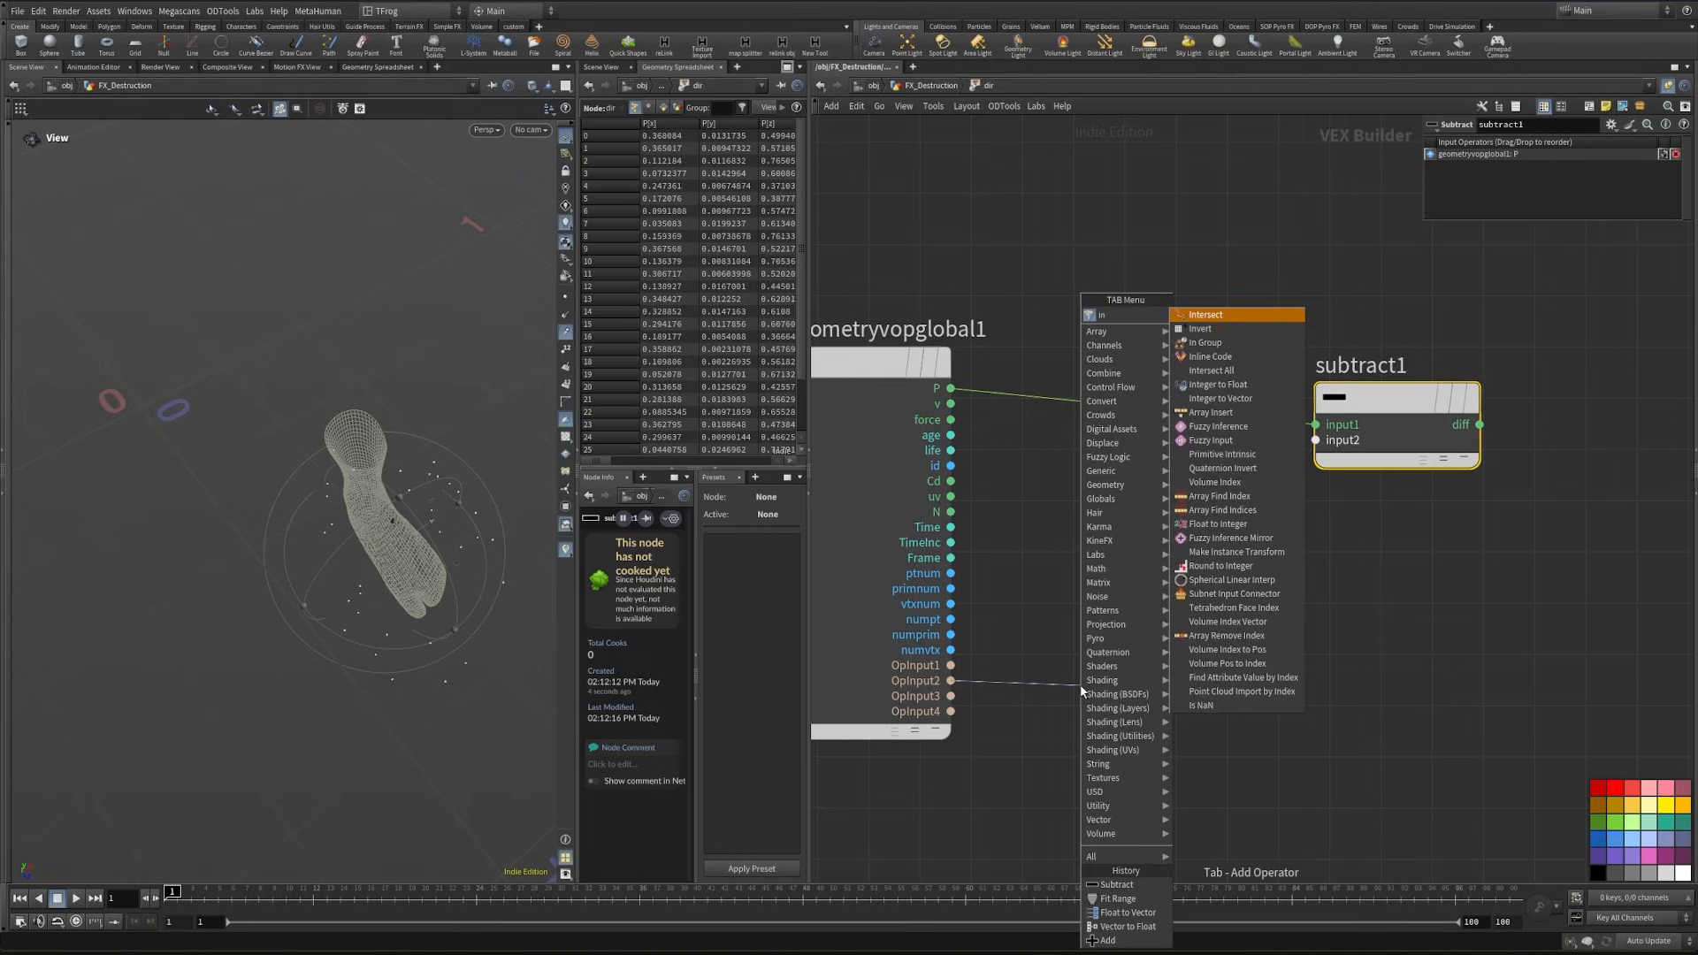
pyautogui.write('mp')
pyautogui.press('Return')
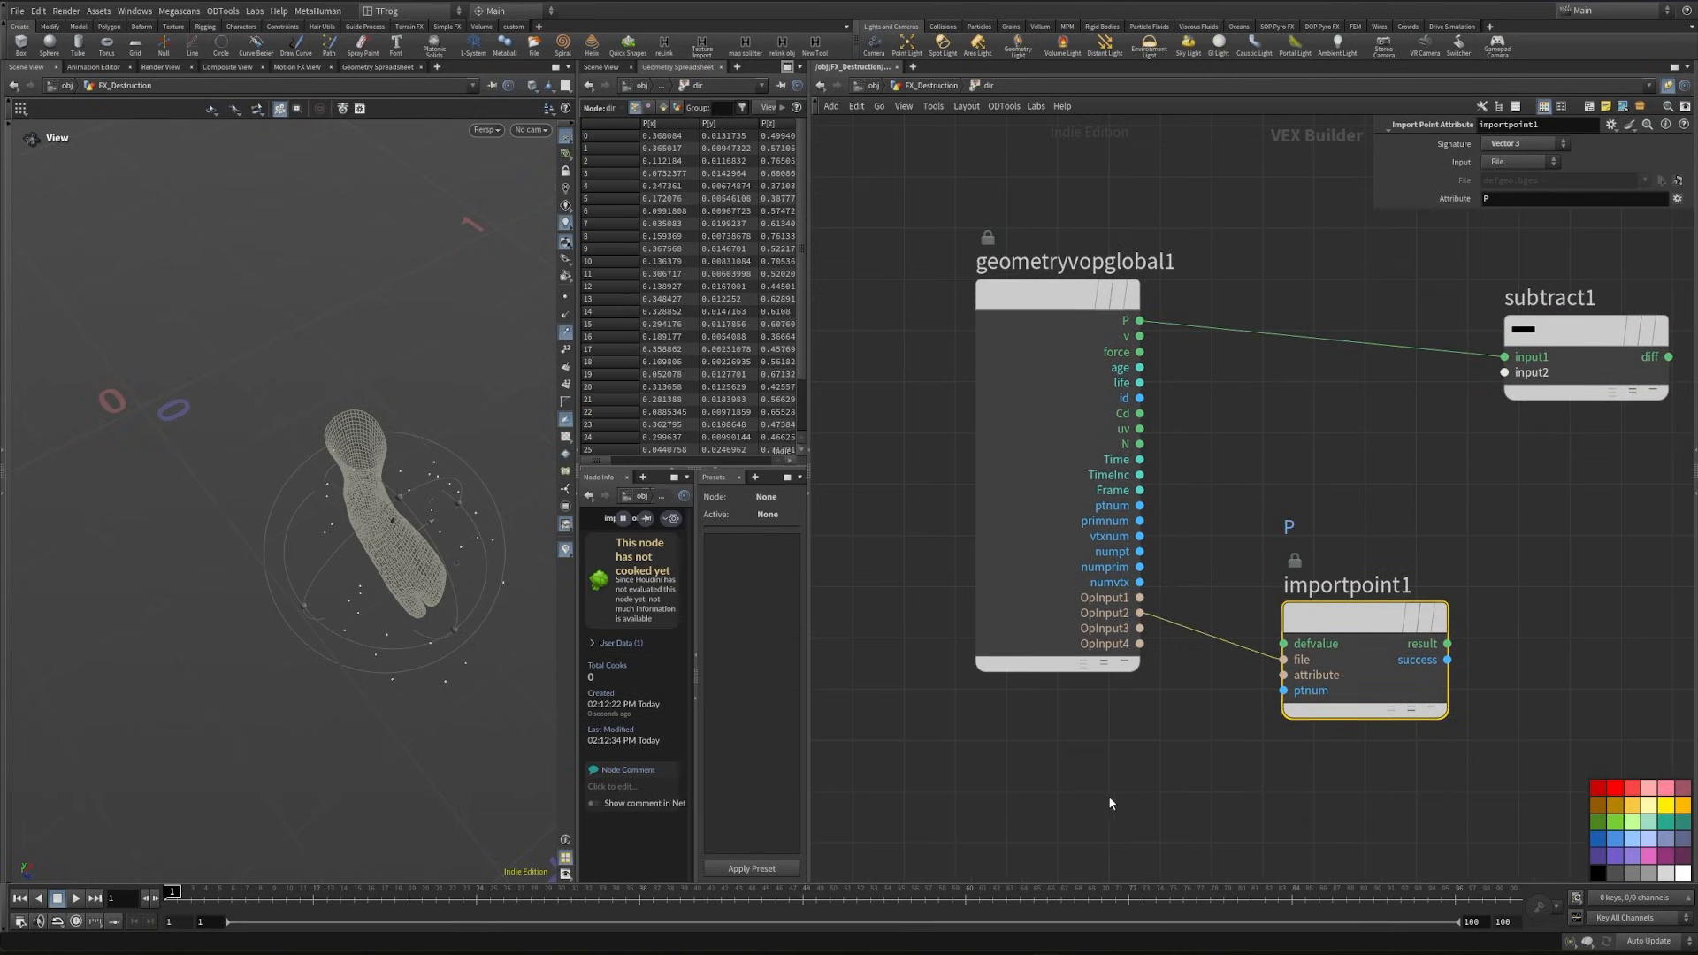
# - Add a Constant of type Integer and connect its value to importpoint1's ptnum input
pyautogui.press('Tab')
pyautogui.write('const')
pyautogui.press('Return')
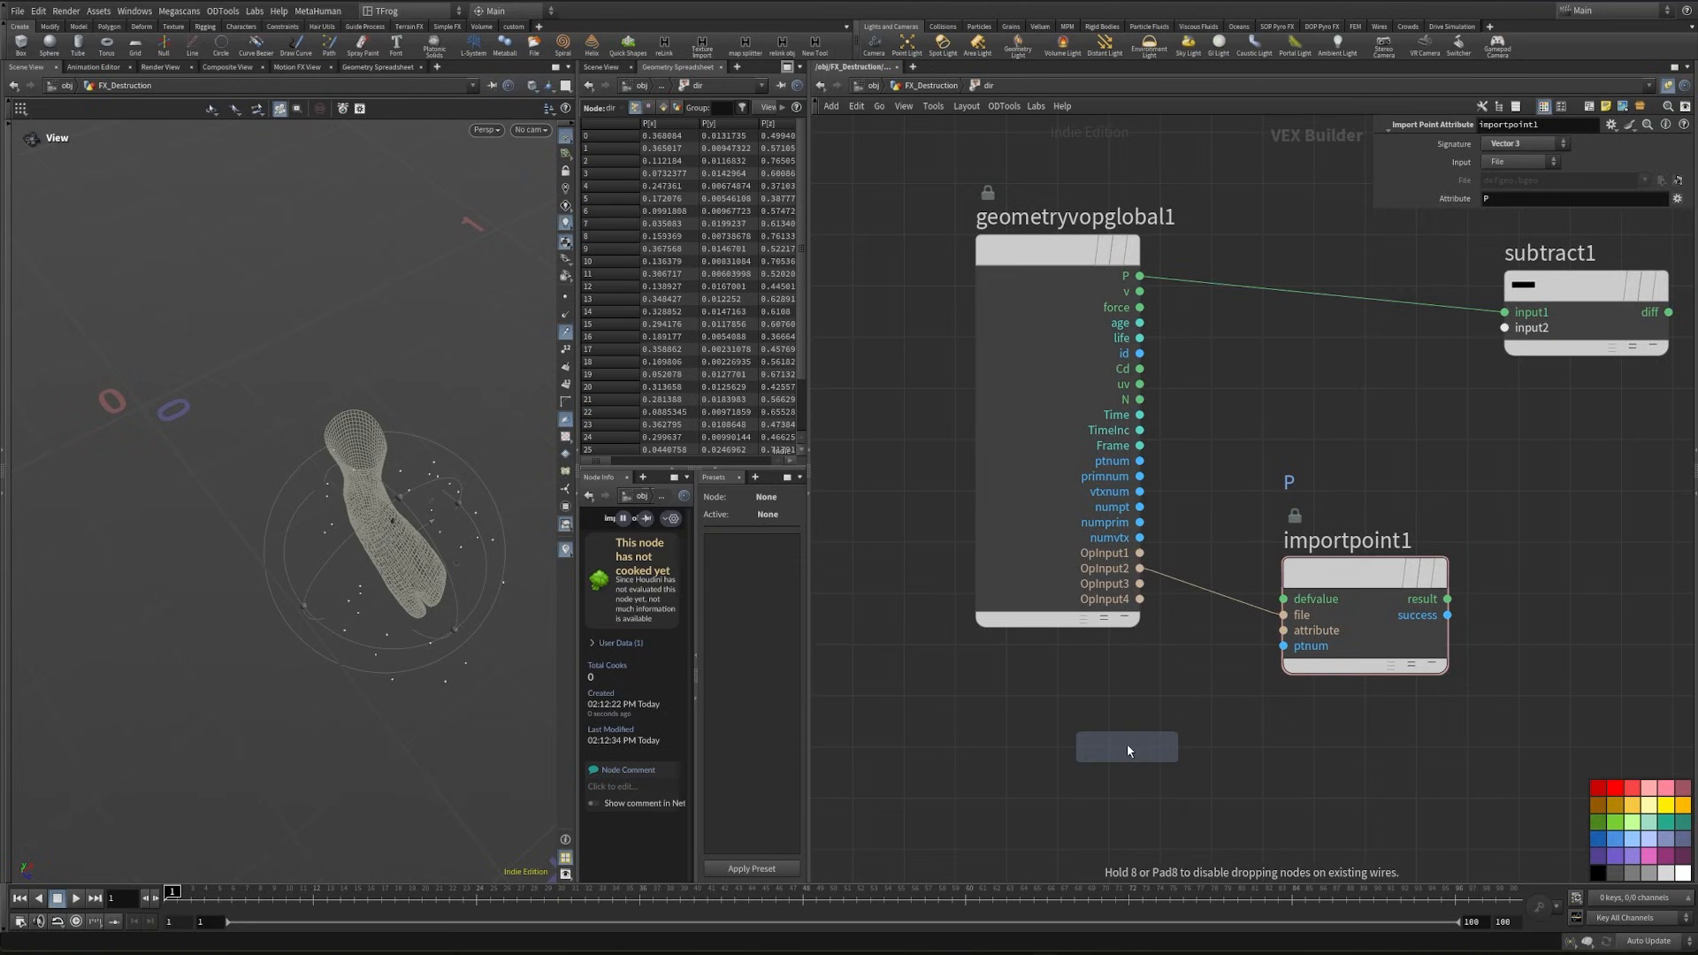
pyautogui.click(1126, 745)
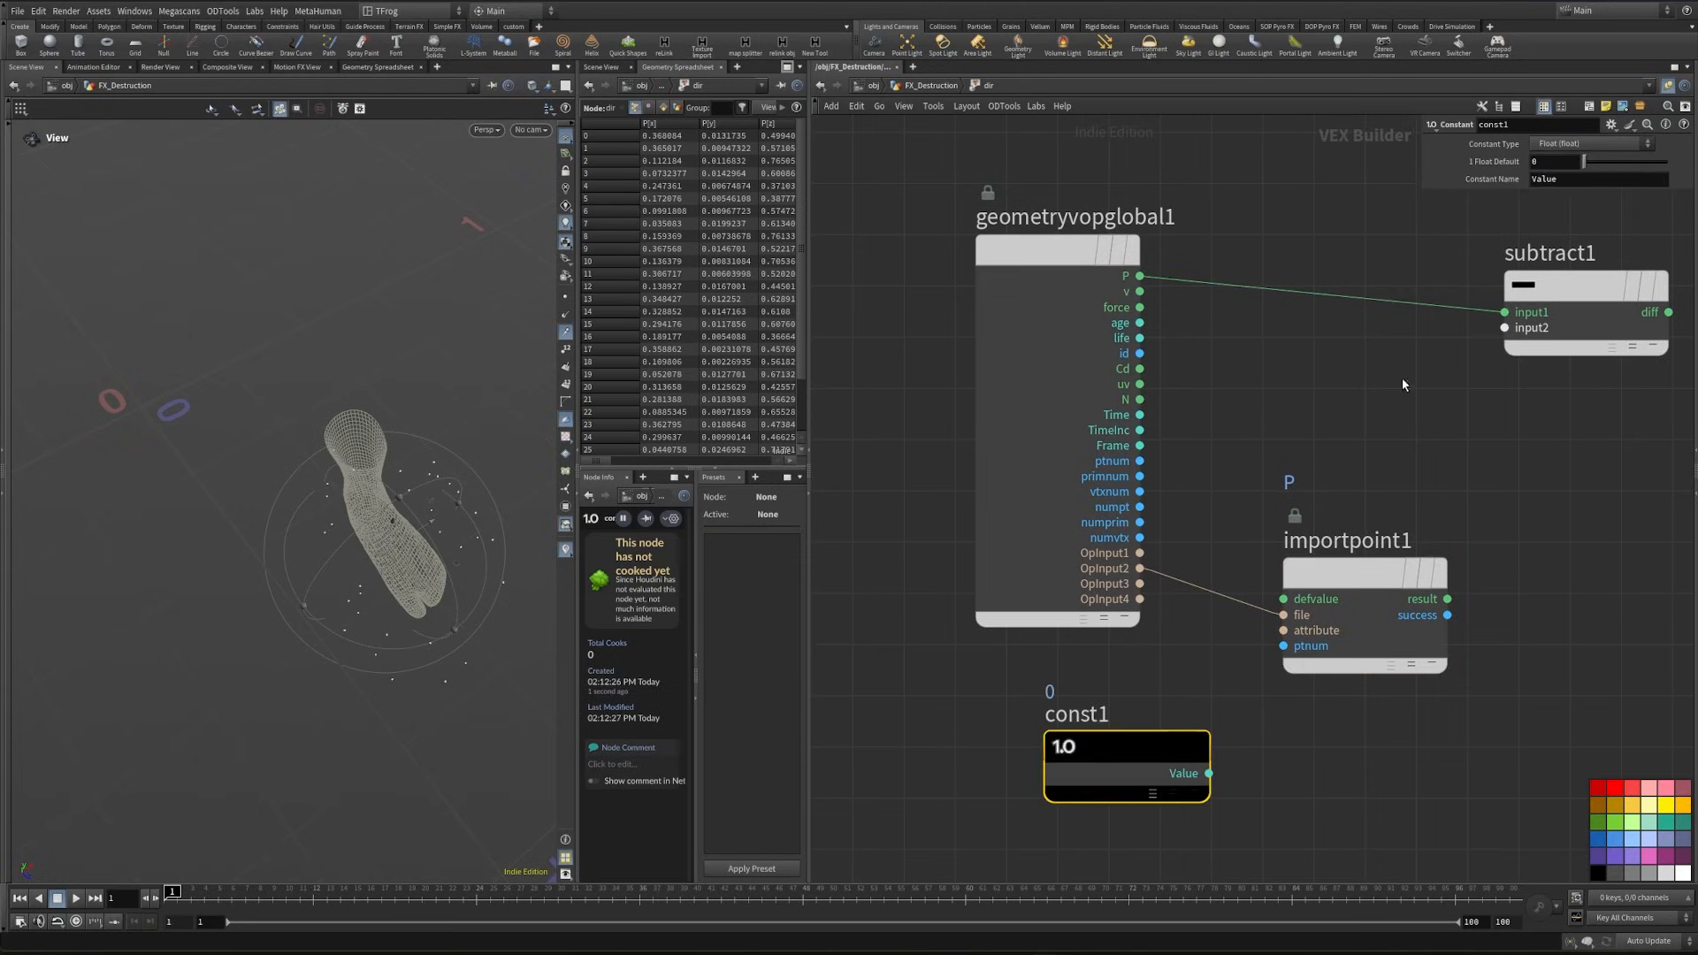
pyautogui.click(1580, 146)
pyautogui.click(1587, 164)
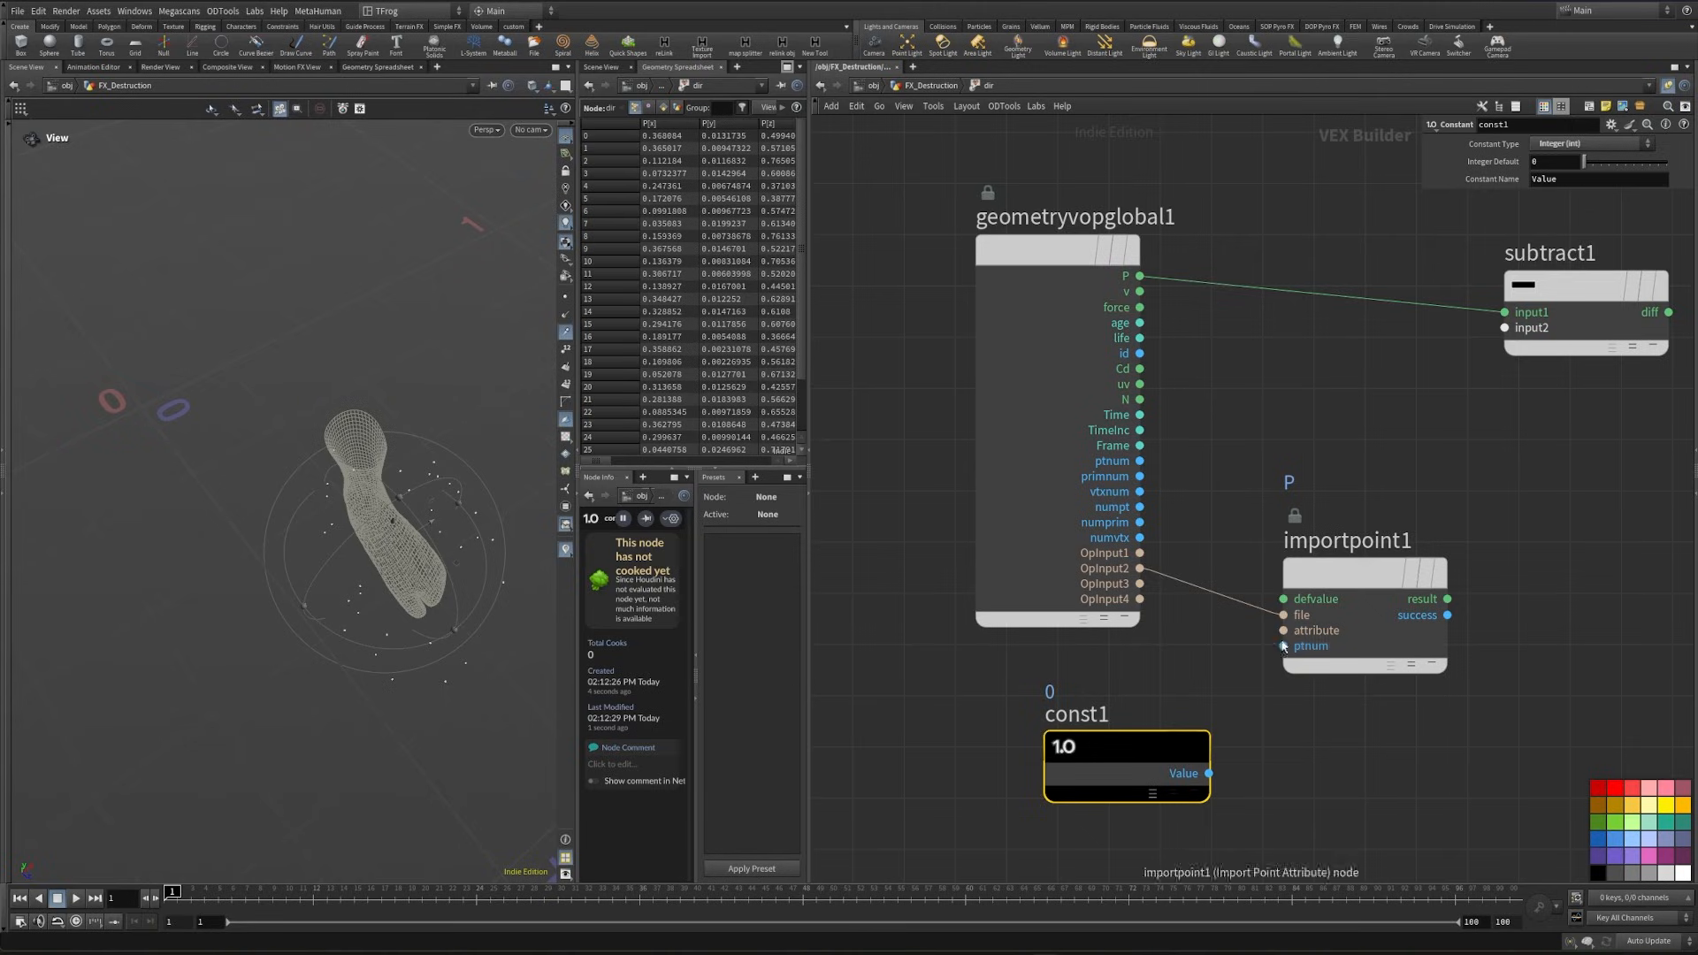
pyautogui.moveTo(1283, 645); pyautogui.dragTo(1209, 774)
# - Connect importpoint1's result to the second input of subtract1
pyautogui.moveTo(1490, 714); pyautogui.dragTo(1232, 833, button='middle')
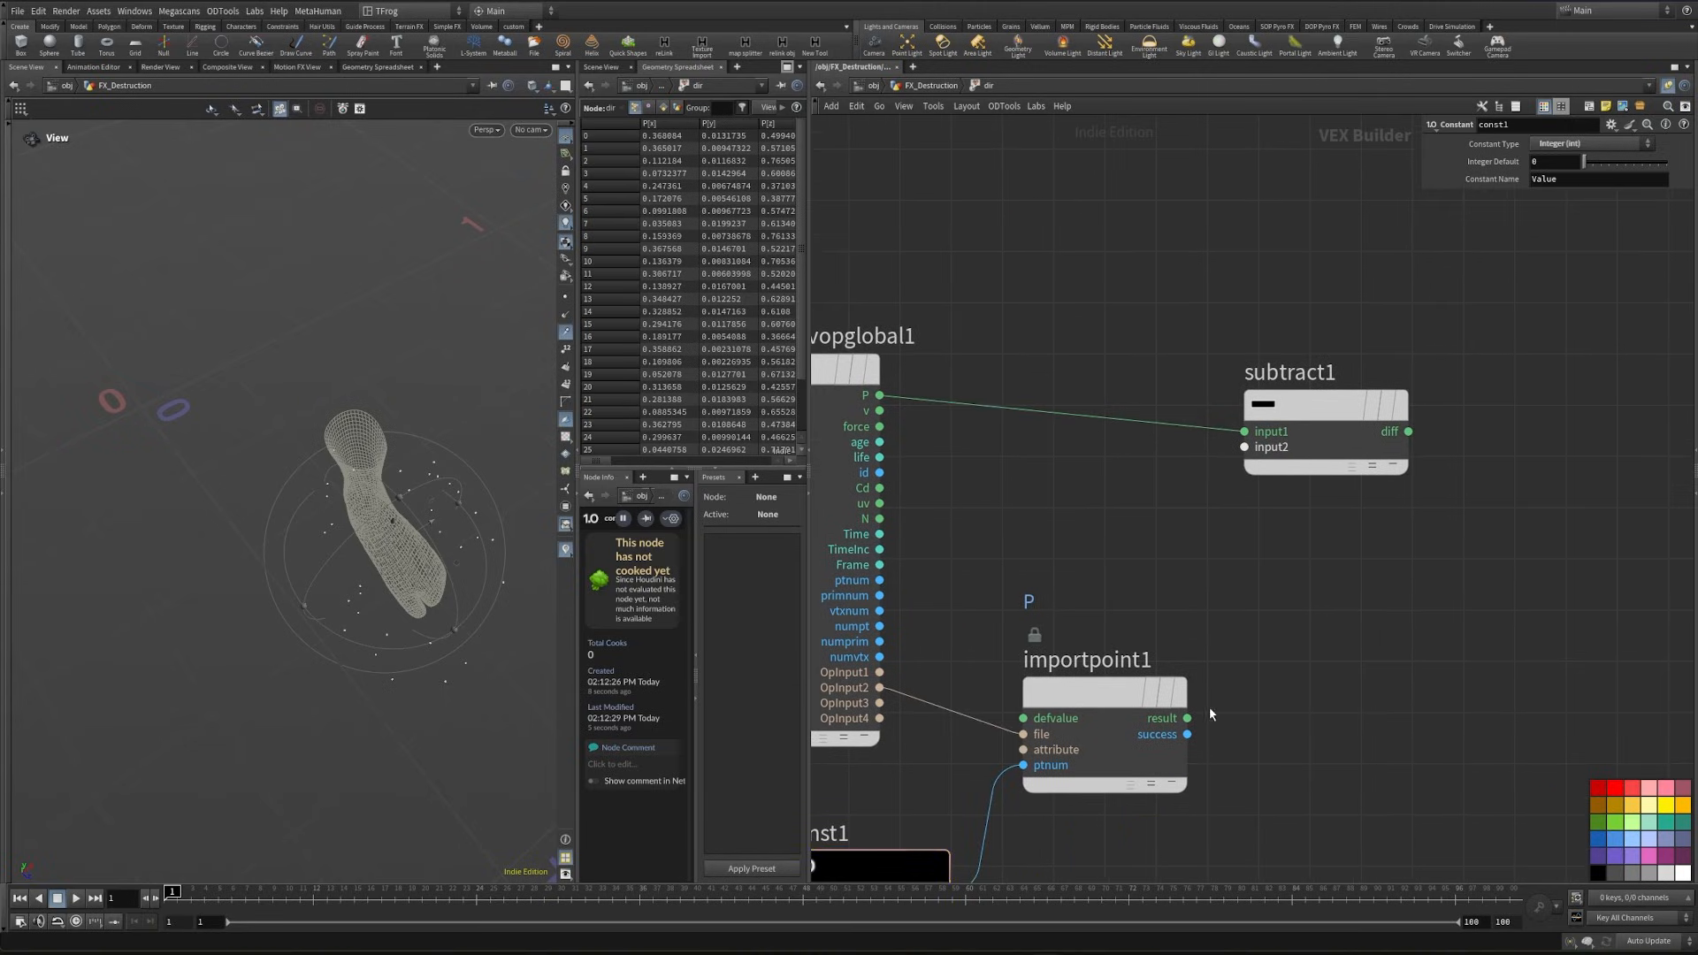
pyautogui.click(1186, 718)
pyautogui.click(1218, 469)
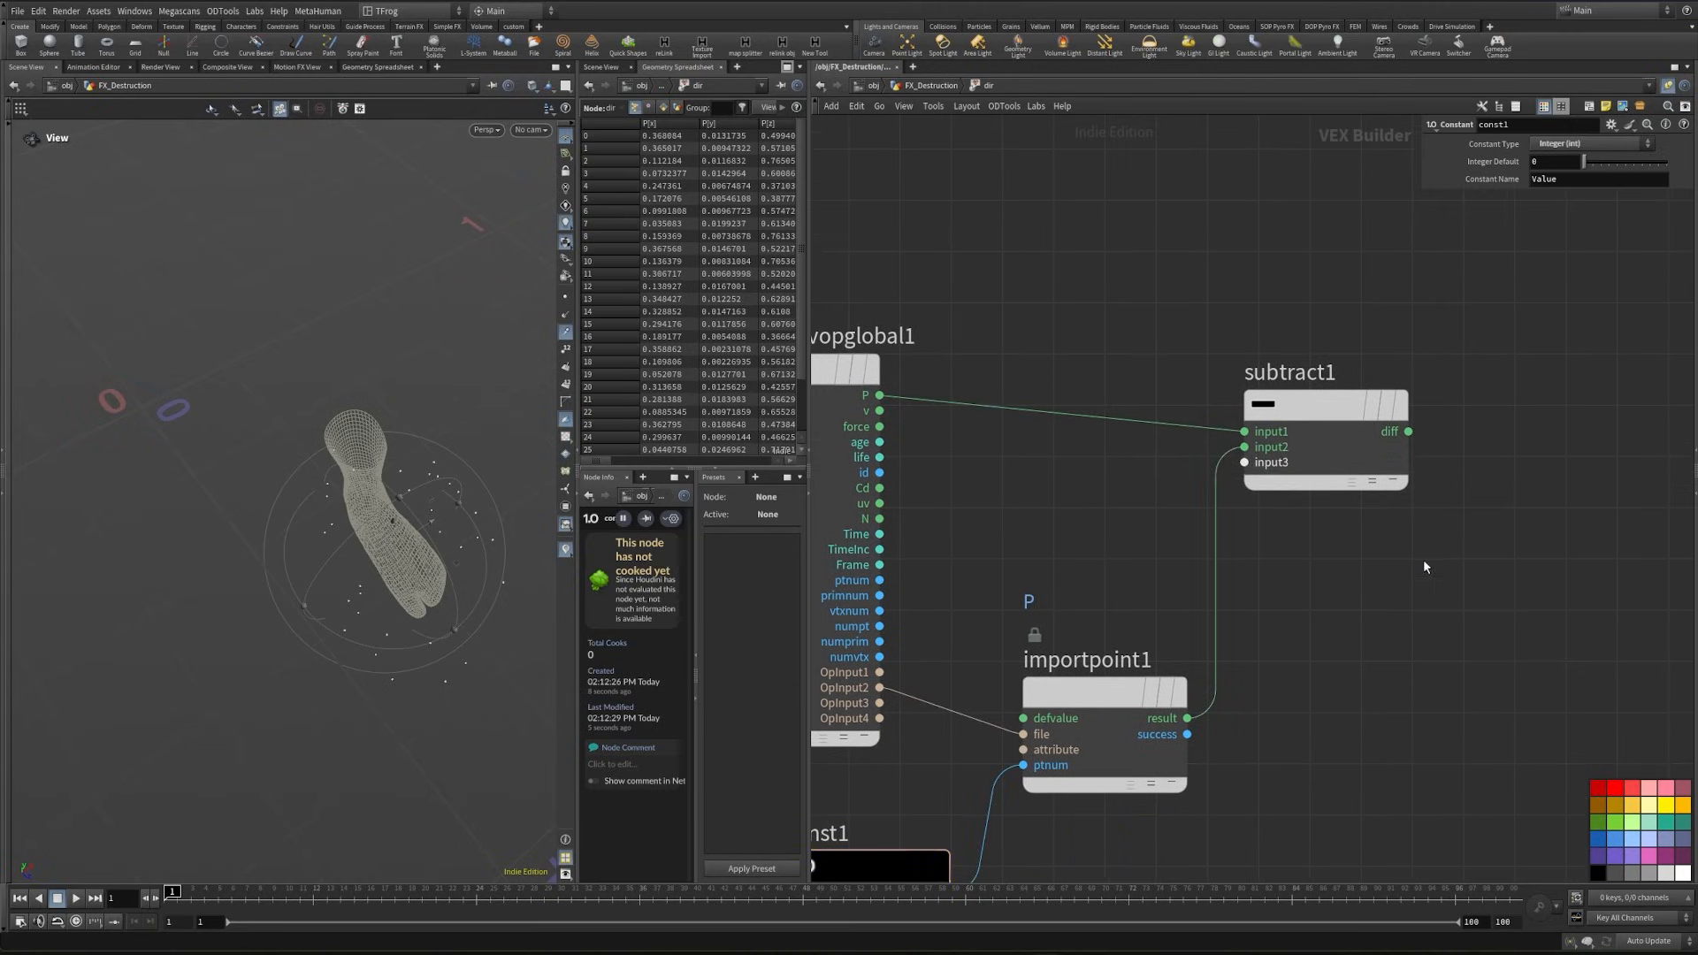
pyautogui.scroll(-6, 1330, 532)
# - Duplicate the global parameters node below const1, and add an Add node fed by subtract1's diff output
pyautogui.moveTo(1317, 494); pyautogui.dragTo(1313, 437, button='middle')
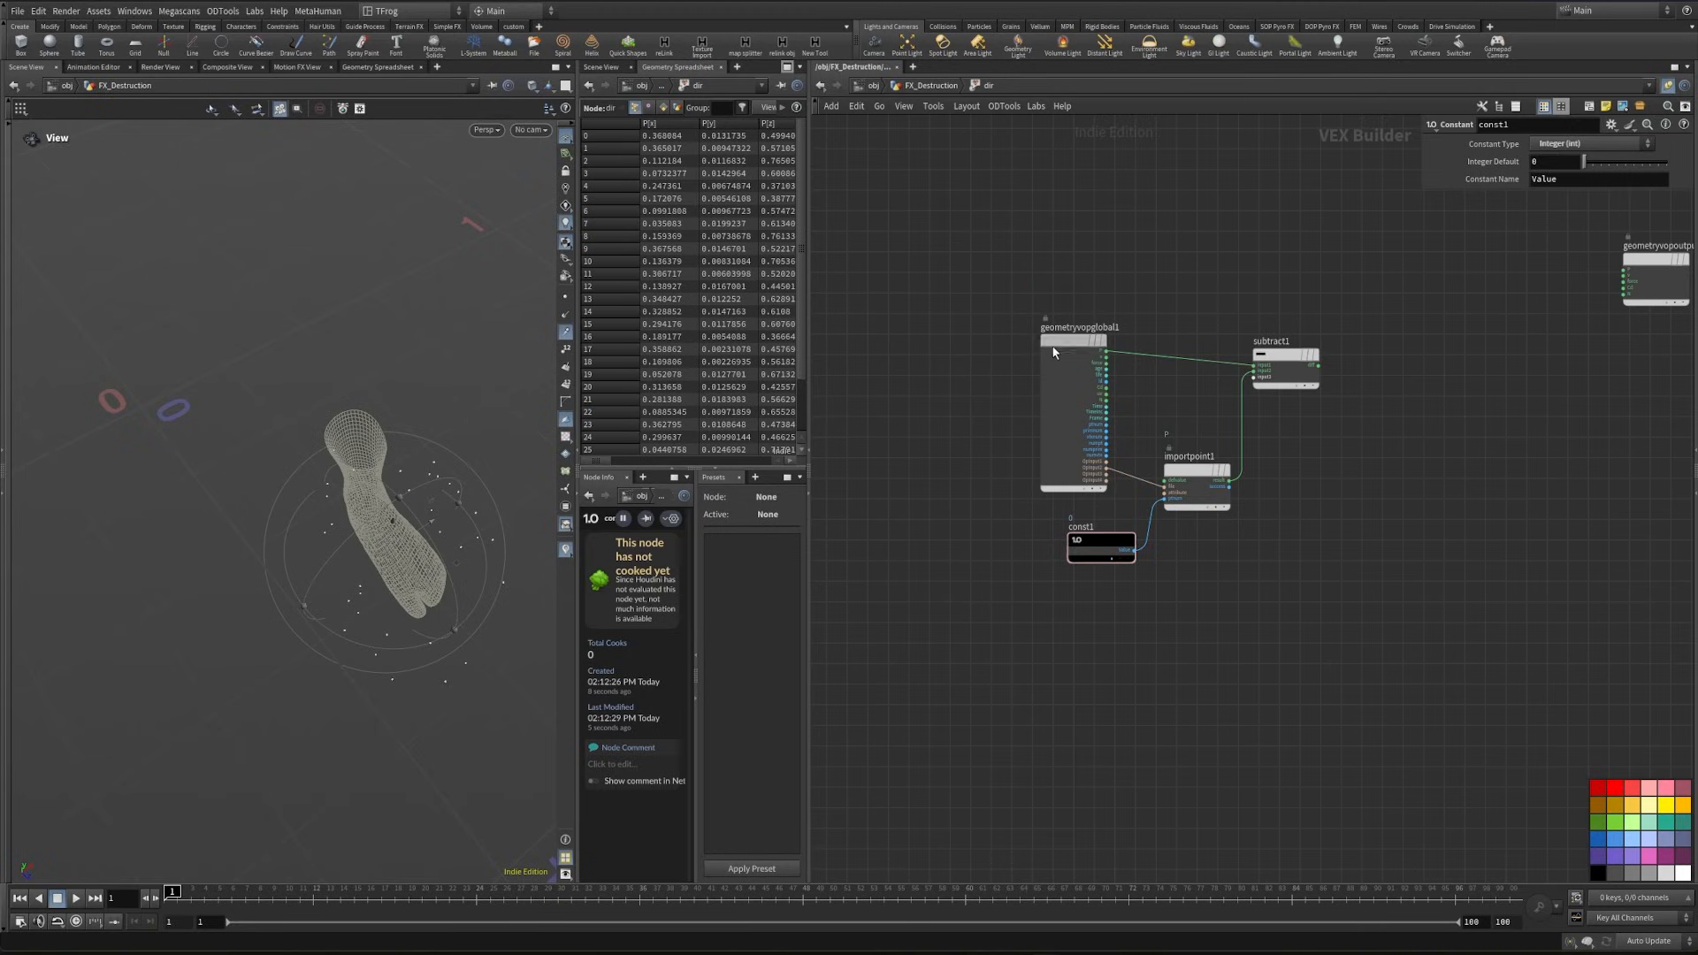
pyautogui.keyDown('alt'); pyautogui.moveTo(1052, 346); pyautogui.dragTo(1072, 626); pyautogui.keyUp('alt')
pyautogui.moveTo(1298, 545); pyautogui.dragTo(1190, 697, button='middle')
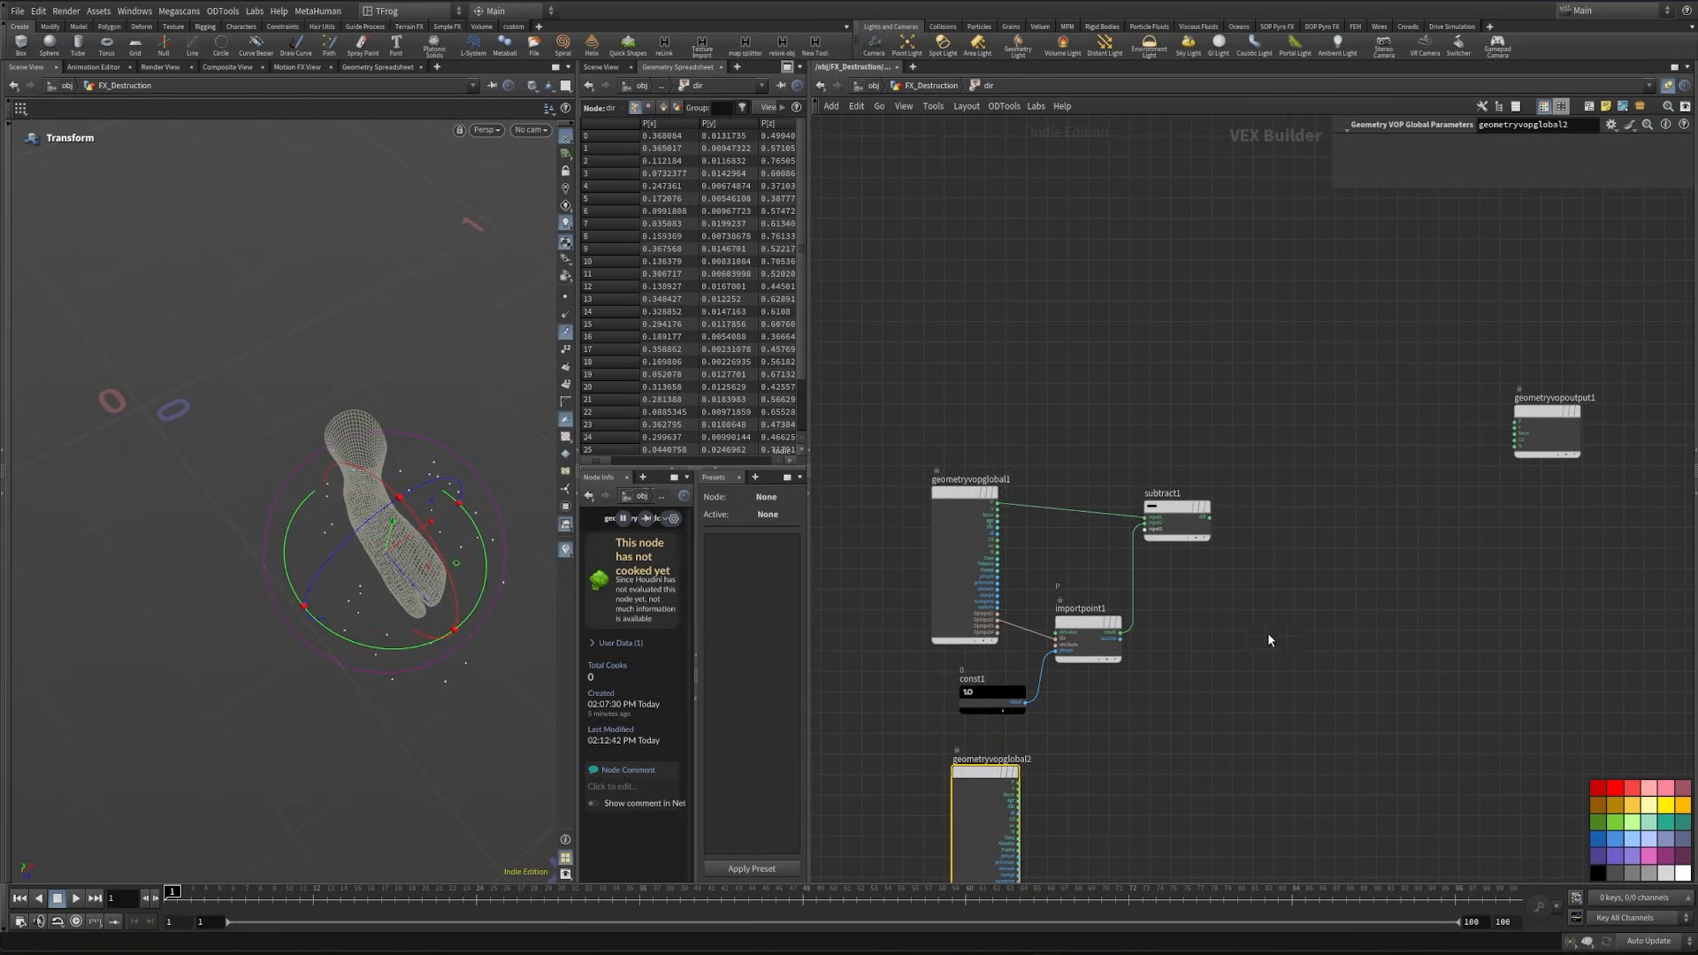
pyautogui.scroll(4, 1266, 554)
pyautogui.press('Tab')
pyautogui.write('add')
pyautogui.press('Return')
pyautogui.click(1459, 580)
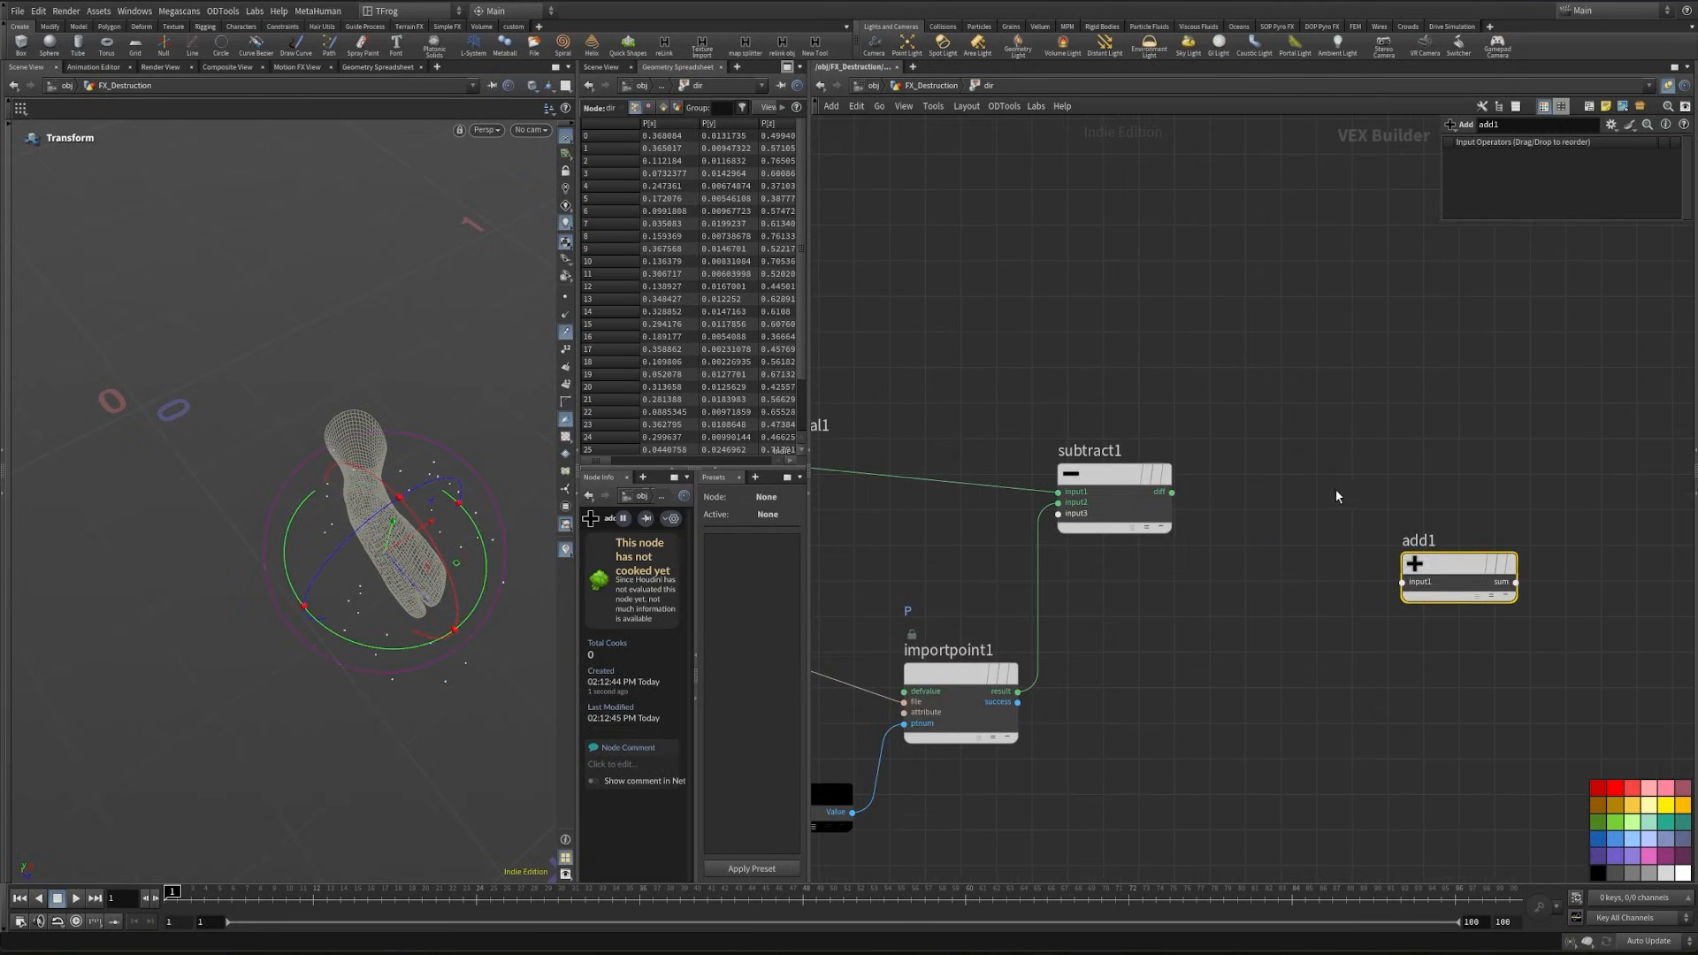
pyautogui.moveTo(1173, 493); pyautogui.dragTo(1401, 582)
# - Add a Turbulent Noise node fed by P from the duplicated global parameters node
pyautogui.scroll(-4, 1403, 592)
pyautogui.moveTo(1212, 783); pyautogui.dragTo(1187, 714, button='middle')
pyautogui.scroll(4, 1188, 714)
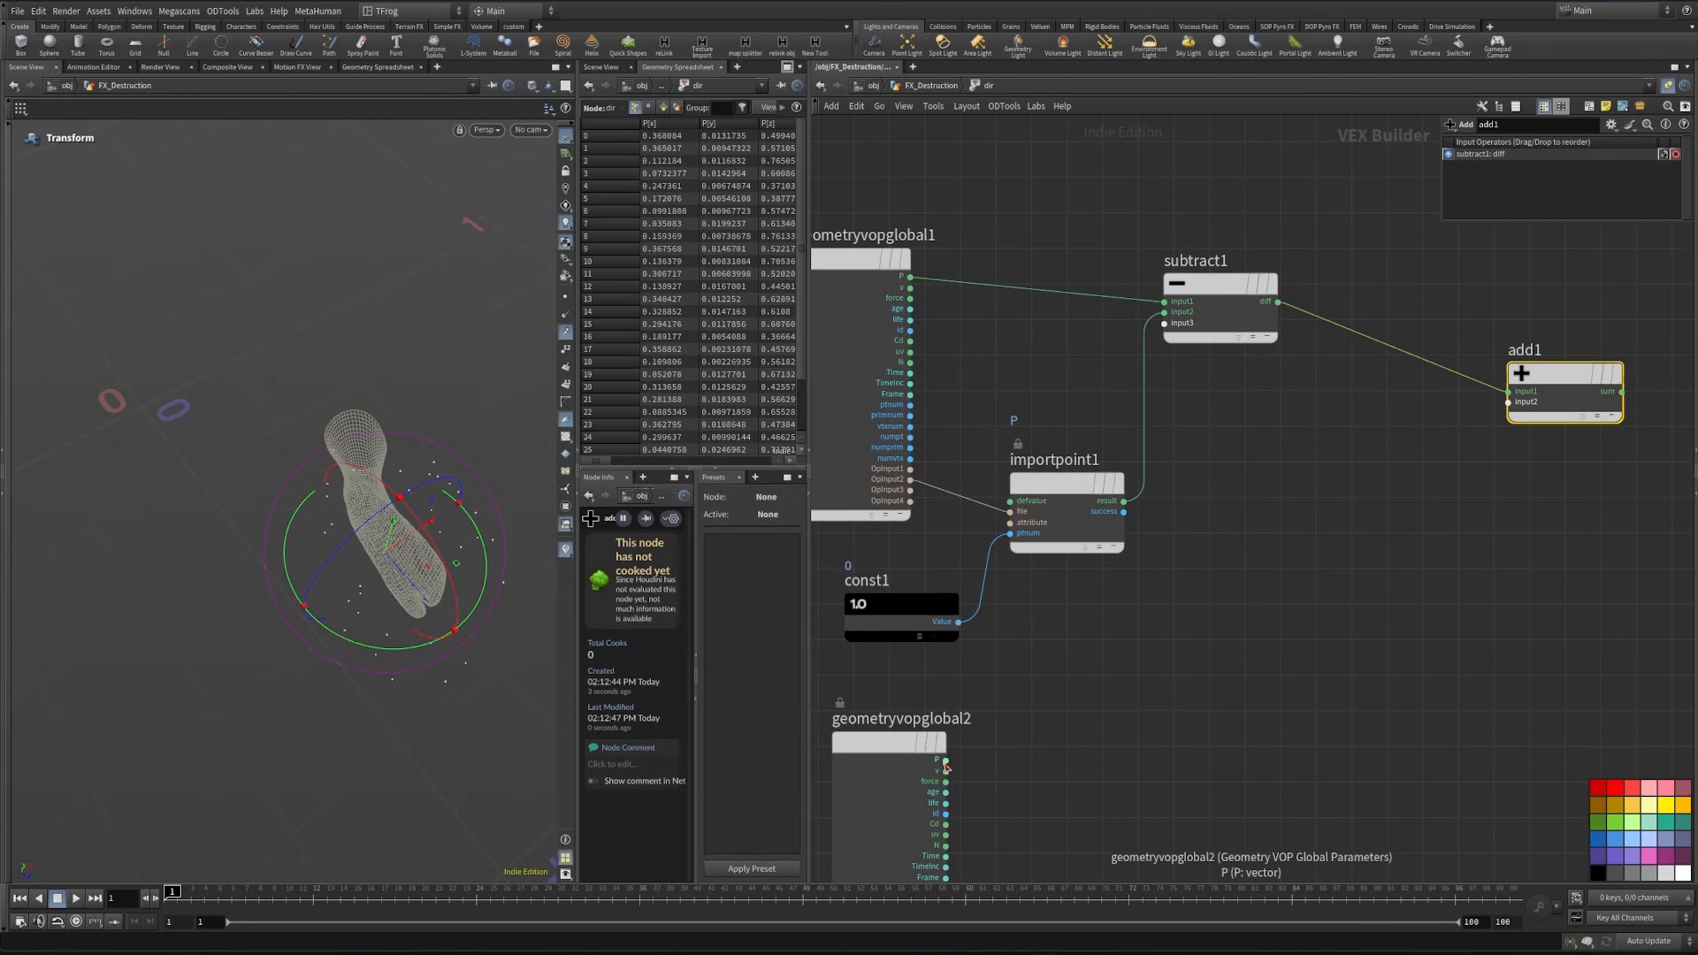
pyautogui.moveTo(945, 760); pyautogui.dragTo(1300, 721)
pyautogui.press('Tab')
pyautogui.write('t')
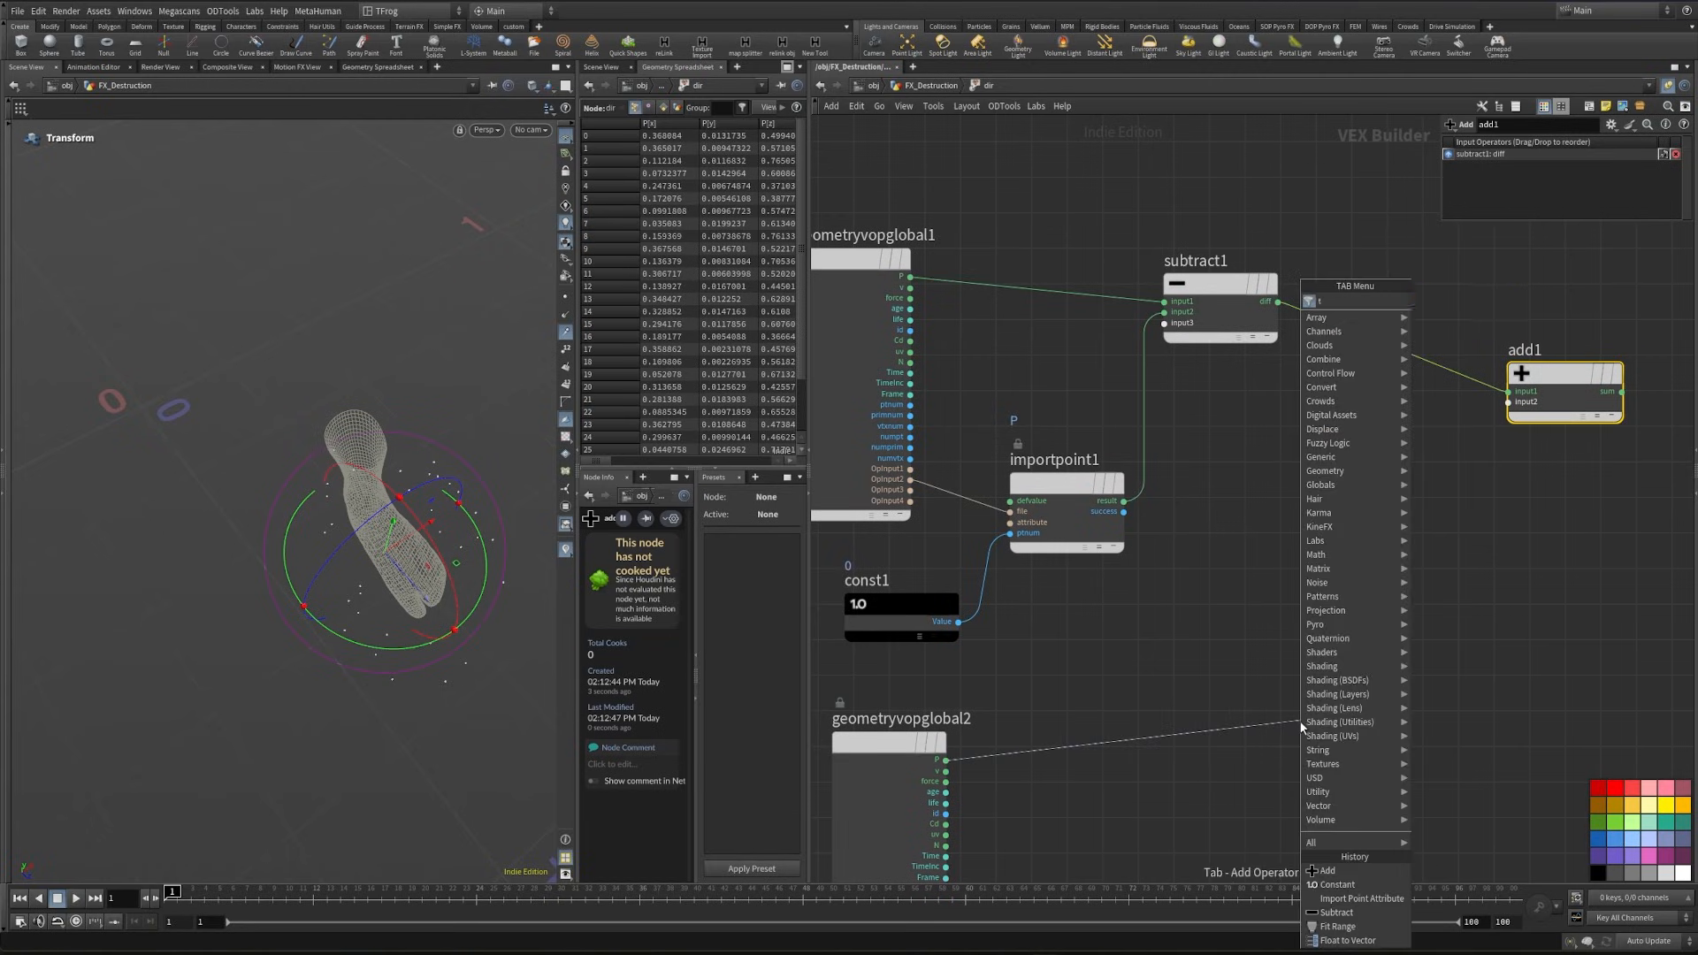
pyautogui.write('urb')
pyautogui.press('Return')
pyautogui.click(1300, 722)
# - Add a Bind Export node beyond add1 in the dir VOP network
pyautogui.moveTo(1518, 309); pyautogui.dragTo(1054, 428, button='middle')
pyautogui.click(1352, 519)
pyautogui.press('Tab')
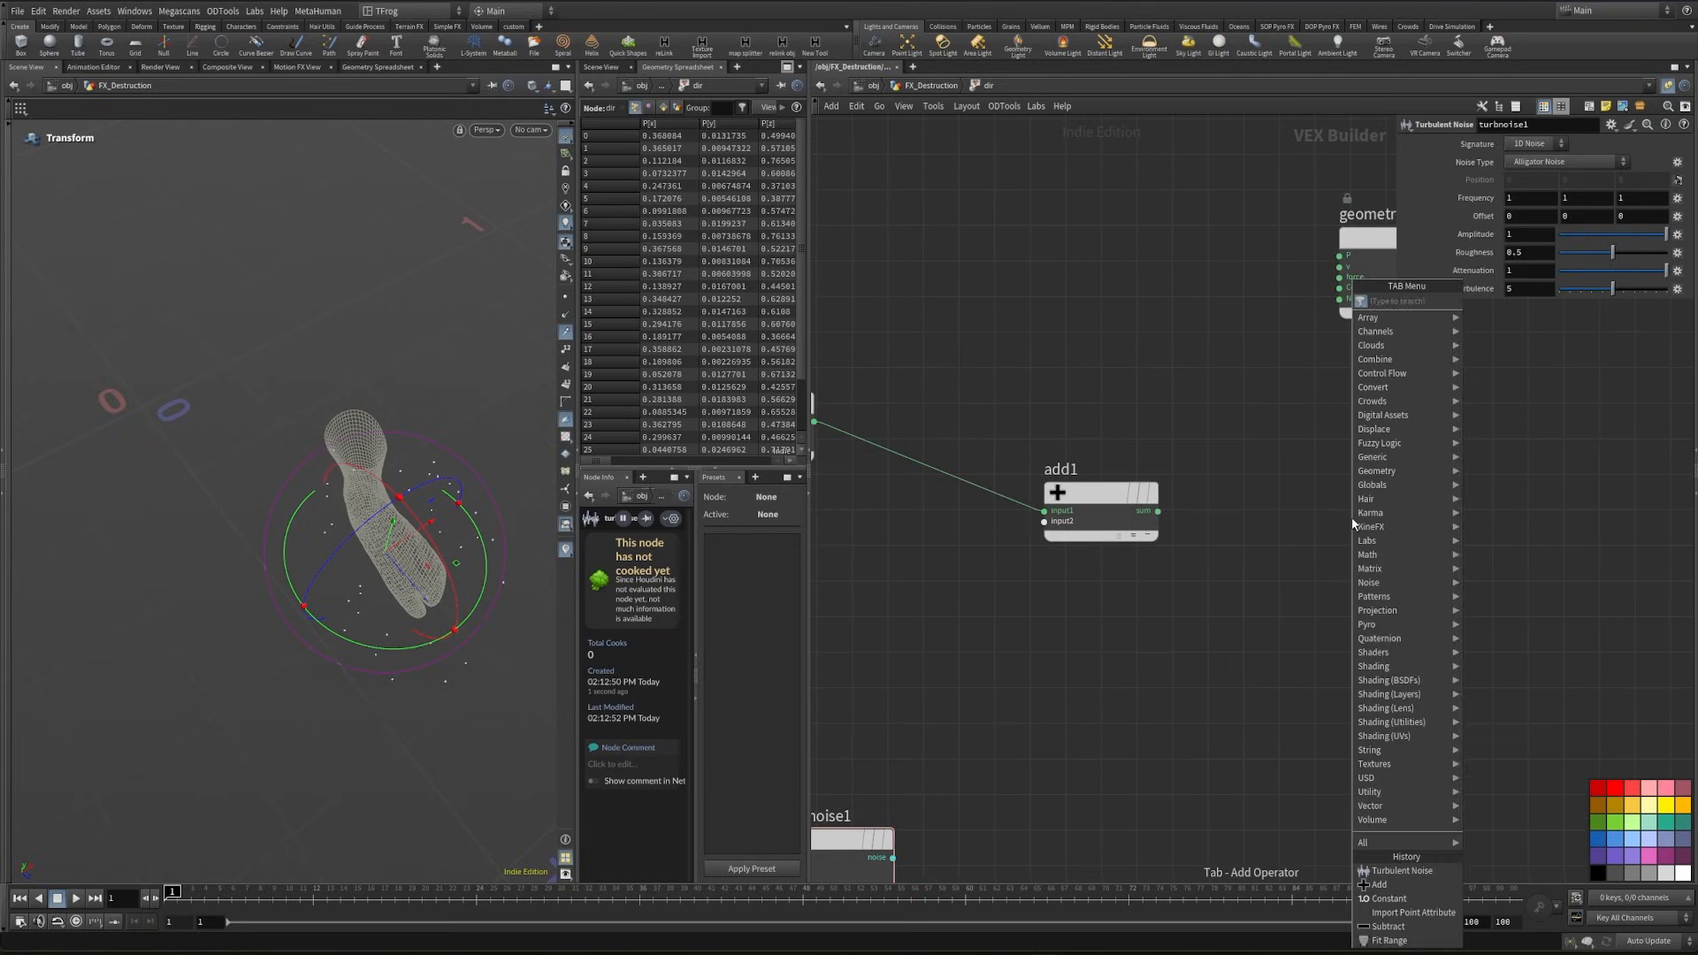
pyautogui.write('binde')
pyautogui.press('Return')
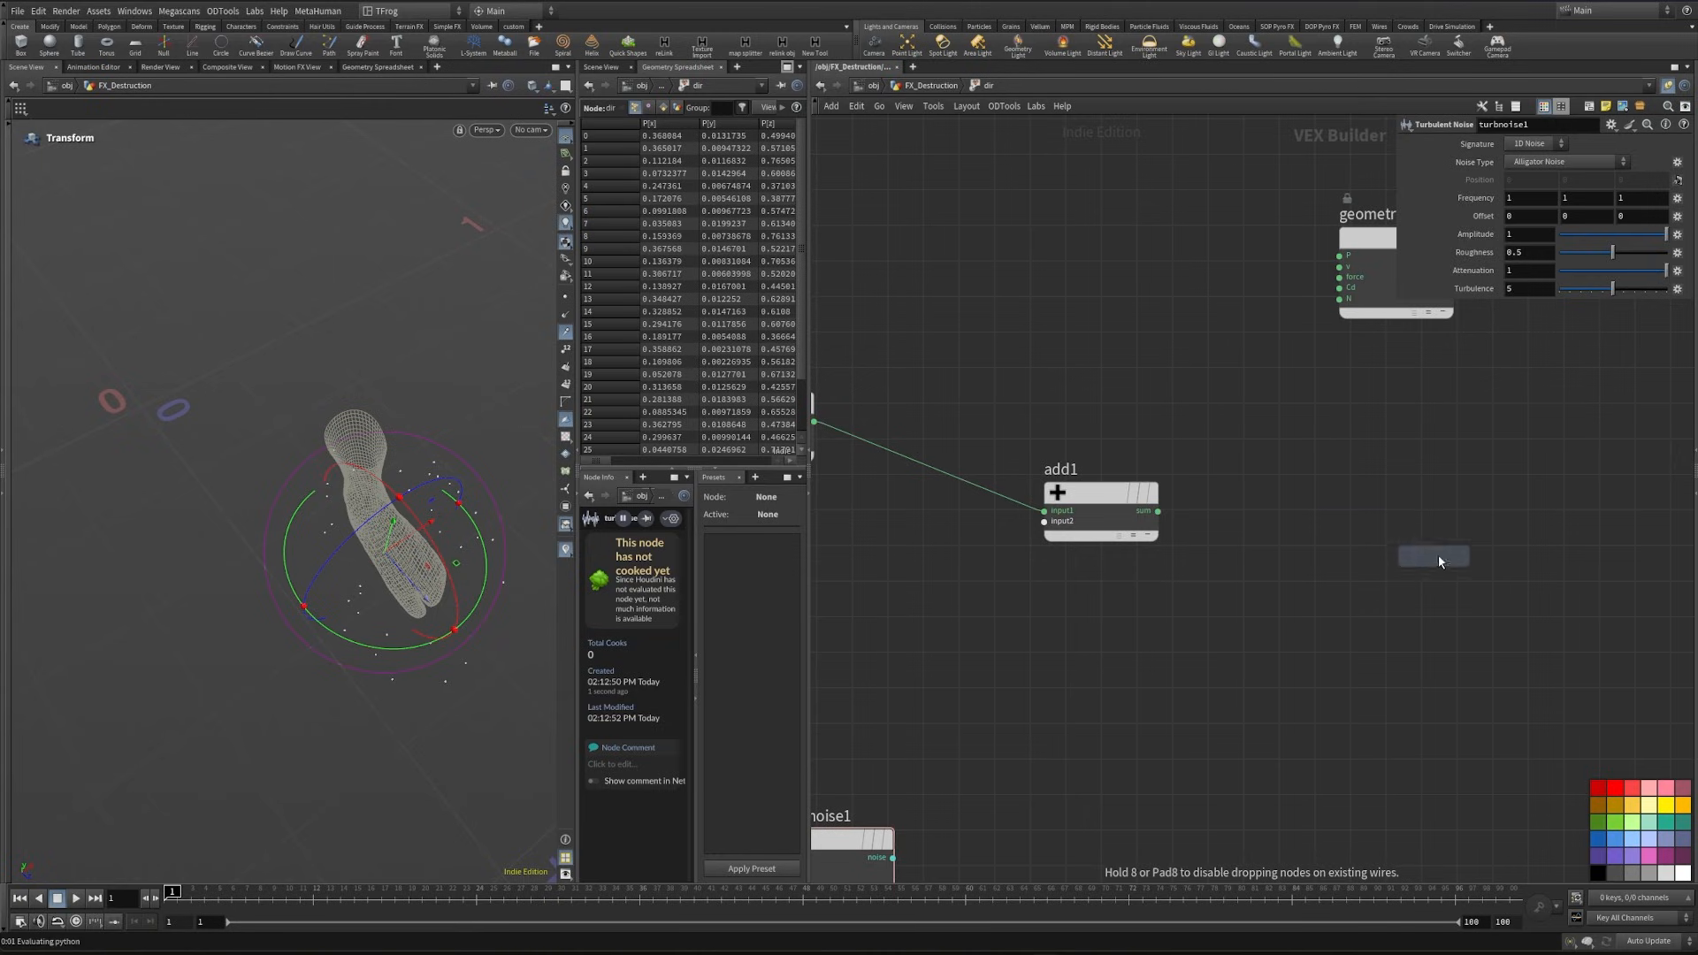
pyautogui.click(1438, 556)
# - Add a Normalize node and wire it between add1's sum and the Bind Export input
pyautogui.press('Tab')
pyautogui.write('normali')
pyautogui.press('Return')
pyautogui.click(1266, 543)
pyautogui.moveTo(1434, 470); pyautogui.dragTo(1412, 619)
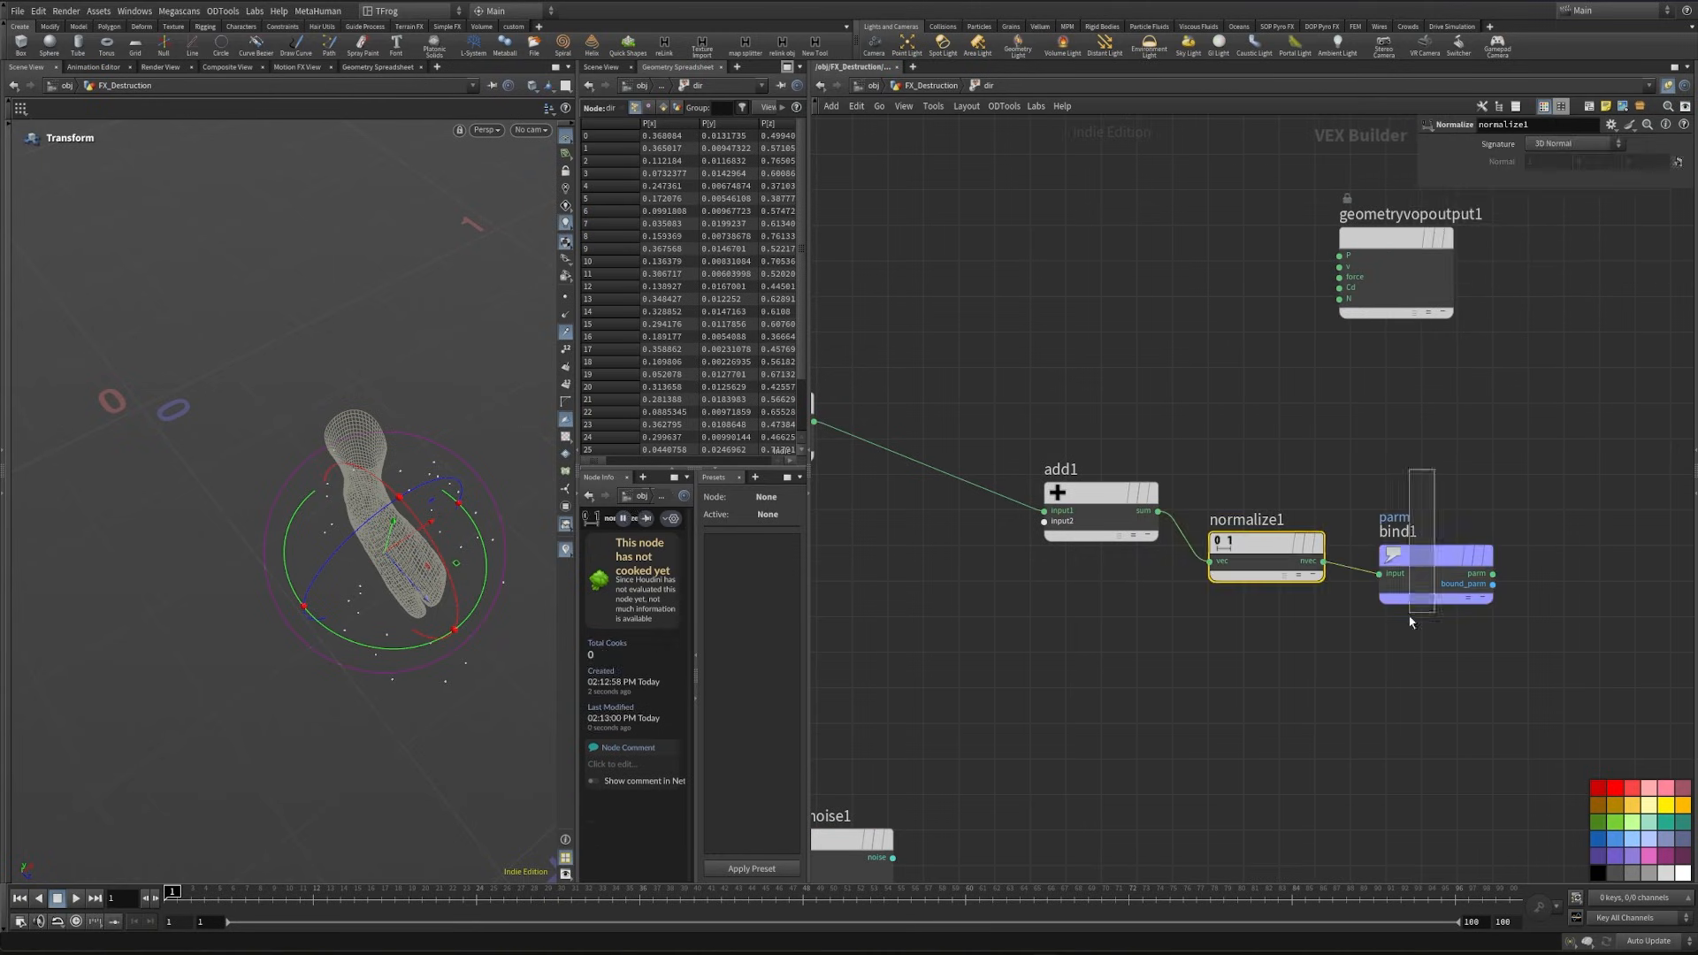
# - Name the exported bind parameter dir and return to the FX_Destruction network
pyautogui.write('dir')
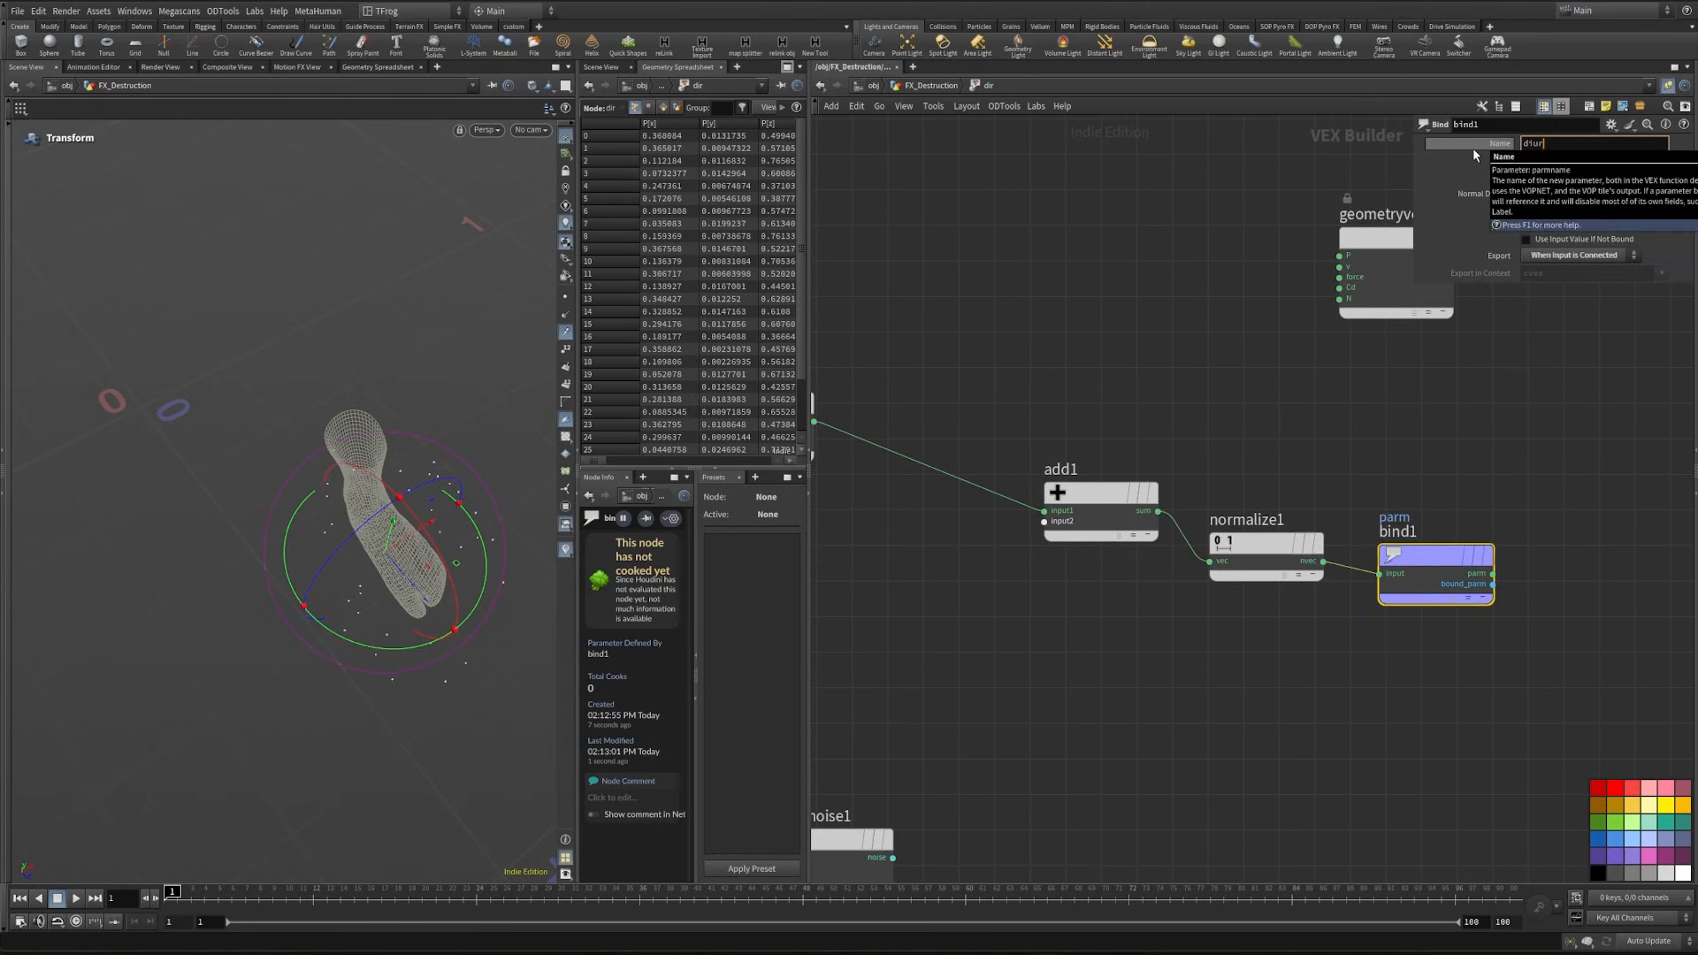
pyautogui.click(1546, 161)
pyautogui.click(1582, 258)
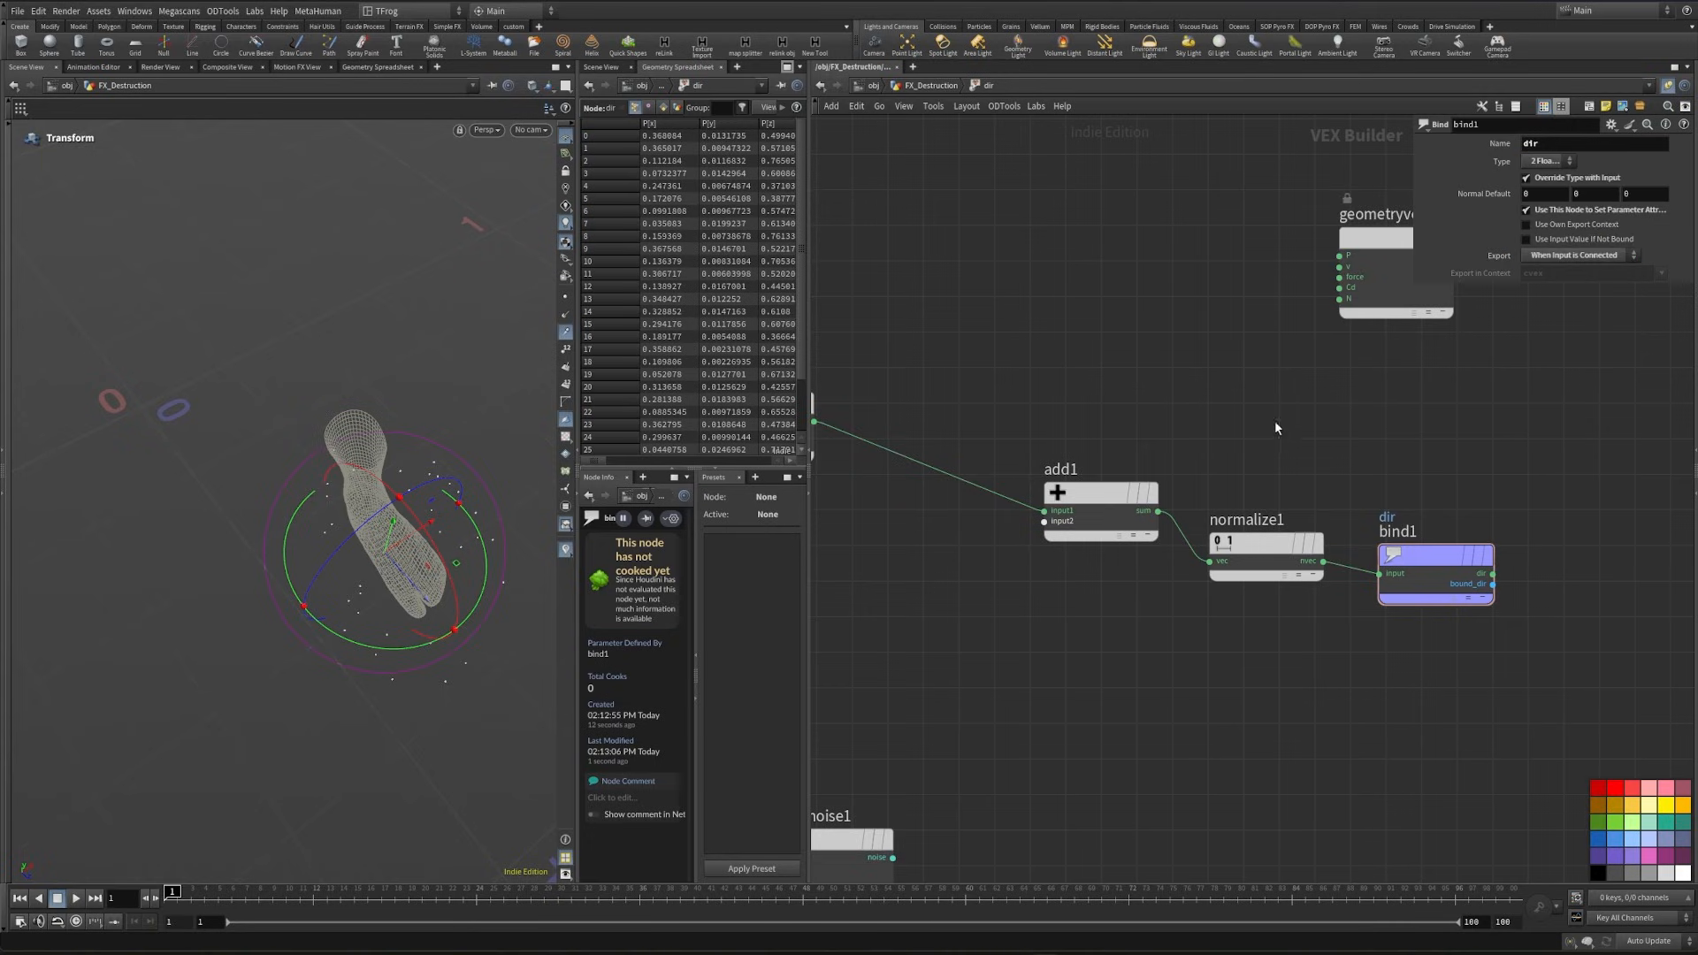
pyautogui.press('u')
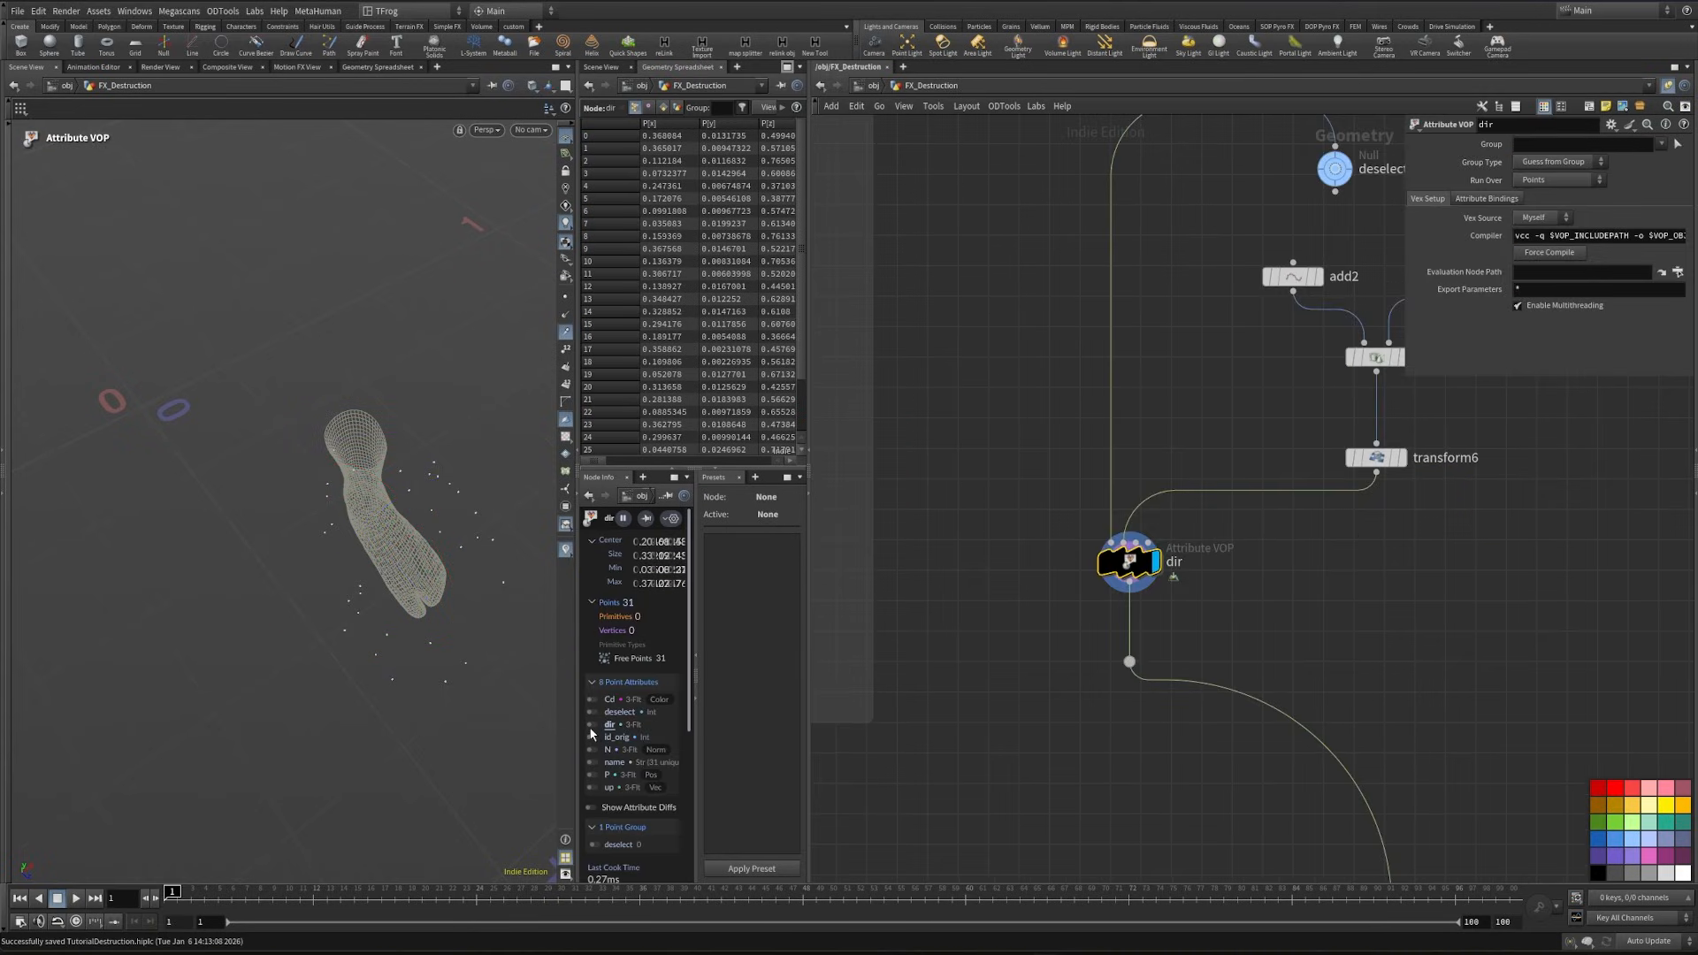
# - Turn on the dir point attribute visualizer, review its marker settings, and examine the vectors around the foot
pyautogui.click(591, 724)
pyautogui.moveTo(333, 636); pyautogui.dragTo(277, 561)
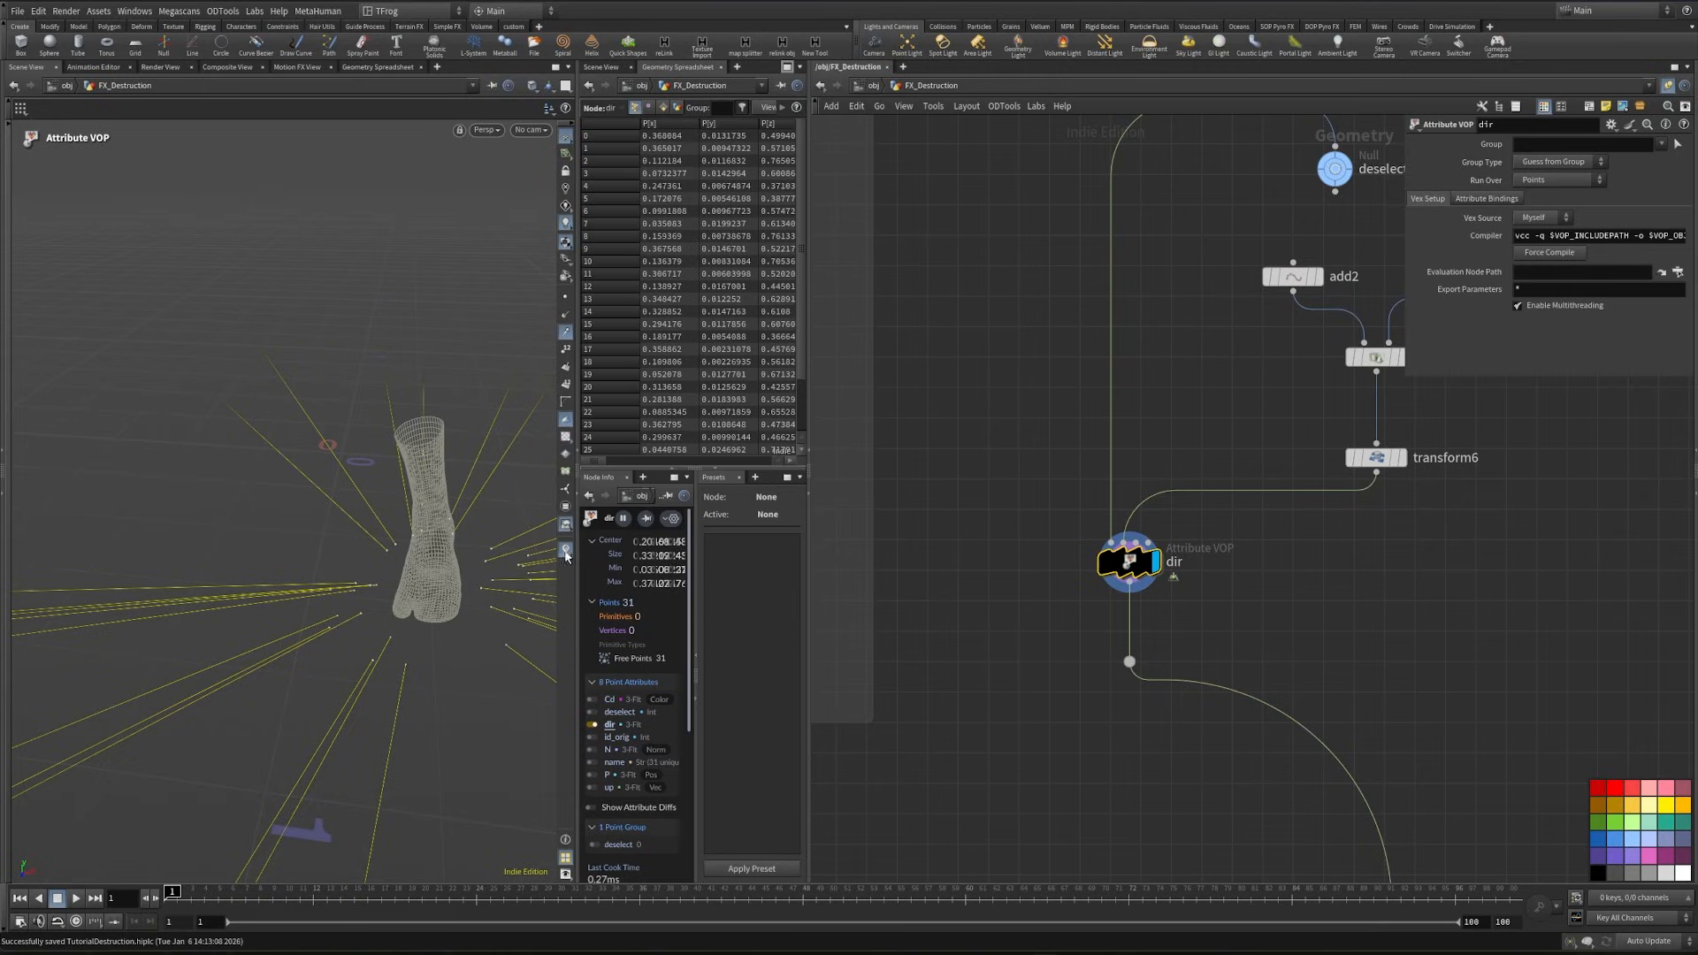
pyautogui.click(566, 552)
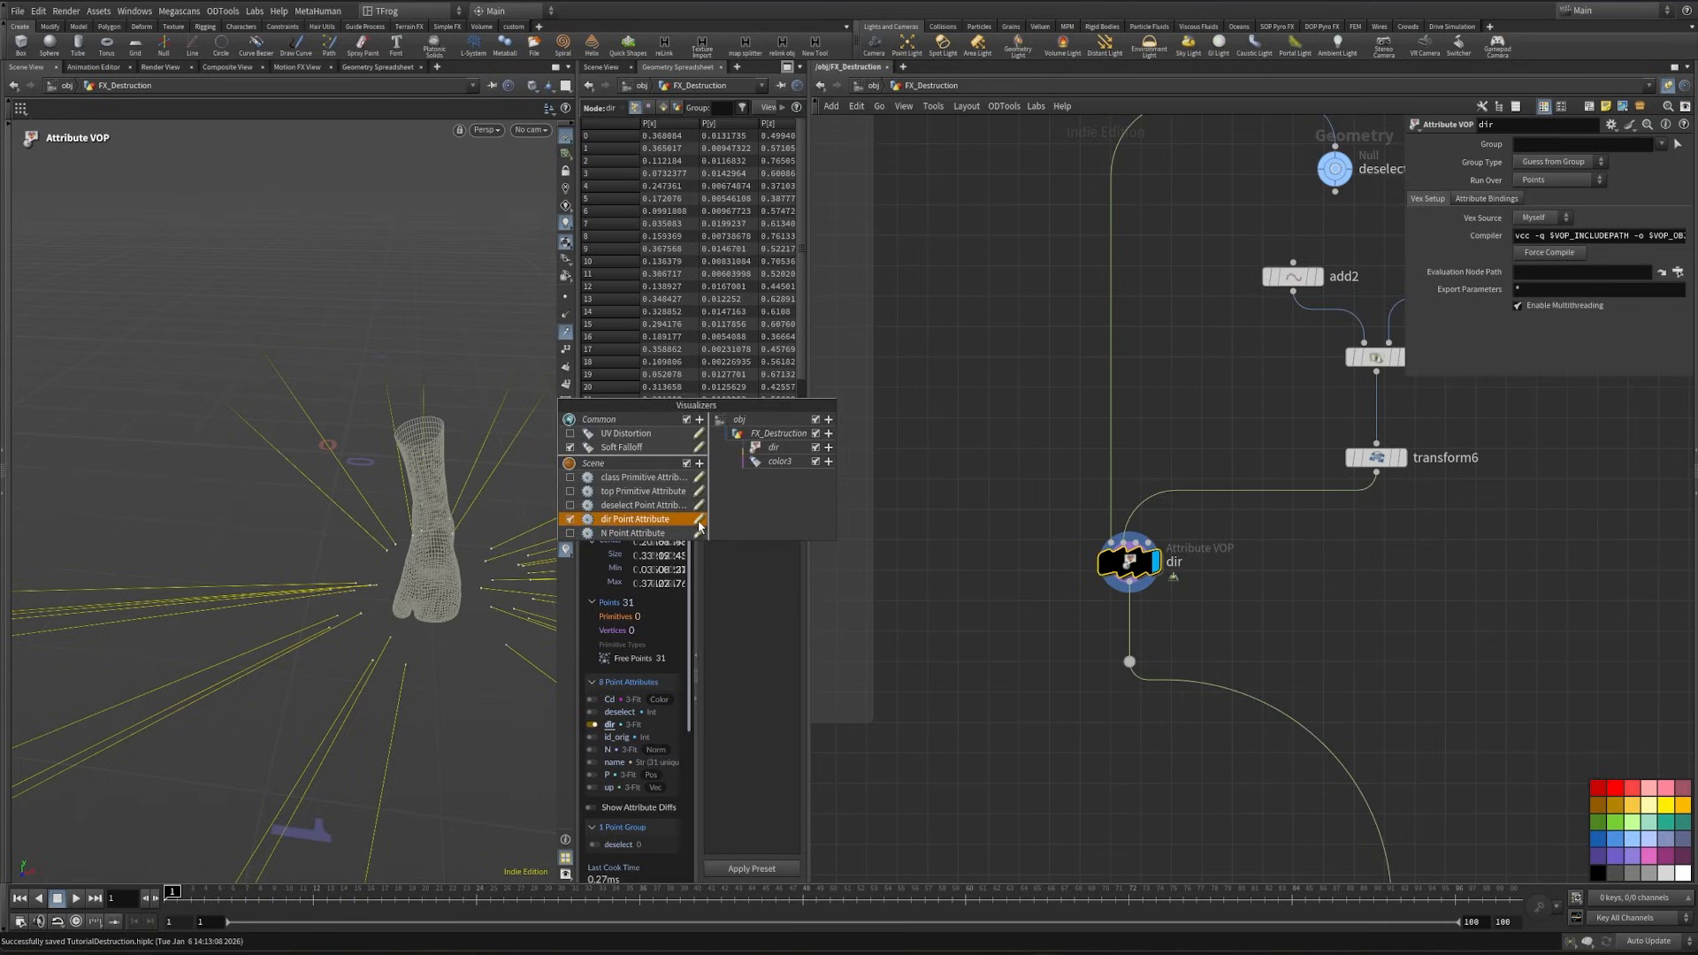
pyautogui.click(702, 527)
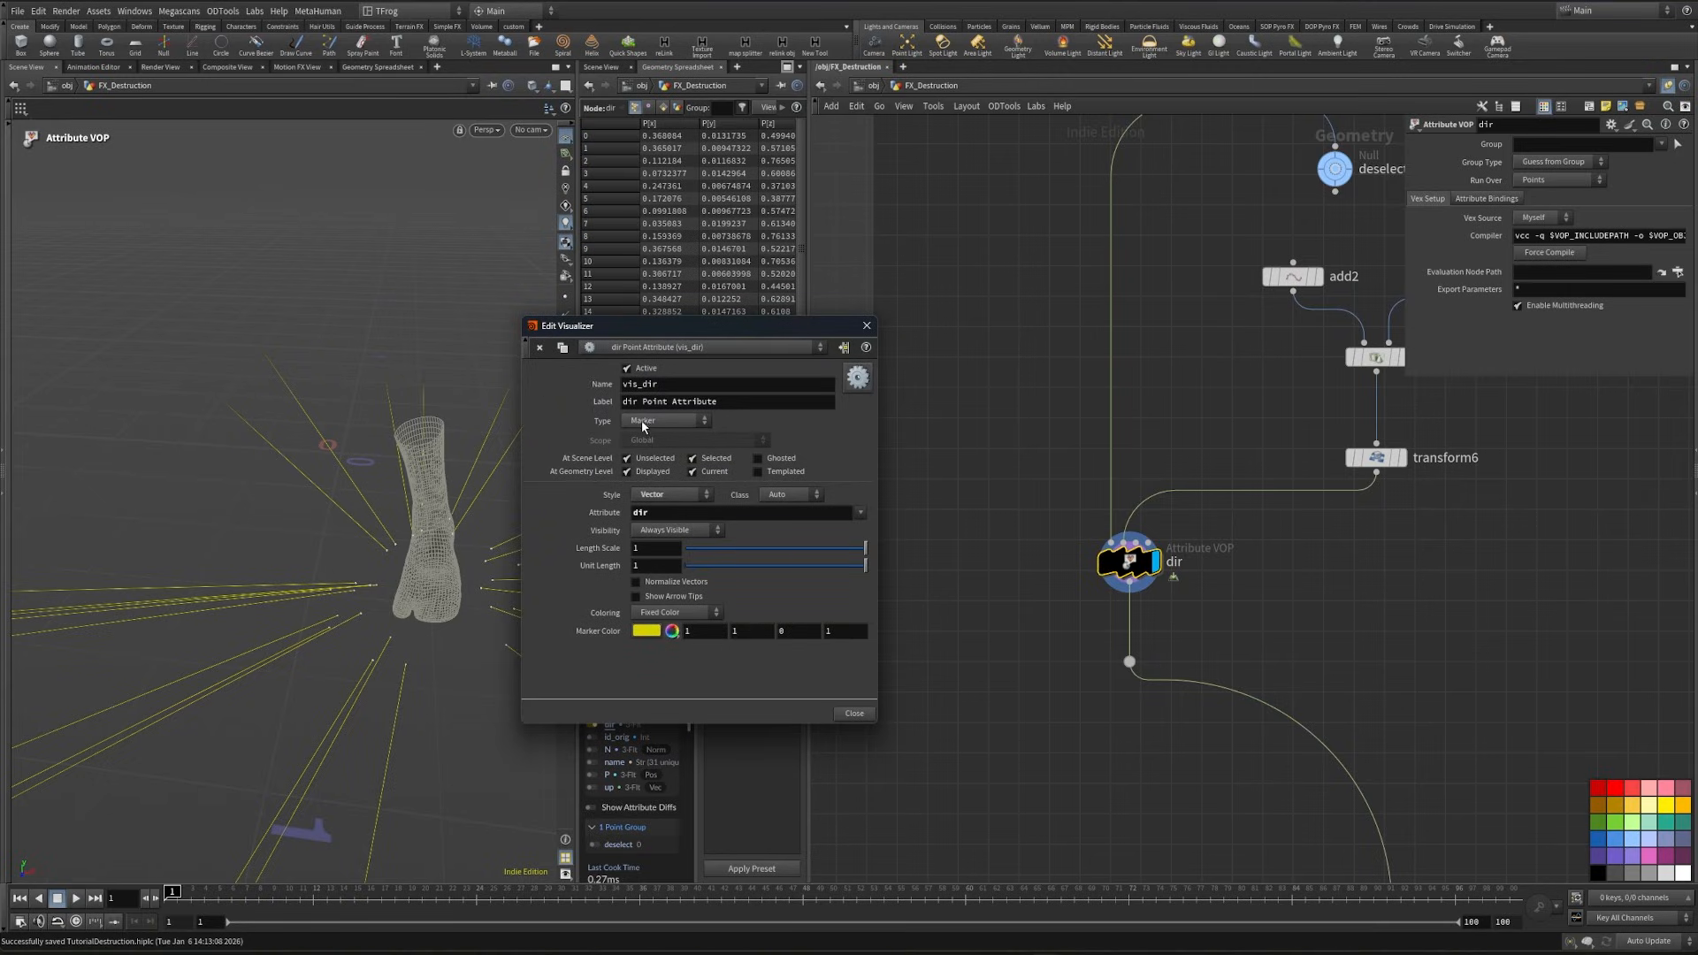
pyautogui.doubleClick(664, 514)
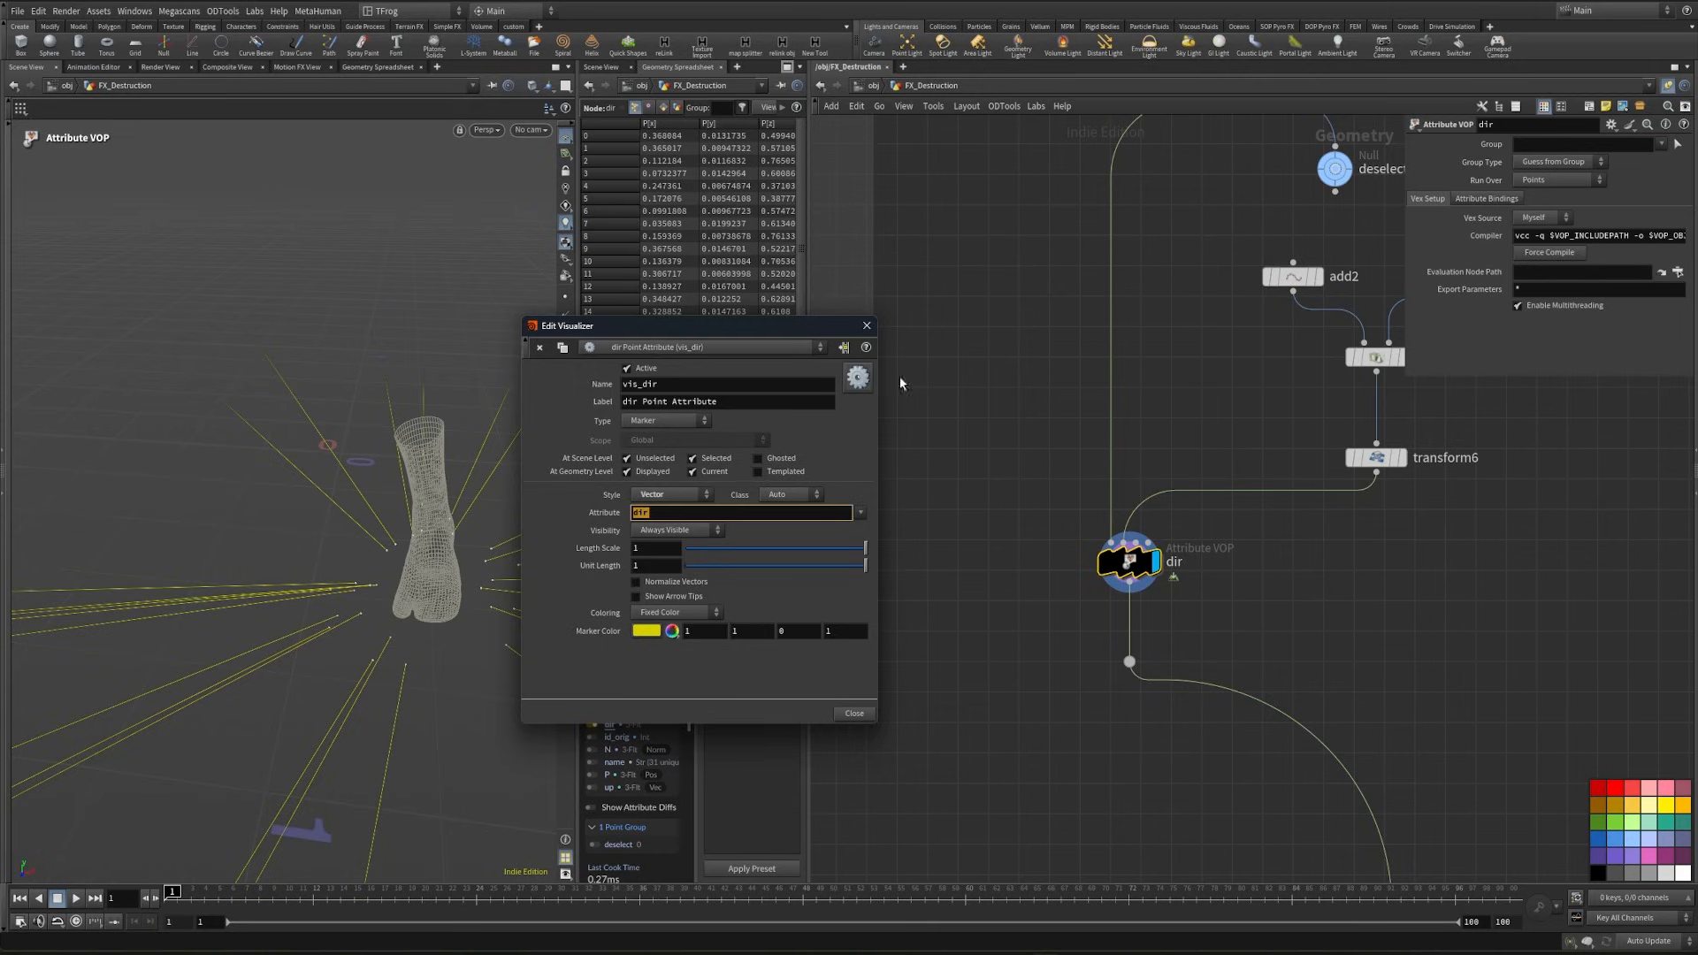
pyautogui.click(865, 333)
pyautogui.keyDown('alt'); pyautogui.moveTo(425, 570); pyautogui.dragTo(405, 591); pyautogui.keyUp('alt')
pyautogui.keyDown('alt'); pyautogui.moveTo(405, 591); pyautogui.dragTo(333, 579, button='right'); pyautogui.keyUp('alt')
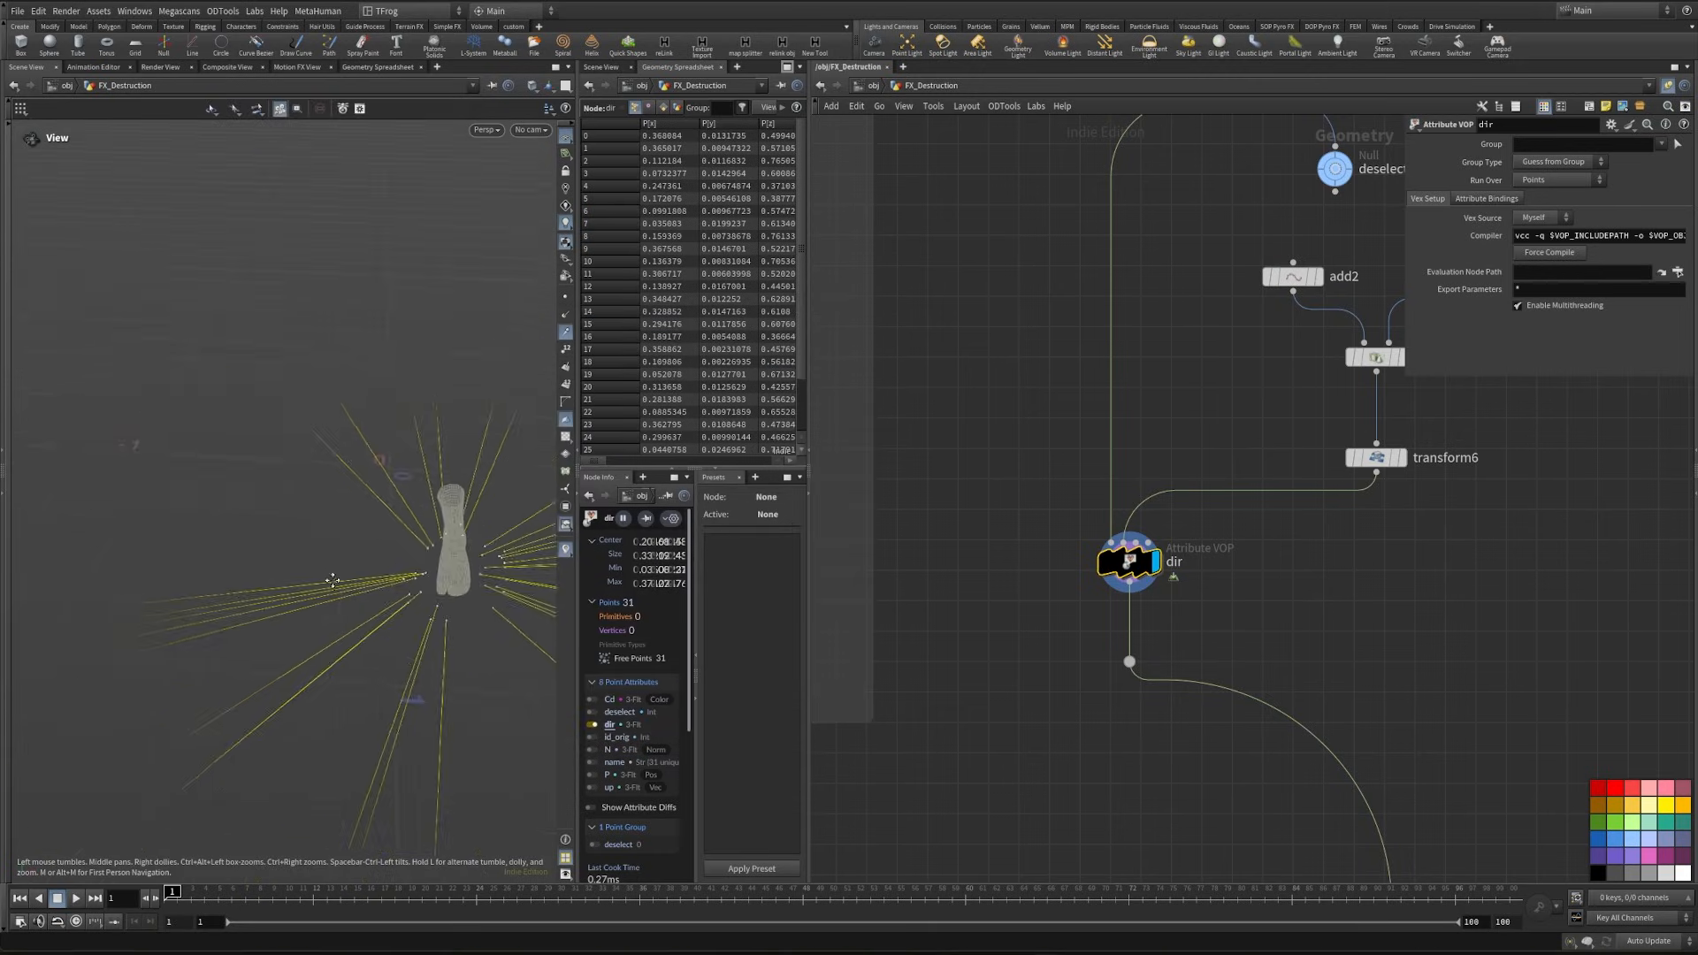
# - Lower the foot-matched point at transform6 to a Y translation of -0.0554746
pyautogui.keyDown('alt'); pyautogui.moveTo(333, 579); pyautogui.dragTo(327, 523); pyautogui.keyUp('alt')
pyautogui.moveTo(1402, 517); pyautogui.dragTo(1394, 569, button='middle')
pyautogui.click(1367, 510)
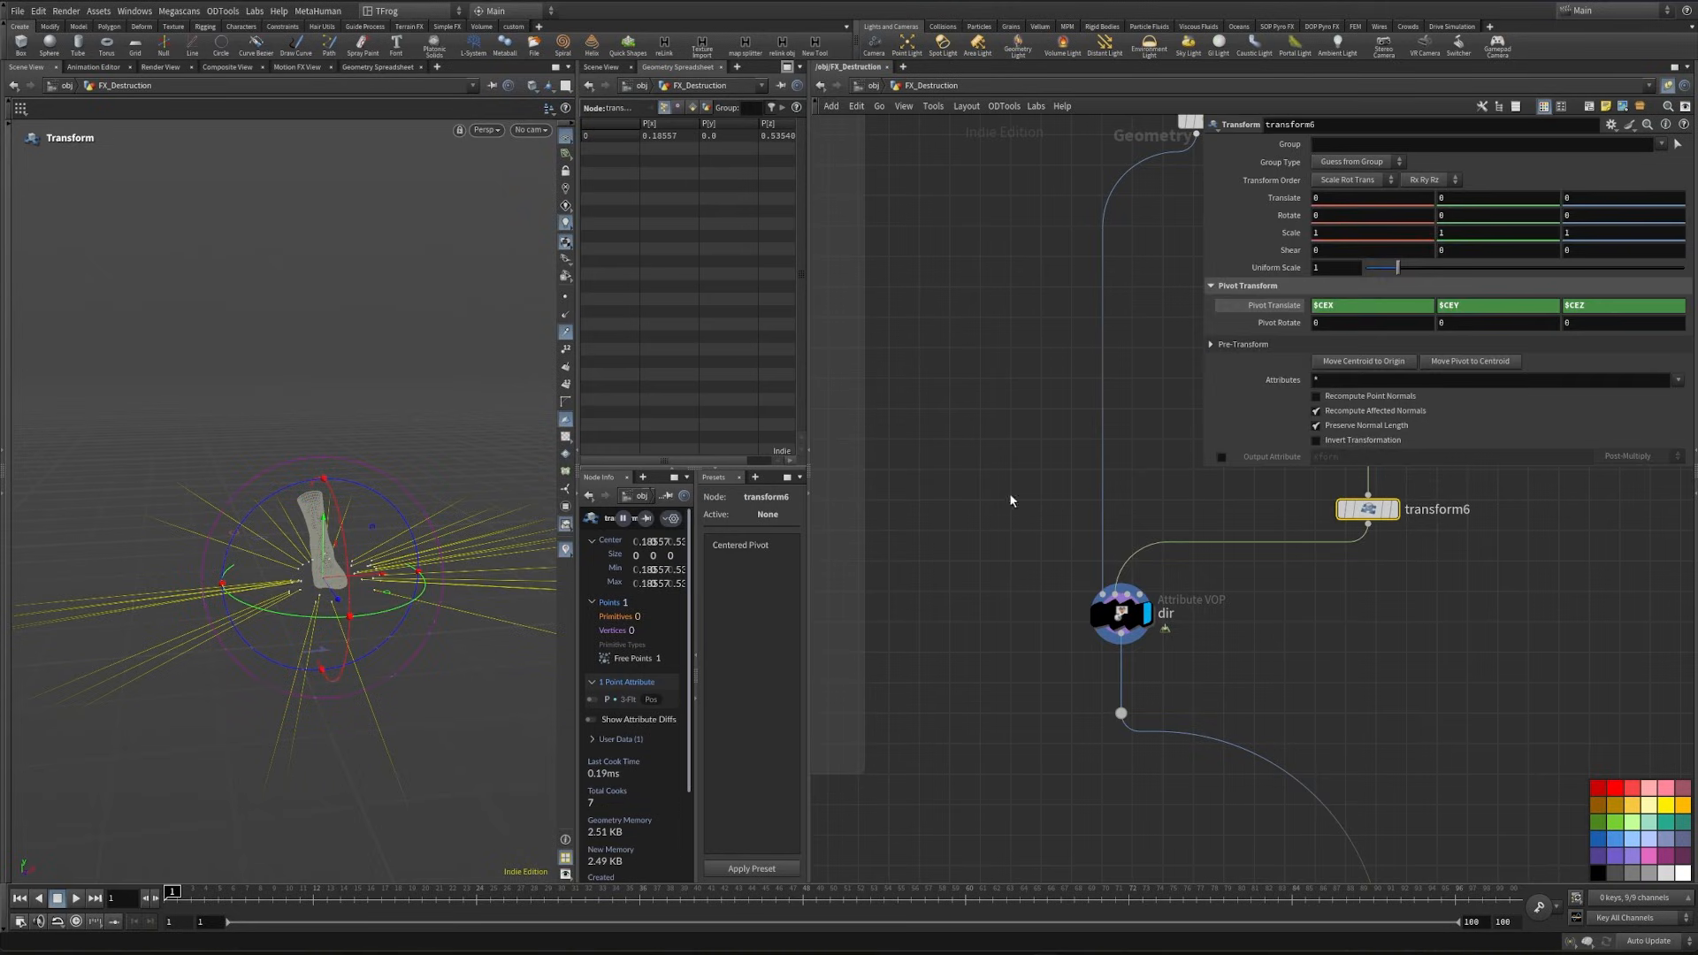
pyautogui.moveTo(327, 553)
pyautogui.mouseDown()
pyautogui.moveTo(329, 512)
pyautogui.moveTo(325, 584)
pyautogui.mouseUp()
pyautogui.hotkey('ctrl', 'z')
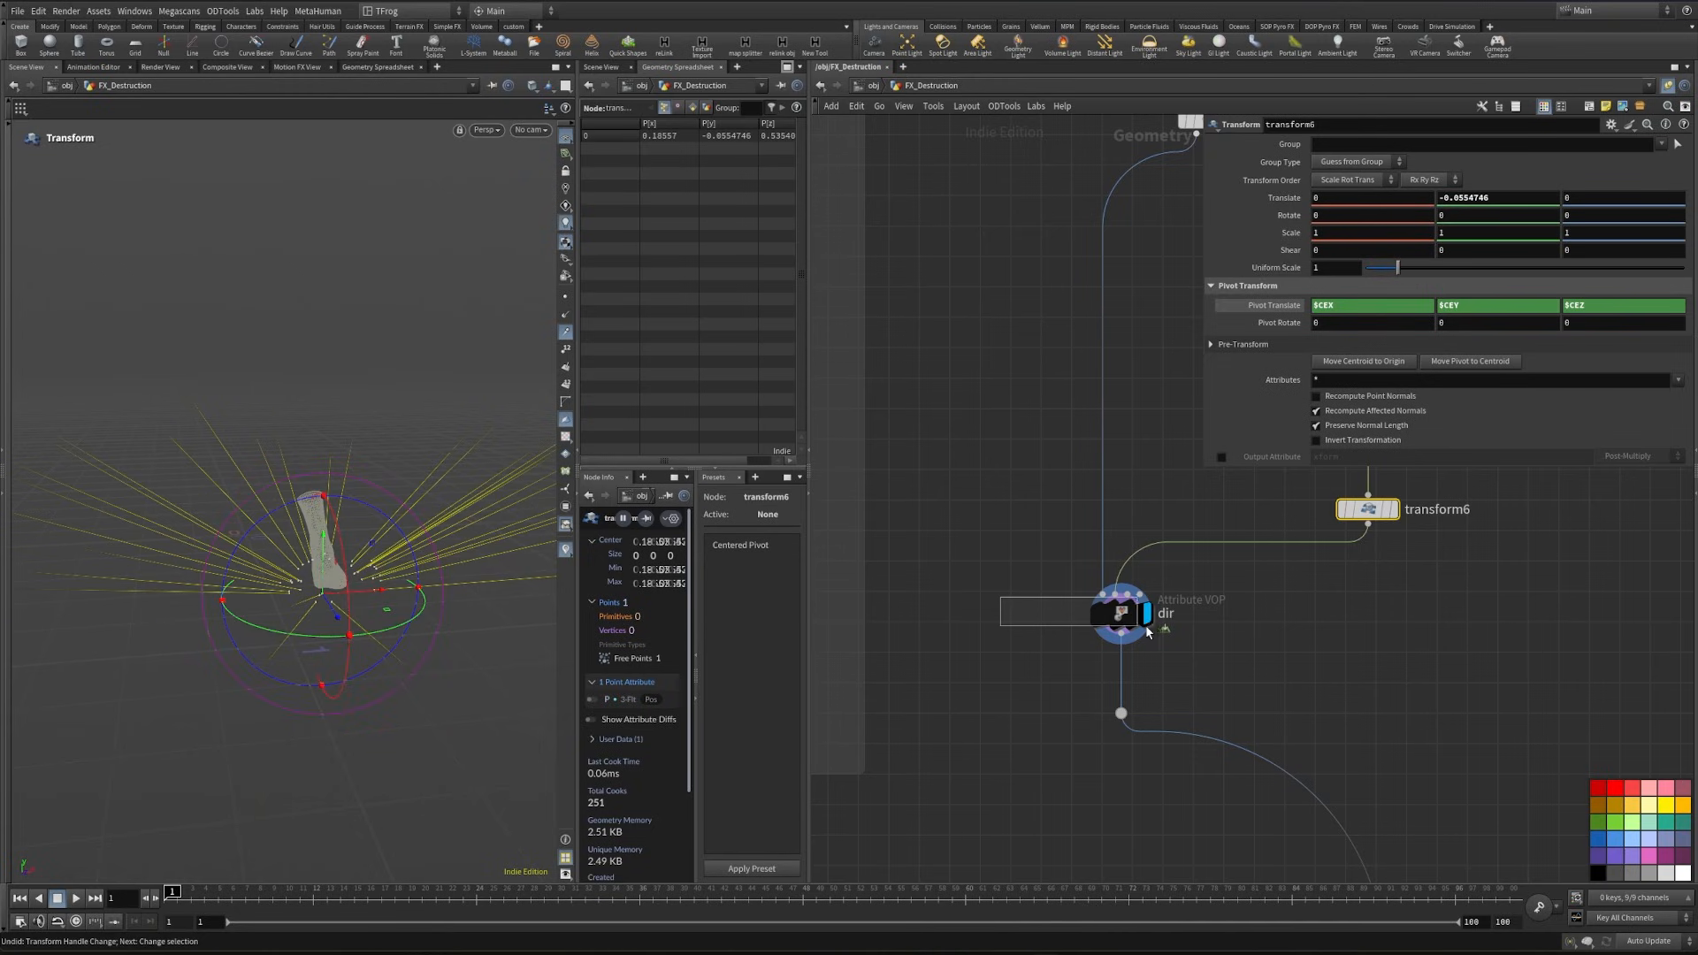
# - Inside the dir VOP, promote turbnoise1's inputs as parameters and connect its noise output to add1's second input
pyautogui.click(1121, 613)
pyautogui.press('i')
pyautogui.keyDown('alt'); pyautogui.moveTo(395, 637); pyautogui.dragTo(332, 610); pyautogui.keyUp('alt')
pyautogui.moveTo(1239, 645); pyautogui.dragTo(1413, 622, button='middle')
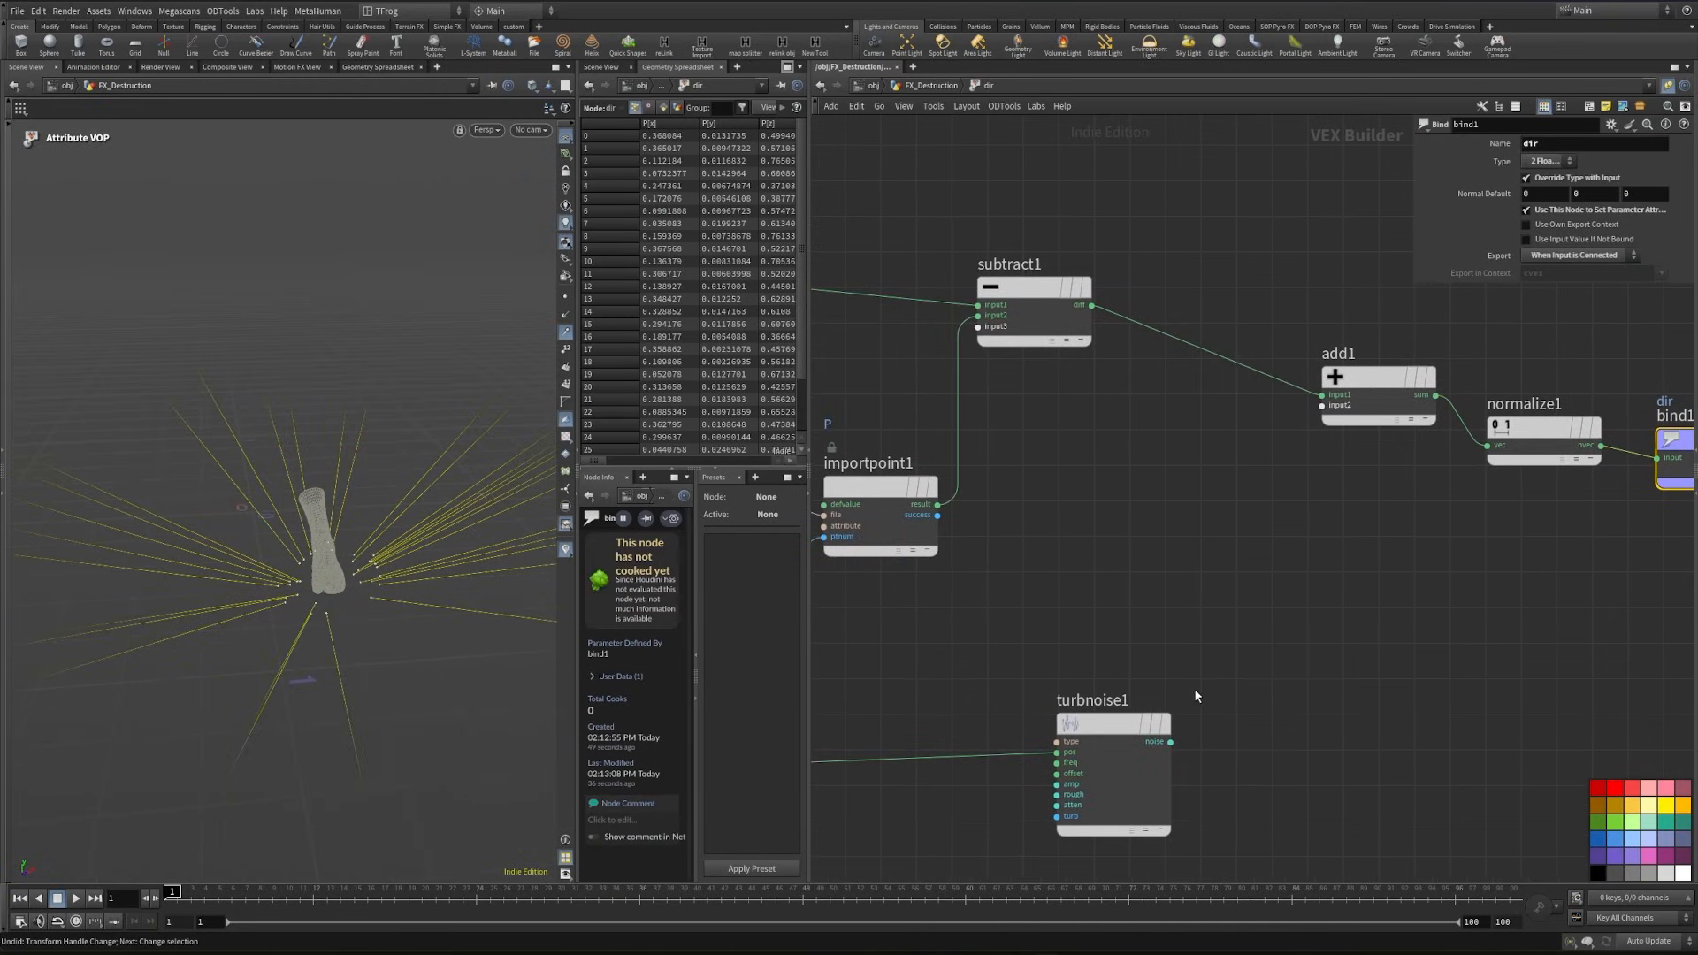
pyautogui.rightClick(1055, 741)
pyautogui.click(1016, 715)
pyautogui.moveTo(1085, 766); pyautogui.dragTo(1048, 809, button='middle')
pyautogui.scroll(-1, 1251, 690)
pyautogui.hotkey('ctrl', 'z')
pyautogui.moveTo(1274, 467); pyautogui.dragTo(1131, 785)
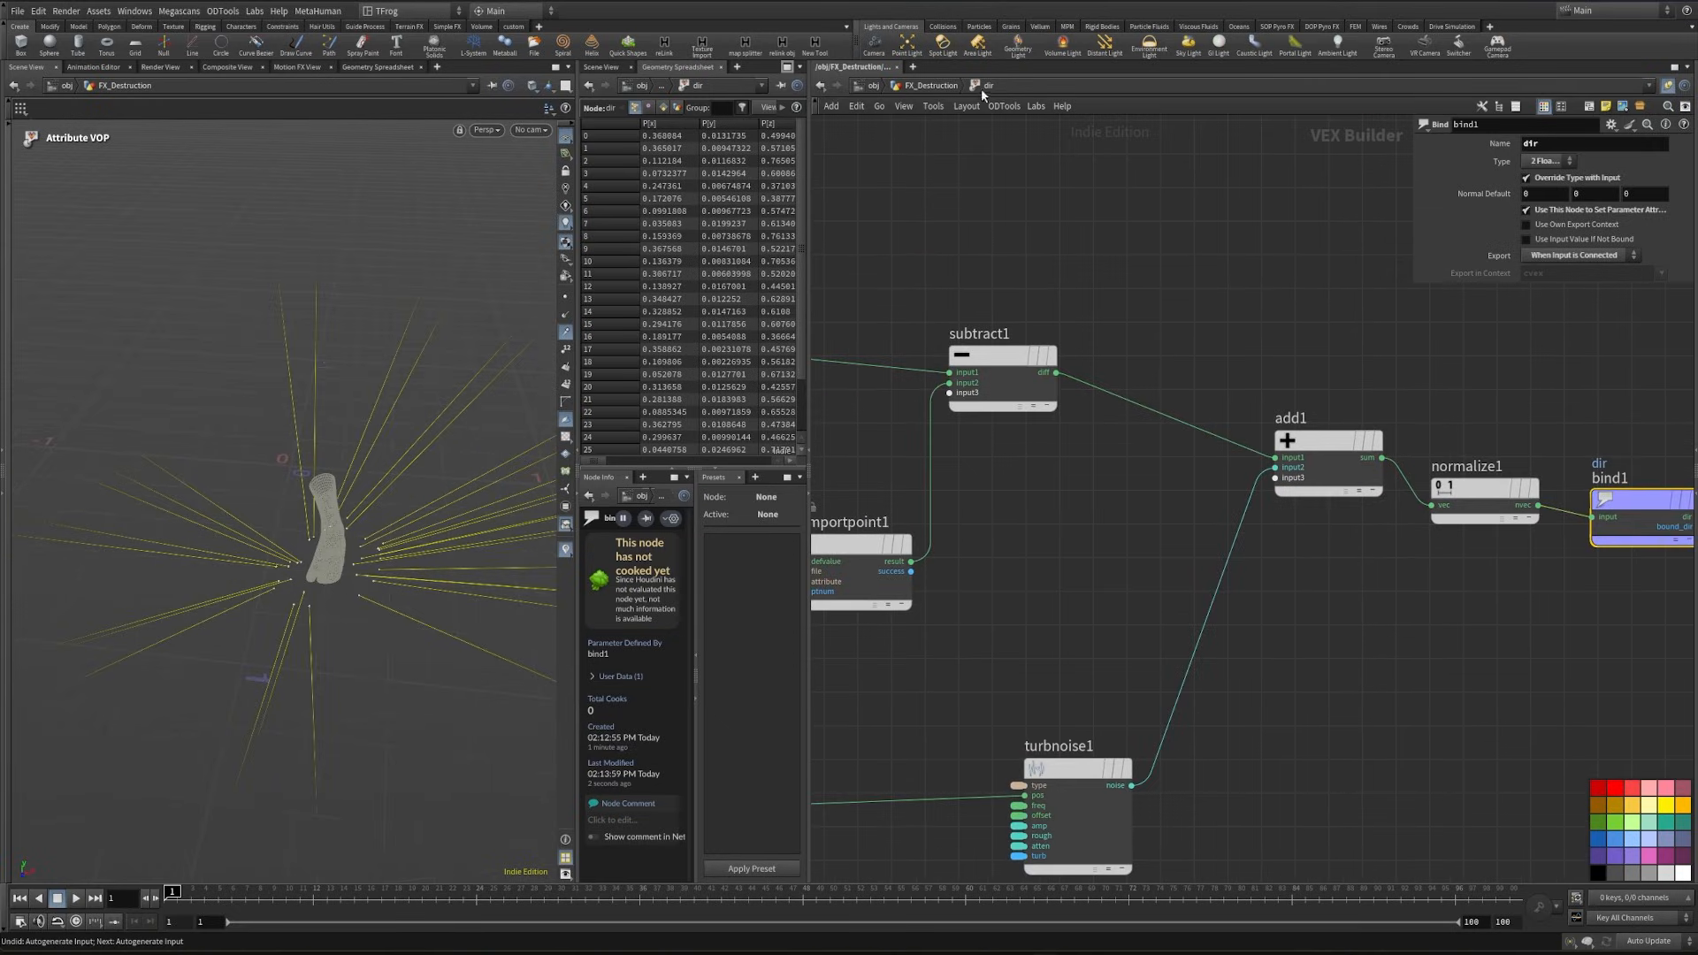
# - Set turbnoise1's signature to 3D Noise and return to the FX_Destruction network
pyautogui.click(1077, 769)
pyautogui.click(1528, 172)
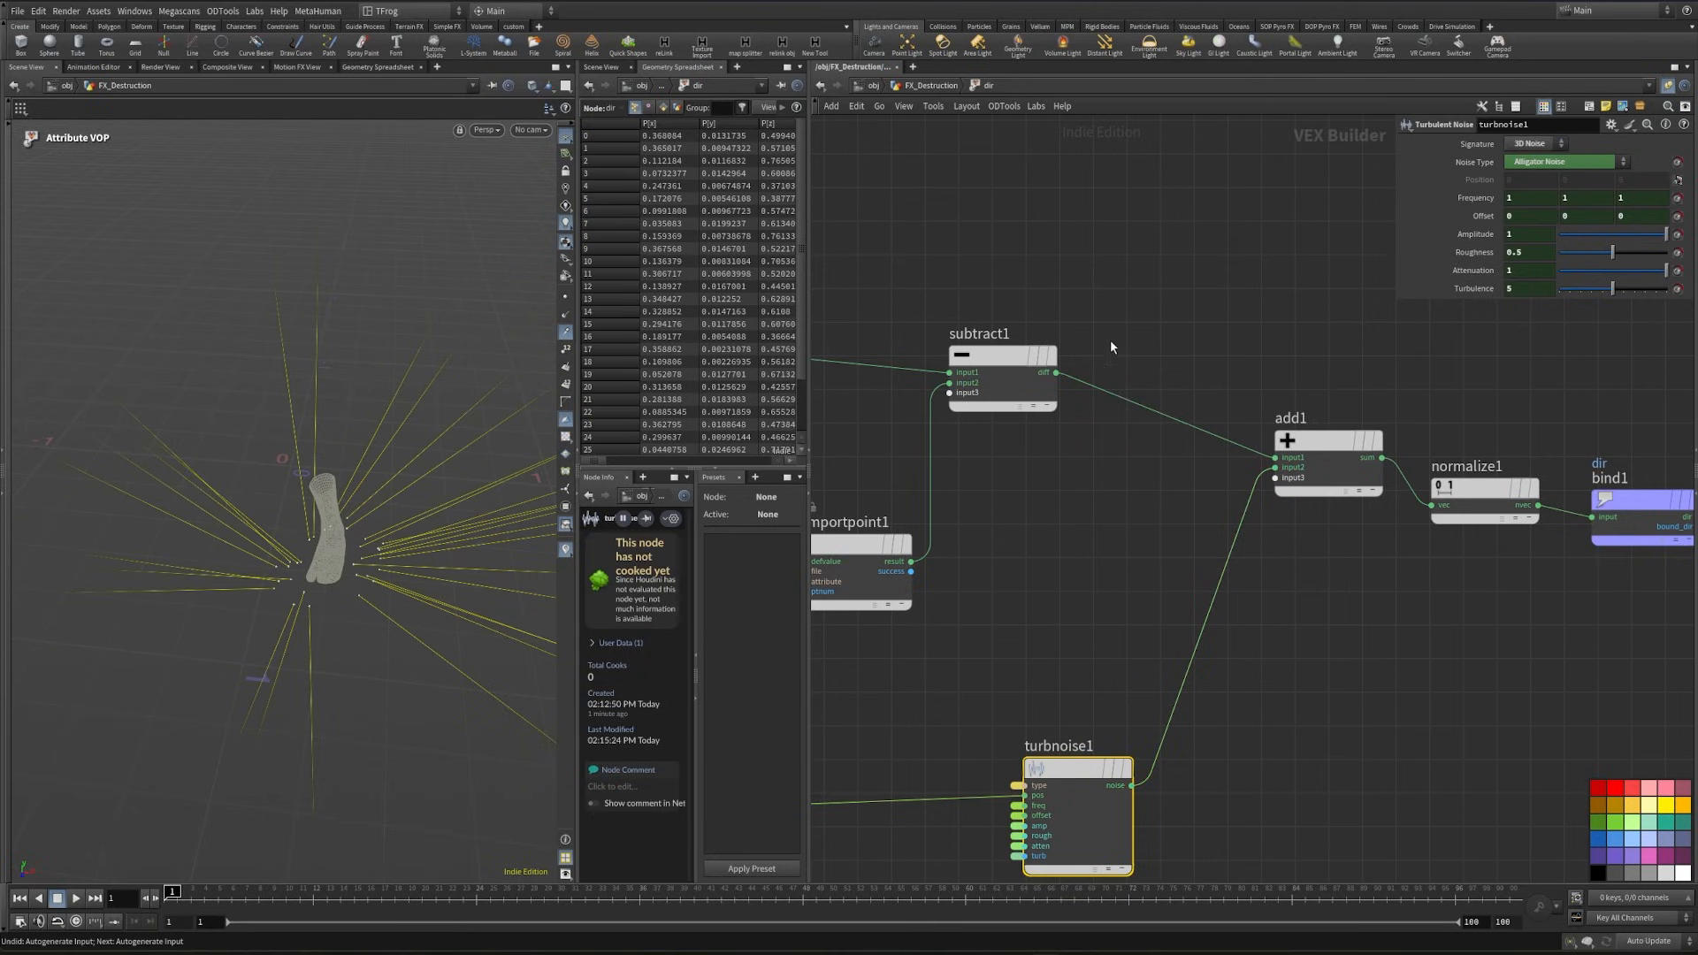
pyautogui.press('u')
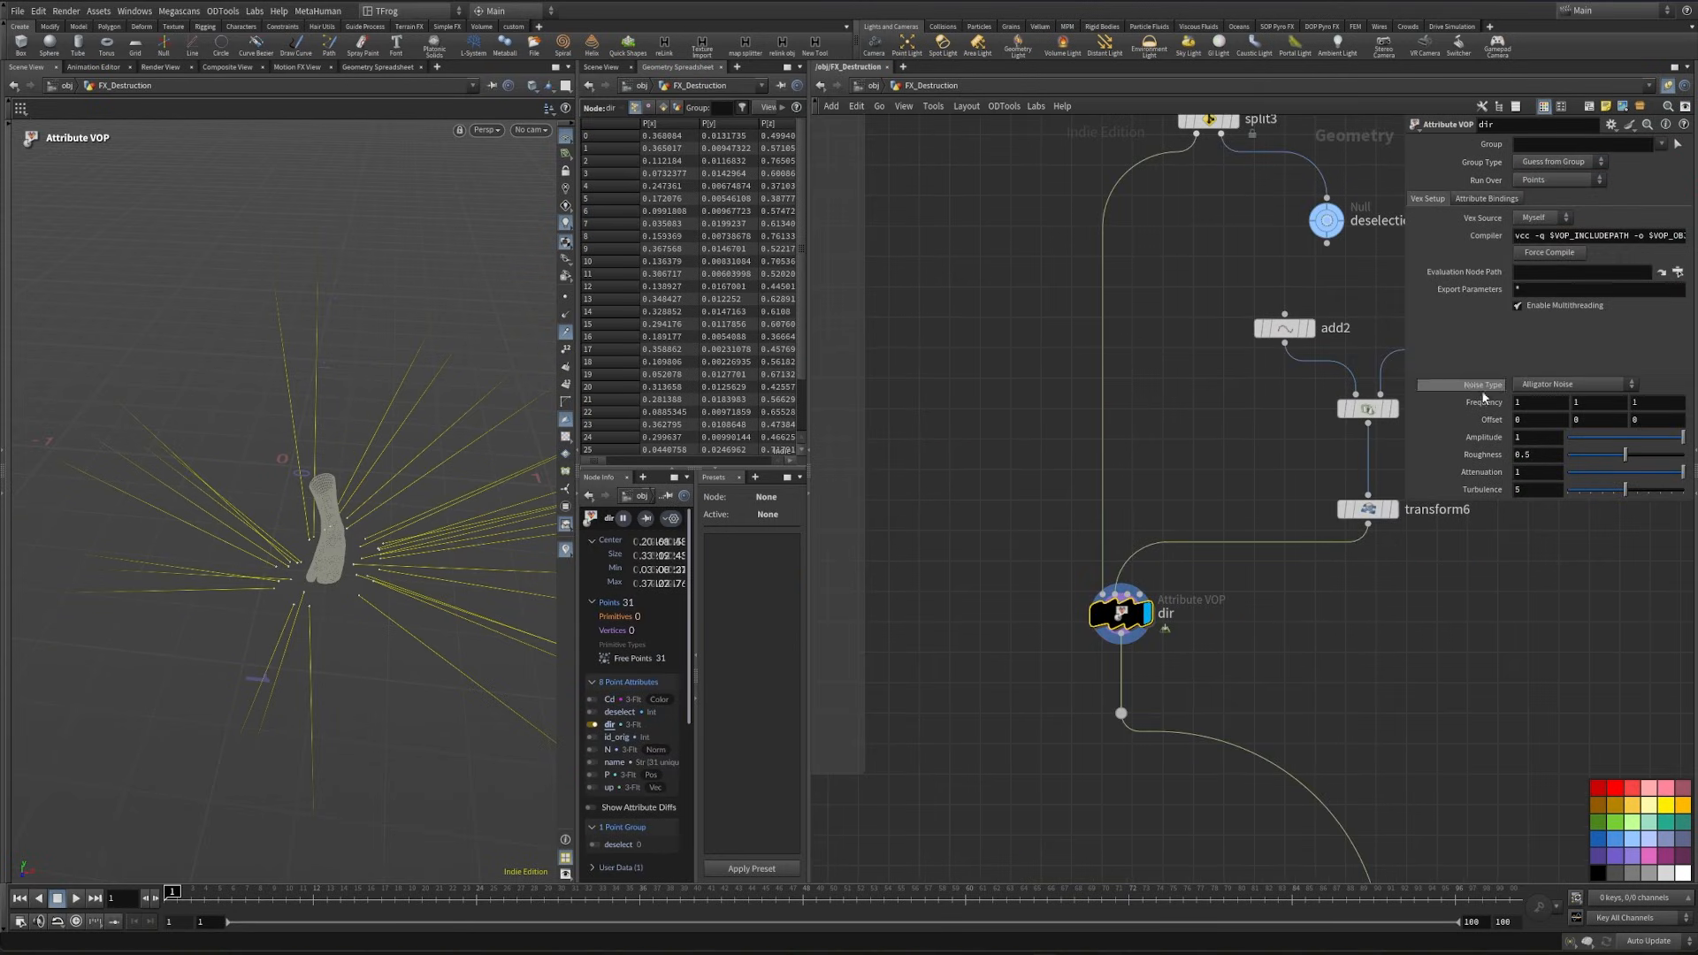
# - Set dir's promoted noise to Simplex Noise with frequency 12.2 on all axes, amplitude about 0.5 and roughness 0.976
pyautogui.click(1539, 386)
pyautogui.click(1546, 453)
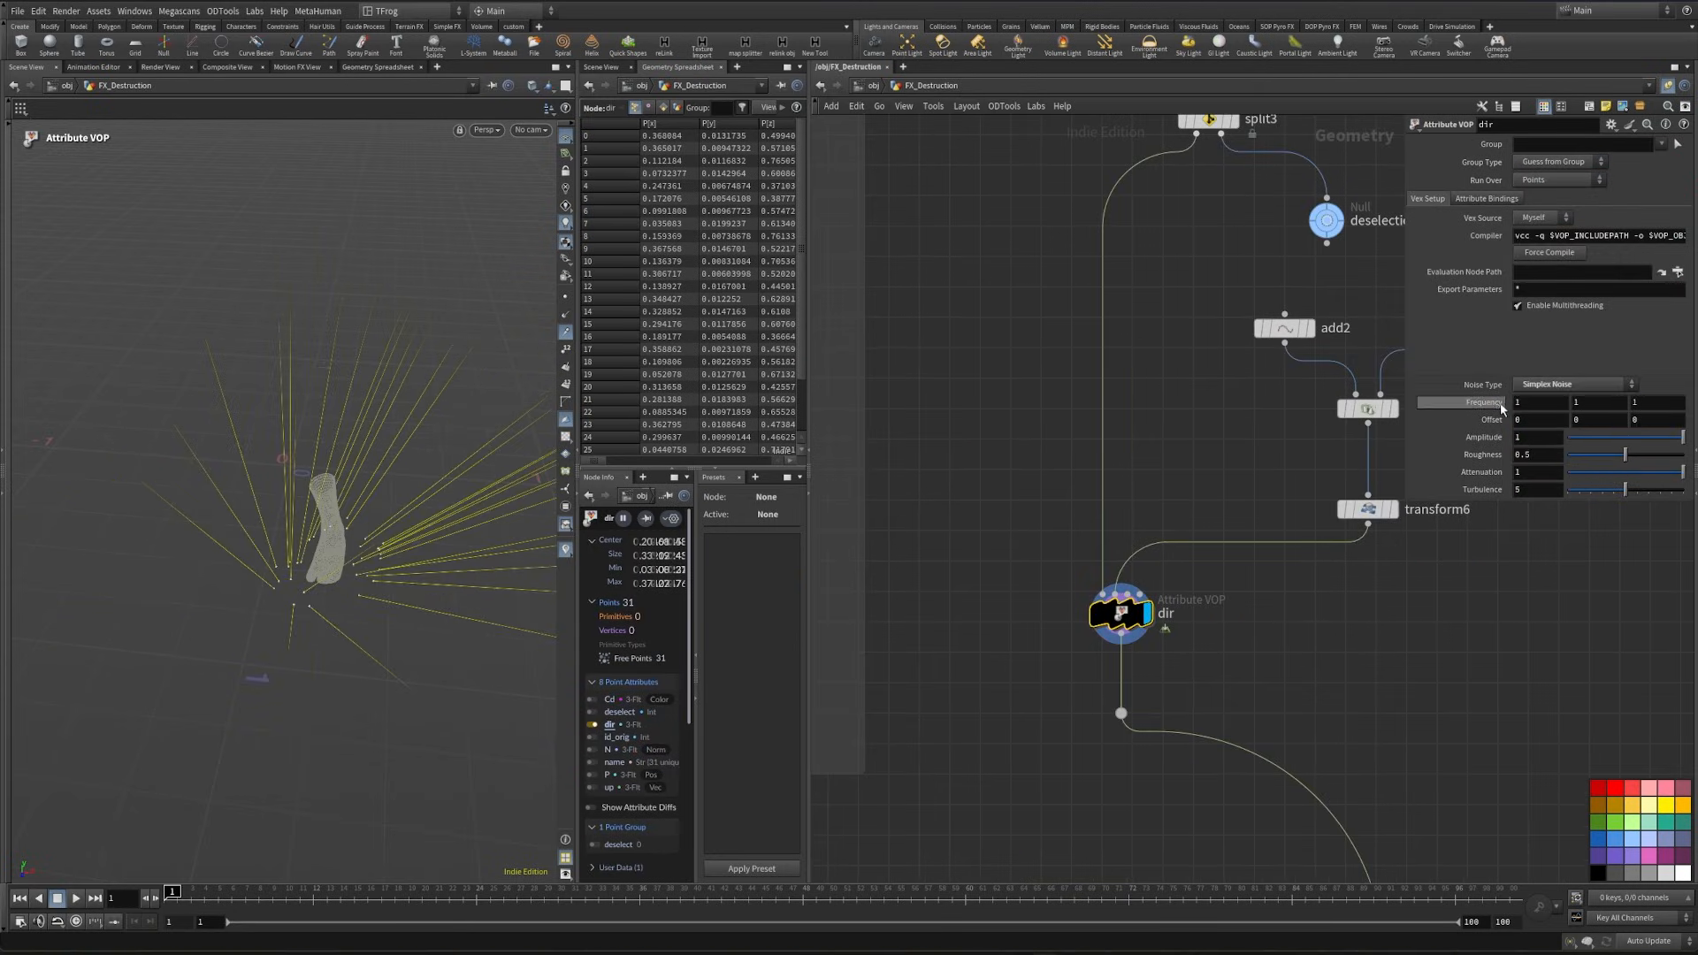
pyautogui.moveTo(1501, 407); pyautogui.dragTo(1001, 483, button='middle')
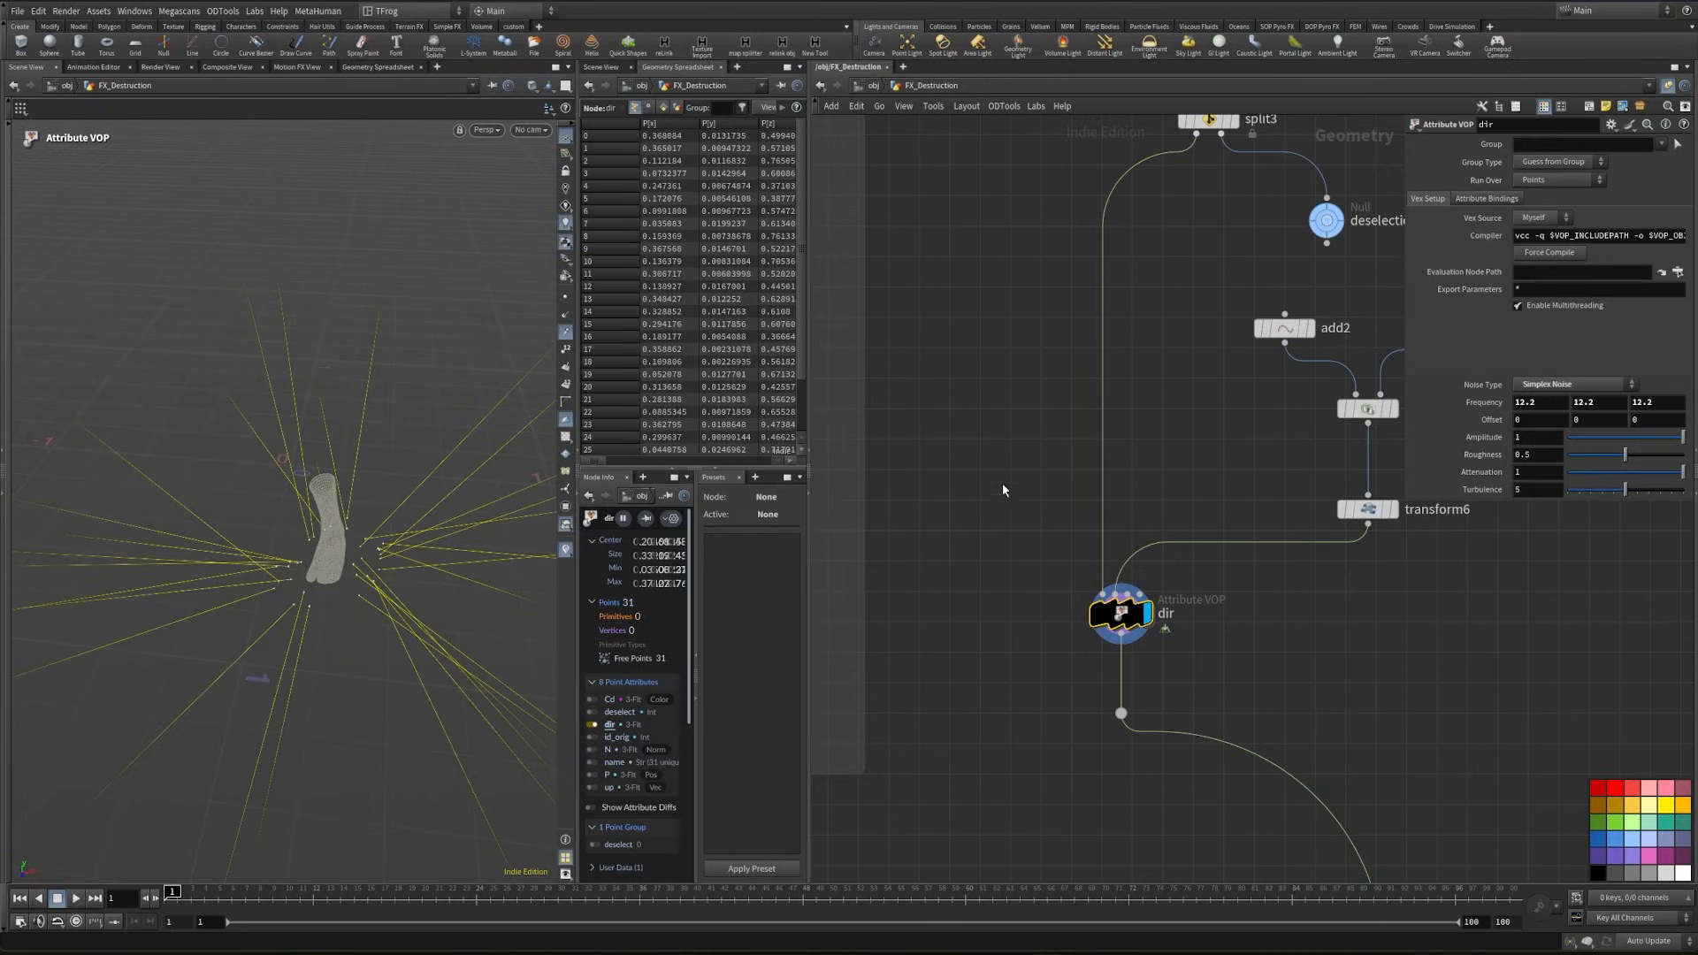
pyautogui.moveTo(1681, 436)
pyautogui.mouseDown()
pyautogui.moveTo(1627, 442)
pyautogui.moveTo(1682, 459)
pyautogui.mouseUp()
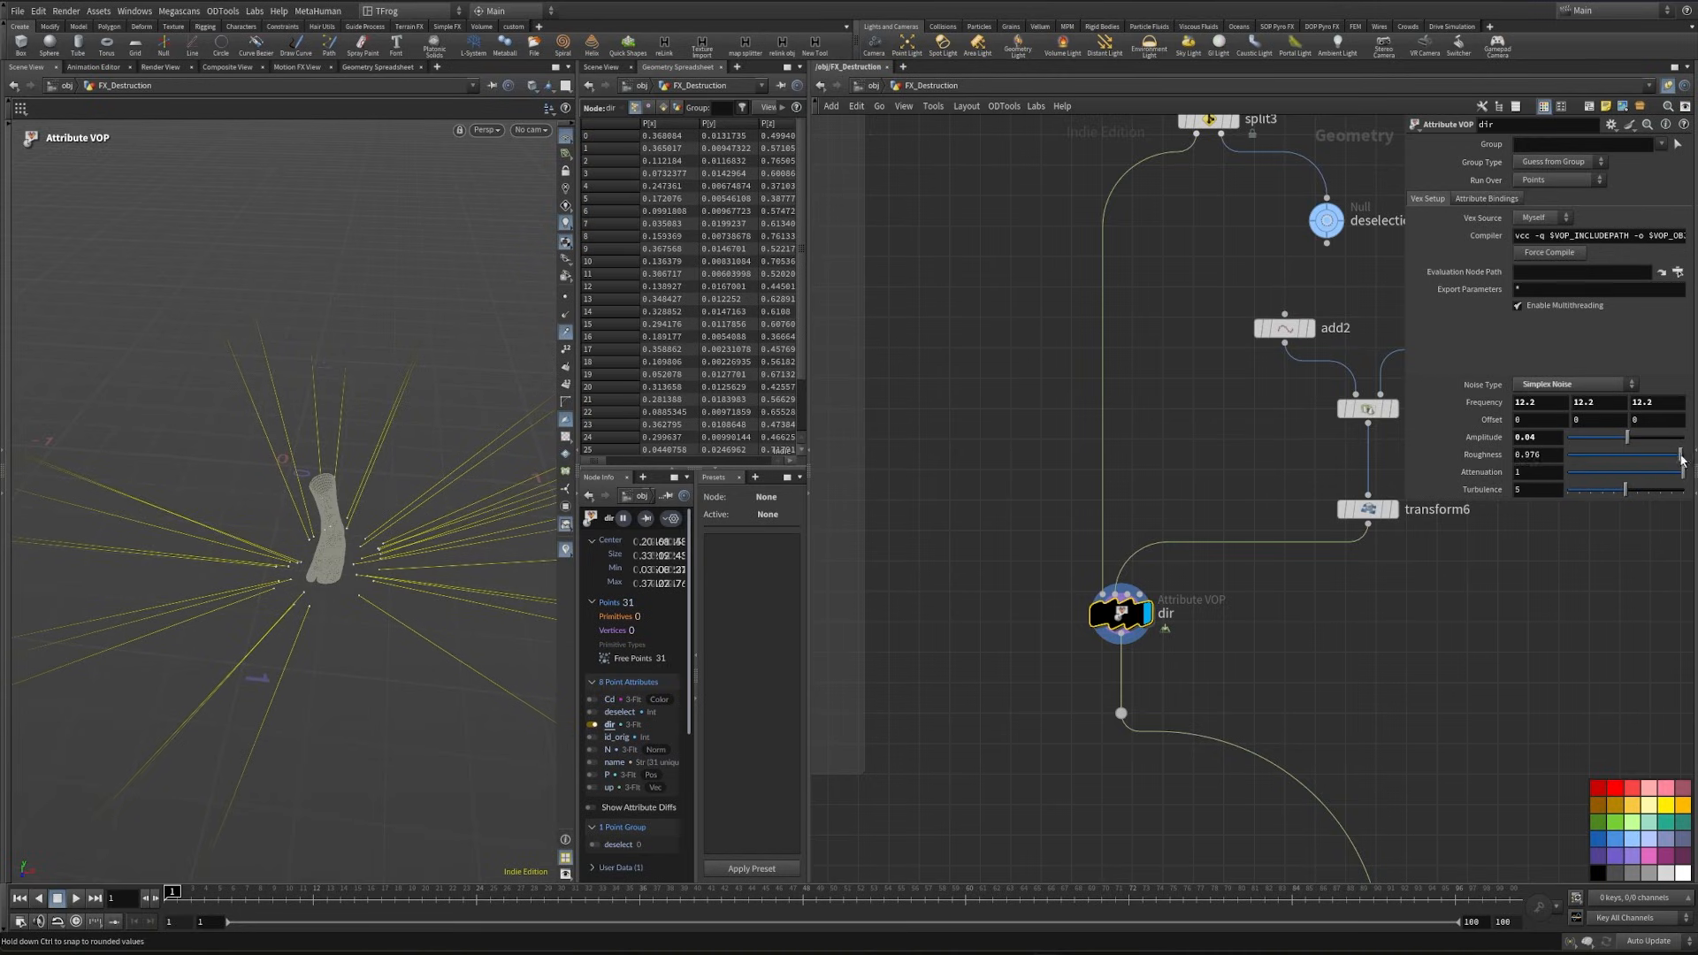
pyautogui.press('Escape')
pyautogui.moveTo(303, 599); pyautogui.dragTo(365, 610)
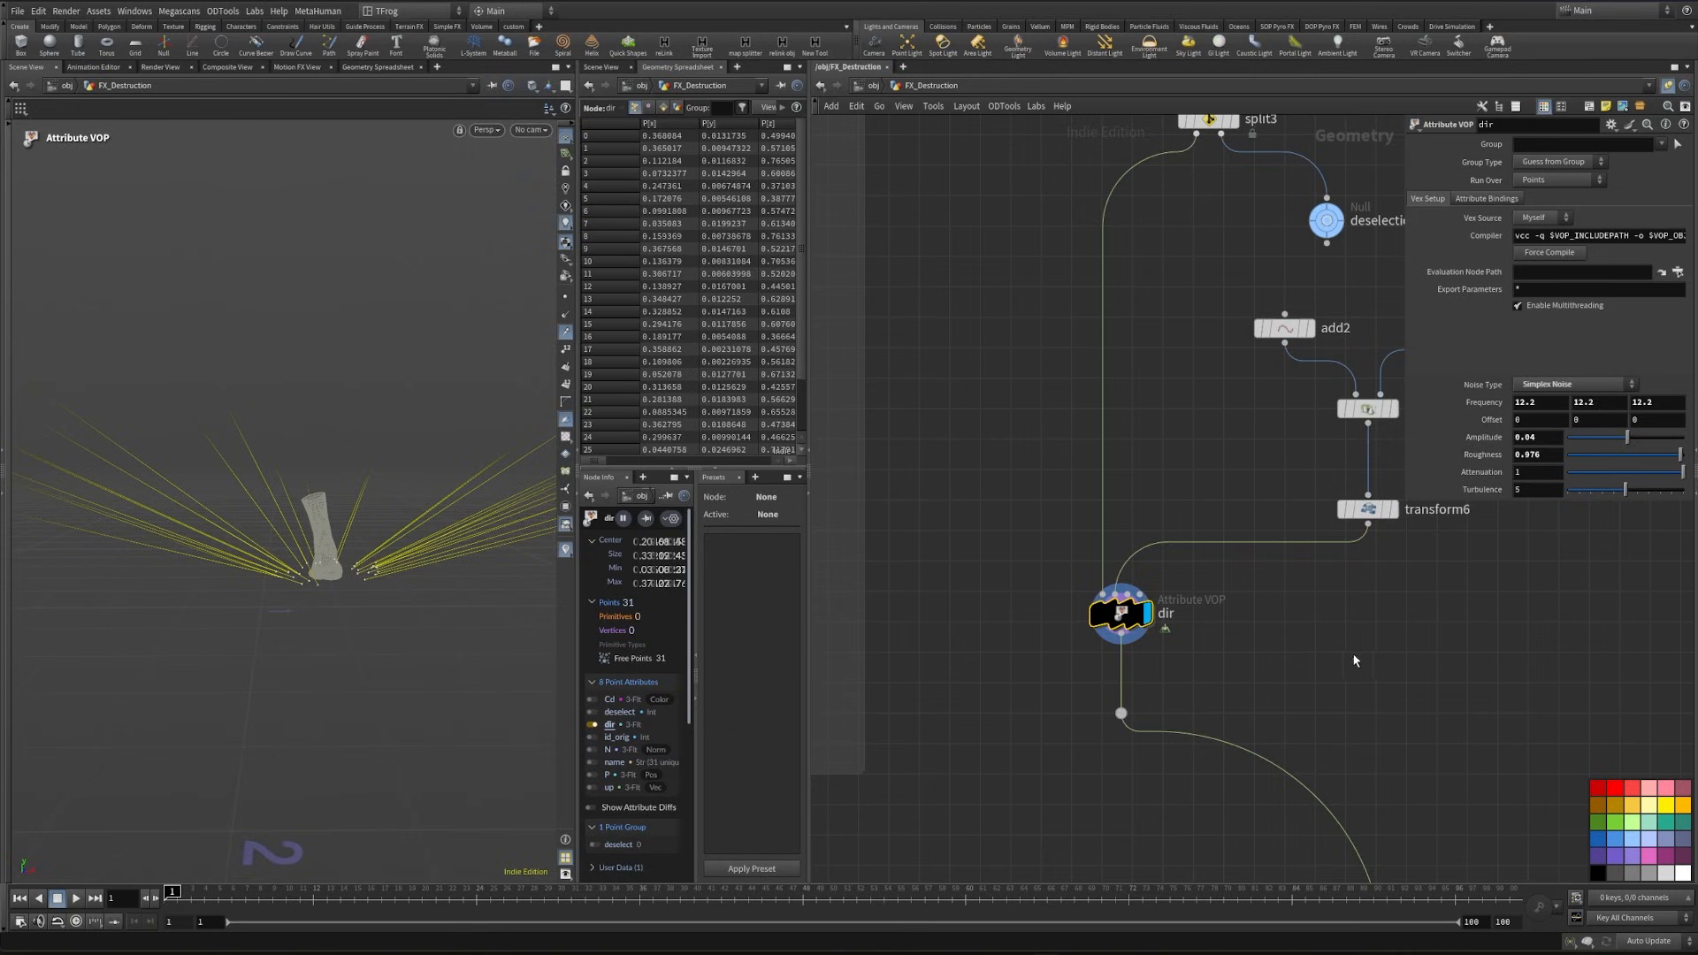
# - Insert an Attribute VOP named length directly below dir and save the scene
pyautogui.moveTo(1337, 664); pyautogui.dragTo(1236, 515, button='middle')
pyautogui.scroll(-3, 1213, 510)
pyautogui.moveTo(1076, 544); pyautogui.dragTo(1065, 863)
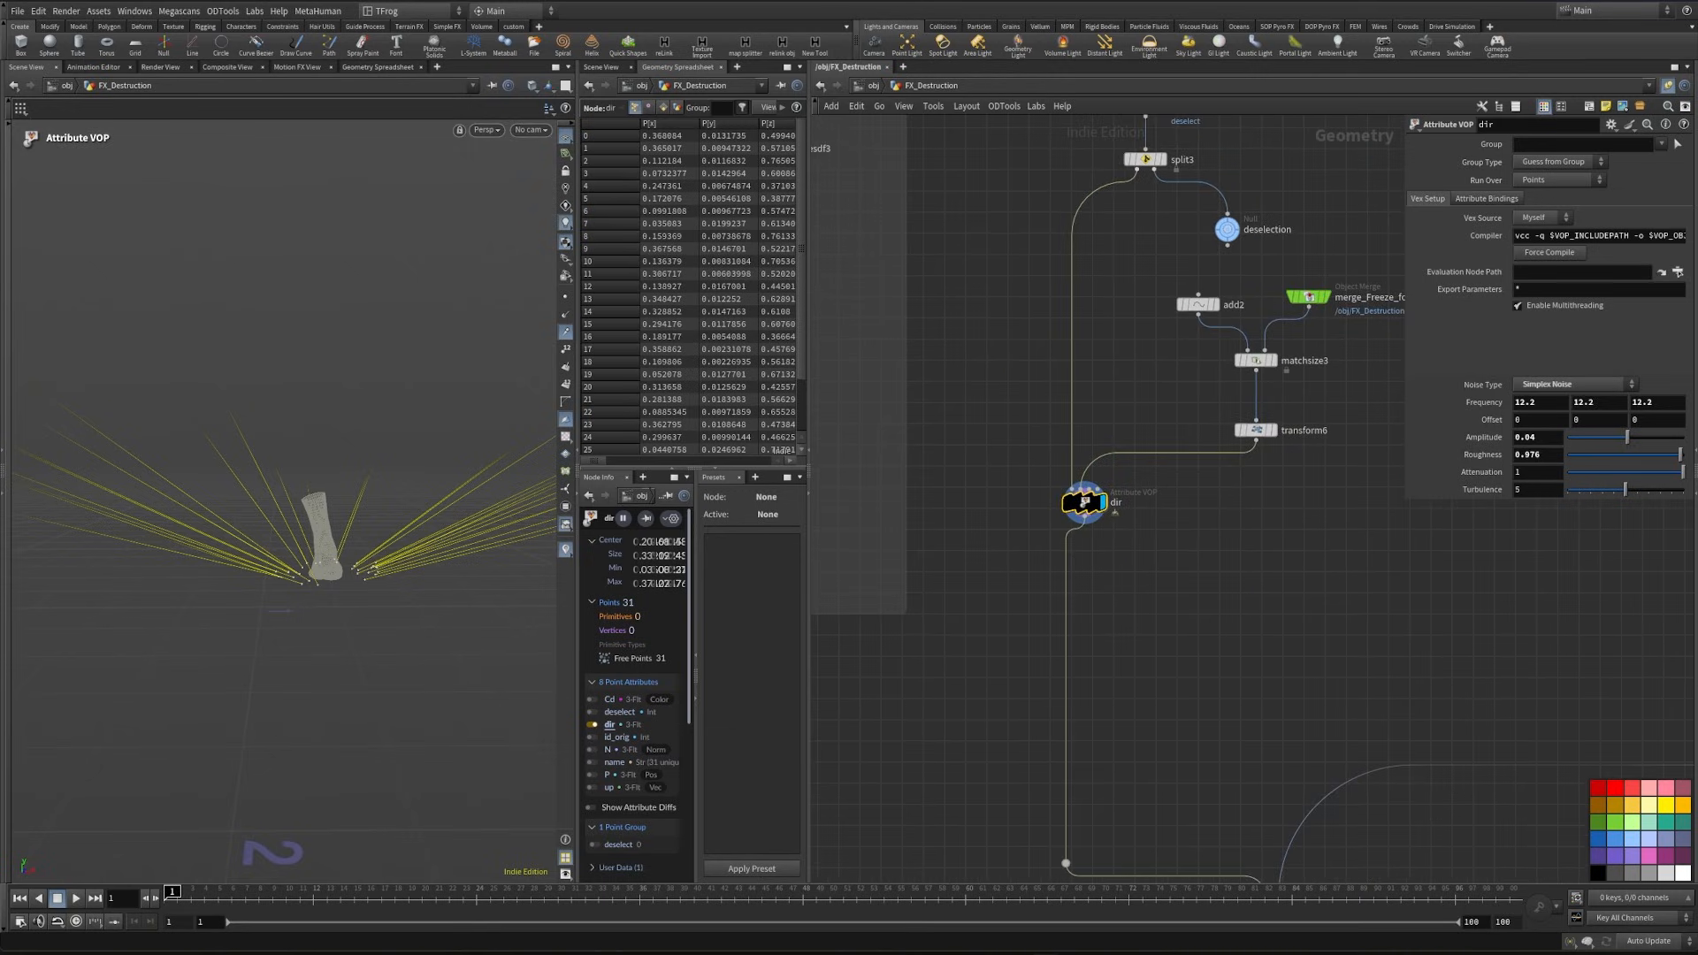
pyautogui.keyDown('alt'); pyautogui.moveTo(299, 510); pyautogui.dragTo(148, 523); pyautogui.keyUp('alt')
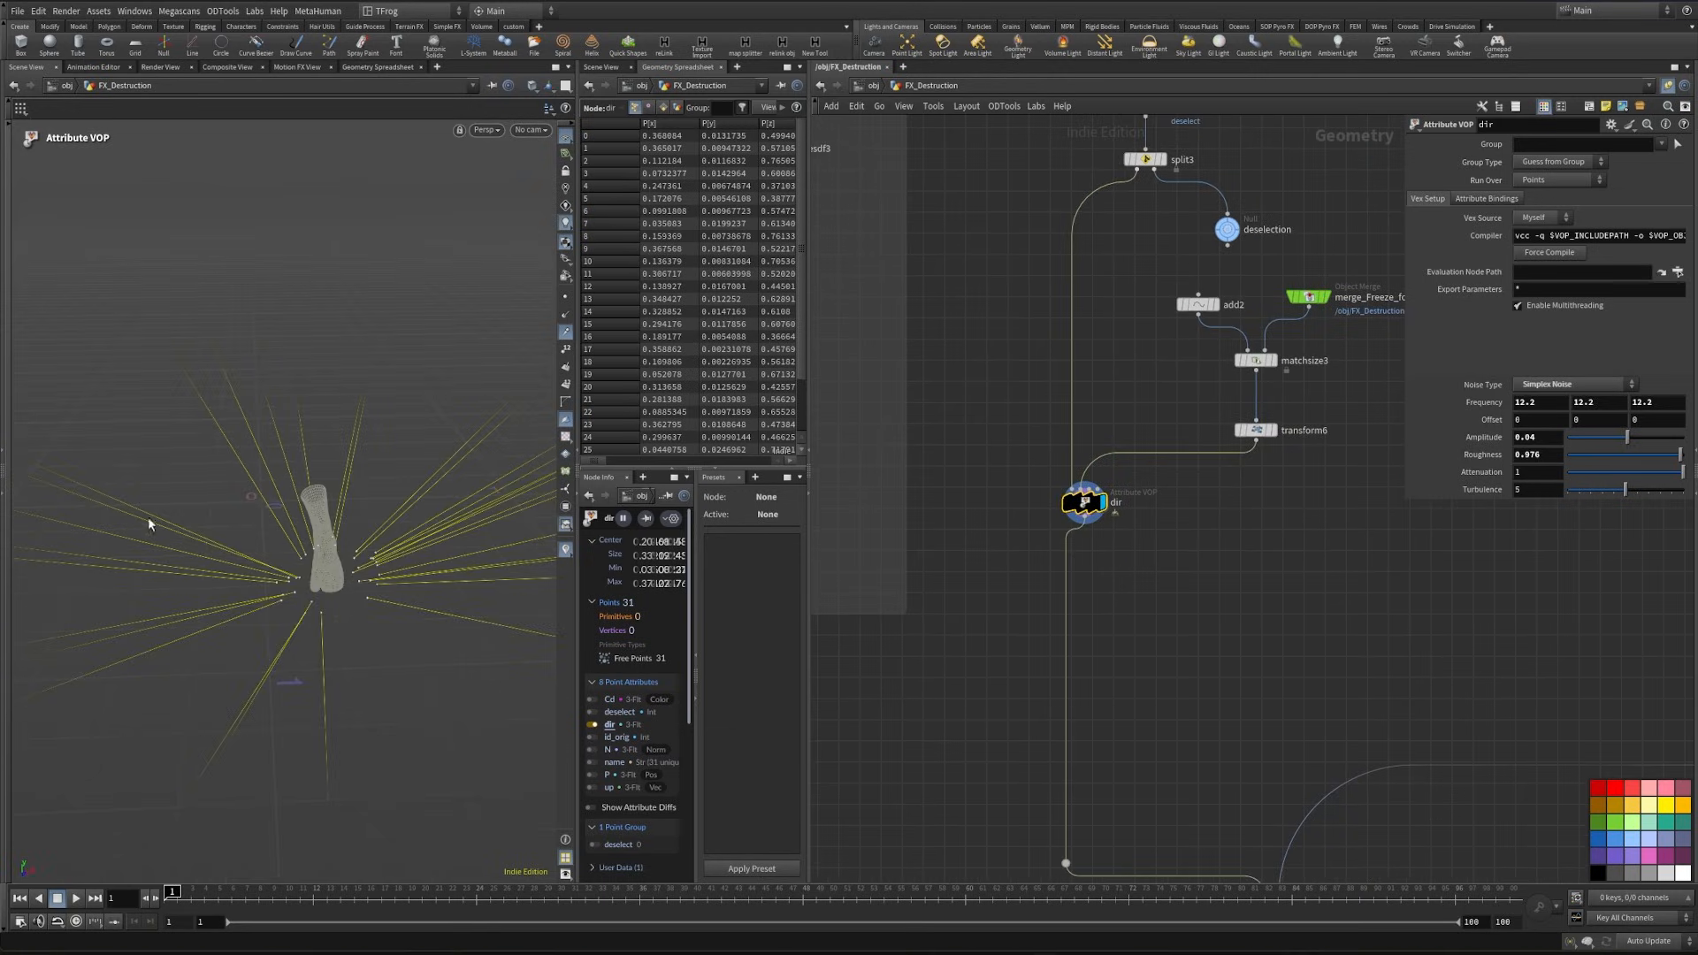
pyautogui.press('Tab')
pyautogui.write('att')
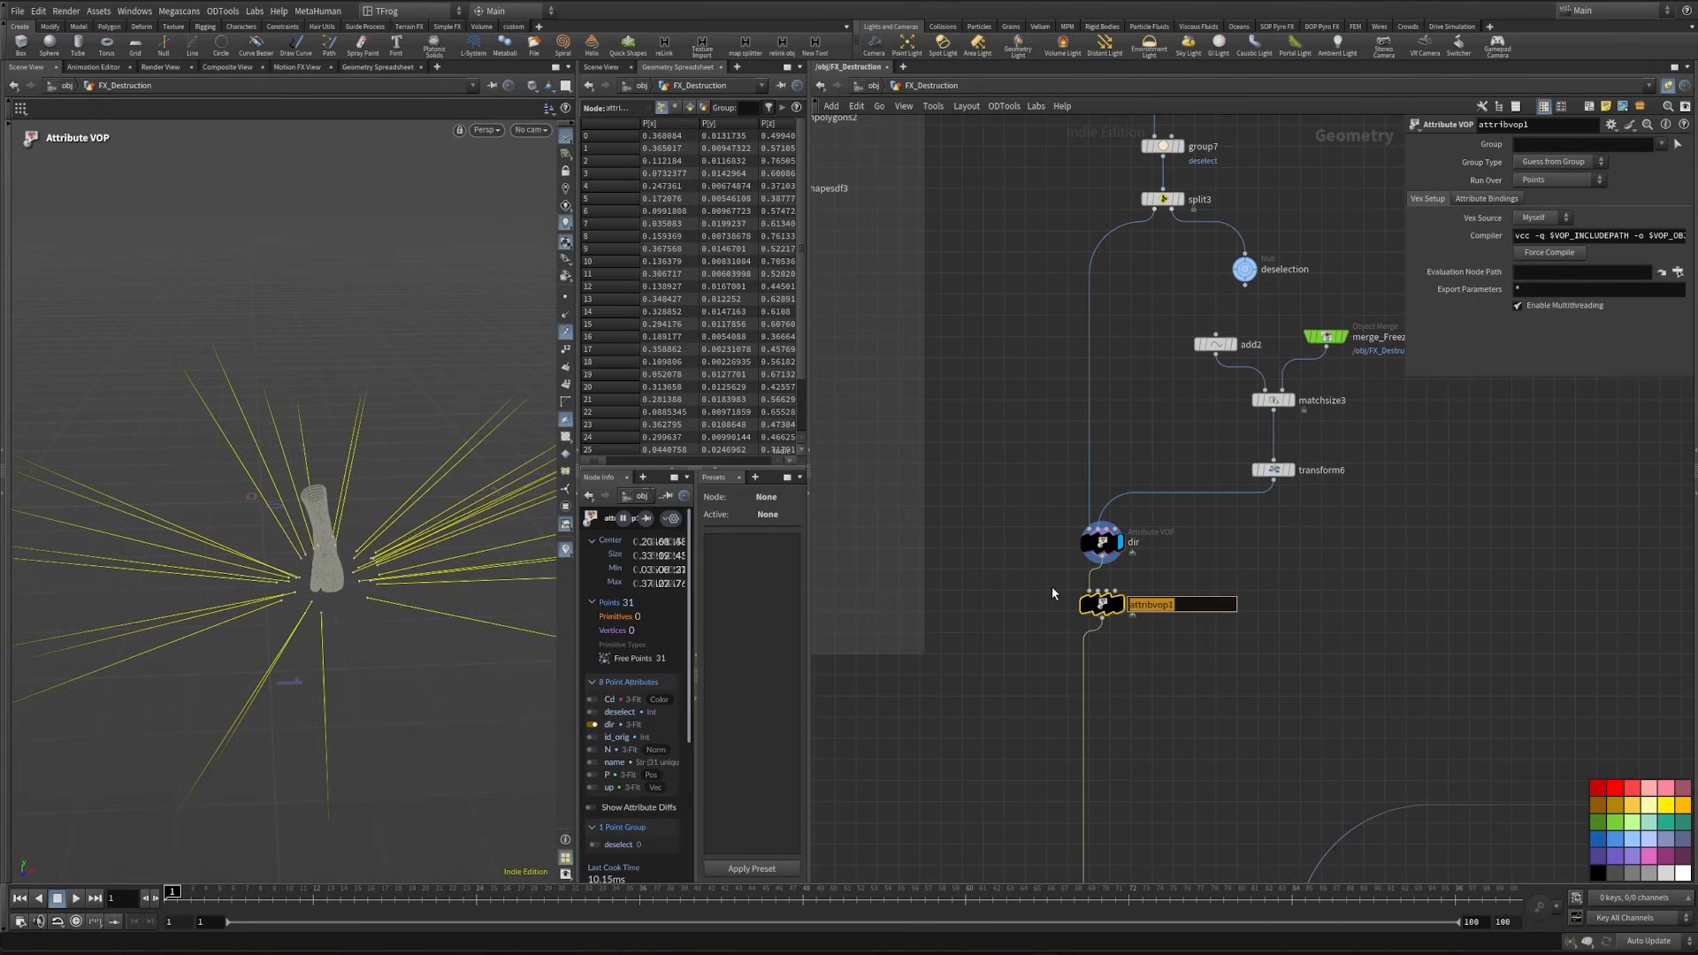
pyautogui.write('length')
pyautogui.press('Return')
pyautogui.scroll(2, 1052, 586)
pyautogui.hotkey('ctrl', 's')
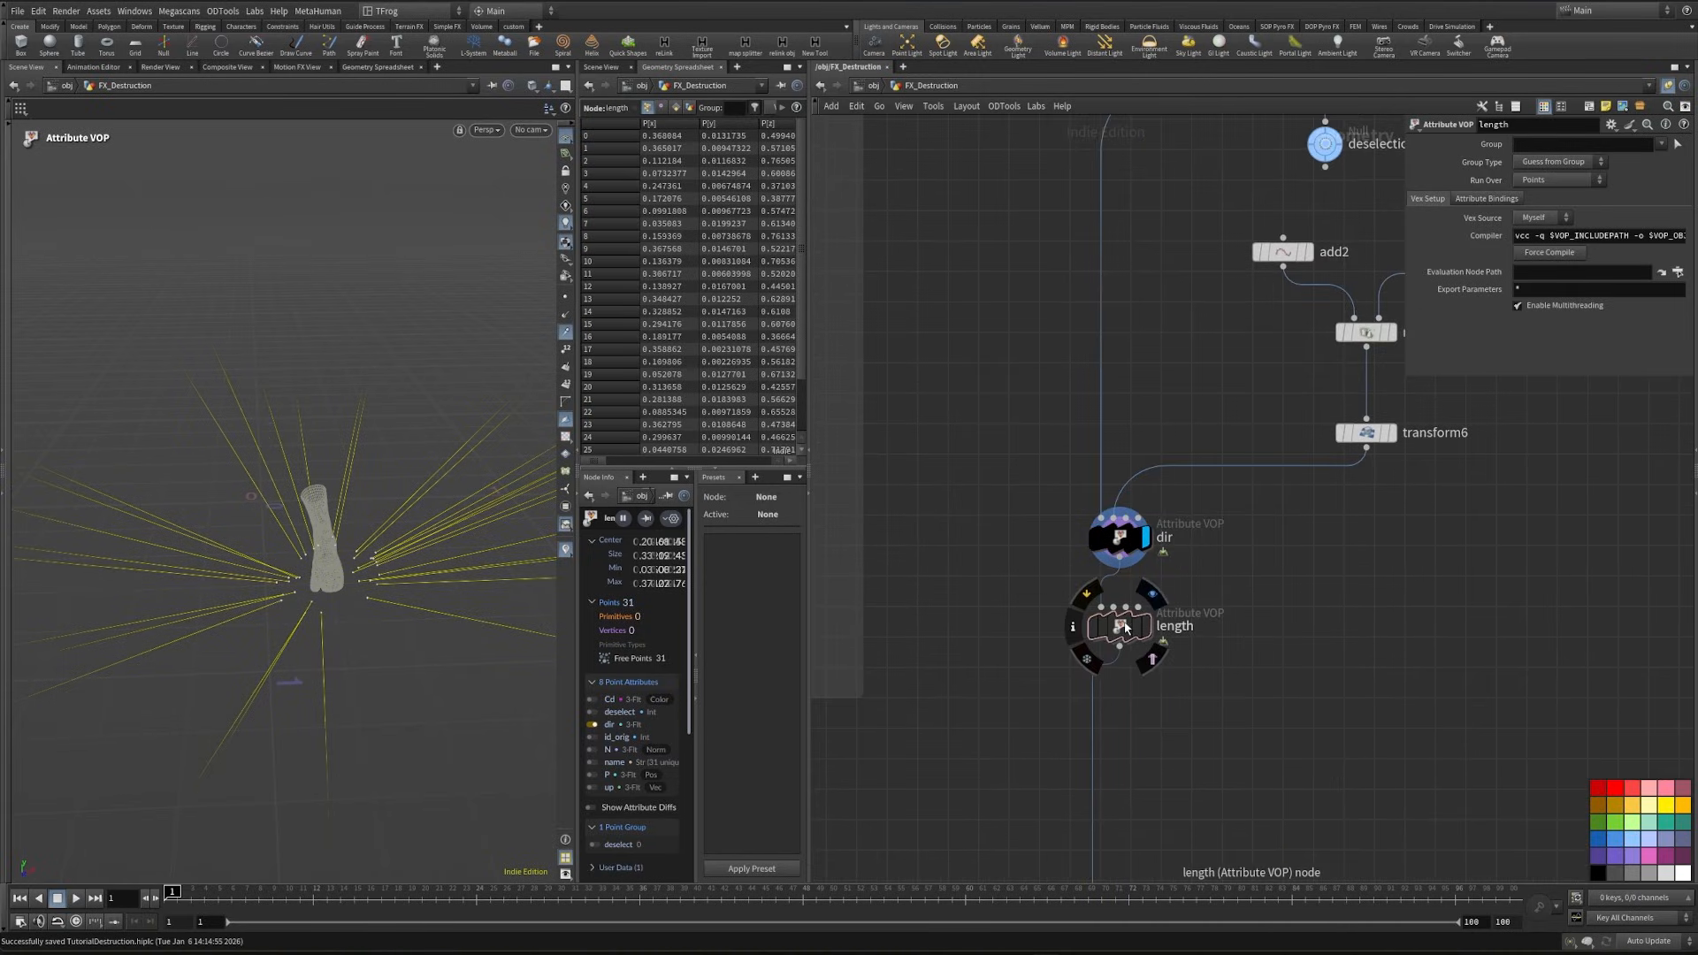
# - Duplicate the add2, merge_Freeze_foot4, matchsize3 and transform6 nodes beside the length VOP
pyautogui.click(1123, 626)
pyautogui.moveTo(1397, 556); pyautogui.dragTo(1182, 636, button='middle')
pyautogui.scroll(-2, 1184, 635)
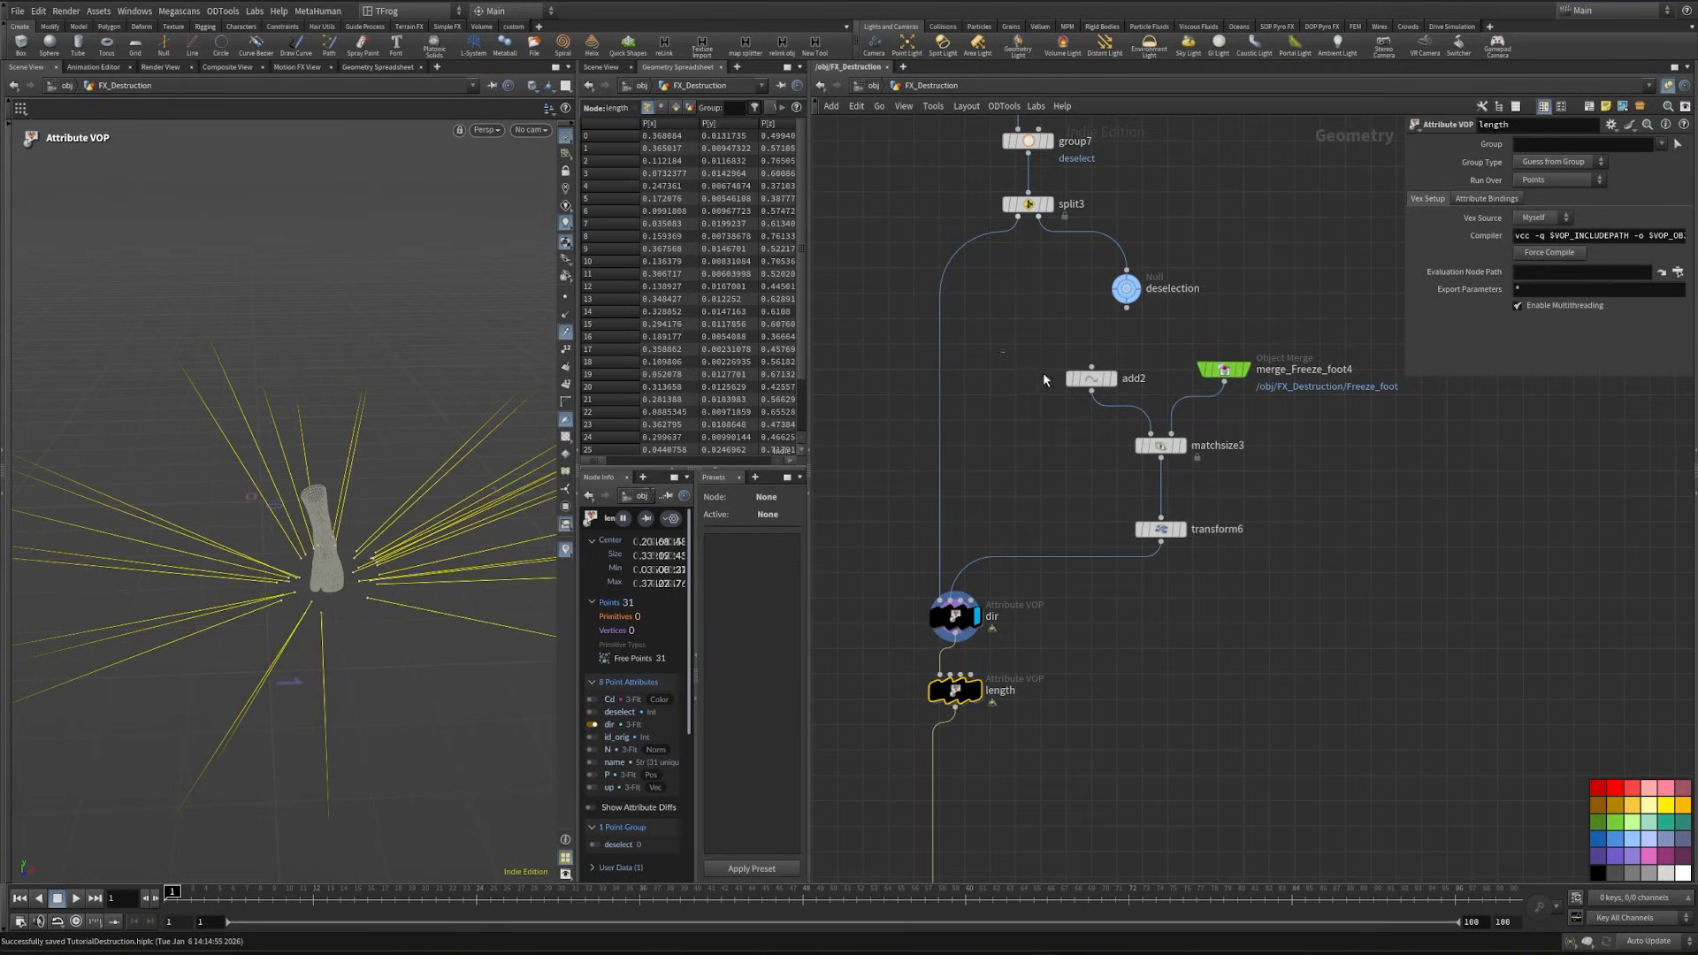
pyautogui.moveTo(1000, 350); pyautogui.dragTo(1335, 571)
pyautogui.moveTo(1163, 531); pyautogui.dragTo(1333, 674)
pyautogui.moveTo(1213, 665); pyautogui.dragTo(1290, 492, button='middle')
# - Move the length VOP lower and wire the duplicated transform's output into its second input
pyautogui.moveTo(1035, 519); pyautogui.dragTo(1035, 591)
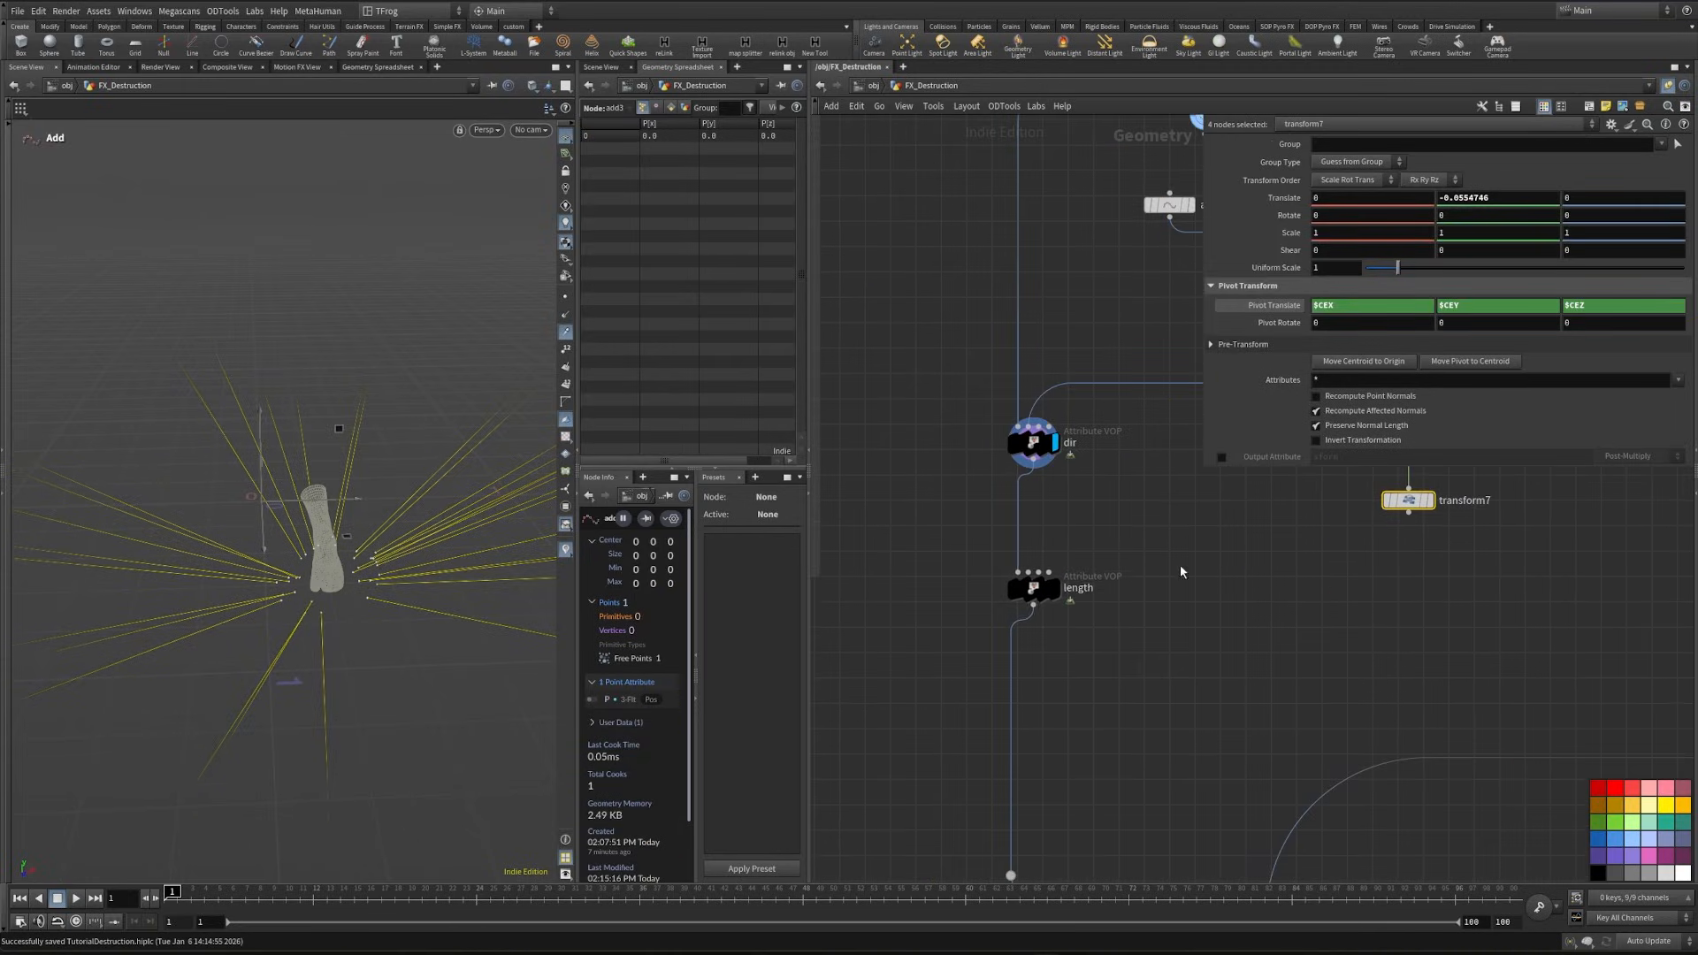
pyautogui.click(1289, 645)
pyautogui.moveTo(1180, 566); pyautogui.dragTo(1188, 689, button='middle')
pyautogui.click(1376, 600)
pyautogui.click(995, 641)
pyautogui.click(1061, 705)
pyautogui.moveTo(937, 691); pyautogui.dragTo(1180, 730)
# - Inside the length VOP, add an Import Point Attribute node for P and connect OpInput2 to its file input
pyautogui.press('i')
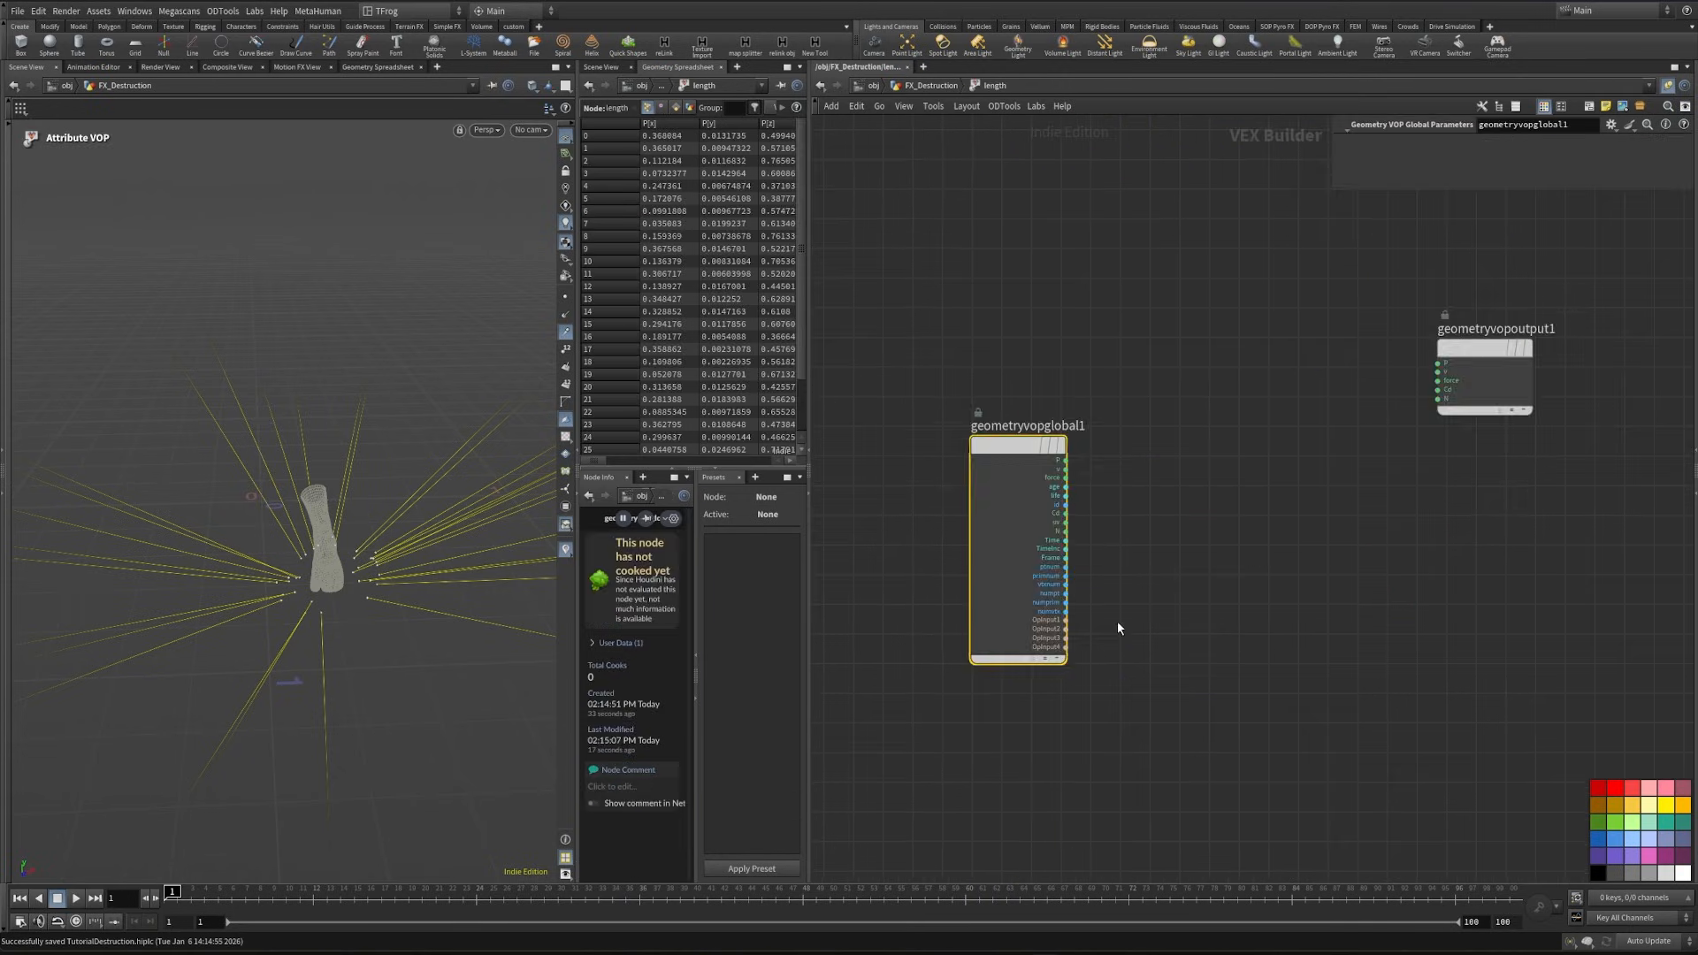
pyautogui.scroll(2, 1118, 626)
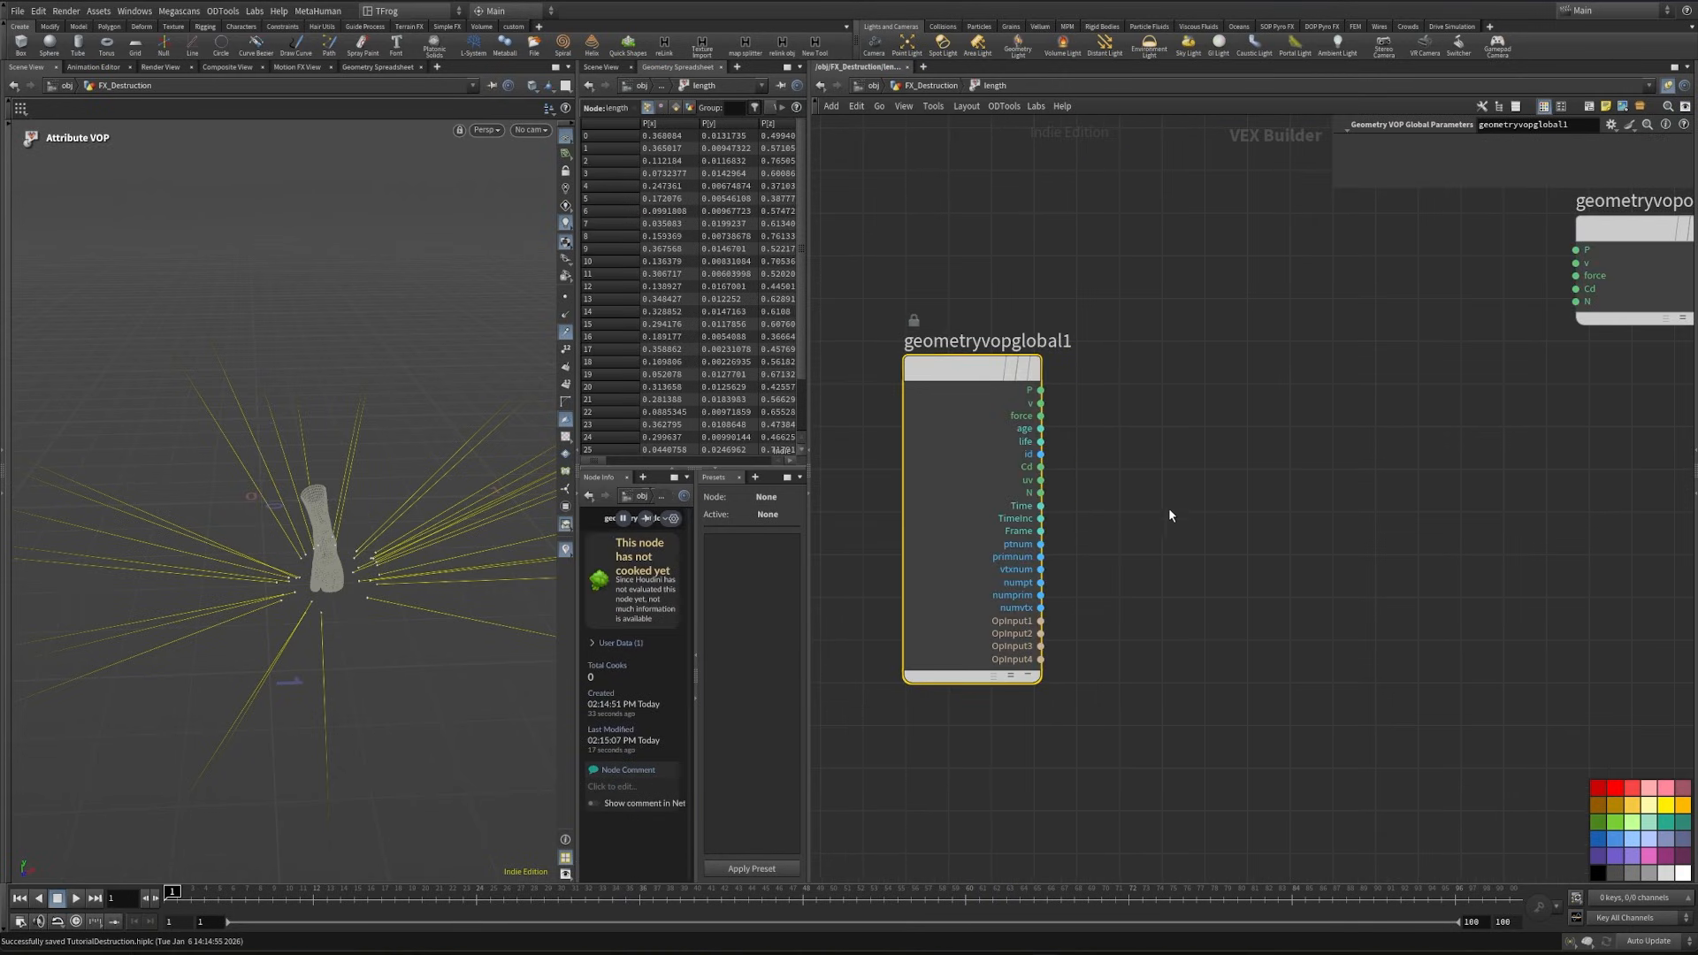
pyautogui.press('Tab')
pyautogui.write('impo')
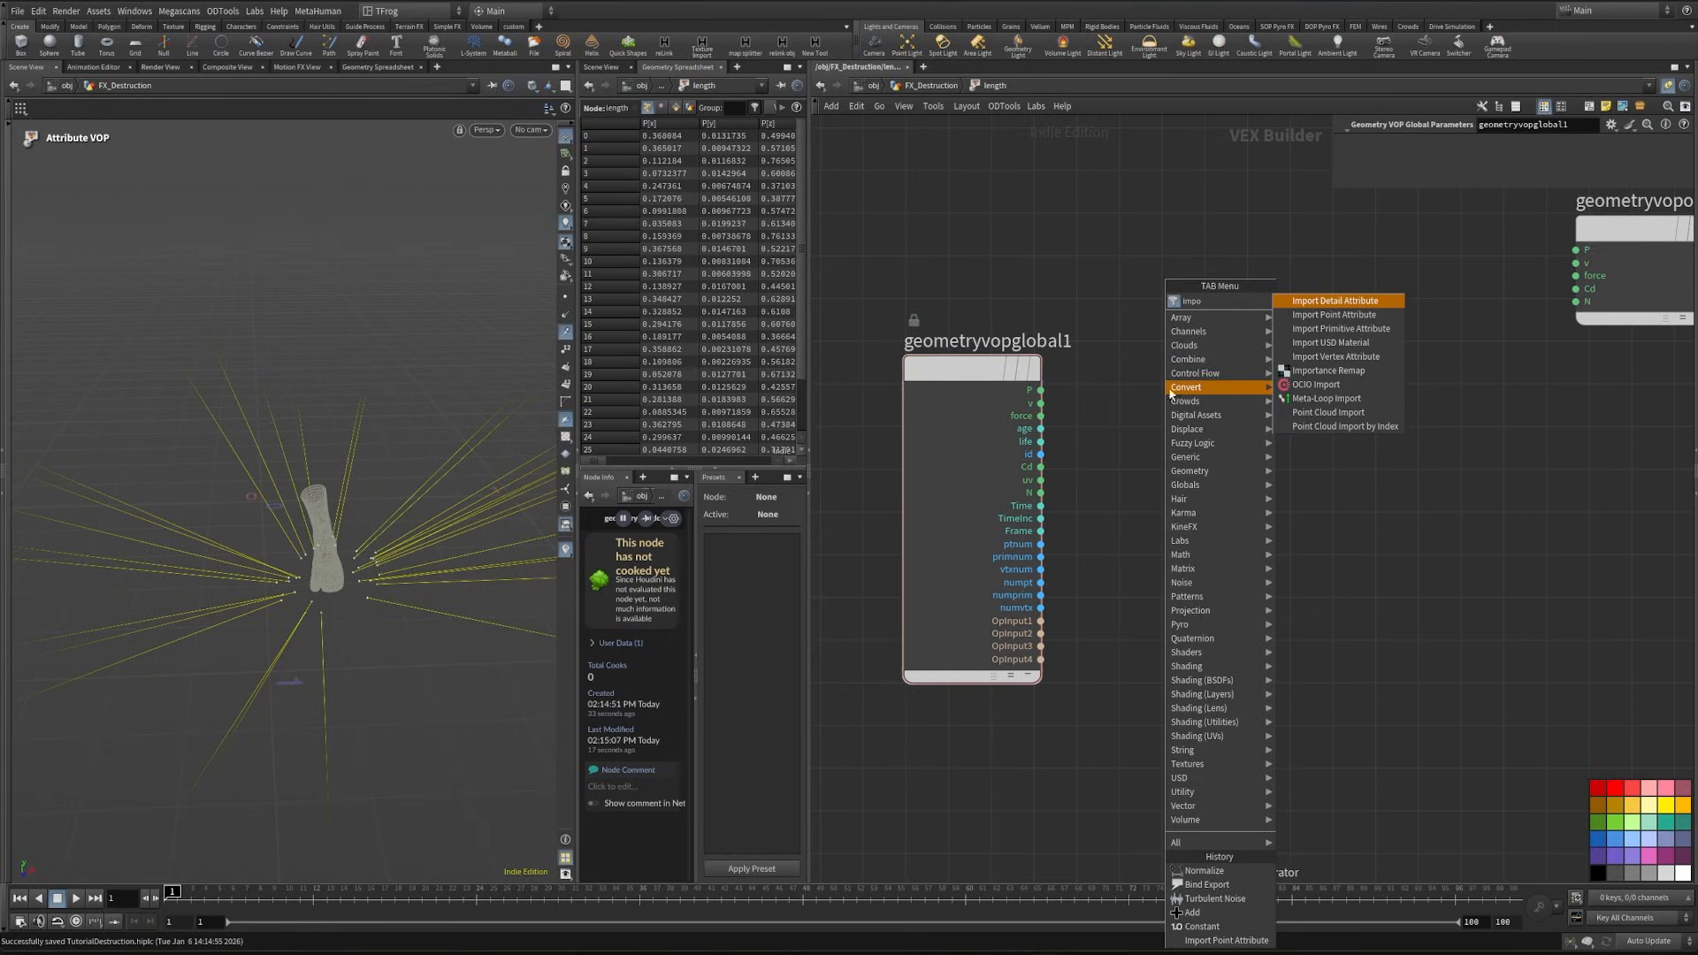
pyautogui.click(1333, 316)
pyautogui.click(1314, 655)
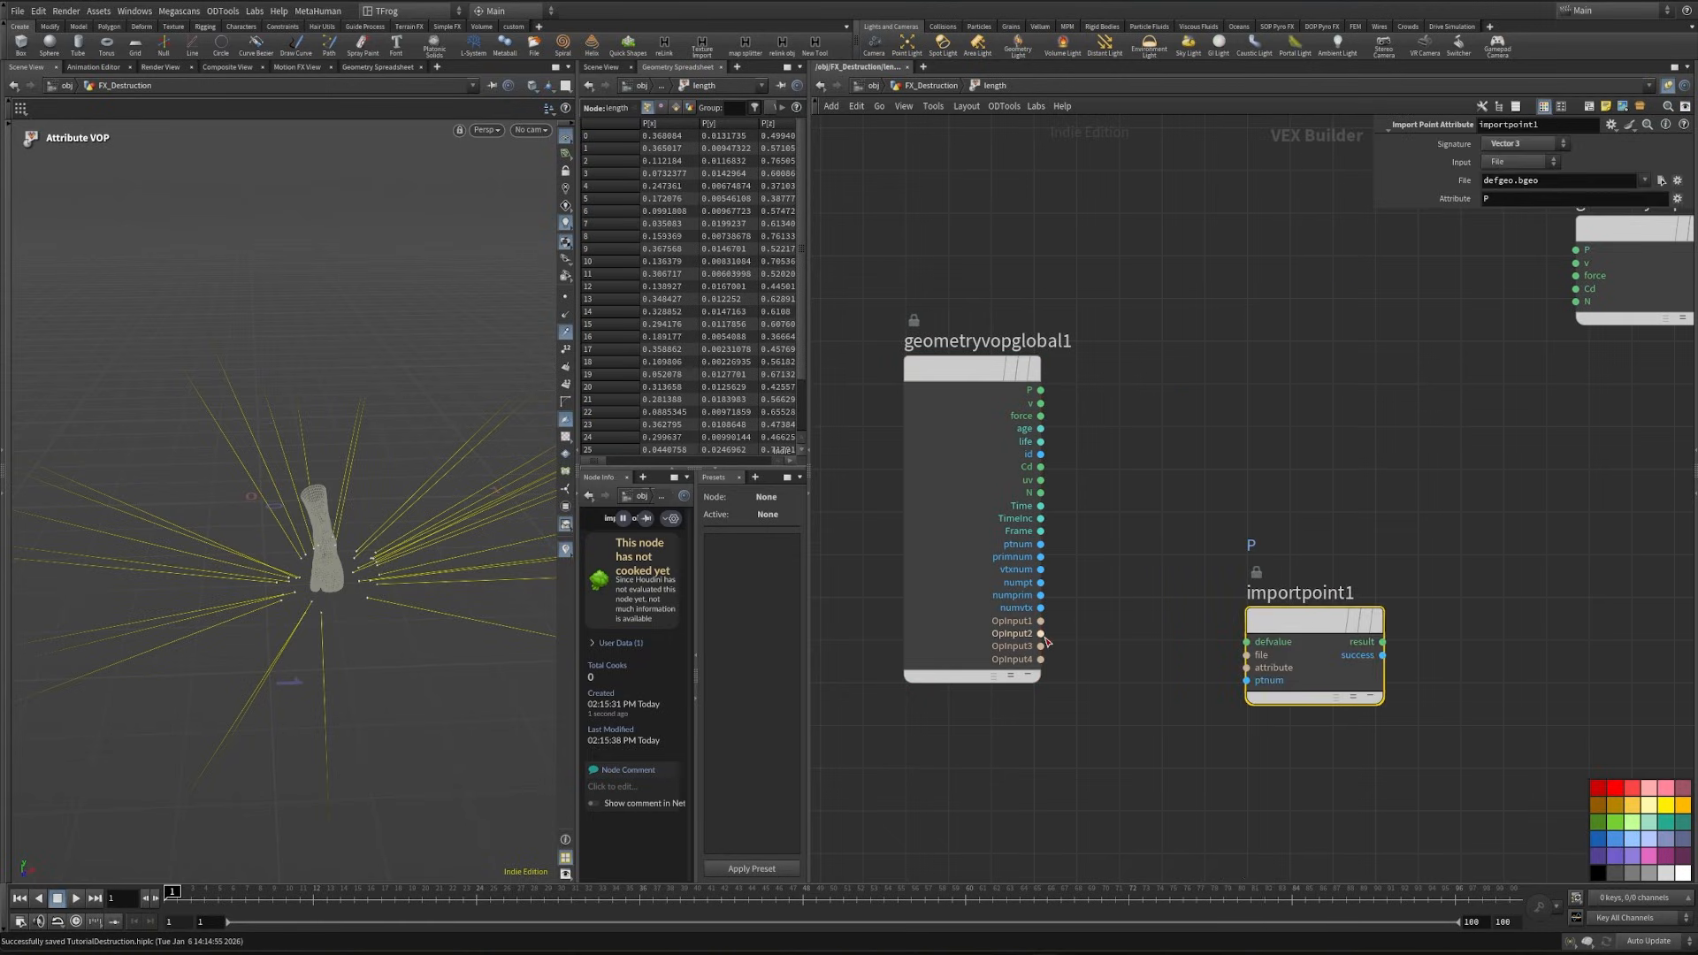
pyautogui.click(1042, 634)
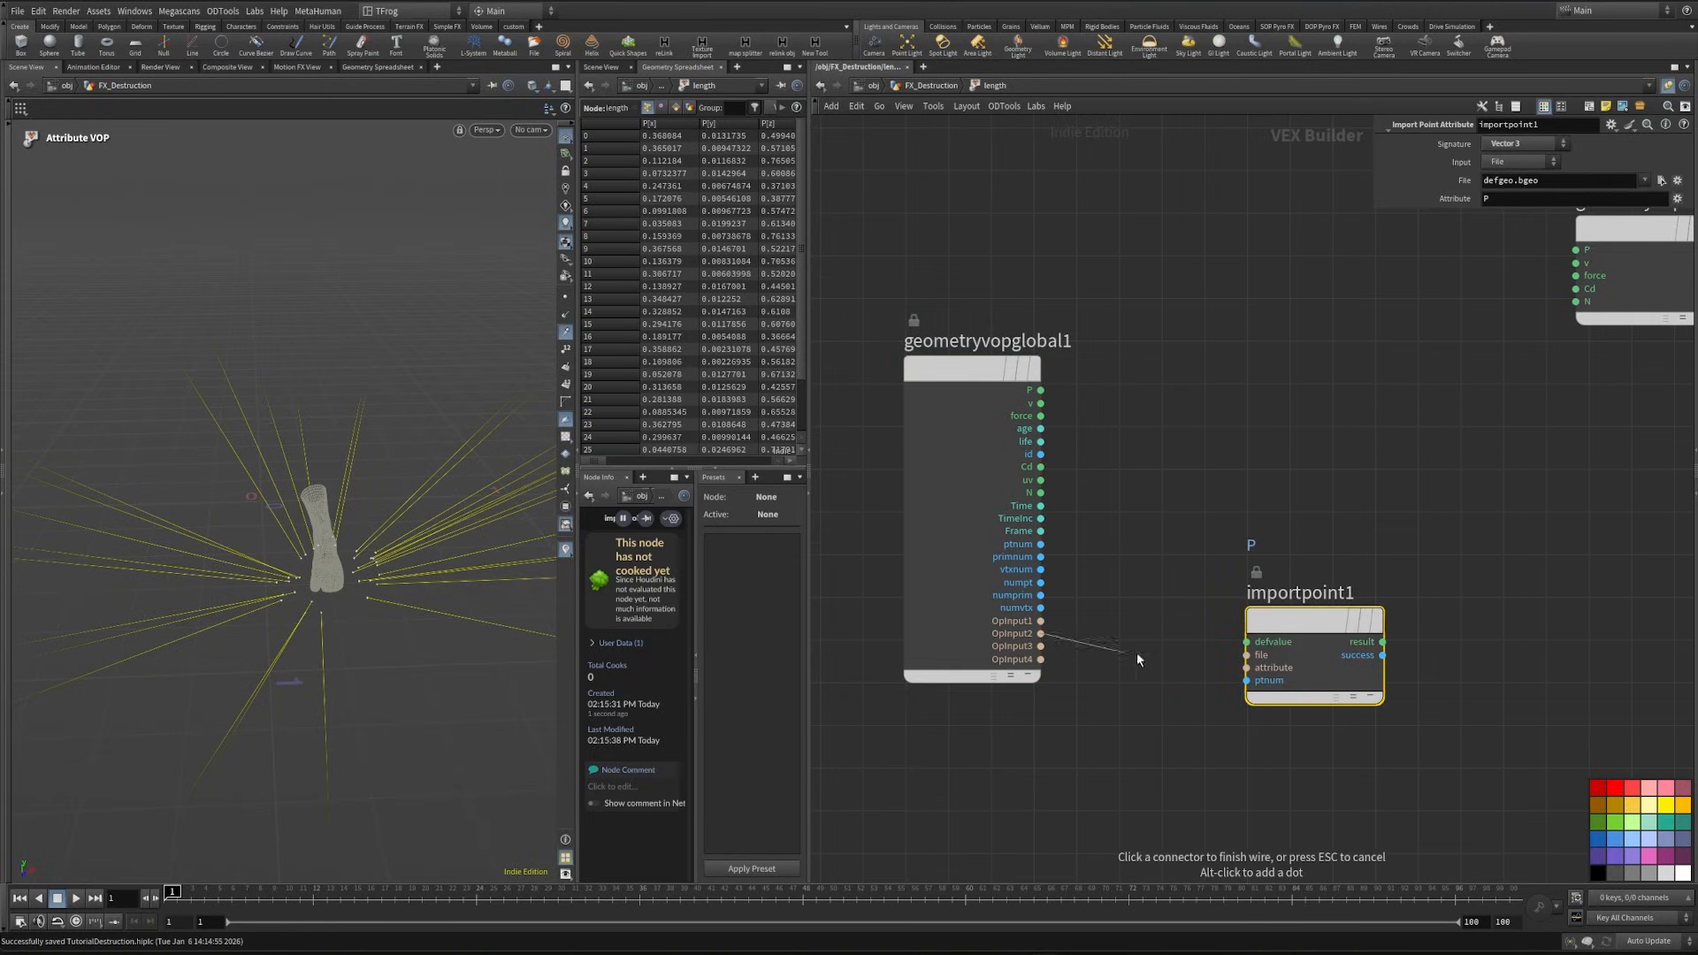
pyautogui.click(1246, 655)
# - Add a Constant node connected to importpoint1's ptnum input and set its type to Integer
pyautogui.click(1246, 681)
pyautogui.press('Tab')
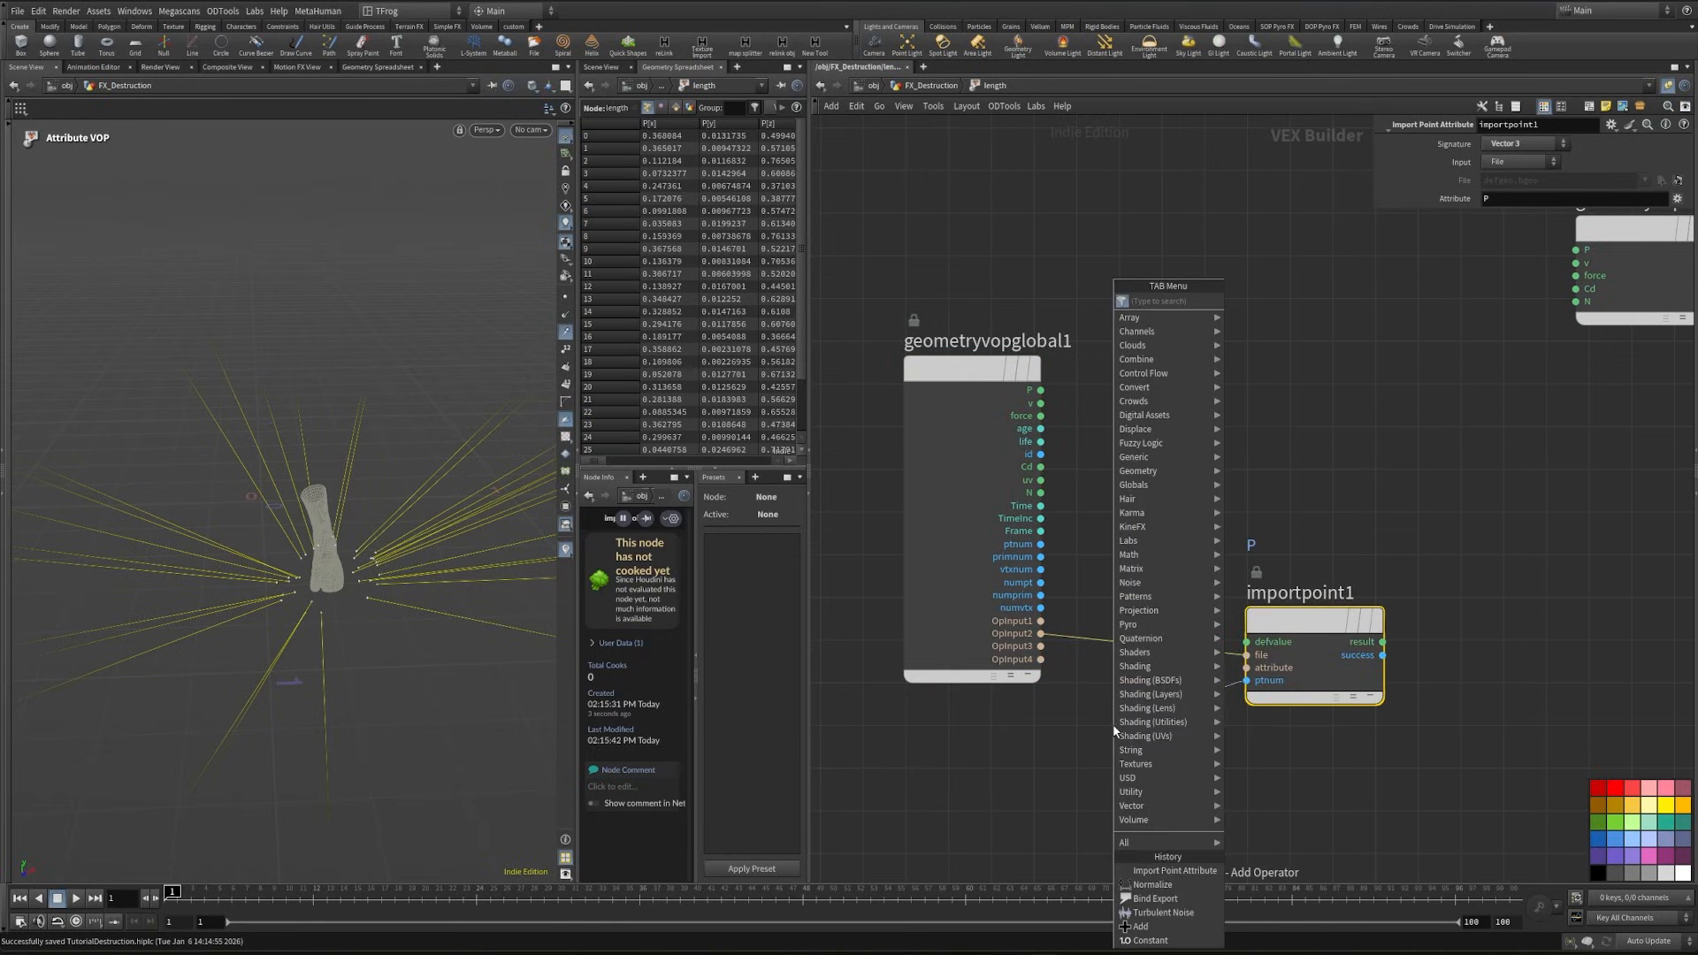
pyautogui.write('cons')
pyautogui.press('Return')
pyautogui.click(1113, 725)
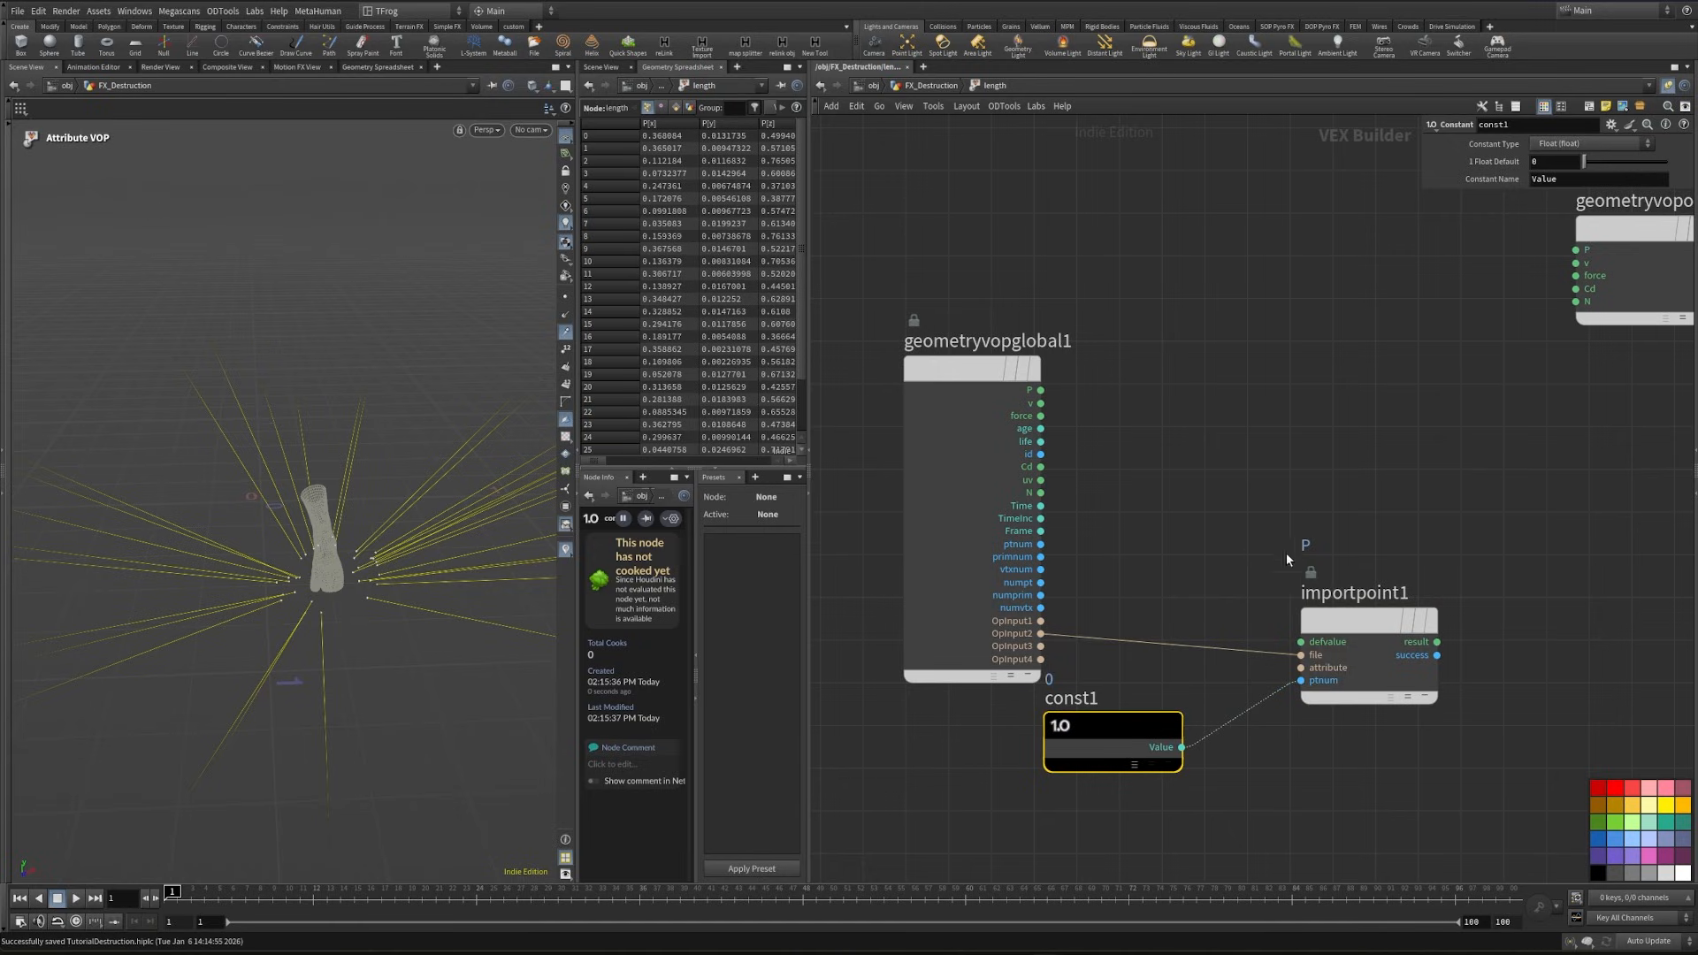
pyautogui.click(1575, 144)
pyautogui.click(1571, 187)
# - Add a Distance node and feed it the global P as p1 and importpoint1's result as p2
pyautogui.moveTo(1417, 455); pyautogui.dragTo(1245, 499, button='middle')
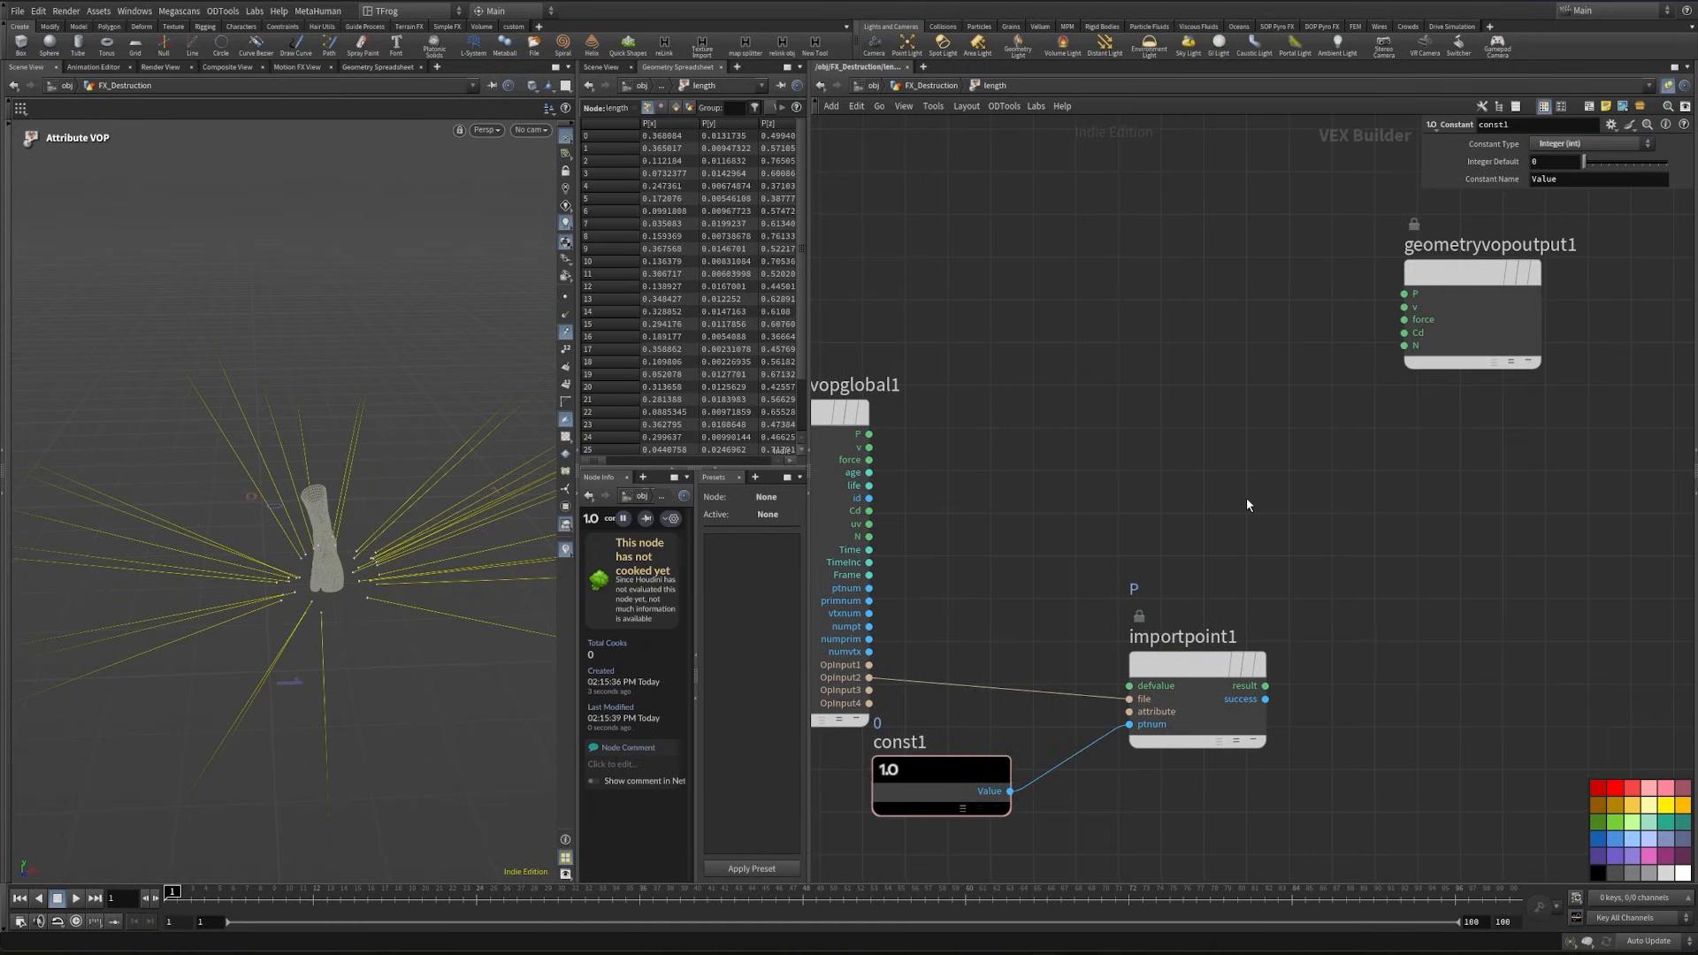
pyautogui.press('Tab')
pyautogui.write('distance')
pyautogui.press('Return')
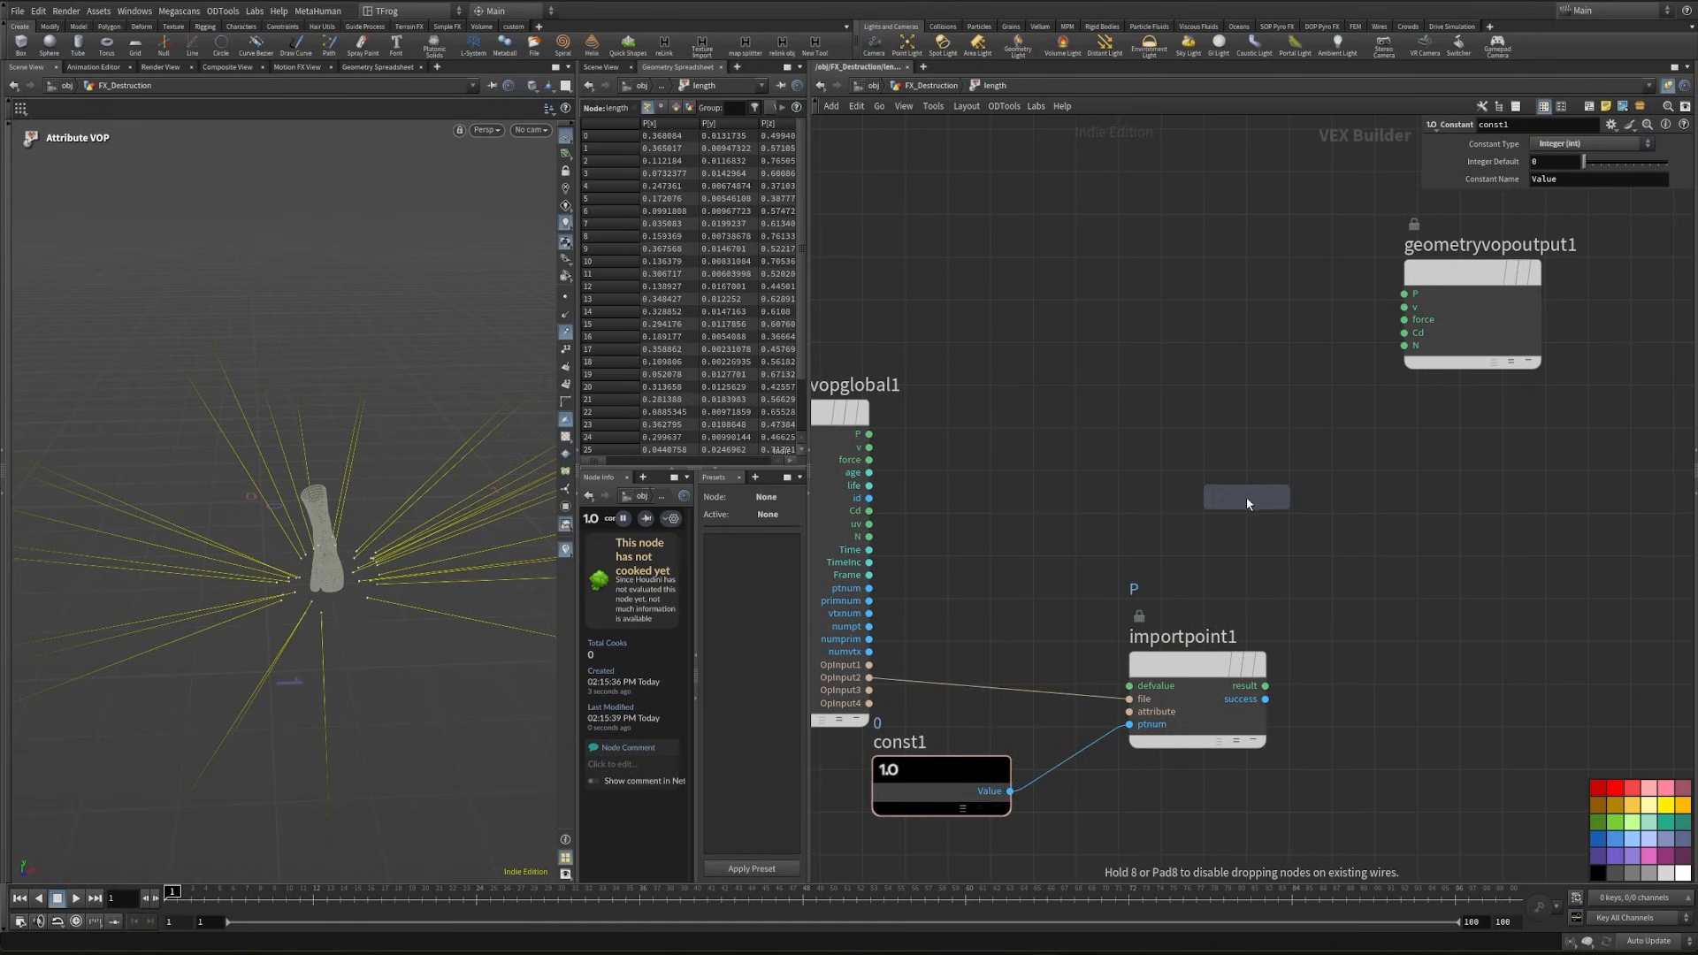
pyautogui.click(1245, 496)
pyautogui.moveTo(870, 434); pyautogui.dragTo(1178, 519)
pyautogui.moveTo(1238, 530); pyautogui.dragTo(1451, 574)
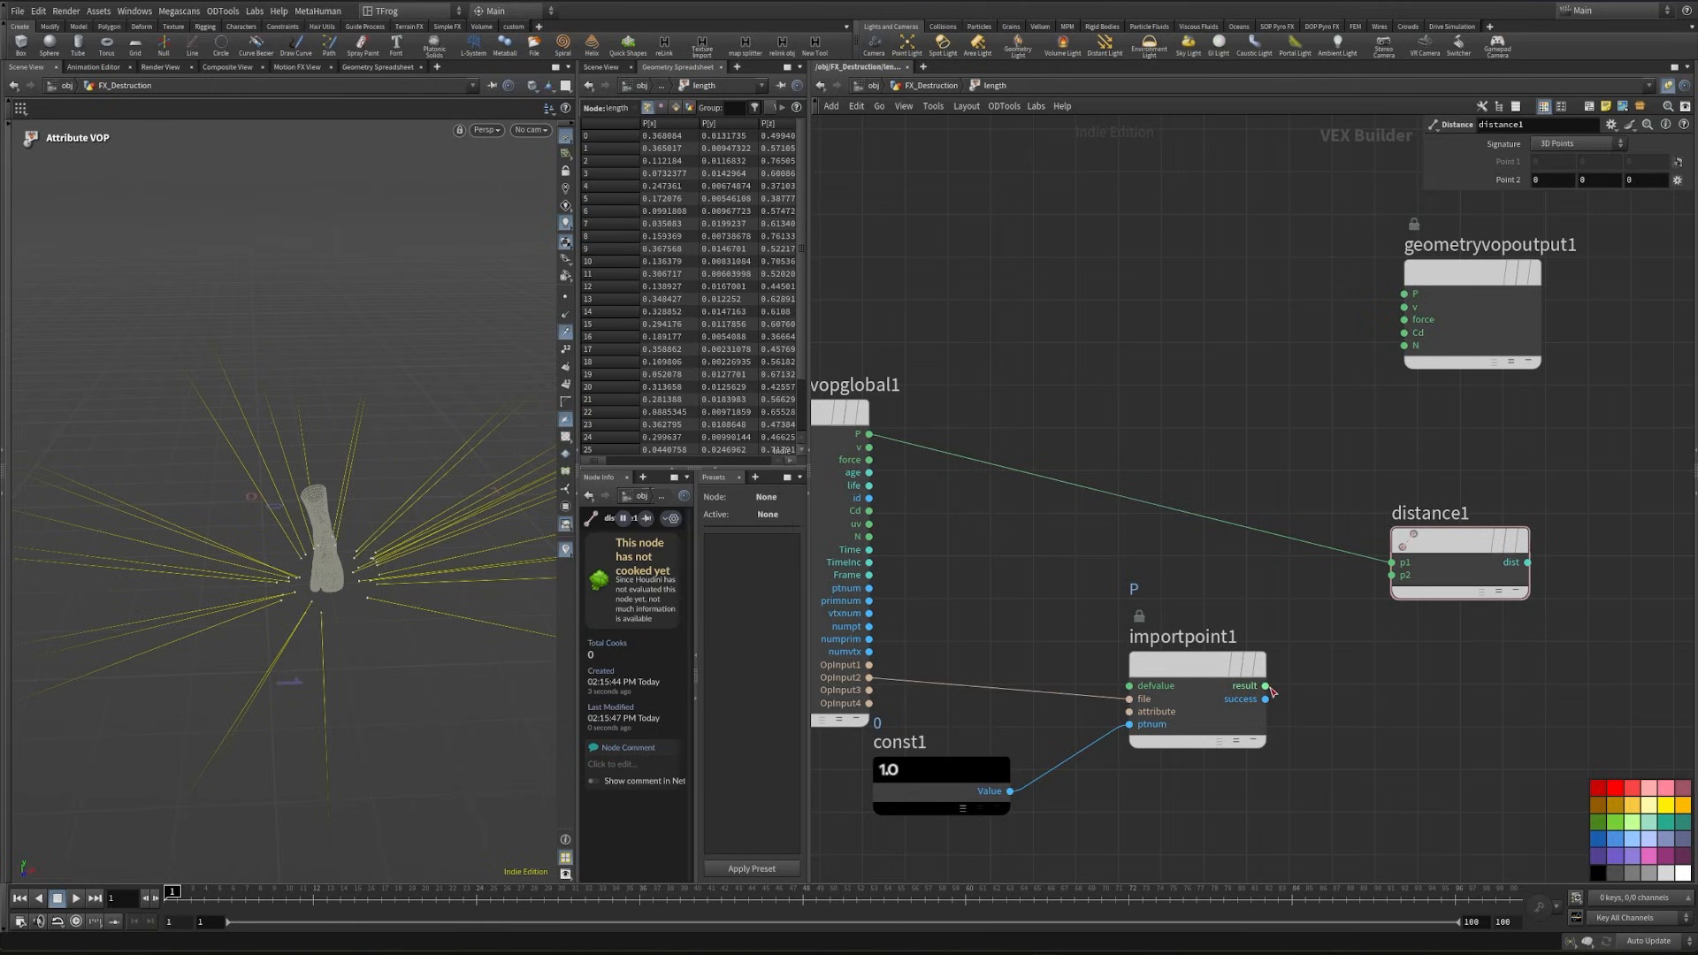
pyautogui.moveTo(1265, 687); pyautogui.dragTo(1404, 606)
pyautogui.moveTo(1404, 607); pyautogui.dragTo(1395, 580)
# - Add a Fit Range node and connect the Distance output to its val input
pyautogui.moveTo(1644, 517); pyautogui.dragTo(1204, 621, button='middle')
pyautogui.scroll(-1, 1203, 621)
pyautogui.press('Tab')
pyautogui.write('f')
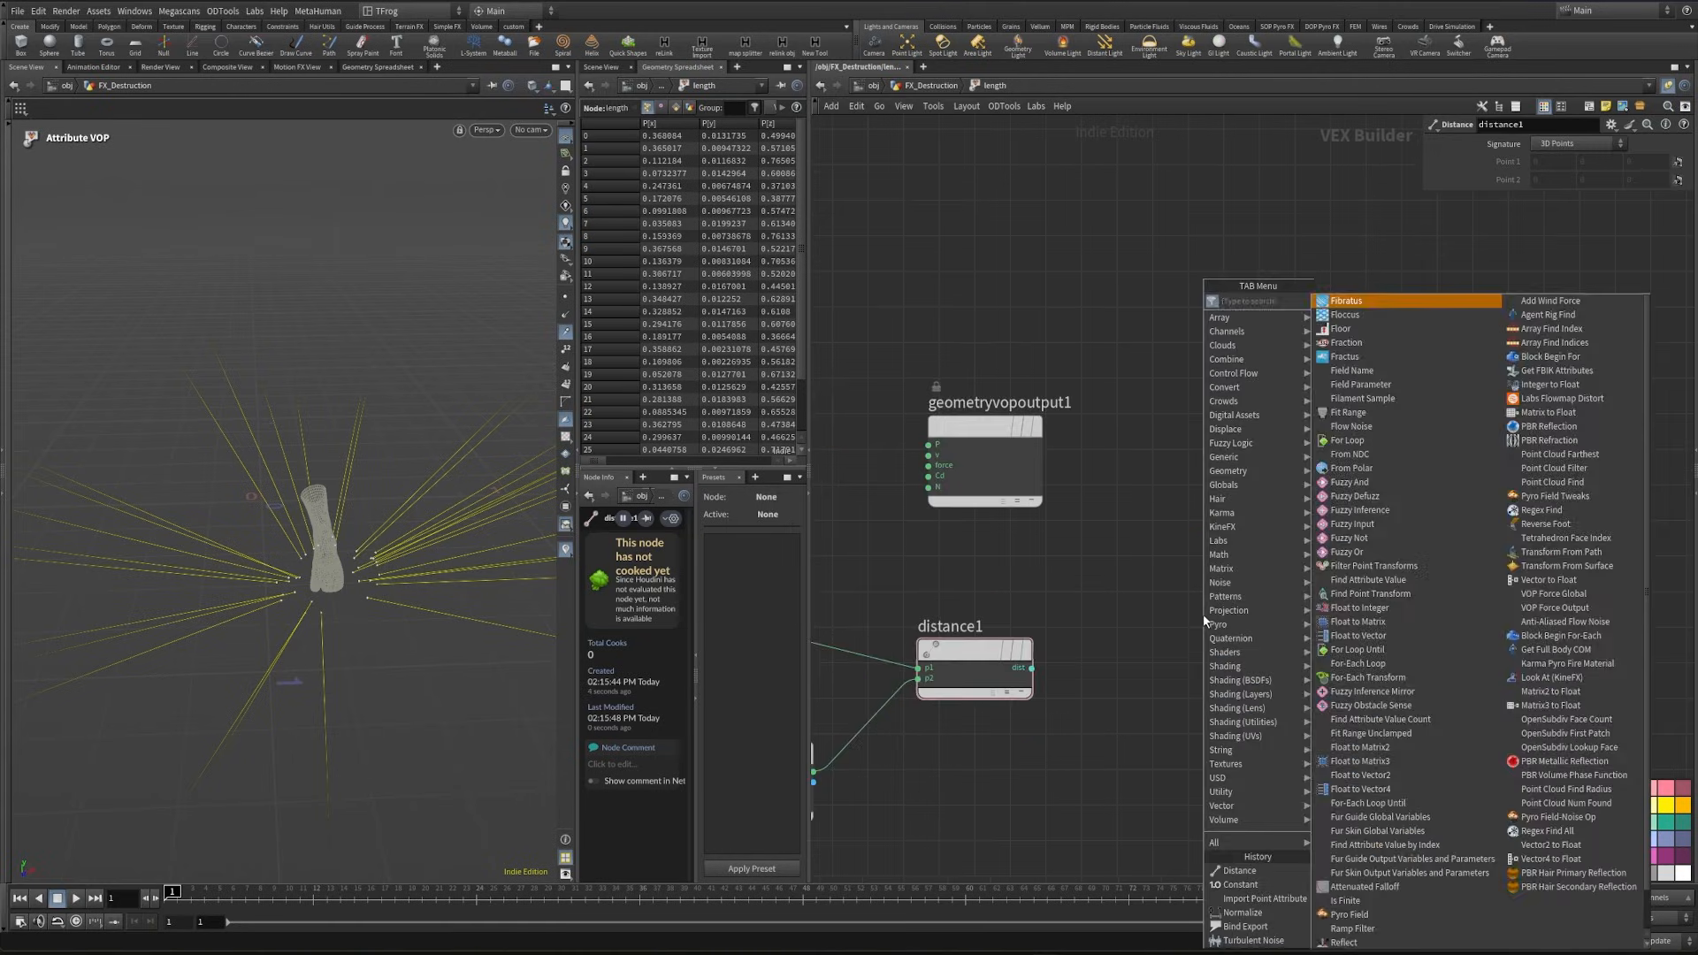
pyautogui.write('it')
pyautogui.press('Return')
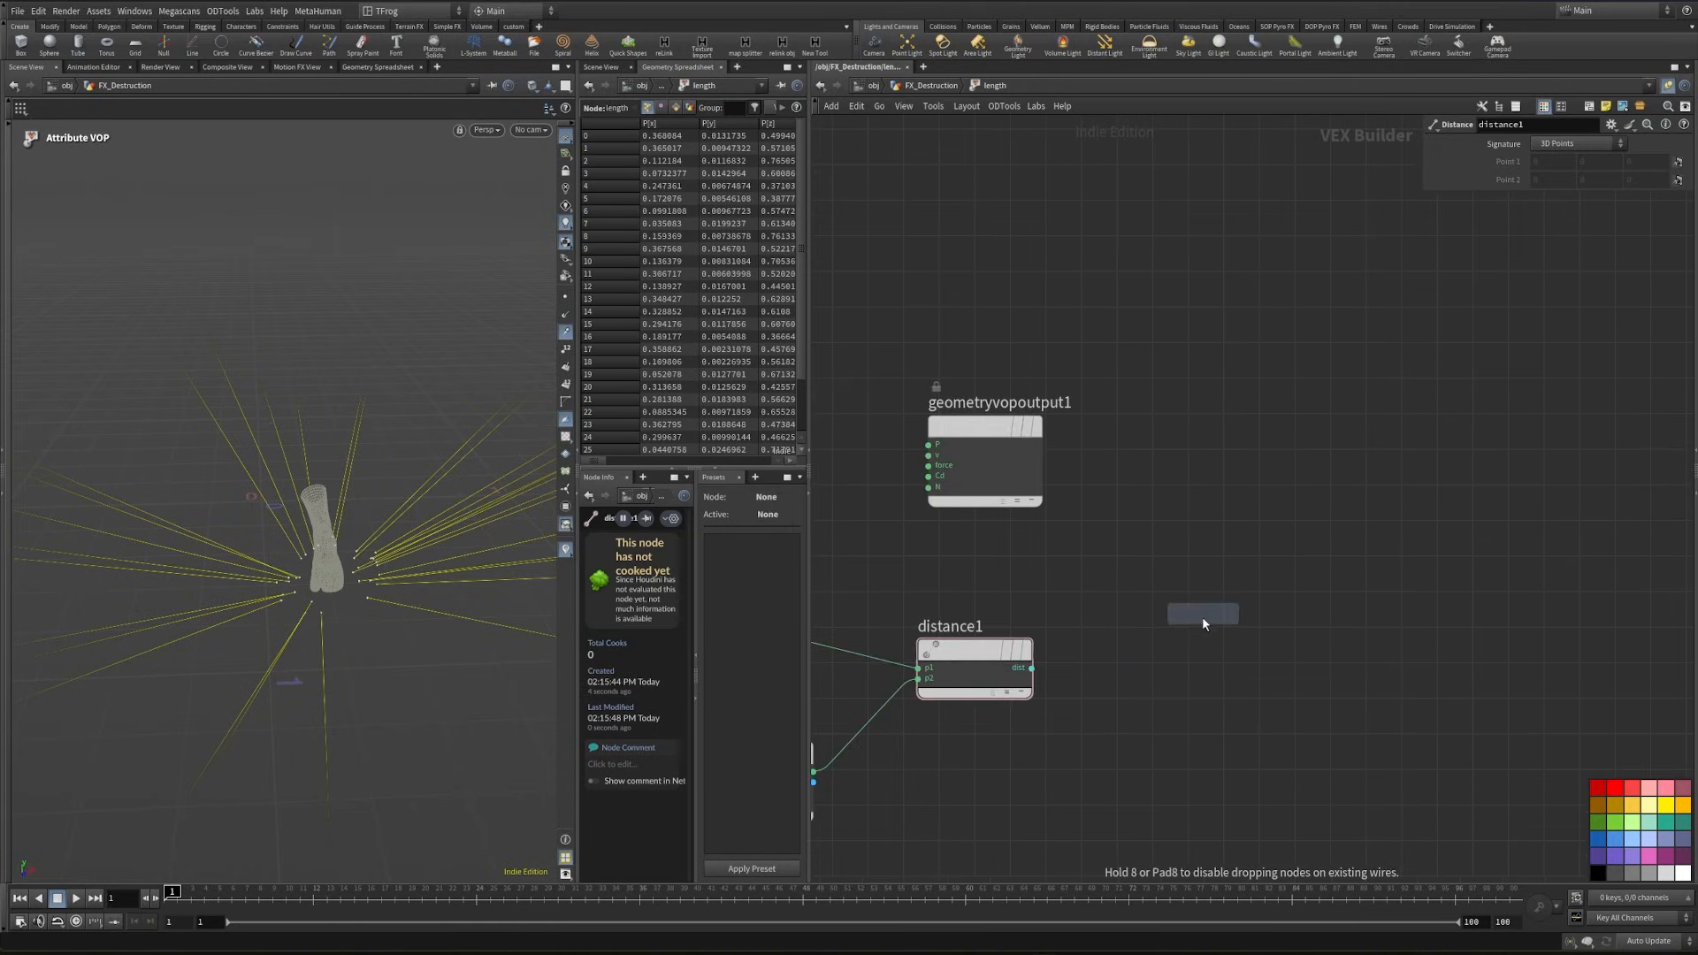
pyautogui.click(1187, 663)
pyautogui.moveTo(1031, 668); pyautogui.dragTo(1127, 684)
# - Add a Ramp Parameter driven by fit1's shift output and label it ctrl
pyautogui.moveTo(1210, 555); pyautogui.dragTo(1028, 548, button='middle')
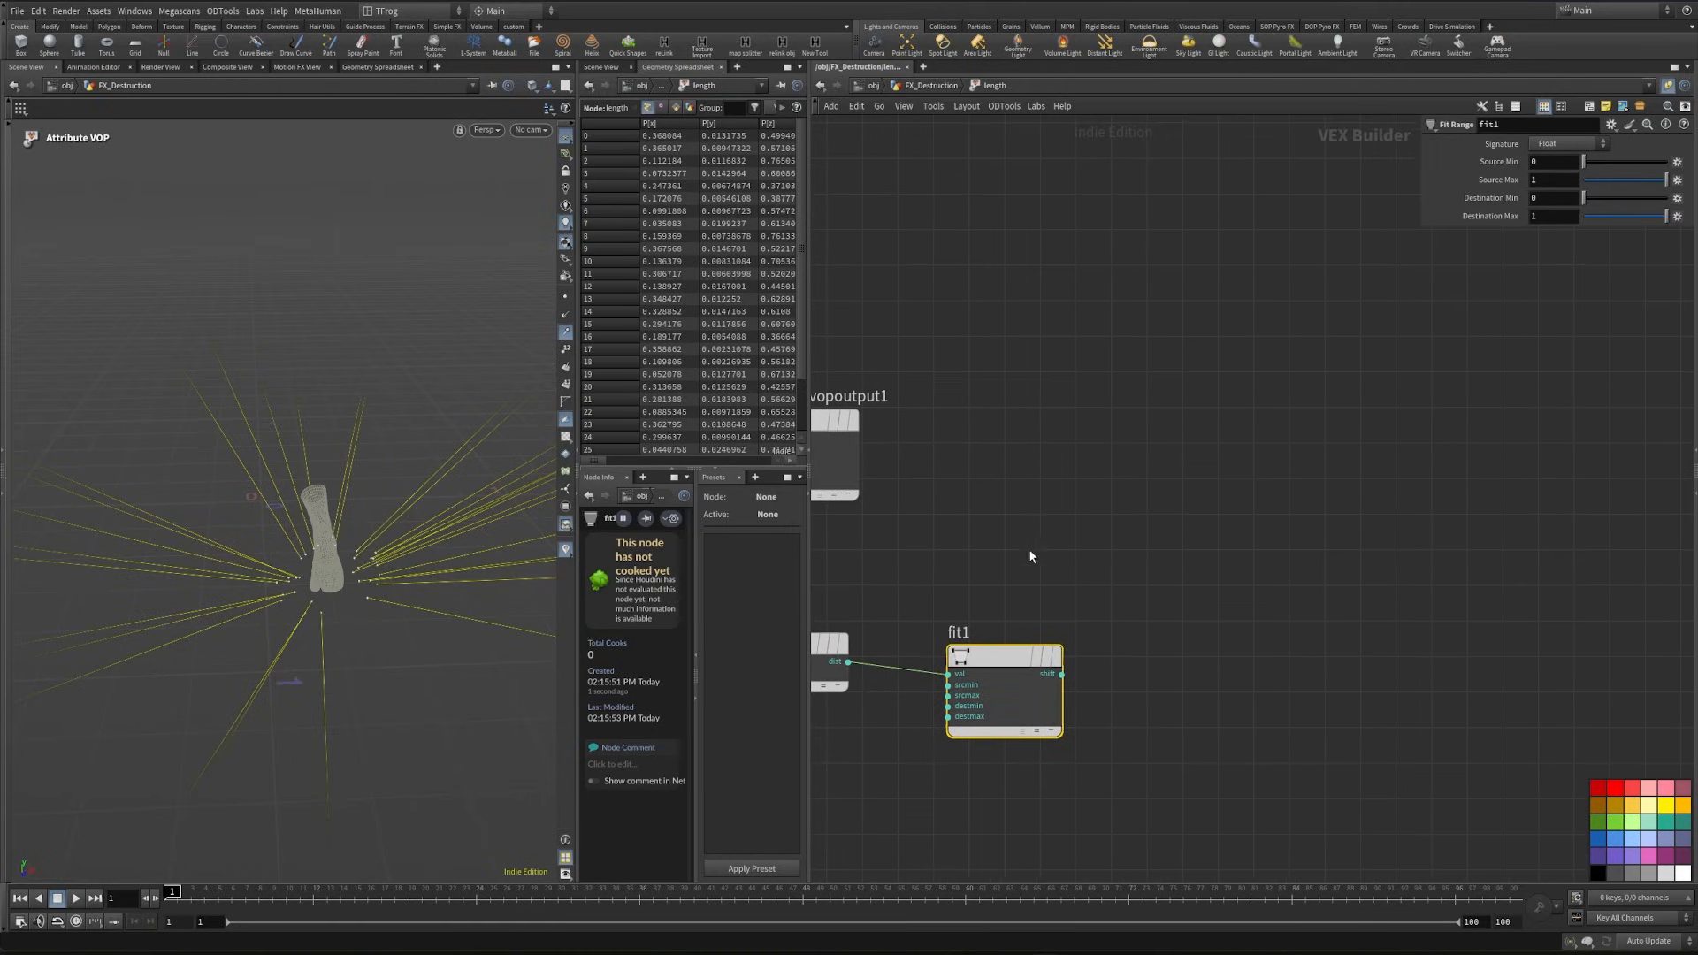
pyautogui.press('Tab')
pyautogui.write('ram')
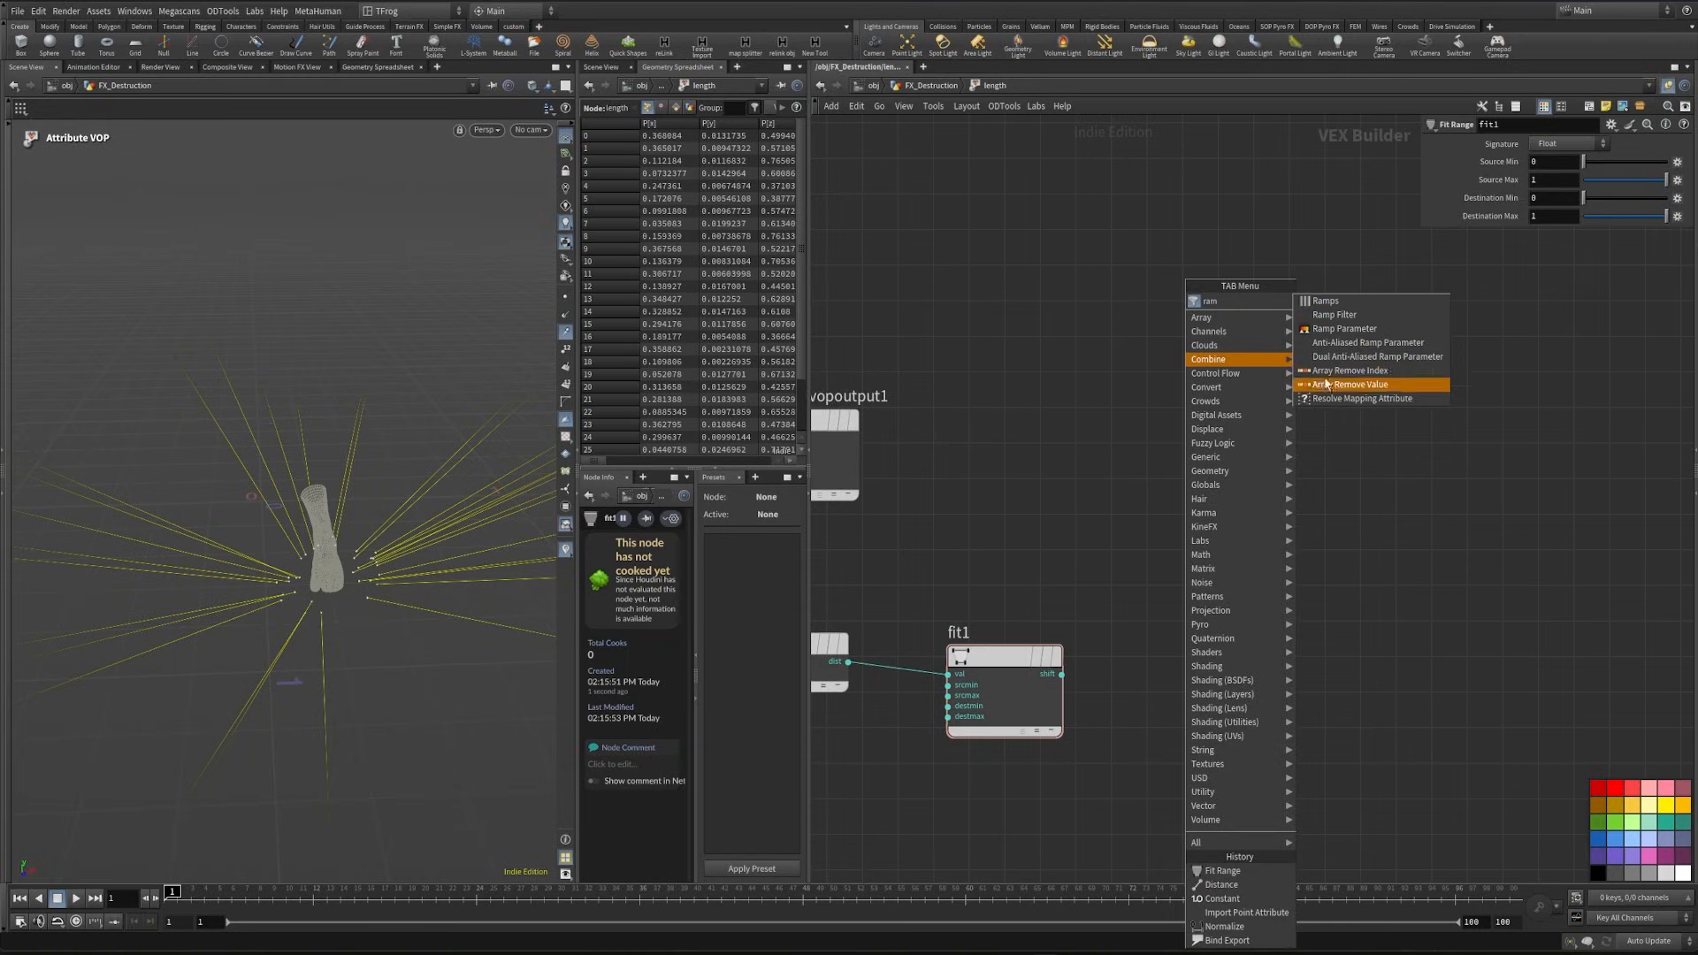
pyautogui.click(1331, 329)
pyautogui.click(1266, 692)
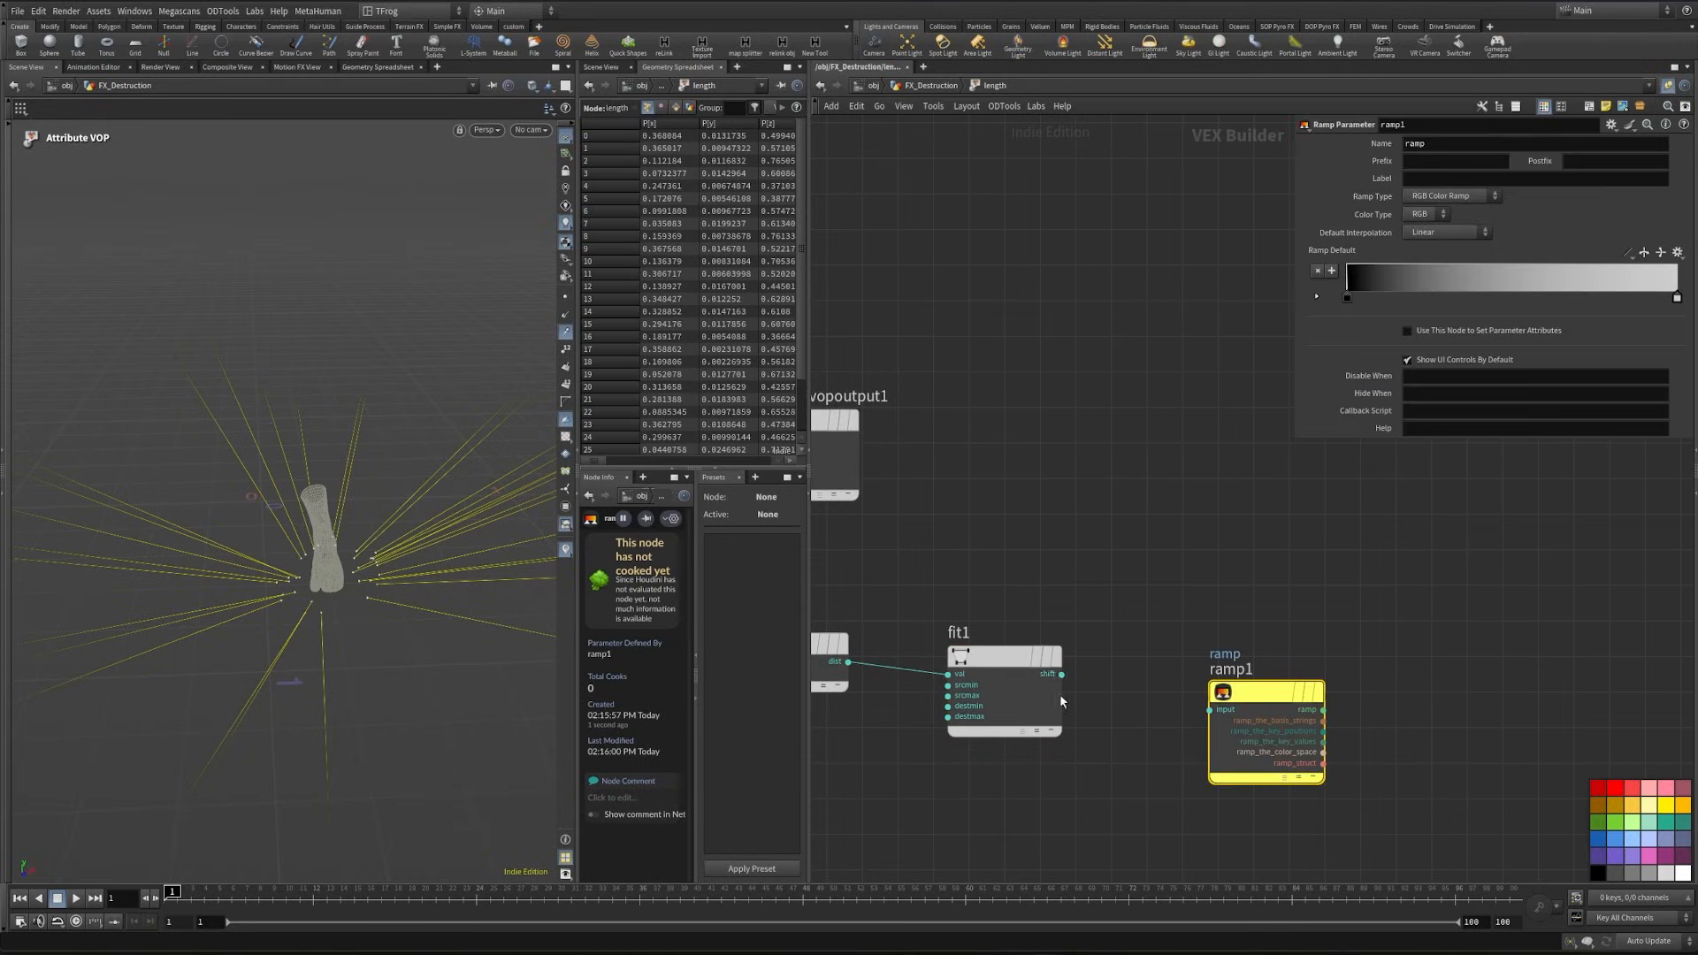
pyautogui.click(1450, 212)
pyautogui.click(1426, 179)
pyautogui.write('ctrl')
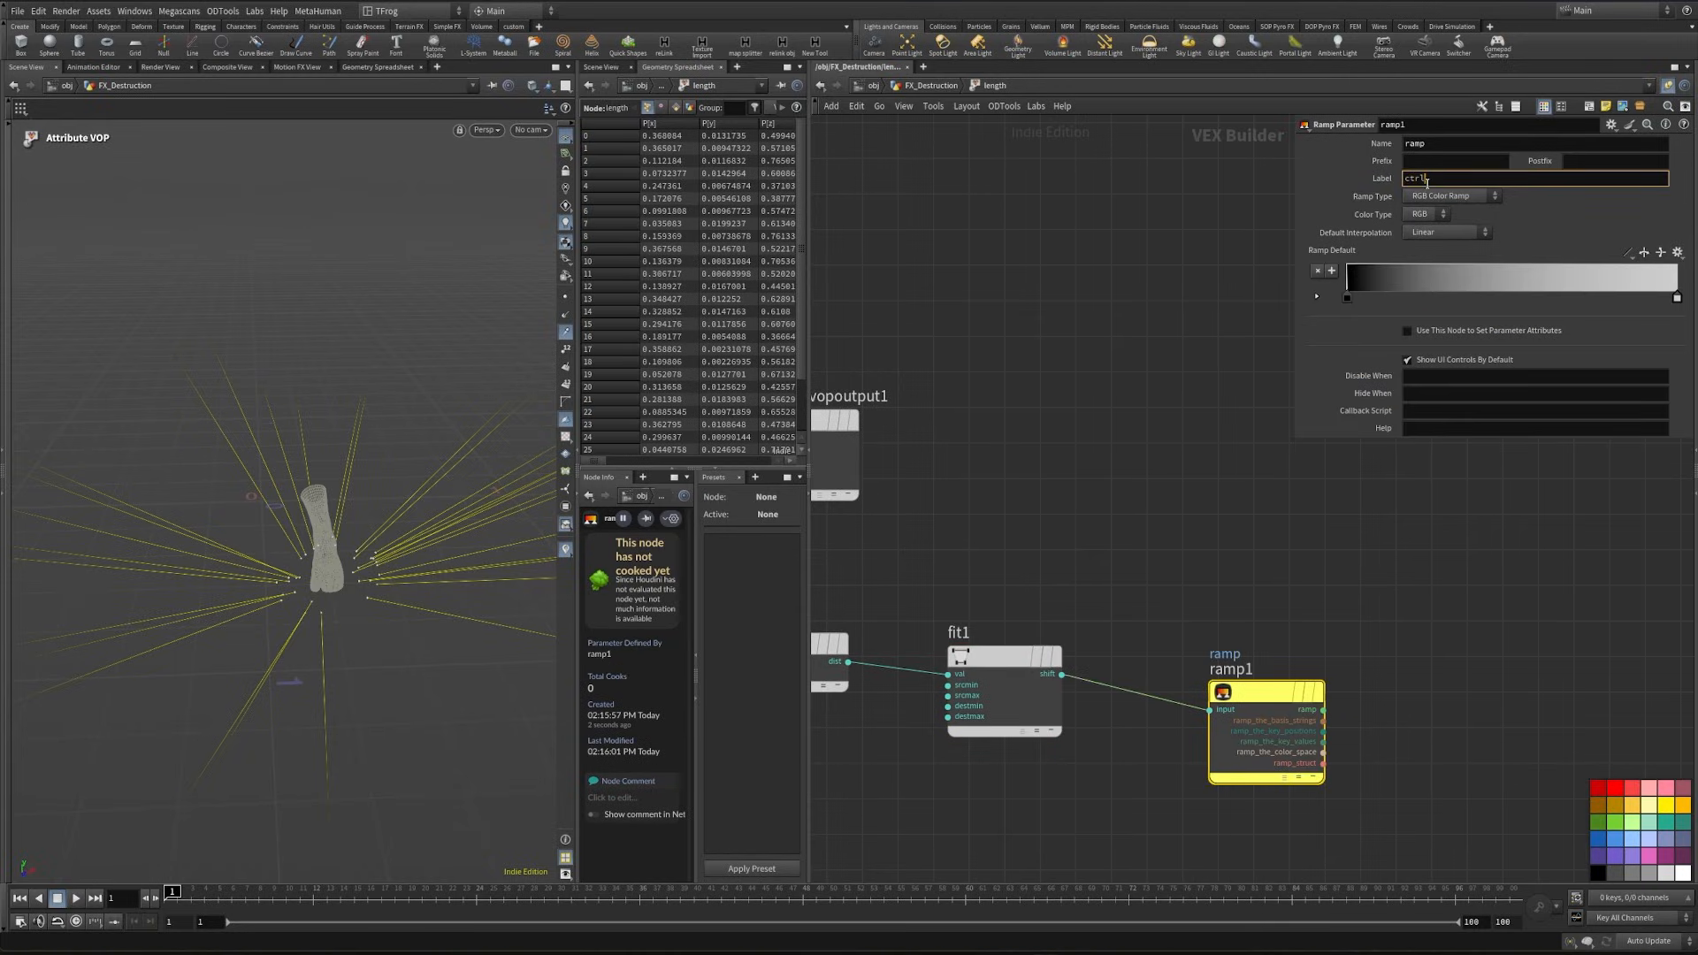
pyautogui.press('Return')
# - Add a Multiply node beyond the ramp in the length VOP network
pyautogui.scroll(-3, 1337, 442)
pyautogui.moveTo(1402, 479); pyautogui.dragTo(1155, 500, button='middle')
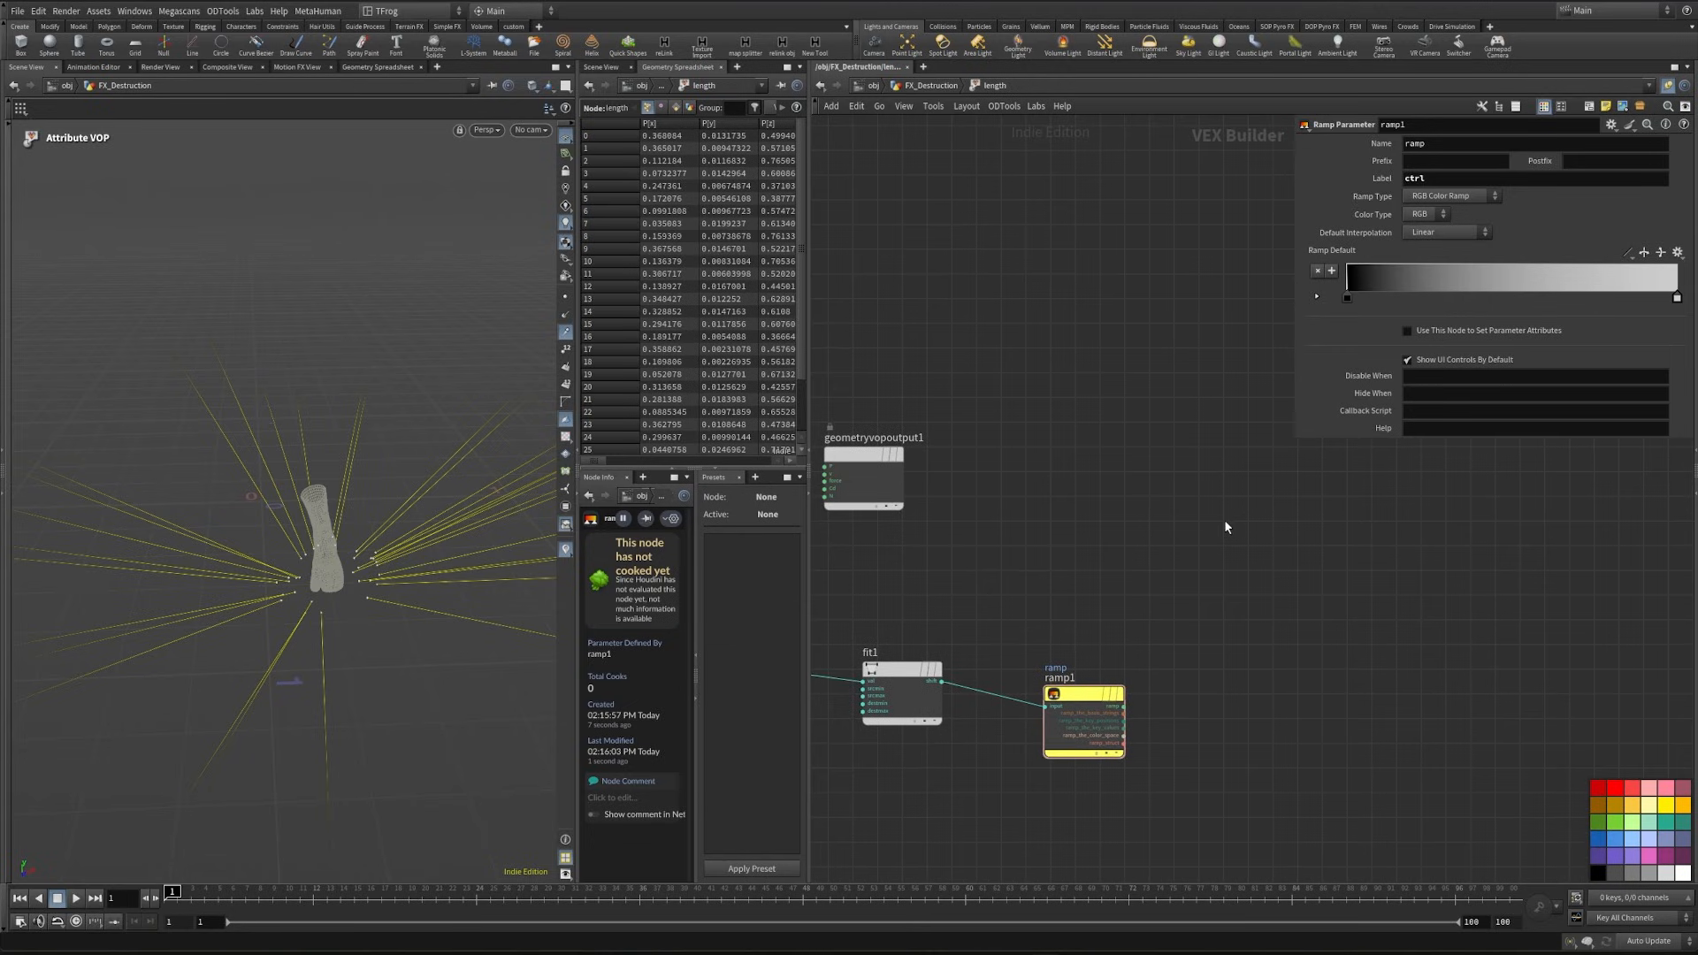
pyautogui.press('Tab')
pyautogui.write('mult')
pyautogui.press('Return')
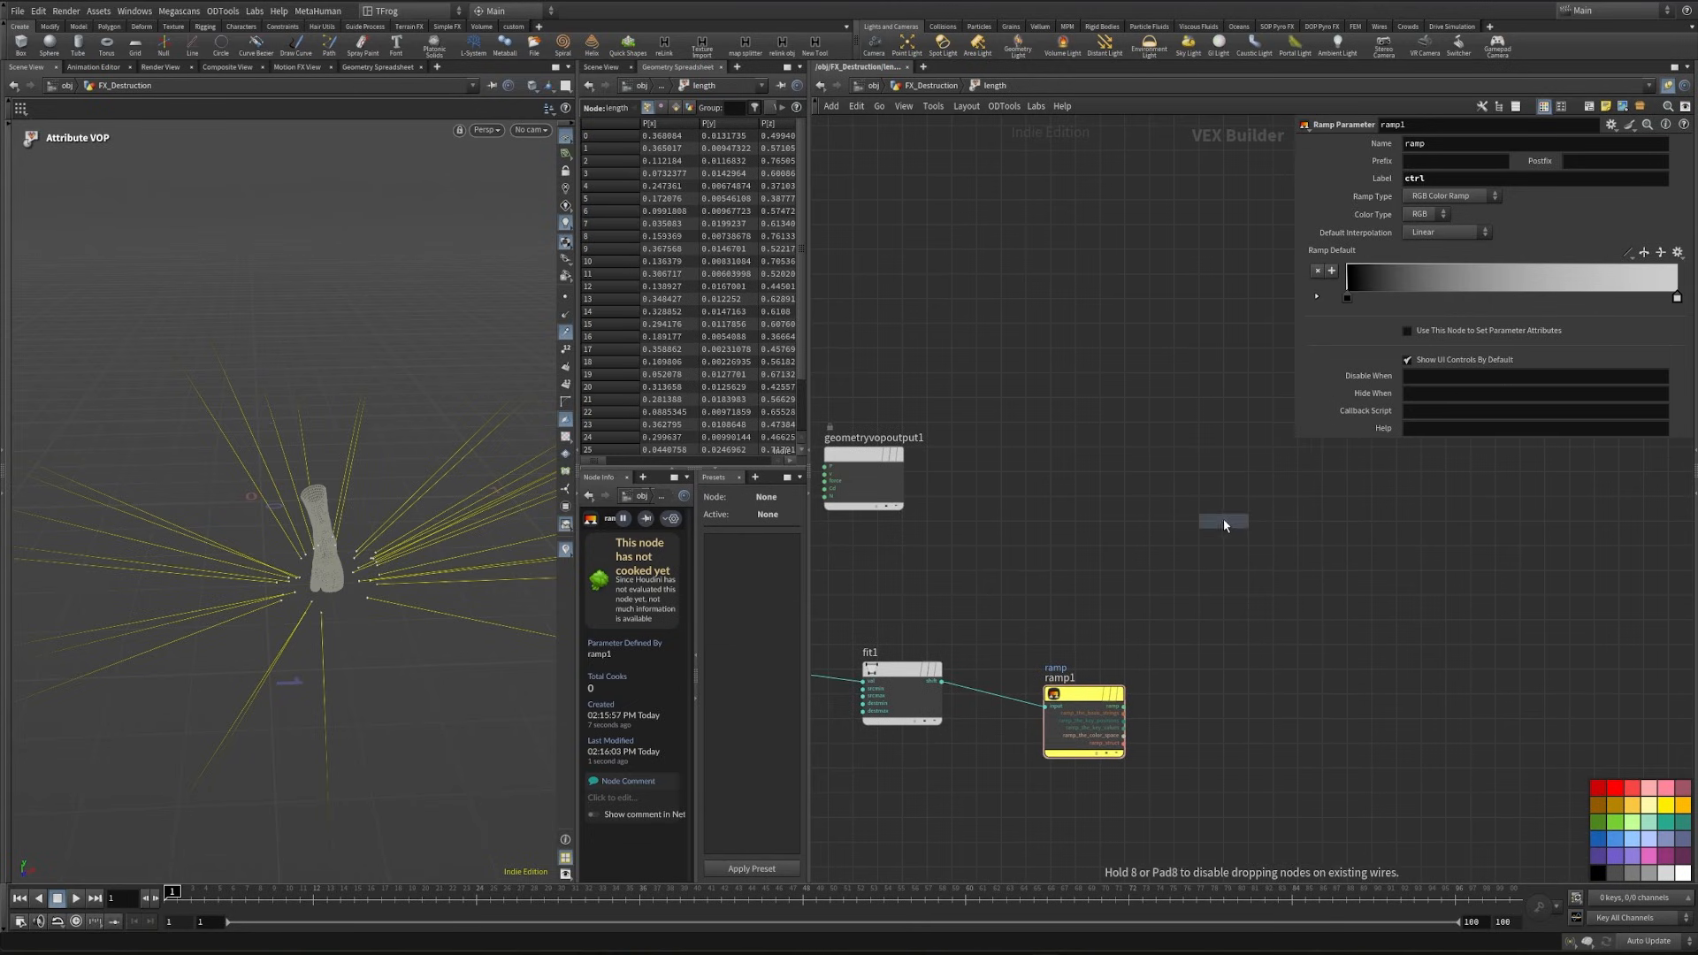
pyautogui.click(1224, 520)
# - Add a Bind node that reads dir as a 3 Floats (vector) attribute and feed its dir output into multiply1
pyautogui.moveTo(1176, 400); pyautogui.dragTo(1208, 450, button='middle')
pyautogui.press('Tab')
pyautogui.write('bind')
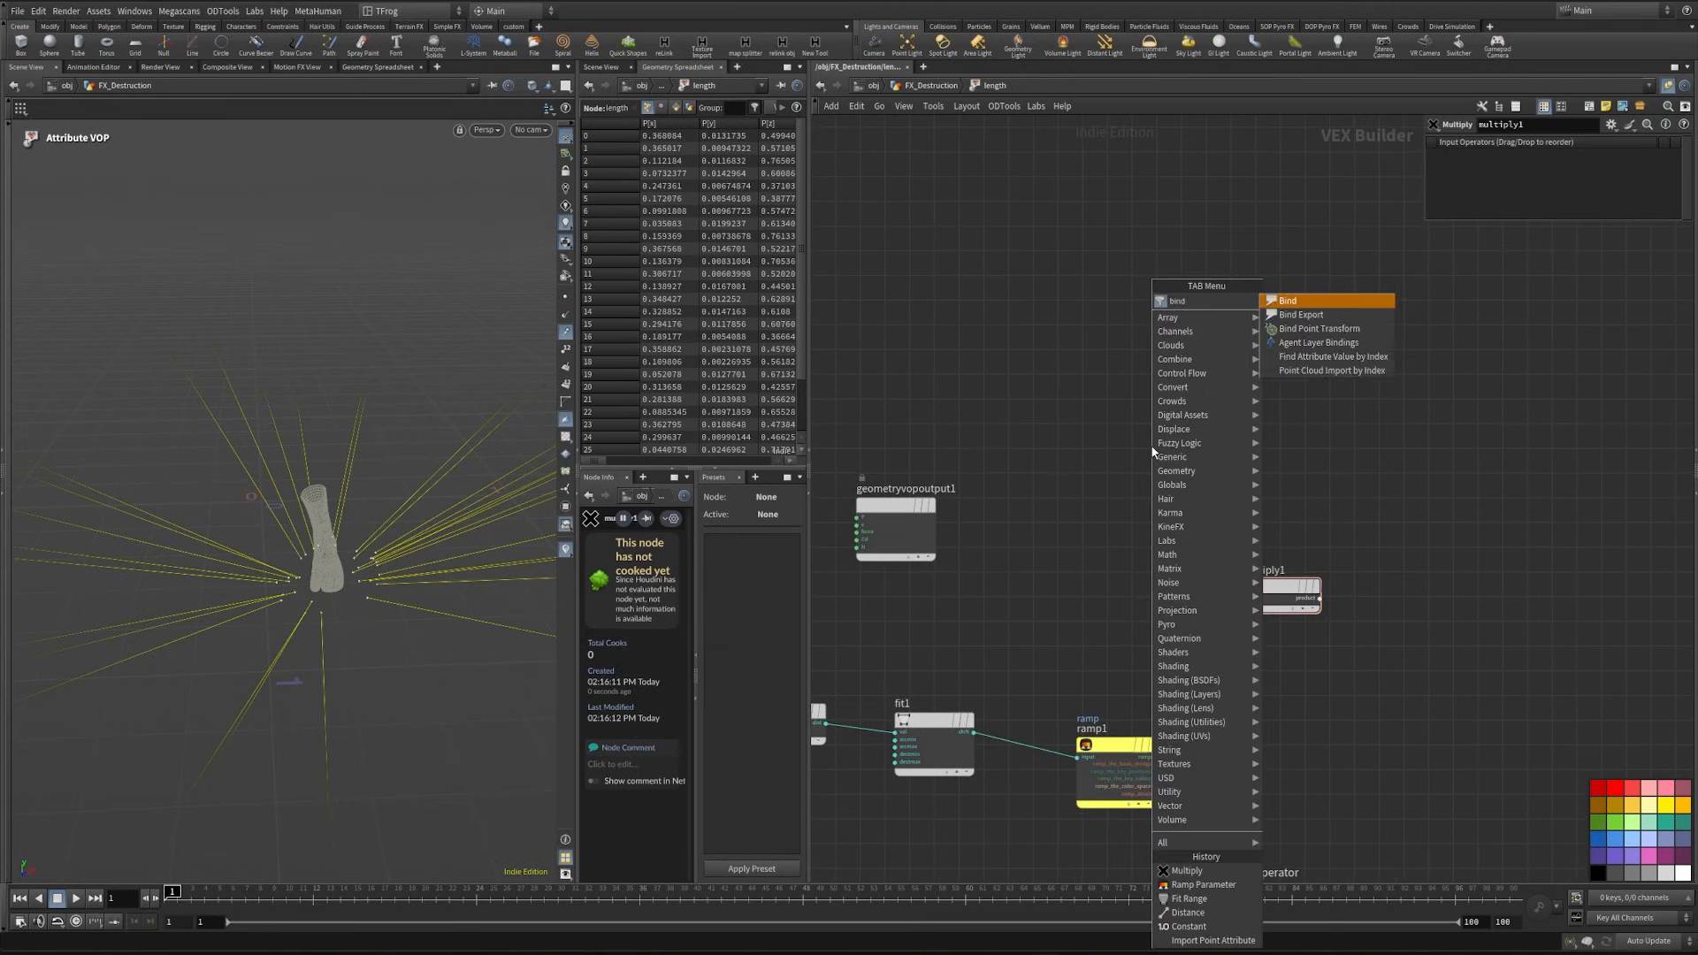
pyautogui.press('Return')
pyautogui.click(1144, 447)
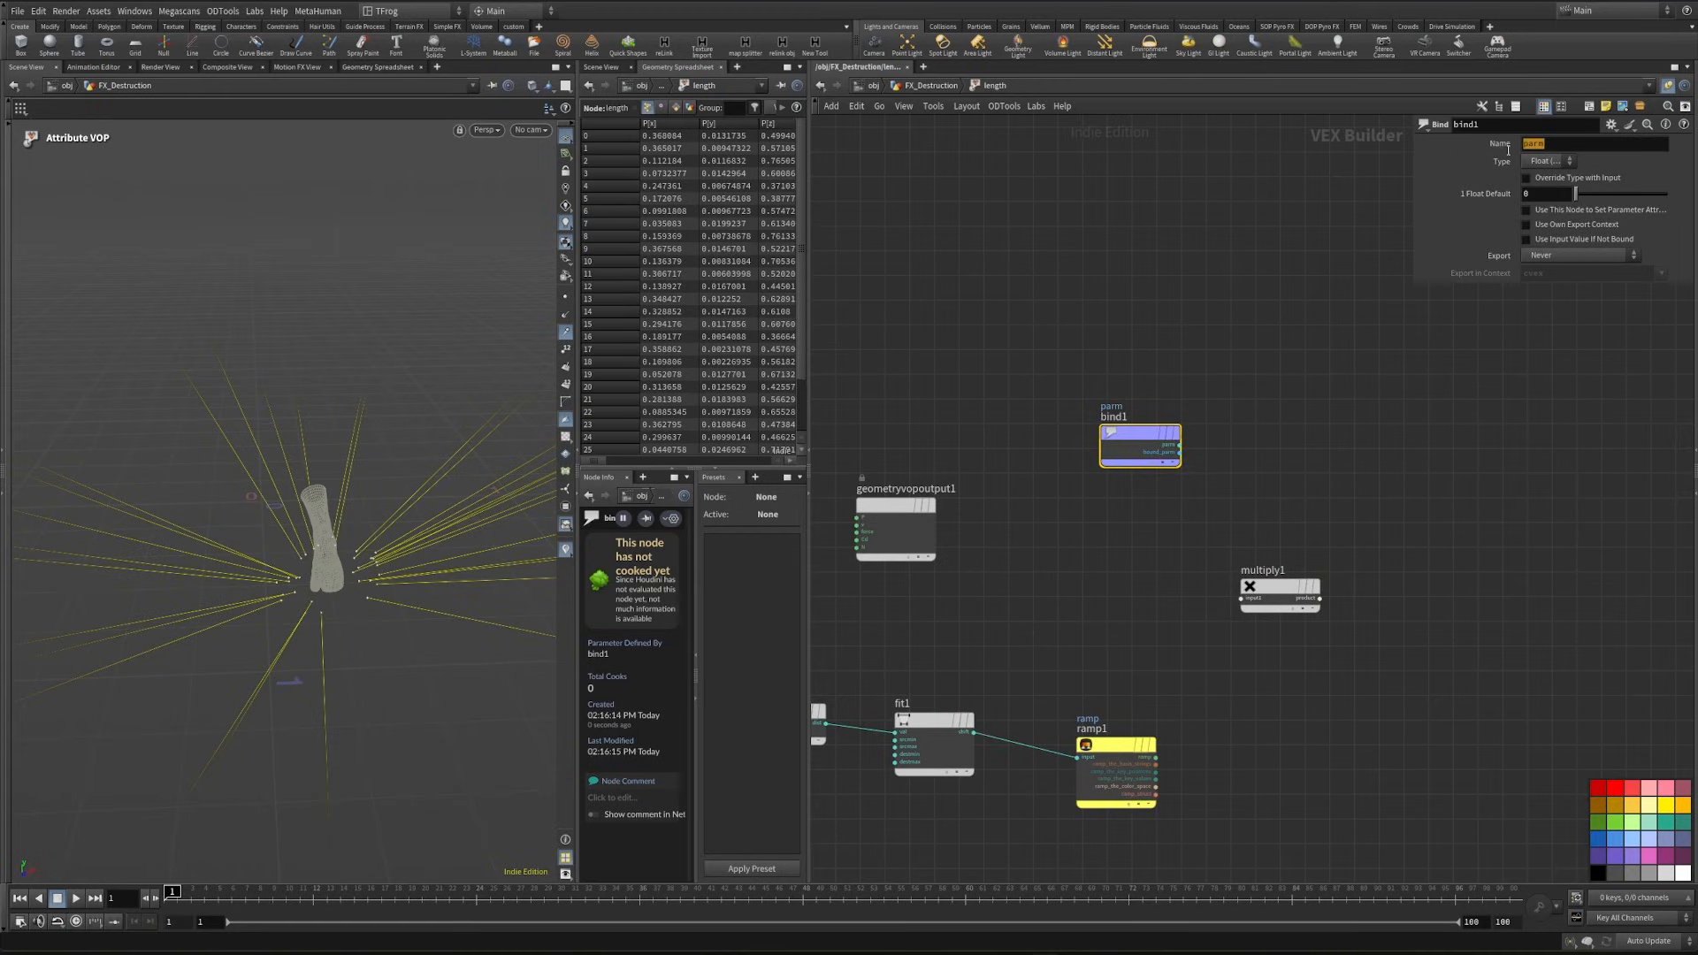
pyautogui.write('dir')
pyautogui.click(1549, 161)
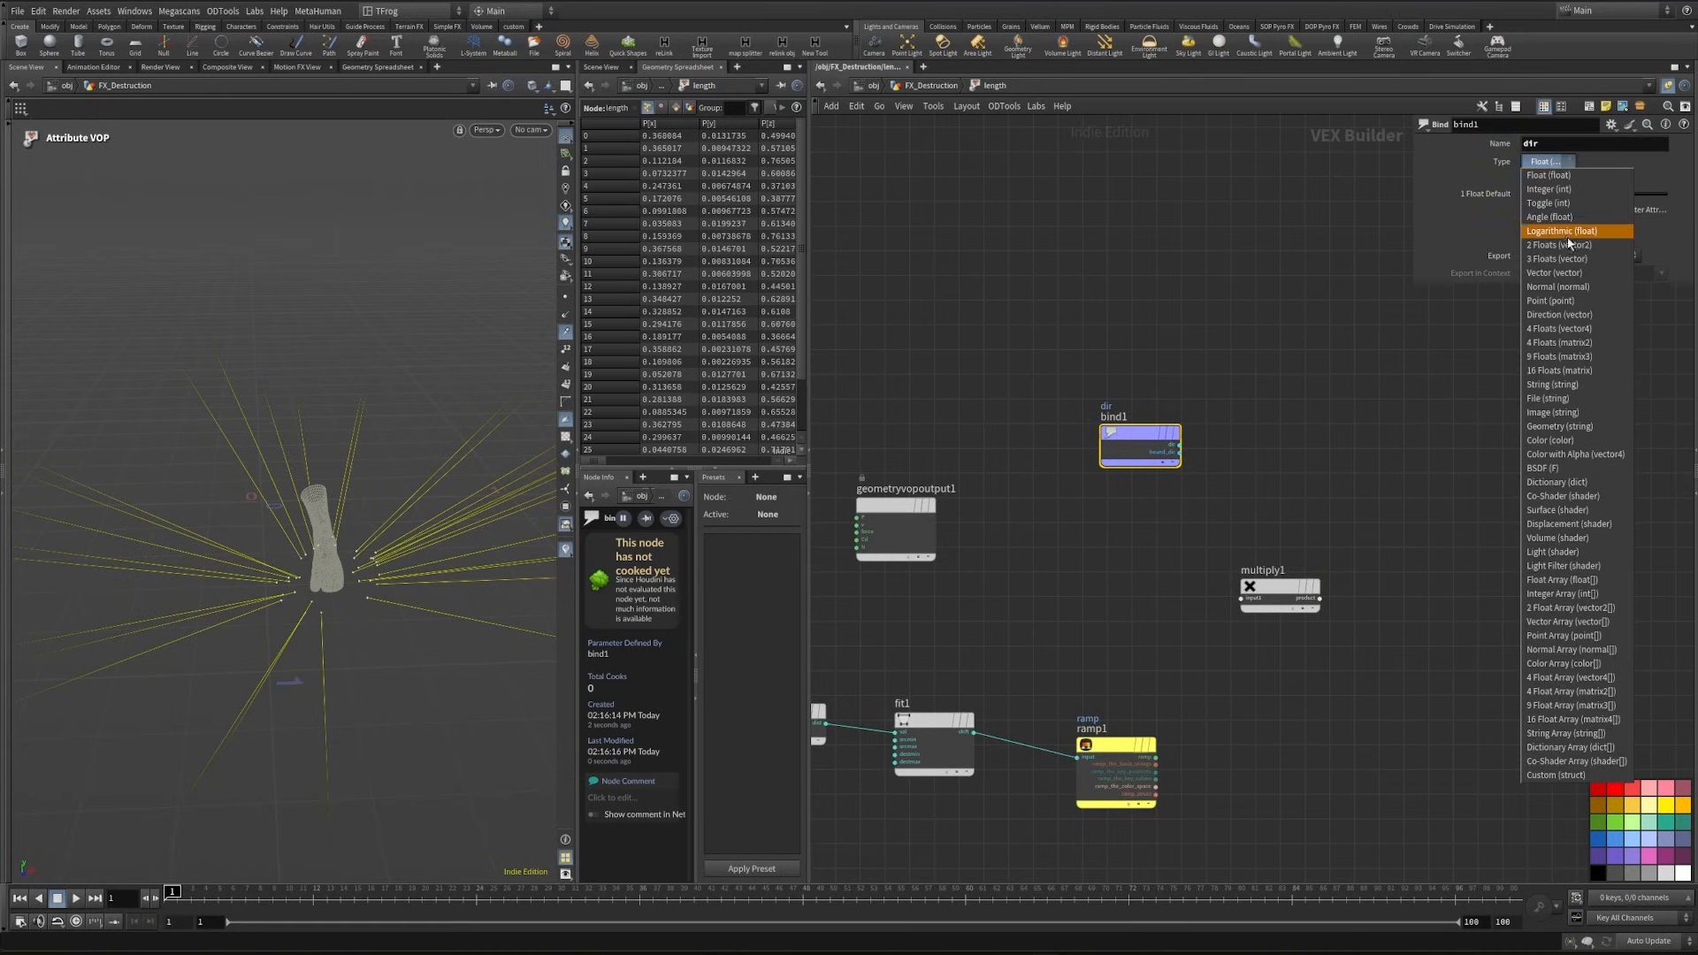
pyautogui.click(1565, 256)
pyautogui.scroll(2, 1163, 382)
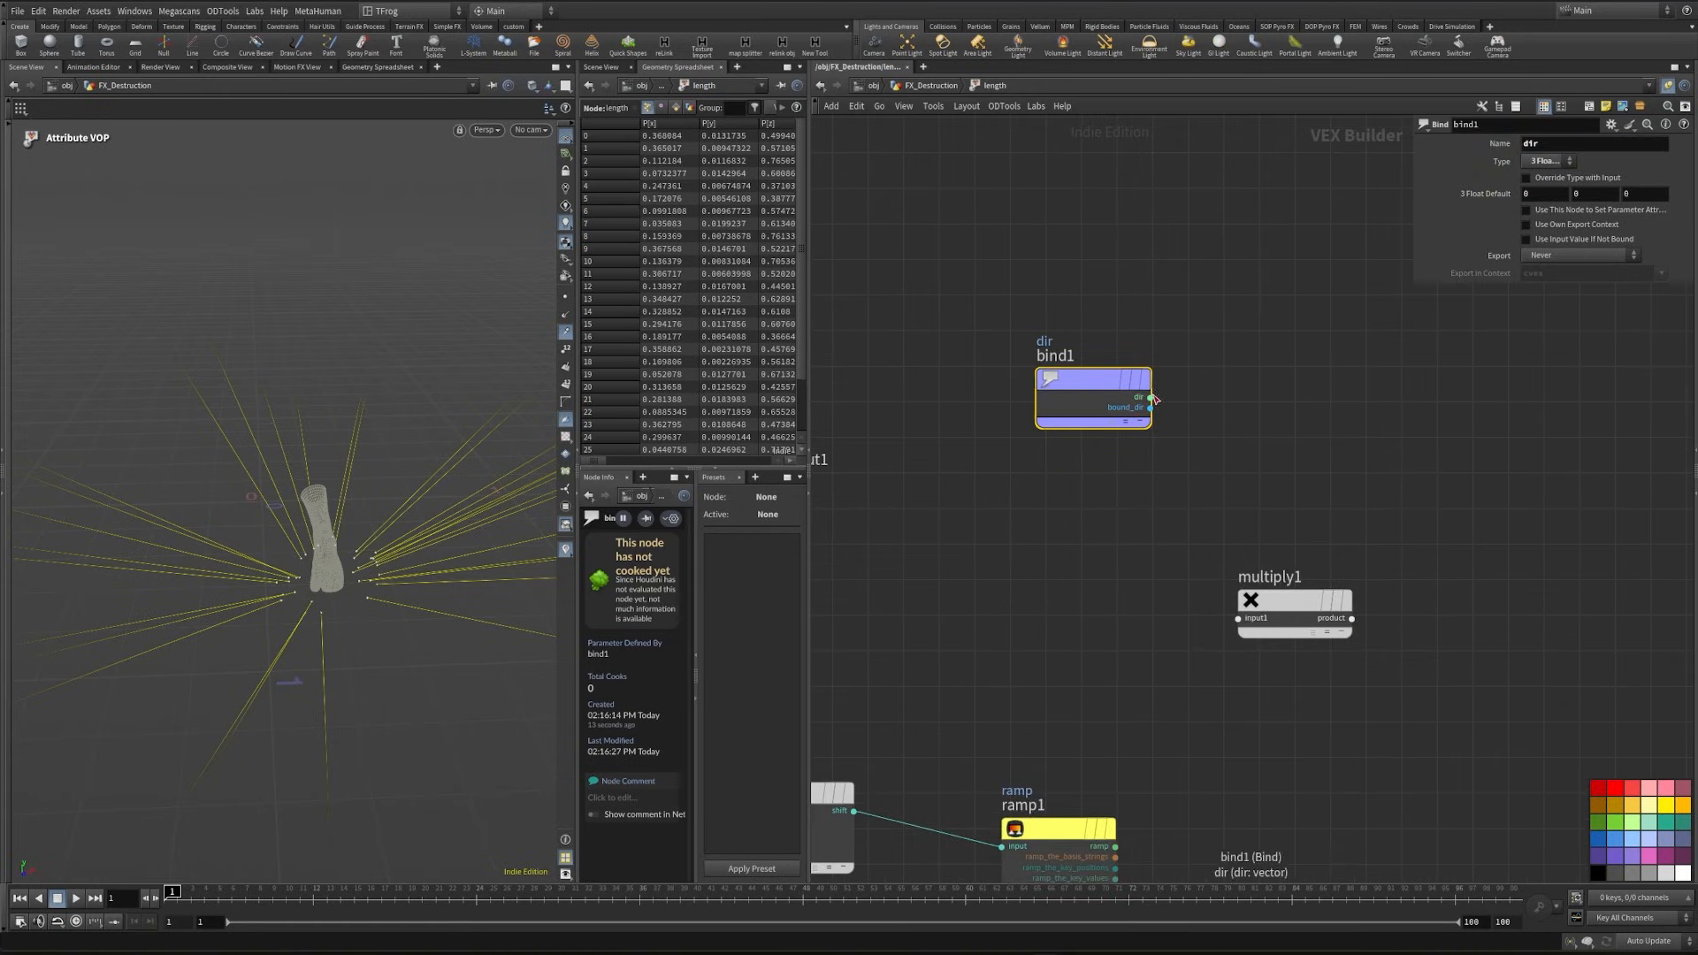
pyautogui.moveTo(1152, 398); pyautogui.dragTo(1238, 618)
pyautogui.scroll(-3, 1331, 632)
# - Add a Bind Export node named dir with type 3 Floats (vector) and connect multiply1's product to it
pyautogui.press('Tab')
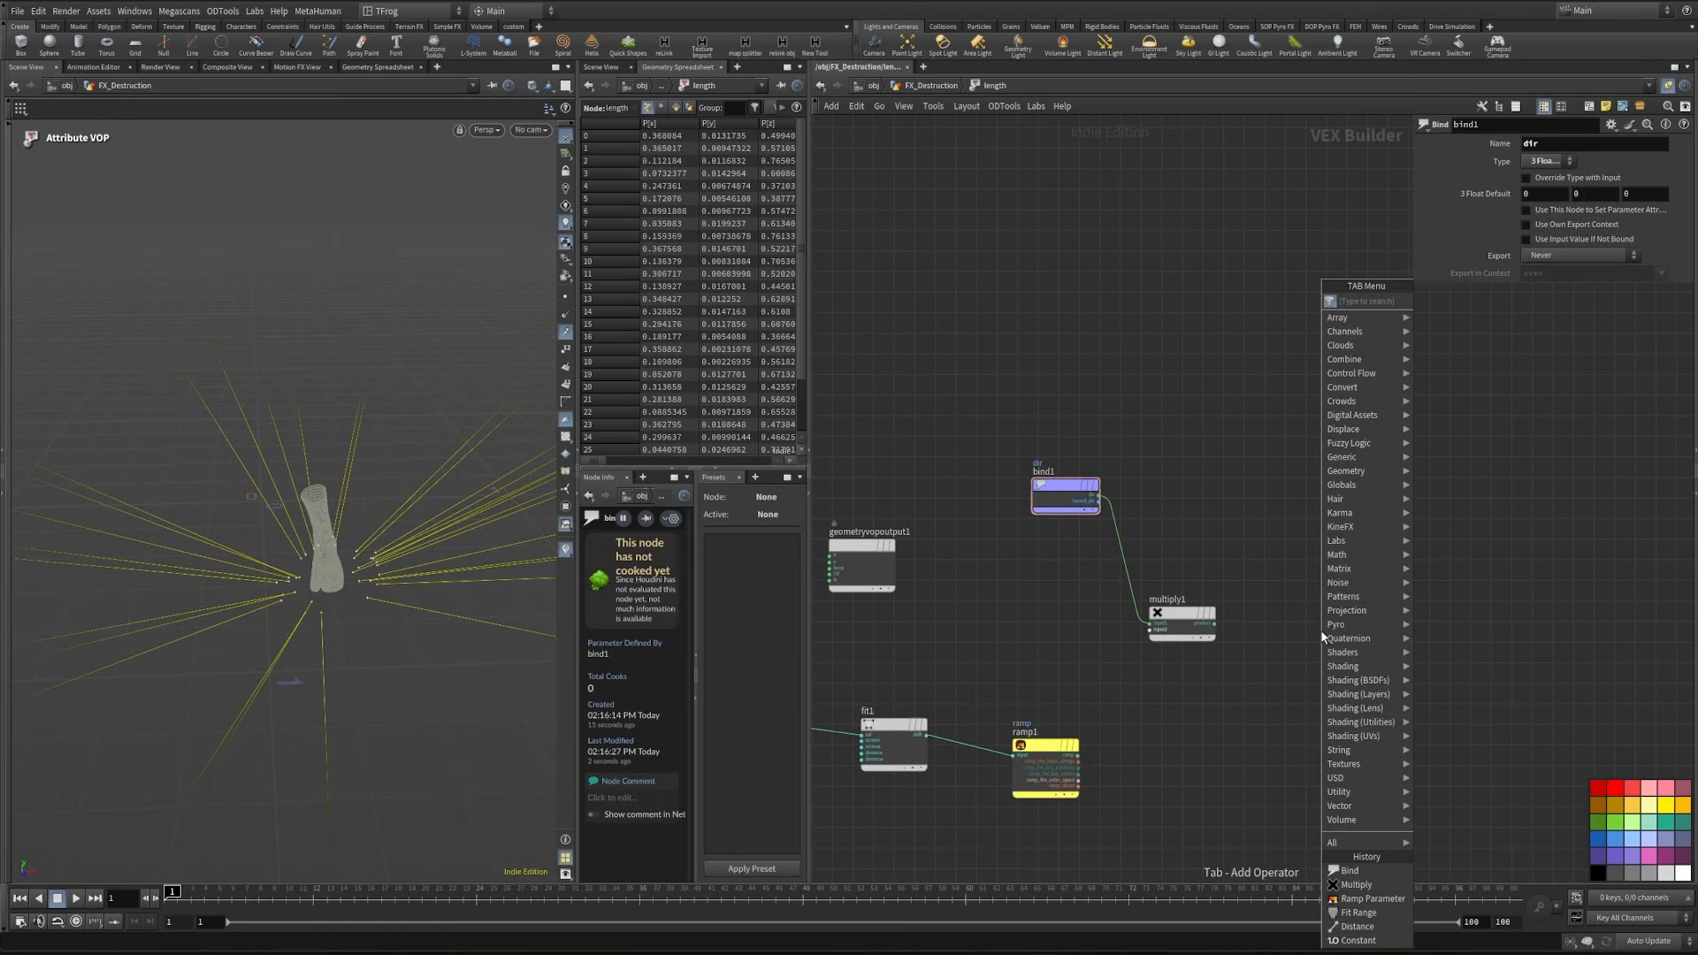
pyautogui.write('binde')
pyautogui.press('Return')
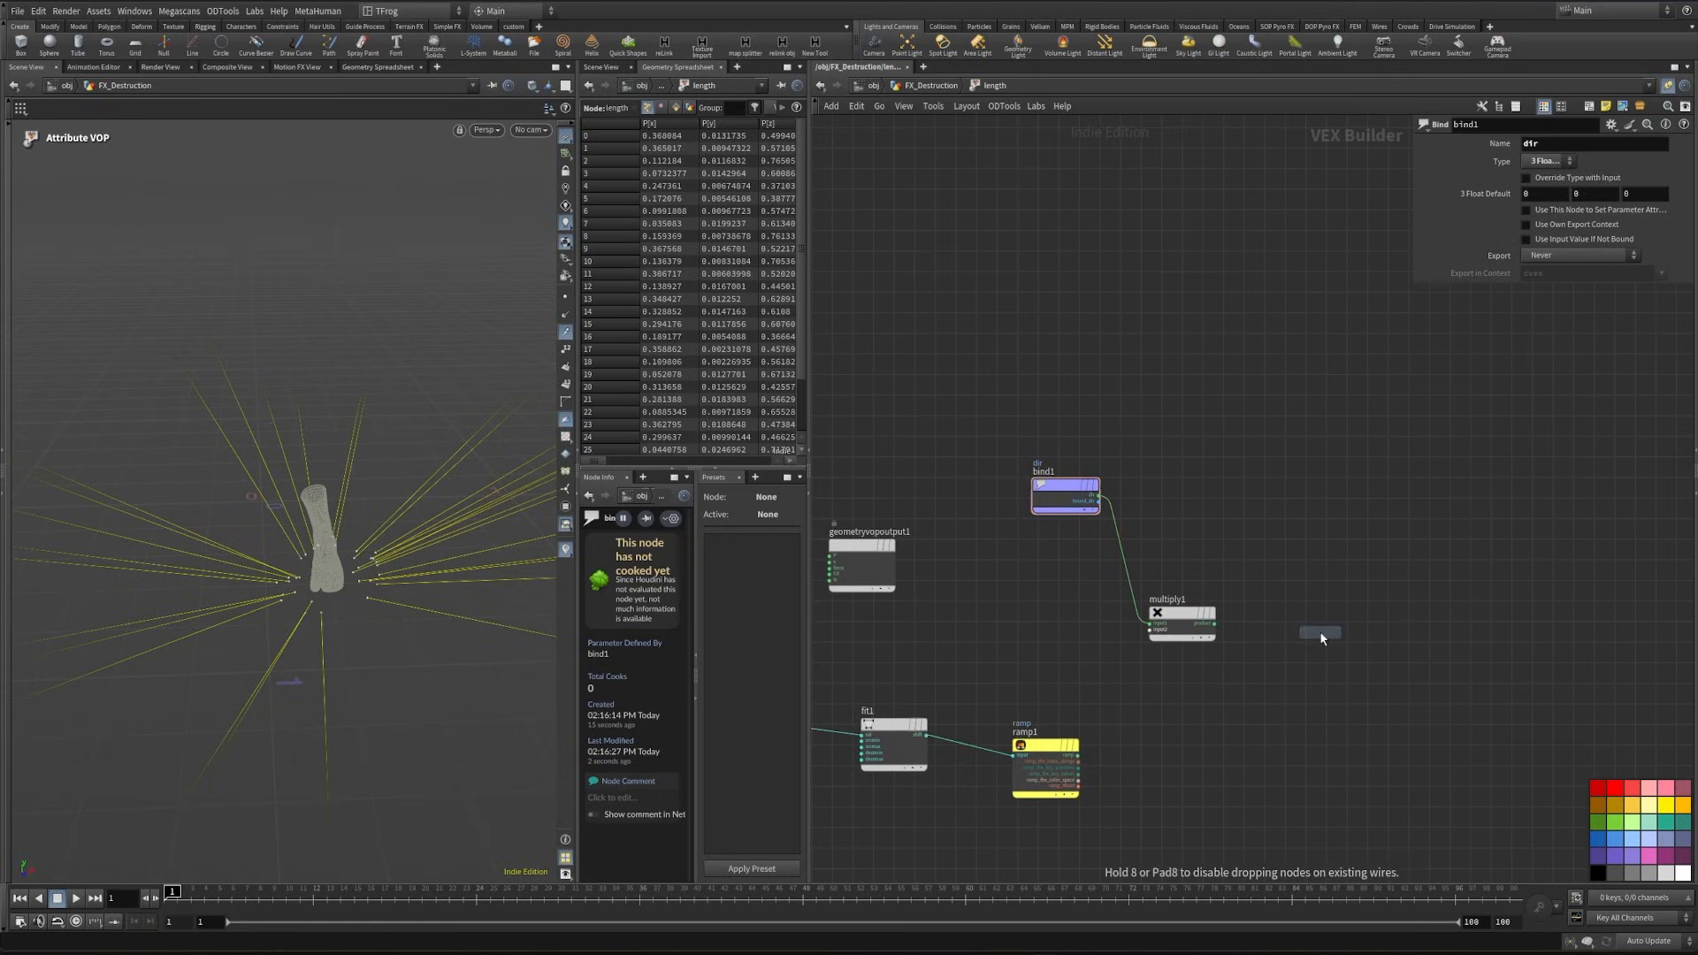
pyautogui.click(1319, 630)
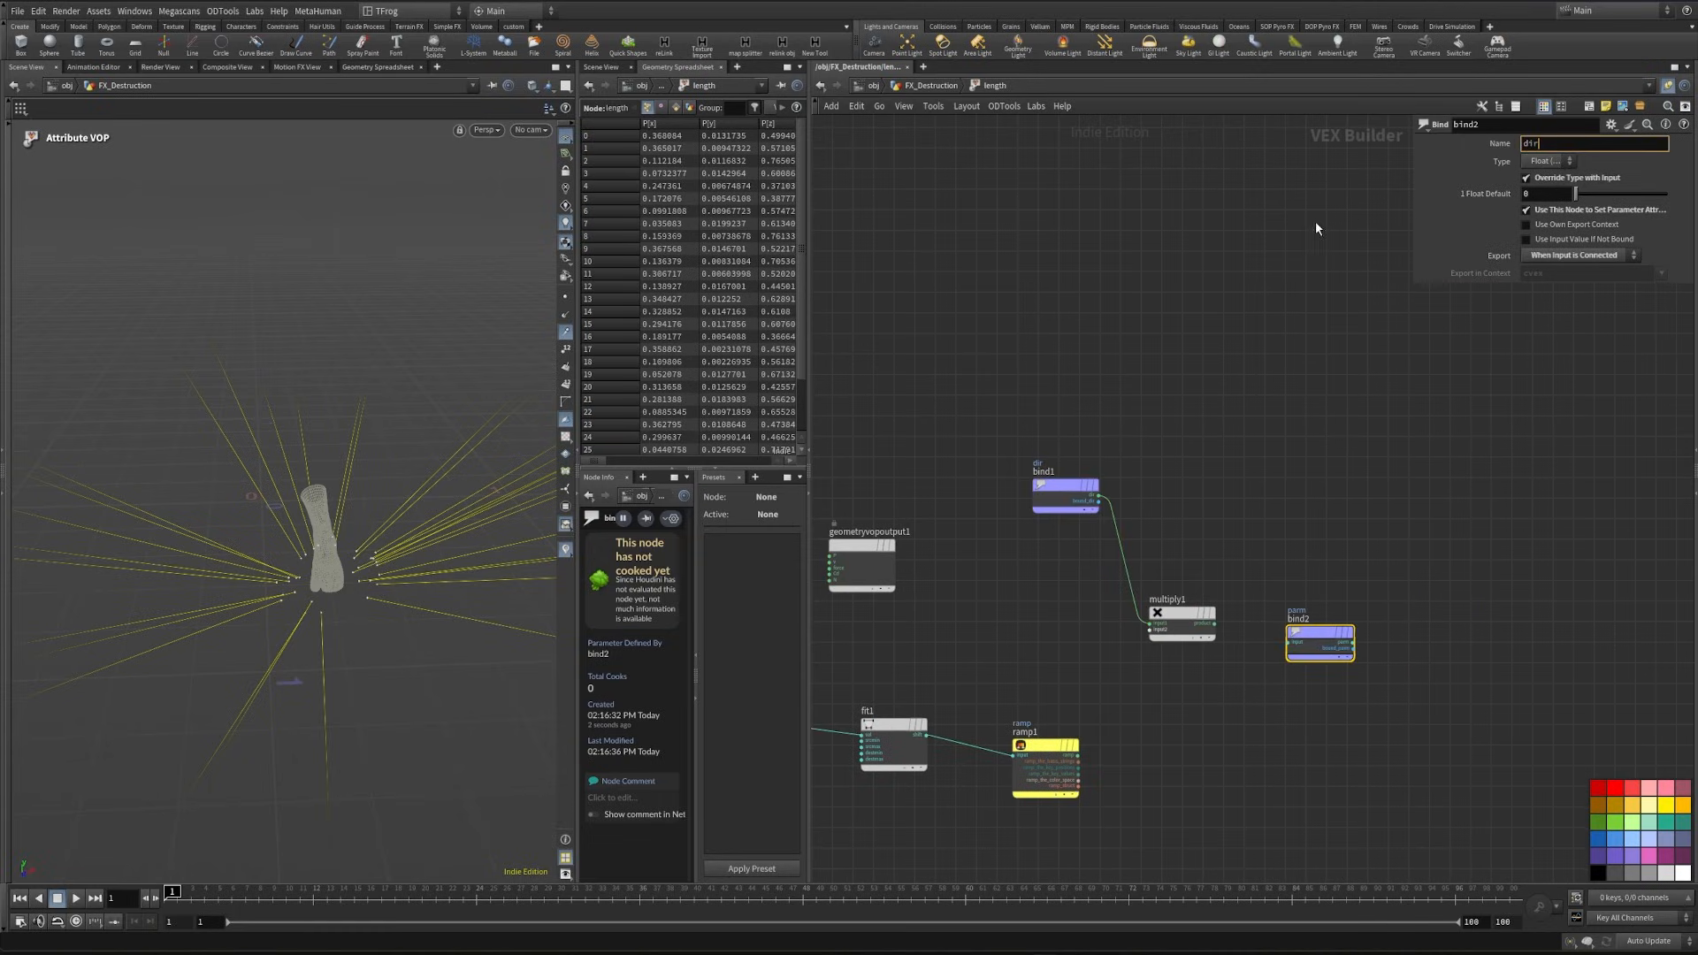
pyautogui.write('dir')
pyautogui.click(1547, 161)
pyautogui.click(1577, 252)
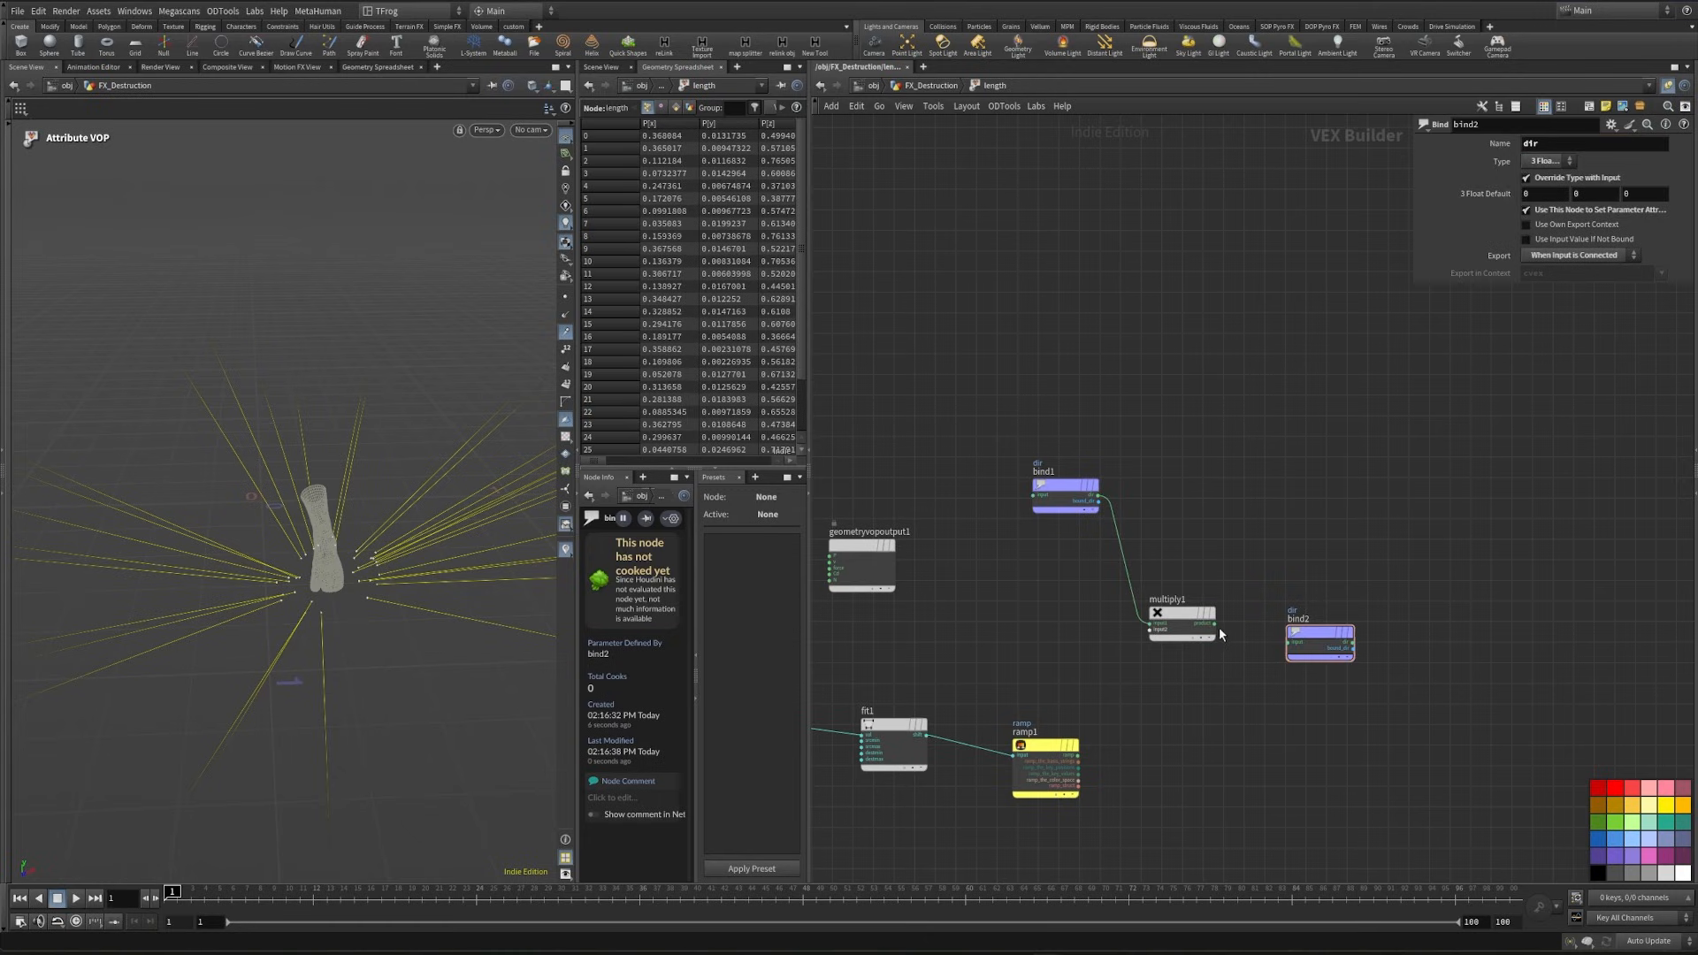
pyautogui.moveTo(1212, 631); pyautogui.dragTo(1234, 638)
# - Add a Turbulent Noise node with the global P connected to its pos input
pyautogui.moveTo(928, 619); pyautogui.dragTo(1356, 570, button='middle')
pyautogui.moveTo(1224, 576); pyautogui.dragTo(1122, 569, button='middle')
pyautogui.scroll(3, 972, 603)
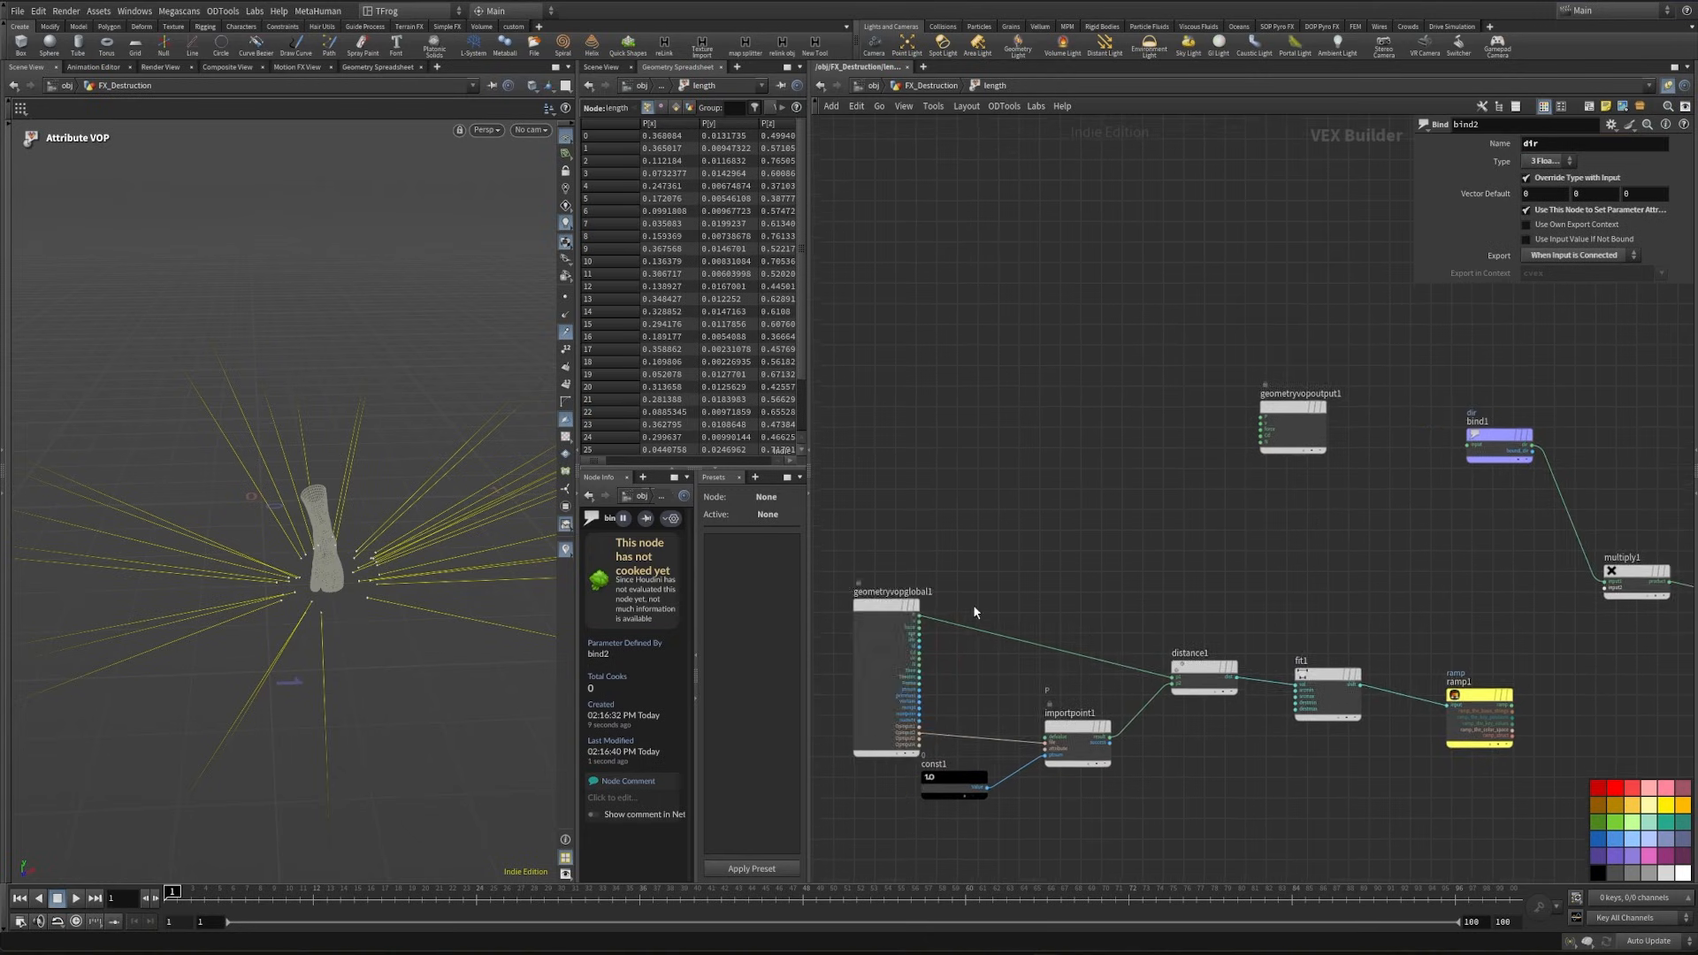
pyautogui.click(909, 614)
pyautogui.press('Tab')
pyautogui.write('tur')
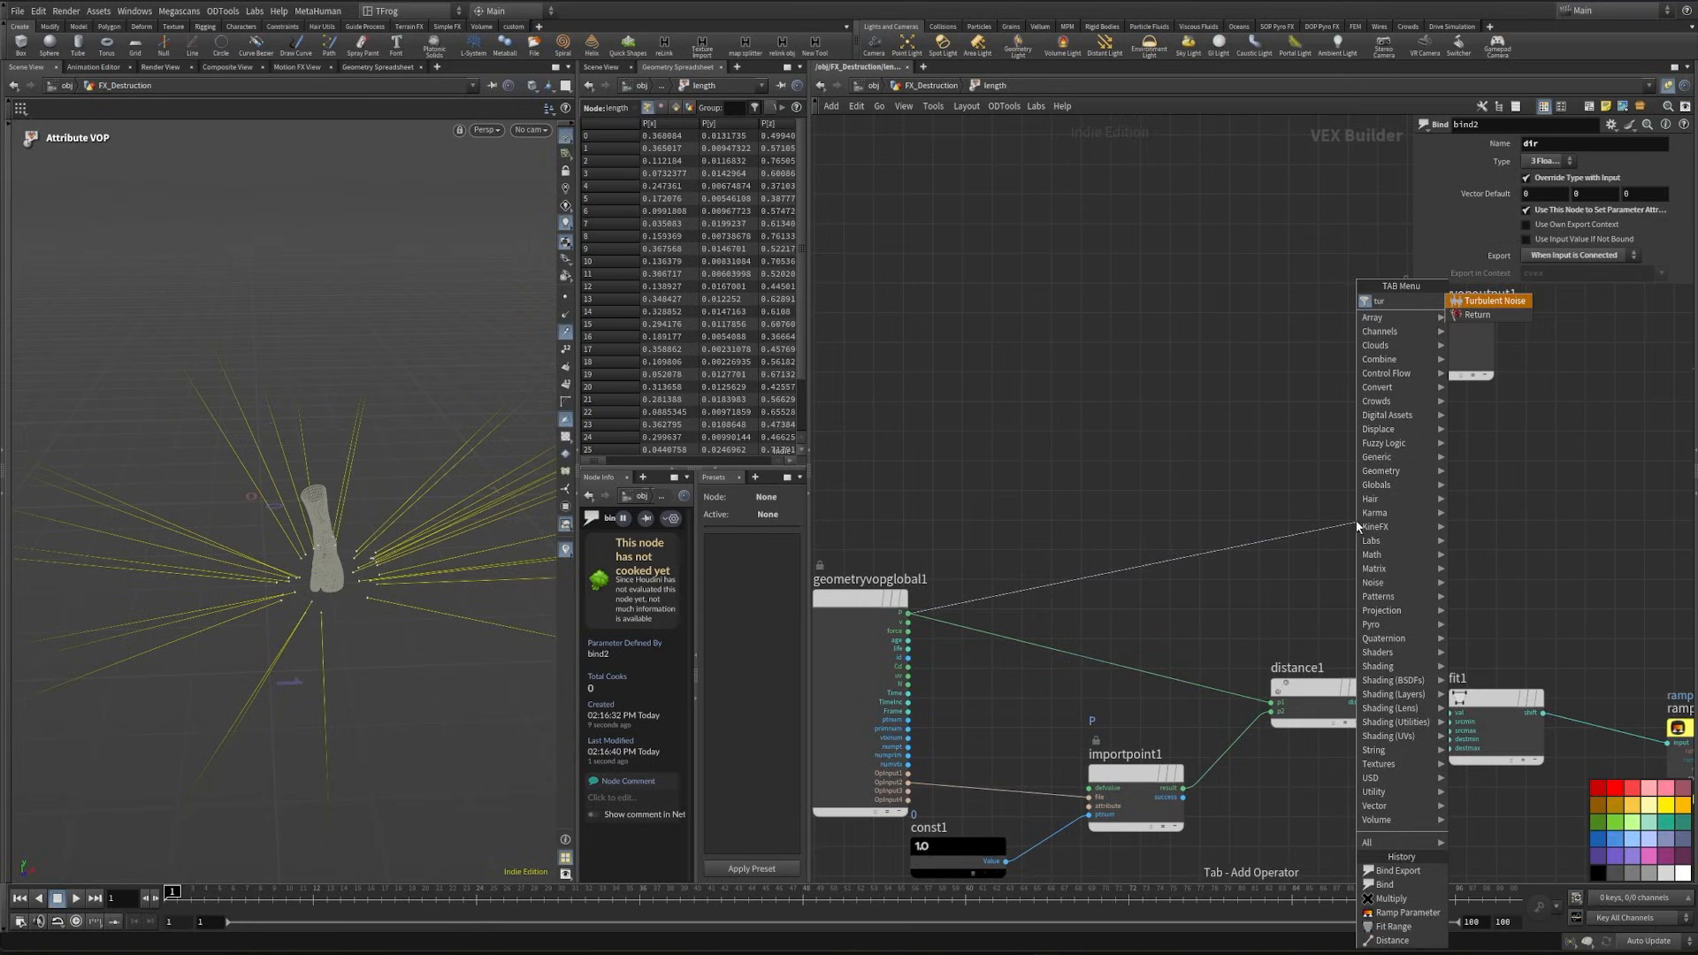
pyautogui.press('Return')
pyautogui.click(1358, 525)
pyautogui.moveTo(1610, 504); pyautogui.dragTo(1364, 555, button='middle')
# - Add a second Fit Range node and feed turbnoise1's noise output into its val input
pyautogui.click(1157, 588)
pyautogui.press('Tab')
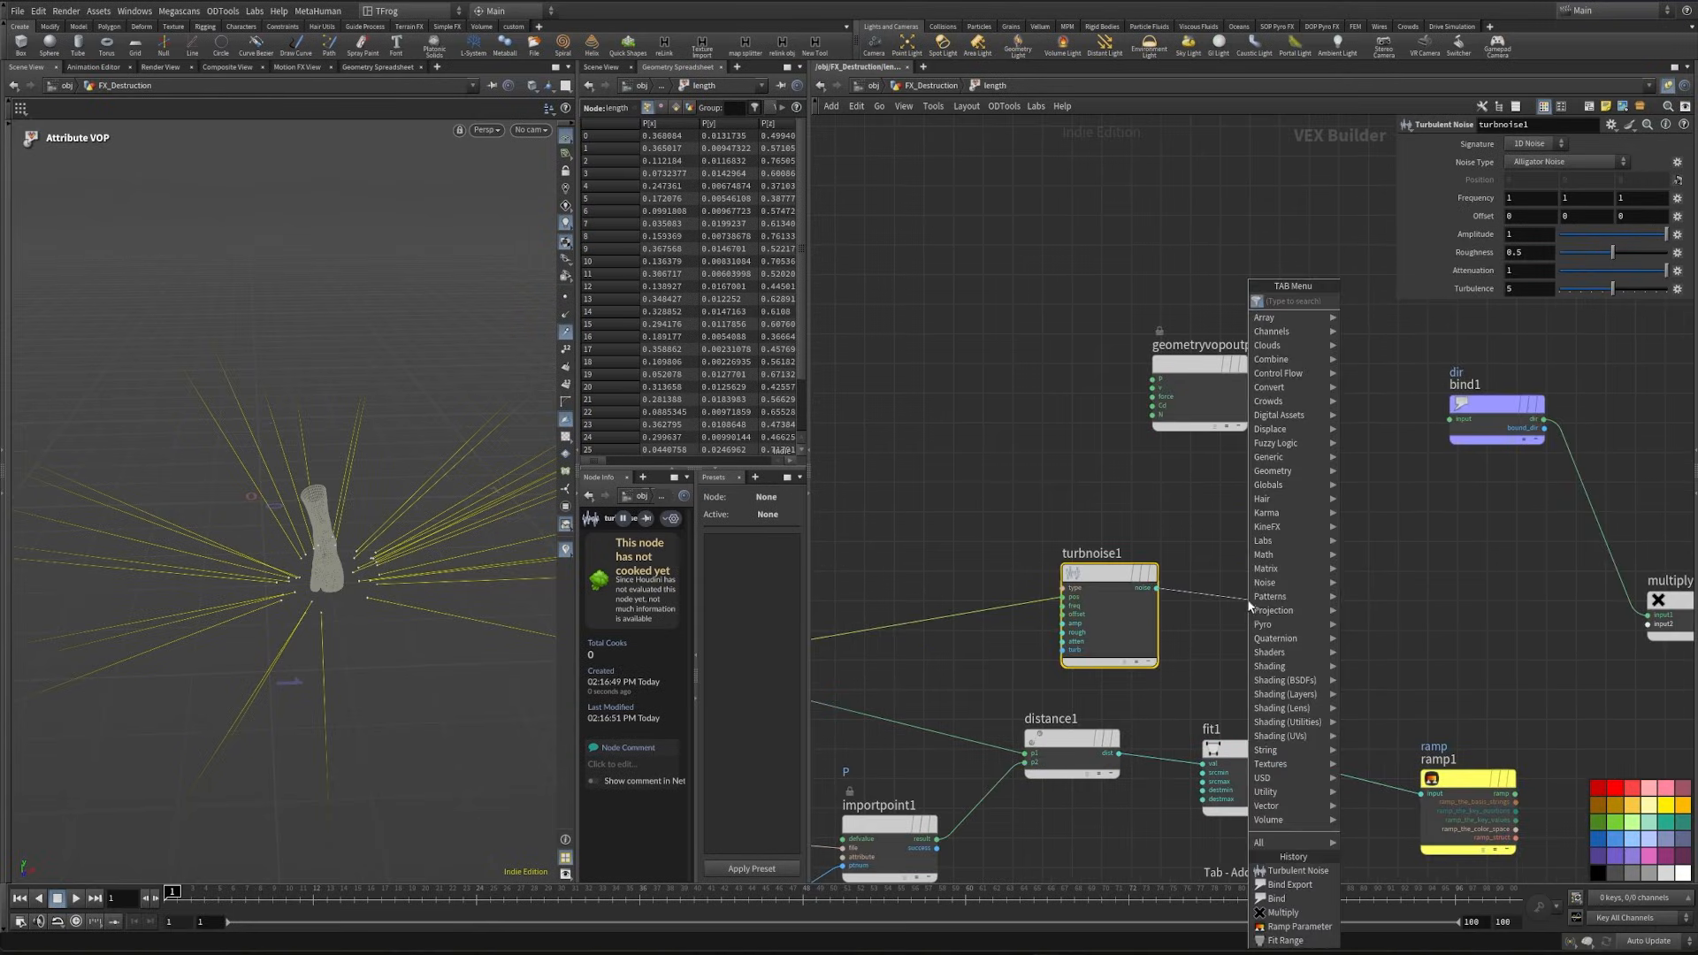
pyautogui.write('fit')
pyautogui.press('Return')
pyautogui.click(1255, 619)
# - Promote fit2's srcmin and srcmax inputs to parameters and label them min and max
pyautogui.scroll(5, 1251, 642)
pyautogui.rightClick(1224, 598)
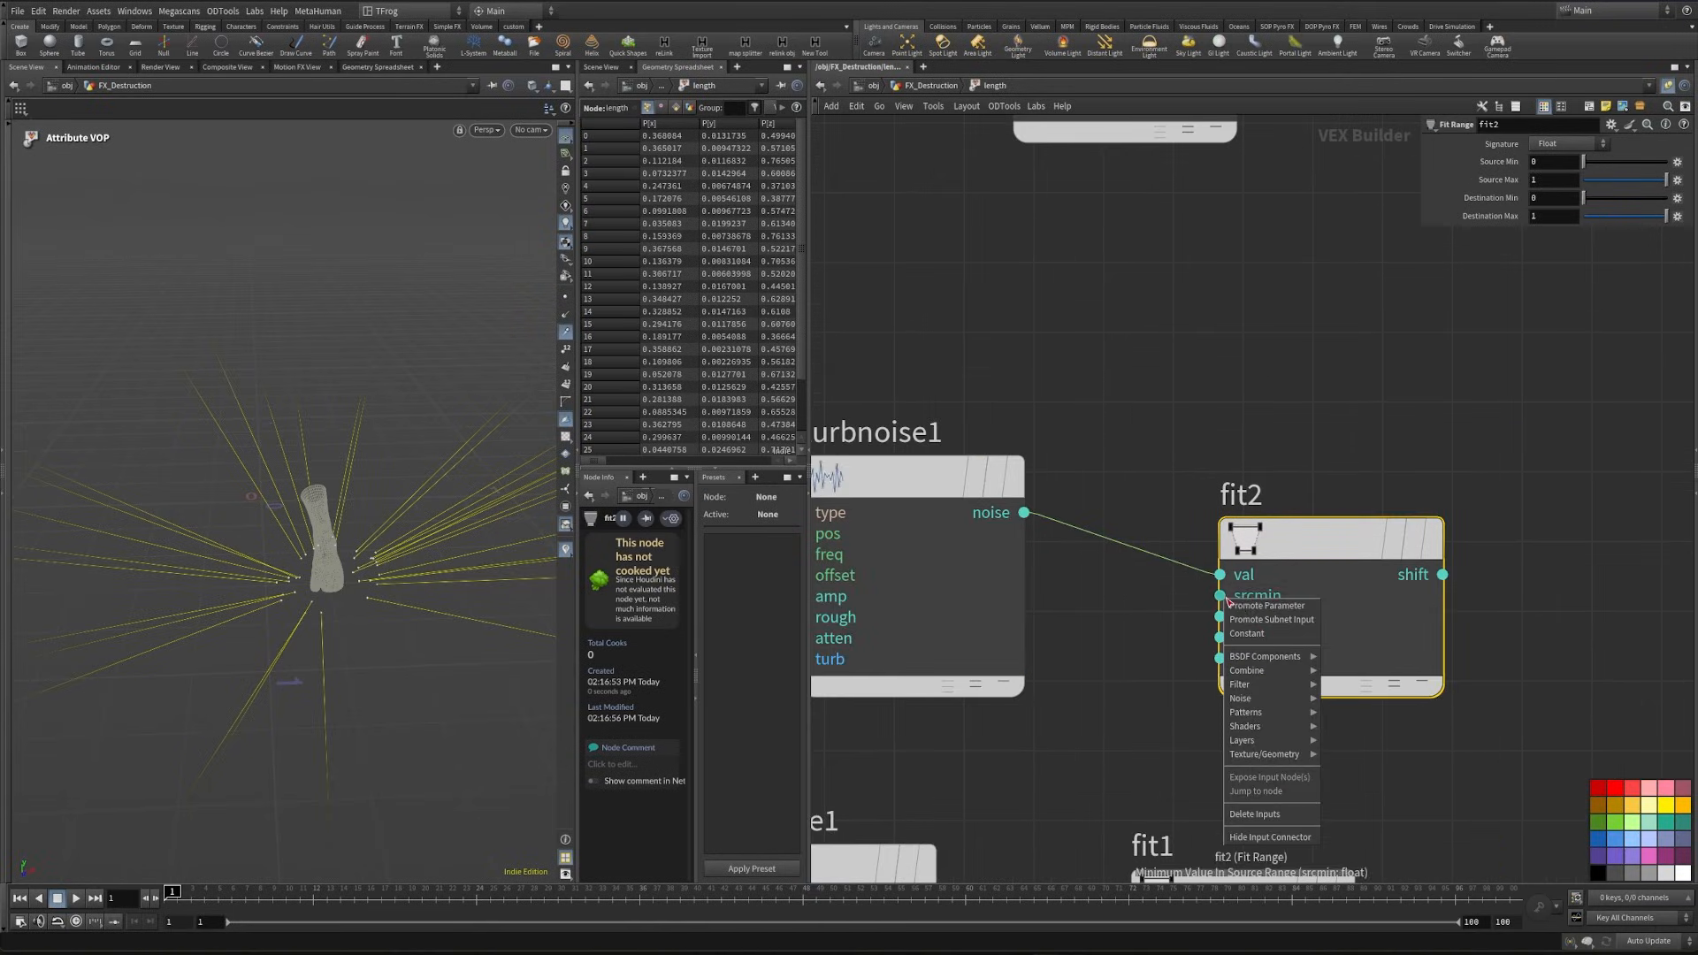
pyautogui.click(1266, 606)
pyautogui.rightClick(1220, 616)
pyautogui.click(1266, 627)
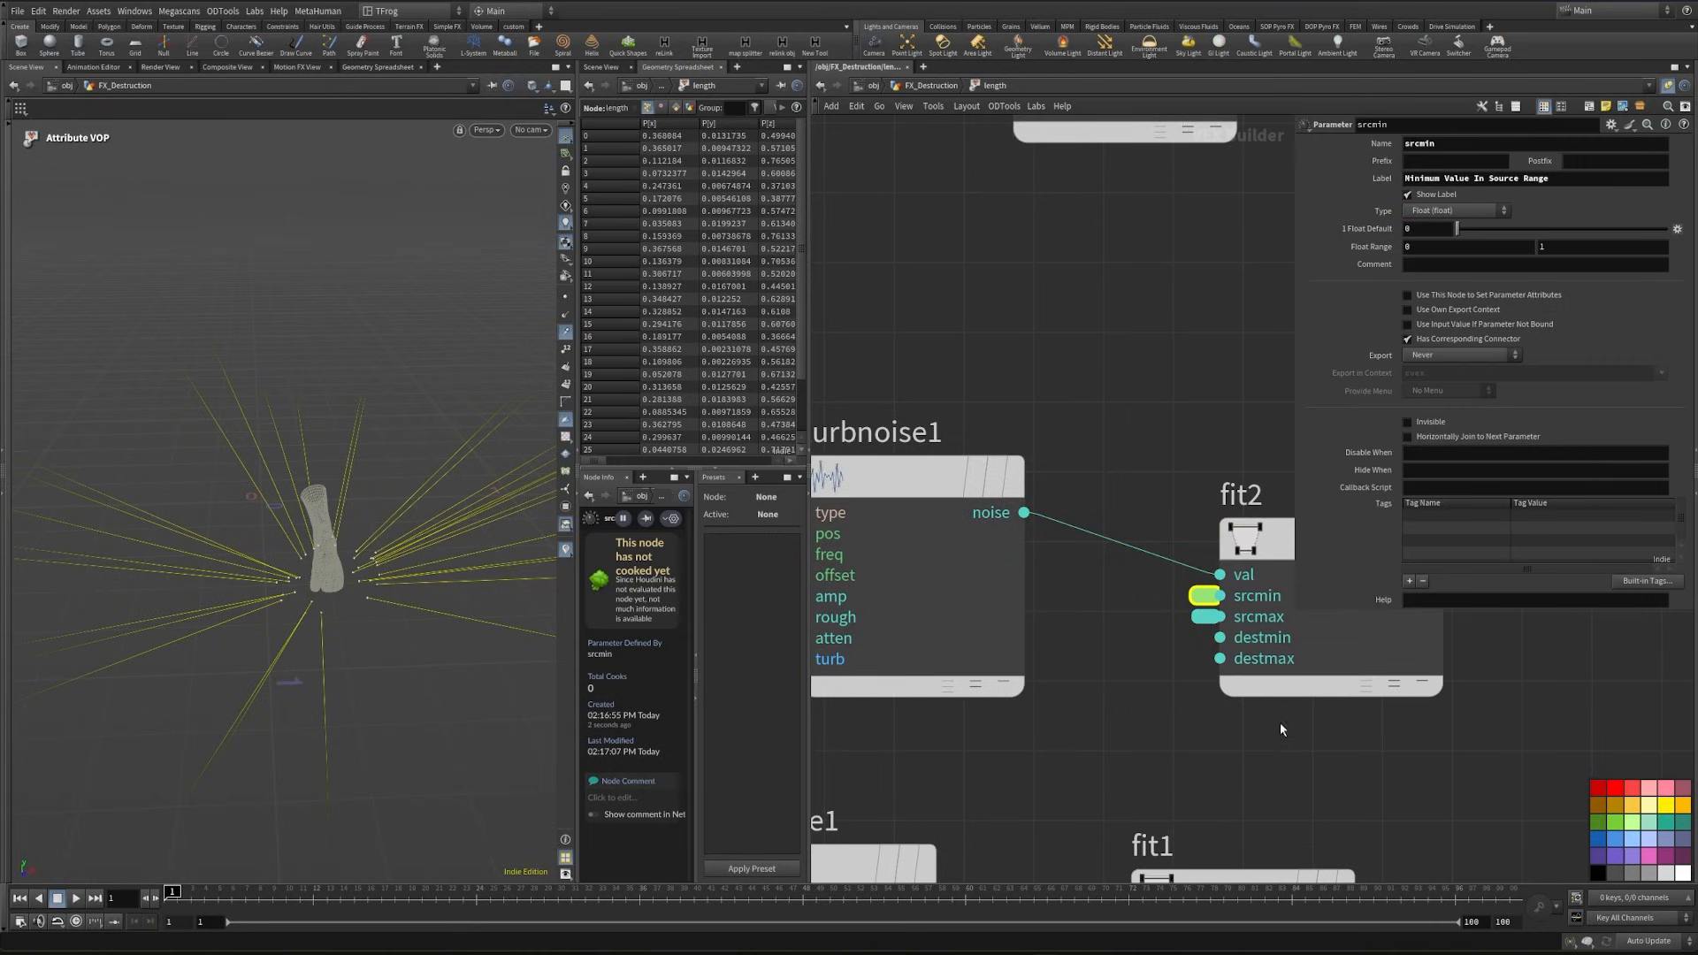
pyautogui.tripleClick(1485, 178)
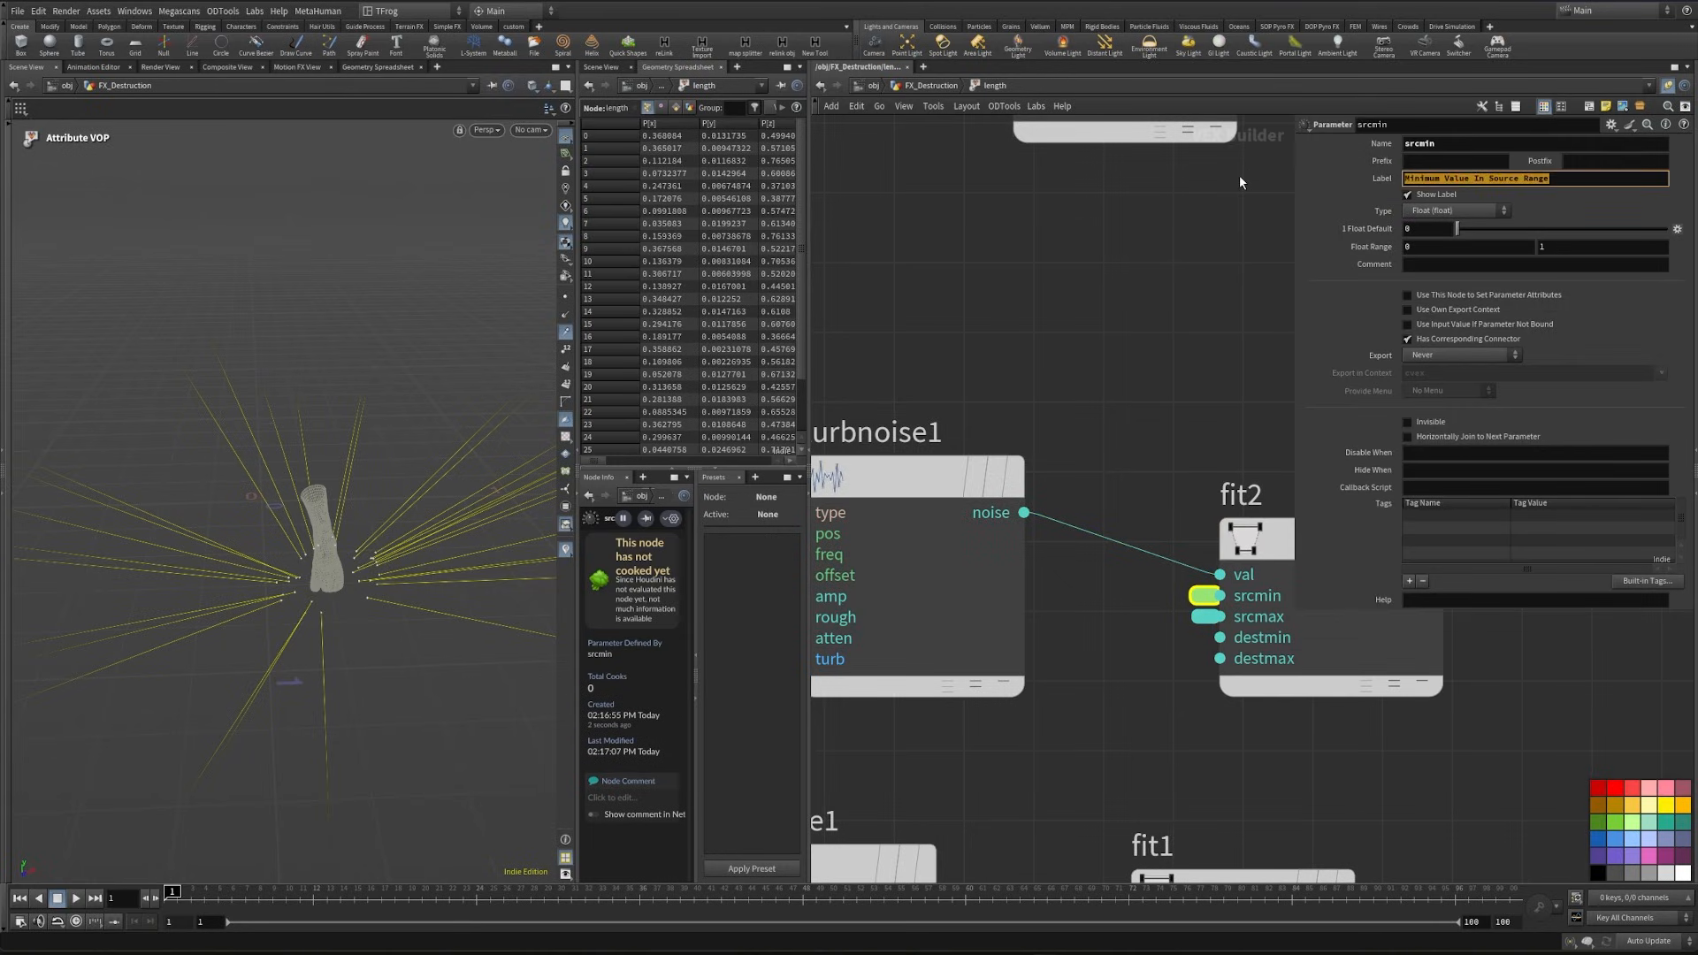
pyautogui.click(1204, 617)
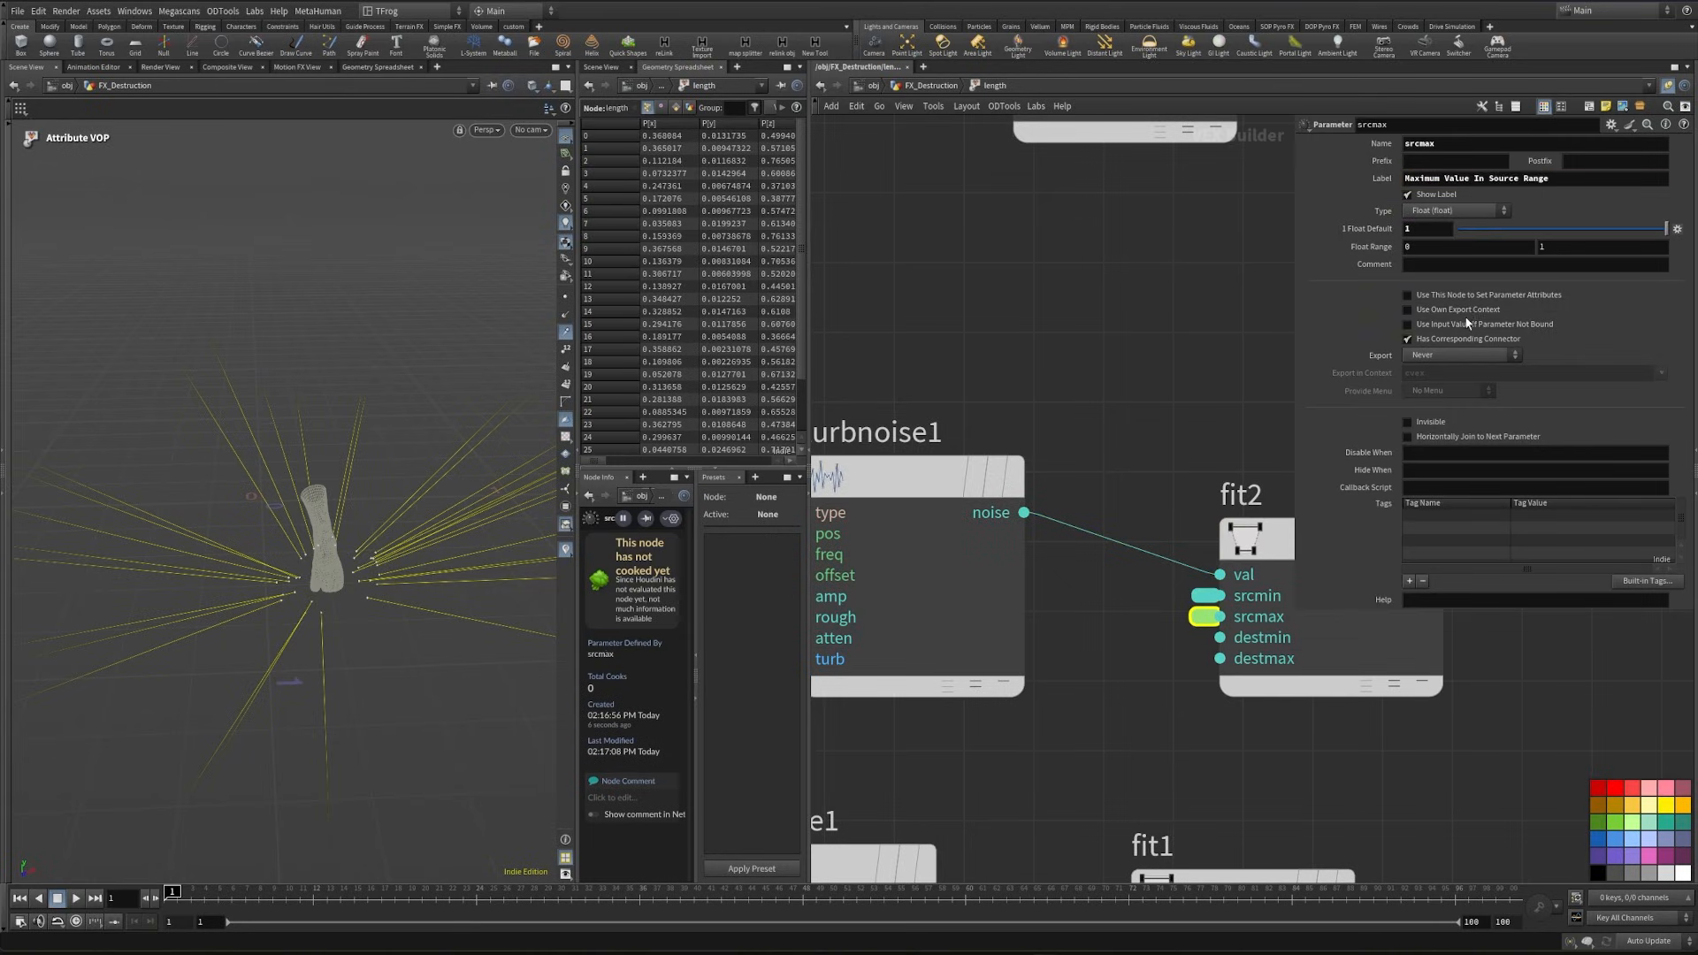
pyautogui.tripleClick(1575, 181)
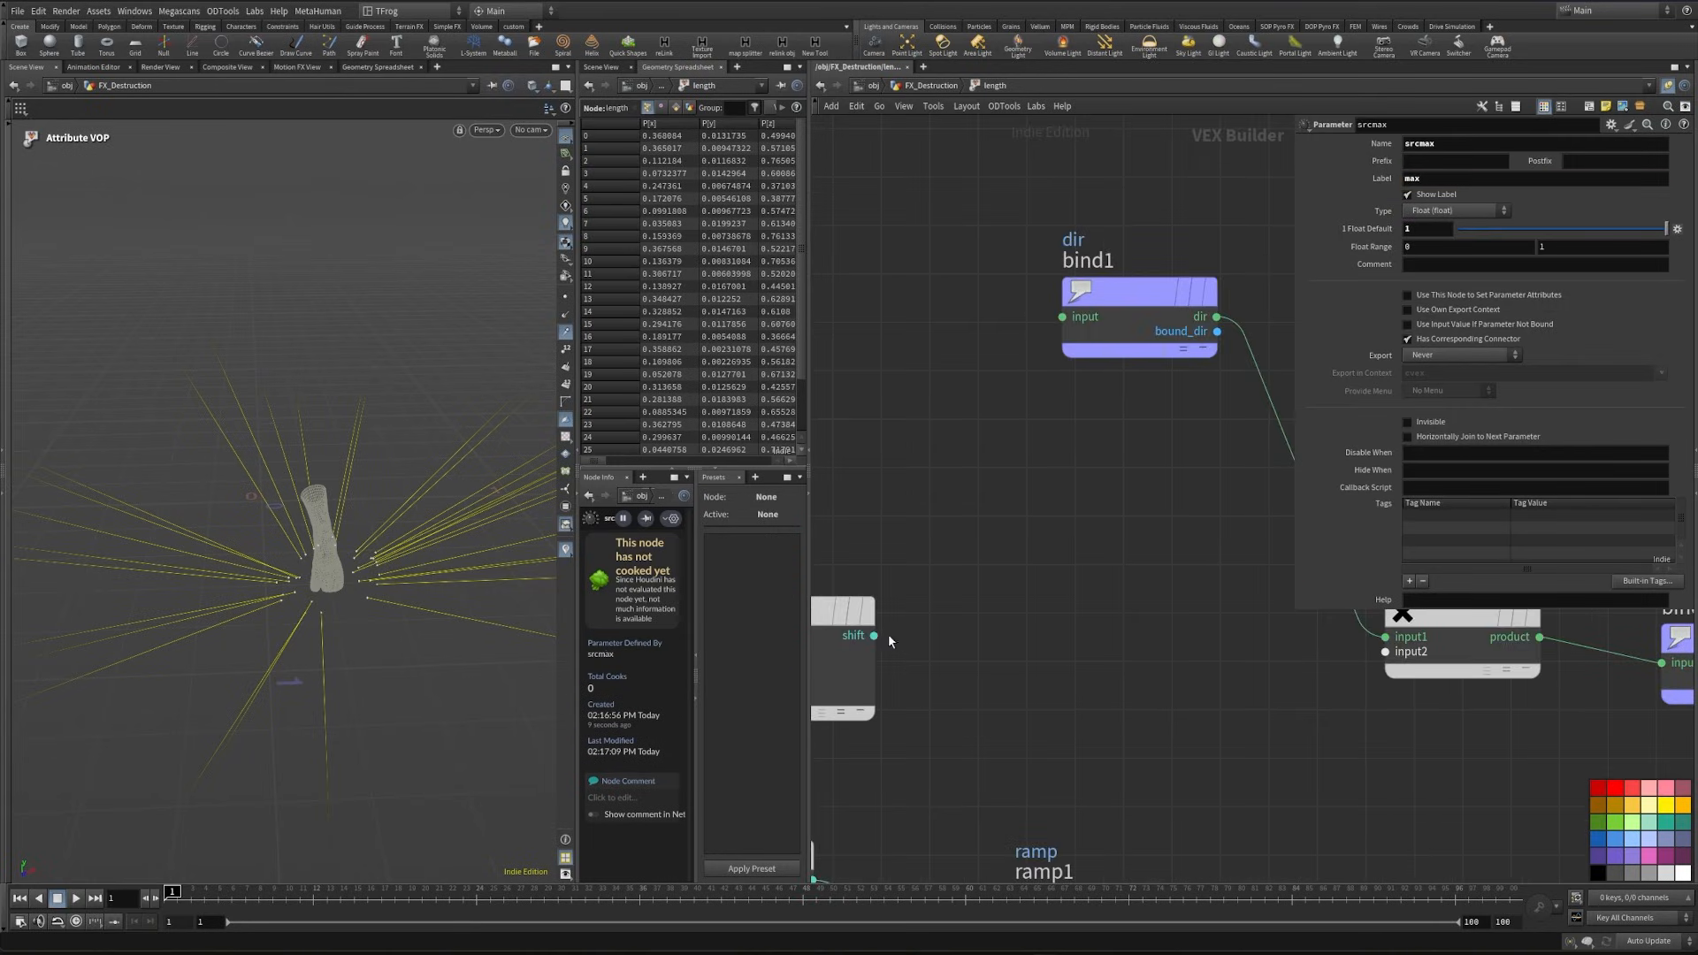
# - Connect fit2's shift output and ramp1's ramp output to the next free inputs of multiply1
pyautogui.click(874, 635)
pyautogui.click(1385, 651)
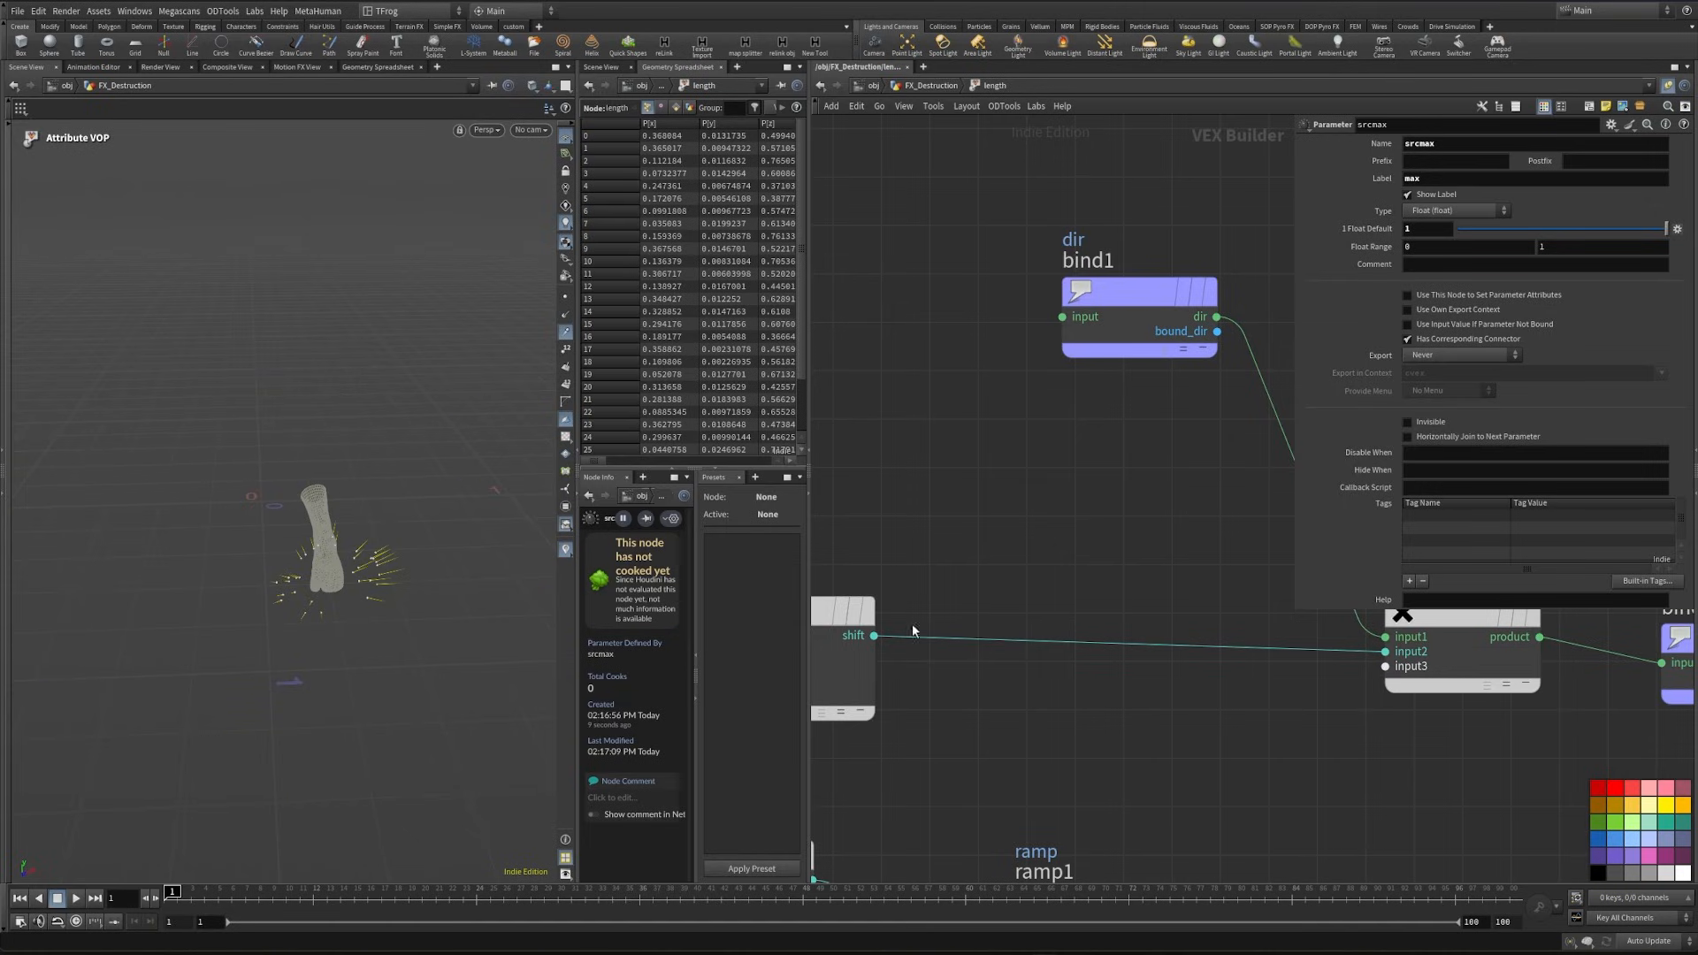
pyautogui.keyDown('alt'); pyautogui.moveTo(464, 610); pyautogui.dragTo(244, 594, button='right'); pyautogui.keyUp('alt')
pyautogui.keyDown('alt'); pyautogui.moveTo(307, 600); pyautogui.dragTo(292, 584); pyautogui.keyUp('alt')
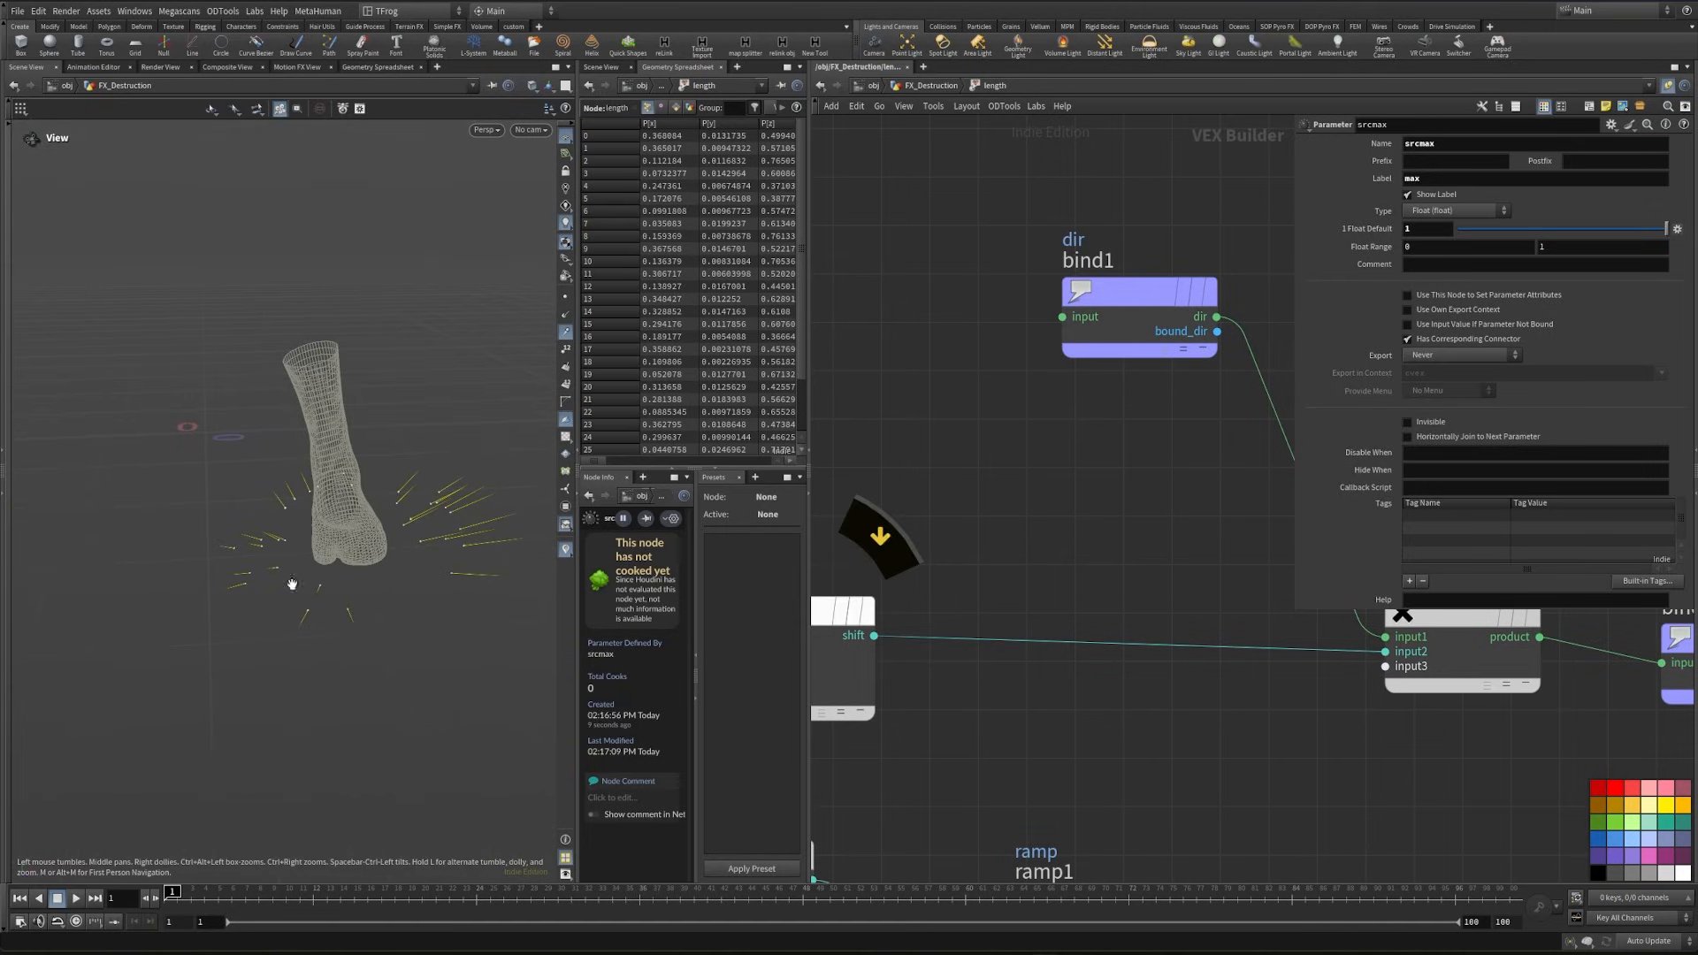
pyautogui.scroll(-4, 1058, 746)
pyautogui.moveTo(1157, 707); pyautogui.dragTo(887, 733, button='middle')
pyautogui.scroll(2, 886, 733)
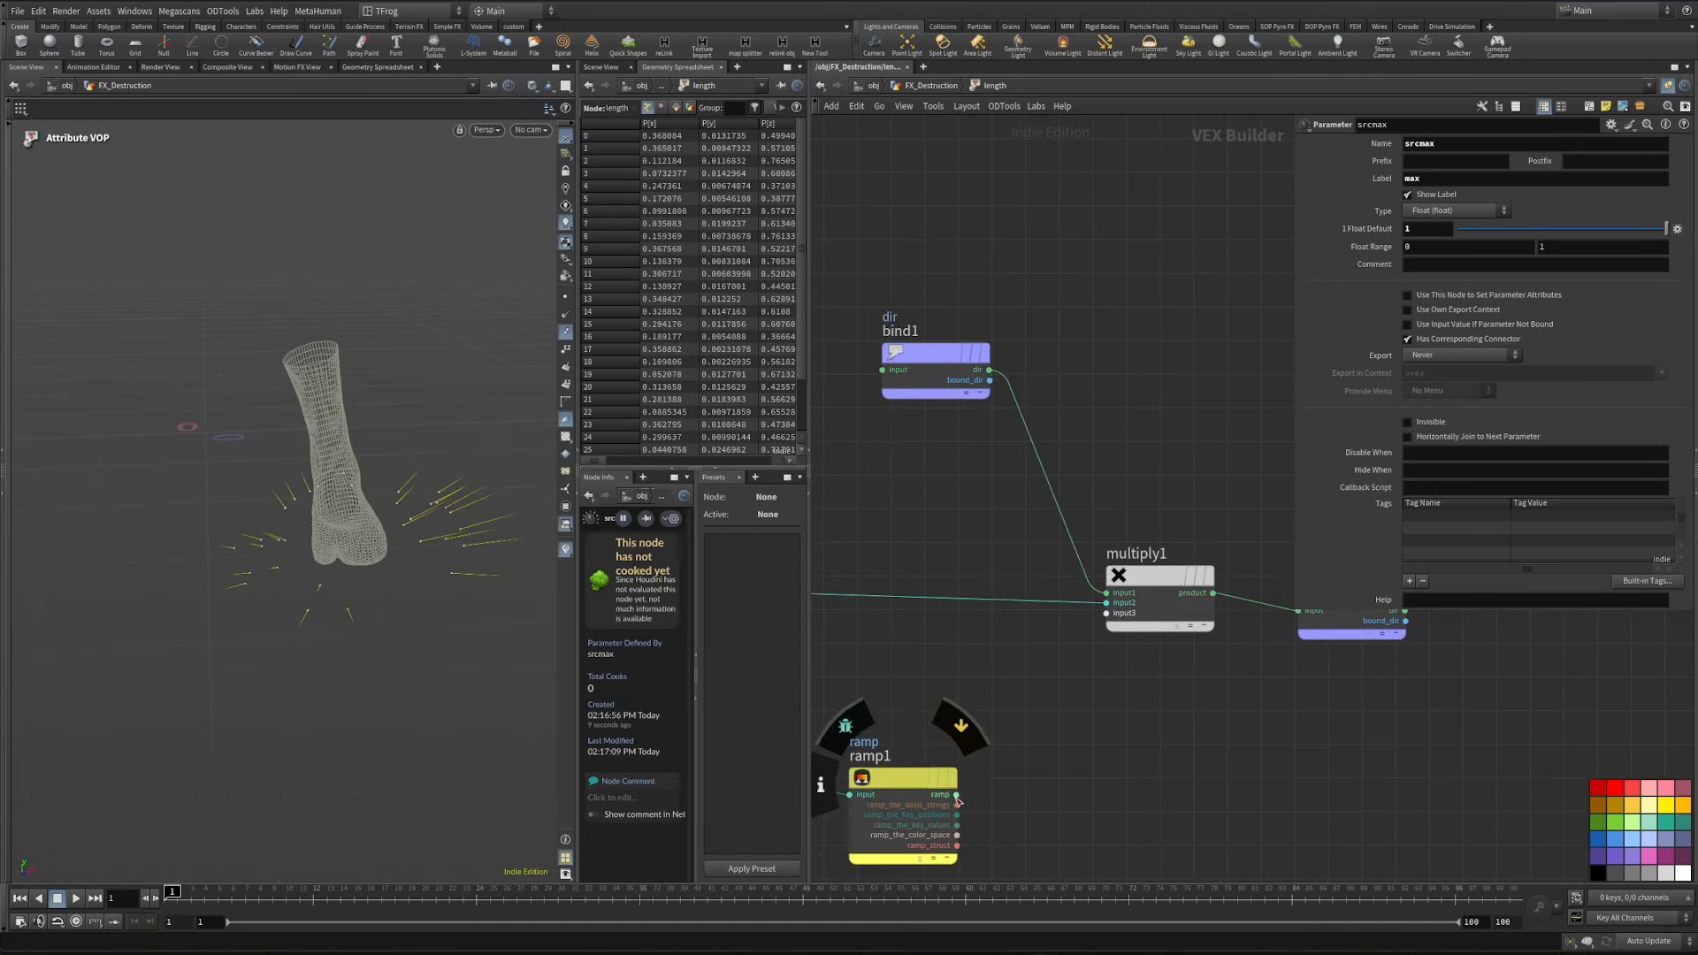
pyautogui.click(957, 793)
pyautogui.click(1099, 617)
# - Promote turbnoise1's type, freq, offset, amp, rough, atten and turb inputs to parameters of the length VOP
pyautogui.moveTo(831, 521); pyautogui.dragTo(1262, 575, button='middle')
pyautogui.scroll(4, 1059, 641)
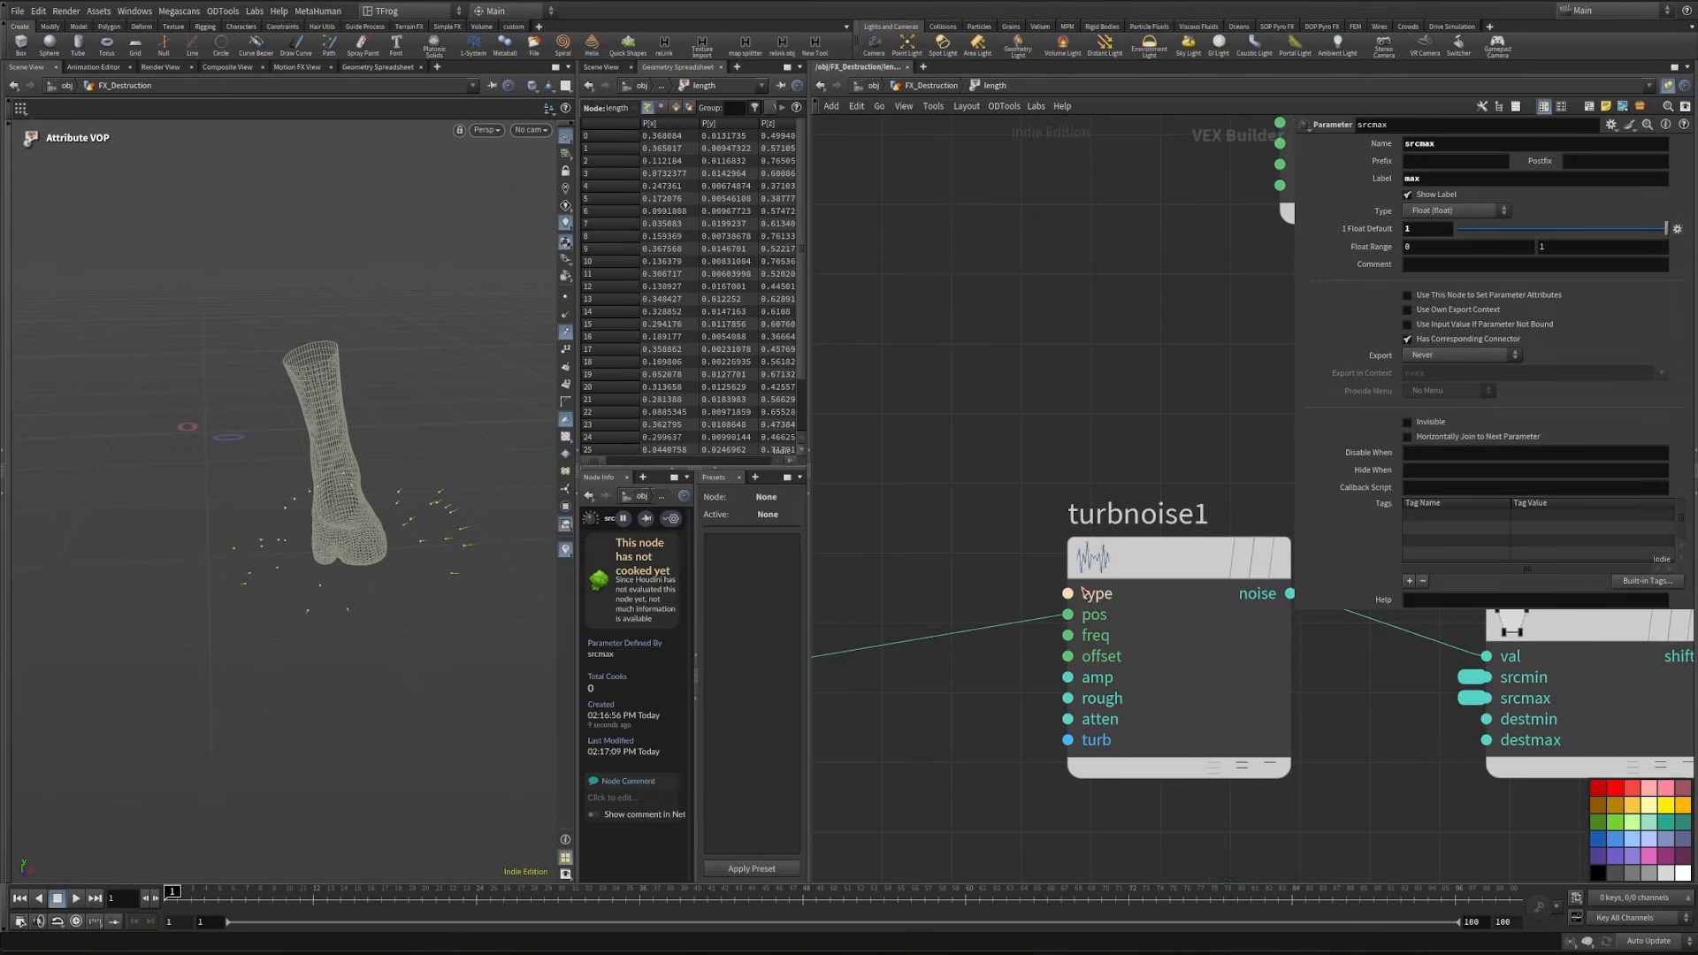
pyautogui.rightClick(1068, 593)
pyautogui.click(1078, 604)
pyautogui.rightClick(1069, 636)
pyautogui.click(1077, 647)
pyautogui.rightClick(1068, 657)
pyautogui.click(1077, 667)
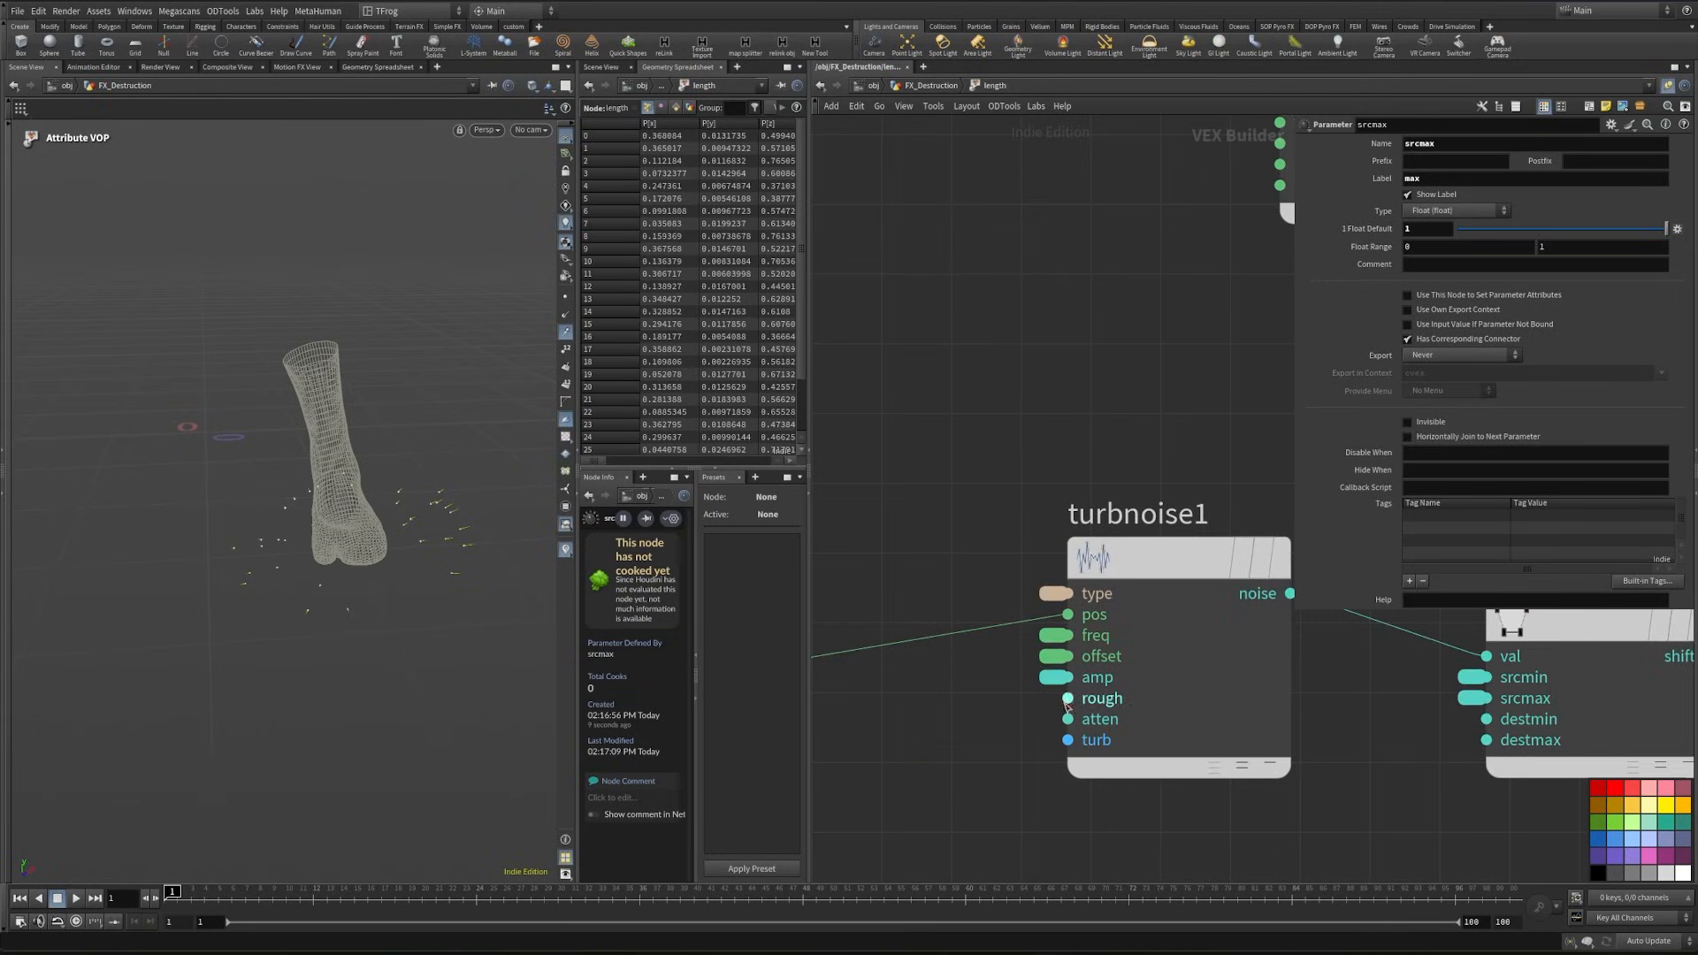
pyautogui.rightClick(1069, 699)
pyautogui.click(1076, 708)
pyautogui.hotkey('ctrl', 'z')
pyautogui.rightClick(1067, 722)
pyautogui.click(1069, 710)
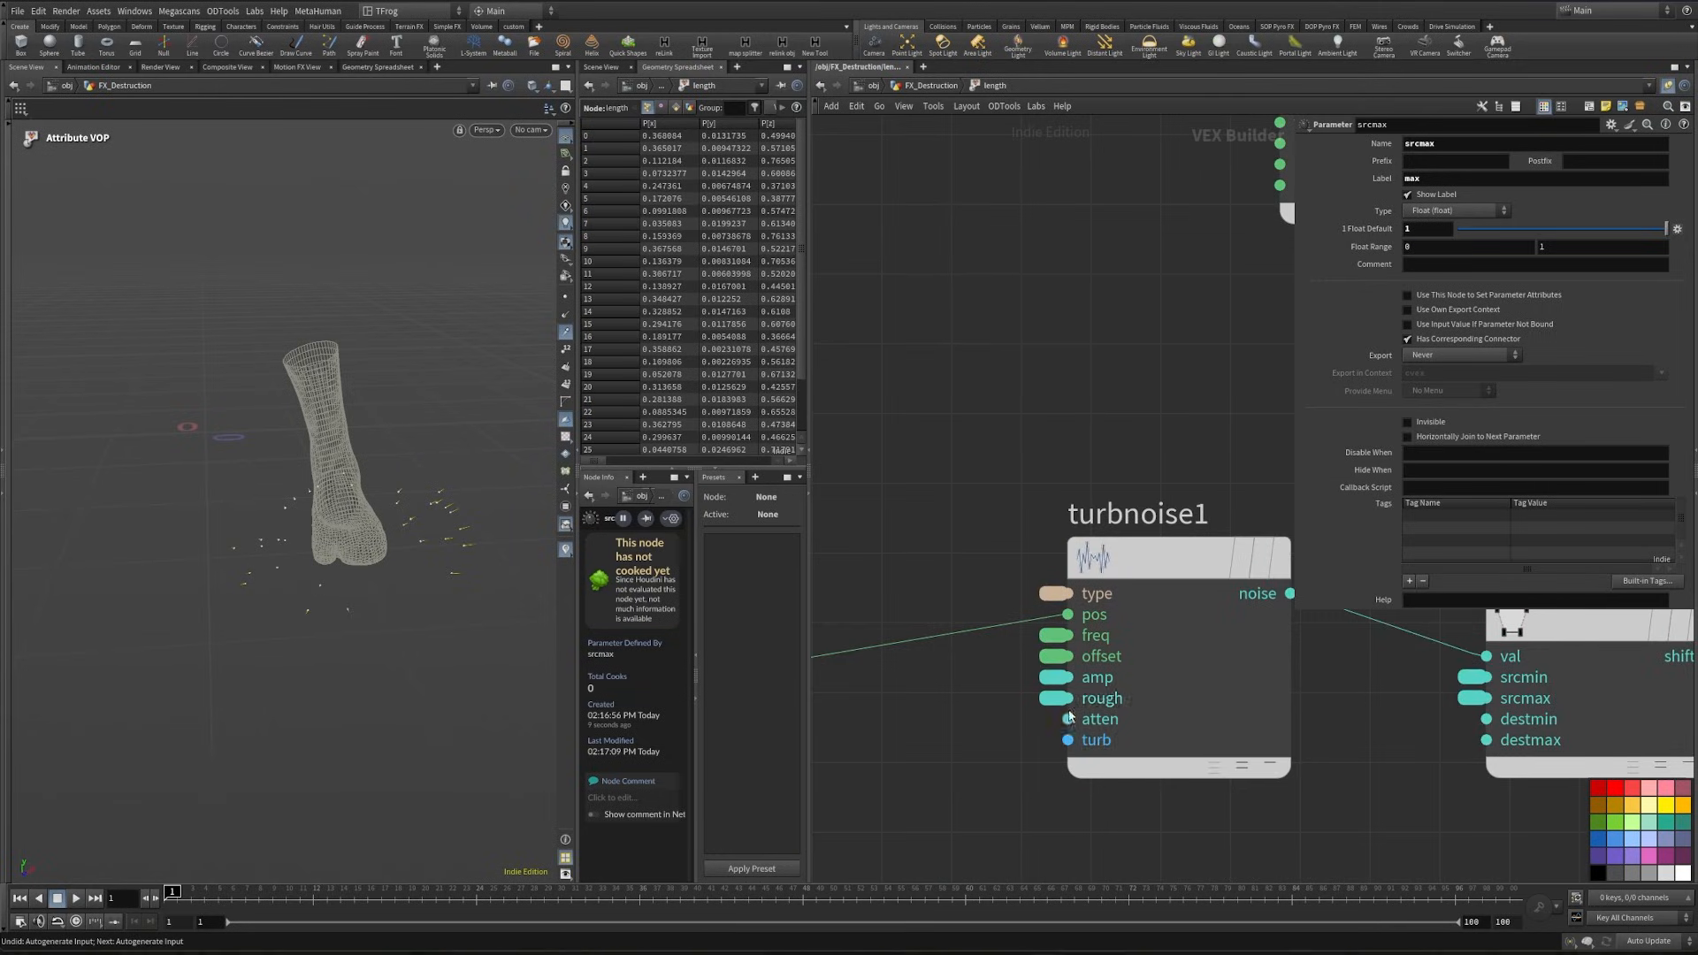
pyautogui.click(926, 92)
pyautogui.moveTo(1086, 482); pyautogui.dragTo(988, 533, button='middle')
pyautogui.doubleClick(896, 794)
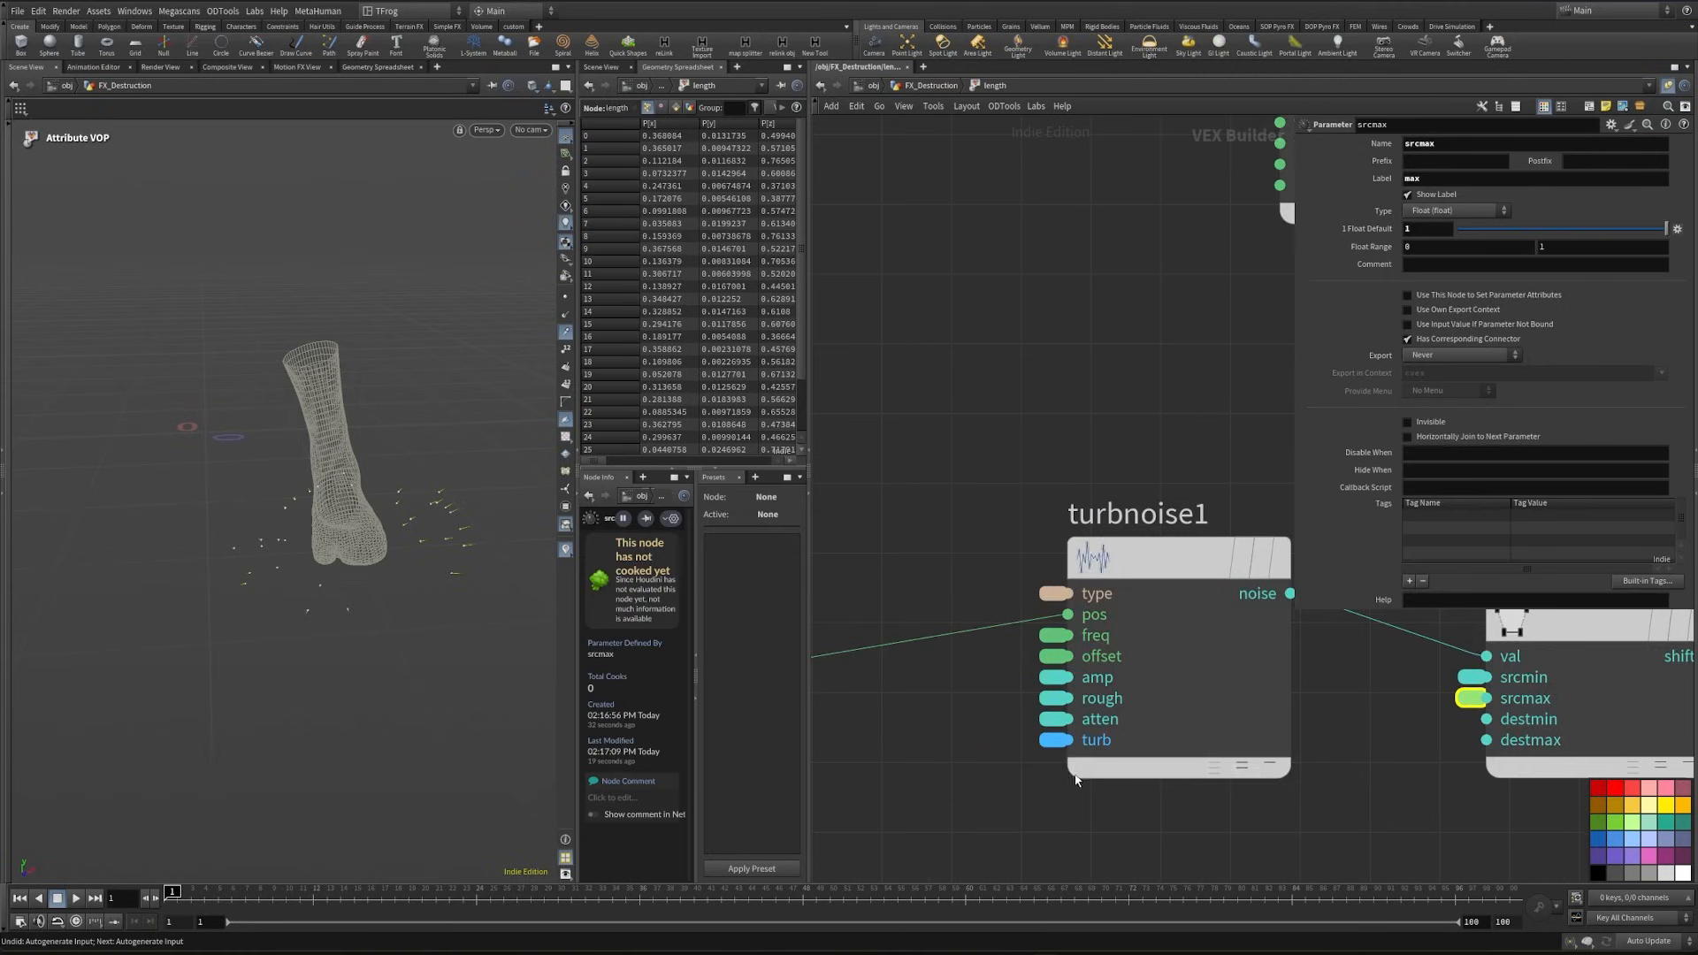
# - Change ramp1 to a float spline ramp and shape the length node's ctrl ramp to fall from 1 at the start to 0 at the end
pyautogui.scroll(-4, 1072, 777)
pyautogui.moveTo(1072, 778); pyautogui.dragTo(974, 516, button='middle')
pyautogui.click(1373, 685)
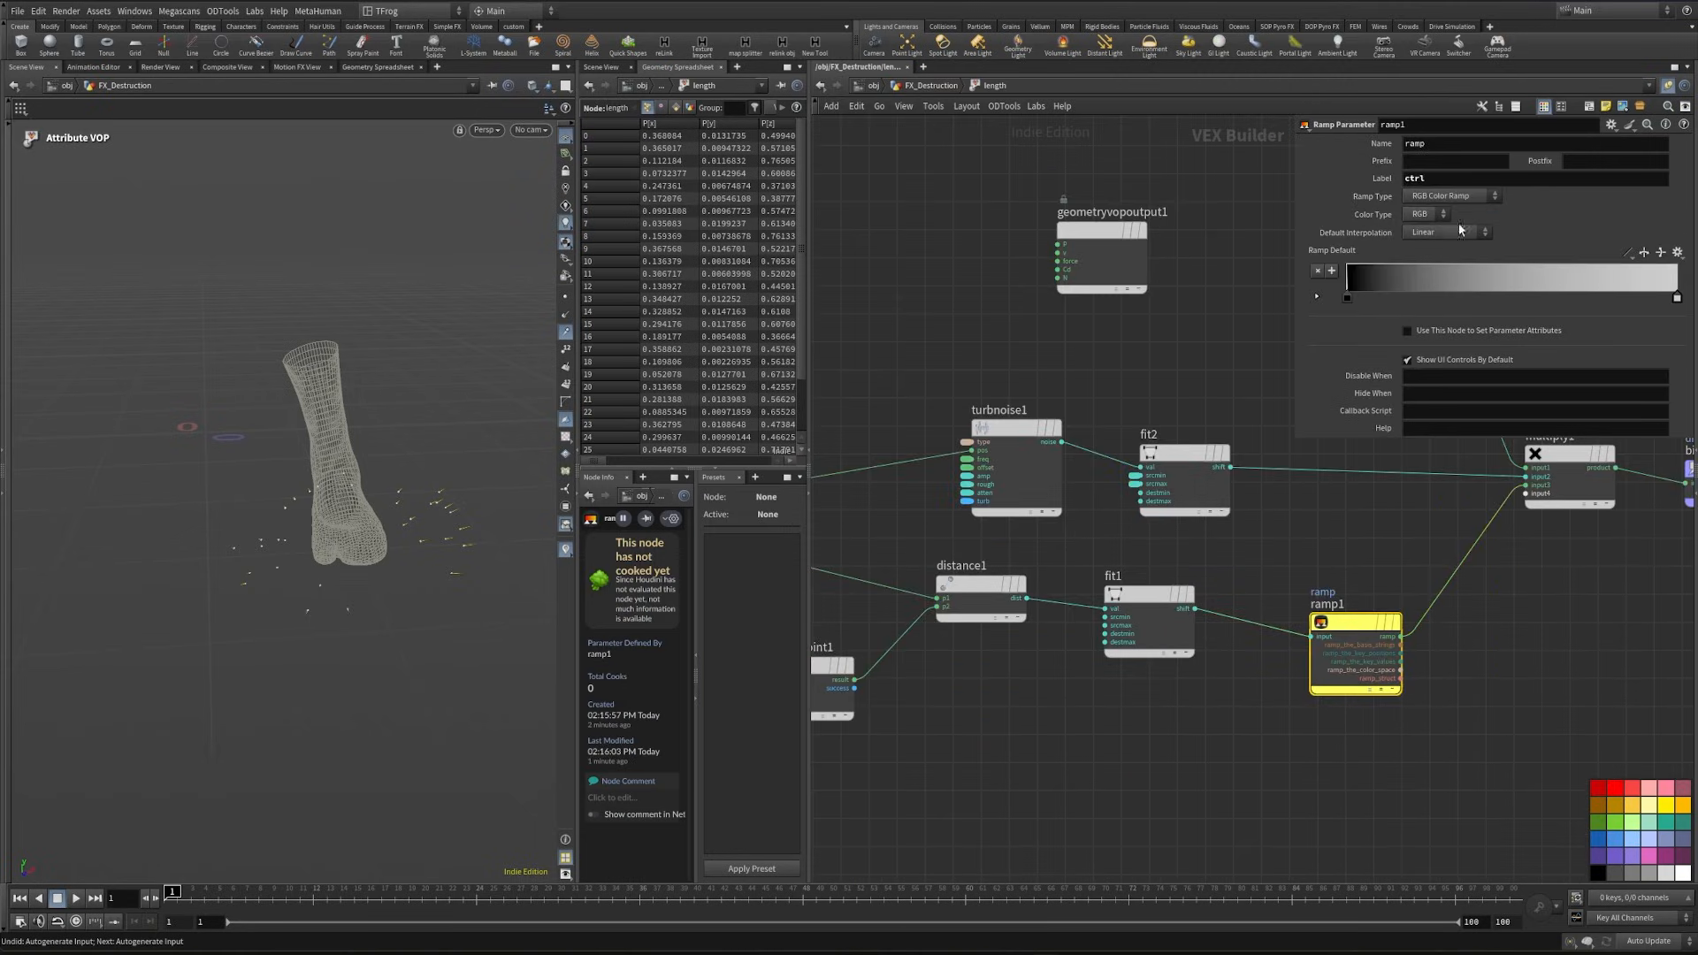
pyautogui.click(1447, 231)
pyautogui.click(939, 84)
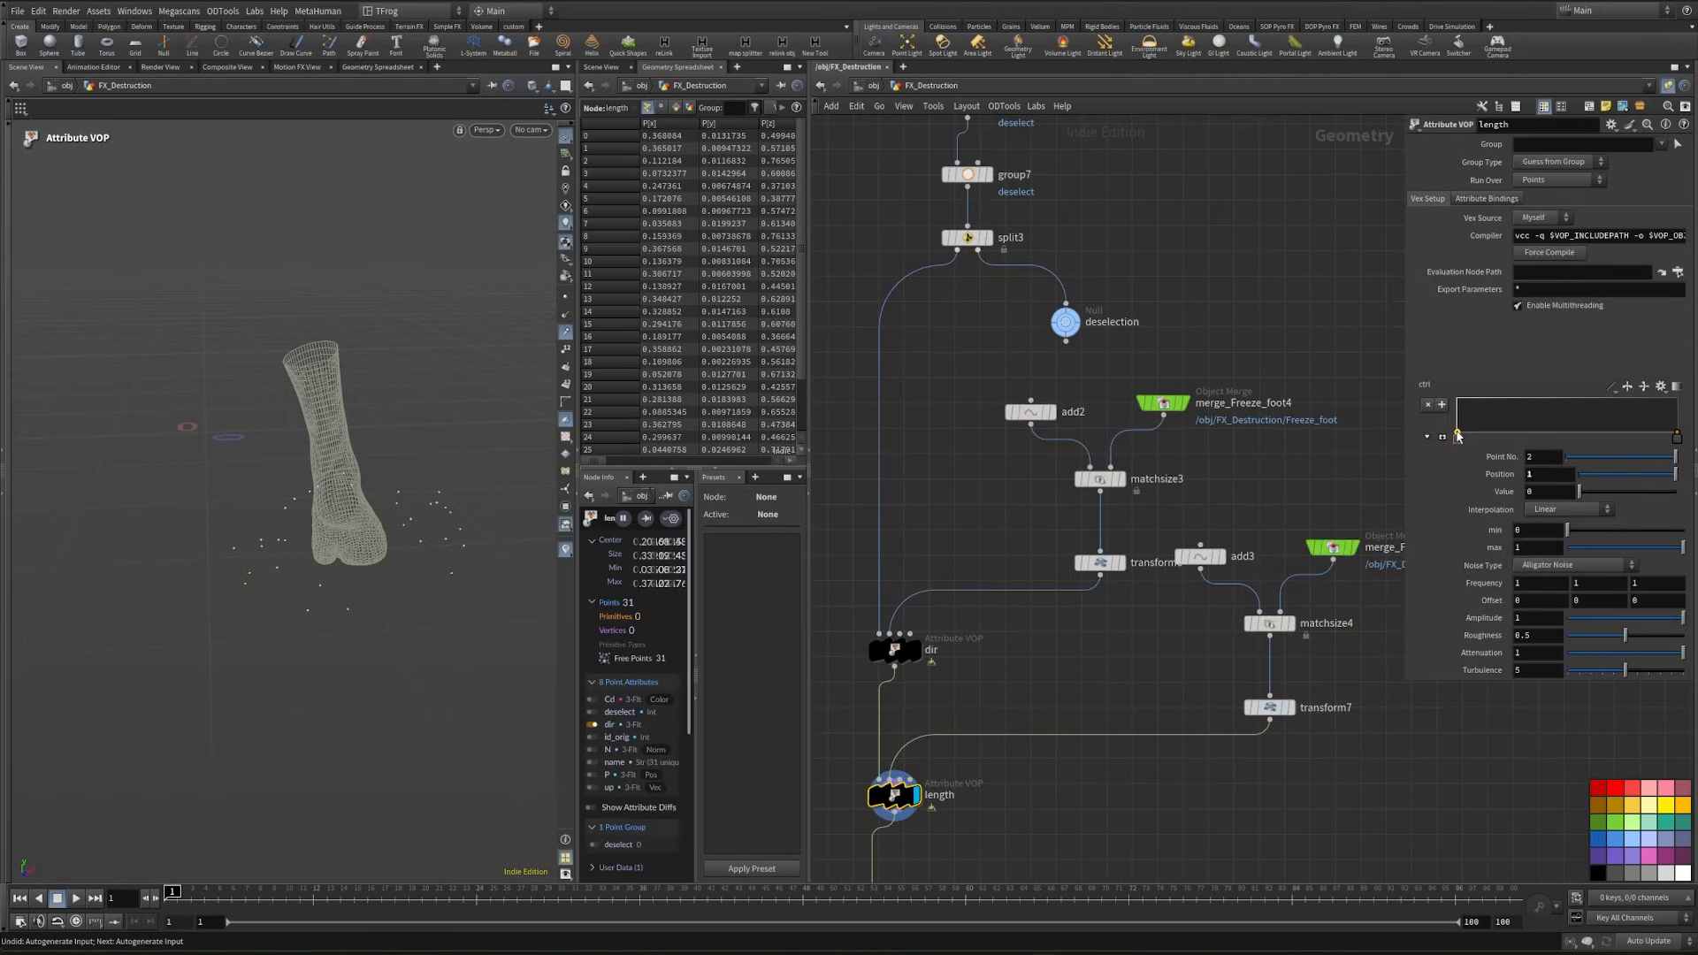
pyautogui.moveTo(1457, 435); pyautogui.dragTo(1448, 393)
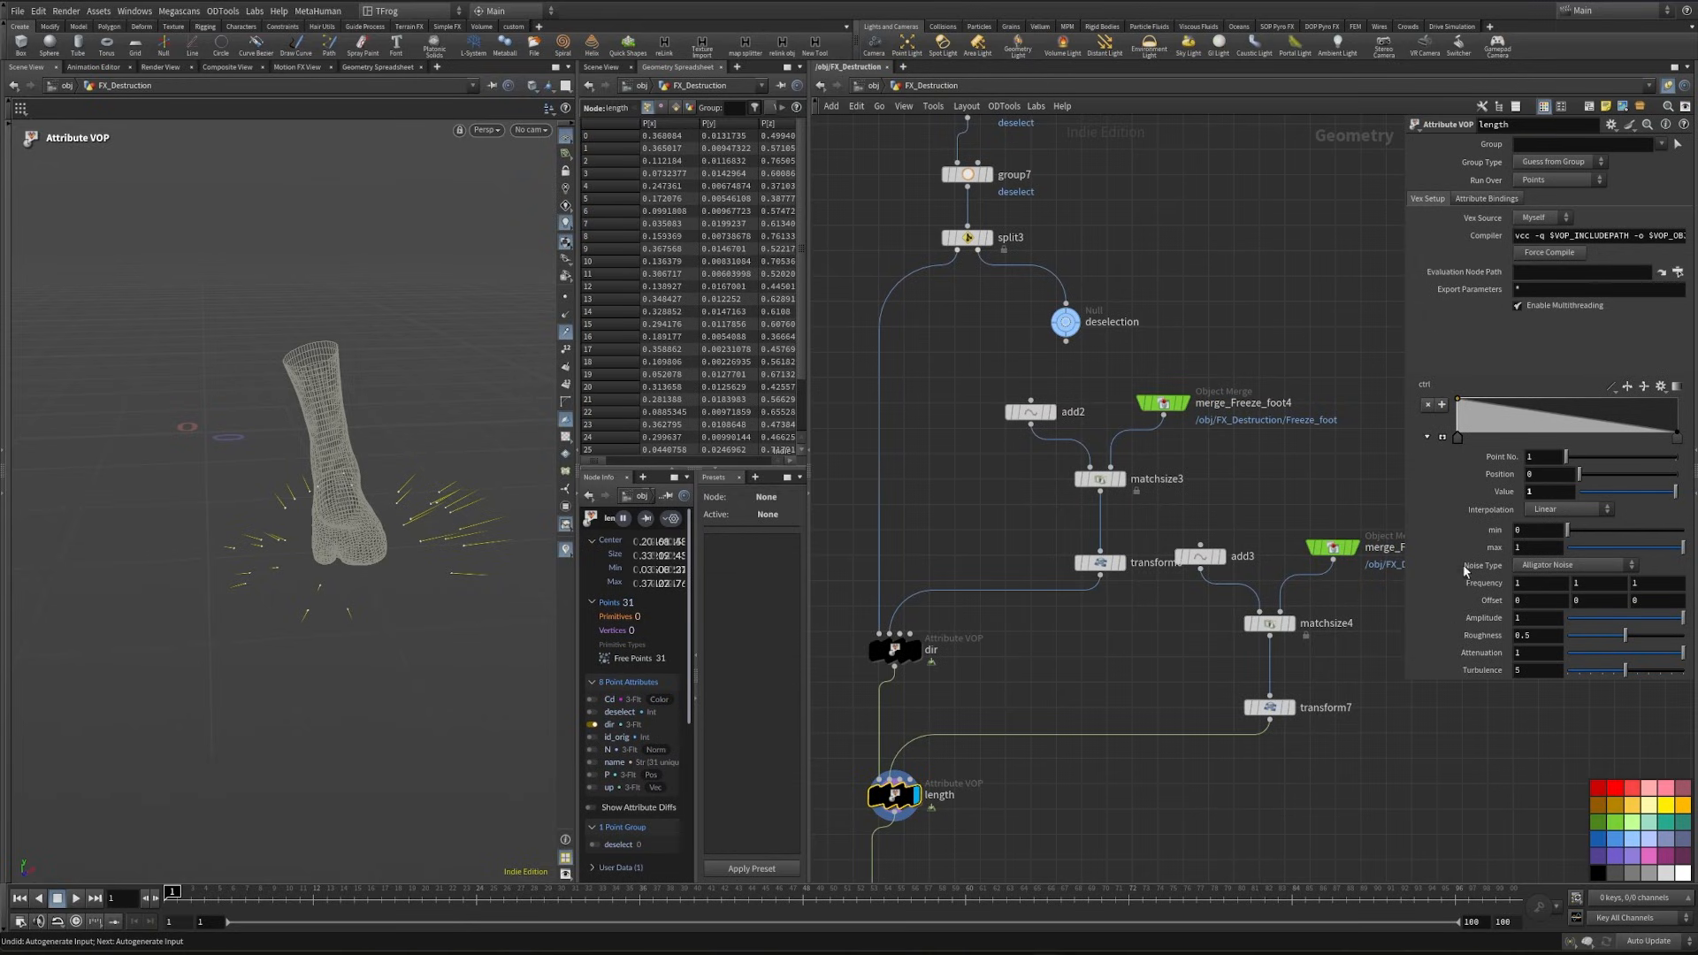
# - Inside the length VOP, set the lower limit of the promoted srcmin parameter's float range to -1
pyautogui.moveTo(1032, 661); pyautogui.dragTo(1088, 584, button='middle')
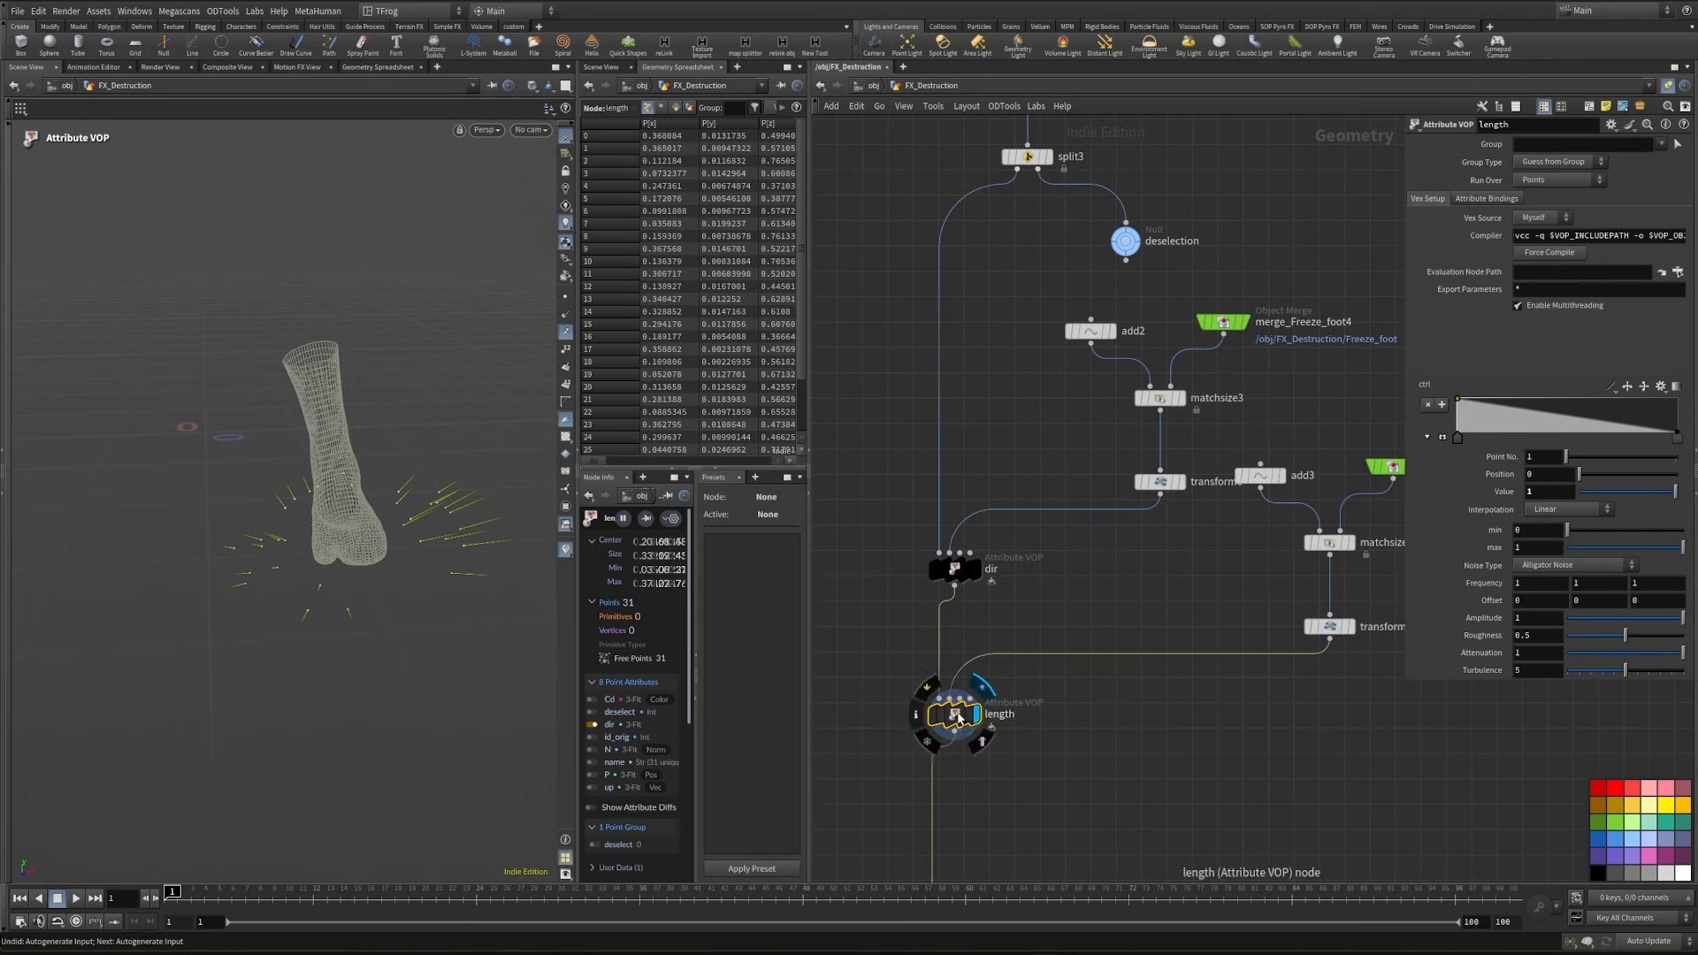
pyautogui.doubleClick(953, 718)
pyautogui.moveTo(1078, 692); pyautogui.dragTo(1283, 820, button='middle')
pyautogui.click(1337, 608)
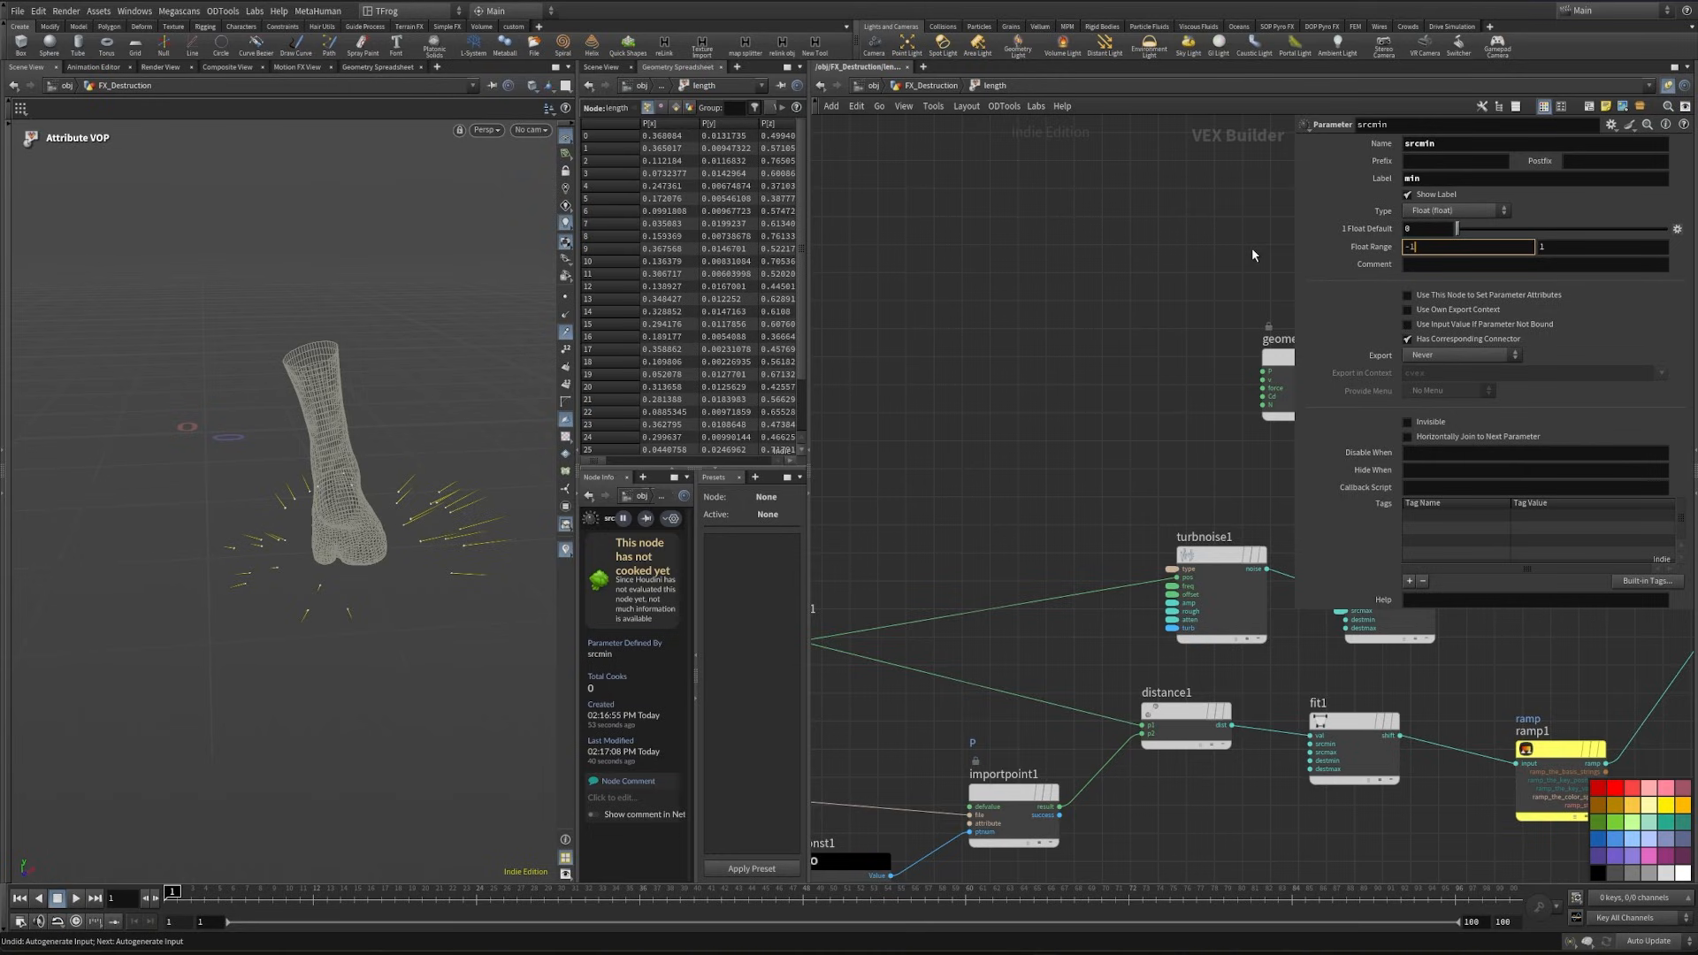
pyautogui.press('u')
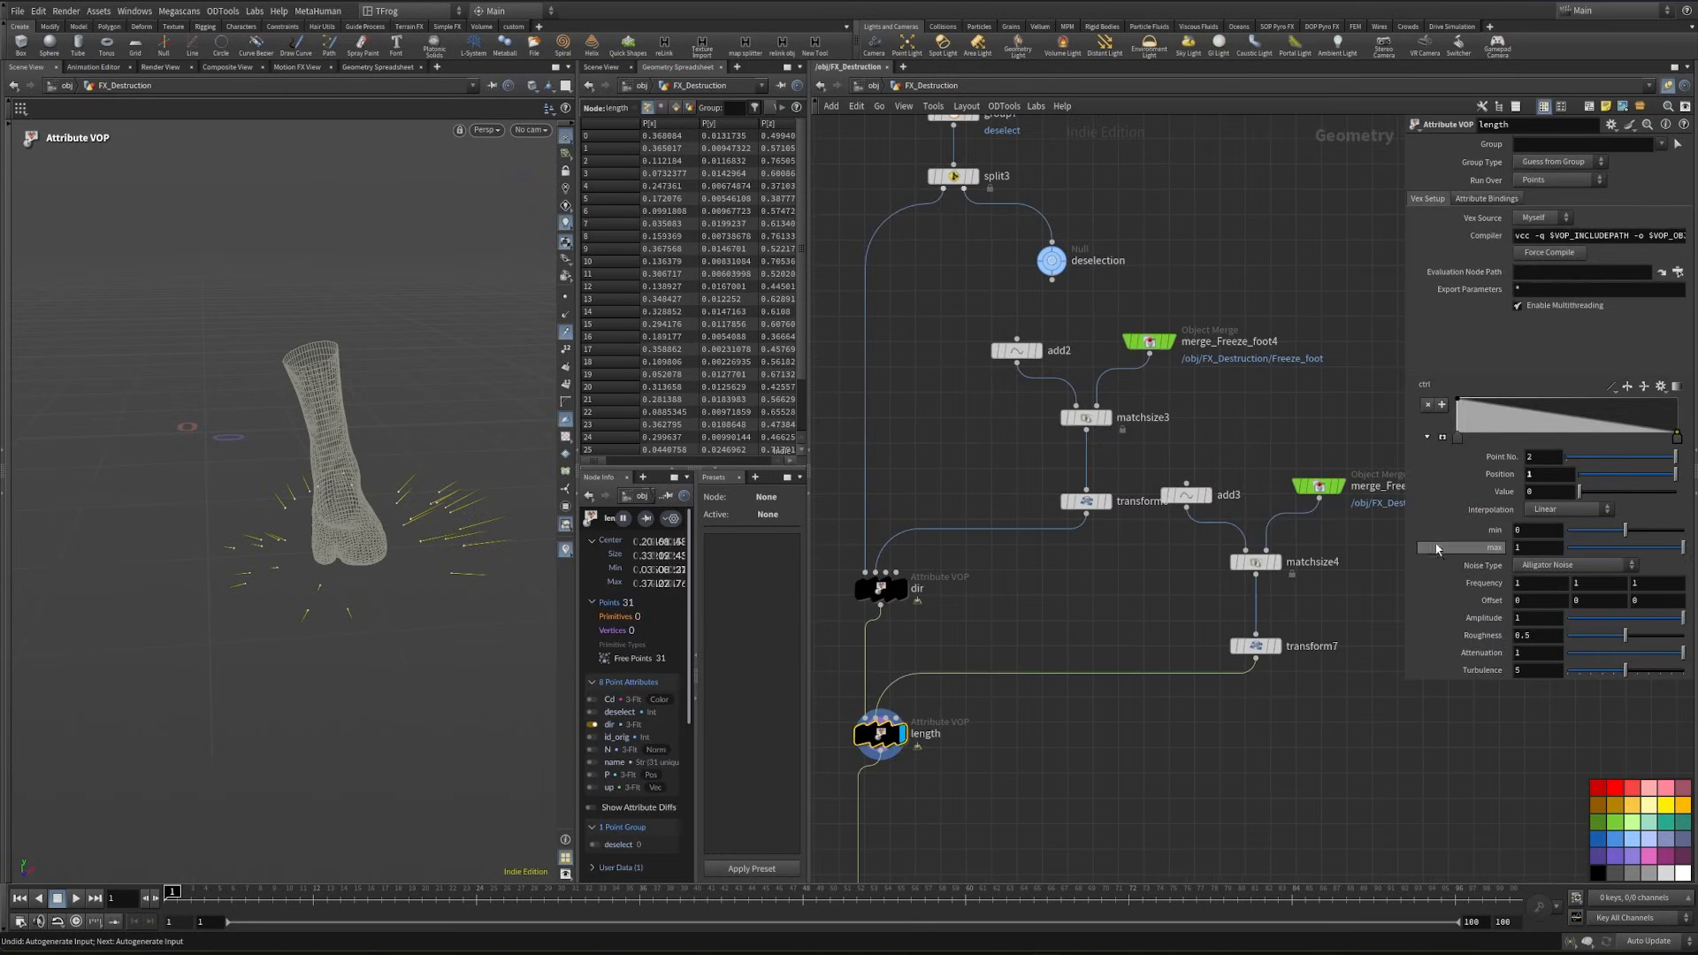
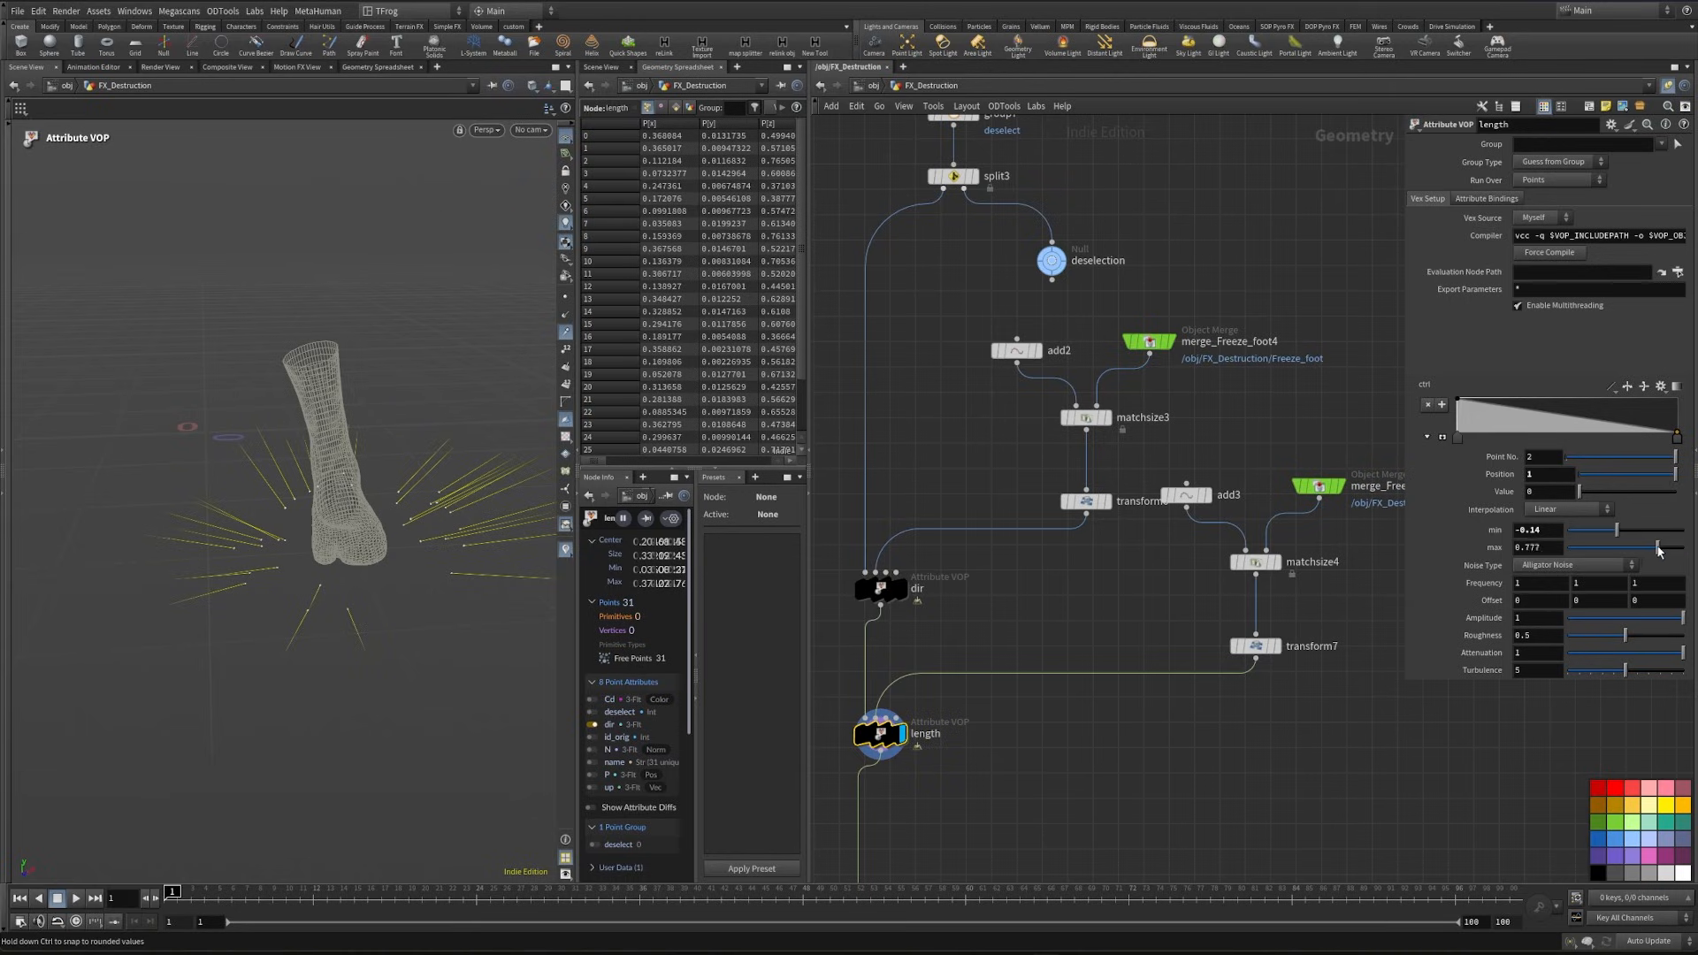
# - Set the length node's noise to Simplex Noise with frequency 15.3, X offset 19.5 and roughness 0.373
pyautogui.keyDown('alt'); pyautogui.moveTo(442, 477); pyautogui.dragTo(407, 575); pyautogui.keyUp('alt')
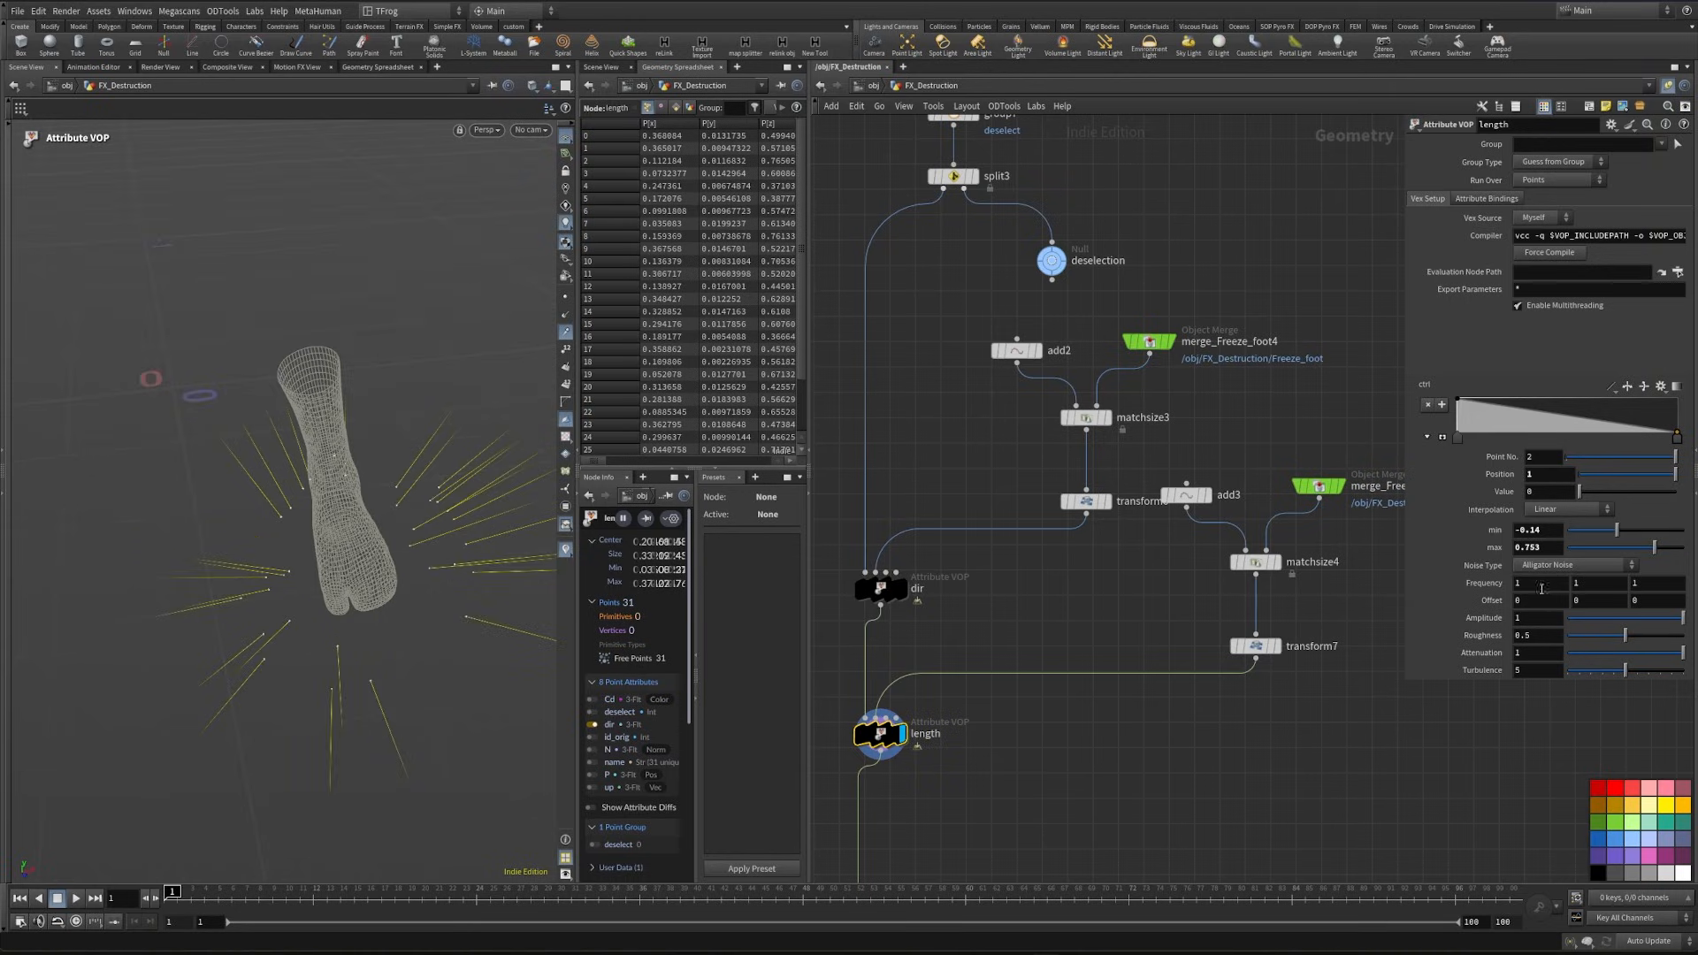
pyautogui.click(1540, 571)
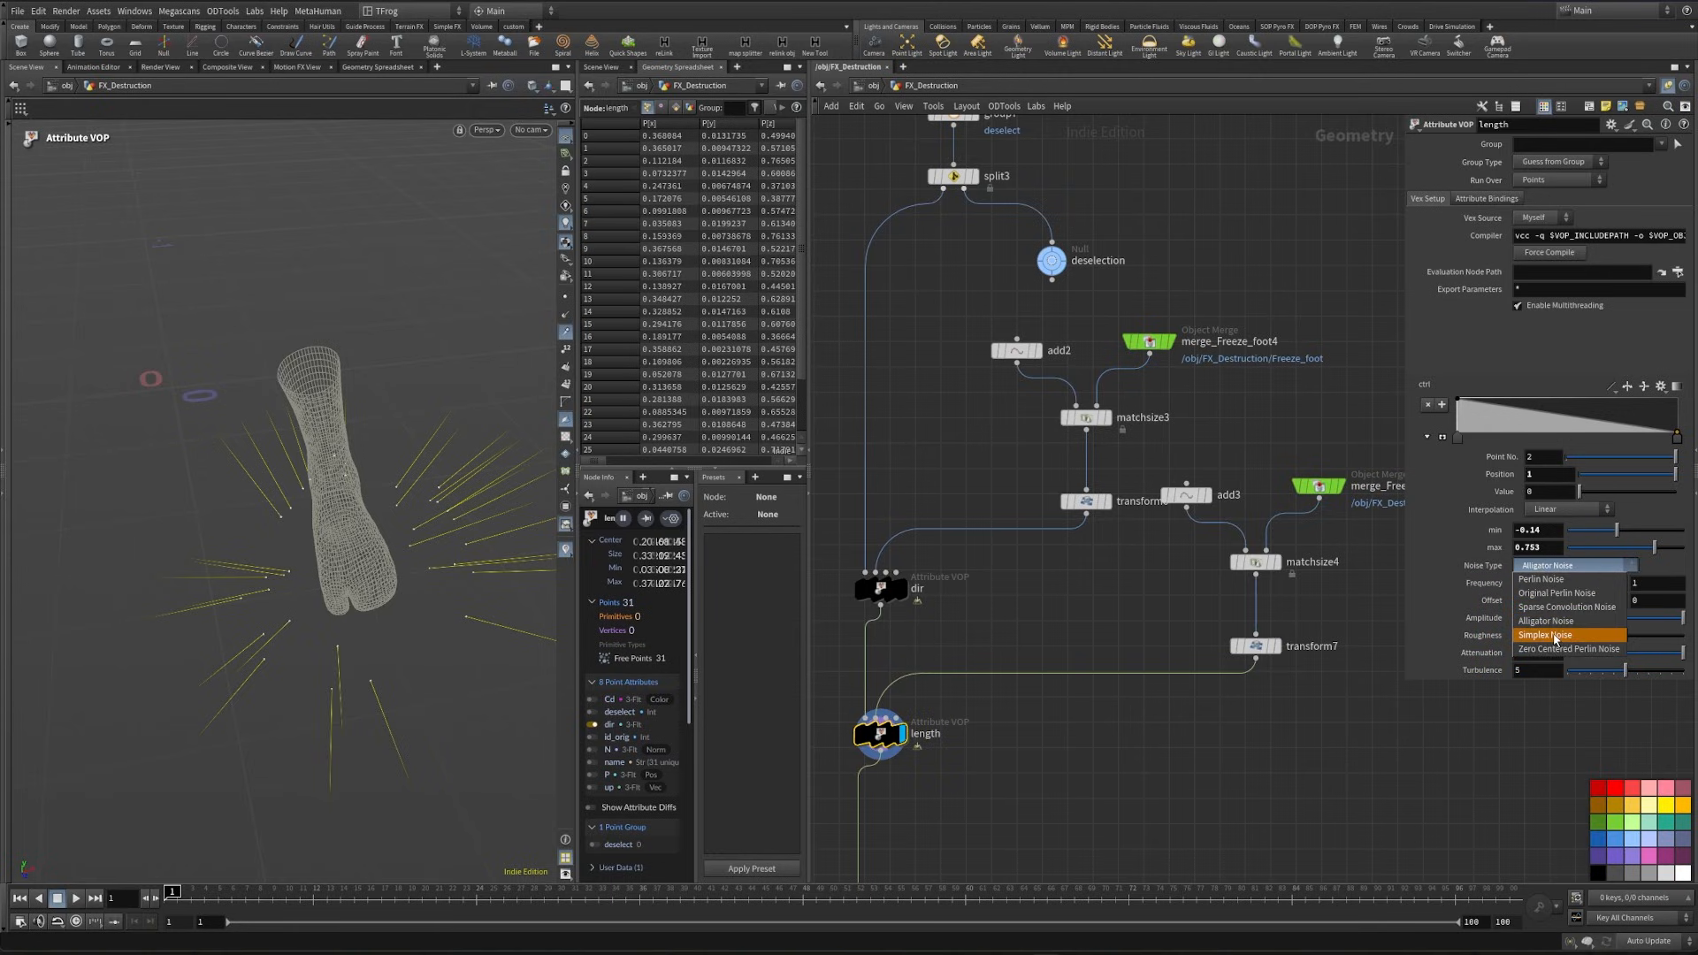
pyautogui.click(1560, 638)
pyautogui.moveTo(1485, 583); pyautogui.dragTo(1539, 580, button='middle')
pyautogui.keyDown('alt'); pyautogui.moveTo(309, 566); pyautogui.dragTo(162, 768); pyautogui.keyUp('alt')
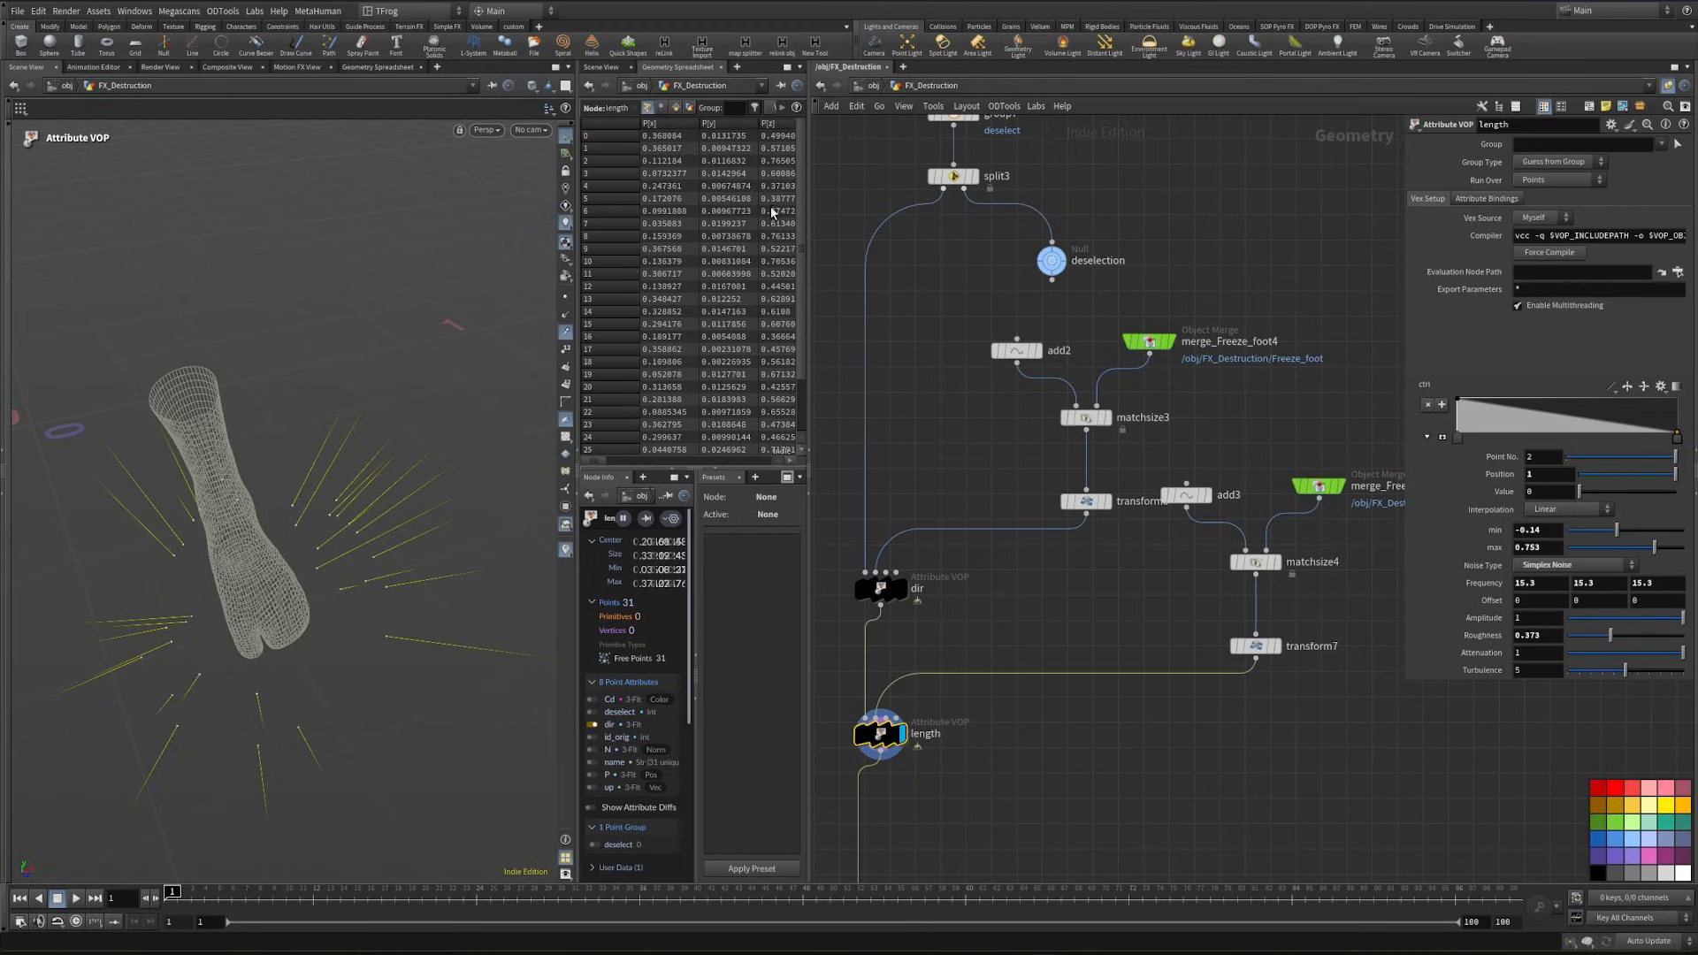
pyautogui.keyDown('alt'); pyautogui.moveTo(289, 565); pyautogui.dragTo(279, 505); pyautogui.keyUp('alt')
pyautogui.moveTo(1523, 596); pyautogui.dragTo(1566, 597, button='middle')
pyautogui.keyDown('alt'); pyautogui.moveTo(372, 492); pyautogui.dragTo(301, 518); pyautogui.keyUp('alt')
# - Insert an Attribute VOP between the length node and merge3 and name it anim
pyautogui.scroll(-1, 1027, 810)
pyautogui.moveTo(1027, 810); pyautogui.dragTo(1181, 571, button='middle')
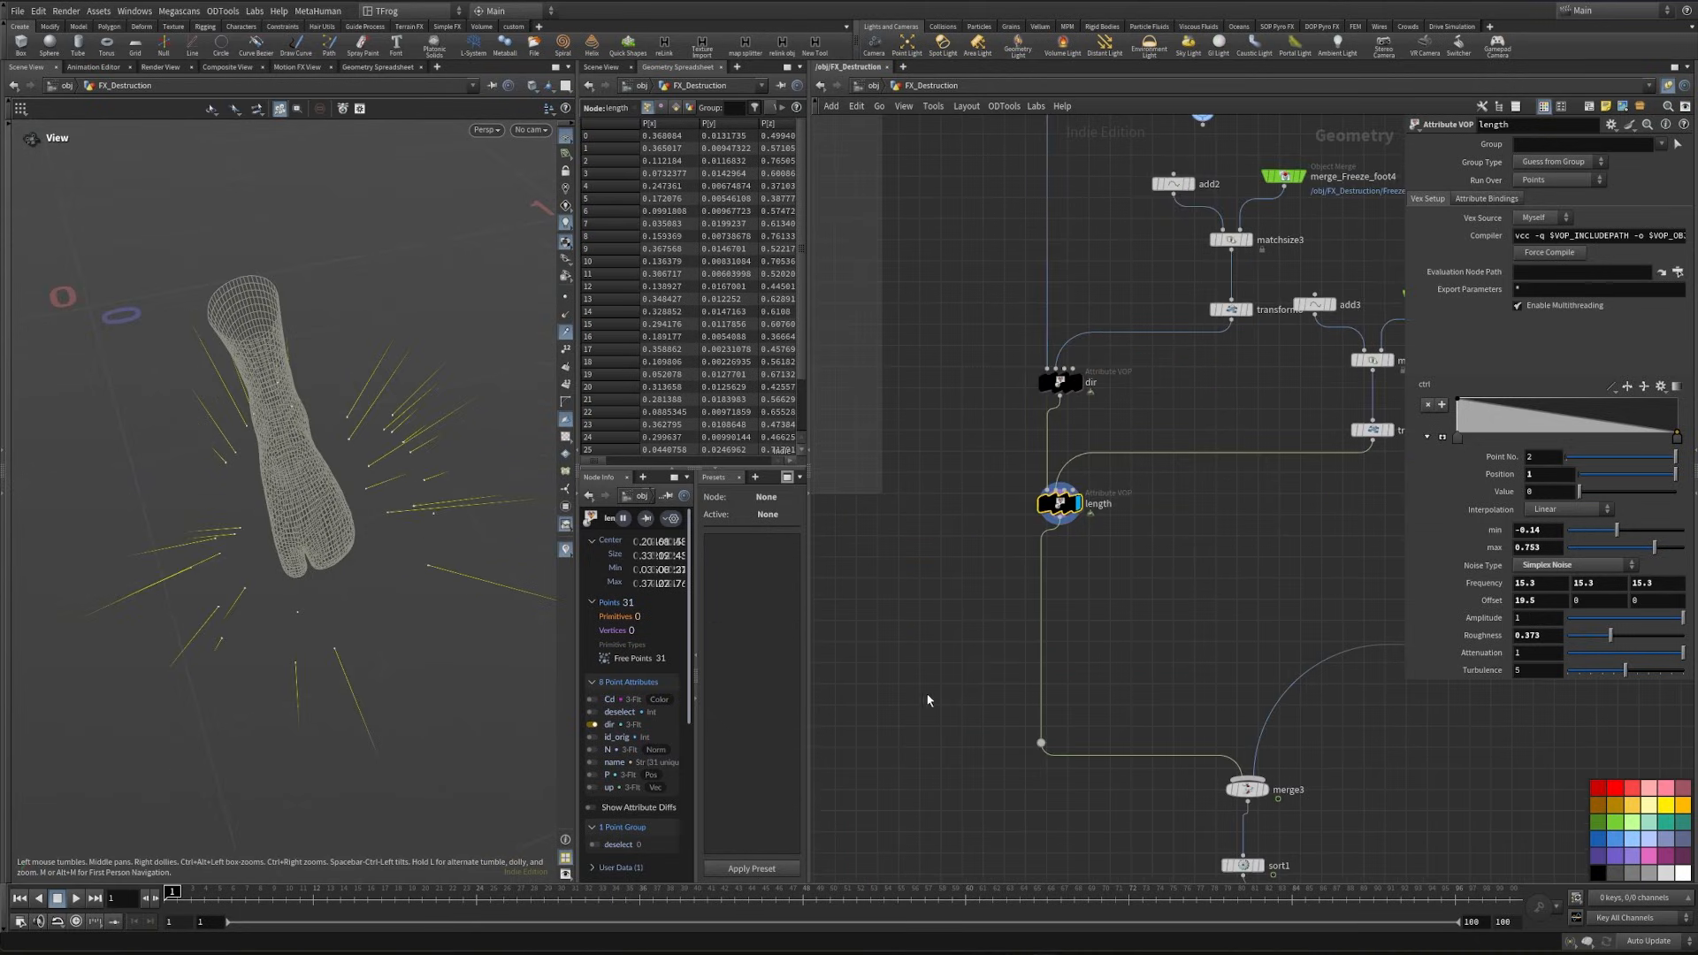
pyautogui.scroll(-2, 1063, 765)
pyautogui.click(1116, 629)
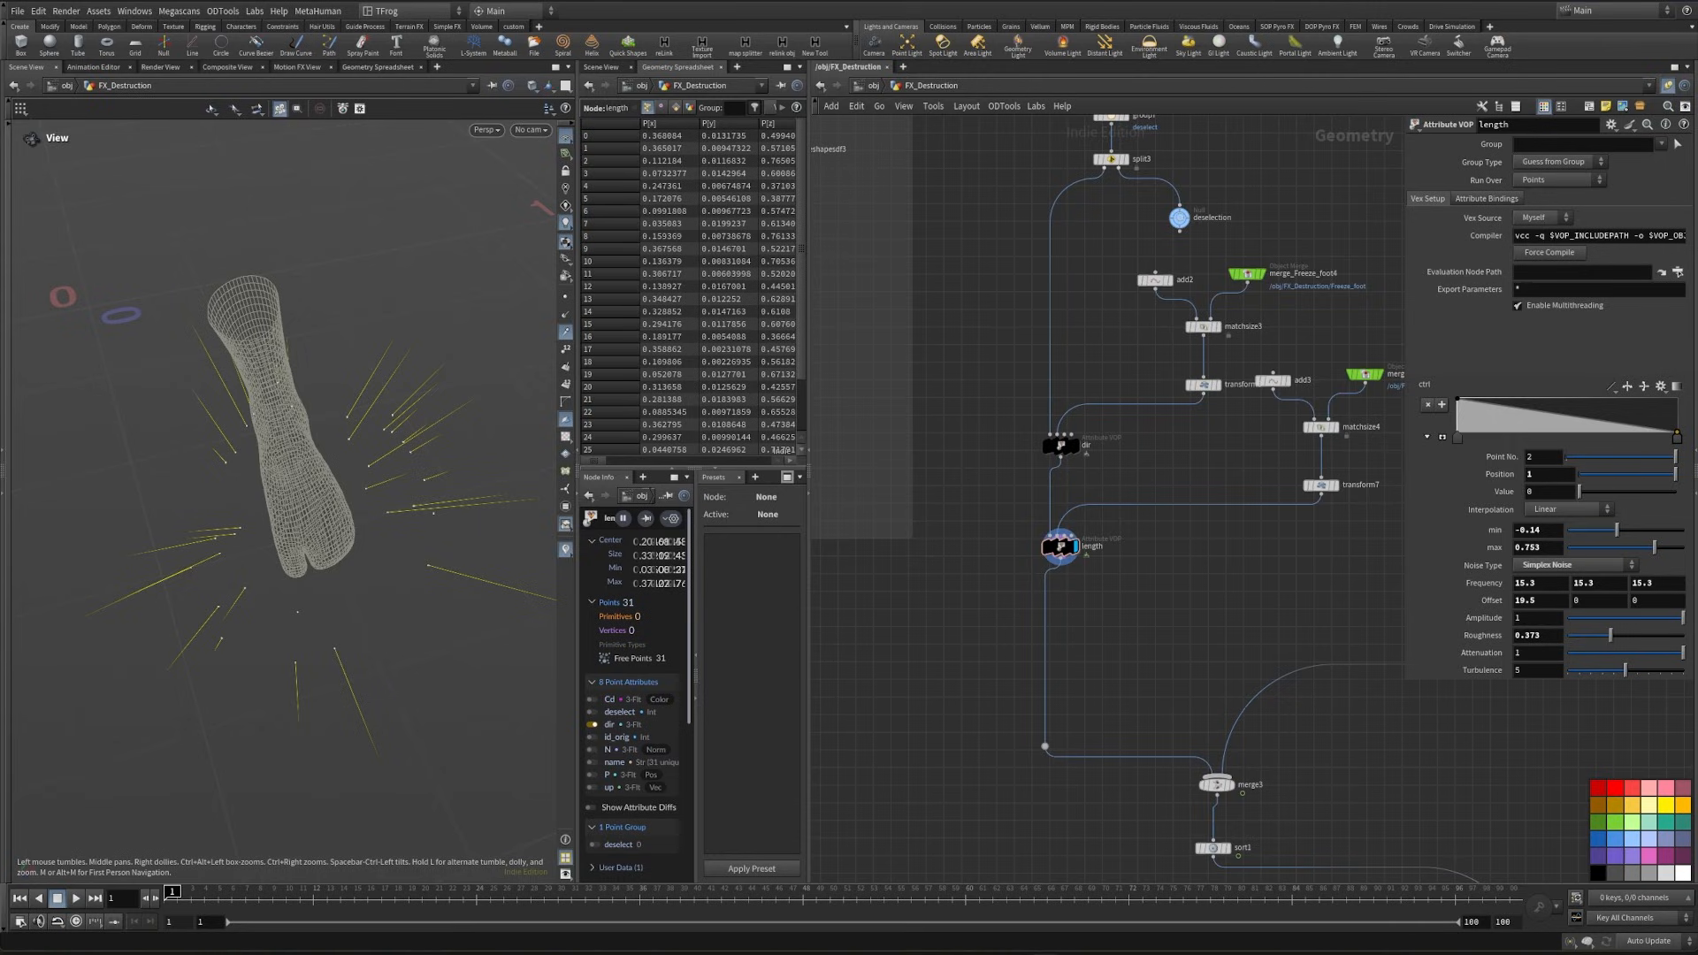
pyautogui.press('Tab')
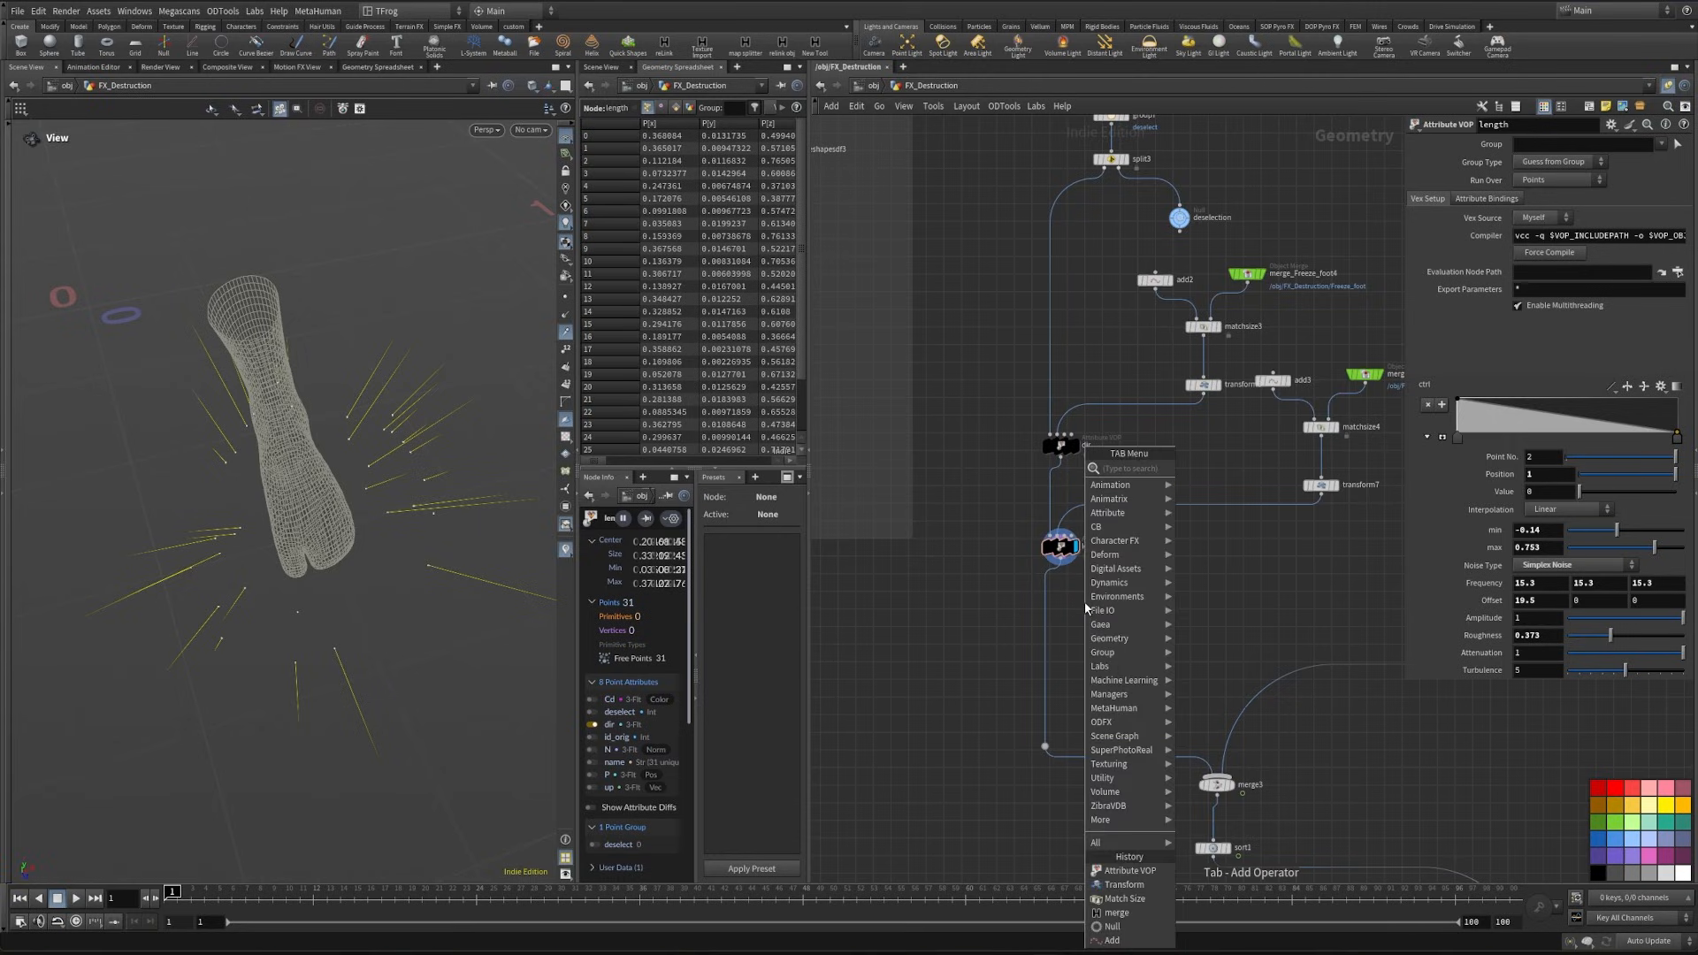
pyautogui.write('att')
pyautogui.press('Return')
pyautogui.click(1061, 609)
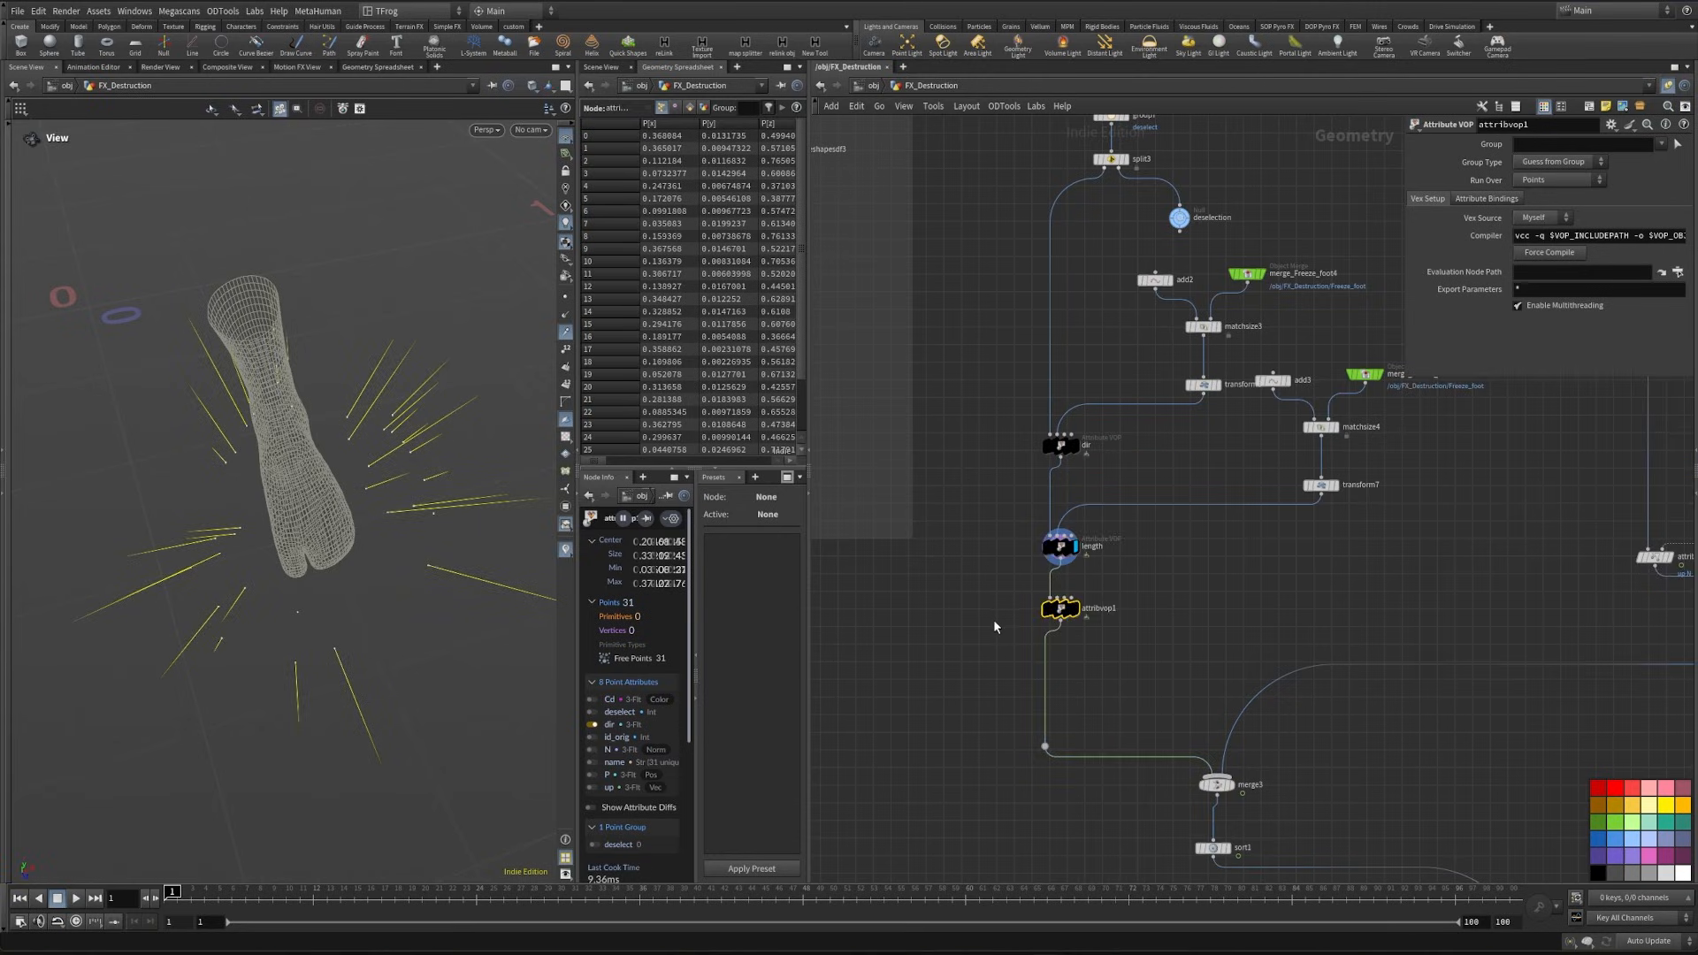
pyautogui.click(1100, 610)
pyautogui.write('anim')
pyautogui.press('Return')
# - Inside the anim VOP, insert an Add node between the global P output and the P input of geometryvopoutput1
pyautogui.doubleClick(1061, 608)
pyautogui.click(1249, 550)
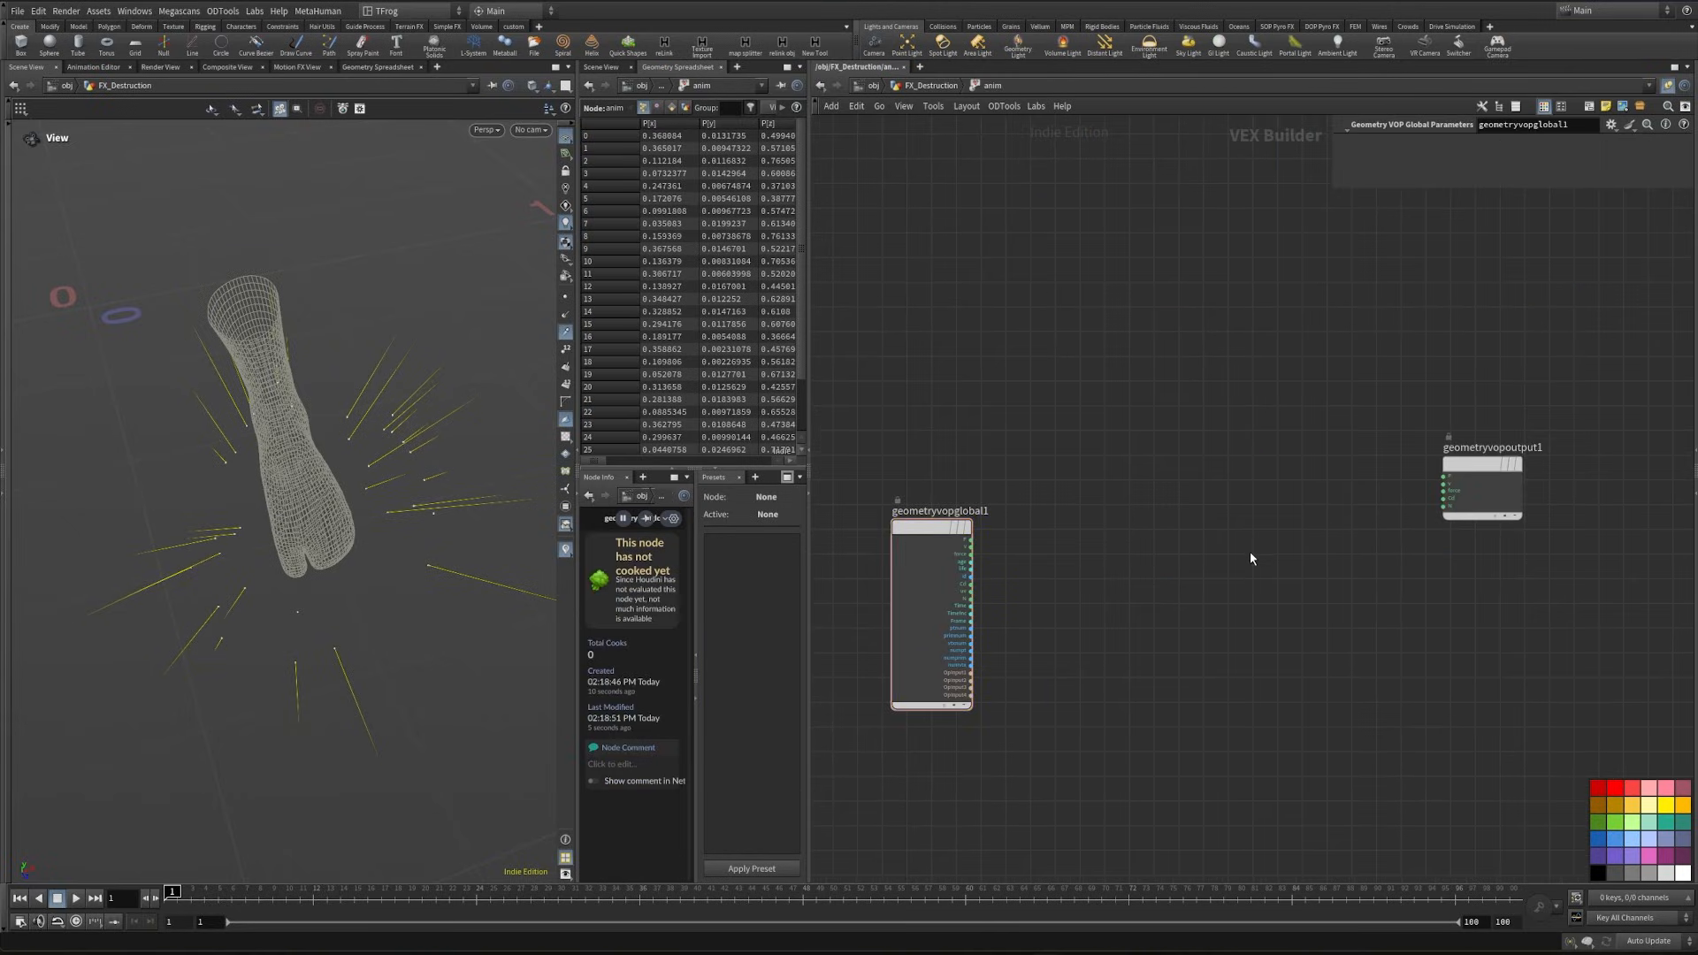
pyautogui.press('Tab')
pyautogui.write('add')
pyautogui.press('Return')
pyautogui.click(1249, 554)
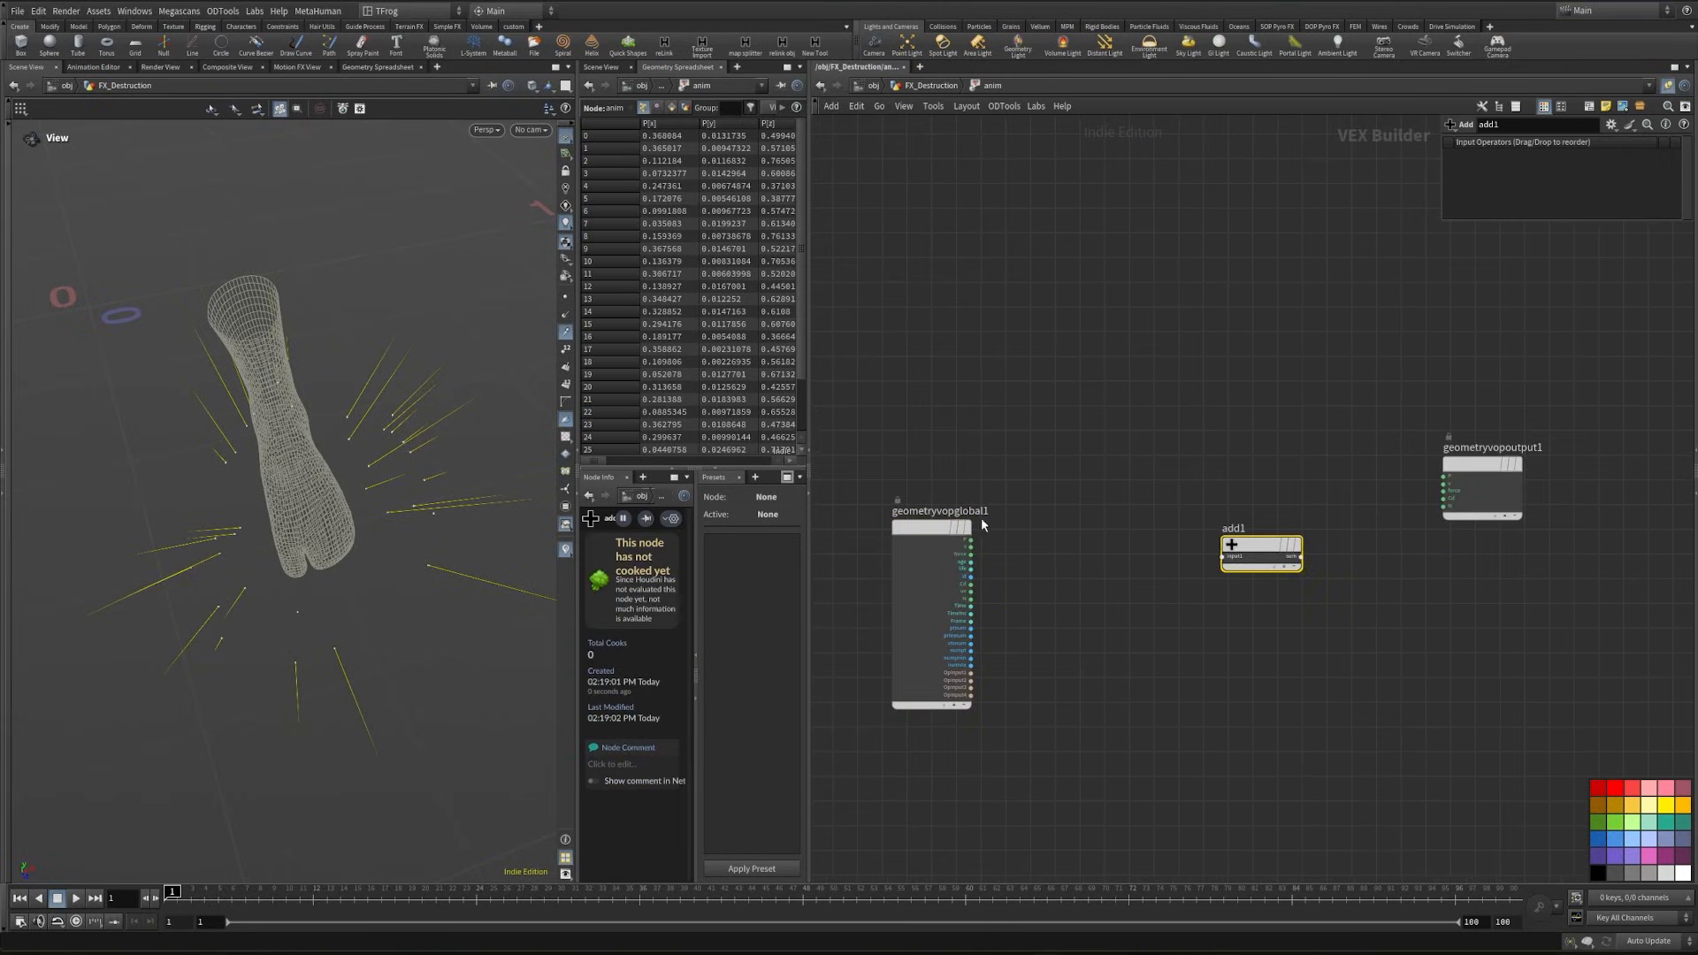
pyautogui.moveTo(1304, 557); pyautogui.dragTo(1443, 477)
pyautogui.moveTo(1471, 484); pyautogui.dragTo(1532, 521)
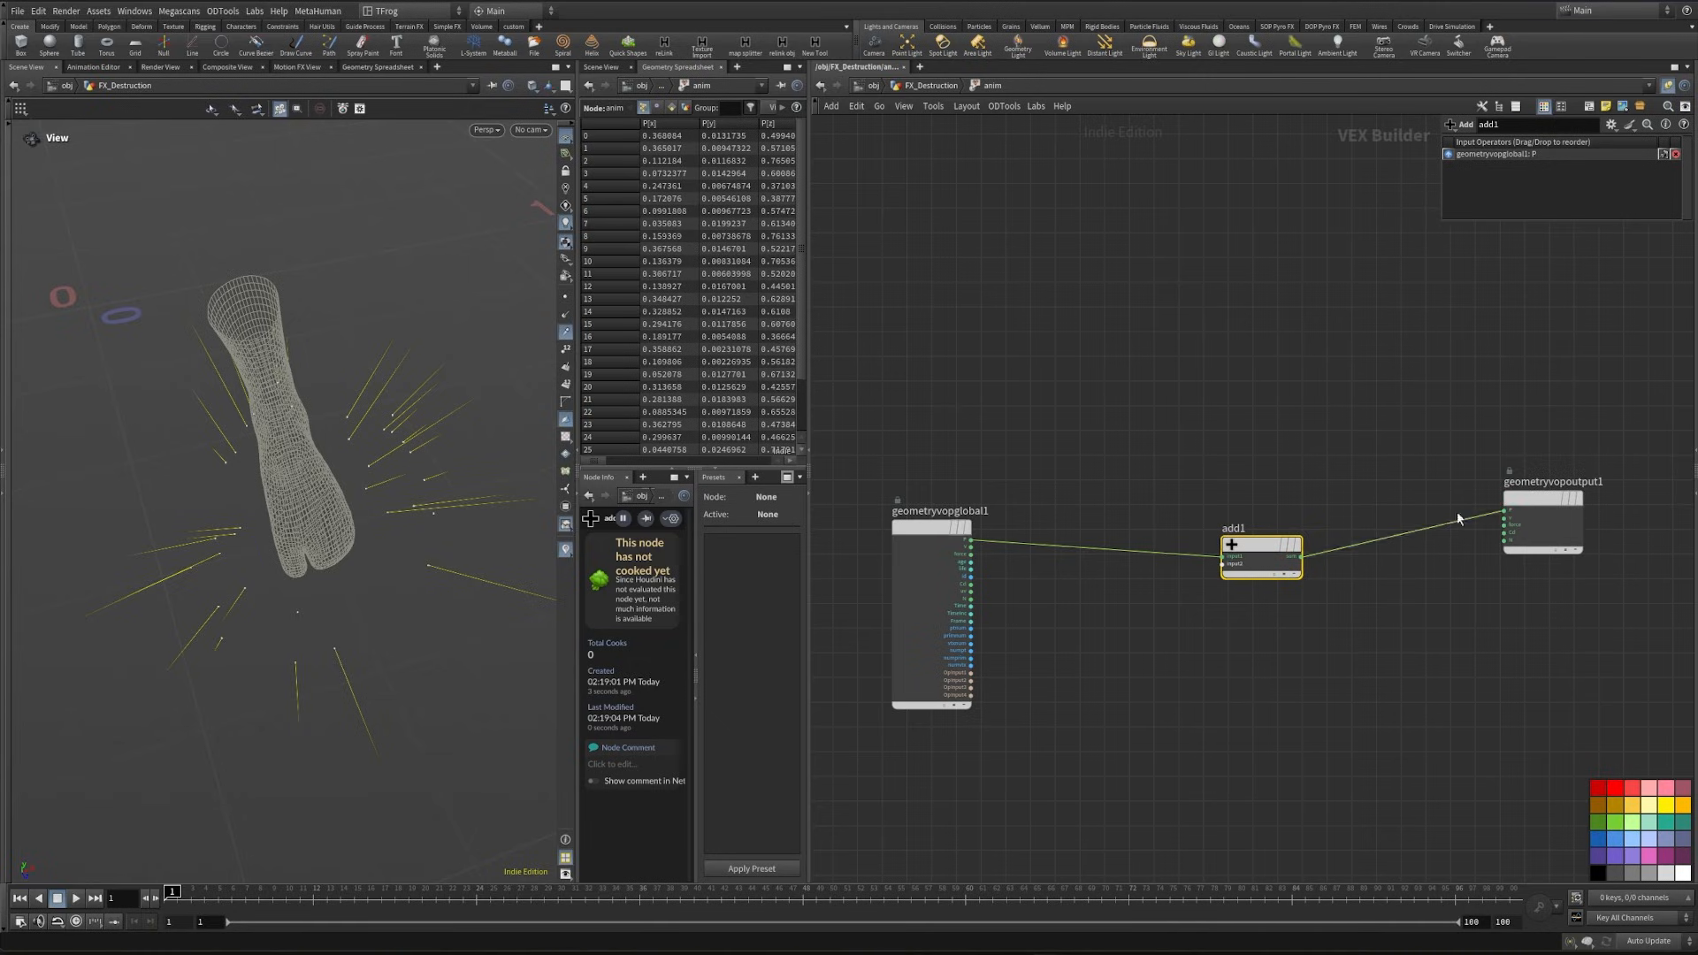
pyautogui.moveTo(1275, 559); pyautogui.dragTo(1281, 554)
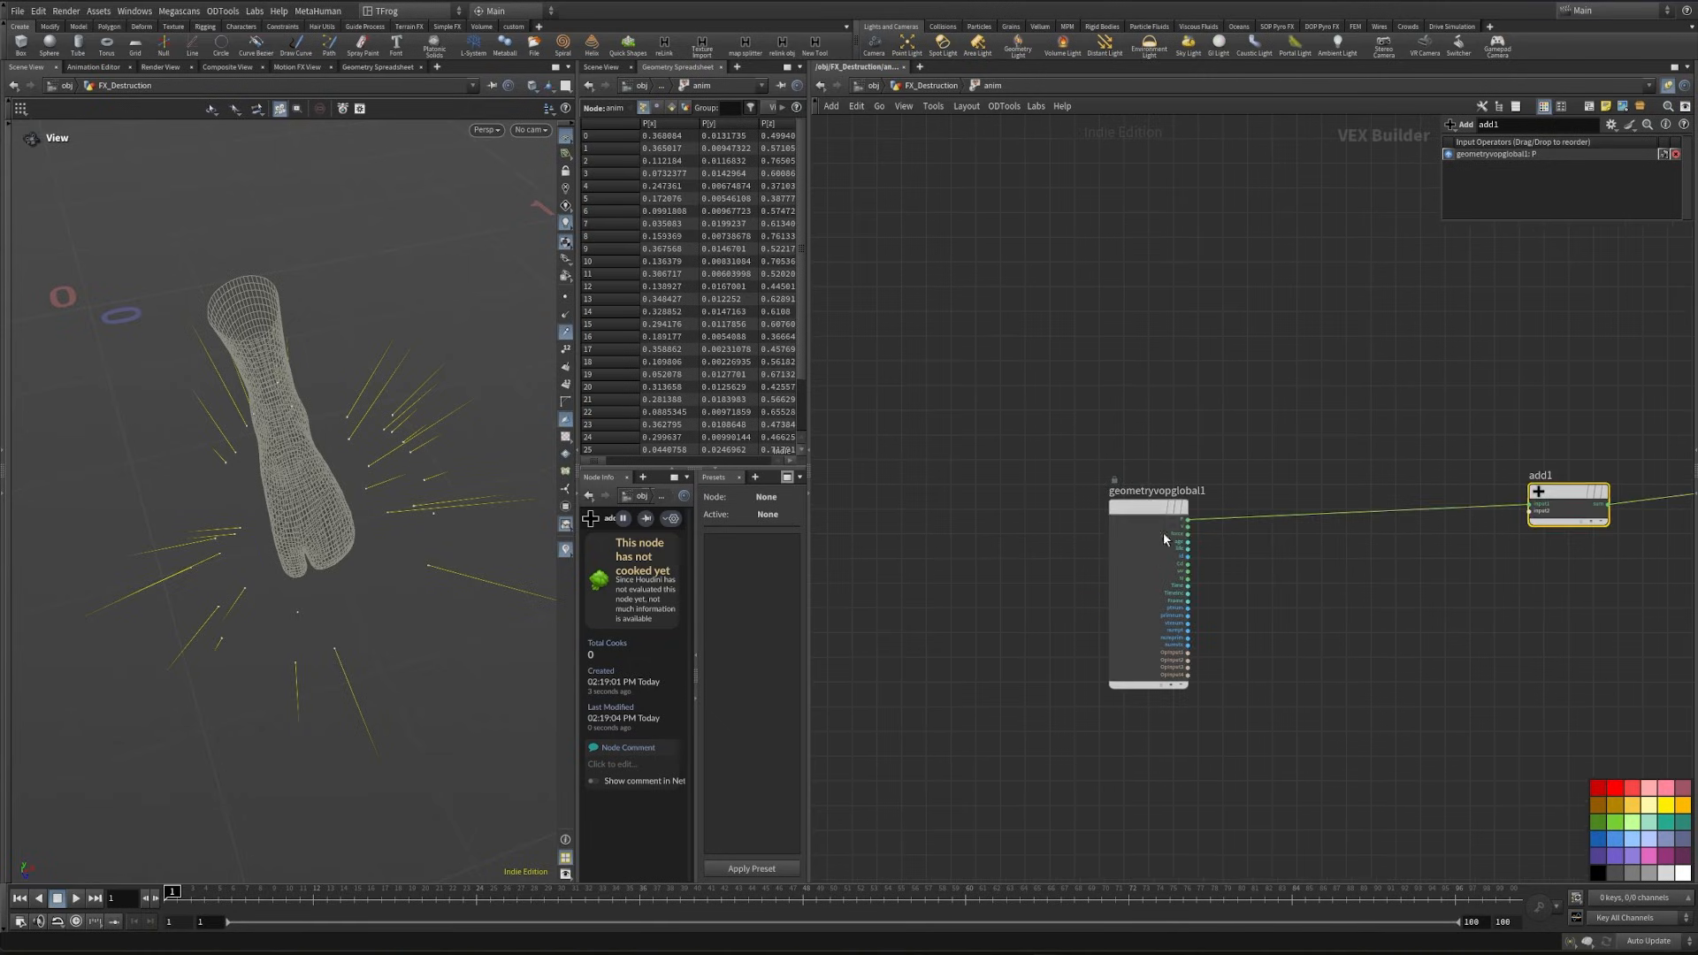
# - Duplicate the geometryvopglobal1 node directly below the original
pyautogui.moveTo(1153, 509); pyautogui.dragTo(1029, 487)
pyautogui.moveTo(1030, 488); pyautogui.dragTo(1036, 329, button='middle')
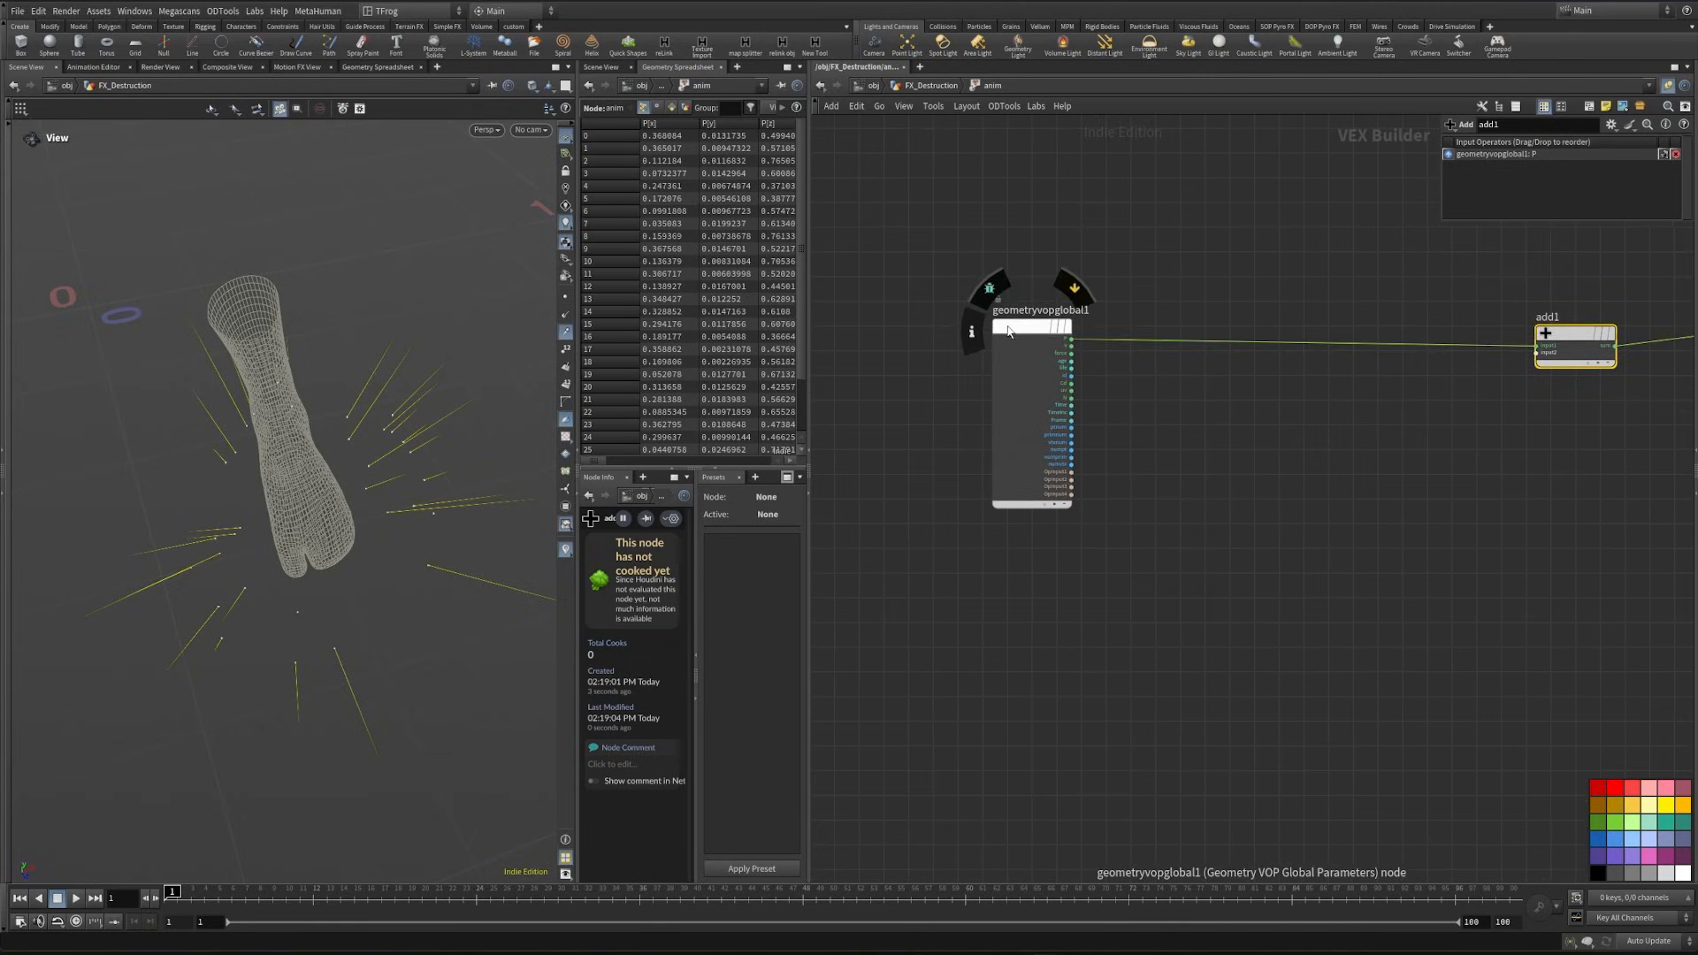
pyautogui.keyDown('alt'); pyautogui.moveTo(1007, 326); pyautogui.dragTo(1008, 584); pyautogui.keyUp('alt')
# - Add a Random node driven by geometryvopglobal1's ptnum output
pyautogui.scroll(5, 1105, 603)
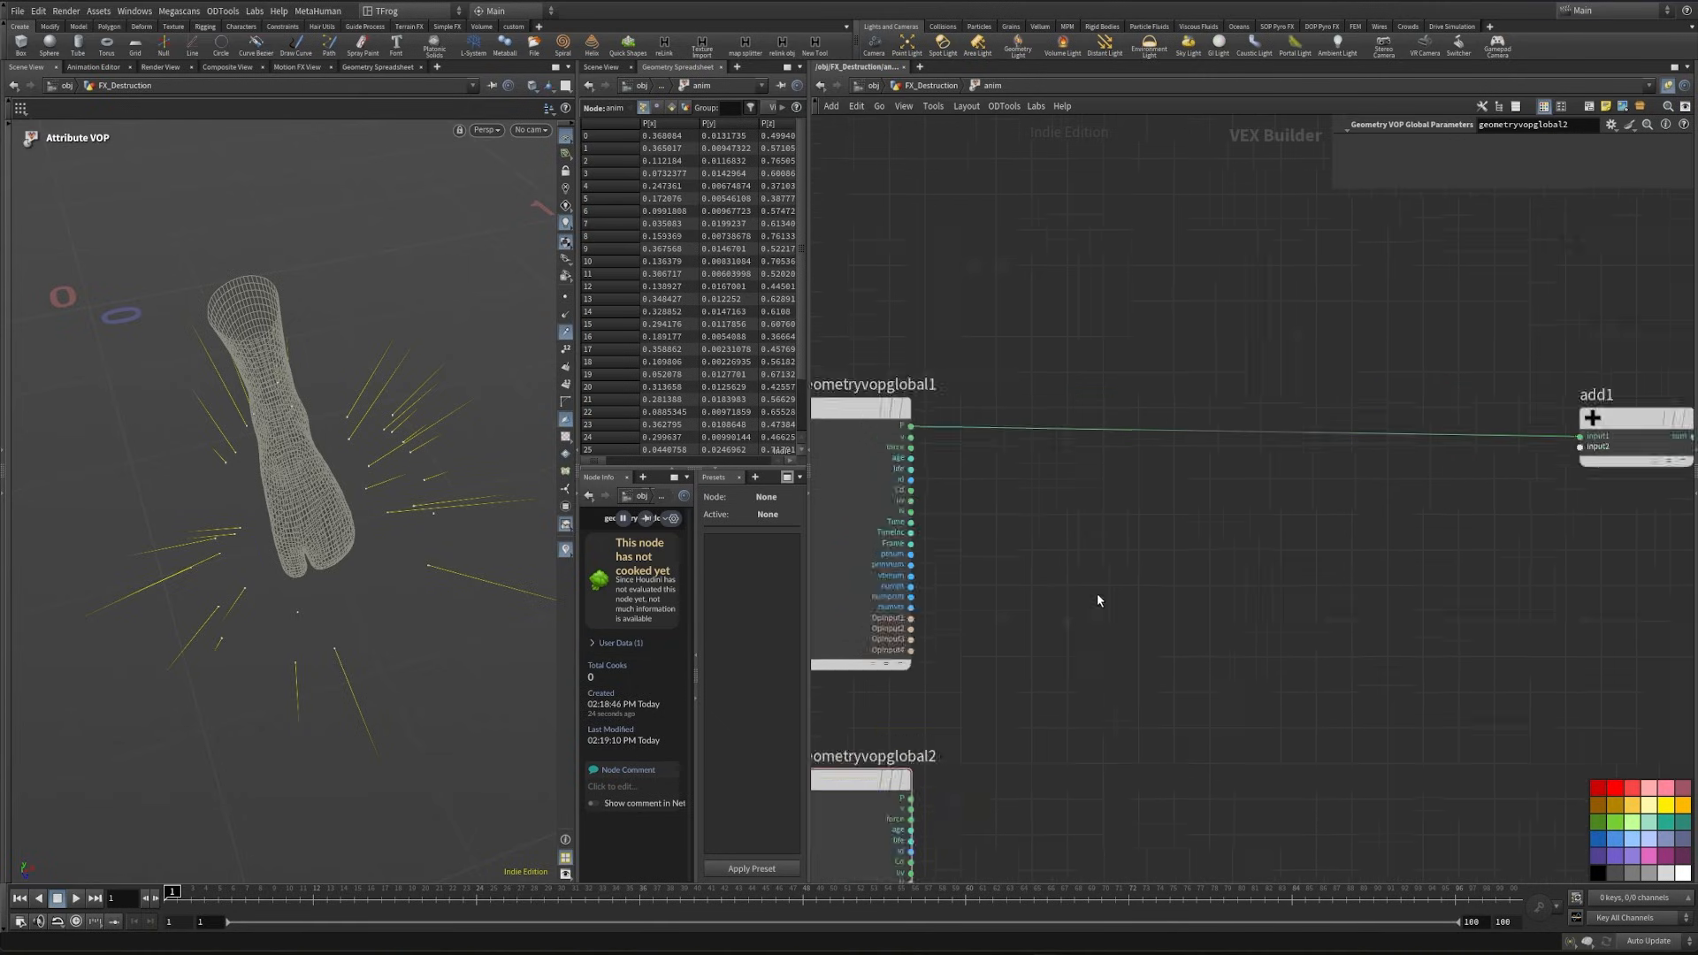
pyautogui.press('Tab')
pyautogui.write('r')
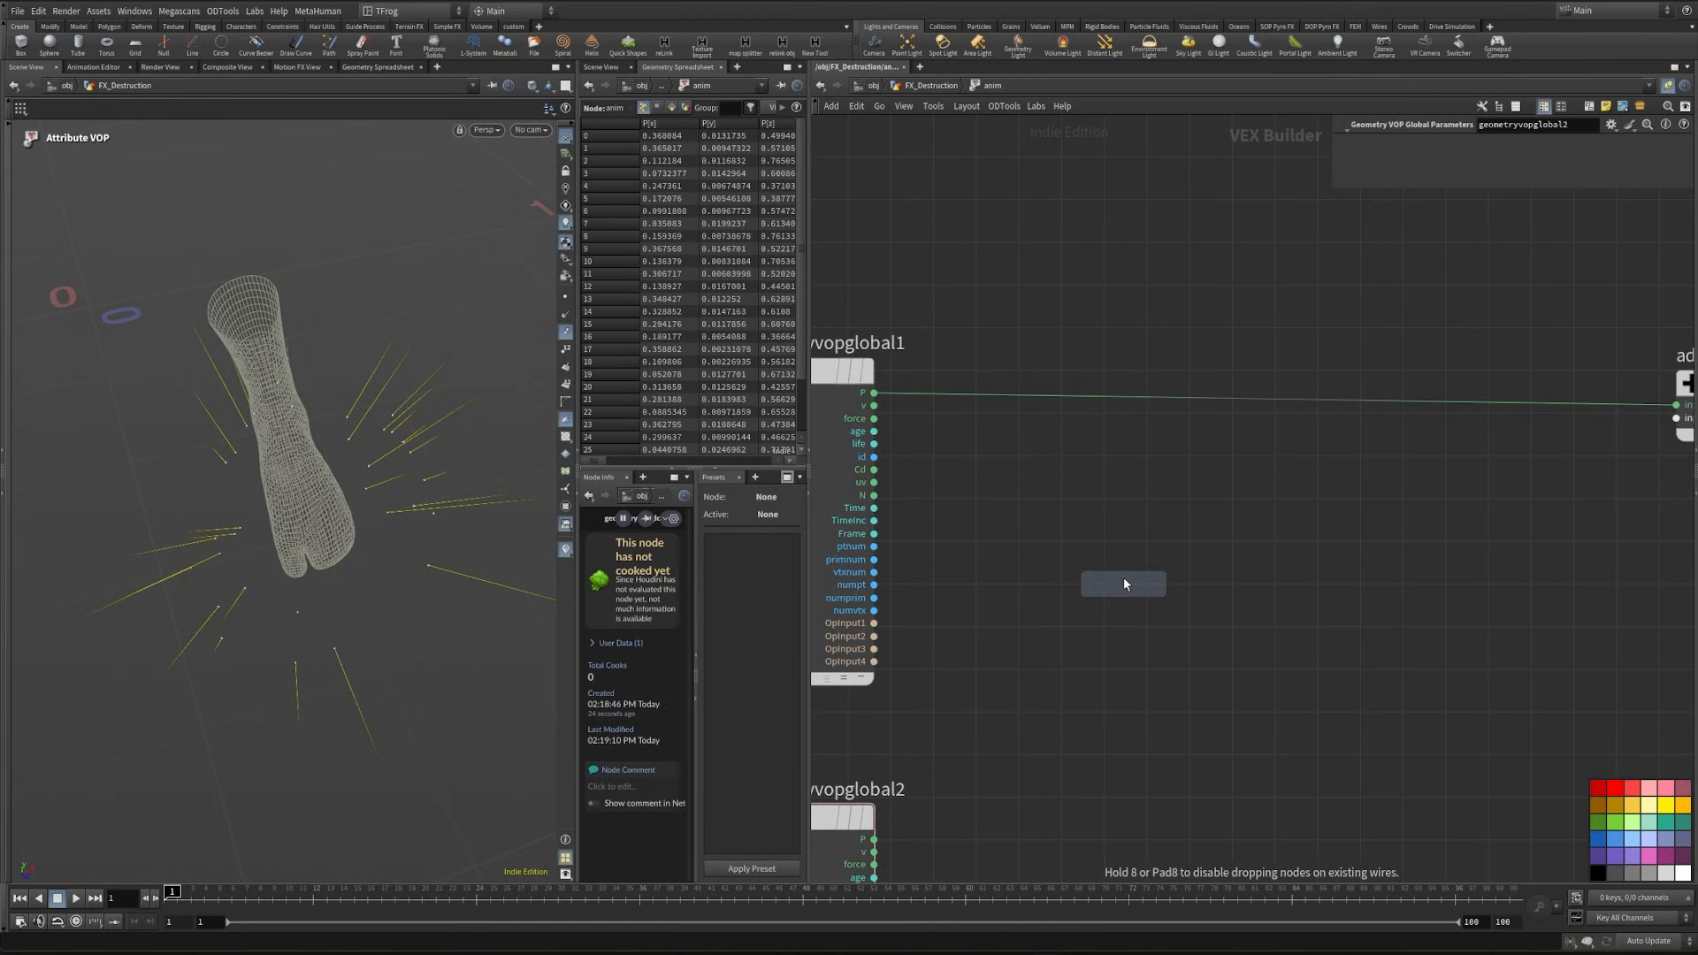
pyautogui.click(1105, 539)
pyautogui.scroll(2, 893, 541)
pyautogui.moveTo(865, 545); pyautogui.dragTo(1096, 541)
pyautogui.moveTo(1445, 540); pyautogui.dragTo(1190, 585, button='middle')
# - Feed random1 into a new Fit Range node and promote its destmin and destmax inputs to parameters
pyautogui.press('Tab')
pyautogui.write('fit')
pyautogui.press('Return')
pyautogui.click(1162, 547)
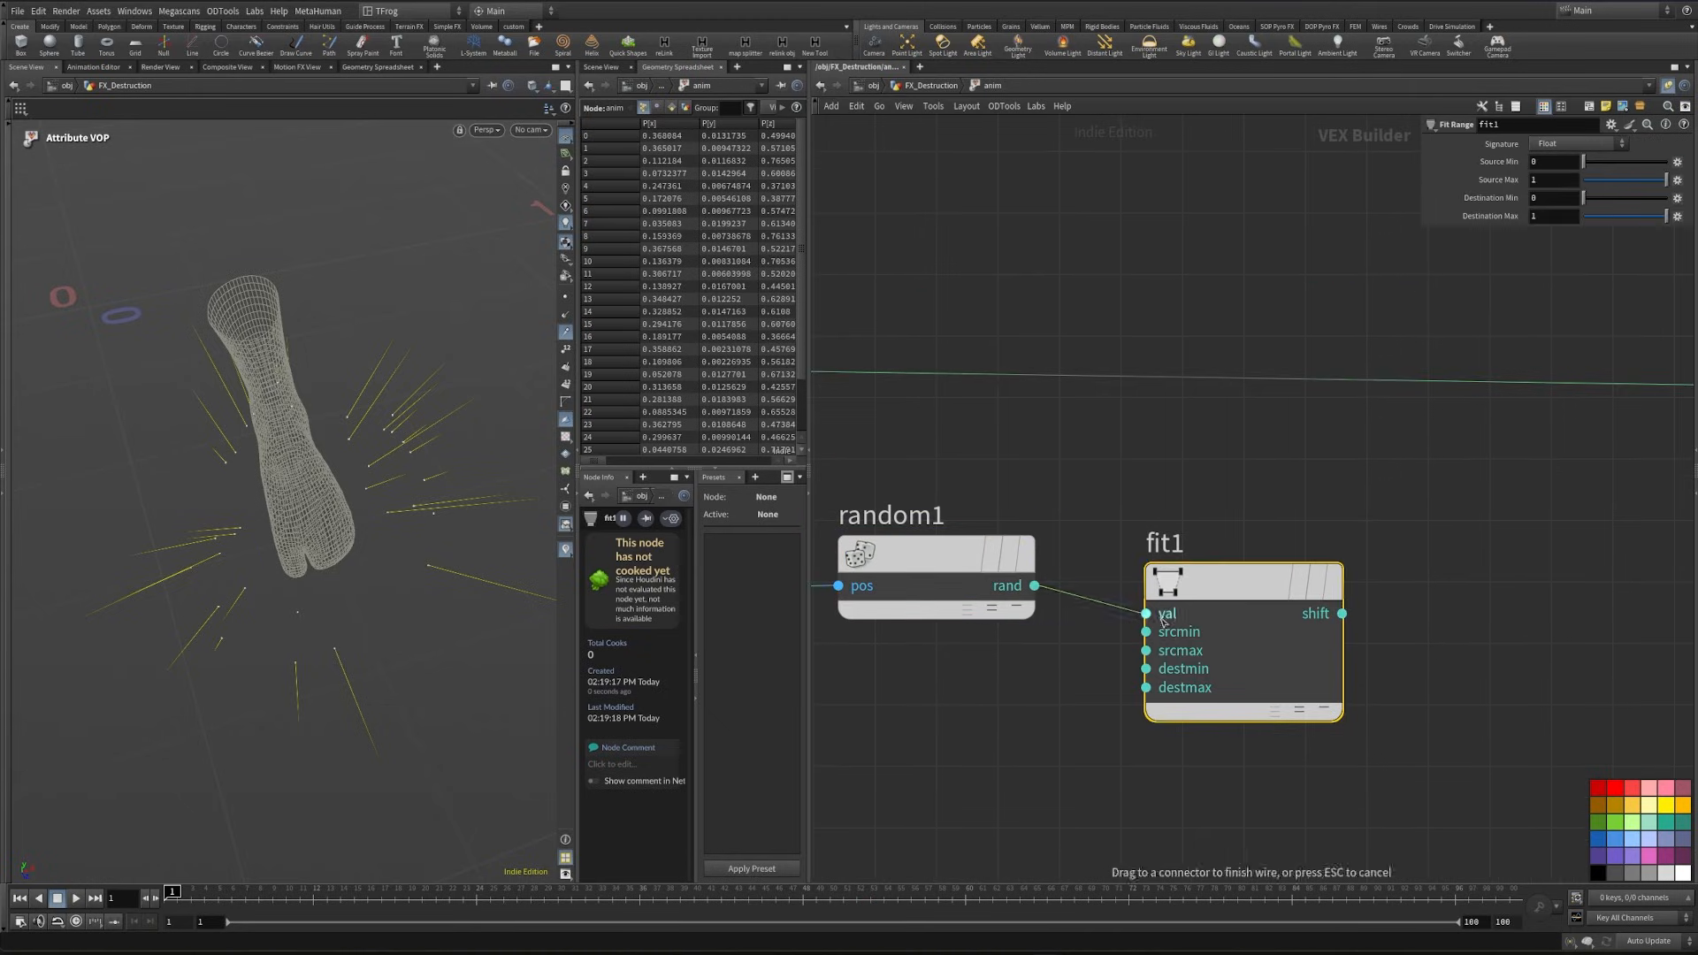
pyautogui.rightClick(1148, 669)
pyautogui.click(1155, 674)
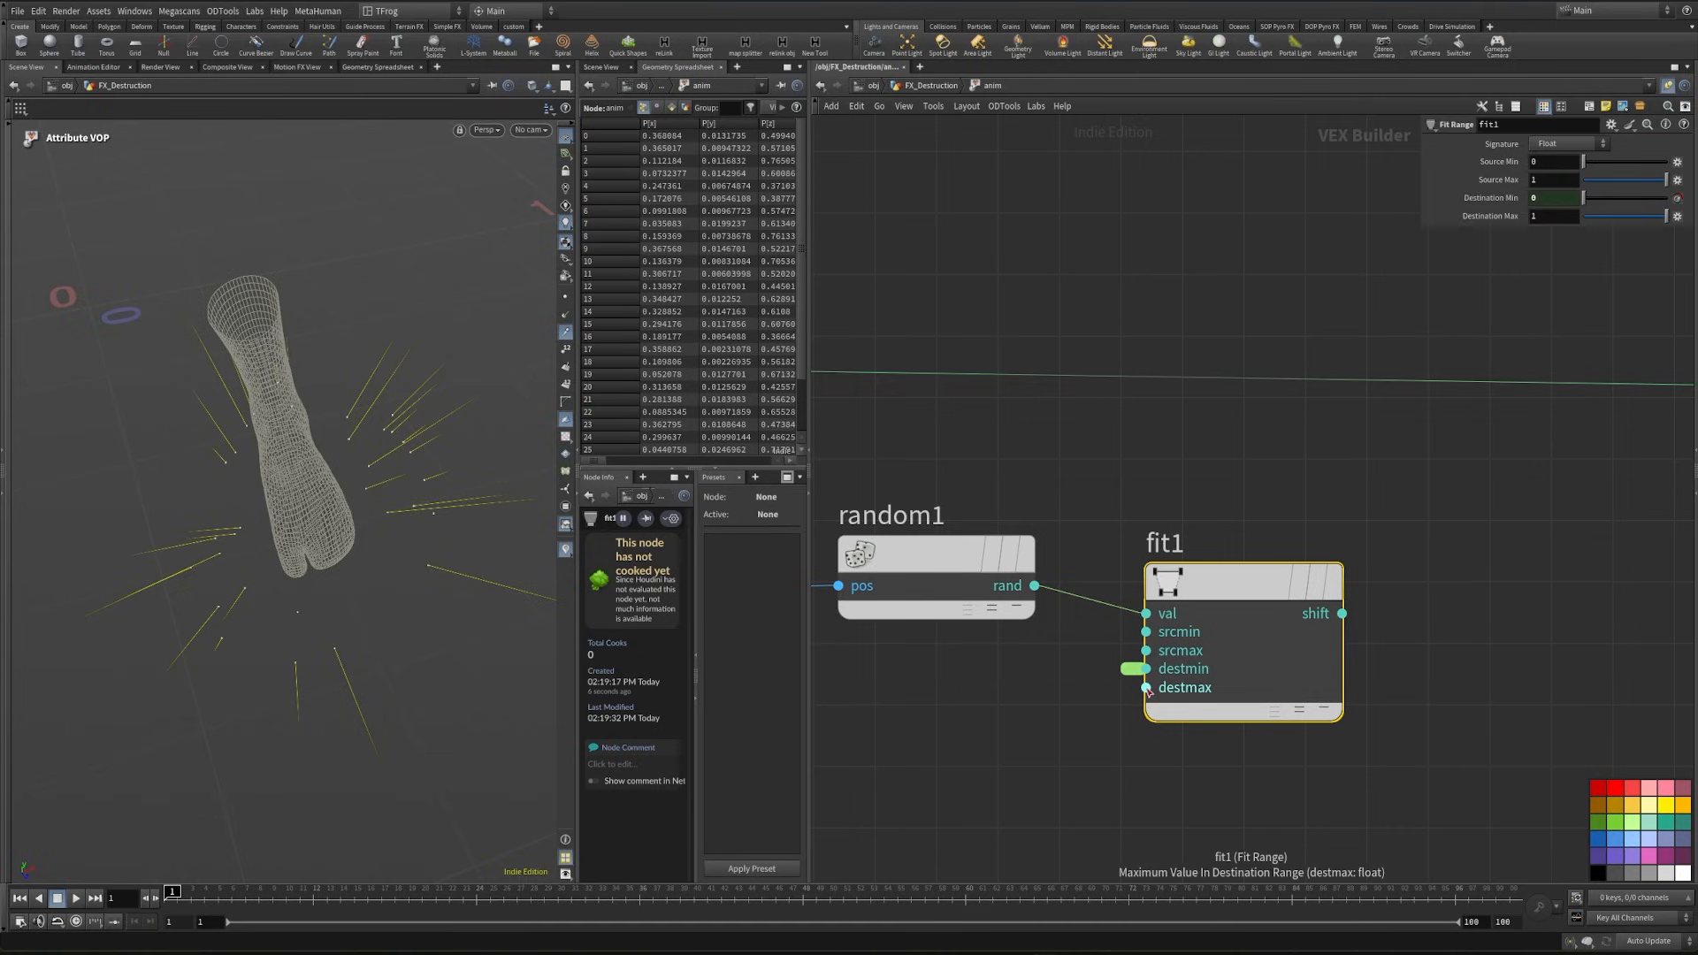
pyautogui.rightClick(1147, 687)
pyautogui.click(1155, 694)
# - Label the promoted destmin parameter min with a float range starting at -1, and label destmax max
pyautogui.click(1133, 669)
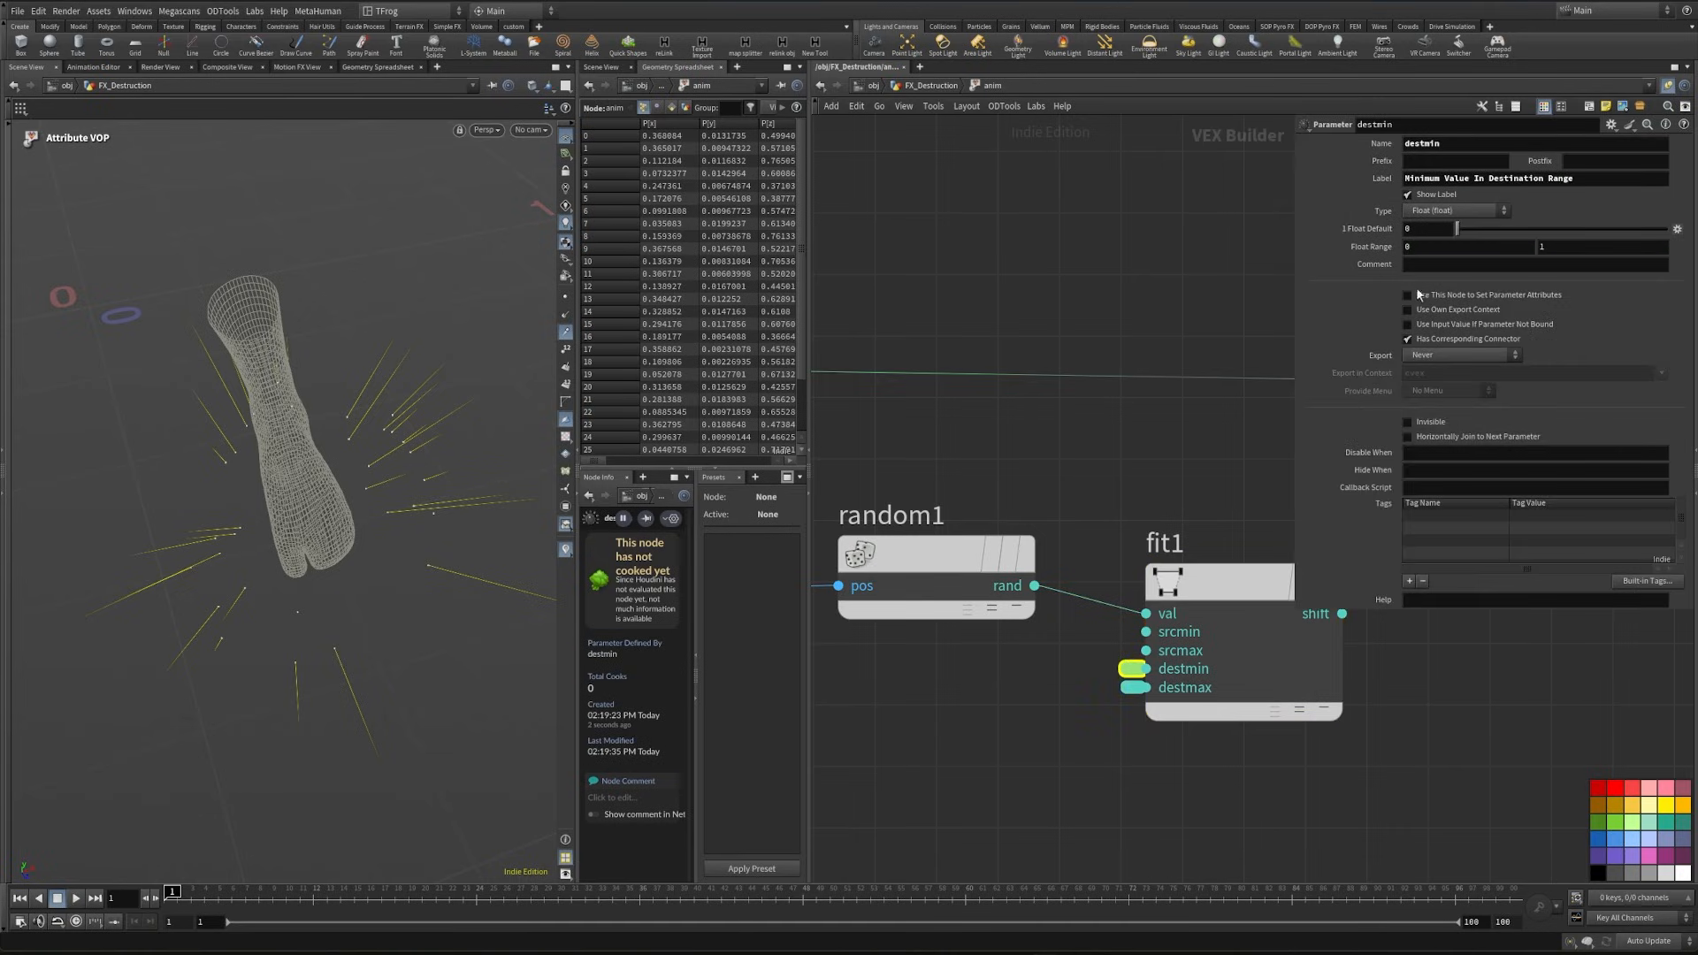
pyautogui.write('min')
pyautogui.moveTo(1592, 179); pyautogui.dragTo(1174, 183)
pyautogui.click(1135, 688)
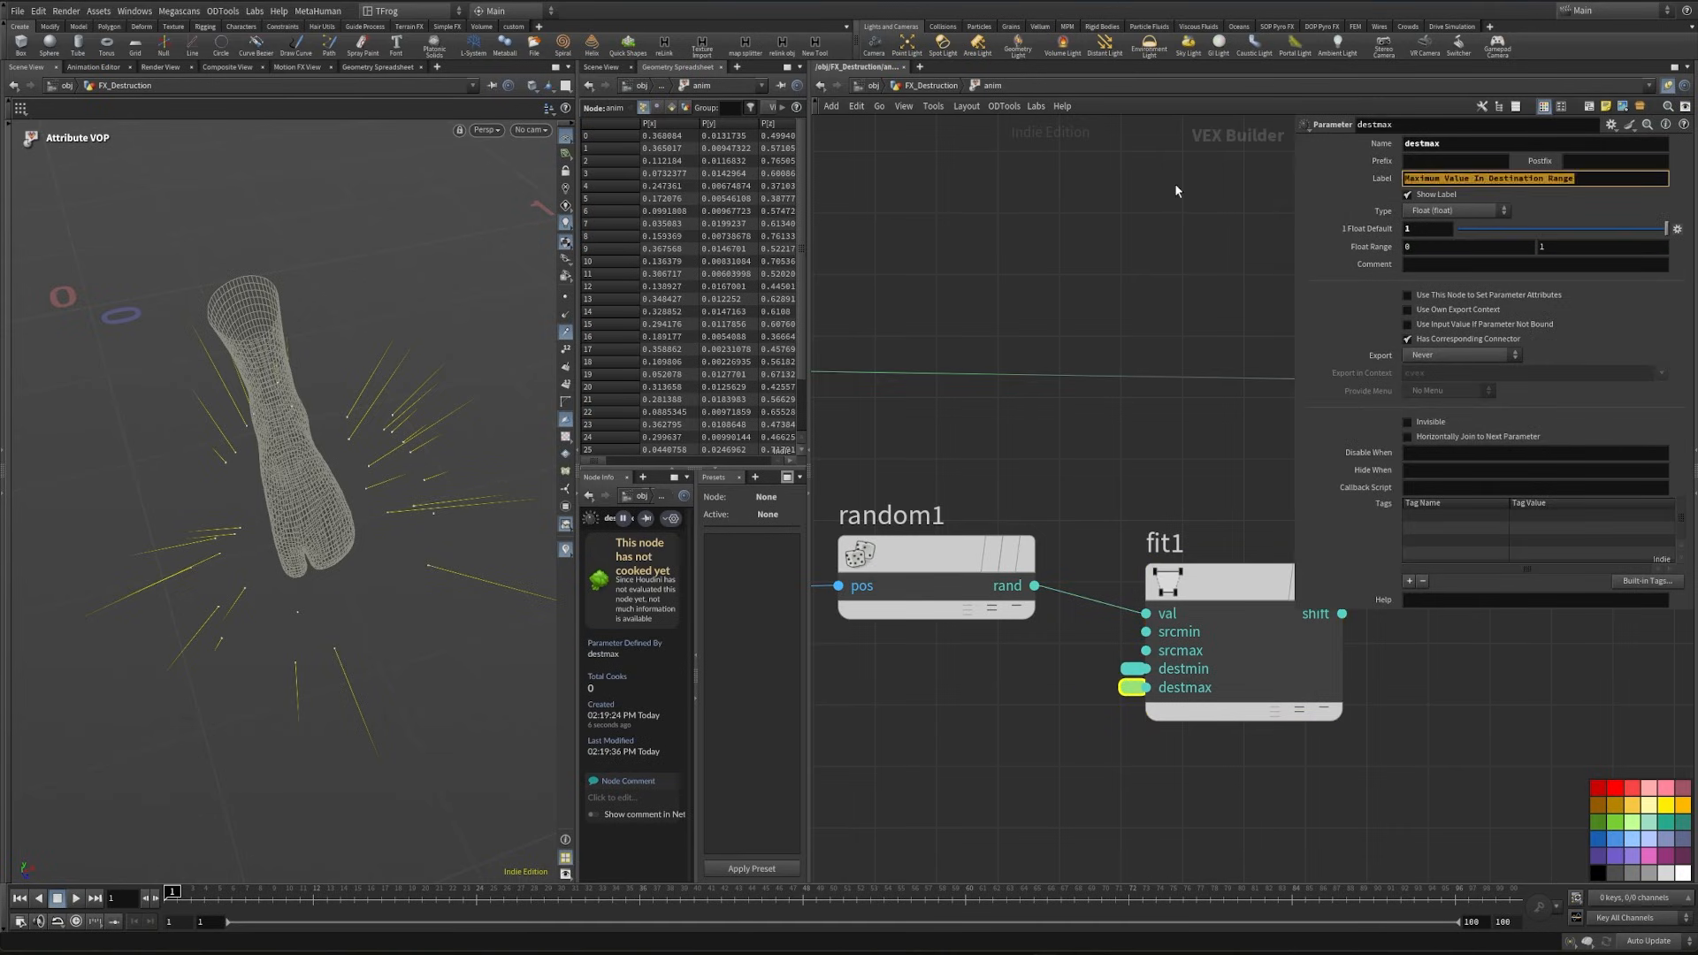
pyautogui.write('max')
pyautogui.click(1126, 677)
pyautogui.click(1133, 669)
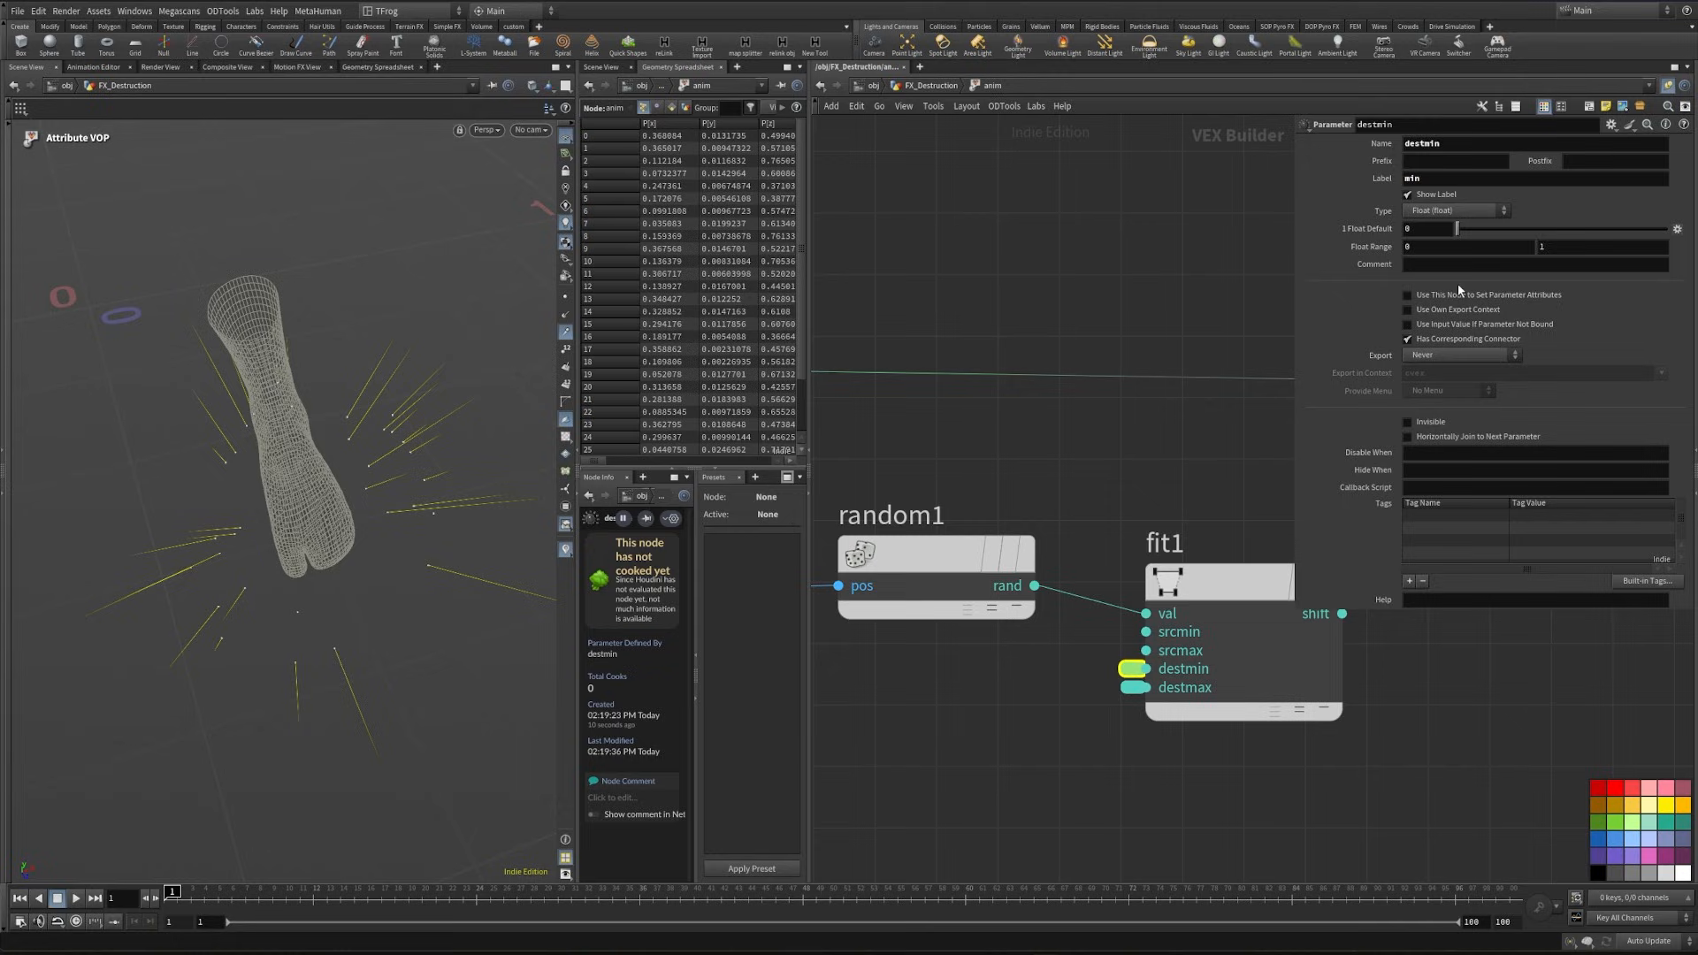
pyautogui.click(1434, 244)
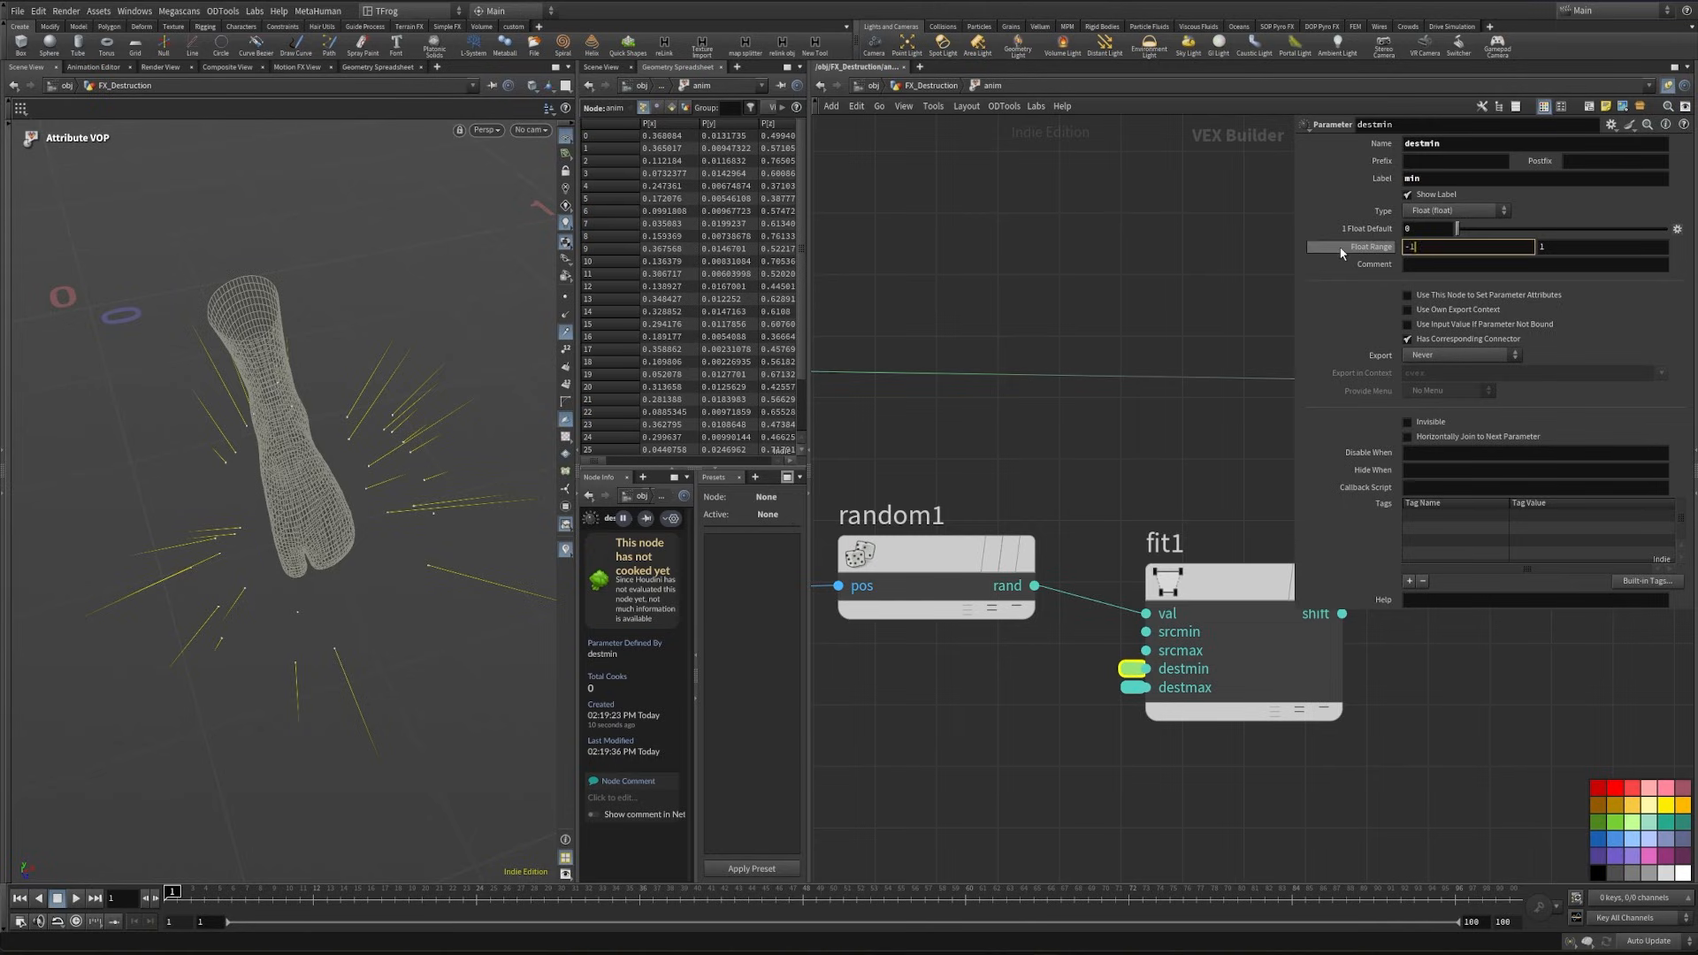
# - Add a Multiply node between fit1 and add1
pyautogui.scroll(-3, 1079, 527)
pyautogui.press('Tab')
pyautogui.write('mul')
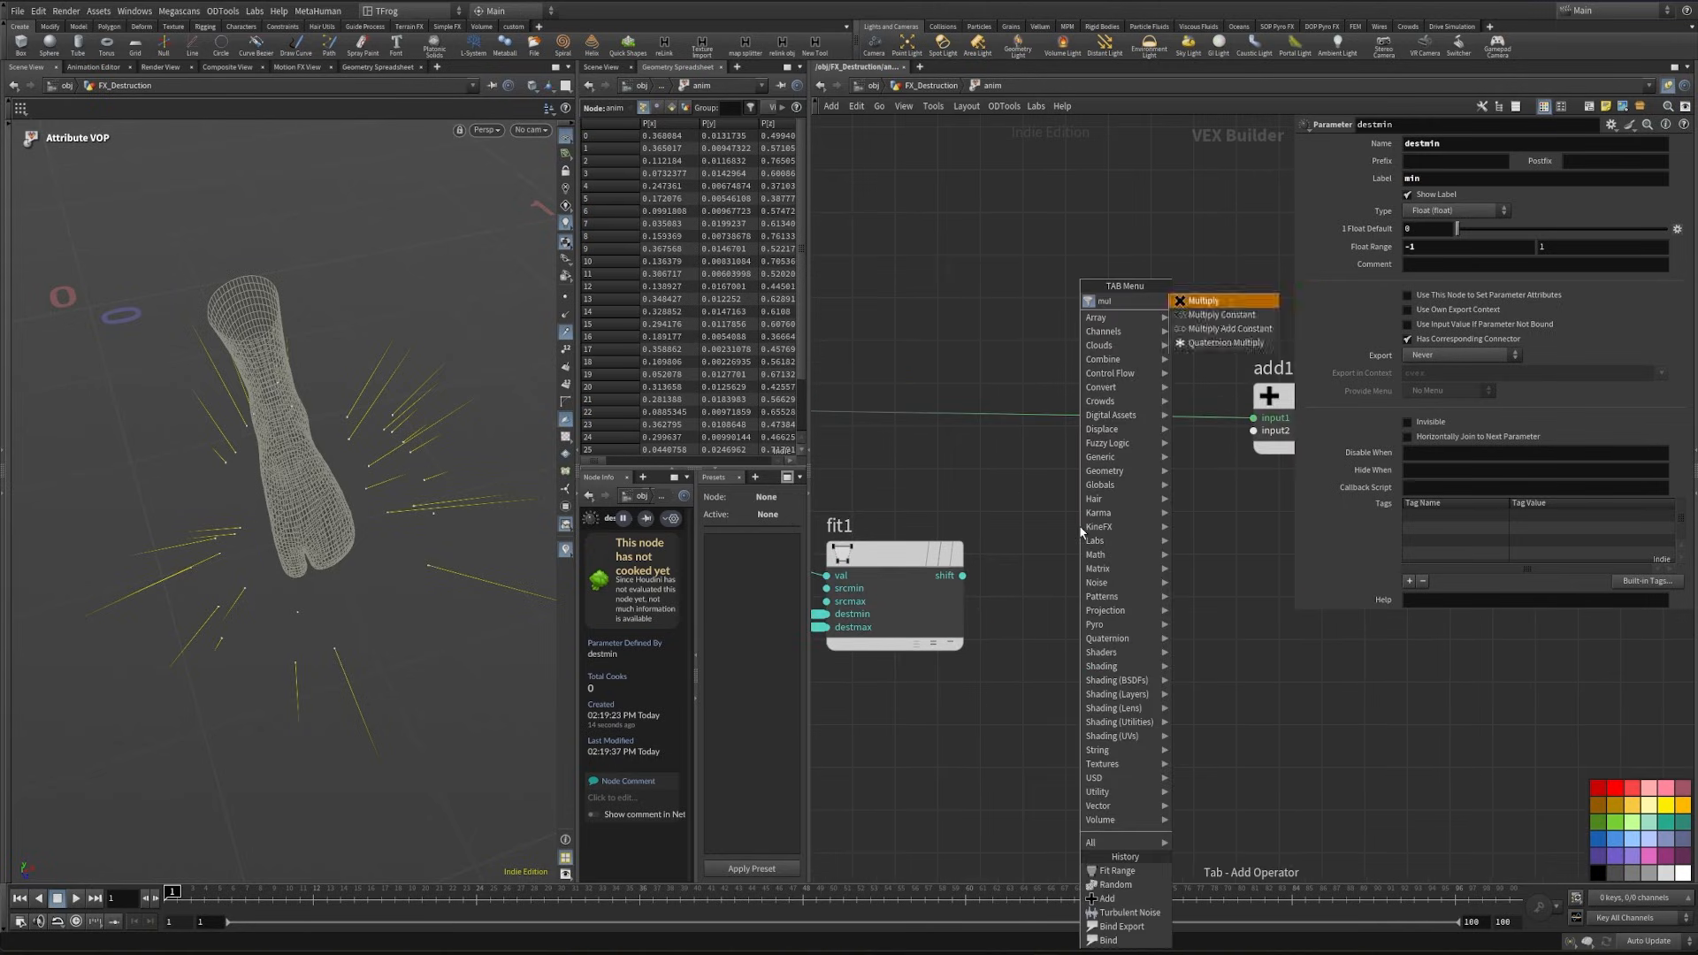
pyautogui.press('Return')
pyautogui.click(1217, 622)
# - Add a Bind node above fit1 that reads the dir attribute as a three-float vector
pyautogui.moveTo(994, 498); pyautogui.dragTo(1178, 539, button='middle')
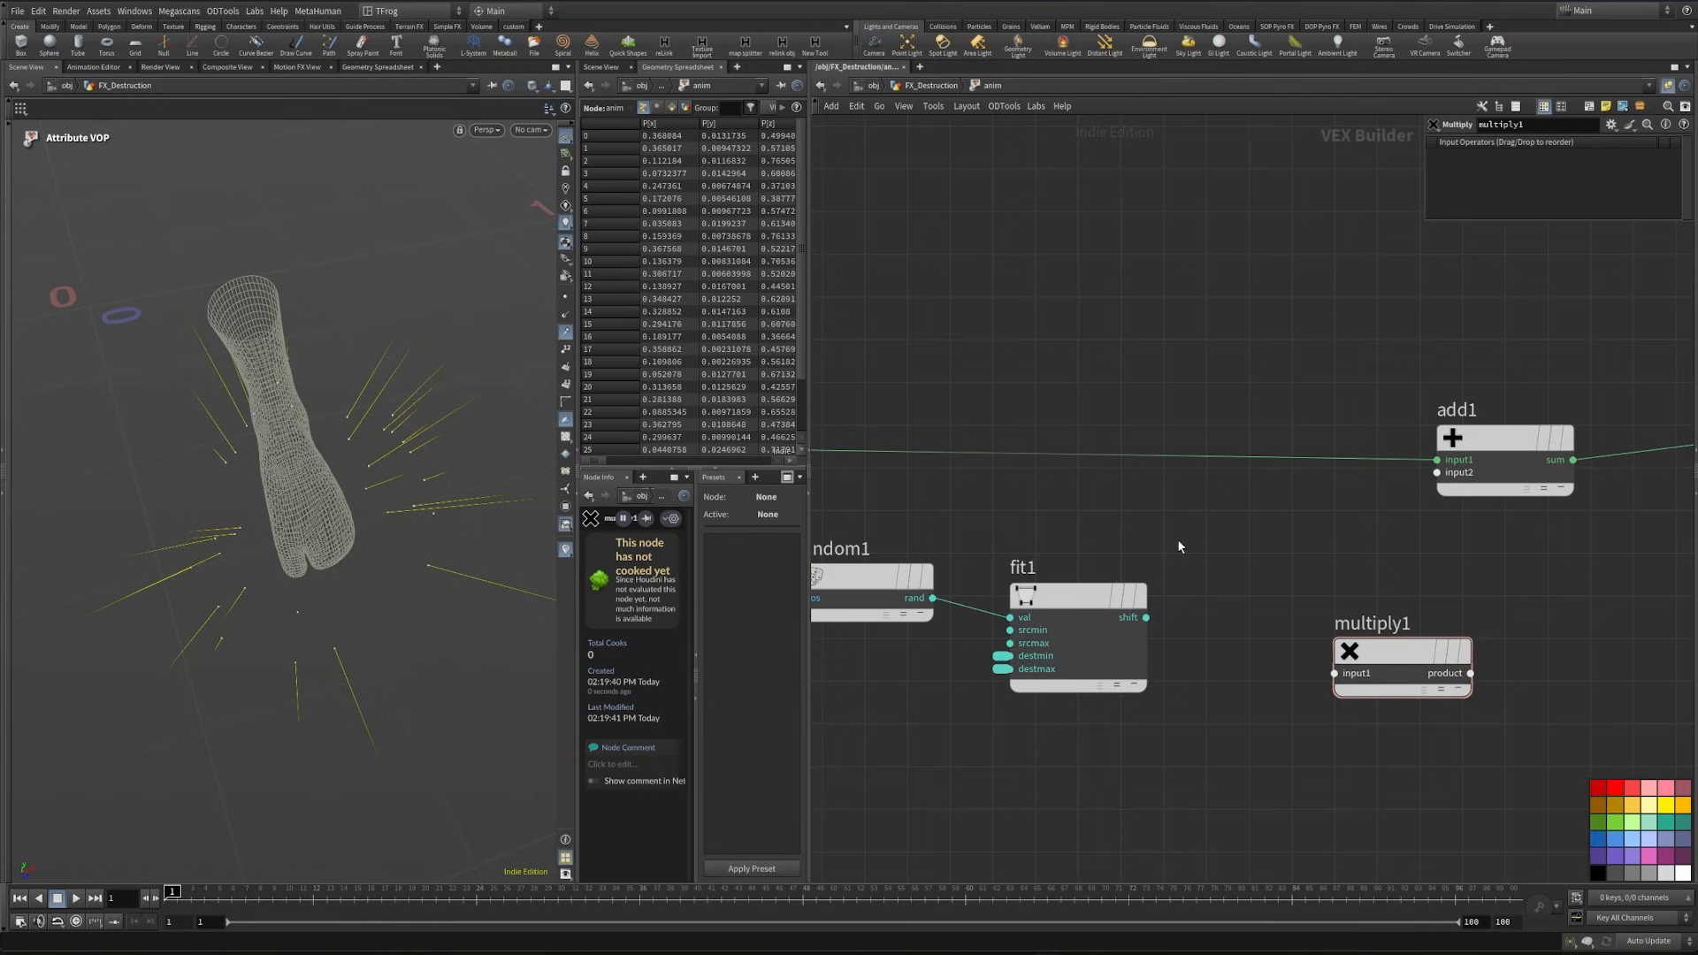
pyautogui.press('Tab')
pyautogui.write('bind')
pyautogui.press('Return')
pyautogui.click(1120, 508)
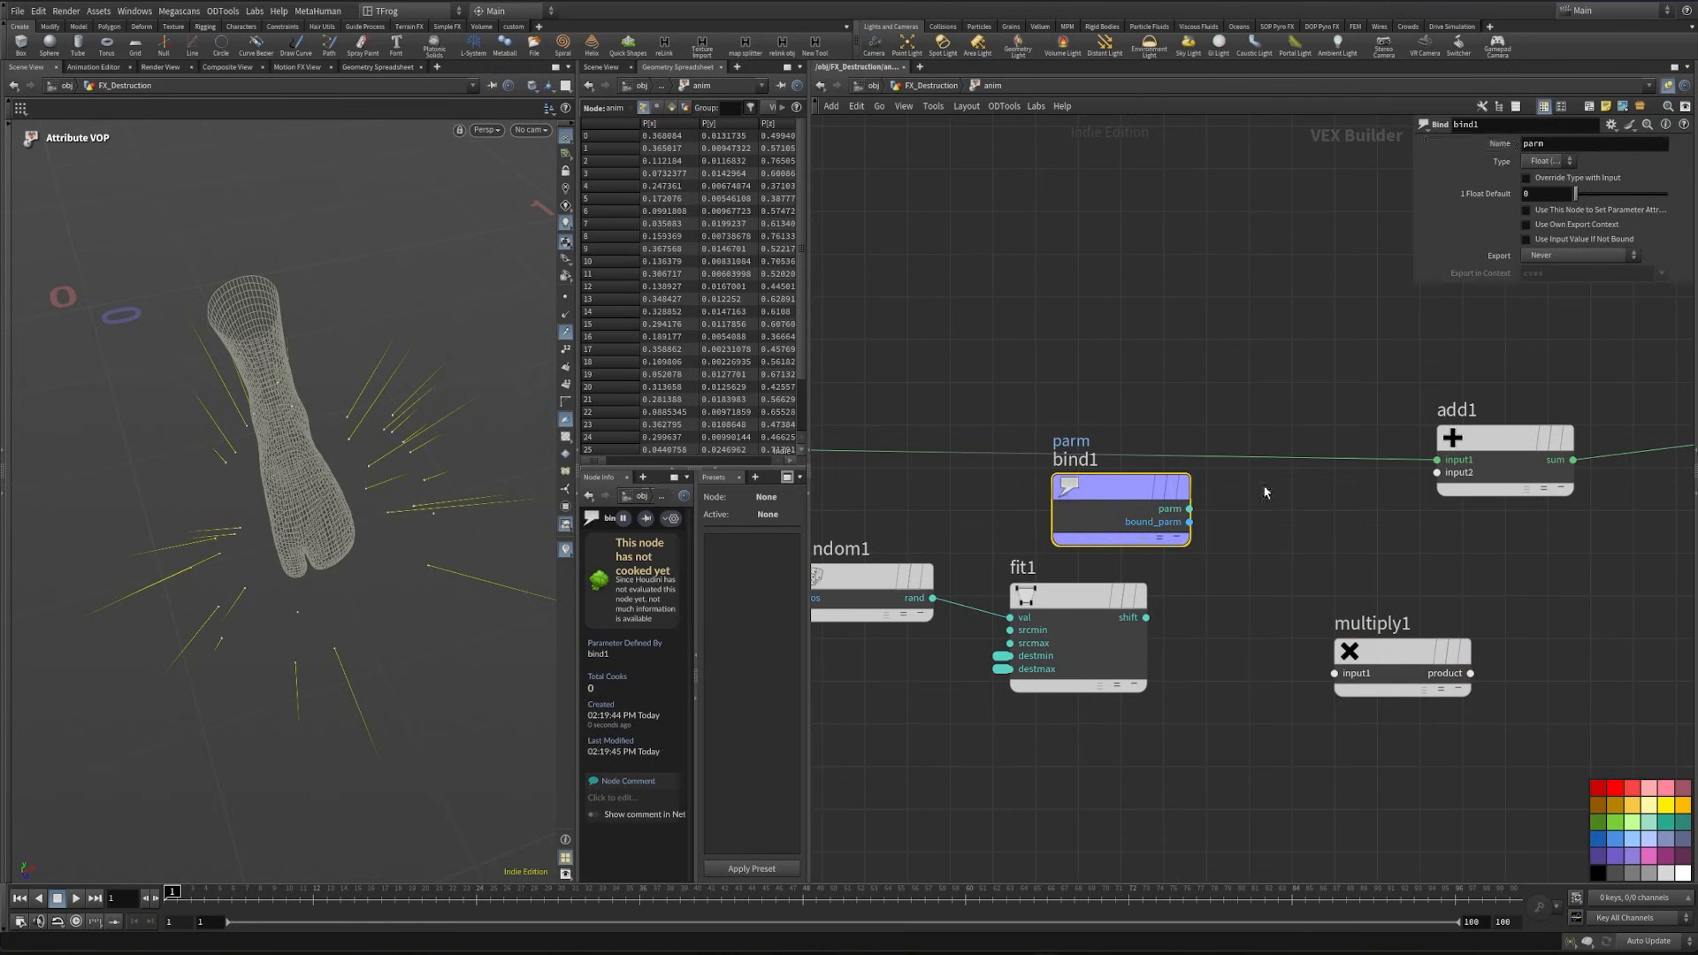
pyautogui.doubleClick(1538, 144)
pyautogui.write('dir')
pyautogui.press('Return')
pyautogui.click(1545, 161)
pyautogui.click(1565, 265)
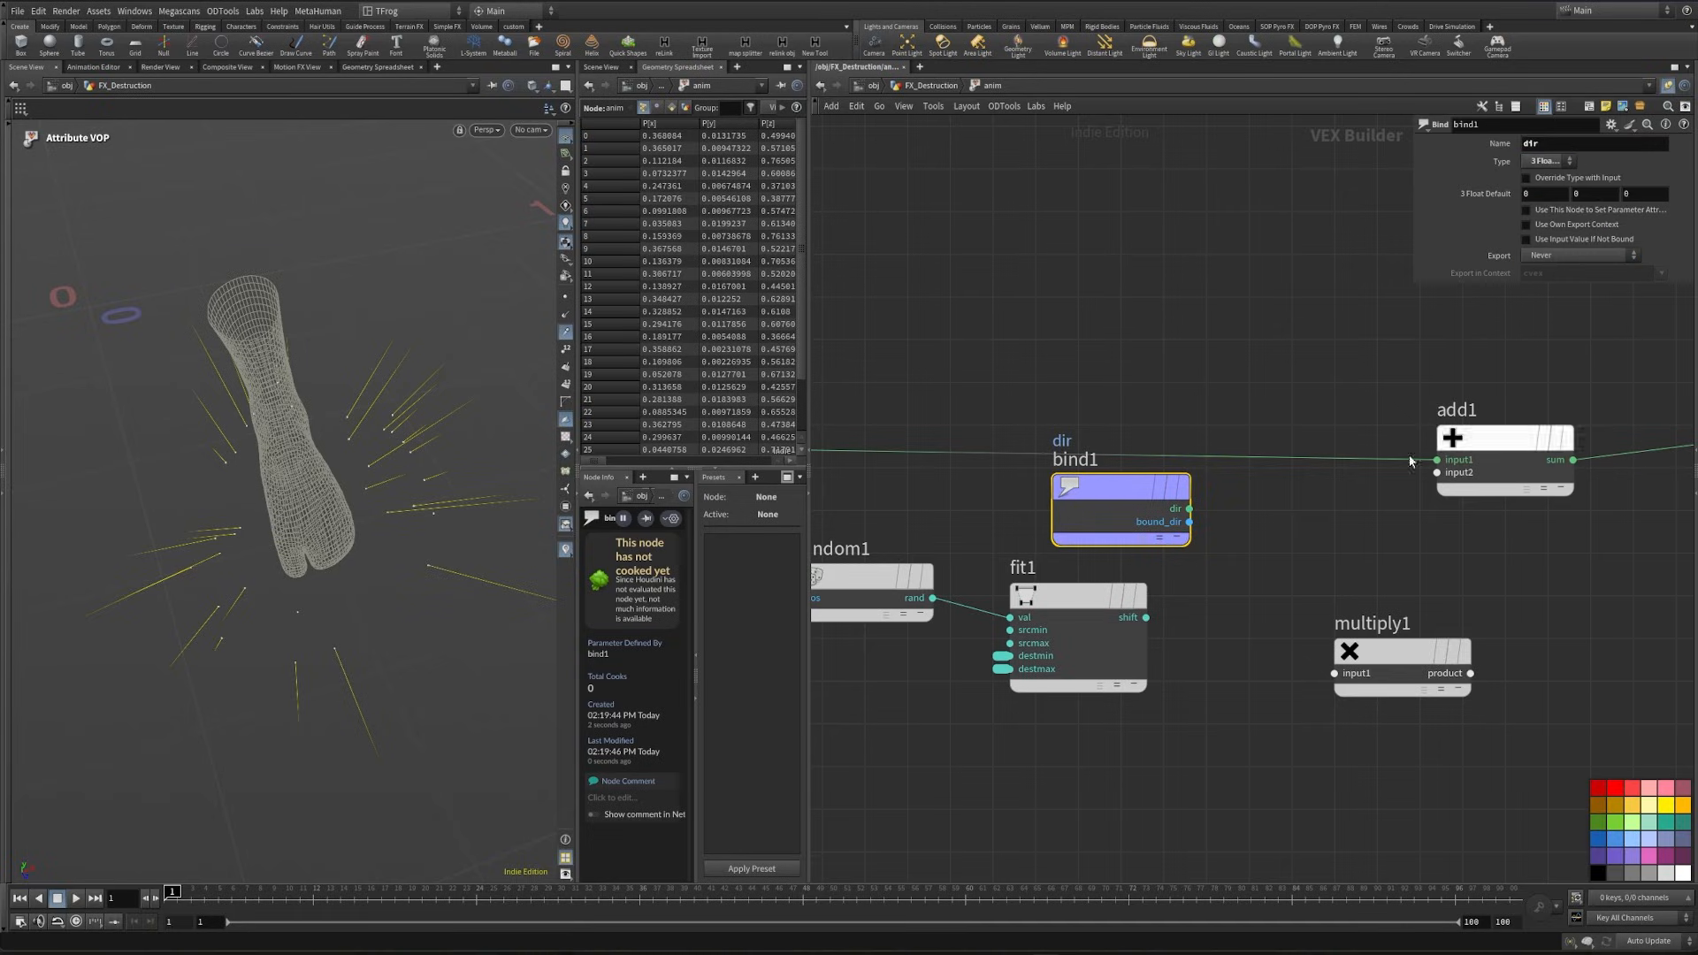
# - Connect bind1's dir output and fit1's shift output to multiply1, and its product to add1's second input
pyautogui.moveTo(1410, 461); pyautogui.dragTo(1365, 444, button='middle')
pyautogui.moveTo(1146, 492); pyautogui.dragTo(1291, 656)
pyautogui.moveTo(1172, 647); pyautogui.dragTo(1178, 612, button='middle')
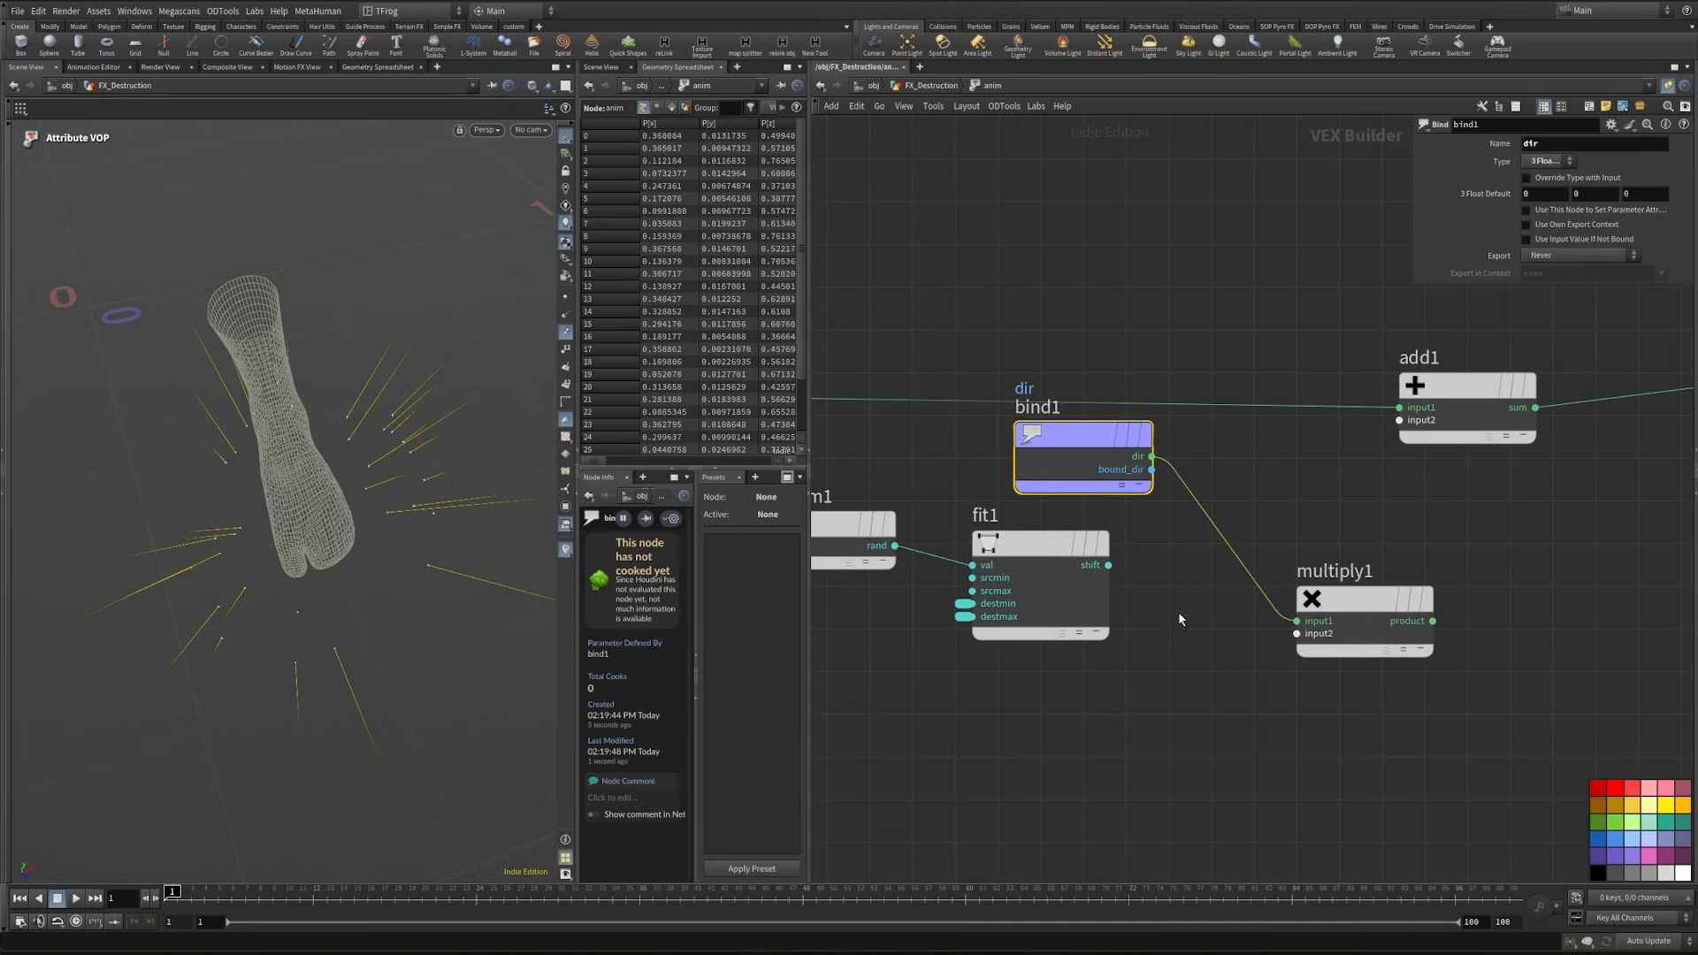
pyautogui.moveTo(1110, 623); pyautogui.dragTo(1296, 633)
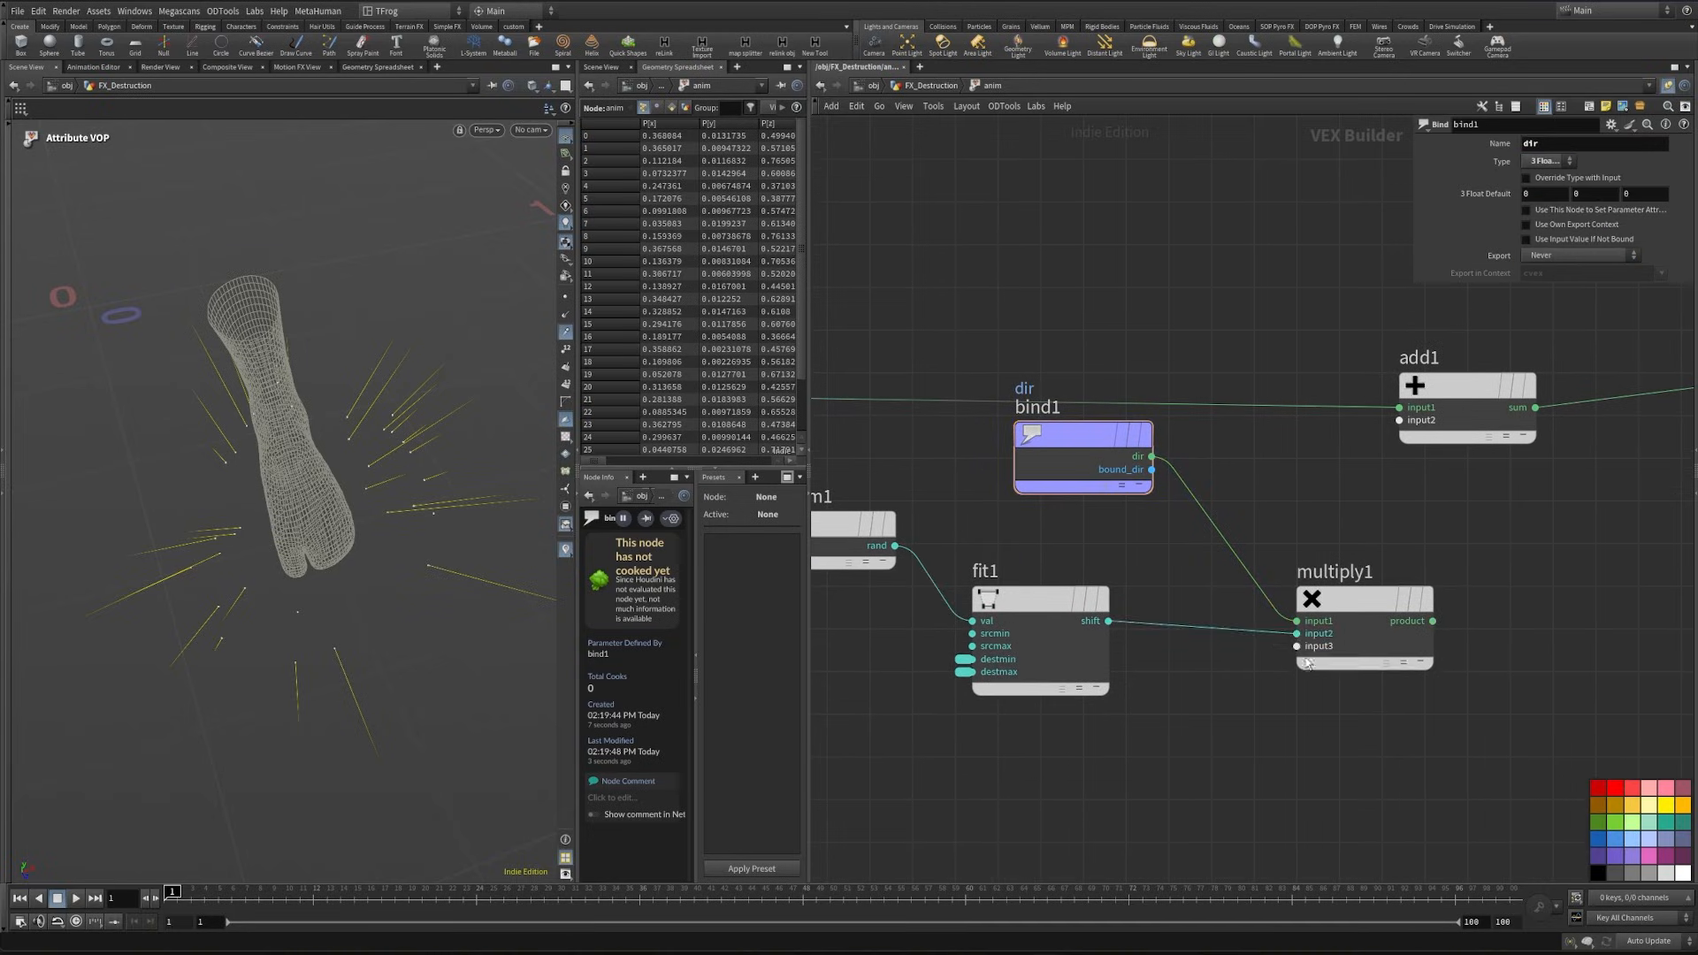
pyautogui.moveTo(1426, 615); pyautogui.dragTo(1225, 642, button='middle')
pyautogui.moveTo(1224, 640); pyautogui.dragTo(1204, 474)
pyautogui.keyDown('alt'); pyautogui.moveTo(359, 619); pyautogui.dragTo(372, 569); pyautogui.keyUp('alt')
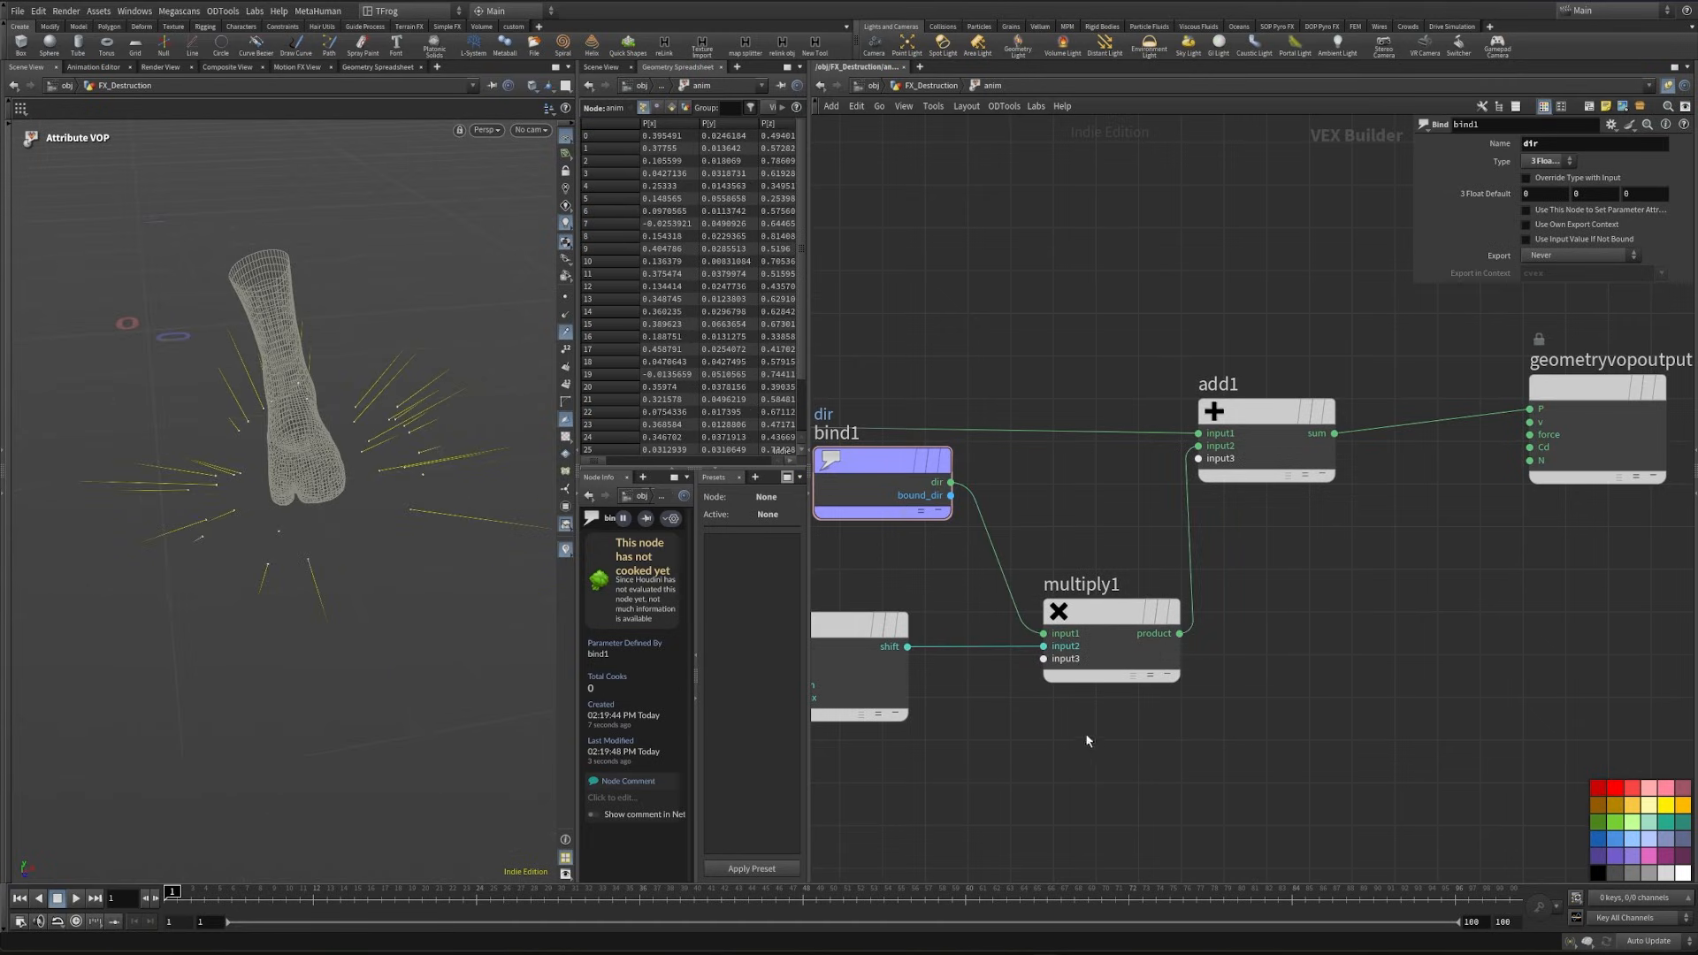
# - Add a Fit Range node driven by the Frame output of geometryvopglobal2
pyautogui.scroll(-3, 1080, 685)
pyautogui.moveTo(1078, 681); pyautogui.dragTo(1278, 679, button='middle')
pyautogui.moveTo(1046, 731); pyautogui.dragTo(932, 682, button='middle')
pyautogui.moveTo(1049, 651); pyautogui.dragTo(1269, 651, button='middle')
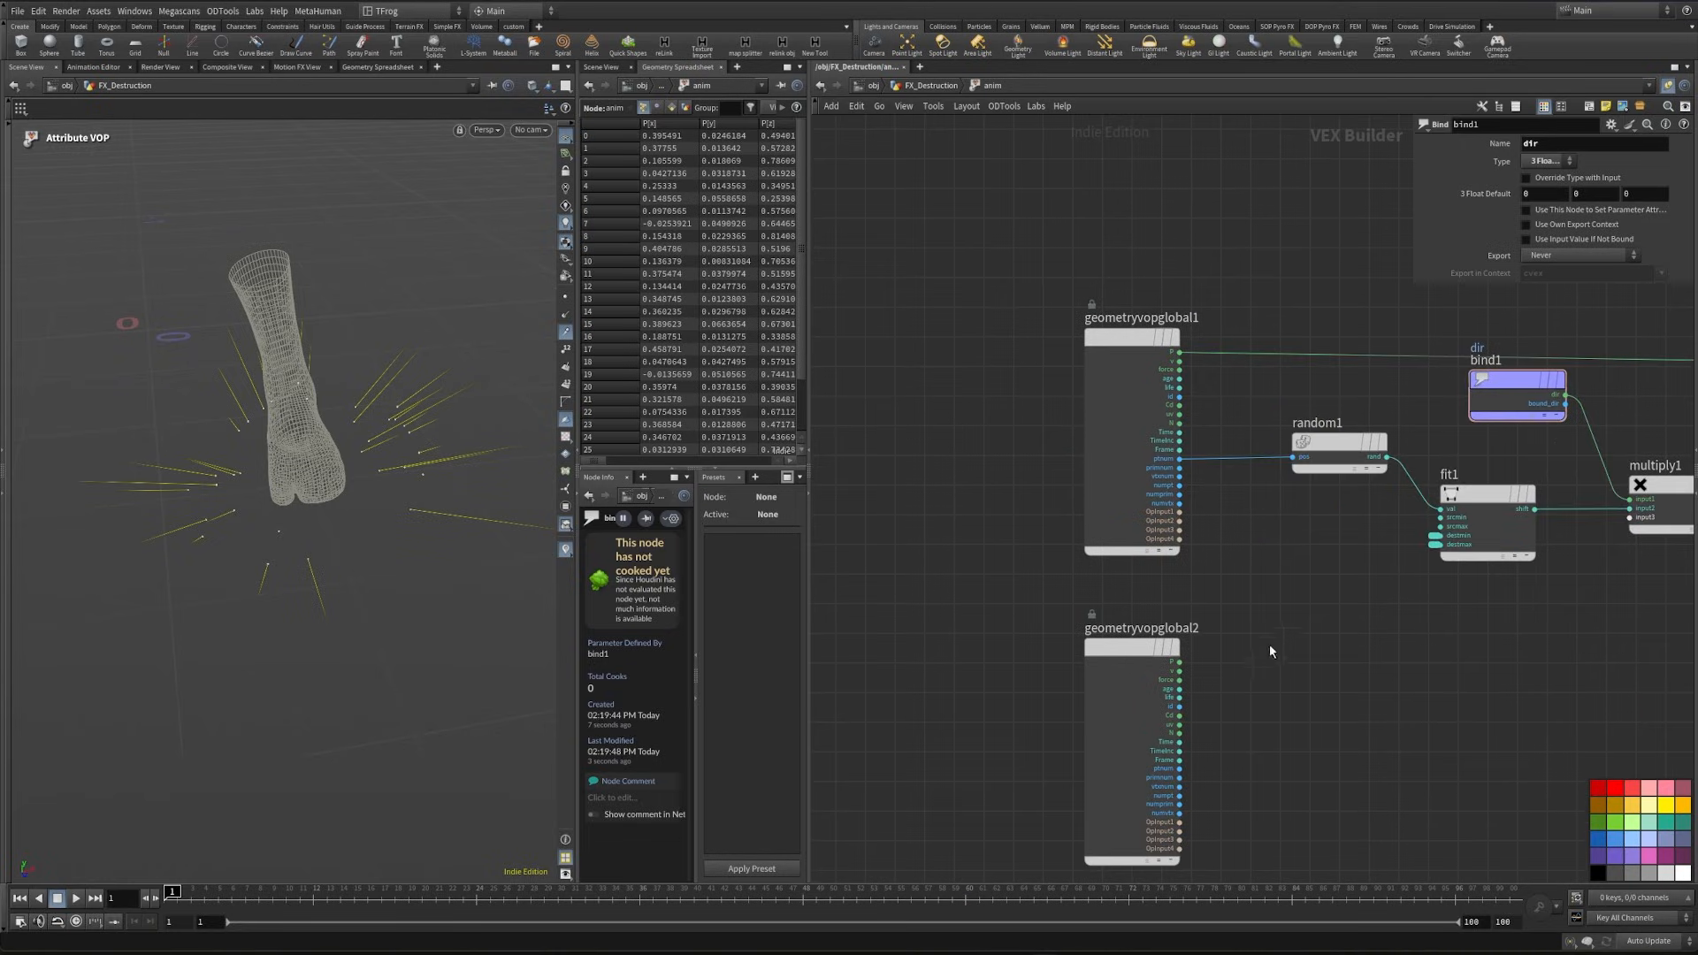
pyautogui.moveTo(1273, 758); pyautogui.dragTo(1148, 714, button='middle')
pyautogui.scroll(3, 1097, 698)
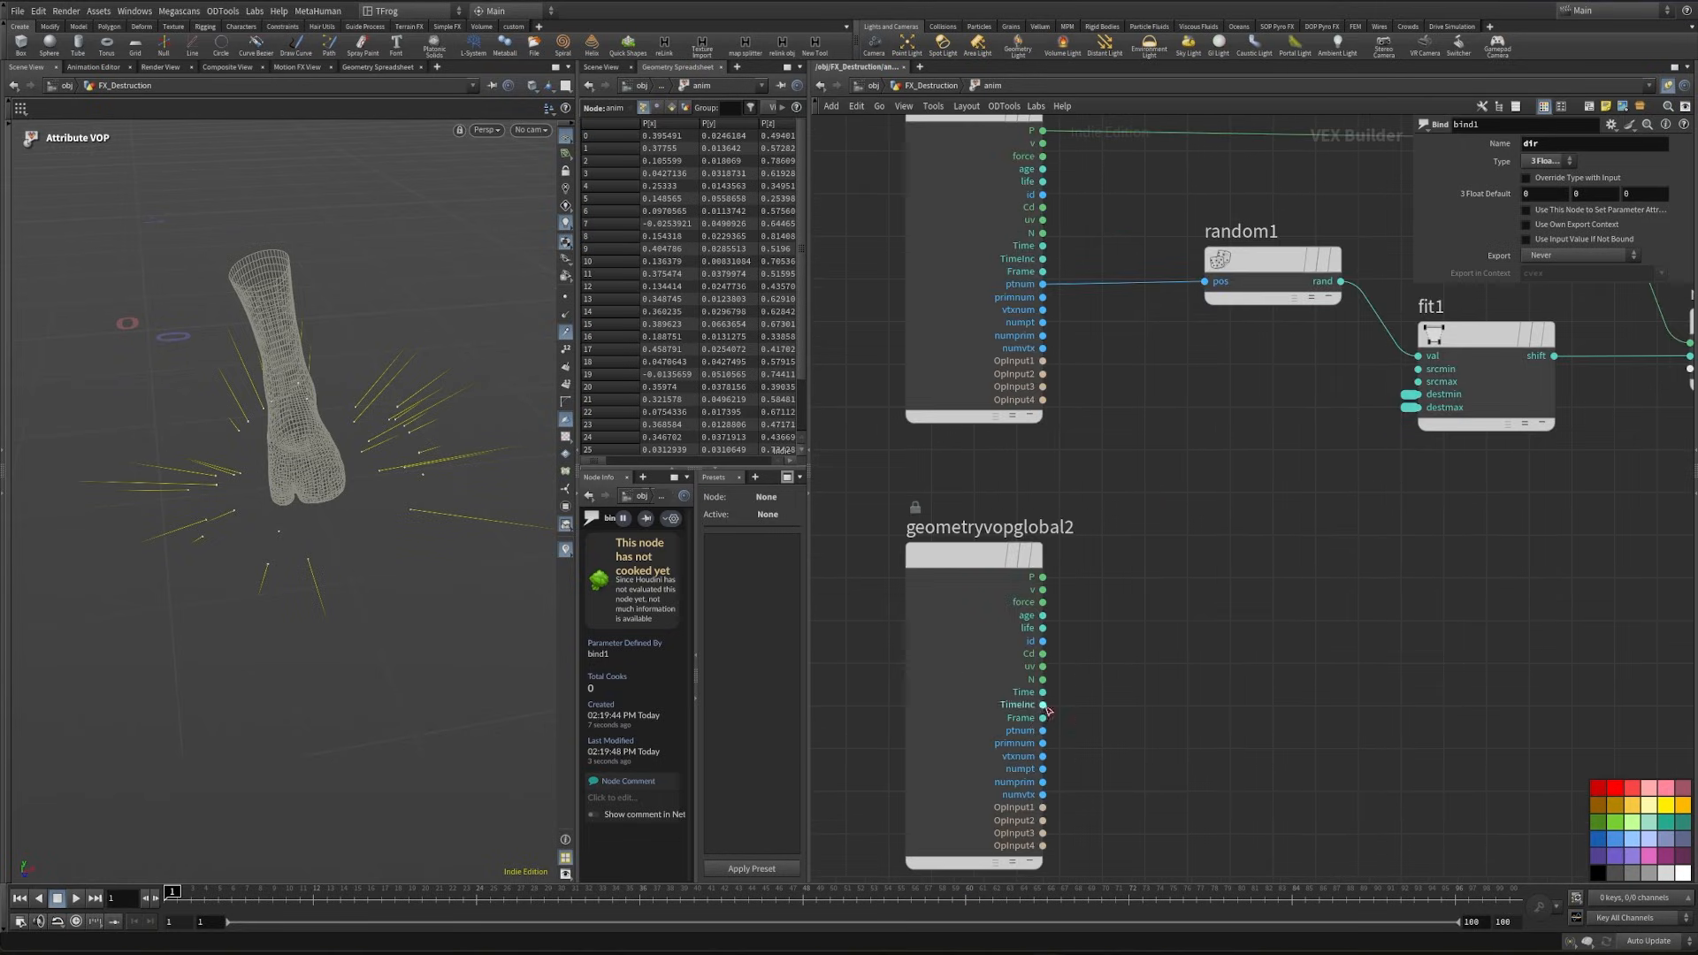
pyautogui.click(1042, 717)
pyautogui.click(1261, 702)
pyautogui.write('f')
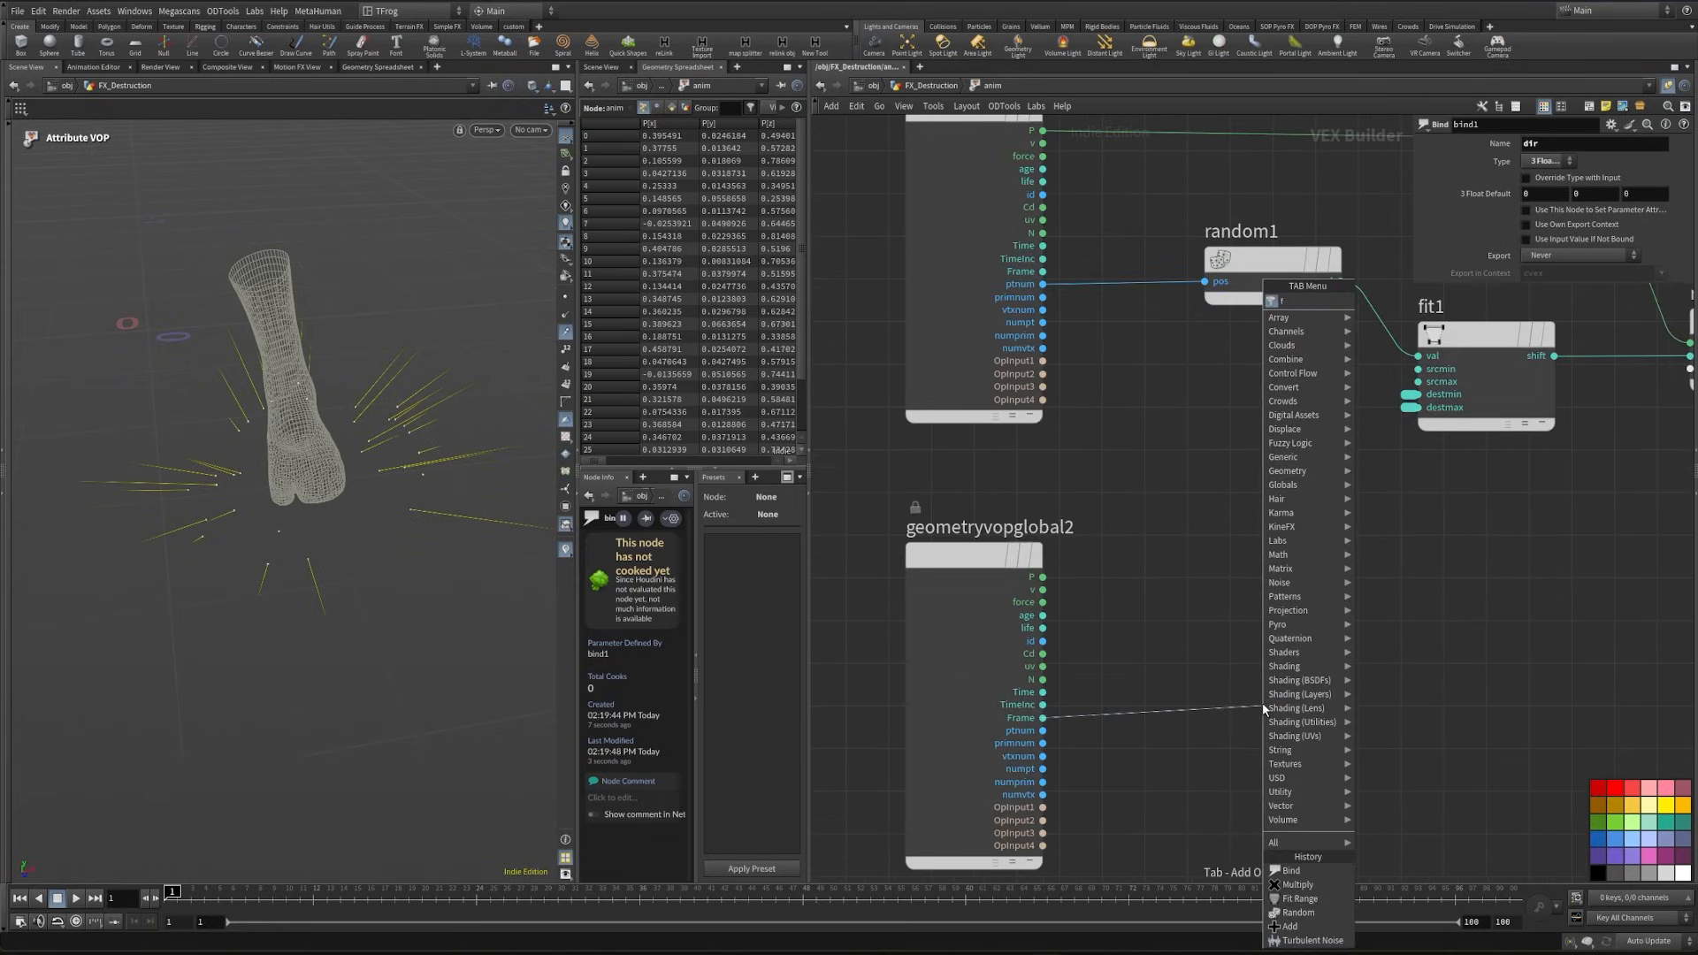
pyautogui.write('it')
pyautogui.press('Return')
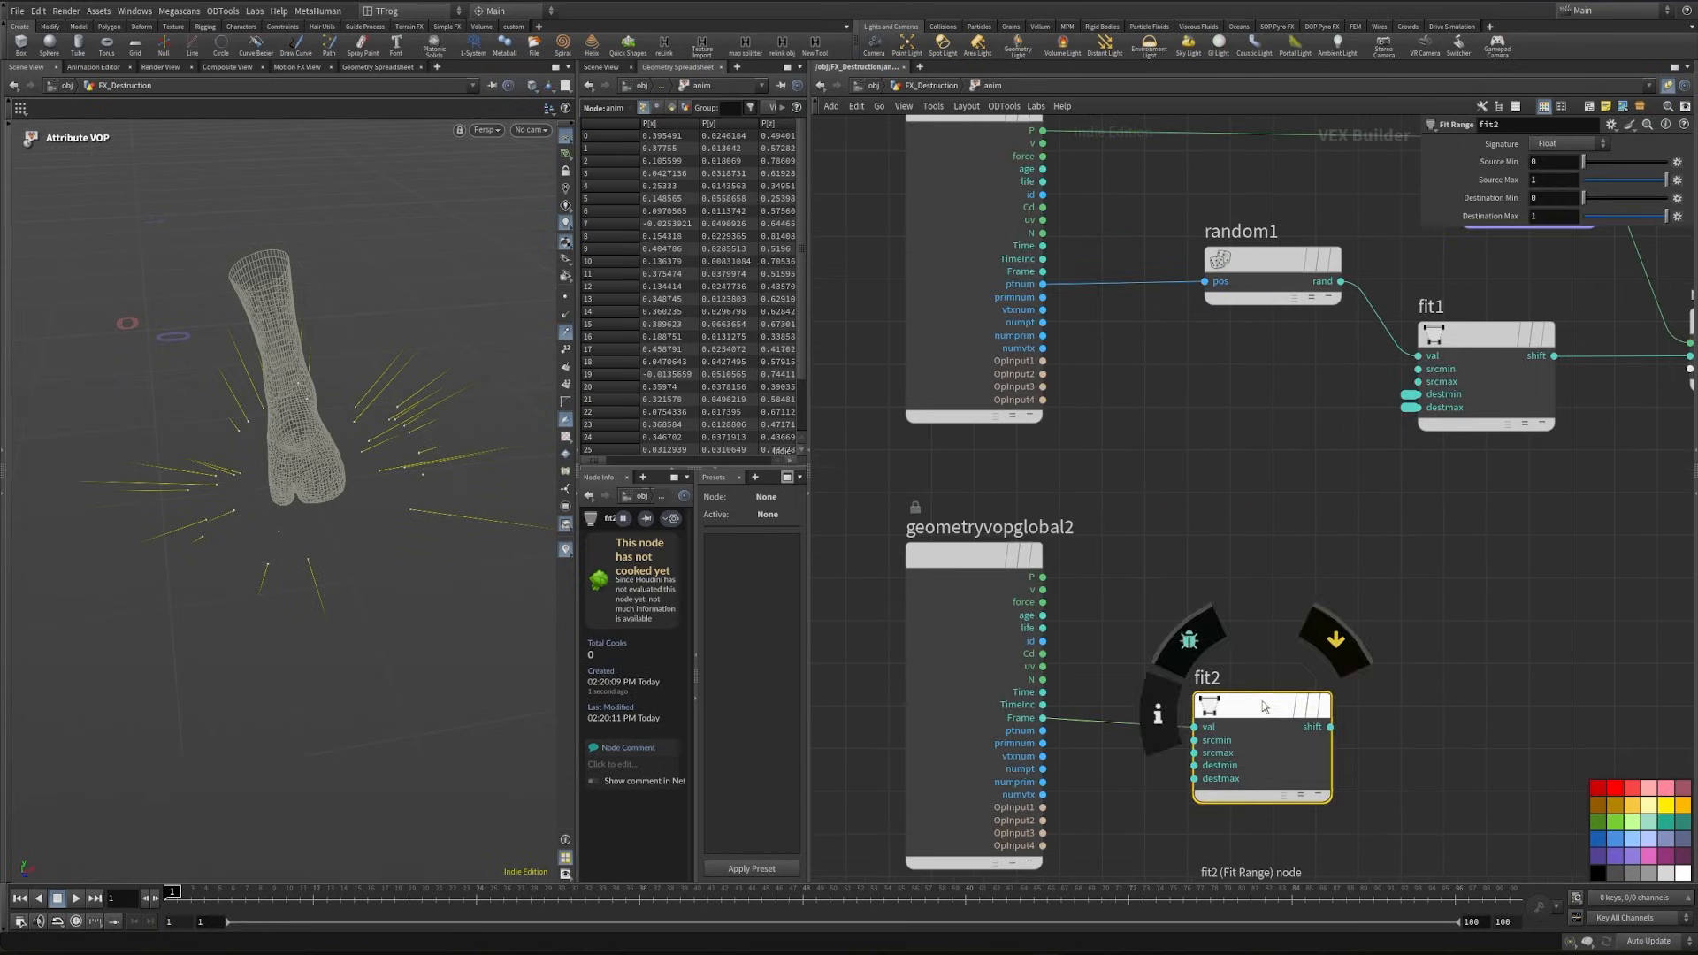
# - Promote fit2's srcmax input to a parameter labelled Duration
pyautogui.rightClick(1194, 741)
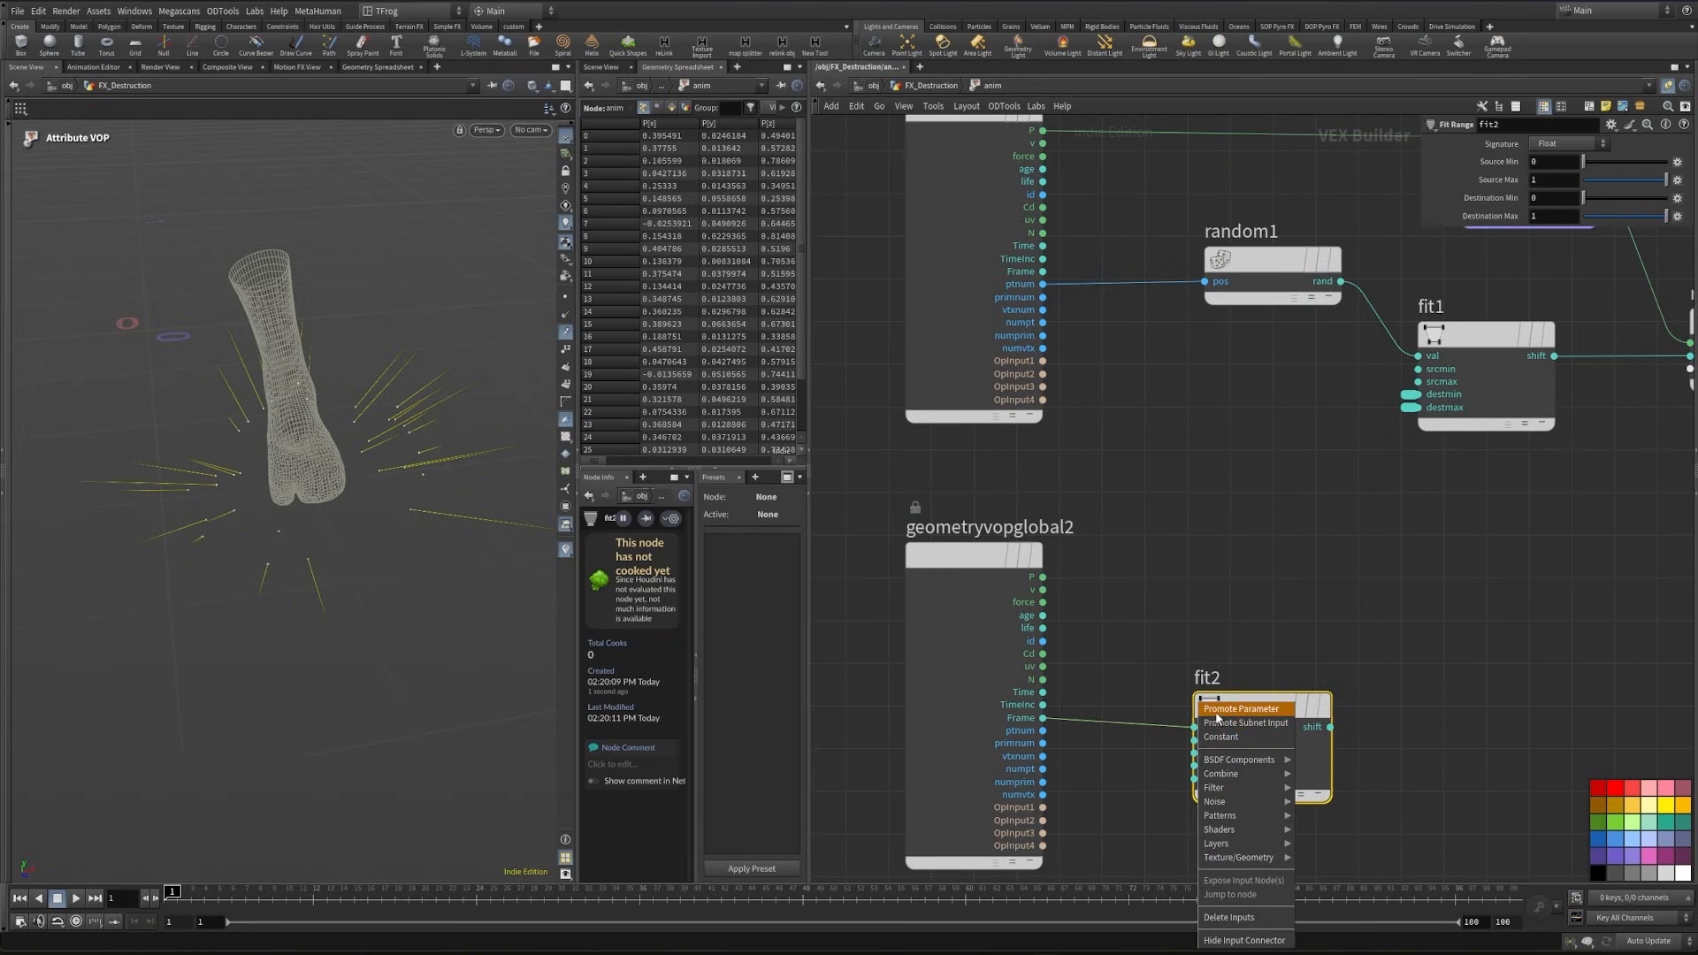
pyautogui.click(1216, 718)
pyautogui.moveTo(1554, 177); pyautogui.dragTo(1296, 199)
pyautogui.write('Duration')
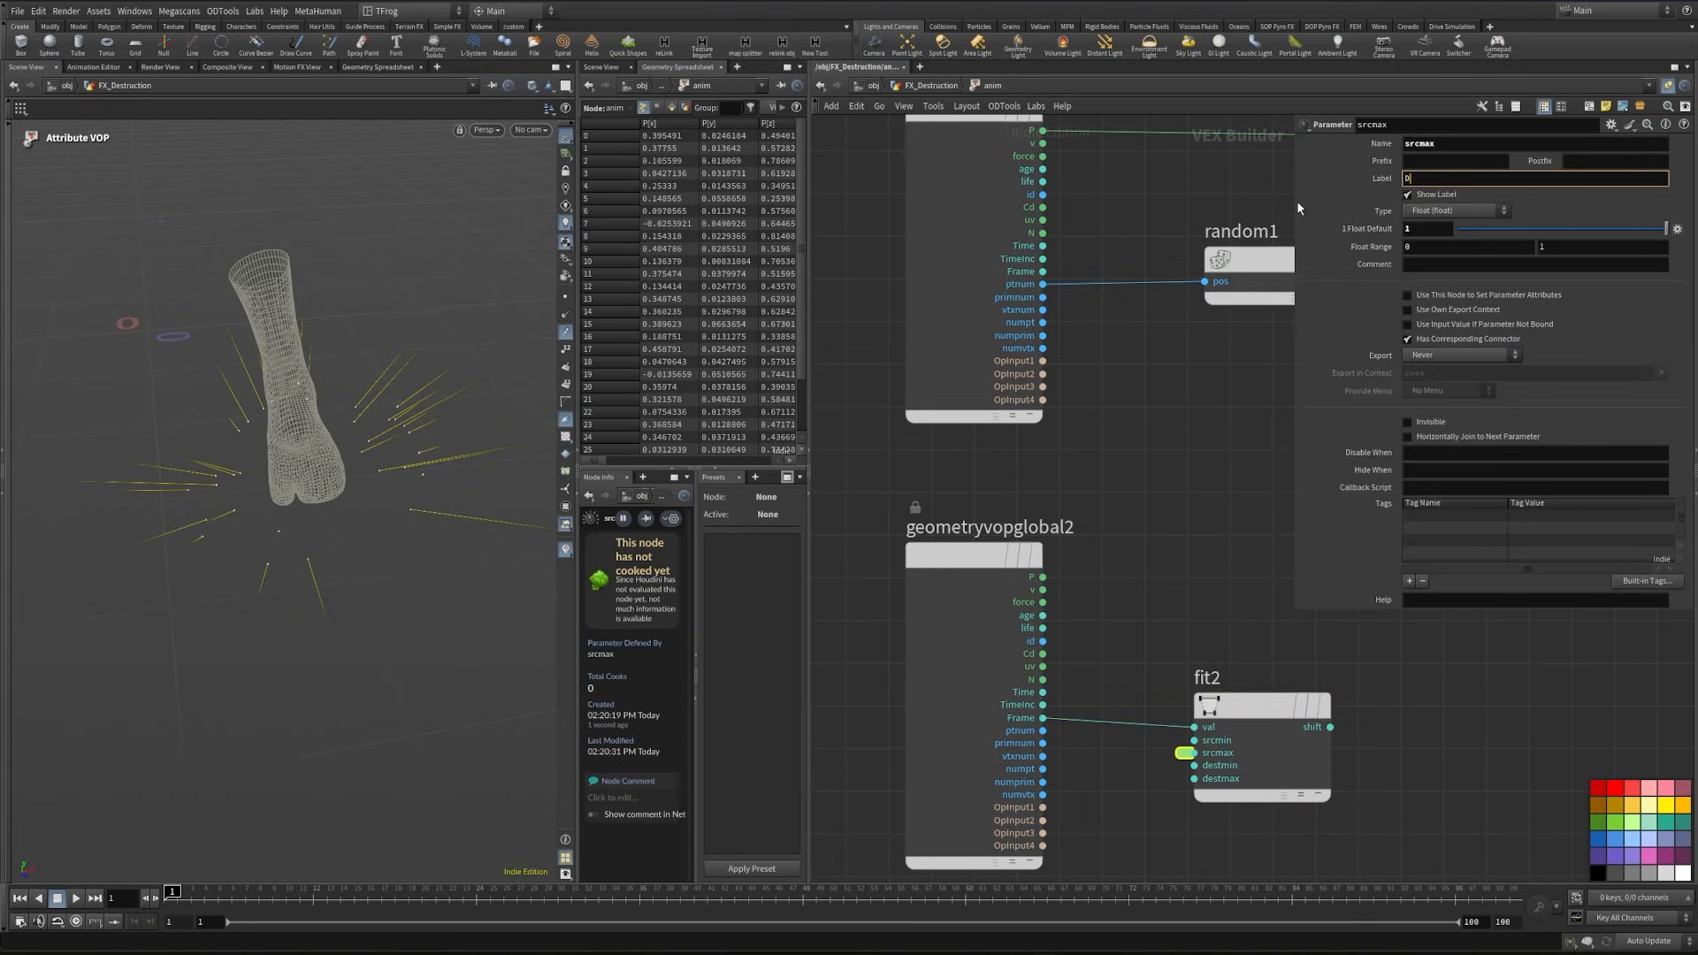
# - Feed fit2's shift output into a new Ramp Parameter node of type Spline Ramp (float)
pyautogui.press('Tab')
pyautogui.write('r')
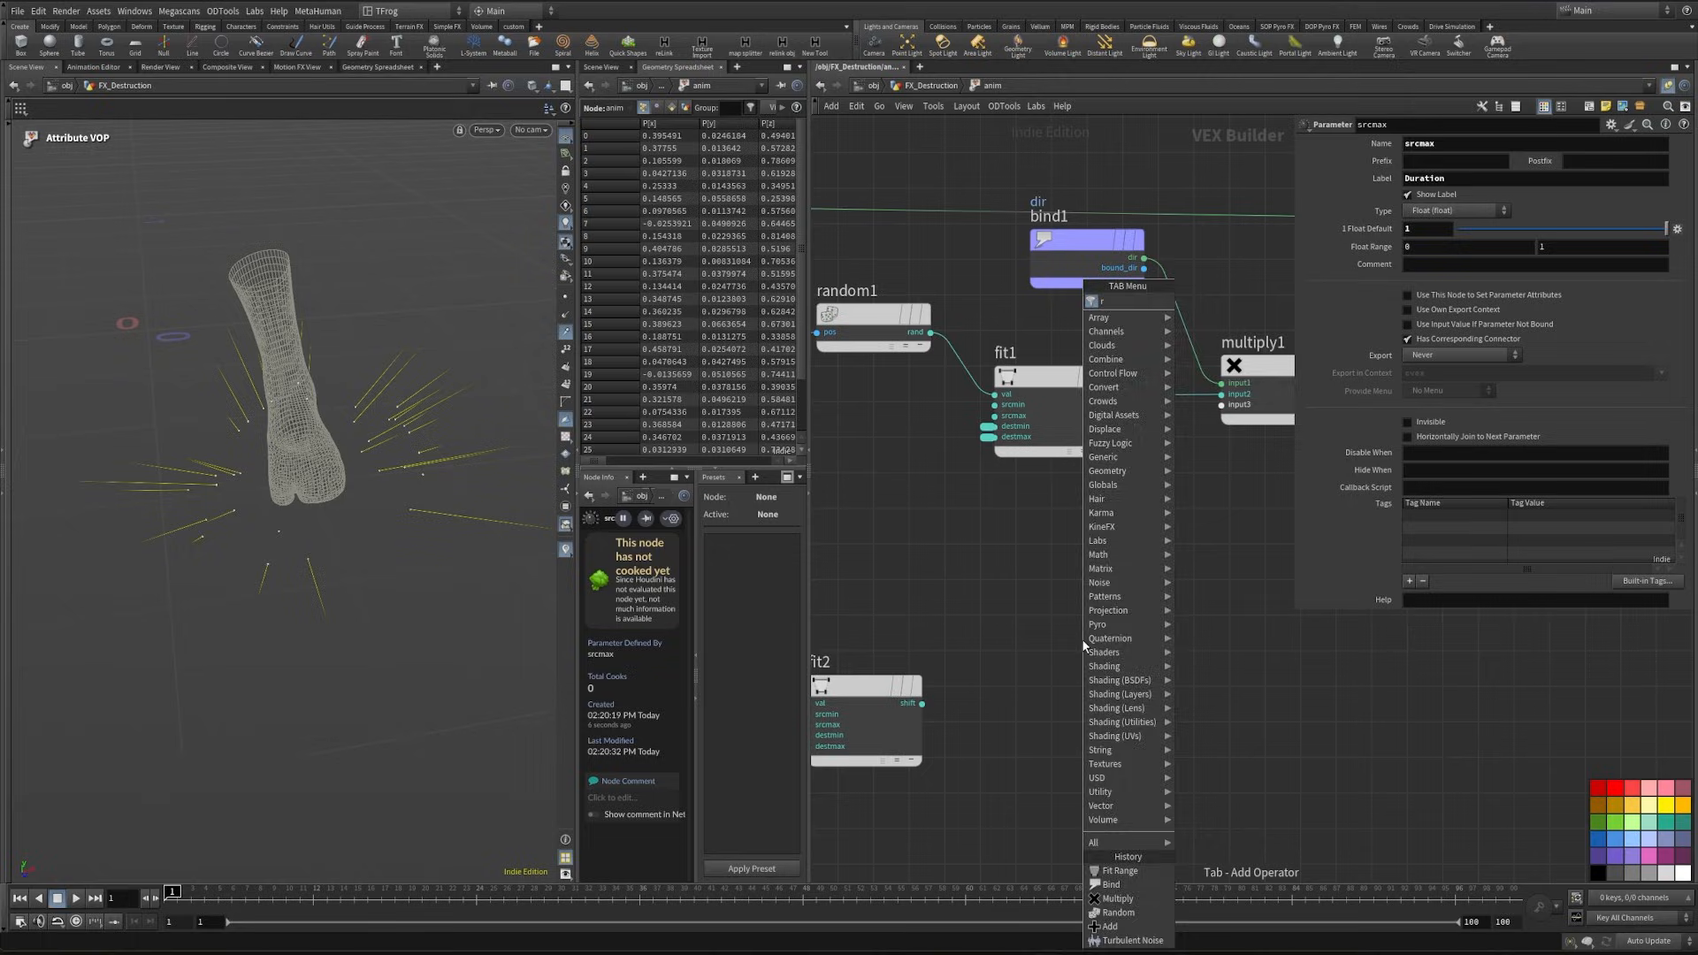
pyautogui.write('amp')
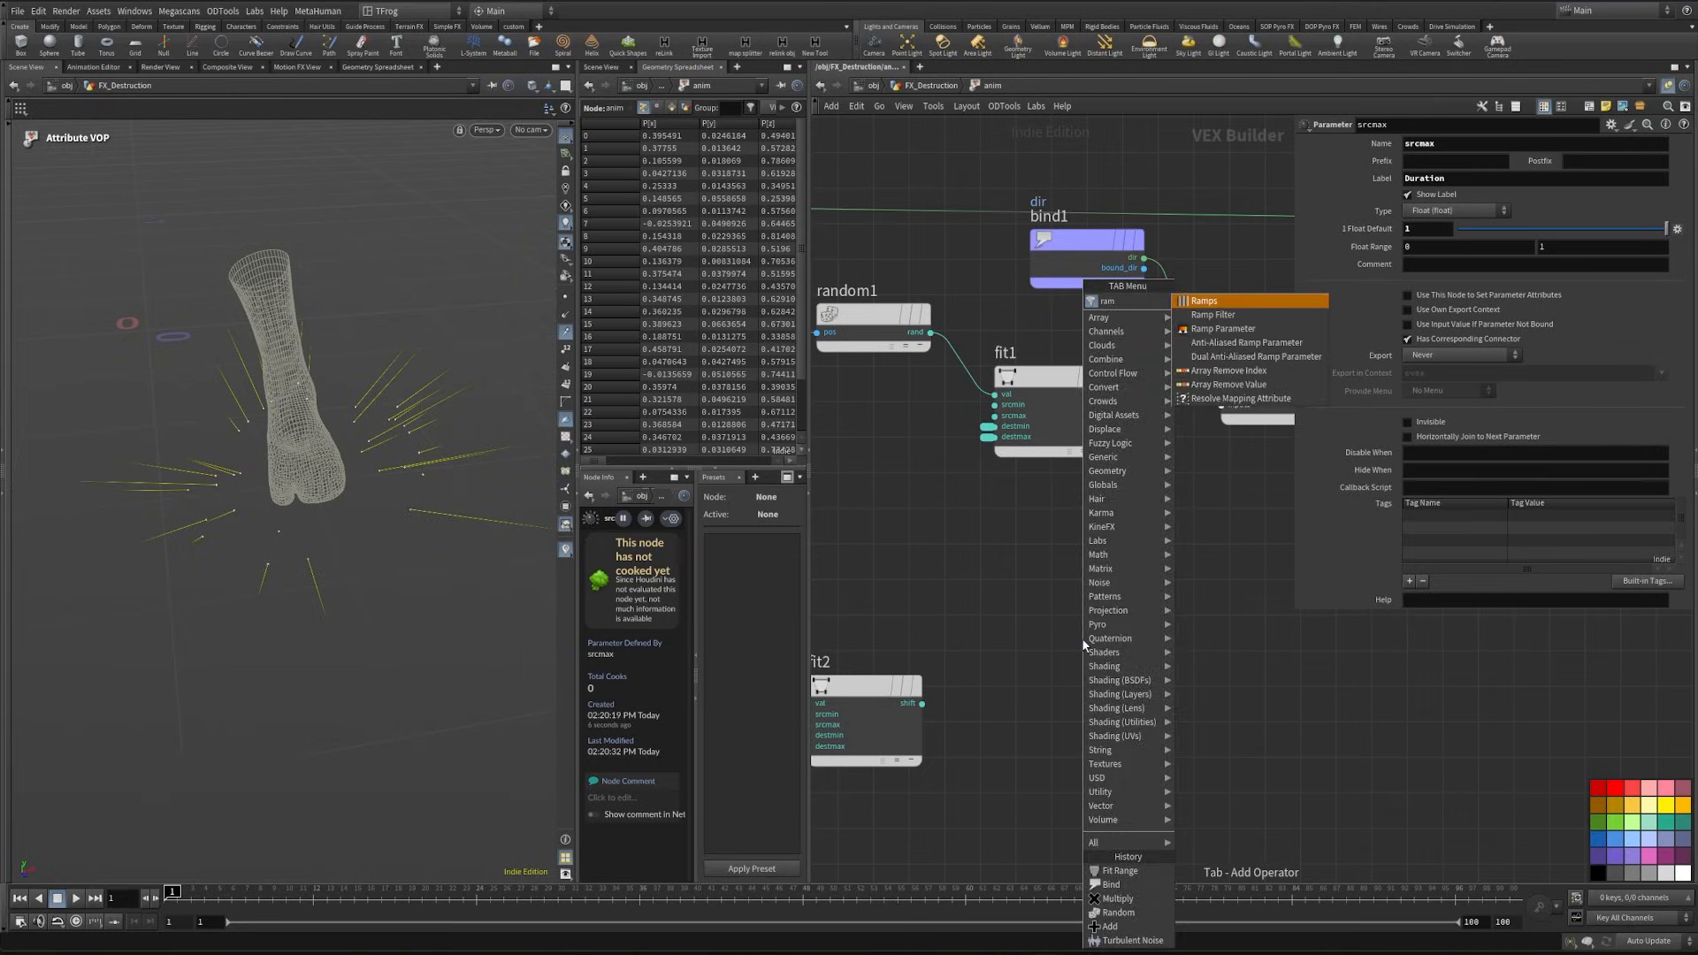
pyautogui.press('Return')
pyautogui.click(1076, 758)
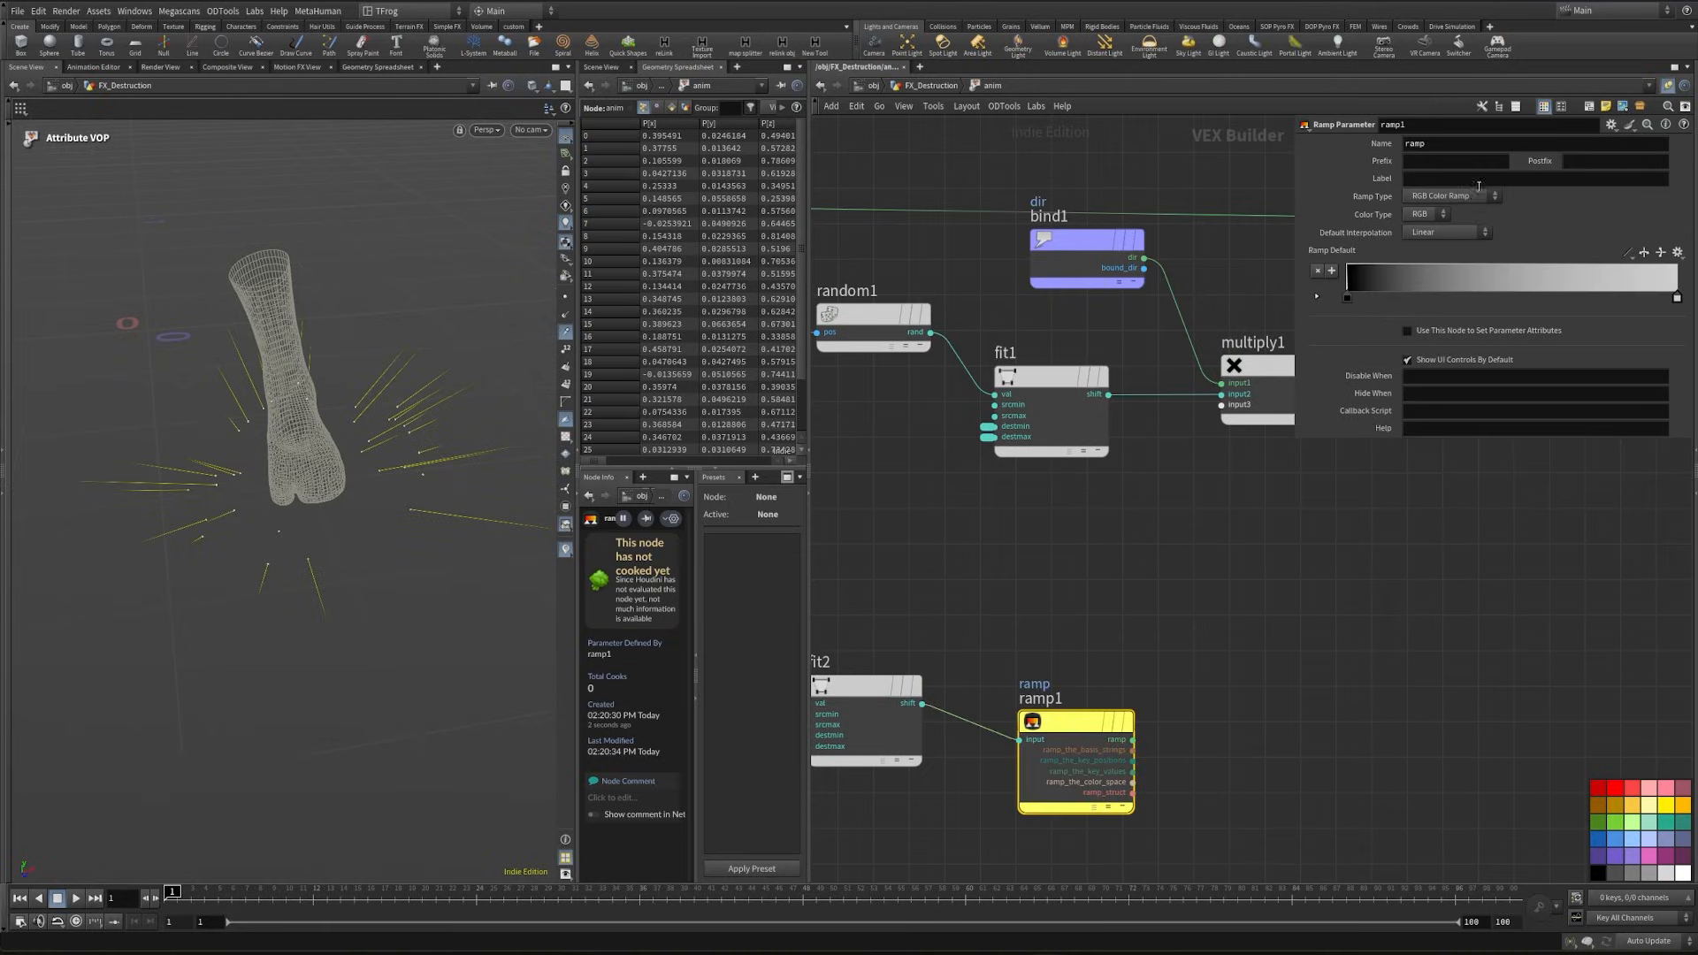
pyautogui.click(1465, 196)
pyautogui.click(1444, 224)
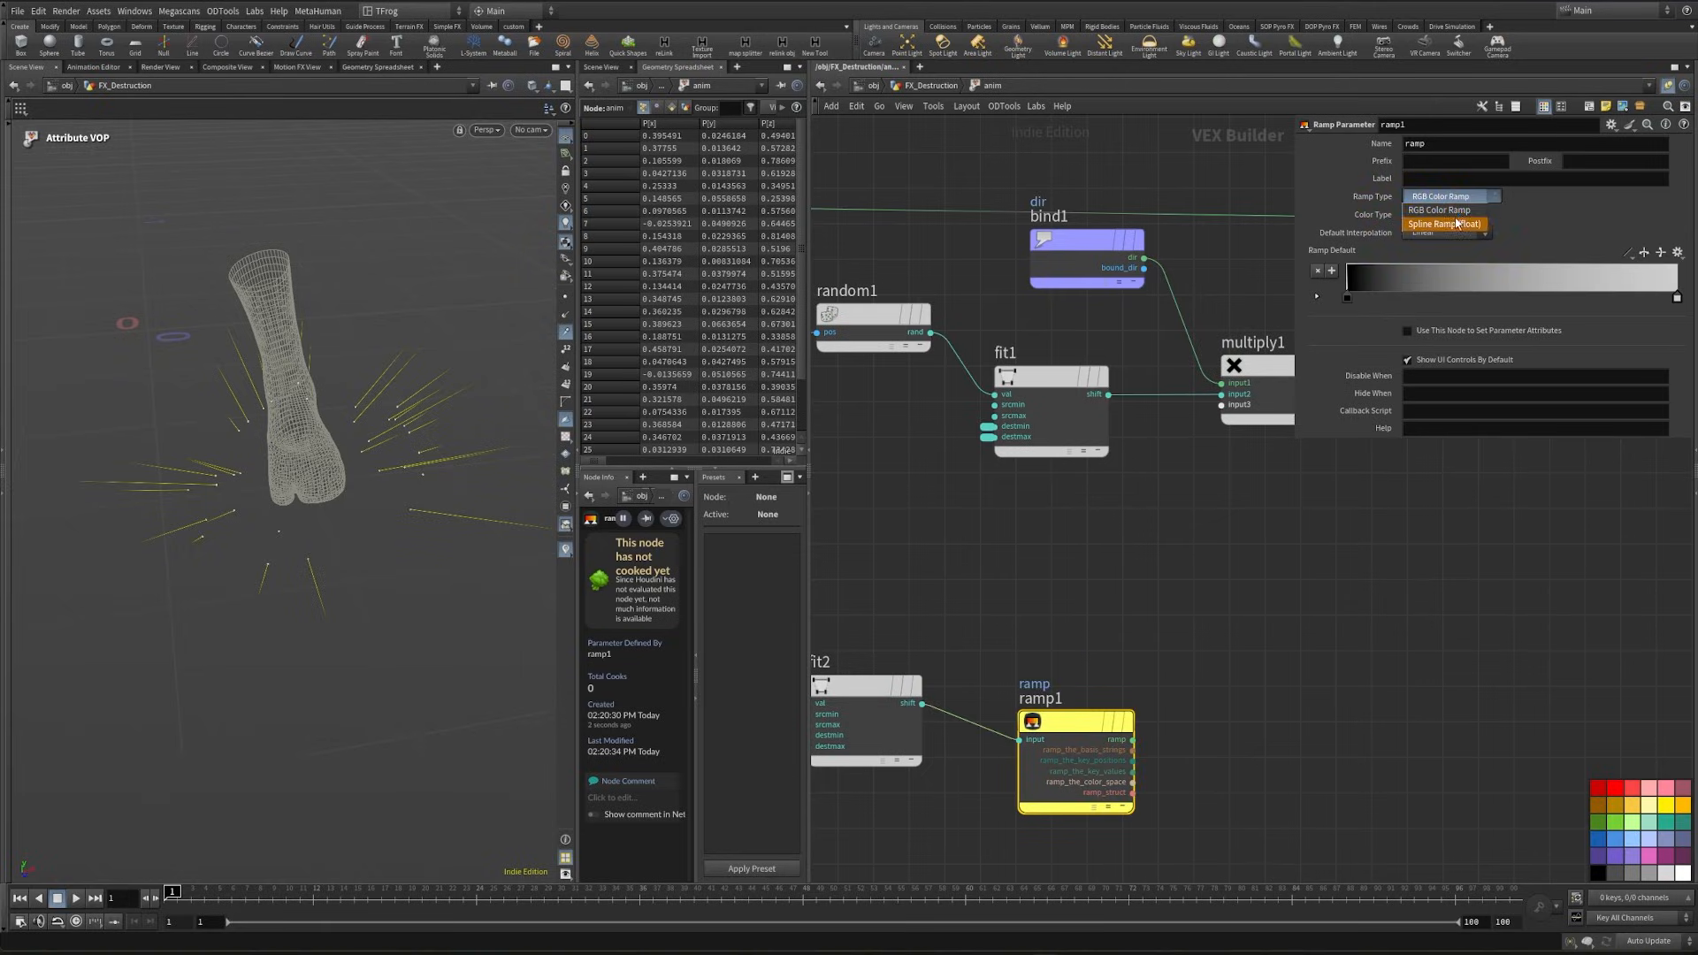
# - Connect ramp1's ramp output to multiply1's third input and promote the fourth input to a parameter
pyautogui.moveTo(1213, 428); pyautogui.dragTo(1151, 505, button='middle')
pyautogui.click(1161, 483)
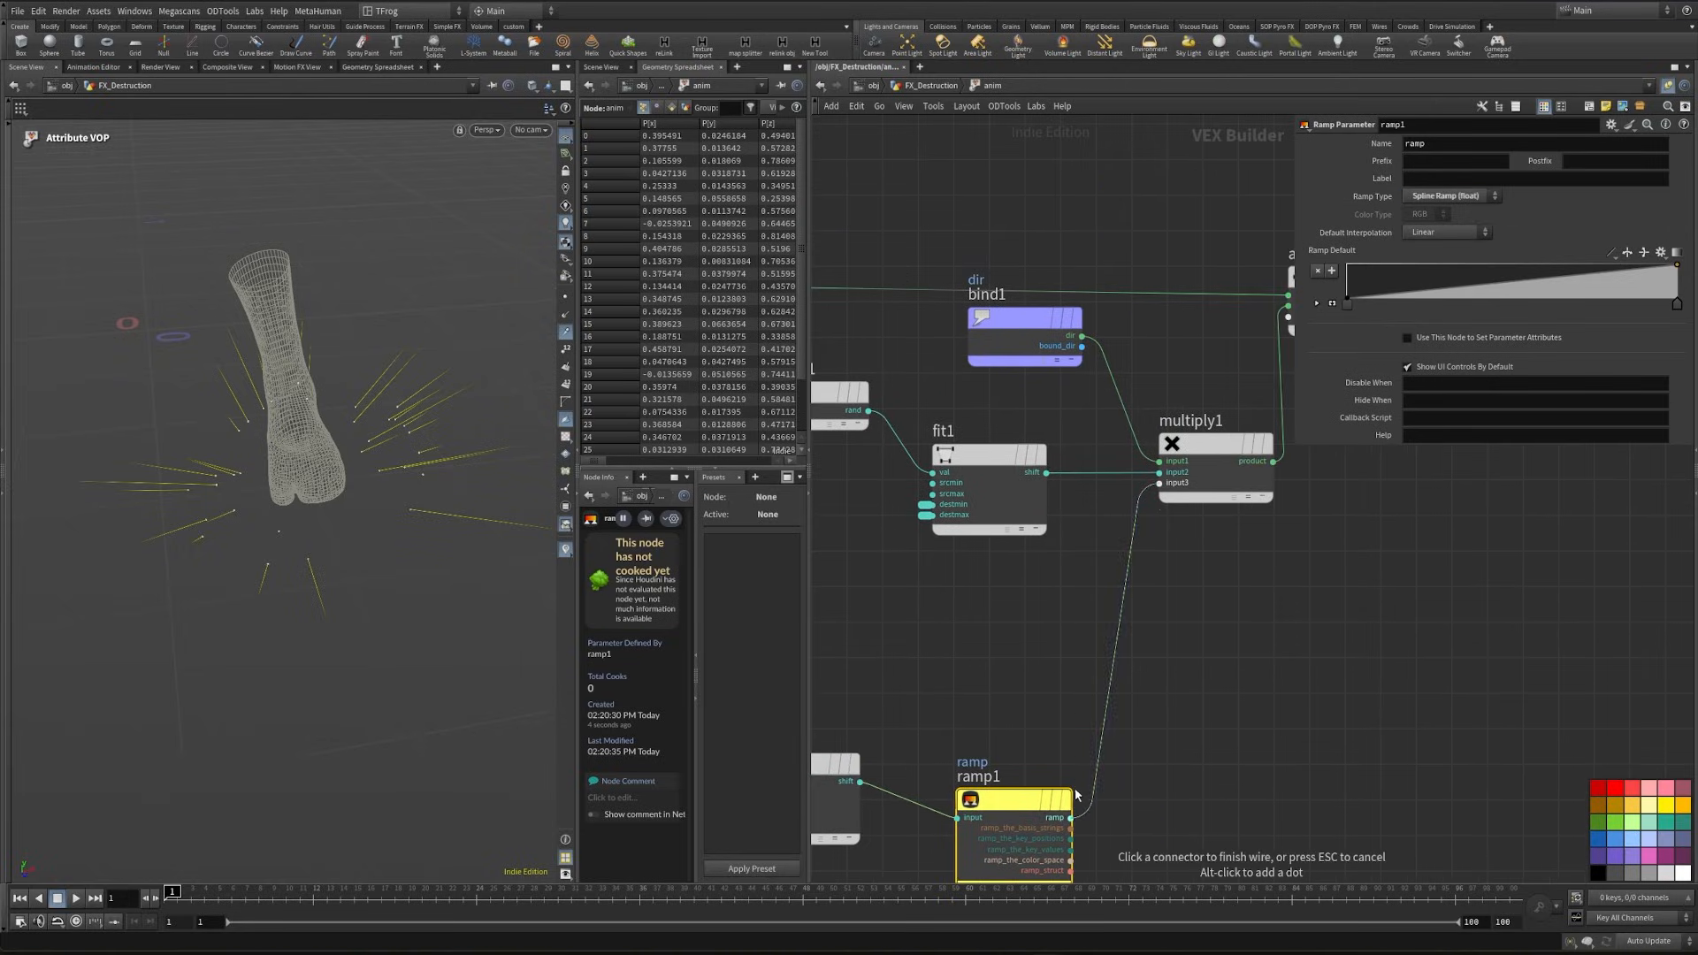
pyautogui.click(1070, 818)
pyautogui.rightClick(1162, 494)
pyautogui.click(1168, 504)
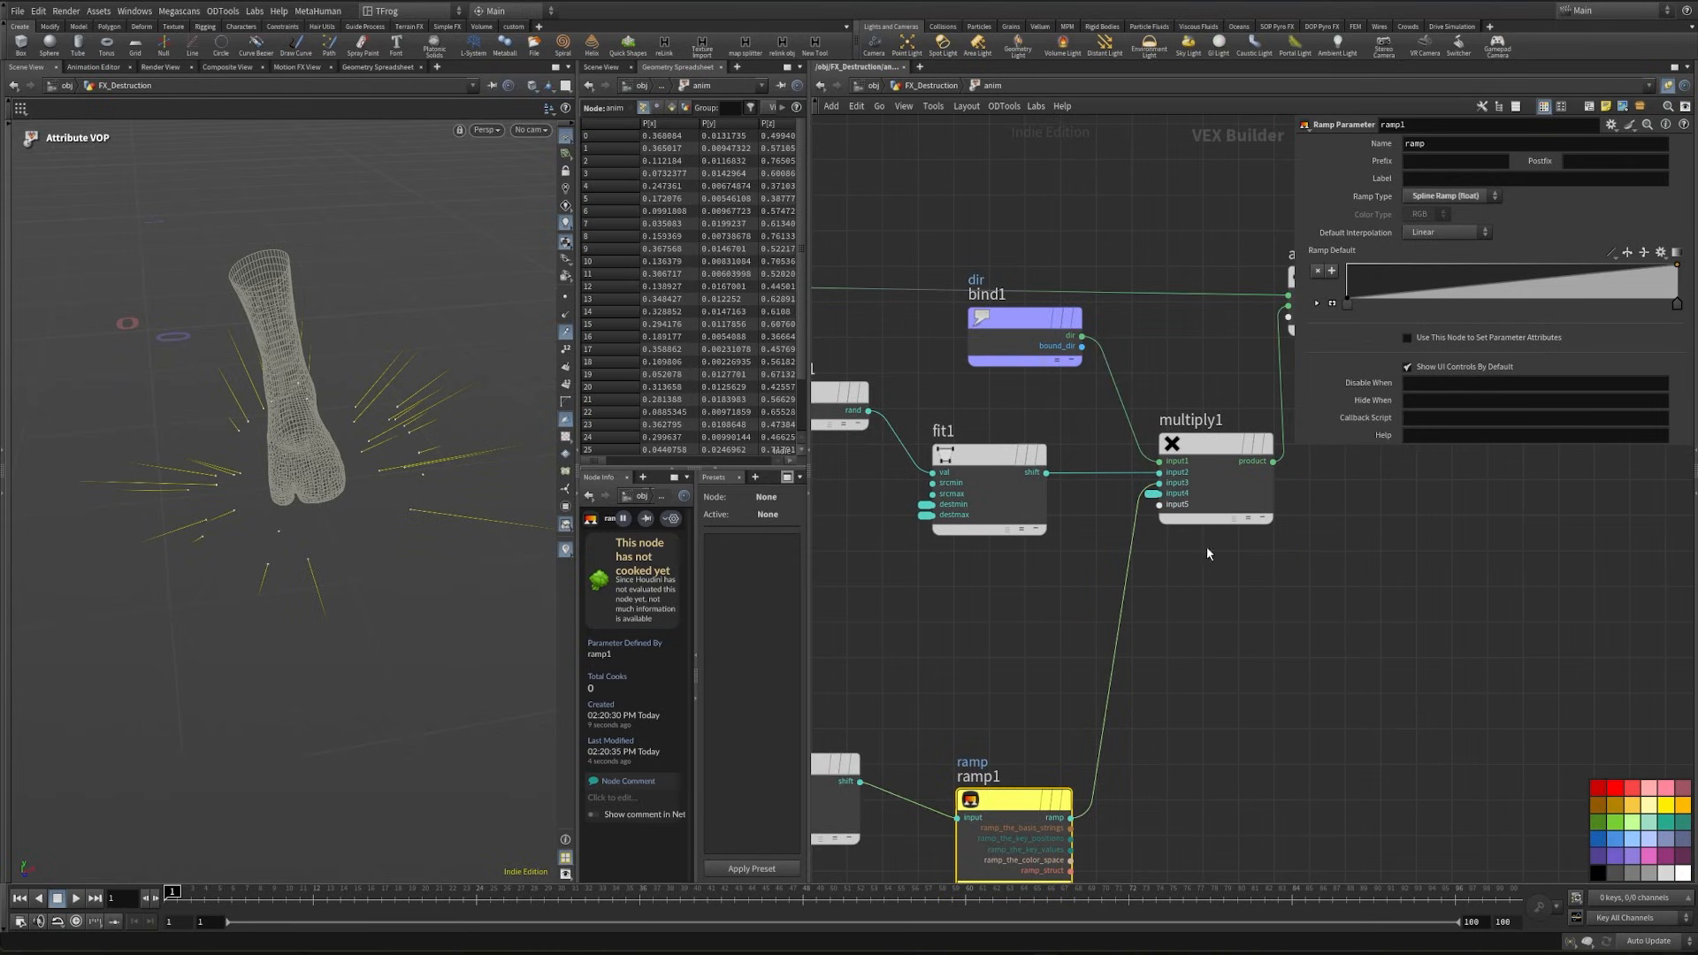
# - Set the anim node's Duration to 100, the ramp's end point value to 1 and Input Number 4 to 6.5
pyautogui.moveTo(1207, 545); pyautogui.dragTo(990, 712, button='middle')
pyautogui.click(933, 88)
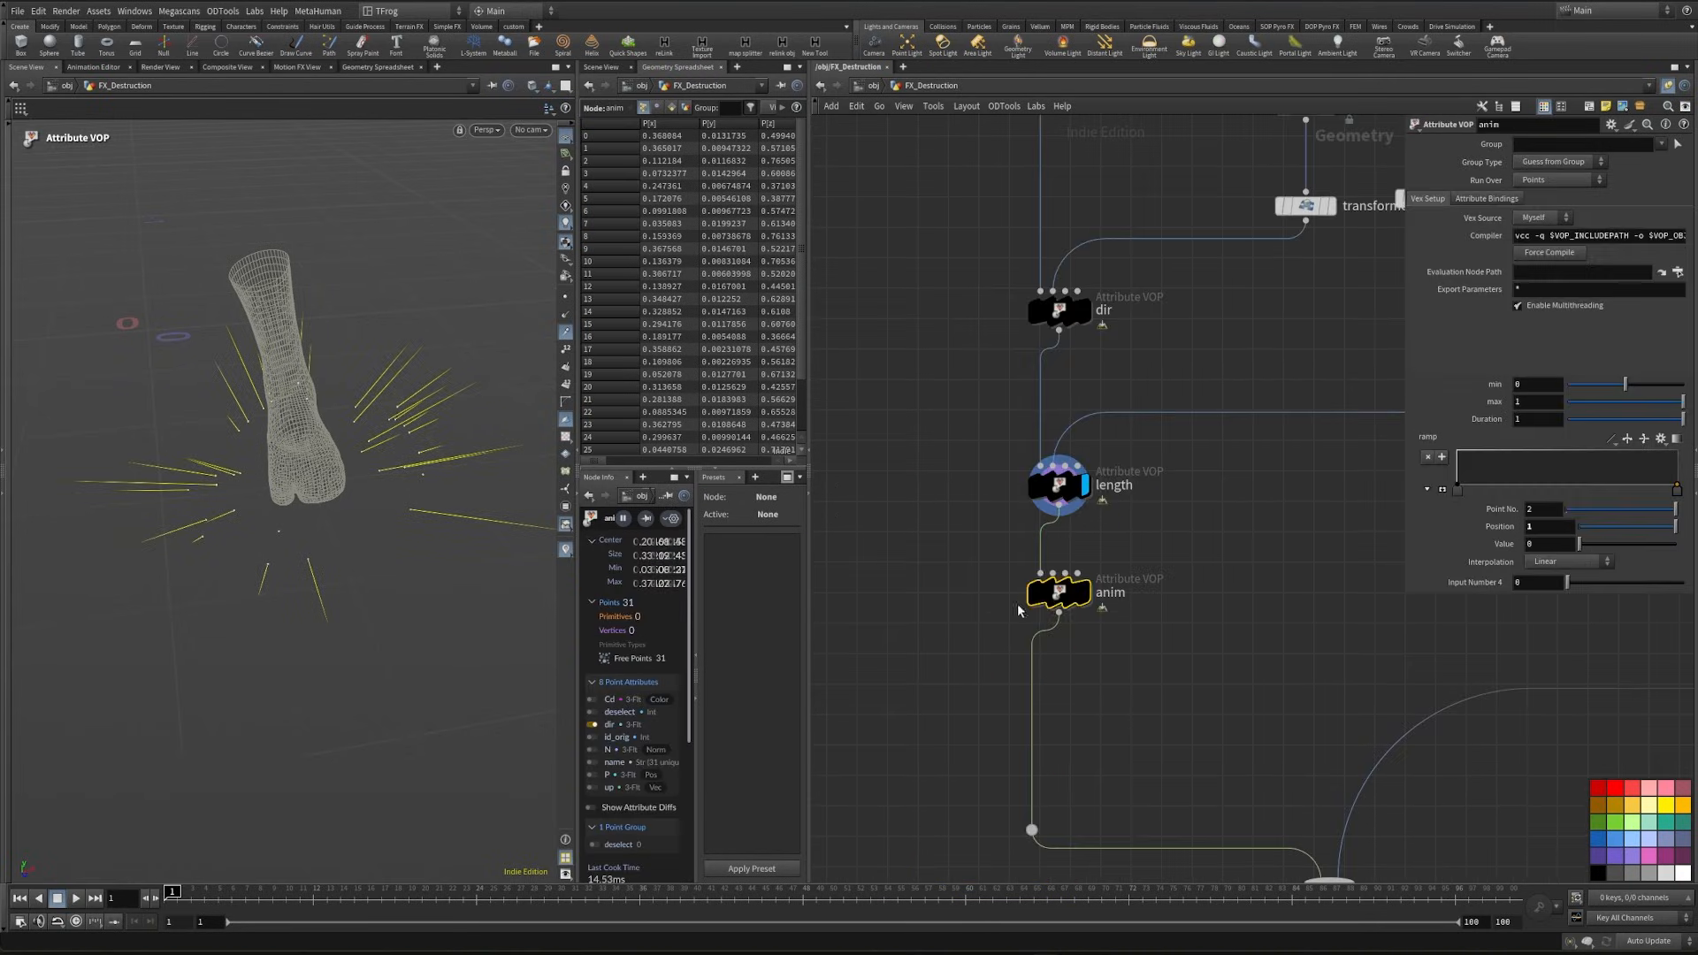
pyautogui.moveTo(174, 894); pyautogui.dragTo(381, 893)
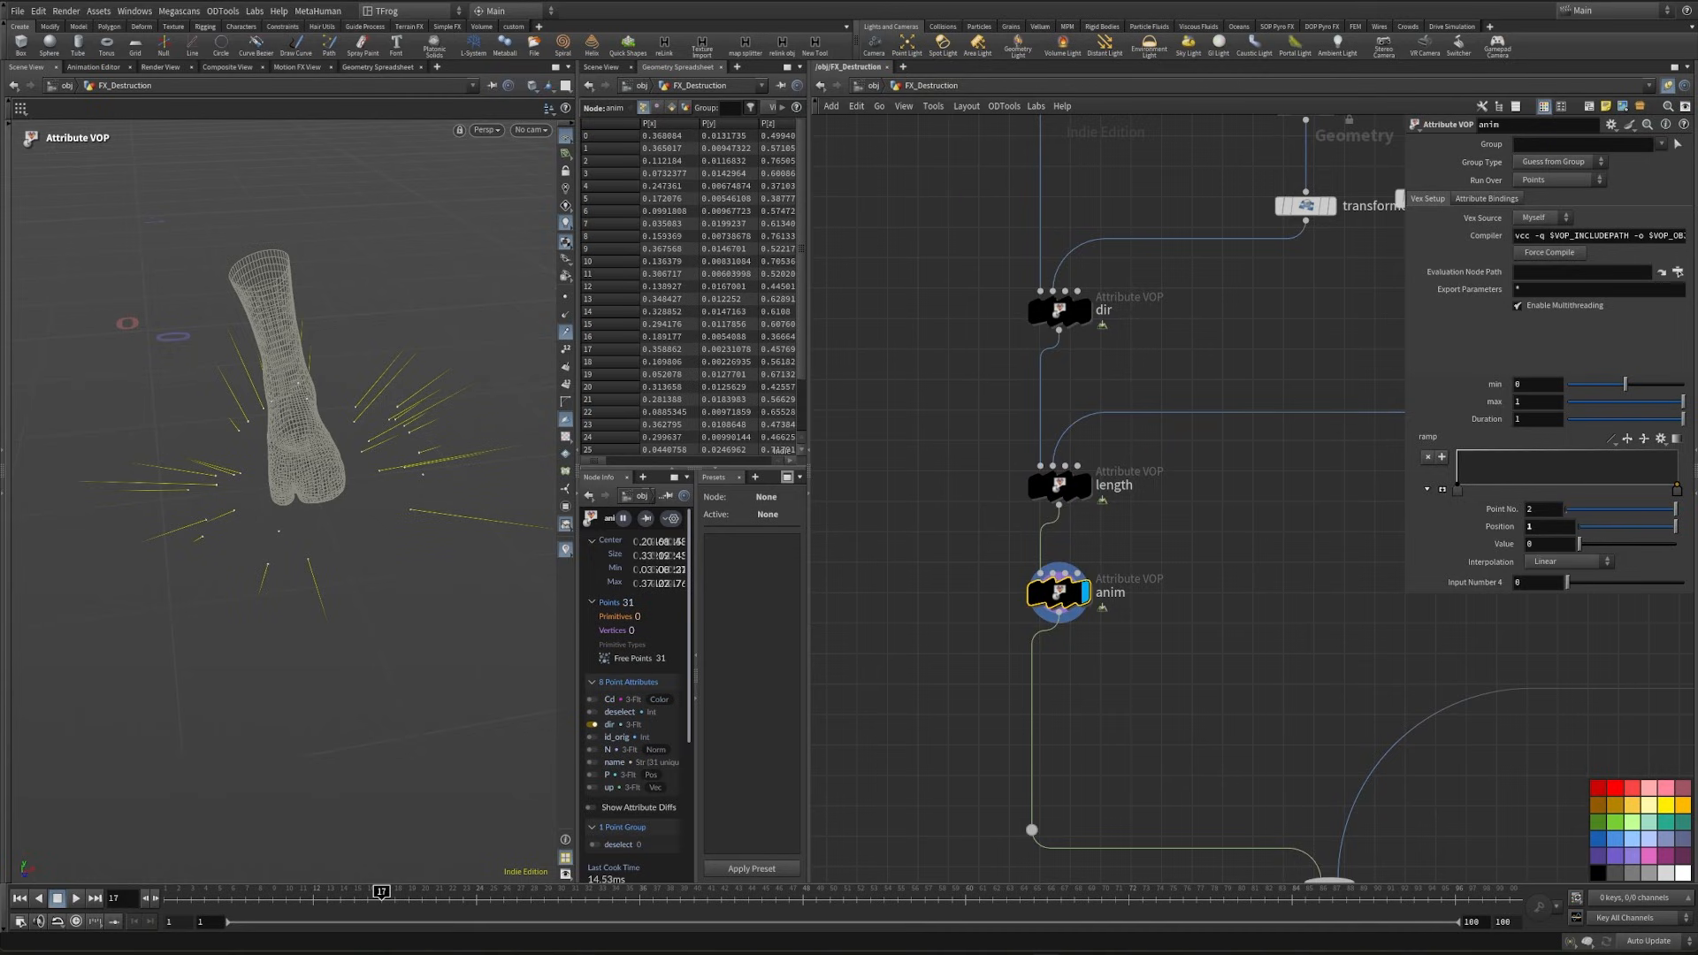
pyautogui.moveTo(1682, 486); pyautogui.dragTo(1690, 451)
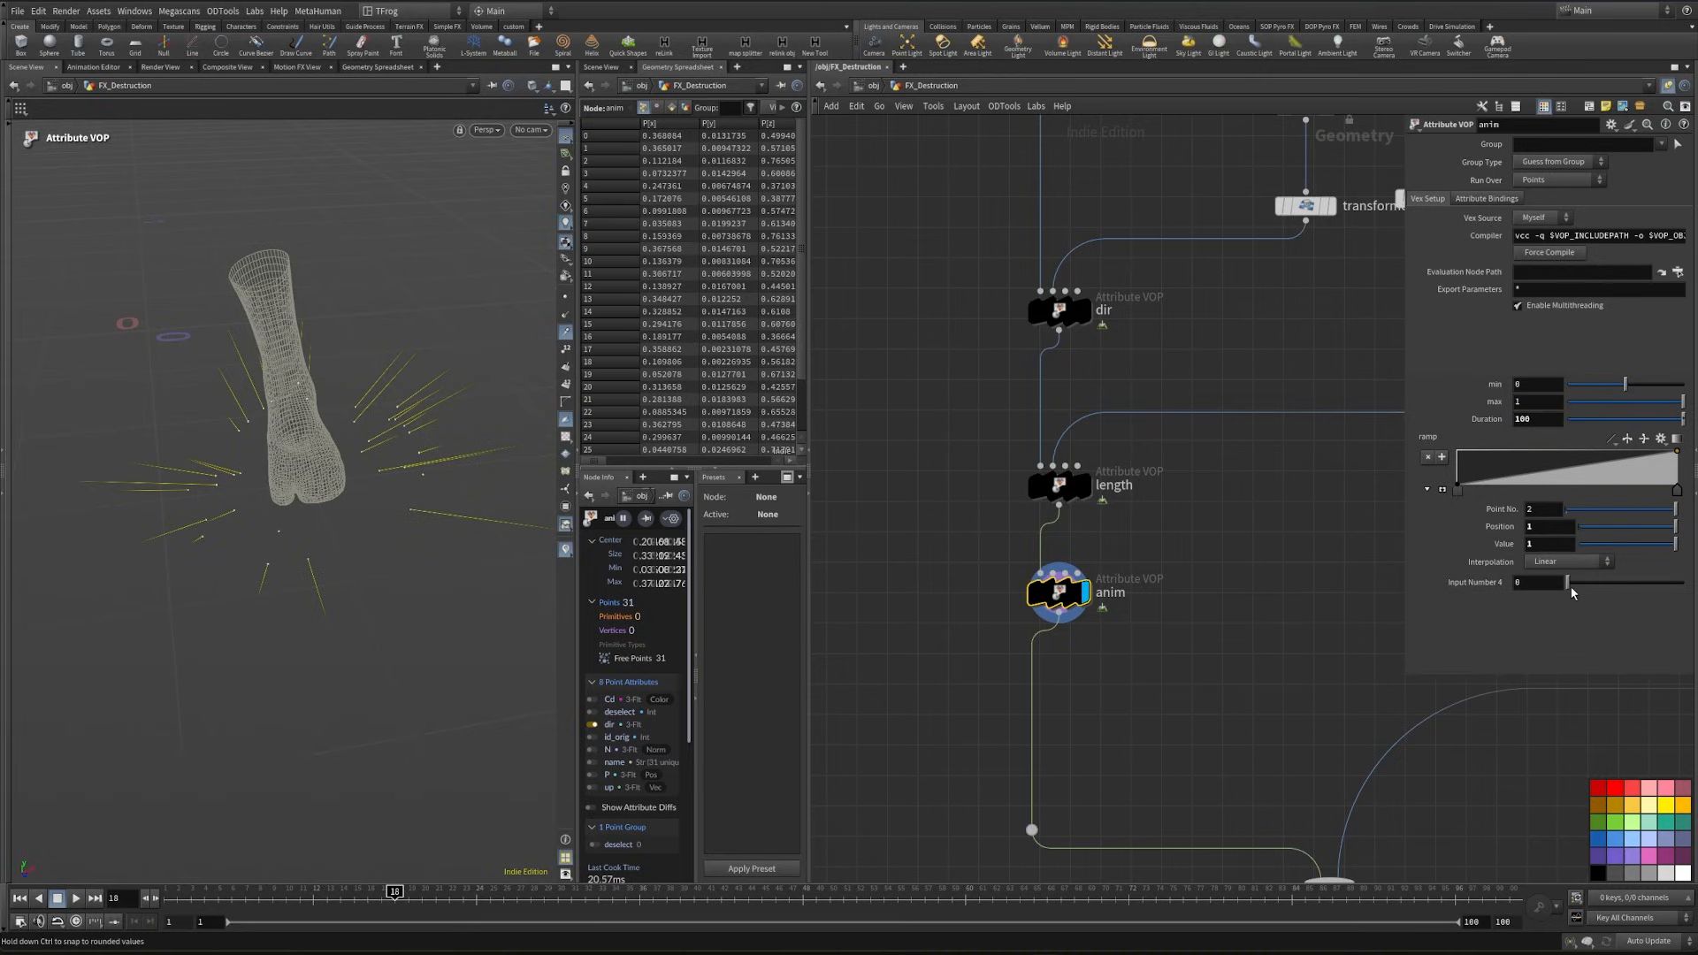
pyautogui.moveTo(1570, 584); pyautogui.dragTo(1683, 583)
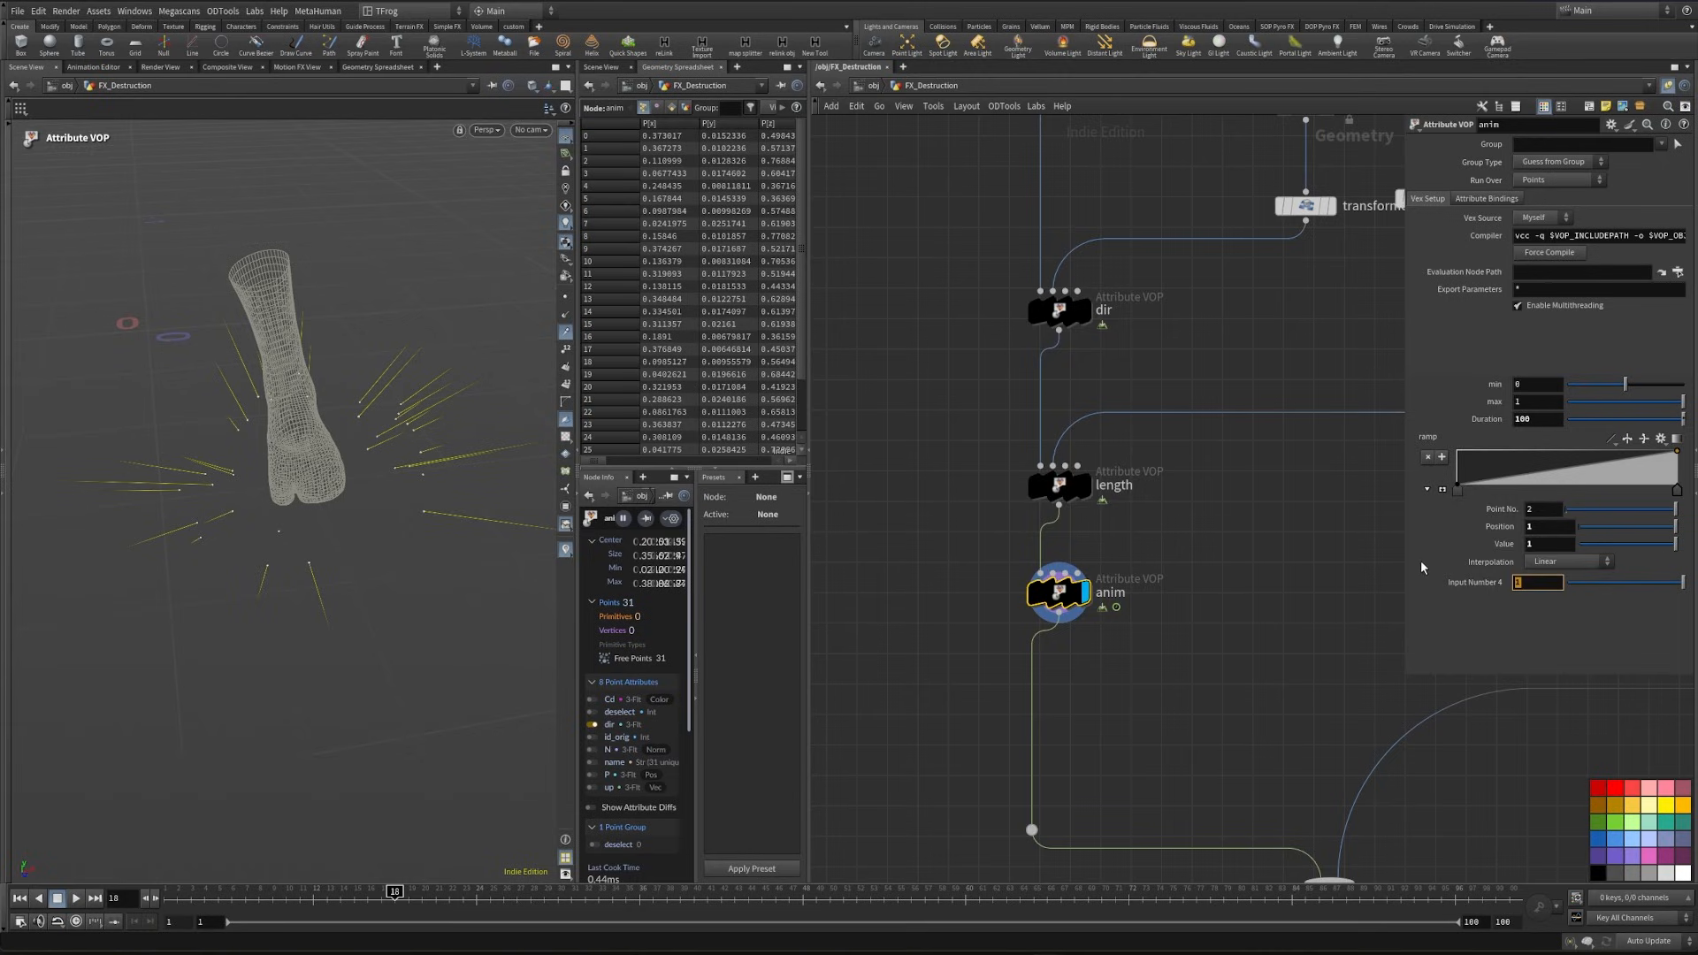
pyautogui.write('6.5')
pyautogui.press('Return')
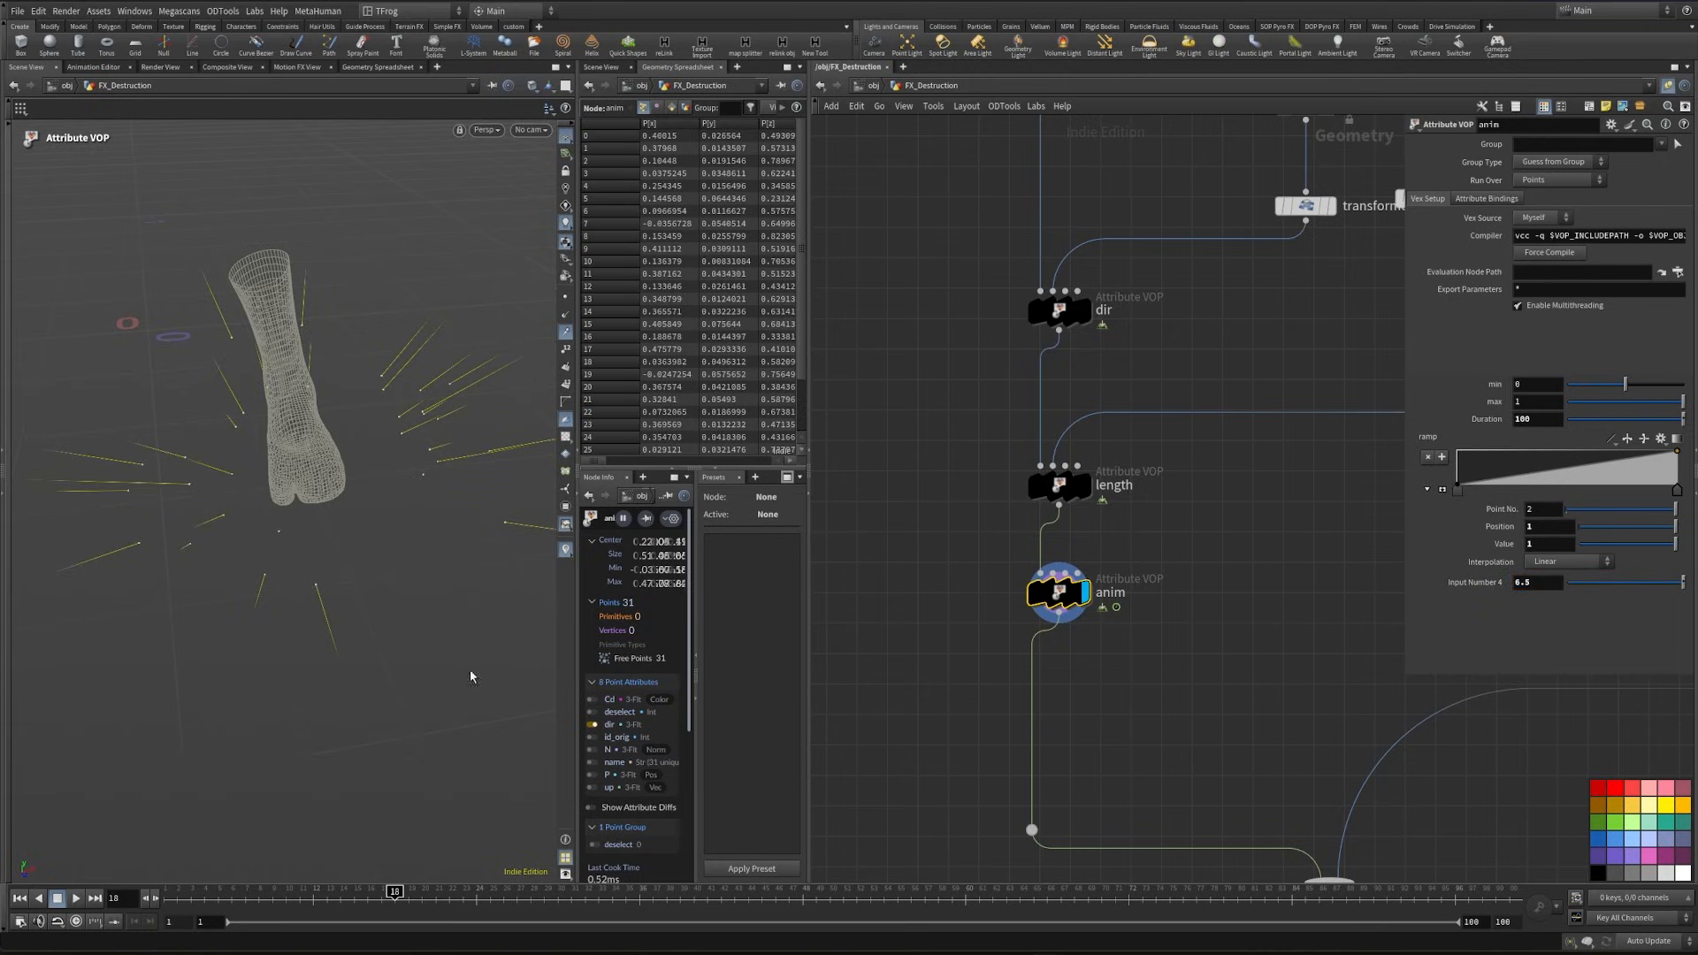
# - Scrub through the point animation, return to frame 1 and display the transformpieces1 node
pyautogui.click(625, 891)
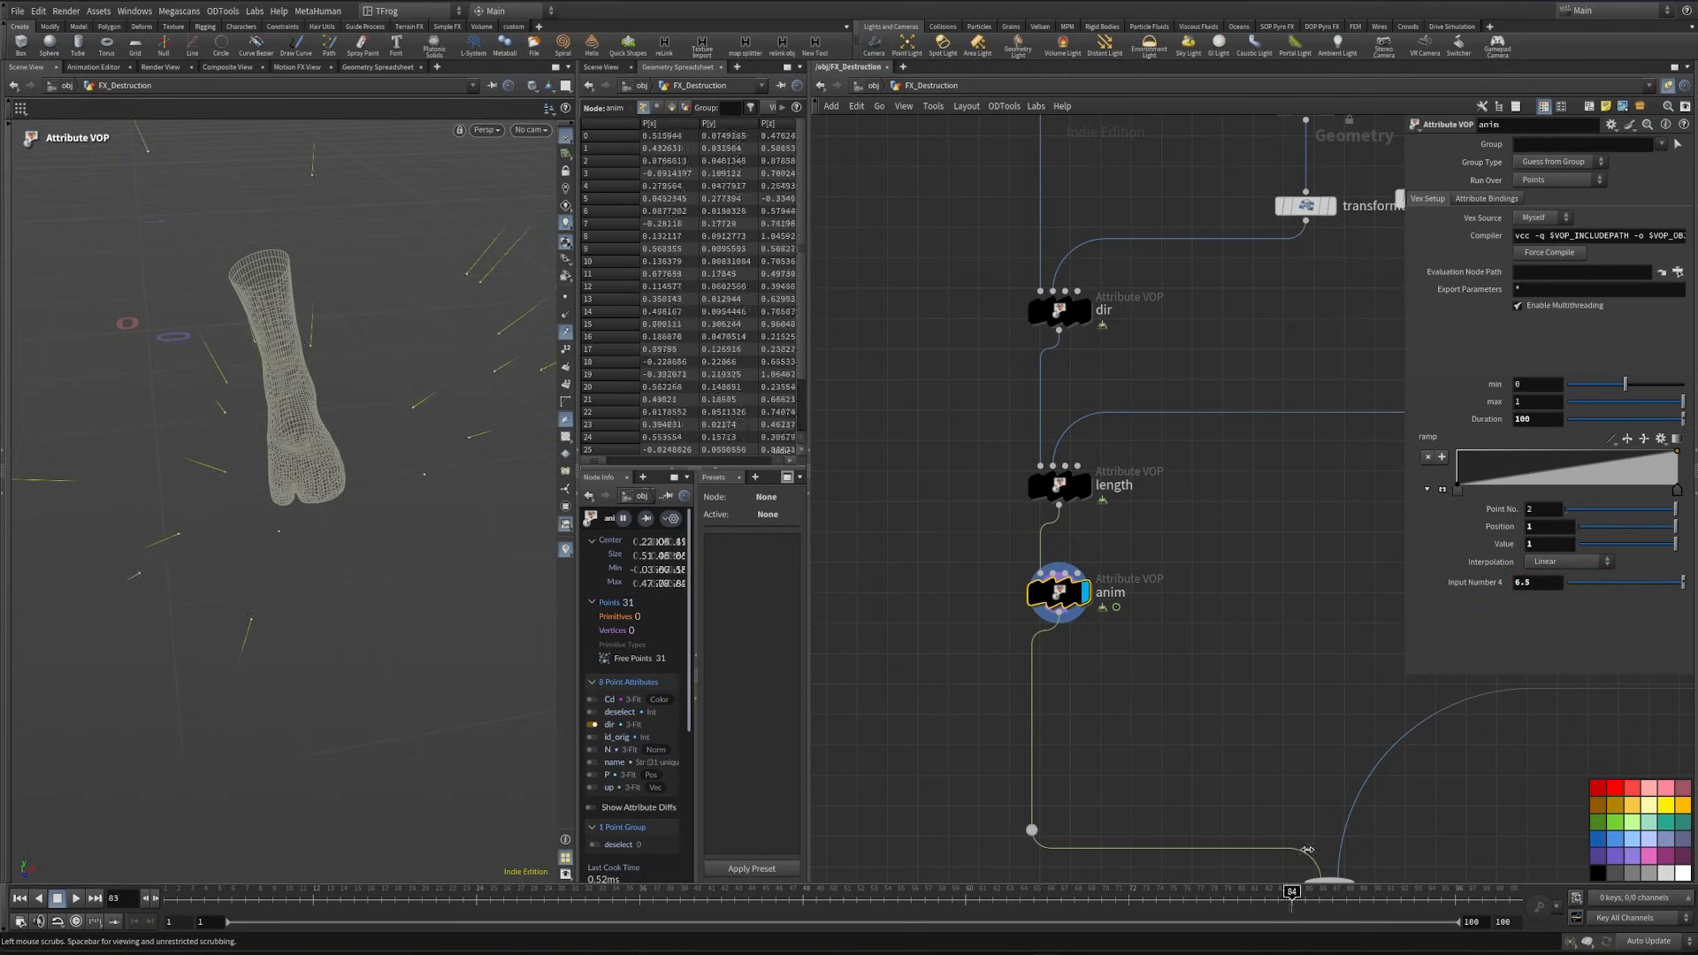
pyautogui.moveTo(301, 846); pyautogui.dragTo(159, 846)
pyautogui.scroll(-3, 1061, 663)
pyautogui.moveTo(1097, 868); pyautogui.dragTo(1395, 390, button='middle')
pyautogui.scroll(2, 999, 796)
pyautogui.click(973, 800)
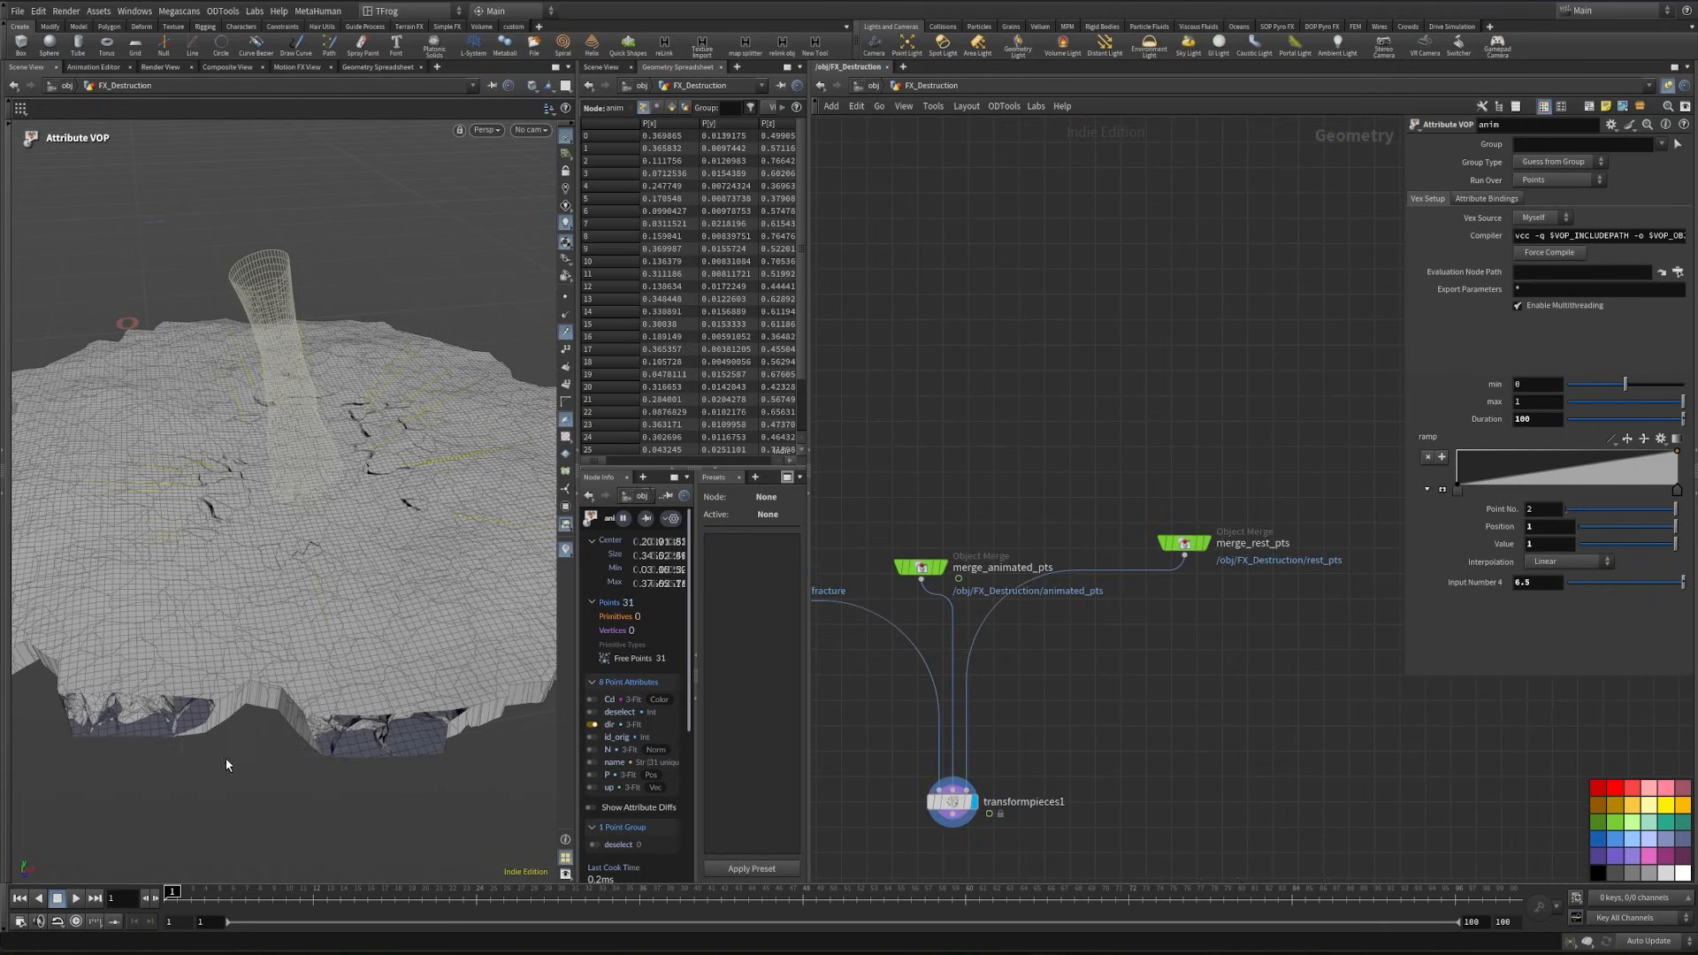
# - Set the viewport camera's Maximum Near Clip to .001
pyautogui.scroll(3, 145, 478)
pyautogui.press('d')
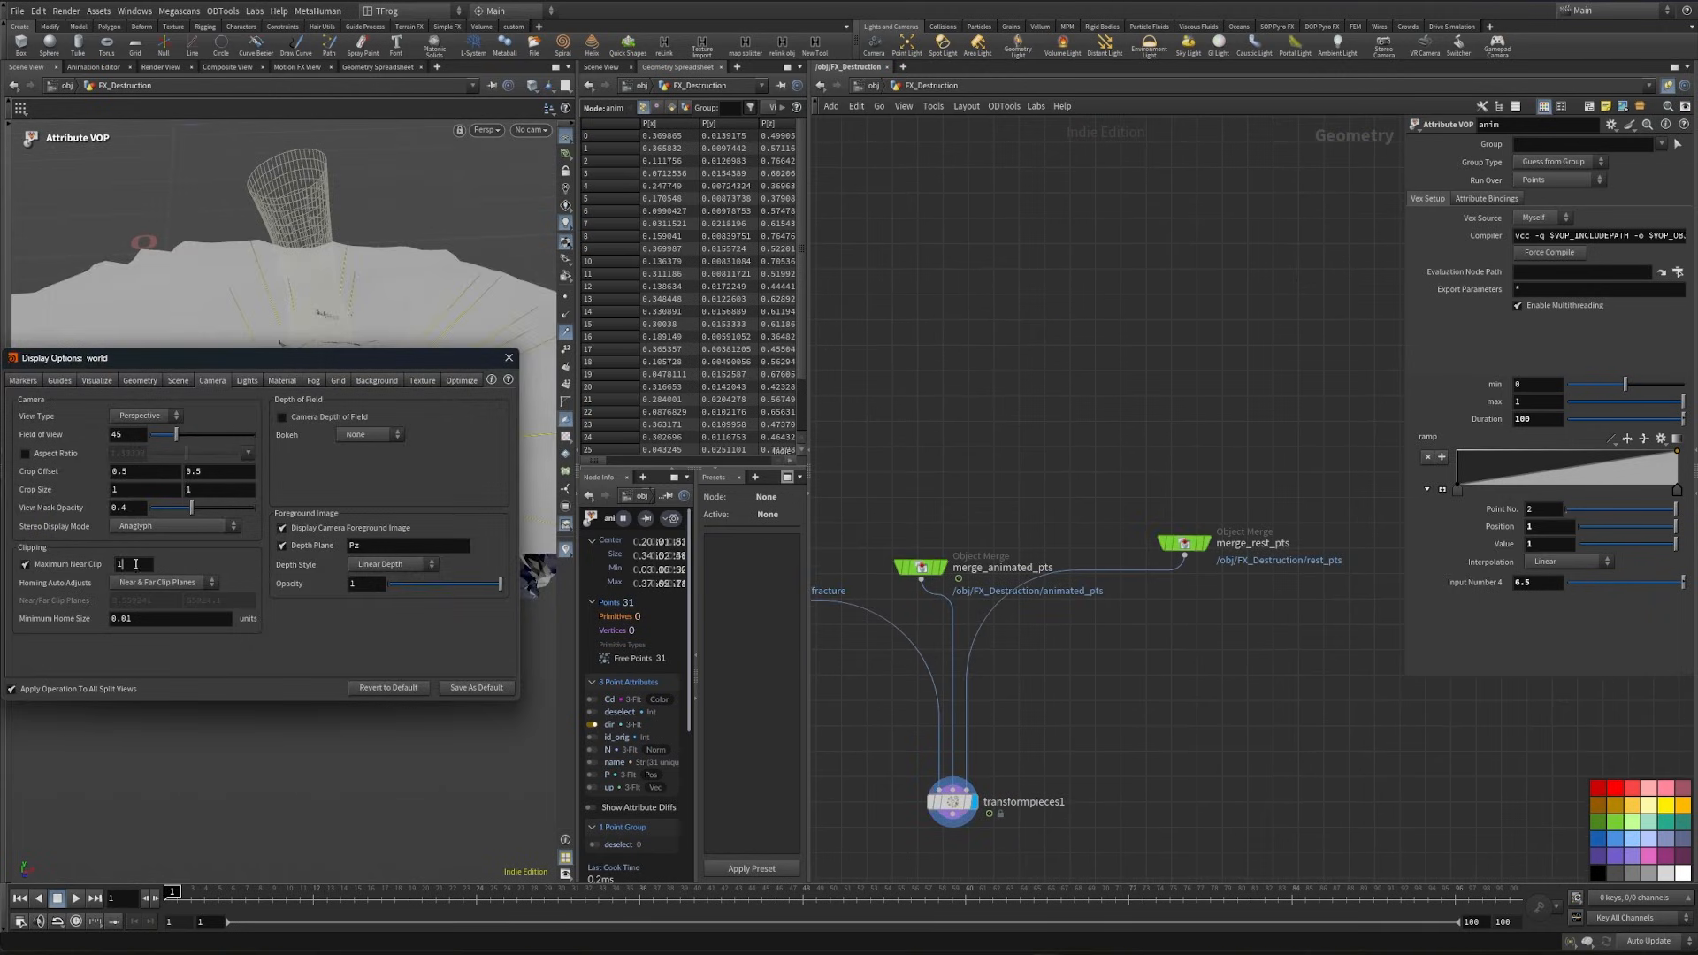
pyautogui.write('0.01')
pyautogui.press('Return')
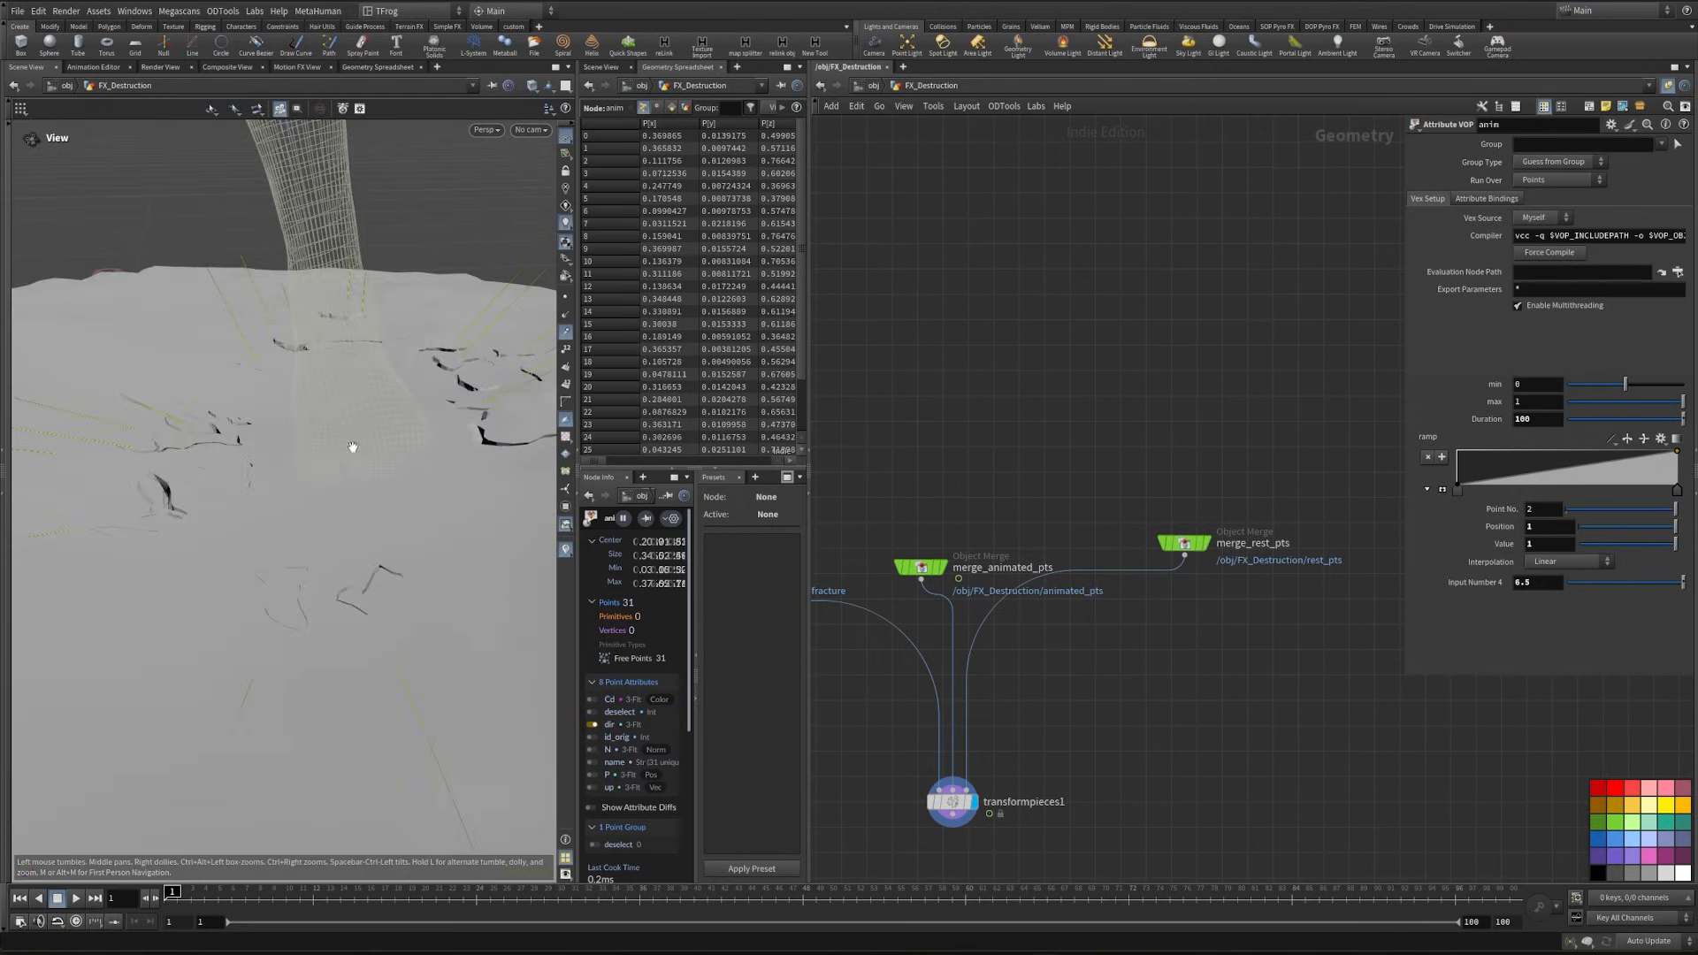
pyautogui.moveTo(181, 484); pyautogui.dragTo(235, 542)
# - Set Source Min to 1 on the fit2 node inside the anim VOP
pyautogui.scroll(-2, 1215, 712)
pyautogui.moveTo(1212, 696); pyautogui.dragTo(1082, 739, button='middle')
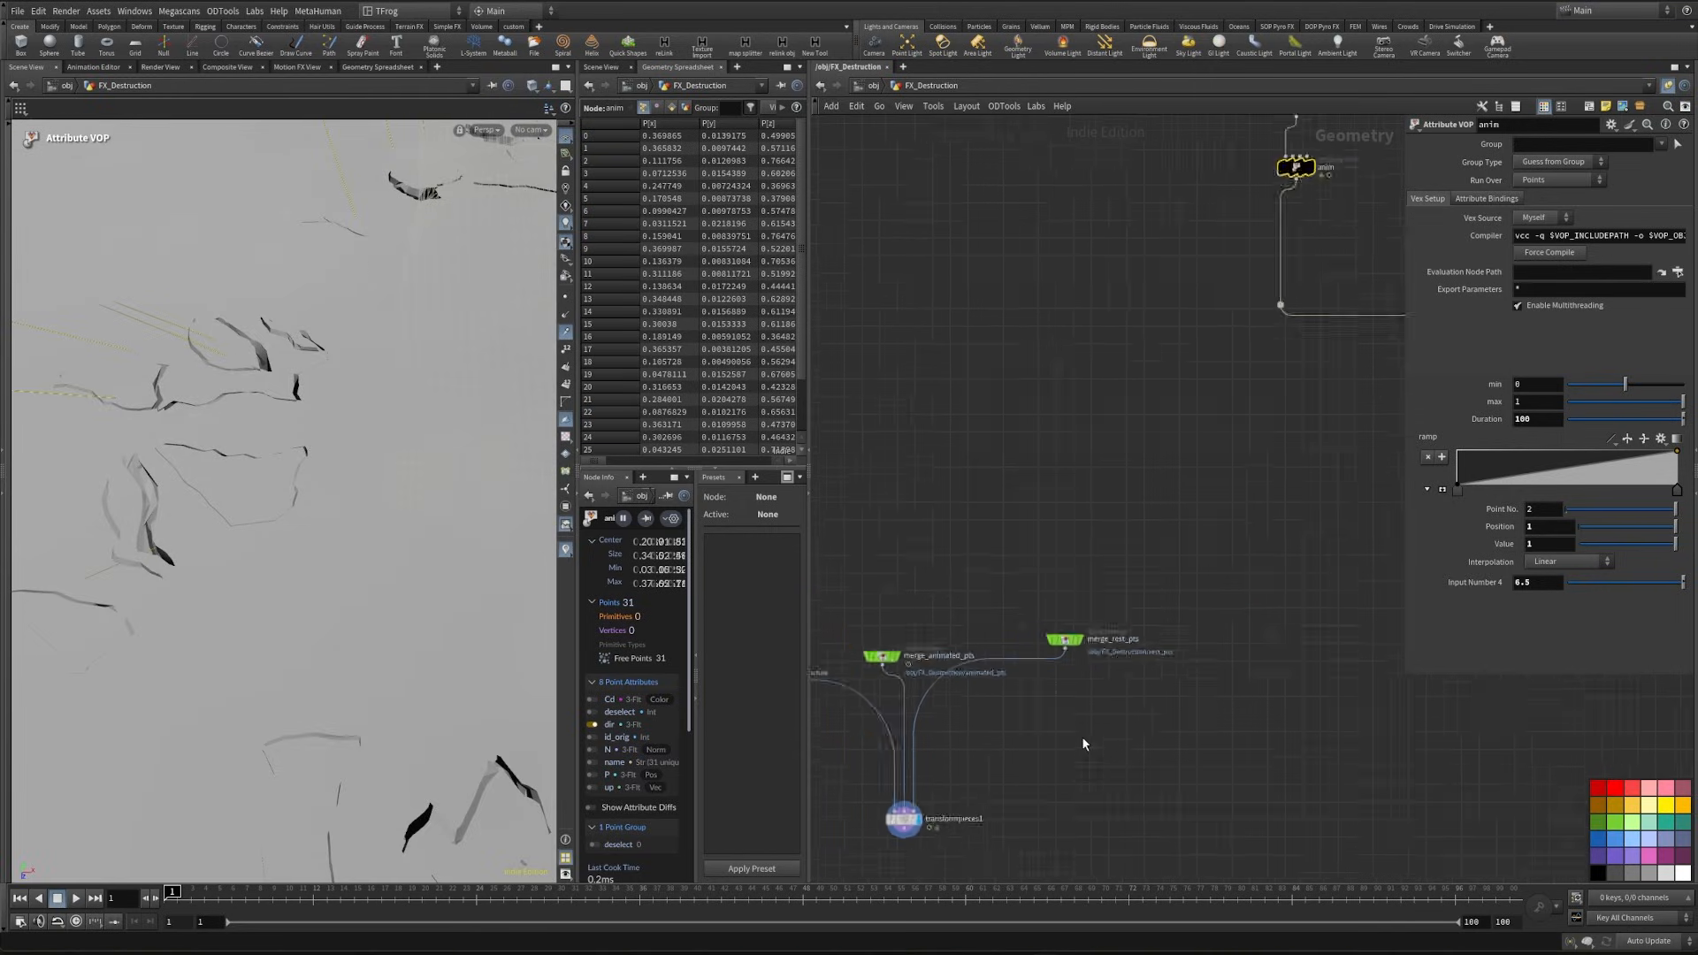
pyautogui.scroll(-2, 1238, 552)
pyautogui.moveTo(1238, 553); pyautogui.dragTo(1030, 719, button='middle')
pyautogui.press('i')
pyautogui.moveTo(1145, 642); pyautogui.dragTo(1458, 564, button='middle')
pyautogui.moveTo(1061, 754); pyautogui.dragTo(1286, 626, button='middle')
pyautogui.scroll(-1, 1273, 628)
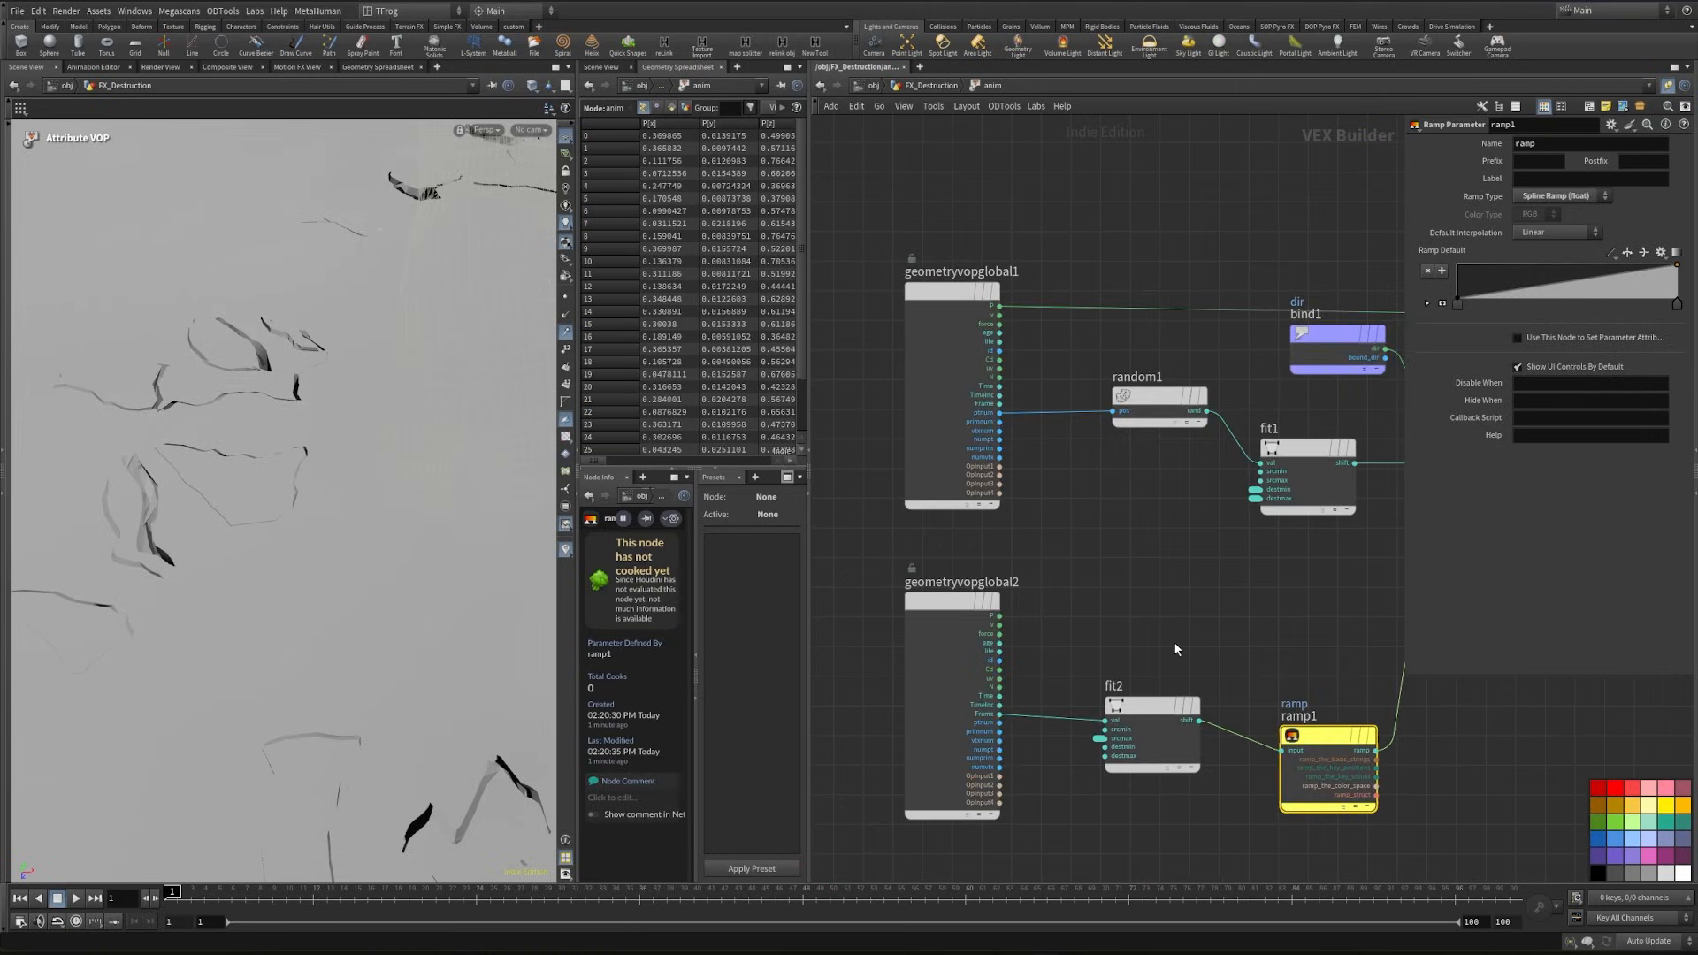
pyautogui.click(1154, 707)
pyautogui.write('1')
pyautogui.click(1184, 569)
pyautogui.scroll(-4, 309, 545)
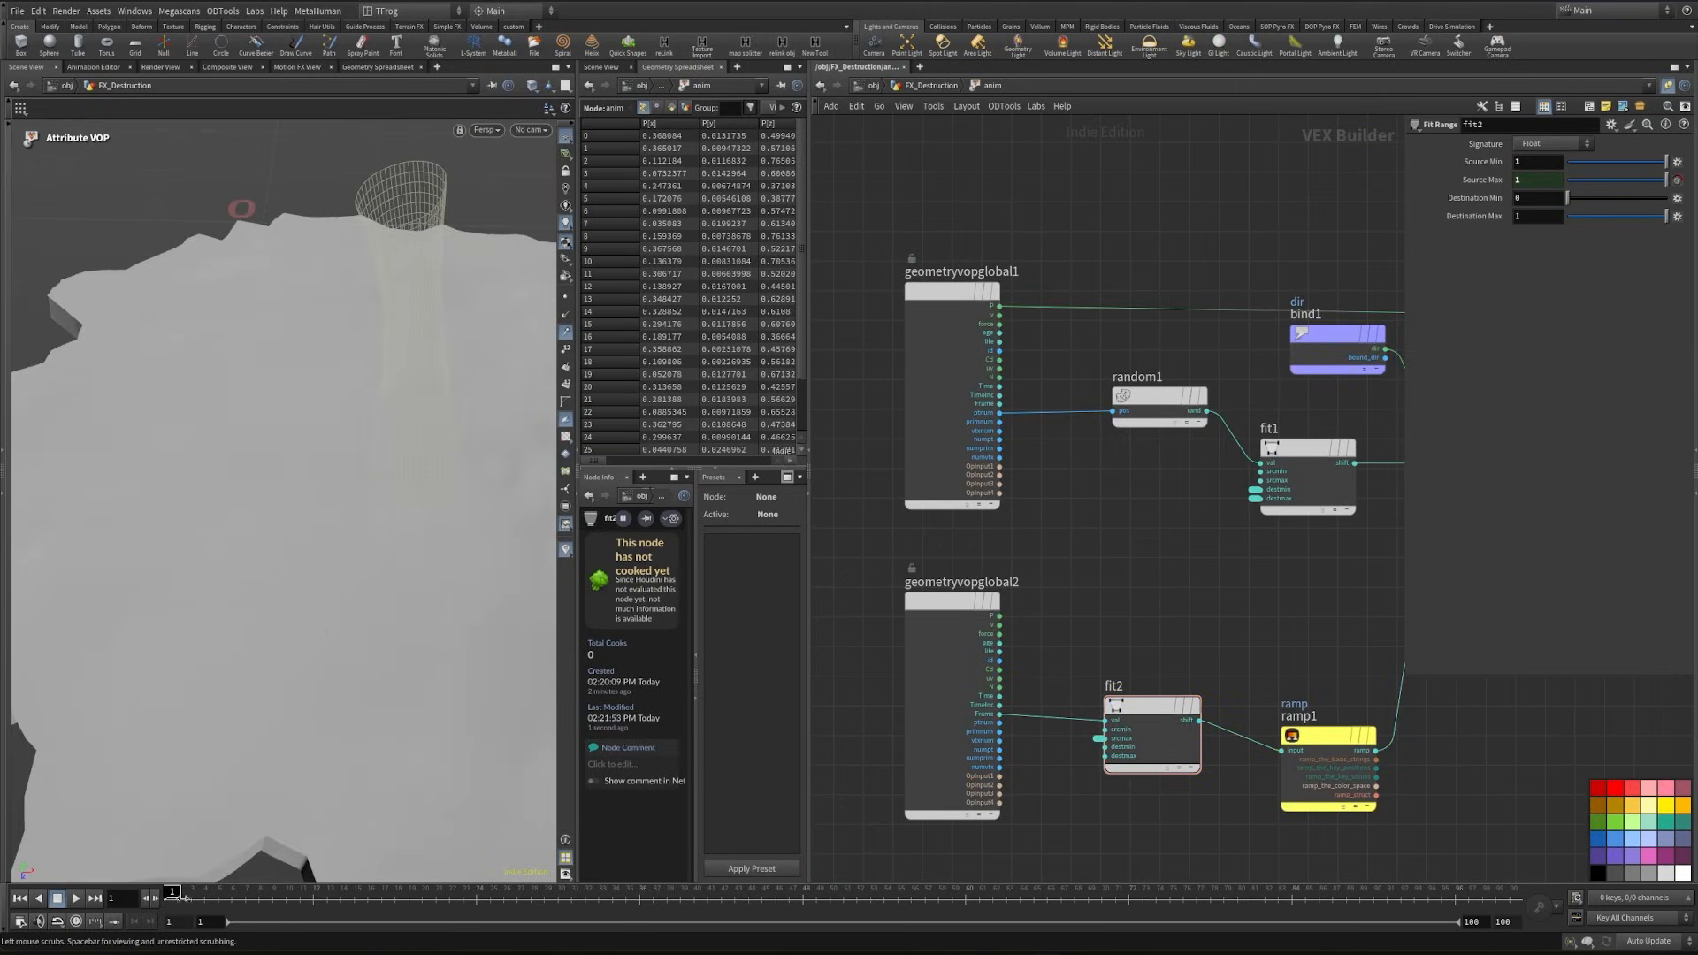
pyautogui.moveTo(174, 903)
pyautogui.mouseDown()
pyautogui.moveTo(366, 910)
pyautogui.moveTo(172, 911)
pyautogui.mouseUp()
# - Promote fit2's srcmin input to an integer parameter labelled "start frame"
pyautogui.scroll(5, 1158, 765)
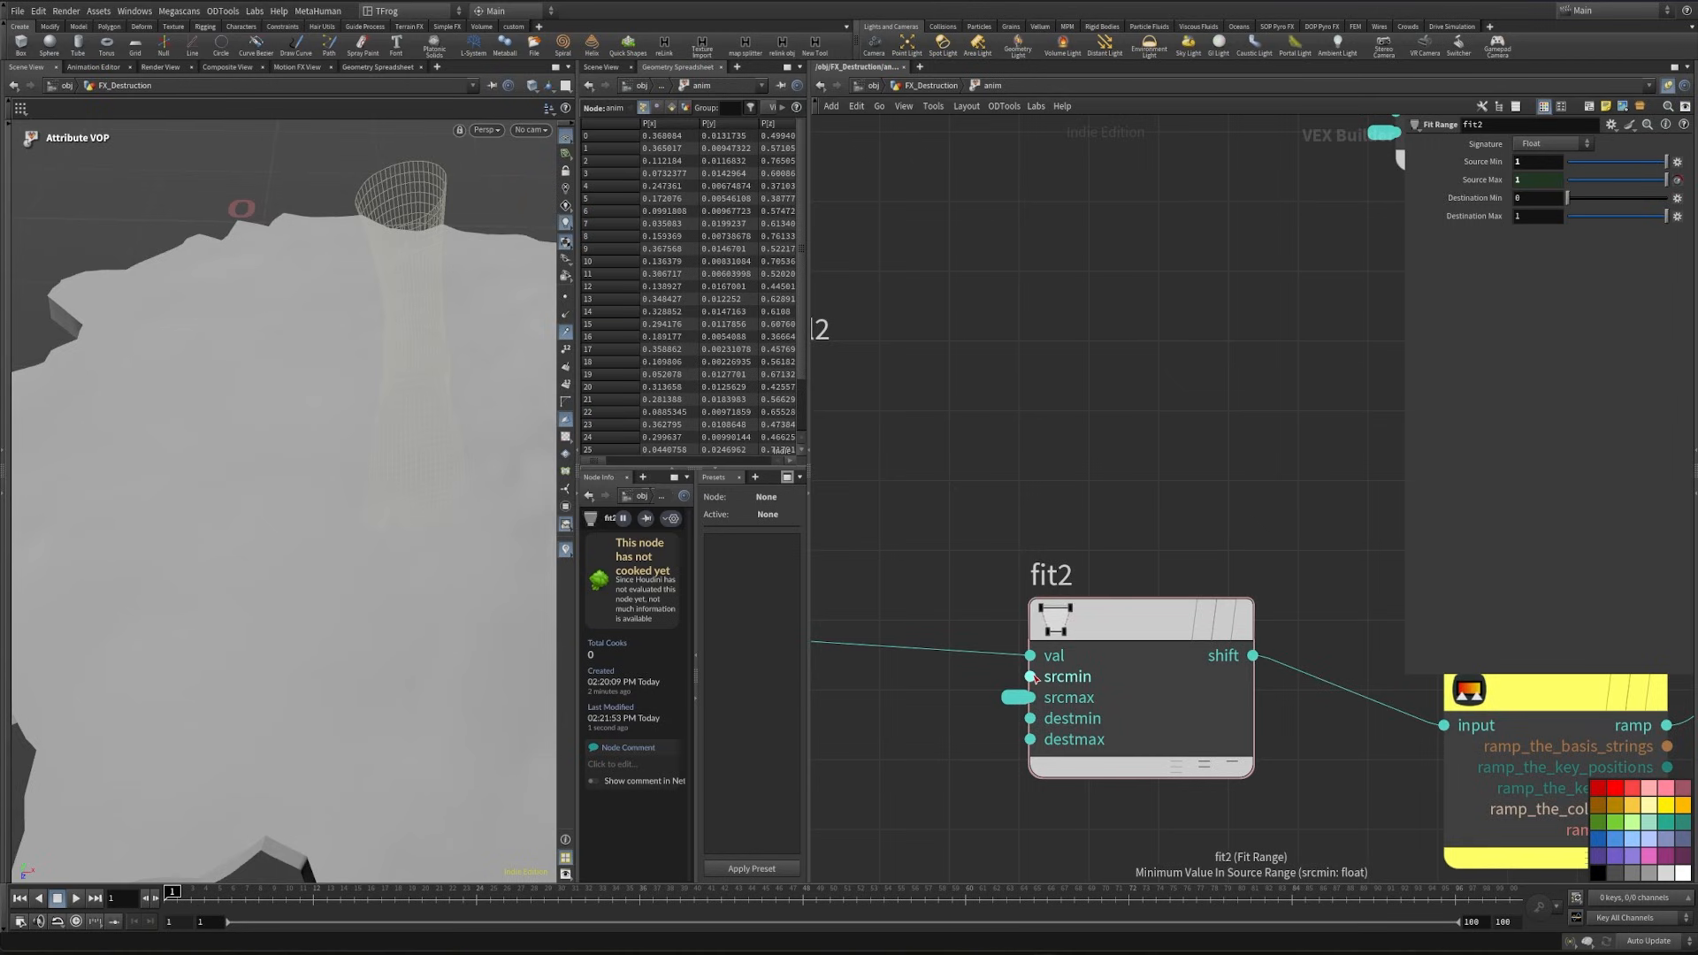
pyautogui.rightClick(1031, 677)
pyautogui.click(1075, 682)
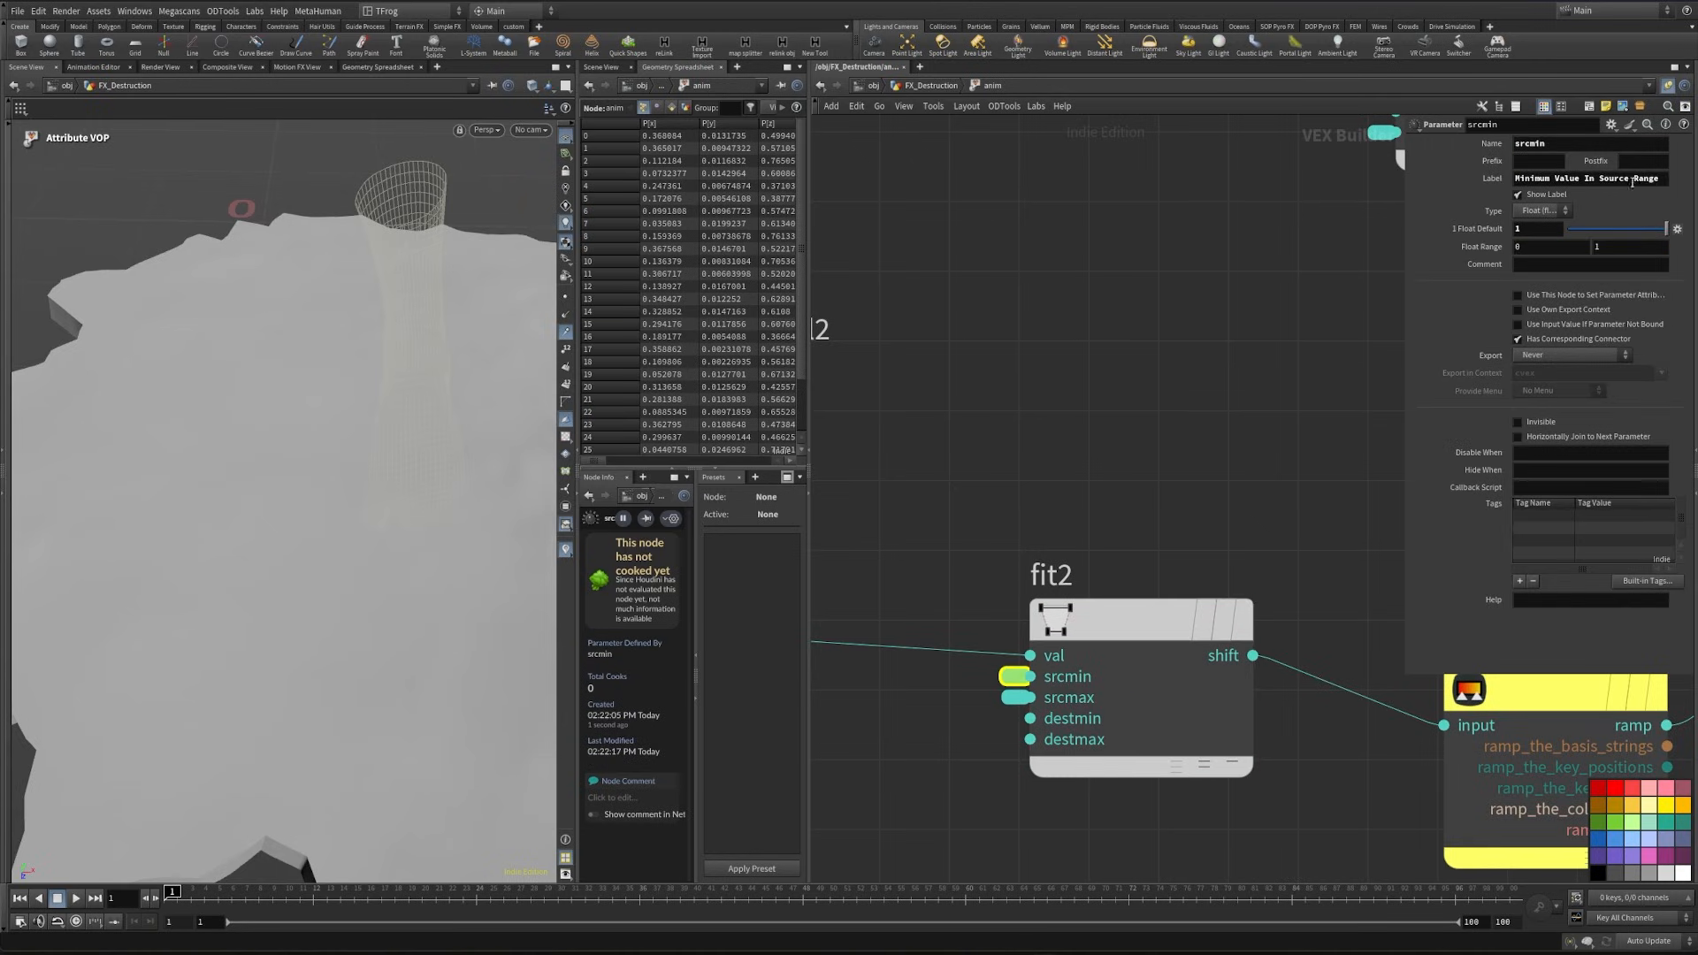
pyautogui.moveTo(1618, 187); pyautogui.dragTo(1274, 212)
pyautogui.write('start frame')
pyautogui.click(1545, 213)
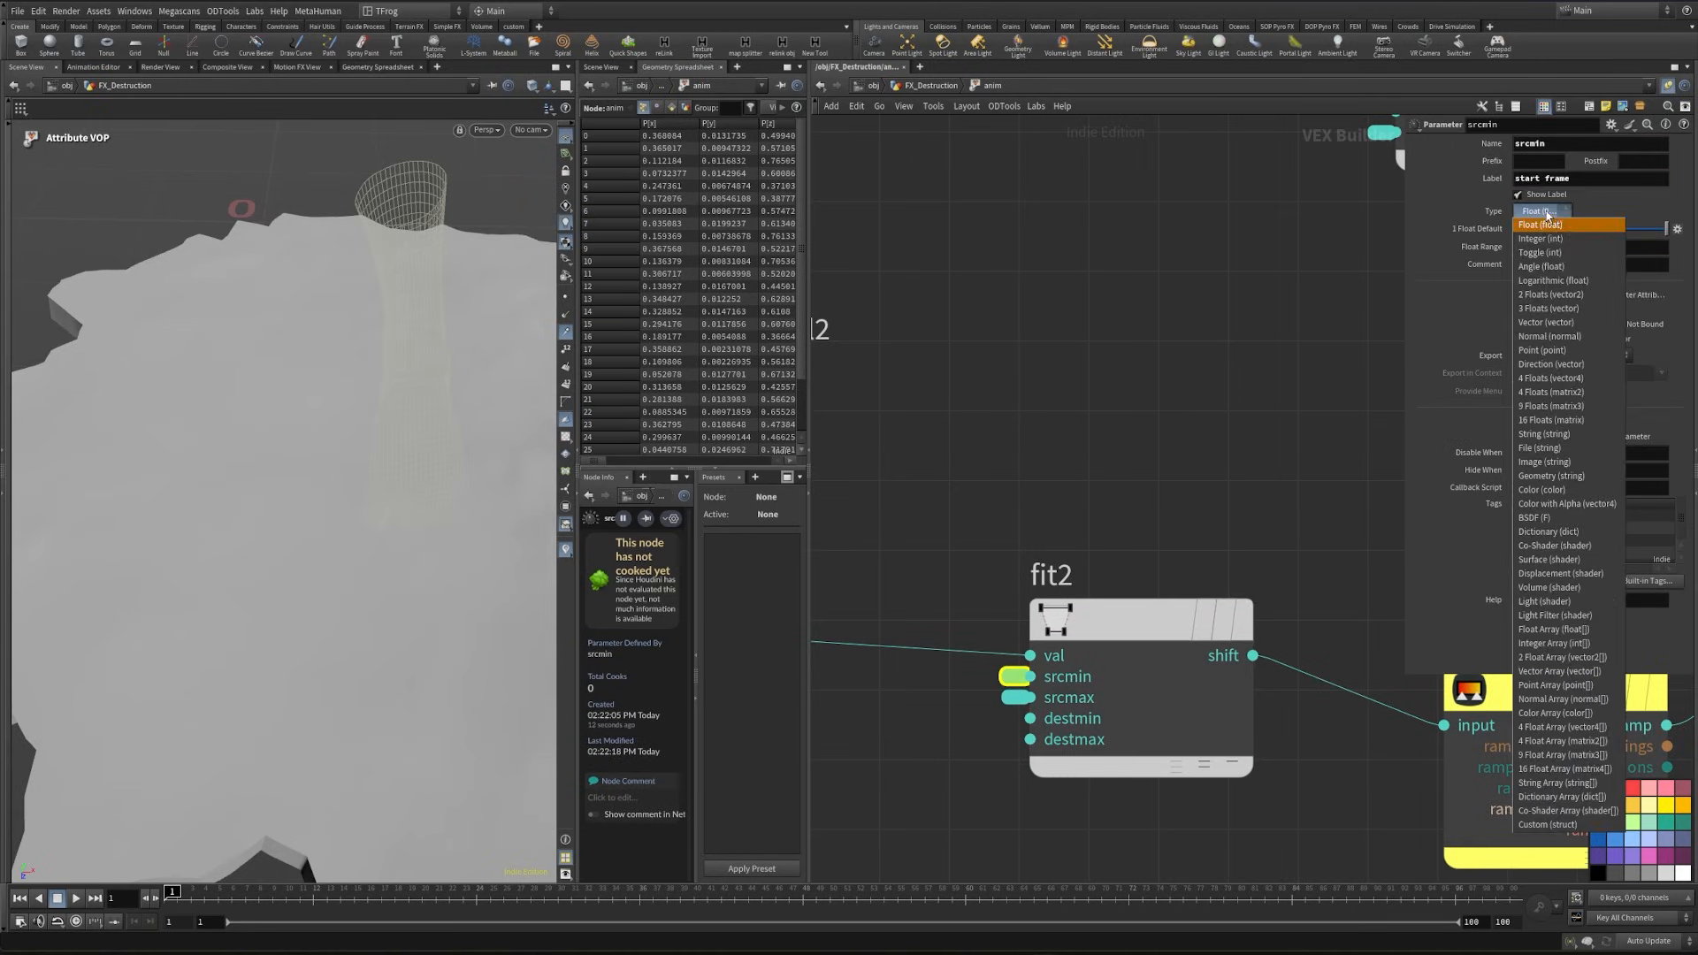
pyautogui.click(1554, 241)
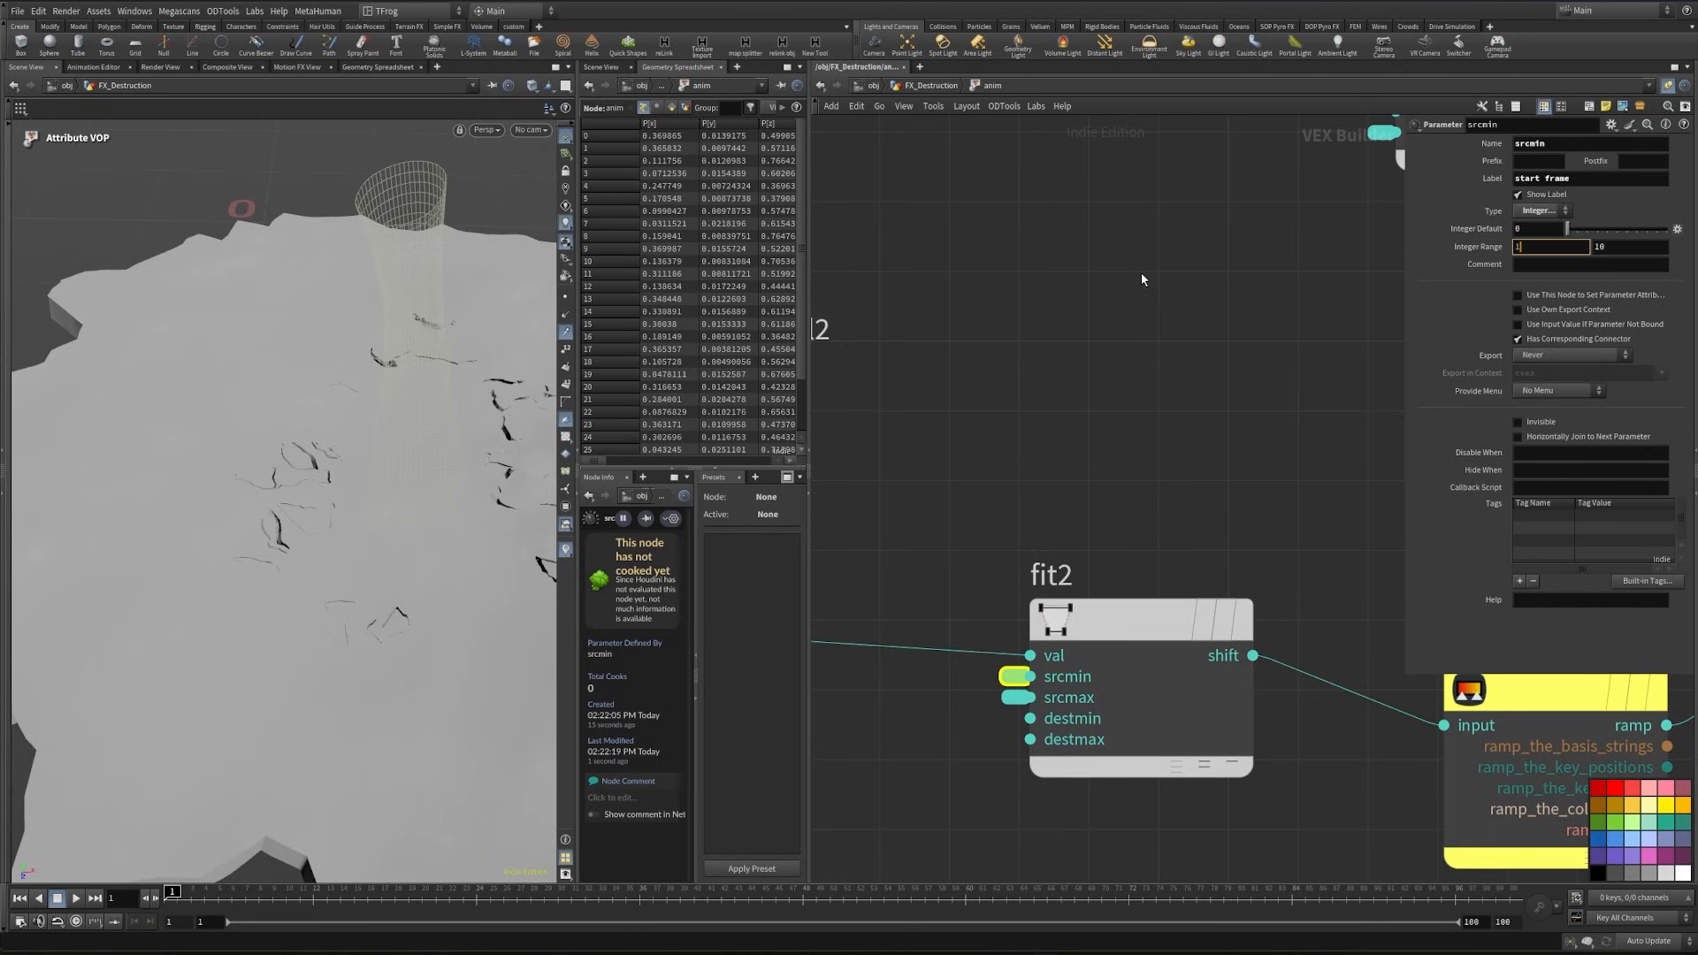
# - Set the start frame parameter's integer range minimum to 1 and its value on the anim node to 1
pyautogui.write('1')
pyautogui.press('Tab')
pyautogui.click(928, 88)
pyautogui.click(1569, 603)
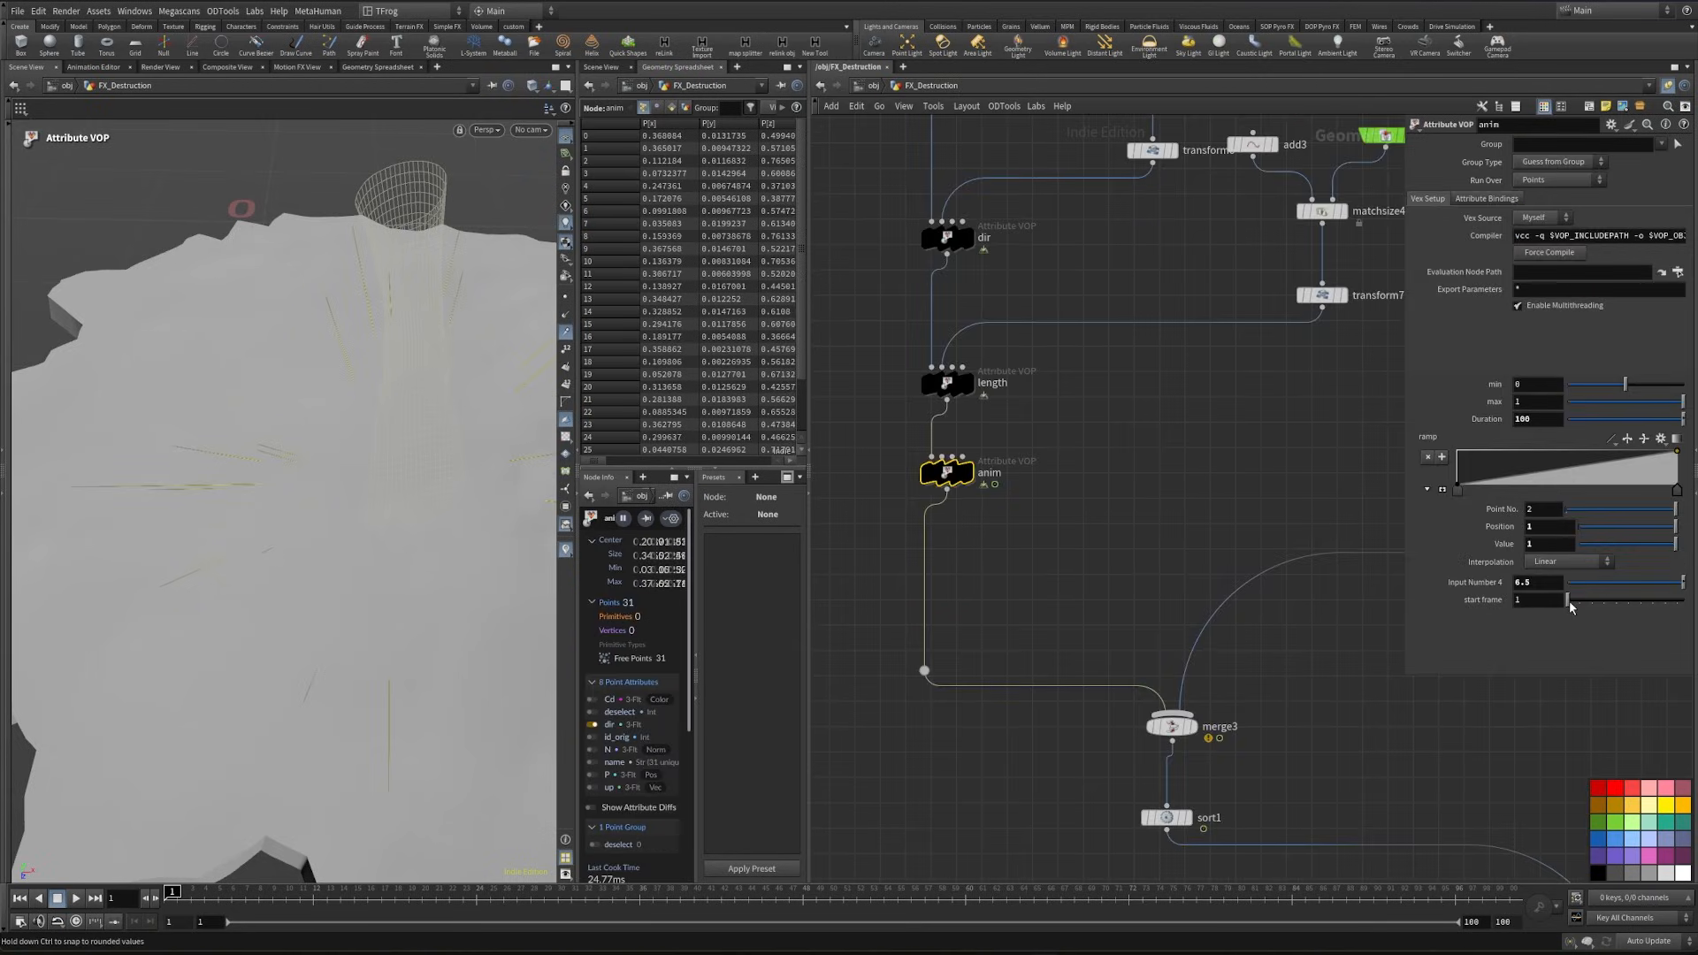
# - Hide the dir point attribute visualizer in the viewport
pyautogui.keyDown('alt'); pyautogui.moveTo(203, 677); pyautogui.dragTo(244, 633); pyautogui.keyUp('alt')
pyautogui.rightClick(566, 549)
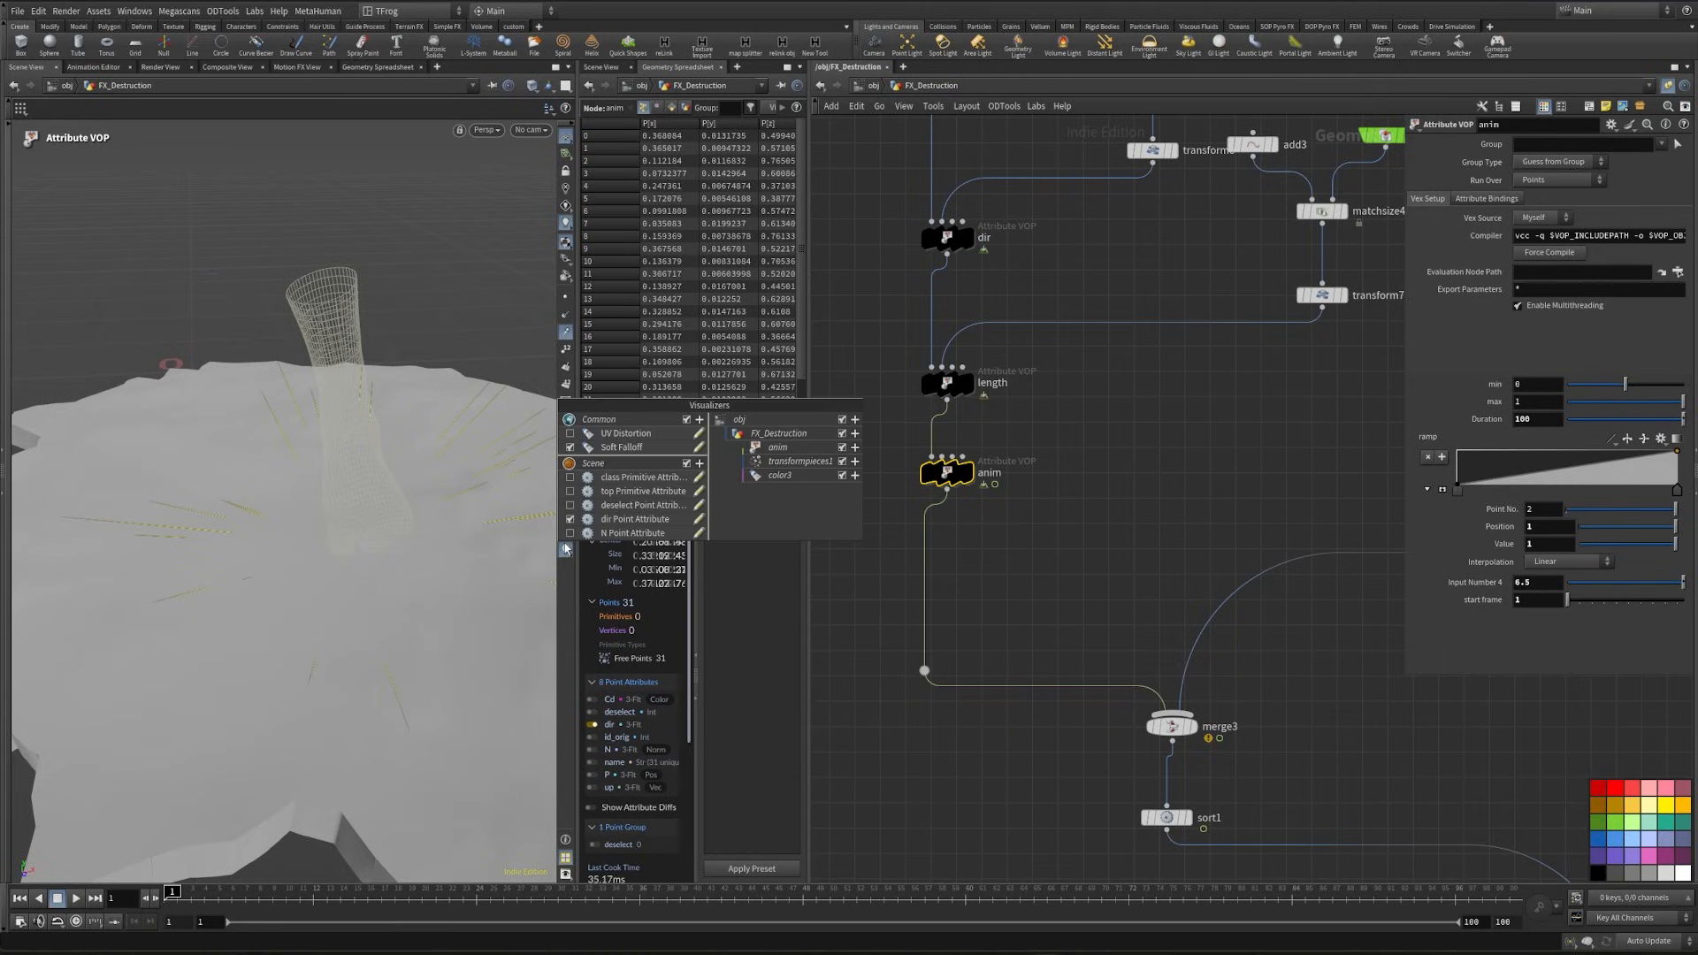
pyautogui.click(661, 519)
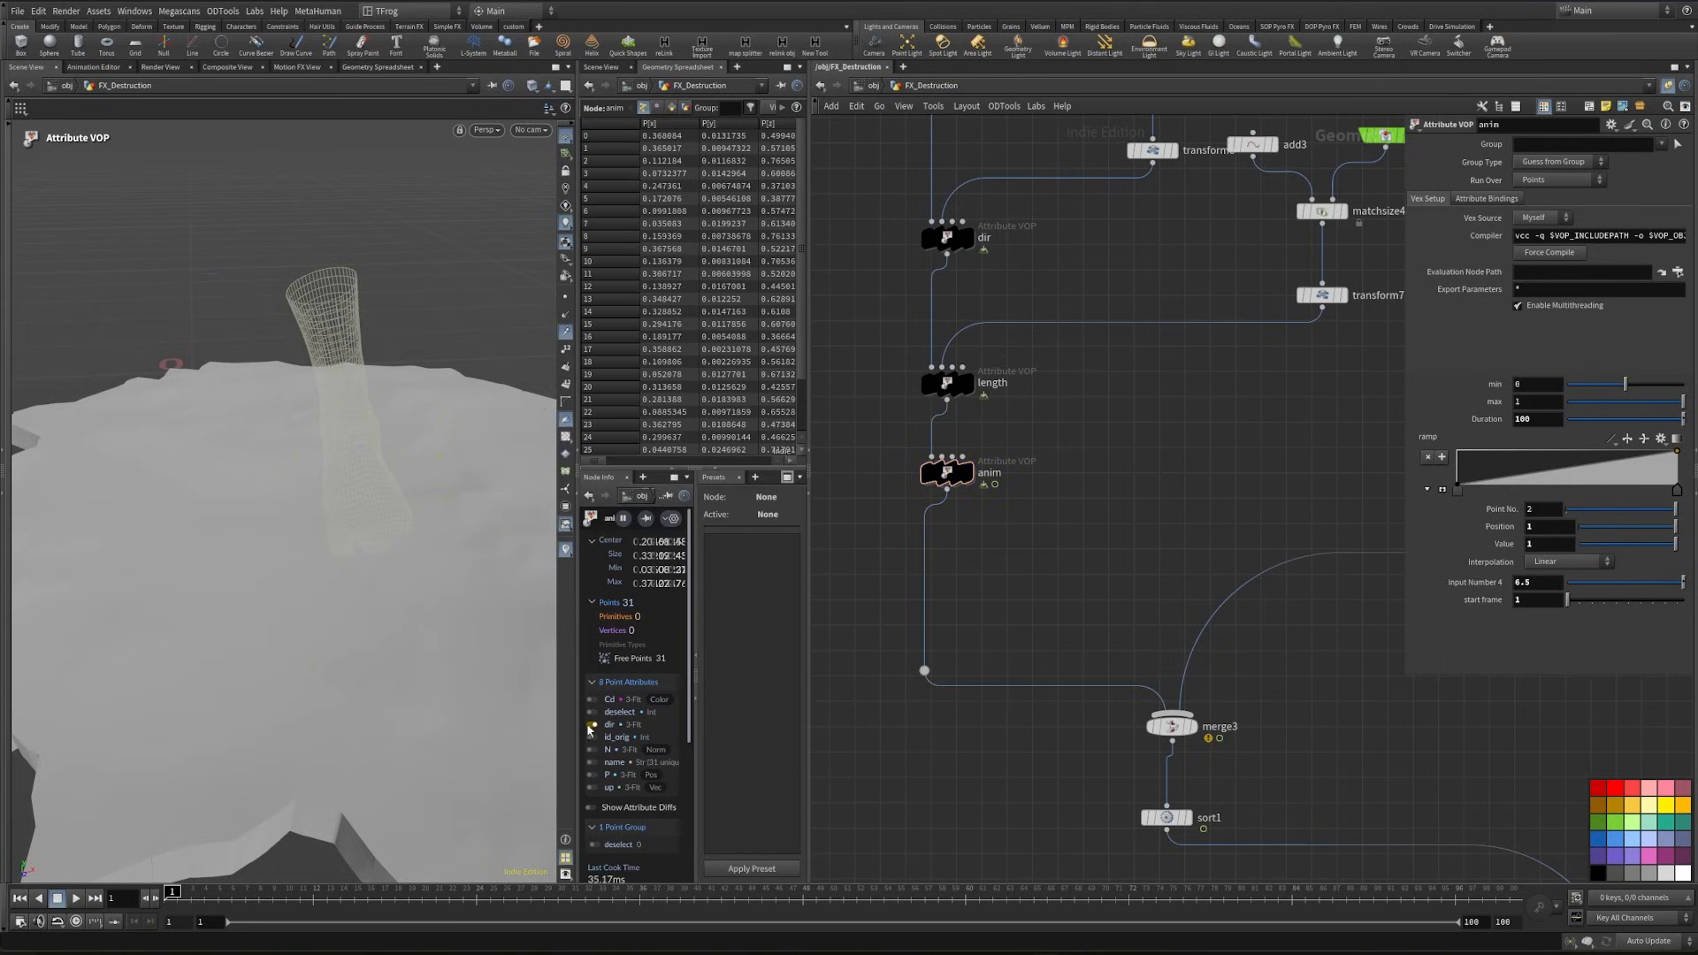
pyautogui.scroll(-2, 320, 557)
pyautogui.moveTo(338, 551)
pyautogui.keyDown('alt'); pyautogui.mouseDown()
pyautogui.moveTo(300, 517)
pyautogui.moveTo(340, 548)
pyautogui.mouseUp(); pyautogui.keyUp('alt')
# - Scrub the destruction and move the transform6 point vertically to a Y translate of about -0.144
pyautogui.moveTo(181, 891); pyautogui.dragTo(355, 928)
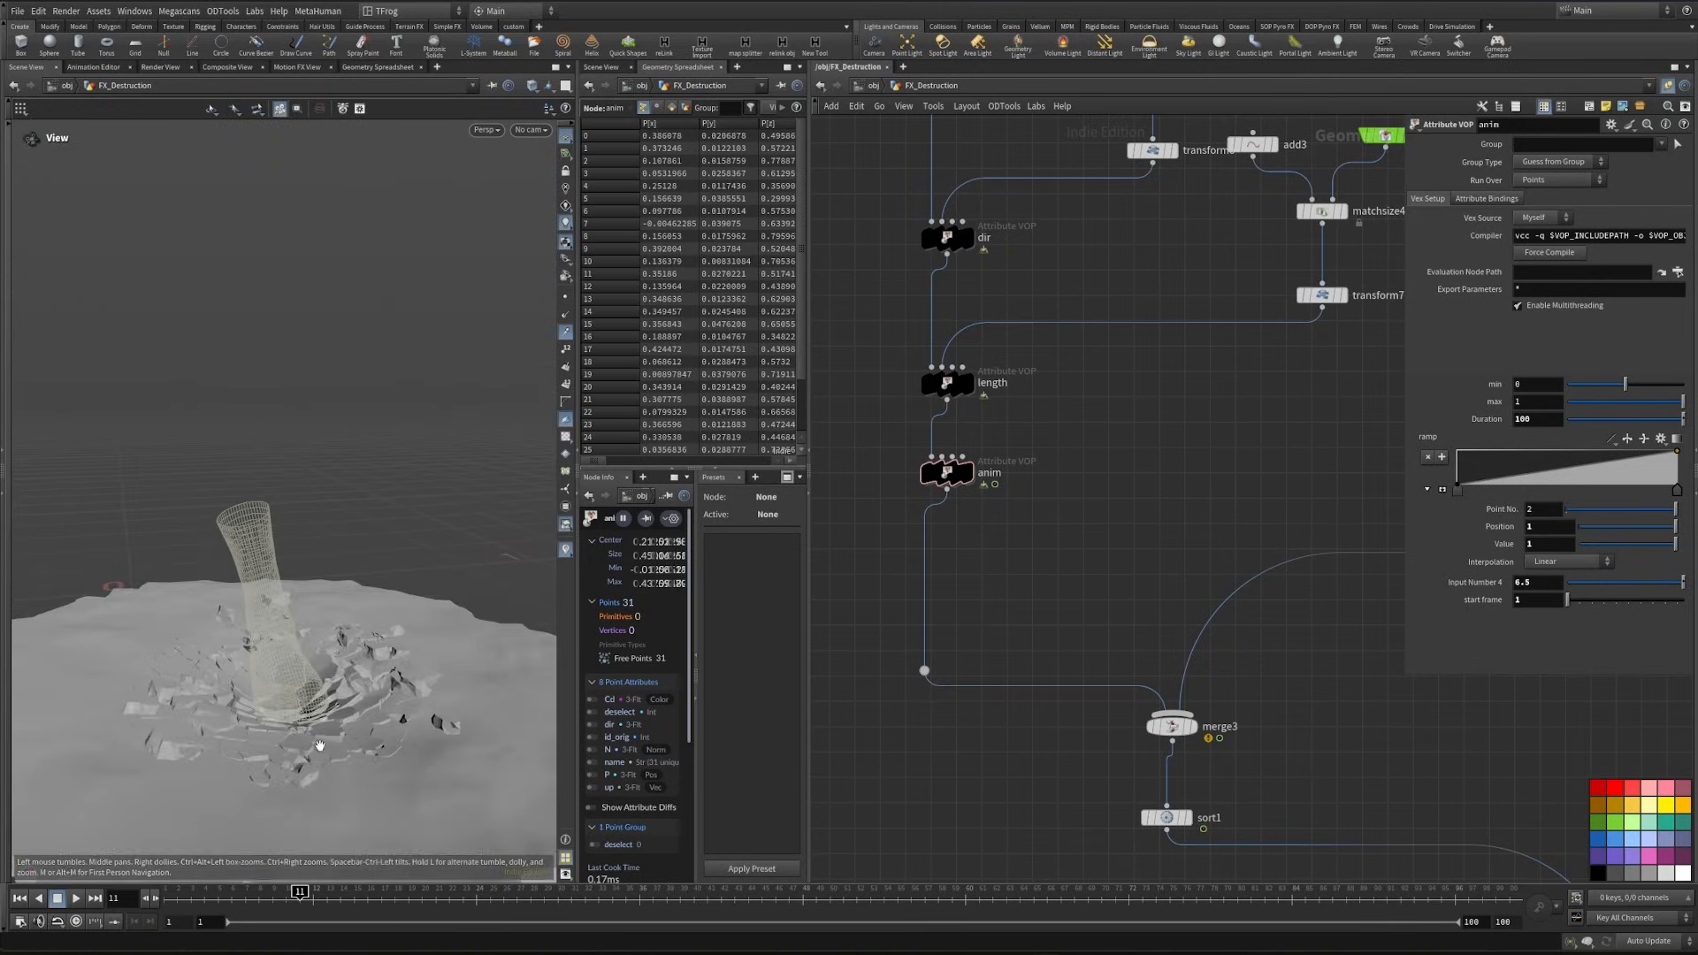
pyautogui.keyDown('alt'); pyautogui.moveTo(319, 746); pyautogui.dragTo(202, 659); pyautogui.keyUp('alt')
pyautogui.keyDown('alt'); pyautogui.moveTo(354, 697); pyautogui.dragTo(301, 734); pyautogui.keyUp('alt')
pyautogui.moveTo(1135, 222); pyautogui.dragTo(1097, 528, button='middle')
pyautogui.click(1112, 459)
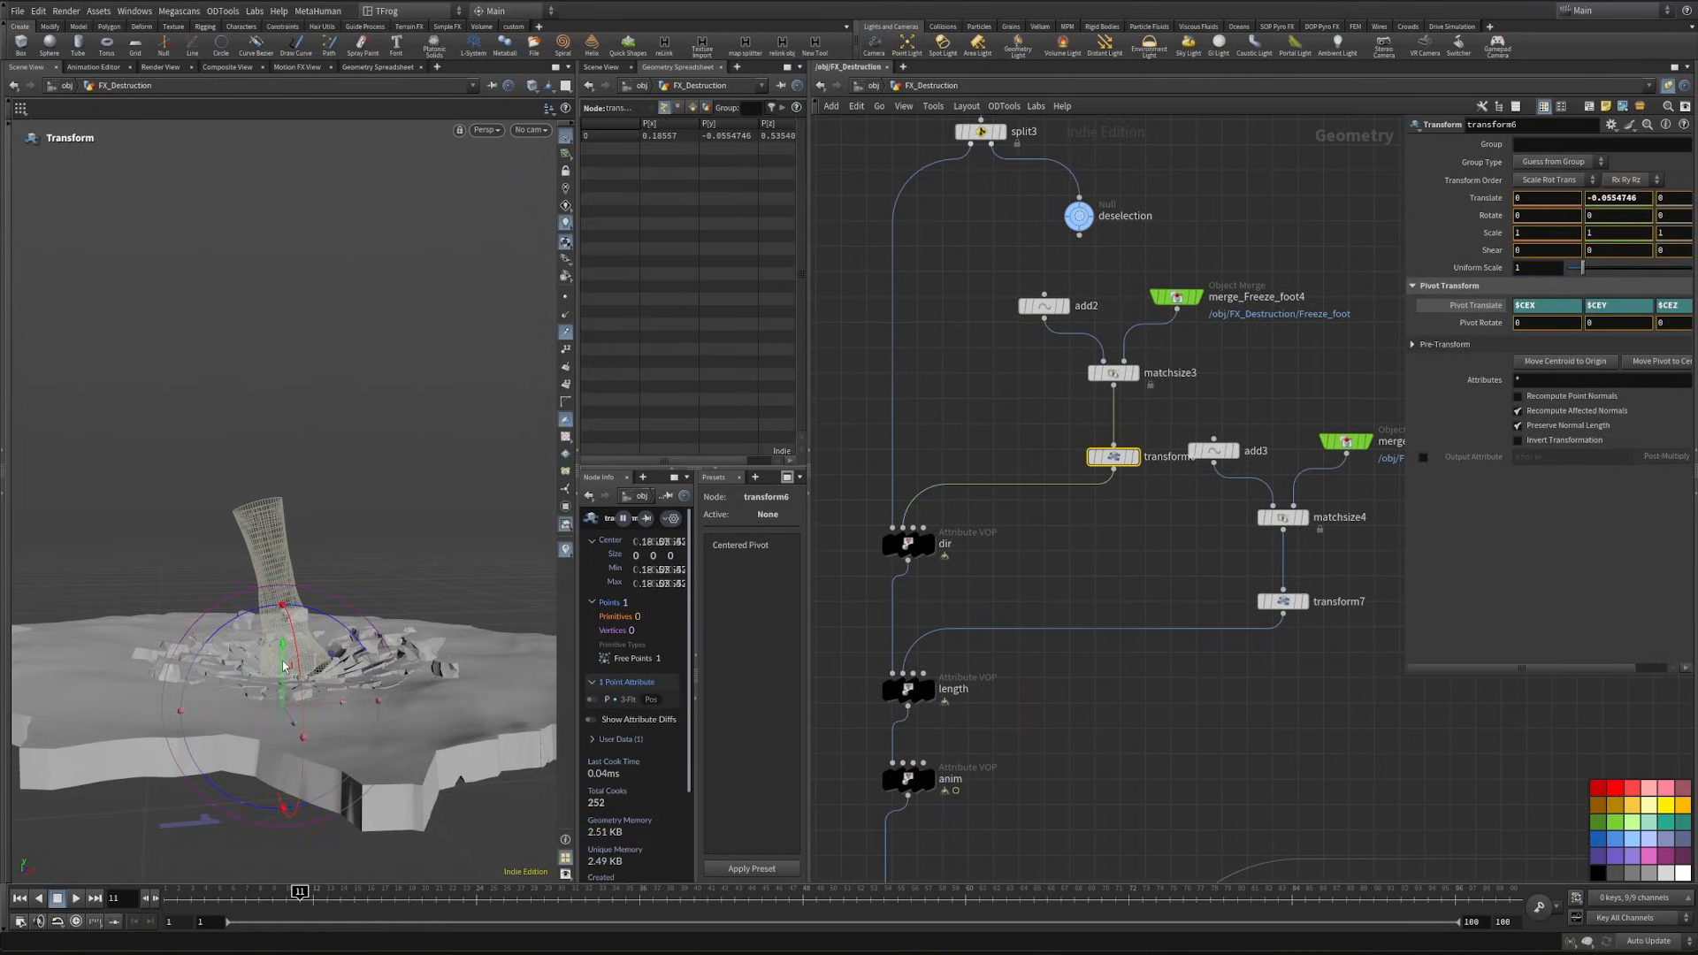
pyautogui.moveTo(306, 698); pyautogui.dragTo(290, 814)
pyautogui.moveTo(327, 902); pyautogui.dragTo(409, 900)
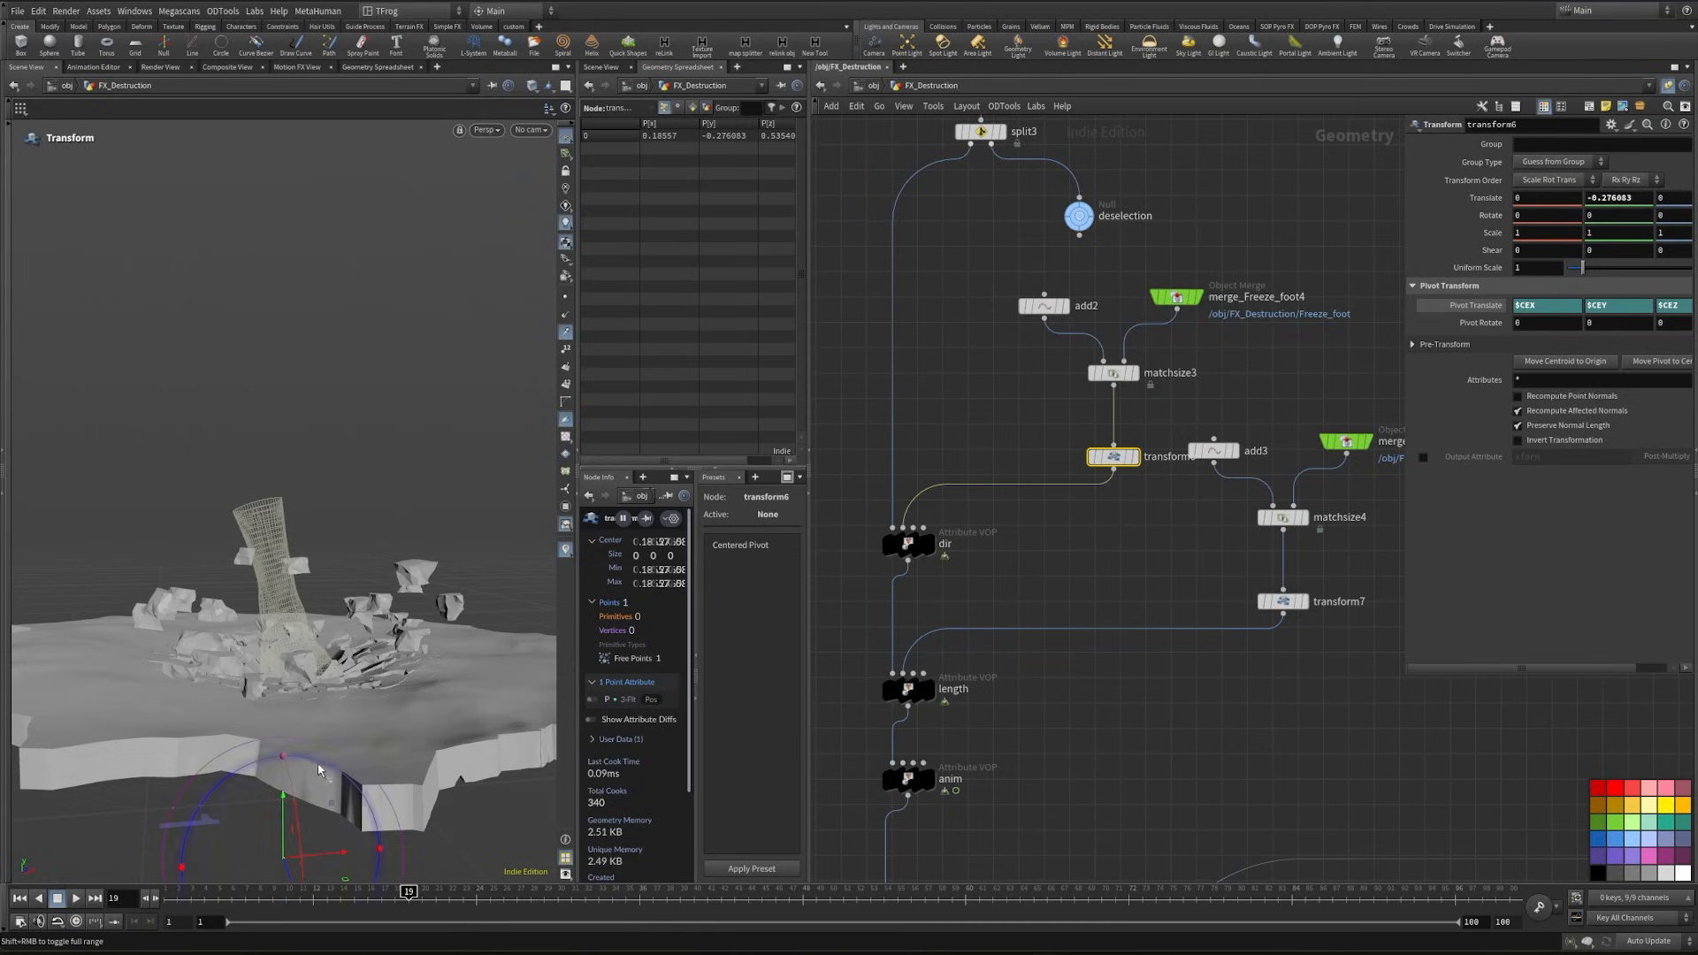
pyautogui.moveTo(285, 800); pyautogui.dragTo(285, 709)
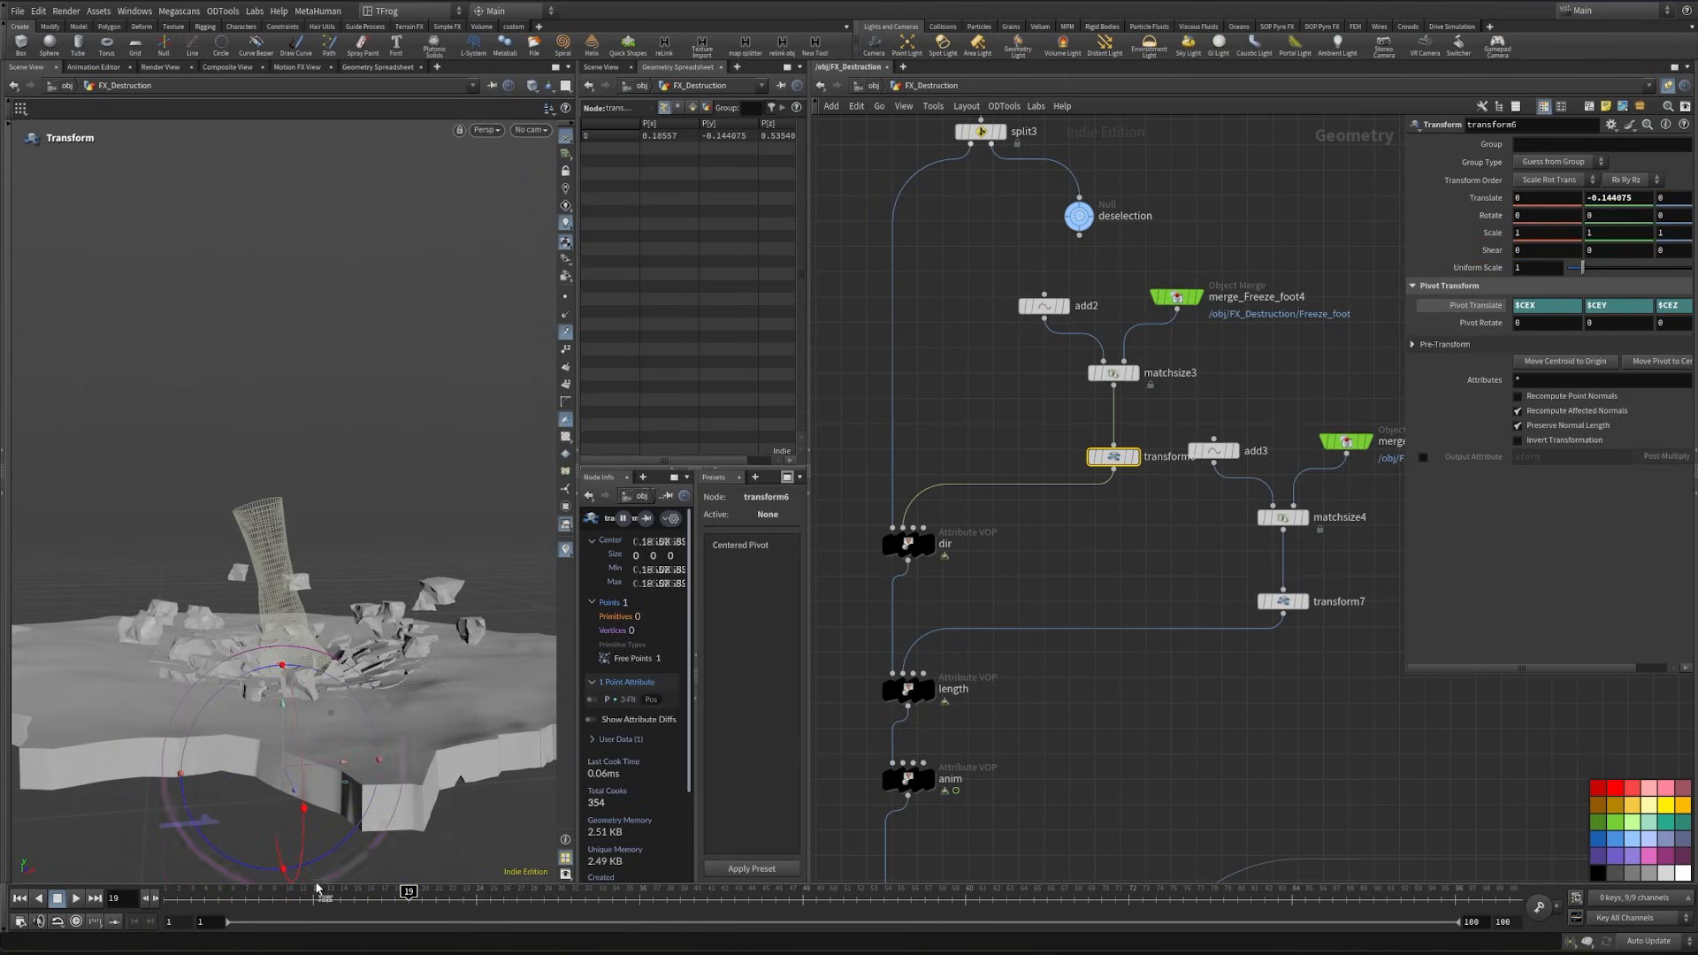
pyautogui.moveTo(418, 902)
pyautogui.mouseDown()
pyautogui.moveTo(551, 905)
pyautogui.moveTo(409, 902)
pyautogui.mouseUp()
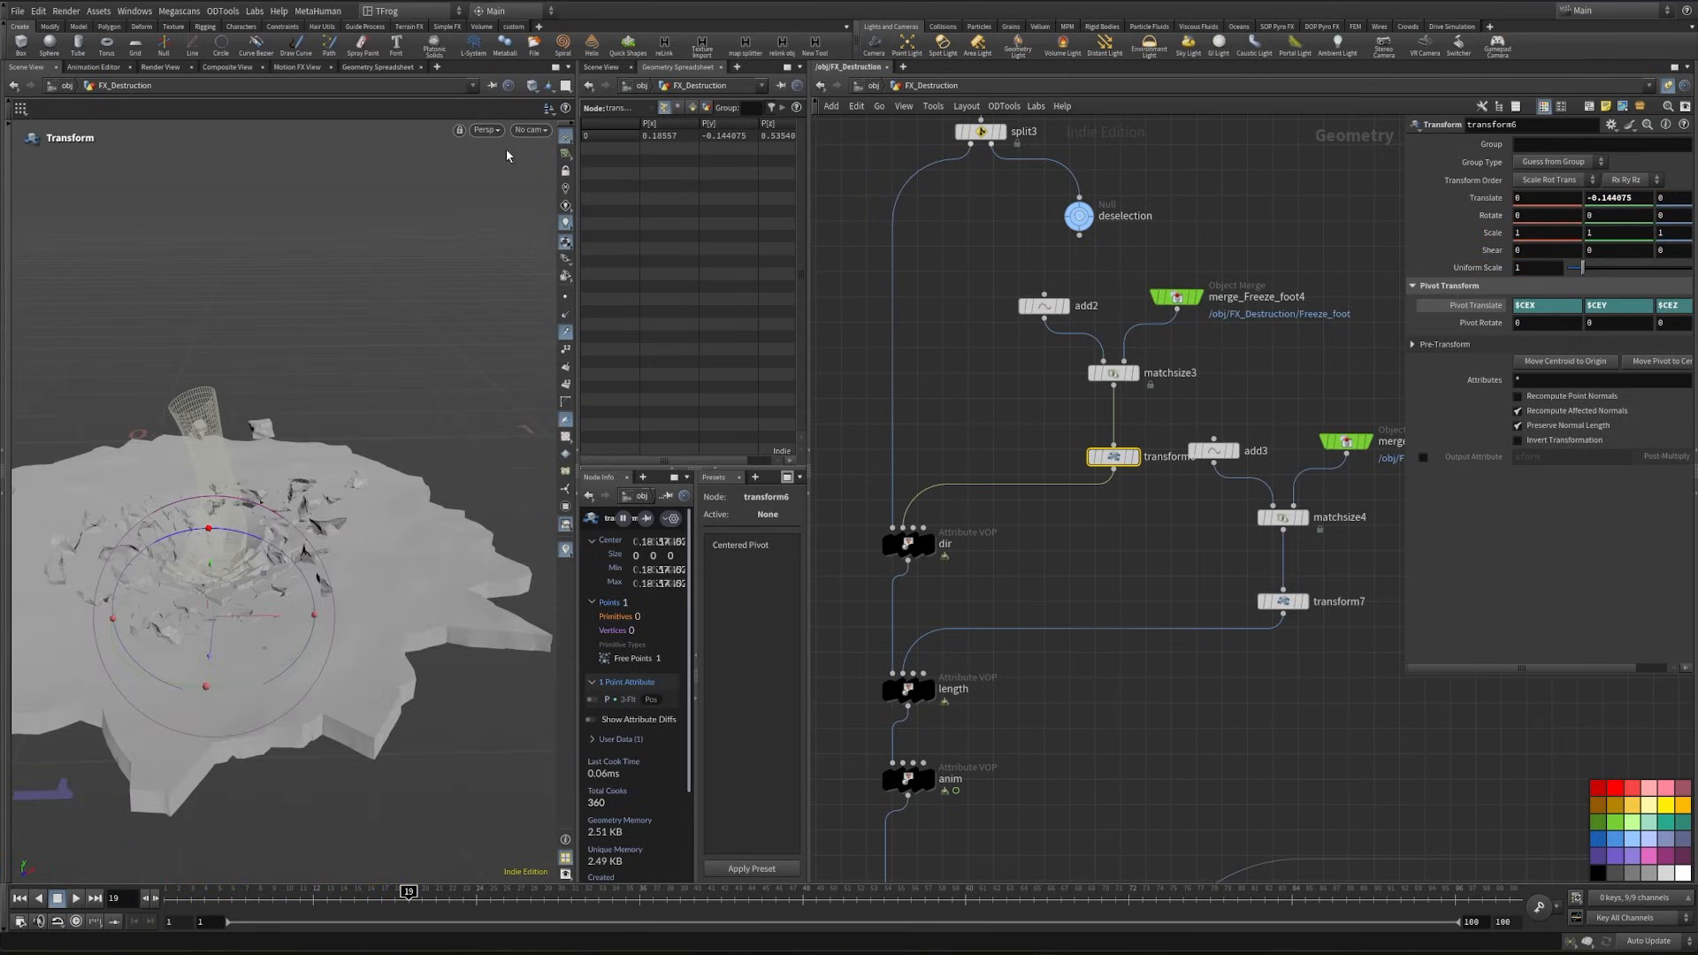
# - Look through cam1 and scrub the animation to frame 42
pyautogui.click(530, 130)
pyautogui.click(583, 189)
pyautogui.moveTo(507, 897); pyautogui.dragTo(722, 894)
# - Set the selection pts seed on the Controller null to 338
pyautogui.scroll(-2, 998, 426)
pyautogui.moveTo(998, 426); pyautogui.dragTo(1160, 631, button='middle')
pyautogui.scroll(-3, 1160, 631)
pyautogui.moveTo(1073, 446); pyautogui.dragTo(1204, 717, button='middle')
pyautogui.scroll(4, 1027, 383)
pyautogui.moveTo(1010, 365); pyautogui.dragTo(969, 301)
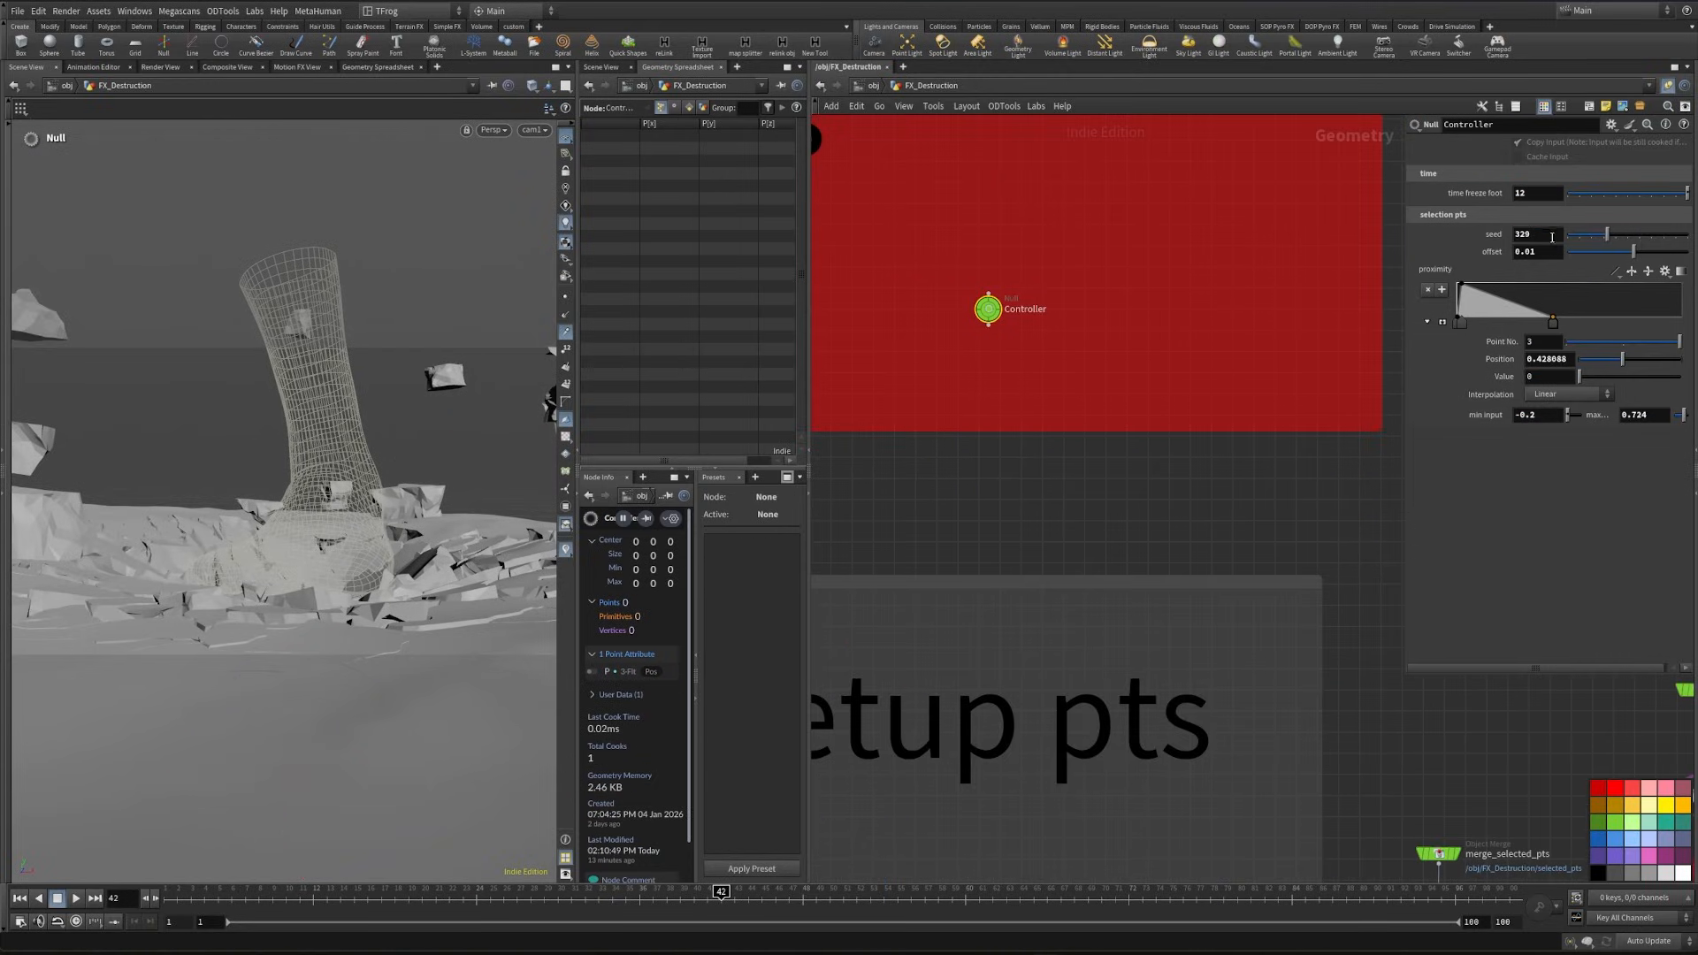
pyautogui.scroll(3, 1552, 233)
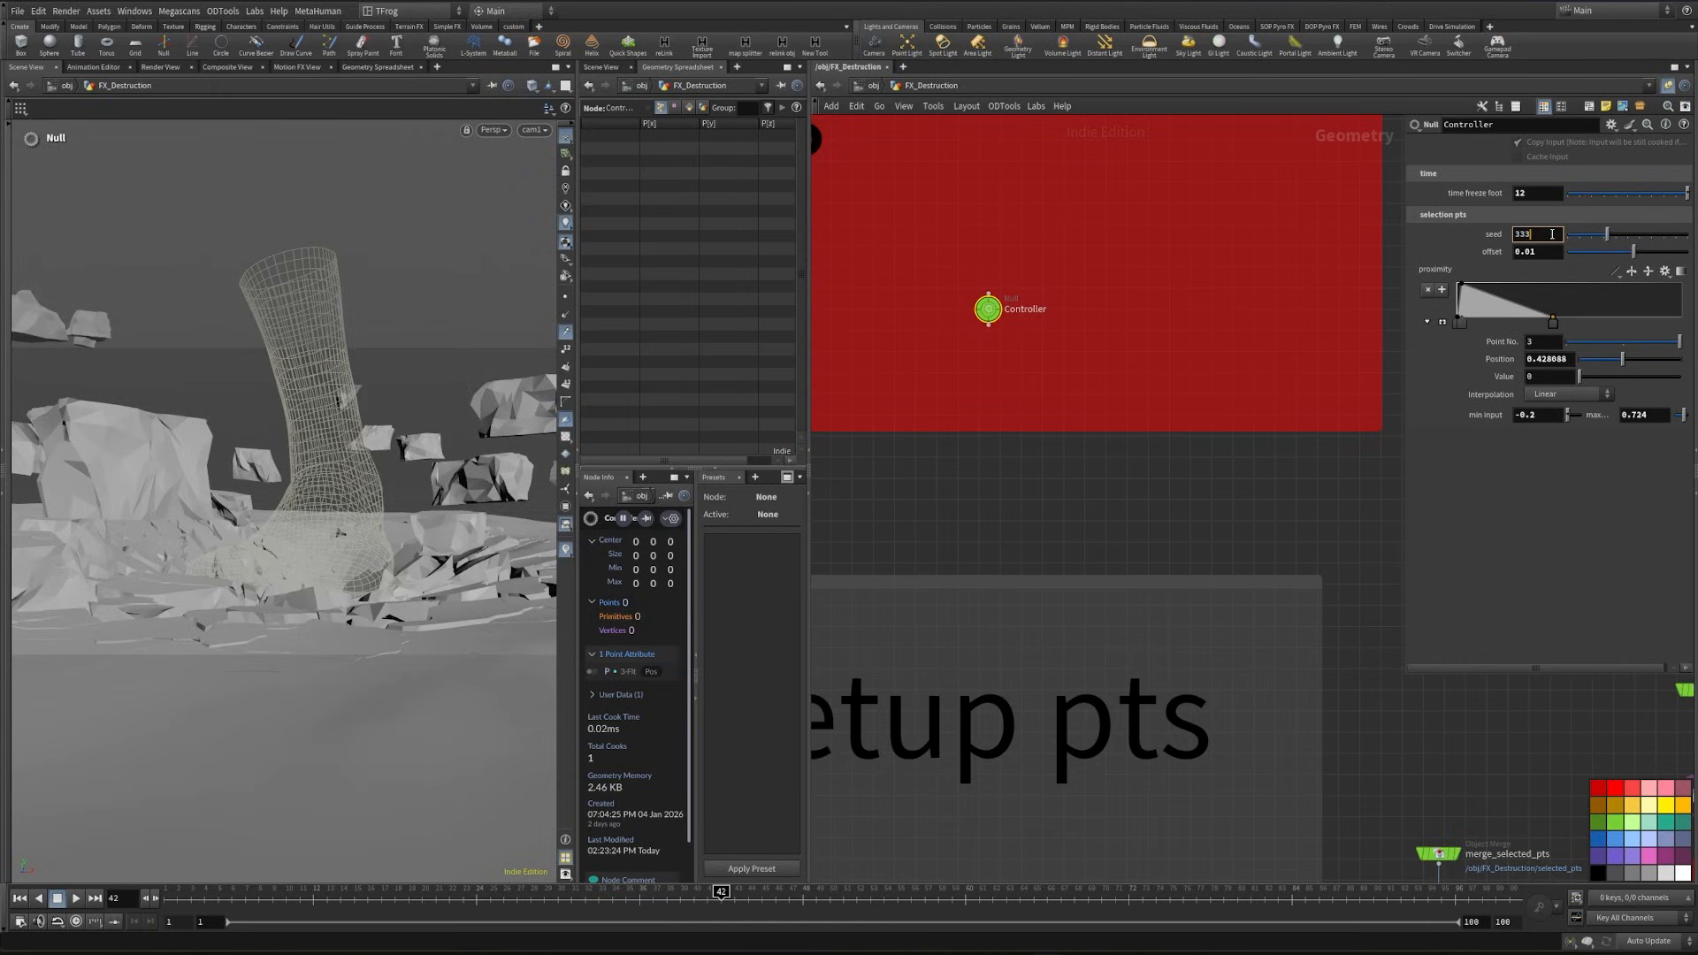
pyautogui.scroll(3, 1552, 234)
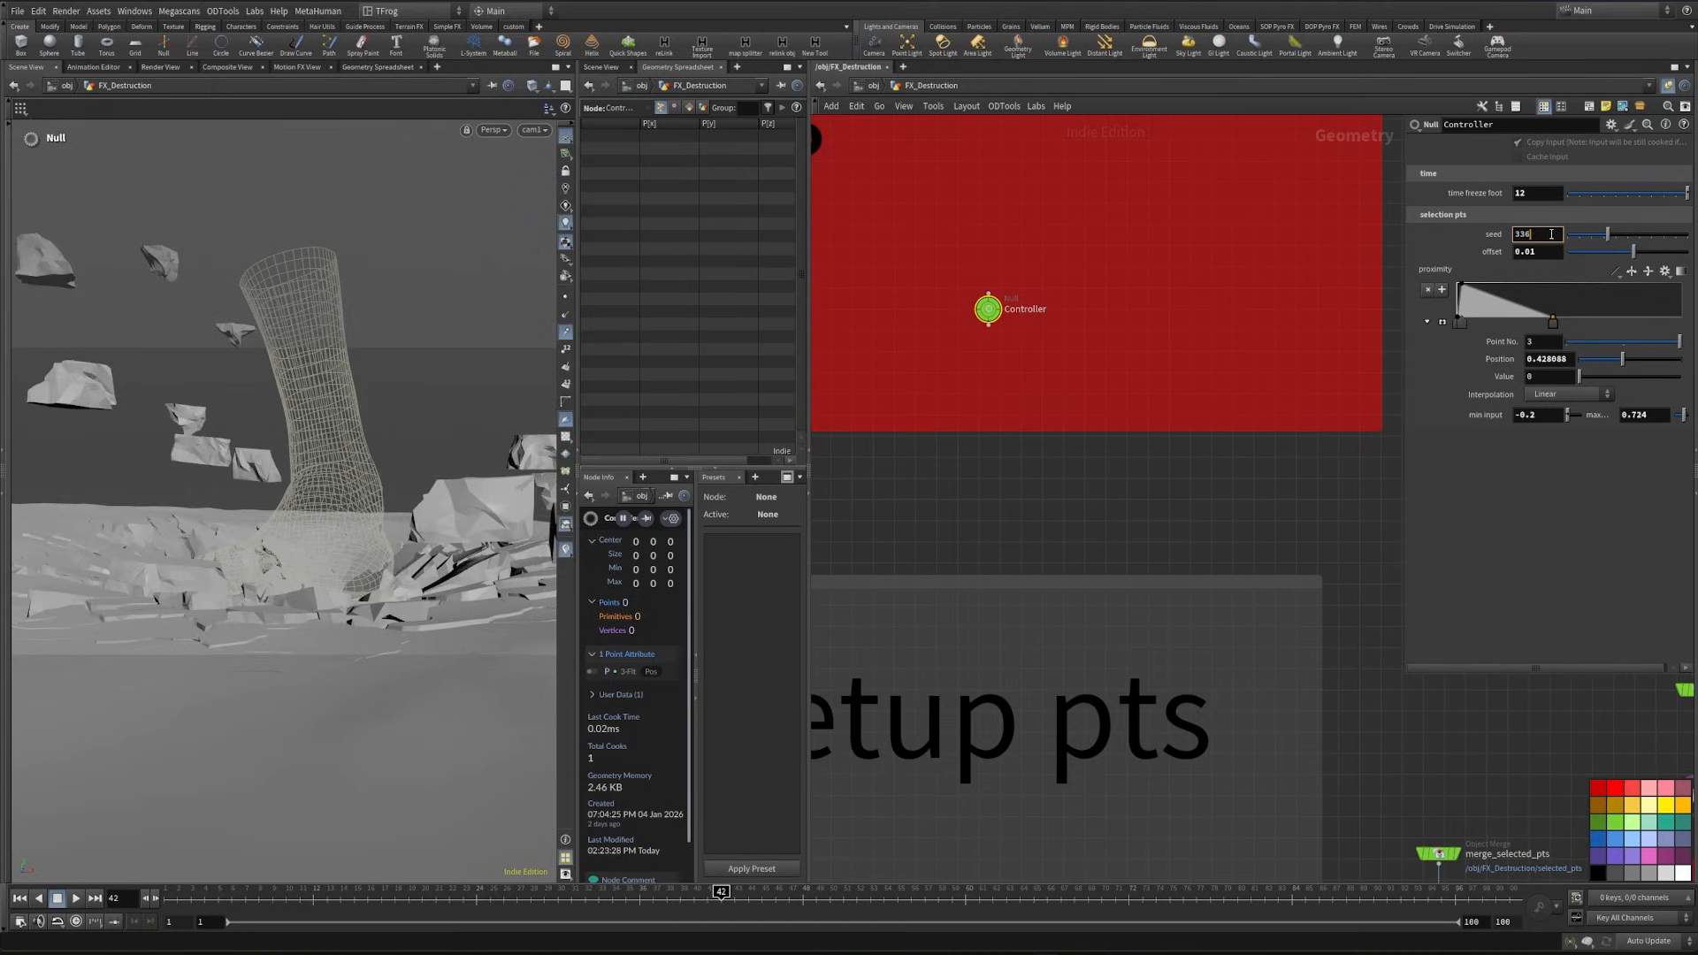
pyautogui.scroll(1, 1552, 234)
pyautogui.scroll(1, 1551, 233)
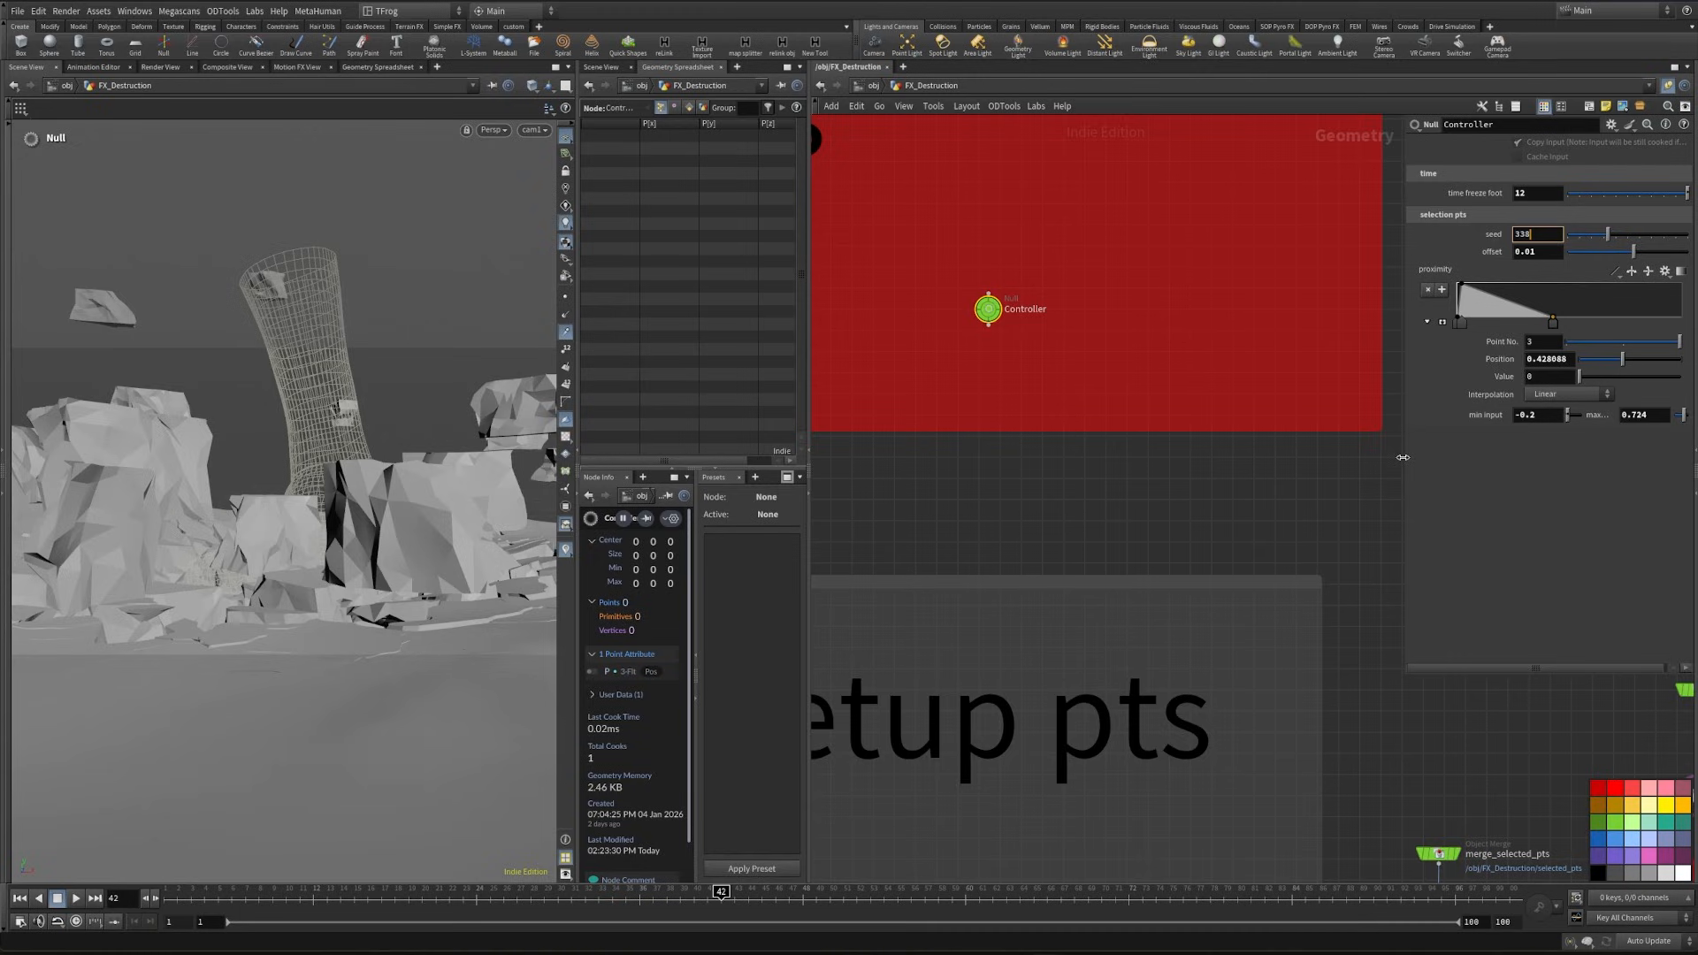
# - Adjust the Controller's max output for the selection points while comparing the flying pieces
pyautogui.moveTo(1402, 457); pyautogui.dragTo(999, 456)
pyautogui.moveTo(1321, 318); pyautogui.dragTo(1397, 324)
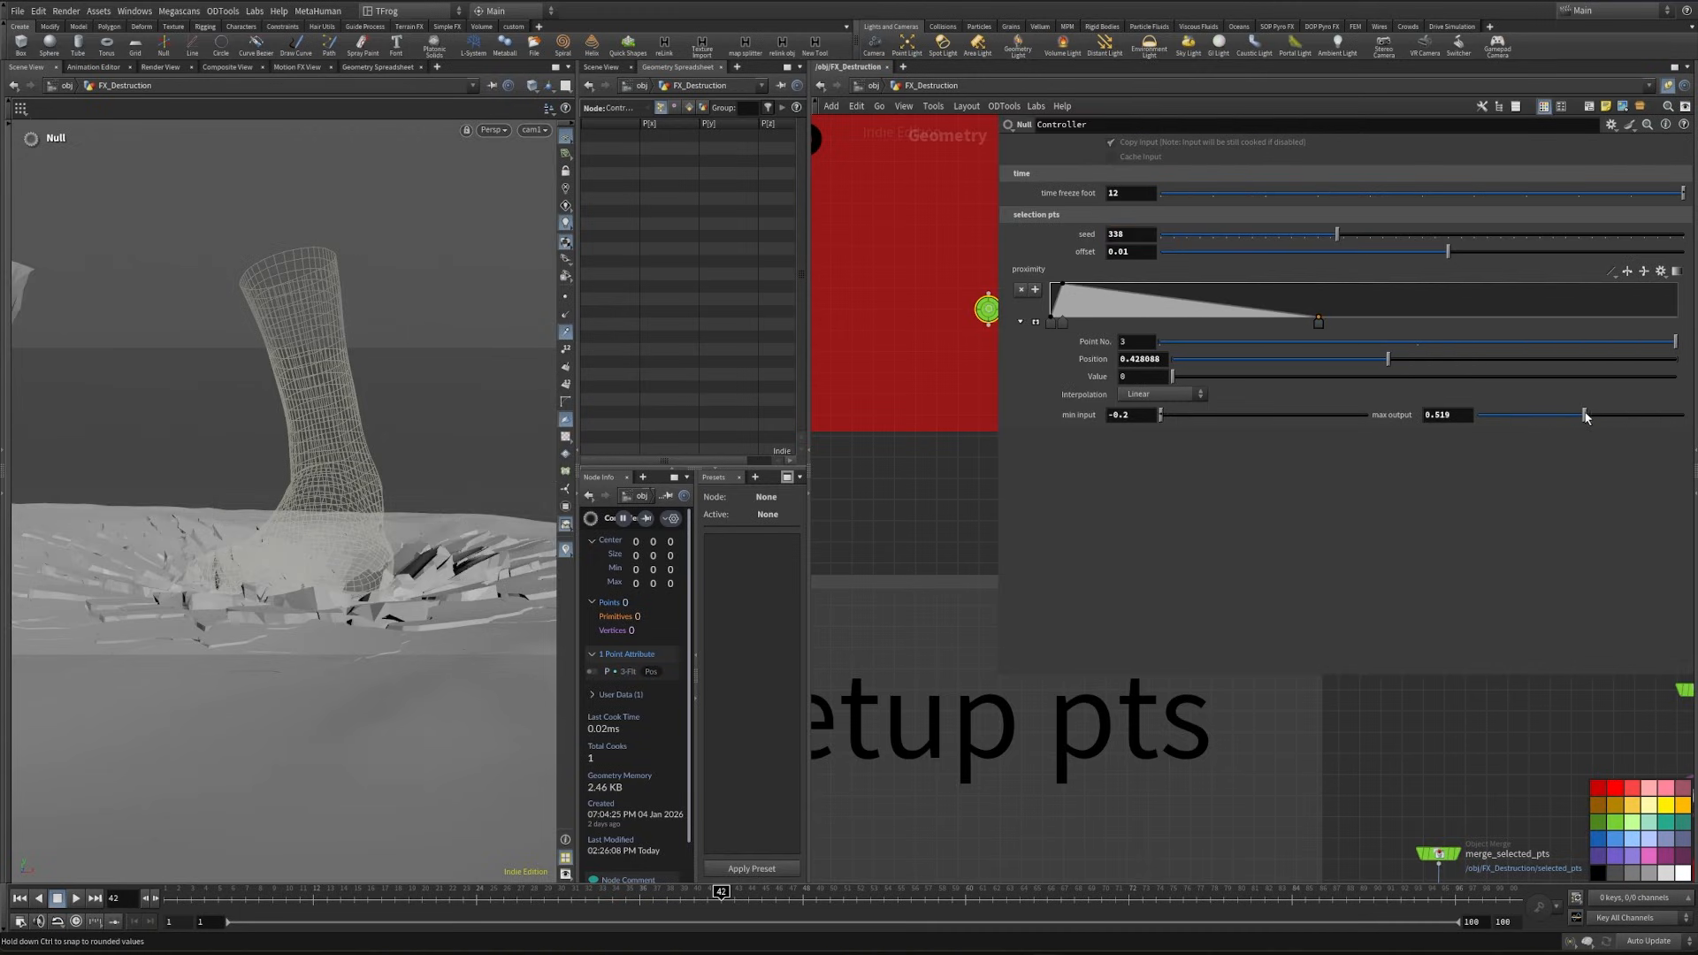
pyautogui.moveTo(1626, 415)
pyautogui.mouseDown()
pyautogui.moveTo(1670, 414)
pyautogui.moveTo(1623, 414)
pyautogui.mouseUp()
pyautogui.moveTo(994, 584); pyautogui.dragTo(1510, 541)
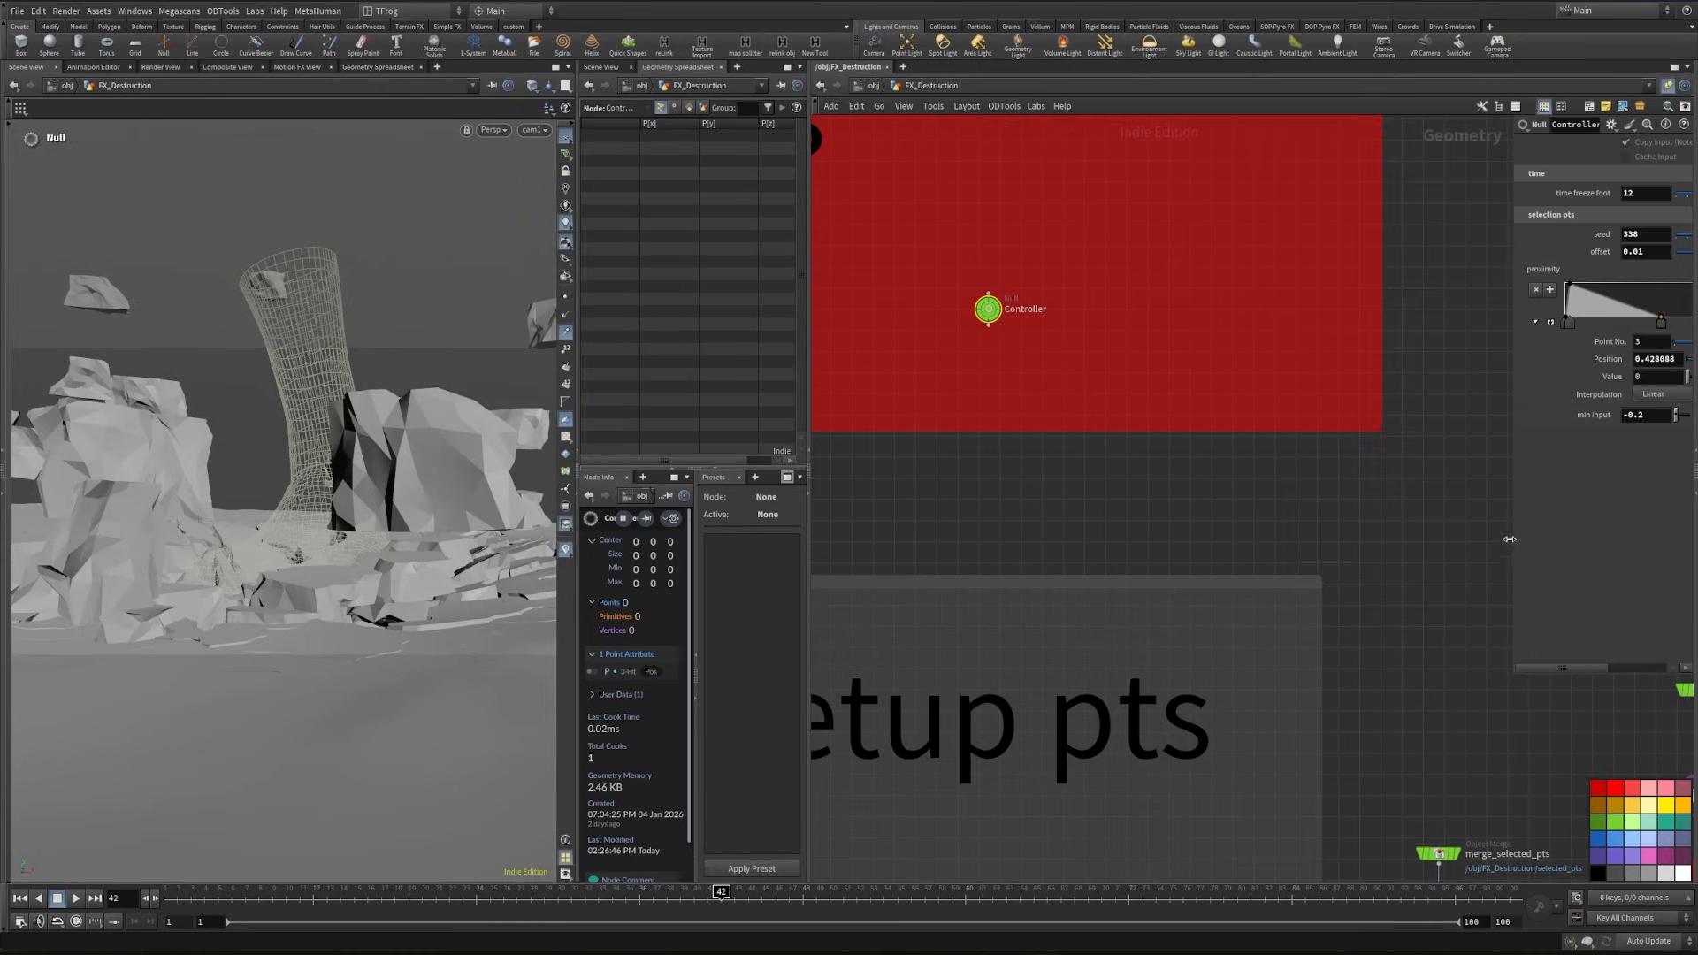
# - Insert an Attribute VOP named rot_sel_pts directly after the anim node
pyautogui.scroll(-5, 1445, 665)
pyautogui.moveTo(1421, 679); pyautogui.dragTo(1137, 425, button='middle')
pyautogui.moveTo(1355, 612); pyautogui.dragTo(1211, 232, button='middle')
pyautogui.scroll(5, 1180, 530)
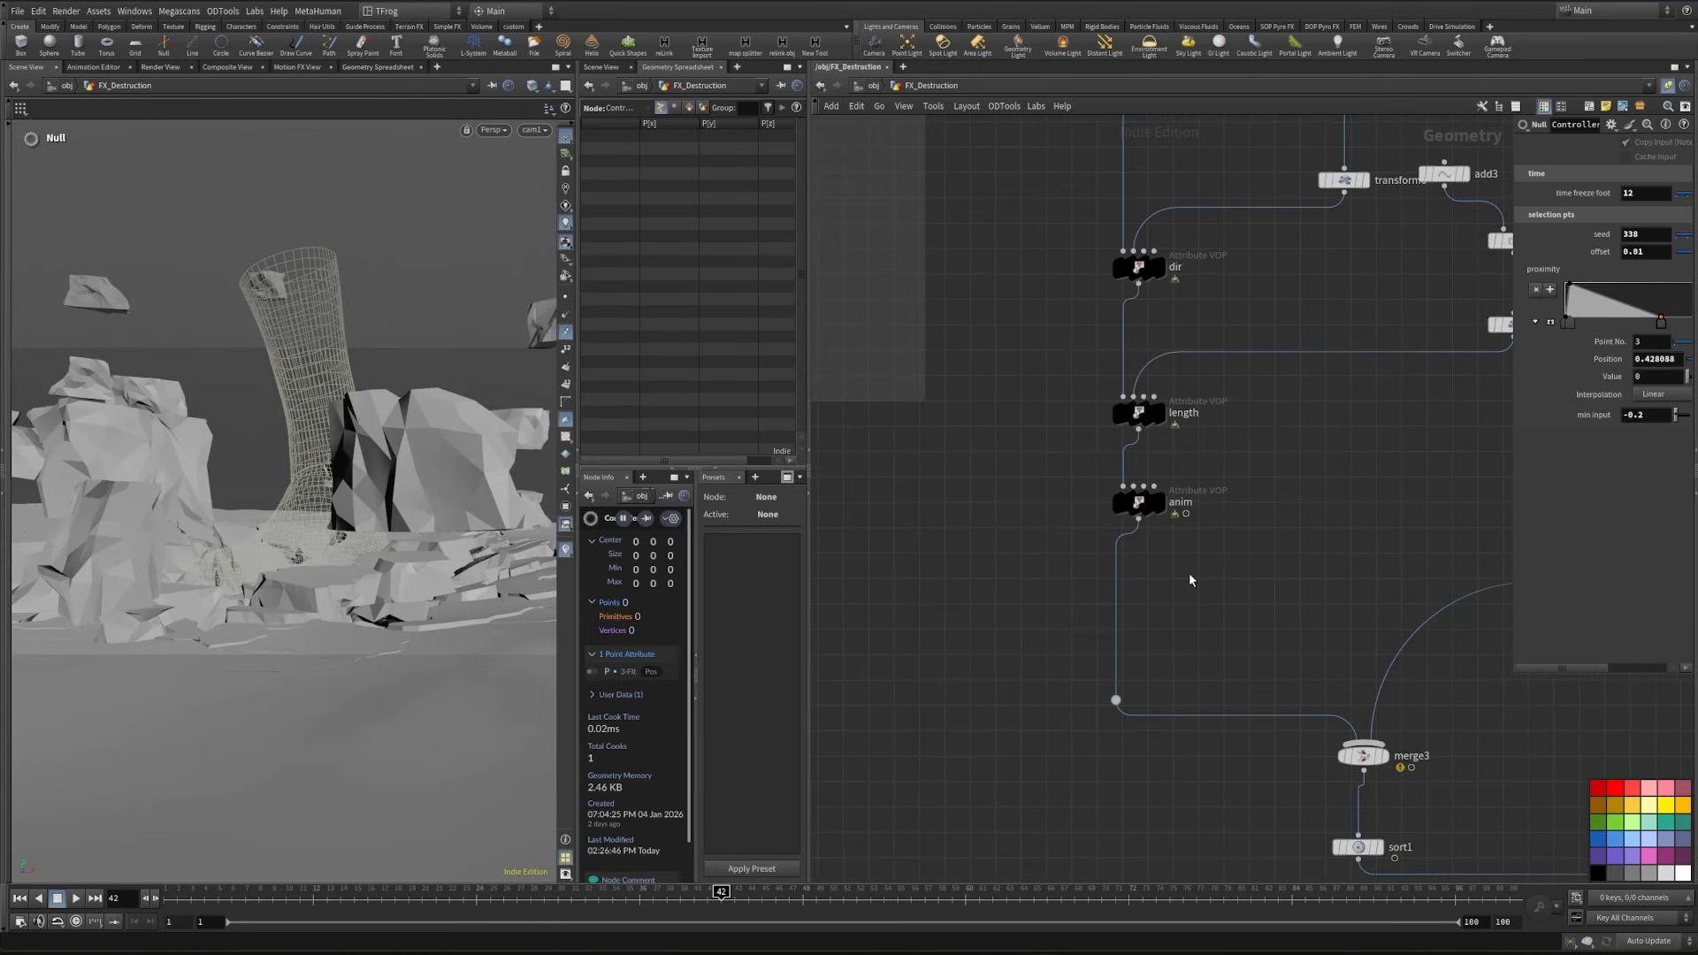
pyautogui.press('Tab')
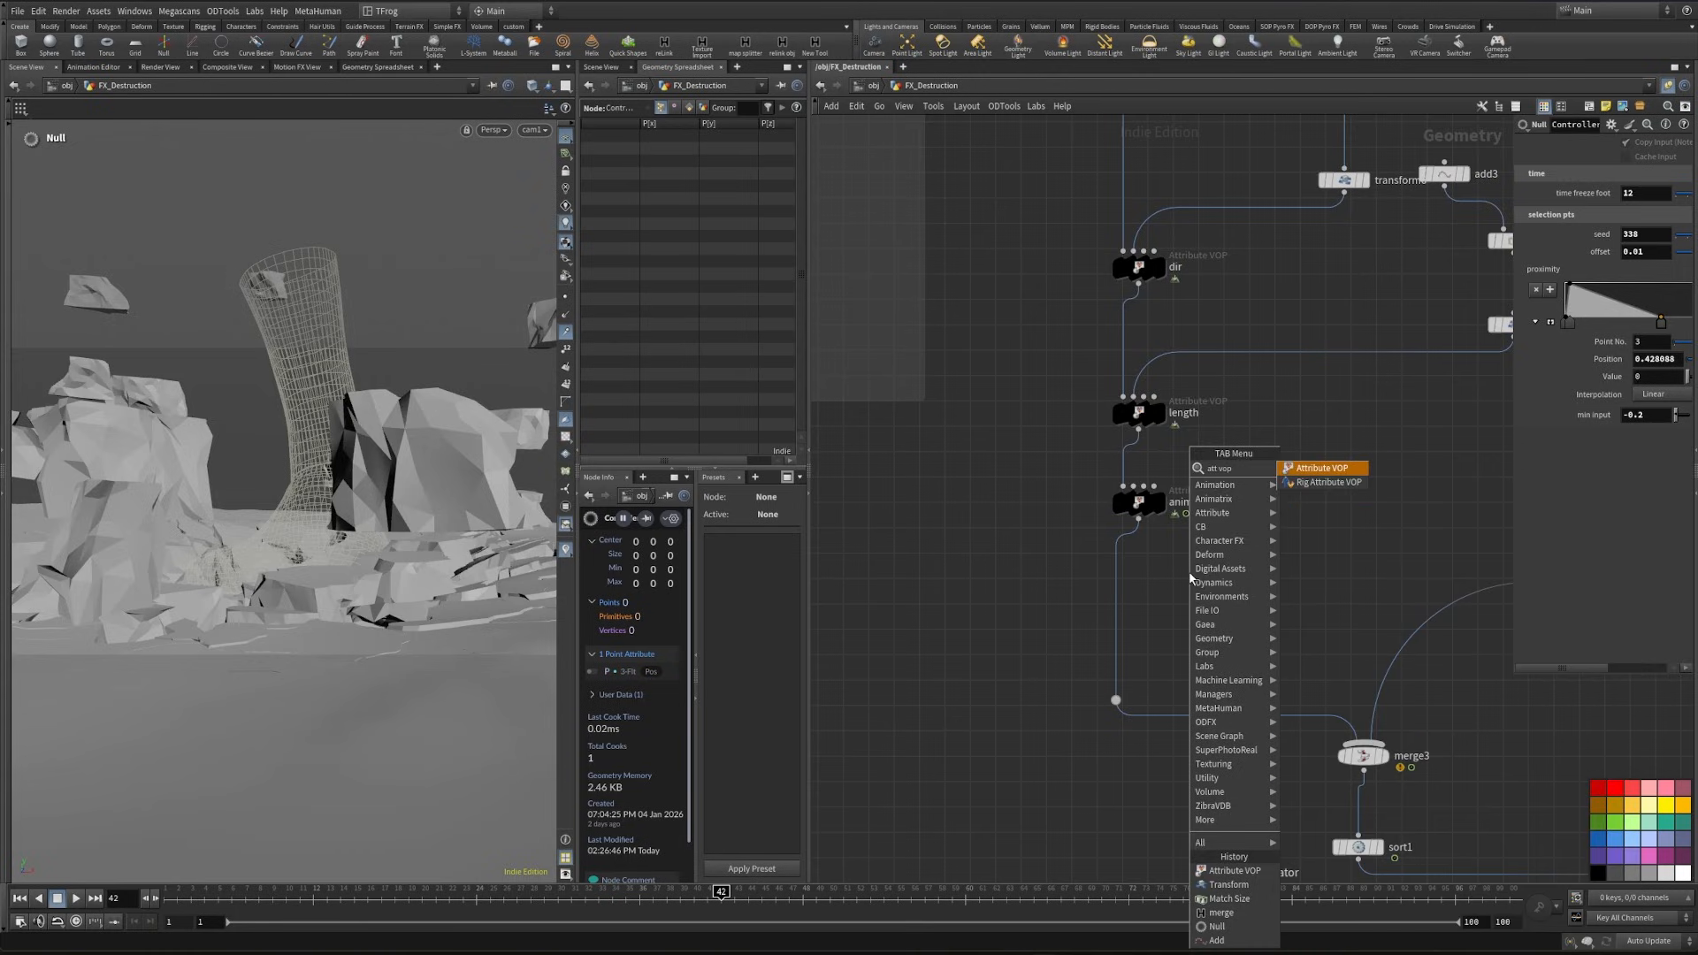
pyautogui.click(1317, 465)
pyautogui.click(1114, 586)
pyautogui.write('rot_s')
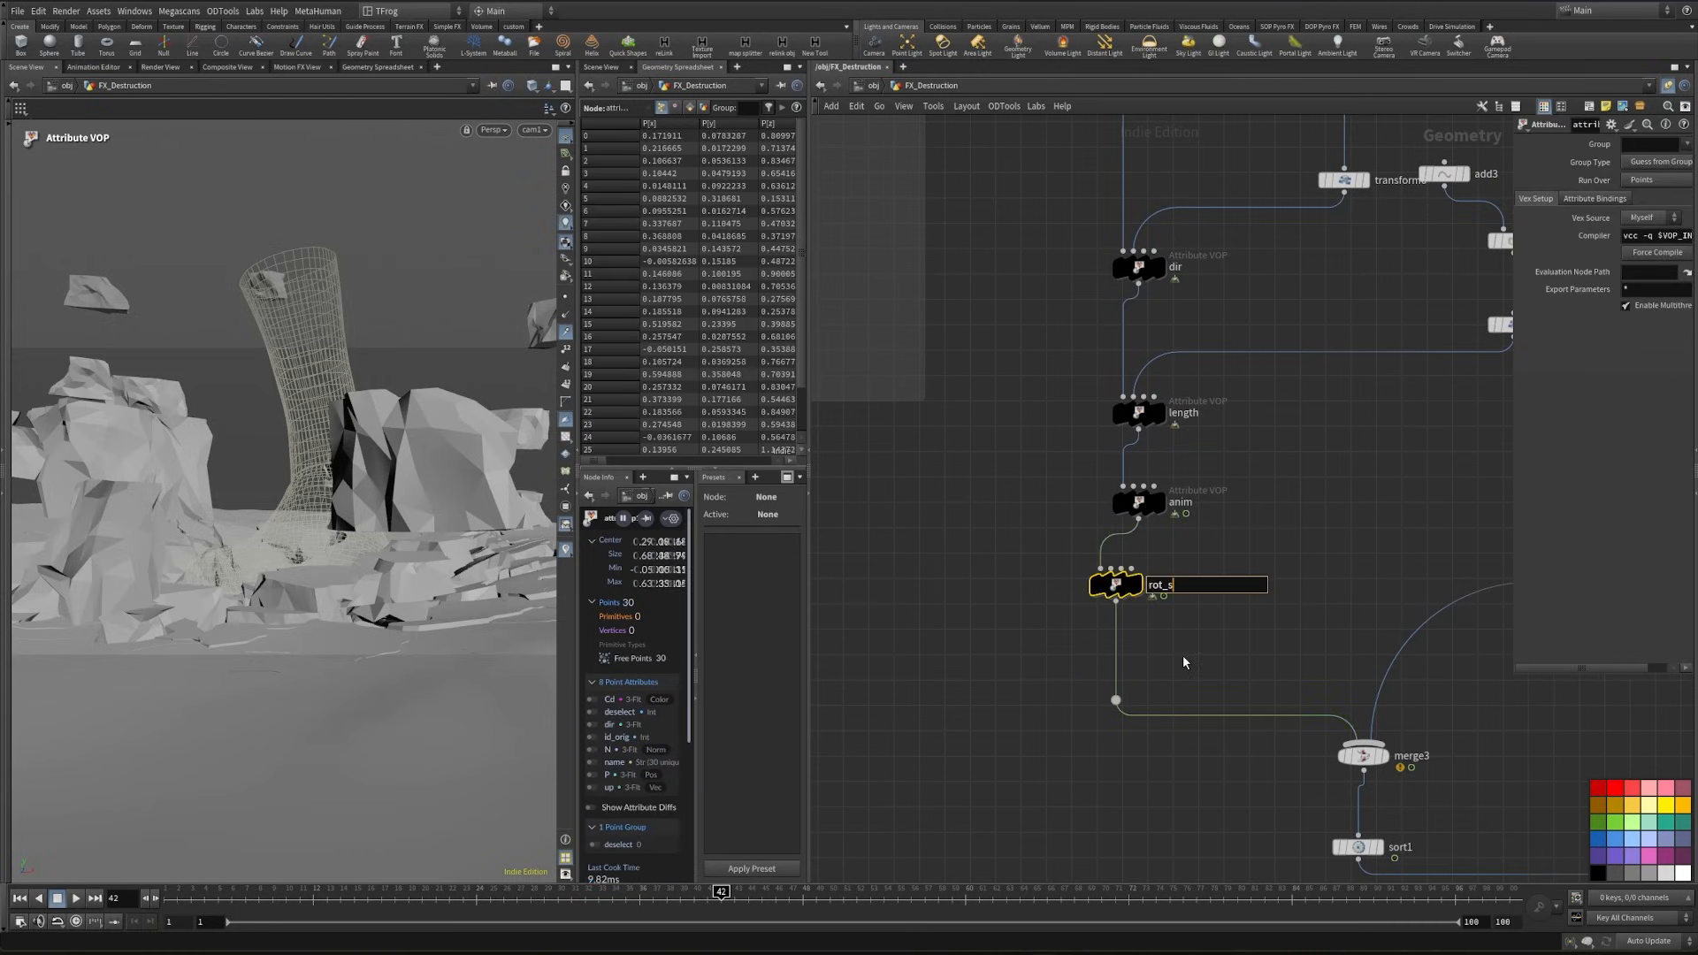
pyautogui.write('el_pot')
pyautogui.press('BackSpace')
pyautogui.press('BackSpace')
pyautogui.write('ts')
pyautogui.press('Return')
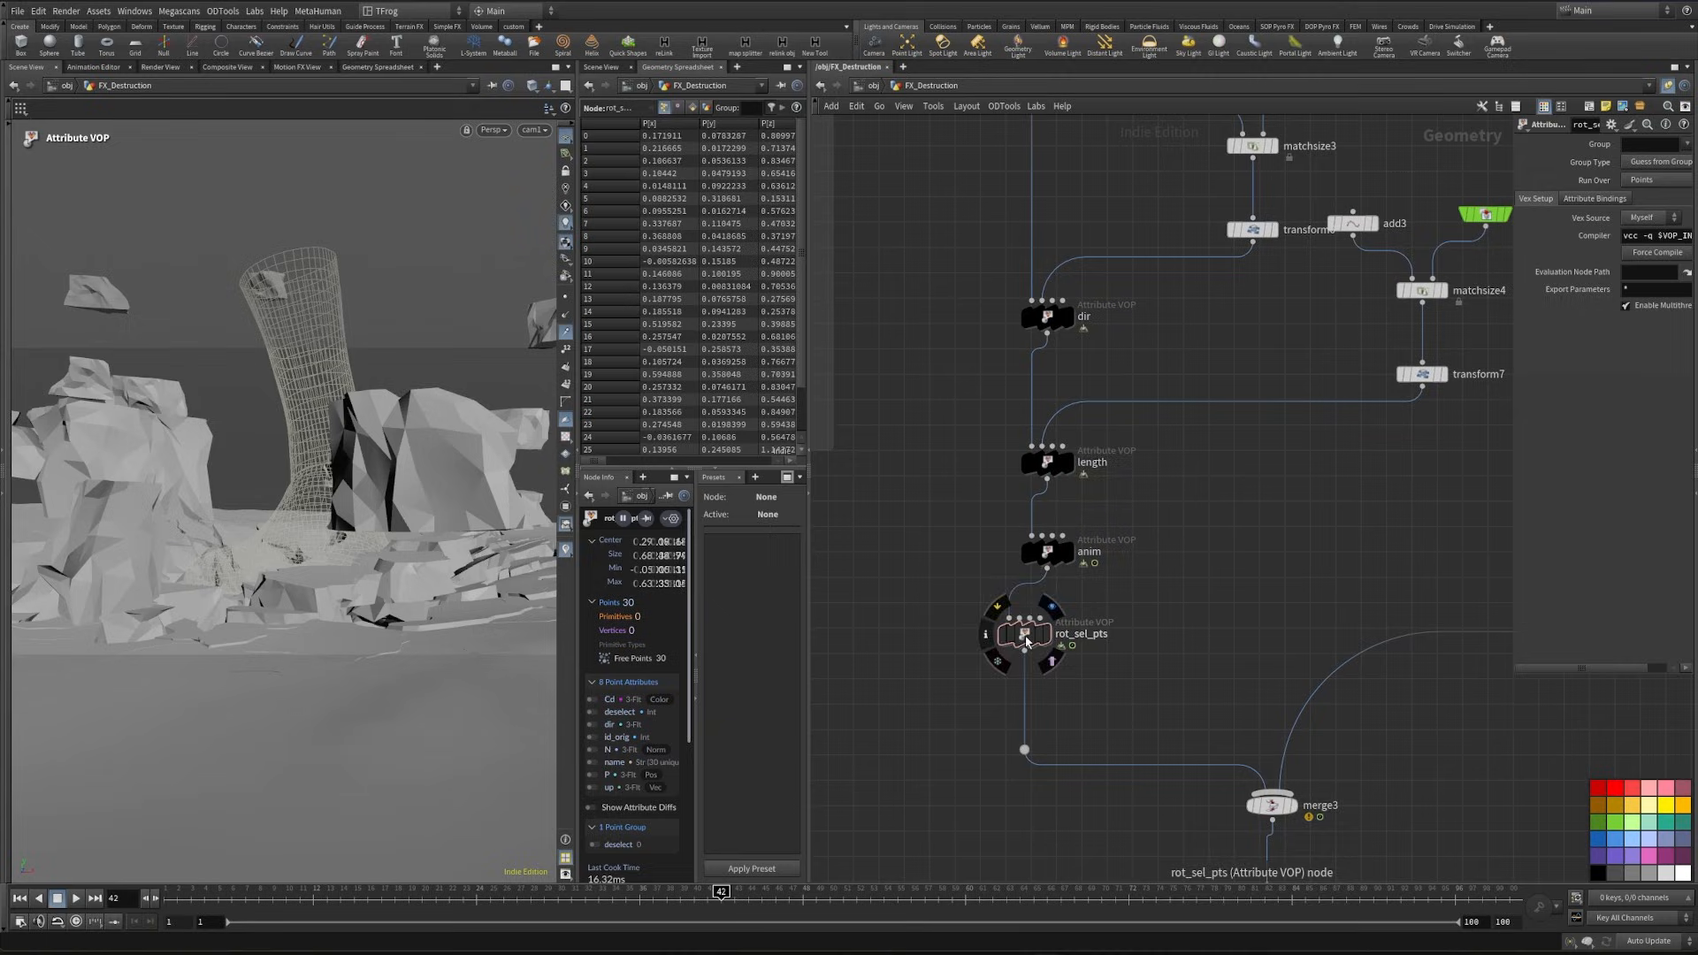
pyautogui.moveTo(1025, 640); pyautogui.dragTo(1039, 638)
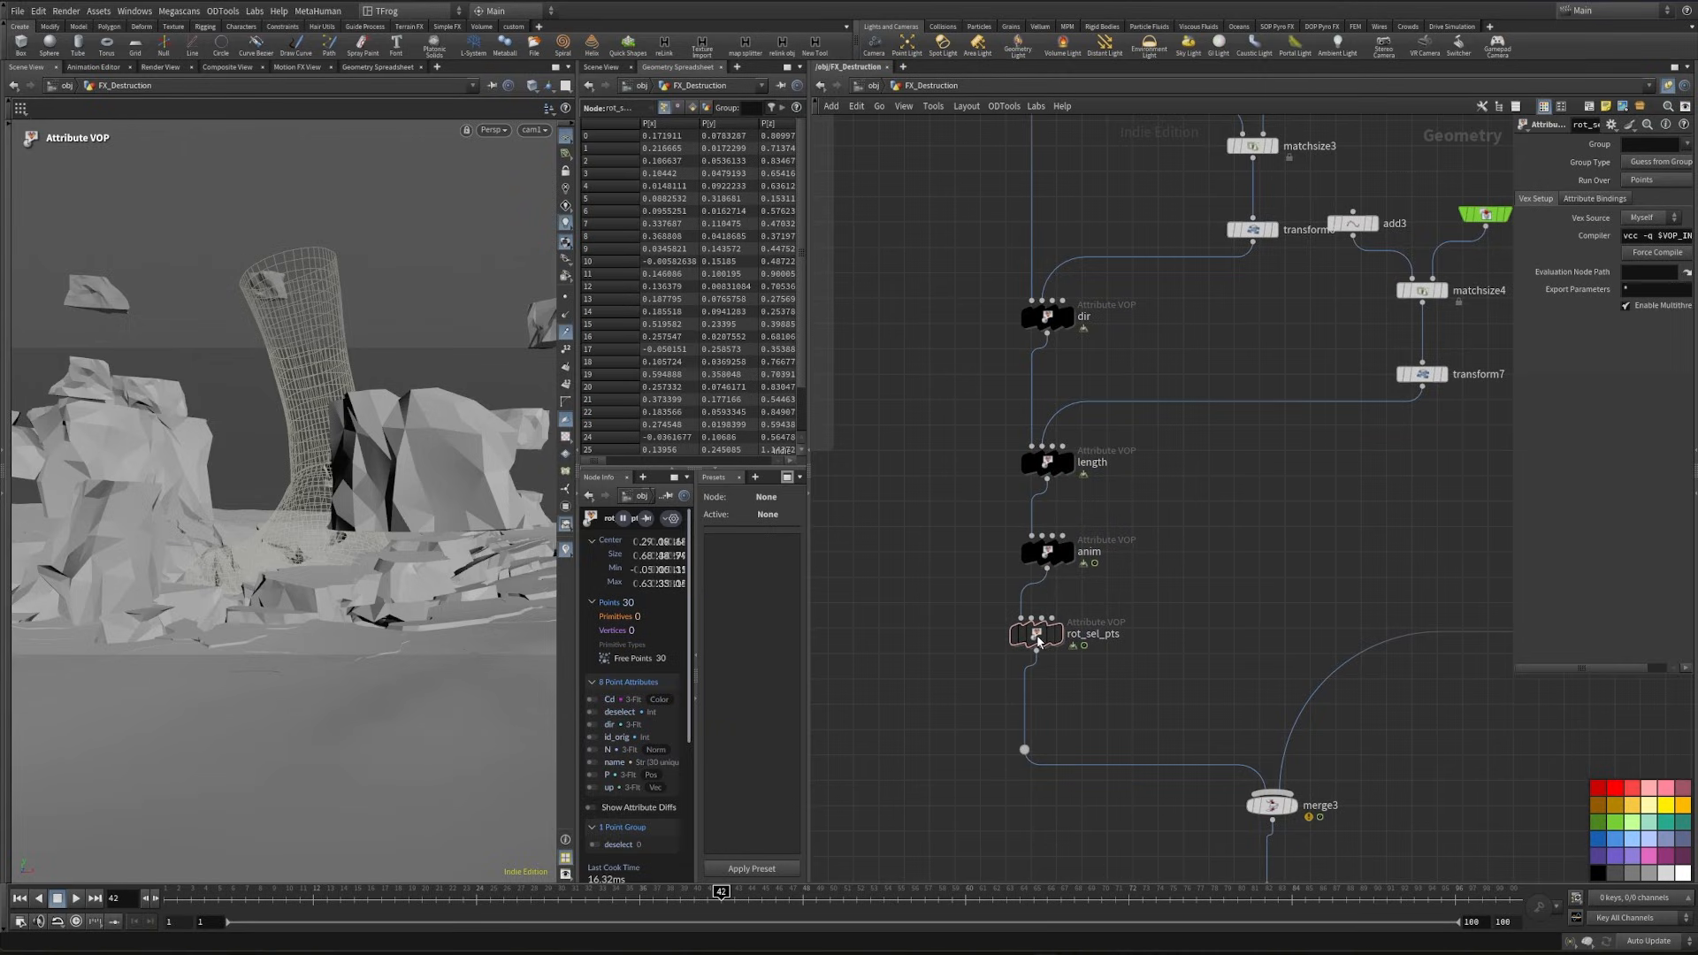
# - Open the rot_sel_pts VOP network and add a Bind Export node
pyautogui.doubleClick(1039, 638)
pyautogui.moveTo(1128, 463); pyautogui.dragTo(1135, 506, button='middle')
pyautogui.click(1216, 566)
pyautogui.press('Tab')
pyautogui.write('bindex')
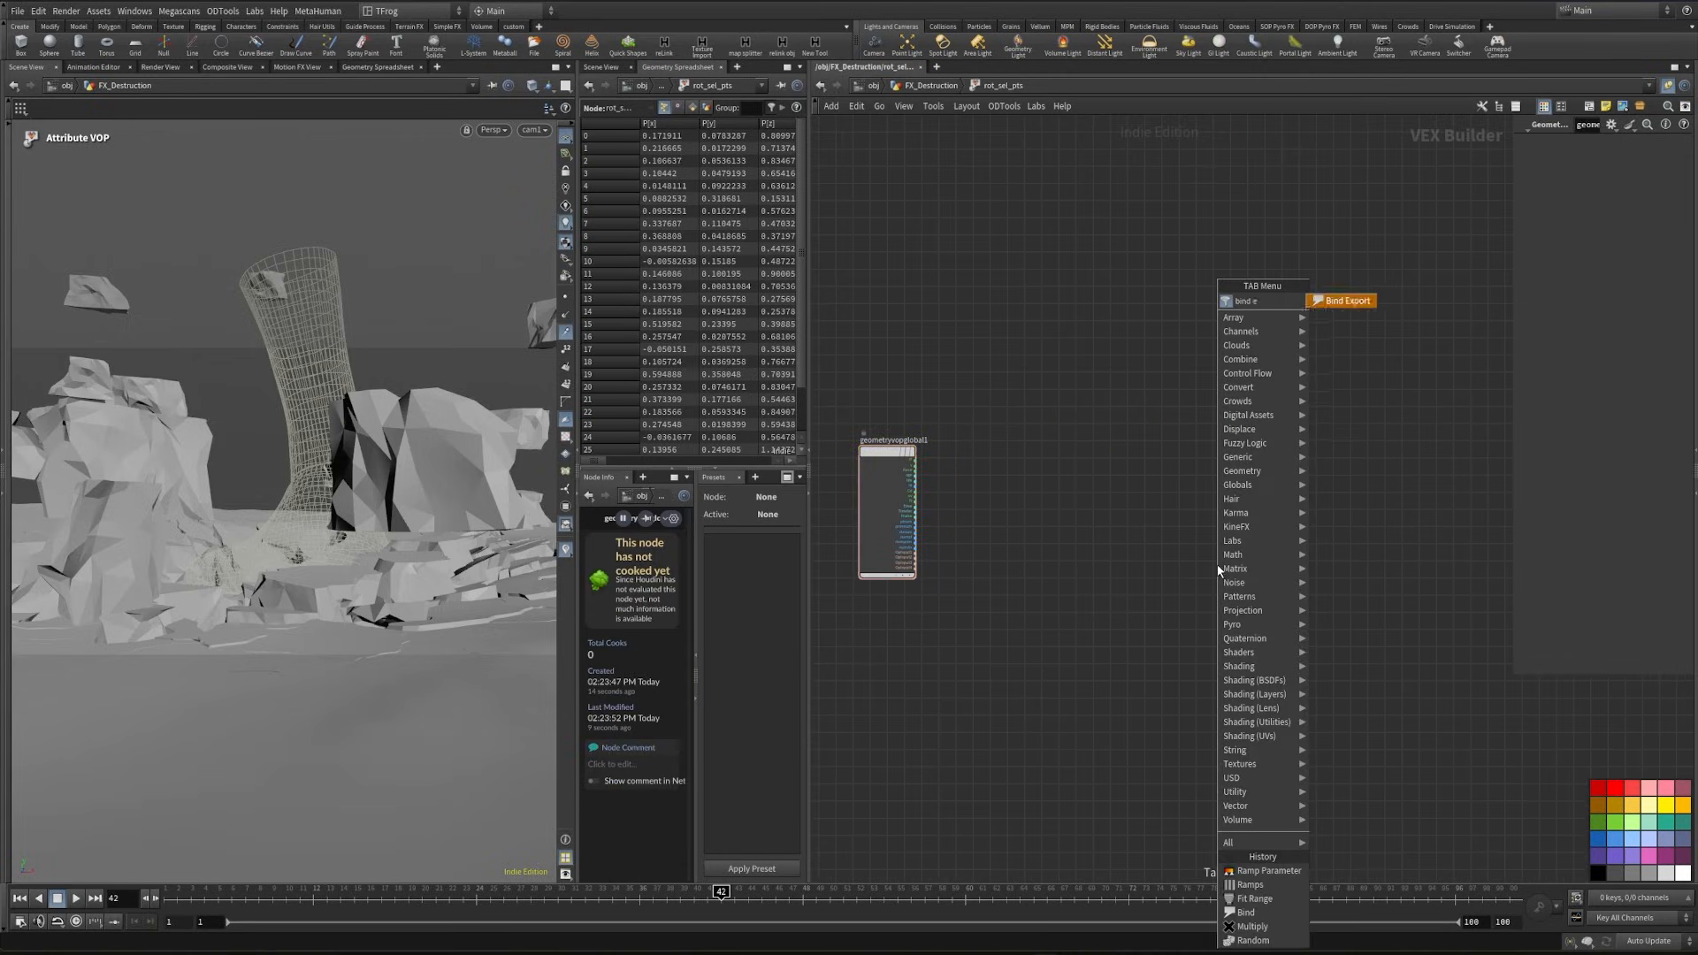
pyautogui.press('Return')
pyautogui.click(1217, 570)
# - Name the bind export attribute rot and set its type to 4 Floats (vector4)
pyautogui.doubleClick(1653, 148)
pyautogui.write('rot')
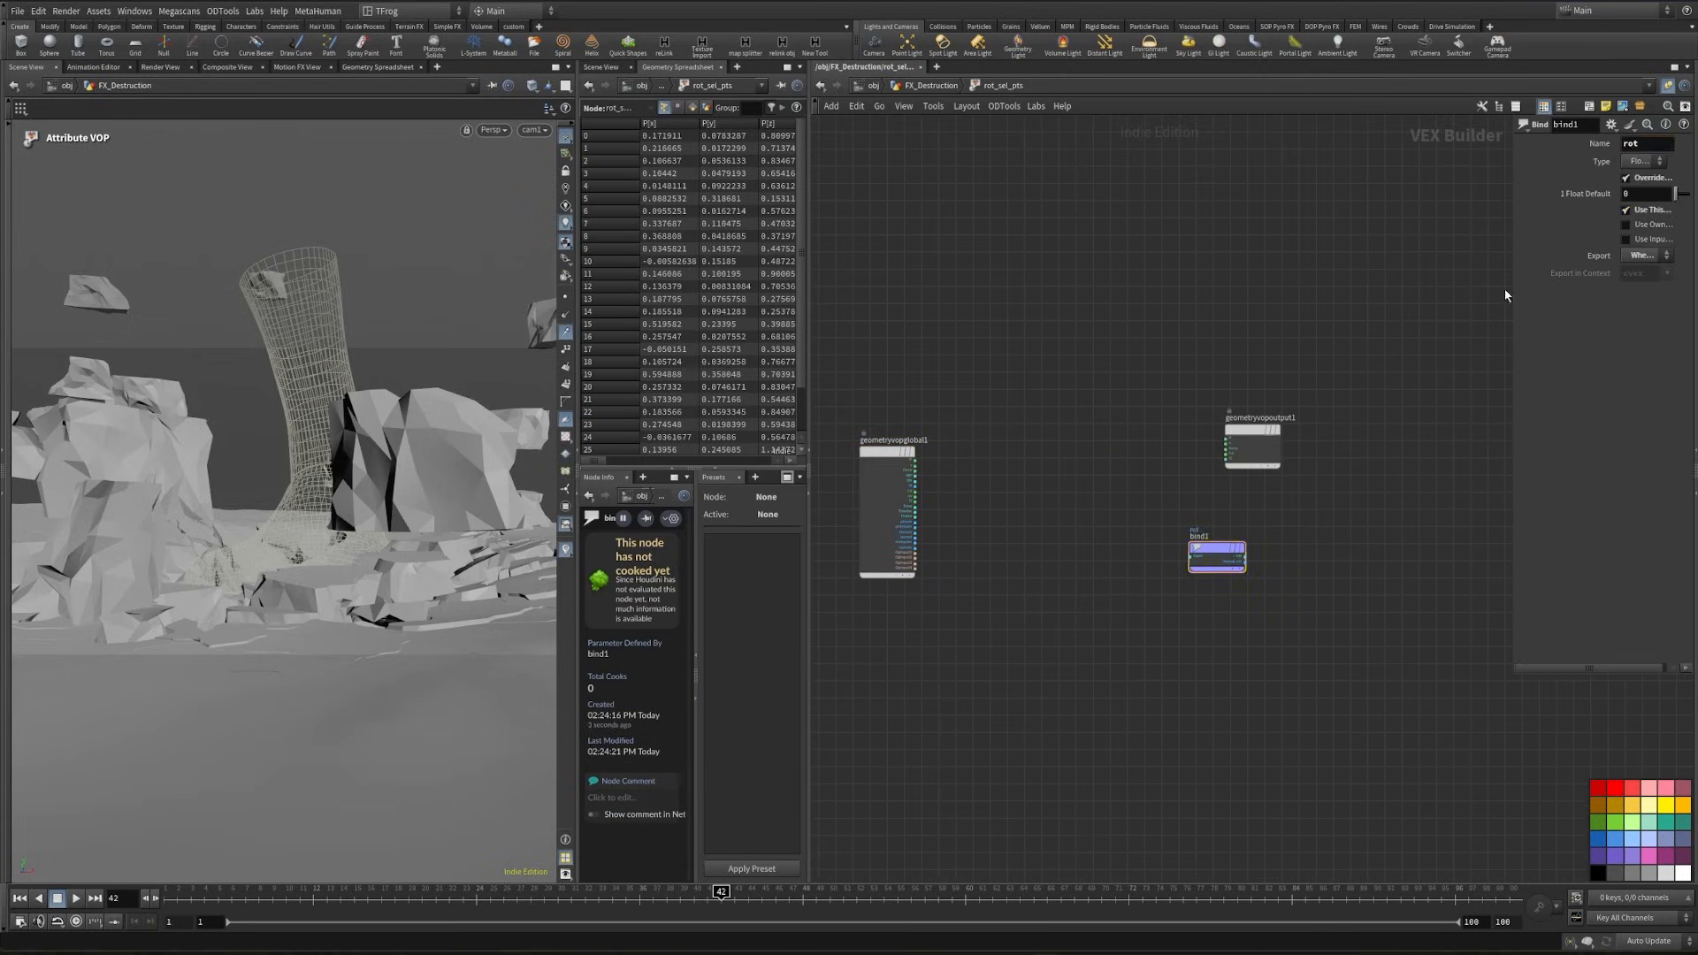
pyautogui.moveTo(1505, 295); pyautogui.dragTo(1346, 283)
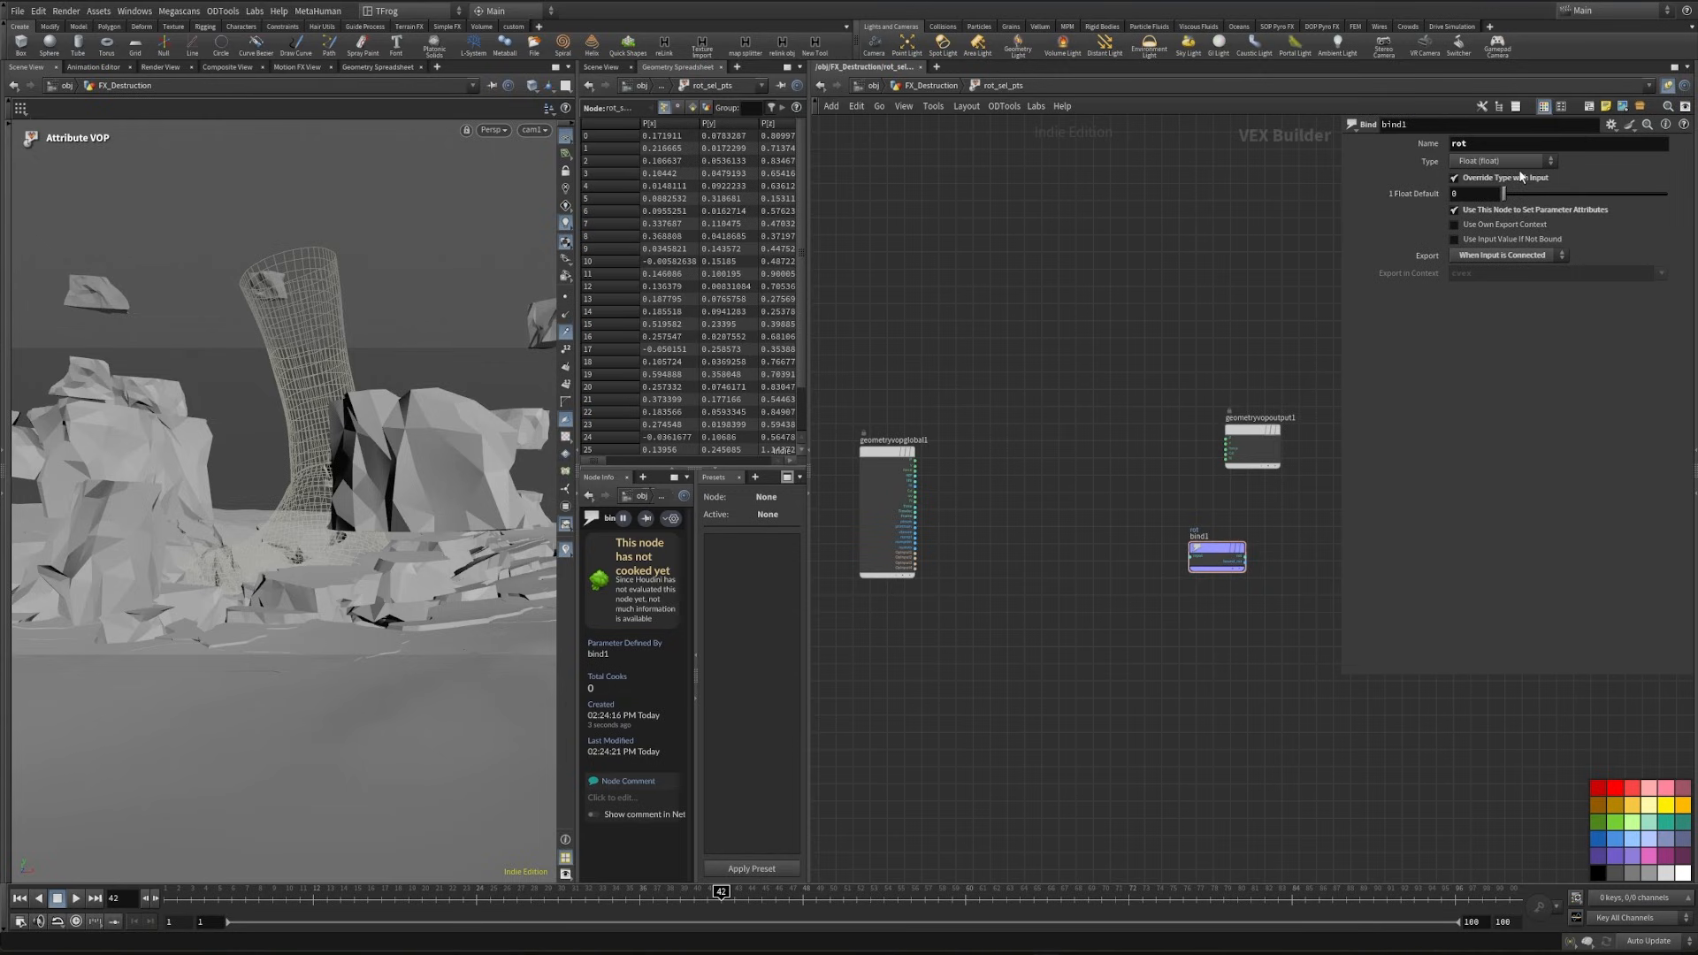
pyautogui.click(1501, 161)
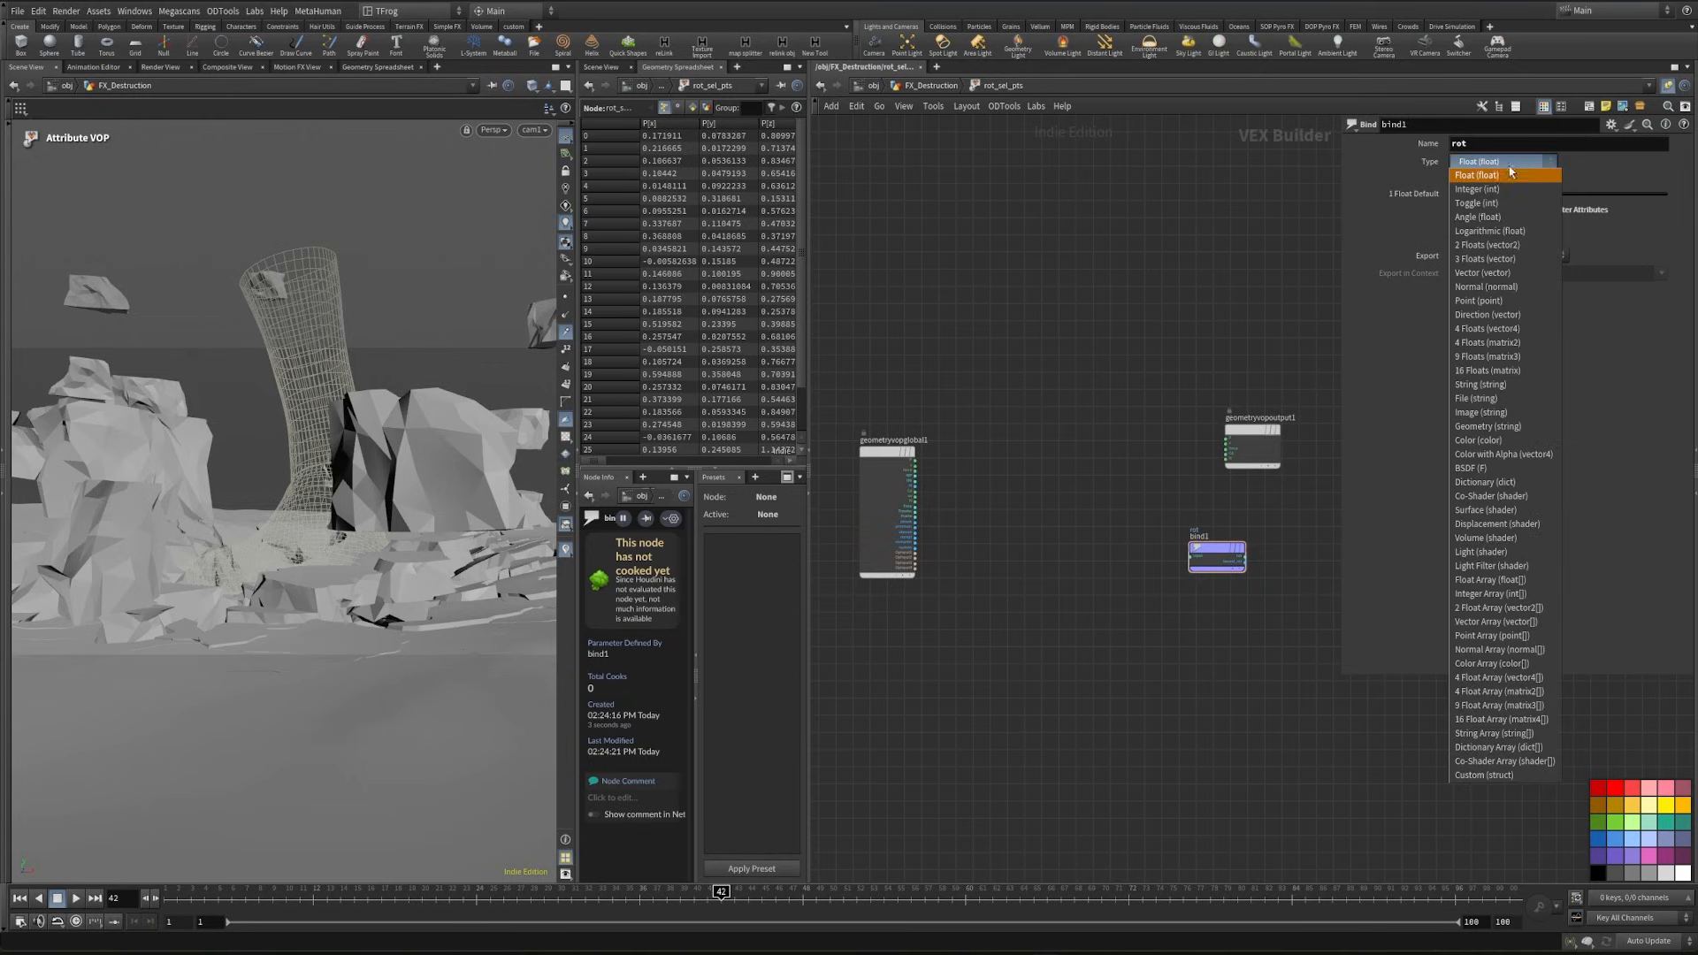
pyautogui.click(1520, 329)
# - Add a Random node driven by the ptnum output of the global parameters node
pyautogui.scroll(5, 876, 496)
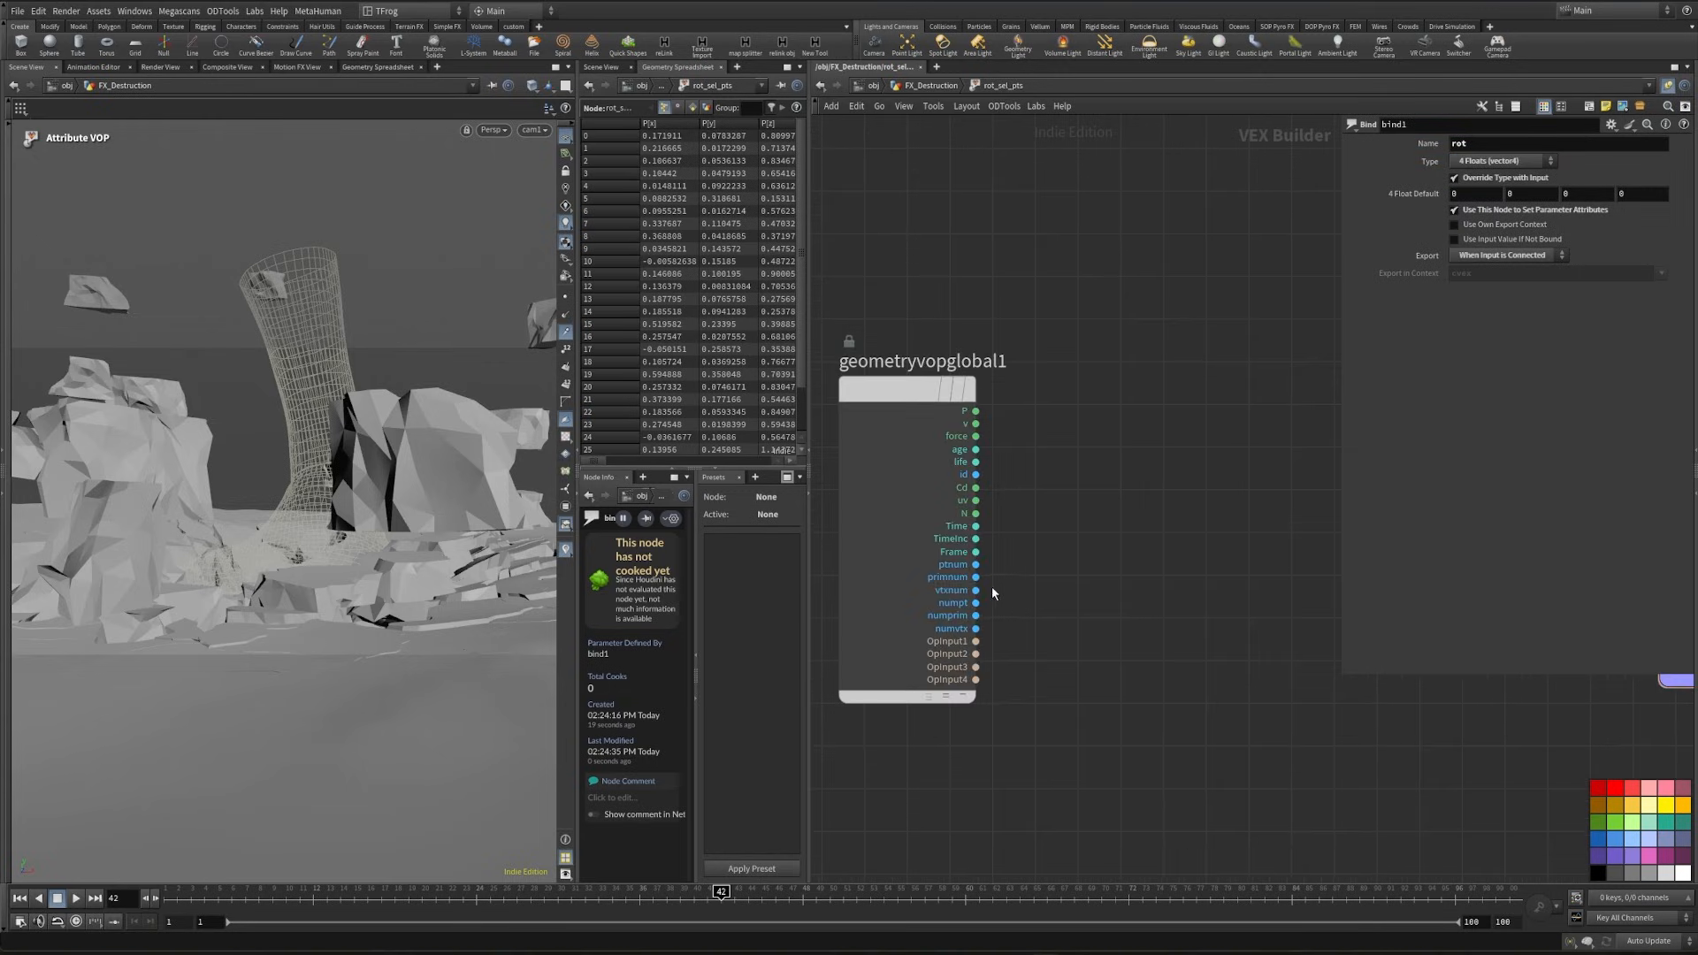
pyautogui.click(975, 564)
pyautogui.press('Tab')
pyautogui.write('rand')
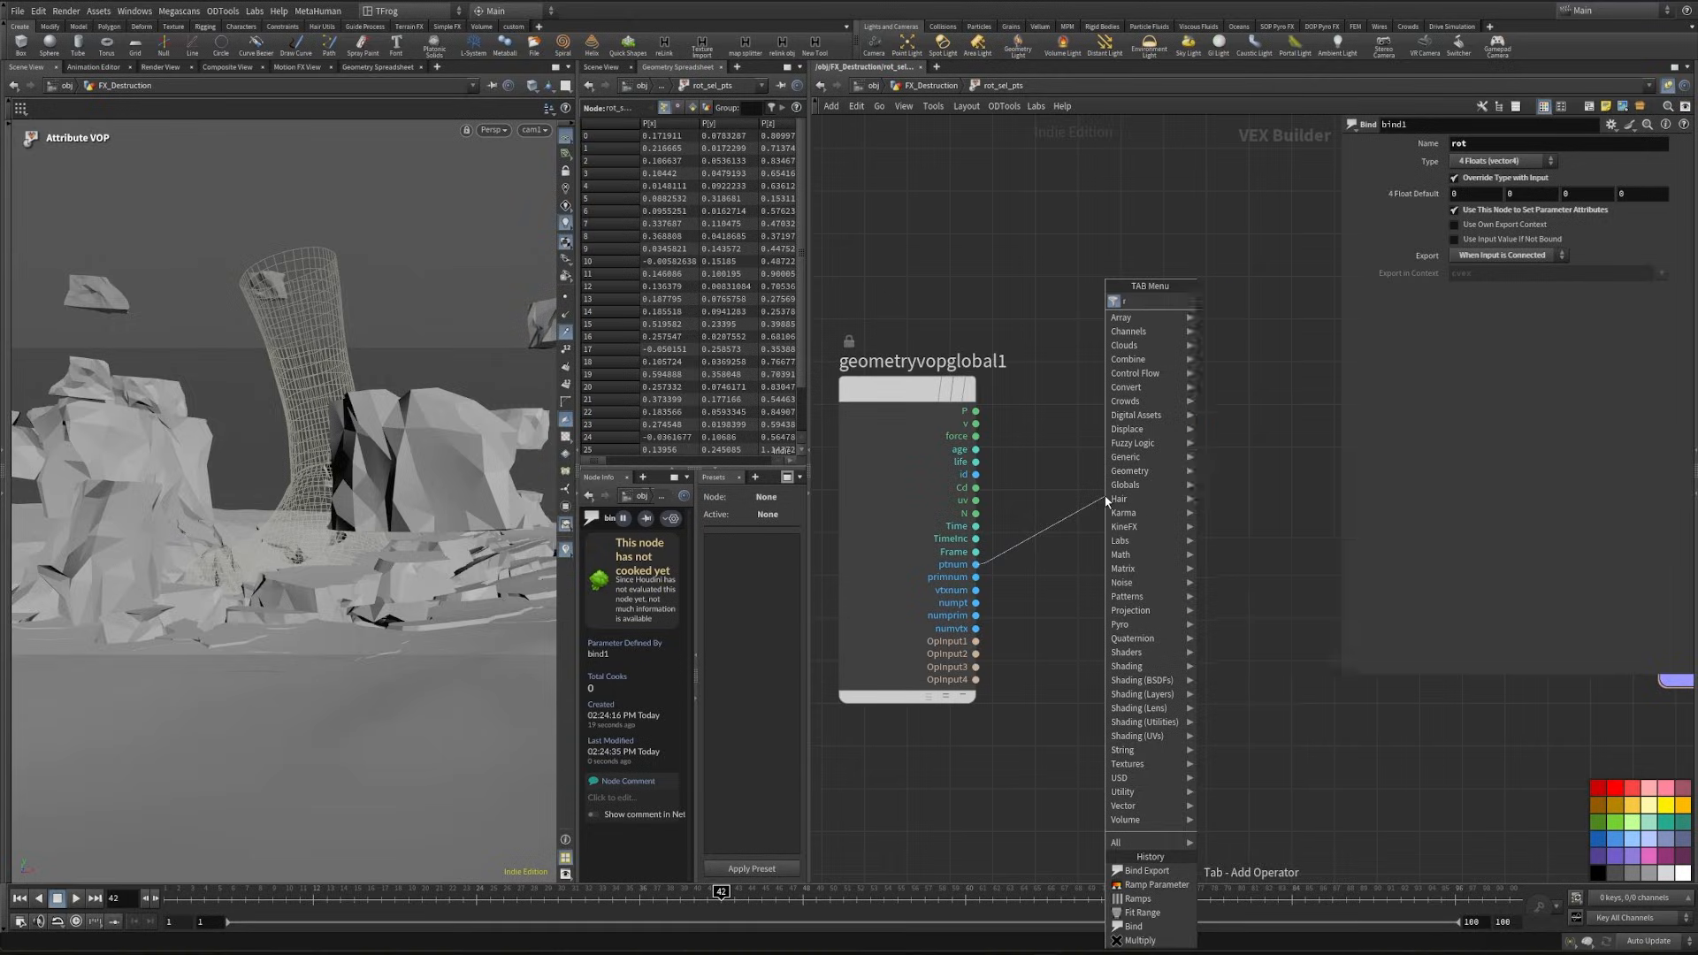
pyautogui.press('Return')
pyautogui.click(1166, 511)
# - Add a Fit Range node fed by the random output
pyautogui.moveTo(1248, 487); pyautogui.dragTo(944, 513, button='middle')
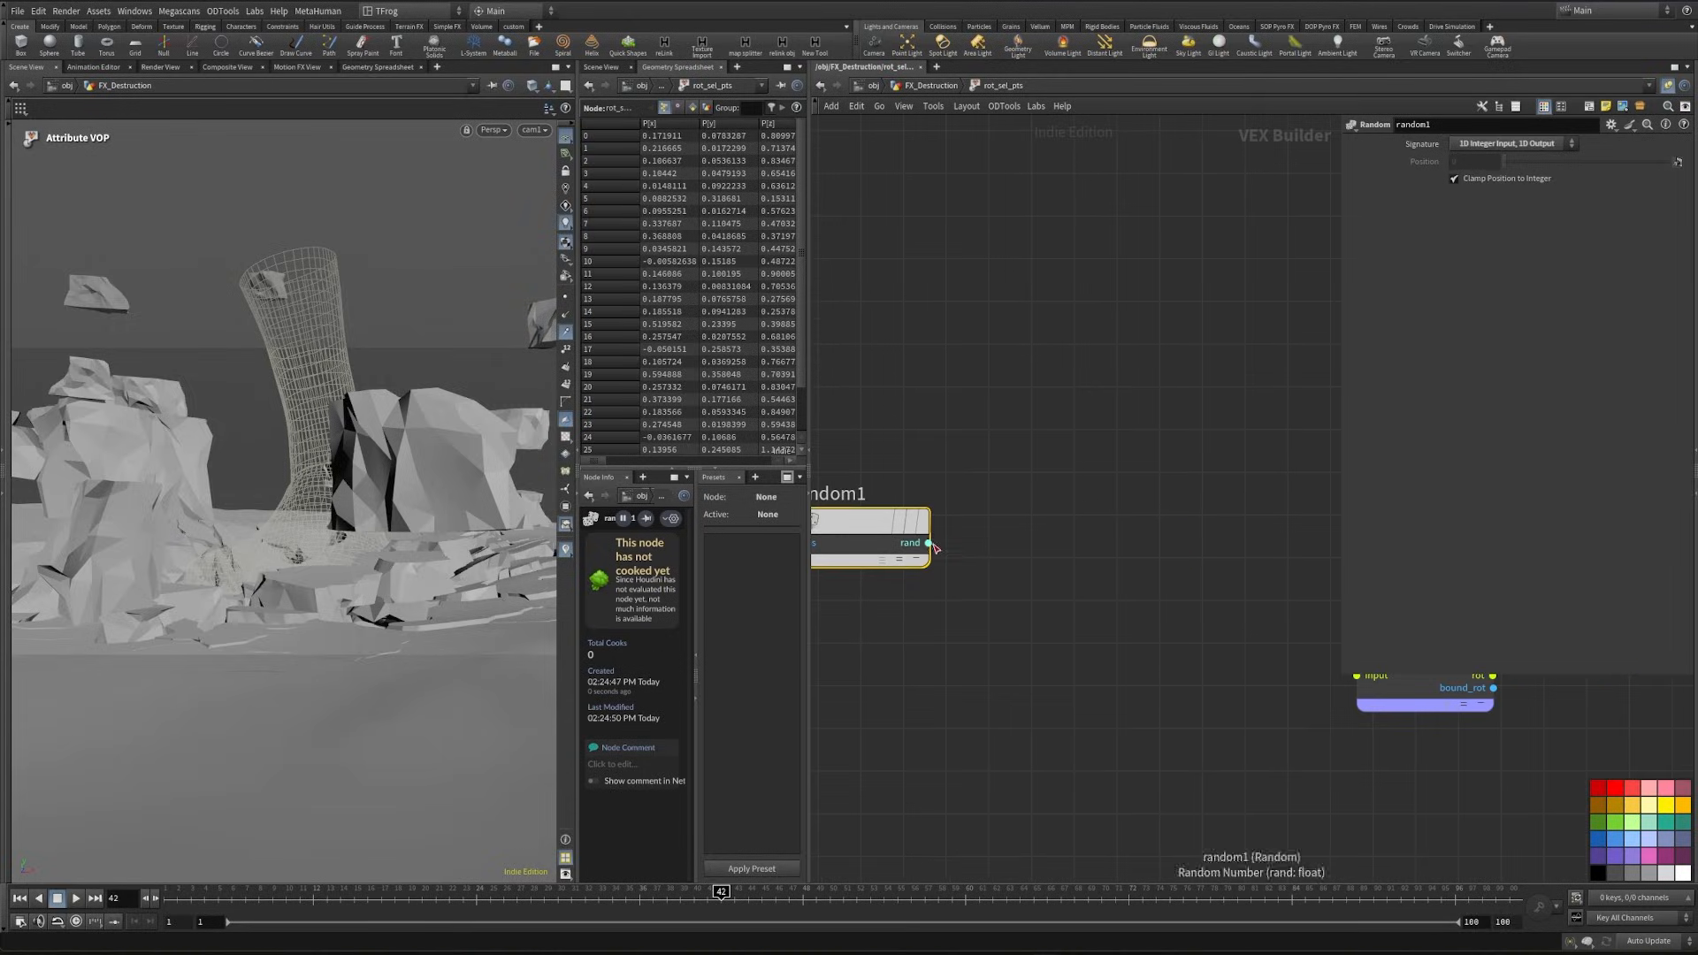
pyautogui.click(928, 544)
pyautogui.press('Tab')
pyautogui.write('fit')
pyautogui.press('Return')
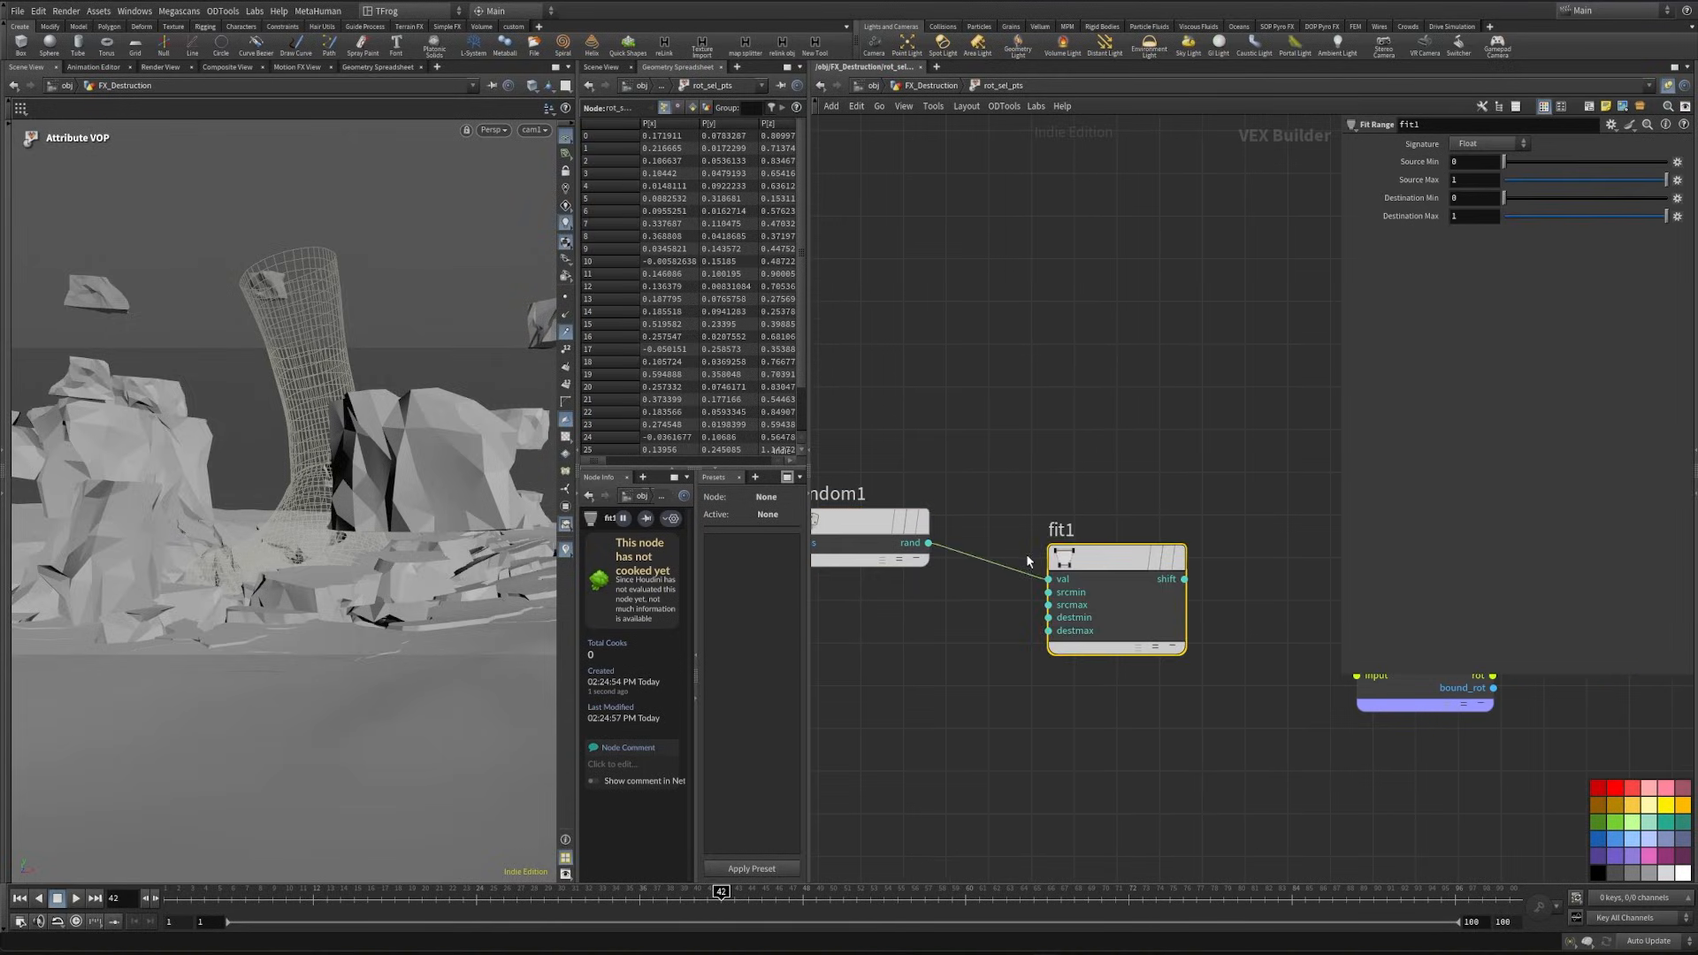
# - Promote the fit node's destmin and destmax to parameters labelled "dest min" and "dest max"
pyautogui.scroll(2, 1051, 619)
pyautogui.rightClick(1049, 617)
pyautogui.click(1079, 626)
pyautogui.rightClick(1047, 635)
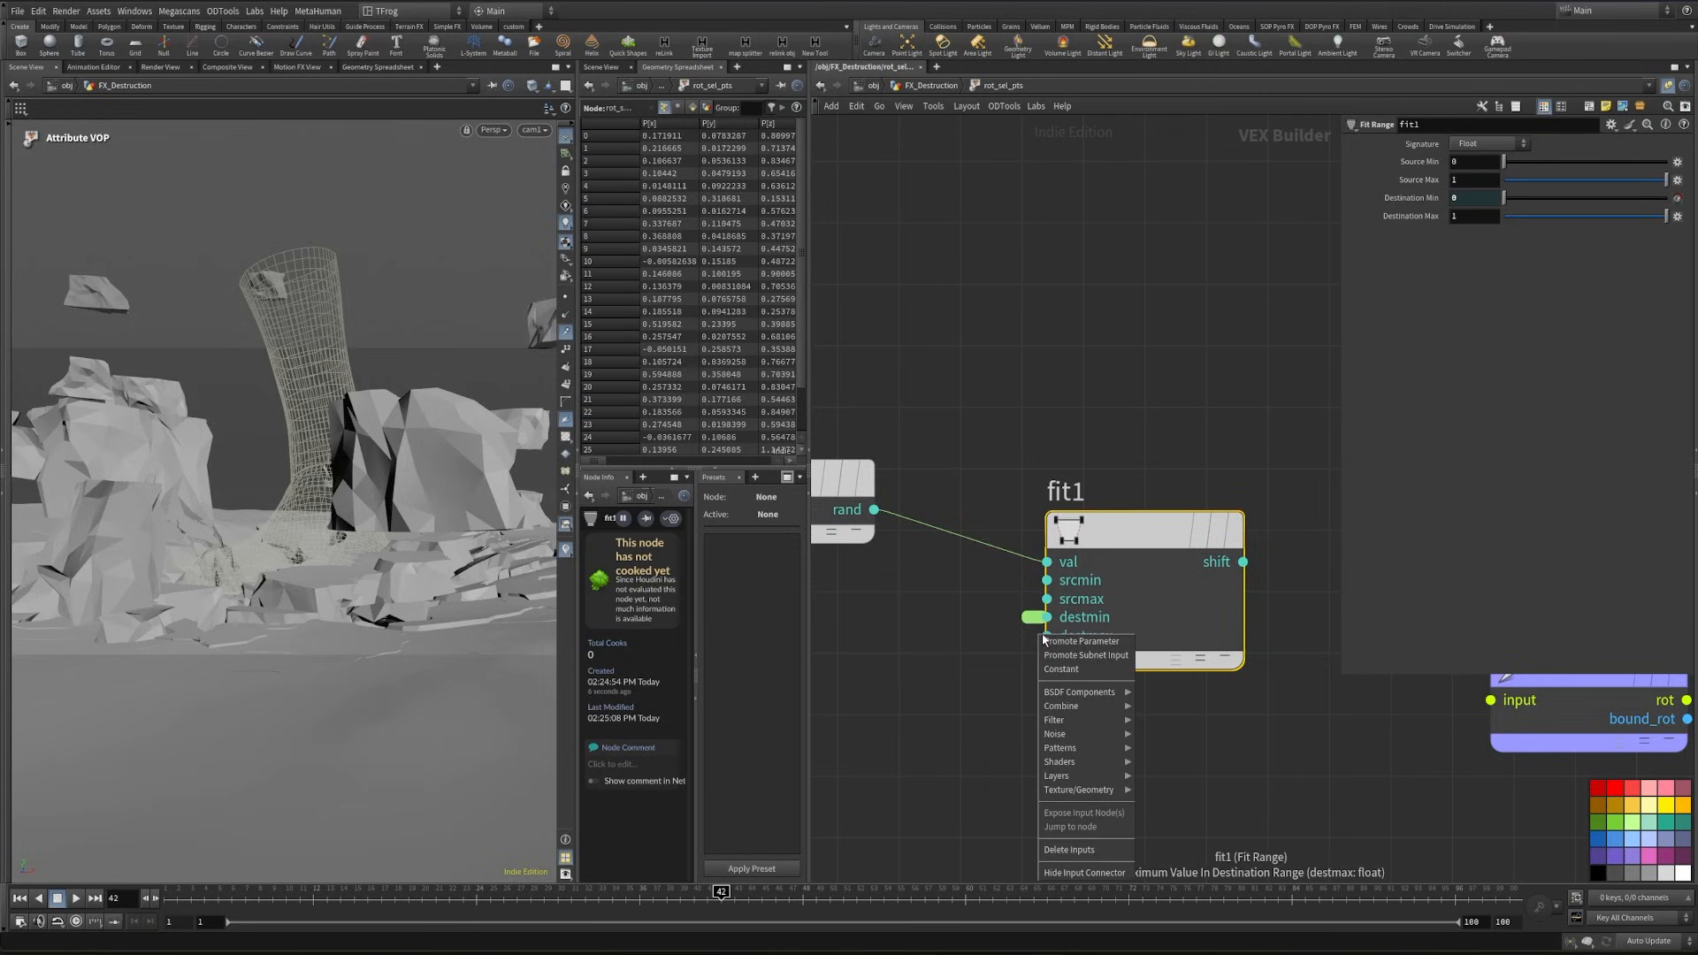
pyautogui.click(1056, 642)
pyautogui.click(1027, 622)
pyautogui.write('dest')
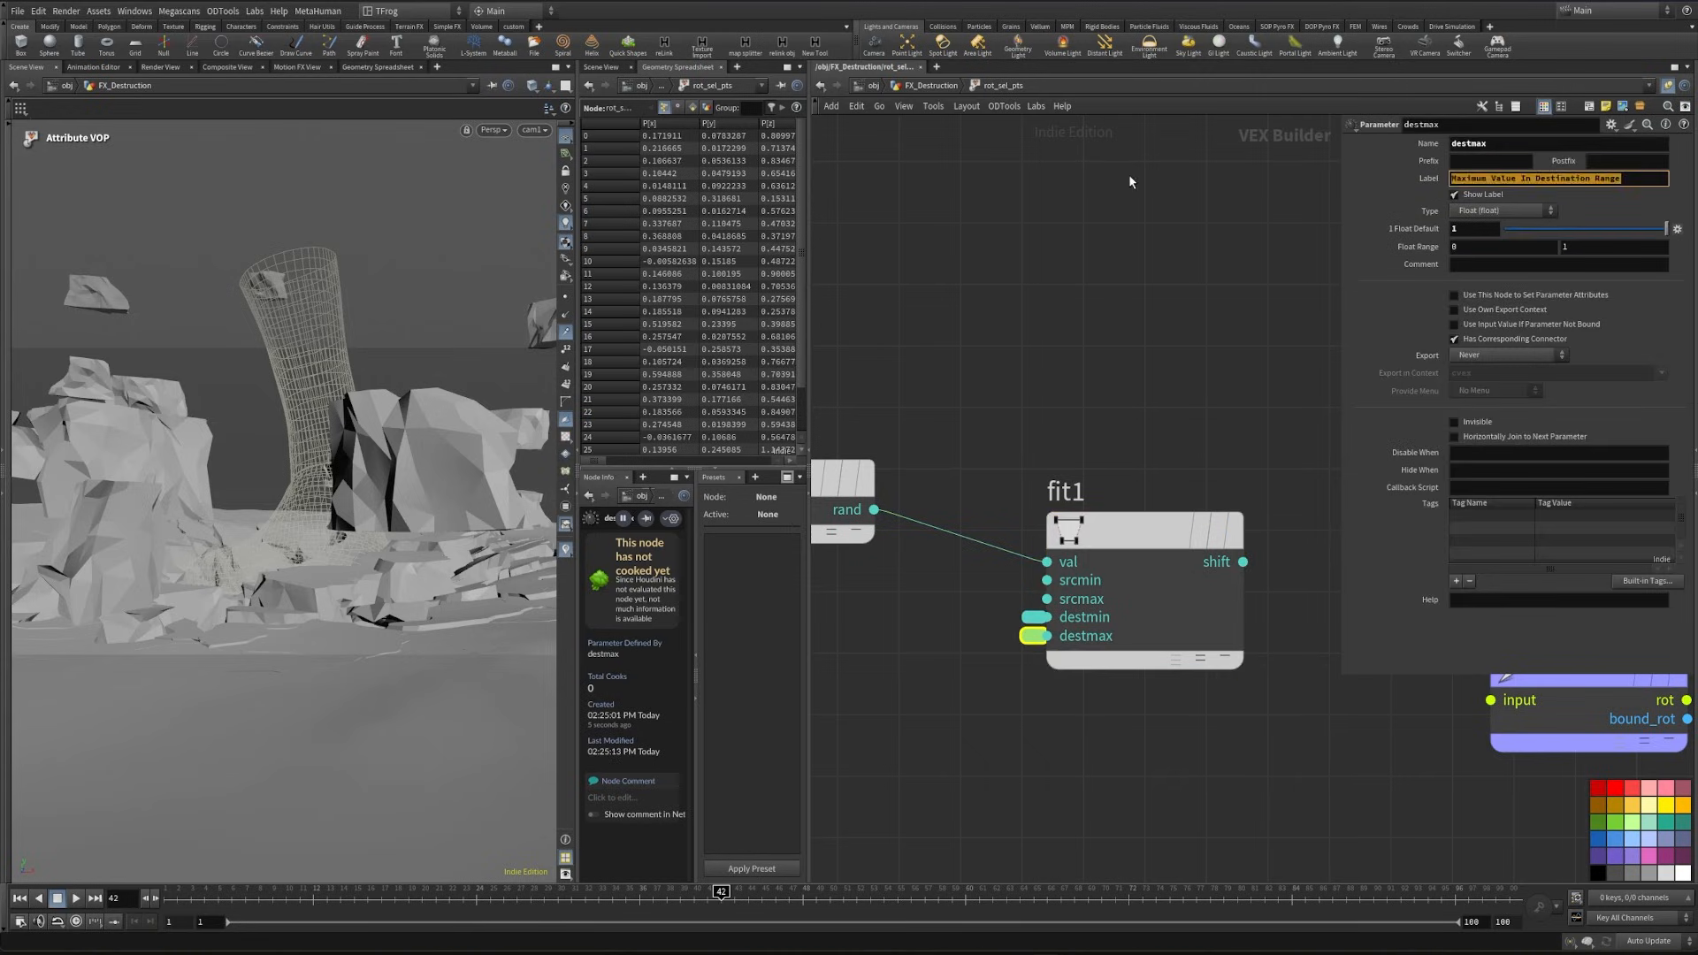
pyautogui.write('des')
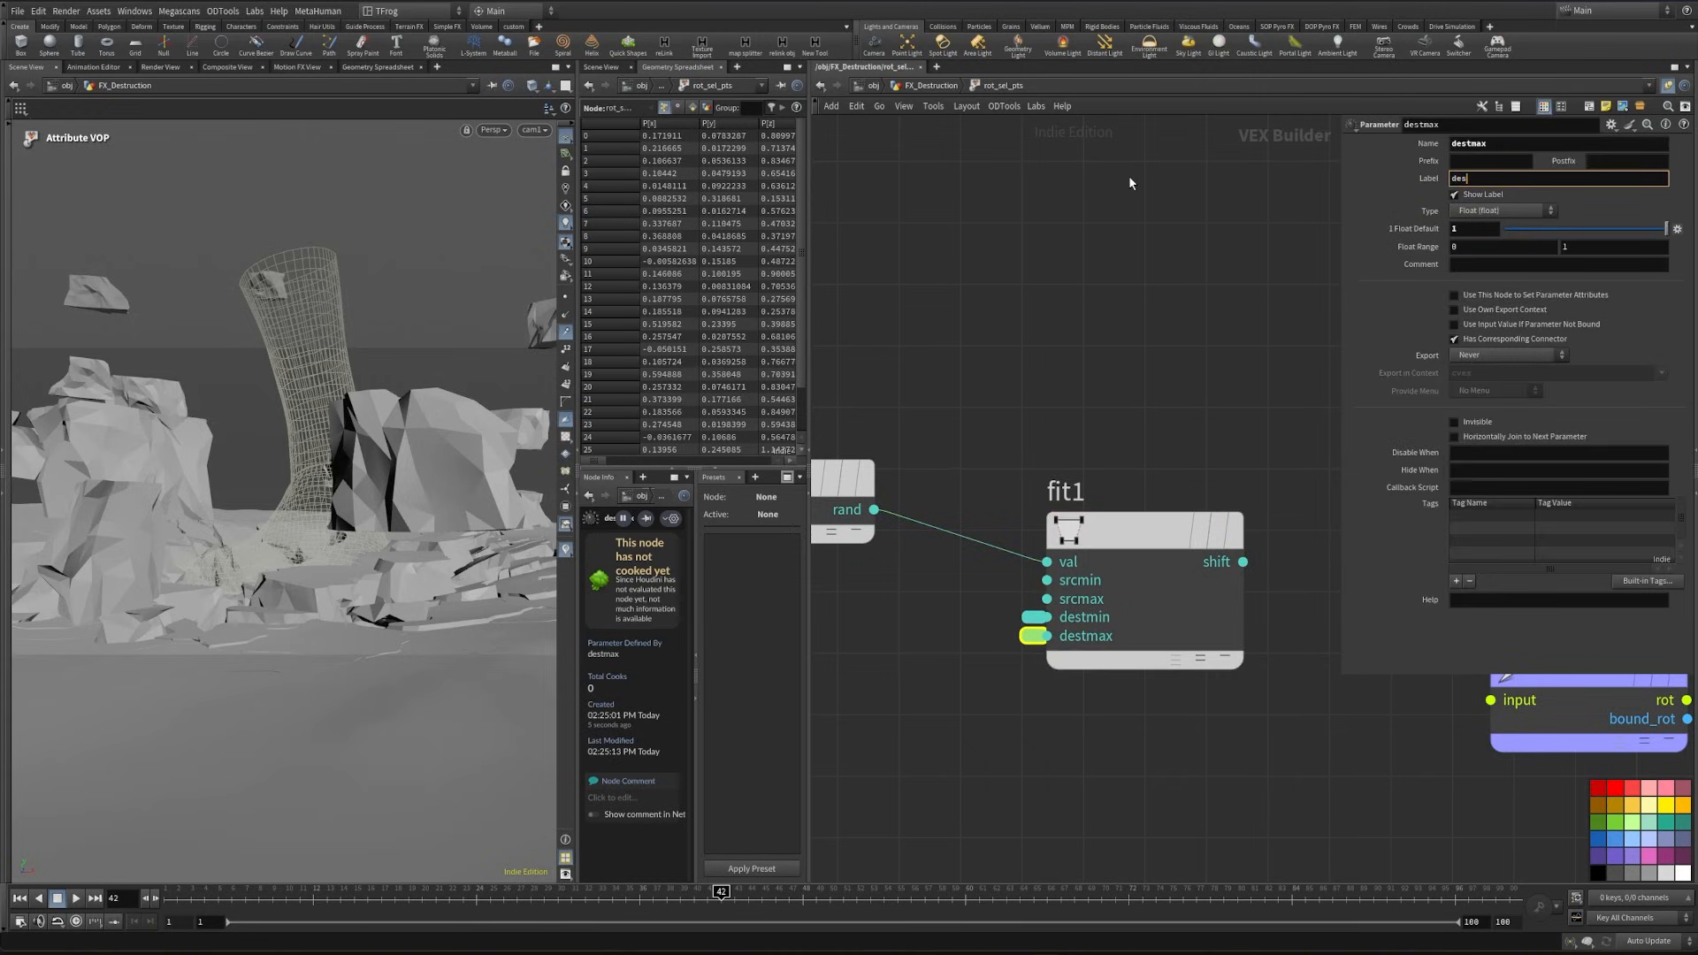
pyautogui.press('Return')
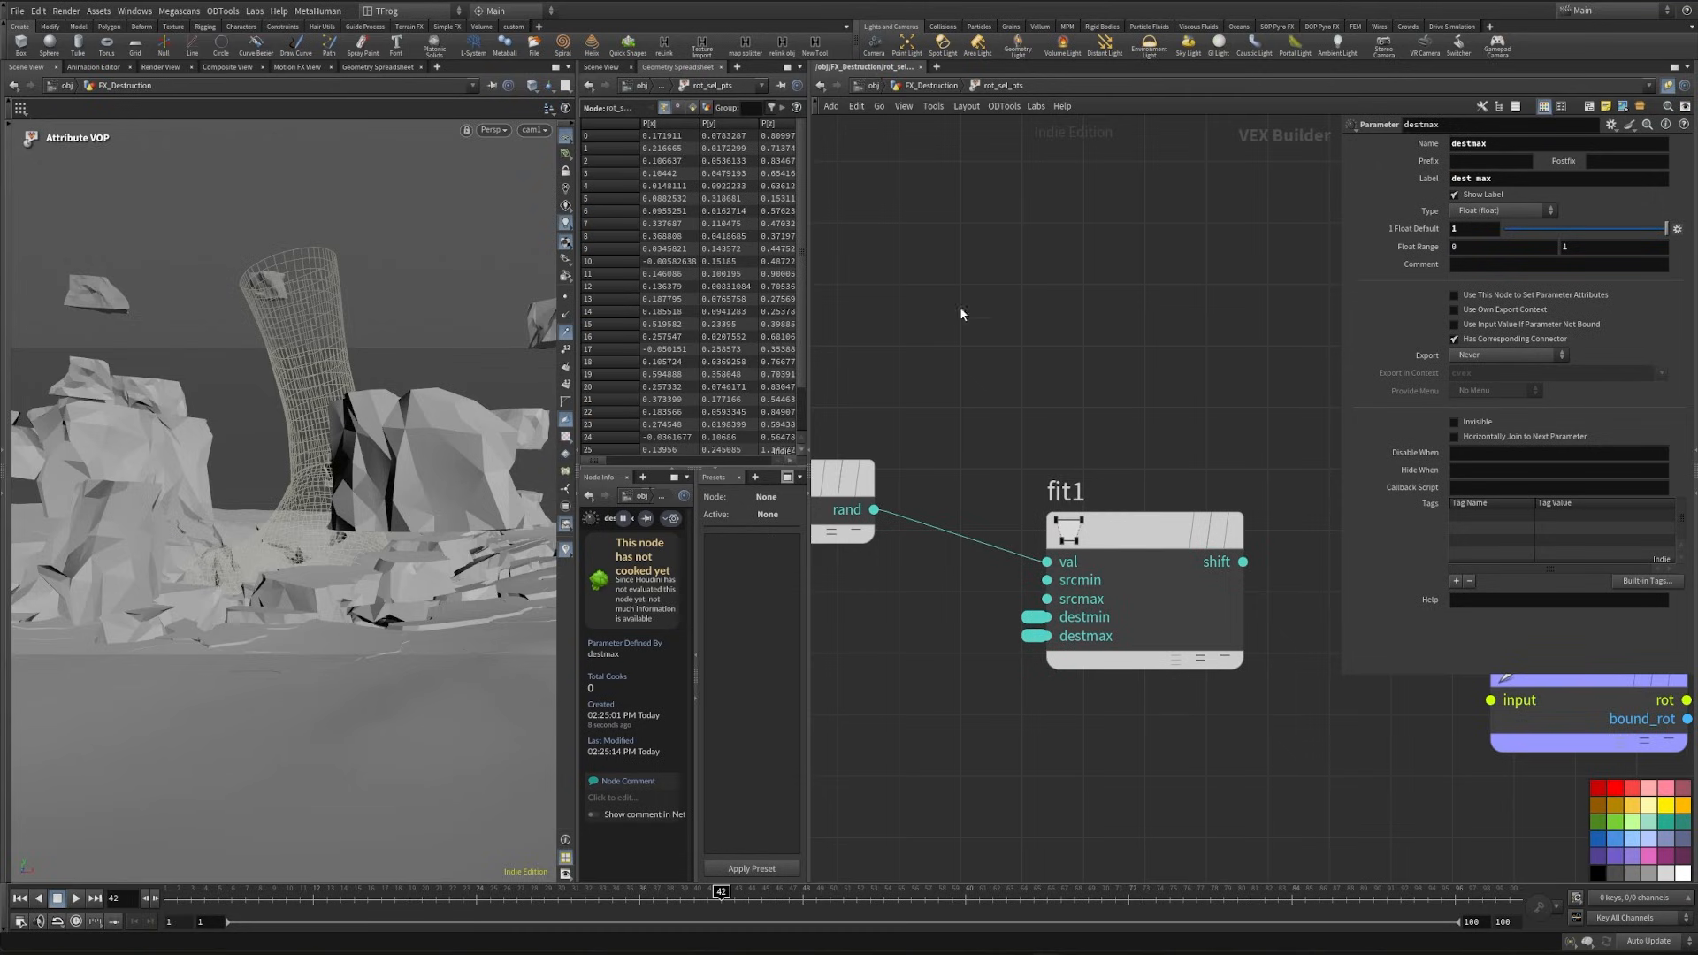
# - Duplicate the global parameters node and place the copy above the original
pyautogui.scroll(-1, 955, 382)
pyautogui.moveTo(928, 394); pyautogui.dragTo(1178, 360, button='middle')
pyautogui.moveTo(971, 624); pyautogui.dragTo(1180, 634, button='middle')
pyautogui.scroll(-3, 1178, 629)
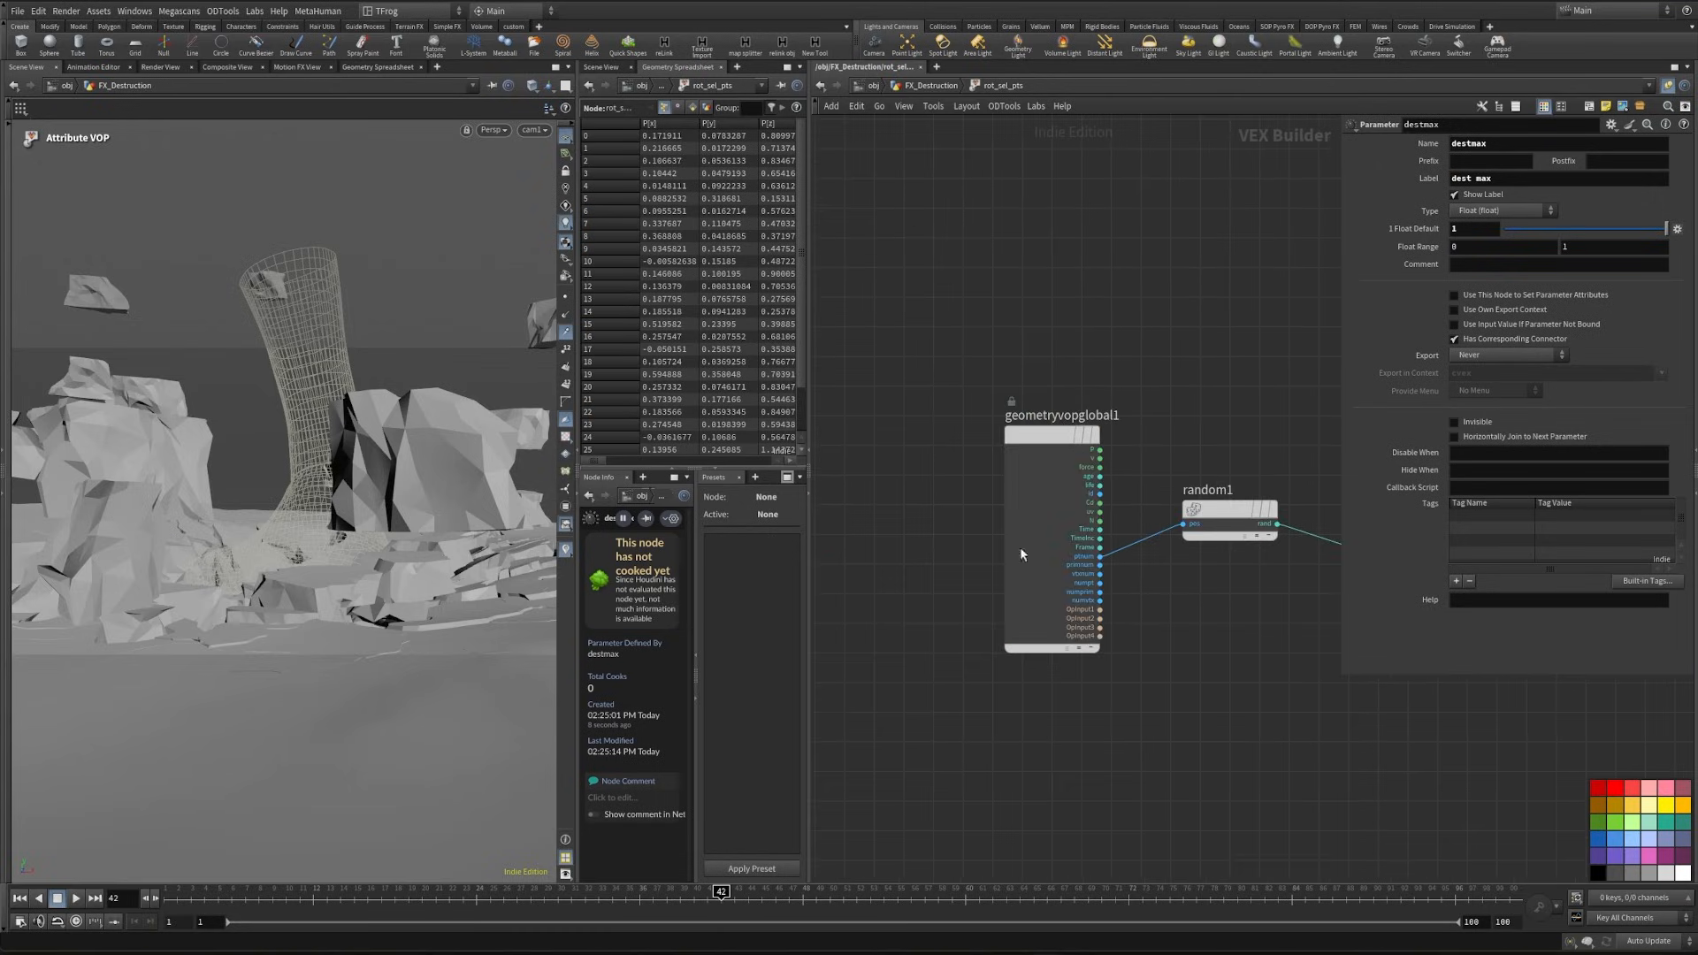
pyautogui.keyDown('alt'); pyautogui.moveTo(1022, 554); pyautogui.dragTo(1008, 204); pyautogui.keyUp('alt')
pyautogui.moveTo(1008, 205); pyautogui.dragTo(897, 368, button='middle')
pyautogui.moveTo(897, 367); pyautogui.dragTo(930, 315)
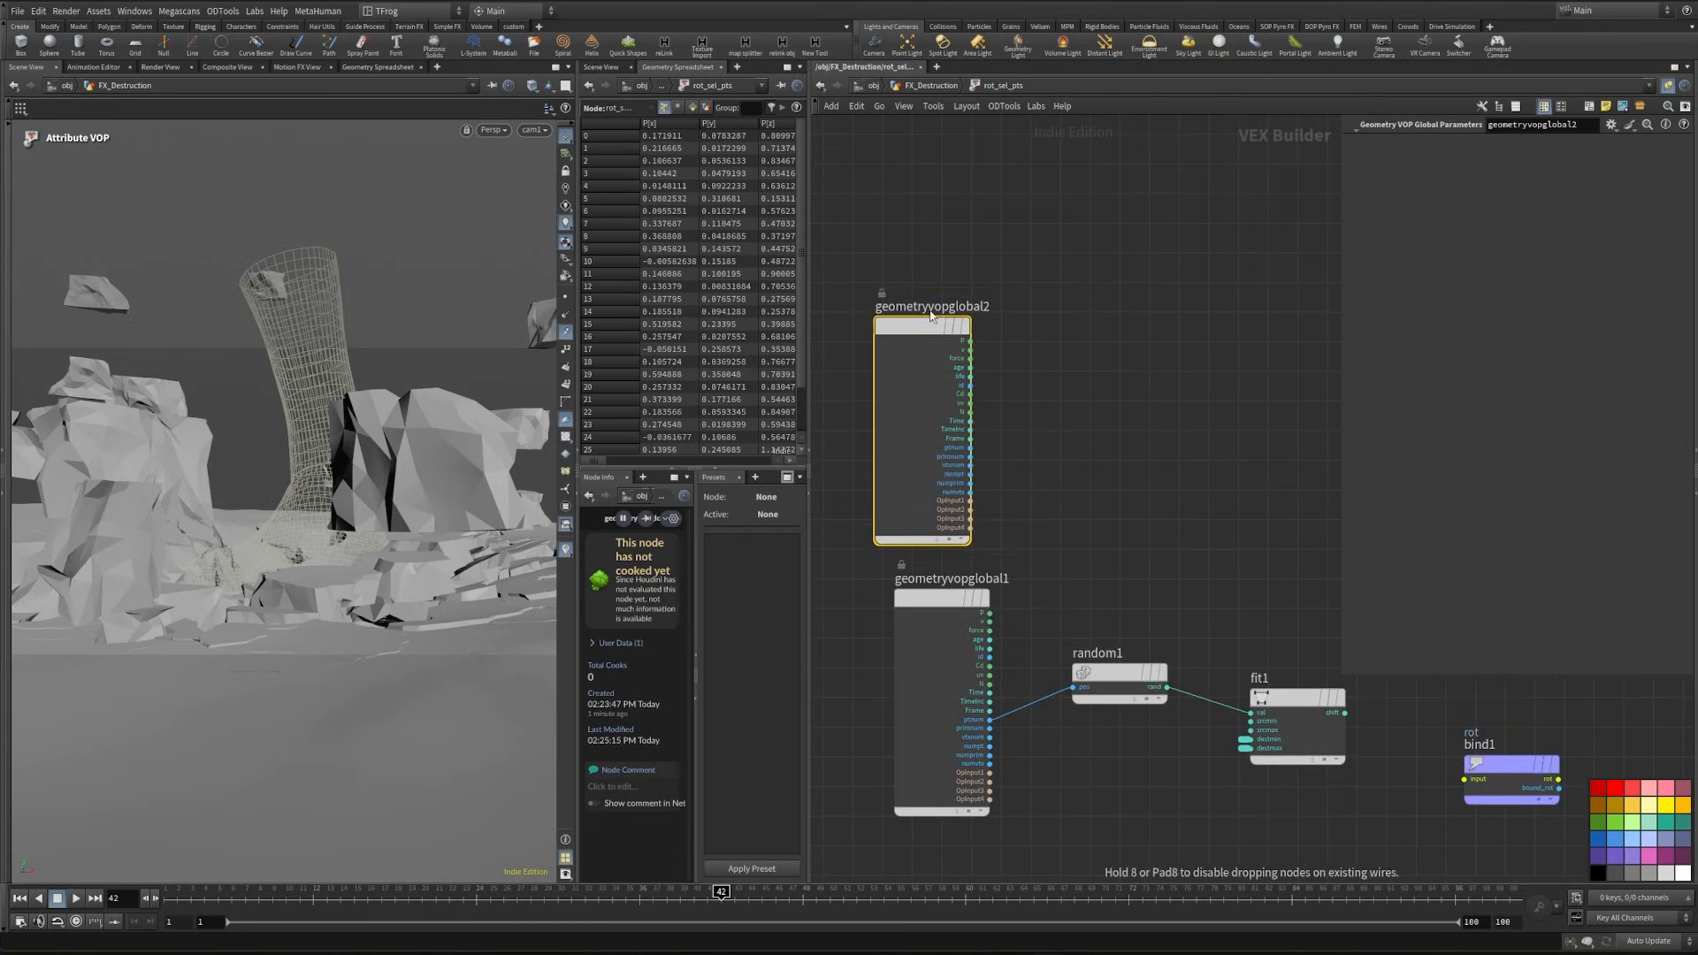
# - Add a second Fit Range node driven by the Frame output of the duplicated global parameters node
pyautogui.scroll(3, 1029, 466)
pyautogui.click(925, 417)
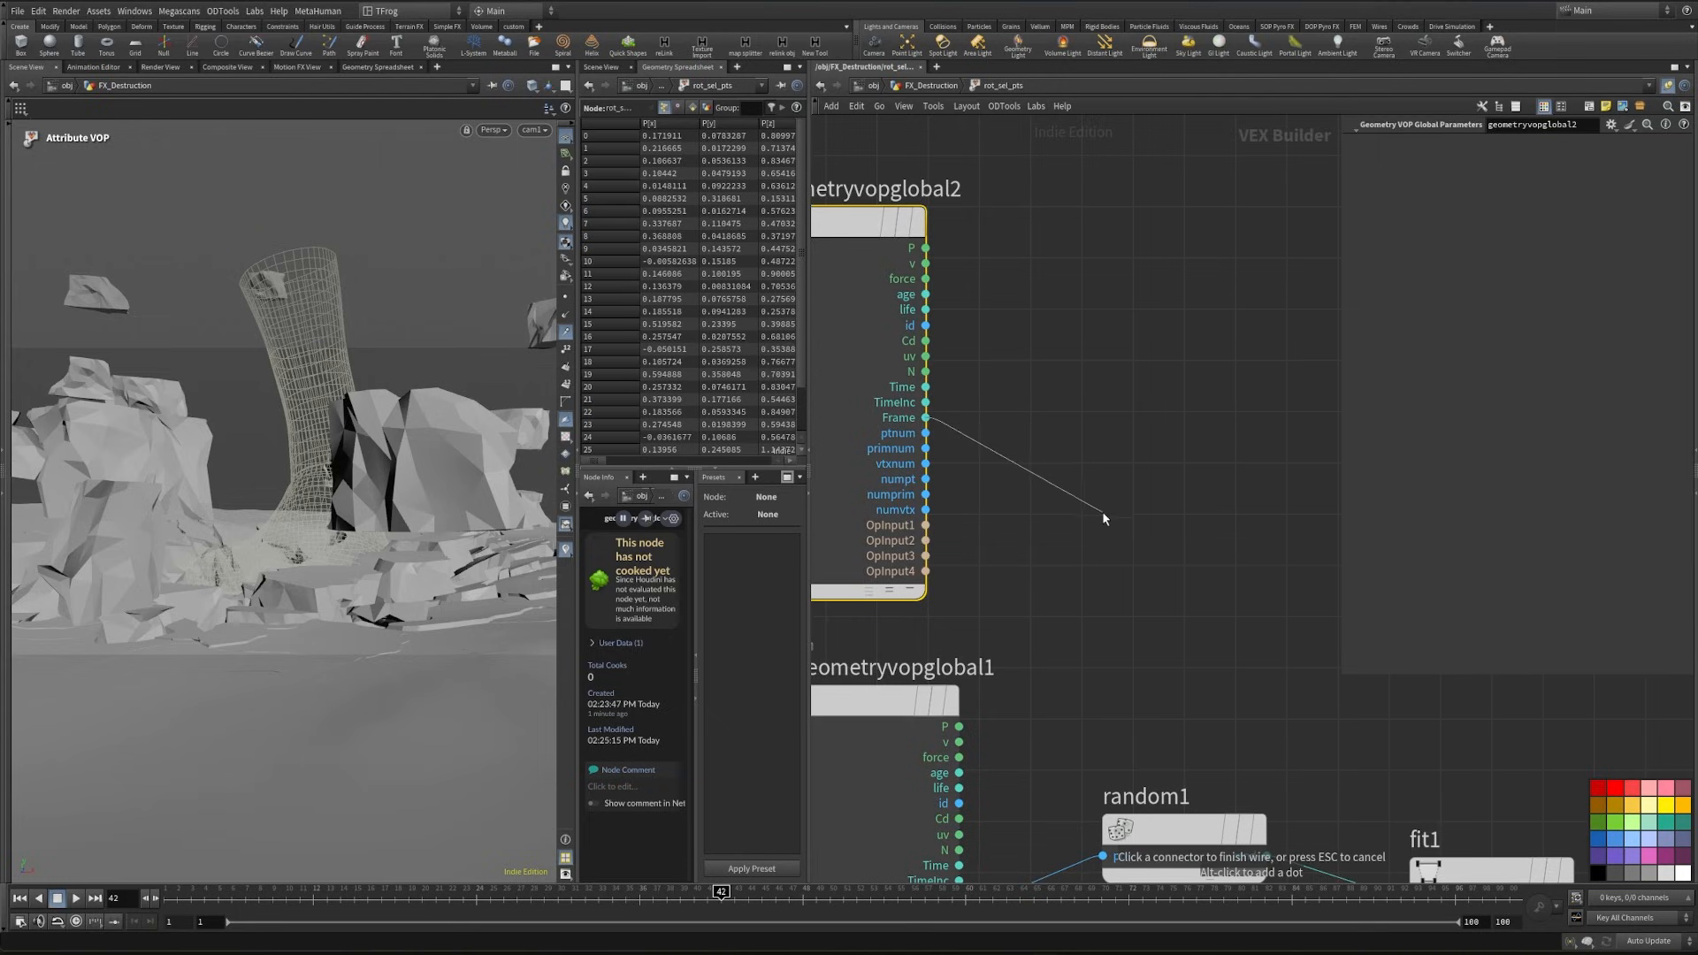
pyautogui.press('Tab')
pyautogui.write('fit')
pyautogui.press('Return')
pyautogui.moveTo(1177, 473); pyautogui.dragTo(1137, 531, button='middle')
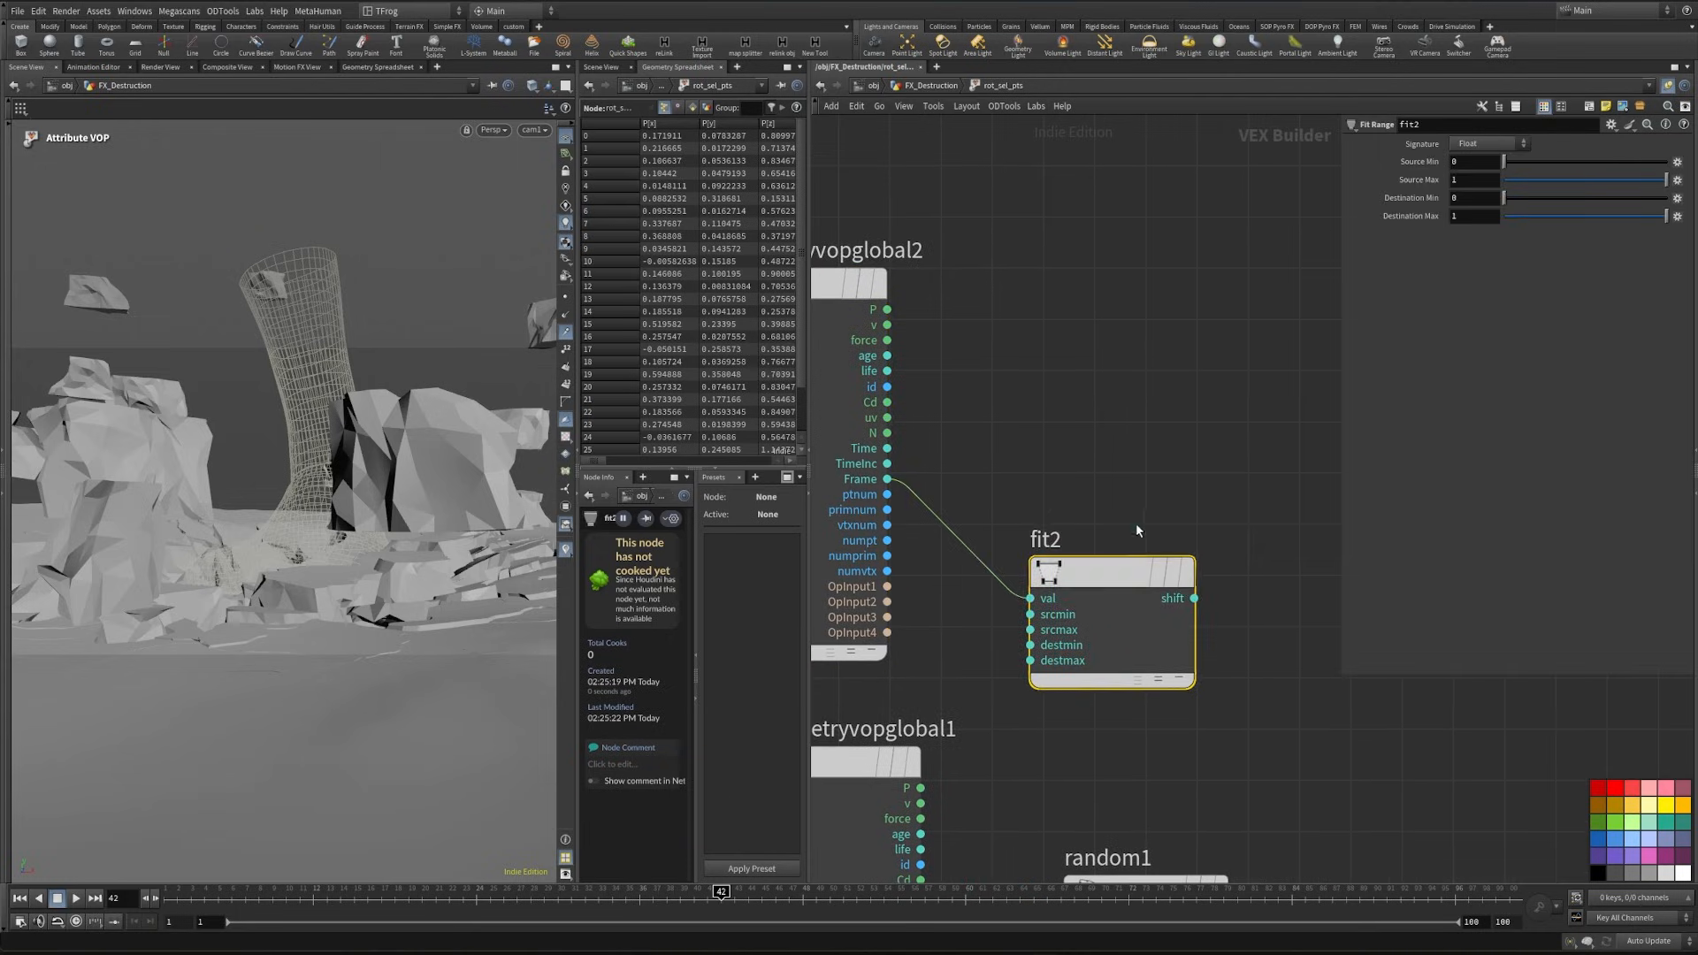
pyautogui.moveTo(1124, 576); pyautogui.dragTo(1208, 566)
# - Promote srcmin and srcmax of the frame fit node to parameters labelled "time min" and "time max"
pyautogui.scroll(2, 1094, 607)
pyautogui.middleClick(1119, 601)
pyautogui.click(1134, 610)
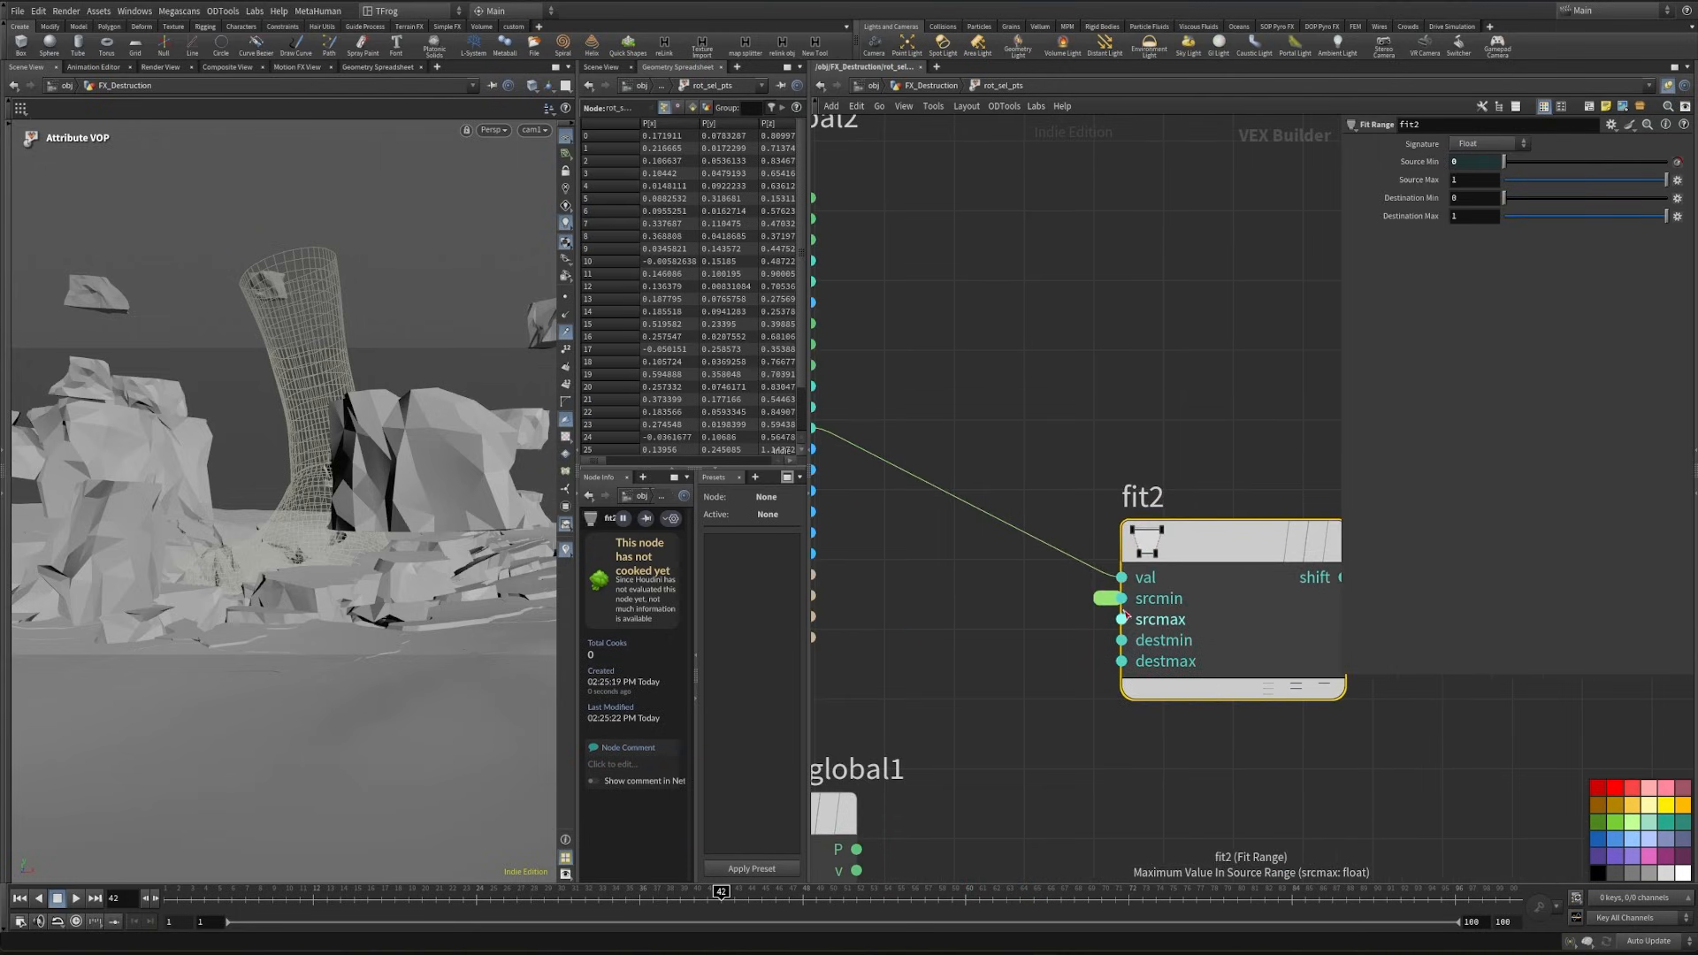
pyautogui.middleClick(1120, 621)
pyautogui.click(1134, 630)
pyautogui.click(1106, 599)
pyautogui.tripleClick(1602, 180)
pyautogui.write('time min')
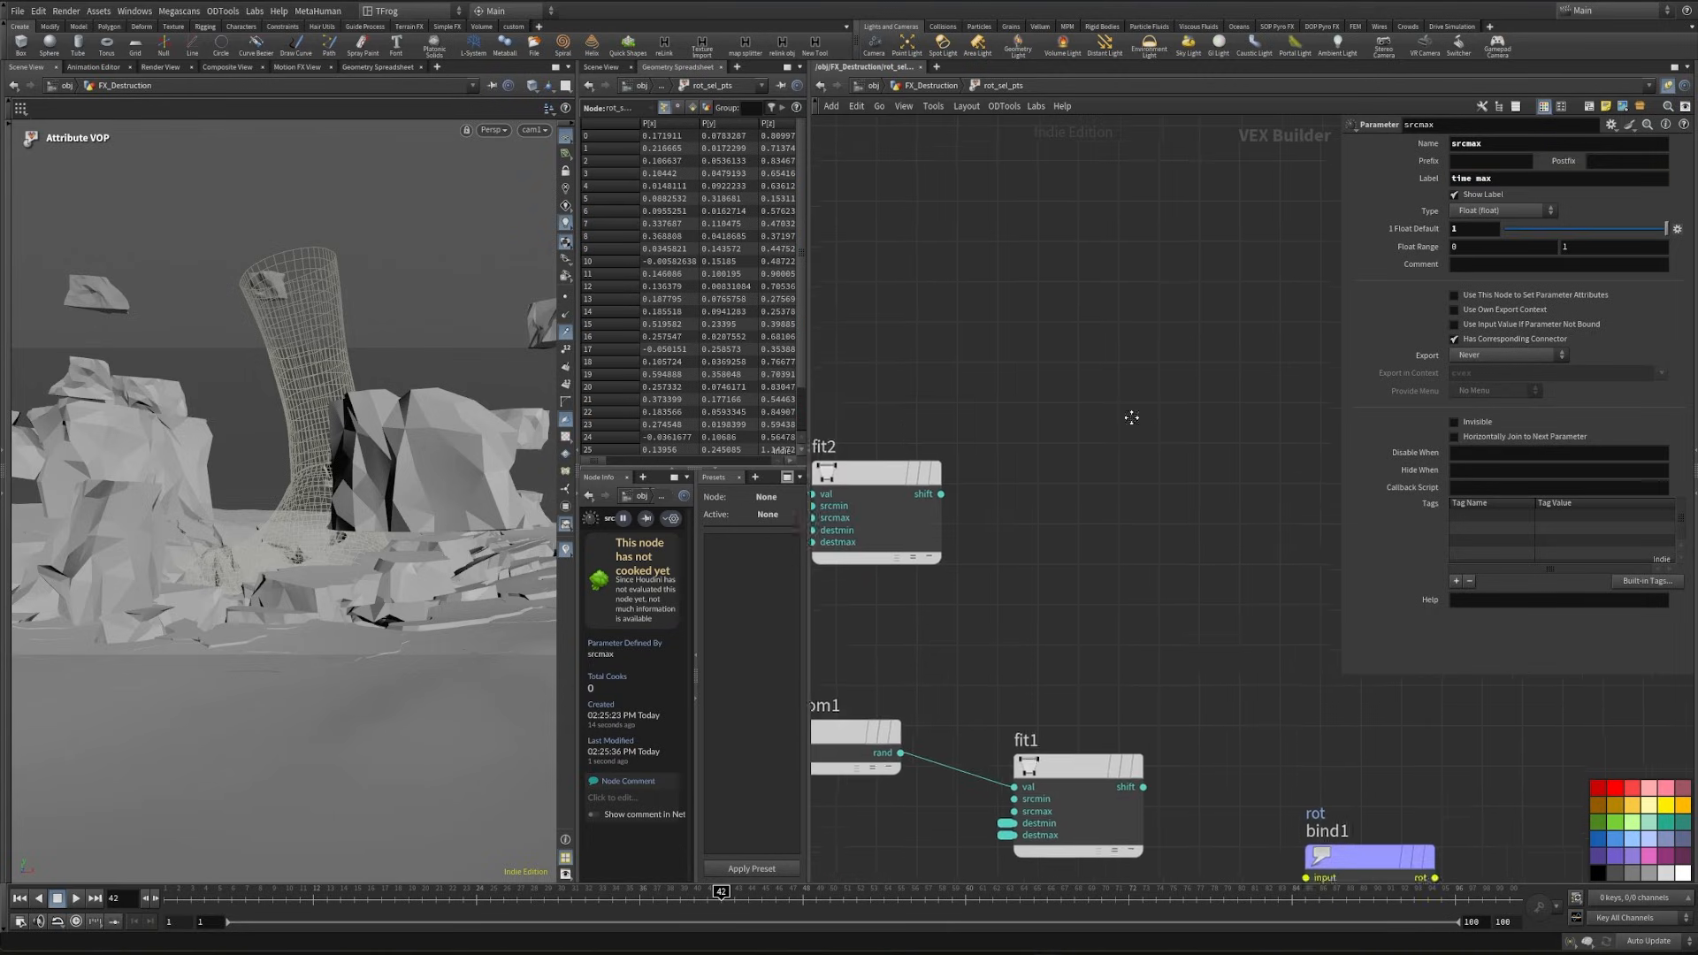
# - Add a Multiply node that multiplies the frame fit output by the random fit output
pyautogui.press('Tab')
pyautogui.write('mul')
pyautogui.press('Return')
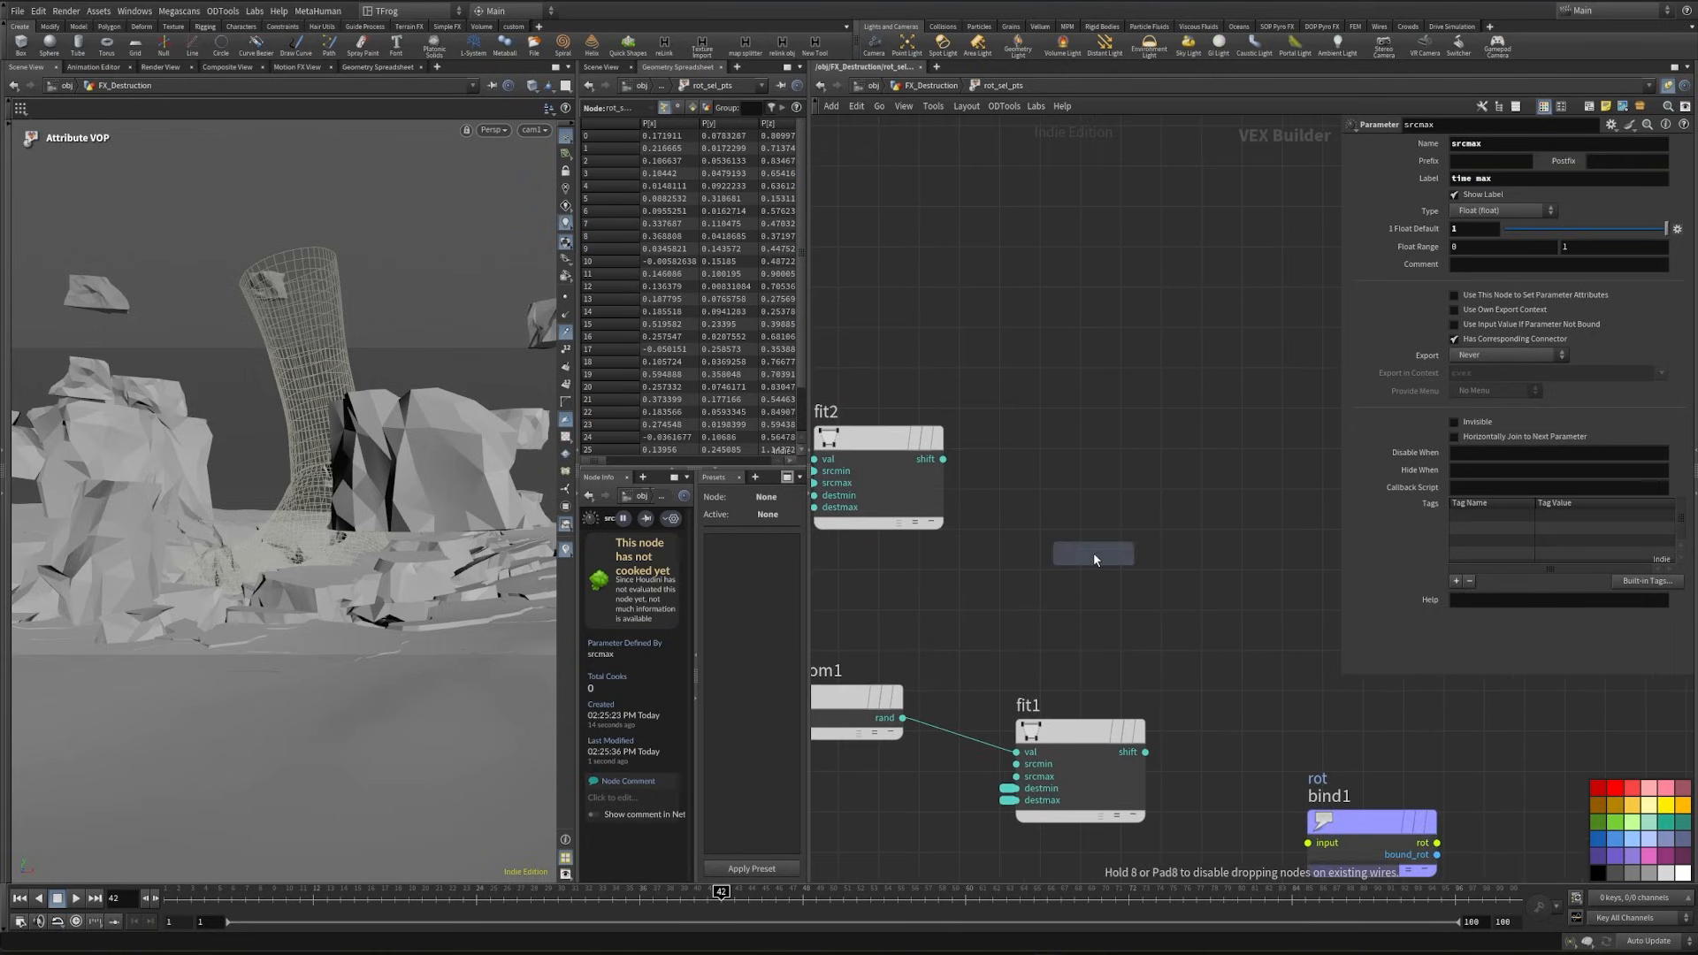
pyautogui.click(1256, 531)
pyautogui.moveTo(1146, 752); pyautogui.dragTo(1219, 546)
pyautogui.scroll(-3, 1185, 601)
pyautogui.moveTo(1169, 522); pyautogui.dragTo(1101, 491, button='middle')
pyautogui.scroll(1, 1101, 494)
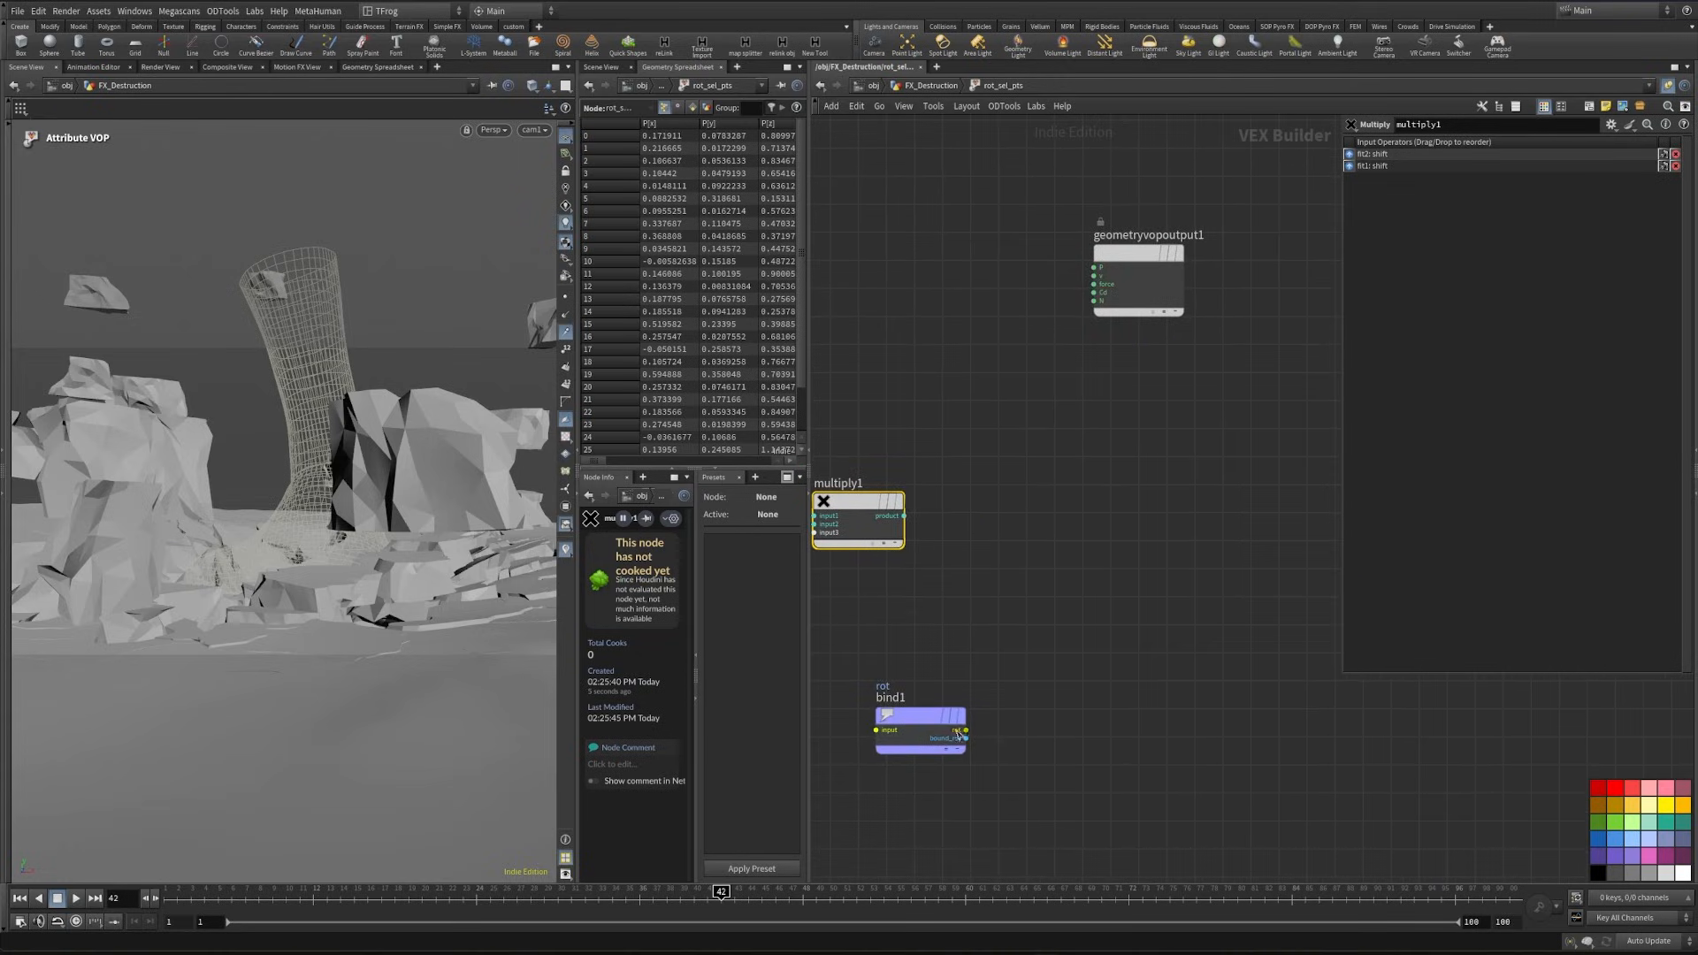
# - Promote the multiply node's third input as a parameter labelled "global" with a maximum range of 5
pyautogui.moveTo(957, 732); pyautogui.dragTo(1185, 692)
pyautogui.moveTo(831, 562); pyautogui.dragTo(1091, 607, button='middle')
pyautogui.scroll(4, 1091, 606)
pyautogui.rightClick(1095, 568)
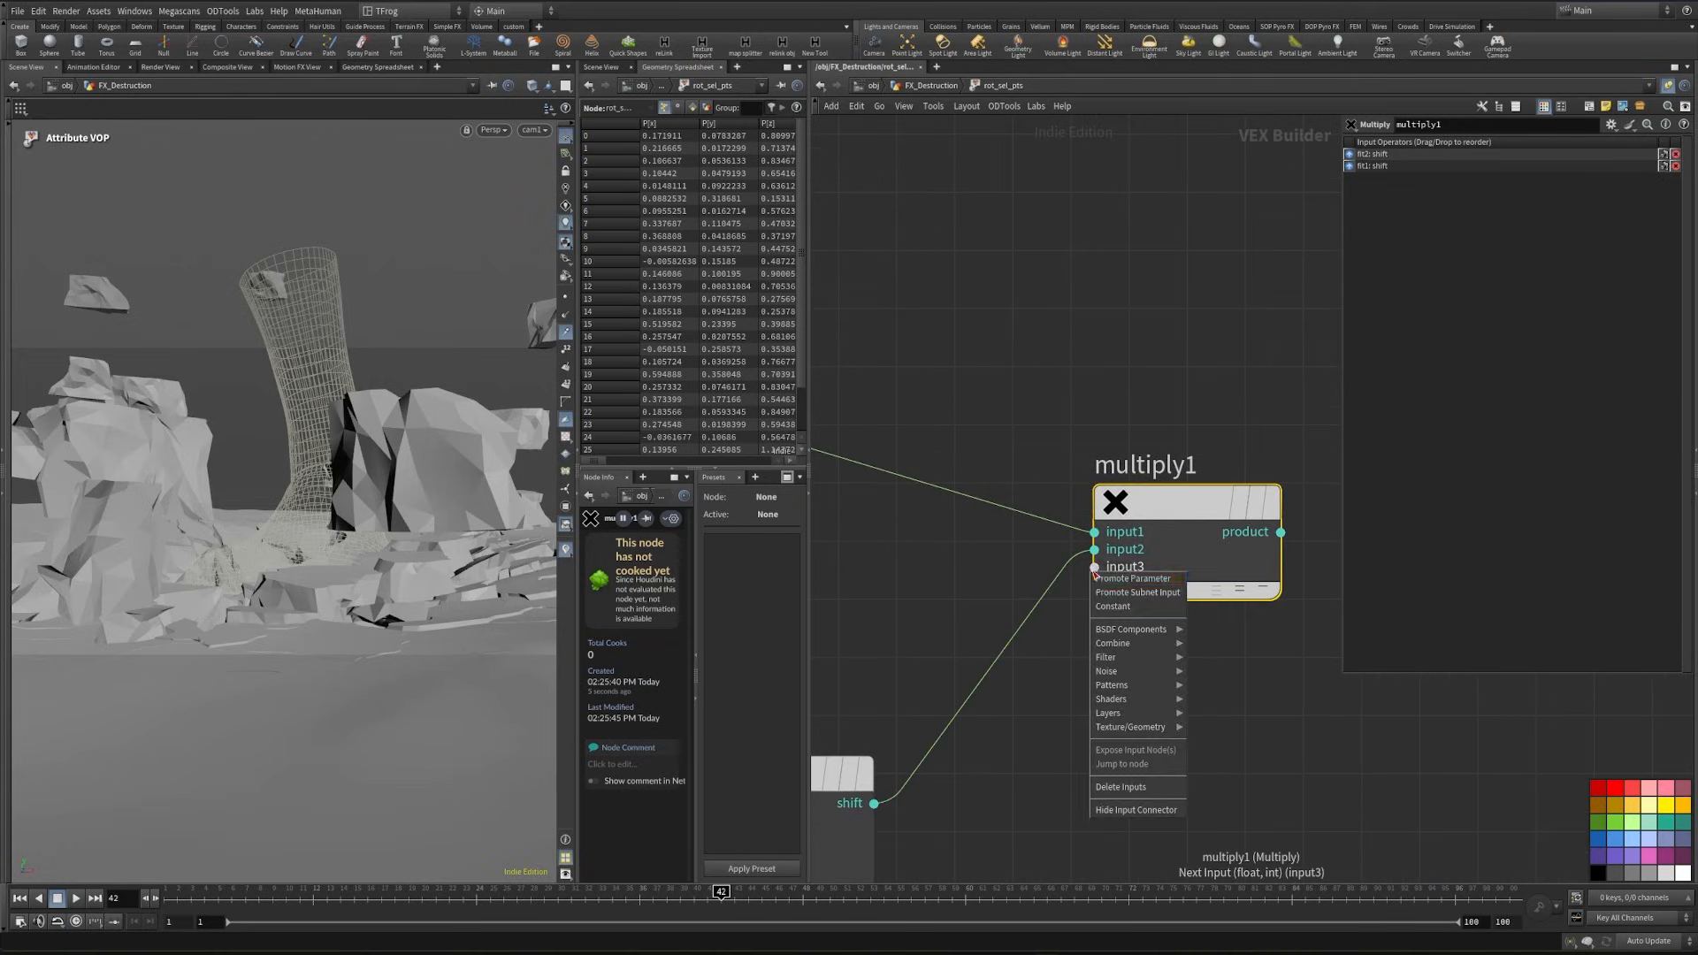
pyautogui.click(1128, 584)
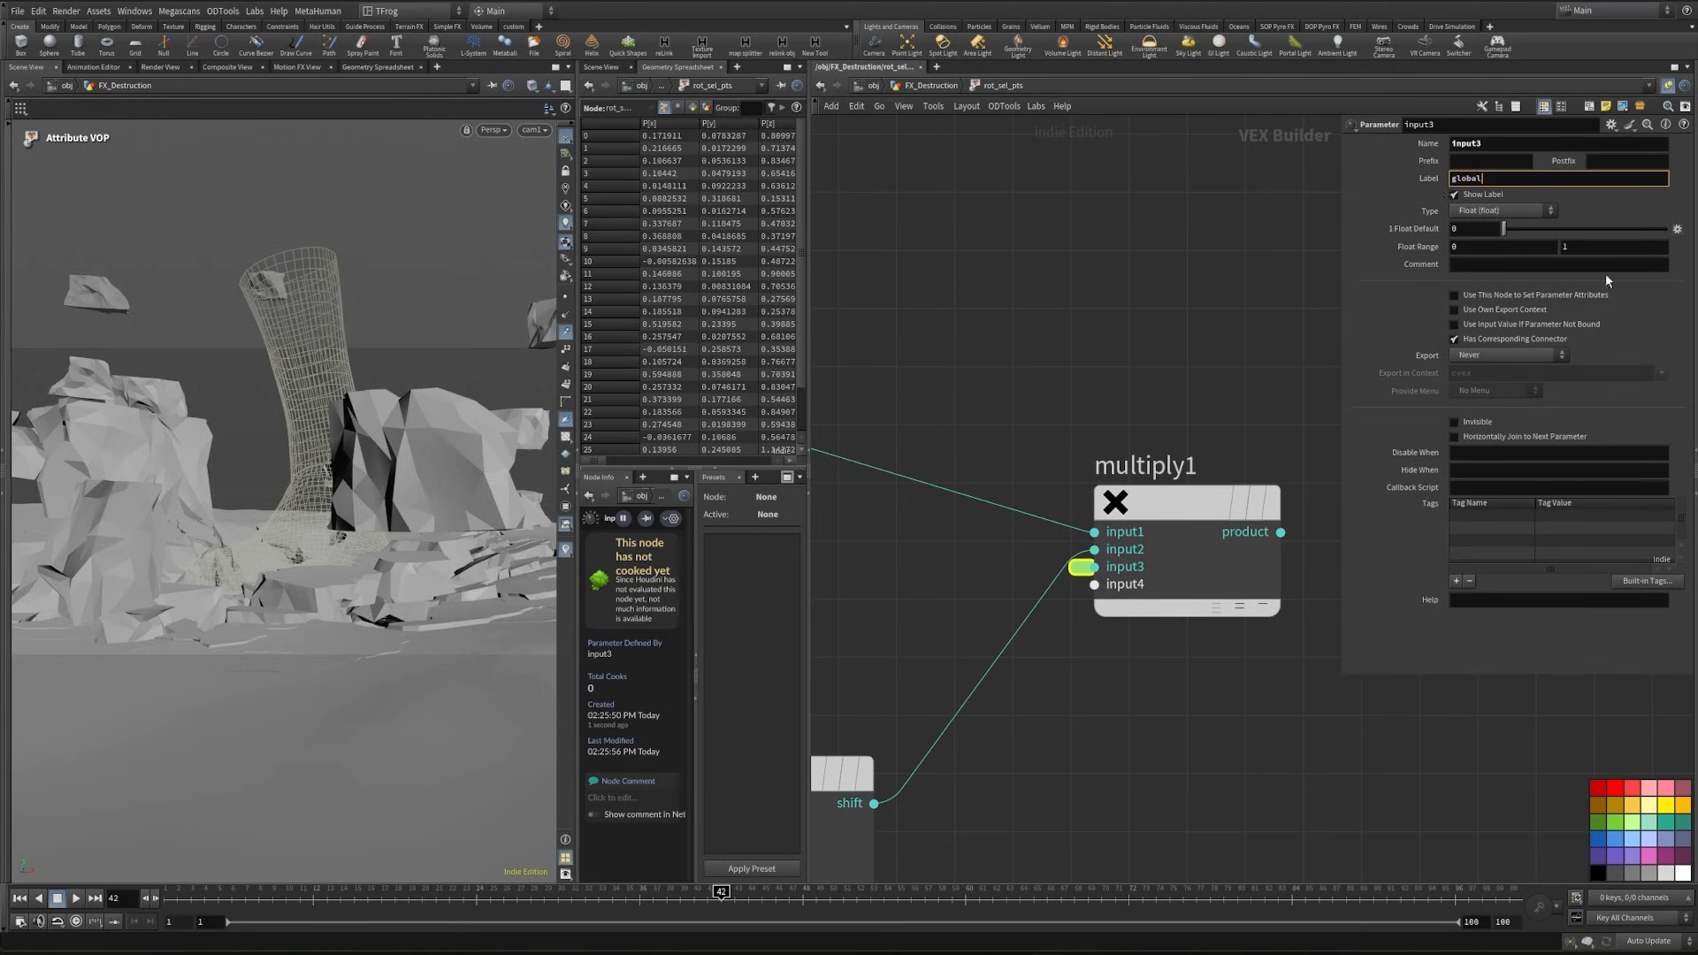
pyautogui.click(1605, 247)
pyautogui.scroll(-2, 1150, 689)
# - Add a Quaternion node and wire the multiply product into its angle input
pyautogui.press('Tab')
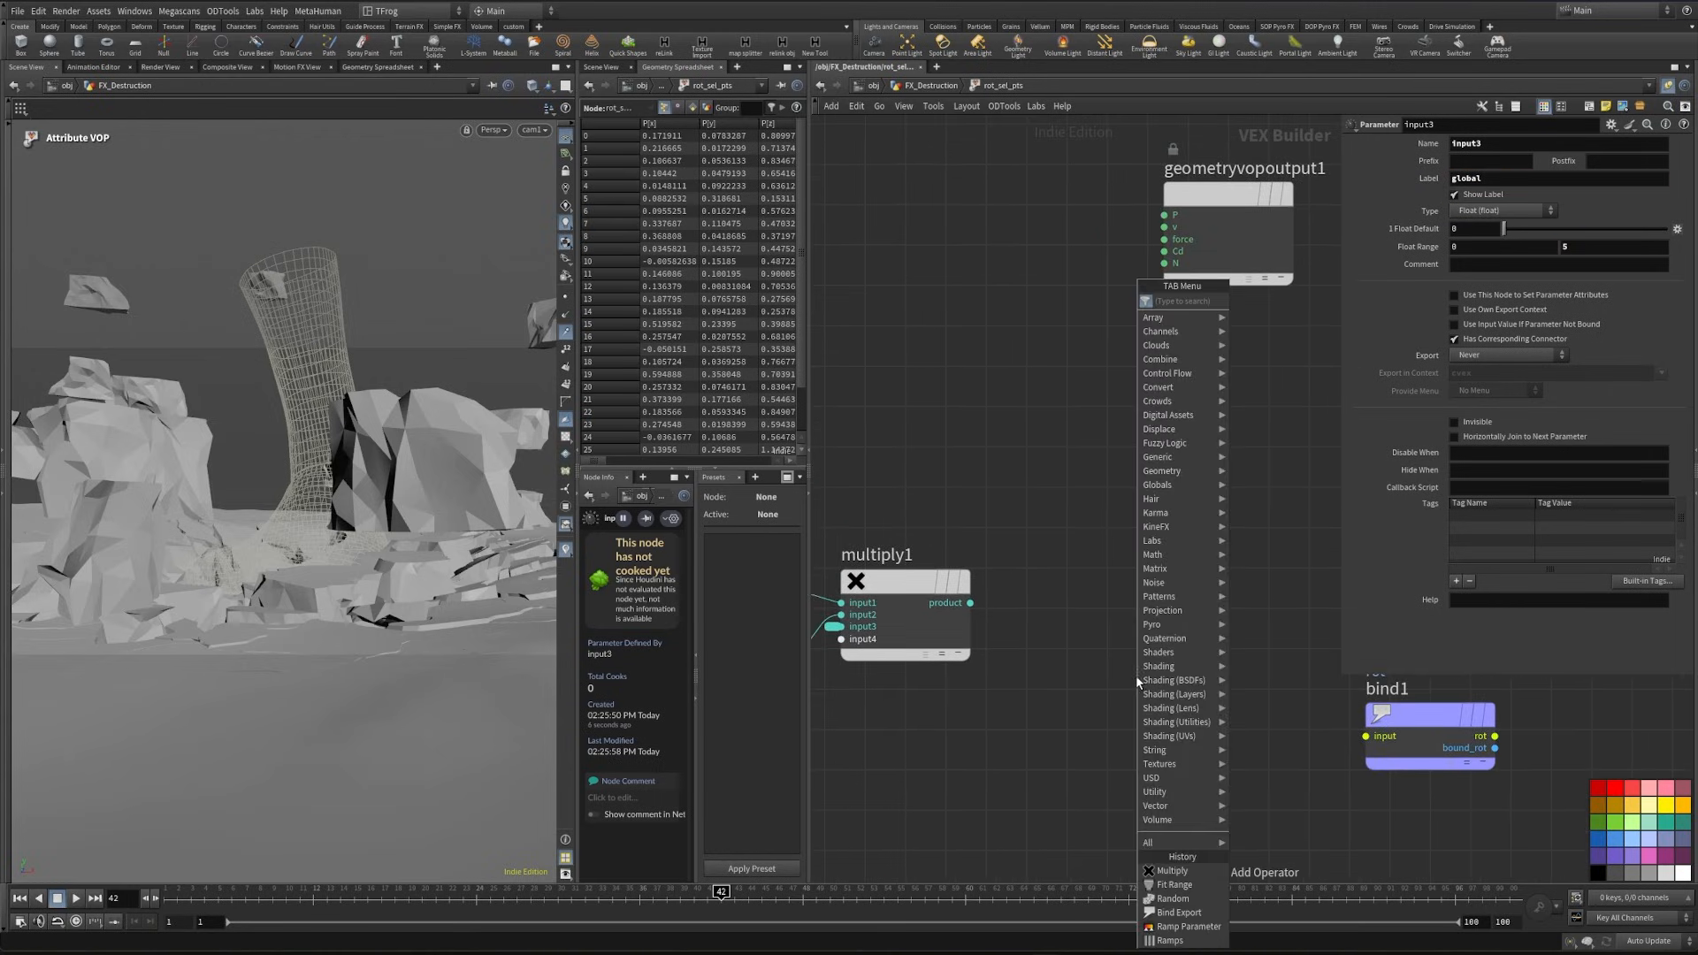
pyautogui.write('qu')
pyautogui.press('Return')
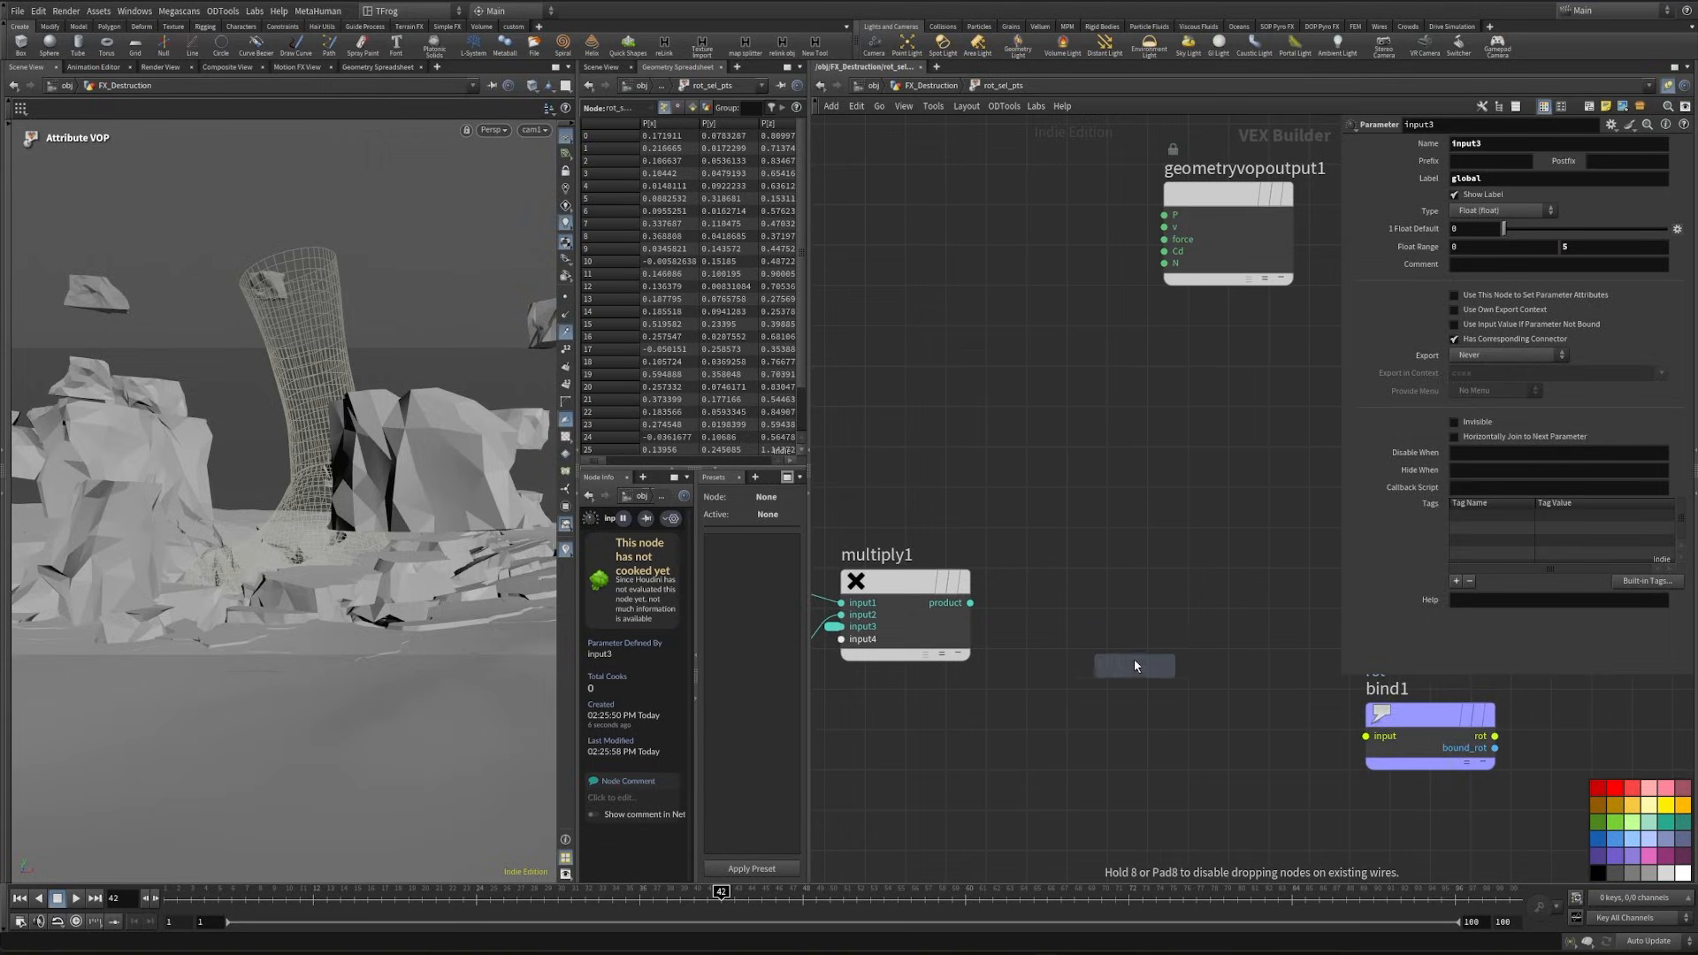
pyautogui.click(1132, 658)
pyautogui.click(972, 603)
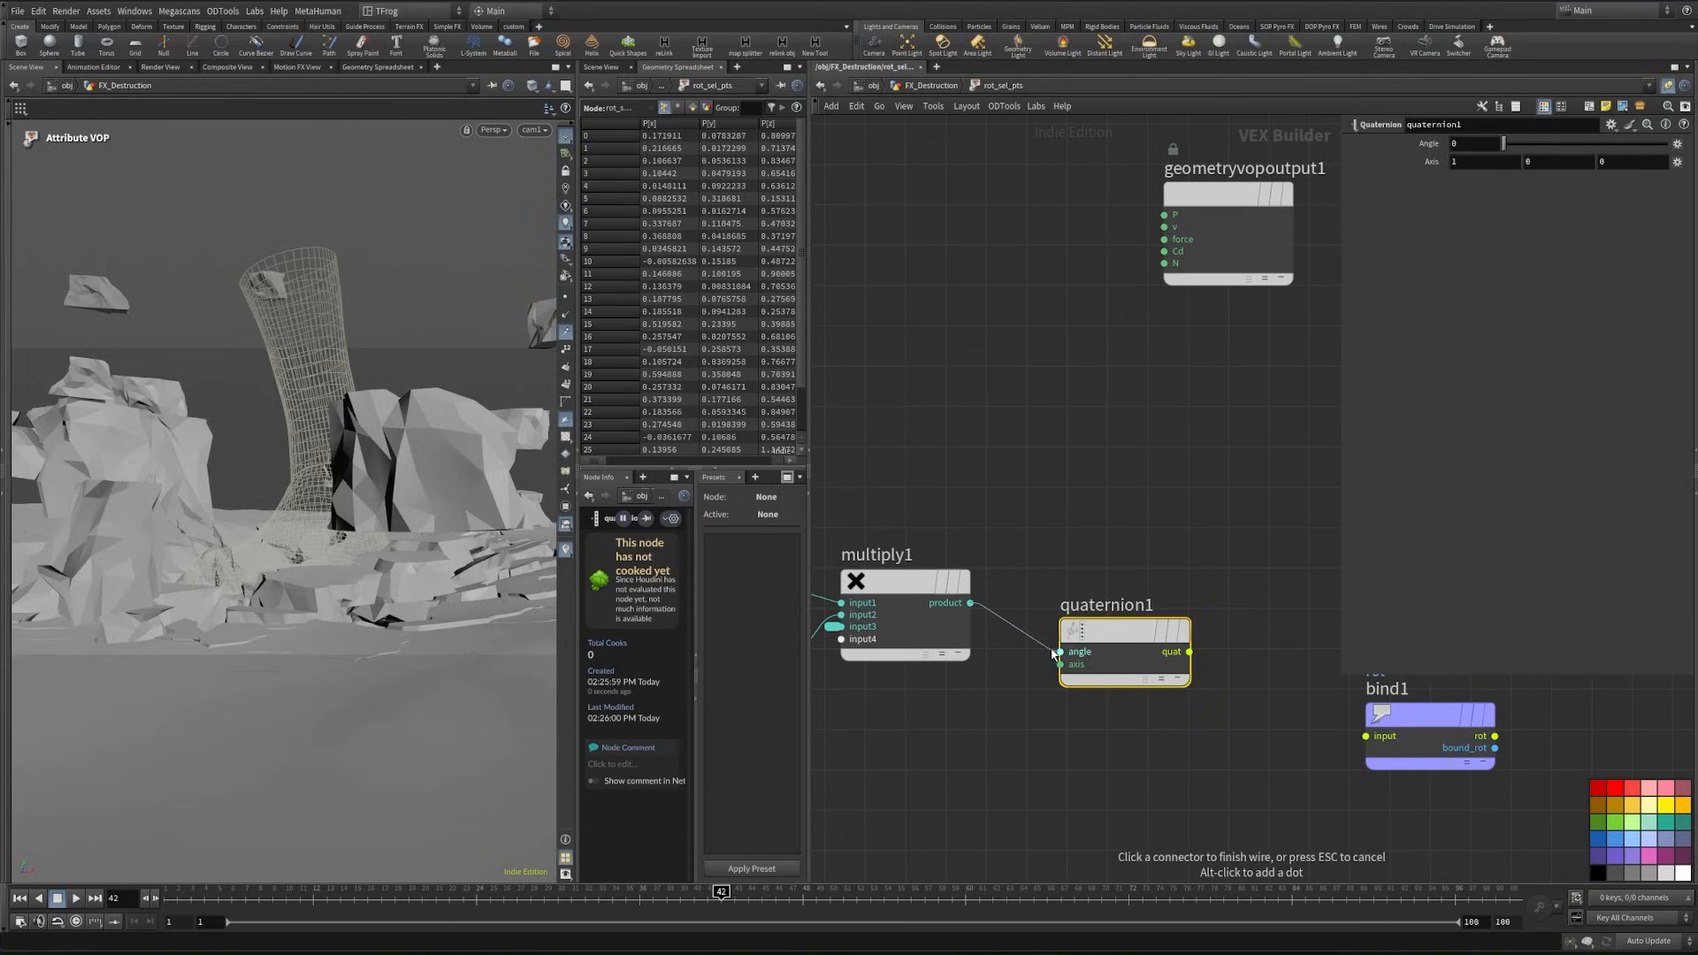
pyautogui.click(1061, 652)
# - Wire the quaternion output into the rot bind export and save the scene
pyautogui.moveTo(1195, 690); pyautogui.dragTo(1031, 678, button='middle')
pyautogui.click(1025, 640)
pyautogui.click(1172, 744)
pyautogui.moveTo(1030, 761); pyautogui.dragTo(1360, 710, button='middle')
pyautogui.scroll(-3, 1360, 710)
pyautogui.moveTo(1197, 755); pyautogui.dragTo(1326, 707, button='middle')
pyautogui.hotkey('ctrl', 's')
# - Add an Add Constant node fed by ptnum and set its added value to 7
pyautogui.moveTo(1079, 755); pyautogui.dragTo(1244, 637, button='middle')
pyautogui.scroll(3, 1140, 560)
pyautogui.scroll(2, 1141, 564)
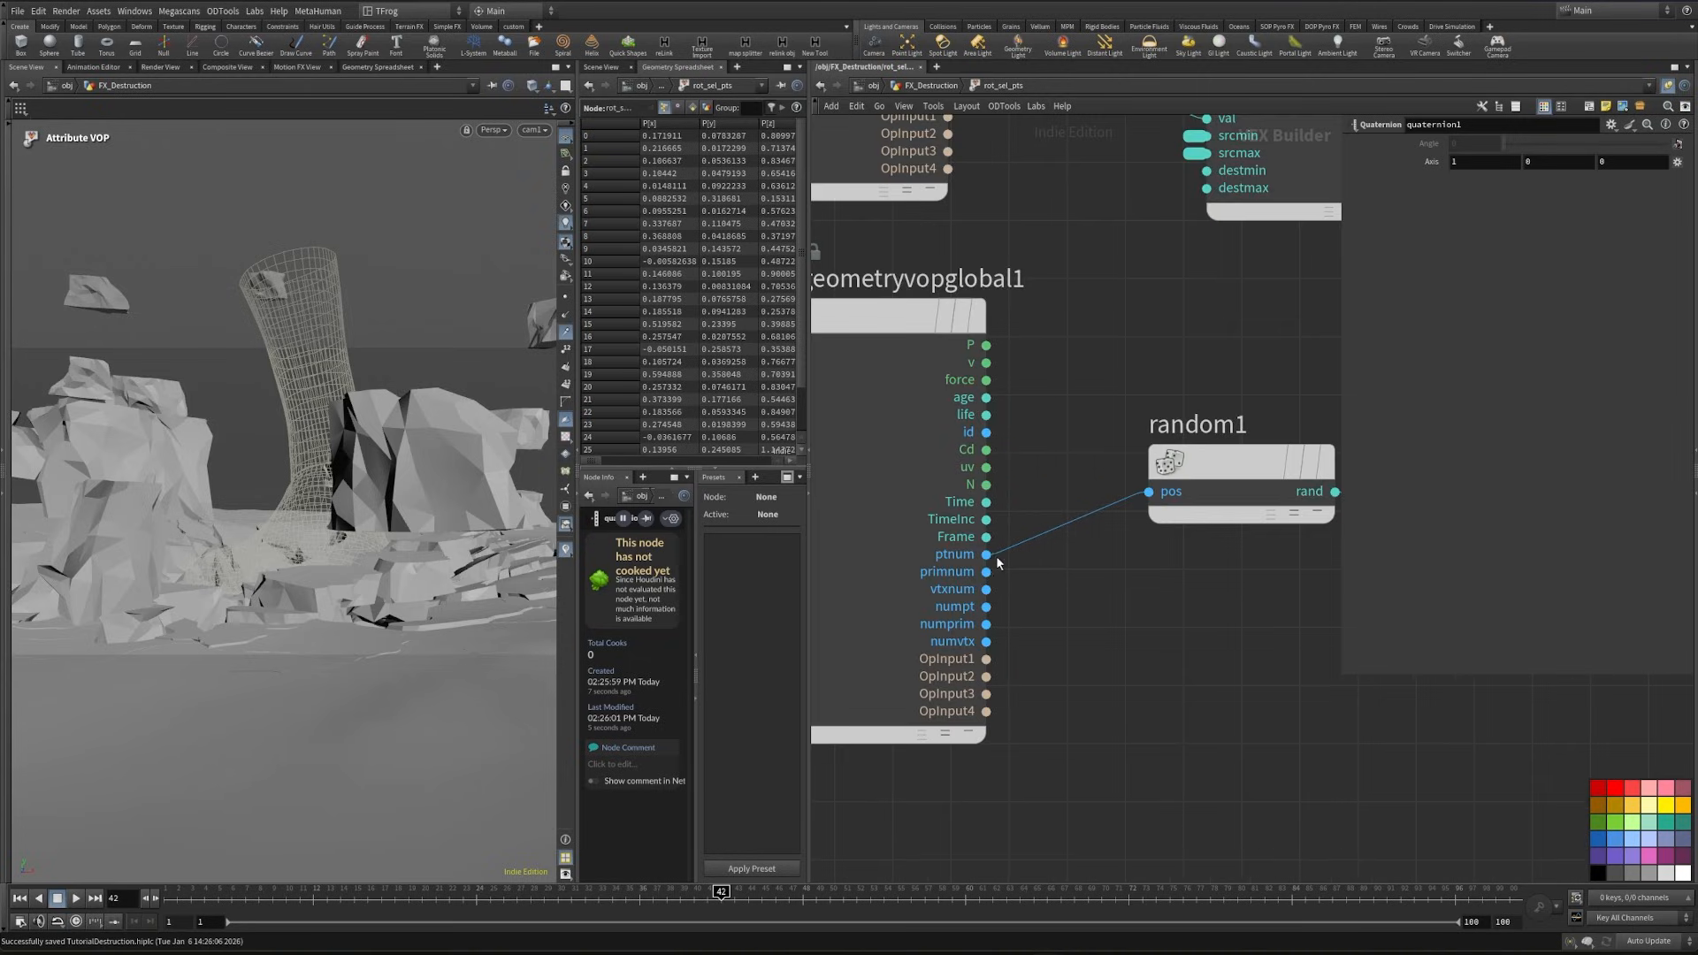
pyautogui.click(999, 559)
pyautogui.scroll(2, 1093, 651)
pyautogui.press('Tab')
pyautogui.write('a')
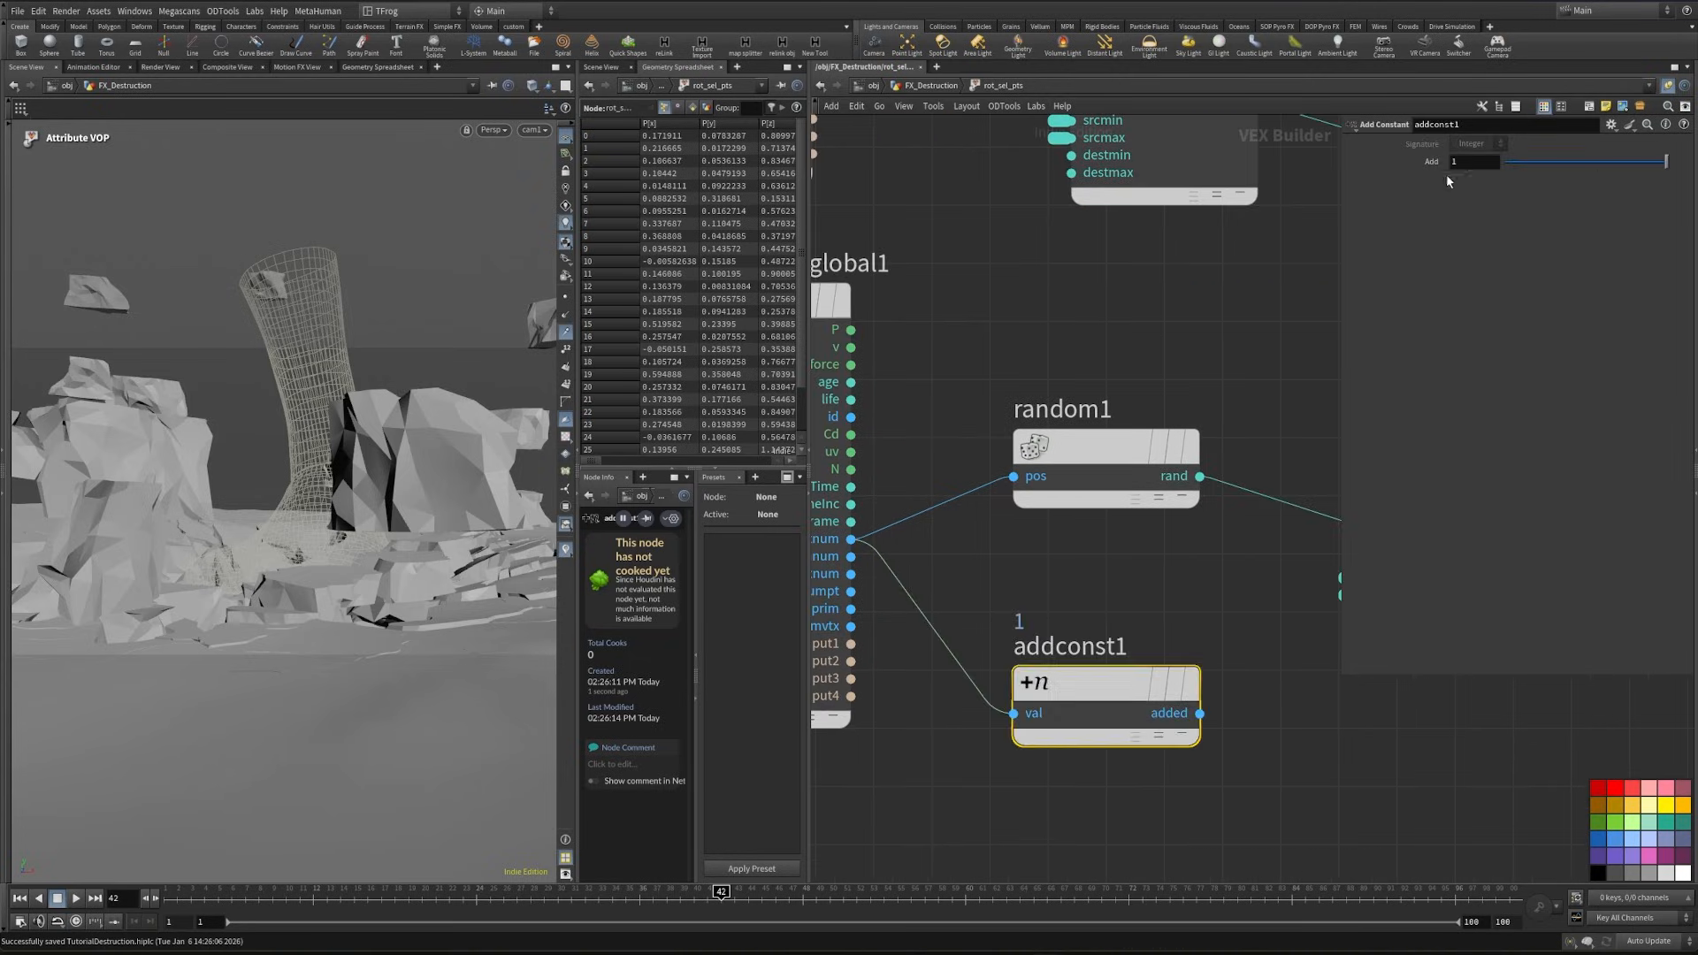
pyautogui.write('7')
pyautogui.press('Return')
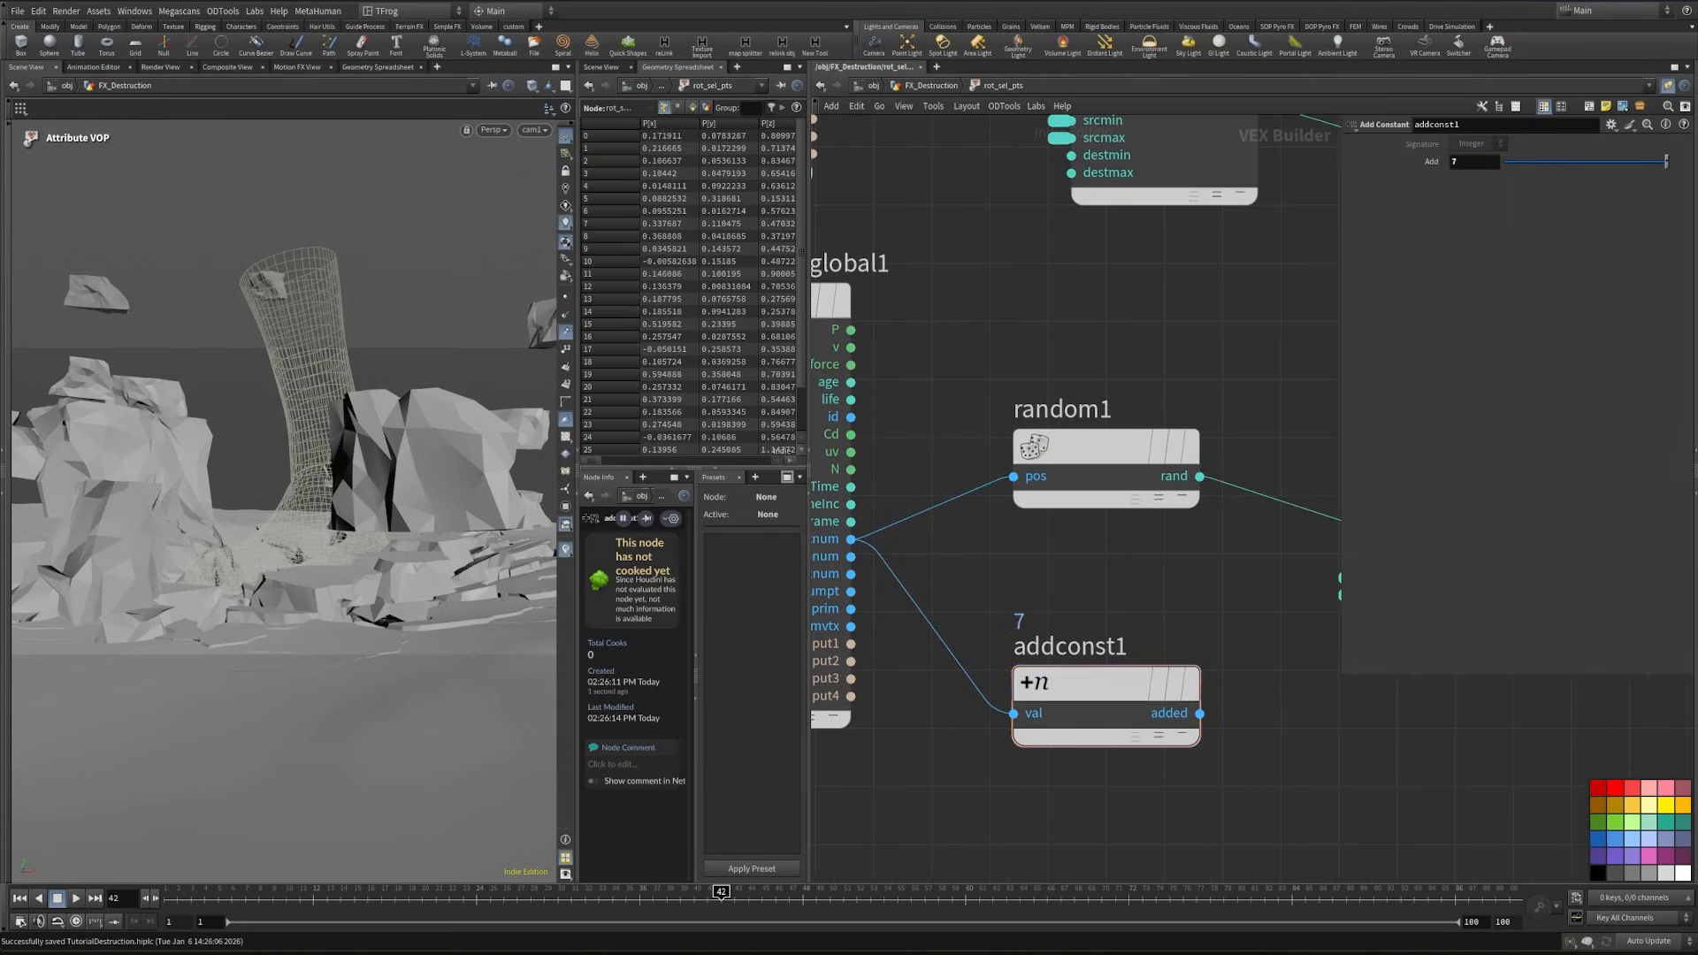
# - Add a Random node after the Add Constant node and set its signature to 1D Integer Input, 3D Vector
pyautogui.moveTo(1250, 675); pyautogui.dragTo(1008, 629, button='middle')
pyautogui.scroll(-1, 1008, 629)
pyautogui.scroll(-1, 1008, 628)
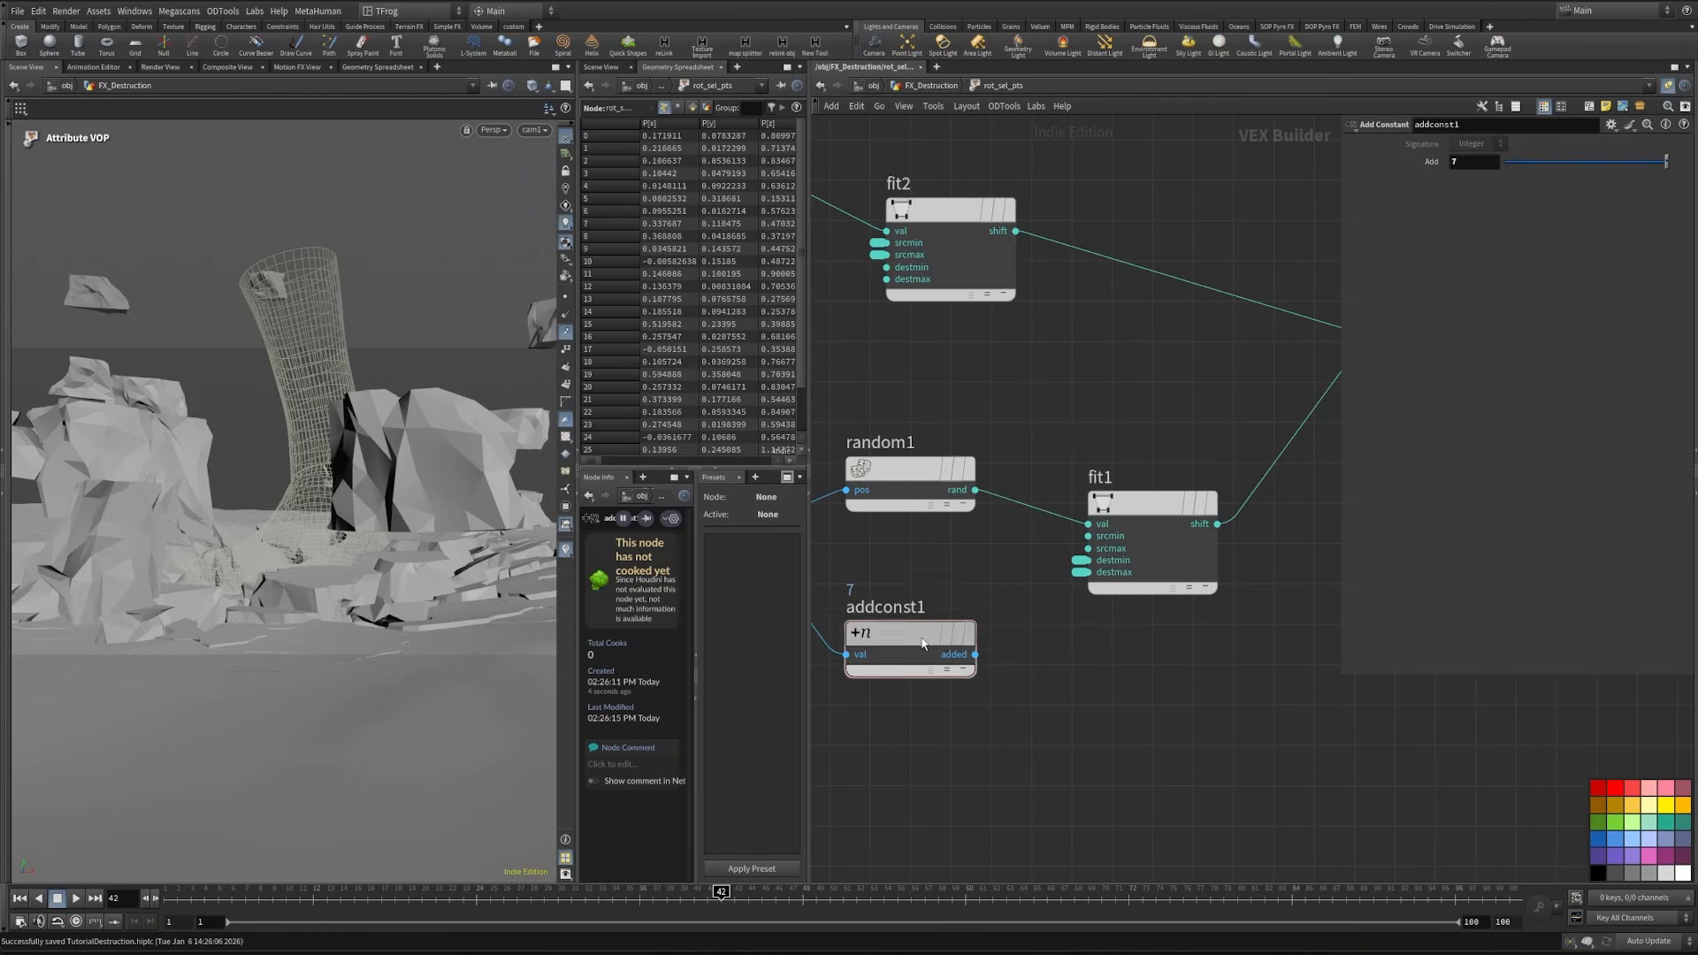
pyautogui.moveTo(920, 638); pyautogui.dragTo(921, 666)
pyautogui.click(977, 683)
pyautogui.press('Tab')
pyautogui.write('rand')
pyautogui.press('Return')
pyautogui.click(1153, 714)
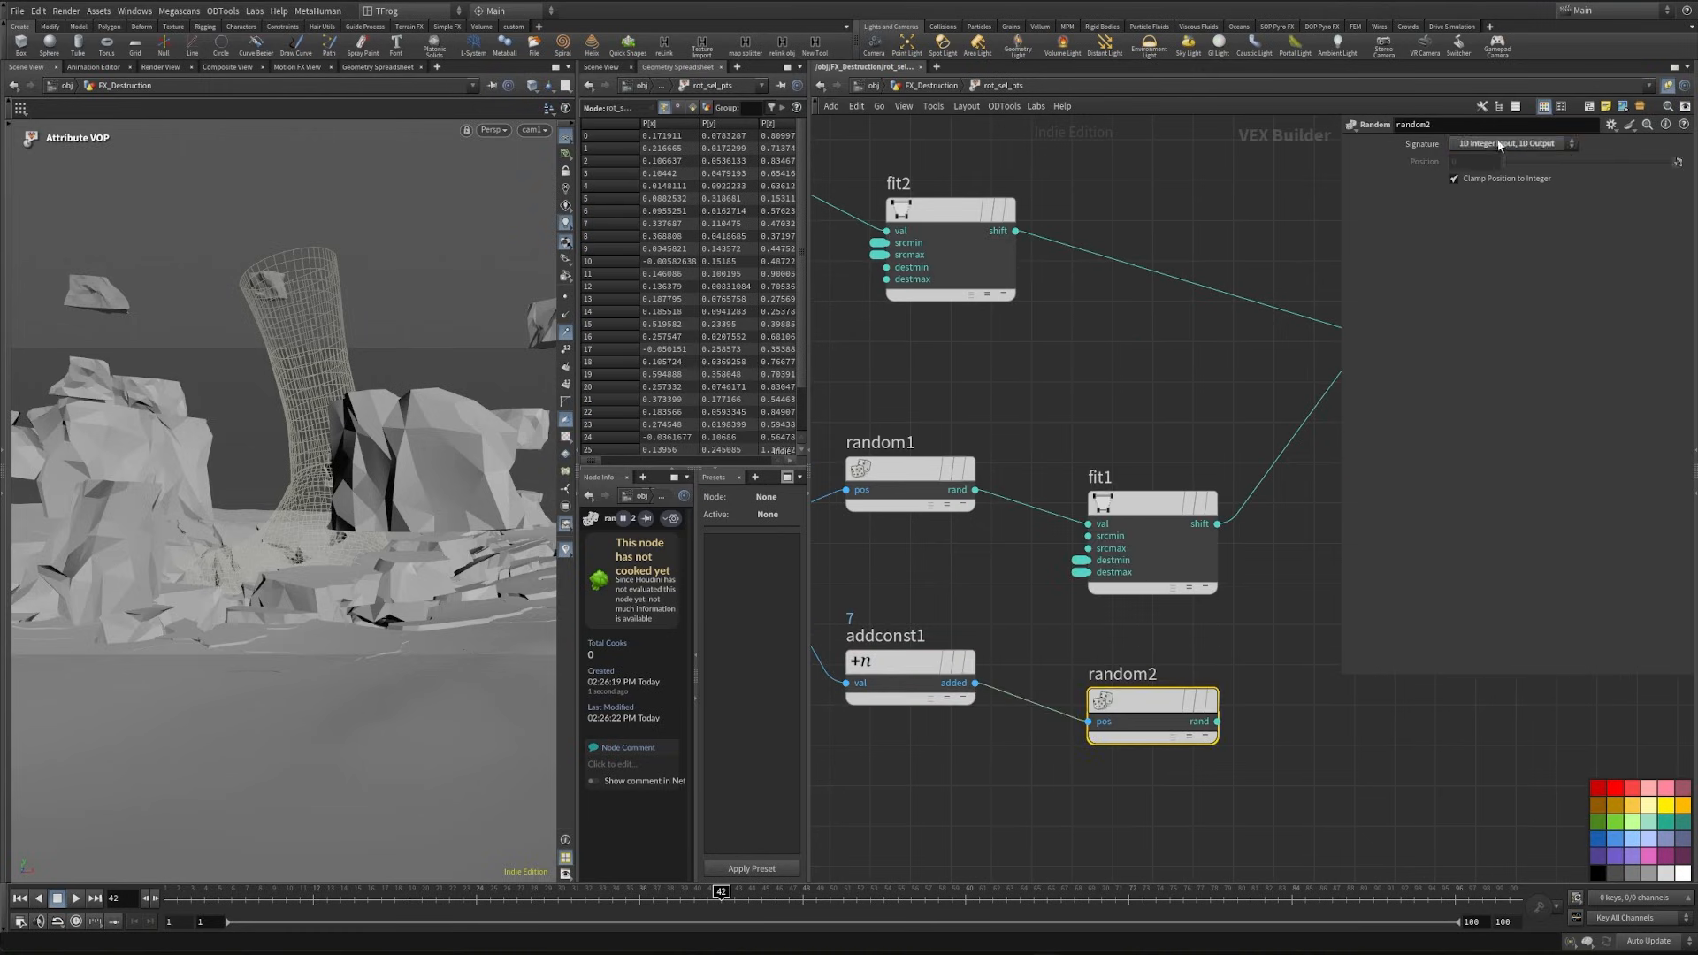
pyautogui.click(1501, 144)
pyautogui.click(1522, 171)
# - Add a Fit Range node after the vector random node and set its destination minimum to -1, -1, -1
pyautogui.press('Tab')
pyautogui.write('fit')
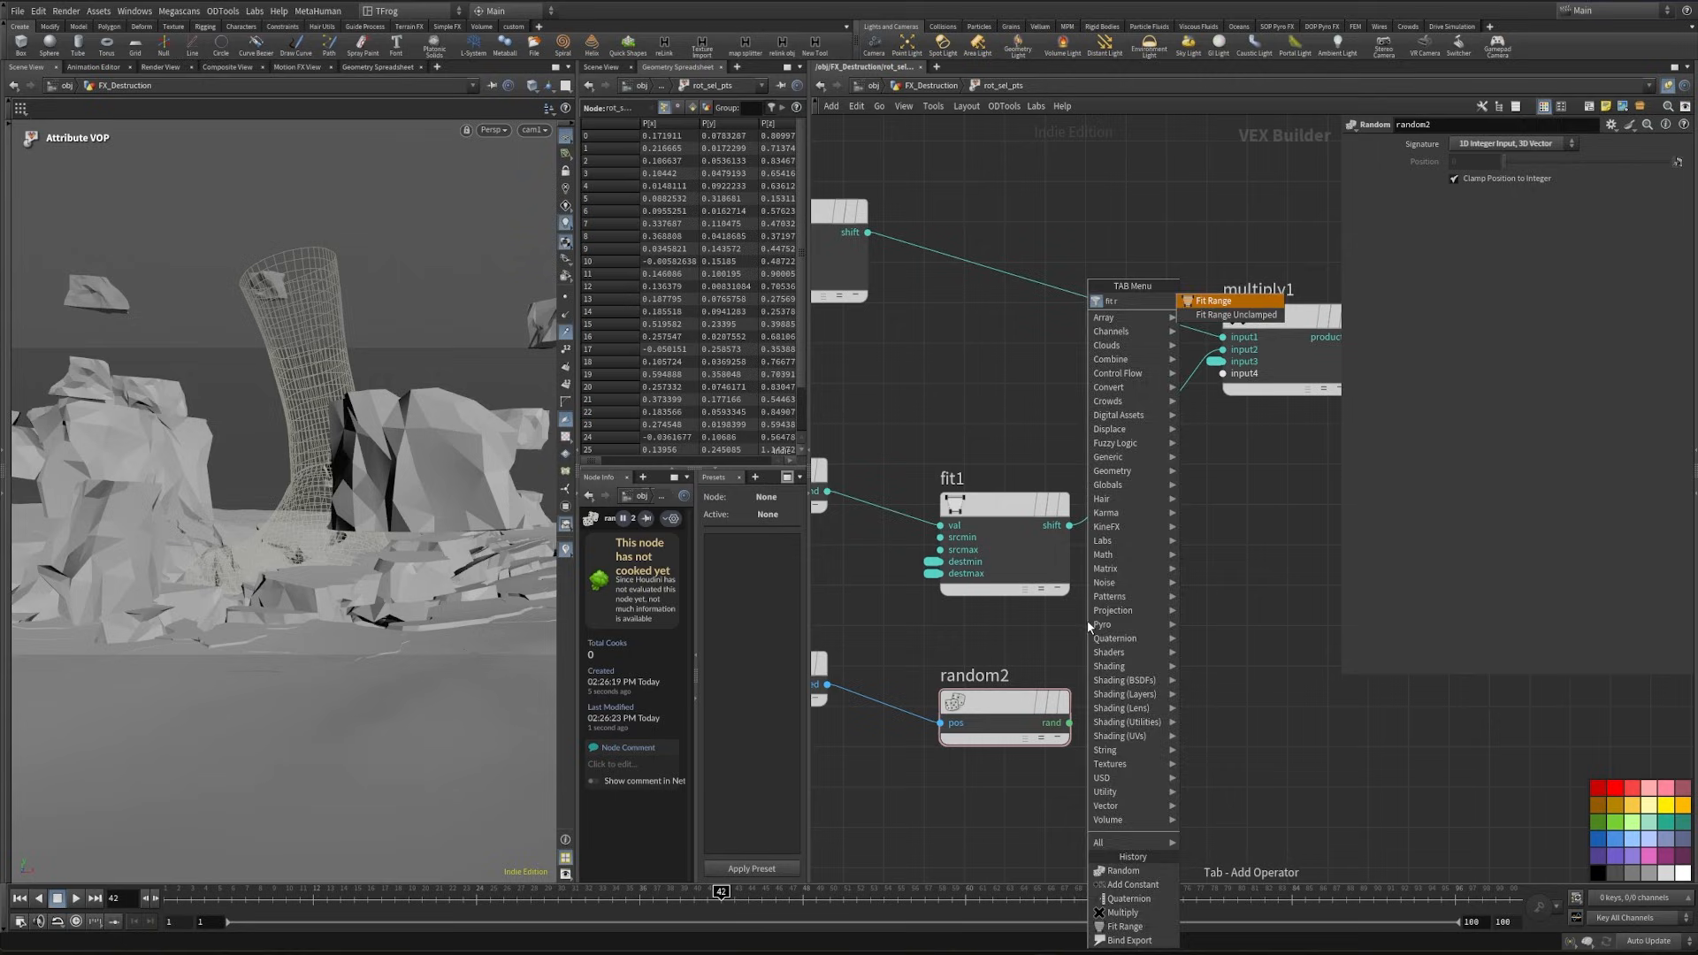
pyautogui.press('Return')
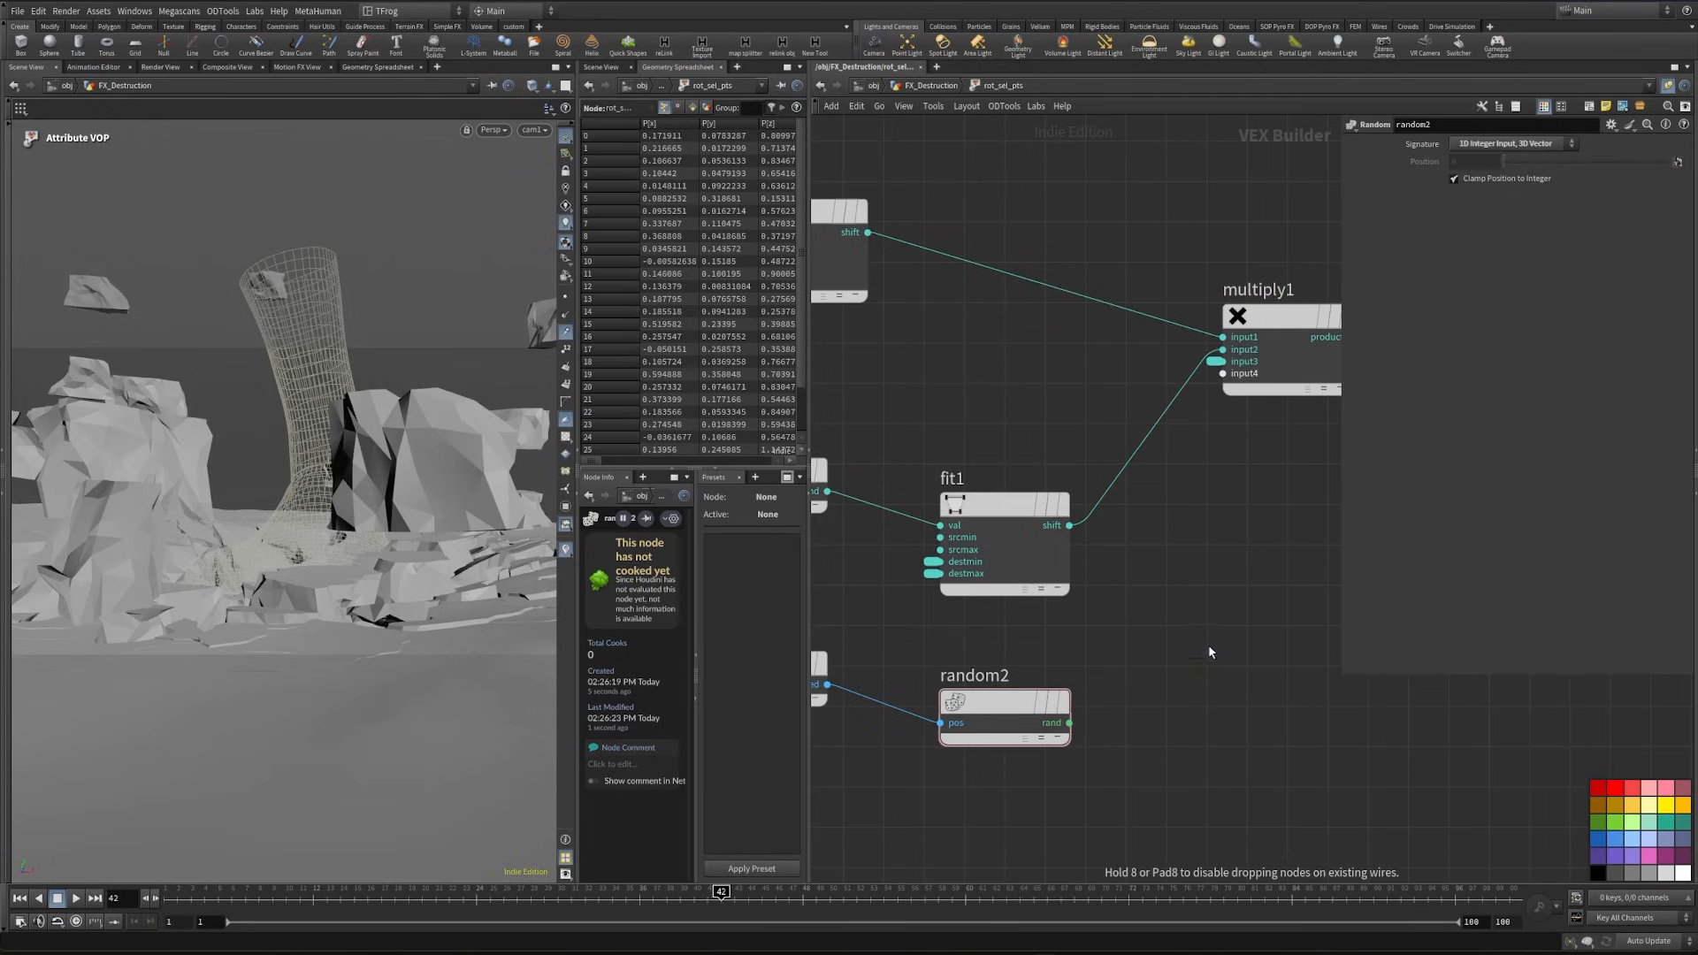
pyautogui.click(1207, 680)
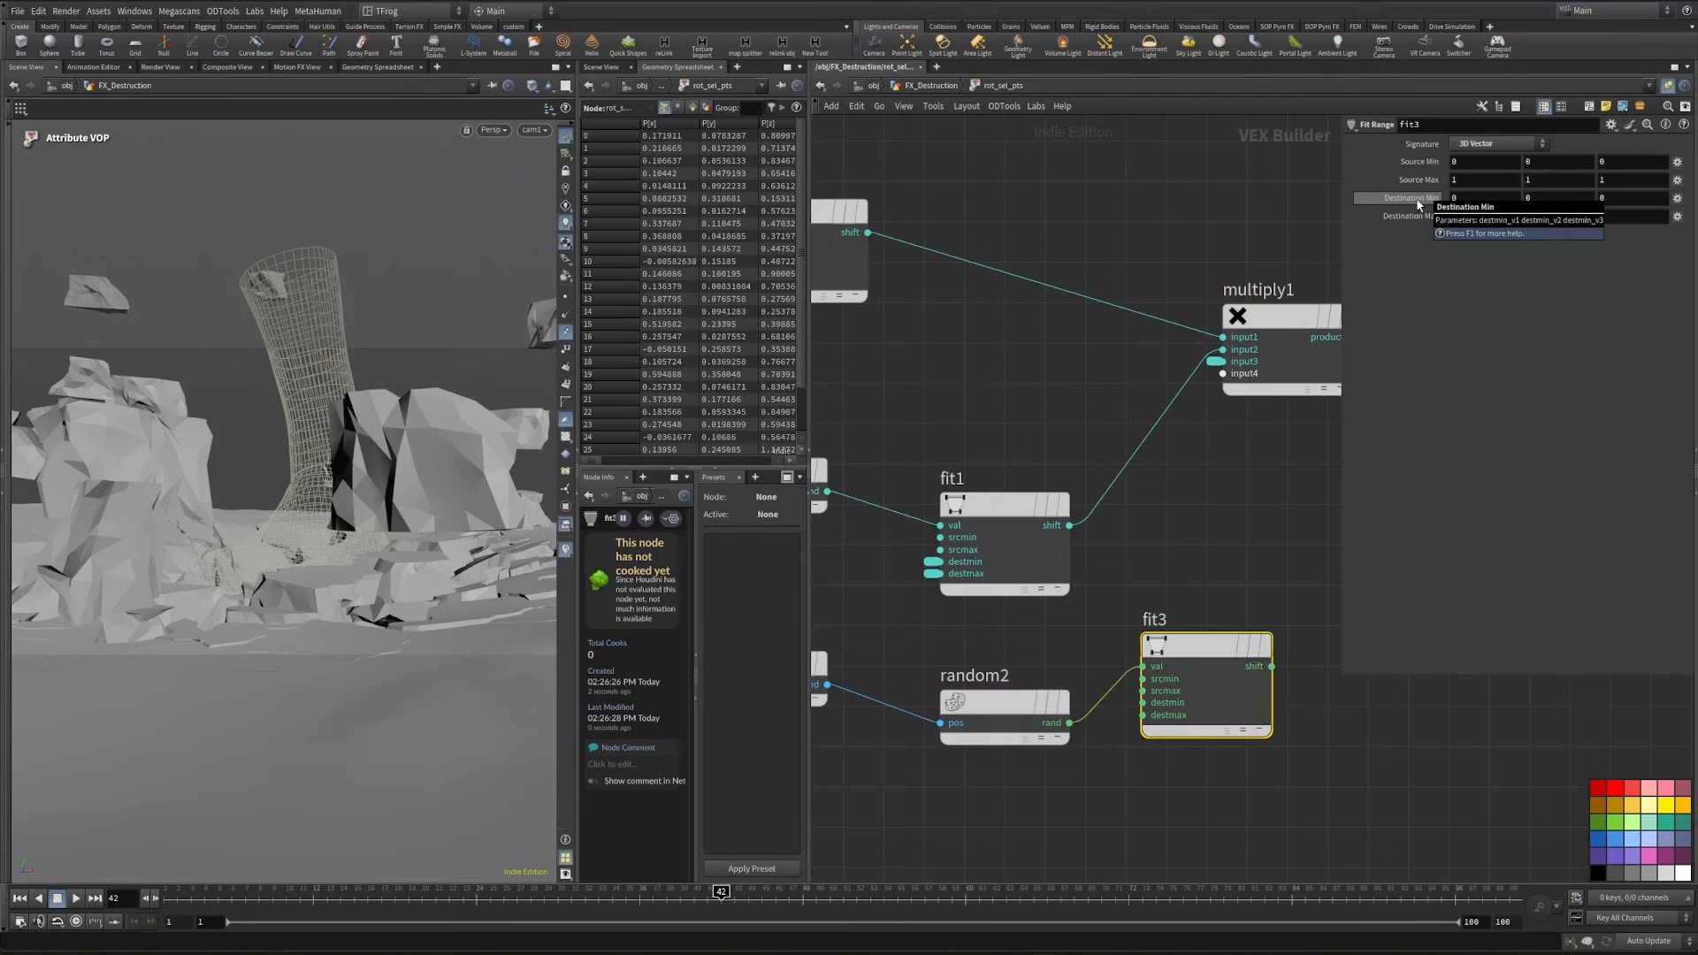
pyautogui.moveTo(1418, 202); pyautogui.dragTo(1386, 198, button='middle')
pyautogui.moveTo(1349, 196); pyautogui.dragTo(1332, 196, button='middle')
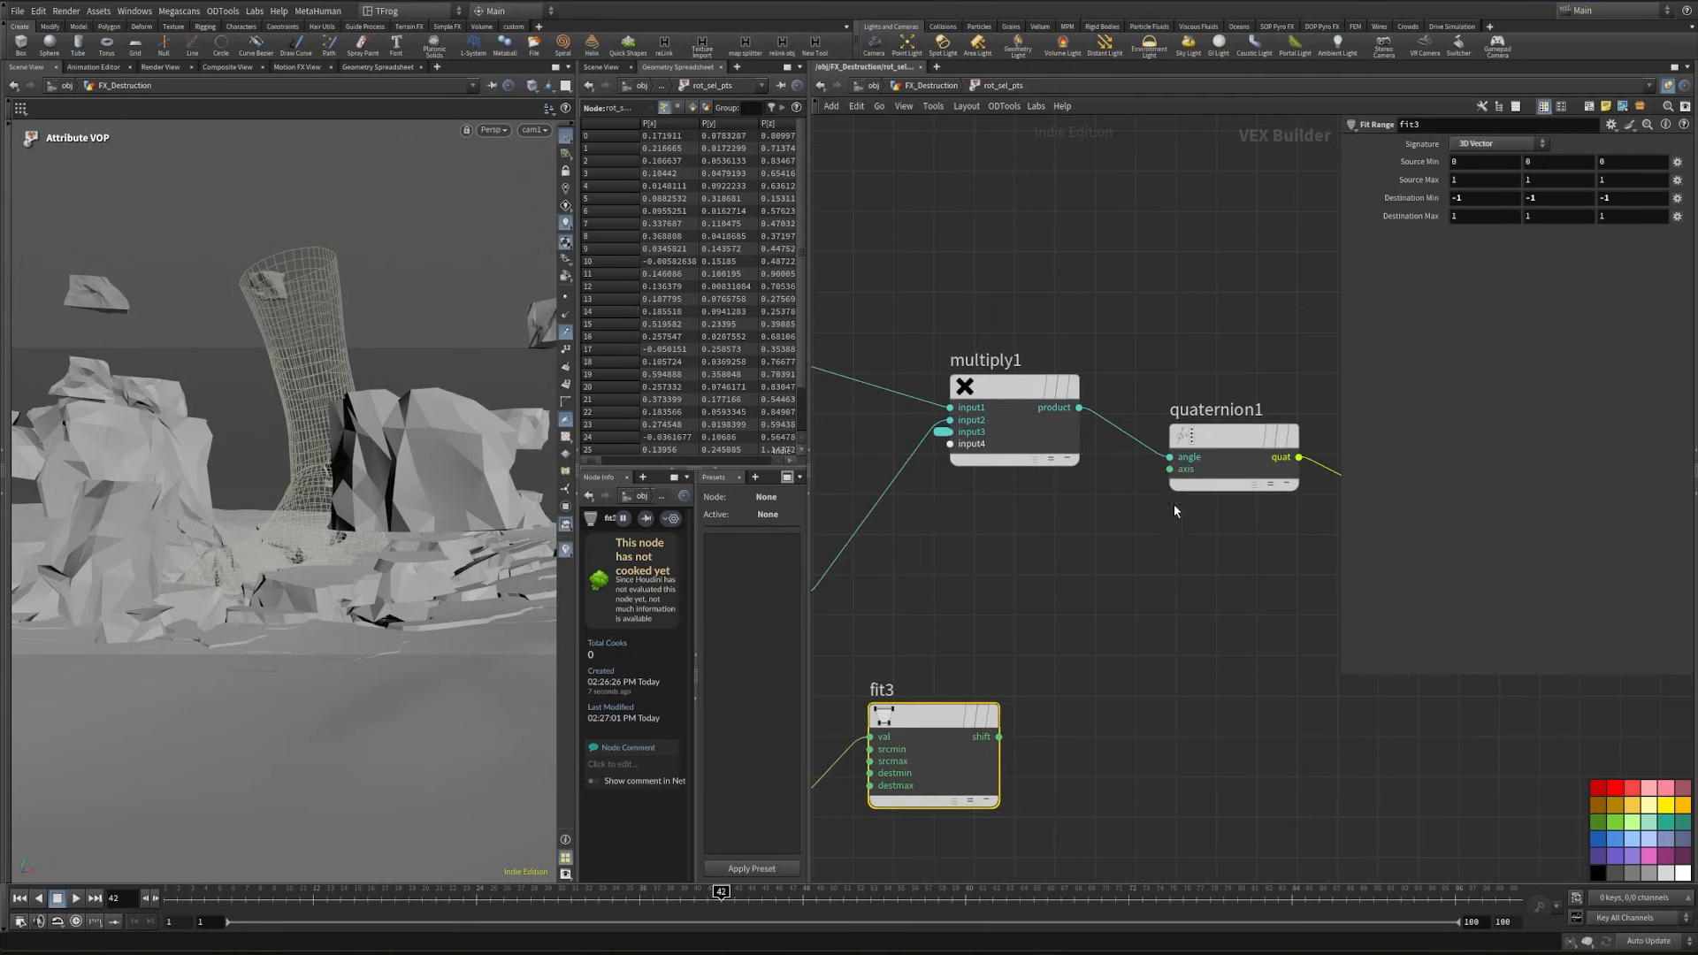
# - Return to the geometry network, set the global value of rot_sel_pts to 7.4 and play back the animation
pyautogui.press('u')
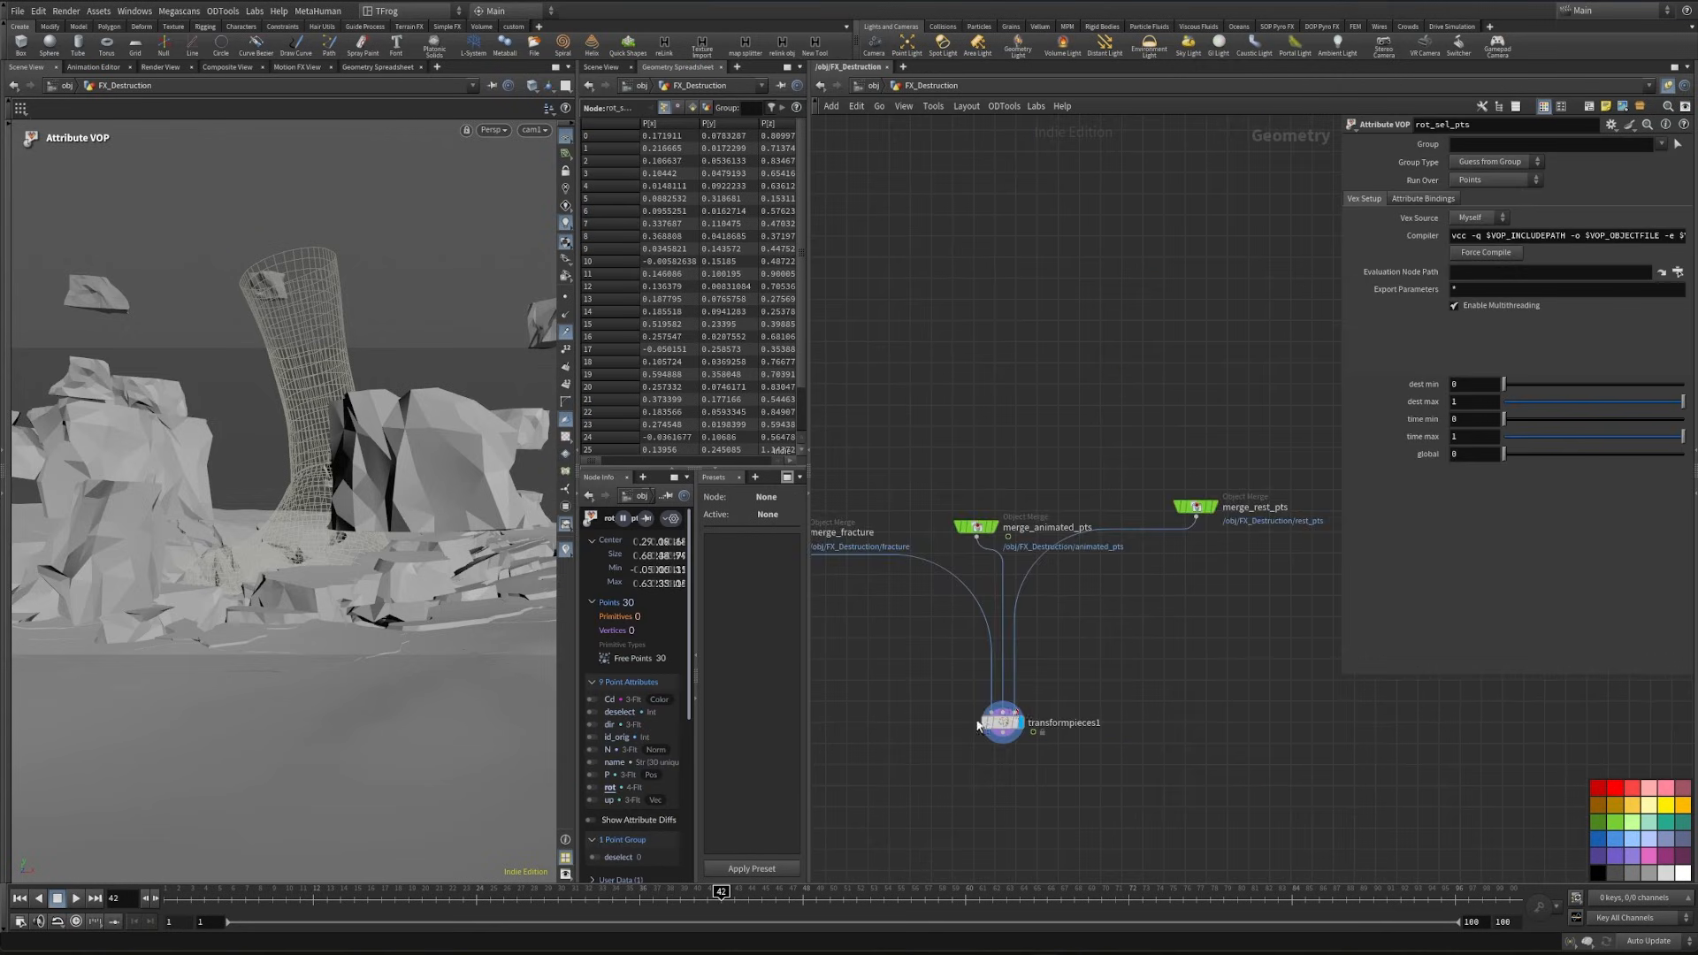
pyautogui.moveTo(1123, 629); pyautogui.dragTo(916, 845, button='middle')
pyautogui.moveTo(1141, 463); pyautogui.dragTo(903, 768, button='middle')
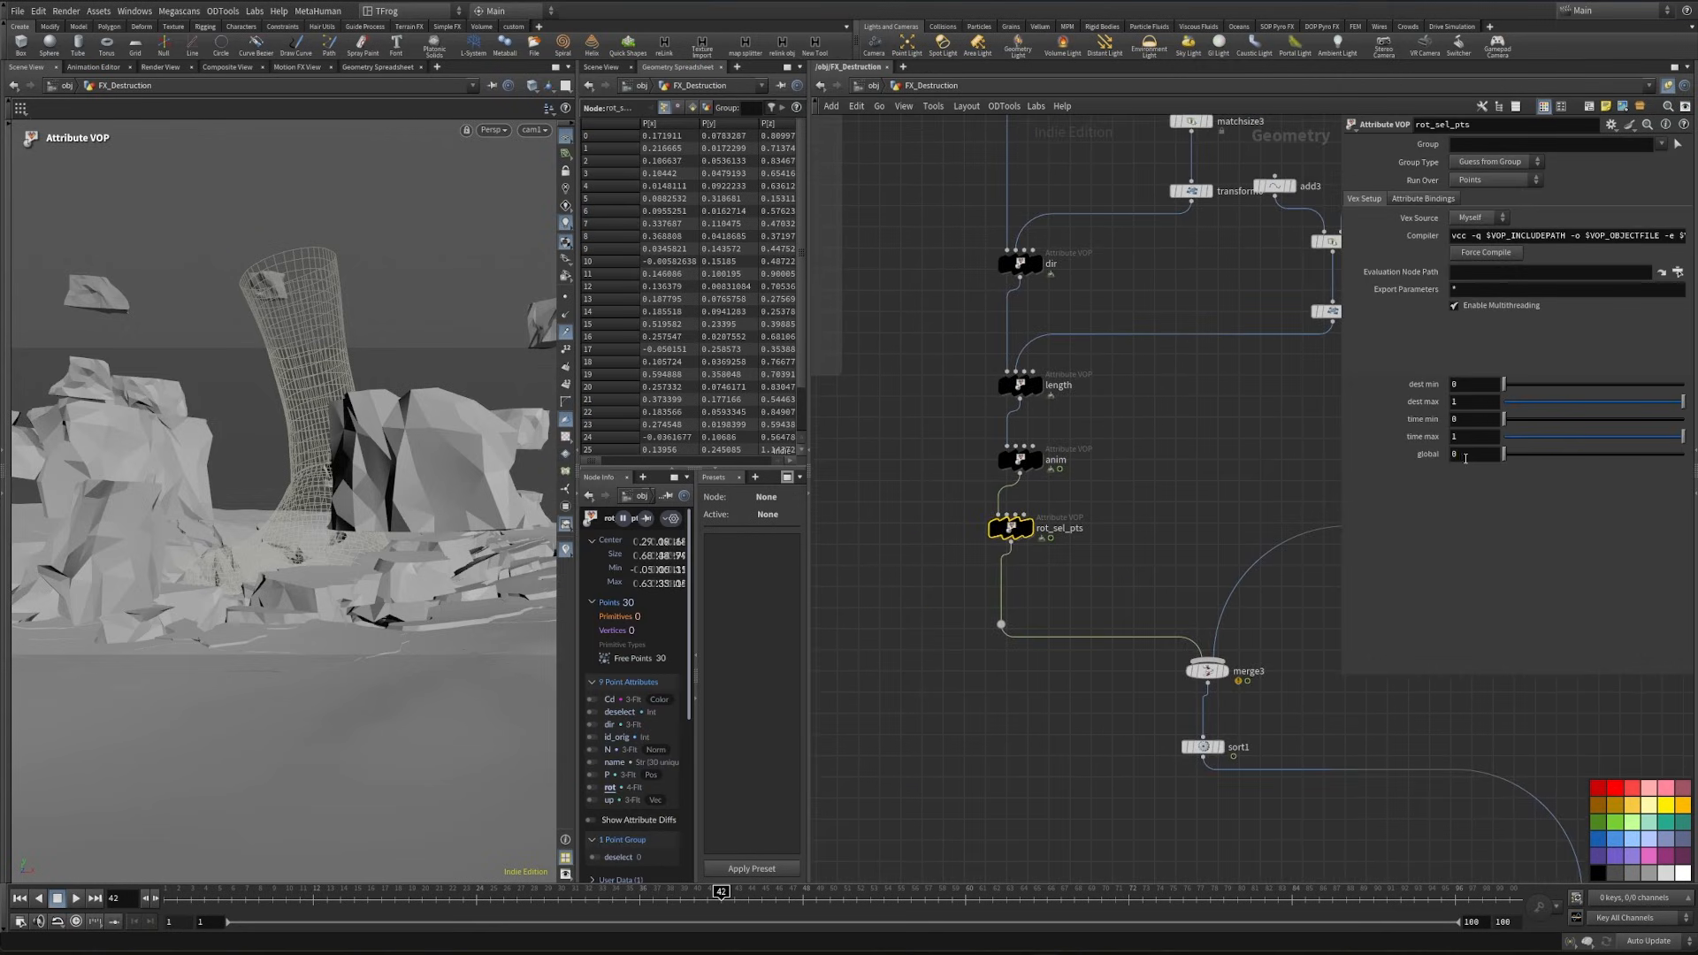
pyautogui.write('7.4')
pyautogui.press('Return')
pyautogui.moveTo(695, 897); pyautogui.dragTo(79, 913)
pyautogui.click(76, 897)
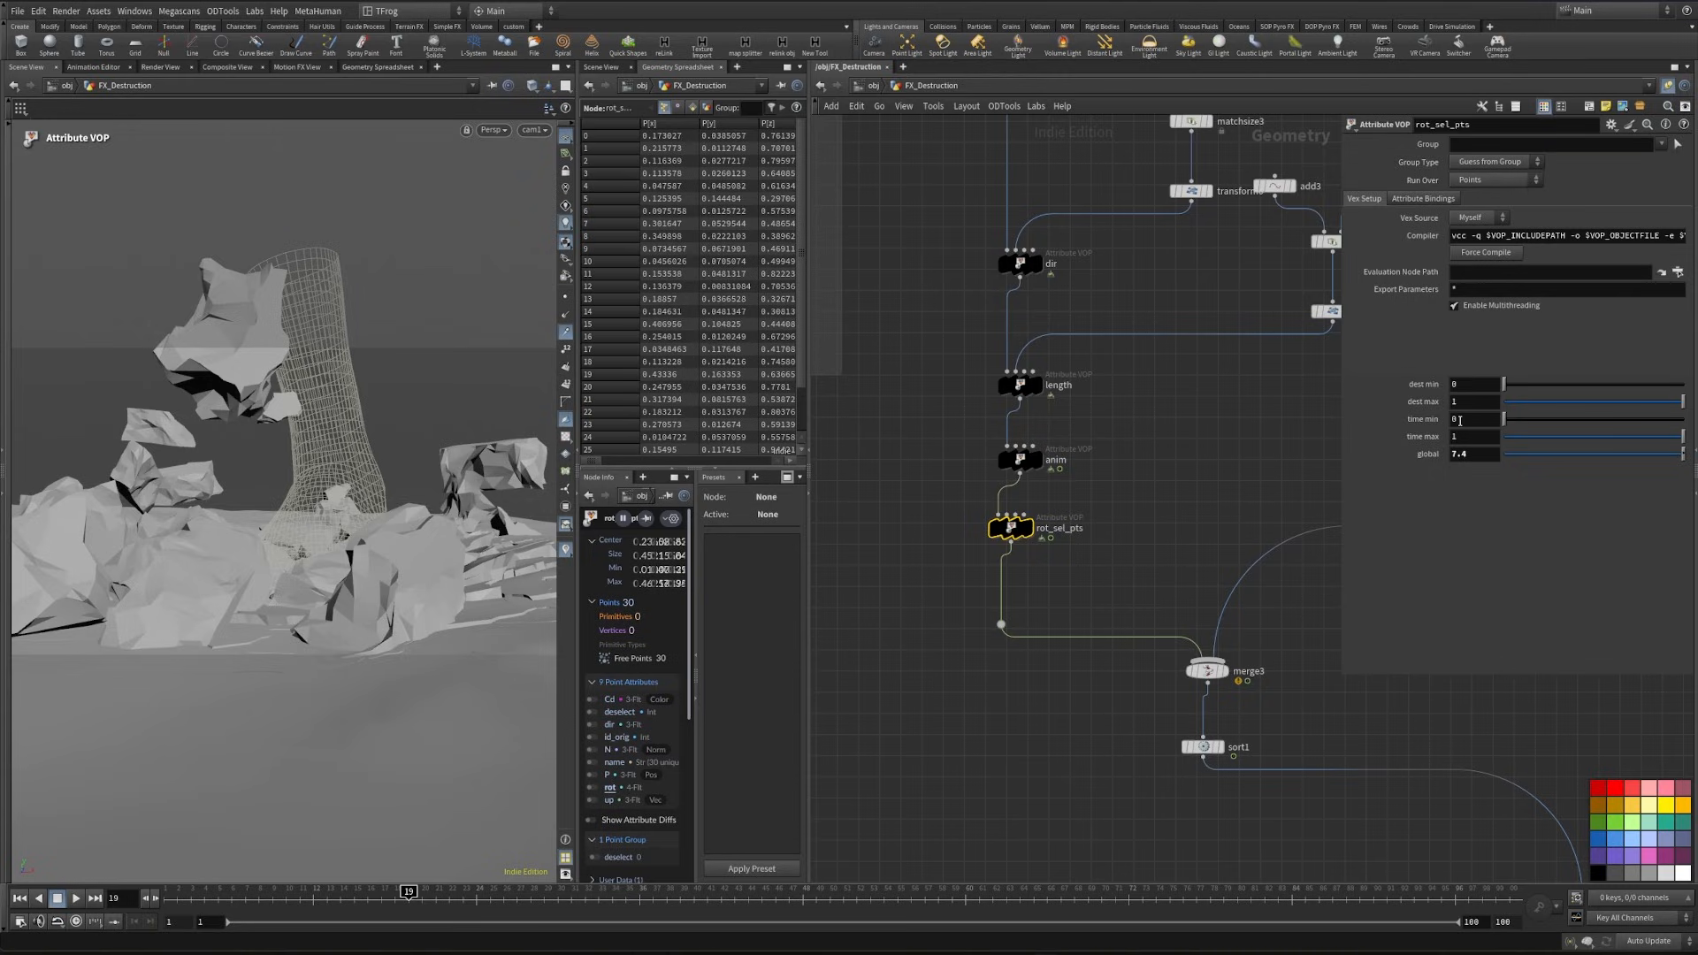
# - Set rot_sel_pts time min to 1, time max to 100 and dest min to 0.292, and scrub through the animation
pyautogui.write('100')
pyautogui.press('Return')
pyautogui.moveTo(409, 895); pyautogui.dragTo(245, 840)
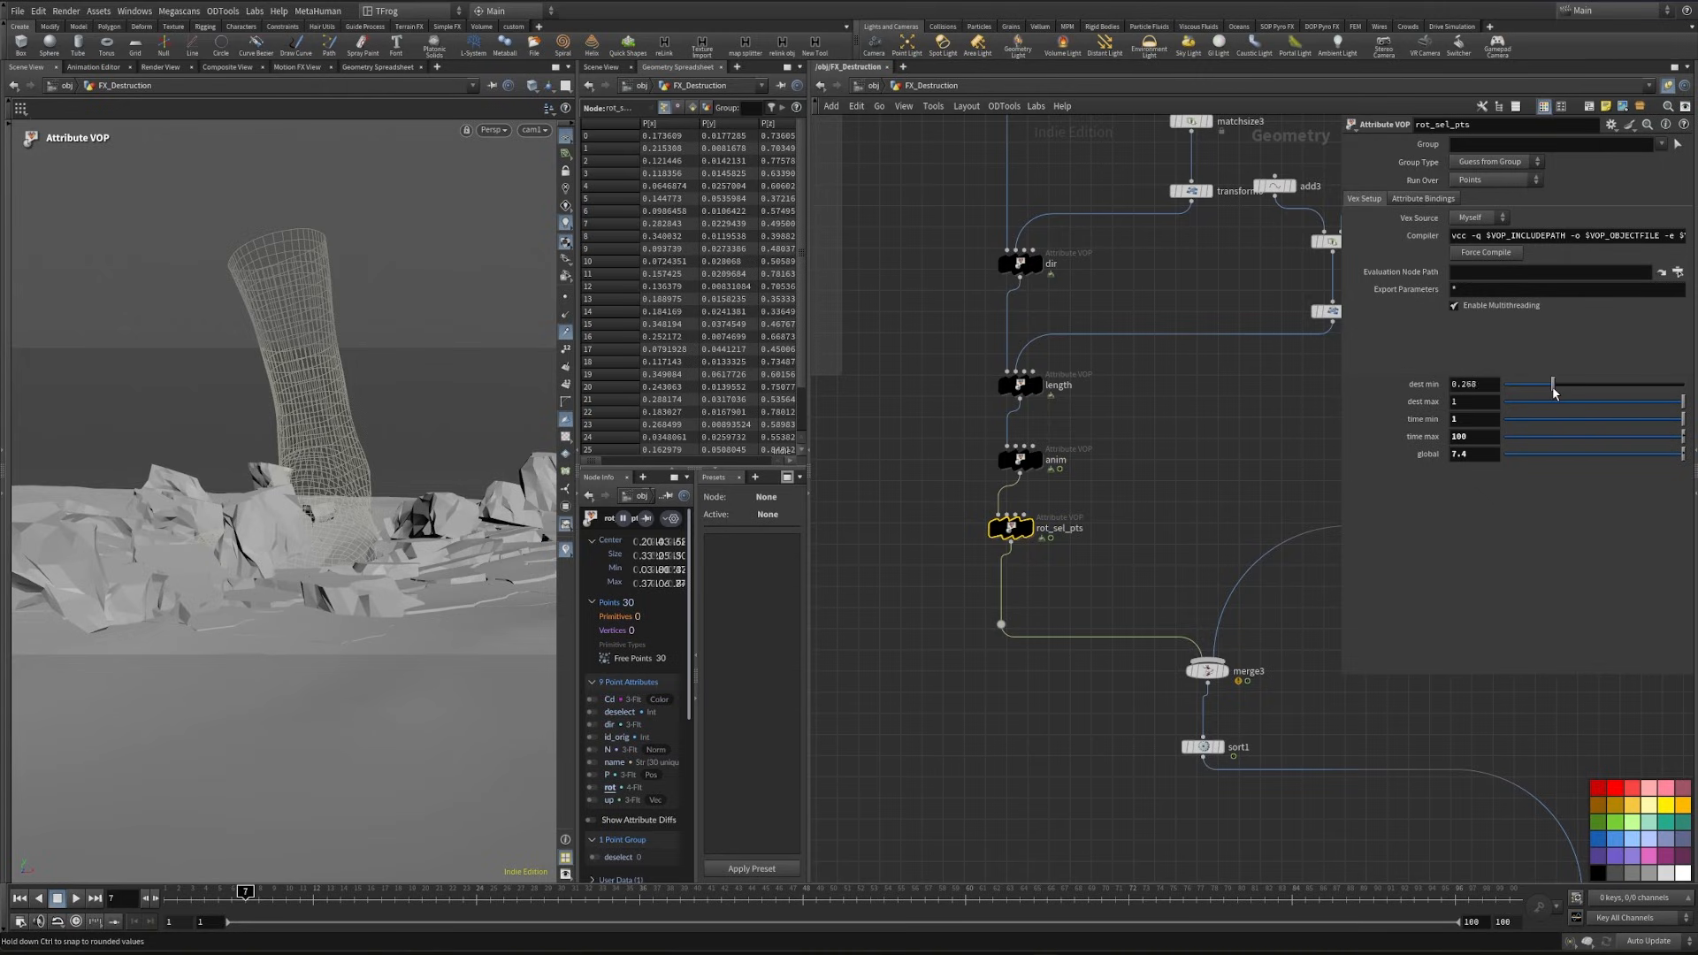
pyautogui.moveTo(258, 888); pyautogui.dragTo(451, 891)
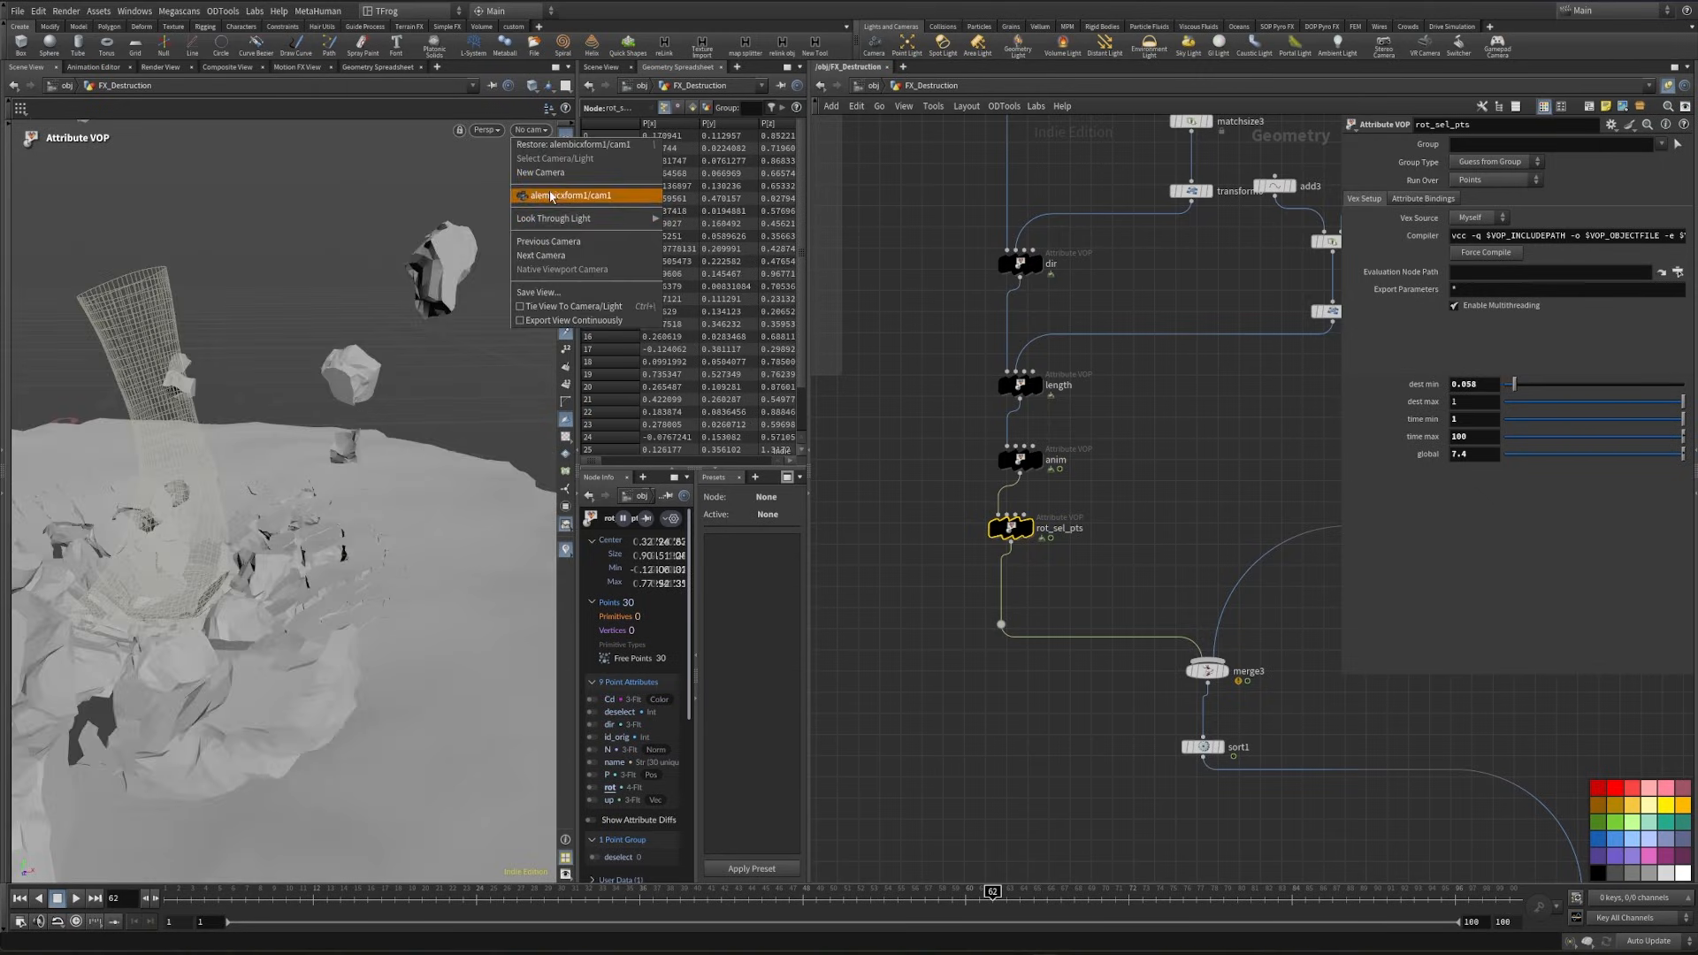
# - Set the min value of the anim node to 0.237
pyautogui.click(550, 194)
pyautogui.click(1022, 460)
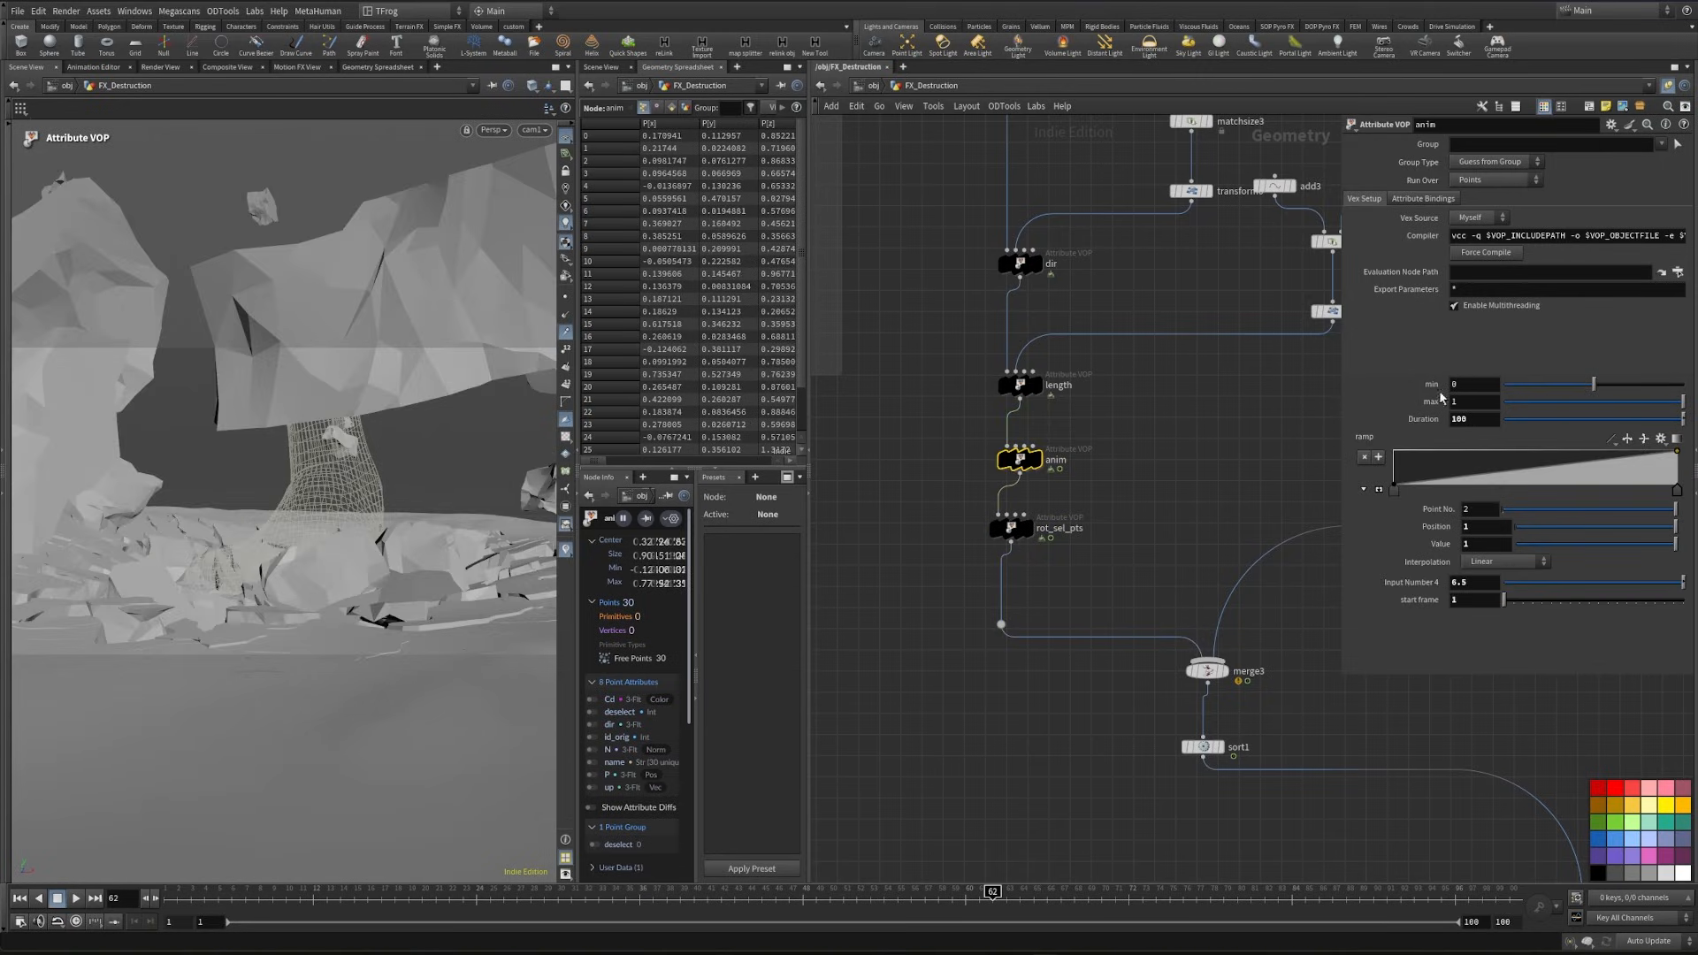
pyautogui.moveTo(1595, 385); pyautogui.dragTo(1608, 398)
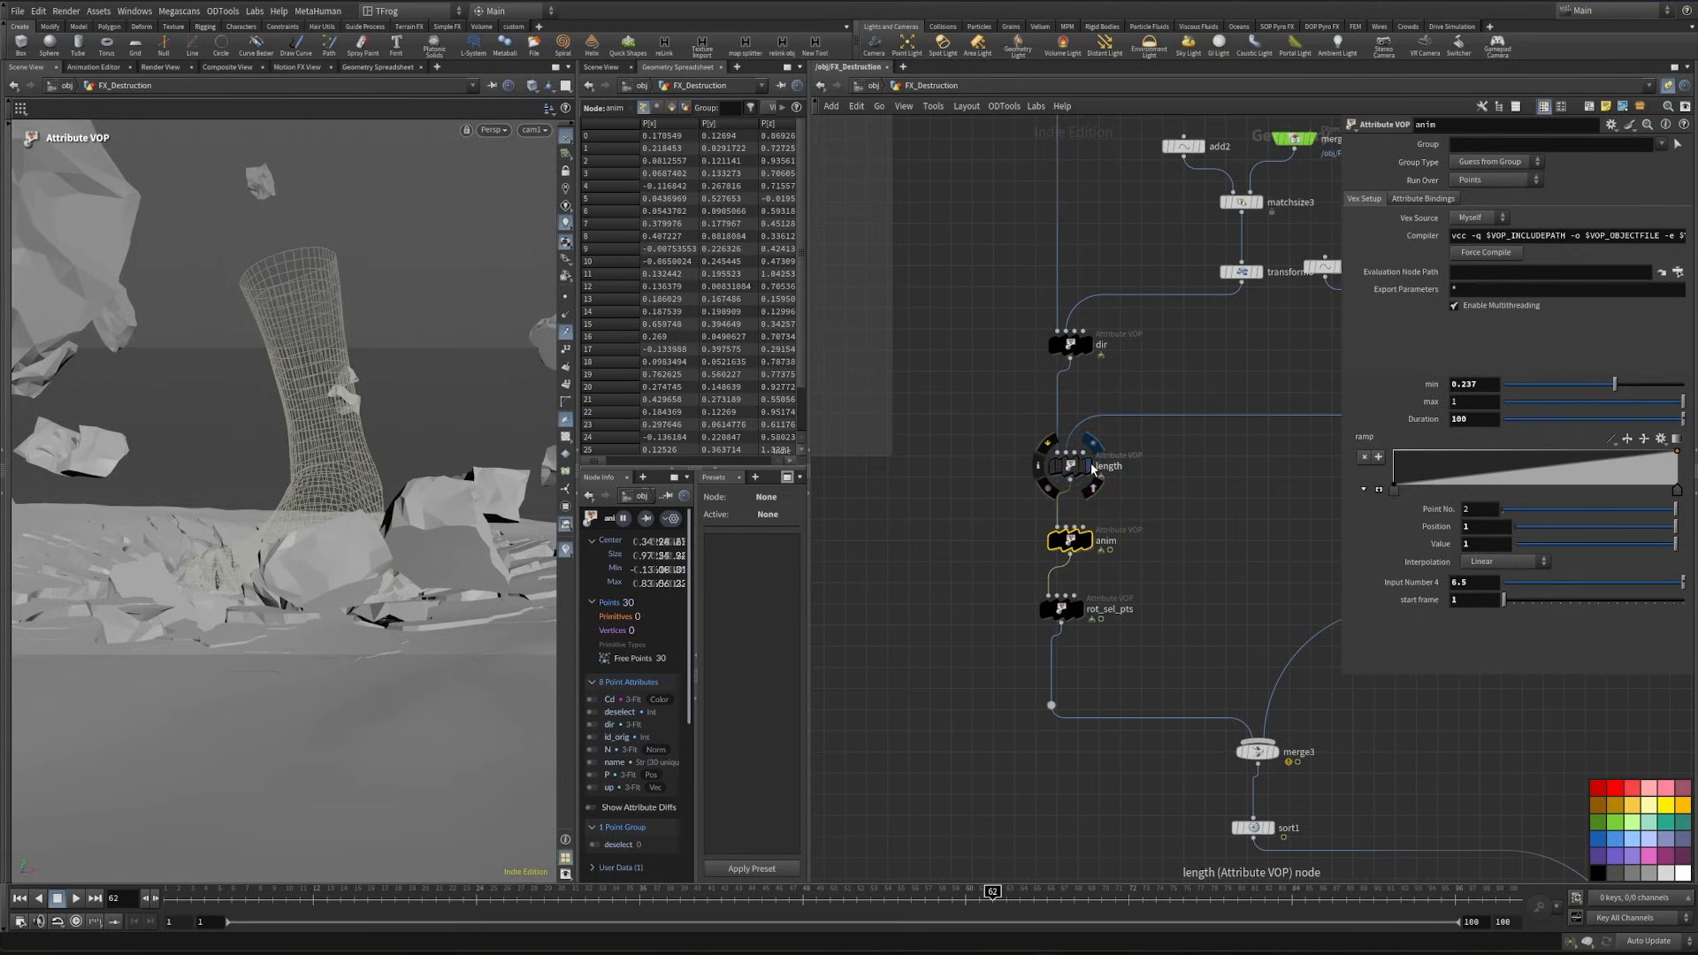
# - Display the length node and visualize the dir attribute as vectors in the viewport
pyautogui.click(1092, 466)
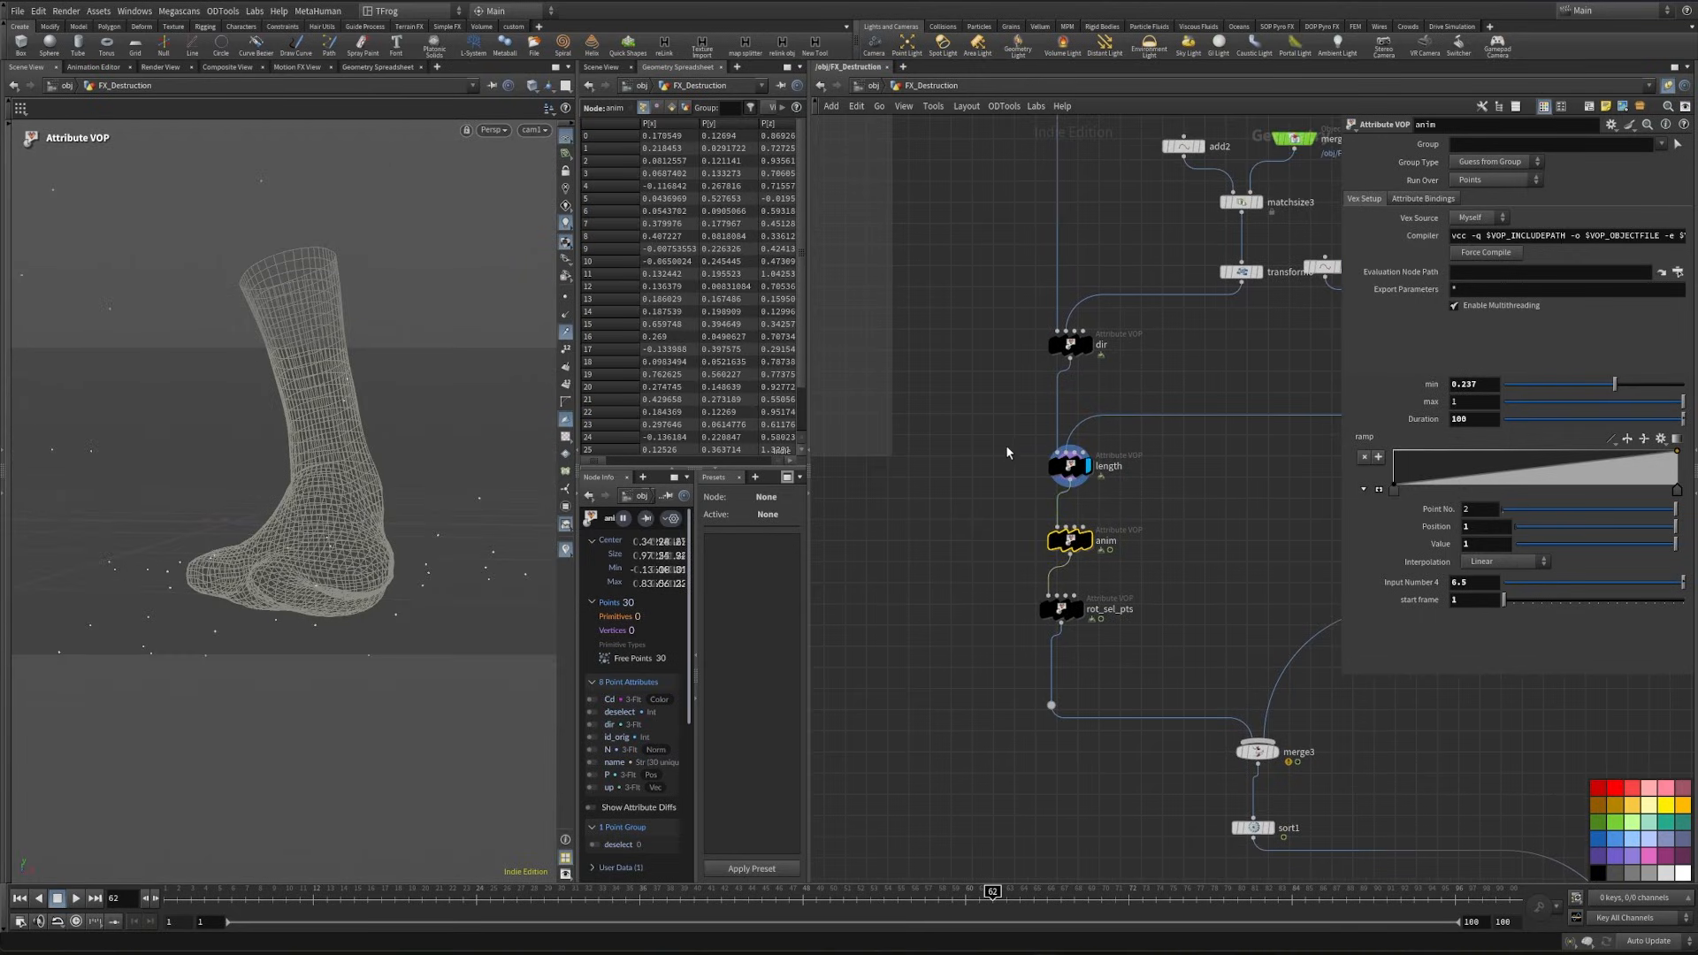
pyautogui.click(592, 726)
pyautogui.moveTo(180, 616)
pyautogui.keyDown('alt'); pyautogui.mouseDown()
pyautogui.moveTo(220, 634)
pyautogui.moveTo(188, 580)
pyautogui.moveTo(177, 595)
pyautogui.moveTo(189, 575)
pyautogui.mouseUp(); pyautogui.keyUp('alt')
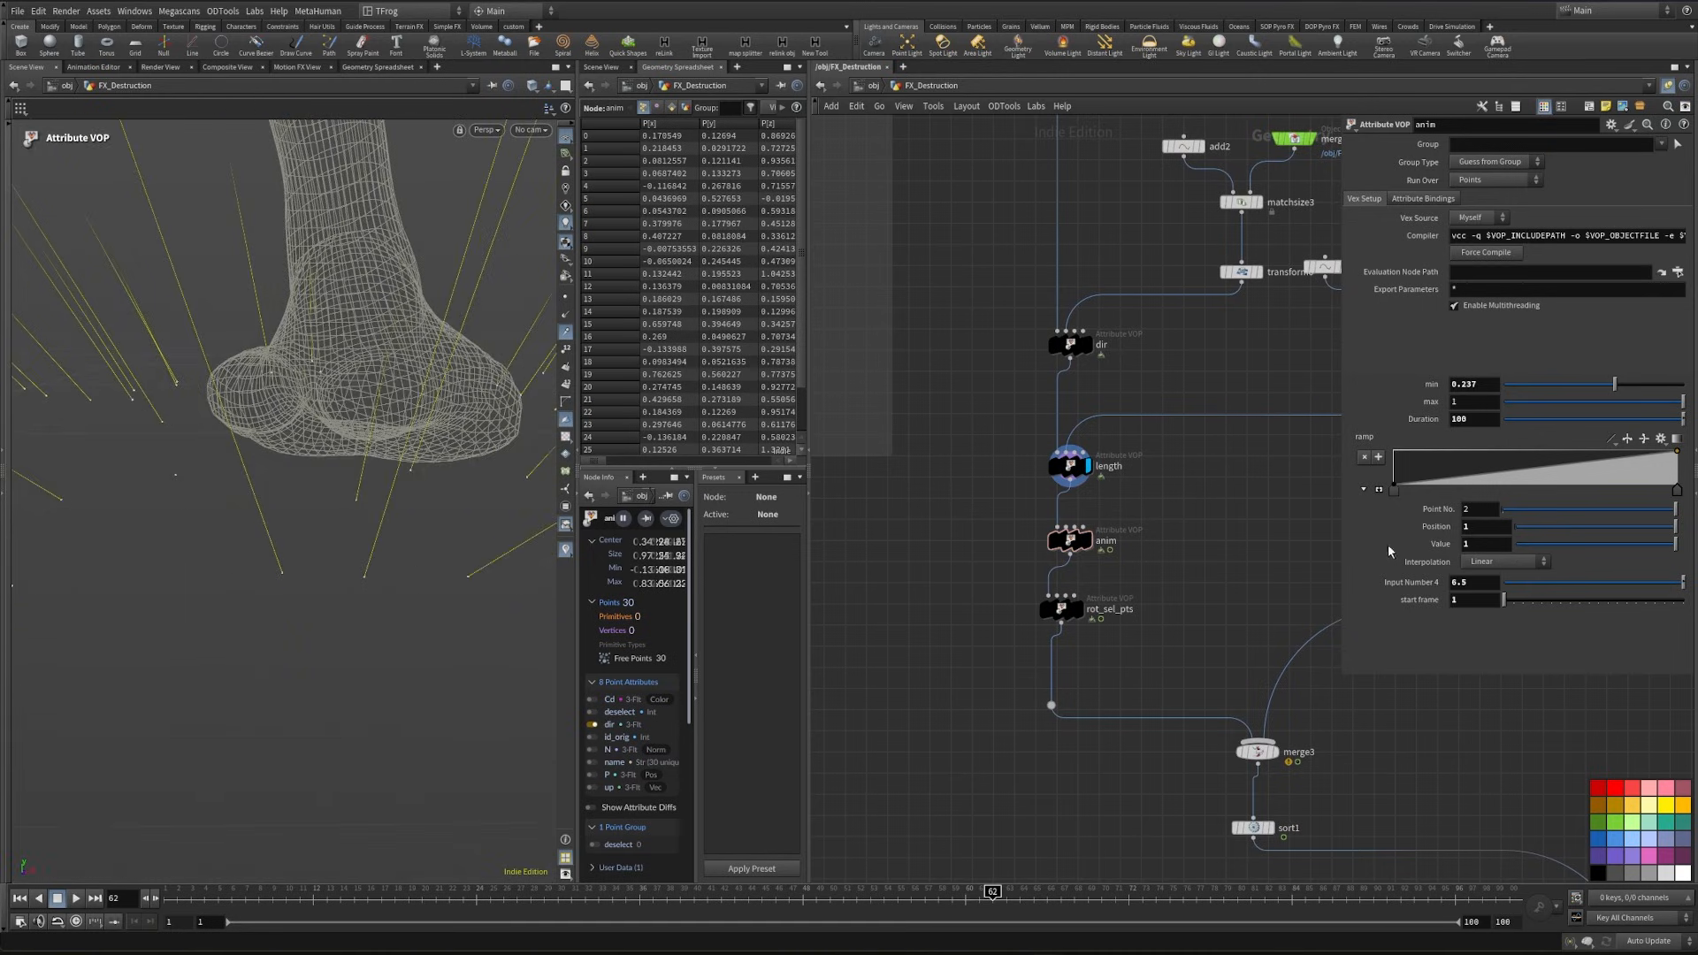
# - Set the min value of the length node to -0.261
pyautogui.click(1070, 466)
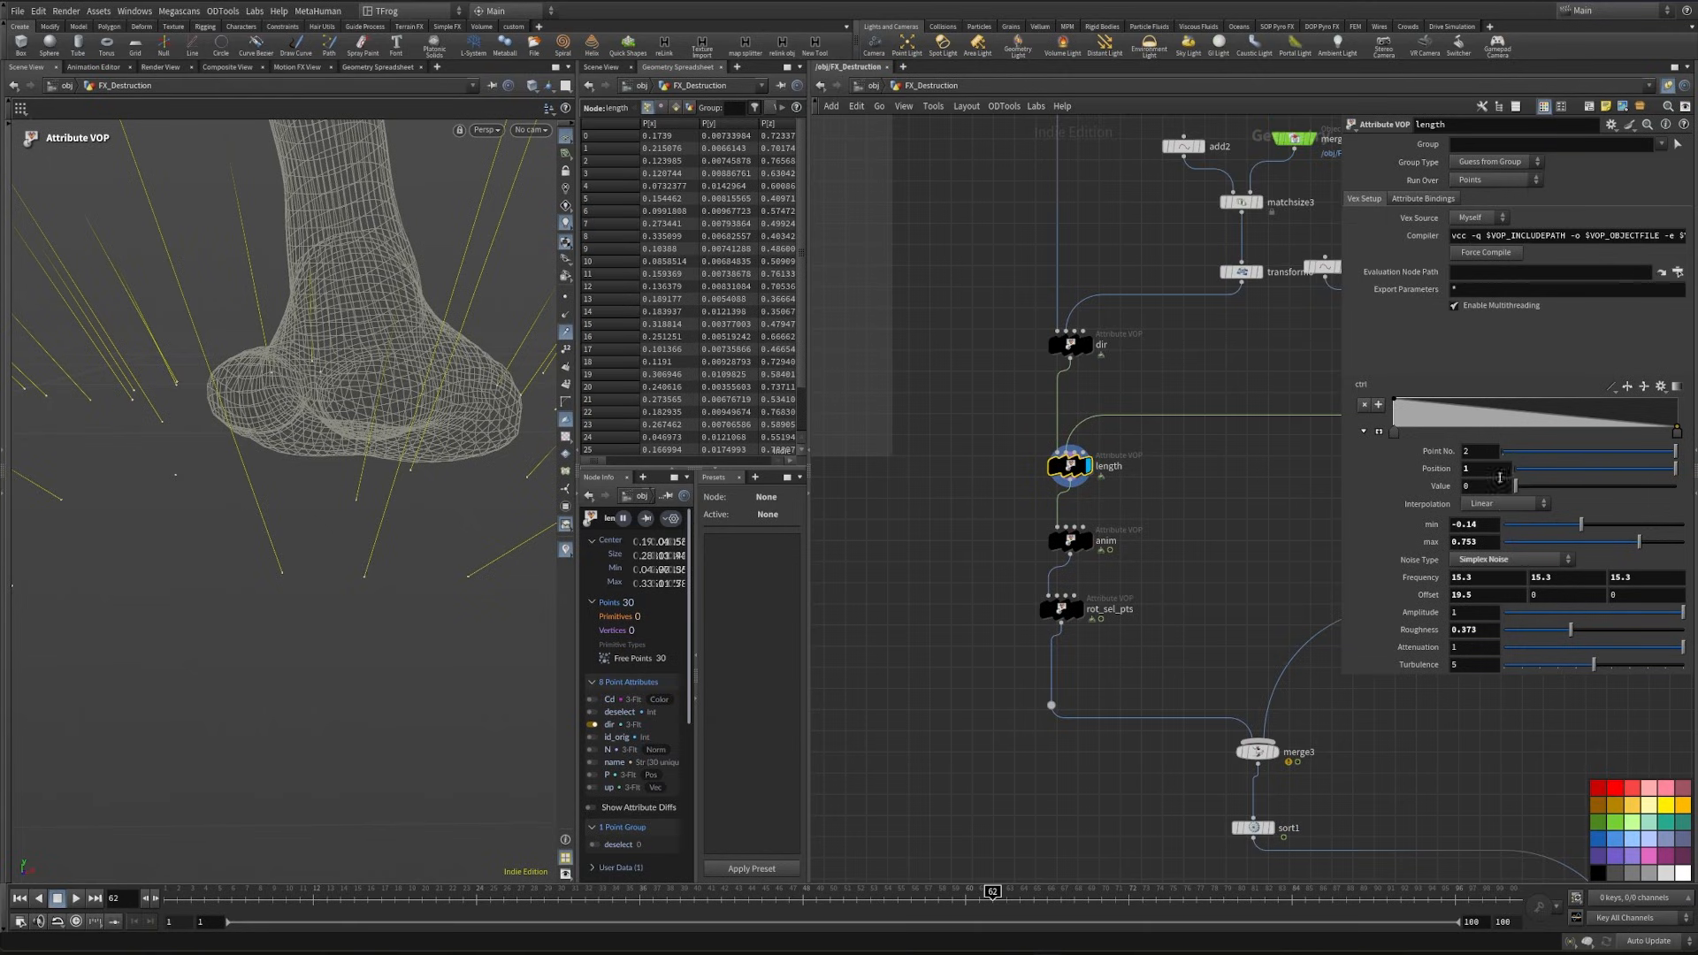
pyautogui.moveTo(1580, 523); pyautogui.dragTo(1578, 523)
pyautogui.moveTo(1571, 527); pyautogui.dragTo(1570, 526)
pyautogui.keyDown('alt'); pyautogui.moveTo(353, 539); pyautogui.dragTo(438, 603); pyautogui.keyUp('alt')
# - Display transformpieces1 at frame 41 and examine the flying fragments around the foot from different angles
pyautogui.moveTo(996, 777); pyautogui.dragTo(1111, 448, button='middle')
pyautogui.scroll(-3, 1106, 460)
pyautogui.moveTo(1056, 712); pyautogui.dragTo(1250, 658, button='middle')
pyautogui.scroll(4, 1058, 711)
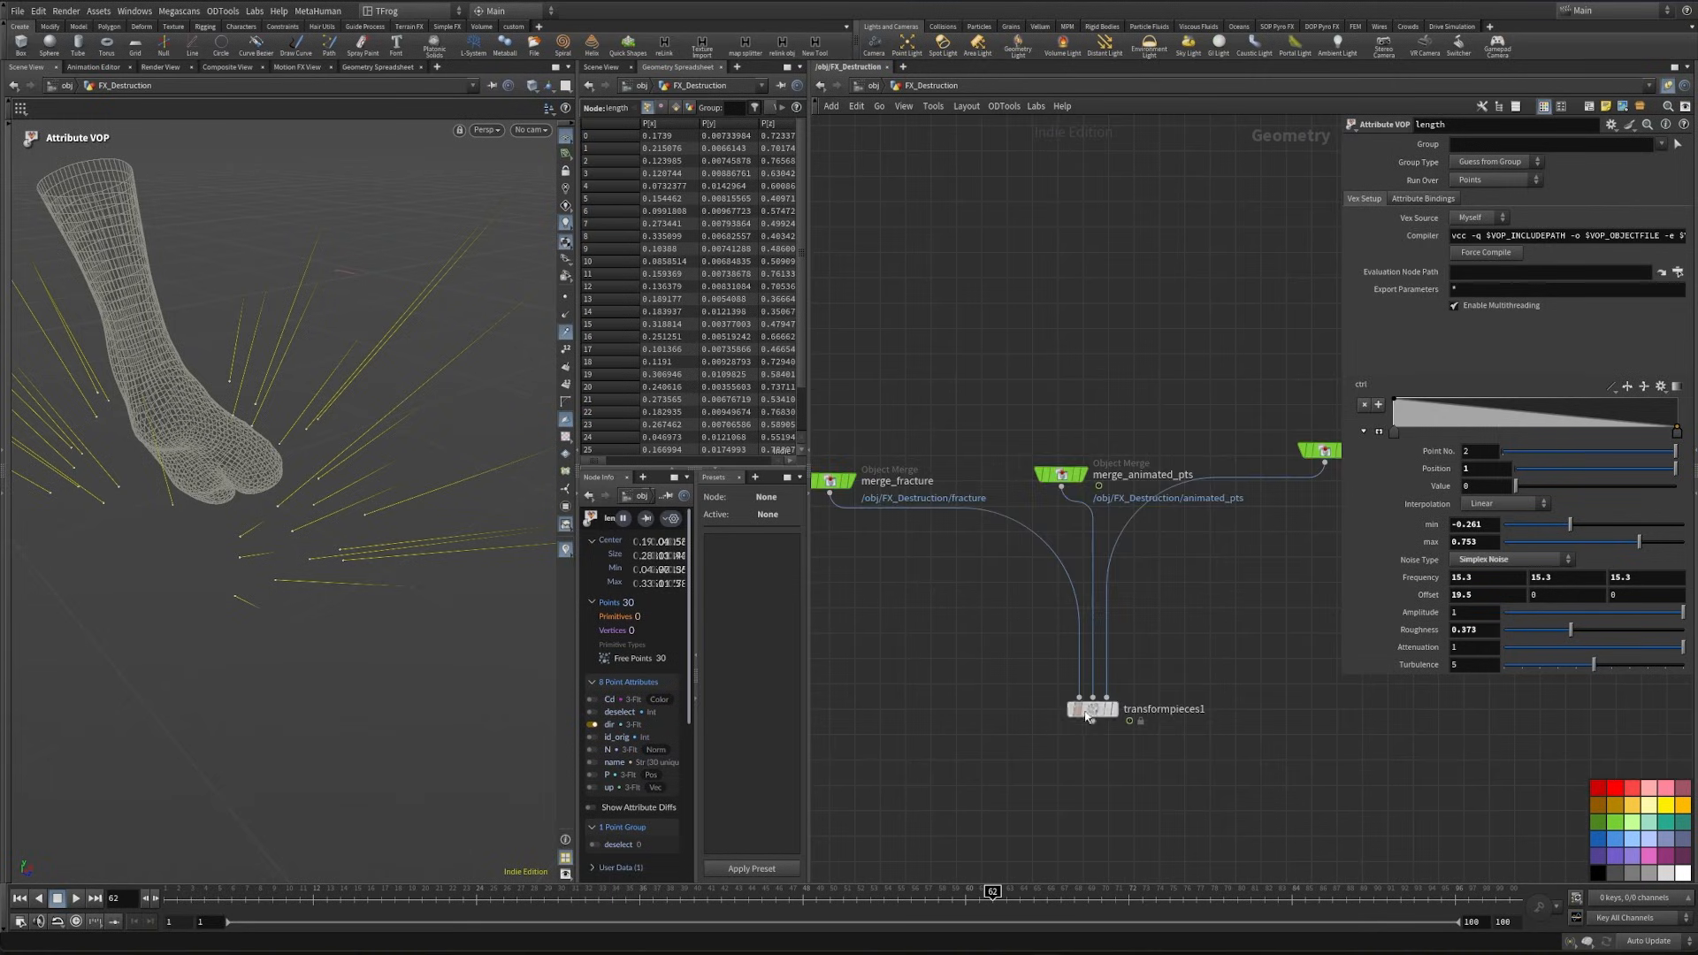
pyautogui.click(1114, 708)
pyautogui.keyDown('alt'); pyautogui.moveTo(284, 506); pyautogui.dragTo(336, 483); pyautogui.keyUp('alt')
pyautogui.moveTo(274, 910); pyautogui.dragTo(708, 909)
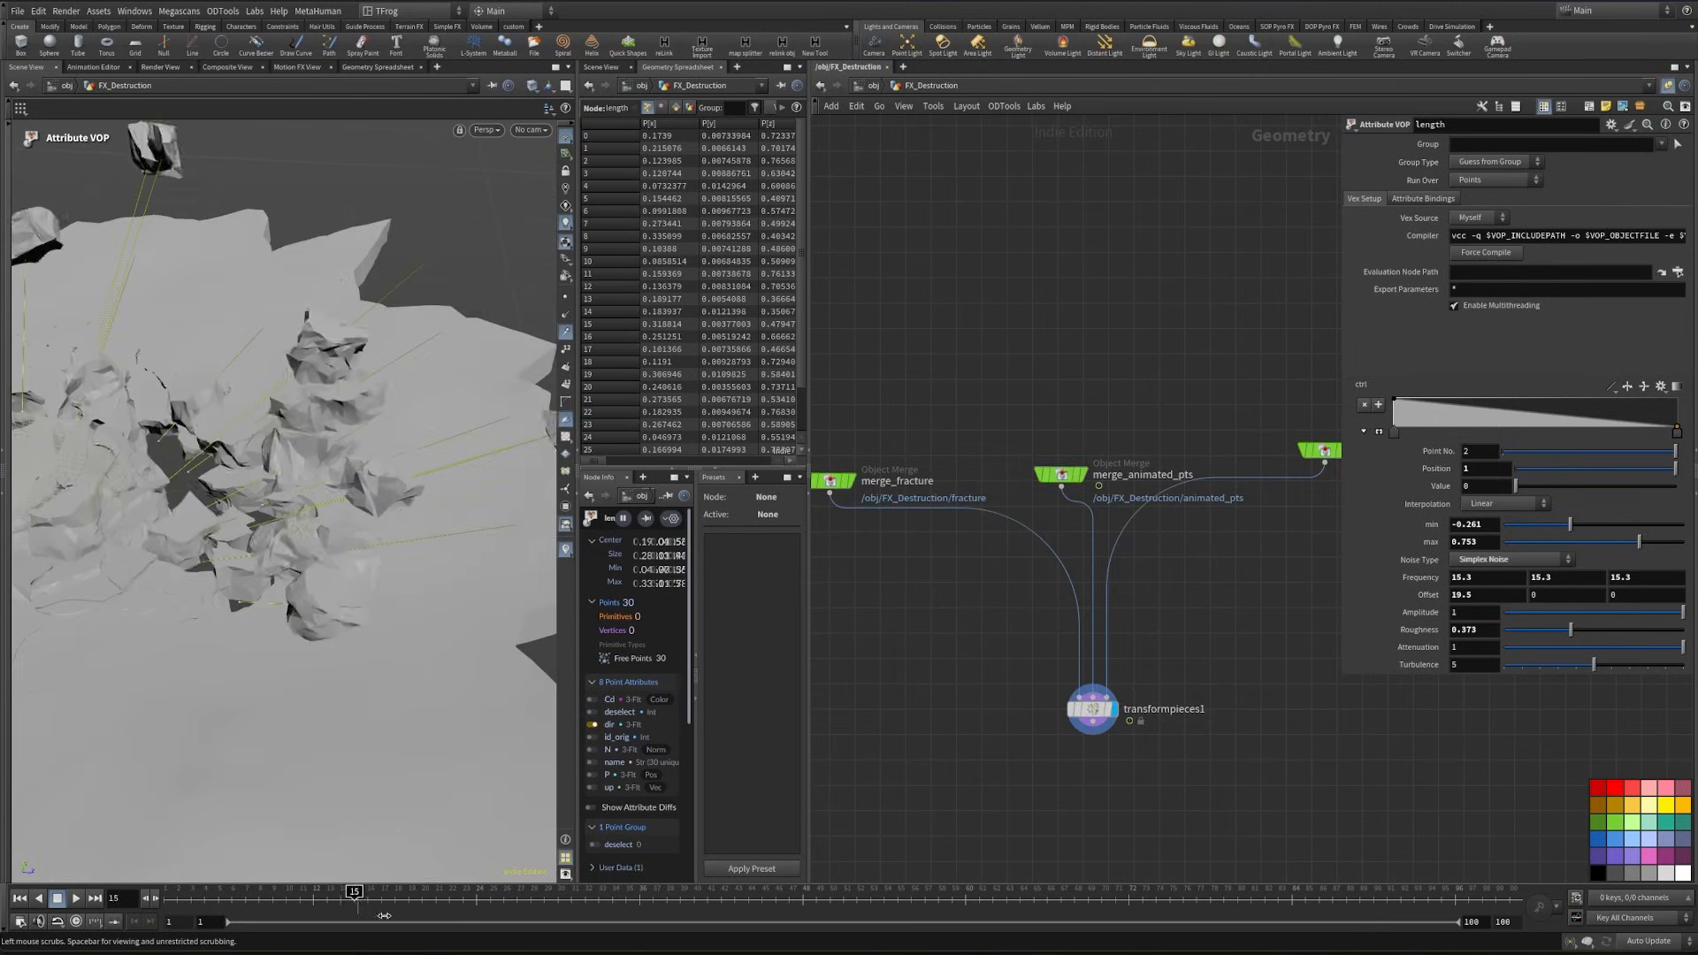
pyautogui.scroll(-5, 156, 531)
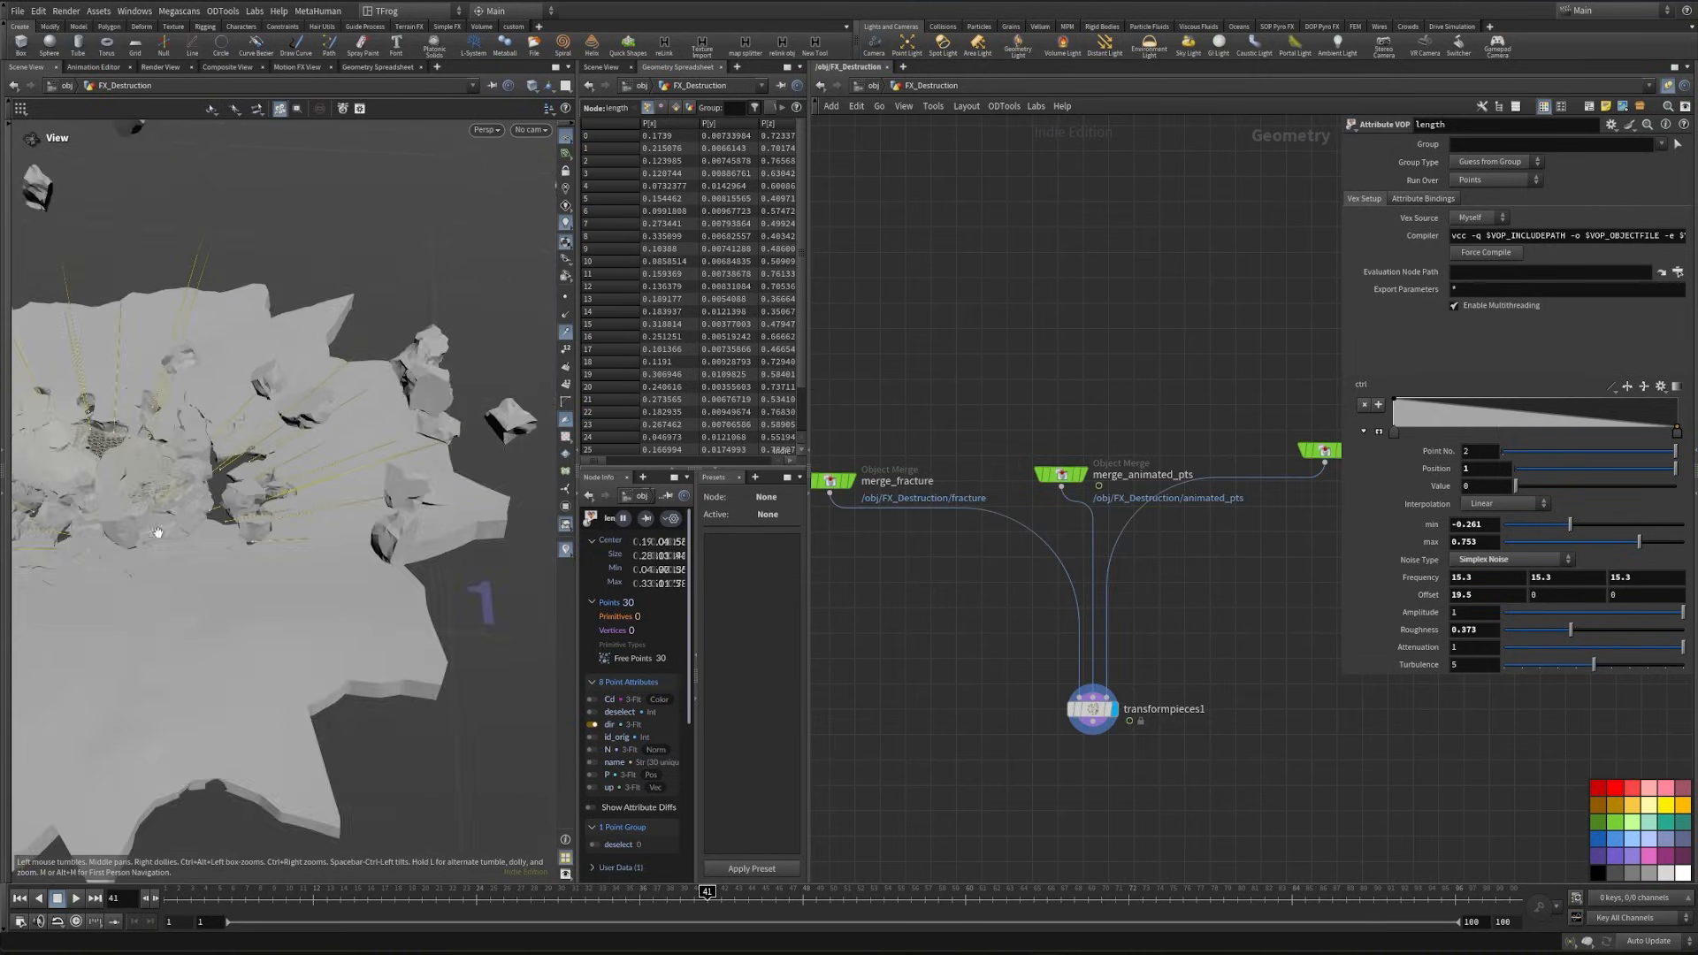
pyautogui.keyDown('alt'); pyautogui.moveTo(155, 530); pyautogui.dragTo(281, 550); pyautogui.keyUp('alt')
pyautogui.scroll(3, 144, 539)
pyautogui.scroll(2, 208, 538)
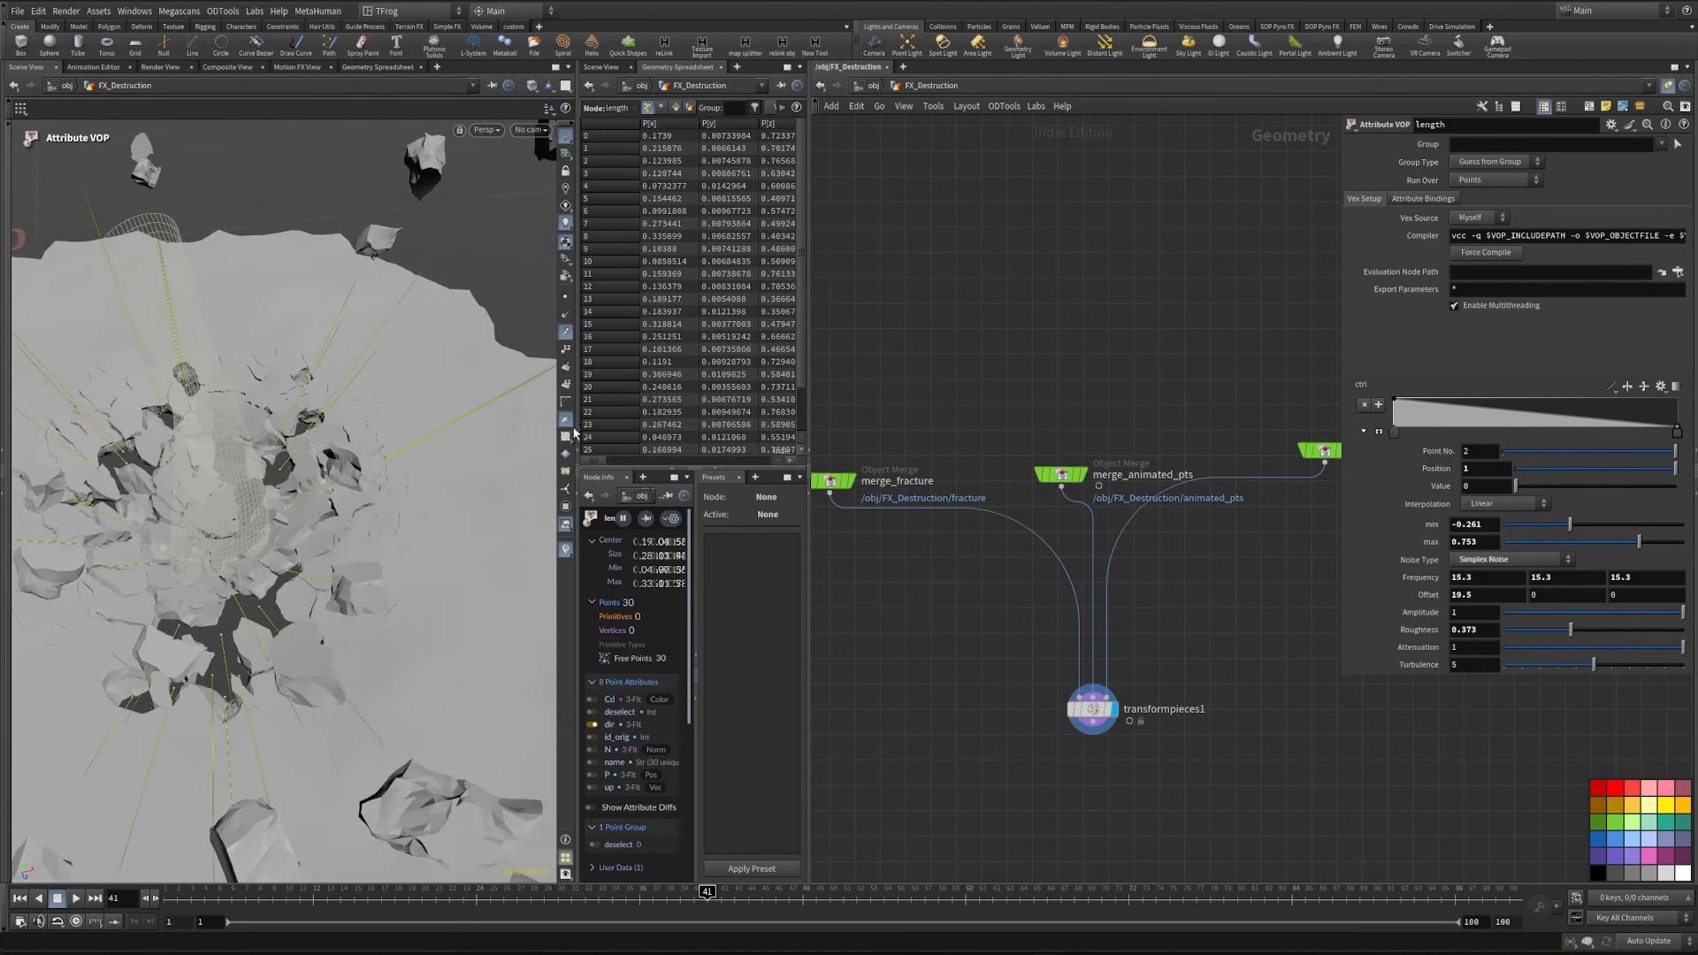
# - Scrub to frame 34 and return the viewport to the cam1 view
pyautogui.moveTo(695, 903); pyautogui.dragTo(614, 897)
pyautogui.click(531, 130)
pyautogui.click(571, 198)
# - Set the selection pts seed of the Controller null to 343 and check the pieces at frame 53
pyautogui.scroll(-5, 1023, 641)
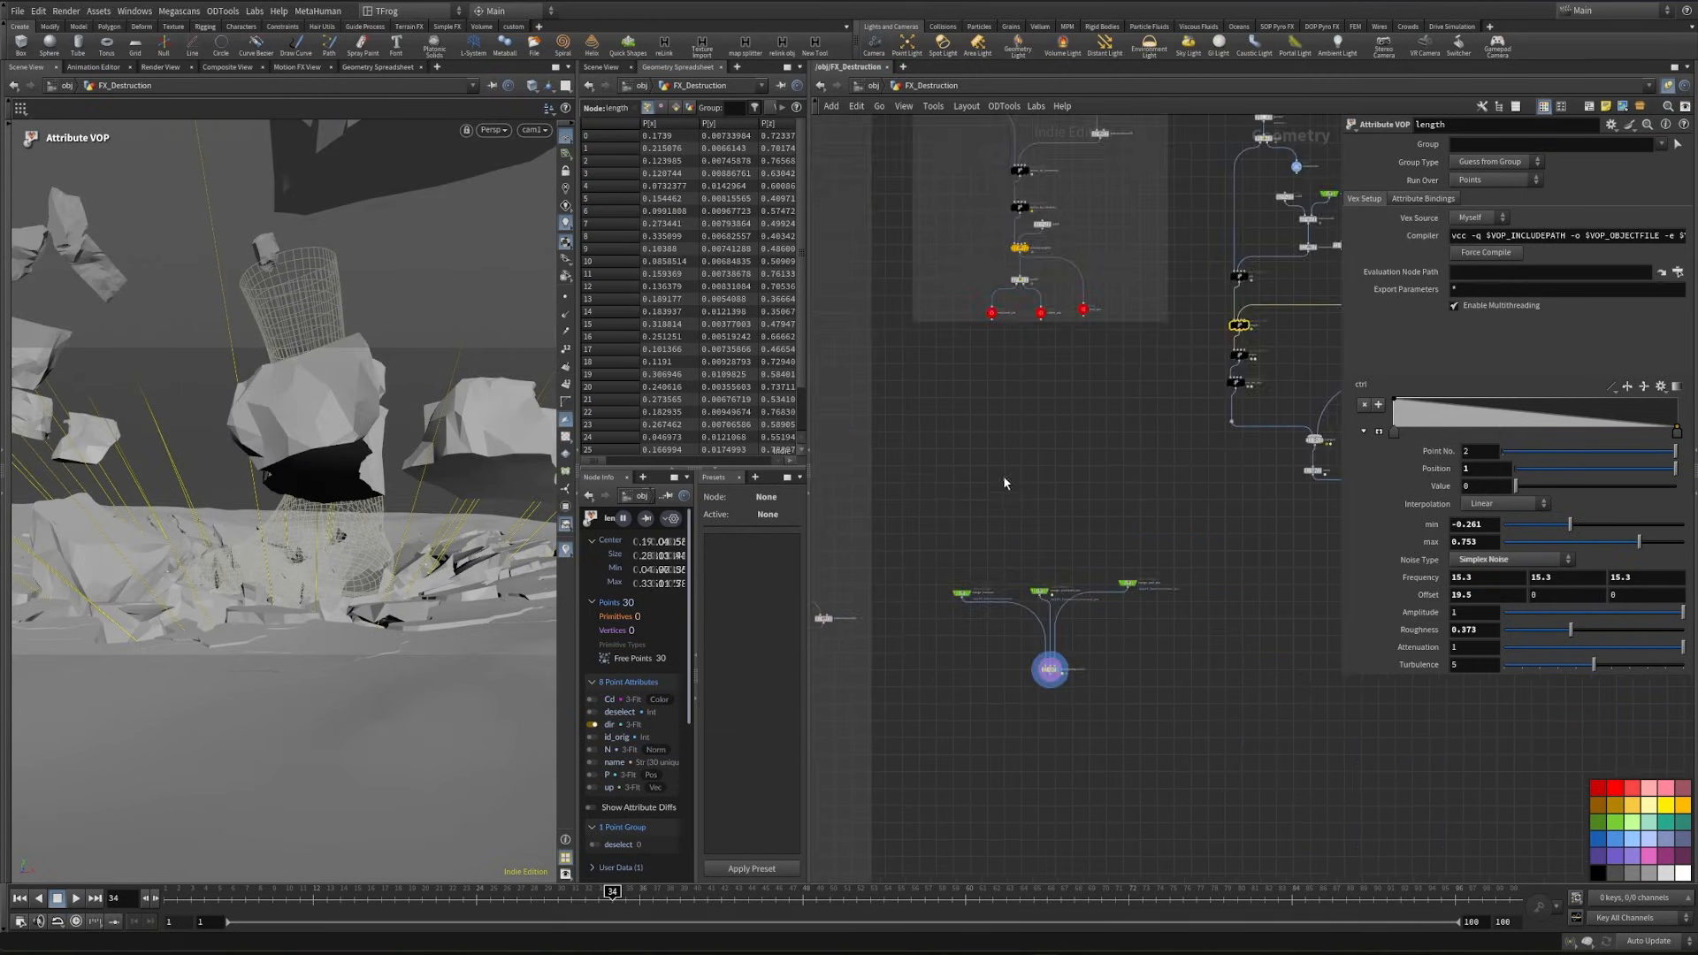
pyautogui.moveTo(1002, 475); pyautogui.dragTo(1074, 823, button='middle')
pyautogui.moveTo(962, 624); pyautogui.dragTo(1026, 835, button='middle')
pyautogui.scroll(2, 960, 436)
pyautogui.scroll(4, 960, 435)
pyautogui.scroll(-2, 1141, 407)
pyautogui.moveTo(1318, 370); pyautogui.dragTo(1072, 482, button='middle')
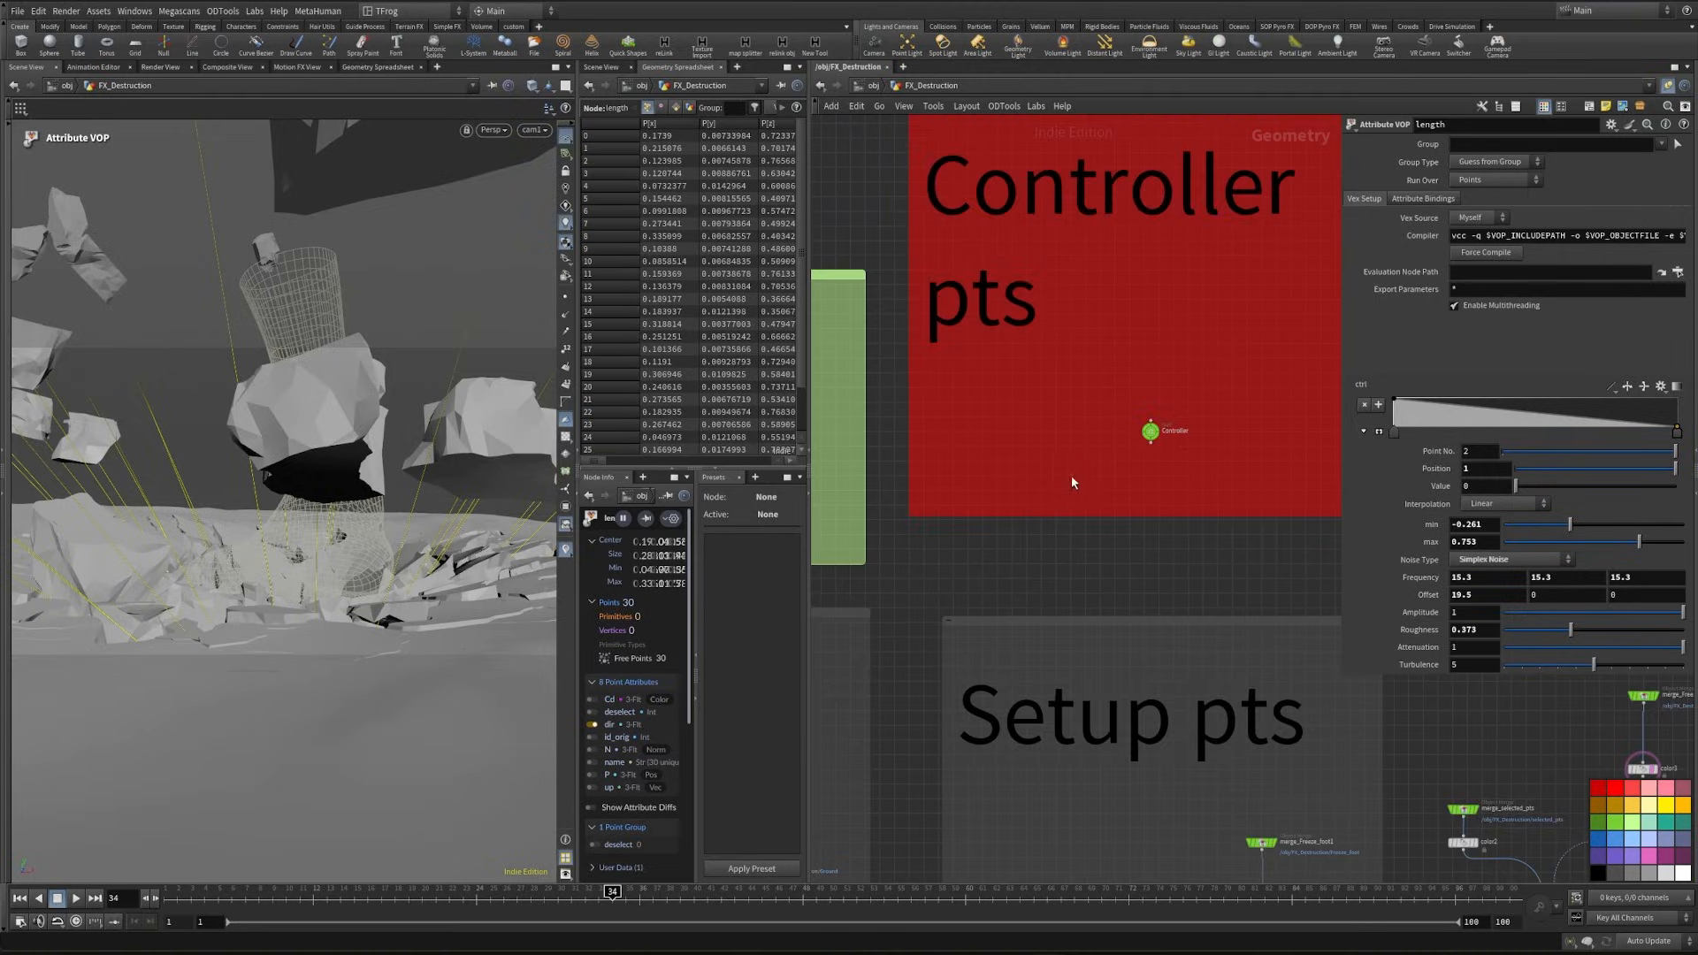
pyautogui.moveTo(1184, 440); pyautogui.dragTo(1185, 438)
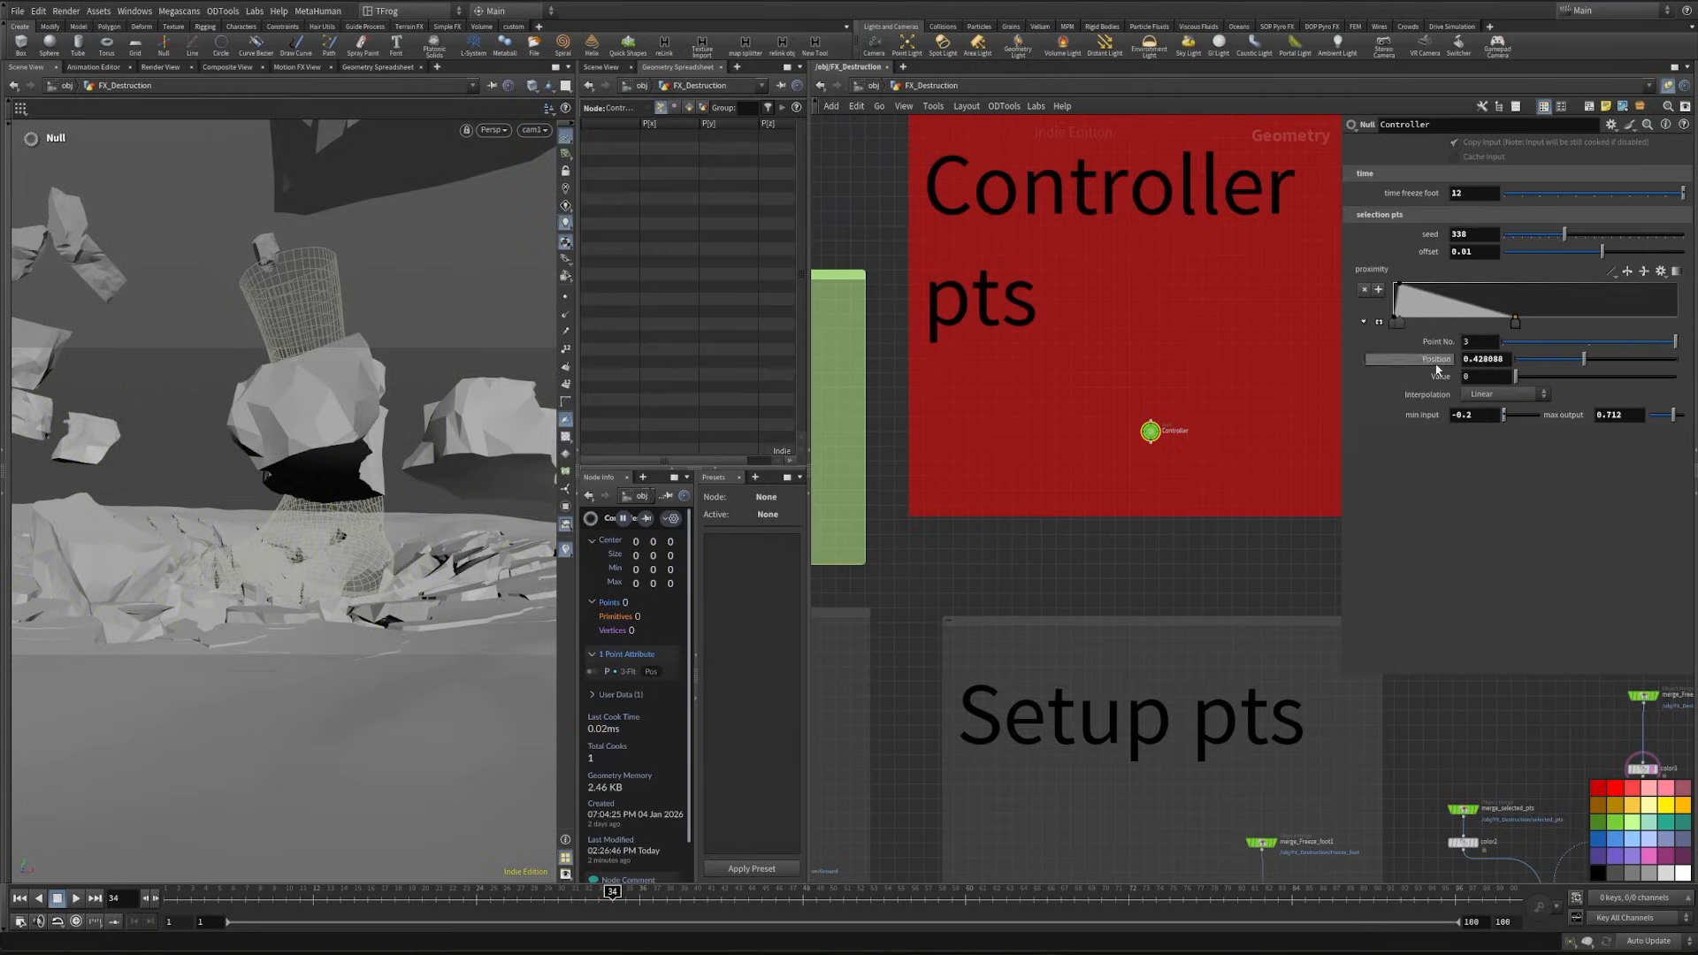
pyautogui.click(1476, 236)
pyautogui.press('BackSpace')
pyautogui.write('3')
pyautogui.press('Return')
pyautogui.moveTo(619, 895); pyautogui.dragTo(870, 891)
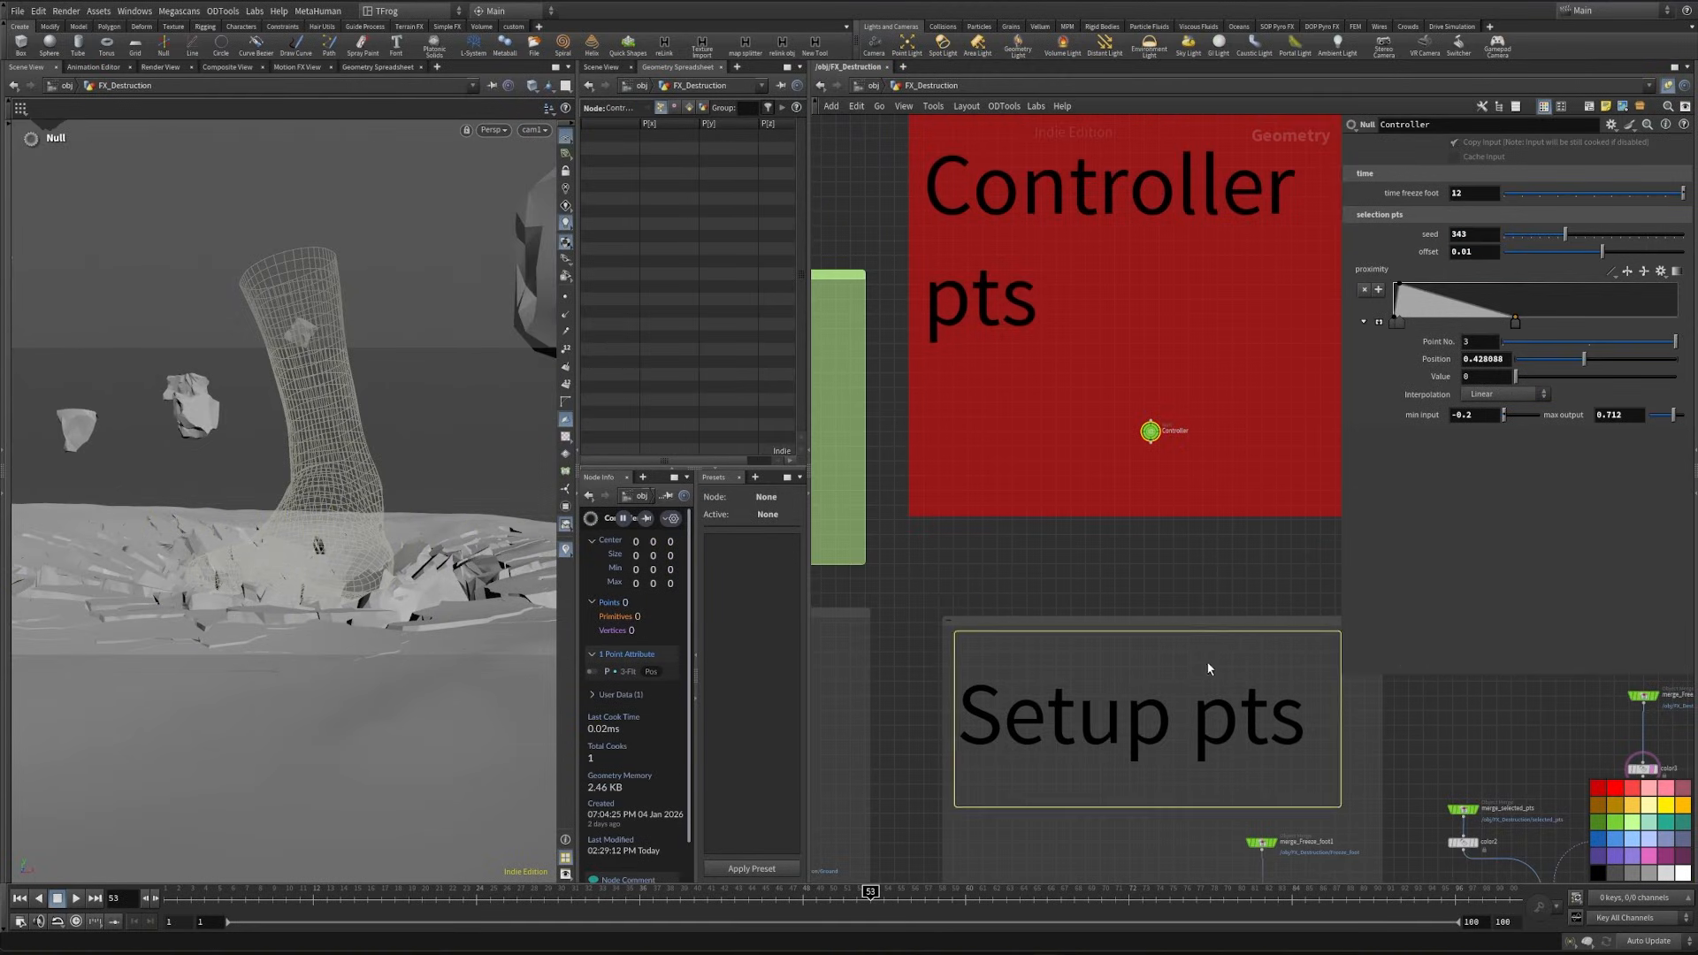
# - Set Input Number 4 of the anim node to 3 and check the pieces at frame 59
pyautogui.moveTo(1196, 580); pyautogui.dragTo(904, 377, button='middle')
pyautogui.moveTo(1159, 757); pyautogui.dragTo(910, 406, button='middle')
pyautogui.scroll(-3, 977, 451)
pyautogui.scroll(7, 968, 672)
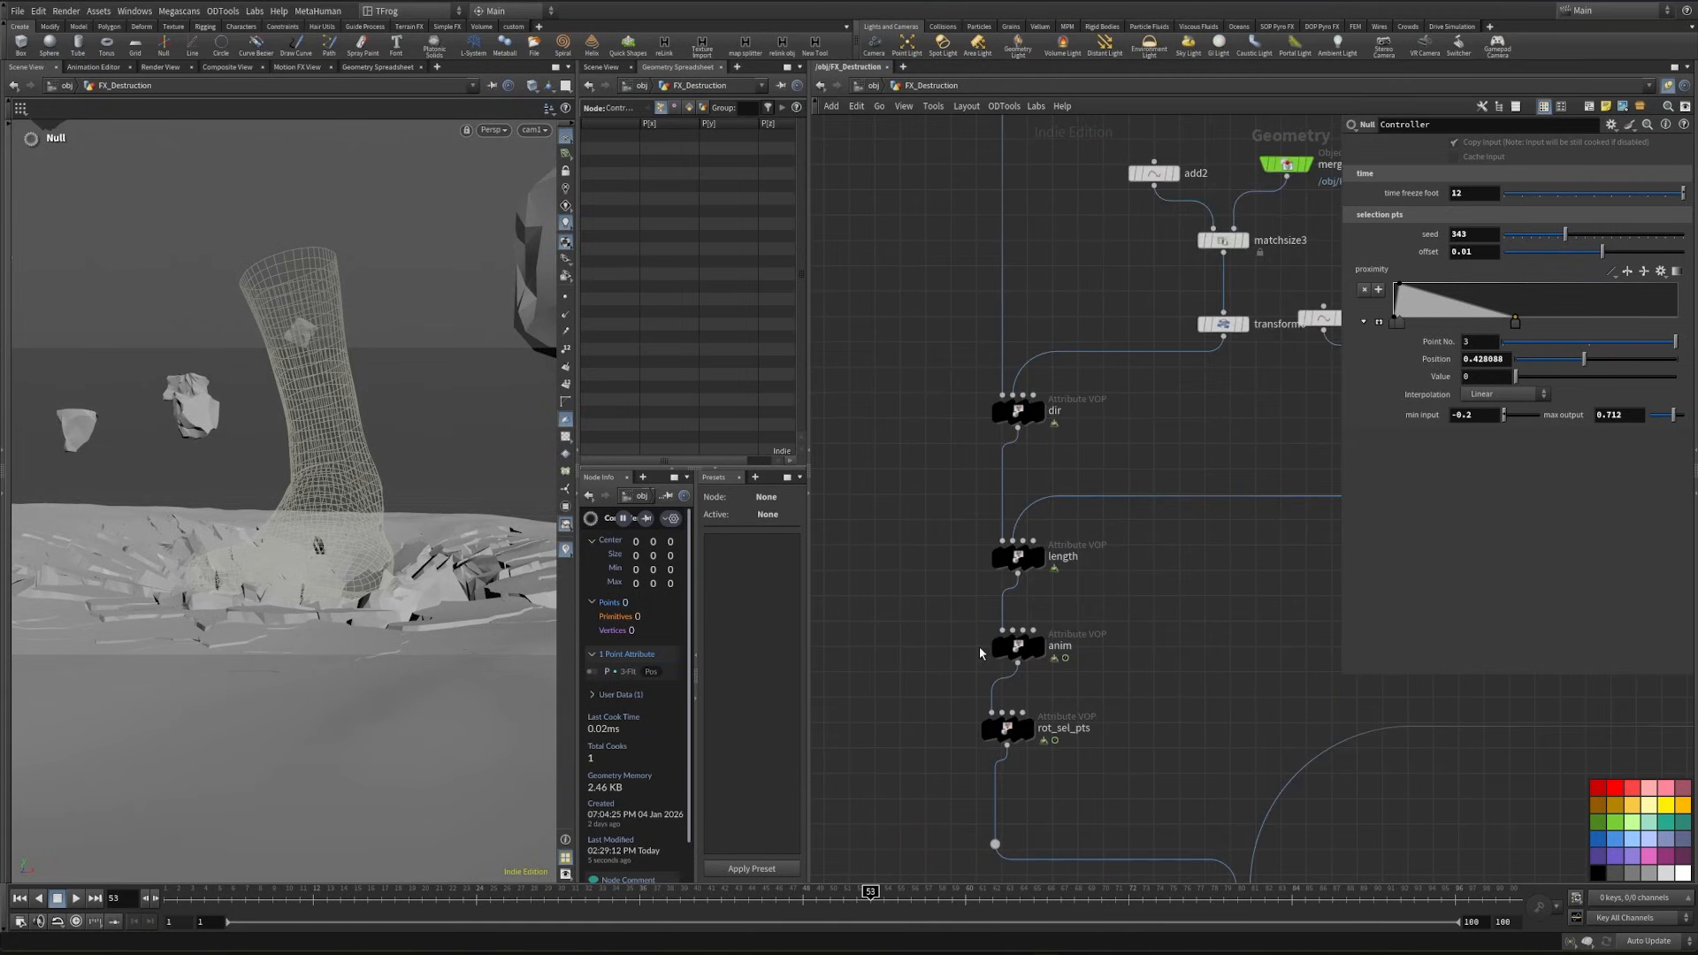
pyautogui.click(1023, 643)
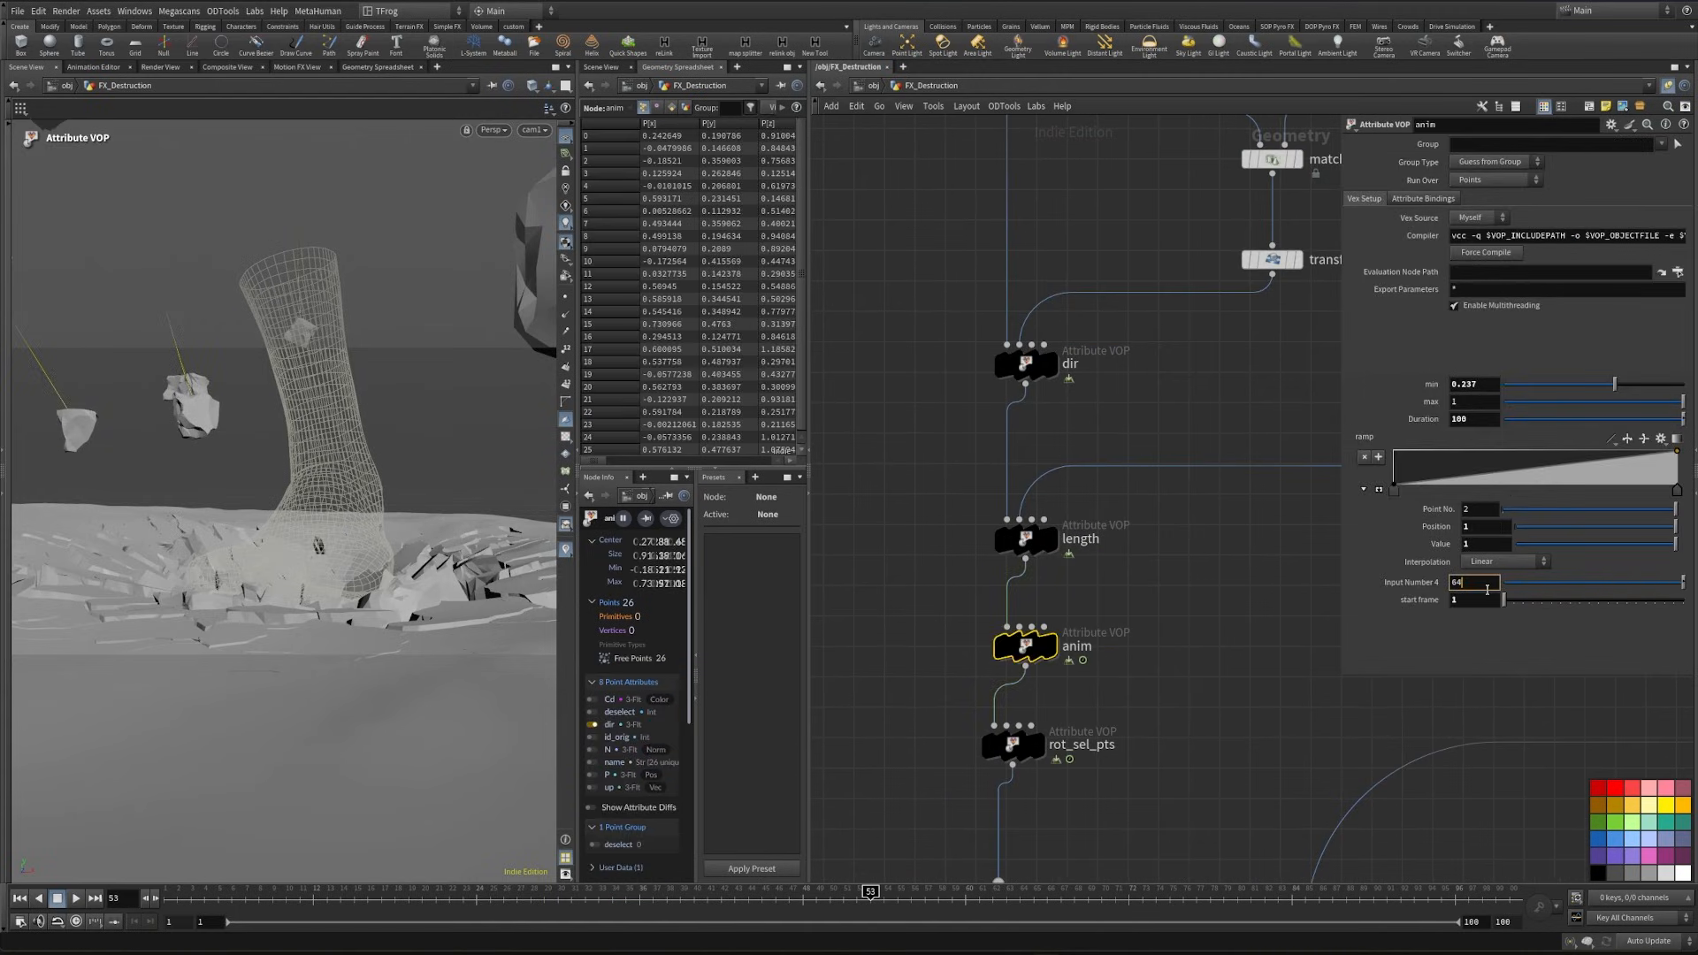
pyautogui.press('Return')
pyautogui.write('3')
pyautogui.press('Return')
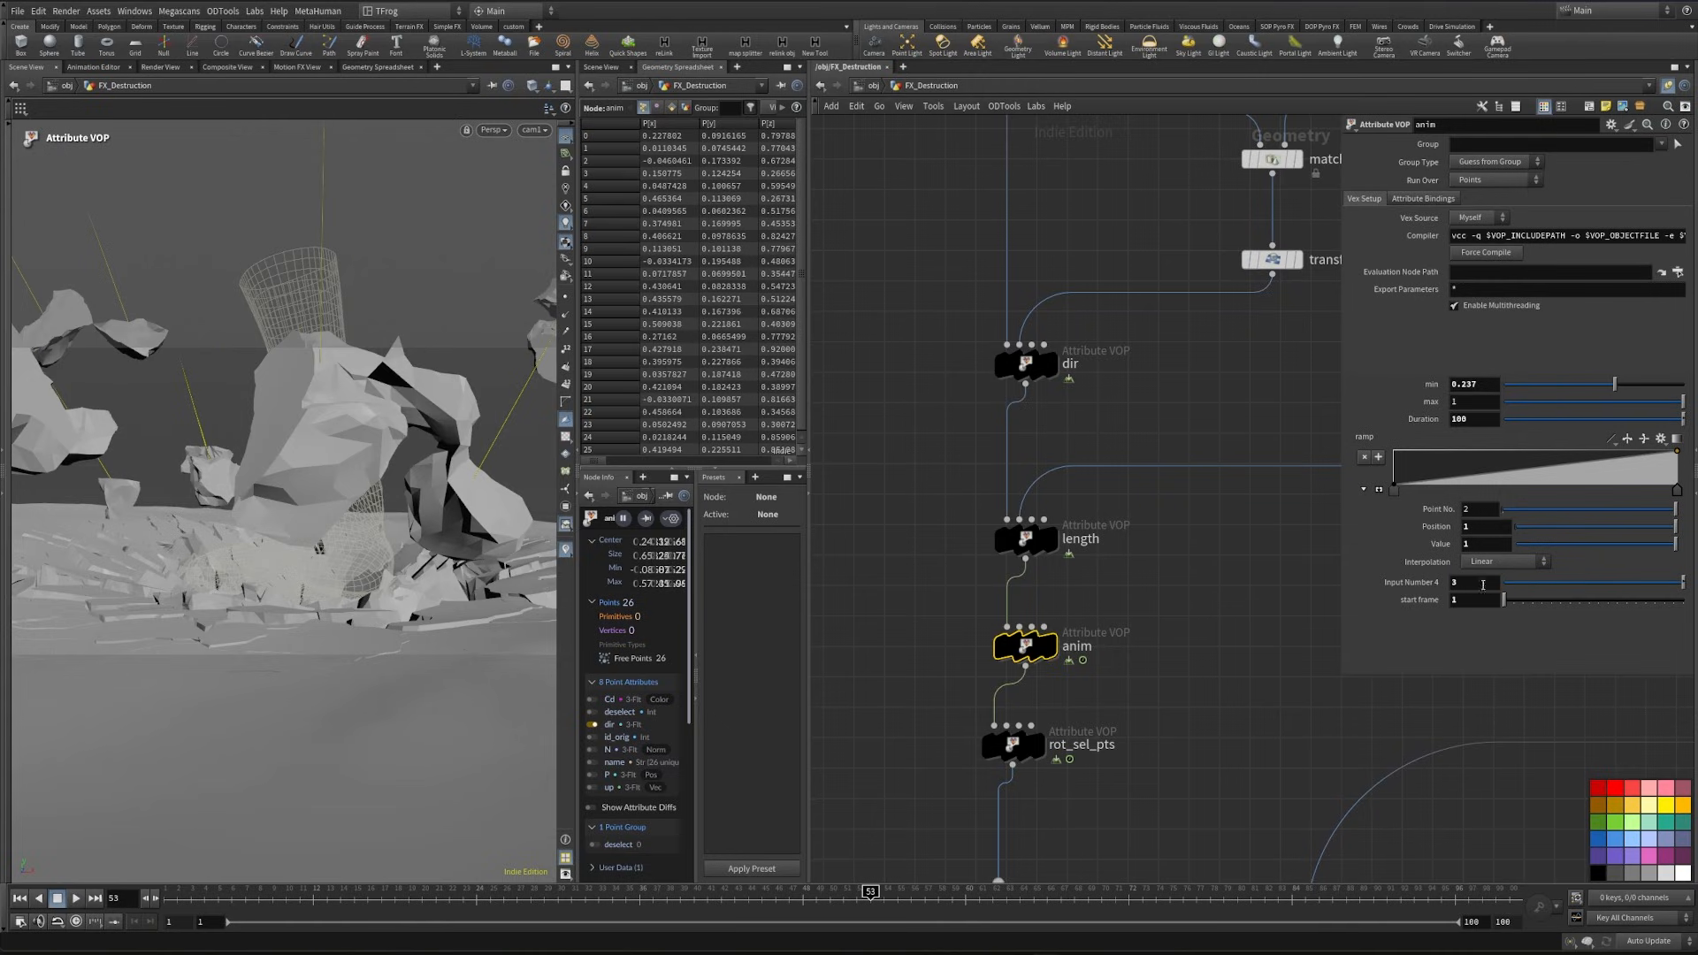
pyautogui.moveTo(876, 895); pyautogui.dragTo(948, 834)
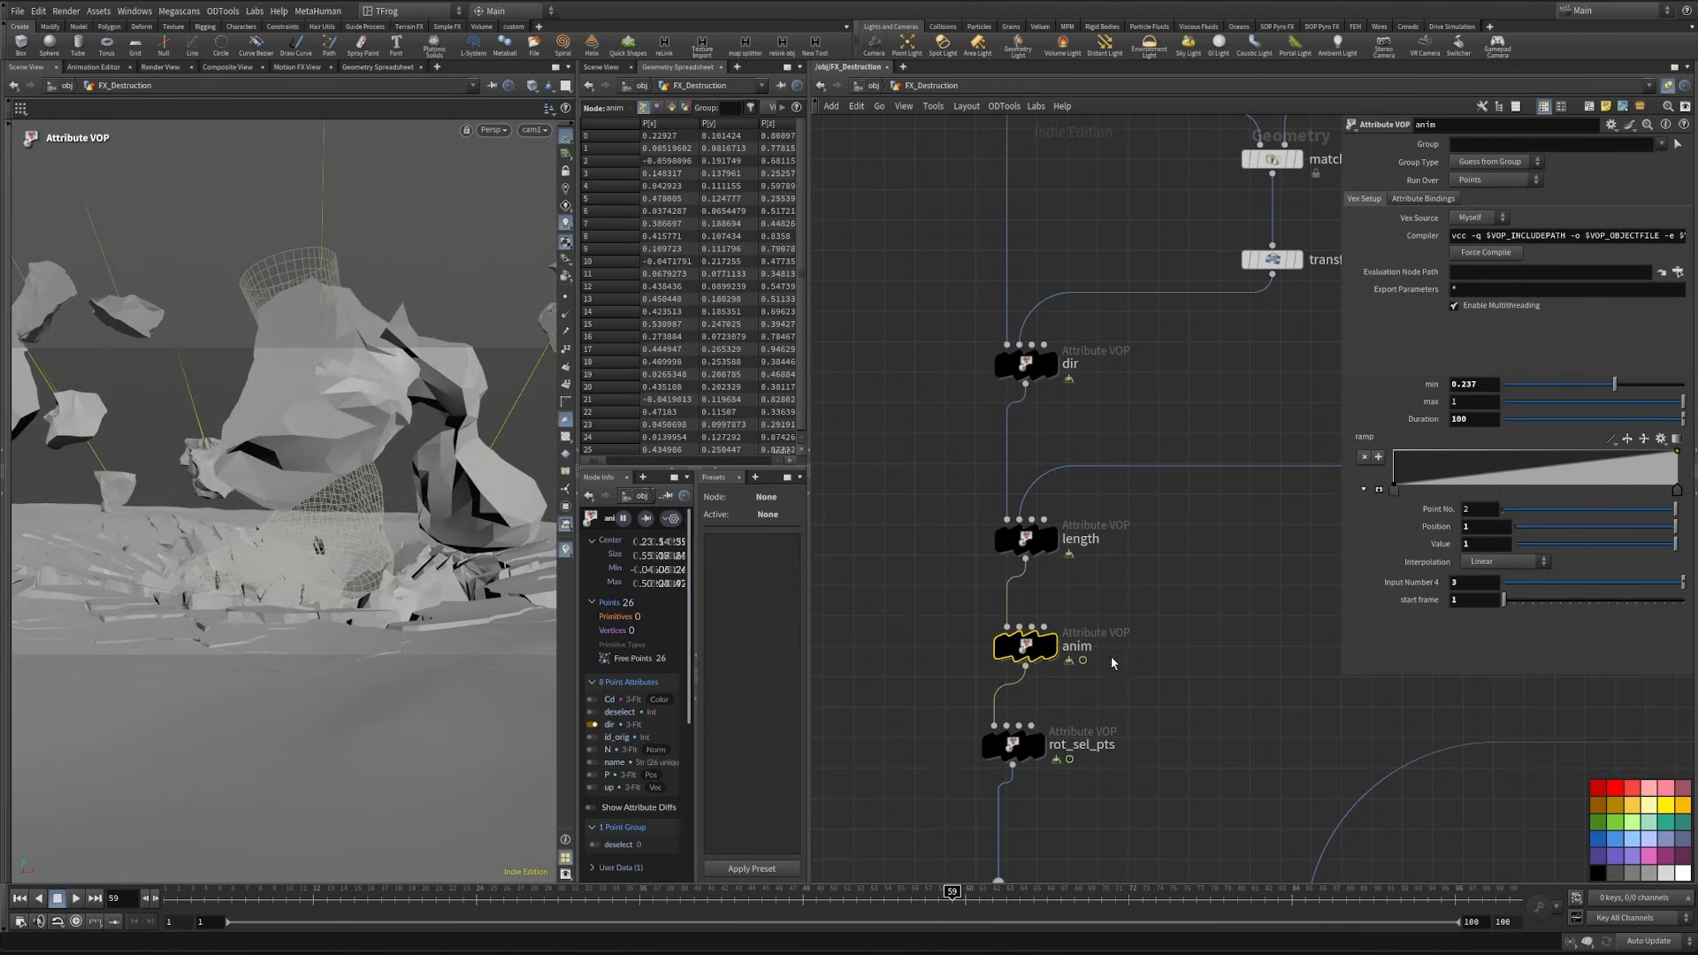
# - Select the animated_pts null at the end of the points network and save the scene
pyautogui.moveTo(1111, 663); pyautogui.dragTo(1128, 687, button='middle')
pyautogui.scroll(-2, 1065, 595)
pyautogui.moveTo(1221, 660); pyautogui.dragTo(1093, 600, button='middle')
pyautogui.scroll(-1, 1093, 600)
pyautogui.moveTo(1229, 597); pyautogui.dragTo(1137, 677, button='middle')
pyautogui.scroll(-1, 1137, 678)
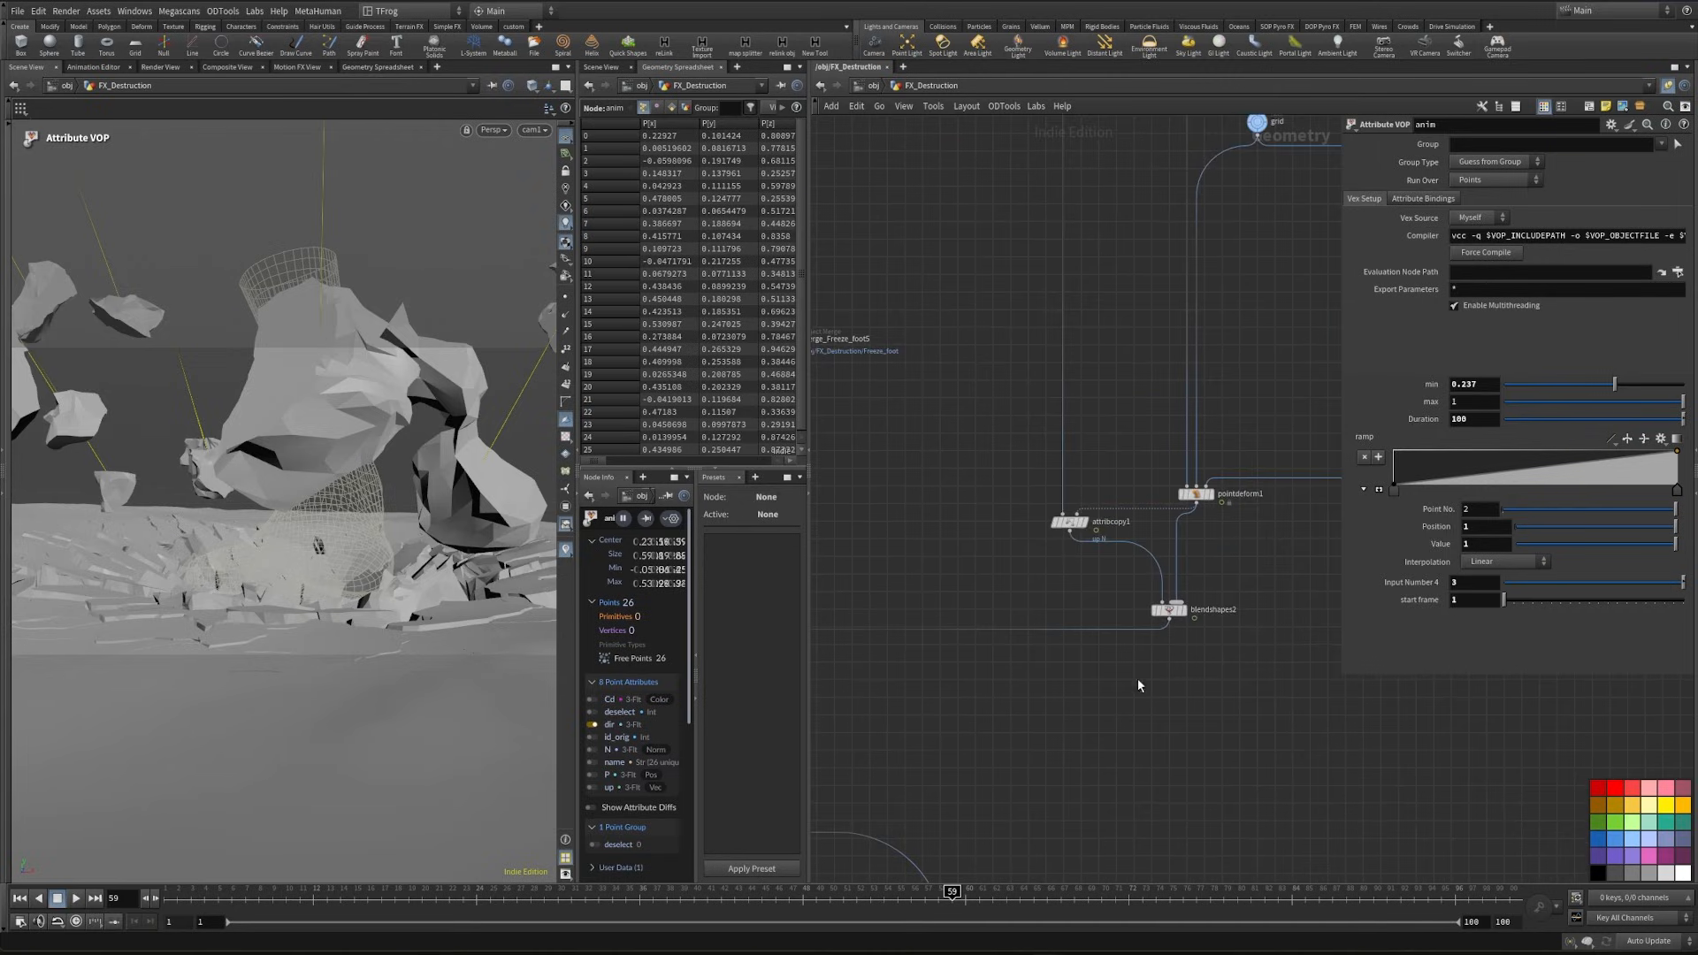
pyautogui.scroll(-2, 1128, 395)
pyautogui.moveTo(1132, 299); pyautogui.dragTo(1117, 555, button='middle')
pyautogui.scroll(-2, 1117, 555)
pyautogui.moveTo(1081, 783); pyautogui.dragTo(1121, 523, button='middle')
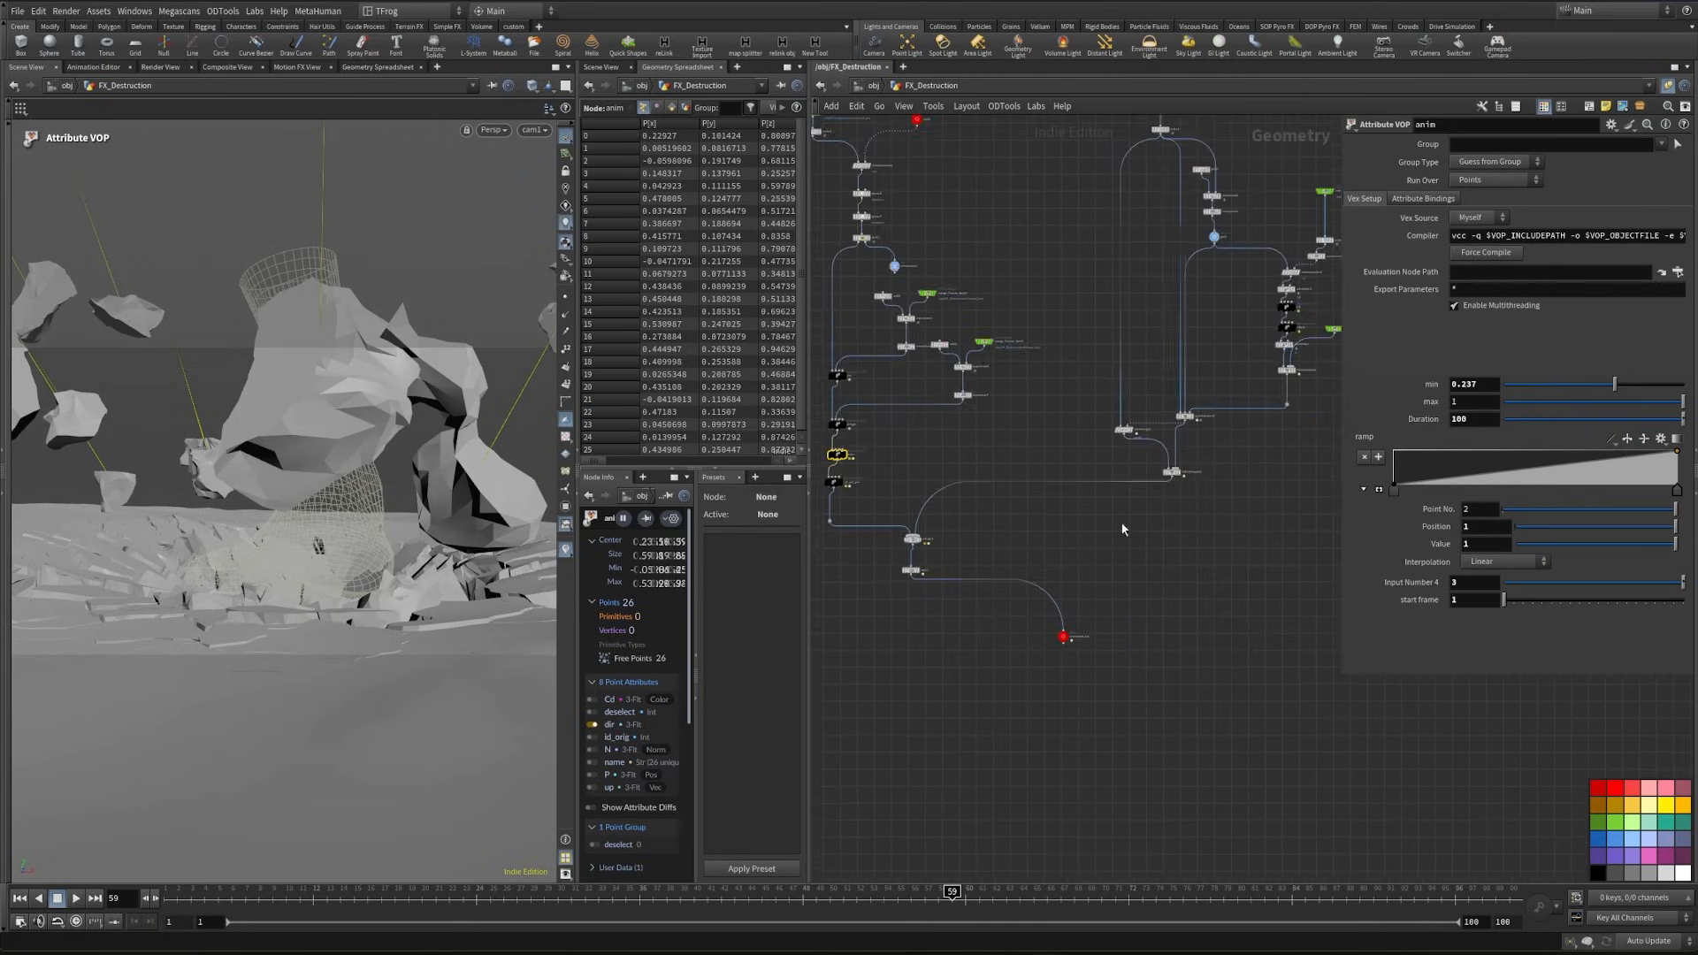
pyautogui.scroll(2, 895, 630)
pyautogui.moveTo(896, 770); pyautogui.dragTo(1238, 464)
pyautogui.moveTo(932, 504); pyautogui.dragTo(938, 643)
pyautogui.moveTo(1128, 565); pyautogui.dragTo(1109, 616, button='middle')
pyautogui.click(1109, 616)
pyautogui.hotkey('ctrl', 's')
# - Duplicate the add3, merge_Freeze_foot5, matchsize4 and transform7 nodes and place the copies beside blendshapes2
pyautogui.moveTo(952, 366); pyautogui.dragTo(1017, 461, button='middle')
pyautogui.scroll(2, 1017, 460)
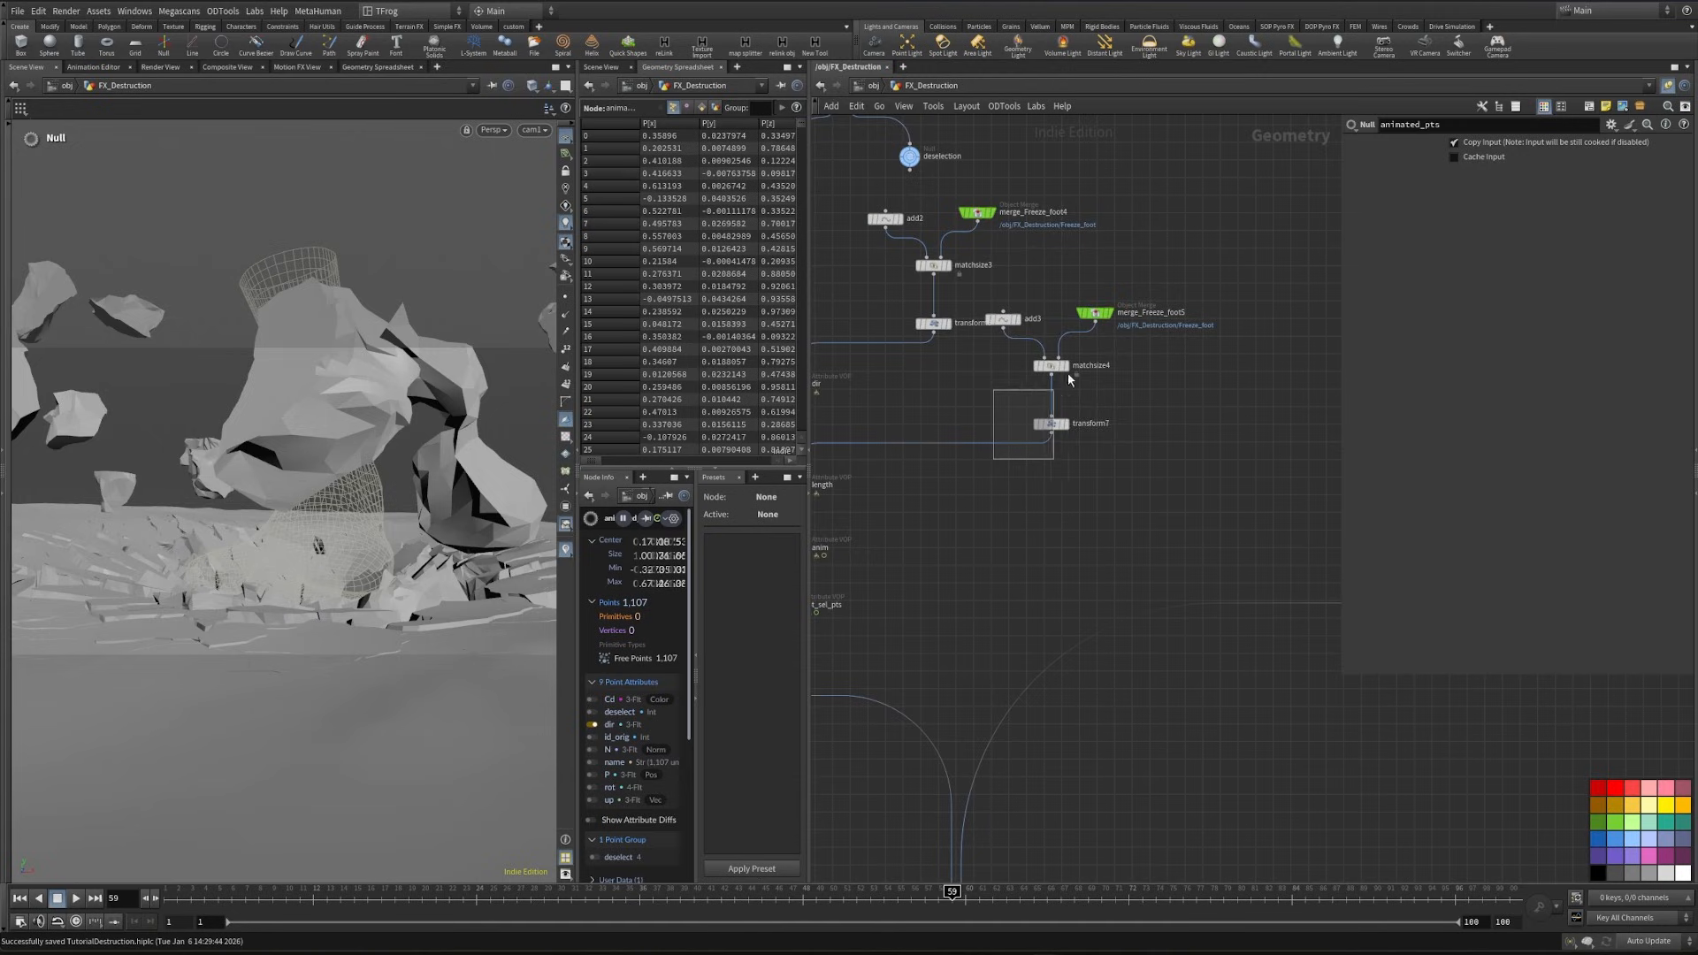
pyautogui.moveTo(1068, 373); pyautogui.dragTo(1116, 300)
pyautogui.scroll(-2, 1039, 438)
pyautogui.hotkey('ctrl', 'c')
pyautogui.hotkey('ctrl', 'v')
pyautogui.moveTo(1233, 596); pyautogui.dragTo(1144, 629, button='middle')
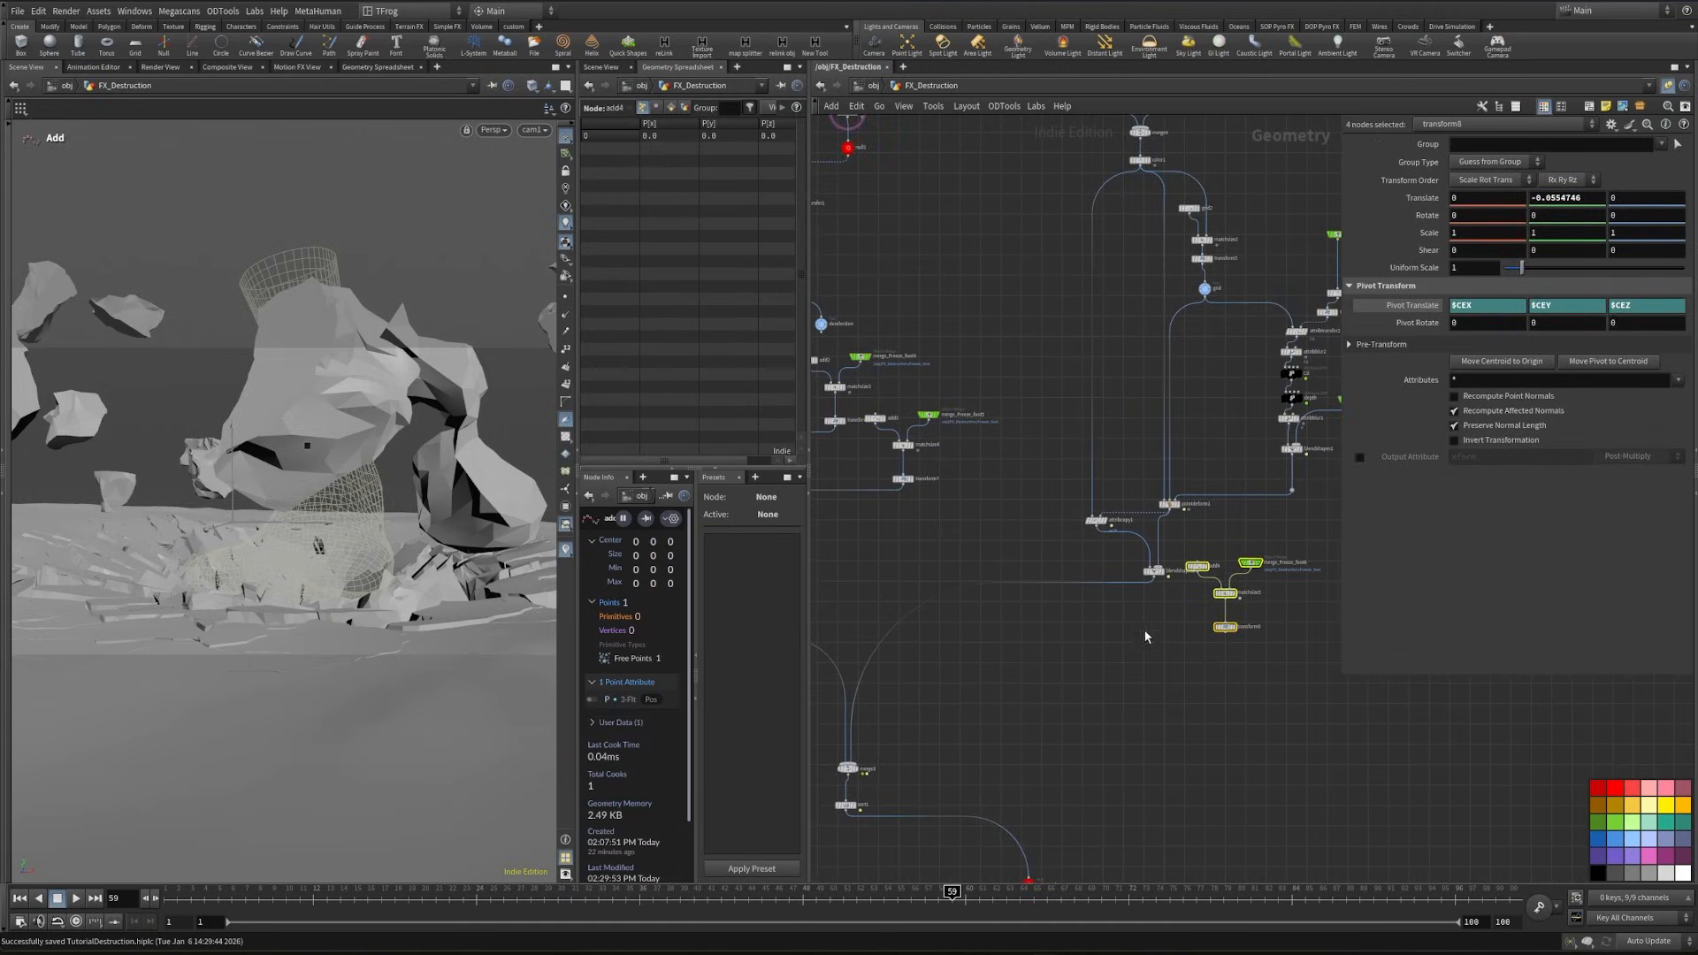
# - Insert an Attribute VOP on the output wire of blendshapes2
pyautogui.scroll(2, 1160, 610)
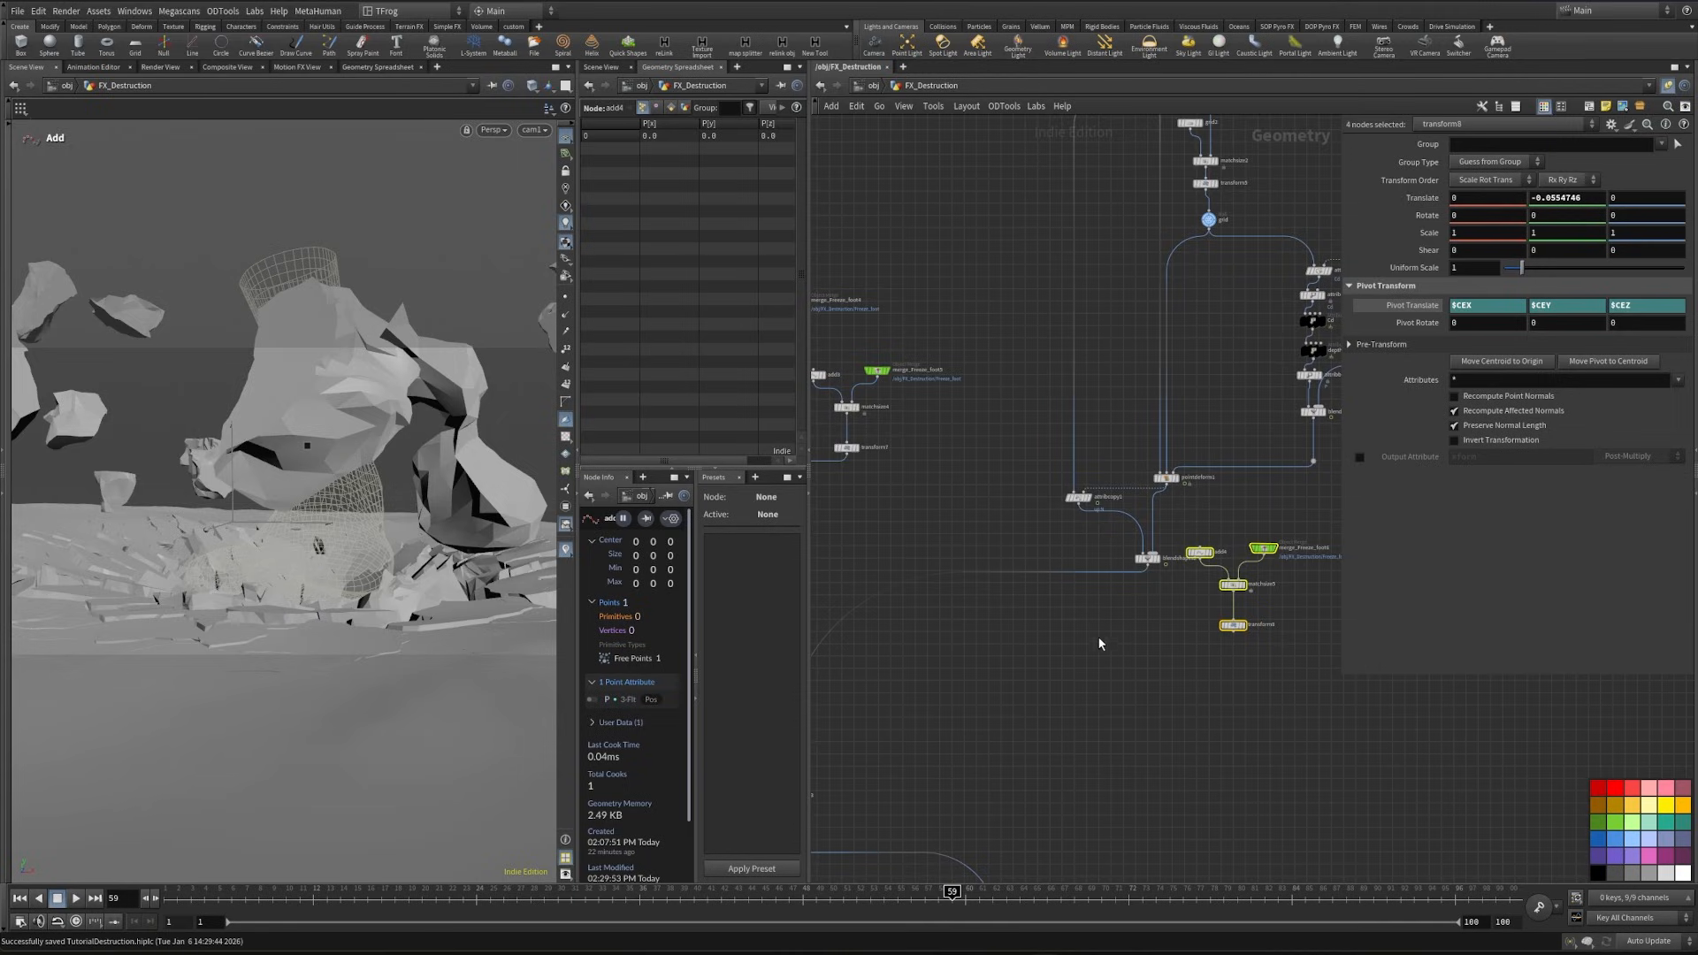
pyautogui.scroll(2, 1093, 614)
pyautogui.click(1093, 614)
pyautogui.press('Tab')
pyautogui.write('att v')
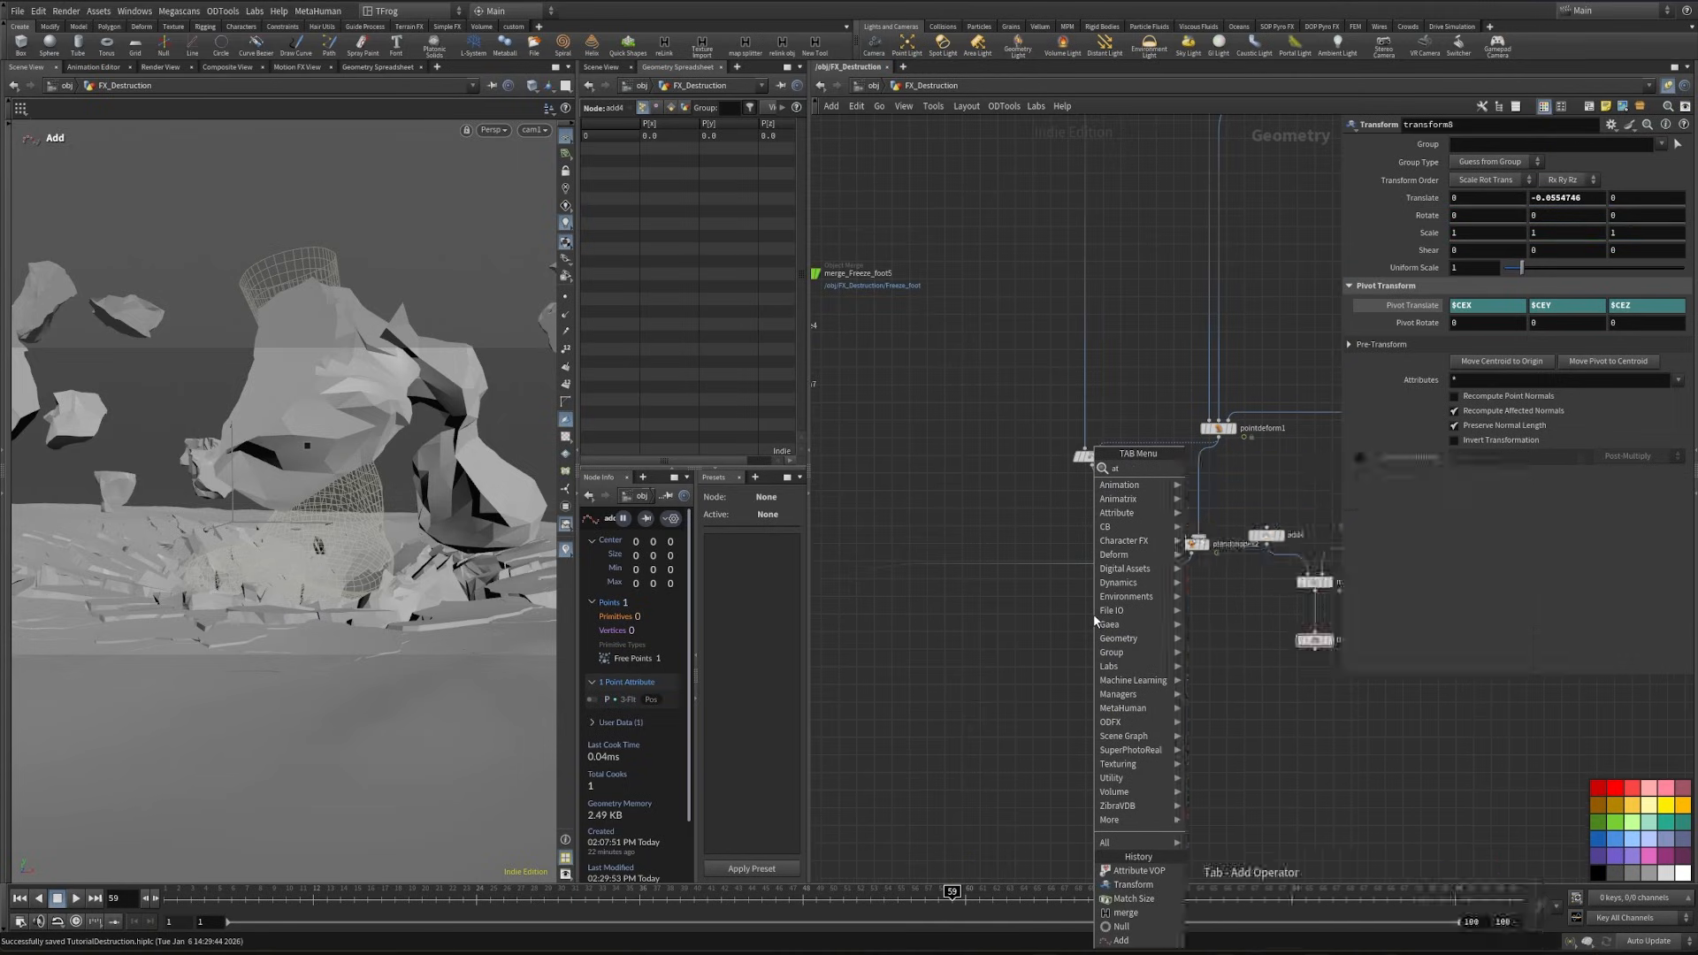
pyautogui.press('Return')
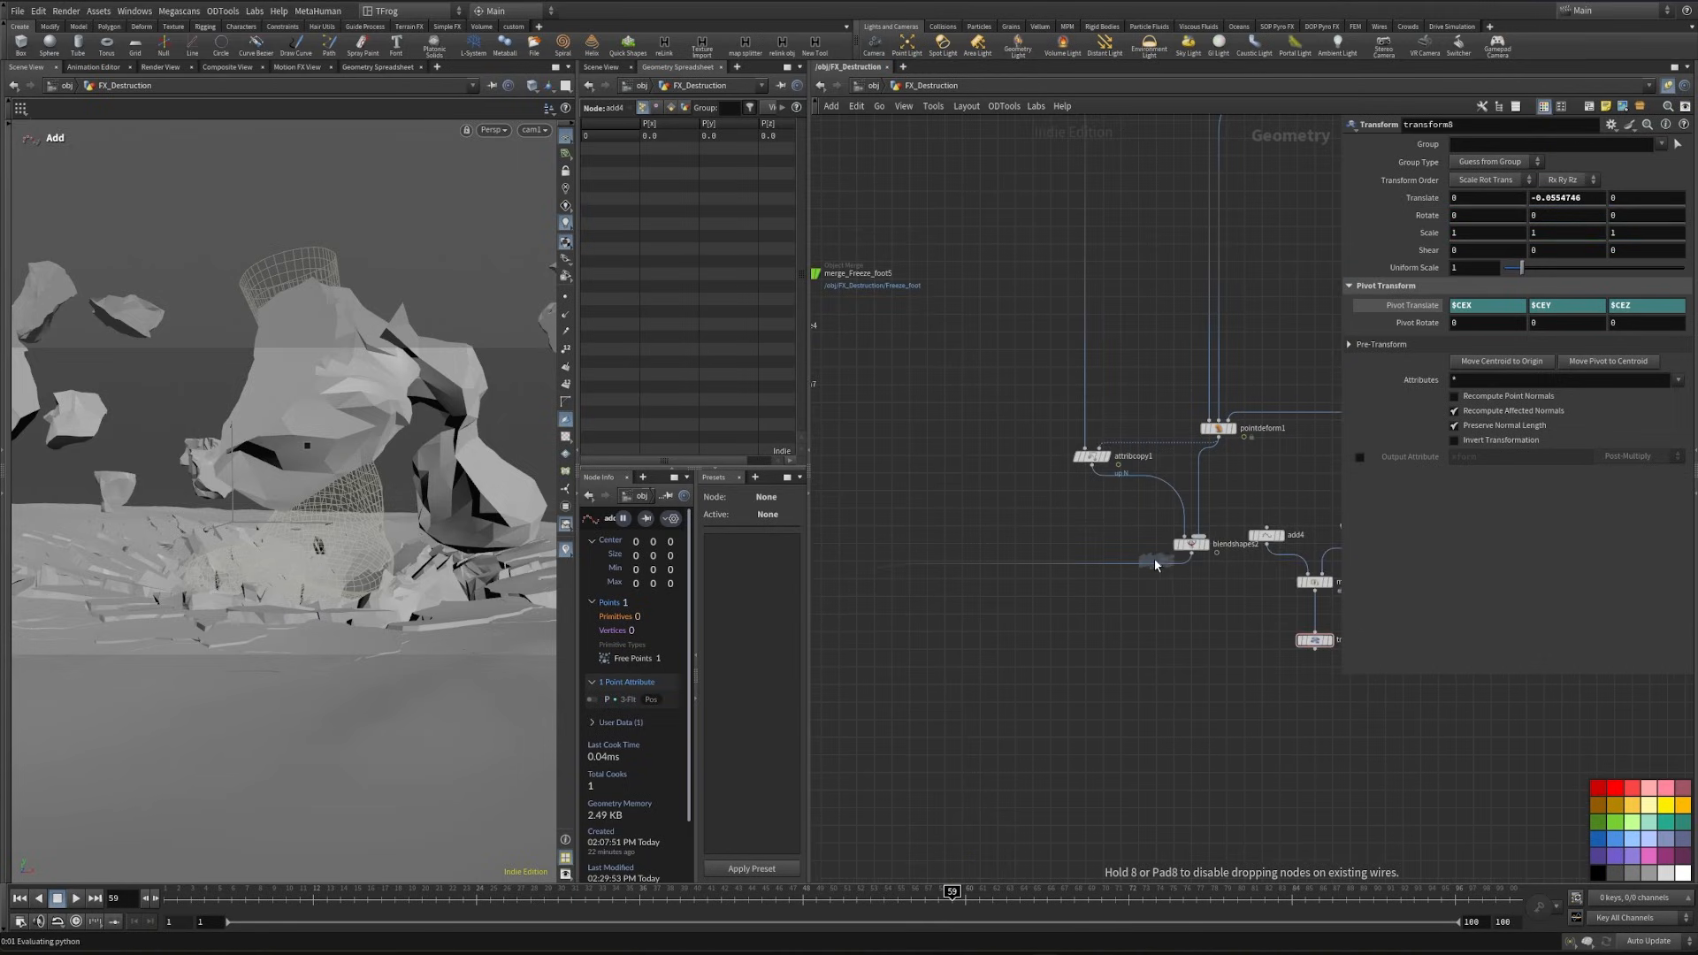
pyautogui.click(1147, 573)
pyautogui.moveTo(1147, 594); pyautogui.dragTo(1165, 713)
# - Rename the new Attribute VOP to rot_pts, feed the duplicated transform into its second input and display it
pyautogui.click(1209, 702)
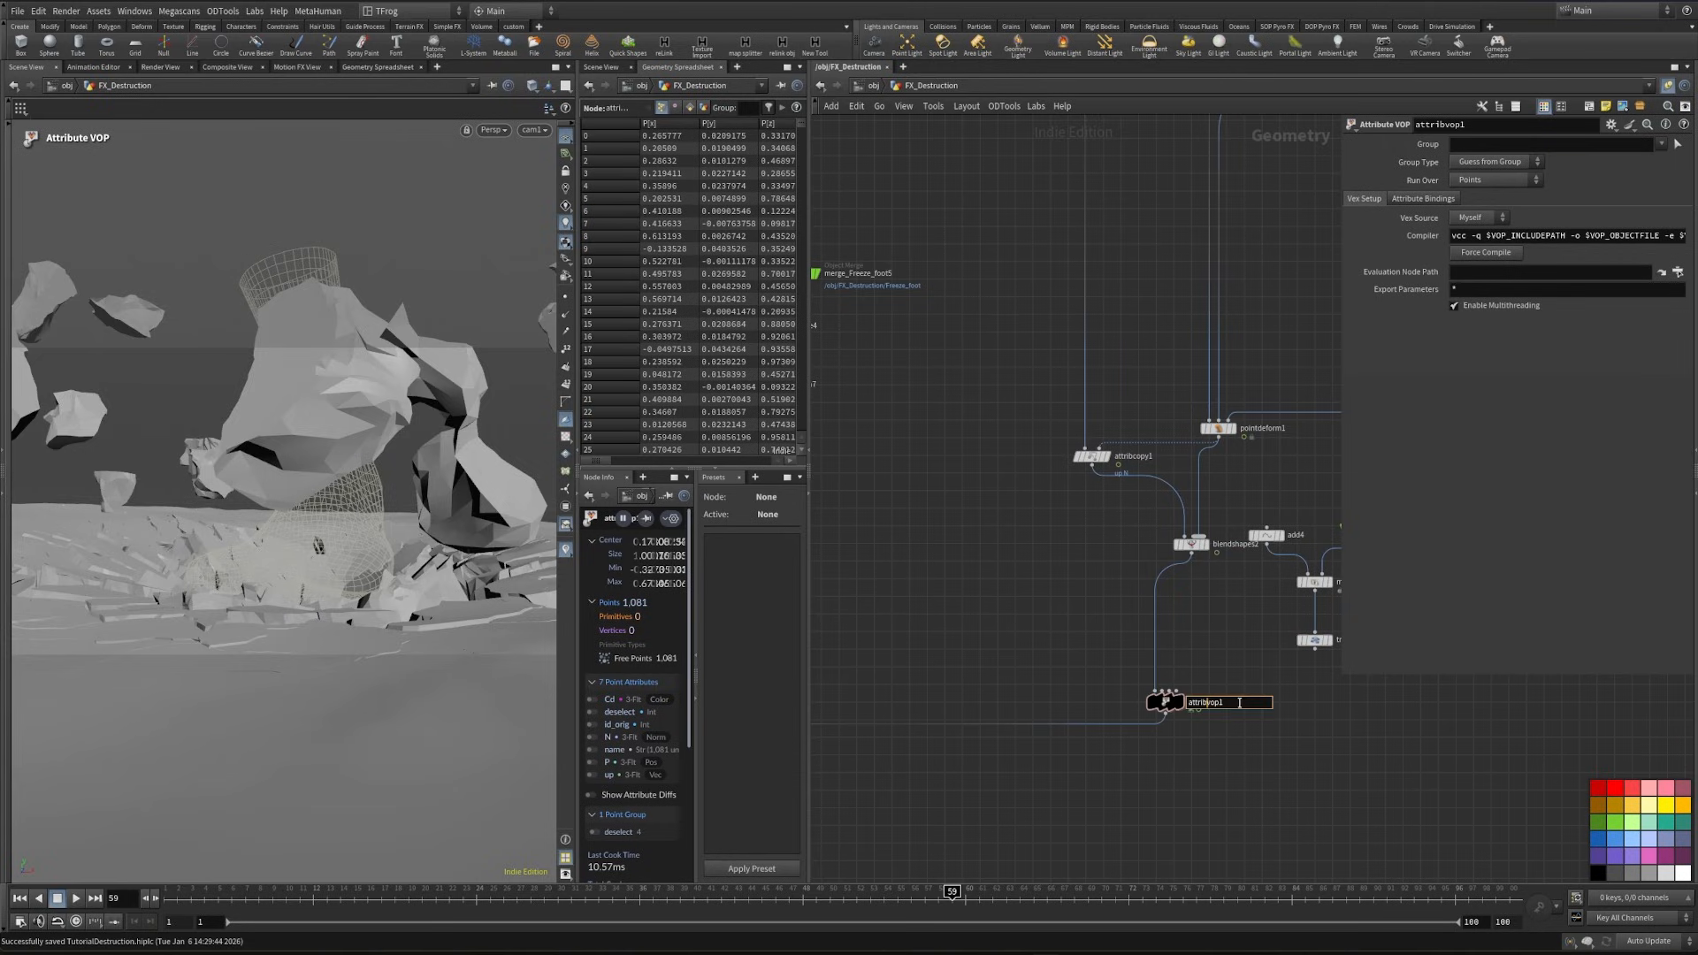
pyautogui.write('rot_pts')
pyautogui.press('Return')
pyautogui.scroll(3, 1261, 804)
# - Enter the rot_pts network and add an Import Point Attribute node fed by OpInput2
pyautogui.press('i')
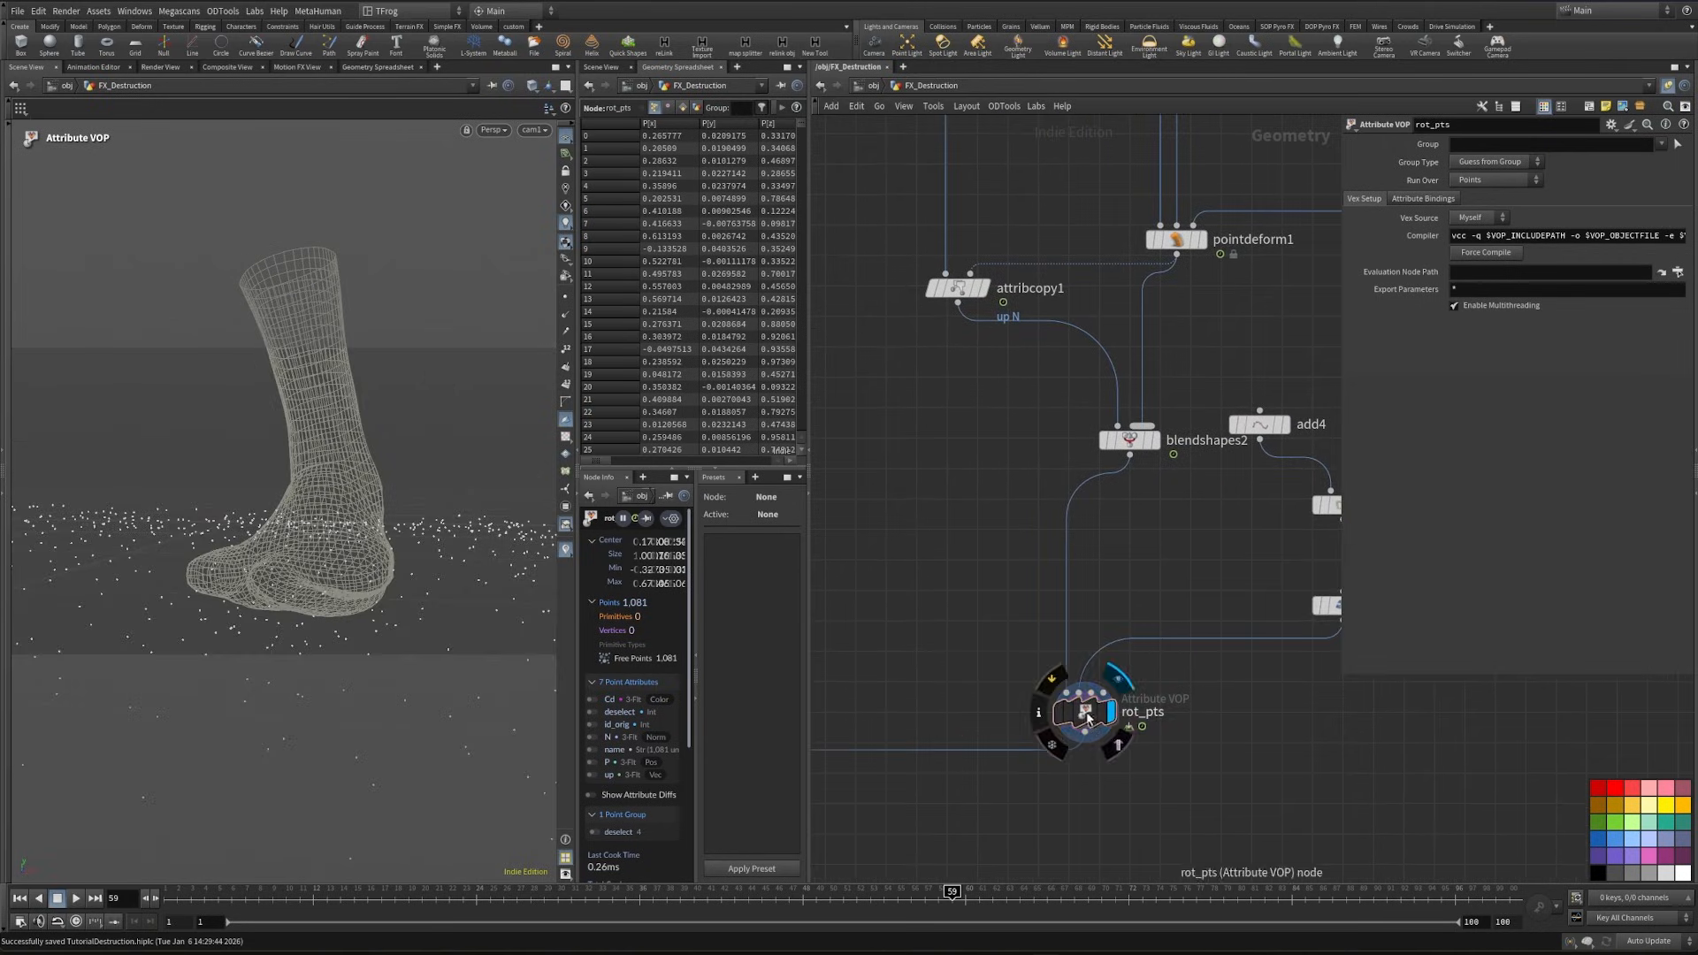
pyautogui.scroll(-4, 951, 595)
pyautogui.moveTo(1284, 661); pyautogui.dragTo(1362, 731, button='middle')
pyautogui.moveTo(1108, 629); pyautogui.dragTo(894, 677)
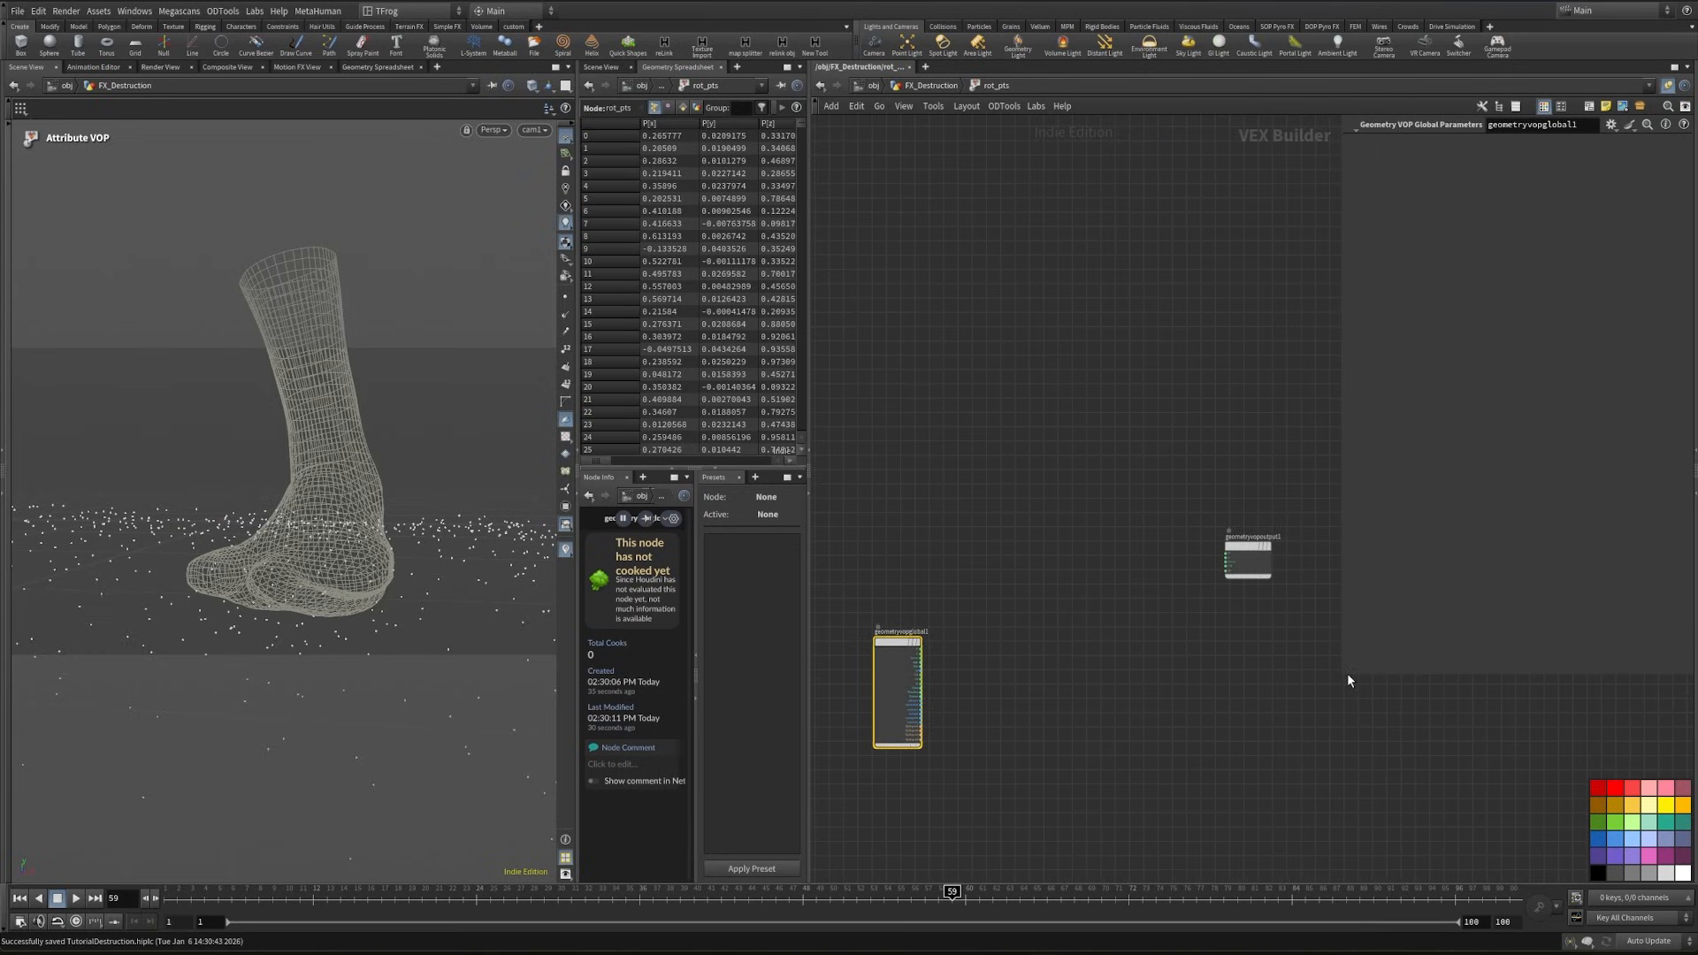
pyautogui.moveTo(1347, 675); pyautogui.dragTo(1216, 288)
pyautogui.moveTo(1194, 432); pyautogui.dragTo(1262, 407, button='middle')
pyautogui.scroll(5, 1023, 711)
pyautogui.moveTo(1023, 711); pyautogui.dragTo(1029, 652, button='middle')
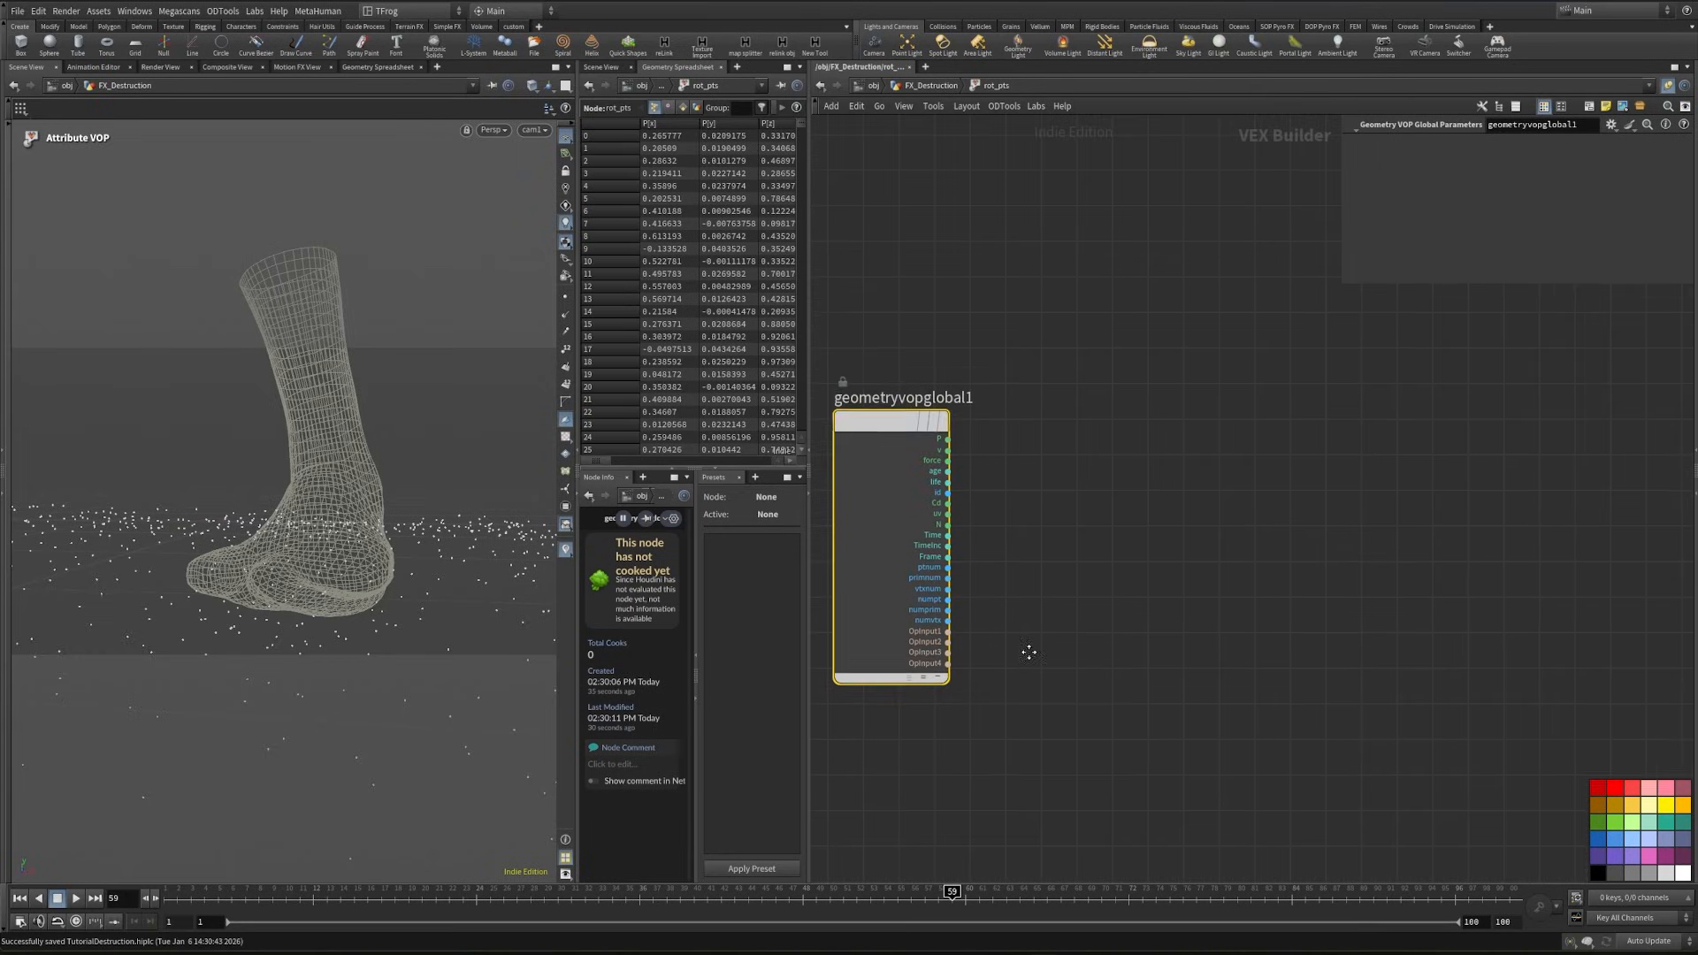
pyautogui.scroll(3, 973, 636)
pyautogui.click(945, 645)
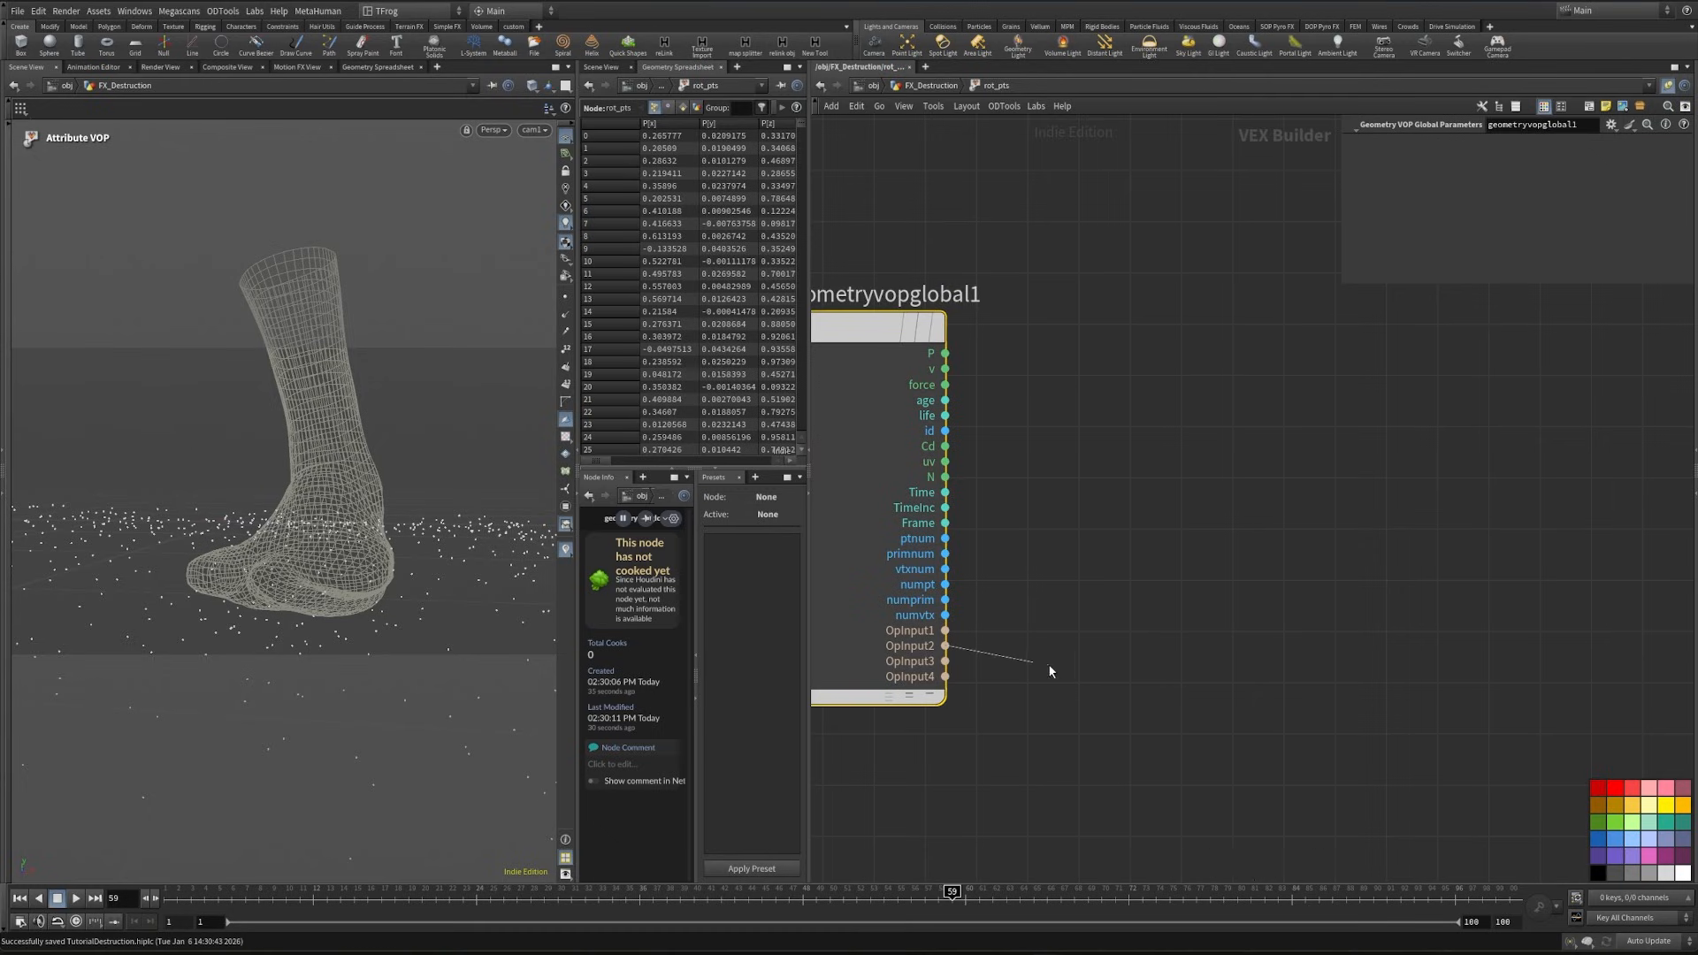
pyautogui.press('Tab')
pyautogui.write('impo po')
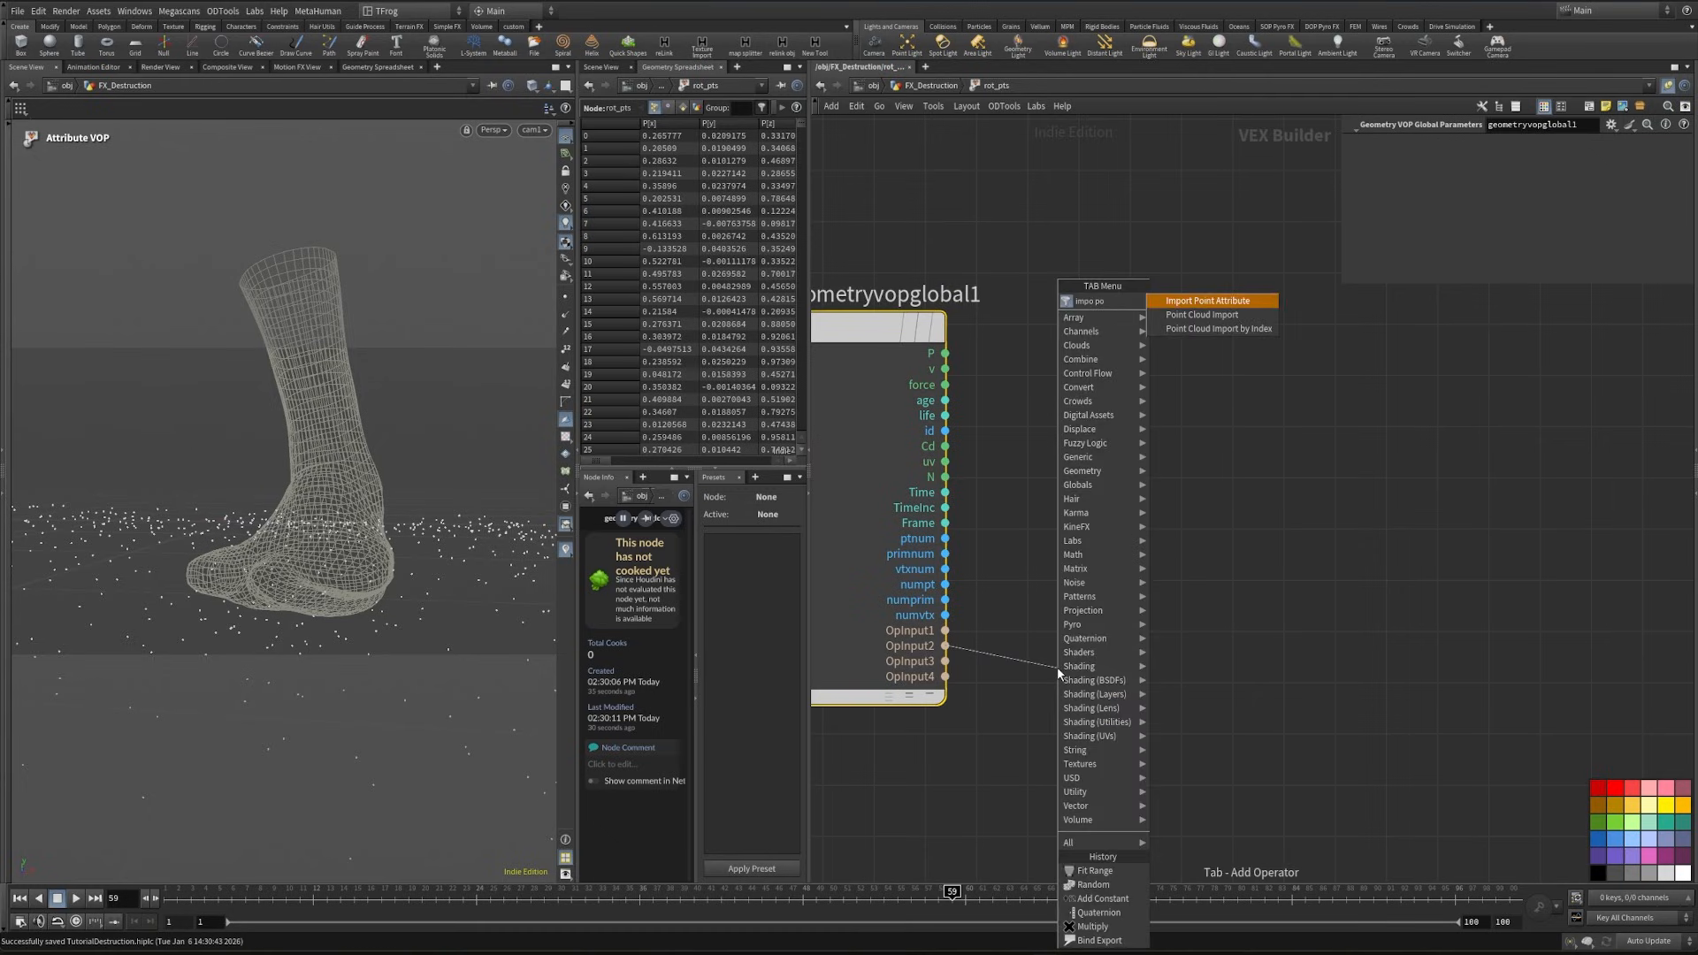
pyautogui.press('Return')
# - Add an integer Constant node and connect it to the ptnum input of the Import Point Attribute node
pyautogui.moveTo(1061, 675); pyautogui.dragTo(1297, 588, button='middle')
pyautogui.press('Tab')
pyautogui.write('cons')
pyautogui.press('Return')
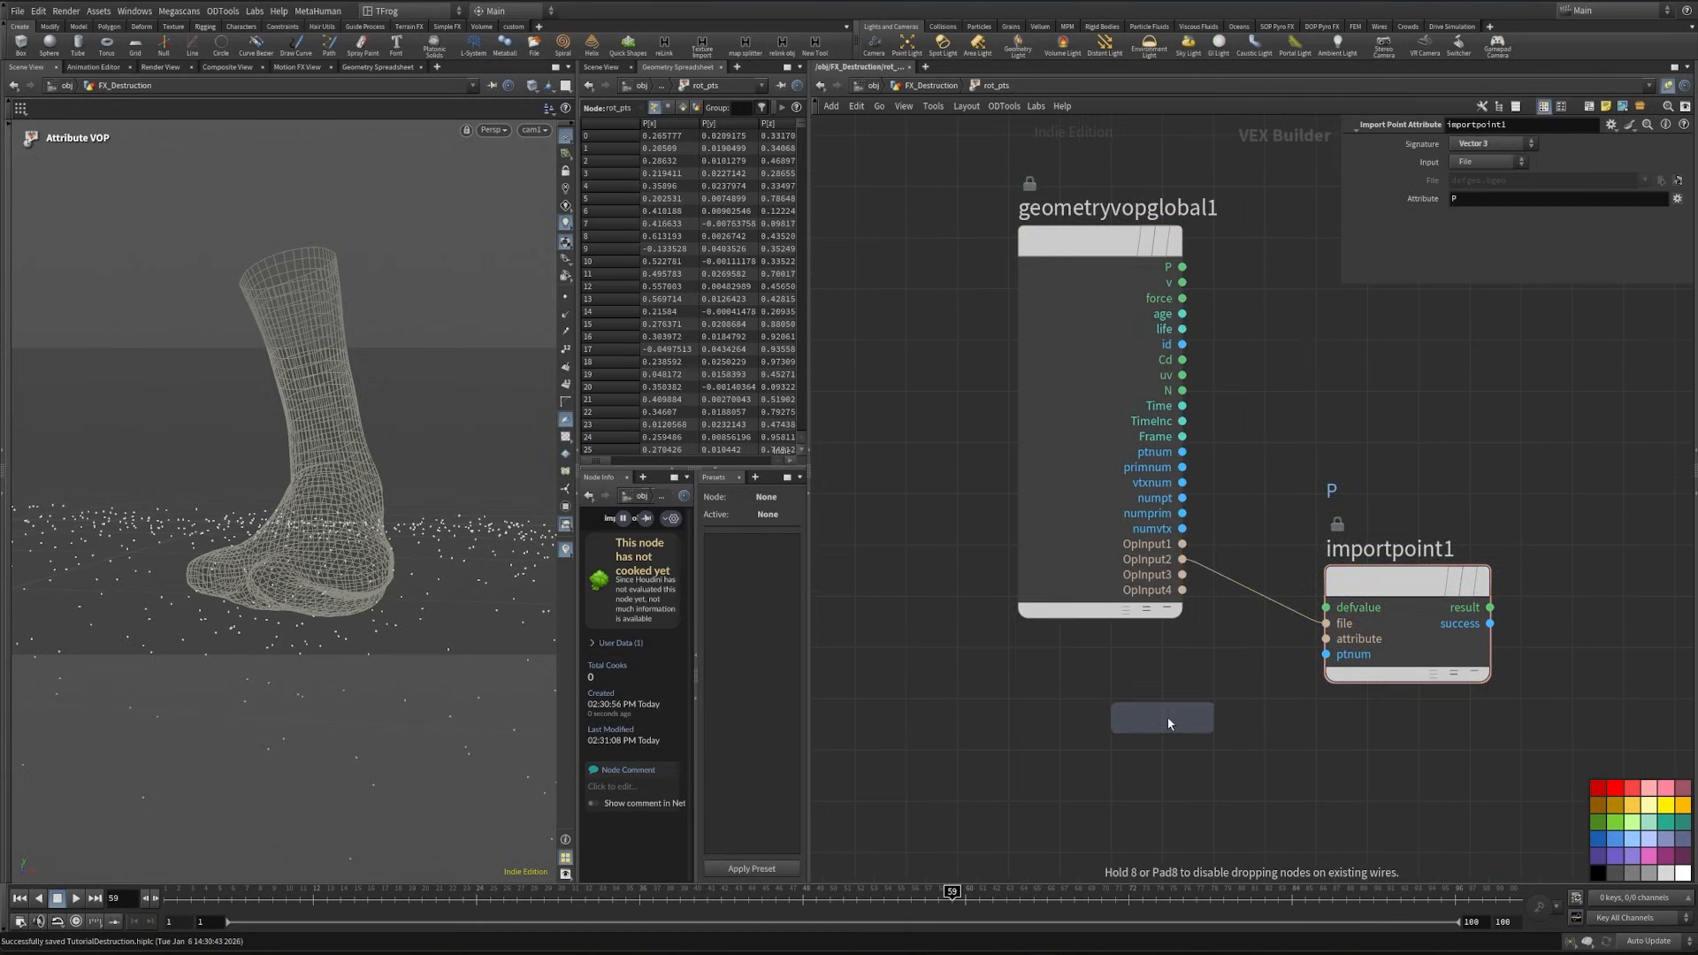
pyautogui.click(1100, 703)
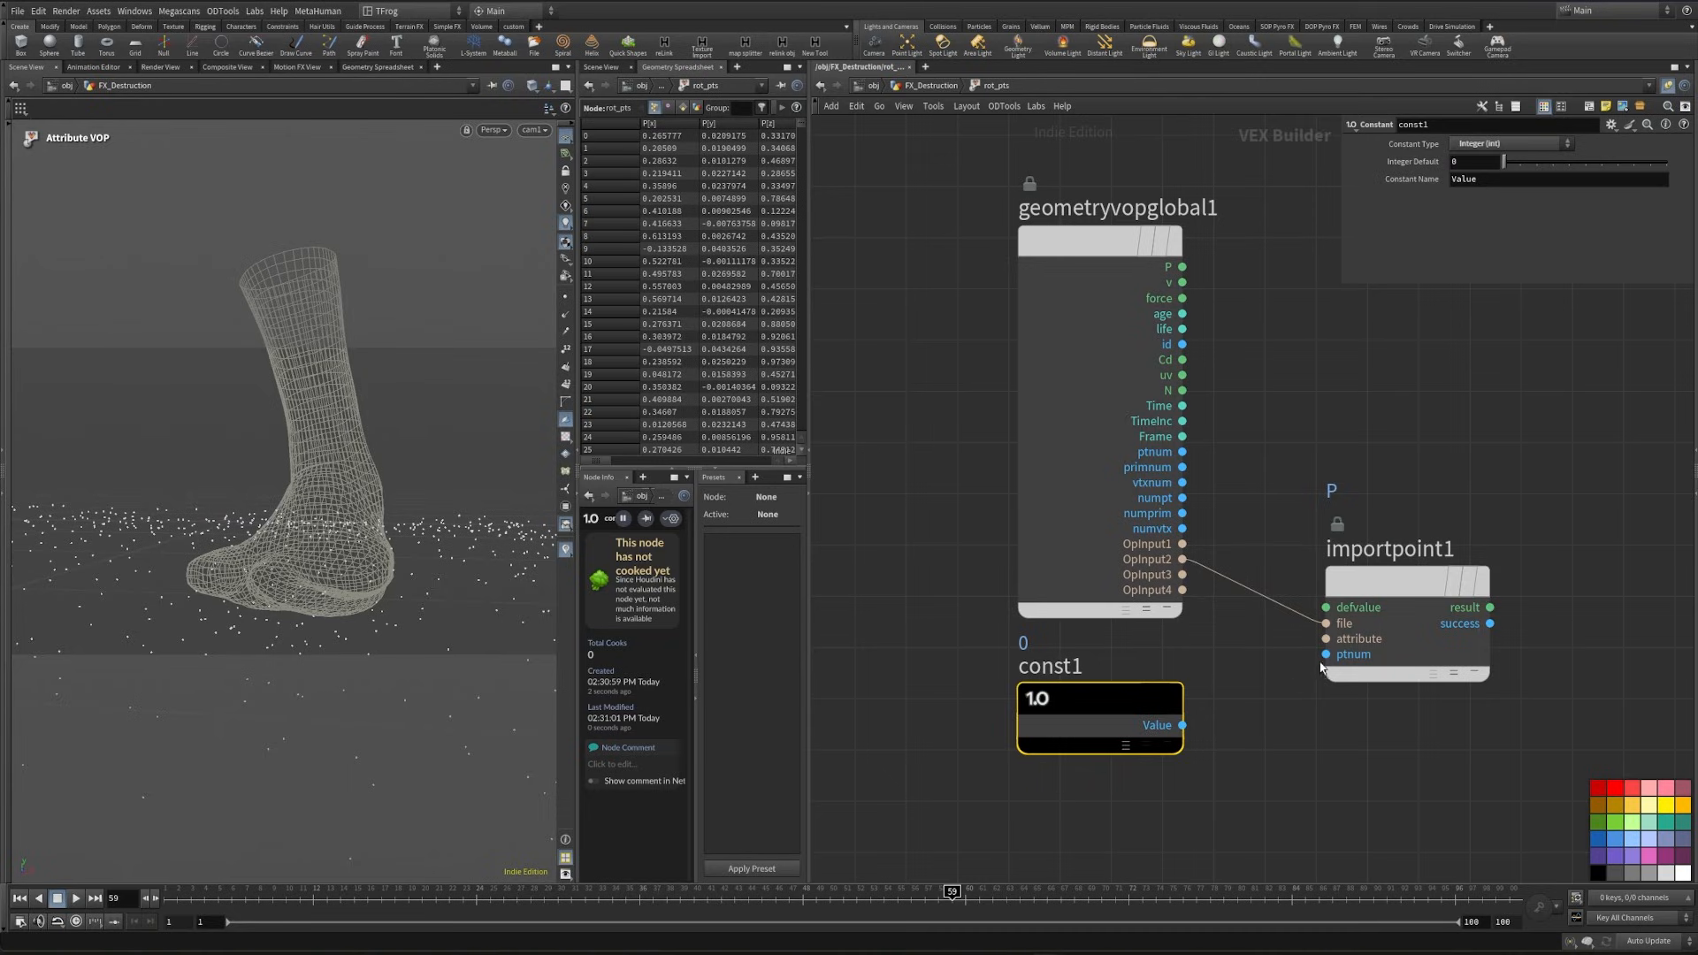
pyautogui.click(1183, 725)
pyautogui.moveTo(1447, 727); pyautogui.dragTo(1216, 755, button='middle')
# - Add a Distance node and connect the result of the Import Point Attribute node to its p1 input
pyautogui.click(1185, 668)
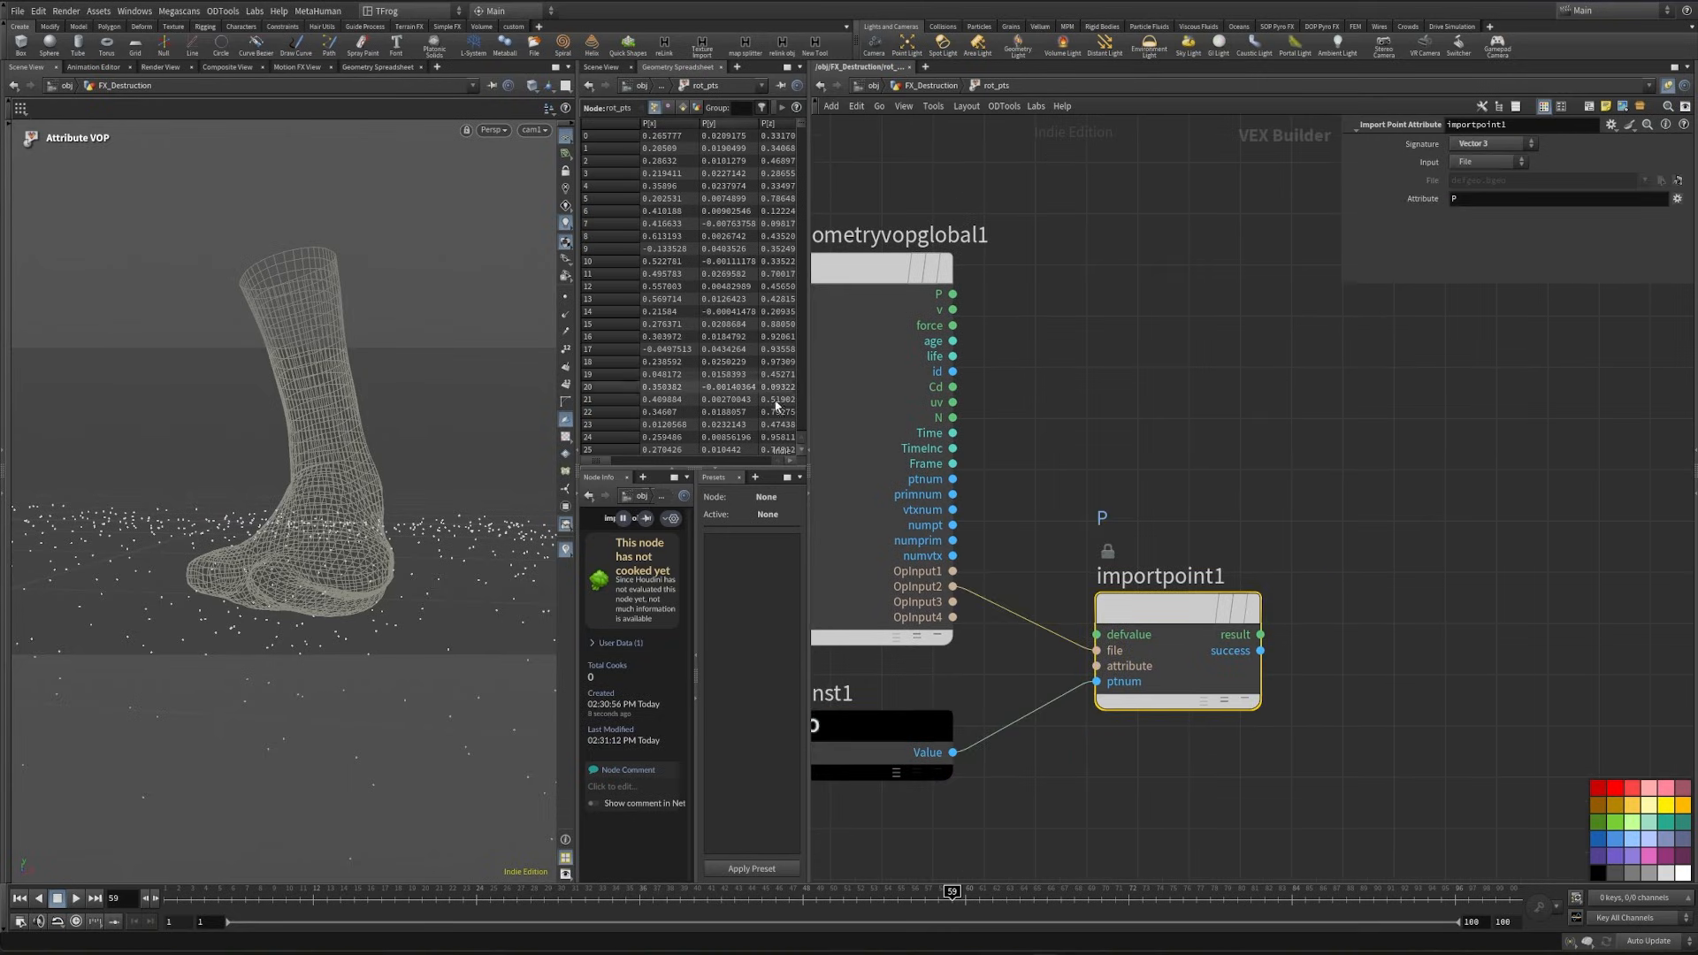
pyautogui.moveTo(1342, 439); pyautogui.dragTo(1240, 449, button='middle')
pyautogui.click(1250, 453)
pyautogui.press('Tab')
pyautogui.write('sub')
pyautogui.press('Return')
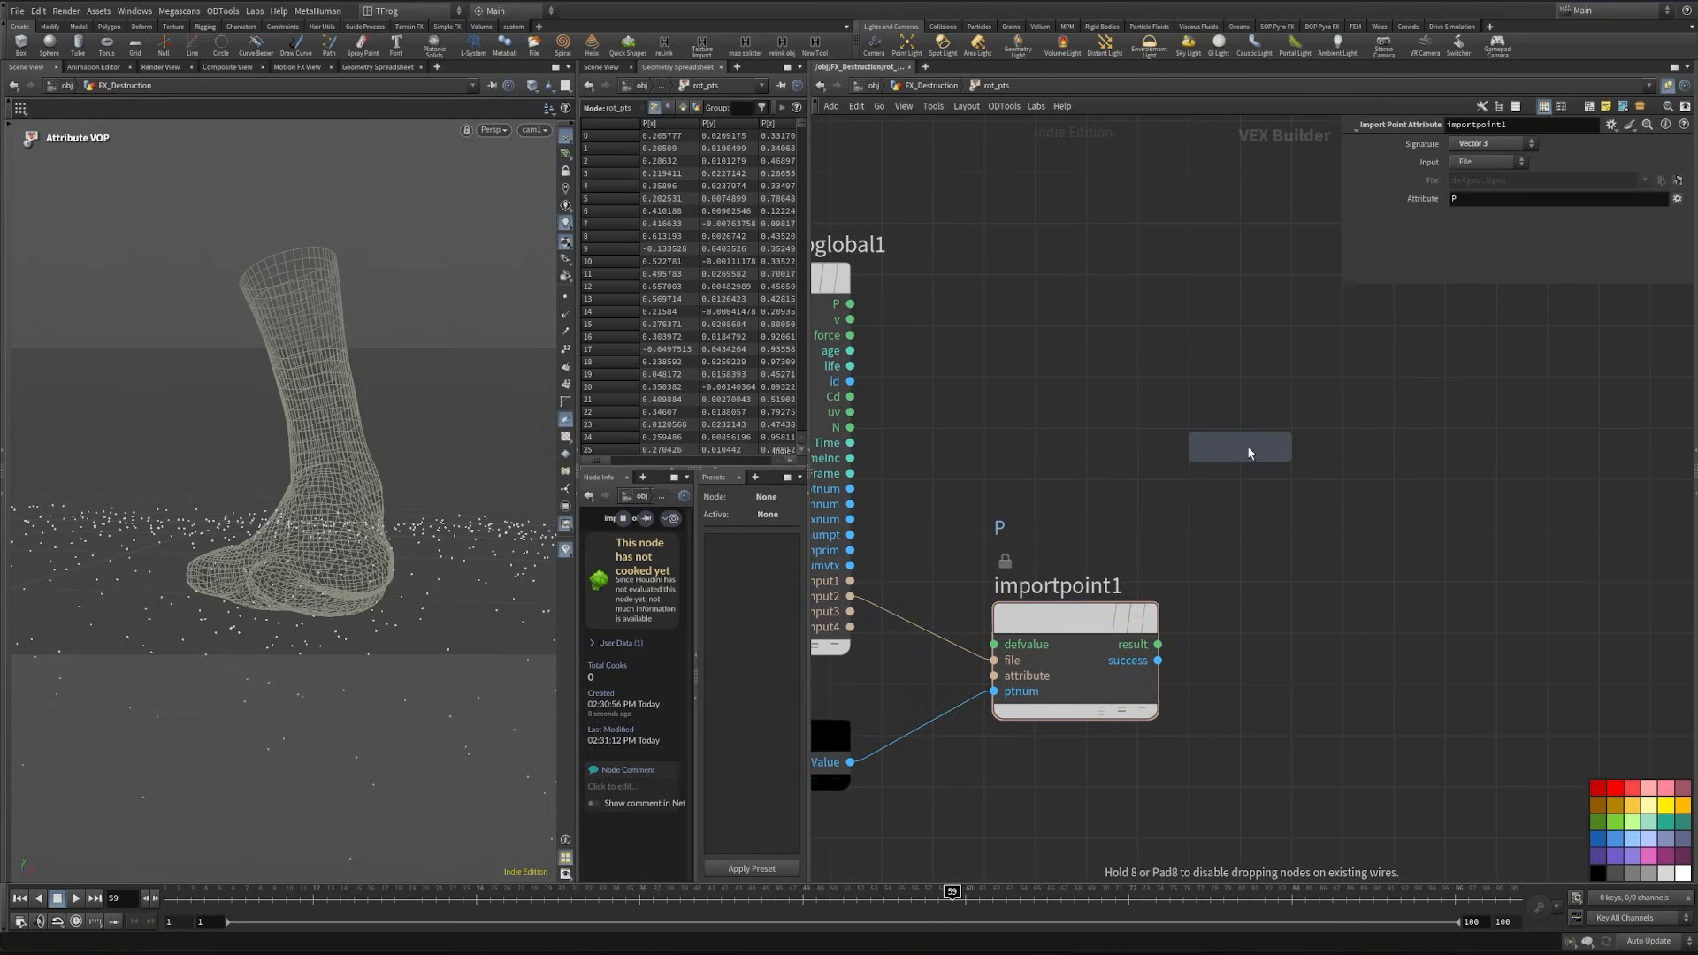
pyautogui.click(1365, 601)
pyautogui.moveTo(1157, 645); pyautogui.dragTo(1312, 634)
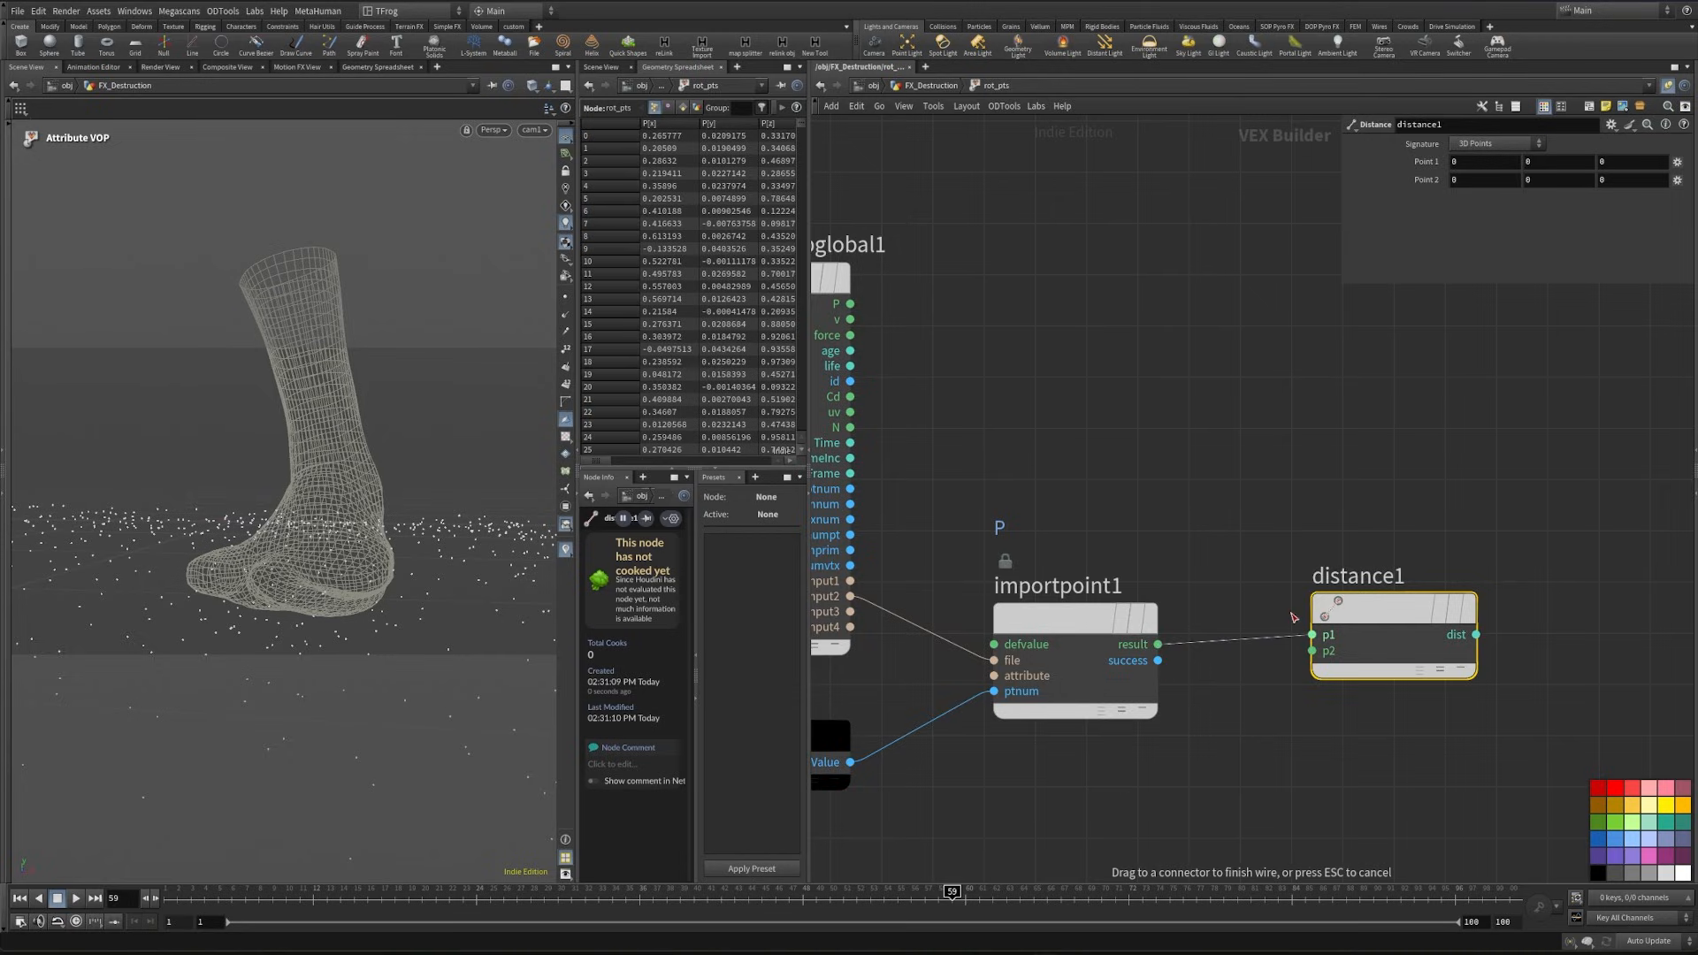
# - Add a second Global Parameters node below importpoint1 and connect its P output to the p2 input of distance1
pyautogui.press('h')
pyautogui.keyDown('alt'); pyautogui.moveTo(1103, 307); pyautogui.dragTo(1281, 606); pyautogui.keyUp('alt')
pyautogui.scroll(2, 1399, 556)
pyautogui.moveTo(1423, 494); pyautogui.dragTo(1313, 651)
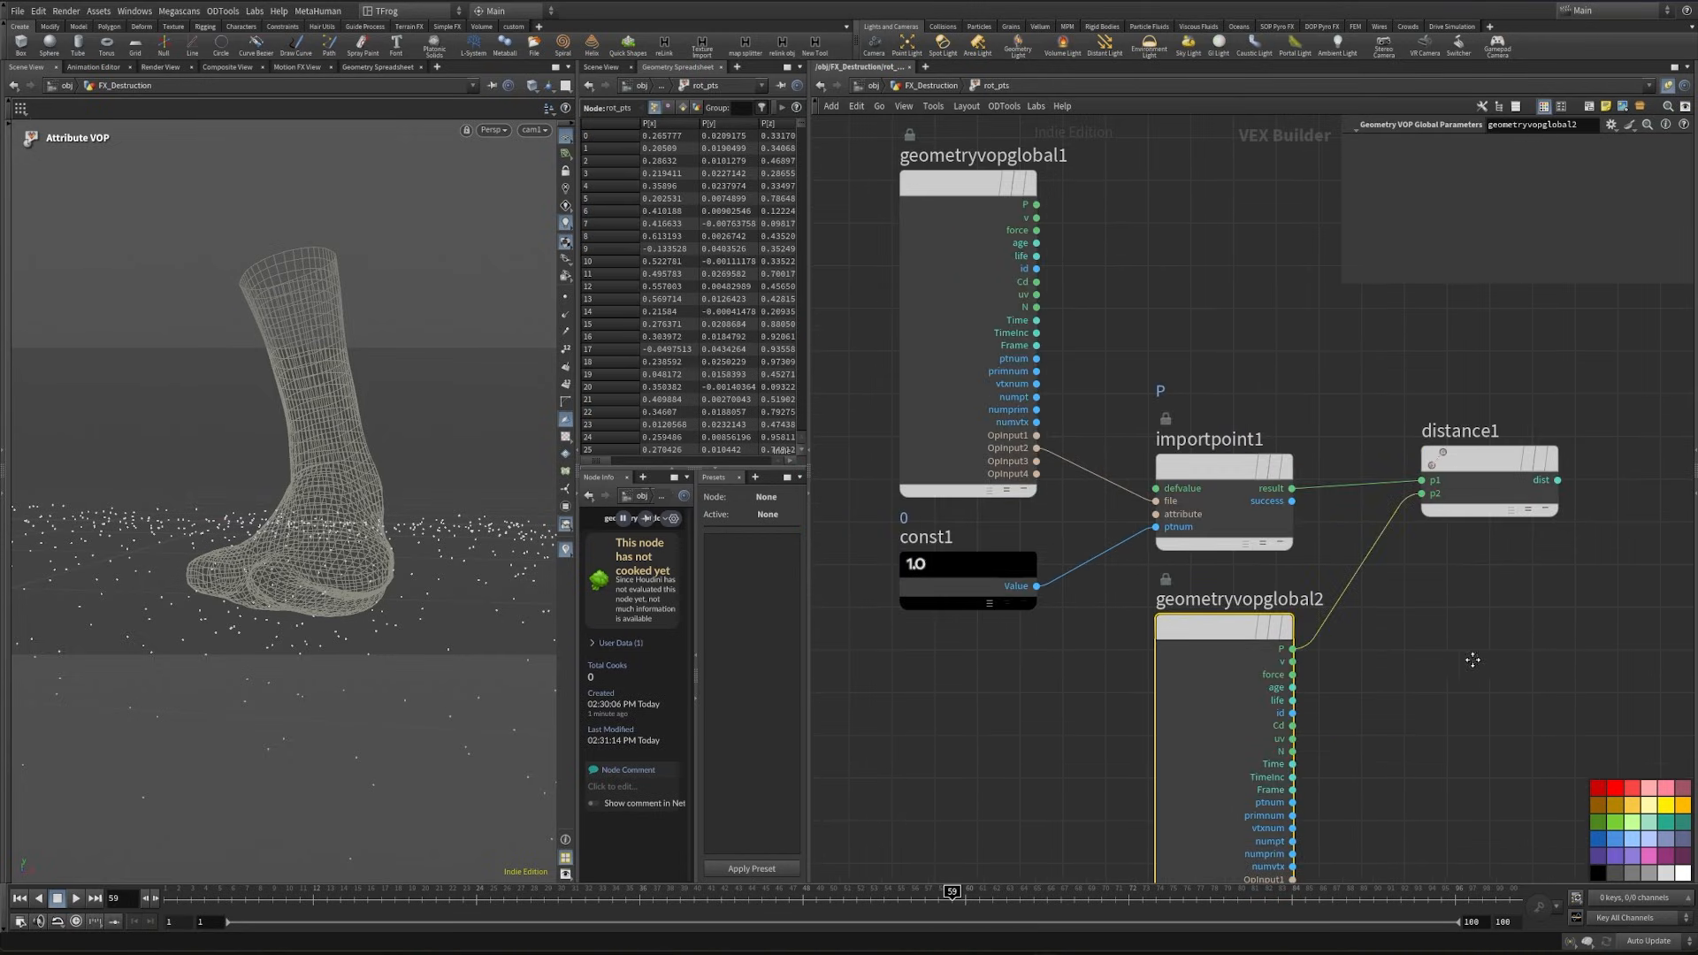
# - Add a Fit Range node fed by the dist output of distance1 and set its Source Max to about 0.476
pyautogui.moveTo(1474, 659); pyautogui.dragTo(998, 680, button='middle')
pyautogui.press('Tab')
pyautogui.write('fit')
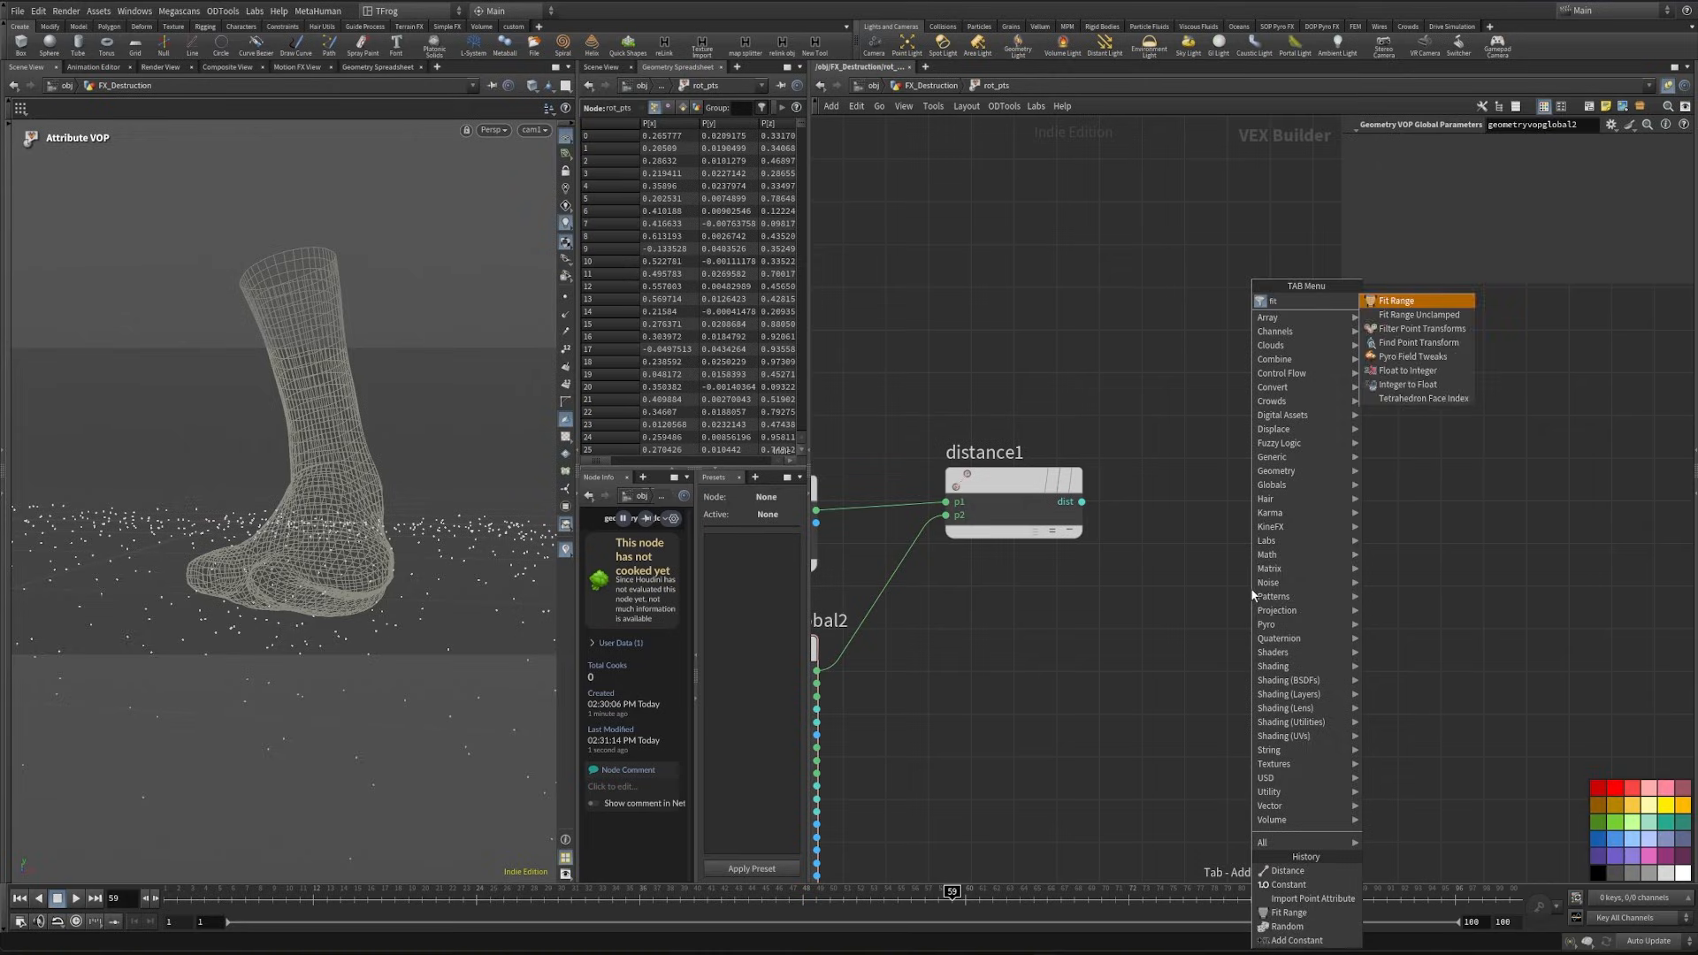
pyautogui.press('Return')
pyautogui.click(1247, 584)
pyautogui.moveTo(1082, 502); pyautogui.dragTo(1244, 564)
pyautogui.moveTo(1252, 571); pyautogui.dragTo(1110, 619, button='middle')
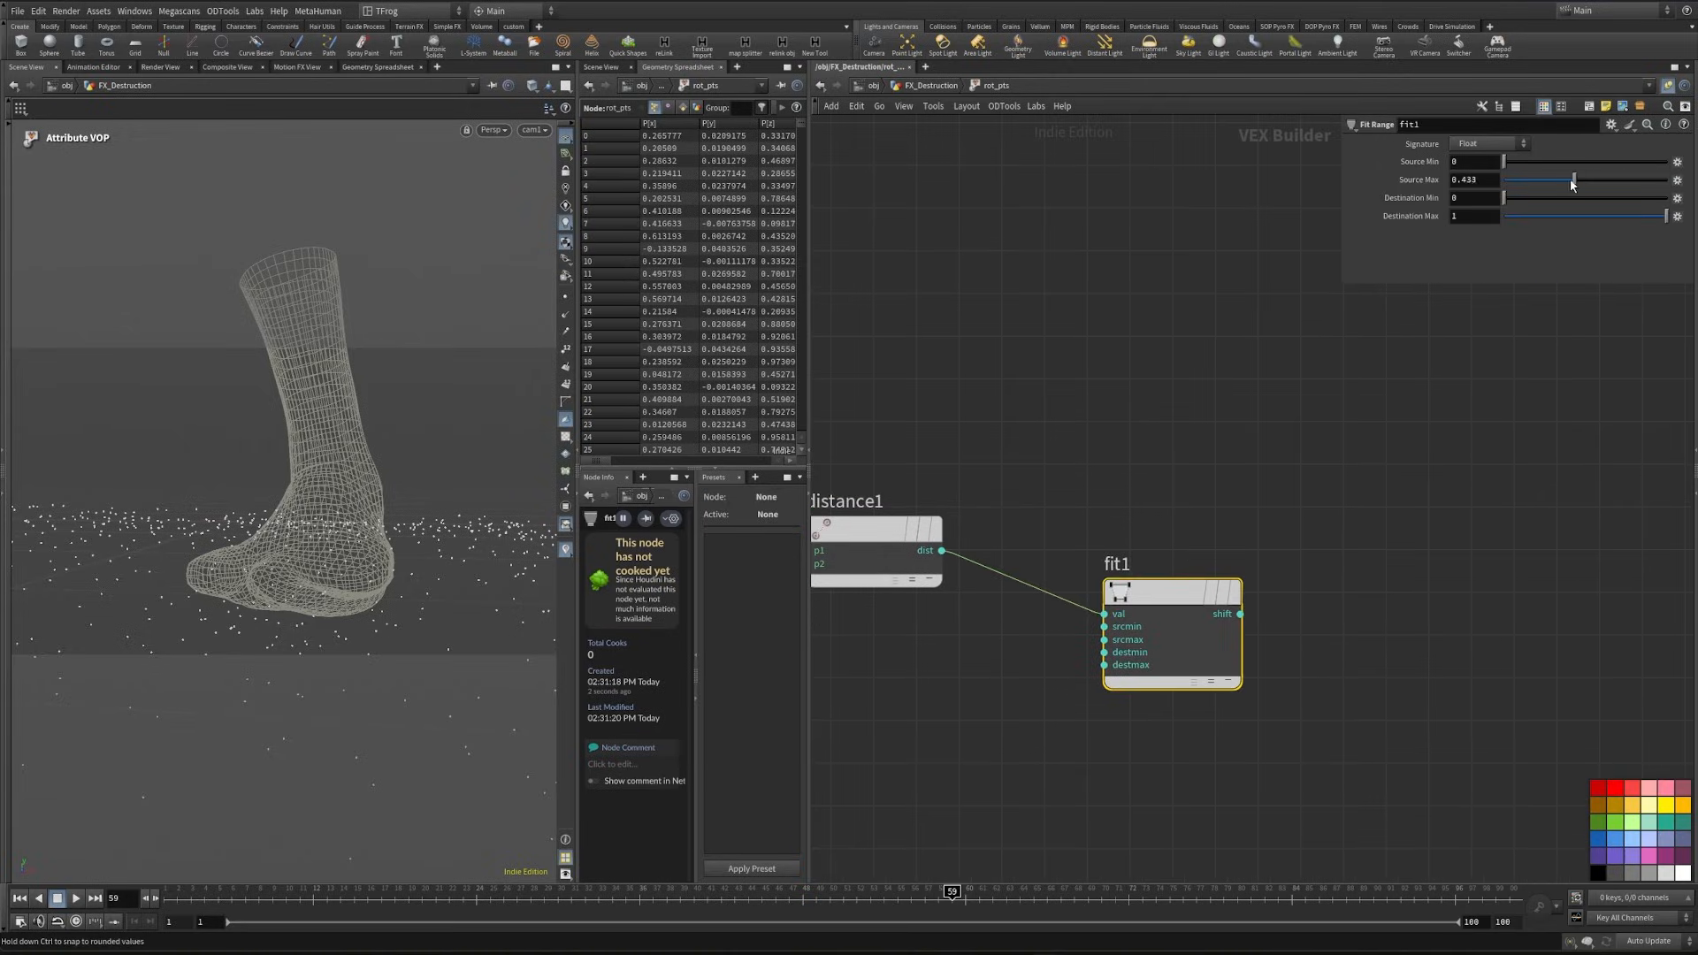
# - Add a Ramp Parameter node and connect the shift output of fit1 to its input
pyautogui.moveTo(1411, 464); pyautogui.dragTo(1212, 470, button='middle')
pyautogui.press('Tab')
pyautogui.write('bind')
pyautogui.press('Return')
pyautogui.press('Tab')
pyautogui.write('ramp')
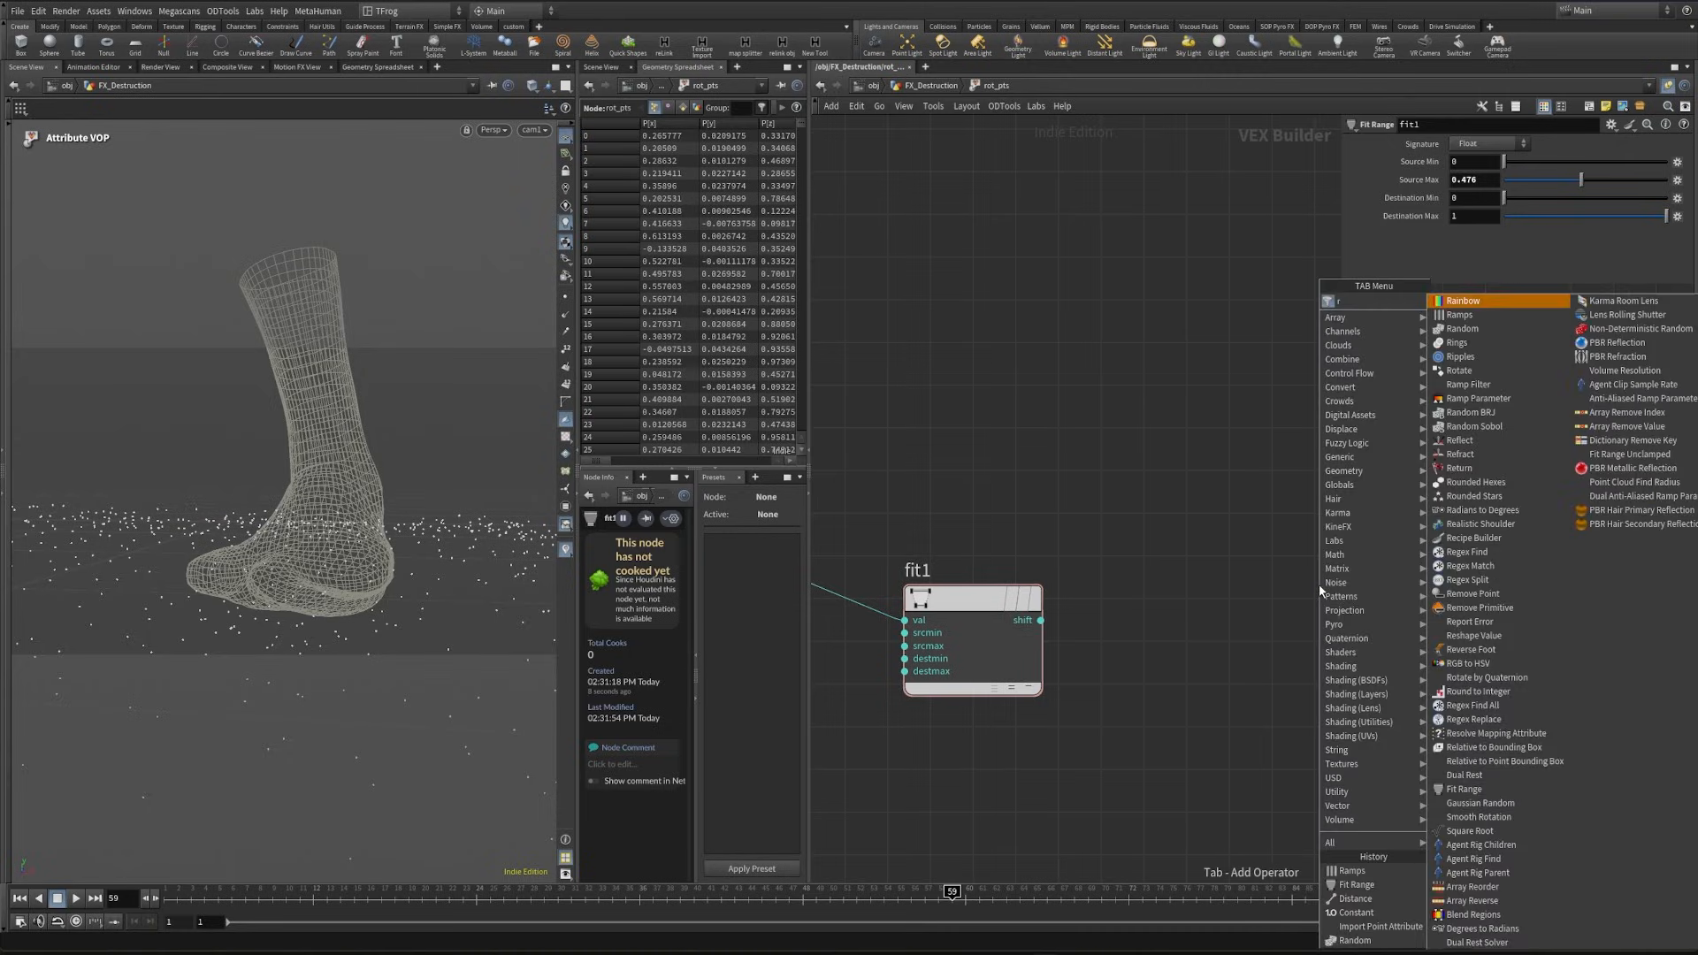
pyautogui.press('Return')
pyautogui.click(1331, 660)
pyautogui.moveTo(1023, 629); pyautogui.dragTo(1266, 635)
pyautogui.moveTo(1273, 619); pyautogui.dragTo(1163, 659, button='middle')
# - Label the ramp parameter ramp Dist and set its type to Spline Ramp (float)
pyautogui.click(1466, 181)
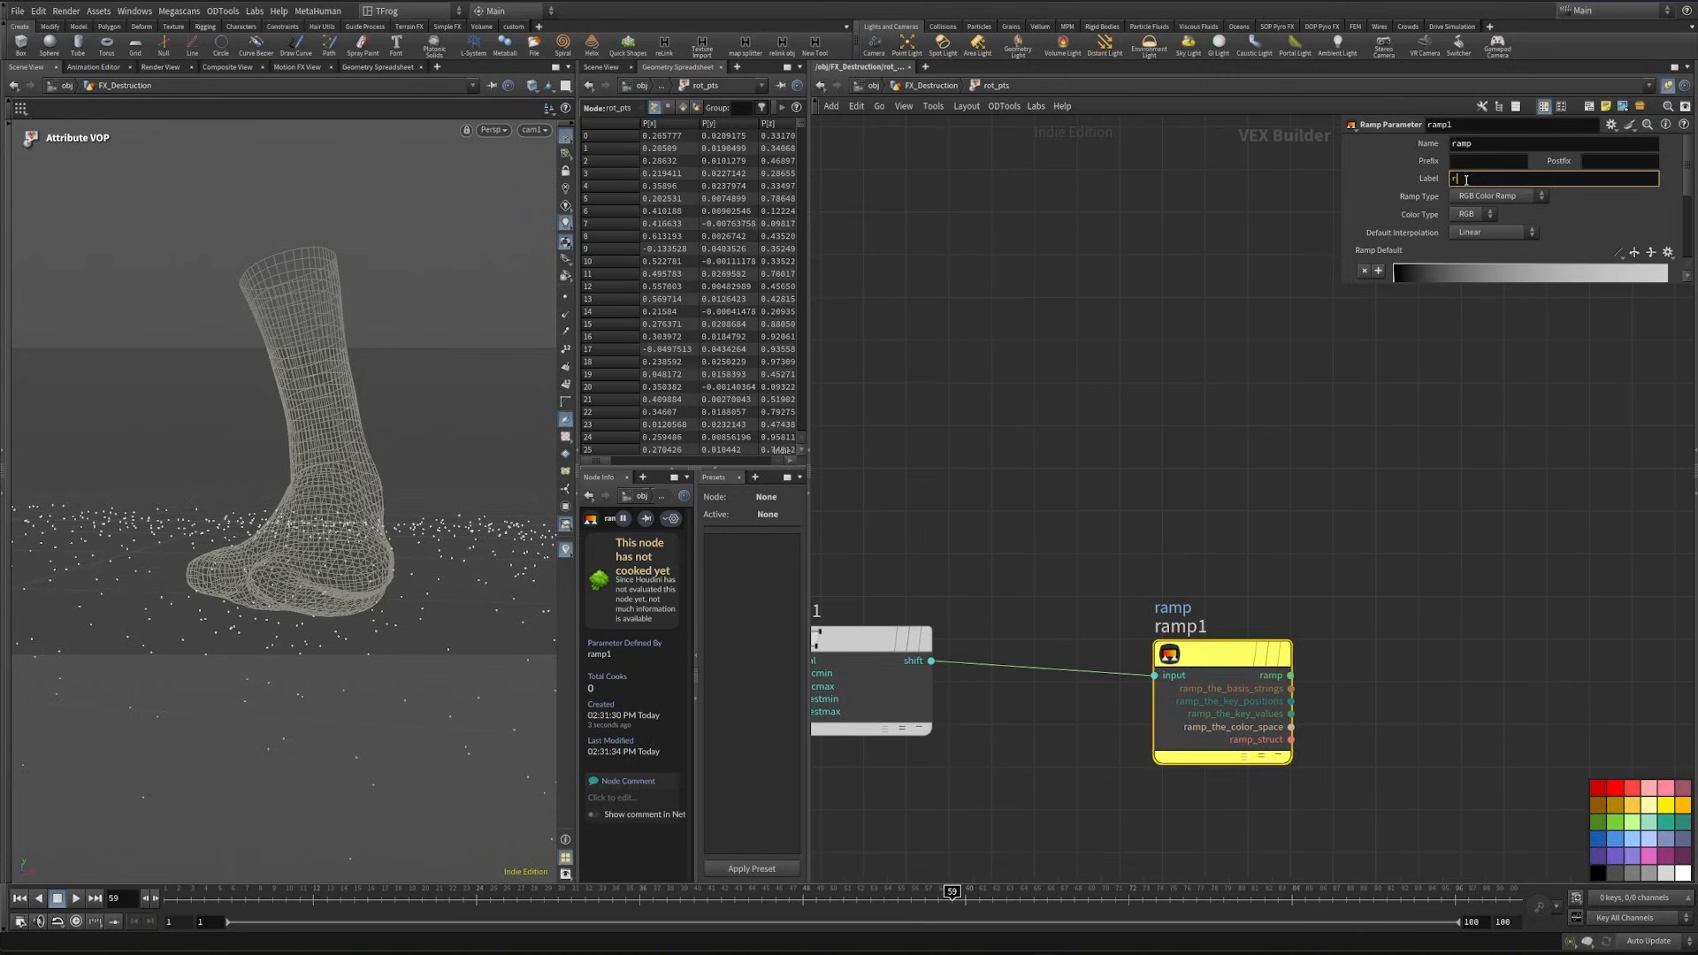
pyautogui.press('Return')
pyautogui.click(1508, 197)
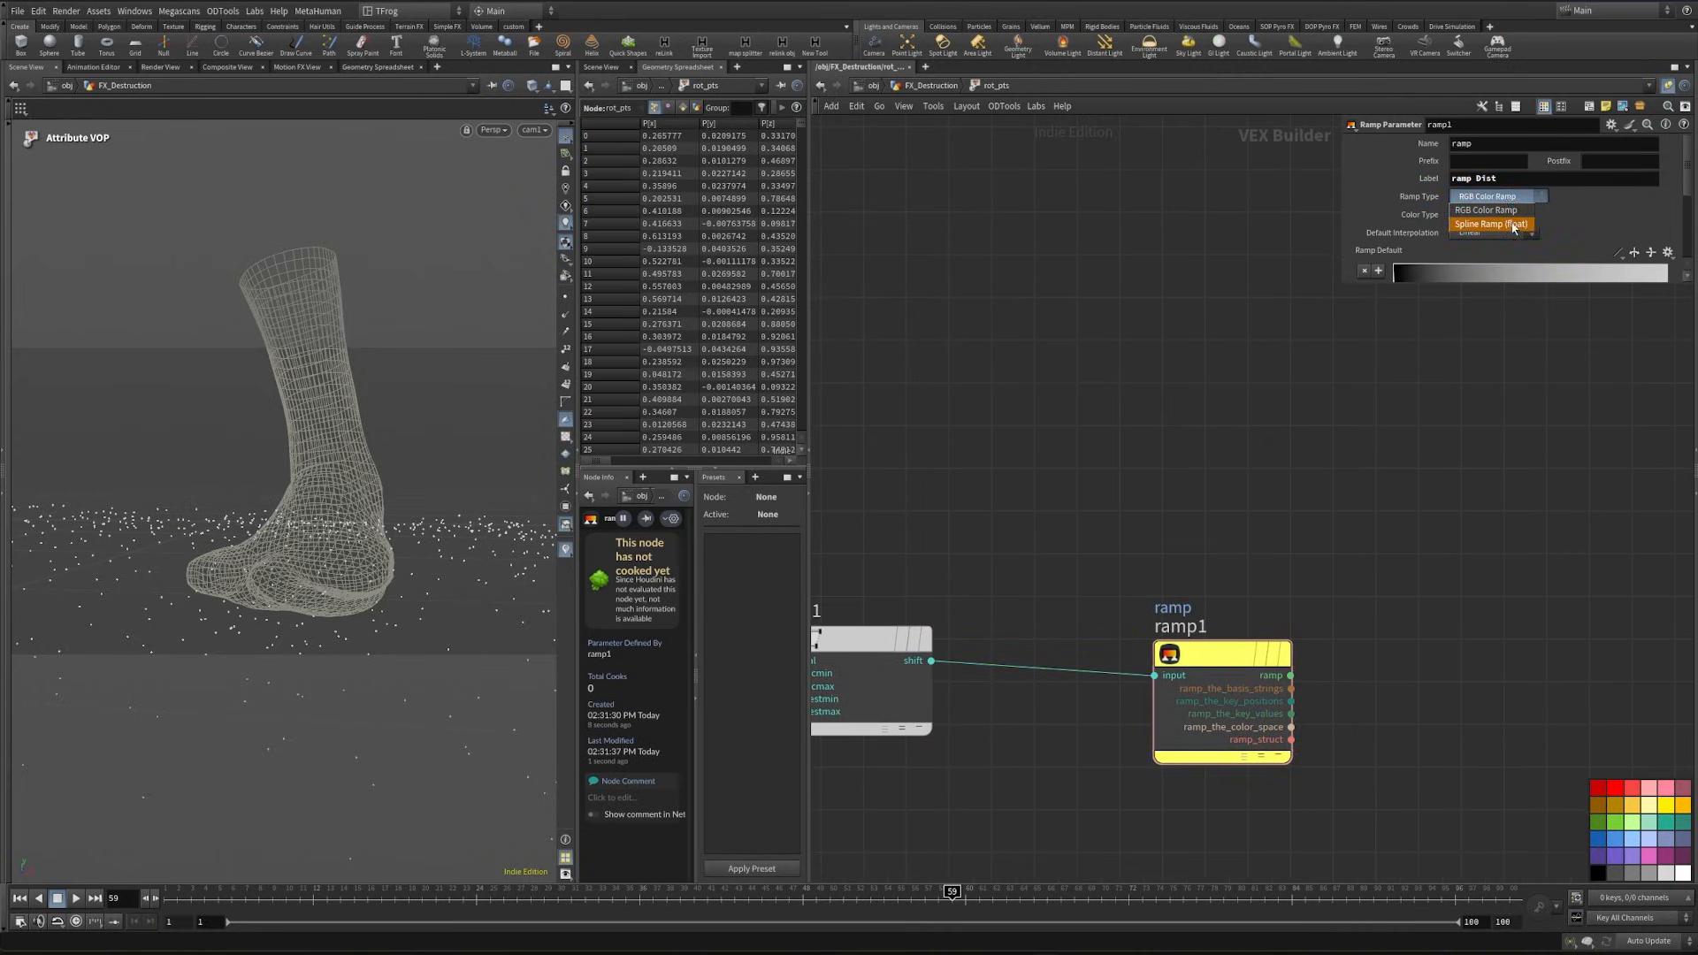
pyautogui.click(1519, 224)
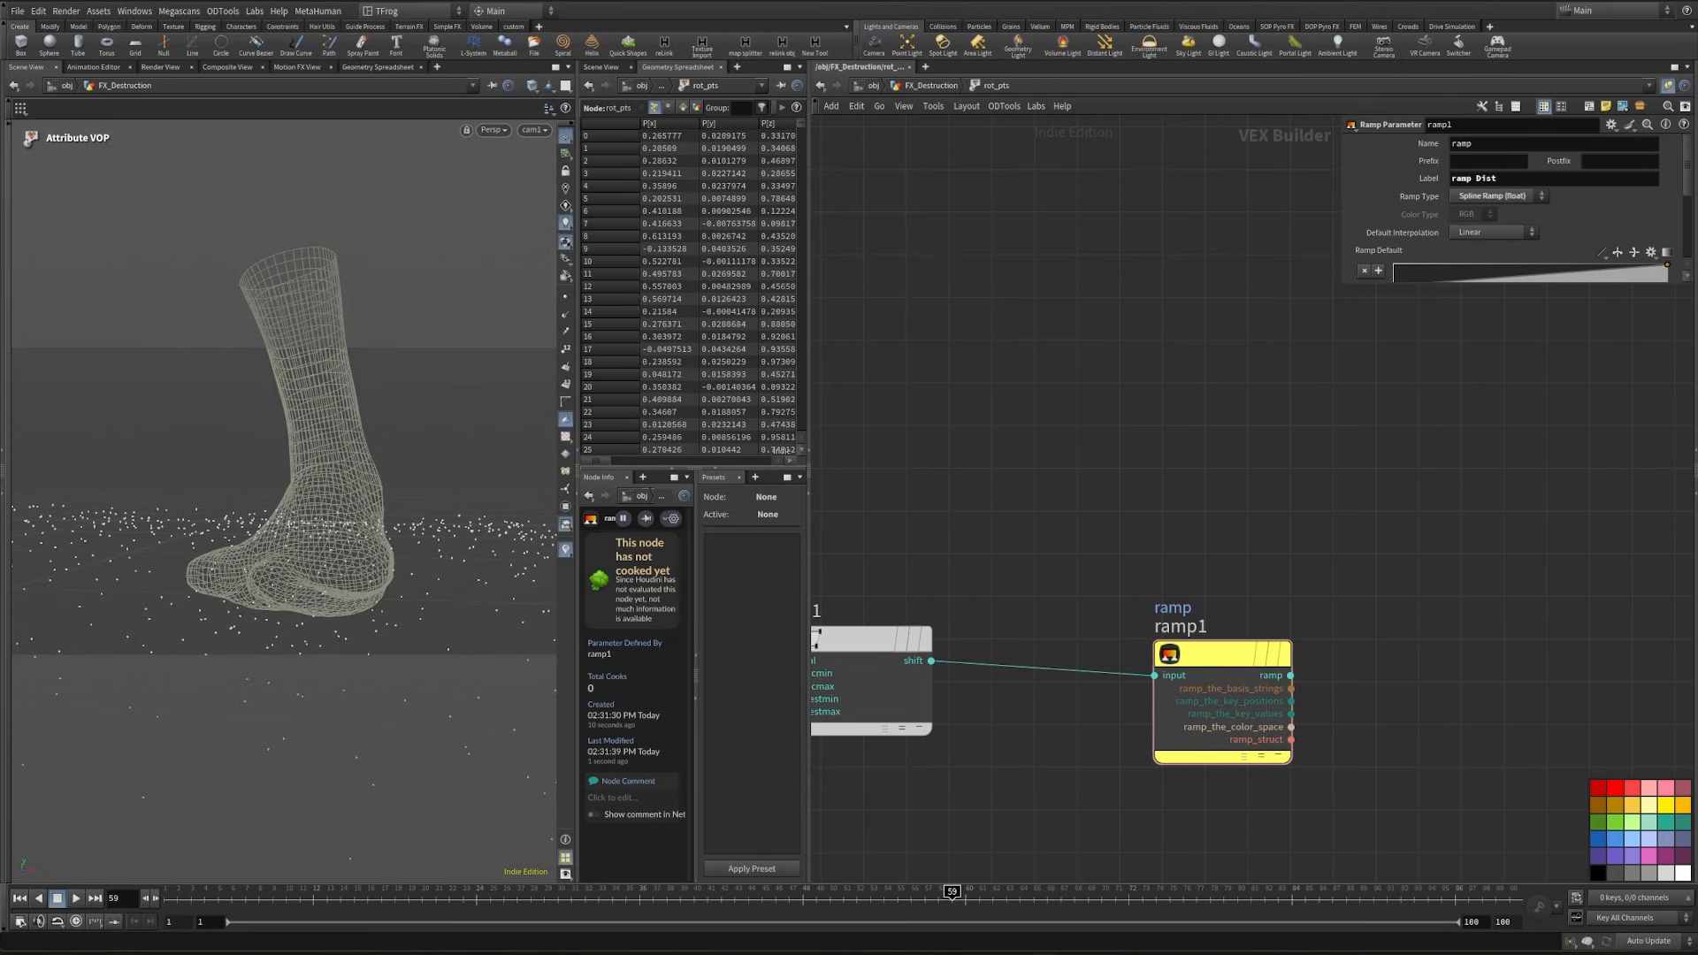
# - Add a Fit Range node fed by the Frame output of geometryvopglobal1
pyautogui.moveTo(946, 412); pyautogui.dragTo(1495, 491, button='middle')
pyautogui.scroll(-2, 1495, 492)
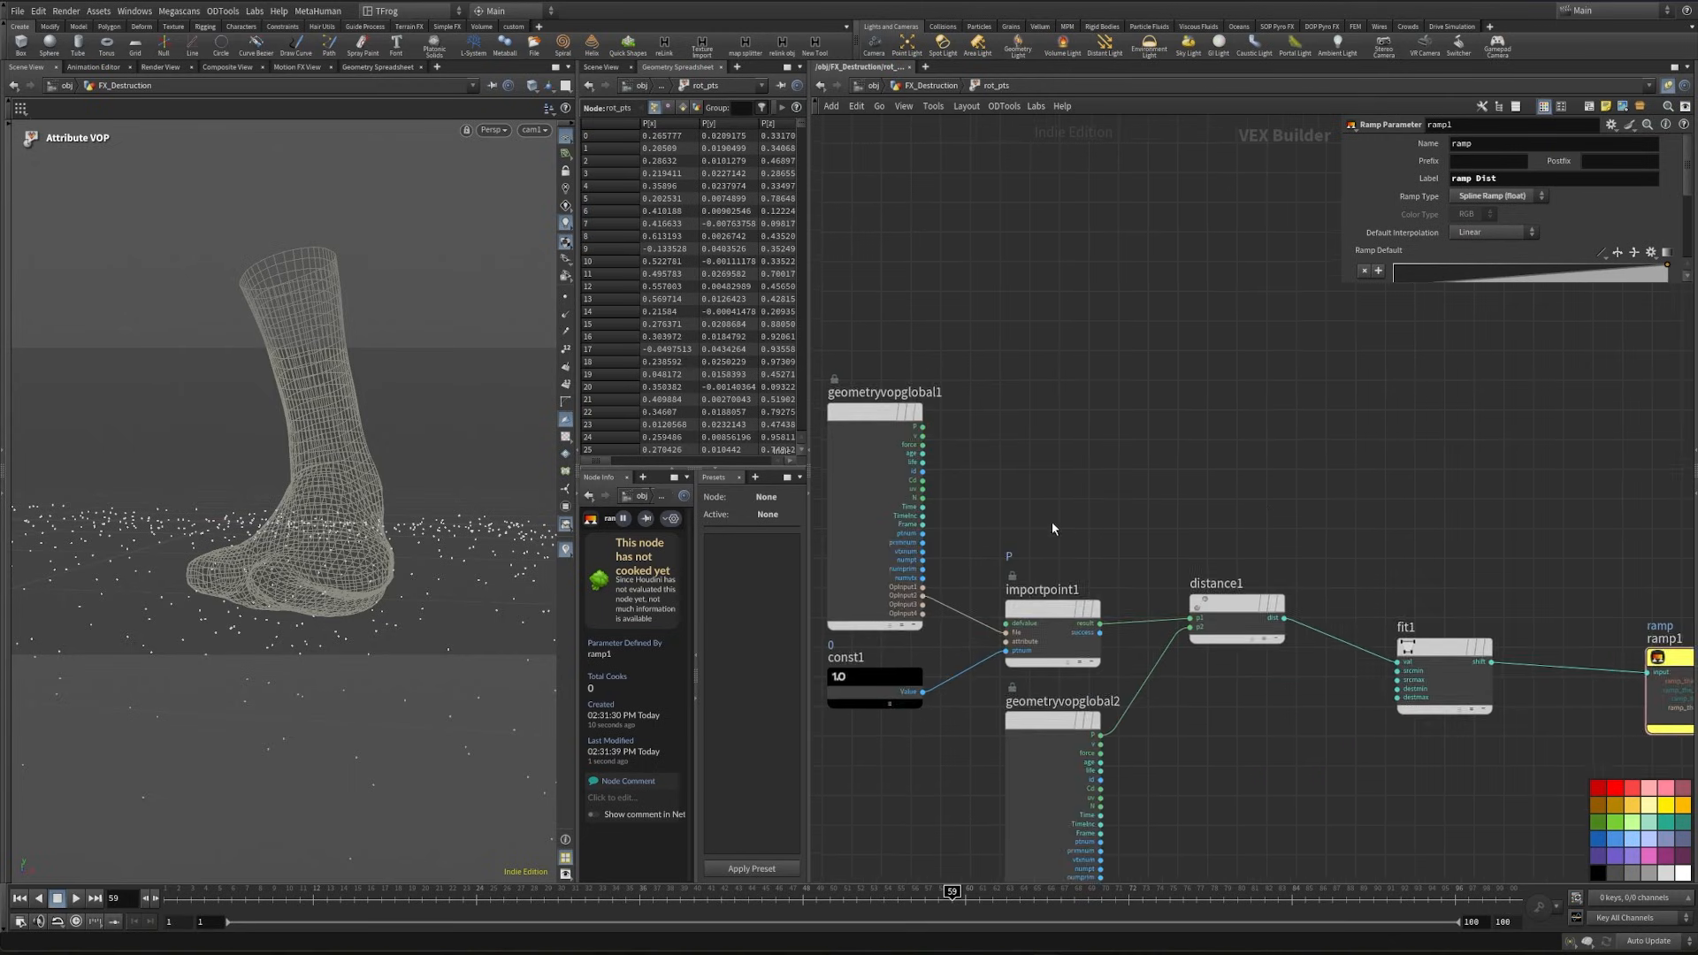
pyautogui.scroll(2, 990, 531)
pyautogui.click(892, 527)
pyautogui.moveTo(1400, 425); pyautogui.dragTo(1169, 524, button='middle')
pyautogui.press('Tab')
pyautogui.write('f')
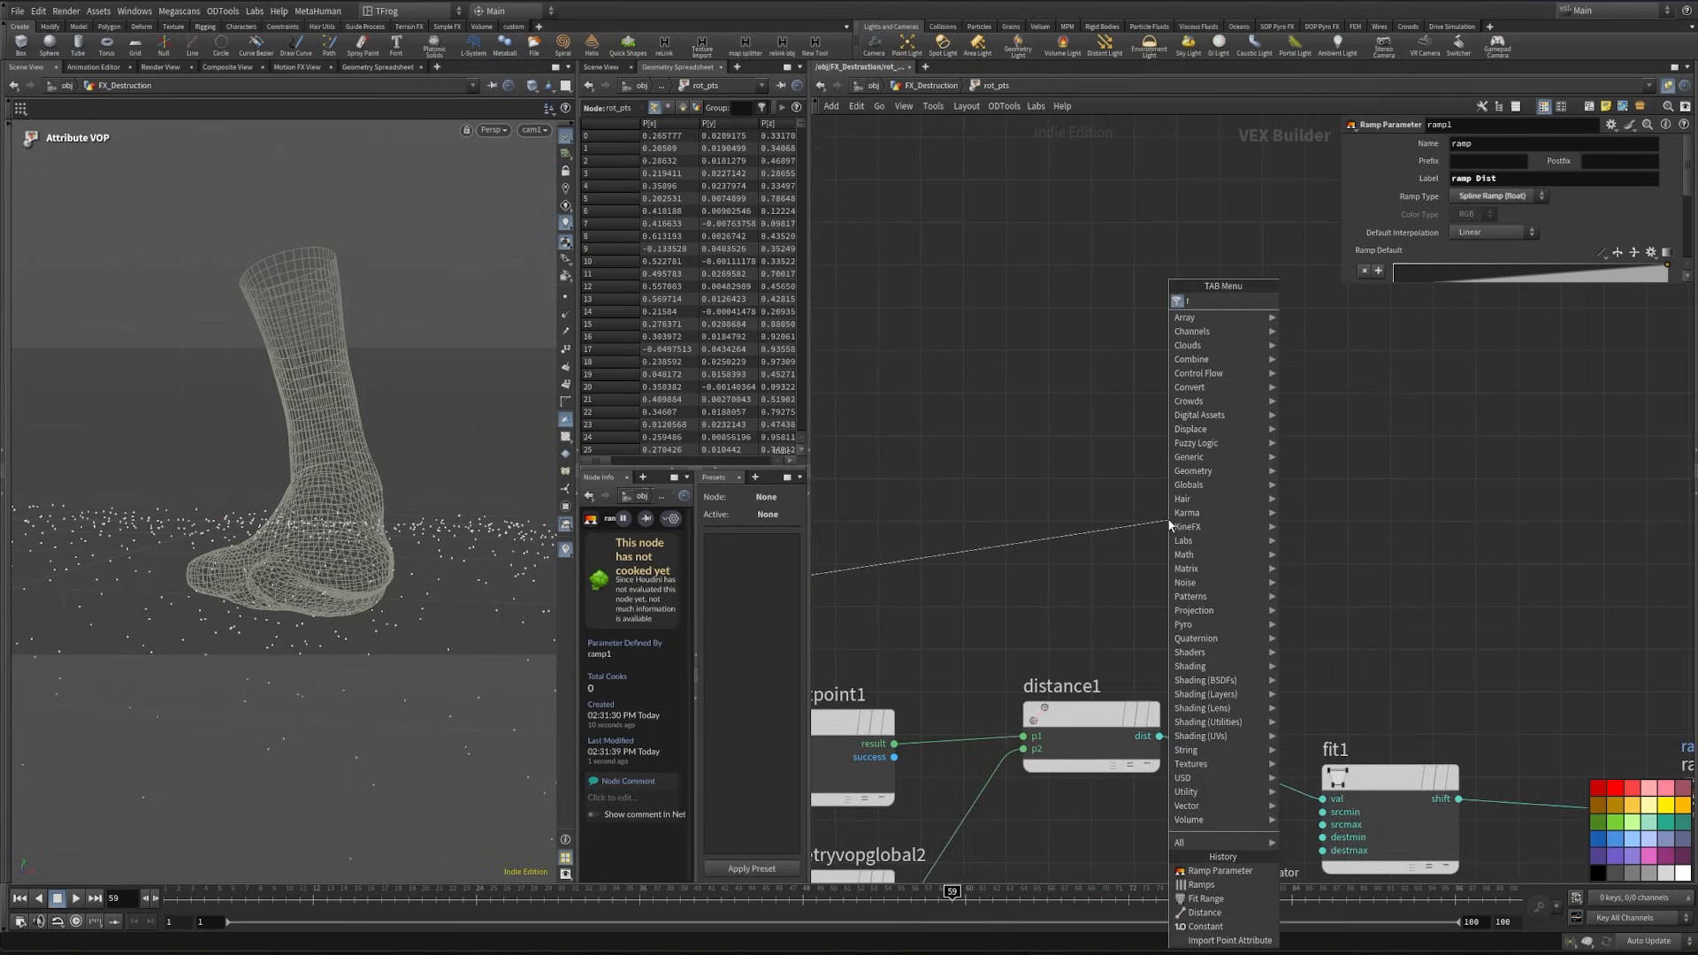
pyautogui.write('it')
pyautogui.press('Return')
pyautogui.click(1169, 523)
# - Promote the srcmin and srcmax inputs of fit2 to parameters and label the minimum time min
pyautogui.scroll(3, 1051, 523)
pyautogui.middleClick(1133, 575)
pyautogui.click(1138, 592)
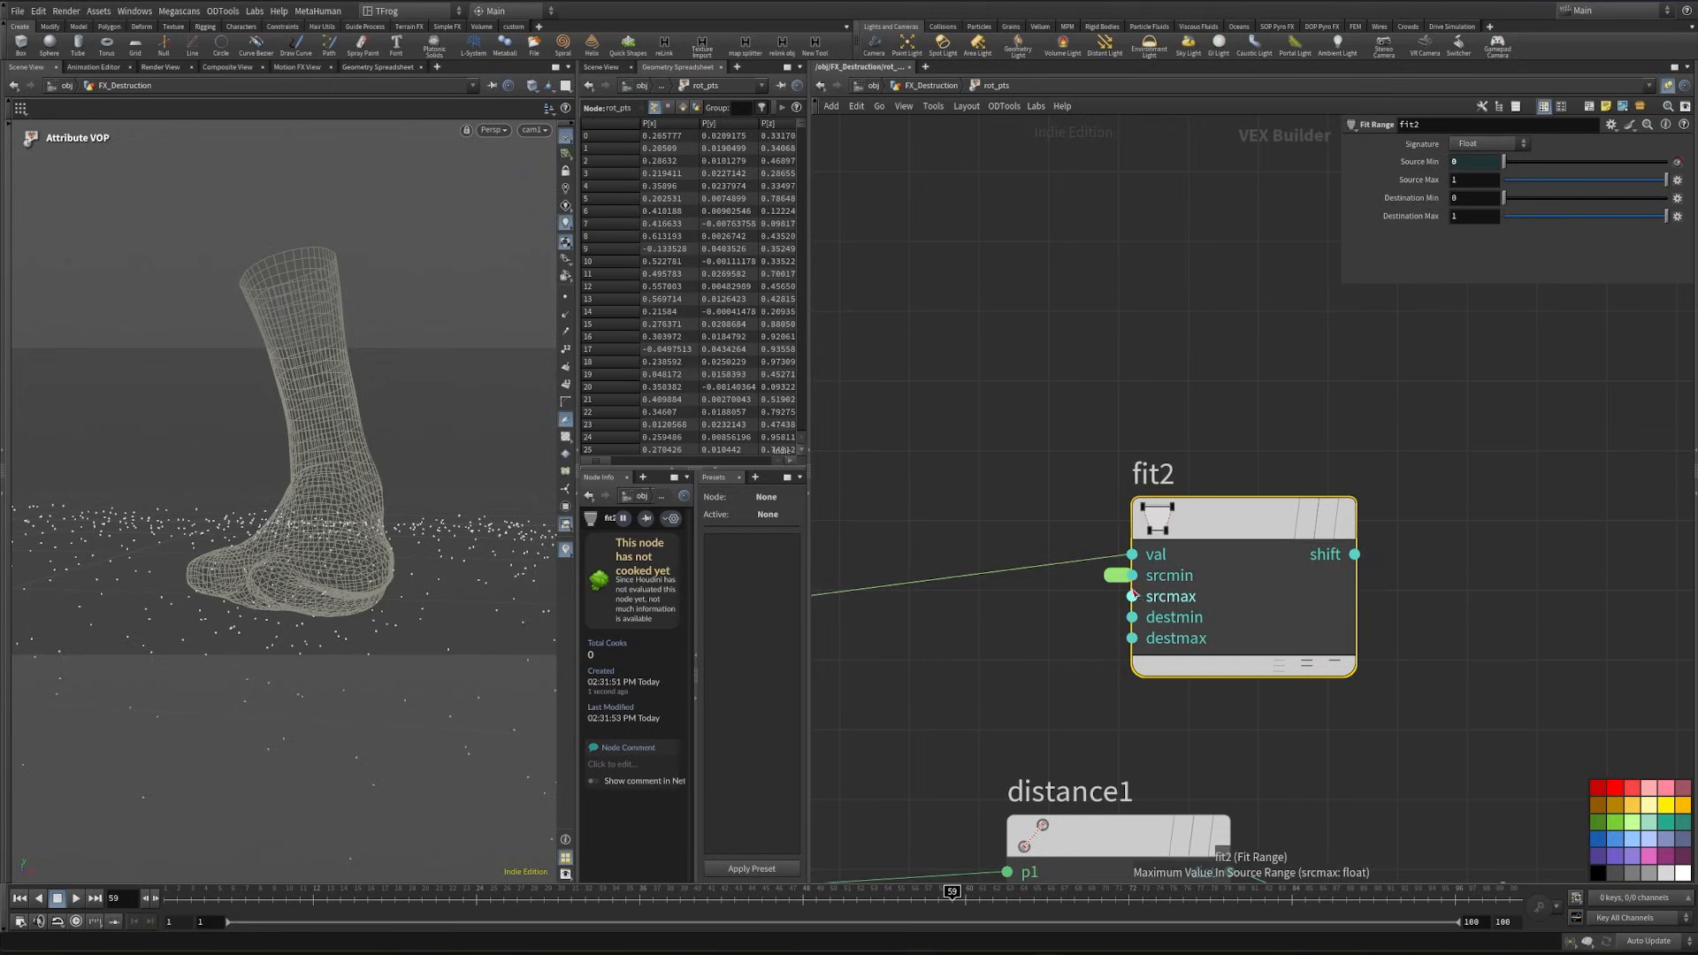
pyautogui.middleClick(1133, 596)
pyautogui.click(1116, 576)
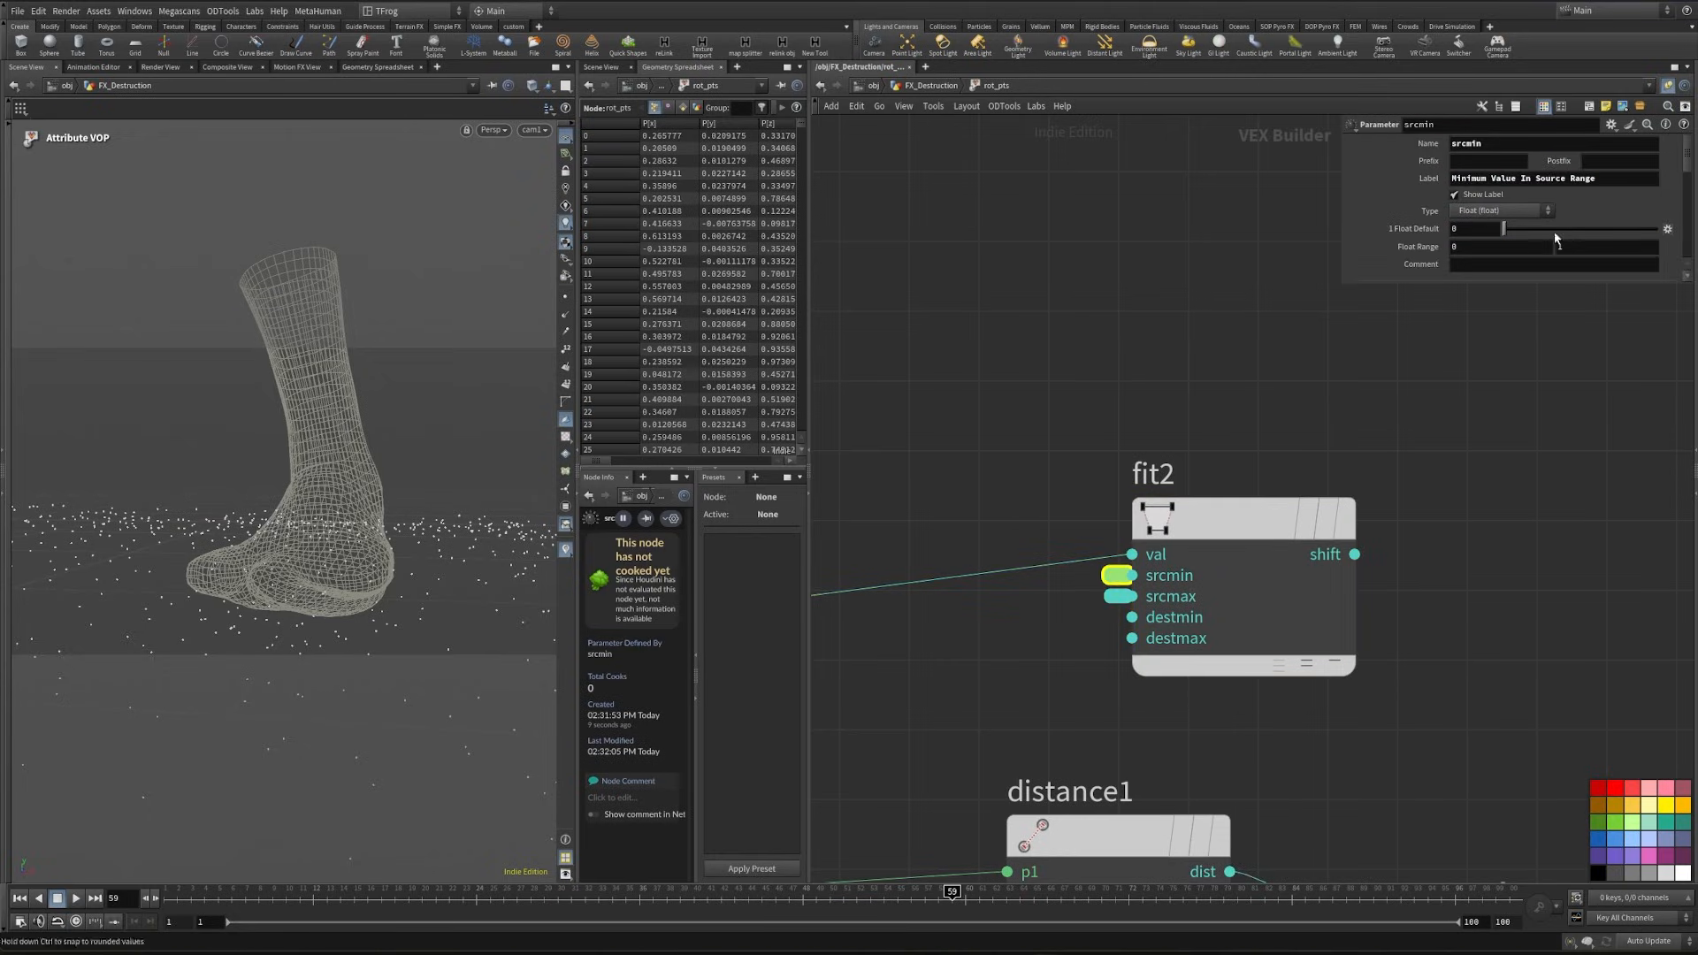
pyautogui.moveTo(1567, 183); pyautogui.dragTo(1305, 187)
pyautogui.write('time max')
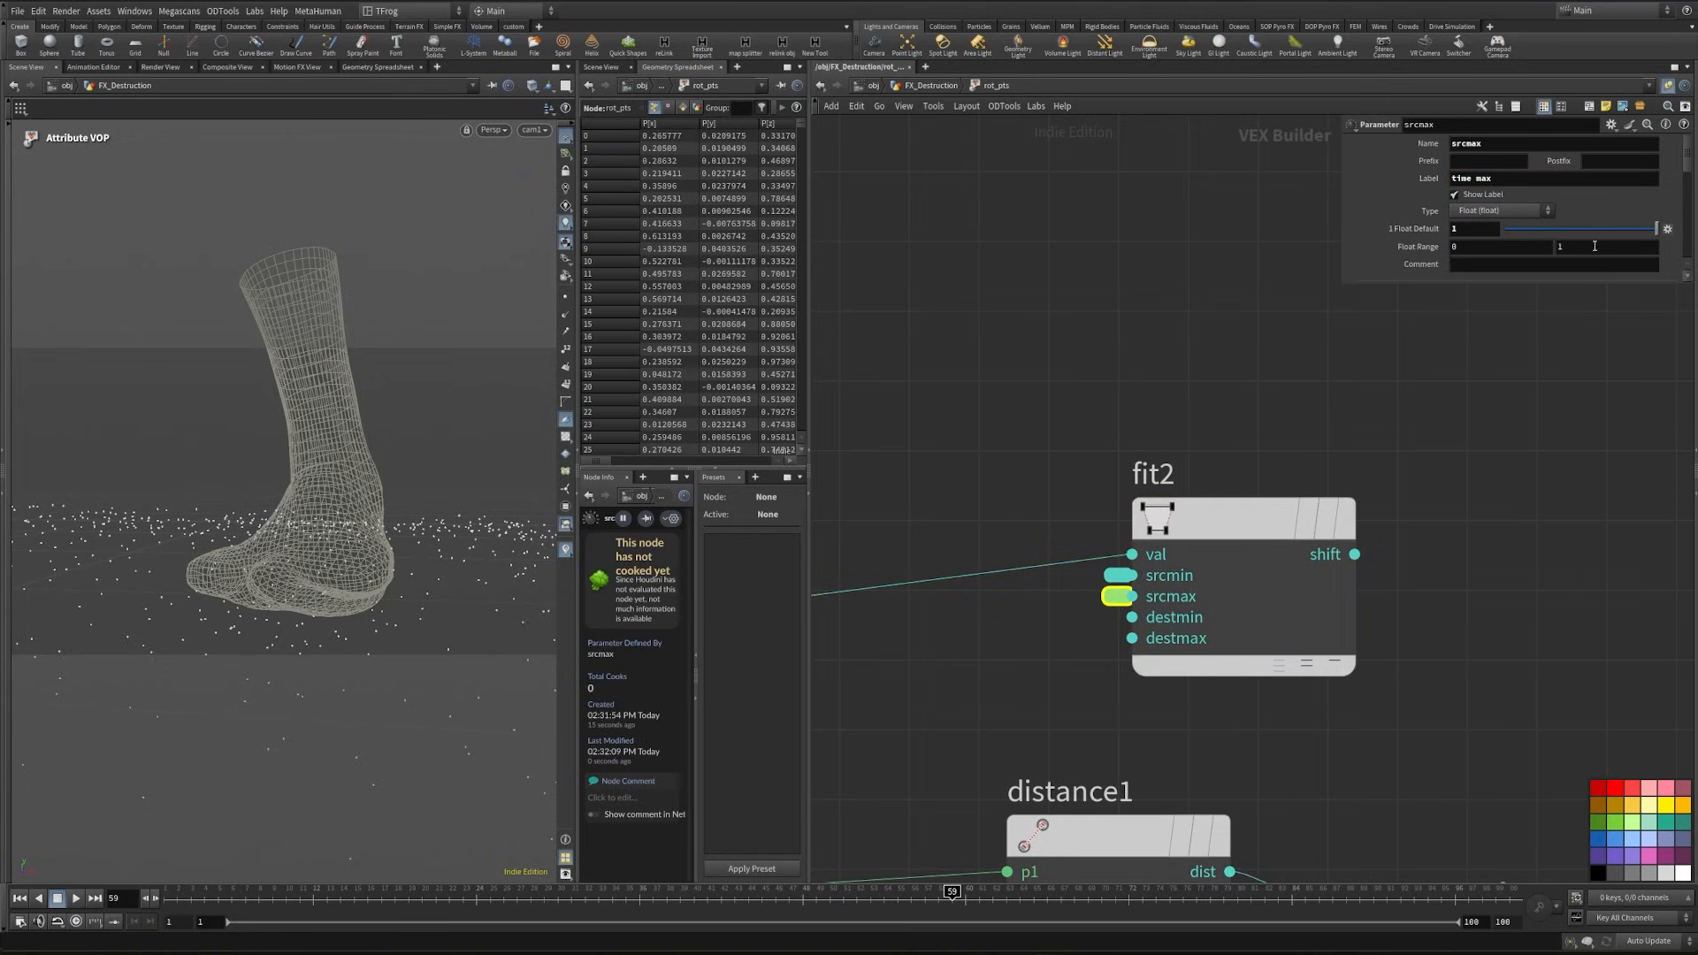
# - Label the promoted srcmax parameter time max, with a range of 0 to 50 and a default of 36
pyautogui.click(1594, 246)
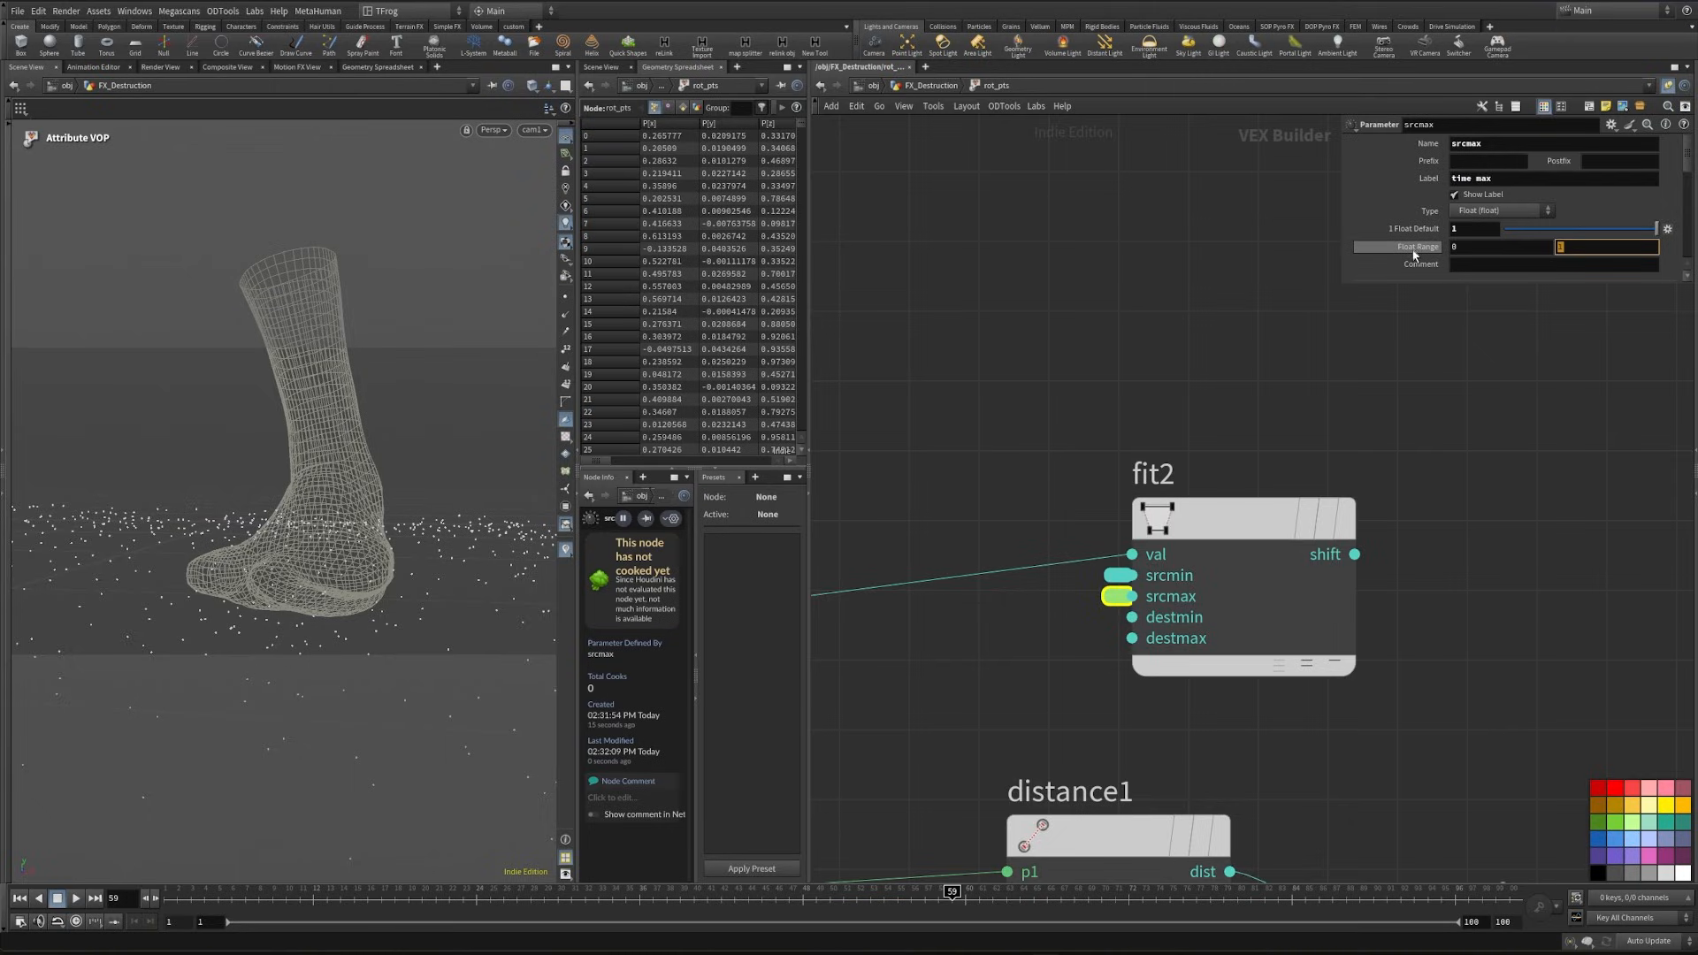
pyautogui.write('50')
pyautogui.press('Tab')
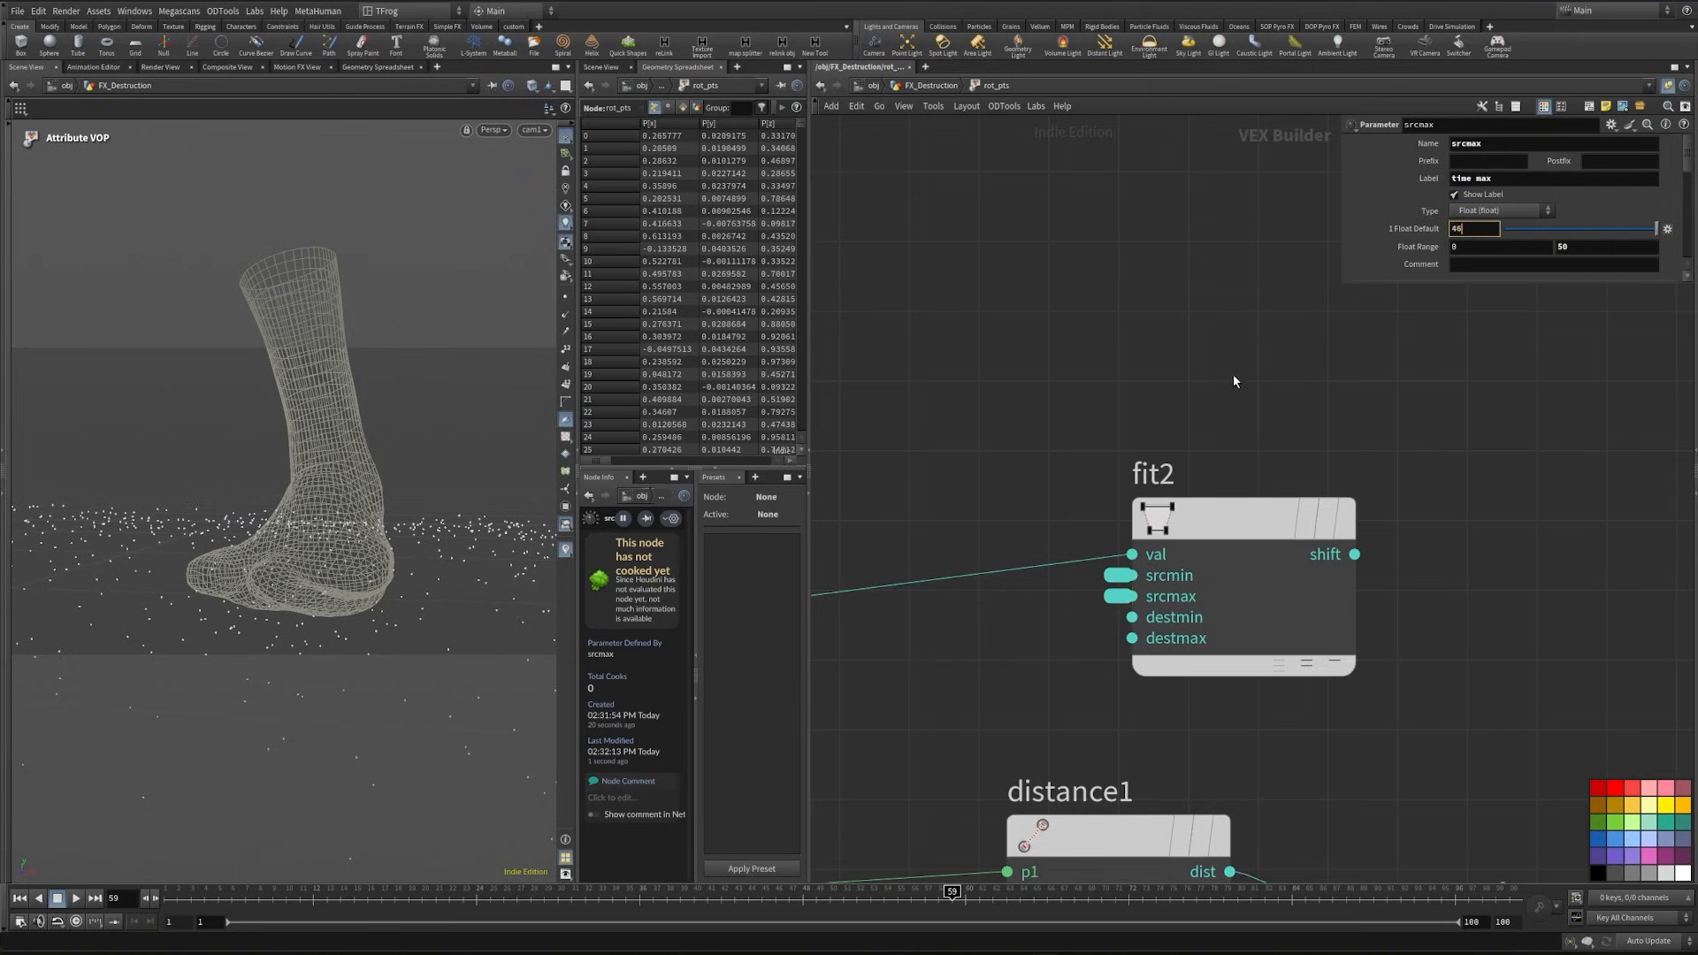
# - Add a Ramp Parameter node fed by the shift output of fit2 and rename the first ramp parameter to rampdist
pyautogui.moveTo(1289, 385); pyautogui.dragTo(976, 339, button='middle')
pyautogui.click(1021, 551)
pyautogui.press('Tab')
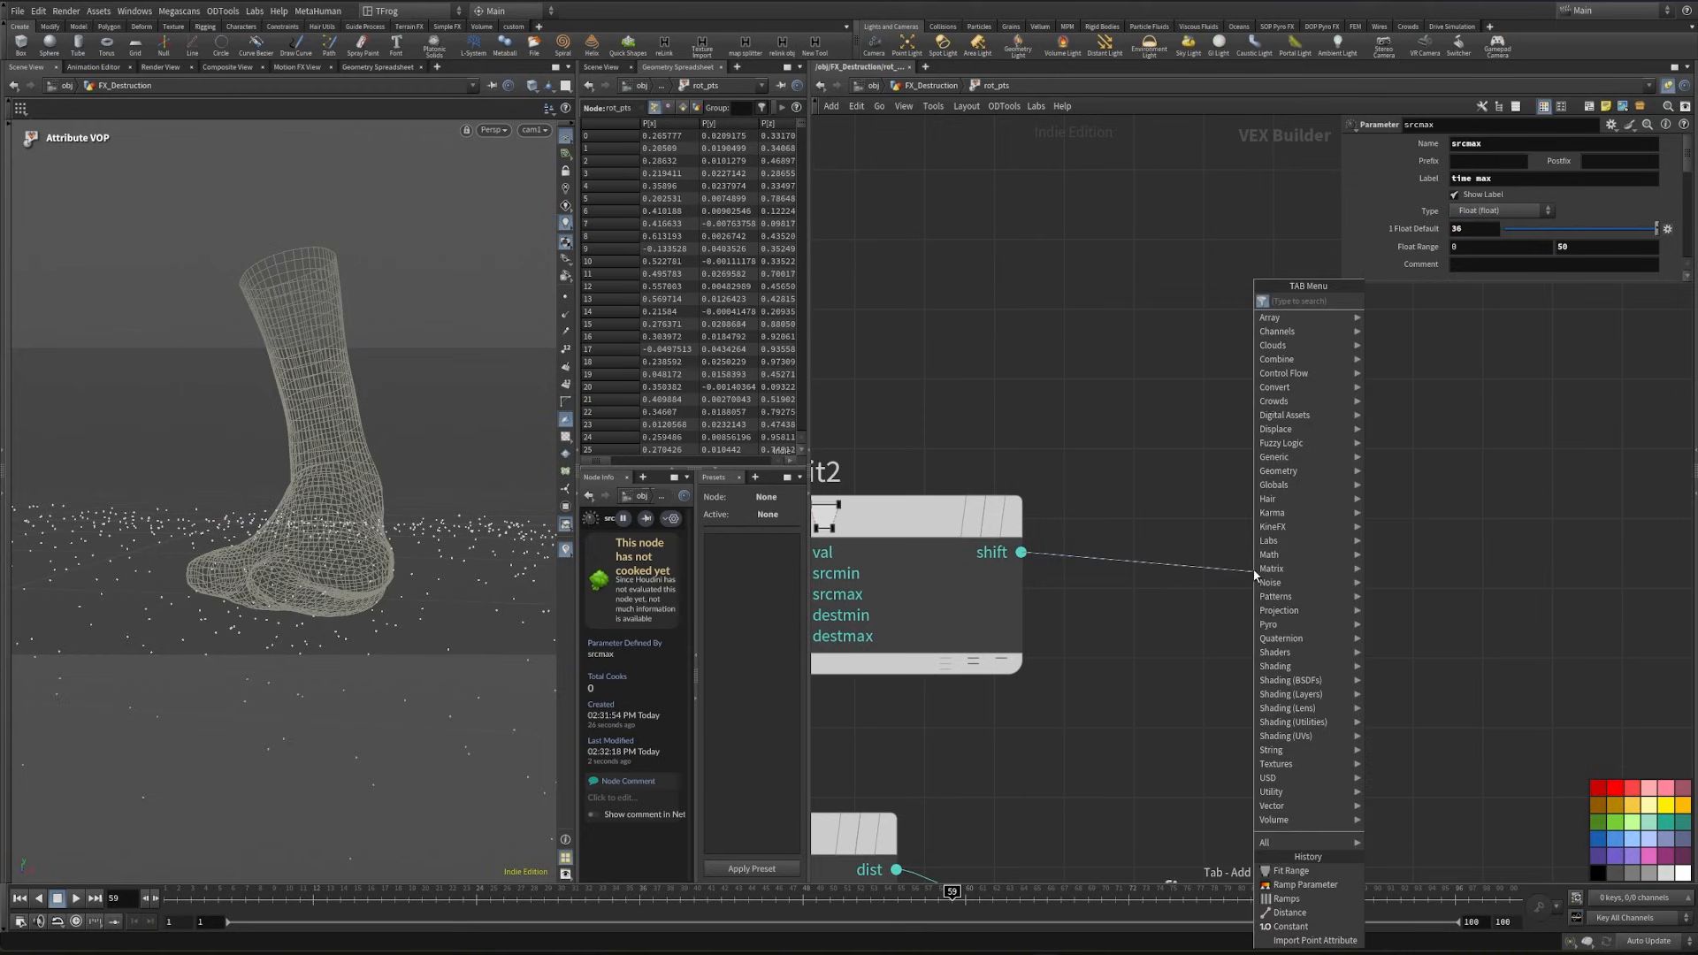
pyautogui.write('ramp')
pyautogui.press('Return')
pyautogui.moveTo(1474, 541); pyautogui.dragTo(1180, 576, button='middle')
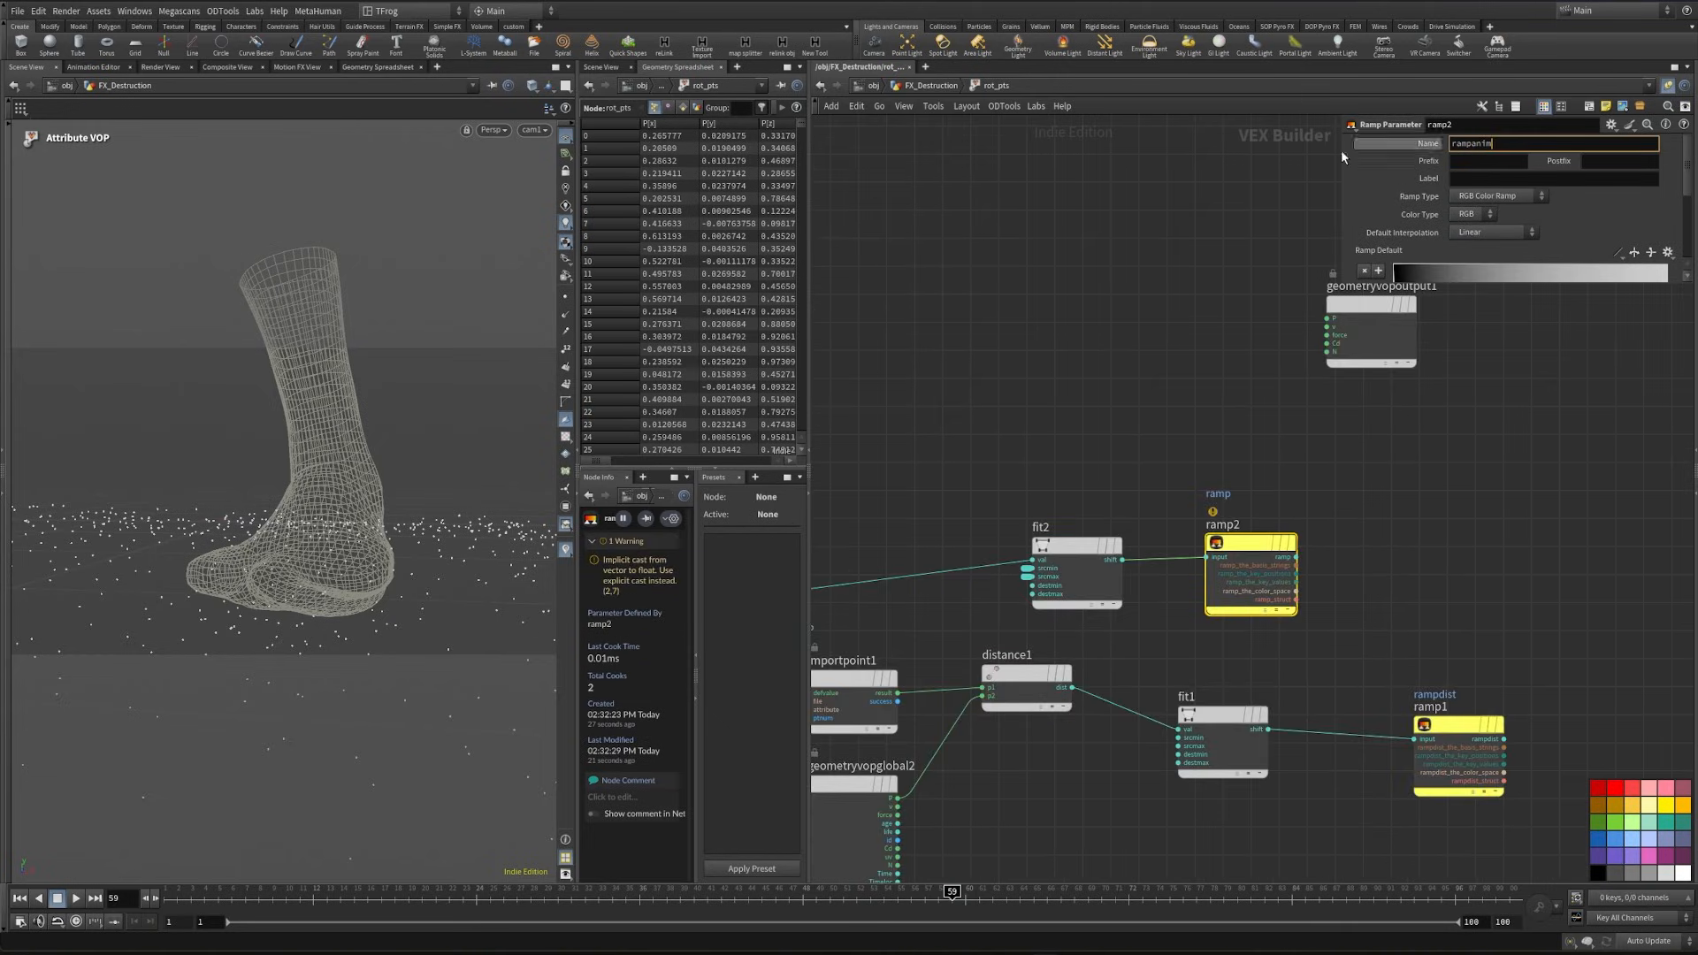
# - Name and label the ramp2 parameter rampanim and set its type to Spline Ramp (float)
pyautogui.press('Return')
pyautogui.click(1530, 196)
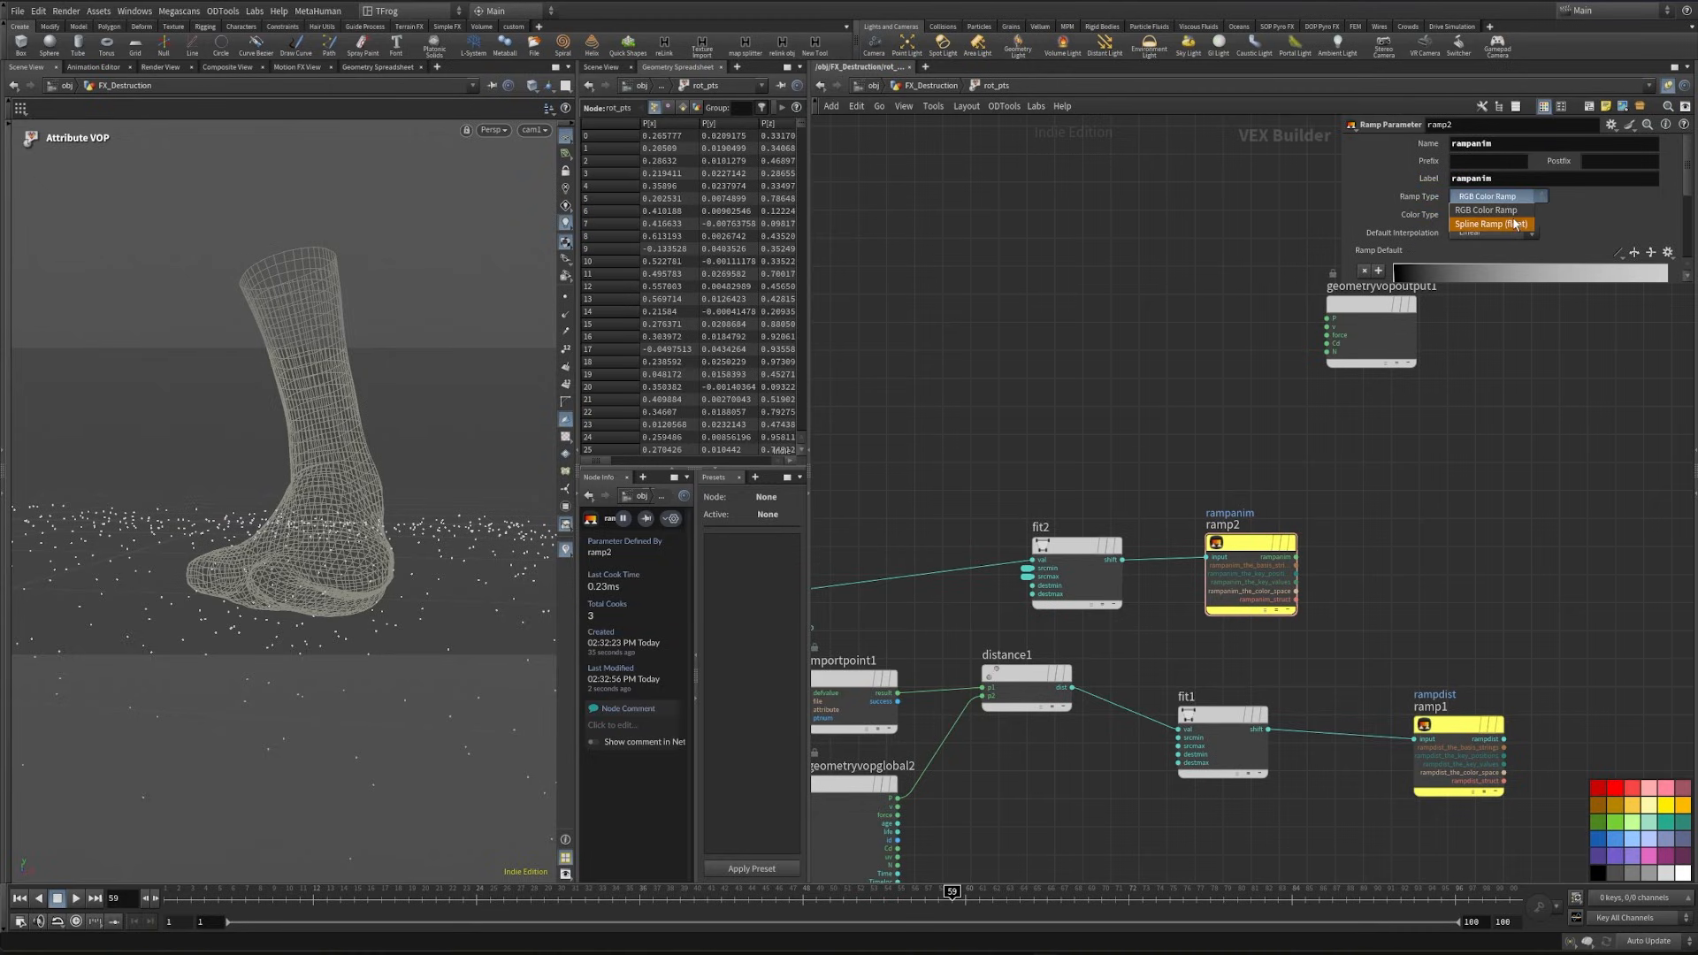
pyautogui.click(1468, 232)
pyautogui.moveTo(1501, 666); pyautogui.dragTo(1430, 730, button='middle')
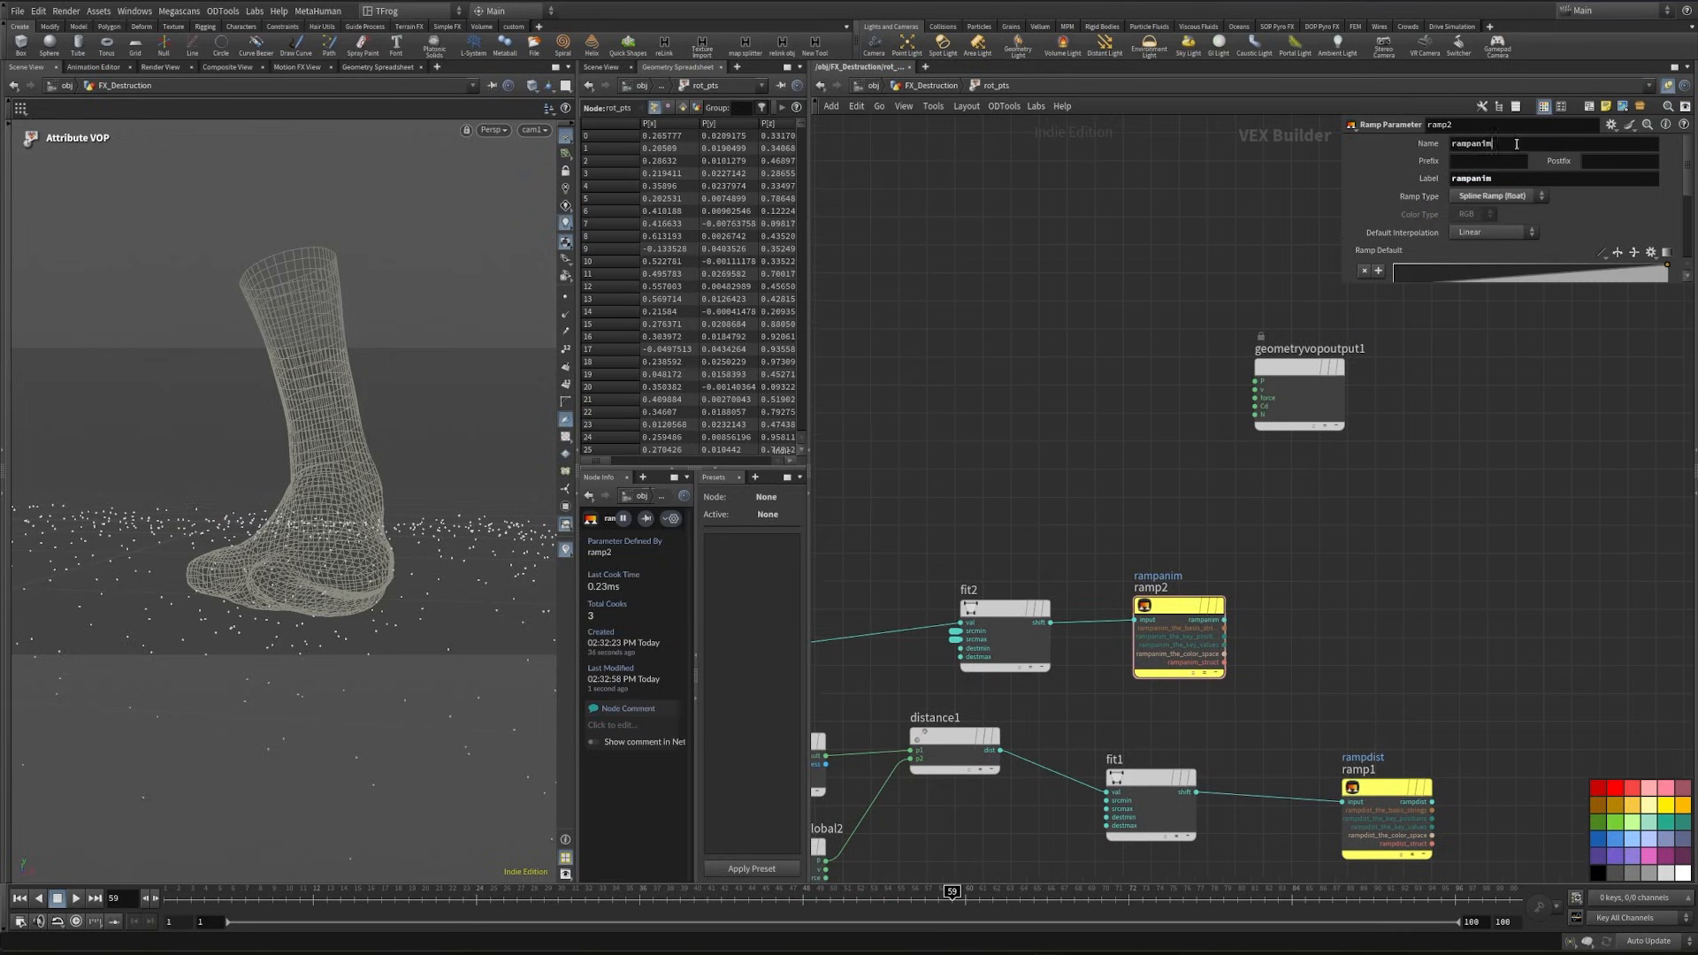
pyautogui.doubleClick(1517, 143)
pyautogui.moveTo(1409, 587); pyautogui.dragTo(1381, 806)
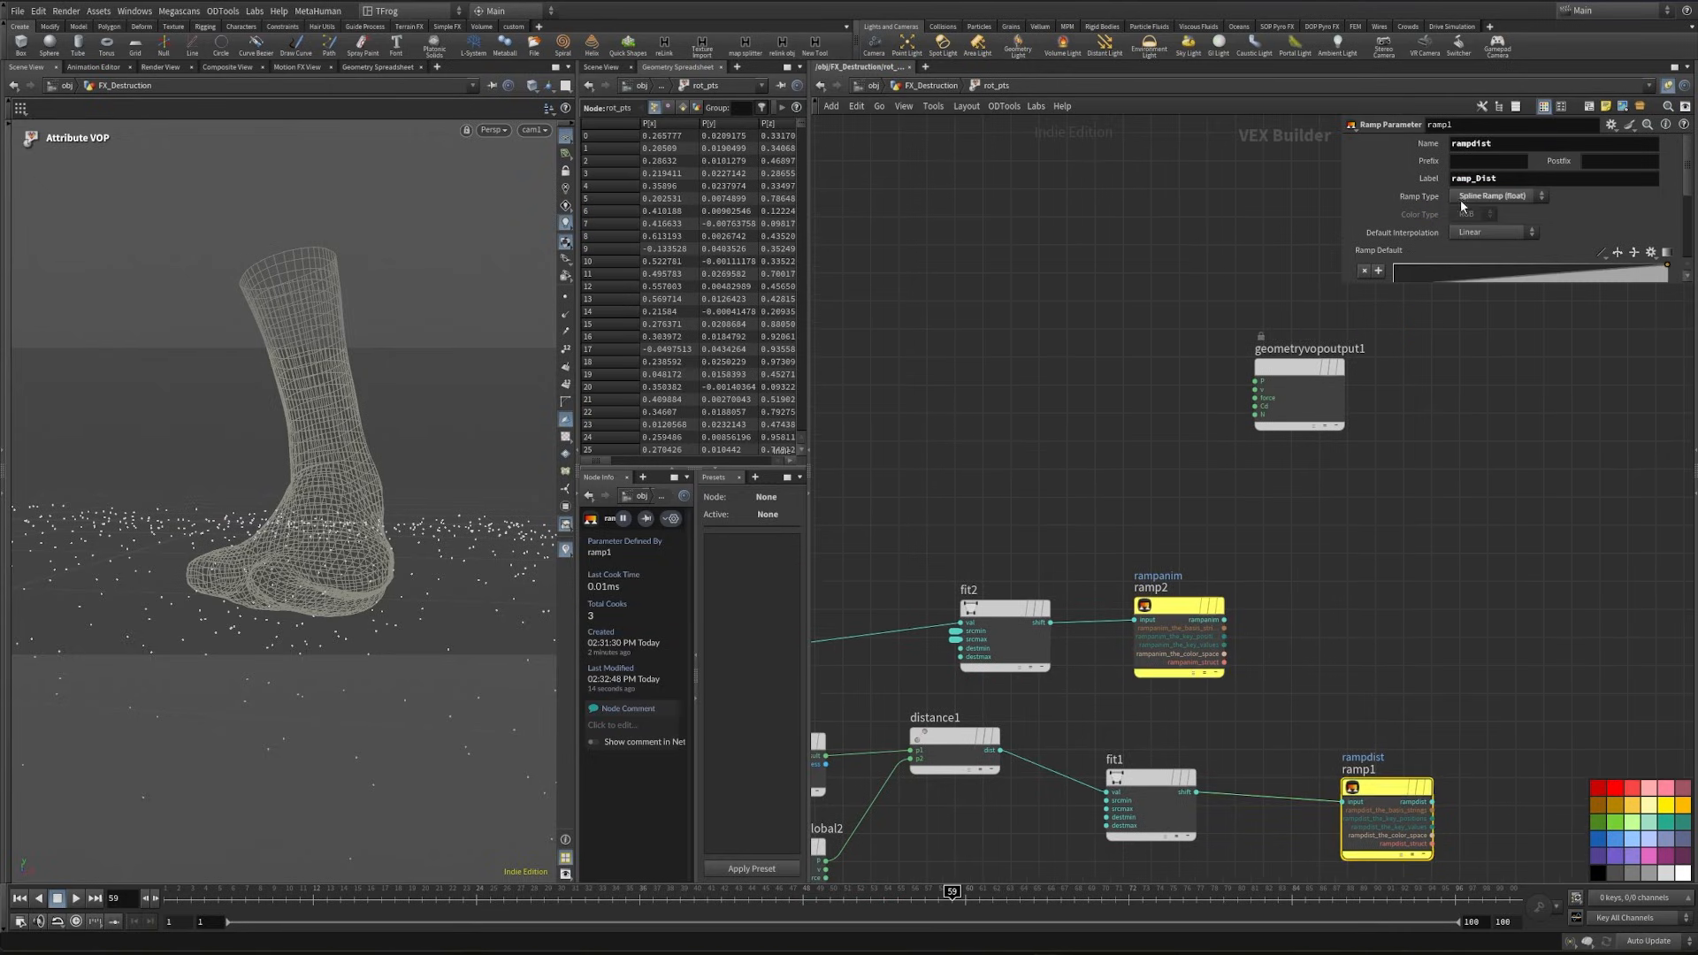
# - Add a Multiply node and connect the rampanim output to its first input
pyautogui.moveTo(1249, 575); pyautogui.dragTo(1191, 635)
pyautogui.press('Tab')
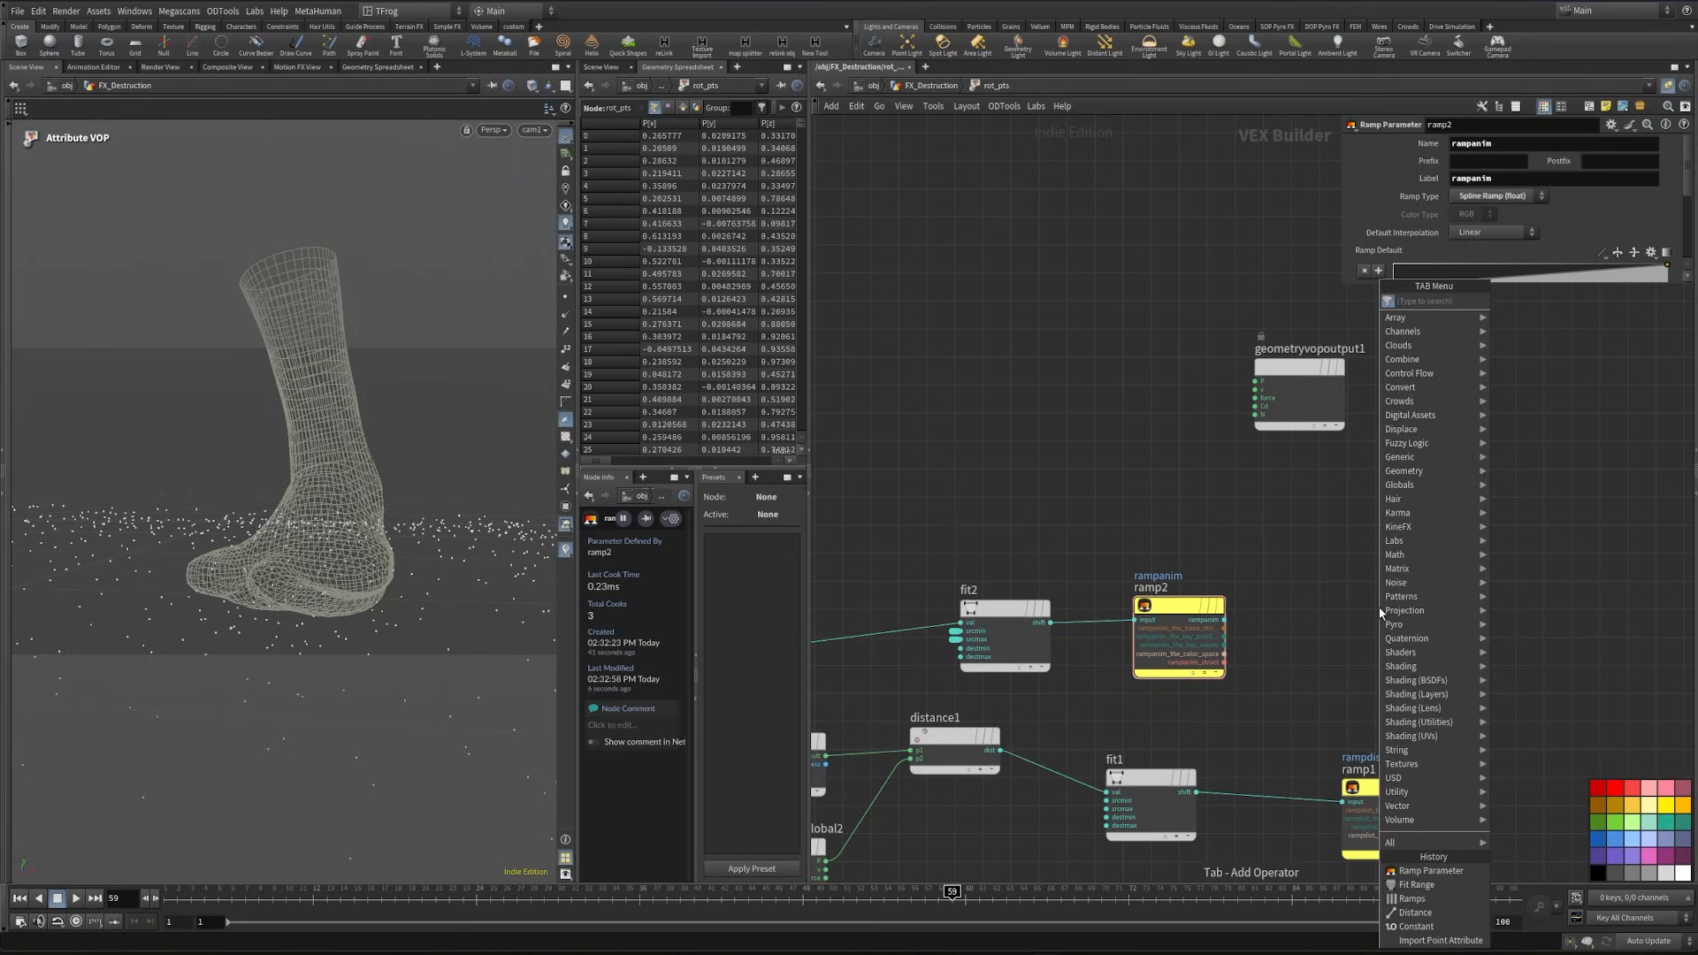
pyautogui.write('mult')
pyautogui.press('Return')
pyautogui.click(1491, 673)
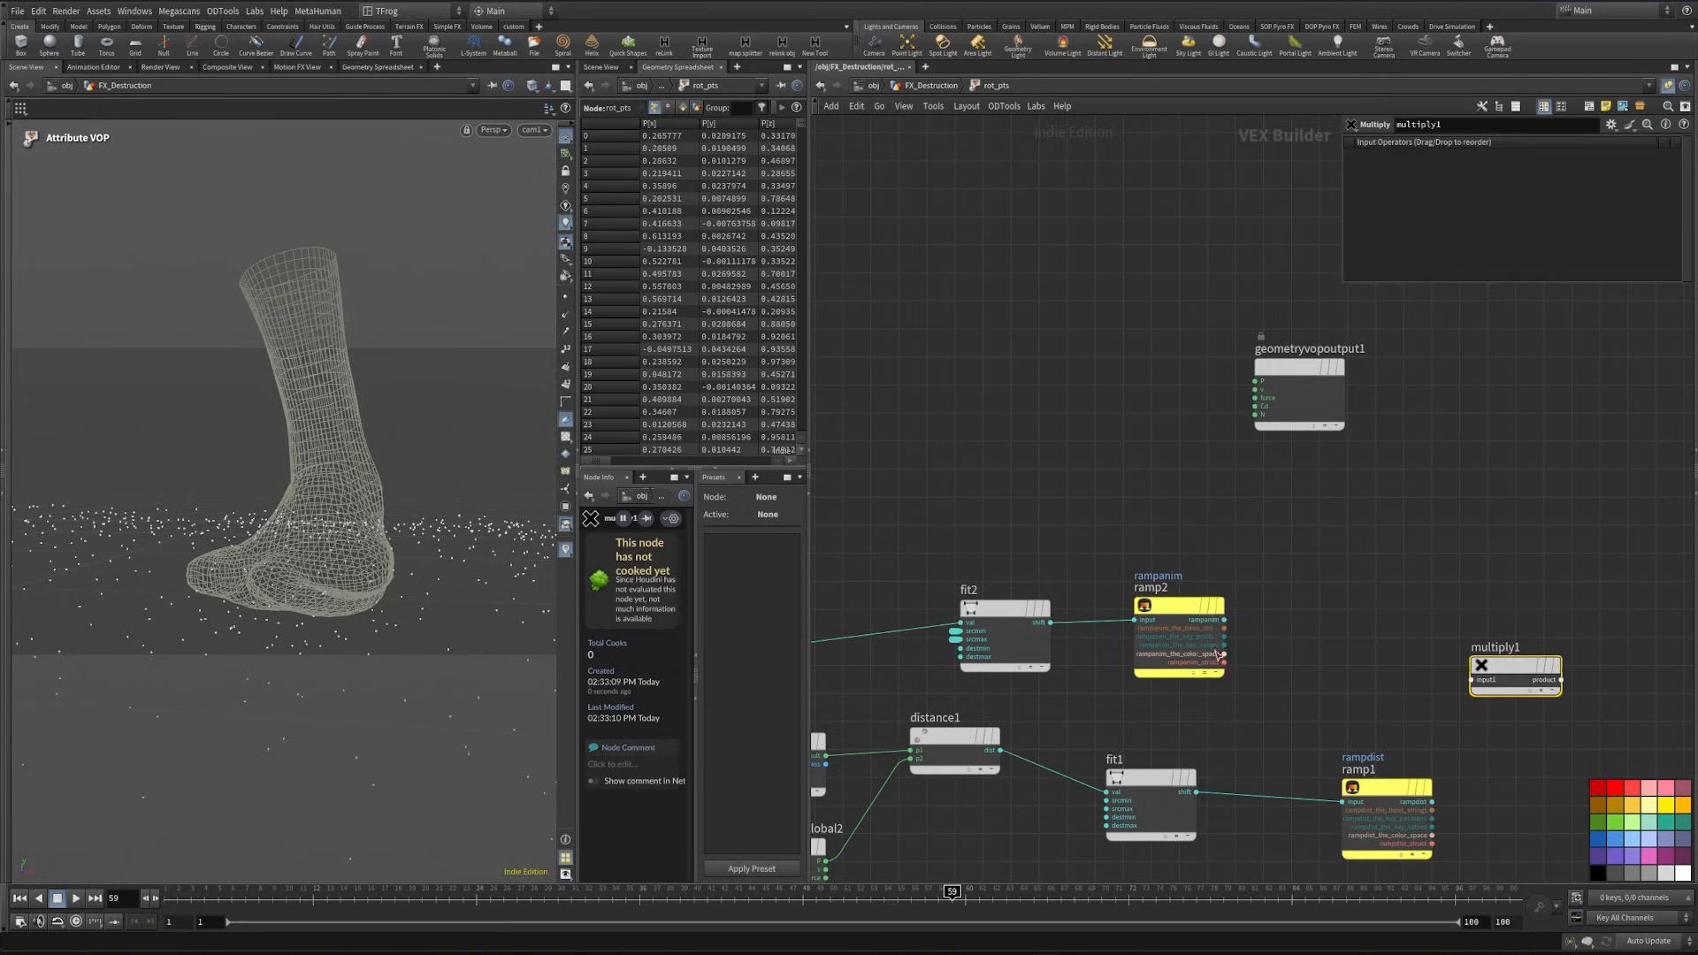
pyautogui.moveTo(1225, 621); pyautogui.dragTo(1472, 679)
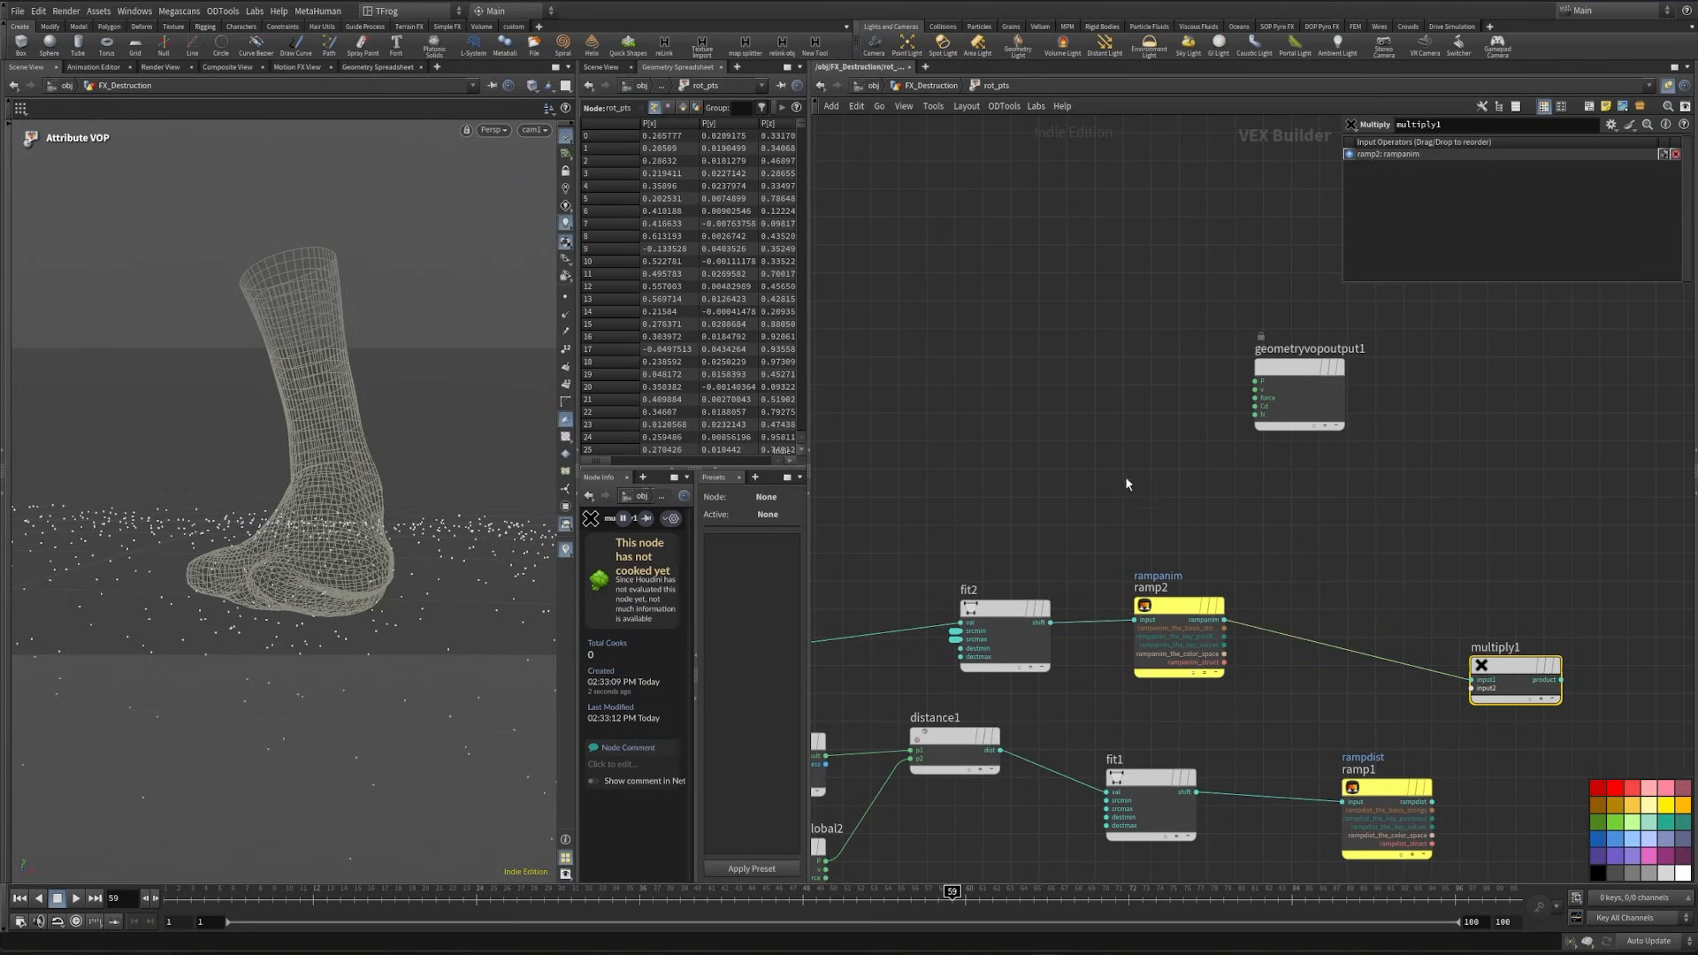
# - Add a Random node fed by the ptnum output of geometryvopglobal1 and place it between fit2 and distance1
pyautogui.scroll(-1, 1097, 469)
pyautogui.moveTo(1063, 460); pyautogui.dragTo(1223, 447, button='middle')
pyautogui.scroll(2, 842, 616)
pyautogui.moveTo(1151, 605); pyautogui.dragTo(1114, 611, button='middle')
pyautogui.scroll(-2, 1114, 566)
pyautogui.moveTo(1116, 497); pyautogui.dragTo(940, 512, button='middle')
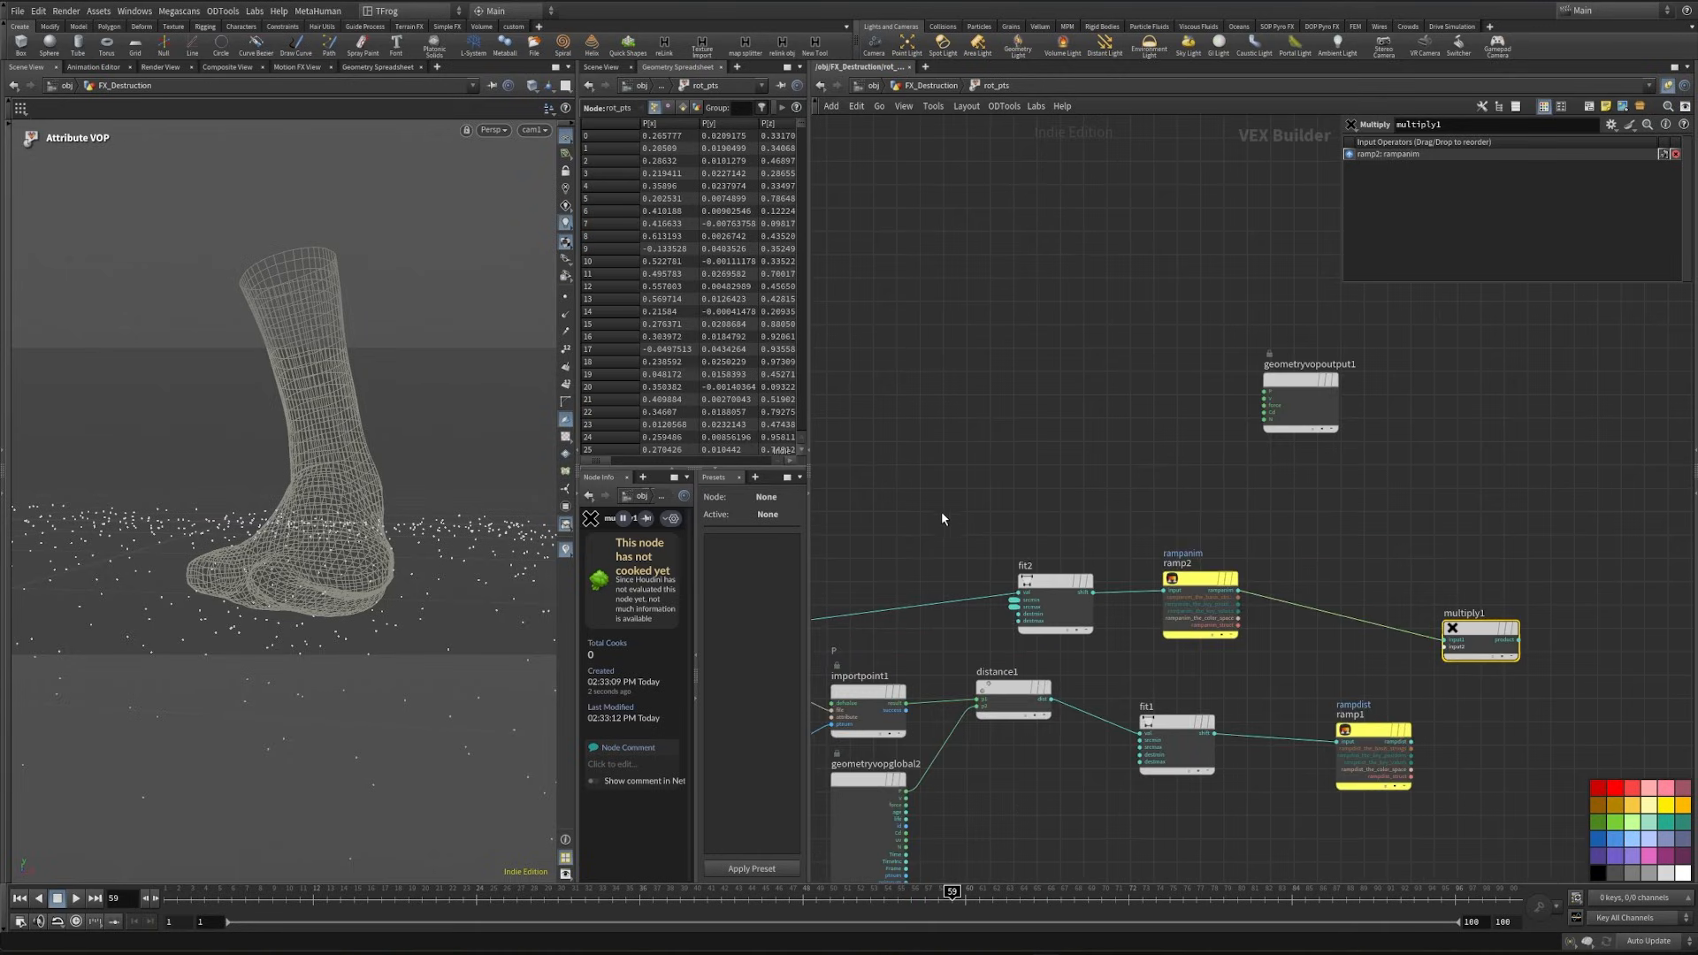
pyautogui.moveTo(941, 511); pyautogui.dragTo(1166, 456)
pyautogui.moveTo(870, 590); pyautogui.dragTo(1264, 531, button='middle')
pyautogui.scroll(3, 1264, 530)
pyautogui.click(1084, 603)
pyautogui.moveTo(1426, 564); pyautogui.dragTo(1287, 564, button='middle')
pyautogui.press('Tab')
pyautogui.write('random')
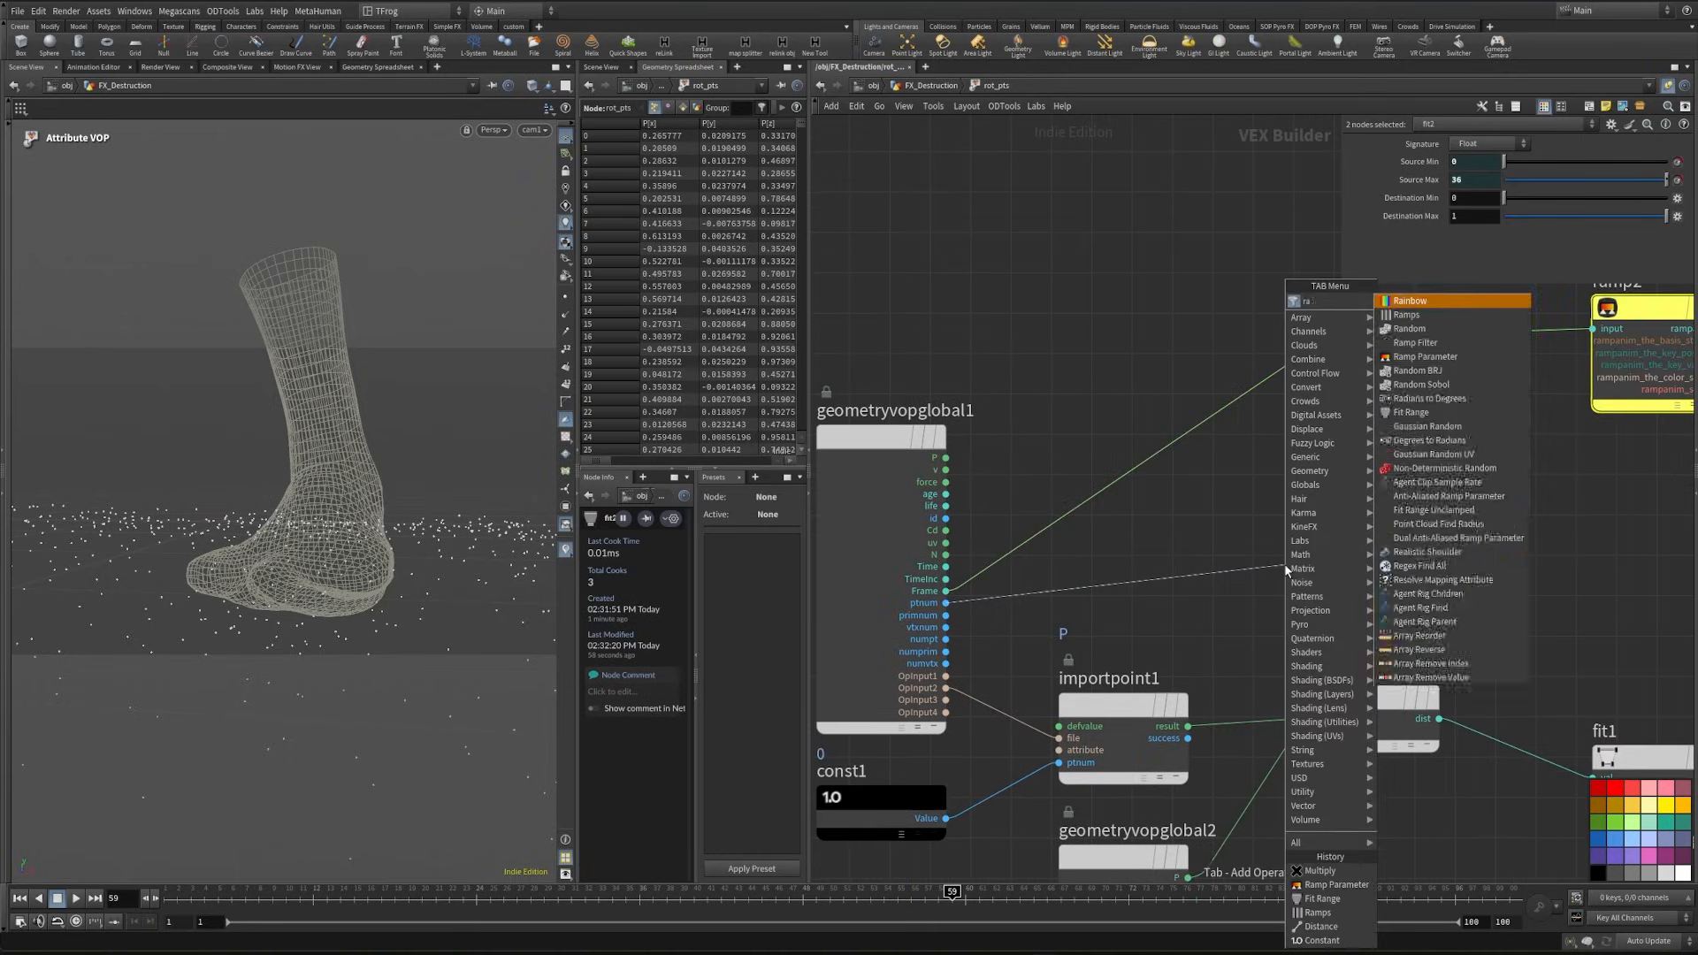
pyautogui.press('Return')
pyautogui.moveTo(1296, 528); pyautogui.dragTo(1091, 552, button='middle')
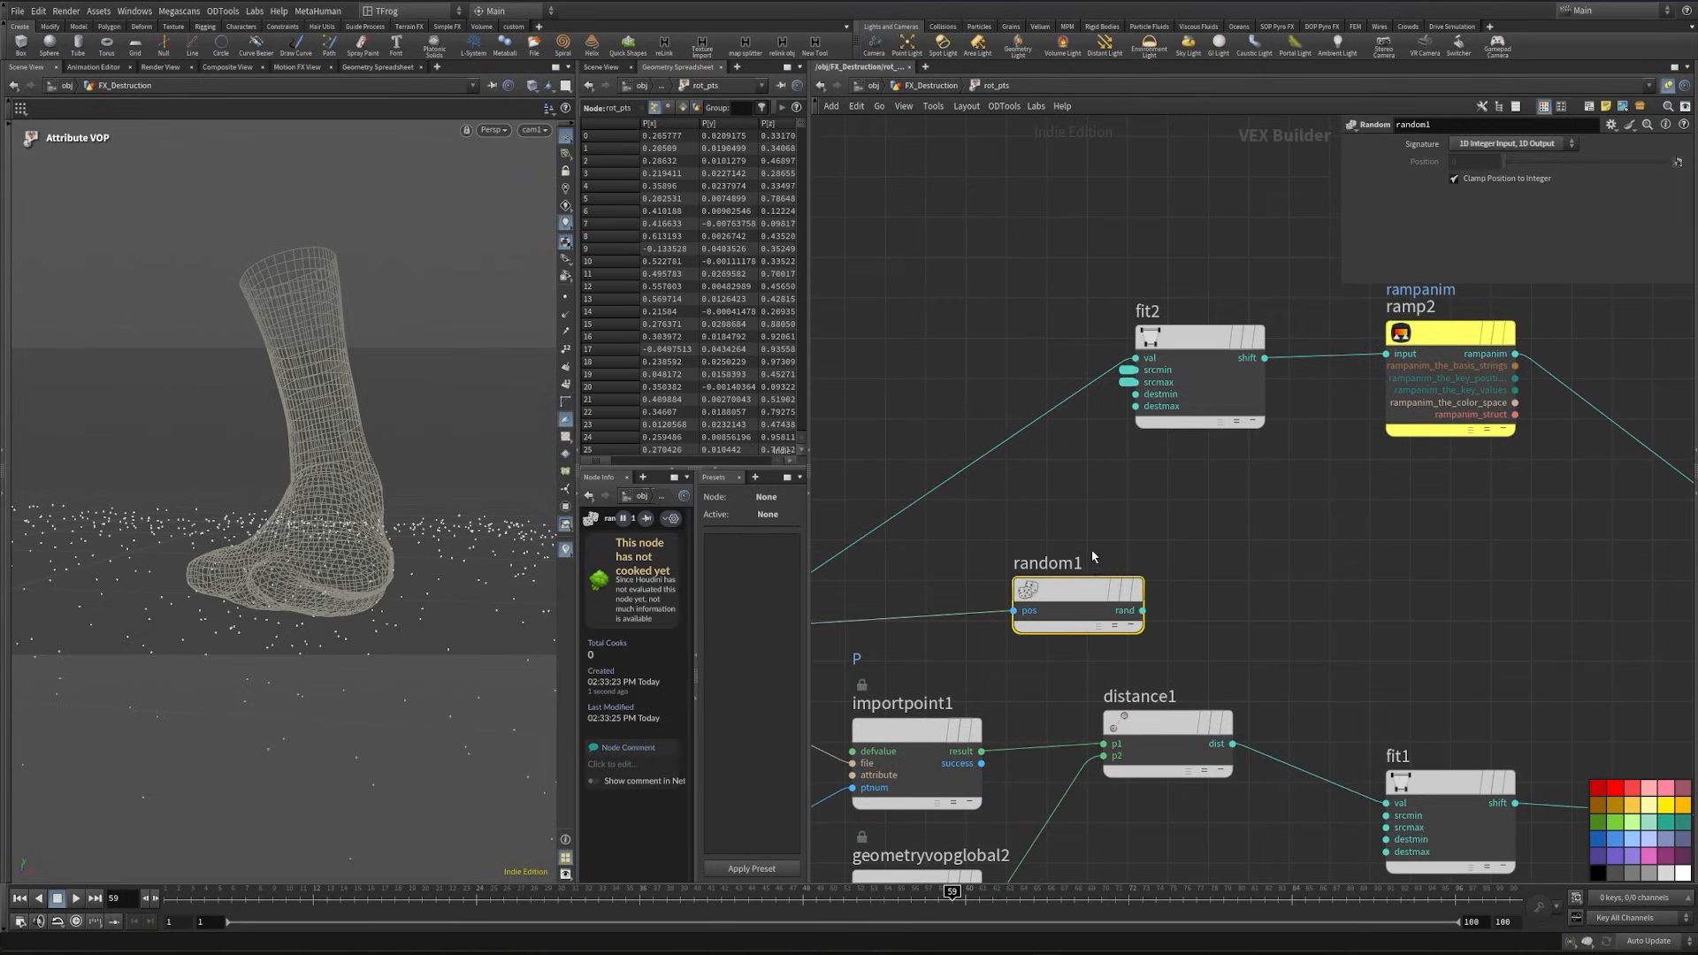
pyautogui.moveTo(1077, 583); pyautogui.dragTo(1138, 574)
# - Add a Fit Range node fed by the rand output of random1
pyautogui.moveTo(1448, 564); pyautogui.dragTo(1249, 613, button='middle')
pyautogui.scroll(-2, 1249, 613)
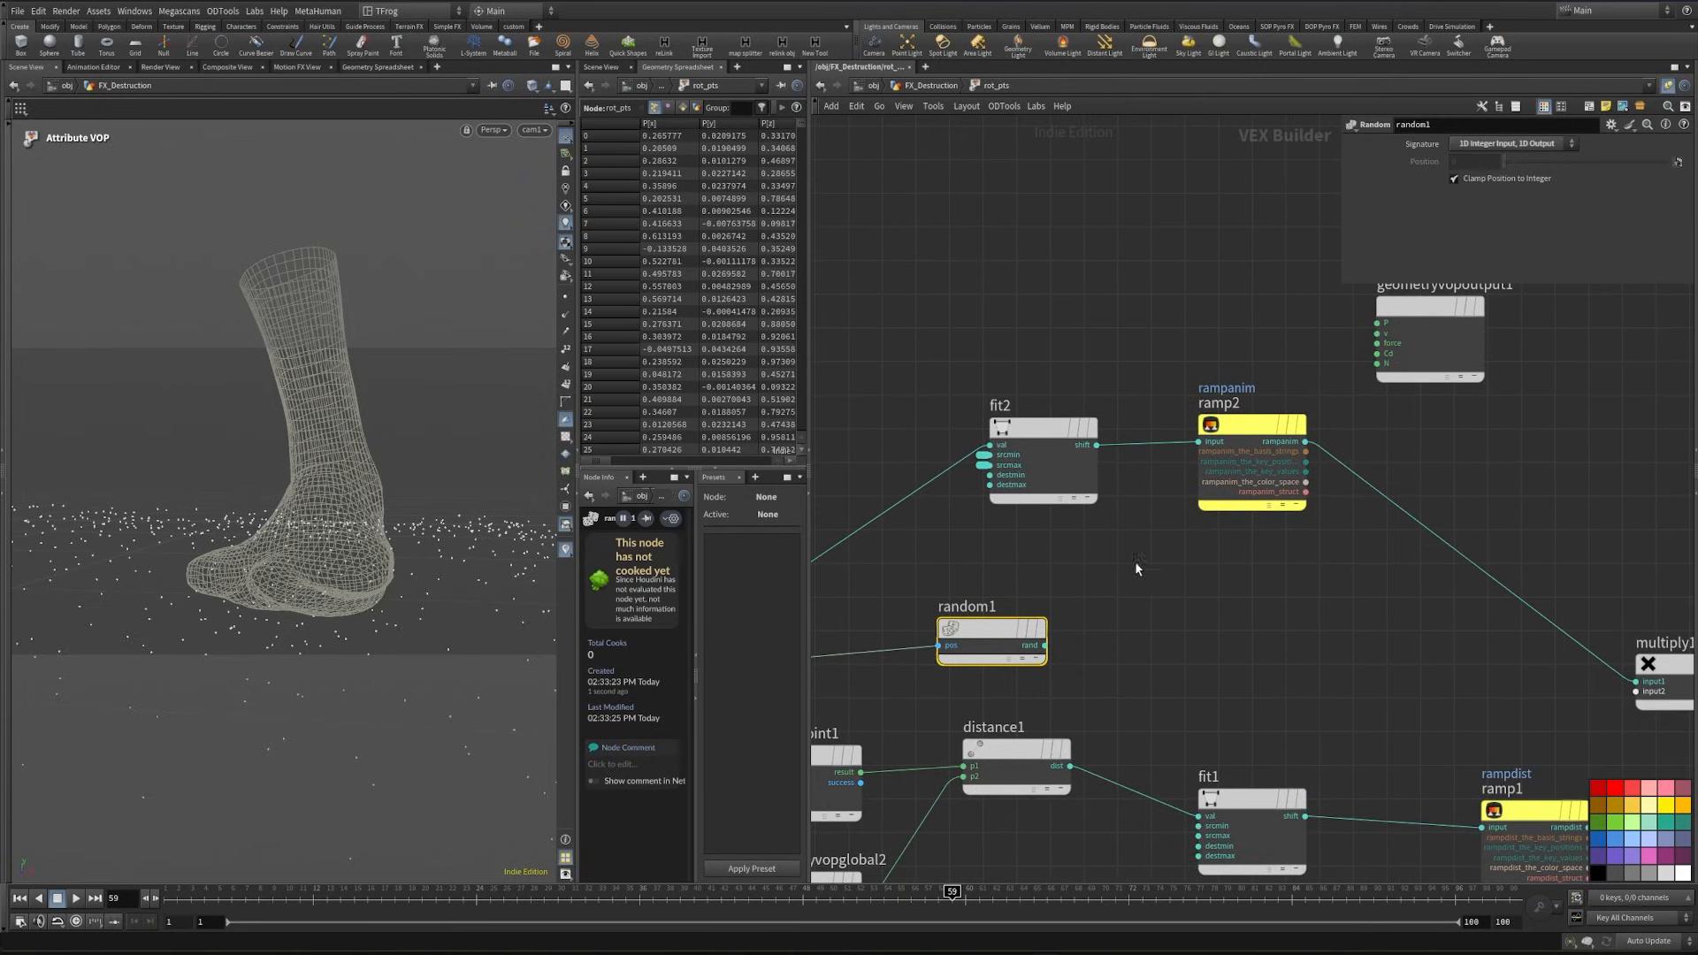
pyautogui.click(1045, 645)
pyautogui.scroll(3, 1092, 650)
pyautogui.press('Tab')
pyautogui.write('fit')
pyautogui.press('Return')
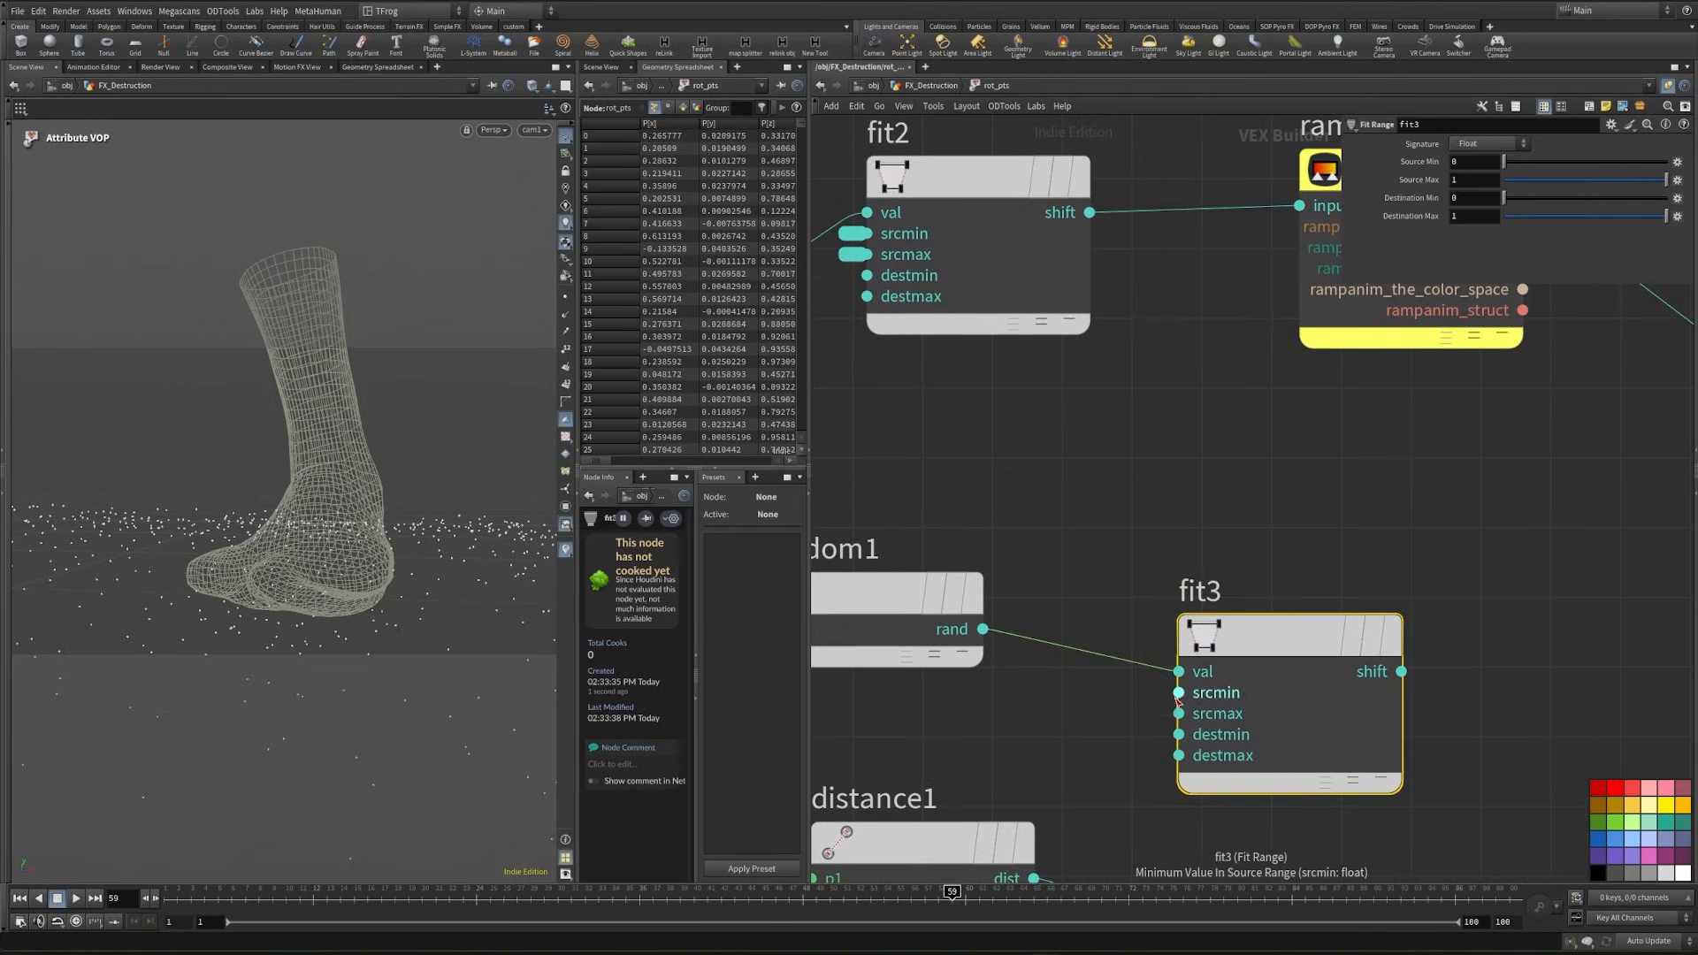
# - Promote the srcmin and srcmax inputs of fit3 to parameters
pyautogui.middleClick(1178, 694)
pyautogui.click(1184, 703)
pyautogui.middleClick(1178, 713)
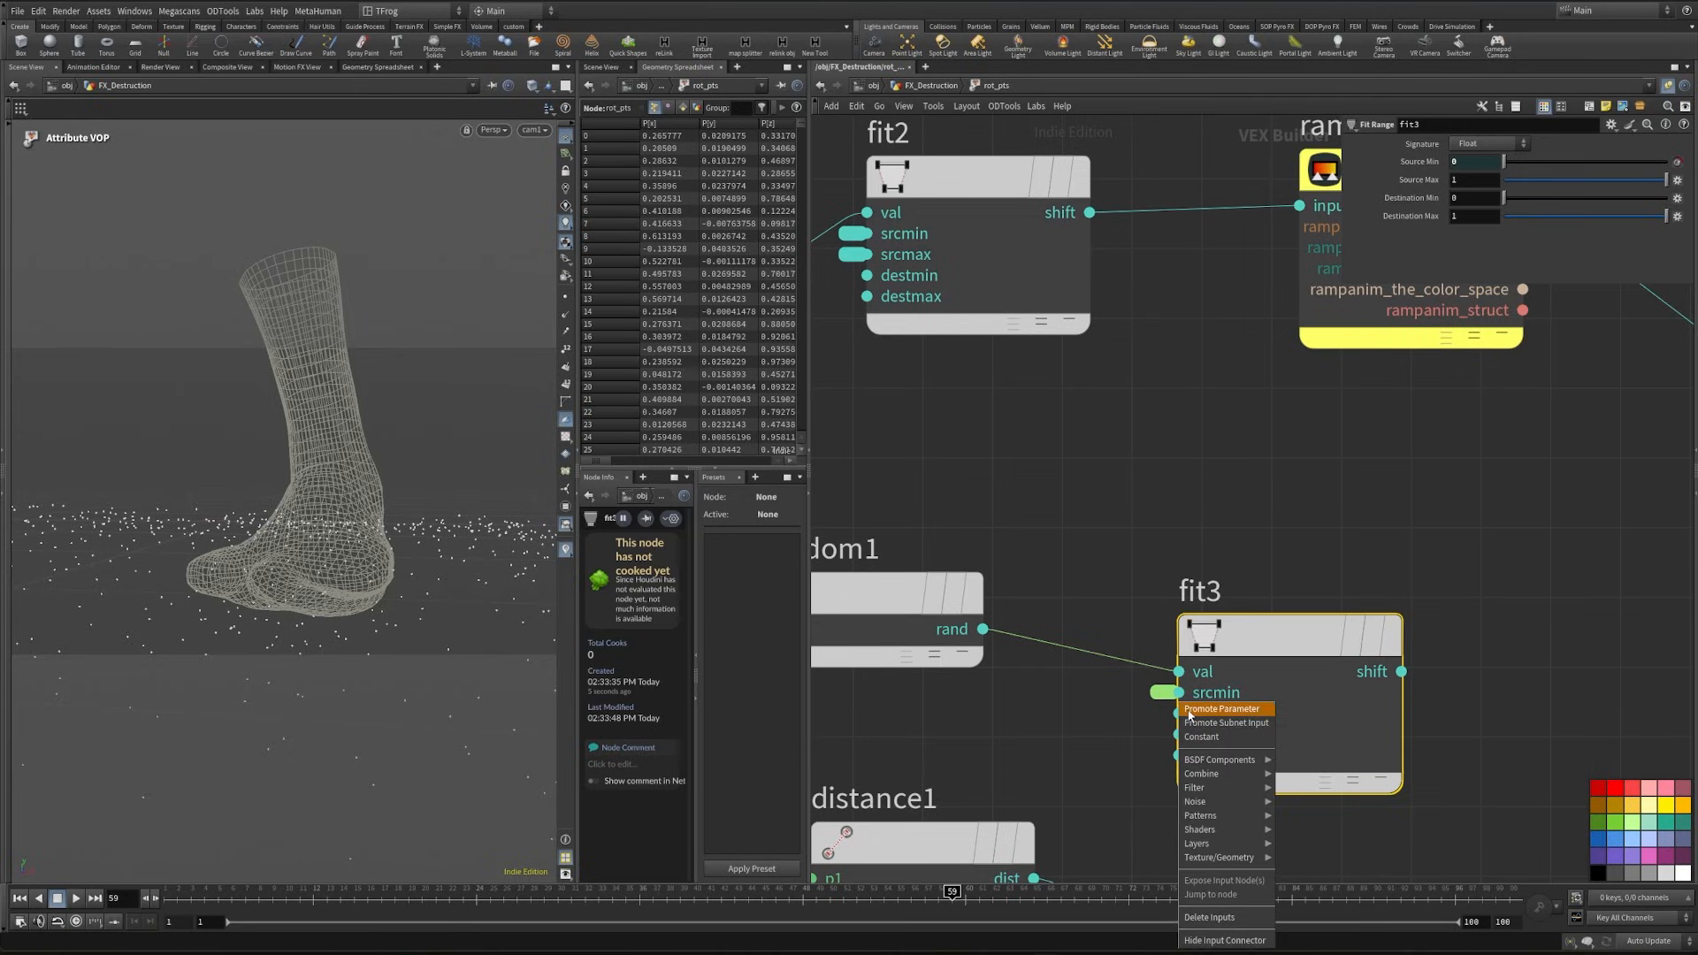
pyautogui.click(1187, 710)
# - Label the promoted source range parameters of fit3 min and max
pyautogui.click(1162, 692)
pyautogui.moveTo(1607, 179); pyautogui.dragTo(1423, 180)
pyautogui.write('min')
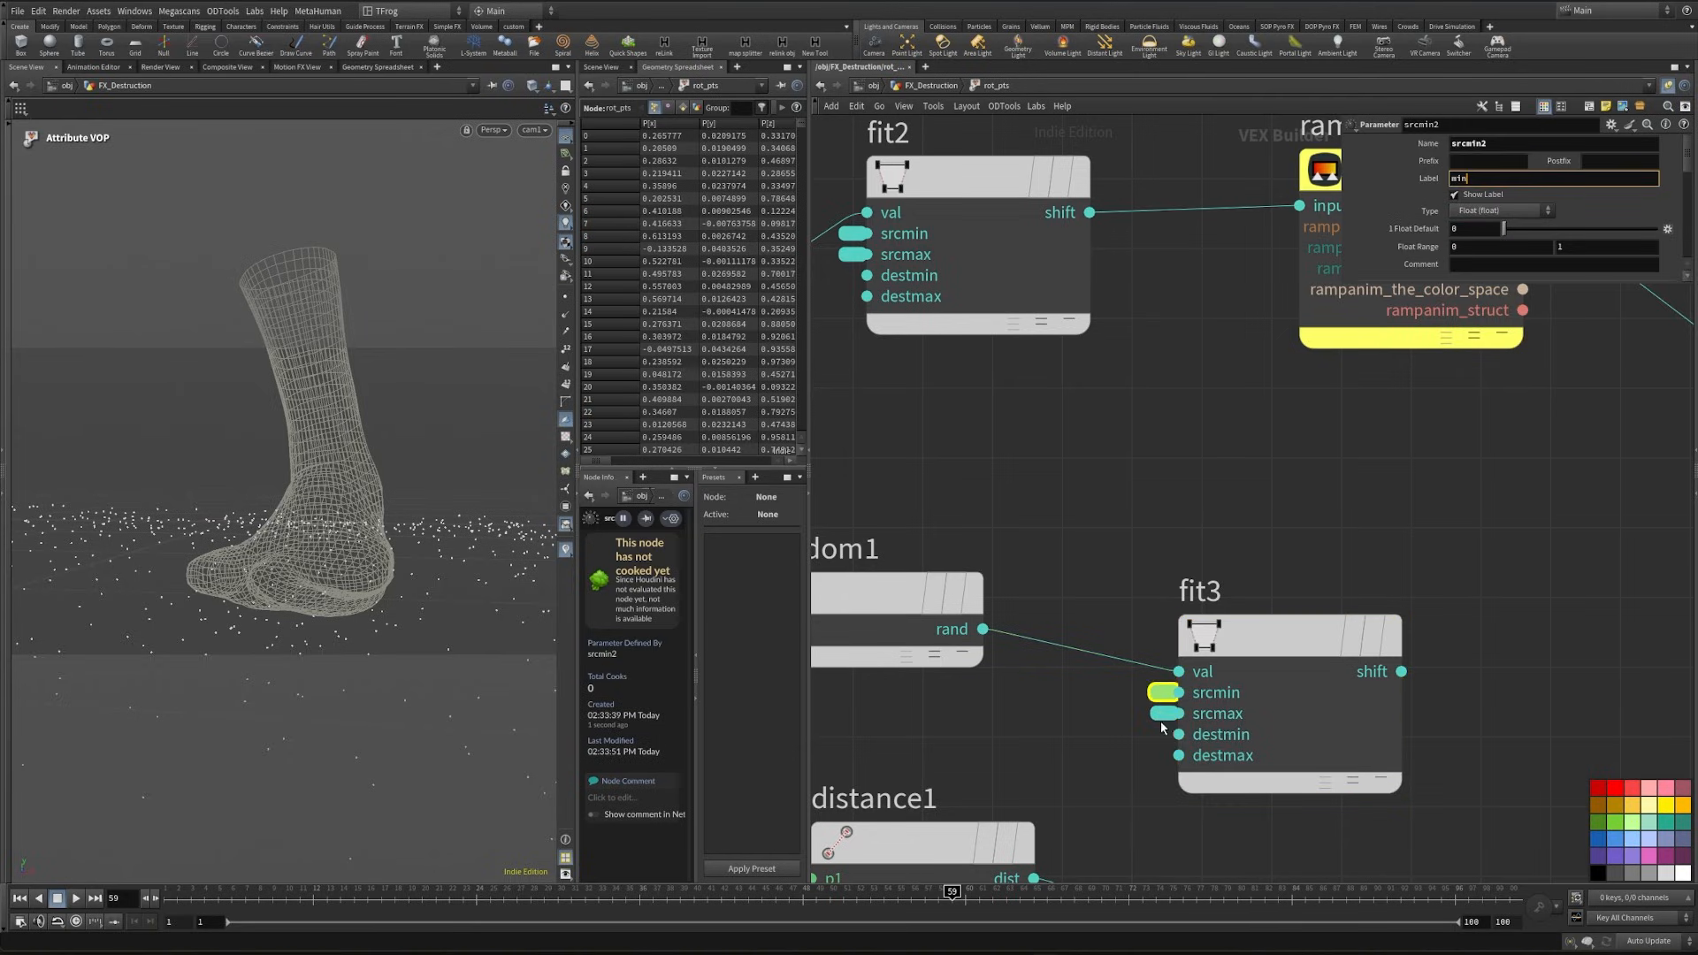
pyautogui.click(1163, 715)
# - Connect the shift output of fit3 and the rampdist output of ramp1 to the second and third inputs of multiply1
pyautogui.scroll(-3, 1414, 610)
pyautogui.moveTo(1565, 619); pyautogui.dragTo(1080, 482, button='middle')
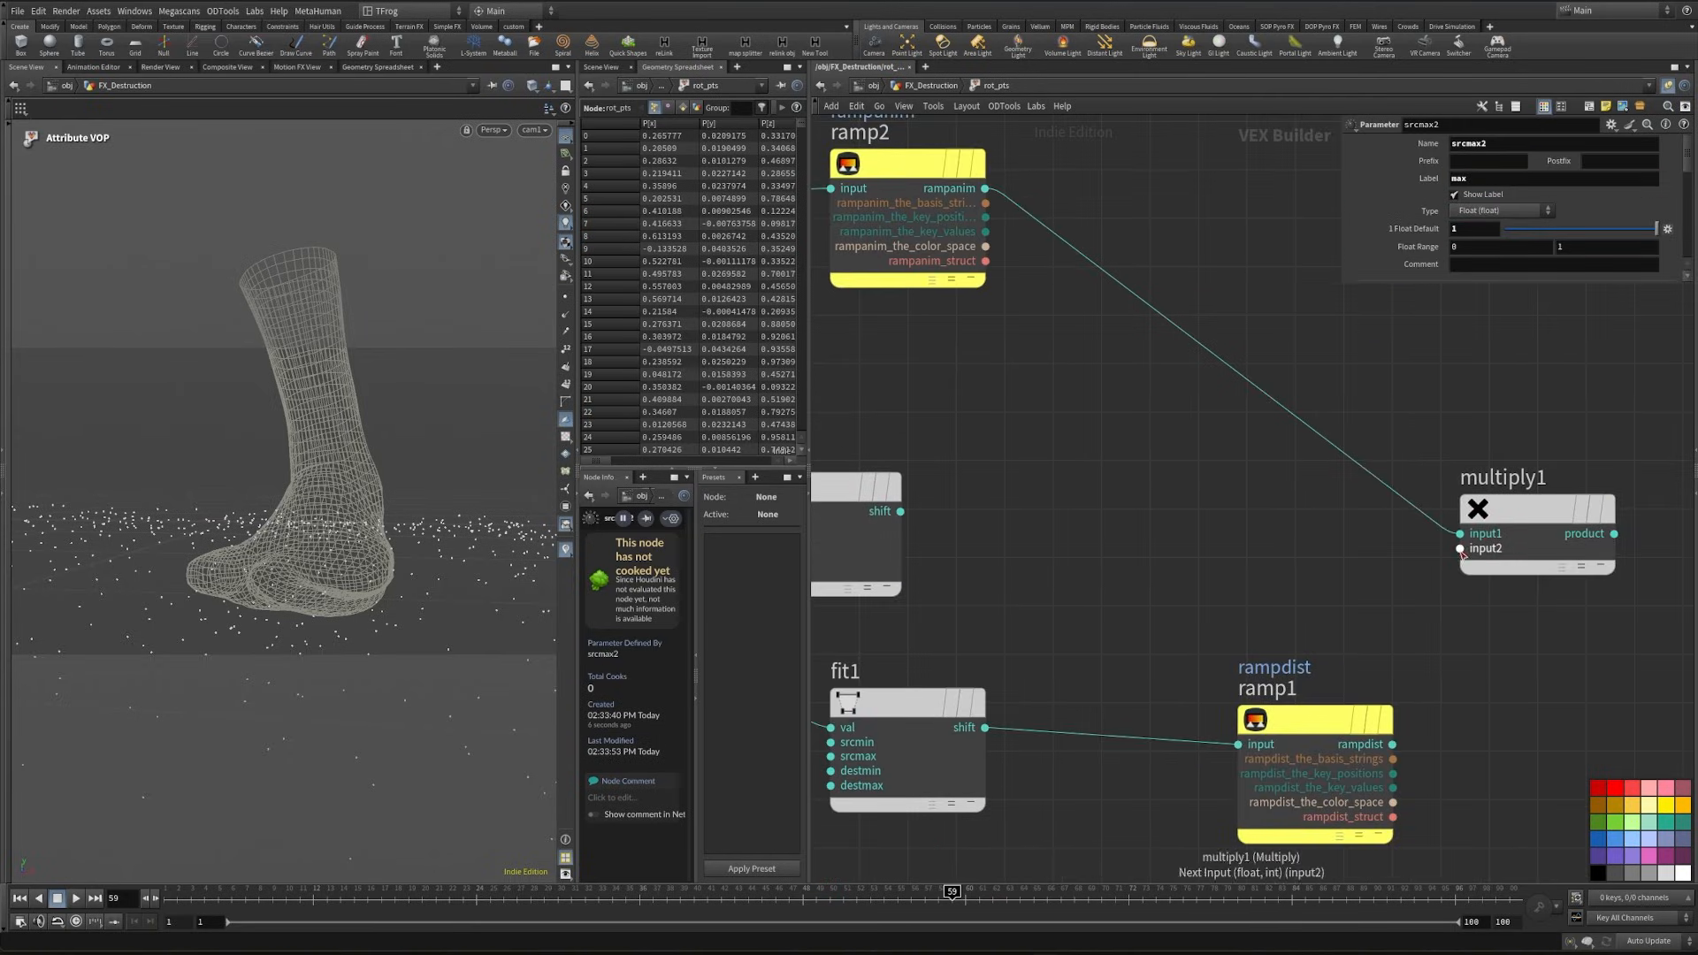
pyautogui.moveTo(1460, 550); pyautogui.dragTo(900, 511)
pyautogui.moveTo(1175, 618); pyautogui.dragTo(976, 570, button='middle')
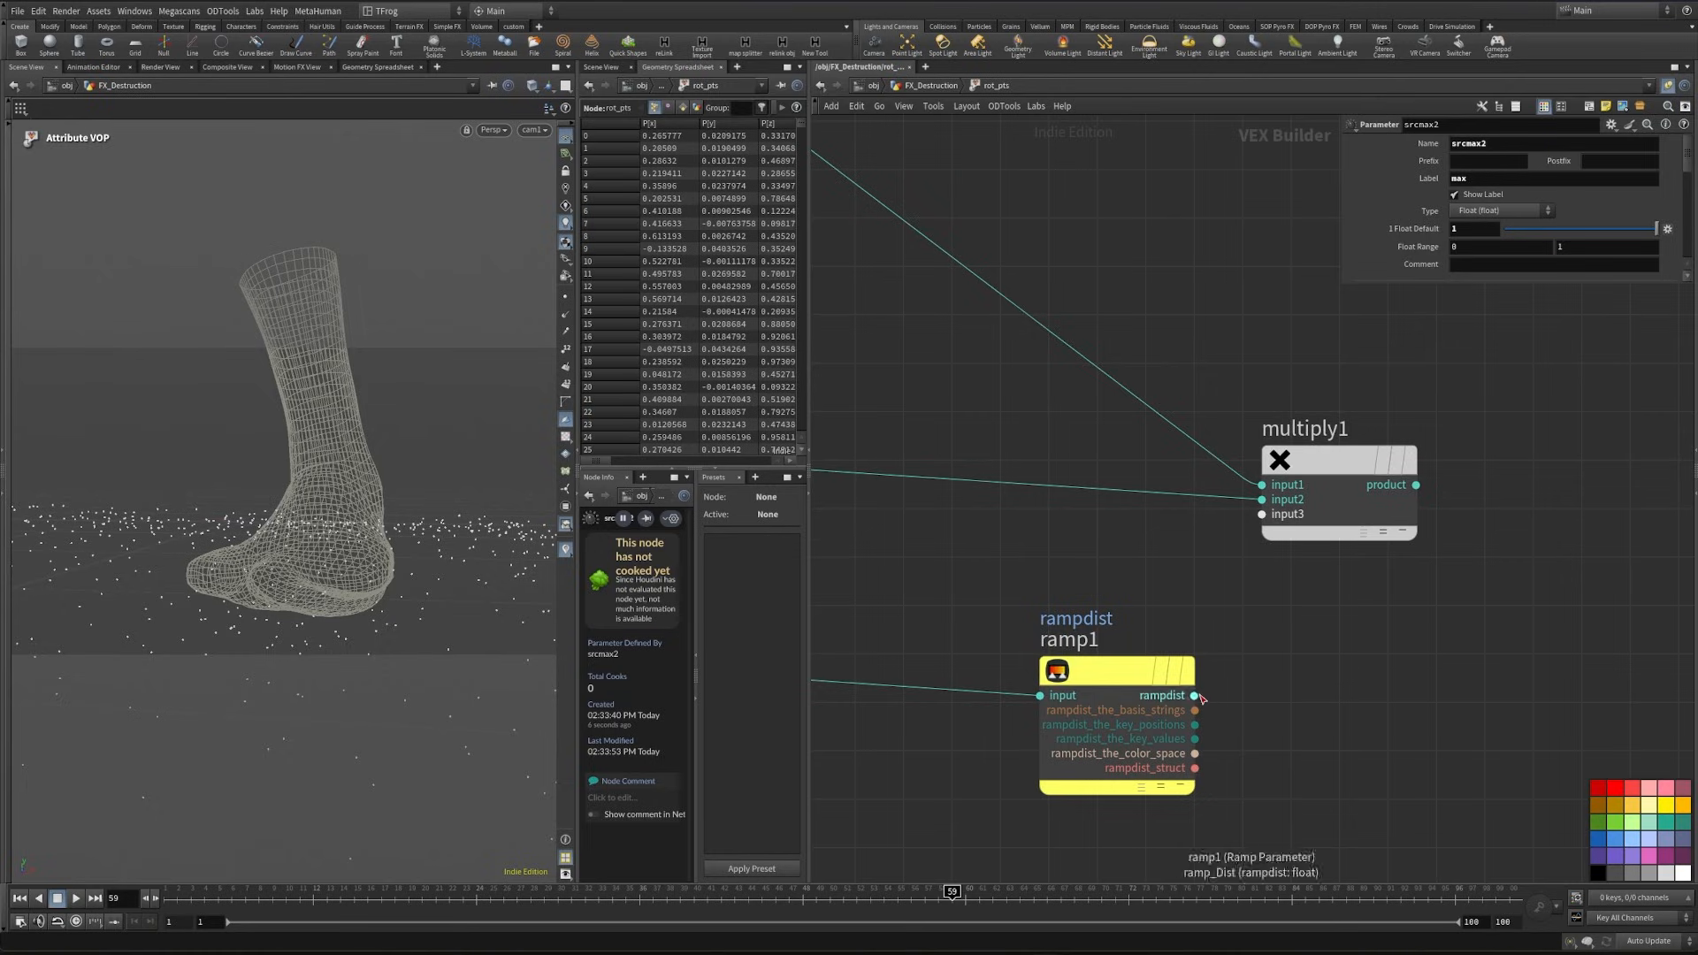
pyautogui.click(1196, 696)
pyautogui.click(1262, 514)
# - Promote the fourth input of multiply1 to a parameter labelled glob and feed the product into the angle of a new Quaternion node
pyautogui.middleClick(1262, 529)
pyautogui.click(1264, 540)
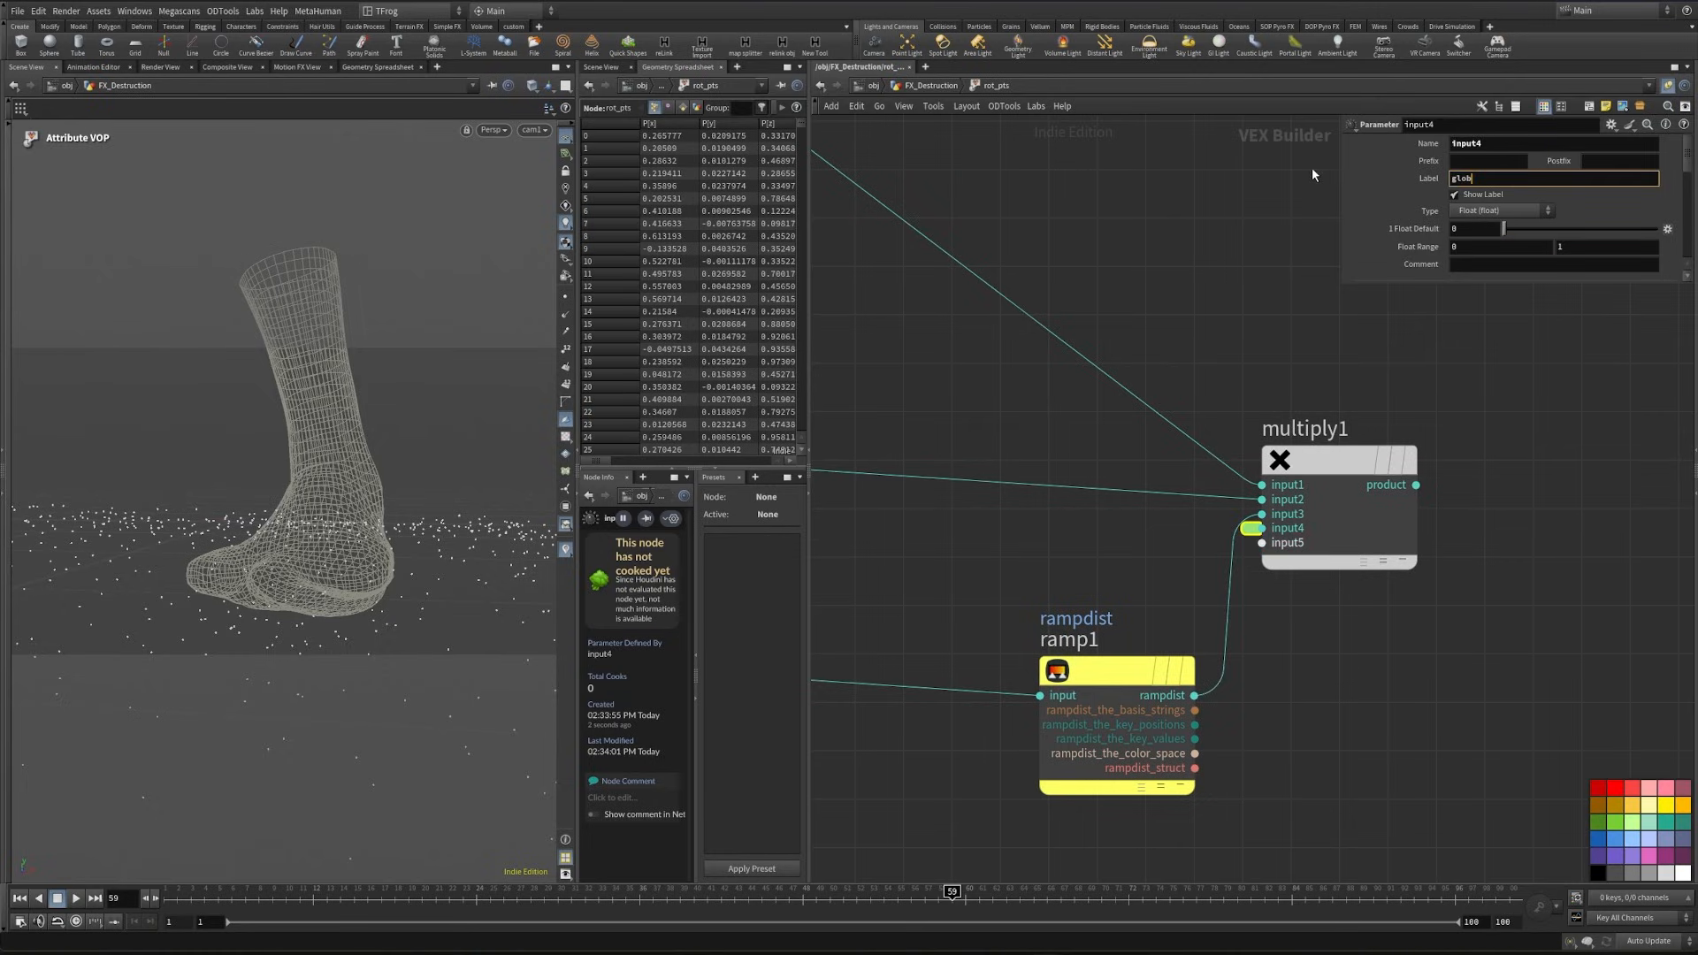
pyautogui.press('Tab')
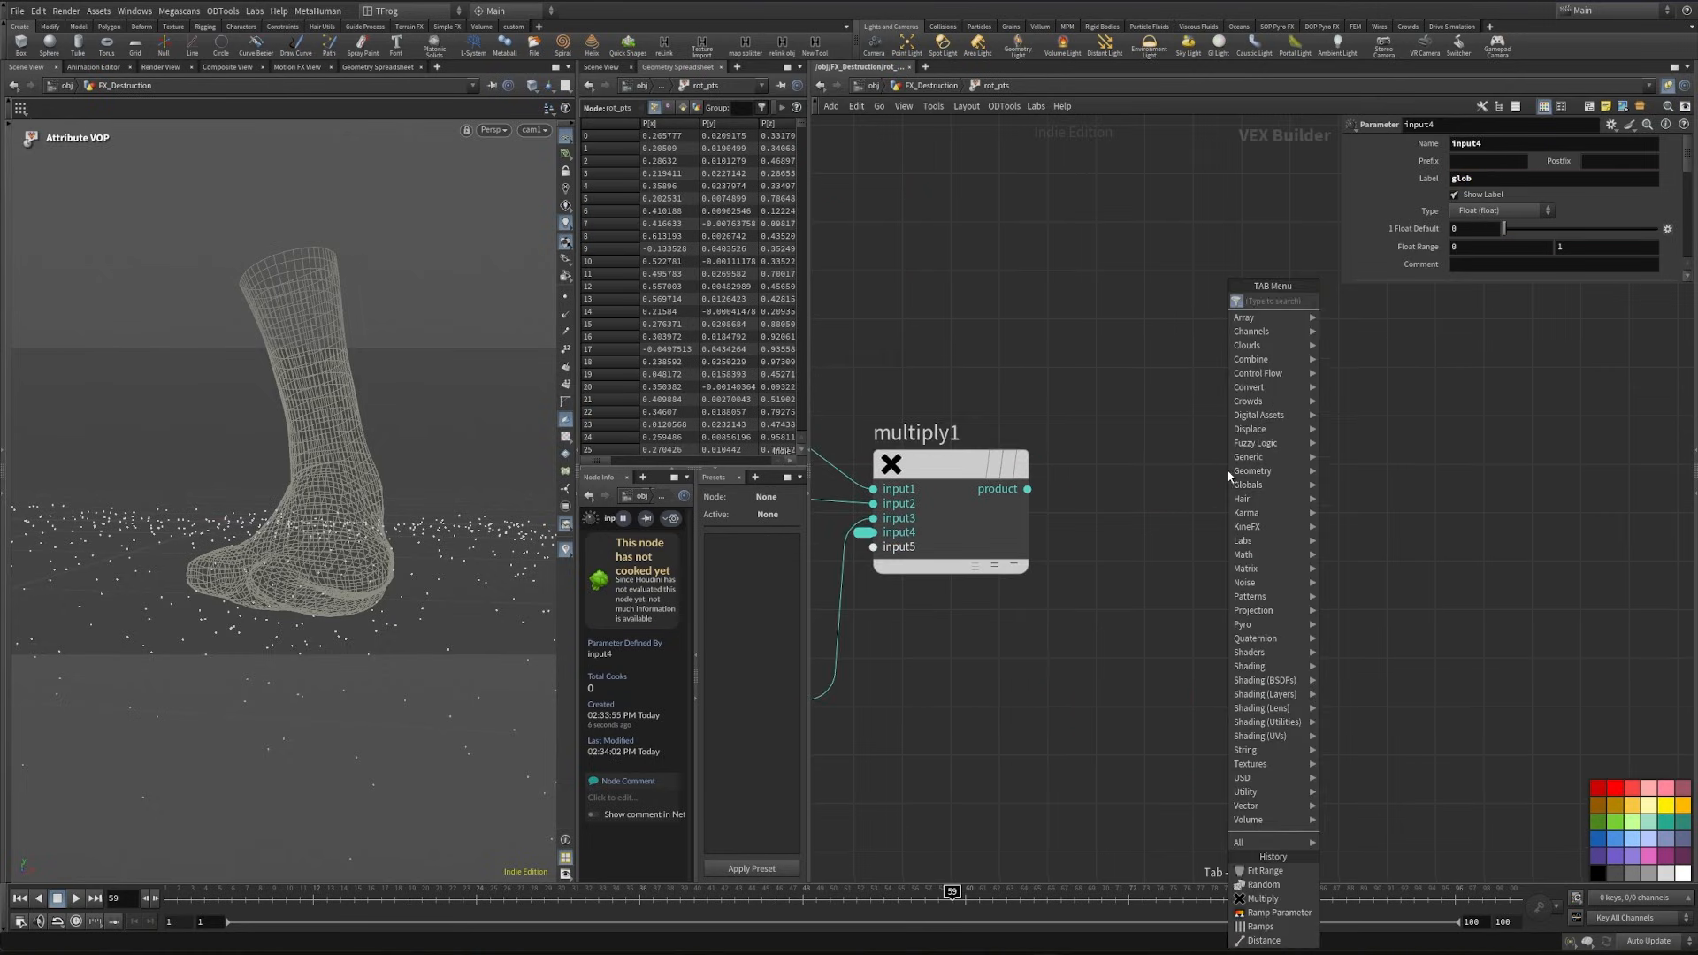
pyautogui.write('qua')
pyautogui.press('Return')
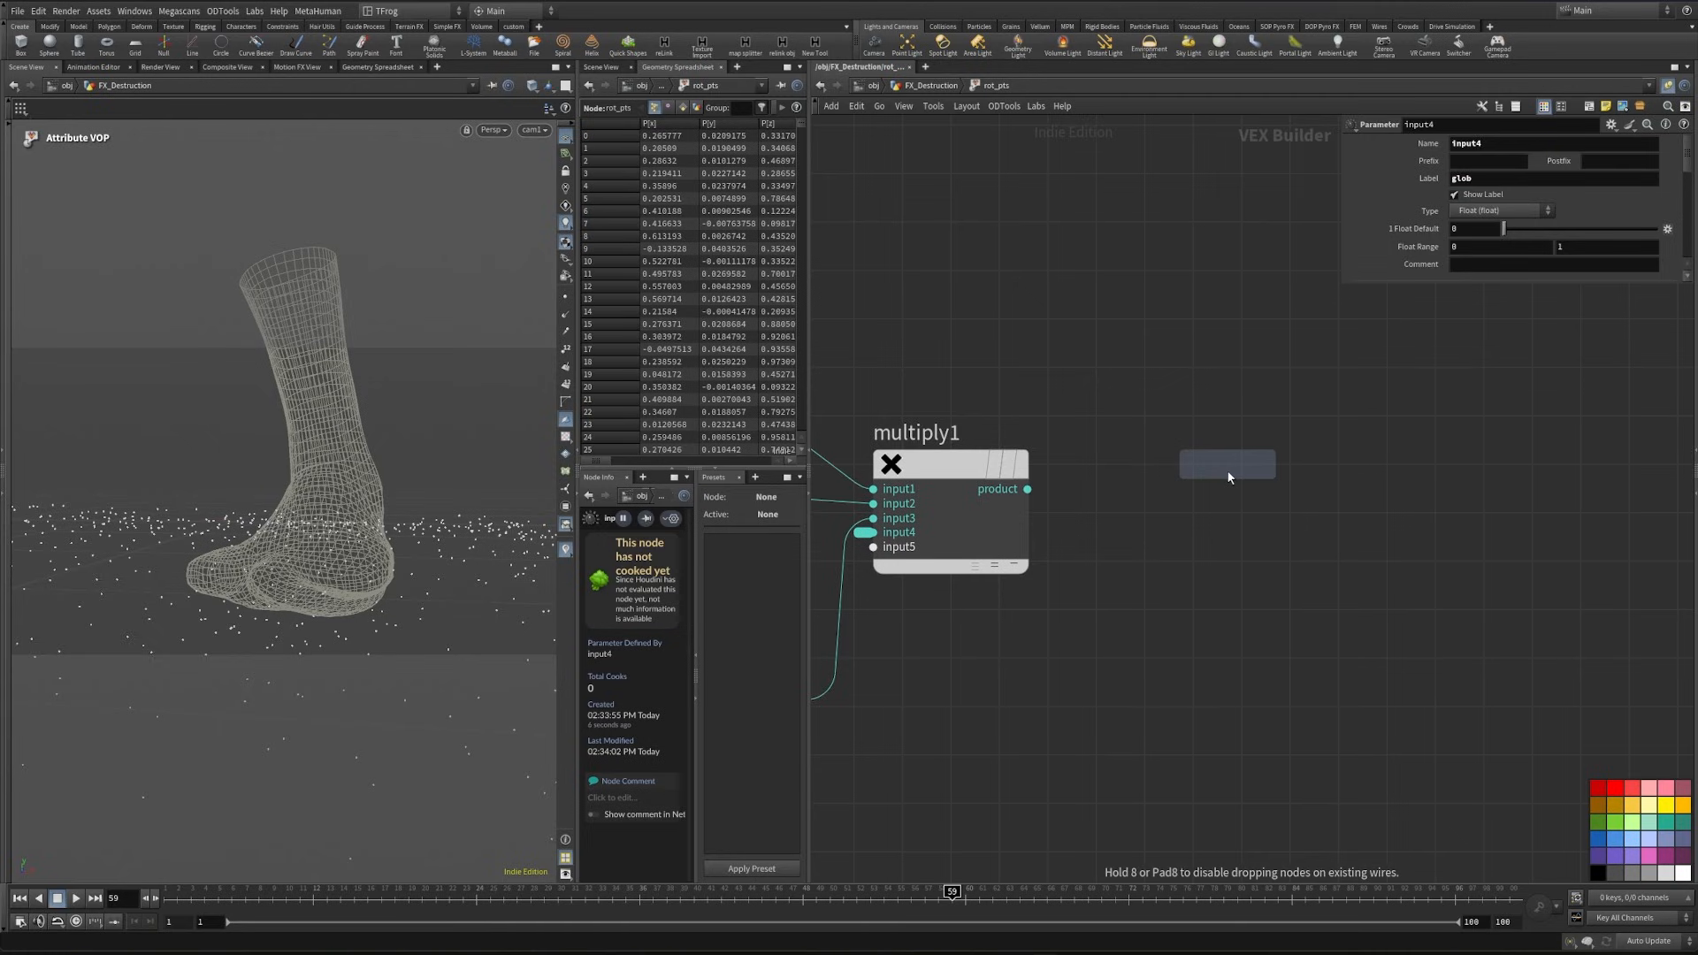
pyautogui.click(1227, 470)
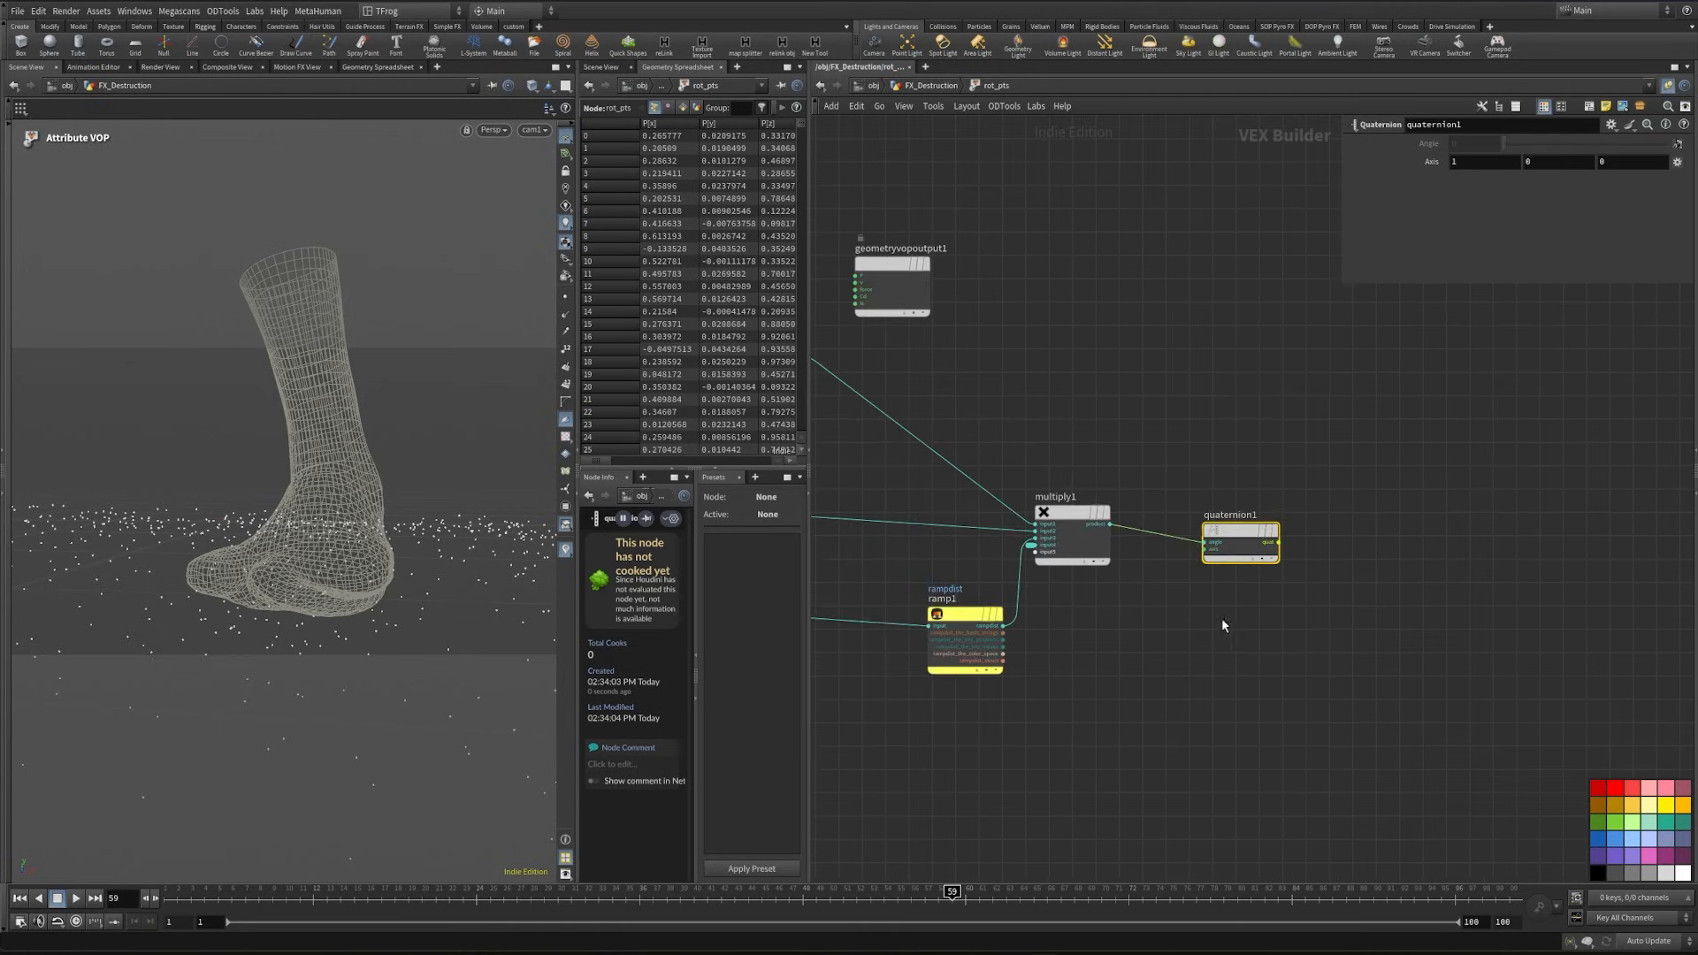
pyautogui.moveTo(1400, 616); pyautogui.dragTo(1459, 622, button='middle')
pyautogui.moveTo(1065, 652); pyautogui.dragTo(1270, 591, button='middle')
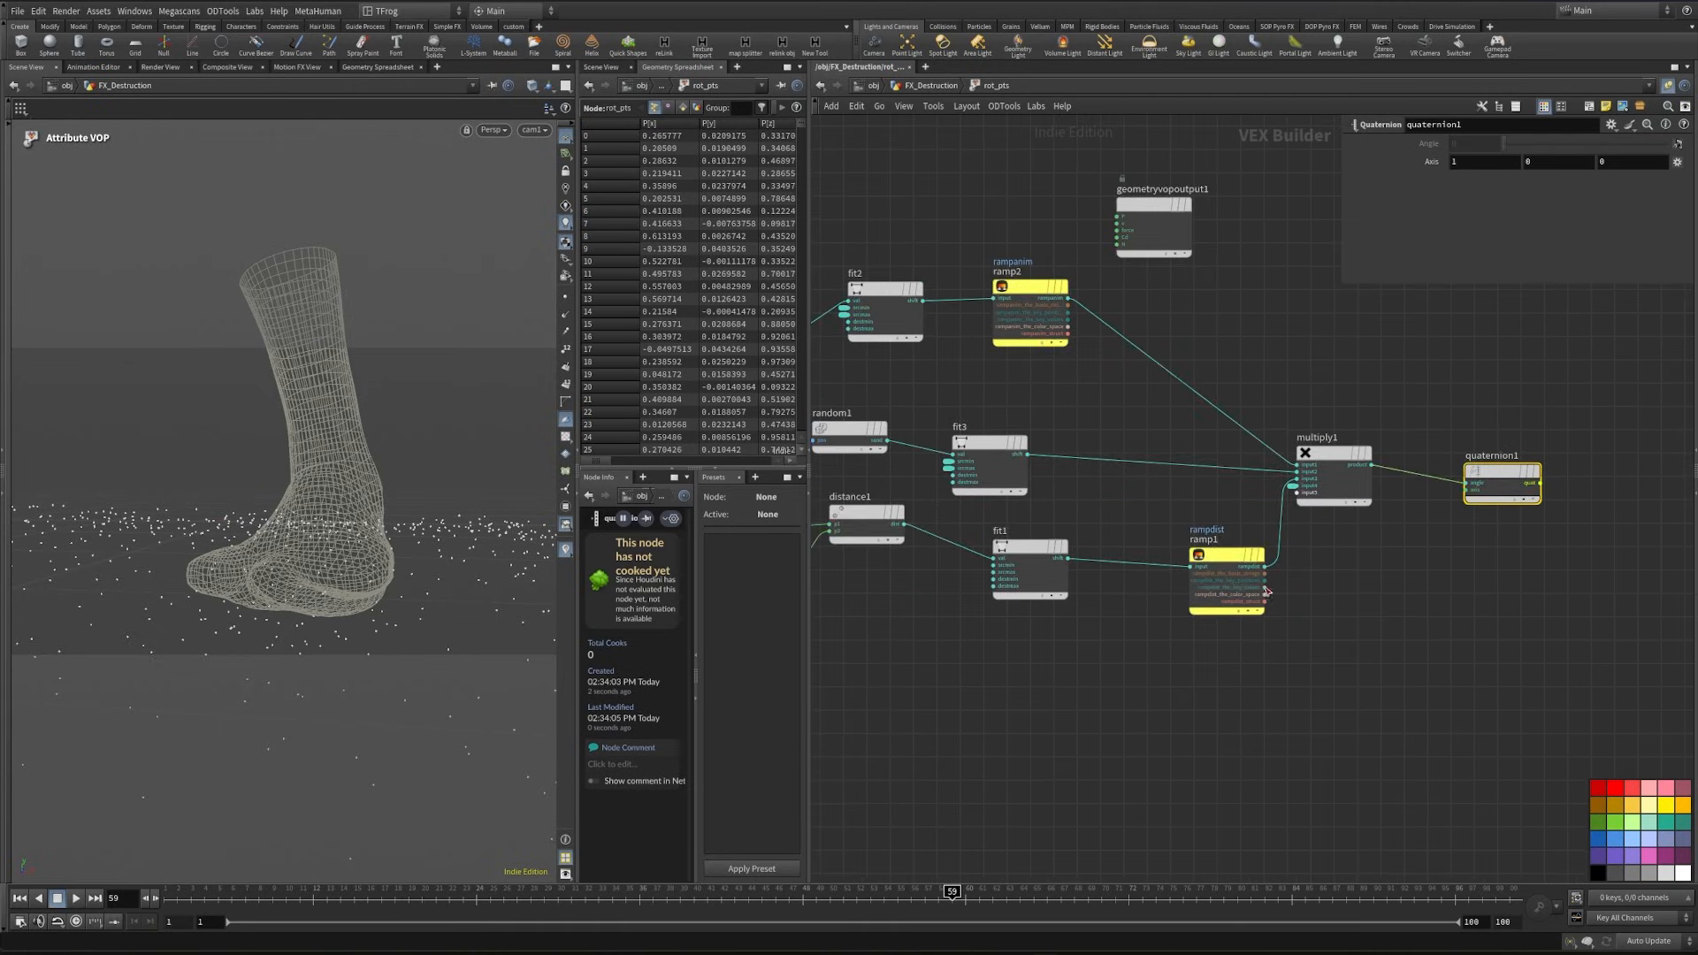
# - Add a Gaussian Random node below fit1 and wire its seed input from geometryvopglobal2
pyautogui.moveTo(1096, 720); pyautogui.dragTo(1265, 739, button='middle')
pyautogui.press('Tab')
pyautogui.write('gu')
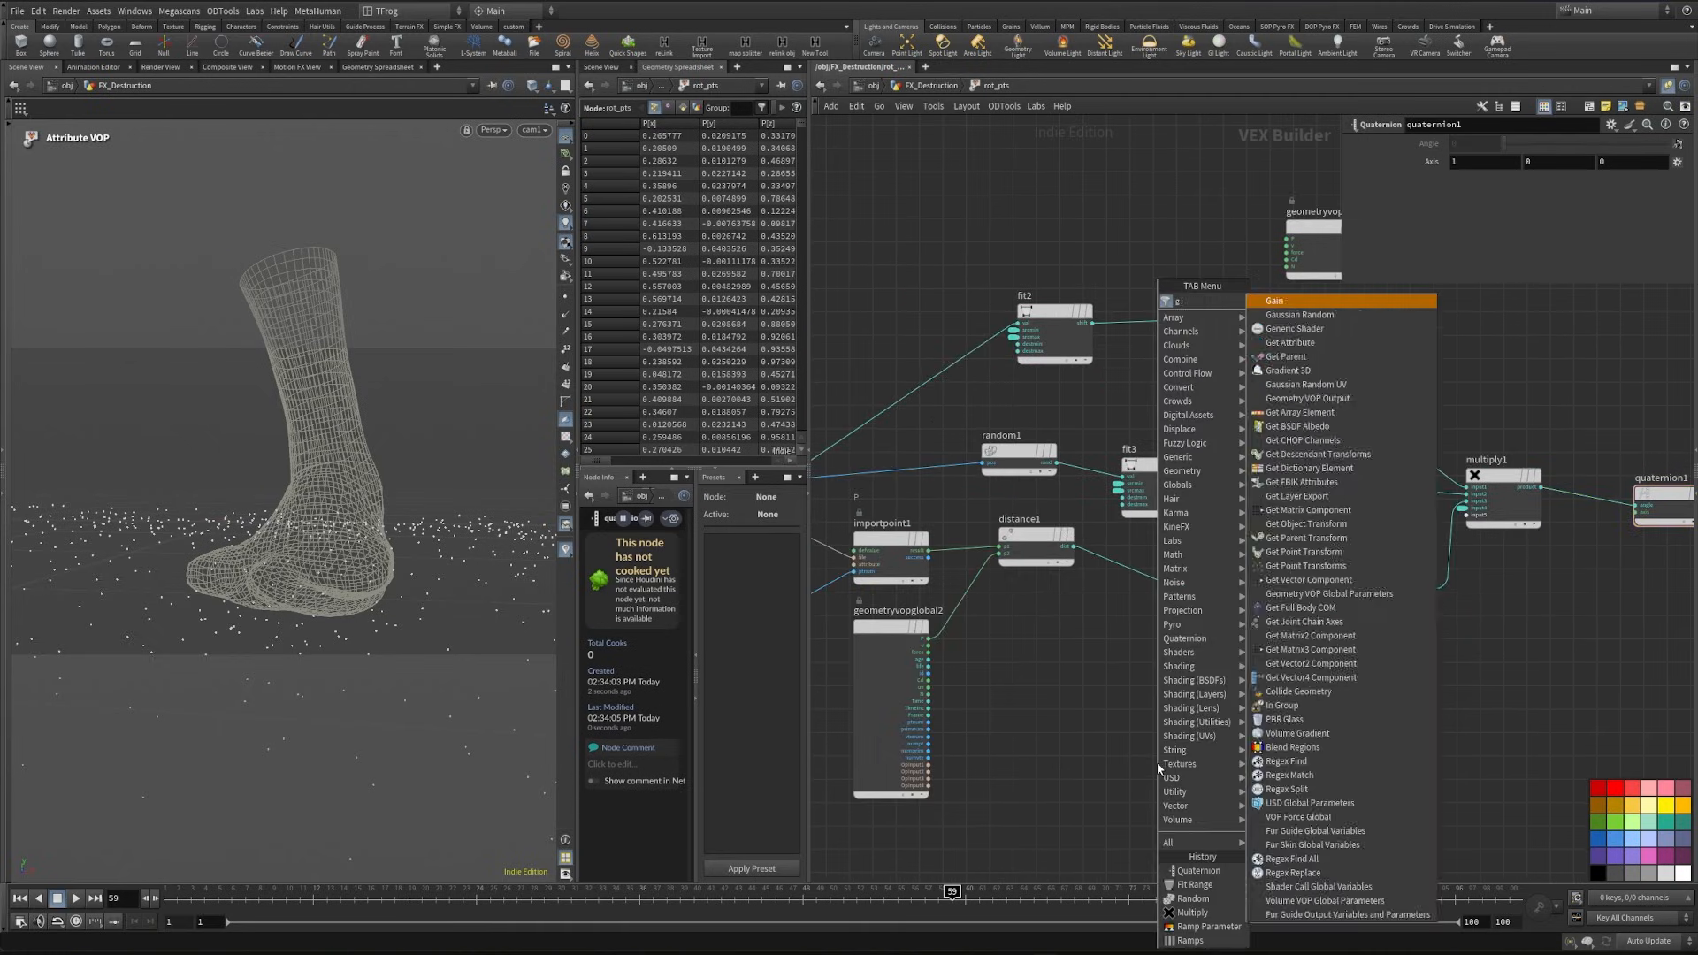
pyautogui.press('BackSpace')
pyautogui.write('au')
pyautogui.press('Return')
pyautogui.click(1206, 709)
pyautogui.scroll(2, 1194, 721)
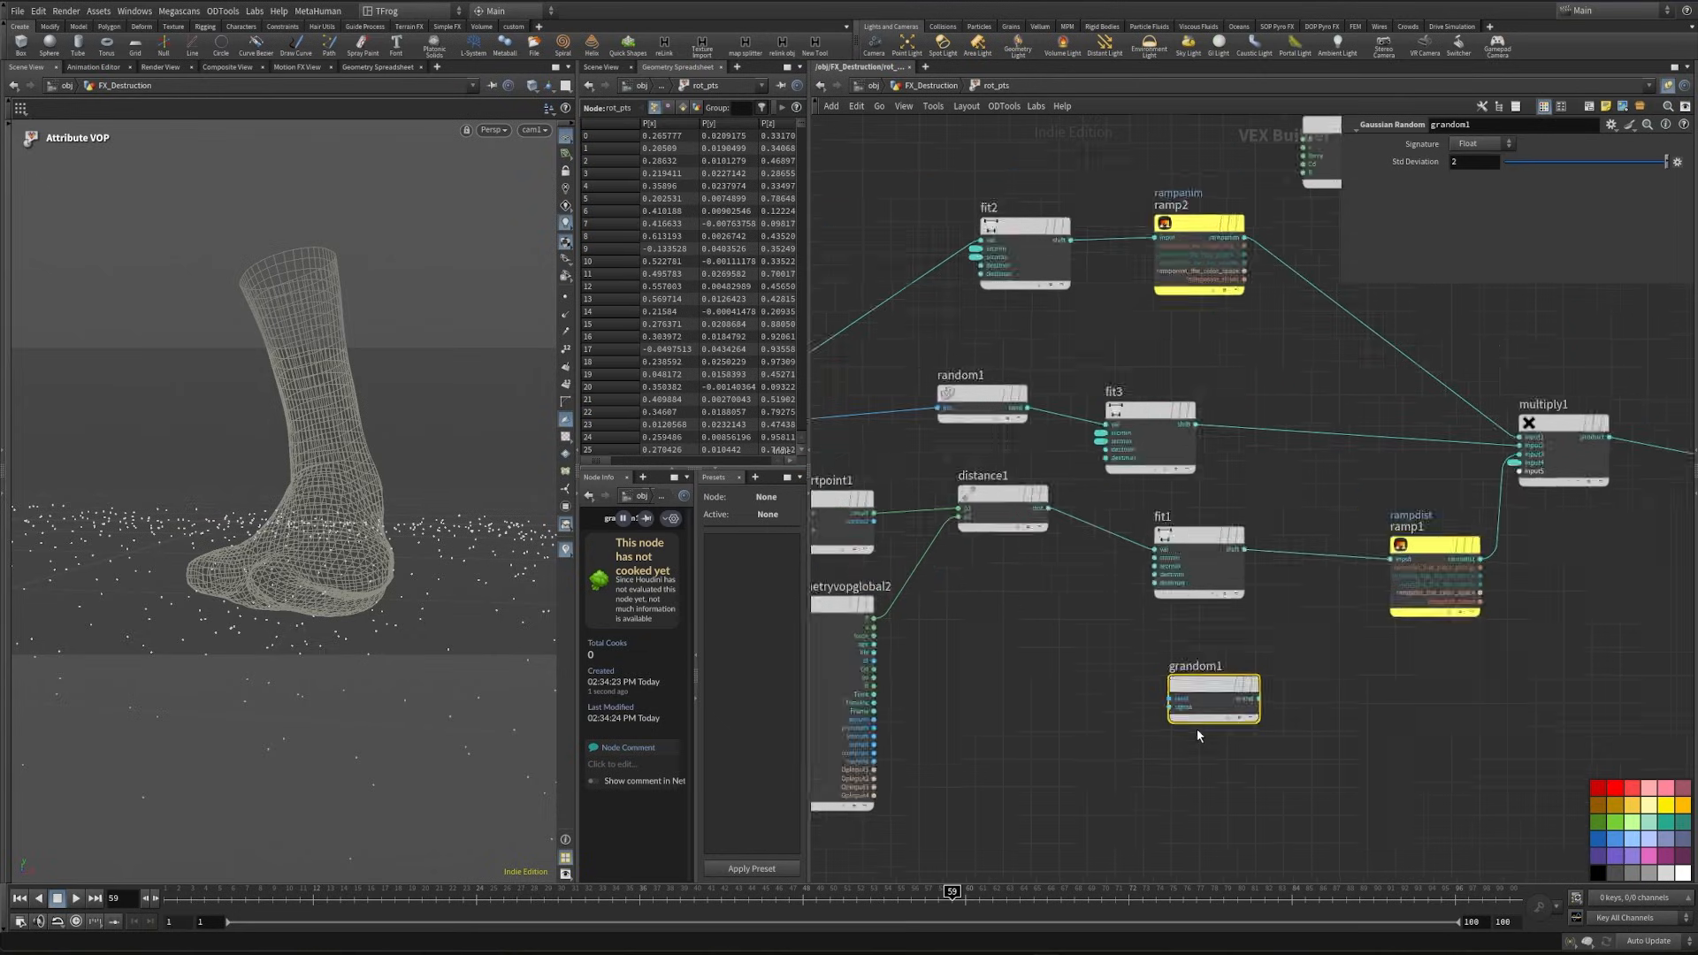
pyautogui.moveTo(868, 735); pyautogui.dragTo(980, 710, button='middle')
pyautogui.scroll(5, 979, 709)
pyautogui.moveTo(1388, 702); pyautogui.dragTo(1032, 694, button='middle')
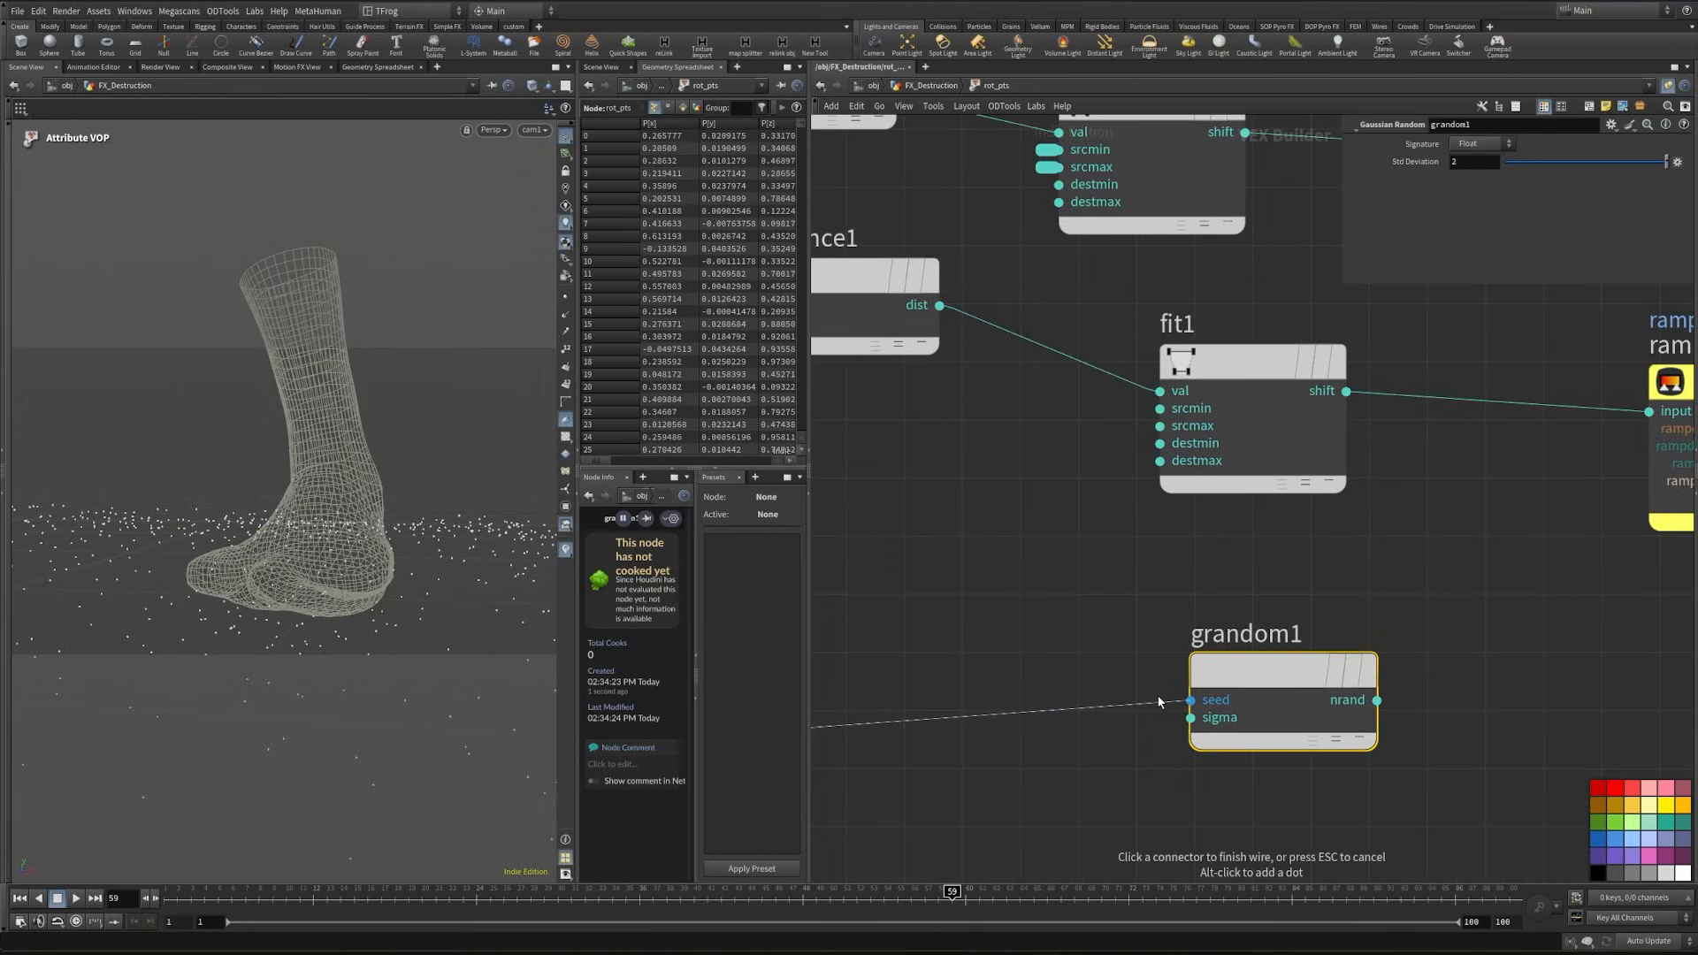
pyautogui.click(1190, 699)
# - Normalize the nrand output of grandom1 with a new Normalize node and connect its result to the axis input of quaternion1
pyautogui.scroll(-2, 1061, 721)
pyautogui.click(1007, 739)
pyautogui.press('Tab')
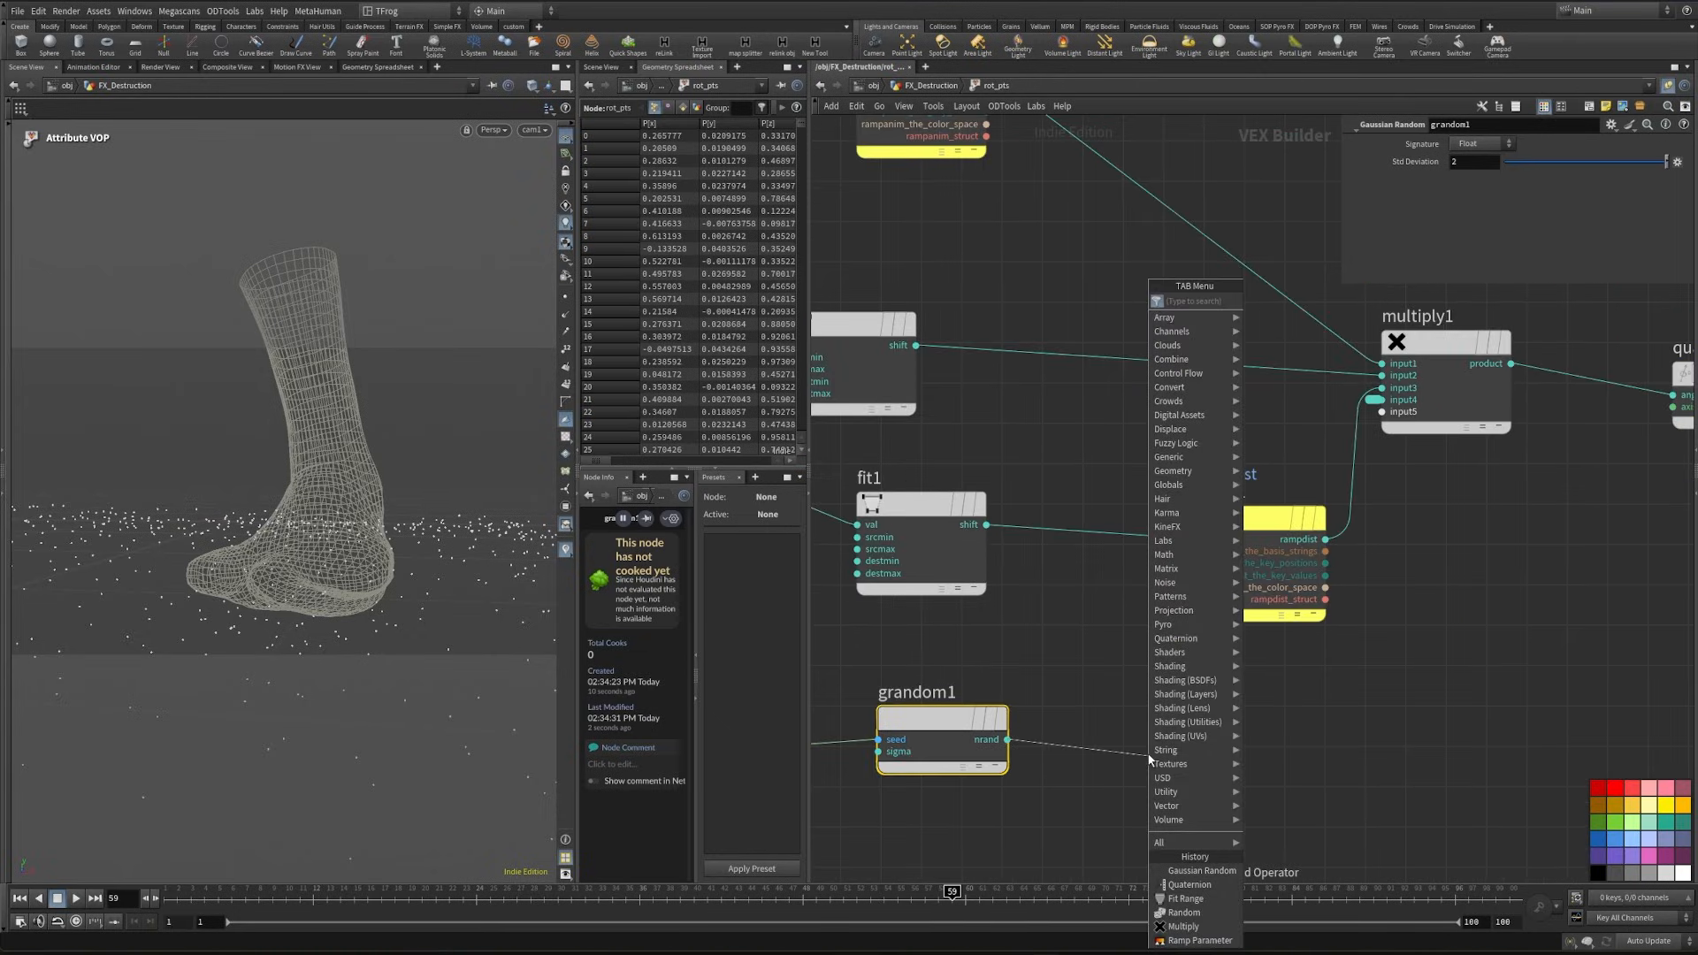
pyautogui.write('nor')
pyautogui.press('Return')
pyautogui.click(1185, 771)
pyautogui.click(1272, 779)
pyautogui.moveTo(1594, 484); pyautogui.dragTo(1333, 567, button='middle')
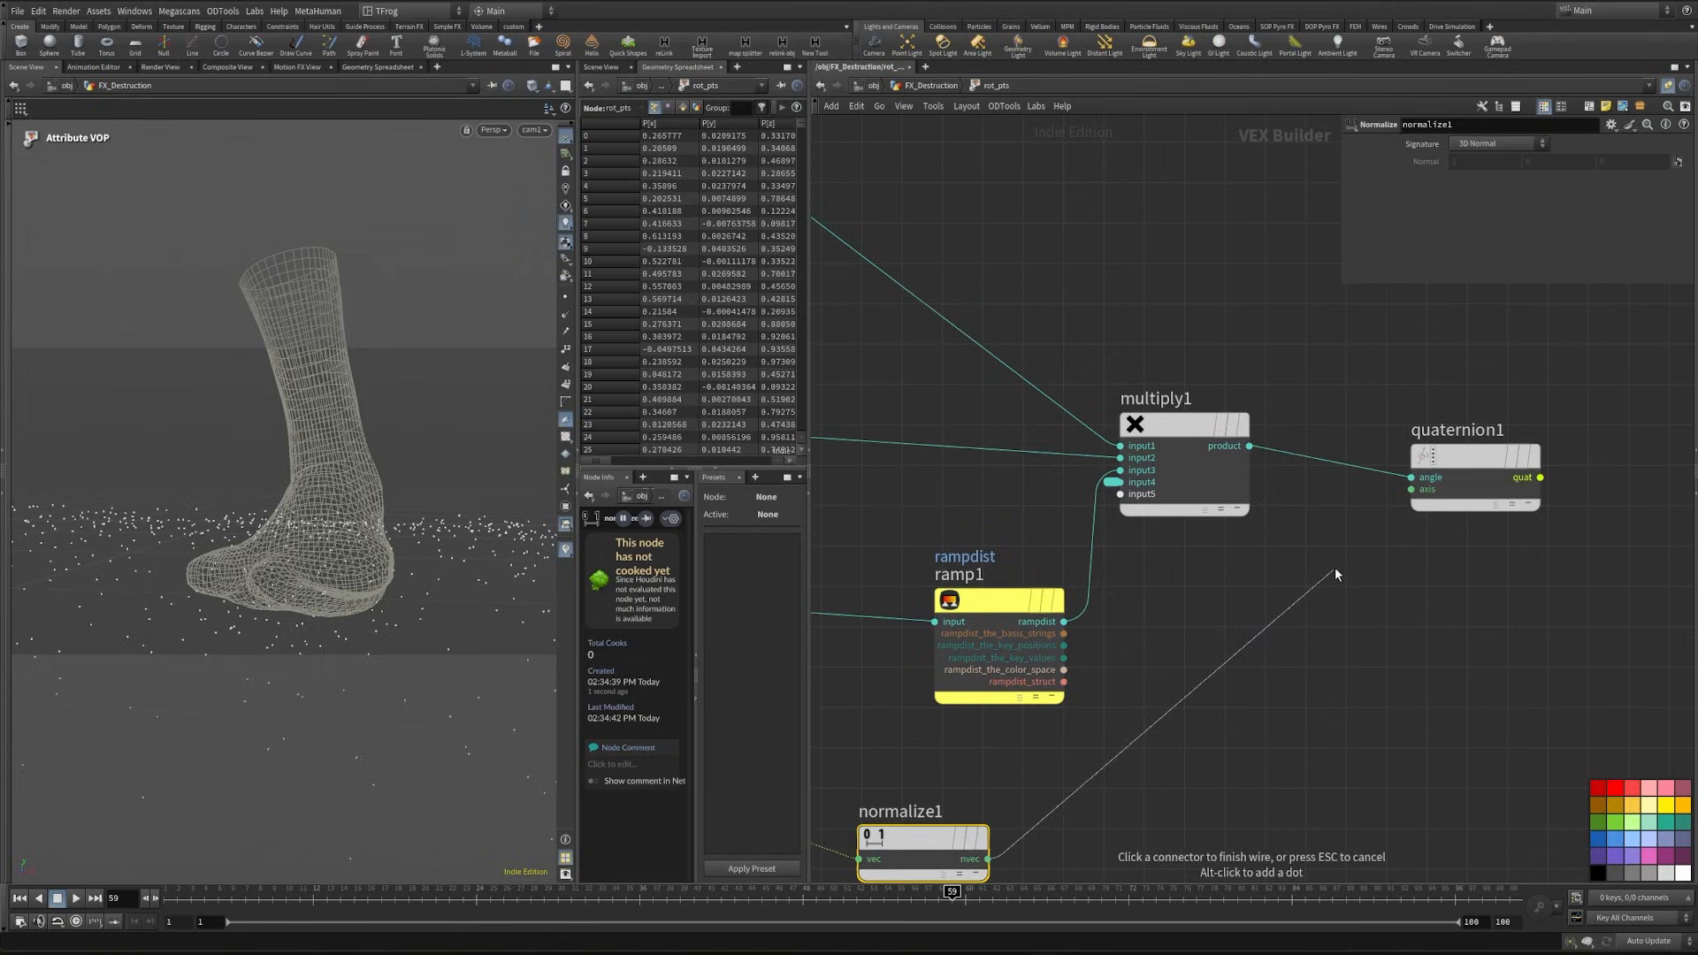
pyautogui.click(1383, 525)
# - Add a Bind node fed by the quat output of quaternion1
pyautogui.moveTo(1487, 575); pyautogui.dragTo(1299, 587, button='middle')
pyautogui.scroll(2, 1300, 587)
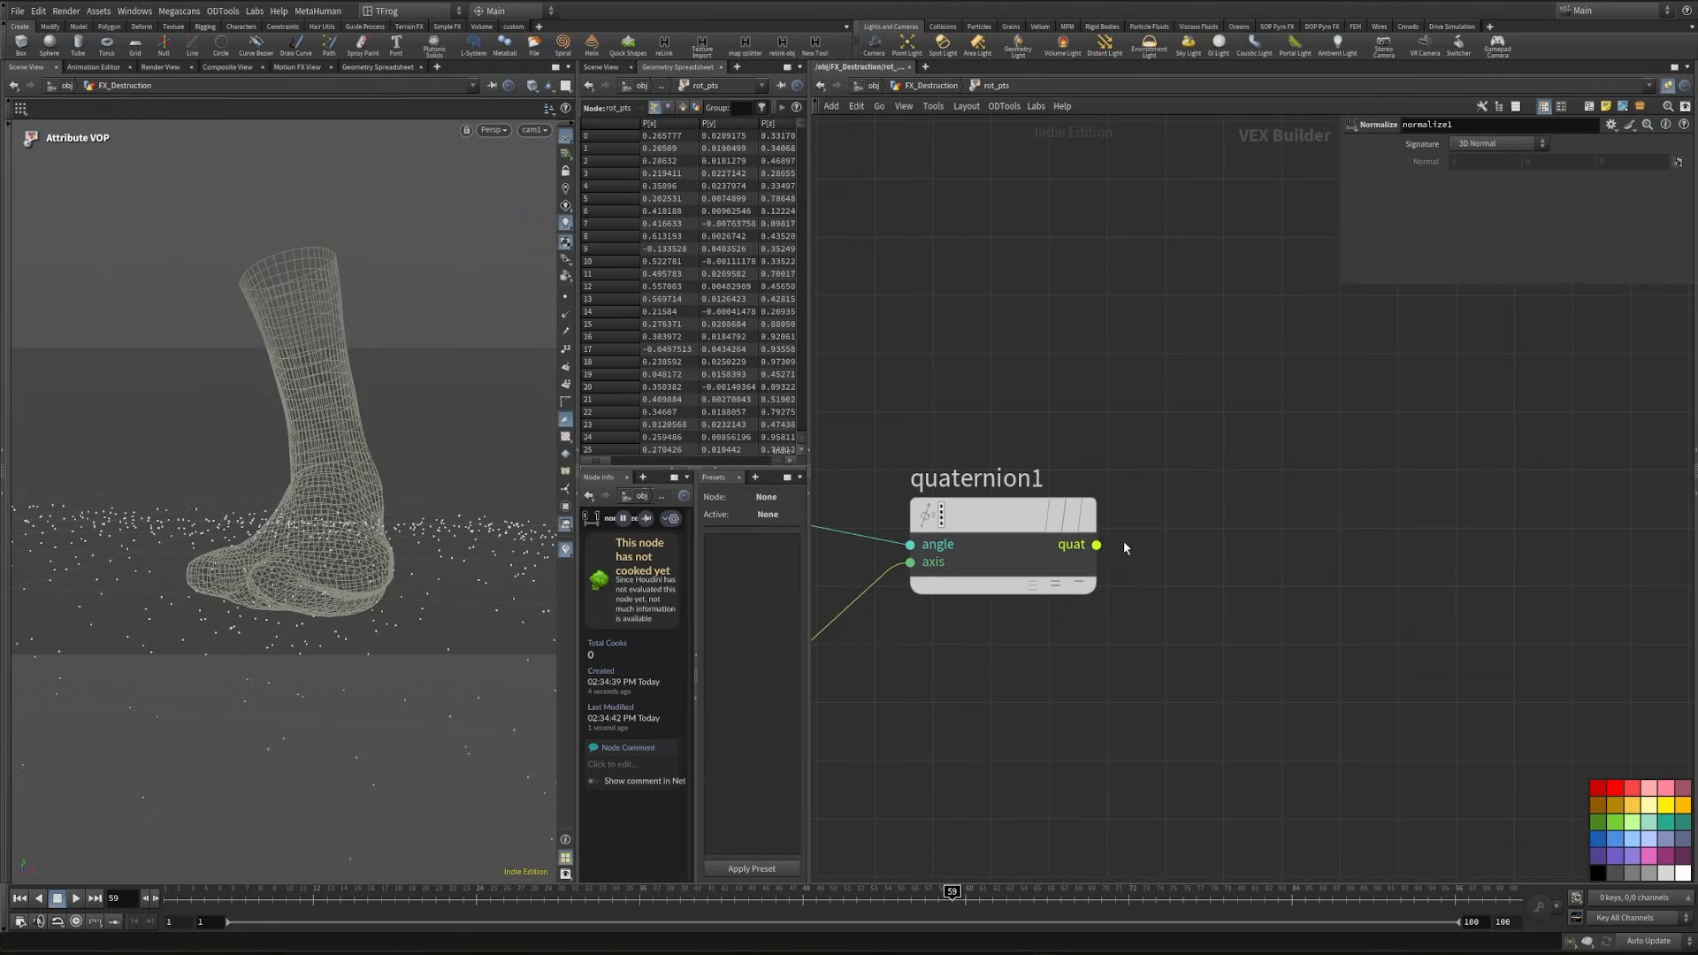
pyautogui.click(1226, 543)
pyautogui.click(1226, 541)
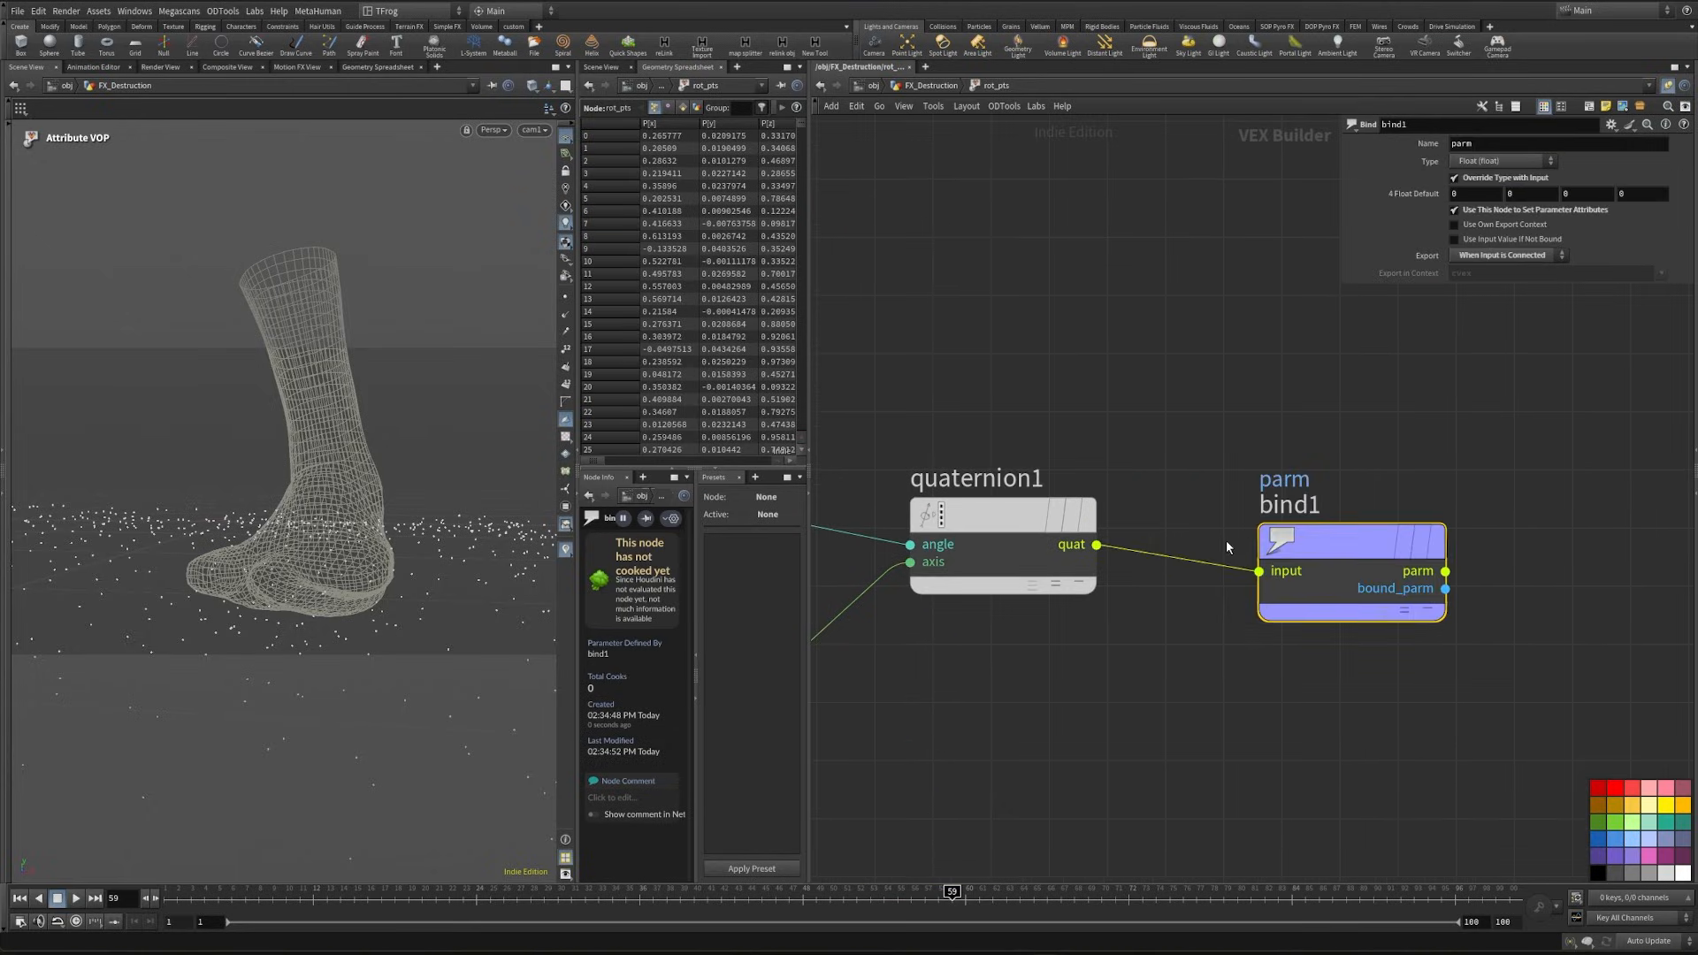
# - Name the bound attribute rot with type 4 Floats (vector4), return to the geometry network and save the scene
pyautogui.doubleClick(1548, 141)
pyautogui.write('rot')
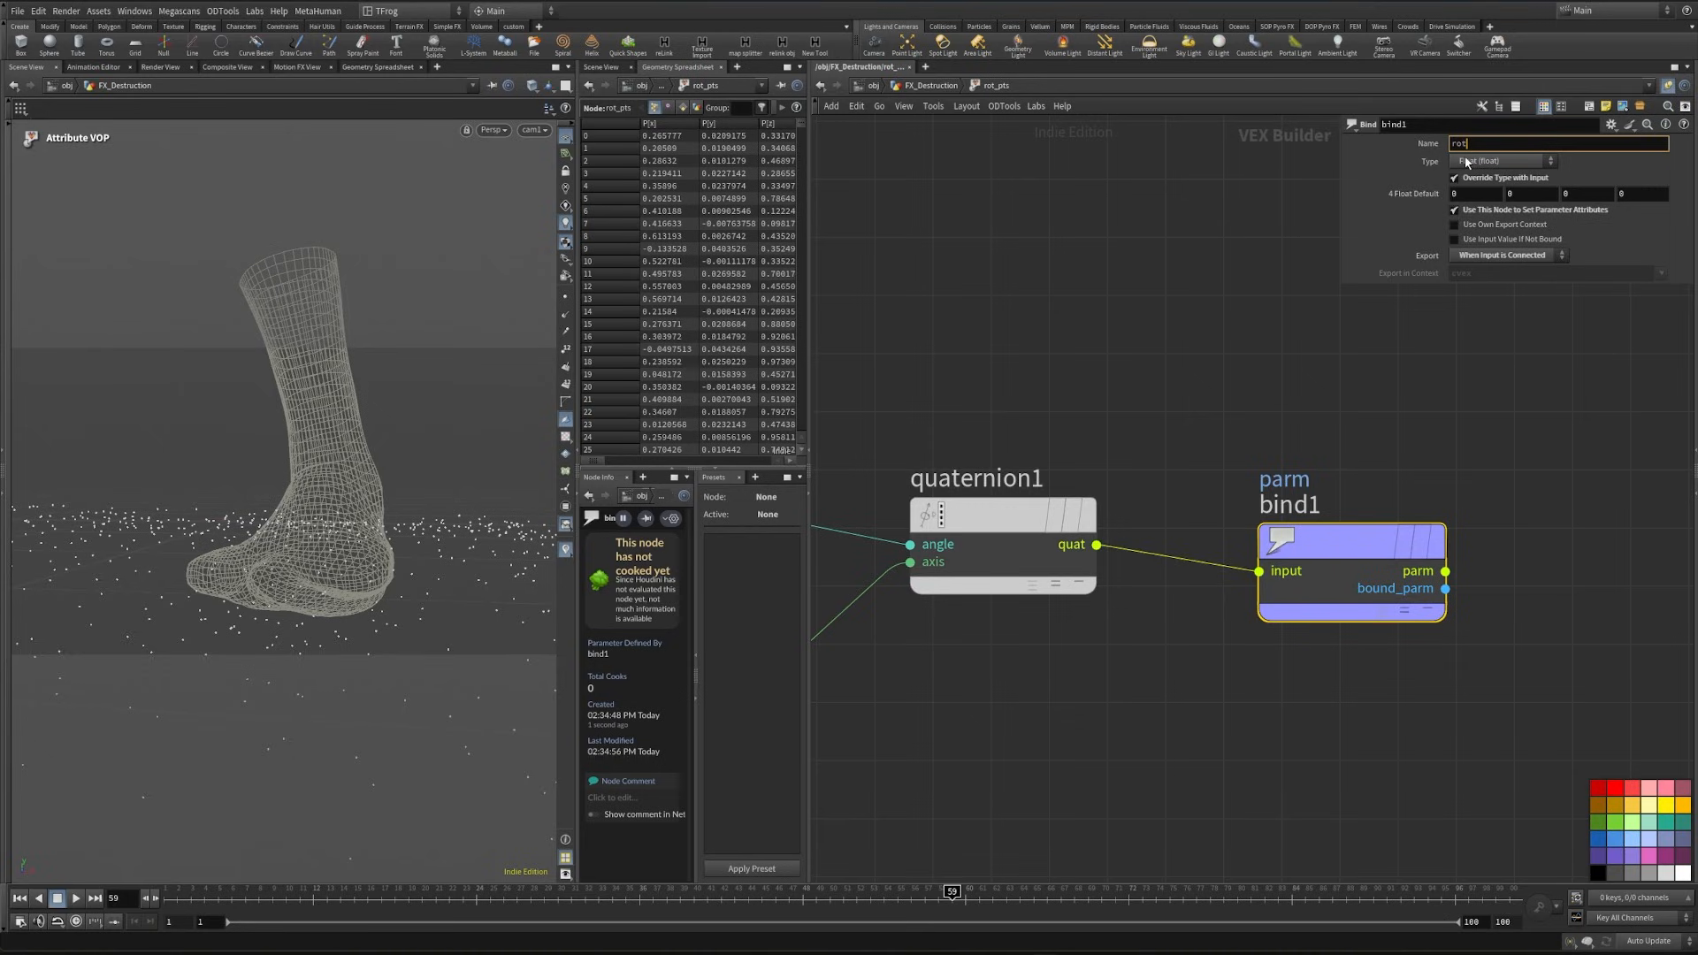
pyautogui.click(1475, 162)
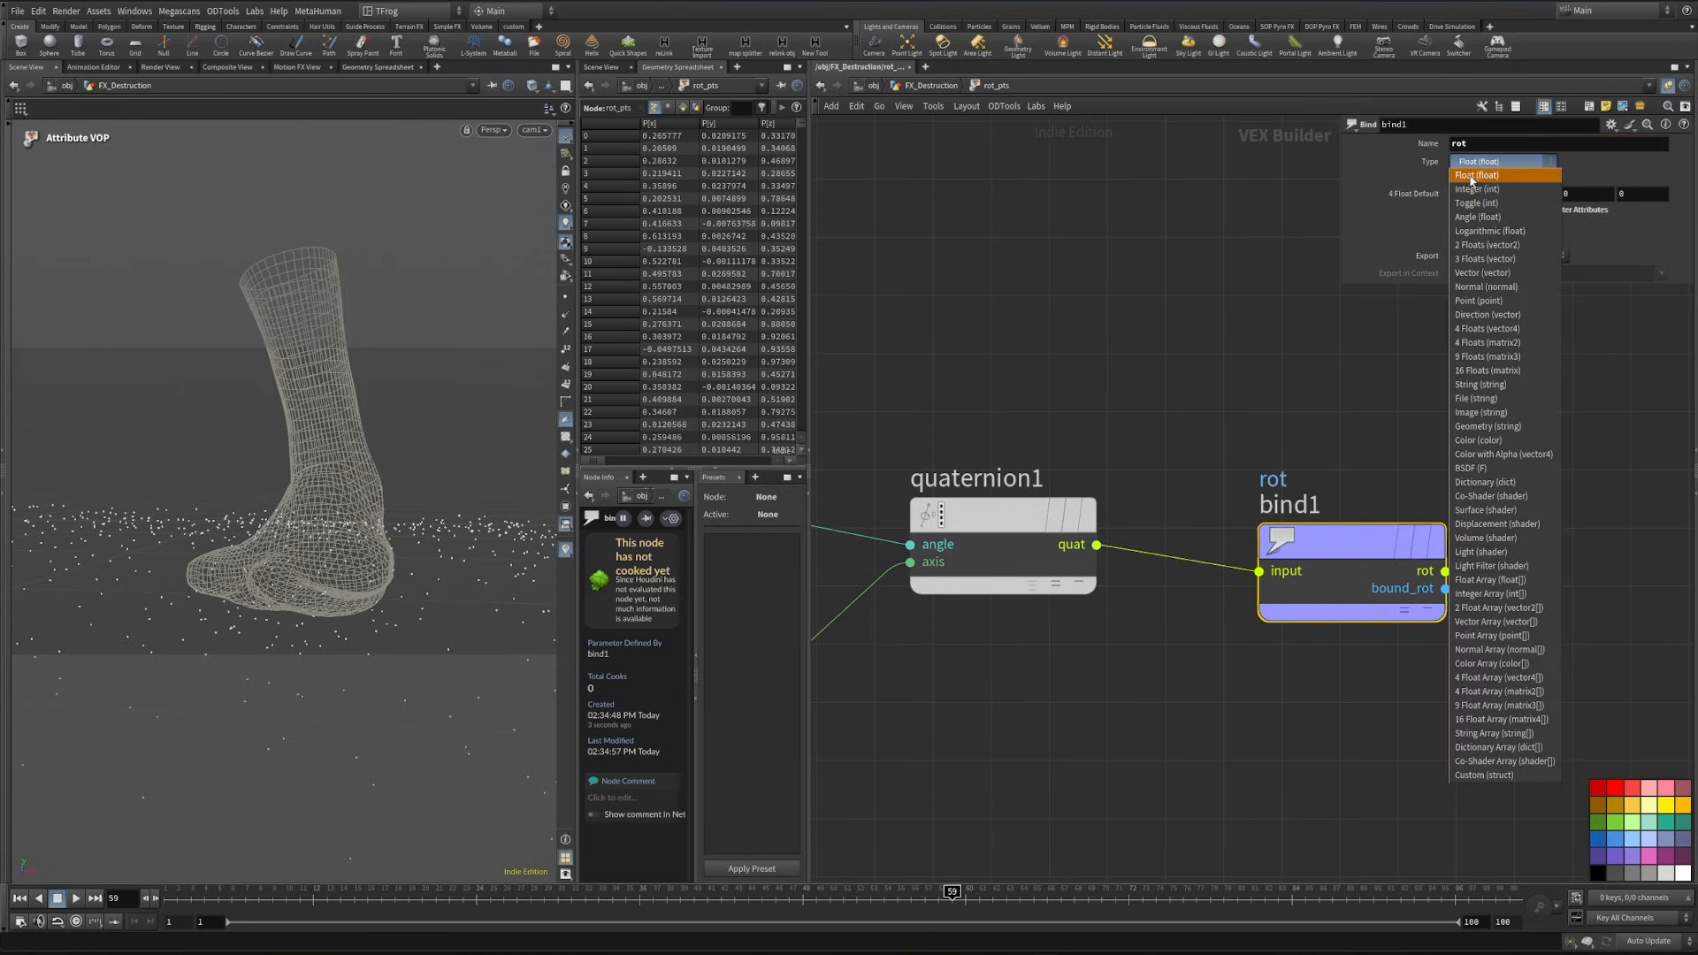
pyautogui.click(1524, 329)
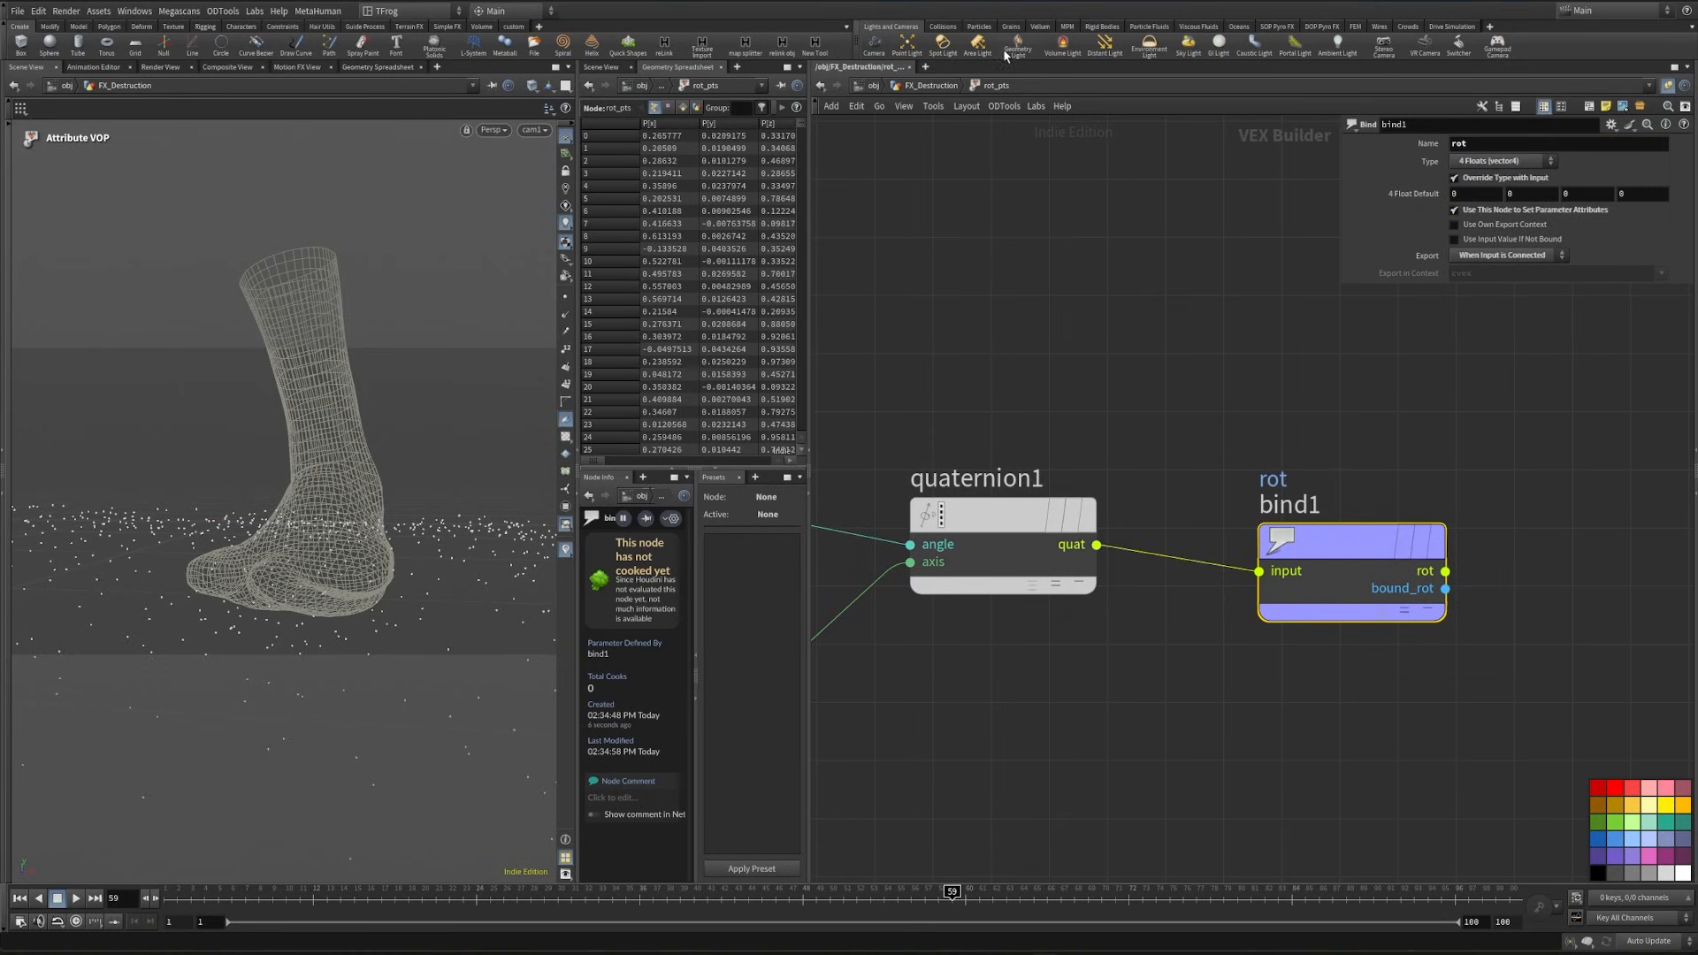
pyautogui.press('u')
pyautogui.hotkey('ctrl', 's')
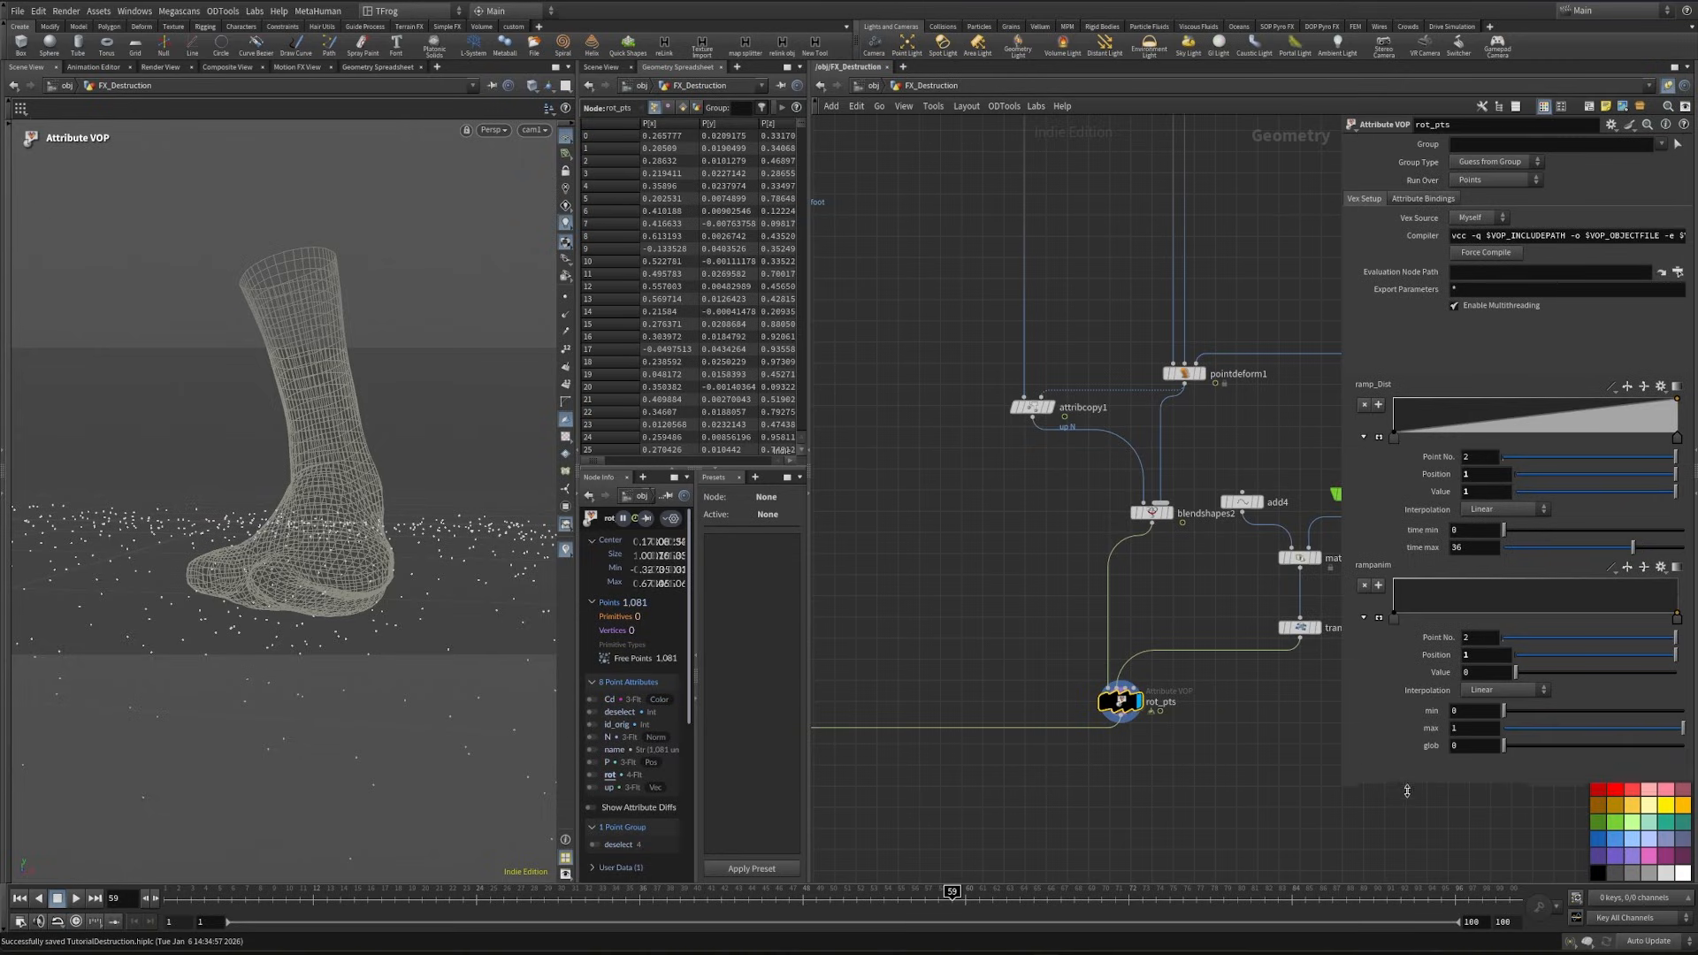
# - Reverse the ramp_Dist ramp of rot_pts, enlarge its display and add a middle point to the curve
pyautogui.moveTo(1407, 790); pyautogui.dragTo(1407, 814)
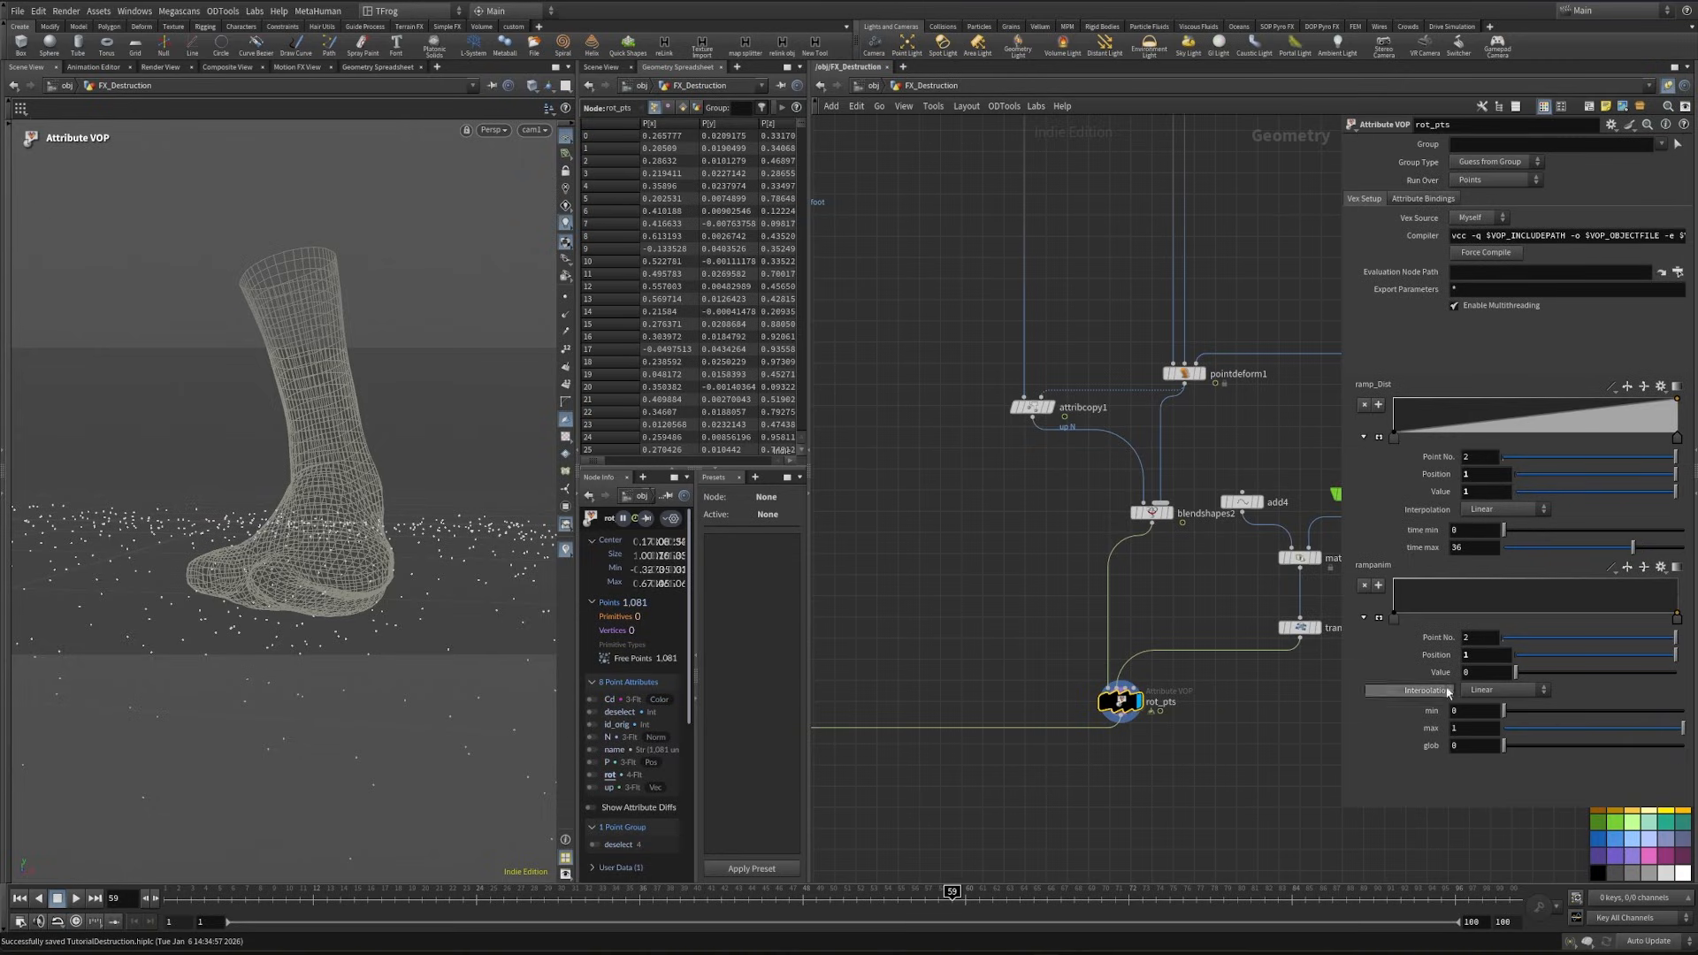
pyautogui.click(1627, 387)
pyautogui.click(1377, 438)
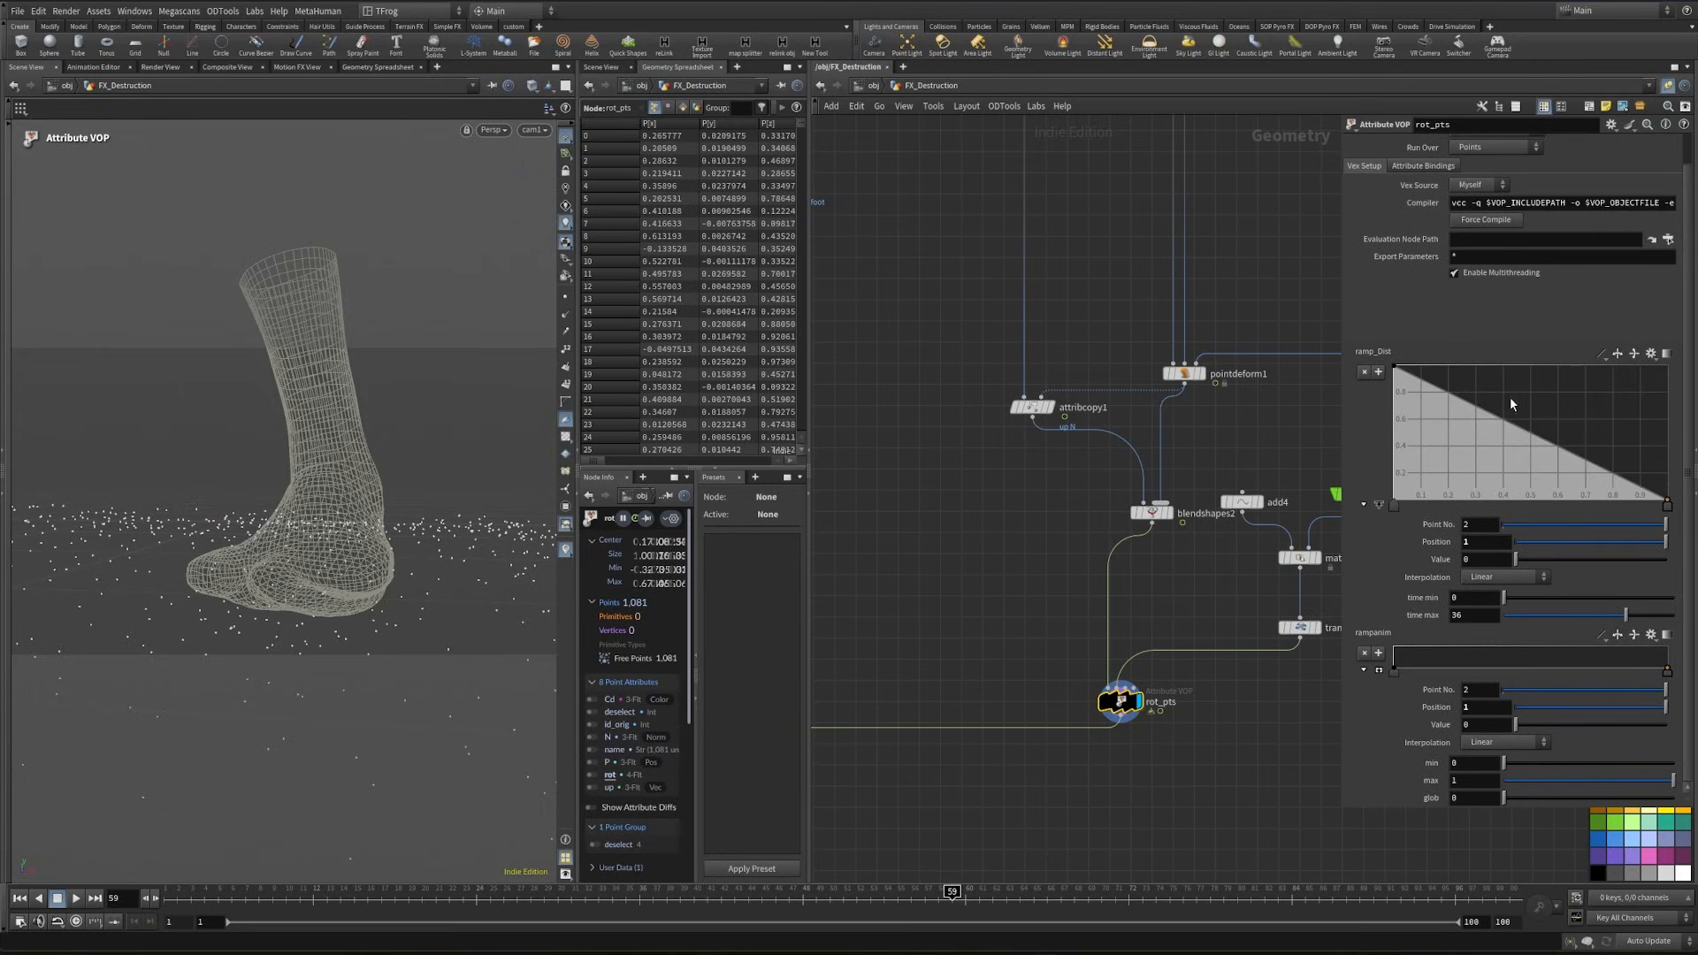
pyautogui.moveTo(1482, 416); pyautogui.dragTo(1465, 438)
# - Set the ramp_Dist points to B-Spline interpolation and move the middle point to about position 0.224, value 0.396
pyautogui.click(1396, 505)
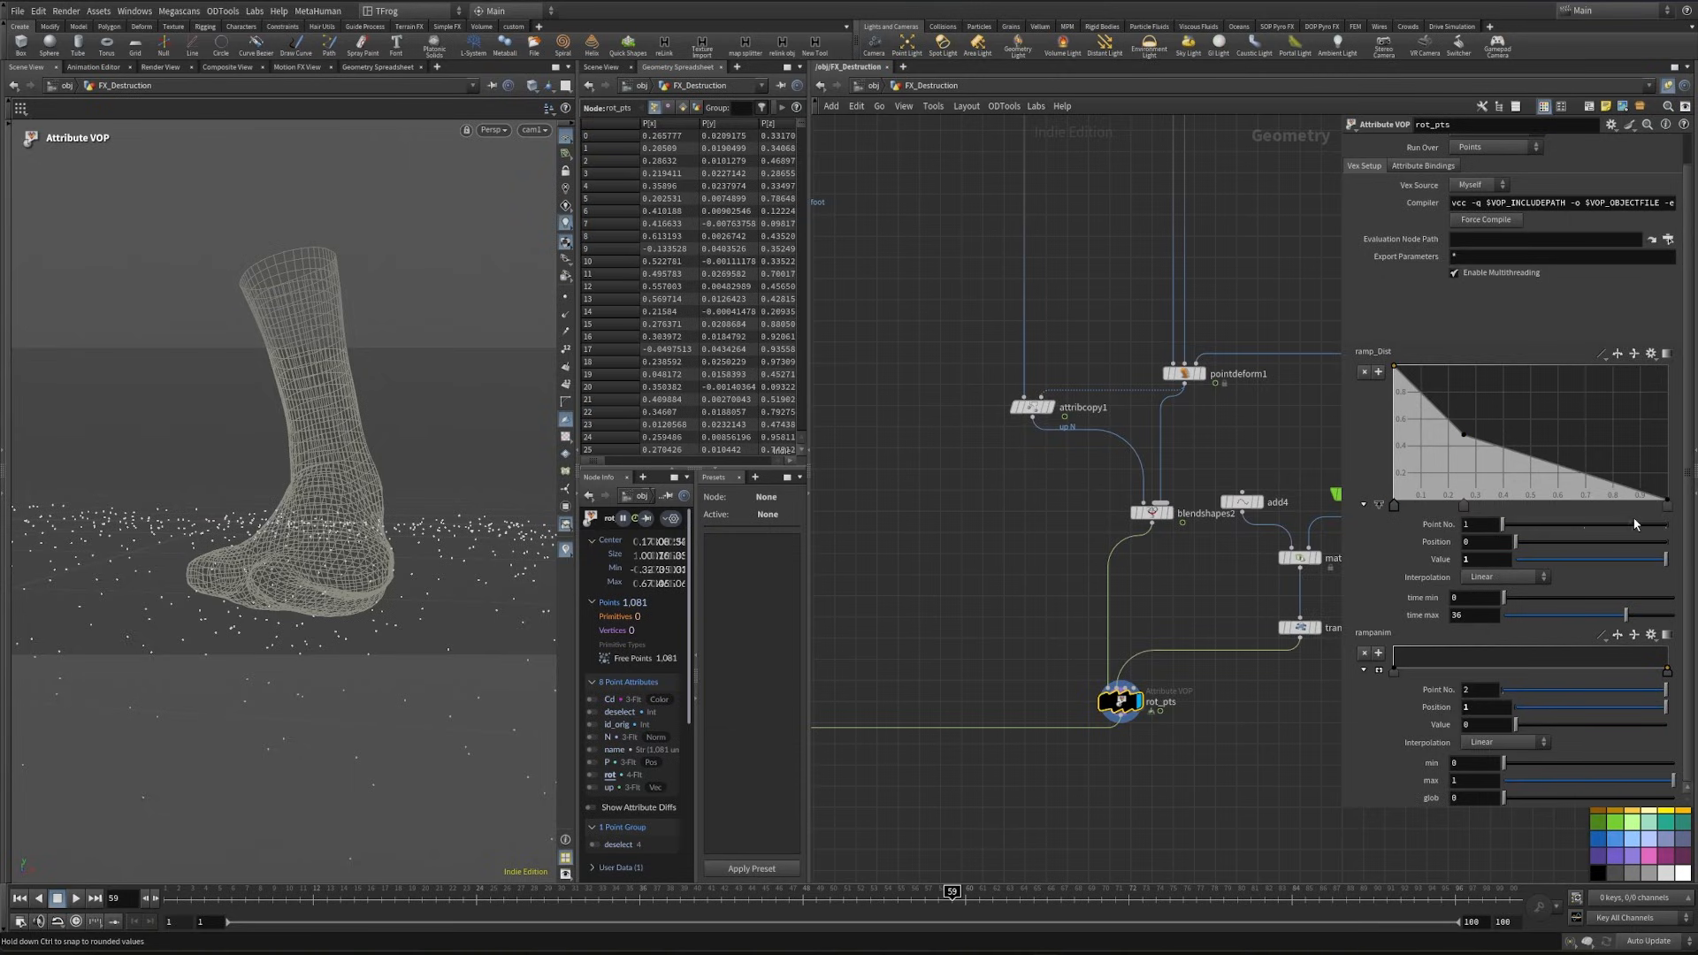
pyautogui.click(1667, 503)
pyautogui.click(1505, 576)
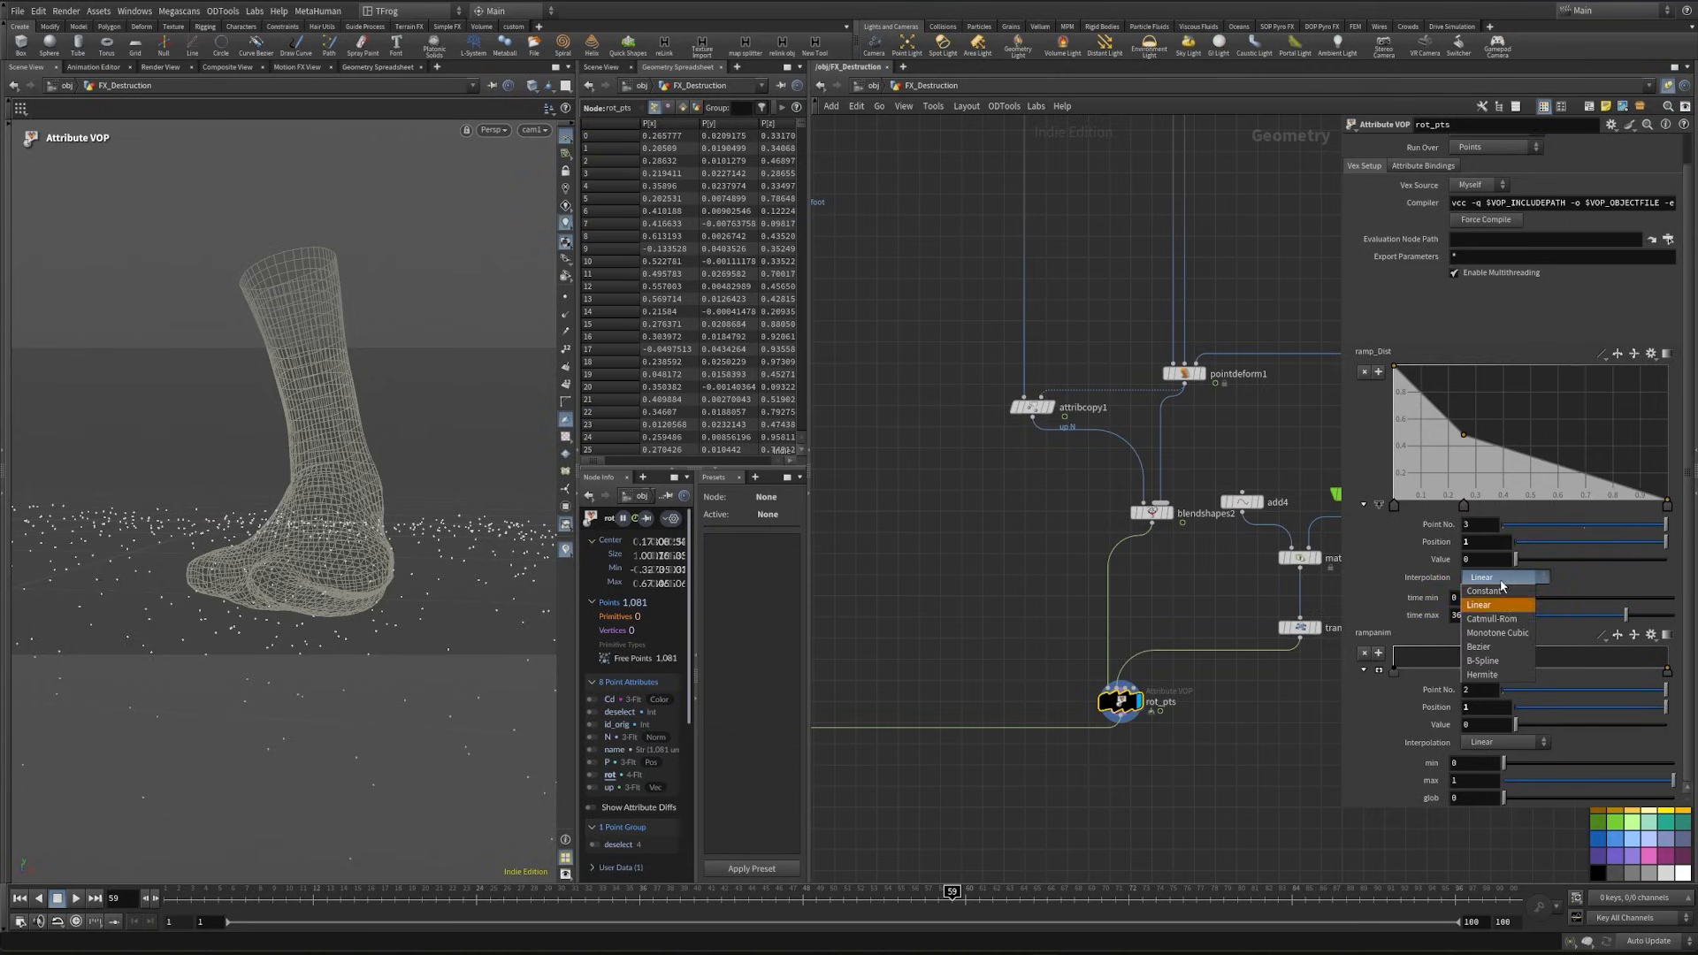
pyautogui.click(1498, 656)
pyautogui.click(1463, 435)
pyautogui.moveTo(1463, 437); pyautogui.dragTo(1456, 453)
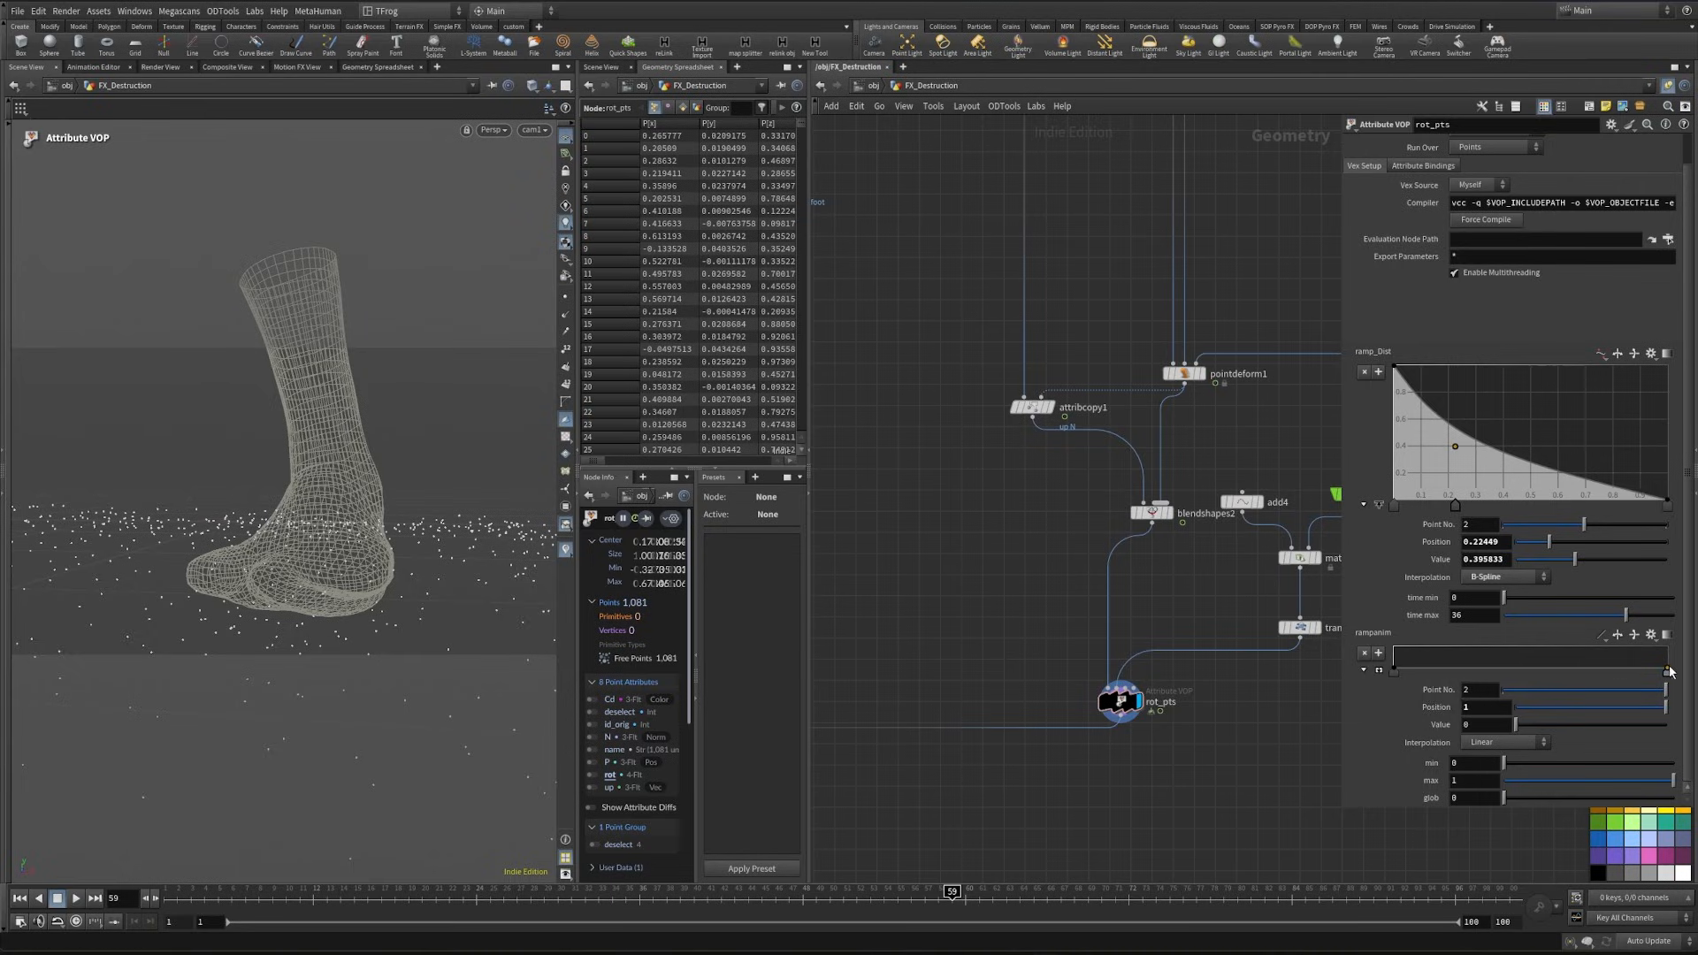
# - Set the rampanim end point's value to 1, time max to 100 and glob to 1 on rot_pts, with transformpieces1 displayed
pyautogui.moveTo(1668, 670); pyautogui.dragTo(1674, 648)
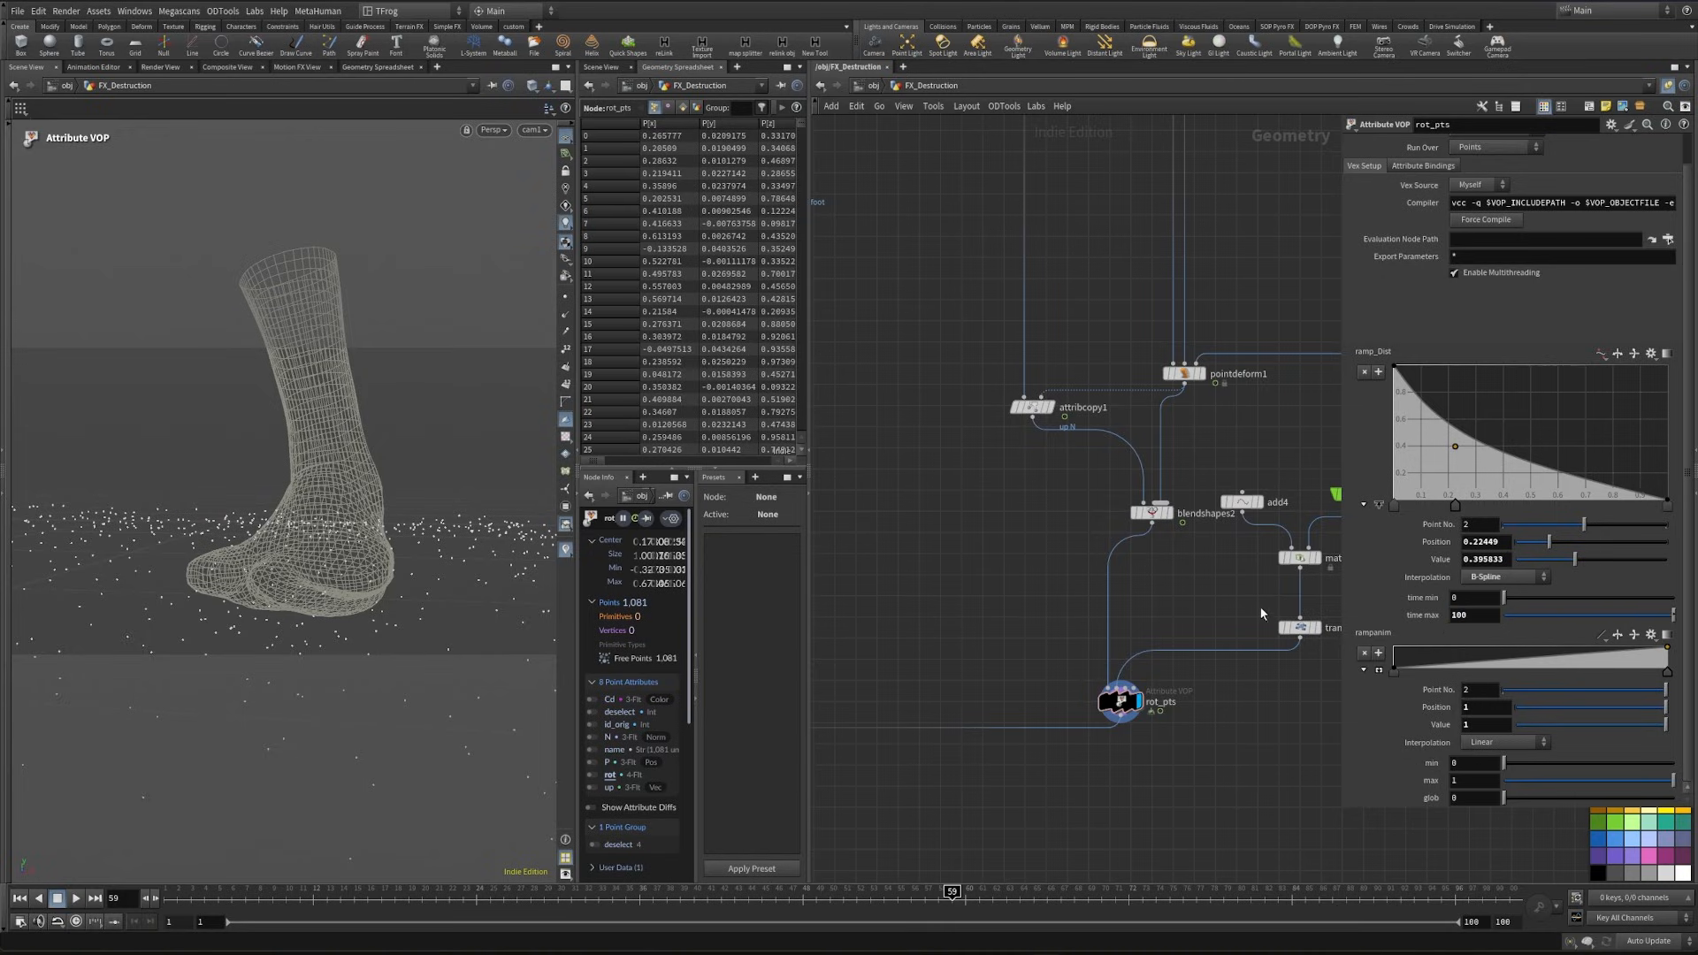
pyautogui.moveTo(929, 823); pyautogui.dragTo(1117, 564, button='middle')
pyautogui.scroll(-4, 1118, 565)
pyautogui.moveTo(827, 853); pyautogui.dragTo(1331, 583, button='middle')
pyautogui.scroll(4, 1133, 511)
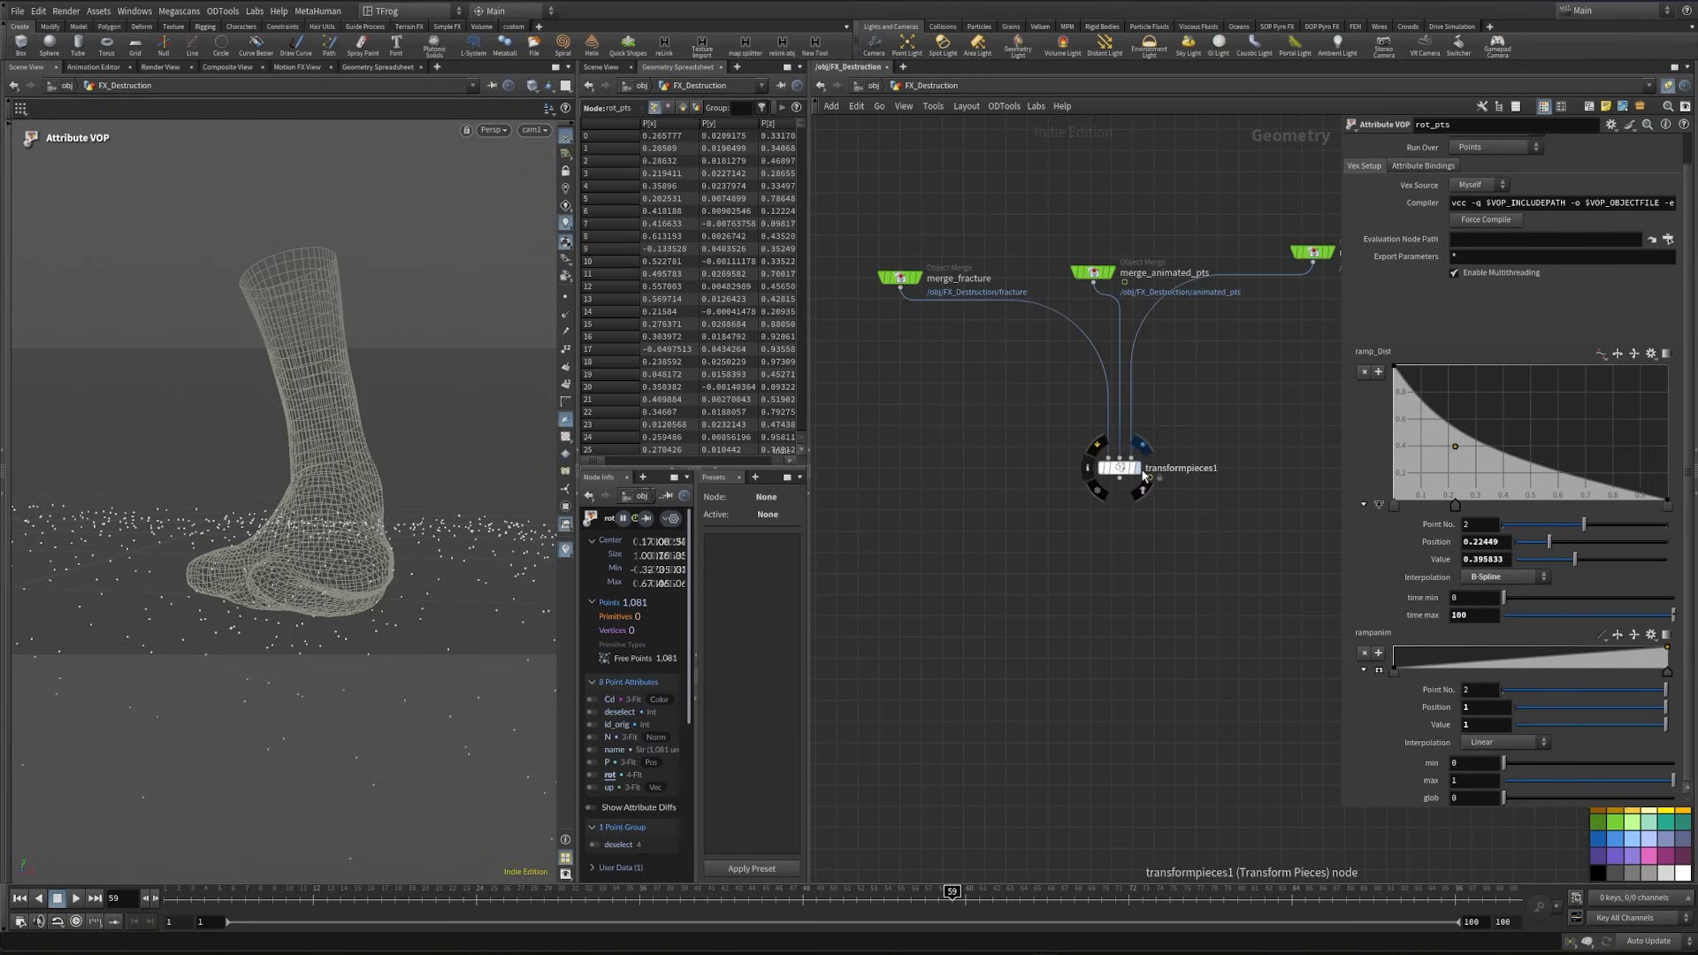
pyautogui.click(1142, 475)
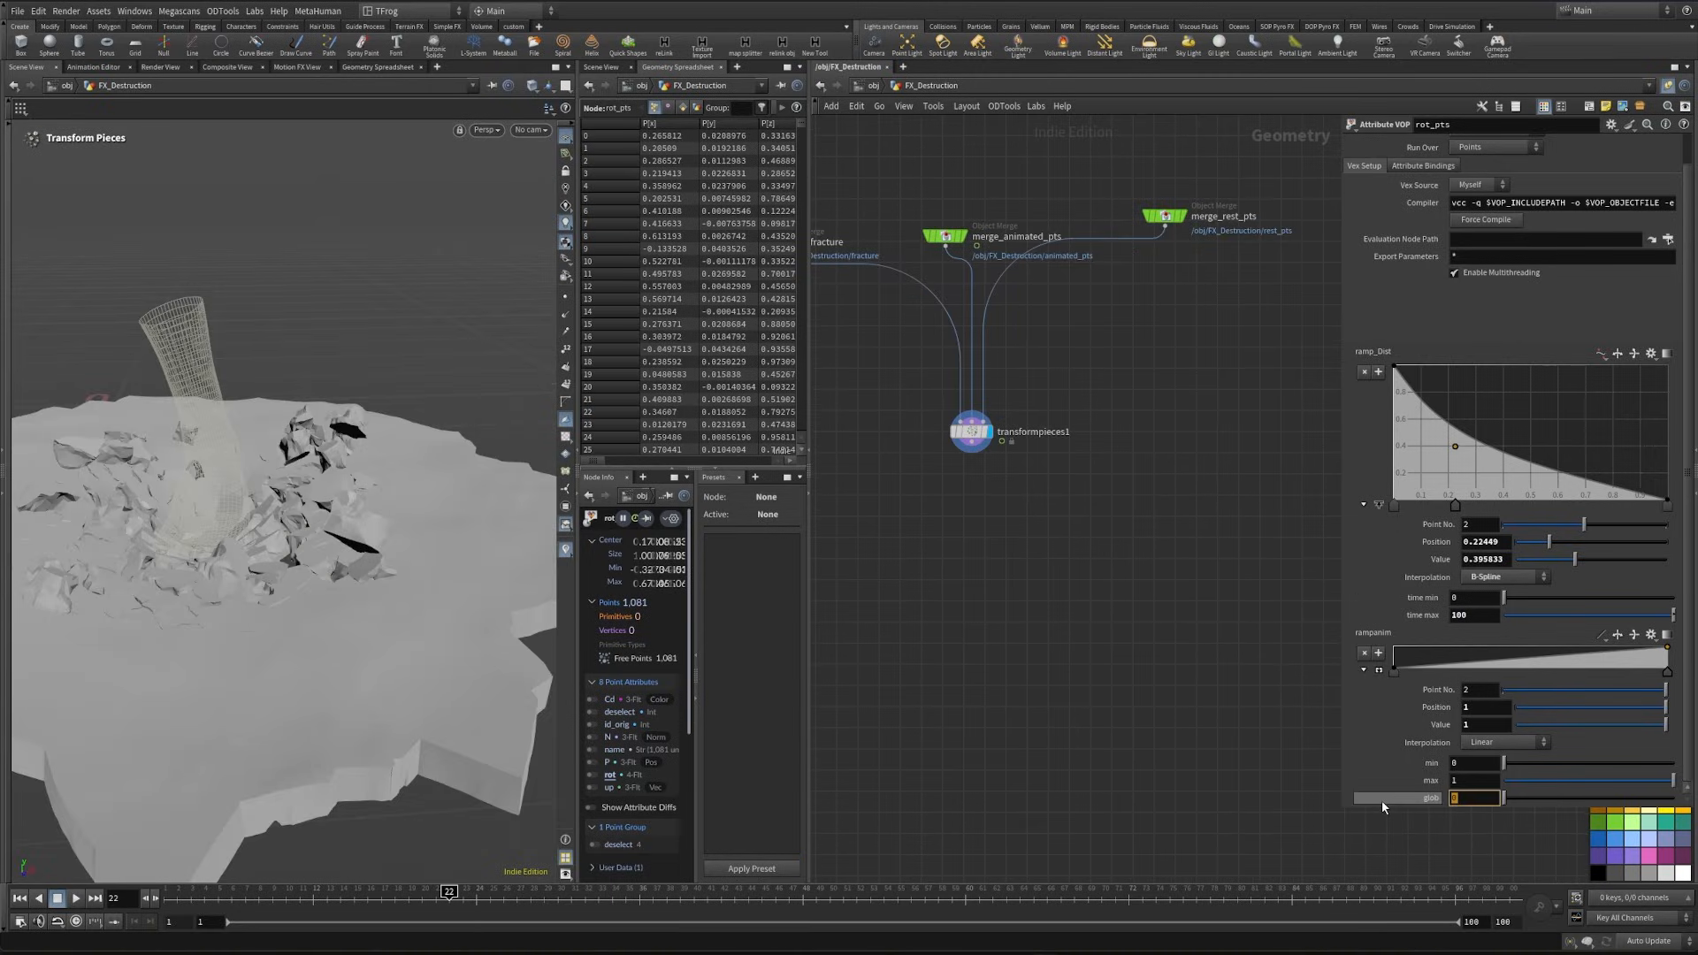
pyautogui.write('1')
pyautogui.press('Return')
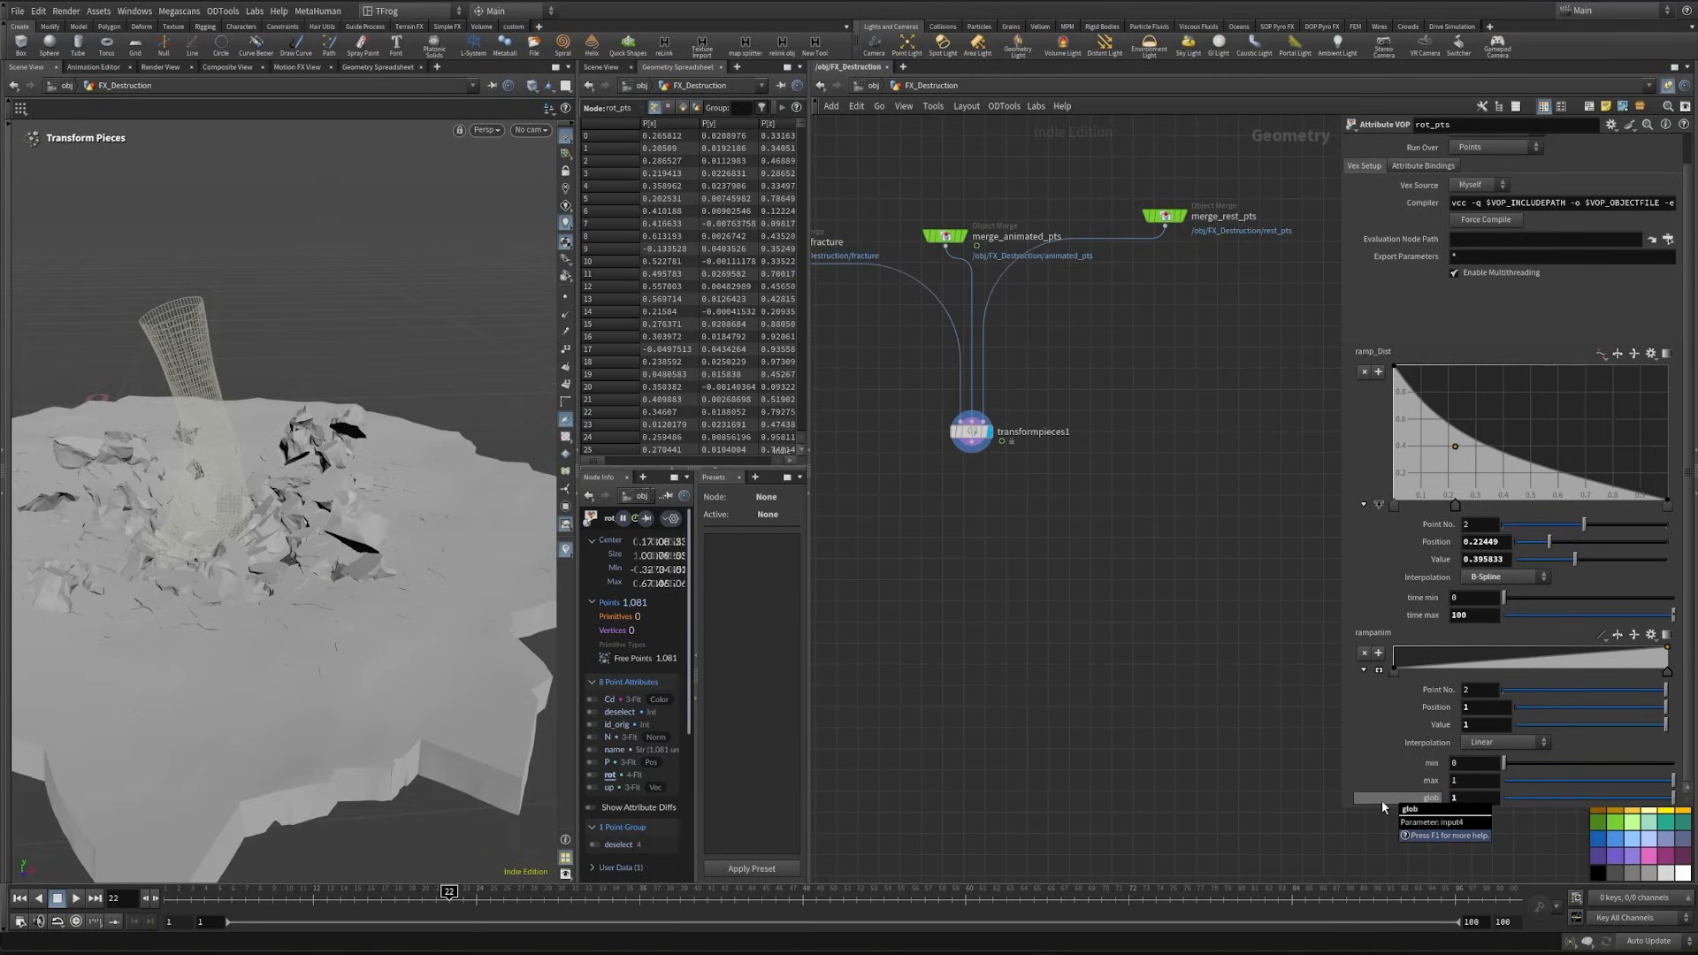
# - Orbit around the fractured ground and scrub the timeline to check how the pieces rotate around the foot
pyautogui.keyDown('alt'); pyautogui.moveTo(353, 650); pyautogui.dragTo(322, 618); pyautogui.keyUp('alt')
pyautogui.keyDown('alt'); pyautogui.moveTo(322, 618); pyautogui.dragTo(235, 682, button='right'); pyautogui.keyUp('alt')
pyautogui.keyDown('alt'); pyautogui.moveTo(235, 682); pyautogui.dragTo(334, 633); pyautogui.keyUp('alt')
pyautogui.moveTo(449, 894); pyautogui.dragTo(612, 904)
pyautogui.keyDown('alt'); pyautogui.moveTo(371, 685); pyautogui.dragTo(283, 724); pyautogui.keyUp('alt')
pyautogui.keyDown('alt'); pyautogui.moveTo(284, 724); pyautogui.dragTo(257, 681, button='right'); pyautogui.keyUp('alt')
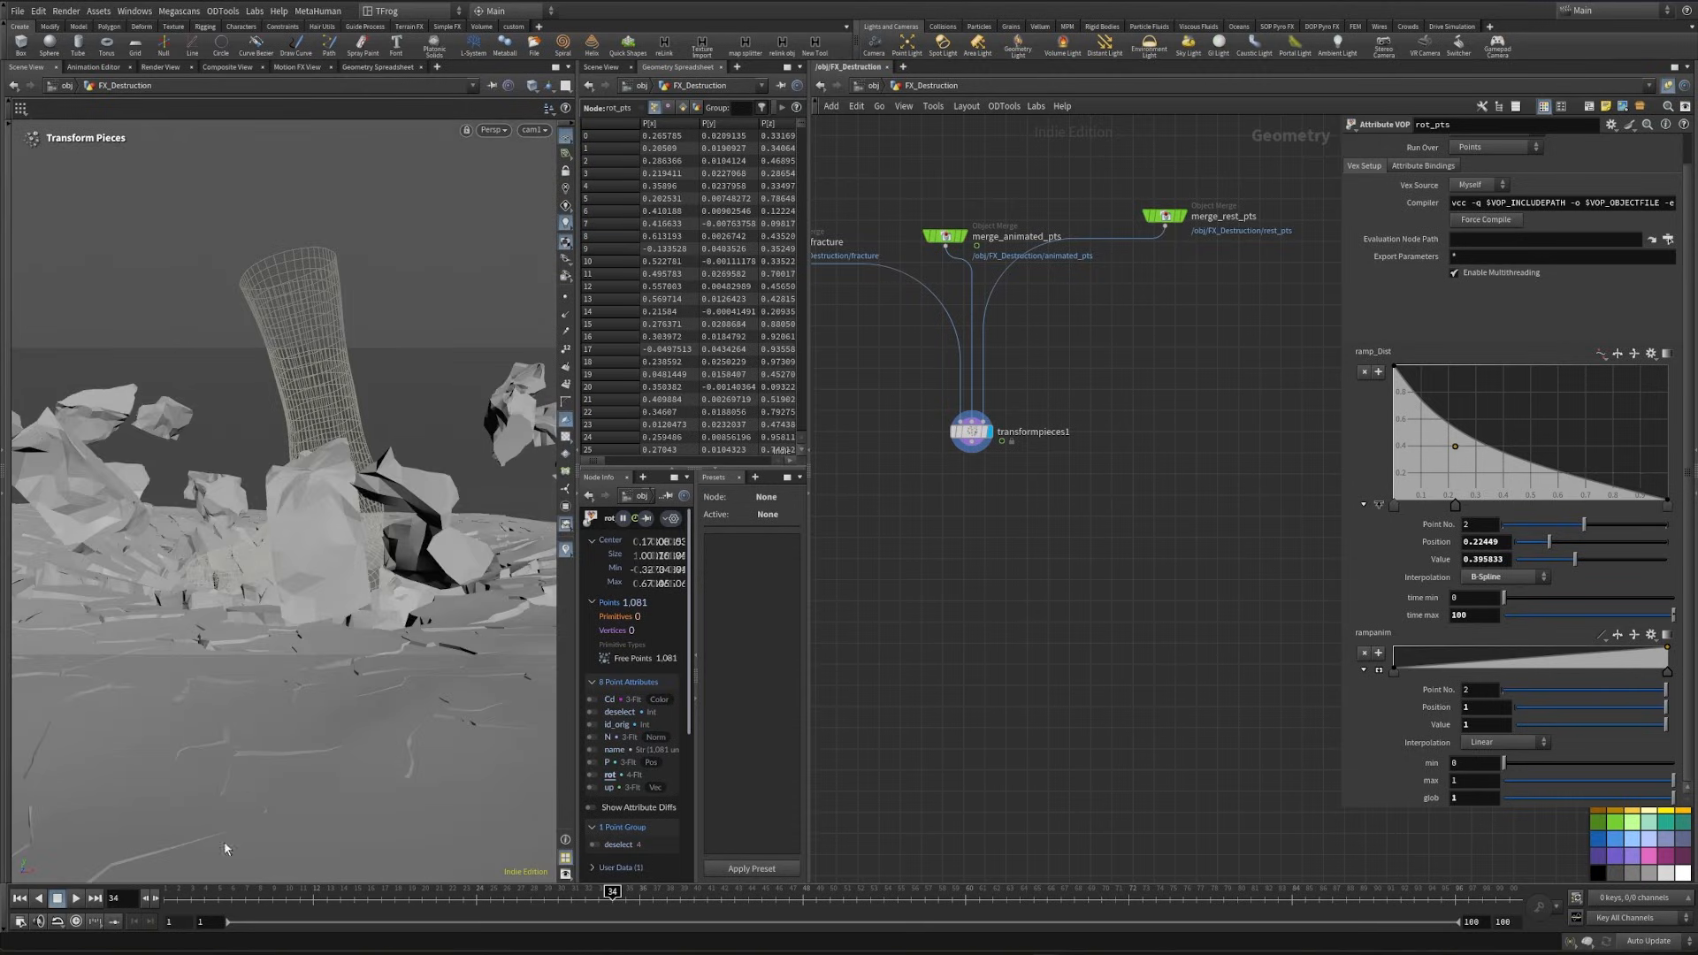
pyautogui.moveTo(223, 895); pyautogui.dragTo(612, 892)
# - Set the random range min of rot_pts to 0.55, lower its max, and scrub the animation to check the pieces
pyautogui.scroll(-2, 1107, 674)
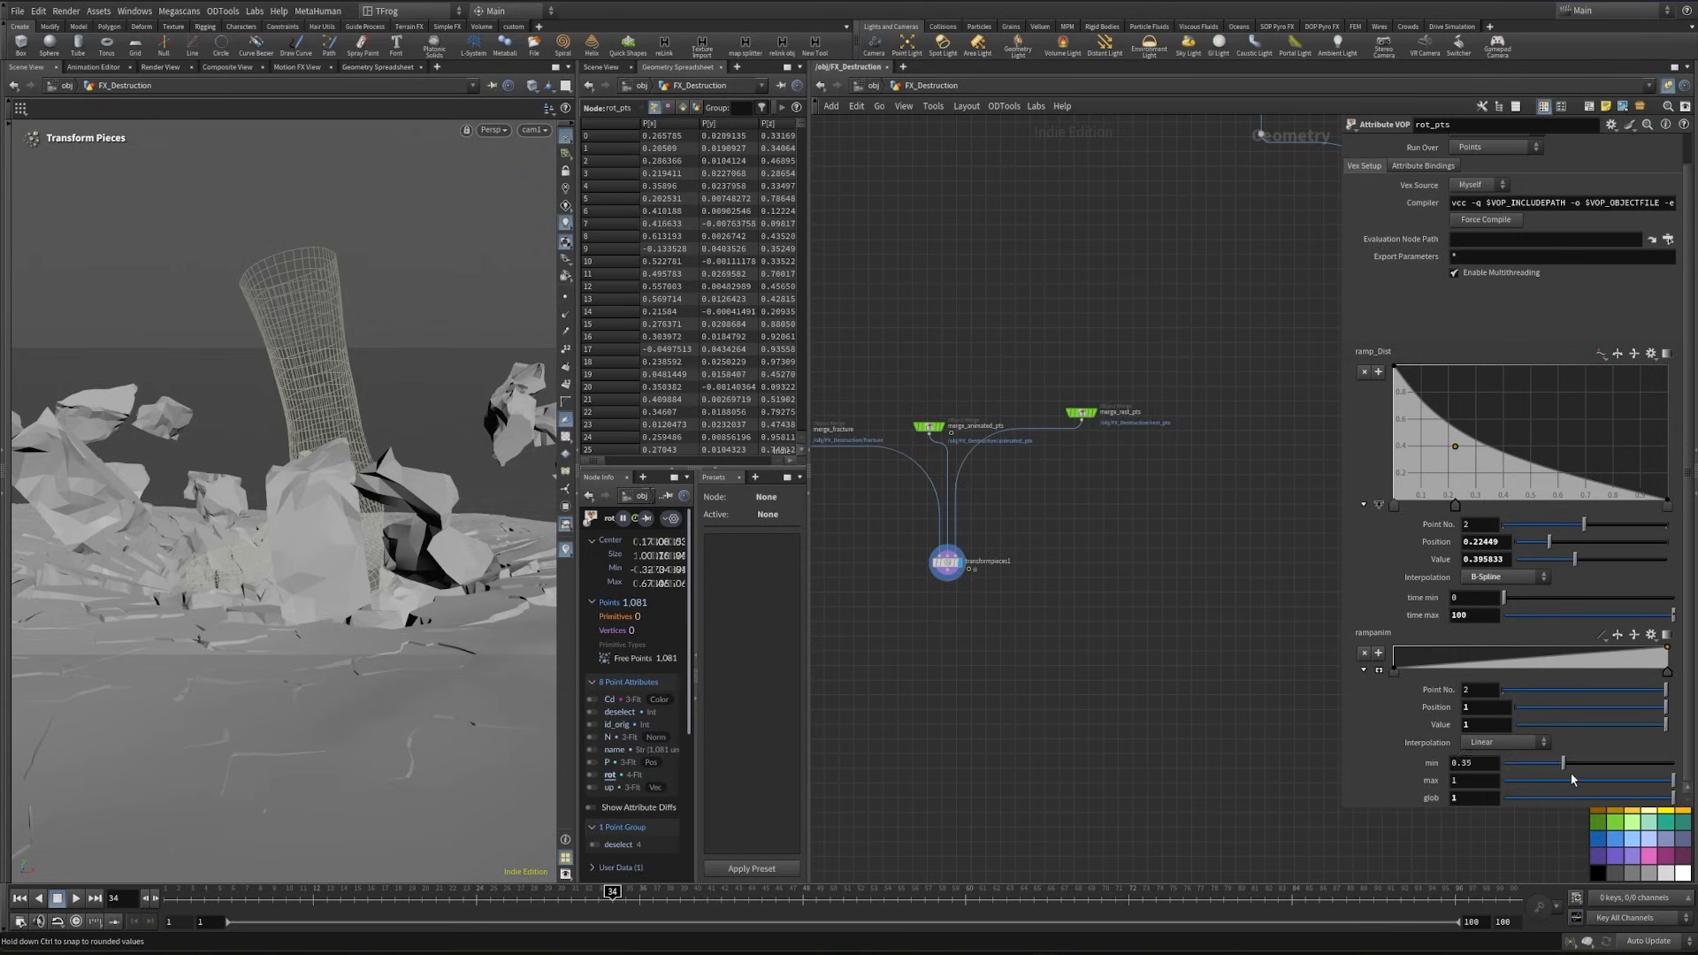
pyautogui.moveTo(1672, 780); pyautogui.dragTo(1612, 782)
pyautogui.moveTo(355, 898); pyautogui.dragTo(585, 931)
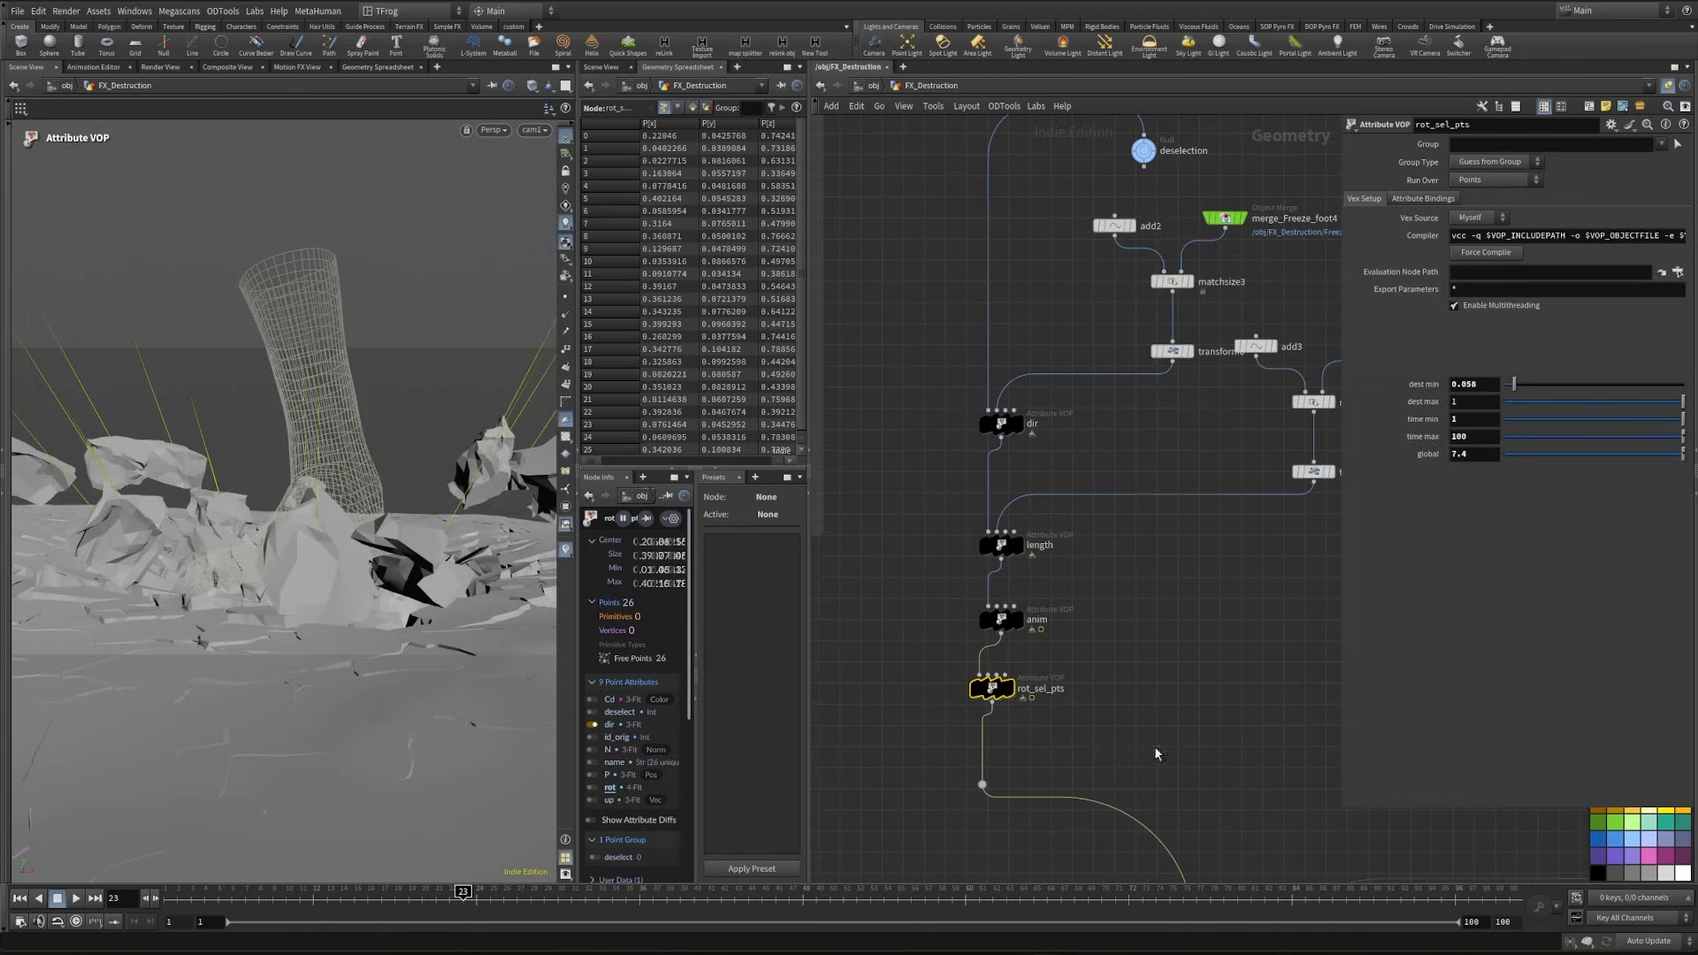
# - Set dest max of rot_sel_pts to 0.665 and scrub the animation to compare the rotation
pyautogui.moveTo(725, 899); pyautogui.dragTo(856, 900)
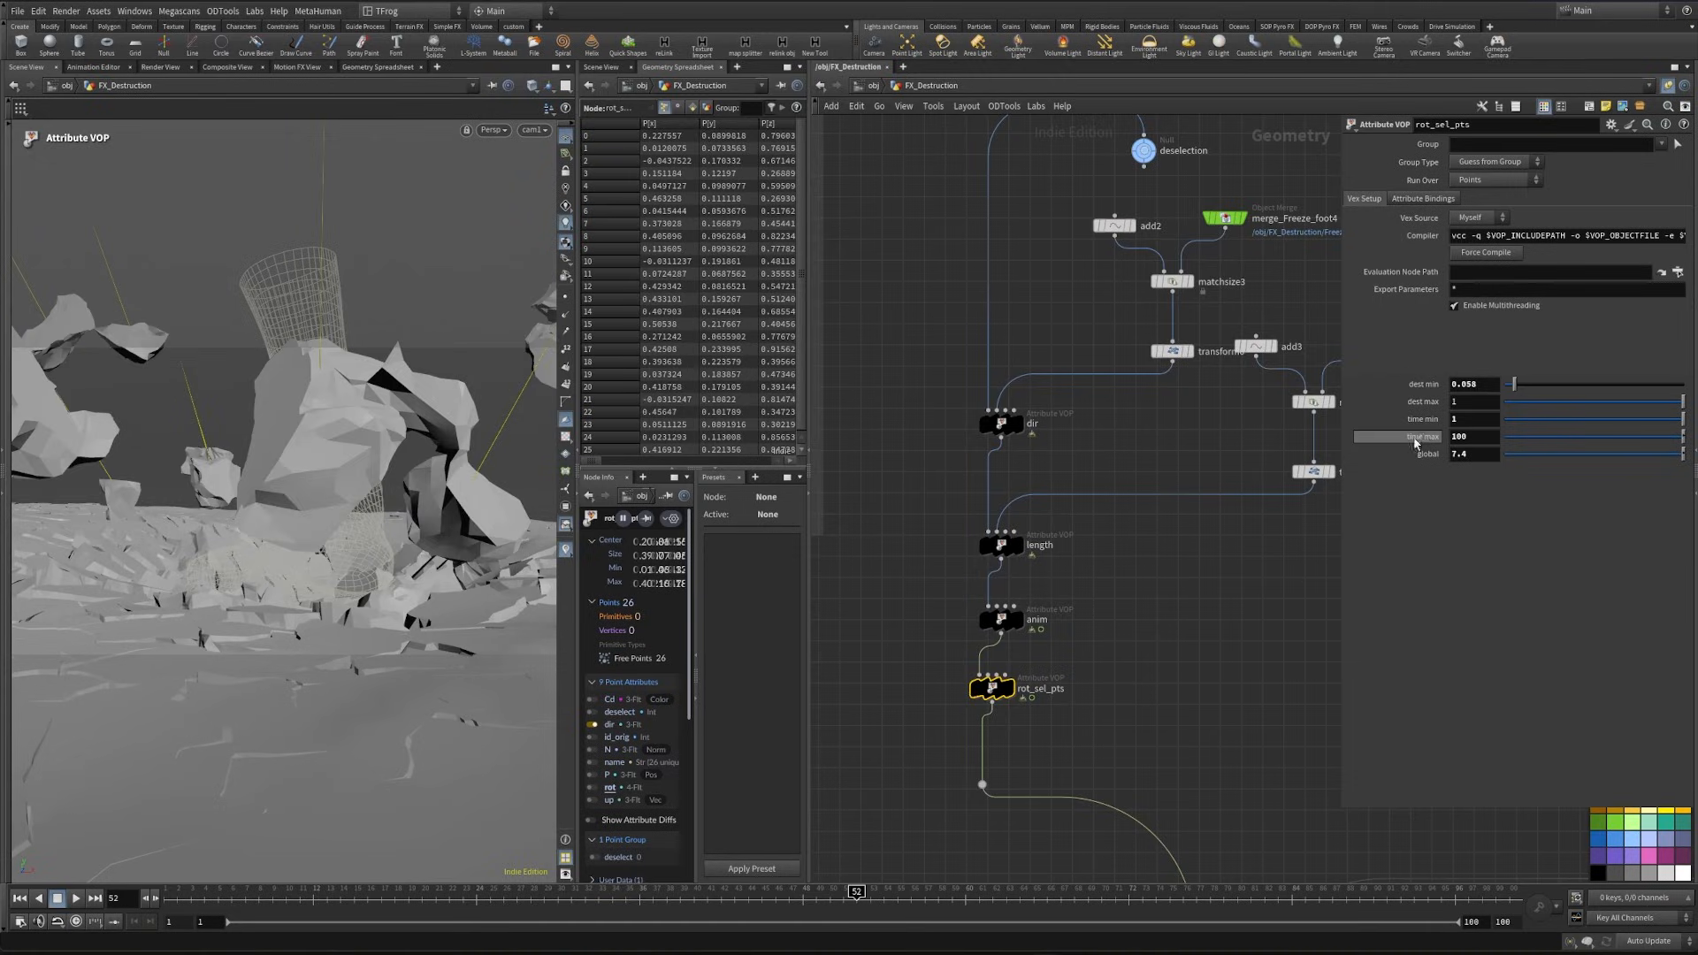
pyautogui.moveTo(1682, 402); pyautogui.dragTo(1621, 411)
pyautogui.moveTo(723, 906); pyautogui.dragTo(937, 906)
# - Add a Retime node below sort1, connect it to the sorted points and display it
pyautogui.scroll(-4, 1117, 739)
pyautogui.moveTo(1122, 739); pyautogui.dragTo(1000, 448, button='middle')
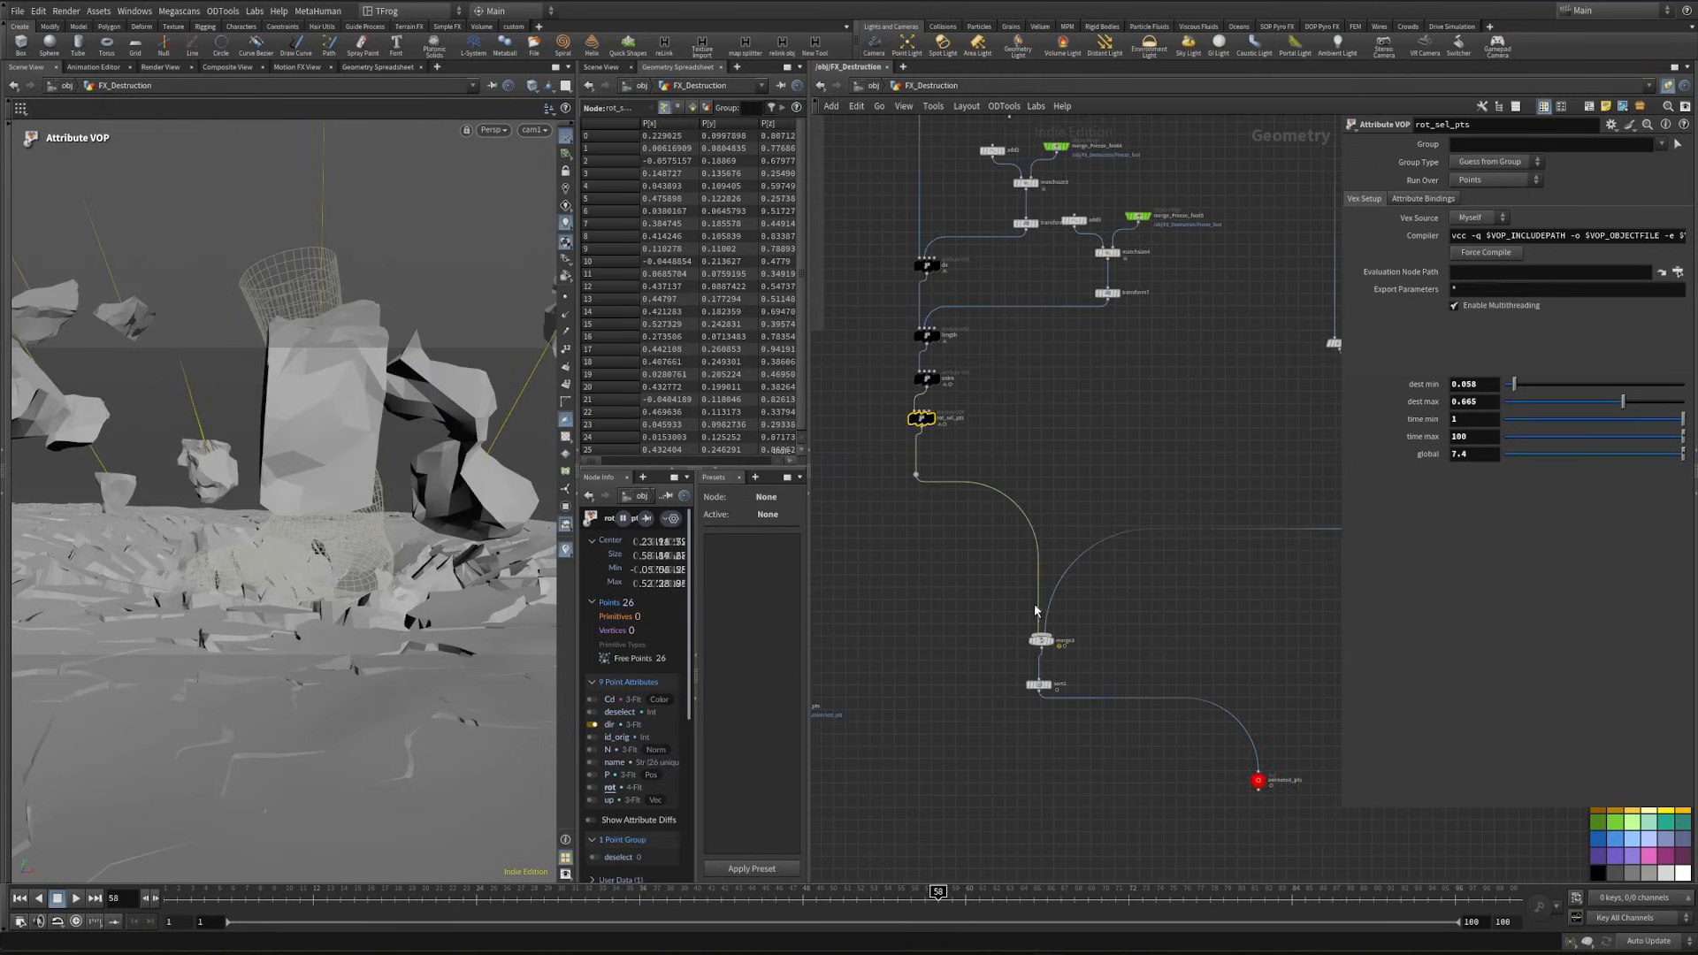
pyautogui.moveTo(1004, 772); pyautogui.dragTo(987, 659, button='middle')
pyautogui.press('Tab')
pyautogui.write('retime')
pyautogui.press('Return')
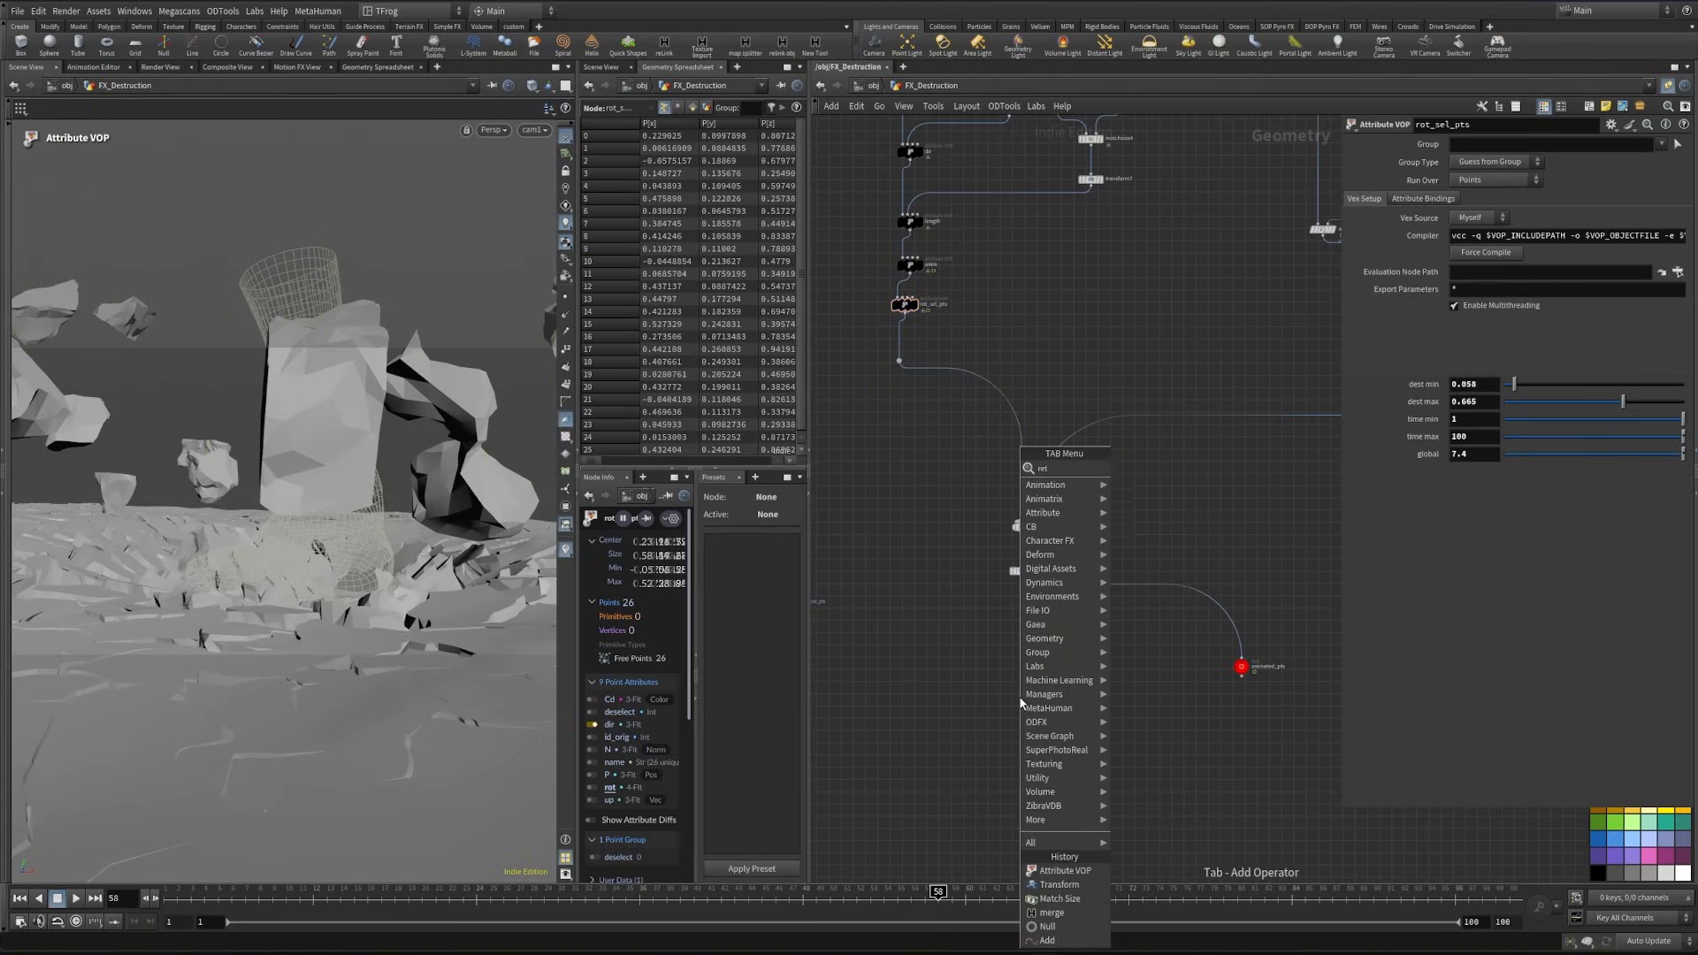
pyautogui.click(1018, 697)
pyautogui.scroll(3, 1019, 695)
pyautogui.moveTo(1005, 845); pyautogui.dragTo(995, 735, button='middle')
pyautogui.moveTo(1020, 712); pyautogui.dragTo(1046, 665)
pyautogui.click(1068, 666)
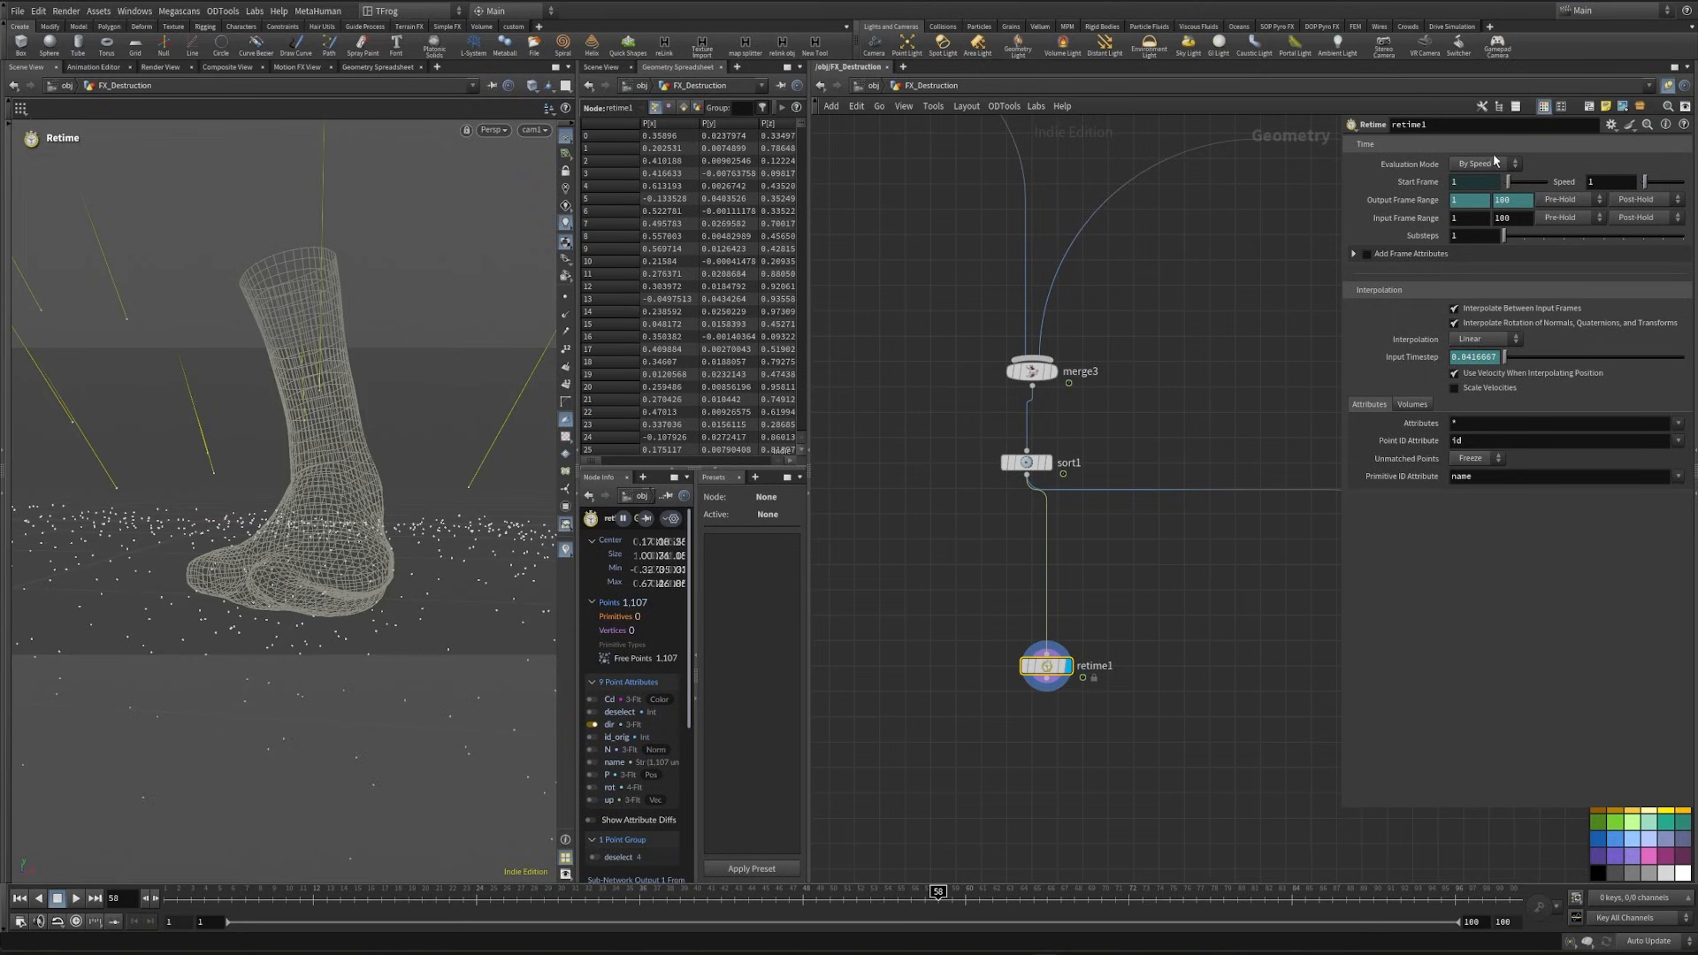
# - Set the evaluation mode of retime1 to By Frame and move the node, detached from sort1, into the Controller pts box
pyautogui.click(1489, 164)
pyautogui.click(1474, 178)
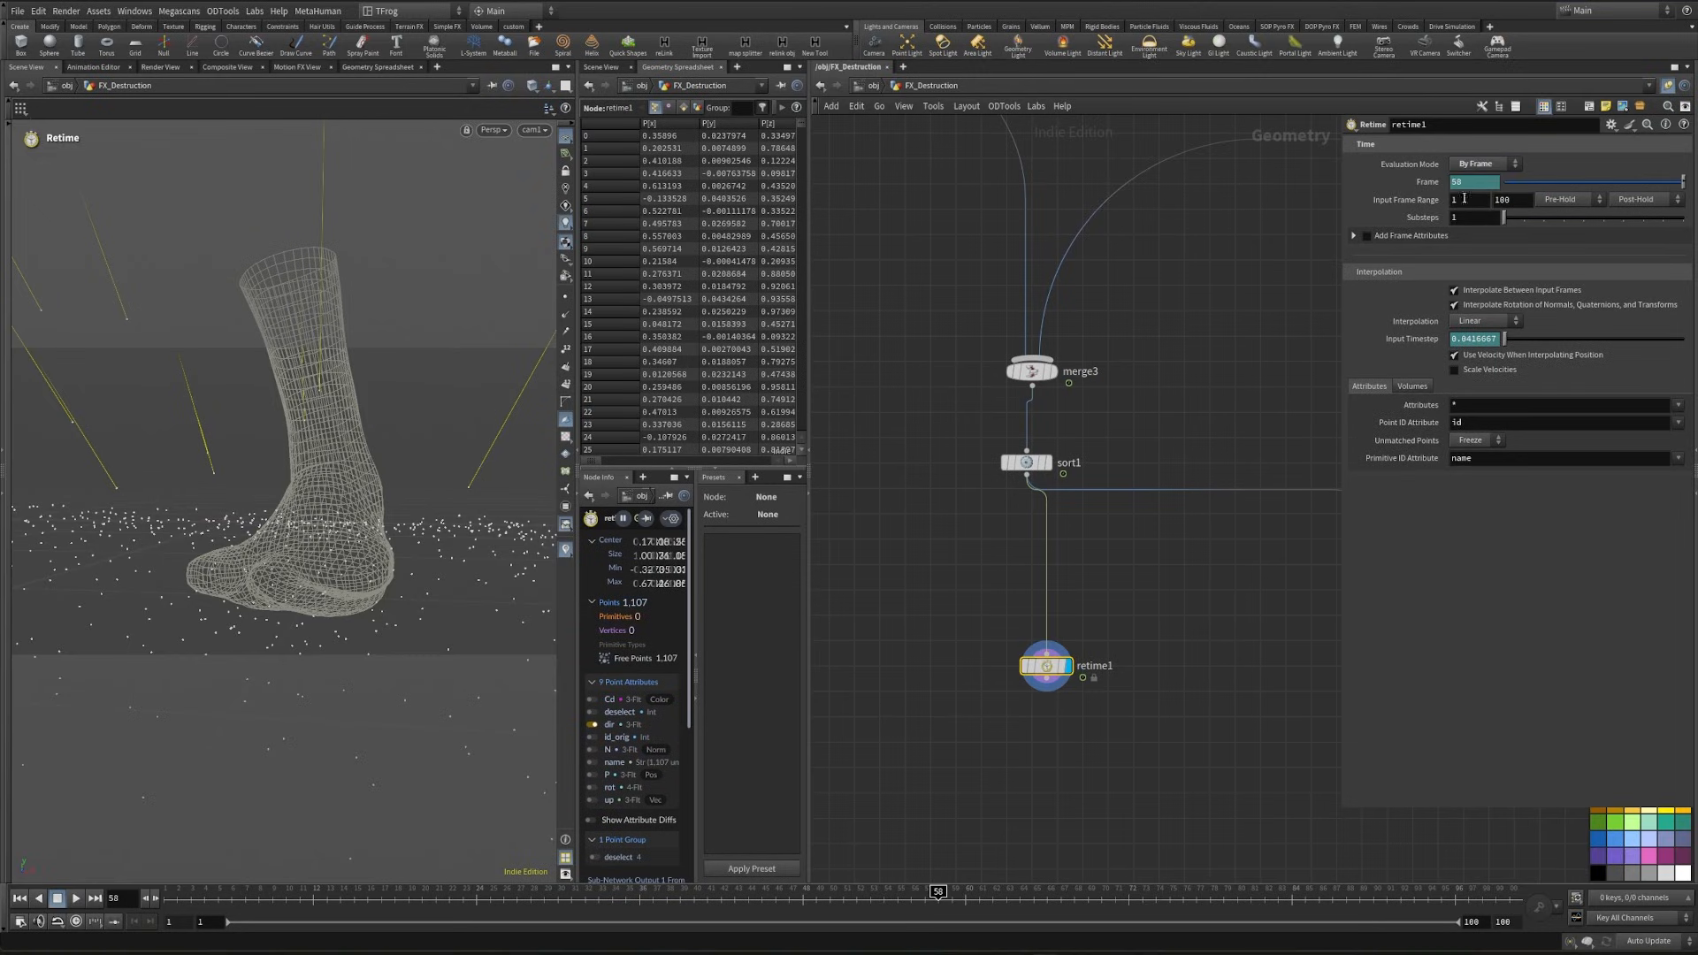
pyautogui.scroll(-6, 1203, 767)
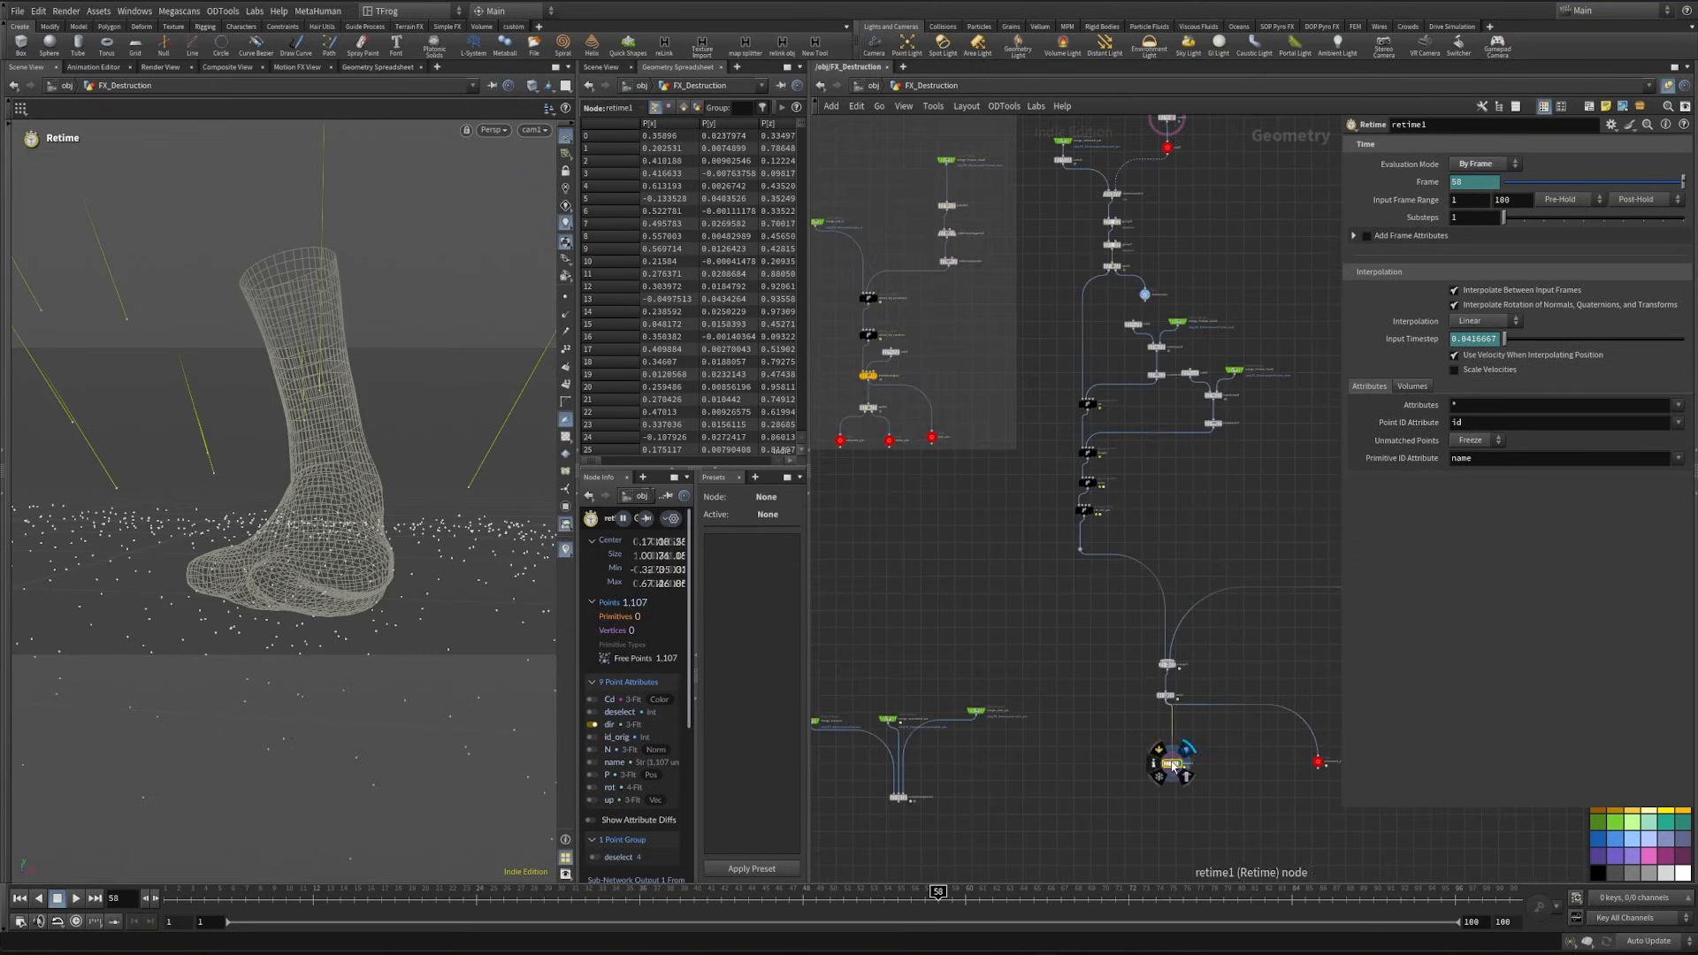
pyautogui.moveTo(1172, 766); pyautogui.dragTo(1097, 340)
pyautogui.scroll(5, 1099, 822)
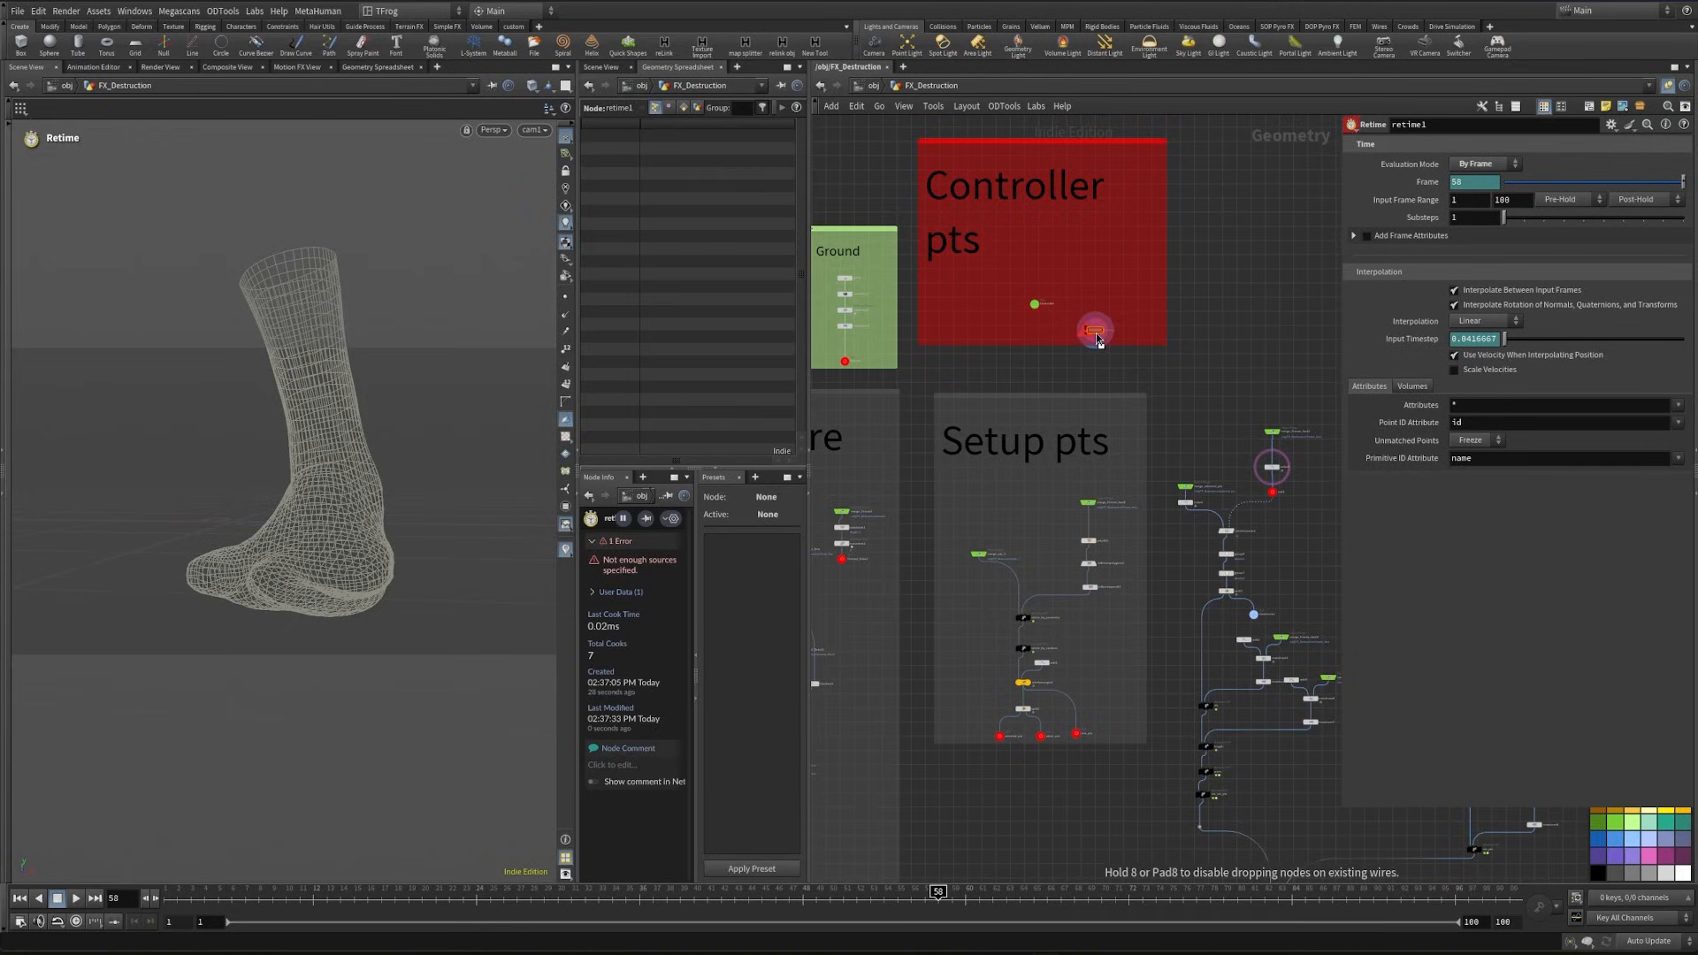
# - Create a reference copy of retime1 and place it just below the Controller pts box
pyautogui.scroll(4, 1097, 340)
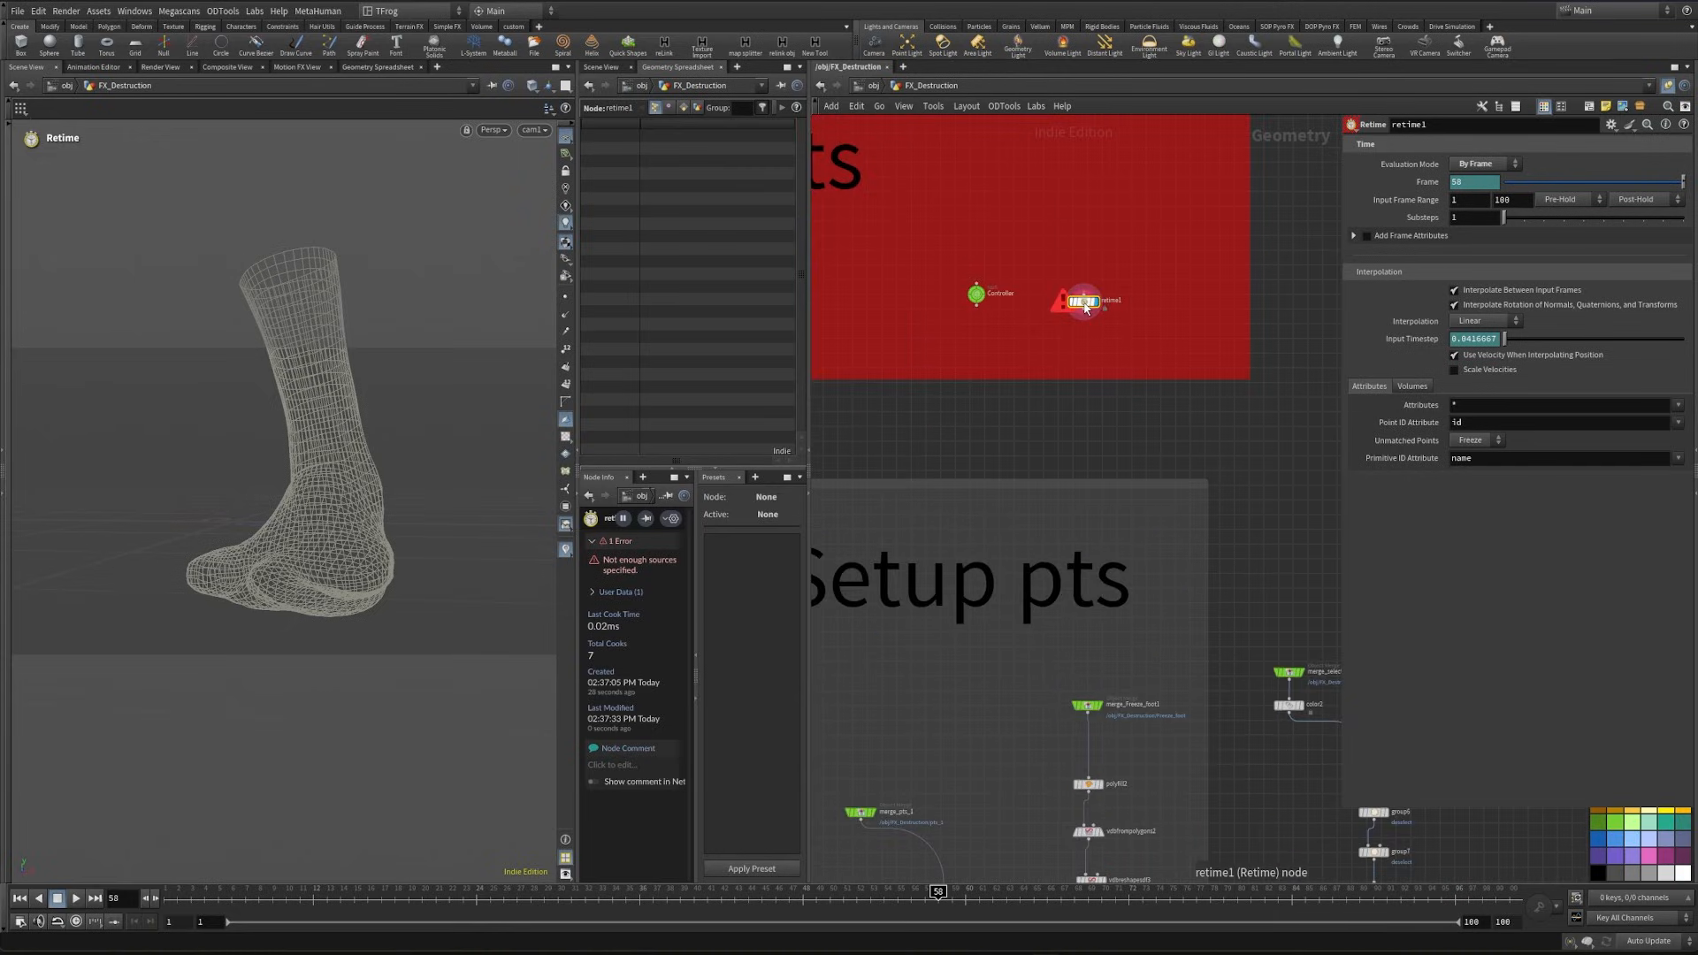
pyautogui.keyDown('ctrl'); pyautogui.keyDown('alt'); pyautogui.keyDown('shift'); pyautogui.moveTo(1087, 306); pyautogui.dragTo(1164, 446); pyautogui.keyUp('shift'); pyautogui.keyUp('alt'); pyautogui.keyUp('ctrl')
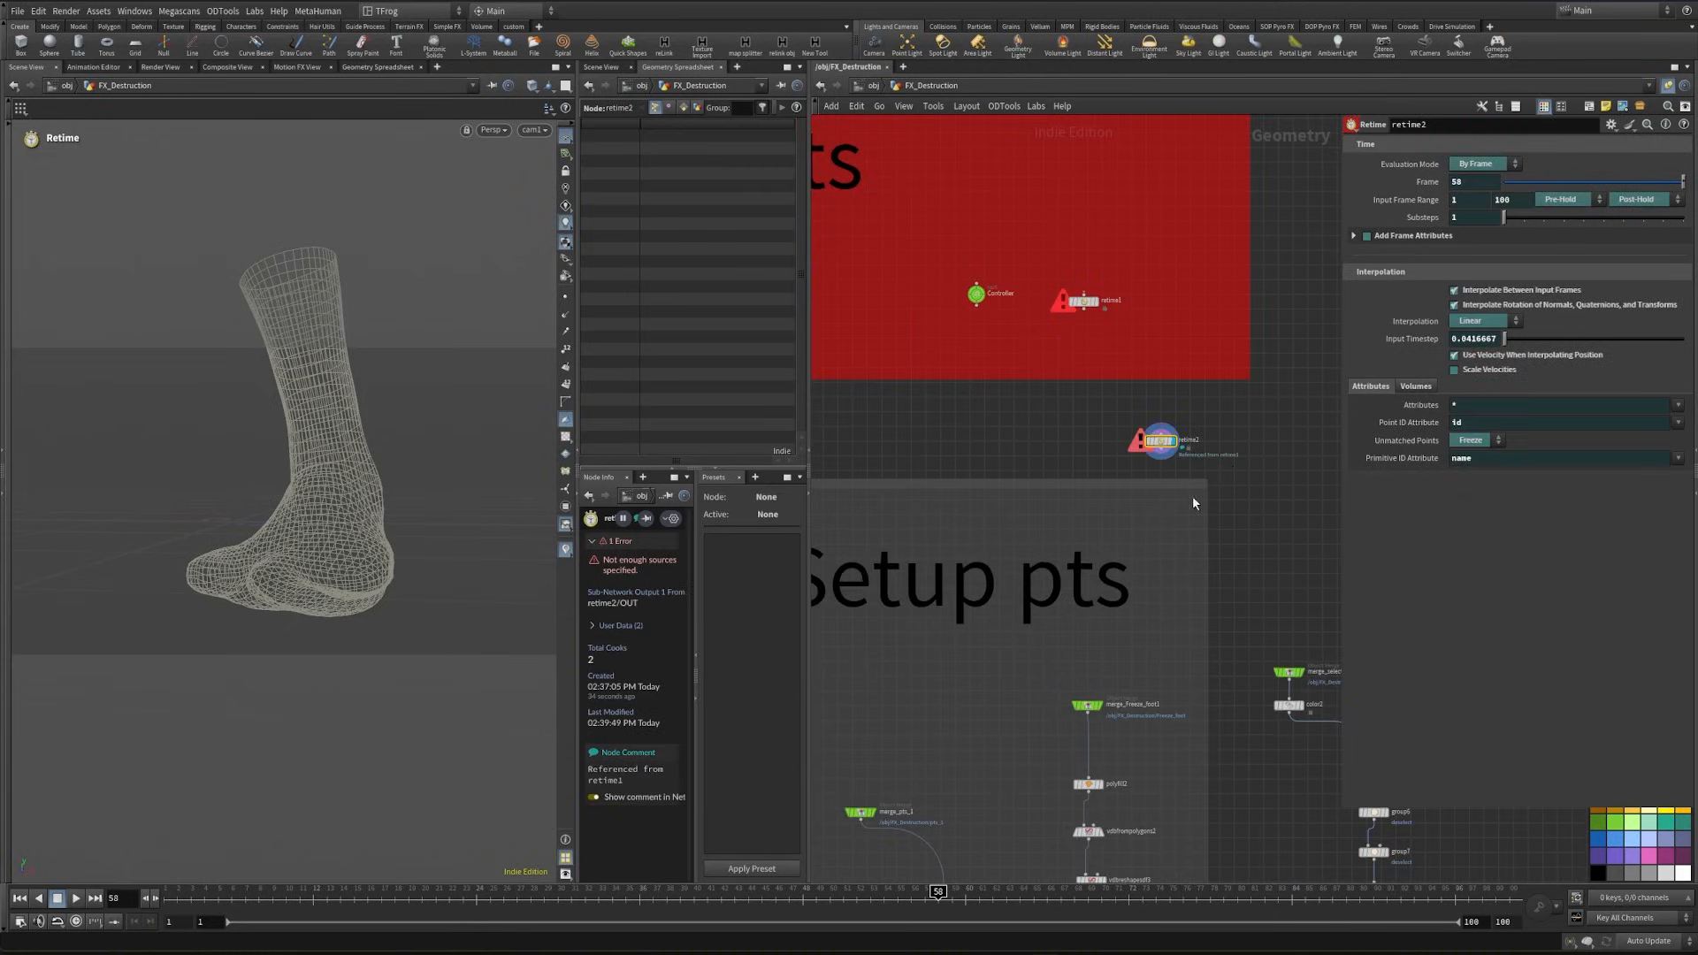
# - Move the retime2 reference copy below sort1 and connect it to the sorted points
pyautogui.scroll(-2, 1196, 471)
pyautogui.moveTo(1198, 474); pyautogui.dragTo(1077, 298, button='middle')
pyautogui.scroll(-1, 1096, 385)
pyautogui.moveTo(994, 273); pyautogui.dragTo(1043, 826)
pyautogui.moveTo(1046, 805); pyautogui.dragTo(982, 331, button='middle')
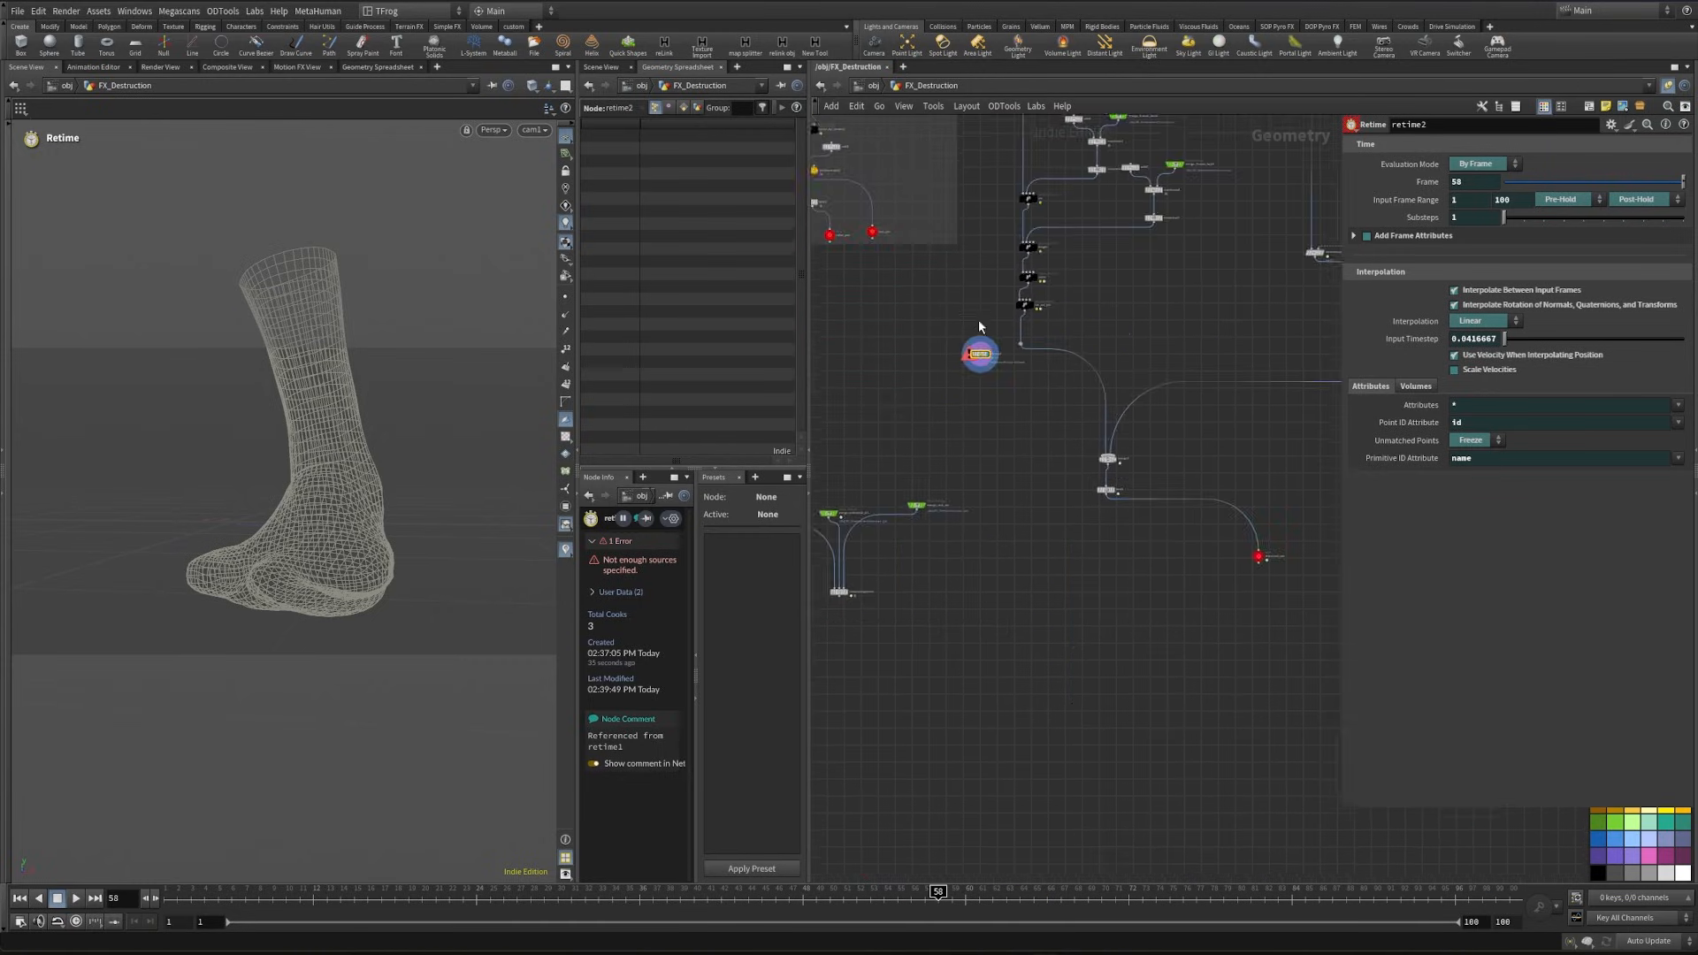
pyautogui.scroll(4, 1068, 462)
pyautogui.moveTo(982, 353); pyautogui.dragTo(1130, 674)
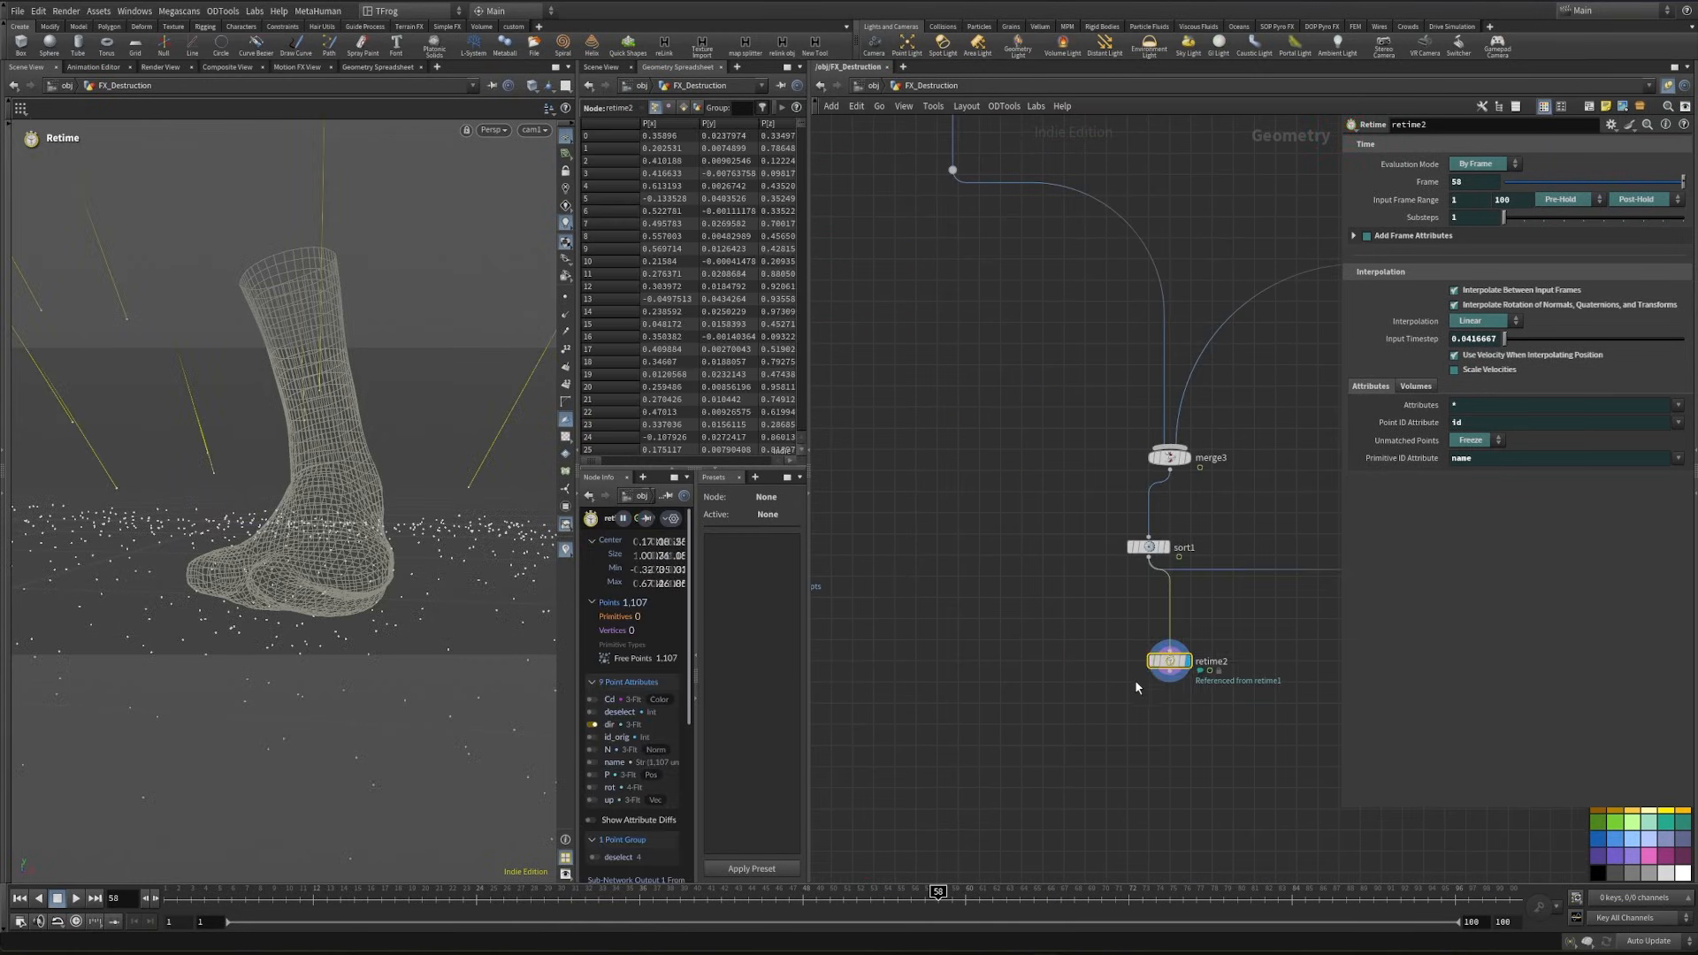
# - Select retime1 in the Controller pts box and set the end of its input frame range to 64
pyautogui.scroll(-3, 1105, 665)
pyautogui.moveTo(1048, 579); pyautogui.dragTo(1116, 778, button='middle')
pyautogui.moveTo(1048, 503); pyautogui.dragTo(1182, 866, button='middle')
pyautogui.moveTo(1071, 165); pyautogui.dragTo(1103, 516, button='middle')
pyautogui.moveTo(1077, 454); pyautogui.dragTo(1097, 533, button='middle')
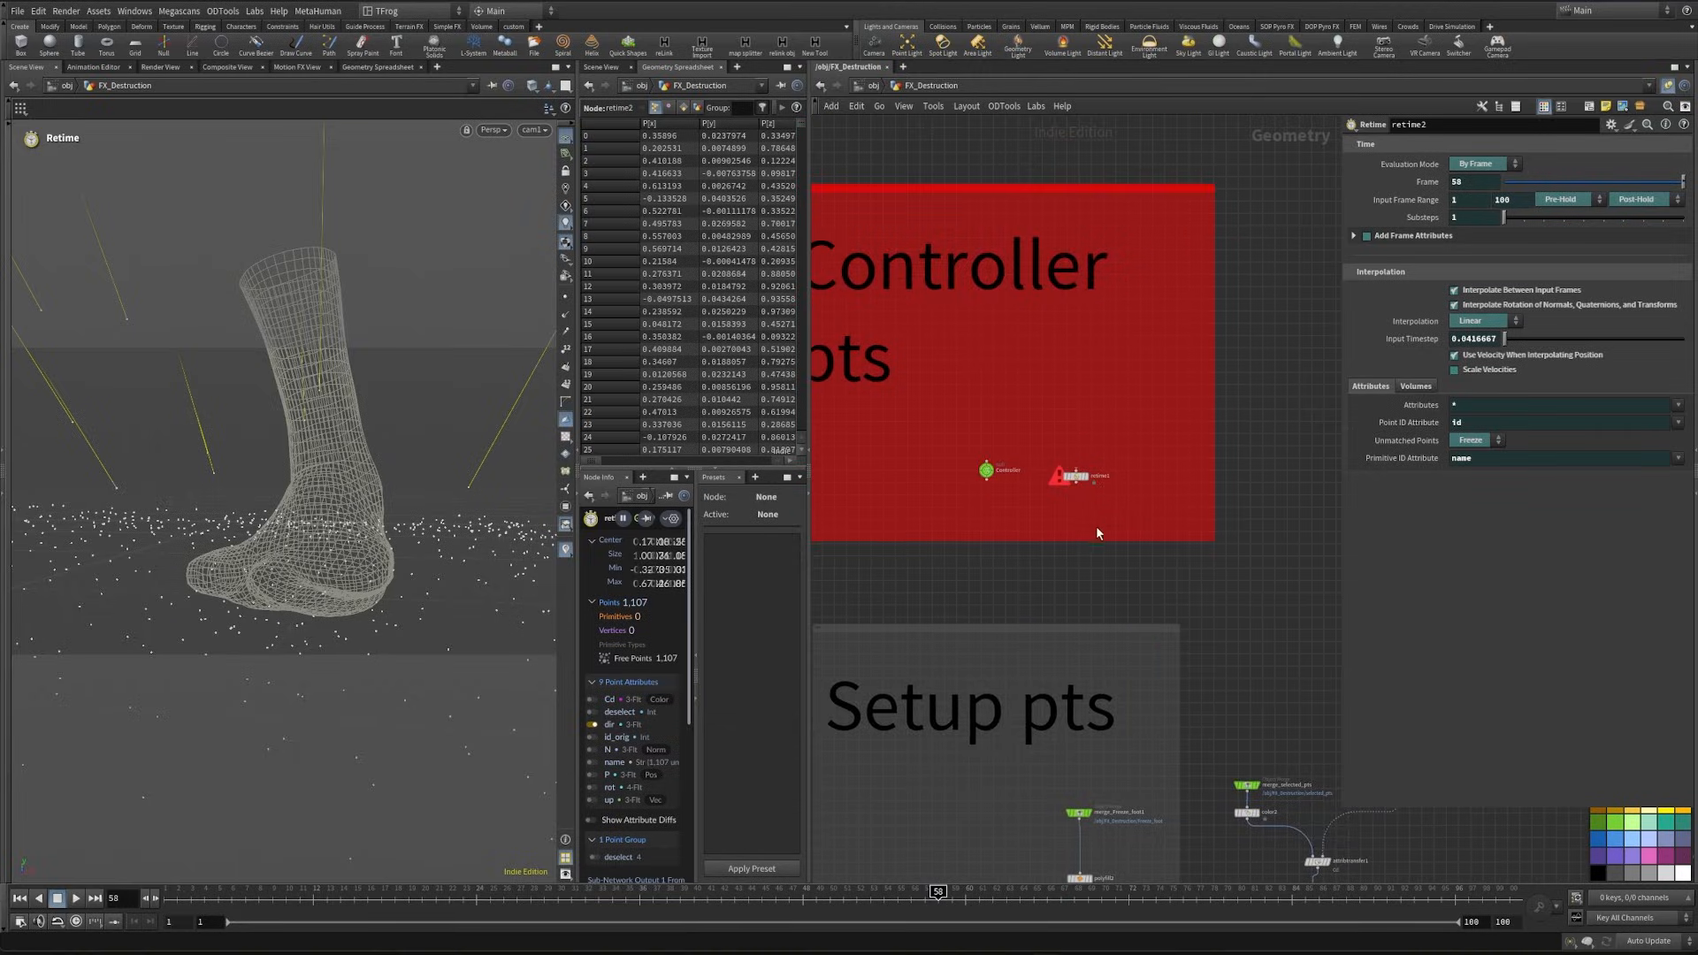
pyautogui.scroll(3, 1096, 525)
pyautogui.click(1061, 452)
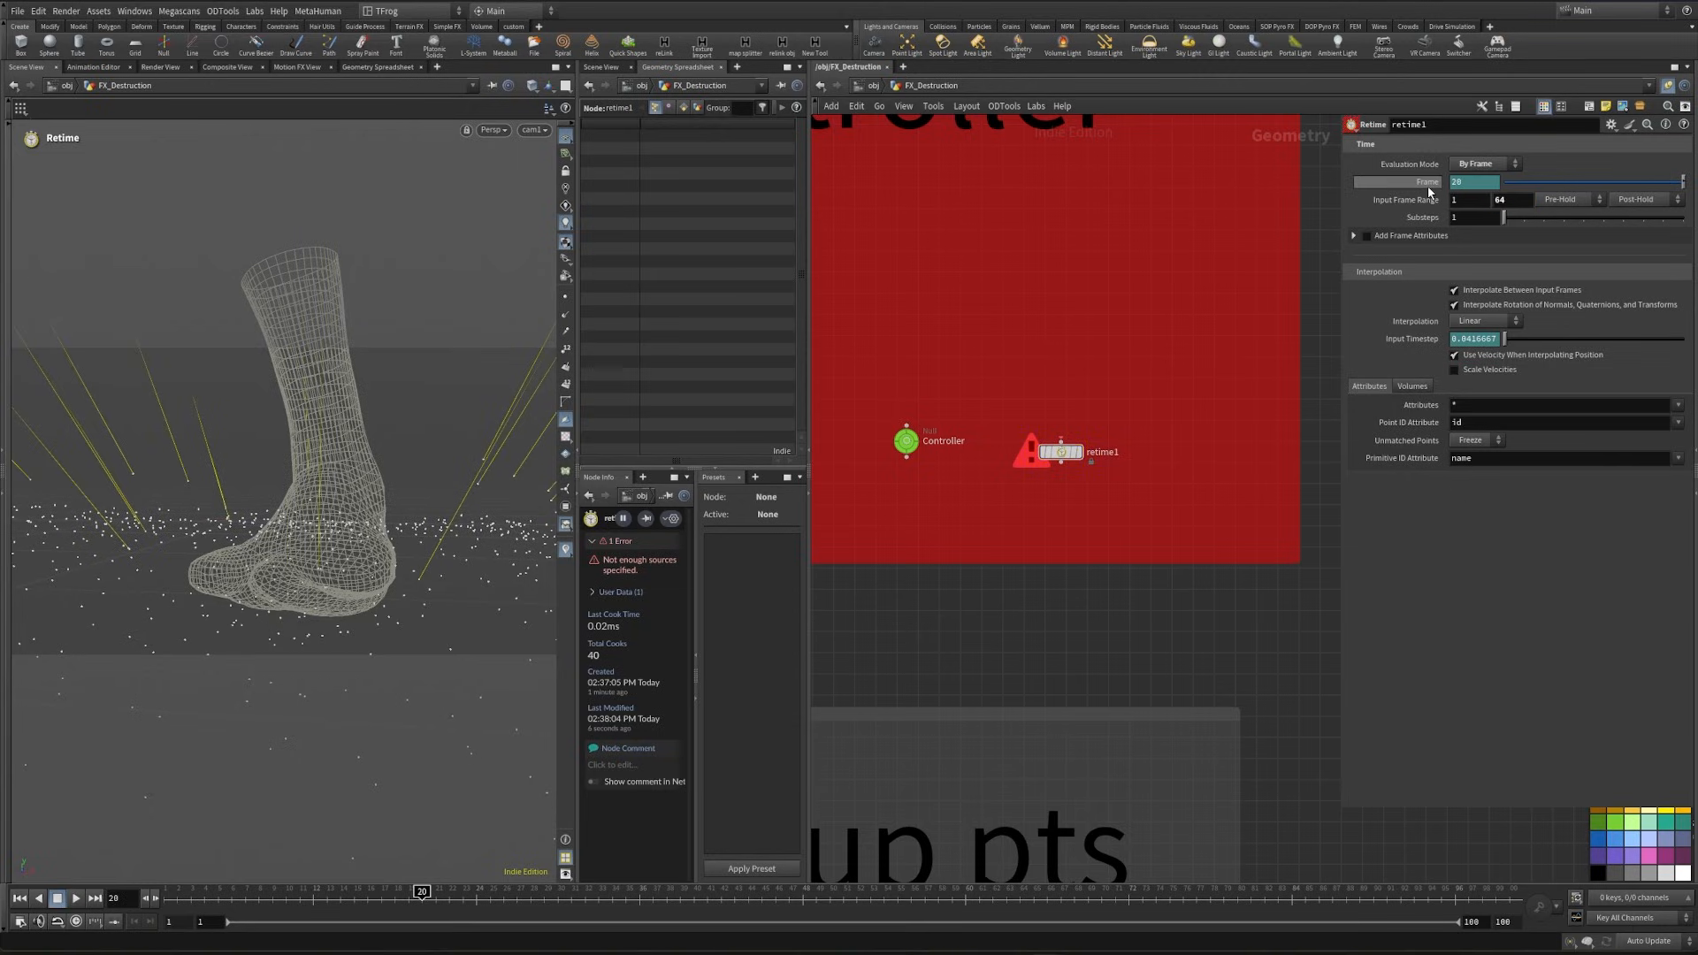
# - Keyframe the Frame parameter of retime1 with value 1 at frame 1 and value 50 at frame 36
pyautogui.keyDown('shift'); pyautogui.click(1426, 183); pyautogui.keyUp('shift')
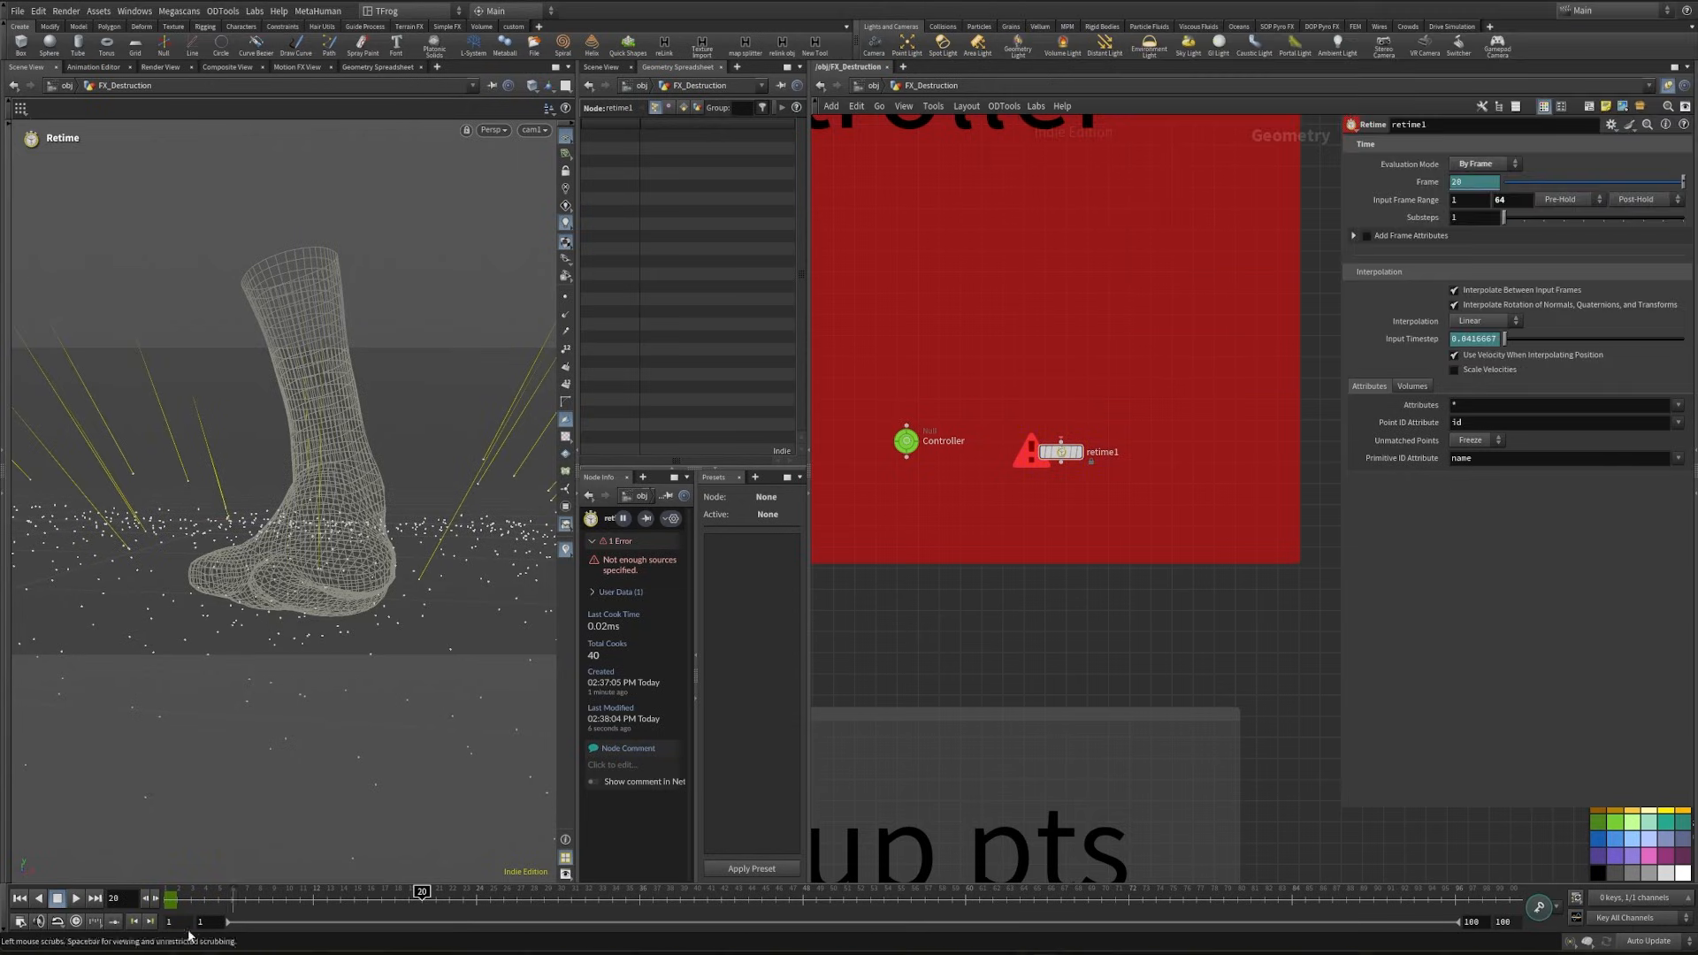
pyautogui.moveTo(220, 908); pyautogui.dragTo(257, 899)
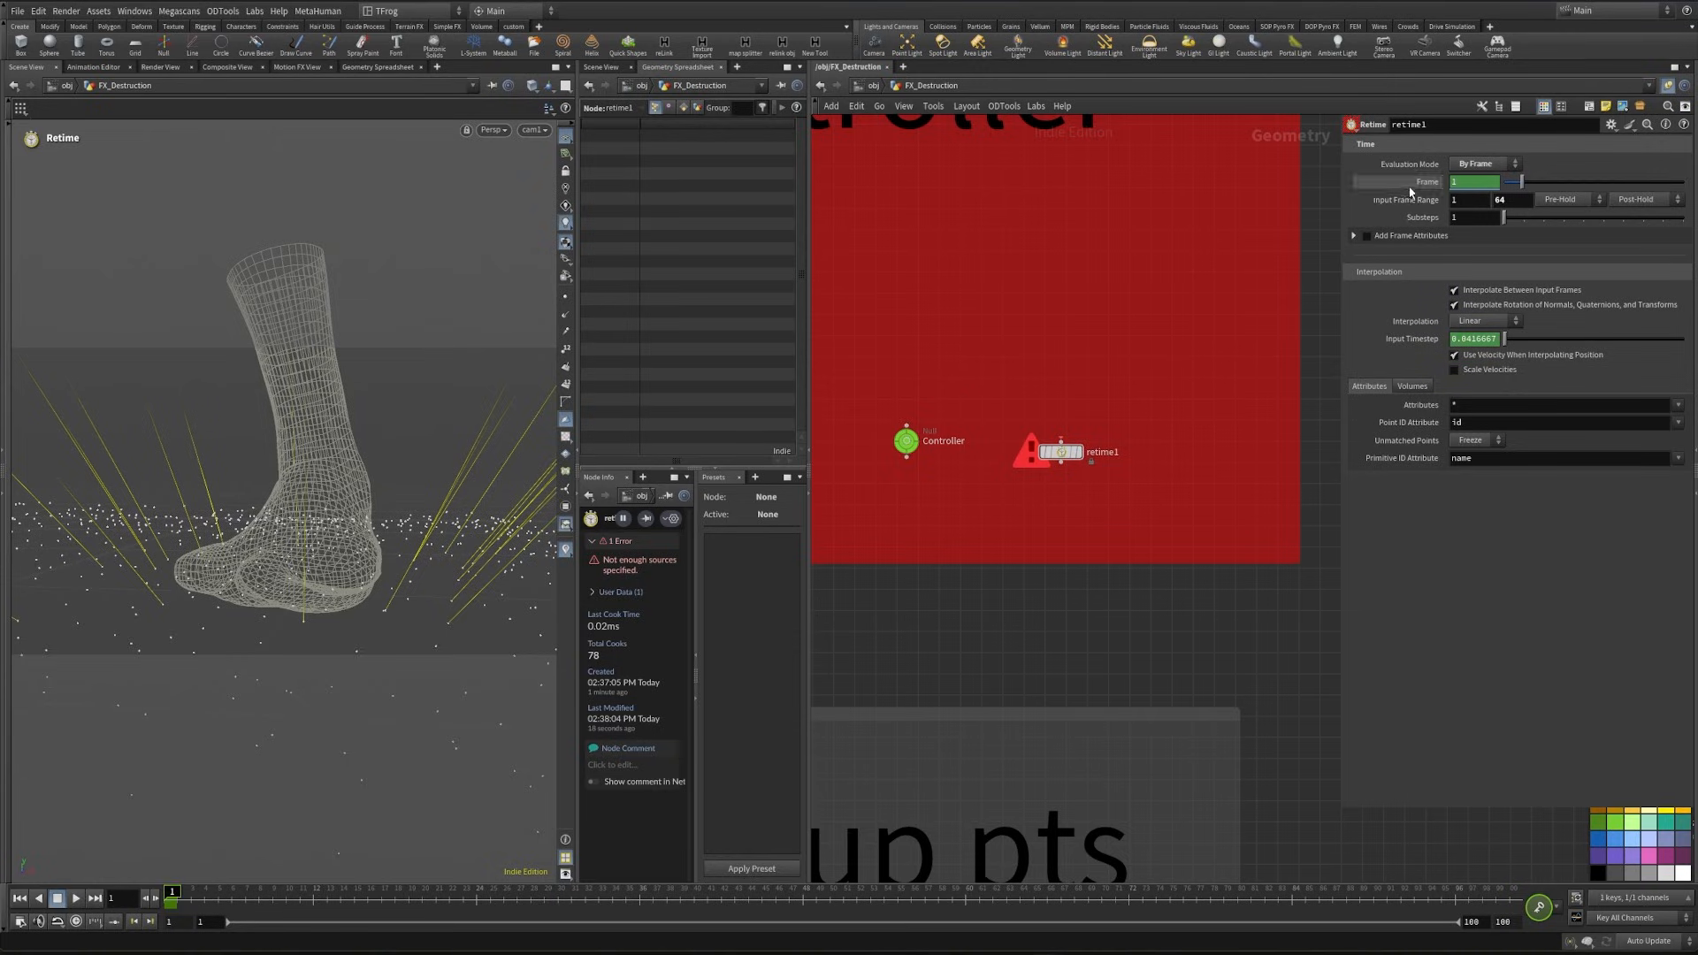
pyautogui.click(1416, 186)
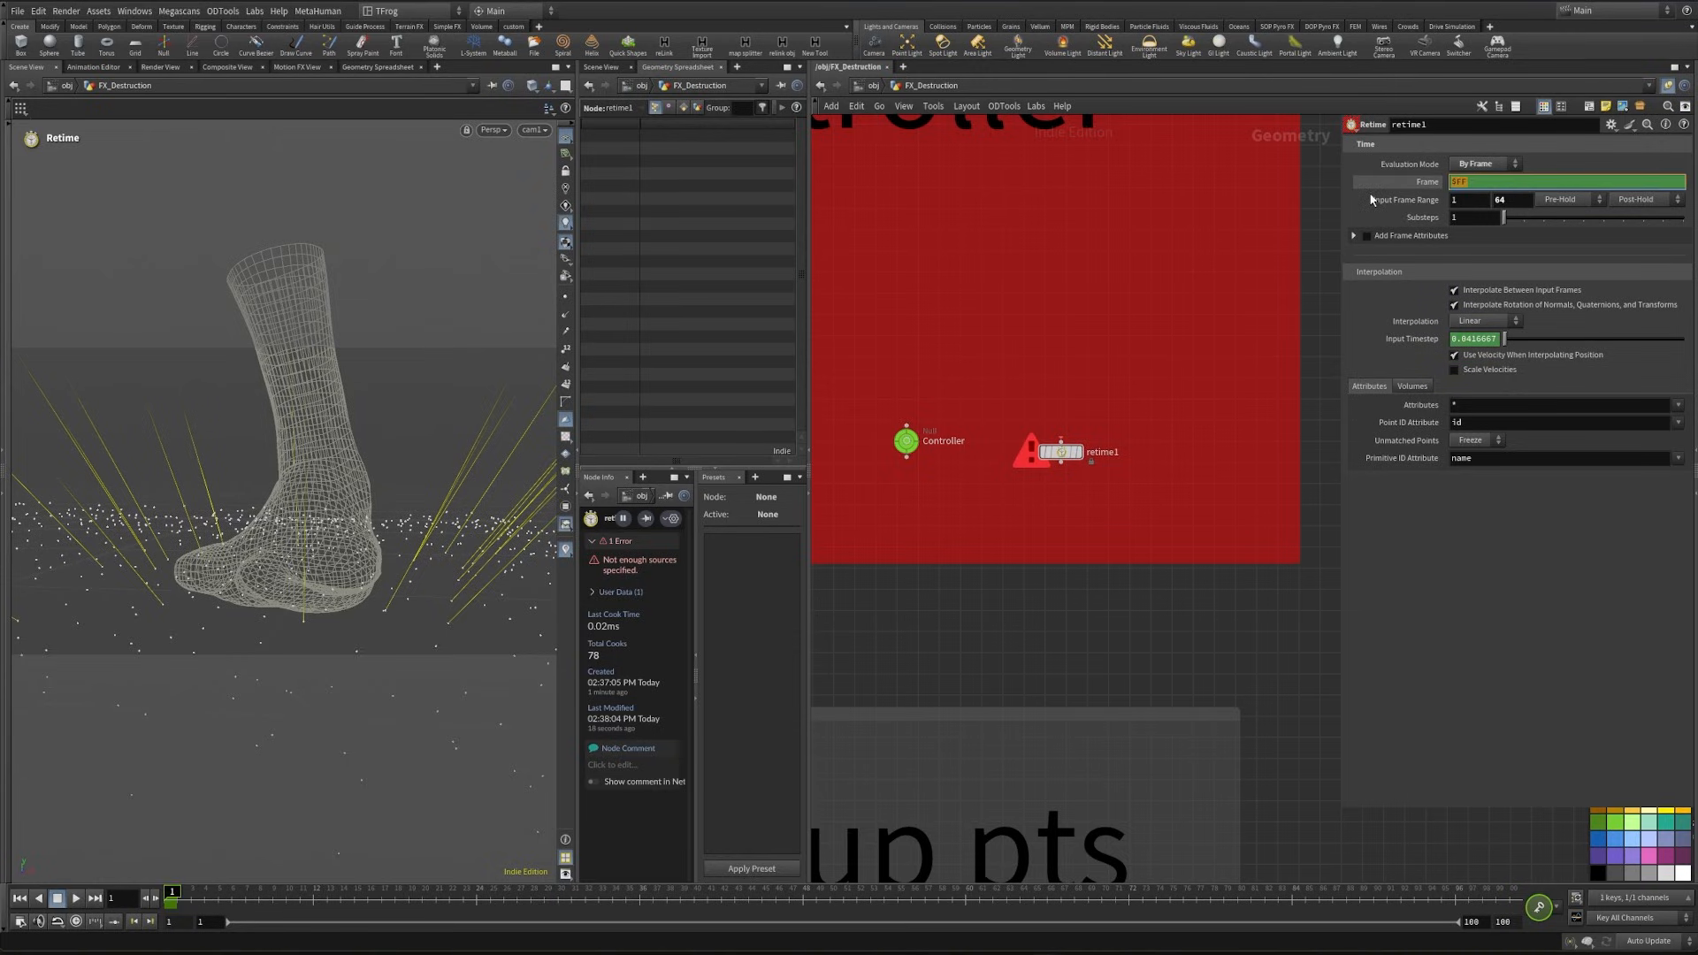
pyautogui.click(1427, 182)
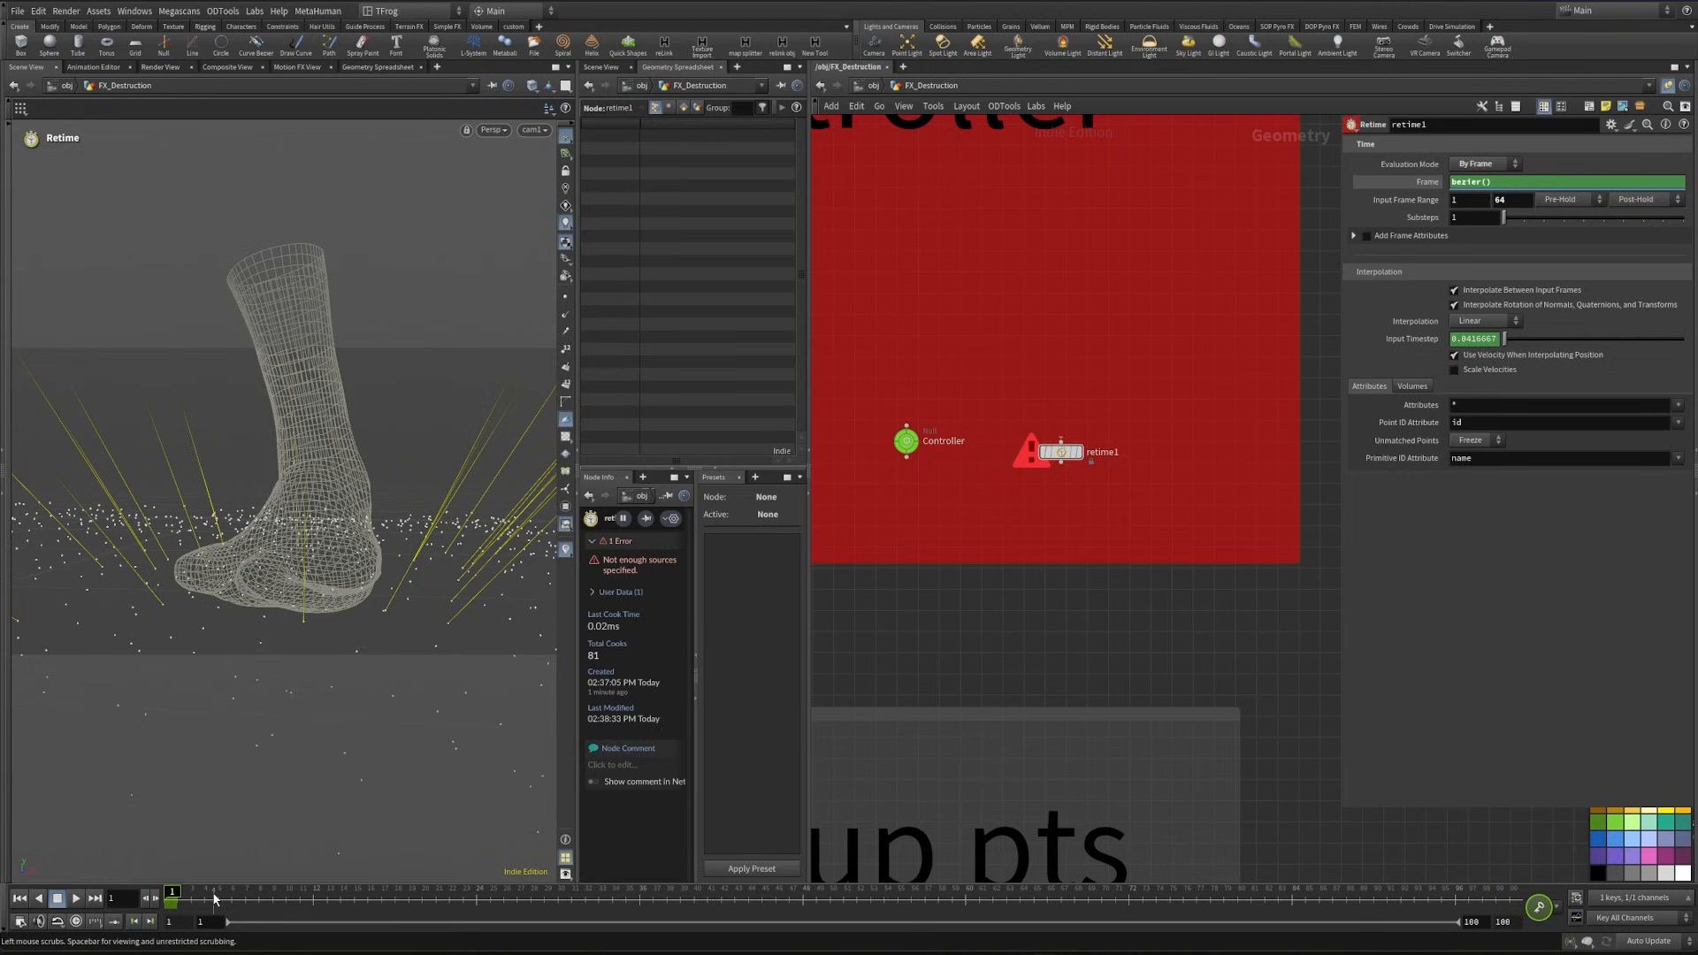
pyautogui.click(550, 913)
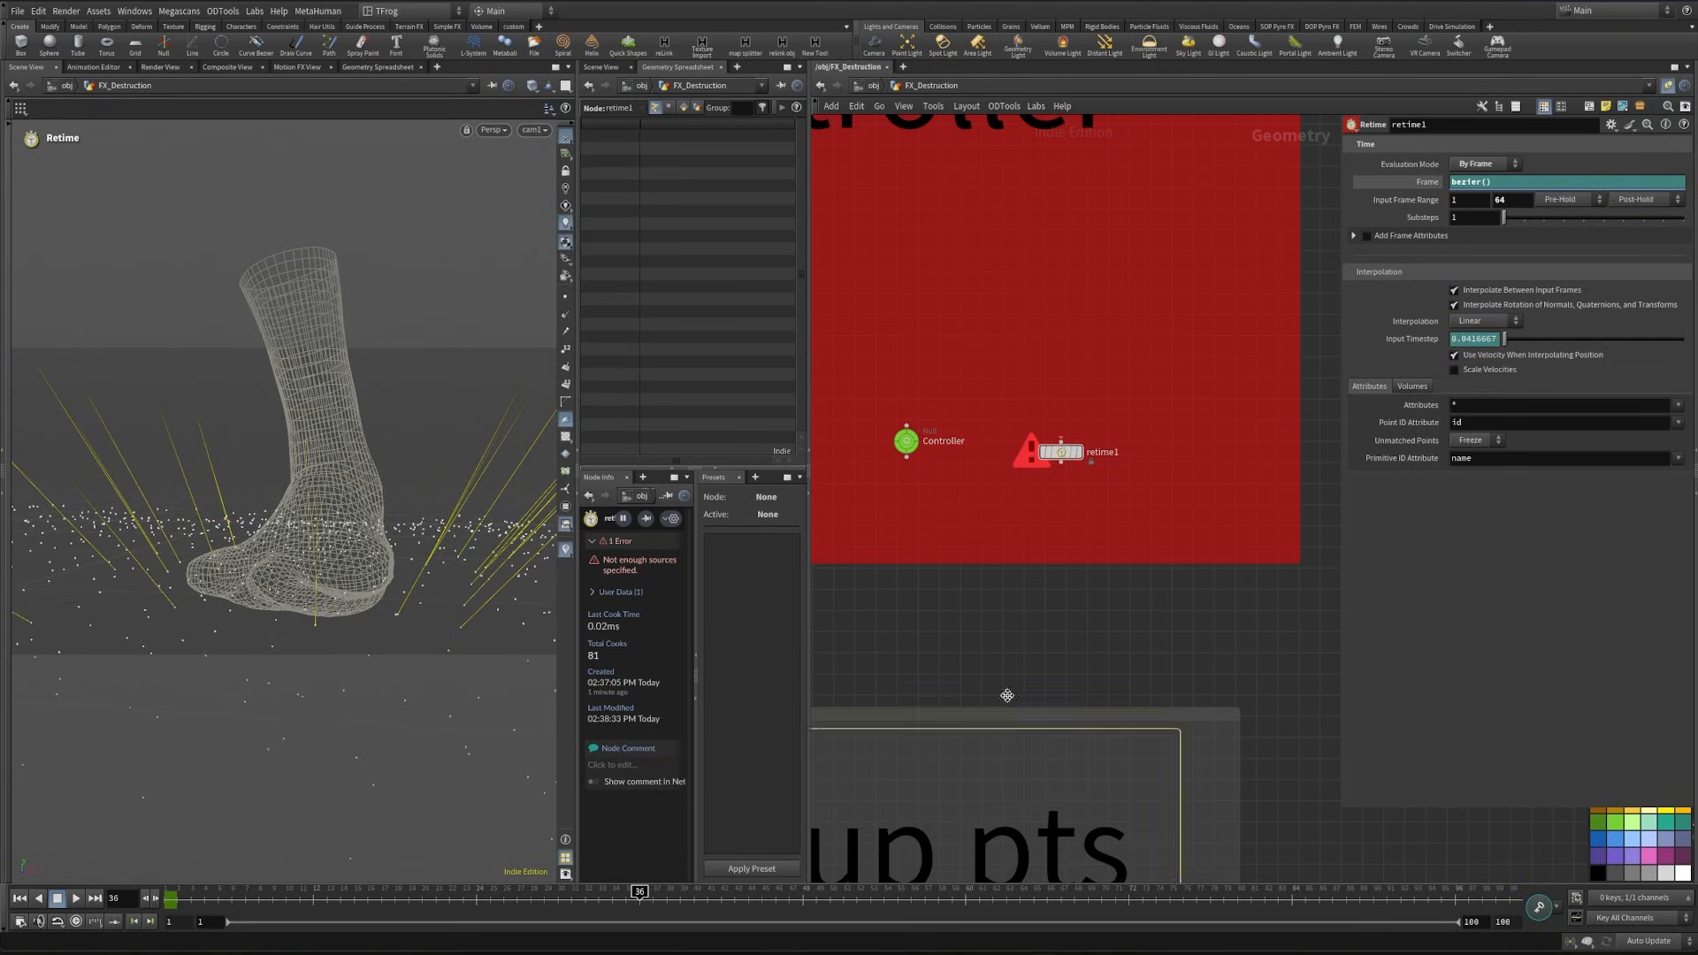
pyautogui.keyDown('shift'); pyautogui.click(1439, 184); pyautogui.keyUp('shift')
pyautogui.keyDown('alt'); pyautogui.click(1435, 187); pyautogui.keyUp('alt')
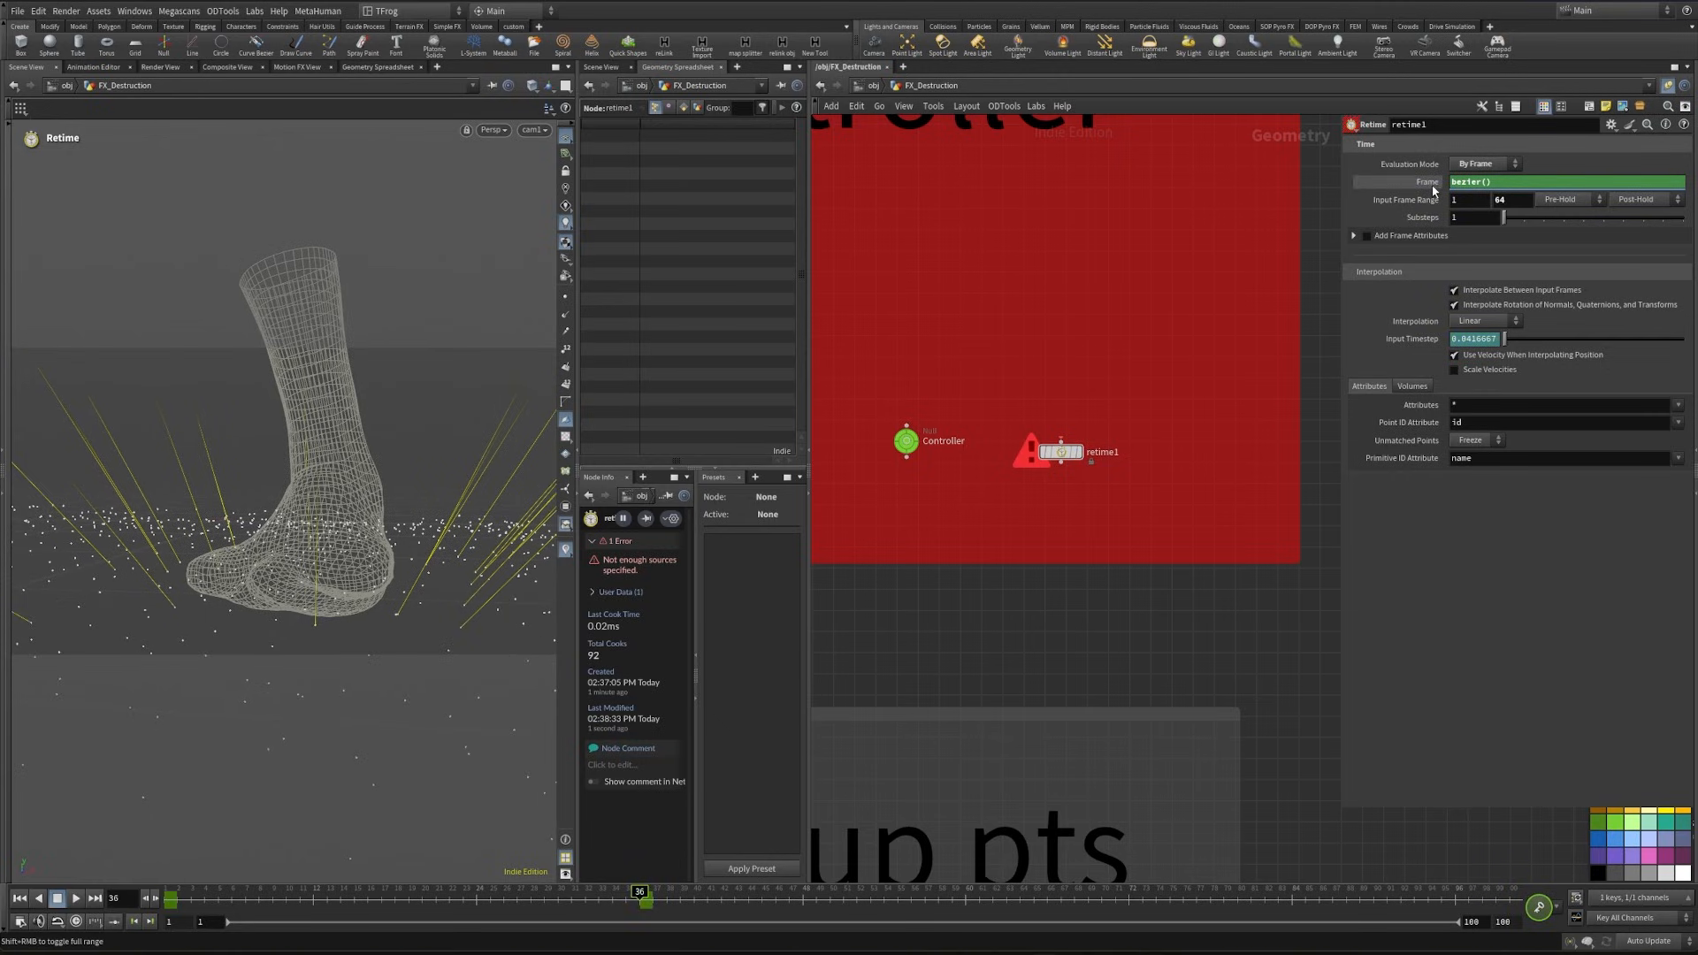
pyautogui.keyDown('shift'); pyautogui.click(1433, 185); pyautogui.keyUp('shift')
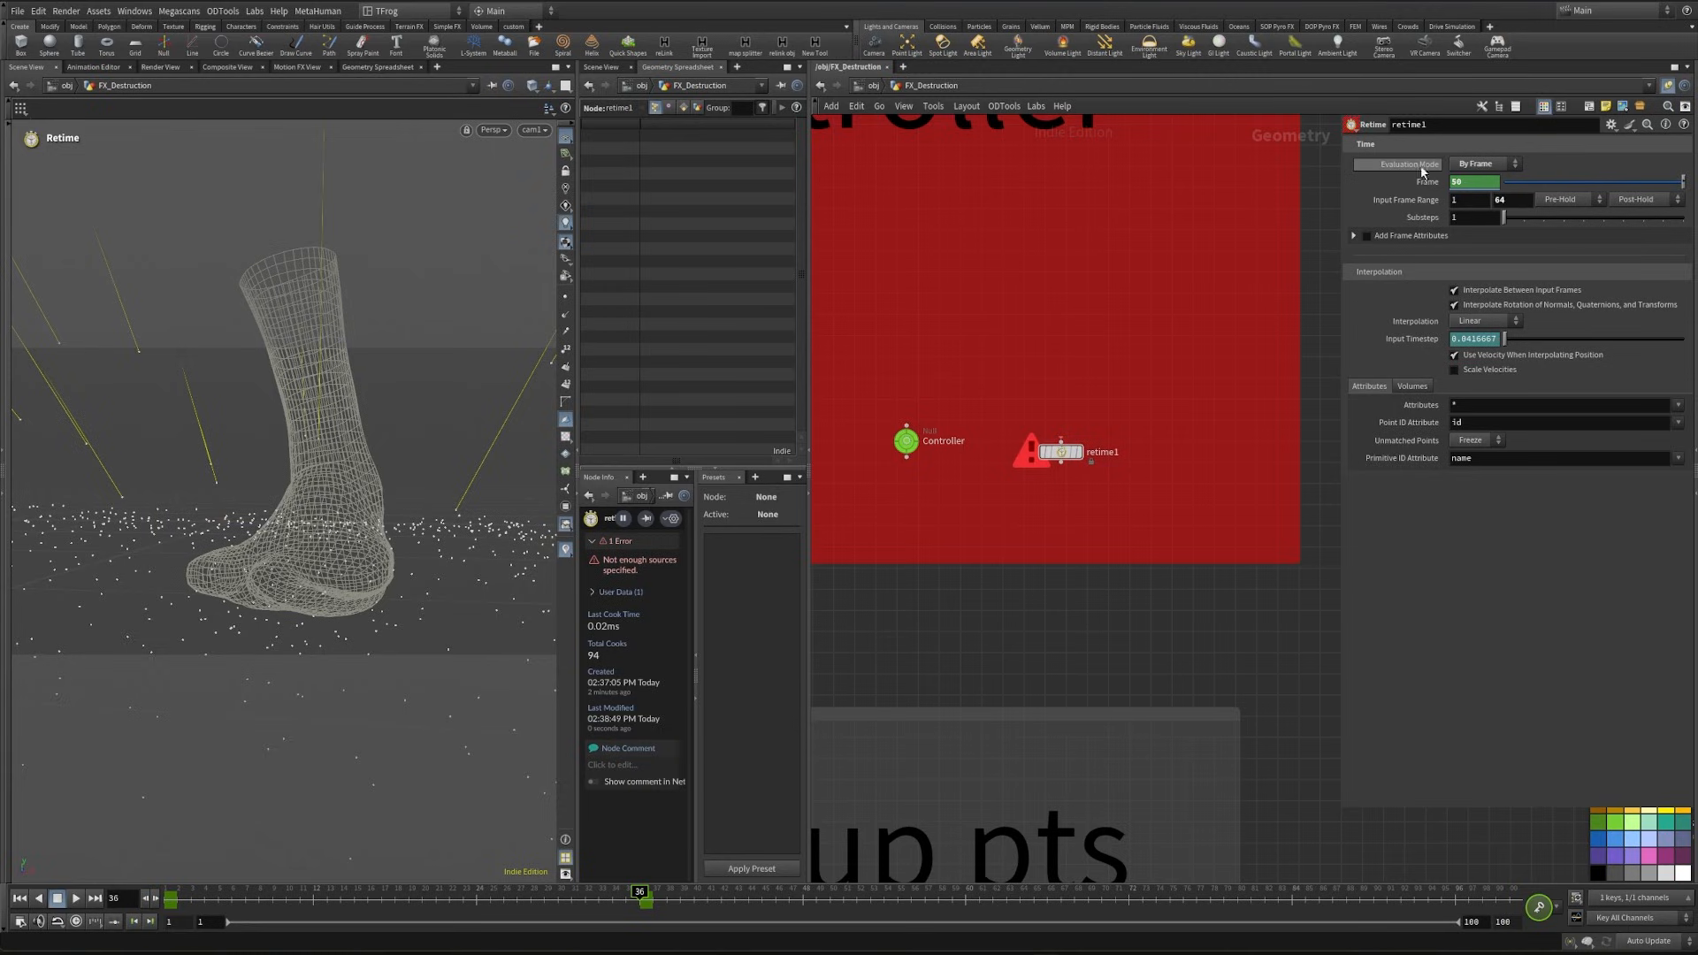
# - Reshape retime1's Frame curve with a steep first-key handle and a nearly flat last-key handle, and scrub the timeline to check the timing
pyautogui.keyDown('shift'); pyautogui.click(1430, 188); pyautogui.keyUp('shift')
pyautogui.moveTo(1265, 275); pyautogui.dragTo(1230, 139)
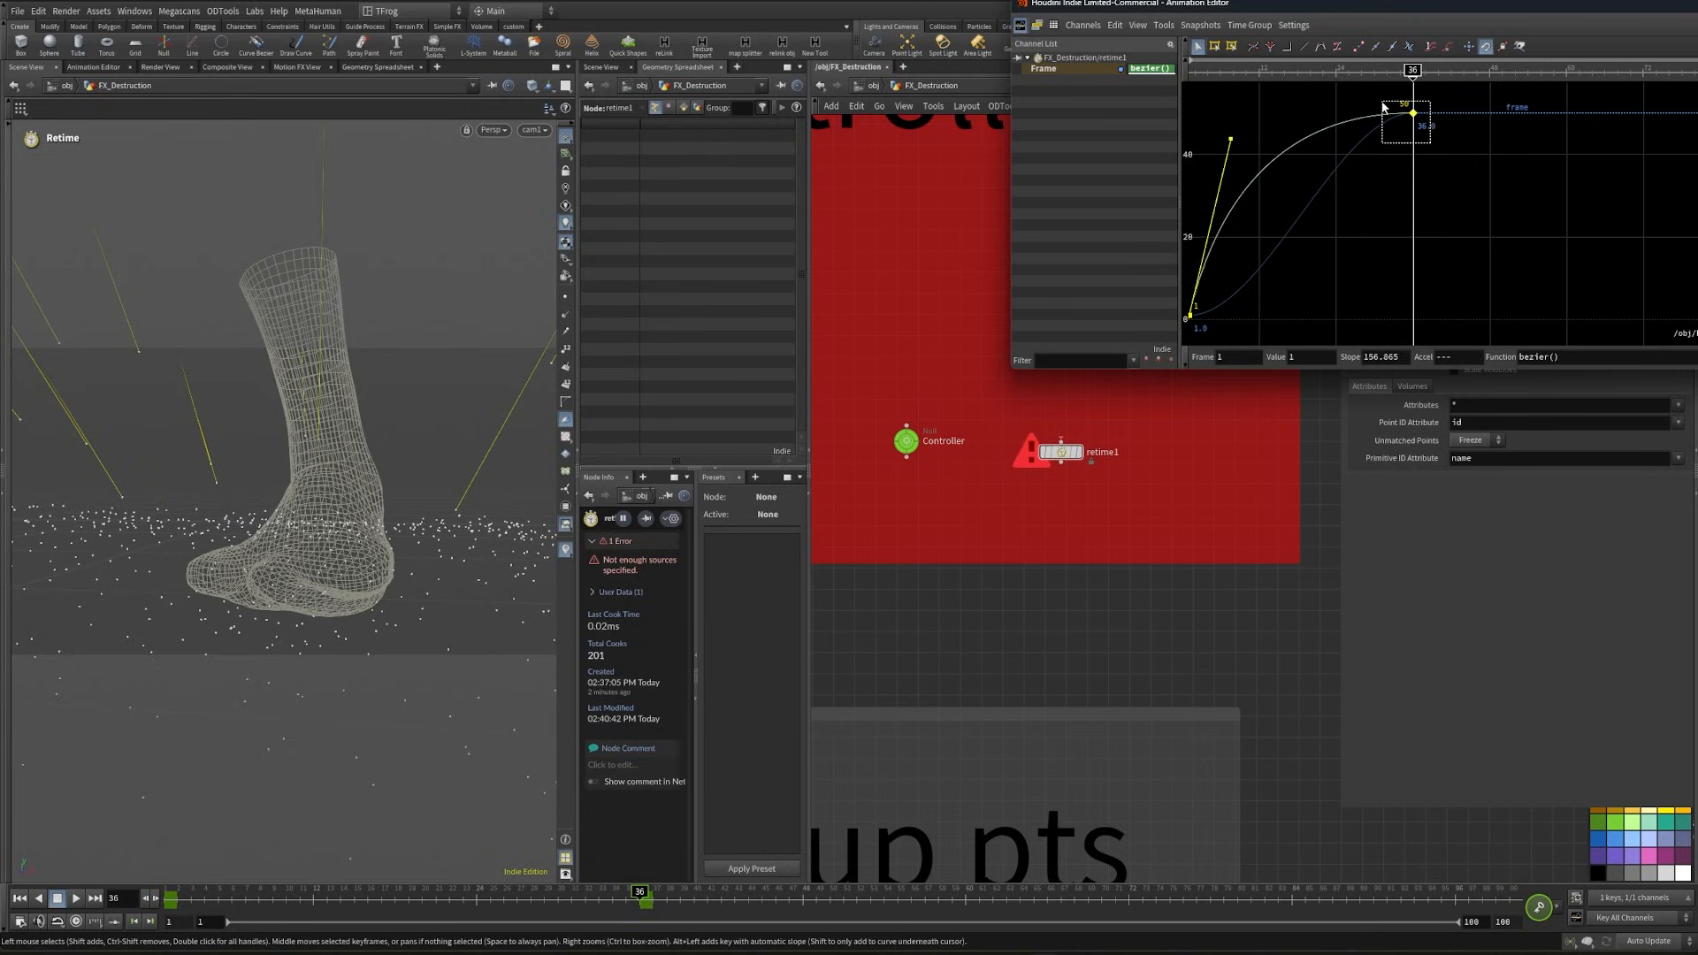
pyautogui.moveTo(1382, 102); pyautogui.dragTo(1319, 117)
pyautogui.moveTo(182, 899); pyautogui.dragTo(630, 951)
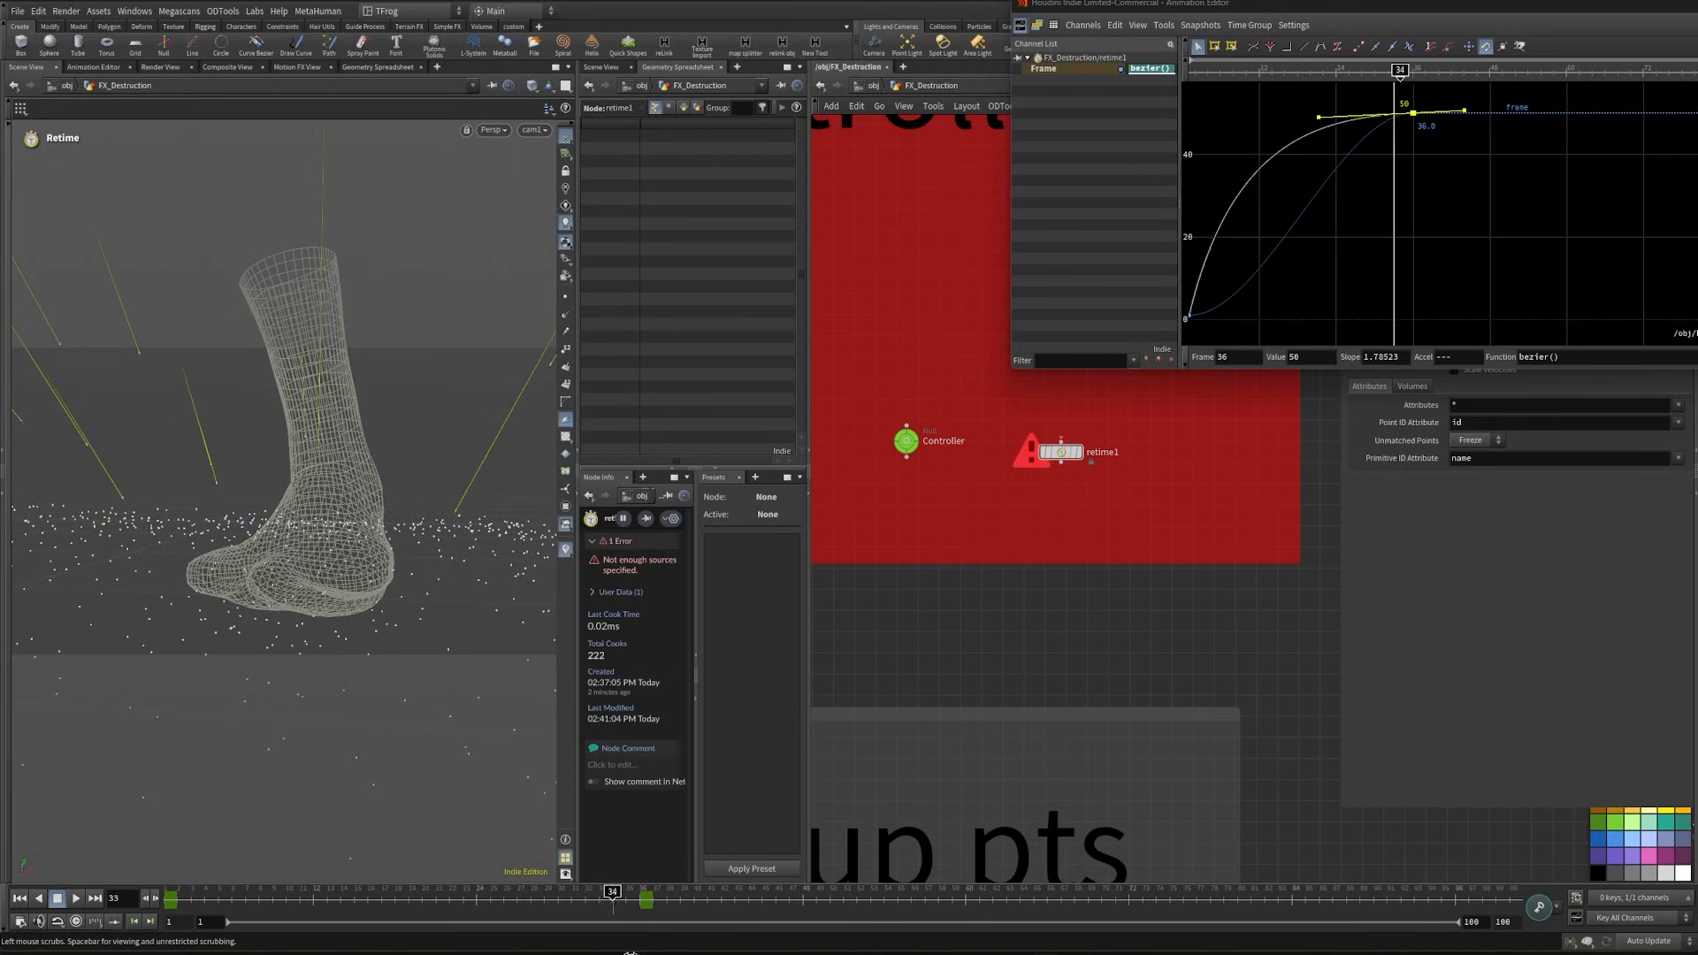
pyautogui.moveTo(630, 953); pyautogui.dragTo(579, 952)
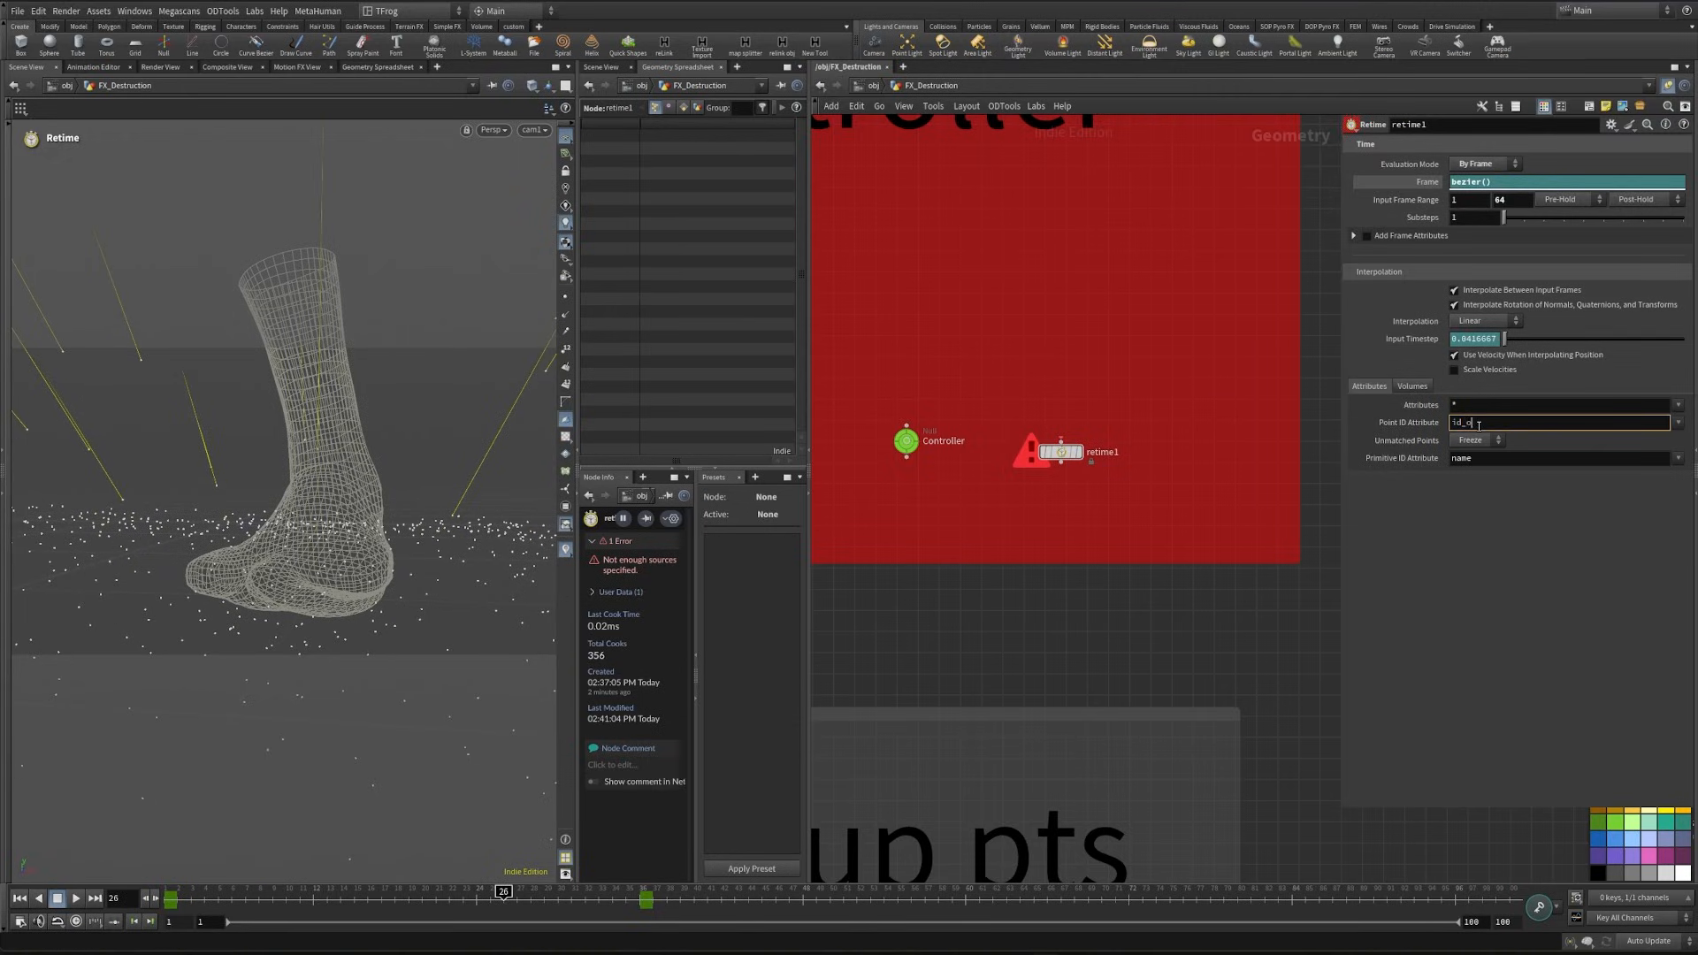
# - Set the Point ID Attribute of retime1 to id_orig
pyautogui.press('Return')
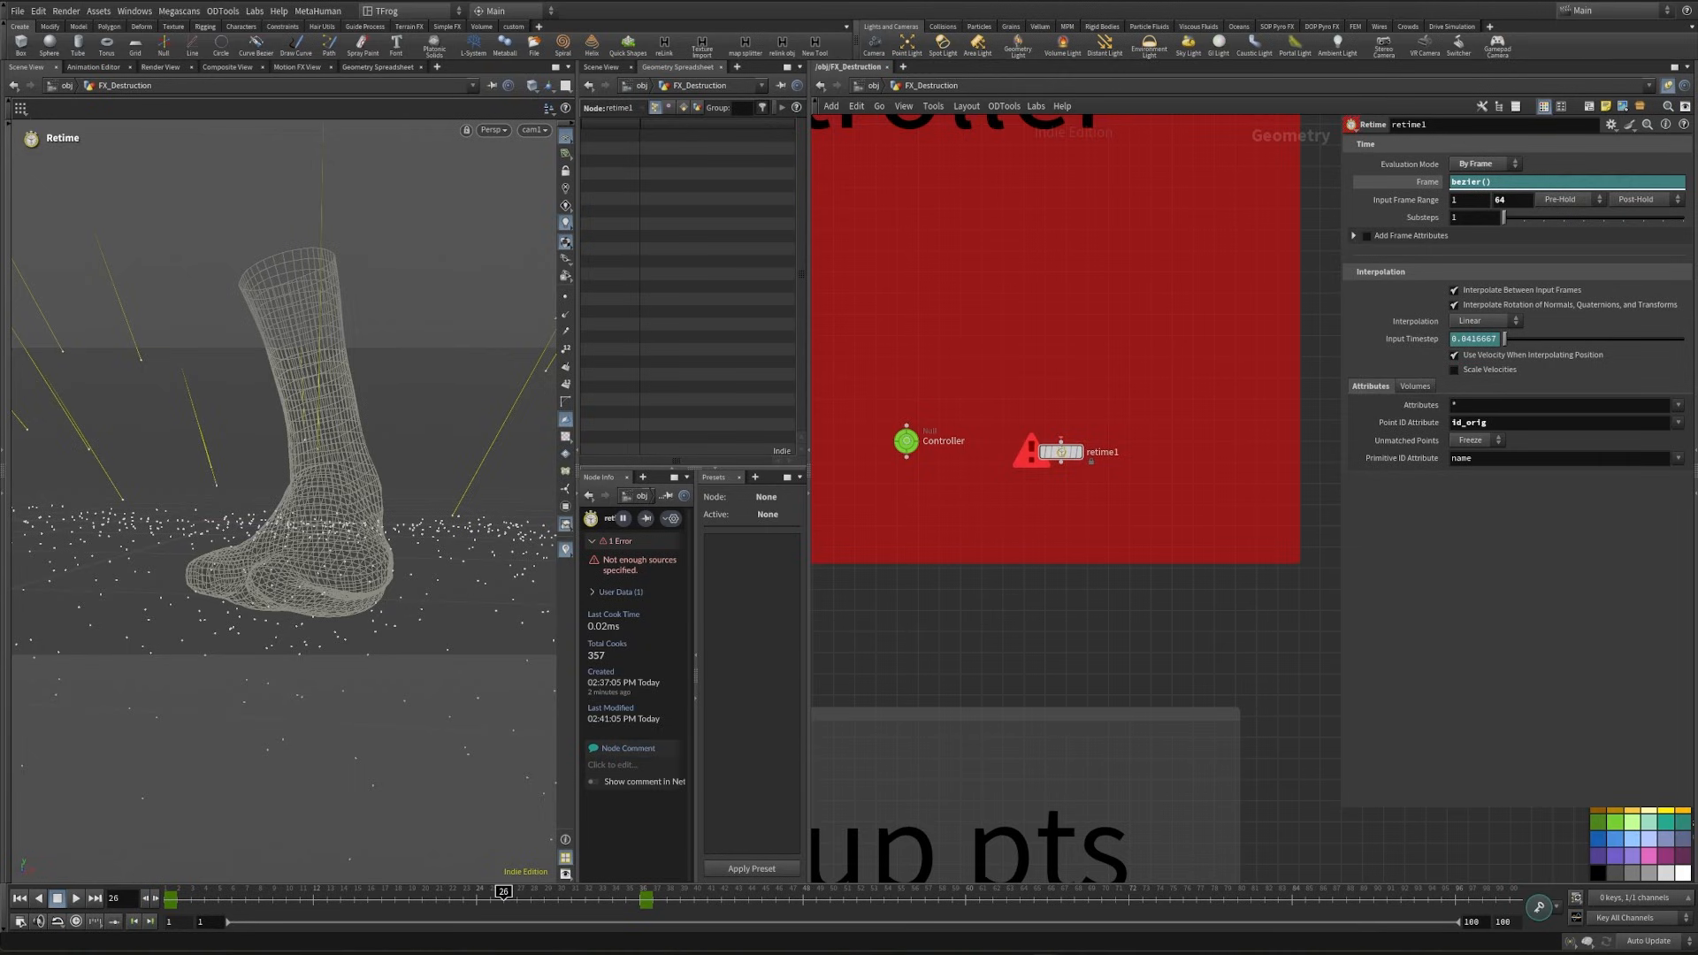
# - Add a Time Shift node below retime2 and connect it to retime2's output
pyautogui.scroll(-4, 1130, 617)
pyautogui.moveTo(1130, 617); pyautogui.dragTo(952, 202, button='middle')
pyautogui.moveTo(1288, 781); pyautogui.dragTo(997, 392, button='middle')
pyautogui.moveTo(1029, 470); pyautogui.dragTo(1131, 355, button='middle')
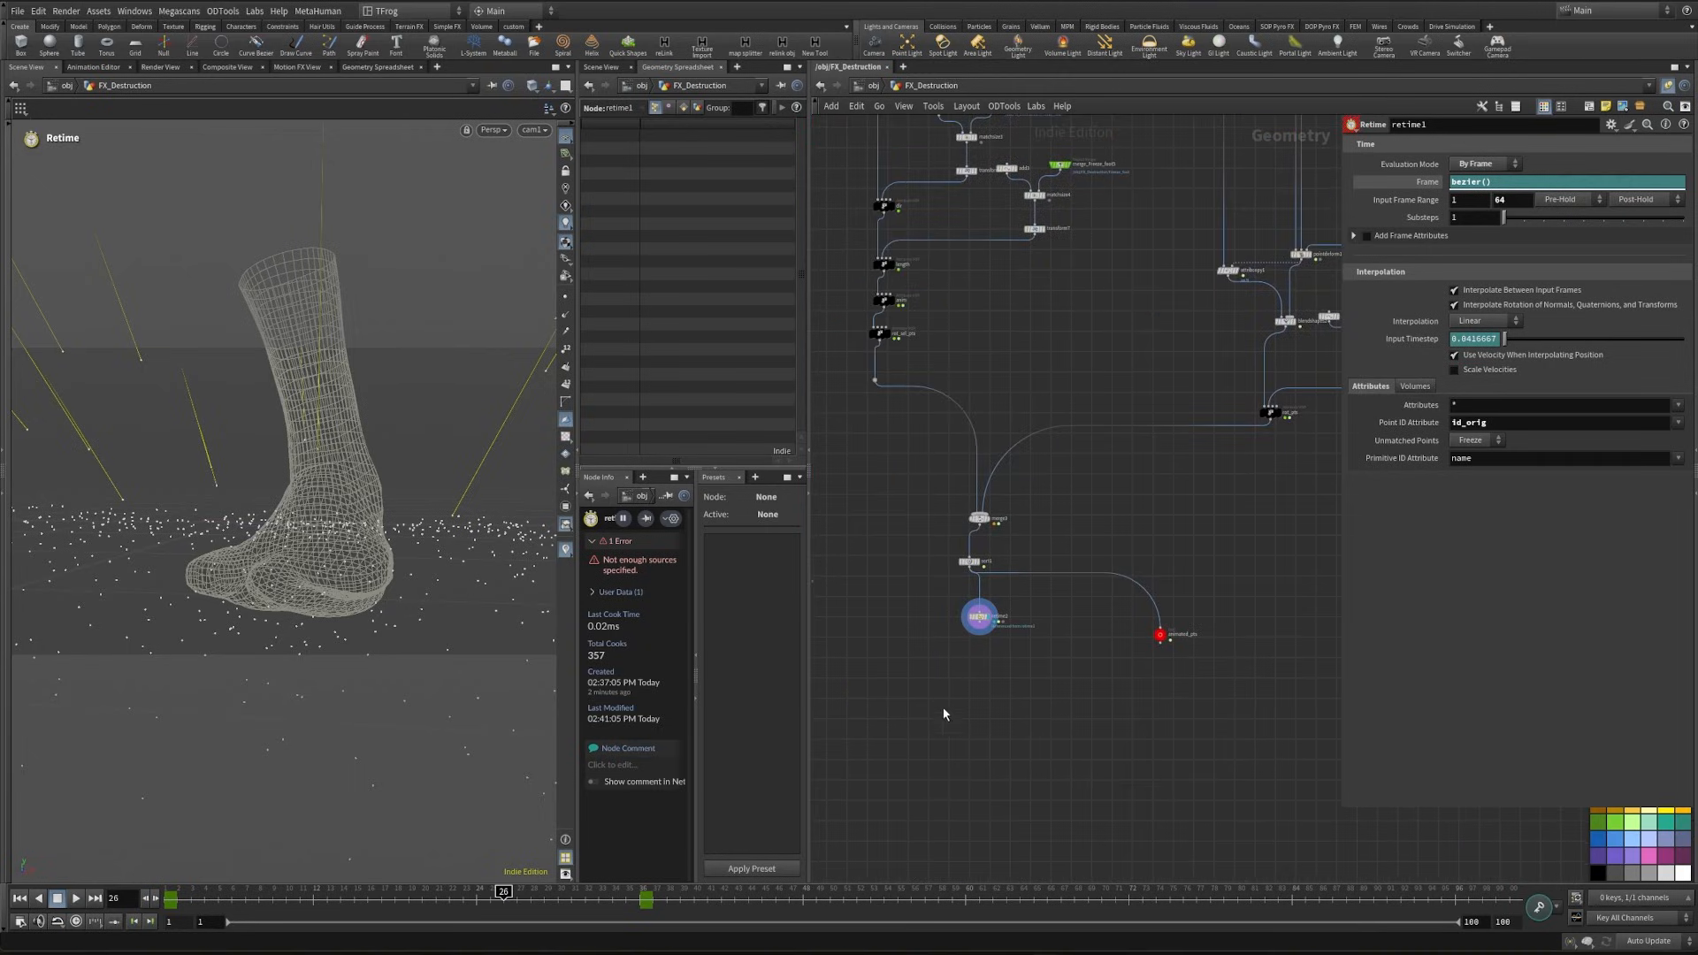
pyautogui.press('f')
pyautogui.scroll(-5, 1061, 516)
pyautogui.moveTo(1074, 549); pyautogui.dragTo(1031, 151, button='middle')
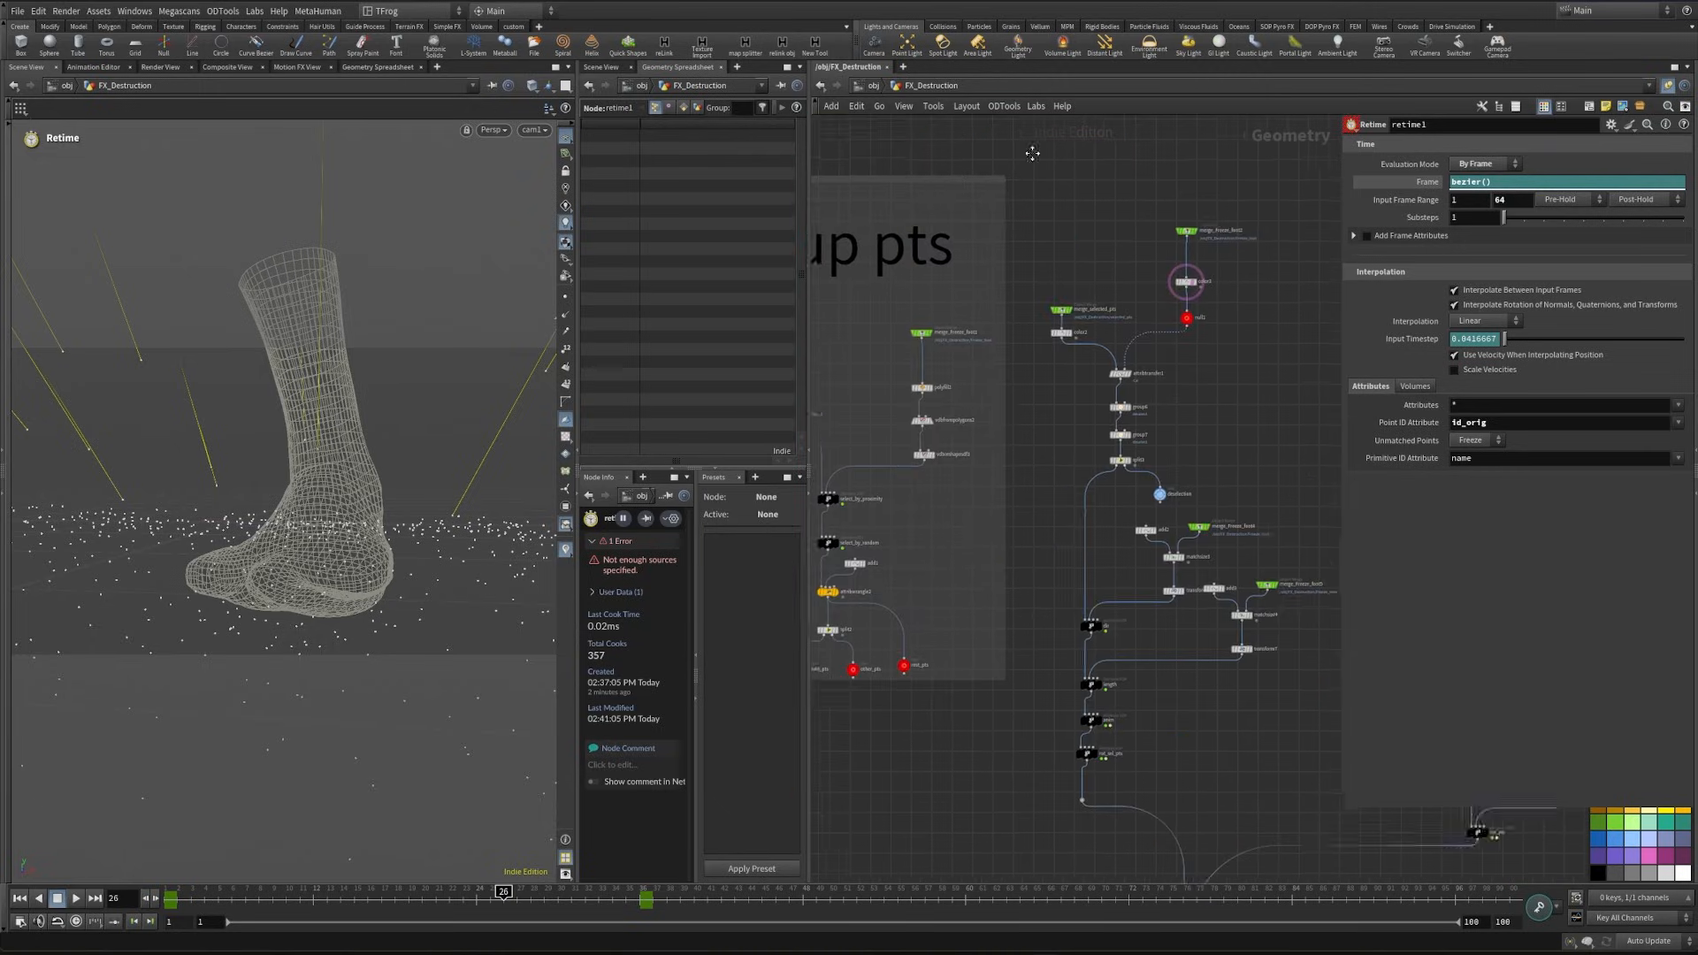
pyautogui.moveTo(1017, 601); pyautogui.dragTo(894, 201, button='middle')
pyautogui.moveTo(1034, 649); pyautogui.dragTo(1008, 481, button='middle')
pyautogui.scroll(2, 1006, 477)
pyautogui.press('Tab')
pyautogui.write('ts')
pyautogui.press('Return')
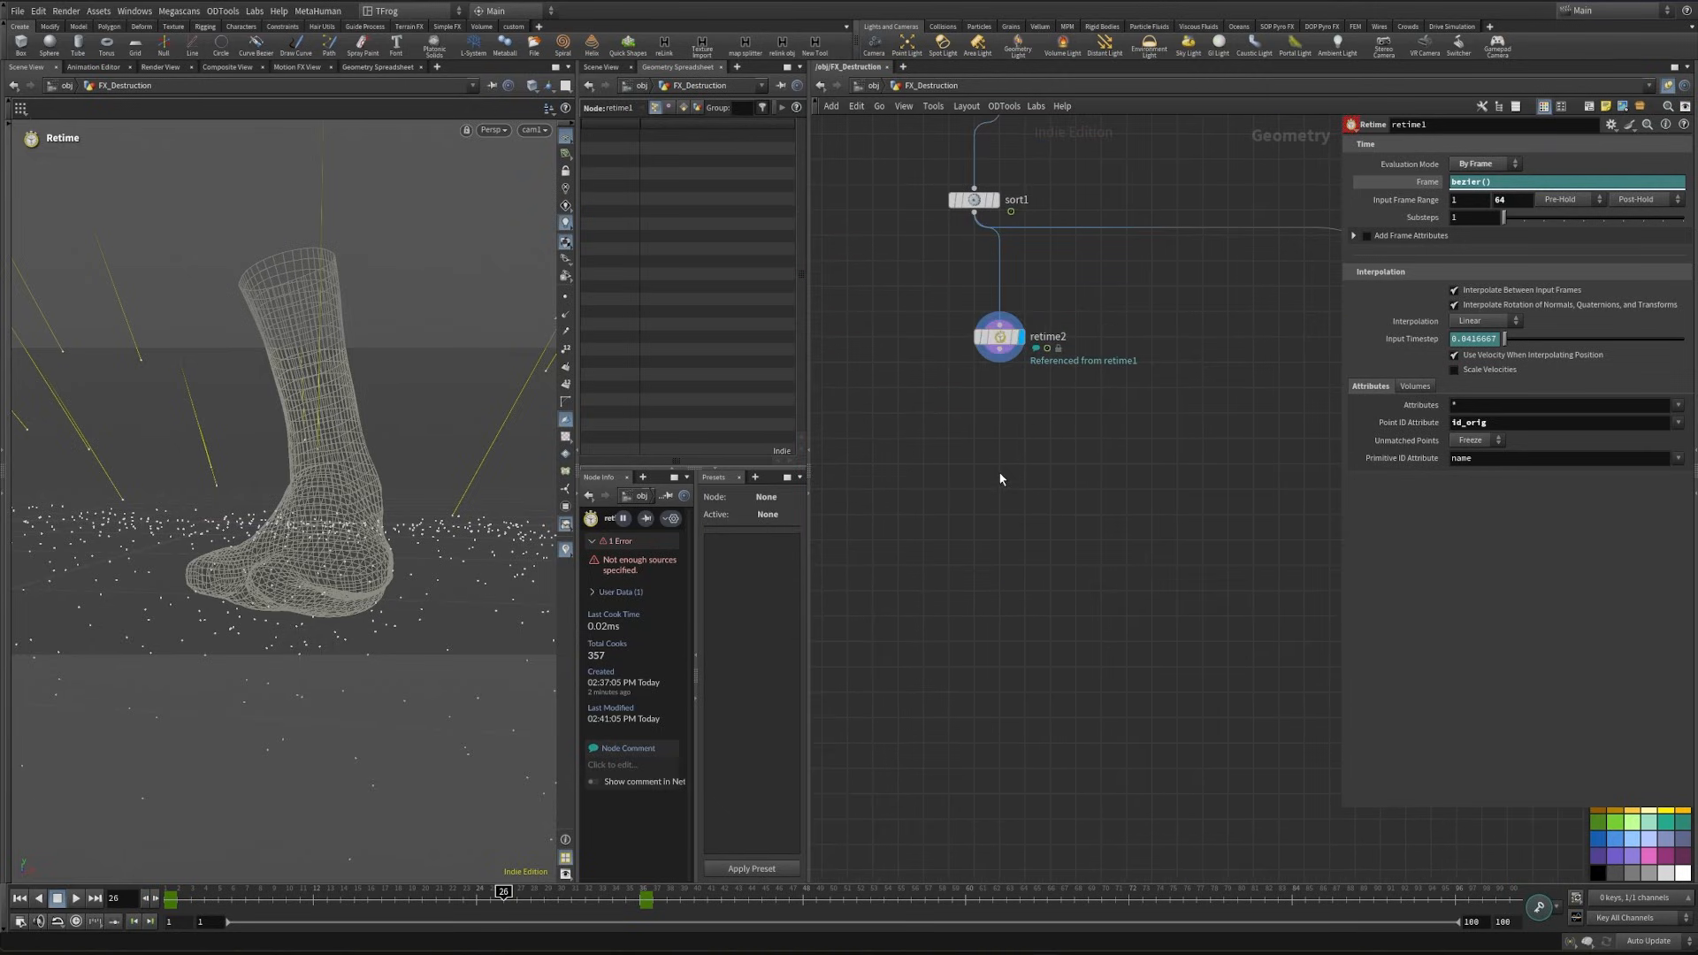
pyautogui.click(1000, 474)
pyautogui.moveTo(1000, 350); pyautogui.dragTo(1003, 461)
pyautogui.moveTo(1004, 464); pyautogui.dragTo(1066, 600, button='middle')
pyautogui.click(1428, 162)
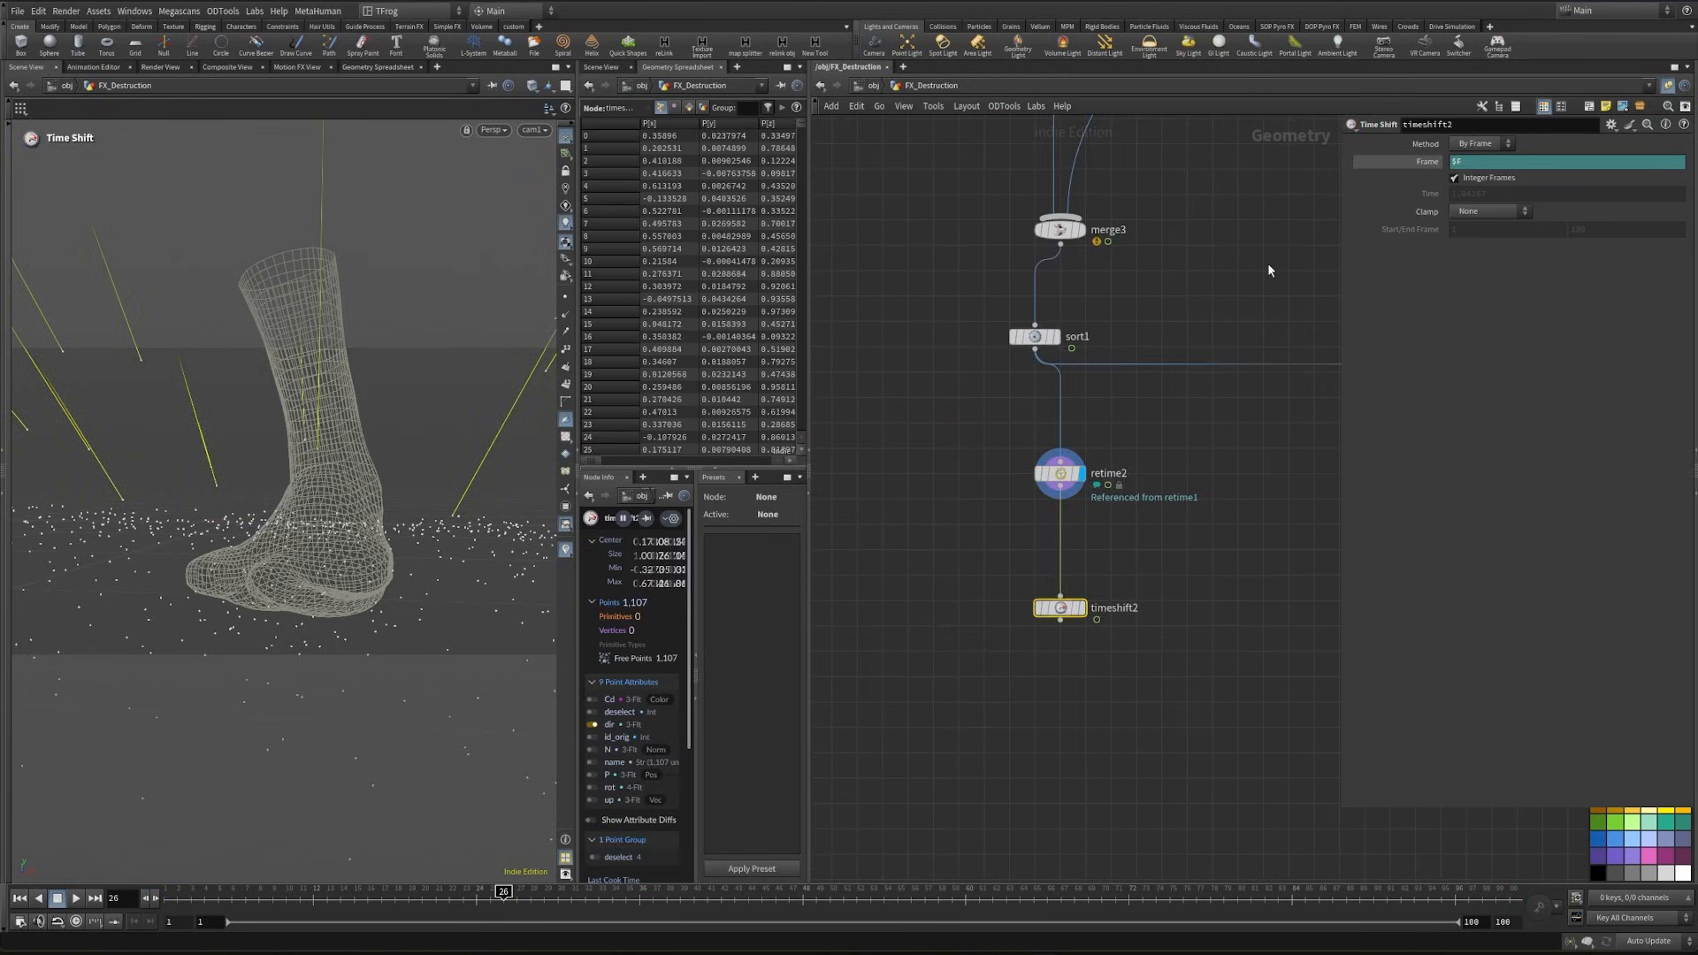
# - Add a single integer parameter time_shift, labelled "time shift" with range 1 to 10, to the Controller null's time folder
pyautogui.scroll(-4, 1270, 268)
pyautogui.moveTo(1041, 231); pyautogui.dragTo(1119, 871, button='middle')
pyautogui.moveTo(1071, 133); pyautogui.dragTo(1241, 658, button='middle')
pyautogui.scroll(4, 1079, 539)
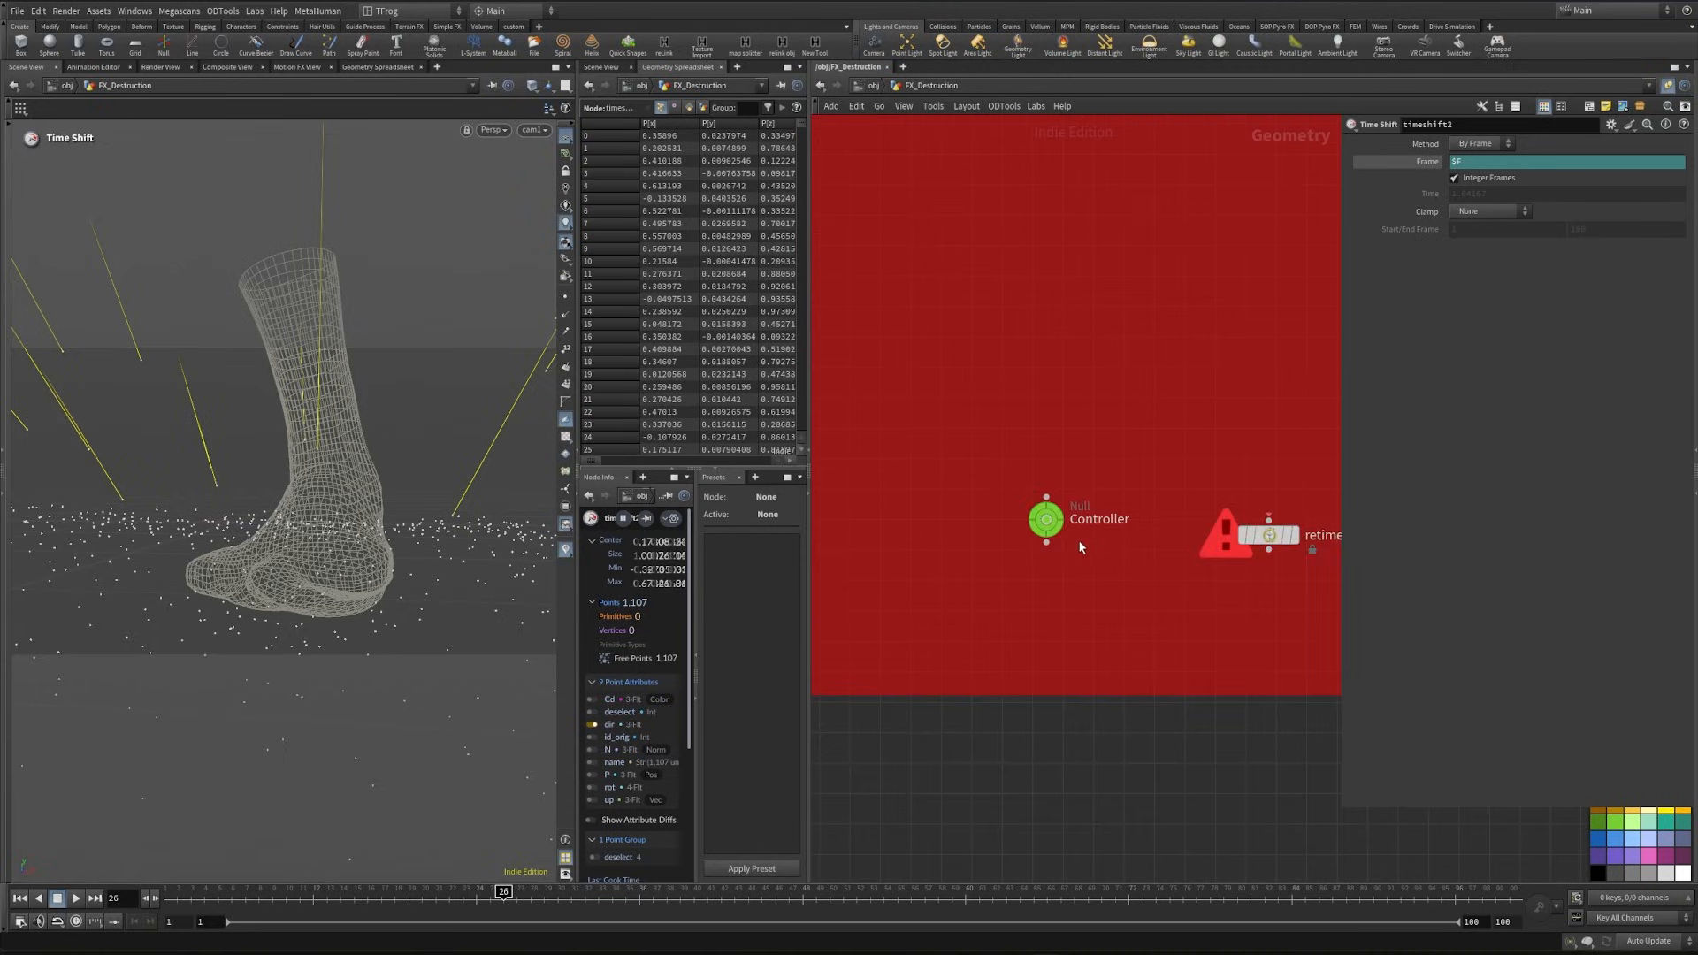
pyautogui.click(1060, 521)
pyautogui.click(1611, 124)
pyautogui.click(1643, 226)
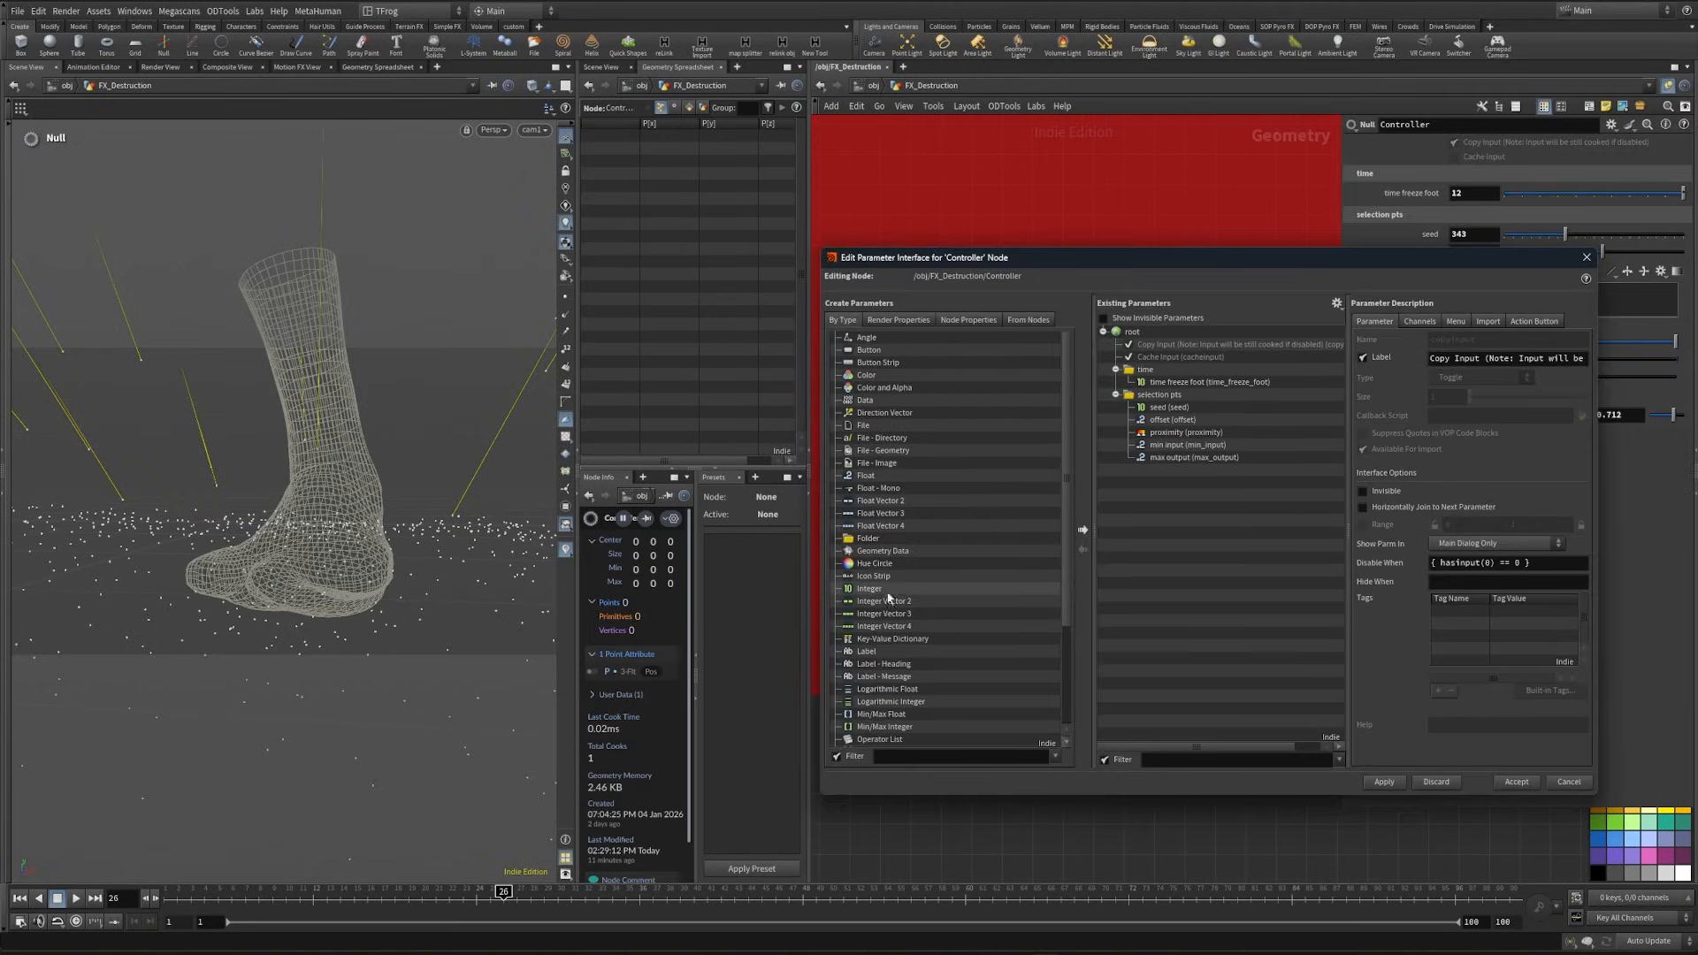
pyautogui.moveTo(887, 598); pyautogui.dragTo(1158, 394)
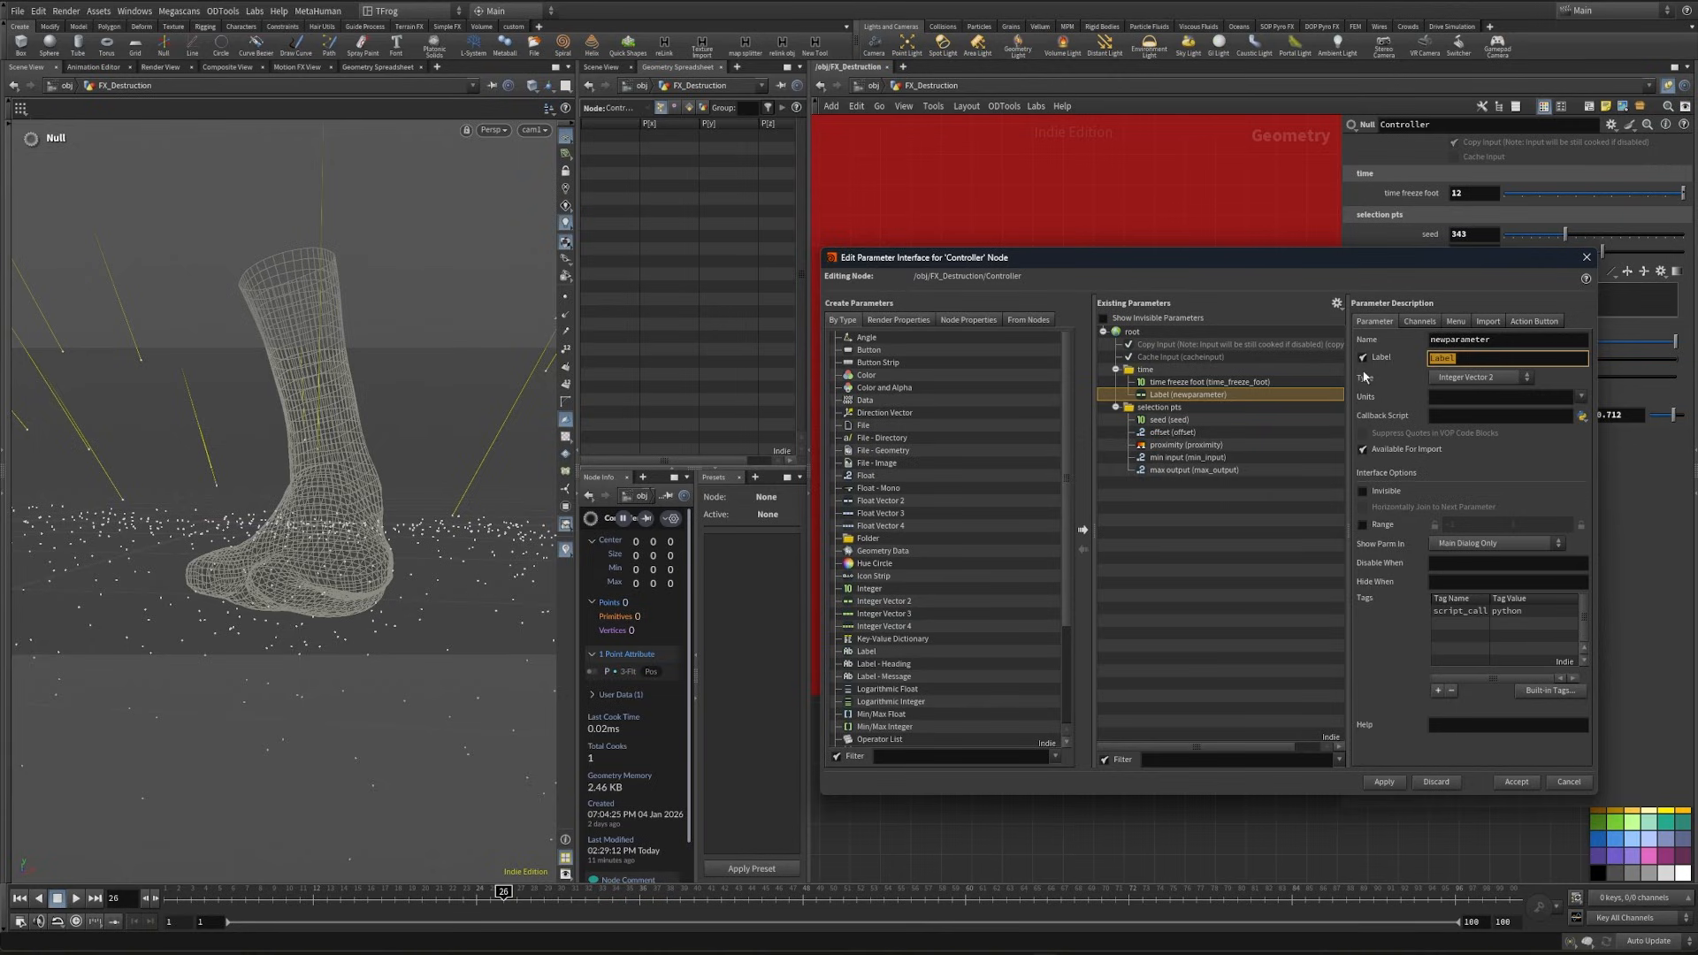
pyautogui.write('time shift')
pyautogui.press('Return')
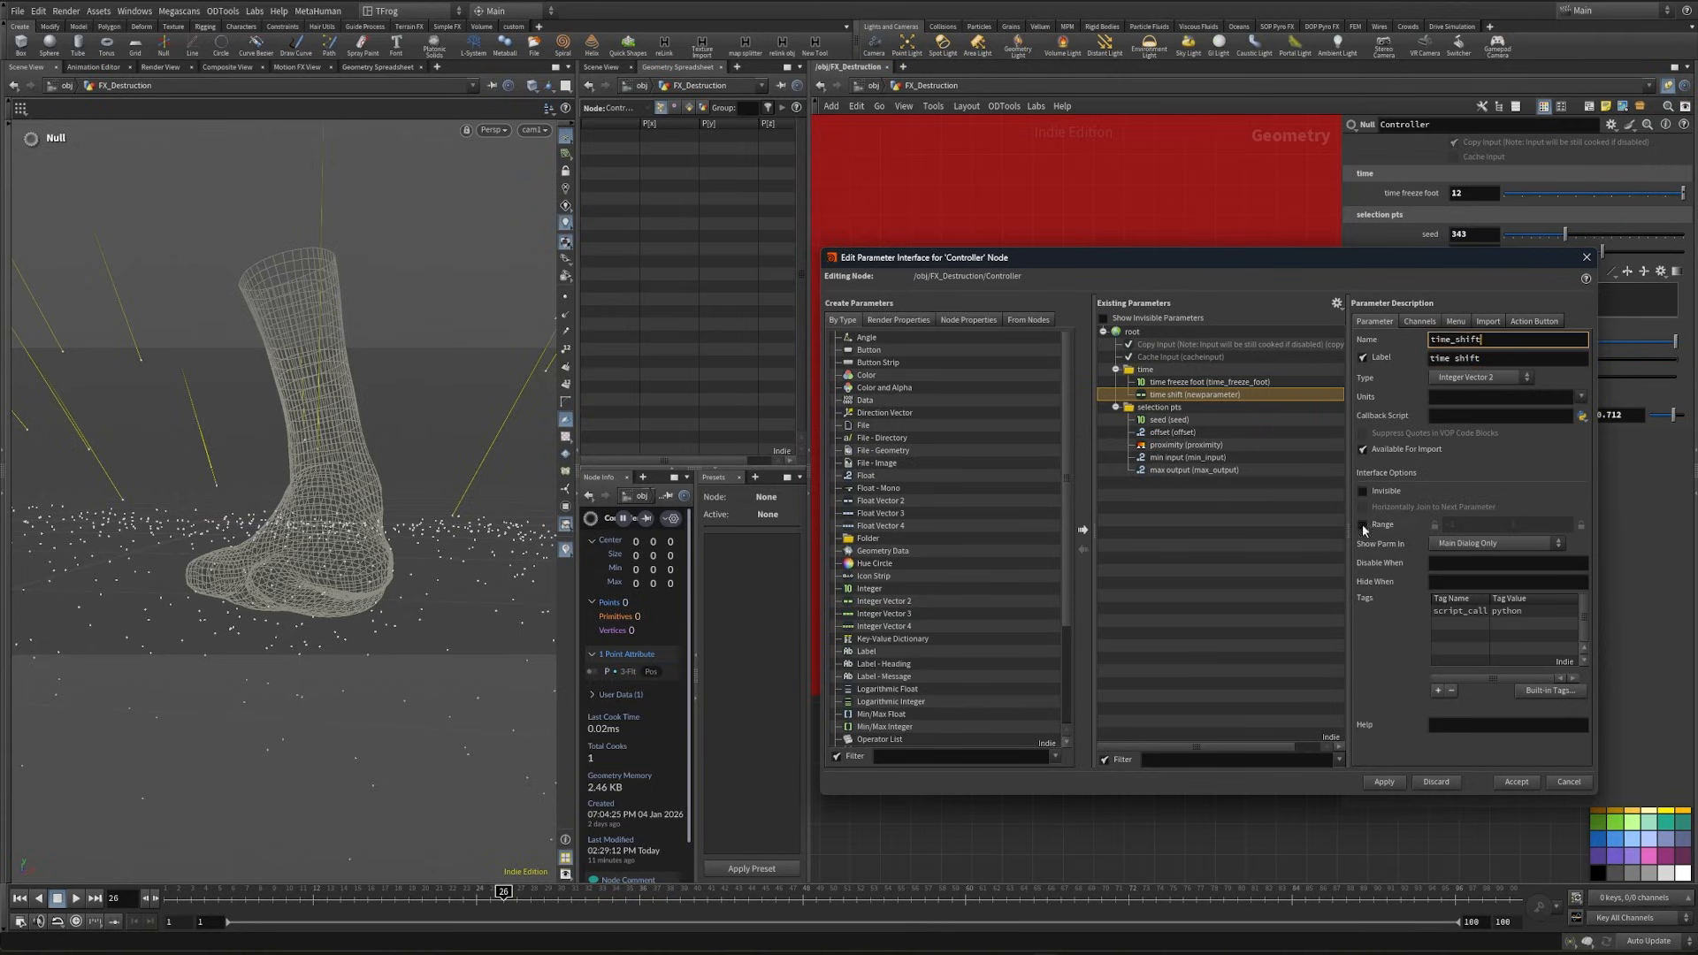
pyautogui.click(1382, 526)
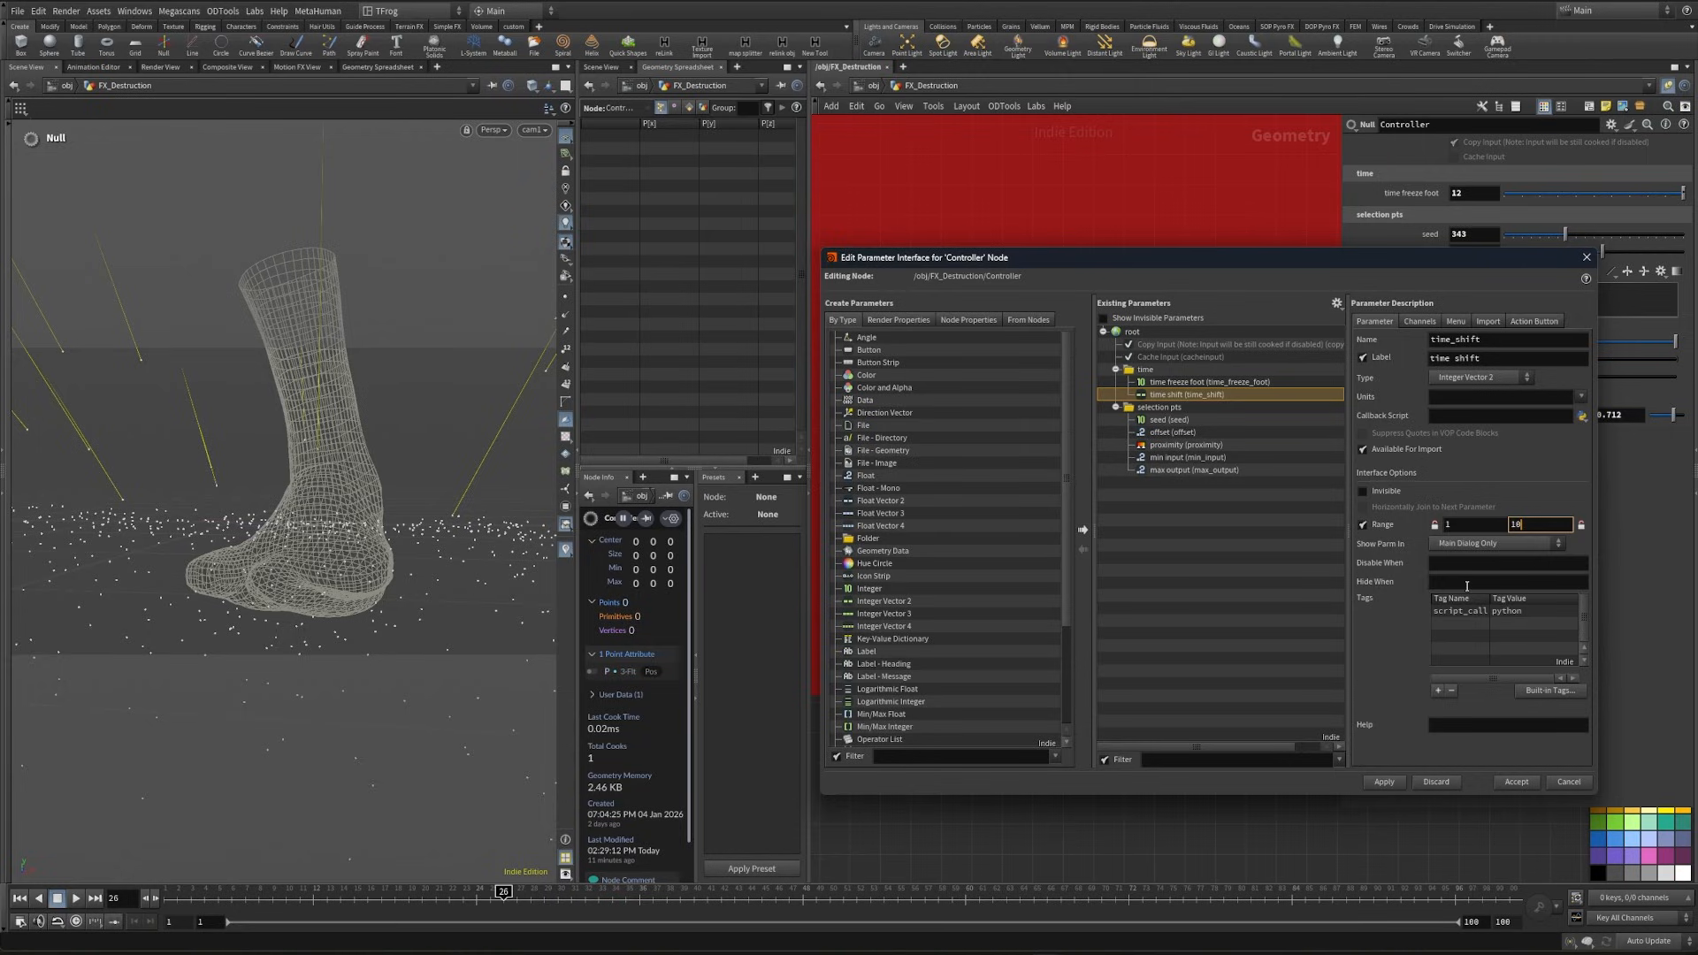
pyautogui.click(1383, 782)
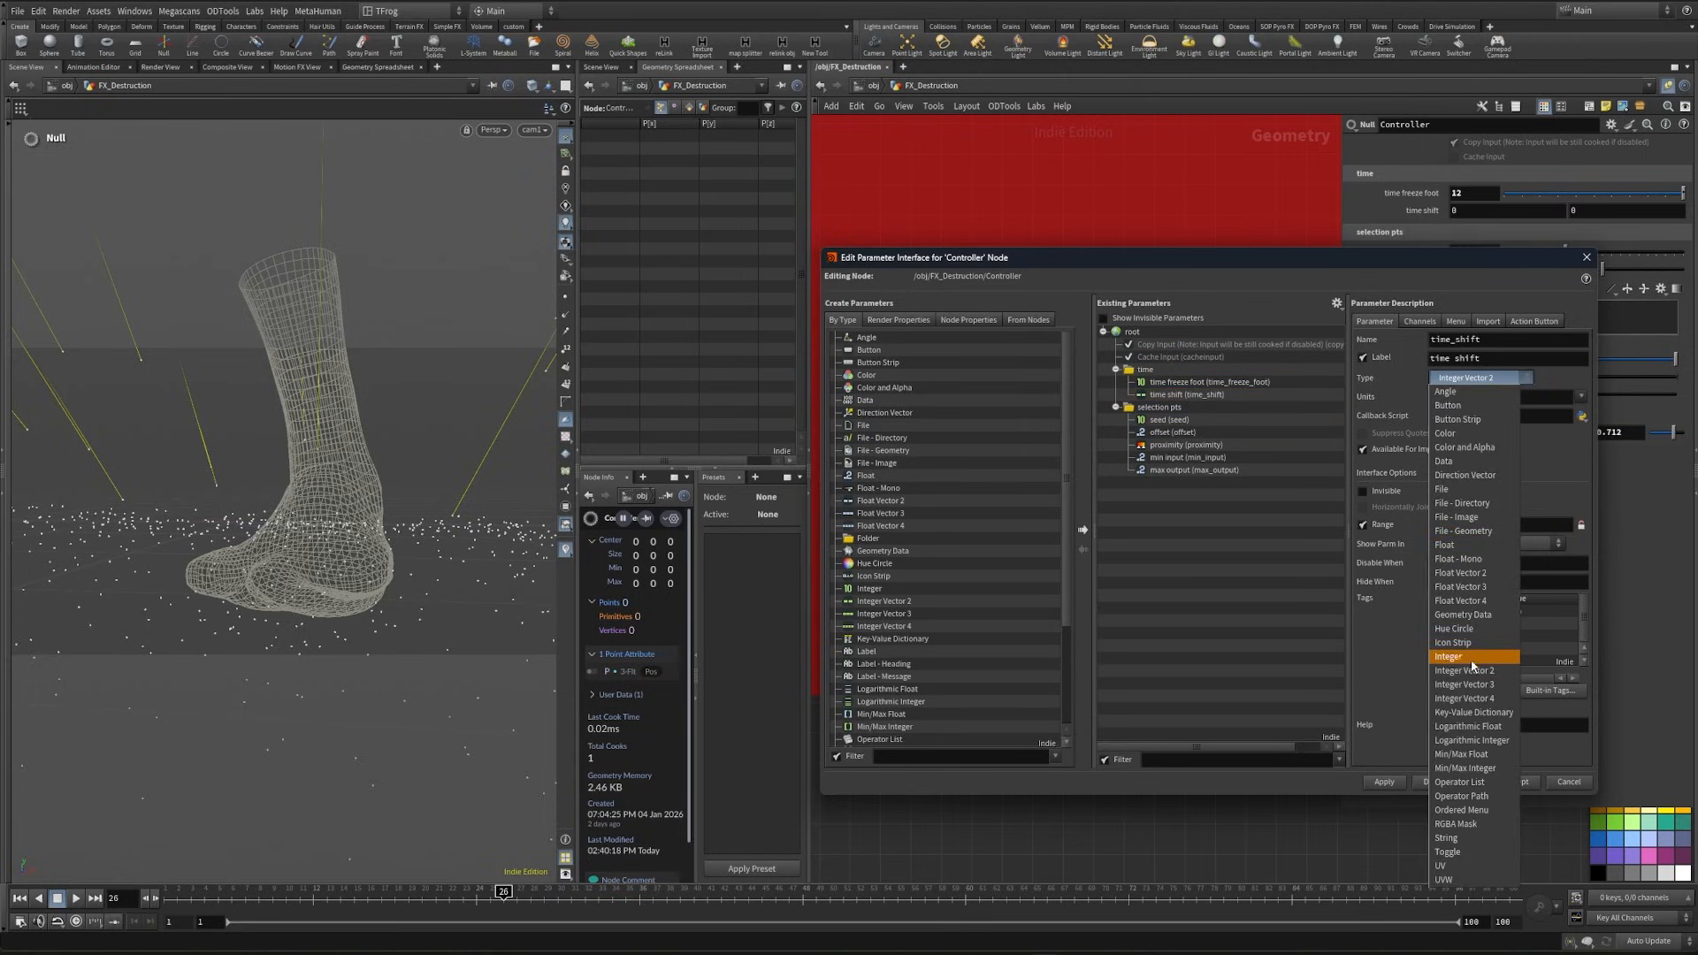
pyautogui.click(1377, 783)
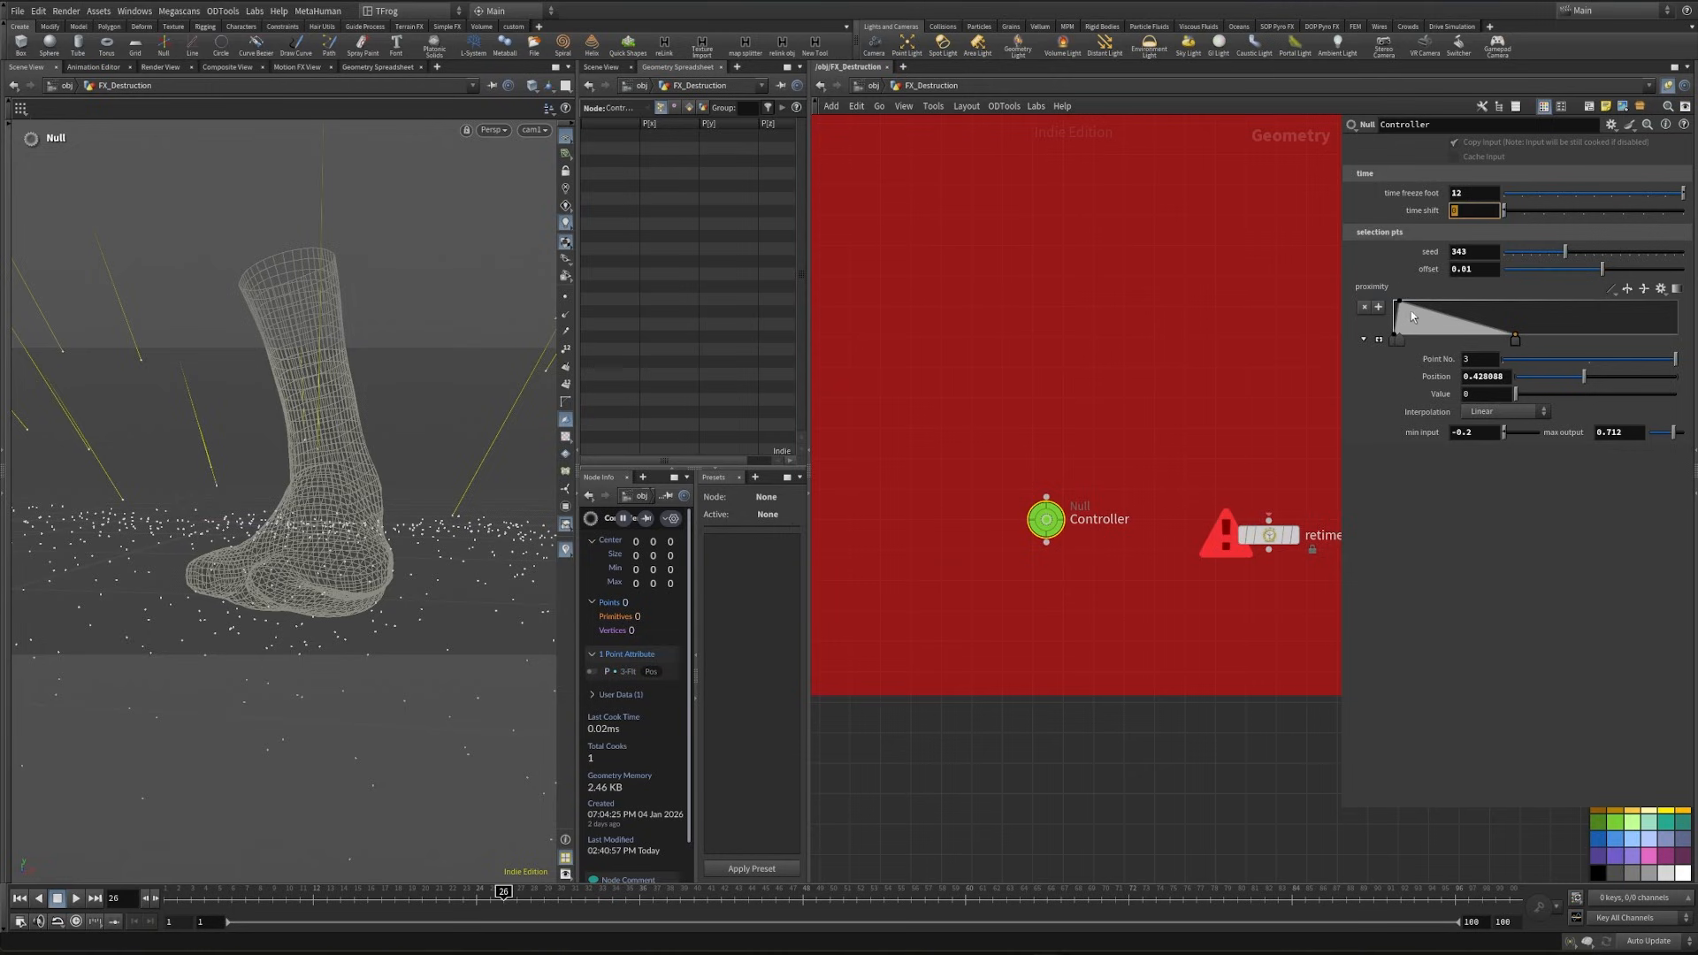
# - Set the Controller's time shift to 4 and link timeshift2's Frame to it with $F-ch("../Controller/time_shift")
pyautogui.rightClick(1421, 213)
pyautogui.click(1458, 330)
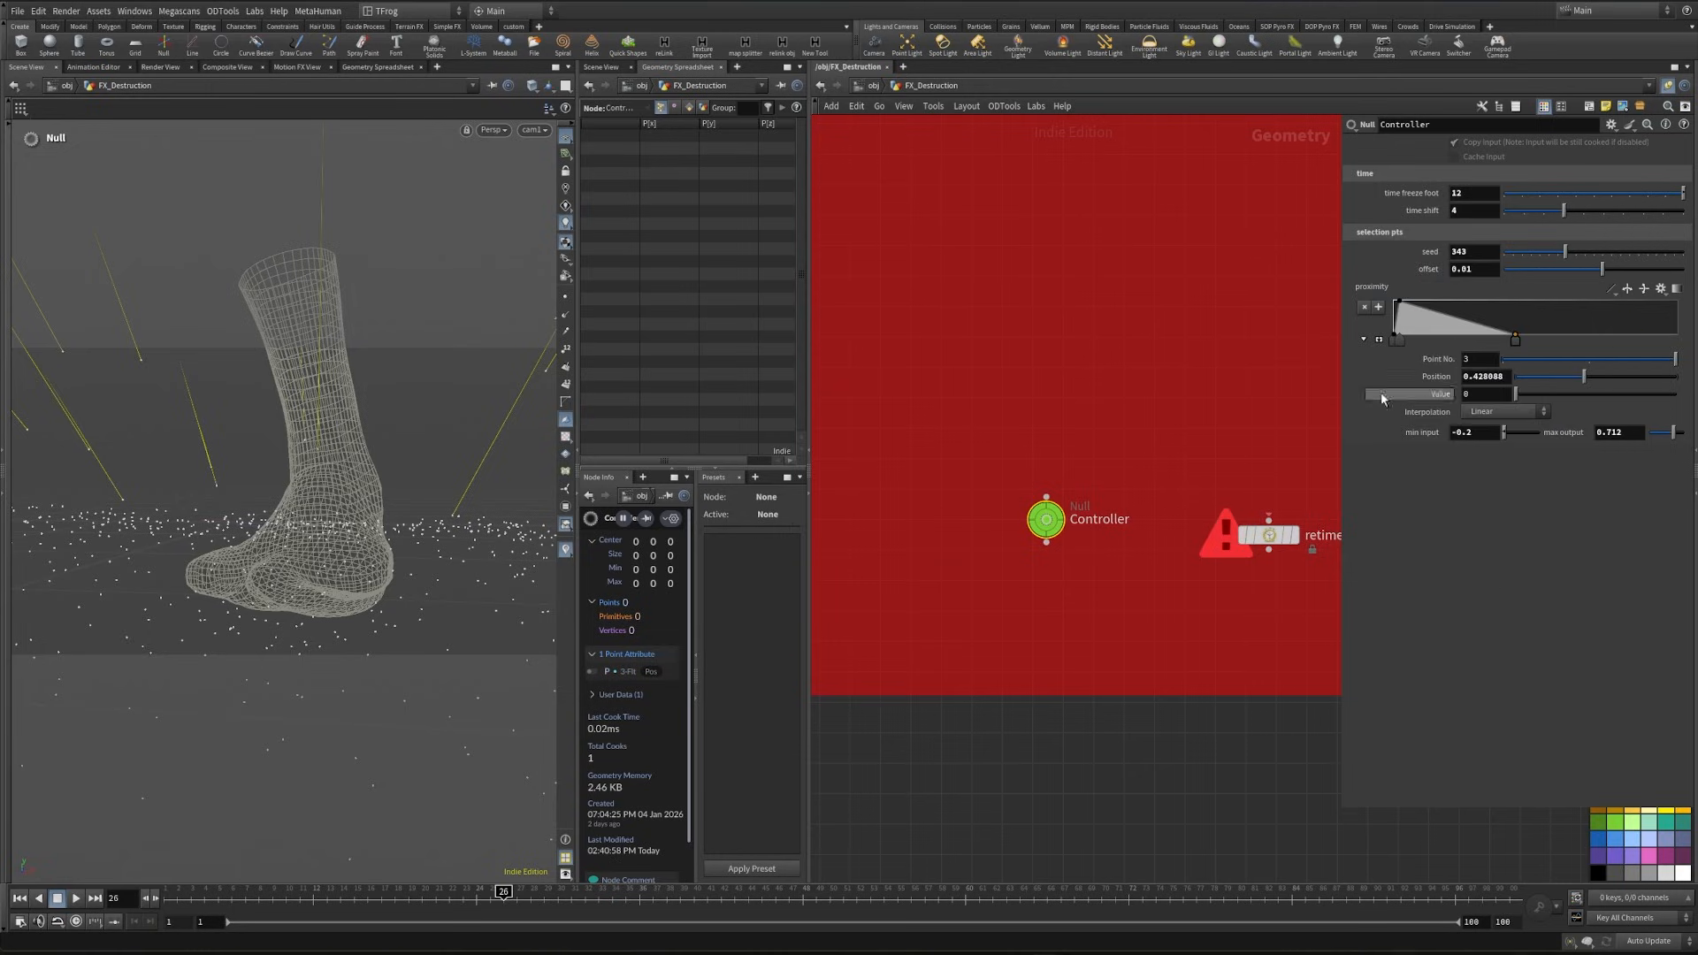
pyautogui.click(1190, 769)
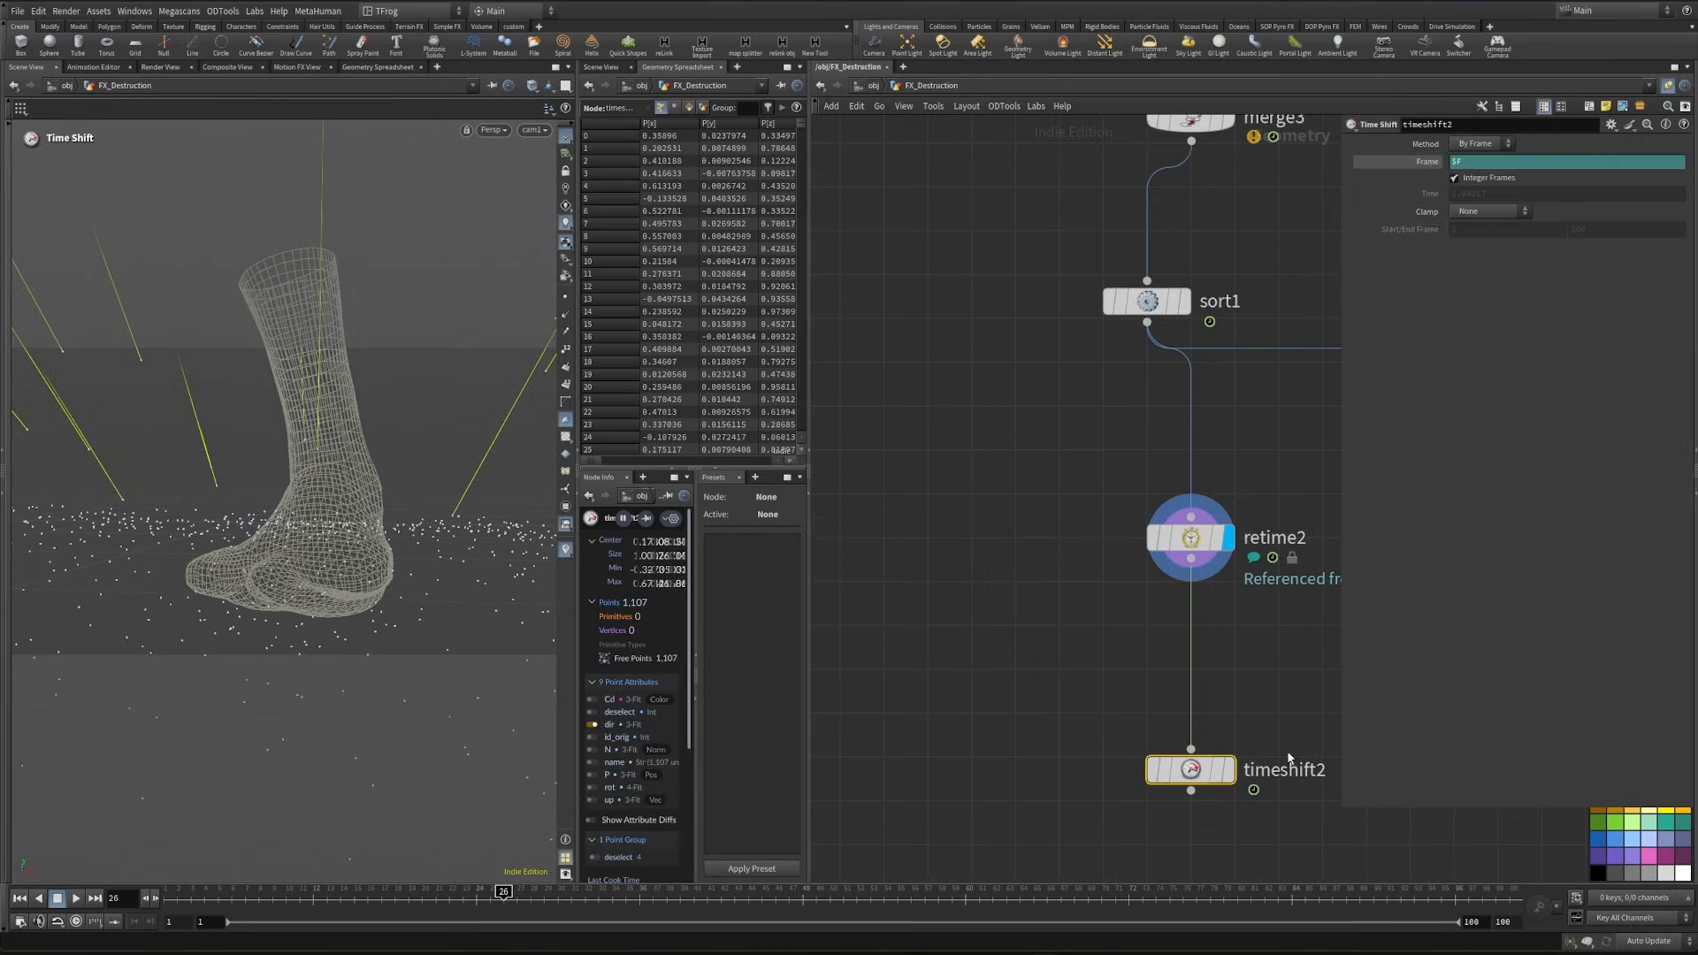
pyautogui.click(1479, 163)
pyautogui.rightClick(1493, 164)
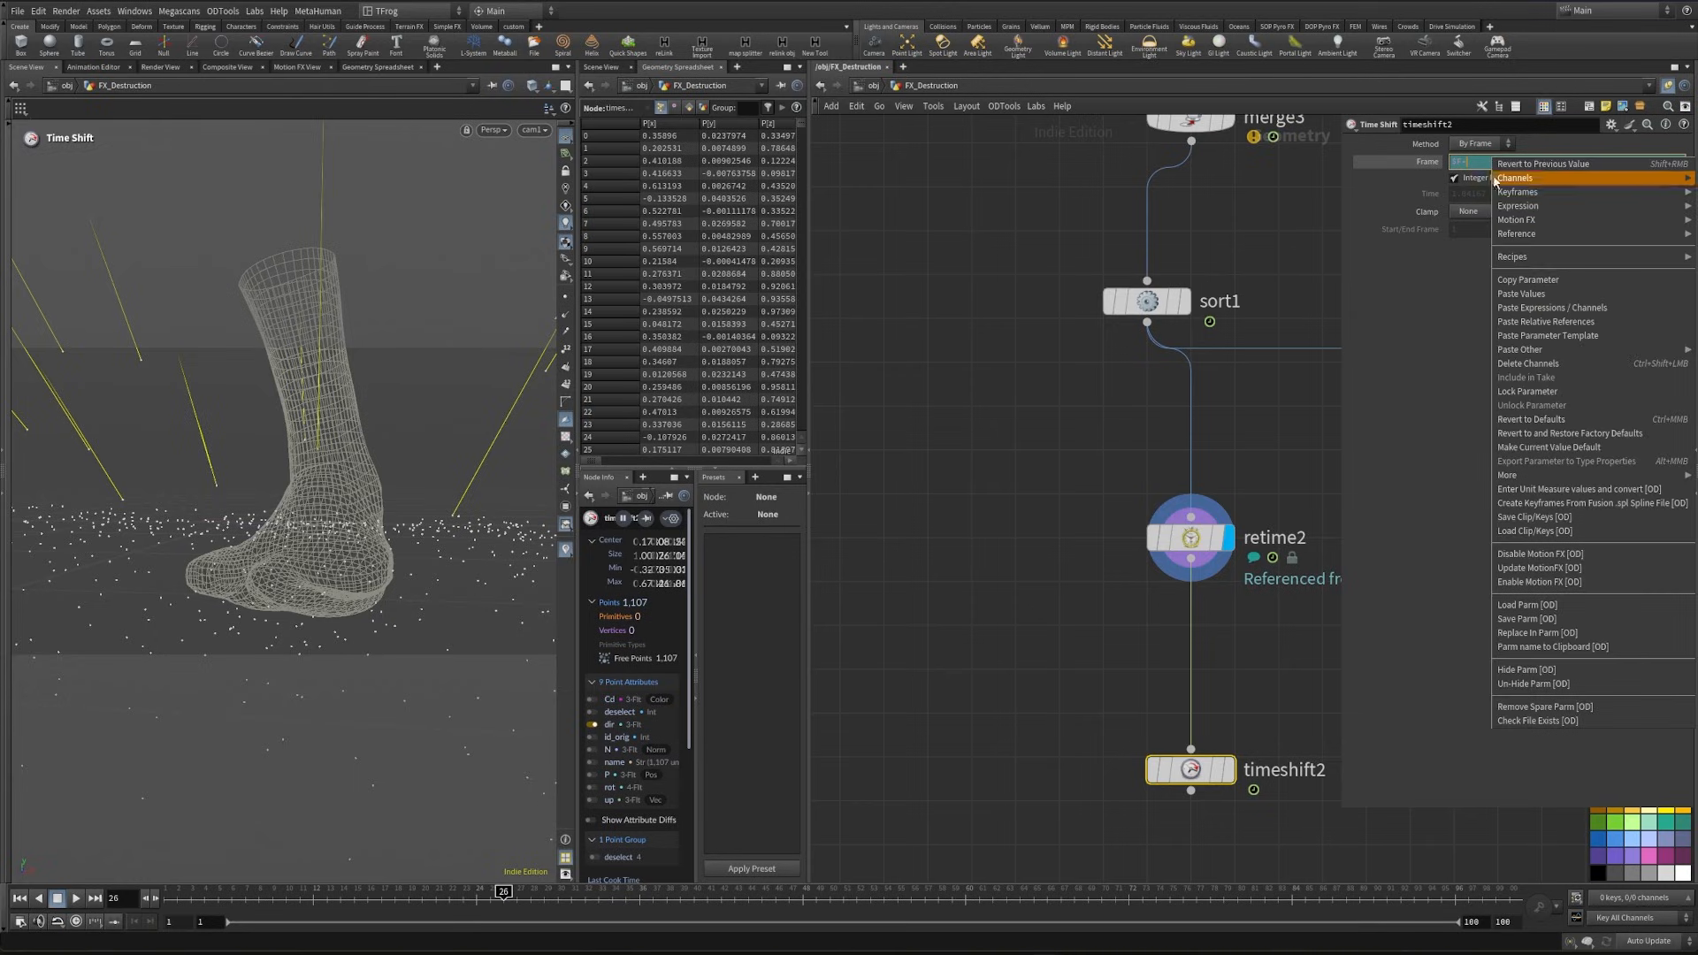
pyautogui.click(1565, 321)
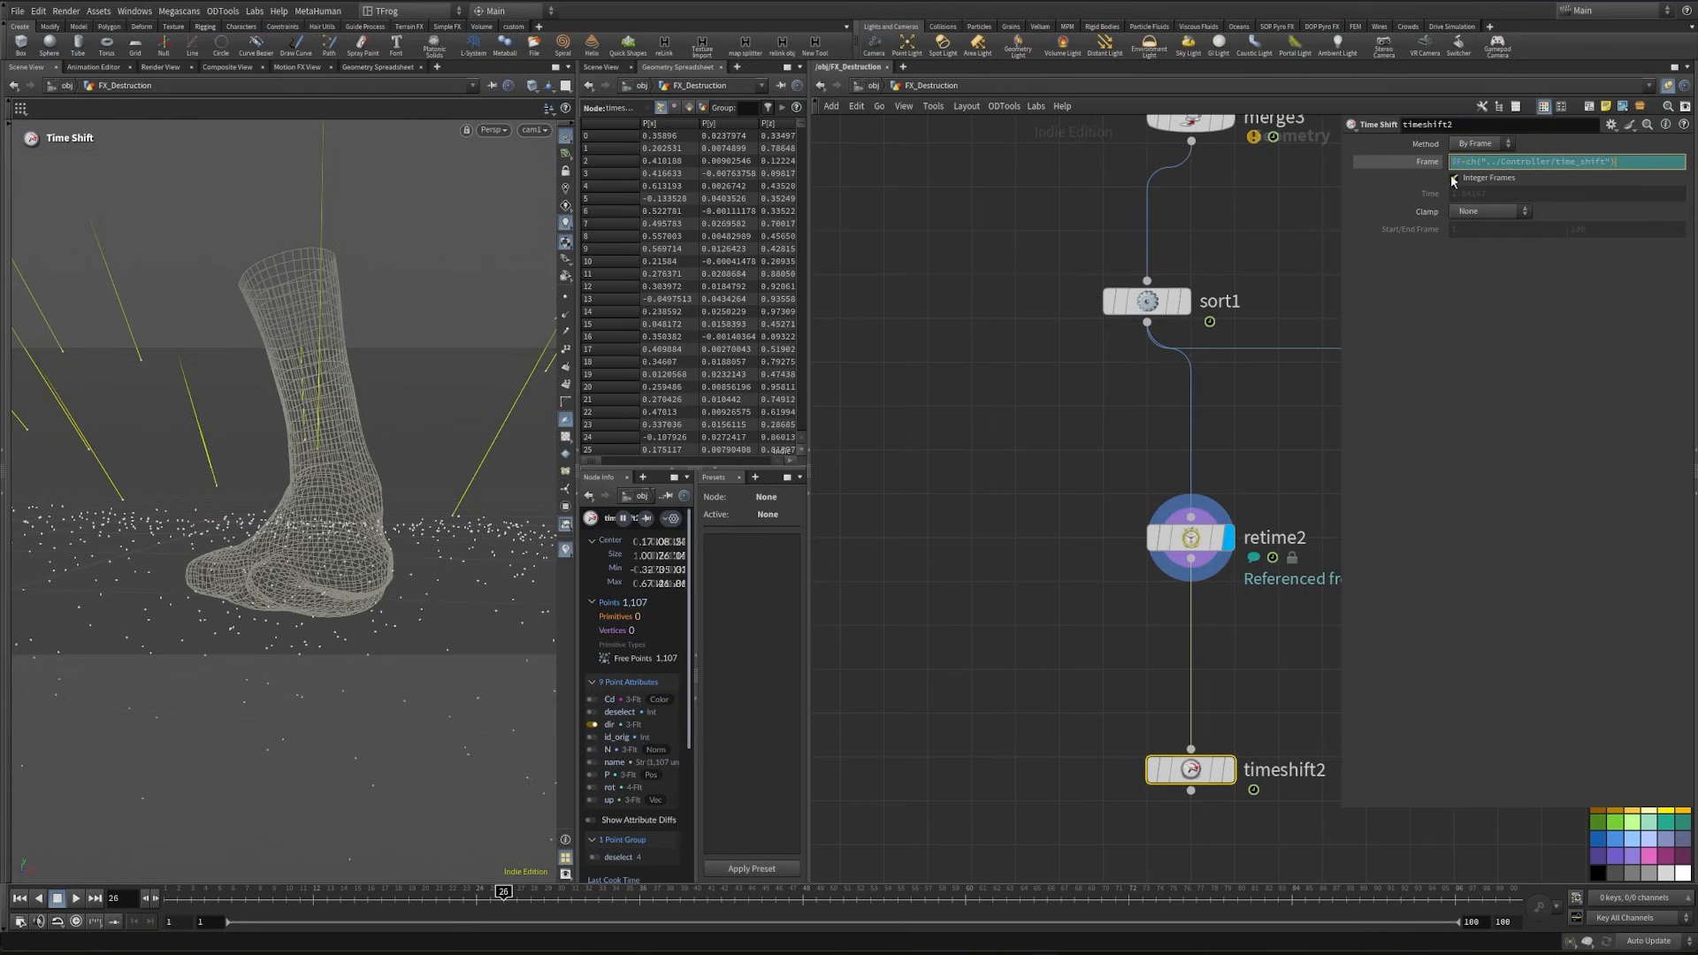
pyautogui.click(1427, 162)
# - Show Character_Geo as a template in the viewport and scrub the early frames to frame 6
pyautogui.moveTo(503, 899); pyautogui.dragTo(218, 909)
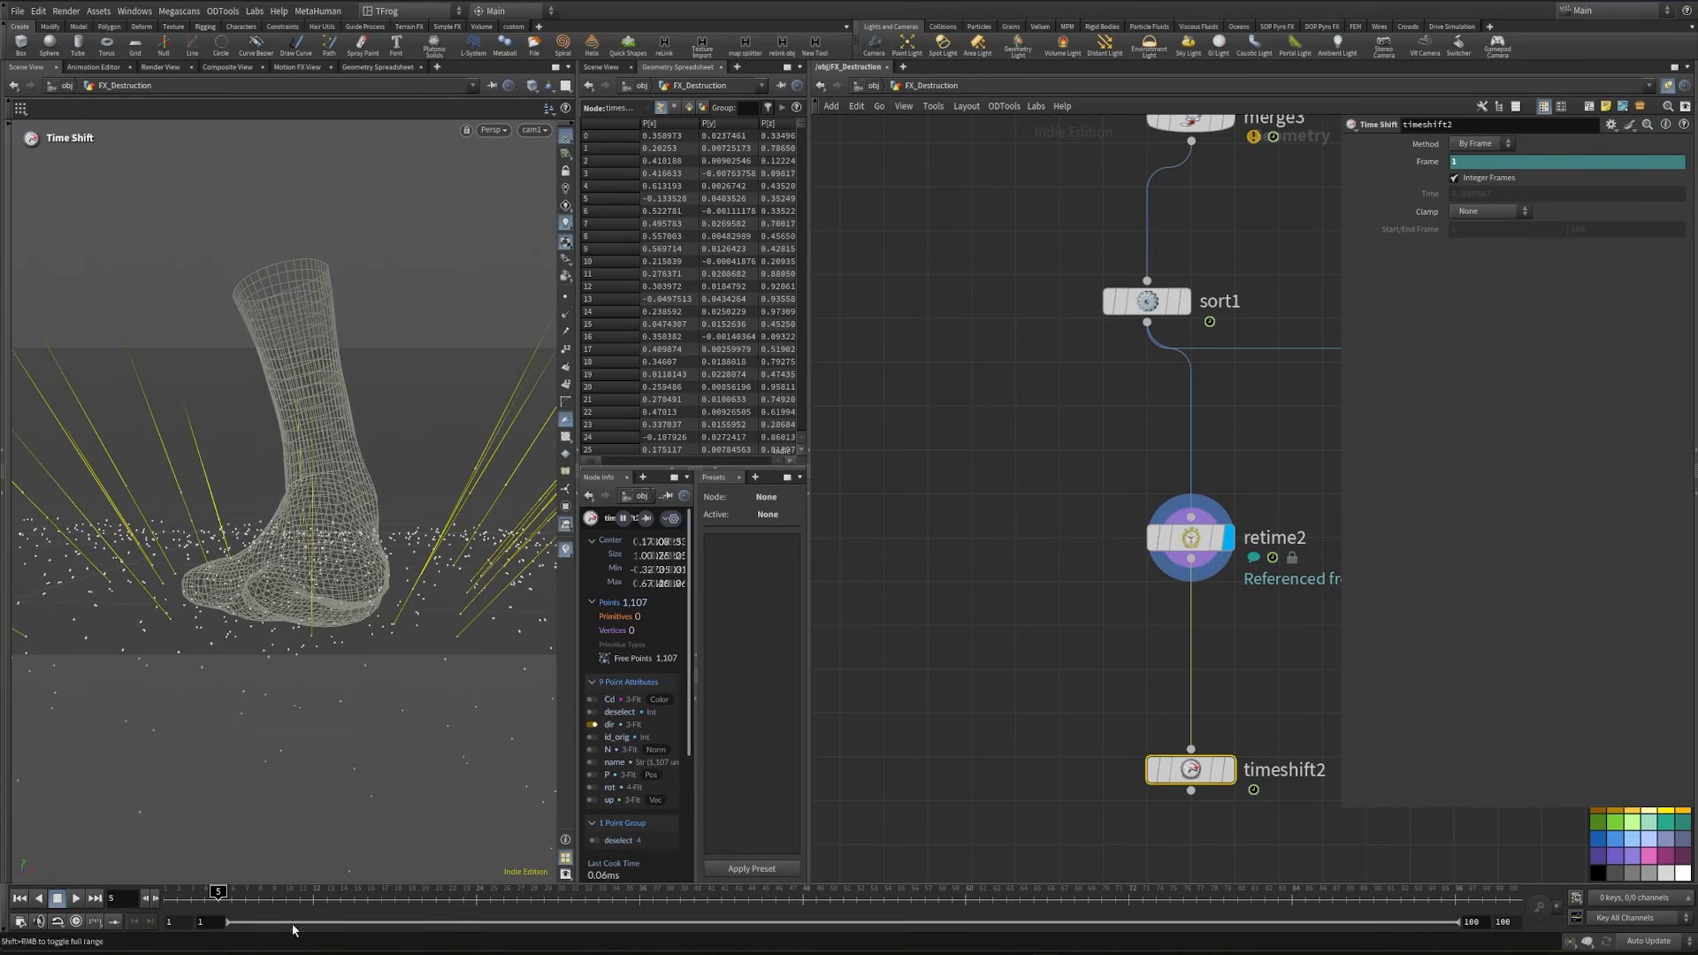
pyautogui.scroll(-5, 977, 676)
pyautogui.moveTo(918, 420); pyautogui.dragTo(1033, 652, button='middle')
pyautogui.scroll(-5, 1032, 652)
pyautogui.moveTo(958, 265); pyautogui.dragTo(1163, 519, button='middle')
pyautogui.scroll(6, 1049, 561)
pyautogui.moveTo(899, 471); pyautogui.dragTo(1047, 551, button='middle')
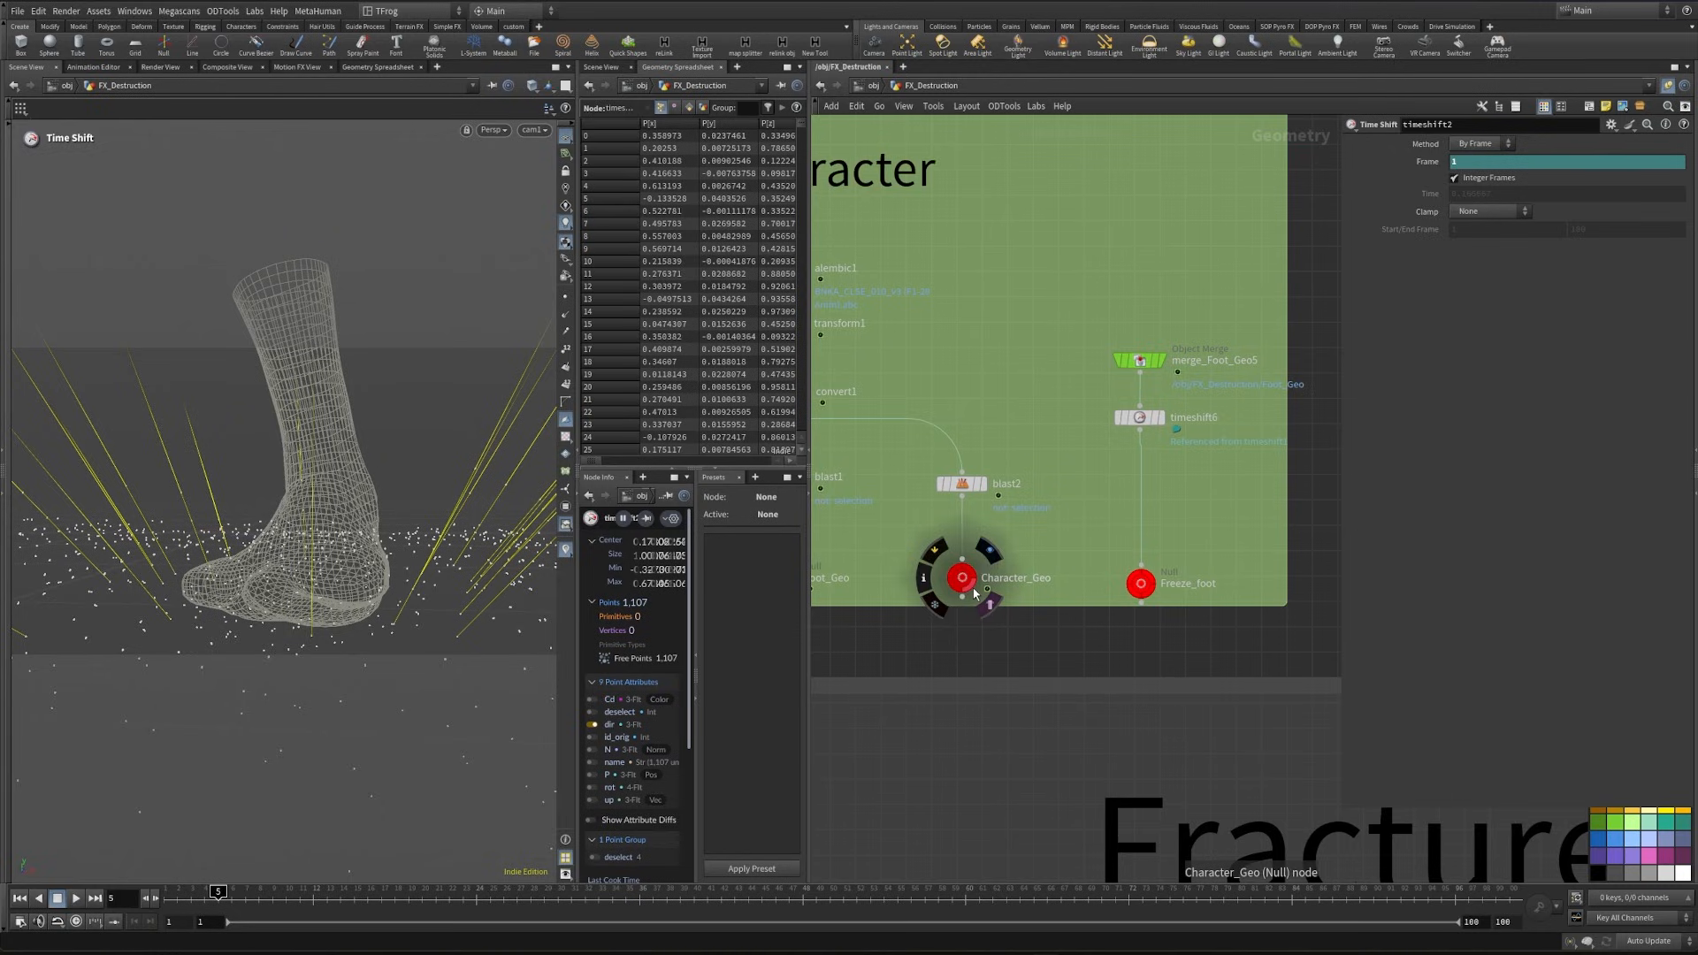
pyautogui.click(987, 603)
pyautogui.moveTo(219, 893); pyautogui.dragTo(231, 893)
# - Try a different time shift value on the Controller and display timeshift2's points in the viewport
pyautogui.scroll(-3, 1176, 654)
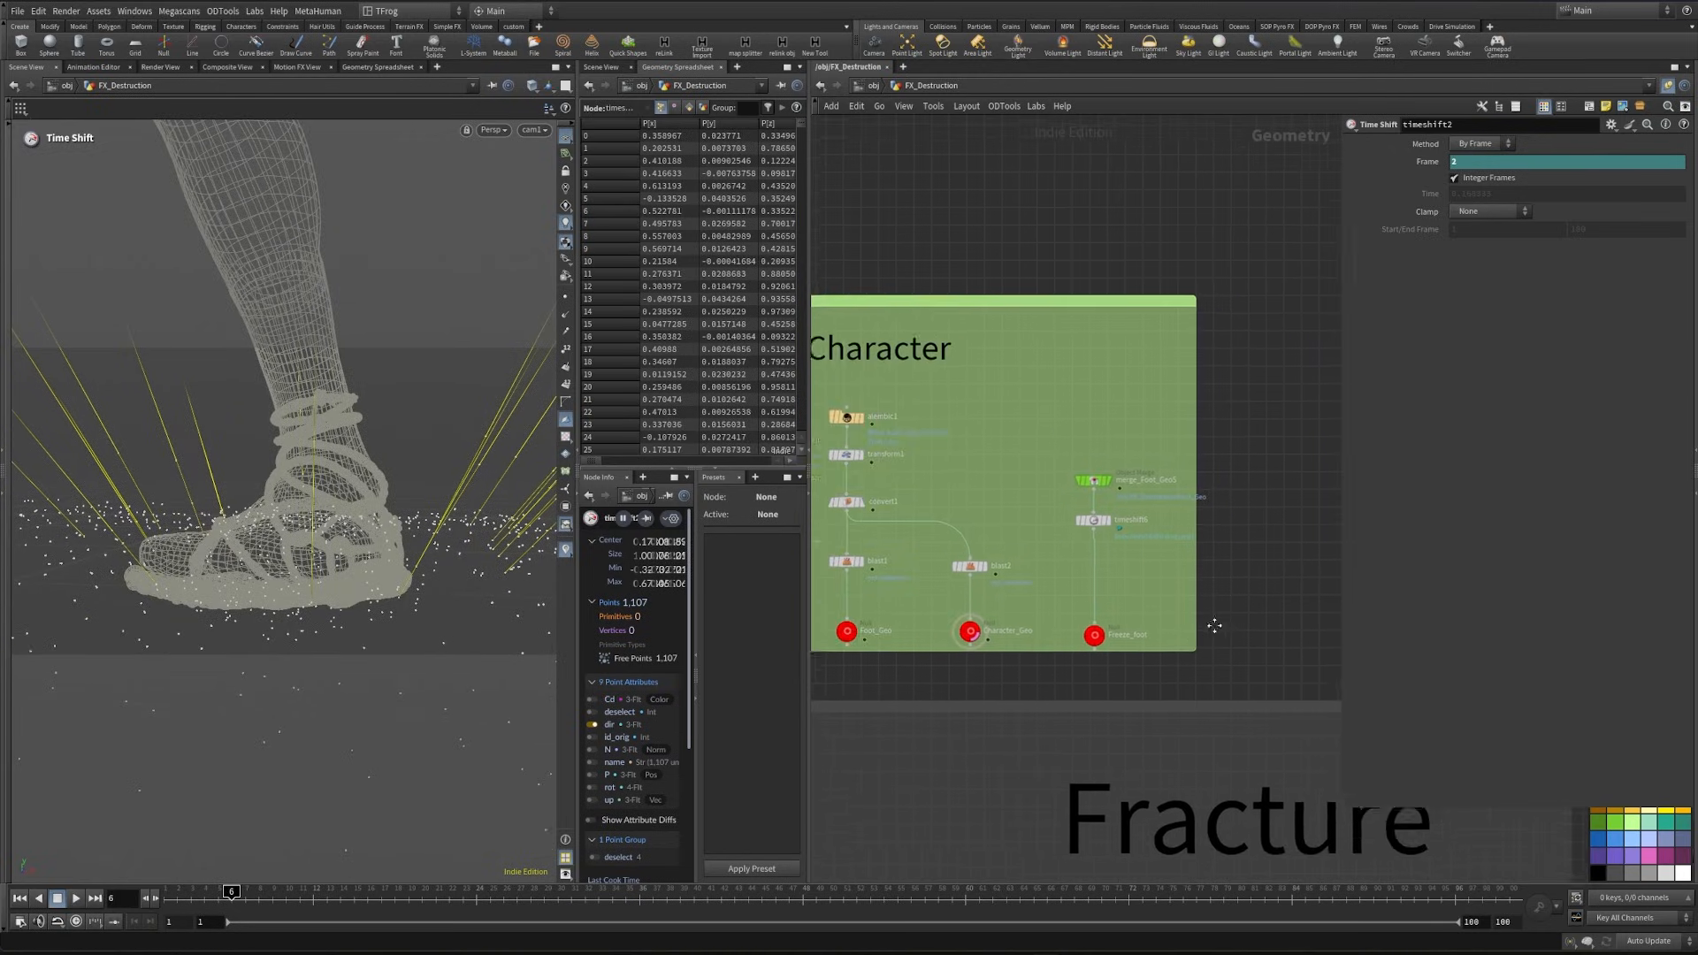
pyautogui.moveTo(1214, 625); pyautogui.dragTo(892, 681, button='middle')
pyautogui.moveTo(1246, 686)
pyautogui.mouseDown(button='middle')
pyautogui.moveTo(1294, 676)
pyautogui.moveTo(1066, 660)
pyautogui.moveTo(857, 715)
pyautogui.mouseUp(button='middle')
pyautogui.moveTo(1152, 619); pyautogui.dragTo(1221, 579)
pyautogui.scroll(1, 1437, 215)
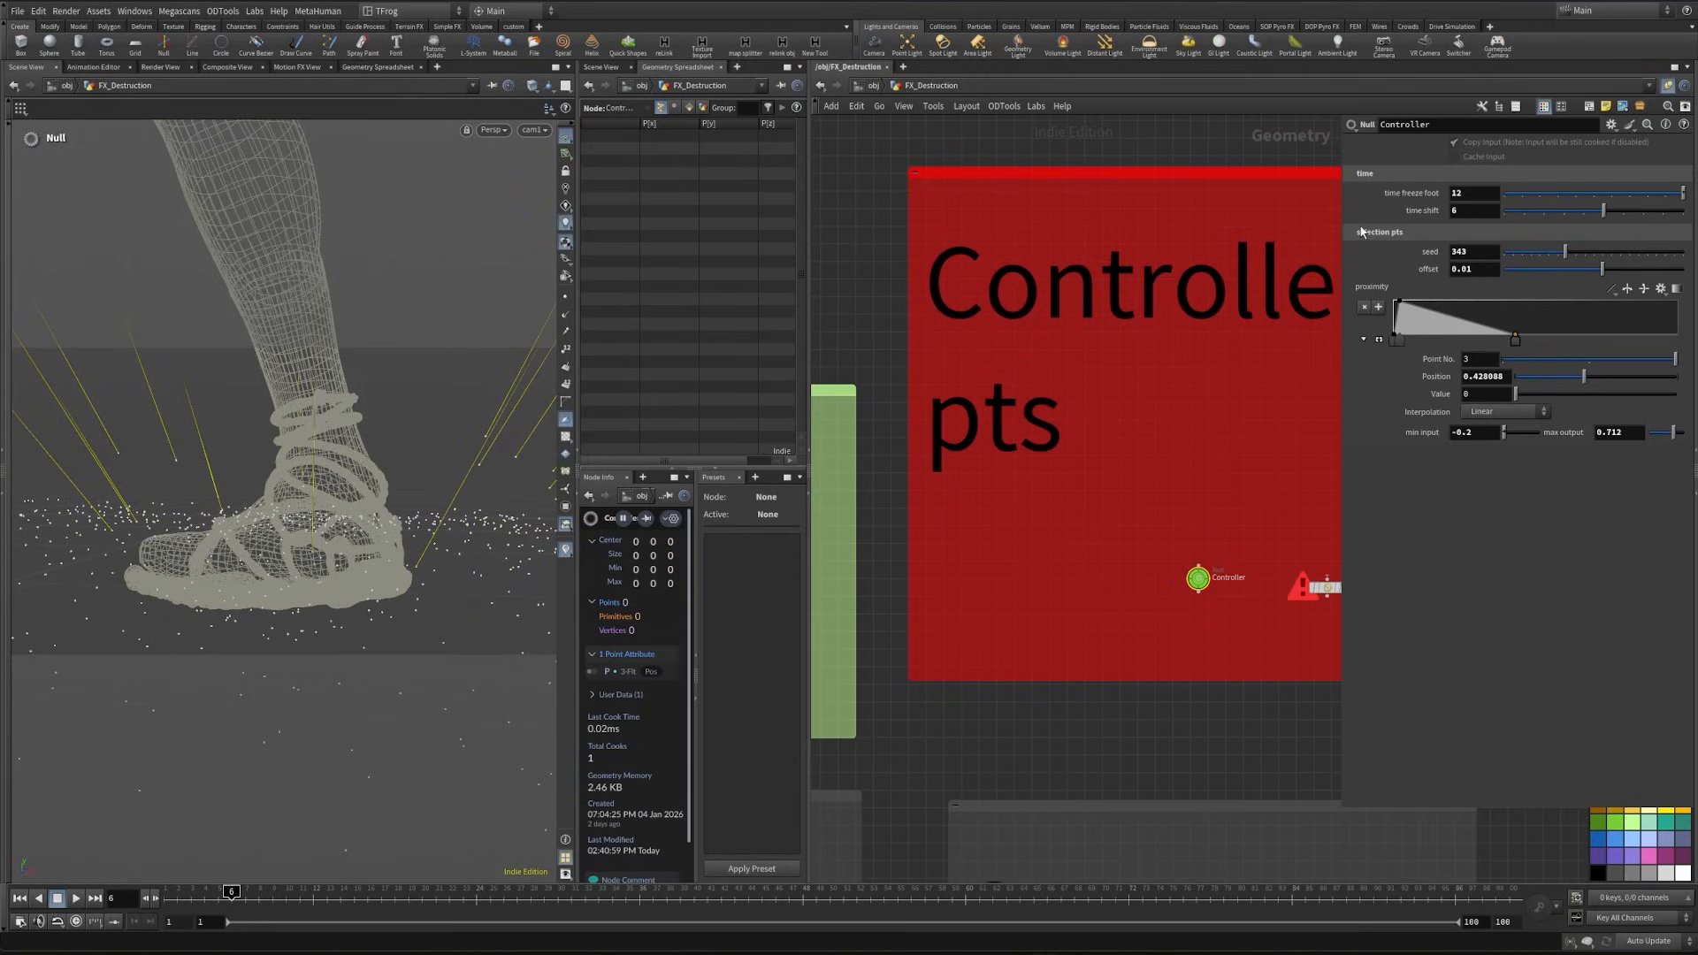
pyautogui.press('1')
pyautogui.click(1008, 710)
pyautogui.moveTo(863, 434); pyautogui.dragTo(1288, 593, button='middle')
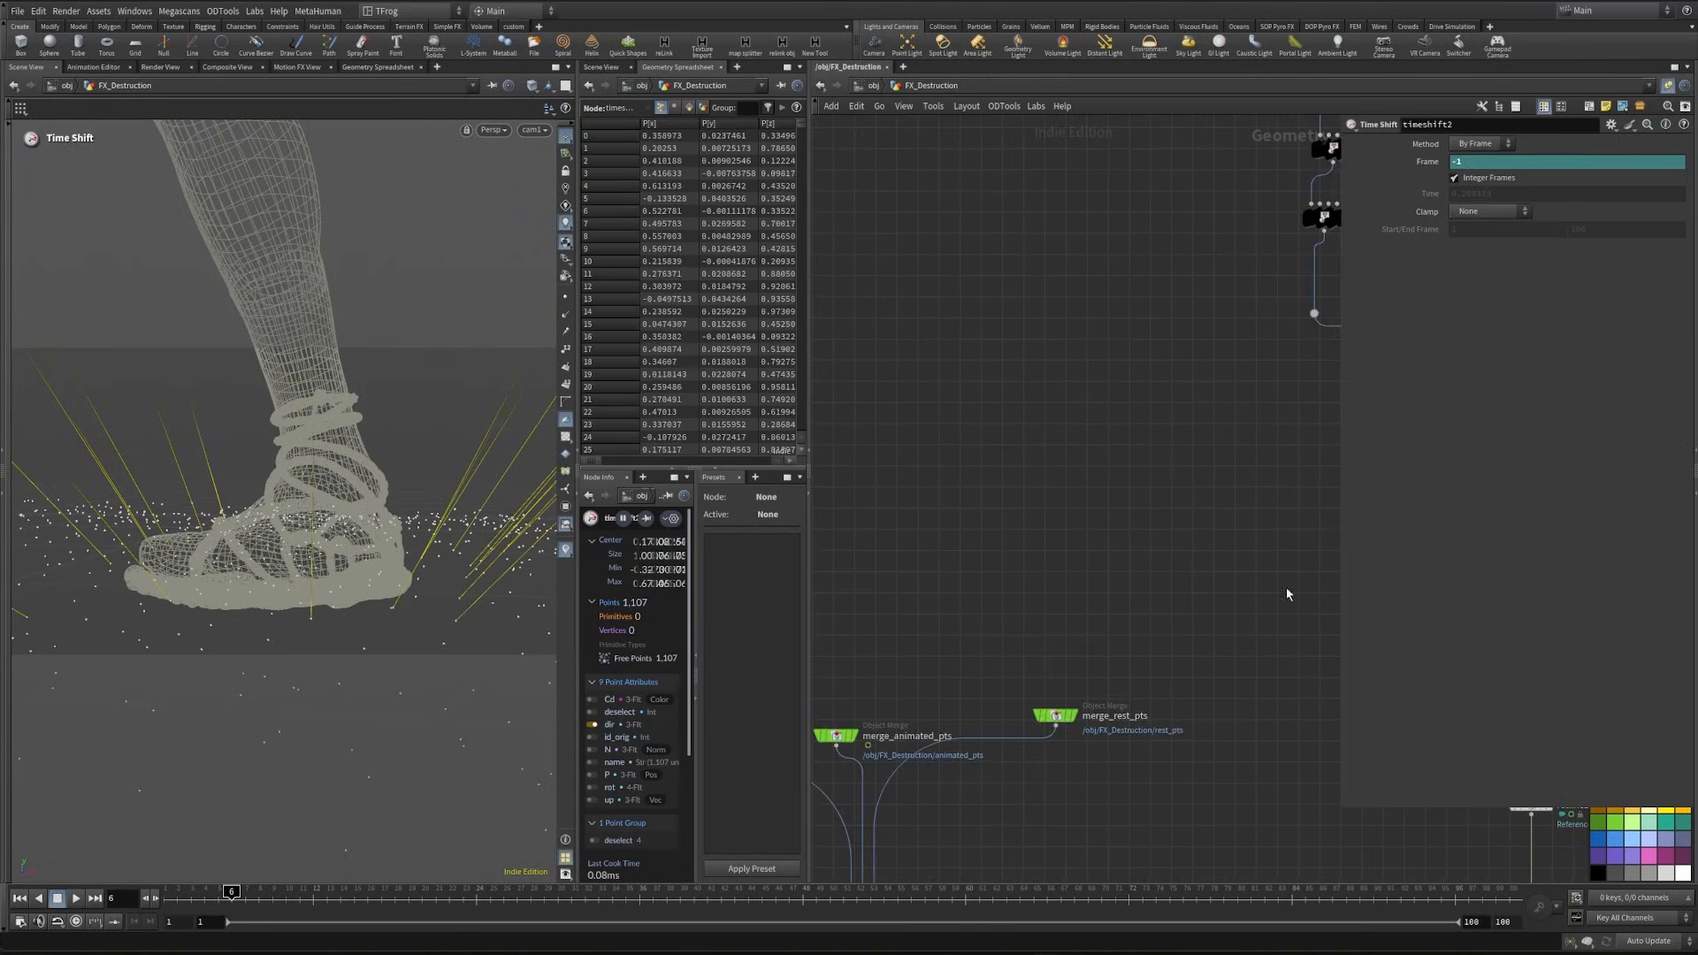
# - Set the Controller's time shift to 4 and scrub from frame 4 to frame 19 to check the points against the foot
pyautogui.moveTo(1012, 177); pyautogui.dragTo(1039, 559, button='middle')
pyautogui.scroll(-3, 1039, 558)
pyautogui.moveTo(1034, 306); pyautogui.dragTo(1087, 523, button='middle')
pyautogui.moveTo(995, 159); pyautogui.dragTo(1081, 522, button='middle')
pyautogui.scroll(3, 1141, 378)
pyautogui.moveTo(1185, 363); pyautogui.dragTo(1165, 533, button='middle')
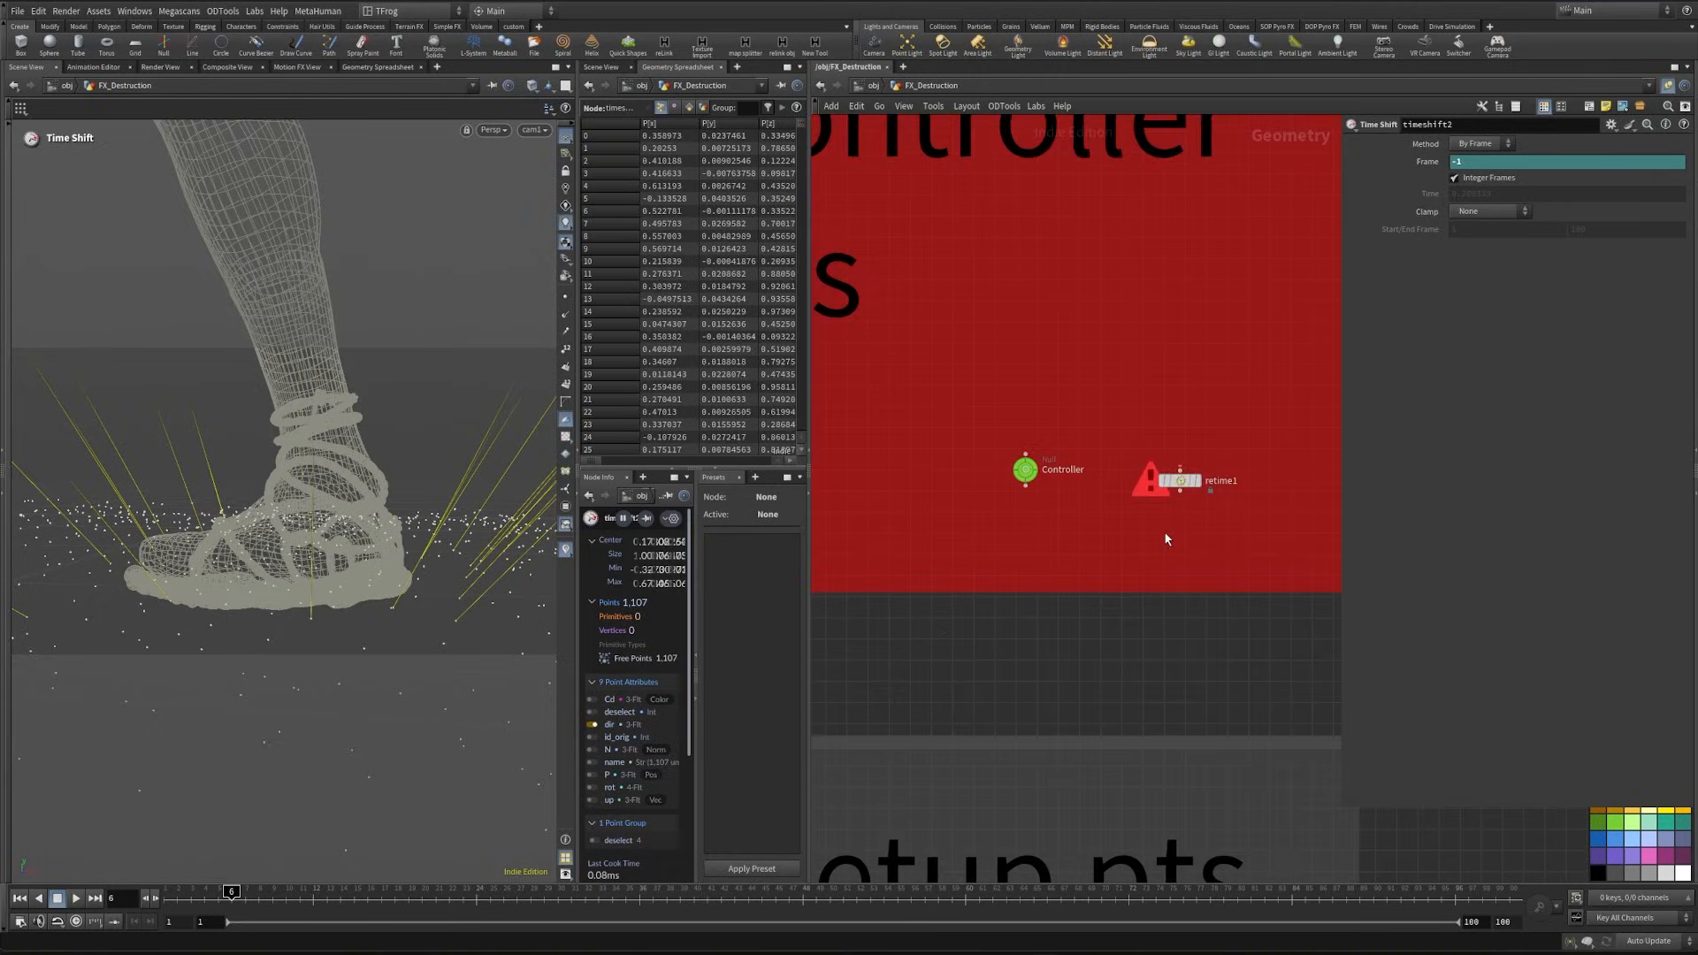
pyautogui.click(1026, 469)
pyautogui.click(1478, 215)
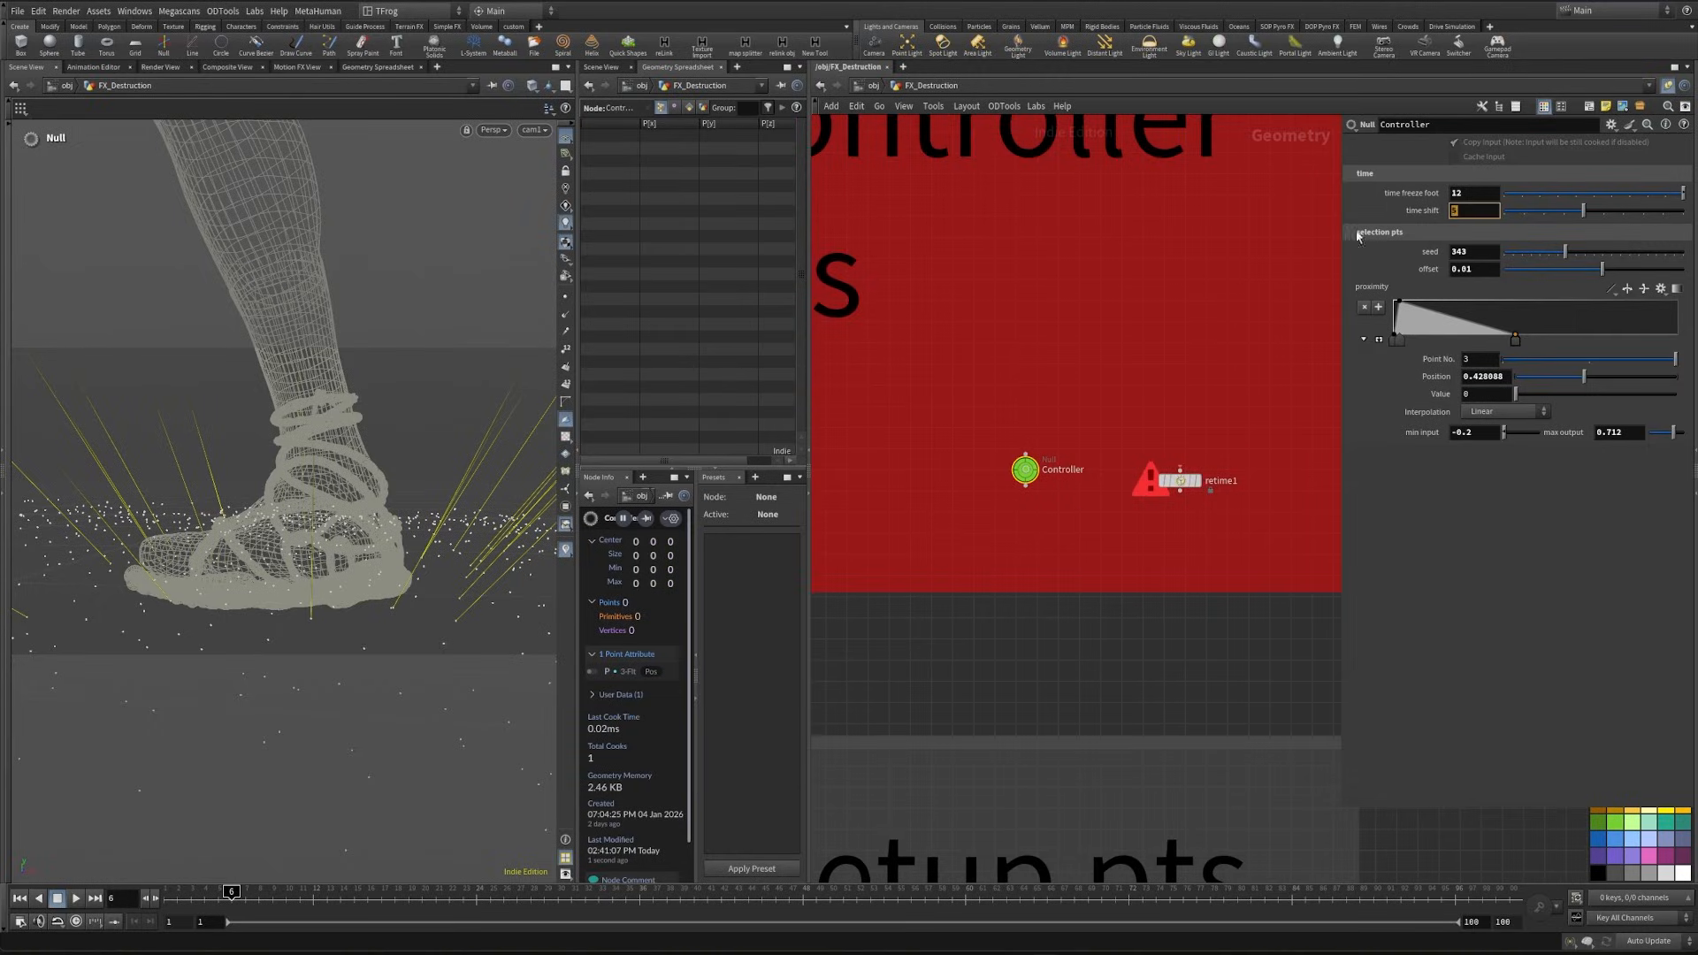
pyautogui.write('4')
pyautogui.press('Return')
pyautogui.click(204, 893)
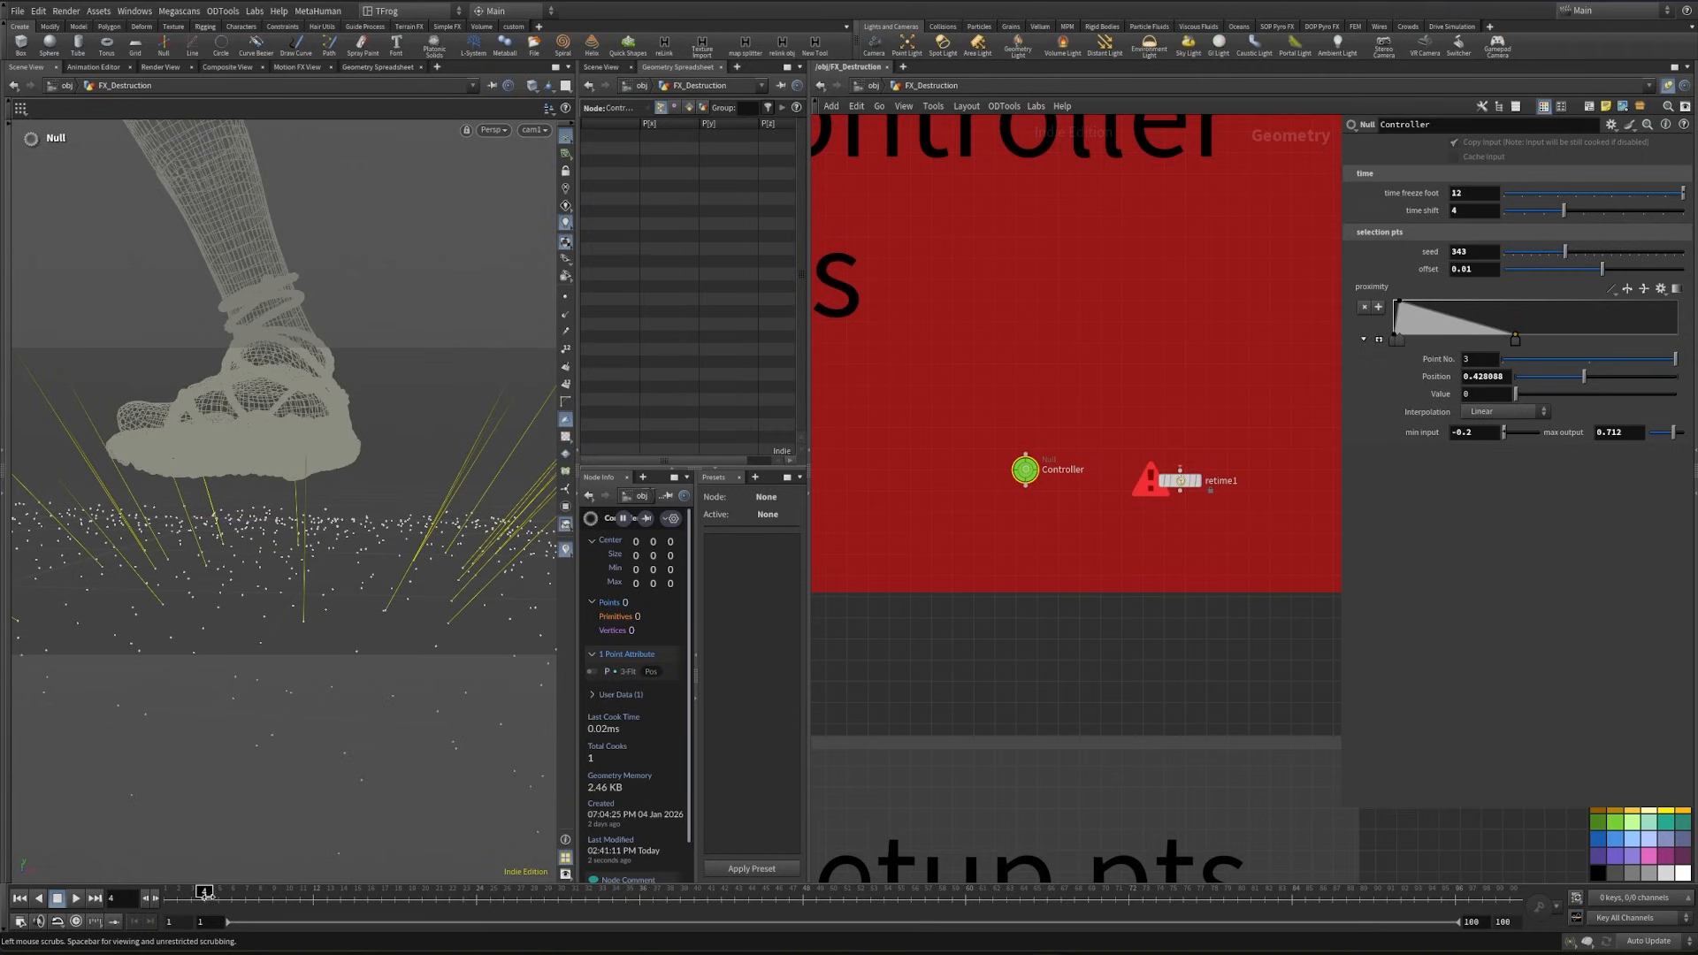
pyautogui.moveTo(205, 893); pyautogui.dragTo(410, 908)
# - Add a null below timeshift2, connect it, and name it animated_pts_retimed
pyautogui.scroll(-4, 1055, 681)
pyautogui.moveTo(1053, 687); pyautogui.dragTo(1065, 402, button='middle')
pyautogui.moveTo(1046, 633); pyautogui.dragTo(1035, 216, button='middle')
pyautogui.moveTo(1011, 531); pyautogui.dragTo(1026, 194, button='middle')
pyautogui.scroll(3, 1072, 541)
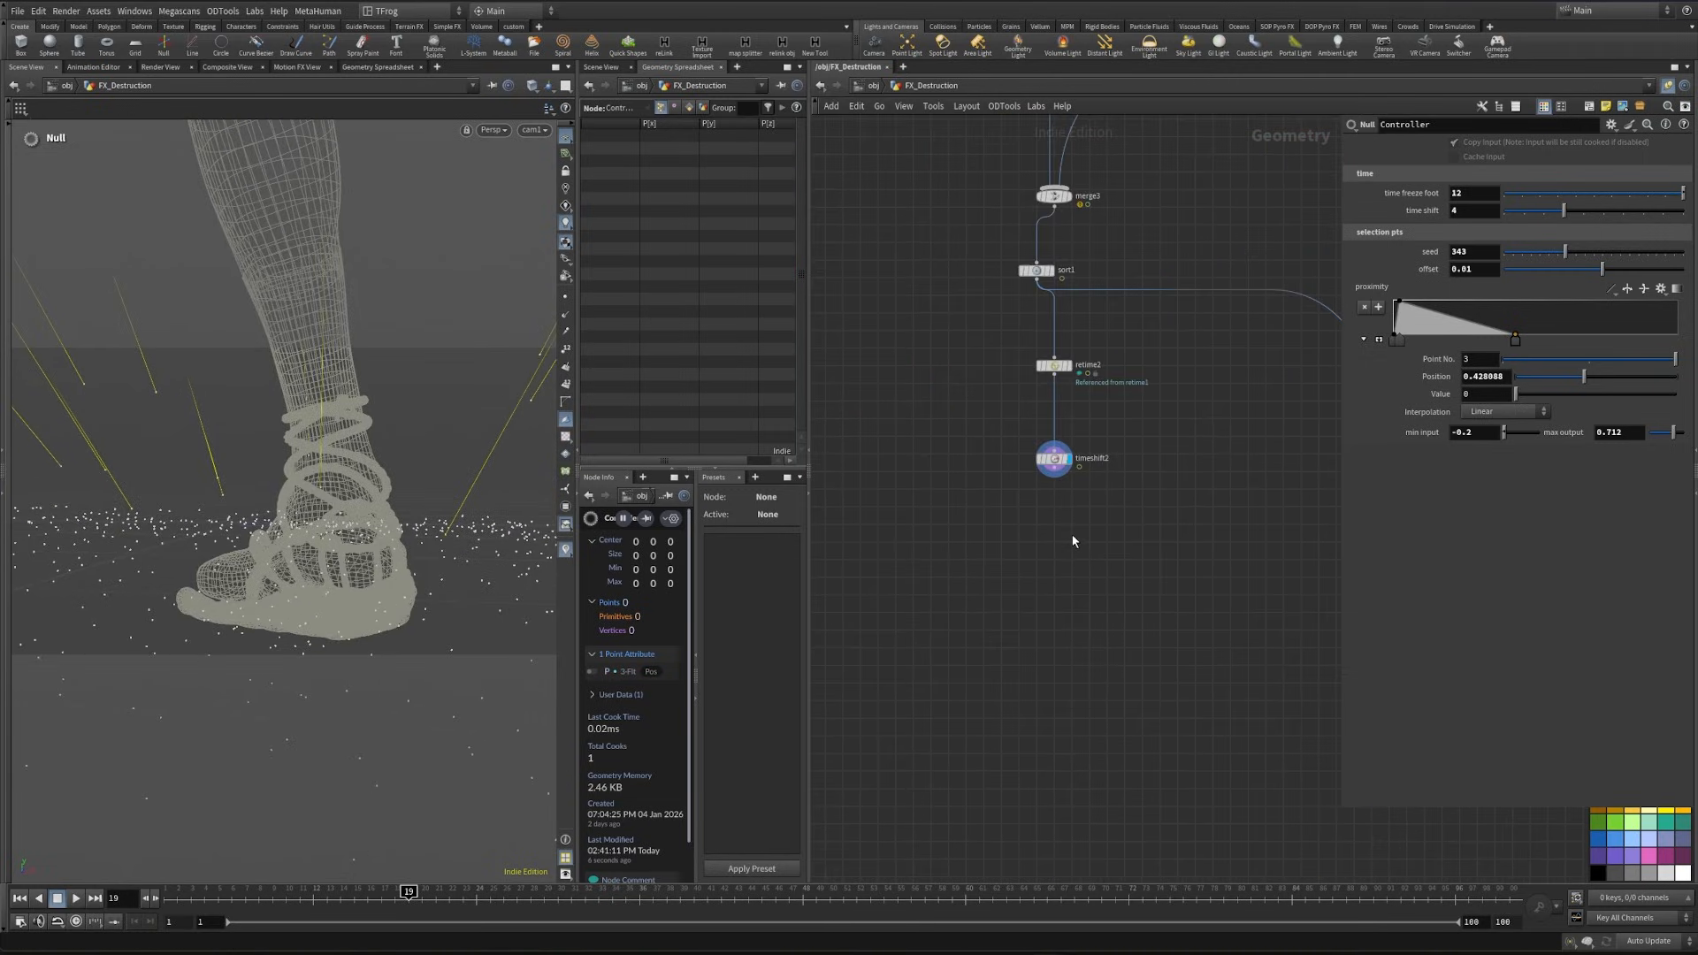
pyautogui.press('Tab')
pyautogui.write('null')
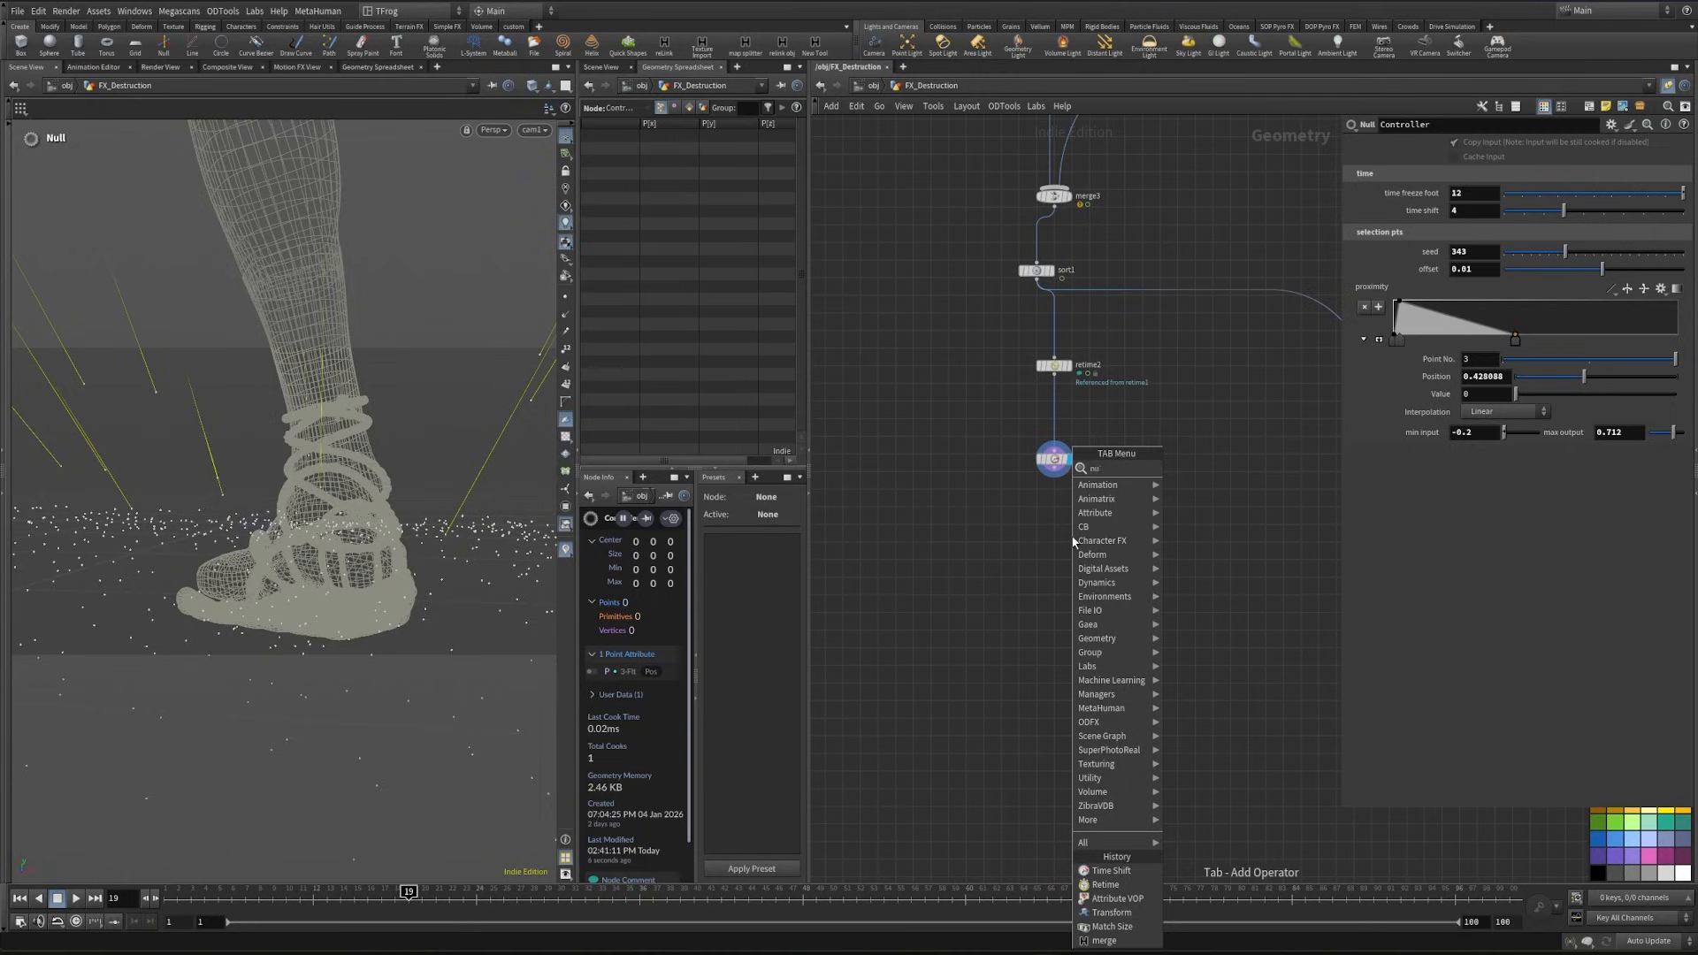
pyautogui.press('Return')
pyautogui.click(1053, 515)
pyautogui.moveTo(1053, 468); pyautogui.dragTo(1054, 504)
pyautogui.click(1078, 516)
pyautogui.write('animated_pts_ret')
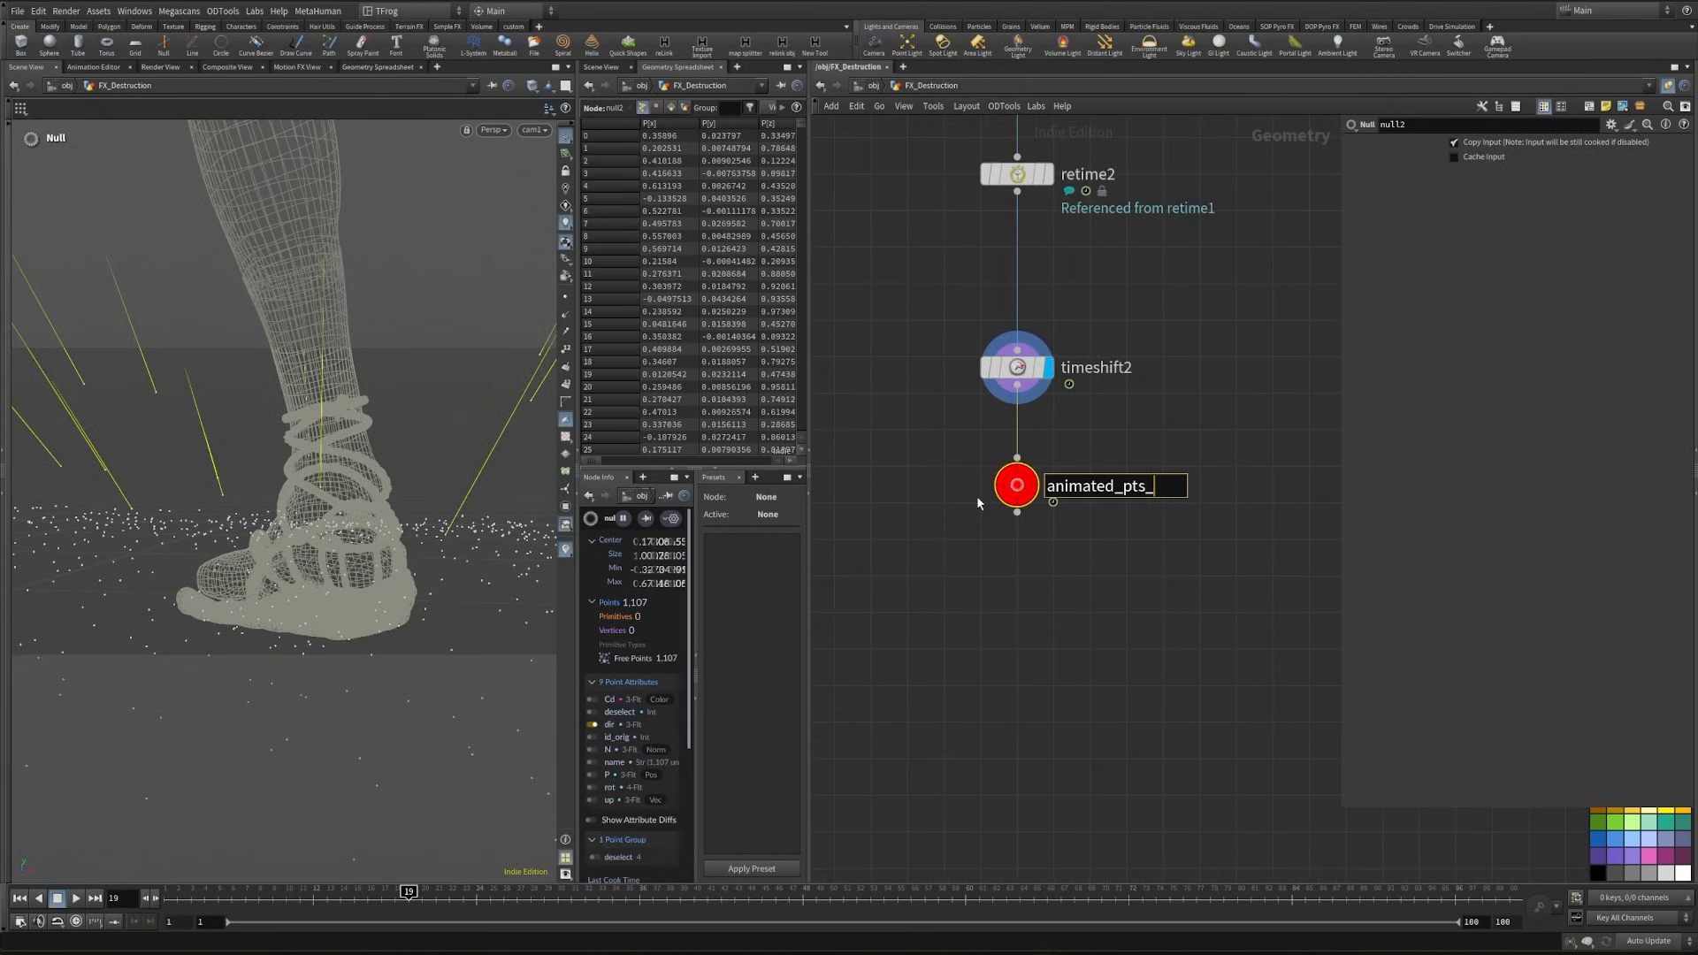
# - Auto-arrange the nodes from merge3 down to animated_pts_retimed and move the group up closer to the incoming branches
pyautogui.moveTo(967, 564); pyautogui.dragTo(1087, 822)
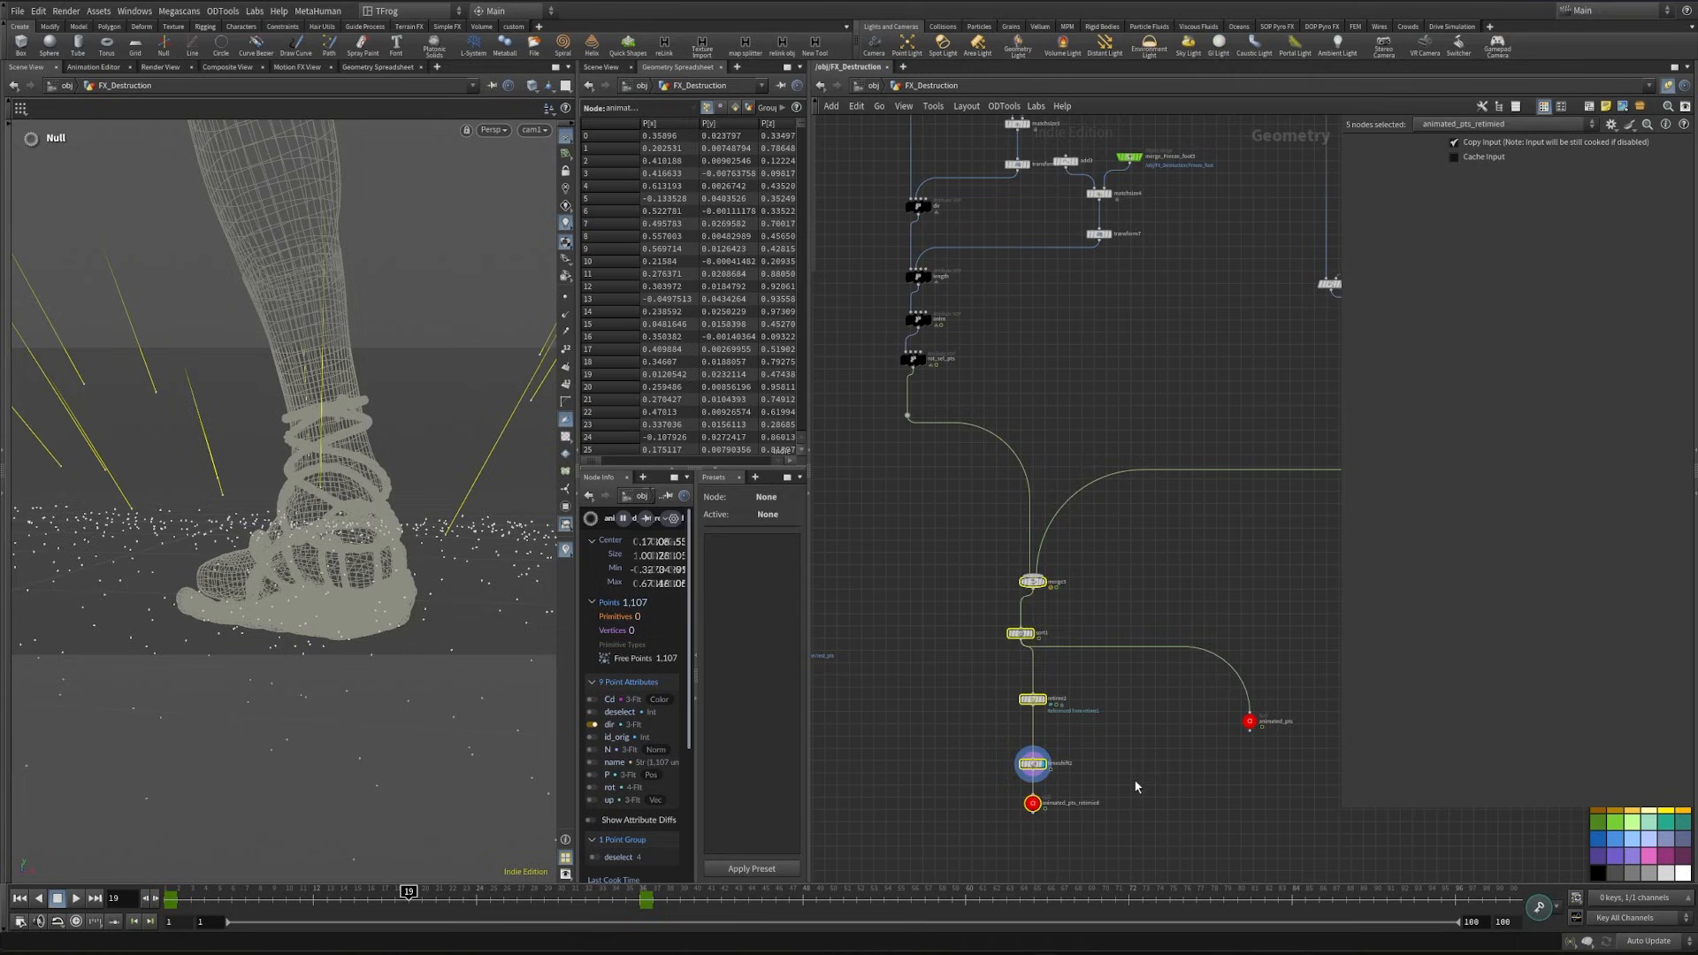
pyautogui.press('l')
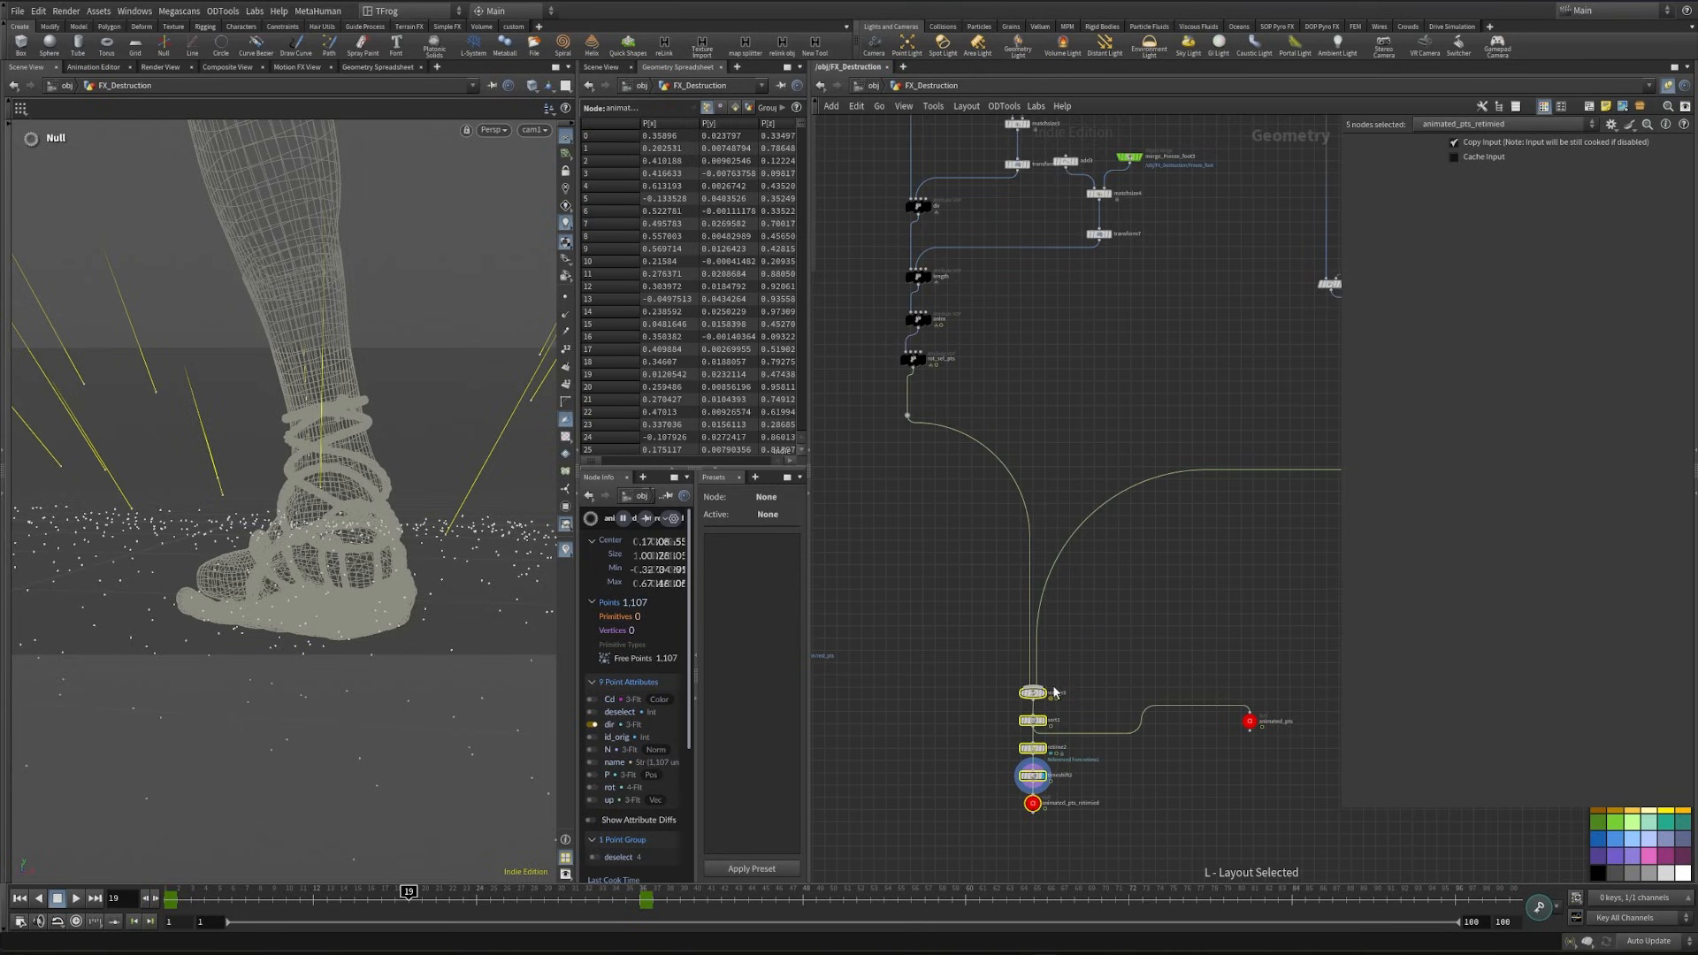
pyautogui.moveTo(1031, 695); pyautogui.dragTo(1033, 618)
pyautogui.moveTo(1197, 583); pyautogui.dragTo(1357, 656, button='middle')
pyautogui.moveTo(1109, 600); pyautogui.dragTo(1104, 781, button='middle')
# - Auto-arrange the dir, length, anim and rot_sel_pts nodes and shift dir slightly to the left
pyautogui.moveTo(1045, 679); pyautogui.dragTo(1101, 440)
pyautogui.press('l')
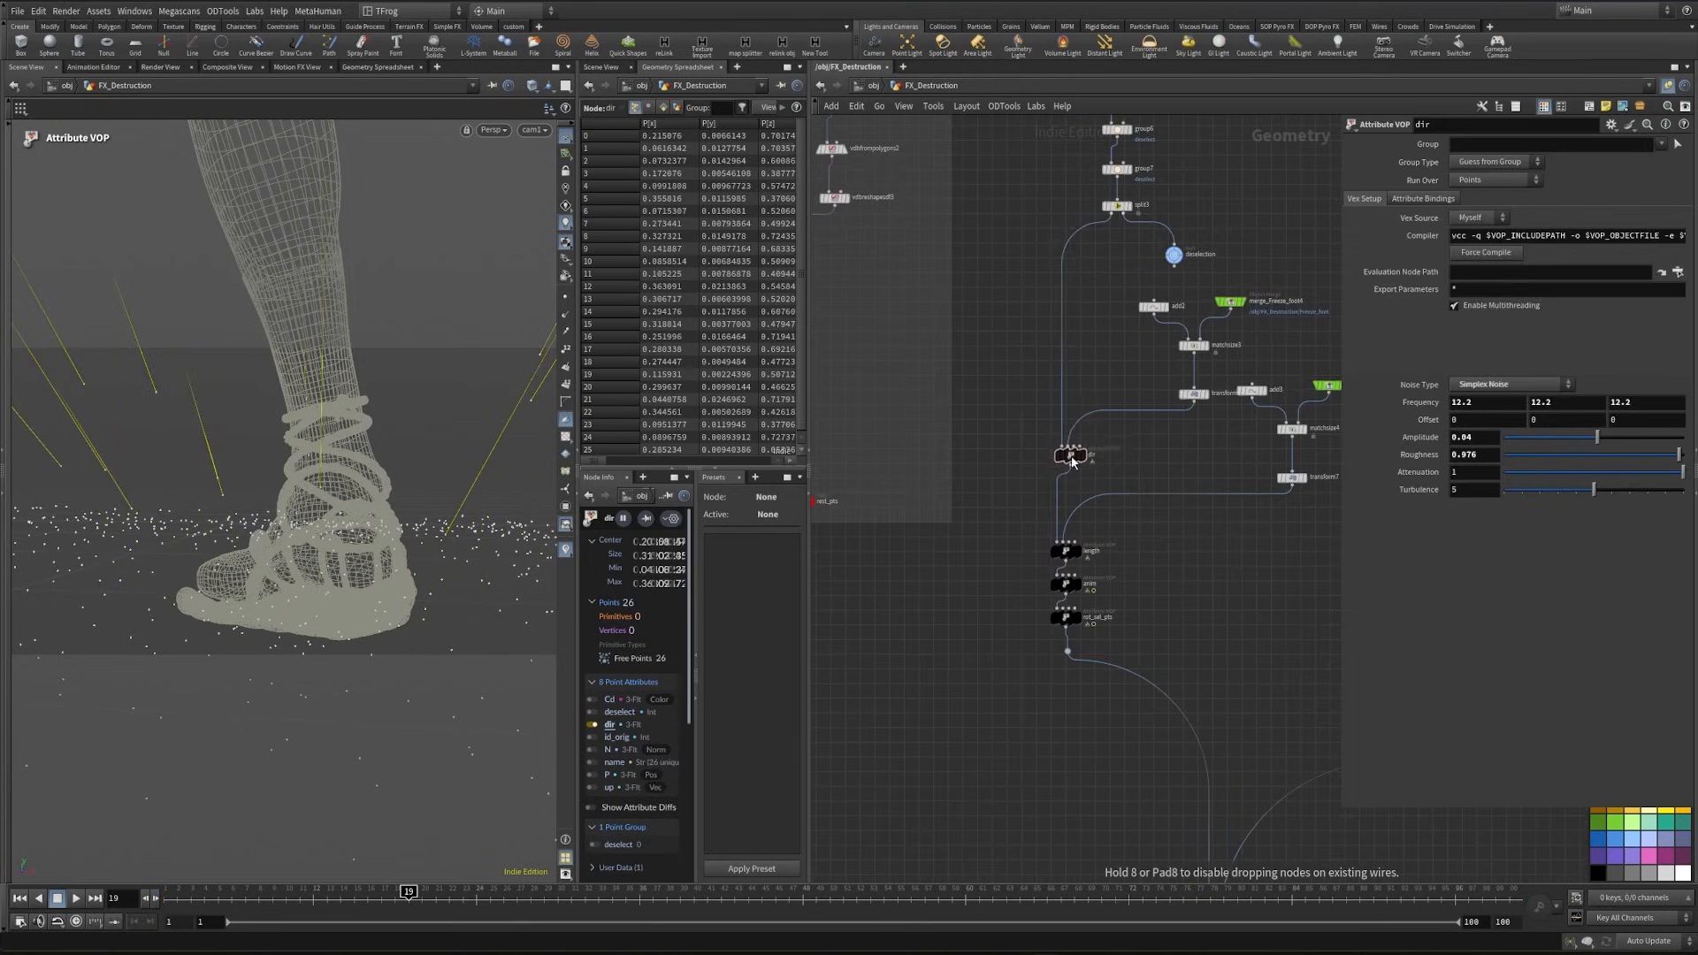
pyautogui.moveTo(1074, 459); pyautogui.dragTo(1056, 456)
# - Select the rot_sel_pts and rot_pts Attribute VOP nodes together and color them magenta
pyautogui.moveTo(942, 675); pyautogui.dragTo(881, 688)
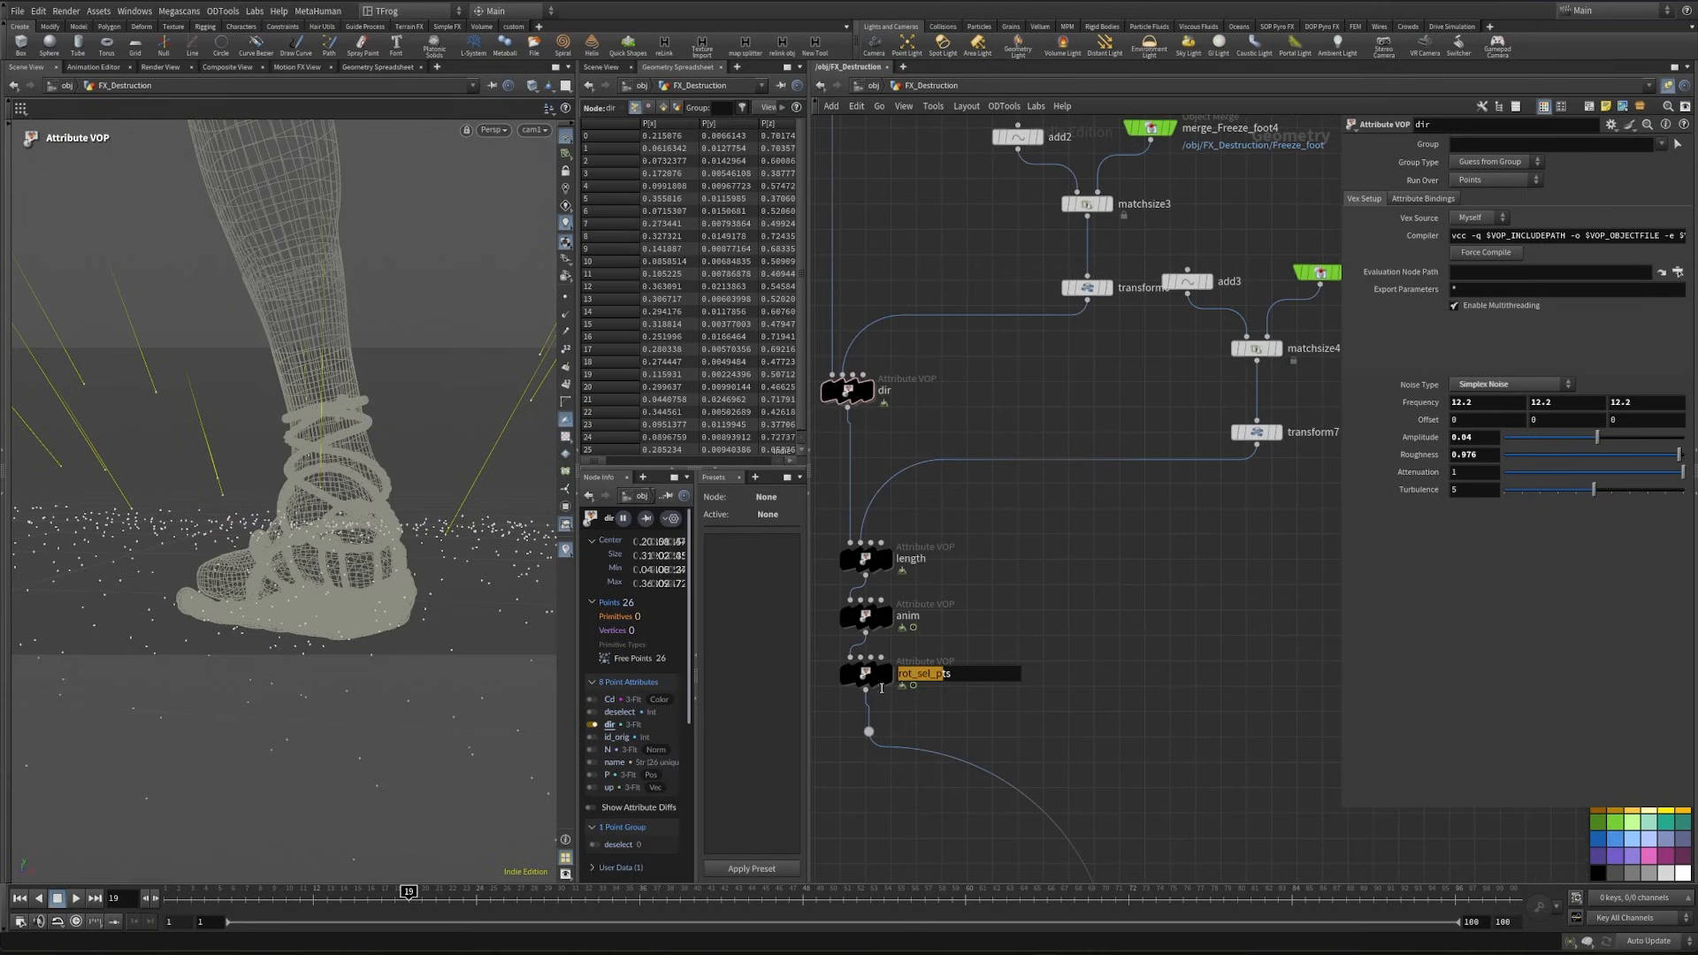
pyautogui.click(867, 674)
pyautogui.scroll(-5, 1106, 672)
pyautogui.moveTo(1282, 690); pyautogui.dragTo(888, 728, button='middle')
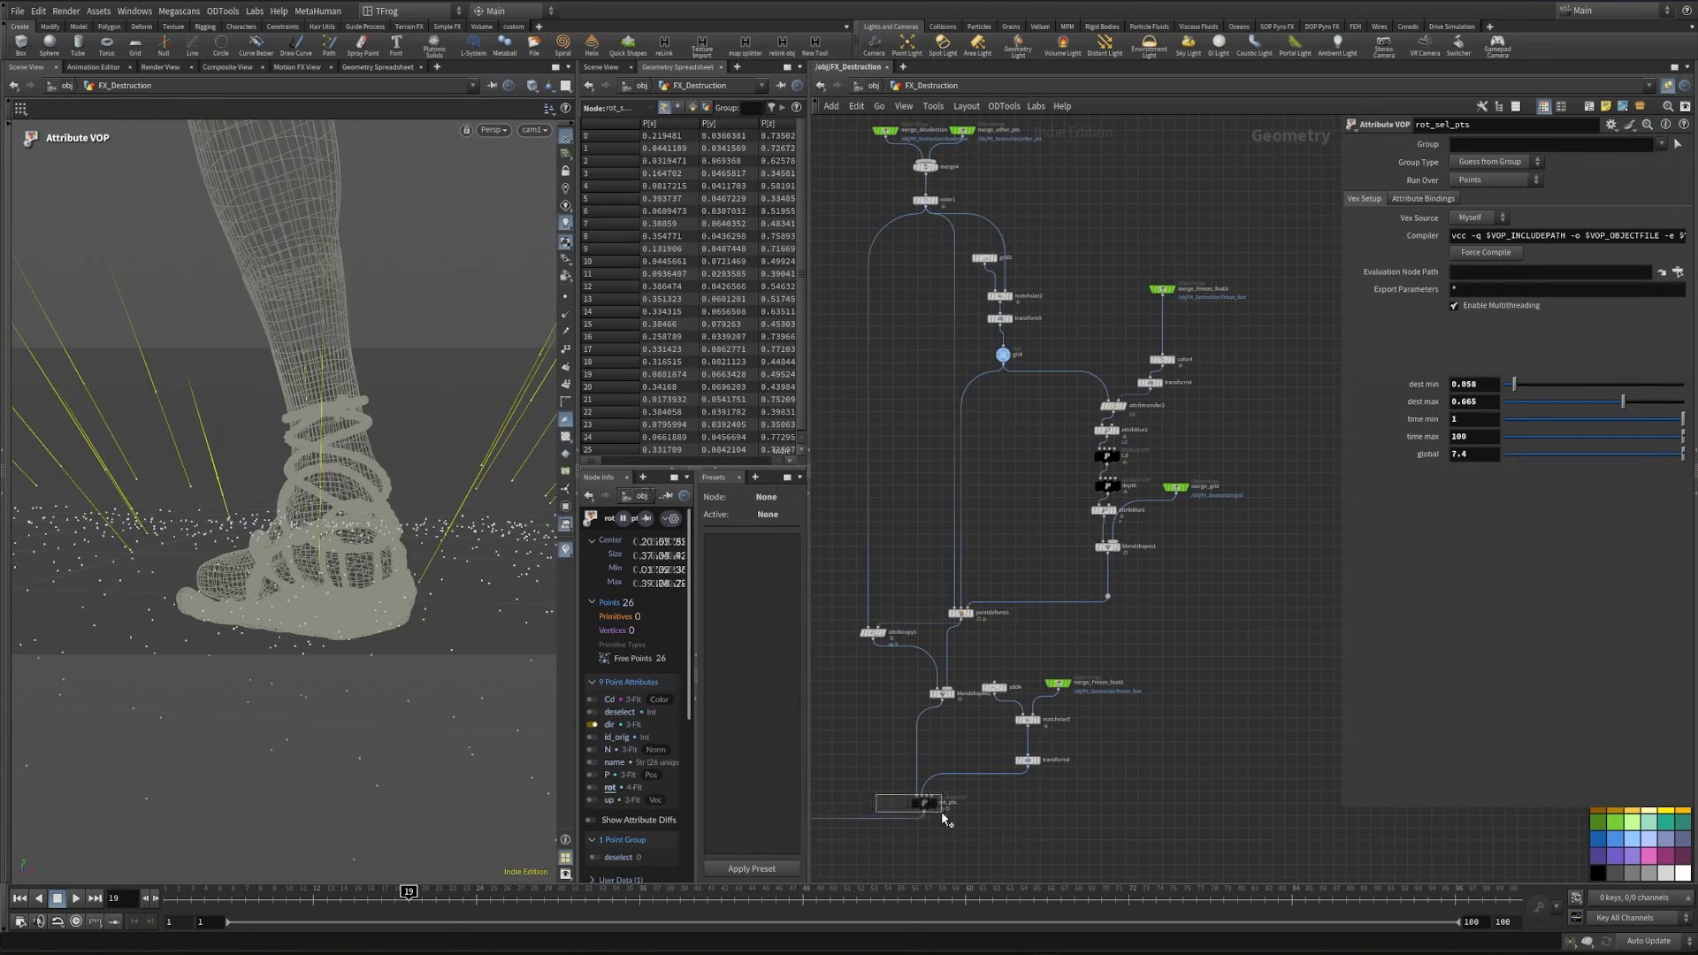
pyautogui.moveTo(944, 818); pyautogui.dragTo(944, 819)
pyautogui.click(1602, 829)
pyautogui.moveTo(1030, 822); pyautogui.dragTo(1299, 782, button='middle')
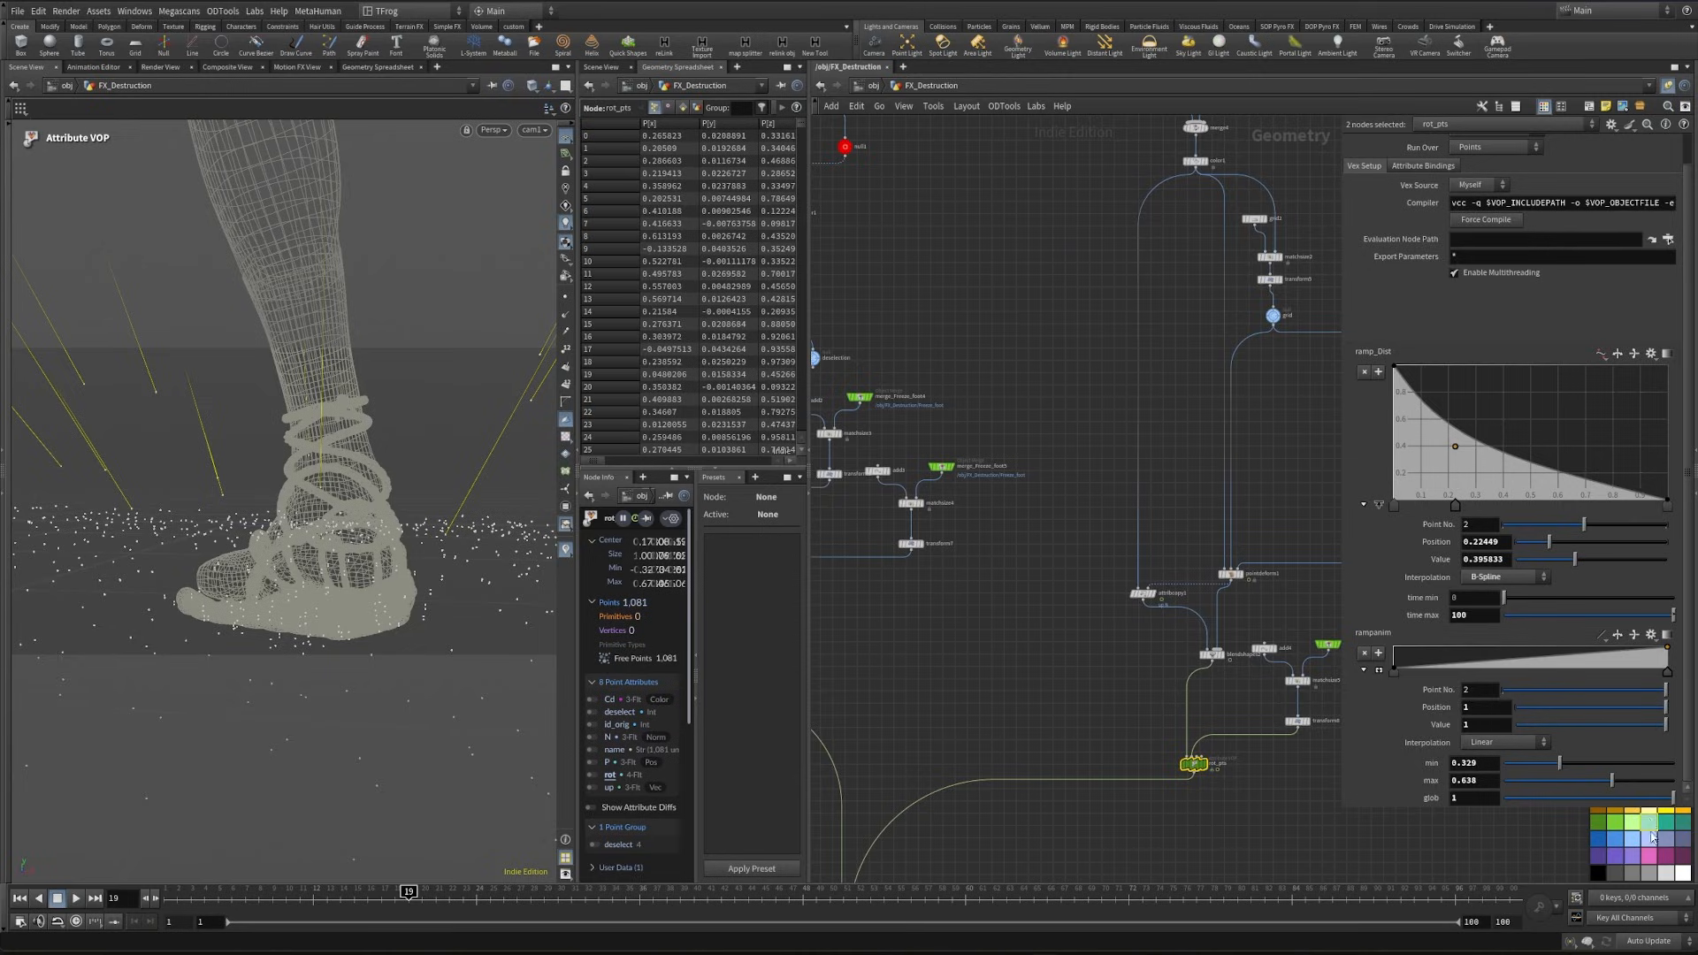
# - Select the dir and length Attribute VOP nodes and color them light green
pyautogui.moveTo(995, 696); pyautogui.dragTo(1366, 760, button='middle')
pyautogui.scroll(4, 1064, 610)
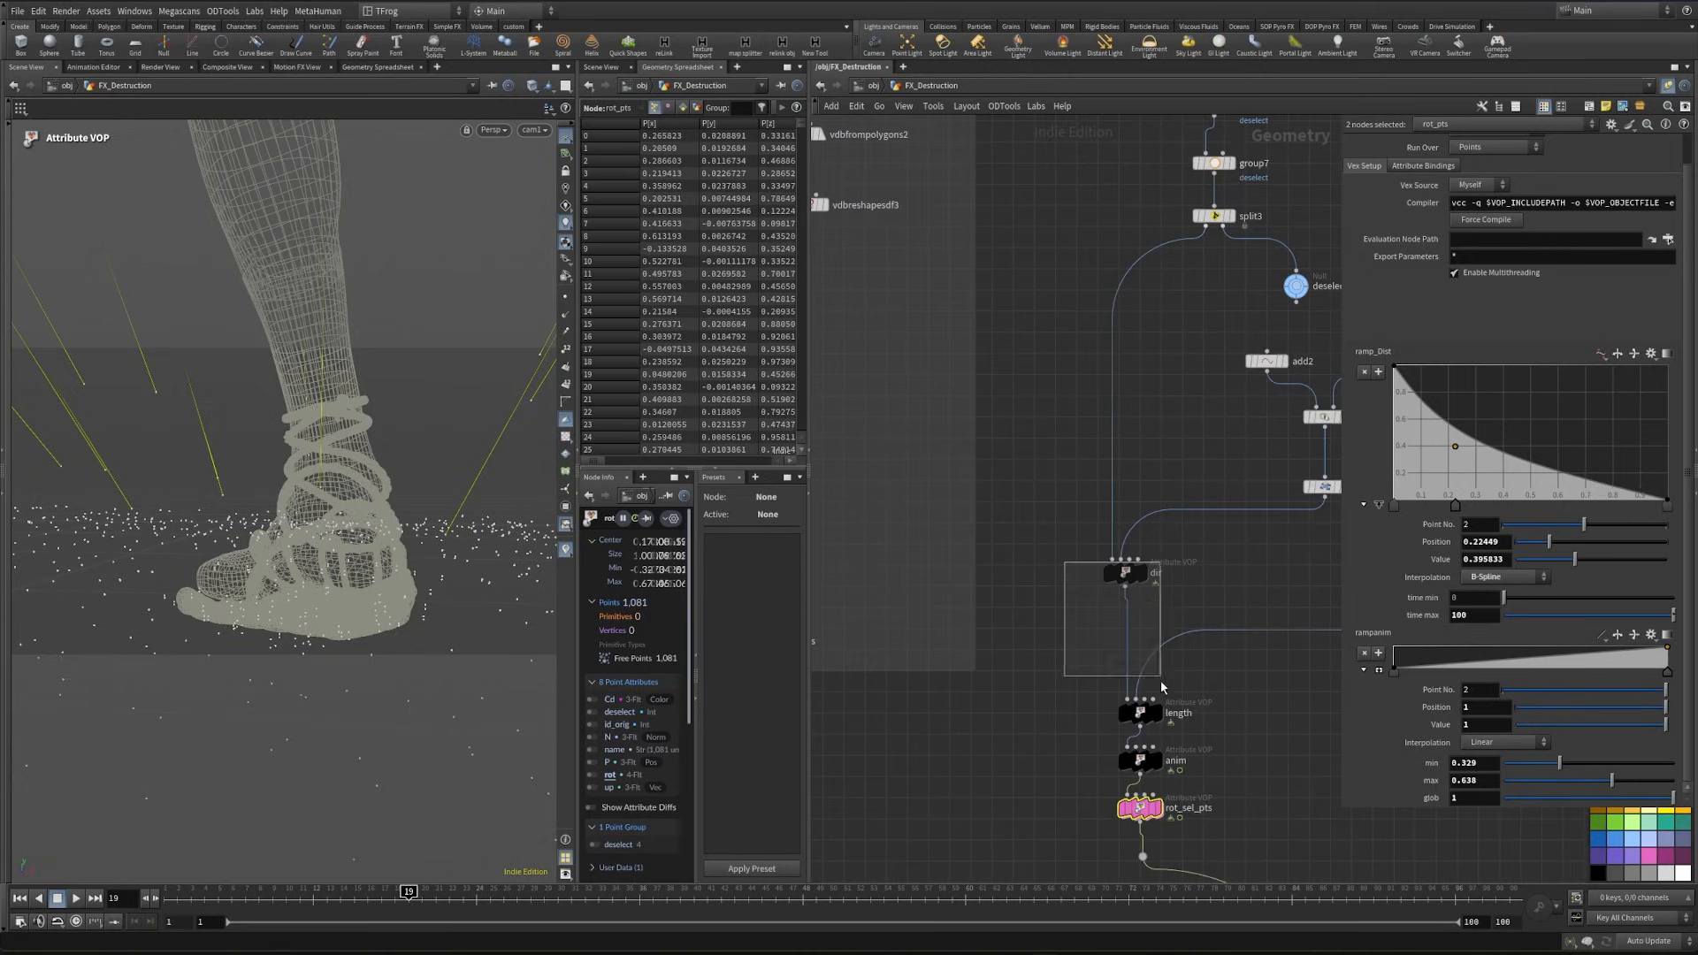
pyautogui.moveTo(1161, 686); pyautogui.dragTo(1185, 737)
pyautogui.click(1631, 832)
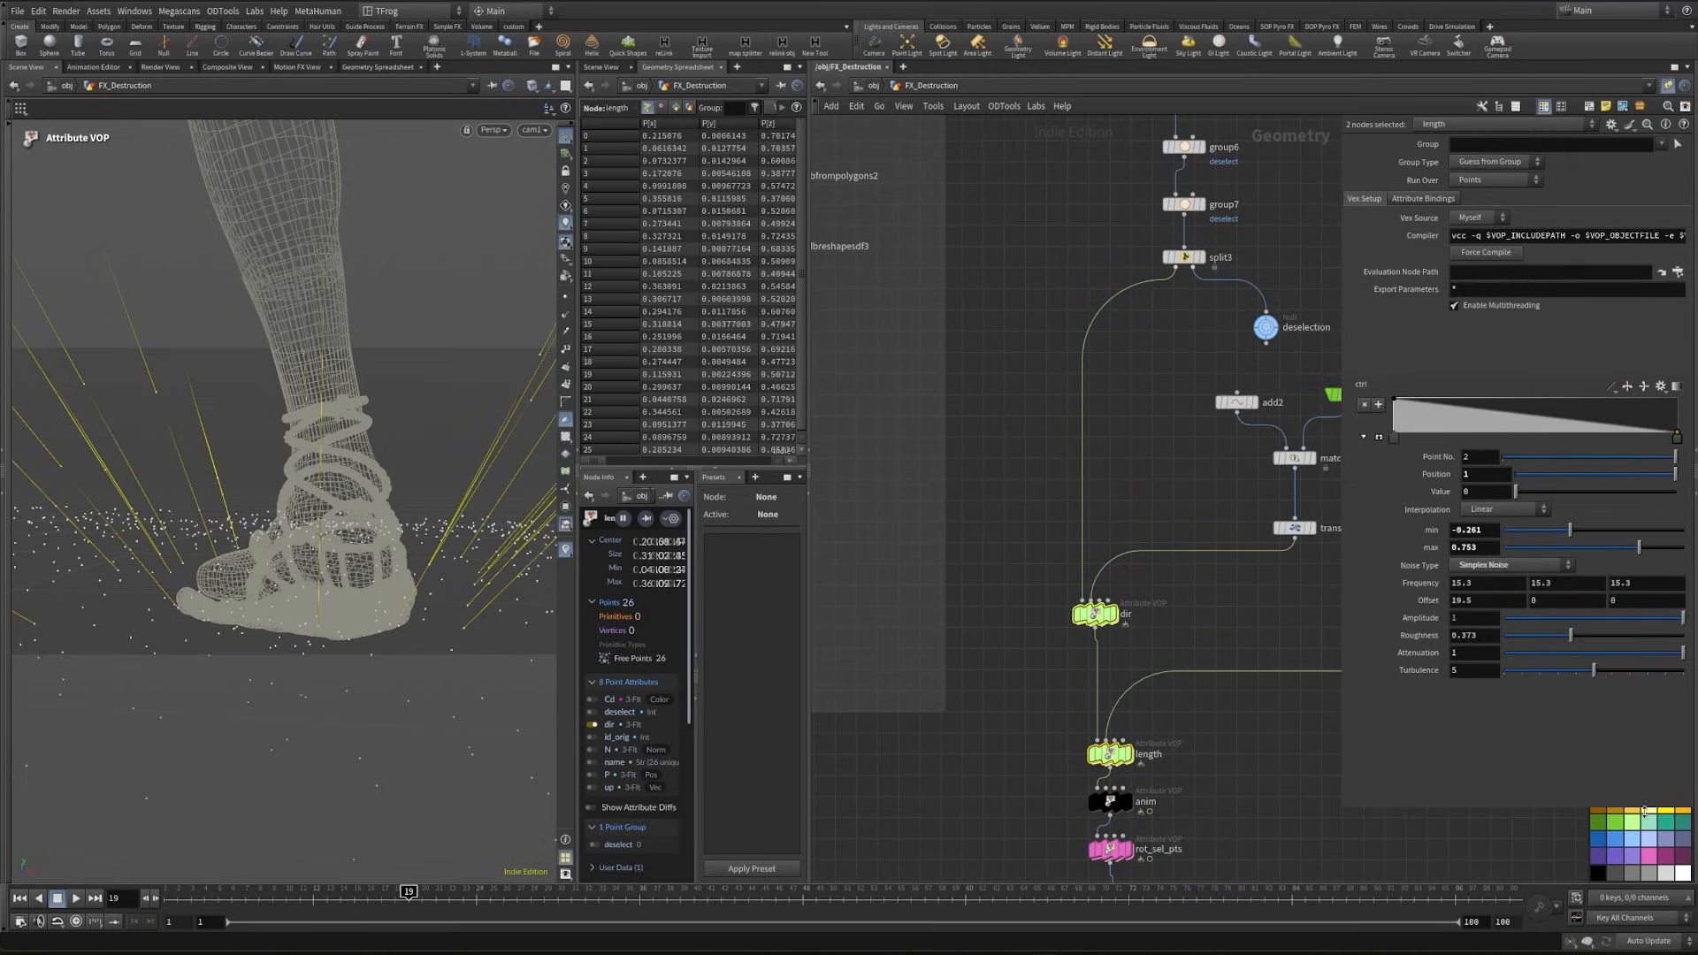
pyautogui.click(1289, 700)
pyautogui.scroll(-6, 1071, 743)
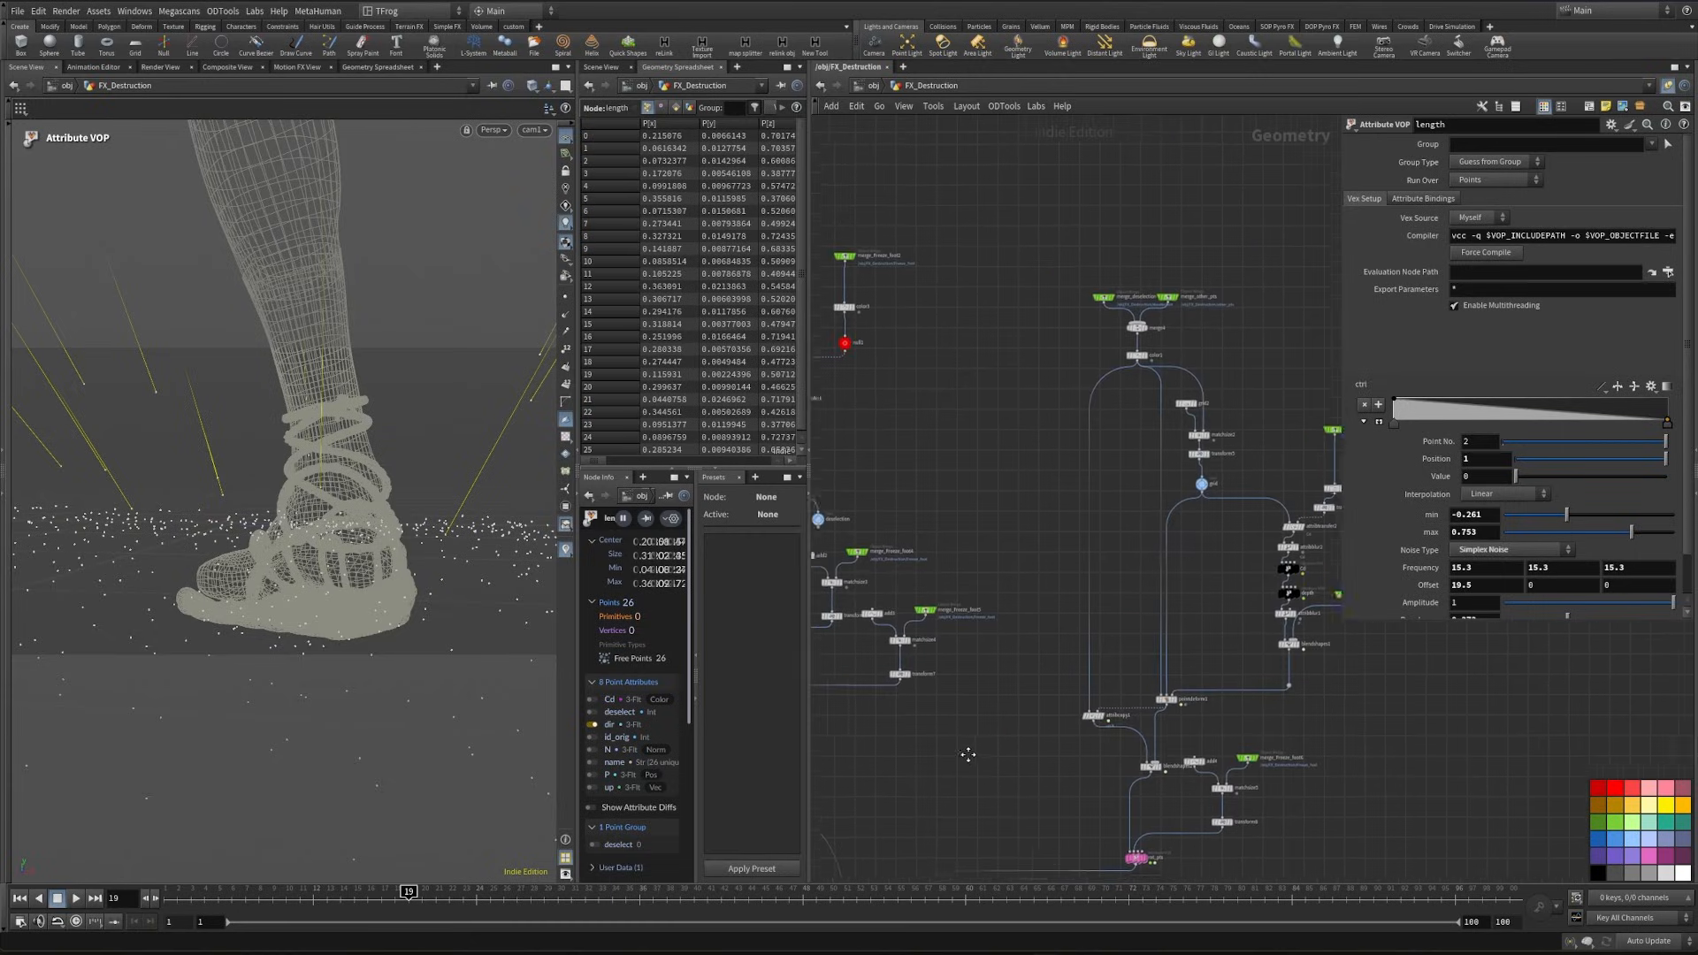
# - Delete the red null hanging below the merge_Freeze_foot2 branch of the point animation setup
pyautogui.scroll(-3, 1070, 734)
pyautogui.moveTo(972, 736); pyautogui.dragTo(1115, 766, button='middle')
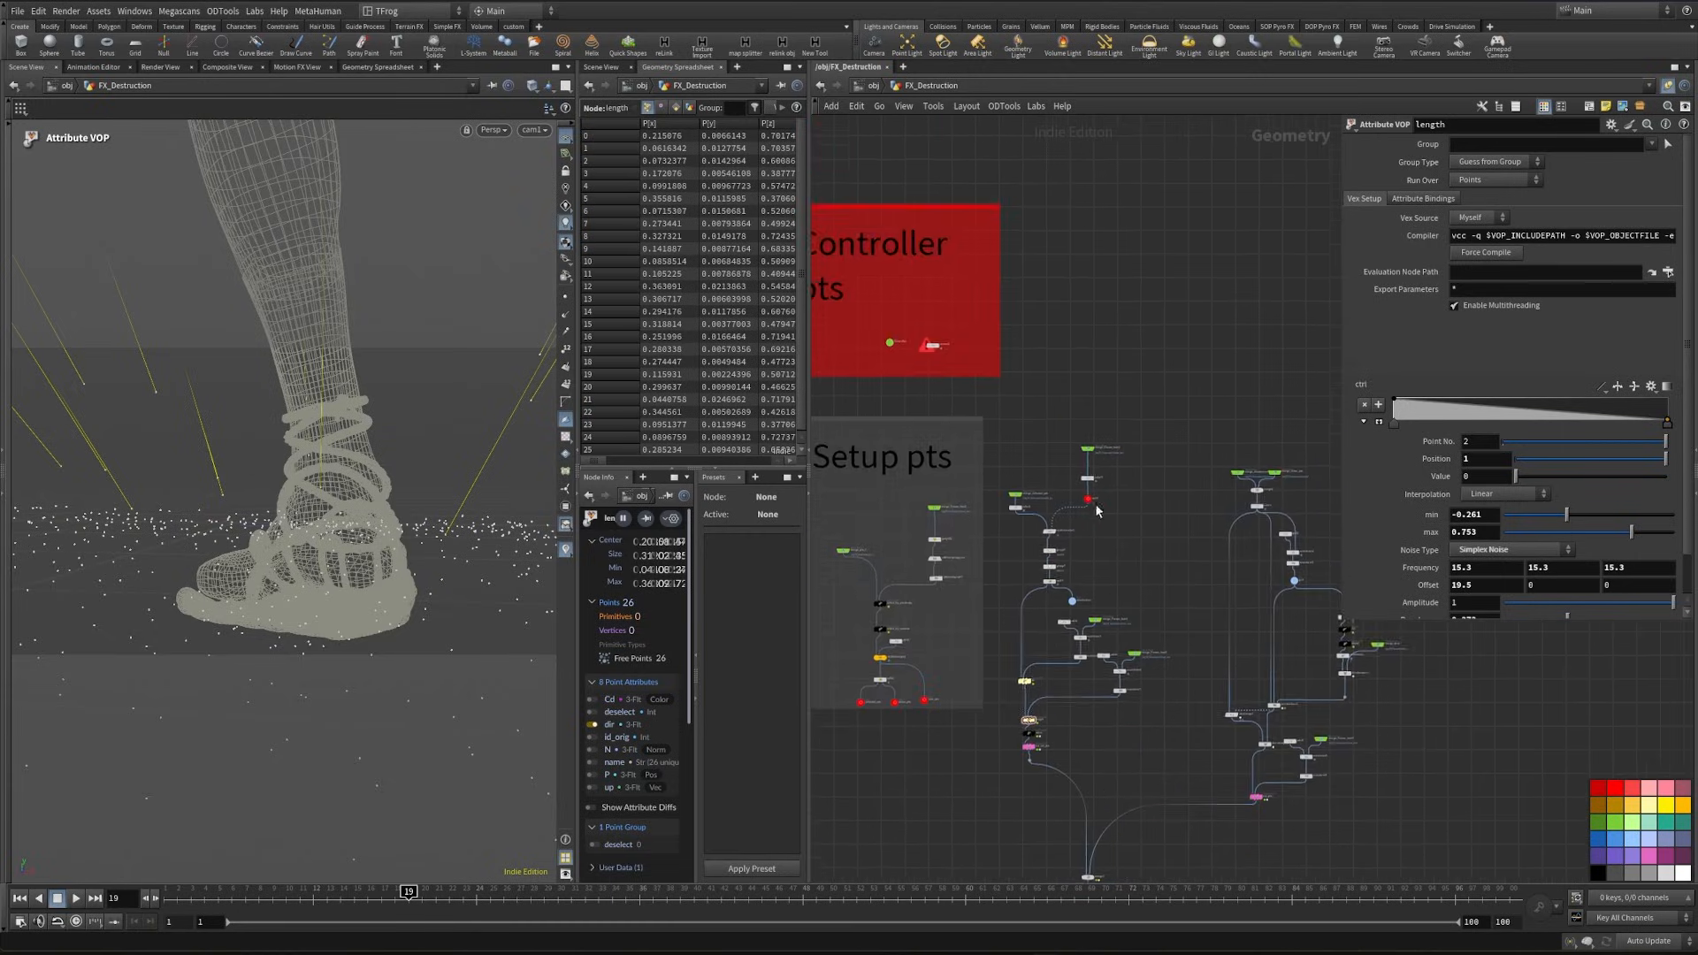
pyautogui.scroll(5, 1101, 501)
pyautogui.moveTo(1125, 520); pyautogui.dragTo(1058, 491)
pyautogui.press('Delete')
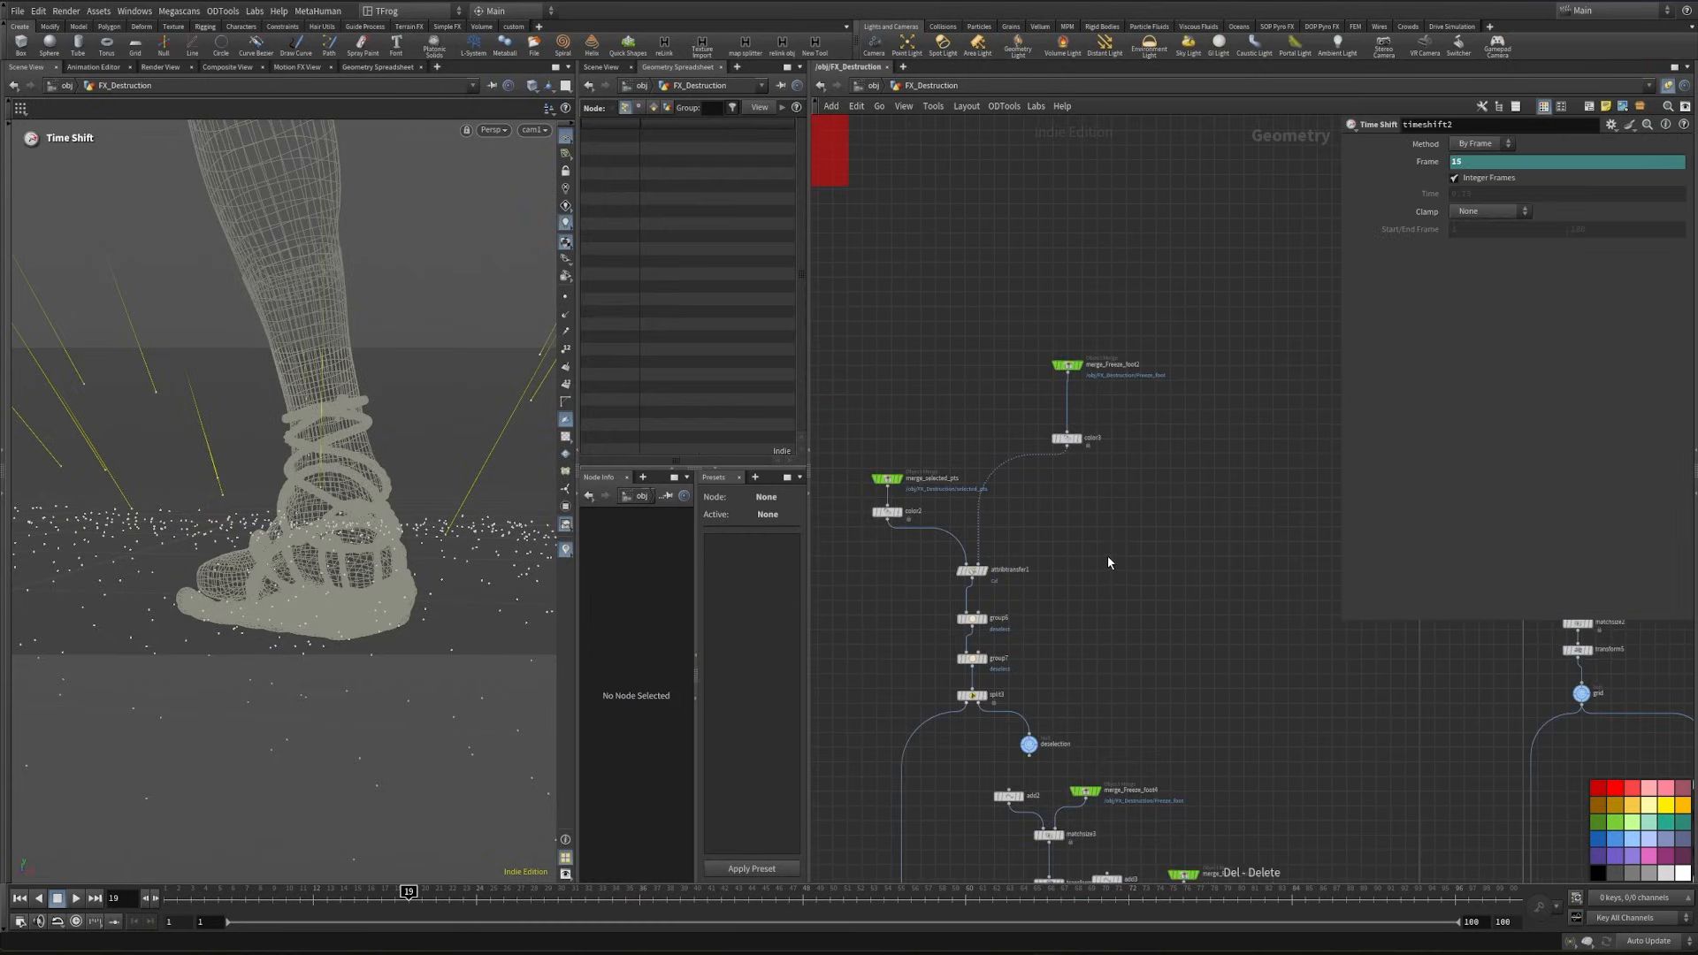
# - Add a second Transform Pieces node below the existing fracture, animated points and rest points setup
pyautogui.click(1067, 365)
pyautogui.scroll(-4, 1053, 424)
pyautogui.moveTo(1031, 614); pyautogui.dragTo(1195, 614, button='middle')
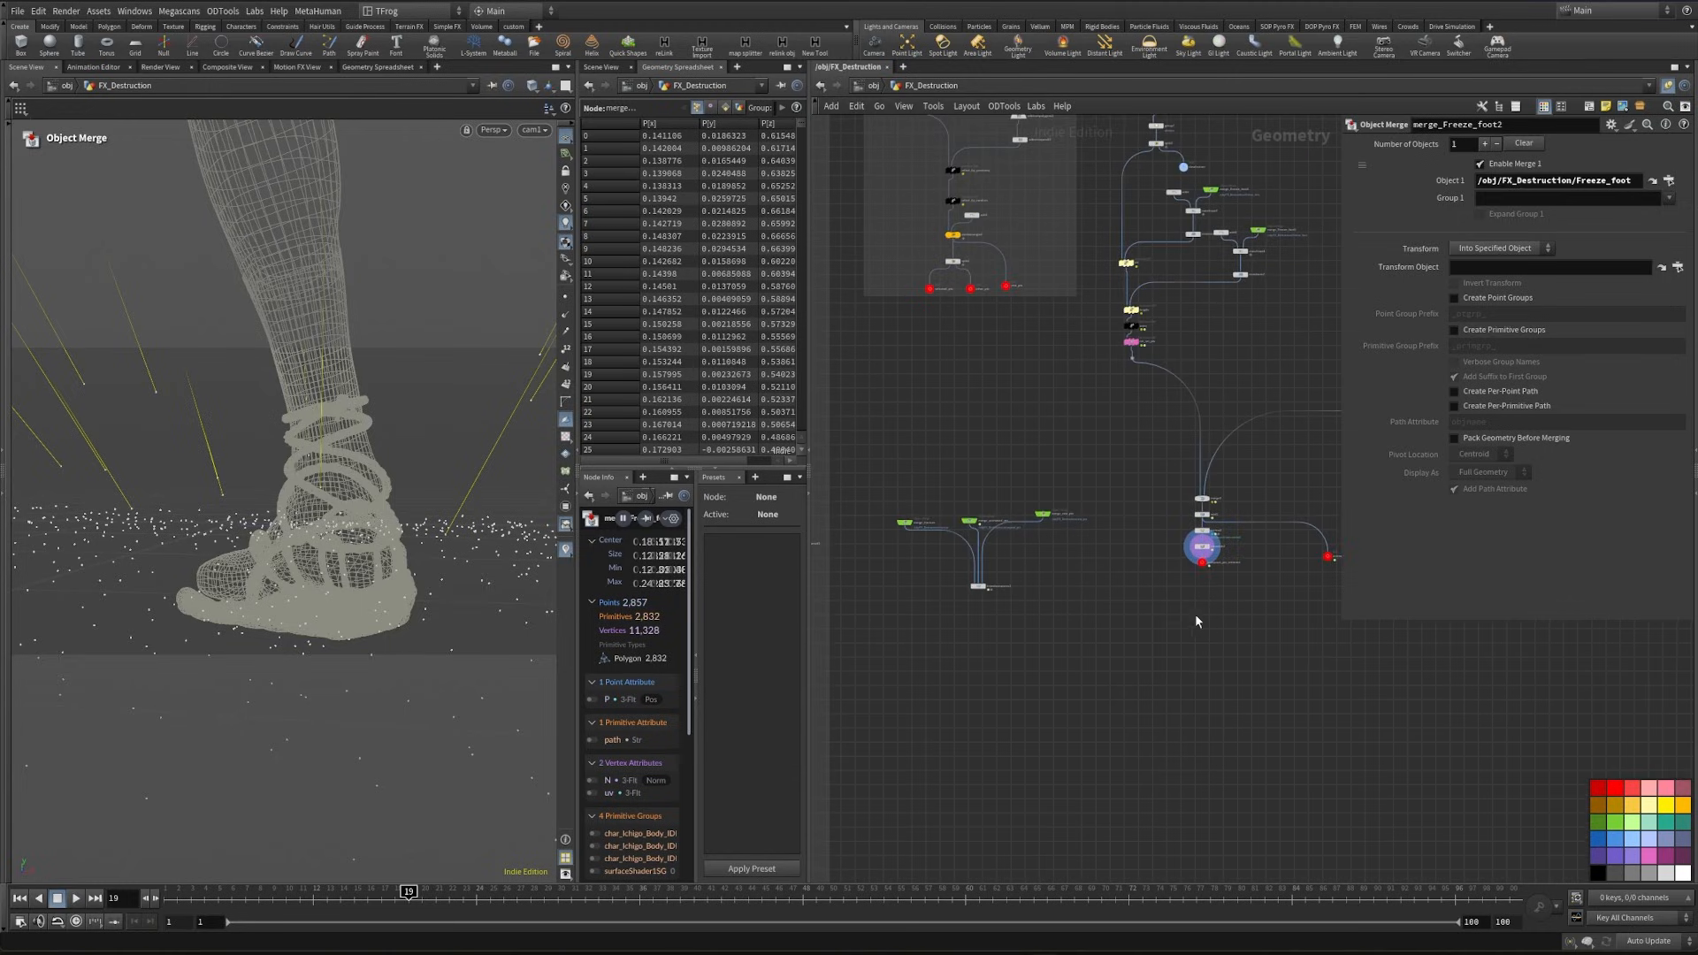
pyautogui.moveTo(989, 648); pyautogui.dragTo(978, 543, button='middle')
pyautogui.scroll(4, 1110, 628)
pyautogui.press('Tab')
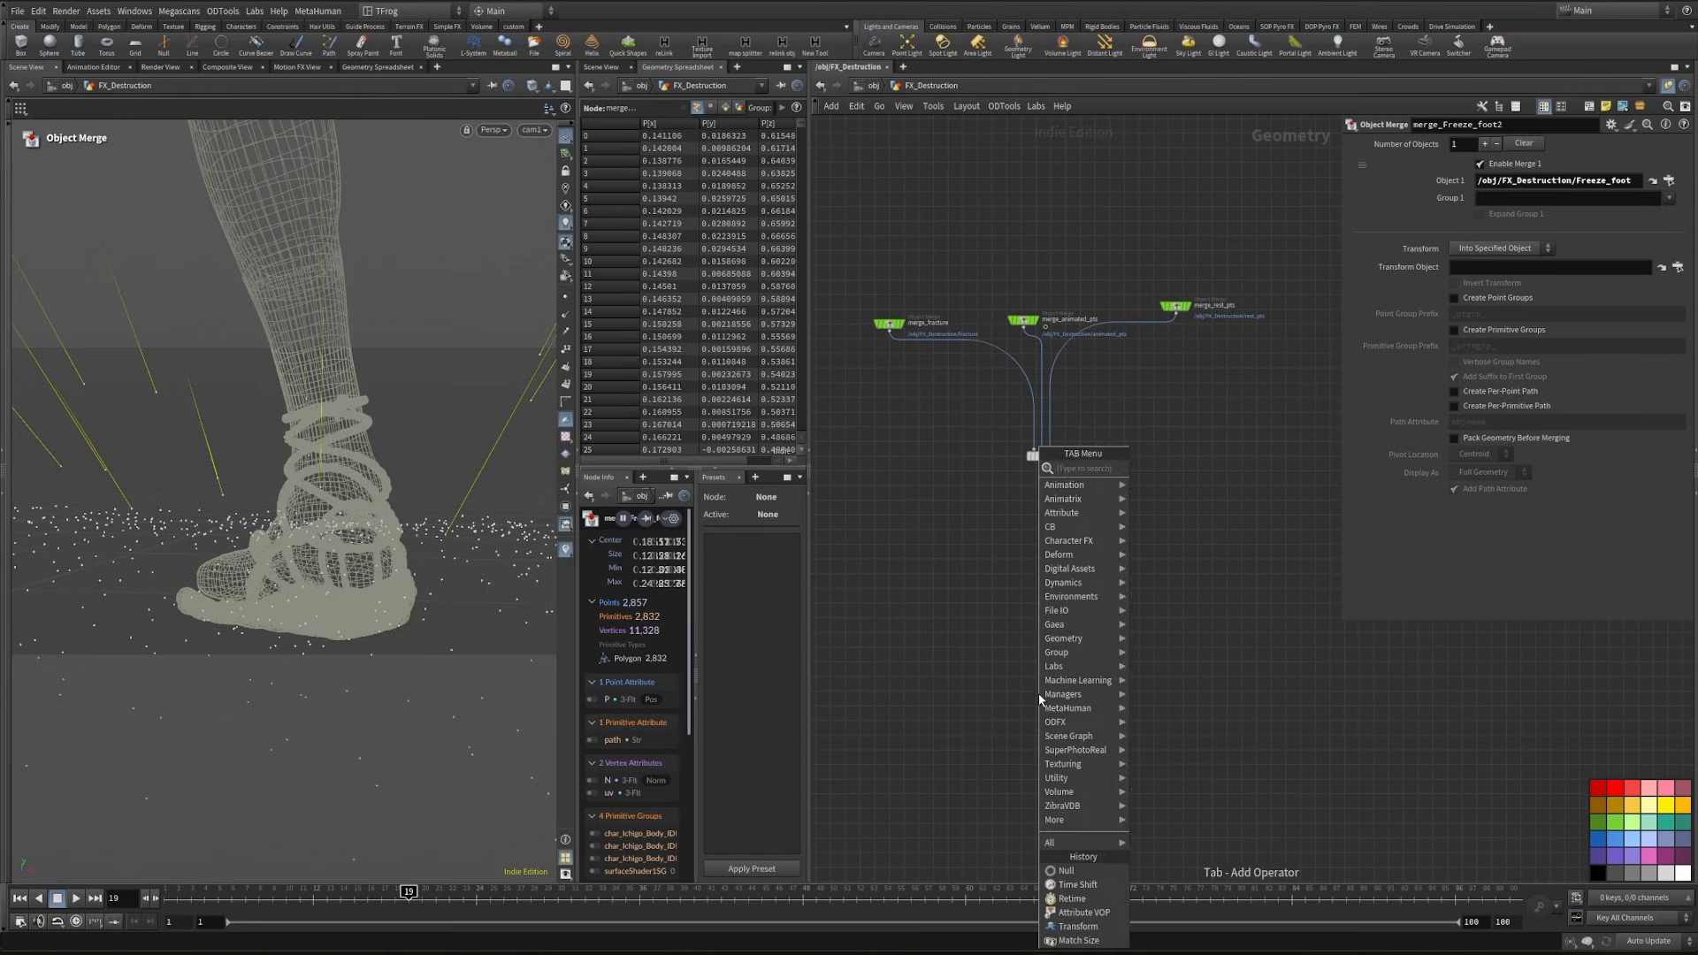
pyautogui.write('trans')
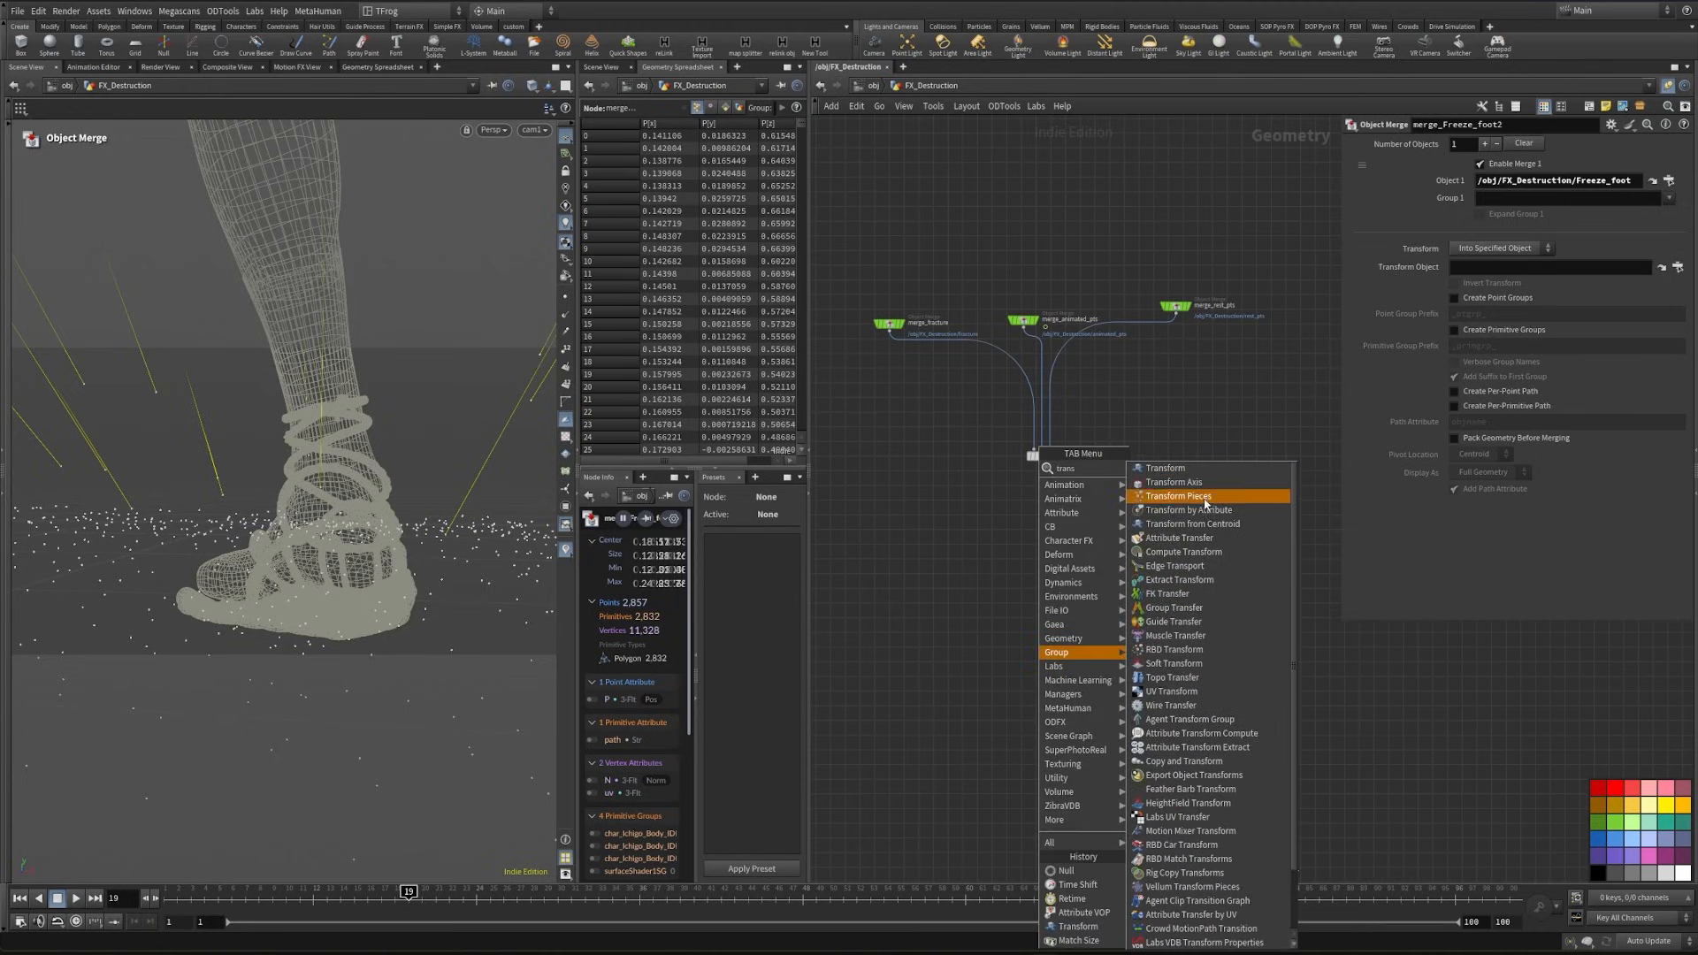
pyautogui.press('Escape')
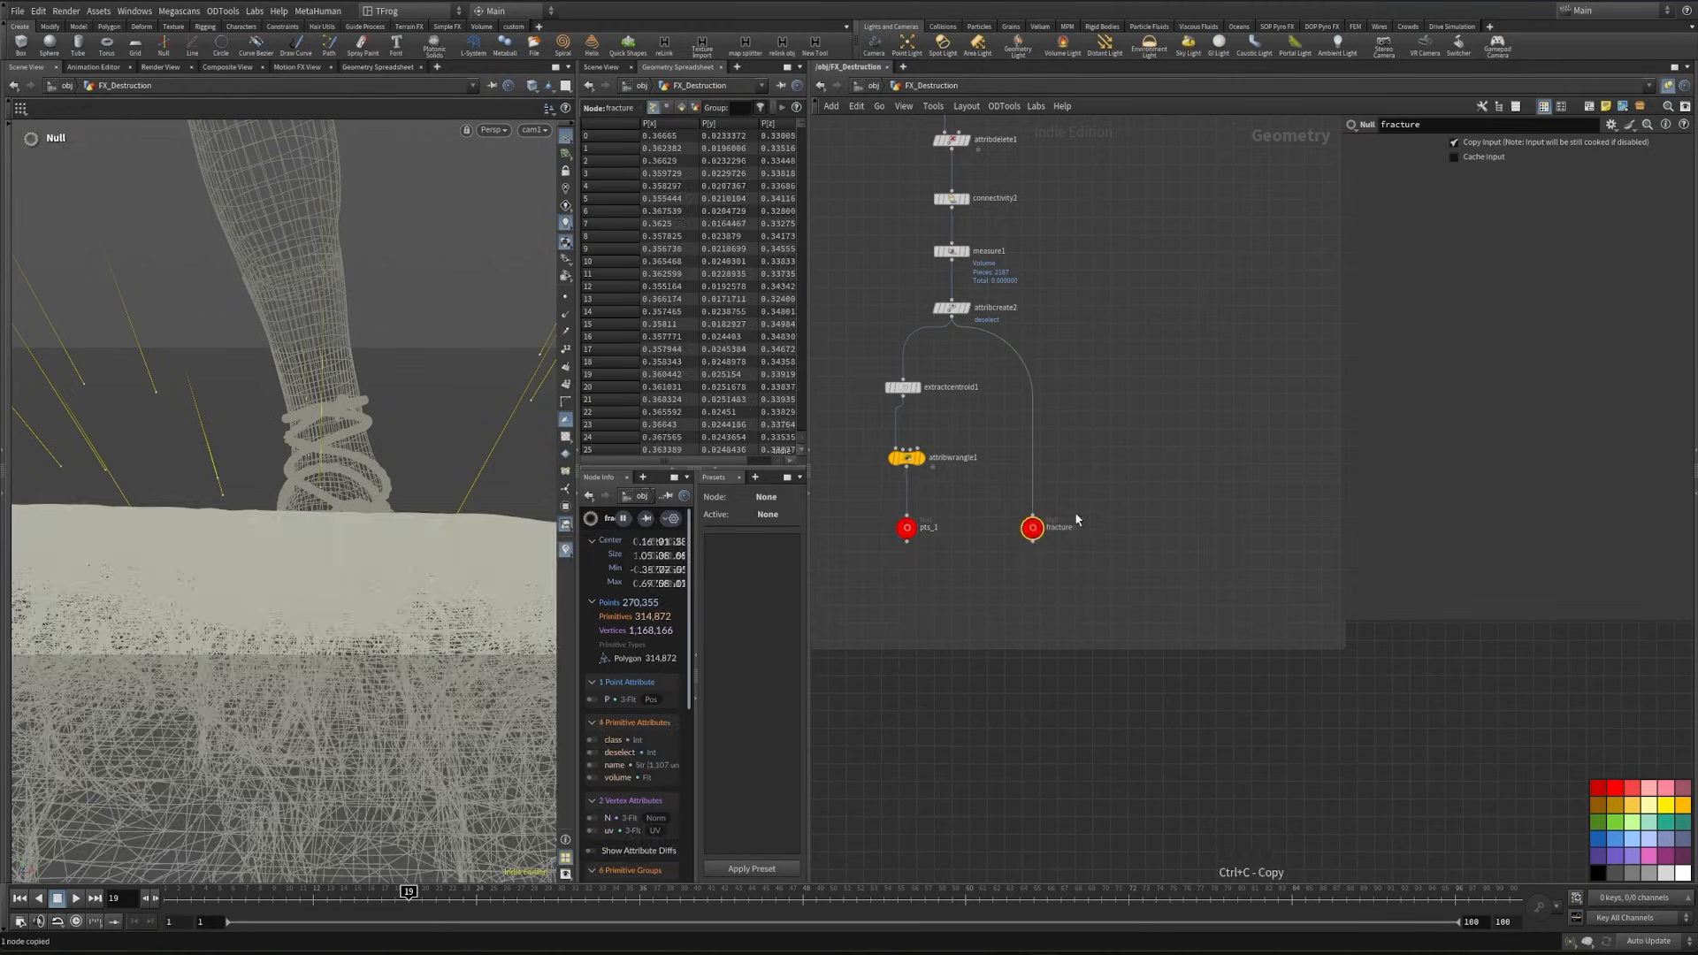
pyautogui.scroll(-3, 1000, 768)
# - Copy the fracture null so it can be referenced by an Object Merge above the new Transform Pieces node
pyautogui.hotkey('ctrl', 'c')
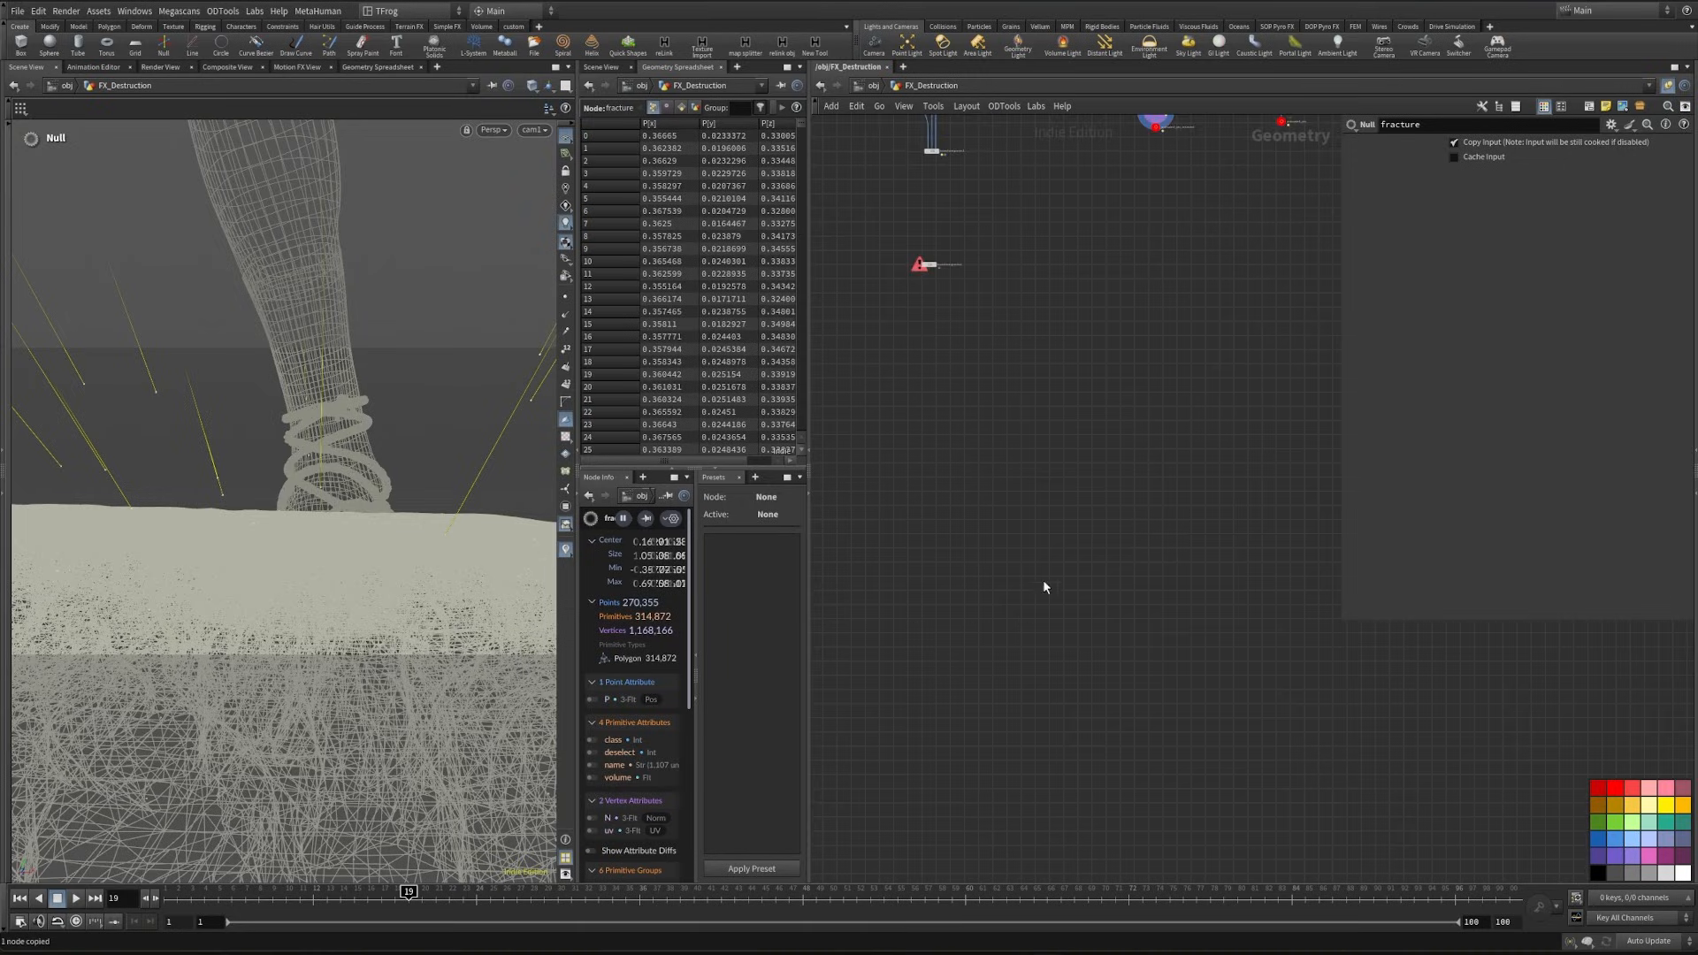
pyautogui.scroll(3, 1149, 221)
pyautogui.keyDown('alt'); pyautogui.moveTo(1157, 217); pyautogui.dragTo(1127, 622); pyautogui.keyUp('alt')
pyautogui.moveTo(1091, 674); pyautogui.dragTo(1111, 490, button='middle')
pyautogui.moveTo(1139, 449); pyautogui.dragTo(940, 683)
pyautogui.scroll(-4, 982, 703)
pyautogui.moveTo(994, 716); pyautogui.dragTo(902, 767, button='middle')
# - Reference animated_pts_retimied through an Object Merge and feed the fracture, retimed points and rest points into the new Transform Pieces node
pyautogui.scroll(-3, 1228, 675)
pyautogui.scroll(5, 1091, 633)
pyautogui.moveTo(1118, 560); pyautogui.dragTo(1124, 552)
pyautogui.hotkey('ctrl', 'c')
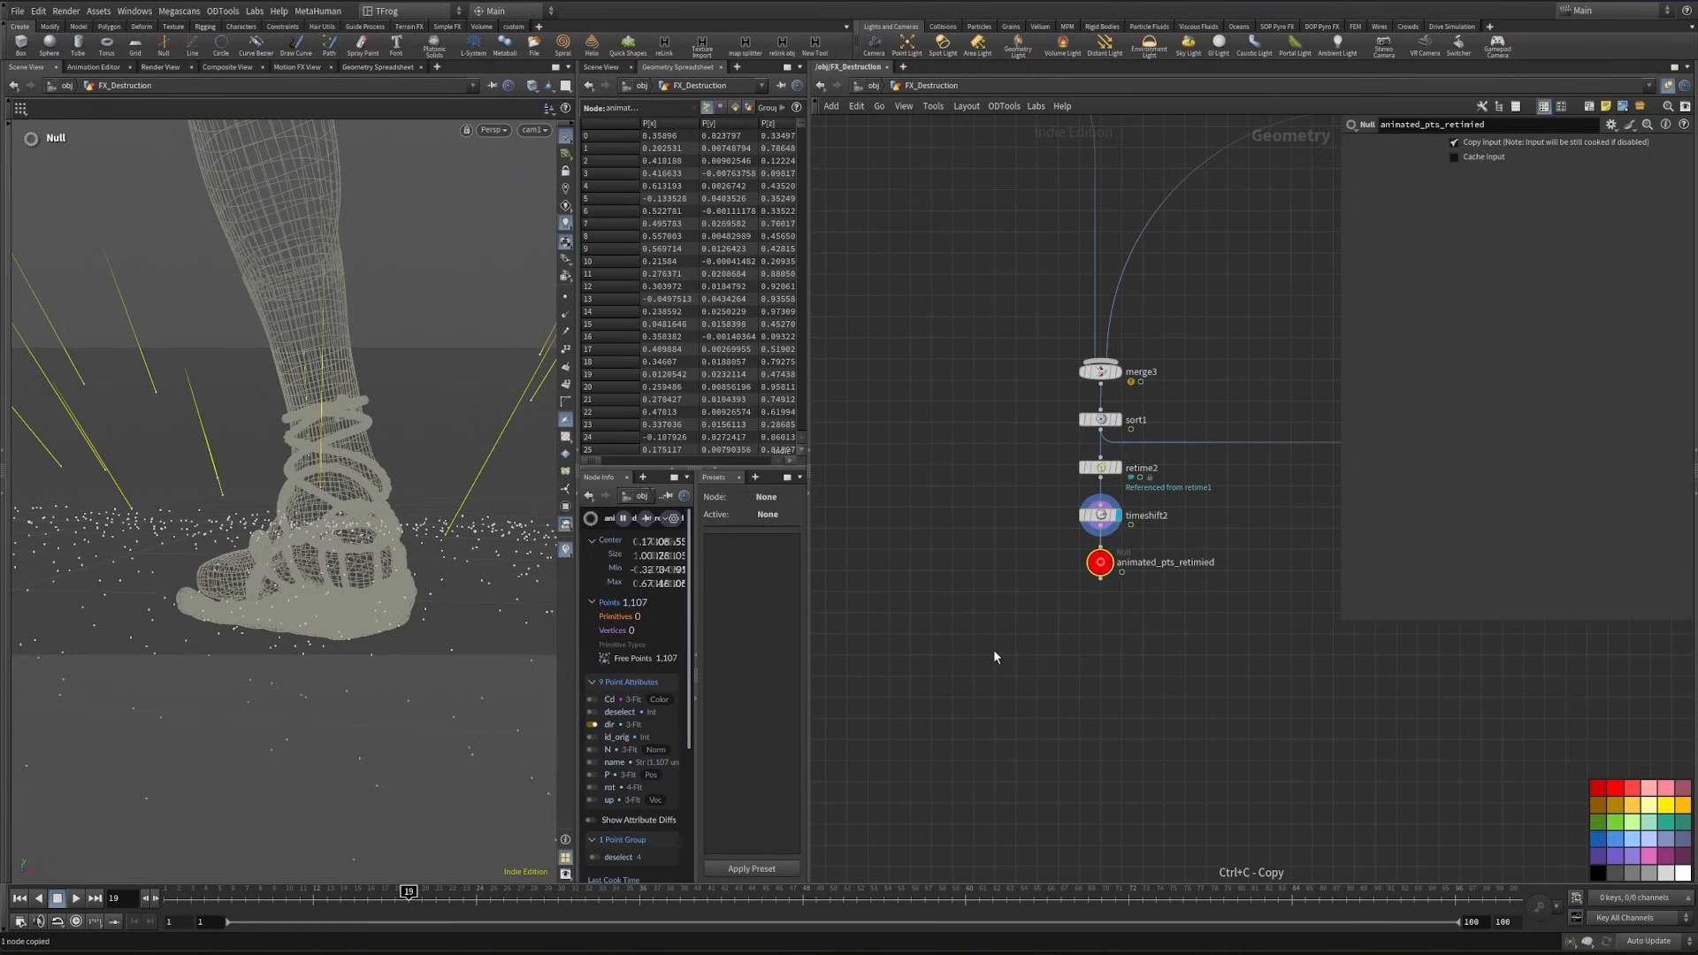
pyautogui.moveTo(994, 649); pyautogui.dragTo(1580, 448, button='middle')
pyautogui.hotkey('ctrl', 'shift', 'v')
pyautogui.moveTo(1040, 560); pyautogui.dragTo(1042, 744)
pyautogui.click(1060, 755)
# - Go to frame 37 and open the Controller null's seed value for editing
pyautogui.moveTo(407, 897); pyautogui.dragTo(652, 892)
pyautogui.scroll(-4, 835, 623)
pyautogui.moveTo(835, 623); pyautogui.dragTo(1060, 878, button='middle')
pyautogui.moveTo(1119, 334); pyautogui.dragTo(1170, 606, button='middle')
pyautogui.scroll(4, 1024, 430)
pyautogui.click(1025, 430)
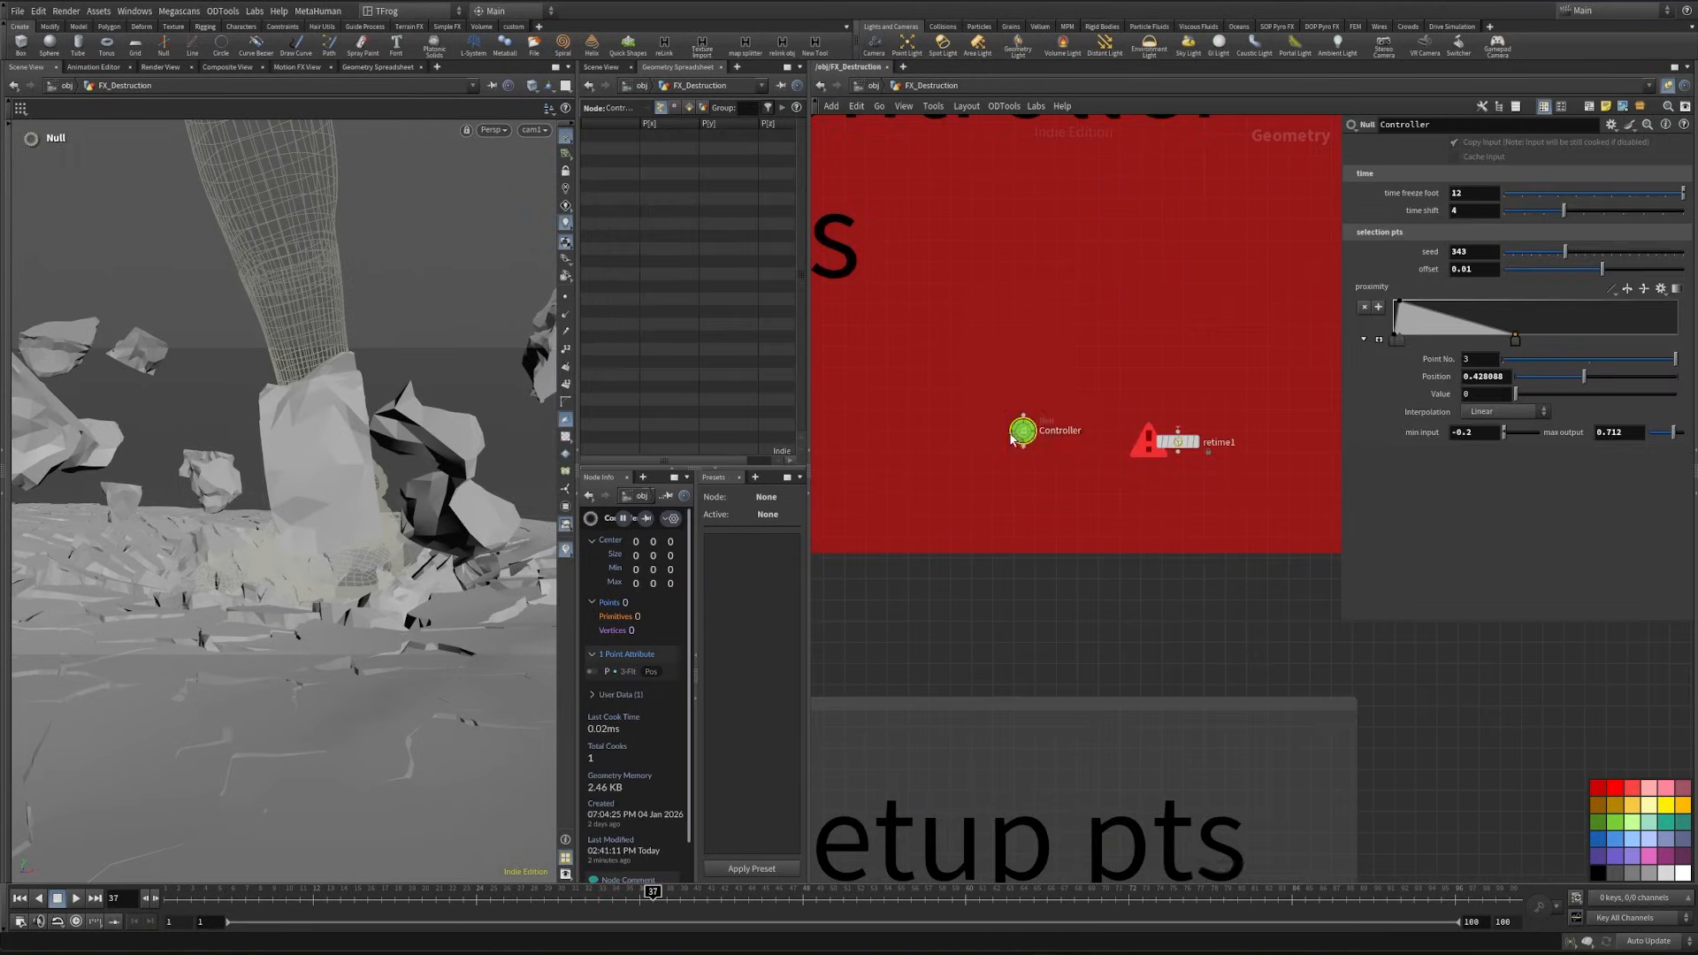
pyautogui.moveTo(1027, 432); pyautogui.dragTo(1040, 454)
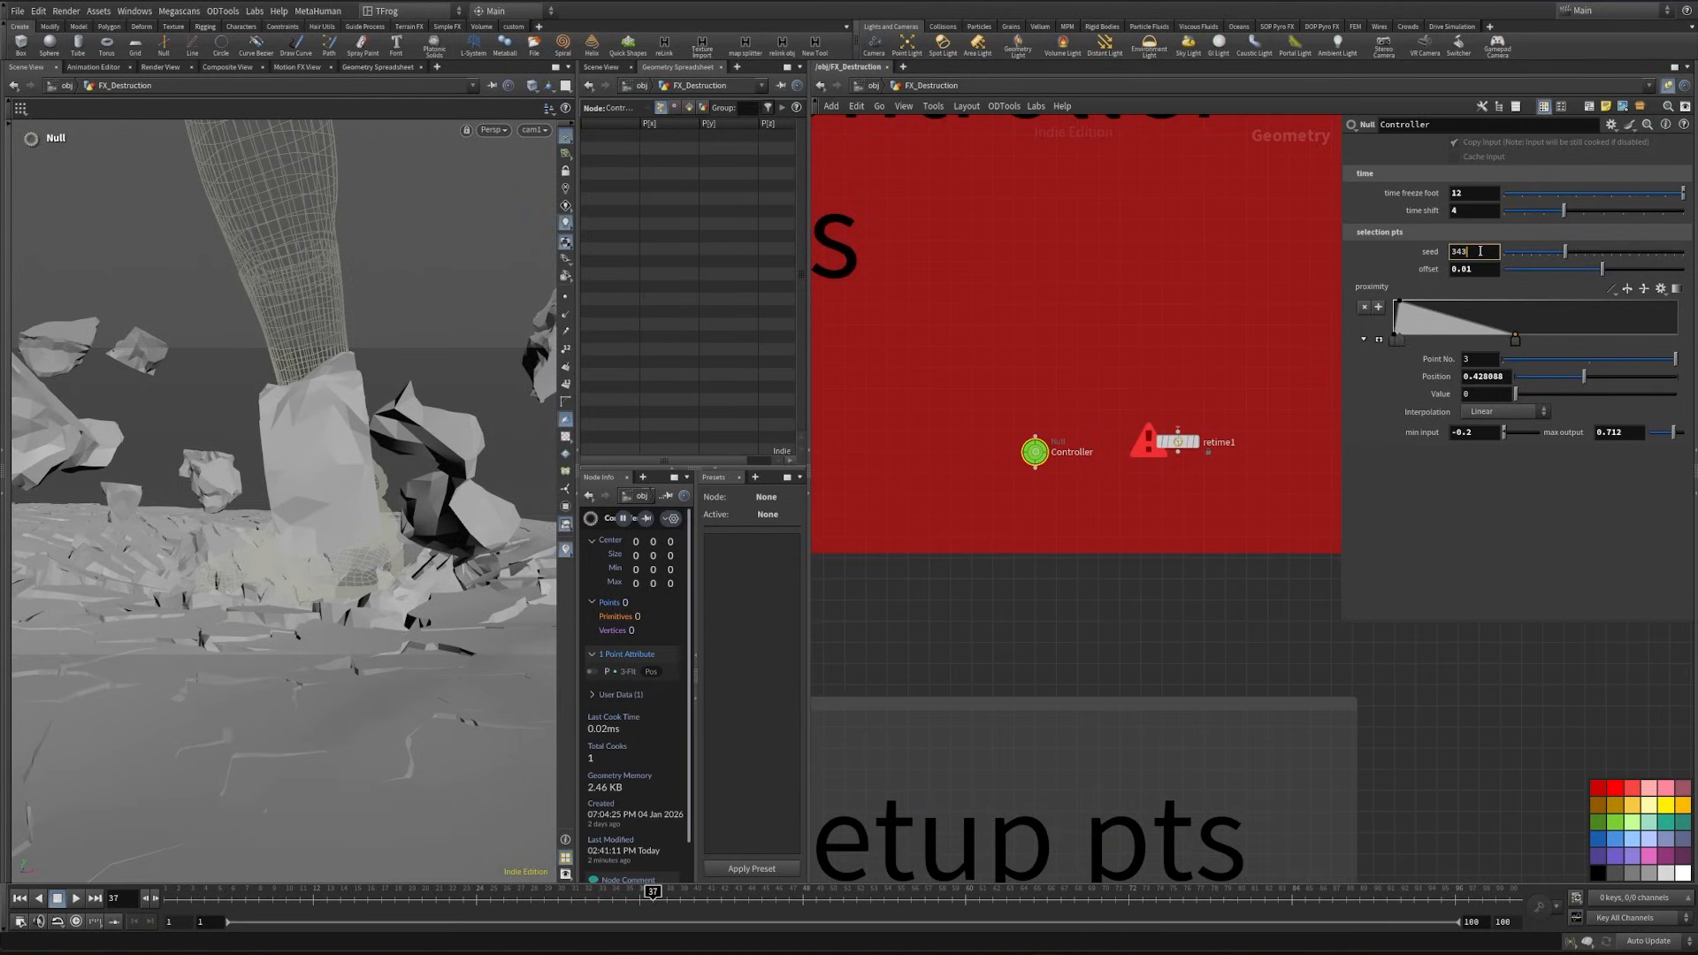
pyautogui.scroll(2, 1480, 251)
pyautogui.scroll(-2, 1480, 251)
# - Try to auto-arrange the nodes around the new Transform Pieces node and undo the layout
pyautogui.scroll(-3, 879, 408)
pyautogui.moveTo(955, 597); pyautogui.dragTo(1276, 358)
pyautogui.press('l')
pyautogui.hotkey('ctrl', 'z')
# - Append a null to transformpieces2 and name it Fracture_retimed
pyautogui.click(1052, 615)
pyautogui.scroll(4, 1052, 615)
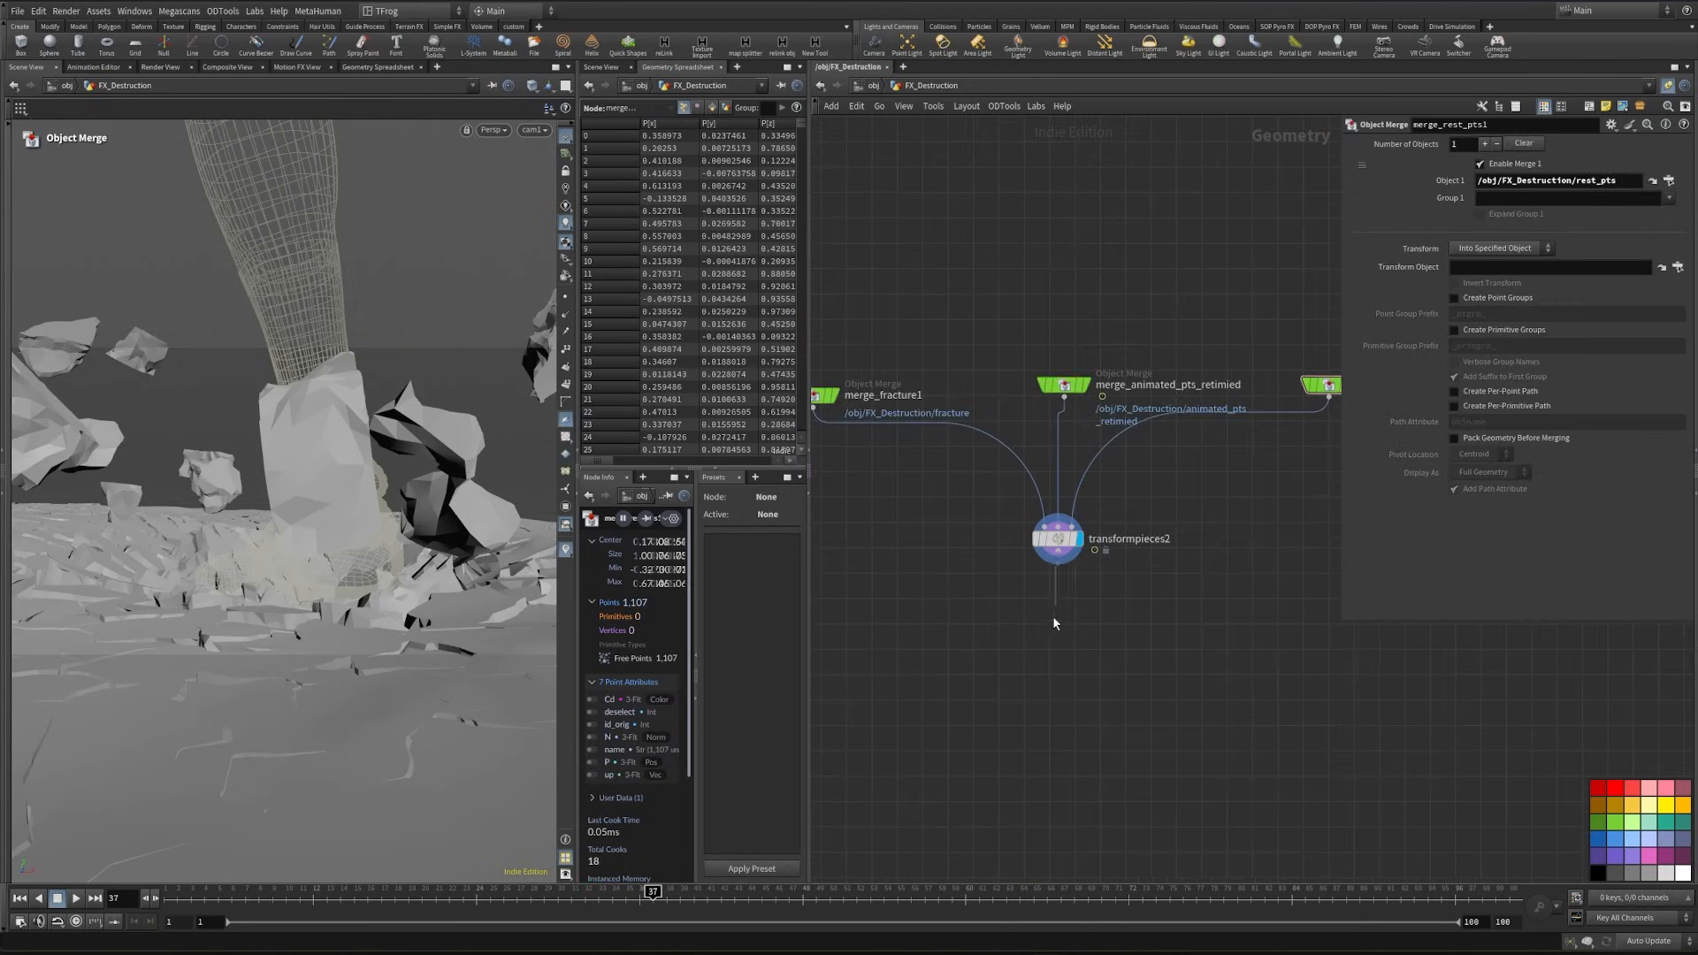
pyautogui.press('Tab')
pyautogui.write('nul')
pyautogui.press('Return')
pyautogui.click(1043, 666)
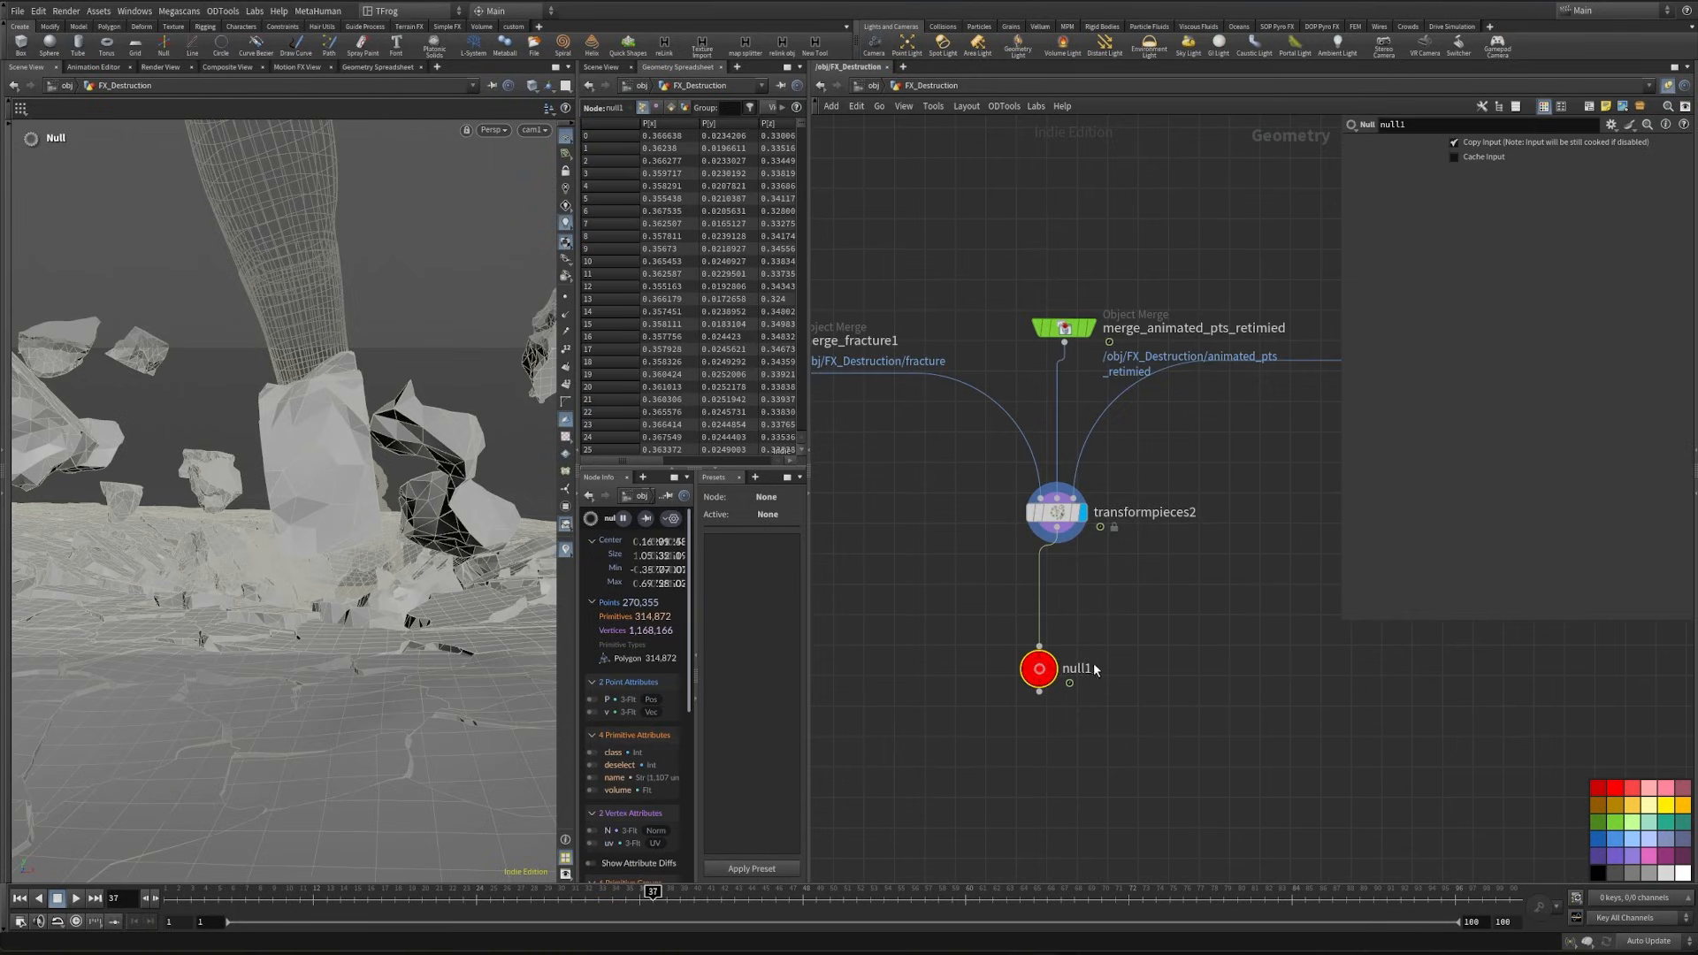
pyautogui.write('Fracture_retimed')
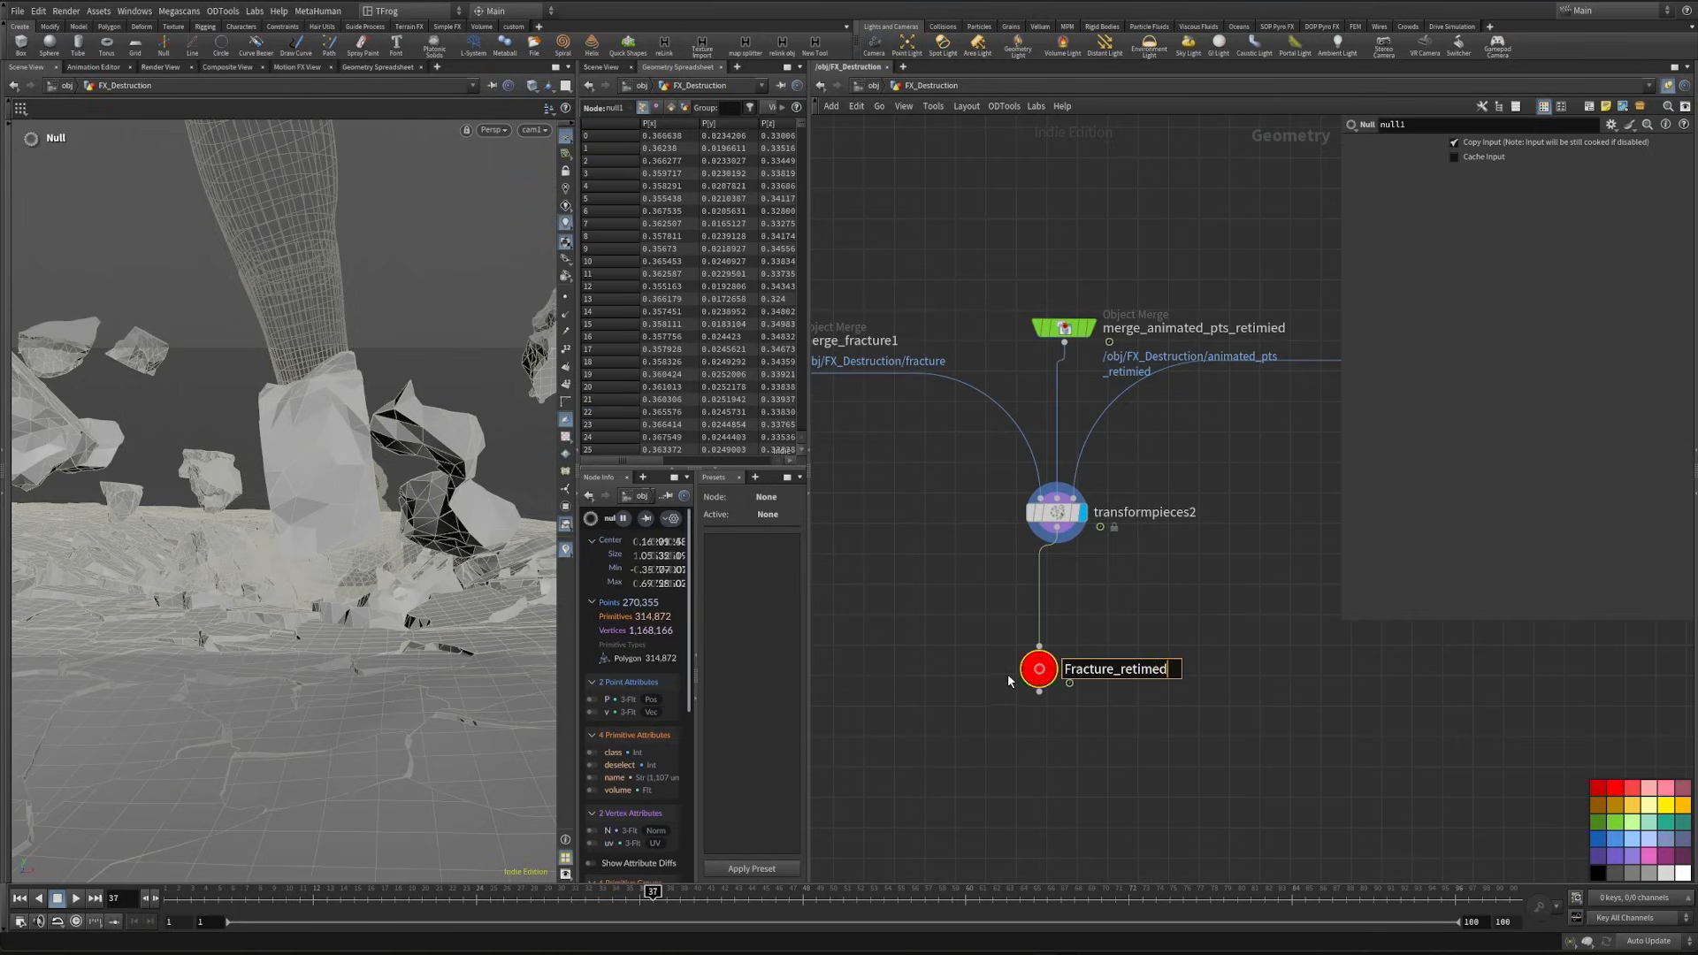
pyautogui.press('Return')
# - Append a null to transformpieces1 and name it fracture_nrml_speed
pyautogui.press('h')
pyautogui.press('Tab')
pyautogui.write('nul')
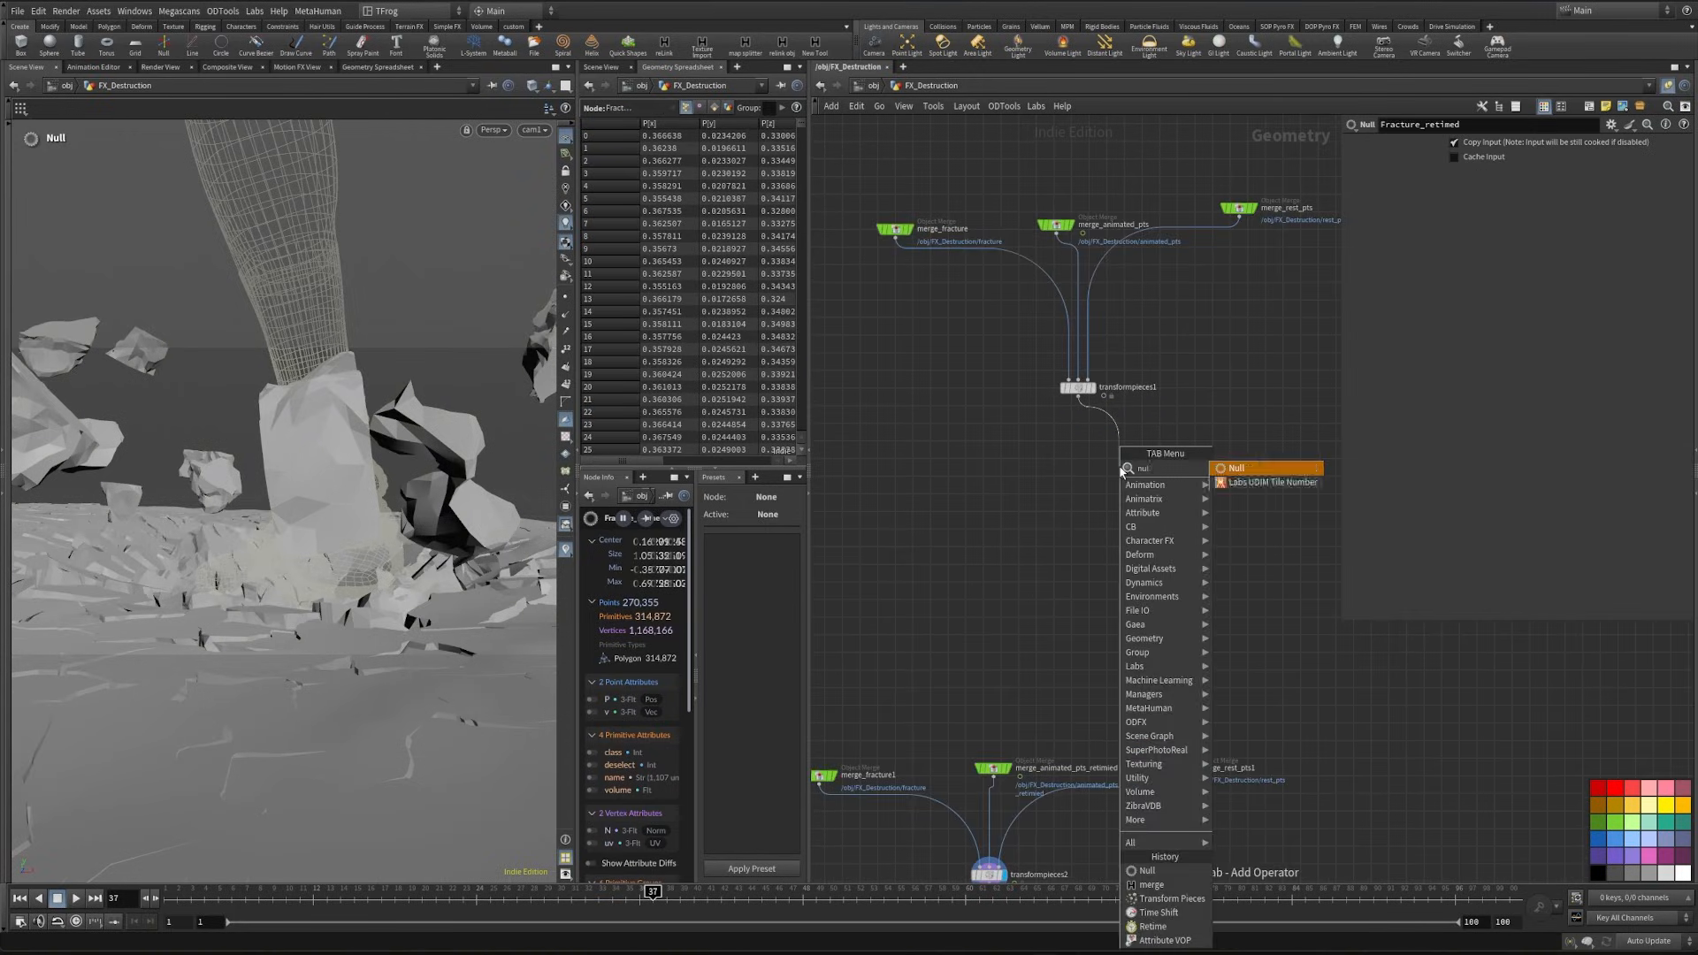
pyautogui.press('Return')
pyautogui.click(1090, 484)
pyautogui.write('fracture_')
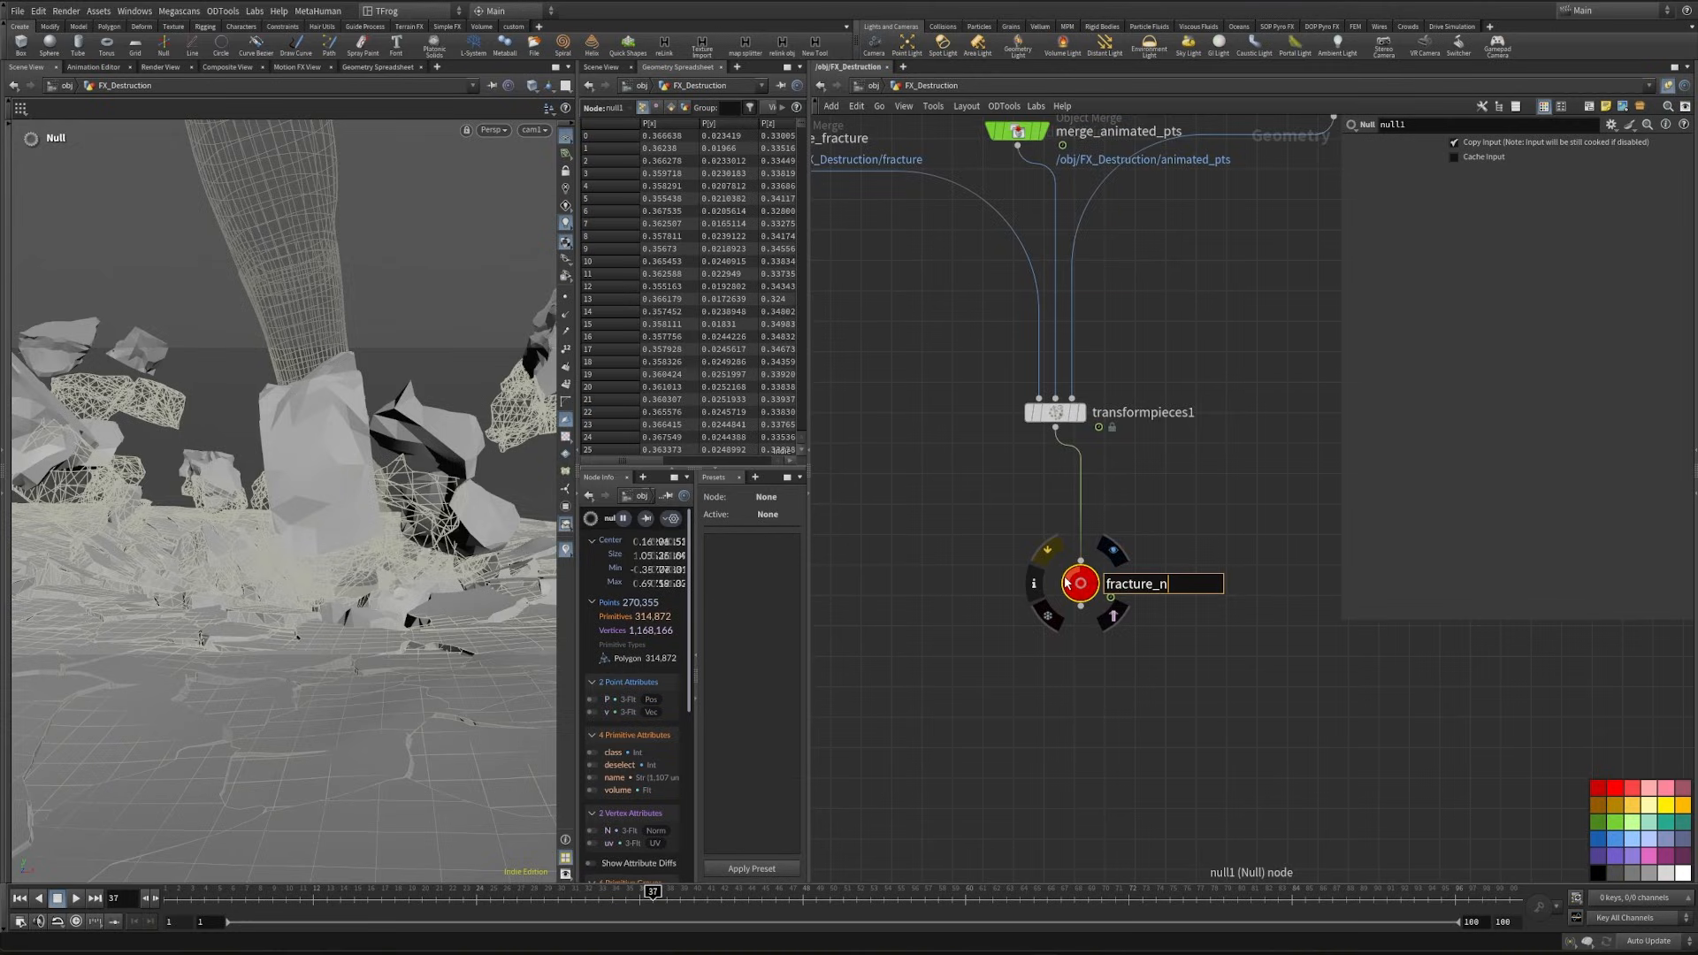
pyautogui.write('nrml_spee')
pyautogui.write('d')
pyautogui.press('Return')
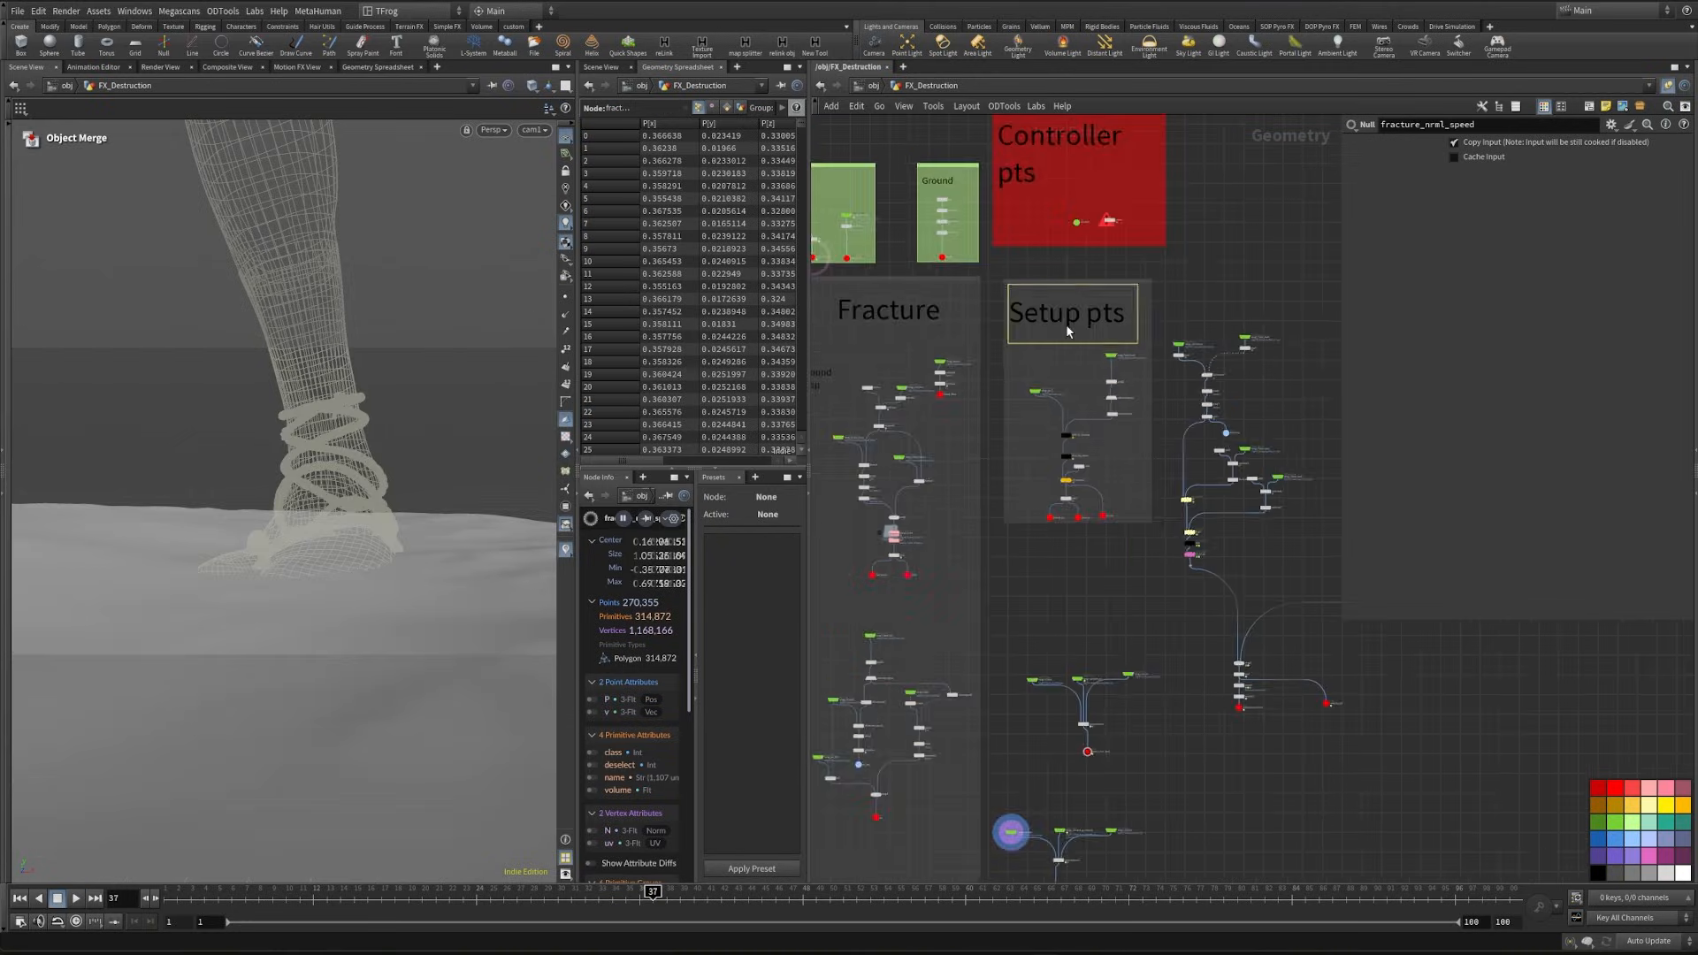
# - Copy the "Setup pts" sticky note above the transform pieces nodes, retitle it "Transform Pieces" and resize it to fit
pyautogui.scroll(1, 1069, 327)
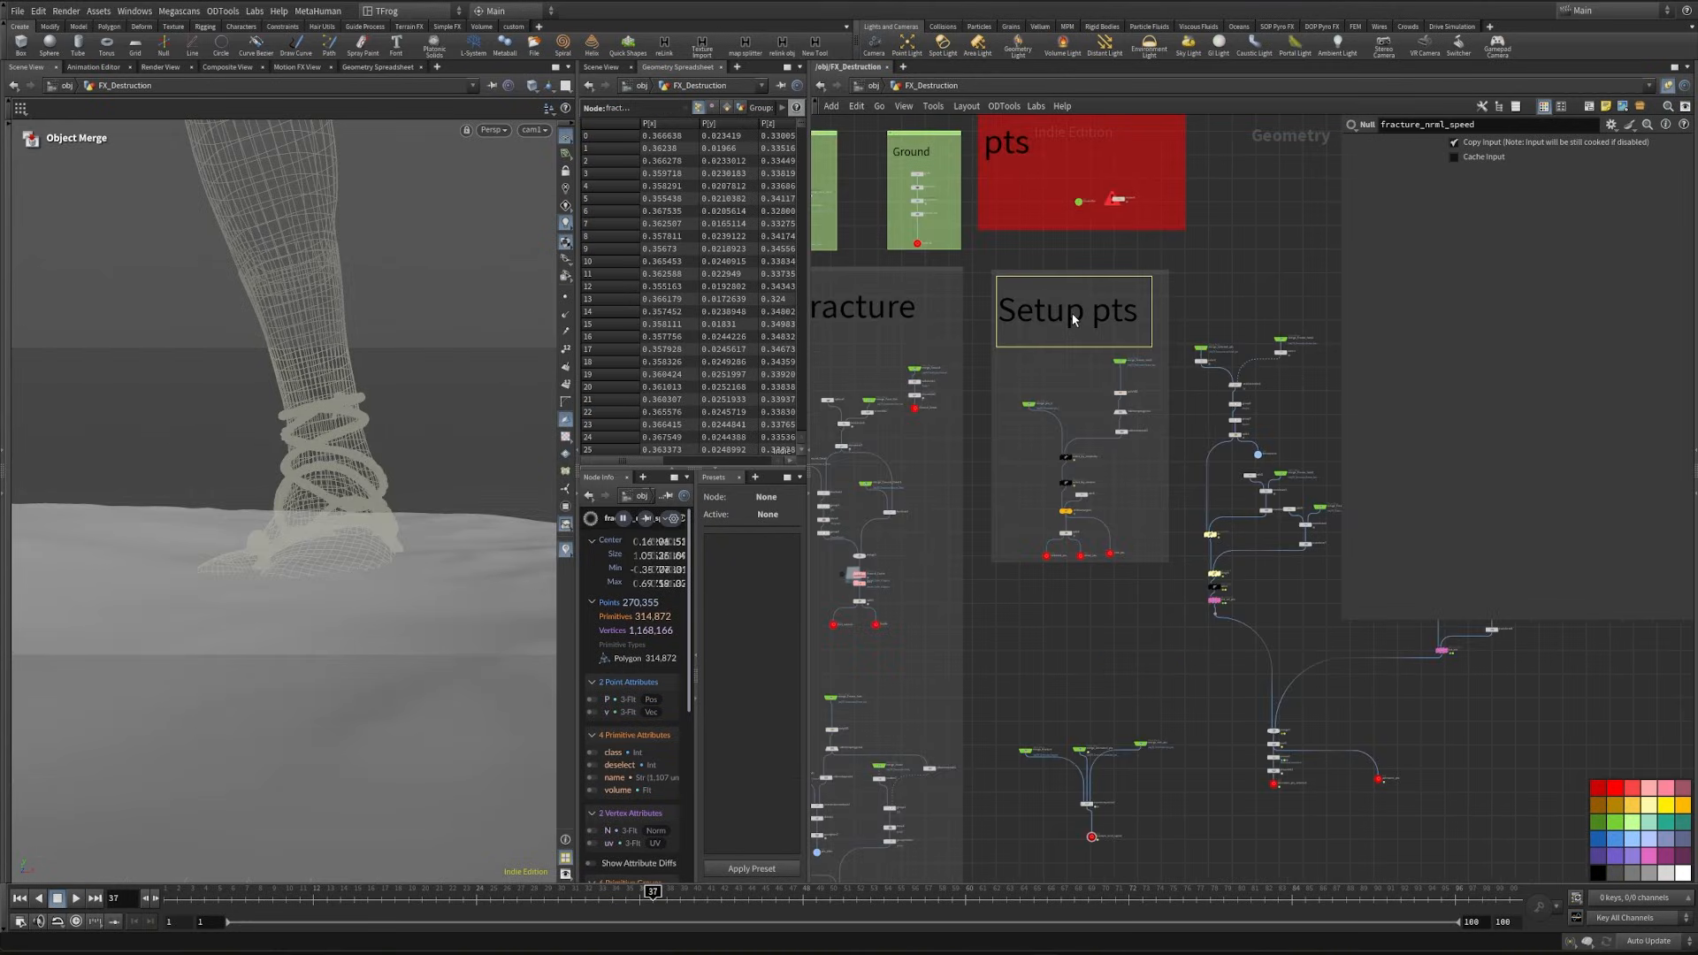
pyautogui.keyDown('alt'); pyautogui.moveTo(1072, 315); pyautogui.dragTo(928, 698); pyautogui.keyUp('alt')
pyautogui.doubleClick(1093, 697)
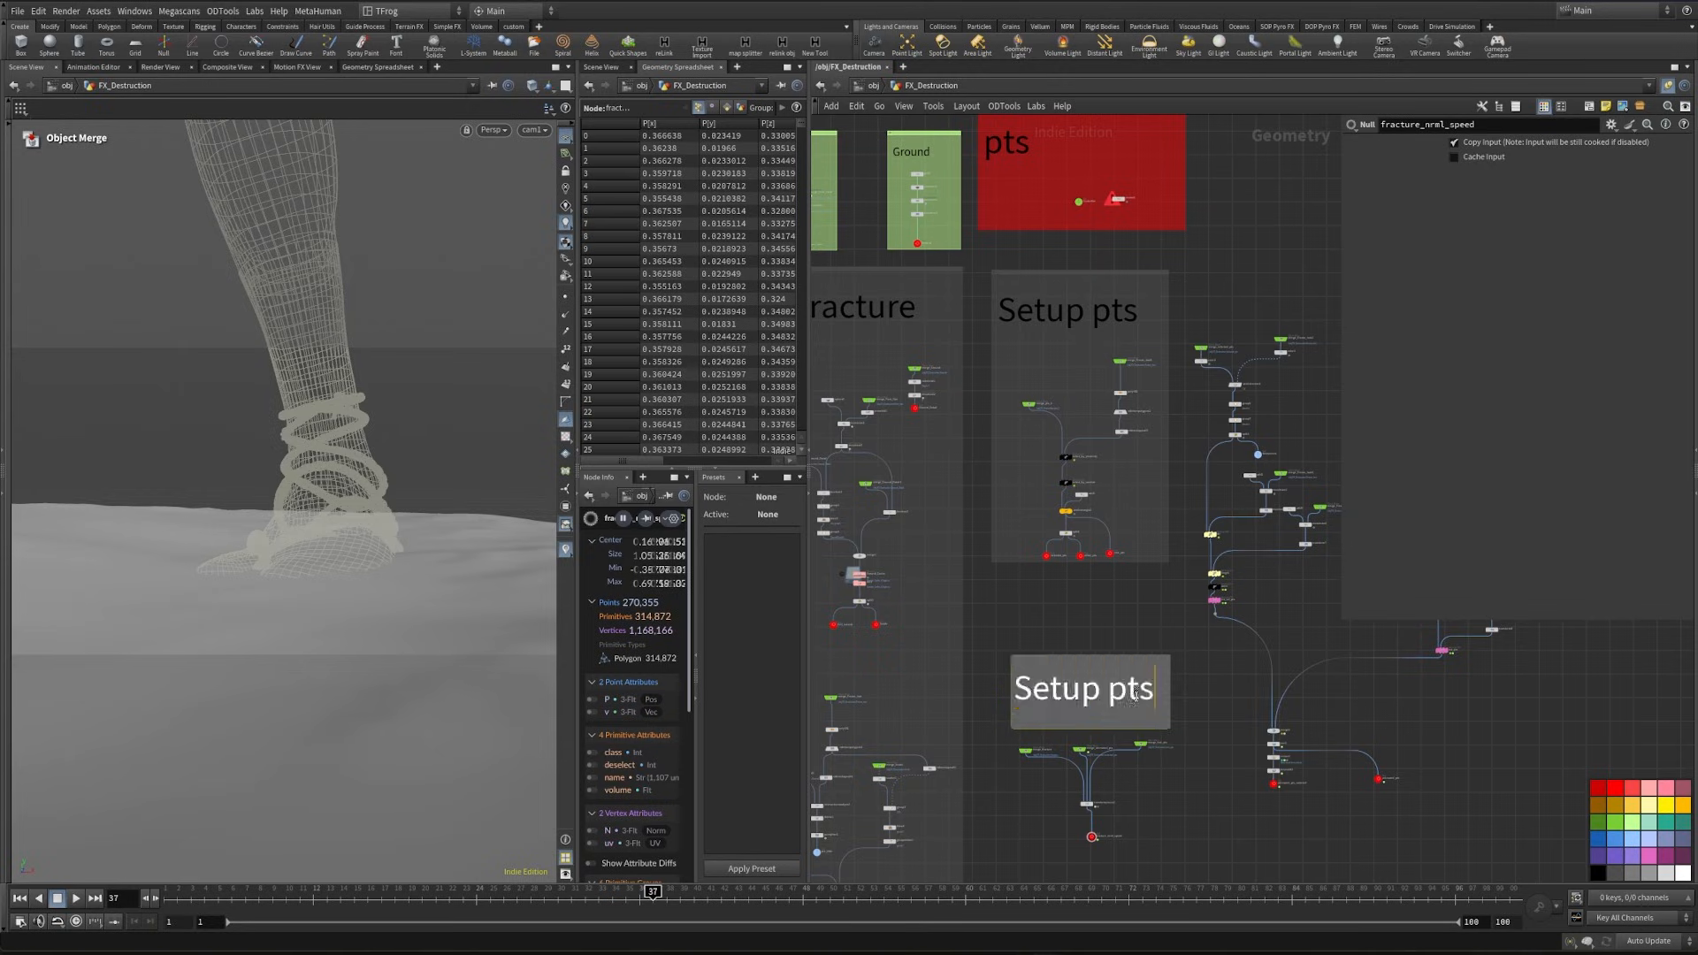
pyautogui.write('Transform Pieces')
pyautogui.moveTo(1168, 689); pyautogui.dragTo(1180, 689)
pyautogui.moveTo(1127, 695); pyautogui.dragTo(1118, 697)
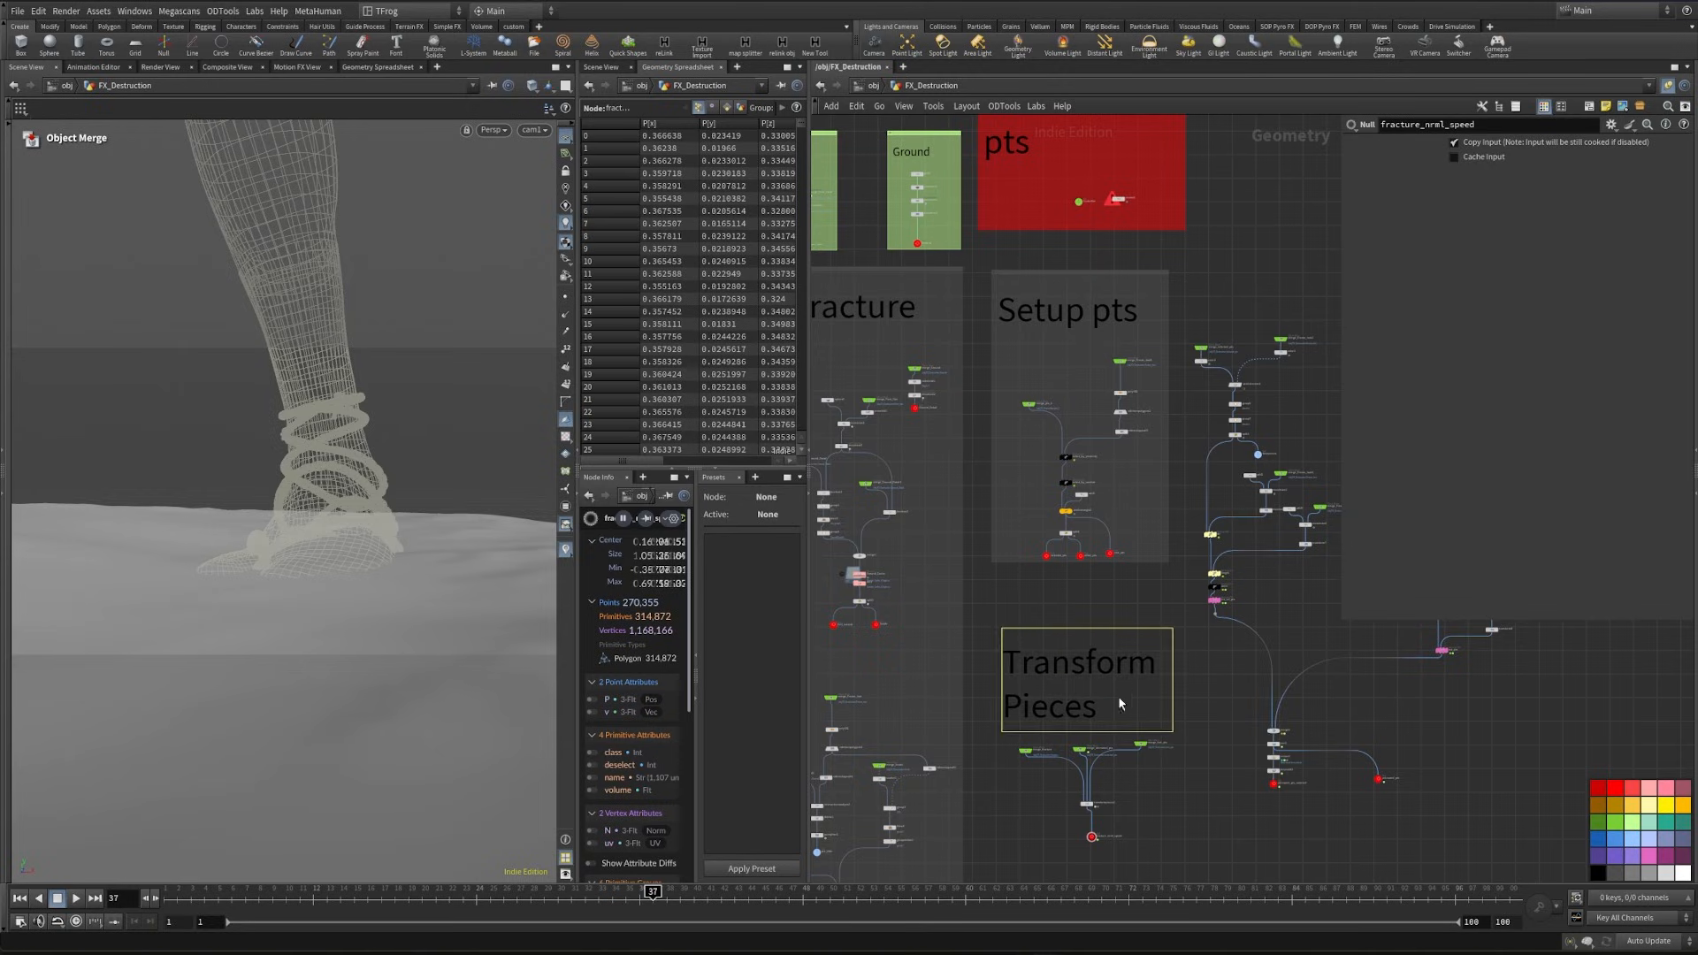
# - Enclose the "Transform Pieces" note and both transform groups in a network box and color it dark grey
pyautogui.moveTo(1168, 758); pyautogui.dragTo(1188, 566, button='middle')
pyautogui.scroll(-2, 1189, 565)
pyautogui.moveTo(1065, 479); pyautogui.dragTo(1204, 745)
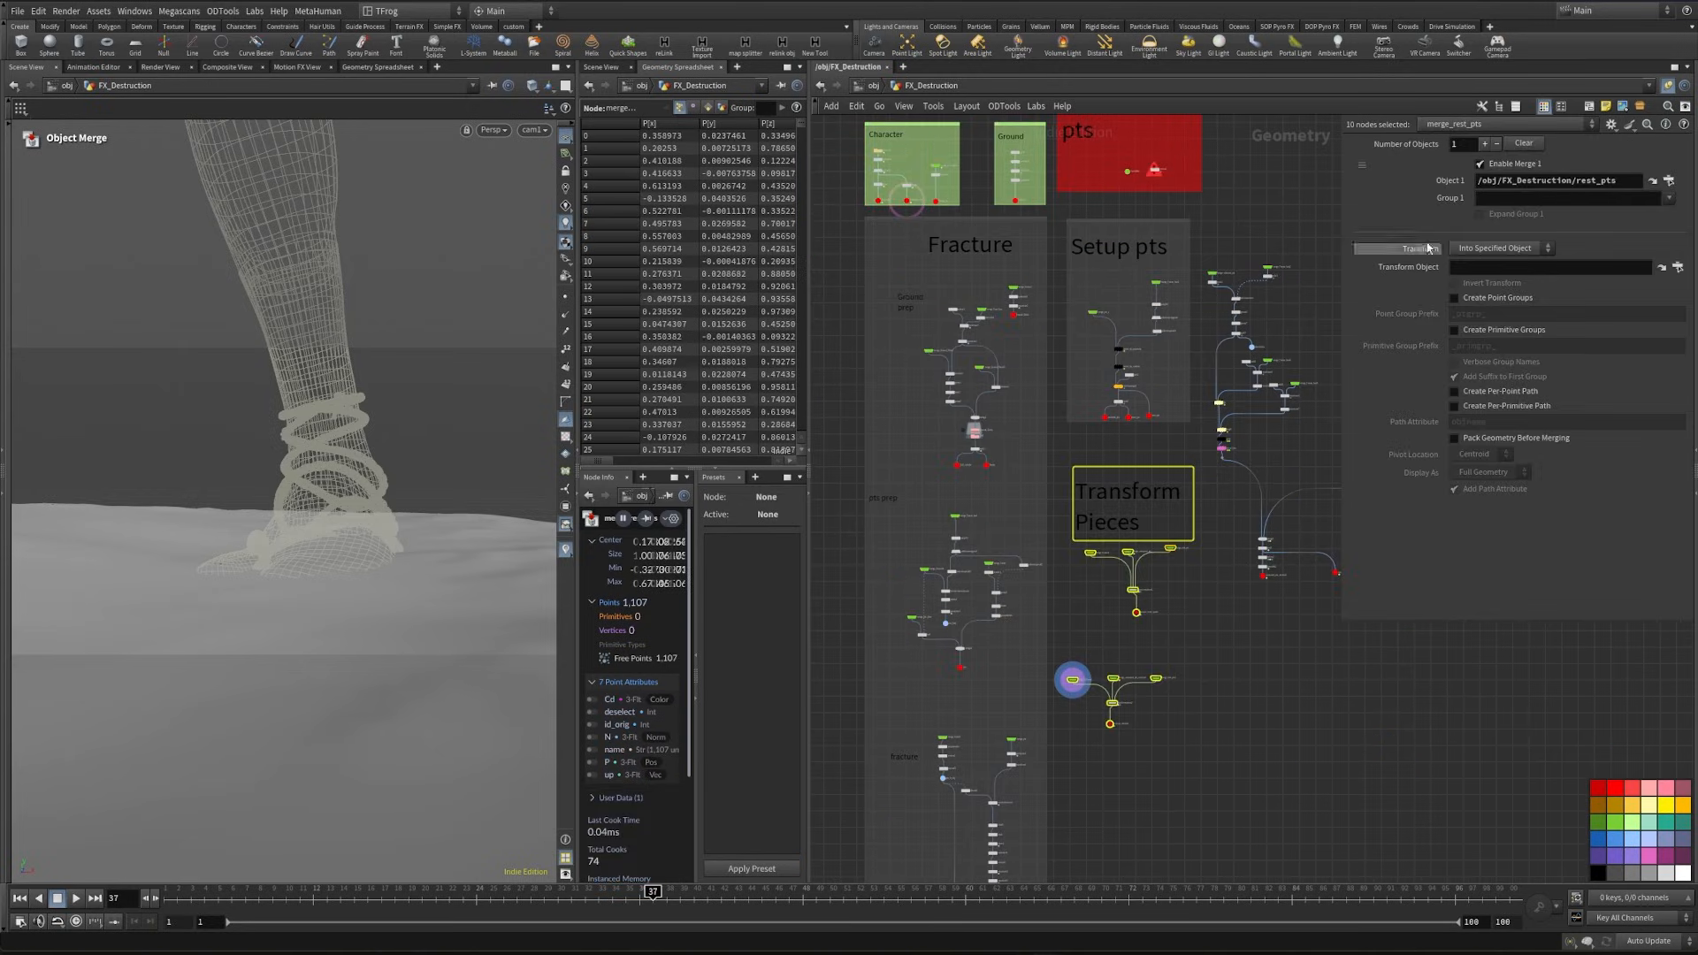
pyautogui.click(1601, 107)
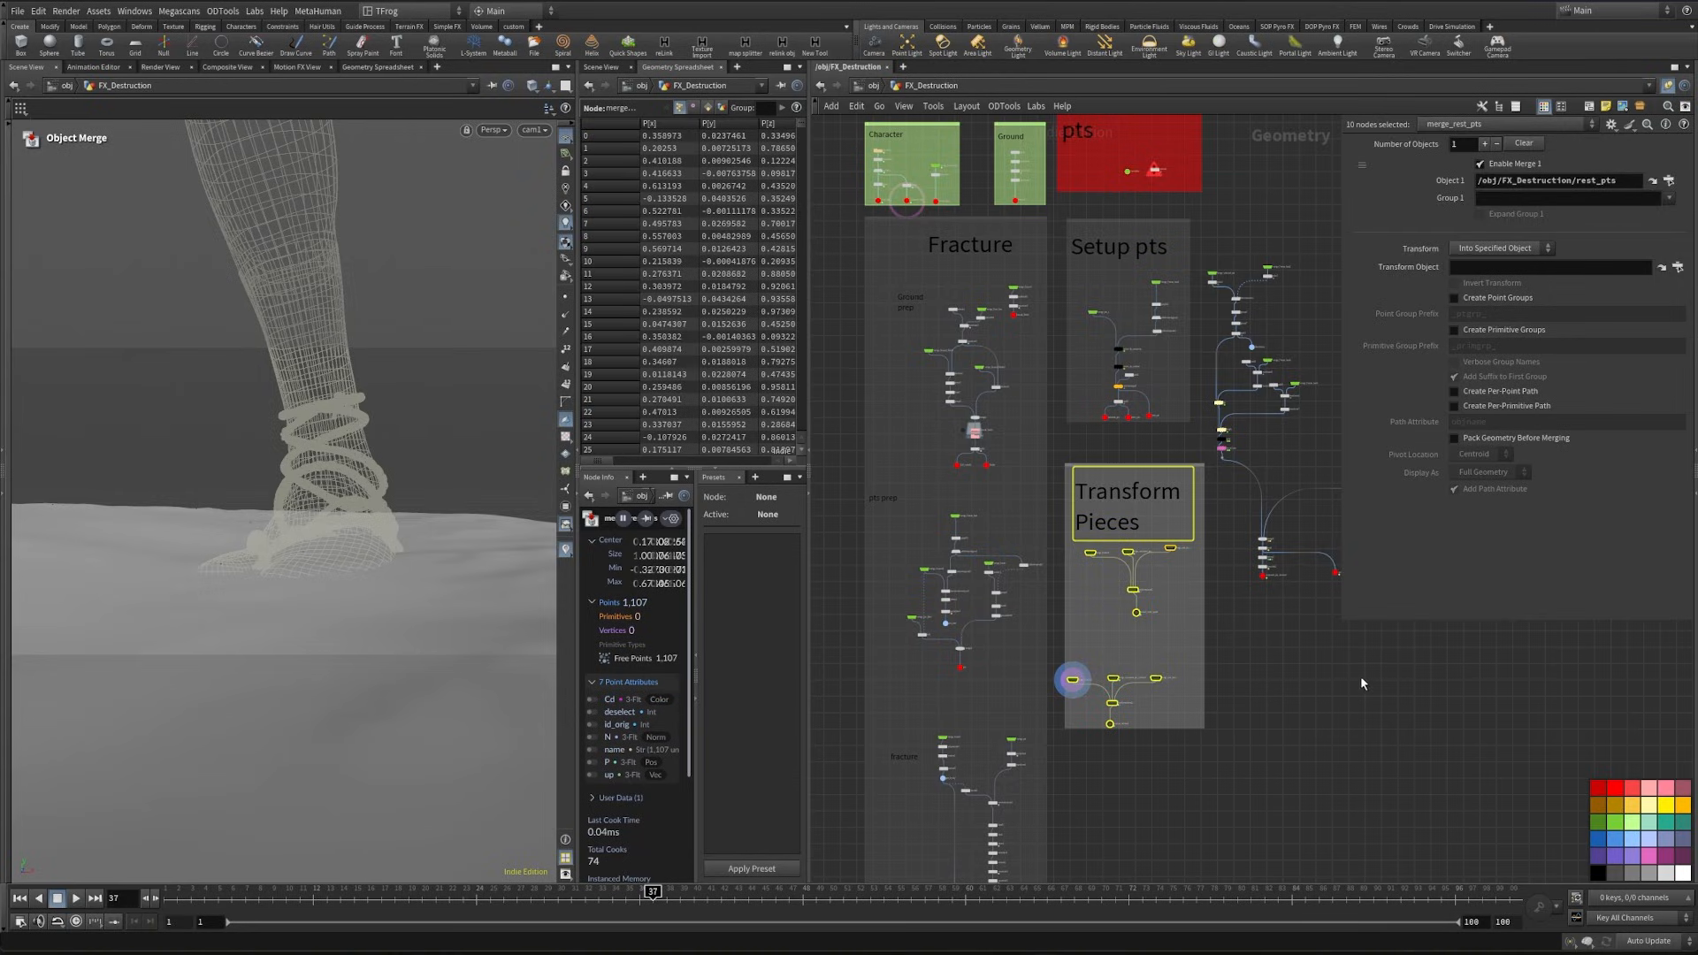
pyautogui.click(1225, 624)
pyautogui.click(1199, 468)
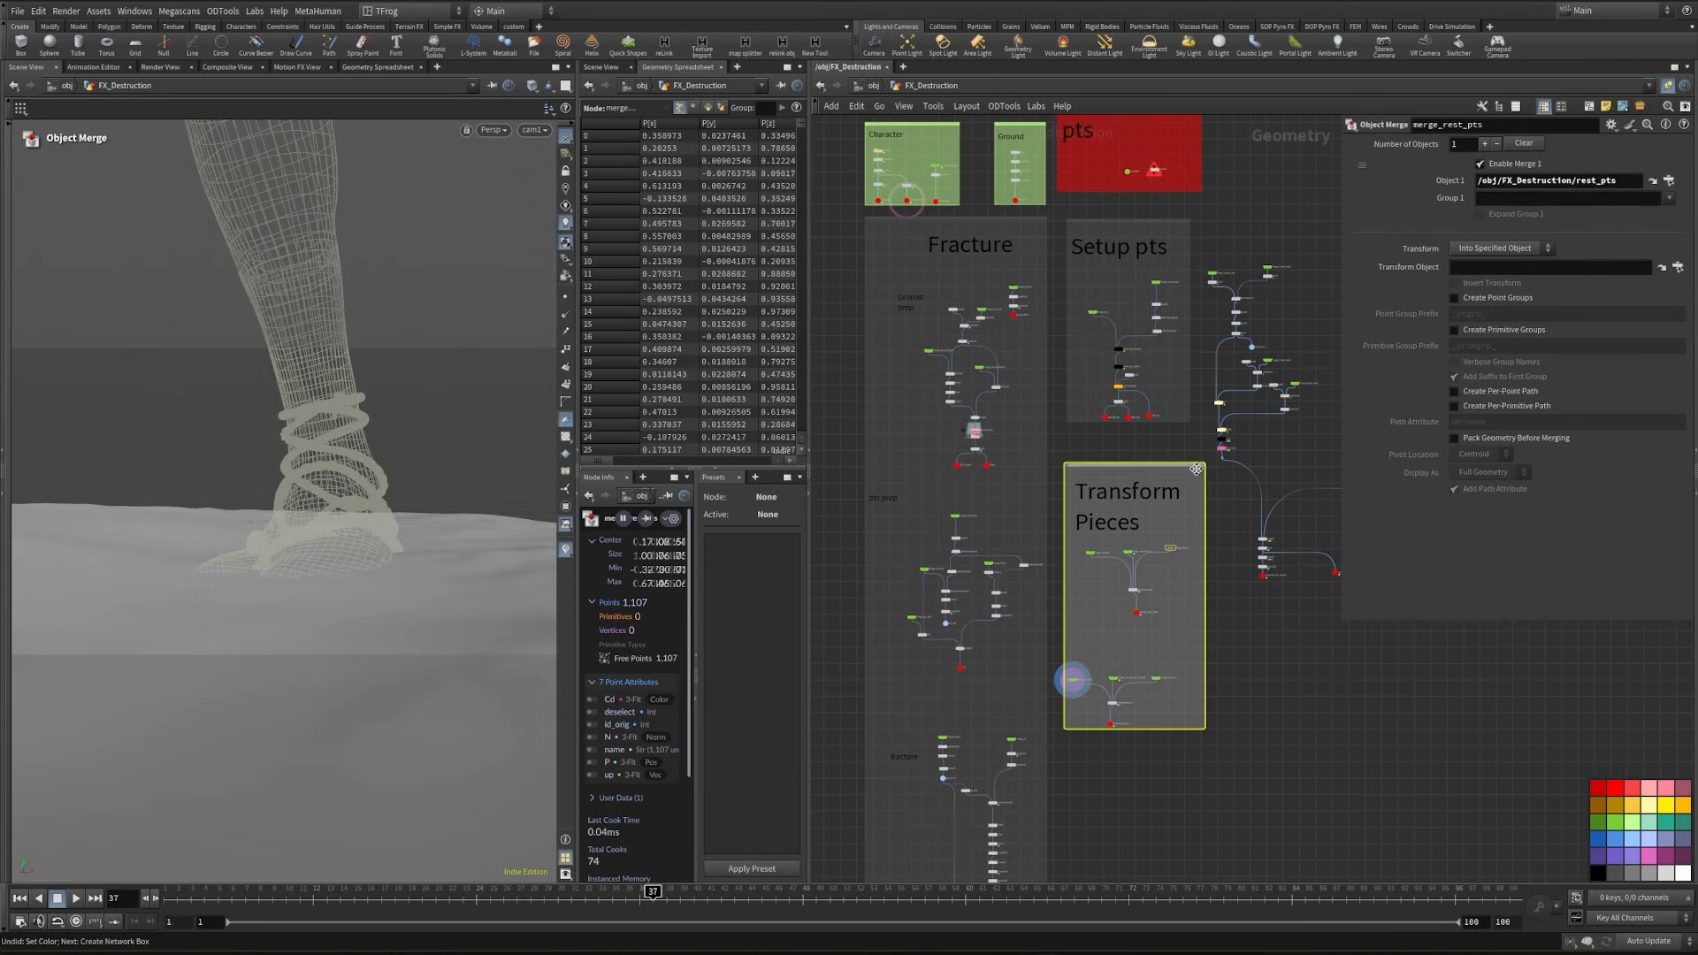
pyautogui.click(1615, 873)
# - Select all the point animation branches with their merged output nodes and move them slightly away from the Setup pts box
pyautogui.moveTo(1226, 253); pyautogui.dragTo(1103, 480, button='middle')
pyautogui.scroll(-2, 1102, 480)
pyautogui.moveTo(1077, 457); pyautogui.dragTo(1278, 732)
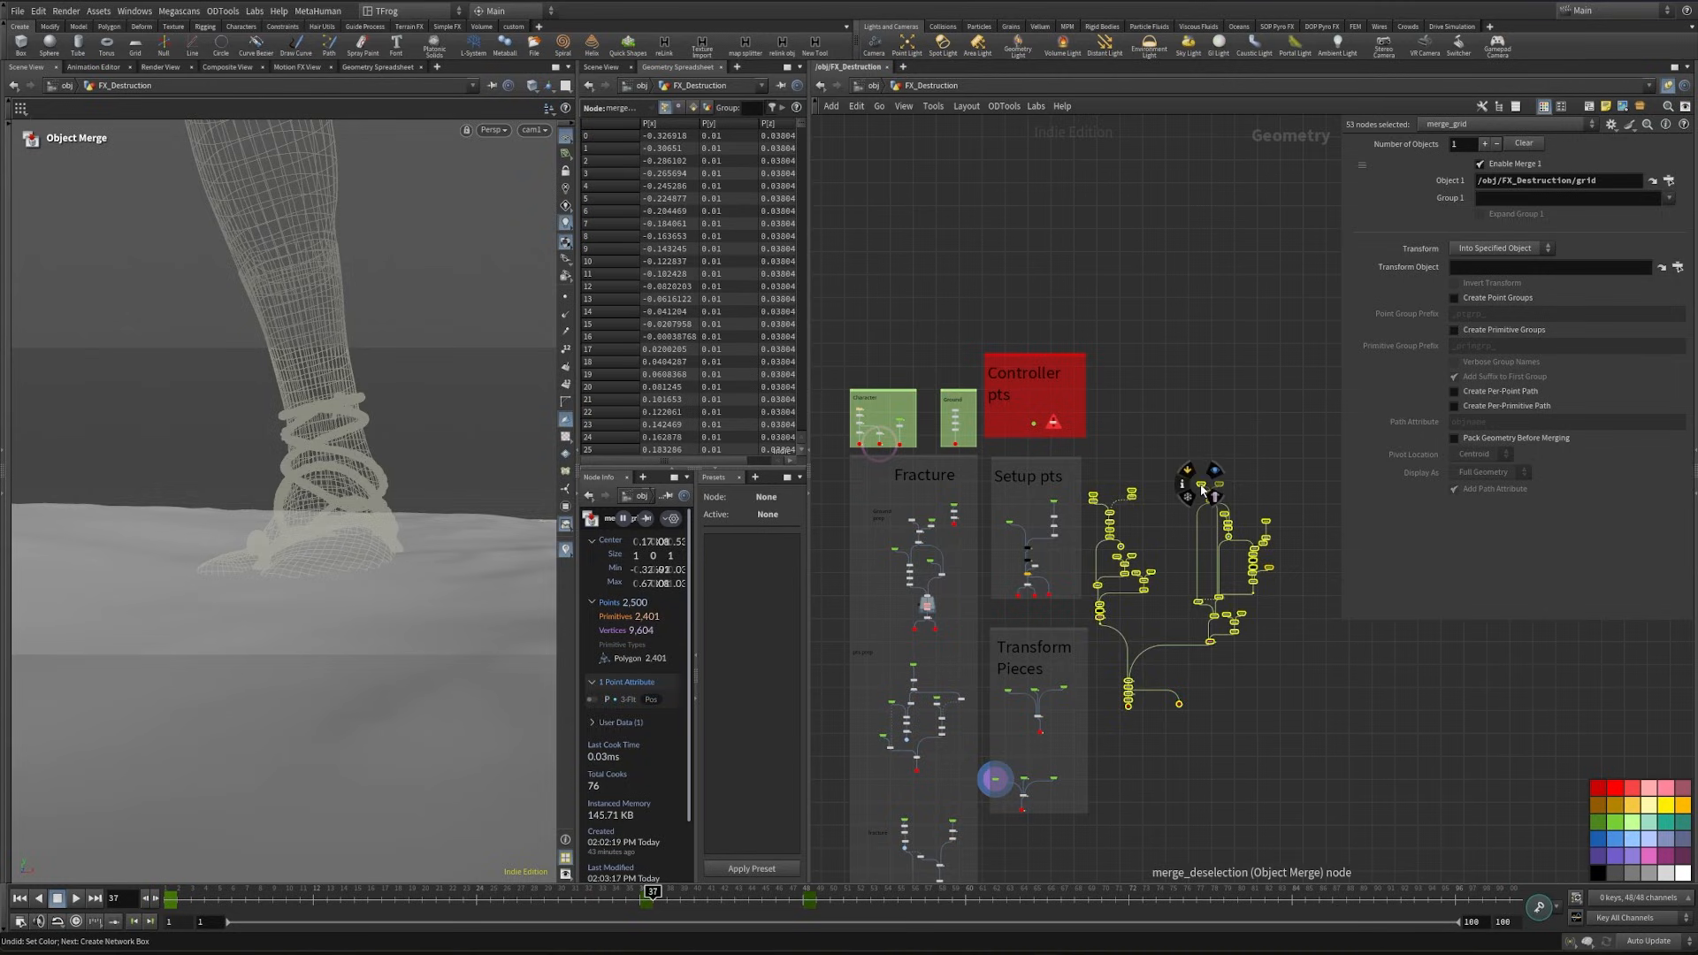
pyautogui.moveTo(1202, 484); pyautogui.dragTo(1227, 477)
# - Copy a sticky note above the animation branches, retitle it "Animate Pts" and enclose the section in a network box
pyautogui.moveTo(1186, 462); pyautogui.dragTo(1183, 556, button='middle')
pyautogui.keyDown('alt'); pyautogui.moveTo(1045, 565); pyautogui.dragTo(1198, 555); pyautogui.keyUp('alt')
pyautogui.scroll(2, 1167, 464)
pyautogui.doubleClick(1200, 571)
pyautogui.write('Animate')
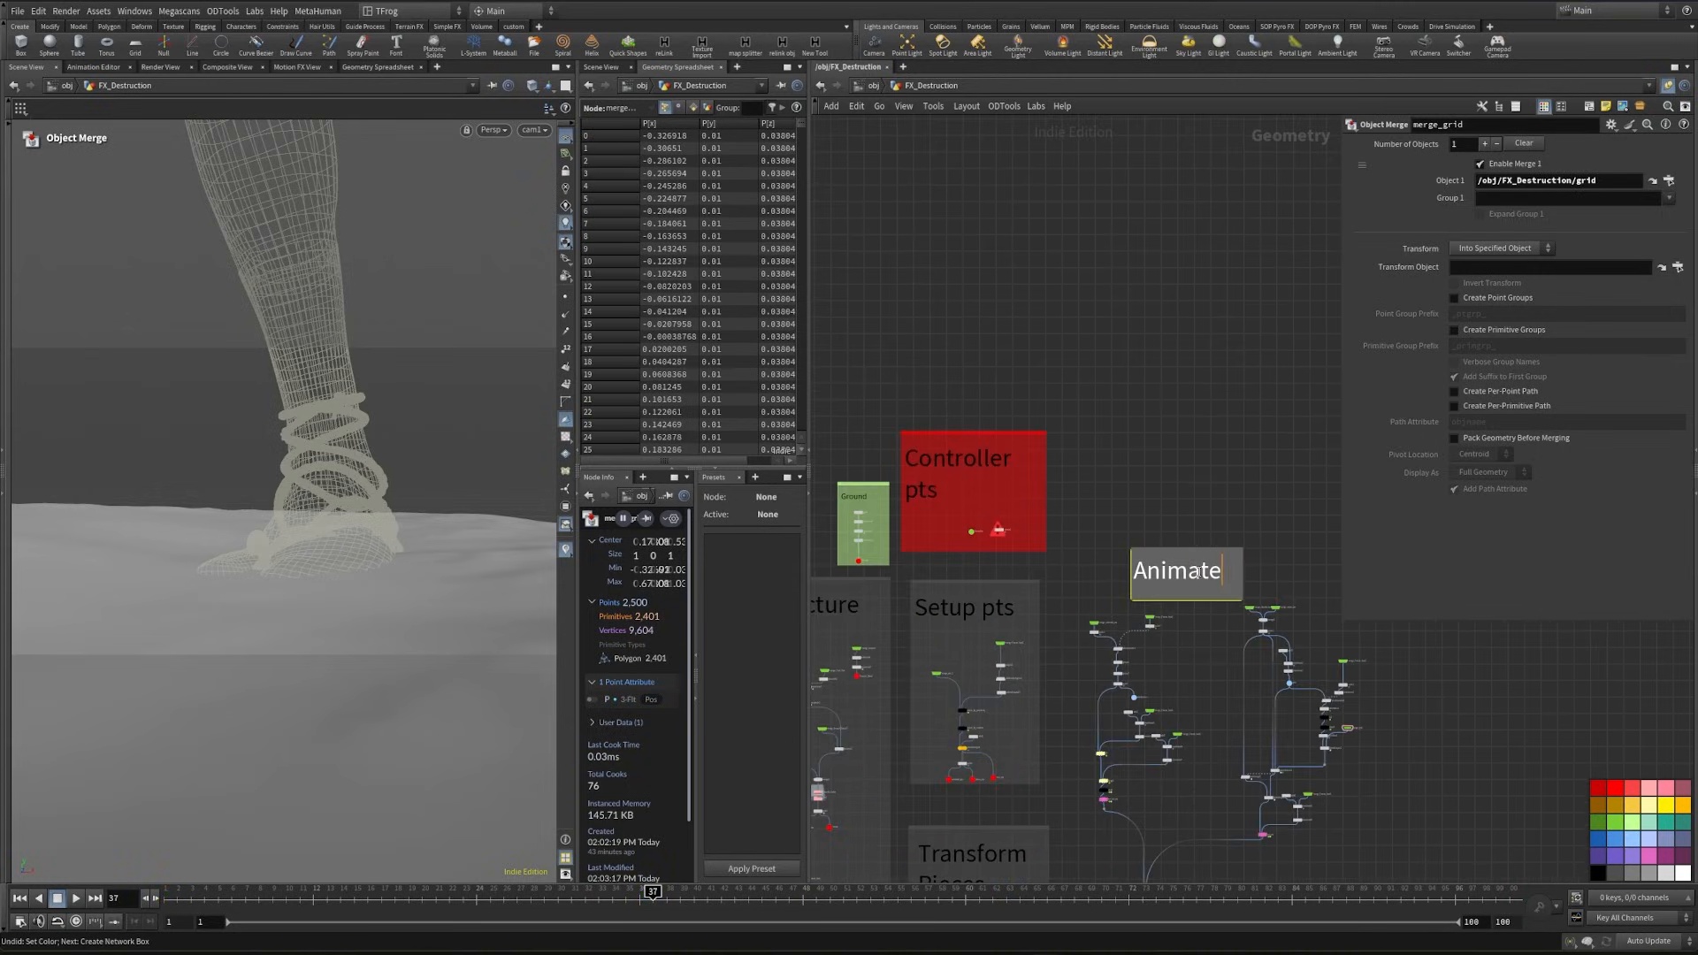
pyautogui.write(' P')
pyautogui.write('ts')
pyautogui.moveTo(1076, 361); pyautogui.dragTo(1304, 748)
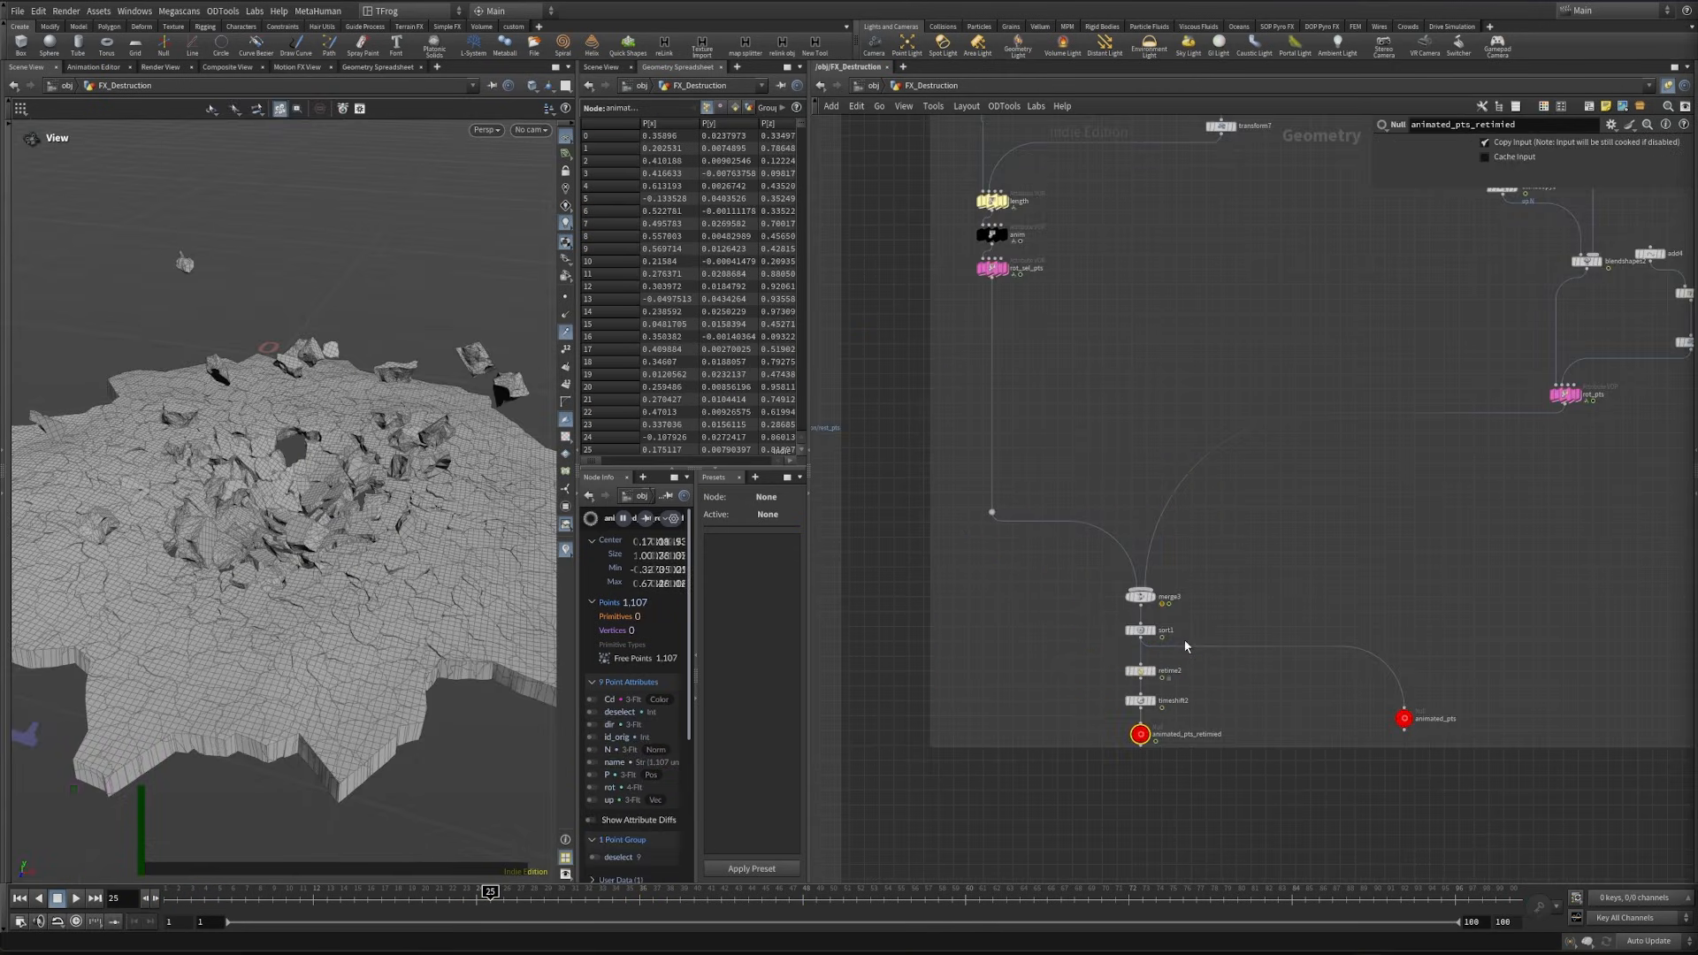
# - Select the Controller null in the red "Controller pts" box and save the scene
pyautogui.scroll(-6, 892, 568)
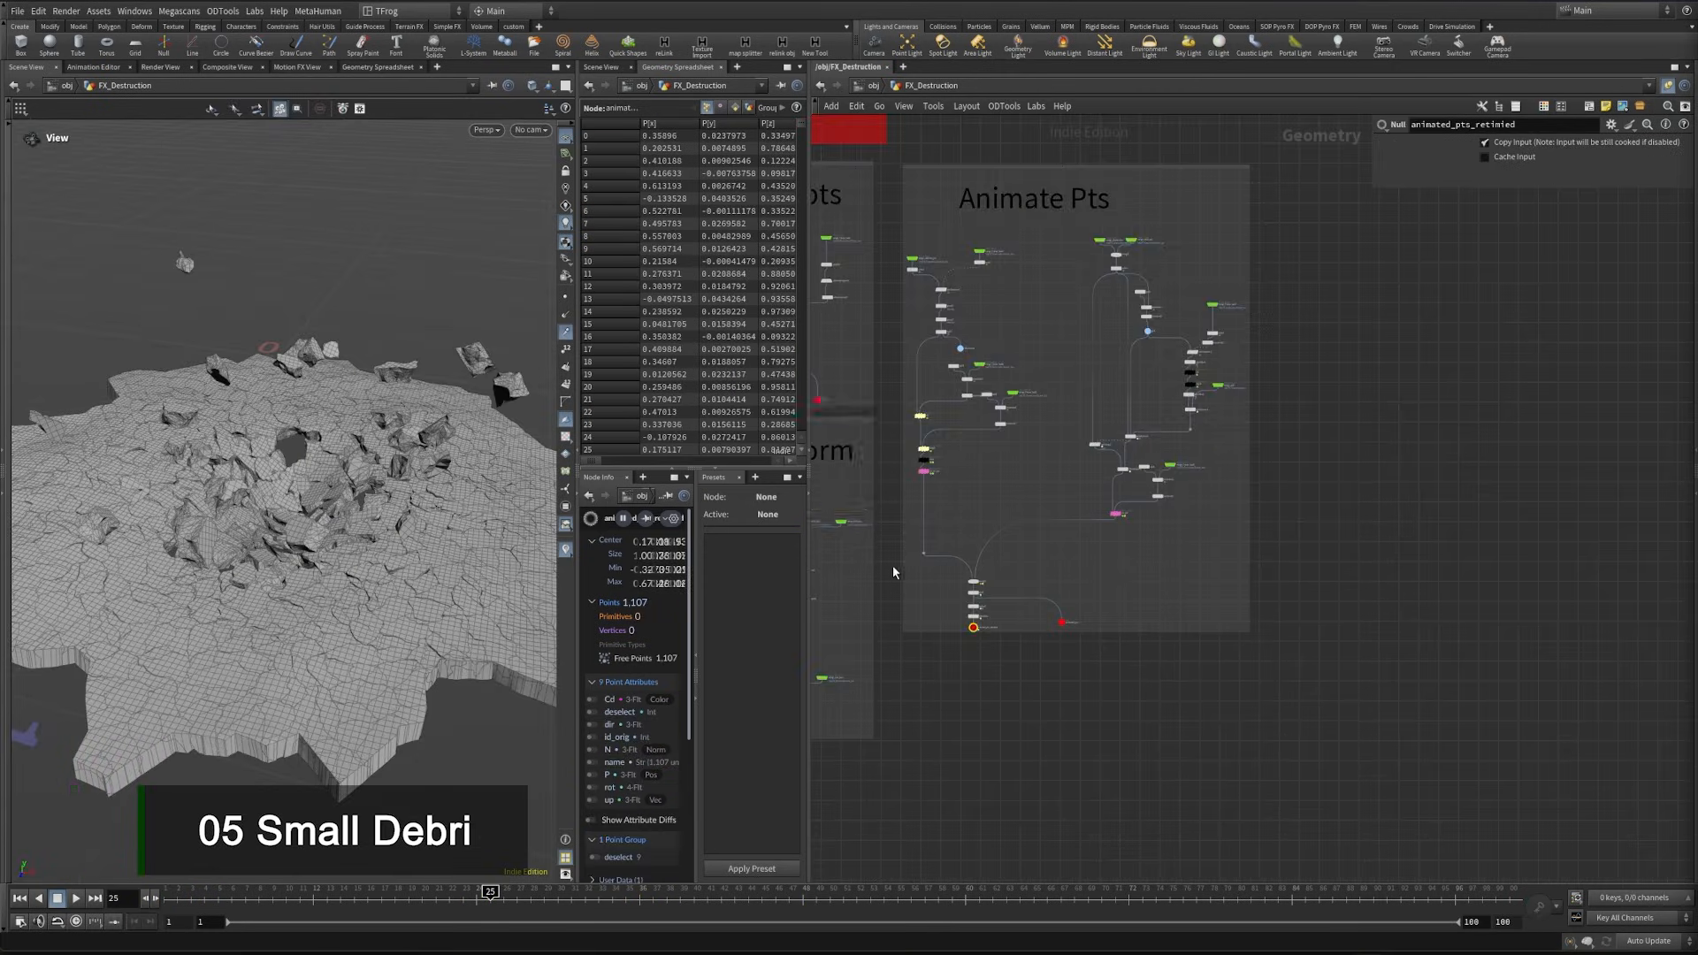
pyautogui.moveTo(891, 349); pyautogui.dragTo(989, 645, button='middle')
pyautogui.moveTo(935, 426); pyautogui.dragTo(943, 429, button='middle')
pyautogui.scroll(4, 943, 429)
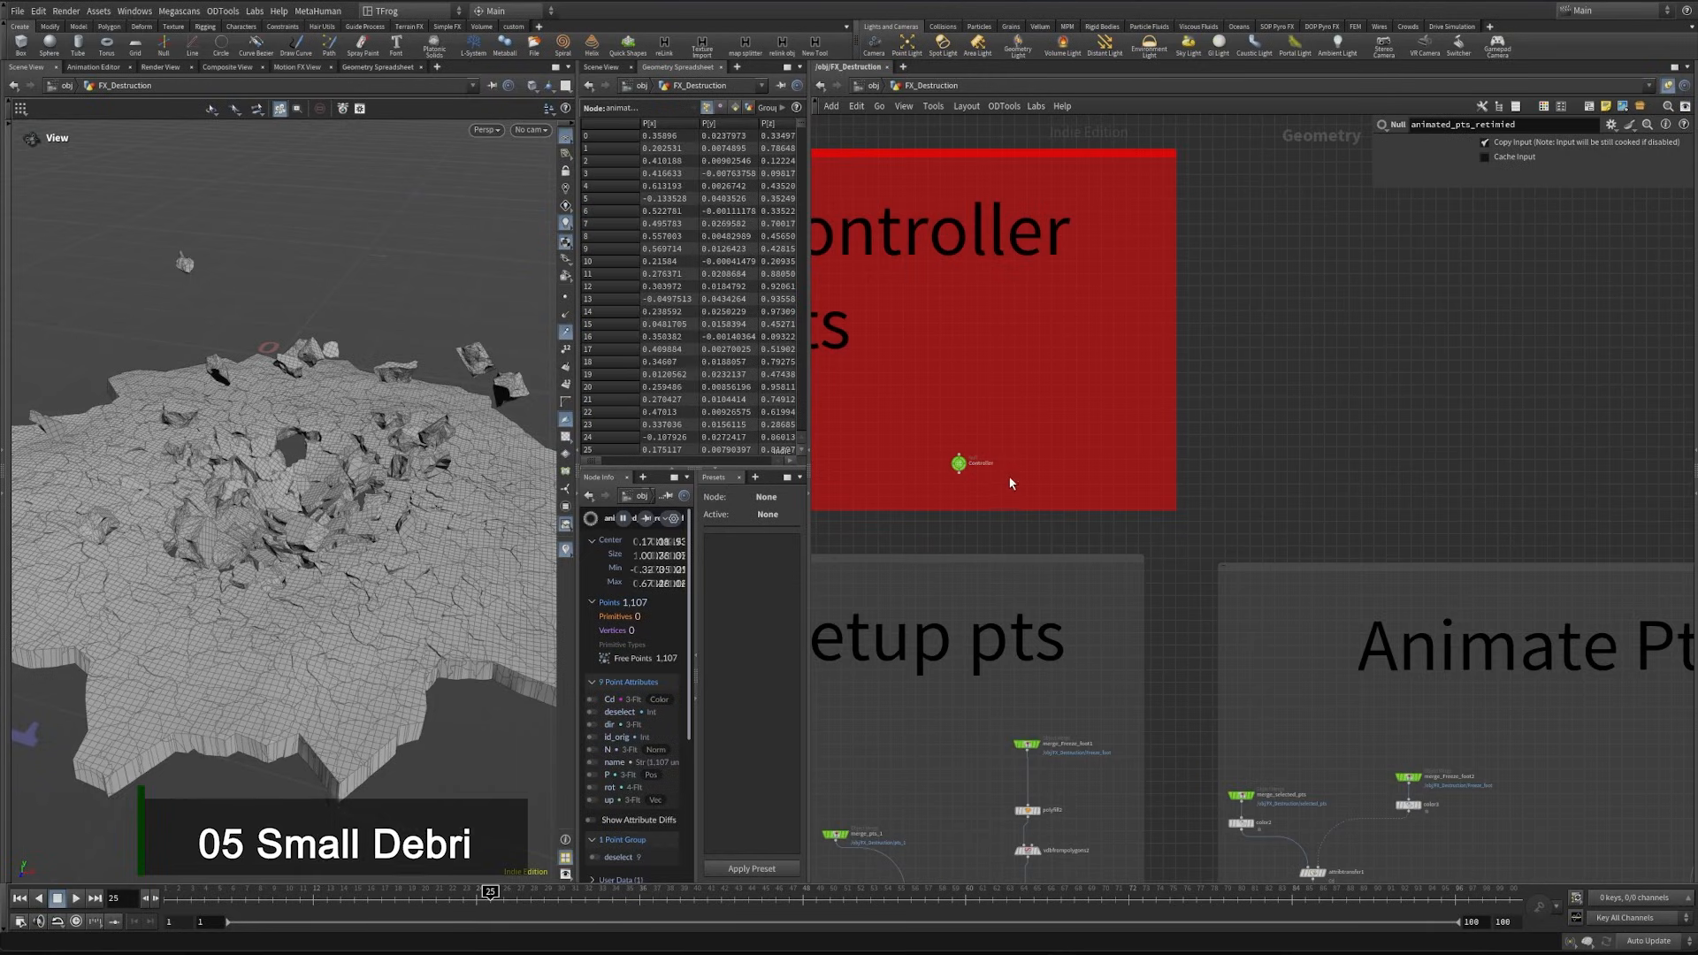
pyautogui.click(959, 463)
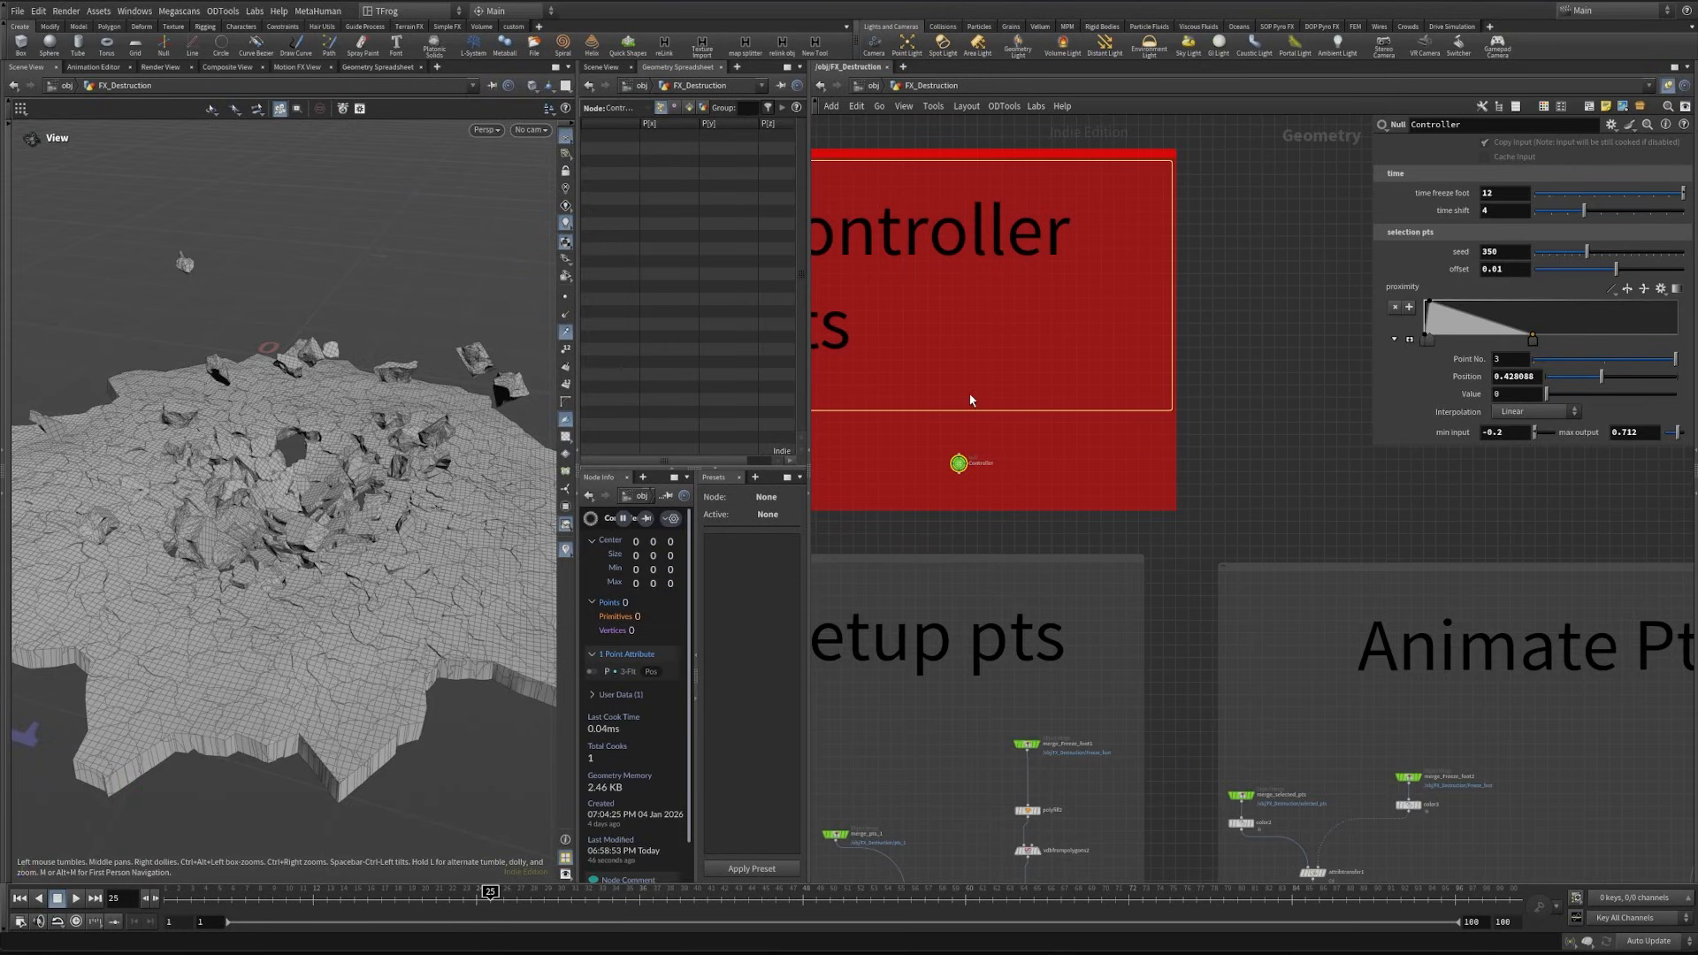
pyautogui.hotkey('ctrl', 's')
# - Add a Parameters pane beside the Geometry Spreadsheet, widen it and pin it to the Controller null
pyautogui.click(737, 75)
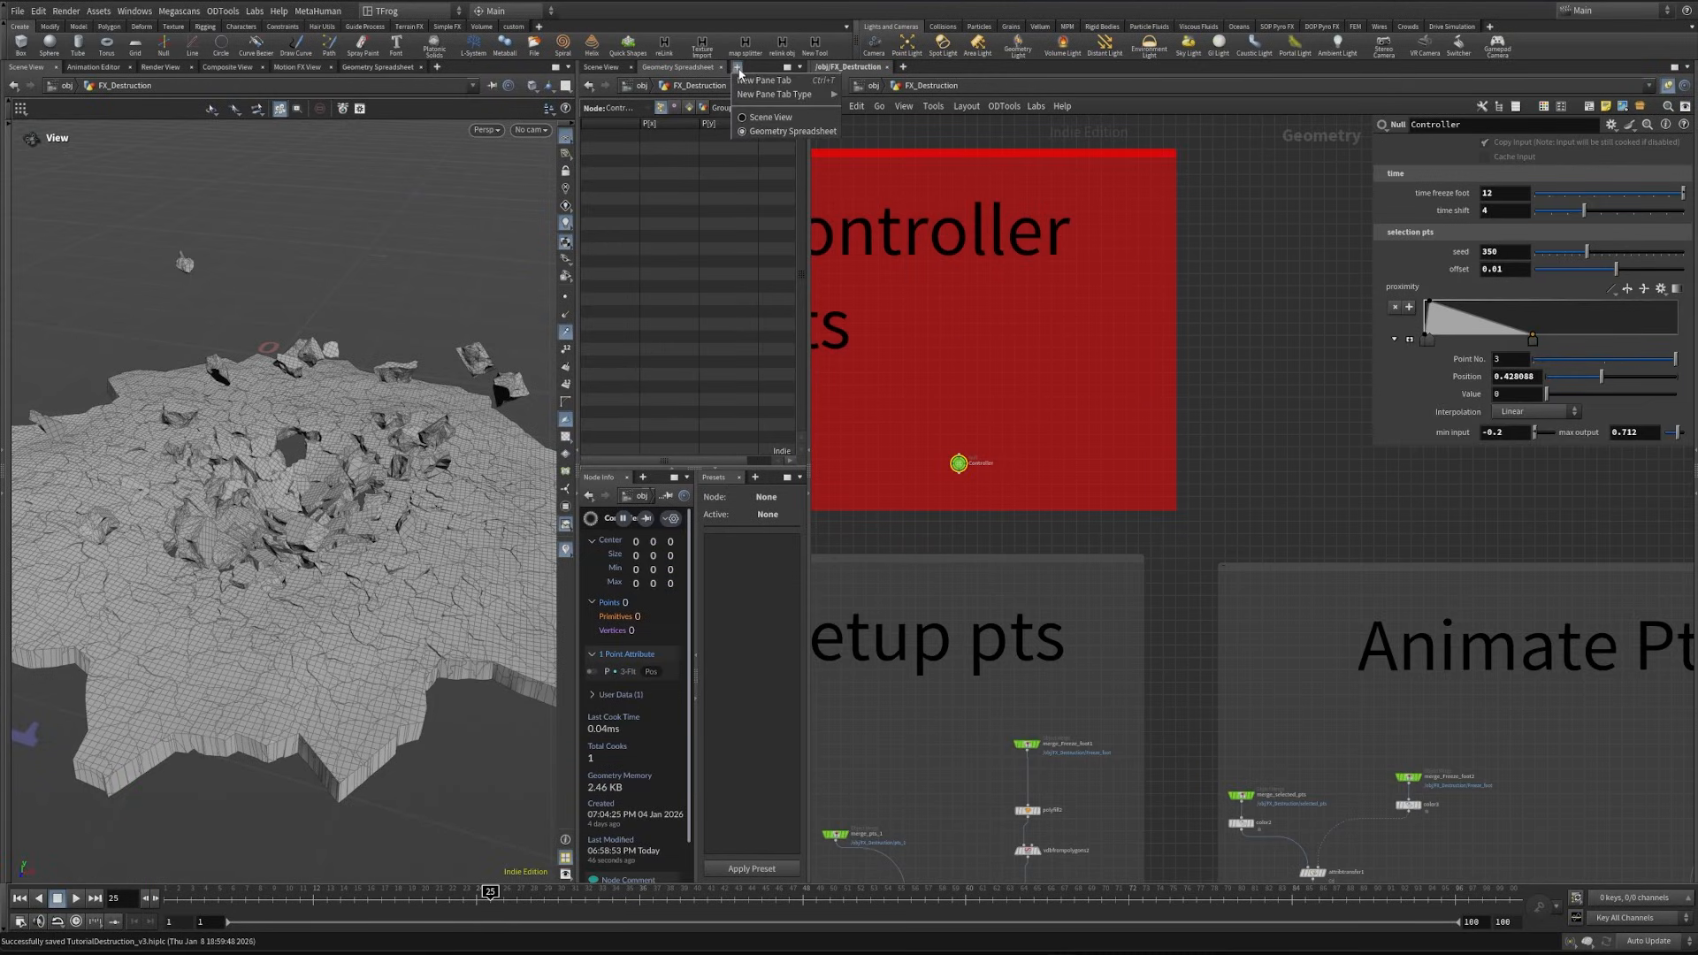
pyautogui.moveTo(778, 94)
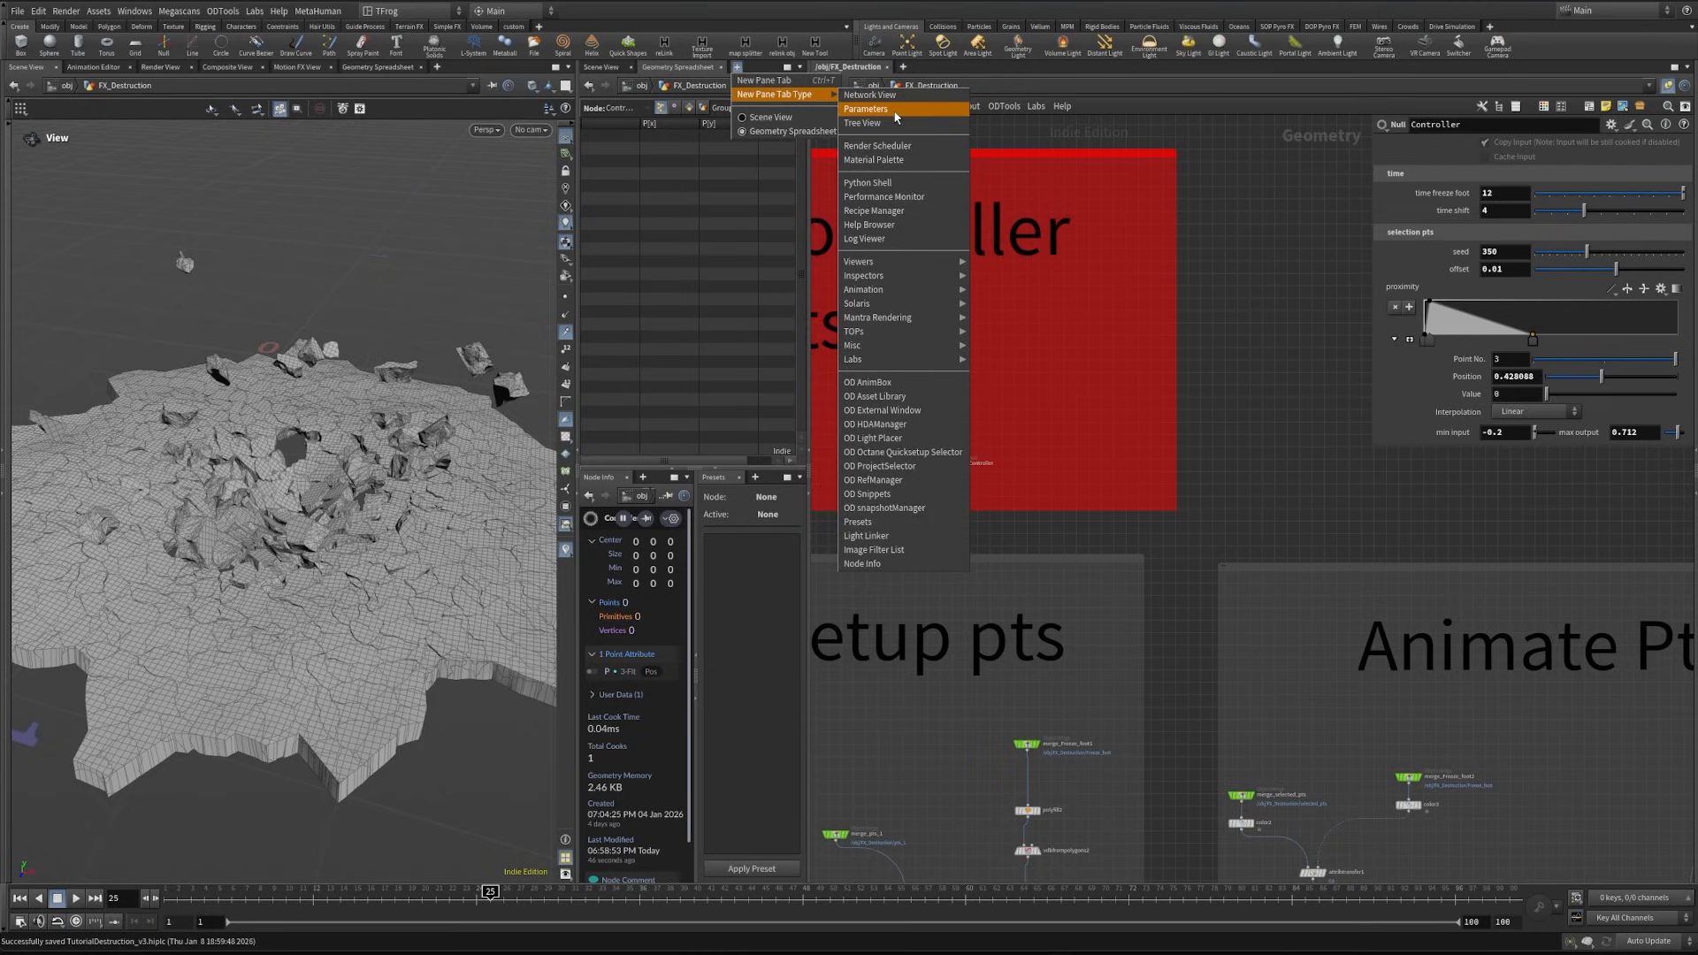
pyautogui.click(894, 115)
pyautogui.moveTo(809, 144); pyautogui.dragTo(945, 132)
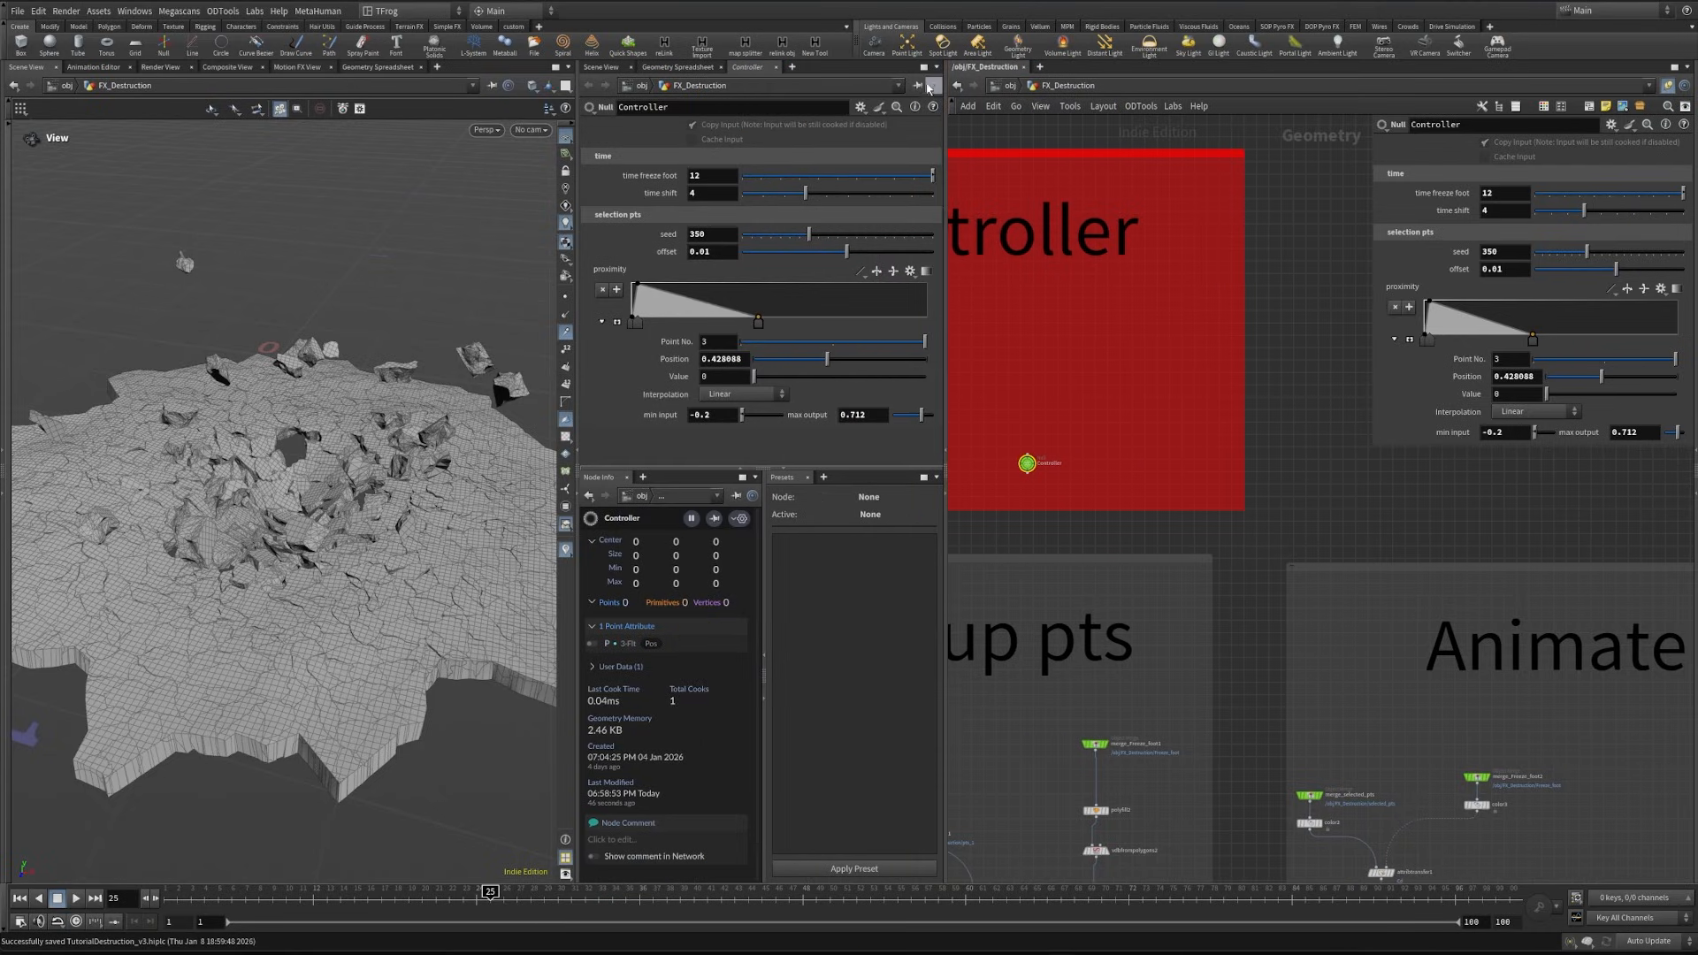
# - Open the Edit Parameter Interface window for the Controller null, keeping the retime and time shift nodes within reach
pyautogui.moveTo(1178, 553); pyautogui.dragTo(1178, 372, button='middle')
pyautogui.moveTo(1219, 433); pyautogui.dragTo(1107, 193, button='middle')
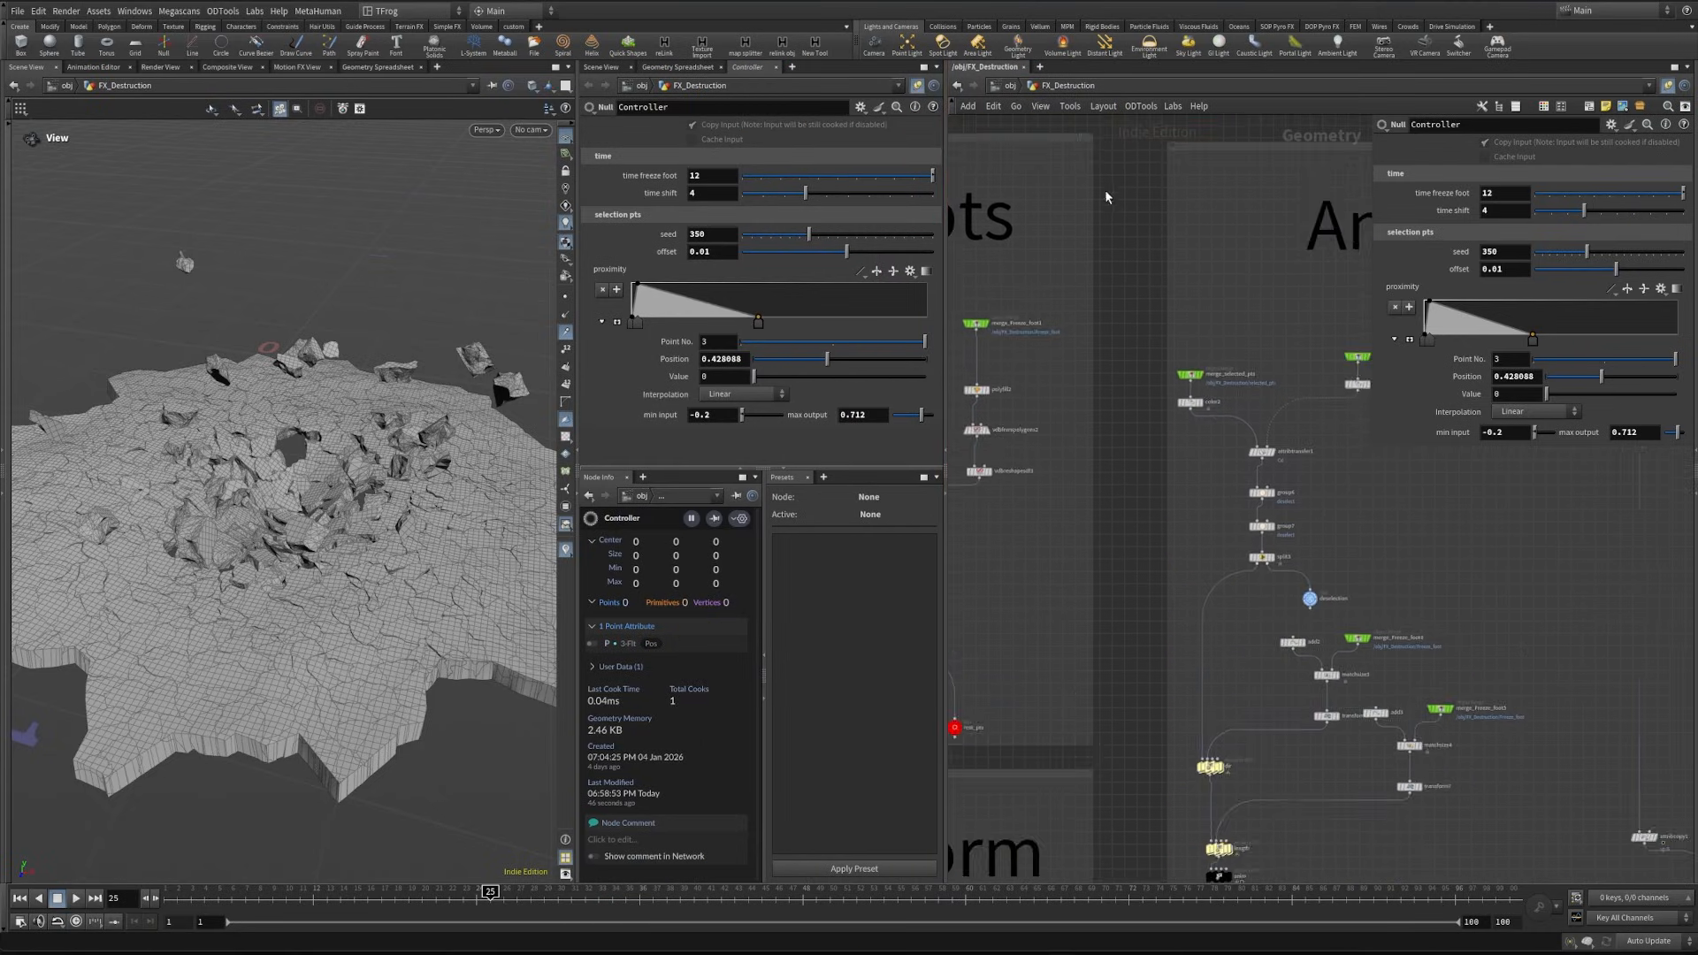
pyautogui.moveTo(1149, 526)
pyautogui.mouseDown(button='middle')
pyautogui.moveTo(1110, 247)
pyautogui.moveTo(1131, 246)
pyautogui.mouseUp(button='middle')
pyautogui.moveTo(1085, 353); pyautogui.dragTo(1087, 339, button='middle')
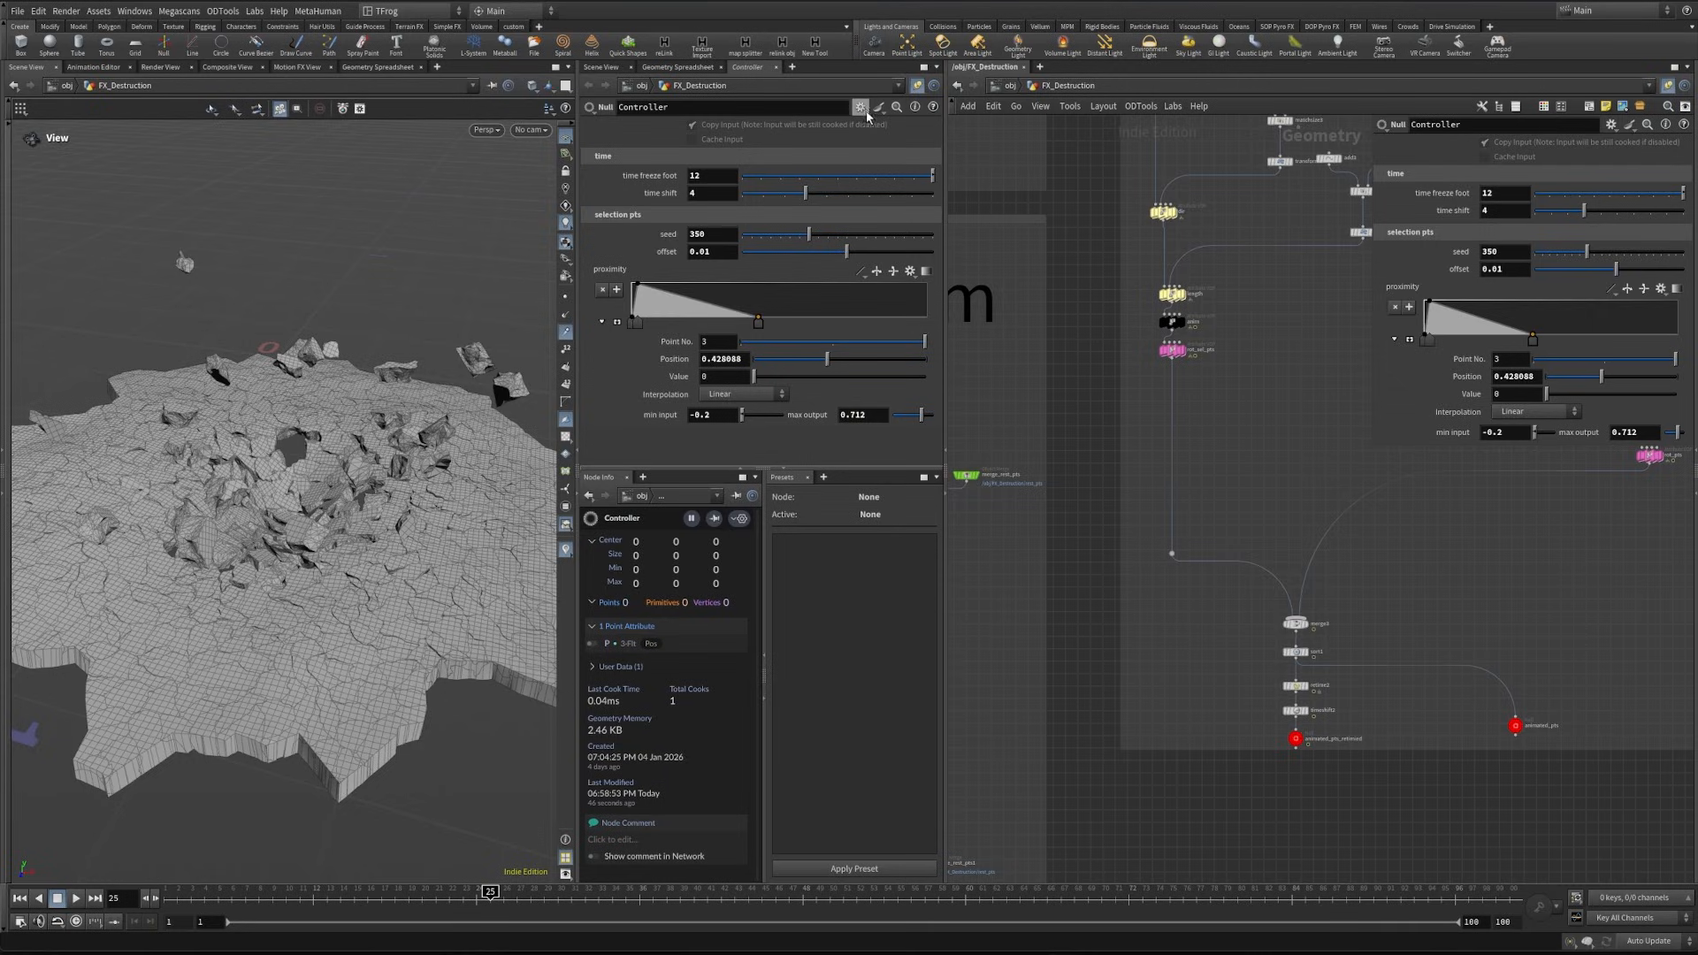
pyautogui.click(861, 107)
pyautogui.click(938, 130)
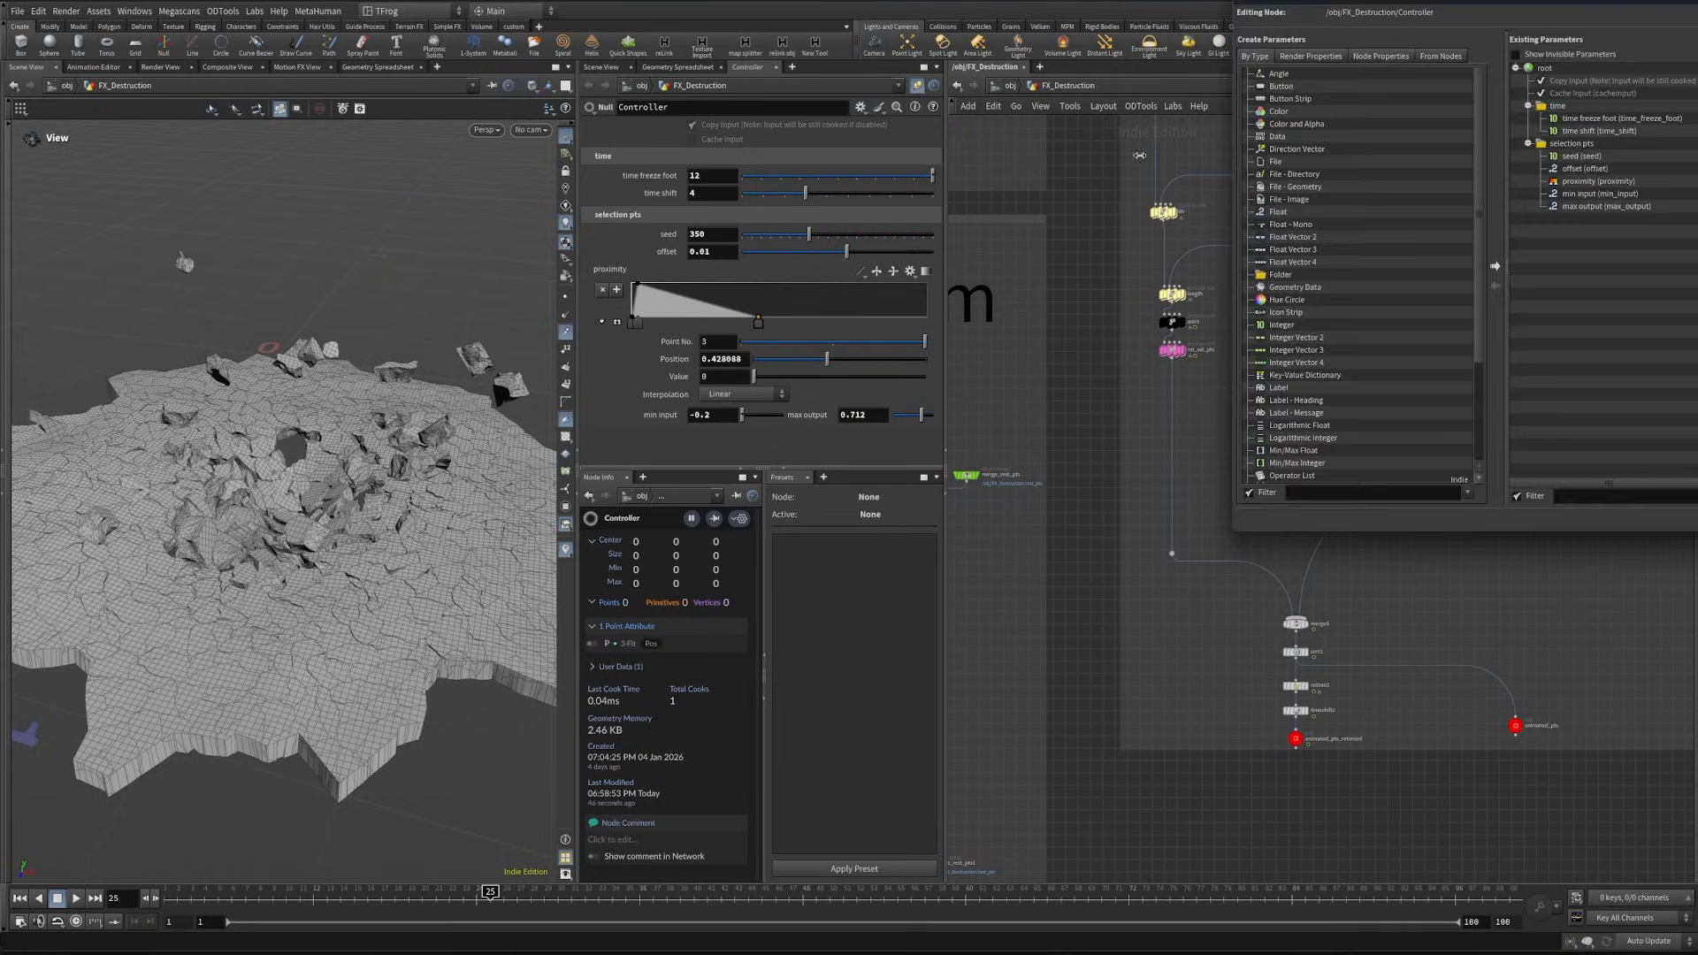
# - Delete retime2 and insert a new Retime node between sort1 and timeshift2
pyautogui.scroll(3, 1375, 708)
pyautogui.click(1349, 677)
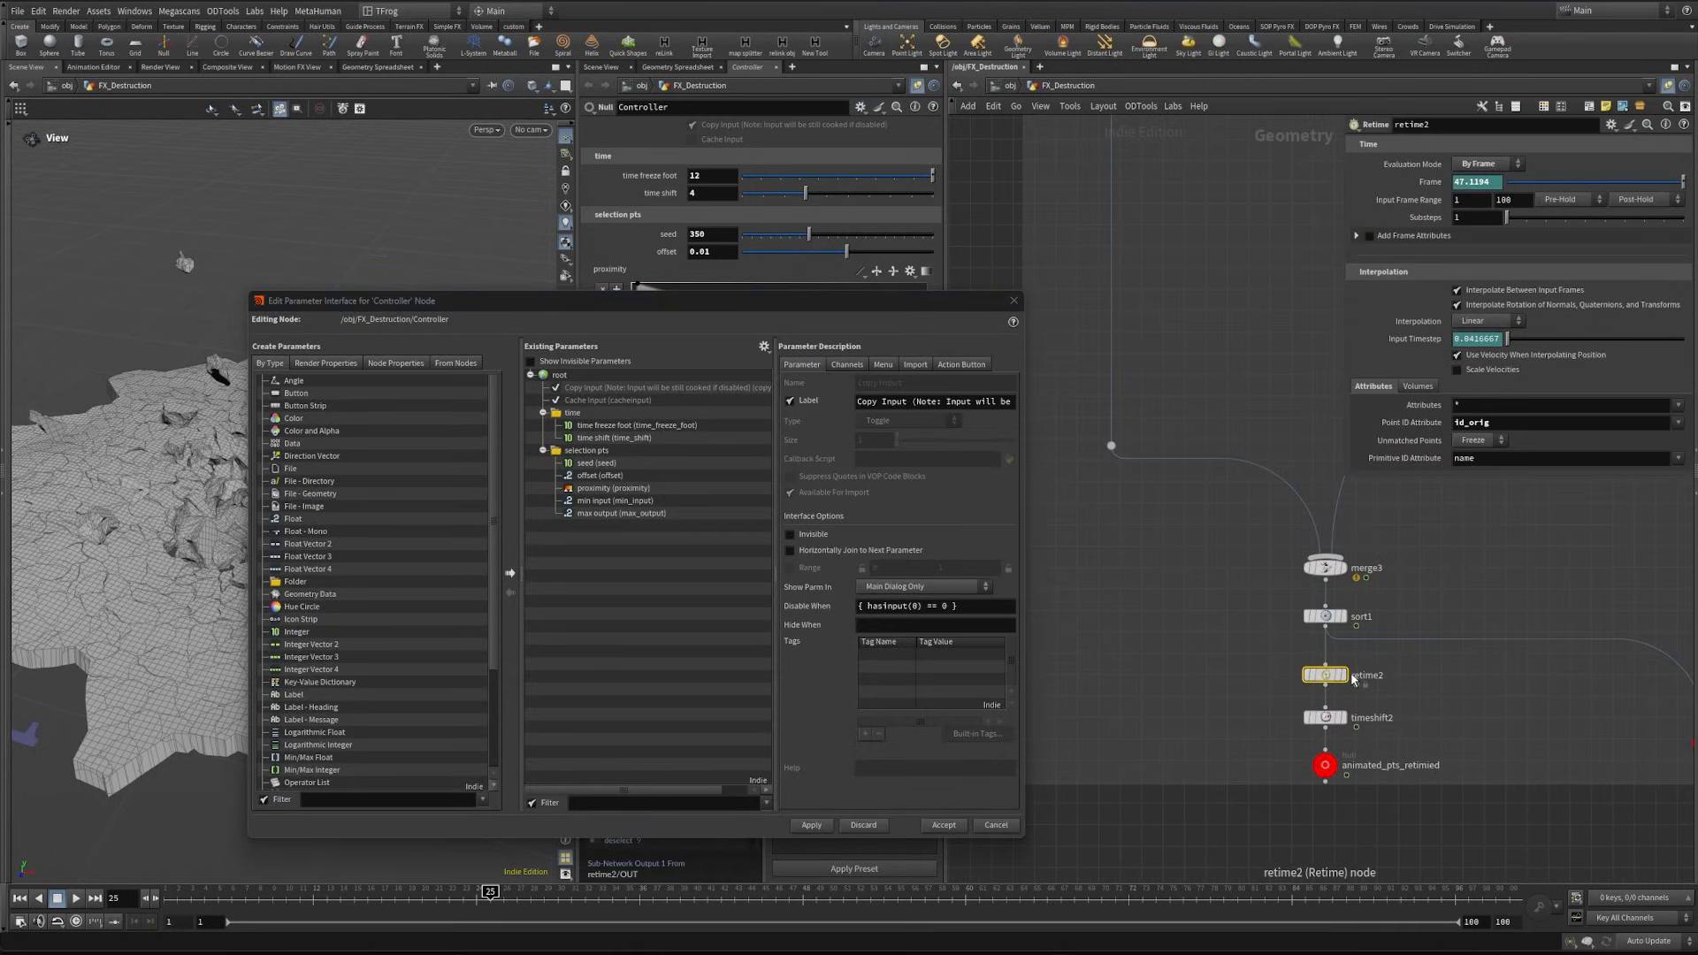
pyautogui.press('Delete')
pyautogui.press('Tab')
pyautogui.write('retime')
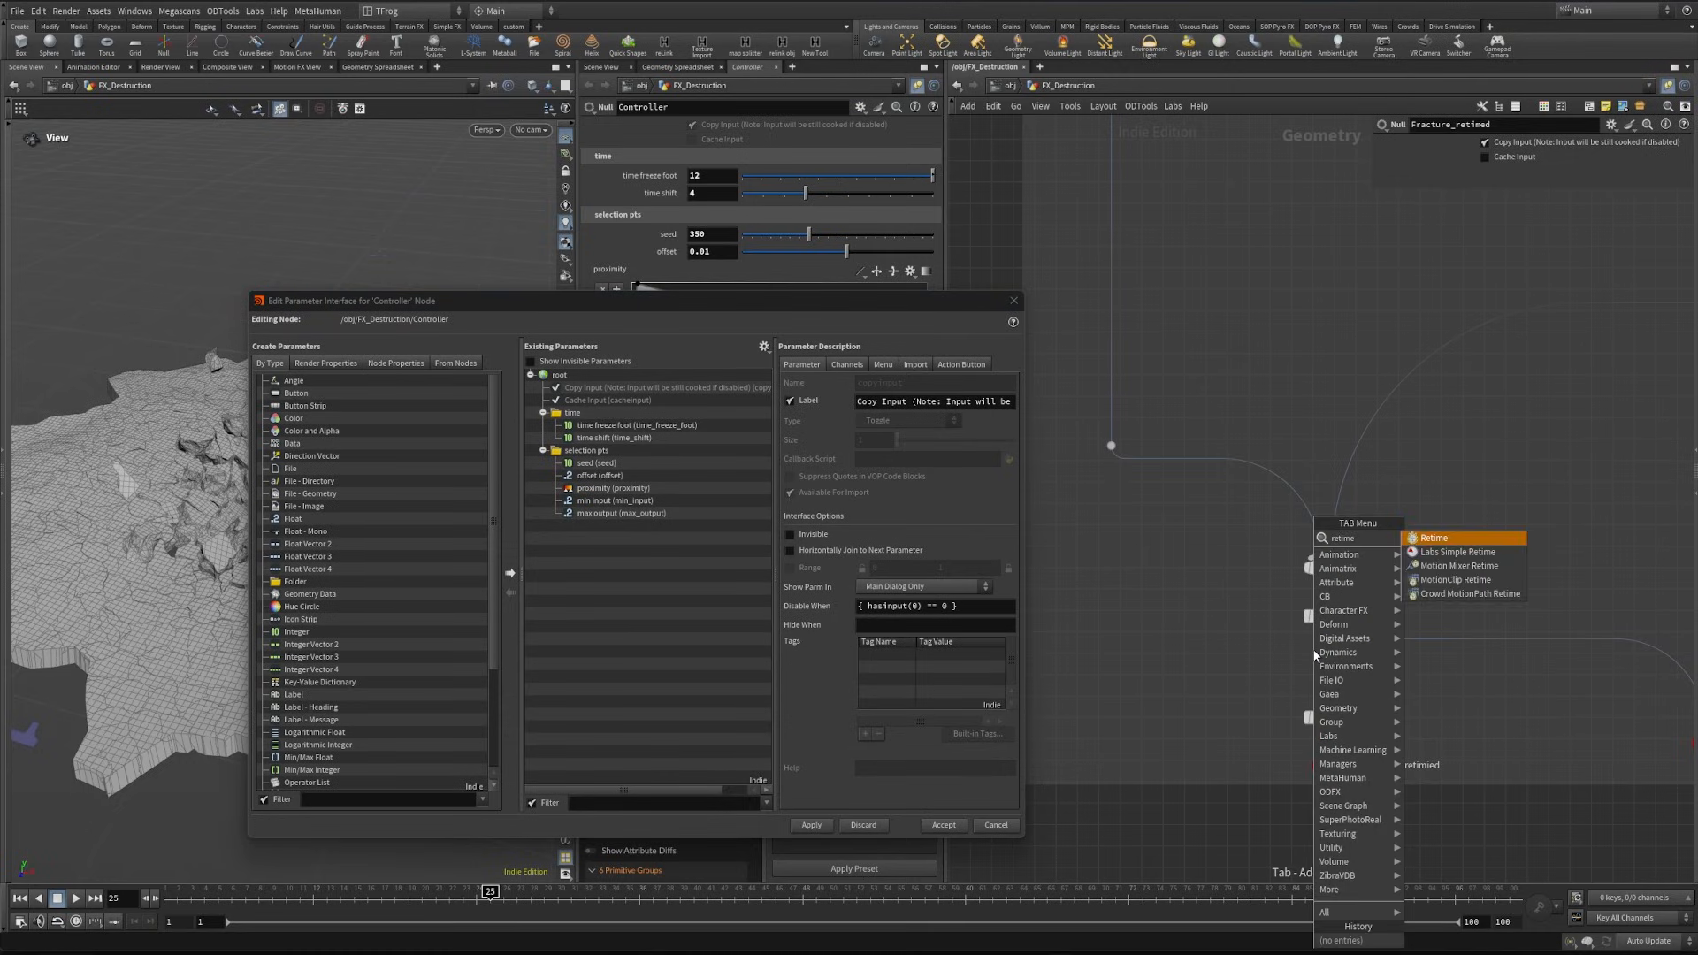
pyautogui.press('Return')
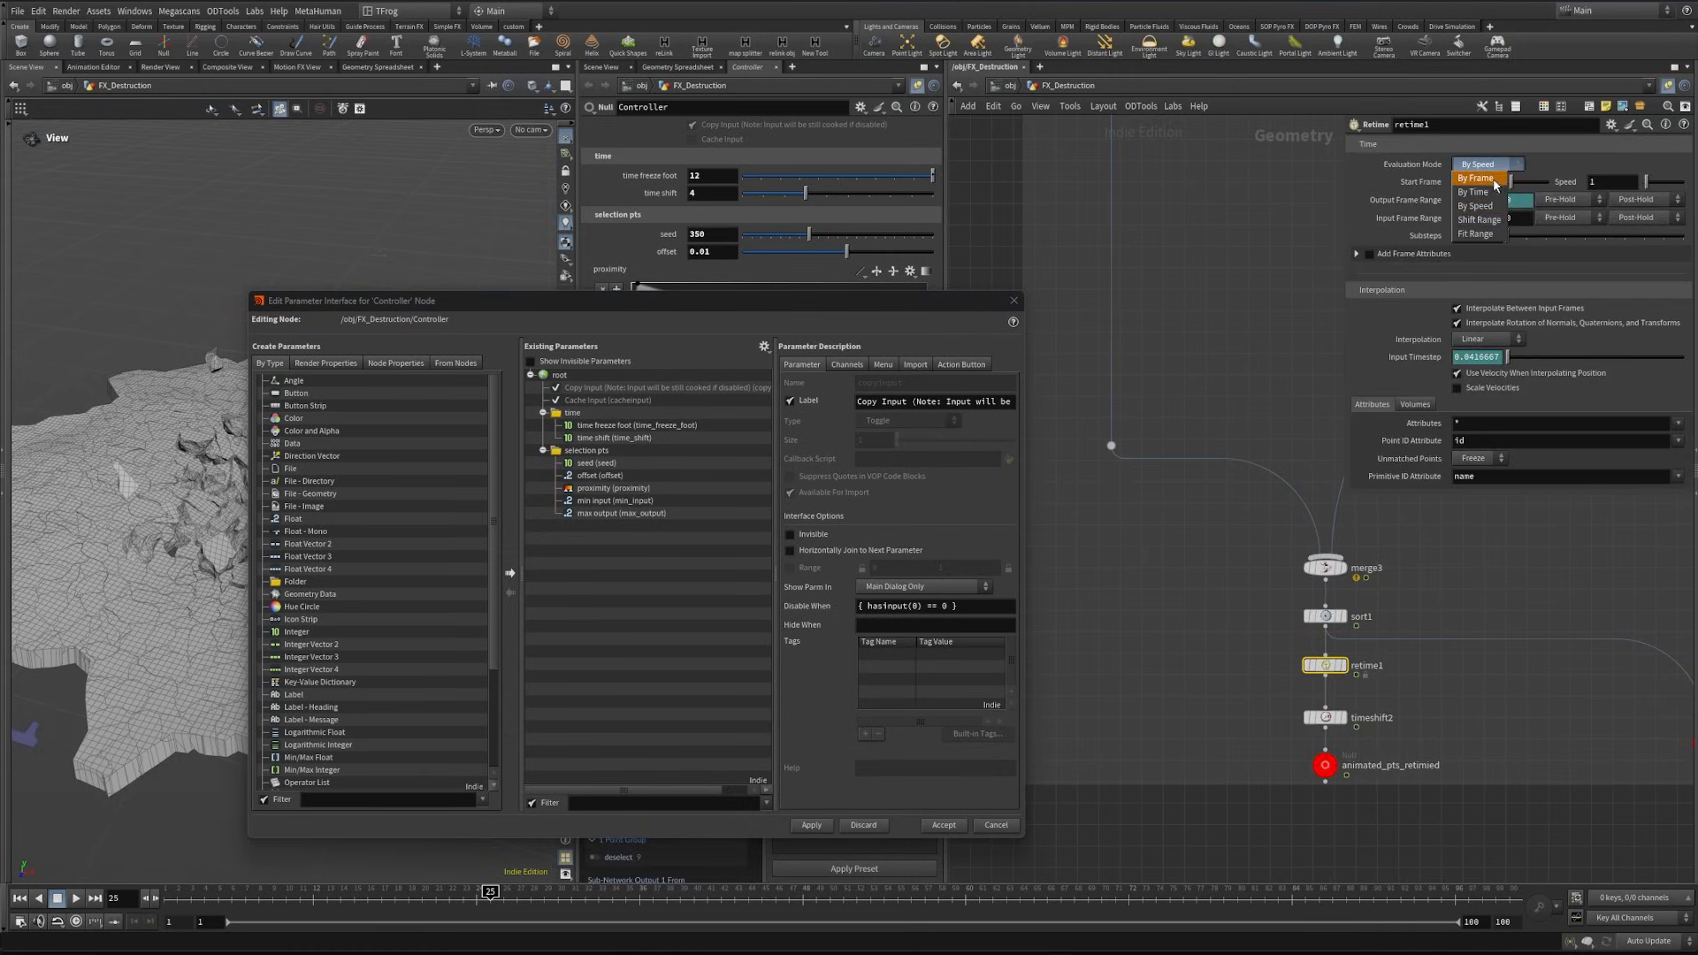
# - Add a Float parameter to the Controller's time folder, with both its name and label set to "retime"
pyautogui.click(309, 521)
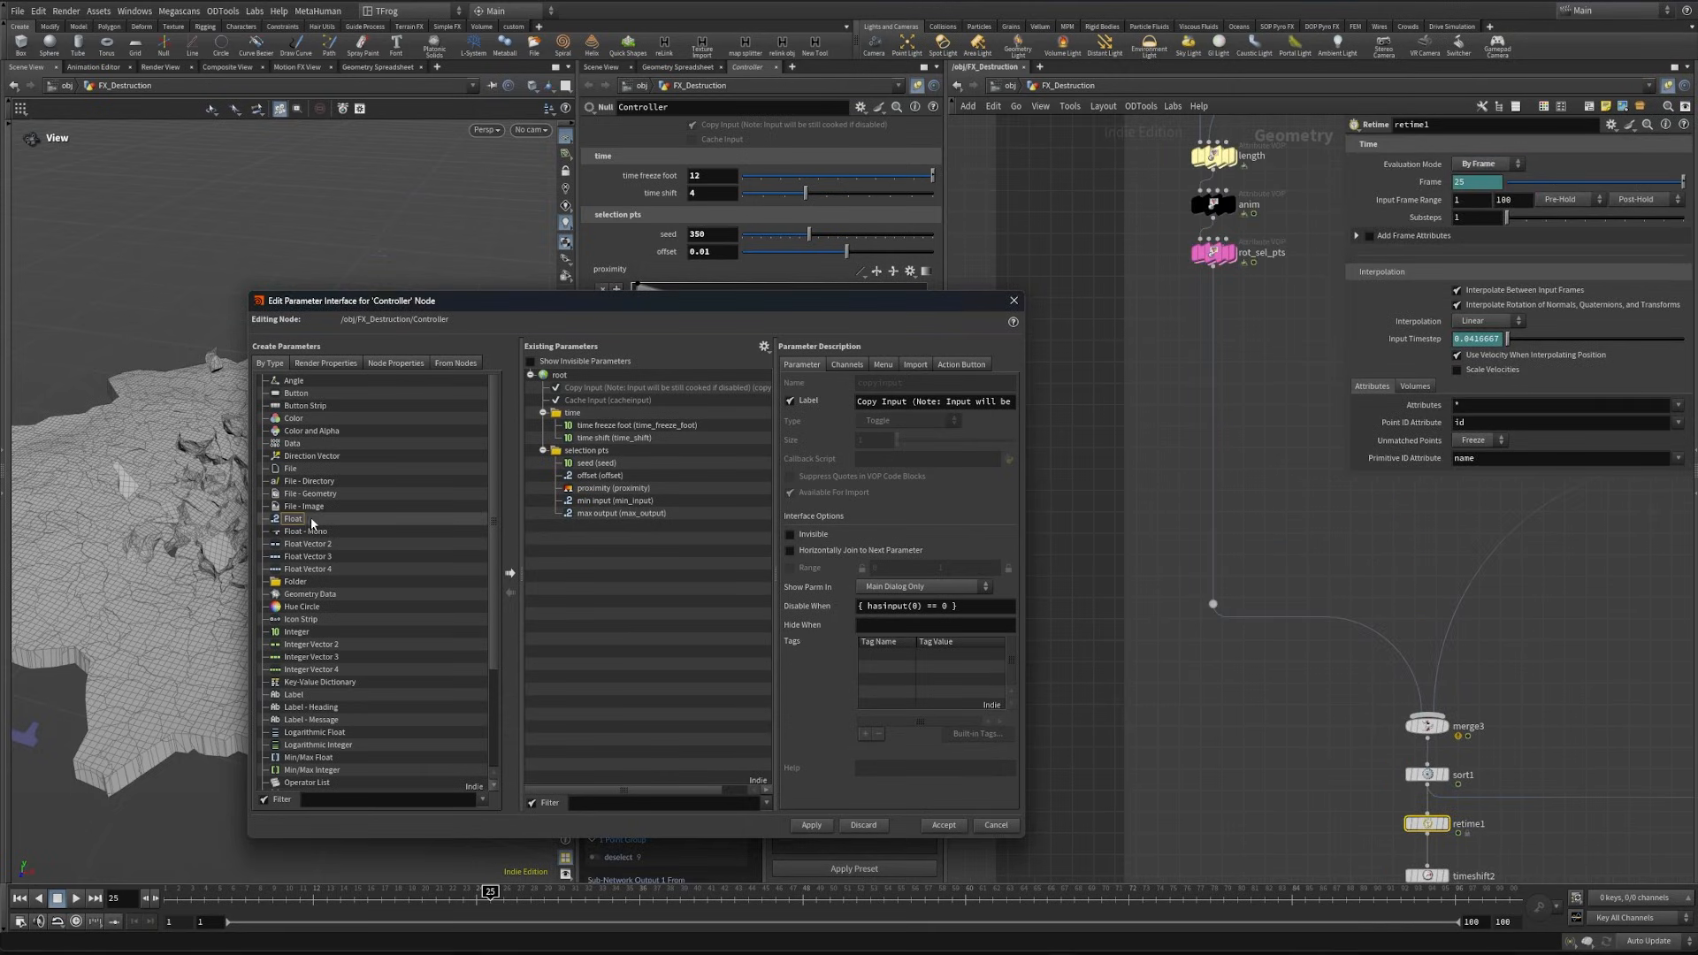
pyautogui.moveTo(584, 419); pyautogui.dragTo(585, 421)
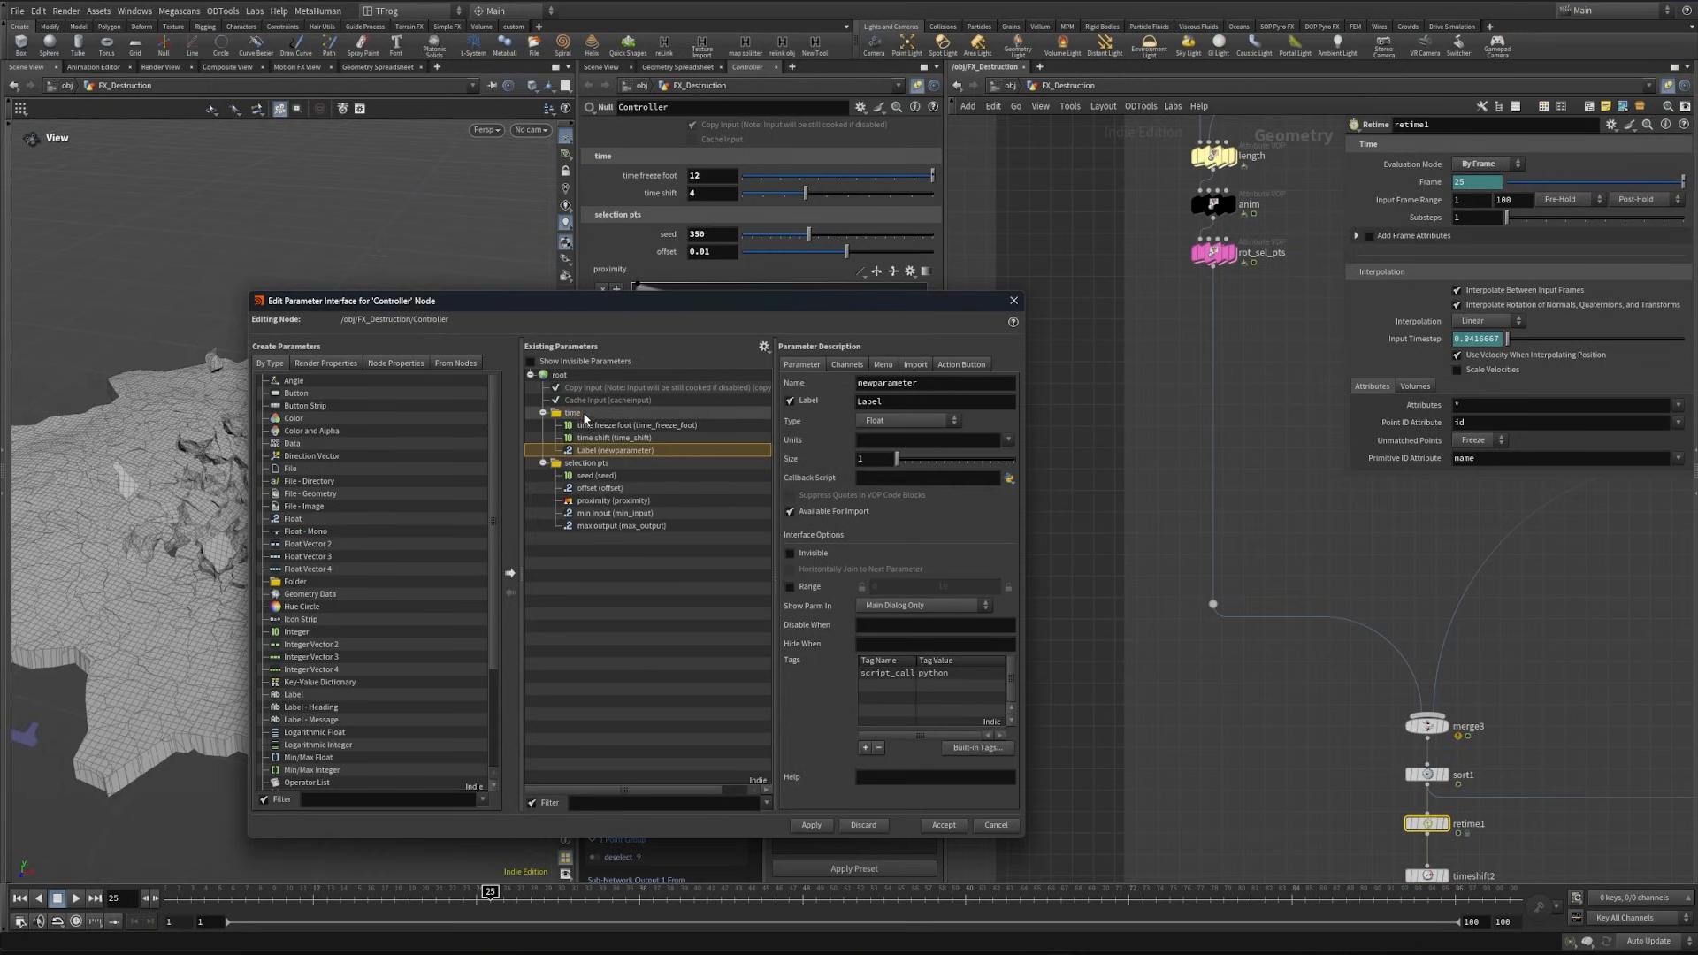
pyautogui.write('retime')
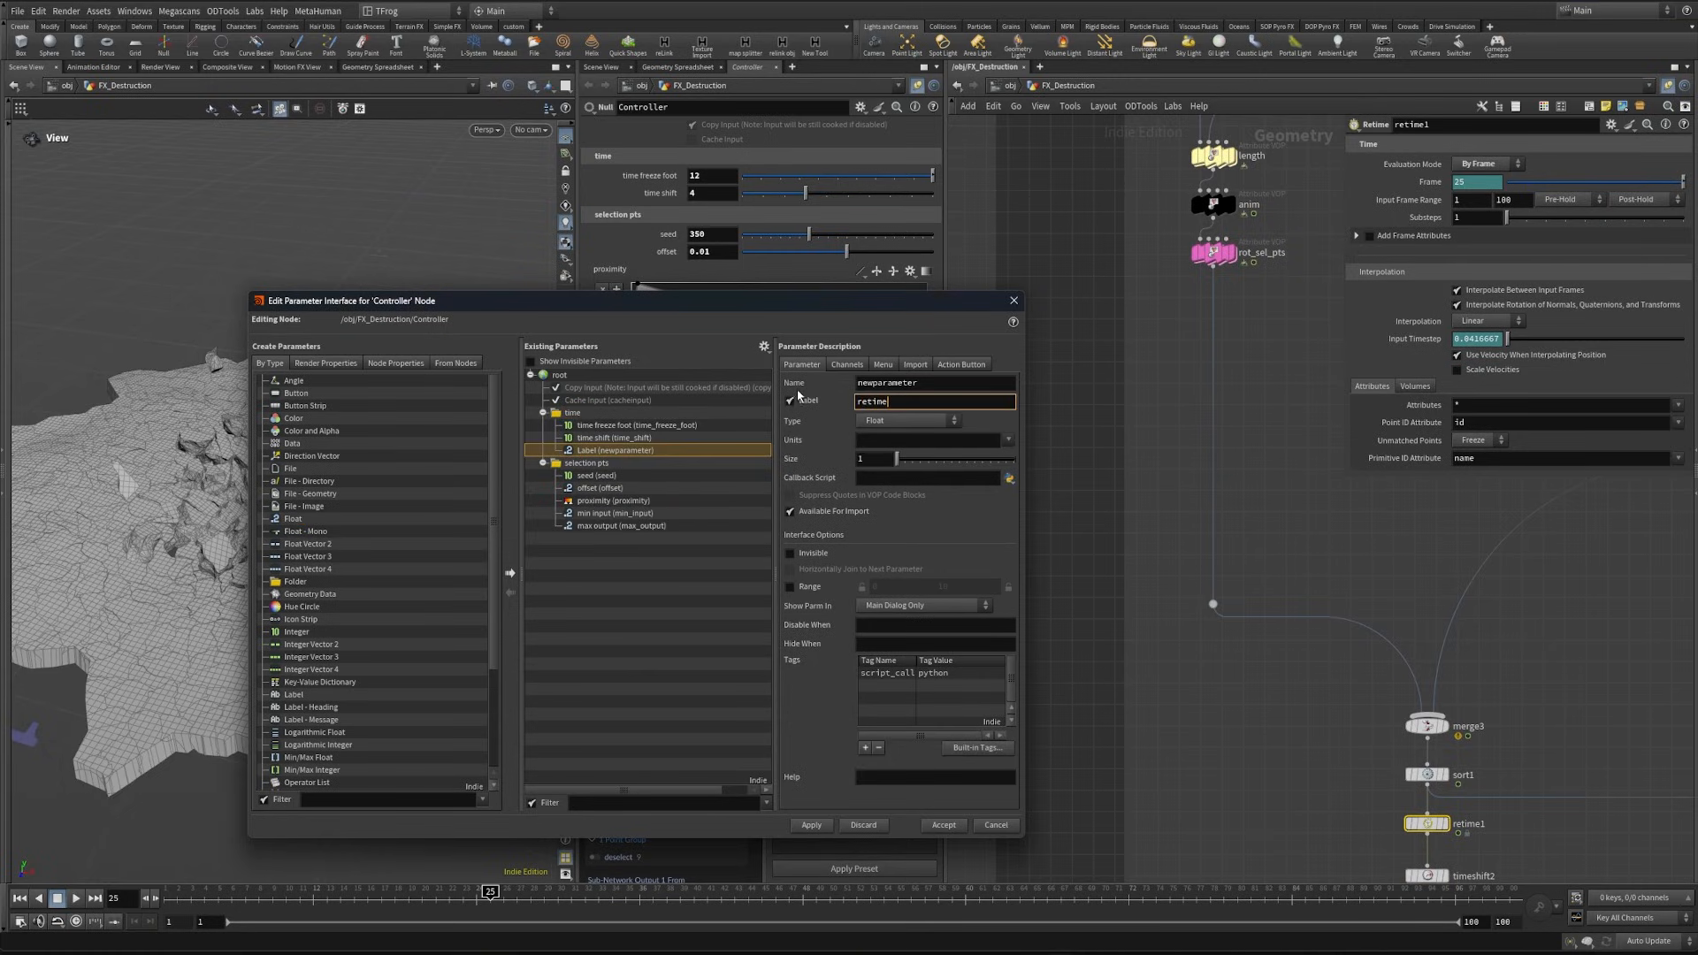
pyautogui.hotkey('shift', 'Tab')
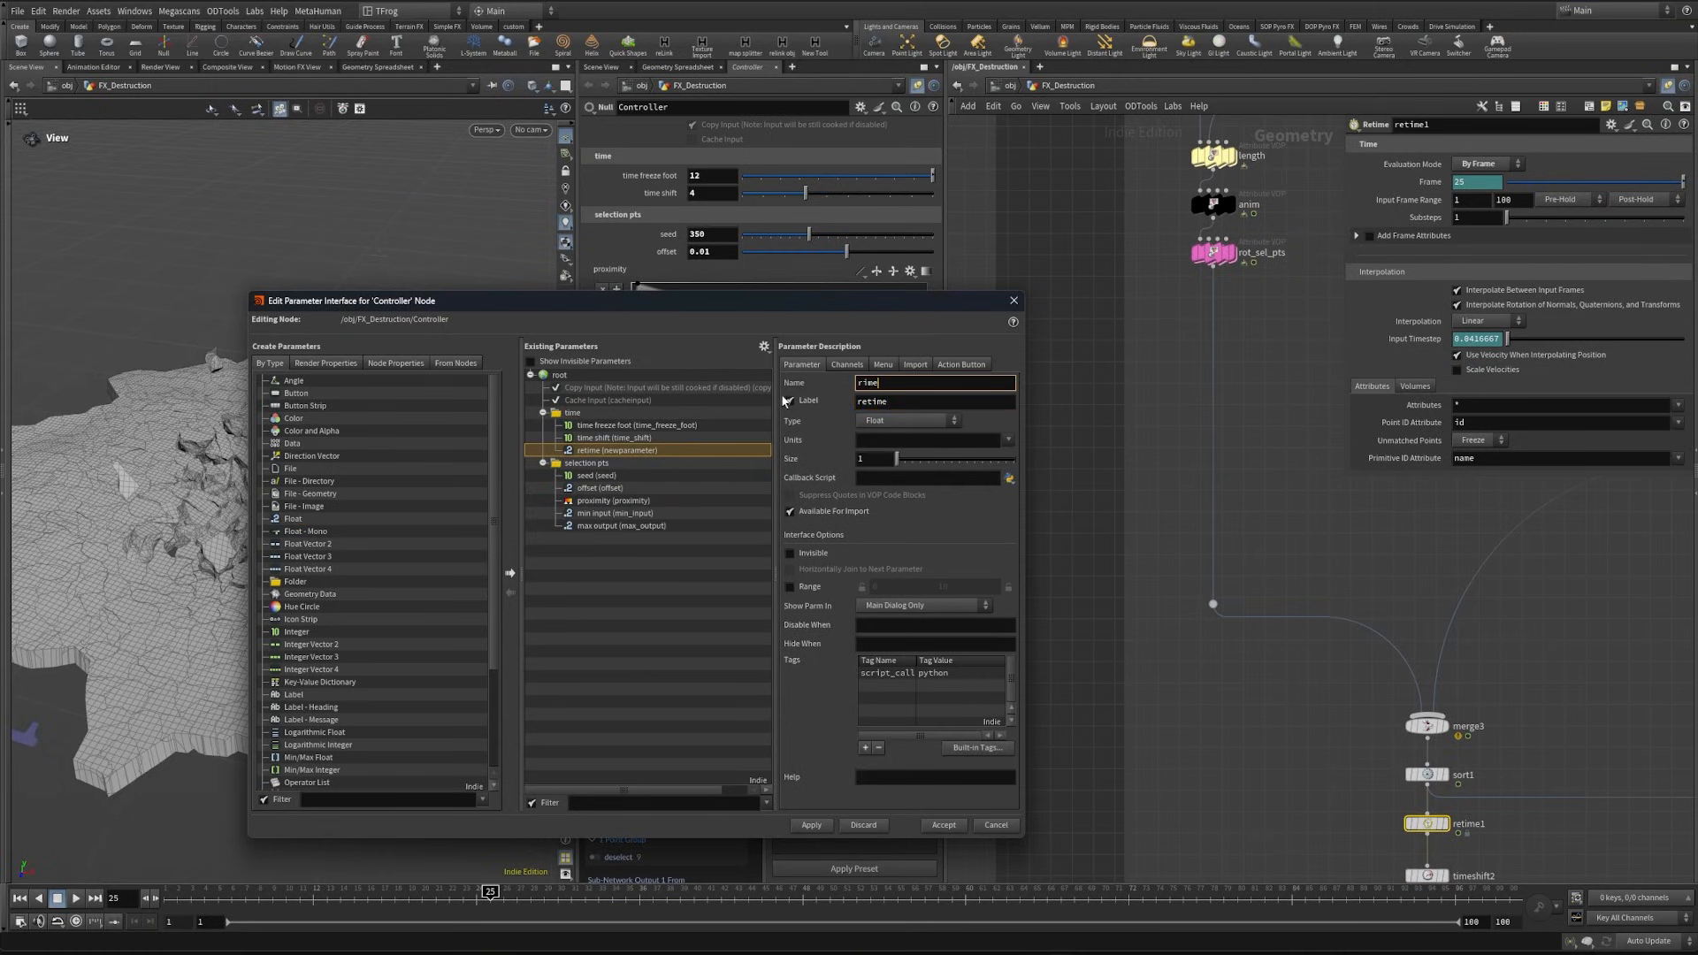
pyautogui.write('retime')
pyautogui.press('Return')
# - Enable a range of 1 to 100 for the retime parameter and apply the interface changes
pyautogui.click(791, 587)
pyautogui.write('1')
pyautogui.press('Tab')
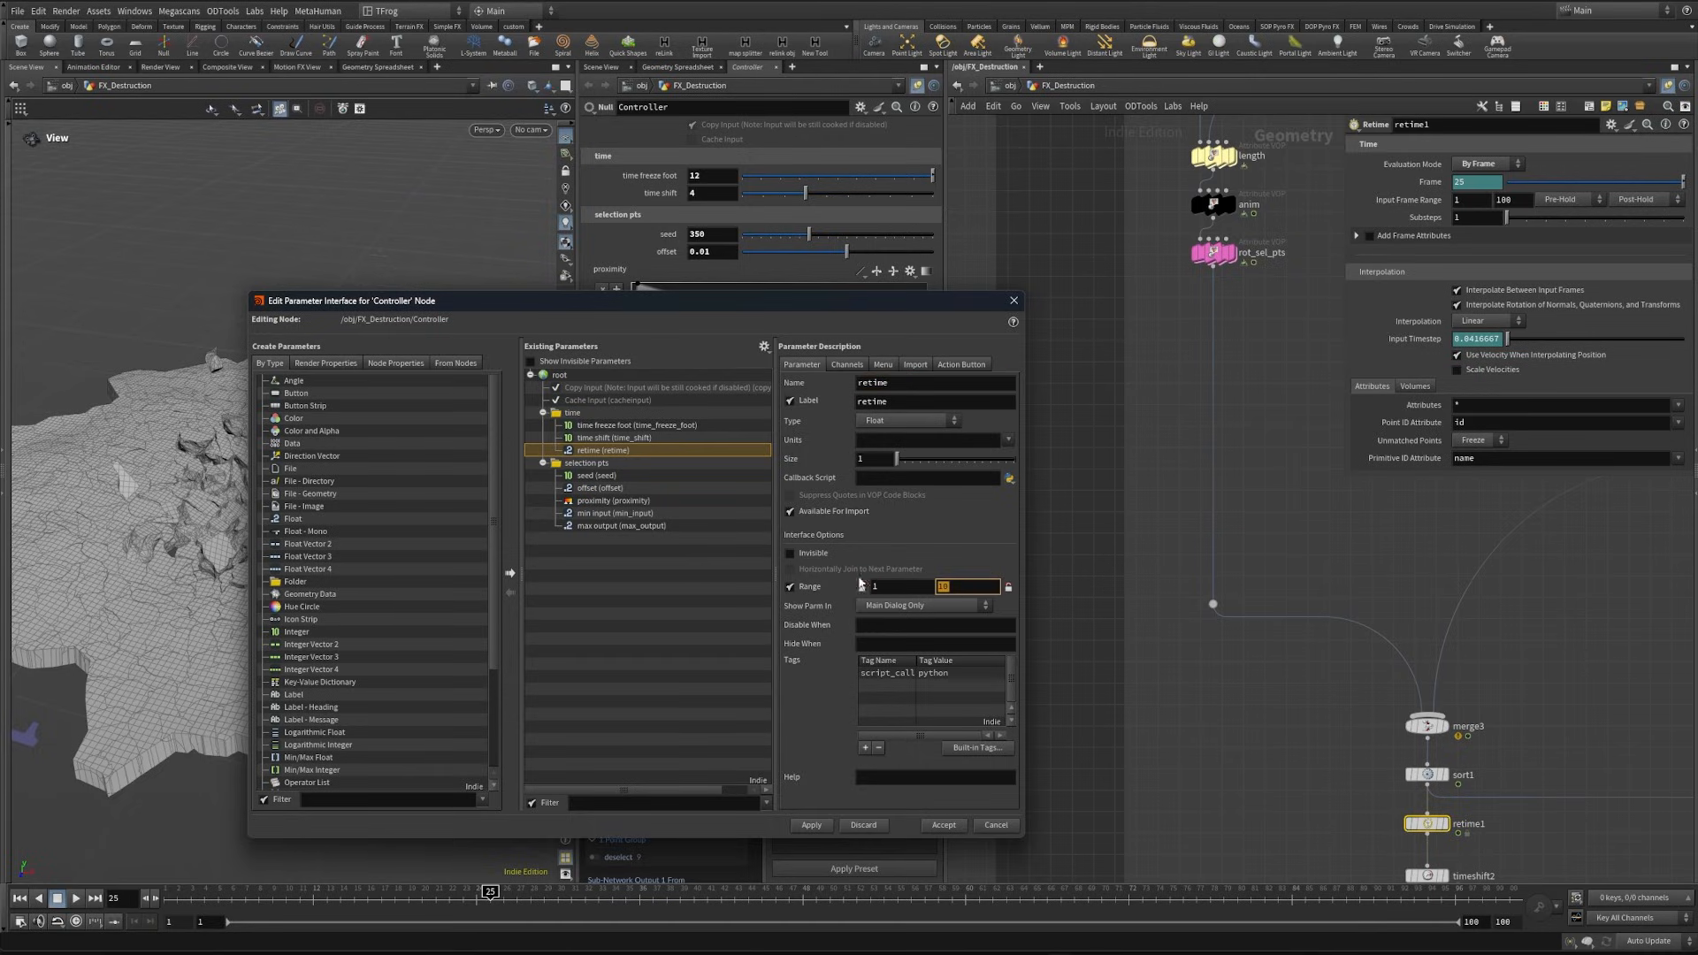
pyautogui.click(811, 824)
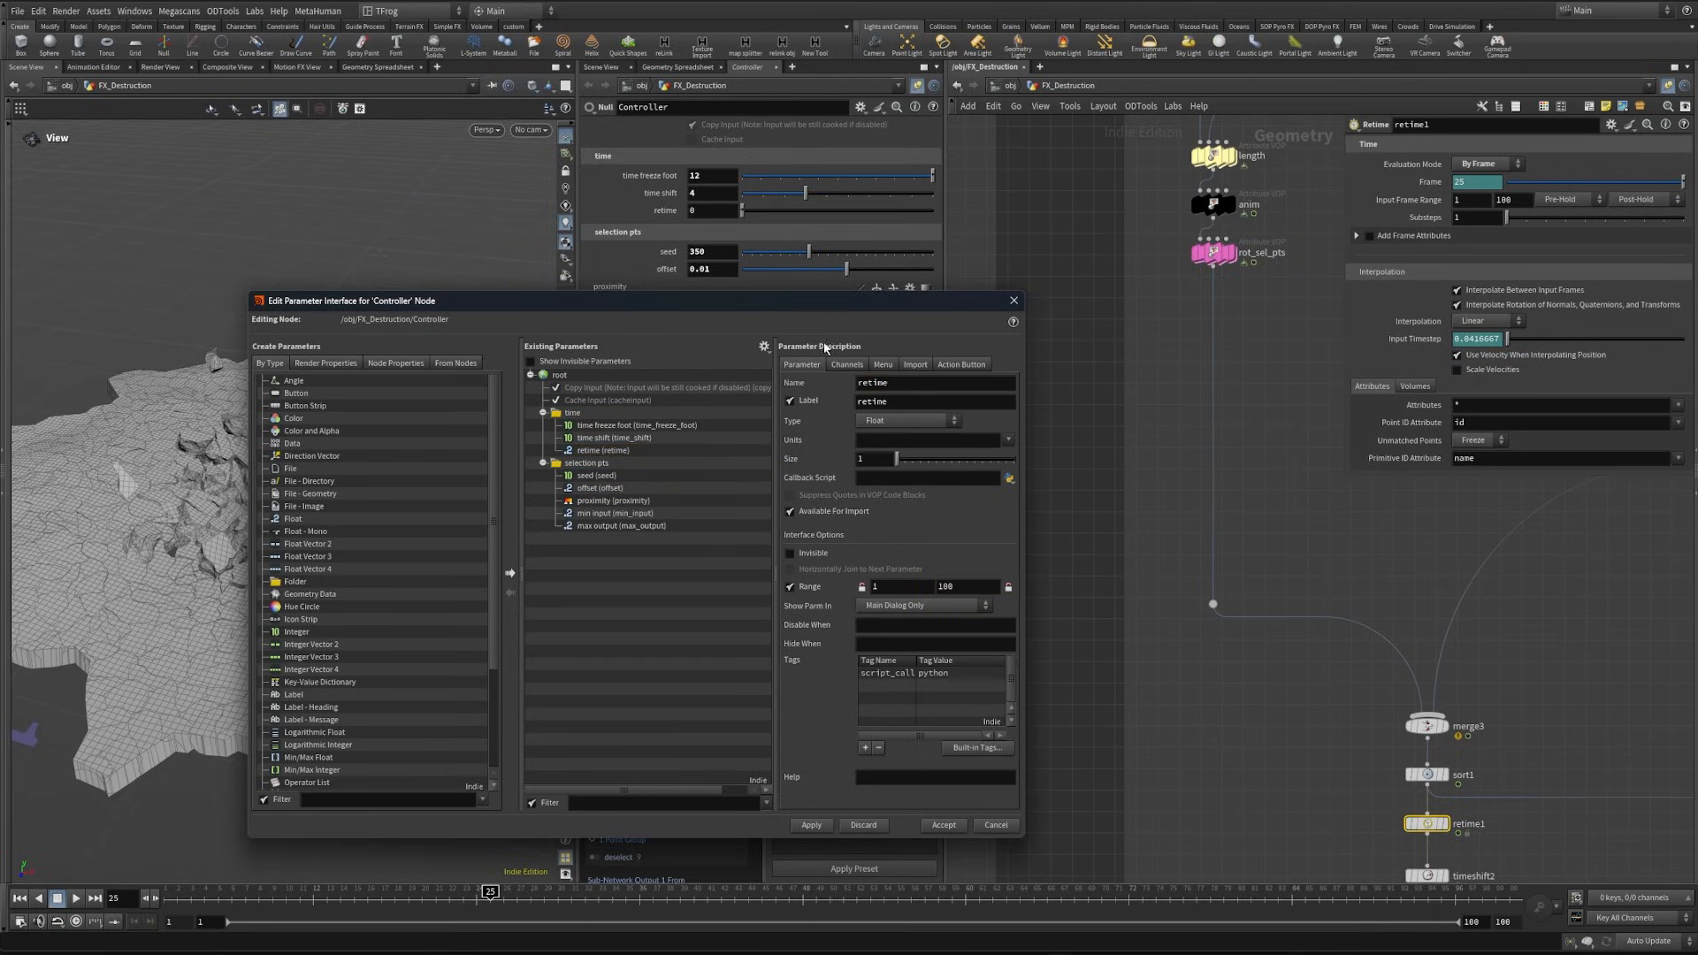
# - Keyframe the Controller's retime parameter with value 1 at frame 1 and value 50 at frame 36
pyautogui.doubleClick(713, 212)
pyautogui.write('1')
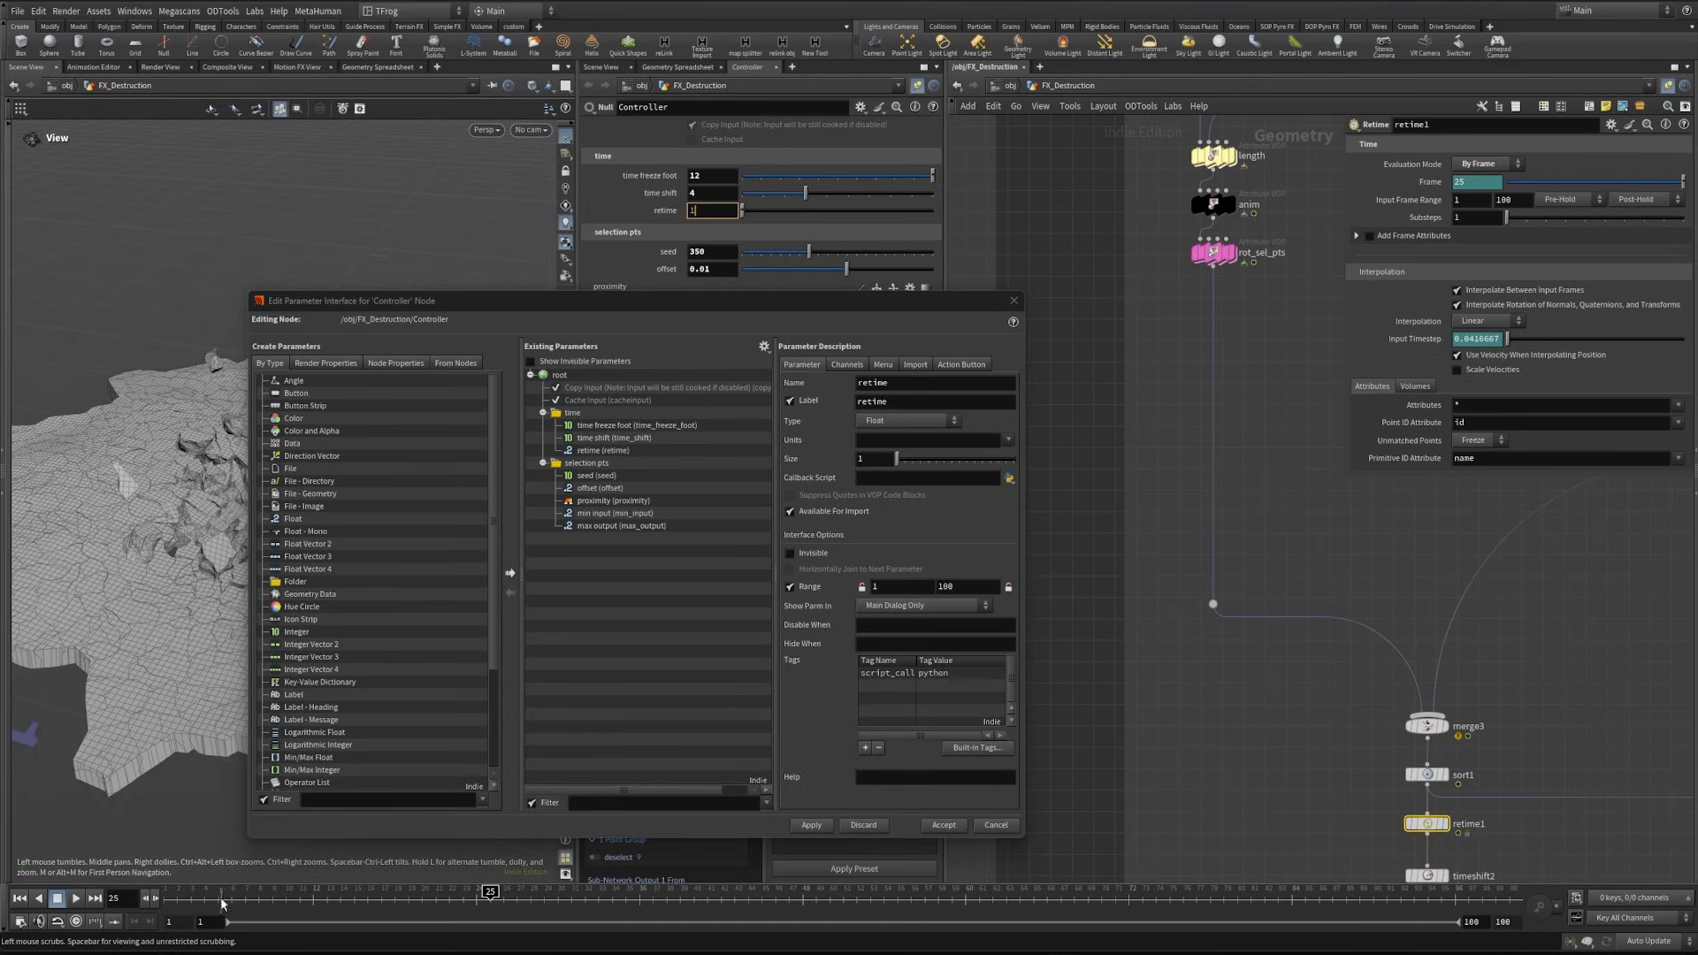
pyautogui.press('Return')
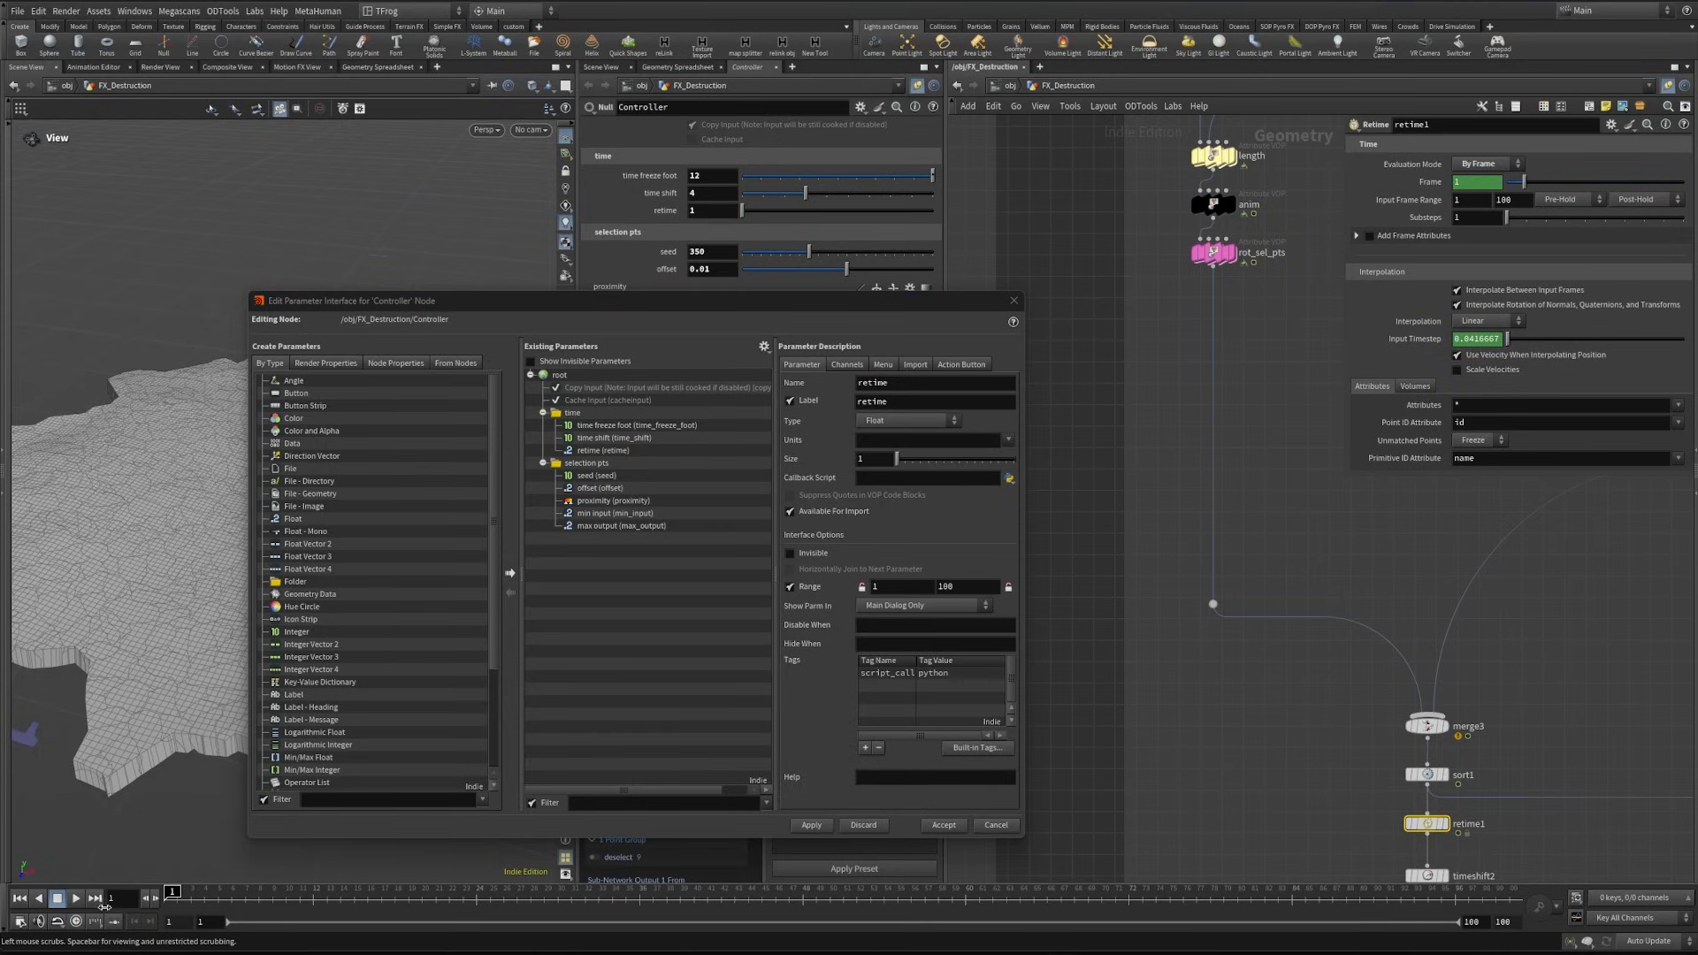
pyautogui.keyDown('alt'); pyautogui.click(683, 214); pyautogui.keyUp('alt')
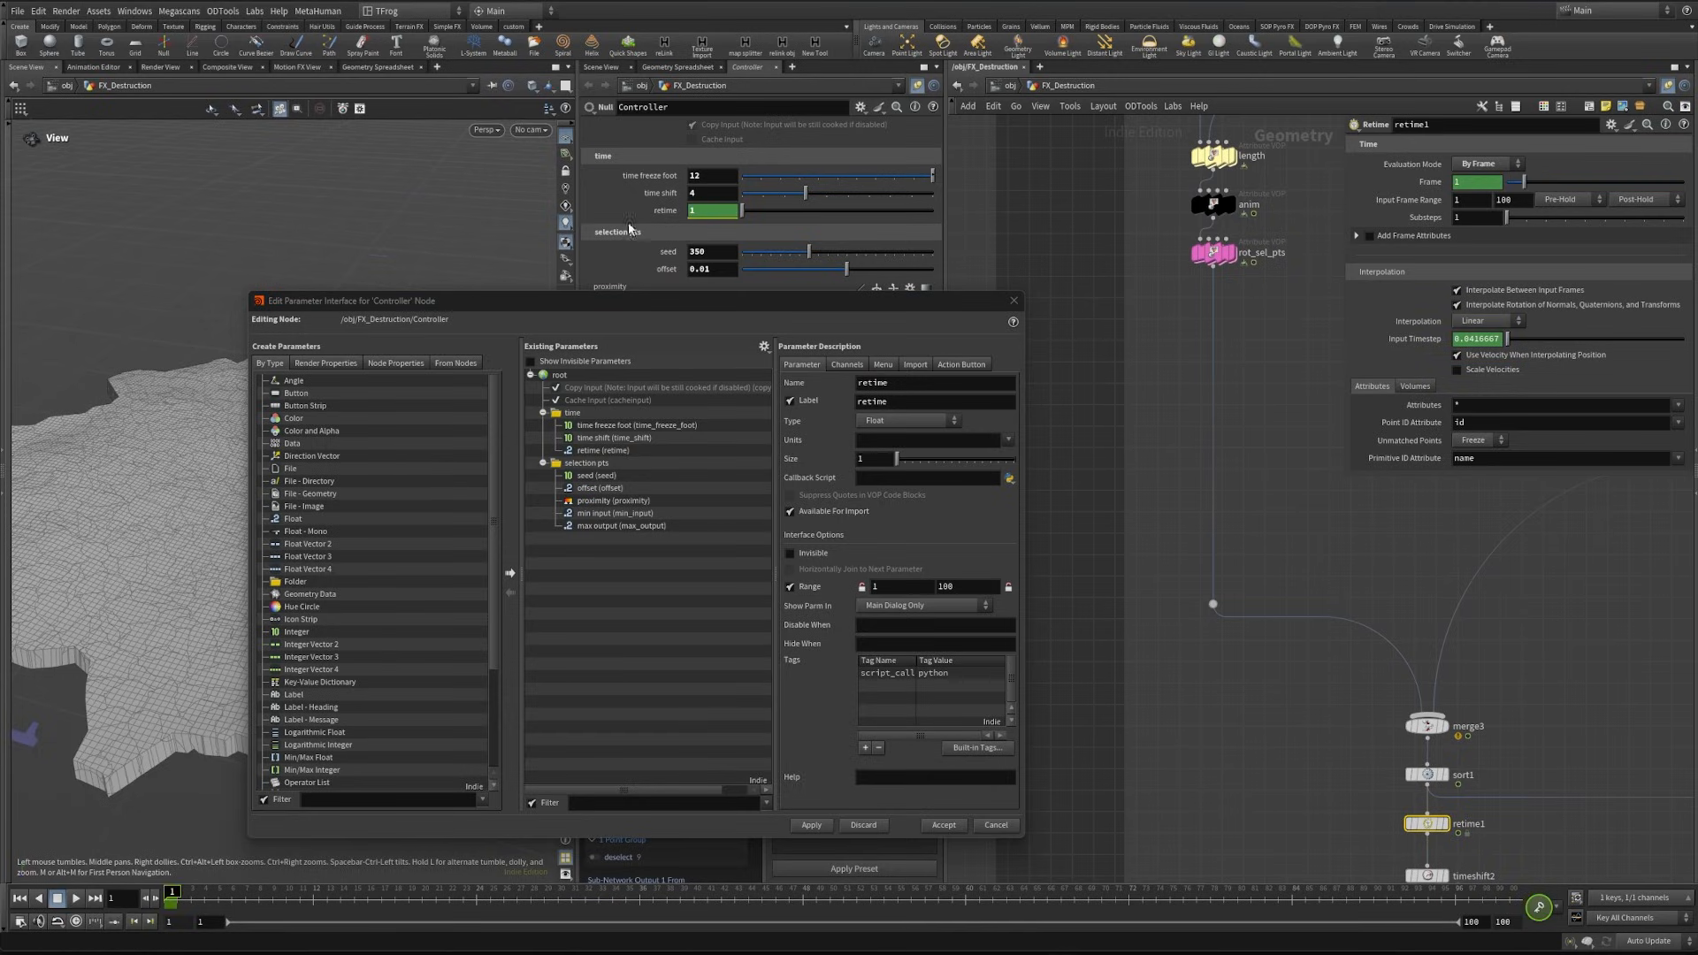
pyautogui.click(639, 895)
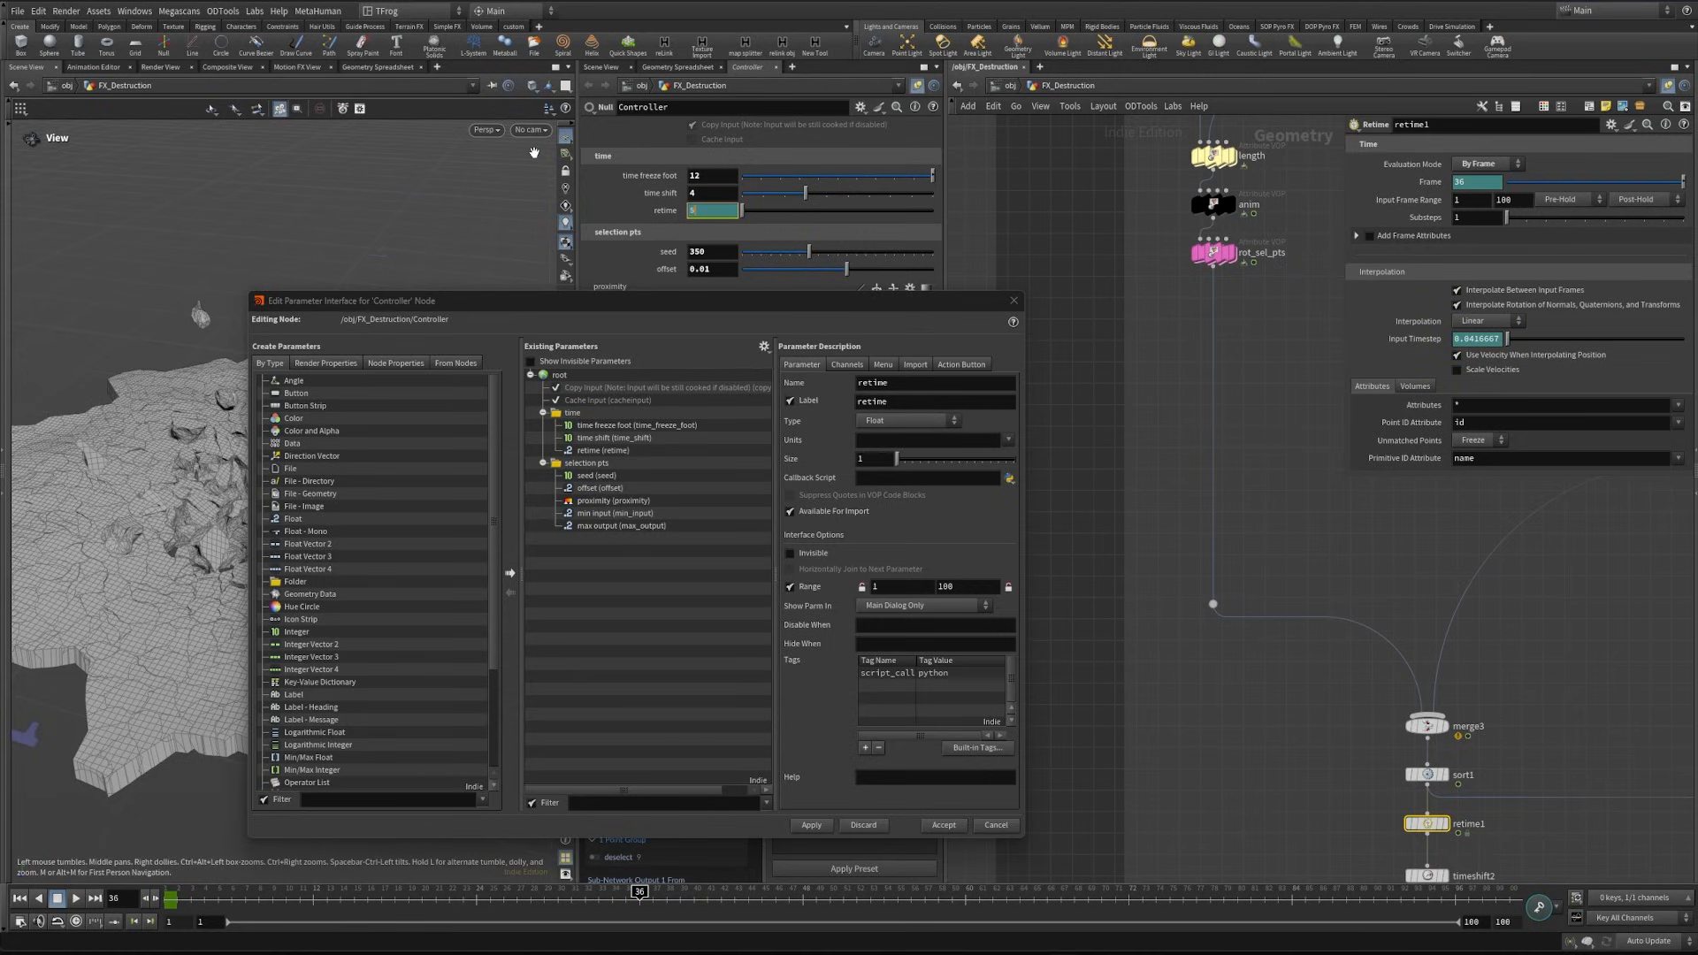
pyautogui.write('50')
pyautogui.press('Return')
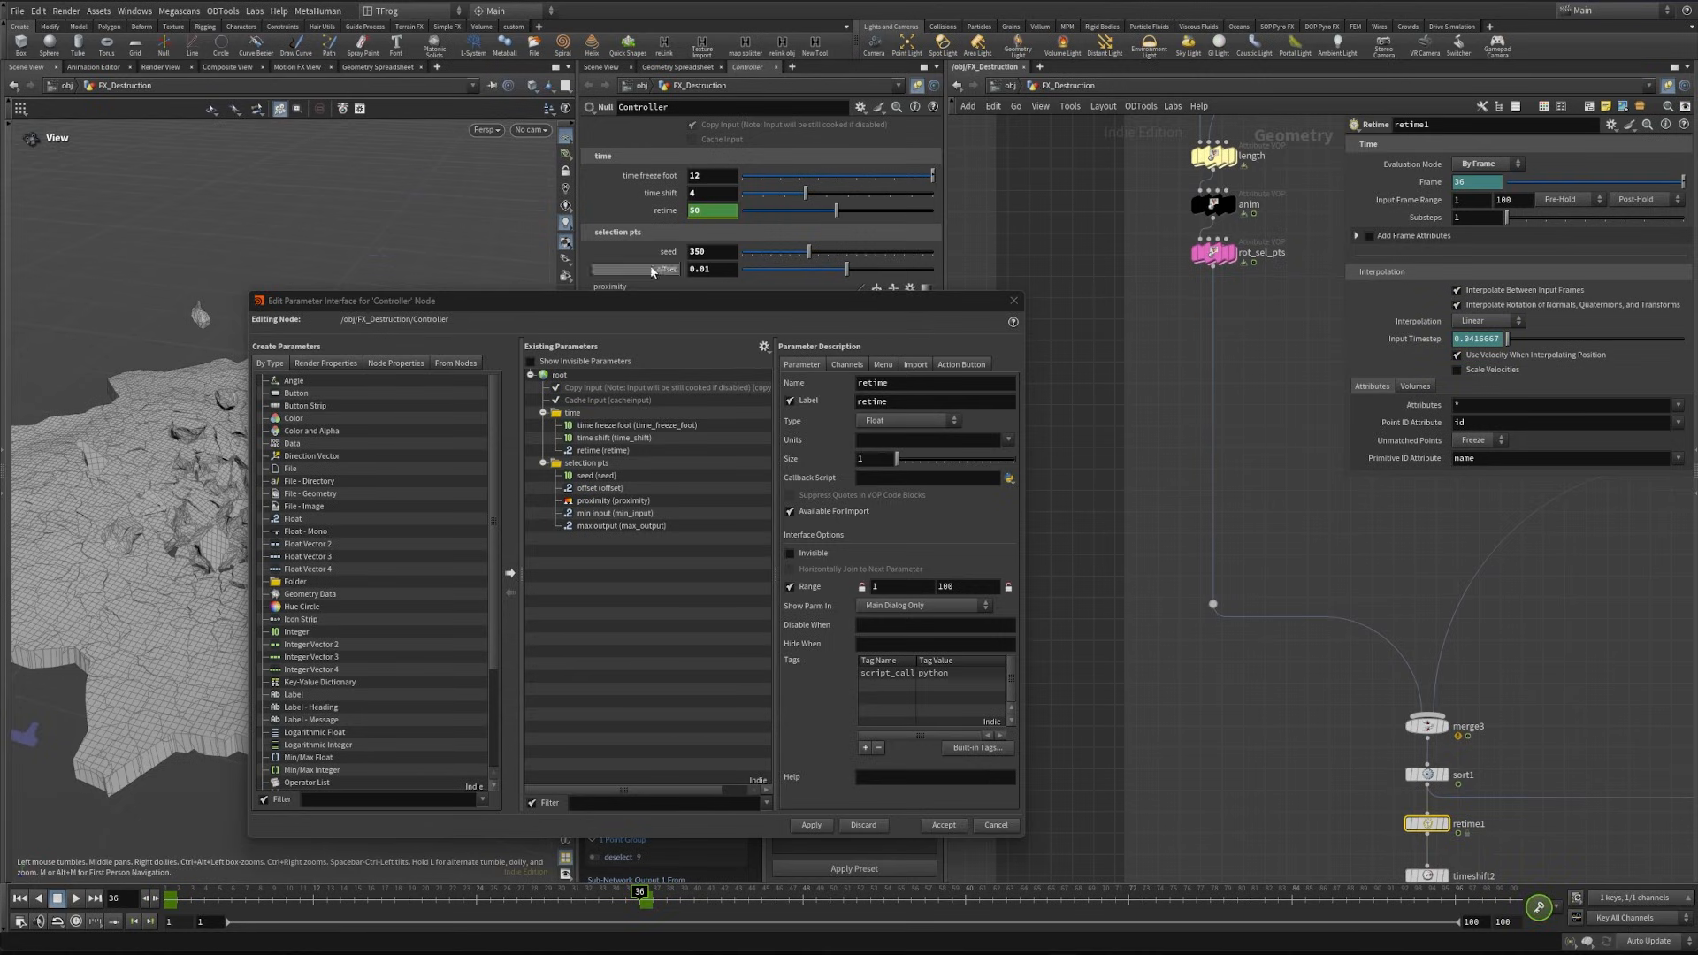
# - Reshape the retime curve in the Animation Editor so it rises steeply from frame 1 and eases out towards frame 36
pyautogui.keyDown('shift'); pyautogui.click(665, 215); pyautogui.keyUp('shift')
pyautogui.moveTo(819, 34); pyautogui.dragTo(1036, 173)
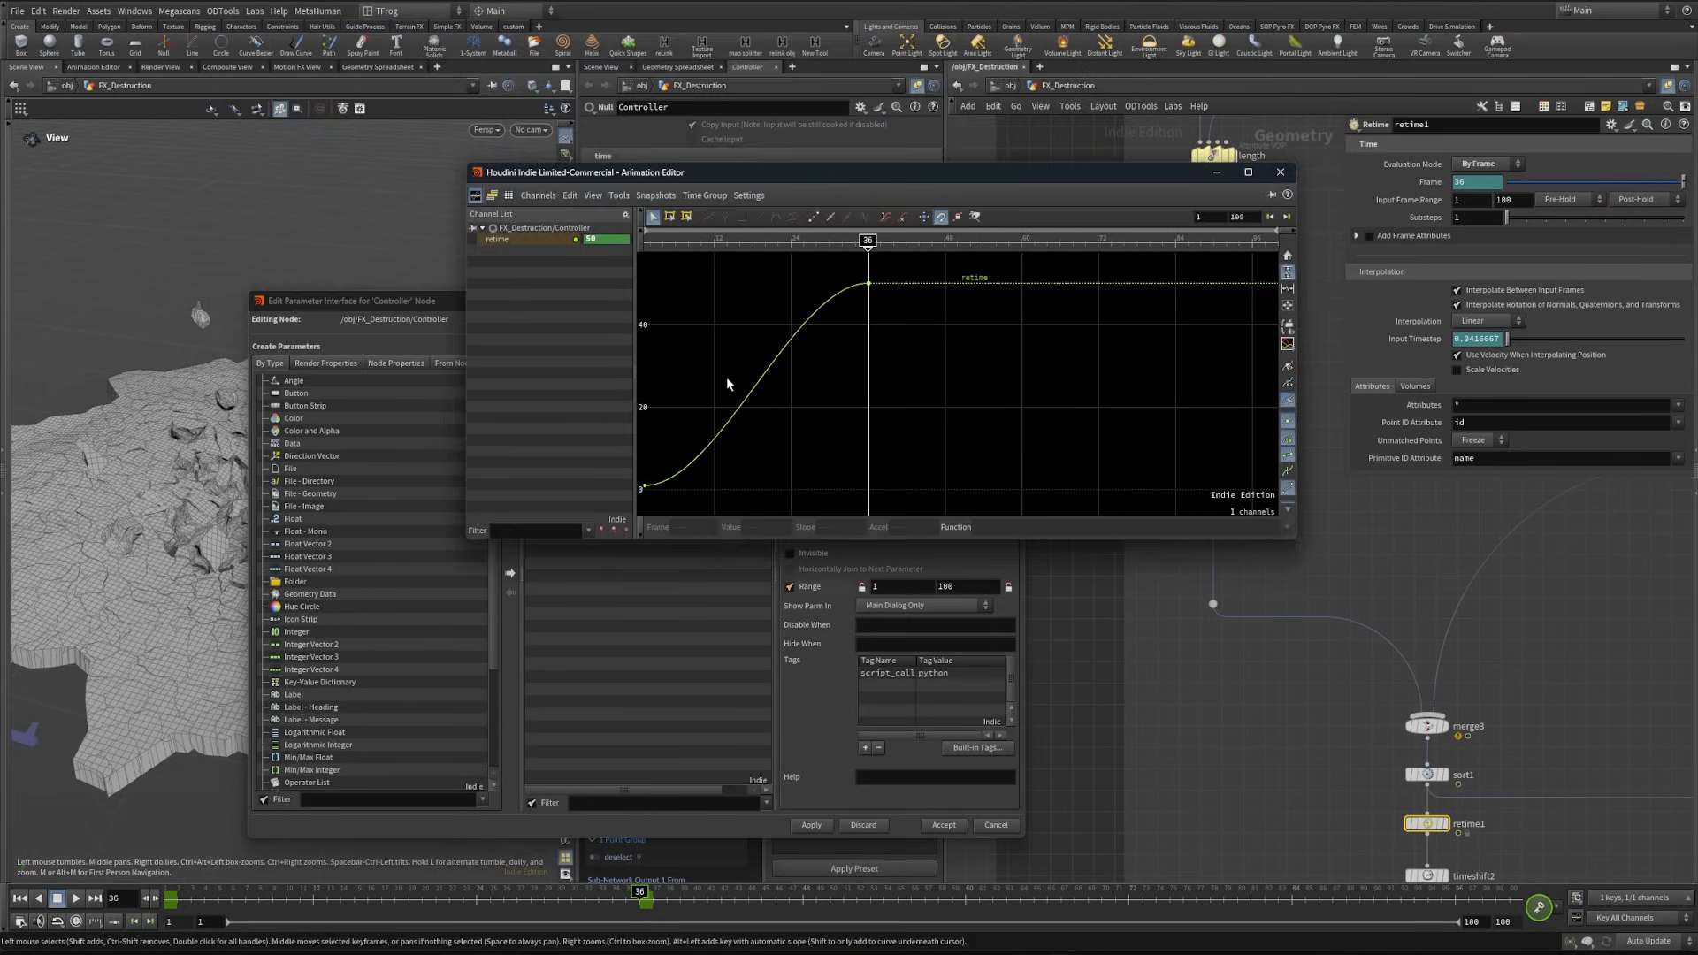
pyautogui.moveTo(642, 425); pyautogui.dragTo(687, 347)
pyautogui.click(868, 283)
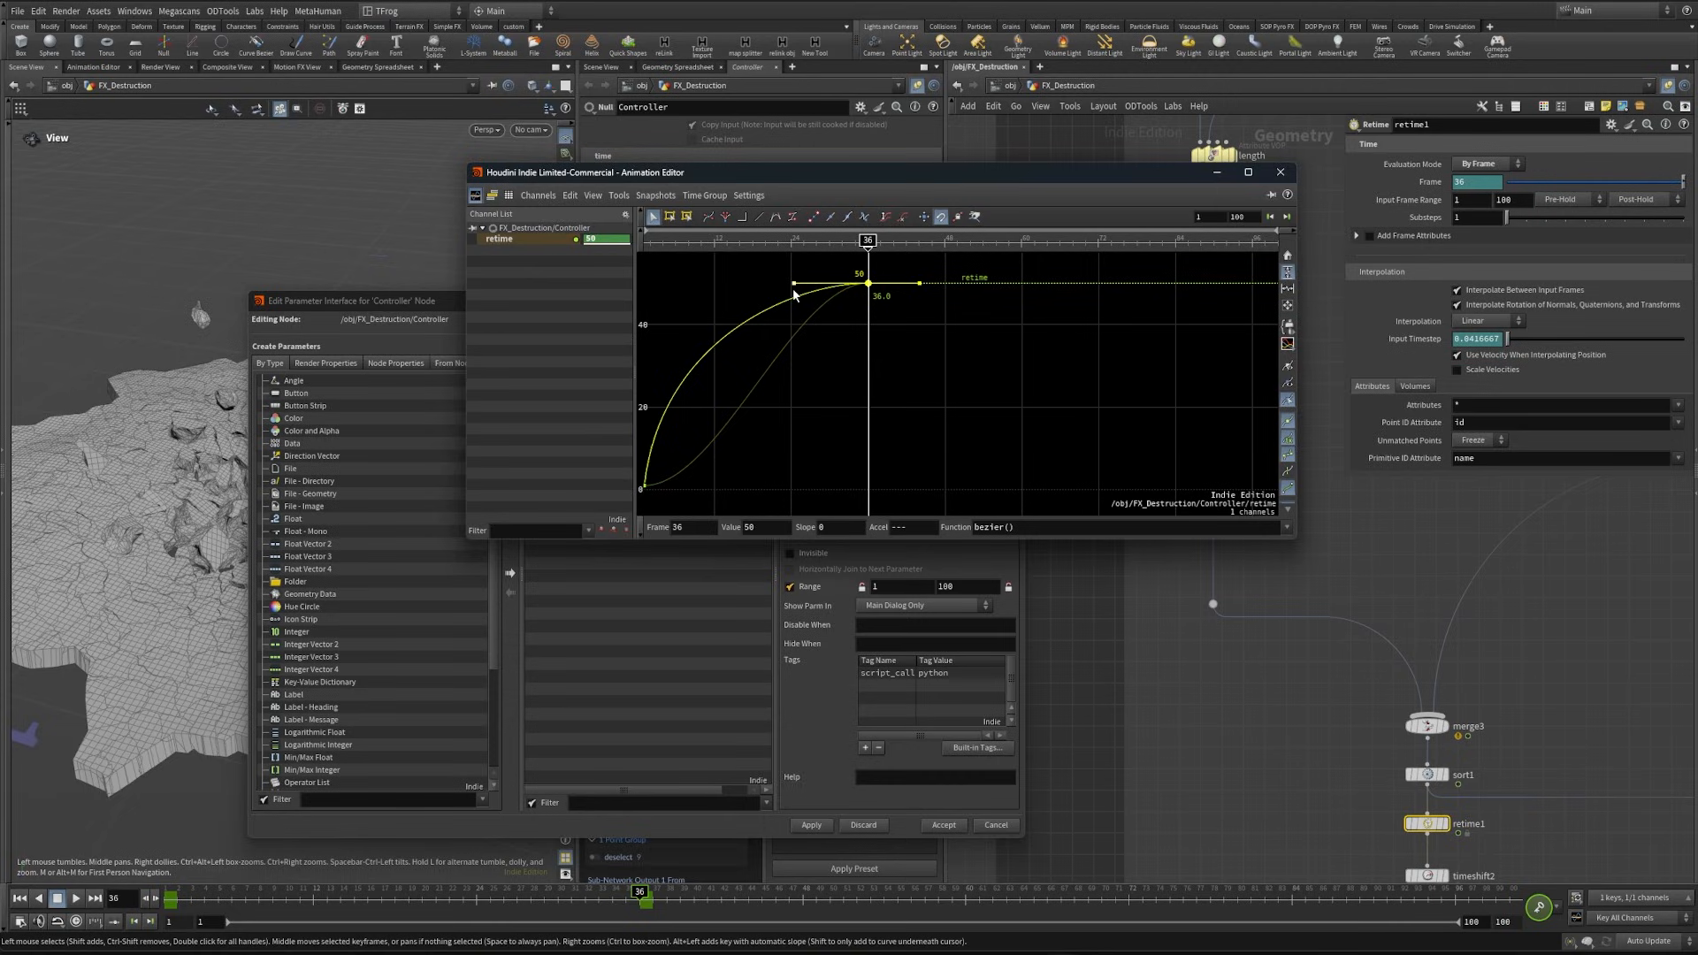
pyautogui.click(726, 345)
pyautogui.moveTo(663, 340); pyautogui.dragTo(668, 335)
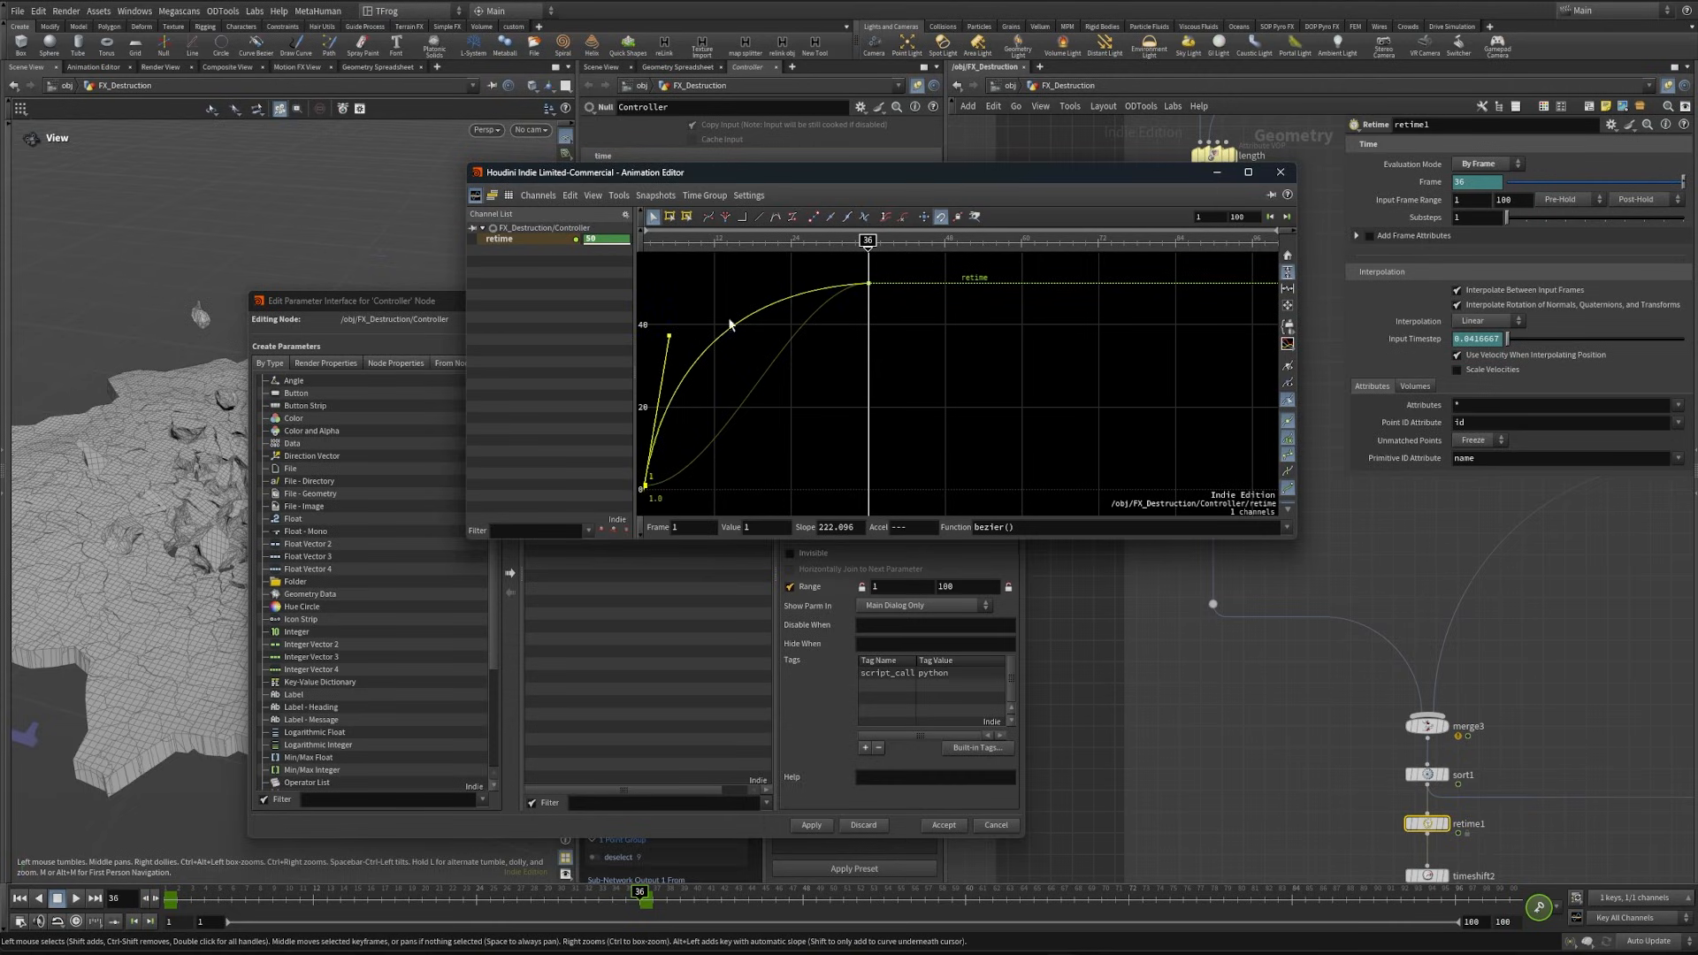
pyautogui.moveTo(1242, 165); pyautogui.dragTo(1254, 189)
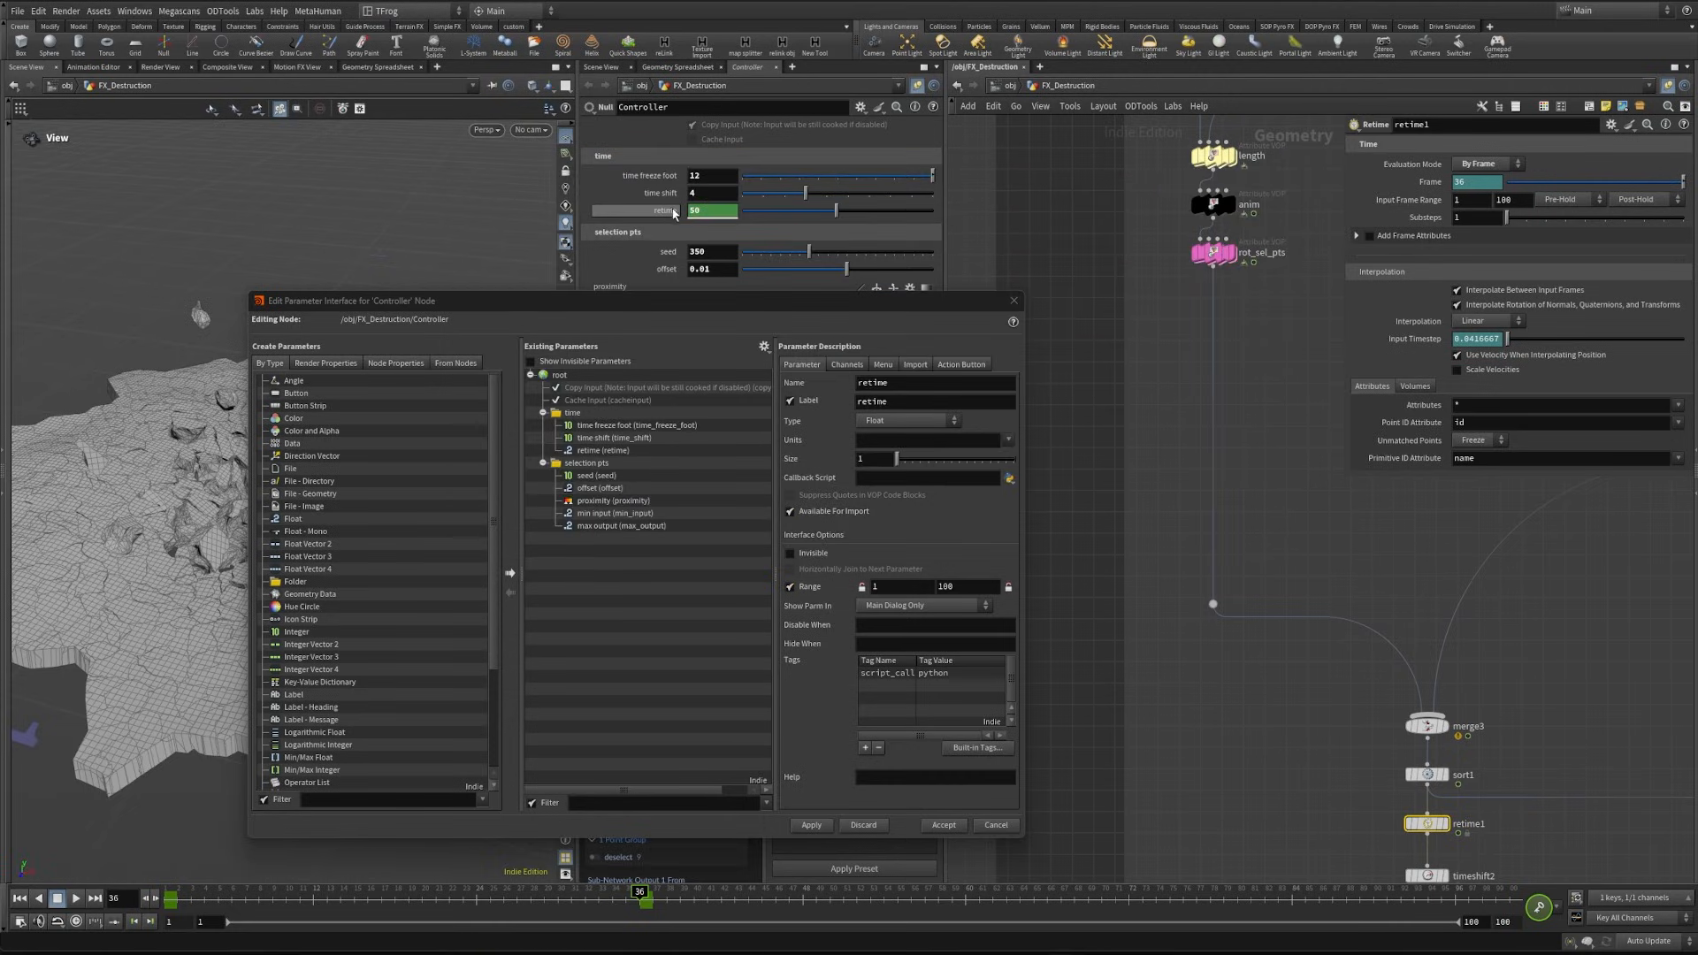
# - Link the Frame value of retime1 to the Controller's retime parameter with a relative reference and scrub the timeline to frame 38
pyautogui.rightClick(671, 210)
pyautogui.click(725, 331)
pyautogui.moveTo(1368, 824); pyautogui.dragTo(1241, 701, button='middle')
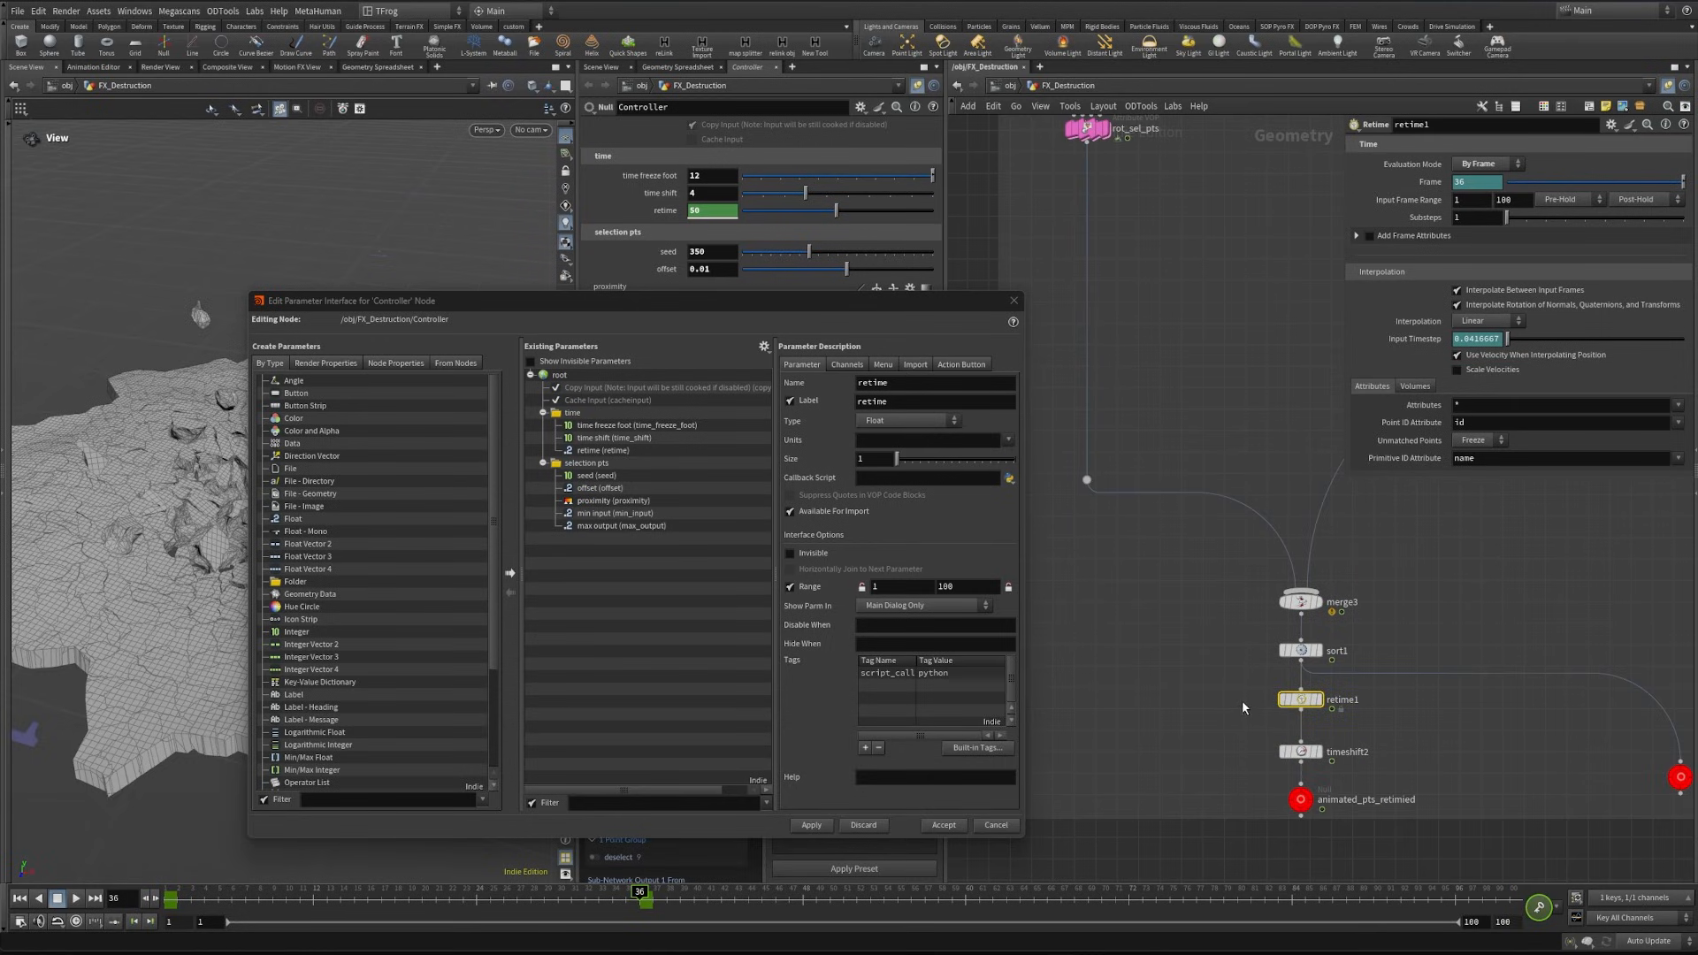
pyautogui.rightClick(1431, 183)
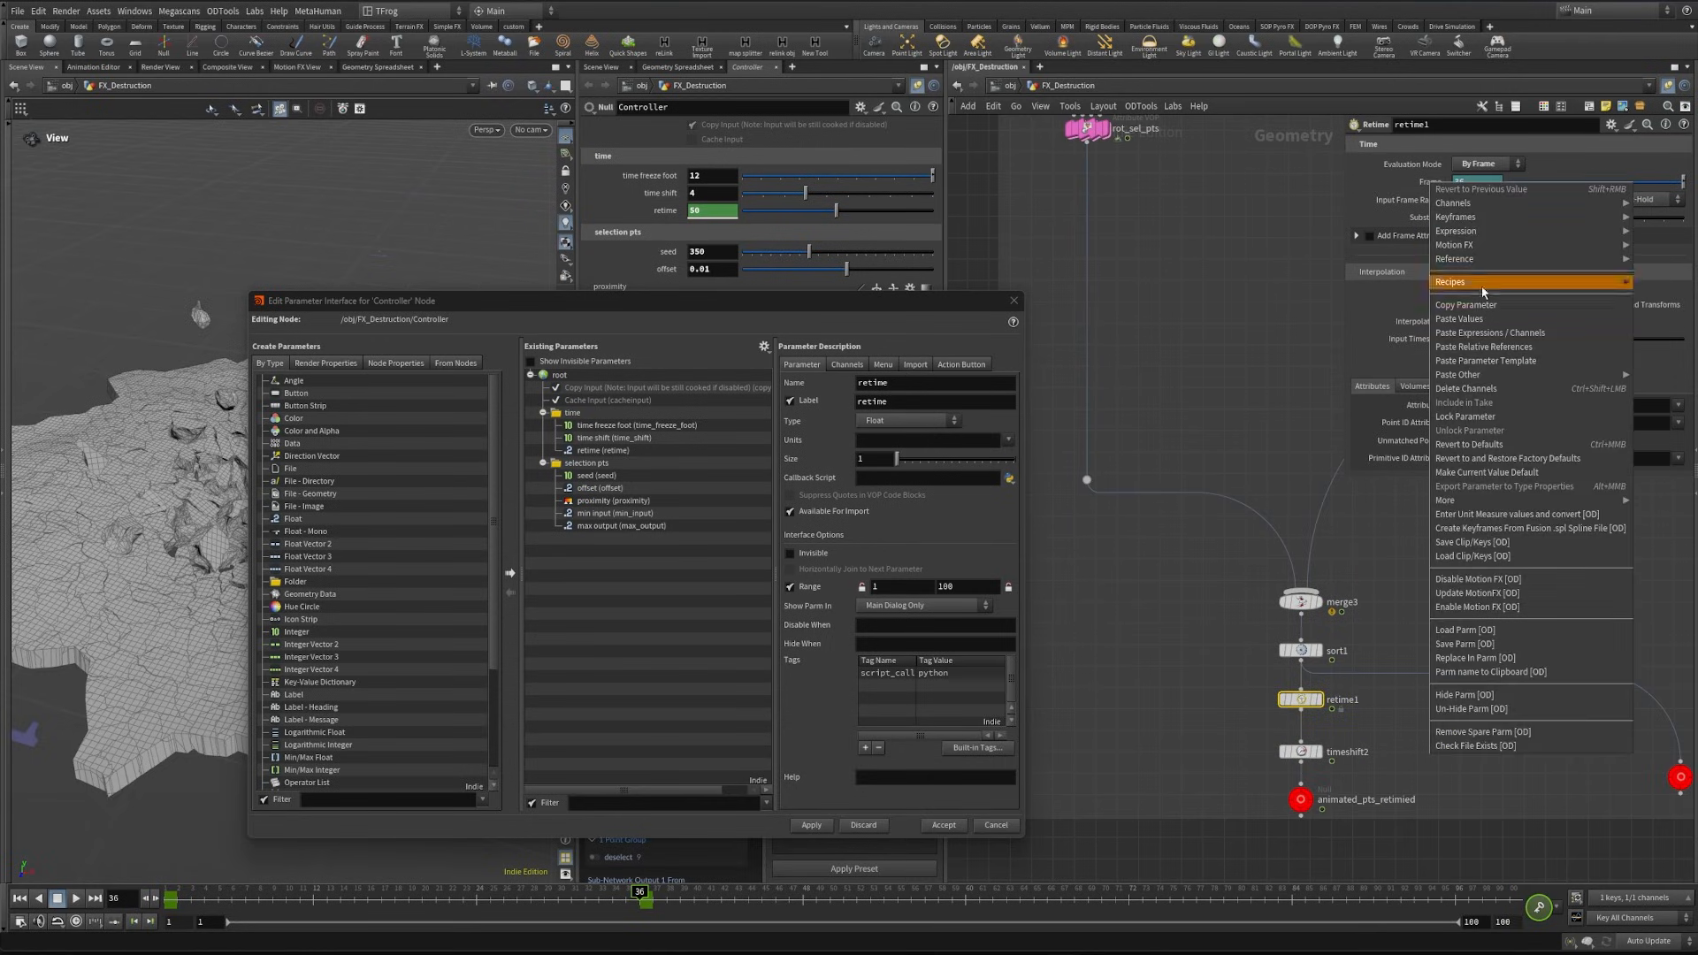
pyautogui.click(1483, 346)
pyautogui.moveTo(639, 894)
pyautogui.mouseDown()
pyautogui.moveTo(531, 895)
pyautogui.moveTo(667, 894)
pyautogui.mouseUp()
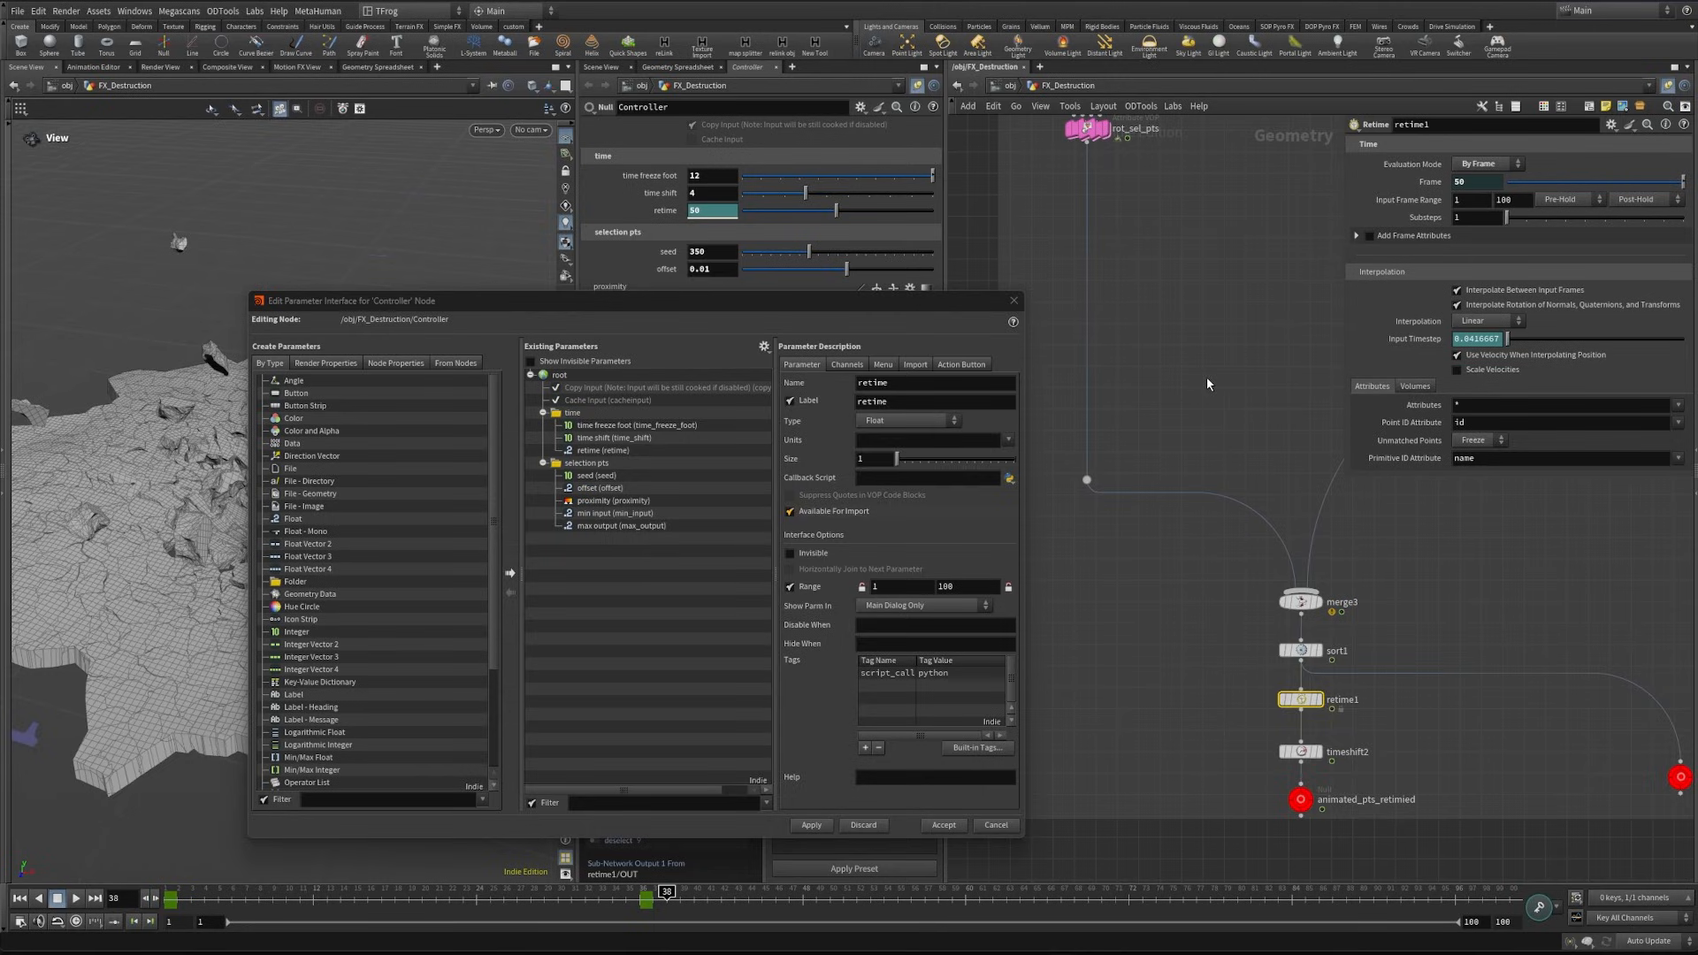
# - Set the Point ID Attribute of retime1 to id_orig
pyautogui.moveTo(1209, 381); pyautogui.dragTo(1180, 347, button='middle')
pyautogui.click(1521, 430)
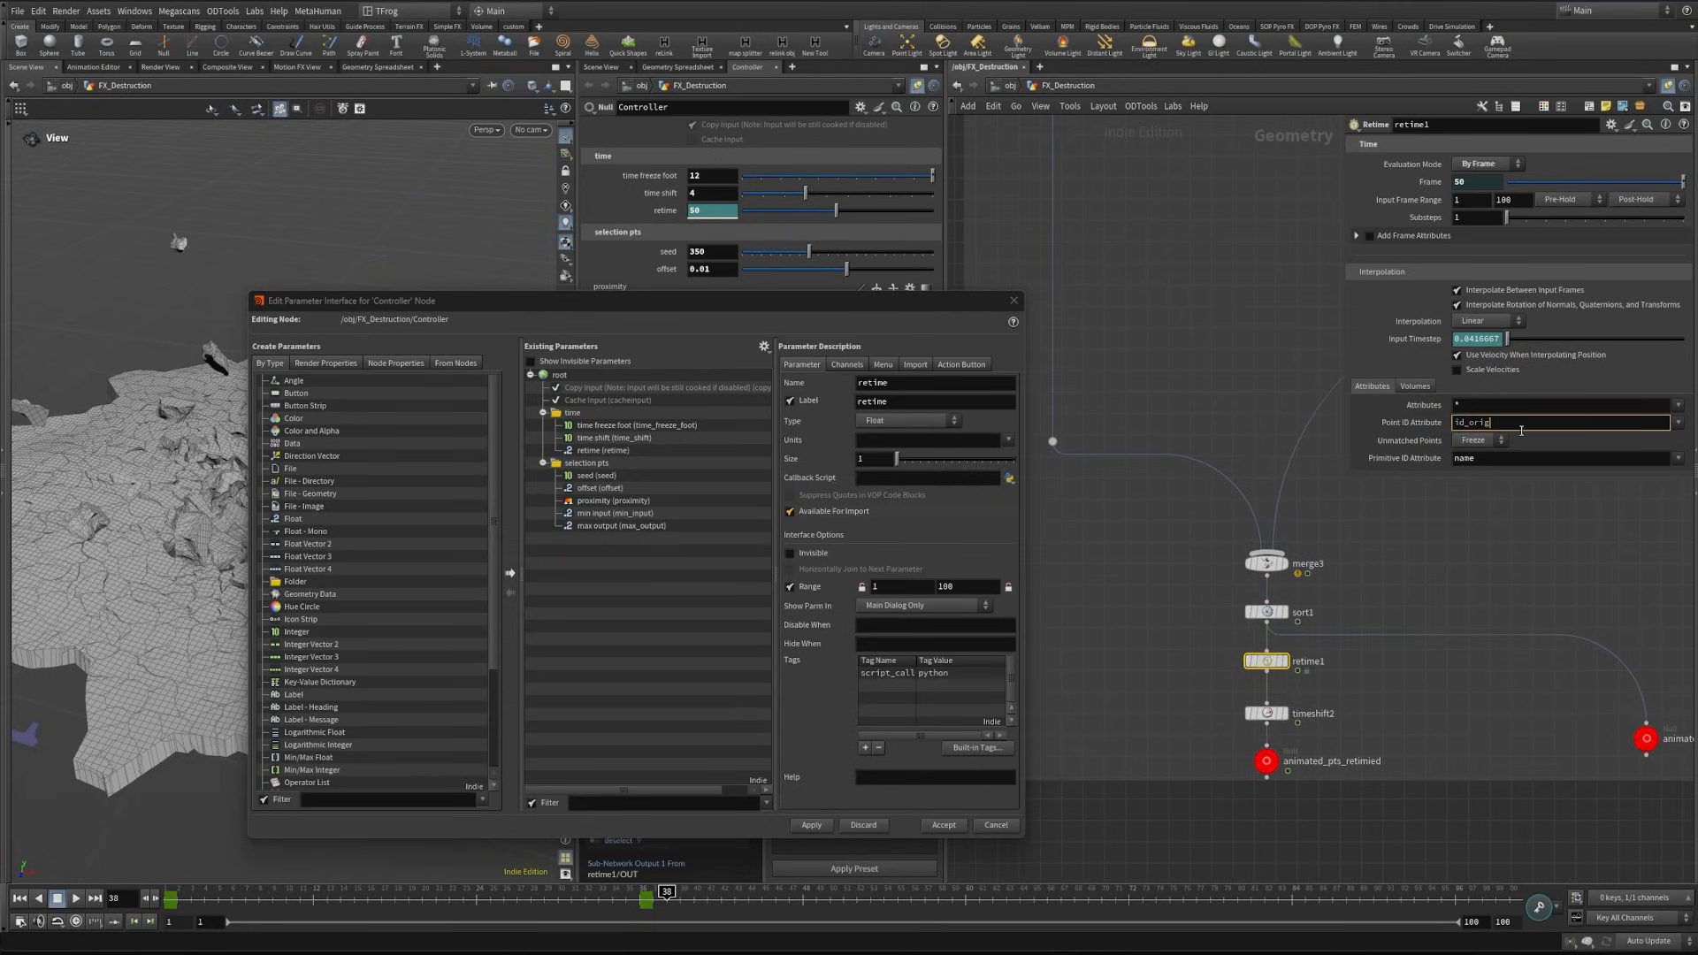
pyautogui.click(1480, 580)
# - Add two Integer parameters below retime in the Controller's time folder
pyautogui.moveTo(1153, 542); pyautogui.dragTo(1282, 698, button='middle')
pyautogui.scroll(-3, 1282, 697)
pyautogui.moveTo(1295, 504); pyautogui.dragTo(1415, 790, button='middle')
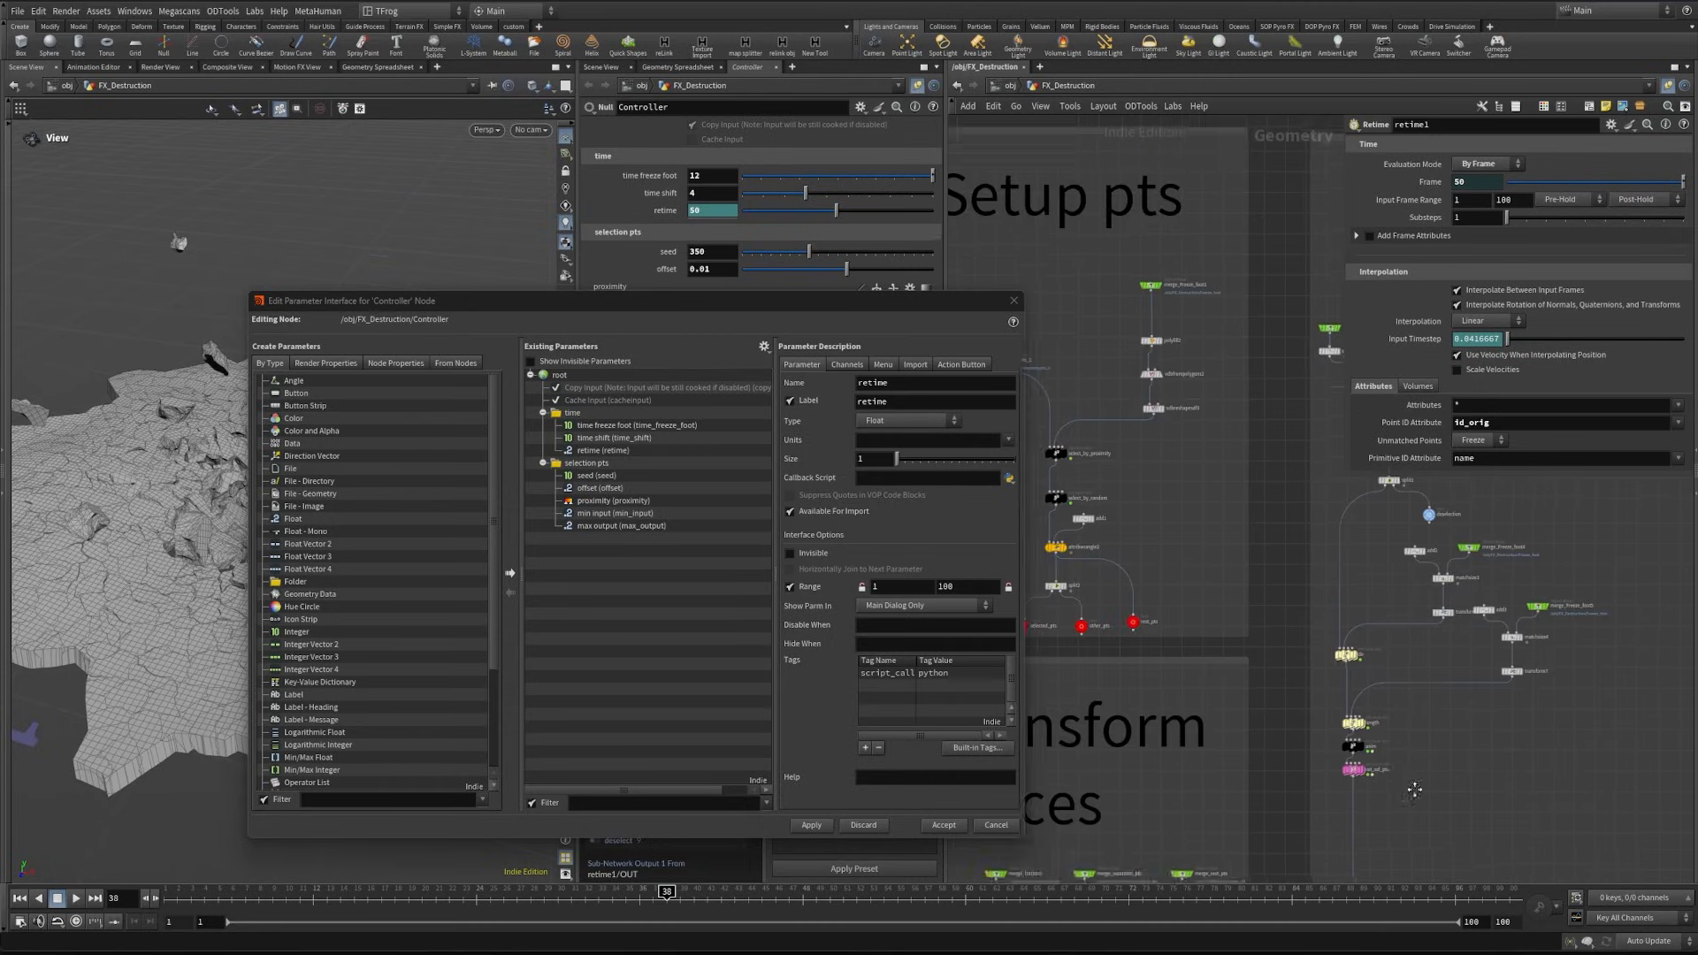
pyautogui.moveTo(1415, 789); pyautogui.dragTo(1417, 805, button='middle')
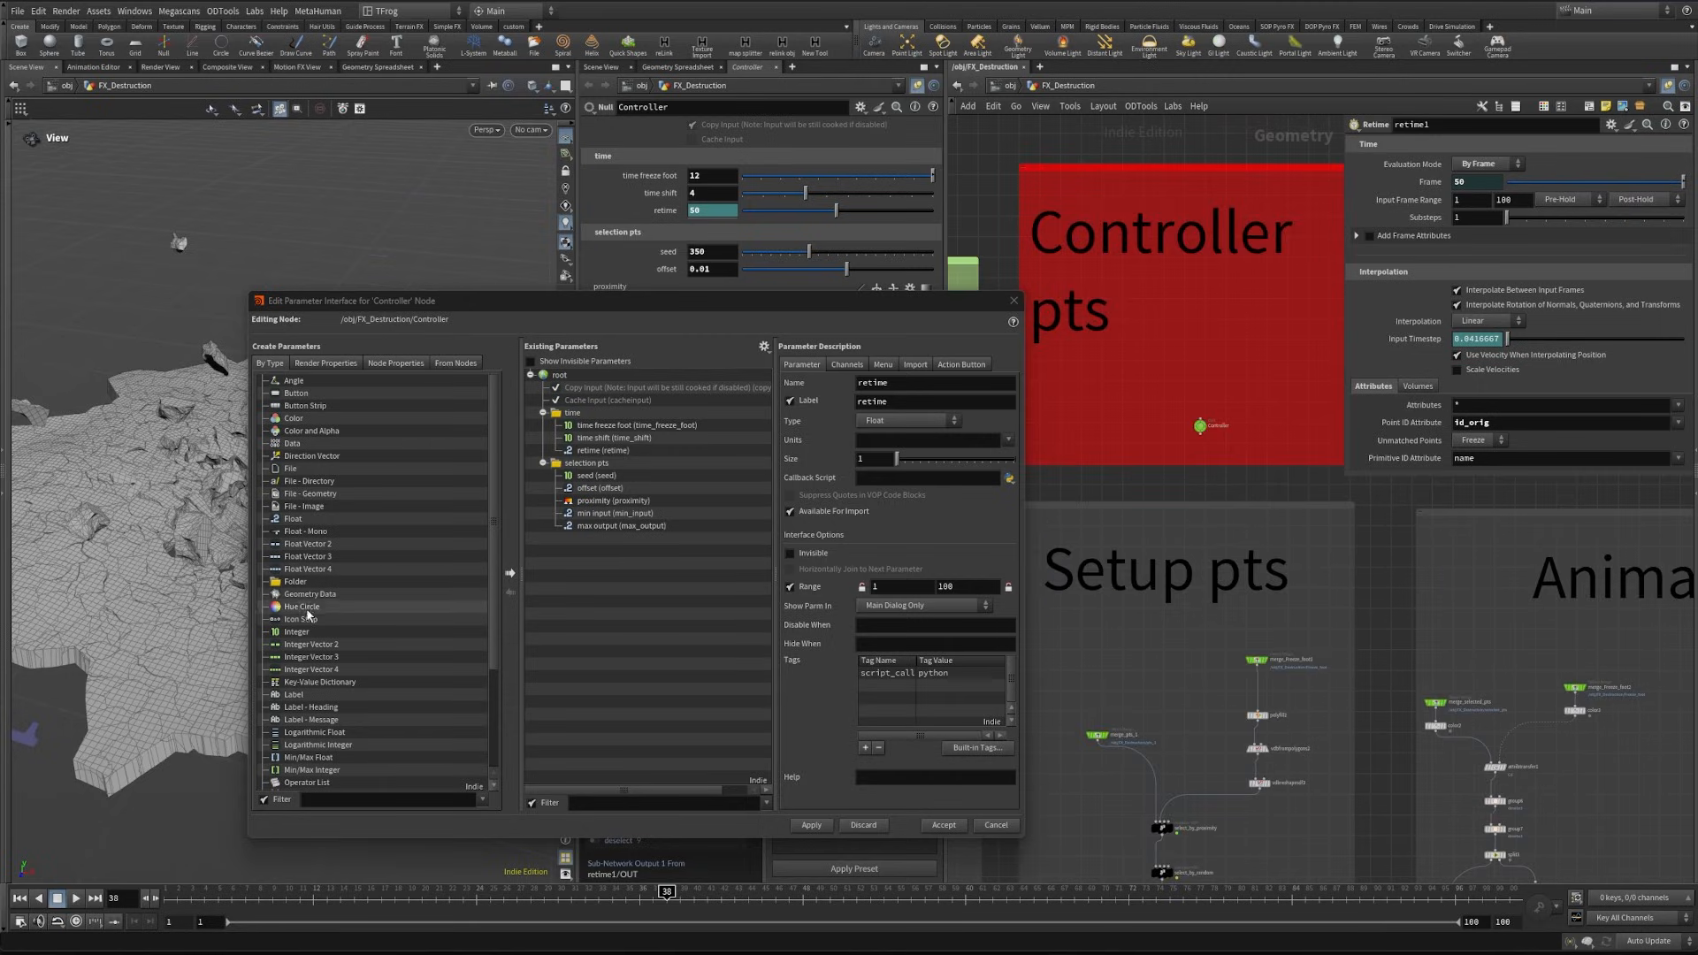
pyautogui.moveTo(304, 632); pyautogui.dragTo(576, 415)
pyautogui.click(576, 415)
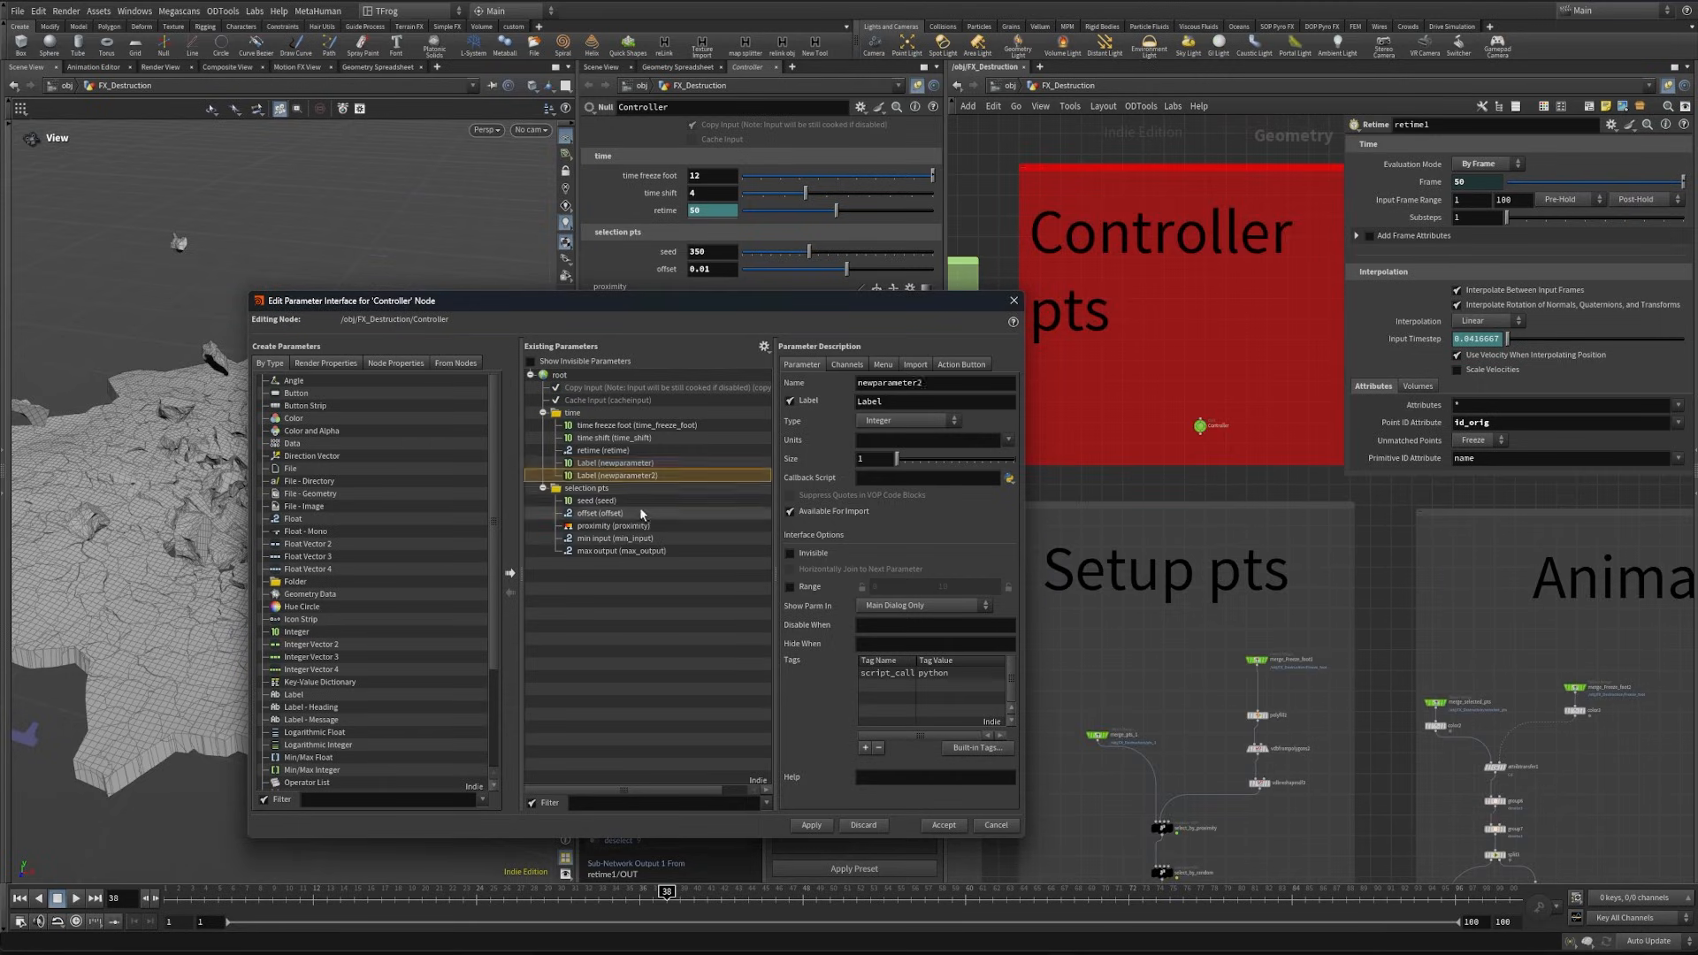
# - Name the new integers start_frame and End_frame, label them Start Frame and End Frame, join them horizontally and apply
pyautogui.click(614, 463)
pyautogui.doubleClick(889, 382)
pyautogui.write('start_frame')
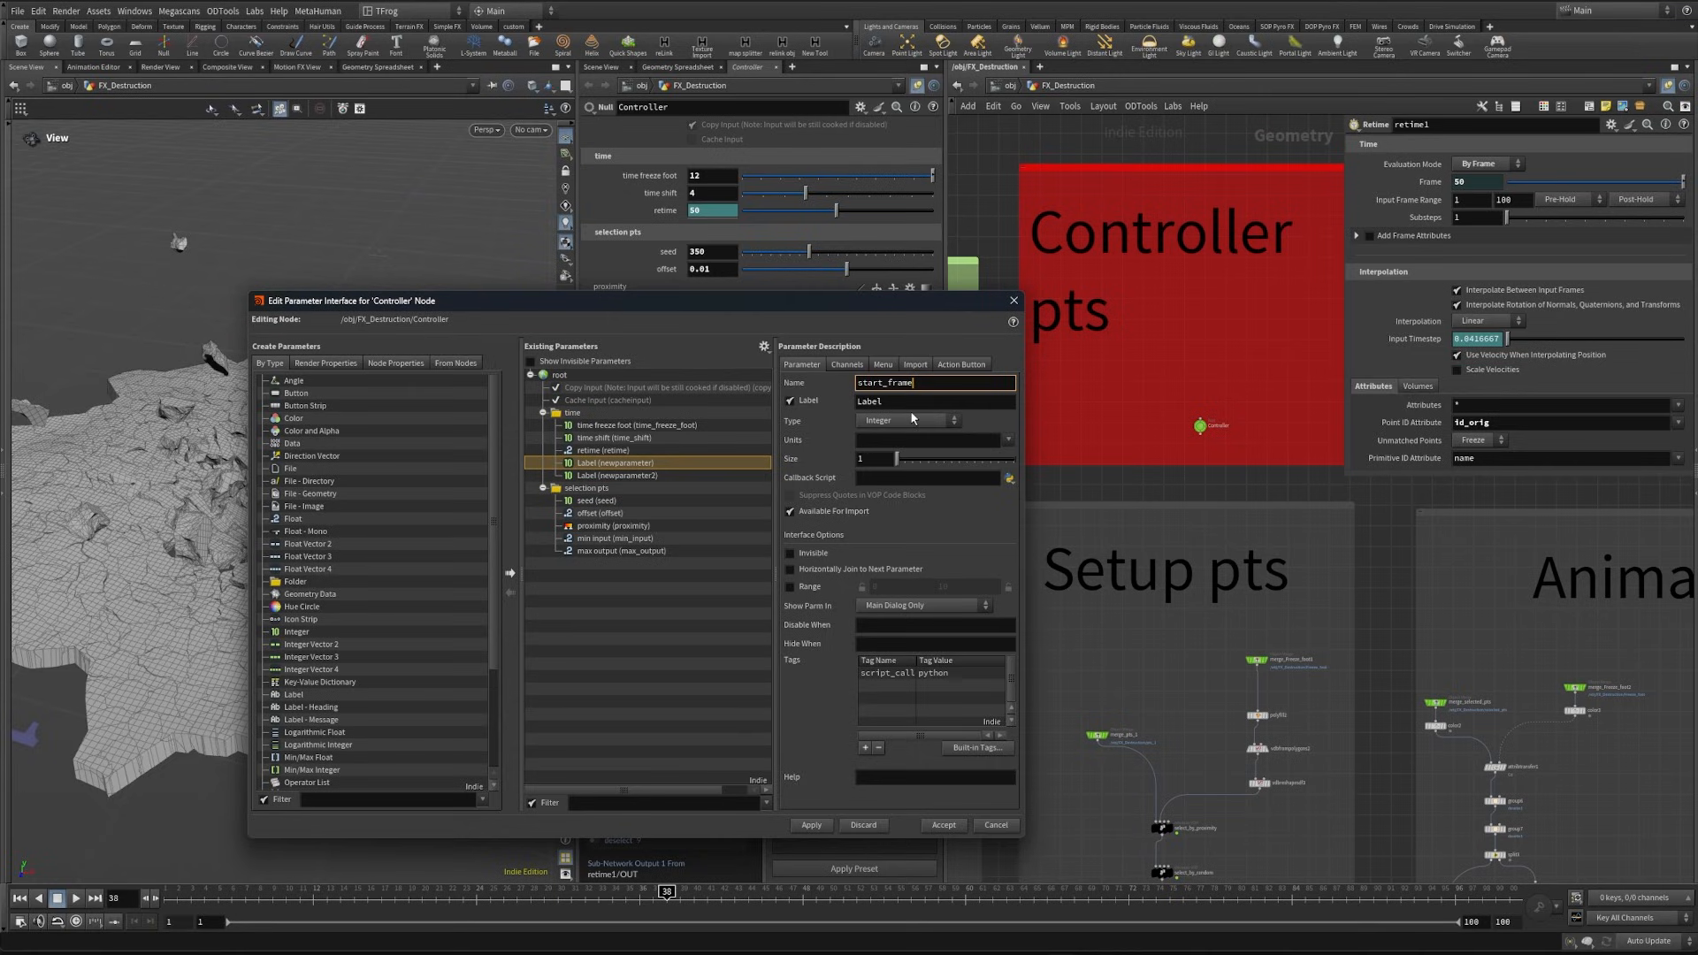
pyautogui.press('Tab')
pyautogui.write('st')
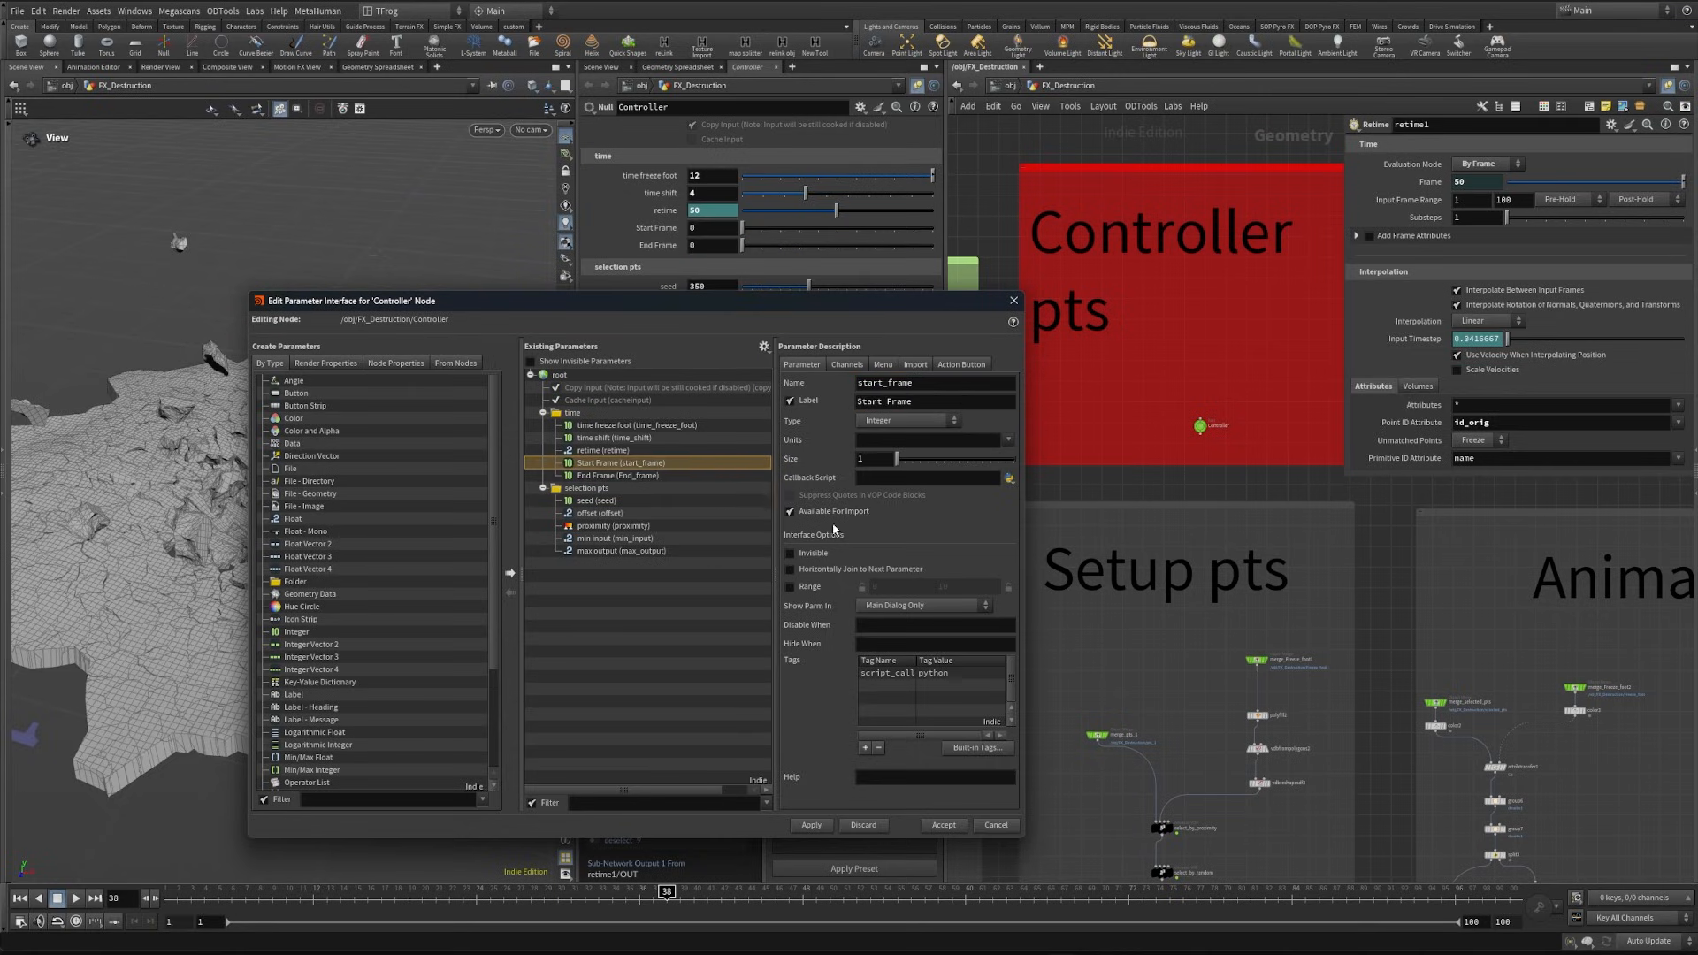
pyautogui.click(858, 571)
pyautogui.click(811, 825)
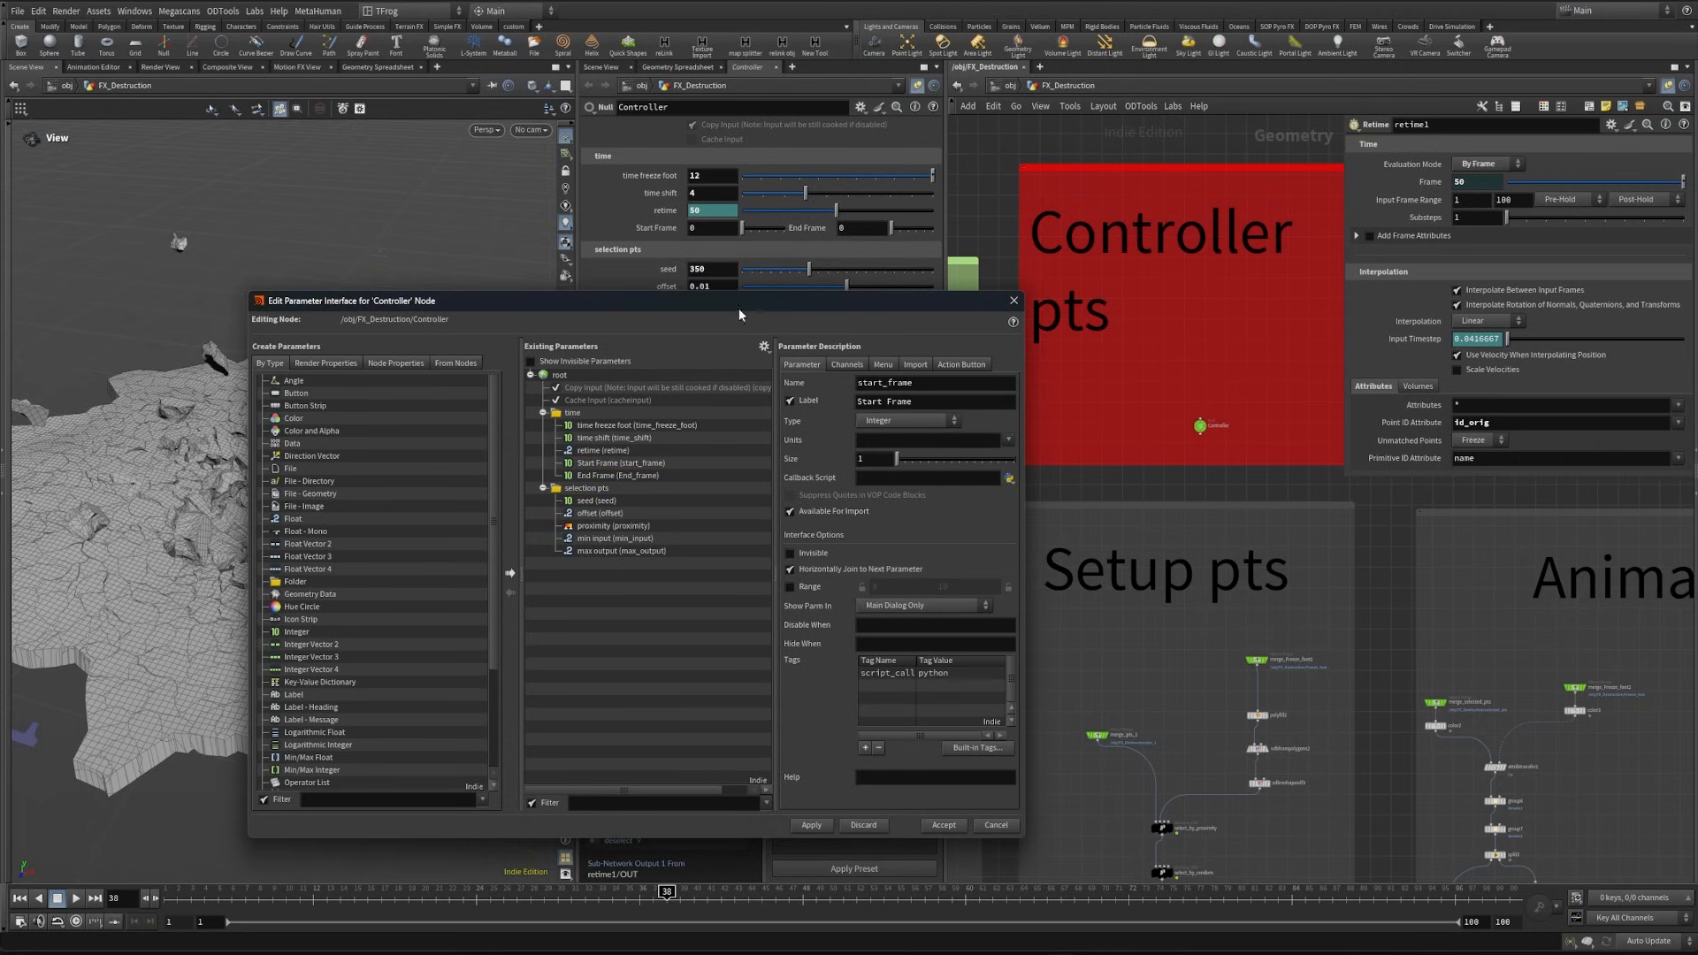
# - Set the Controller's Start Frame to 1 and End Frame to 100
pyautogui.moveTo(739, 310); pyautogui.dragTo(693, 506)
pyautogui.moveTo(708, 229); pyautogui.dragTo(602, 227)
pyautogui.write('1')
pyautogui.press('Tab')
pyautogui.write('1')
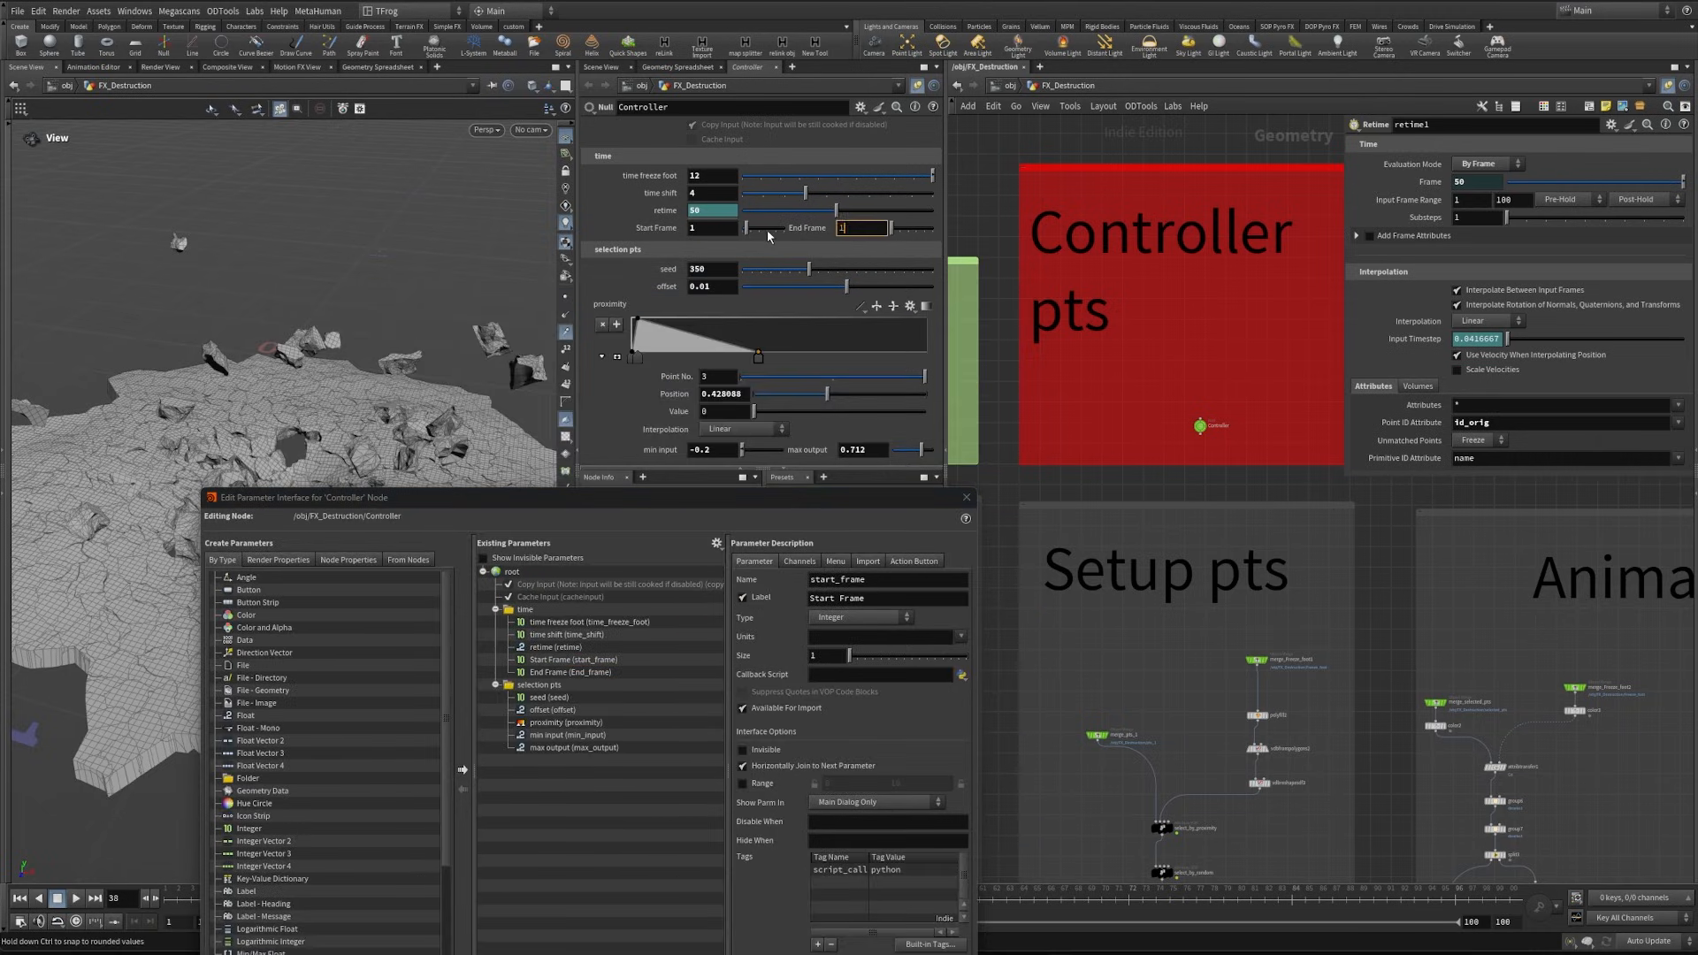
pyautogui.write('00')
pyautogui.press('Return')
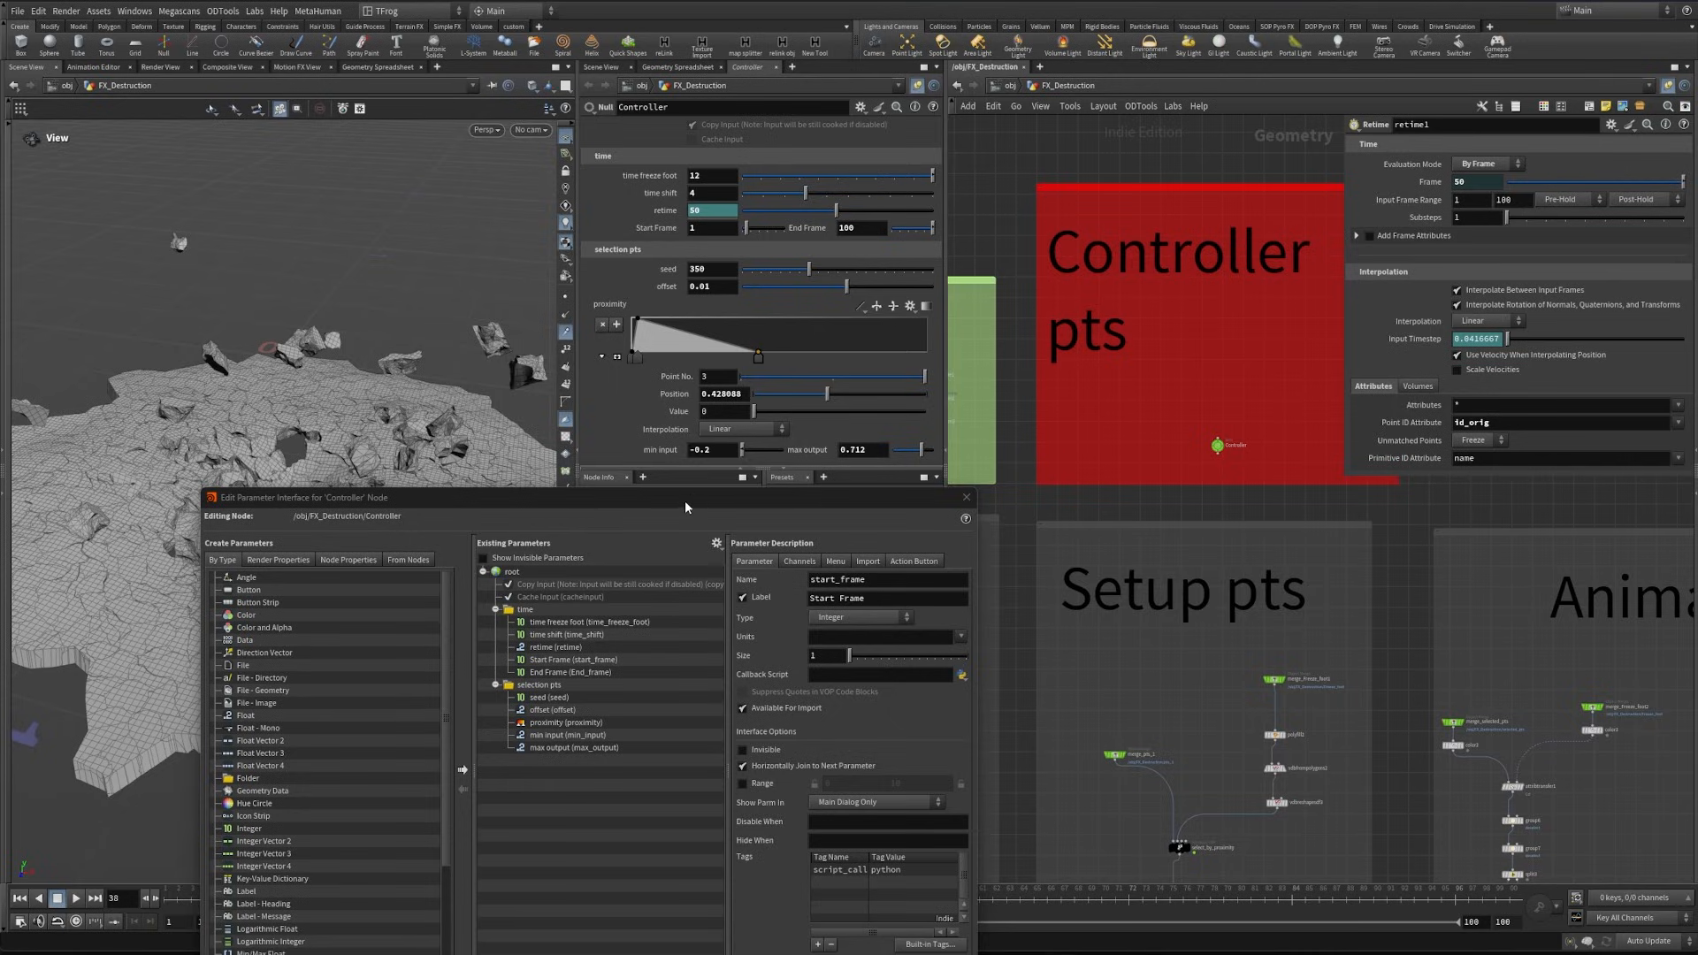
# - Change the label of the "selection pts" folder to "Selected Pts"
pyautogui.moveTo(684, 507); pyautogui.dragTo(686, 361)
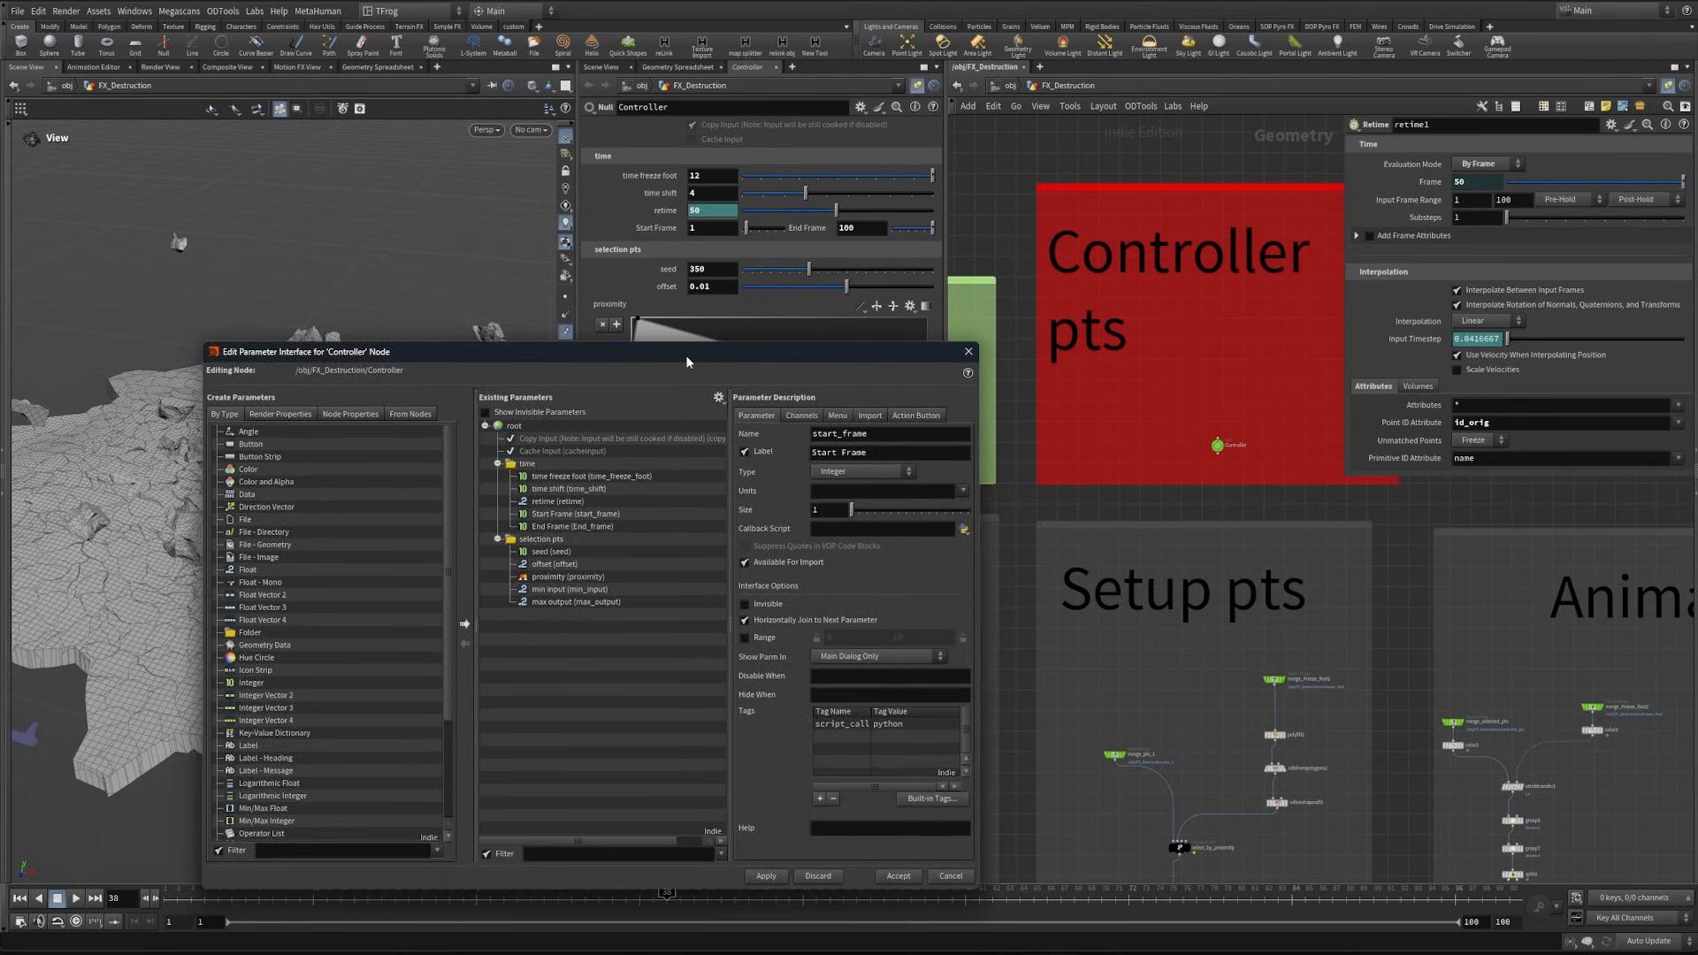
pyautogui.click(543, 539)
pyautogui.moveTo(884, 451); pyautogui.dragTo(628, 442)
pyautogui.write('Selected Pts')
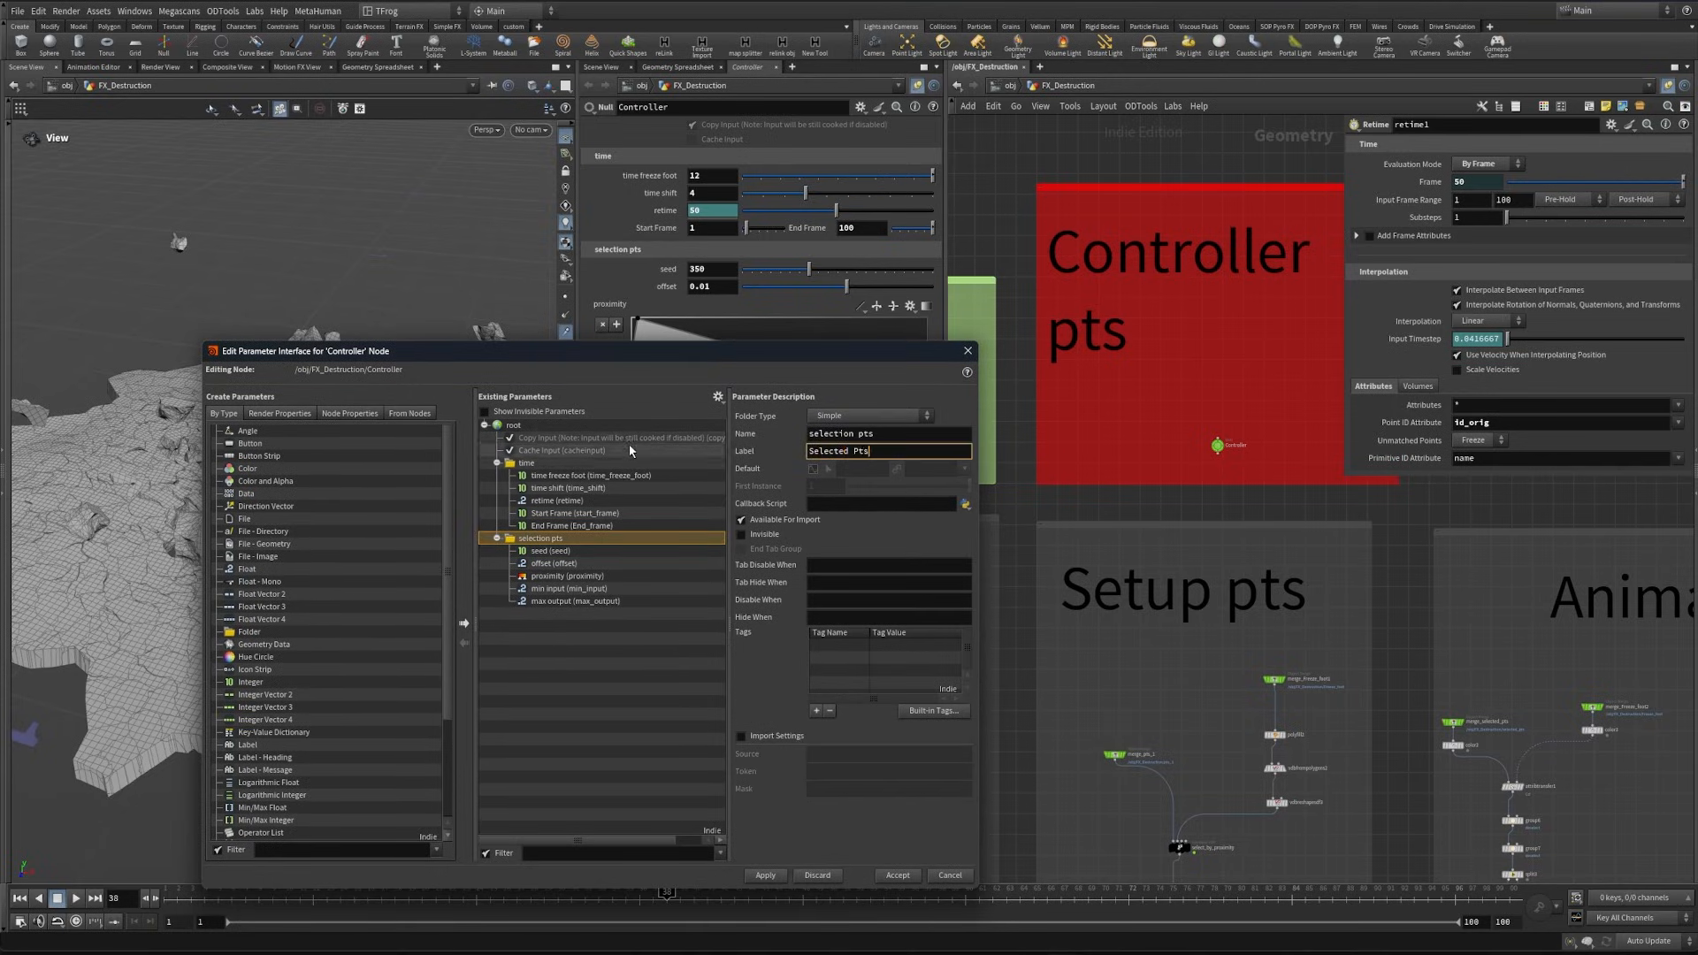
pyautogui.press('Return')
# - Add a folder labeled "Points Selection" inside Selected Pts and move seed, offset, proximity, min input and max output into it
pyautogui.moveTo(277, 633); pyautogui.dragTo(550, 550)
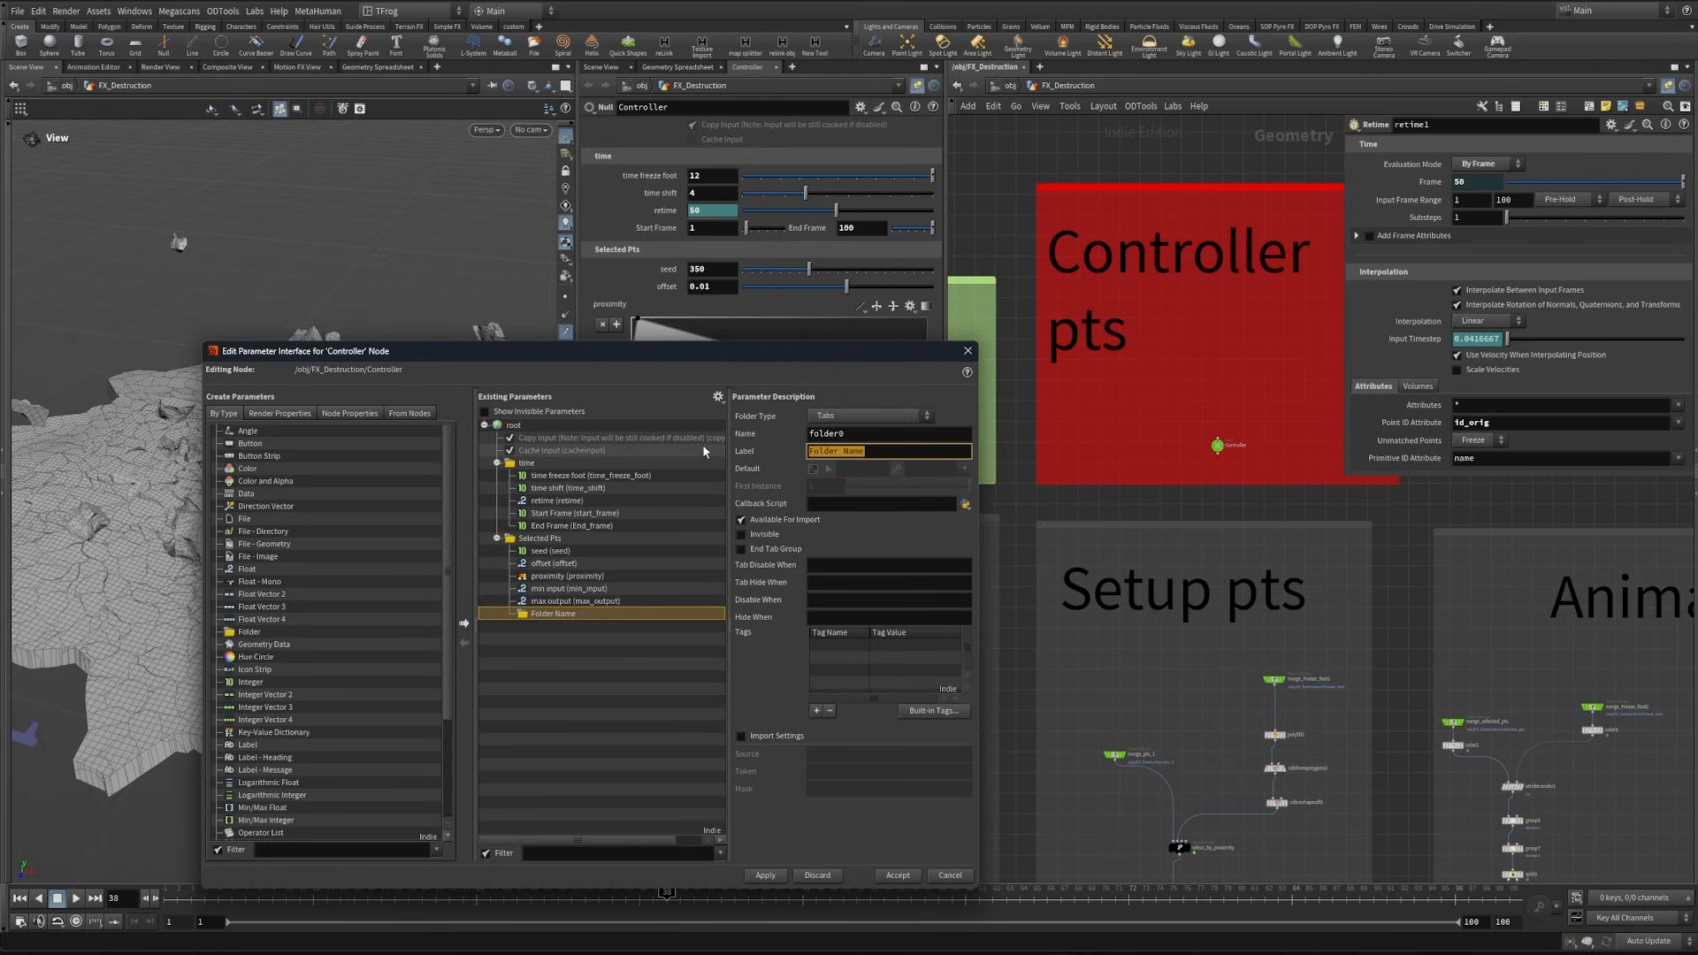
pyautogui.write('Points Selection')
pyautogui.press('Return')
pyautogui.click(555, 601)
pyautogui.keyDown('shift'); pyautogui.click(552, 552); pyautogui.keyUp('shift')
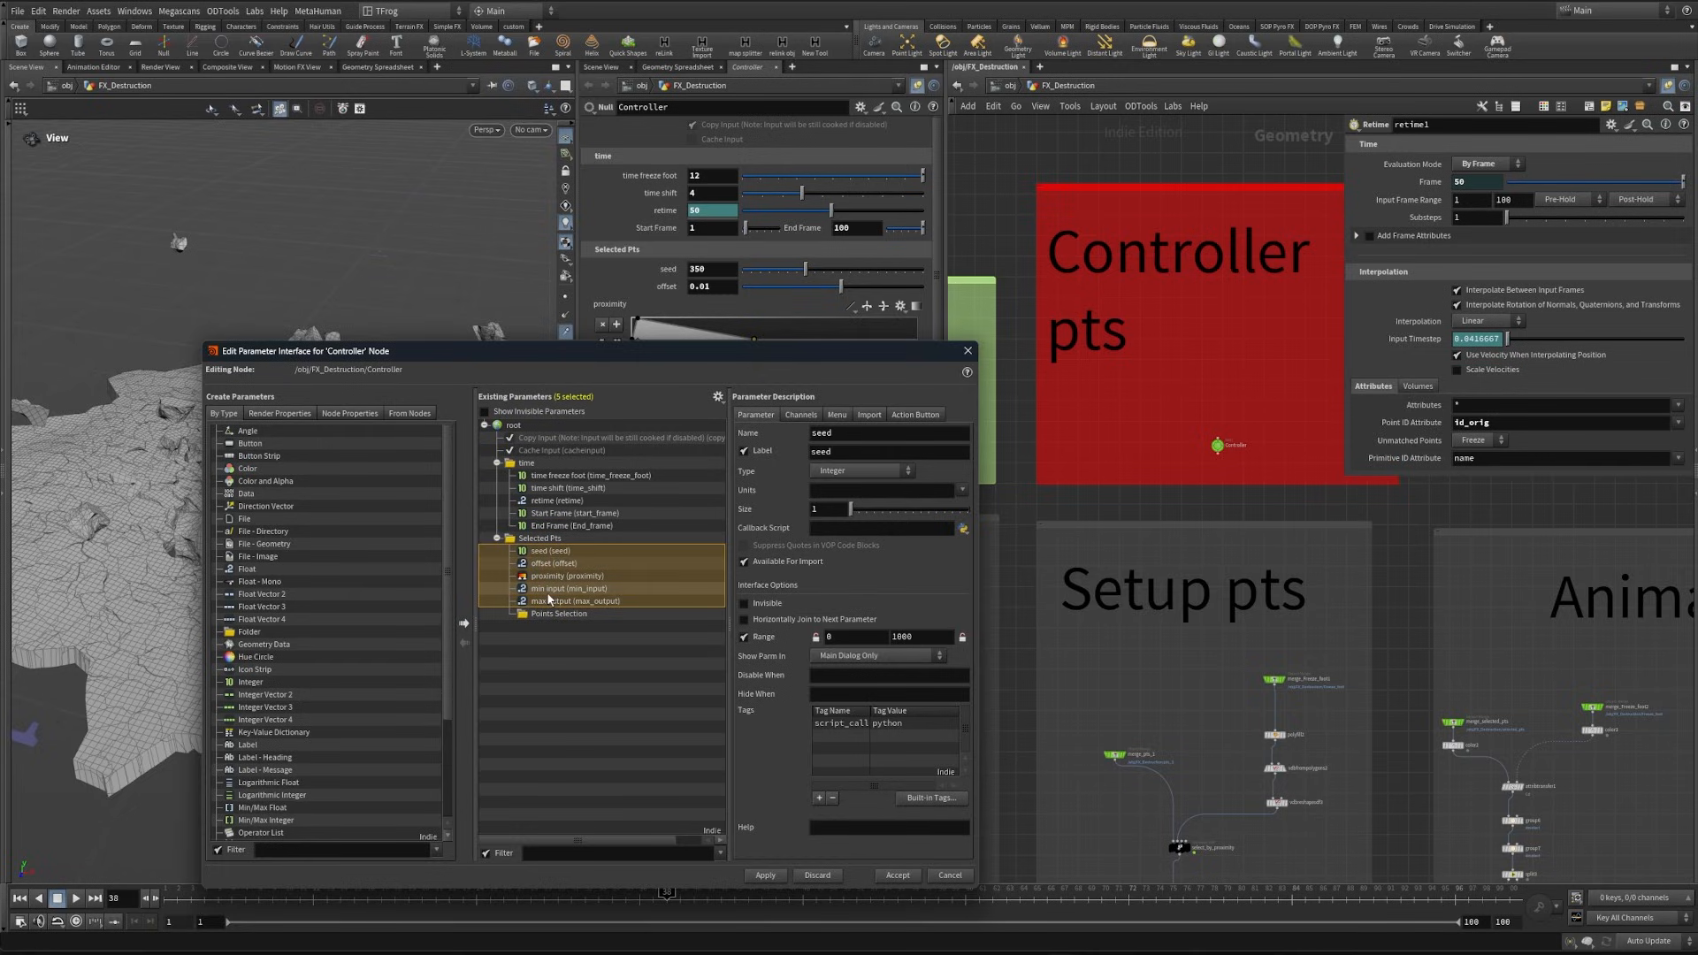
pyautogui.moveTo(549, 592); pyautogui.dragTo(546, 614)
# - Set the folder type to Tabs for both the Selected Pts and Points Selection folders
pyautogui.click(539, 538)
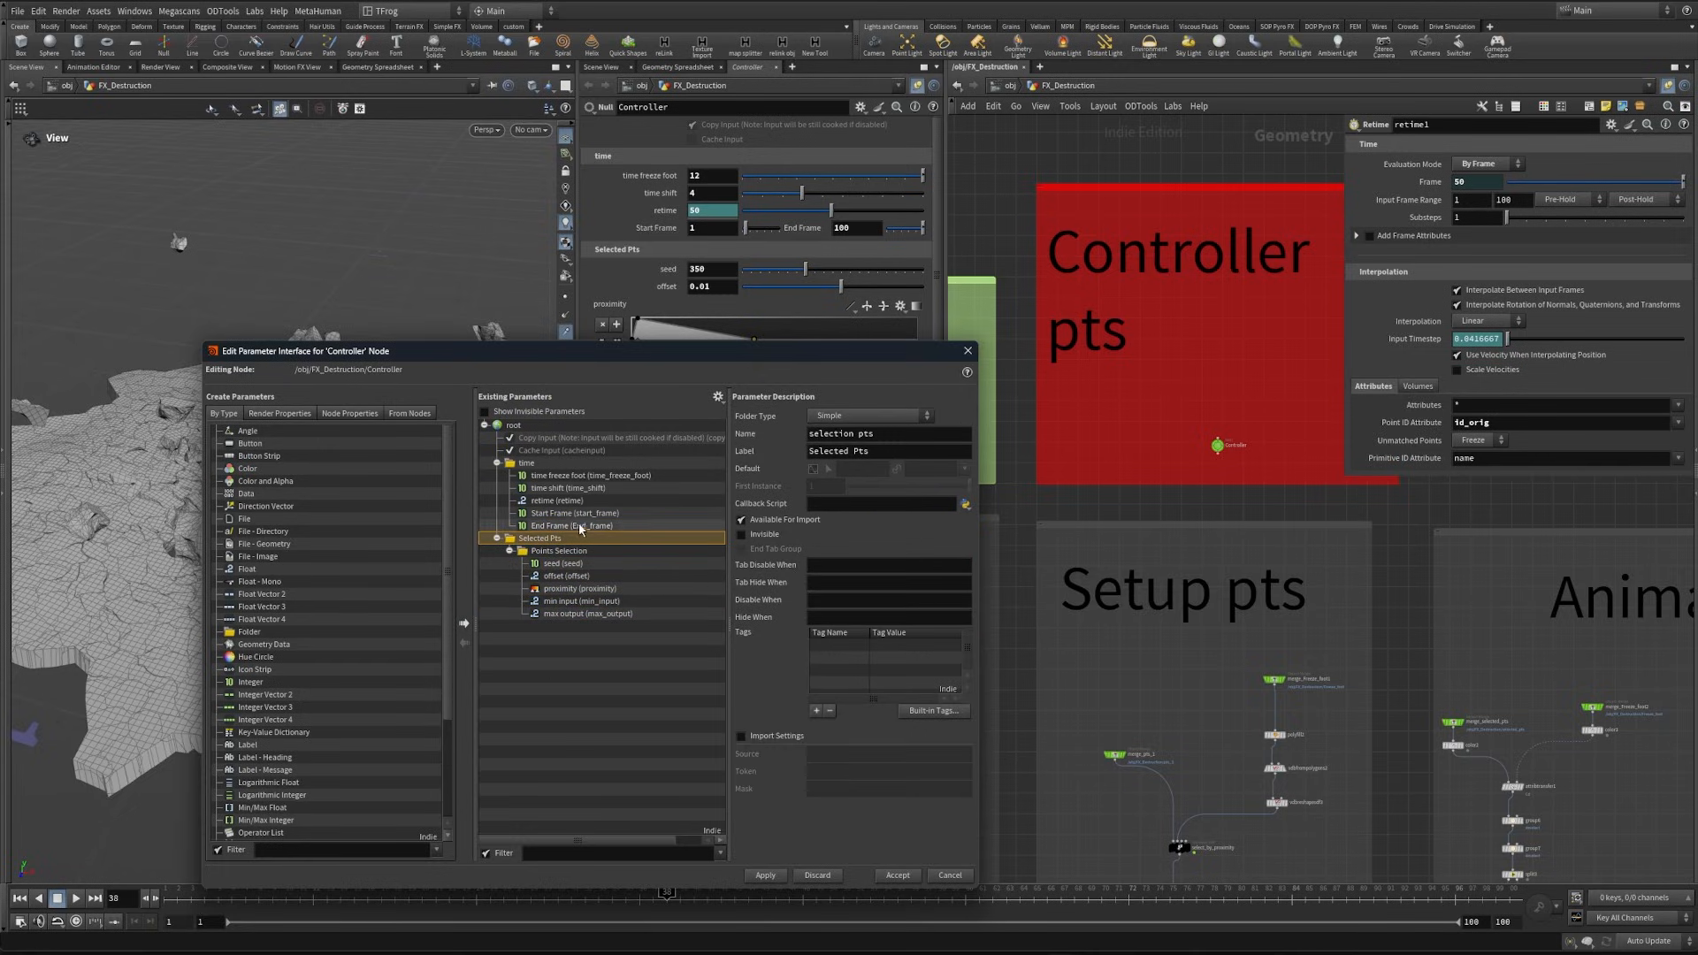
pyautogui.click(871, 417)
pyautogui.click(833, 415)
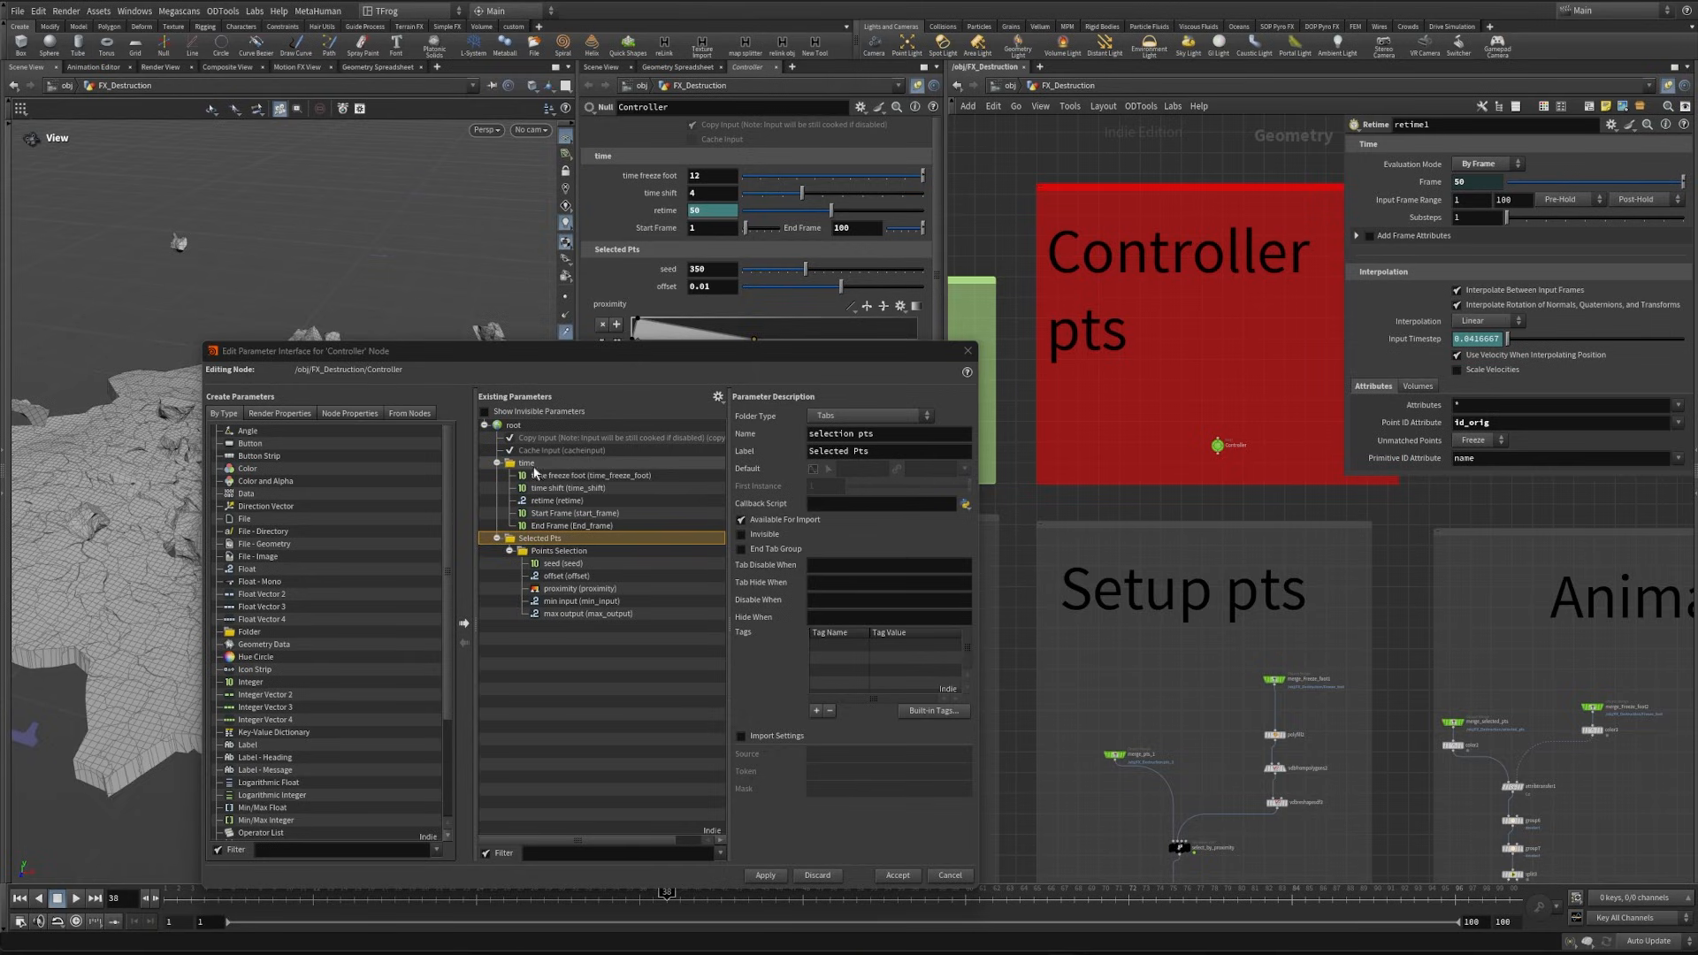
pyautogui.click(529, 462)
pyautogui.click(555, 551)
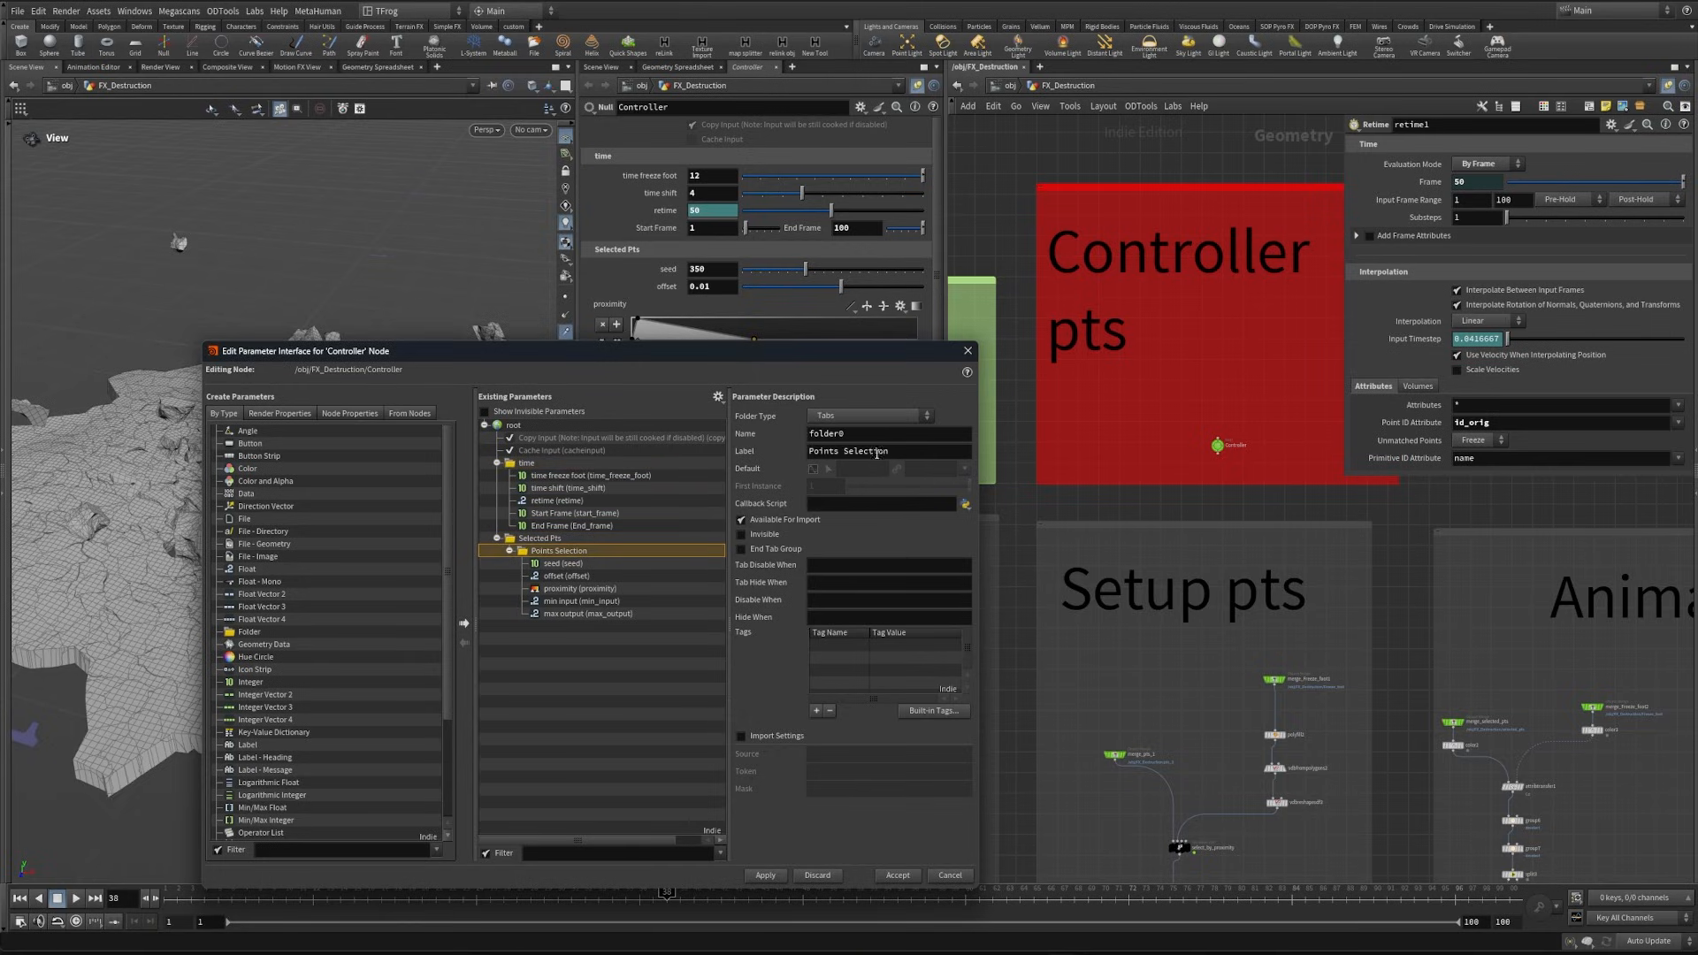
pyautogui.click(871, 416)
pyautogui.click(833, 416)
# - Add a folder labeled "Animation" inside Selected Pts, on the same level as Points Selection
pyautogui.moveTo(592, 344); pyautogui.dragTo(572, 460)
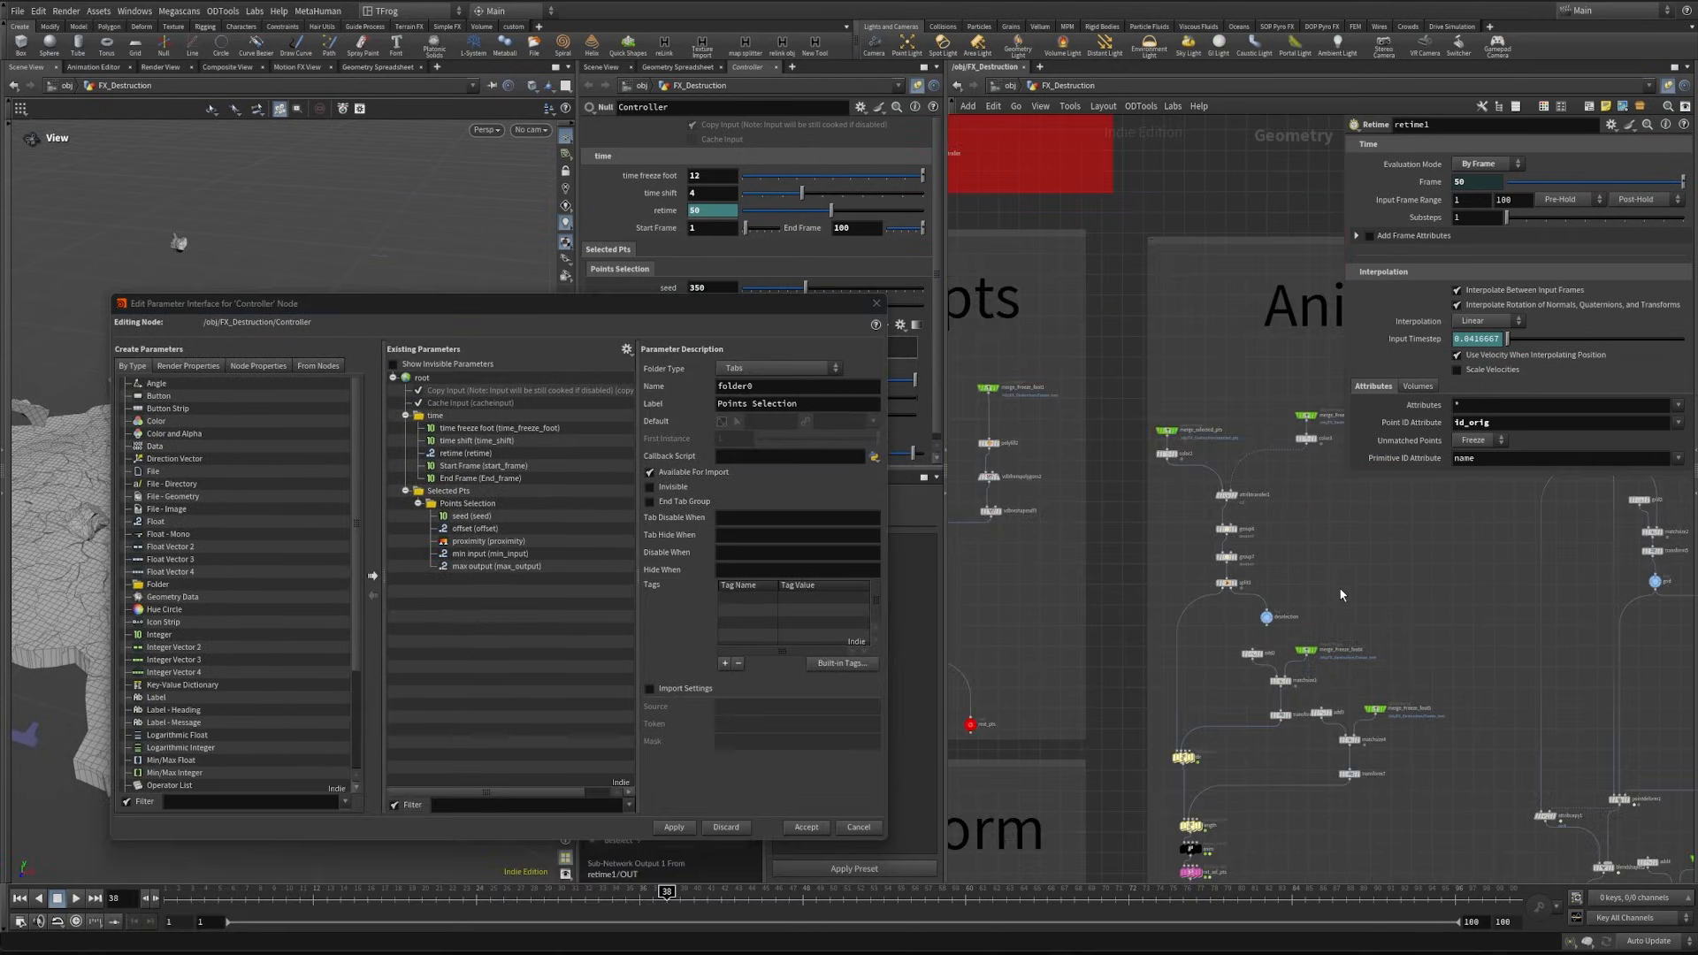
pyautogui.moveTo(1335, 587); pyautogui.dragTo(1288, 338, button='middle')
pyautogui.scroll(3, 1182, 610)
pyautogui.scroll(3, 1182, 610)
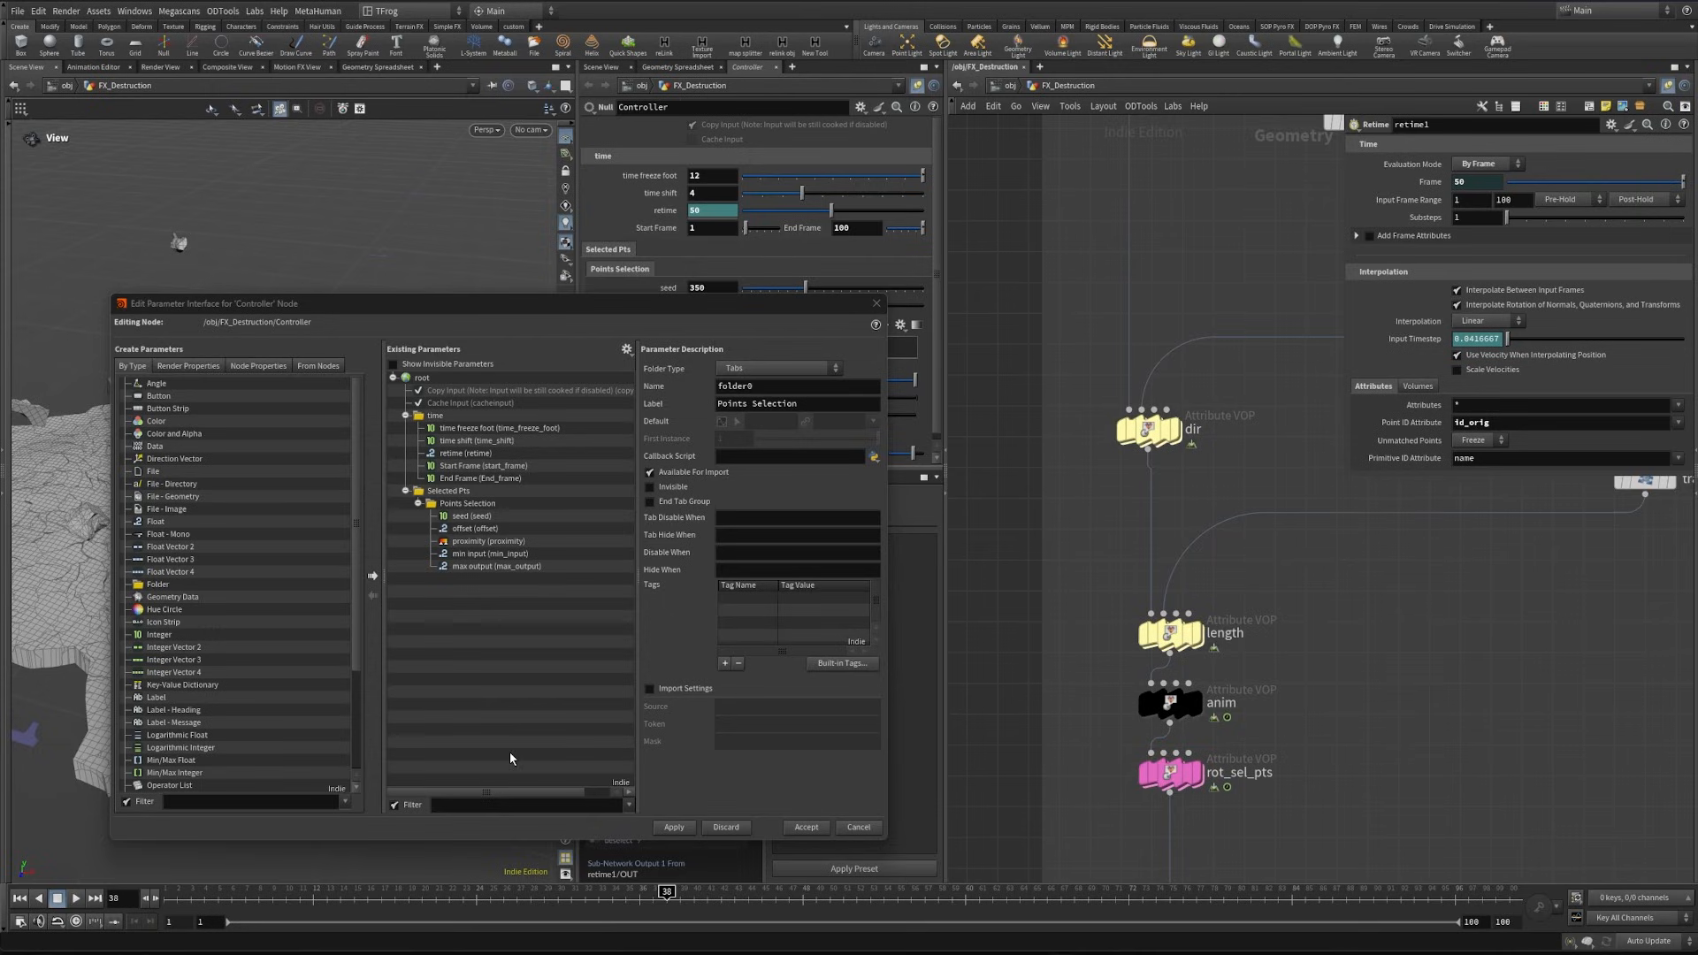
pyautogui.moveTo(158, 585); pyautogui.dragTo(452, 496)
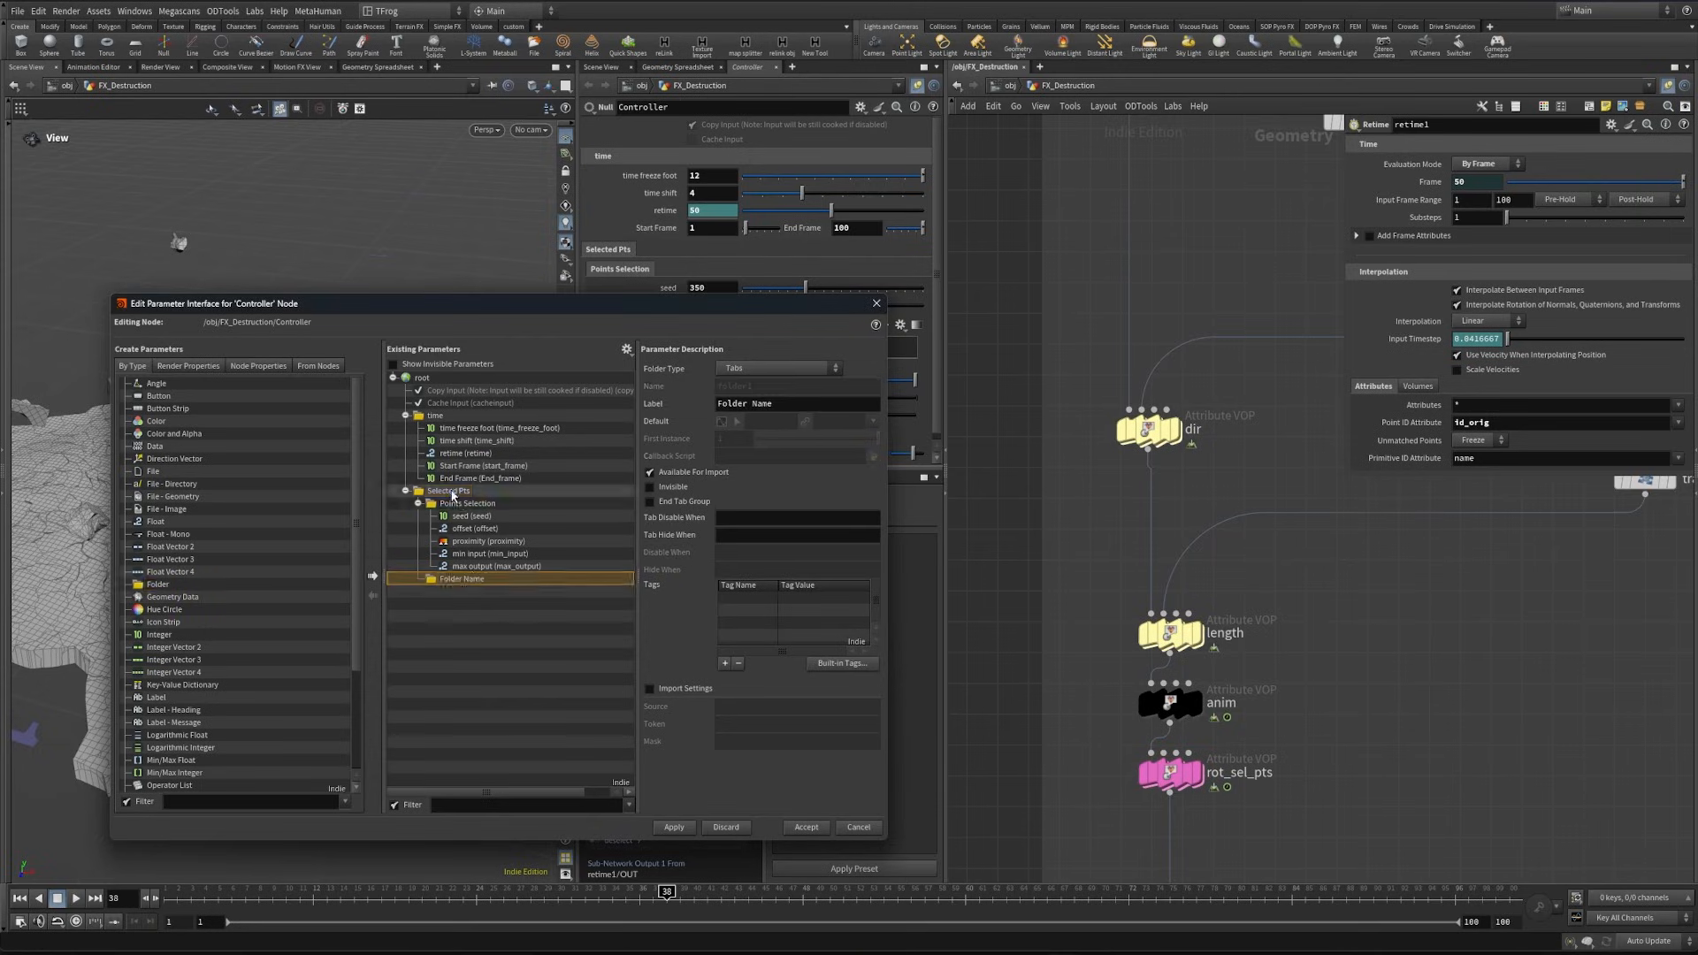
pyautogui.moveTo(478, 614); pyautogui.dragTo(477, 615)
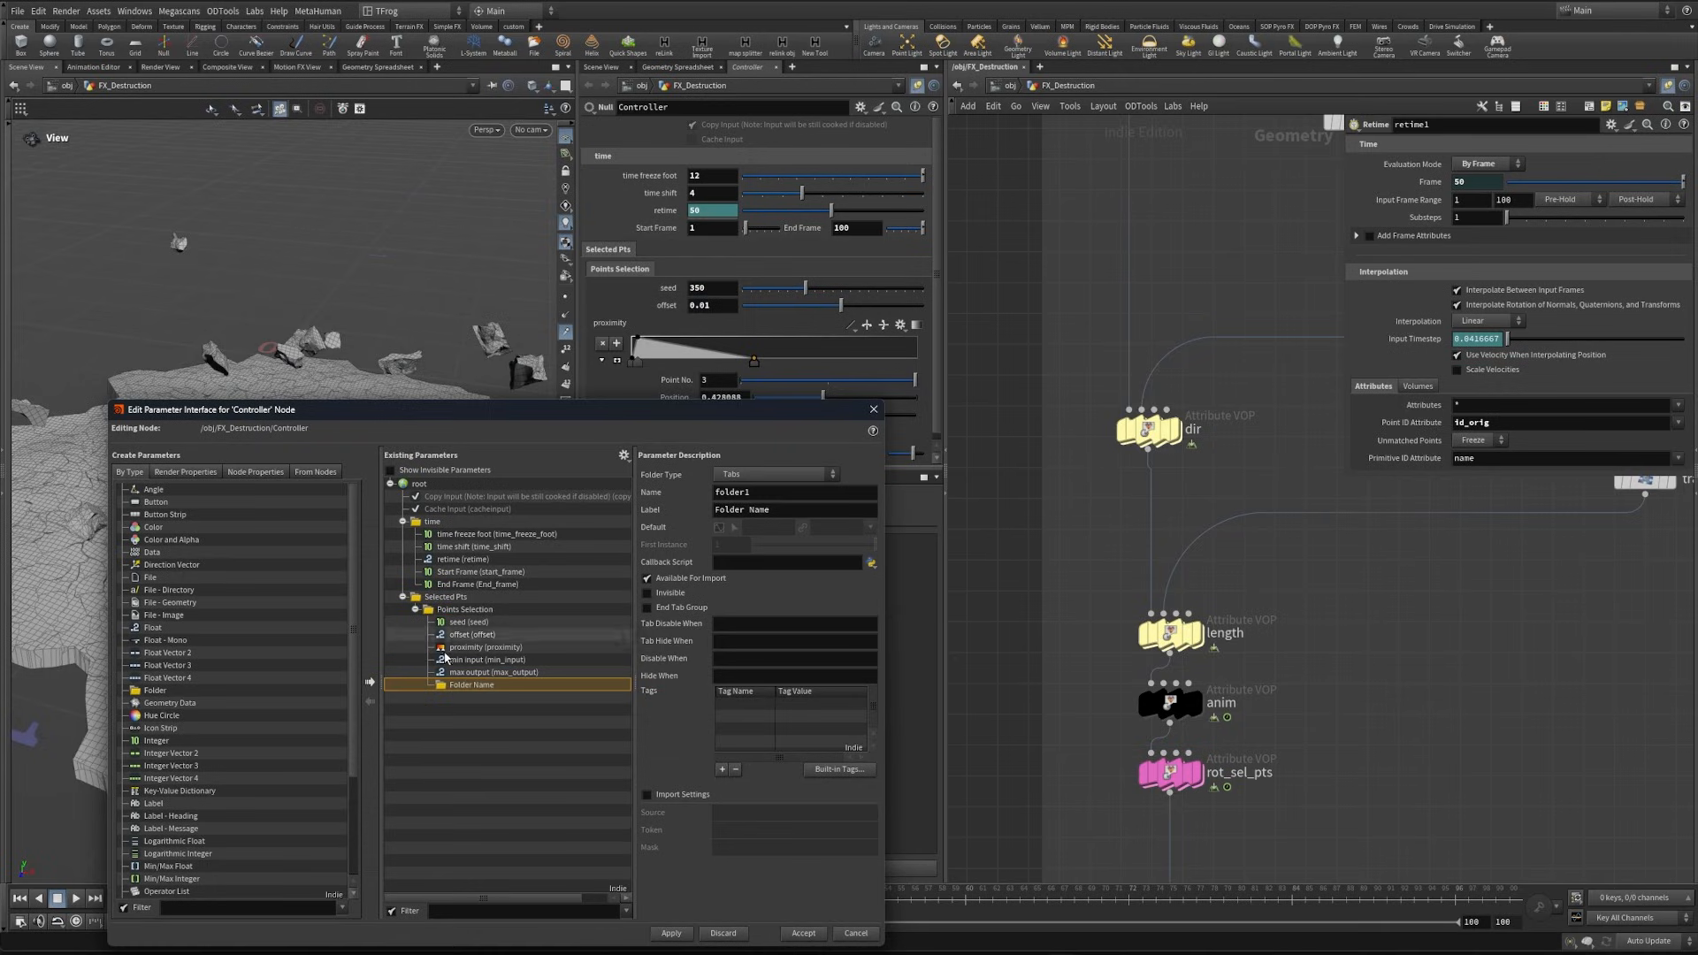
pyautogui.click(672, 935)
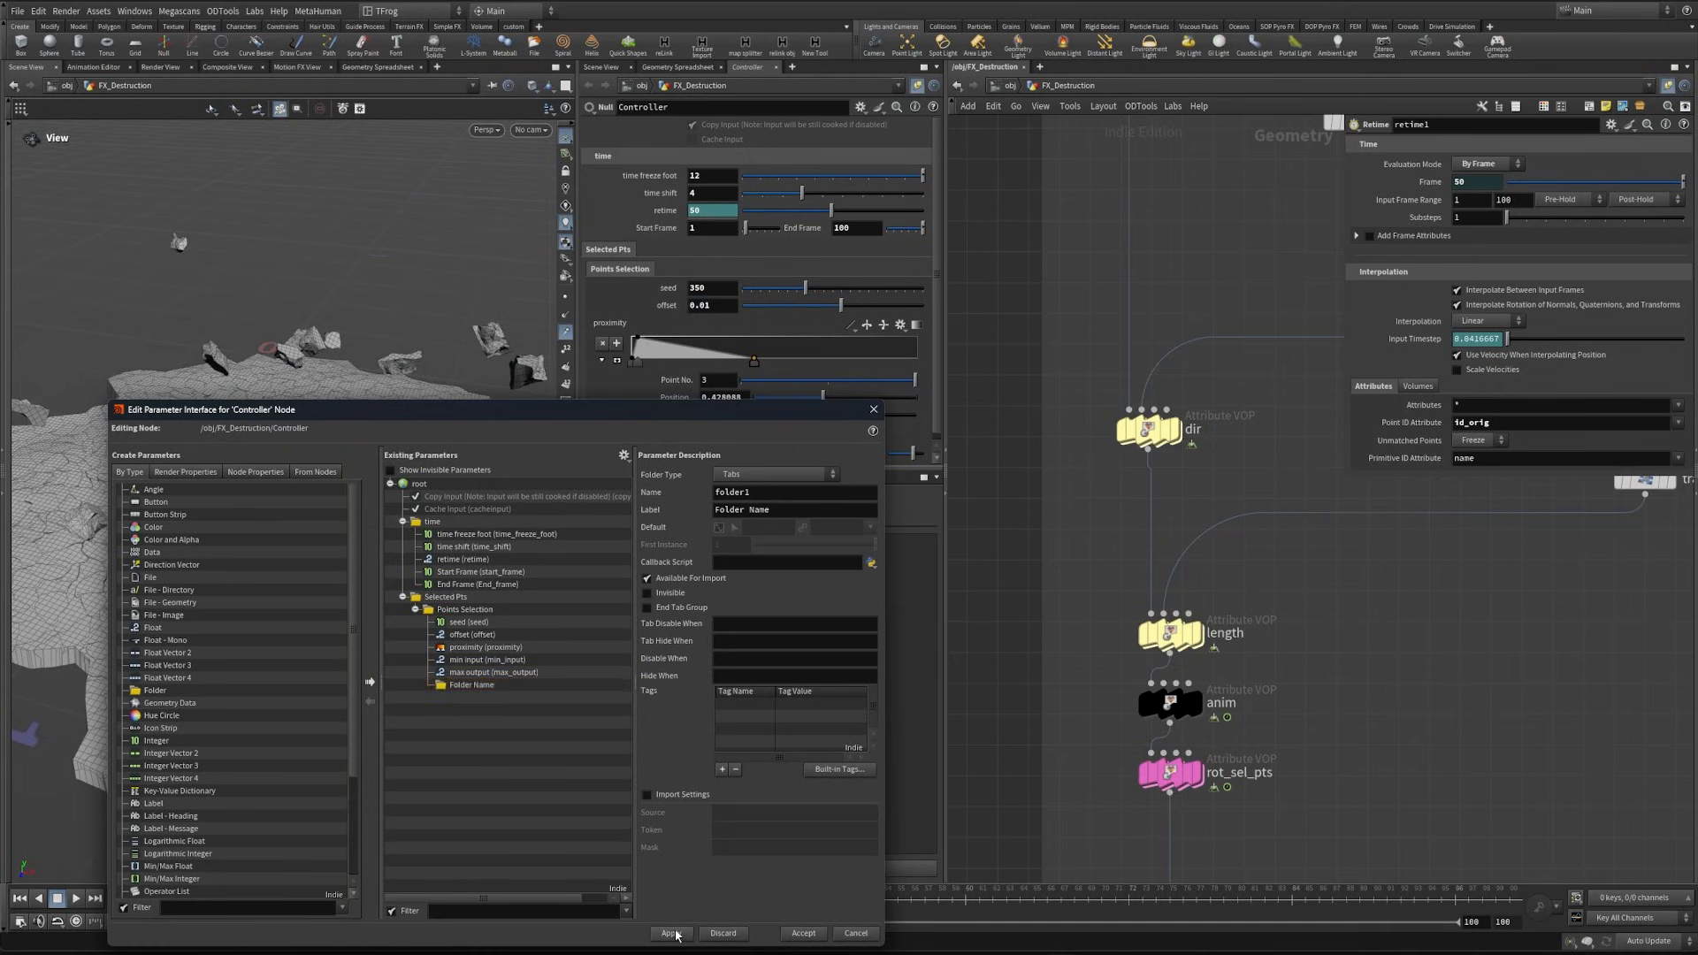
pyautogui.moveTo(471, 684); pyautogui.dragTo(448, 598)
pyautogui.click(672, 933)
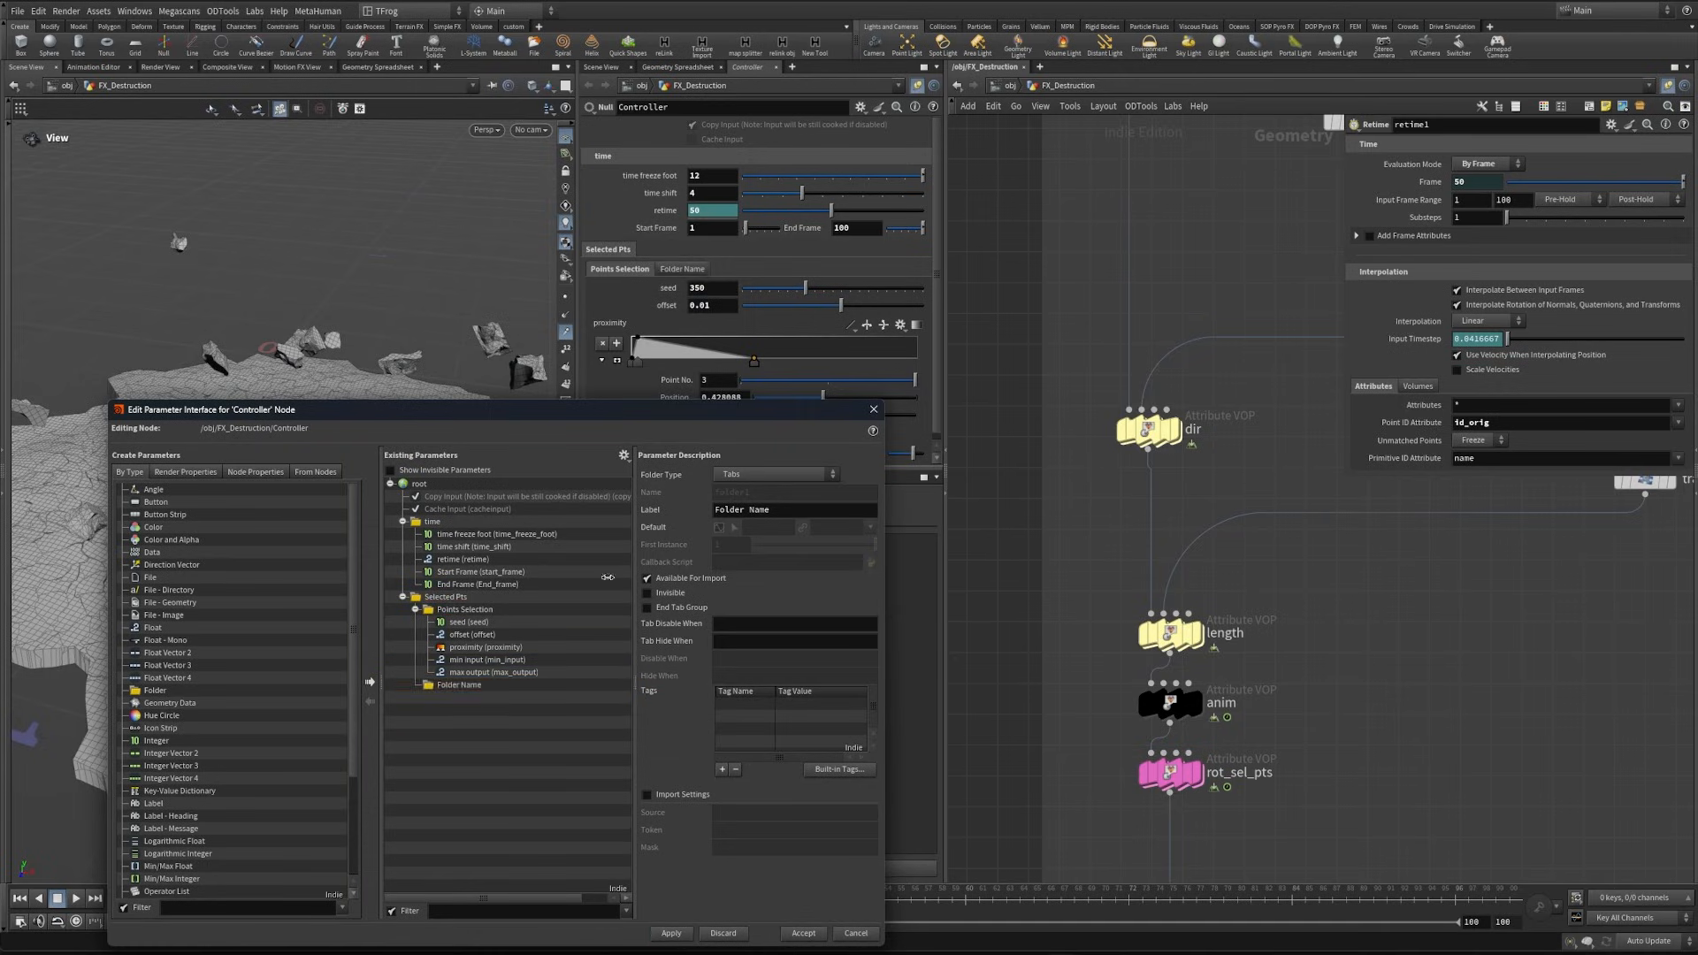
pyautogui.write('Animation')
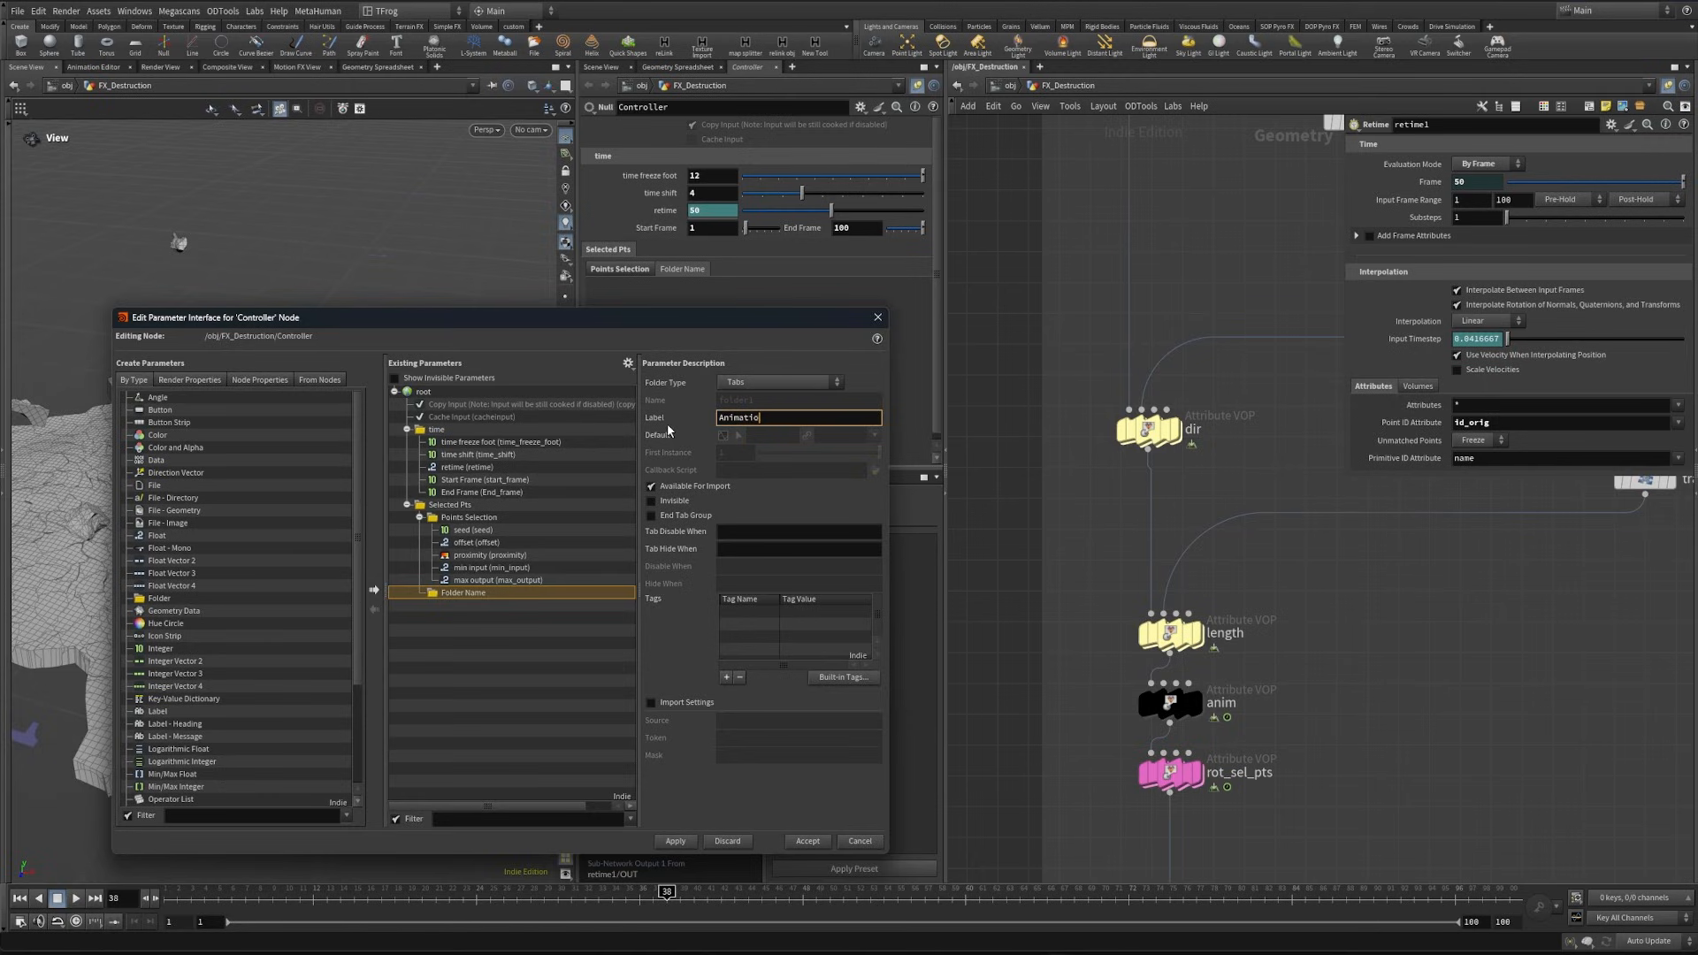
pyautogui.press('Return')
# - Add a folder labeled "Length" inside Animation and nest two folders labeled "Dir" and "Length" in it
pyautogui.moveTo(508, 591); pyautogui.dragTo(509, 593)
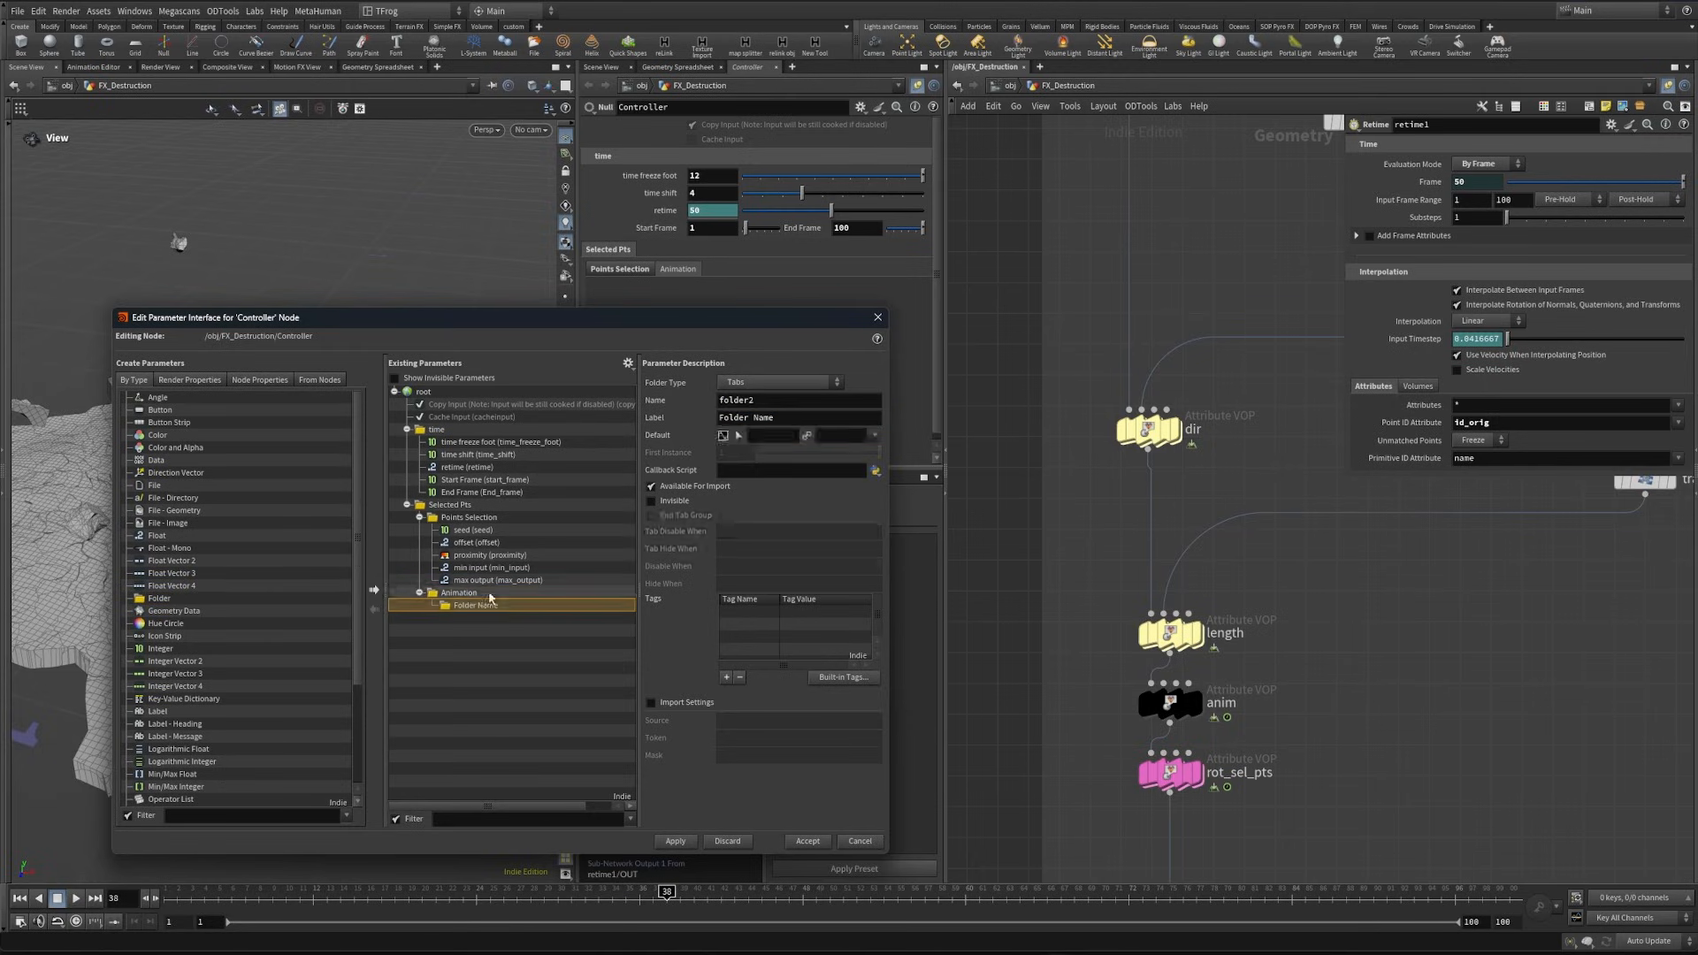
pyautogui.write('Length')
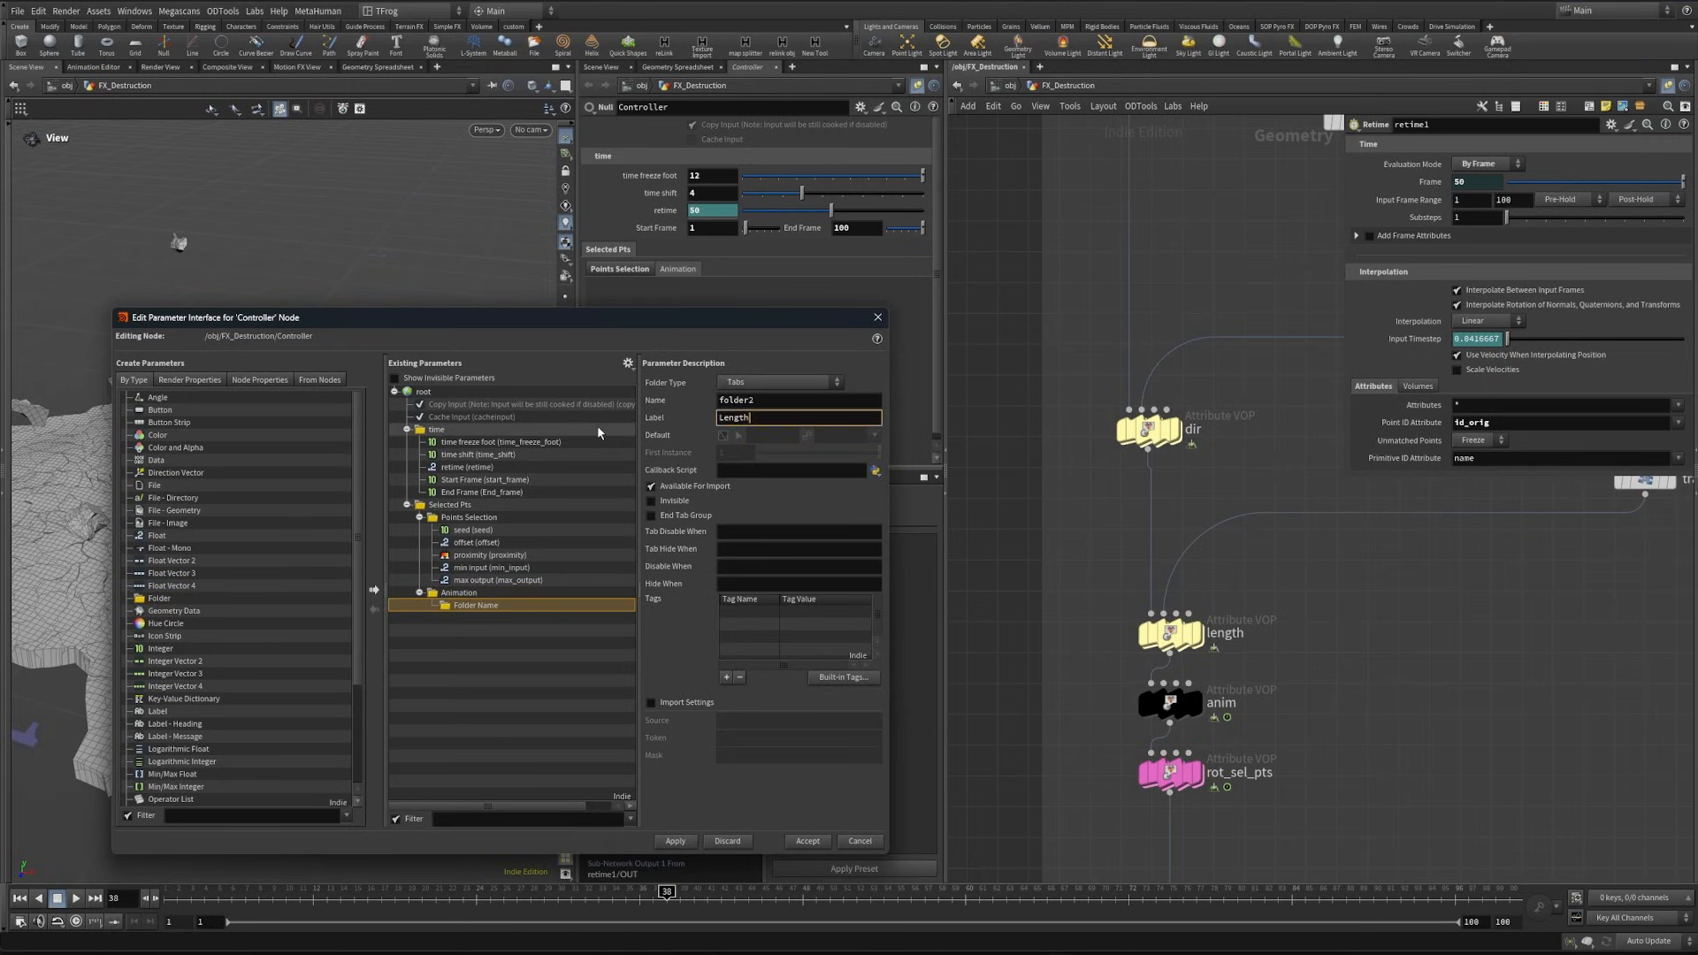
pyautogui.moveTo(159, 598); pyautogui.dragTo(482, 610)
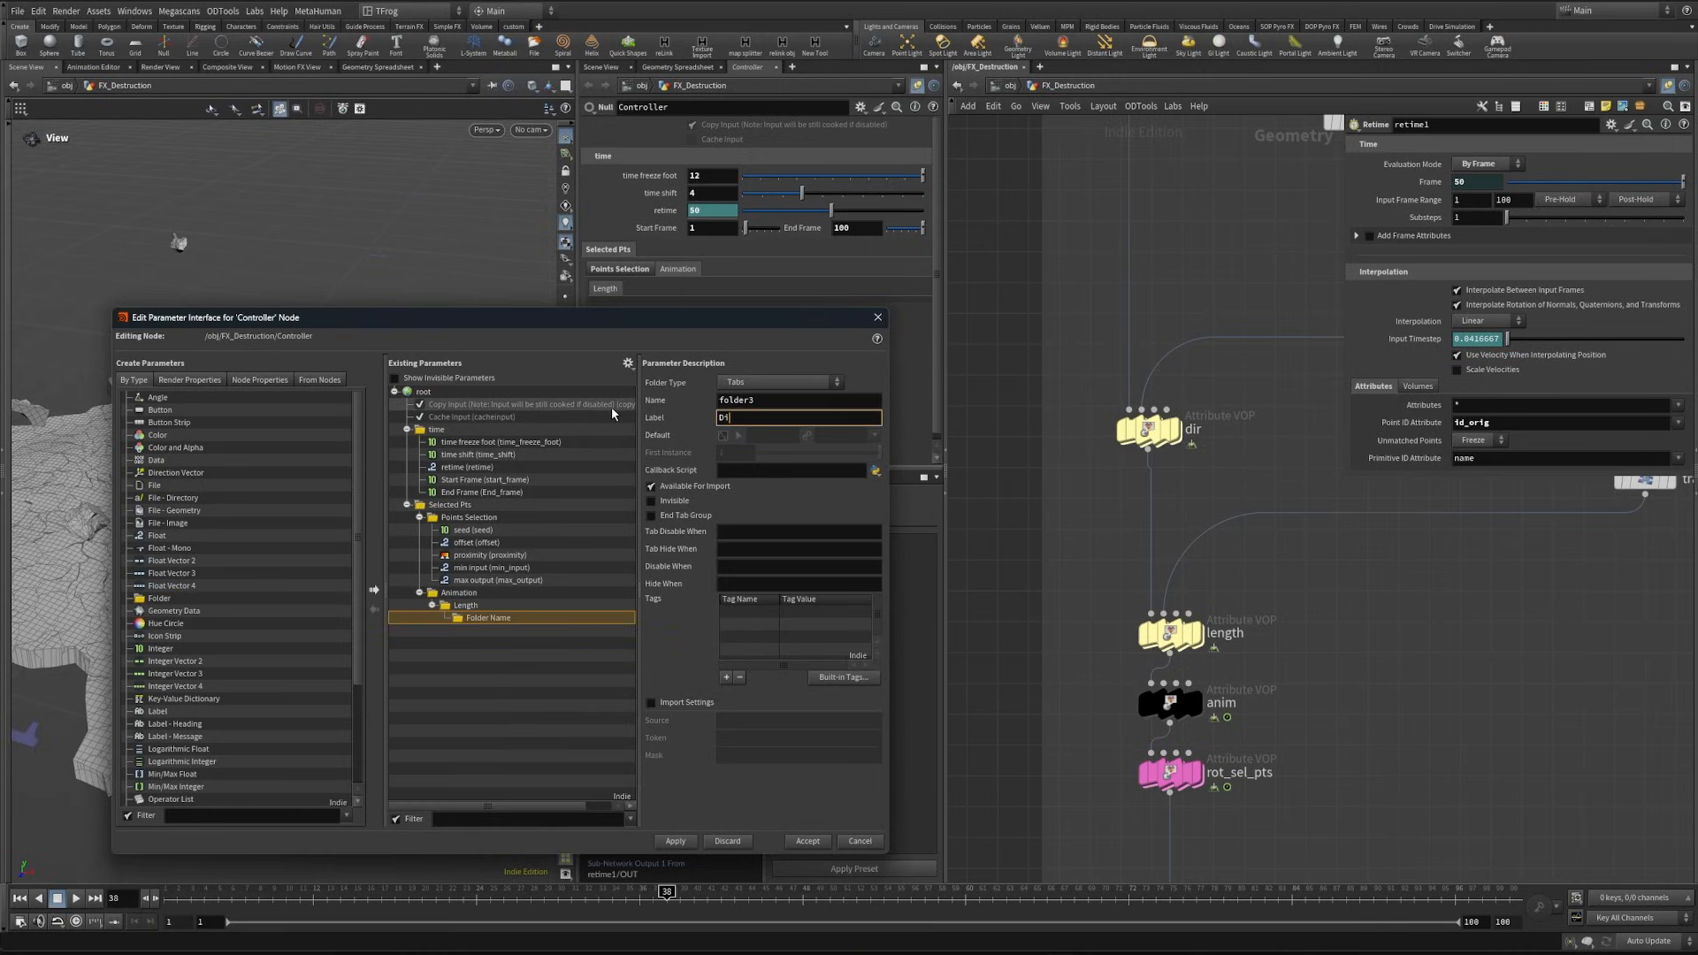
pyautogui.write('Dir')
pyautogui.moveTo(159, 597); pyautogui.dragTo(479, 610)
pyautogui.tripleClick(794, 417)
pyautogui.write('Length')
pyautogui.press('Return')
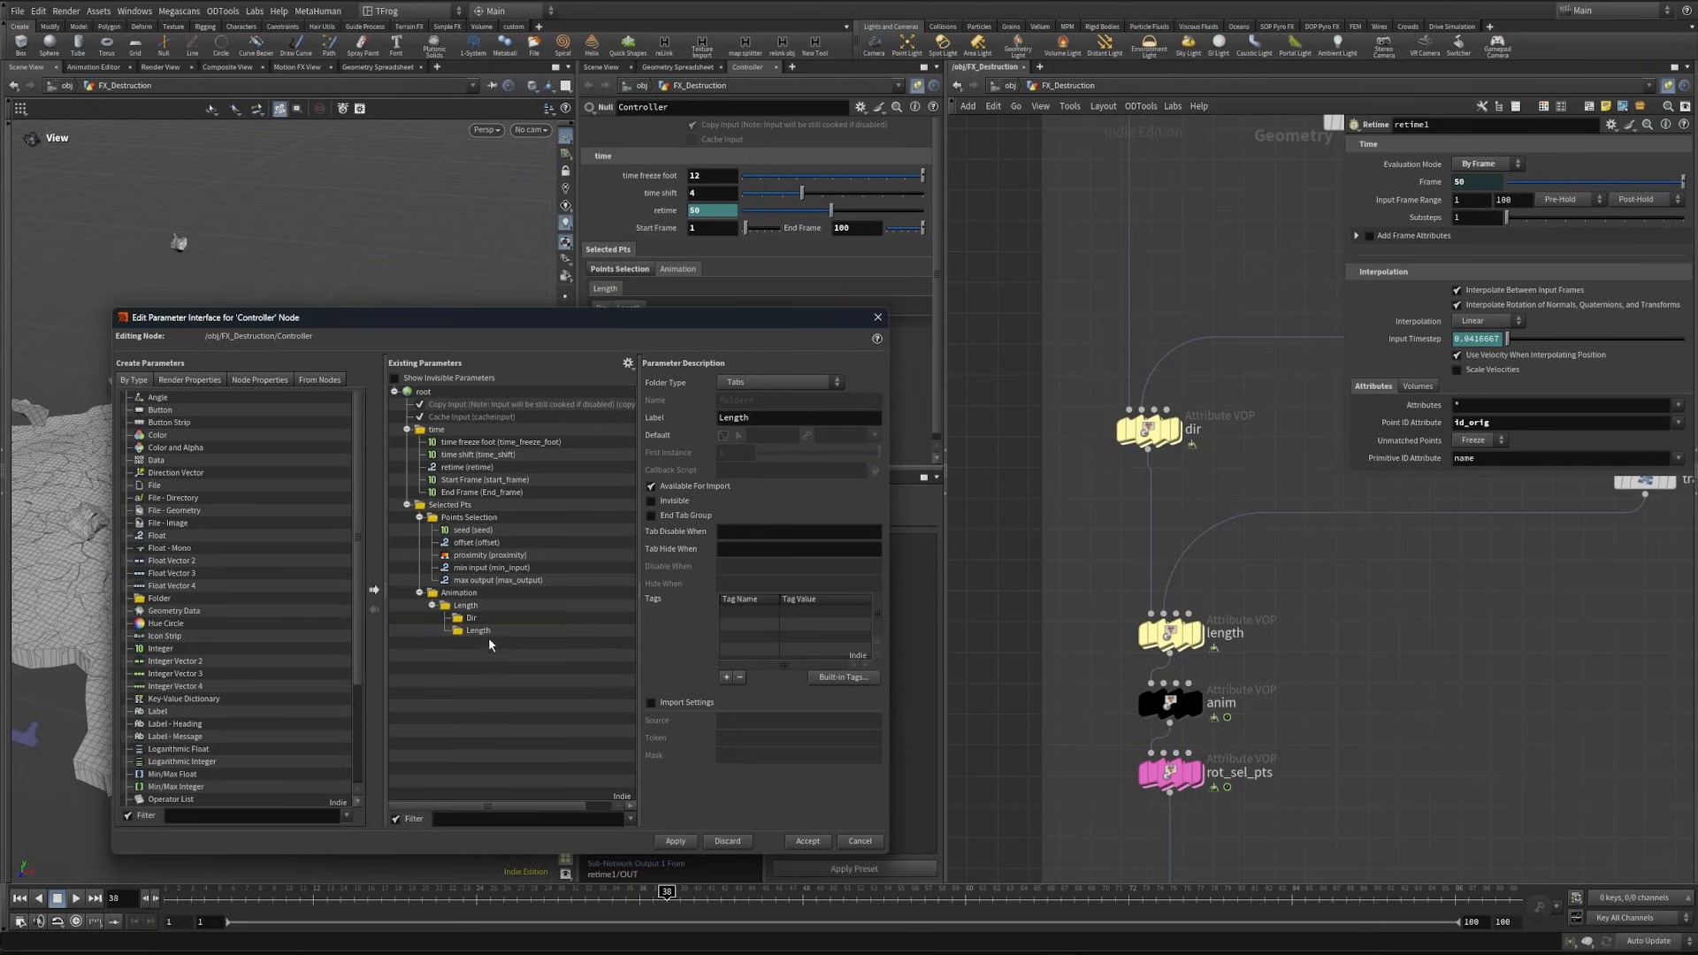
# - Set the folder type to Collapsible for the nested Dir and Length folders and apply the changes
pyautogui.click(778, 382)
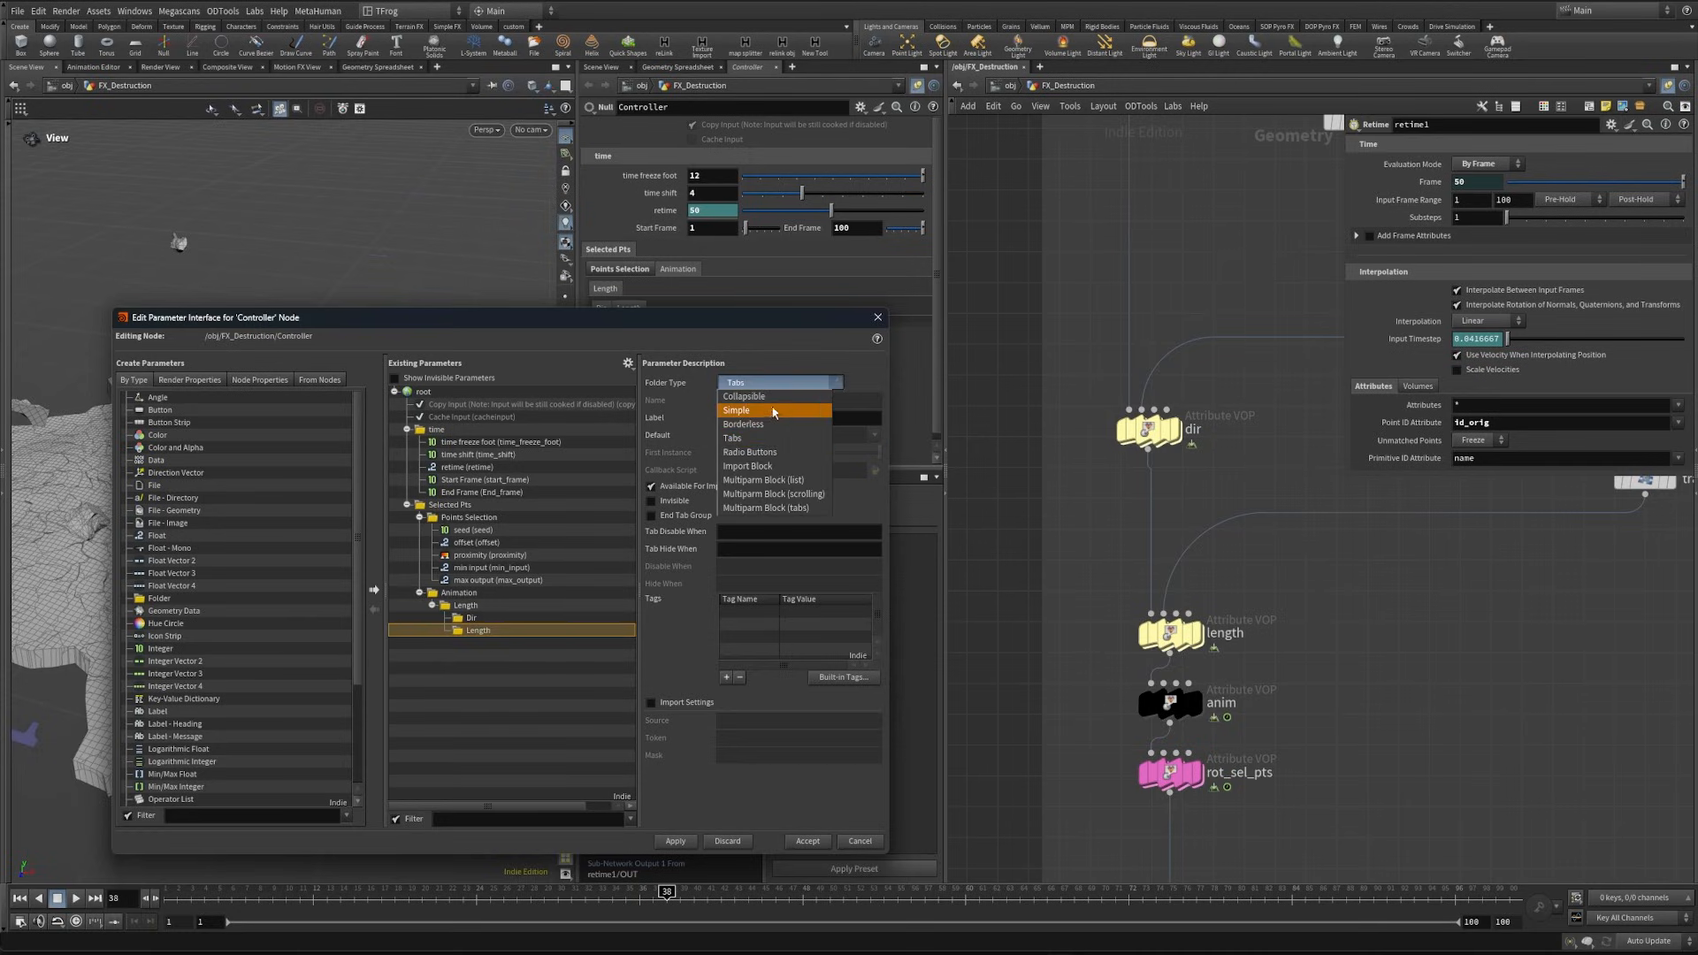
pyautogui.click(762, 397)
pyautogui.click(515, 616)
pyautogui.click(773, 382)
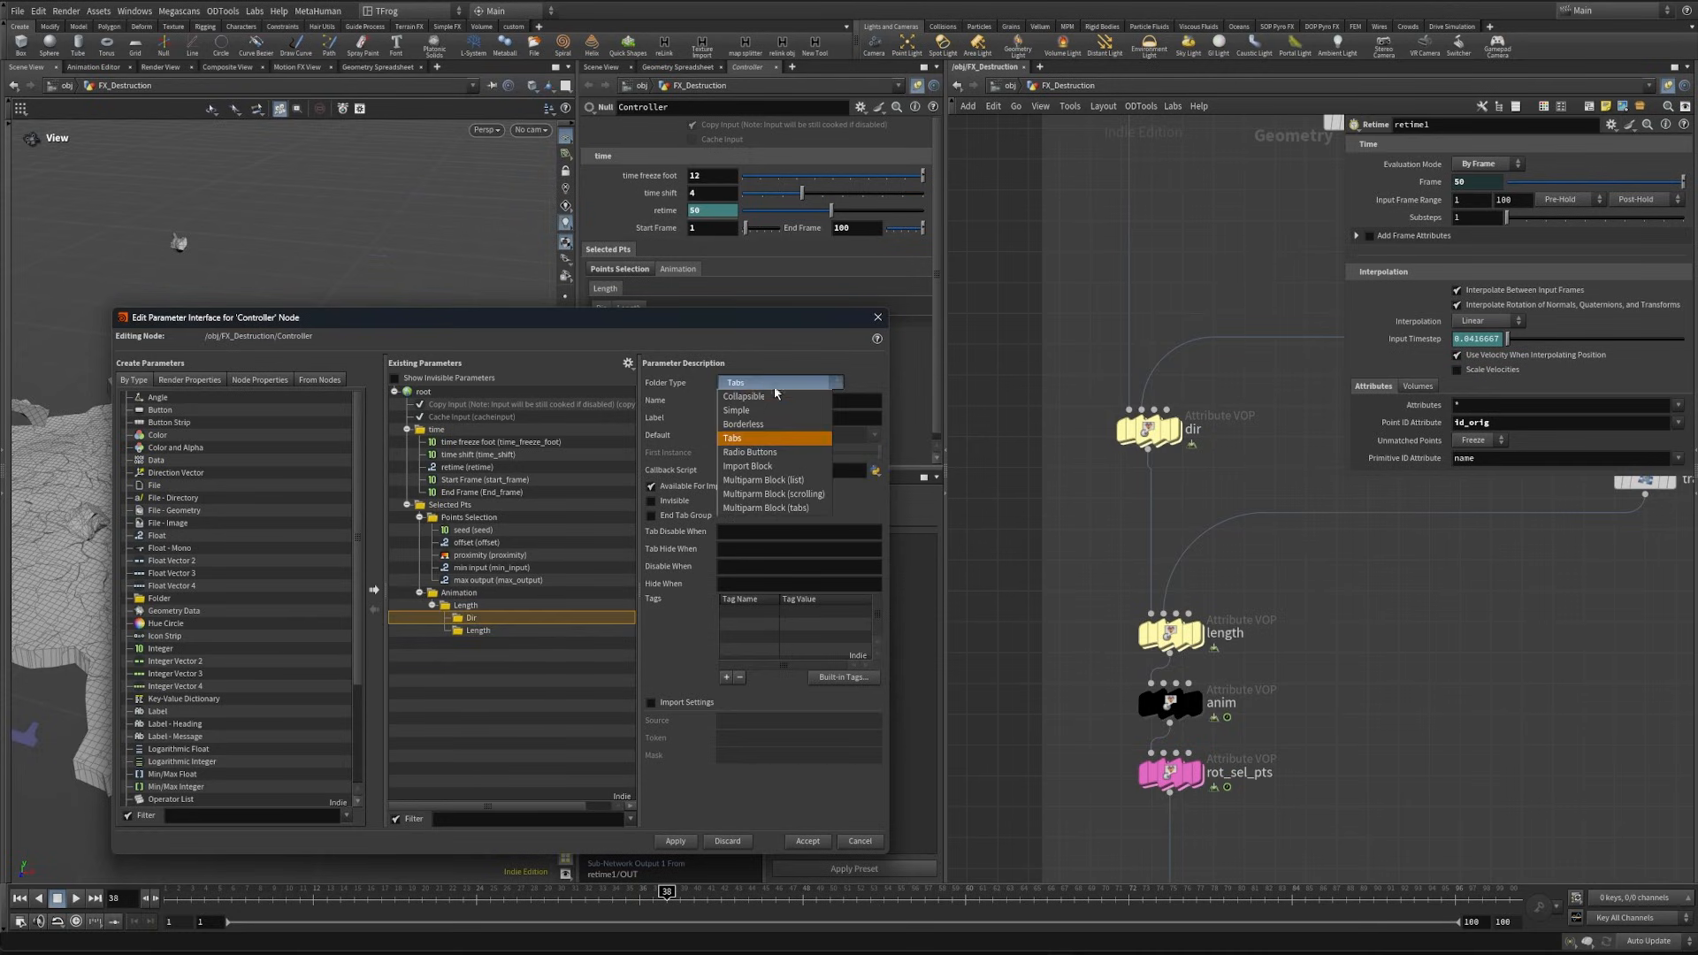
pyautogui.click(764, 410)
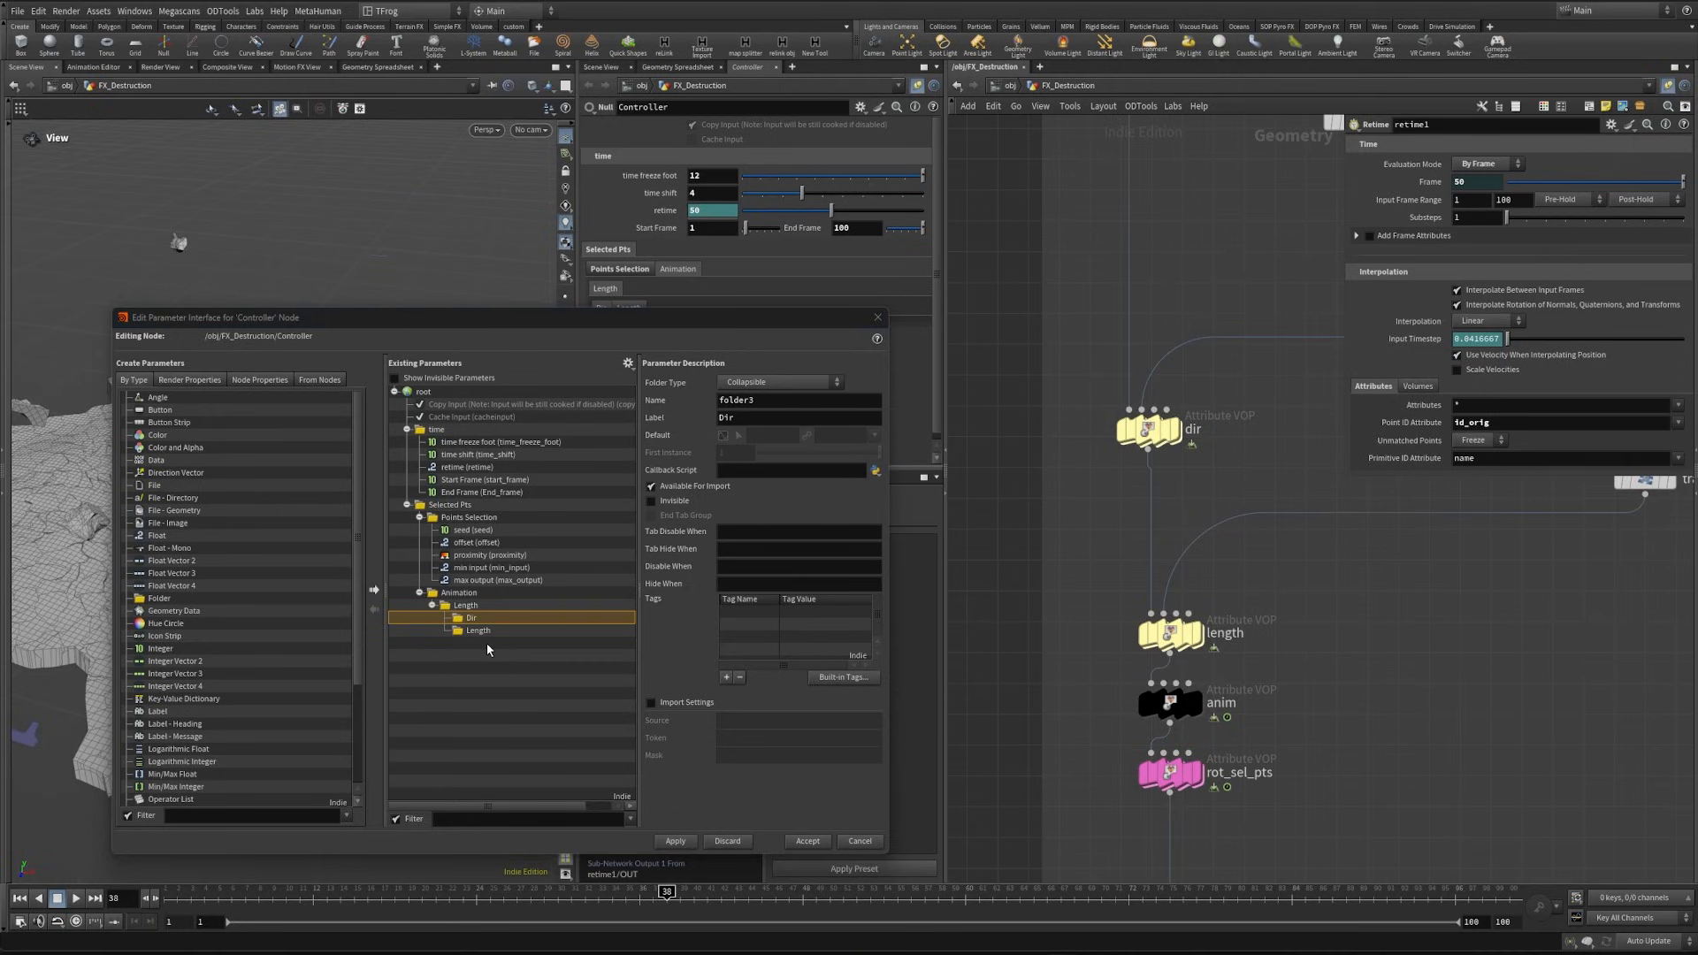
pyautogui.click(501, 630)
pyautogui.click(756, 383)
pyautogui.click(756, 385)
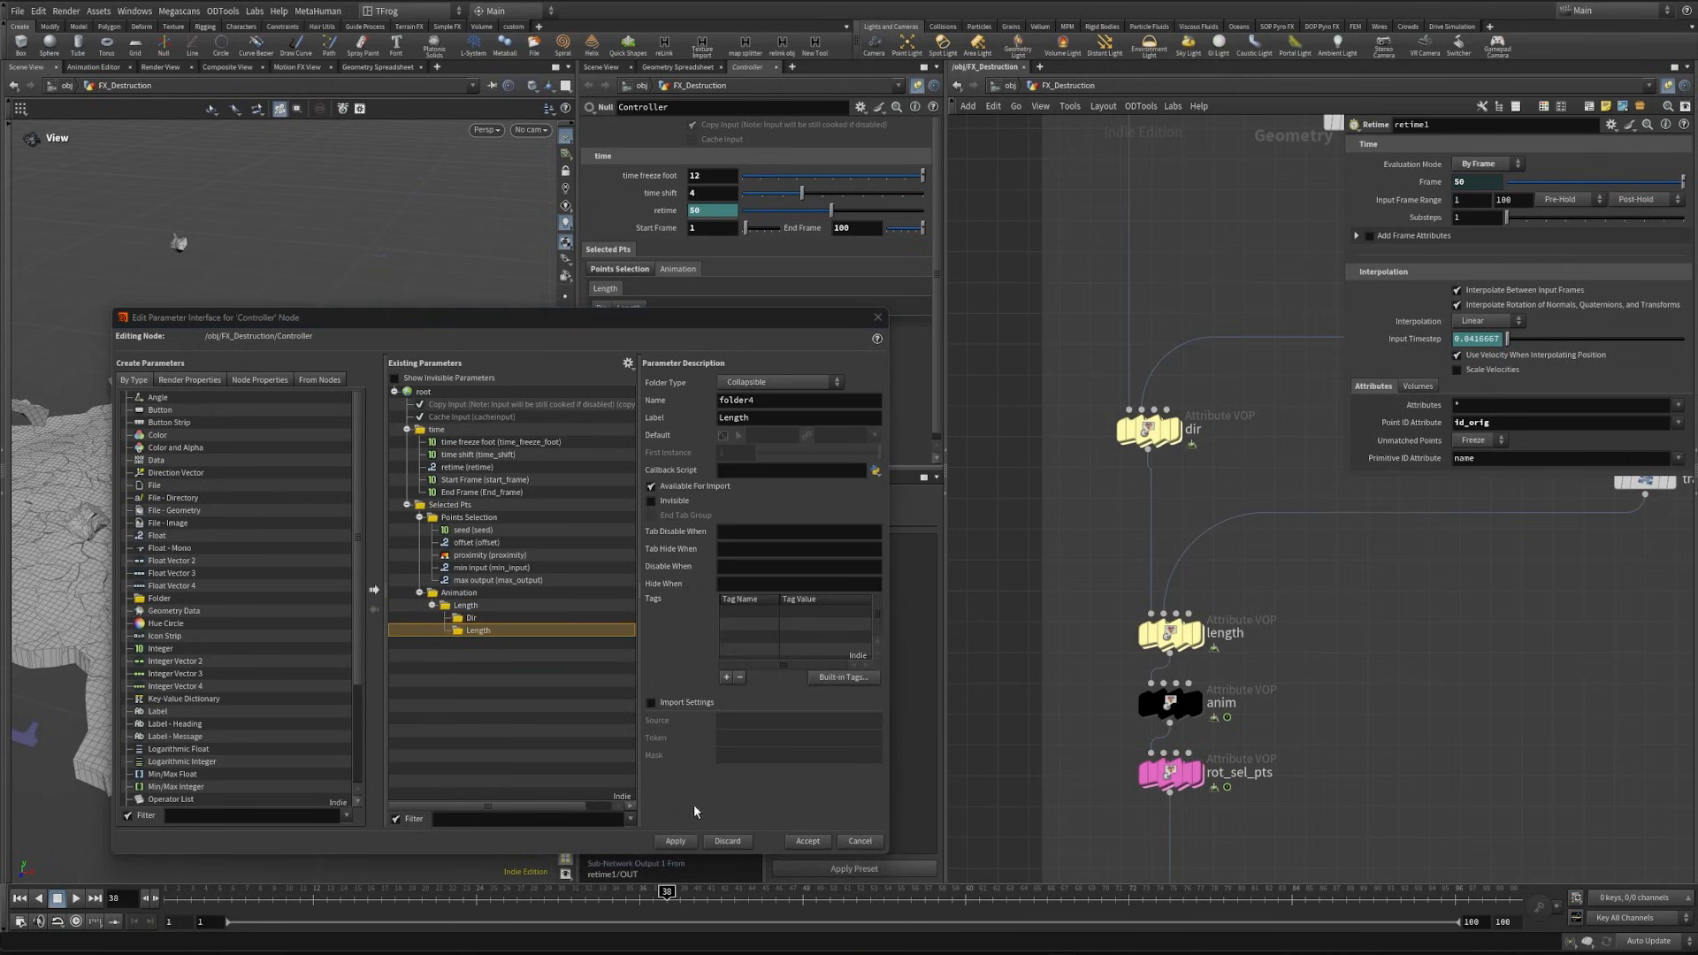
pyautogui.click(674, 841)
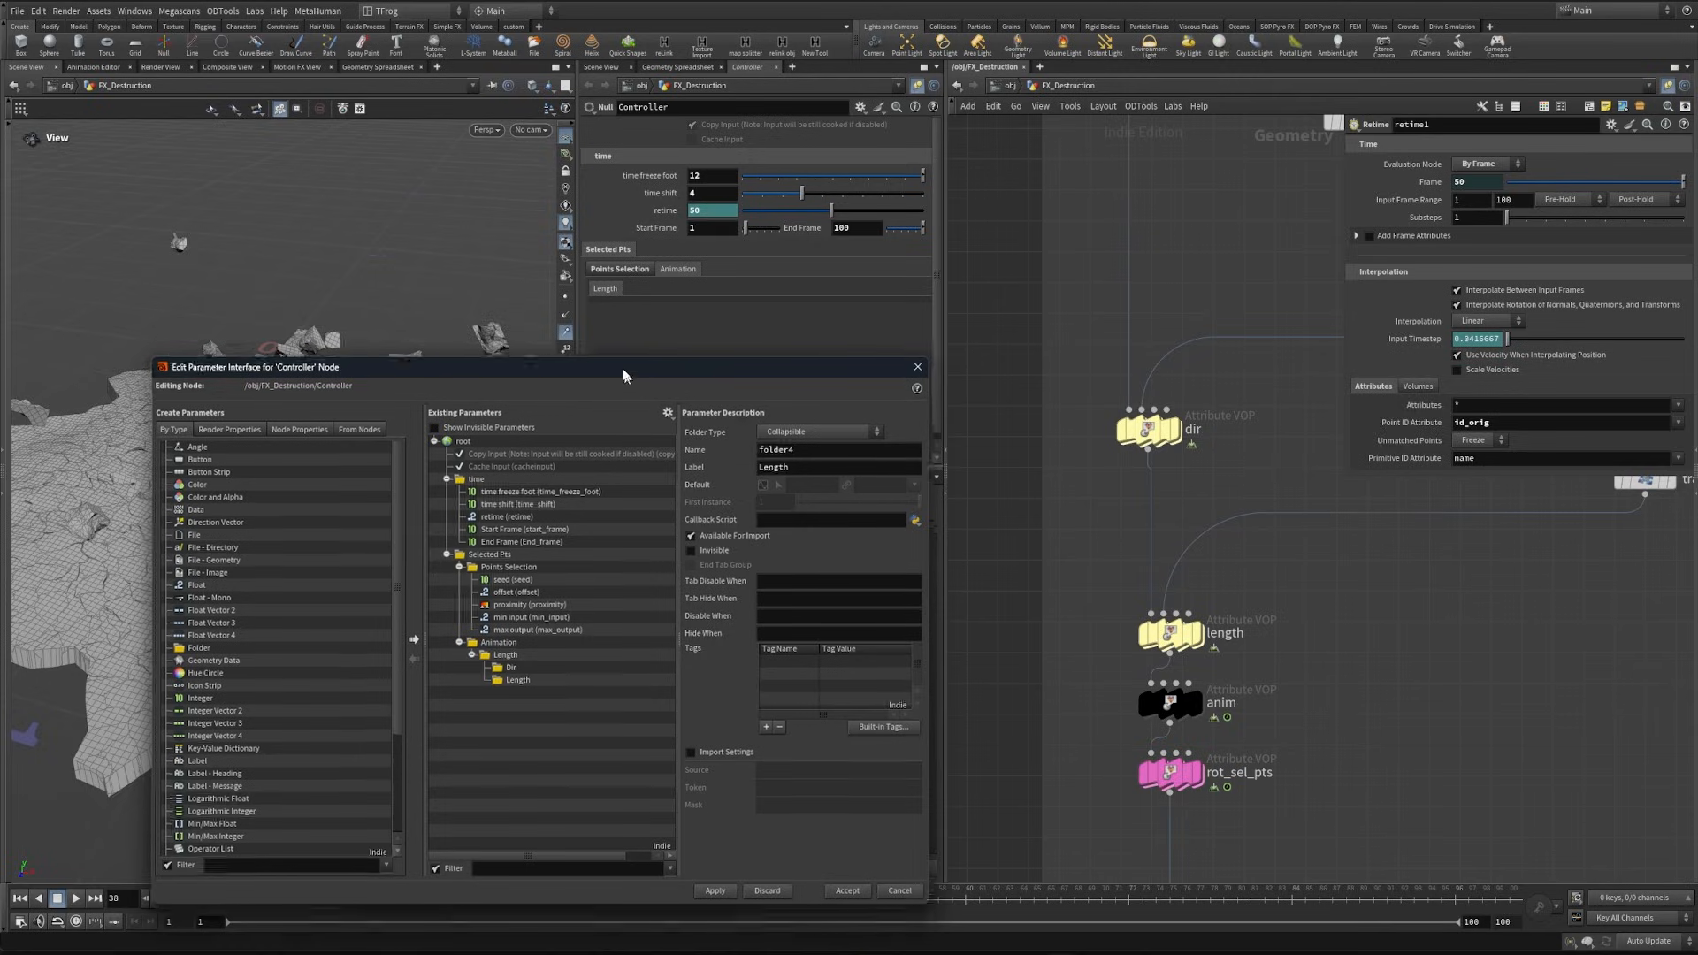
# - Add two Float Vector 3 and two Float parameters to the Dir folder, matching the dir node's noise settings, and apply
pyautogui.moveTo(625, 372); pyautogui.dragTo(488, 295)
pyautogui.click(1148, 429)
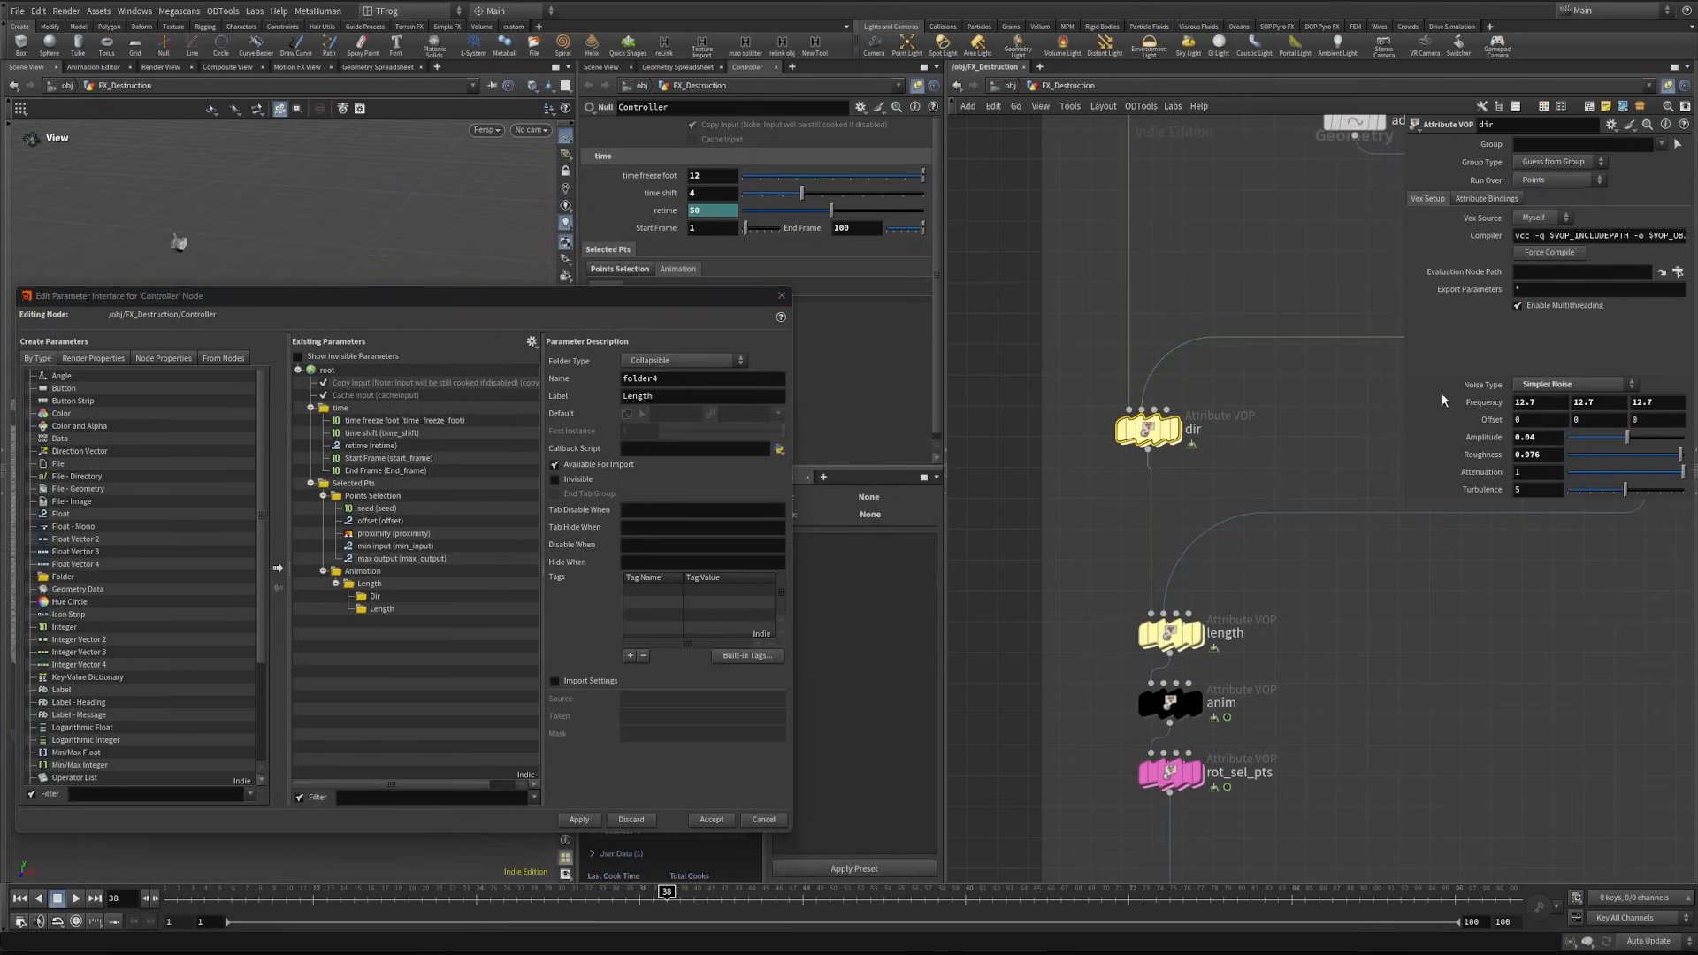
pyautogui.moveTo(75, 551); pyautogui.dragTo(375, 601)
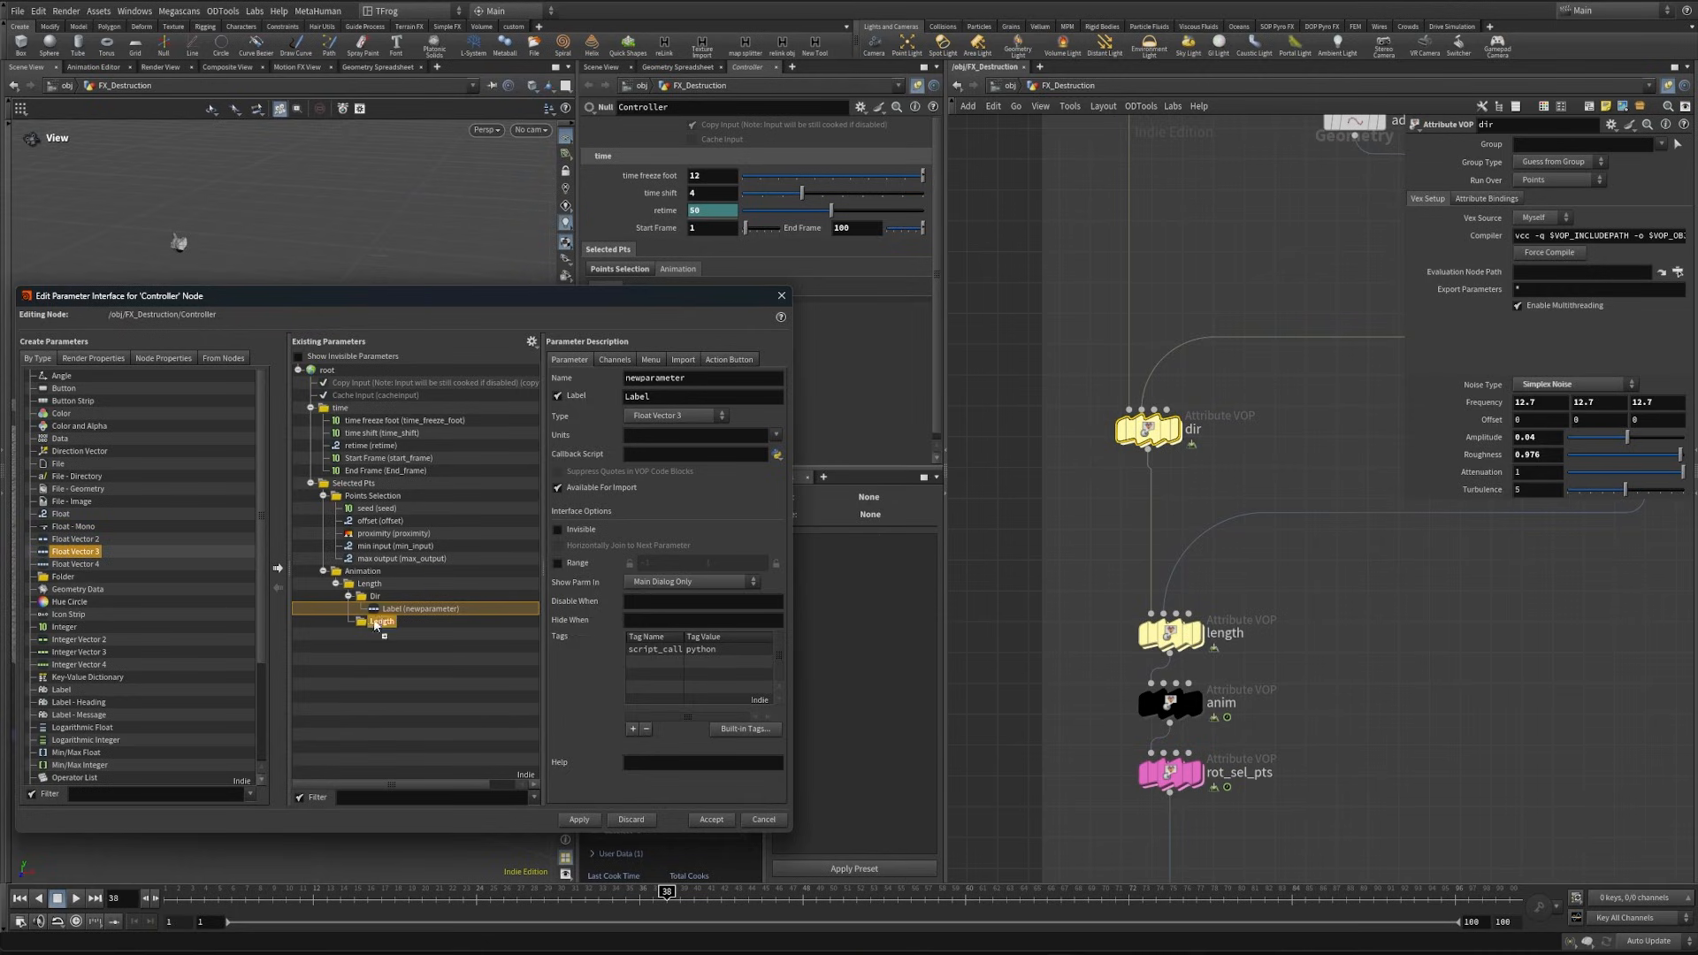
pyautogui.moveTo(381, 595); pyautogui.dragTo(381, 596)
pyautogui.moveTo(61, 513); pyautogui.dragTo(375, 597)
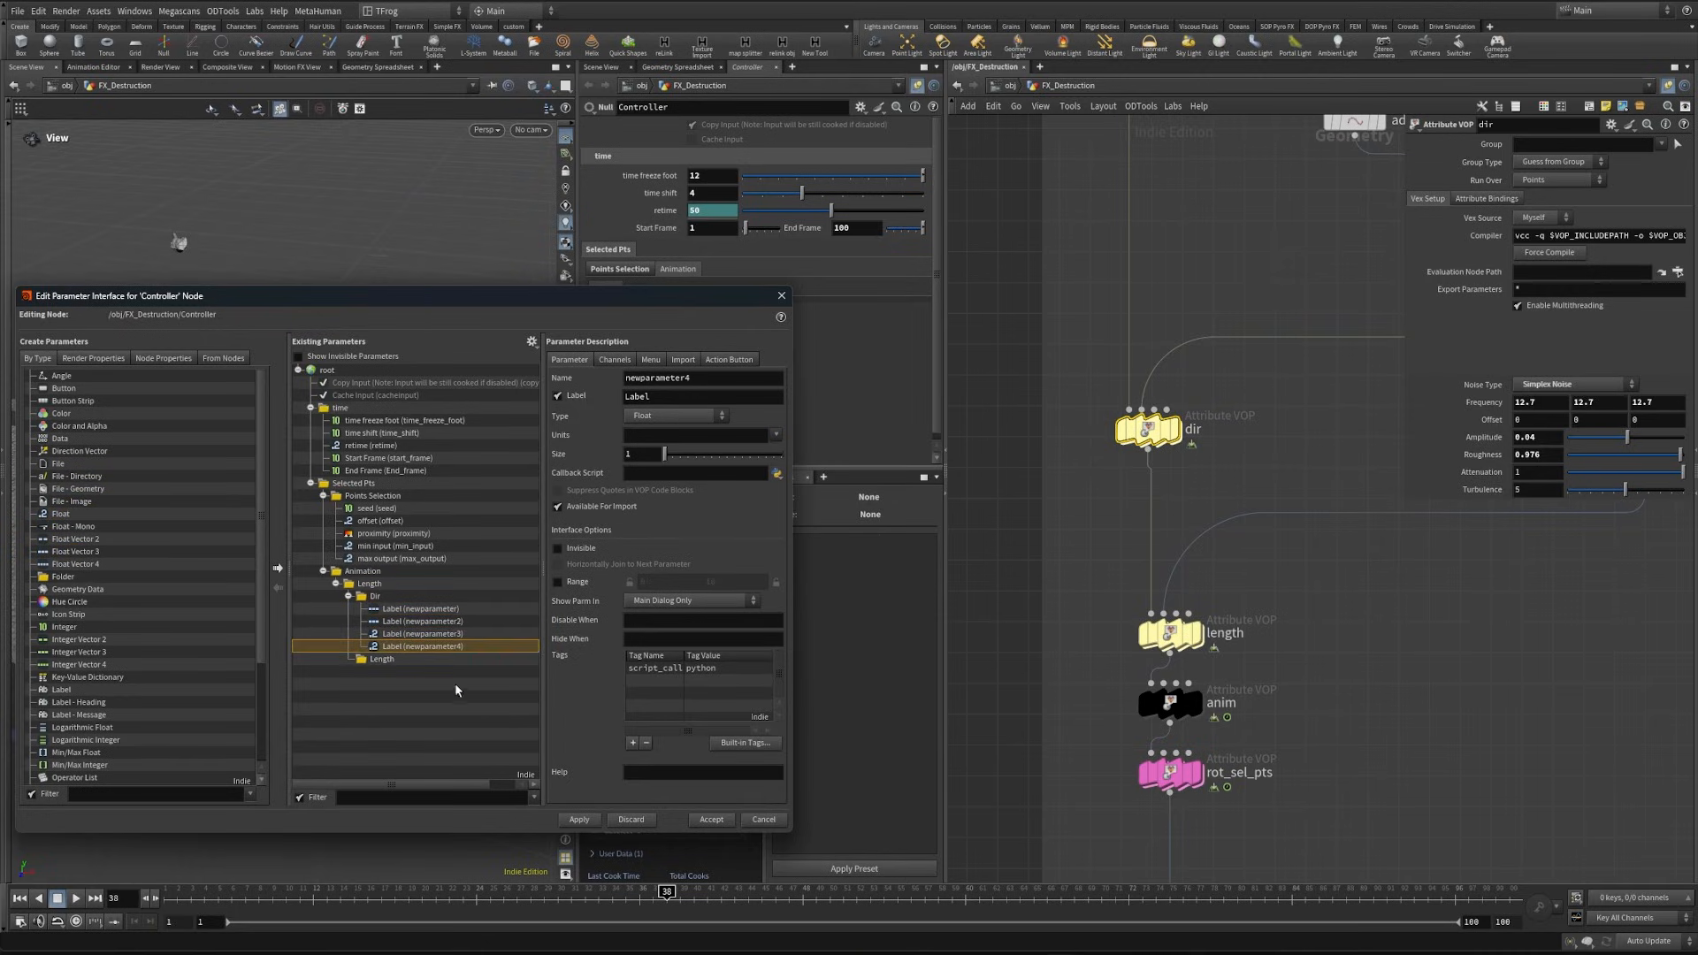
pyautogui.click(580, 820)
pyautogui.moveTo(398, 295); pyautogui.dragTo(441, 442)
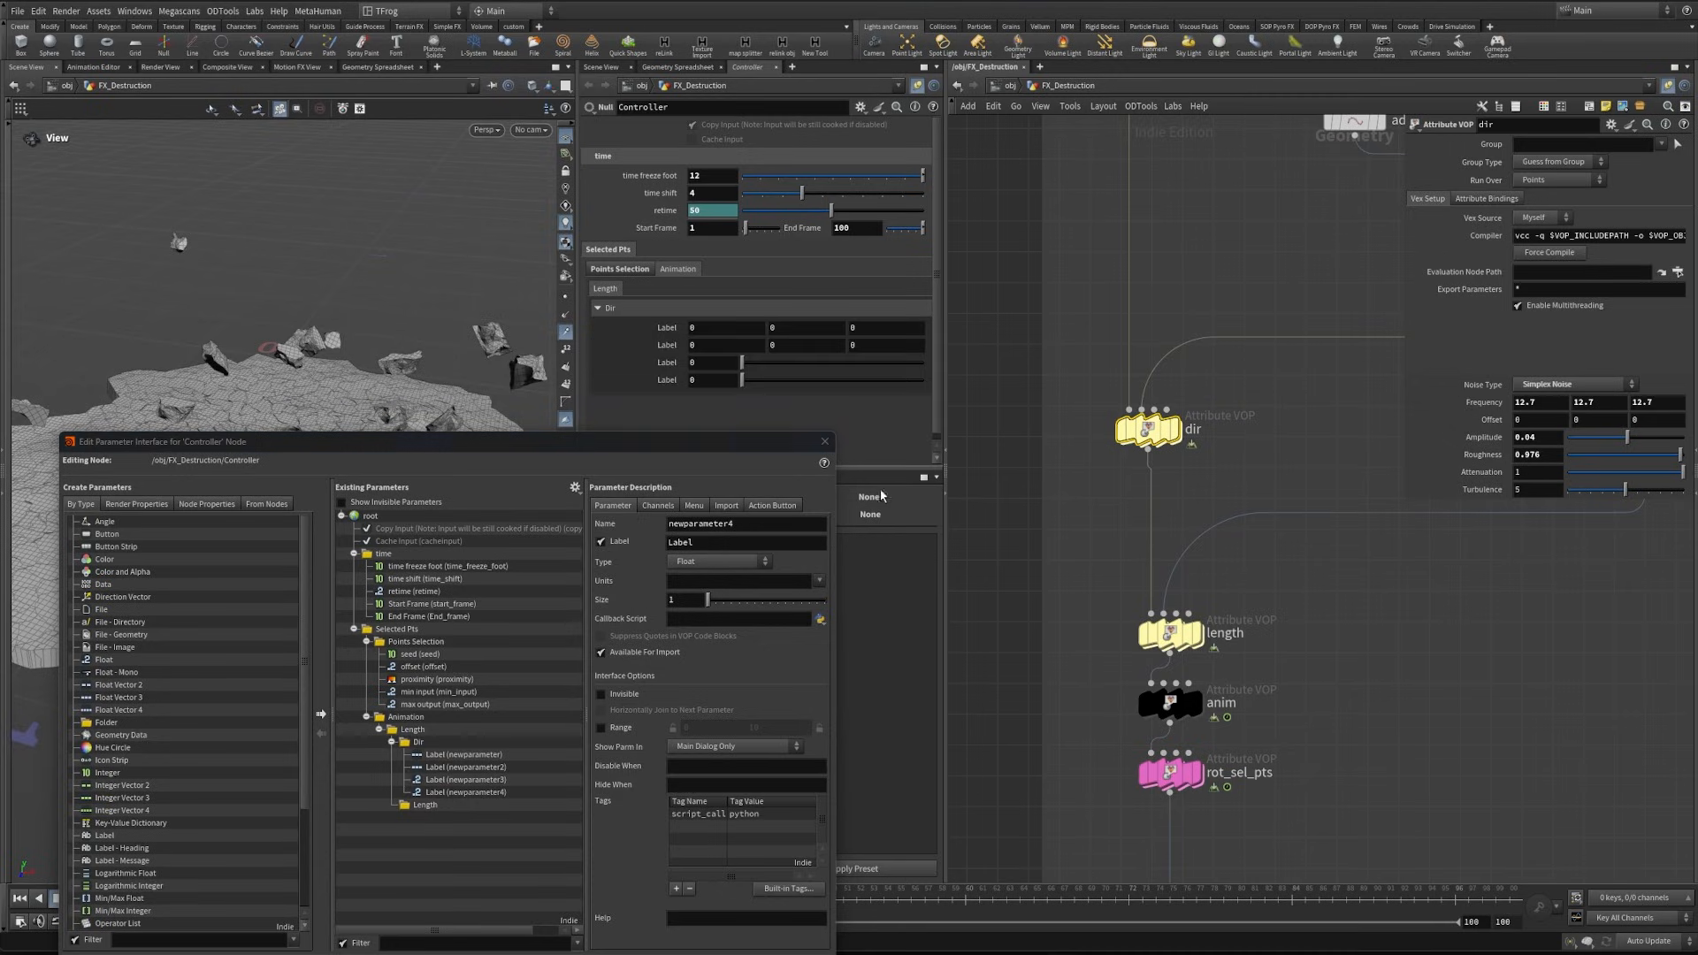
# - Name Dir's first vector parameter Freq_dir with label "Frequency" and the second offset_dir with label "Offset"
pyautogui.moveTo(647, 443); pyautogui.dragTo(570, 334)
pyautogui.click(386, 646)
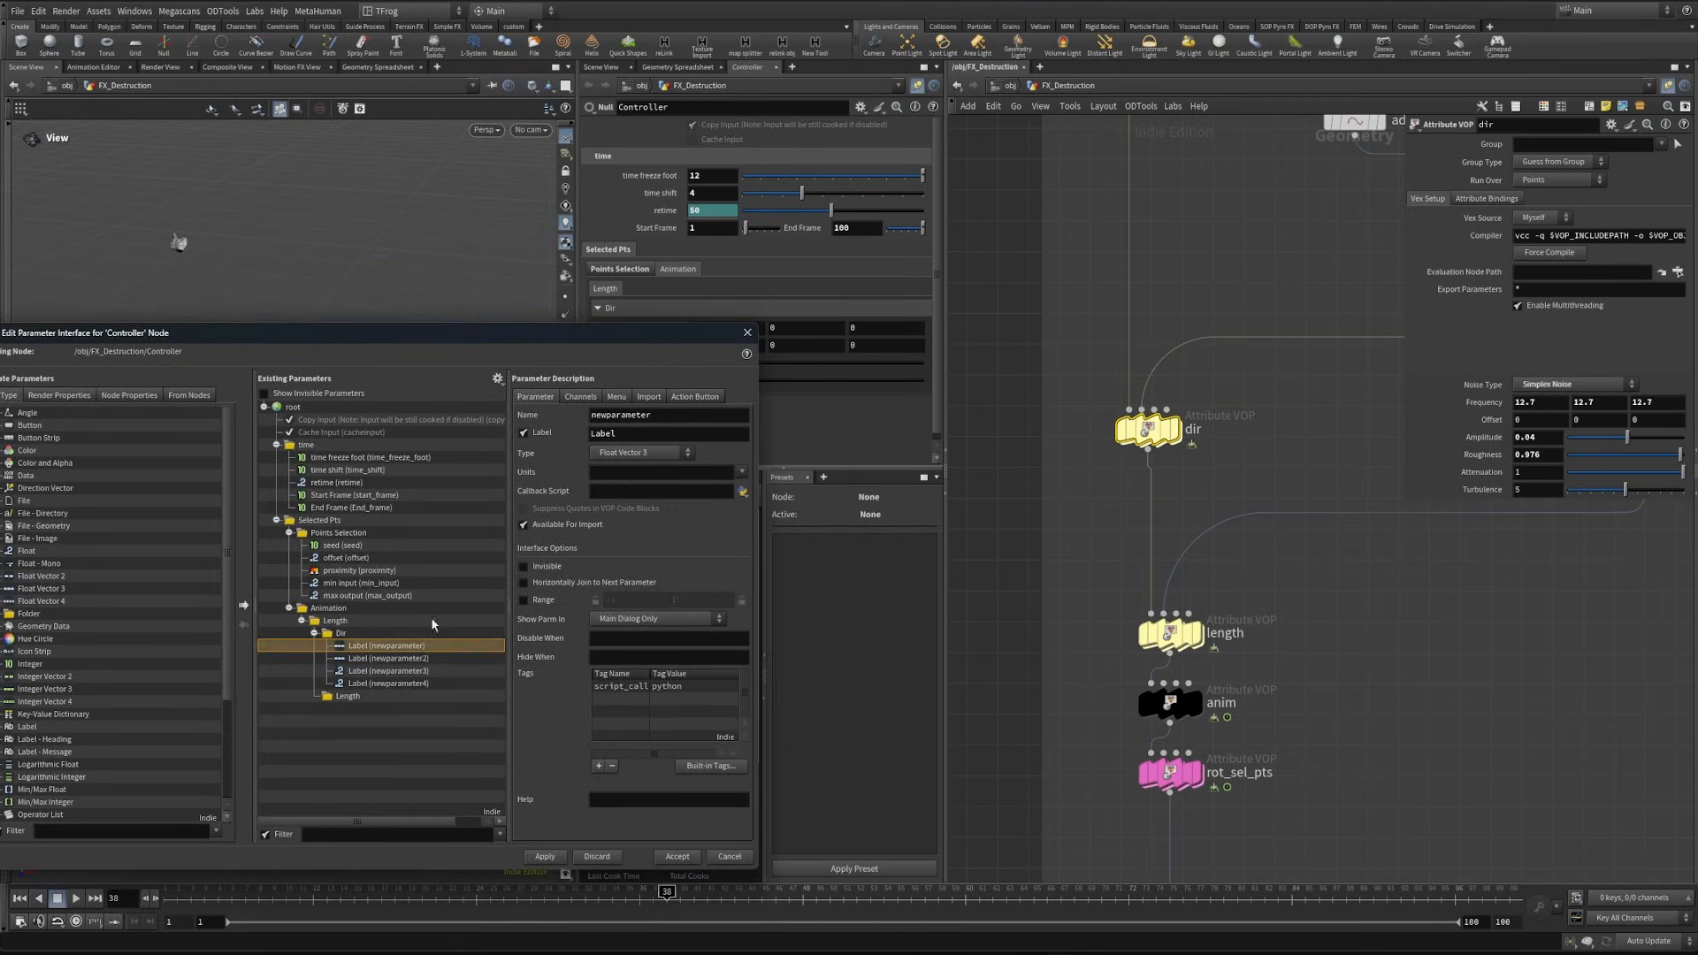
pyautogui.press('BackSpace')
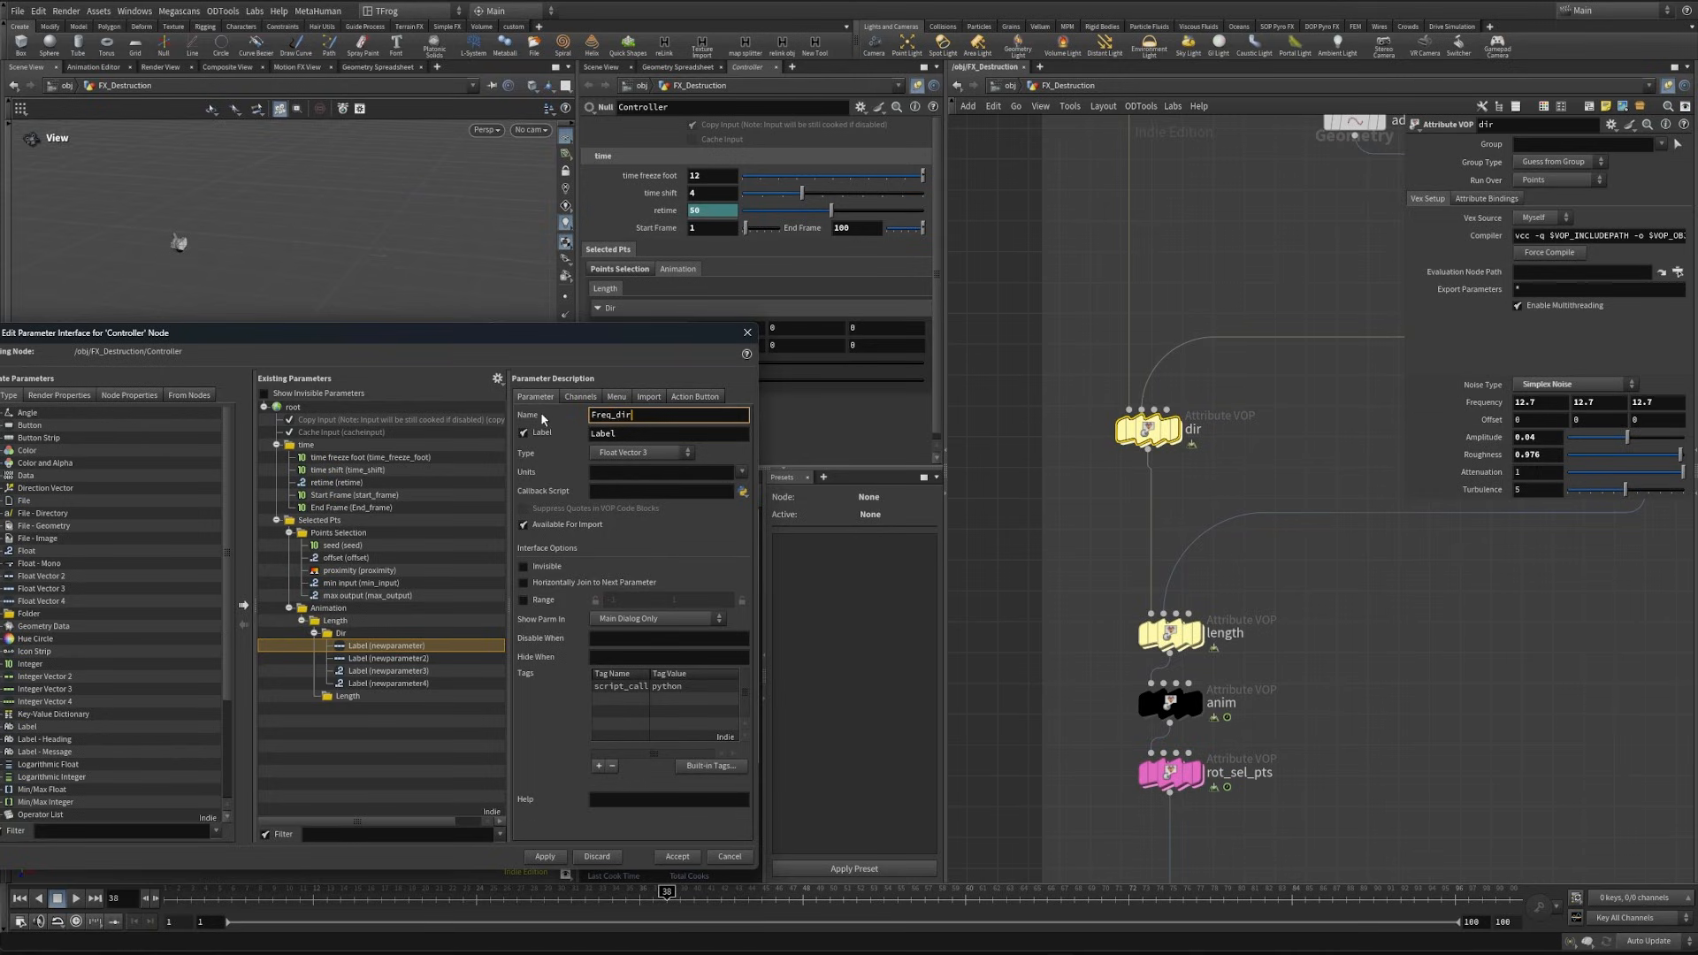
pyautogui.press('Return')
pyautogui.write('F')
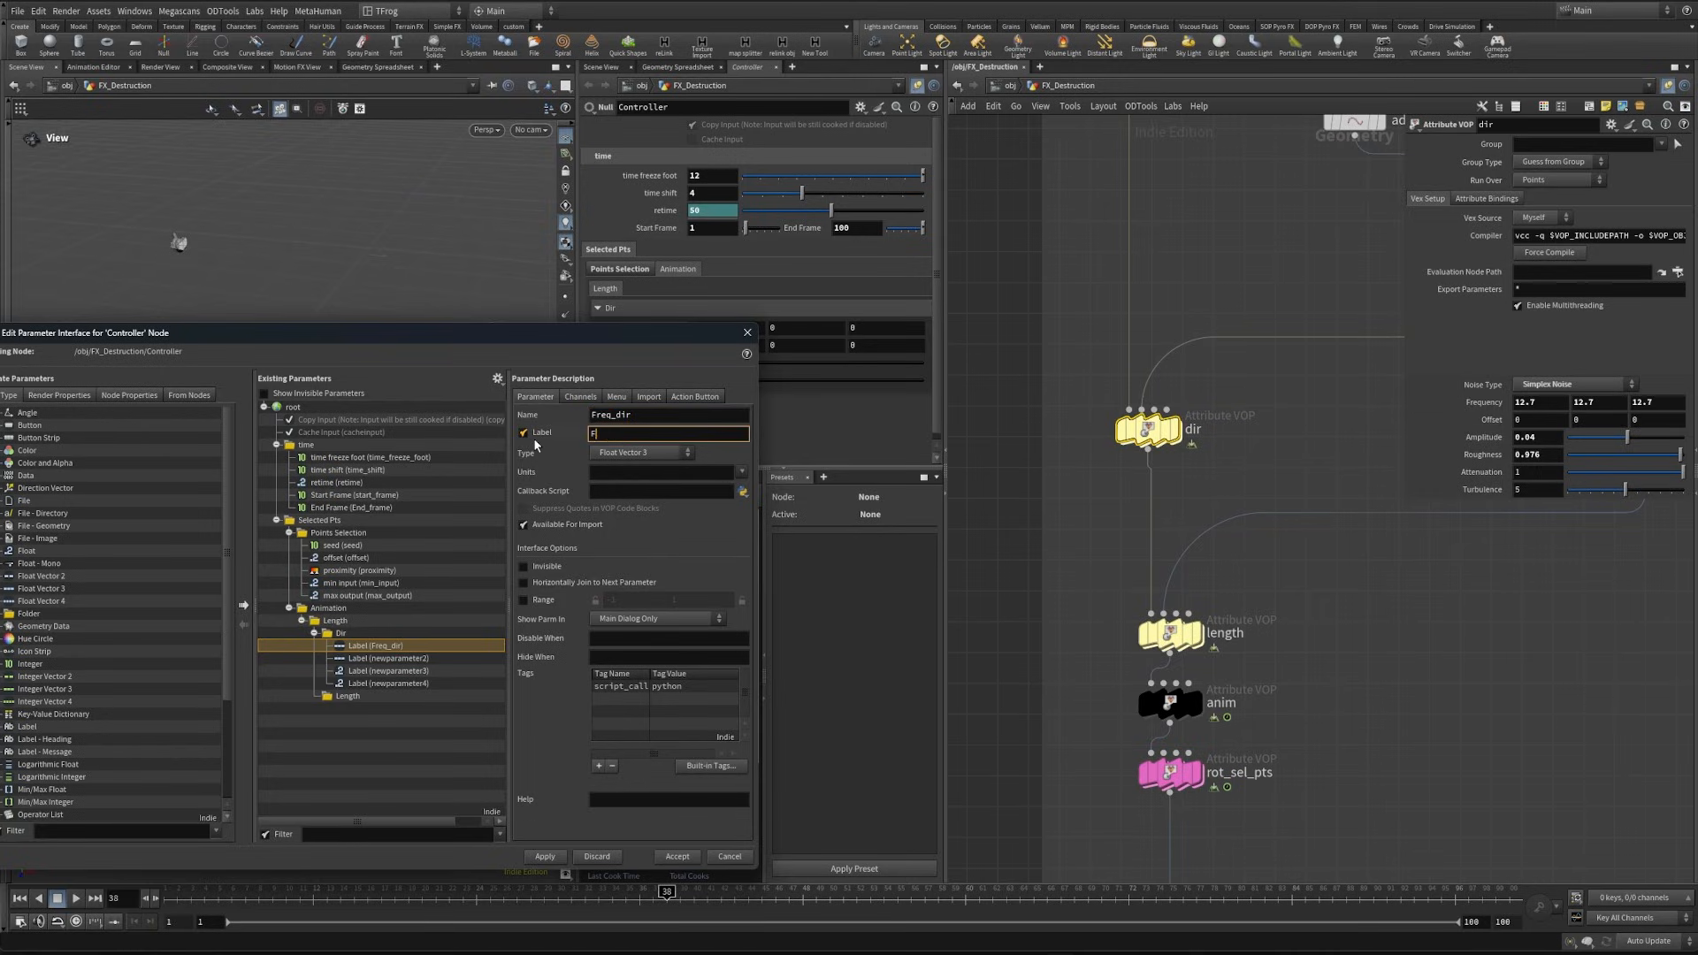
pyautogui.write('requency')
pyautogui.click(388, 659)
pyautogui.moveTo(679, 413); pyautogui.dragTo(446, 385)
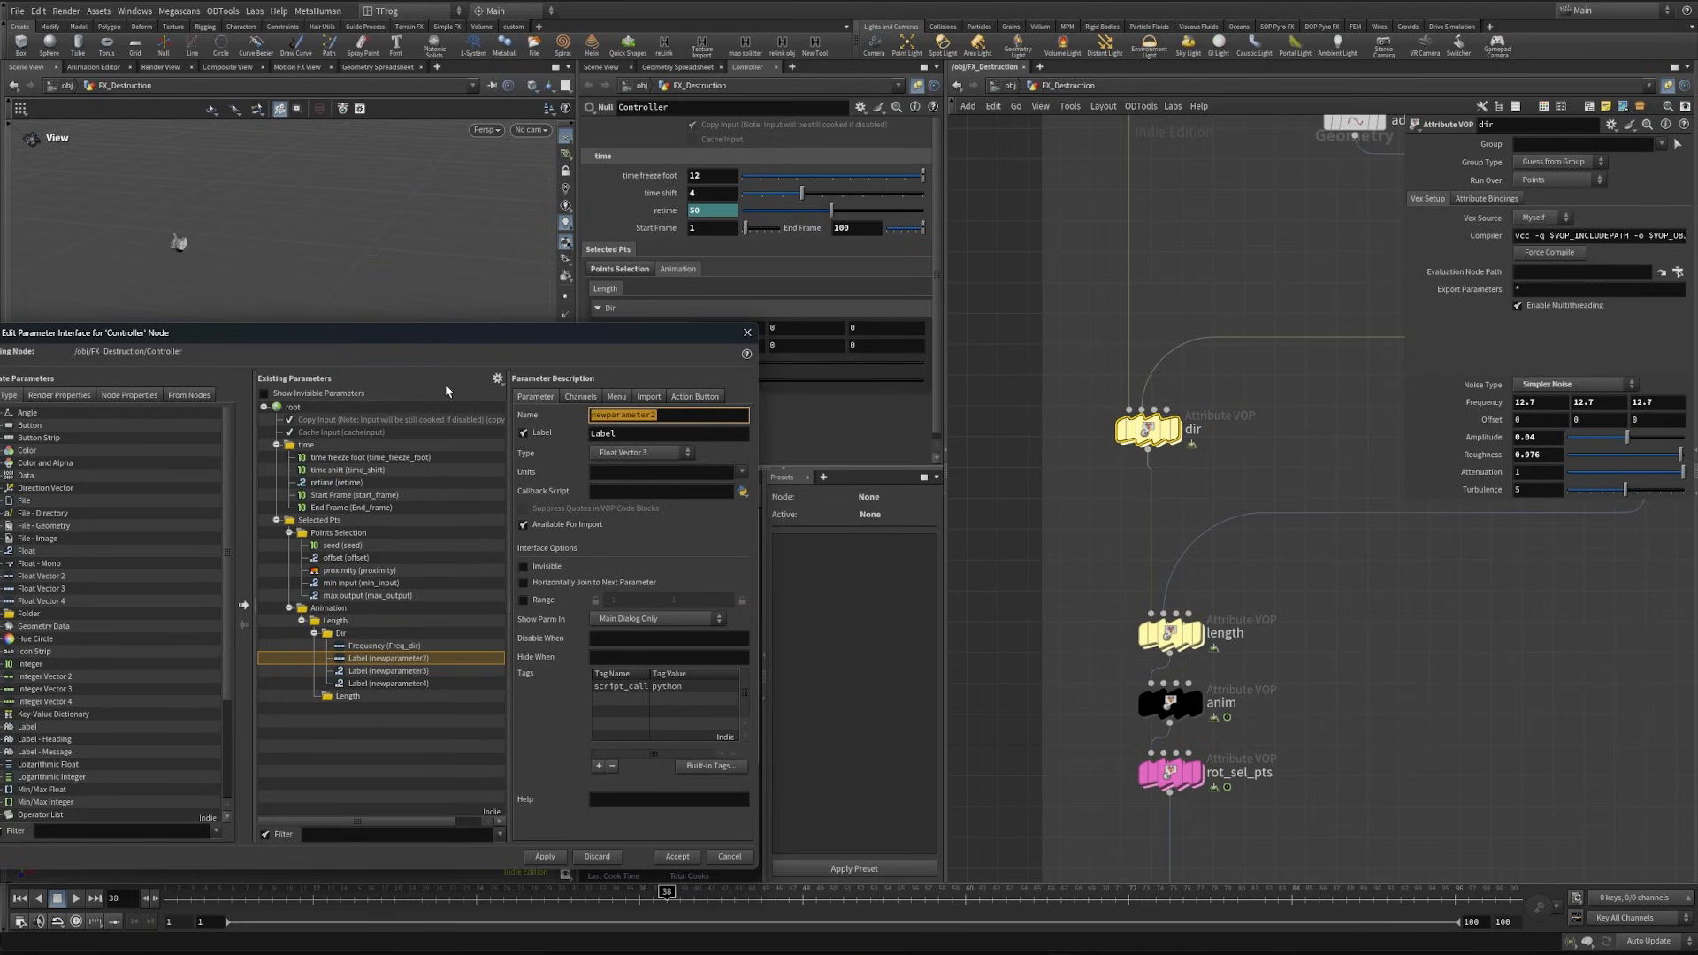
pyautogui.write('offset__dir')
pyautogui.press('Tab')
pyautogui.write('Offset')
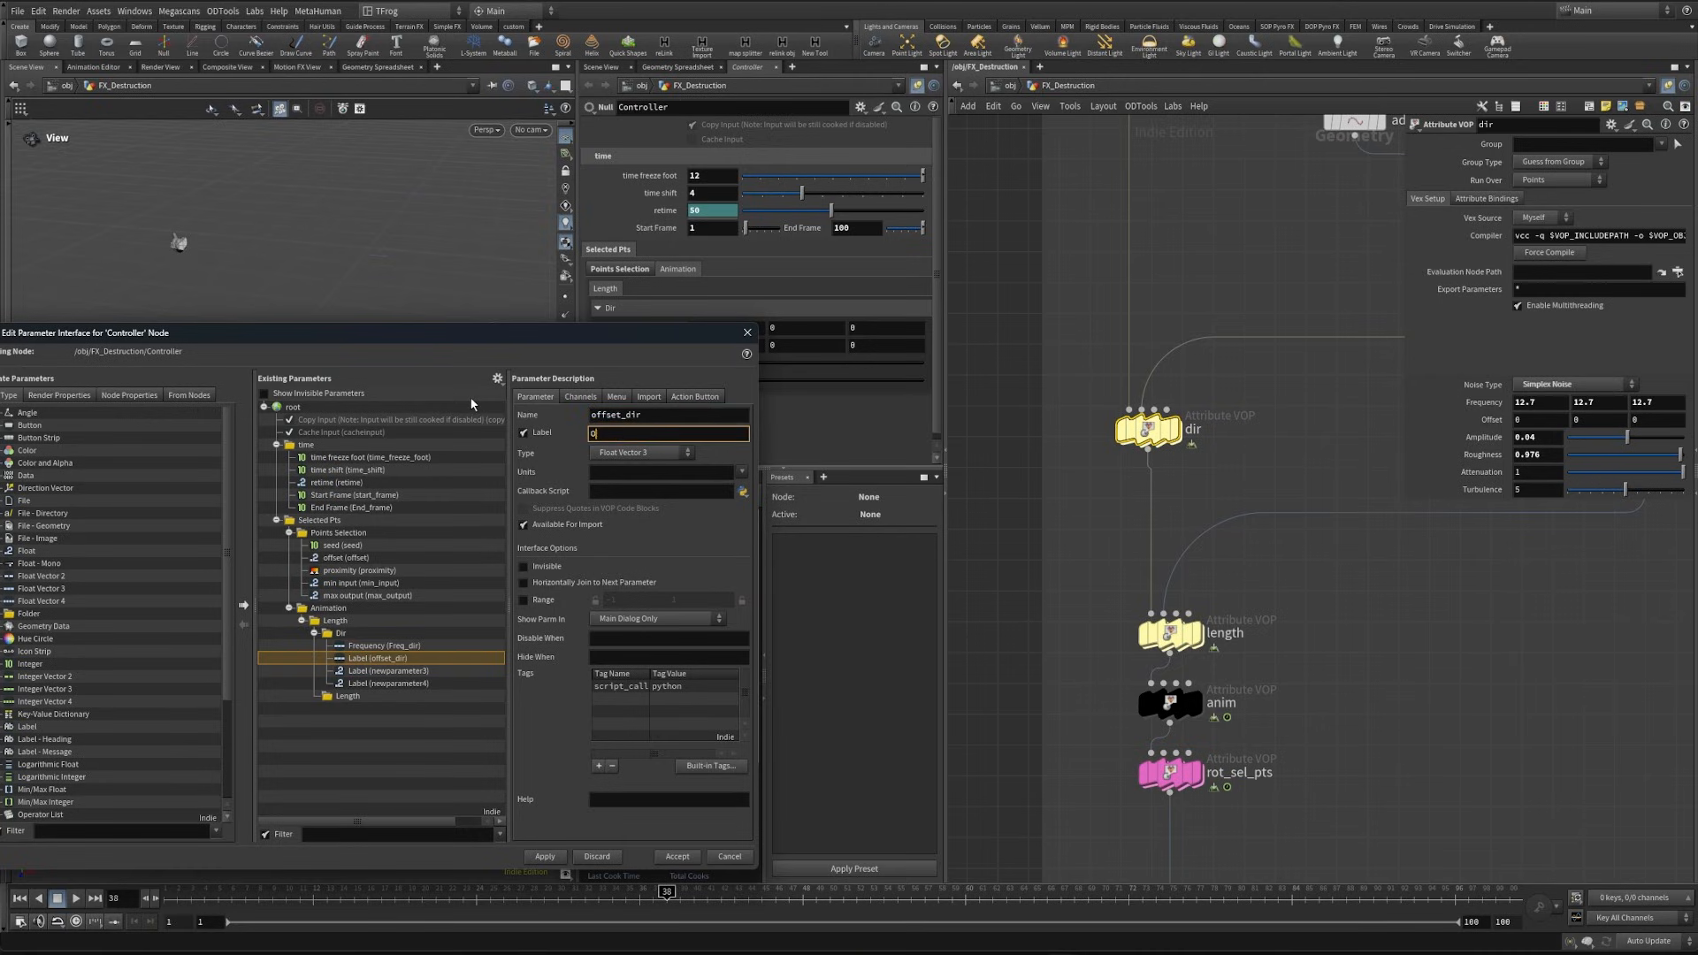
# - Name Dir's first float parameter amp_dir with label "Amplitude" and the second rough_dir with label "Roughness", then apply
pyautogui.click(388, 671)
pyautogui.moveTo(677, 414); pyautogui.dragTo(482, 399)
pyautogui.write('a')
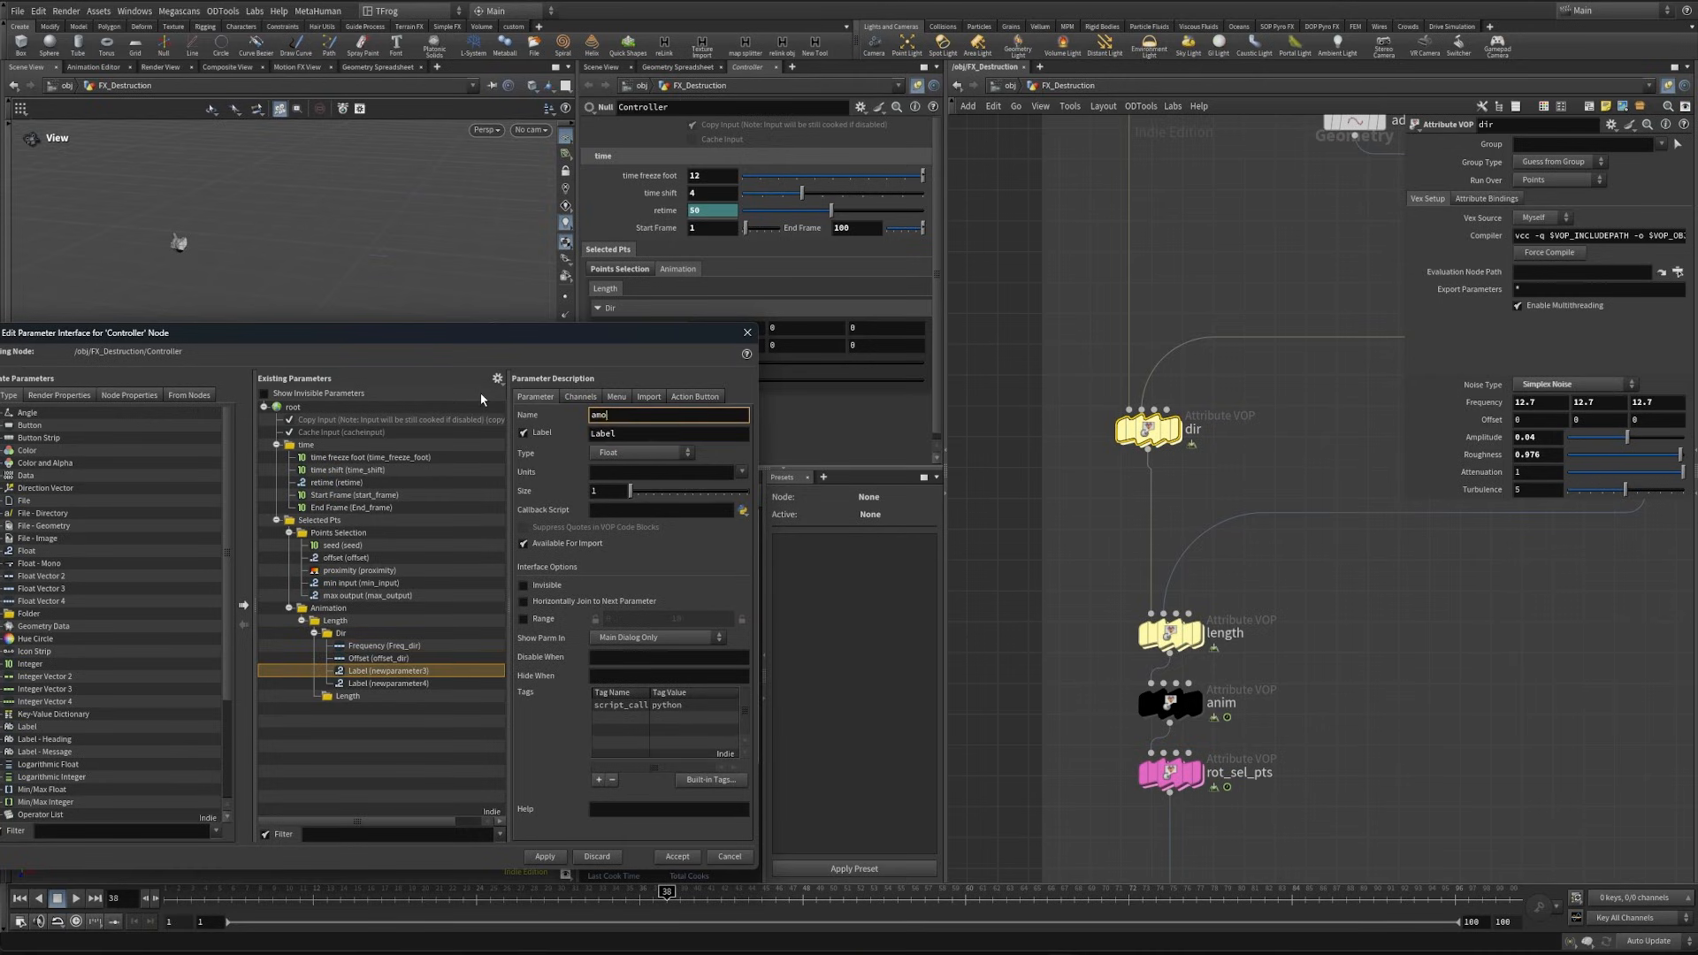
pyautogui.write('mp_dir')
pyautogui.press('Tab')
pyautogui.write('Amplitude')
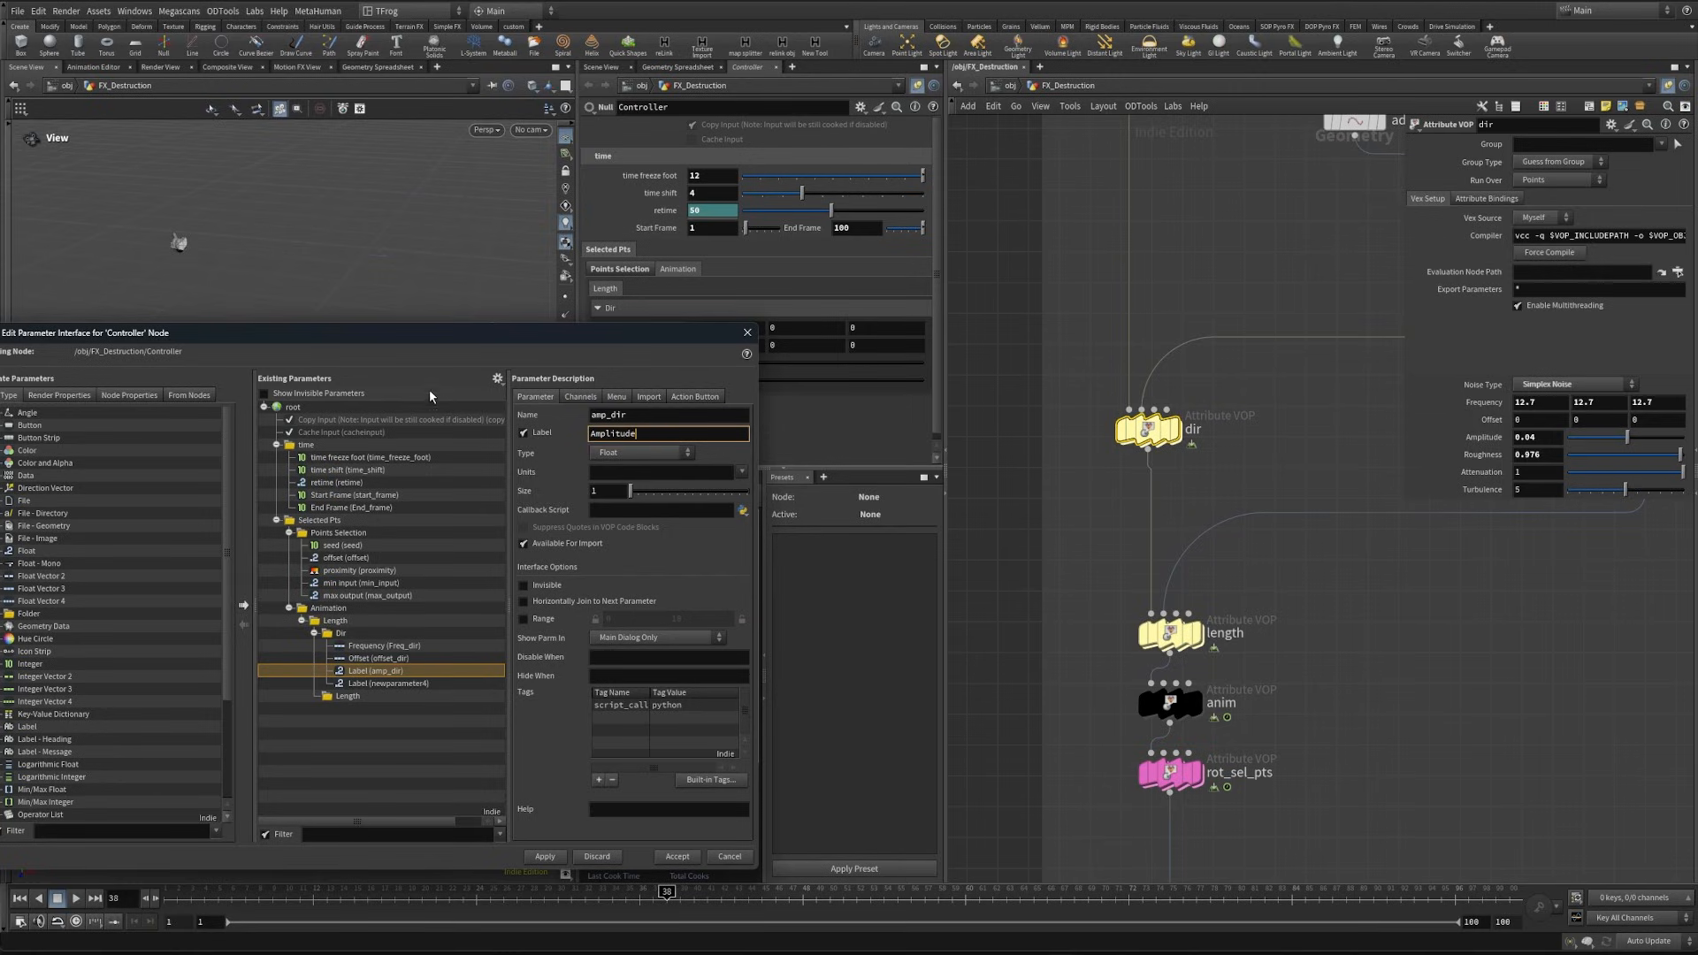
pyautogui.click(389, 682)
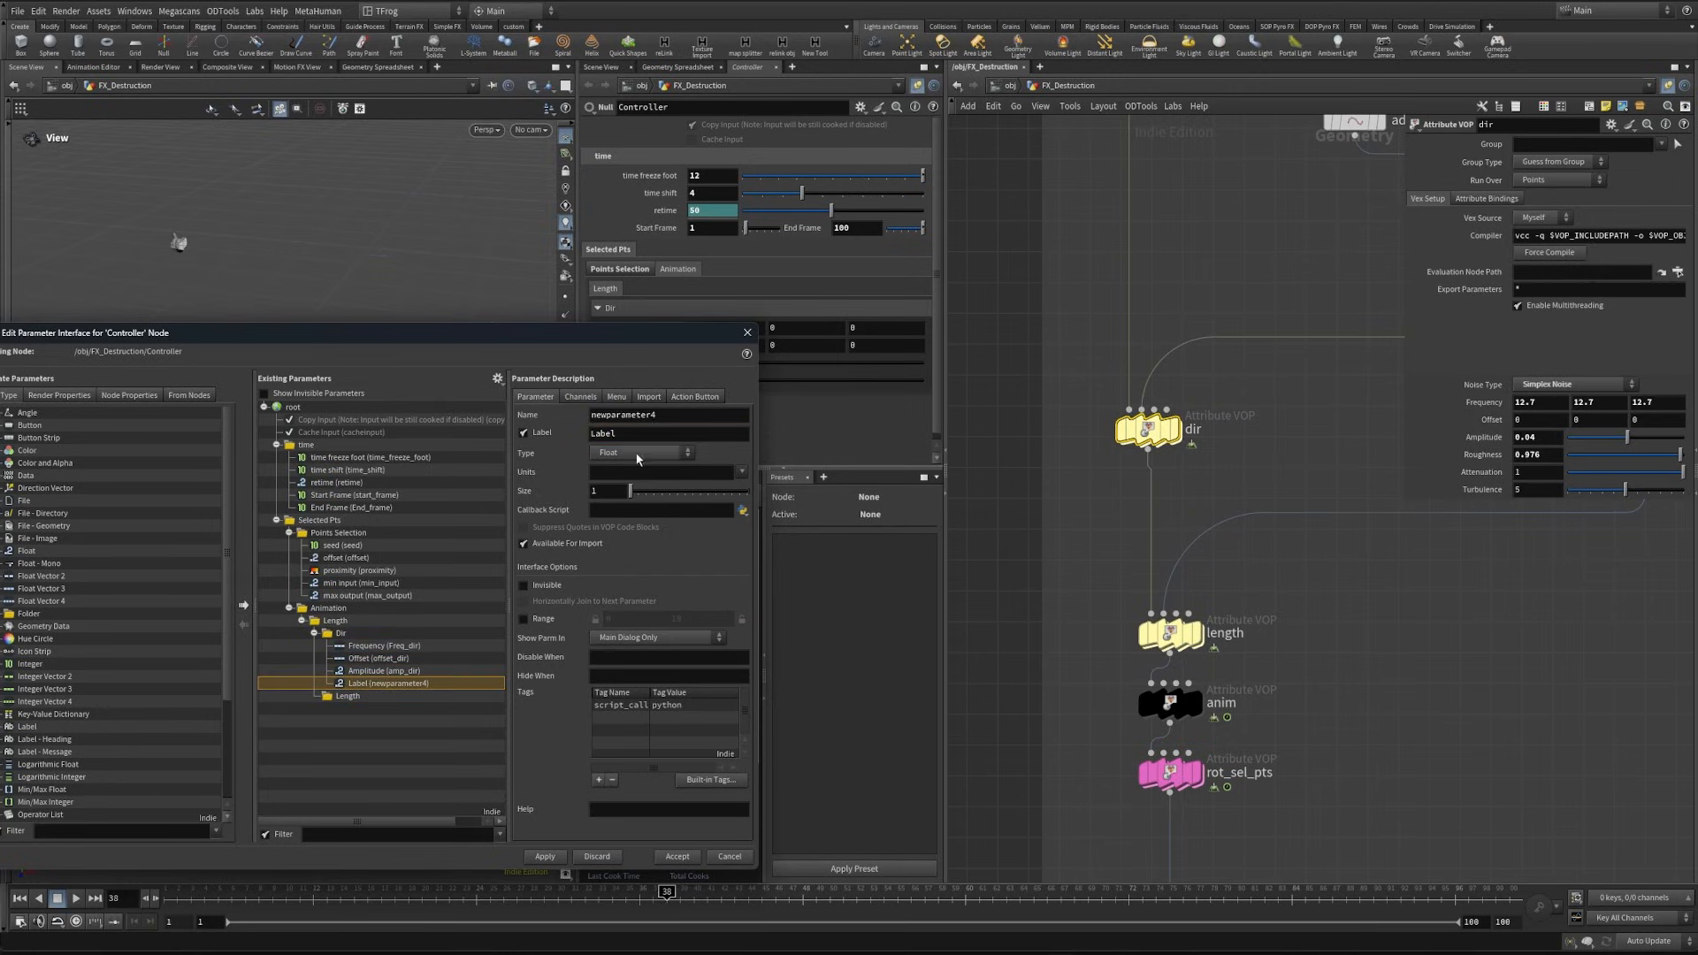
pyautogui.moveTo(577, 420); pyautogui.dragTo(485, 406)
pyautogui.write('rough_dir')
pyautogui.press('Tab')
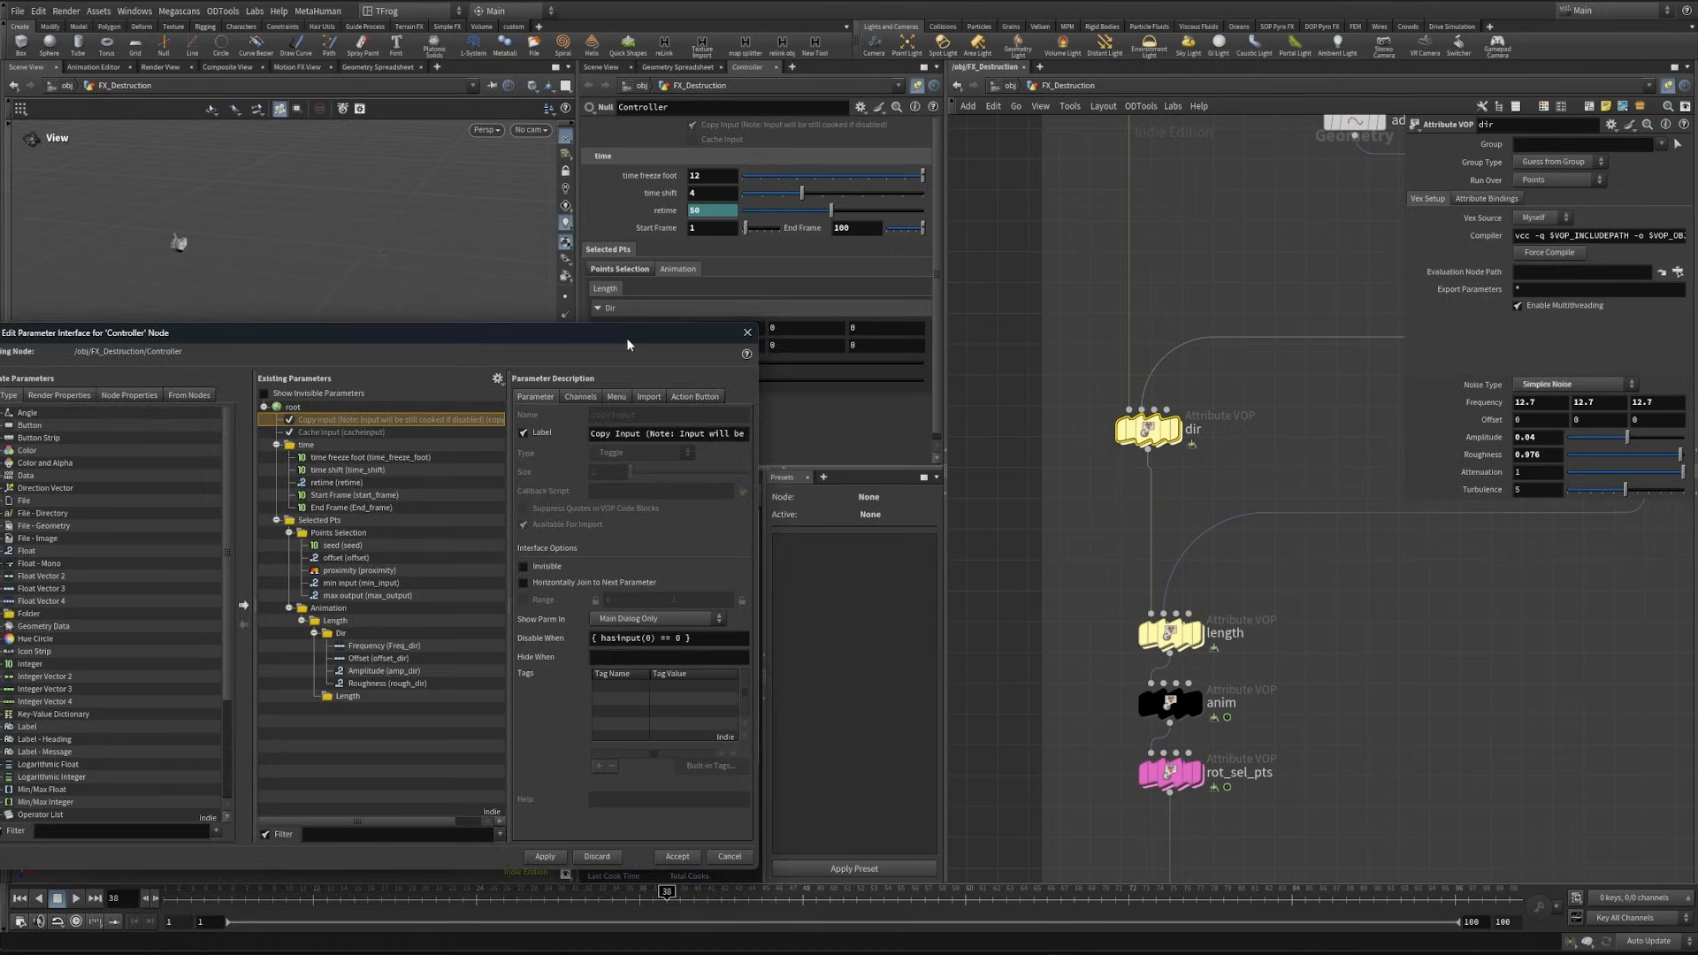
pyautogui.moveTo(628, 337); pyautogui.dragTo(668, 509)
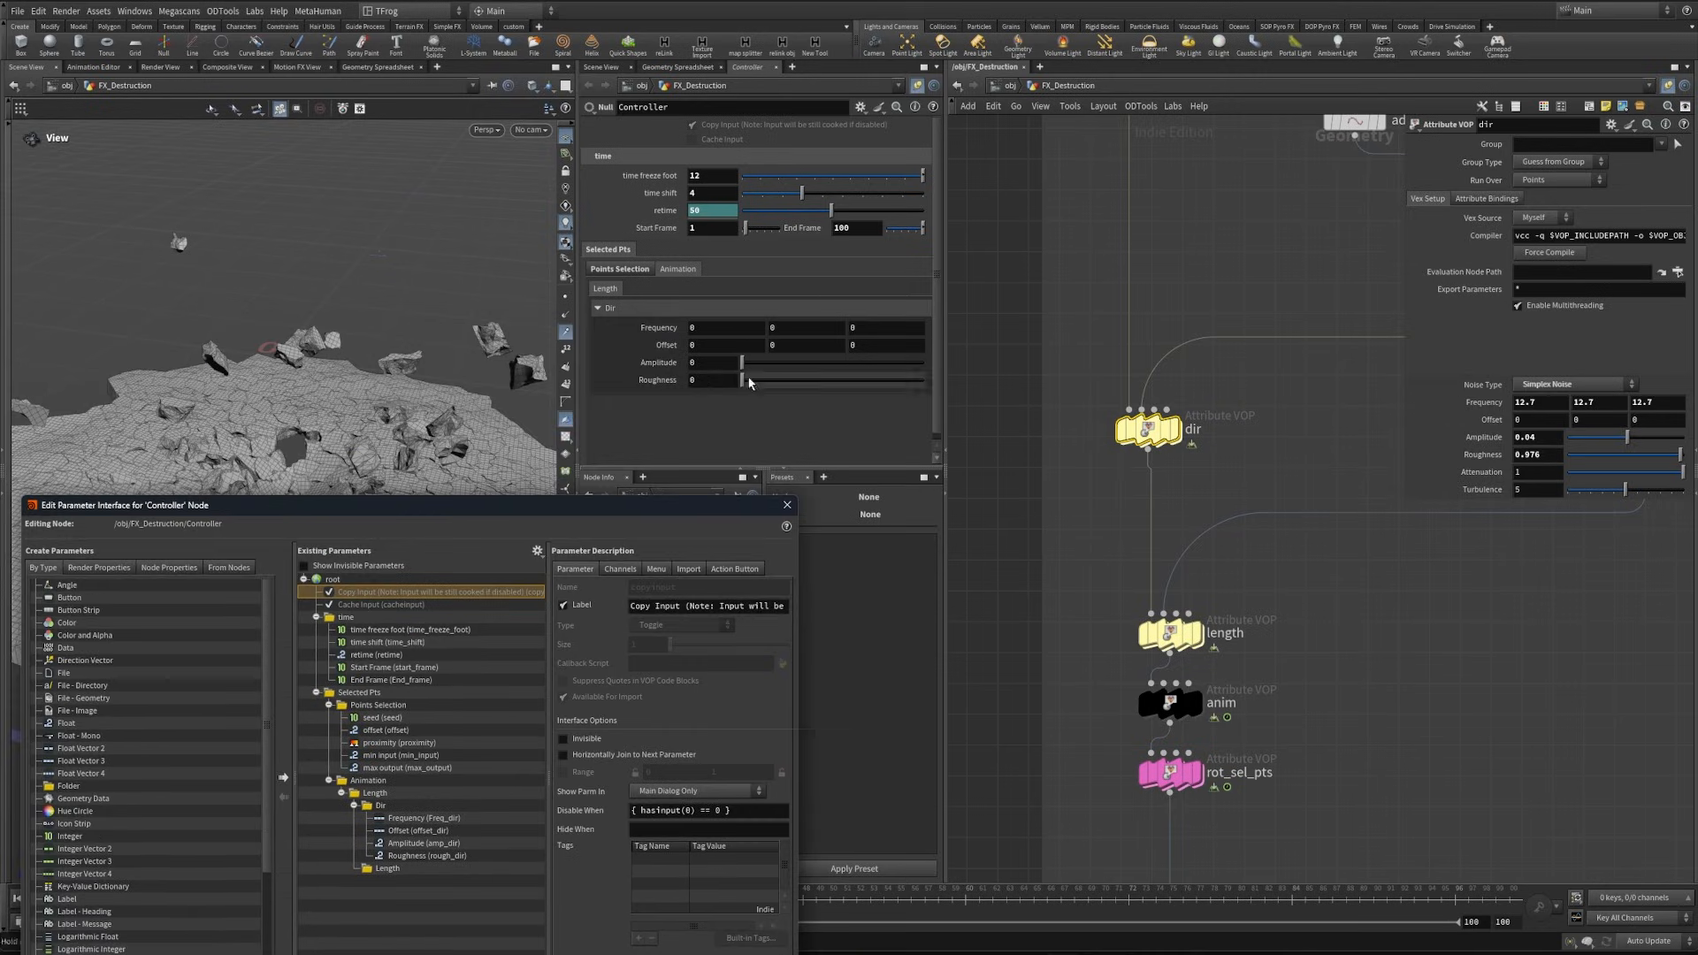
# - Copy the dir node's Frequency 12.7, Amplitude 0.04 and Roughness 0.976 into the matching Controller parameters
pyautogui.rightClick(1499, 403)
pyautogui.click(1539, 515)
pyautogui.rightClick(672, 328)
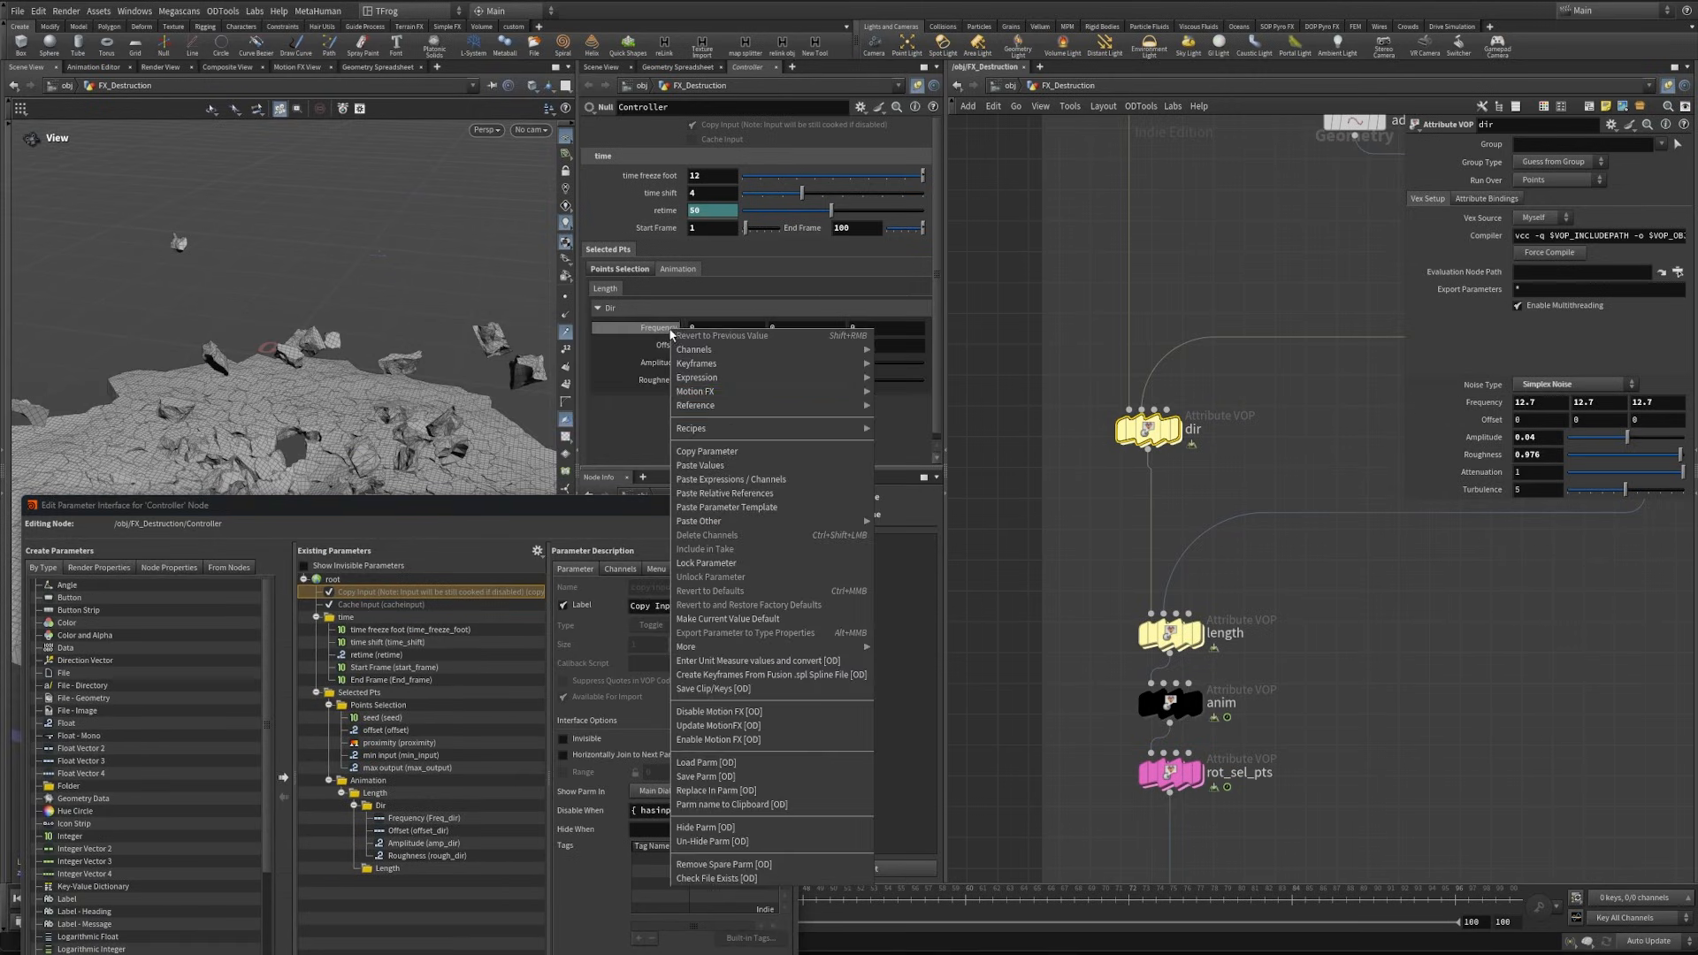
pyautogui.click(741, 479)
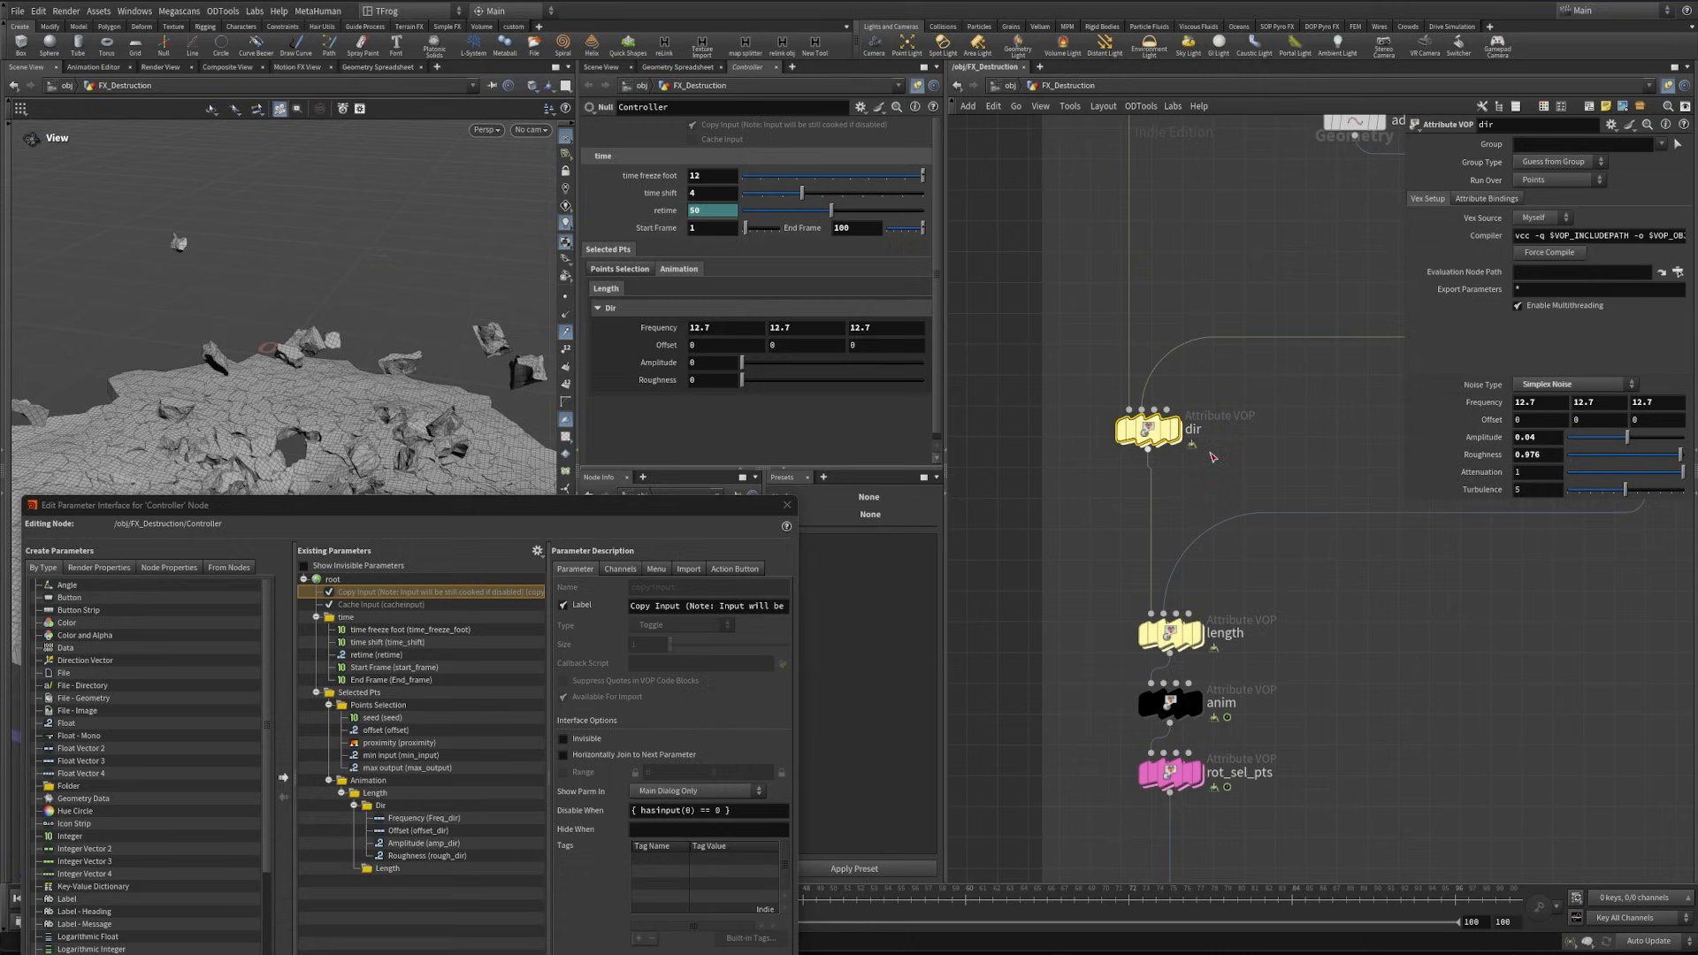
pyautogui.rightClick(1490, 437)
pyautogui.click(1528, 505)
pyautogui.rightClick(665, 365)
pyautogui.click(718, 514)
pyautogui.rightClick(1475, 456)
pyautogui.click(1521, 500)
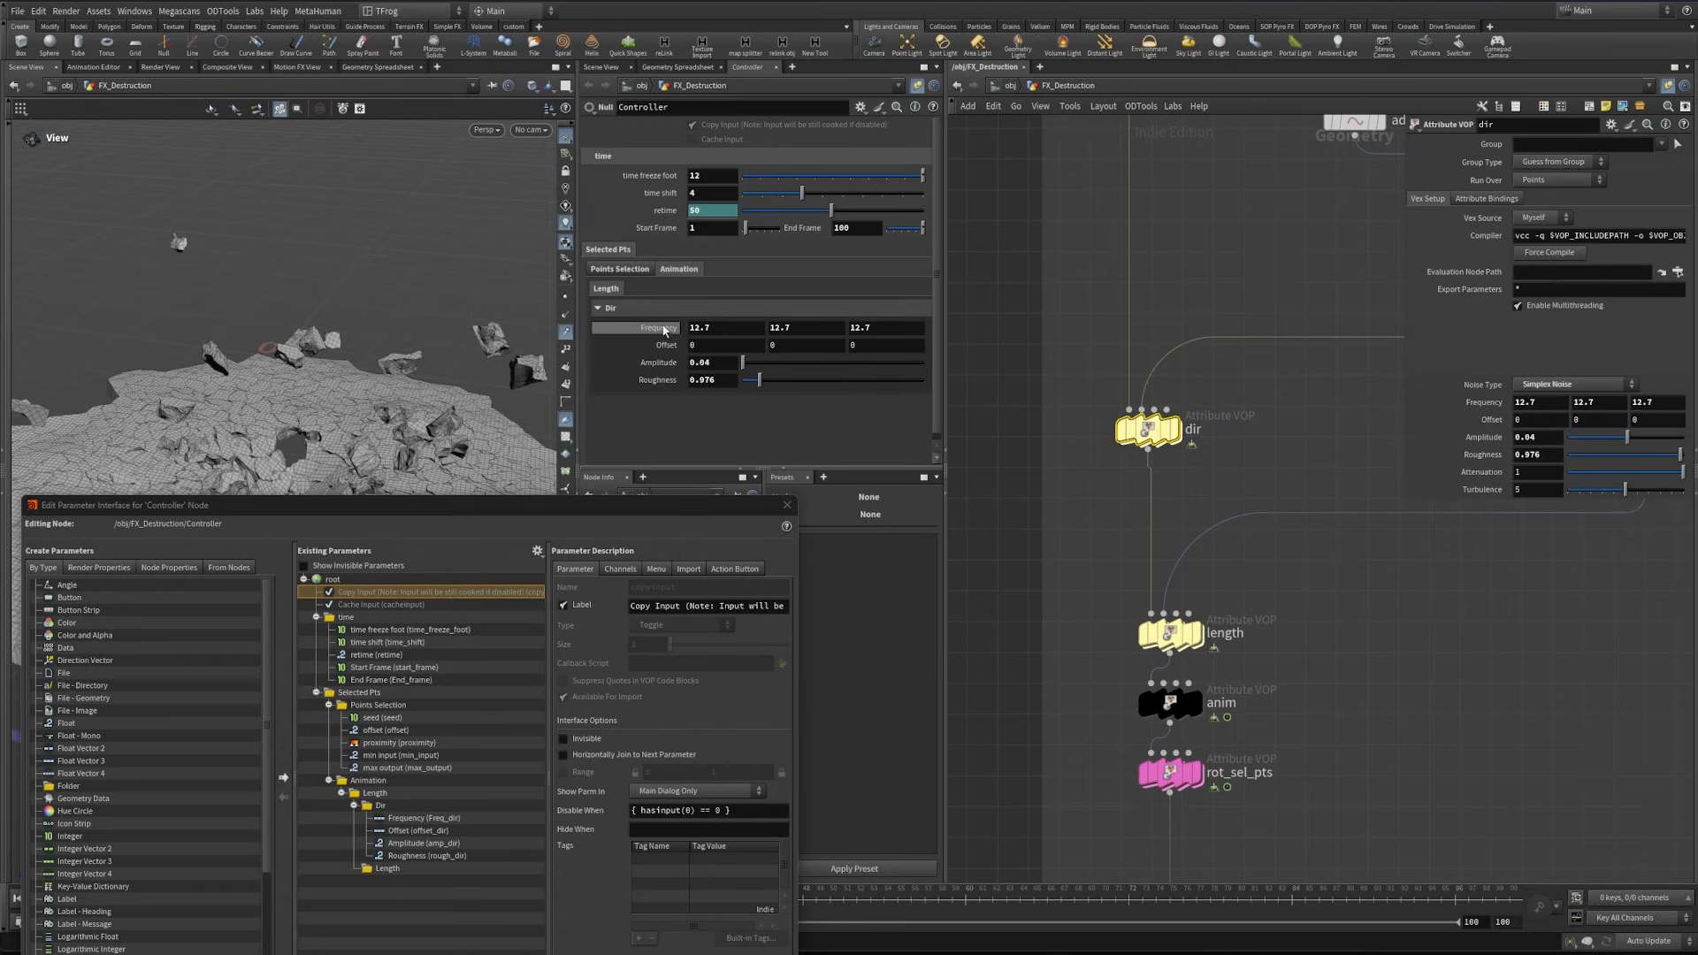
# - Link the dir node's Frequency and Offset to the matching Controller Dir parameters with relative references
pyautogui.rightClick(664, 331)
pyautogui.click(743, 453)
pyautogui.rightClick(1484, 402)
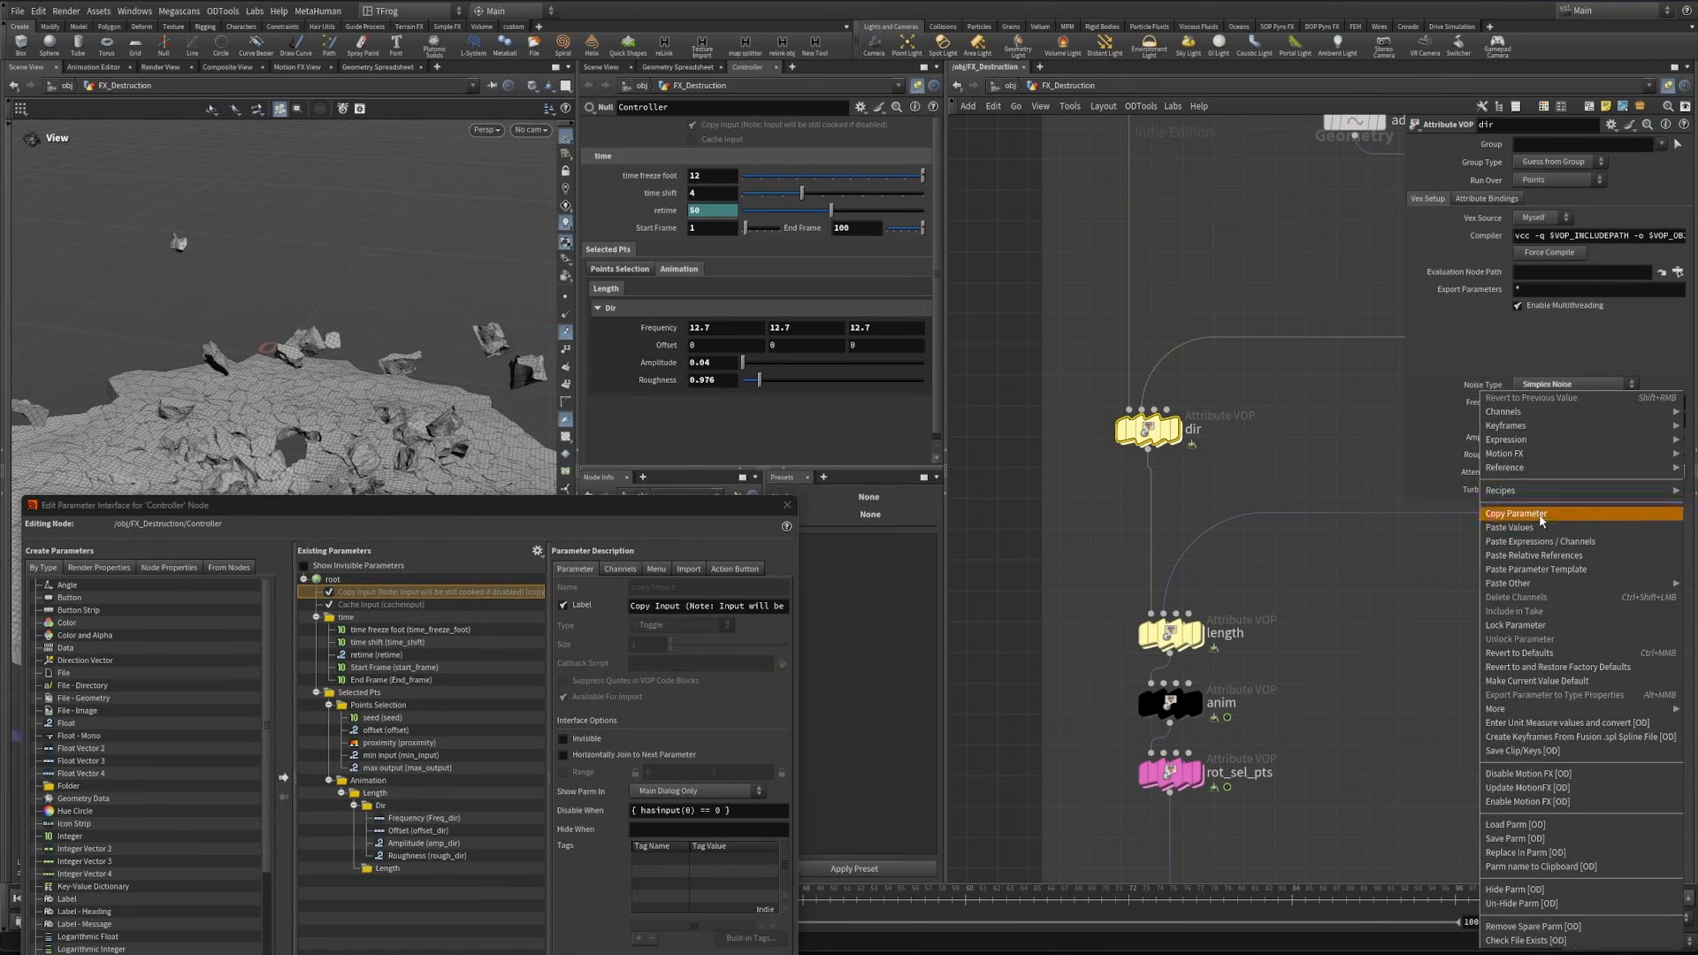
pyautogui.click(1554, 555)
pyautogui.rightClick(665, 346)
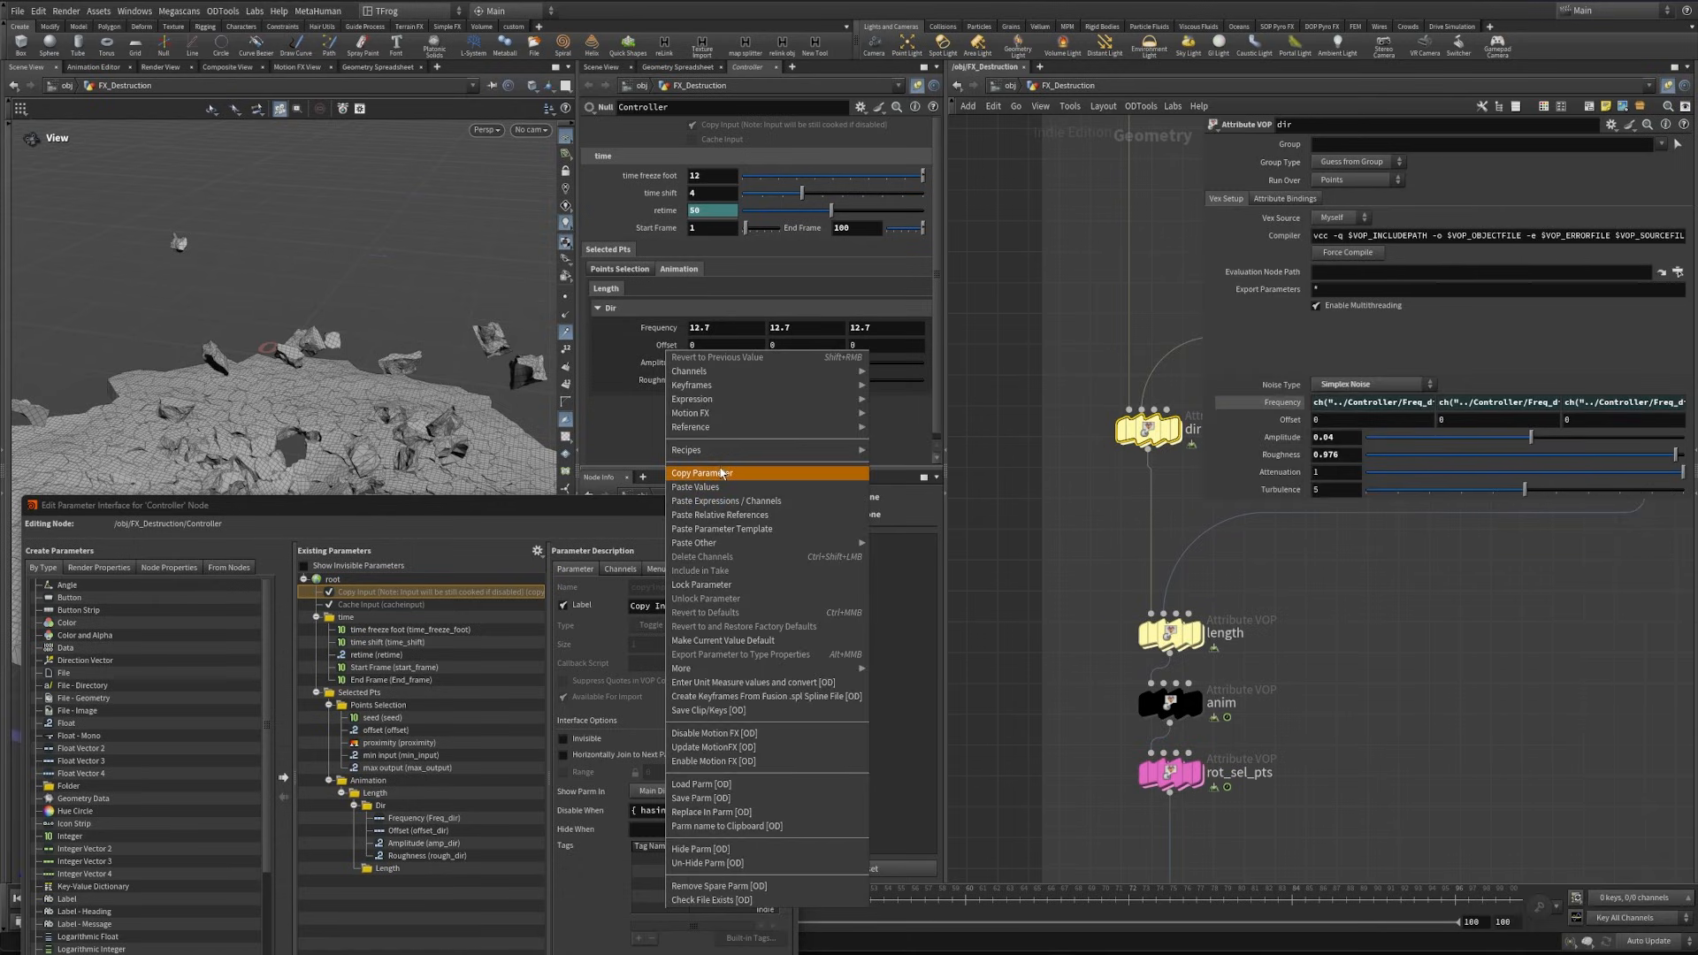
pyautogui.click(722, 473)
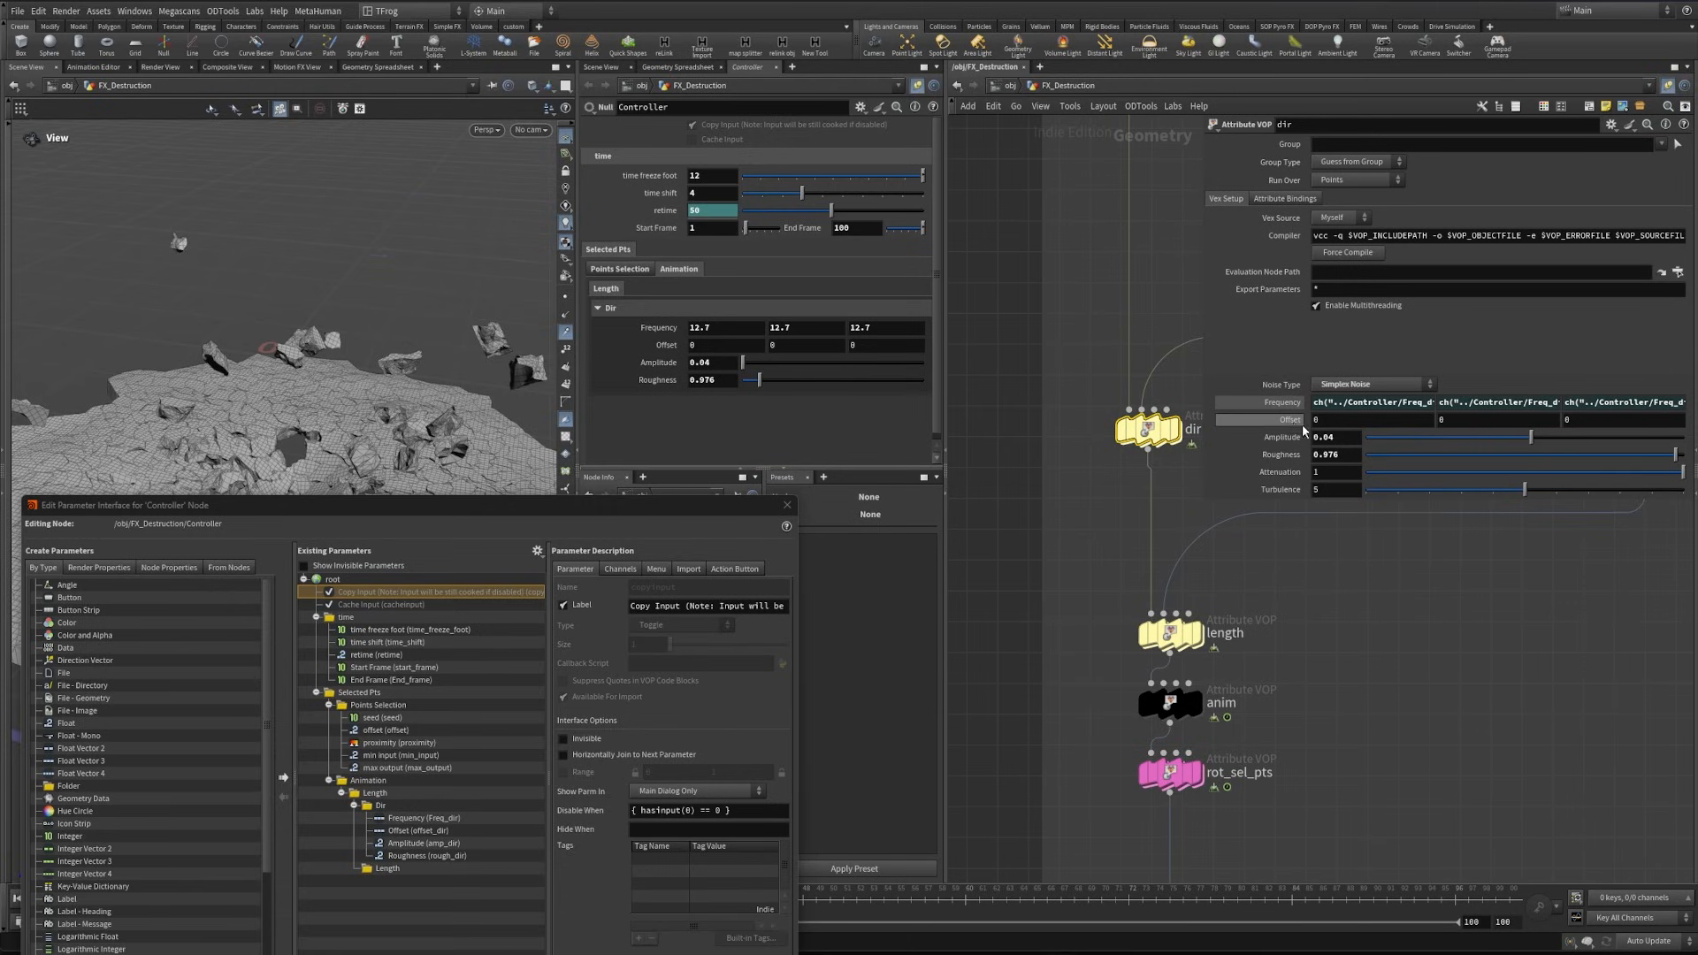
pyautogui.rightClick(1290, 419)
pyautogui.click(1340, 557)
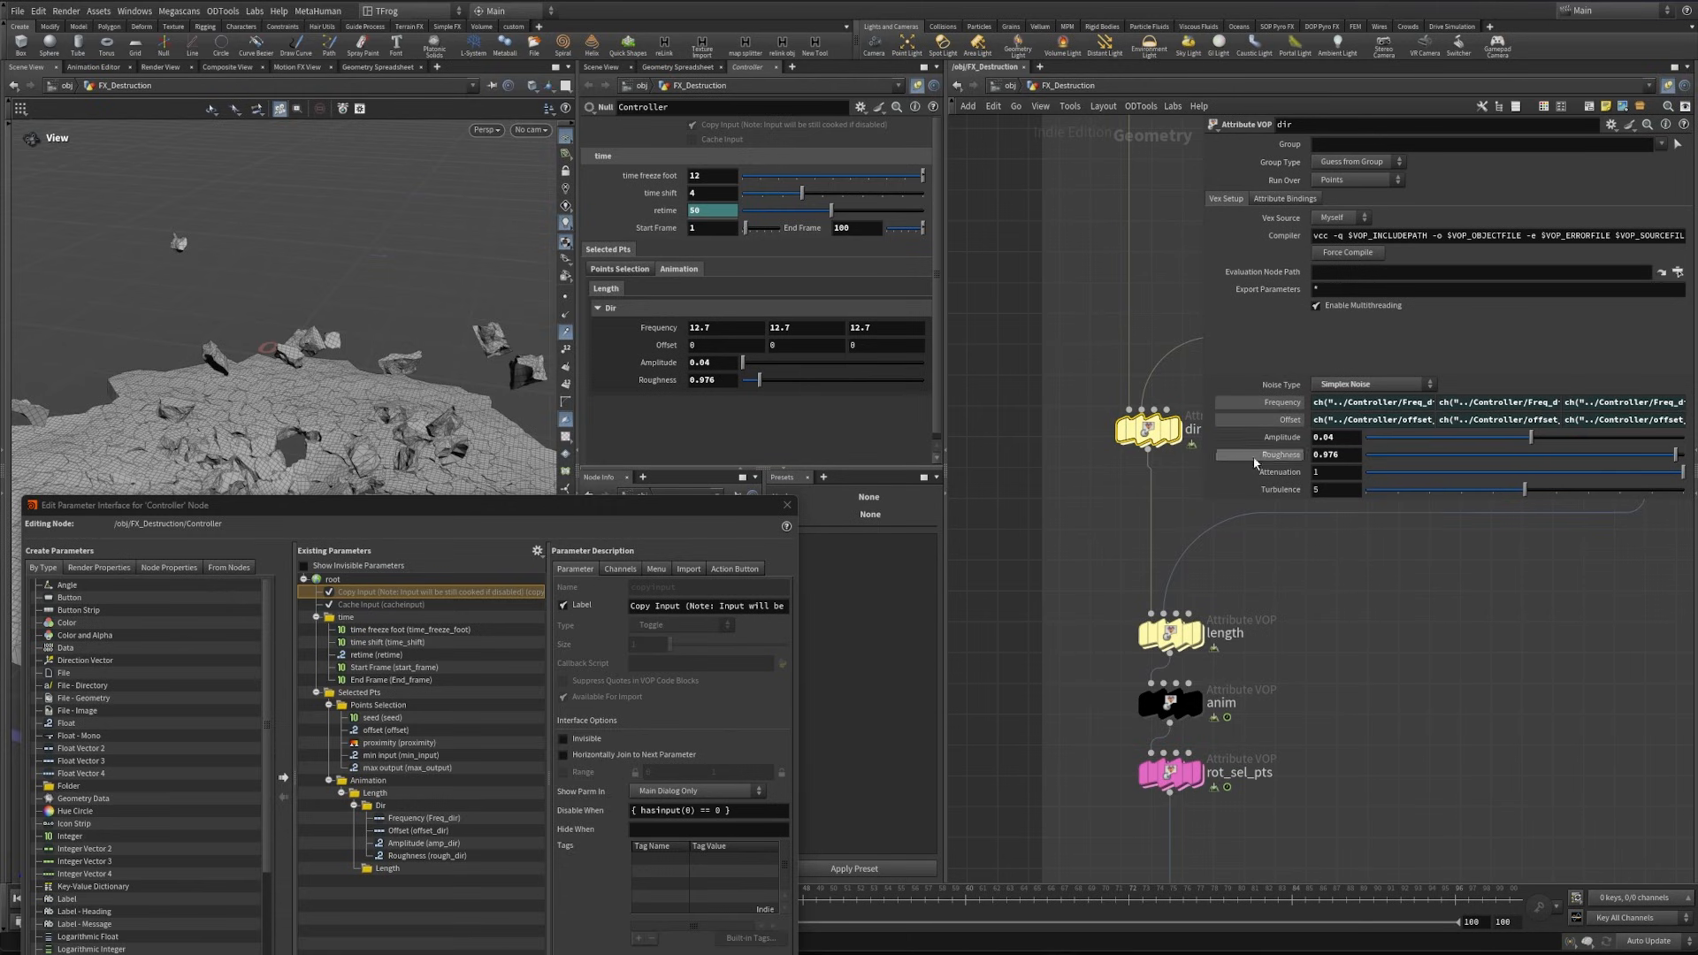
# - Link the dir node's Amplitude and Roughness to the matching Controller Dir parameters with relative references
pyautogui.rightClick(1287, 439)
pyautogui.click(1326, 541)
pyautogui.rightClick(661, 380)
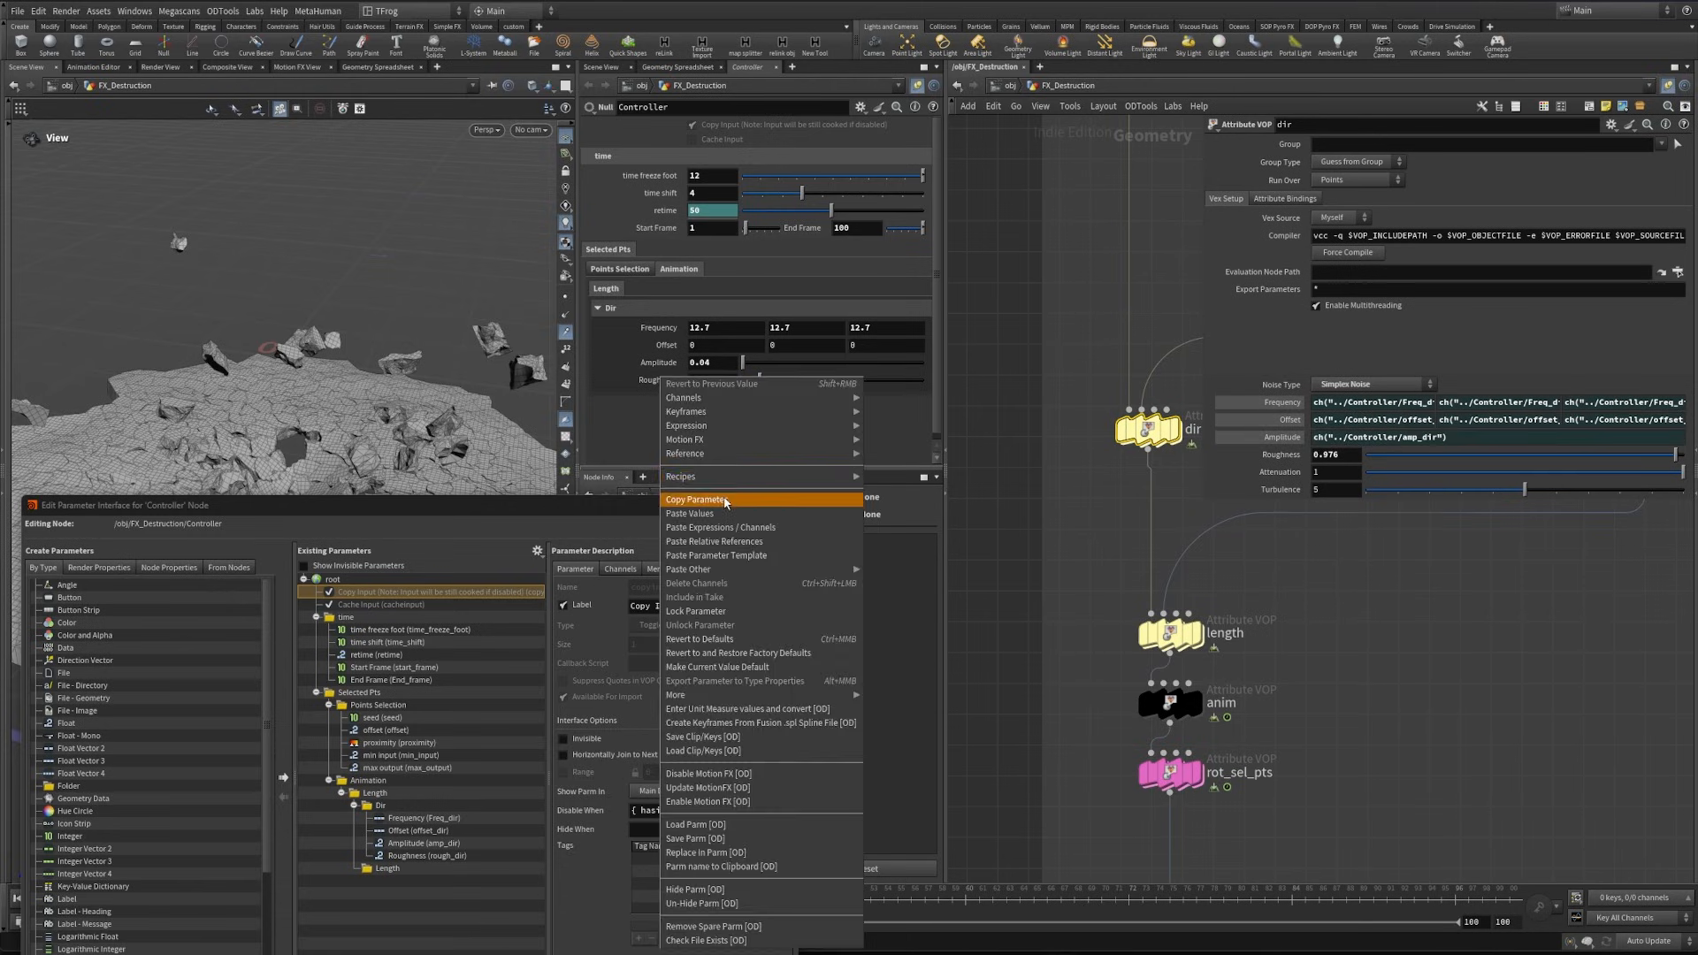
pyautogui.click(698, 499)
# - Add a Float parameter to the Controller's Length folder, named glob_length with label "Global Mult", and apply
pyautogui.moveTo(1247, 651); pyautogui.dragTo(1258, 659)
pyautogui.moveTo(1265, 654); pyautogui.dragTo(1198, 595, button='middle')
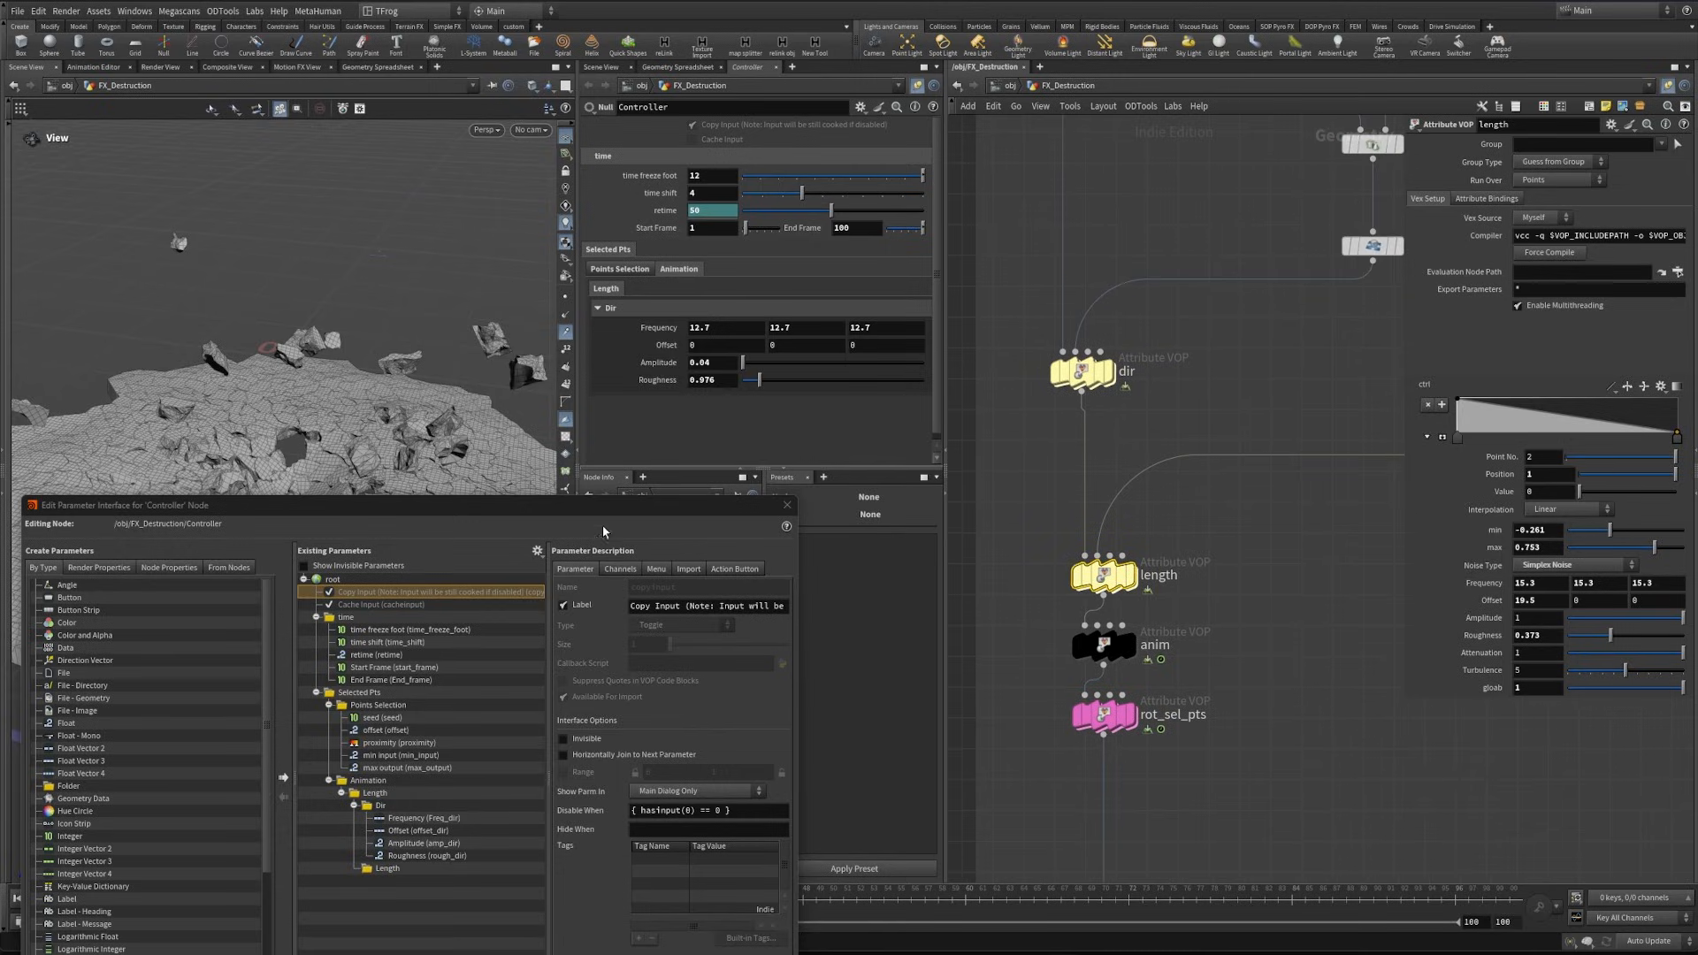
pyautogui.moveTo(602, 507); pyautogui.dragTo(595, 224)
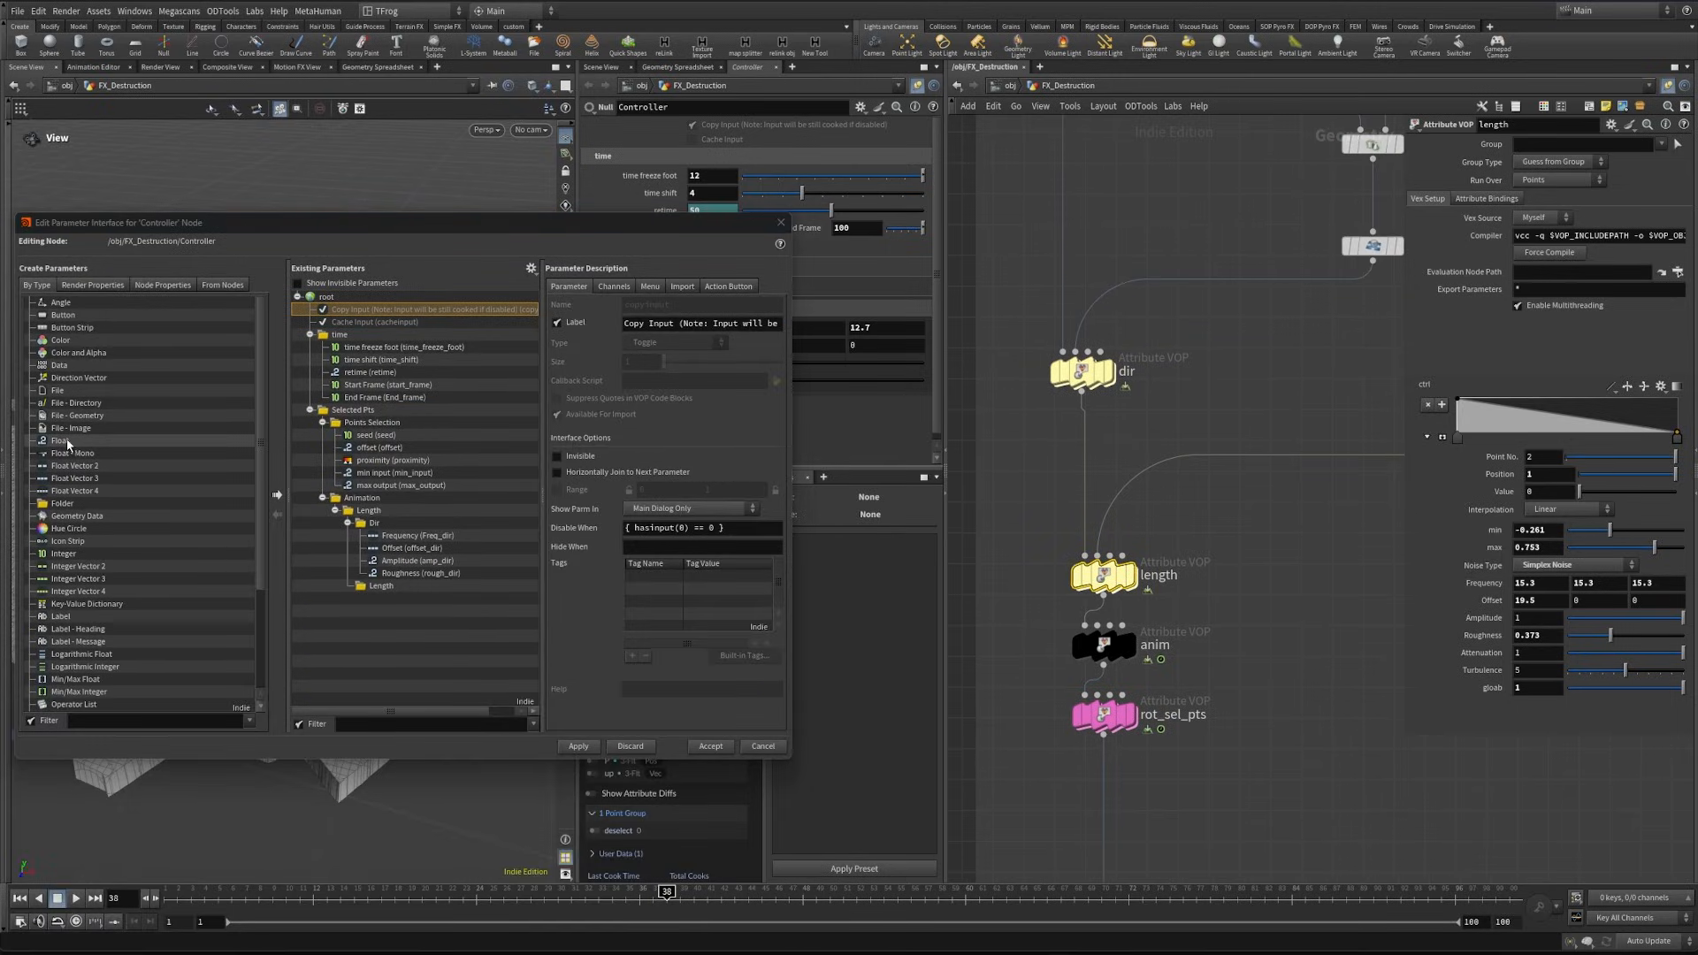
pyautogui.moveTo(60, 441); pyautogui.dragTo(380, 588)
pyautogui.write('glob')
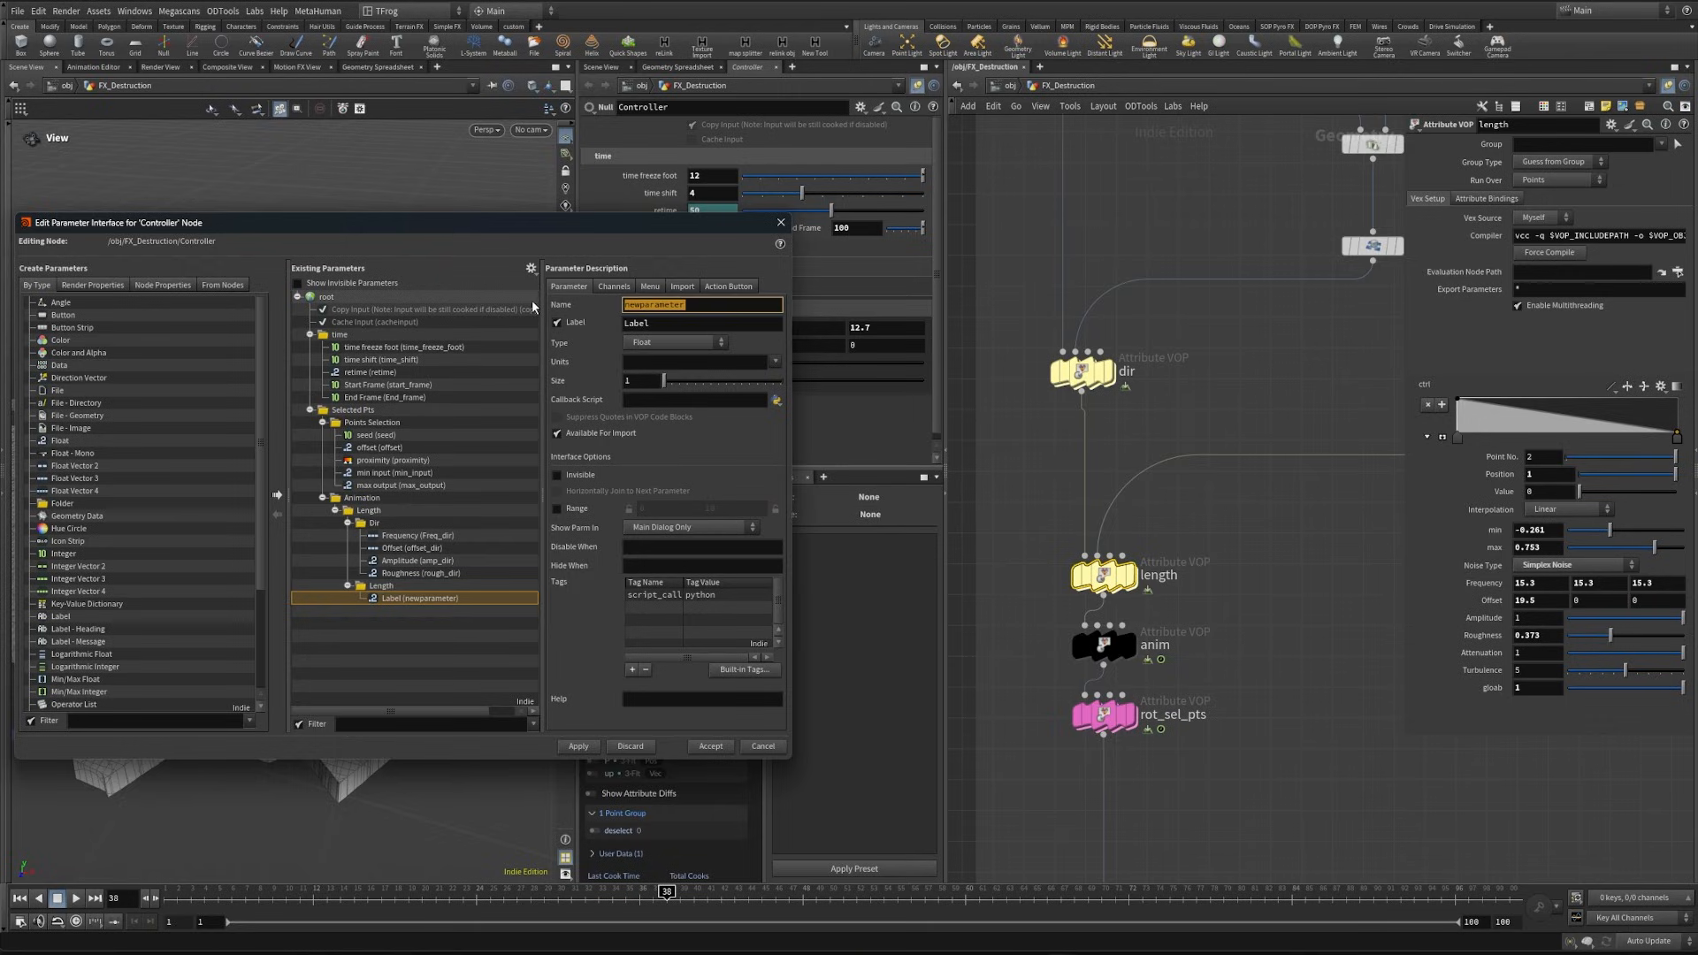
pyautogui.write('_length')
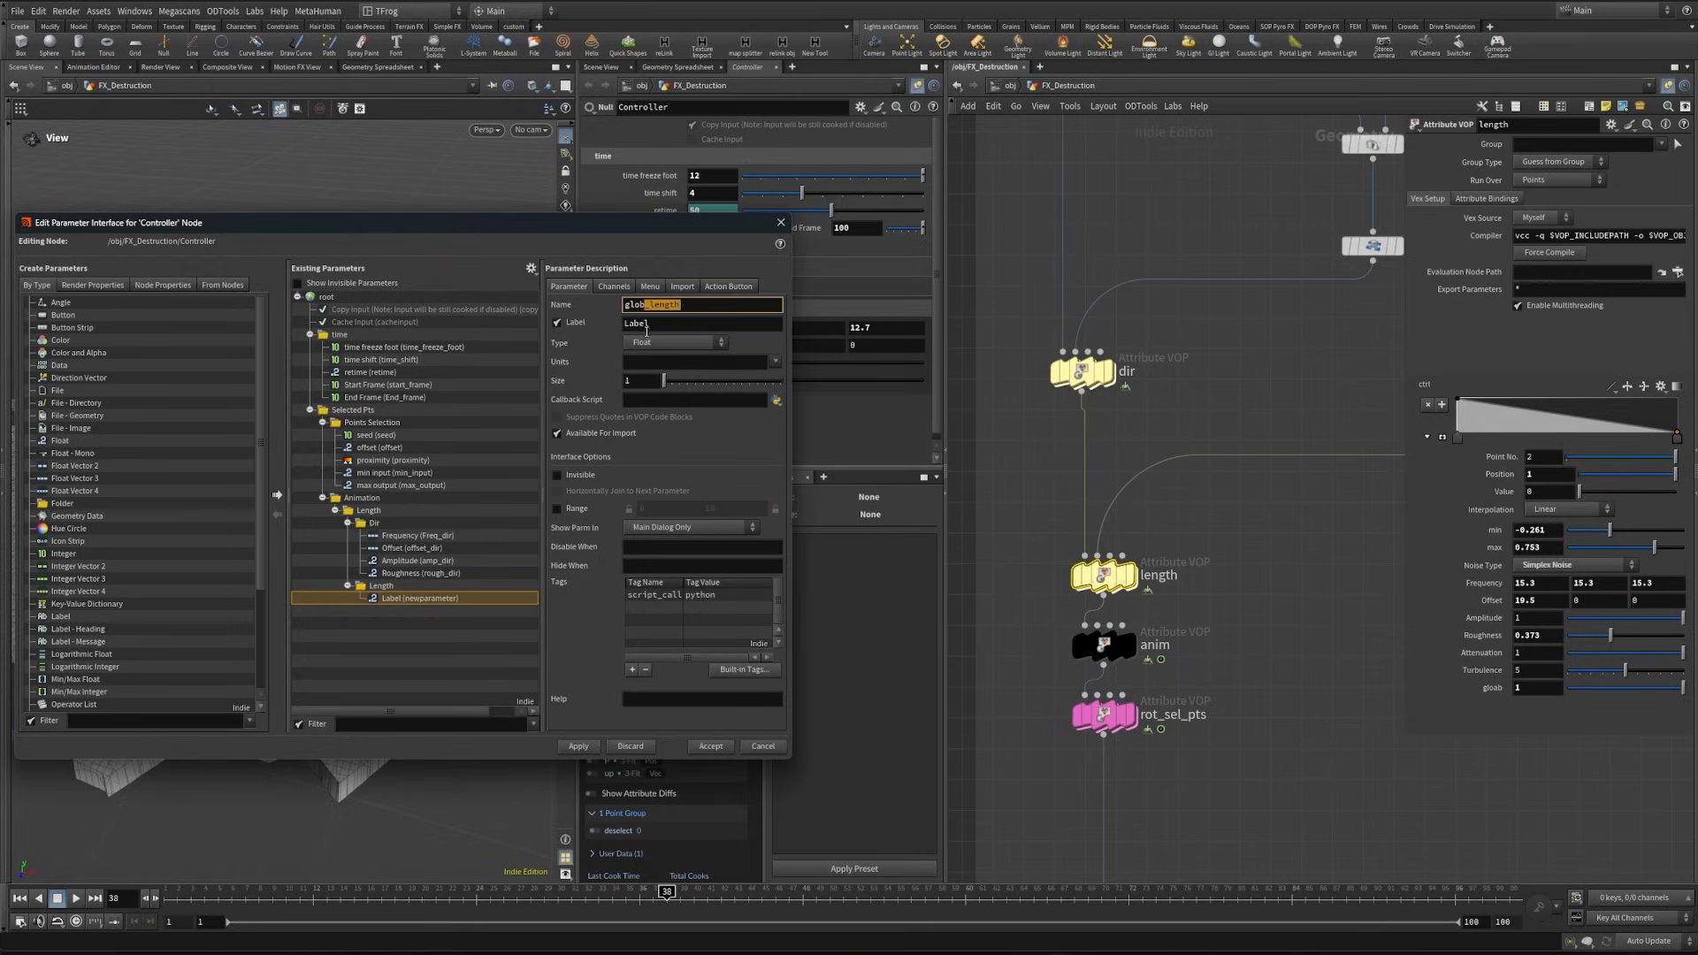
pyautogui.press('Tab')
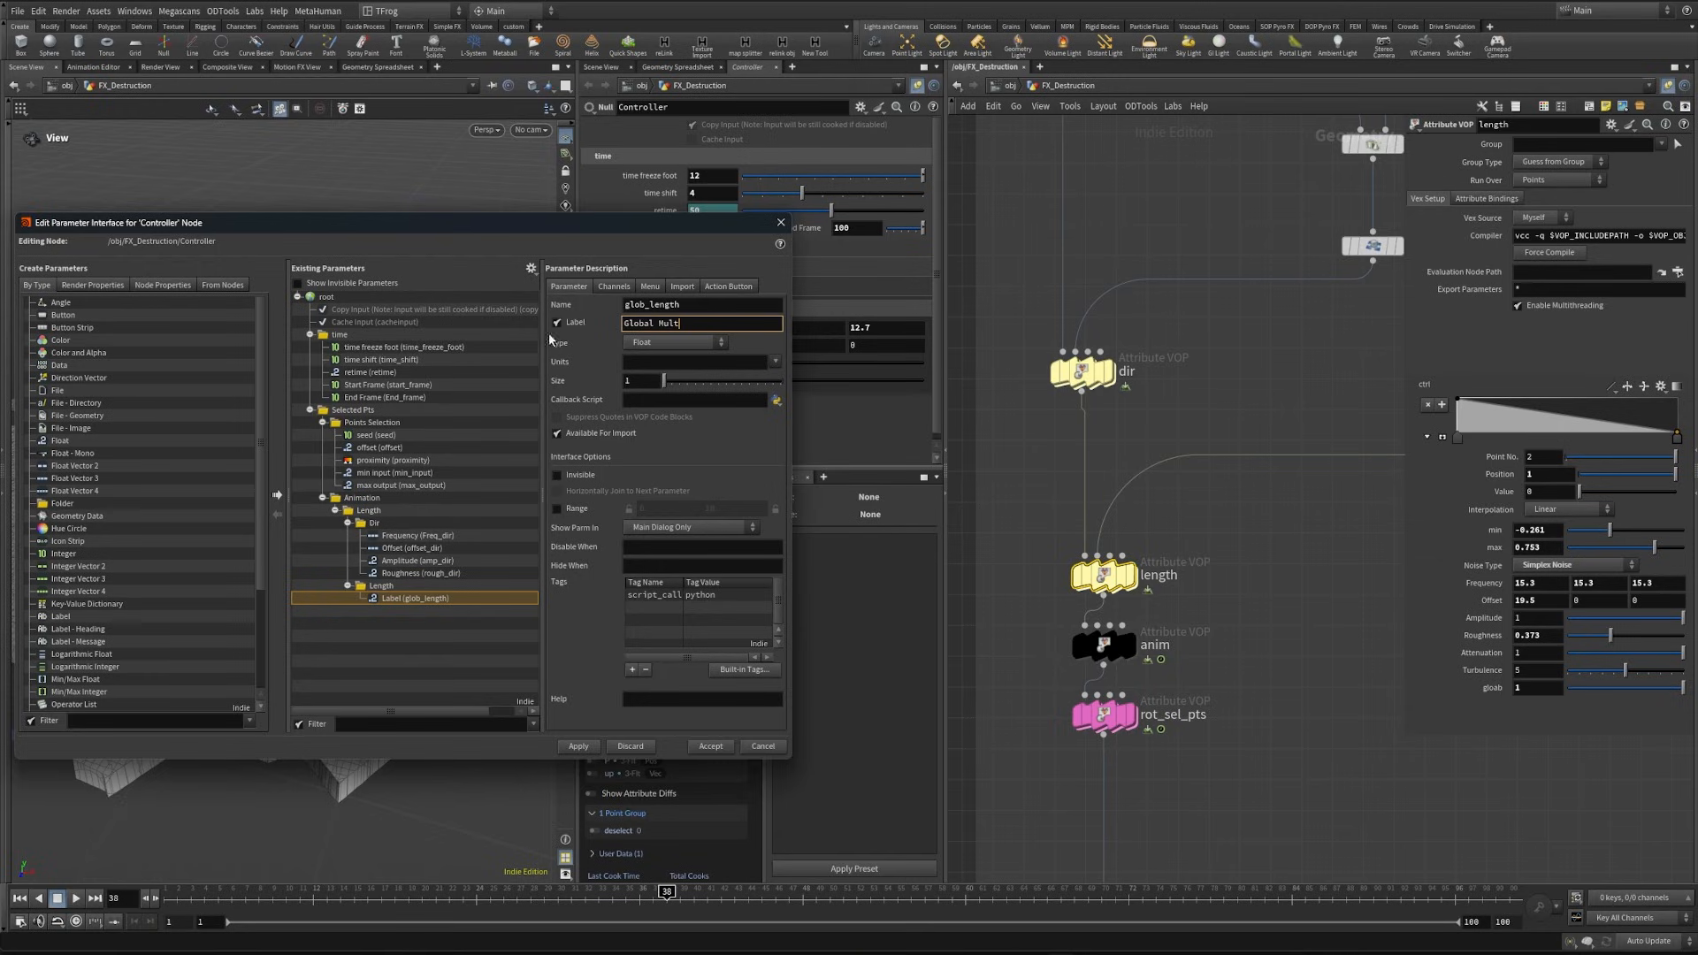
pyautogui.click(578, 745)
# - Enable the slider range for Global Mult with a maximum of 5 and apply the change
pyautogui.click(556, 508)
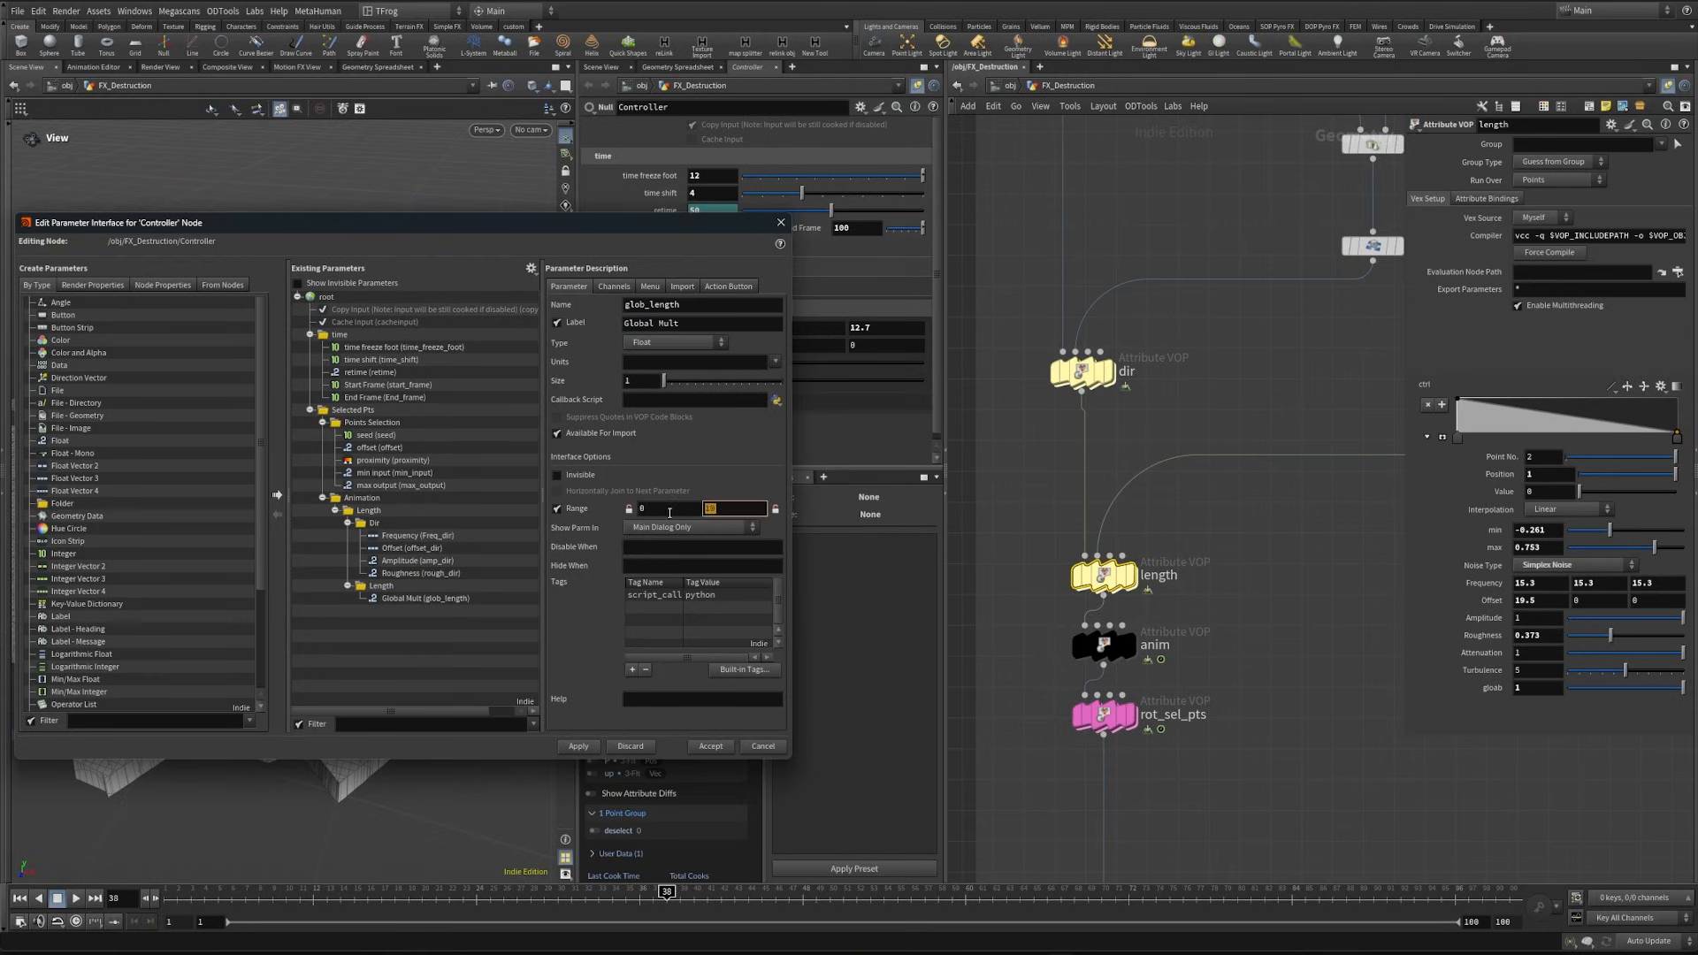
pyautogui.write('5')
pyautogui.click(583, 749)
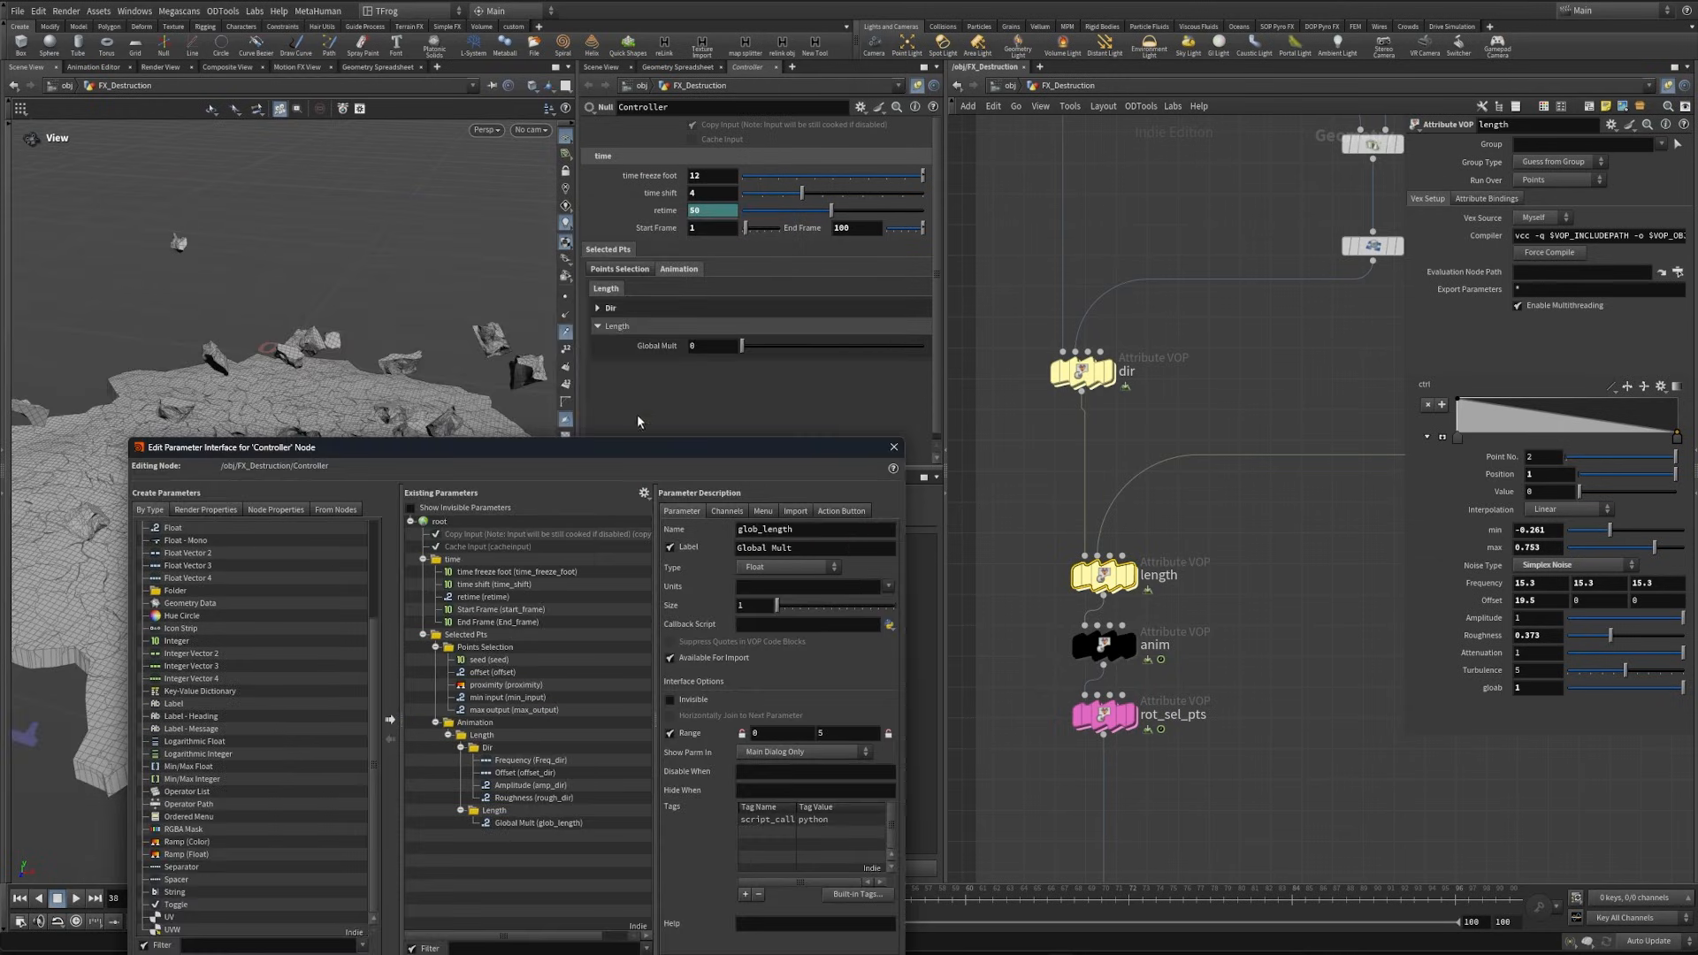
pyautogui.moveTo(657, 453); pyautogui.dragTo(546, 372)
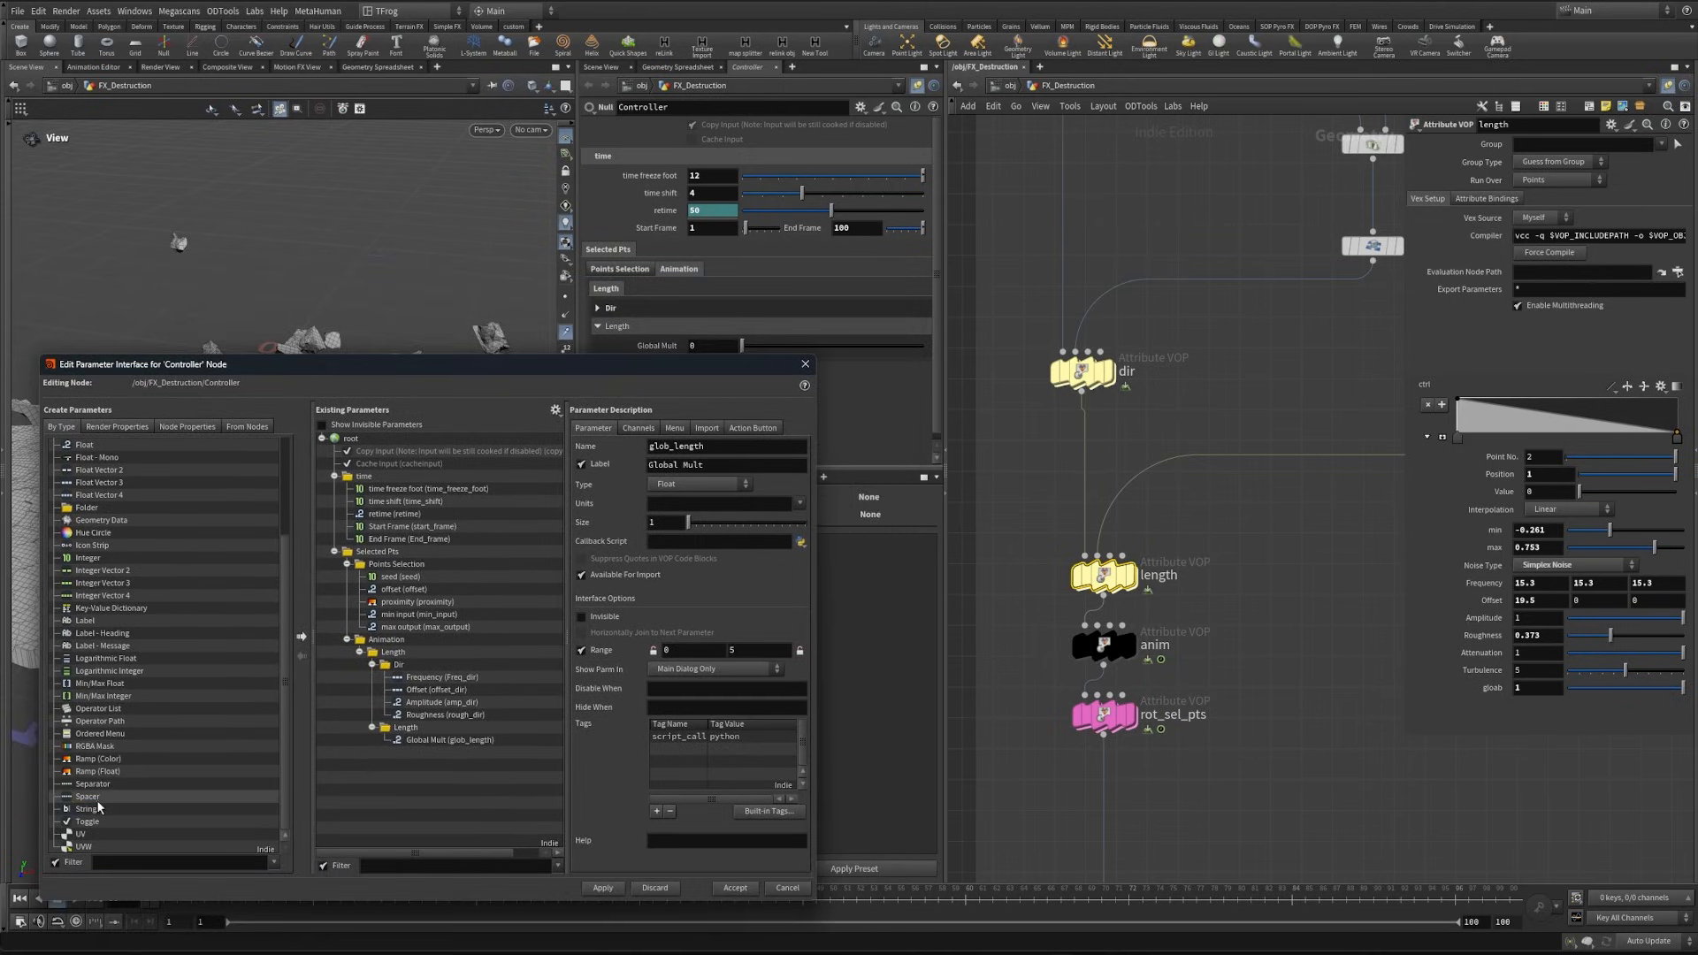
# - Add a Spacer of Medium height below Global Mult in the Length folder and apply
pyautogui.moveTo(499, 769); pyautogui.dragTo(443, 753)
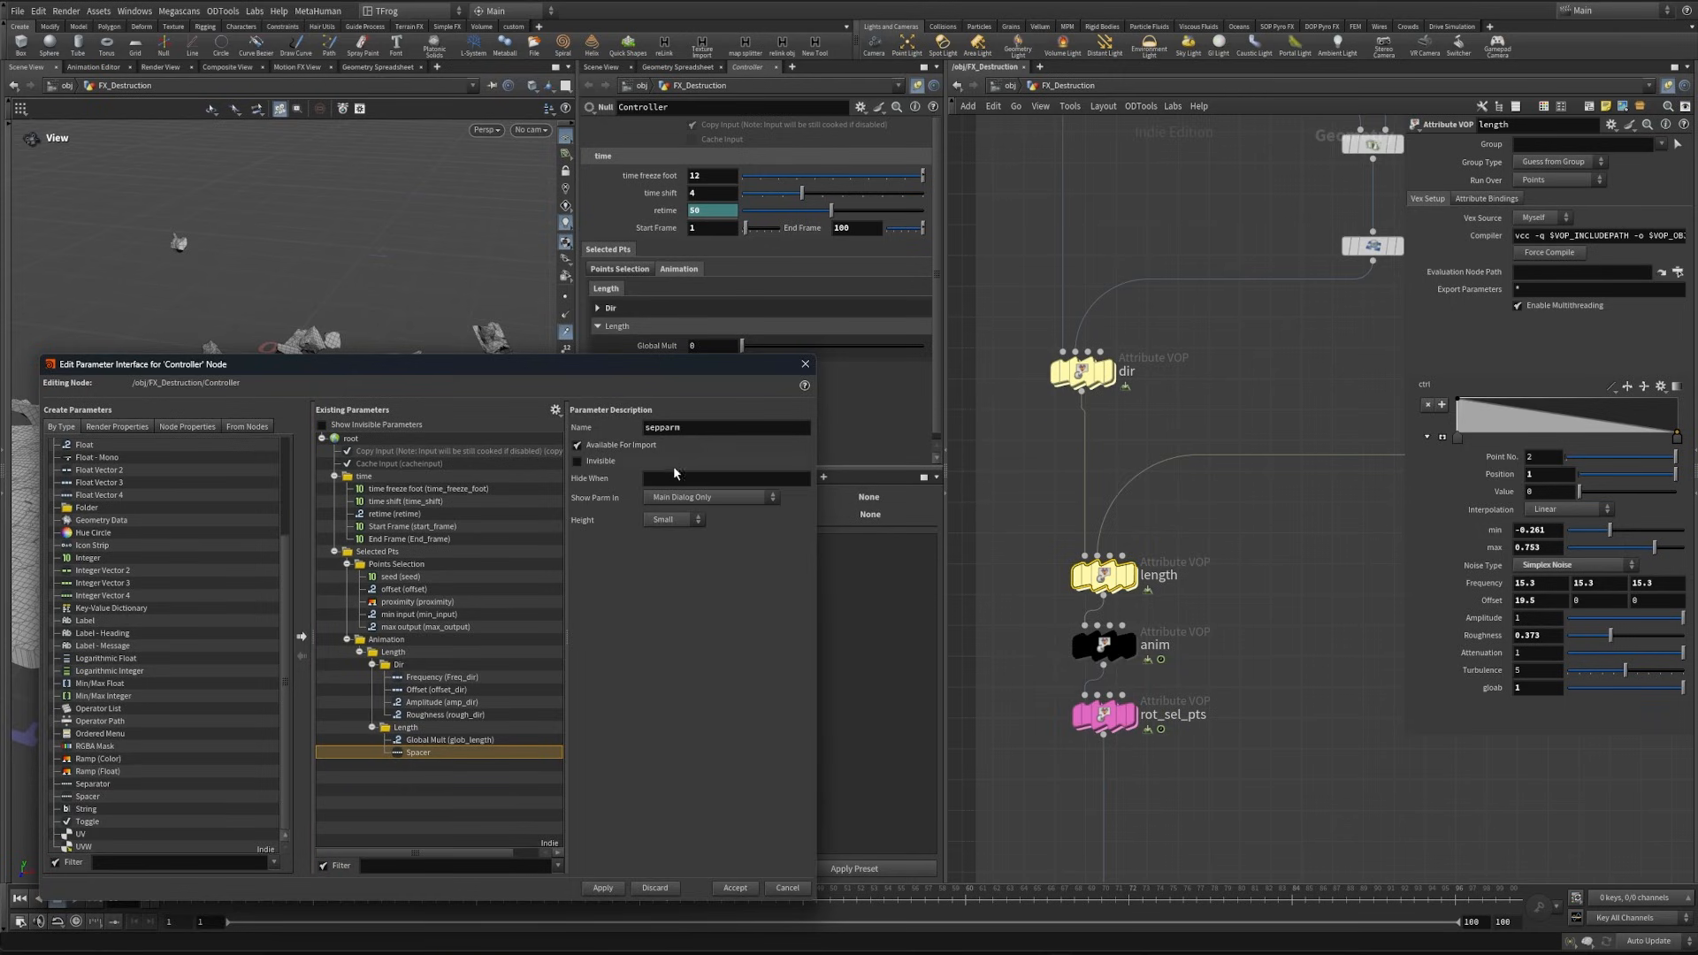
pyautogui.click(674, 522)
pyautogui.click(665, 547)
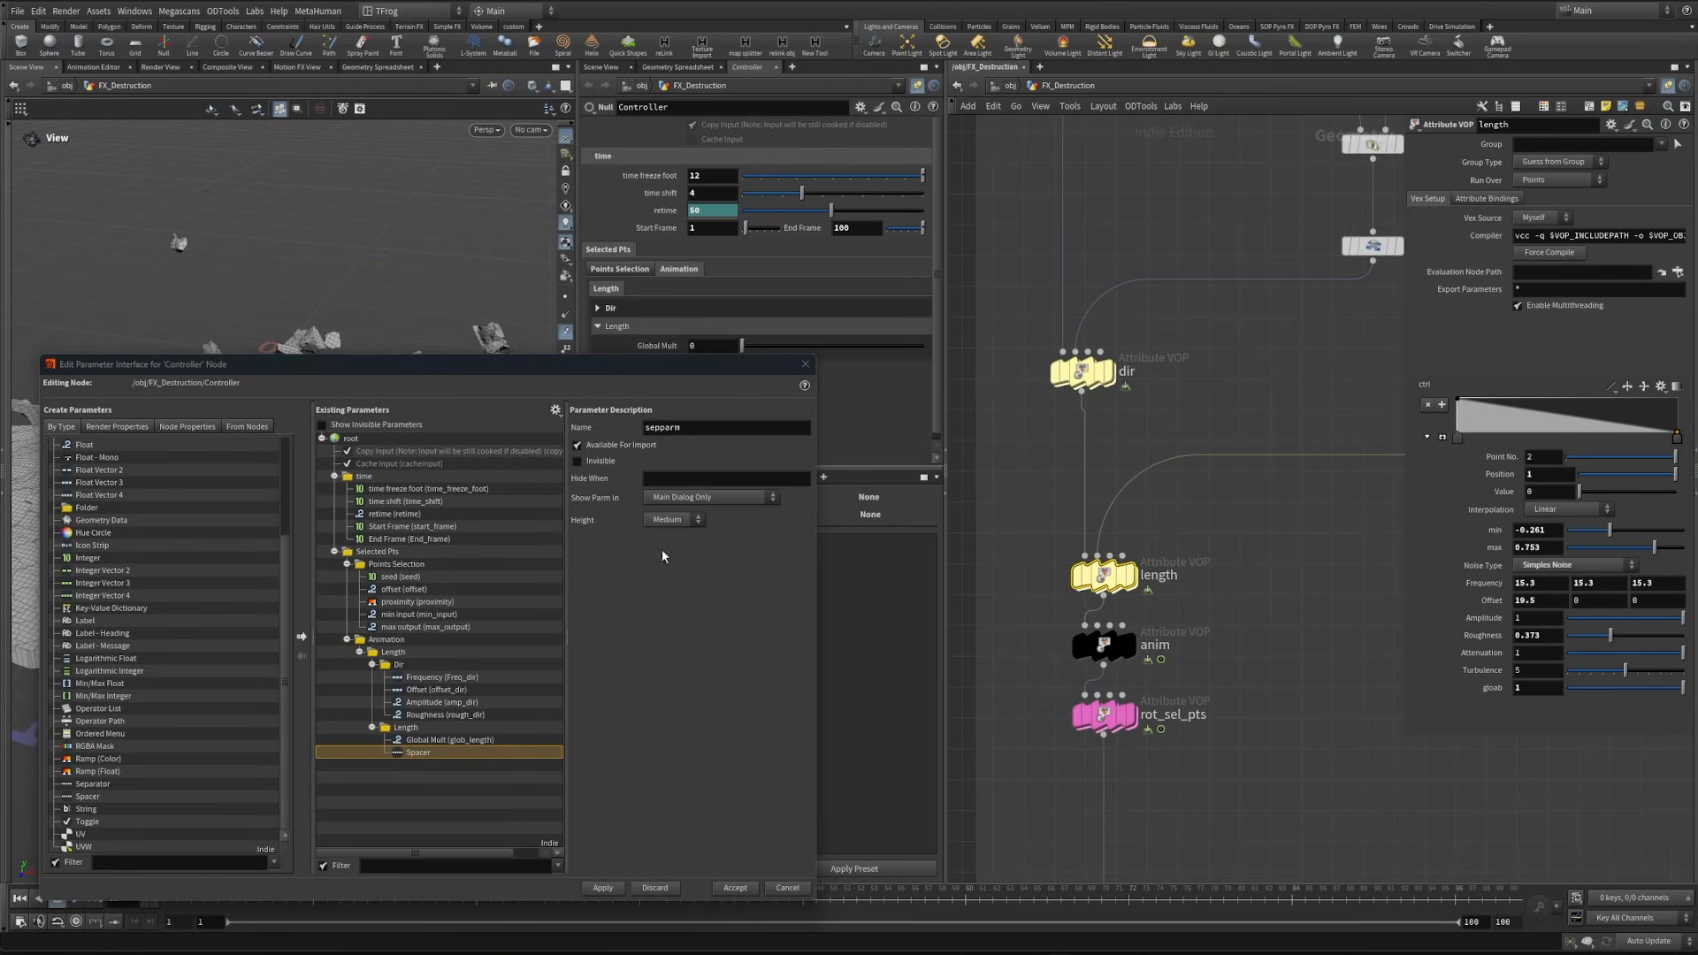
pyautogui.click(603, 888)
pyautogui.moveTo(678, 432); pyautogui.dragTo(709, 339)
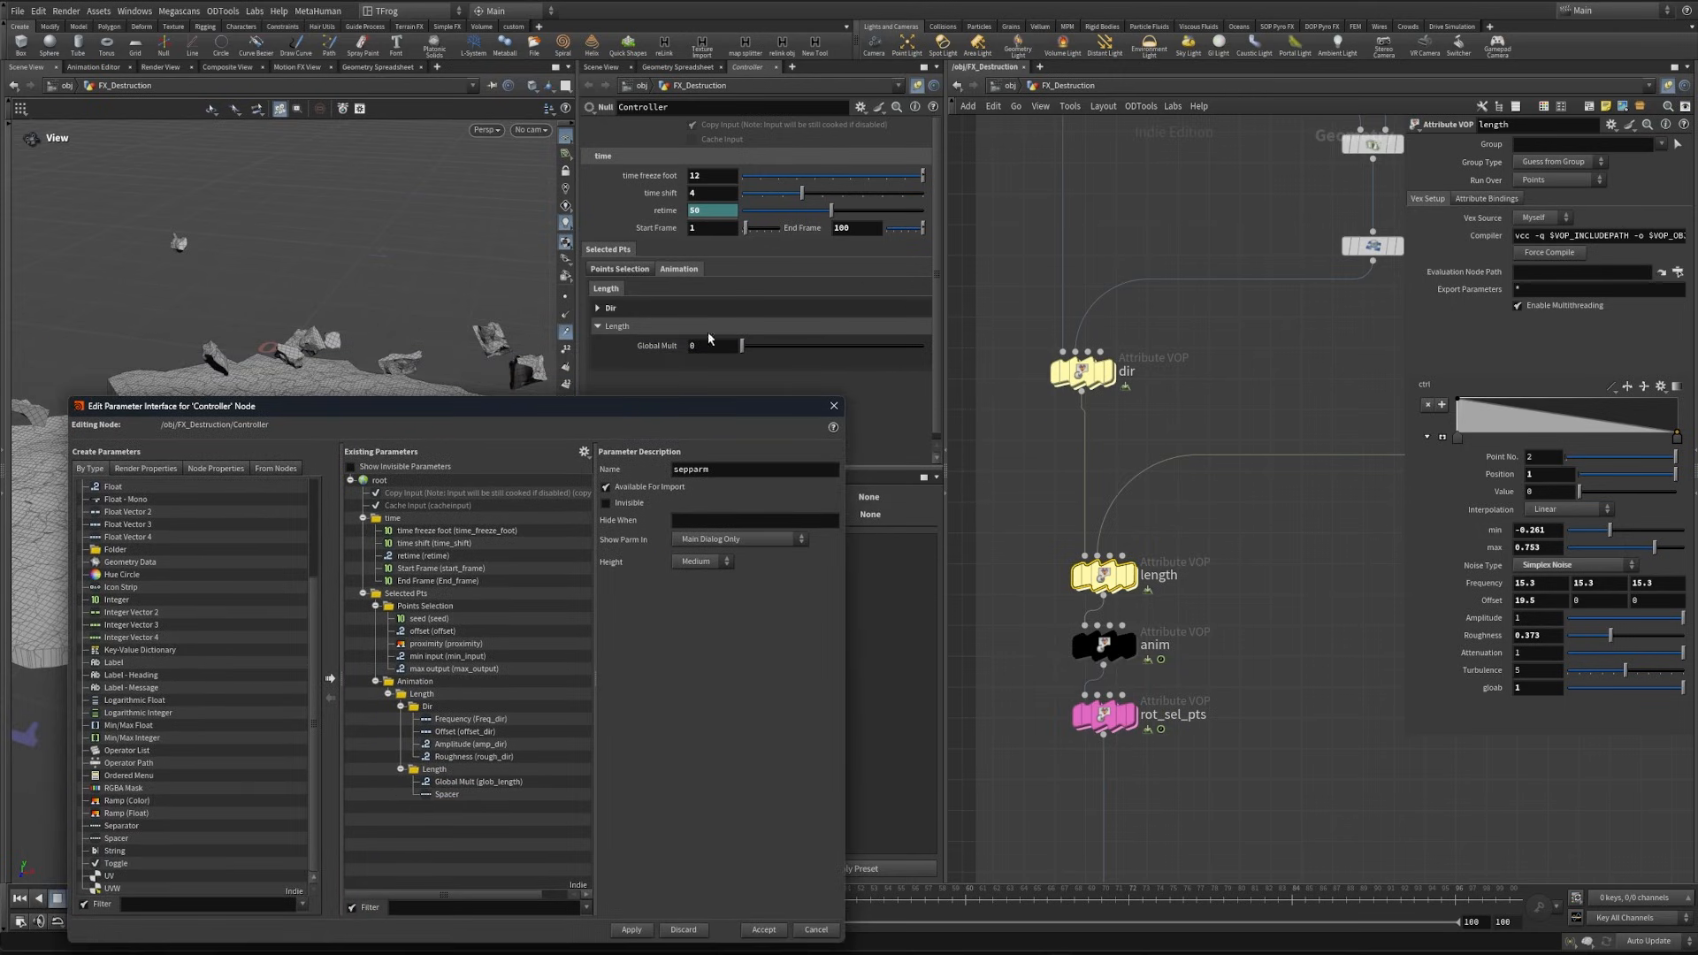
# - Add two Float, two Float Vector 3 and two more Float parameters below the spacer in the Length folder
pyautogui.moveTo(617, 406); pyautogui.dragTo(708, 300)
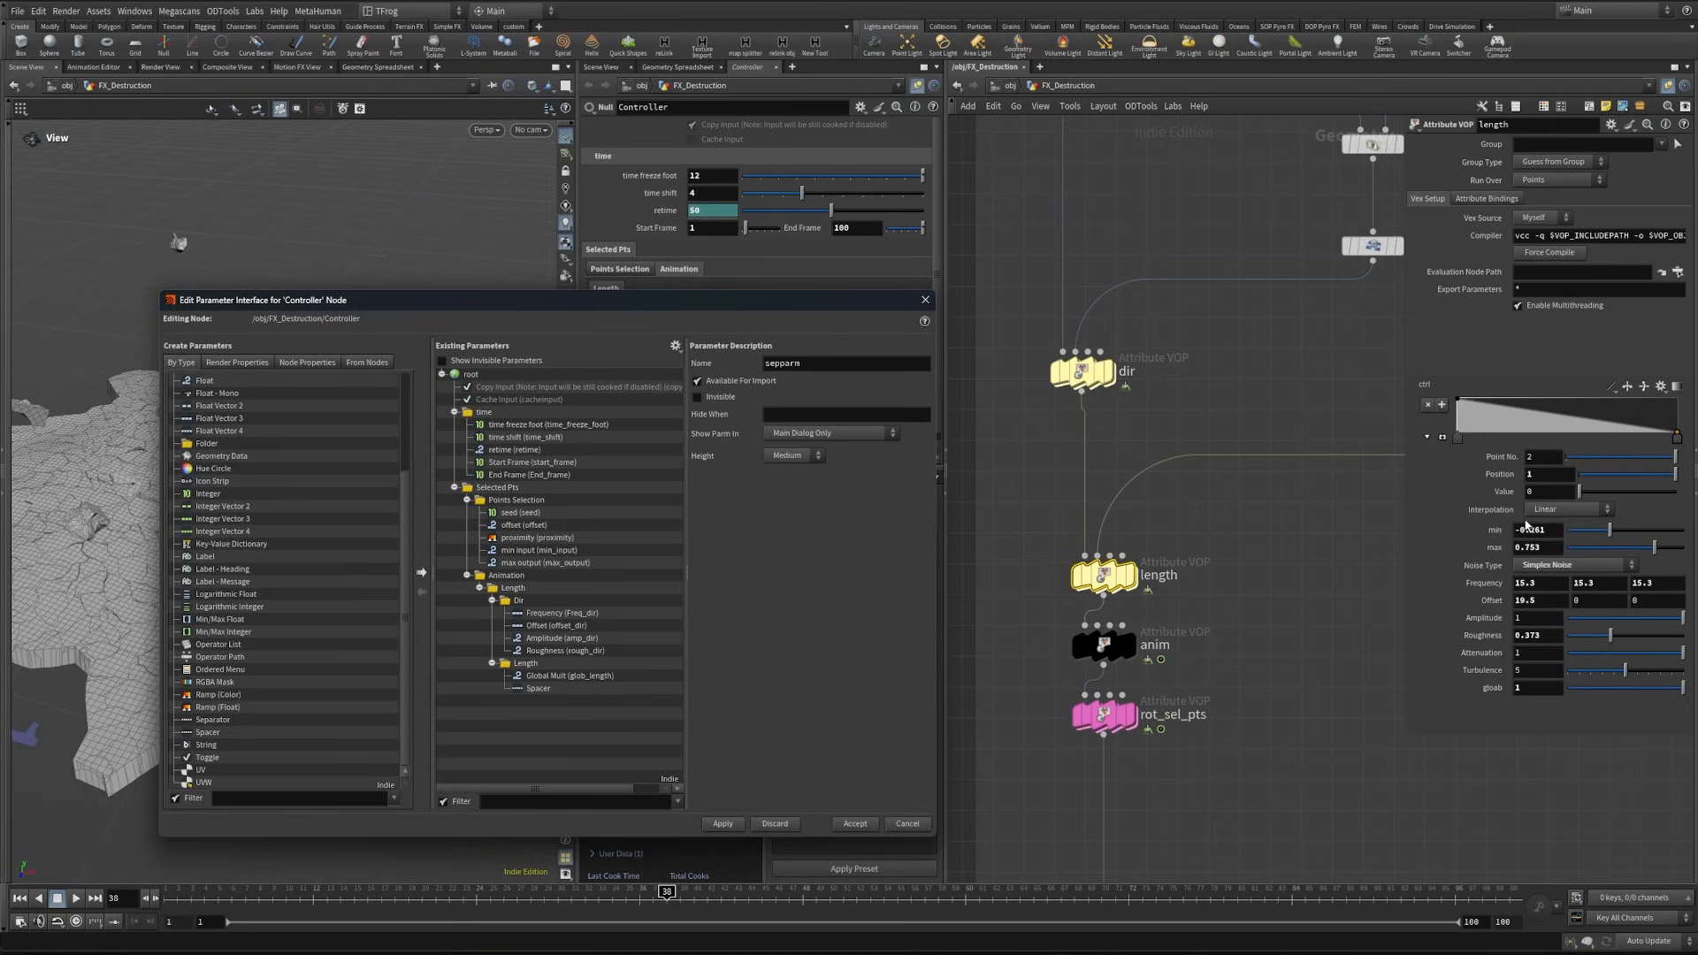
pyautogui.scroll(4, 274, 523)
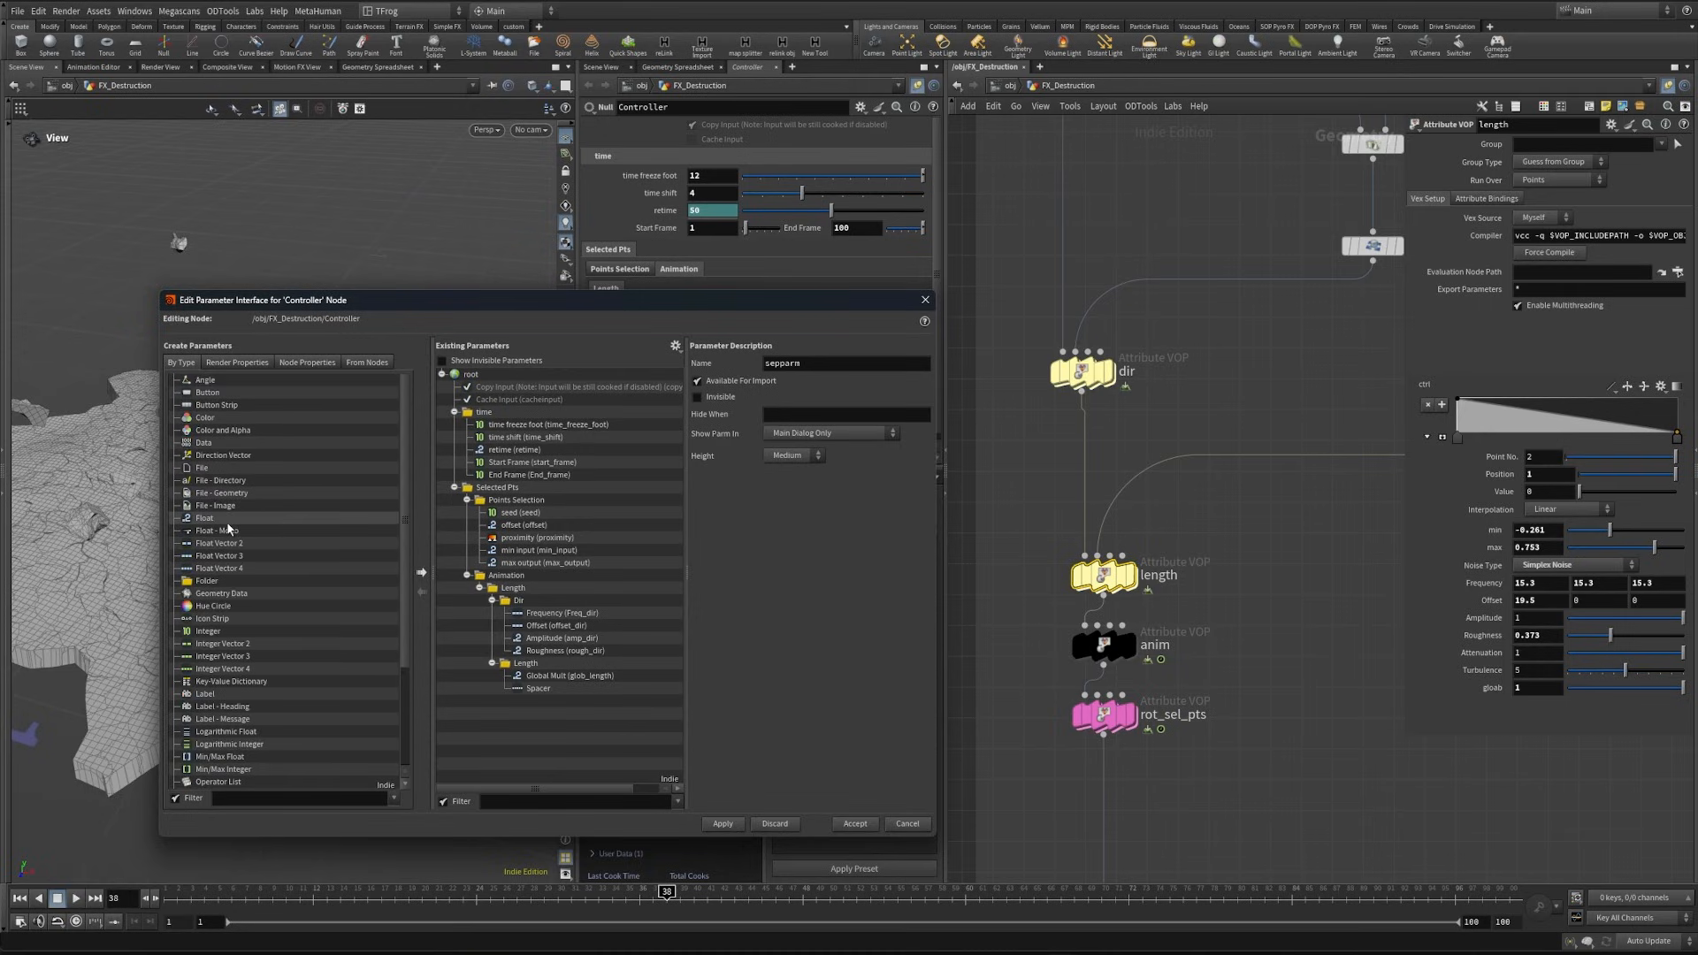
pyautogui.moveTo(539, 667); pyautogui.dragTo(540, 668)
pyautogui.moveTo(205, 518); pyautogui.dragTo(531, 674)
pyautogui.click(736, 826)
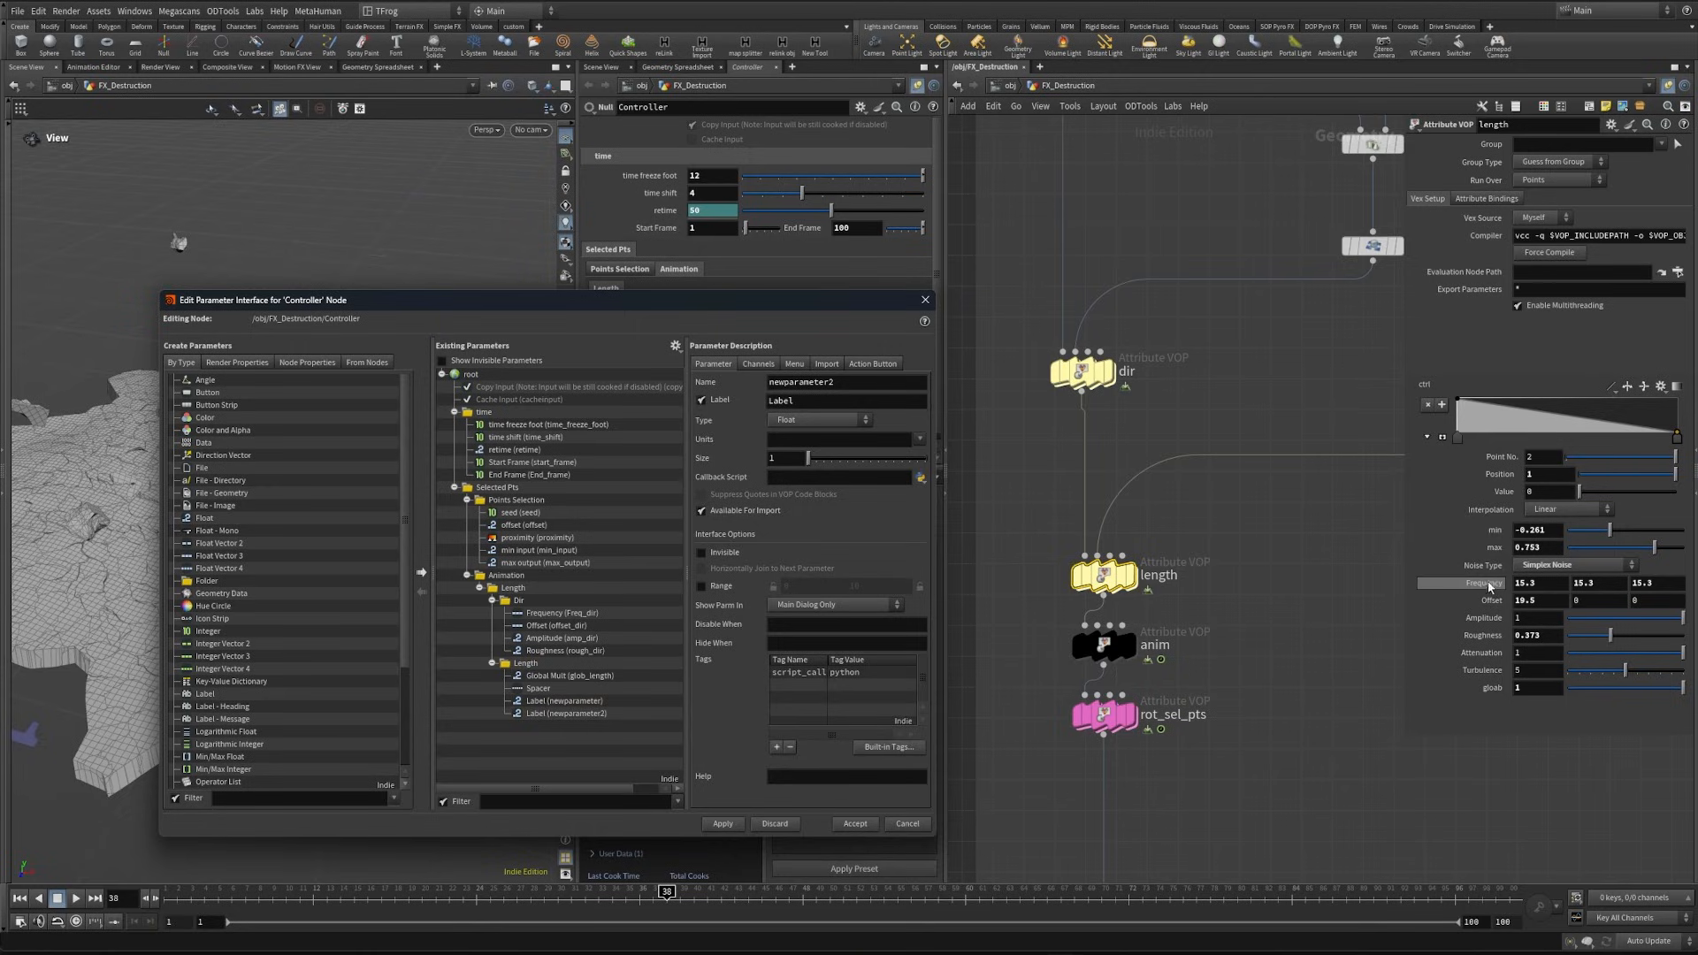
pyautogui.doubleClick(229, 557)
pyautogui.moveTo(228, 559); pyautogui.dragTo(532, 665)
pyautogui.moveTo(533, 665); pyautogui.dragTo(534, 664)
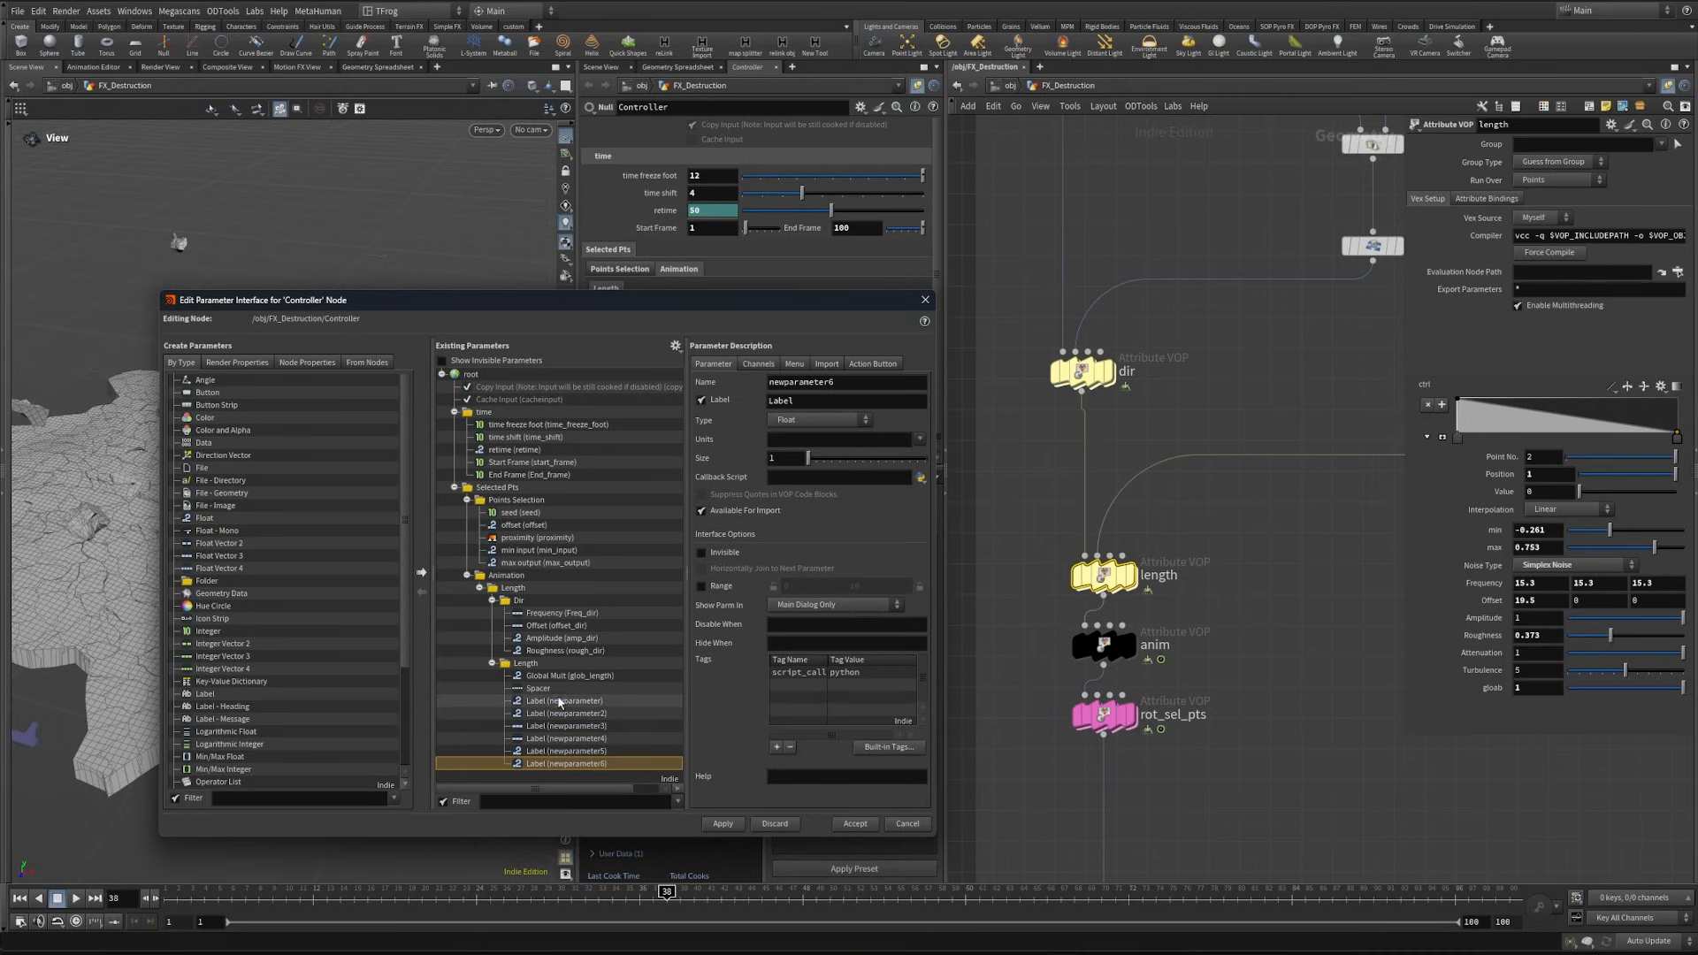
# - Name the first new Length parameter Min_length with label "Min" and the second Max_length with label "Max"
pyautogui.click(561, 701)
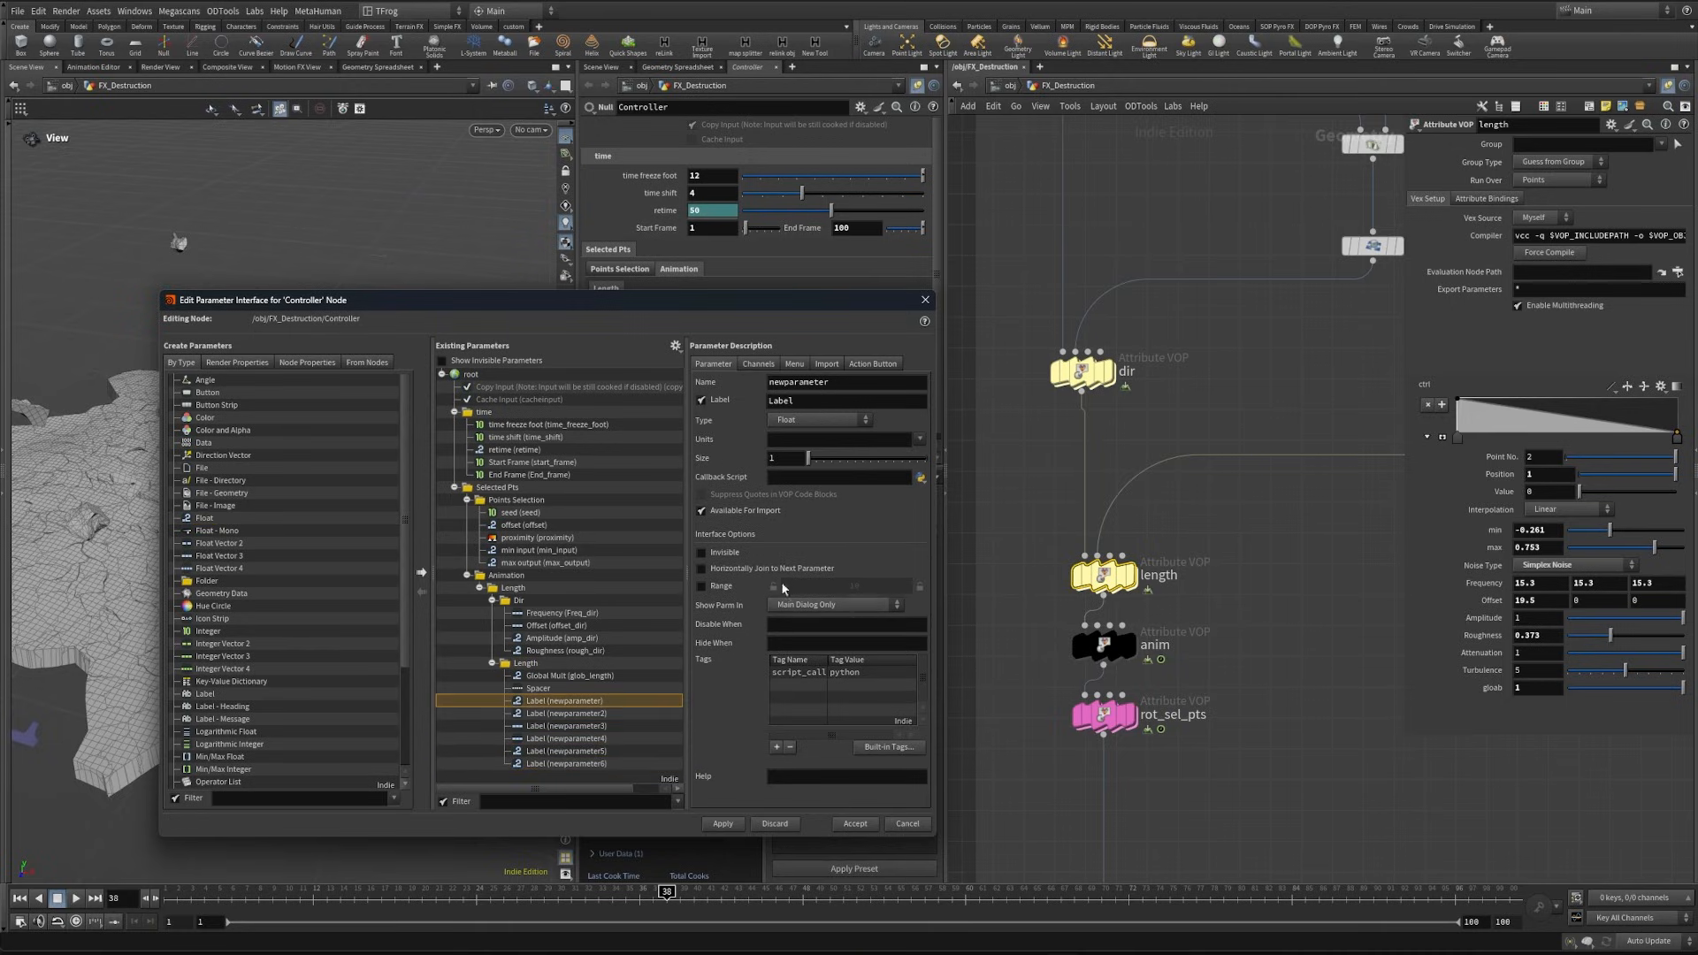
pyautogui.doubleClick(841, 387)
pyautogui.write('Min_length')
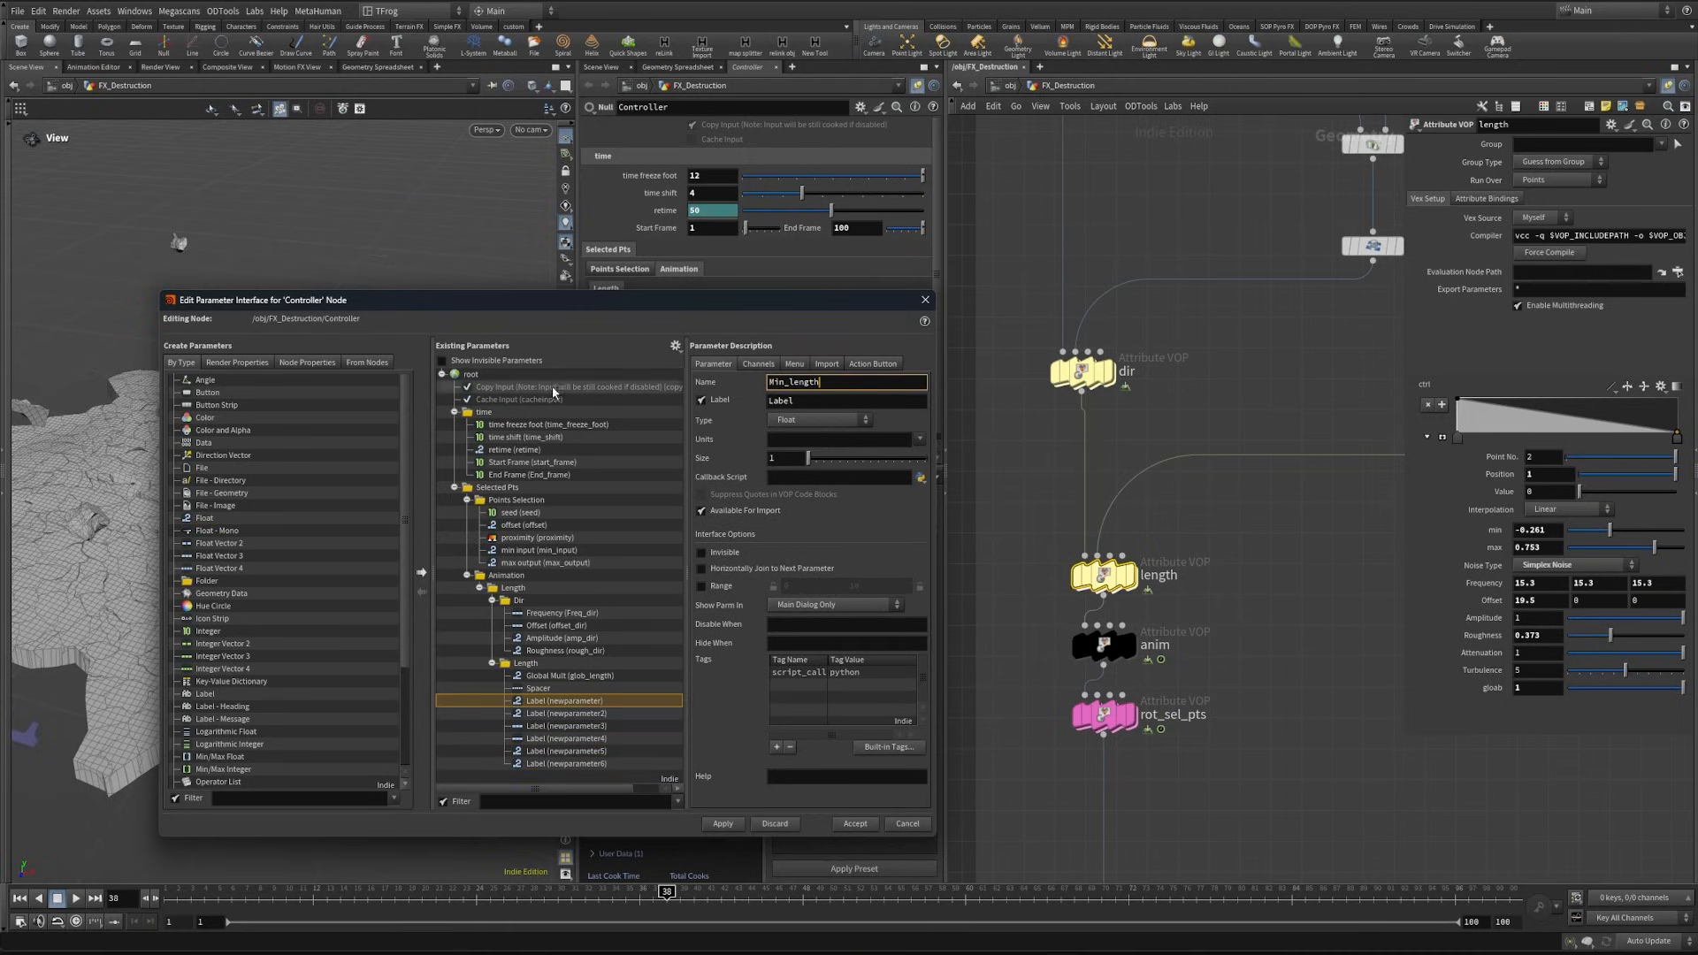
pyautogui.press('Tab')
pyautogui.write('Min')
pyautogui.press('Return')
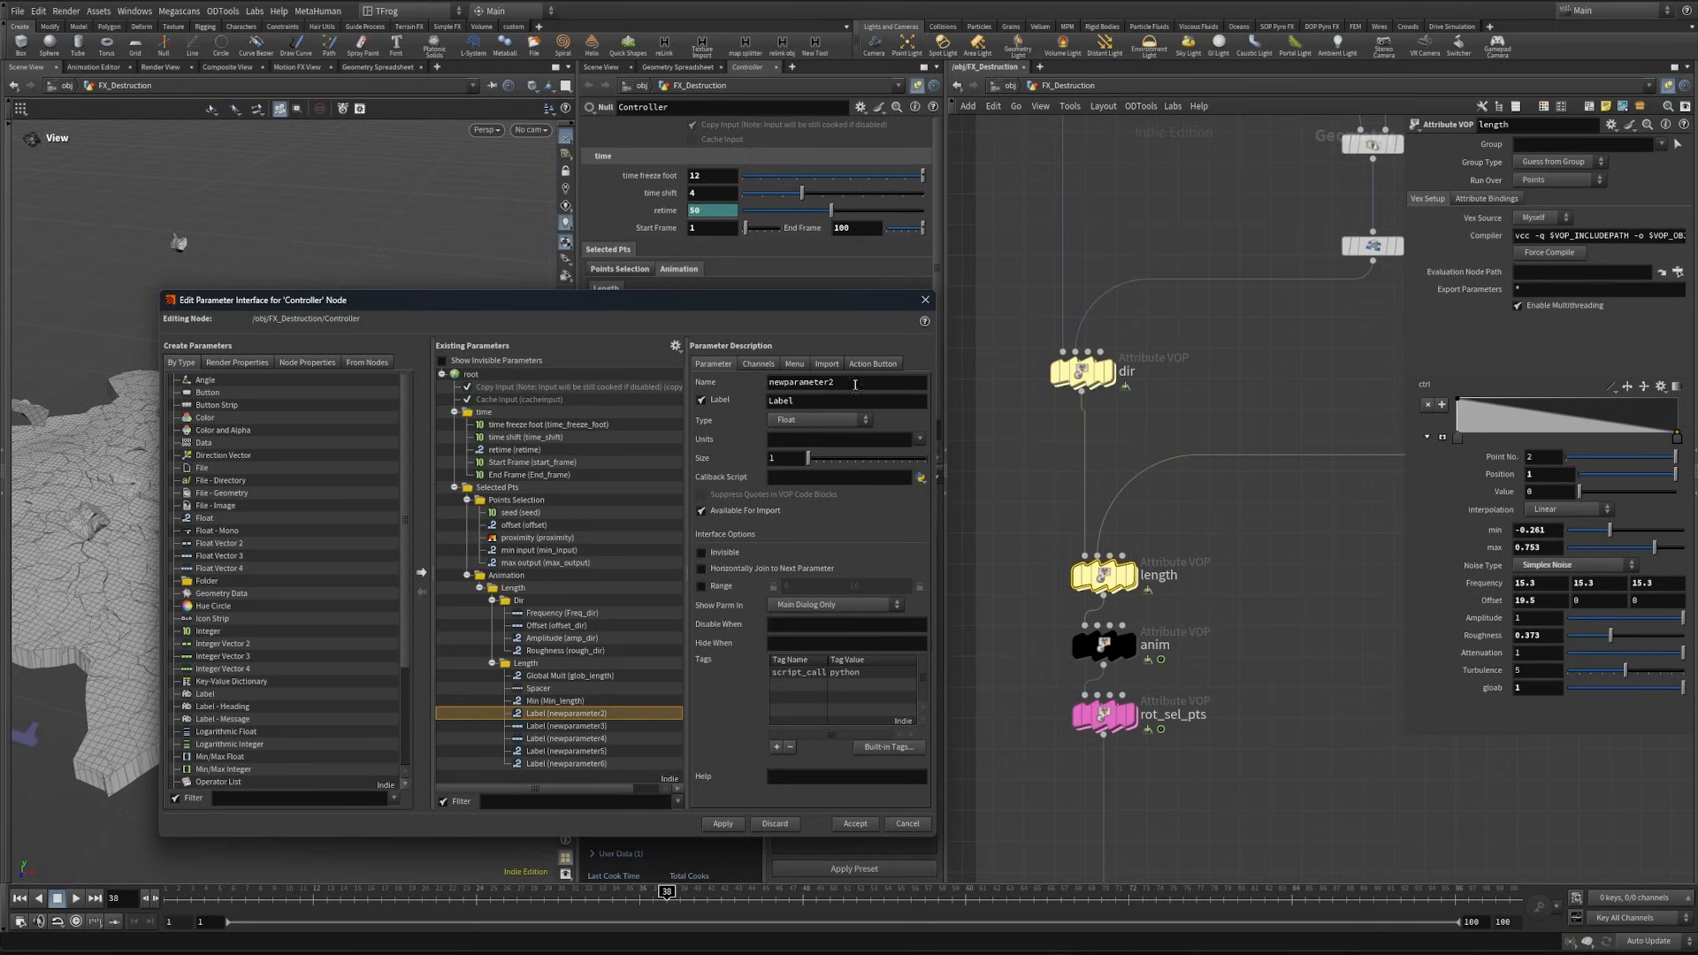
pyautogui.press('Tab')
pyautogui.write('Max')
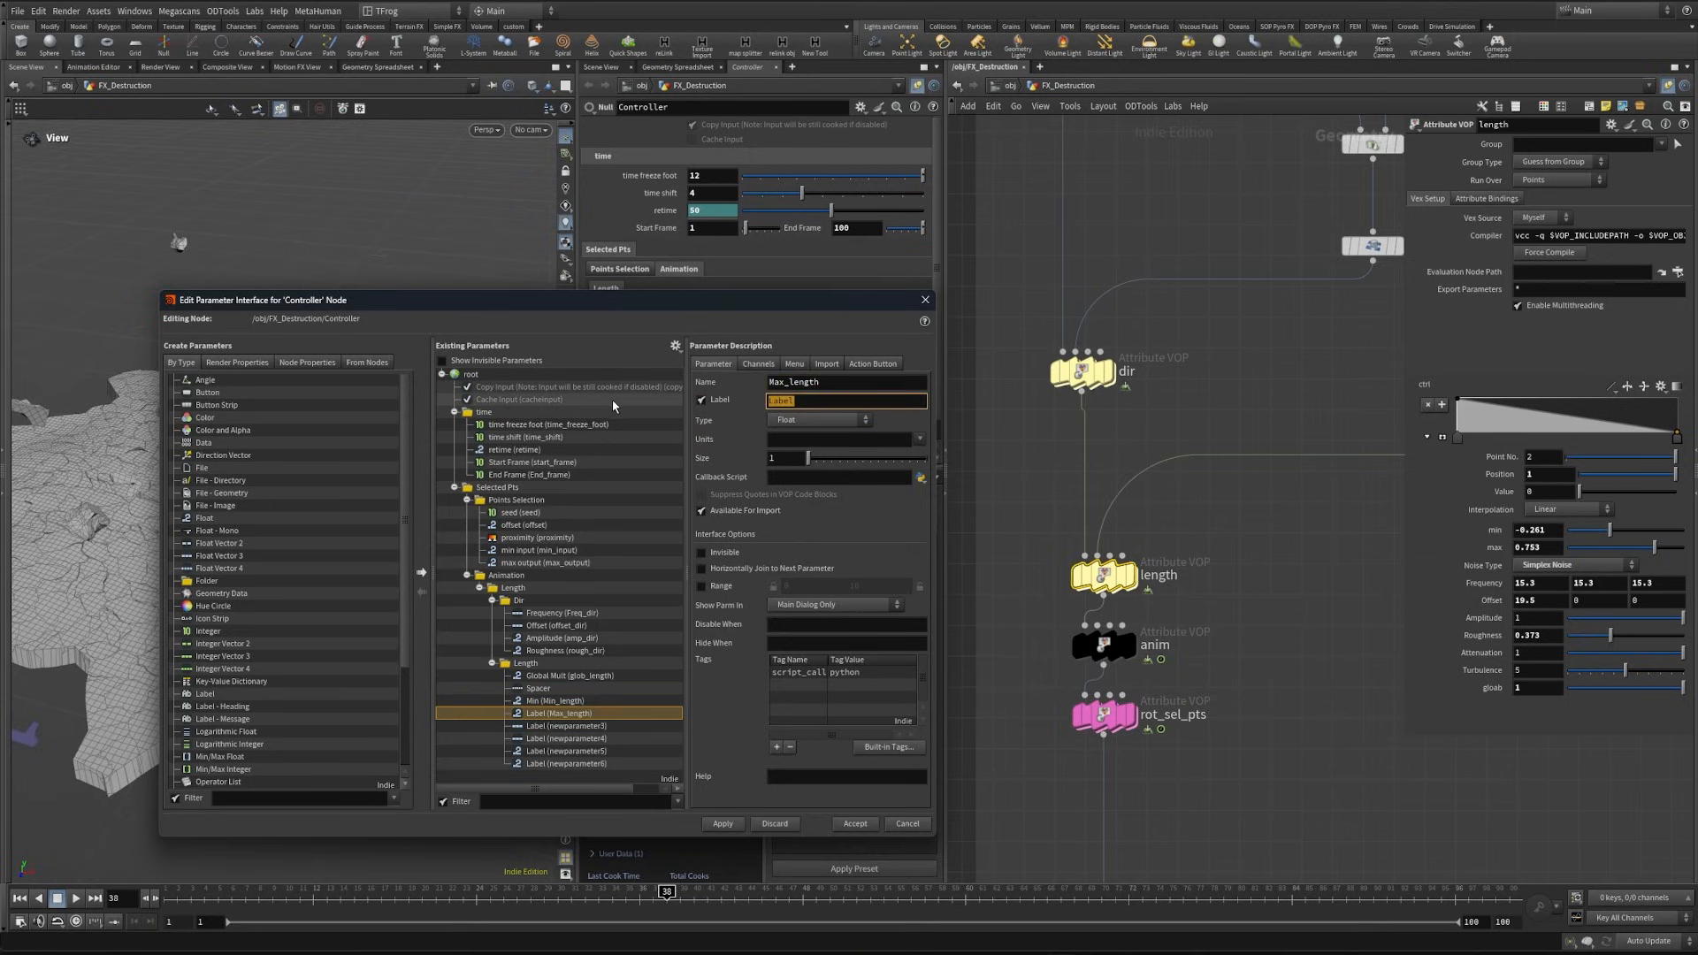
pyautogui.press('Return')
# - Name Length's first vector parameter Fequency_length with label "Frequency" and the second Offset_length with label "Offset"
pyautogui.doubleClick(856, 385)
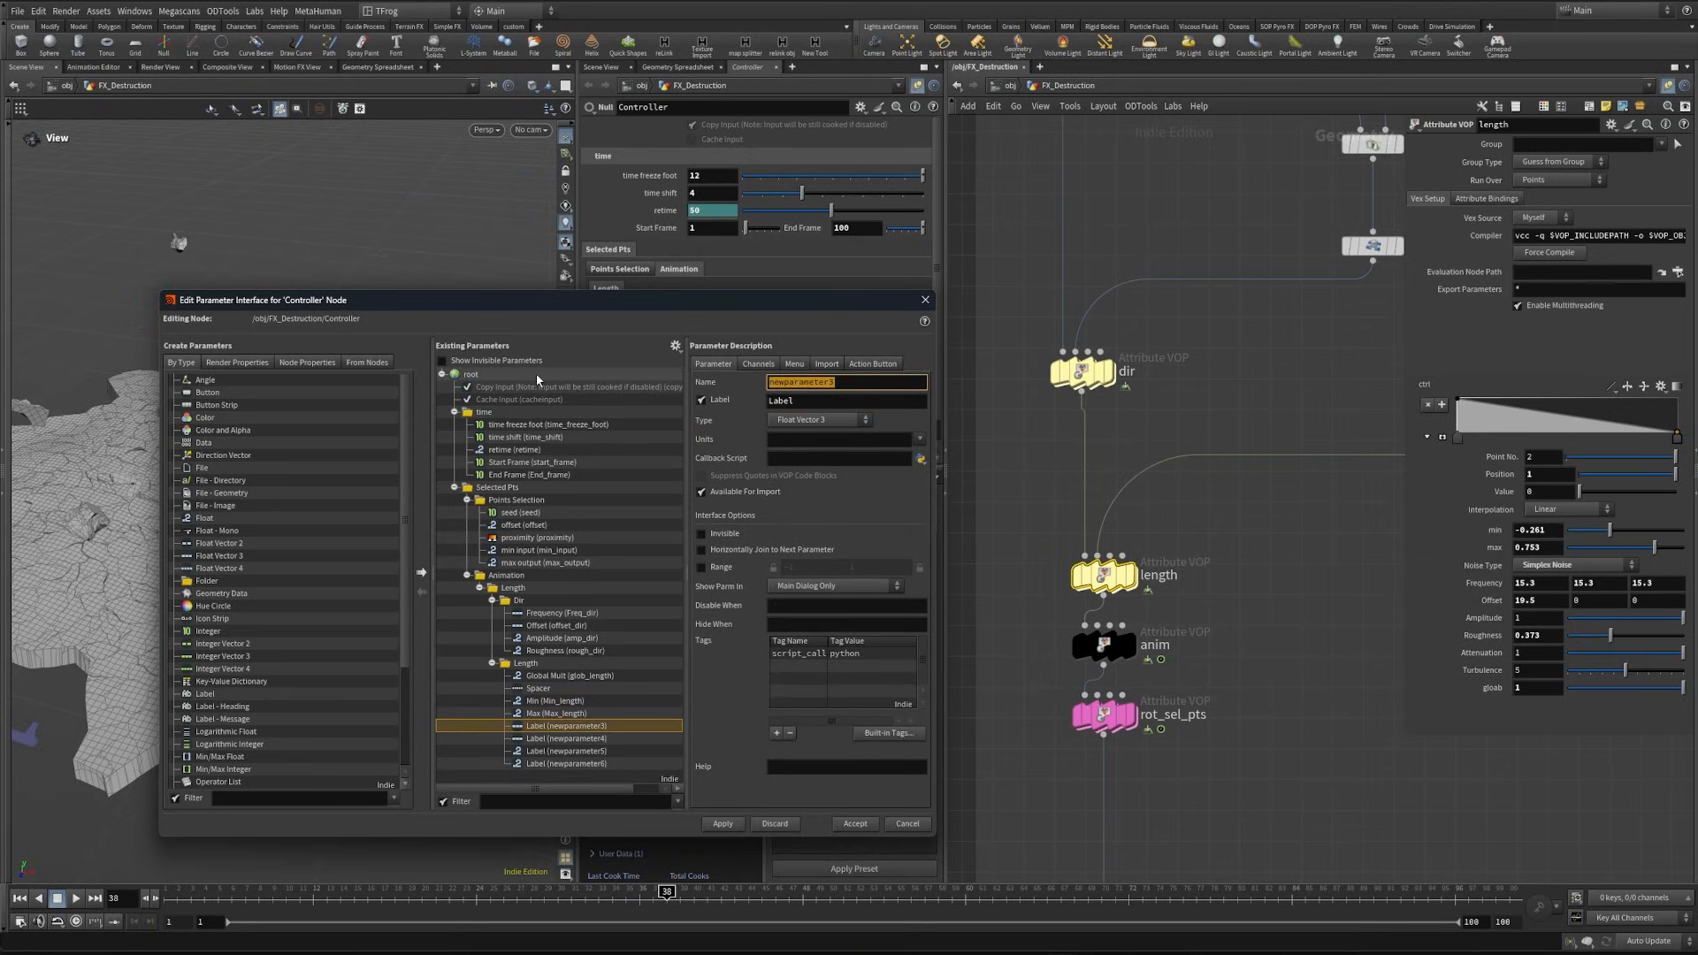
pyautogui.write('Fequency_length')
pyautogui.press('Tab')
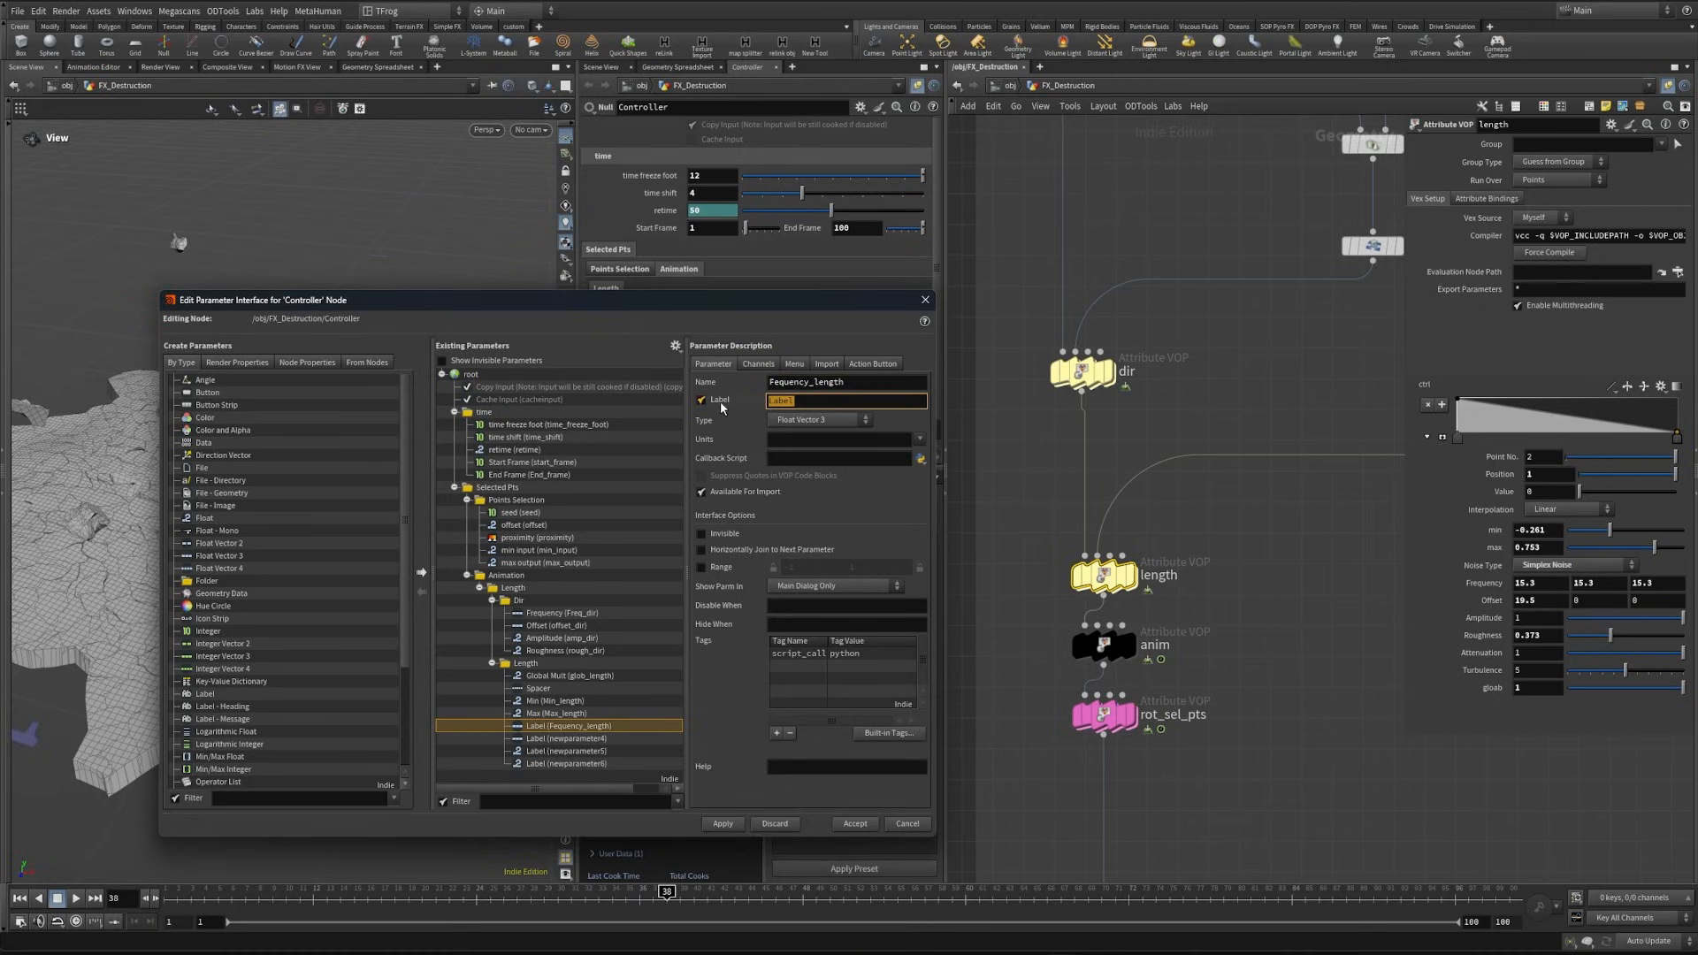
pyautogui.write('Frequency')
pyautogui.press('Return')
pyautogui.doubleClick(847, 381)
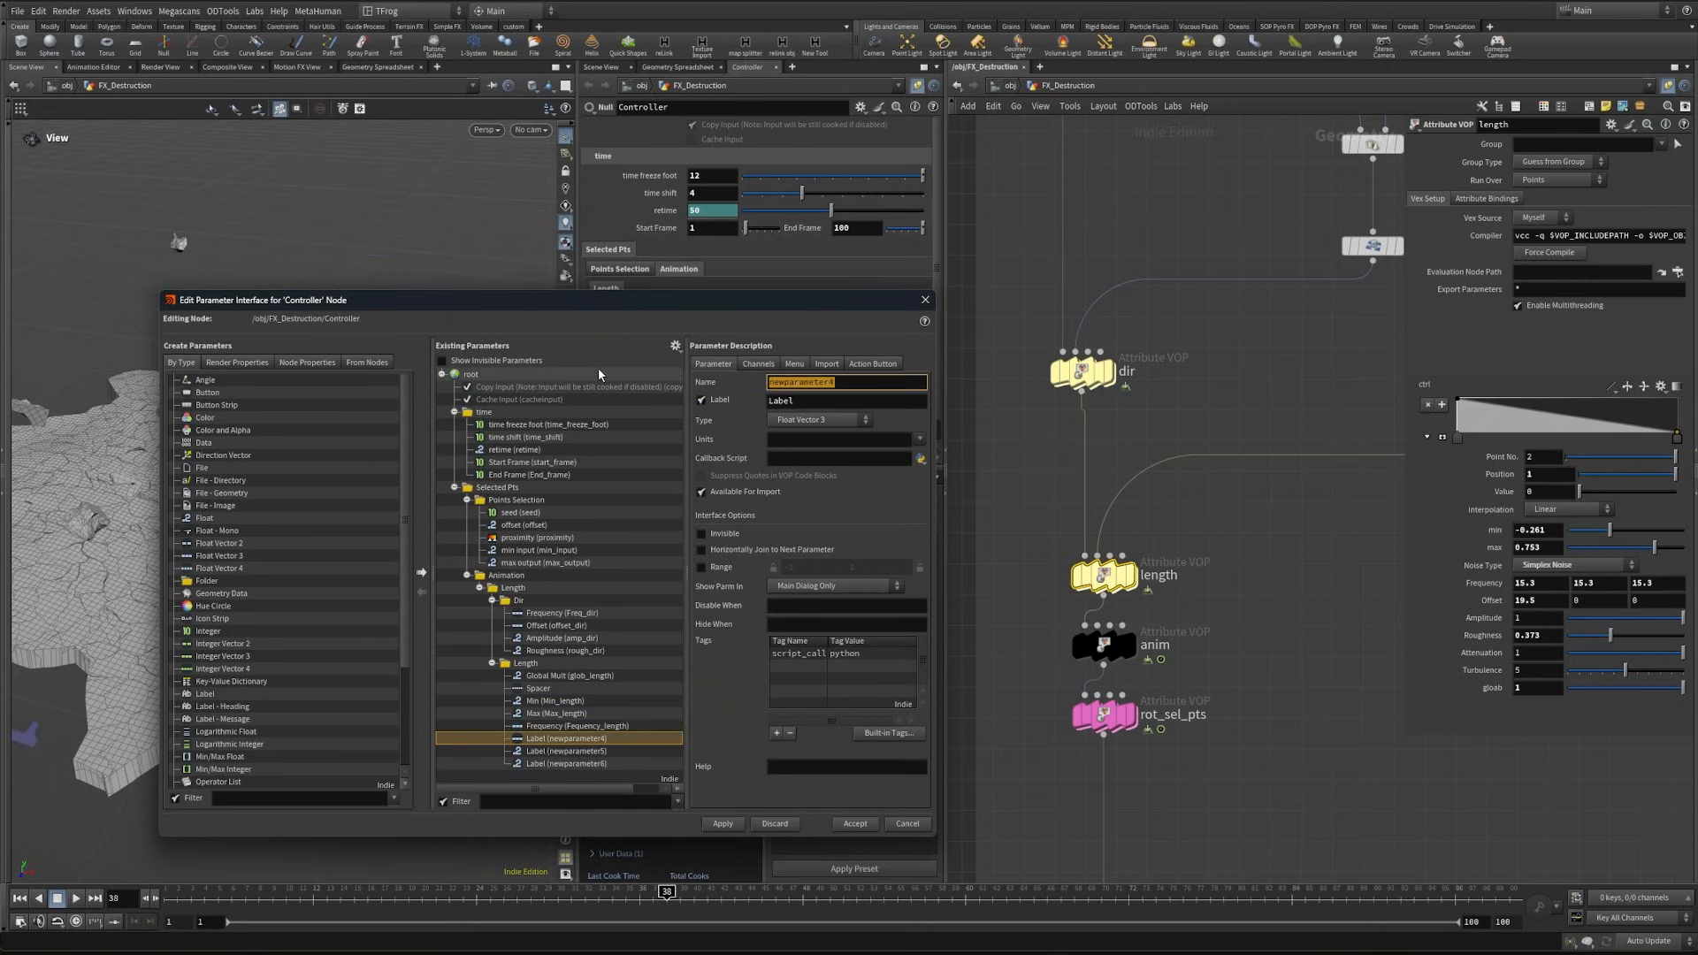
pyautogui.write('Offset_length')
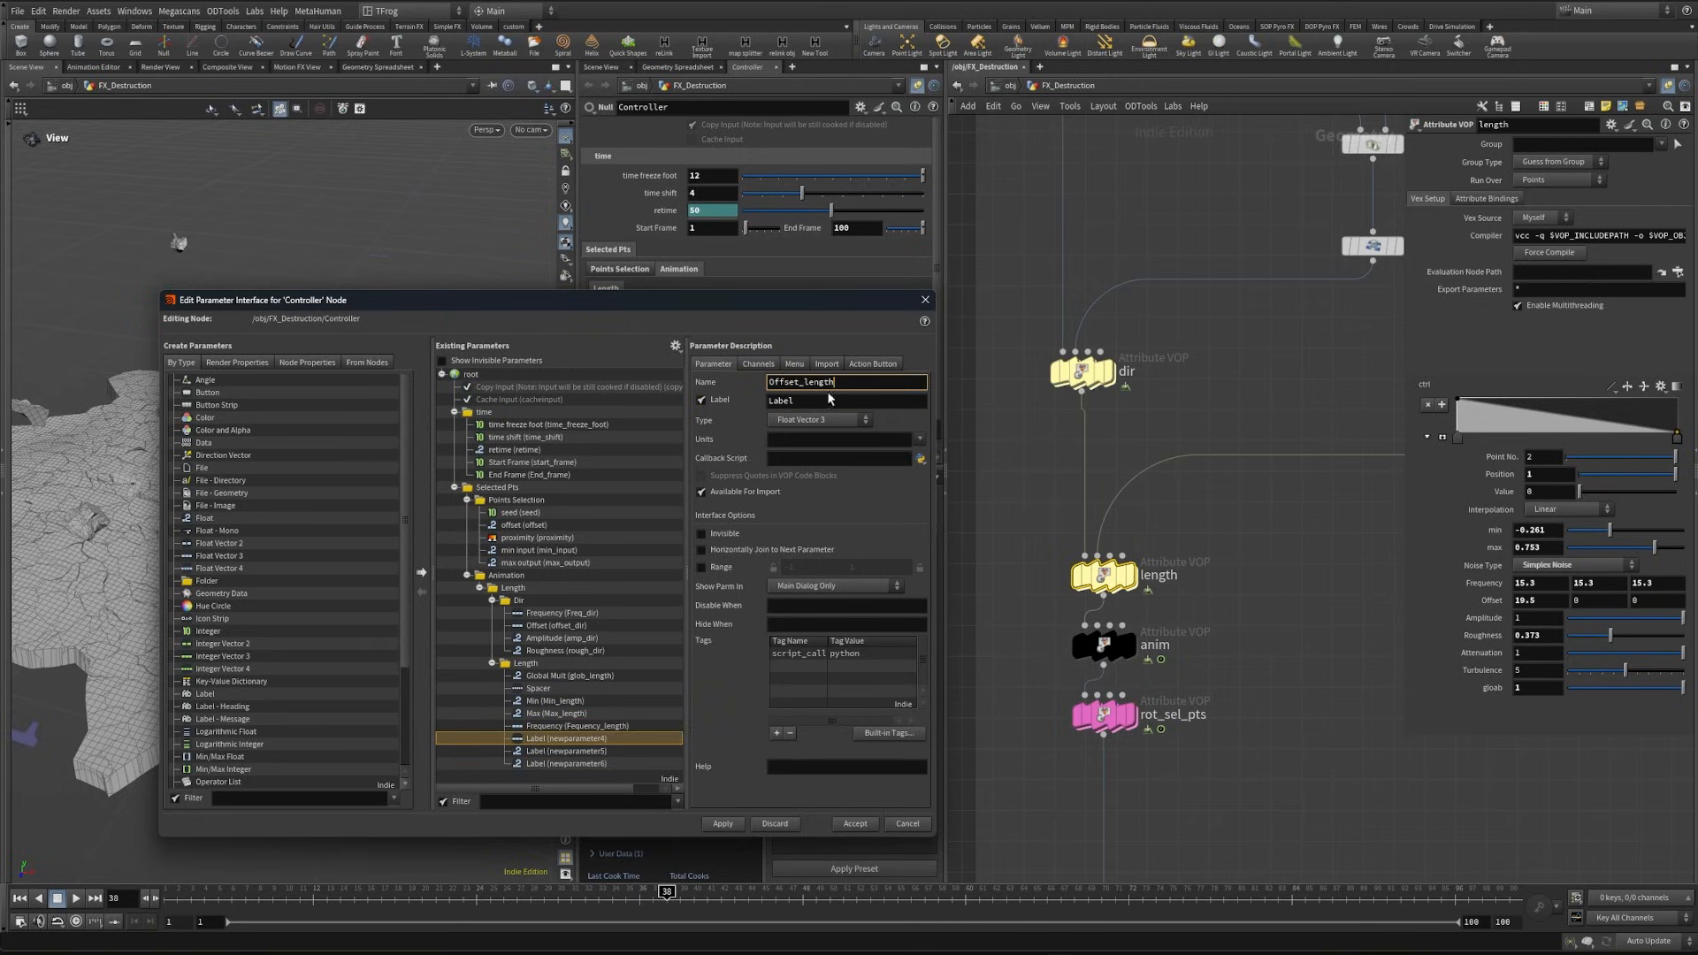
pyautogui.press('Tab')
pyautogui.write('Offset')
pyautogui.press('Return')
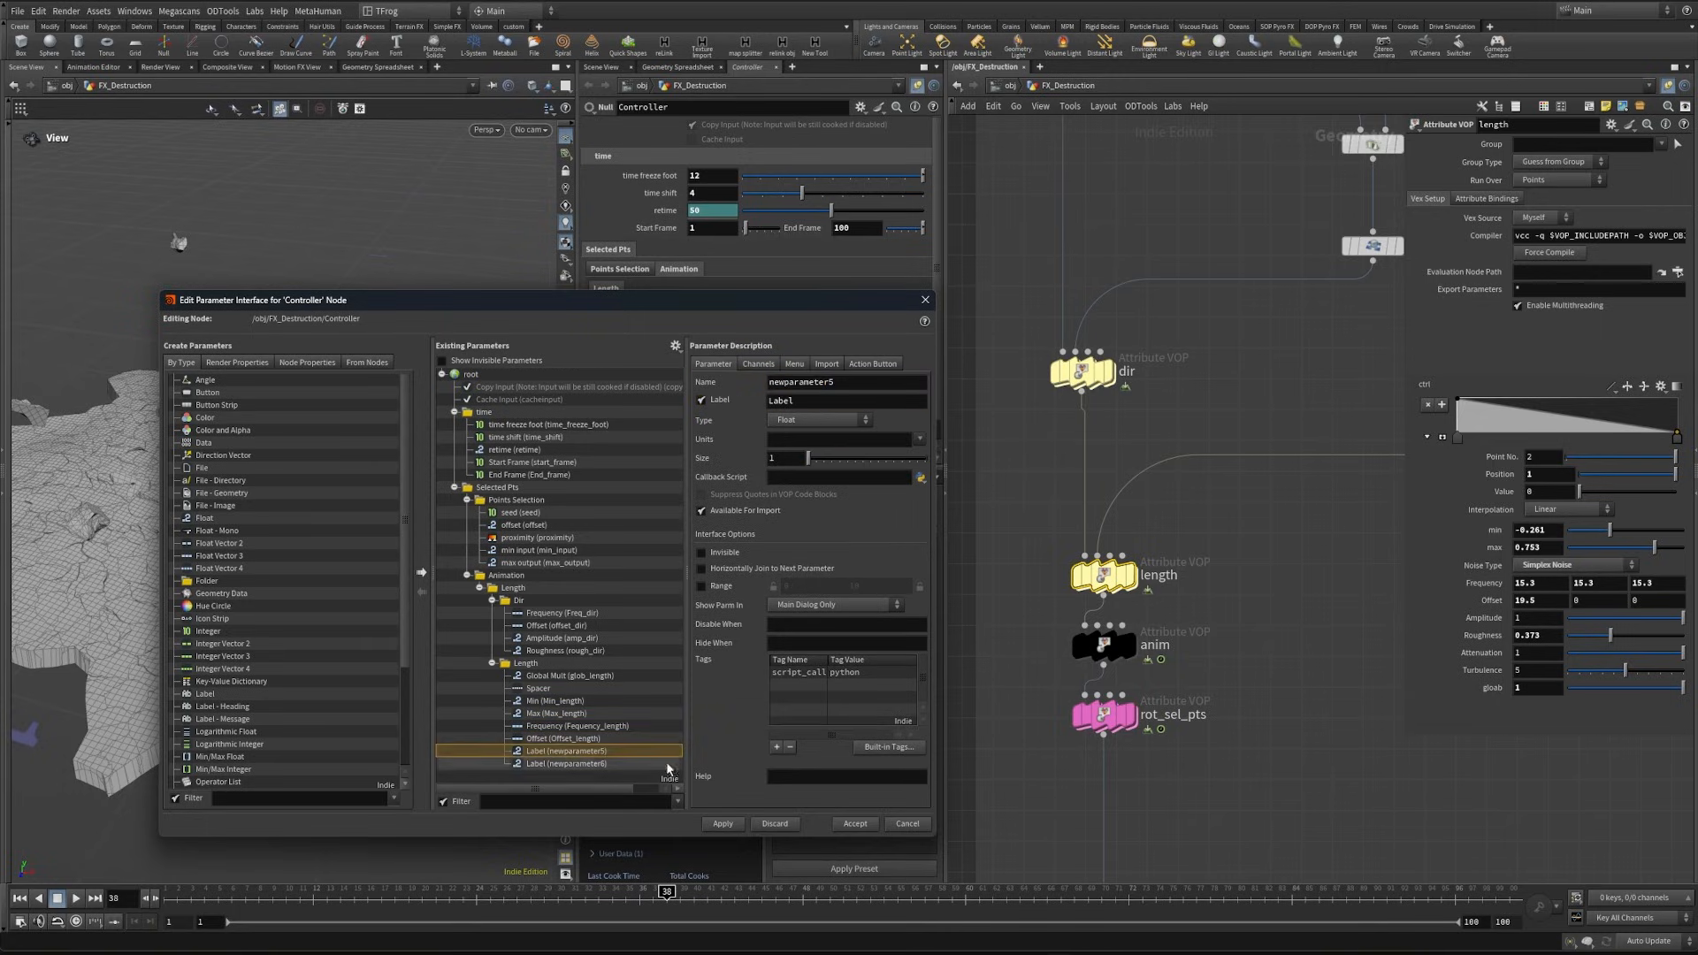
# - Name Length's last two Float parameters Amp_length with label "Amplitude" and Rough_length with label "Roughness"
pyautogui.doubleClick(854, 378)
pyautogui.write('Amp_length')
pyautogui.press('Tab')
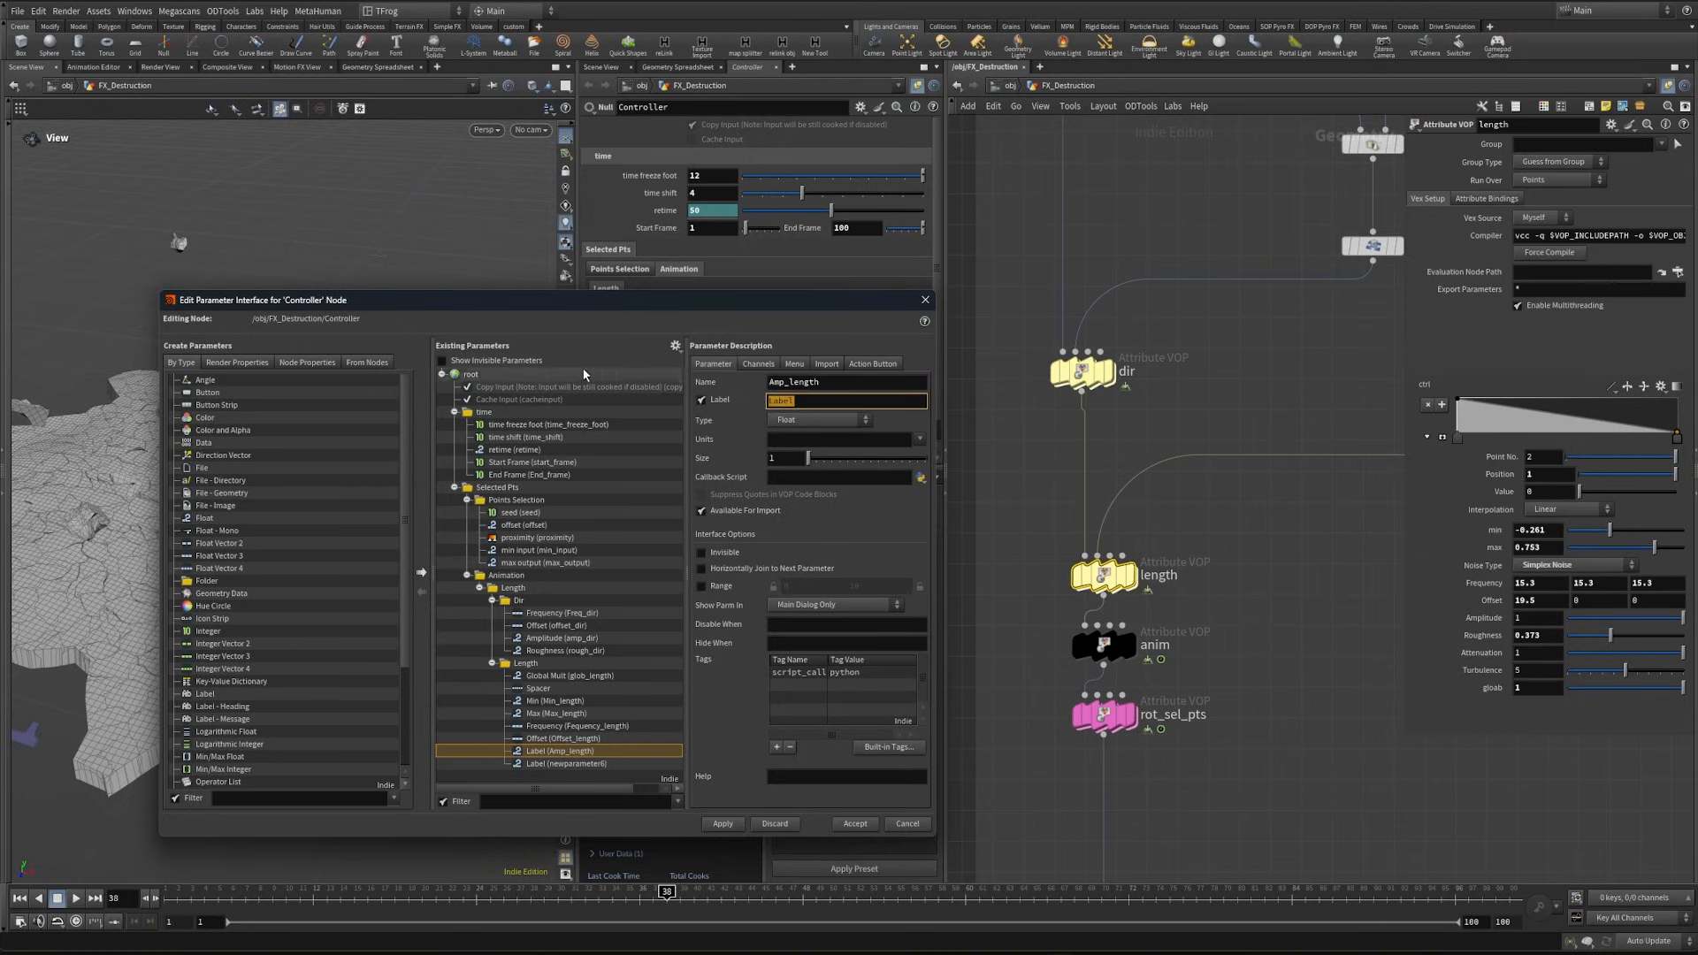
pyautogui.write('Amplitude')
pyautogui.press('Return')
pyautogui.doubleClick(823, 382)
pyautogui.write('Rough_length')
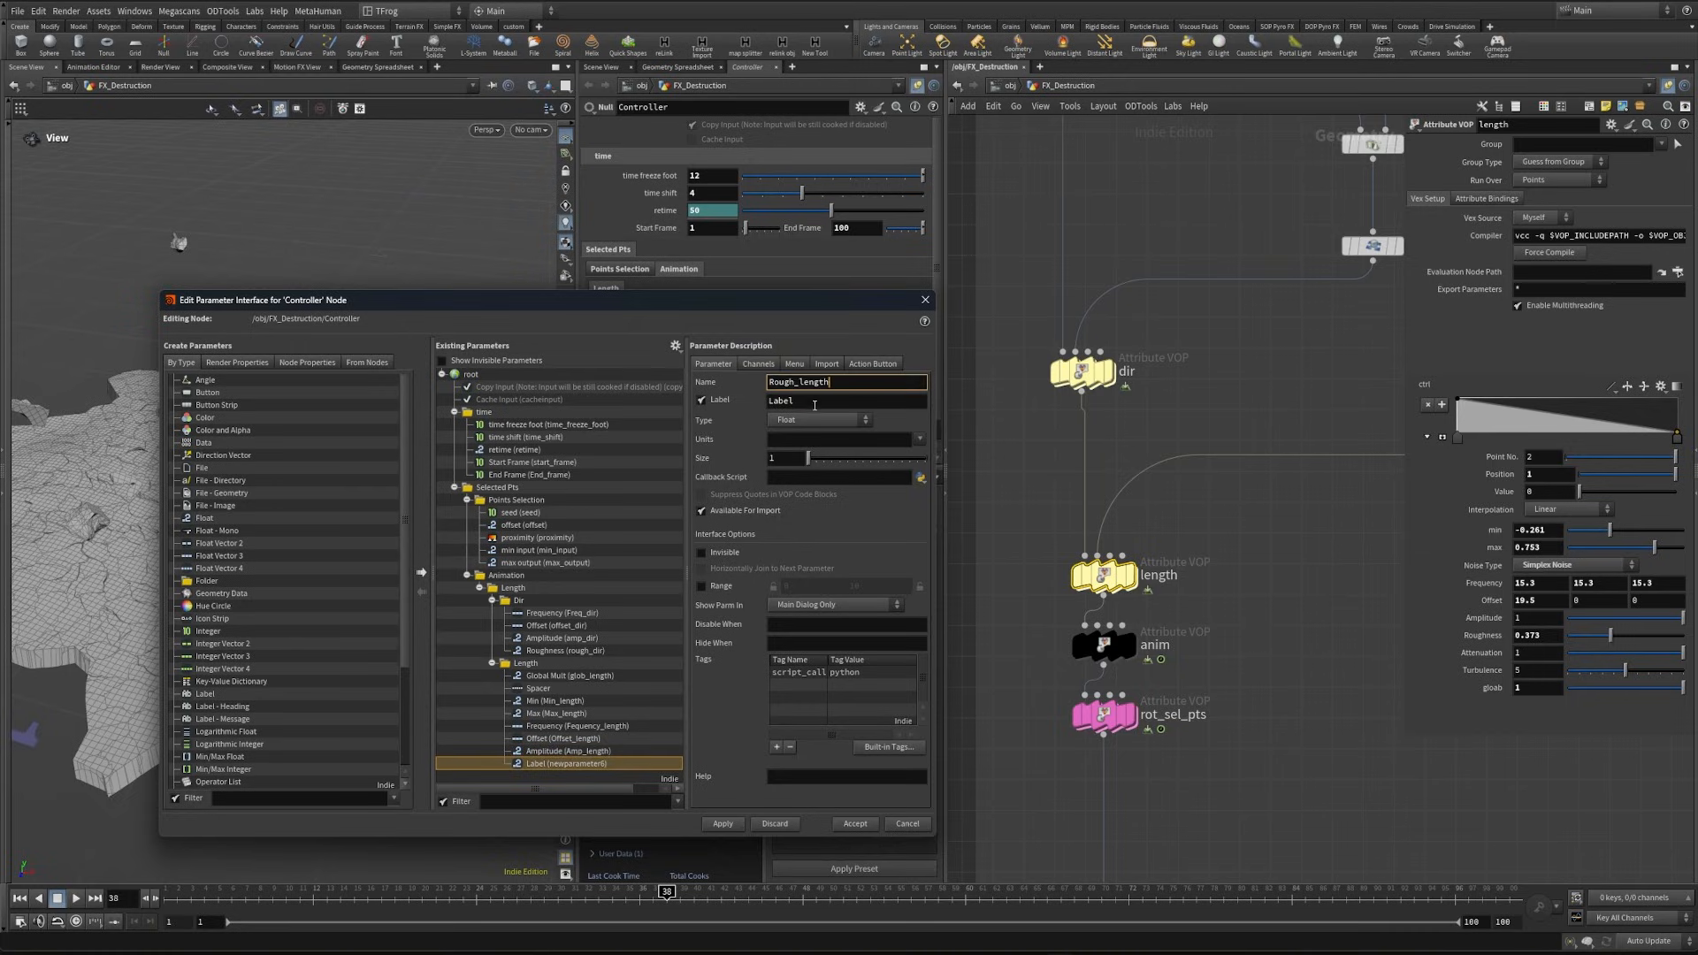
pyautogui.press('Tab')
pyautogui.write('Roughness')
pyautogui.press('Return')
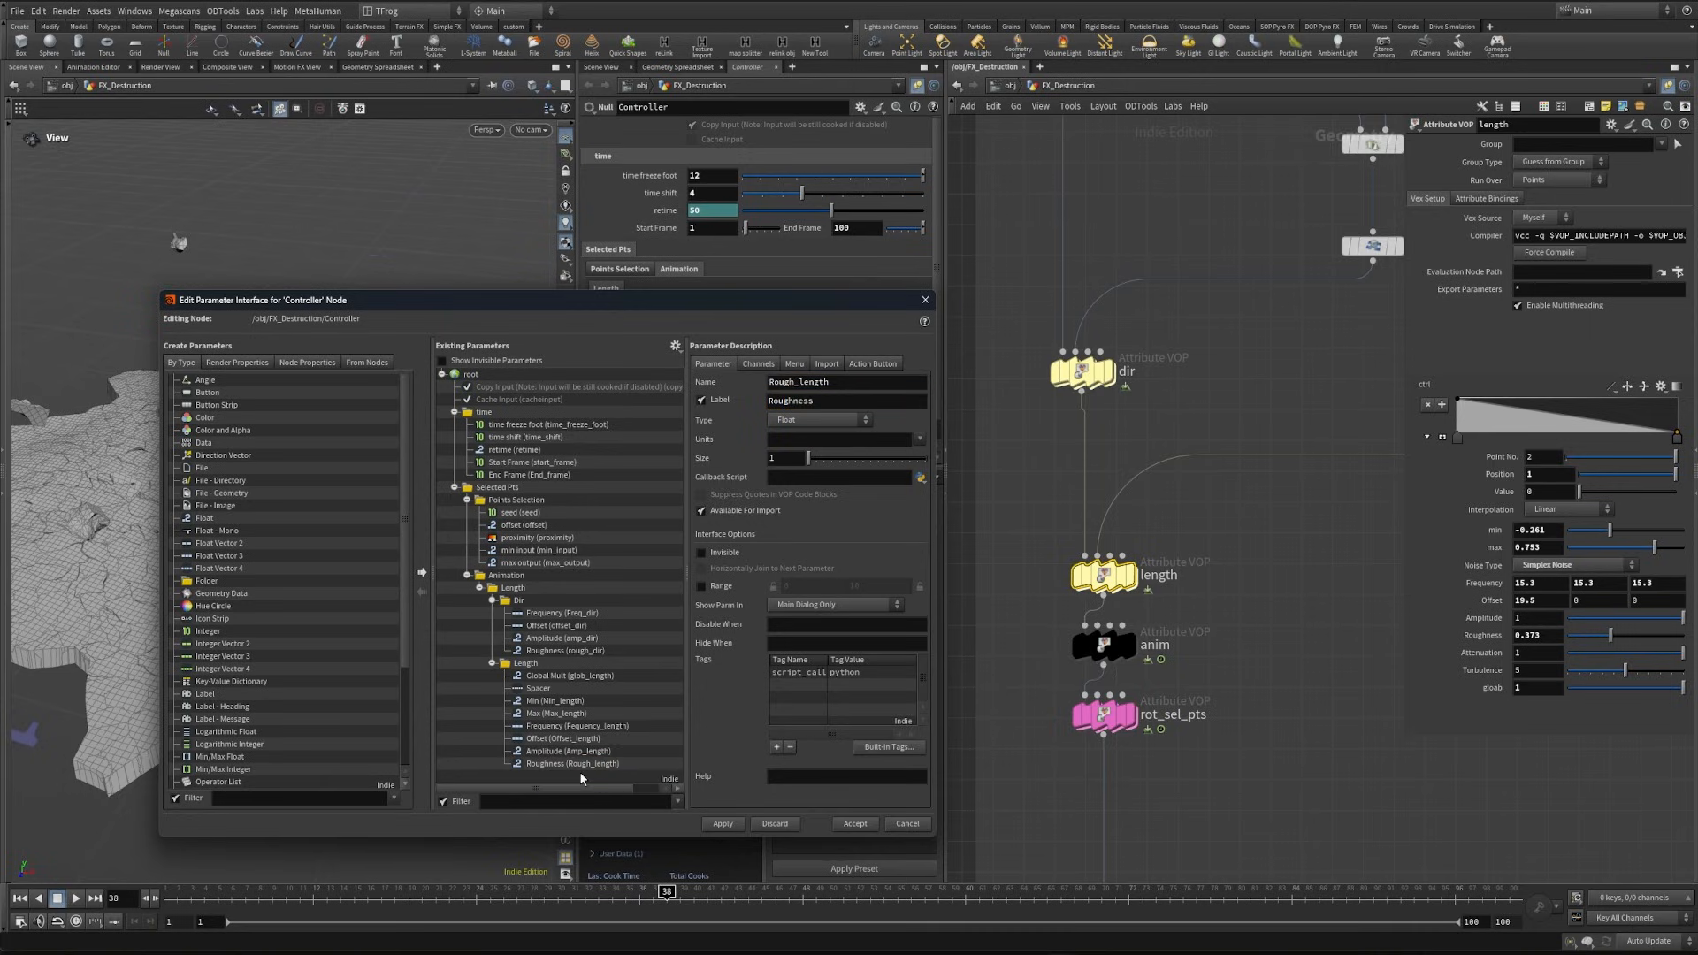
# - Enable the slider range for Length's Roughness with a maximum of 1 and apply the parameter changes
pyautogui.click(701, 585)
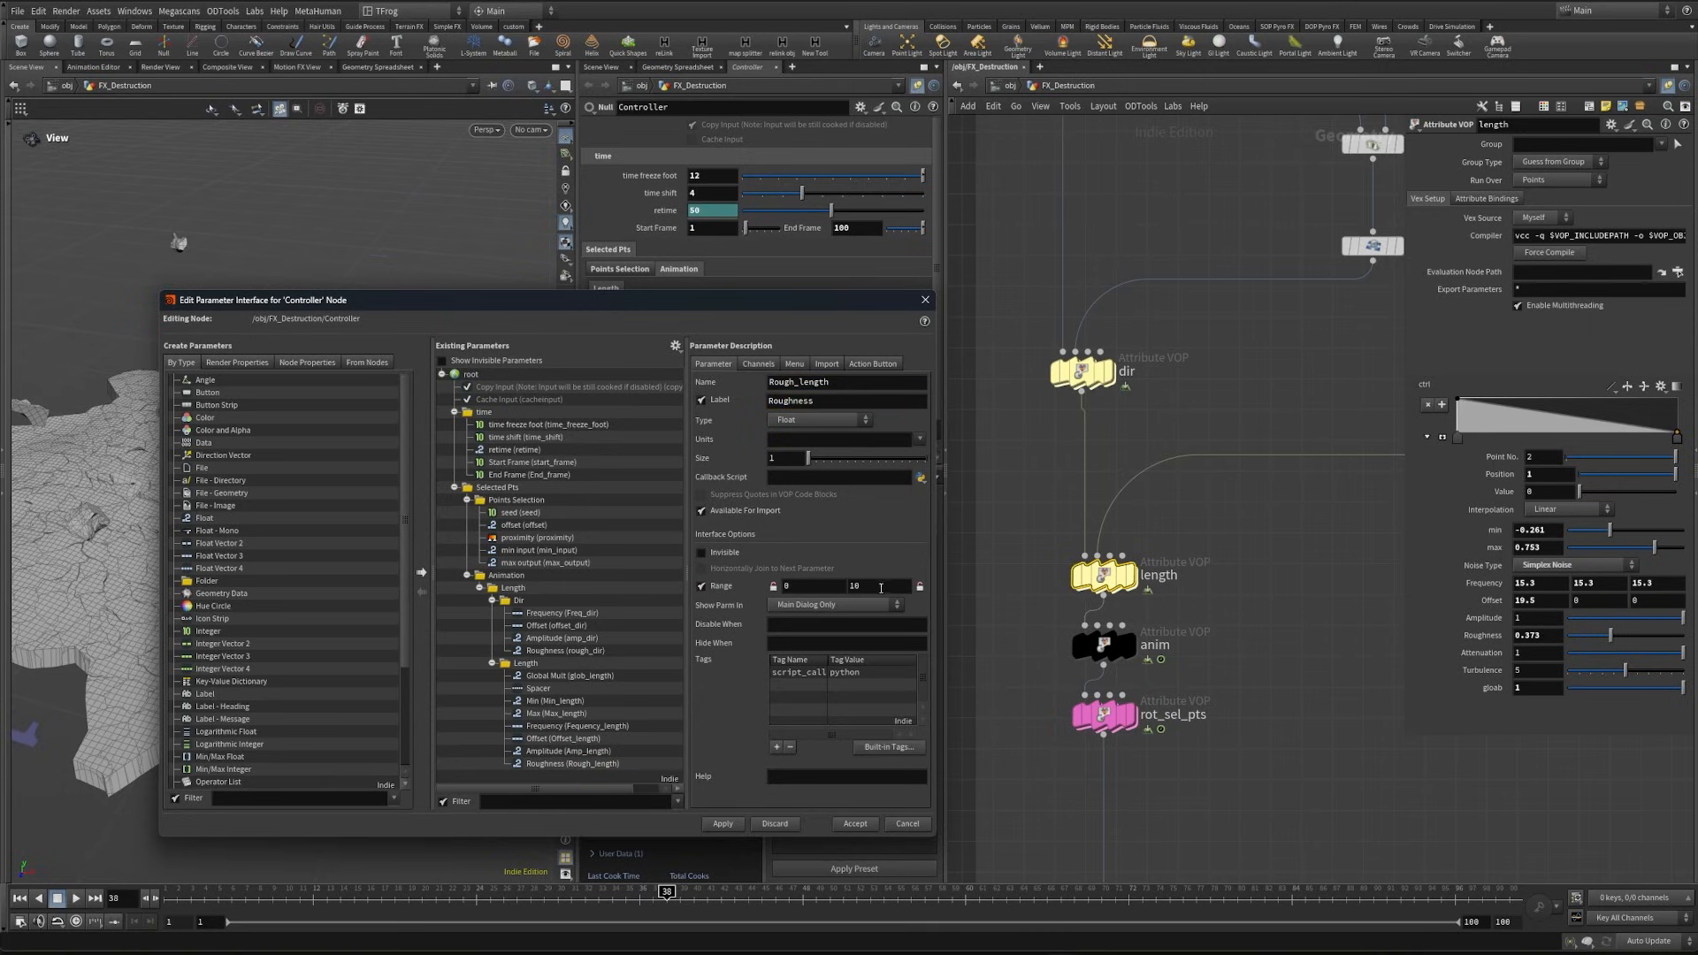
pyautogui.doubleClick(871, 588)
pyautogui.write('1')
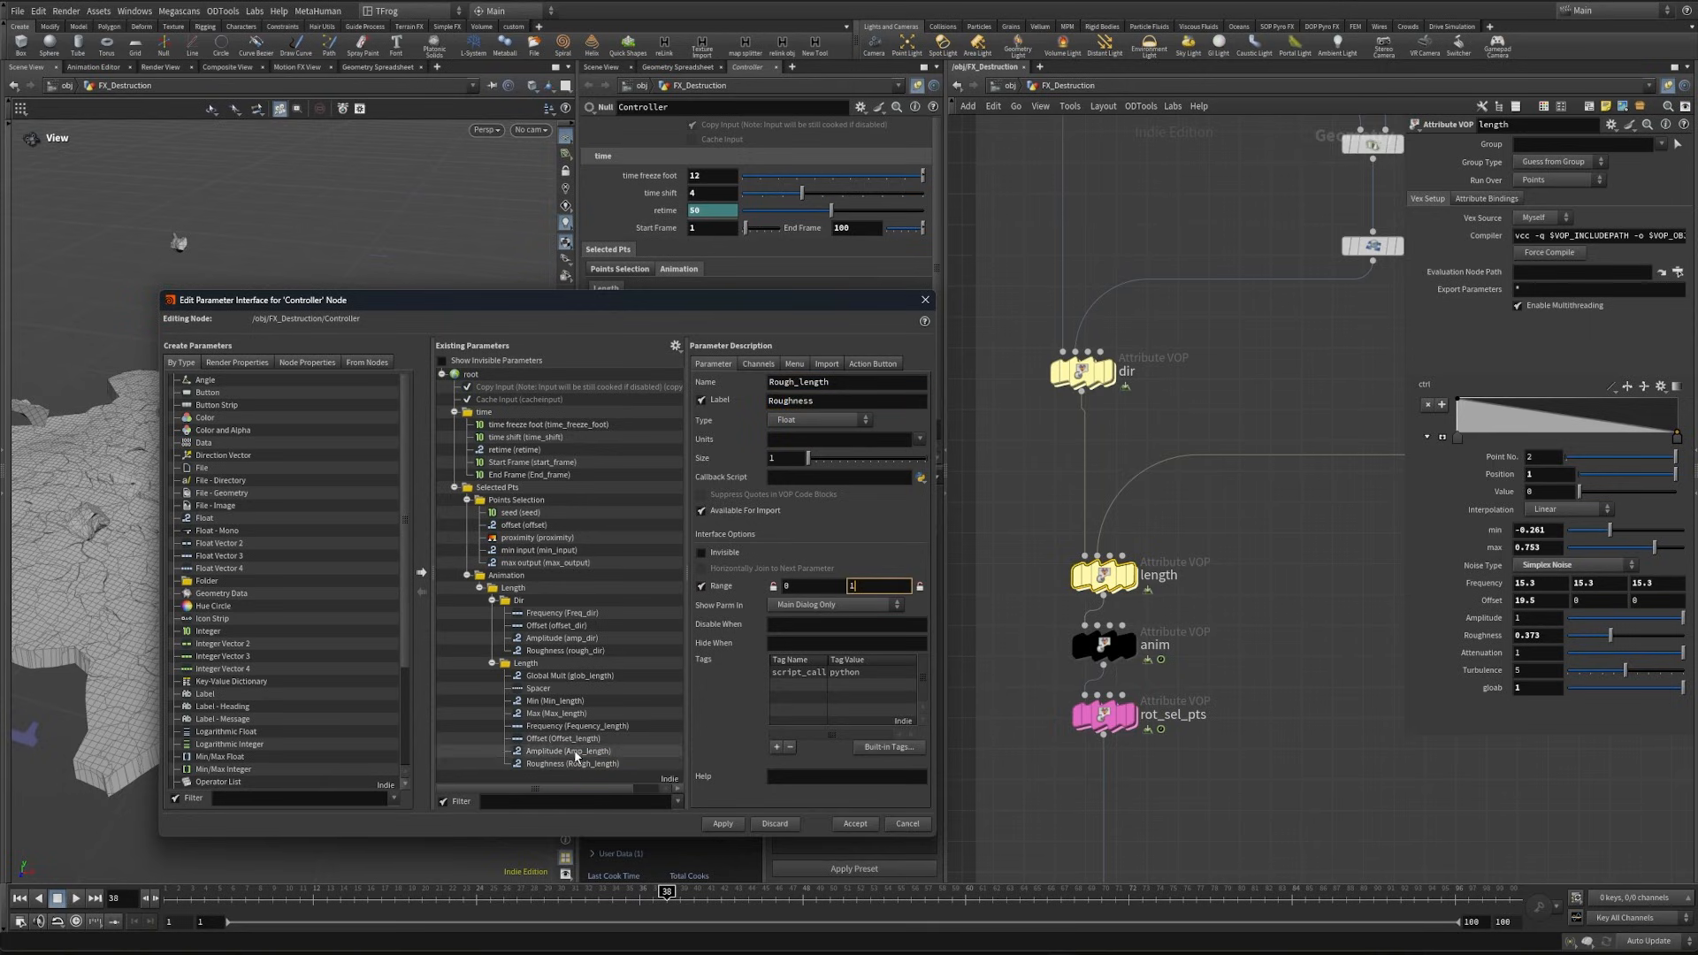
pyautogui.click(579, 753)
pyautogui.click(723, 824)
# - Enable slider ranges for Length's Min and Max, with a lower limit of -1 for Min and an upper limit of 1 for Max
pyautogui.click(555, 700)
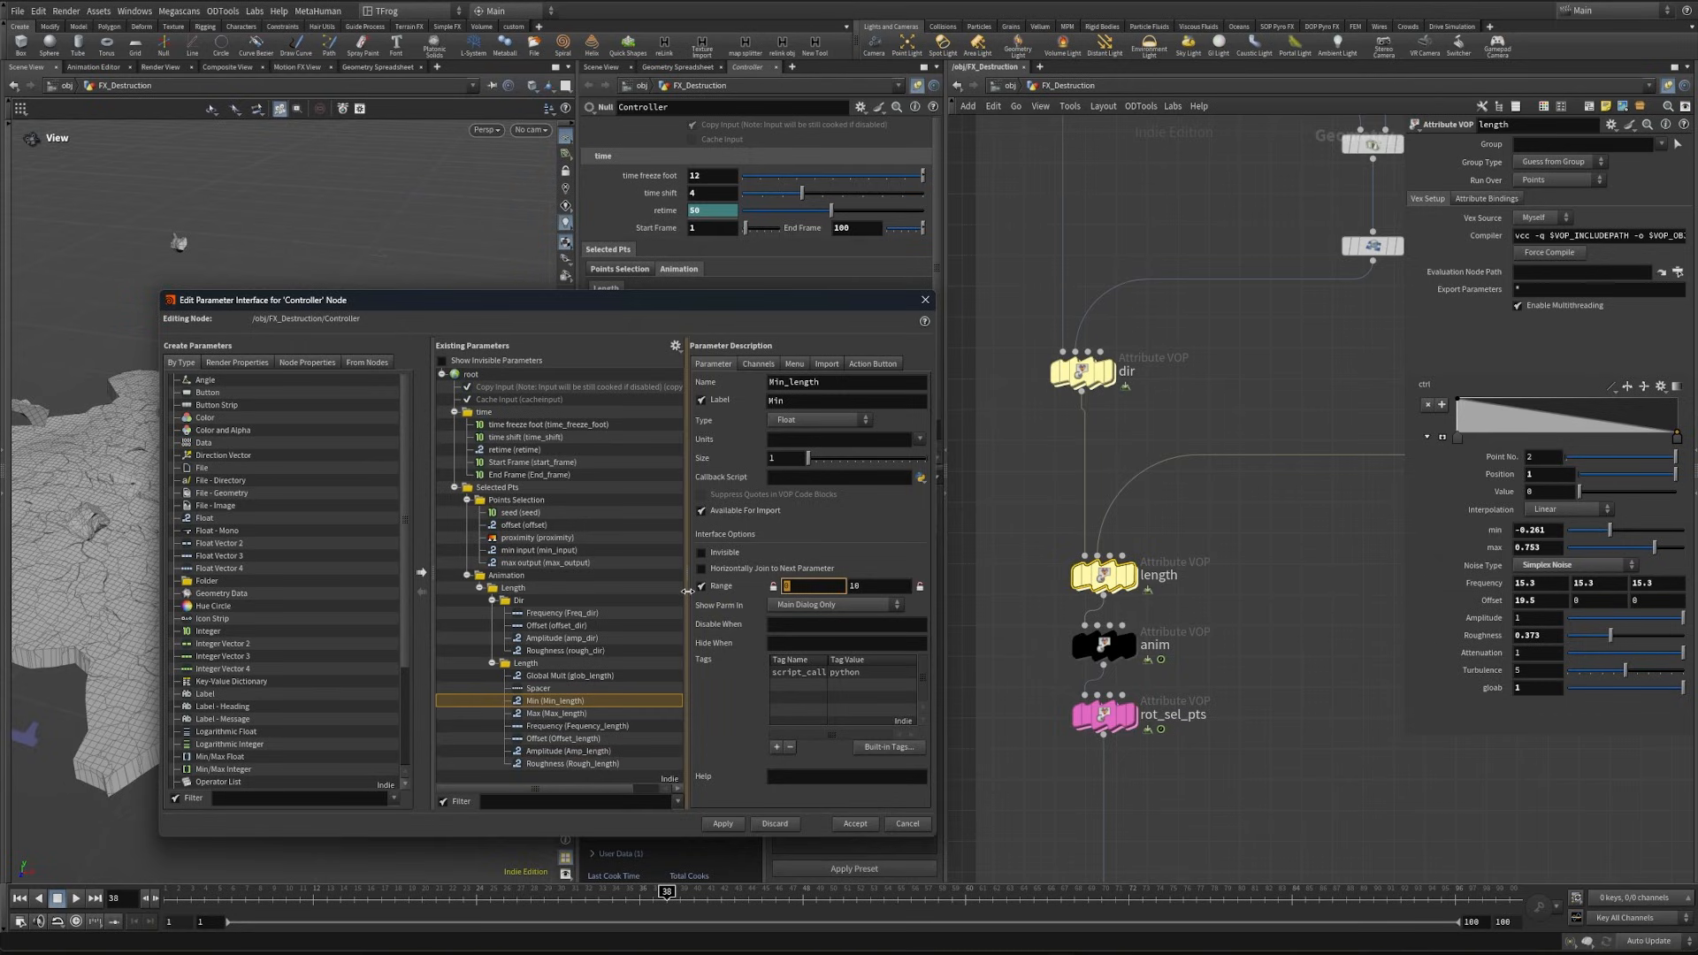
pyautogui.write('-1')
pyautogui.click(612, 712)
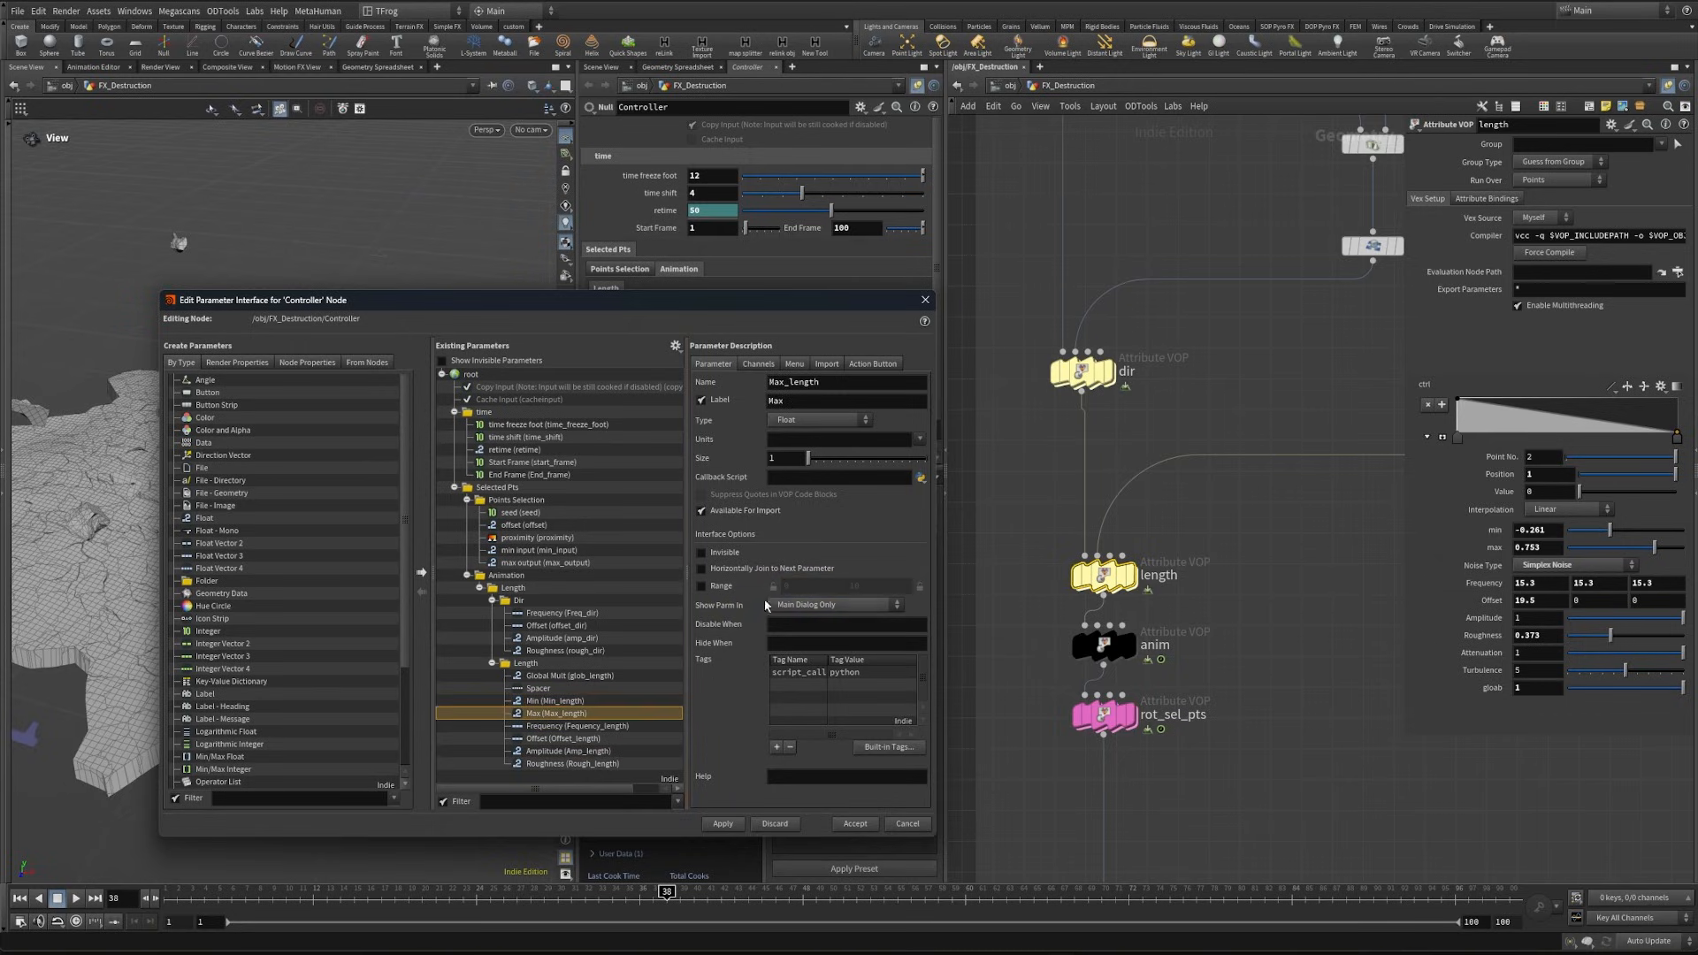
pyautogui.click(698, 588)
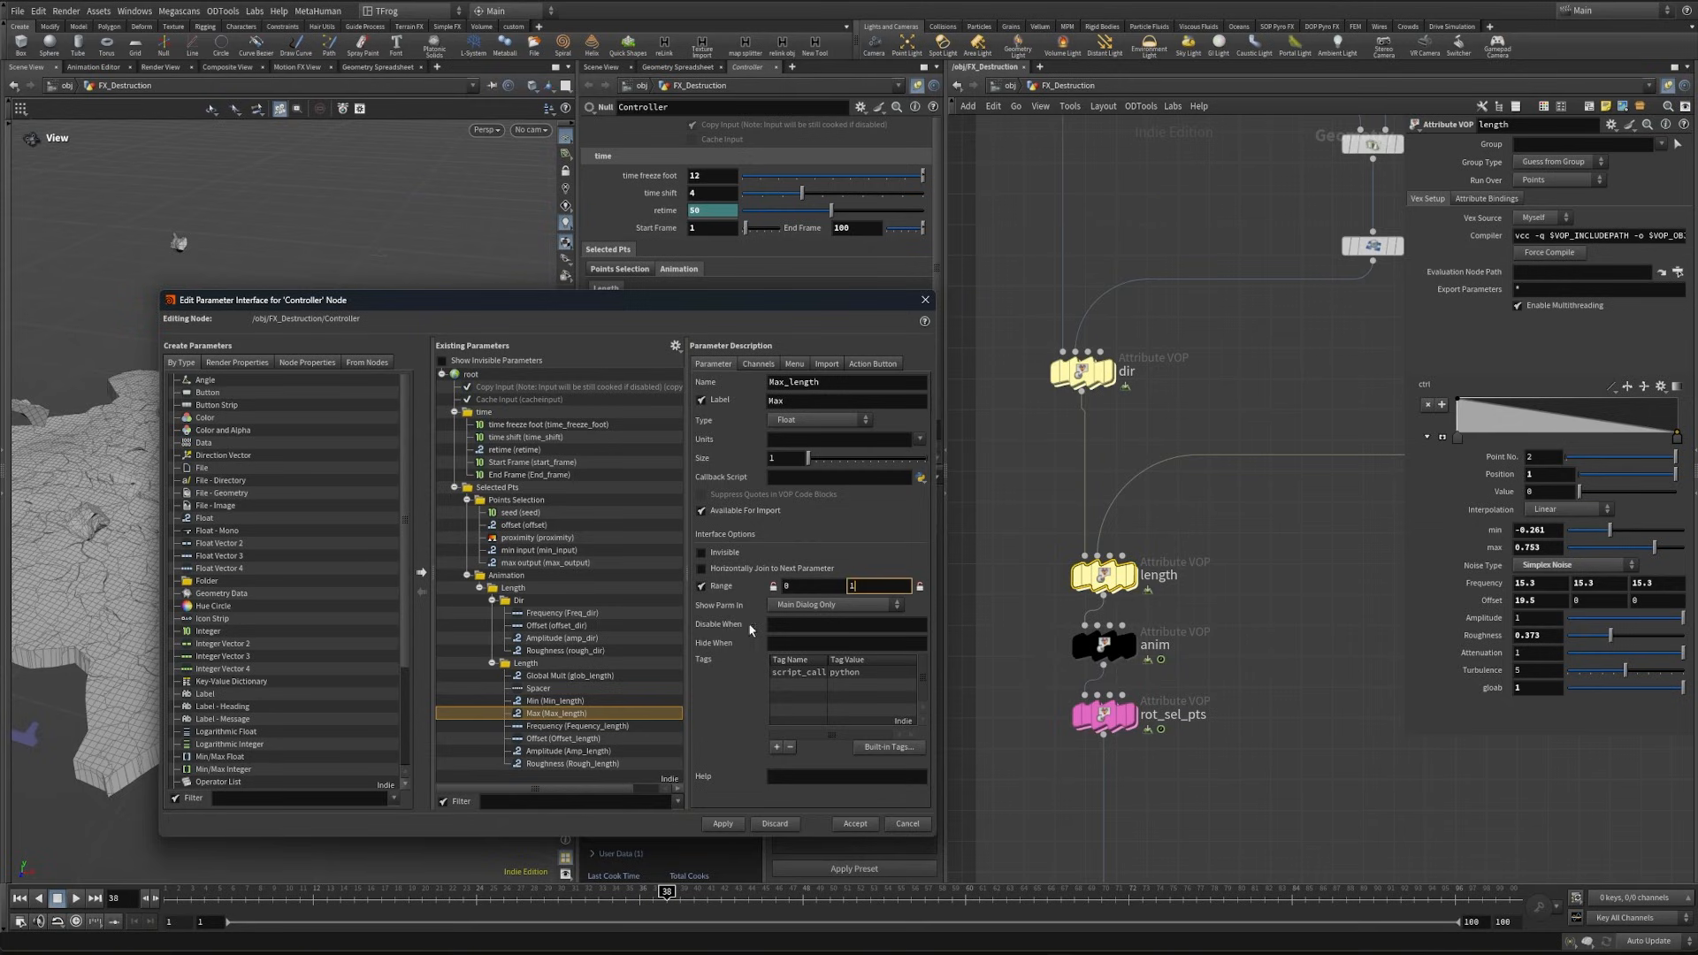
# - Apply the Min and Max slider range changes to the Controller's parameter interface
pyautogui.click(652, 701)
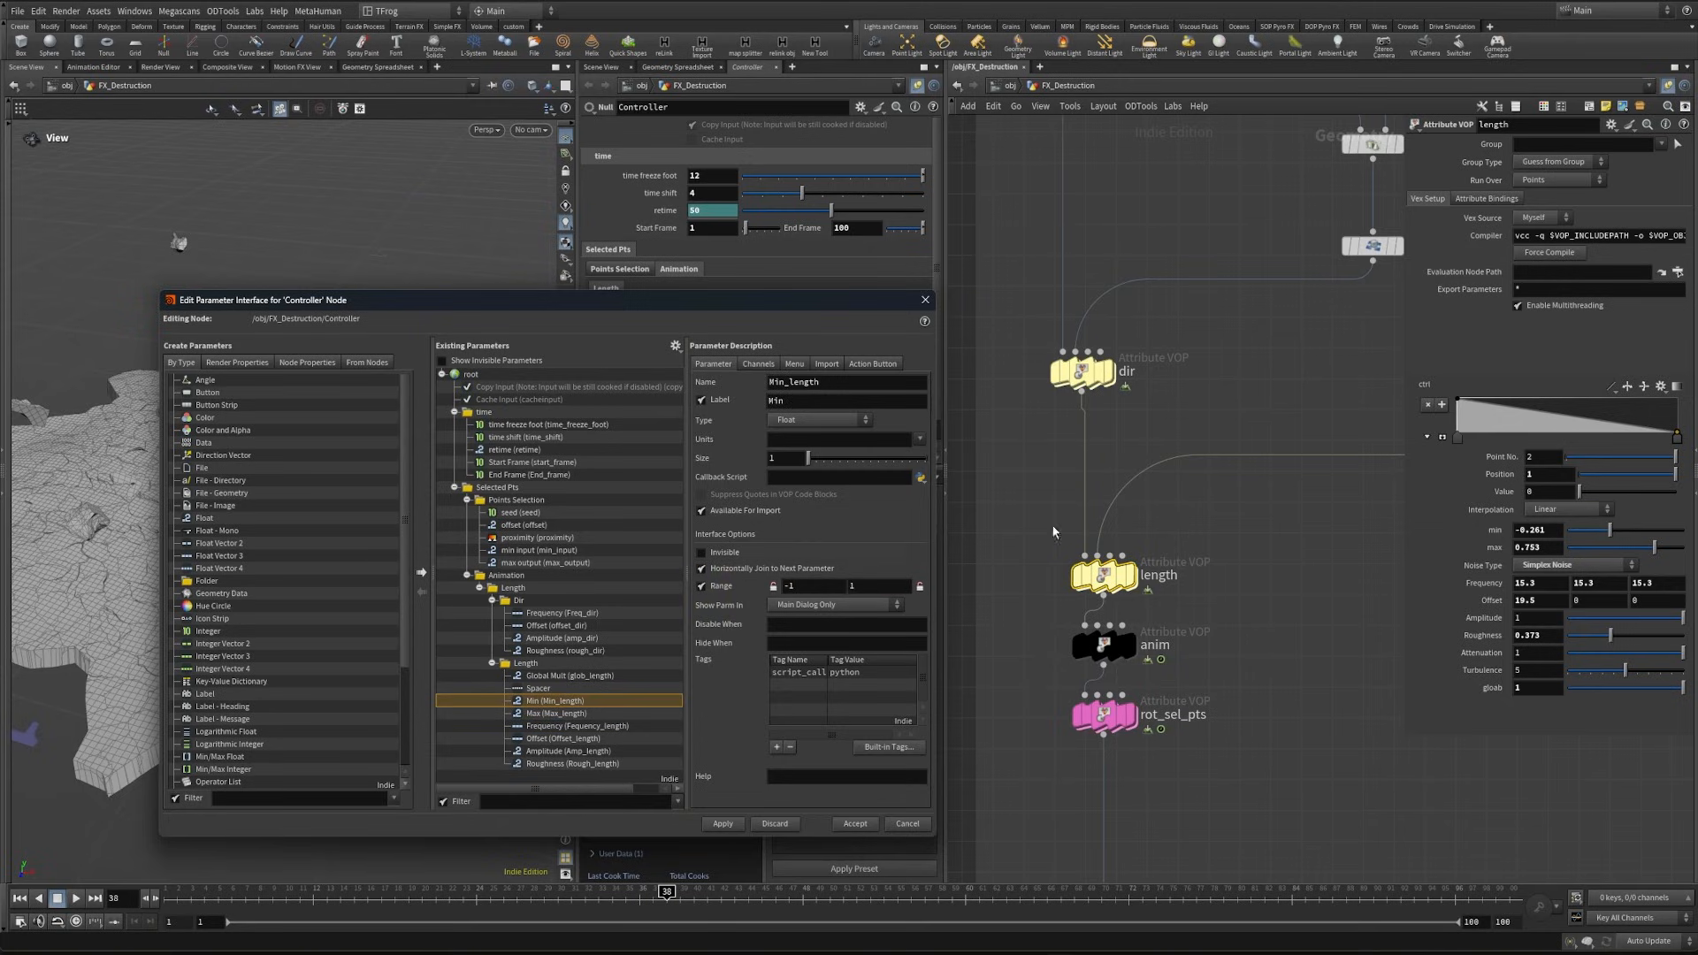
pyautogui.click(728, 824)
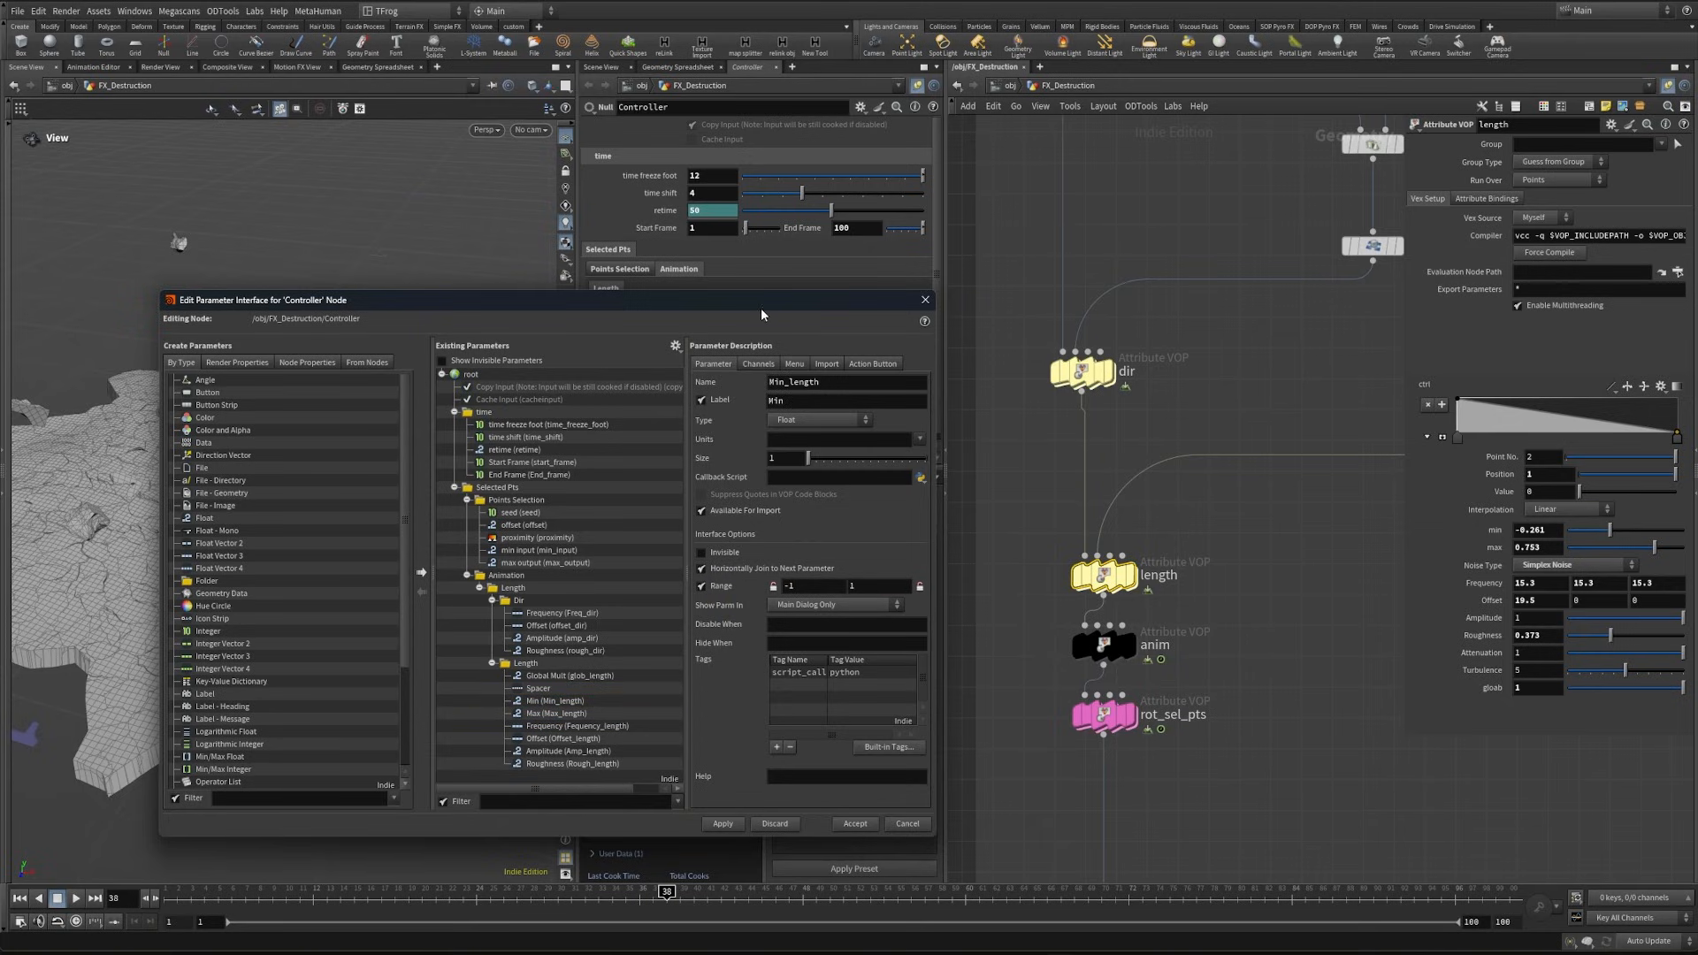
pyautogui.moveTo(761, 310); pyautogui.dragTo(813, 504)
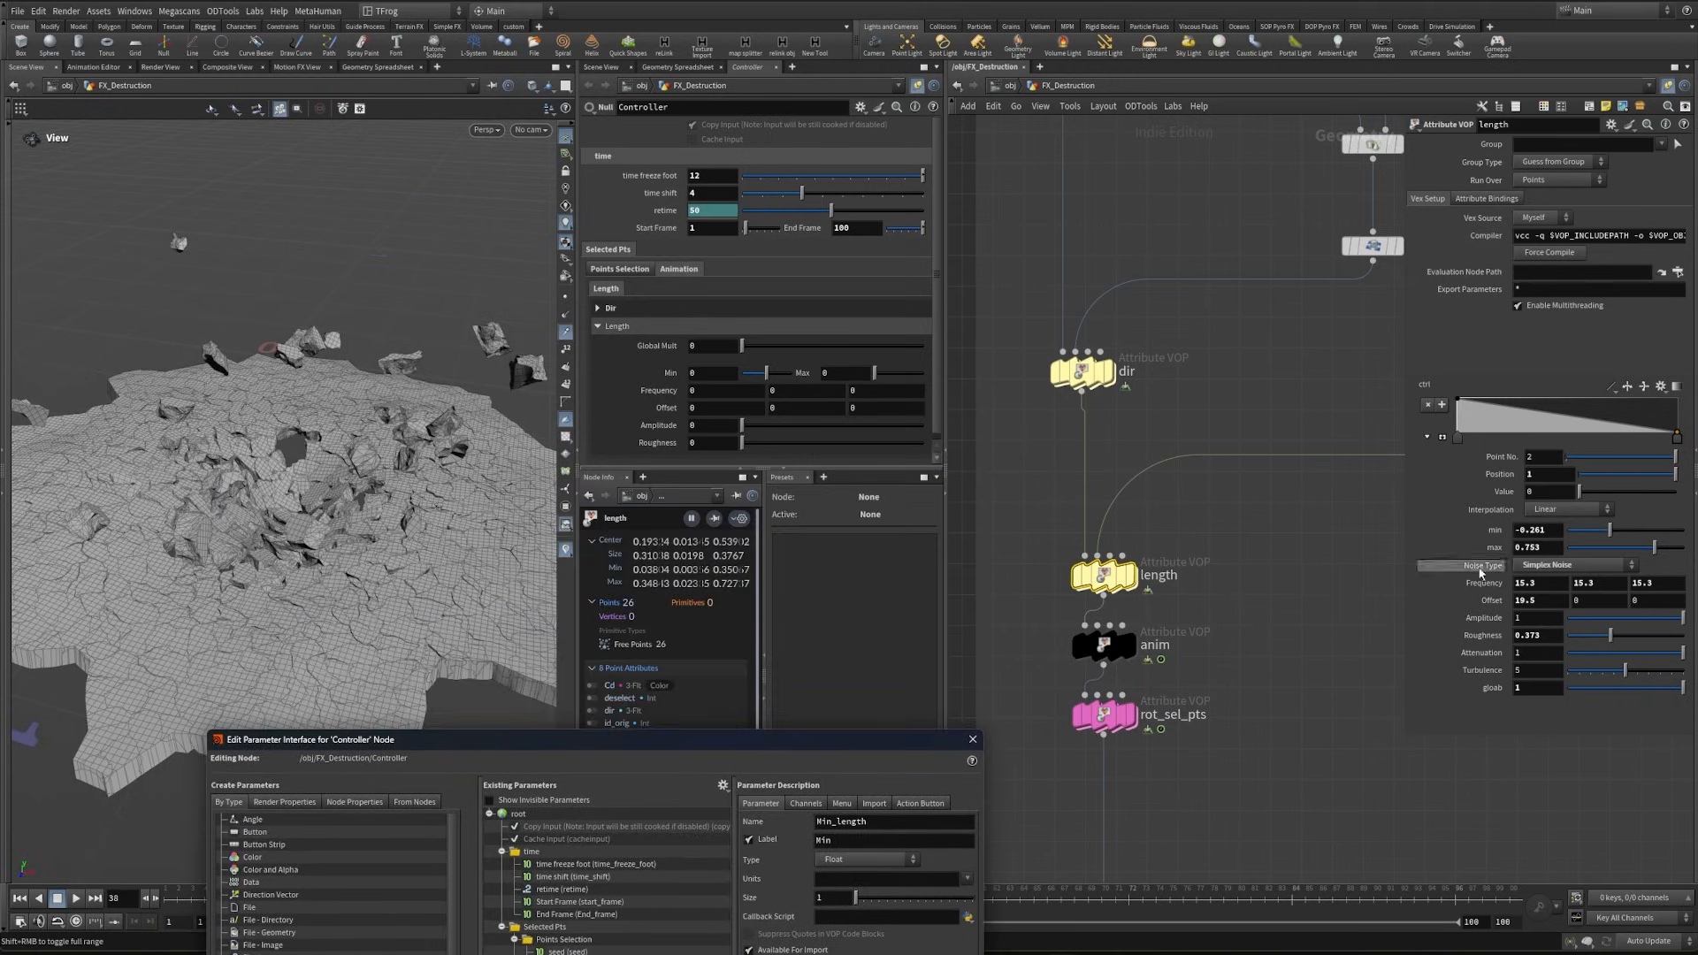
# - Match the Controller's Length values to the length VOP, with Global Mult 1, Min -0.261 and Max 0.753
pyautogui.rightClick(1487, 536)
pyautogui.click(1525, 504)
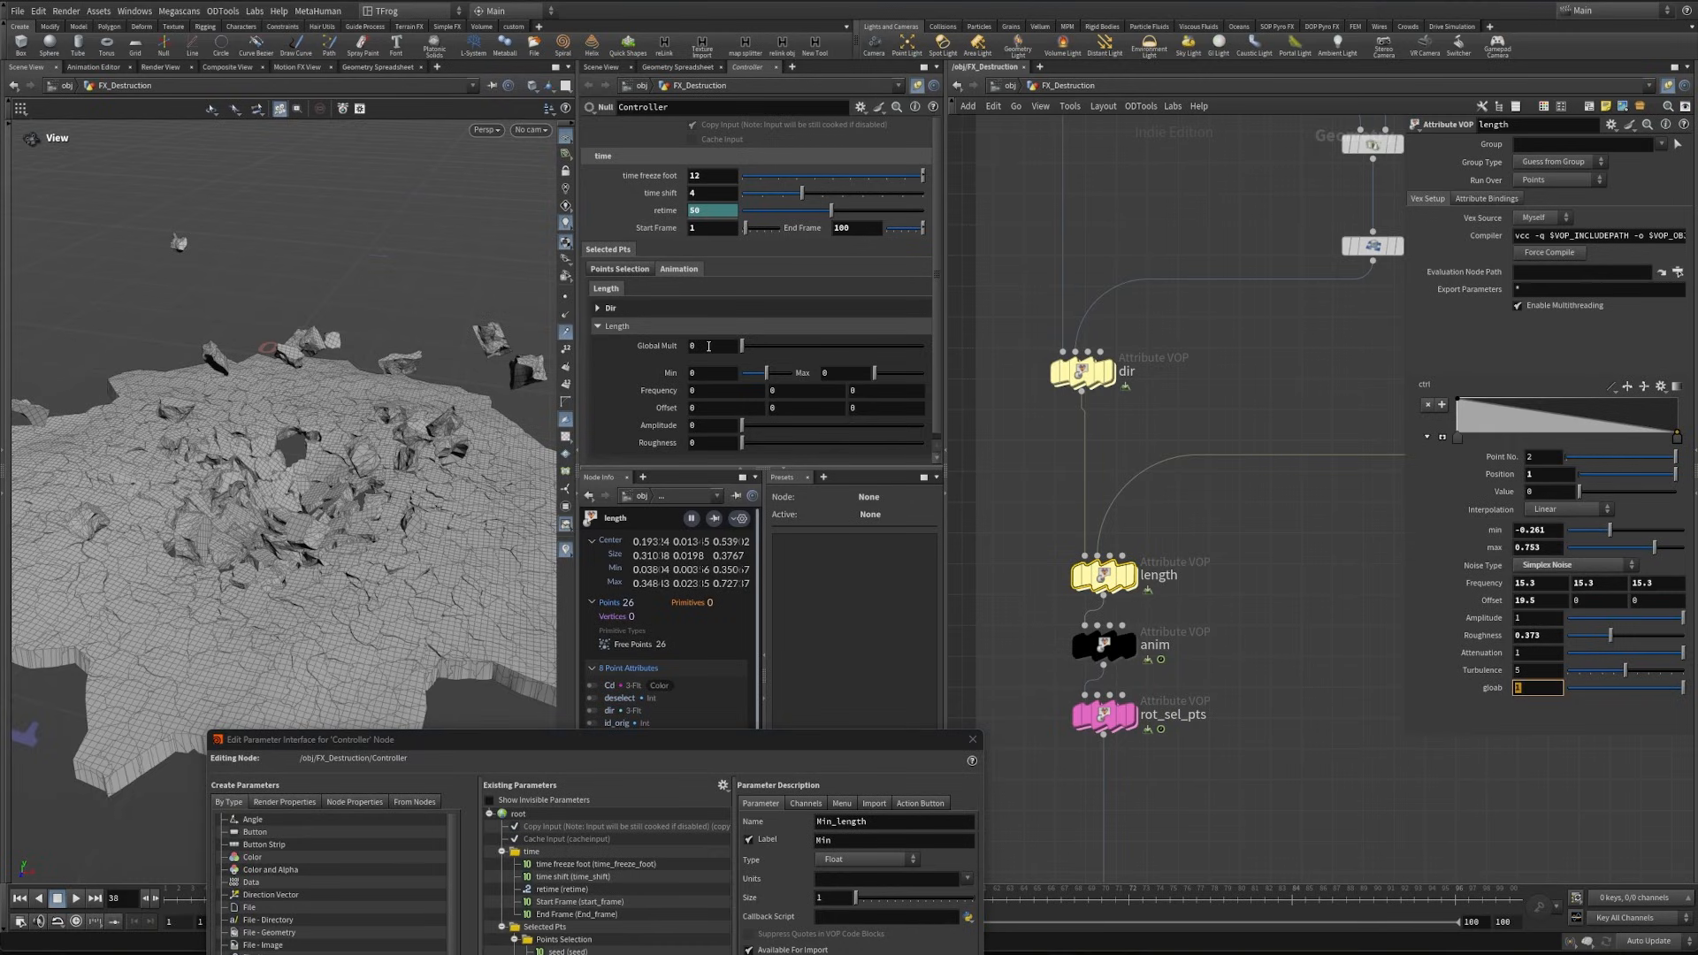
pyautogui.write('1')
pyautogui.doubleClick(1540, 531)
pyautogui.hotkey('ctrl', 'v')
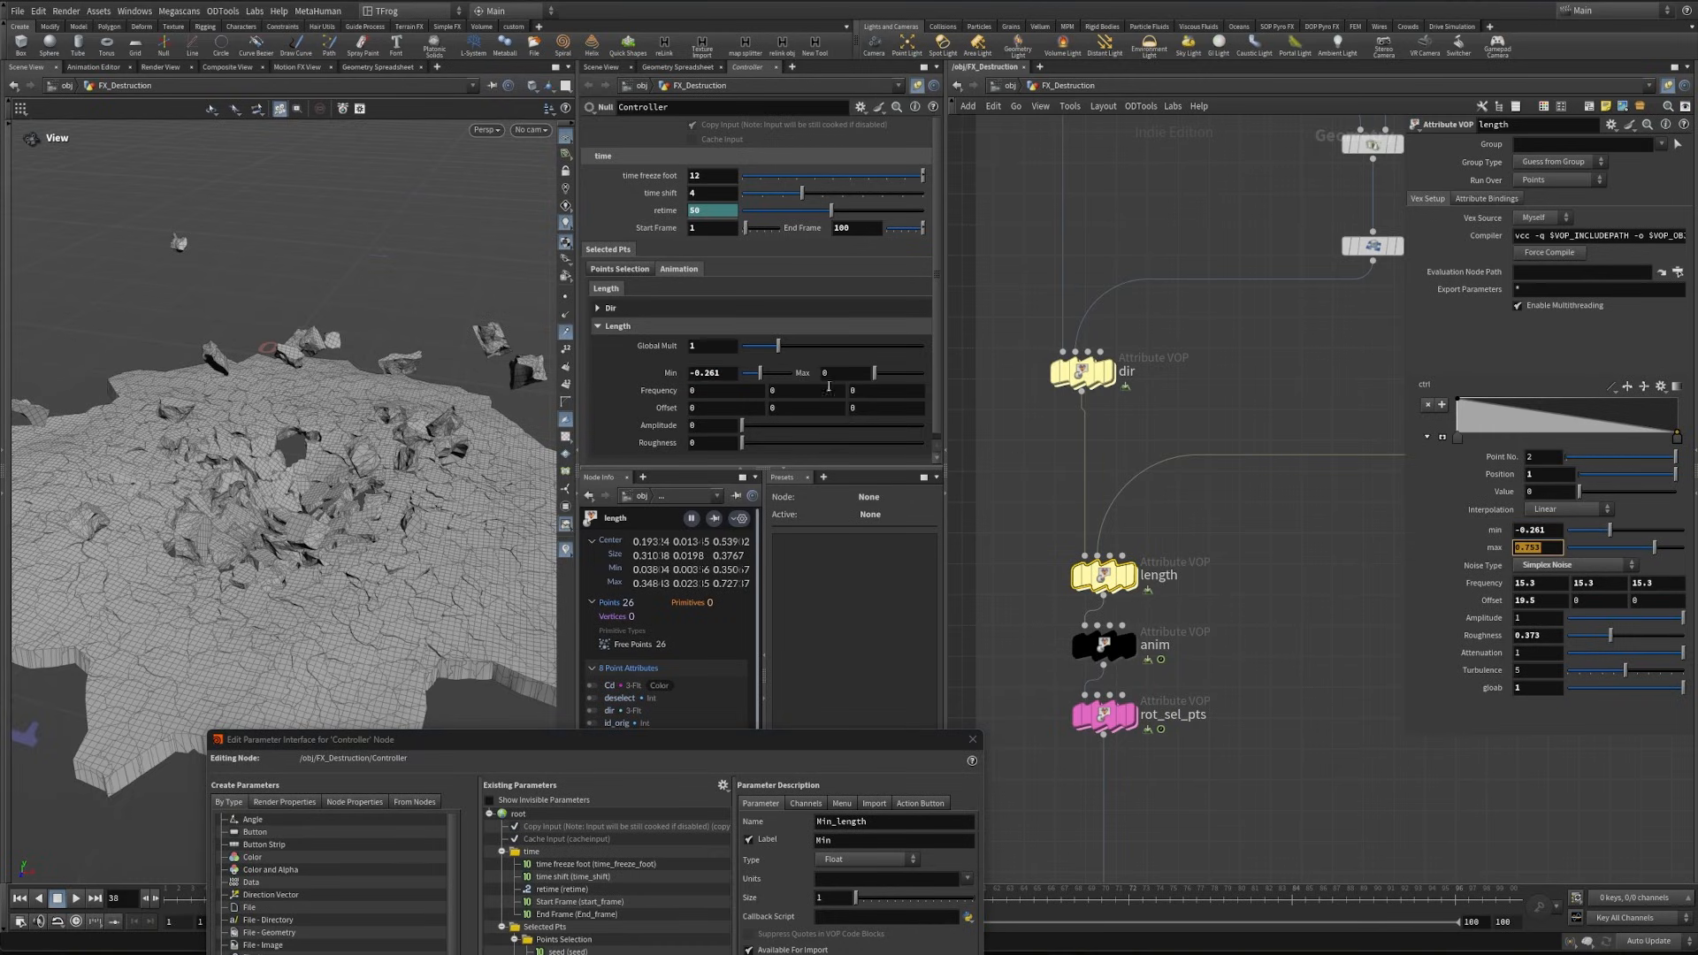
pyautogui.doubleClick(827, 374)
pyautogui.hotkey('ctrl', 'v')
# - Set the Controller's Length Frequency to 15.3 on all axes, Offset to 19.5, 0, 0, Amplitude to 1 and Roughness to 0.373
pyautogui.rightClick(1485, 585)
pyautogui.click(1494, 515)
pyautogui.rightClick(644, 394)
pyautogui.click(713, 529)
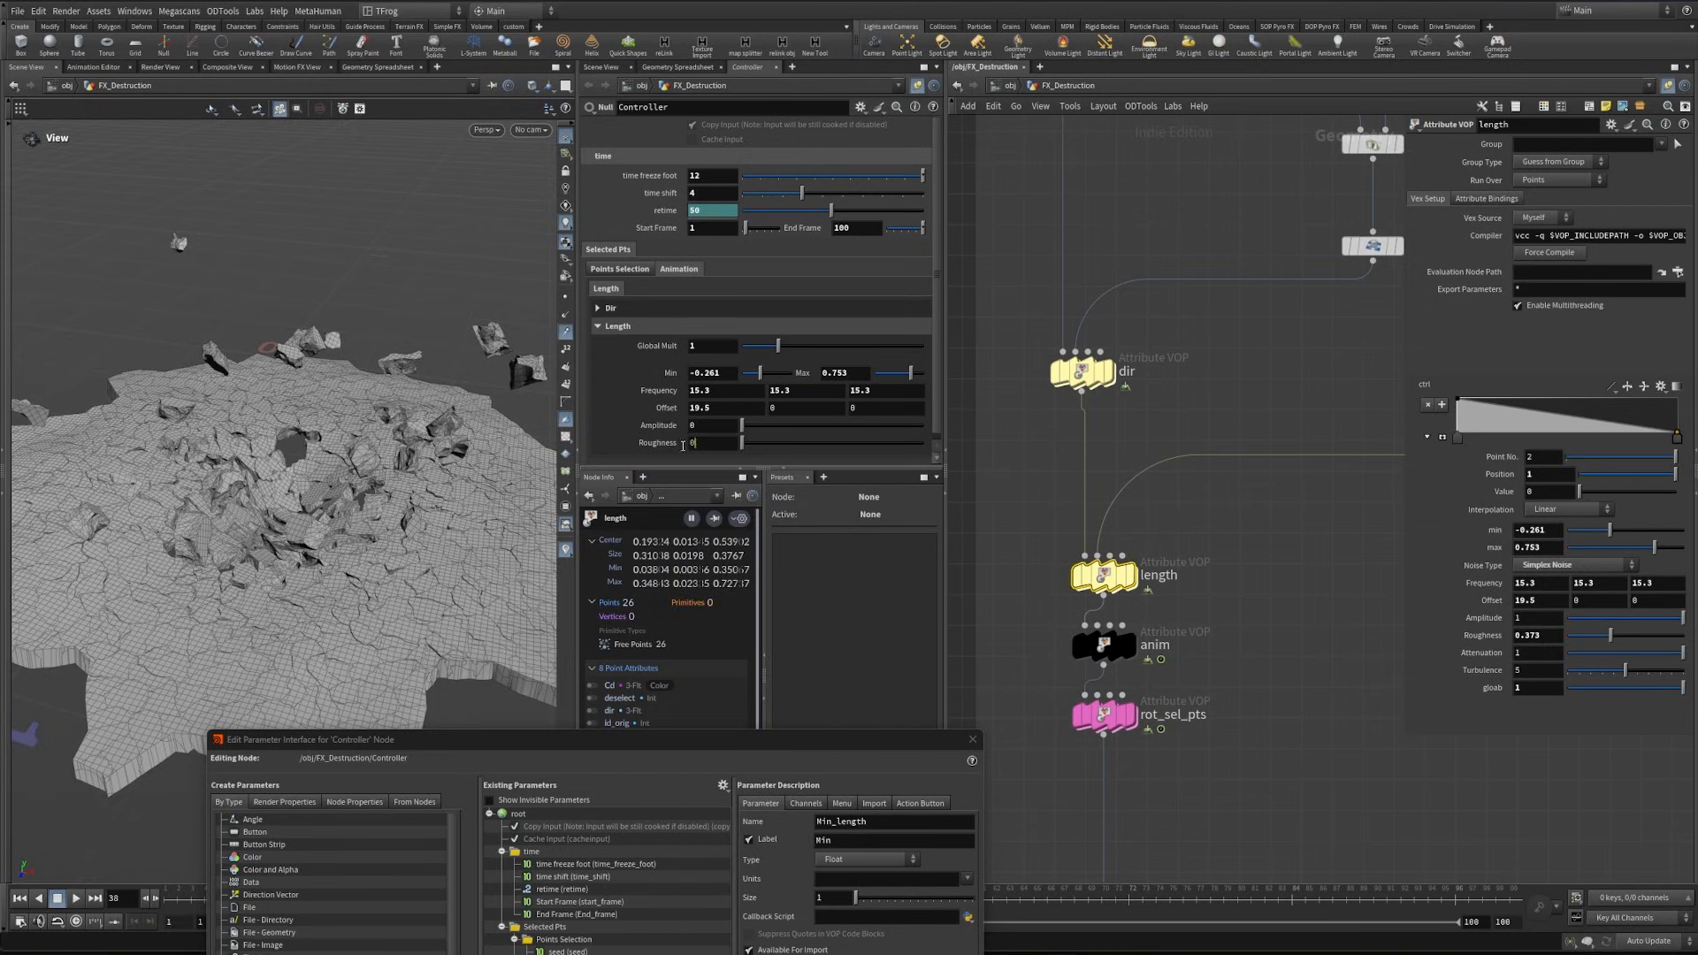
pyautogui.doubleClick(717, 429)
pyautogui.write('1')
pyautogui.press('Return')
# - Link the length VOP's global multiplier to the Controller's glob_length with a relative reference
pyautogui.rightClick(650, 350)
pyautogui.click(681, 465)
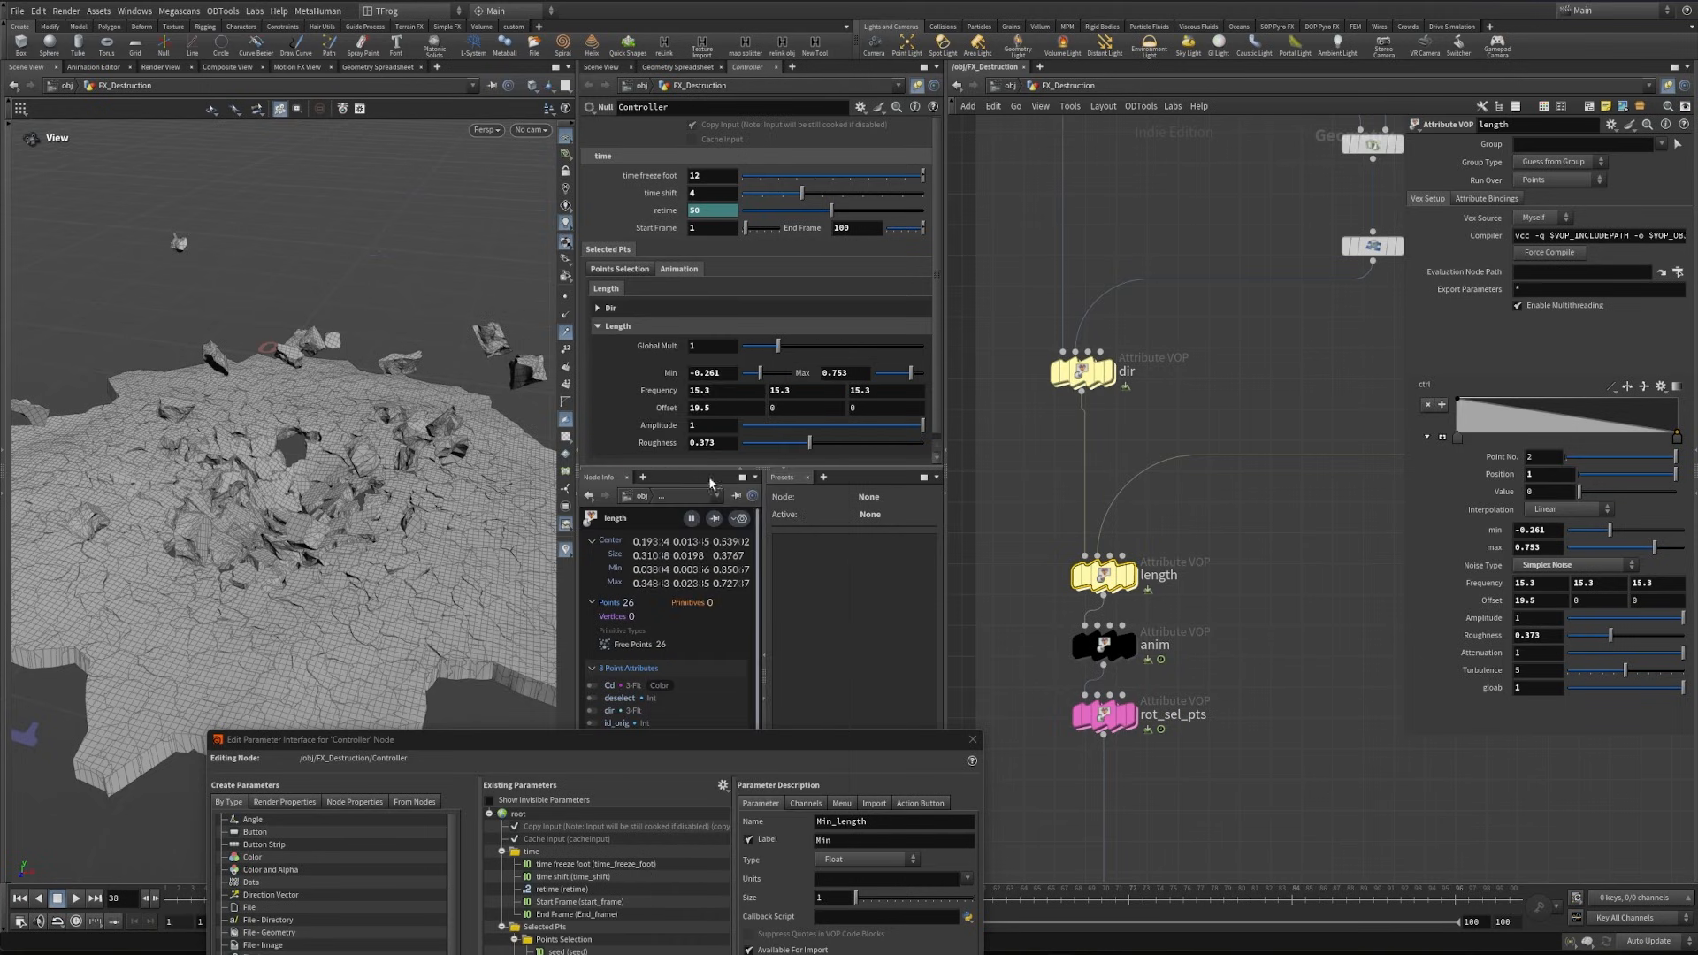
pyautogui.rightClick(1492, 687)
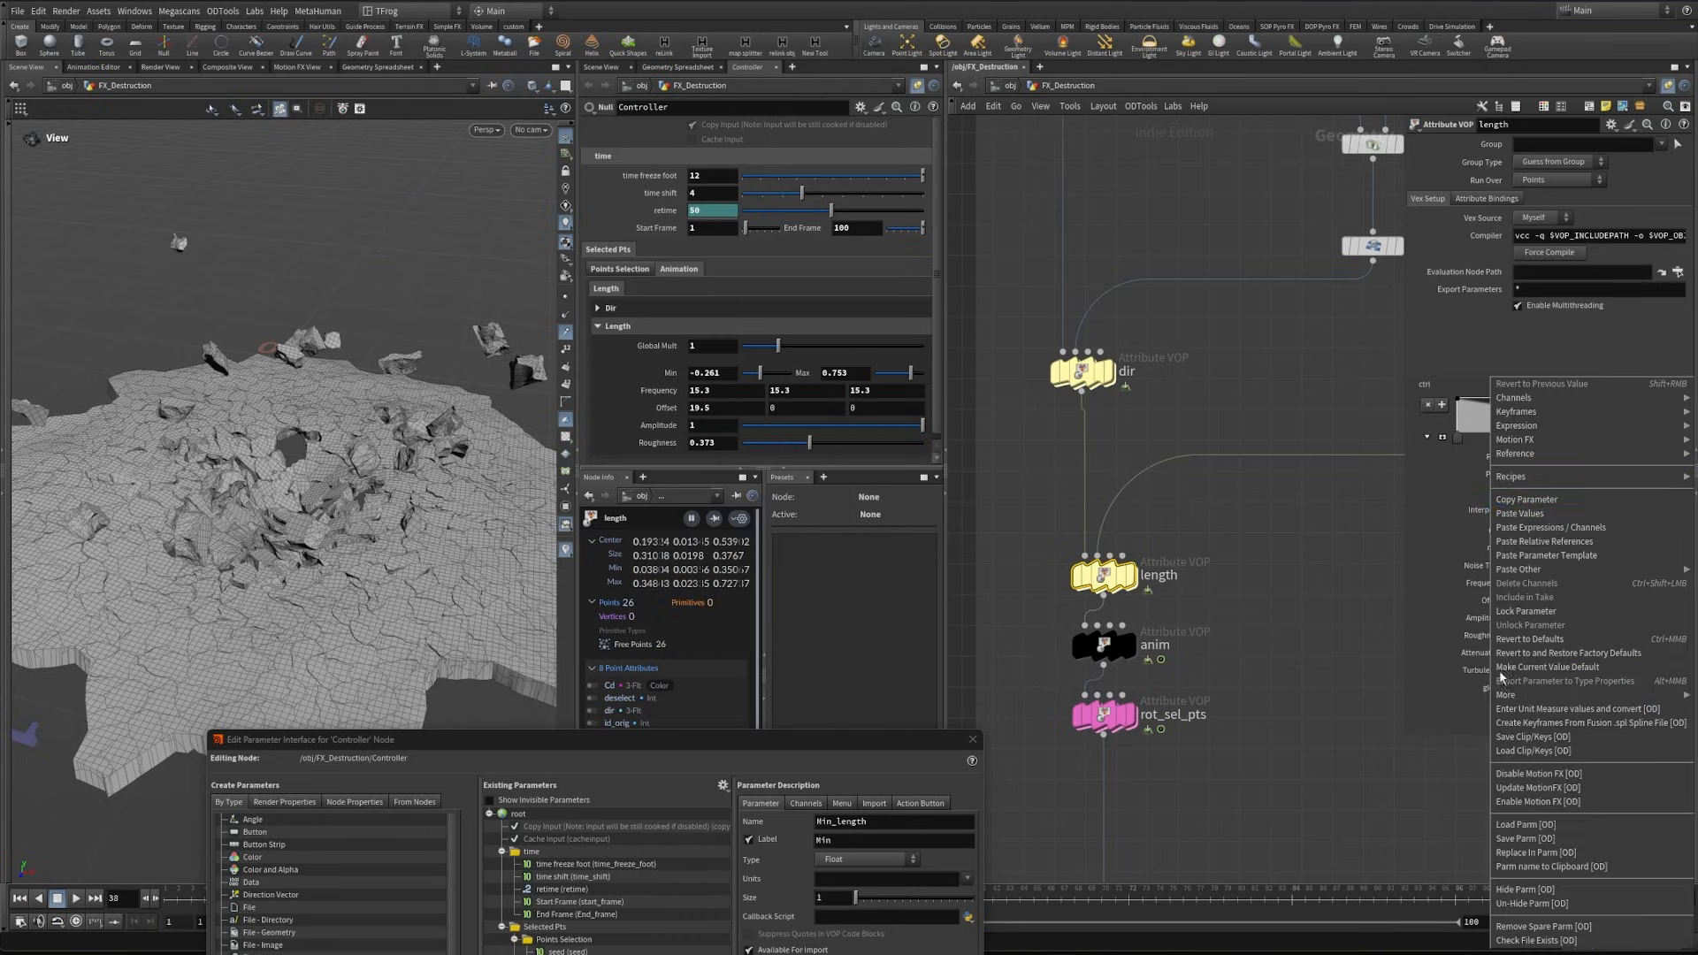
pyautogui.click(1551, 541)
# - Link the length VOP's min and max to the Controller's Min_length and Max_length with relative references
pyautogui.rightClick(663, 376)
pyautogui.click(720, 498)
pyautogui.rightClick(1492, 530)
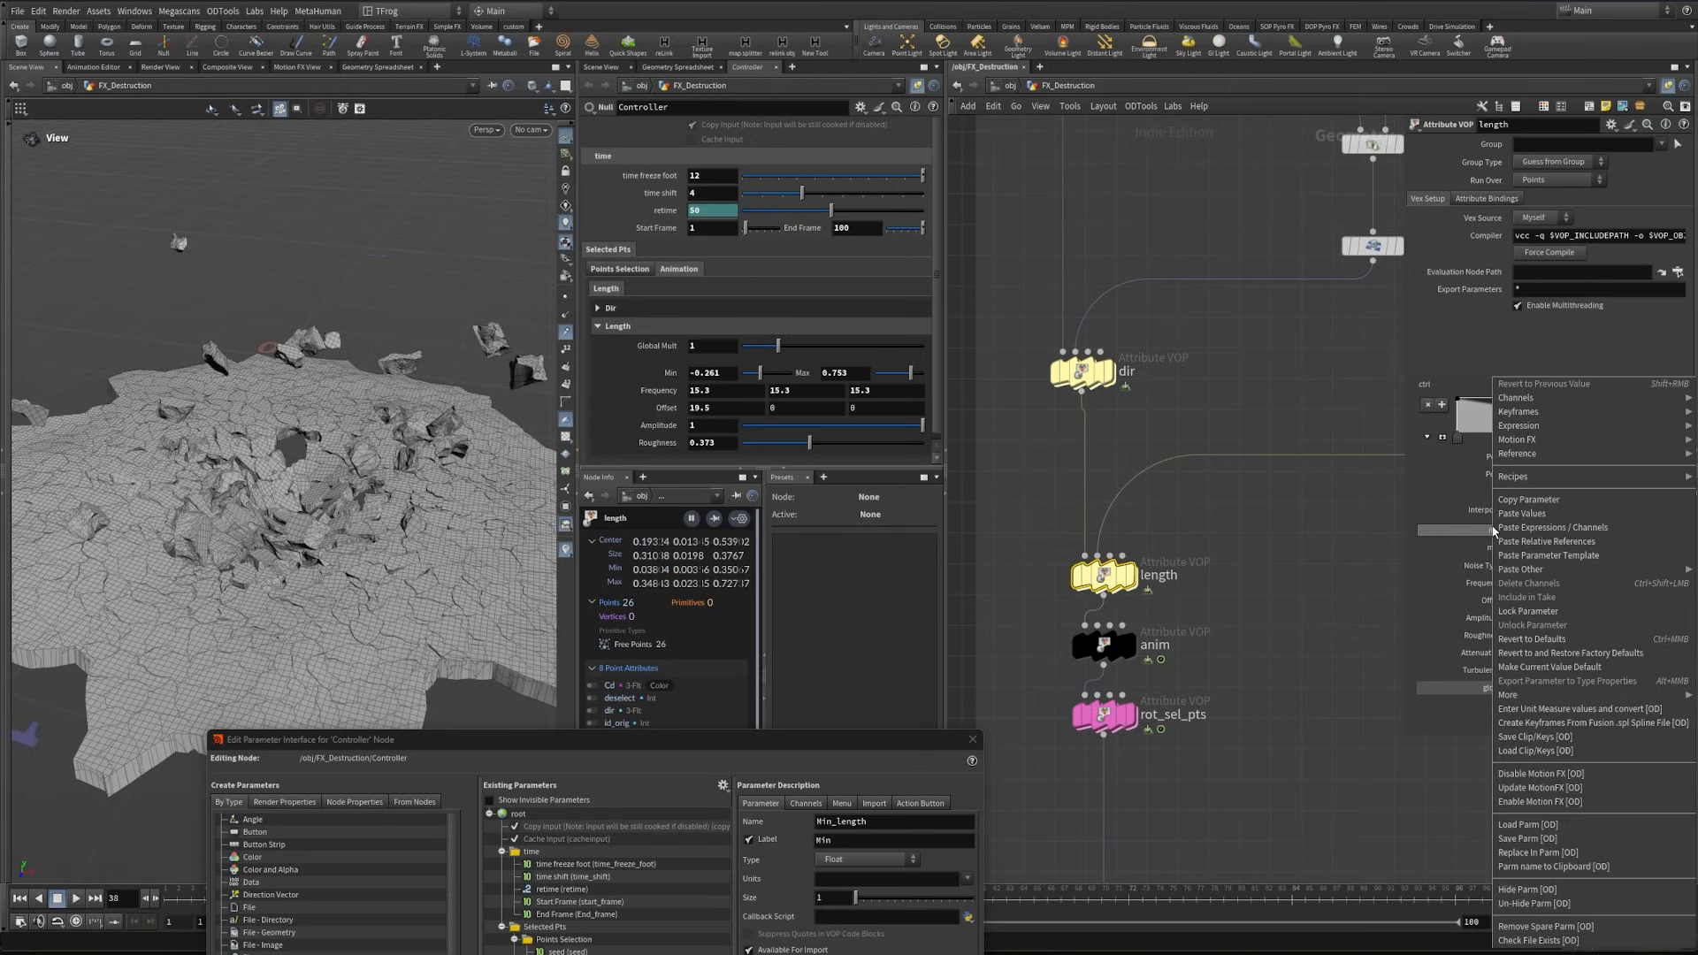
pyautogui.click(1505, 540)
pyautogui.rightClick(829, 381)
pyautogui.click(852, 497)
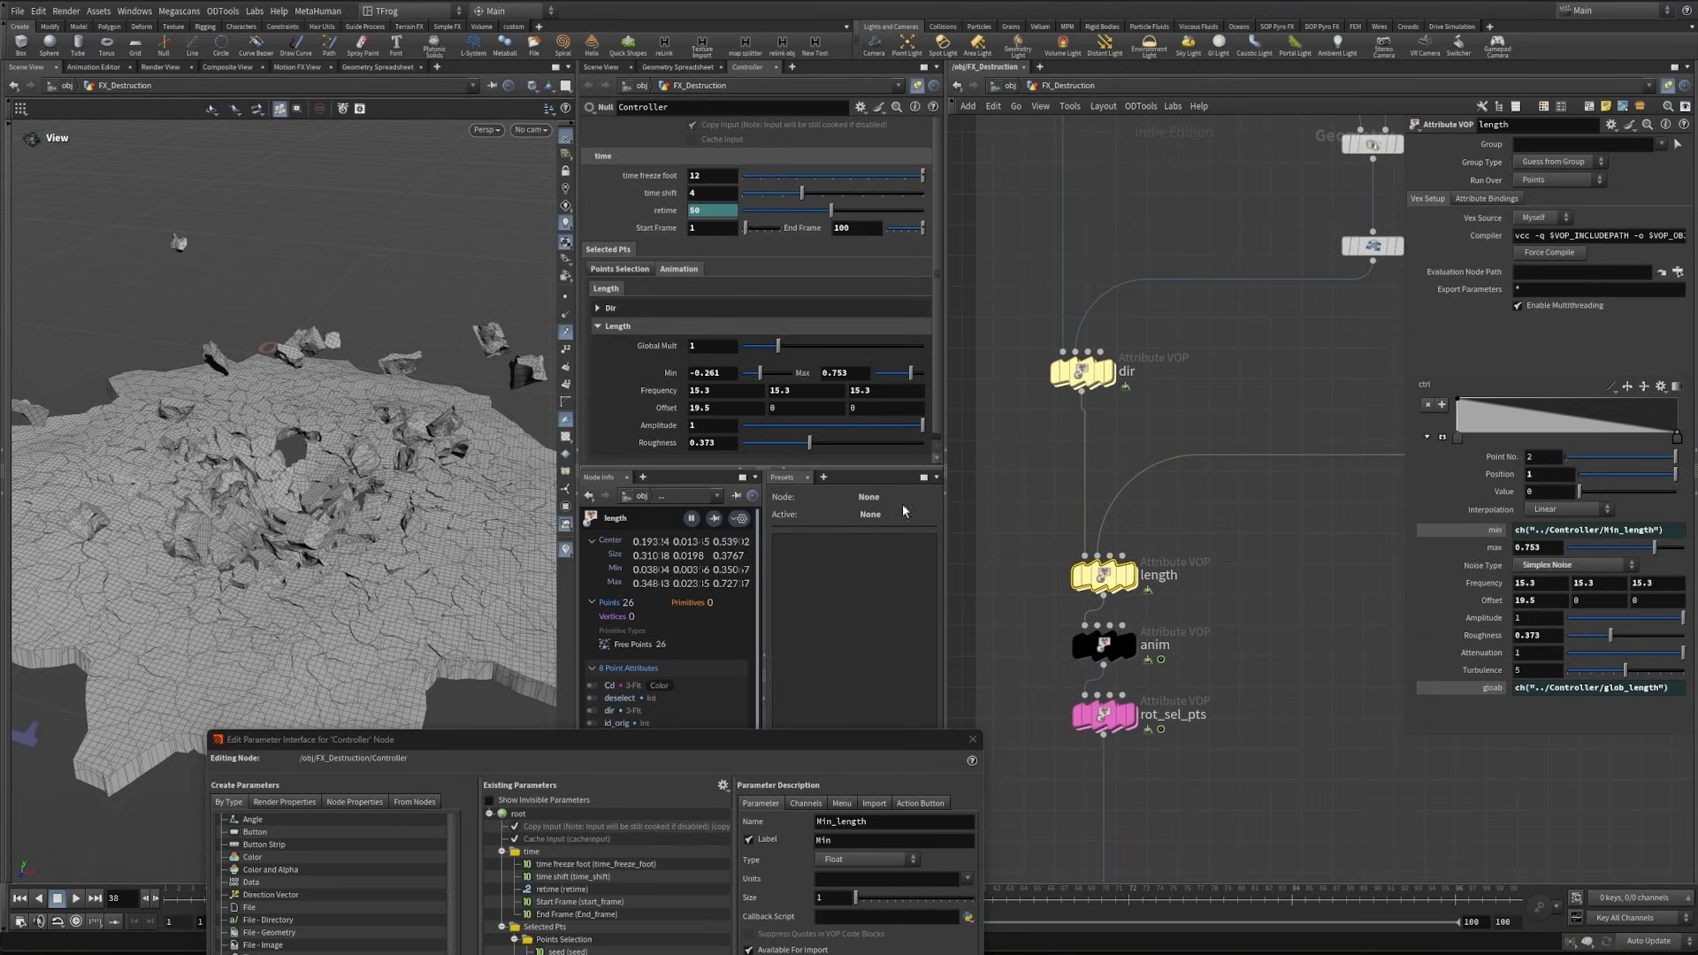
pyautogui.rightClick(1505, 549)
pyautogui.click(1551, 542)
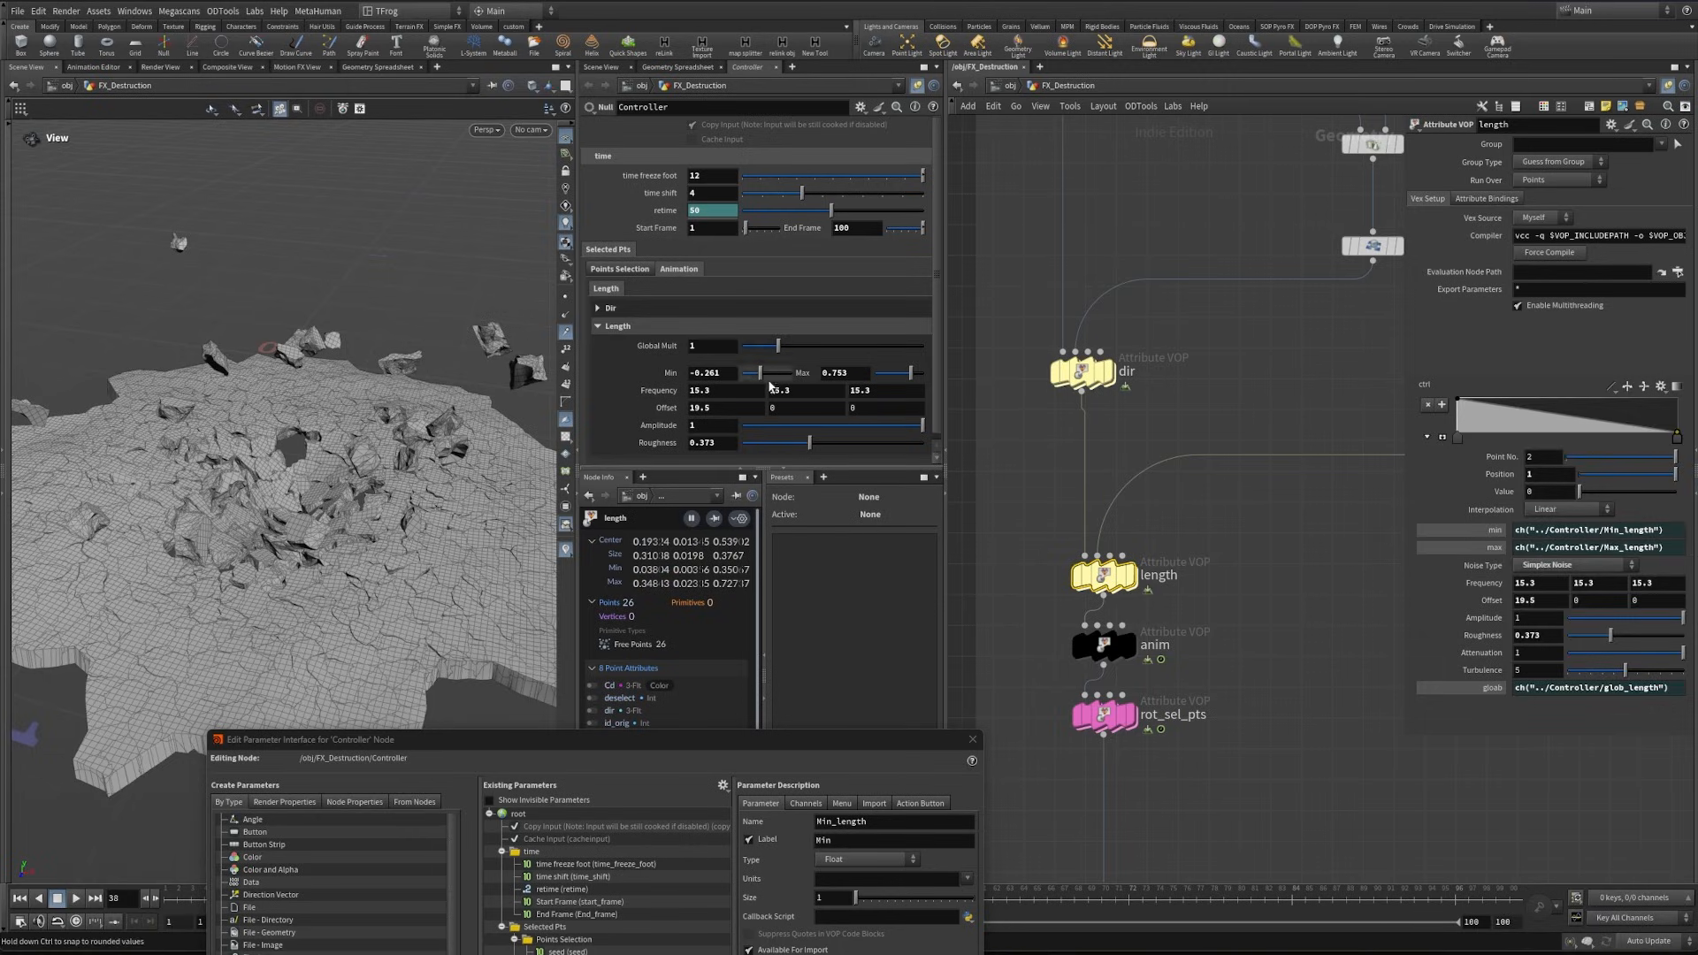
# - Link the length VOP's Frequency and Offset to the matching Length parameters on the Controller with relative references
pyautogui.rightClick(1480, 585)
pyautogui.click(1565, 557)
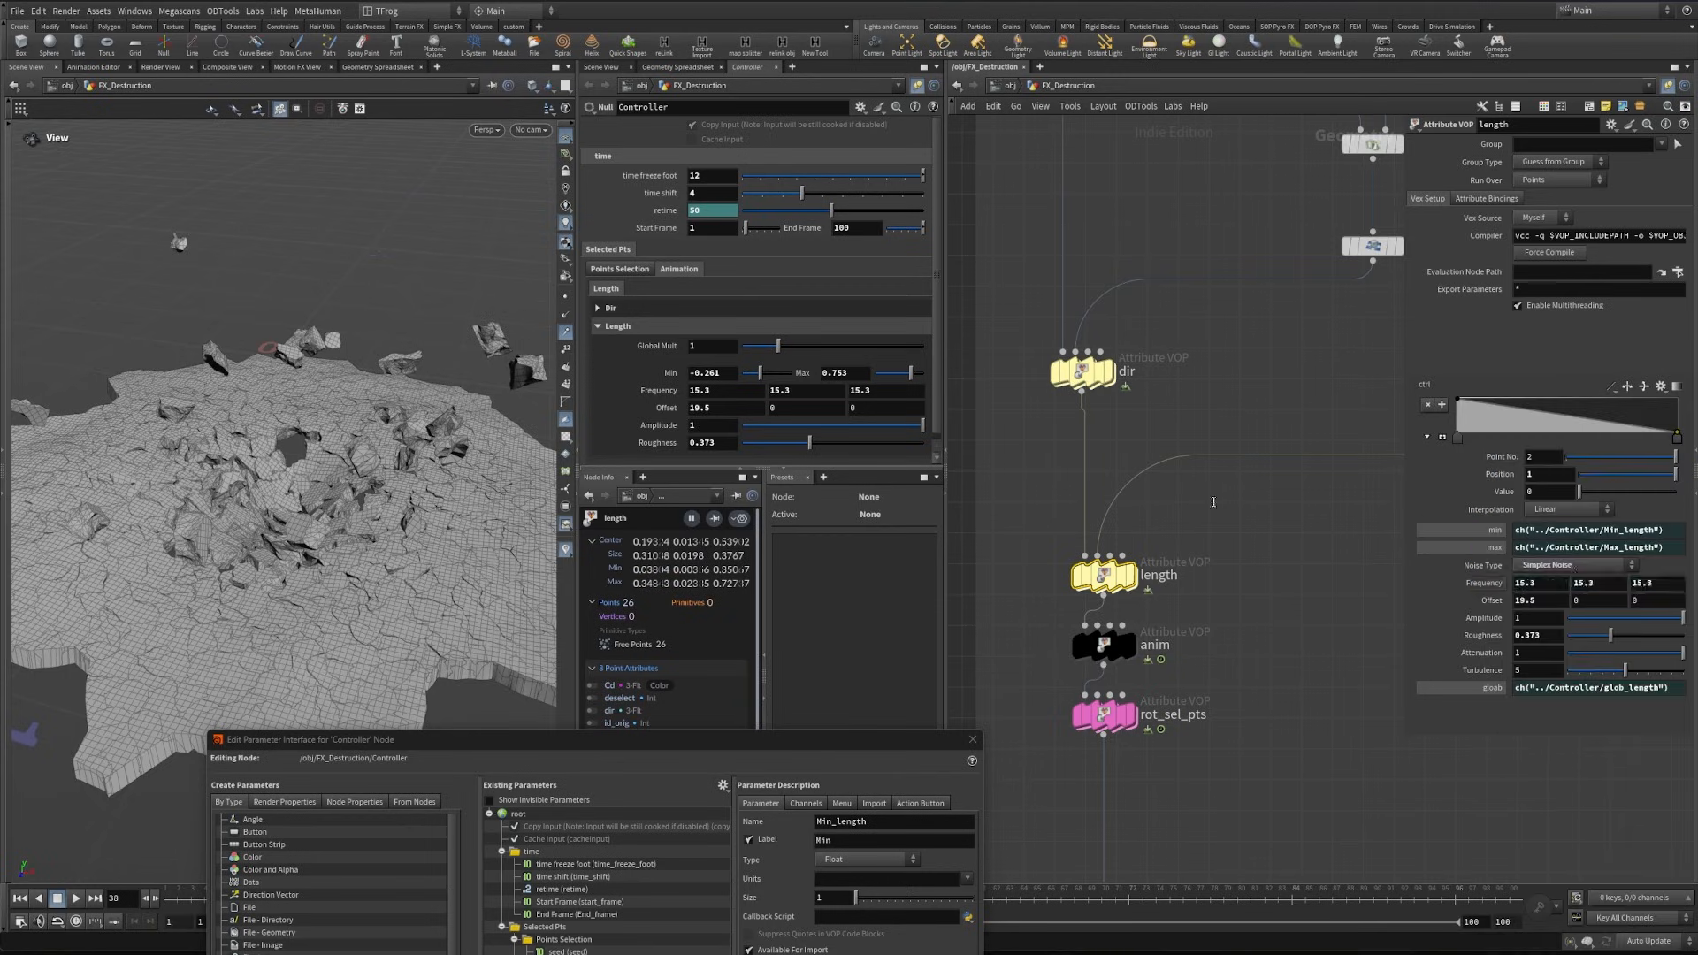
pyautogui.rightClick(672, 412)
pyautogui.click(736, 517)
pyautogui.rightClick(1494, 600)
pyautogui.click(1565, 558)
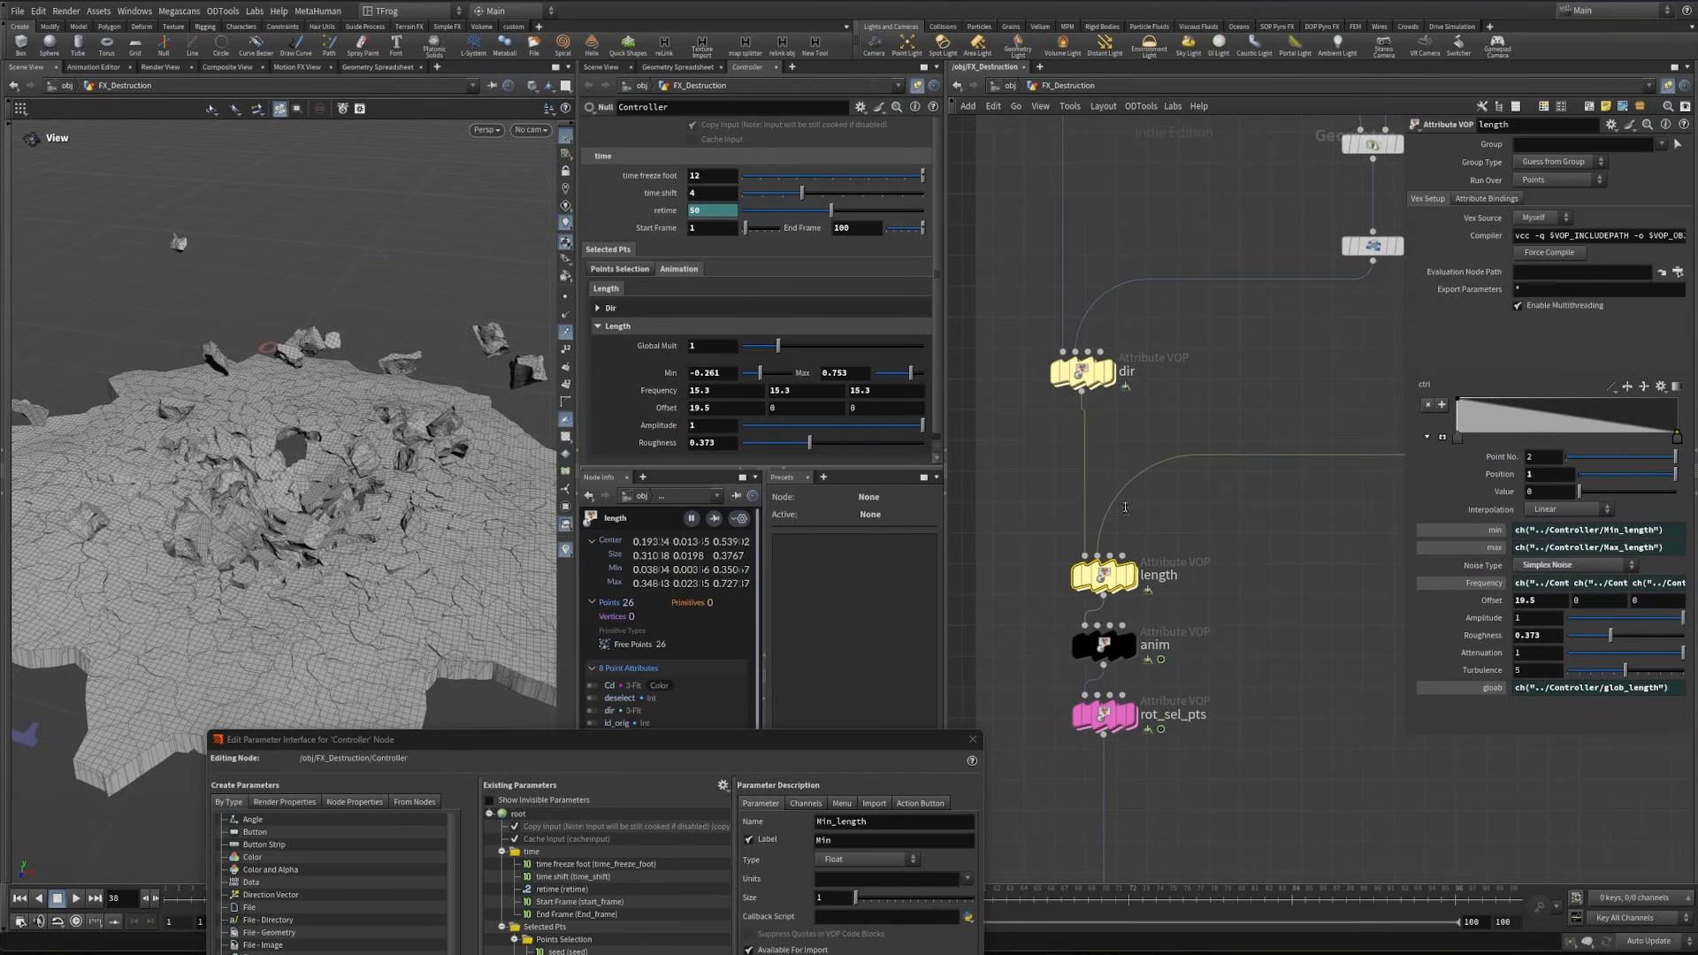
# - Link the length VOP's Amplitude and Roughness to the Controller's Amp_length and Rough_length with relative references
pyautogui.rightClick(663, 408)
pyautogui.click(705, 499)
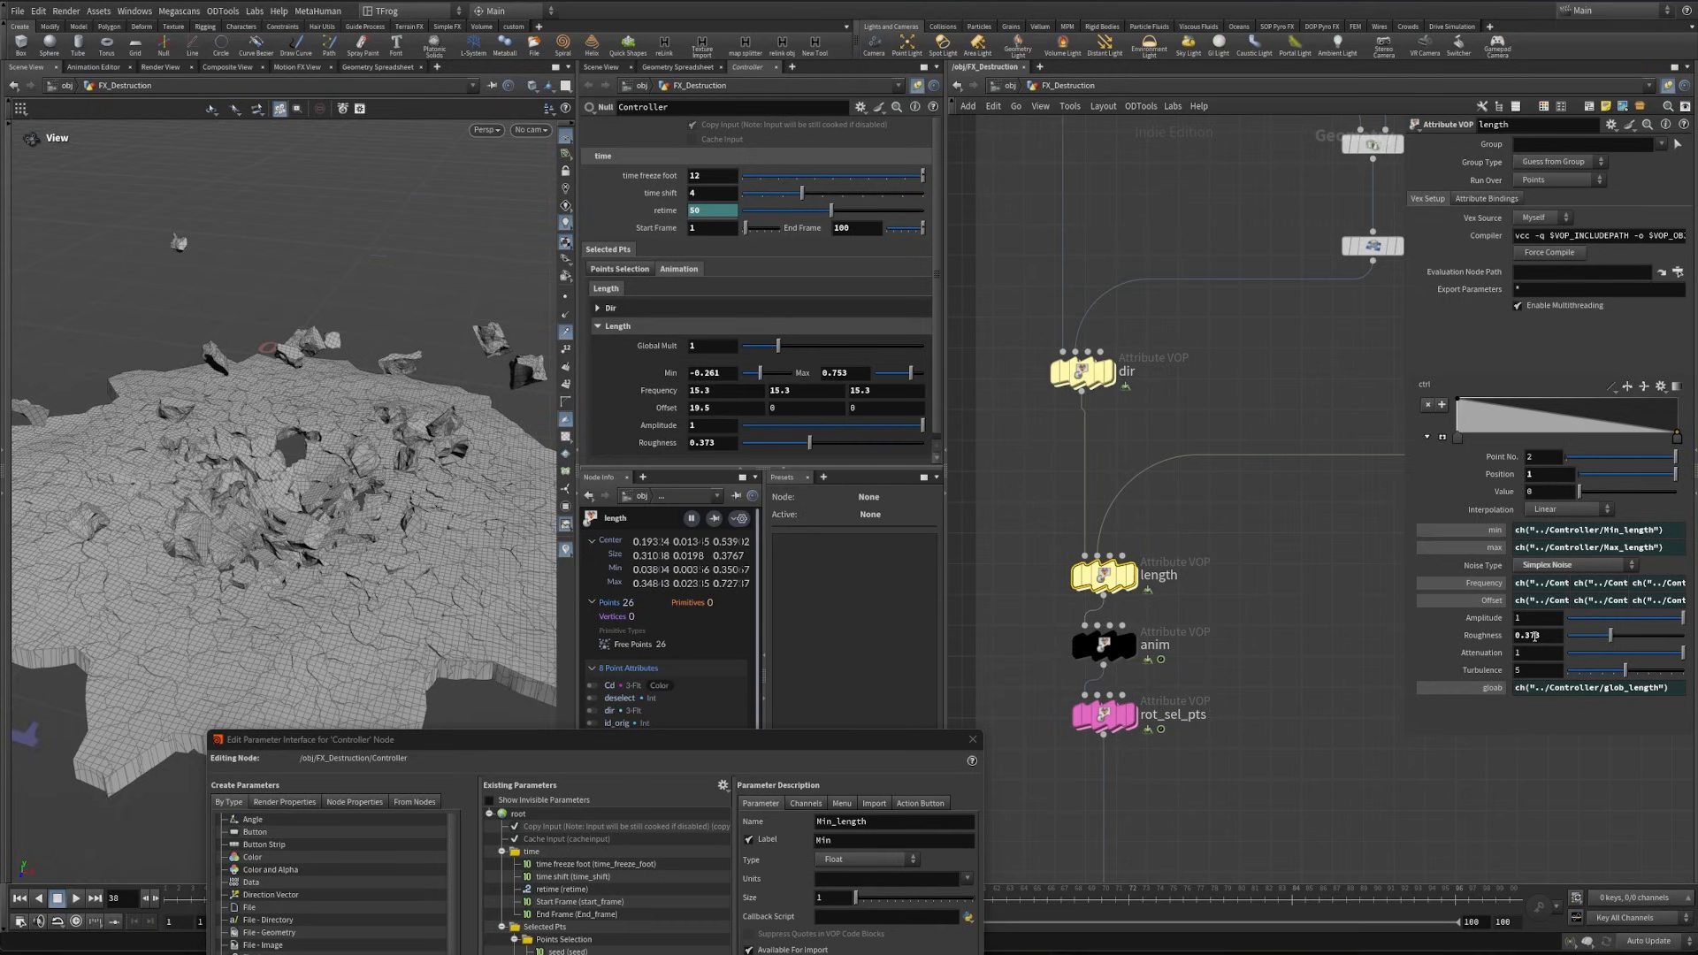
pyautogui.rightClick(1494, 618)
pyautogui.click(1572, 542)
pyautogui.rightClick(658, 442)
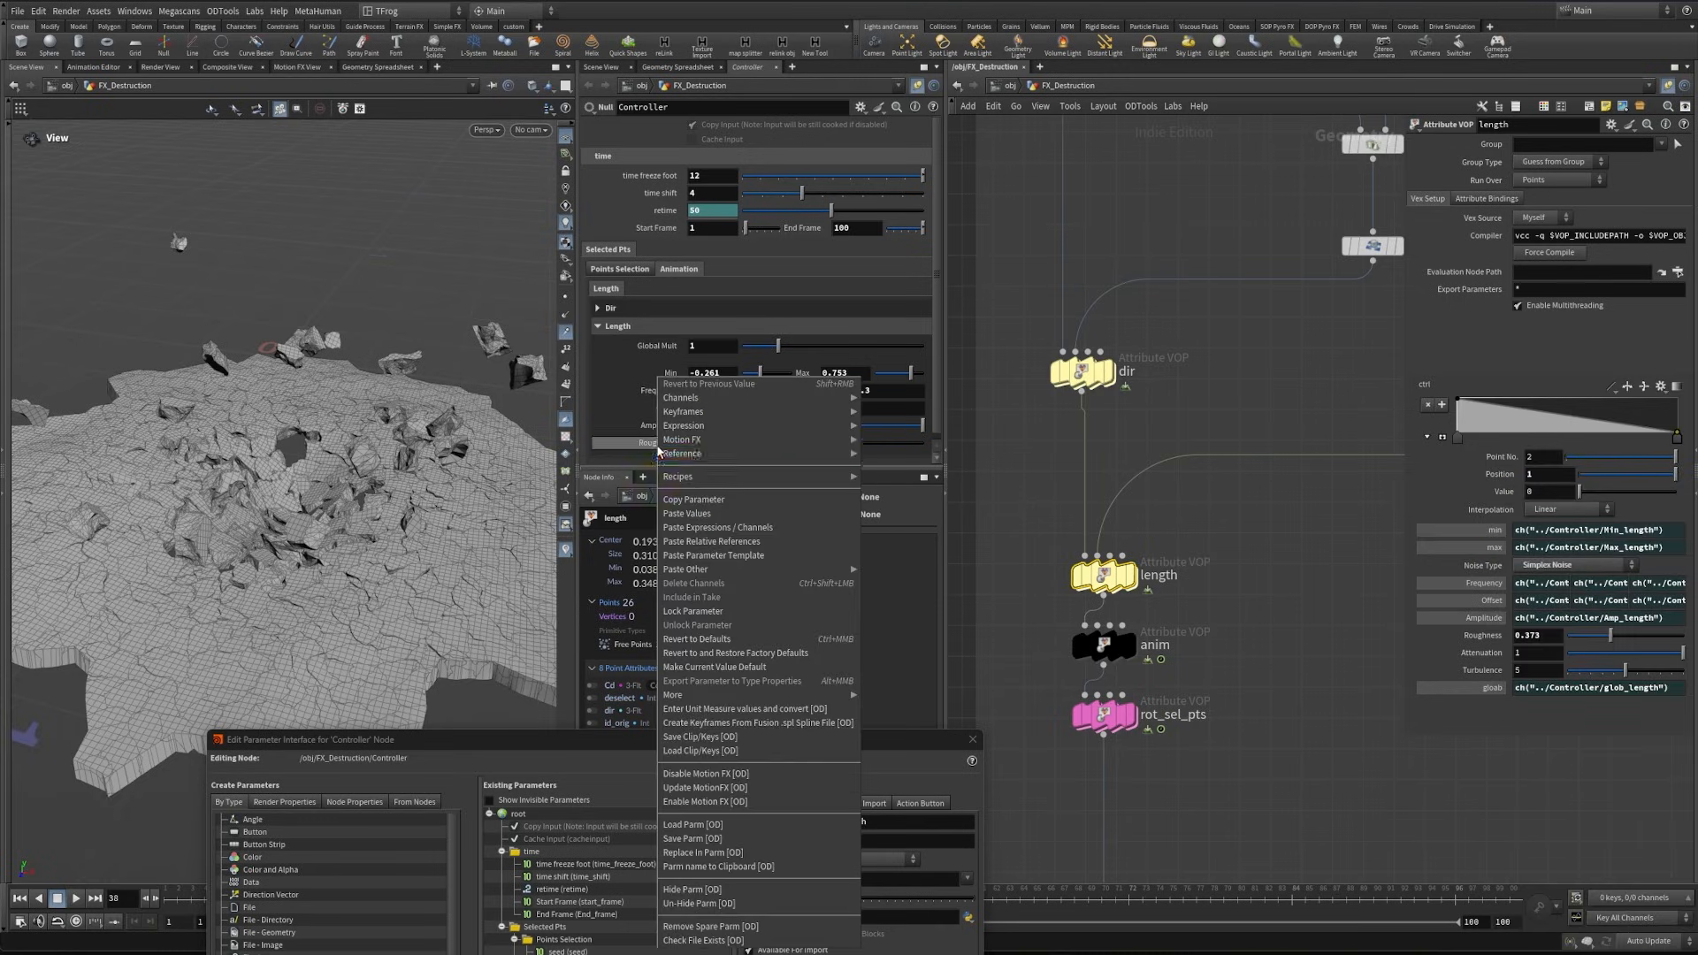
pyautogui.click(707, 499)
pyautogui.rightClick(1494, 637)
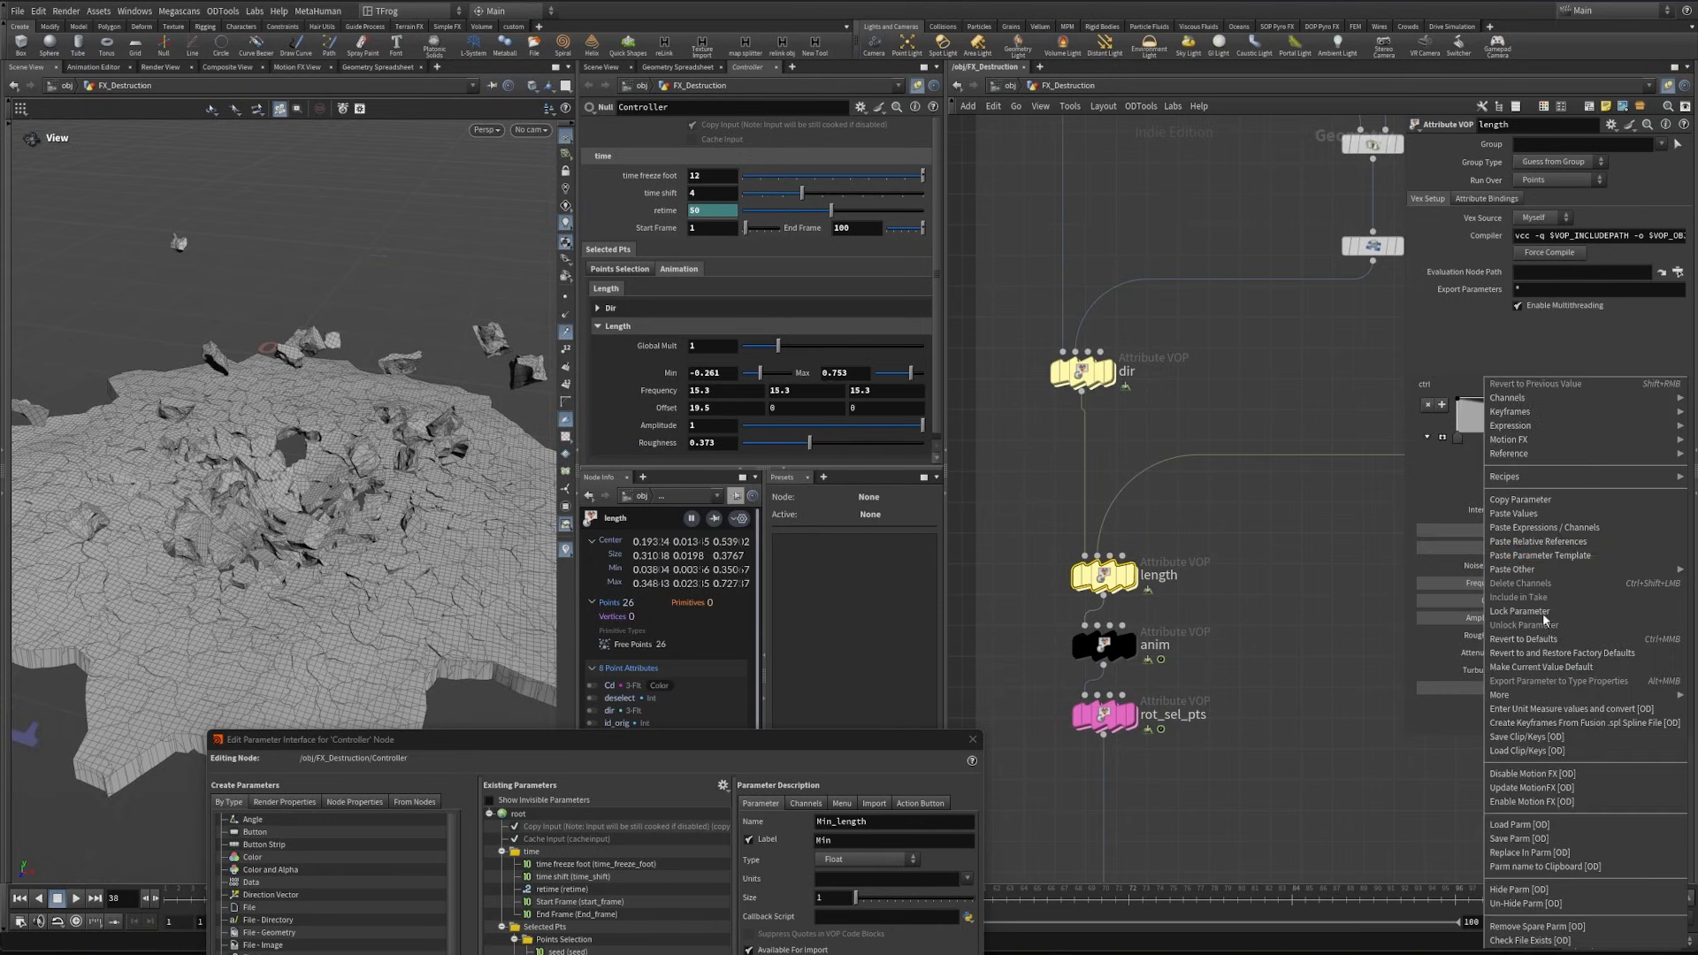
pyautogui.click(1543, 541)
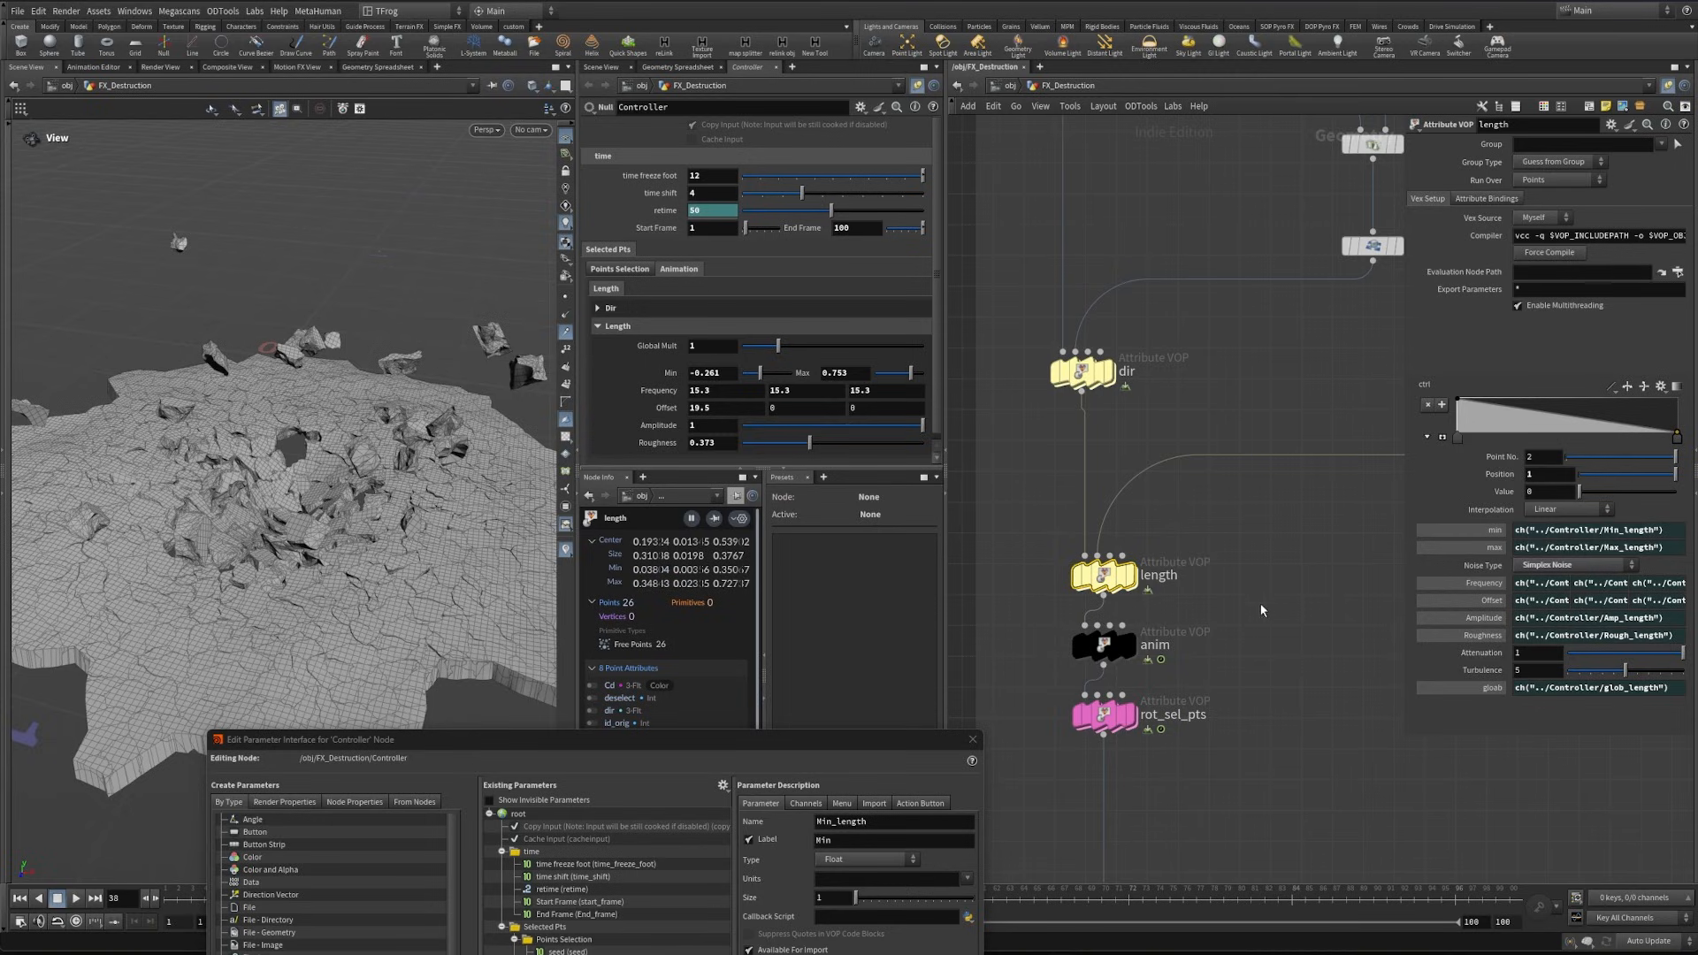
# - Try out the Length Global Mult slider and the Dir Roughness slider on the Controller
pyautogui.moveTo(778, 346); pyautogui.dragTo(813, 333)
pyautogui.click(610, 308)
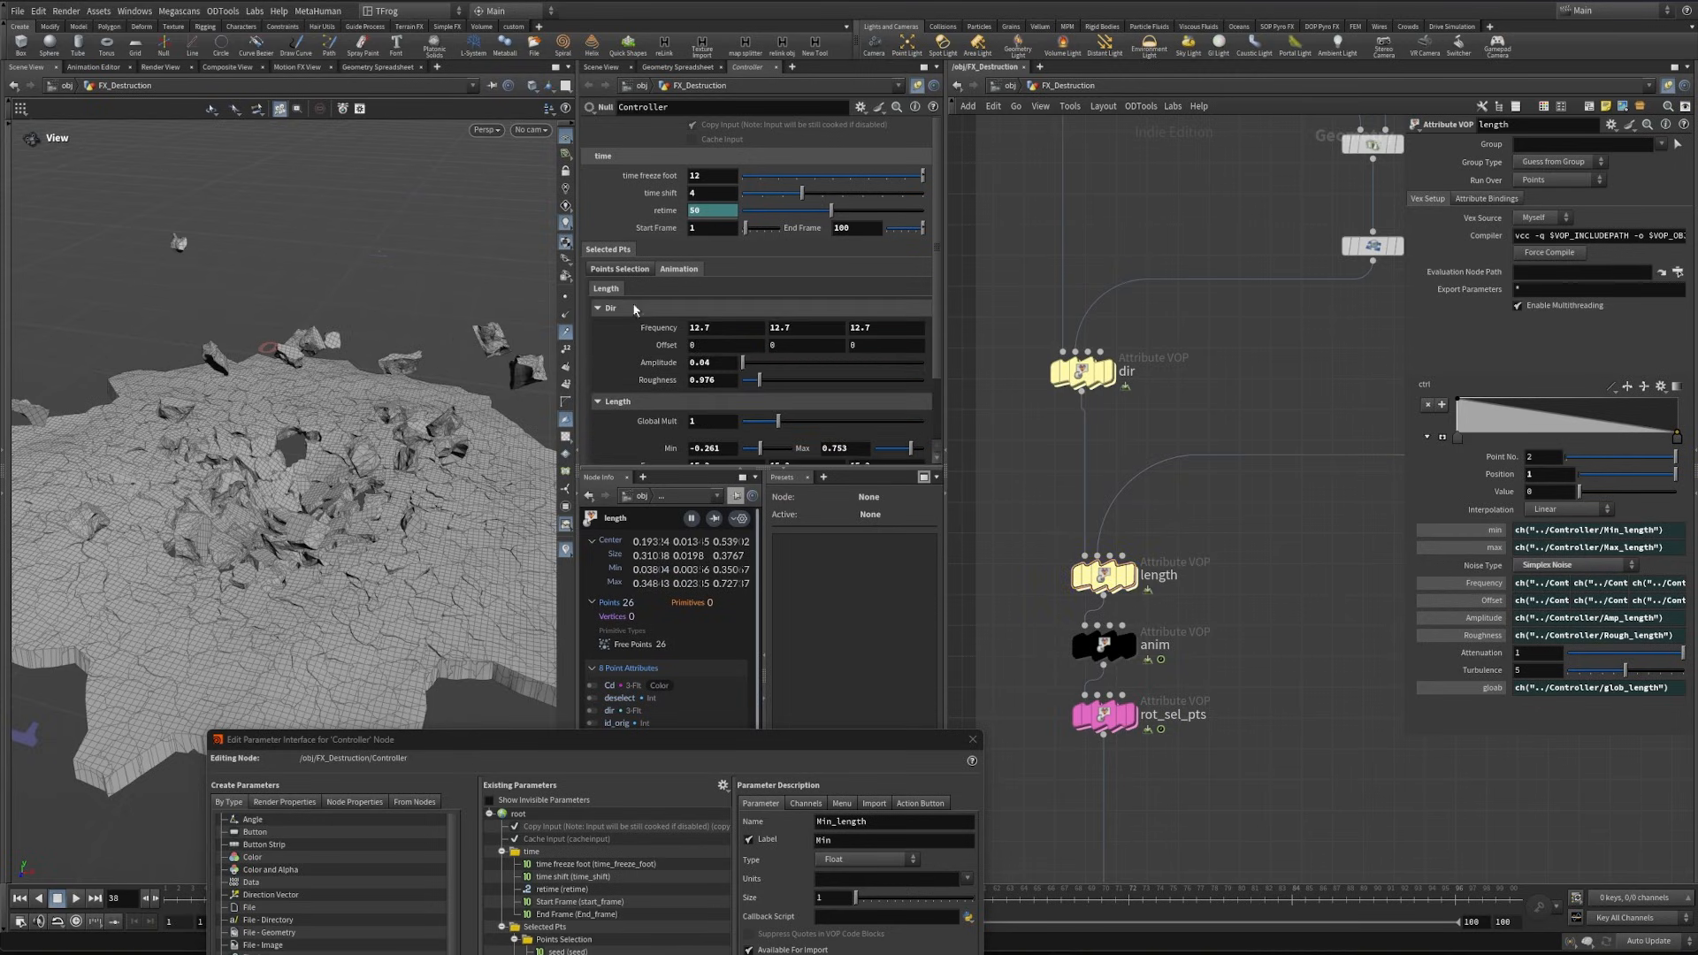
pyautogui.moveTo(661, 329)
pyautogui.mouseDown(button='middle')
pyautogui.moveTo(816, 330)
pyautogui.moveTo(682, 332)
pyautogui.mouseUp(button='middle')
pyautogui.moveTo(763, 381); pyautogui.dragTo(794, 382)
# - Enable a slider range of 0 to 1 for Dir's Roughness and apply the change
pyautogui.moveTo(354, 739); pyautogui.dragTo(419, 324)
pyautogui.click(675, 661)
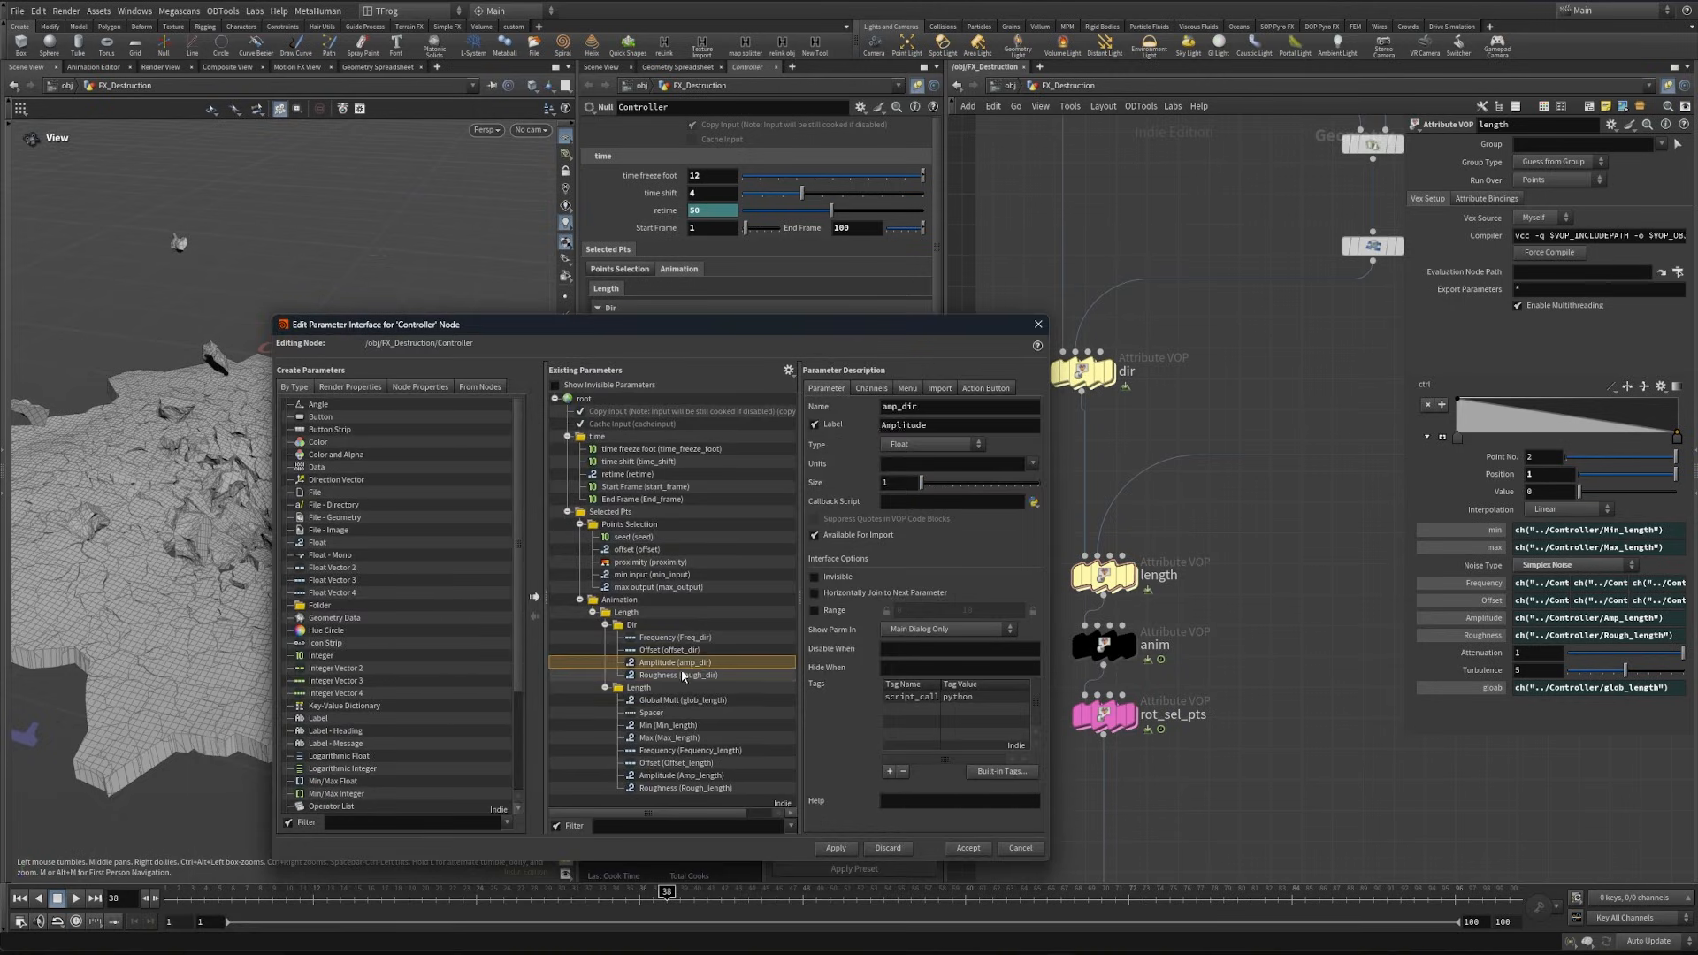
pyautogui.click(681, 674)
pyautogui.click(815, 610)
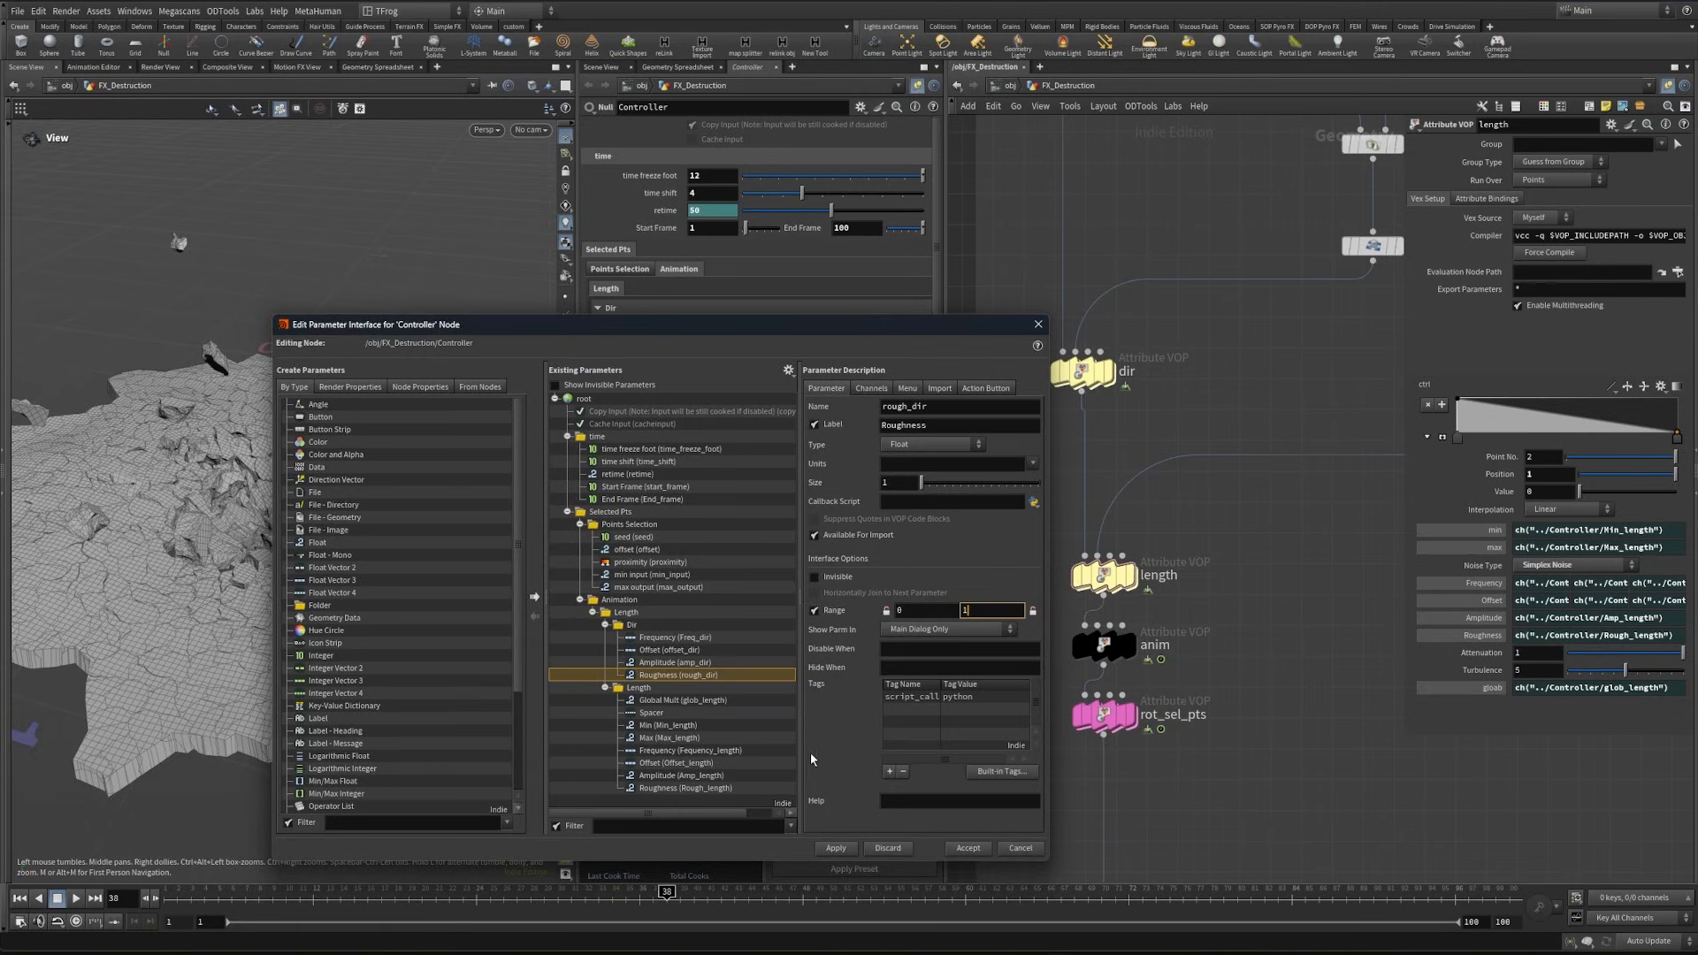
pyautogui.click(836, 848)
# - Enable a slider range of 0 to 1 for Dir's Amplitude
pyautogui.click(675, 662)
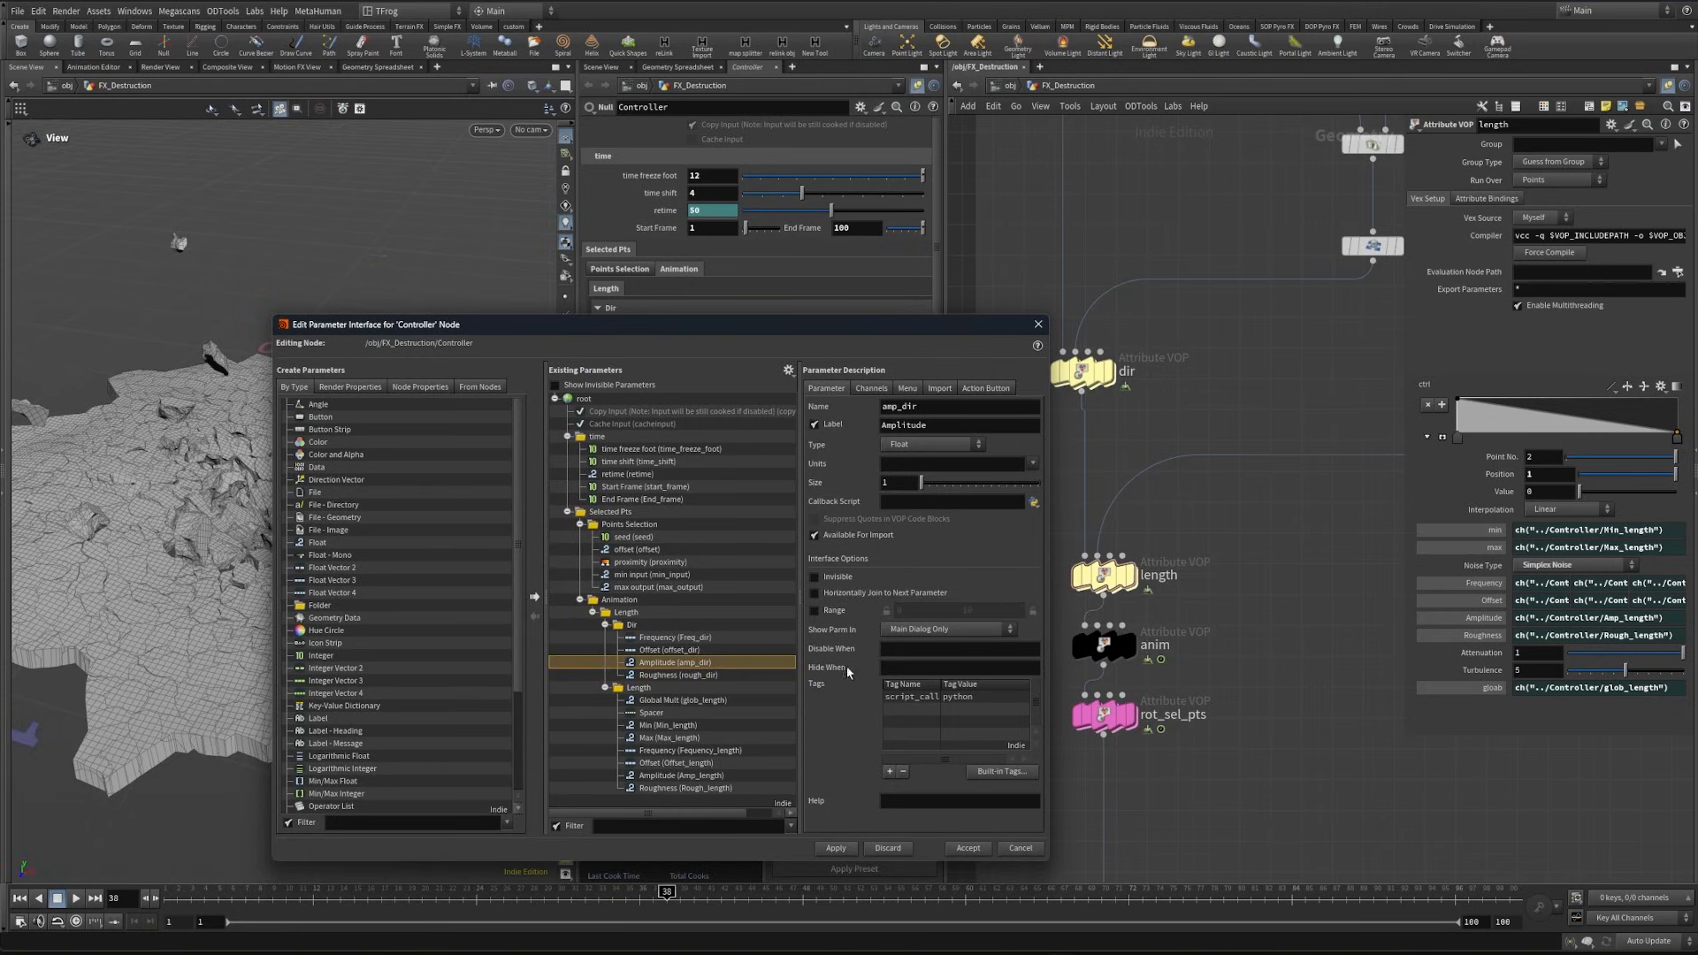
pyautogui.click(814, 612)
pyautogui.click(982, 611)
pyautogui.press('BackSpace')
# - Link the dir VOP's Roughness to the Controller's rough_dir with a relative reference, and briefly test the Dir Amplitude slider
pyautogui.click(1083, 373)
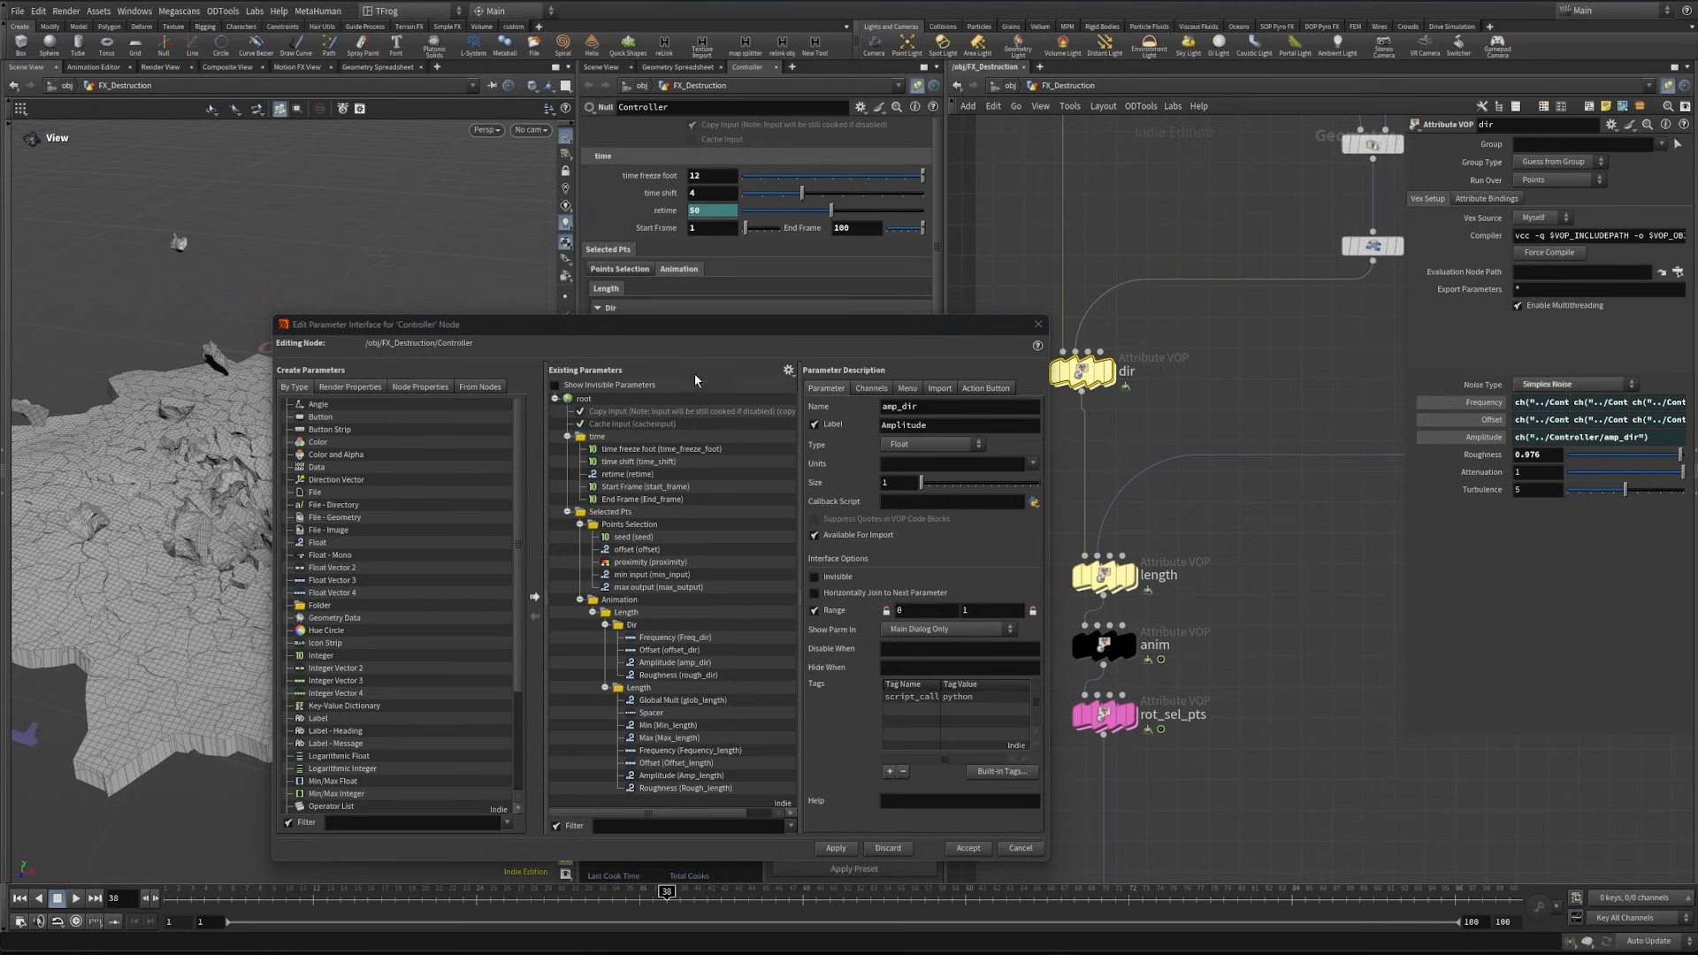
pyautogui.moveTo(718, 326); pyautogui.dragTo(689, 520)
pyautogui.rightClick(659, 380)
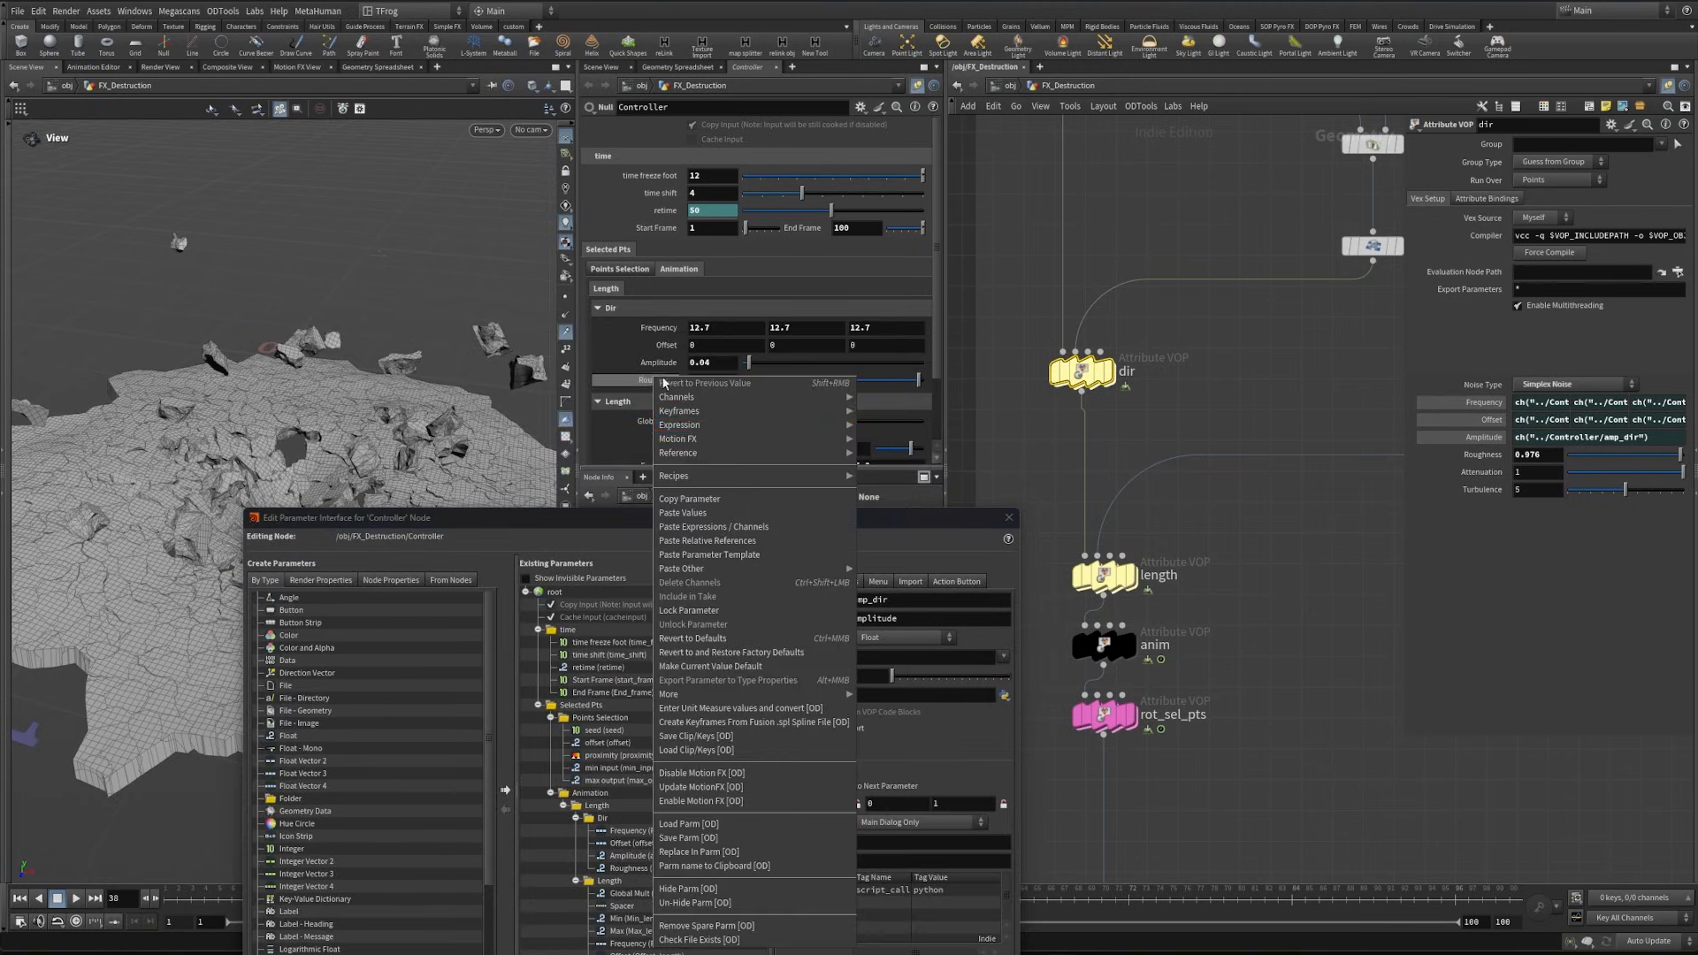
pyautogui.click(697, 499)
pyautogui.rightClick(1471, 469)
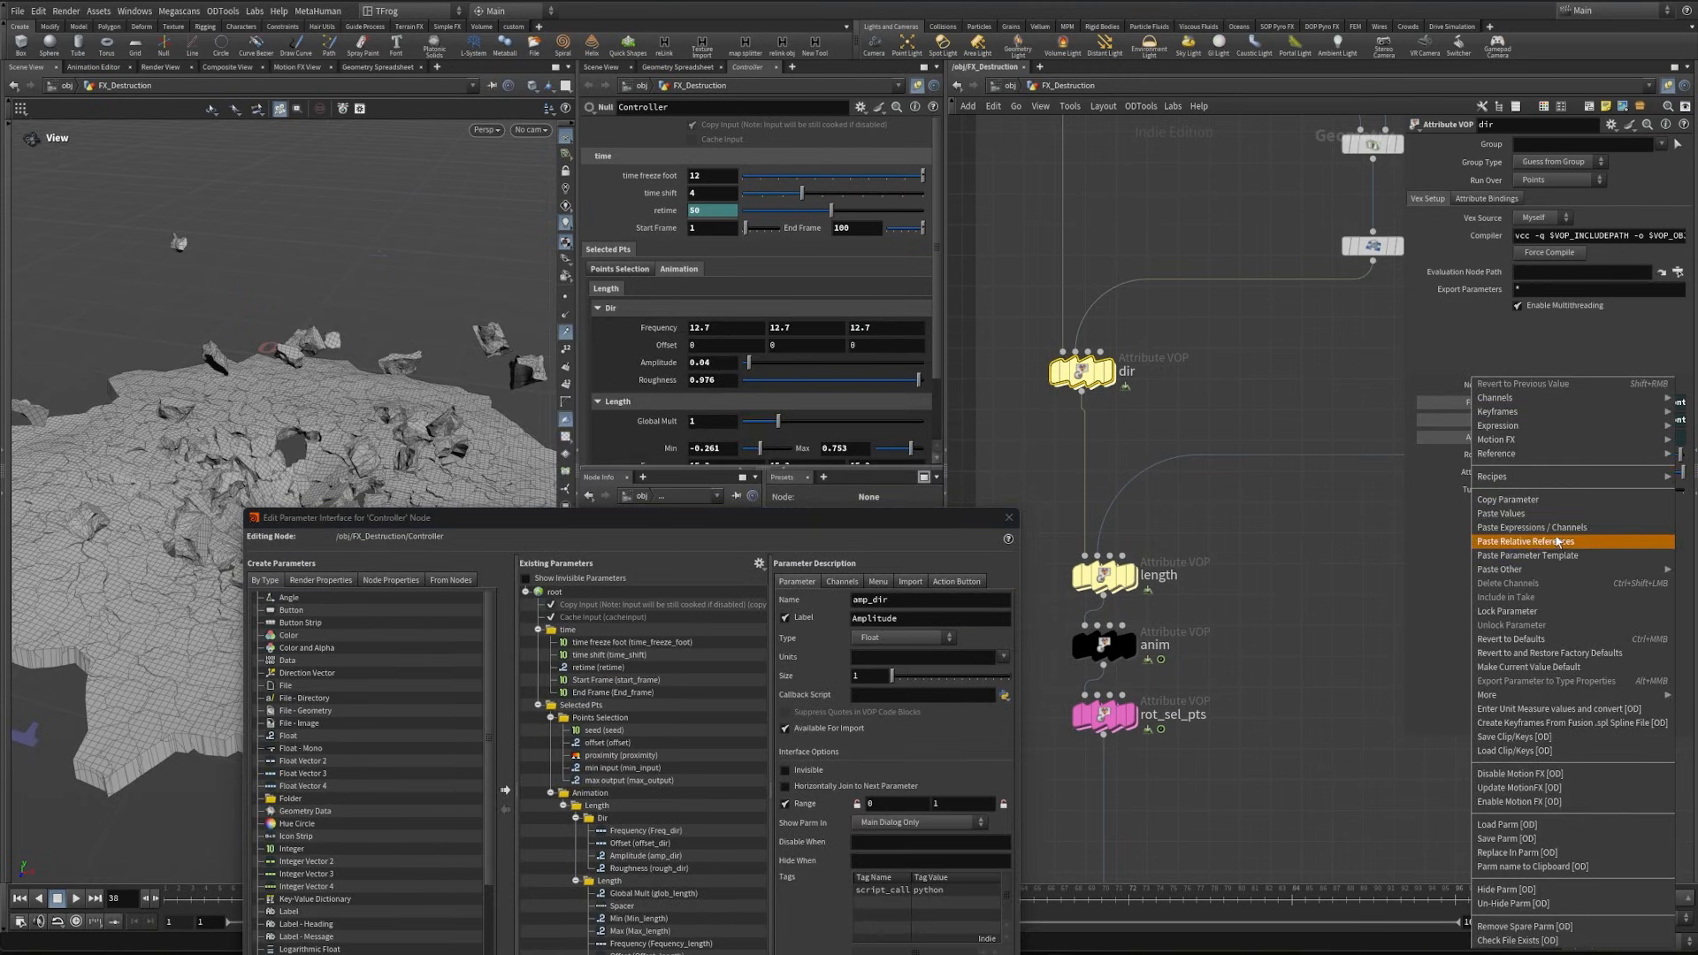
pyautogui.click(1521, 542)
pyautogui.moveTo(846, 386); pyautogui.dragTo(783, 385)
pyautogui.hotkey('ctrl', 'z')
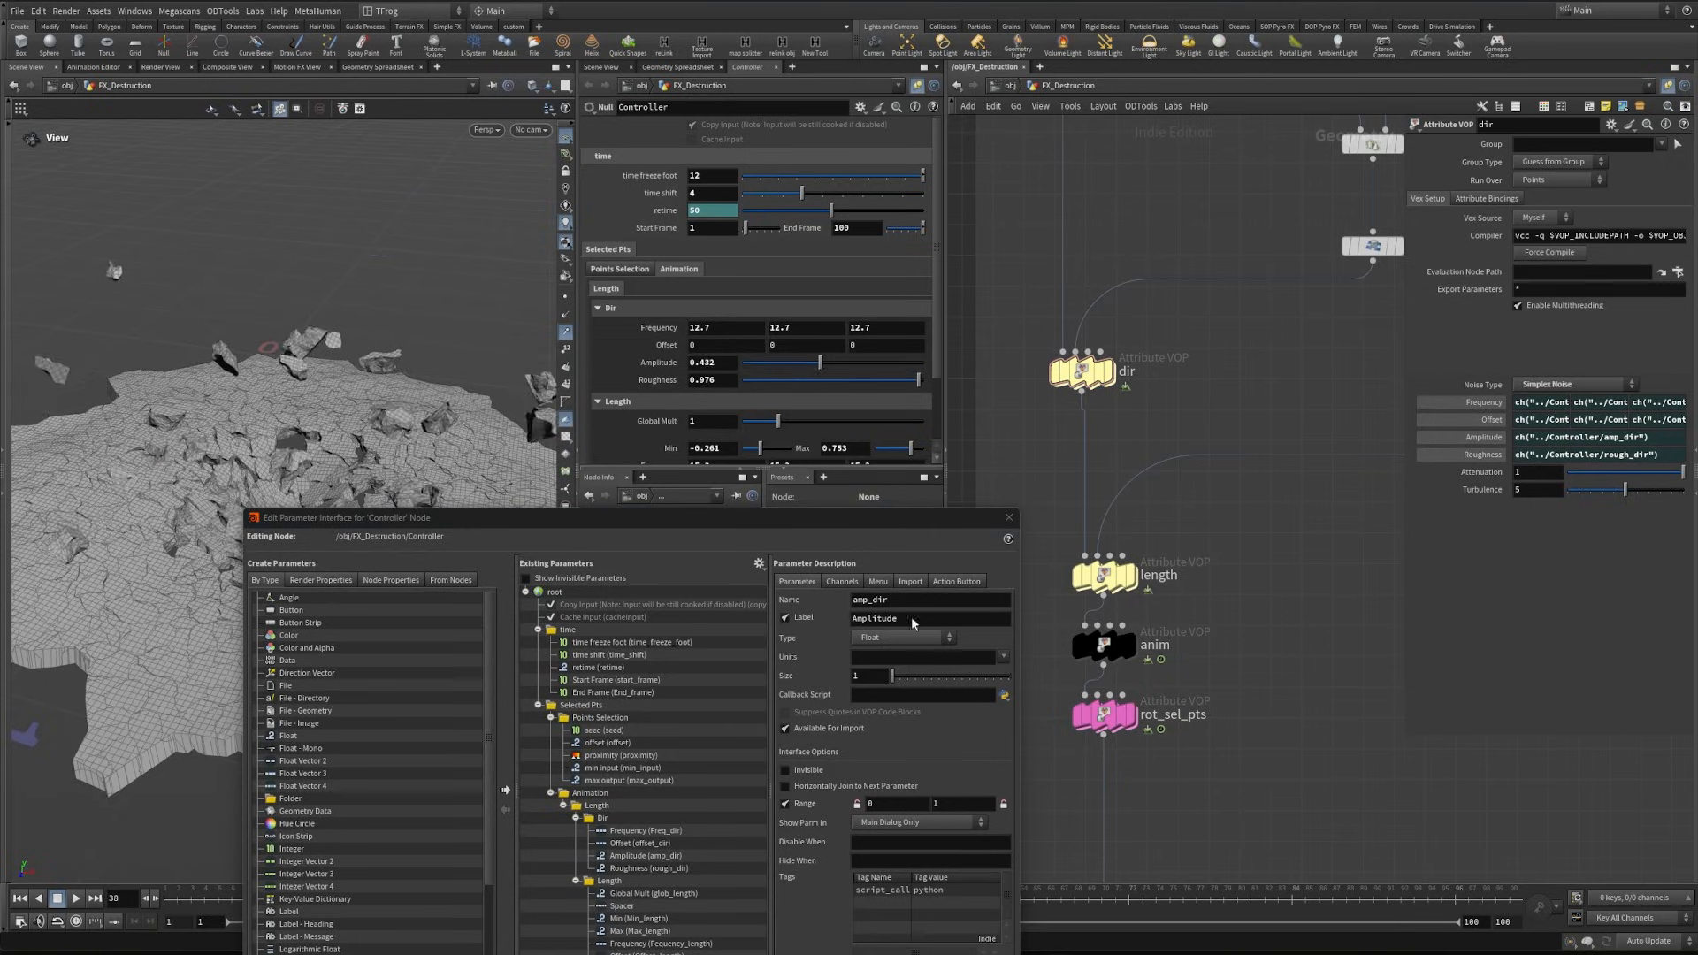
# - Collapse the Dir and Length folders, add a tab folder labelled "Anim" beside Length under Animation, and apply it
pyautogui.moveTo(619, 517); pyautogui.dragTo(611, 247)
pyautogui.click(567, 548)
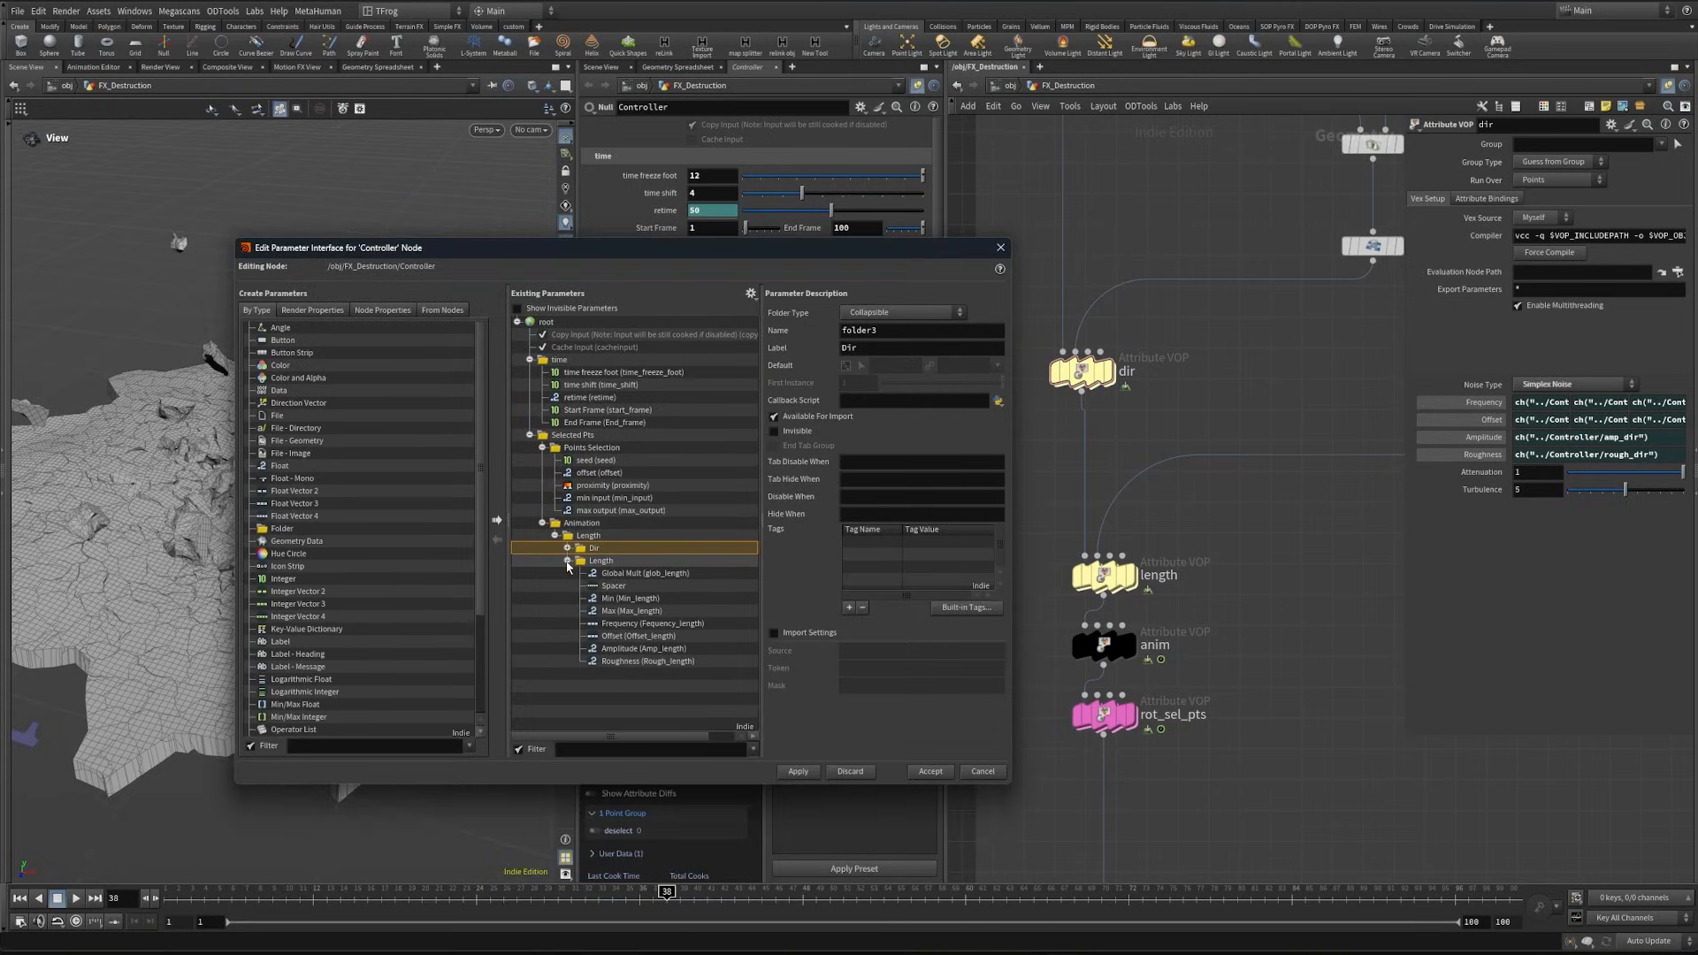
pyautogui.click(566, 560)
pyautogui.click(569, 649)
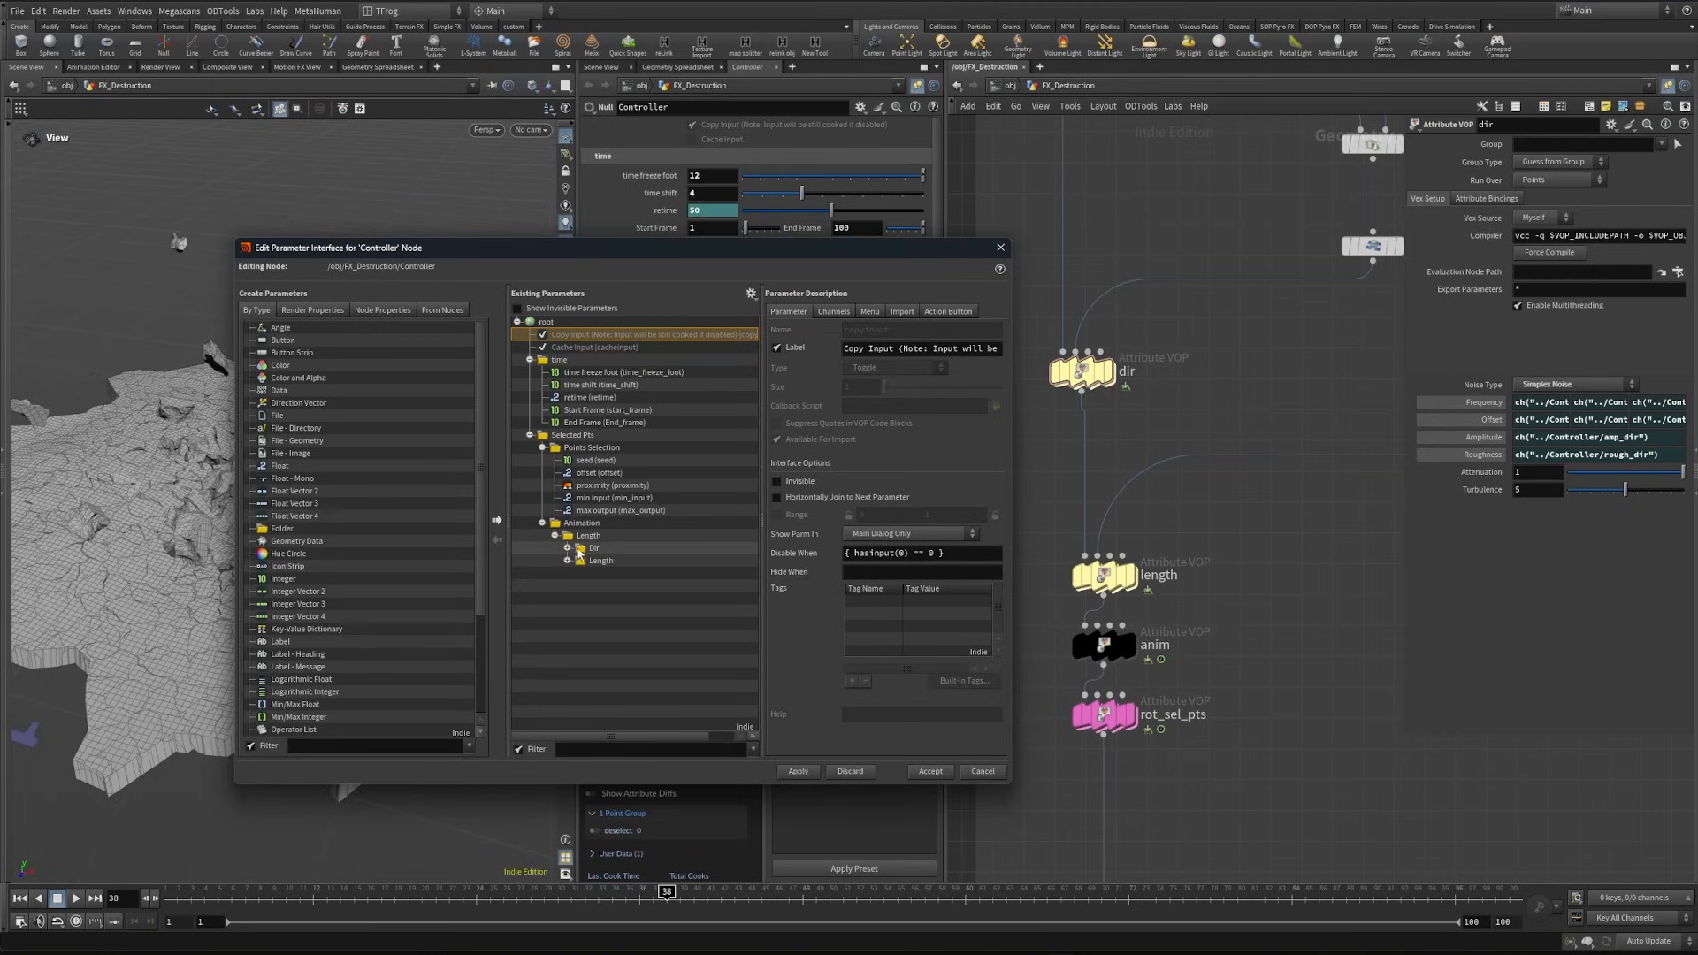
pyautogui.moveTo(458, 529); pyautogui.dragTo(459, 544)
pyautogui.moveTo(597, 529); pyautogui.dragTo(598, 531)
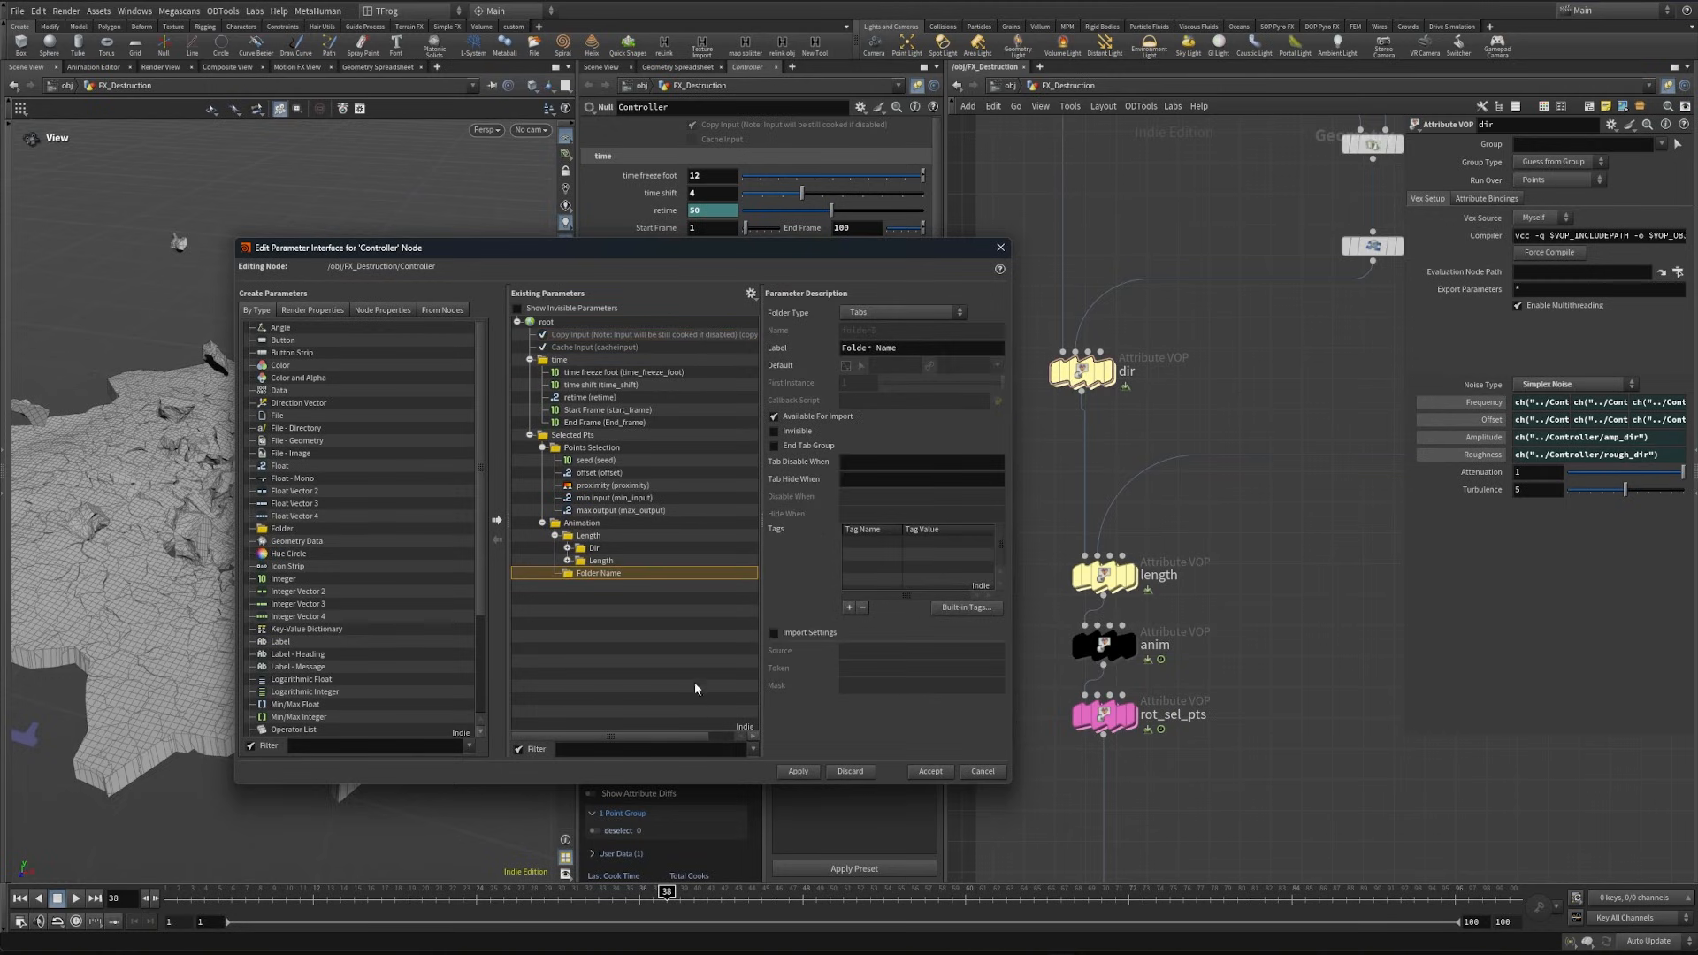
pyautogui.tripleClick(912, 349)
pyautogui.write('Anim')
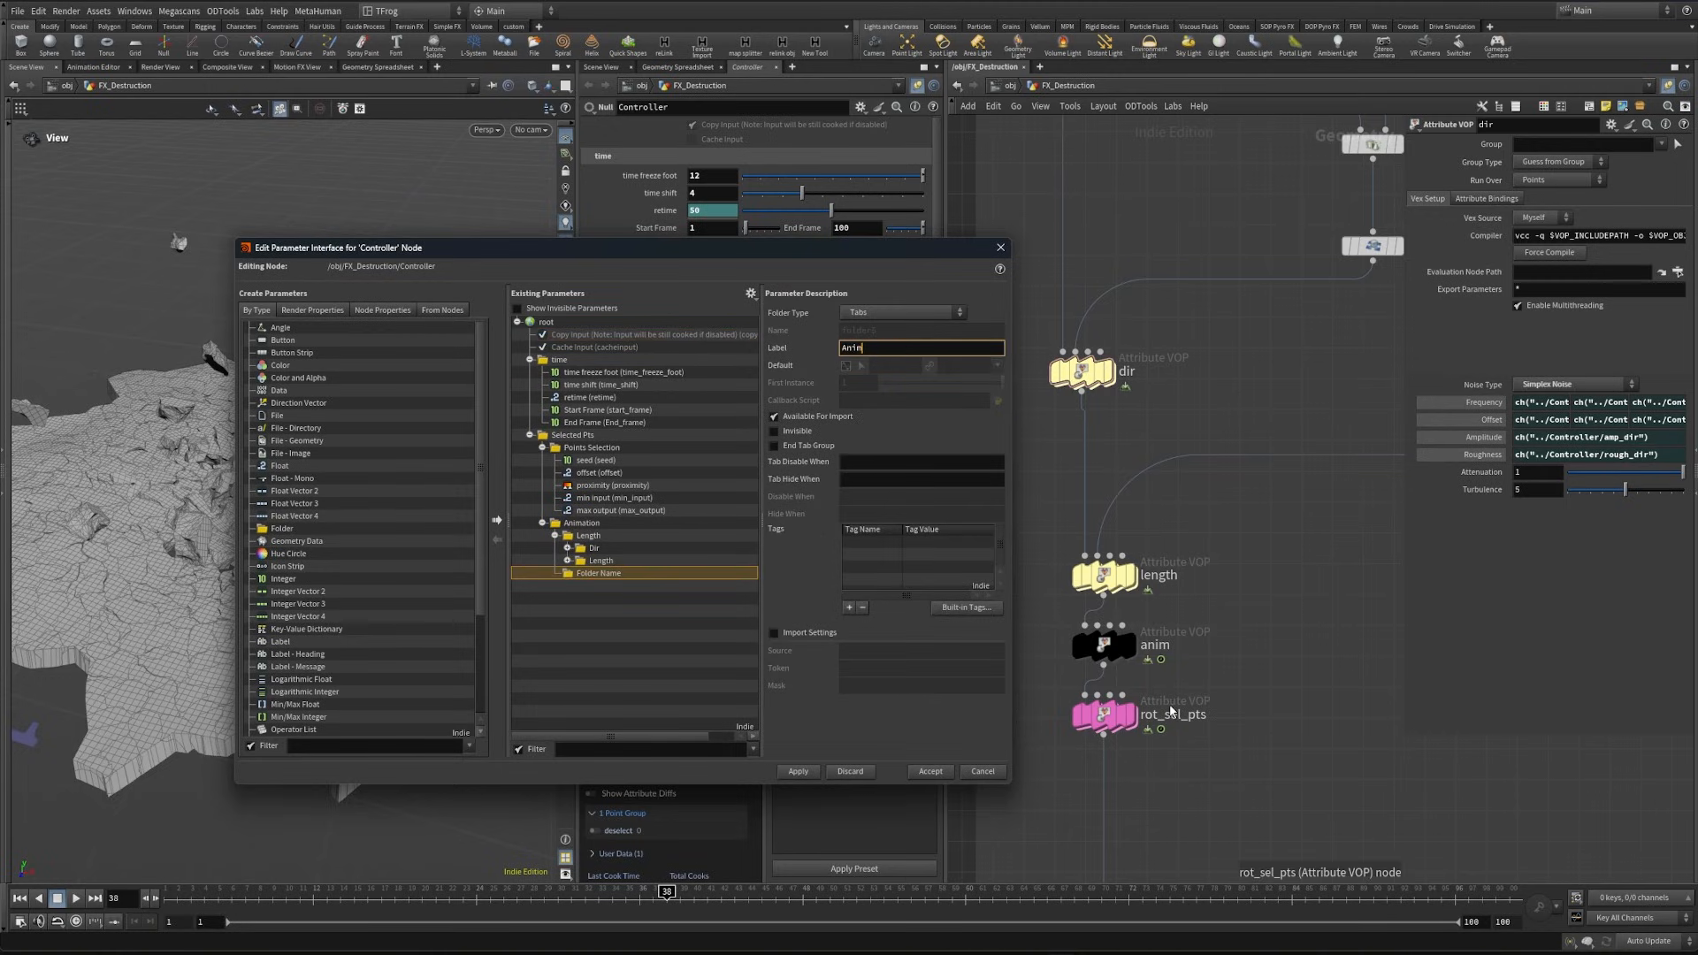
pyautogui.click(801, 773)
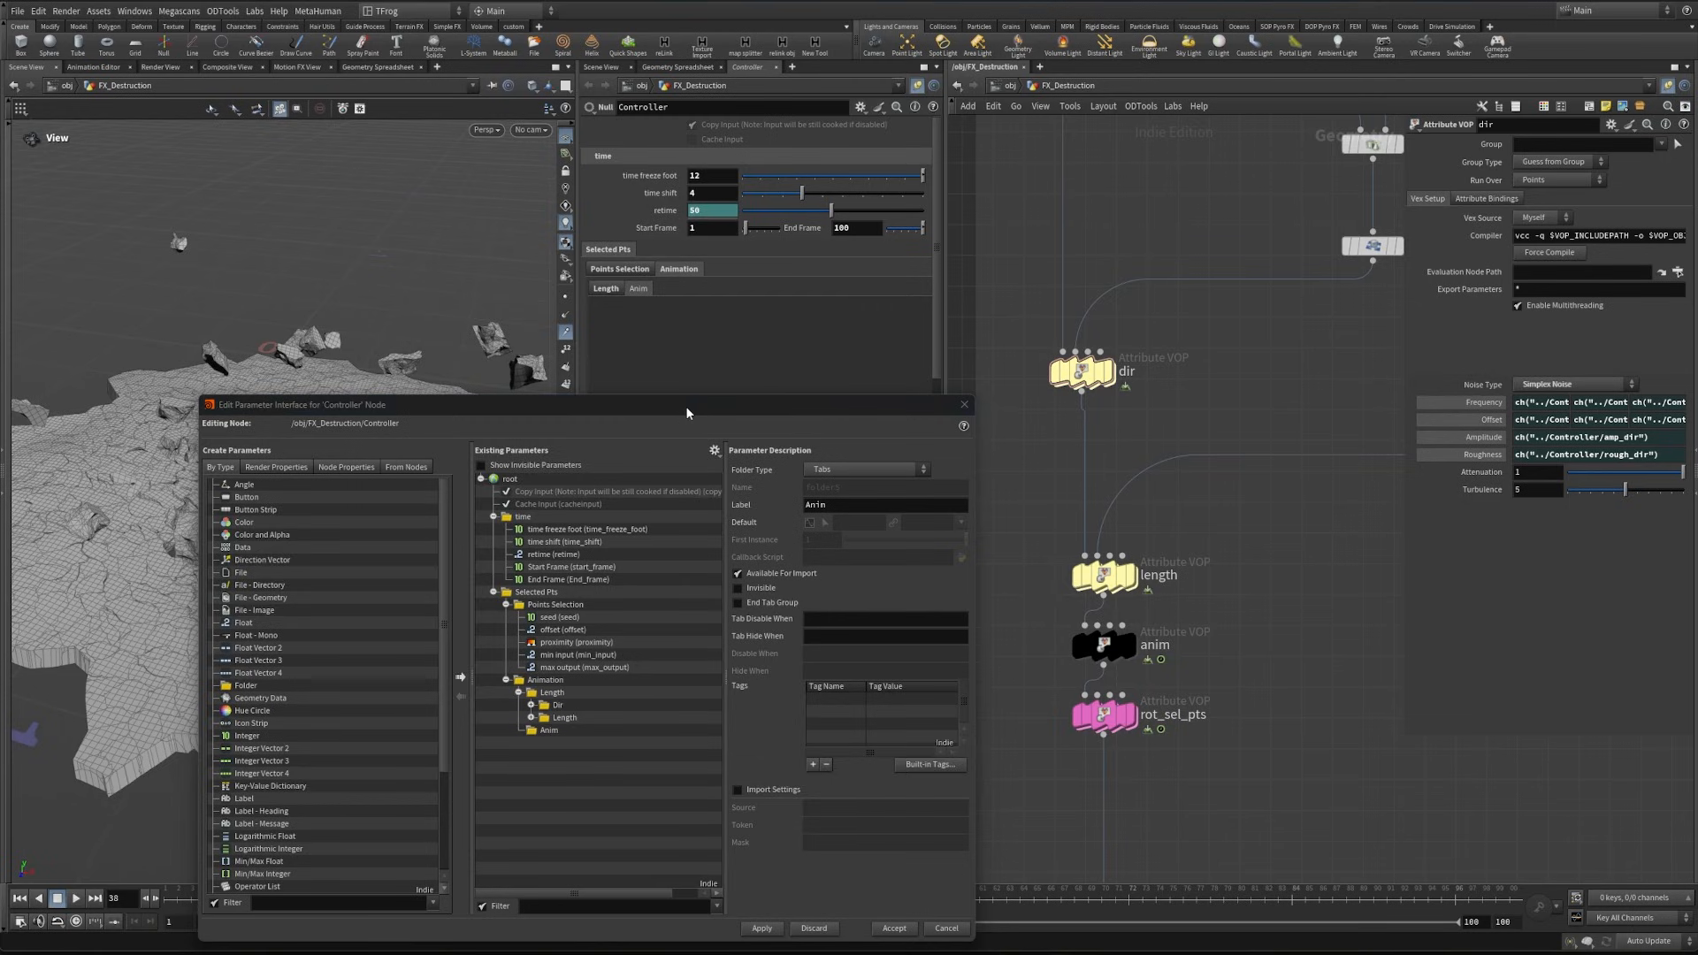
# - Add a Float parameter named Global_anim with label "Global Mult" to the Anim folder, with the anim VOP shown for reference
pyautogui.moveTo(687, 407); pyautogui.dragTo(836, 292)
pyautogui.click(1107, 645)
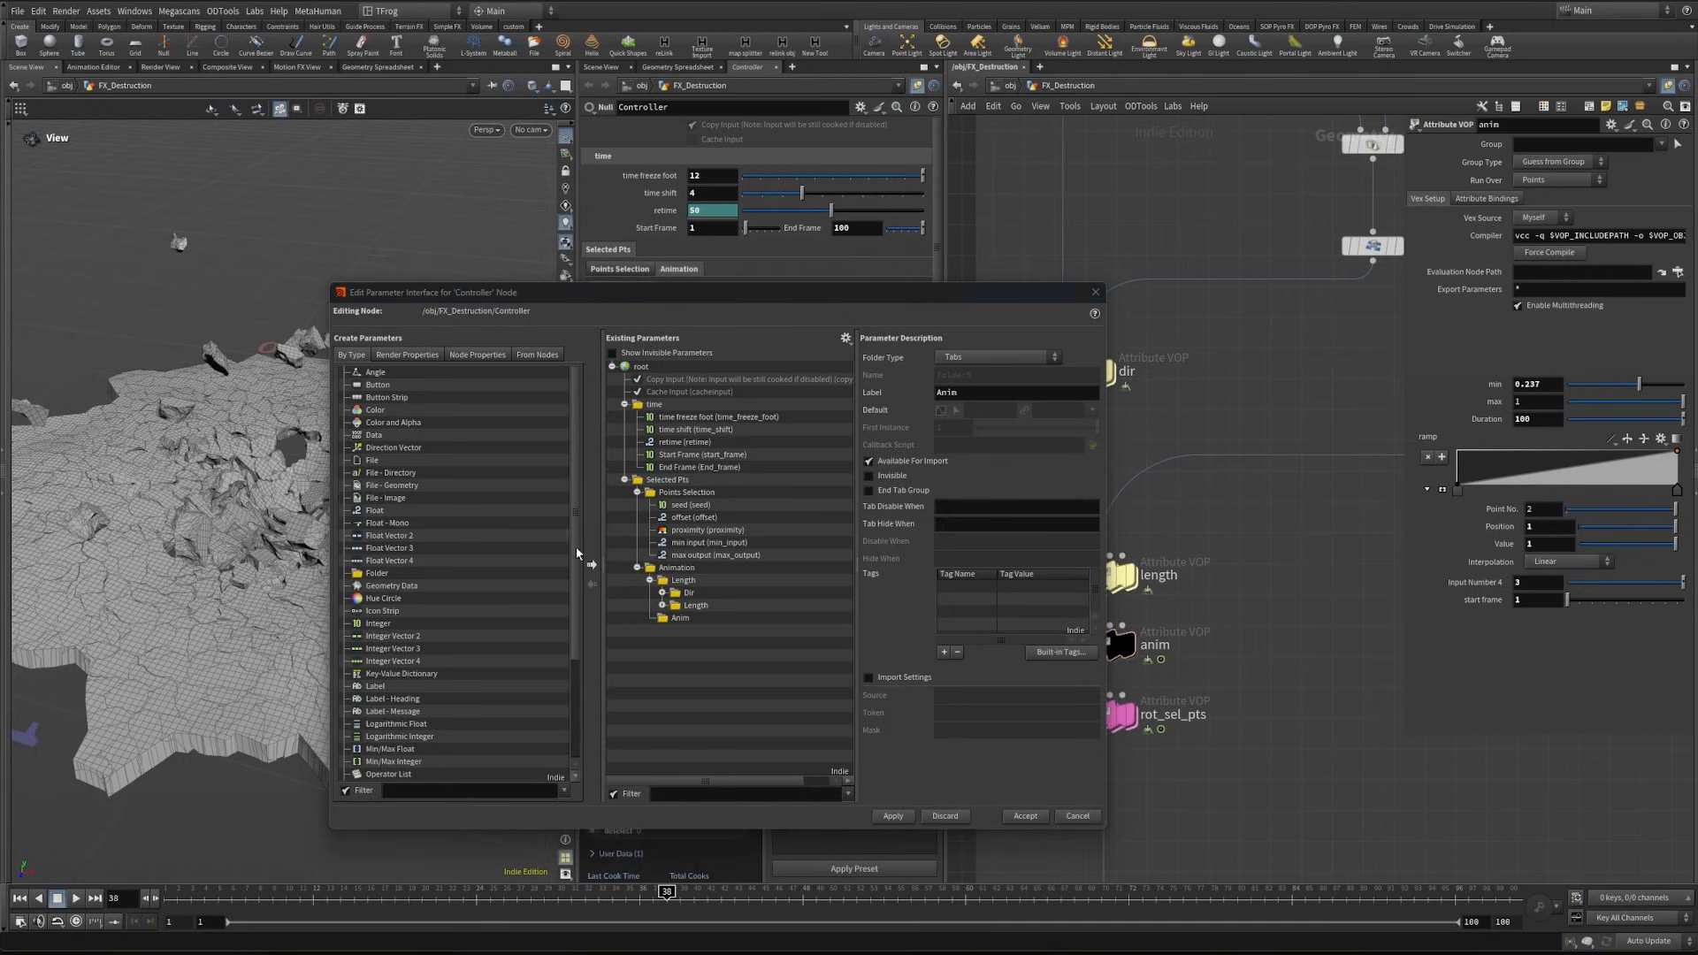
pyautogui.moveTo(375, 510); pyautogui.dragTo(678, 622)
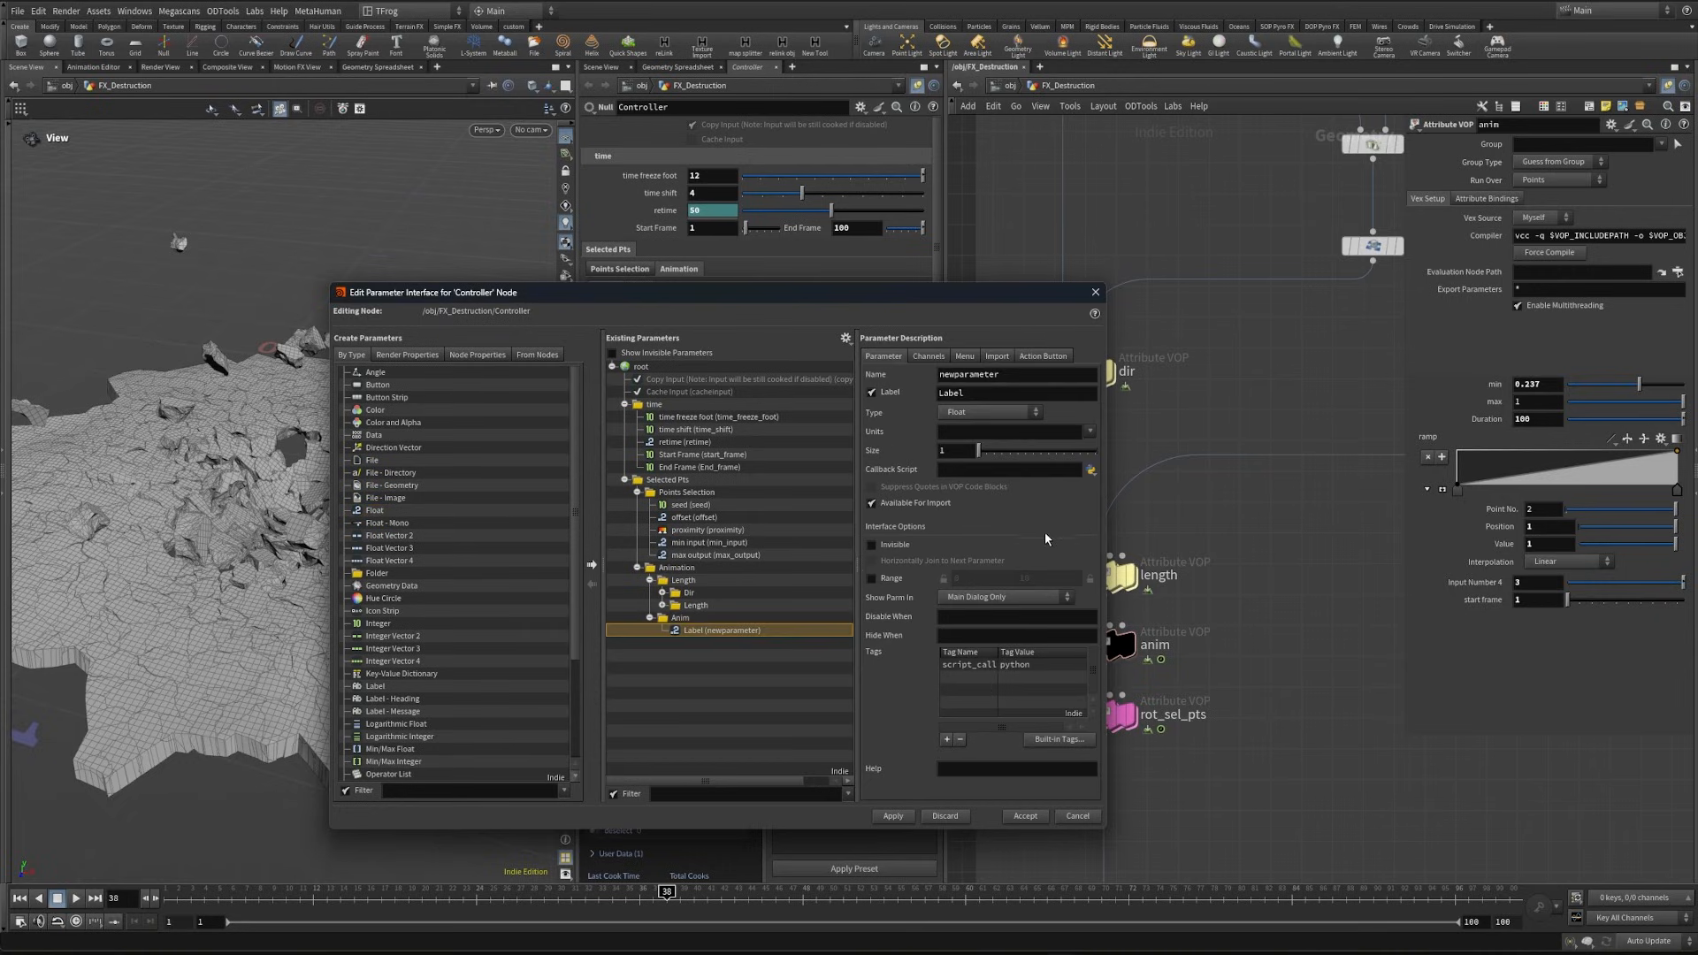
pyautogui.click(999, 392)
pyautogui.write('Global Mult')
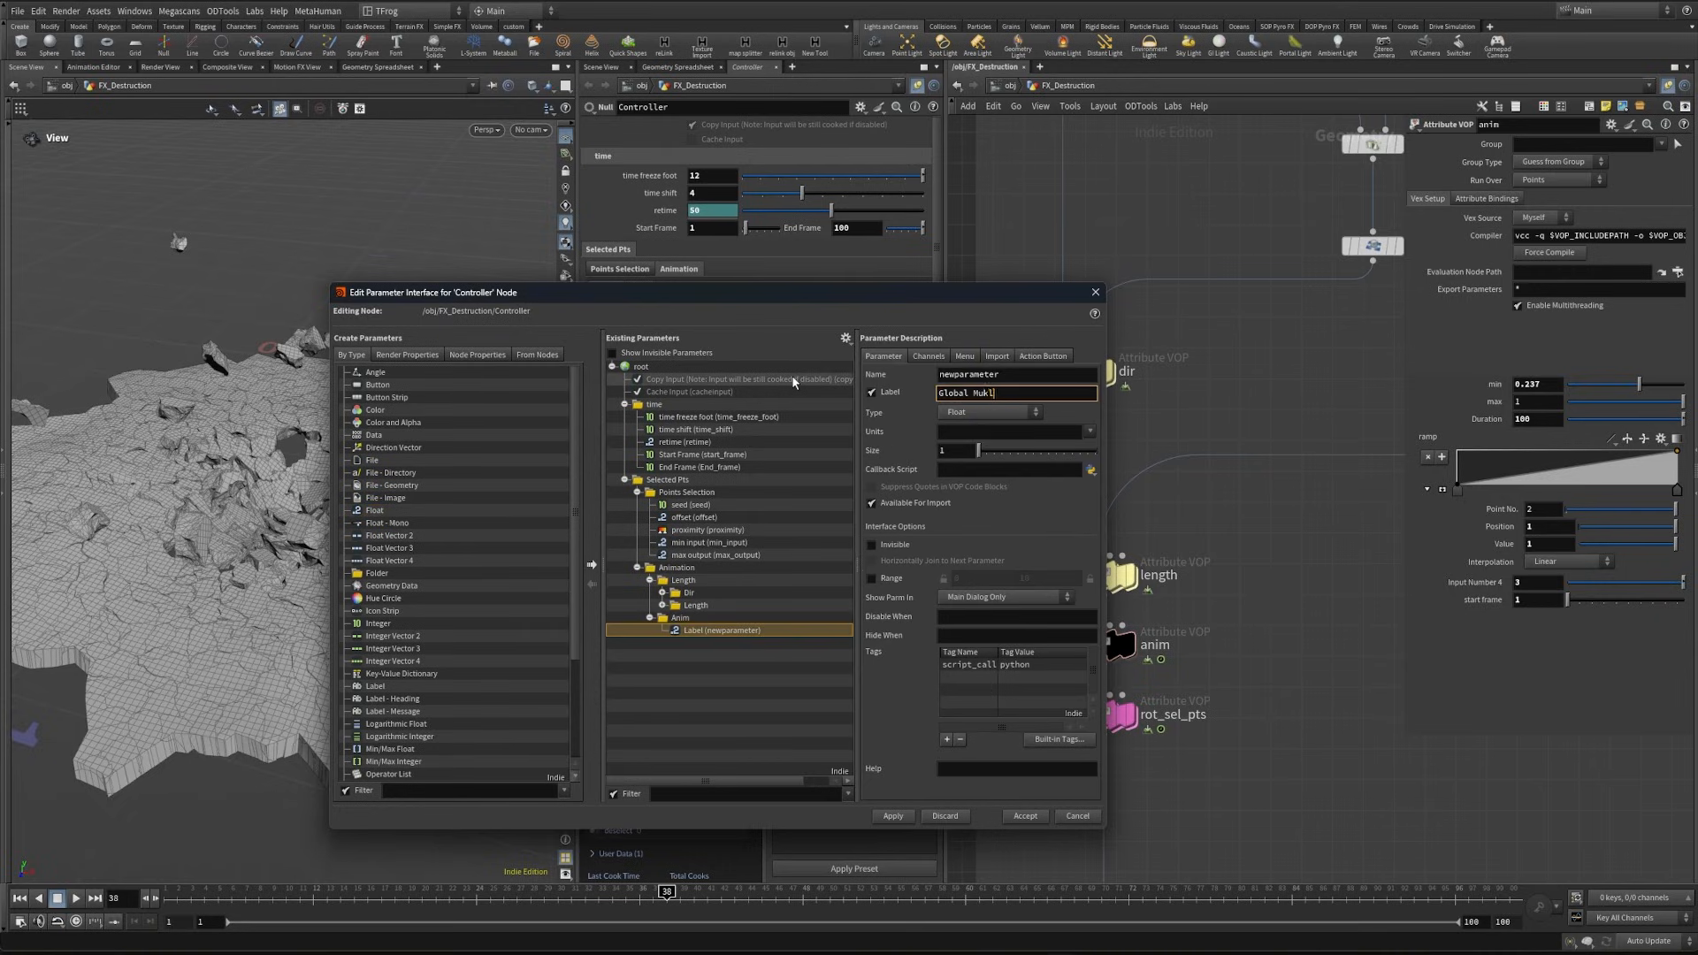
pyautogui.moveTo(1010, 375); pyautogui.dragTo(926, 410)
pyautogui.write('Global_')
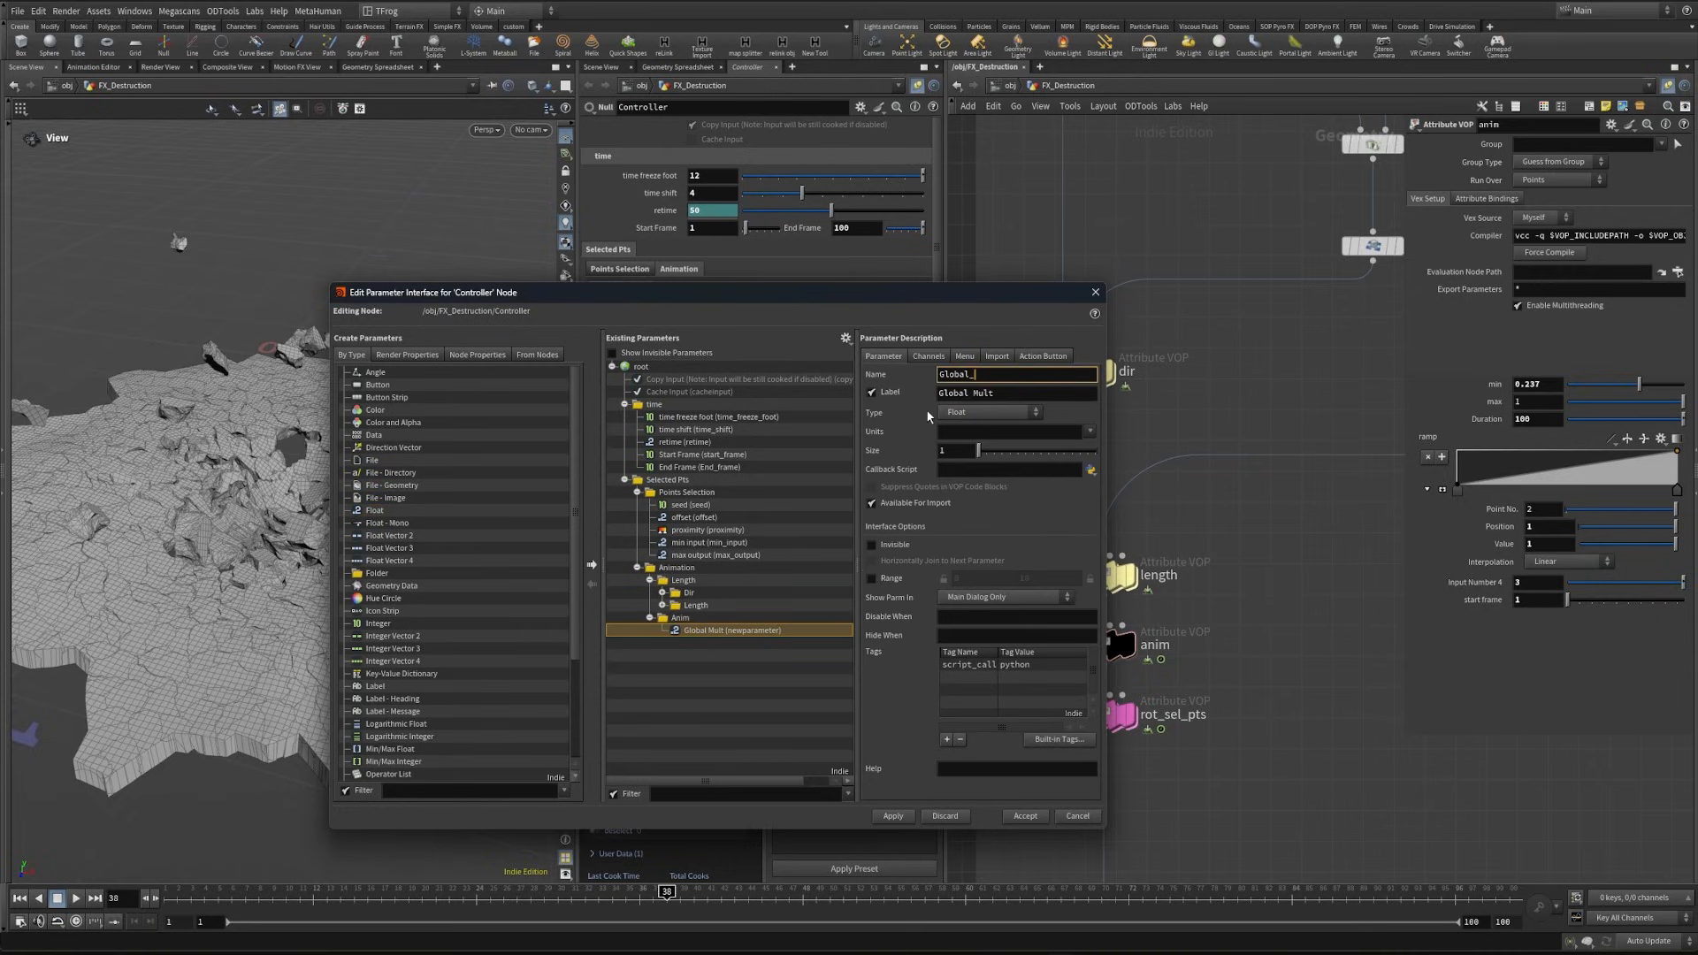
pyautogui.write('anim')
pyautogui.press('Return')
# - Add a Spacer below Global Mult in the Anim folder
pyautogui.scroll(-4, 442, 575)
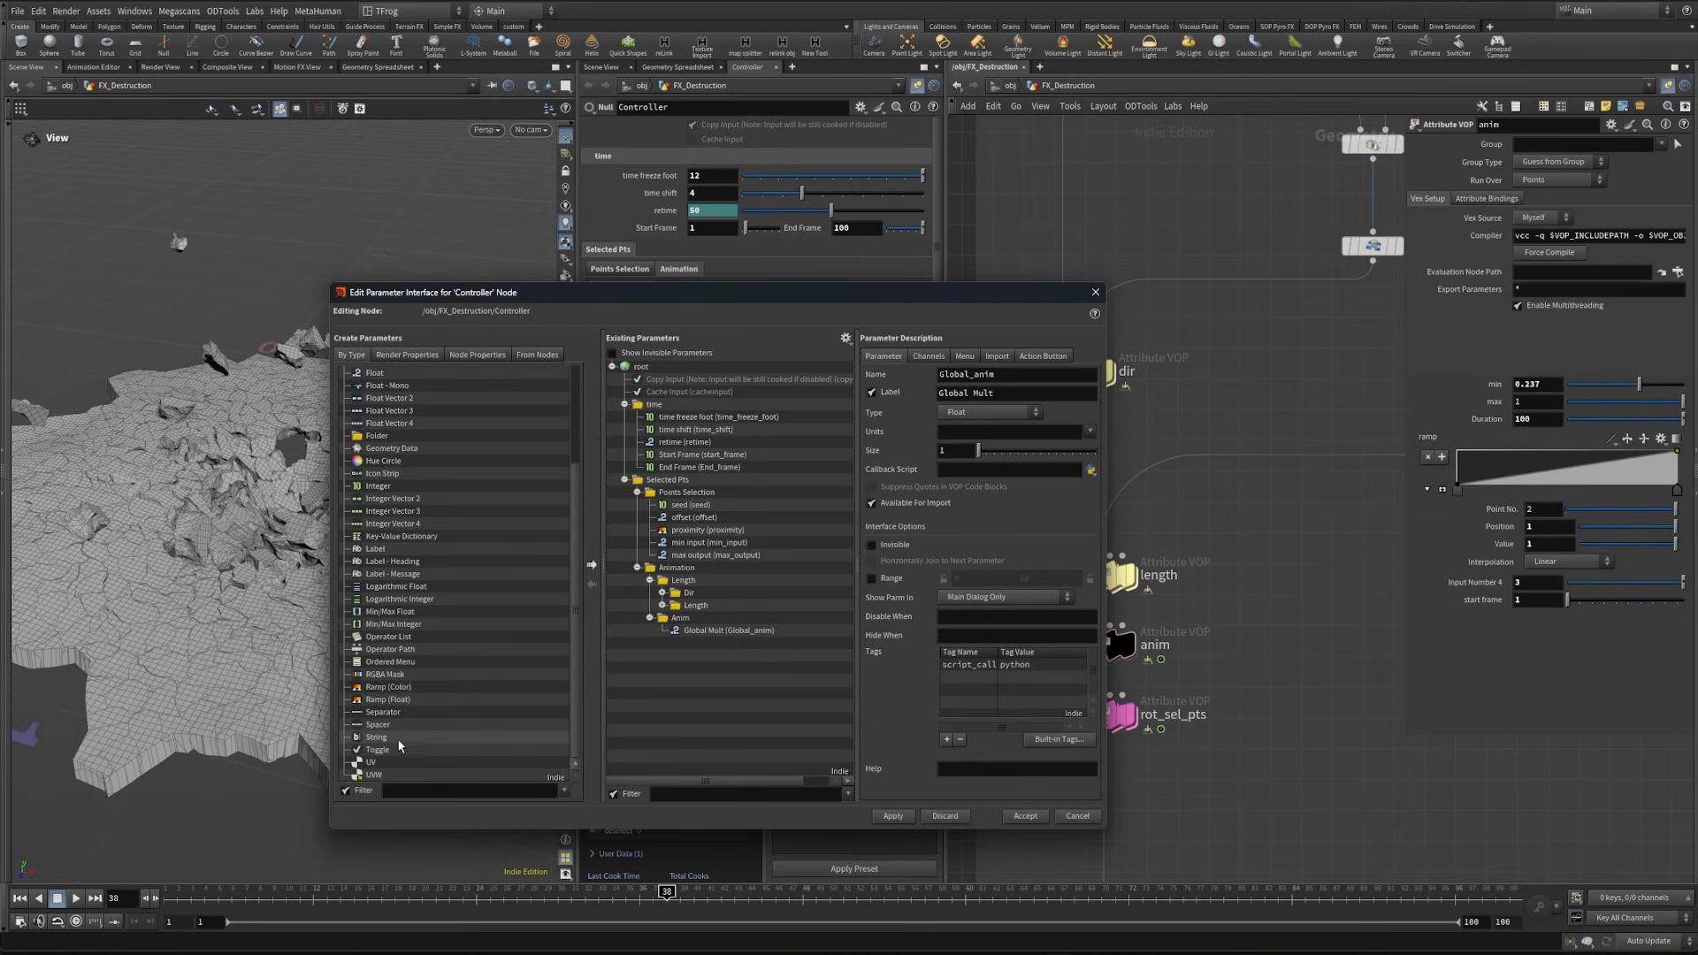
pyautogui.click(391, 726)
pyautogui.moveTo(699, 622); pyautogui.dragTo(700, 632)
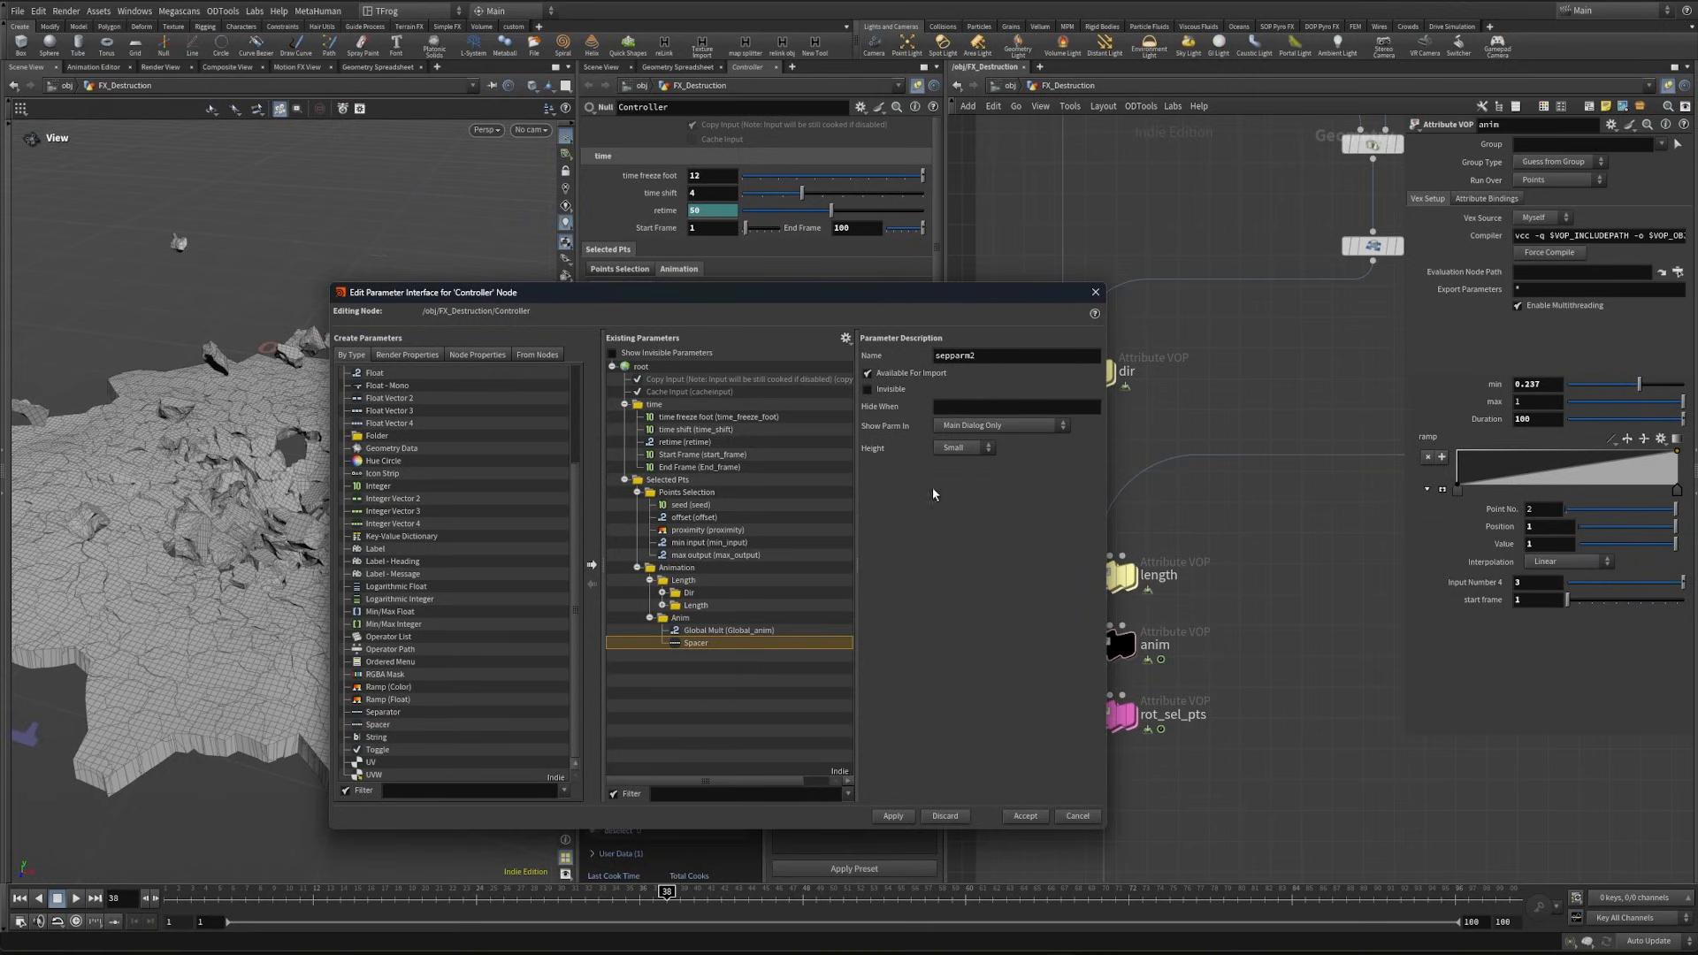
# - Set the Anim folder spacer's height to Medium, apply it, and set the Controller's Global Mult under Anim to 3
pyautogui.click(963, 447)
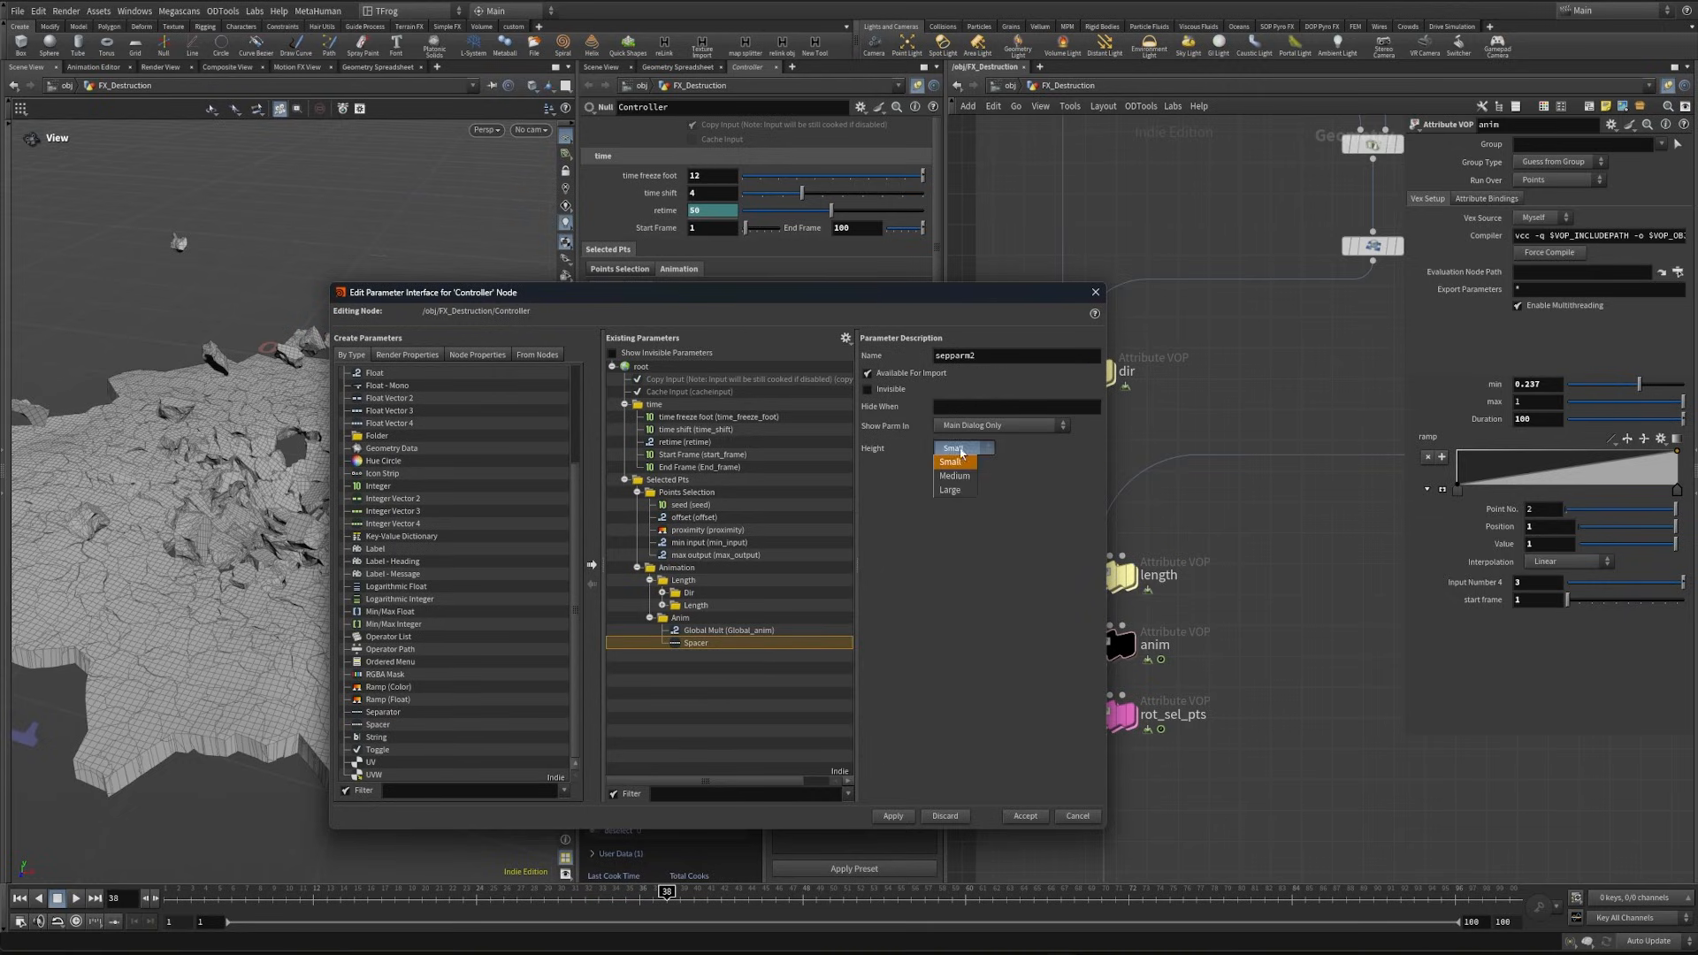
pyautogui.click(893, 815)
pyautogui.moveTo(884, 298); pyautogui.dragTo(874, 427)
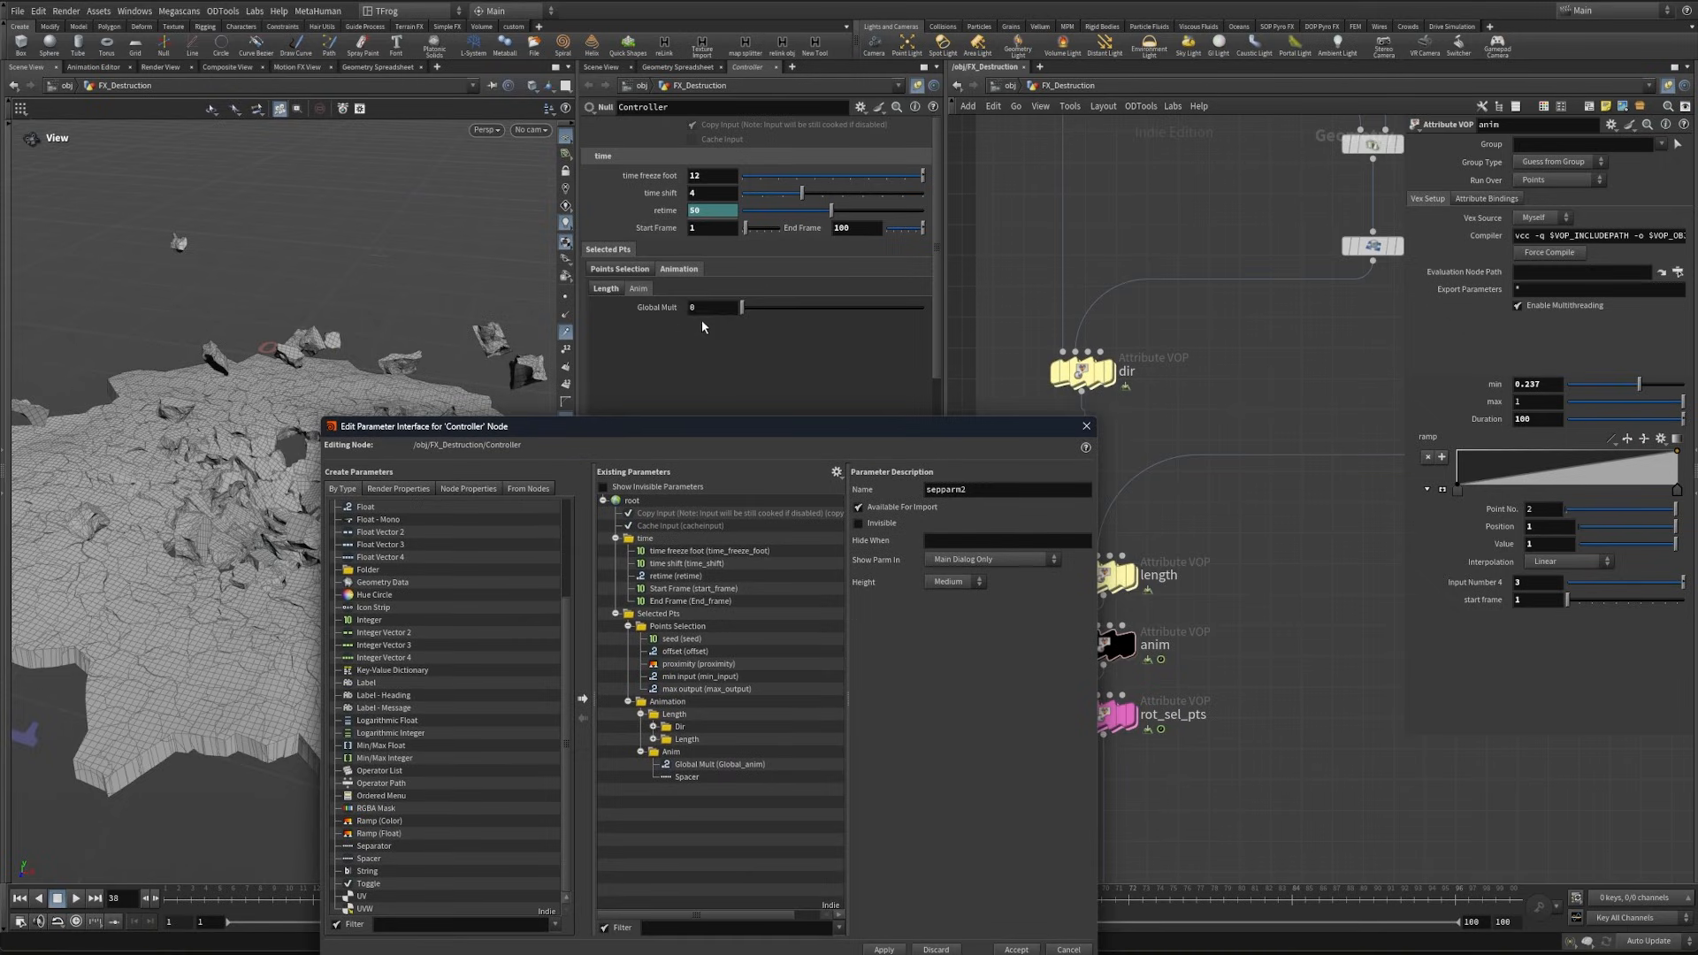
pyautogui.doubleClick(702, 309)
pyautogui.write('3')
pyautogui.moveTo(757, 422); pyautogui.dragTo(778, 264)
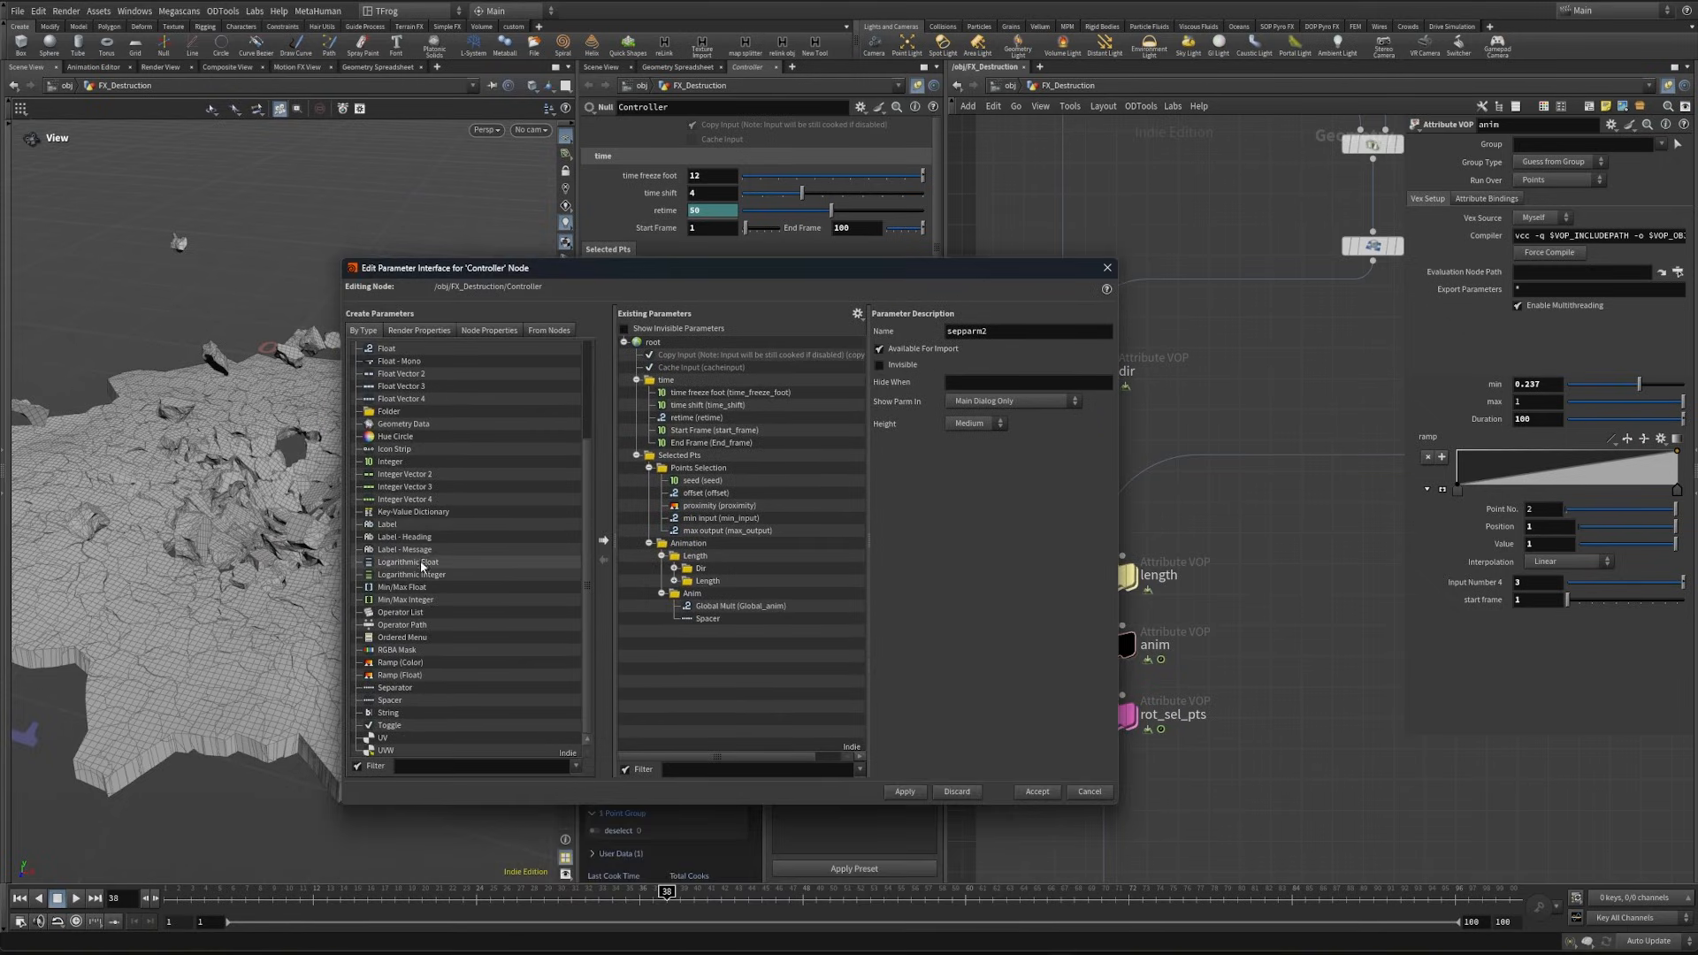
# - Add two Float parameters and a Ramp (Float) parameter below the spacer in the Anim folder
pyautogui.scroll(4, 442, 635)
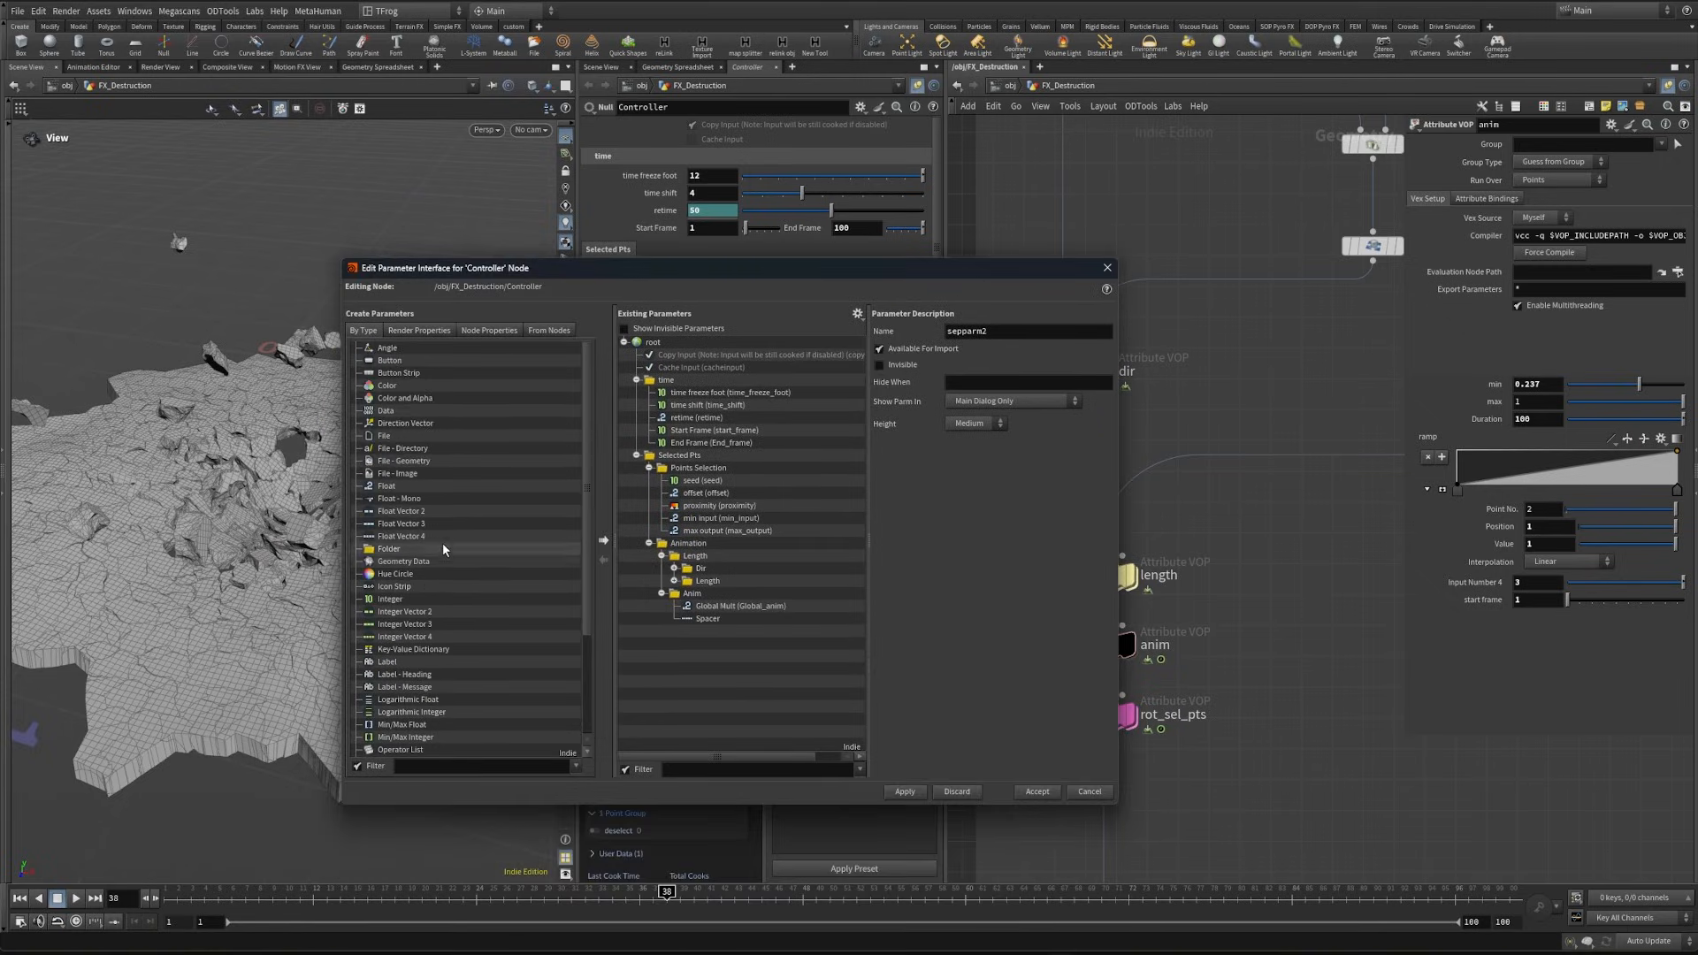
pyautogui.click(413, 486)
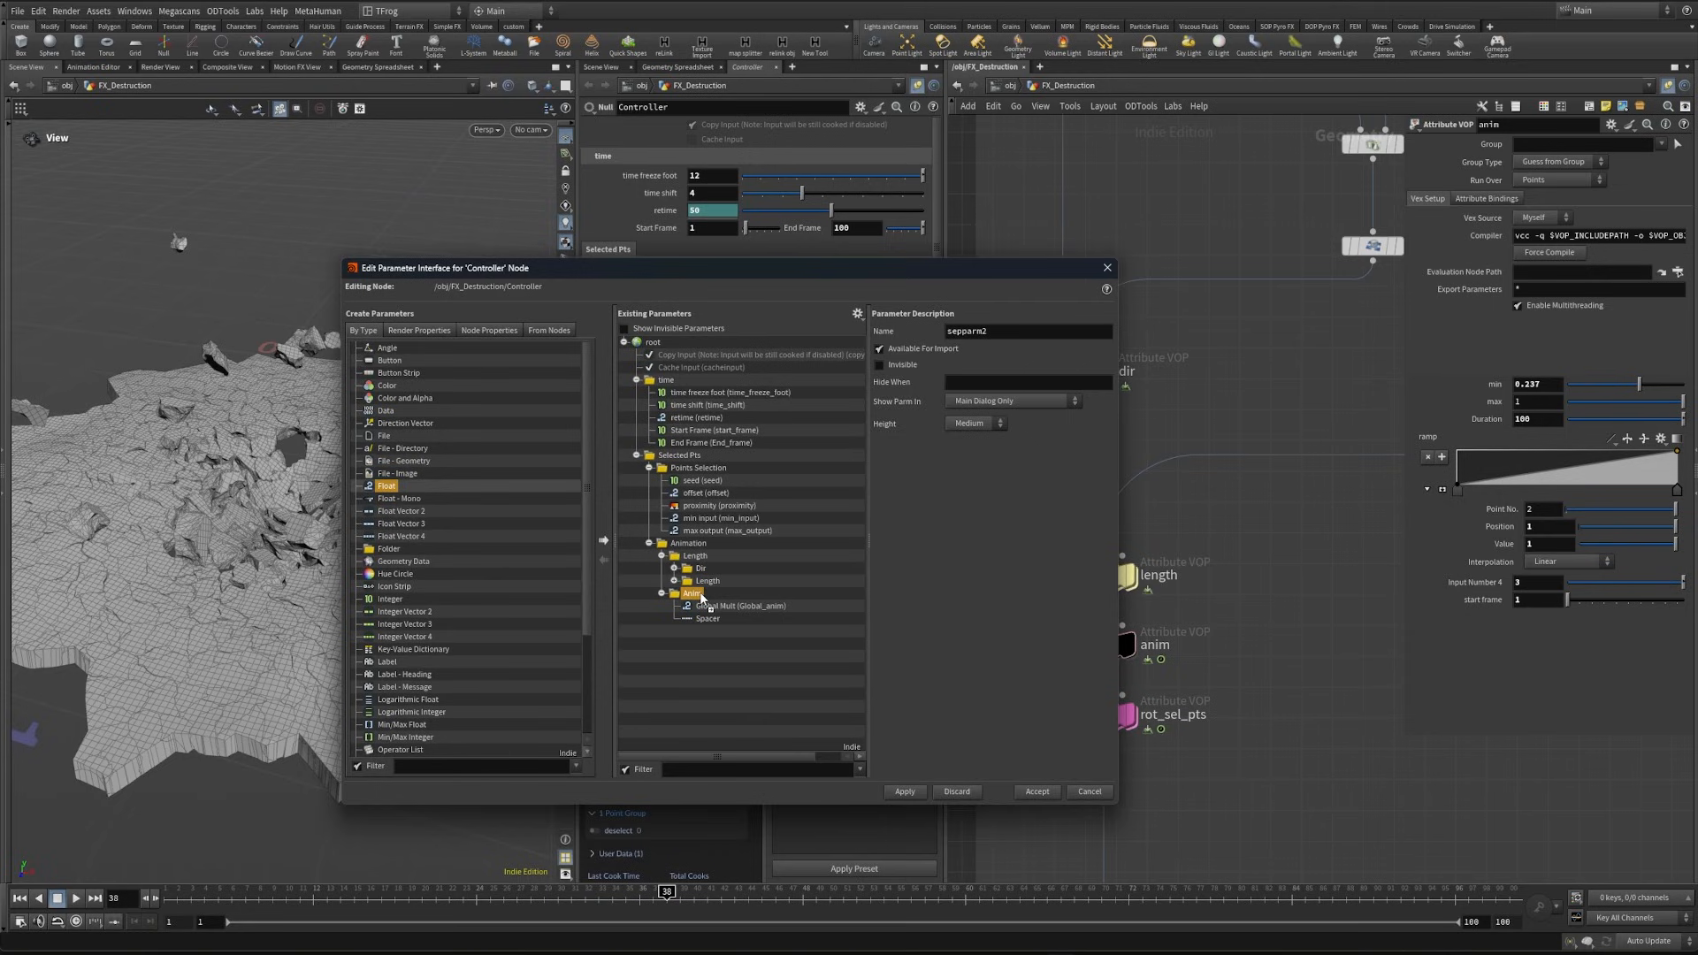
pyautogui.moveTo(703, 598)
pyautogui.mouseDown()
pyautogui.moveTo(718, 594)
pyautogui.moveTo(694, 605)
pyautogui.mouseUp()
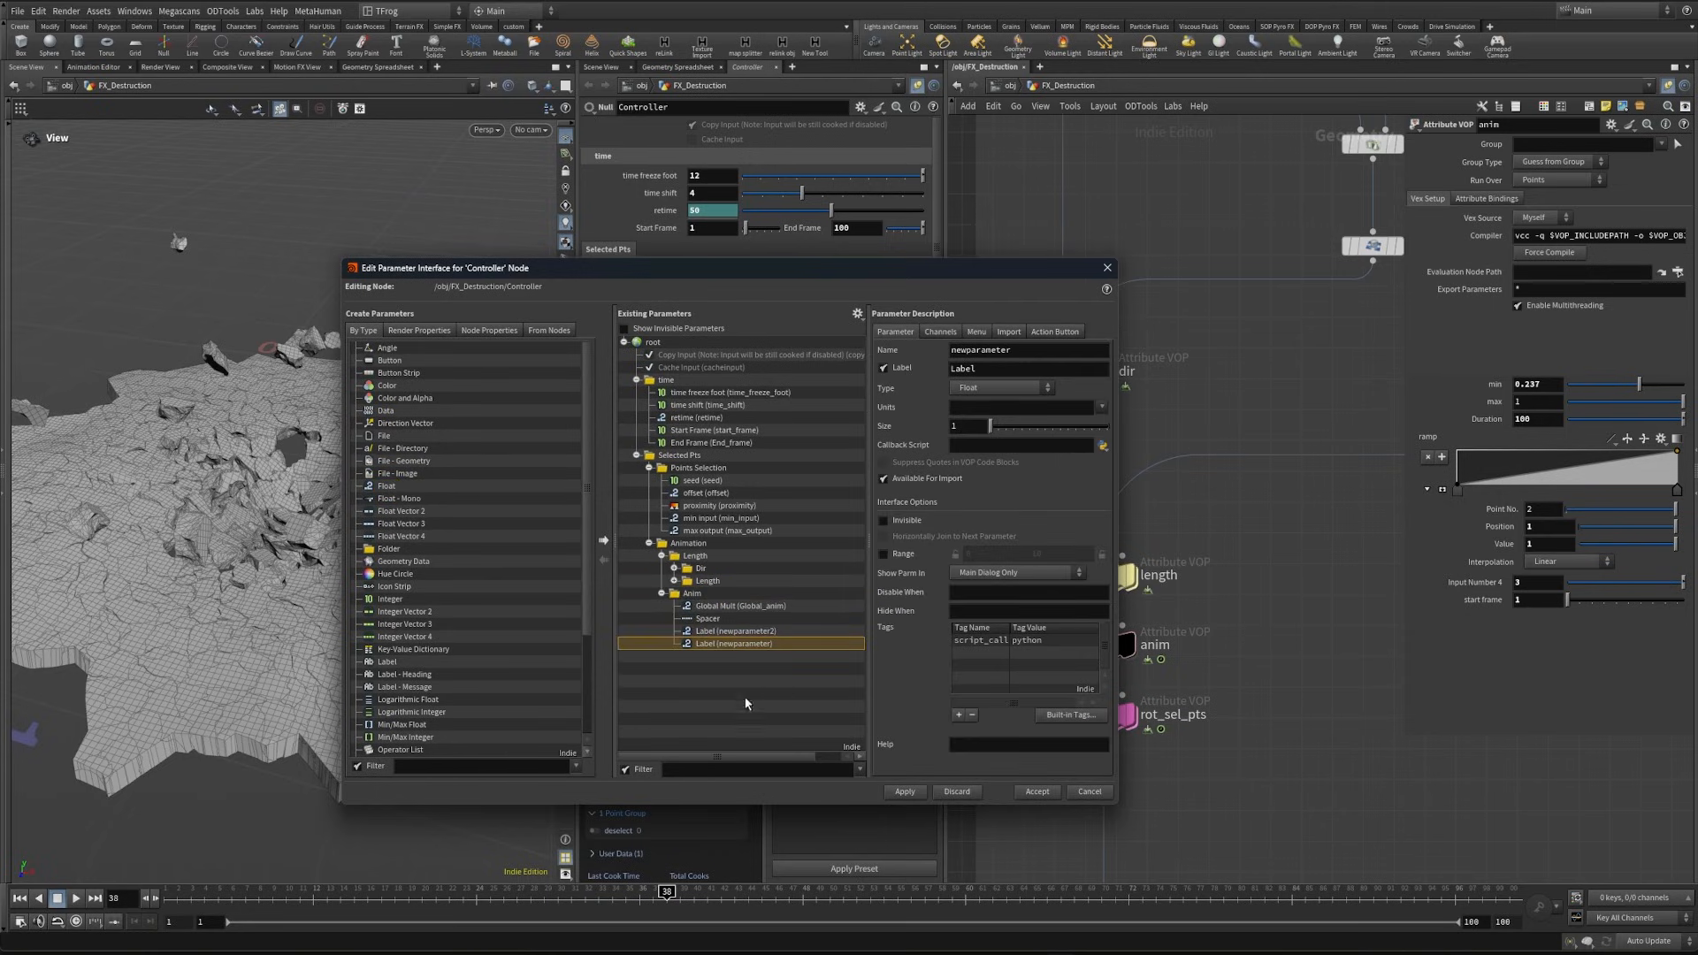
pyautogui.click(903, 791)
pyautogui.scroll(-4, 428, 646)
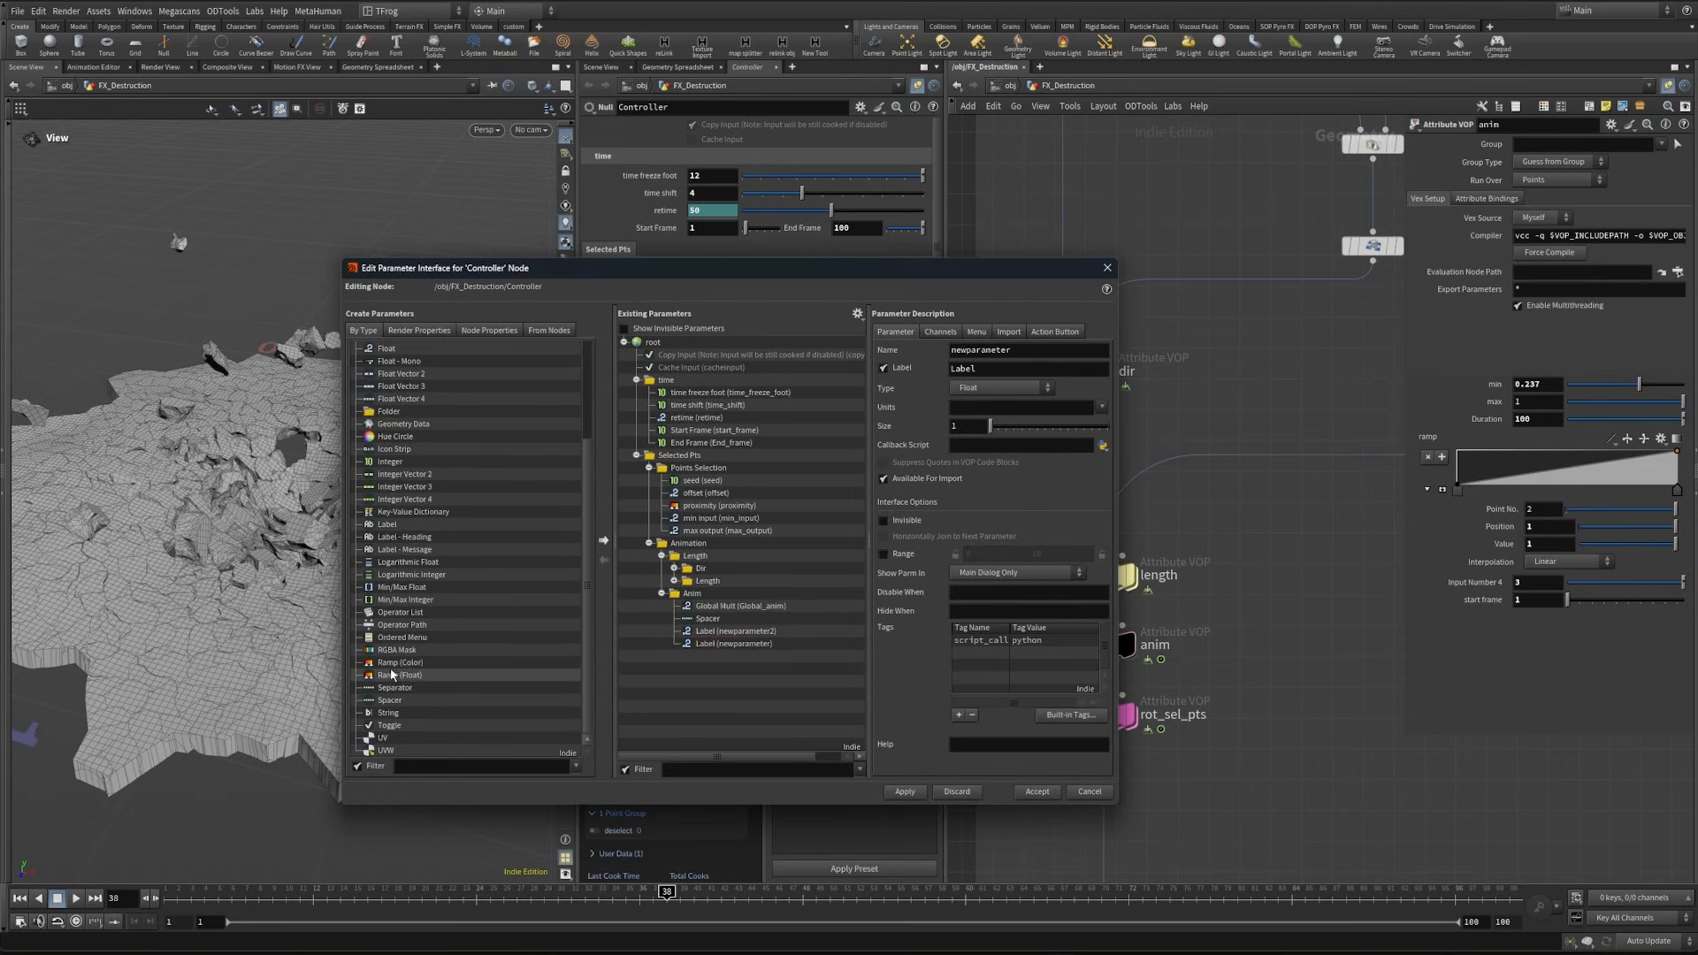
pyautogui.moveTo(703, 597); pyautogui.dragTo(700, 601)
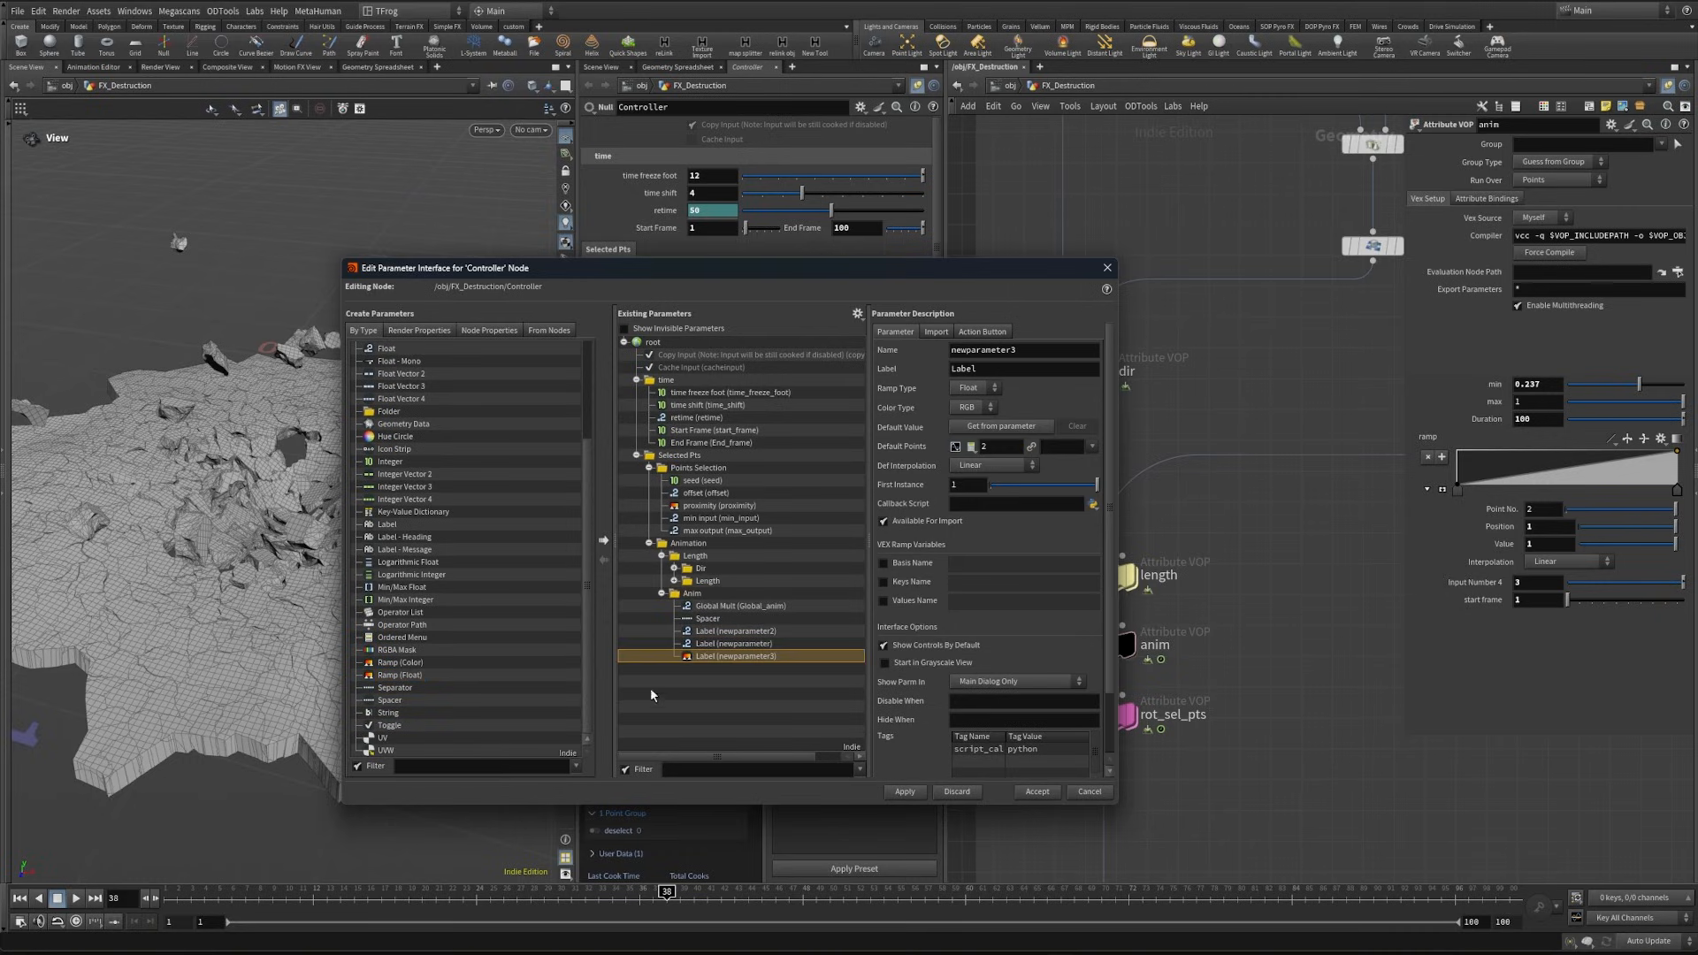
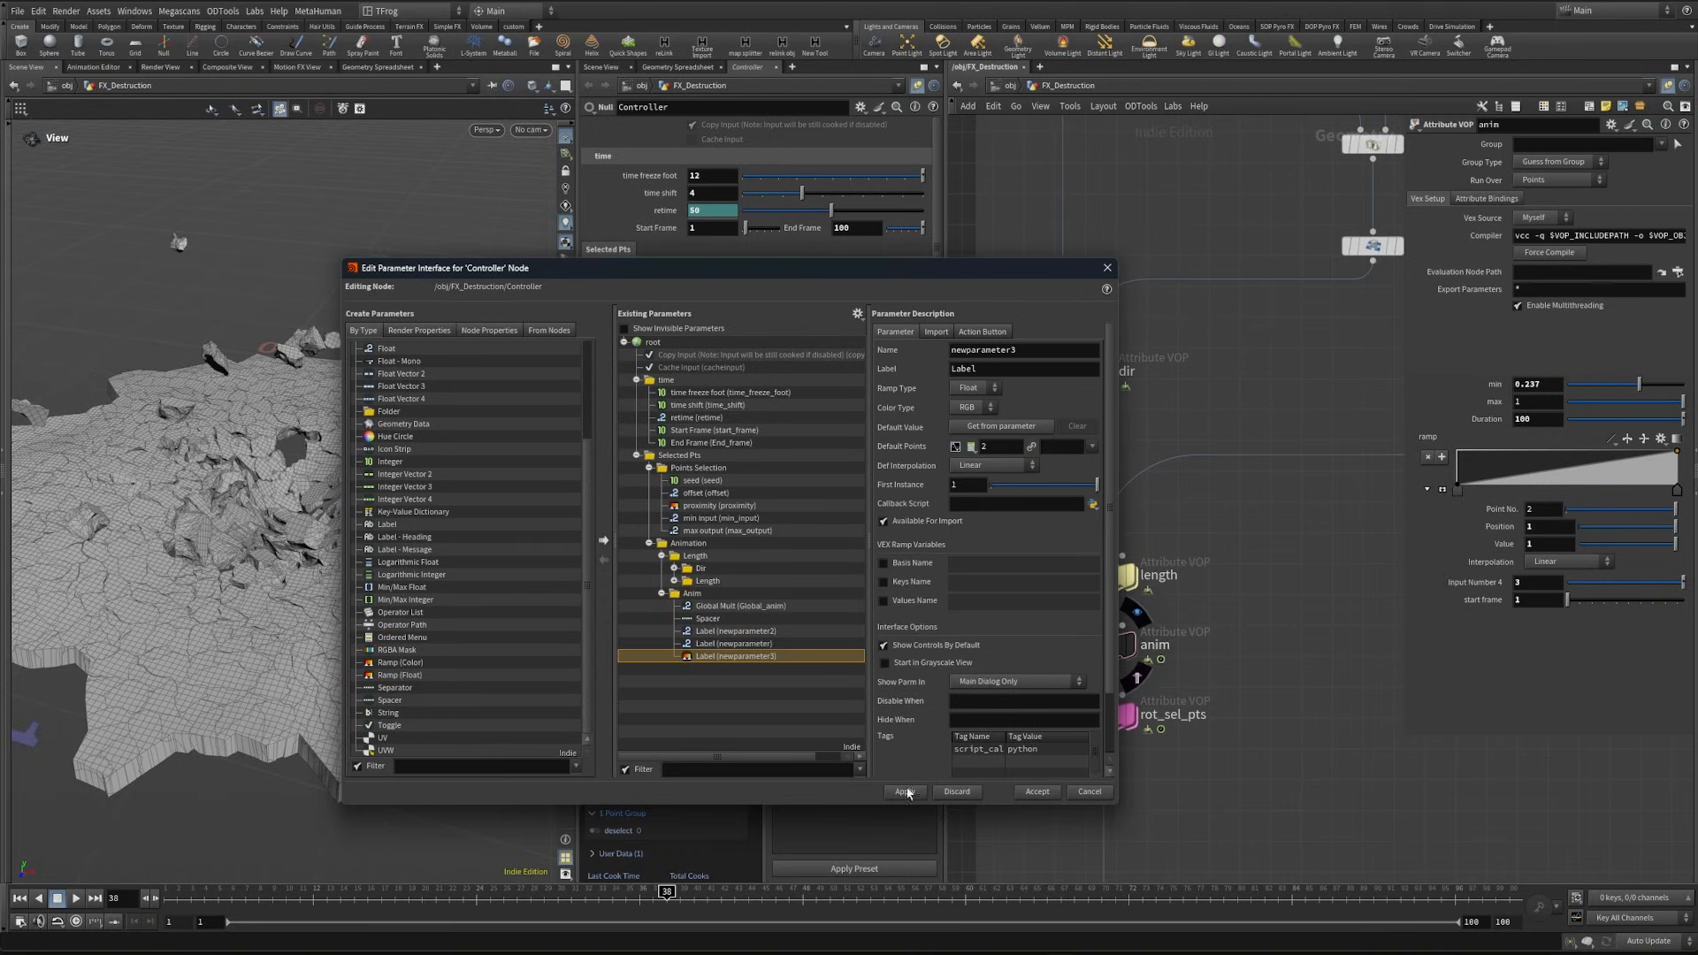
# - Apply the newly added Float and ramp parameters of the Anim folder to the Controller
pyautogui.click(905, 793)
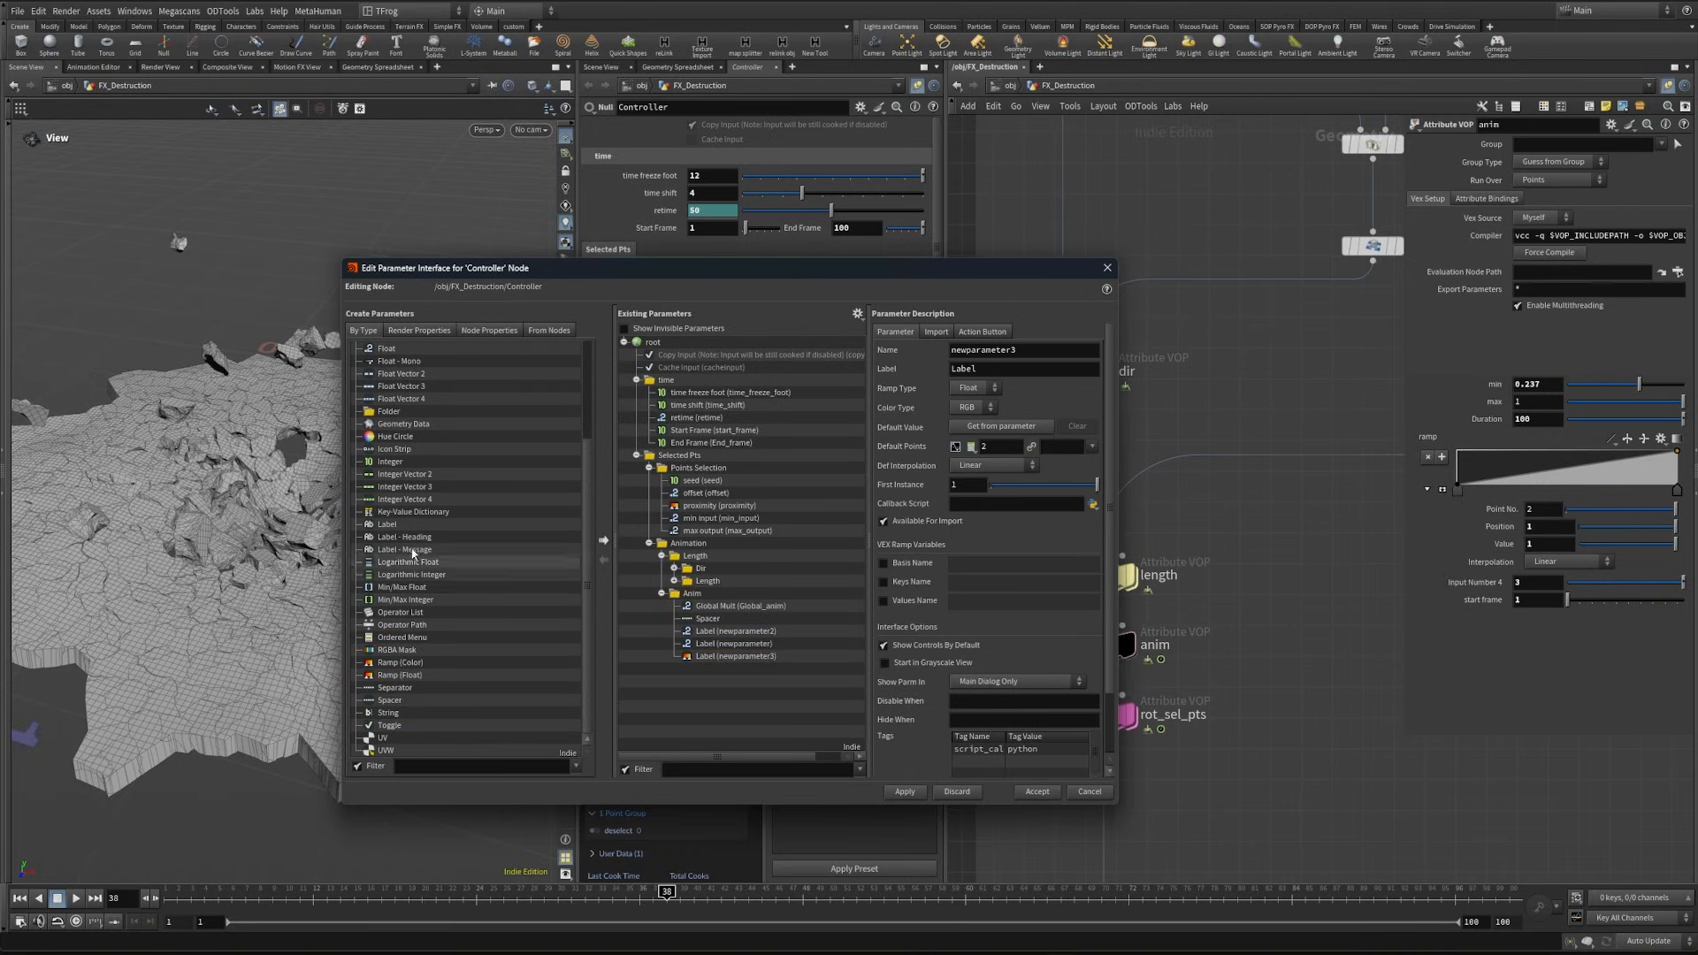
pyautogui.moveTo(674, 599); pyautogui.dragTo(693, 595)
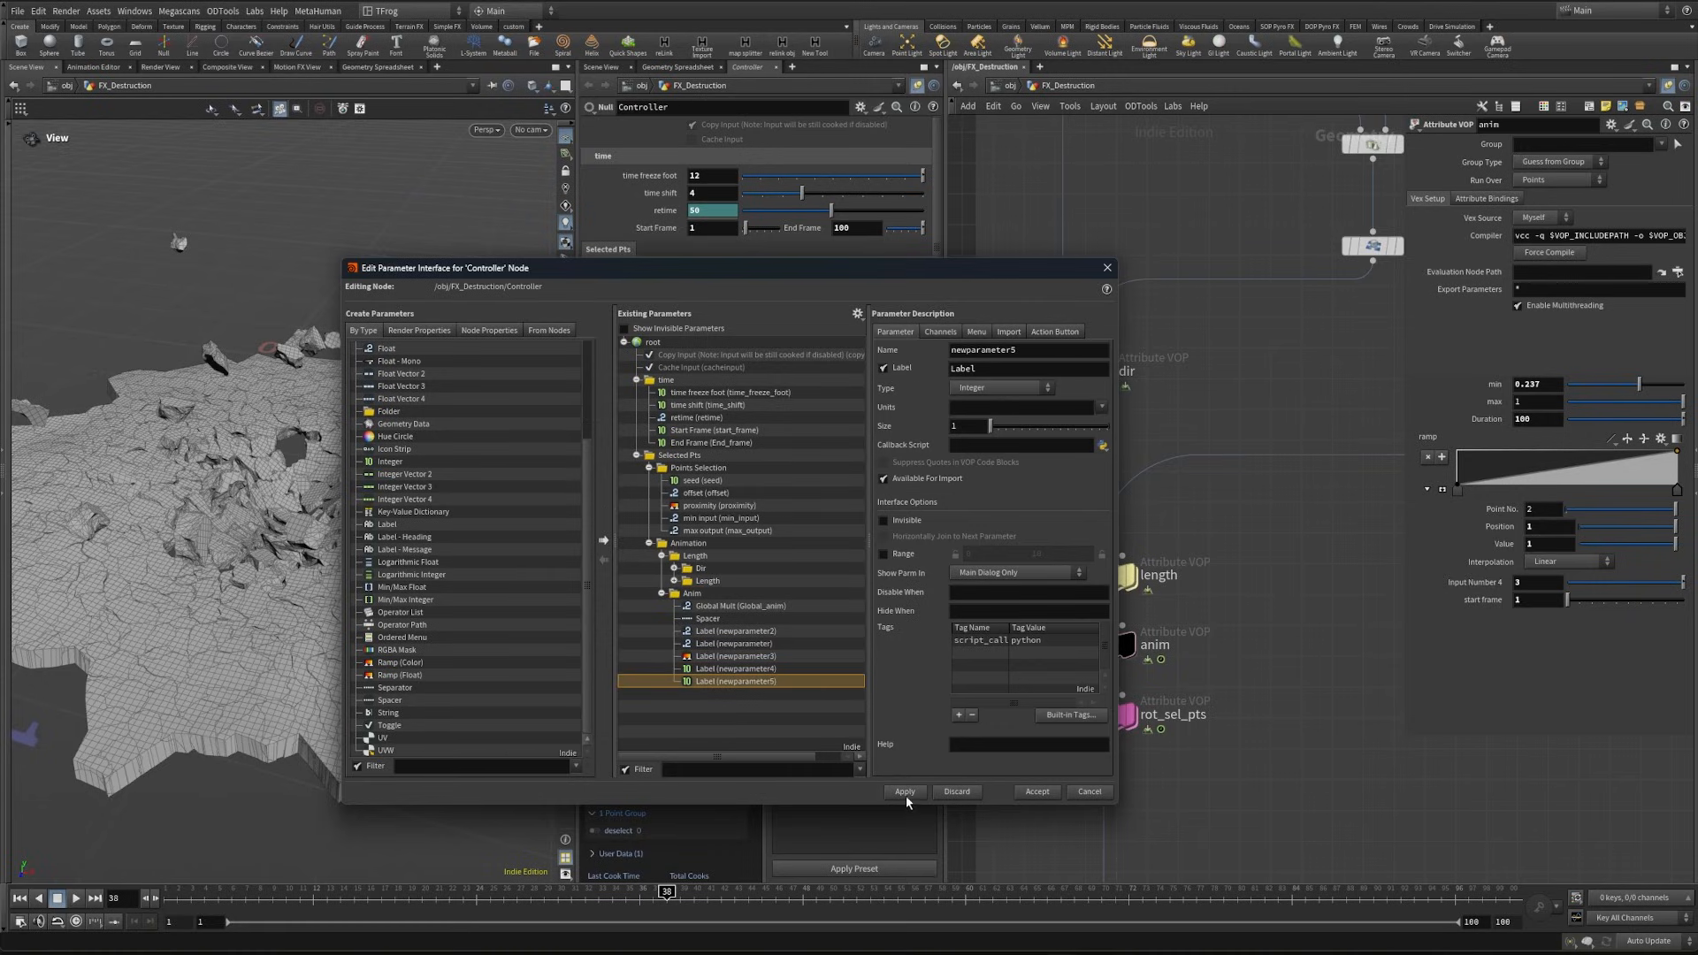
pyautogui.press('Delete')
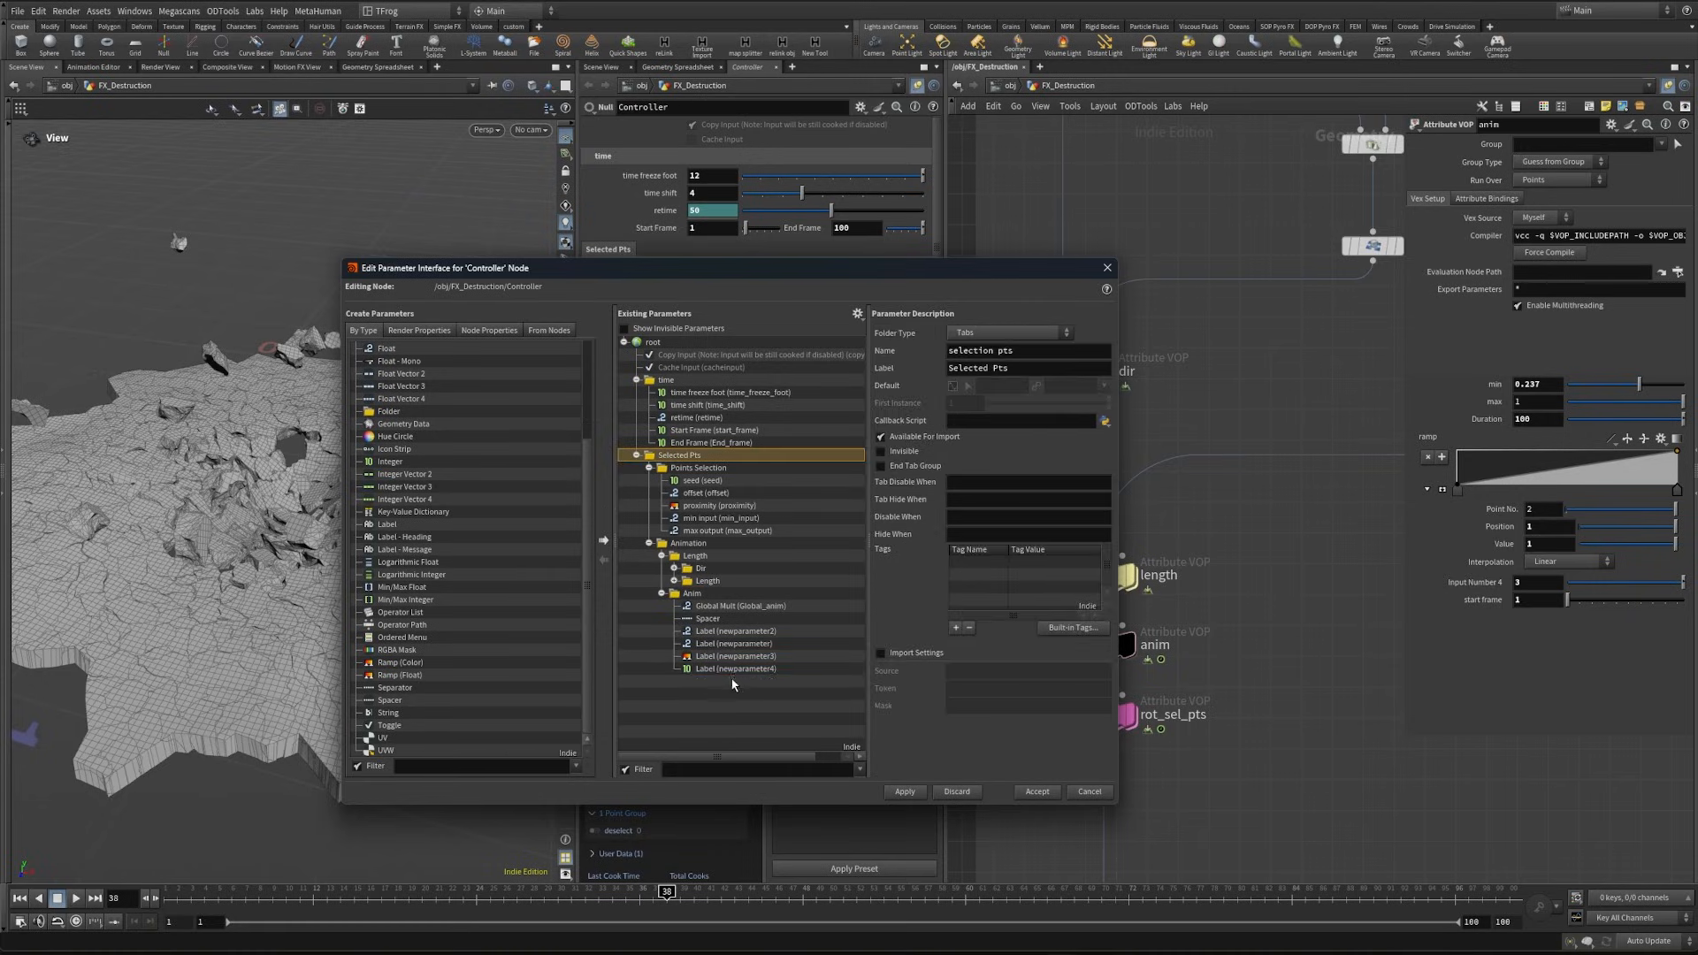
pyautogui.click(731, 670)
pyautogui.press('Delete')
# - Link the anim VOP's start frame to the Controller's Start Frame and its Duration to End Frame with relative references
pyautogui.moveTo(619, 267); pyautogui.dragTo(535, 433)
pyautogui.rightClick(654, 233)
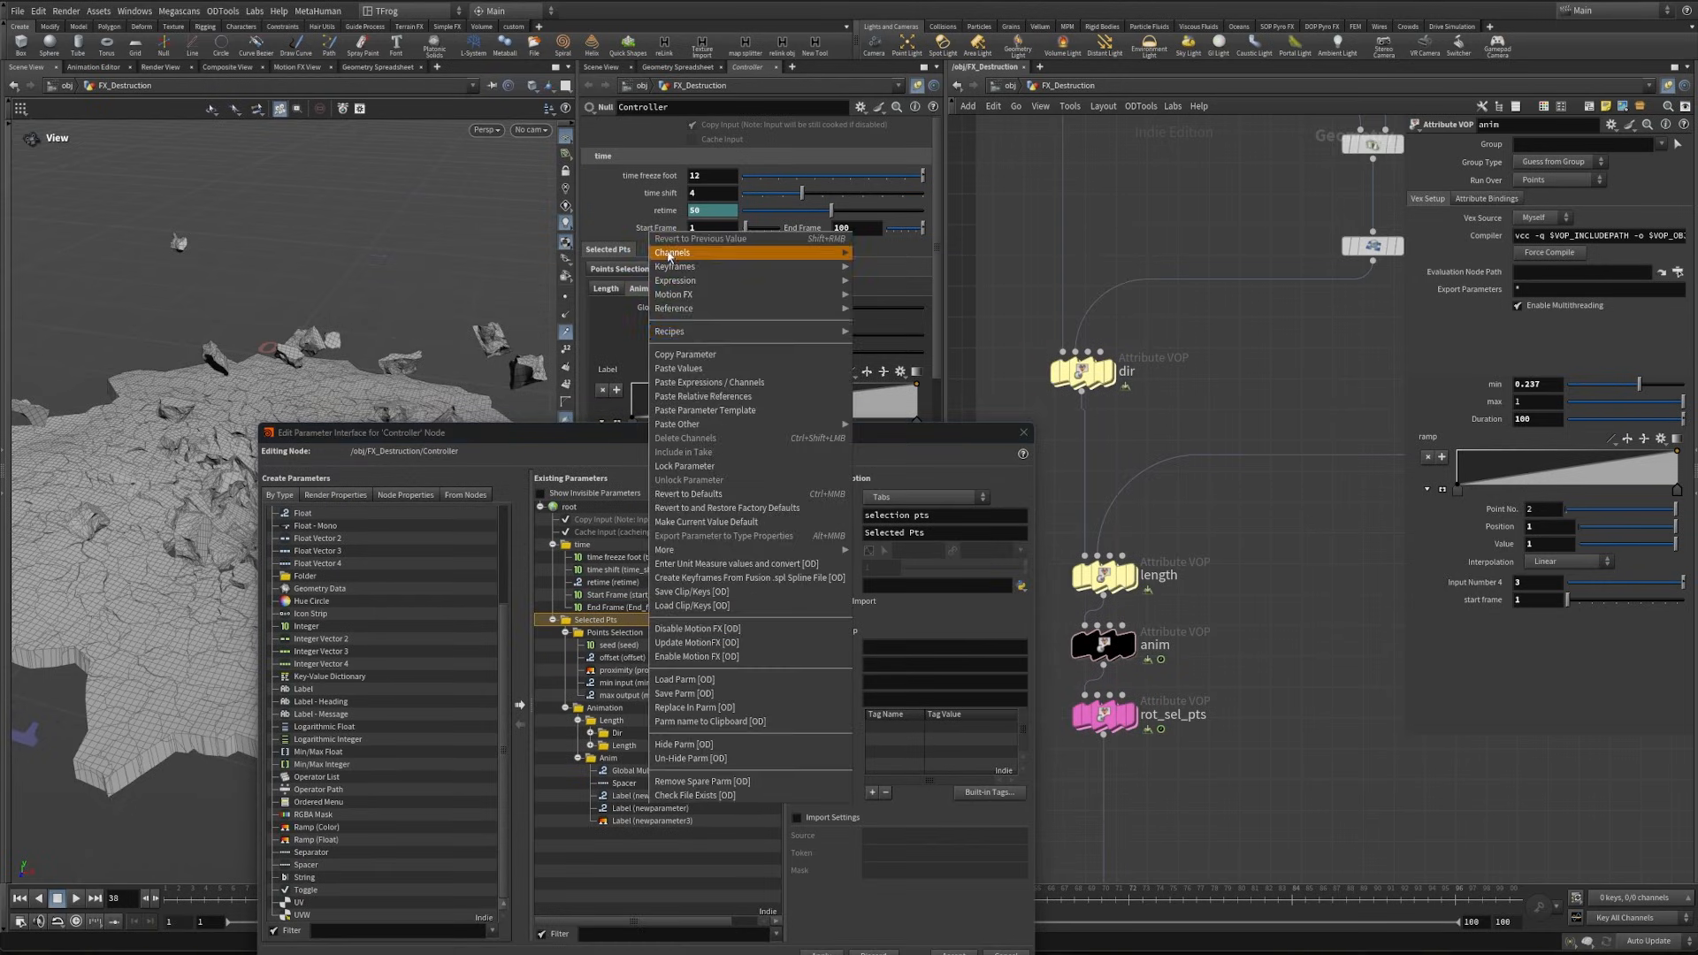
pyautogui.click(681, 355)
pyautogui.rightClick(1494, 604)
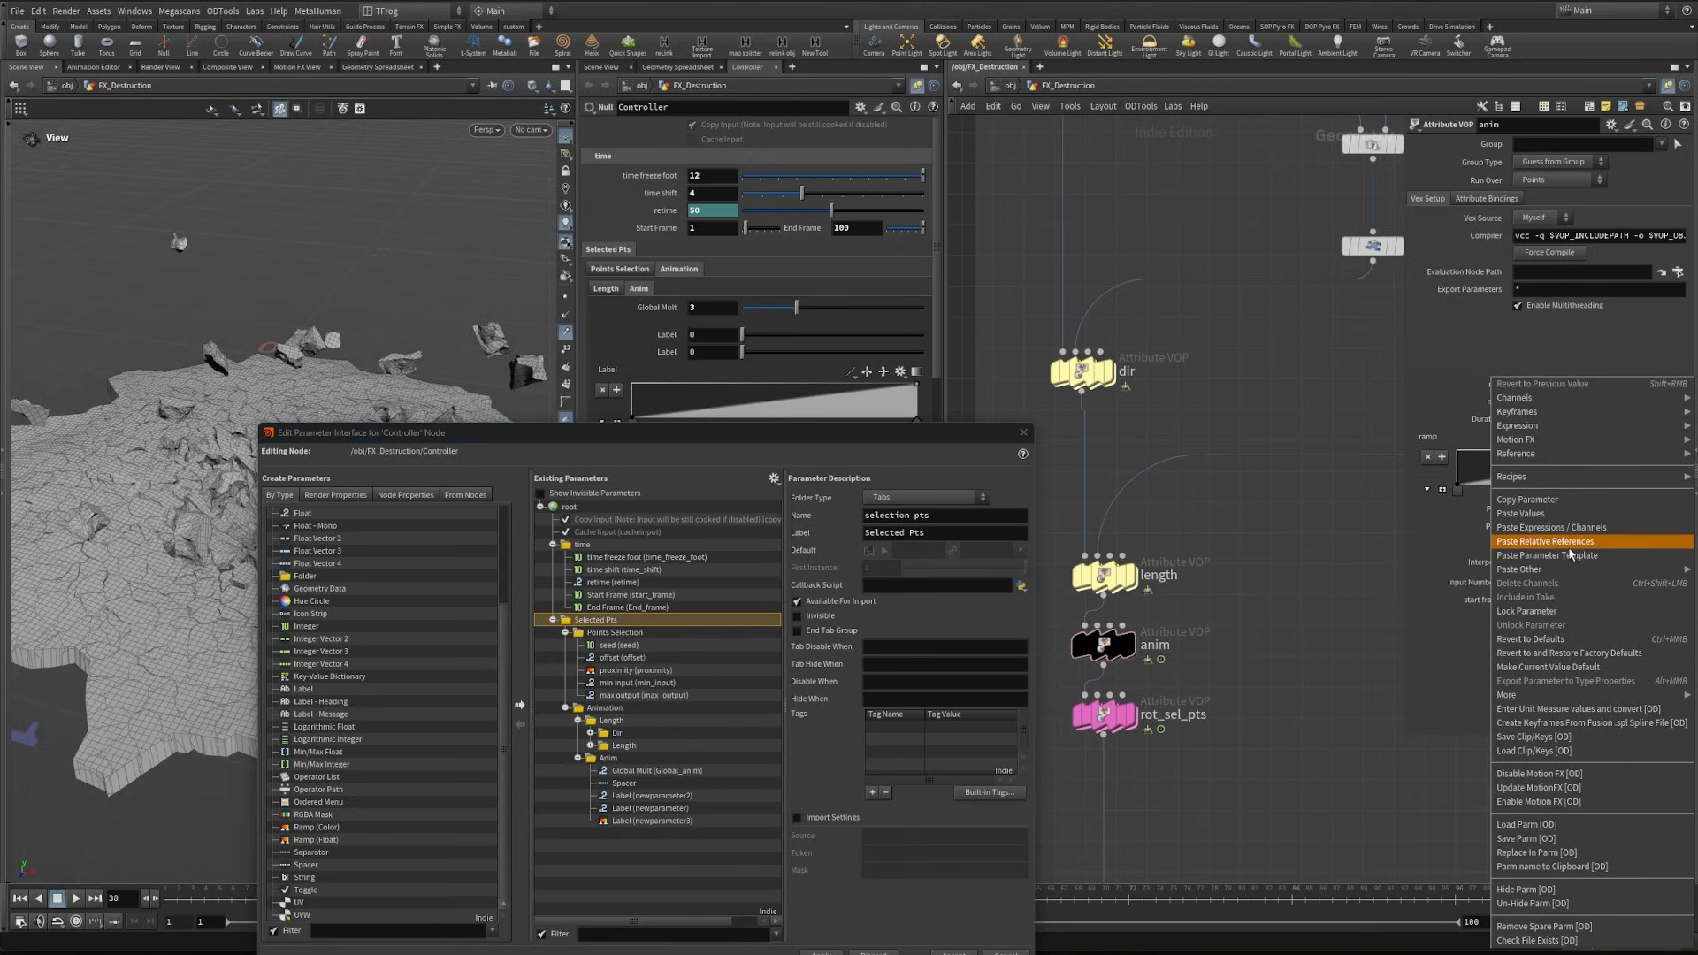
pyautogui.click(1534, 542)
pyautogui.rightClick(809, 228)
pyautogui.click(865, 356)
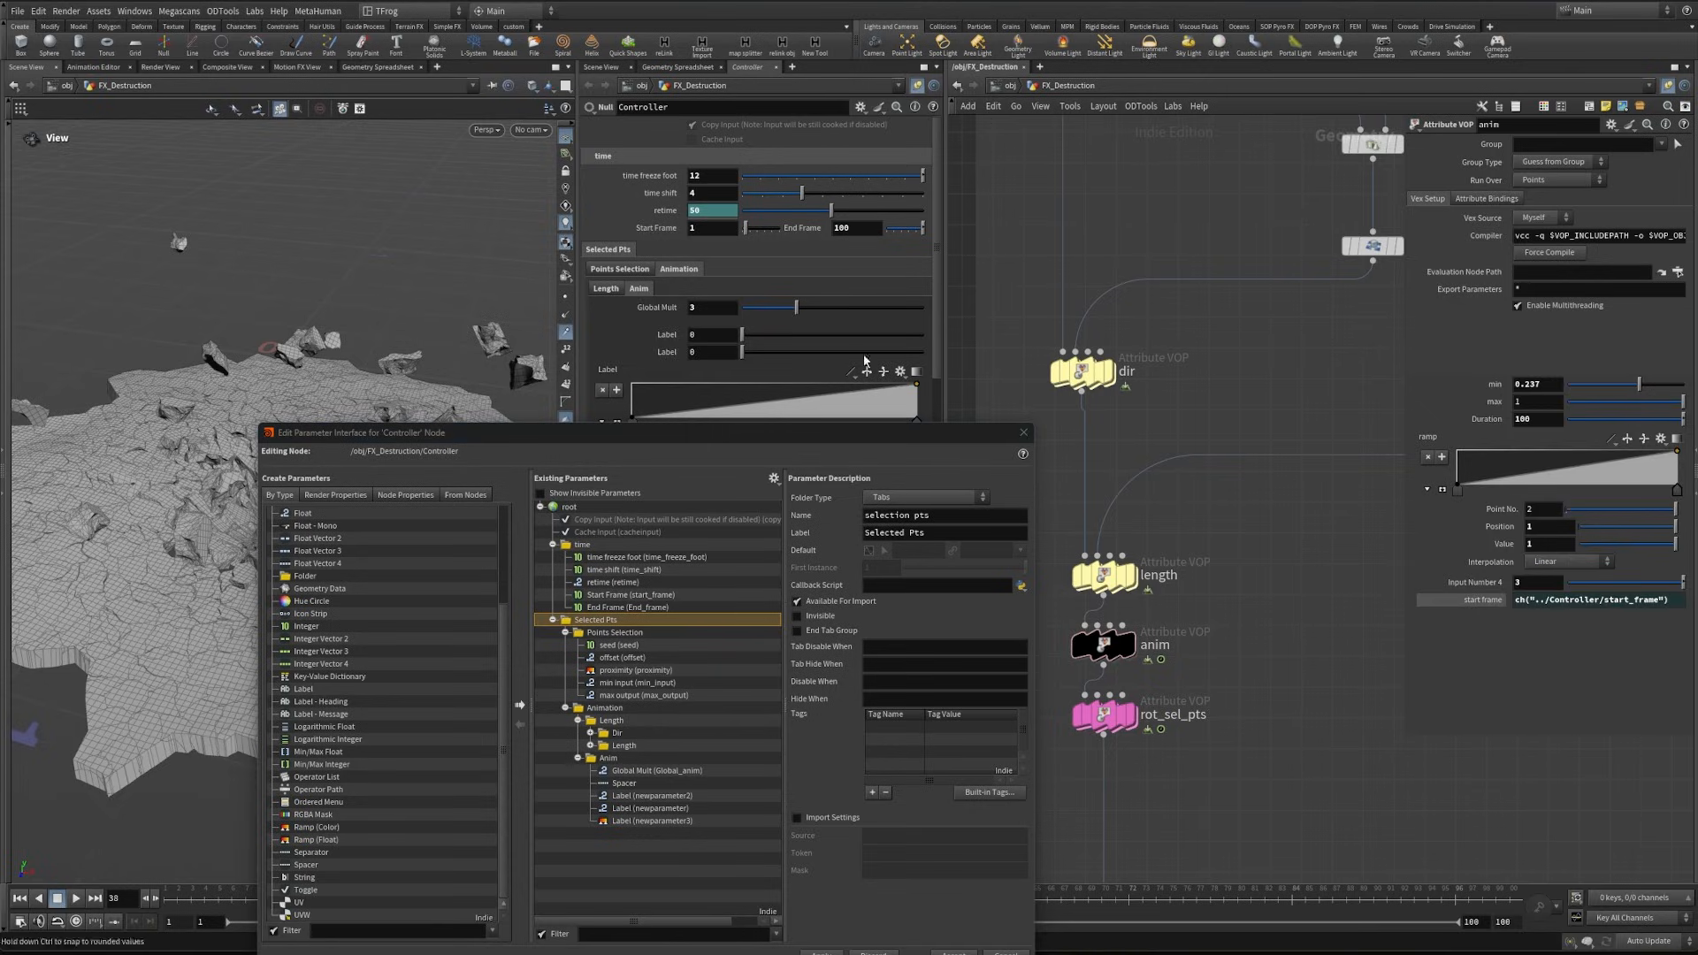
pyautogui.rightClick(1494, 421)
pyautogui.click(1543, 542)
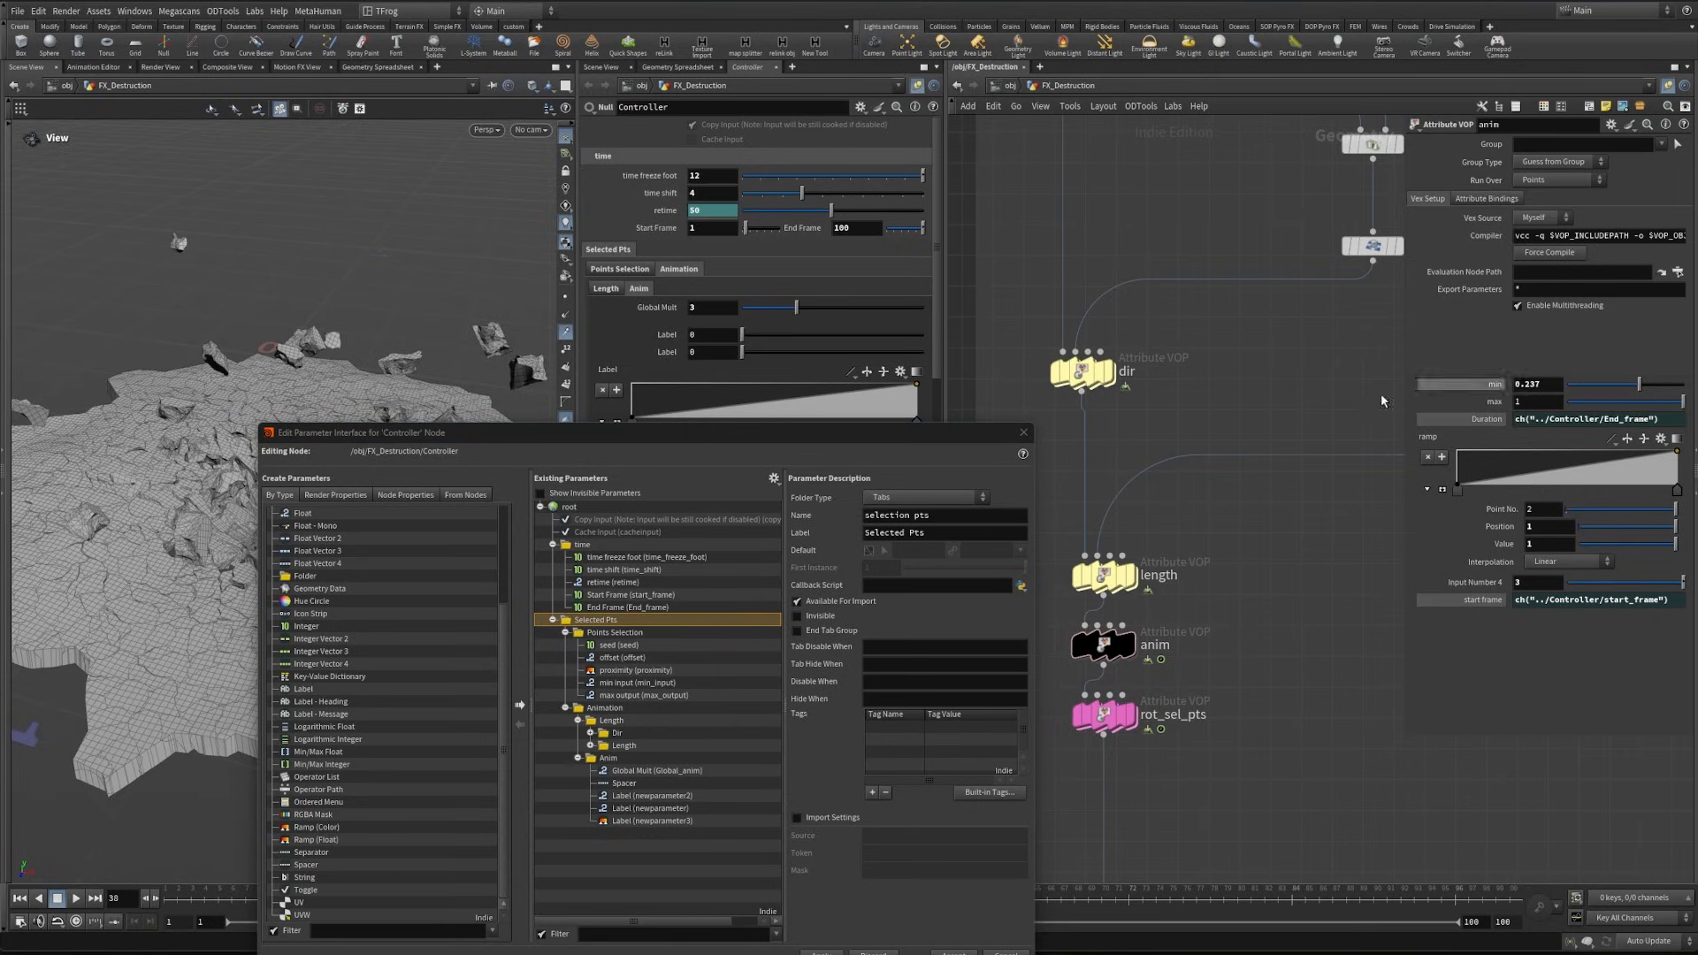
# - Label the two new Float parameters in the Anim folder "Min" and "Max"
pyautogui.moveTo(857, 436); pyautogui.dragTo(900, 324)
pyautogui.moveTo(955, 422); pyautogui.dragTo(771, 431)
pyautogui.write('Min')
pyautogui.click(694, 696)
pyautogui.moveTo(955, 422); pyautogui.dragTo(793, 409)
pyautogui.write('Max')
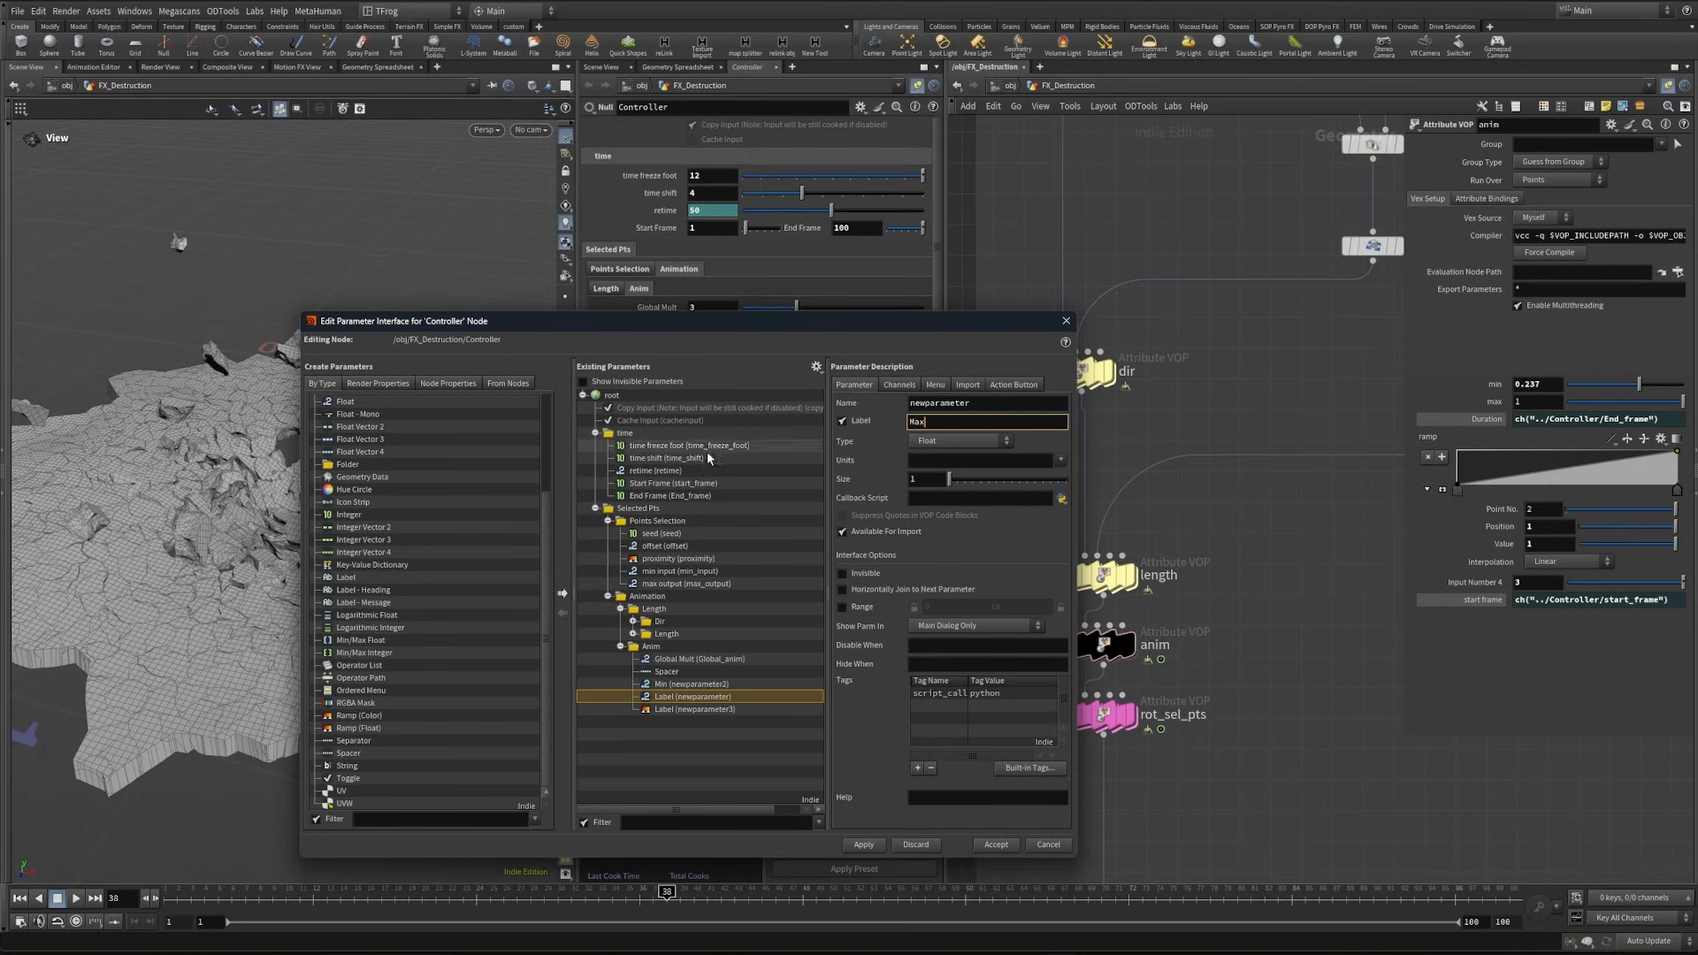
# - Name the Anim folder's Min parameter Min_anim and its Max parameter max_anim
pyautogui.click(692, 684)
pyautogui.write('M')
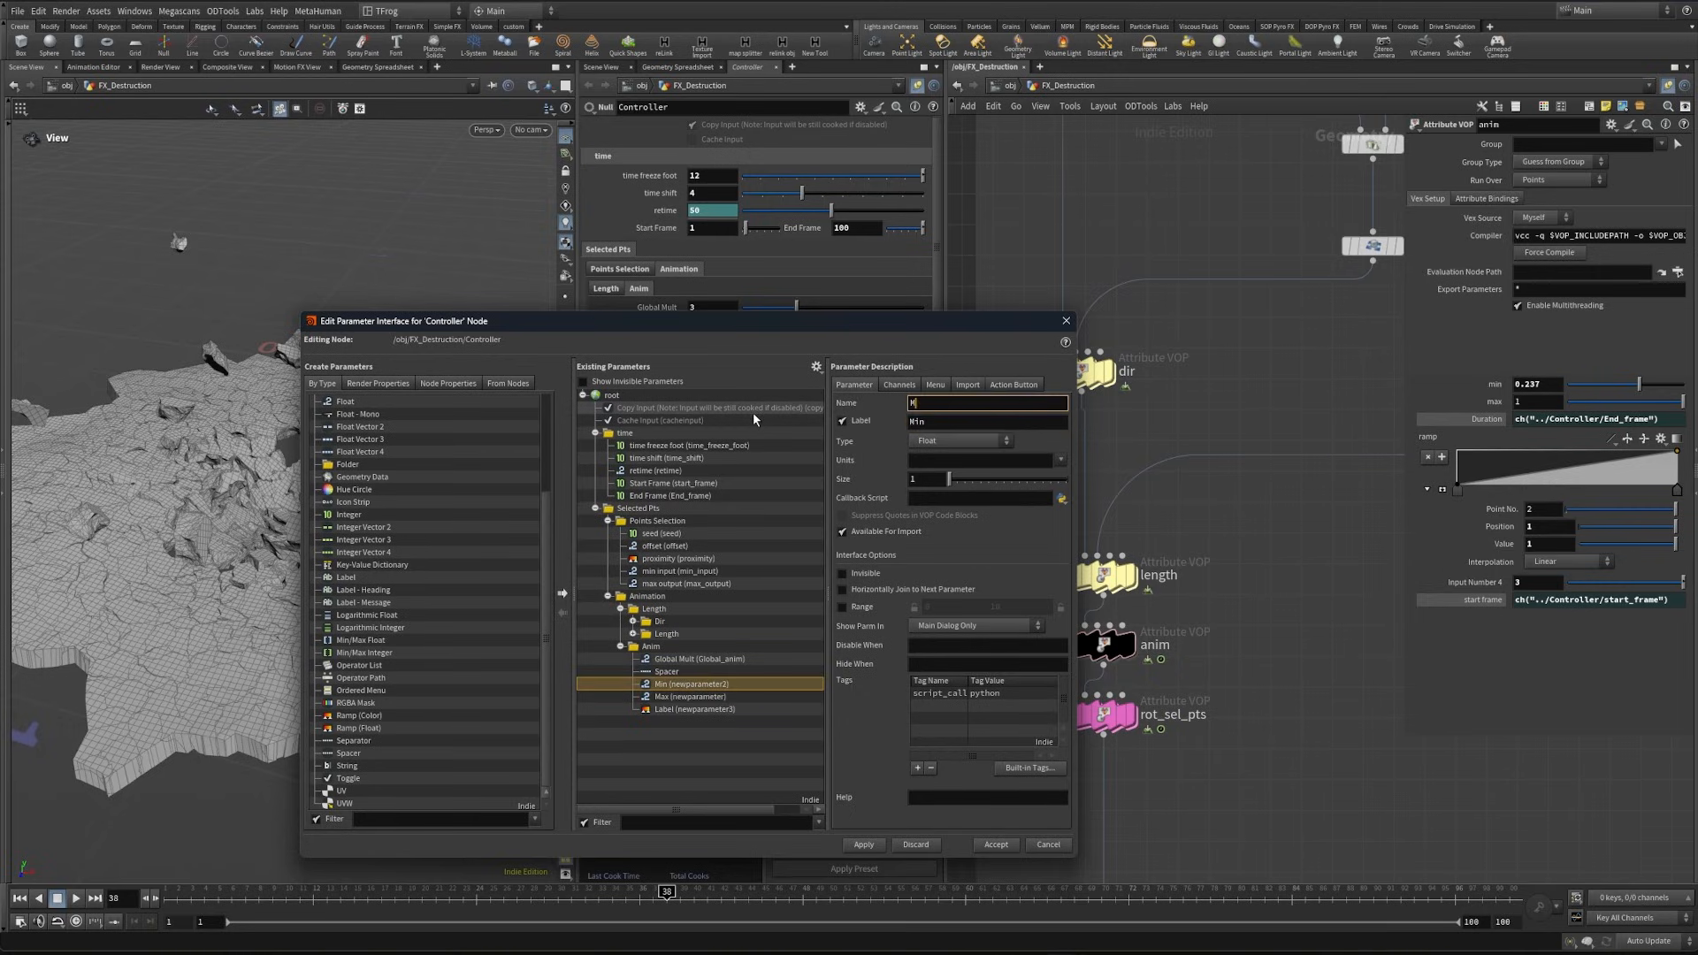
pyautogui.write('in_anim')
pyautogui.click(692, 697)
pyautogui.write('max_anim')
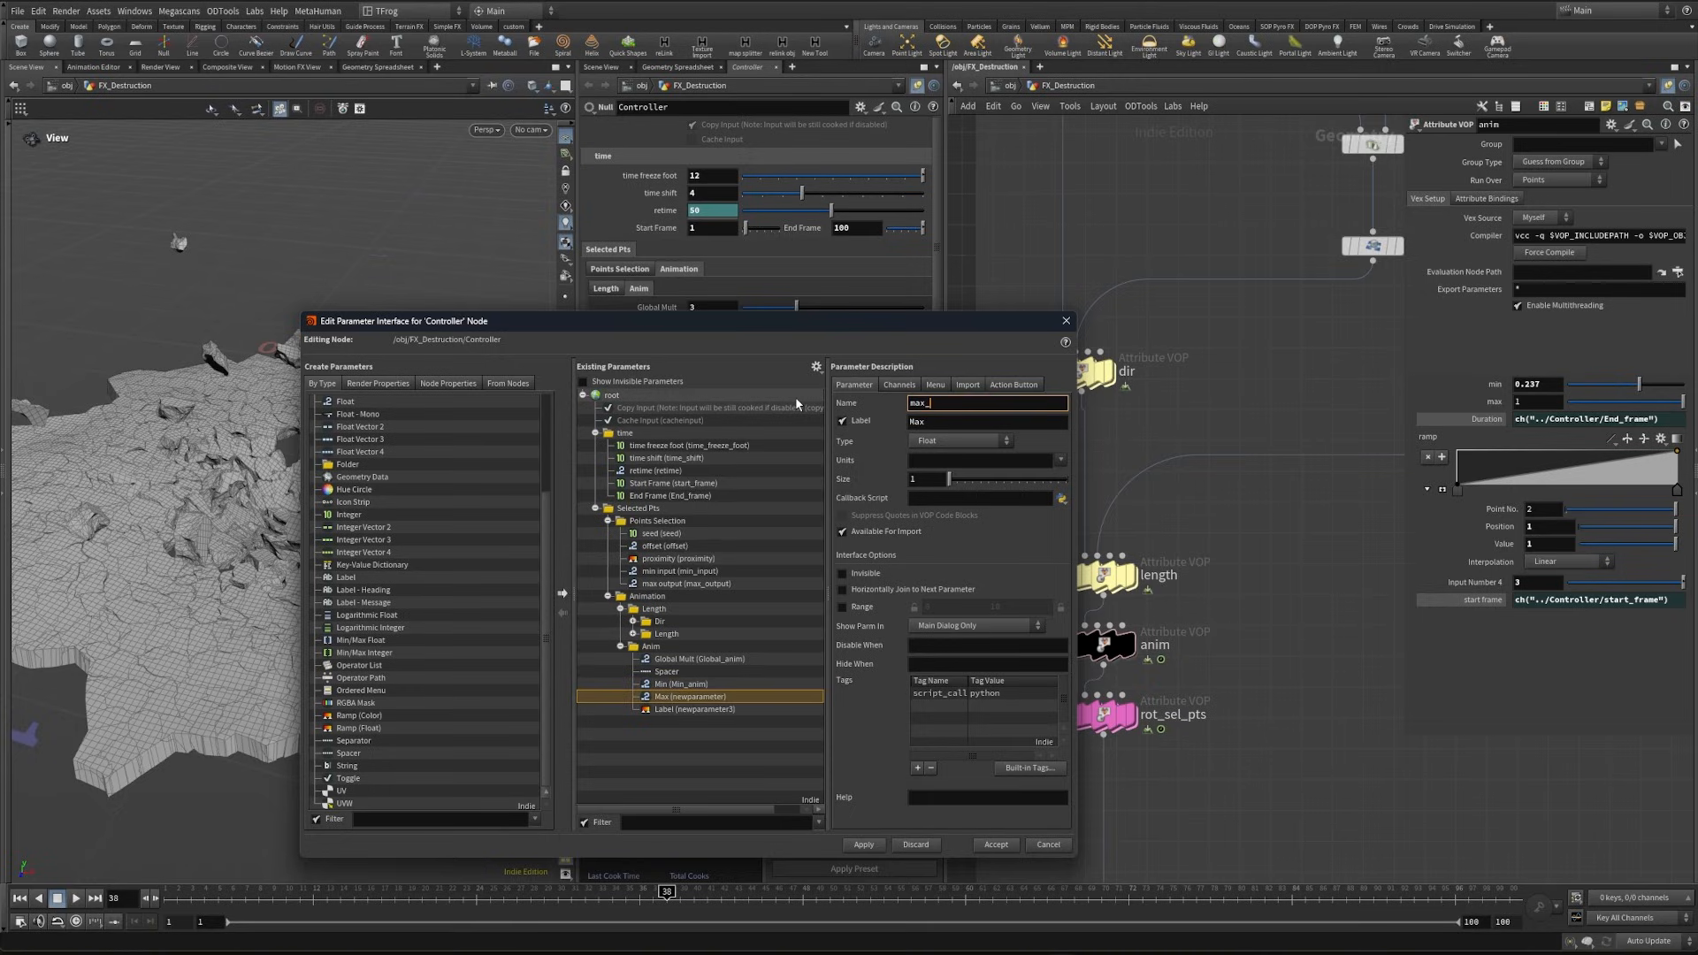
# - Name the Anim folder's ramp parameter ramp_anim and label it "Animation Controll Ramp"
pyautogui.click(694, 710)
pyautogui.doubleClick(962, 403)
pyautogui.write('ramp_anim')
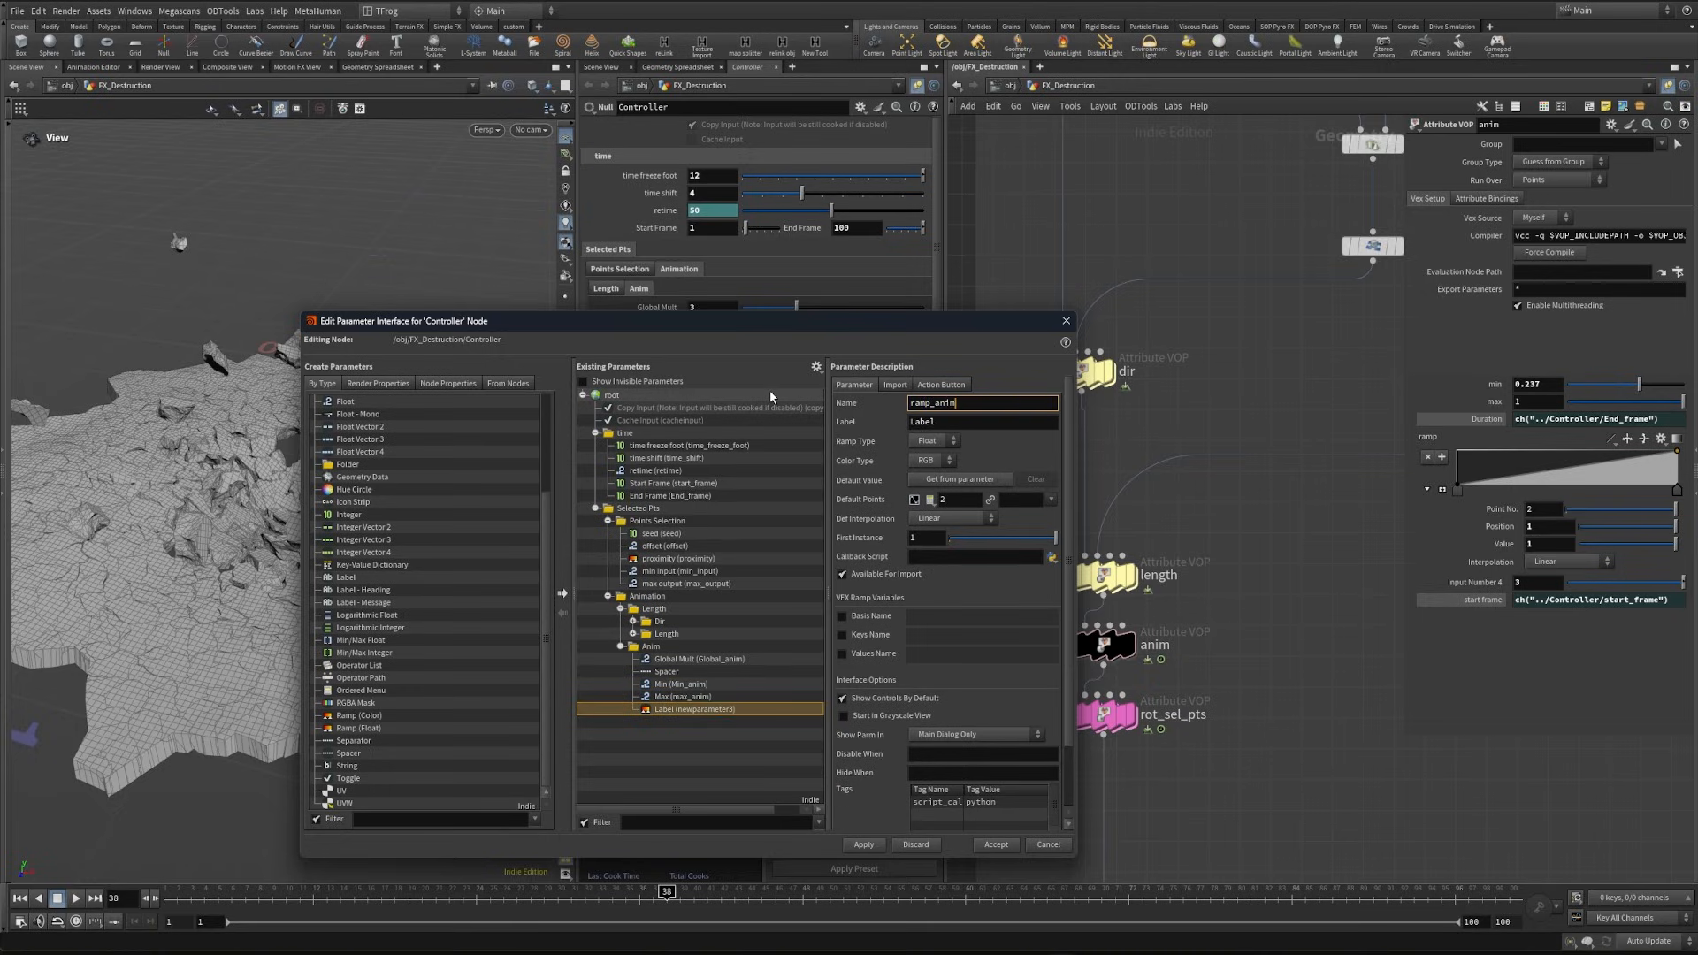
pyautogui.press('Tab')
pyautogui.write('Animat')
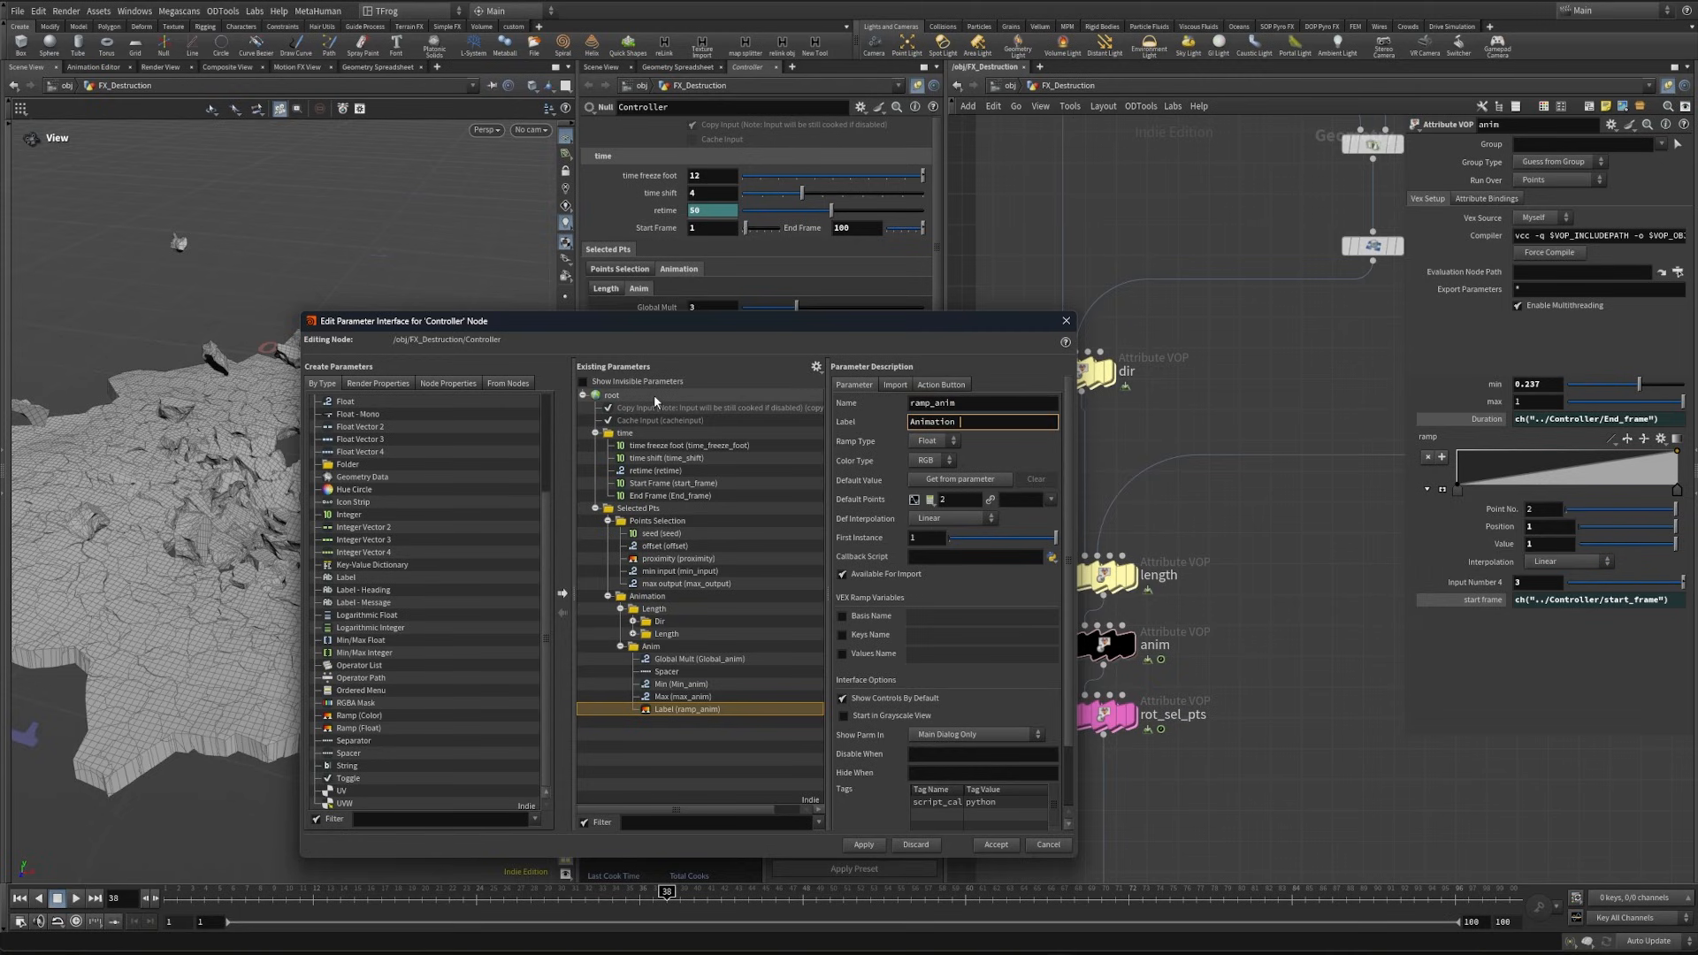
pyautogui.write('ion Controll Ramp')
# - Link the anim VOP's ramp to the Controller's Animation Controll Ramp with relative references
pyautogui.rightClick(661, 360)
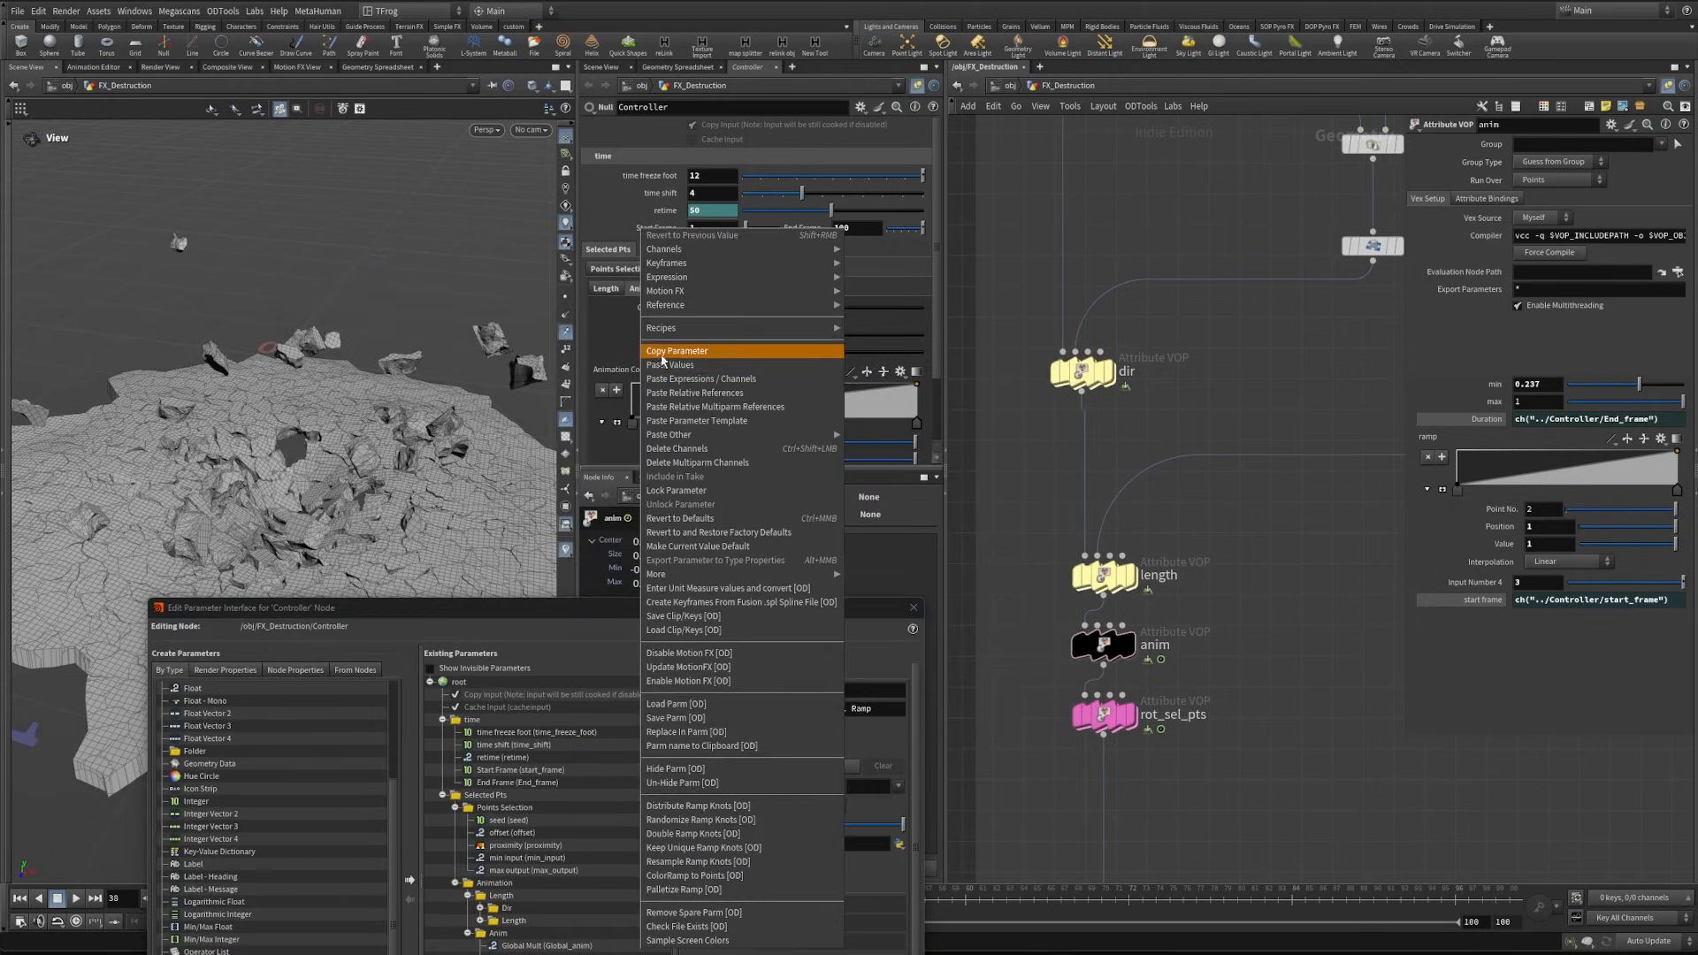
pyautogui.click(661, 354)
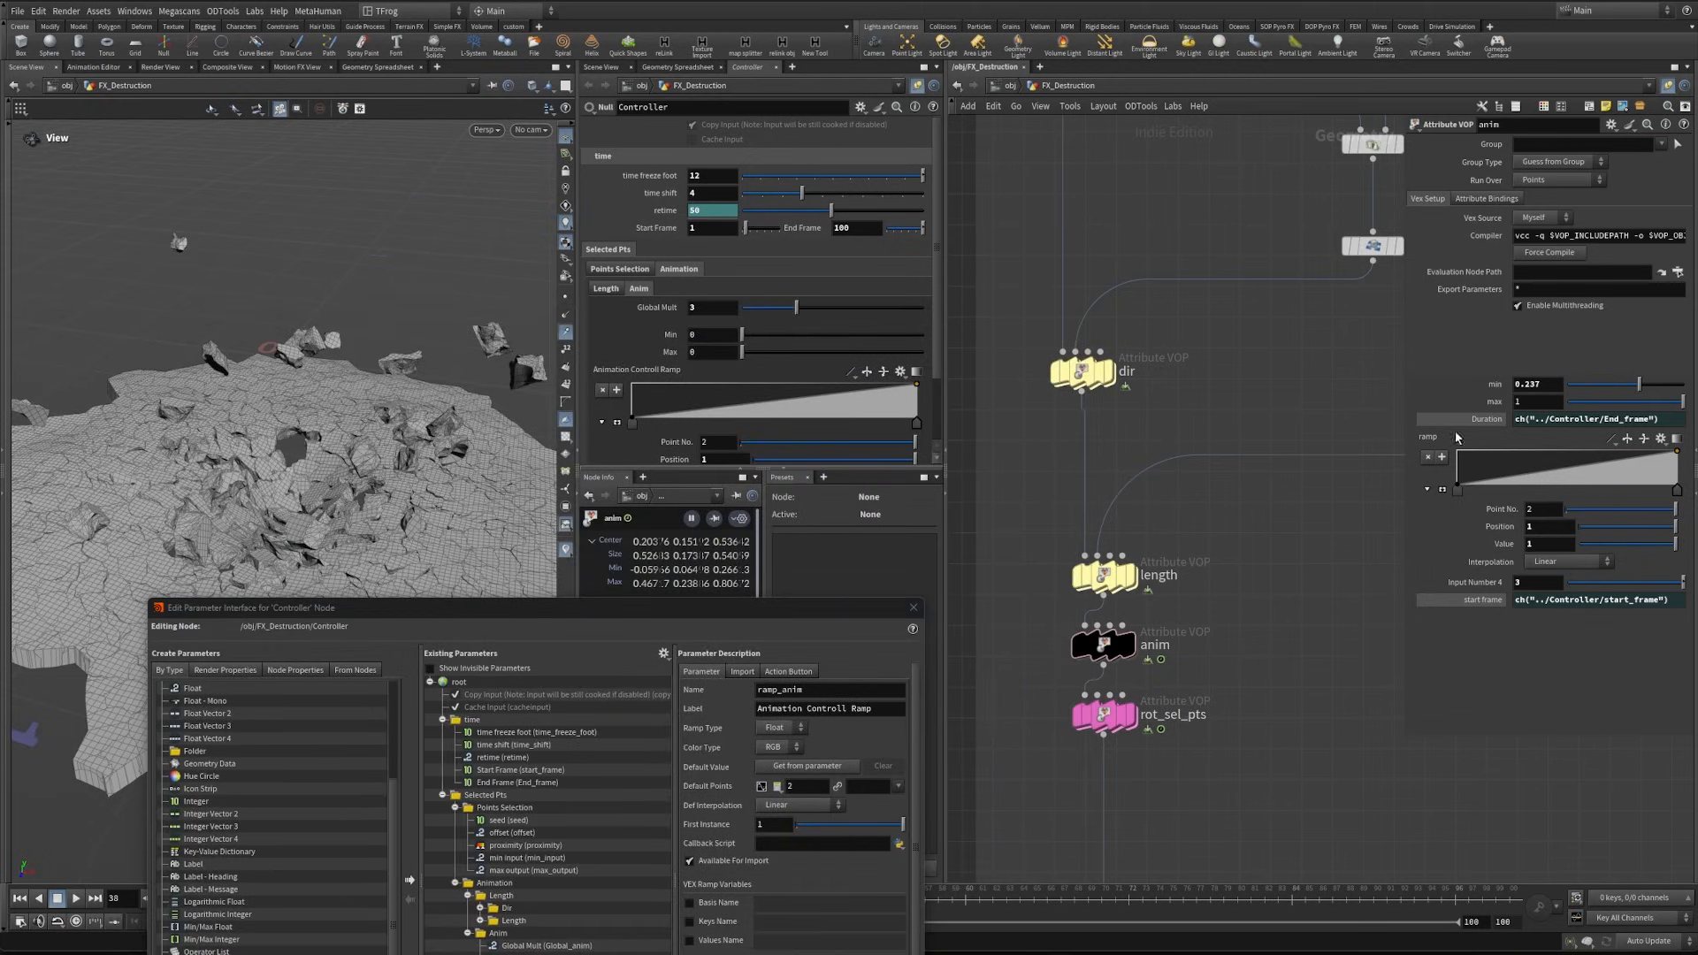
pyautogui.rightClick(1425, 438)
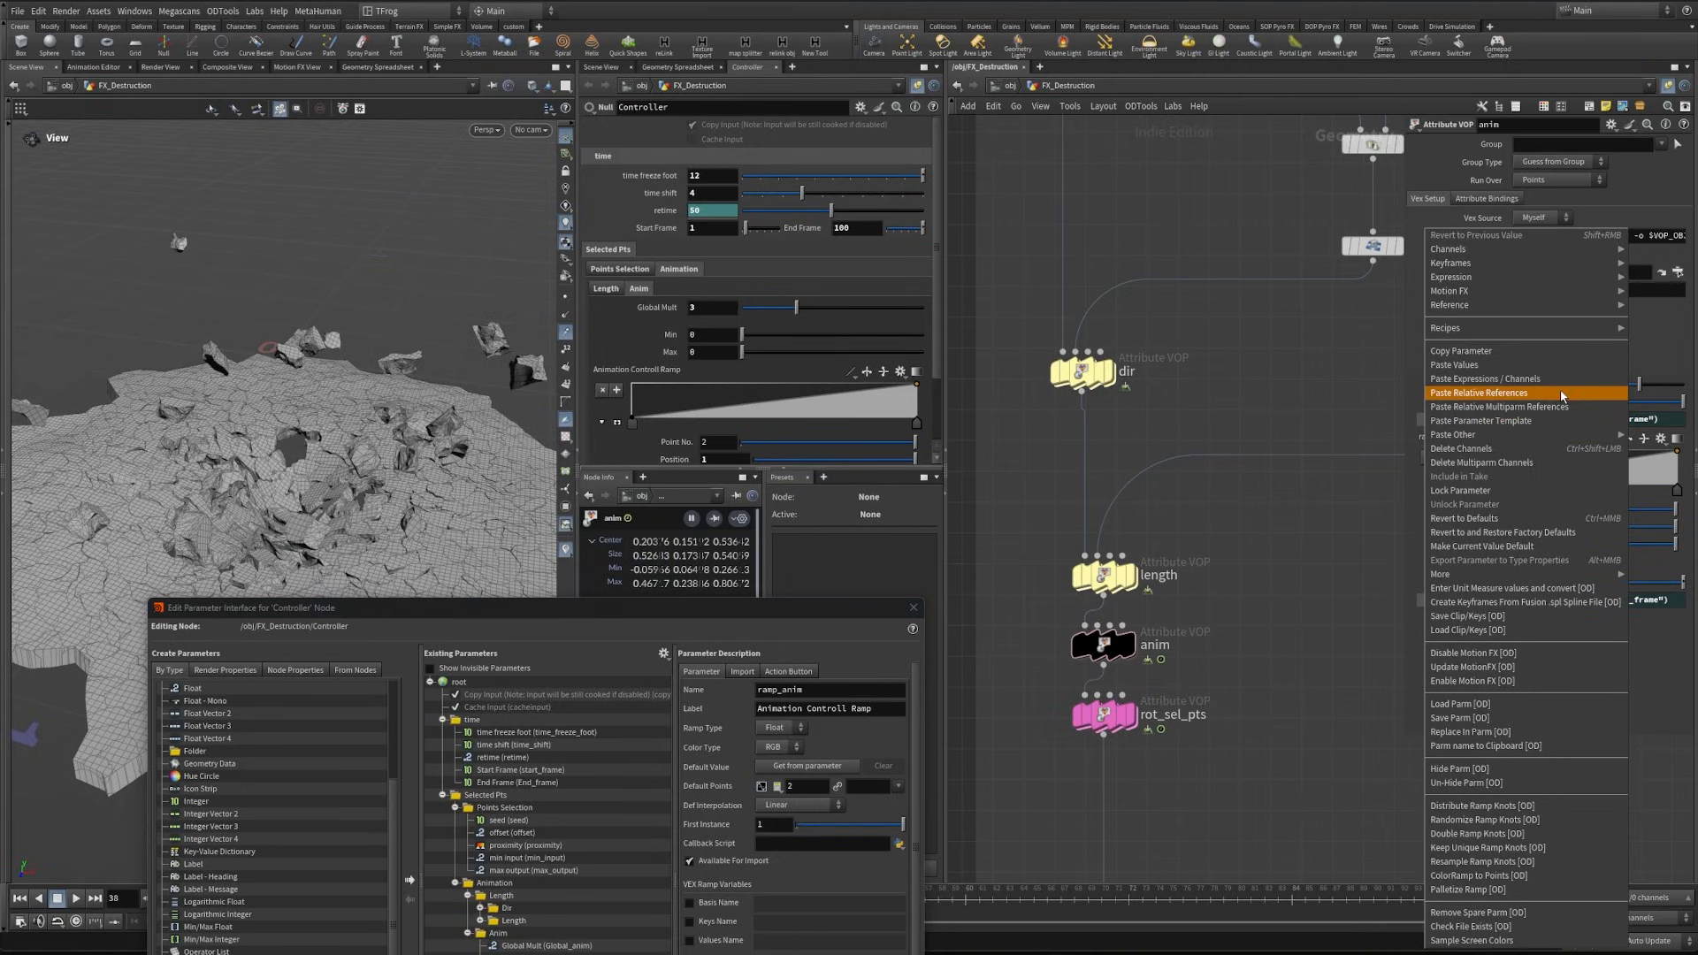
pyautogui.click(1533, 394)
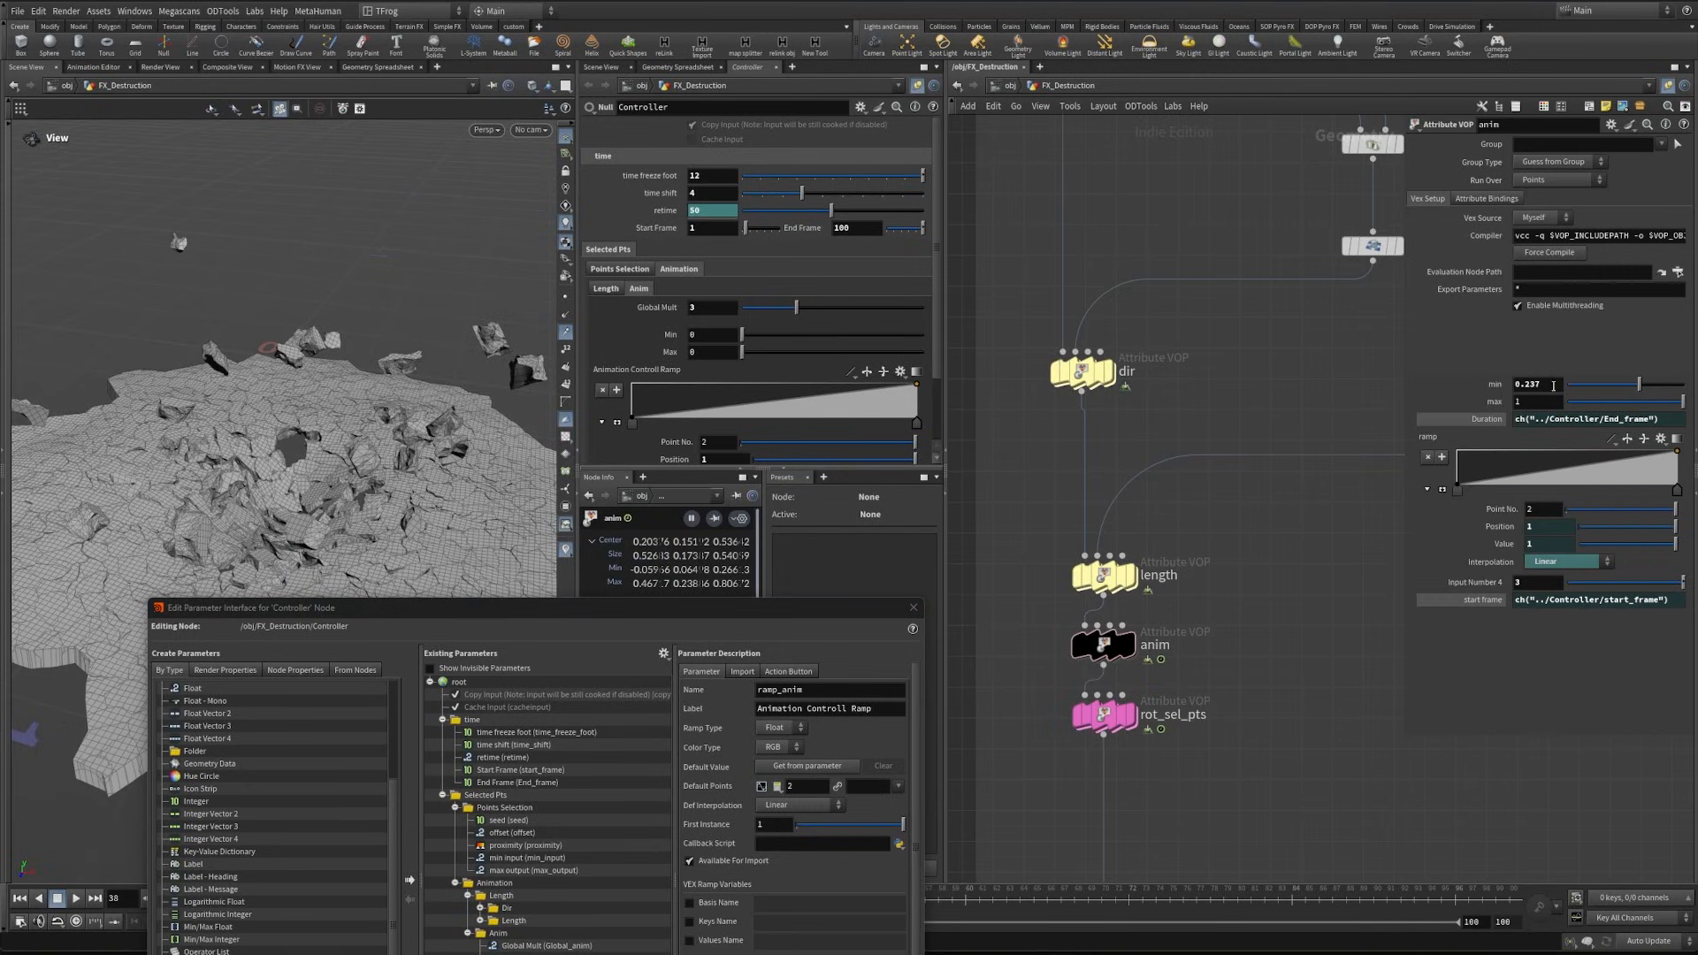
# - Set the Controller's Anim values to match the anim VOP, with Min at 0.237 and Max at 1
pyautogui.press('Tab')
pyautogui.moveTo(717, 356); pyautogui.dragTo(564, 346)
pyautogui.hotkey('ctrl', 'z')
pyautogui.hotkey('ctrl', 'z')
pyautogui.click(711, 337)
pyautogui.click(1543, 402)
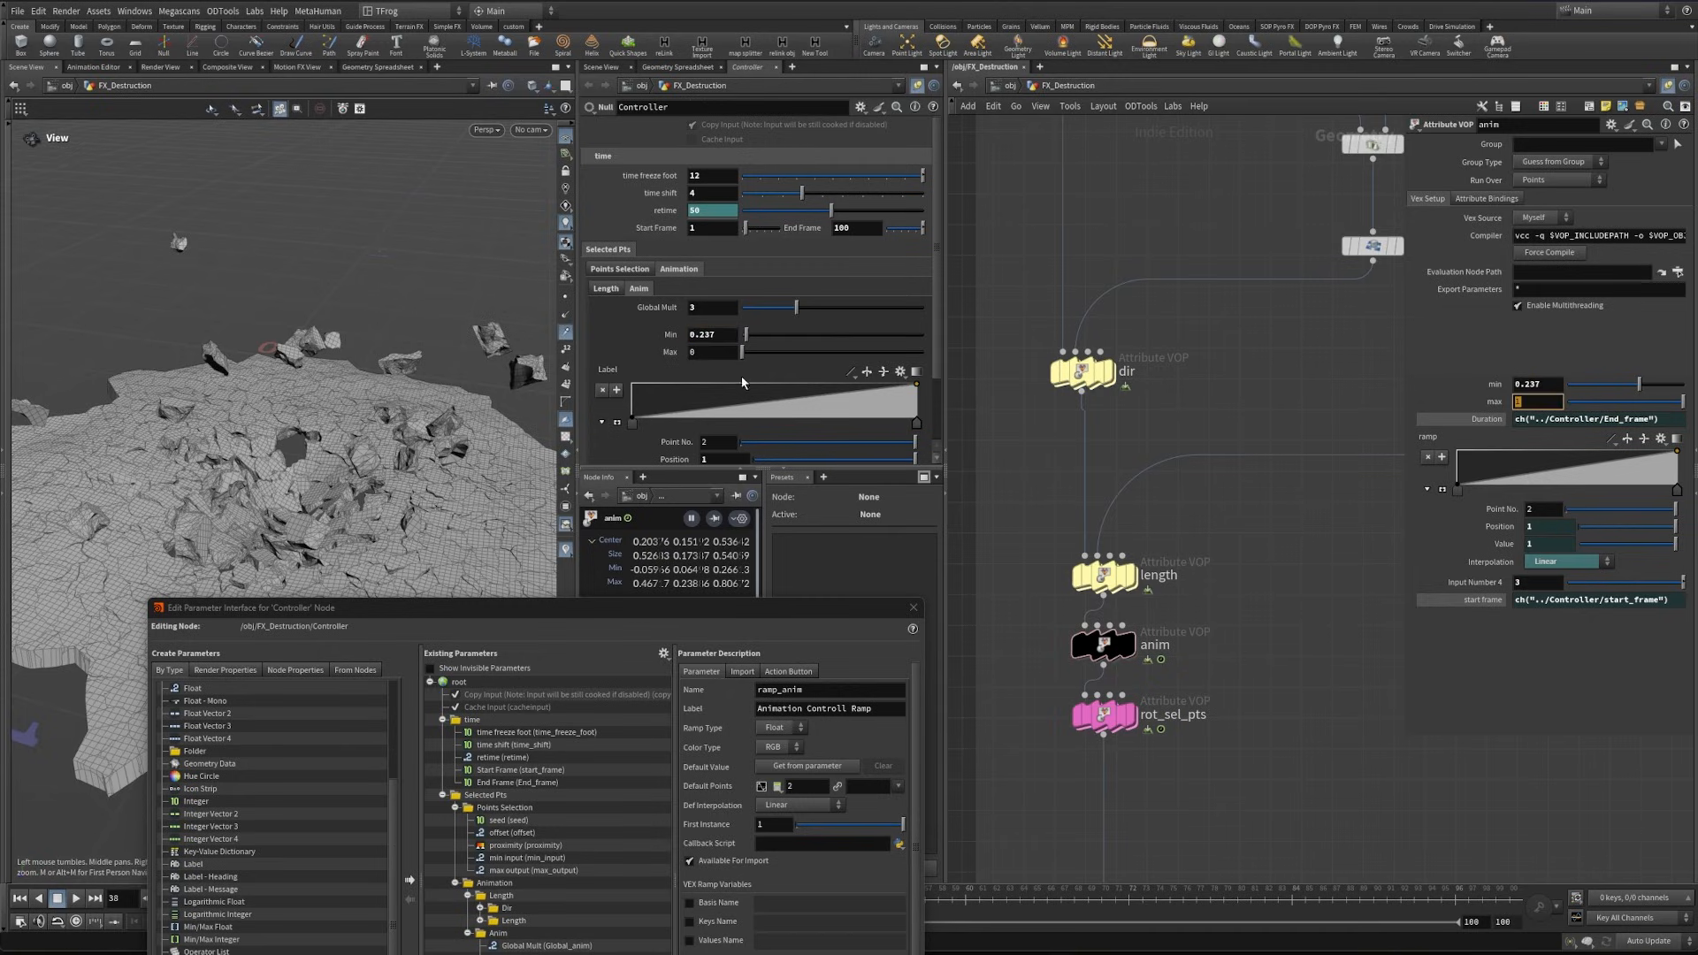
pyautogui.press('Return')
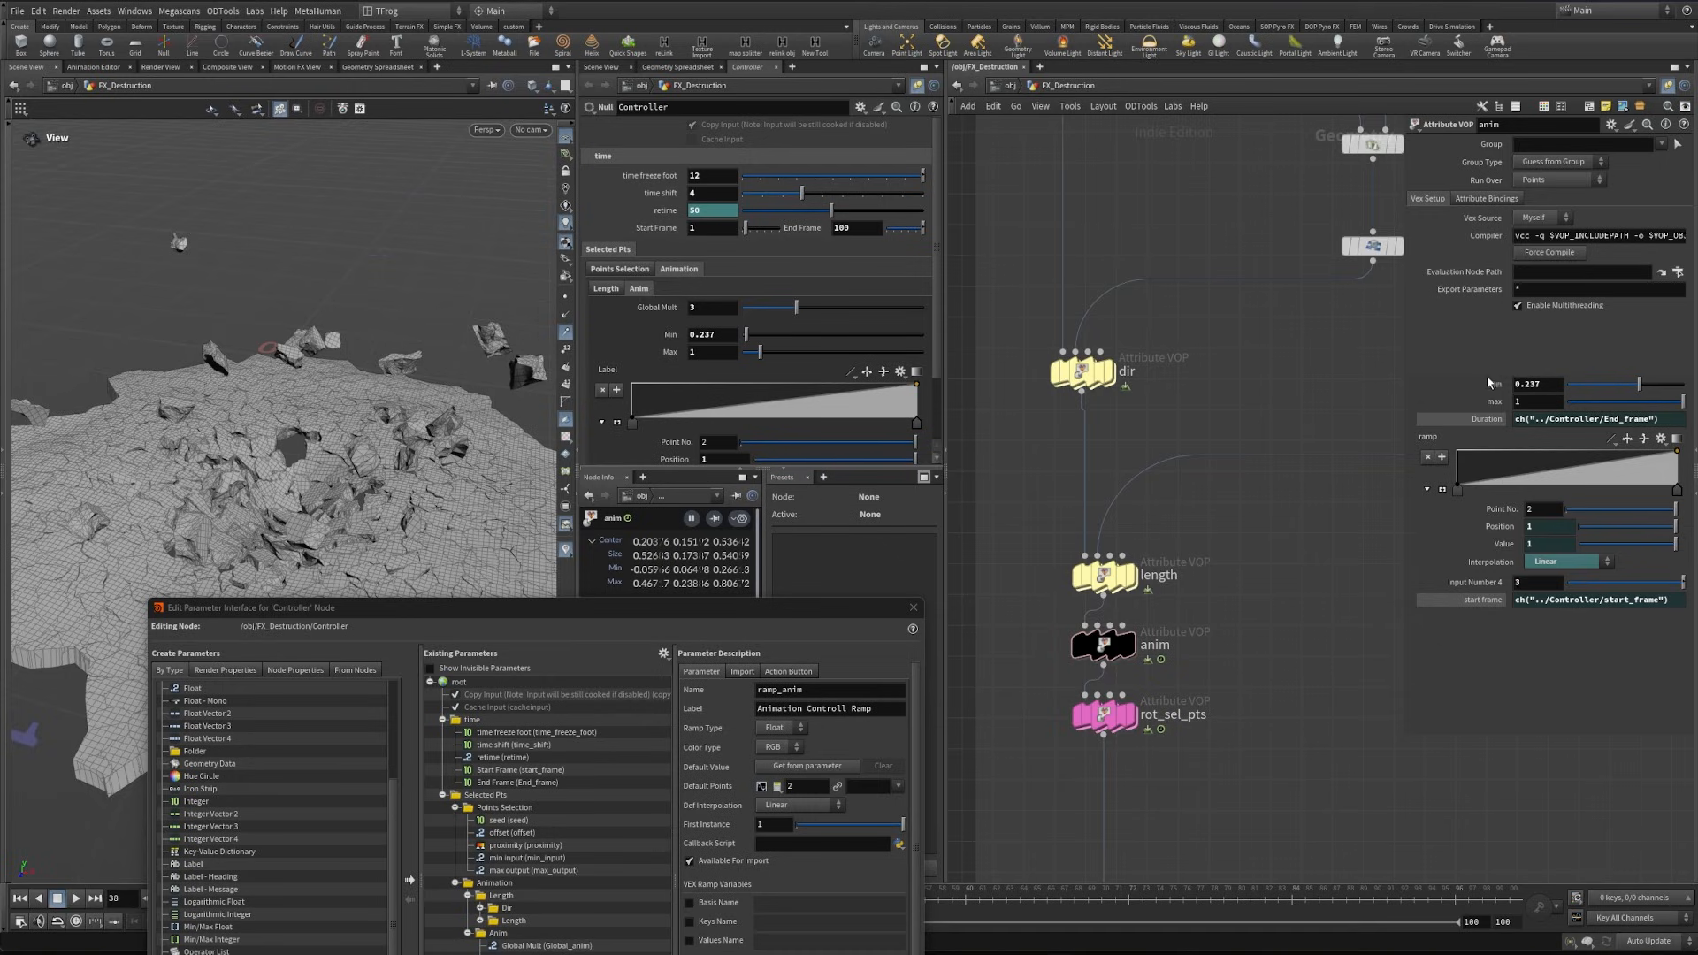
# - Link the anim VOP's min and max to the Controller's Min and Max under Anim with relative references
pyautogui.rightClick(1490, 381)
pyautogui.click(1548, 537)
pyautogui.rightClick(654, 357)
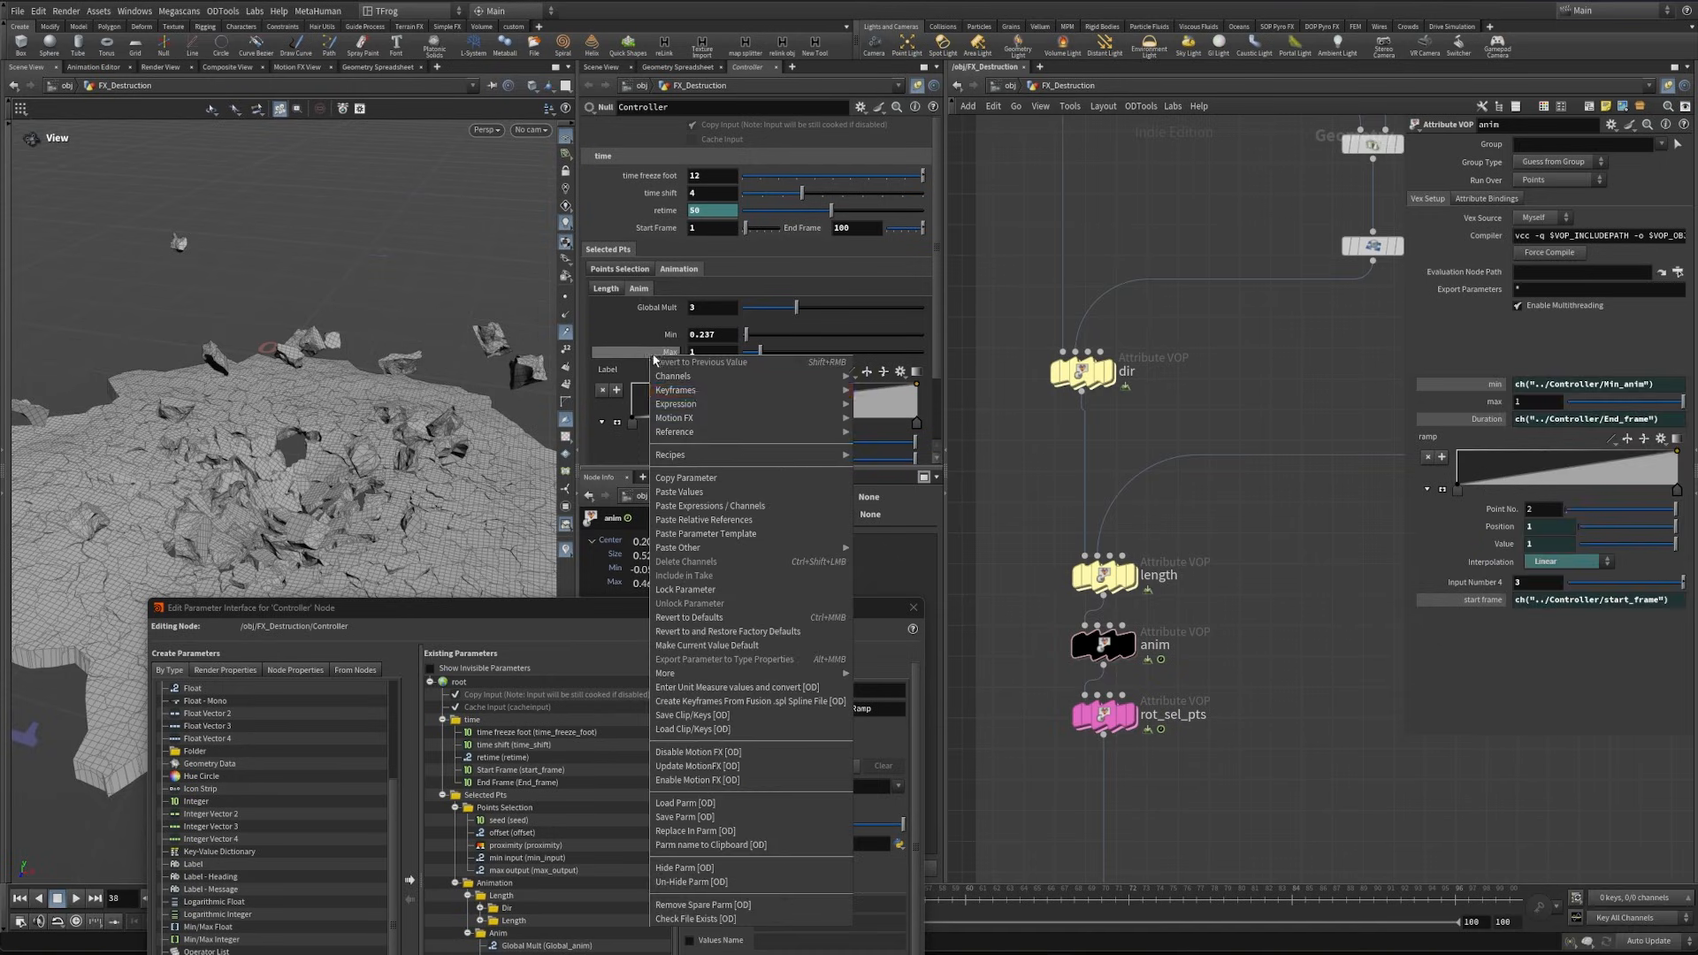
pyautogui.click(686, 478)
pyautogui.rightClick(1494, 401)
pyautogui.click(1547, 541)
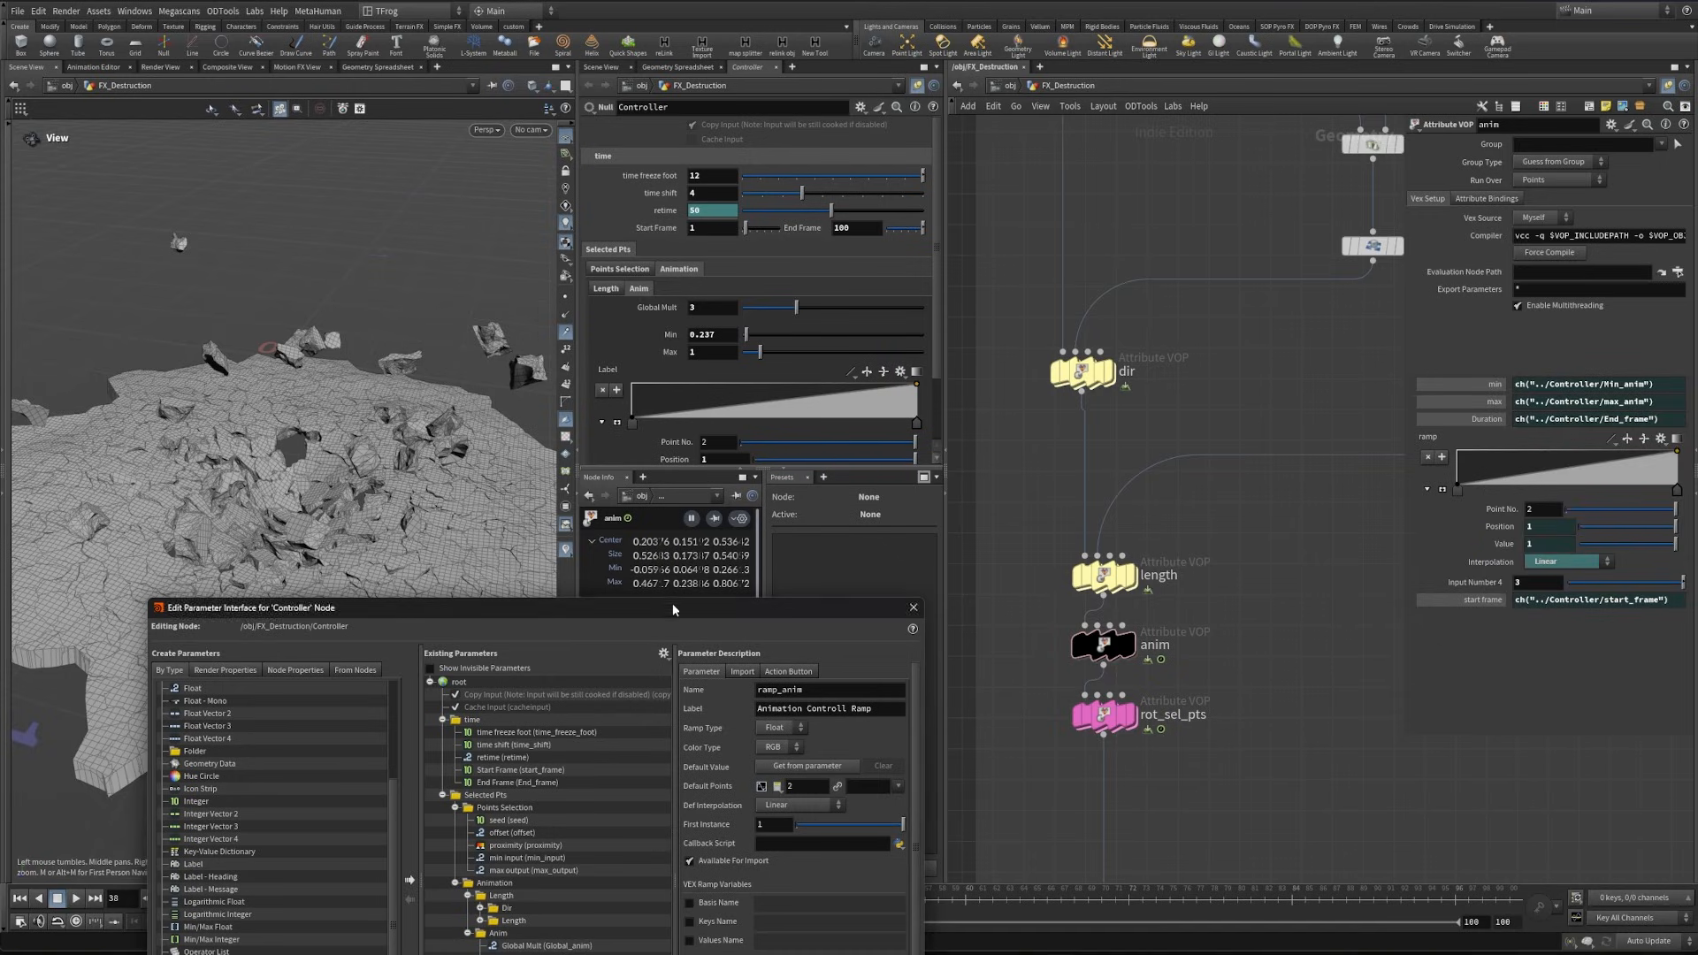
# - Join the Anim folder's Min horizontally to Max, give both a range of 0 to 1, and apply
pyautogui.moveTo(672, 609); pyautogui.dragTo(761, 321)
pyautogui.click(615, 682)
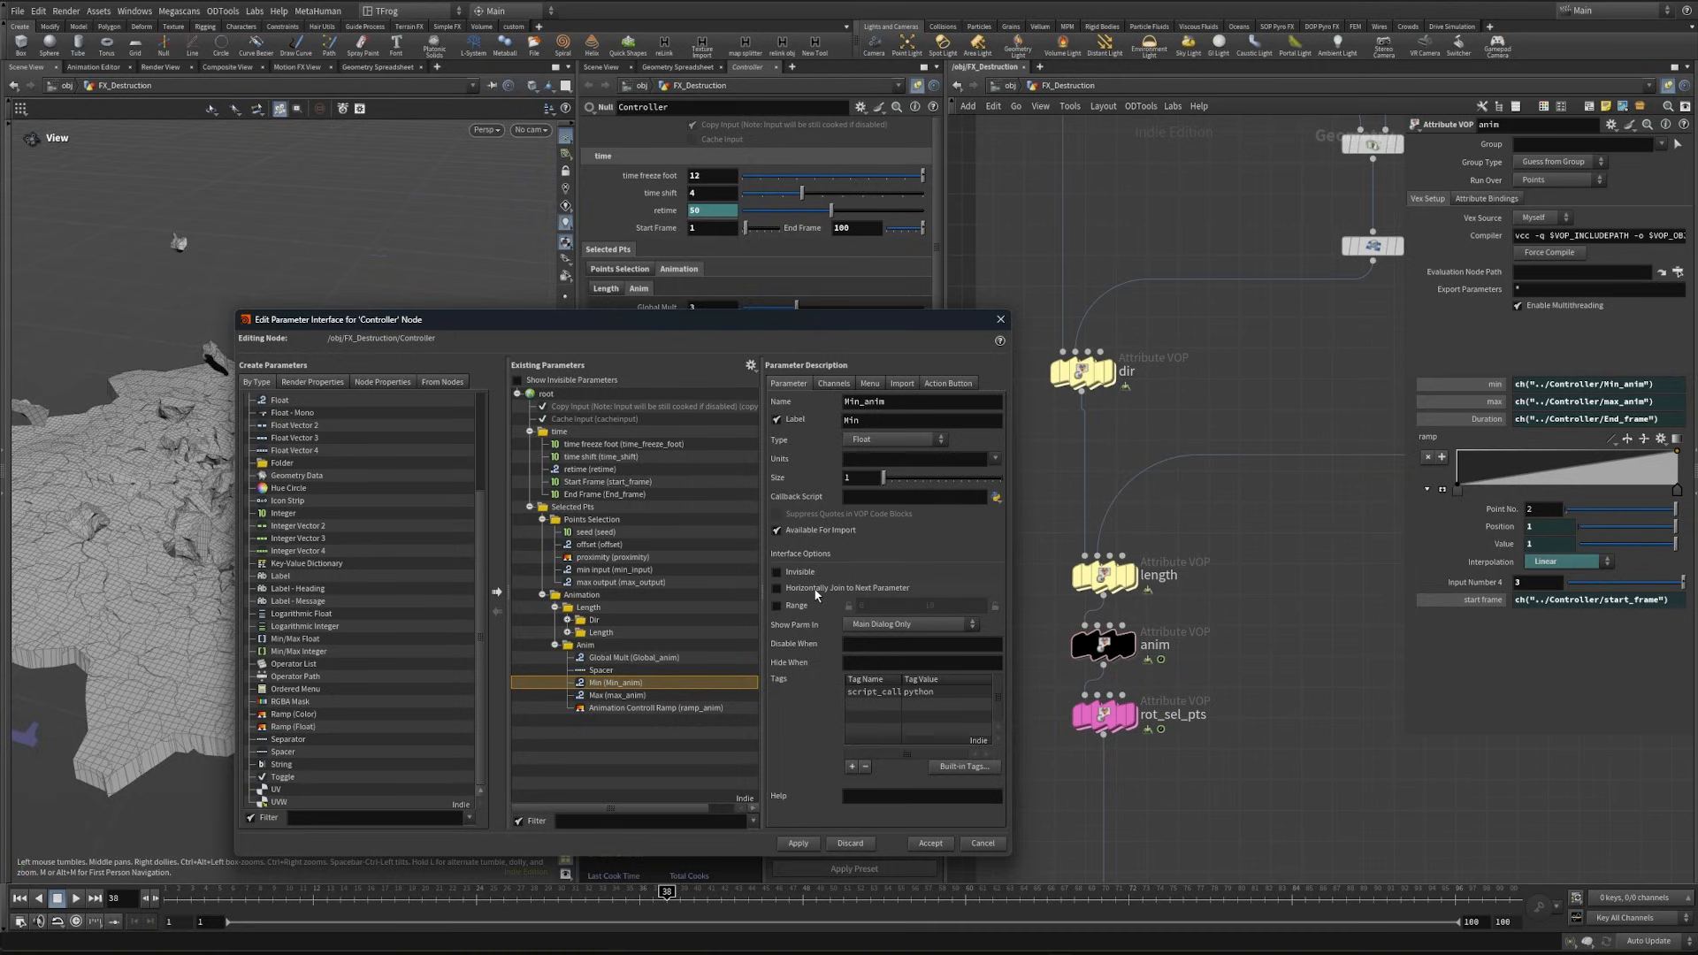
pyautogui.click(870, 589)
pyautogui.click(776, 606)
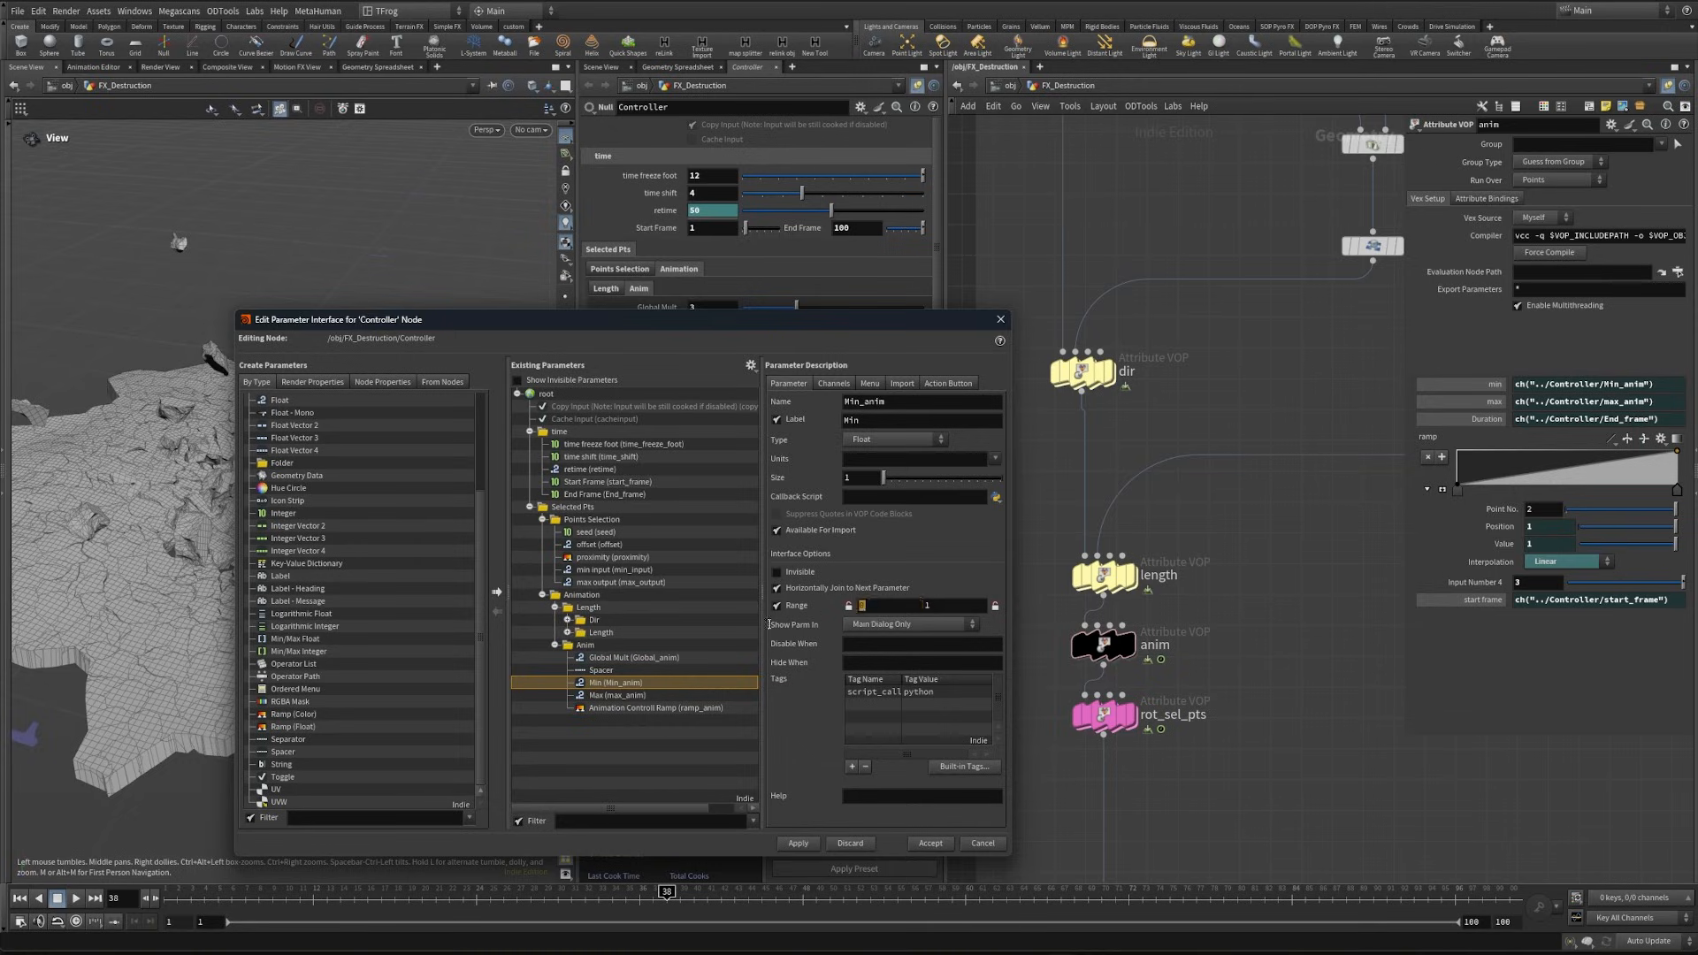
pyautogui.click(619, 694)
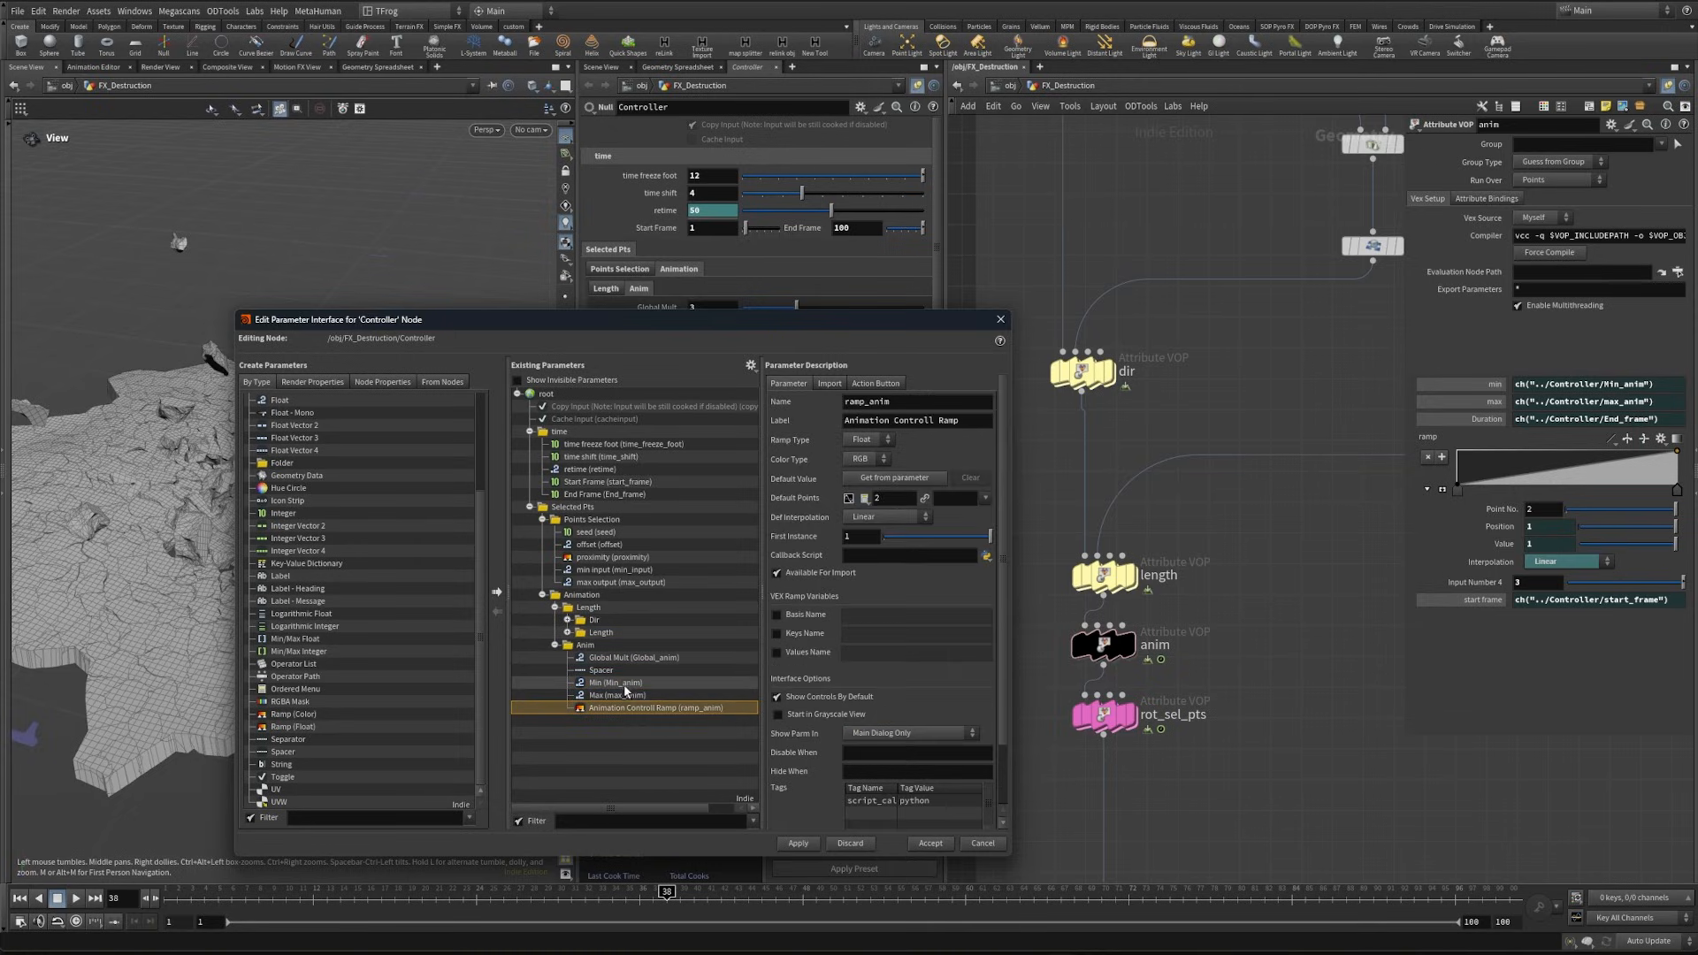
pyautogui.click(775, 606)
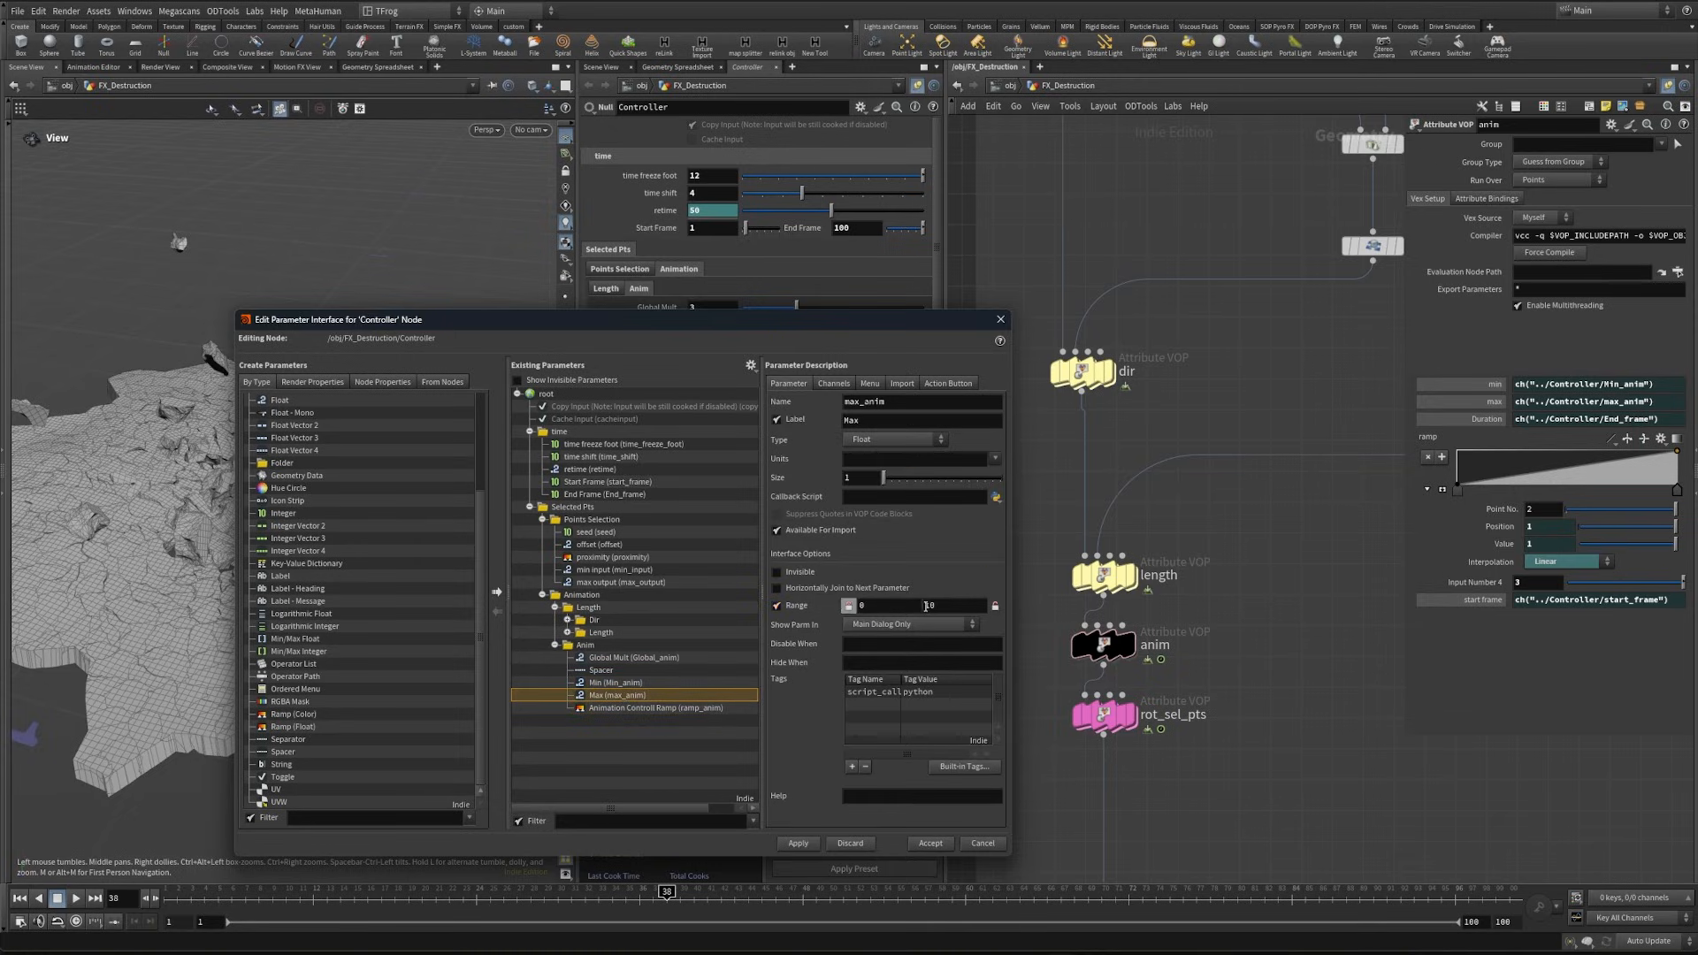
pyautogui.click(950, 606)
pyautogui.press('BackSpace')
pyautogui.click(798, 844)
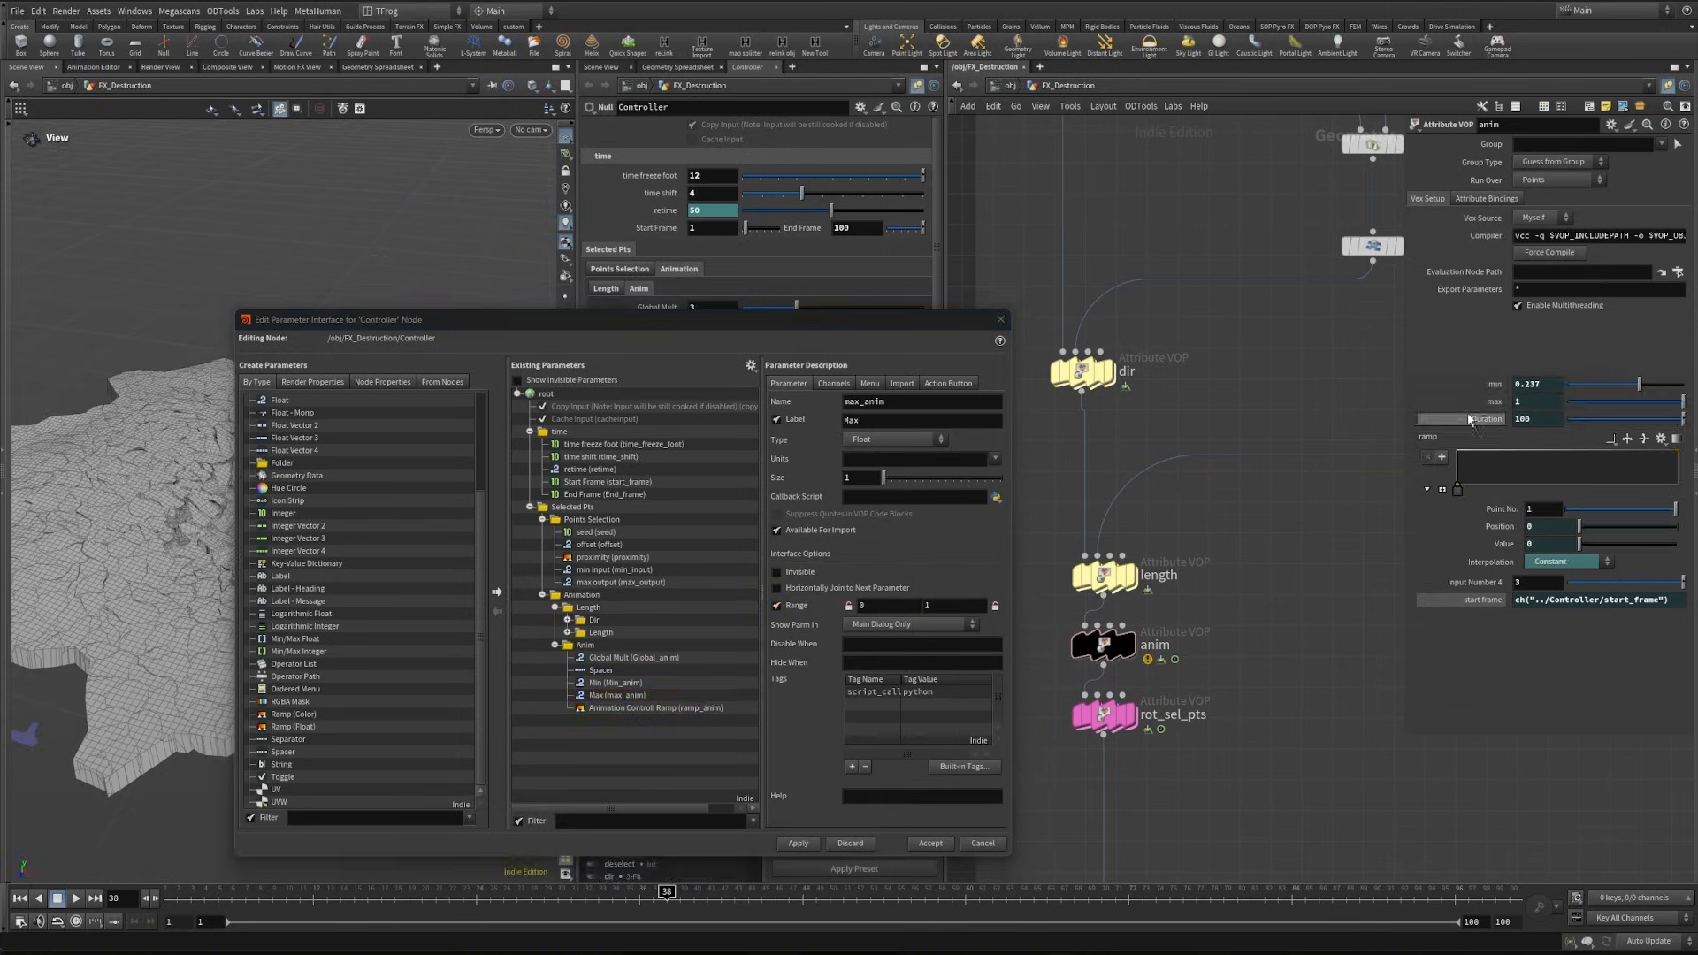
# - Try to link the anim VOP's Input Number 4 to the Controller's Global Mult with a relative reference
pyautogui.click(1467, 601)
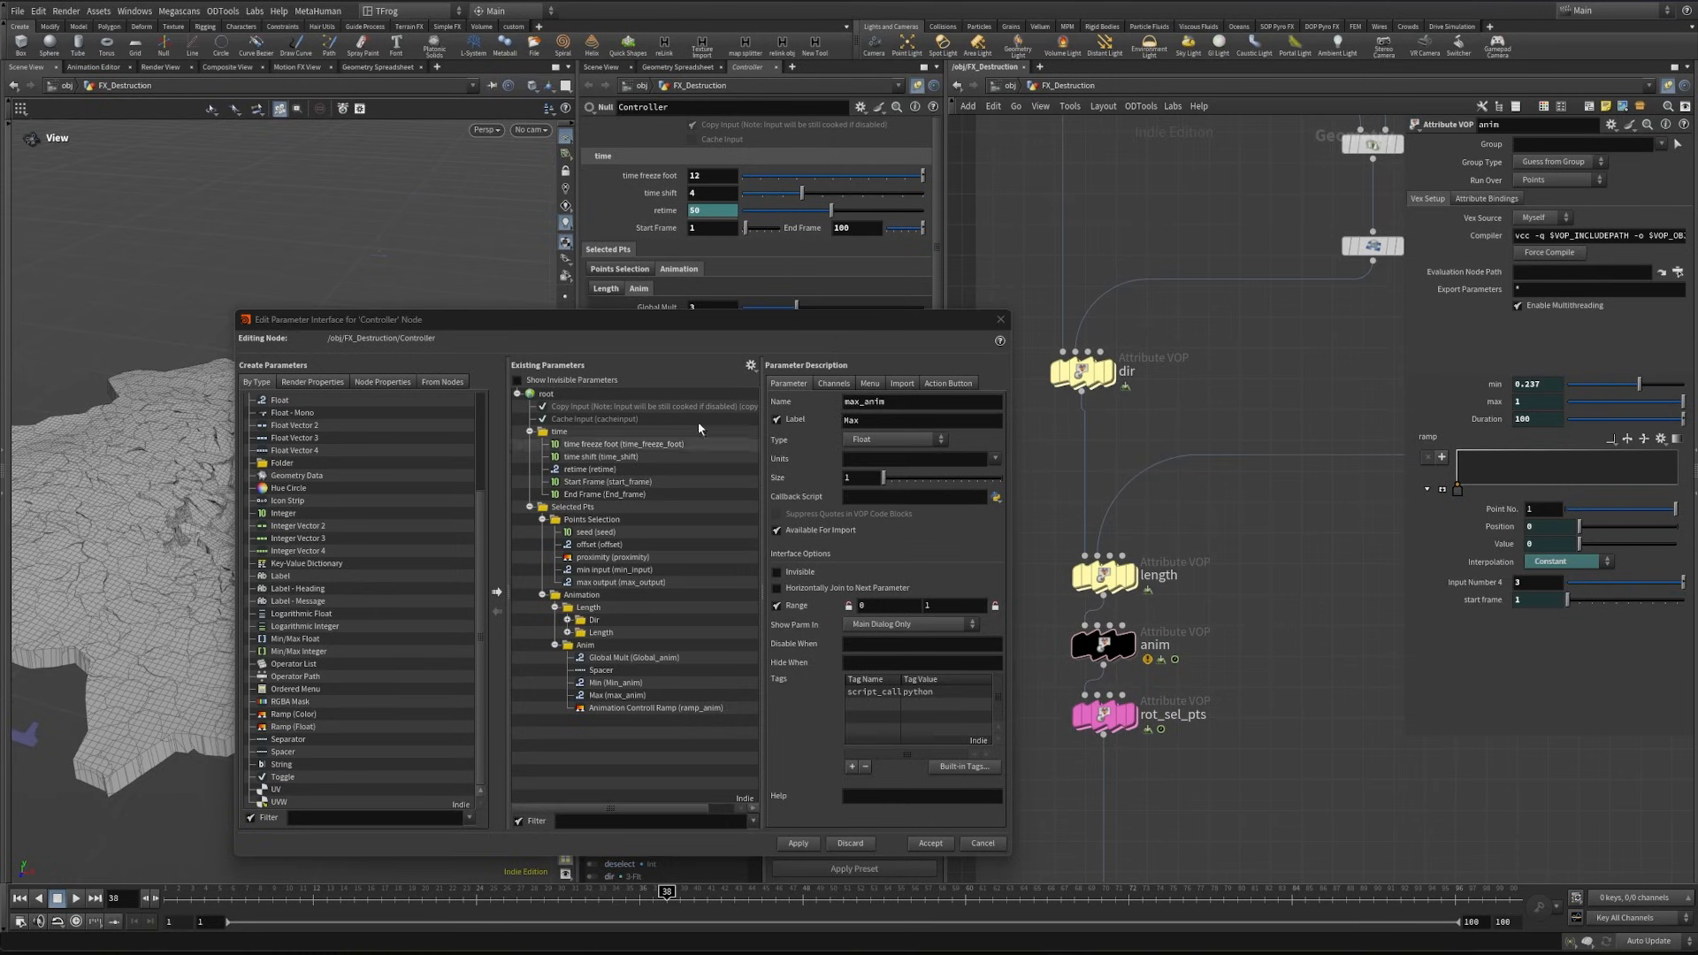
pyautogui.moveTo(739, 320); pyautogui.dragTo(728, 465)
pyautogui.rightClick(644, 323)
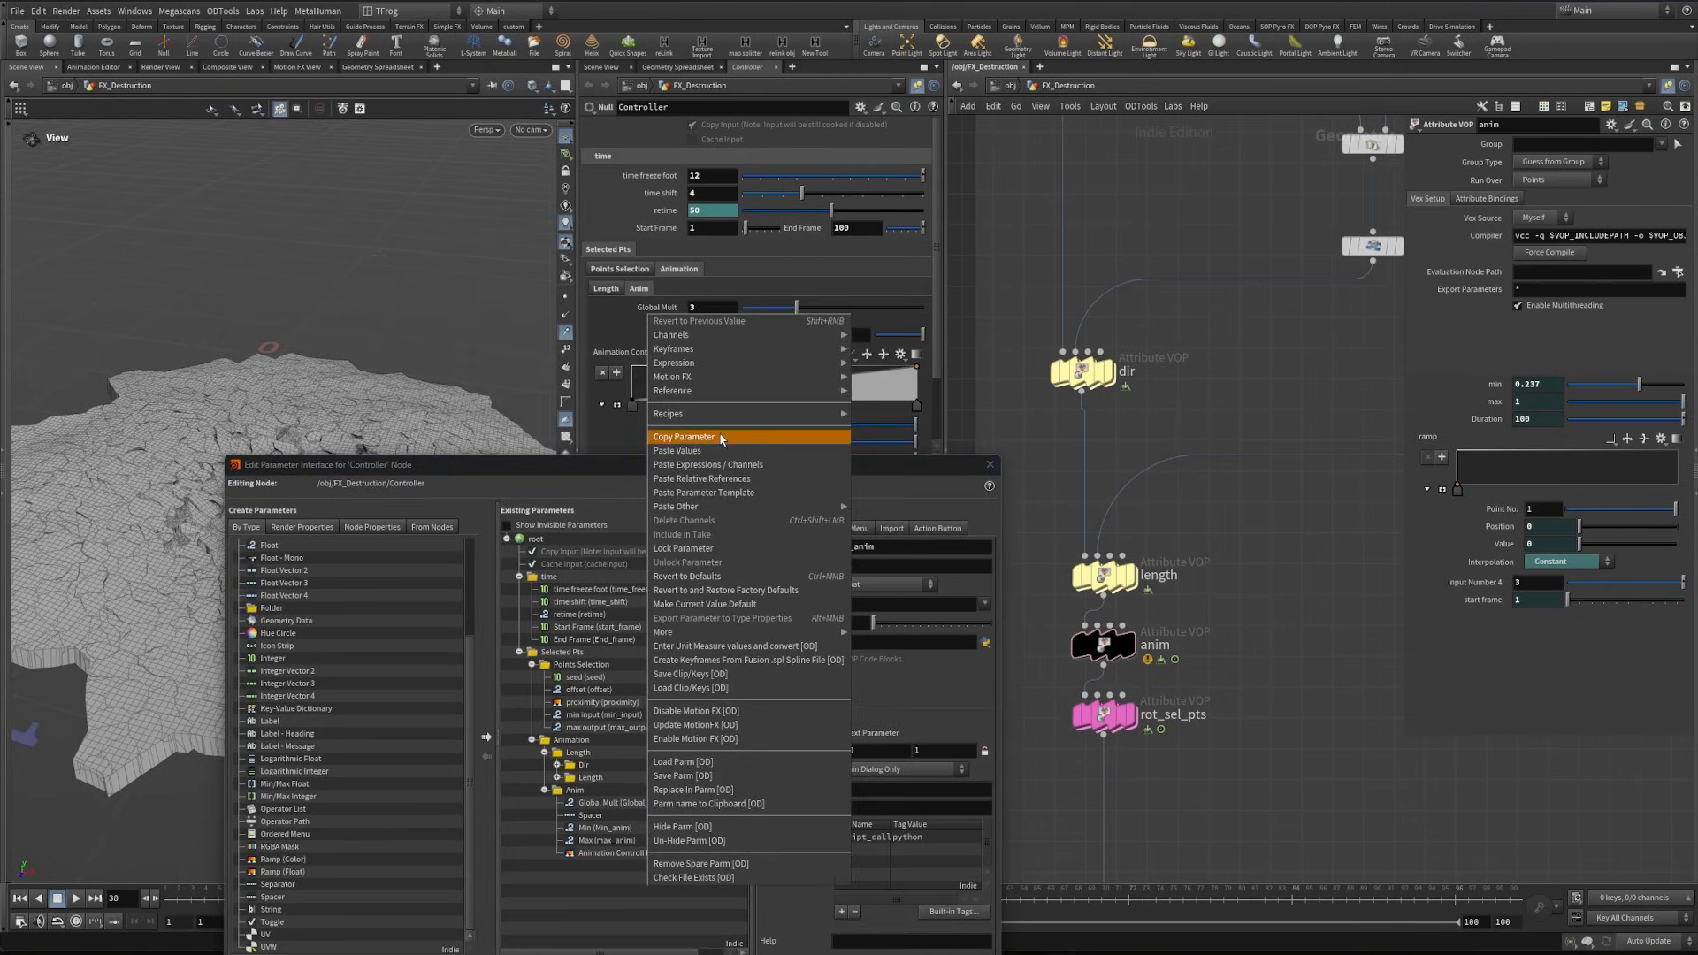
pyautogui.click(690, 436)
pyautogui.rightClick(1453, 583)
pyautogui.click(1505, 541)
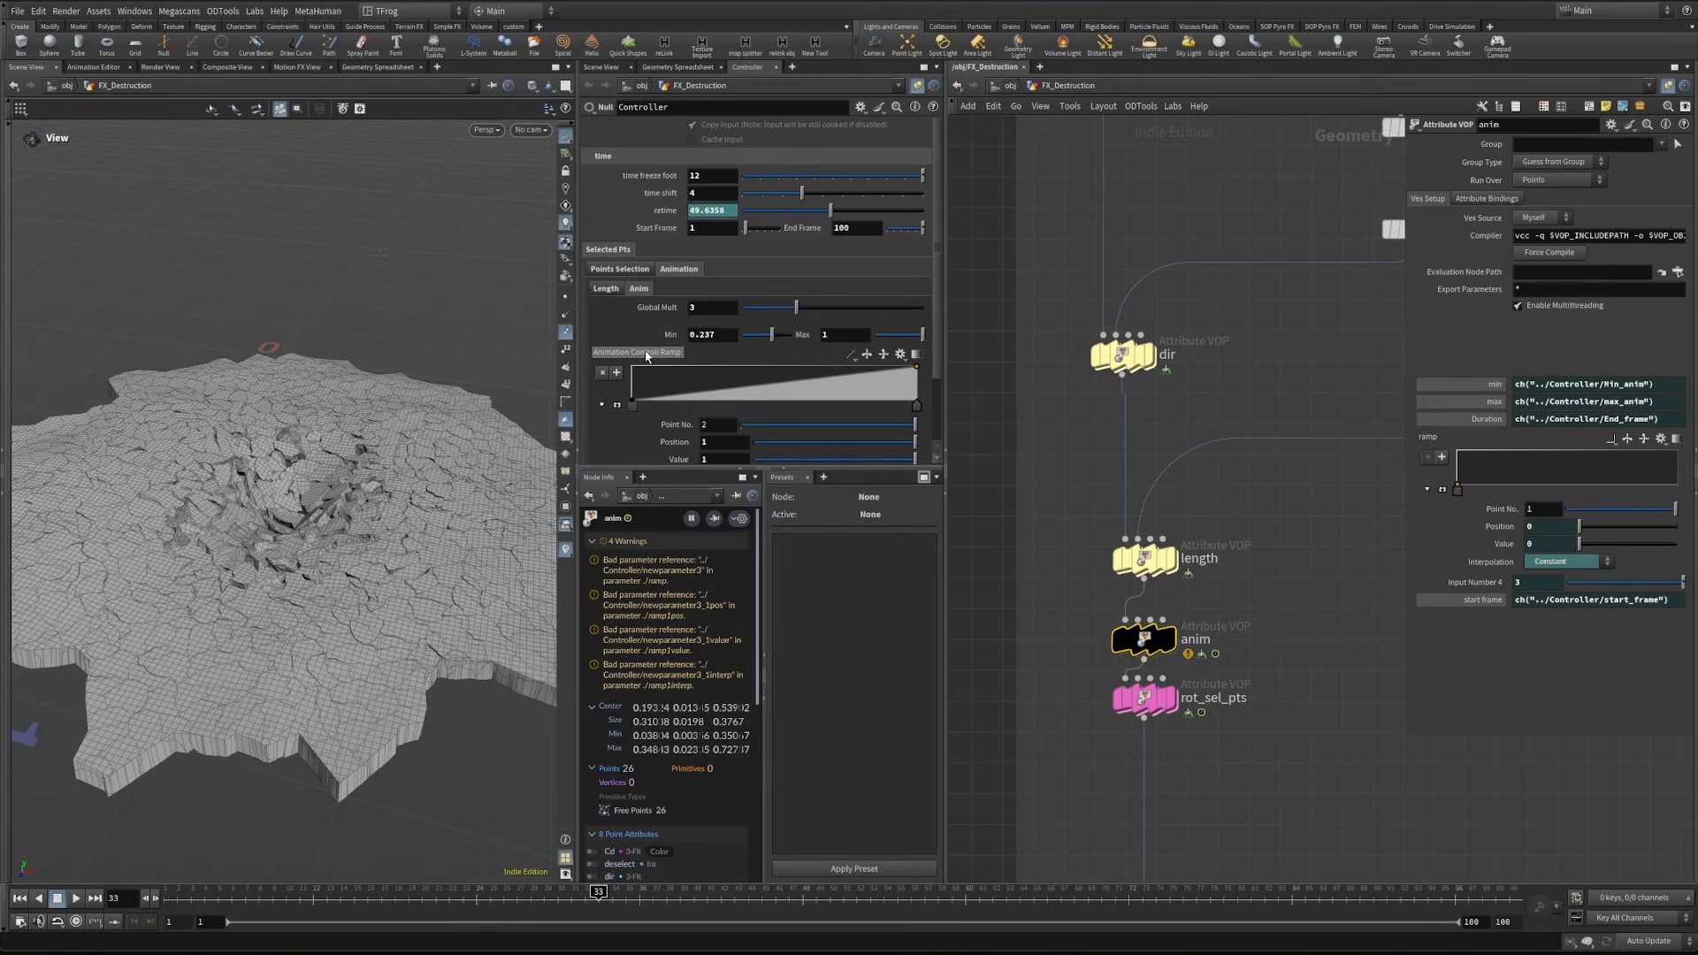
# - Relink the anim VOP's broken ramp to the Controller's Animation Controll Ramp with relative references and scrub the timeline to check it
pyautogui.rightClick(647, 355)
pyautogui.click(681, 350)
pyautogui.rightClick(1424, 442)
pyautogui.click(1476, 393)
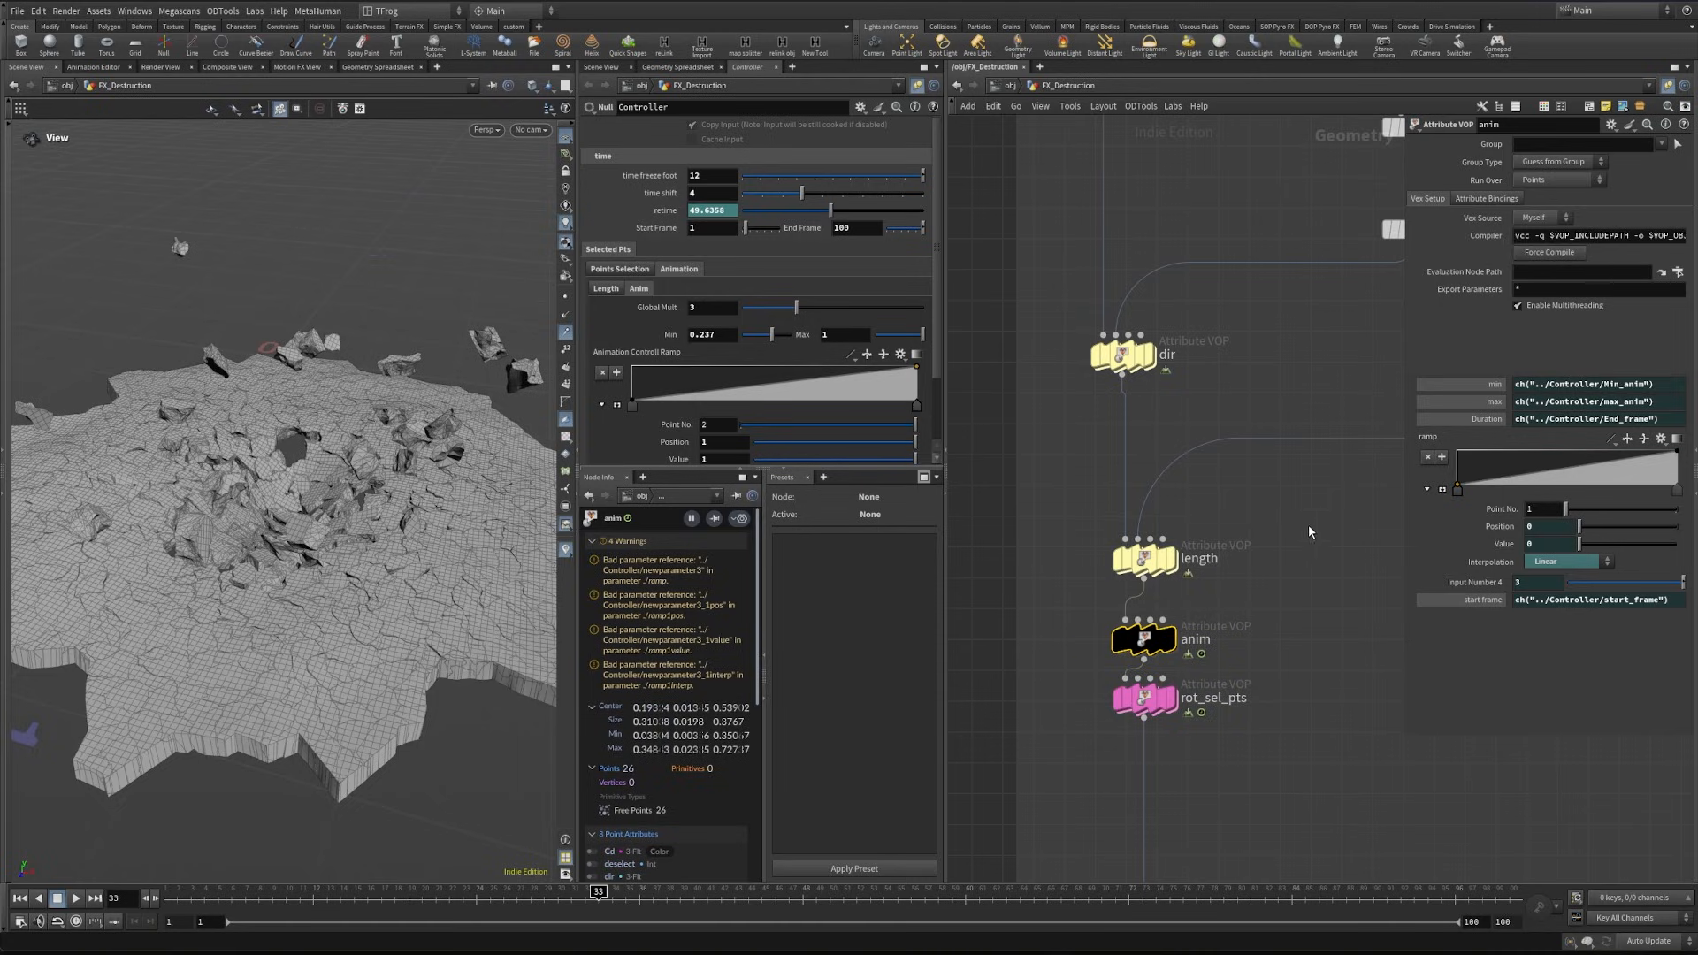
pyautogui.moveTo(599, 897); pyautogui.dragTo(171, 898)
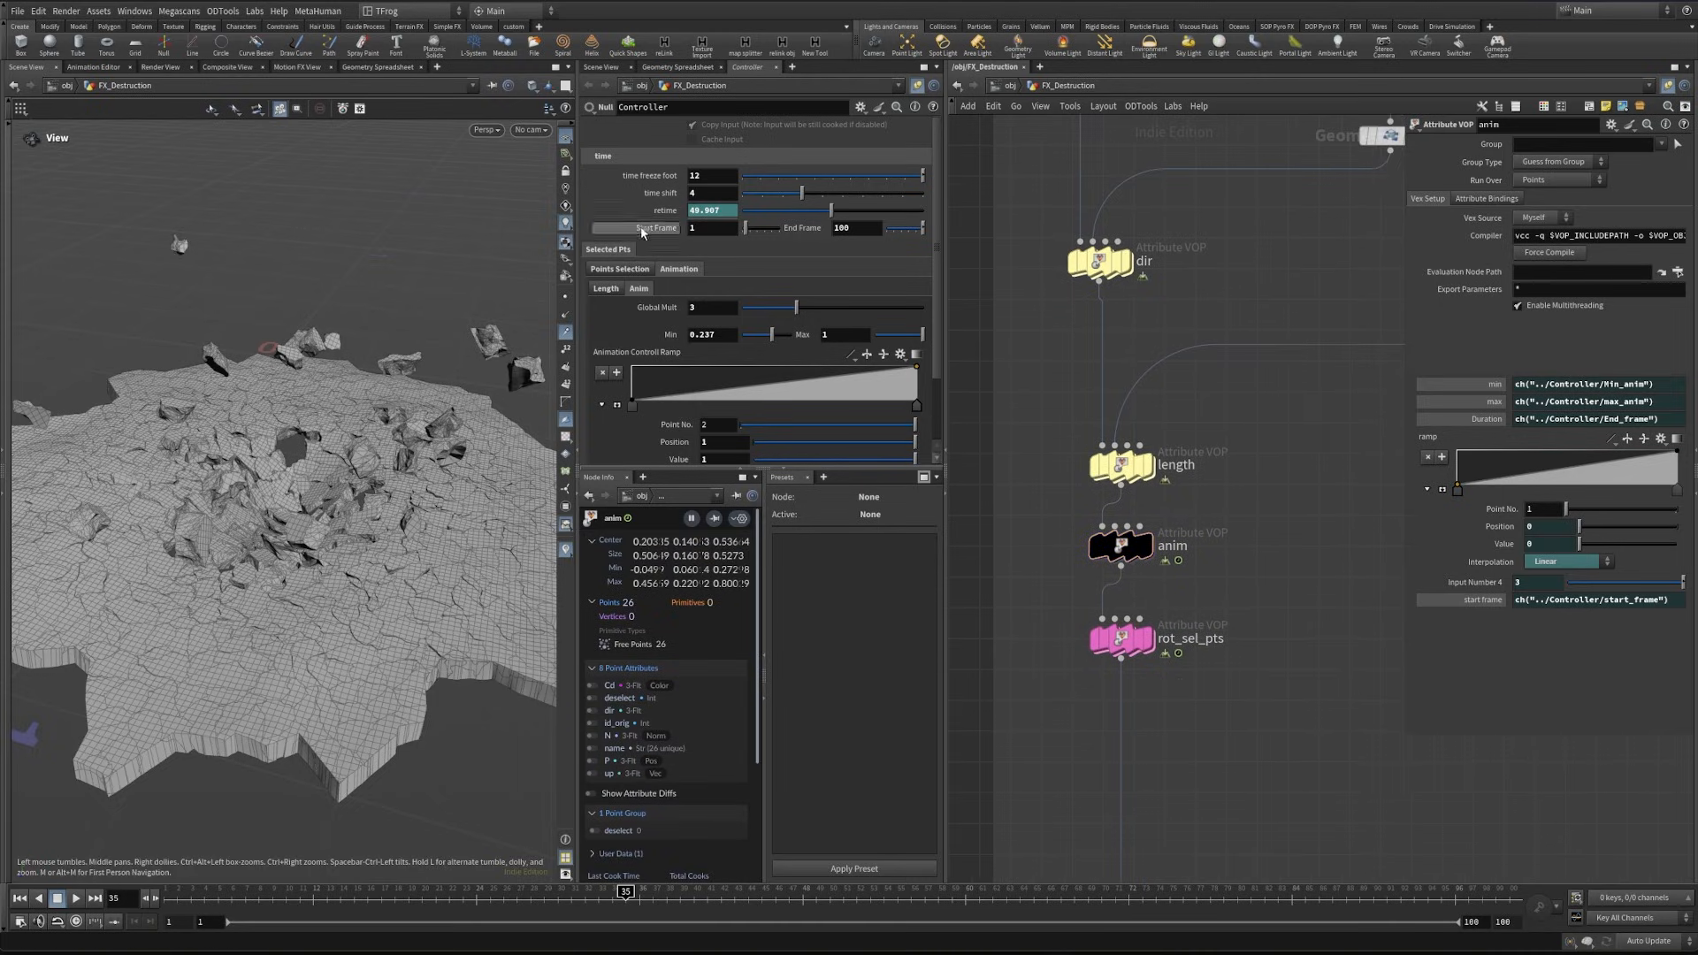
# - Add a folder labelled "Rotation" below Anim inside the Controller's Animation folder
pyautogui.click(639, 288)
pyautogui.click(606, 288)
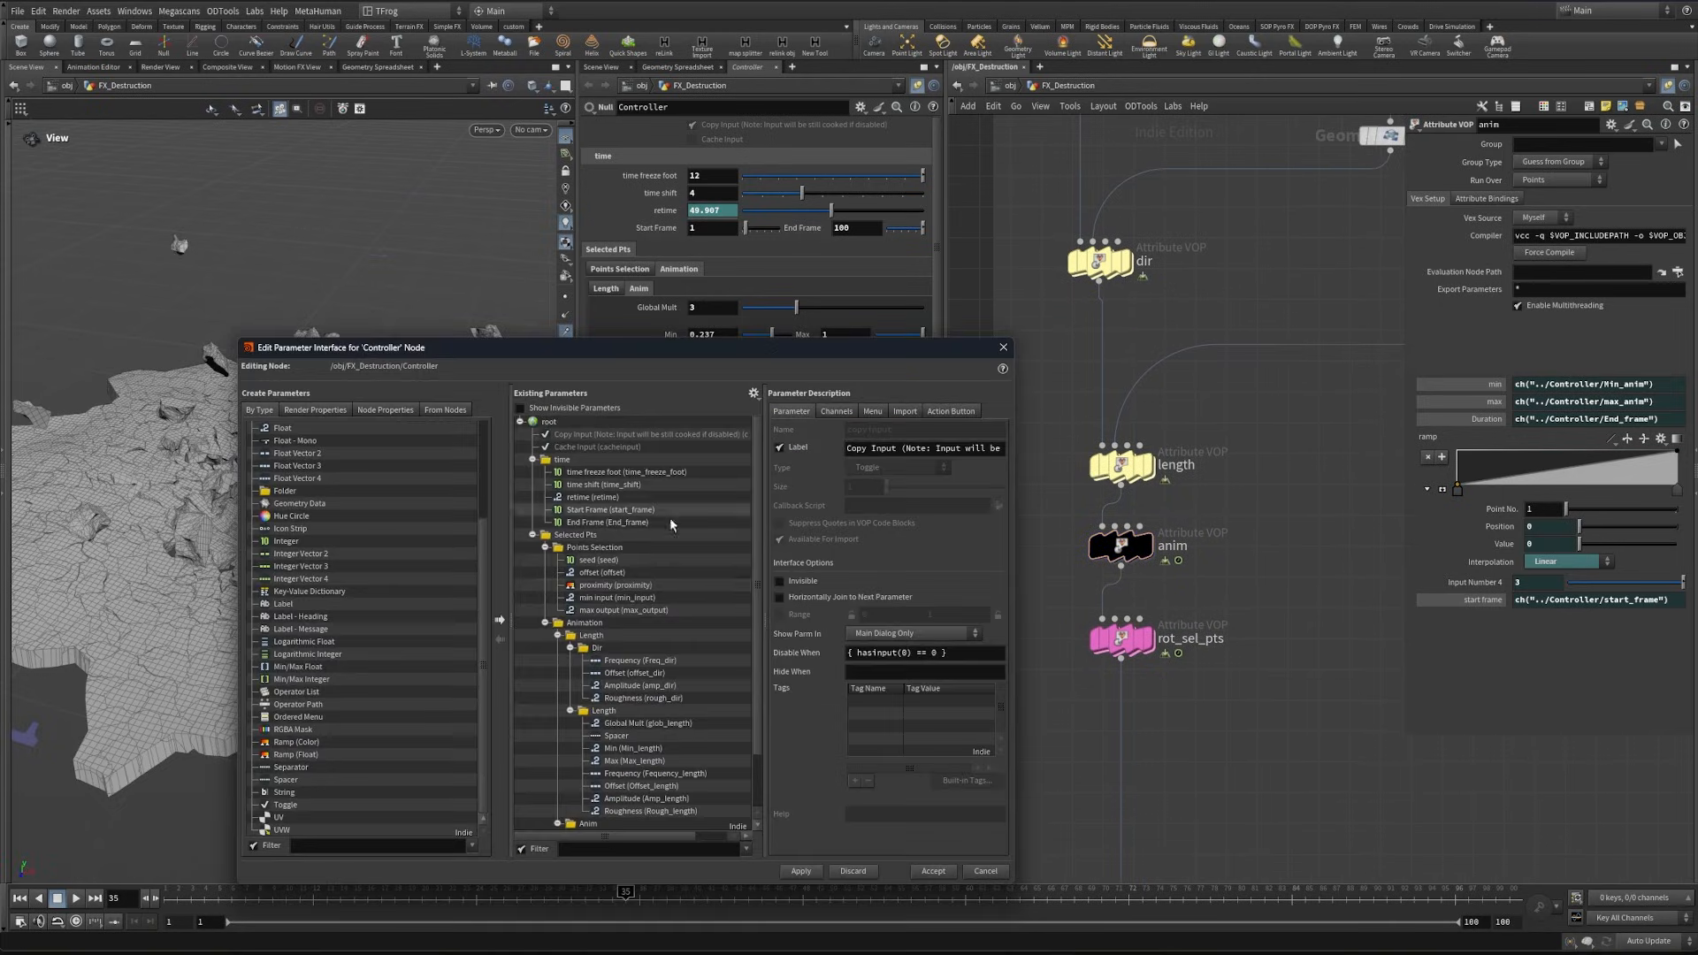
pyautogui.scroll(-3, 675, 524)
pyautogui.click(558, 761)
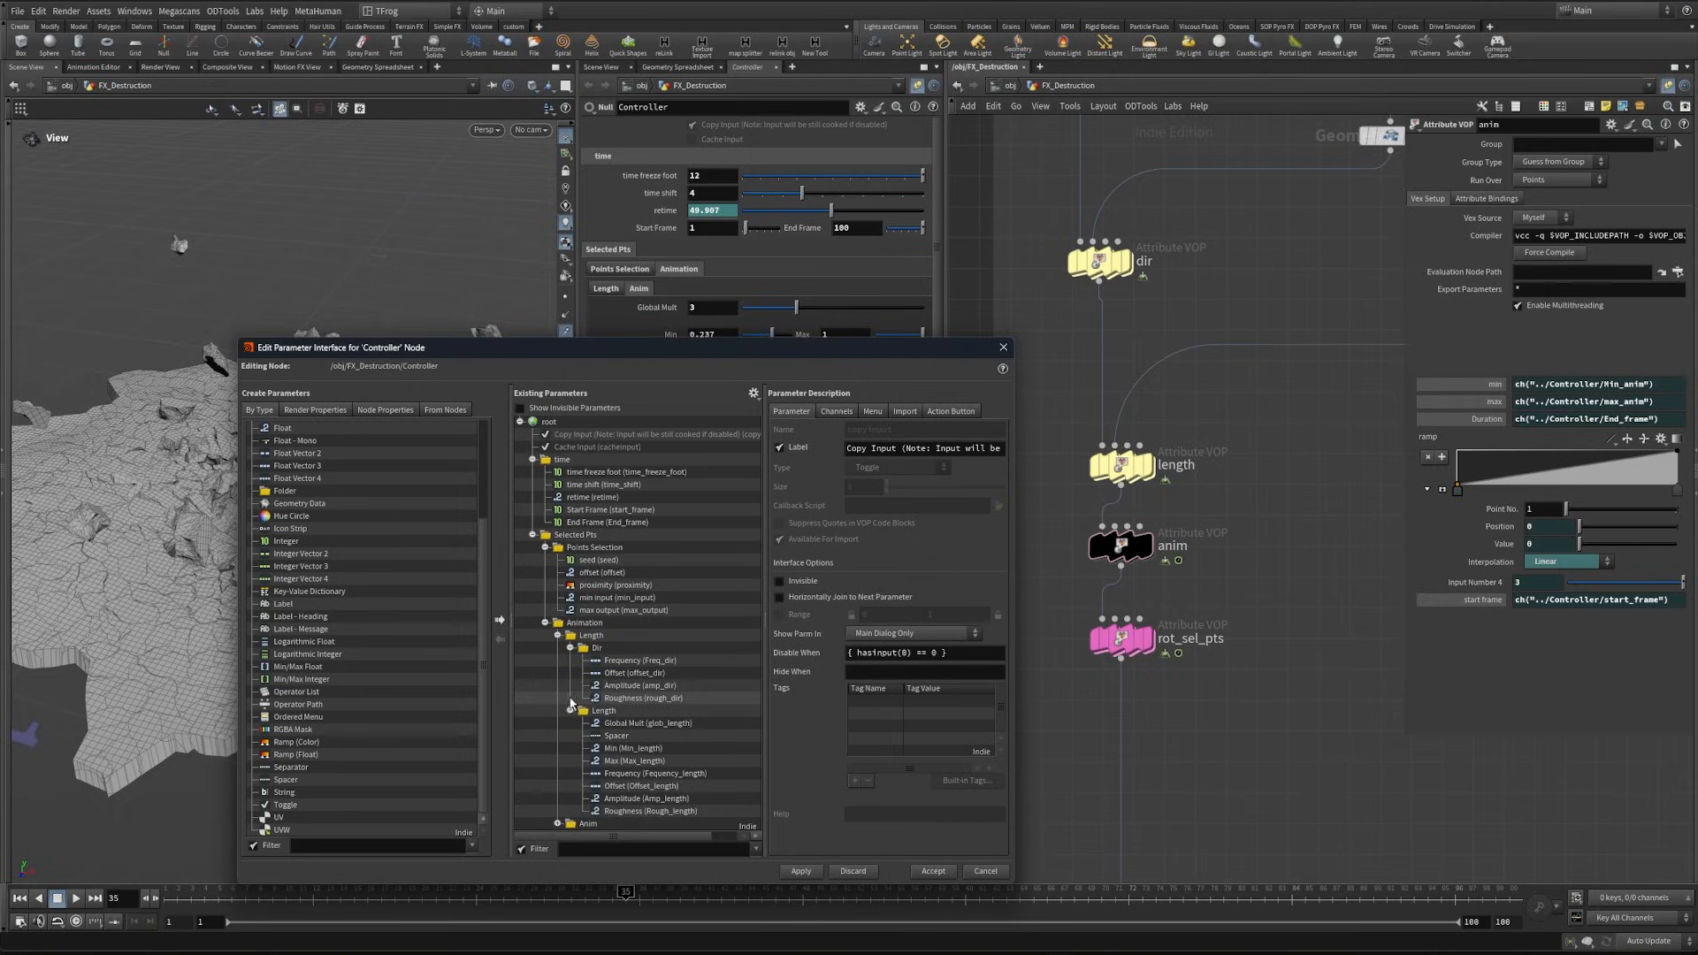
pyautogui.click(570, 710)
pyautogui.click(570, 647)
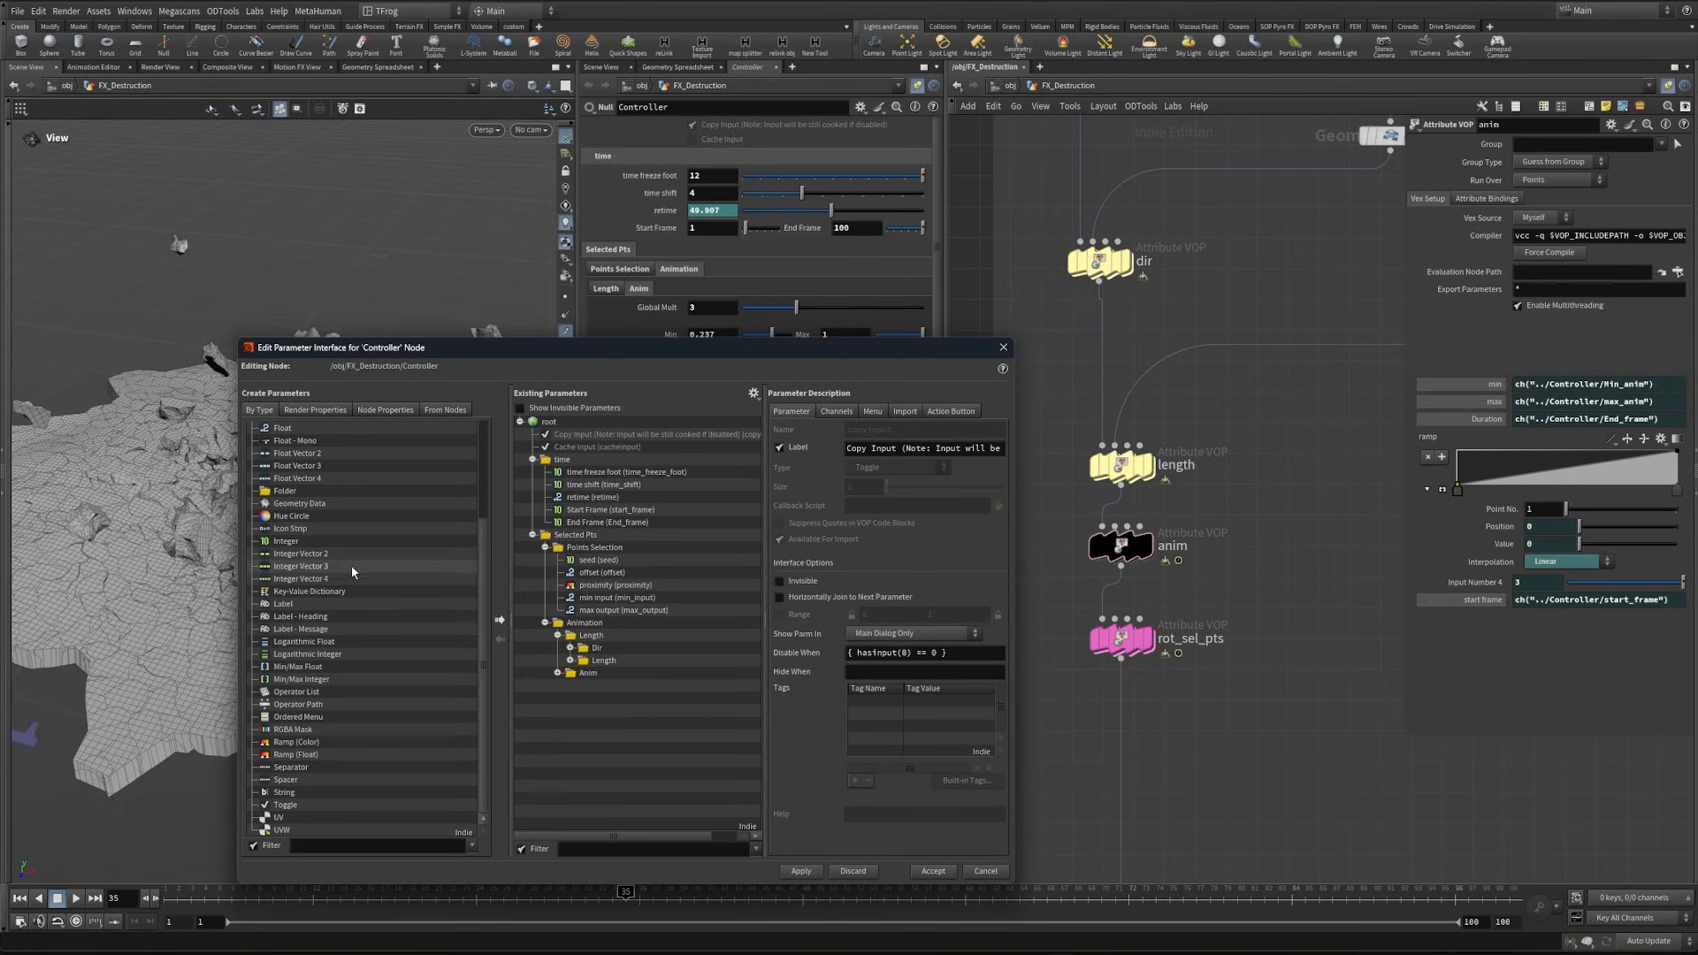
pyautogui.moveTo(285, 490); pyautogui.dragTo(588, 683)
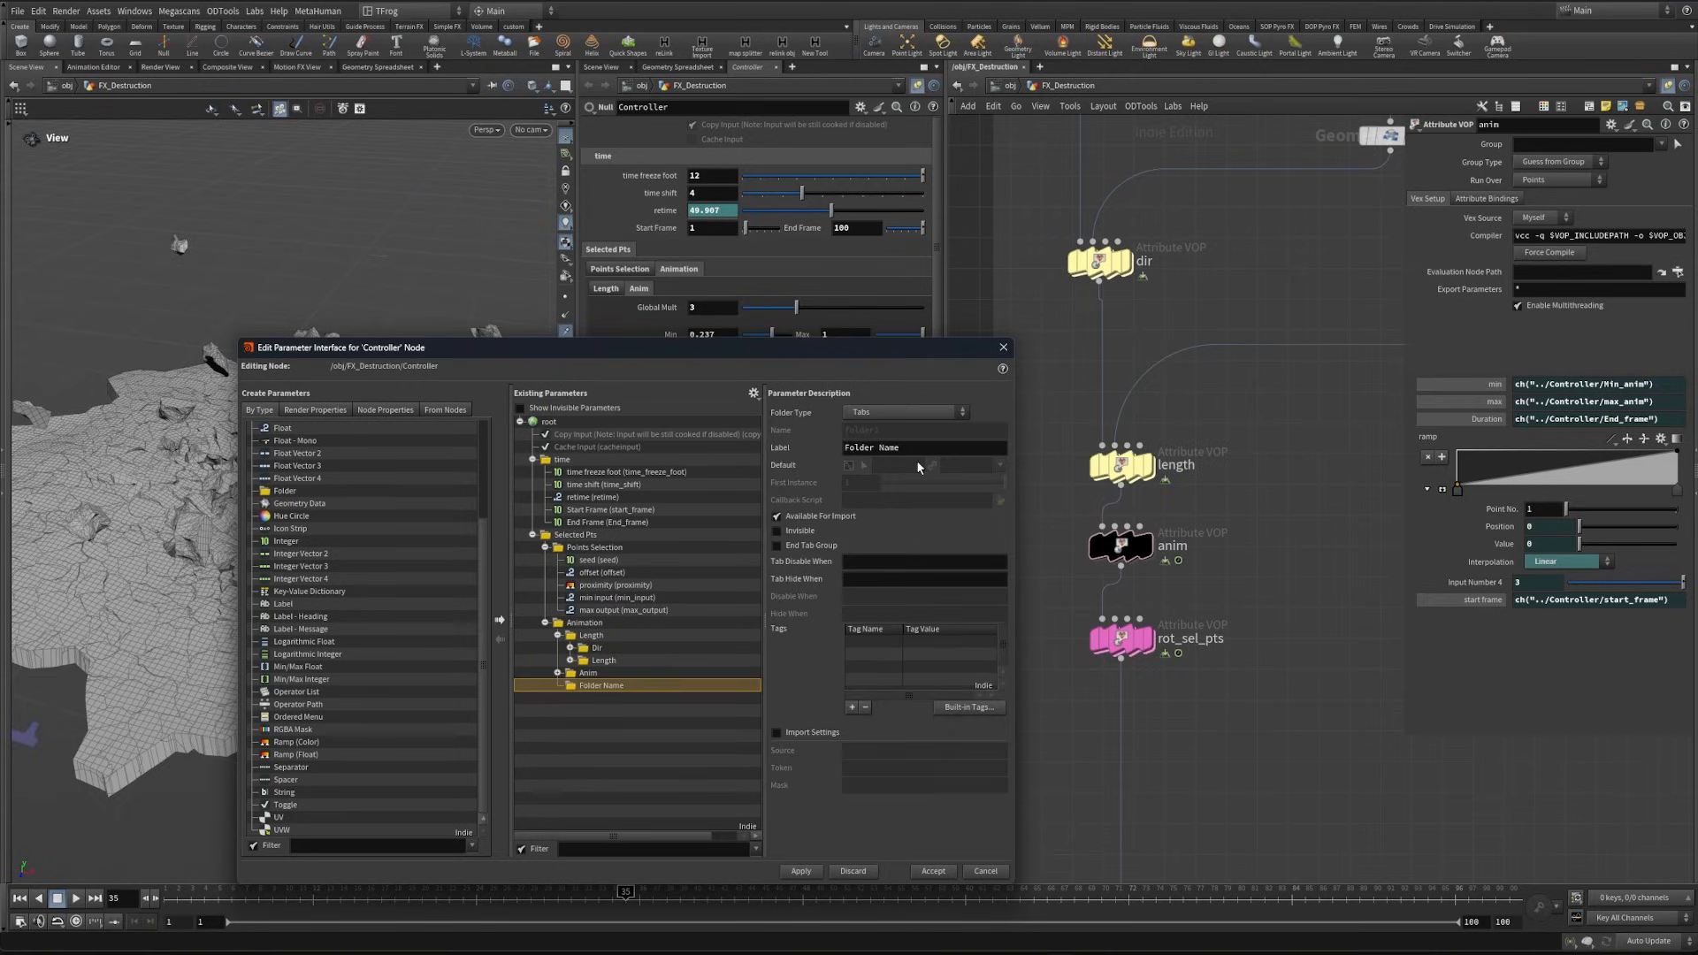
pyautogui.tripleClick(881, 452)
pyautogui.write('Rot')
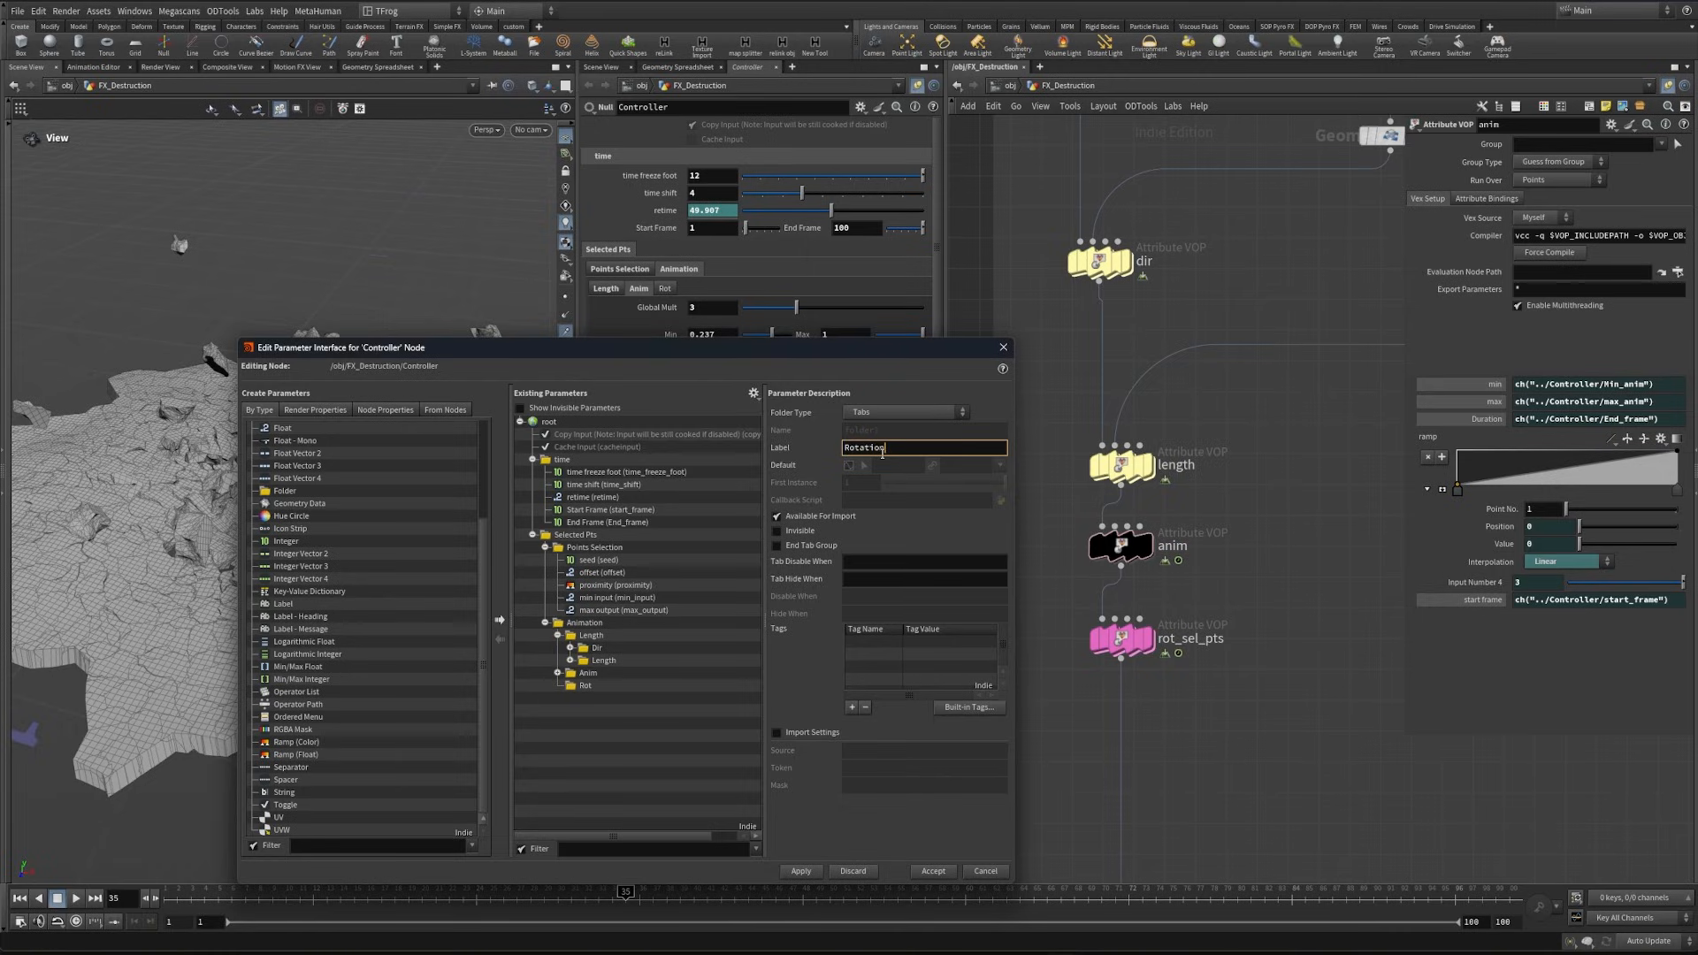
pyautogui.write('ation')
pyautogui.press('Return')
# - Show the rot_sel_pts VOP's parameters and add a float named Globa_rot, labelled "Global Mult", to the Controller's Rotation folder
pyautogui.click(1096, 644)
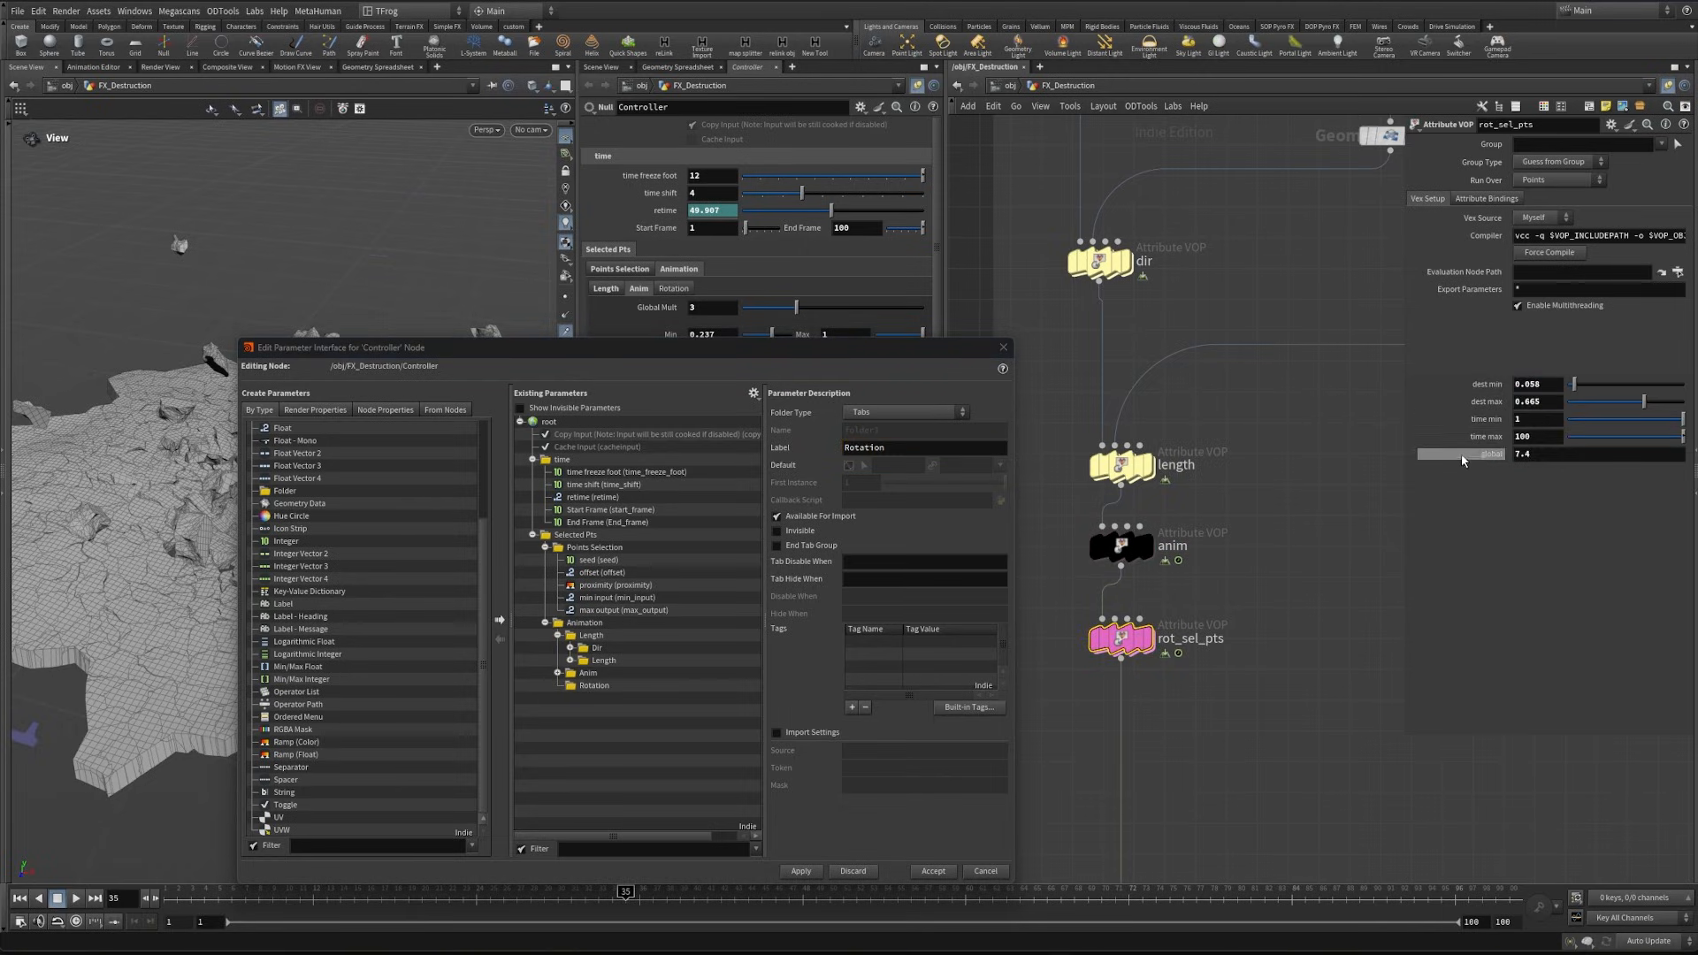
pyautogui.scroll(4, 371, 743)
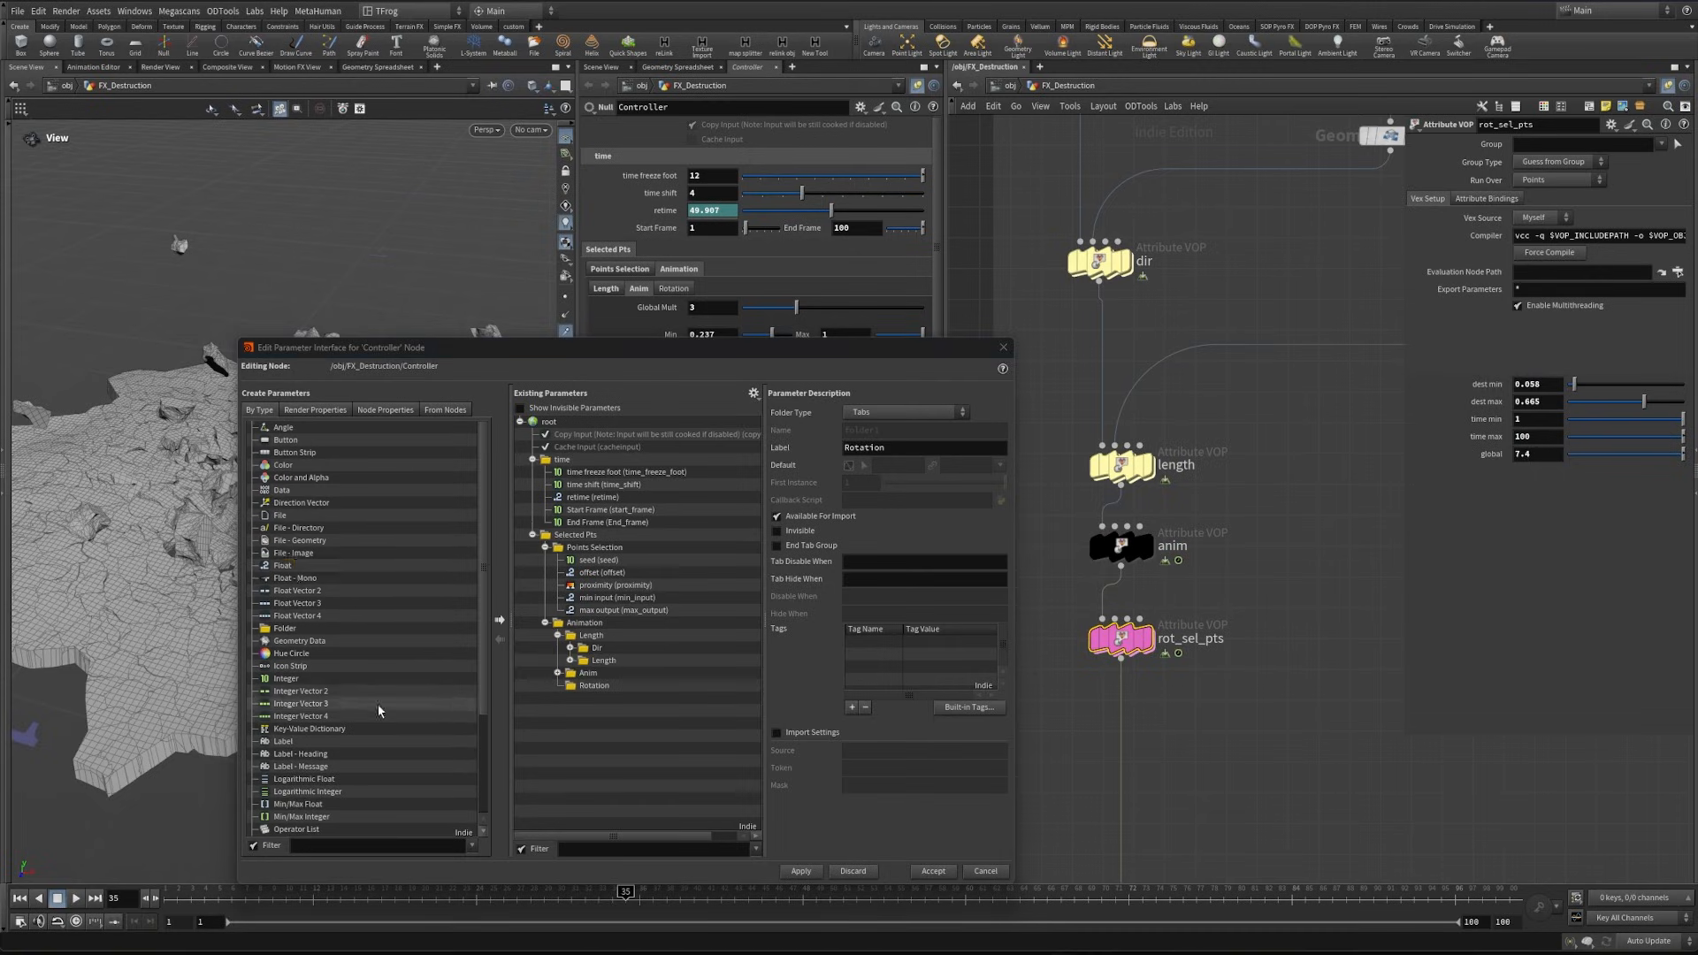
pyautogui.moveTo(282, 565); pyautogui.dragTo(594, 694)
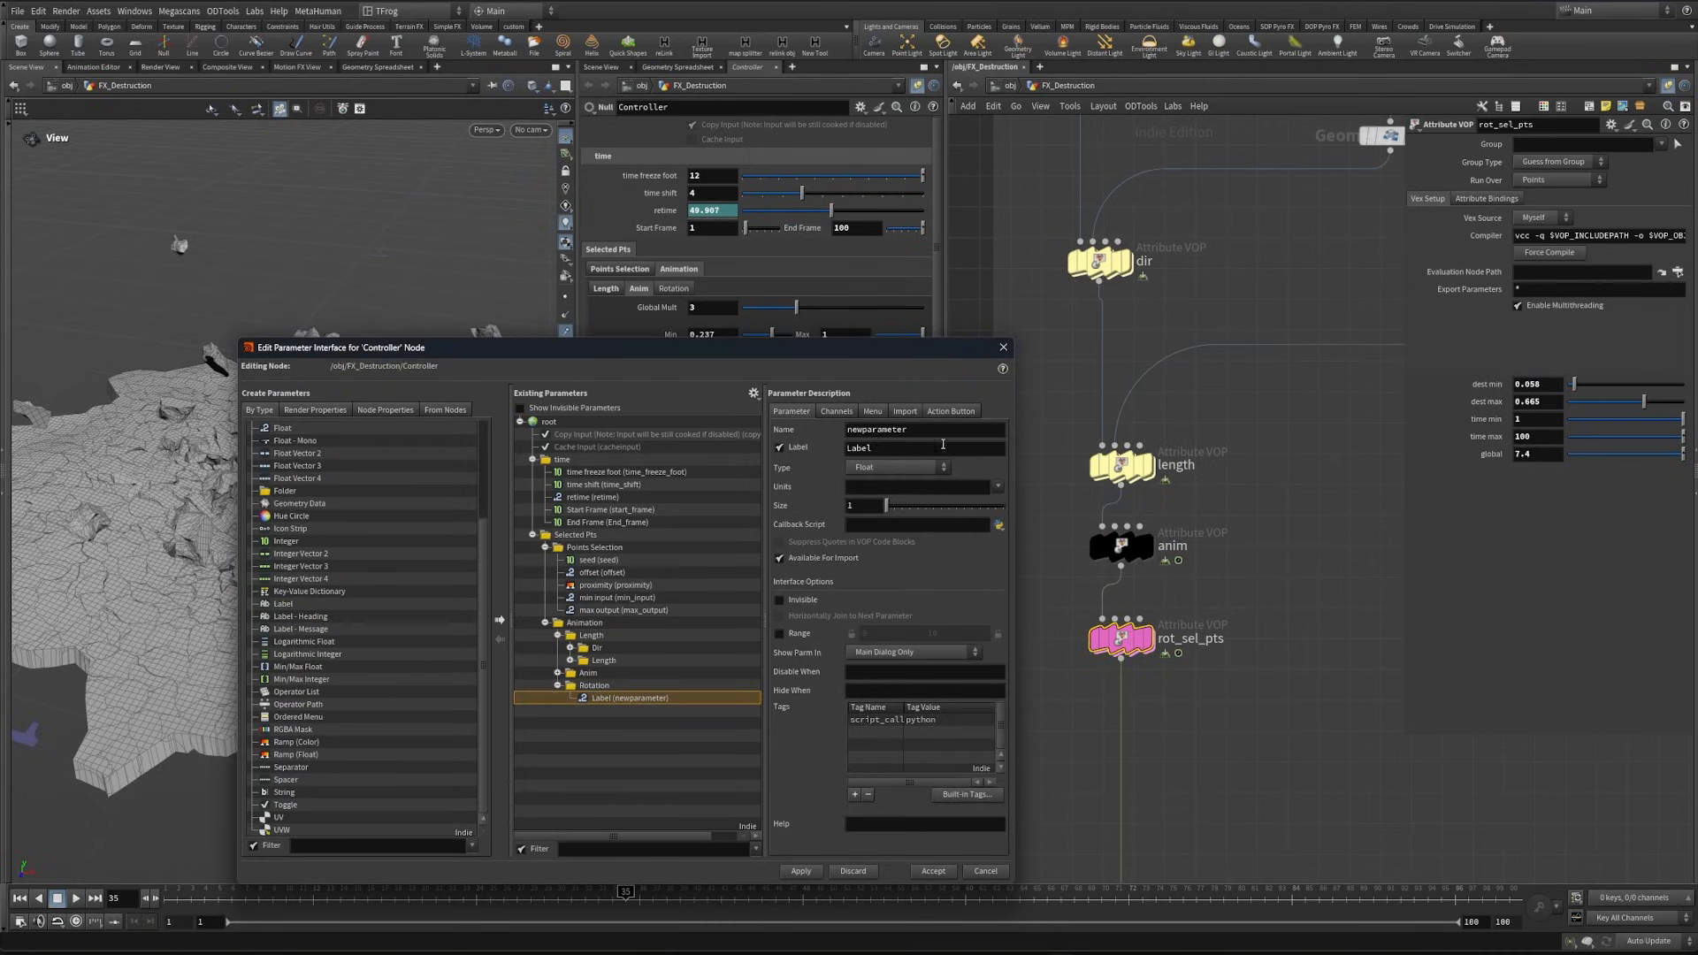
pyautogui.moveTo(936, 433); pyautogui.dragTo(771, 428)
pyautogui.write('Globar')
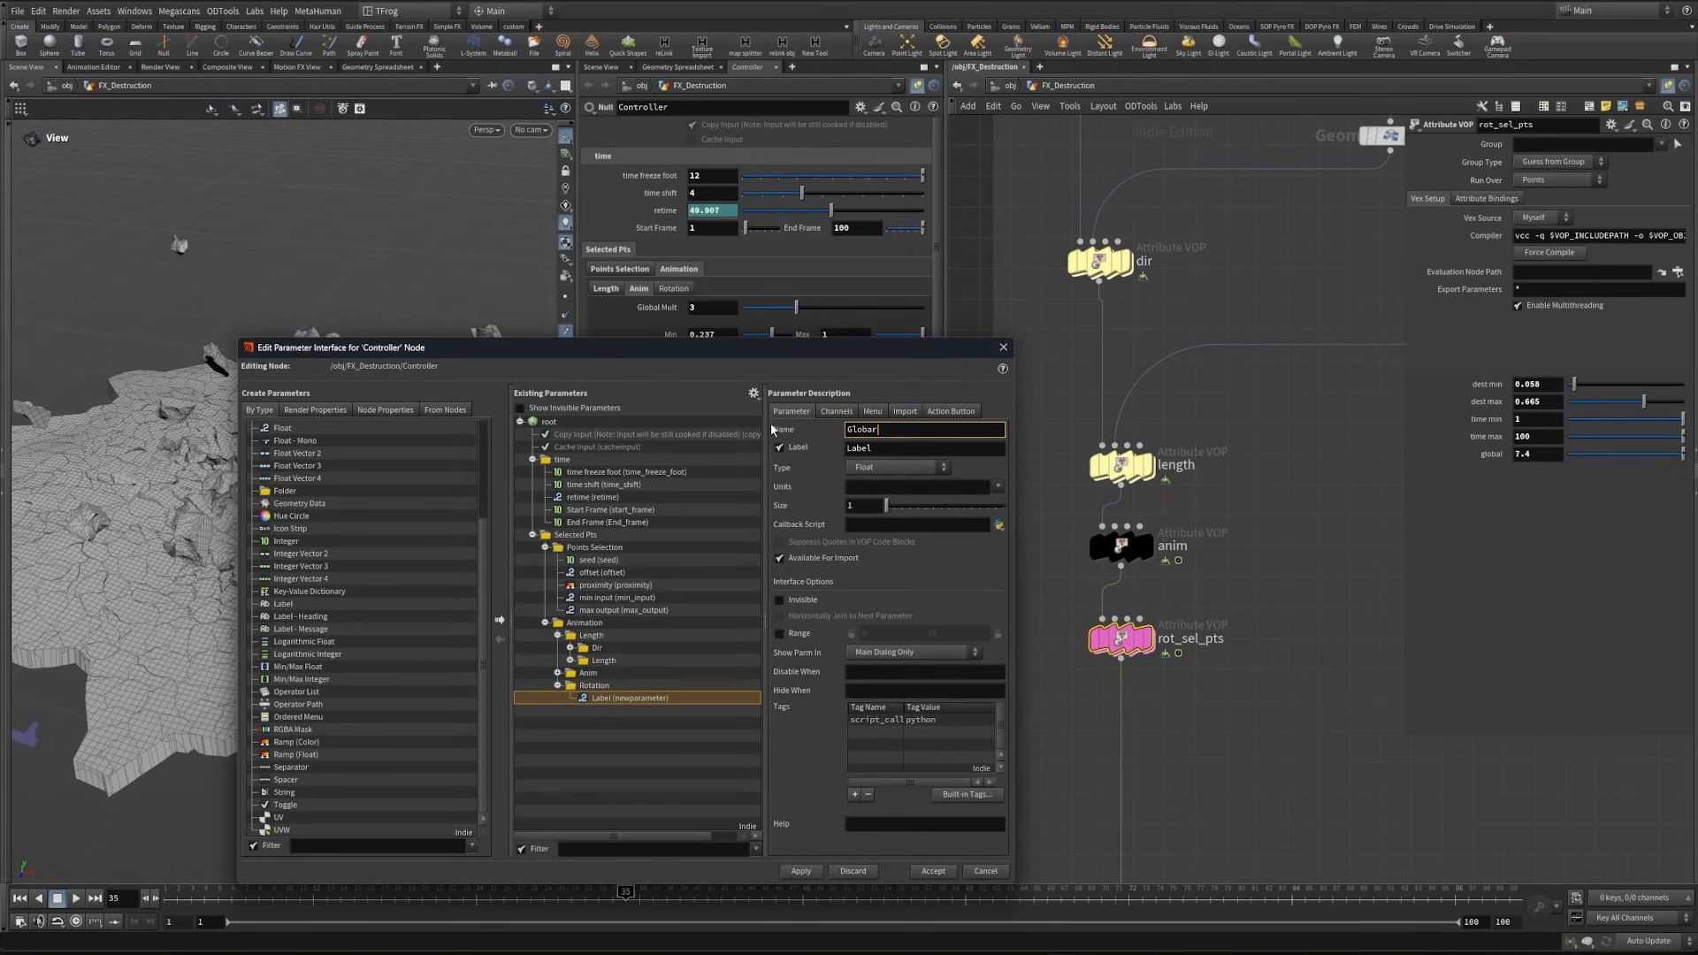
pyautogui.press('BackSpace')
pyautogui.write('_rot')
pyautogui.press('Tab')
pyautogui.write('Global Mult')
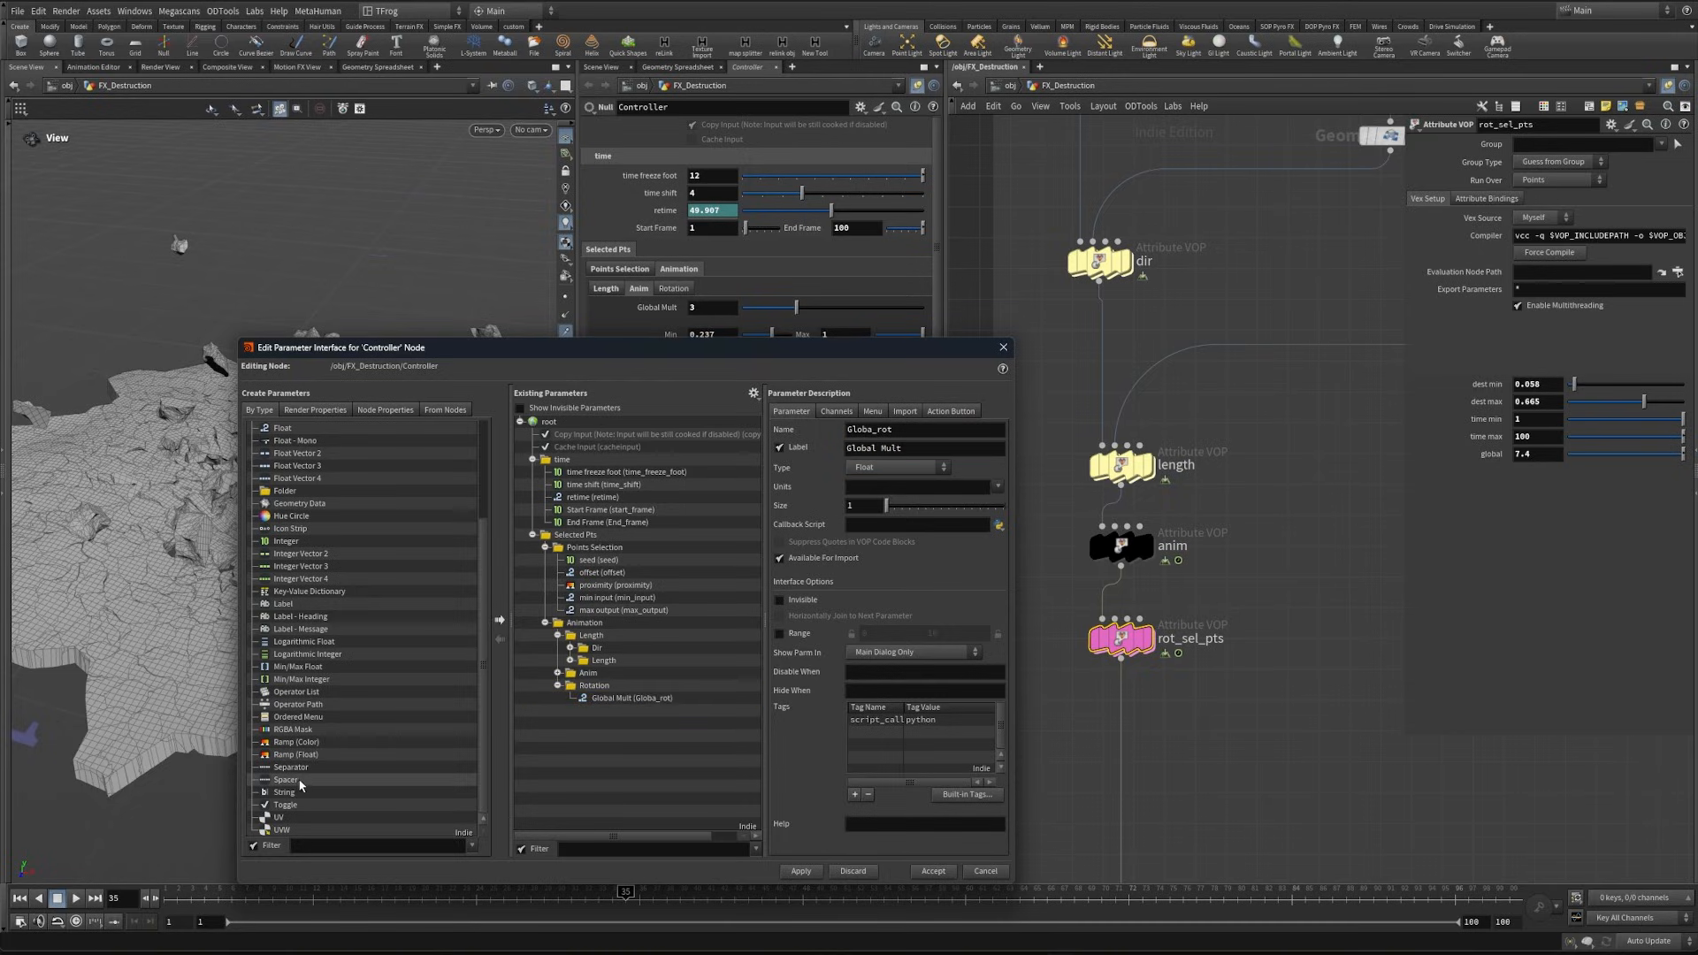
# - Add a spacer of medium height below Global Mult in the Rotation folder
pyautogui.moveTo(285, 779); pyautogui.dragTo(591, 705)
pyautogui.click(871, 502)
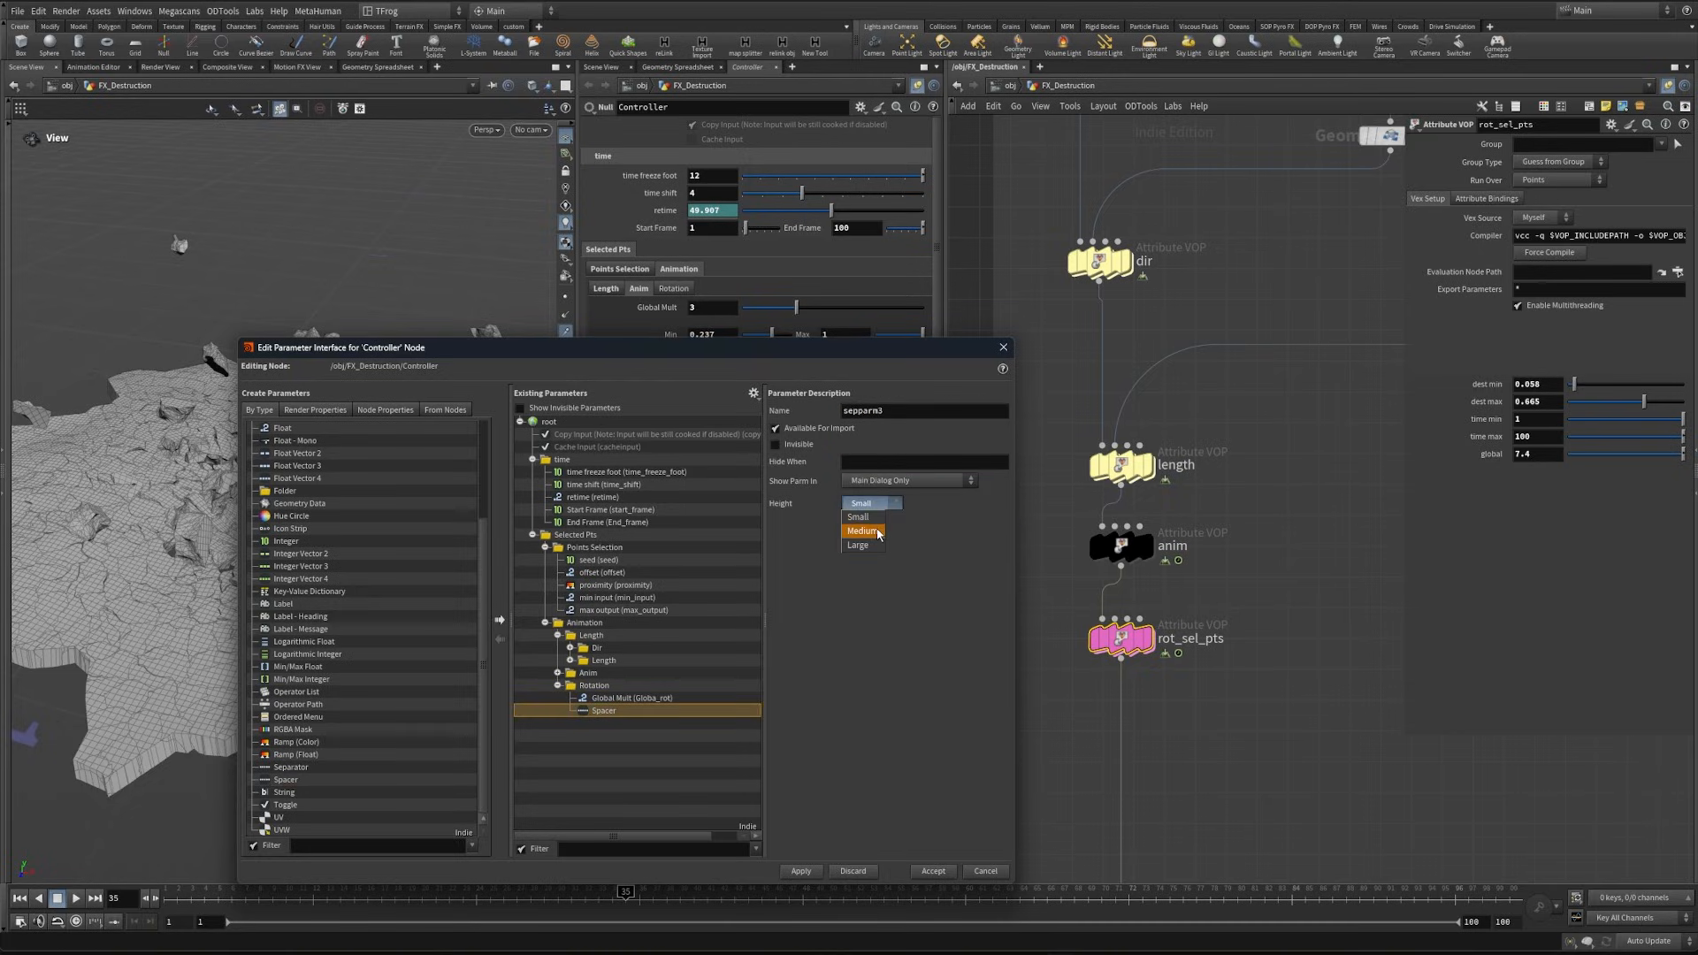
pyautogui.click(878, 531)
# - Add two floats below the spacer in the Rotation folder: min_rot labelled "Min" and max_rot labelled "Max"
pyautogui.scroll(4, 367, 586)
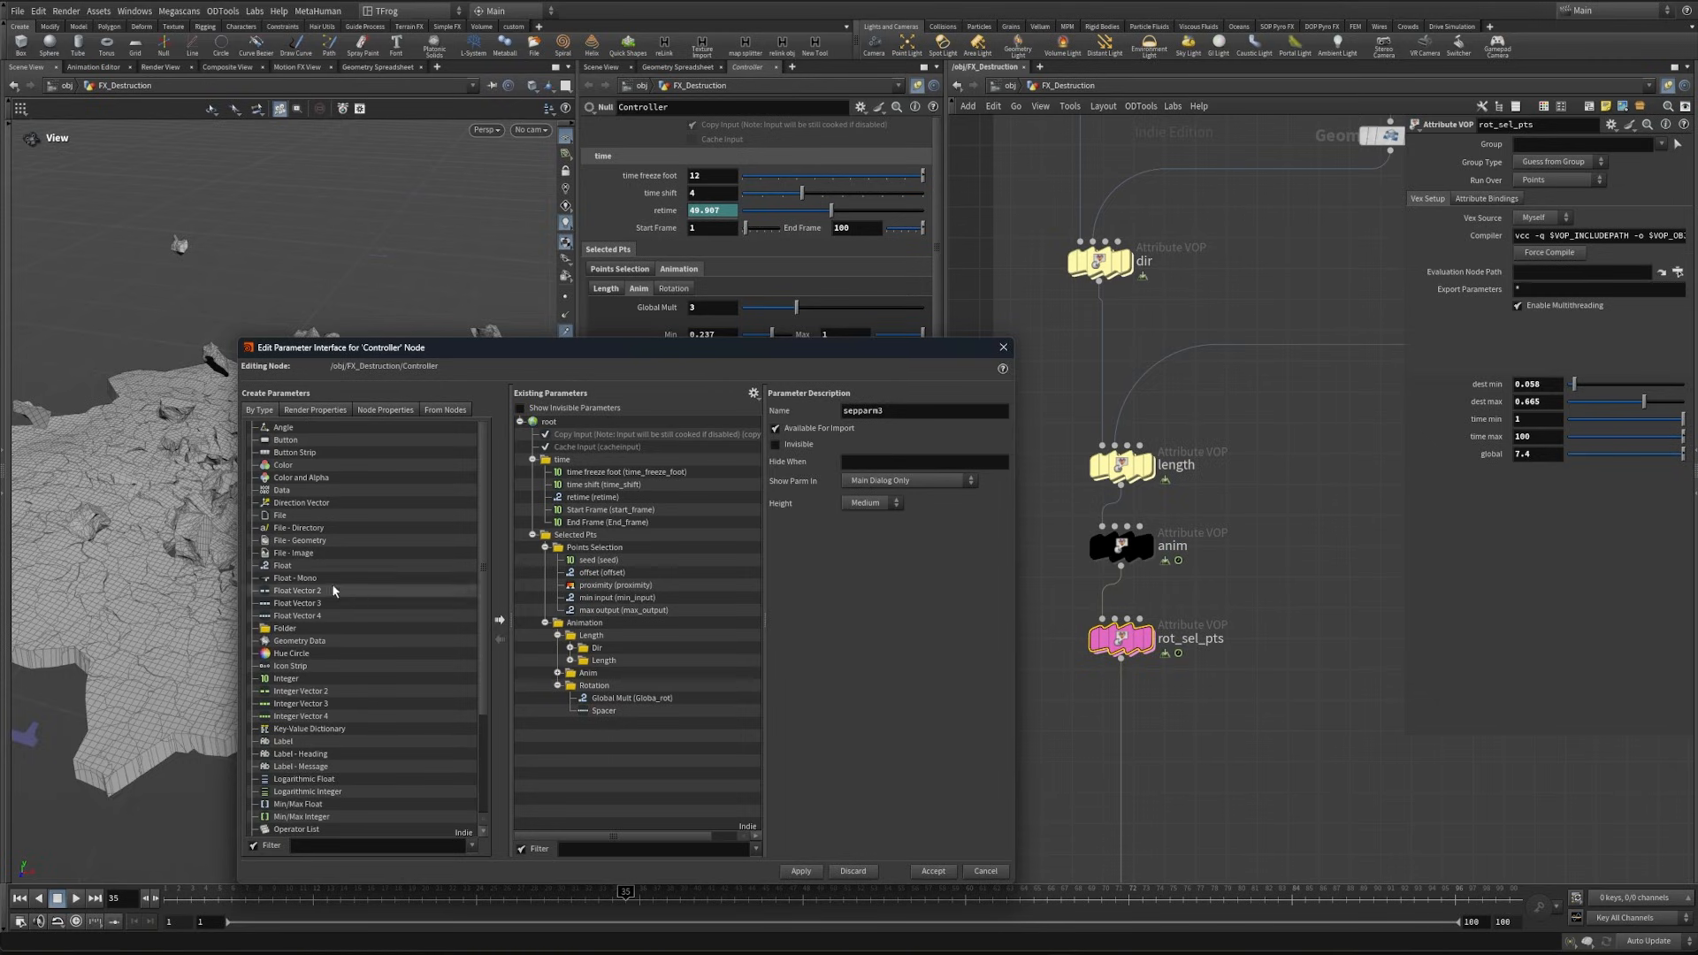
pyautogui.moveTo(285, 567); pyautogui.dragTo(603, 687)
pyautogui.write('min_rot')
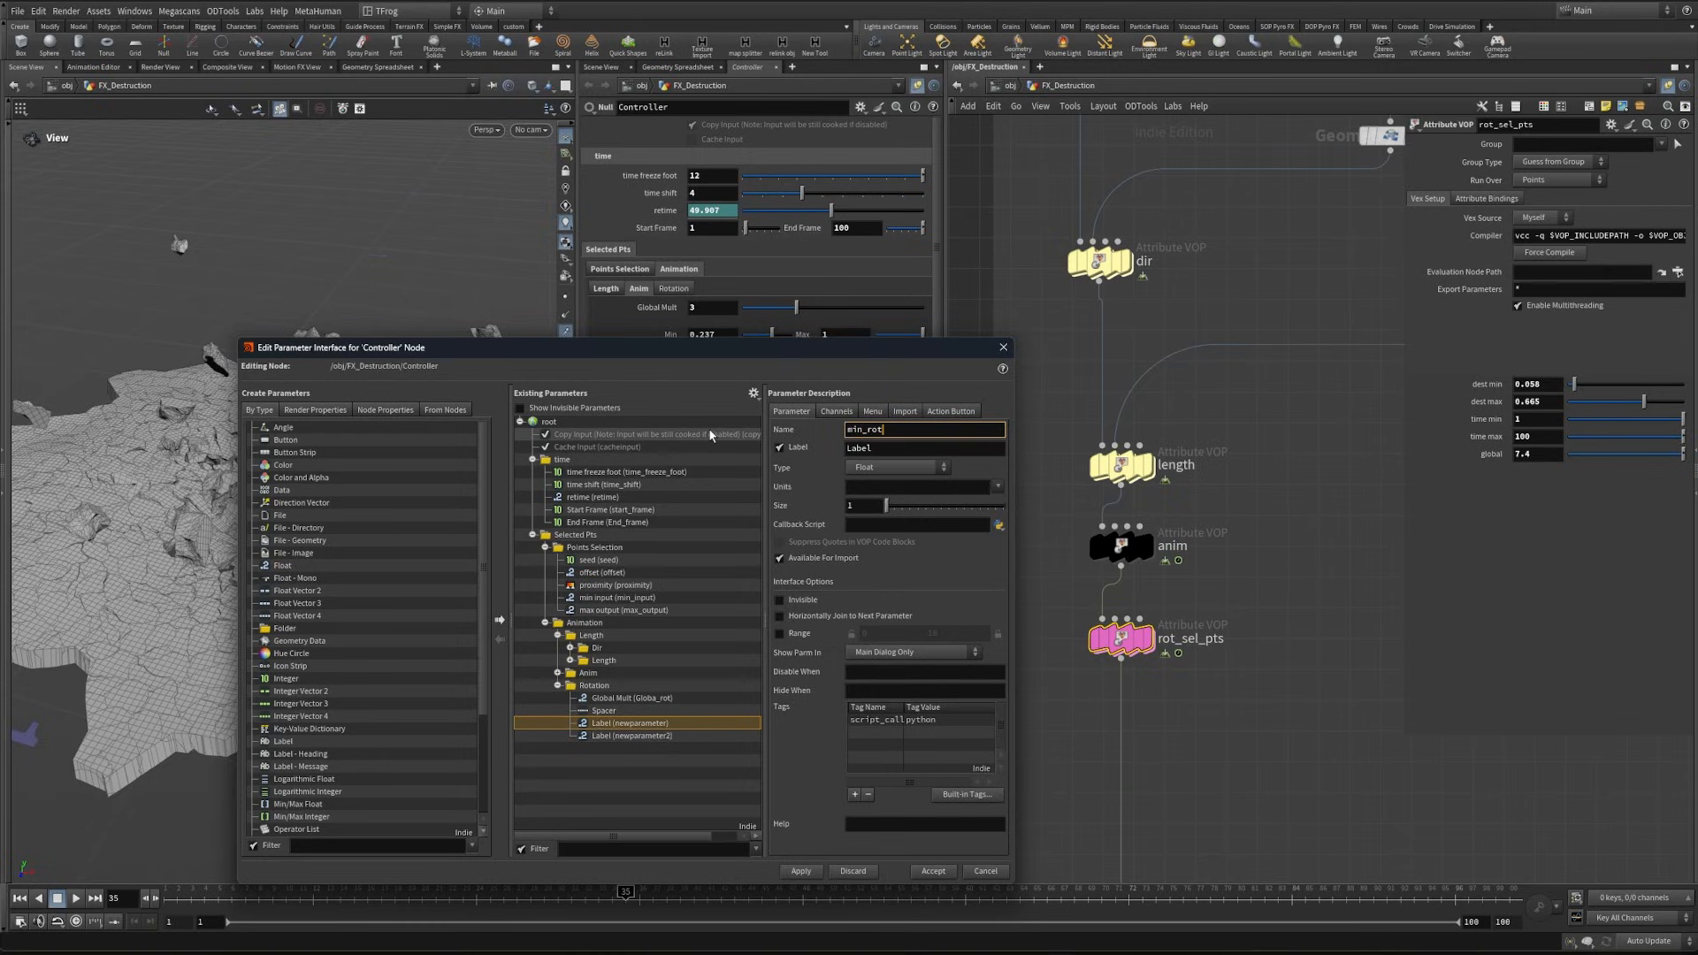
pyautogui.press('Tab')
pyautogui.write('Min')
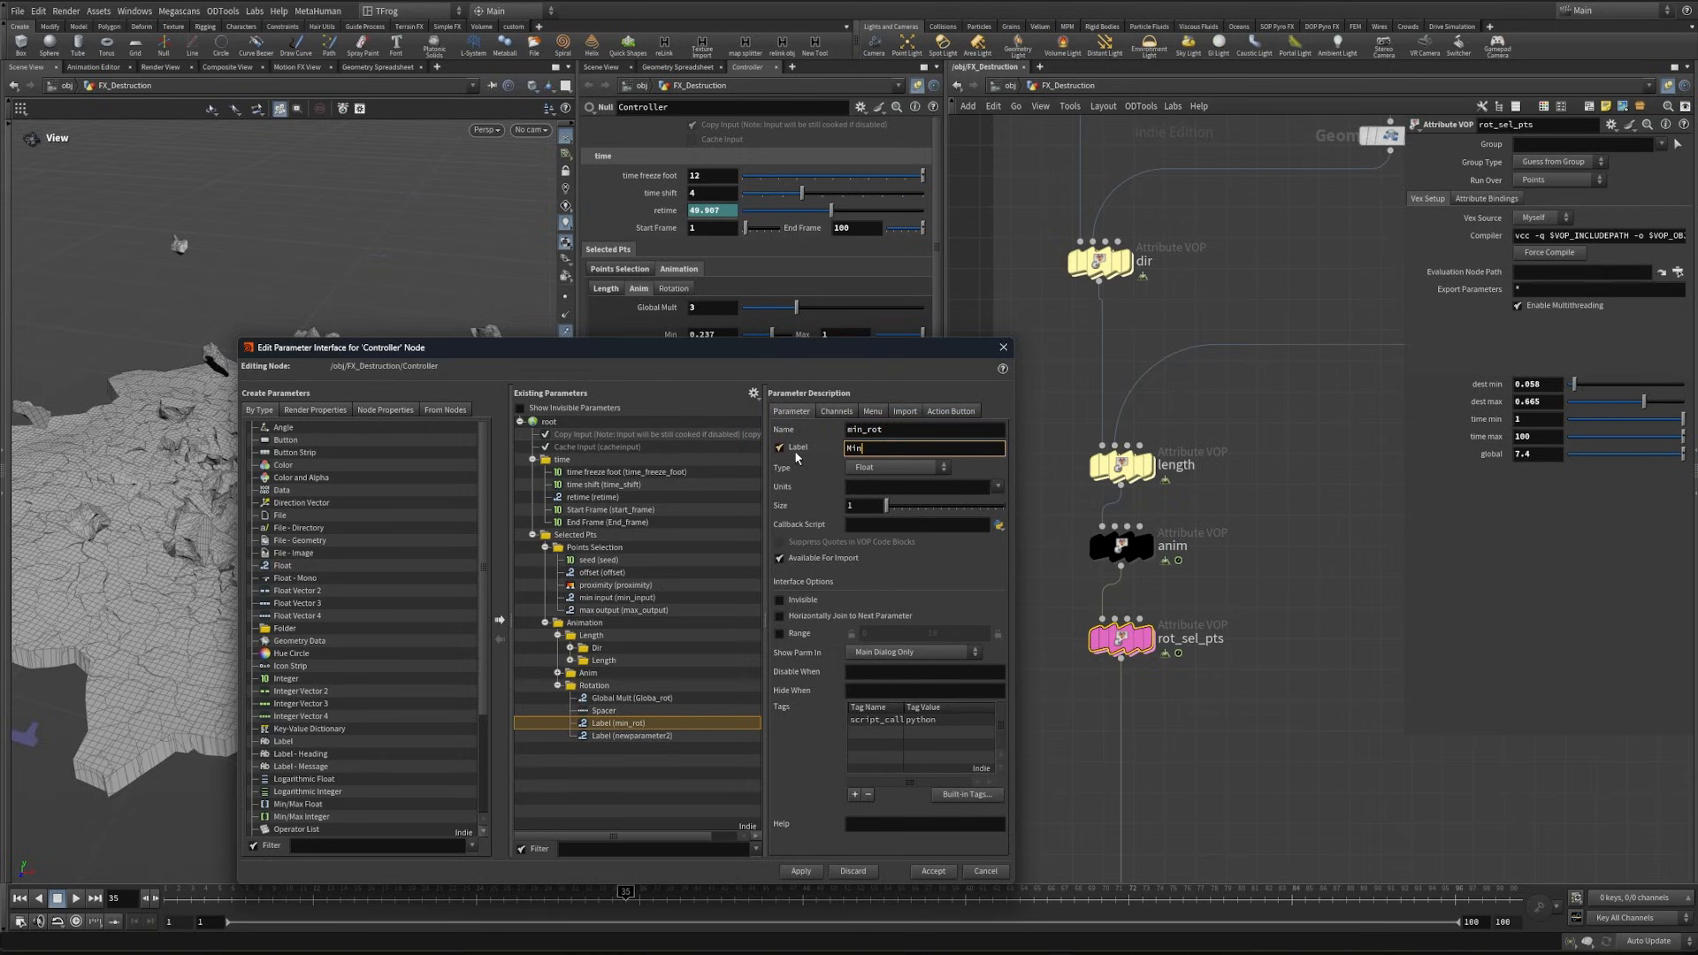
pyautogui.click(631, 735)
pyautogui.write('max_rot')
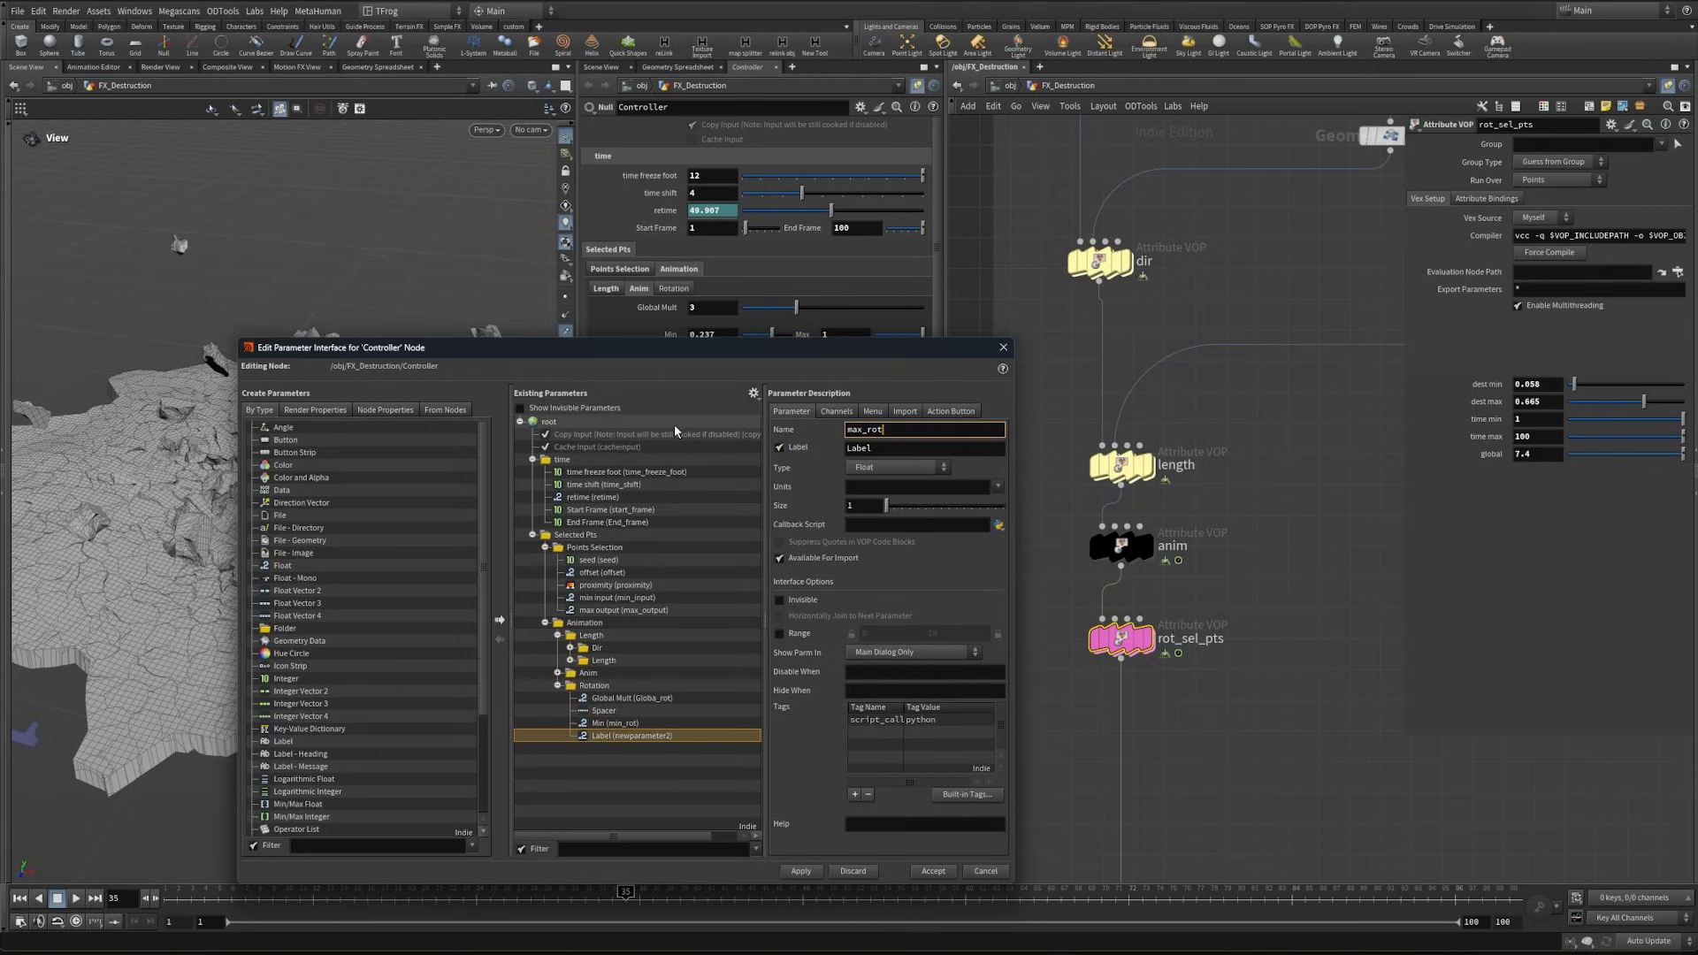
pyautogui.press('Tab')
pyautogui.write('Max')
# - Join the Rotation folder's Min horizontally to Max and apply the interface changes
pyautogui.click(614, 723)
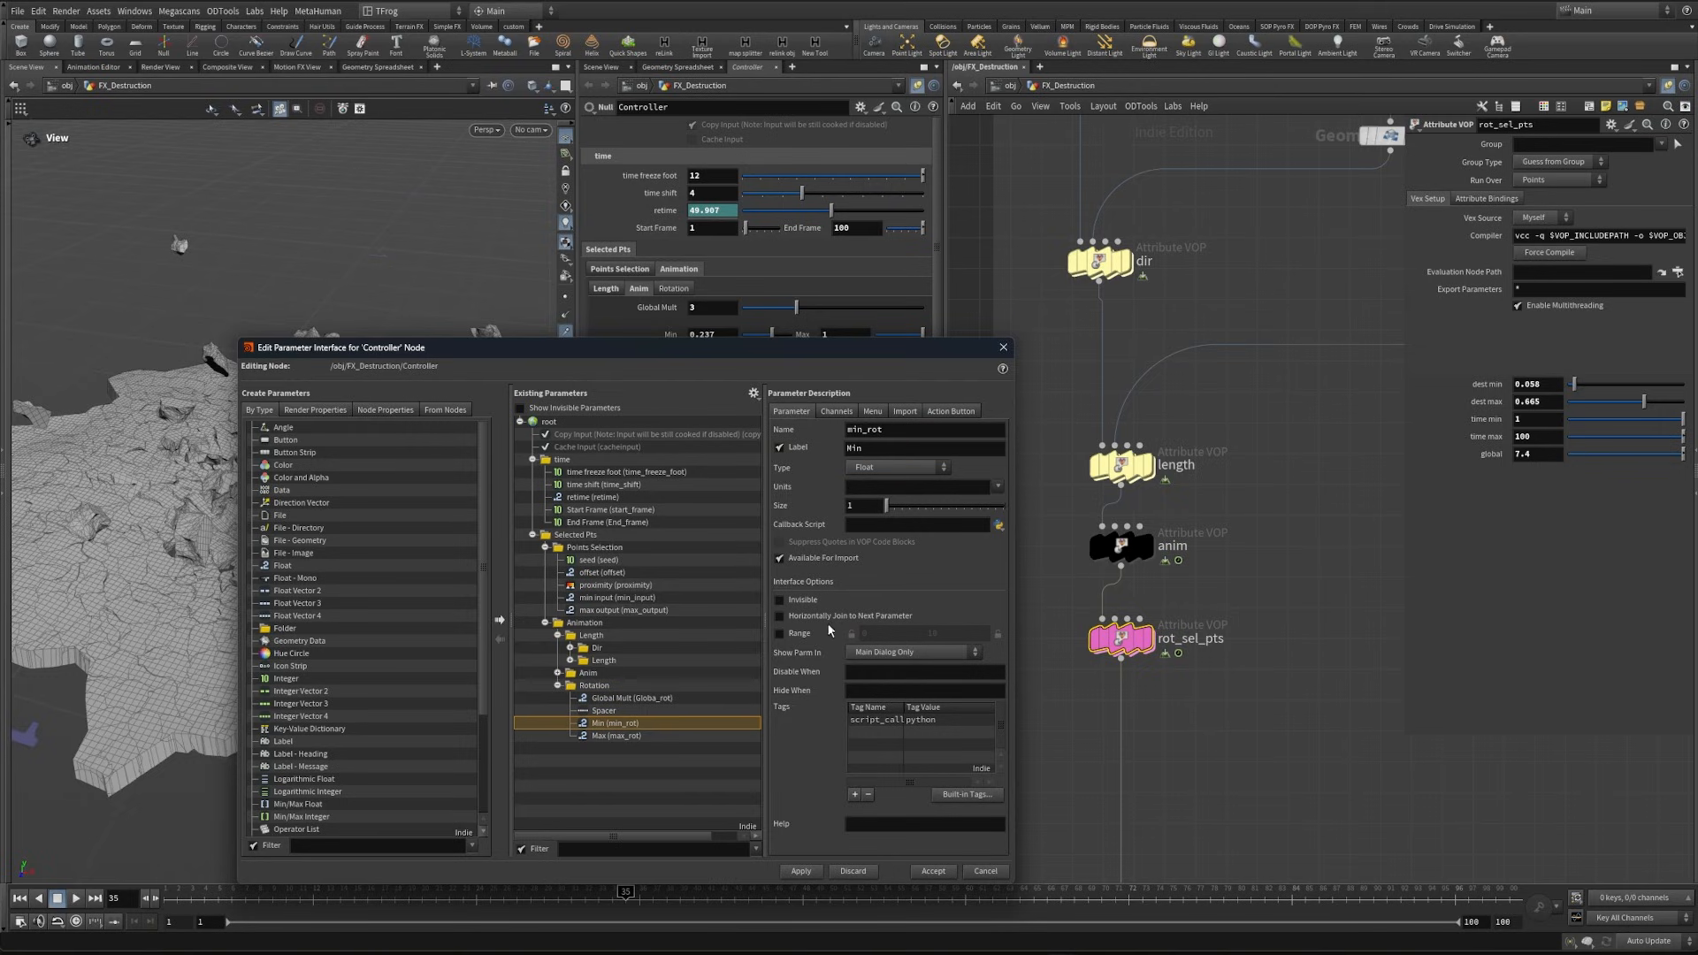
pyautogui.click(830, 617)
pyautogui.click(800, 872)
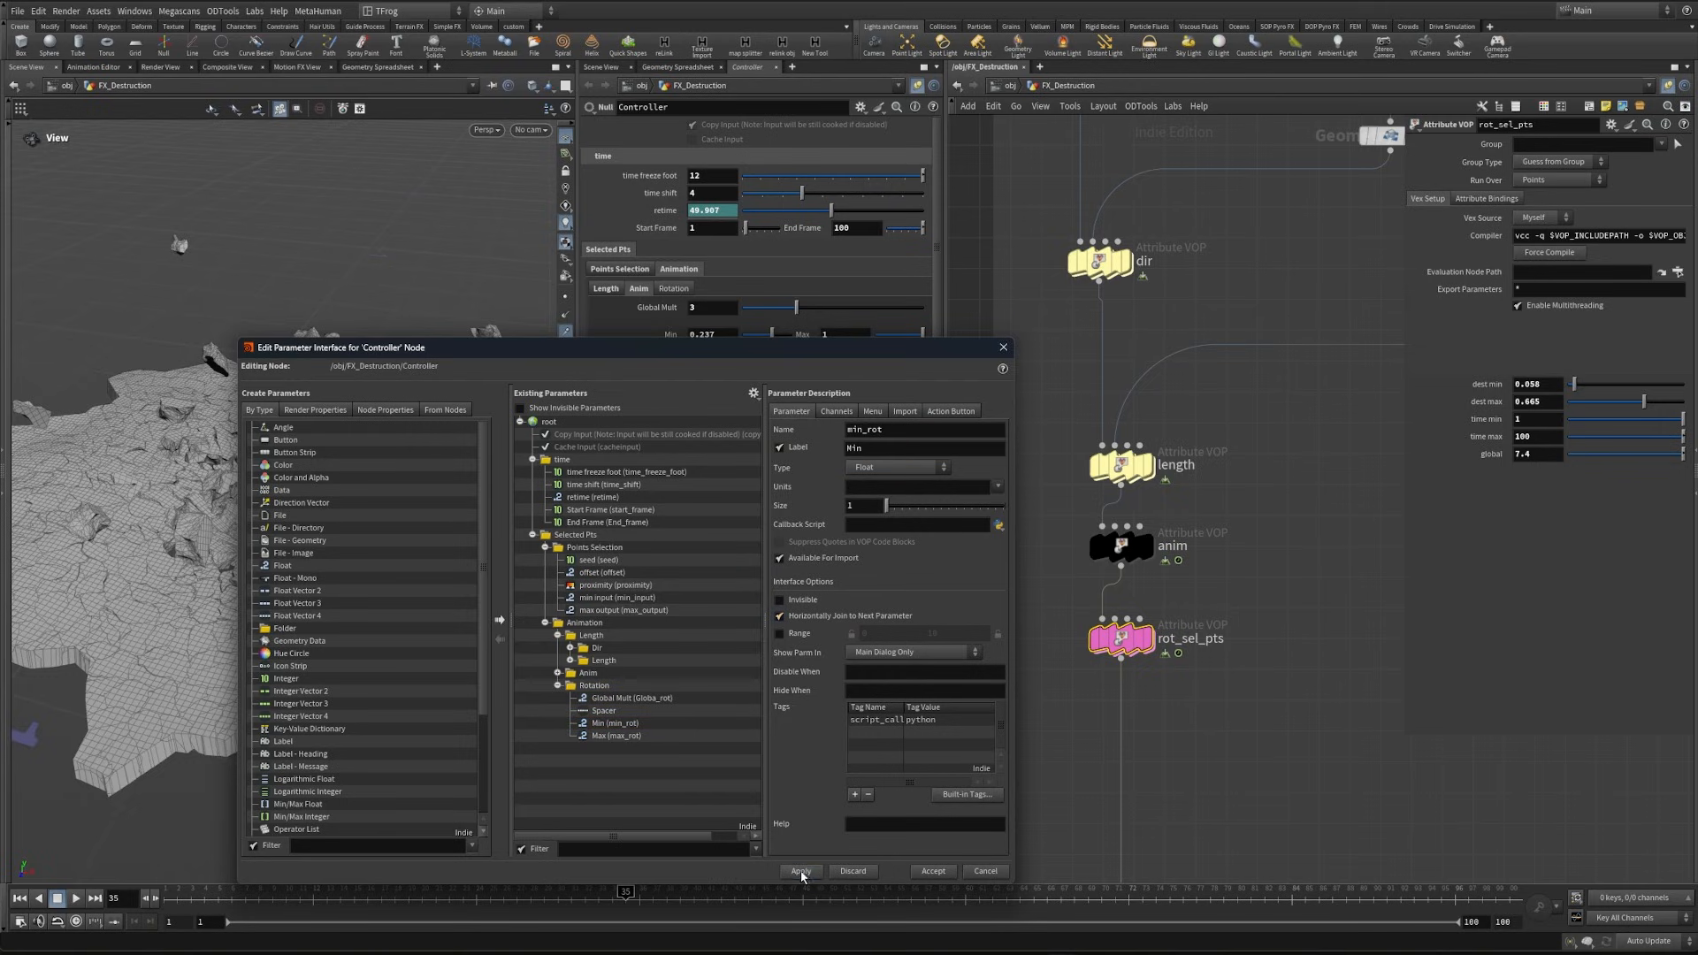
# - Set the Controller's rotation Global Mult to 7.4 and link rot_sel_pts' global parameter to it with a relative reference
pyautogui.moveTo(827, 349); pyautogui.dragTo(820, 580)
pyautogui.click(676, 290)
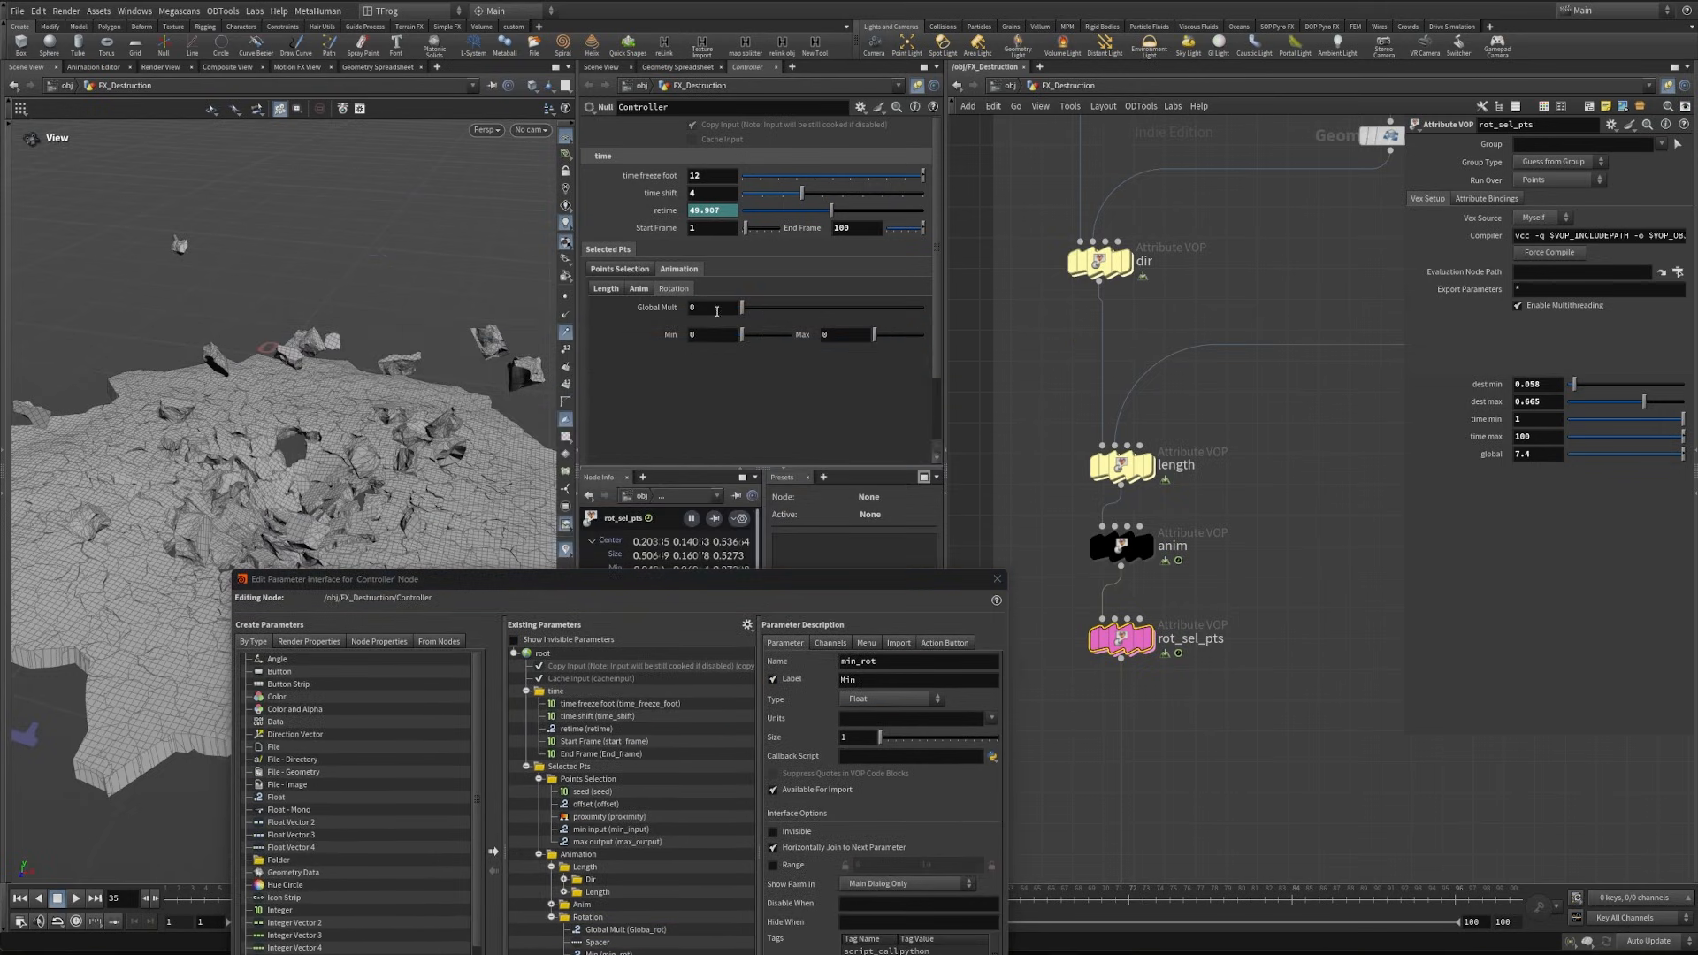
pyautogui.write('7.4')
pyautogui.press('Return')
pyautogui.rightClick(1493, 454)
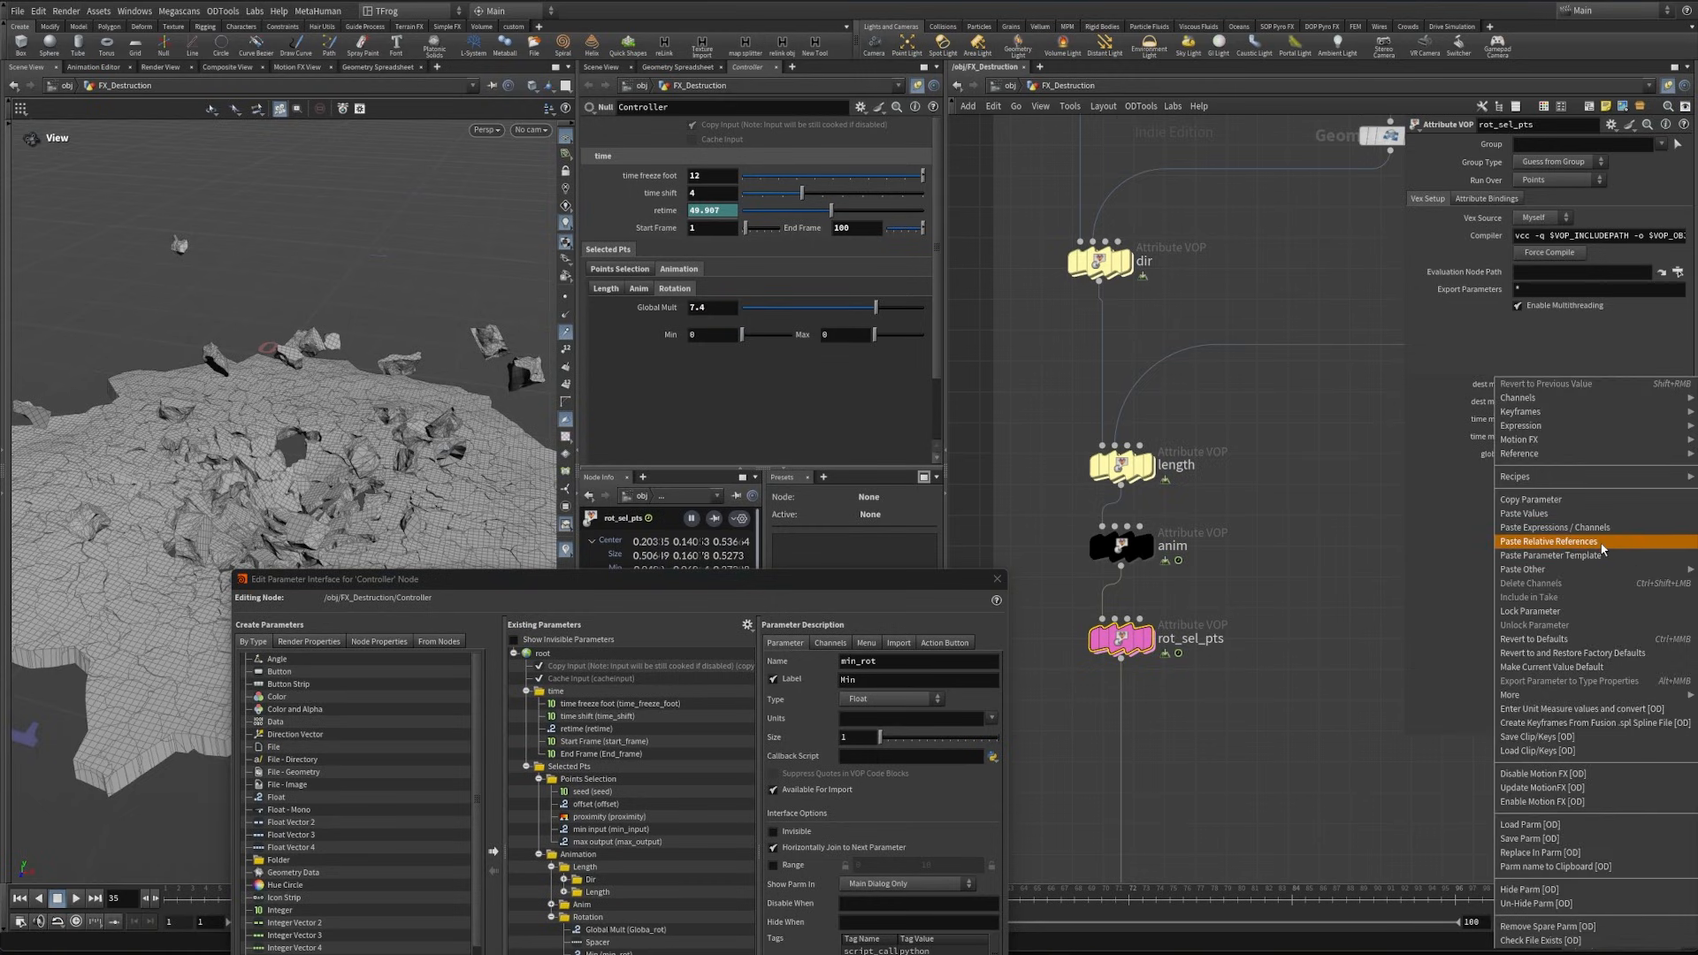
pyautogui.click(1603, 550)
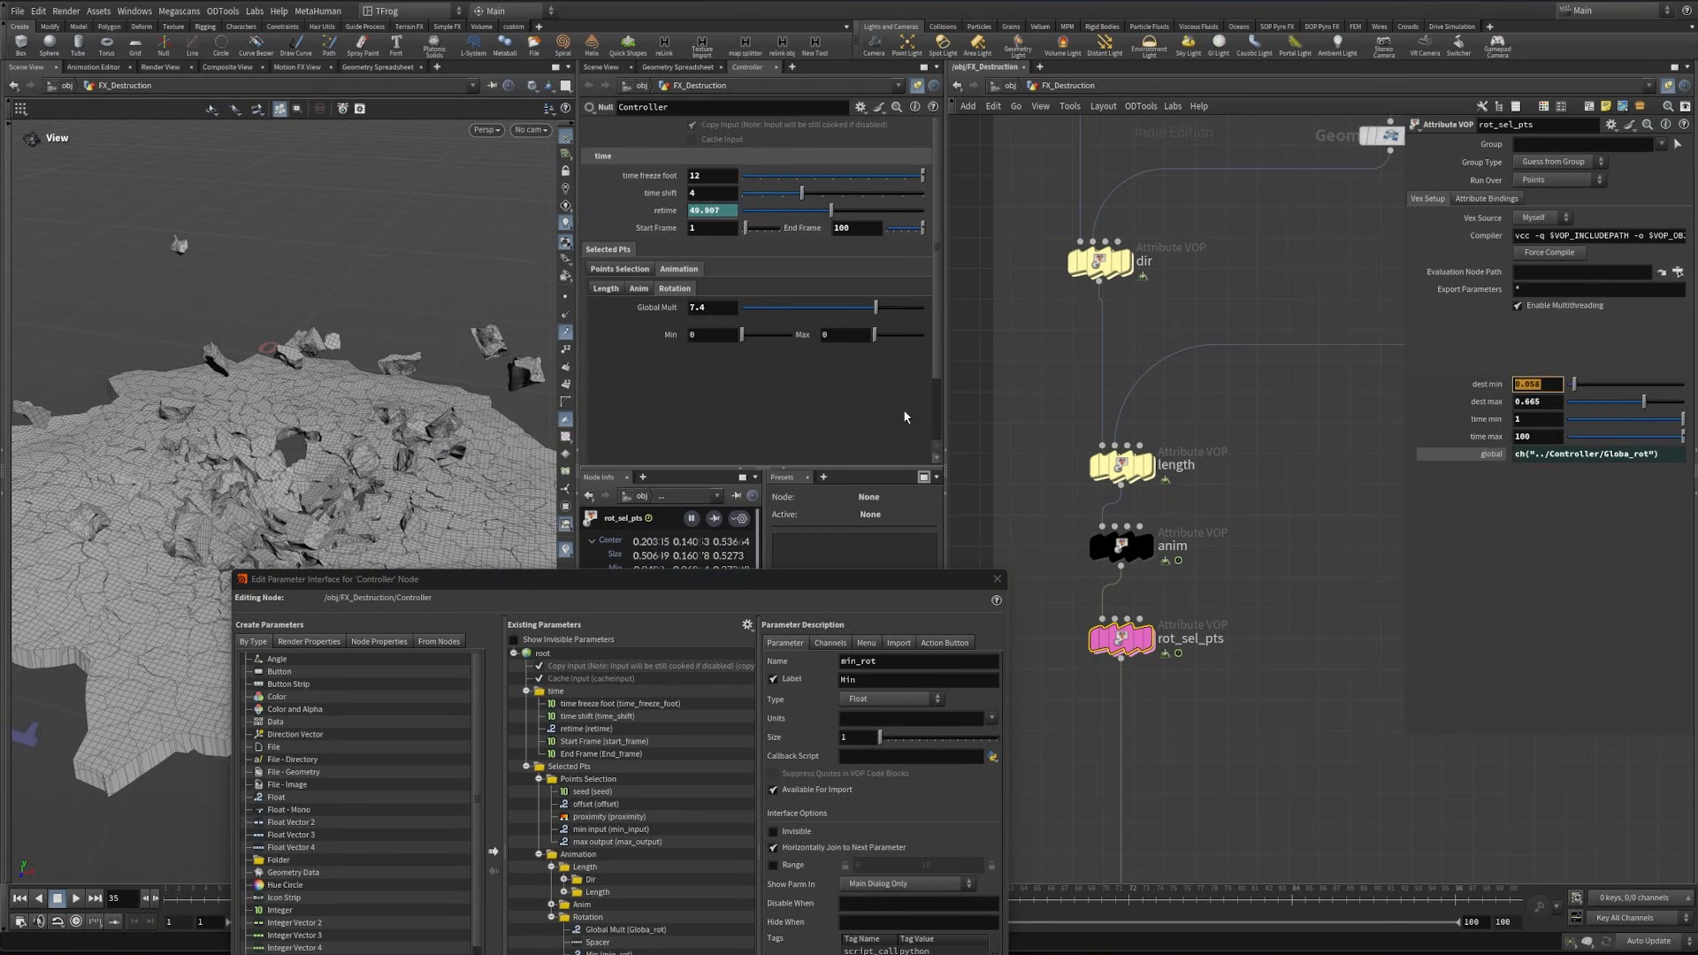
# - Copy rot_sel_pts' dest min and dest max values into the Controller's rotation Min (0.058) and Max (0.665)
pyautogui.doubleClick(696, 336)
pyautogui.write('0.058')
pyautogui.doubleClick(1527, 402)
pyautogui.hotkey('ctrl', 'c')
pyautogui.doubleClick(827, 335)
pyautogui.hotkey('ctrl', 'v')
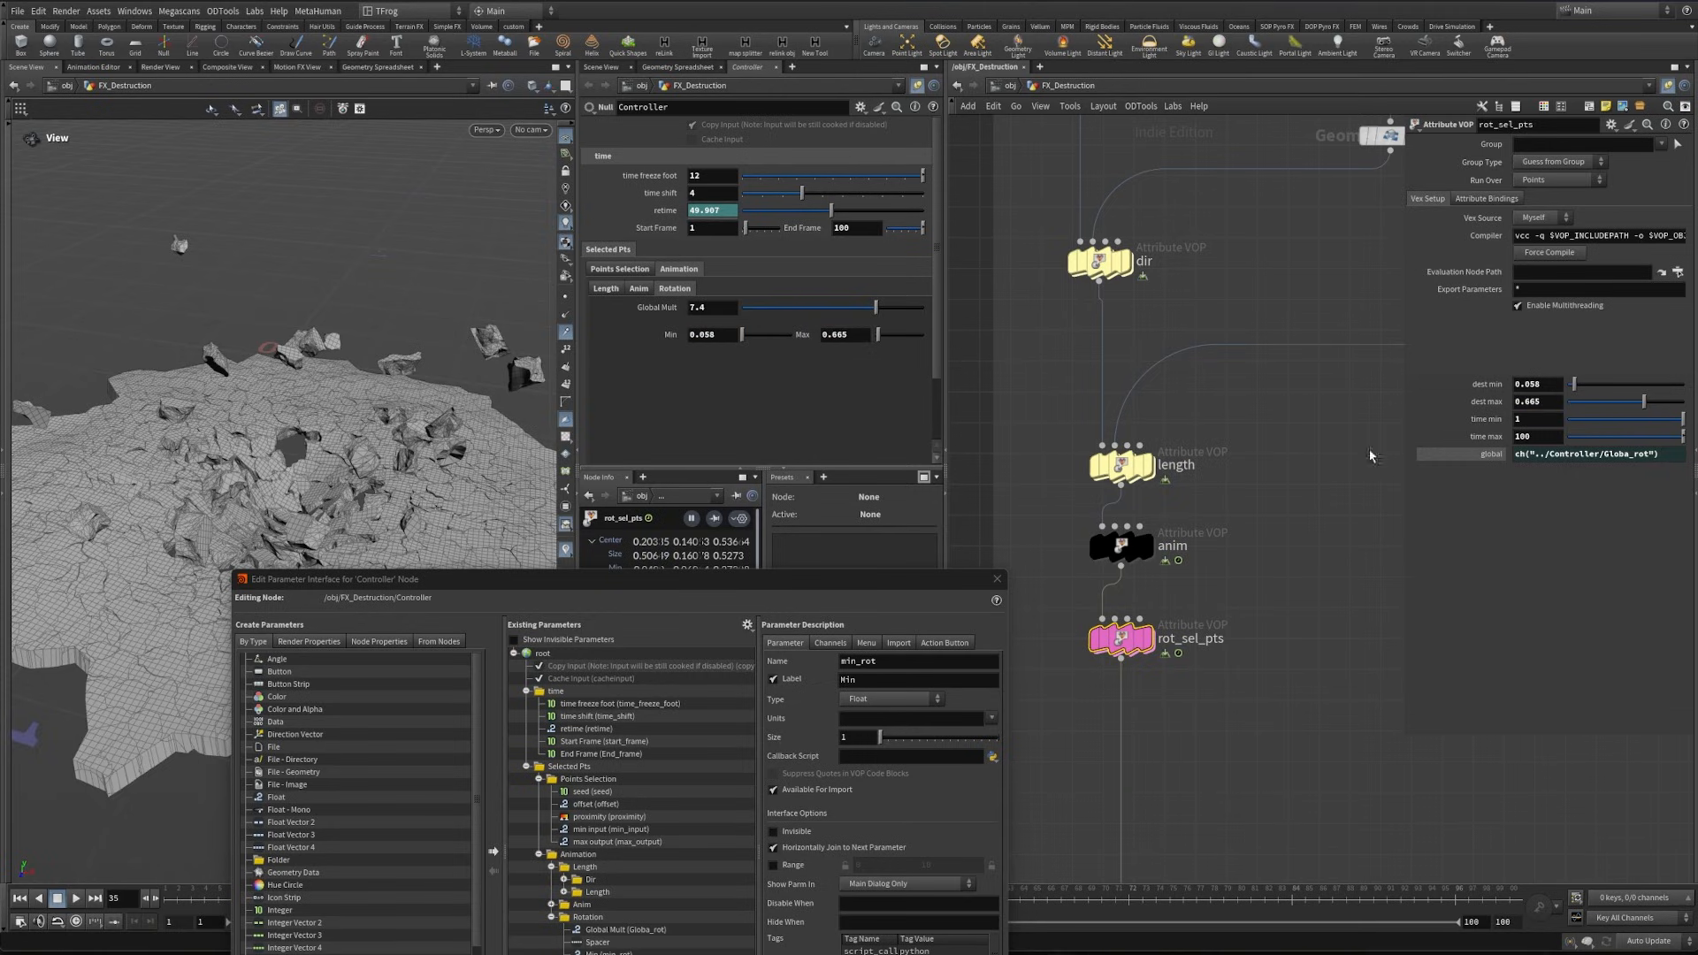
# - Link rot_sel_pts' dest min and dest max to the Controller's rotation Min and Max with relative references
pyautogui.rightClick(1481, 383)
pyautogui.click(1556, 541)
pyautogui.rightClick(806, 336)
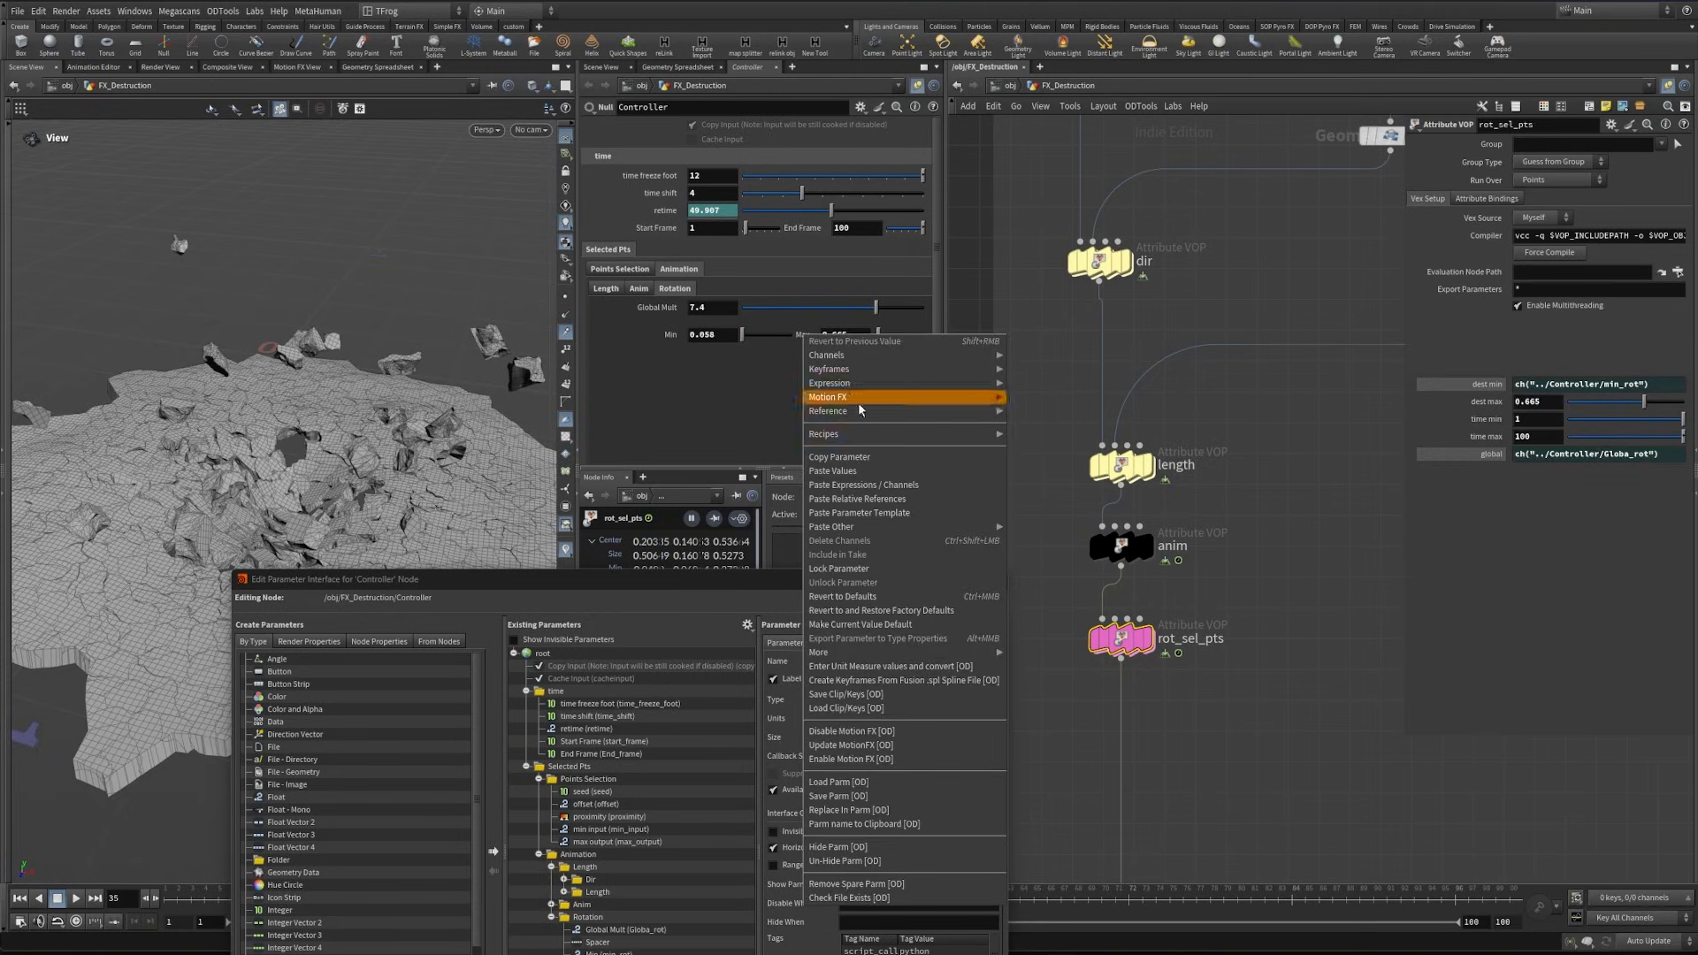
pyautogui.click(933, 458)
pyautogui.rightClick(1485, 402)
pyautogui.click(1556, 539)
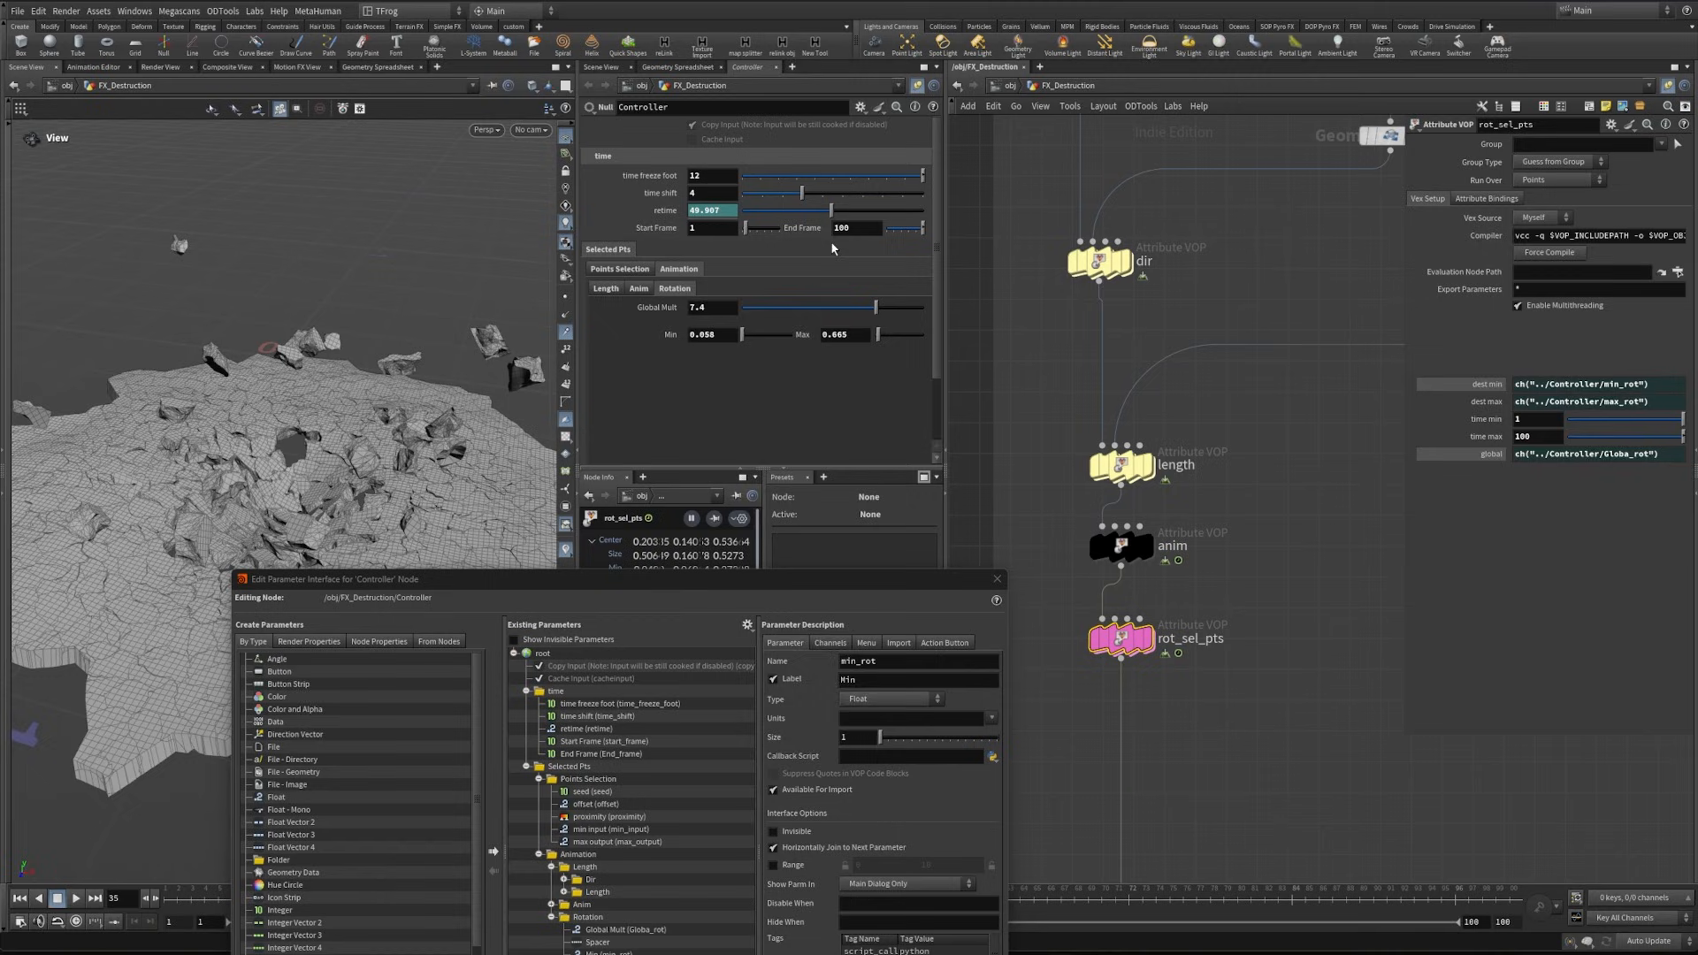
# - Link rot_sel_pts' time min and time max to the Controller's Start Frame and End Frame with relative references
pyautogui.rightClick(655, 228)
pyautogui.click(718, 356)
pyautogui.rightClick(1485, 419)
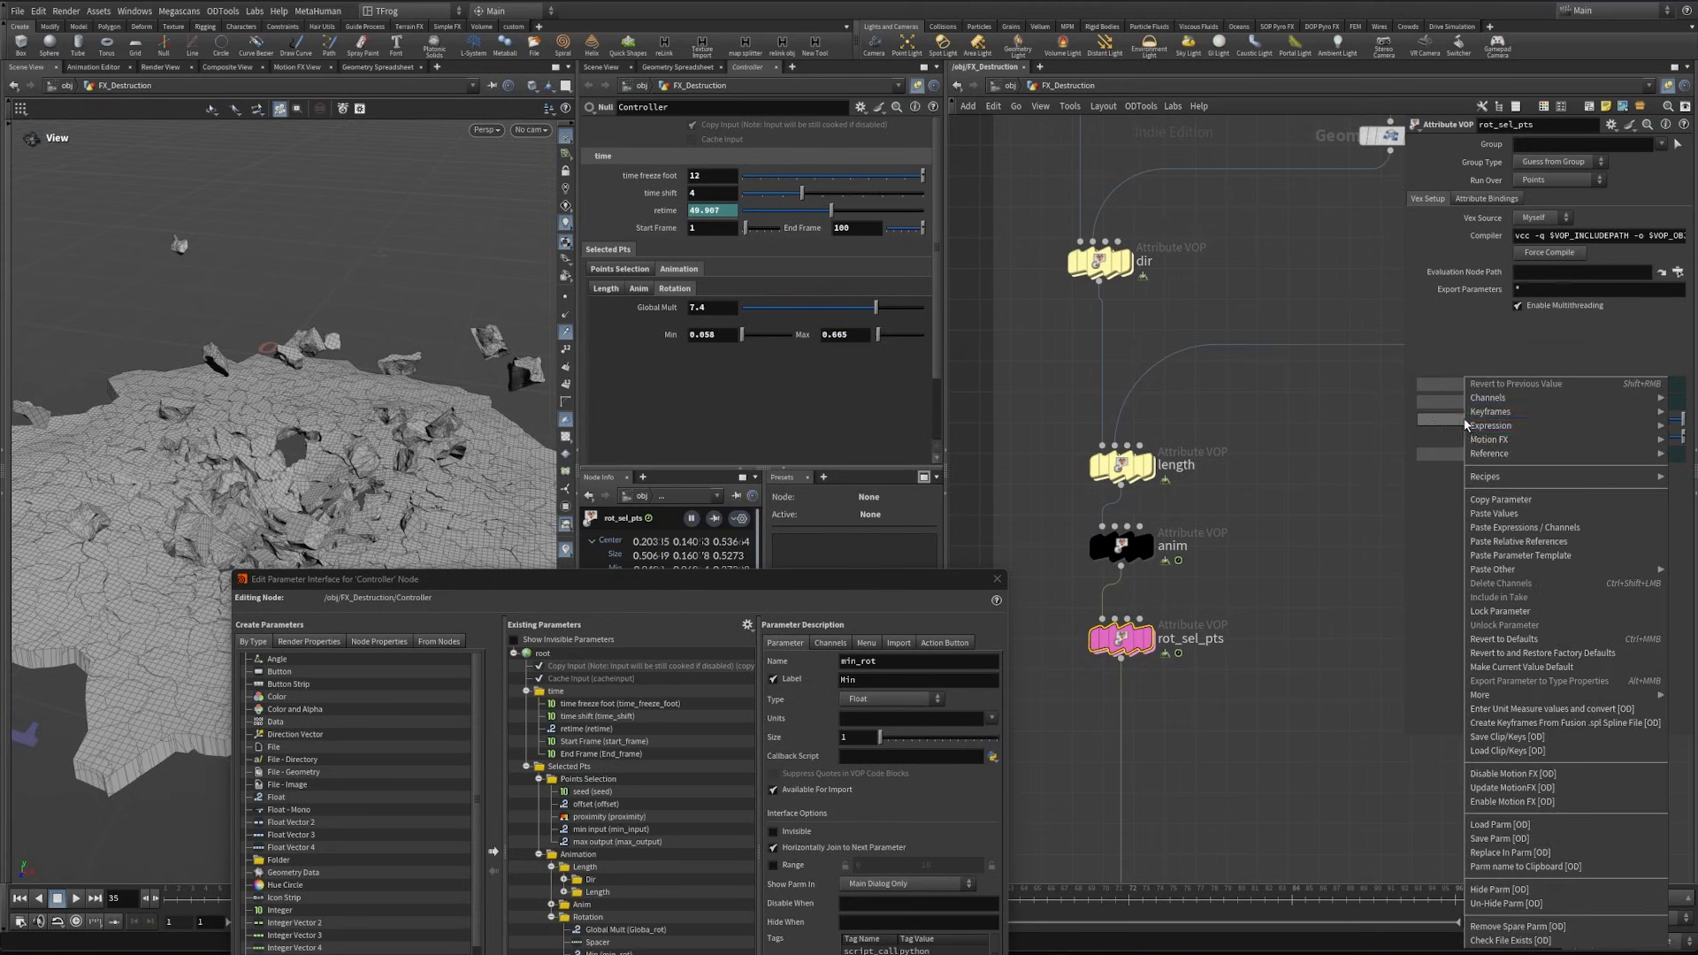
pyautogui.click(1556, 541)
pyautogui.rightClick(800, 228)
pyautogui.click(862, 351)
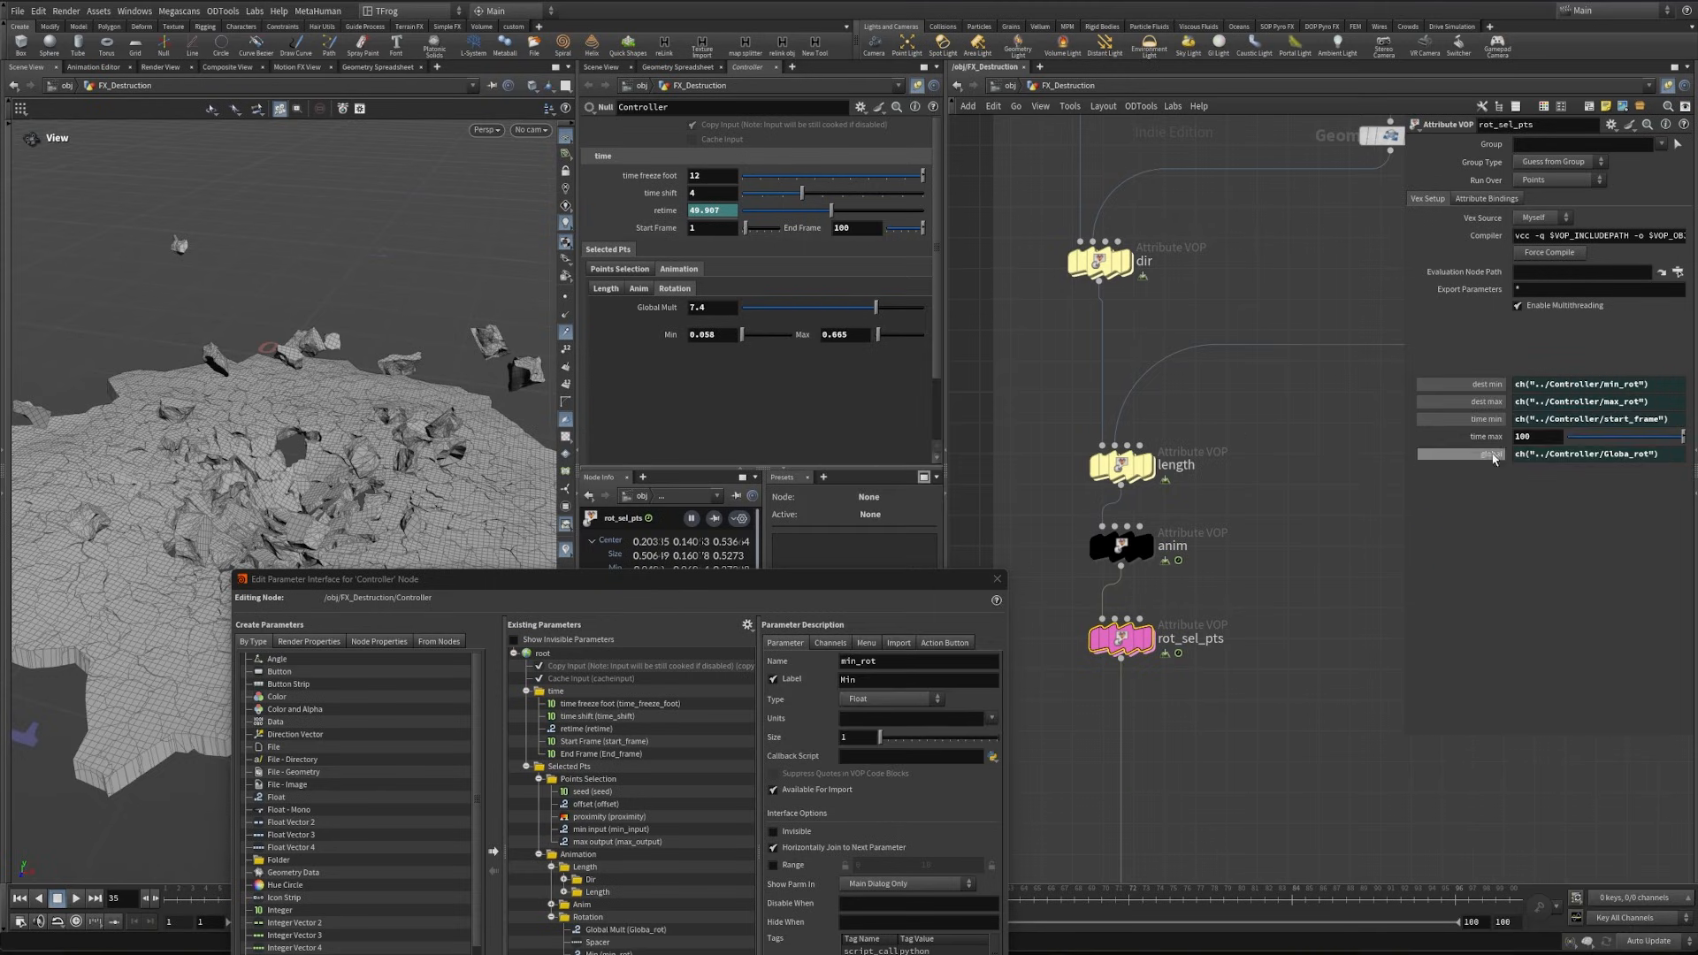
pyautogui.rightClick(1491, 438)
pyautogui.click(1553, 542)
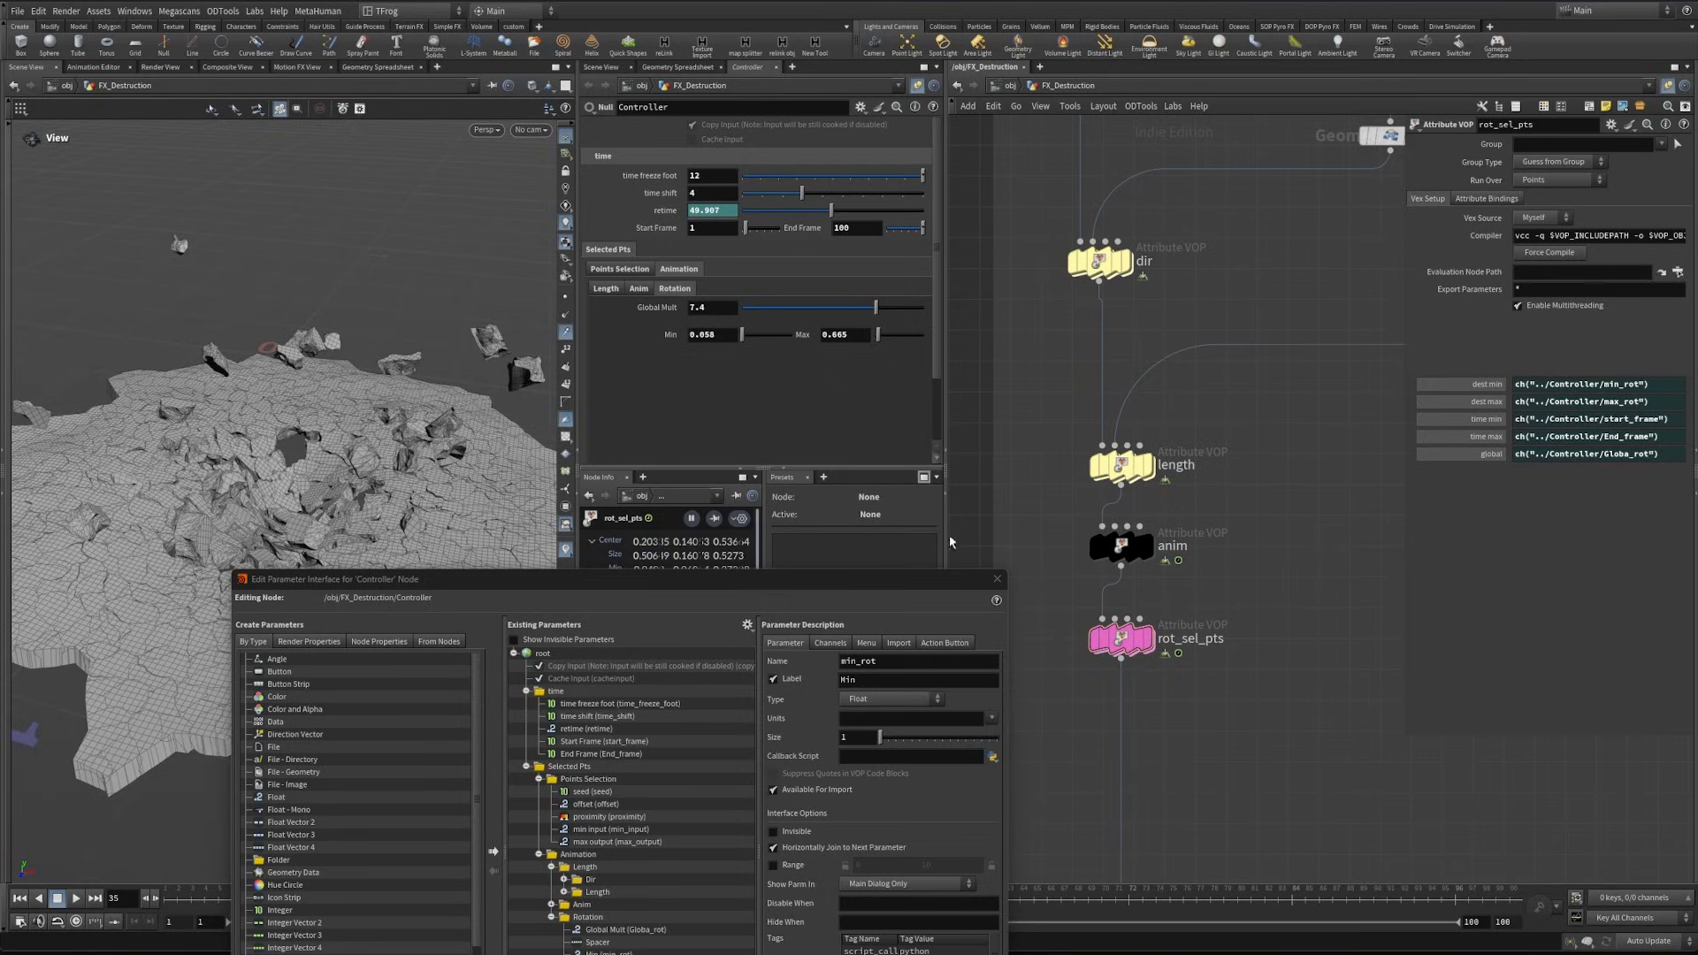
# - Give the rotation Min a range starting at -1 and Max a range of 0 to 1, apply, and close the parameter editor
pyautogui.moveTo(919, 576); pyautogui.dragTo(916, 283)
pyautogui.click(769, 572)
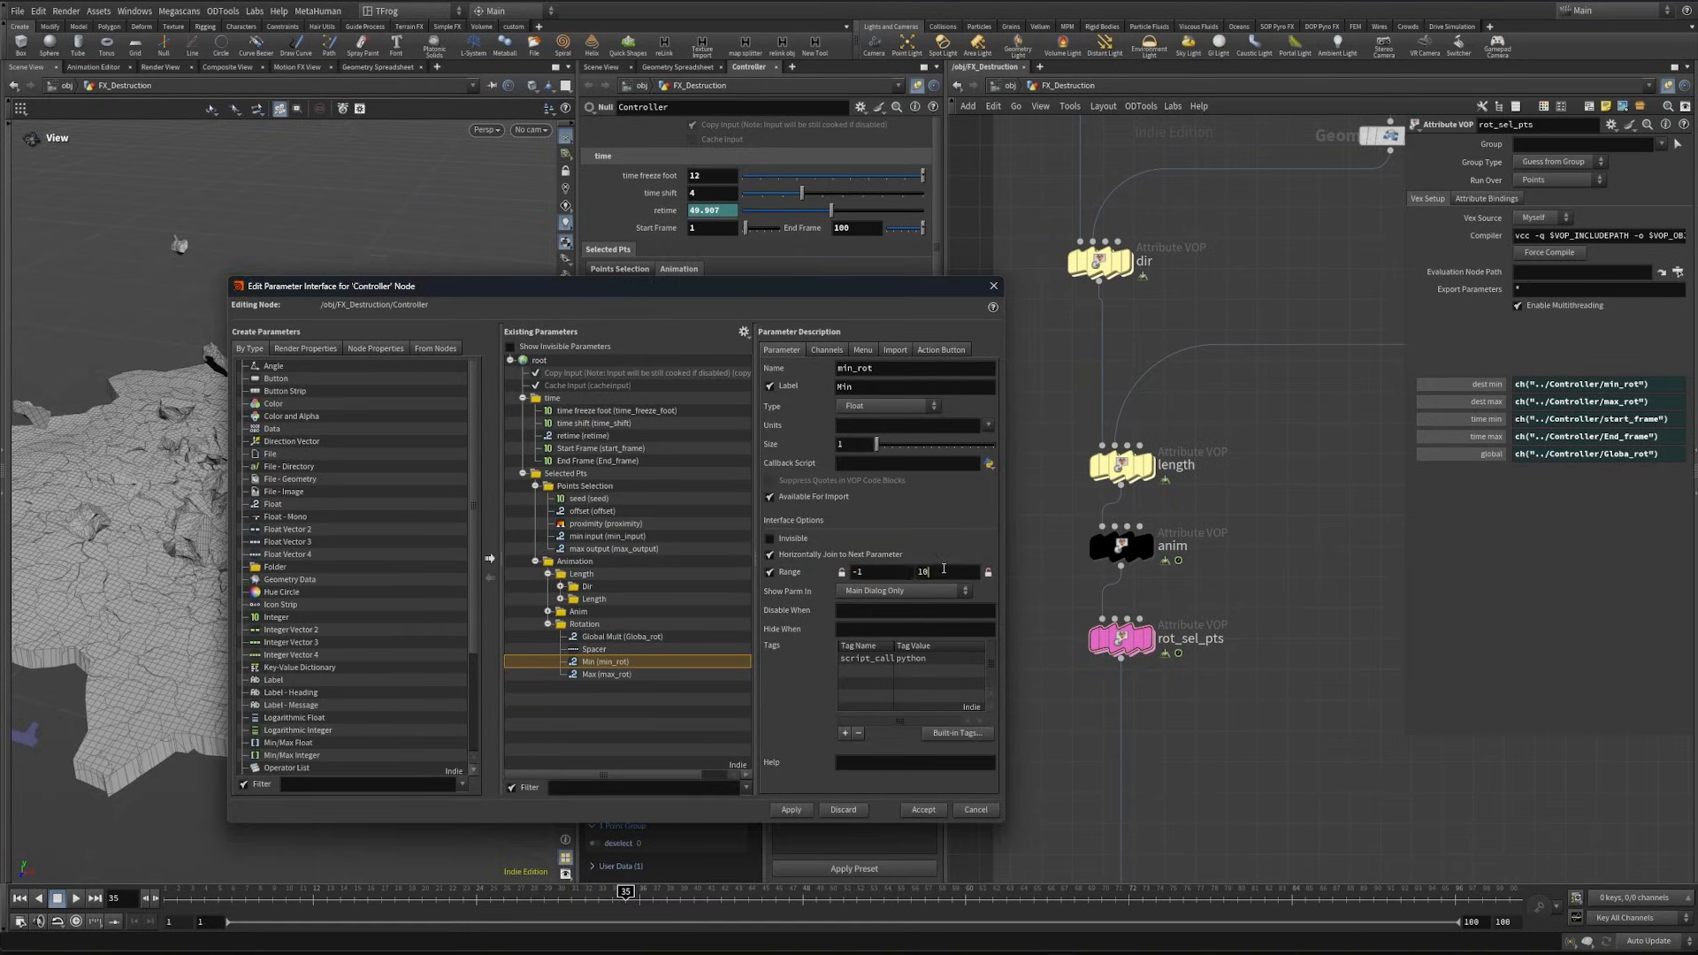
pyautogui.click(607, 674)
pyautogui.click(769, 572)
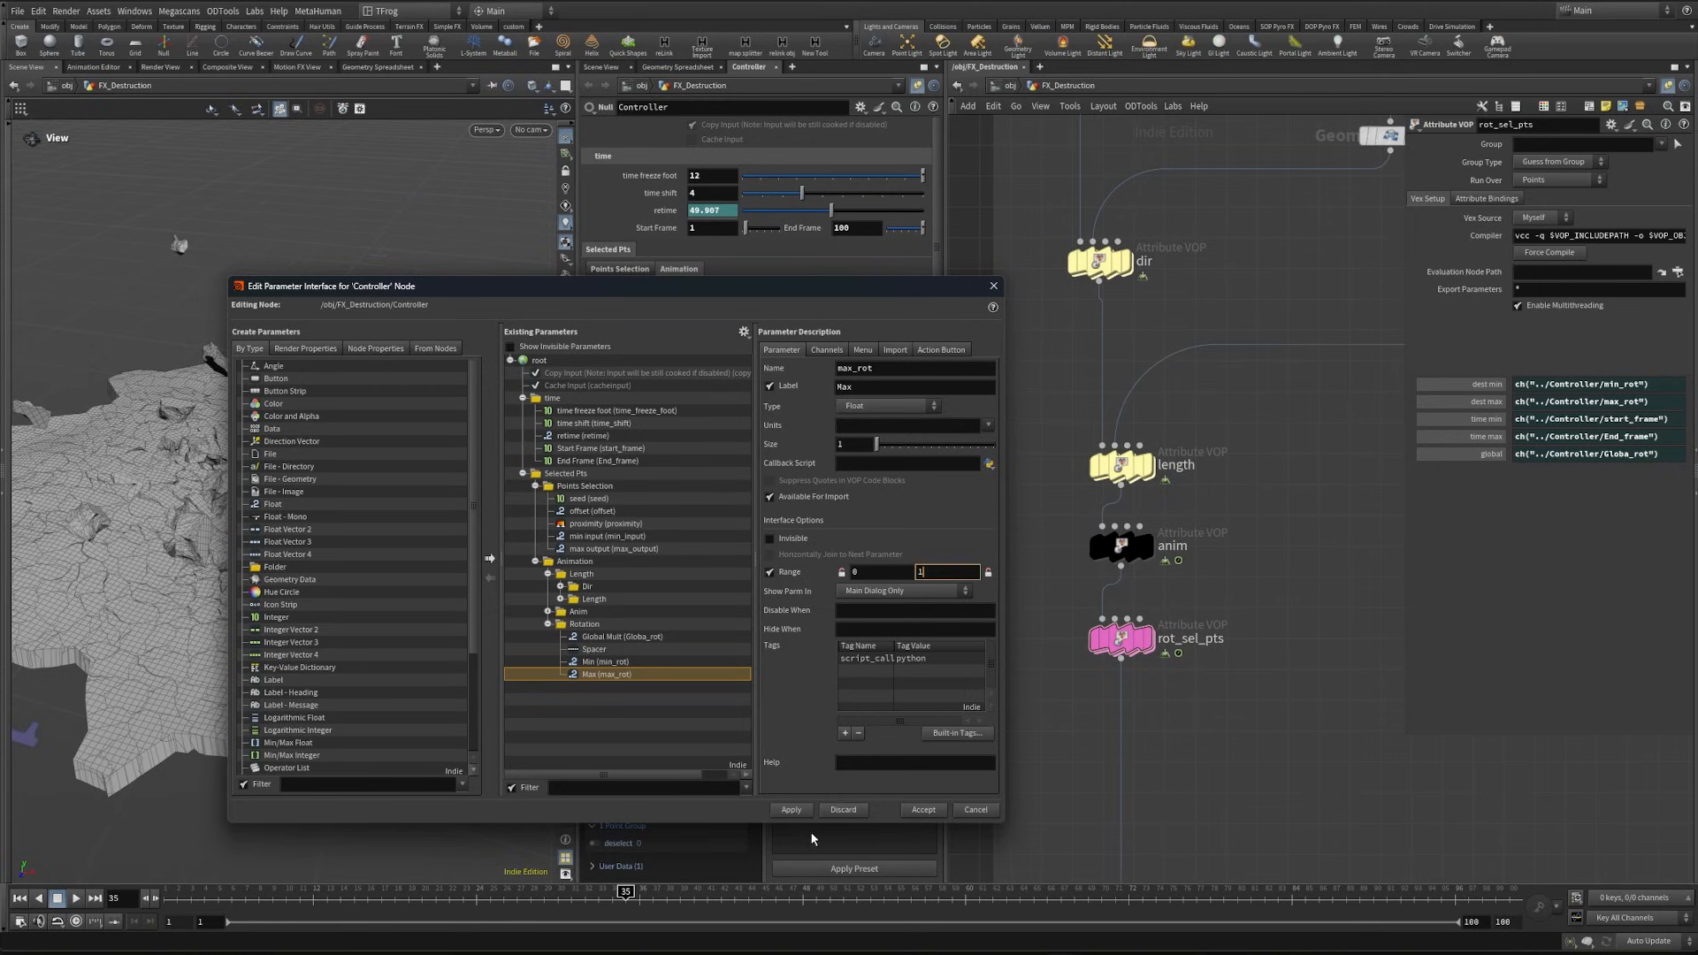
pyautogui.click(795, 811)
pyautogui.click(994, 286)
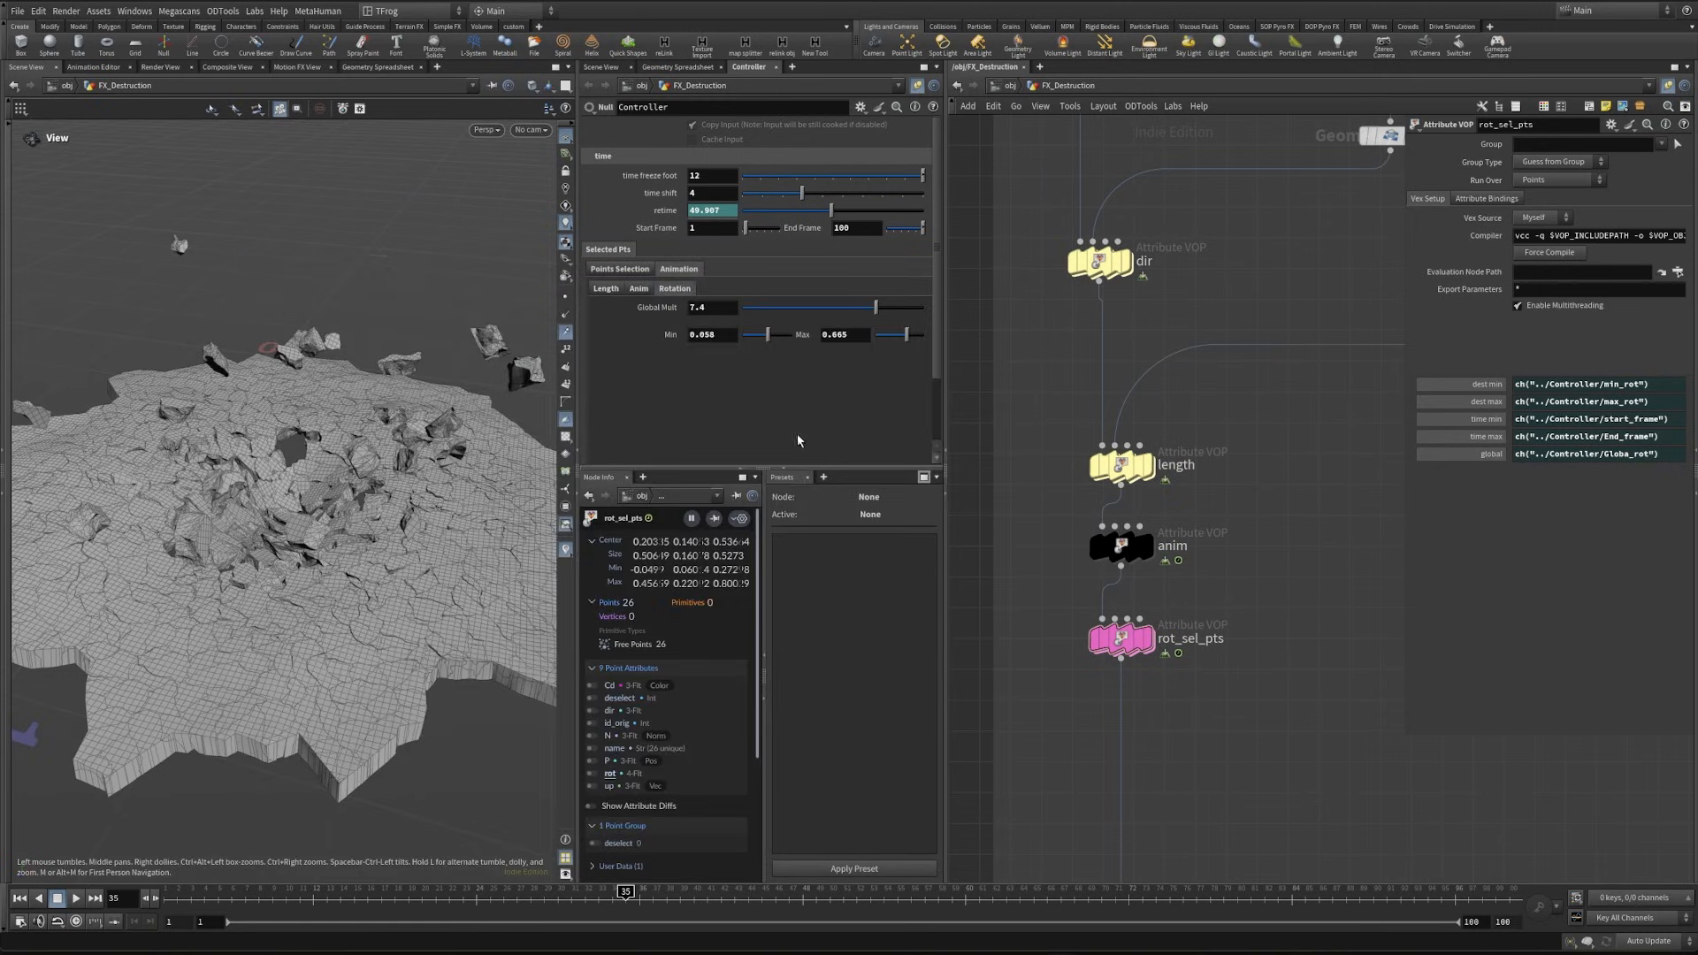
# - Show the rot_pts VOP's parameters and reopen the Controller's parameter interface for editing
pyautogui.scroll(-5, 1284, 643)
pyautogui.moveTo(1284, 642); pyautogui.dragTo(997, 535, button='middle')
pyautogui.scroll(4, 1203, 605)
pyautogui.moveTo(1191, 598); pyautogui.dragTo(1319, 644)
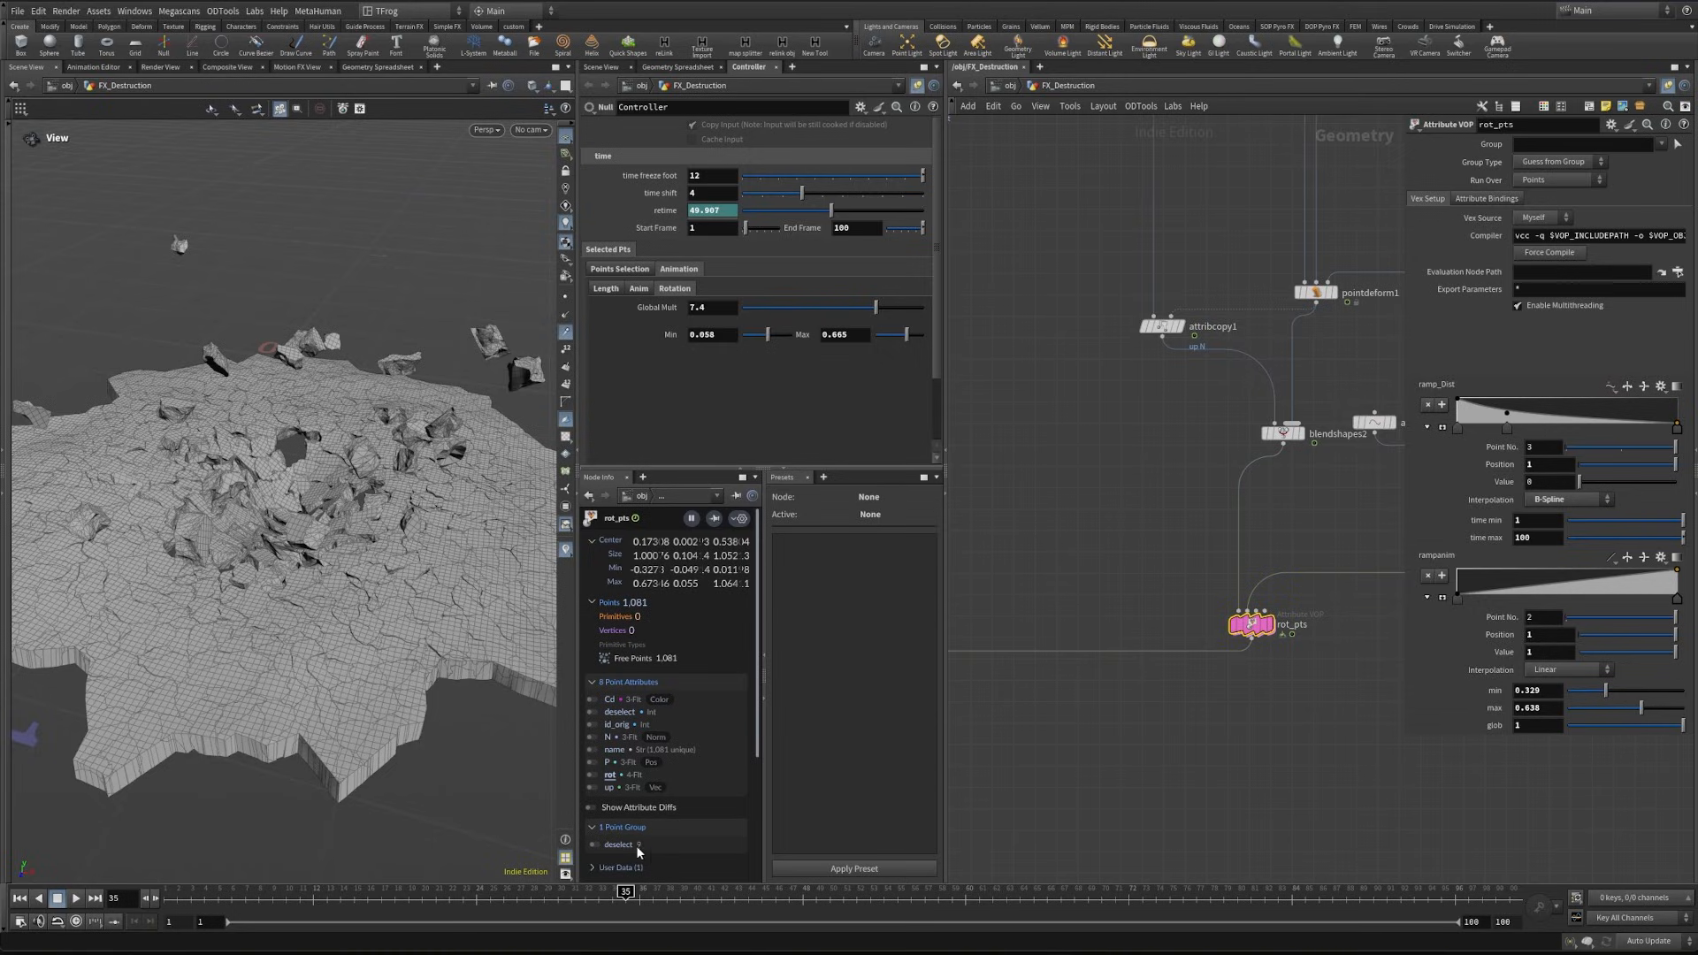
pyautogui.click(862, 107)
pyautogui.click(911, 116)
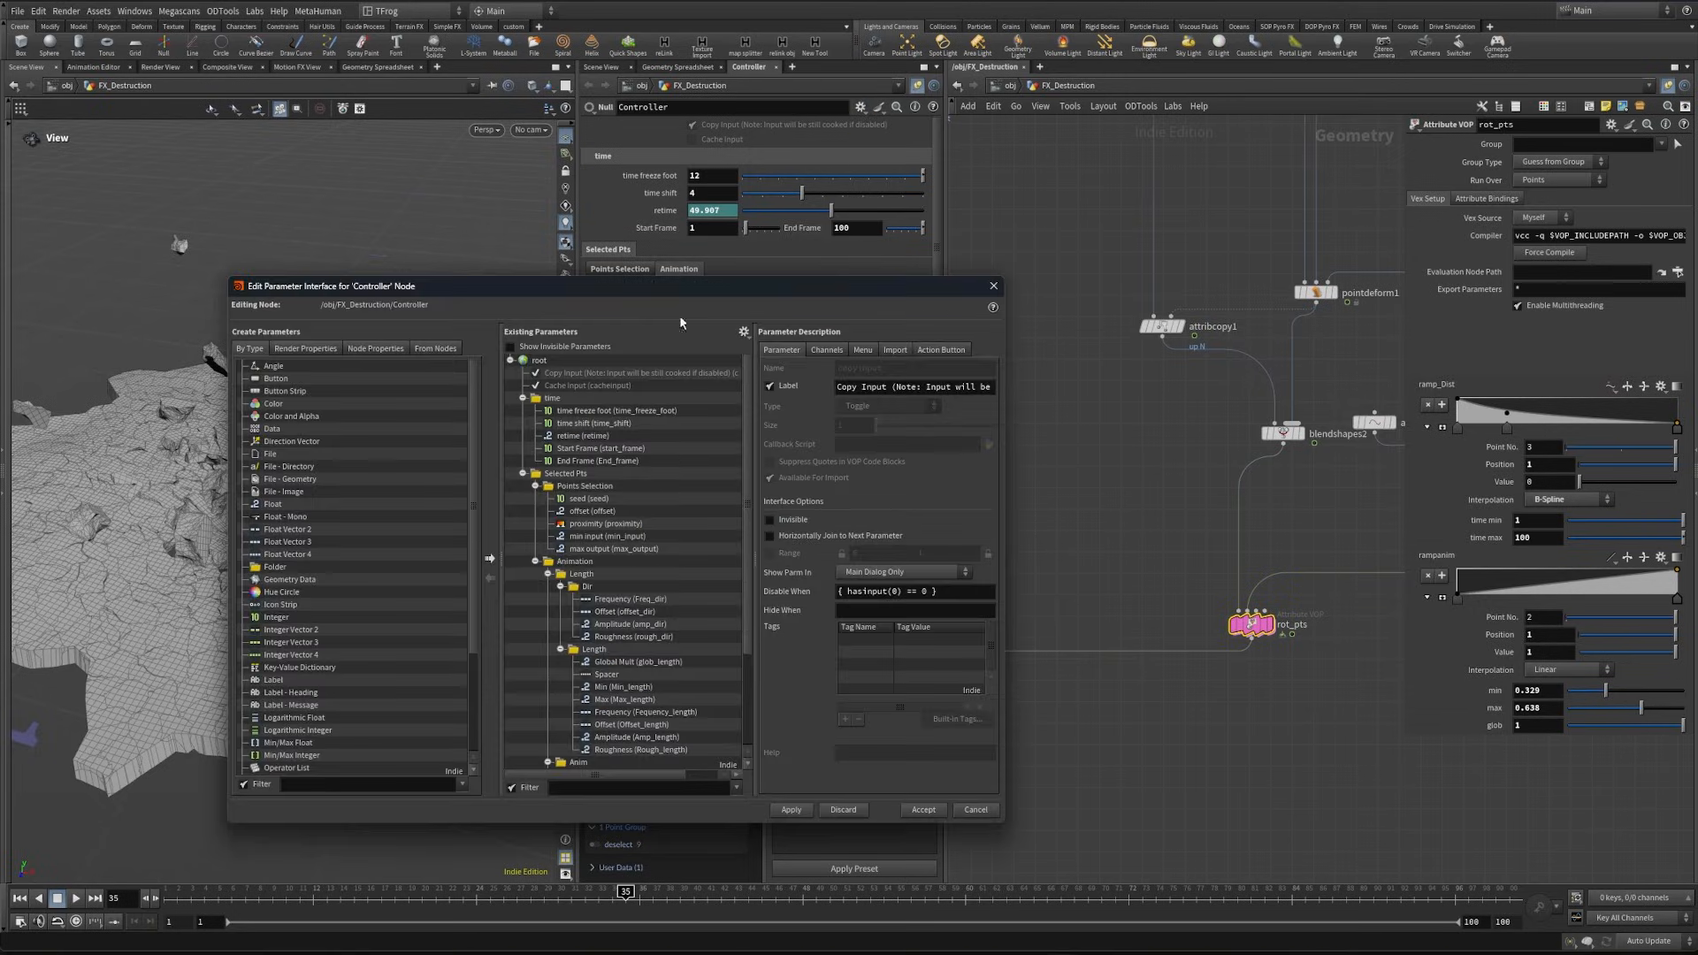
# - Add a folder labelled "Other Pts" beside Selected Pts on the Controller and apply
pyautogui.moveTo(274, 567); pyautogui.dragTo(583, 473)
pyautogui.click(535, 485)
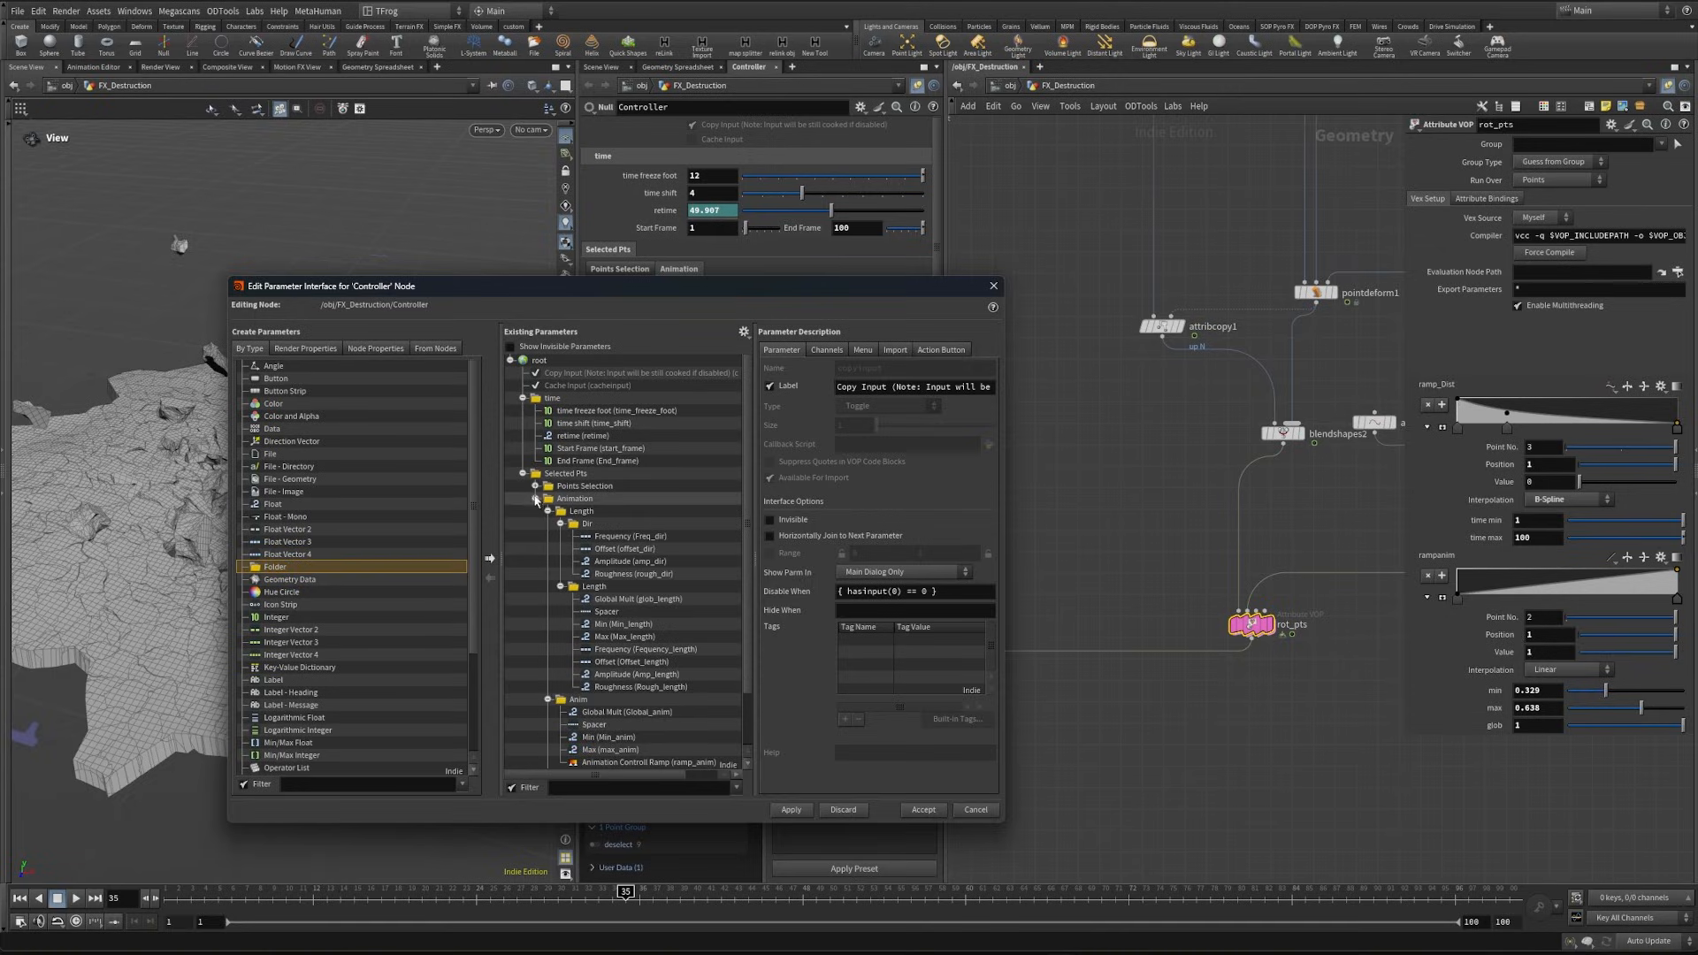
pyautogui.click(535, 498)
pyautogui.moveTo(333, 567); pyautogui.dragTo(601, 545)
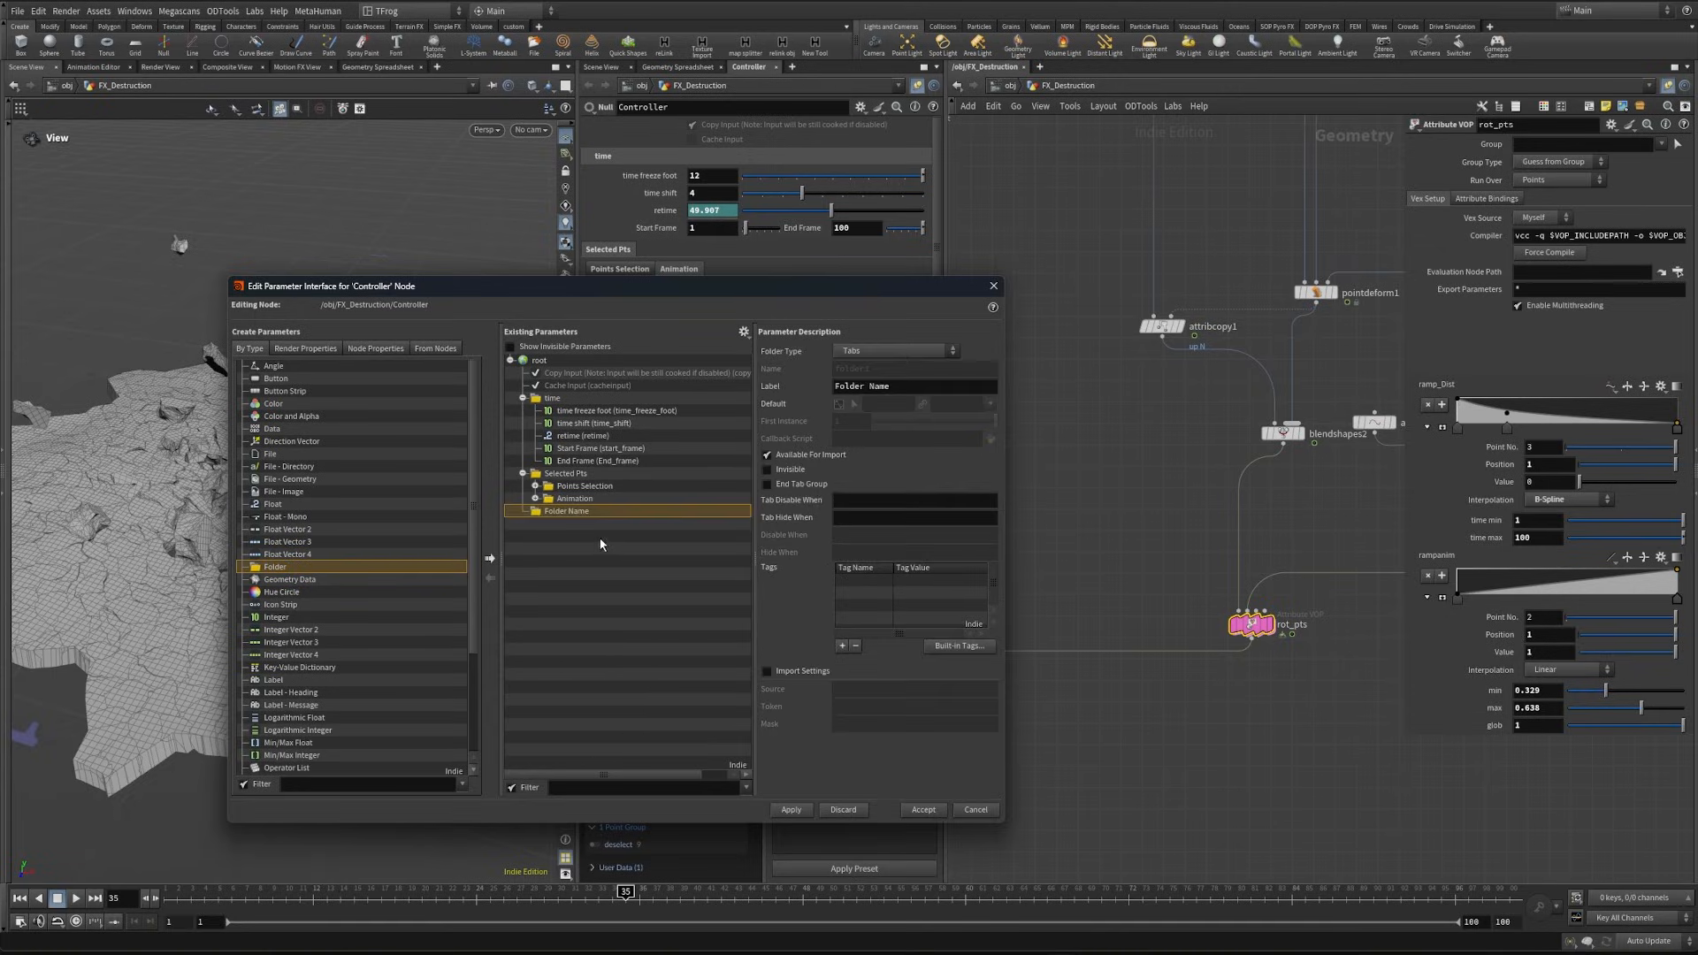
pyautogui.moveTo(894, 387); pyautogui.dragTo(765, 387)
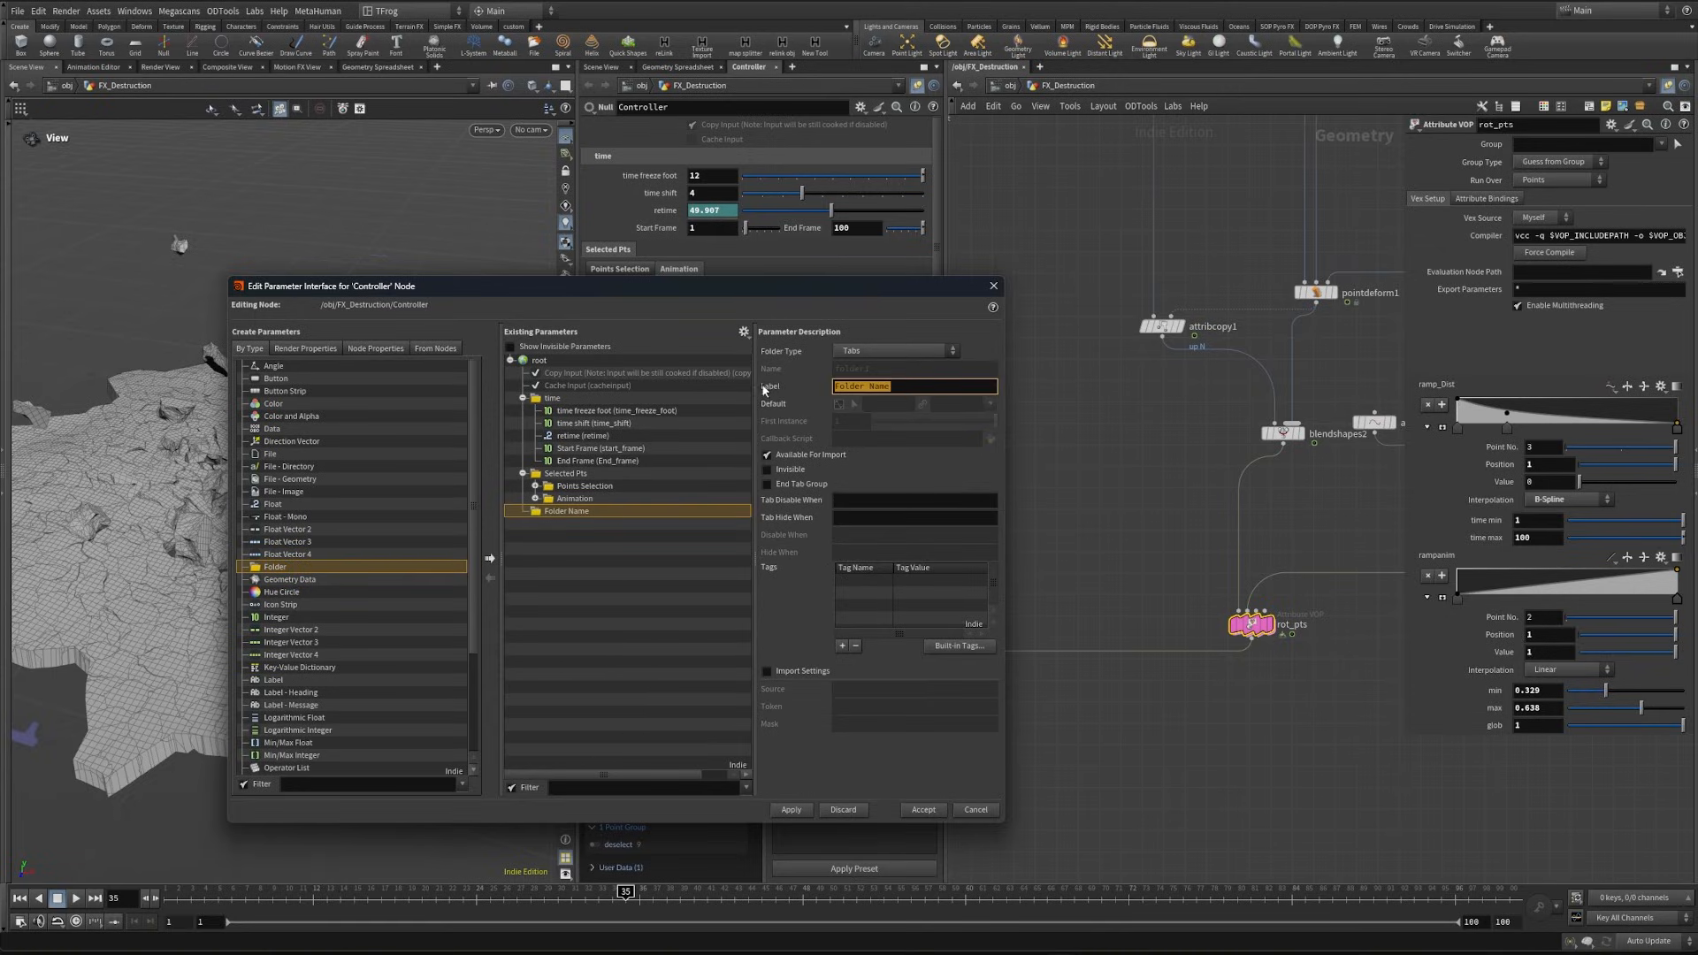
pyautogui.write('Other Pts')
pyautogui.click(791, 809)
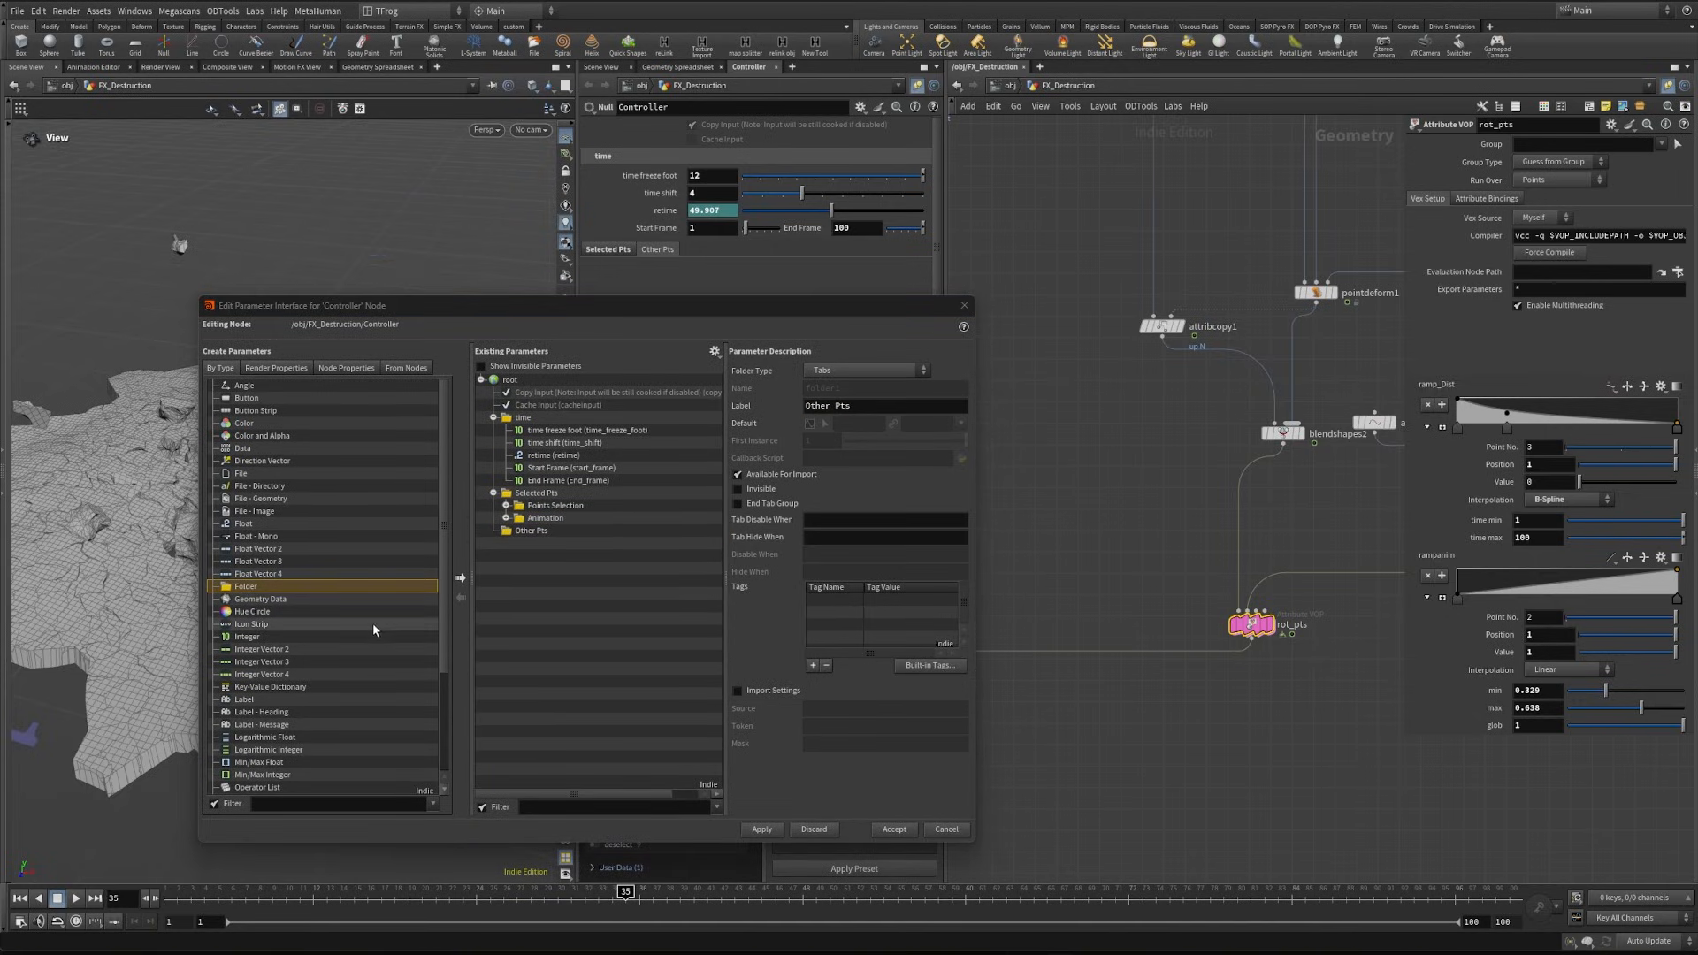
# - Add a float named global_rot, labelled "Global Mult", to the Other Pts folder, apply, and set its value to 1
pyautogui.scroll(-4, 373, 623)
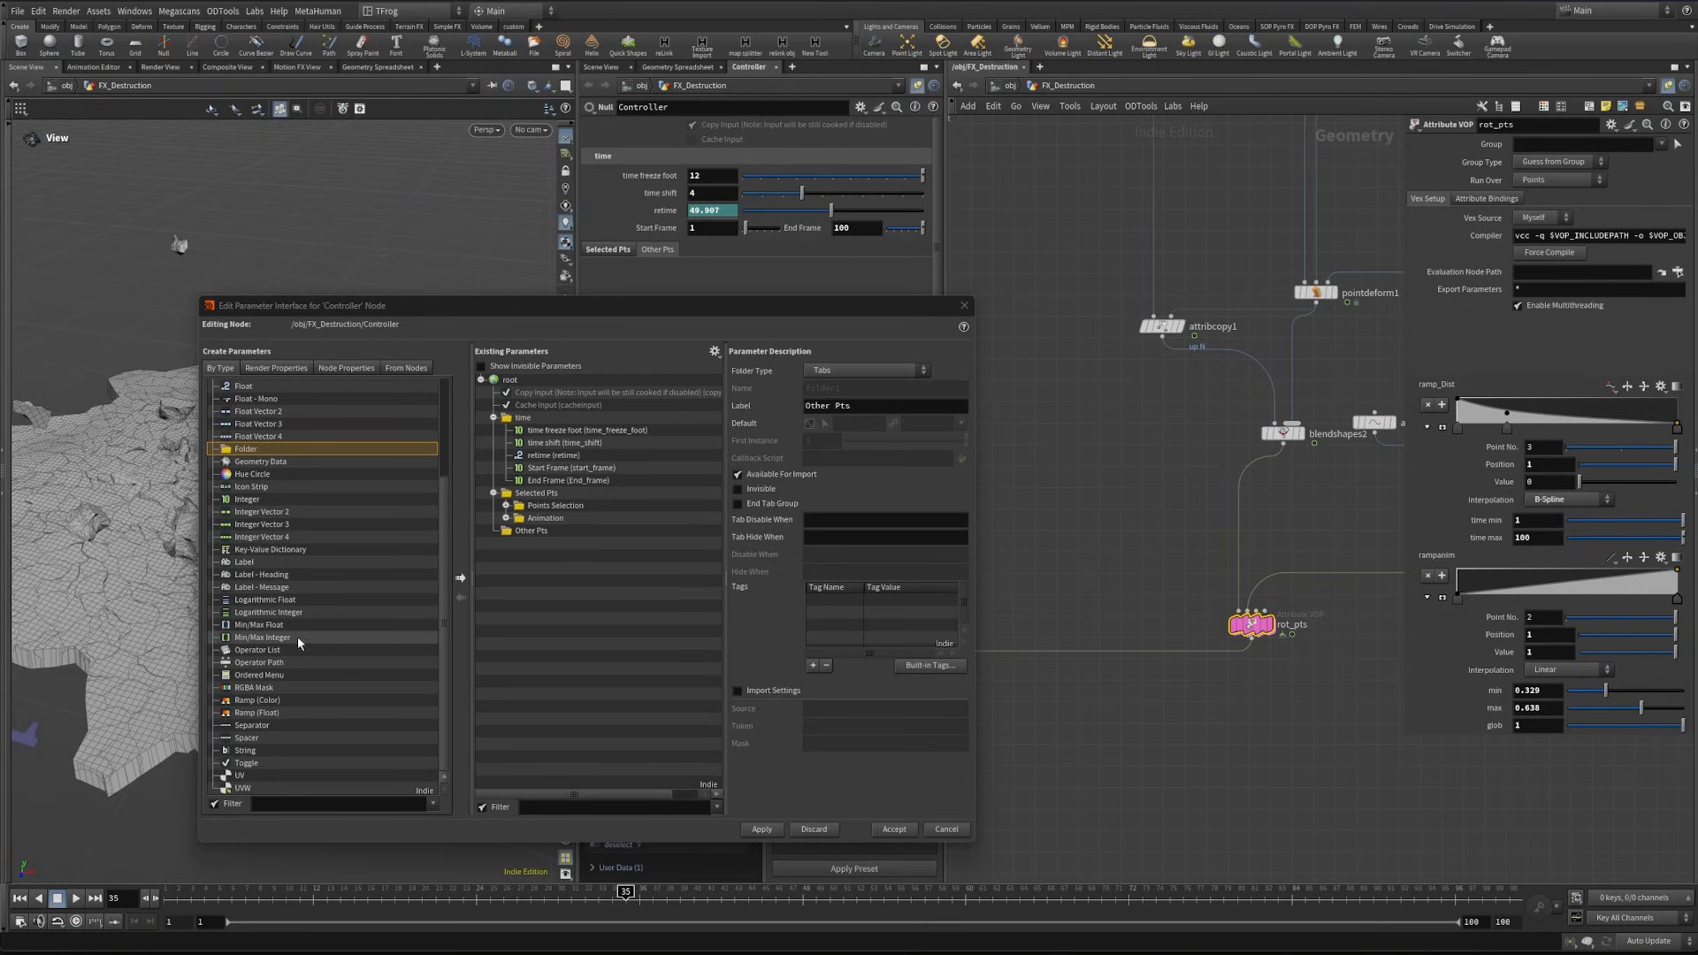
pyautogui.scroll(4, 298, 635)
pyautogui.moveTo(256, 523); pyautogui.dragTo(543, 534)
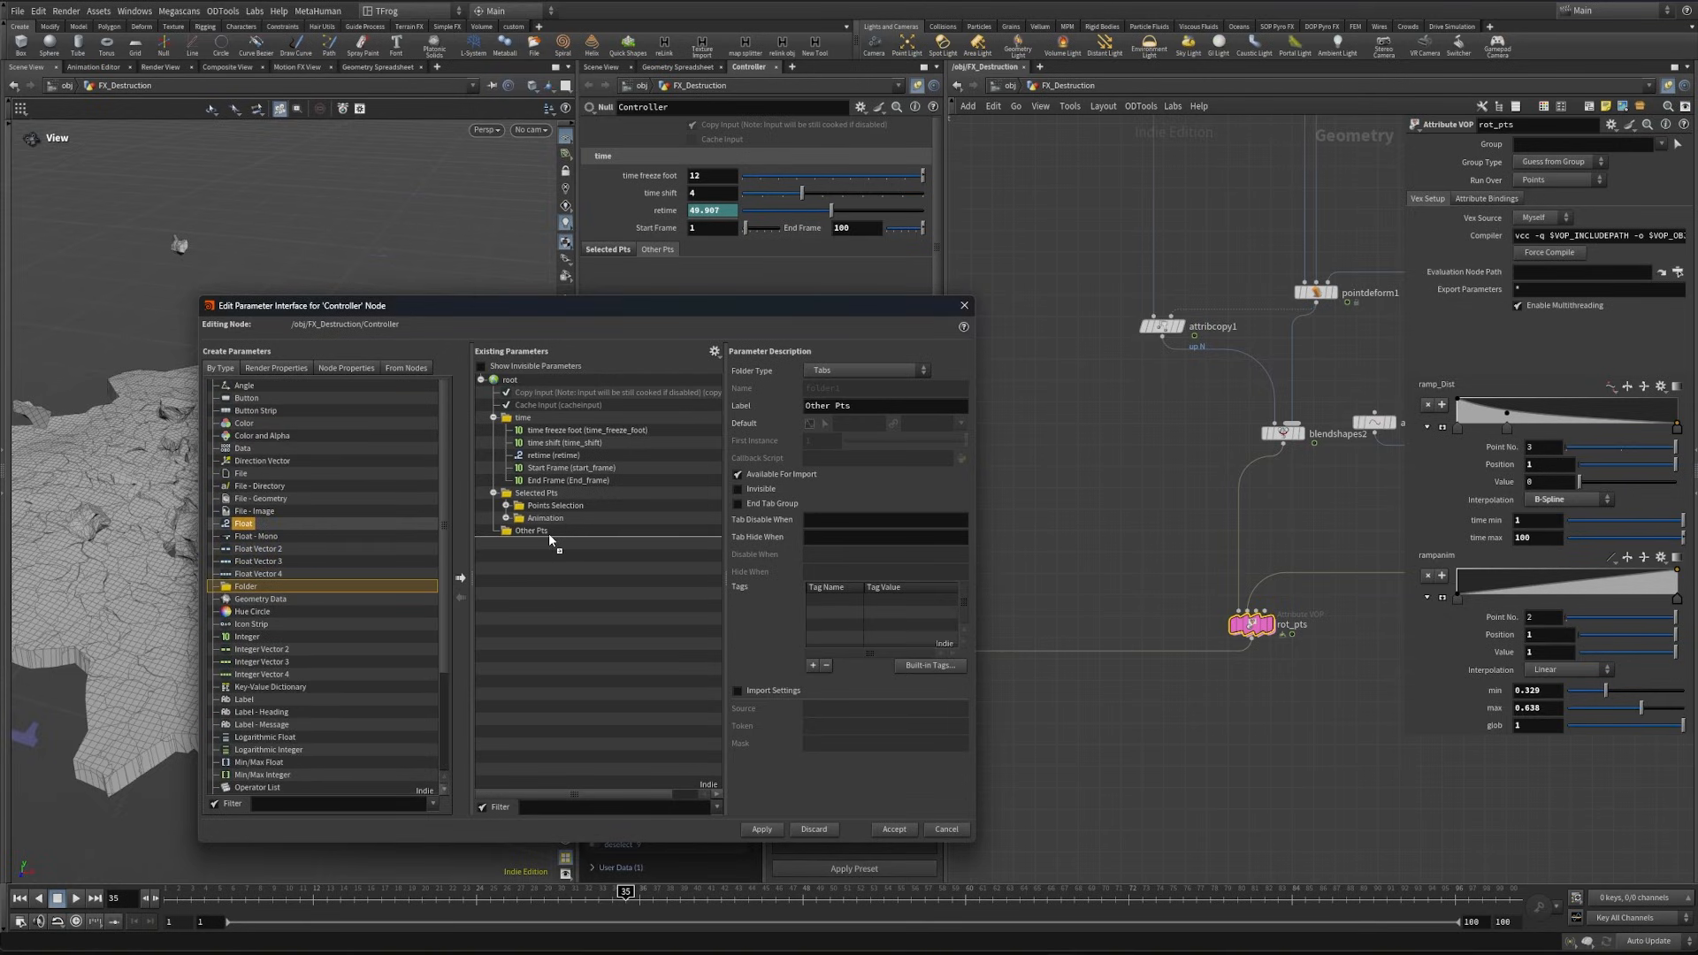
pyautogui.write('global')
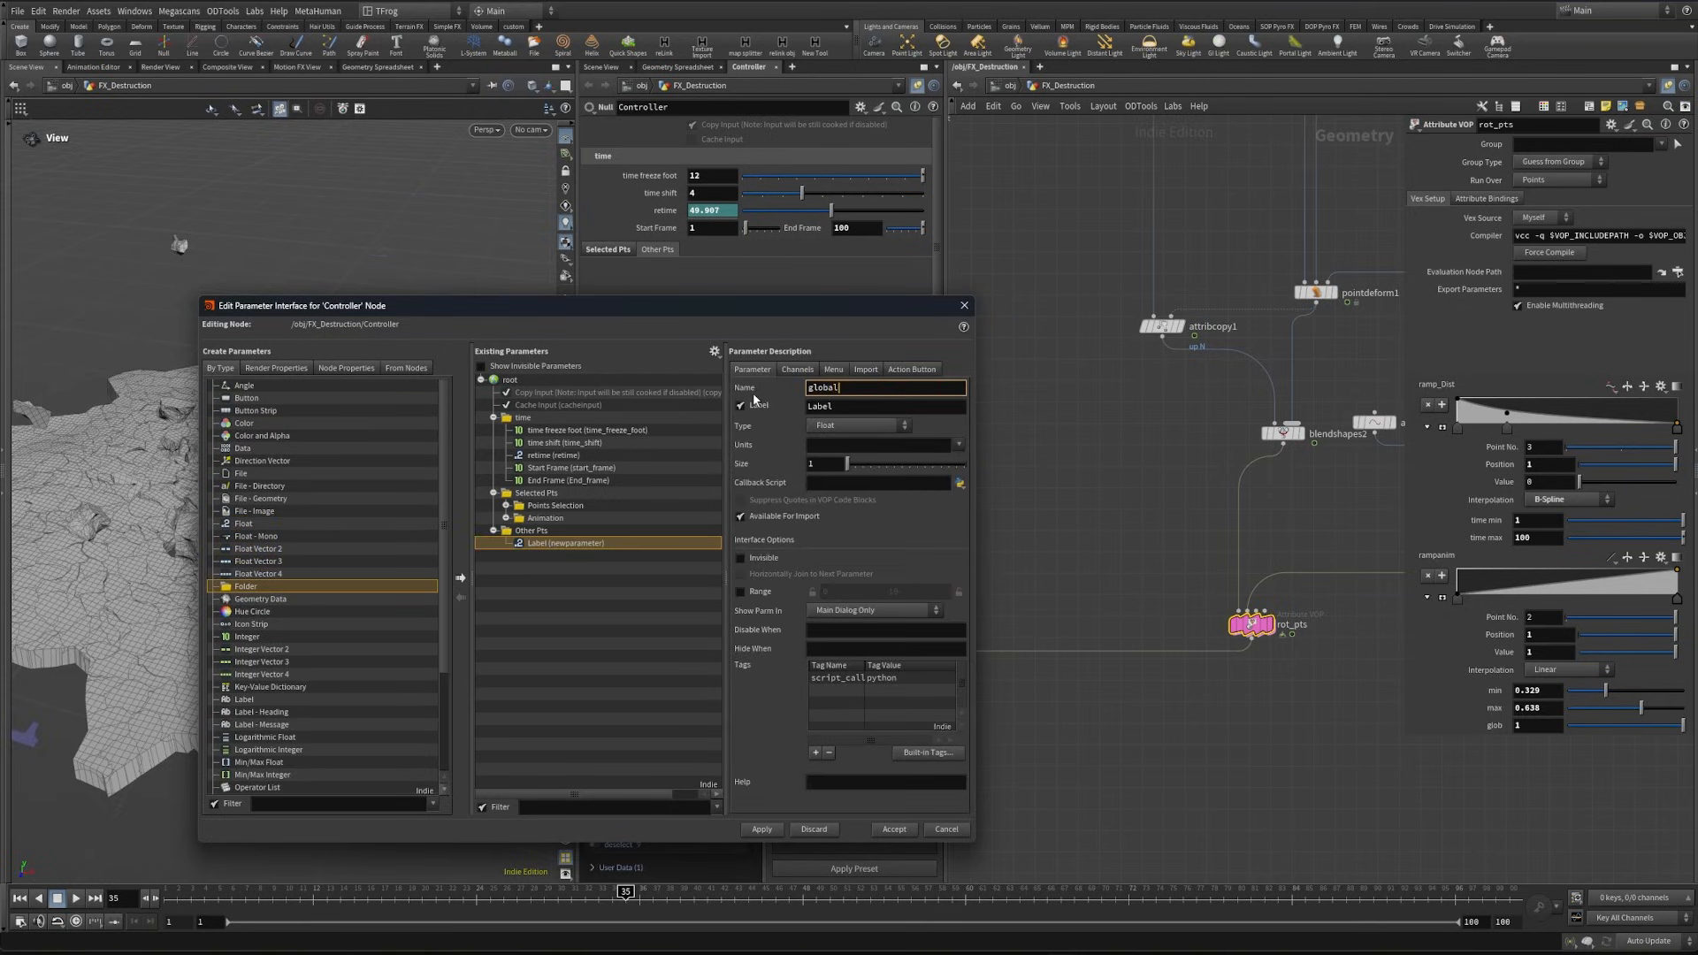
pyautogui.write('_rot')
pyautogui.press('Tab')
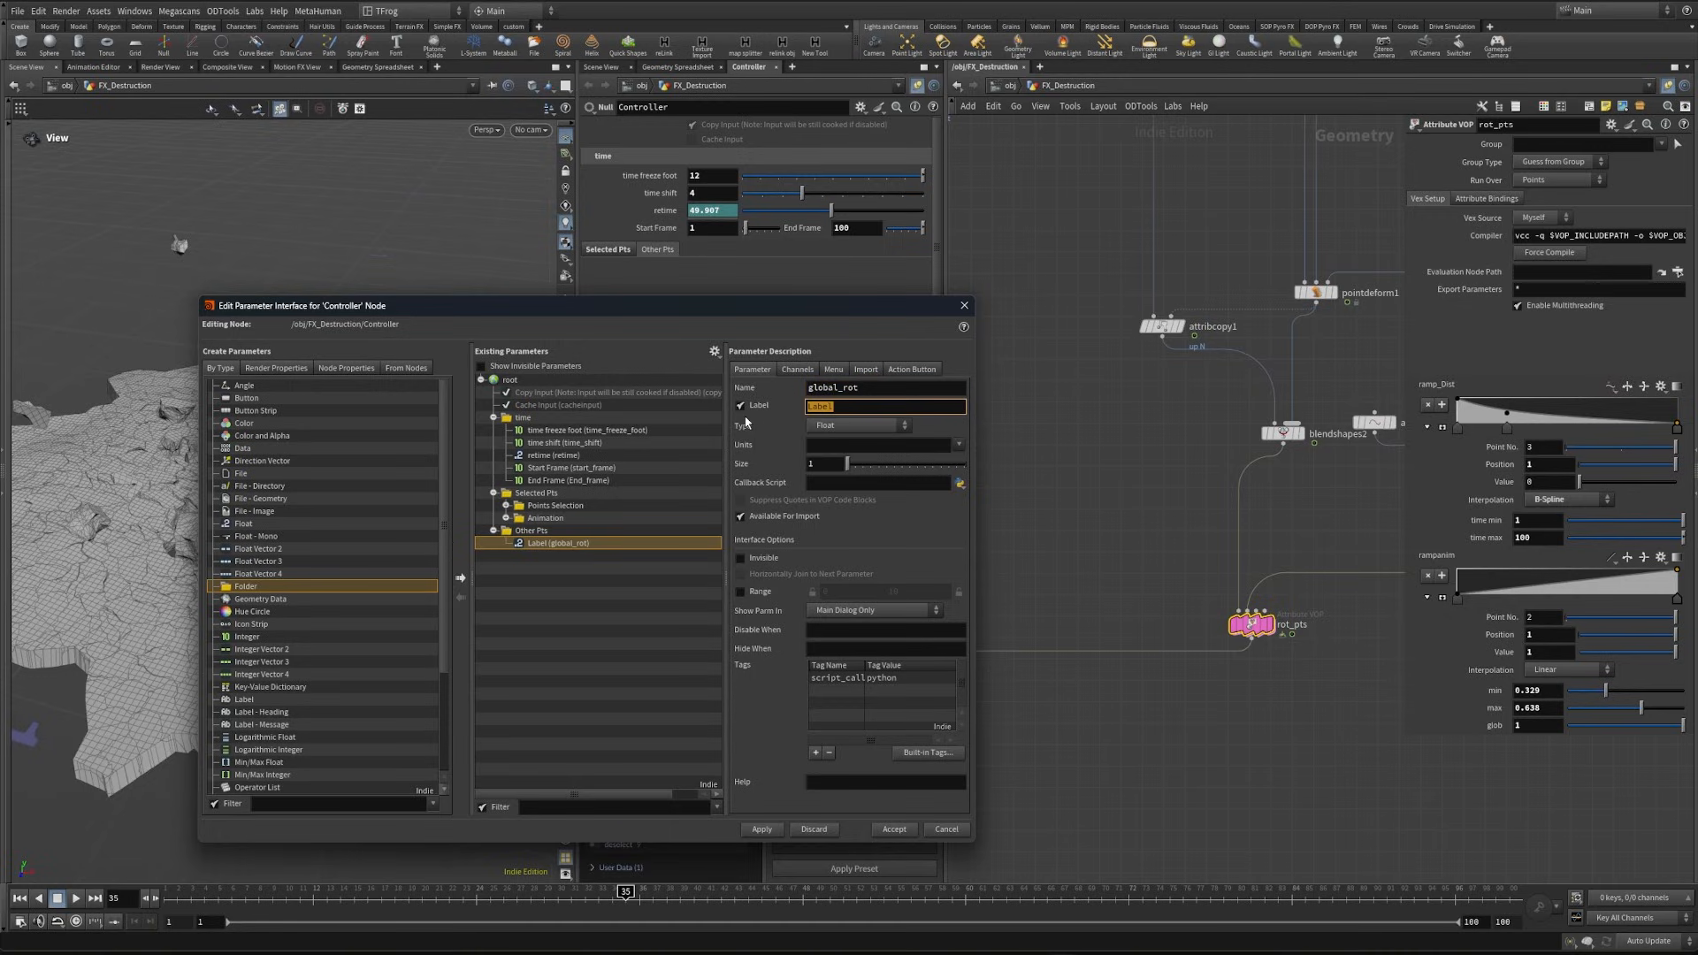
pyautogui.write('Global Mult')
pyautogui.press('Return')
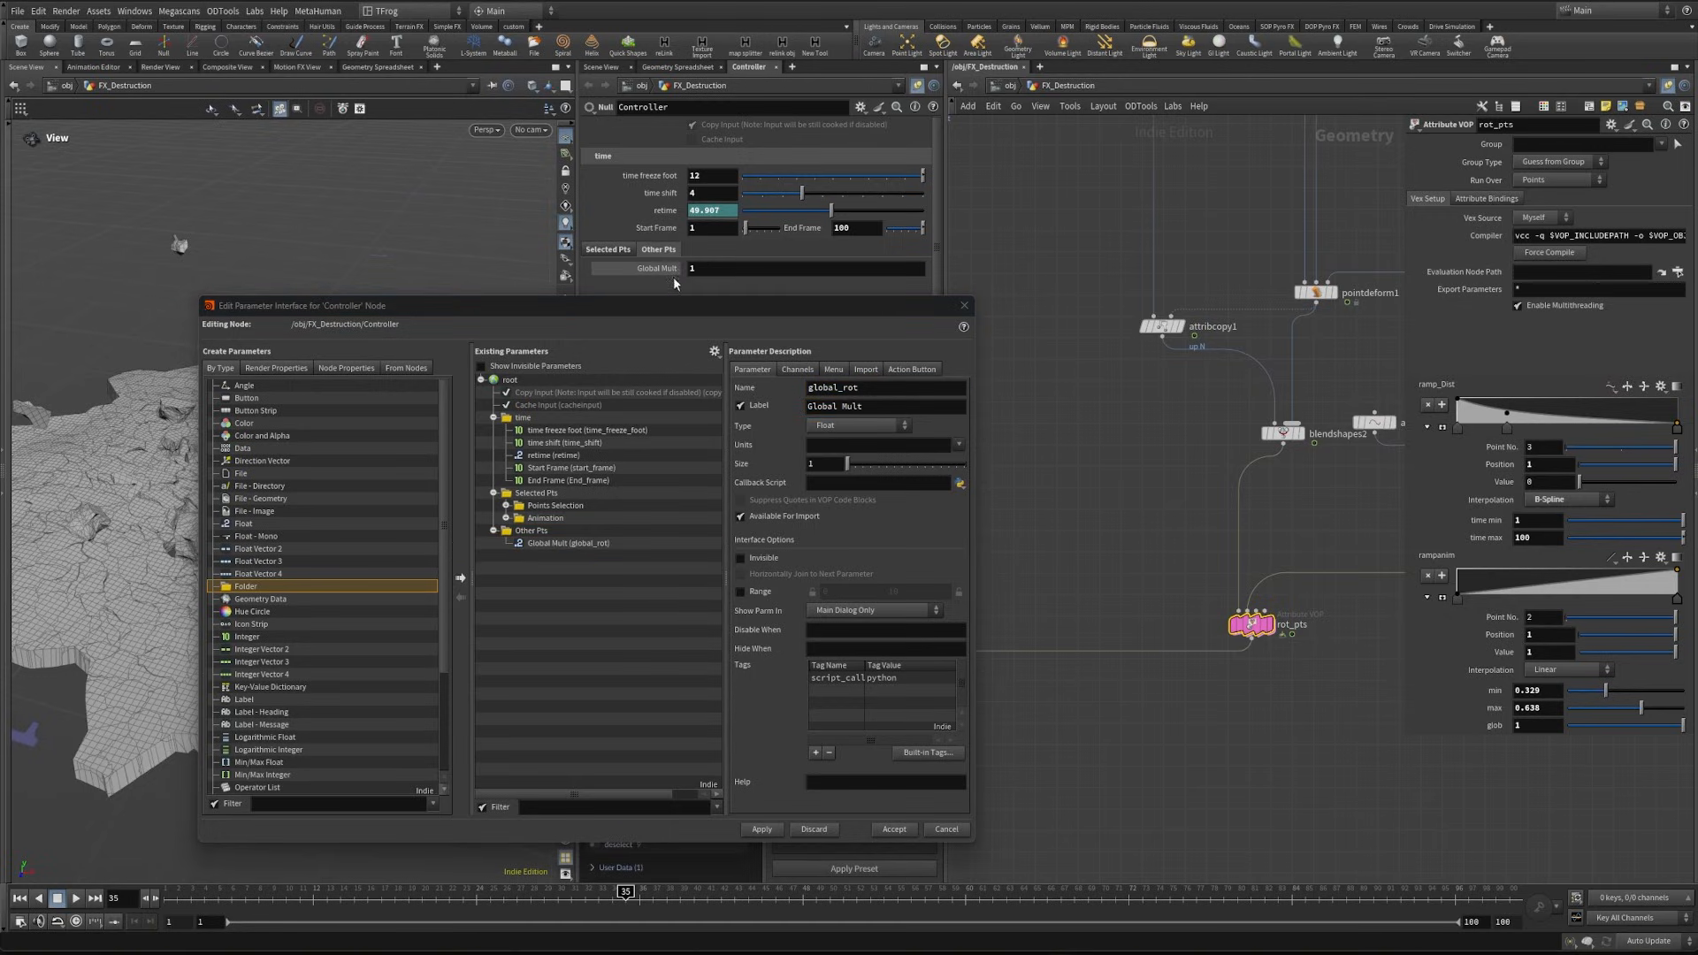
# - Link rot_pts's glob to the Controller's Global Mult, and its time min and time max to Start Frame and End Frame
pyautogui.rightClick(1494, 726)
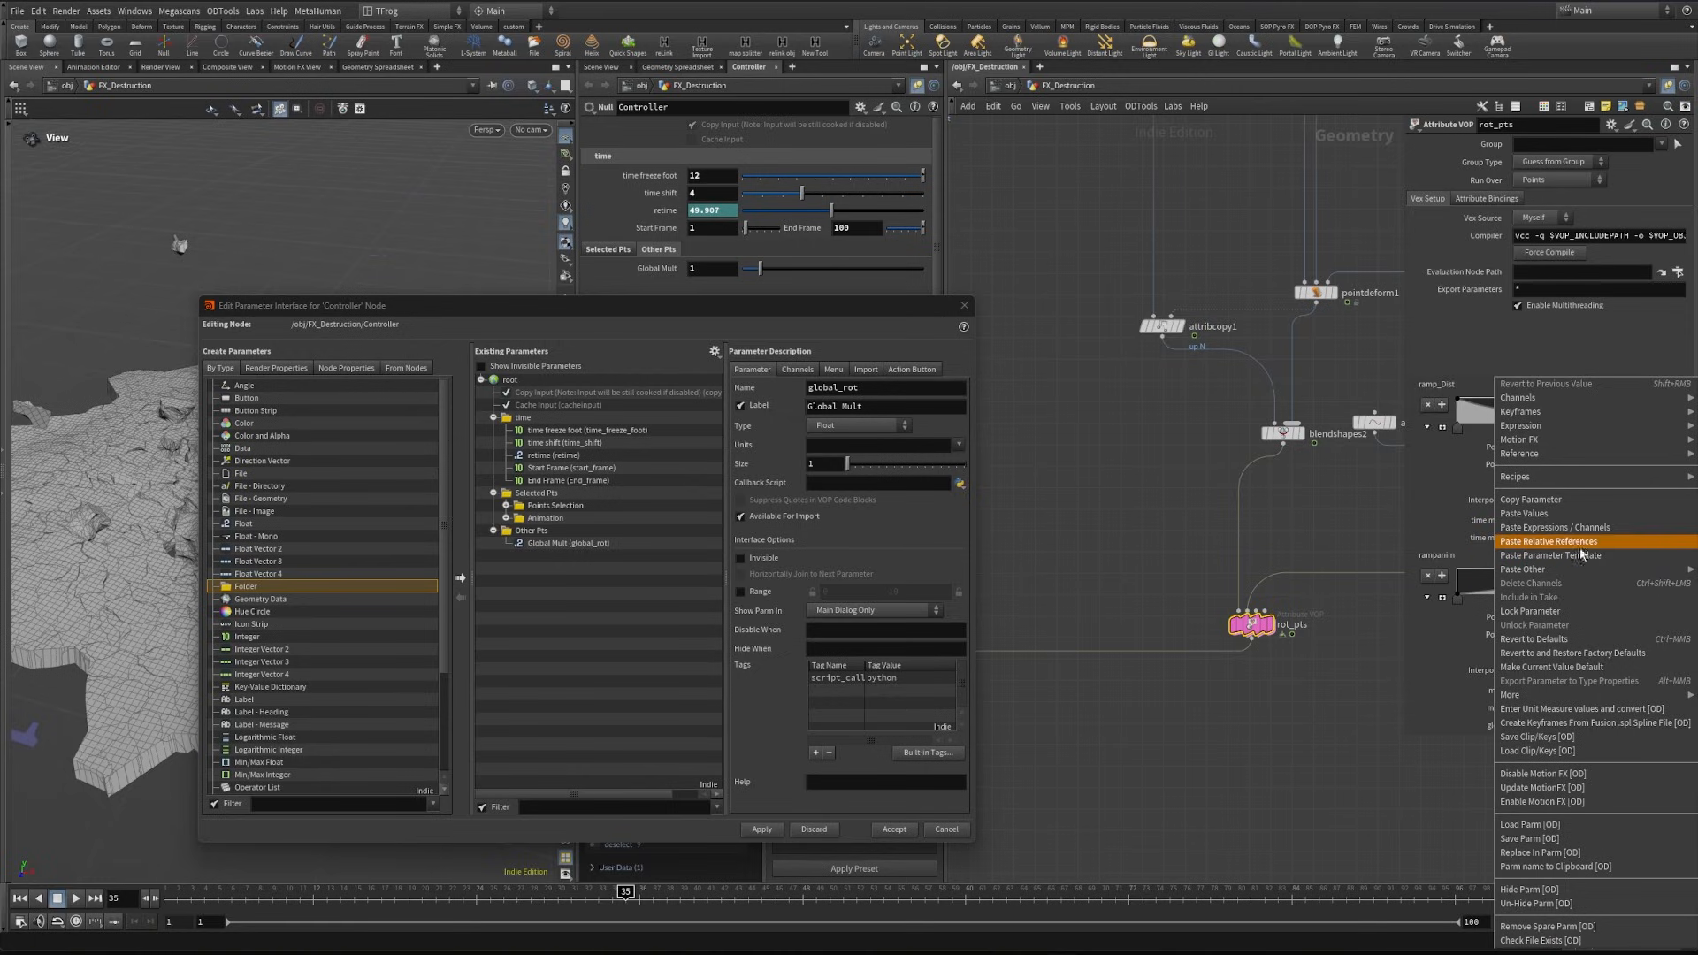
pyautogui.click(1598, 546)
pyautogui.rightClick(1486, 726)
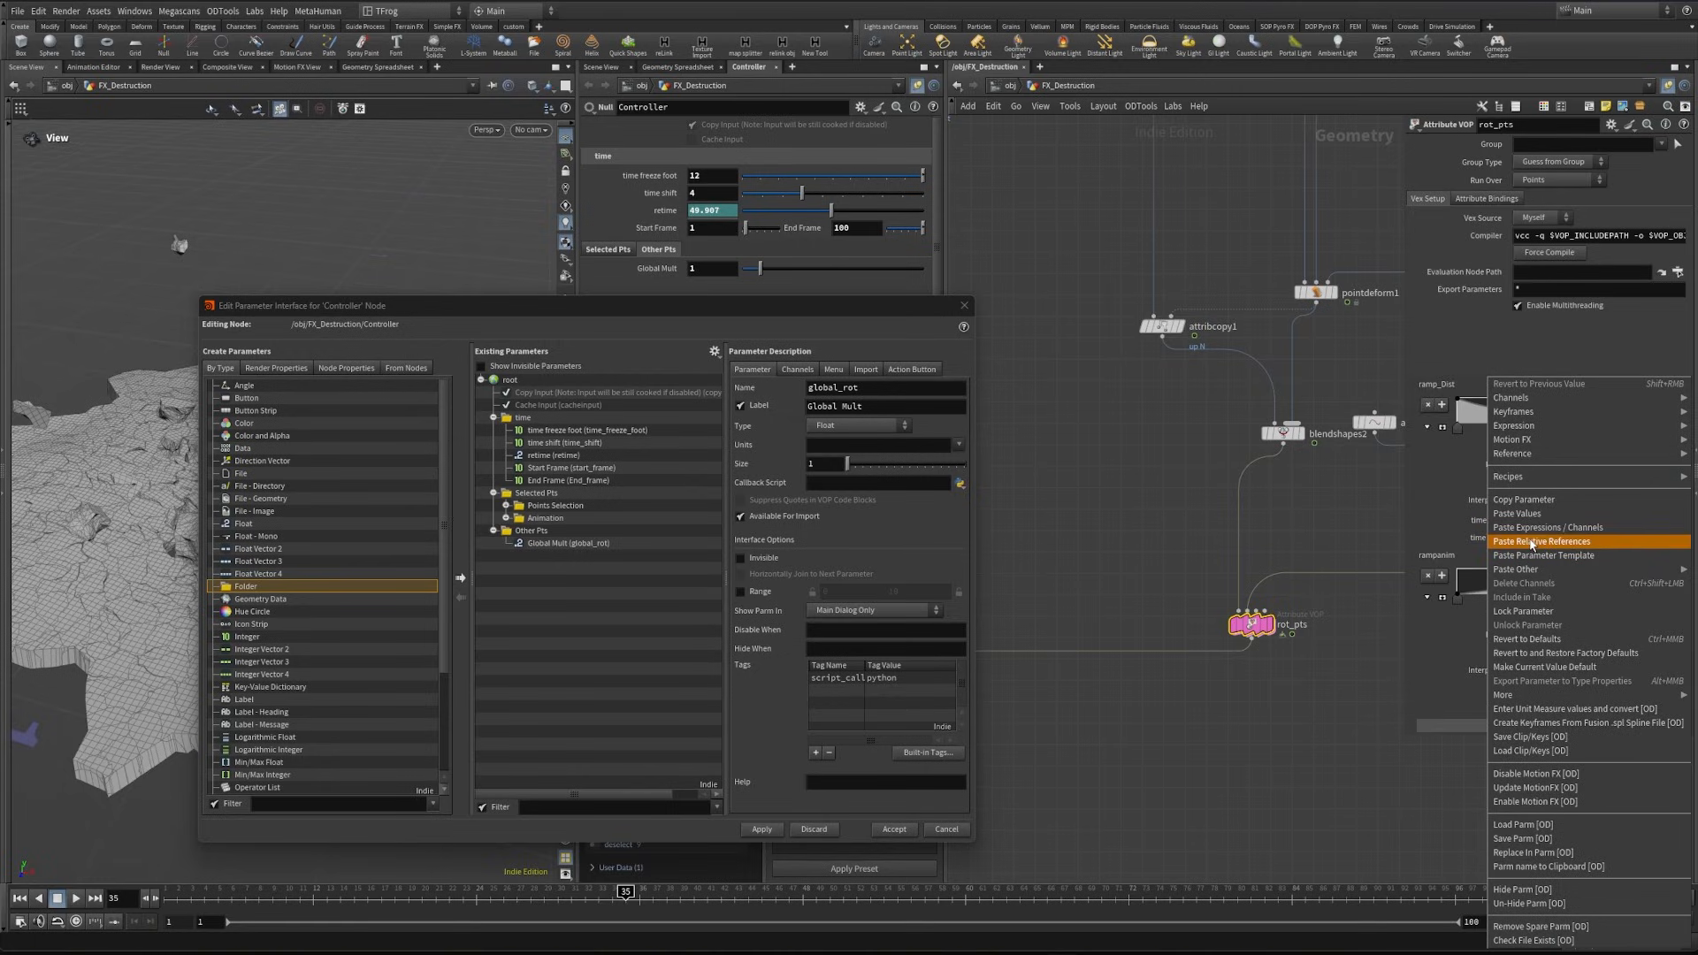
pyautogui.click(1531, 544)
pyautogui.rightClick(801, 230)
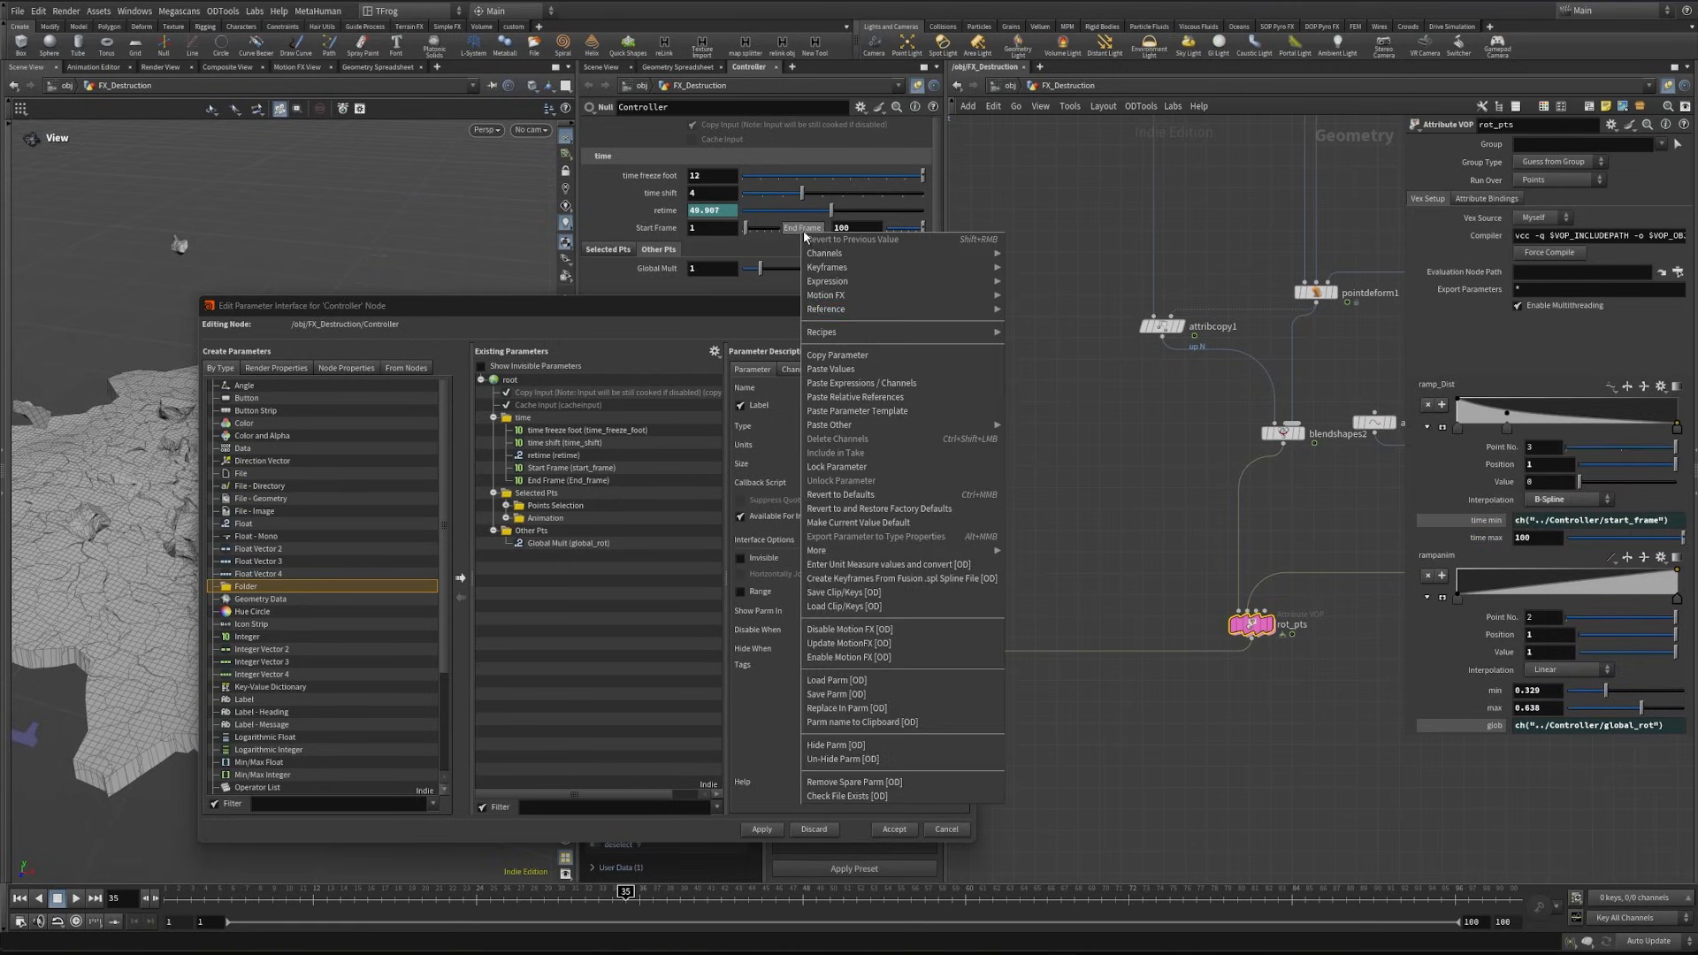
pyautogui.click(863, 353)
pyautogui.rightClick(1491, 538)
pyautogui.click(1531, 545)
pyautogui.click(1486, 537)
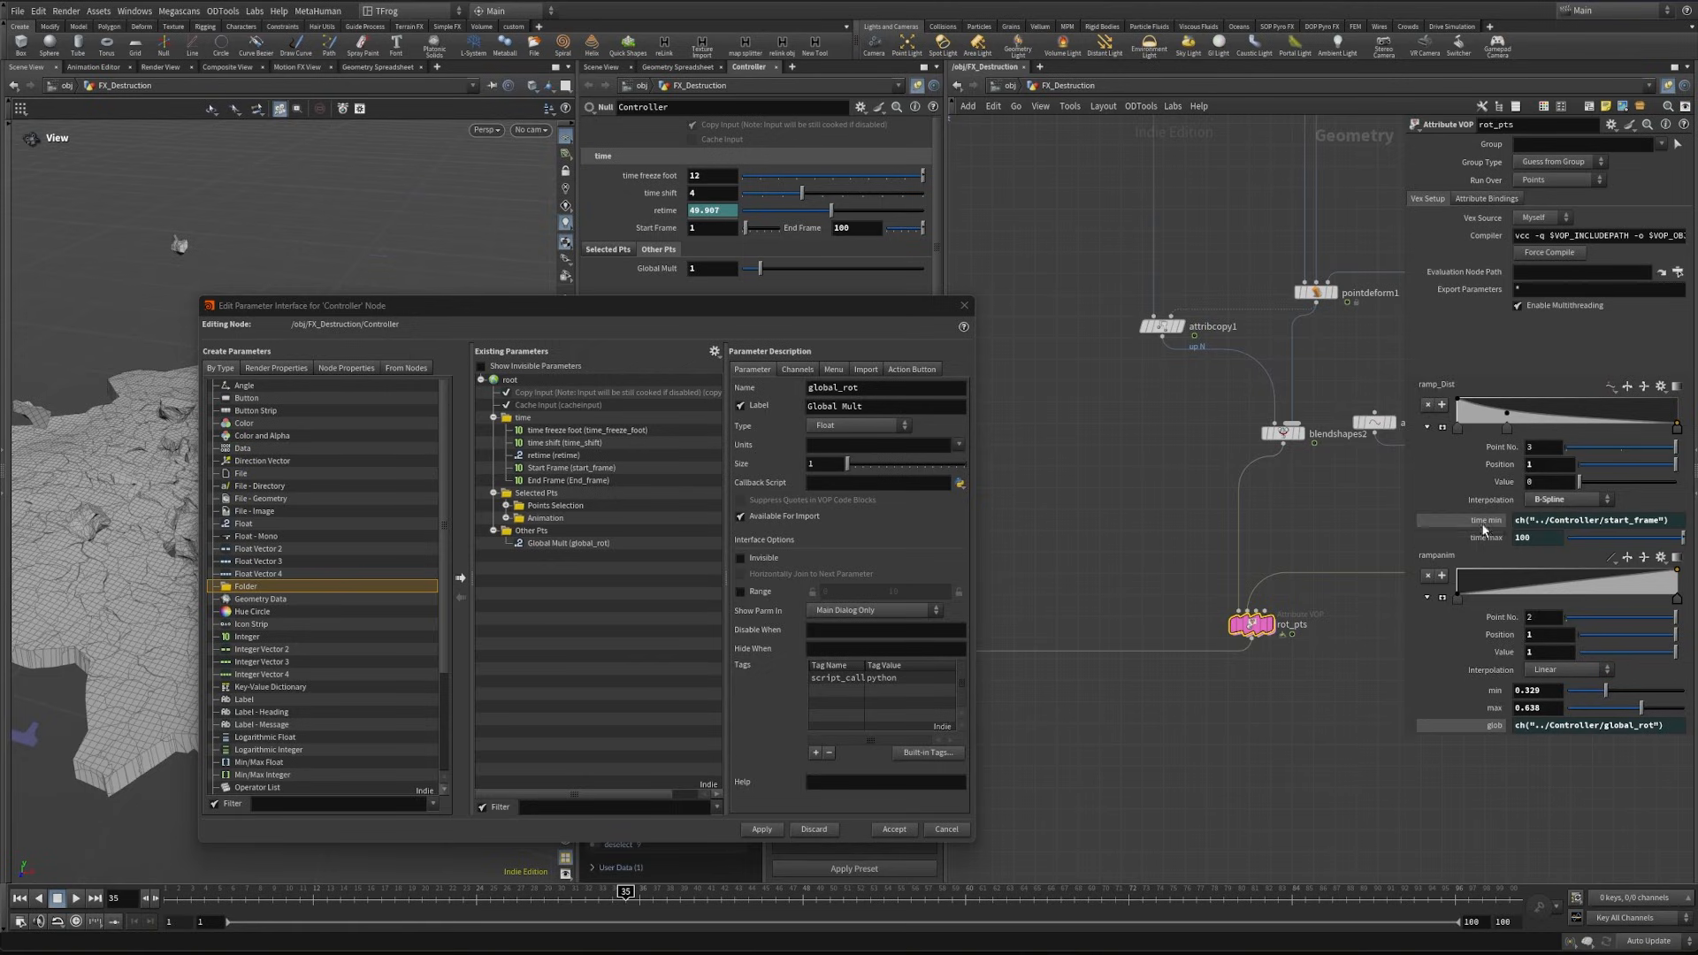
pyautogui.click(1483, 522)
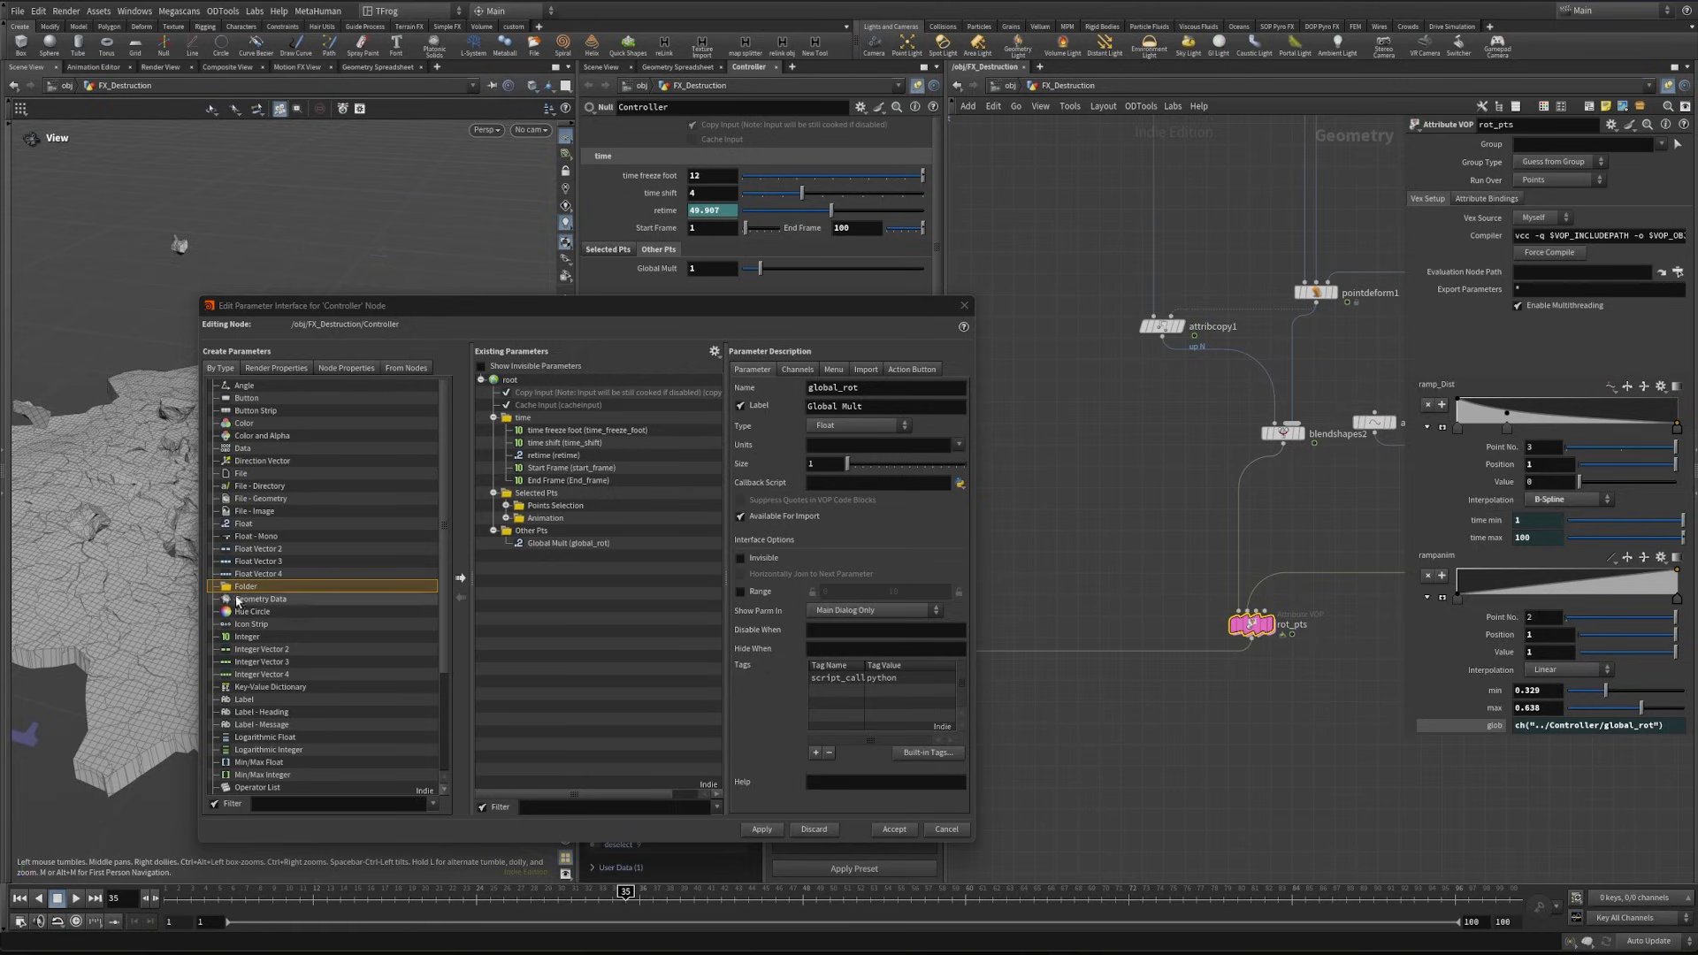
# - Add two horizontally joined floats and a float ramp to the Controller's Other Pts folder and apply
pyautogui.moveTo(243, 524); pyautogui.dragTo(544, 545)
pyautogui.scroll(-4, 262, 718)
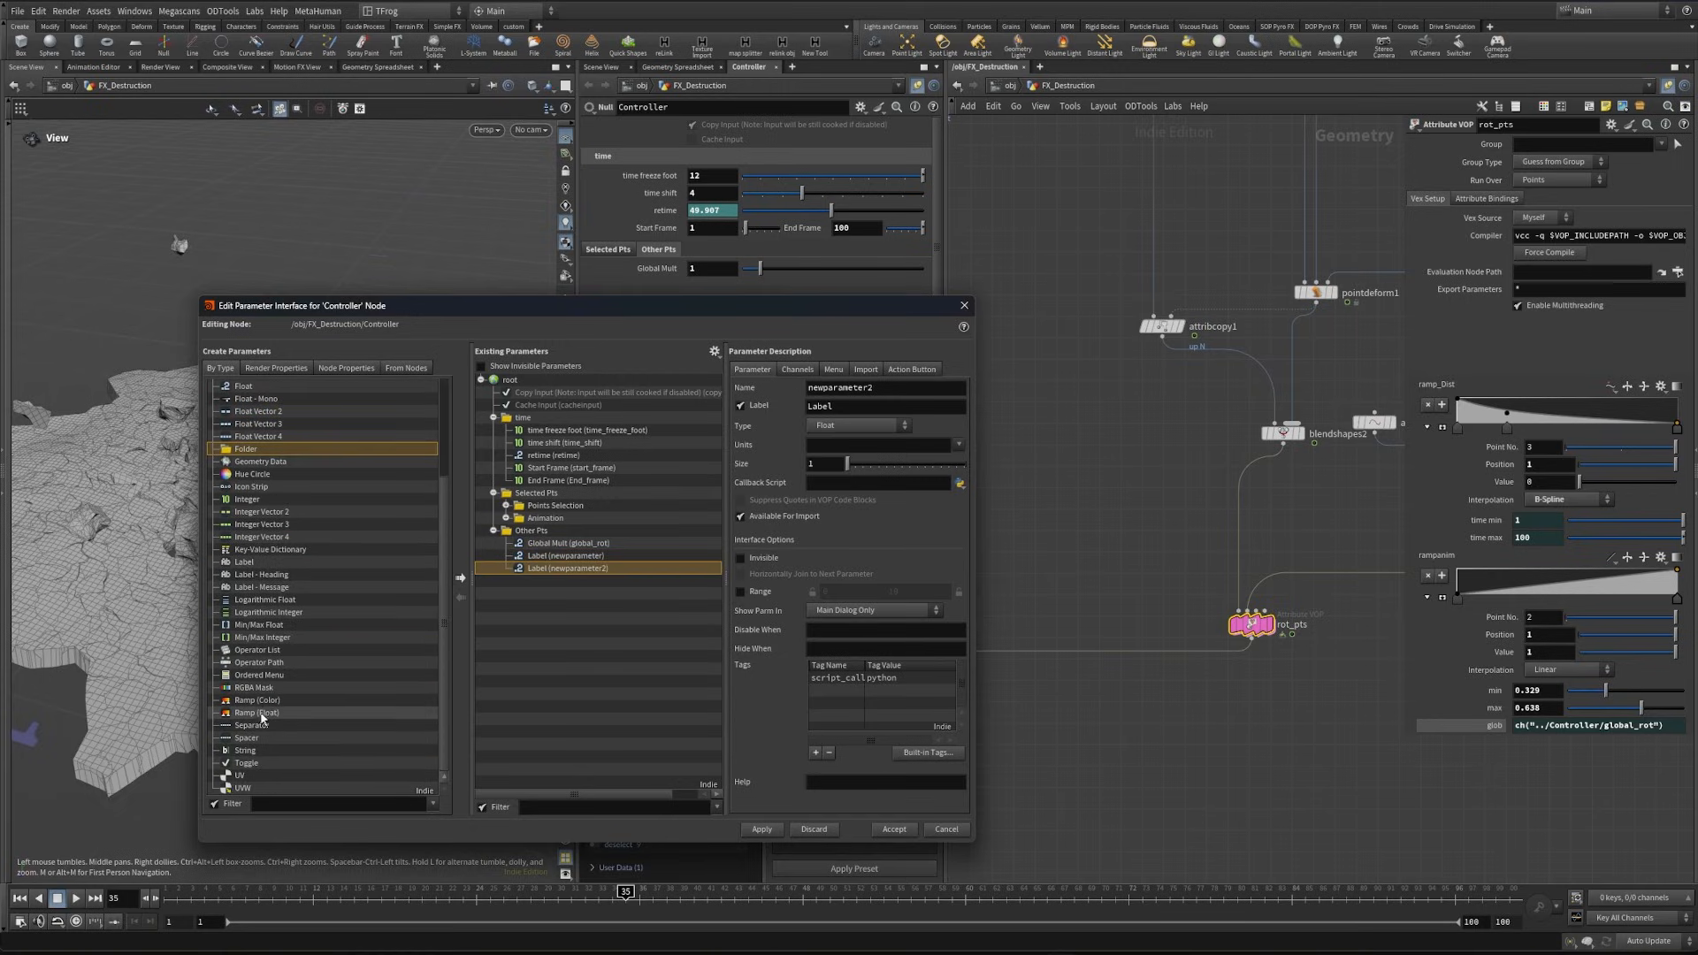
pyautogui.moveTo(261, 715); pyautogui.dragTo(541, 575)
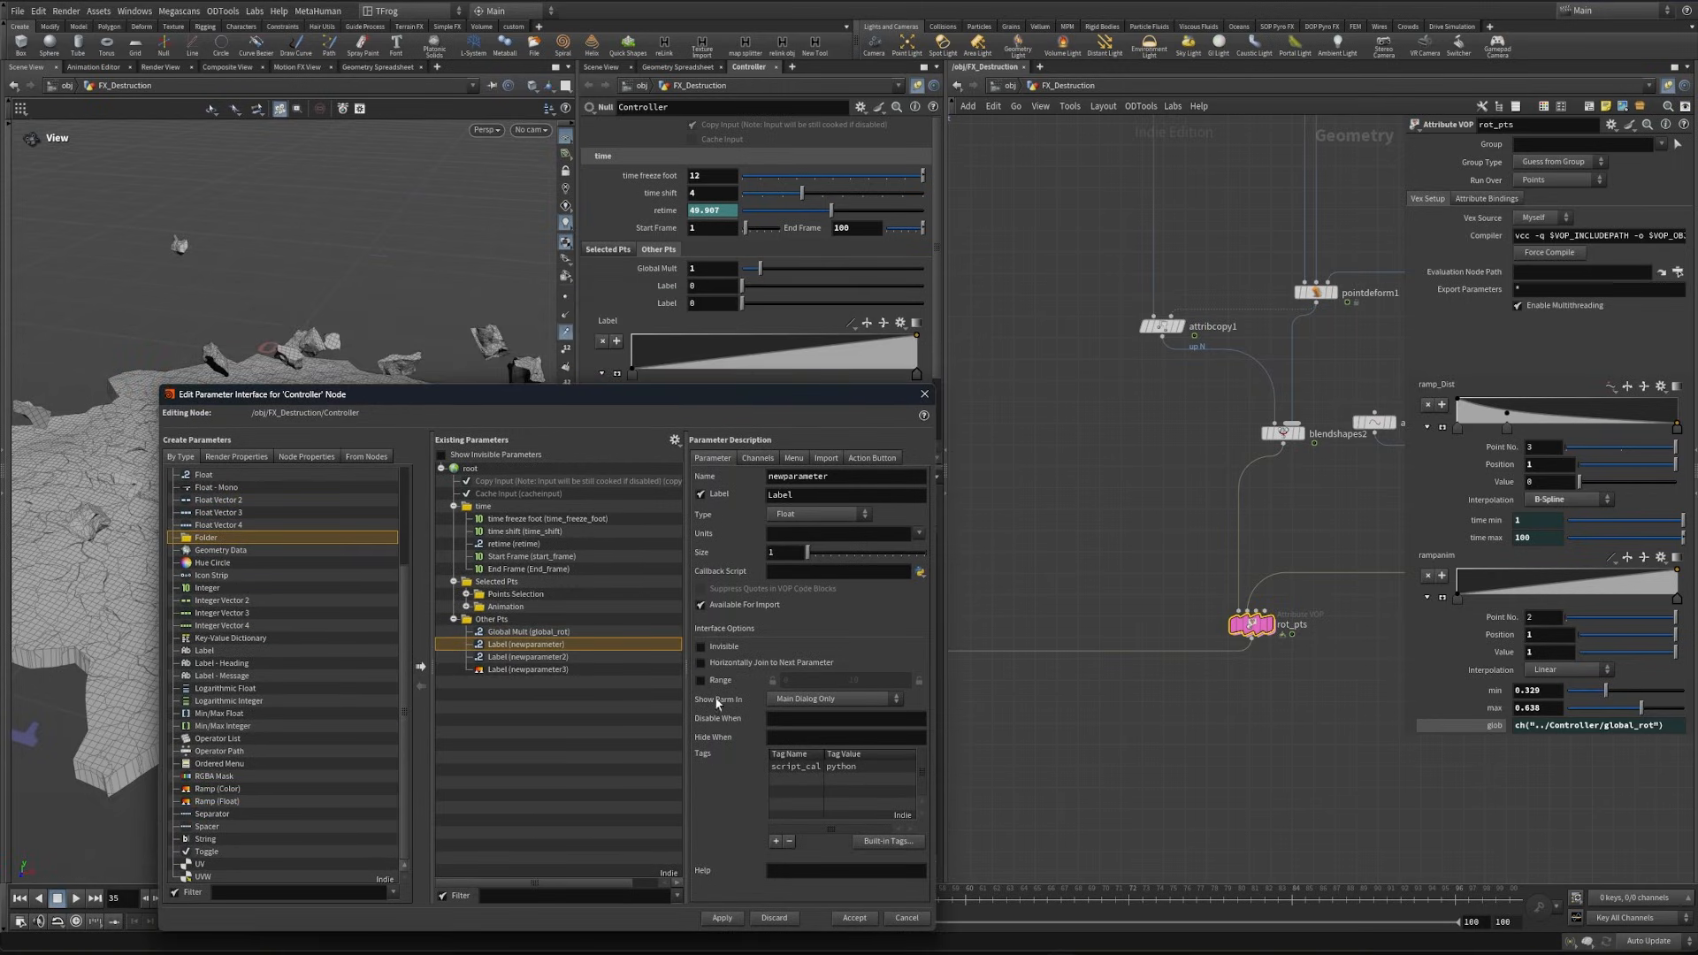
pyautogui.click(723, 919)
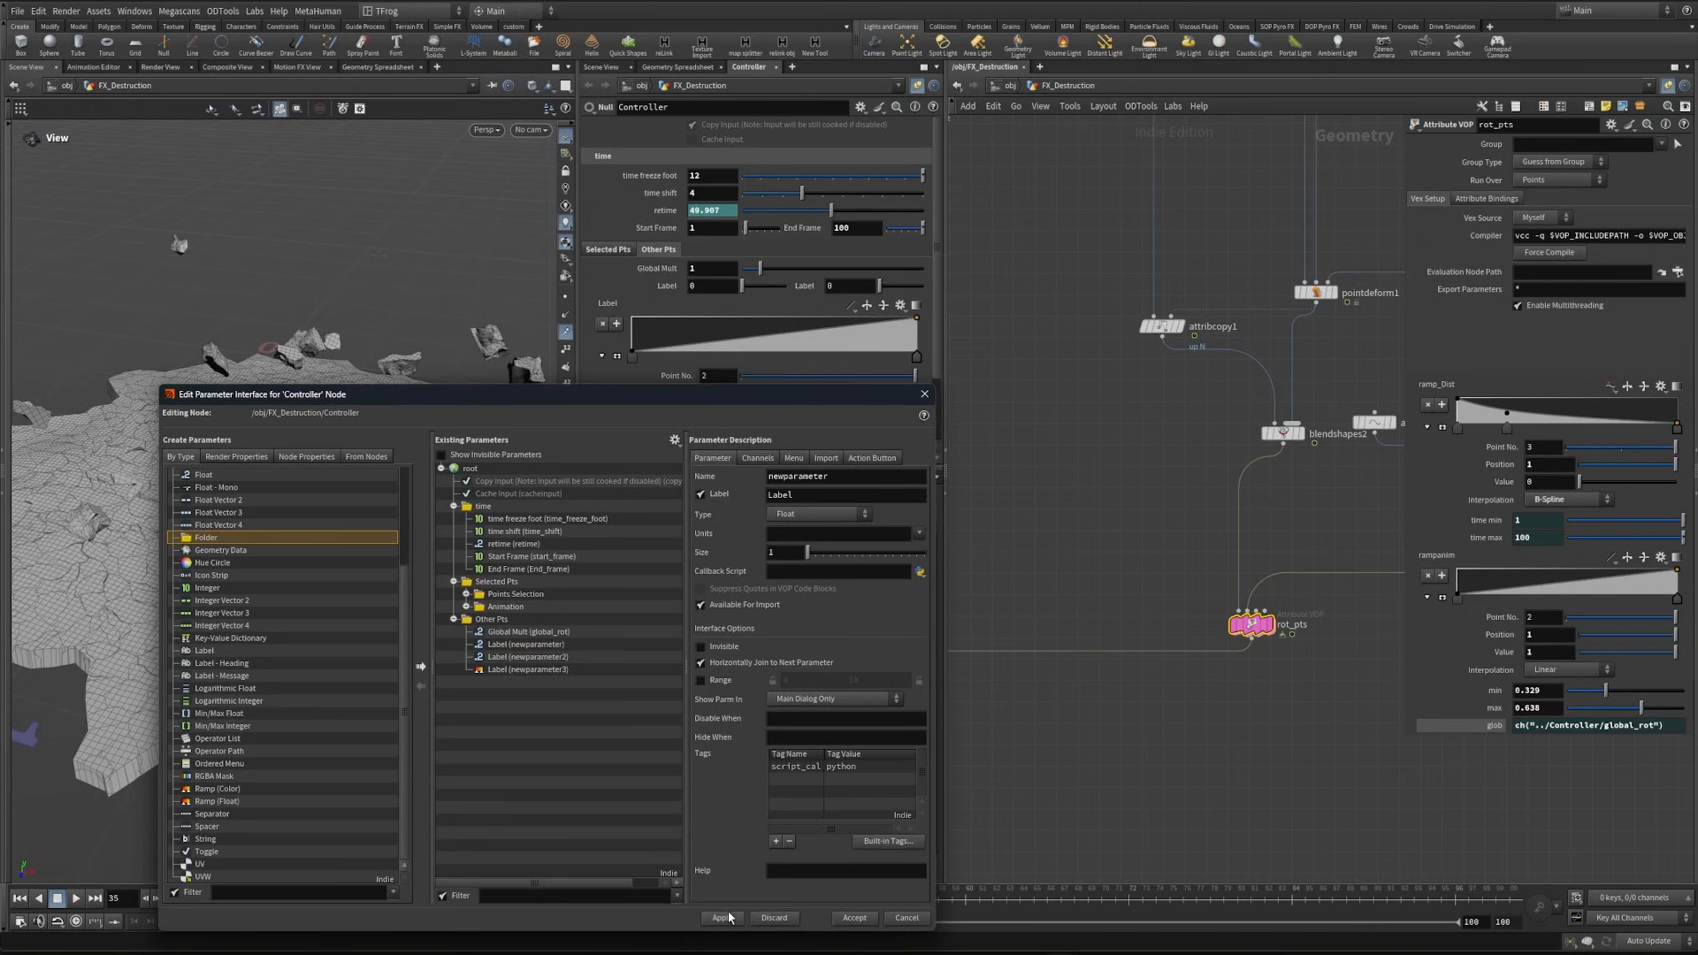
# - Label the new ramp "Ramp Controll Rot" and name it ramp_ctrl_rot
pyautogui.moveTo(805, 403); pyautogui.dragTo(831, 374)
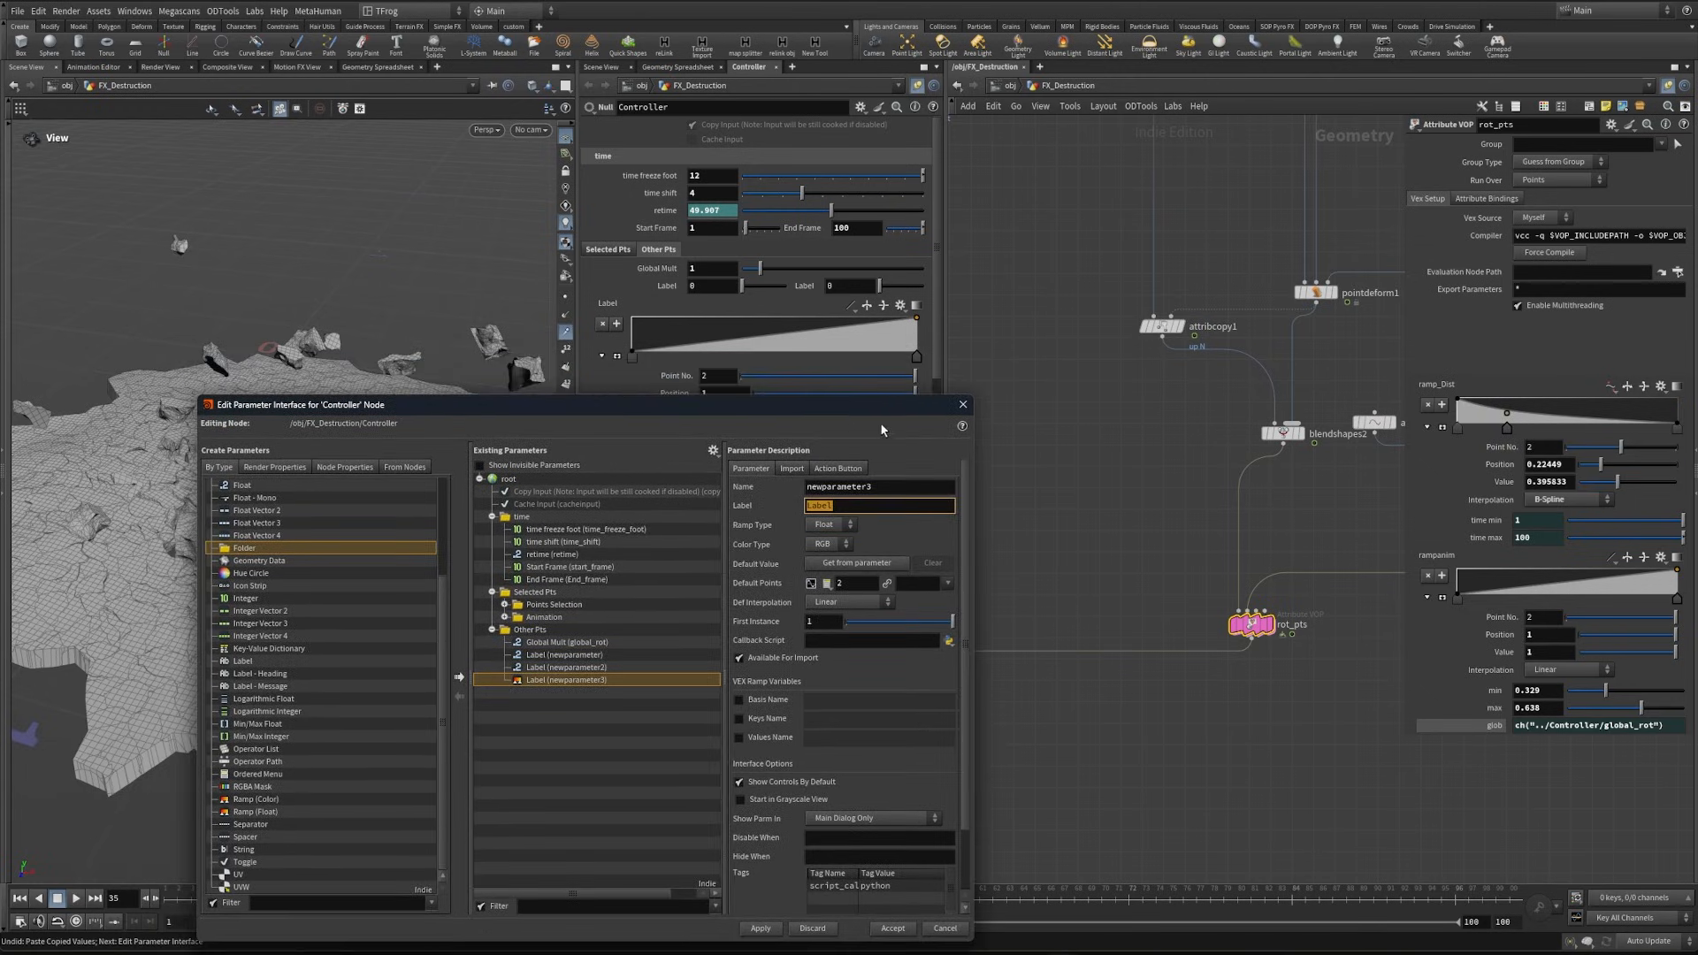
pyautogui.write('Ramp Controll Rot')
pyautogui.hotkey('shift', 'Tab')
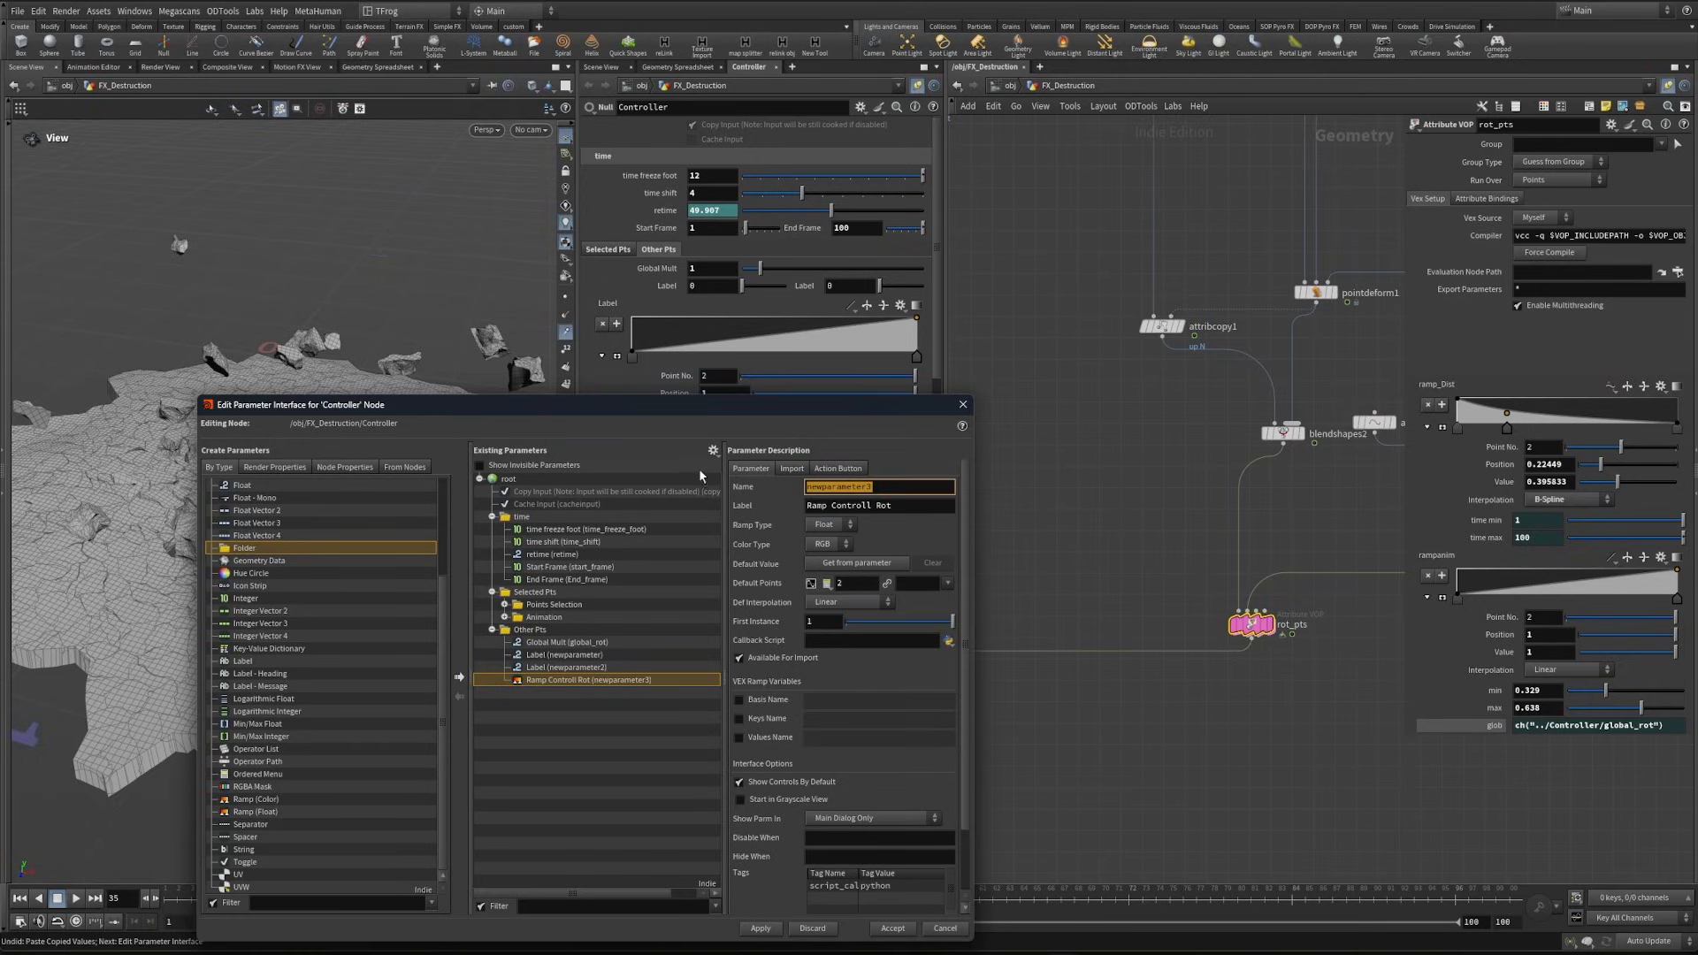
pyautogui.write('ramp_ctrl_rot')
pyautogui.press('Return')
# - Copy the ramp_Dist values onto the Controller's Ramp Controll Rot and reference that ramp from ramp_Dist on rot_pts
pyautogui.rightClick(1446, 384)
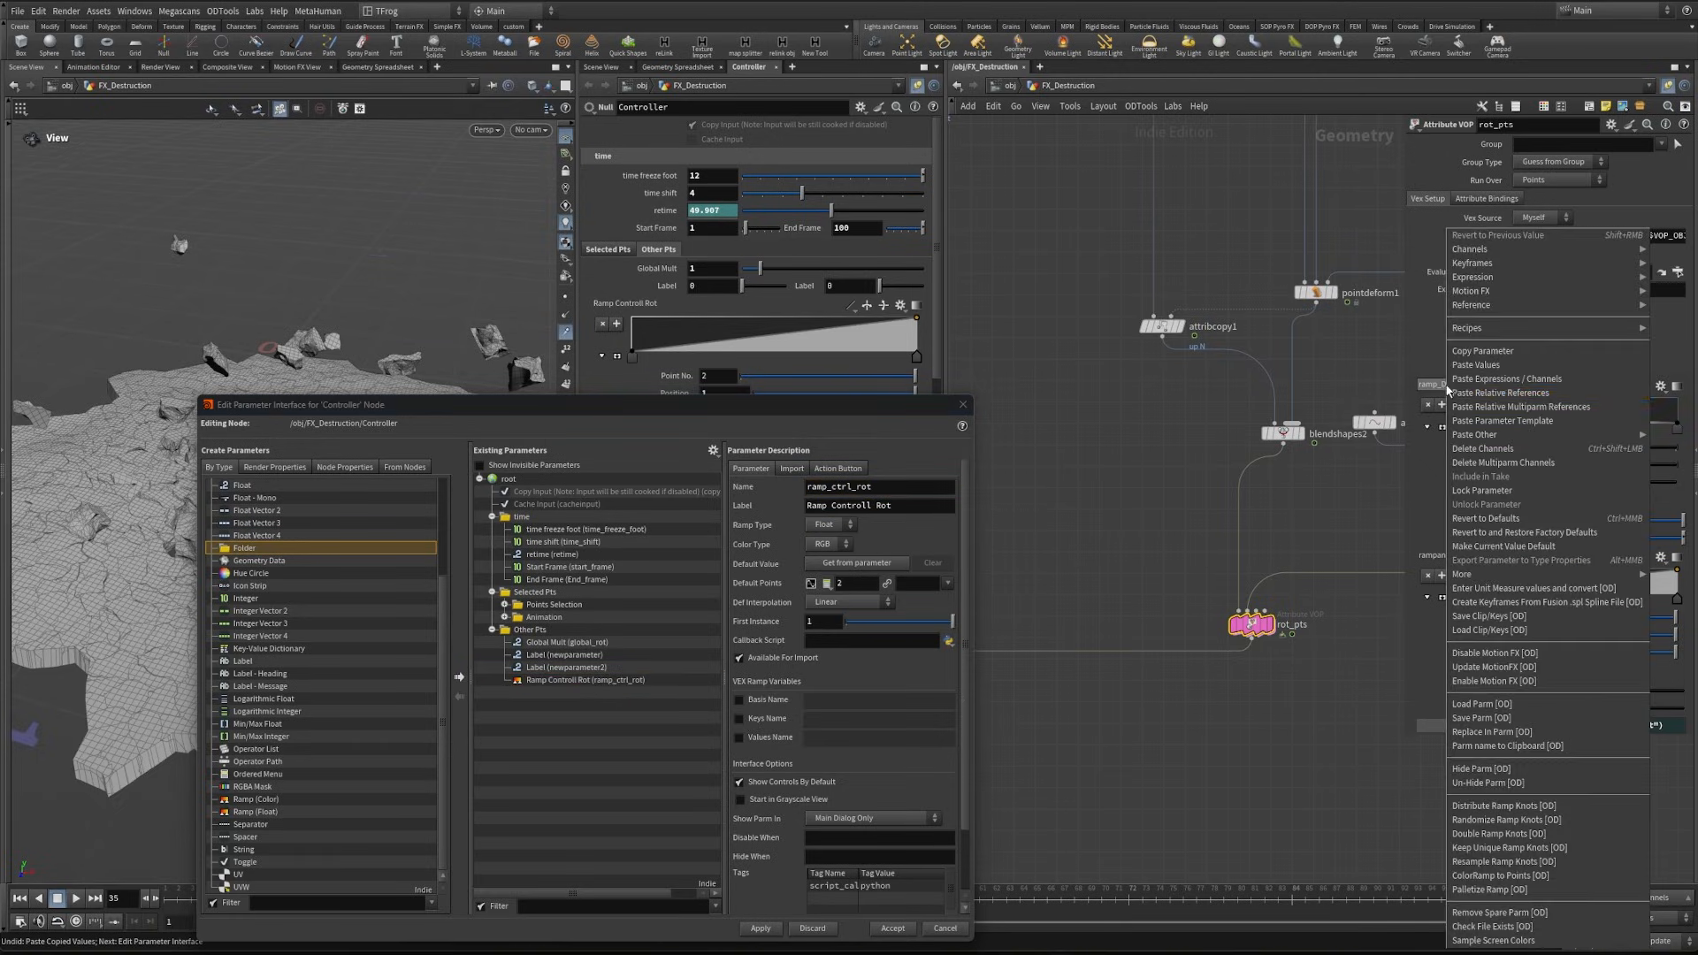
pyautogui.click(1488, 353)
pyautogui.rightClick(619, 304)
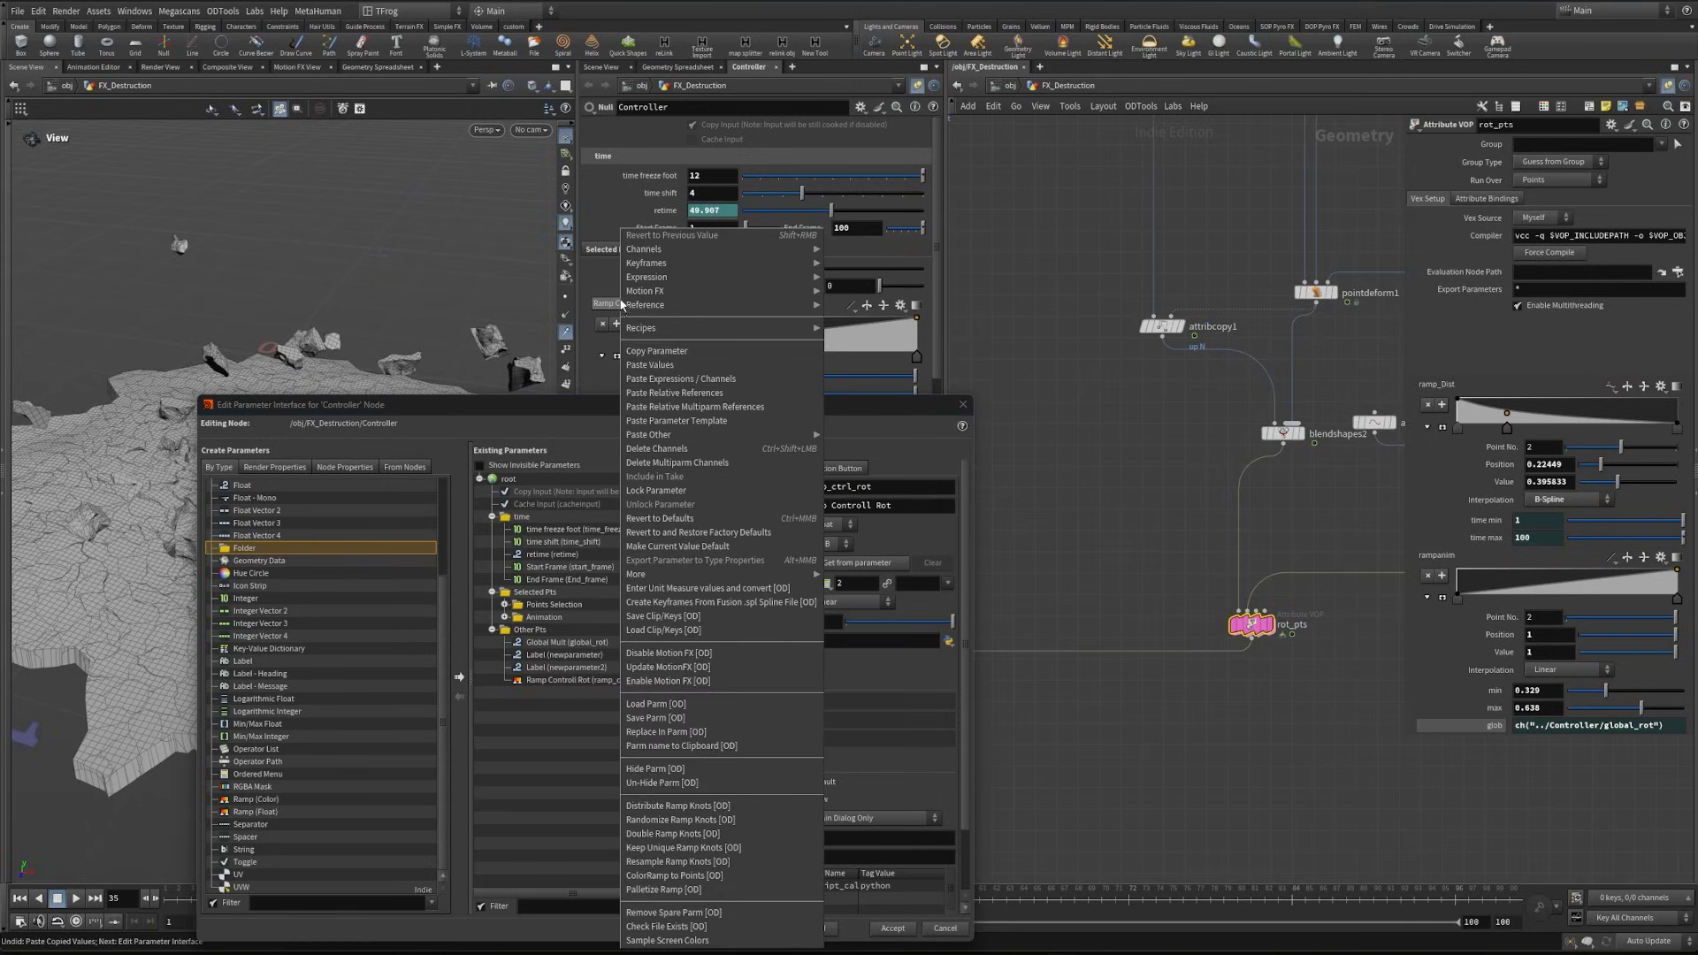
pyautogui.click(652, 363)
pyautogui.rightClick(630, 309)
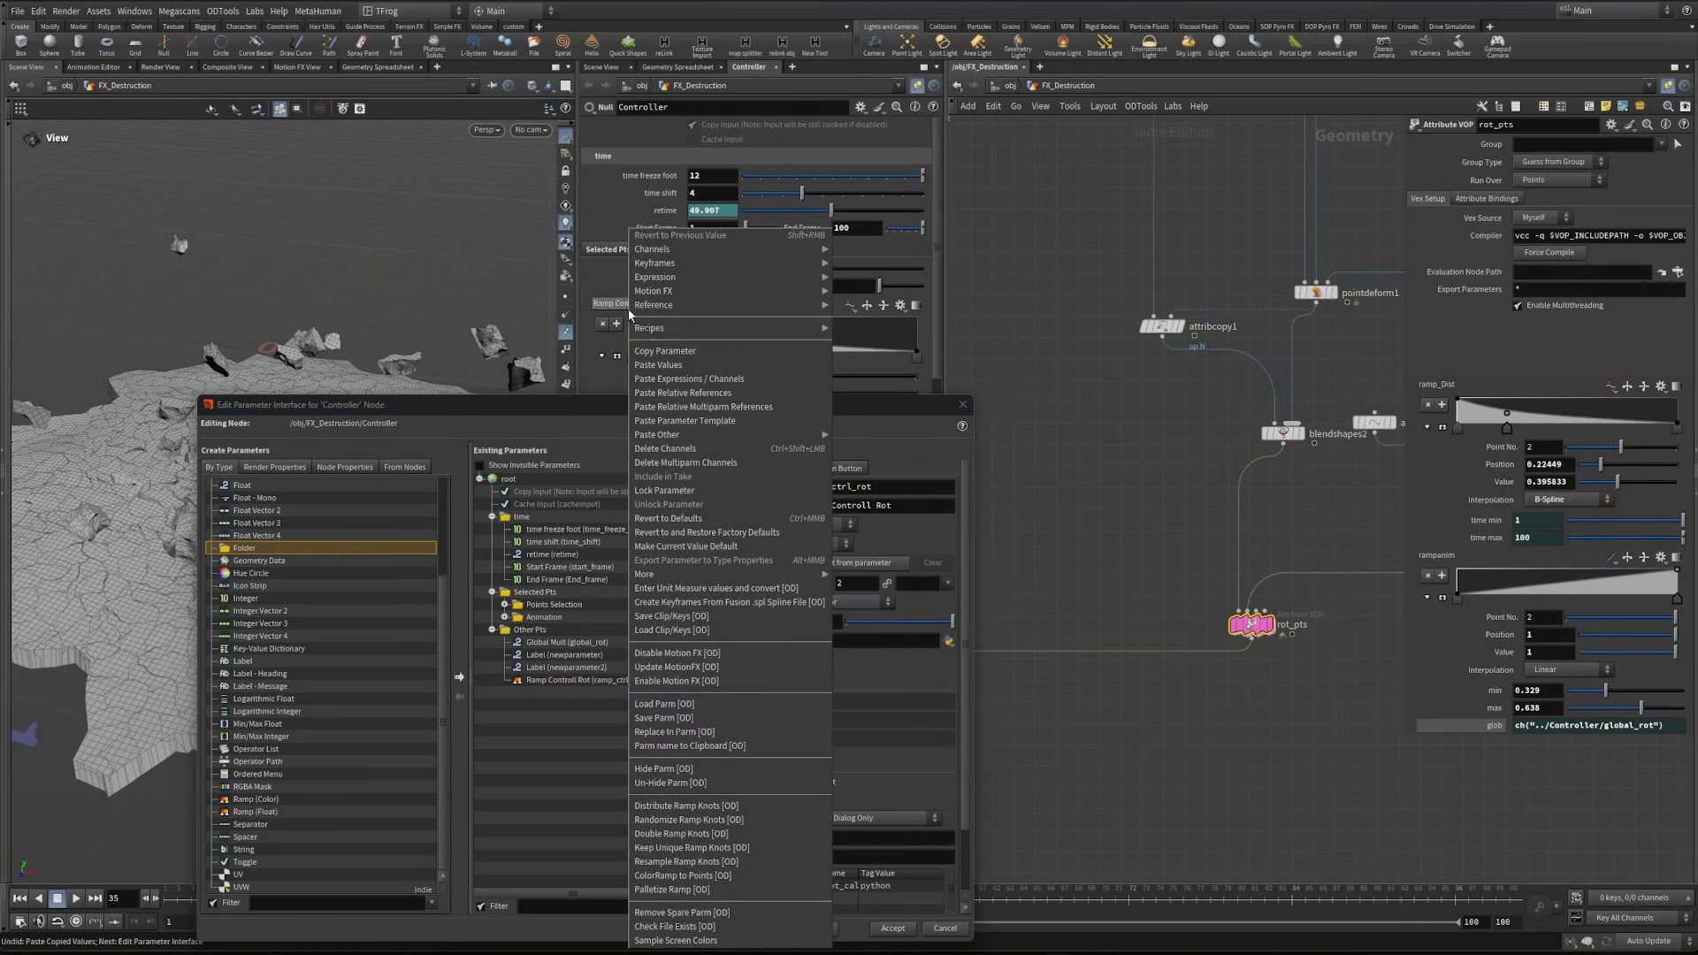
pyautogui.rightClick(1446, 383)
pyautogui.click(1468, 398)
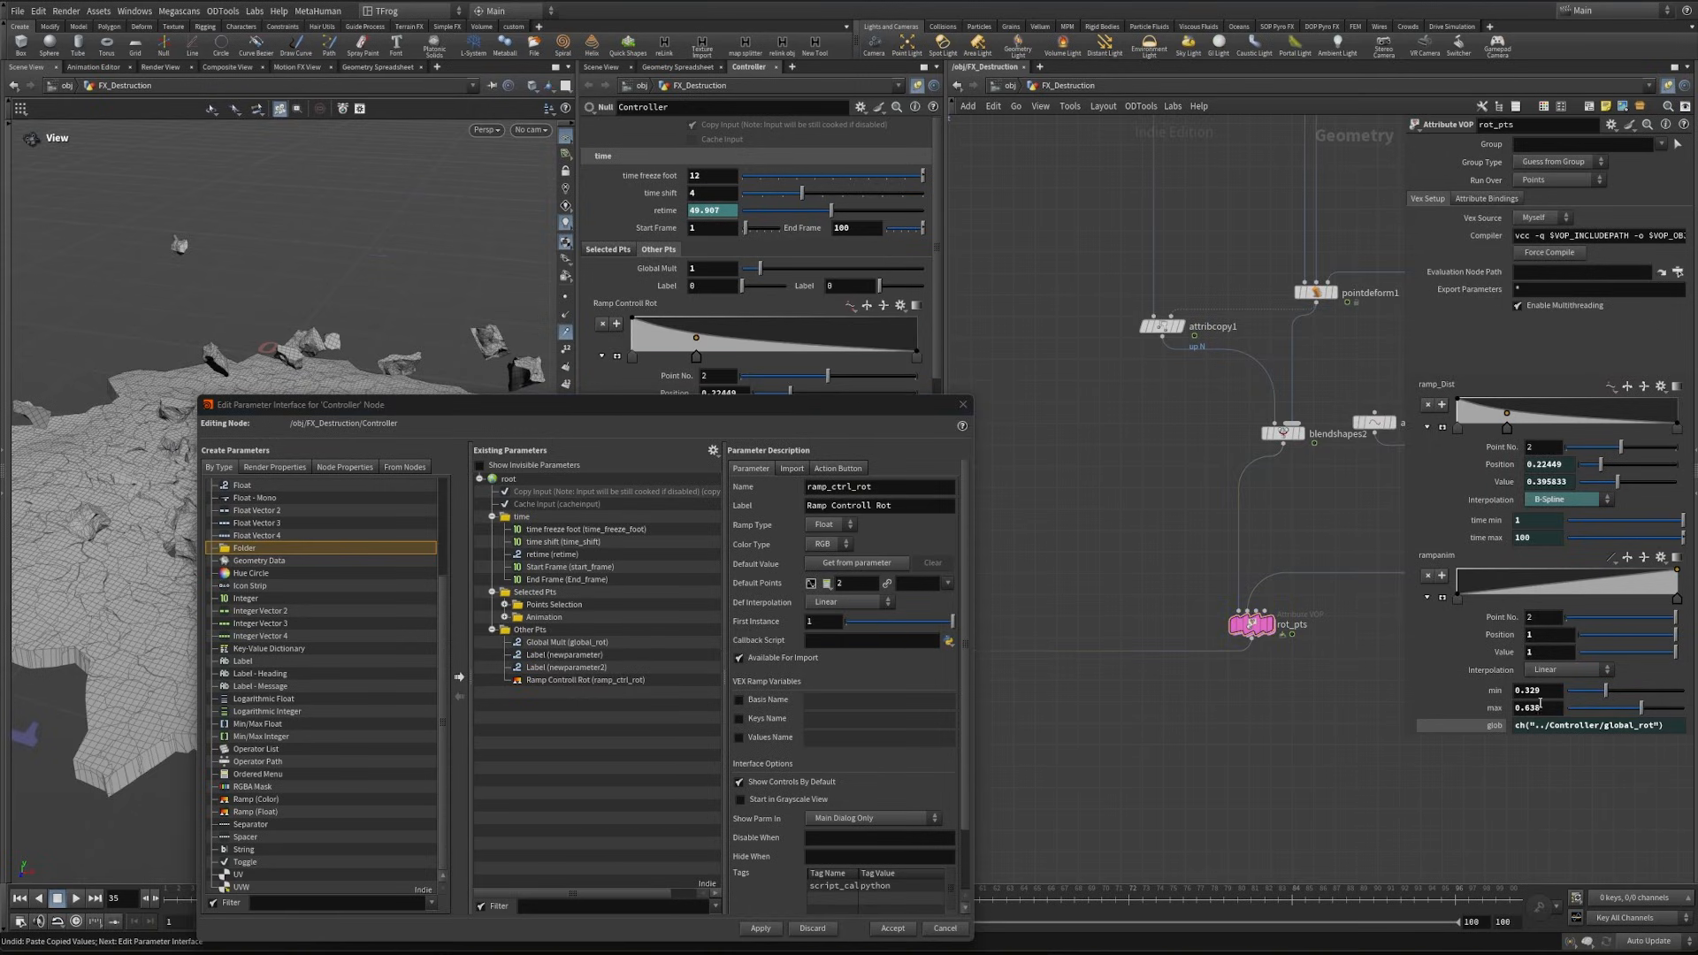
# - Set the Controller's two unnamed Other Pts floats to 0.329 and 0.638, and link rot_pts's min and max to them
pyautogui.press('Tab')
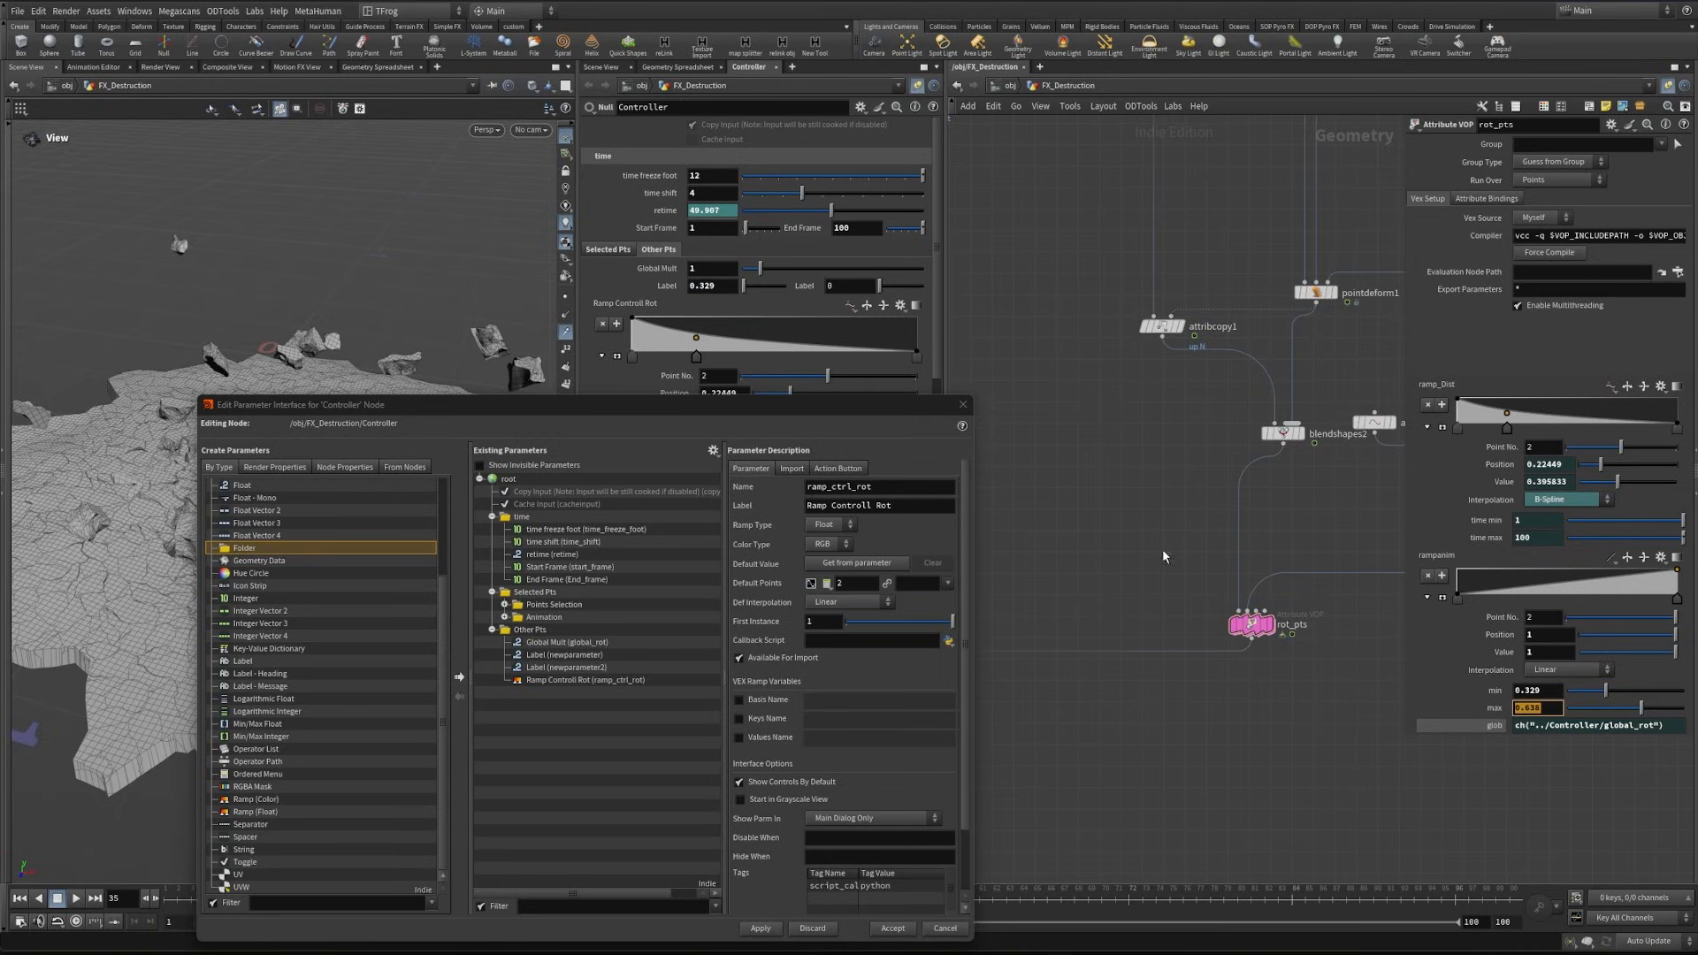
pyautogui.press('Return')
pyautogui.rightClick(665, 289)
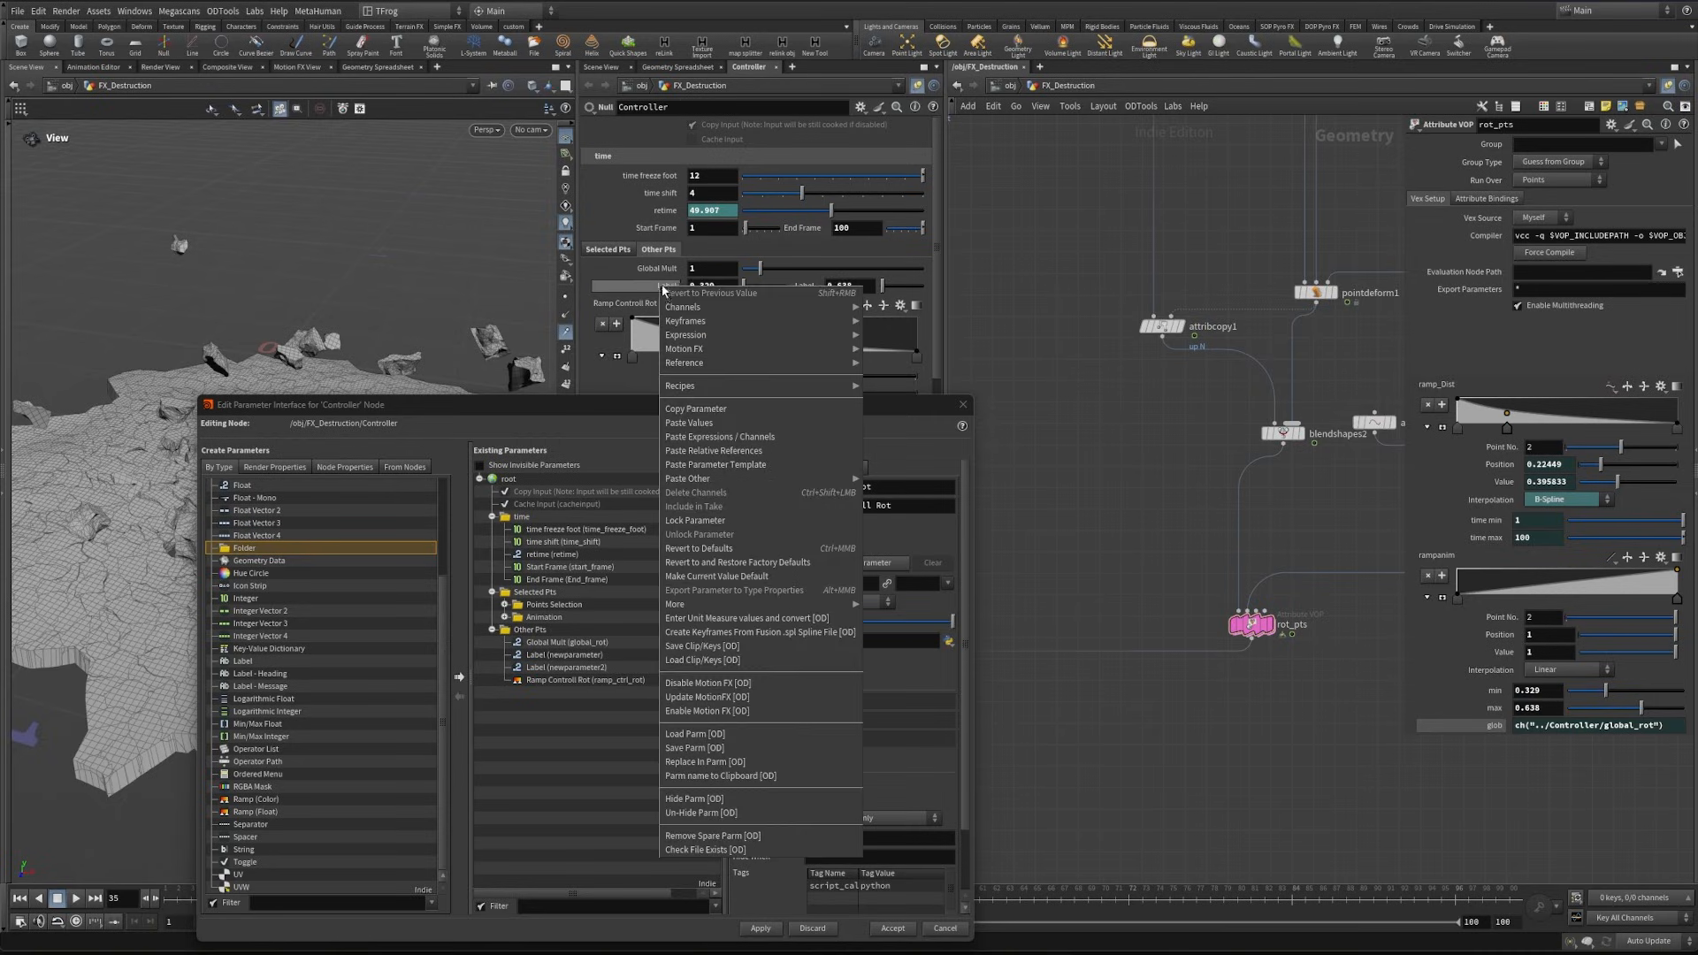
pyautogui.click(710, 408)
pyautogui.rightClick(1480, 694)
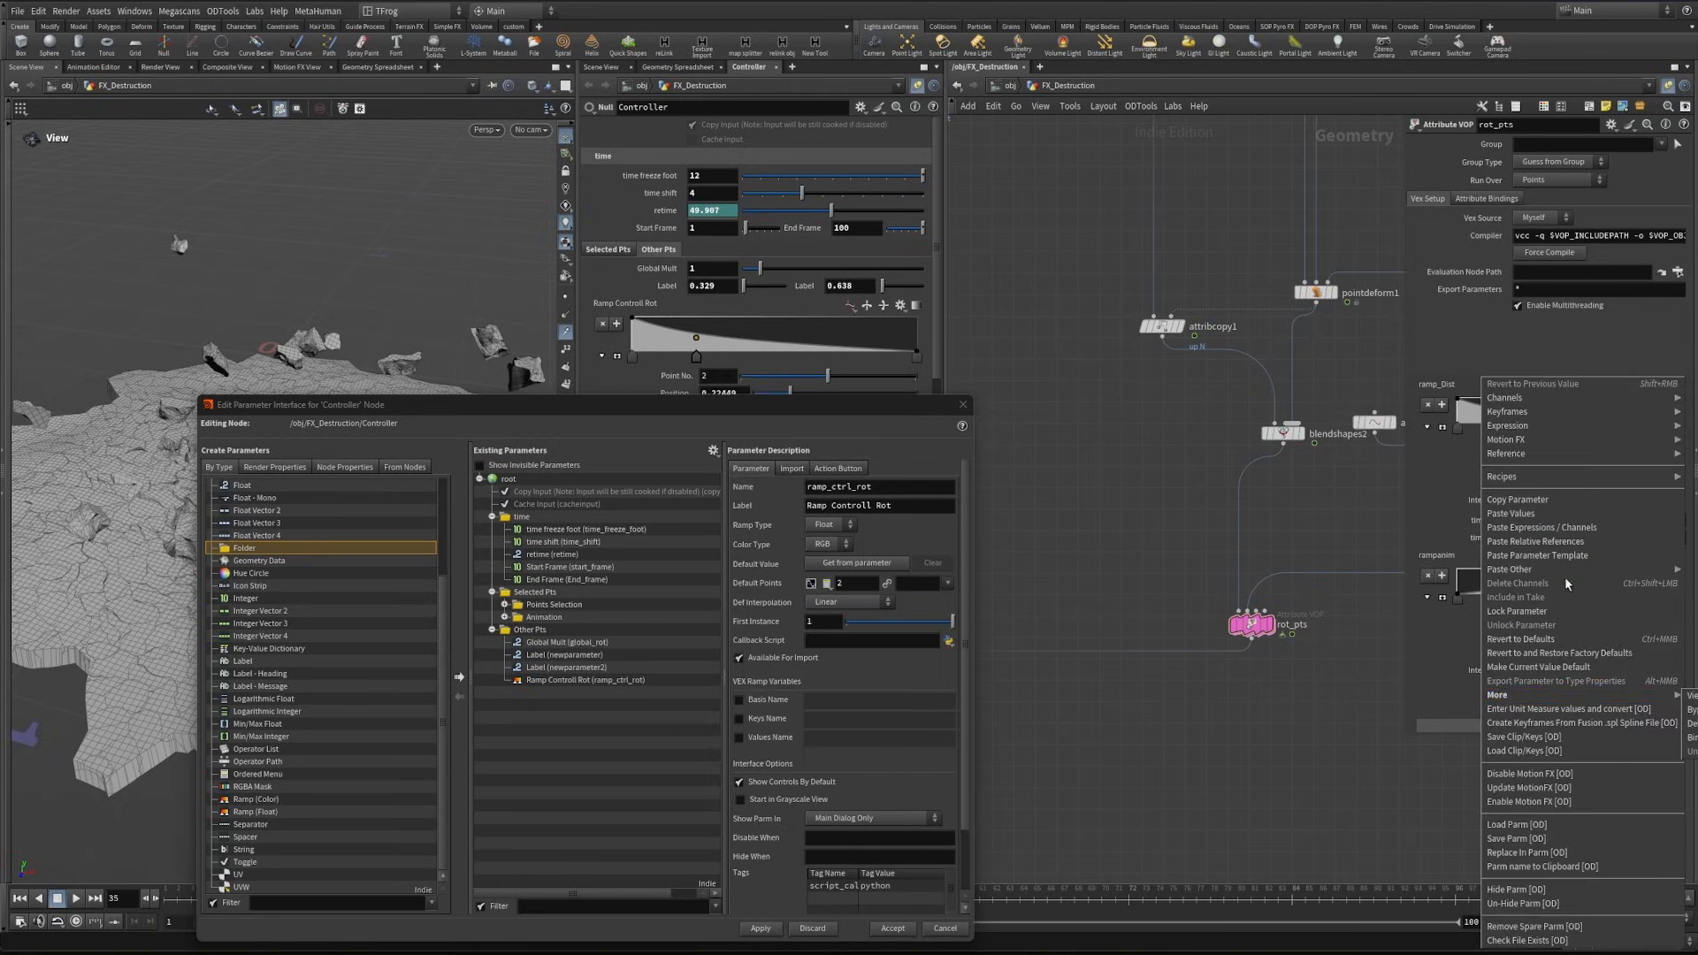
pyautogui.click(1554, 556)
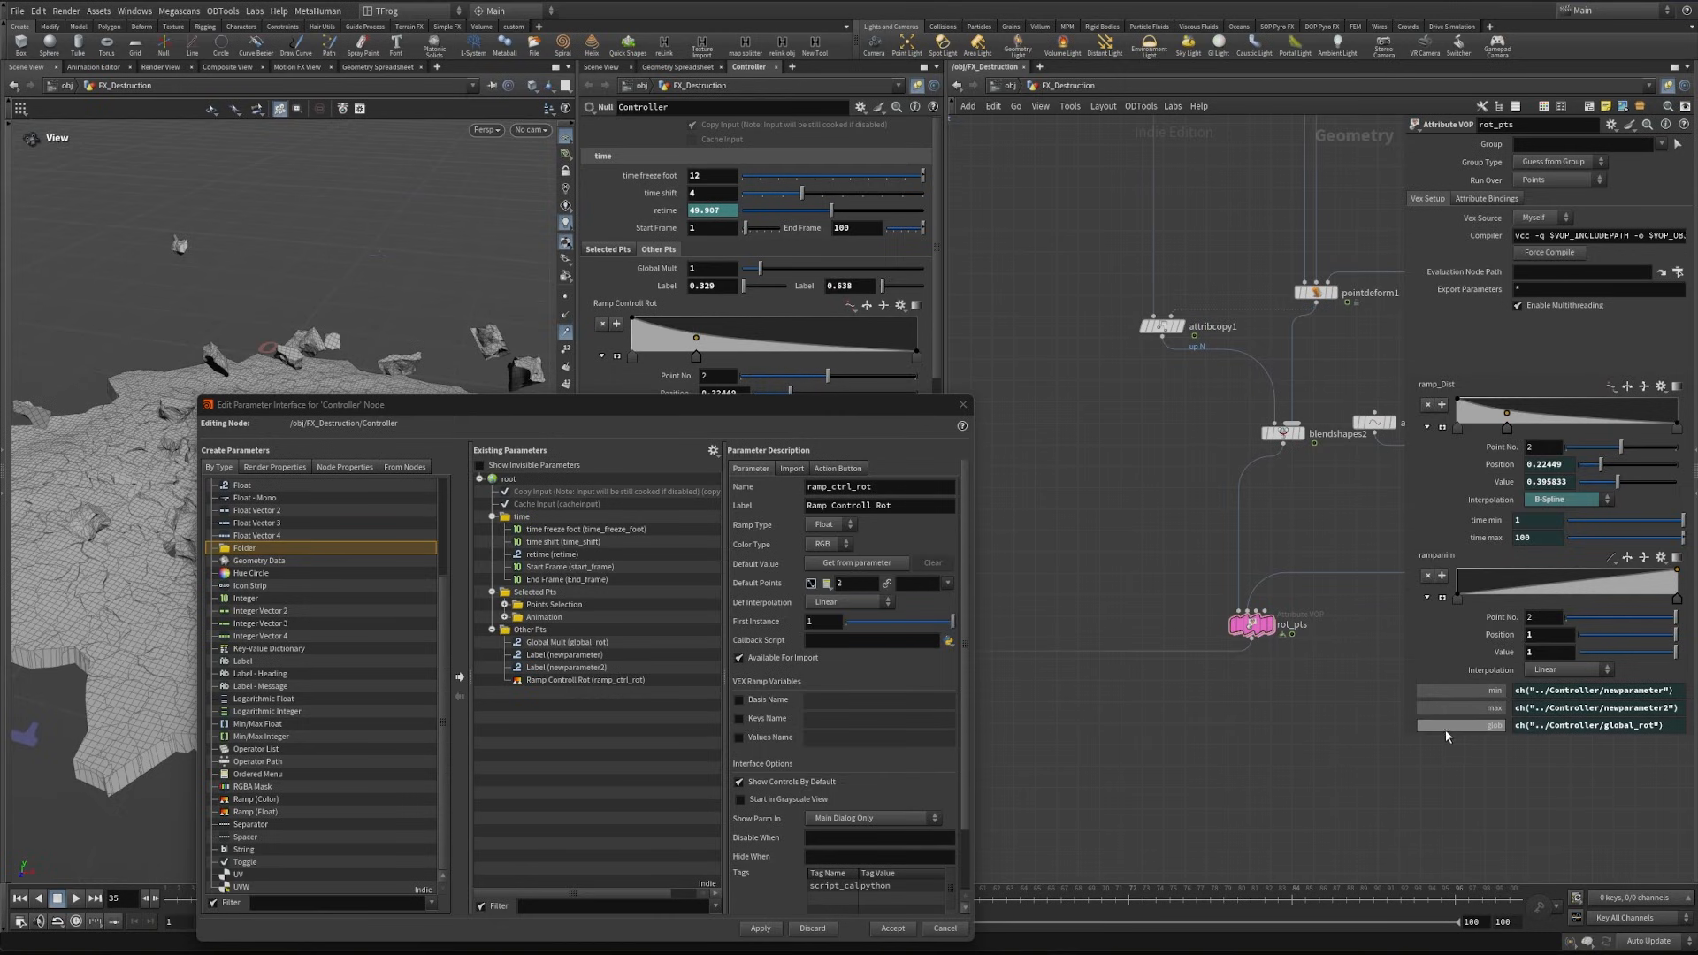
pyautogui.moveTo(773, 405); pyautogui.dragTo(641, 301)
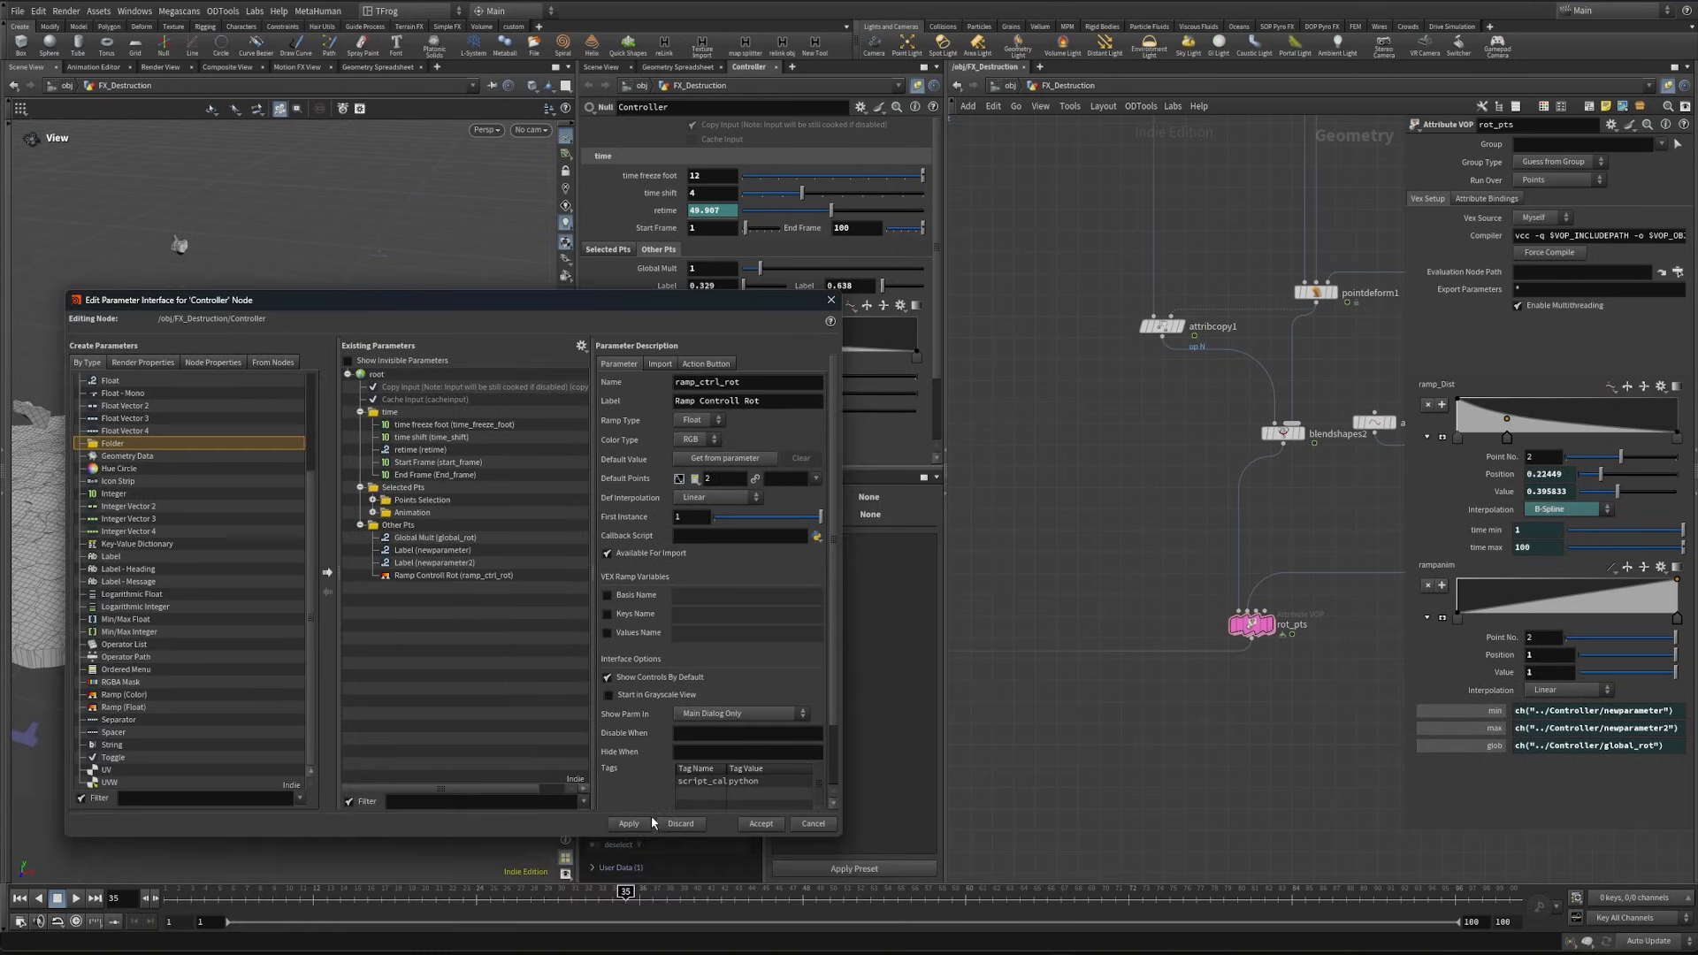
pyautogui.click(831, 300)
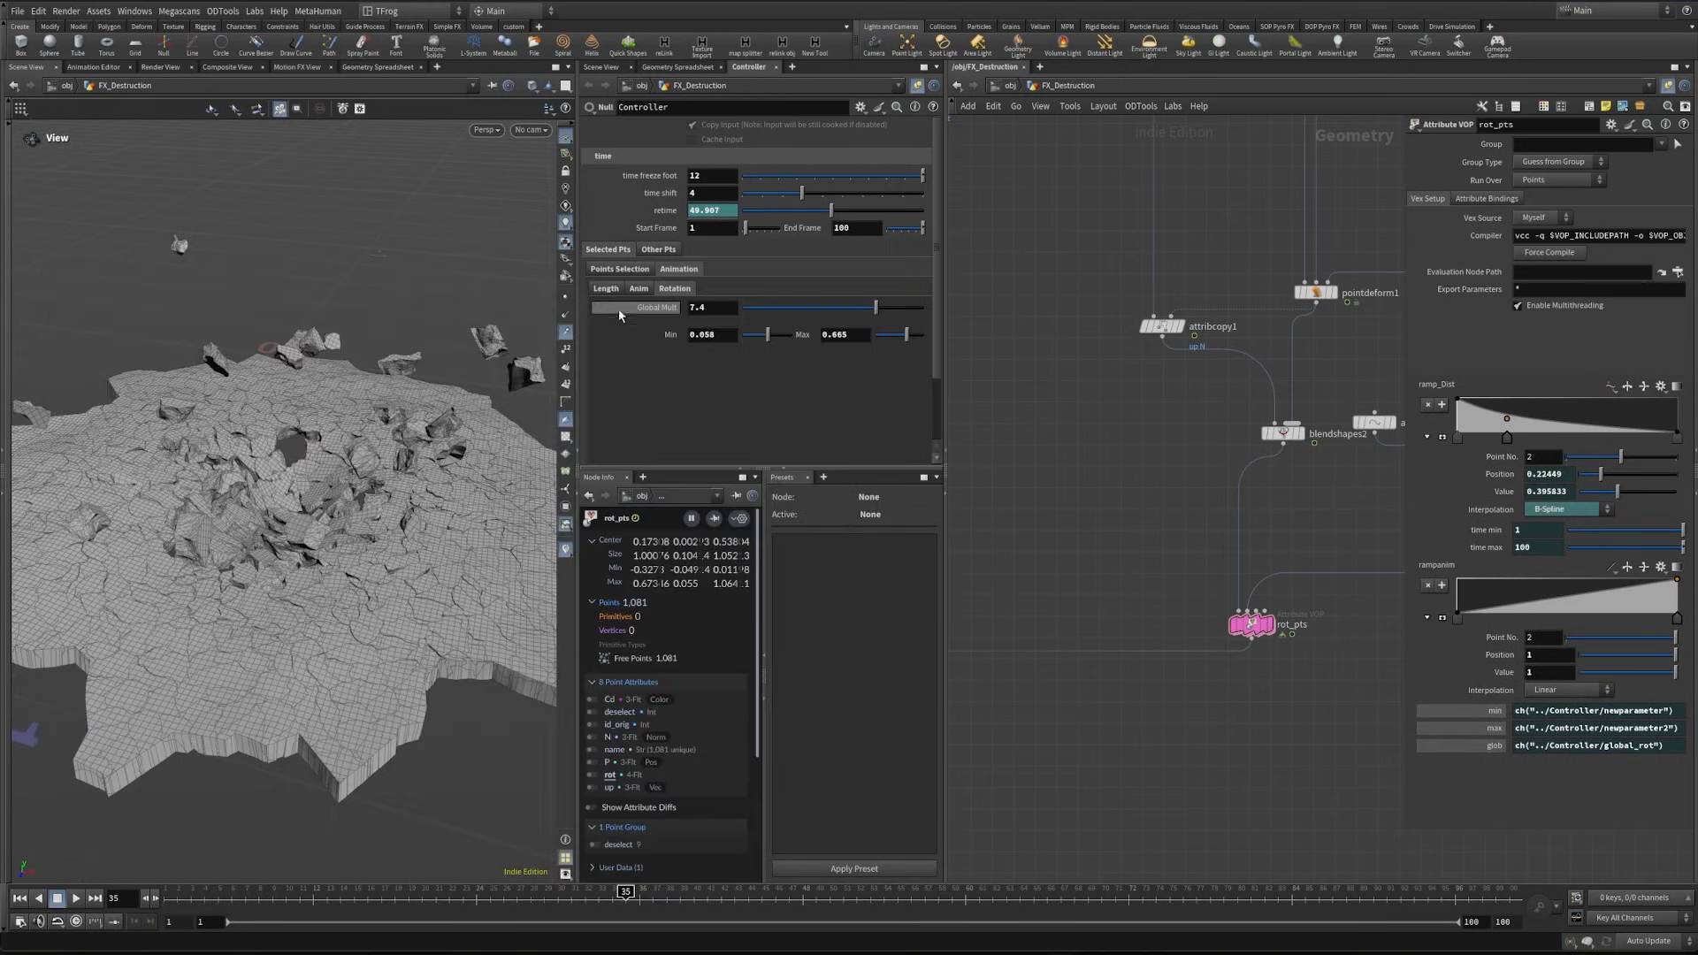
# - Review the Length, Anim and Rotation controls in the Controller's Selected Pts animation settings
pyautogui.click(639, 289)
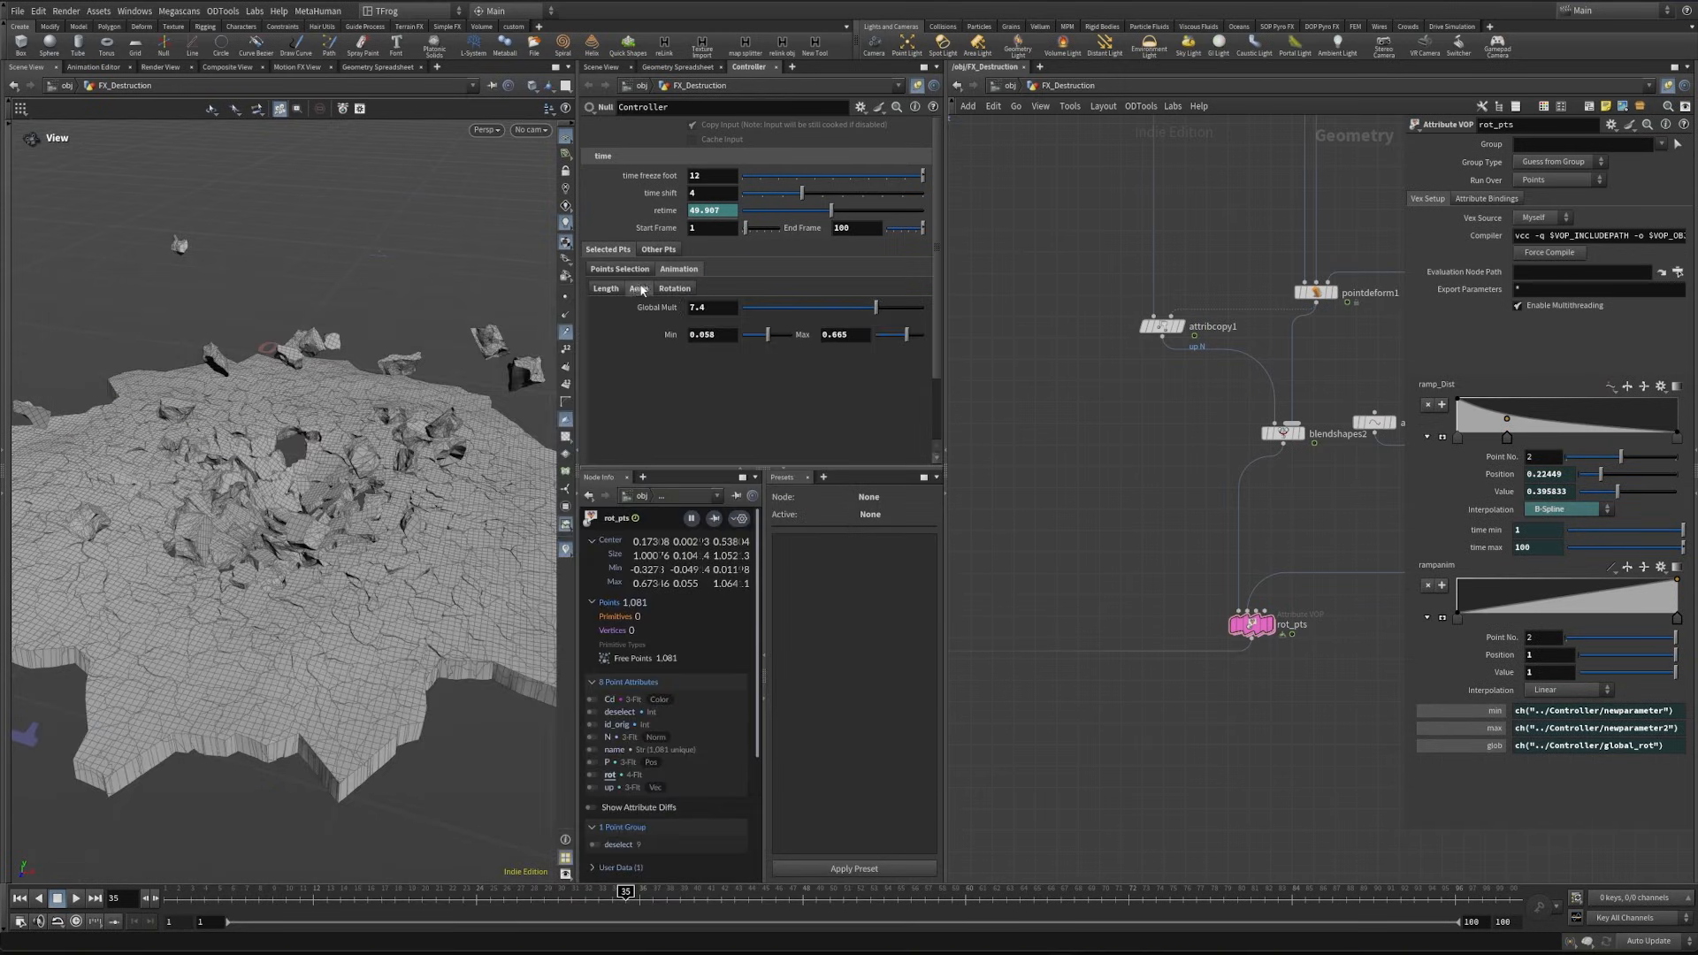
pyautogui.click(606, 289)
pyautogui.scroll(-2, 597, 312)
pyautogui.scroll(2, 677, 301)
pyautogui.click(676, 290)
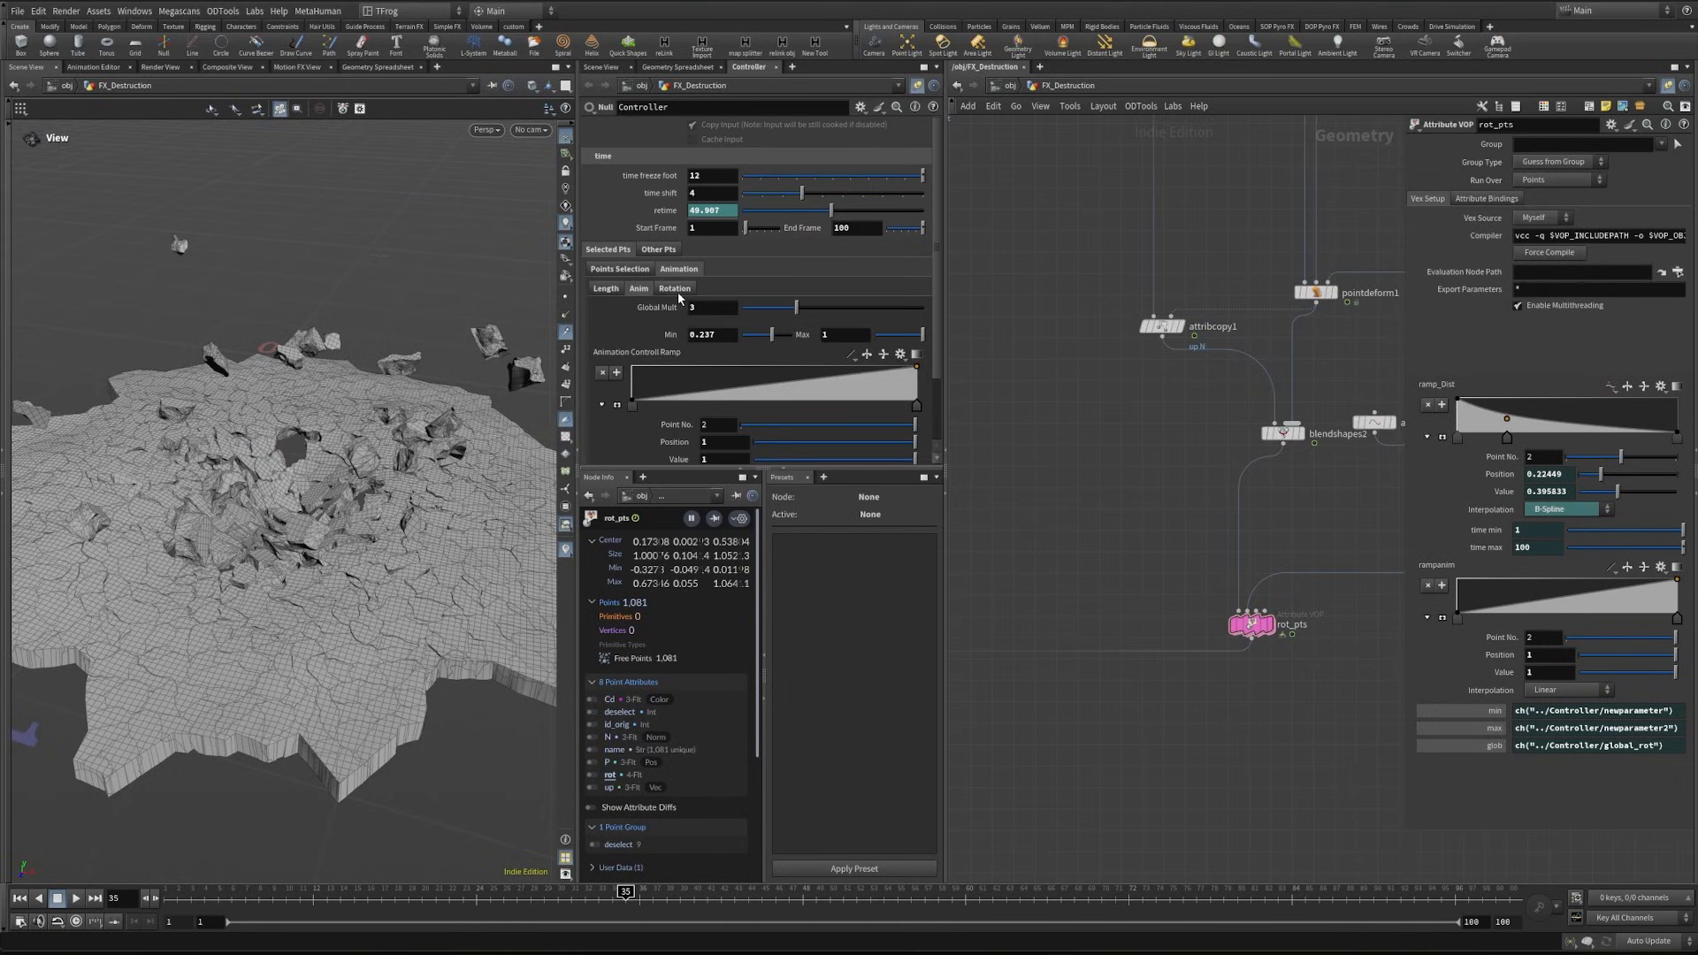
pyautogui.click(687, 292)
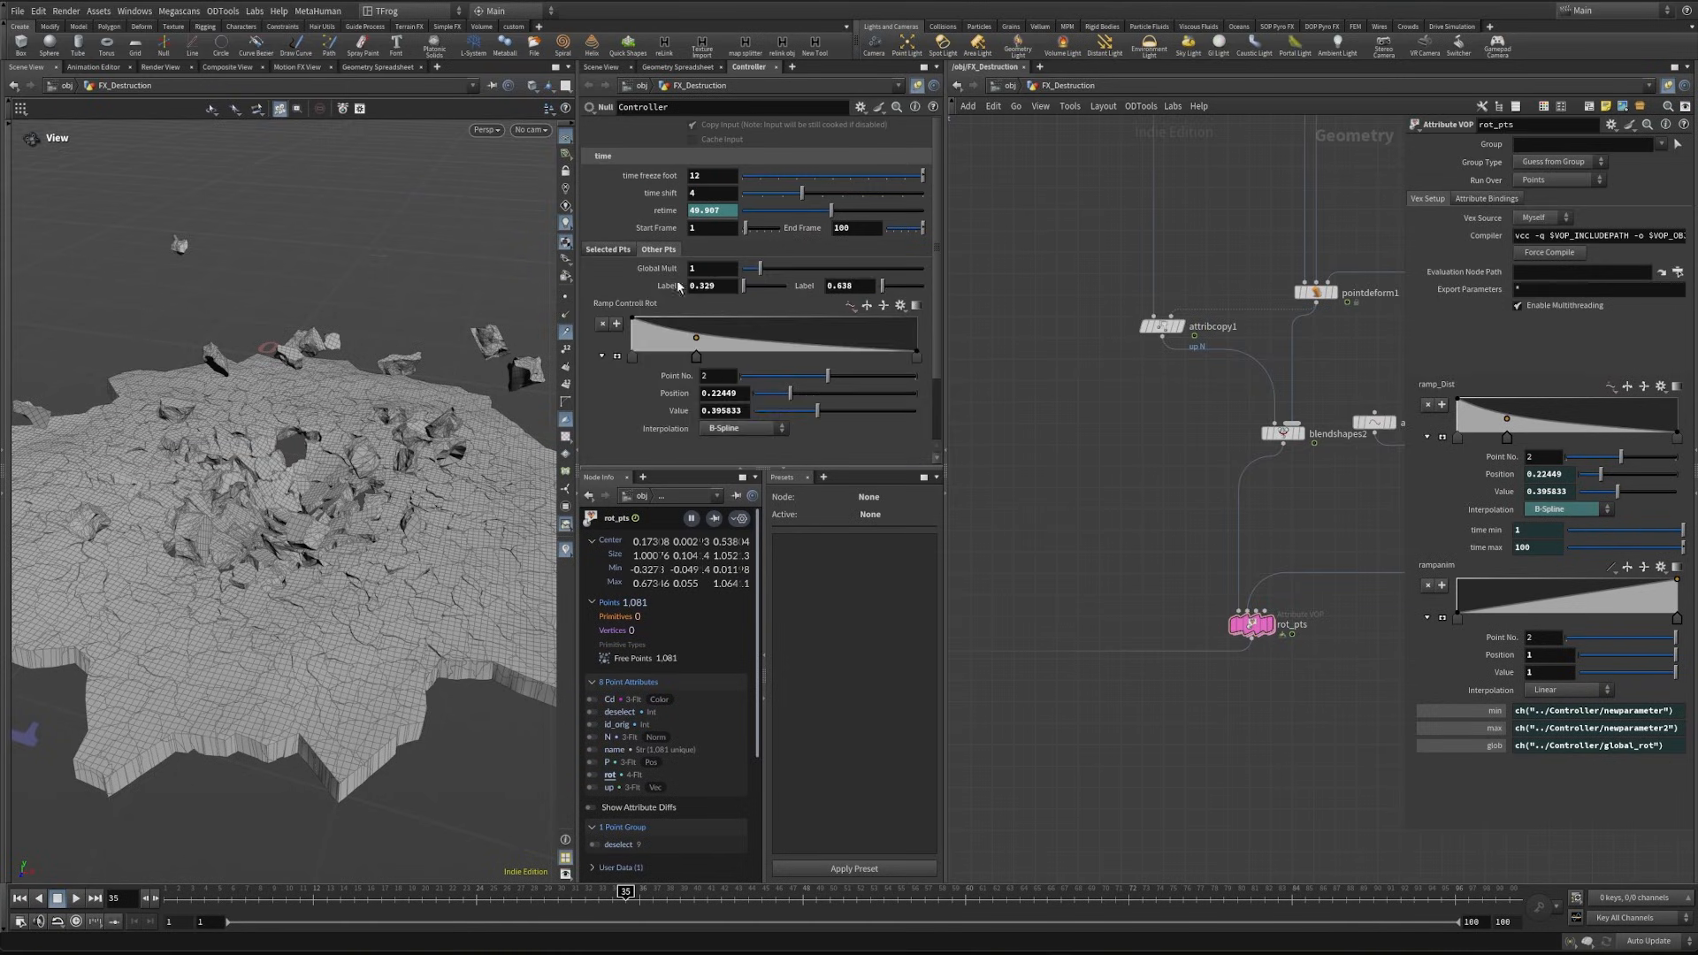
# - Insert a medium-height spacer below Global Mult in the Controller's Other Pts folder and apply
pyautogui.click(859, 107)
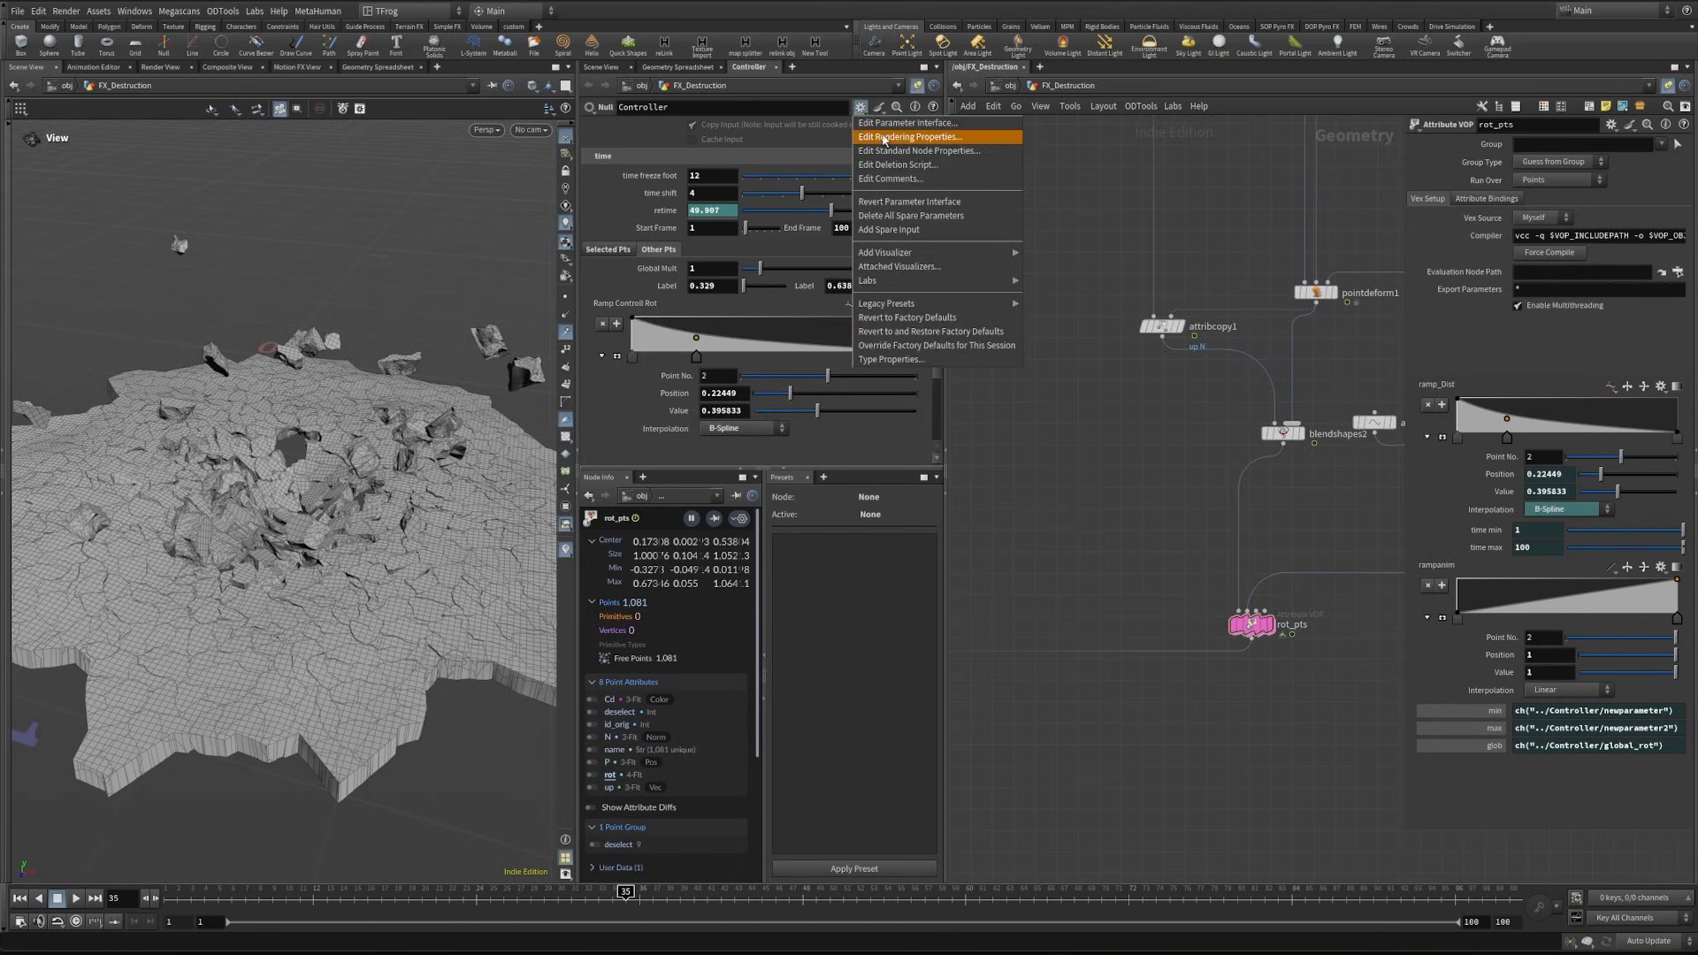
pyautogui.click(893, 131)
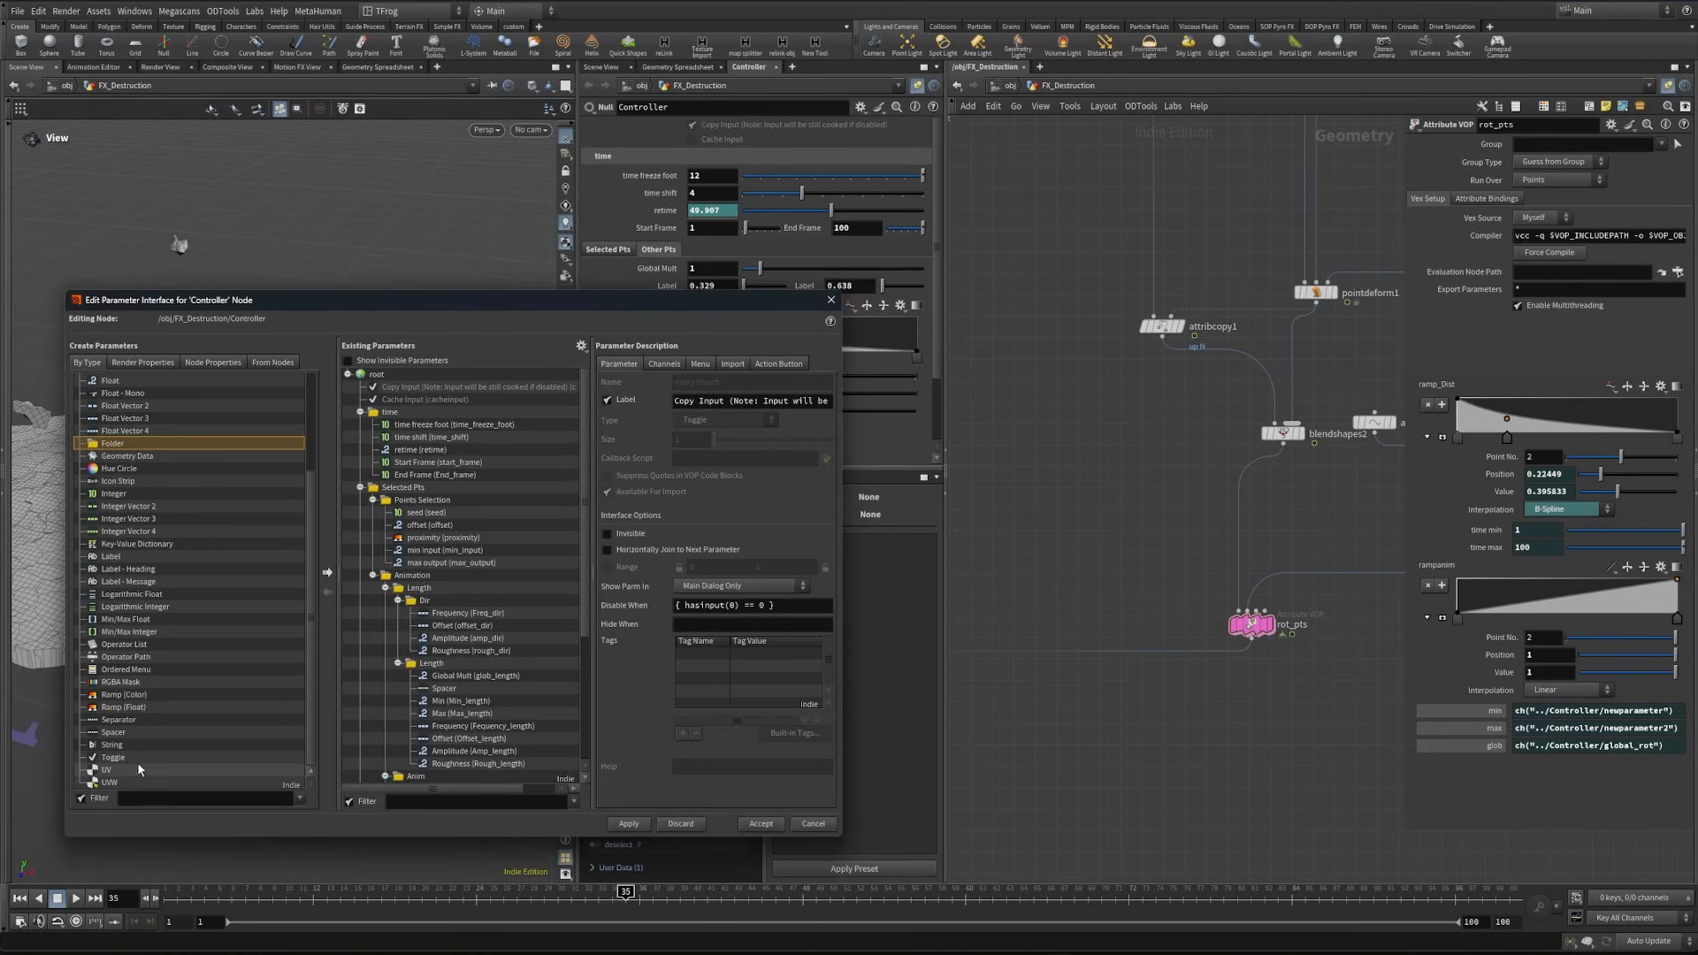
pyautogui.moveTo(113, 732); pyautogui.dragTo(480, 716)
pyautogui.scroll(-5, 436, 649)
pyautogui.moveTo(132, 720); pyautogui.dragTo(422, 747)
pyautogui.click(621, 823)
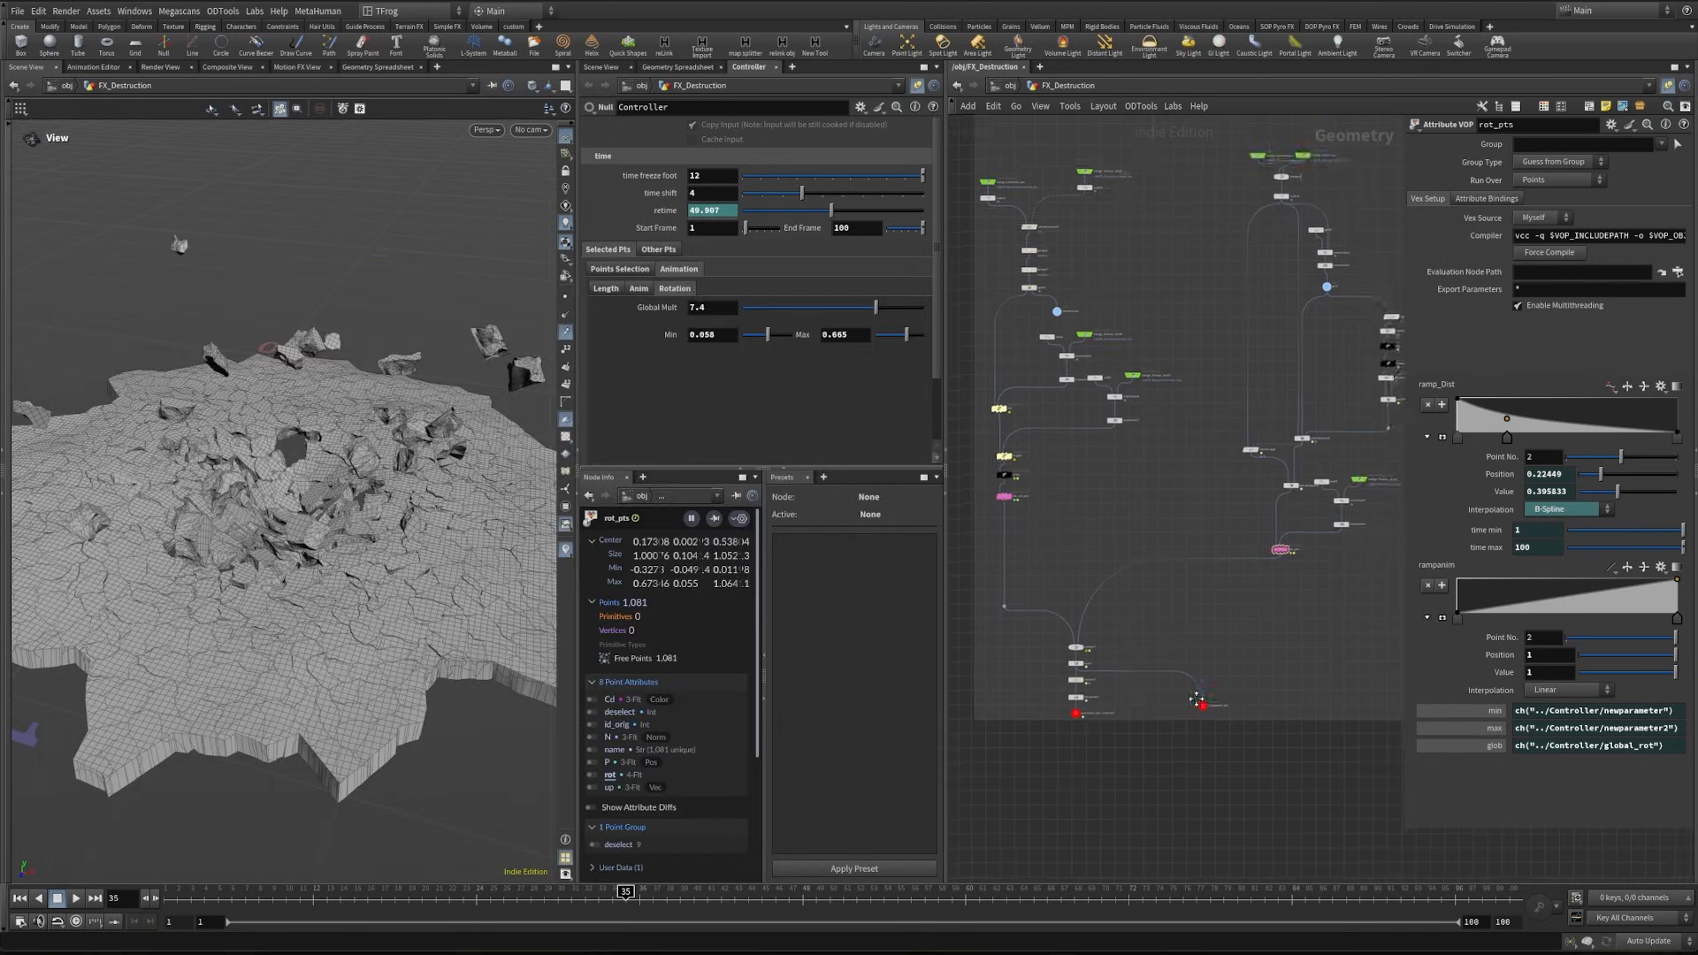
# - Branch a null named exp_ts off the selected-points rotation VOP in the Animate Pts network
pyautogui.moveTo(1125, 754); pyautogui.dragTo(1182, 698, button='middle')
pyautogui.moveTo(1112, 504); pyautogui.dragTo(1144, 543, button='middle')
pyautogui.scroll(5, 1122, 483)
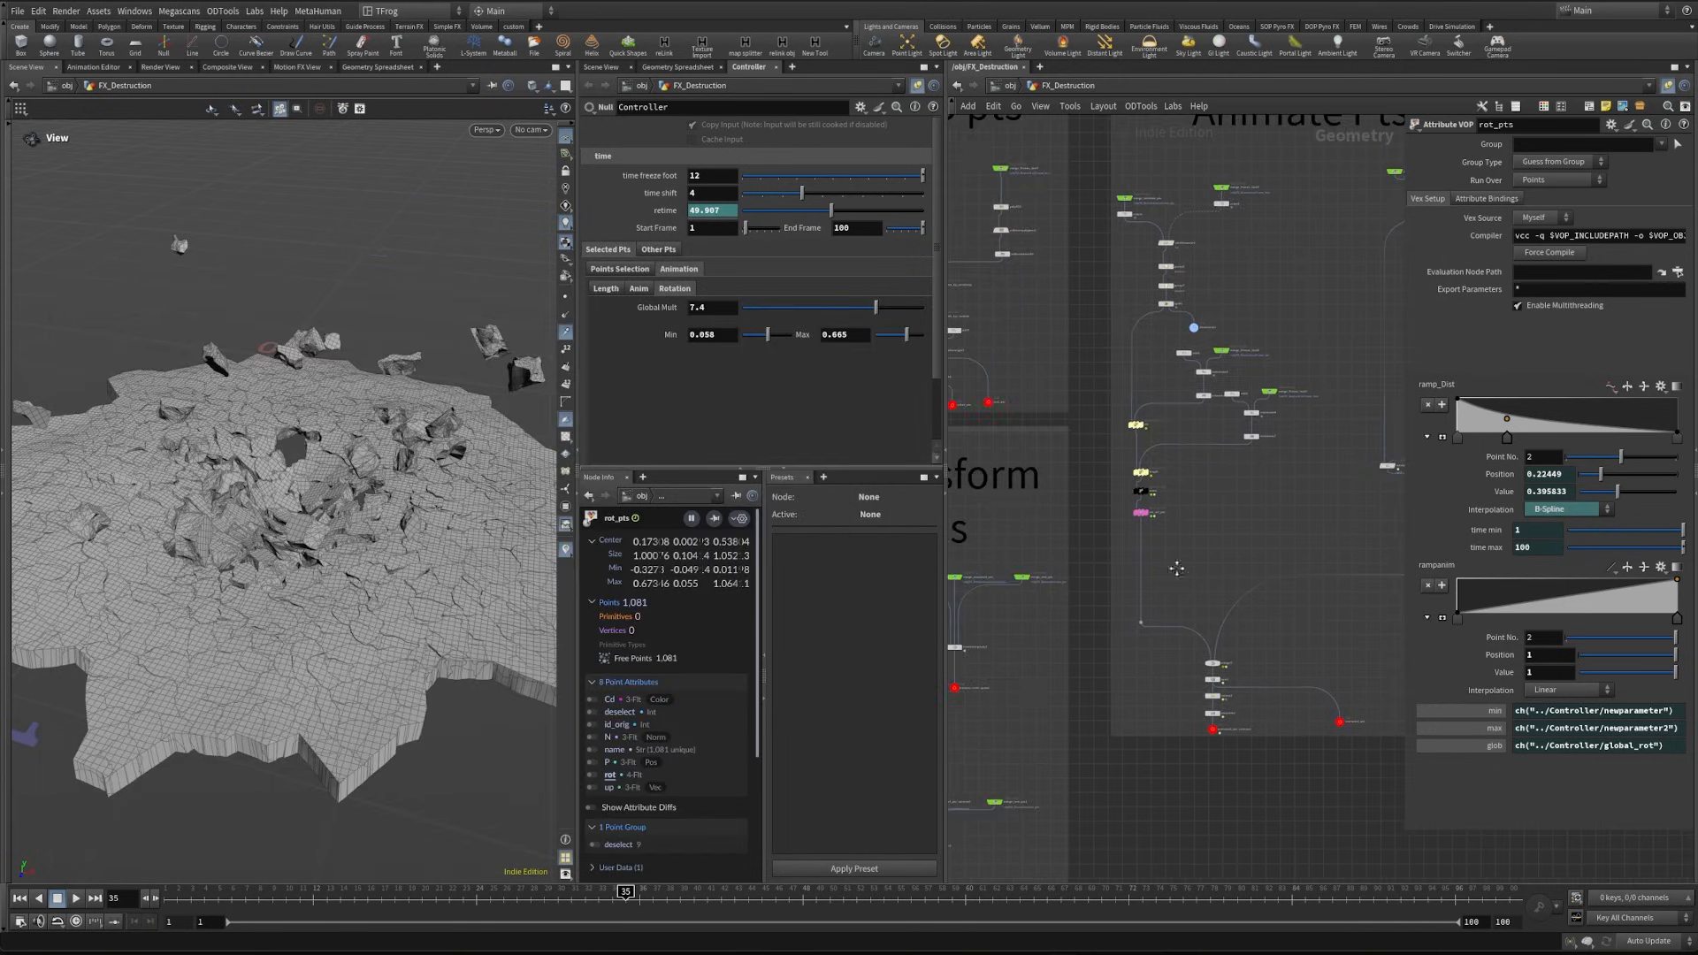
pyautogui.click(1083, 467)
pyautogui.press('Tab')
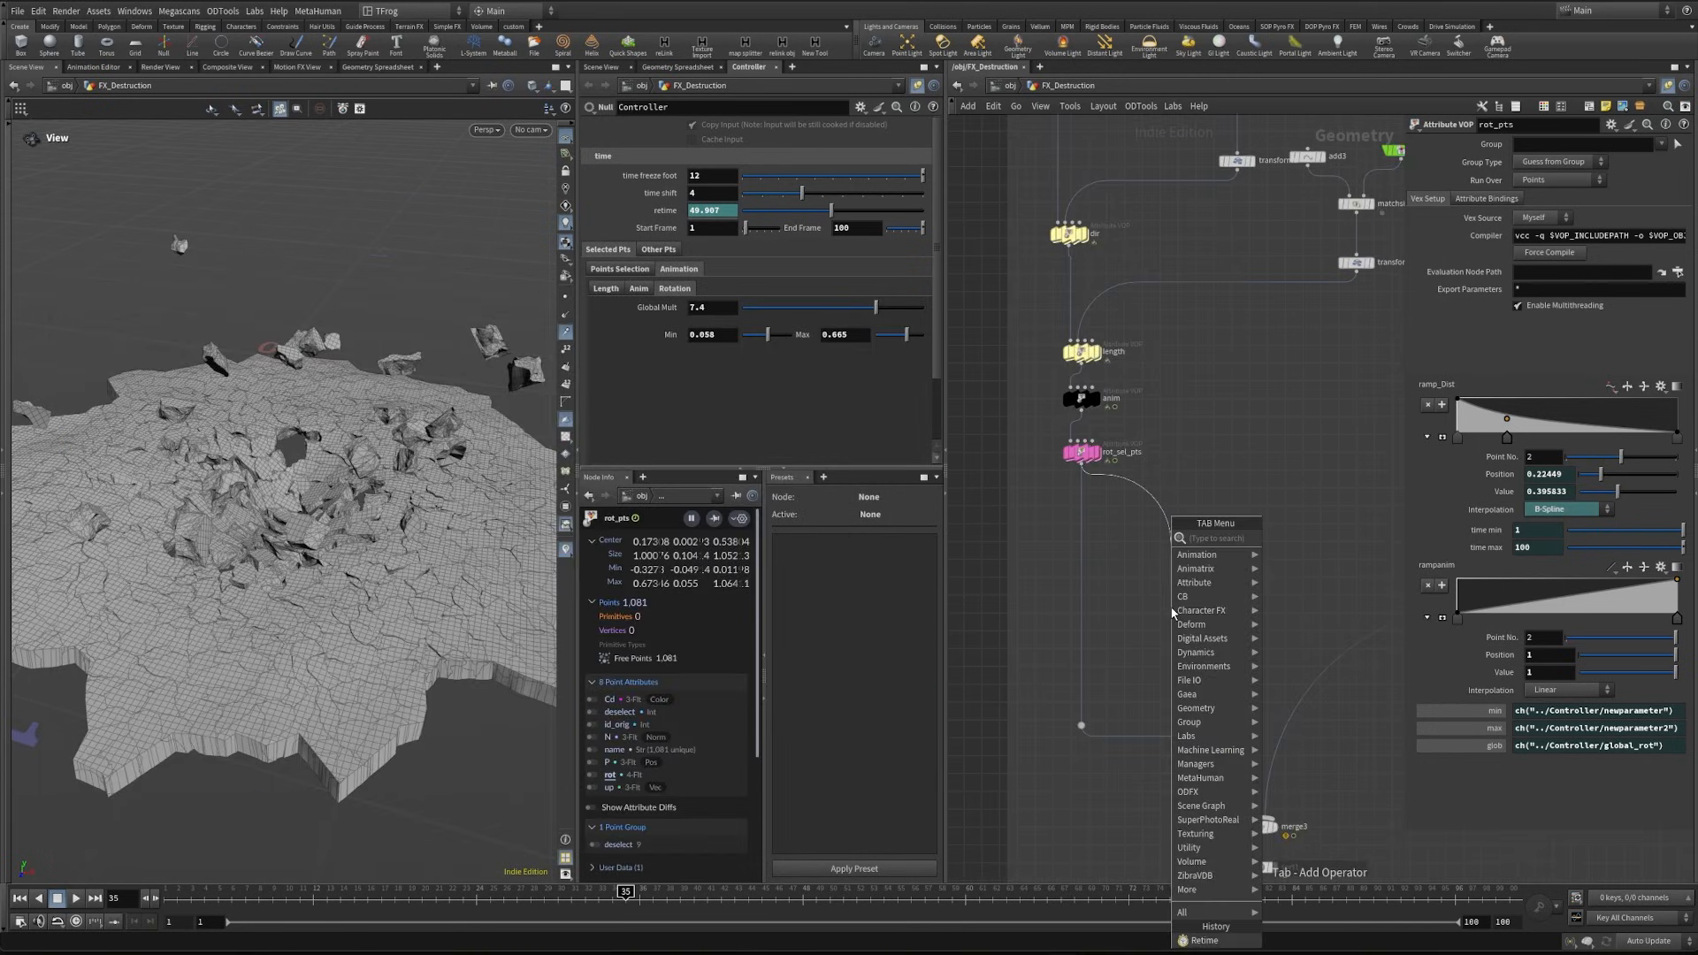
pyautogui.write('null')
pyautogui.press('Return')
pyautogui.click(1170, 612)
pyautogui.click(1197, 612)
pyautogui.write('exp_ts')
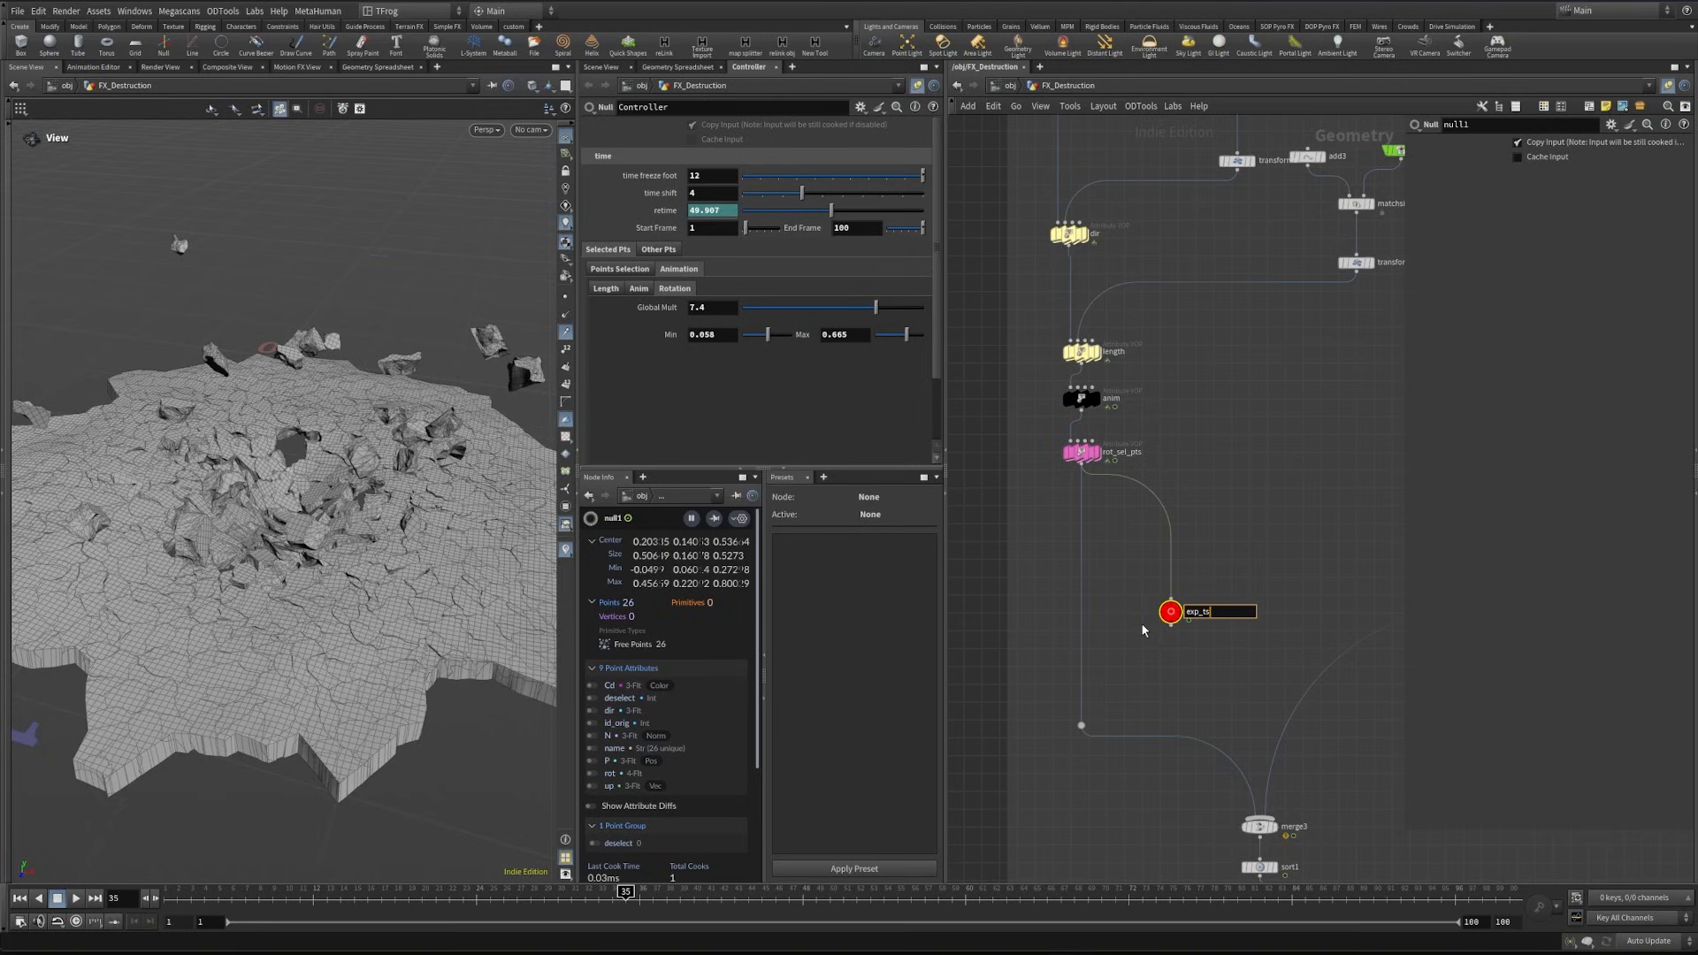
pyautogui.press('Return')
# - Create an object merge of exp_ts in the empty area beside Transform Pieces and display it
pyautogui.scroll(-2, 1223, 571)
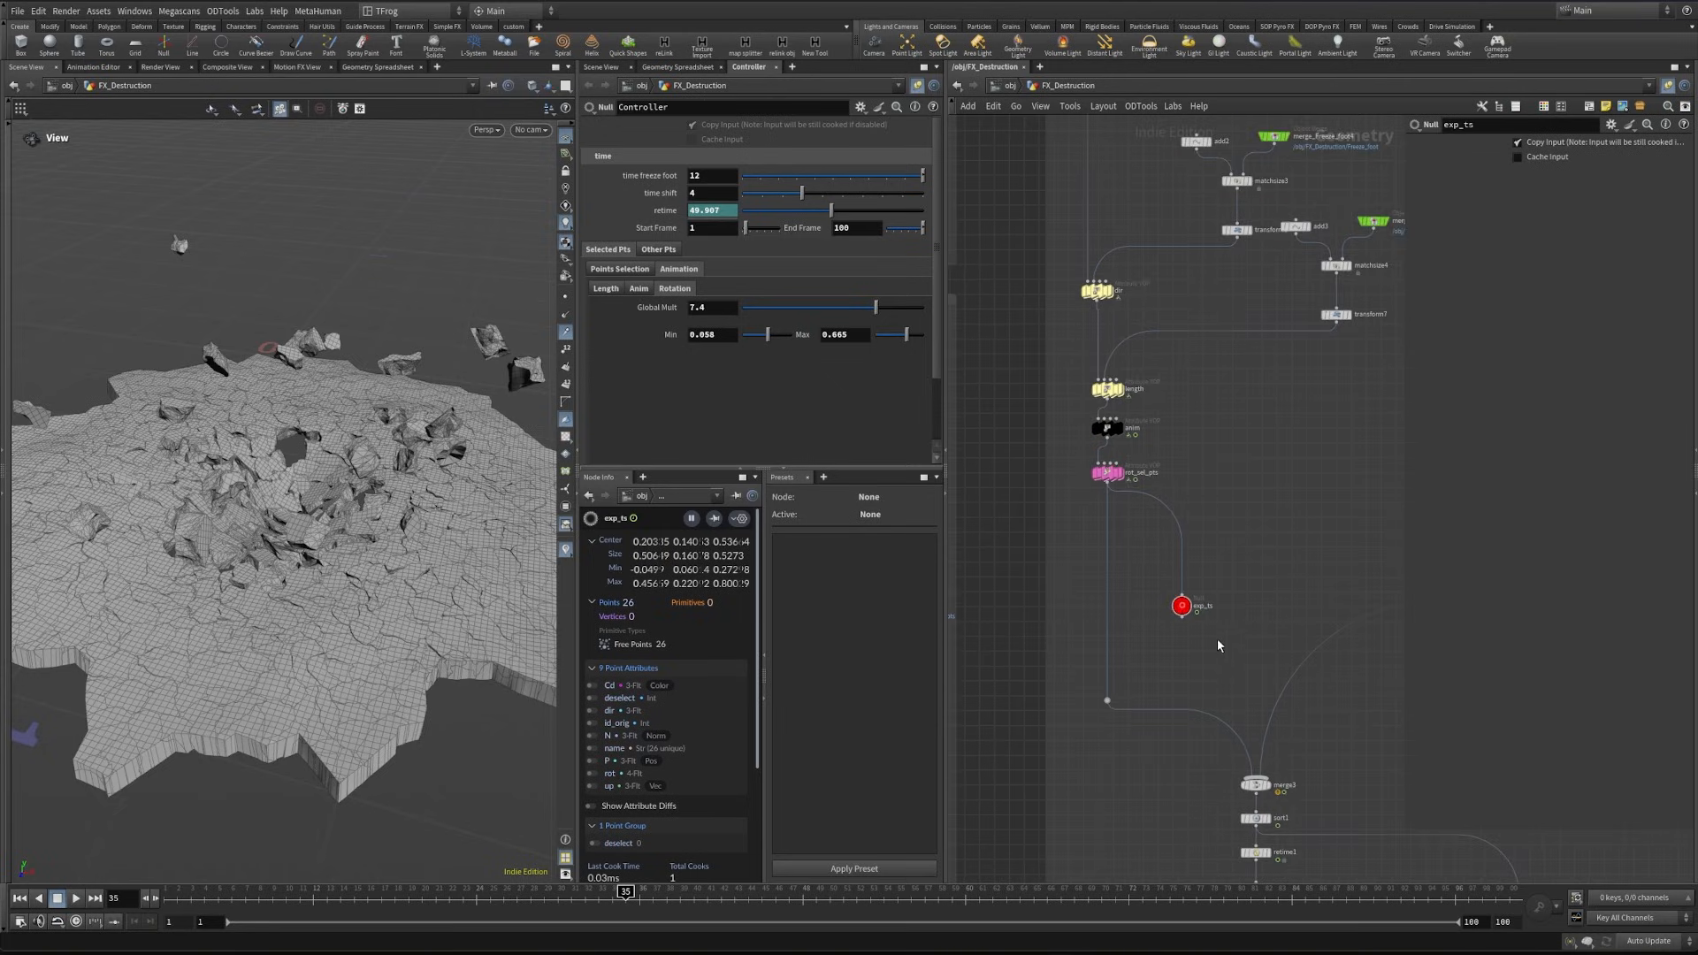
pyautogui.moveTo(1222, 644); pyautogui.dragTo(1161, 584)
pyautogui.hotkey('ctrl', 'c')
pyautogui.moveTo(1163, 656); pyautogui.dragTo(1227, 559, button='middle')
pyautogui.scroll(-5, 1228, 558)
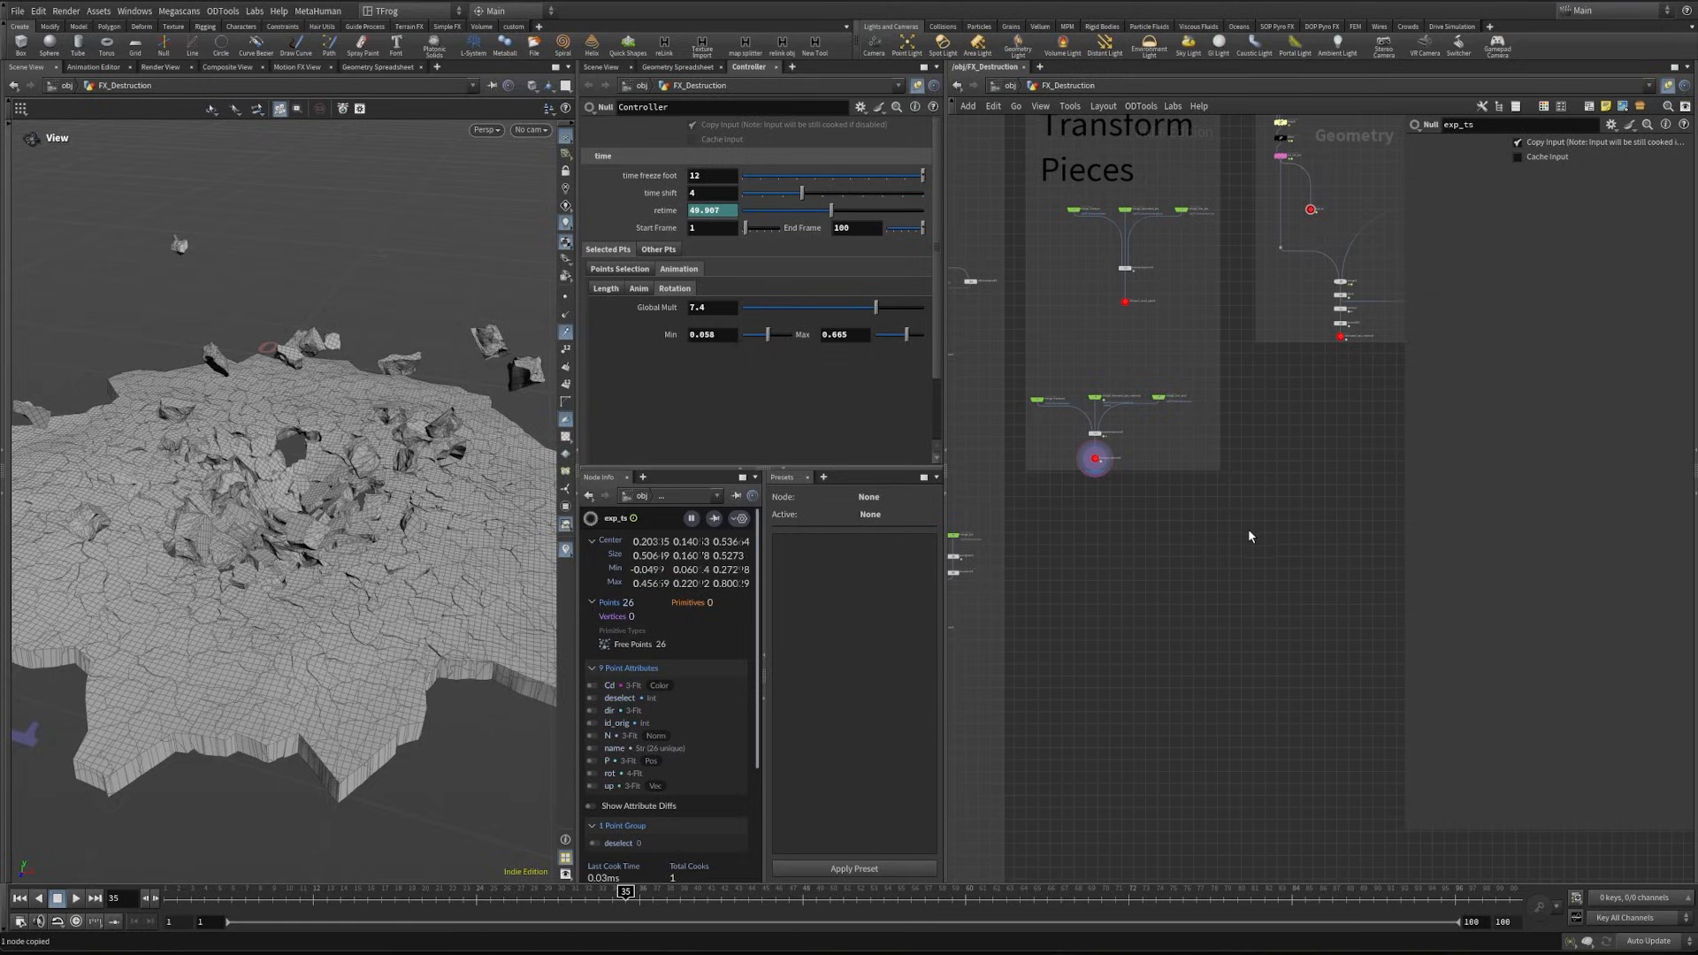
pyautogui.hotkey('ctrl', 'shift', 'v')
pyautogui.scroll(6, 1271, 530)
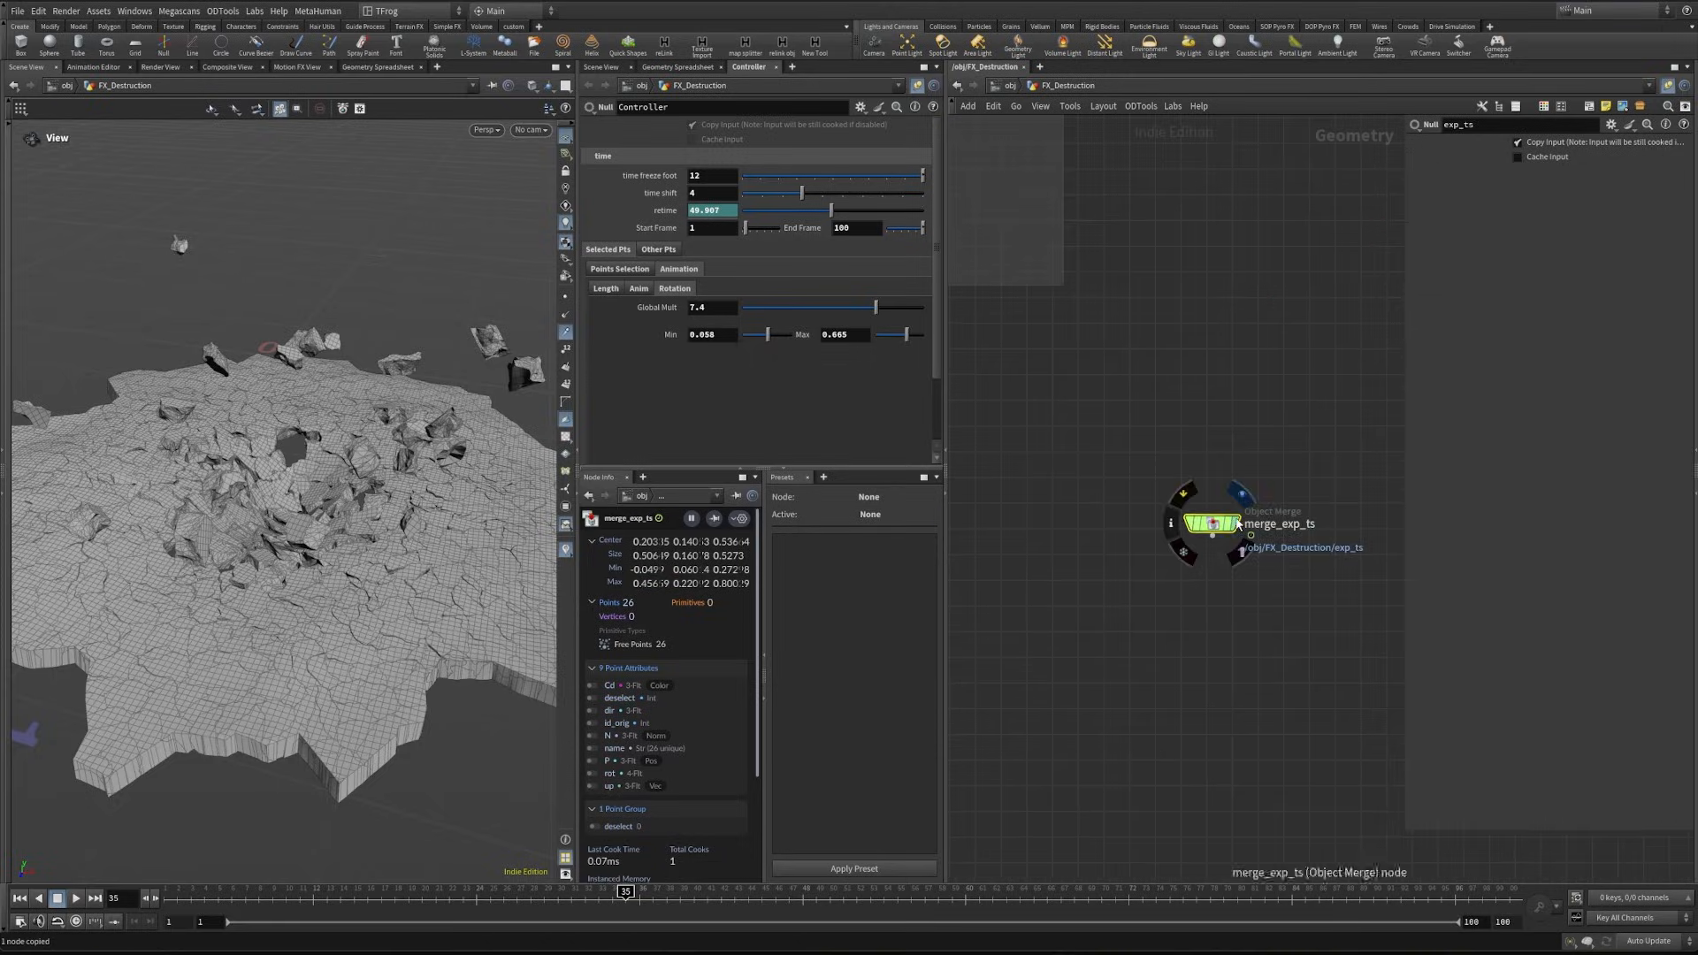
pyautogui.click(1238, 523)
# - Scrub the timeline to examine the motion of the merged exp_ts points, returning to frame 1
pyautogui.scroll(-3, 1220, 663)
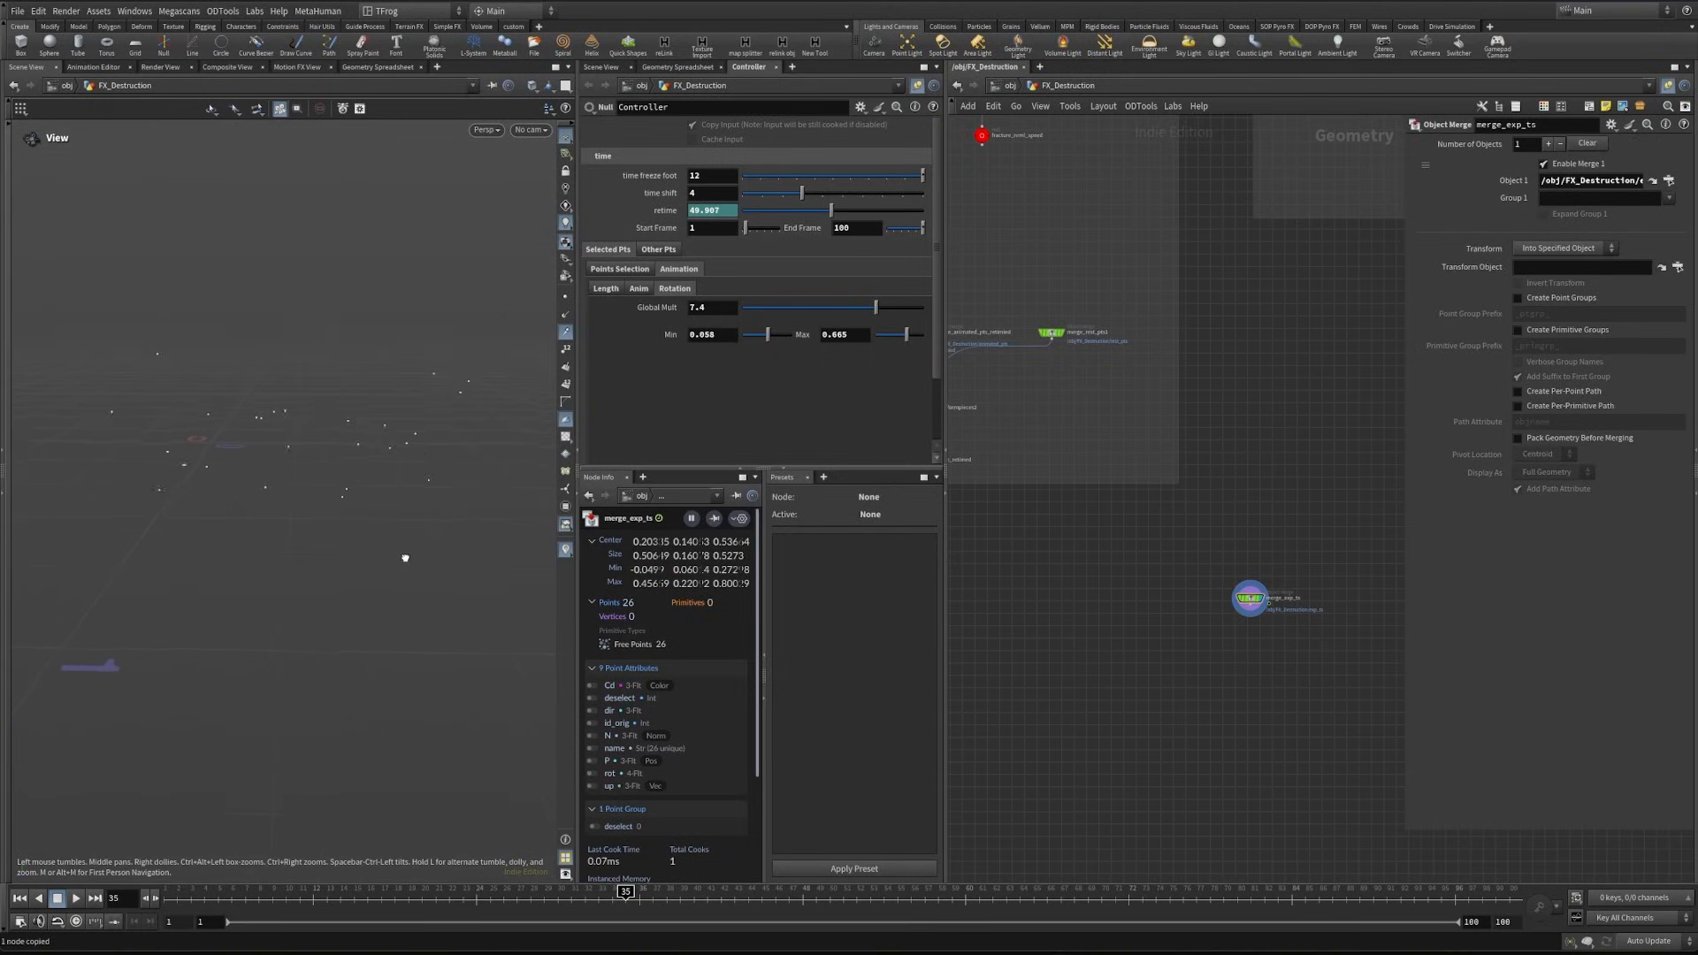
pyautogui.moveTo(405, 558); pyautogui.dragTo(400, 562)
pyautogui.moveTo(212, 897); pyautogui.dragTo(1373, 951)
pyautogui.moveTo(1532, 922); pyautogui.dragTo(158, 900)
# - Add a Time Shift node below merge_exp_ts and reference its Frame to the Controller's Start Frame
pyautogui.press('Tab')
pyautogui.write('time')
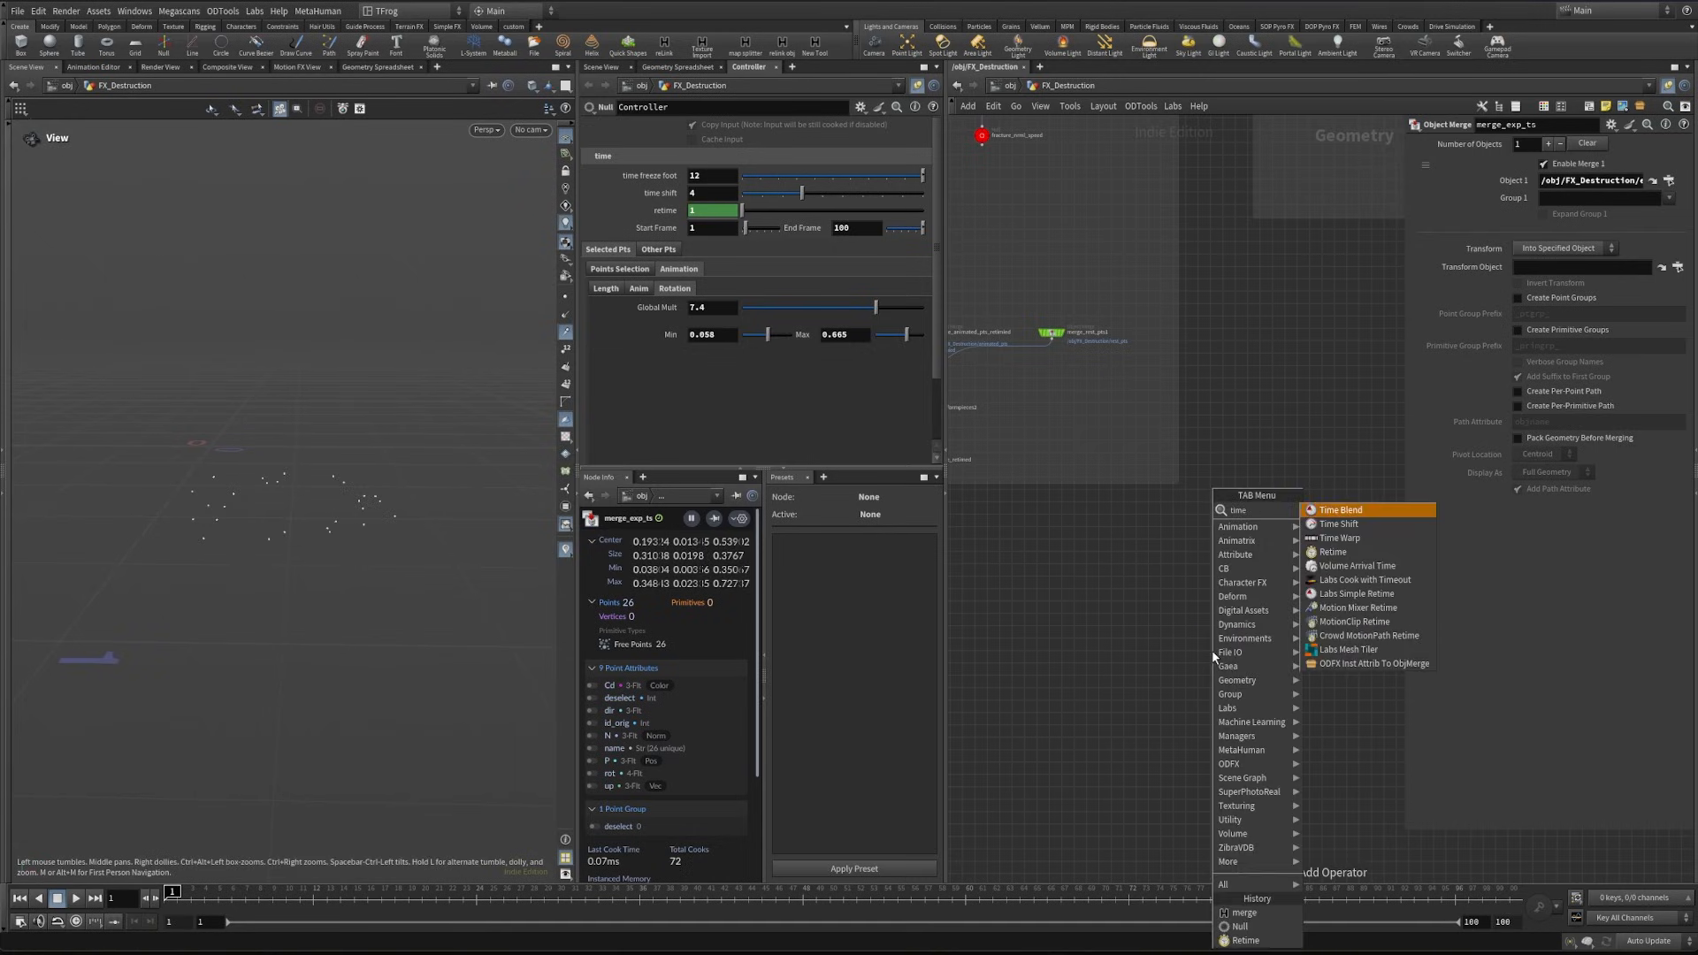
pyautogui.press('Down')
pyautogui.press('Return')
pyautogui.click(1192, 644)
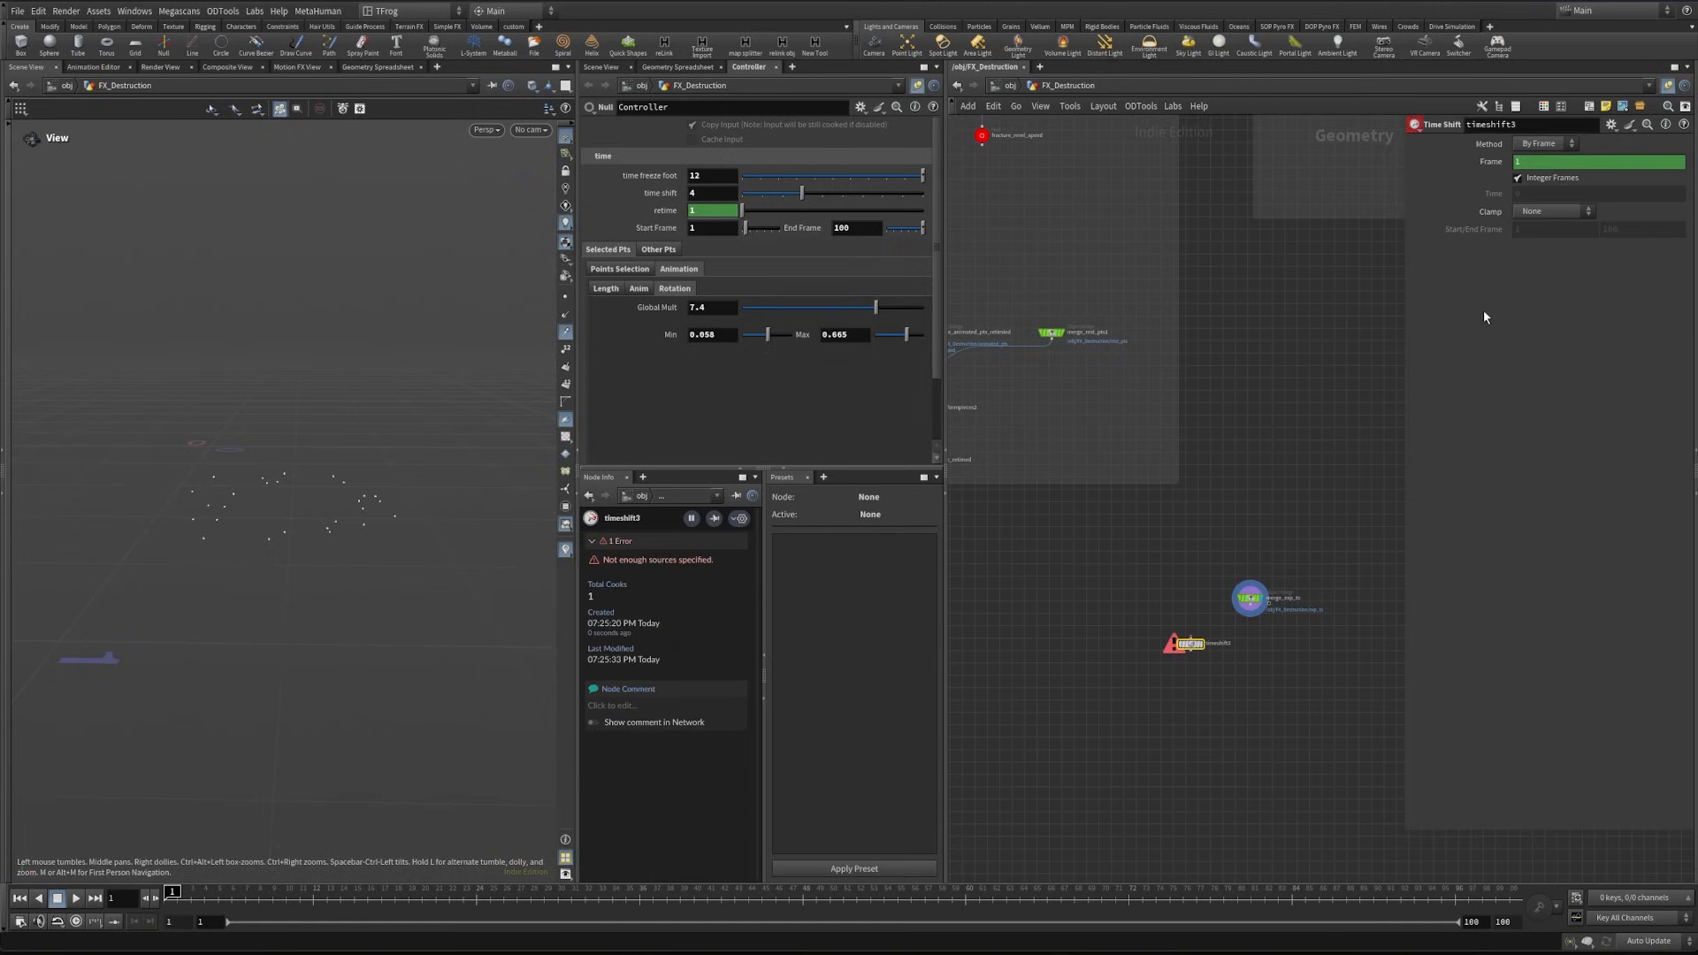
pyautogui.rightClick(651, 230)
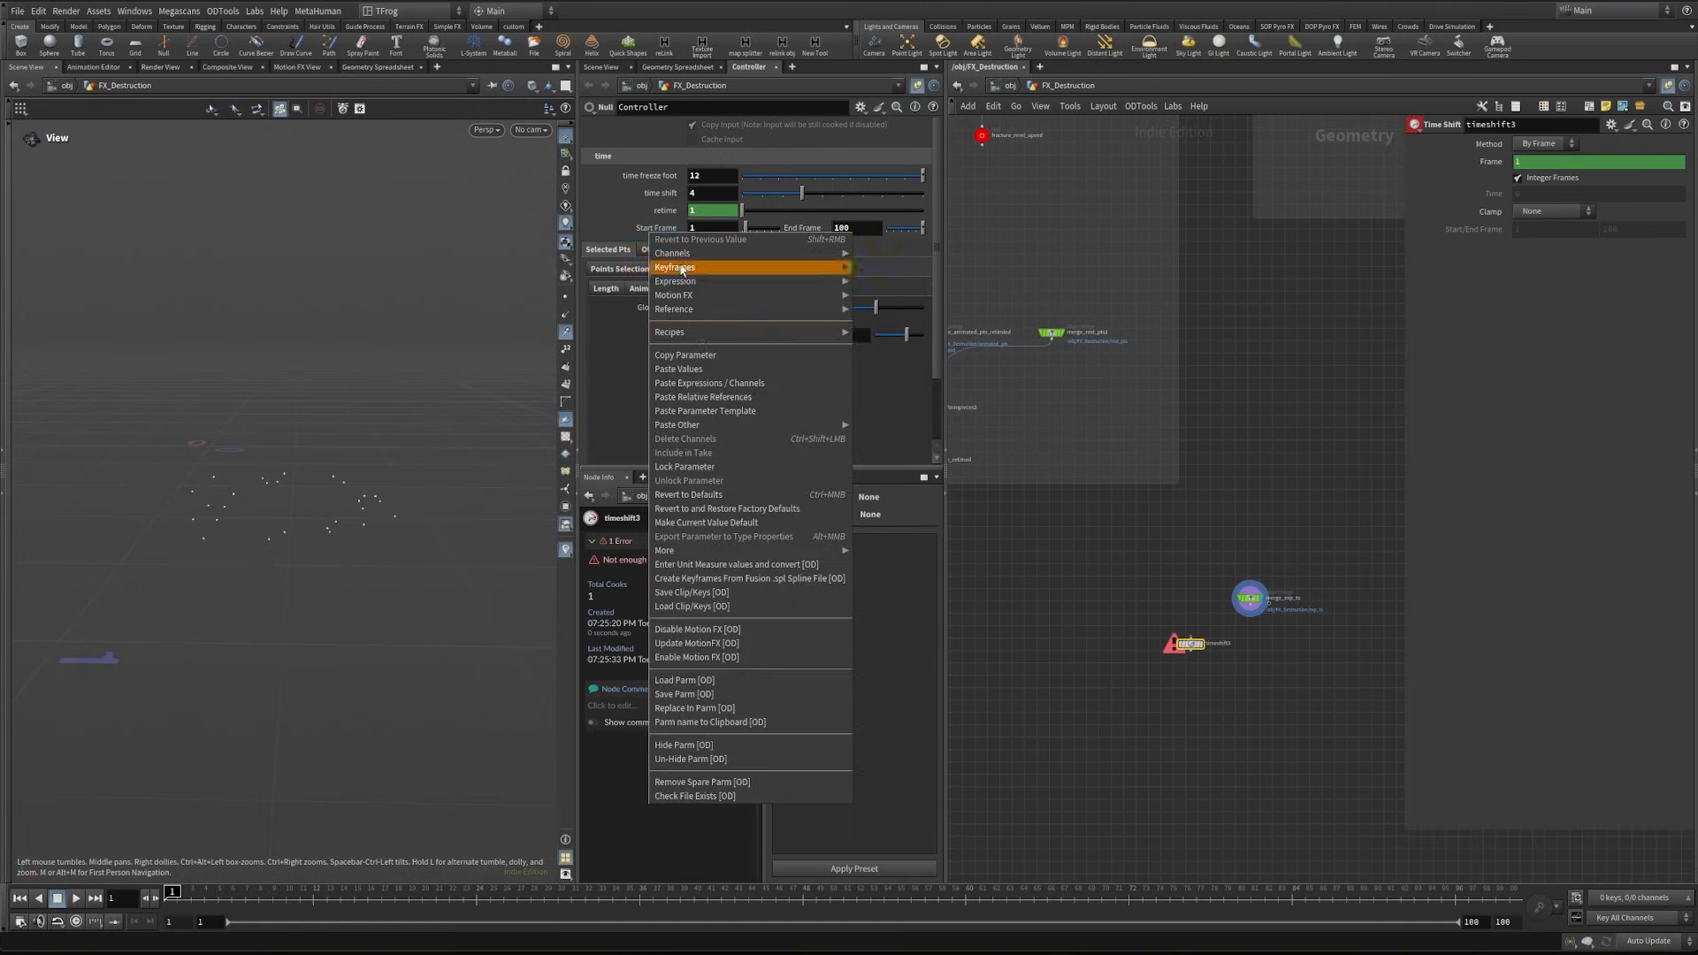
pyautogui.click(697, 356)
pyautogui.rightClick(1490, 161)
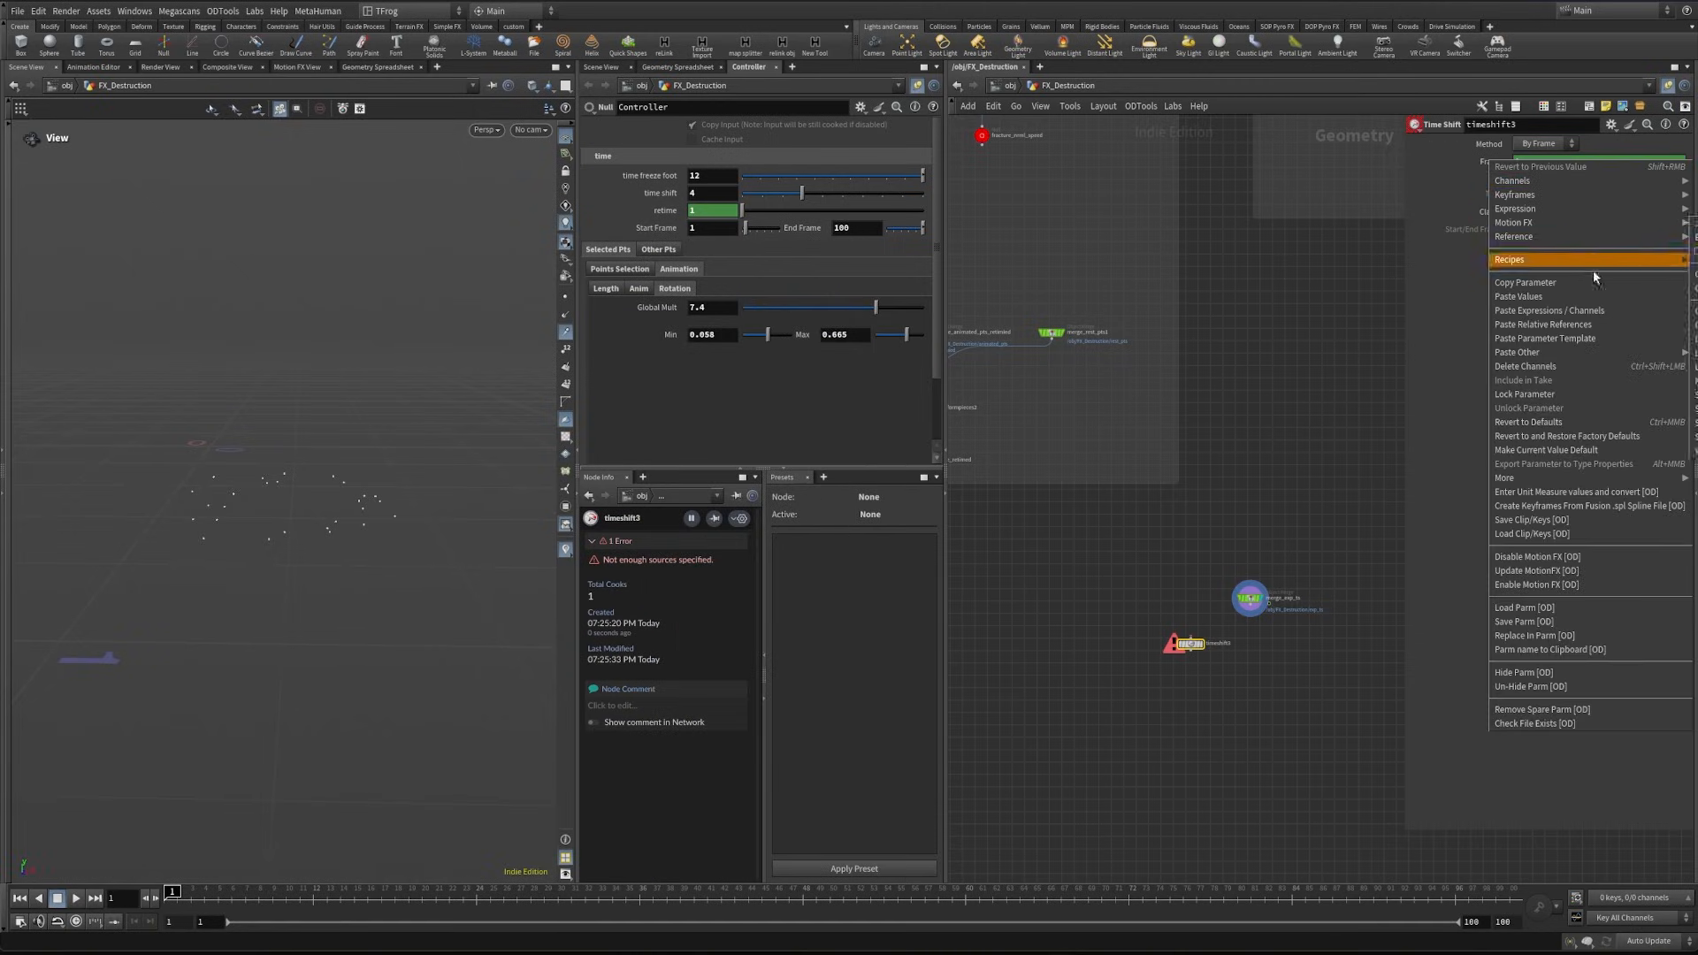
pyautogui.click(1503, 329)
# - Duplicate the time shift beside the original and reference the copy's Frame to the Controller's End Frame
pyautogui.keyDown('alt'); pyautogui.moveTo(1187, 648); pyautogui.dragTo(1291, 651); pyautogui.keyUp('alt')
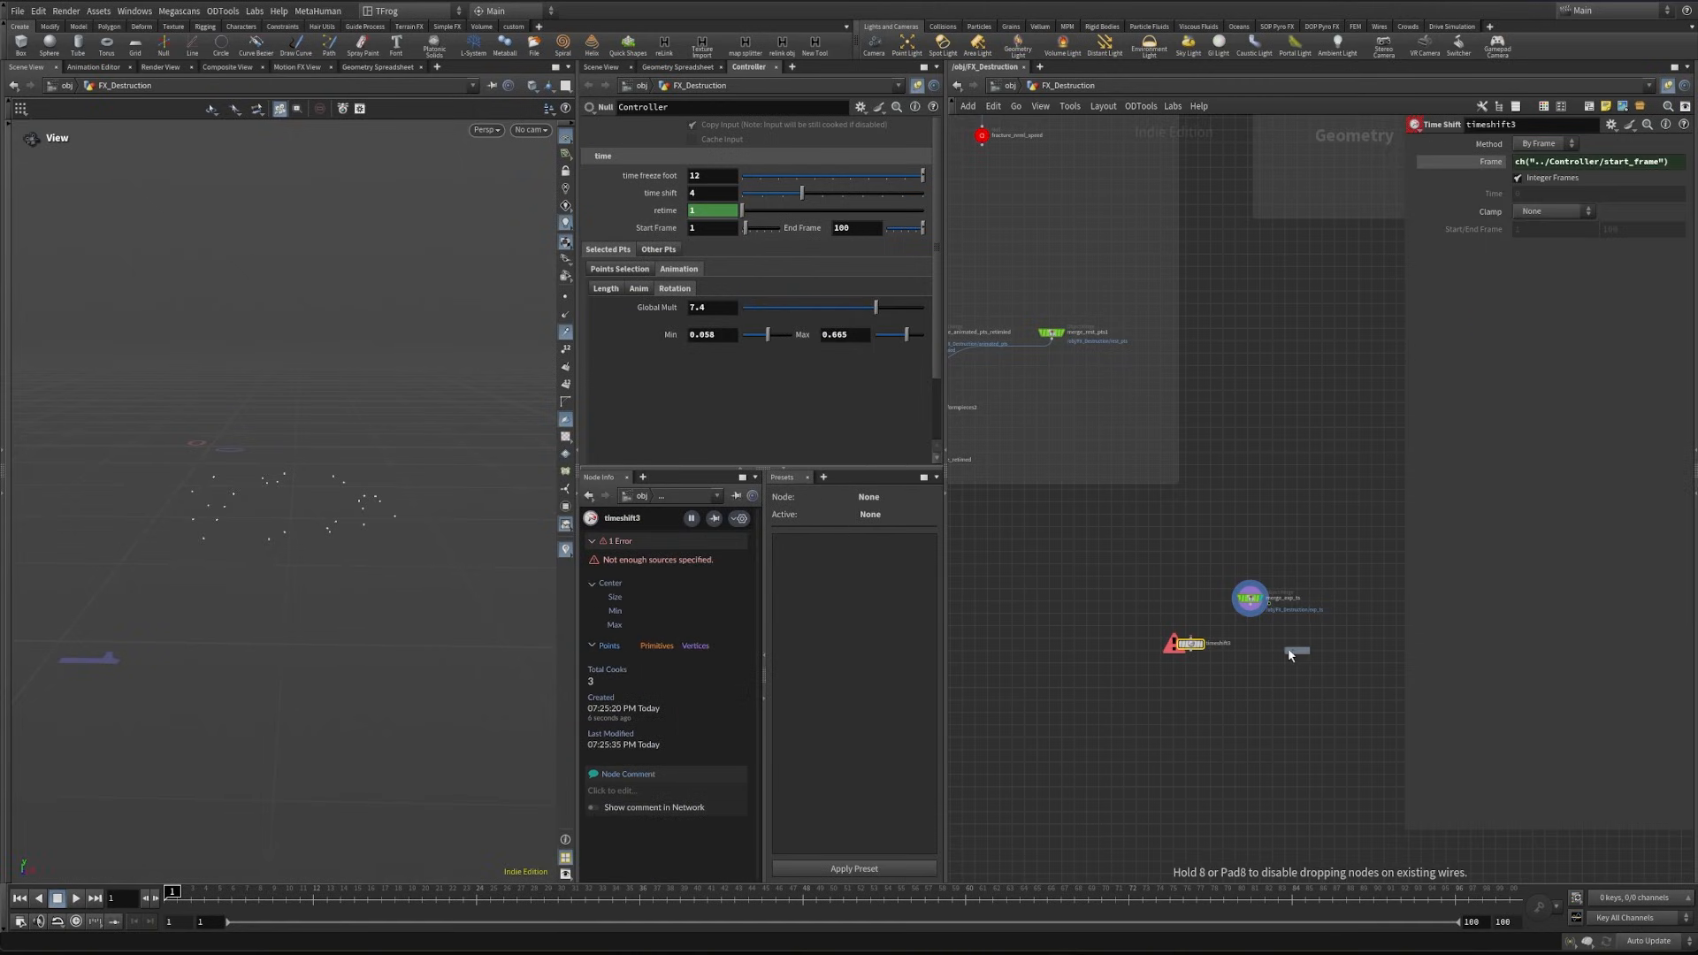
pyautogui.rightClick(816, 231)
pyautogui.click(863, 358)
pyautogui.rightClick(1491, 161)
pyautogui.click(1503, 328)
# - Feed merge_exp_ts into both time shifts, combine their outputs in a Merge node and display it
pyautogui.scroll(5, 1314, 609)
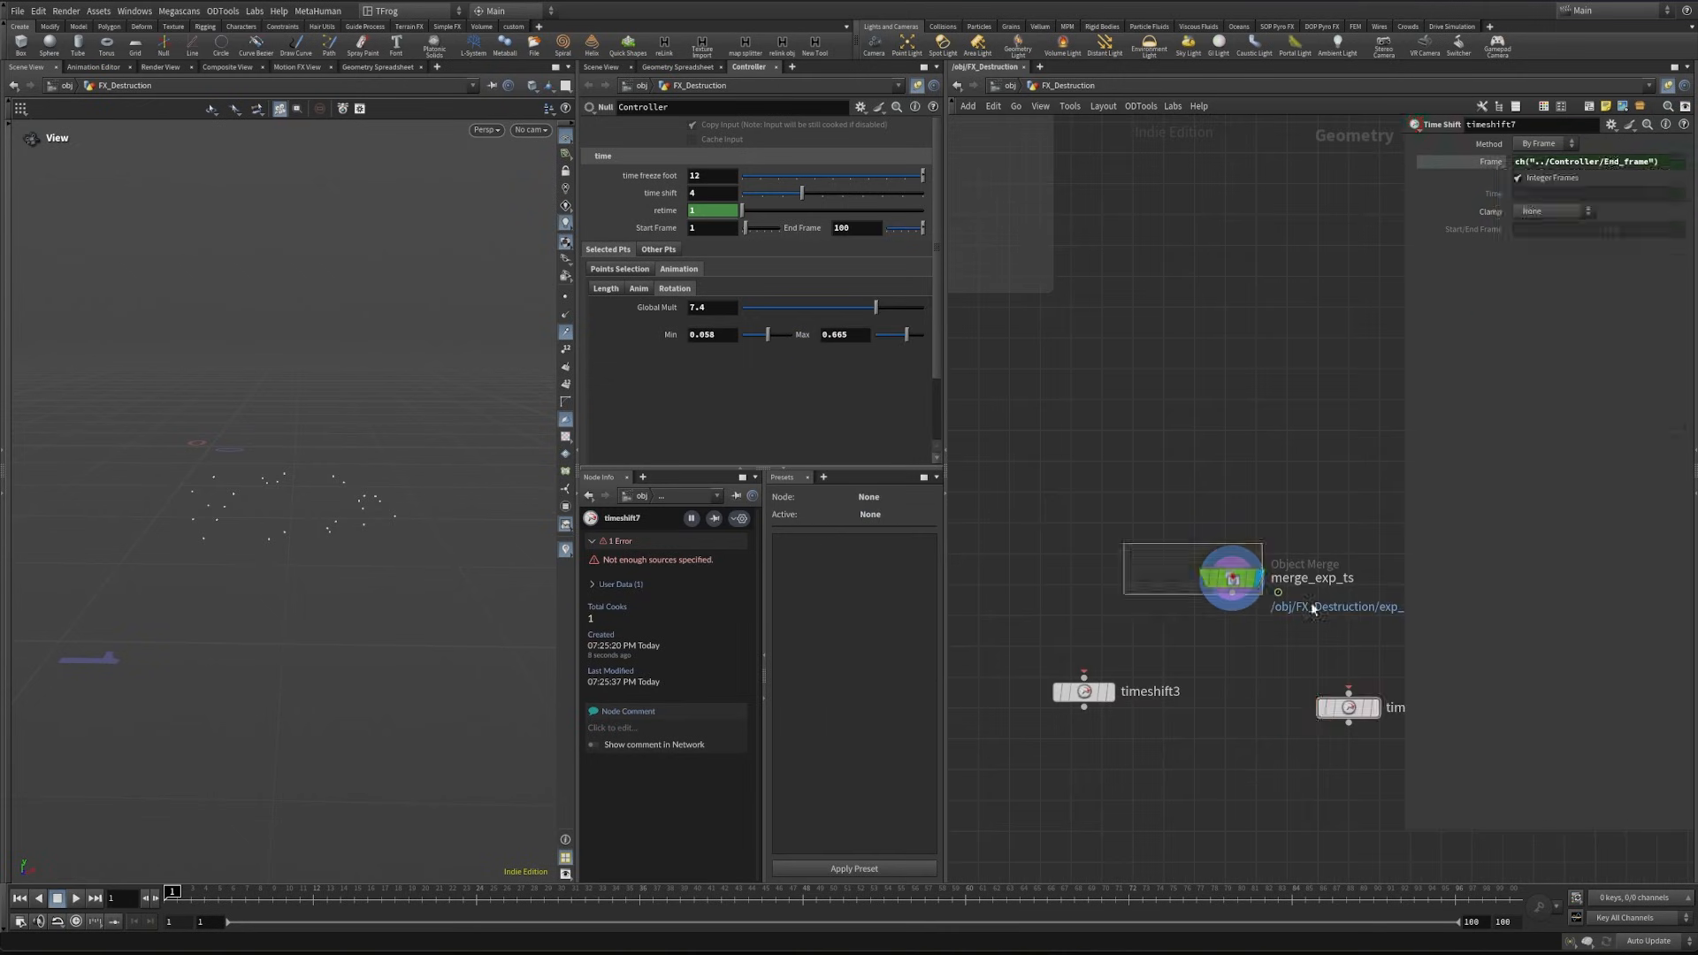
pyautogui.click(1239, 601)
pyautogui.press('Tab')
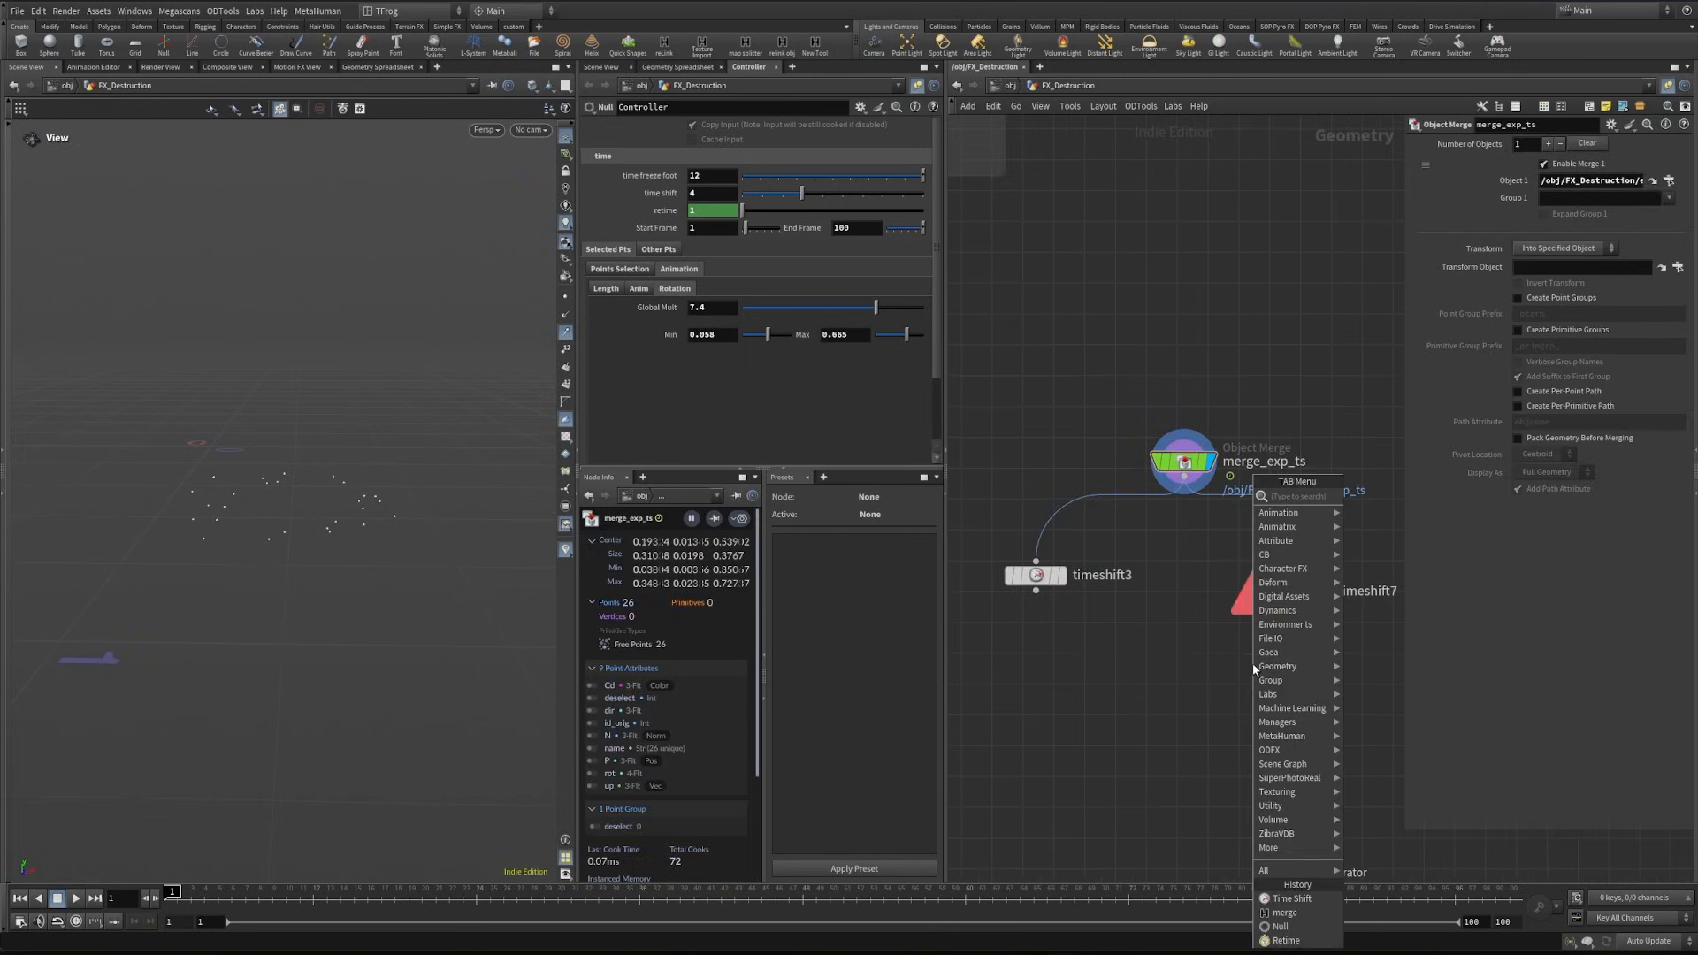
pyautogui.write('merge')
pyautogui.press('Return')
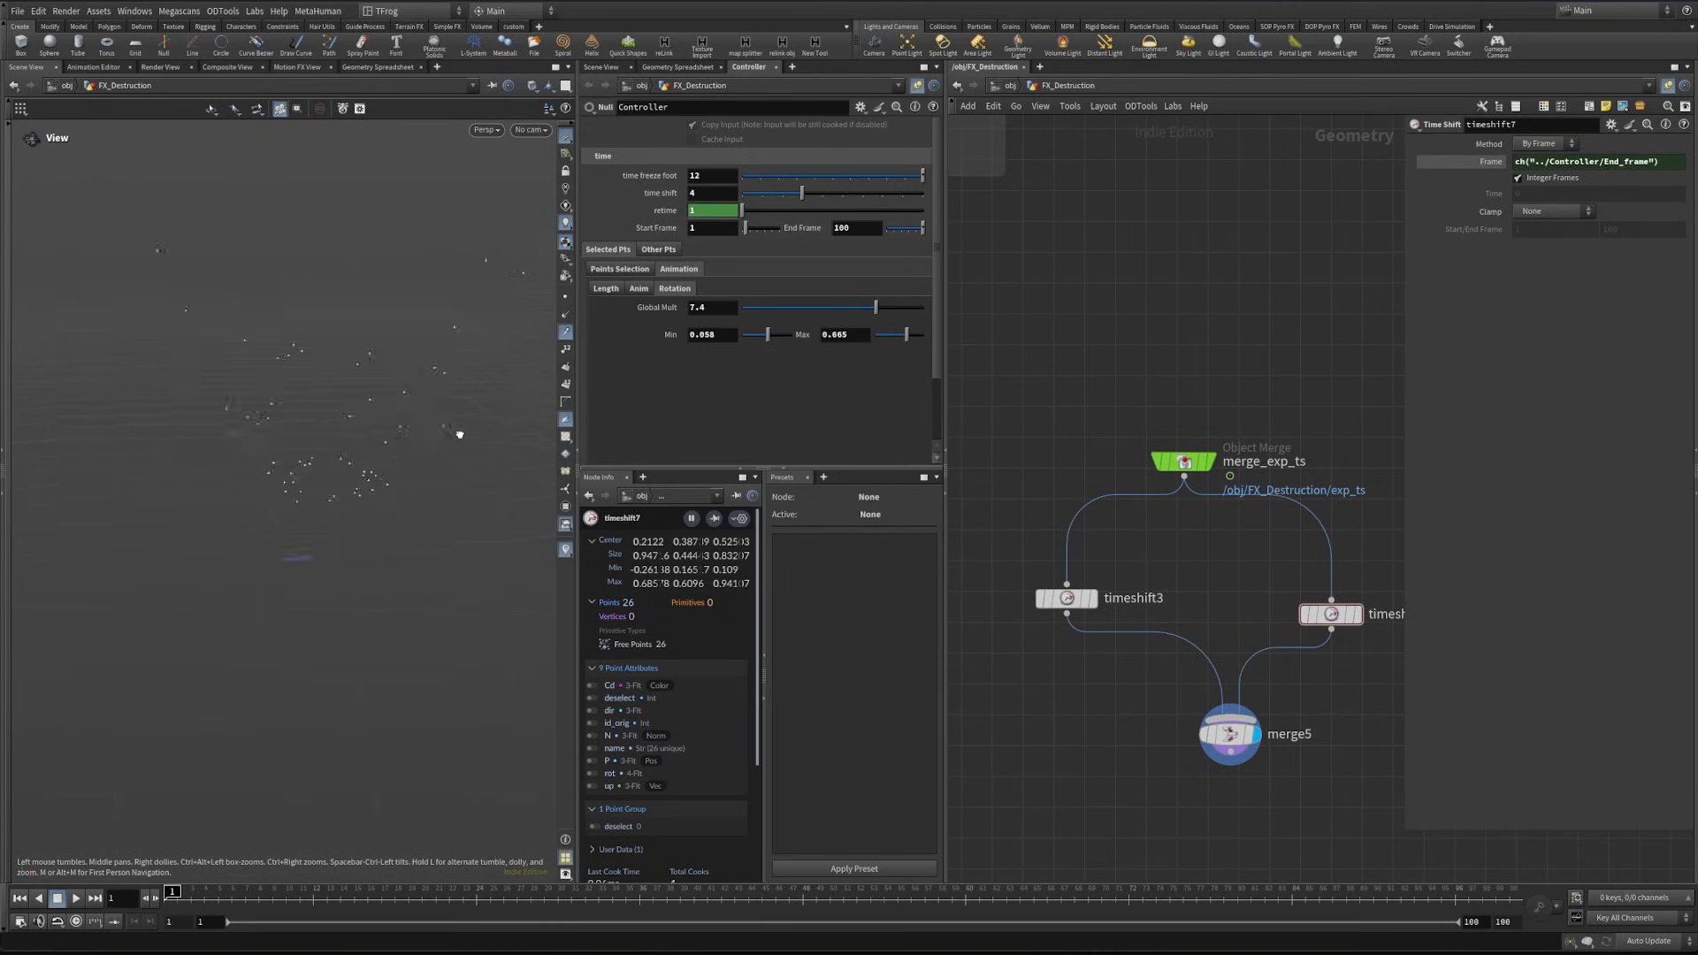
pyautogui.moveTo(421, 473); pyautogui.dragTo(460, 476)
# - Append an Add node below merge5, display it and widen the network area
pyautogui.moveTo(1161, 769); pyautogui.dragTo(1115, 630, button='middle')
pyautogui.press('Tab')
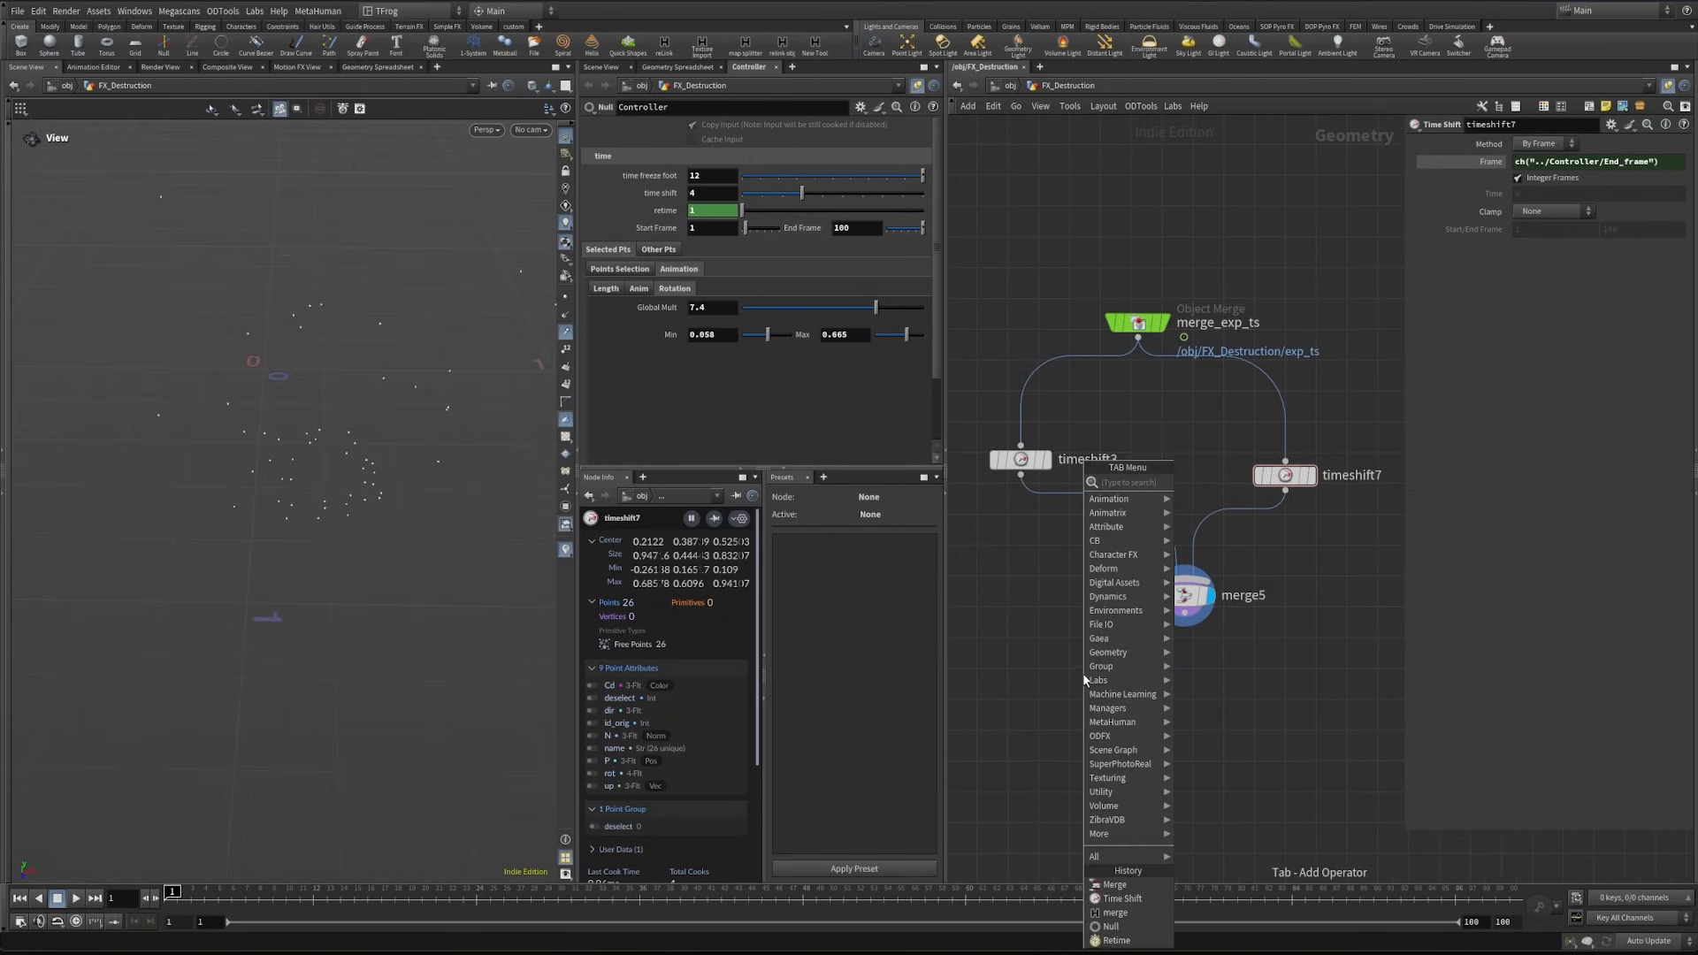
pyautogui.press('Return')
pyautogui.click(1201, 727)
pyautogui.moveTo(1184, 599); pyautogui.dragTo(1194, 690)
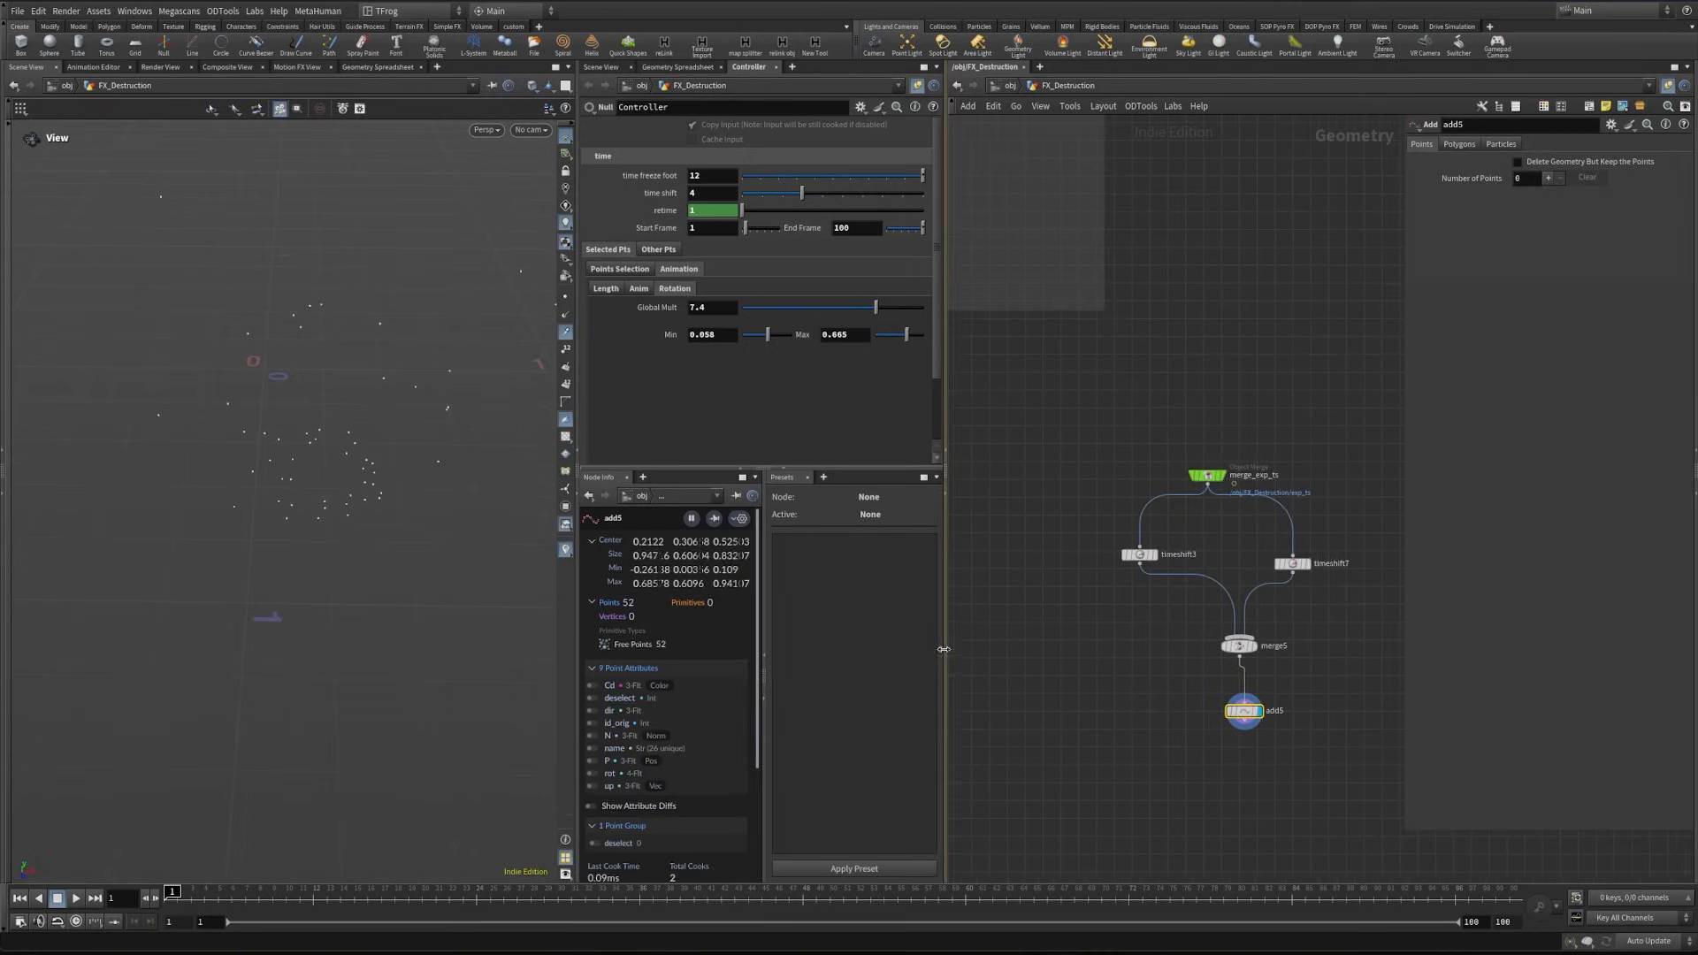
pyautogui.moveTo(943, 649); pyautogui.dragTo(838, 651)
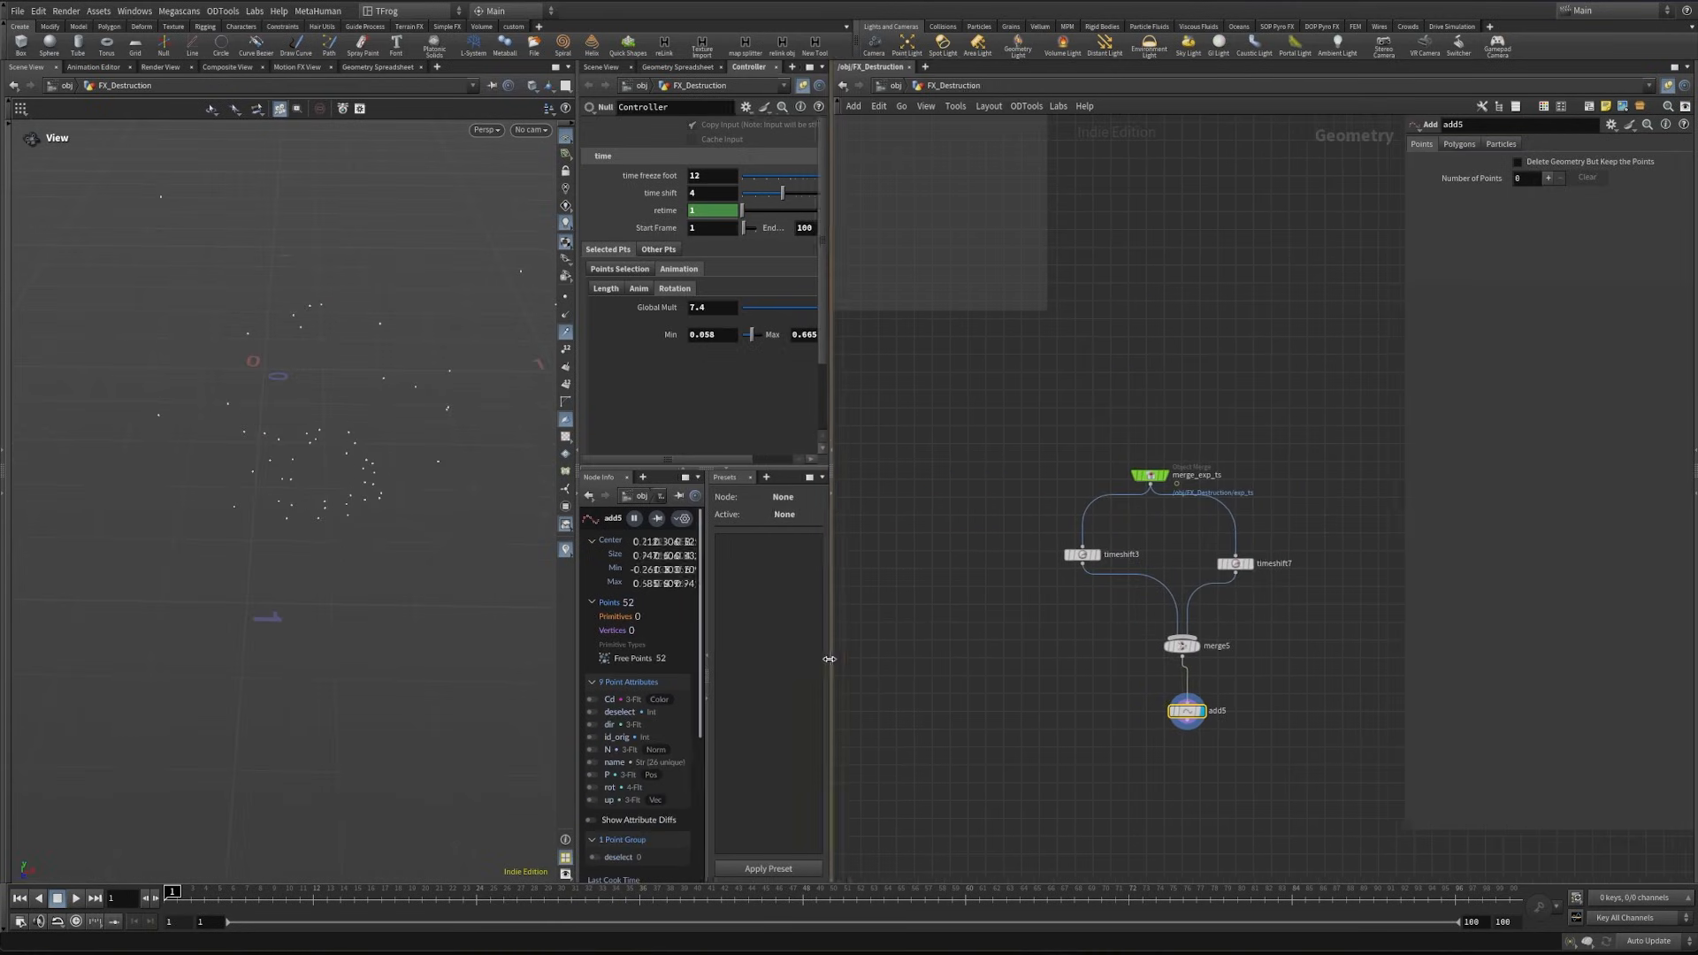
# - Set the Add node to create polygons By Group, adding By Attribute with the attribute name id_orig
pyautogui.click(1461, 145)
pyautogui.click(1494, 181)
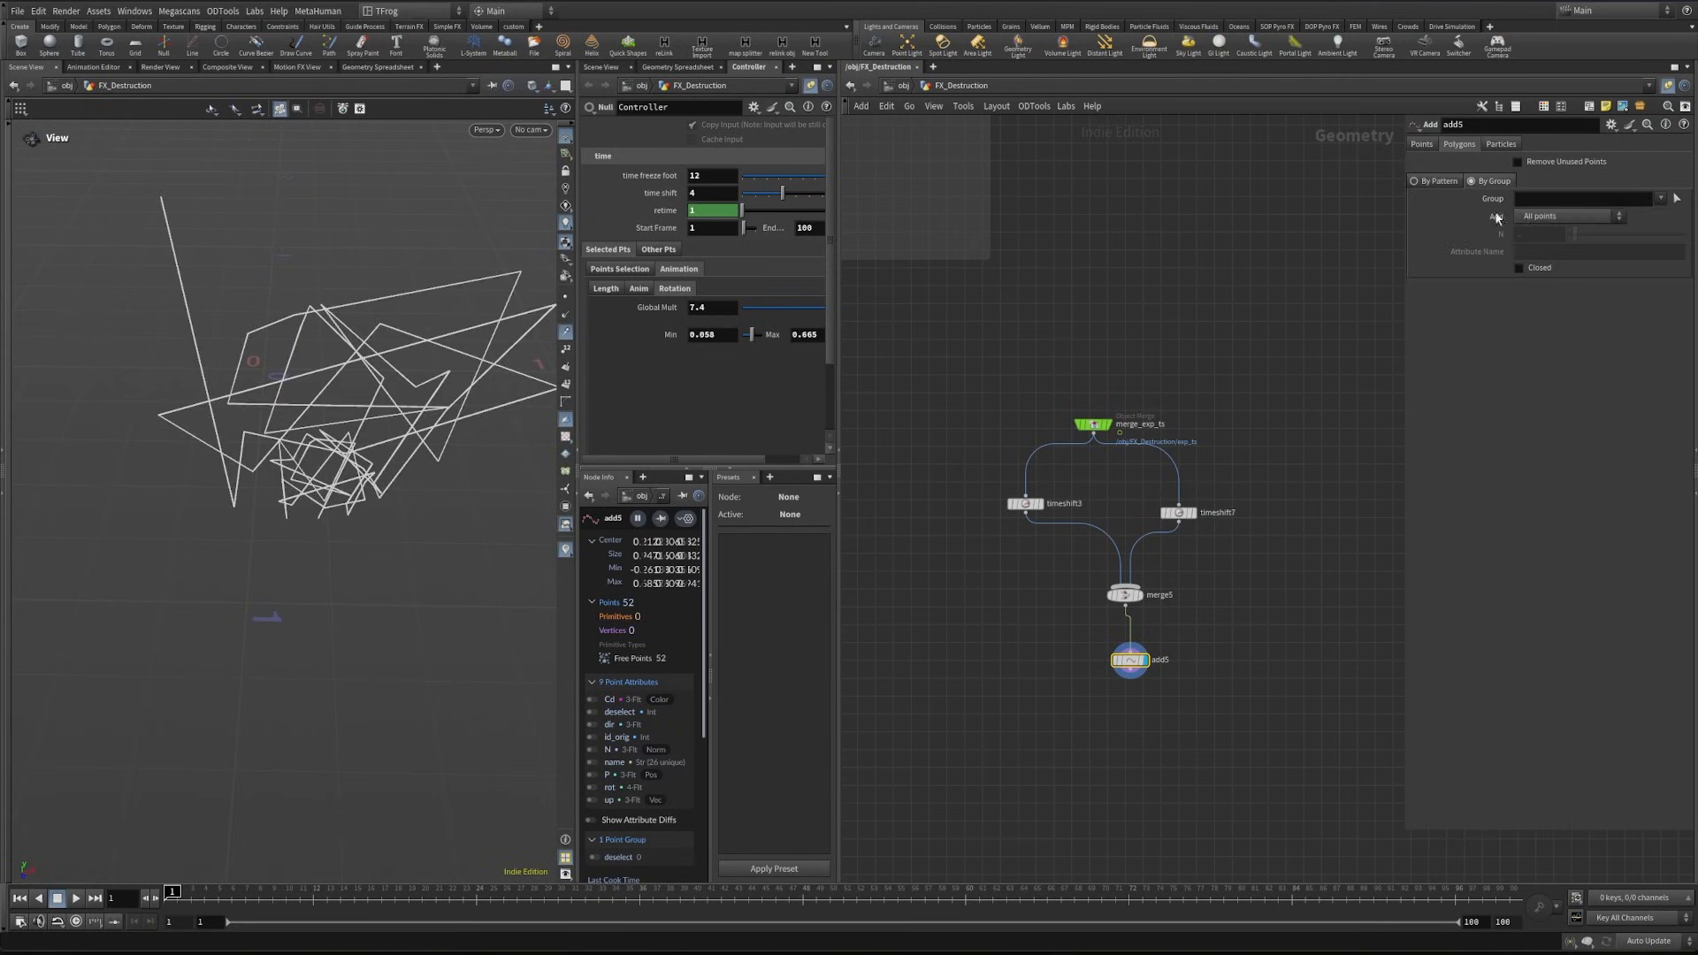
pyautogui.click(1565, 216)
pyautogui.click(1556, 287)
pyautogui.click(1570, 252)
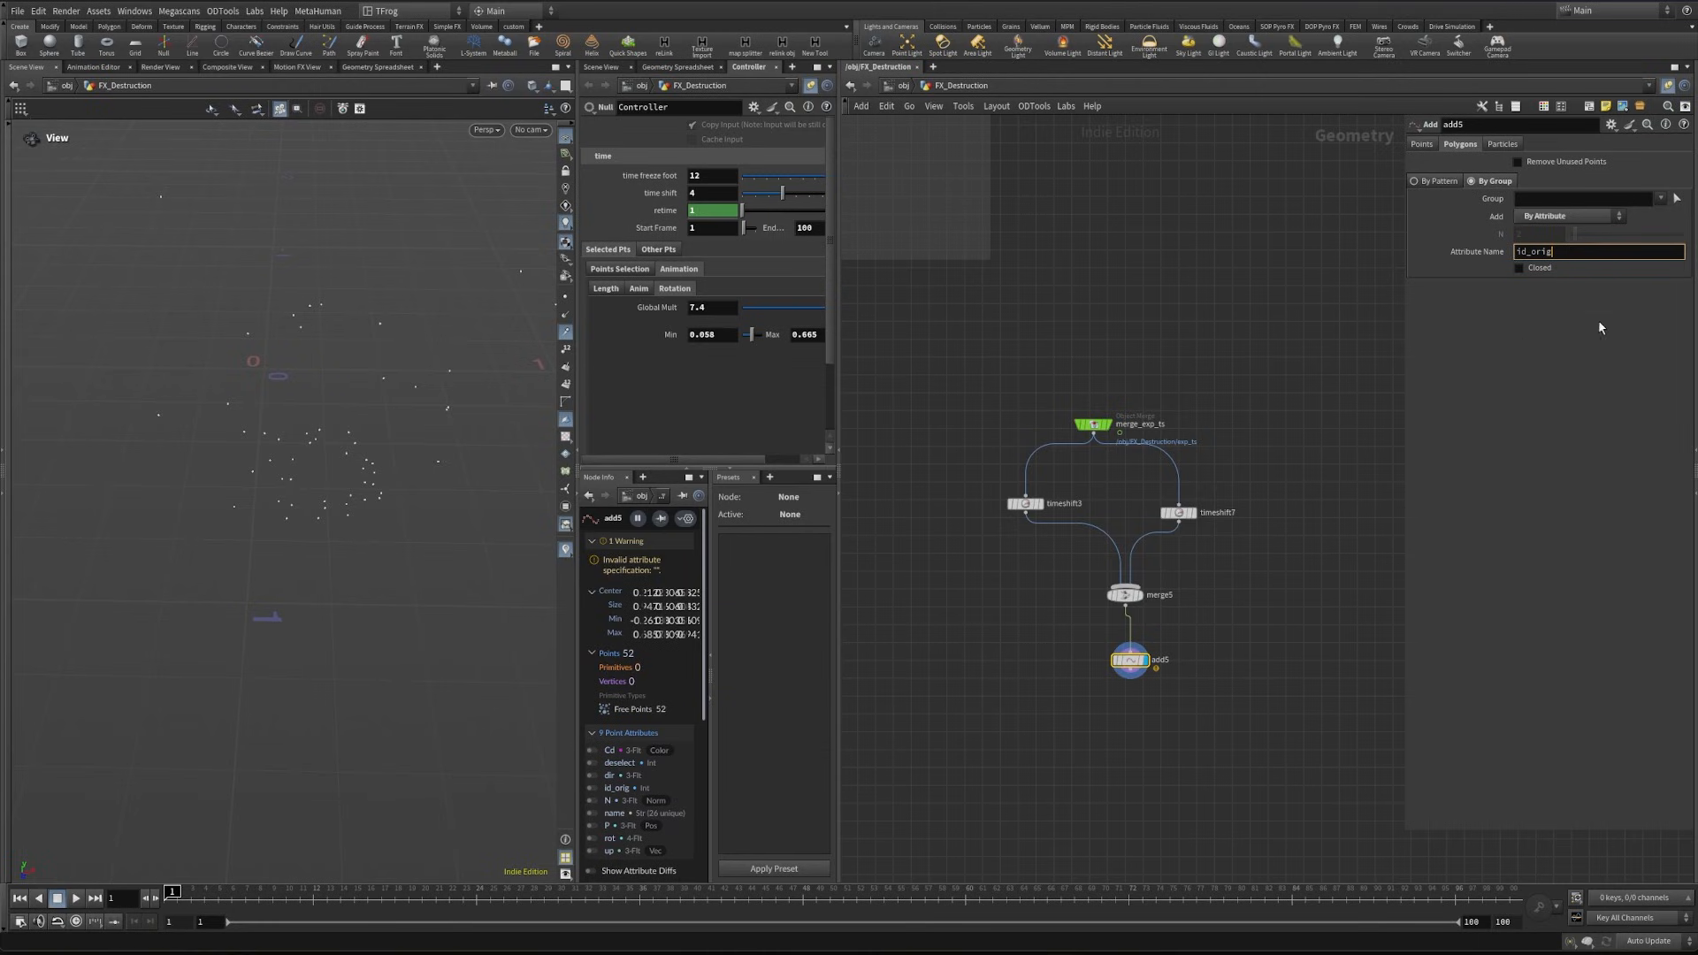
pyautogui.press('Return')
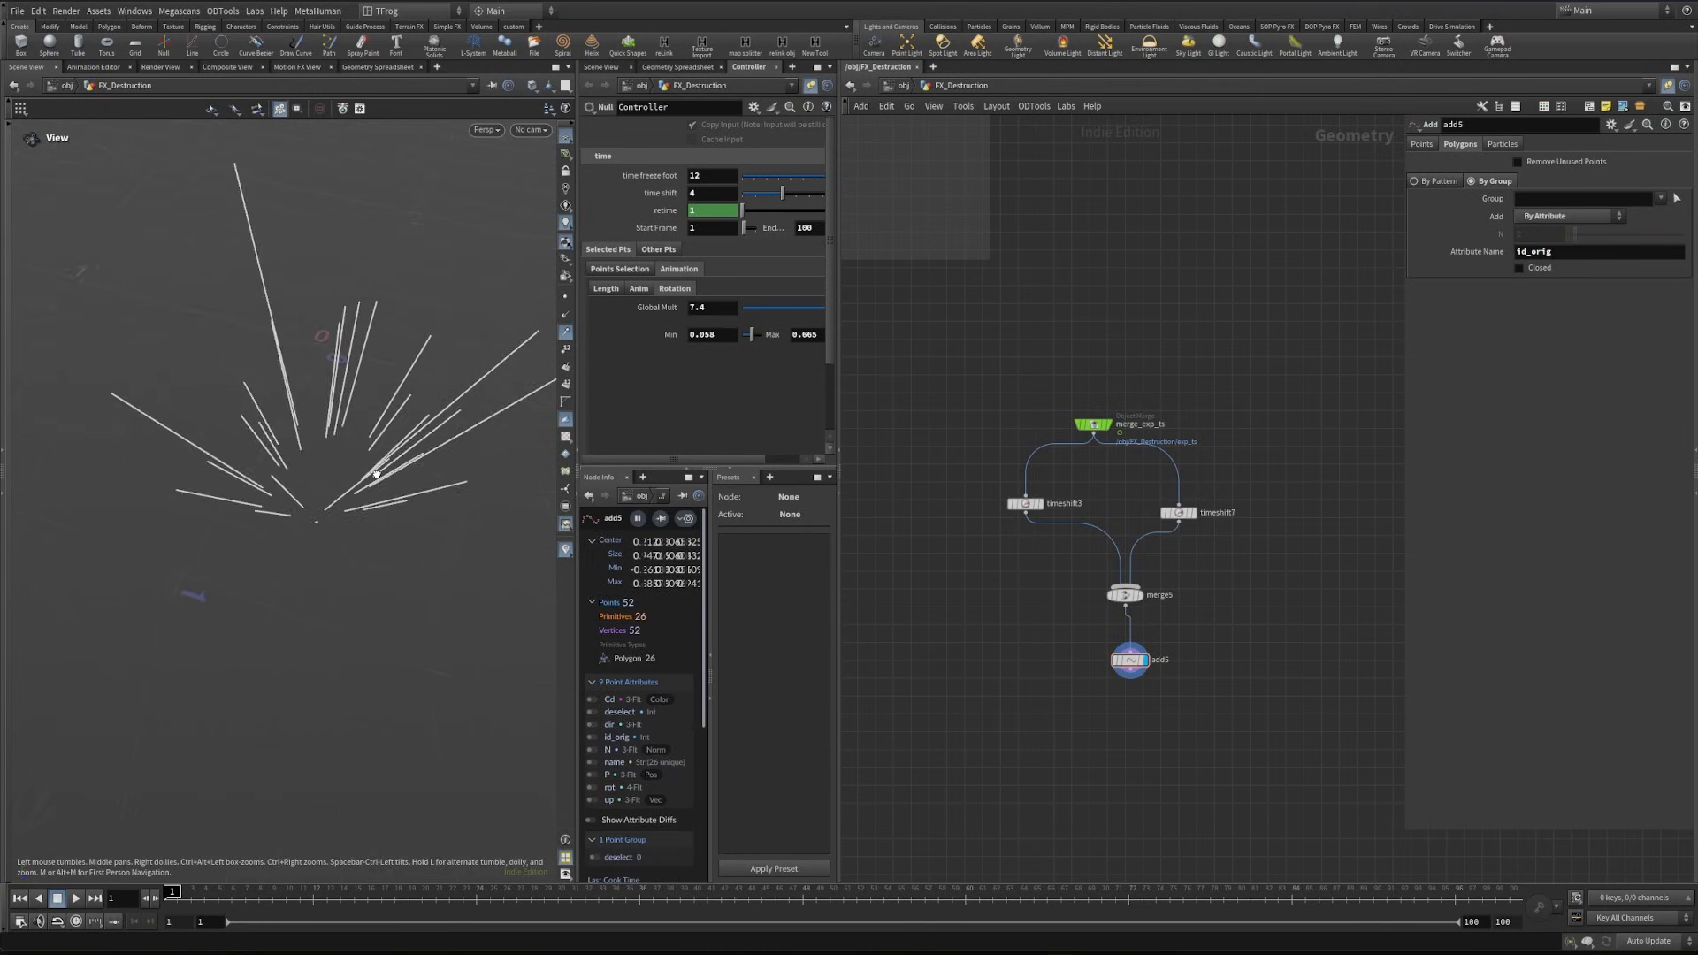
pyautogui.press('h')
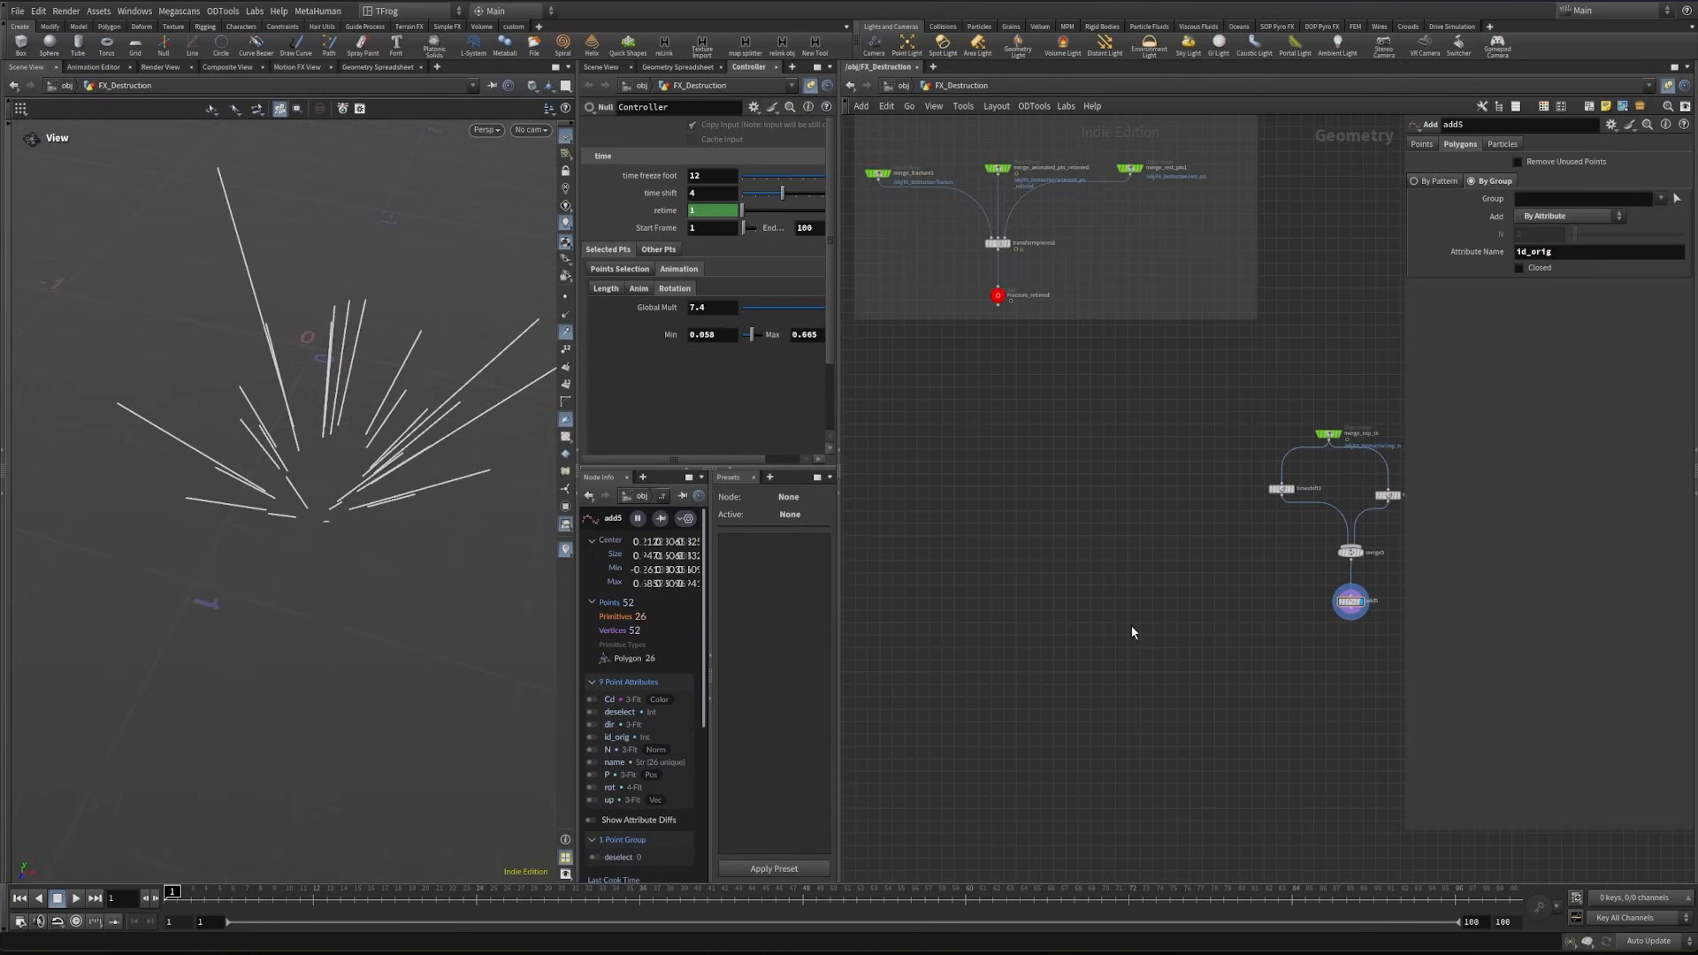
# - Copy the fracture null and paste it as an object merge in the empty area beside the time shift branch
pyautogui.moveTo(1011, 630); pyautogui.dragTo(1051, 644, button='middle')
pyautogui.scroll(-3, 972, 509)
pyautogui.moveTo(975, 517); pyautogui.dragTo(1286, 179, button='middle')
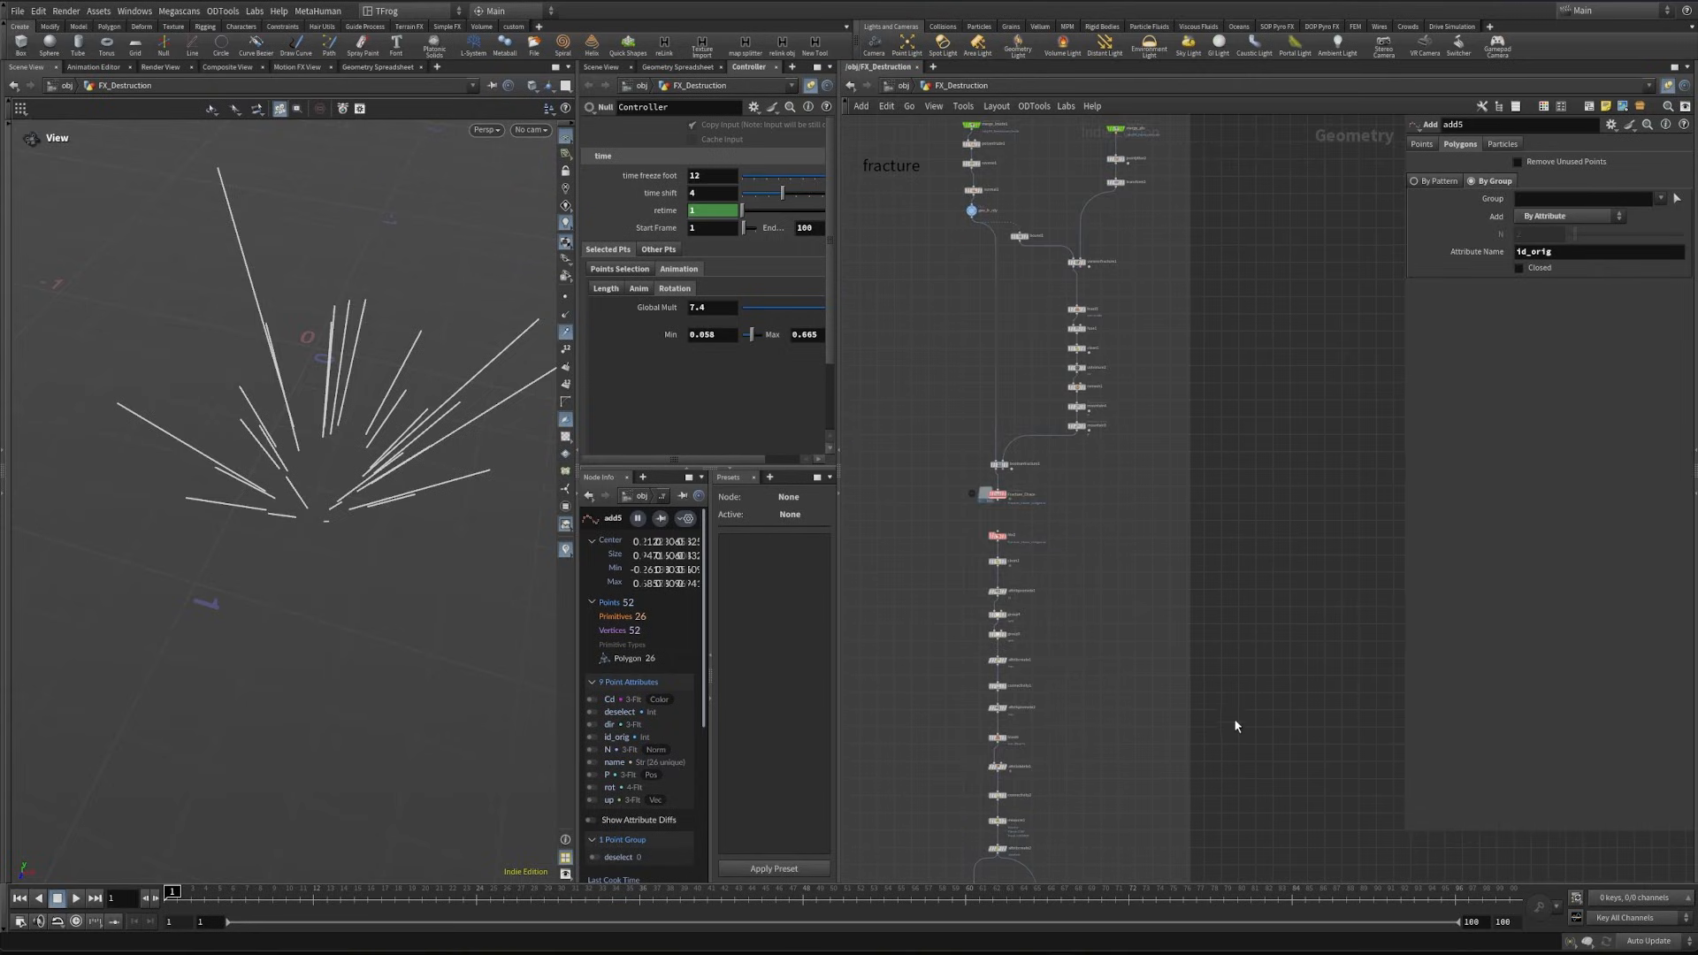
pyautogui.moveTo(1231, 720); pyautogui.dragTo(1300, 311, button='middle')
pyautogui.scroll(4, 1114, 613)
pyautogui.click(1126, 449)
pyautogui.hotkey('ctrl', 'c')
pyautogui.scroll(-4, 1154, 479)
pyautogui.moveTo(1184, 336); pyautogui.dragTo(993, 735, button='middle')
pyautogui.moveTo(1070, 300); pyautogui.dragTo(1062, 502, button='middle')
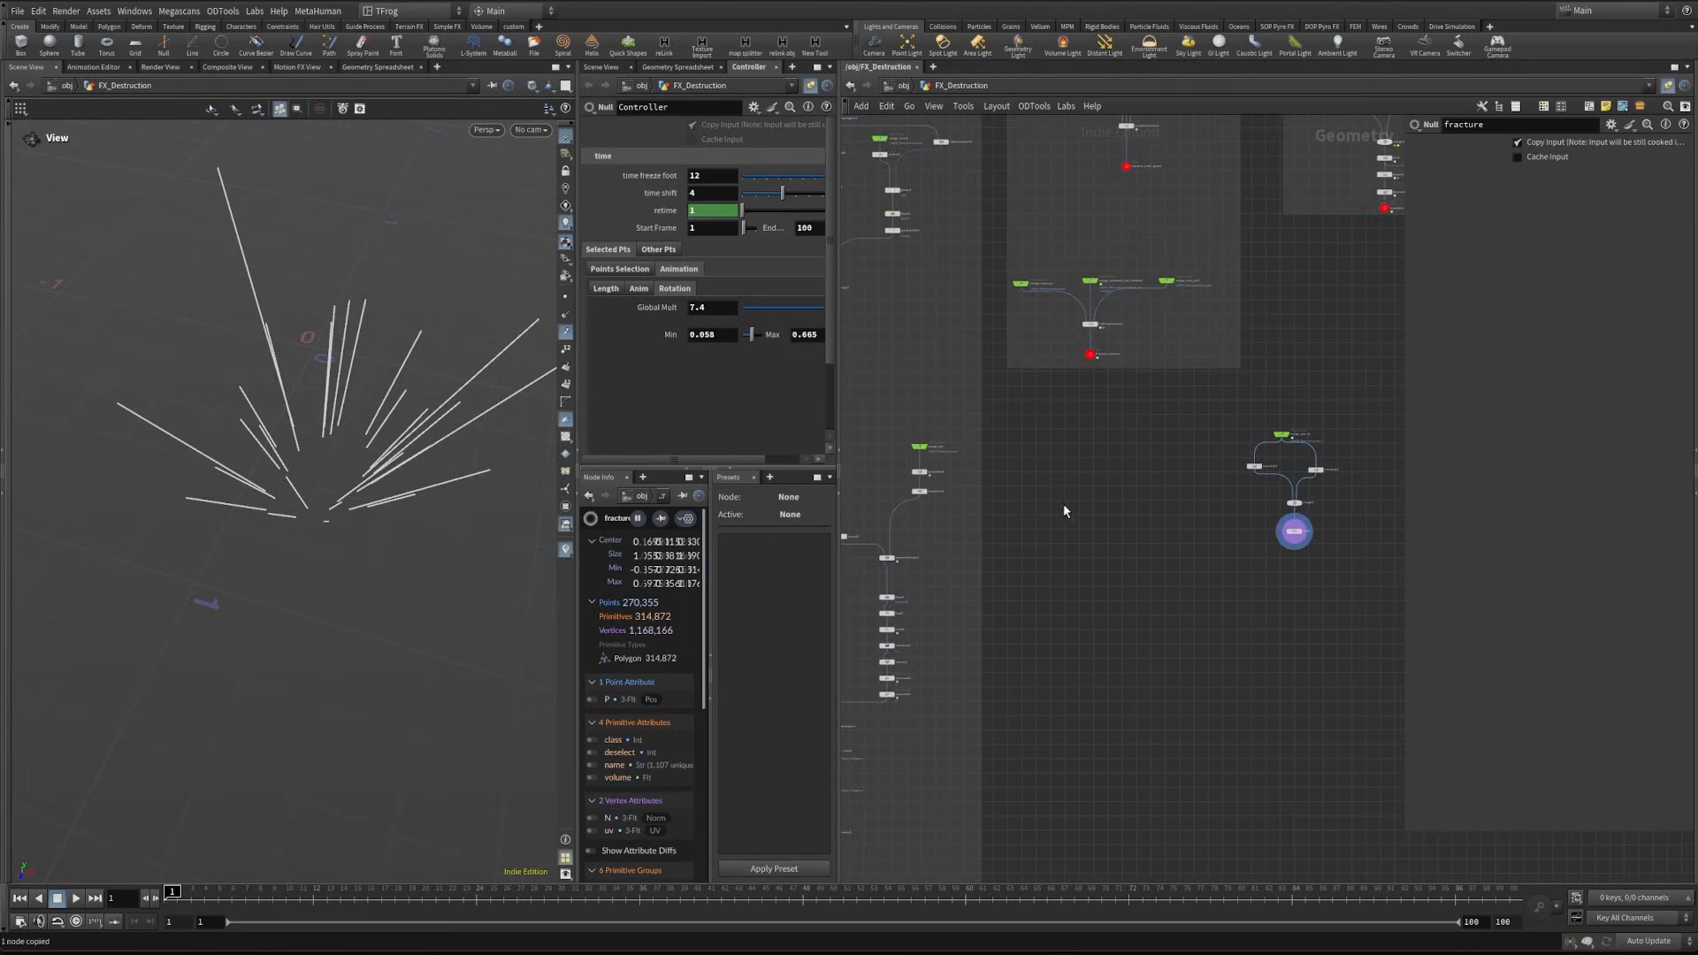
pyautogui.scroll(3, 1097, 482)
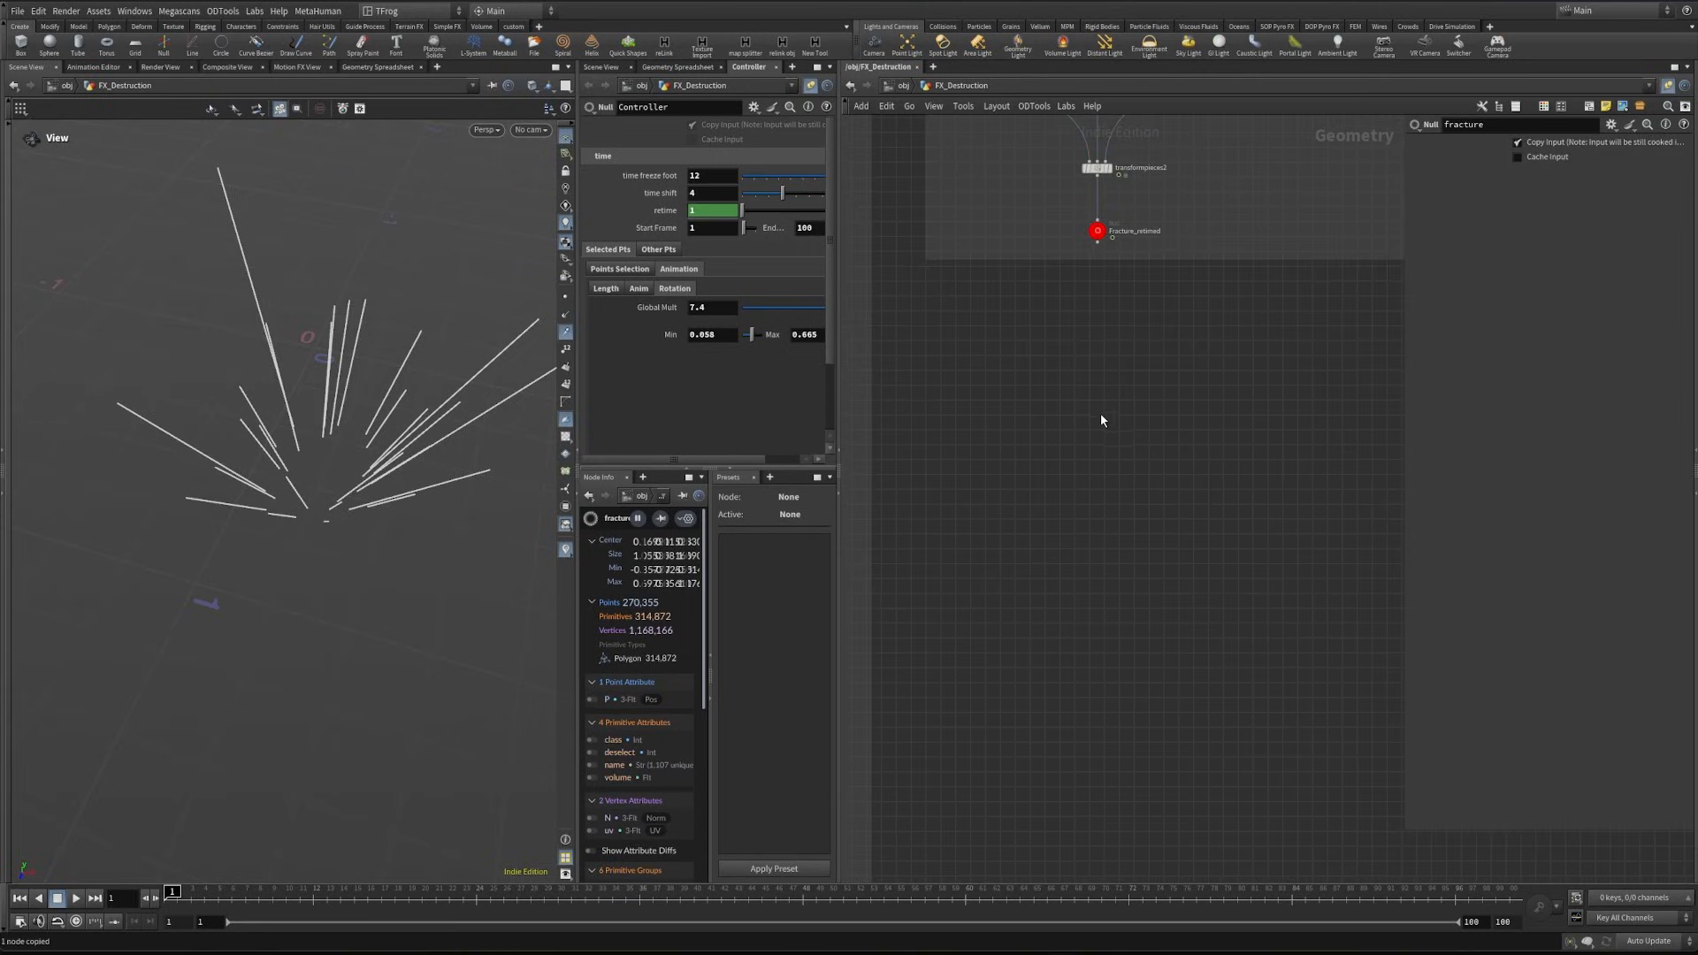
pyautogui.hotkey('ctrl', 'shift', 'v')
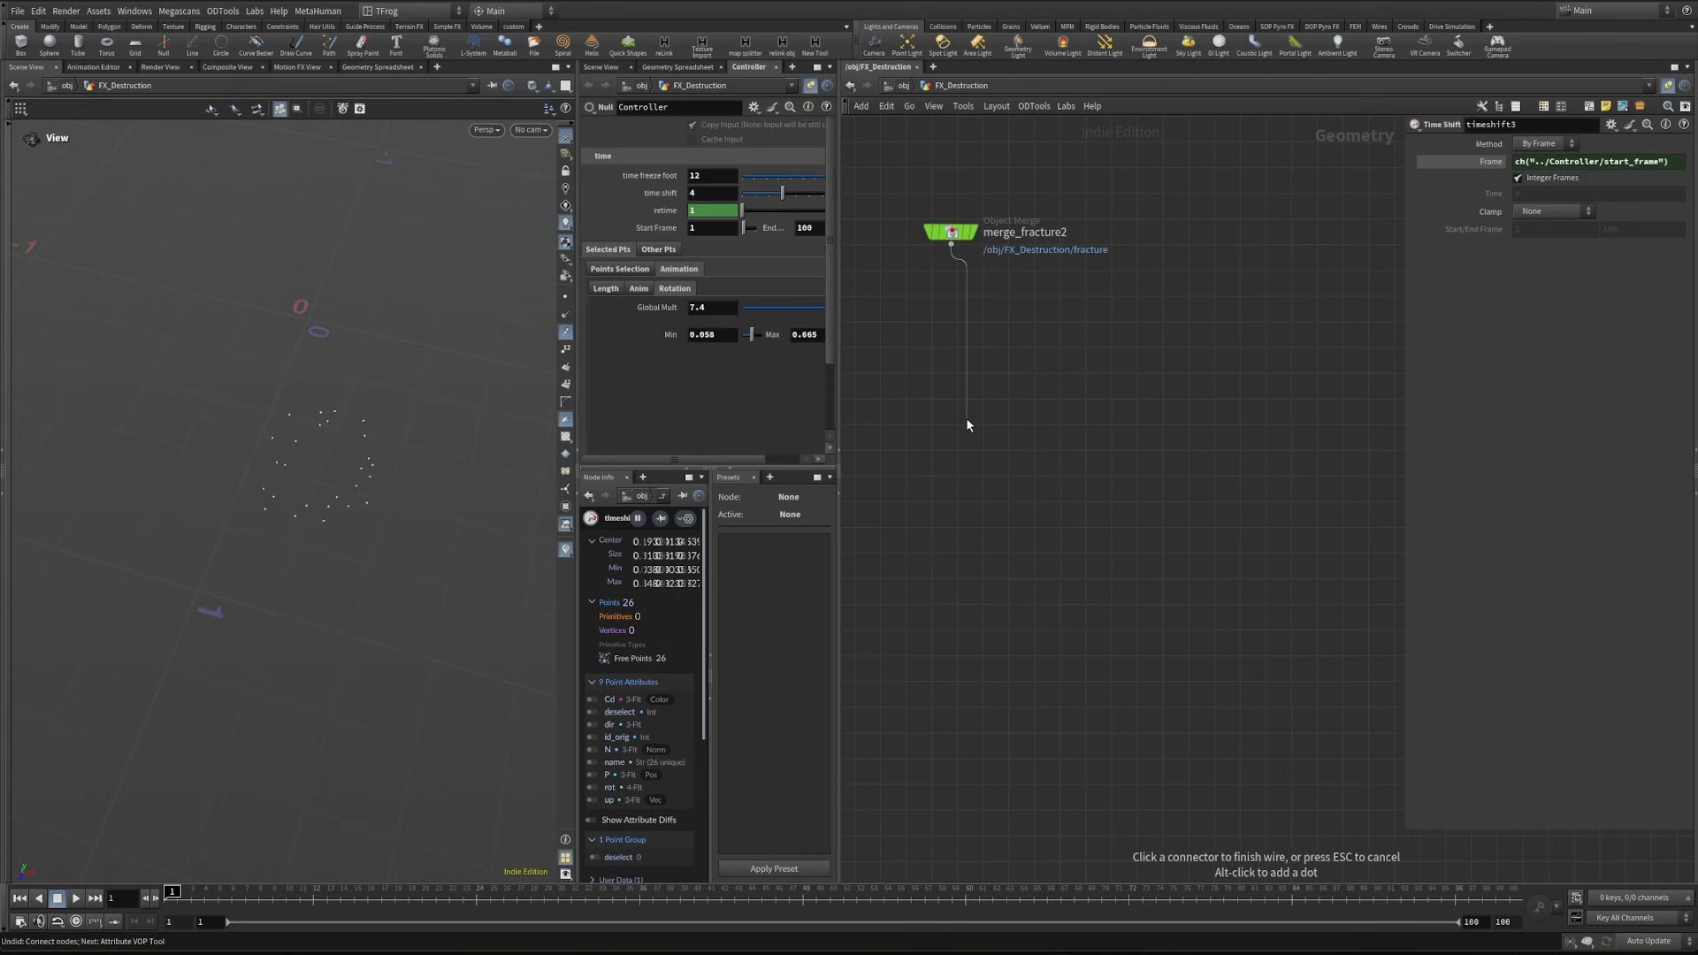
# - Add a Scatter node below the fracture object merge and display it
pyautogui.press('Tab')
pyautogui.write('scat')
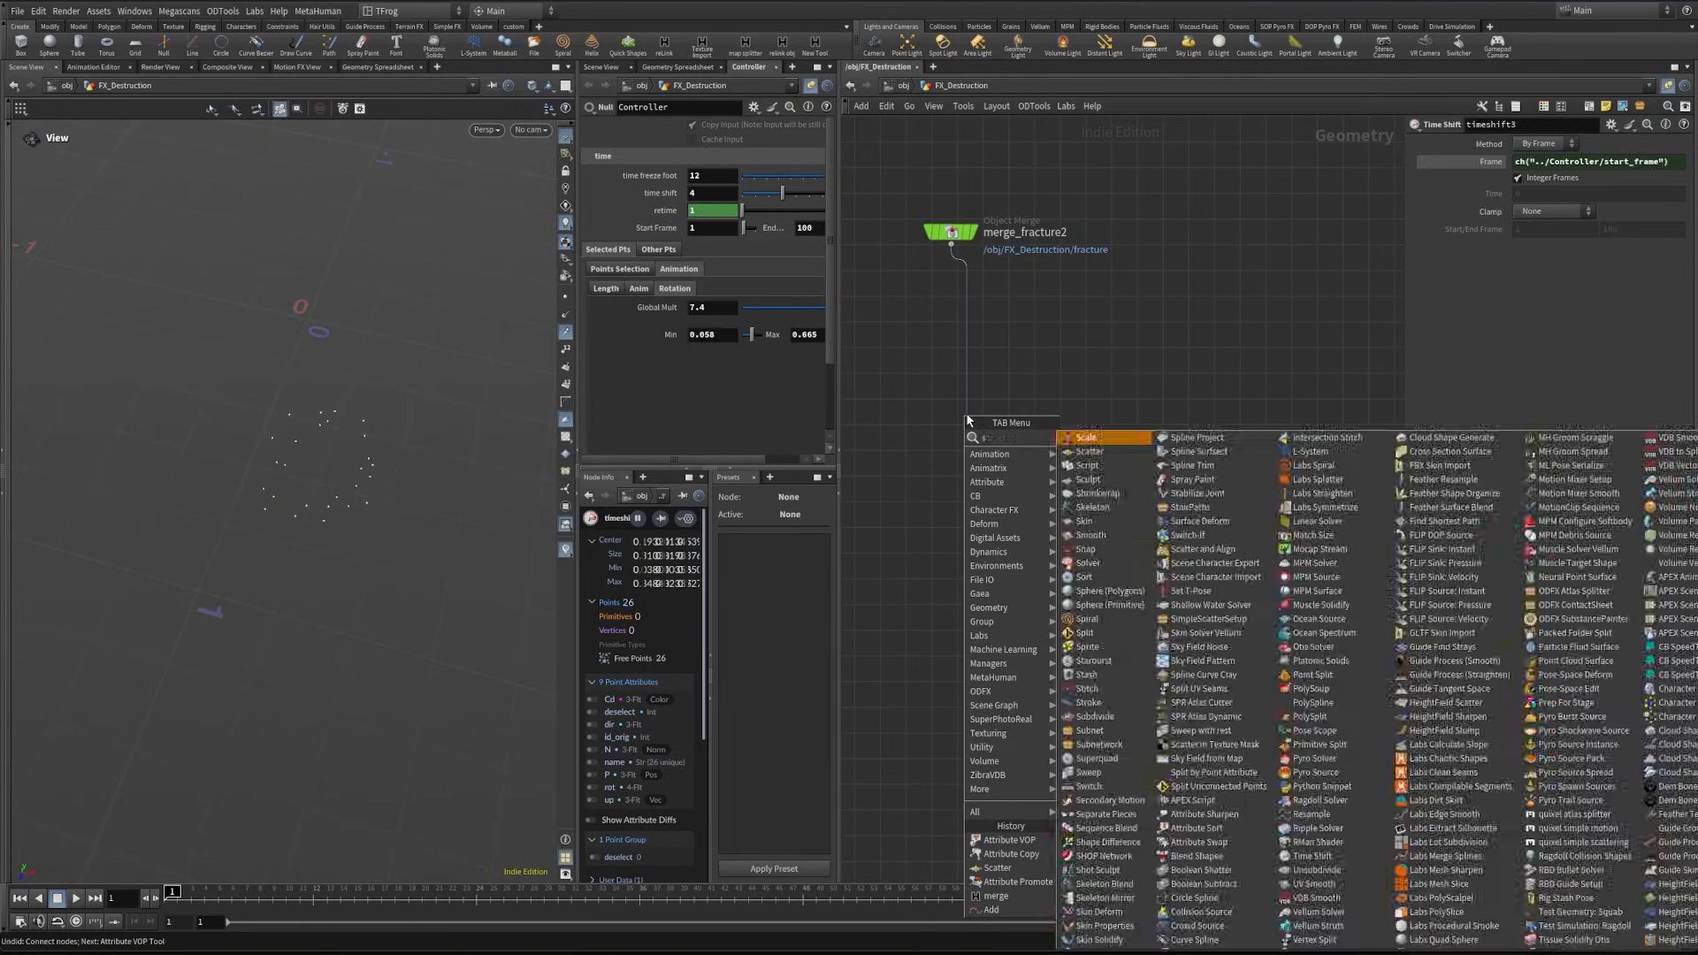
pyautogui.press('Return')
pyautogui.click(967, 419)
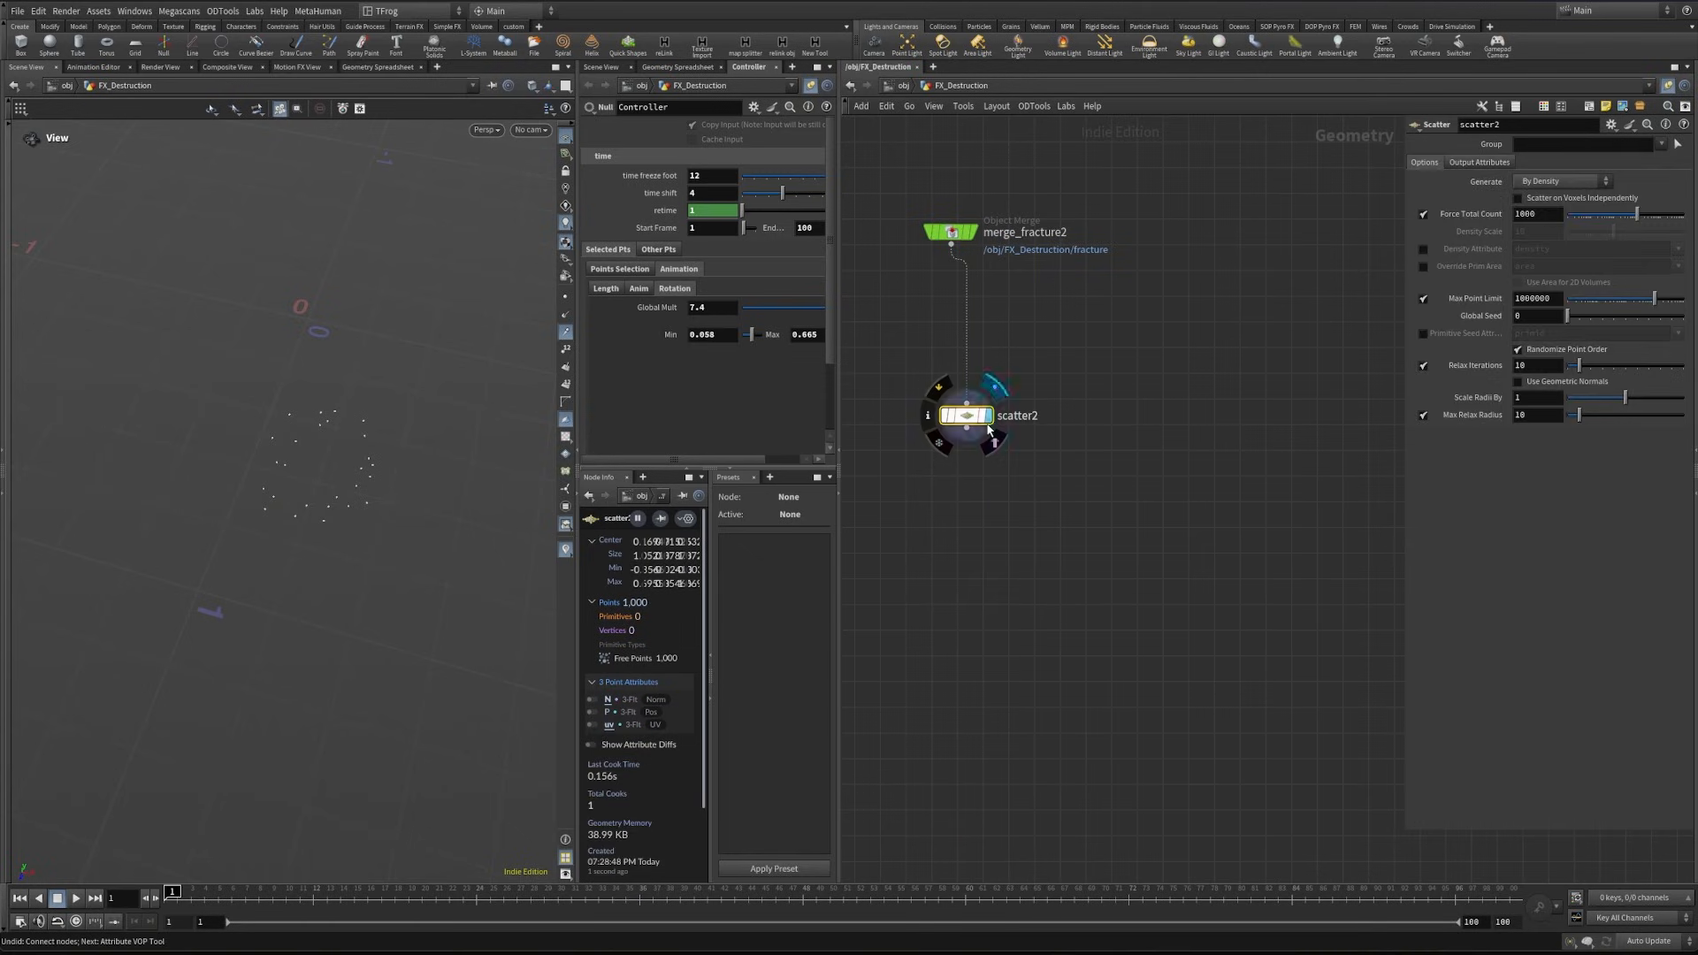
pyautogui.click(994, 386)
pyautogui.moveTo(966, 415); pyautogui.dragTo(957, 451)
# - Turn off the scatter's Relax Iterations and set its Force Total Count to 3000
pyautogui.click(1423, 365)
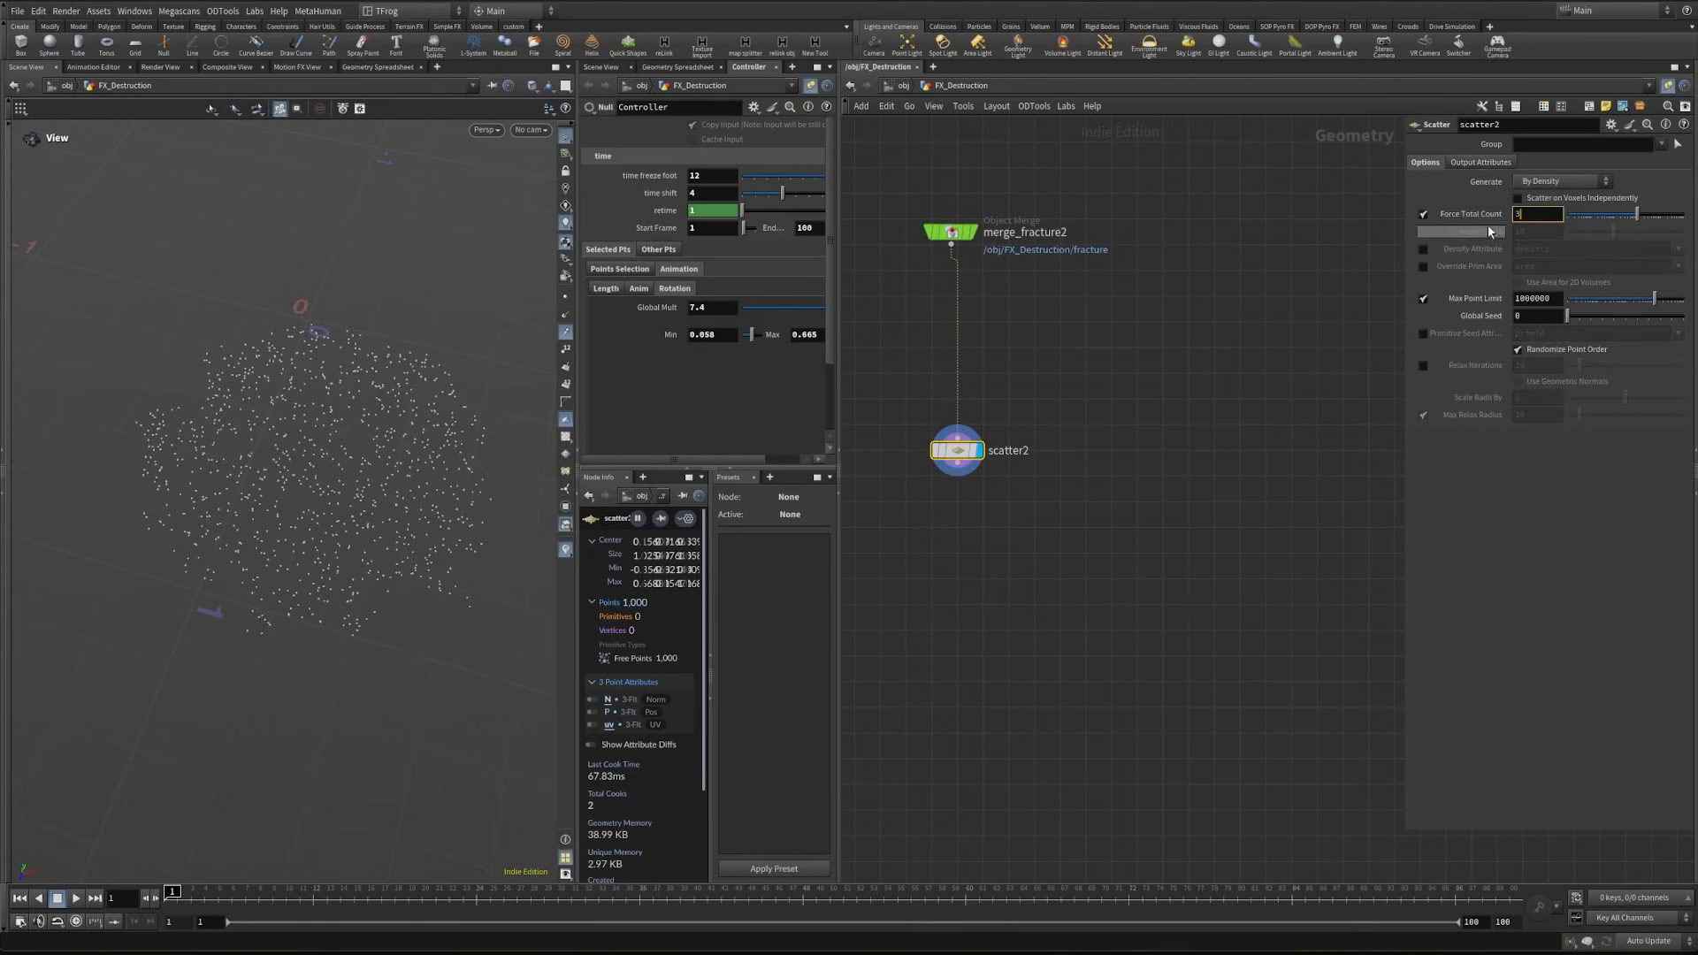
pyautogui.write('3000')
pyautogui.press('Return')
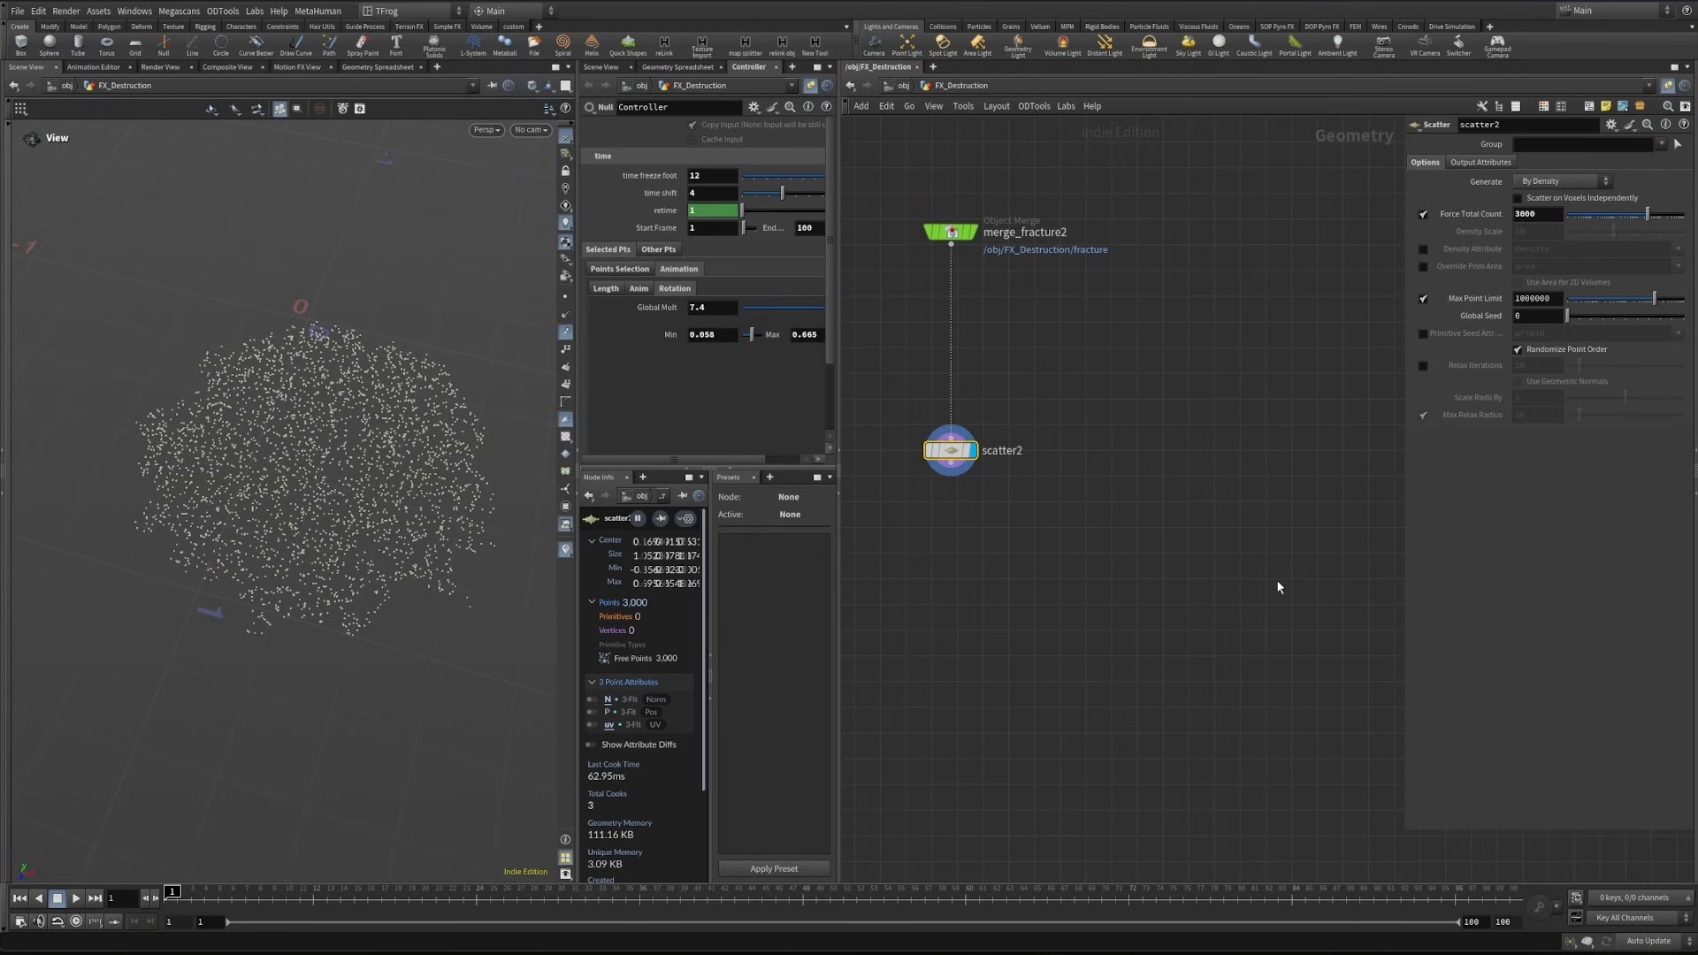
# - Place an Attribute from Pieces node below the scatter
pyautogui.press('h')
pyautogui.press('Tab')
pyautogui.write('a')
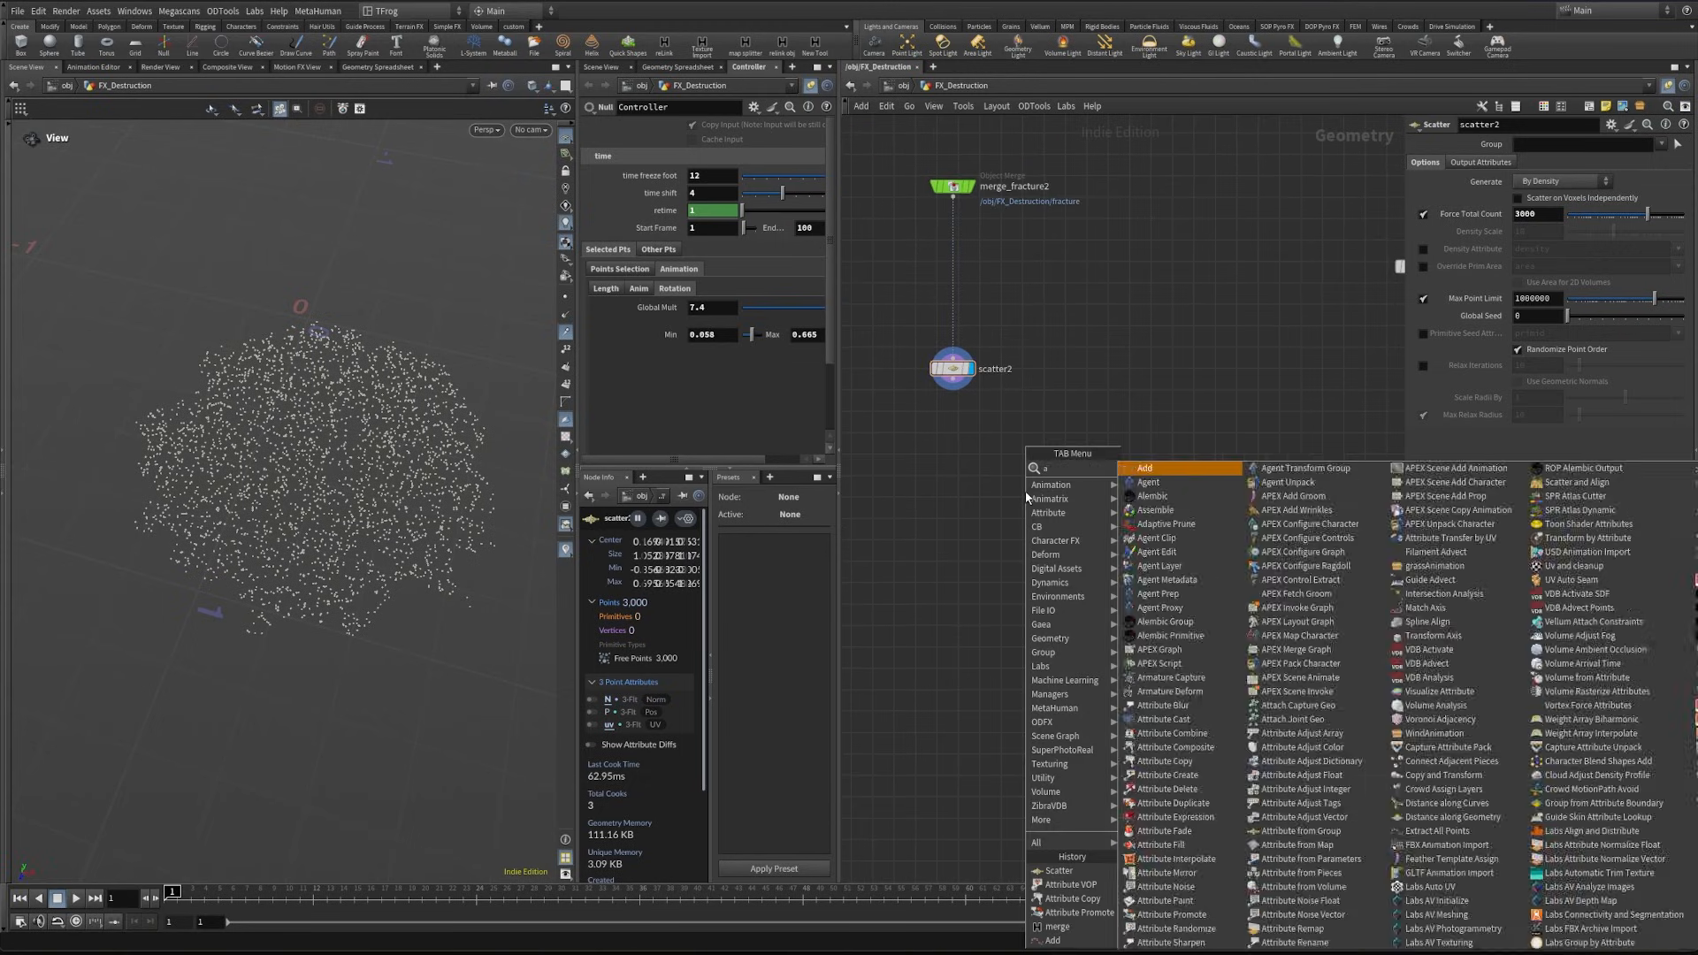
pyautogui.write('tt fro p')
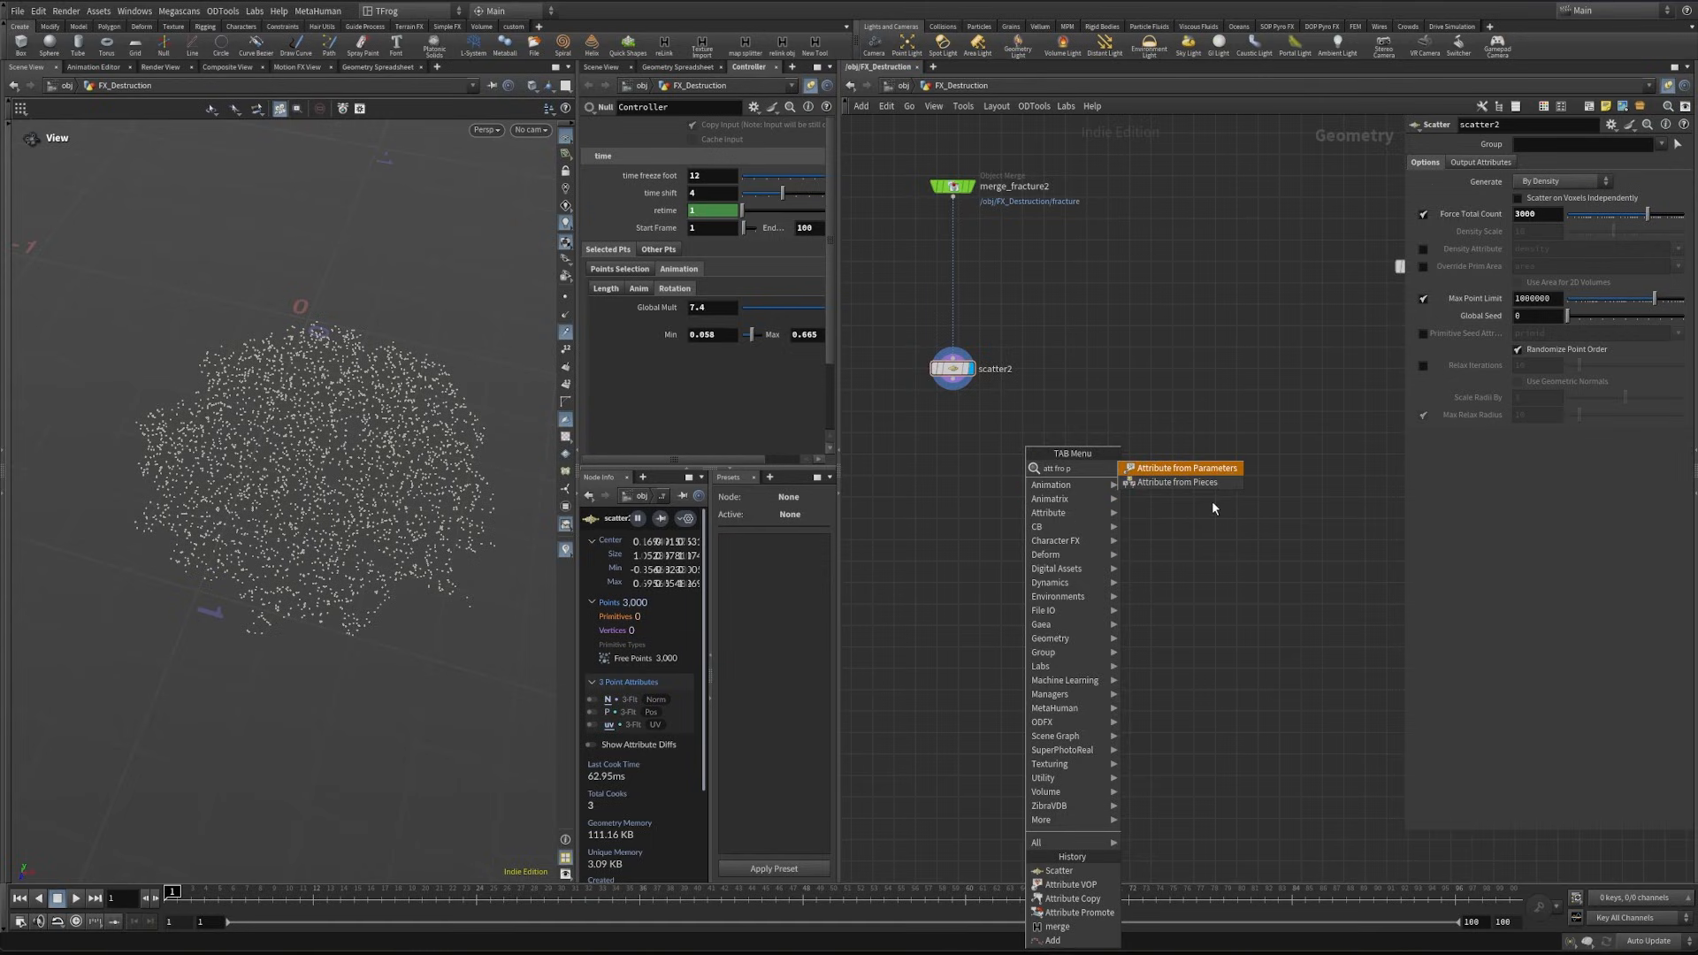
pyautogui.click(1190, 484)
pyautogui.click(1048, 492)
pyautogui.scroll(2, 931, 389)
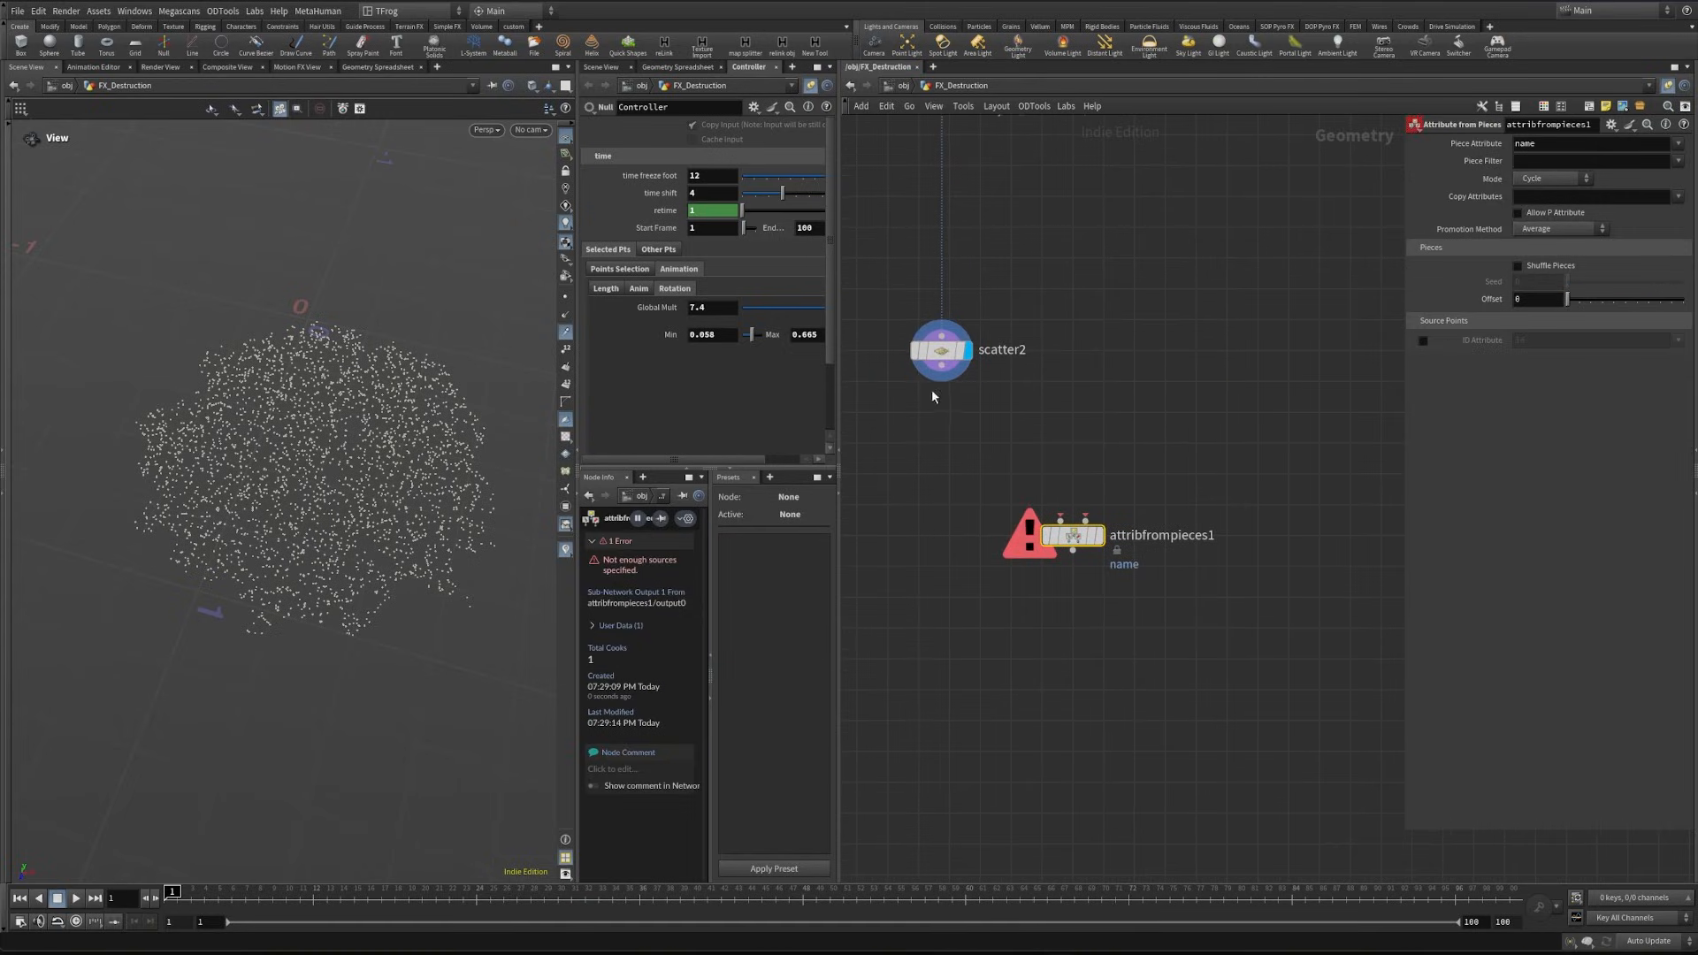
# - Wire scatter2 and timeshift3 into the first and second inputs of attribfrompieces1 and display it, keeping Cycle mode
pyautogui.click(940, 378)
pyautogui.click(1061, 518)
pyautogui.scroll(-2, 1060, 518)
pyautogui.click(1300, 325)
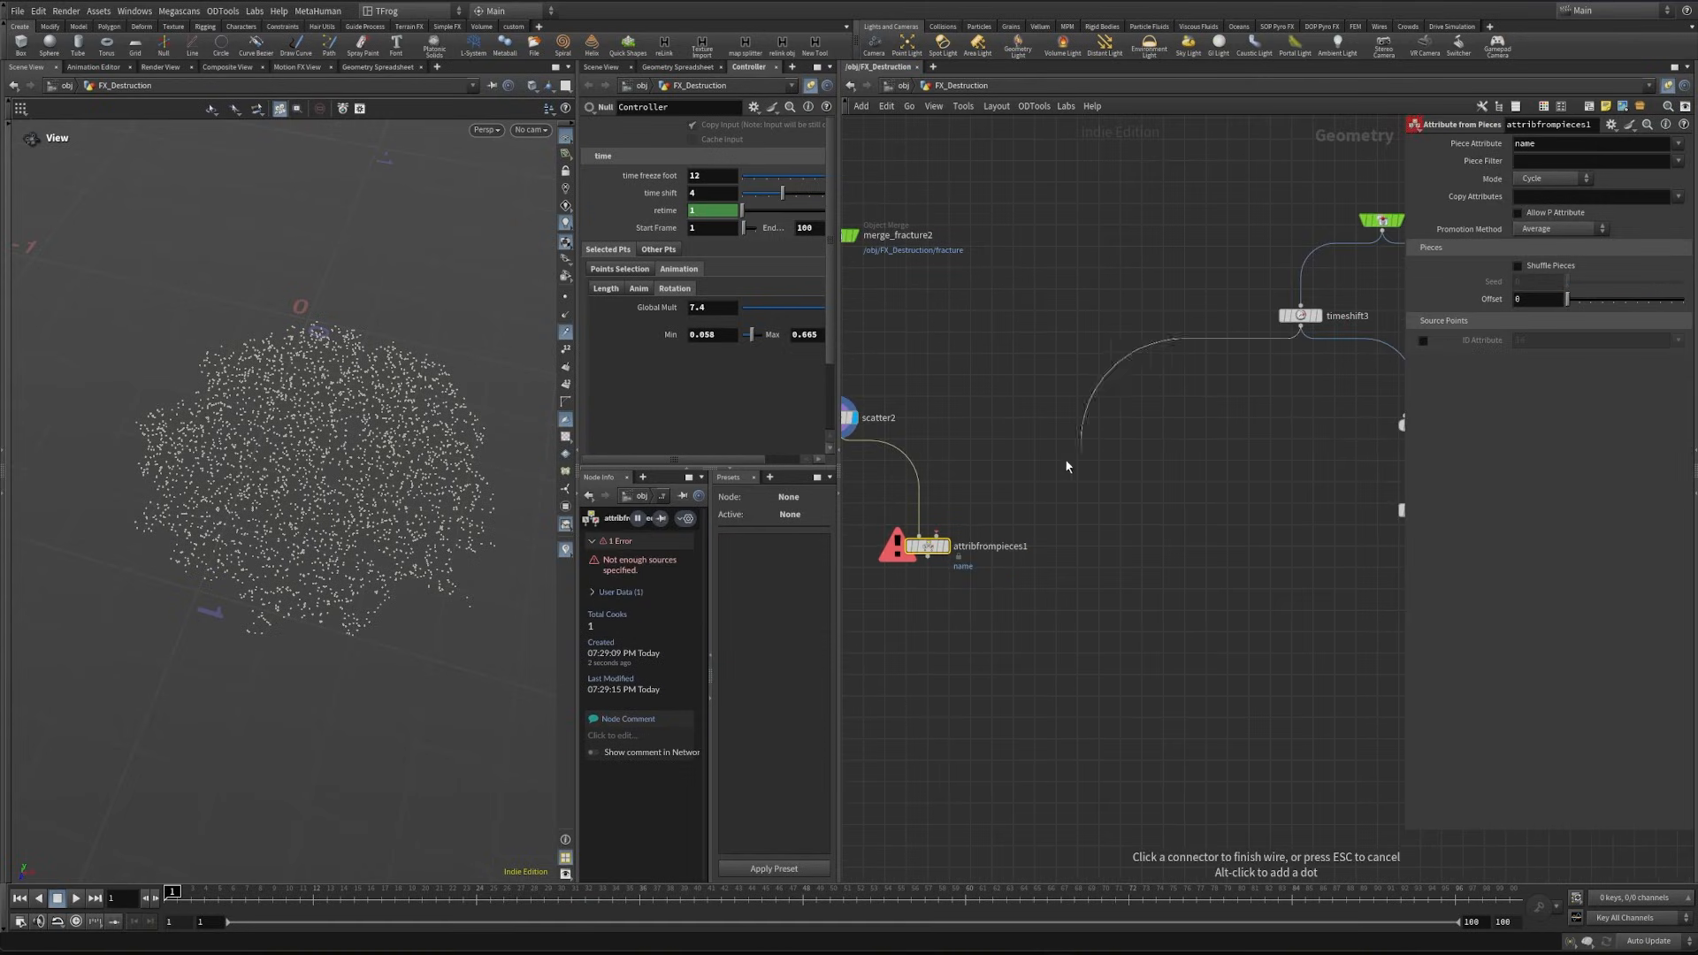
pyautogui.click(935, 535)
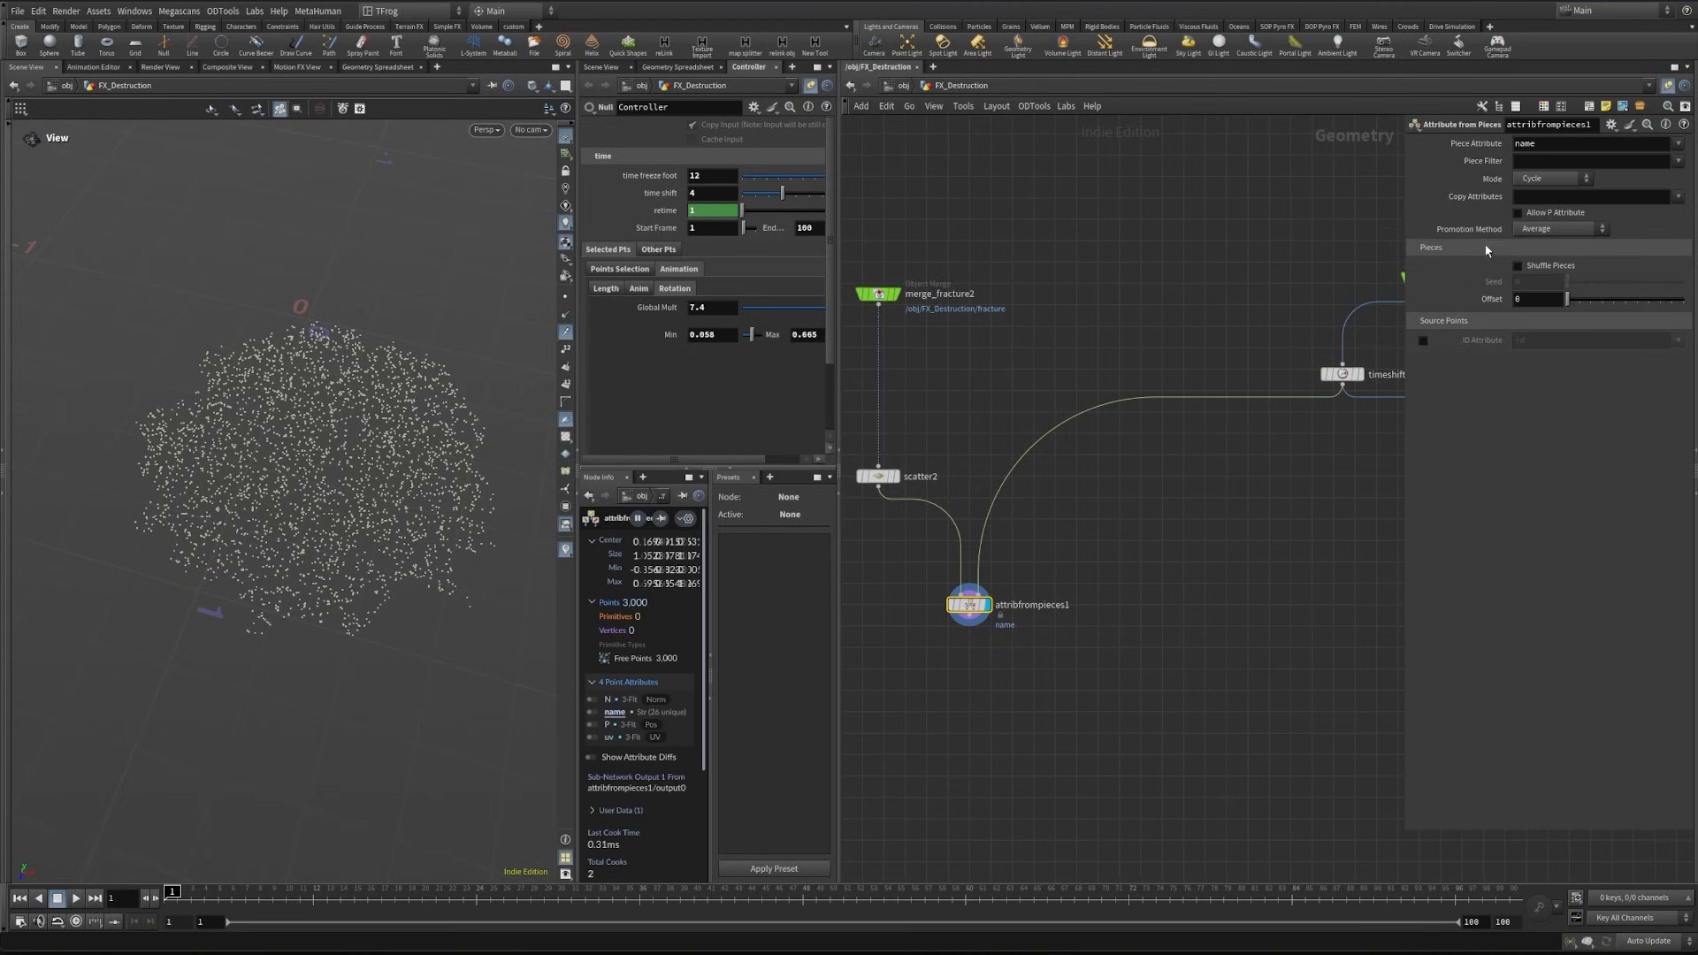
pyautogui.click(1553, 179)
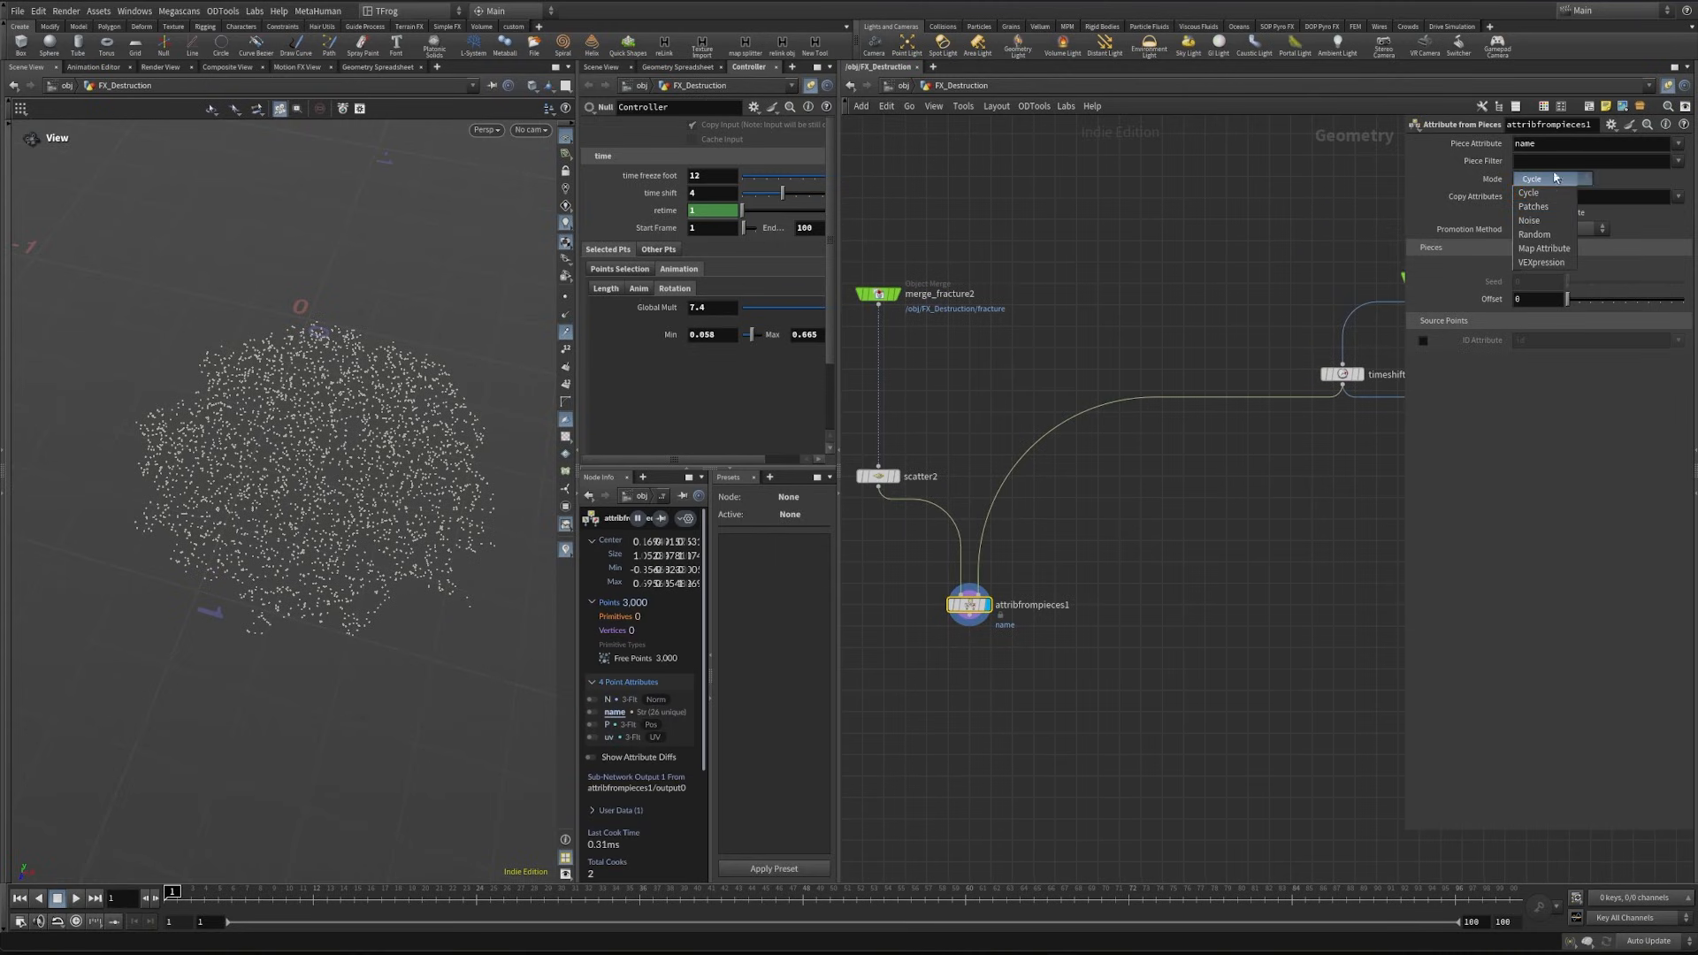
pyautogui.click(1556, 178)
# - Append a Rest Position node to attribfrompieces1 and display it
pyautogui.moveTo(1083, 736); pyautogui.dragTo(1164, 644, button='middle')
pyautogui.press('Tab')
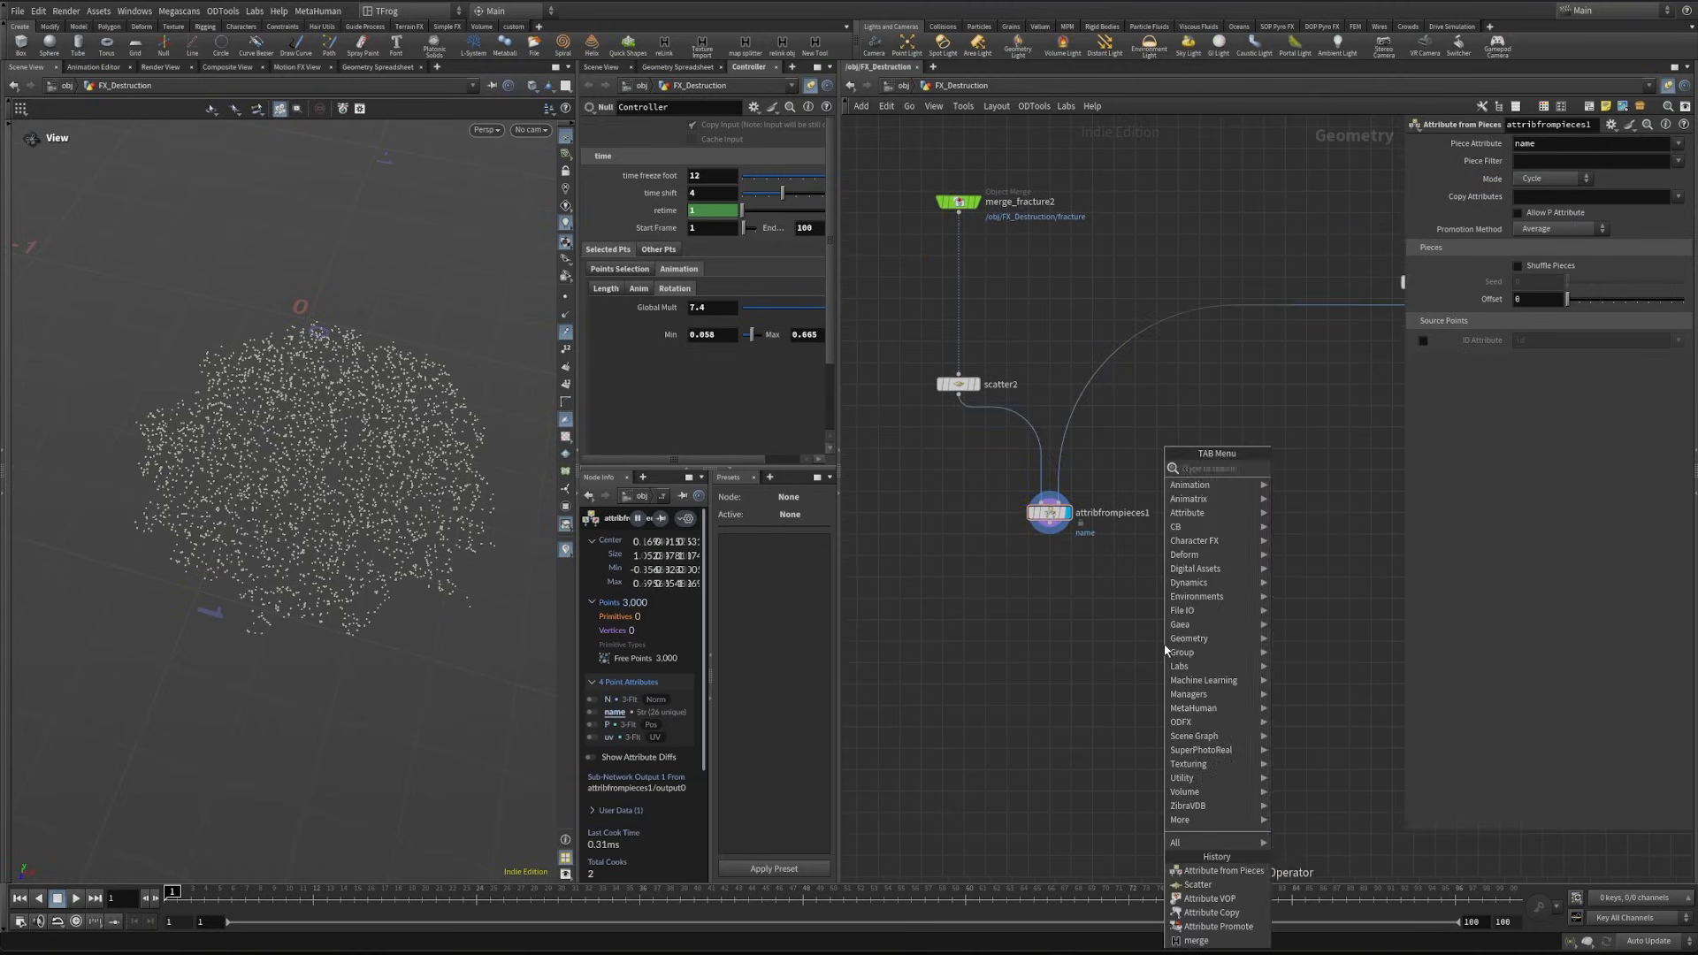
pyautogui.write('copy')
pyautogui.press('Return')
pyautogui.click(1063, 580)
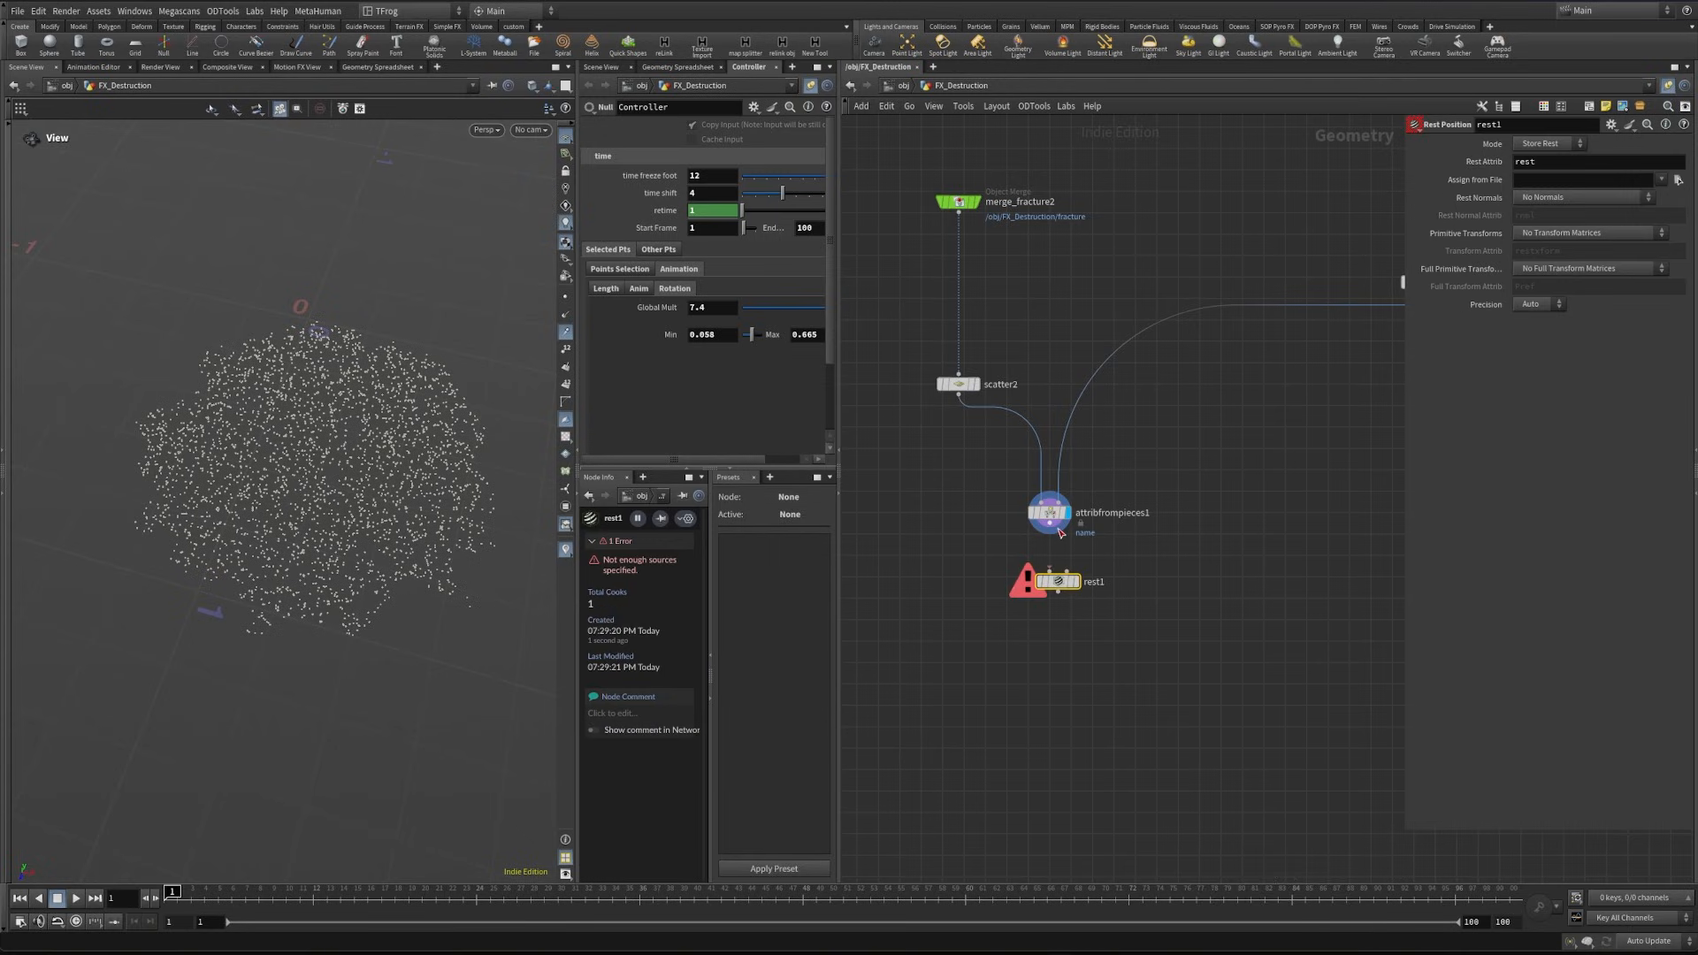
pyautogui.click(1077, 582)
pyautogui.moveTo(1061, 582); pyautogui.dragTo(1053, 601)
pyautogui.scroll(-1, 1067, 644)
pyautogui.moveTo(1067, 644); pyautogui.dragTo(907, 491, button='middle')
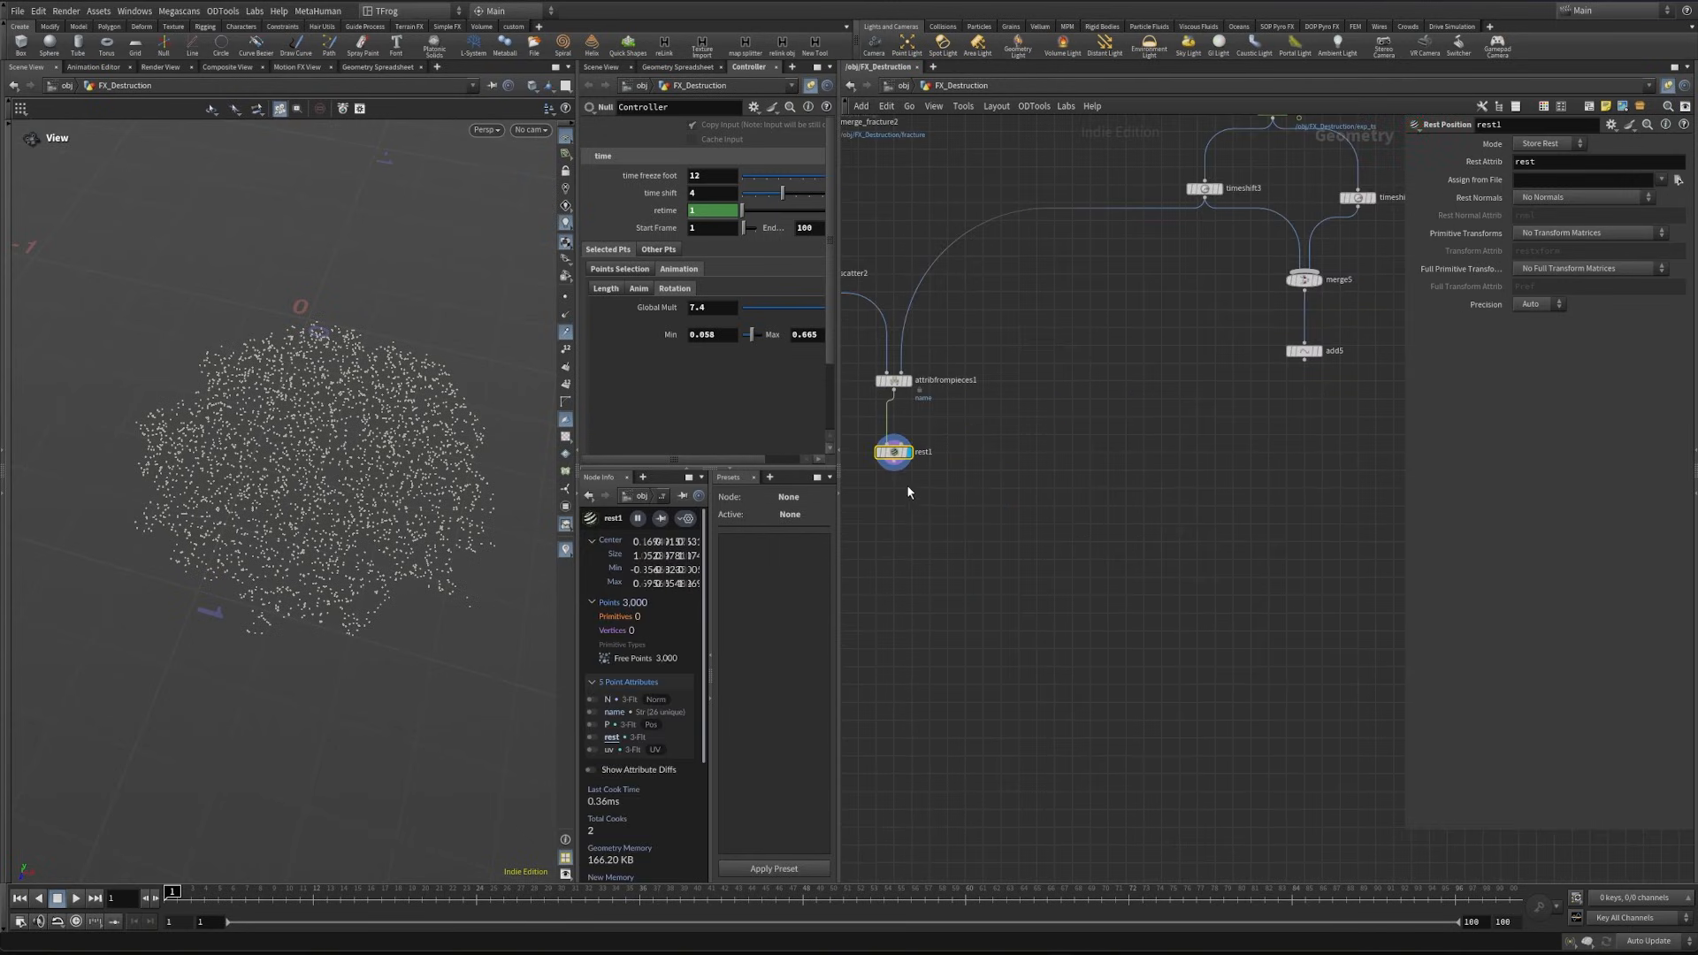
# - Add a displayed Attribute VOP with rest1 in its first input and add5 in its second
pyautogui.moveTo(893, 469); pyautogui.dragTo(1068, 586)
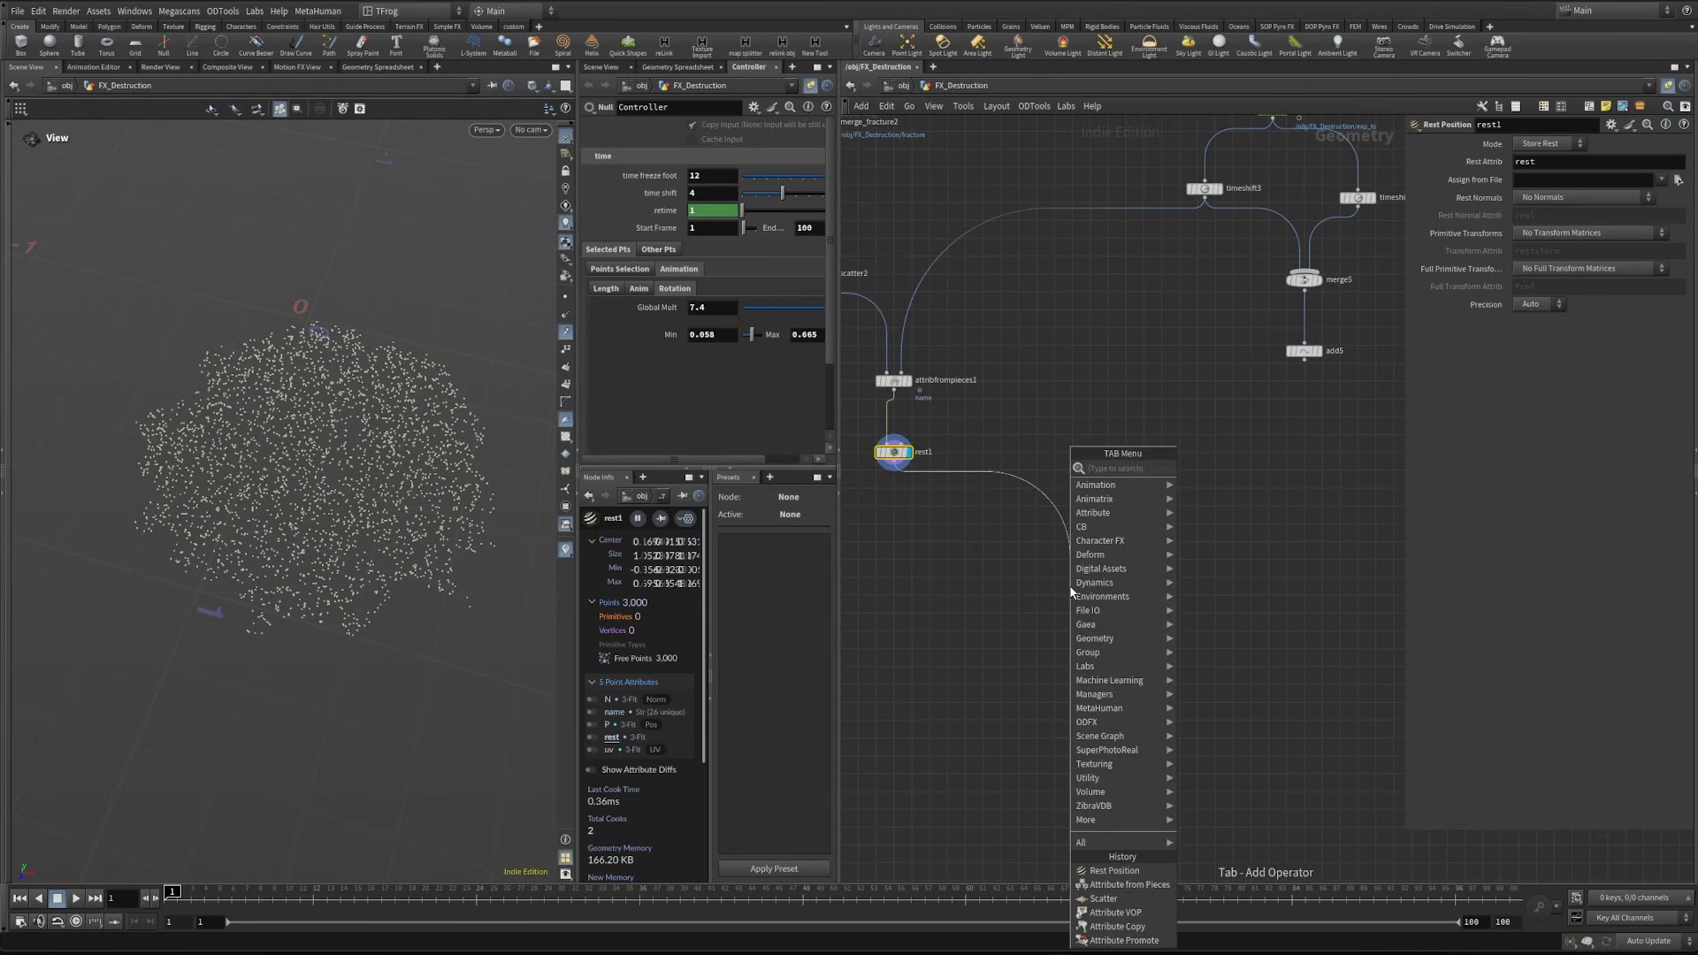
pyautogui.write('att')
pyautogui.click(1218, 760)
pyautogui.click(1125, 648)
pyautogui.moveTo(1315, 364); pyautogui.dragTo(1122, 637)
pyautogui.click(1139, 648)
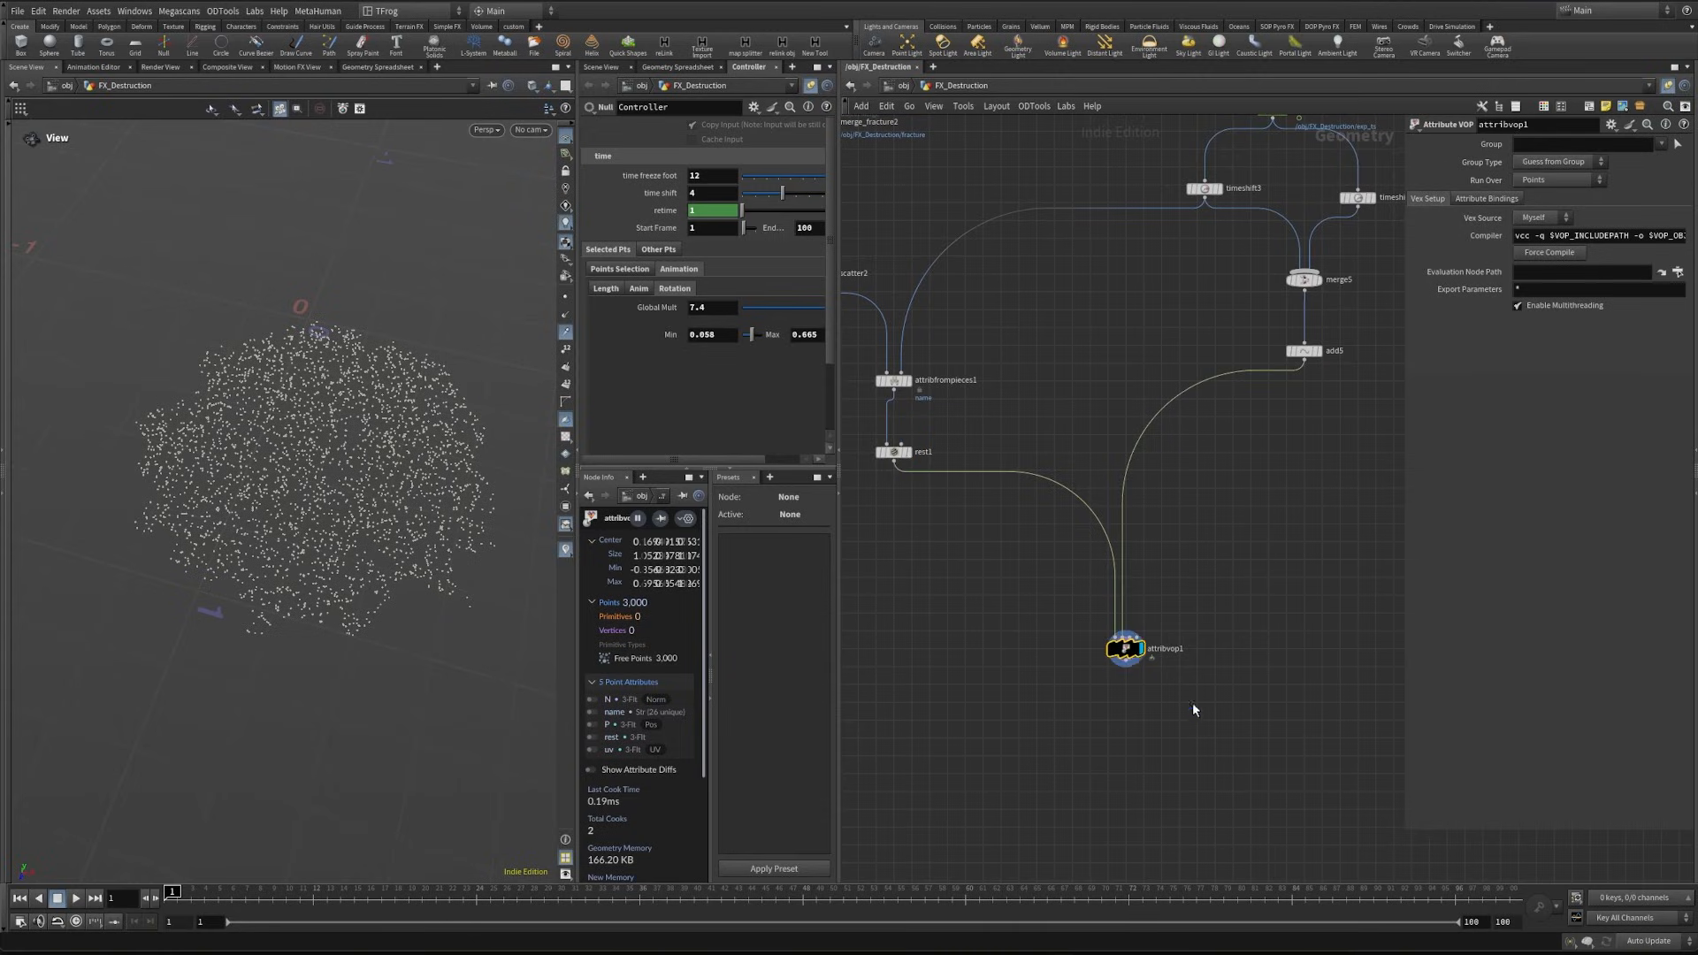
pyautogui.doubleClick(1130, 654)
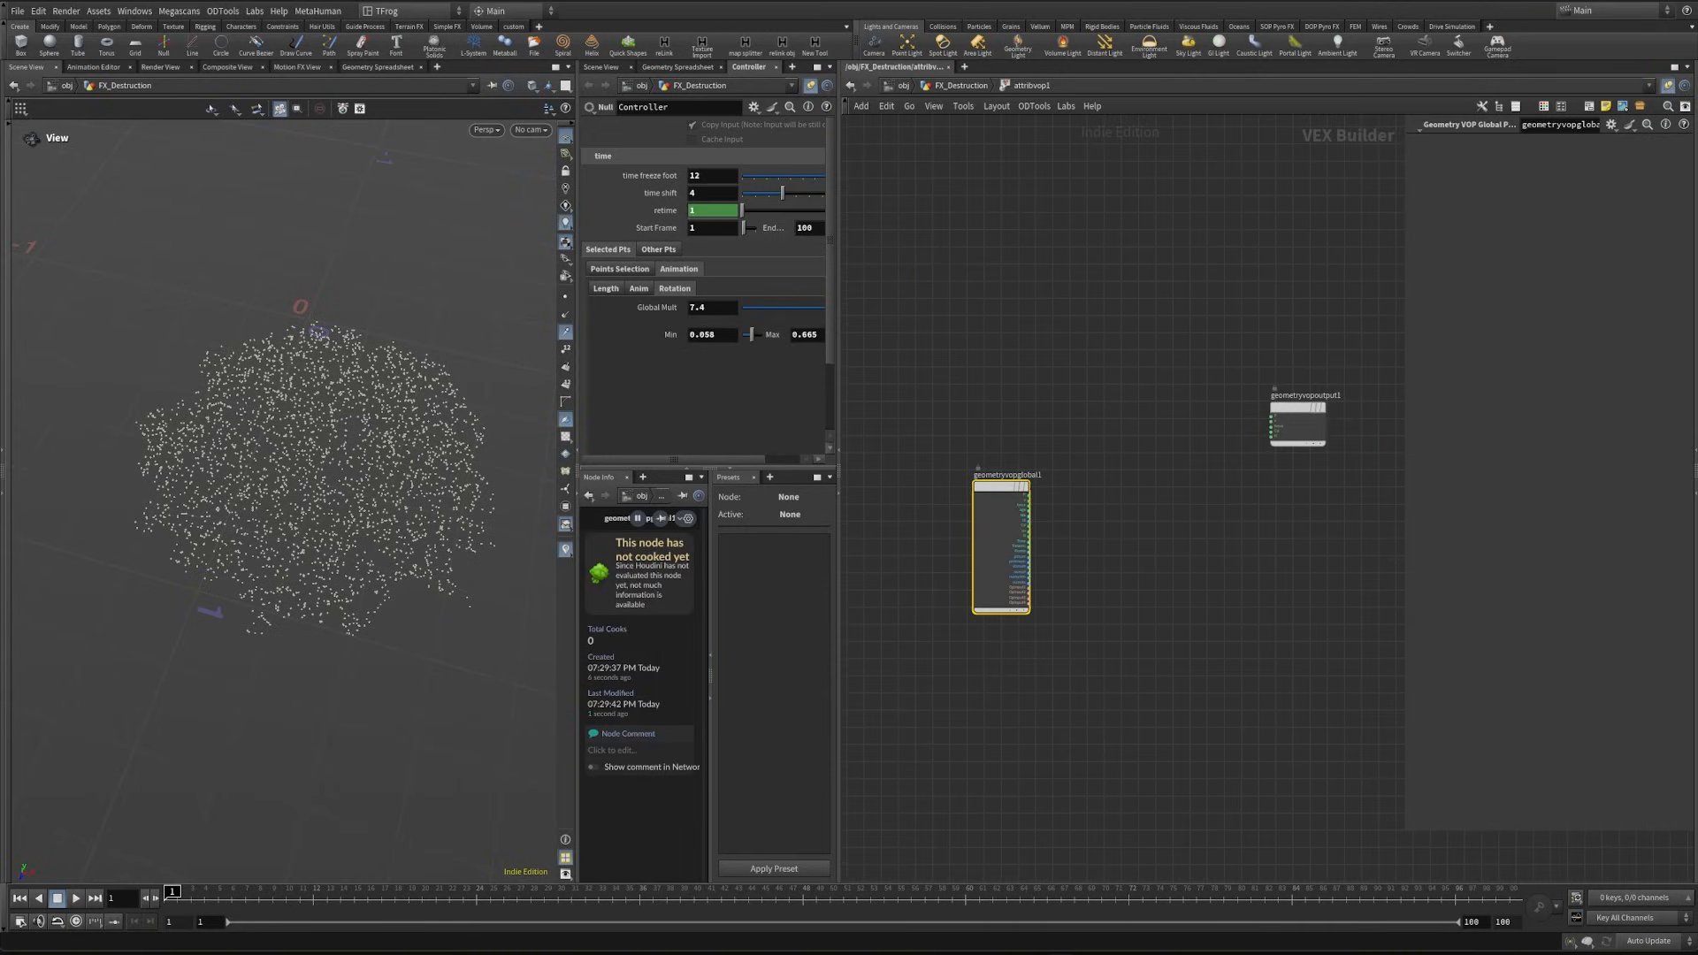
pyautogui.moveTo(1106, 576); pyautogui.dragTo(1223, 534, button='middle')
pyautogui.moveTo(1109, 455); pyautogui.dragTo(923, 420)
pyautogui.scroll(2, 1003, 534)
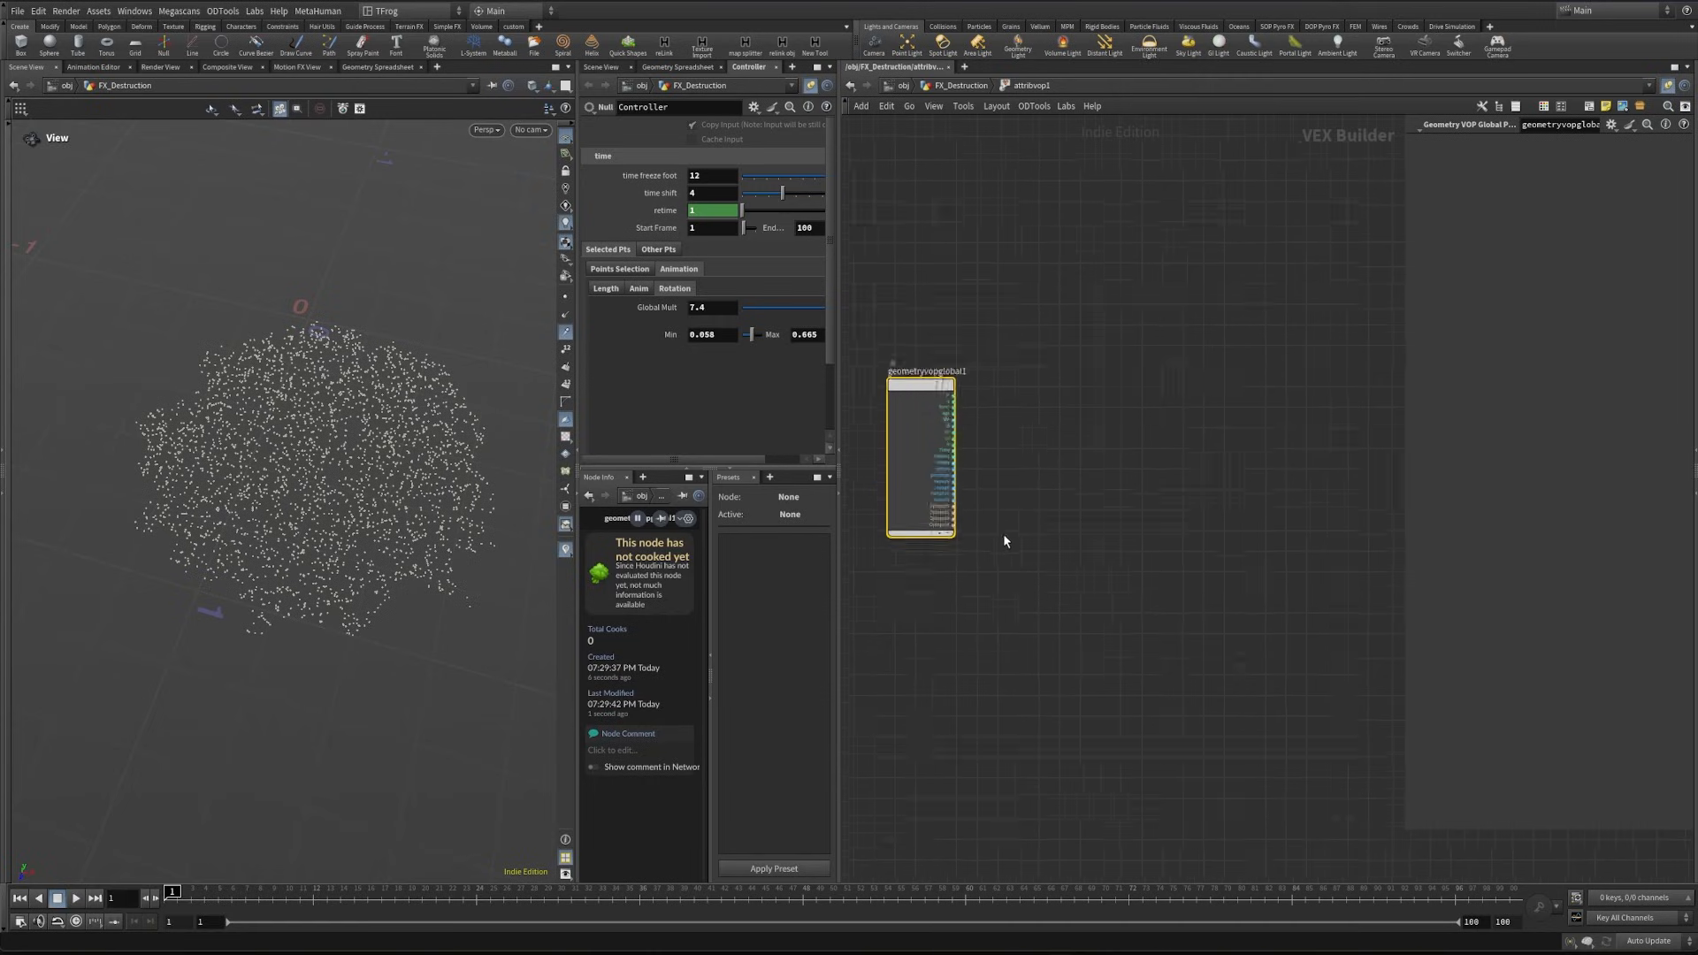
pyautogui.scroll(2, 1008, 481)
pyautogui.press('Tab')
pyautogui.press('Escape')
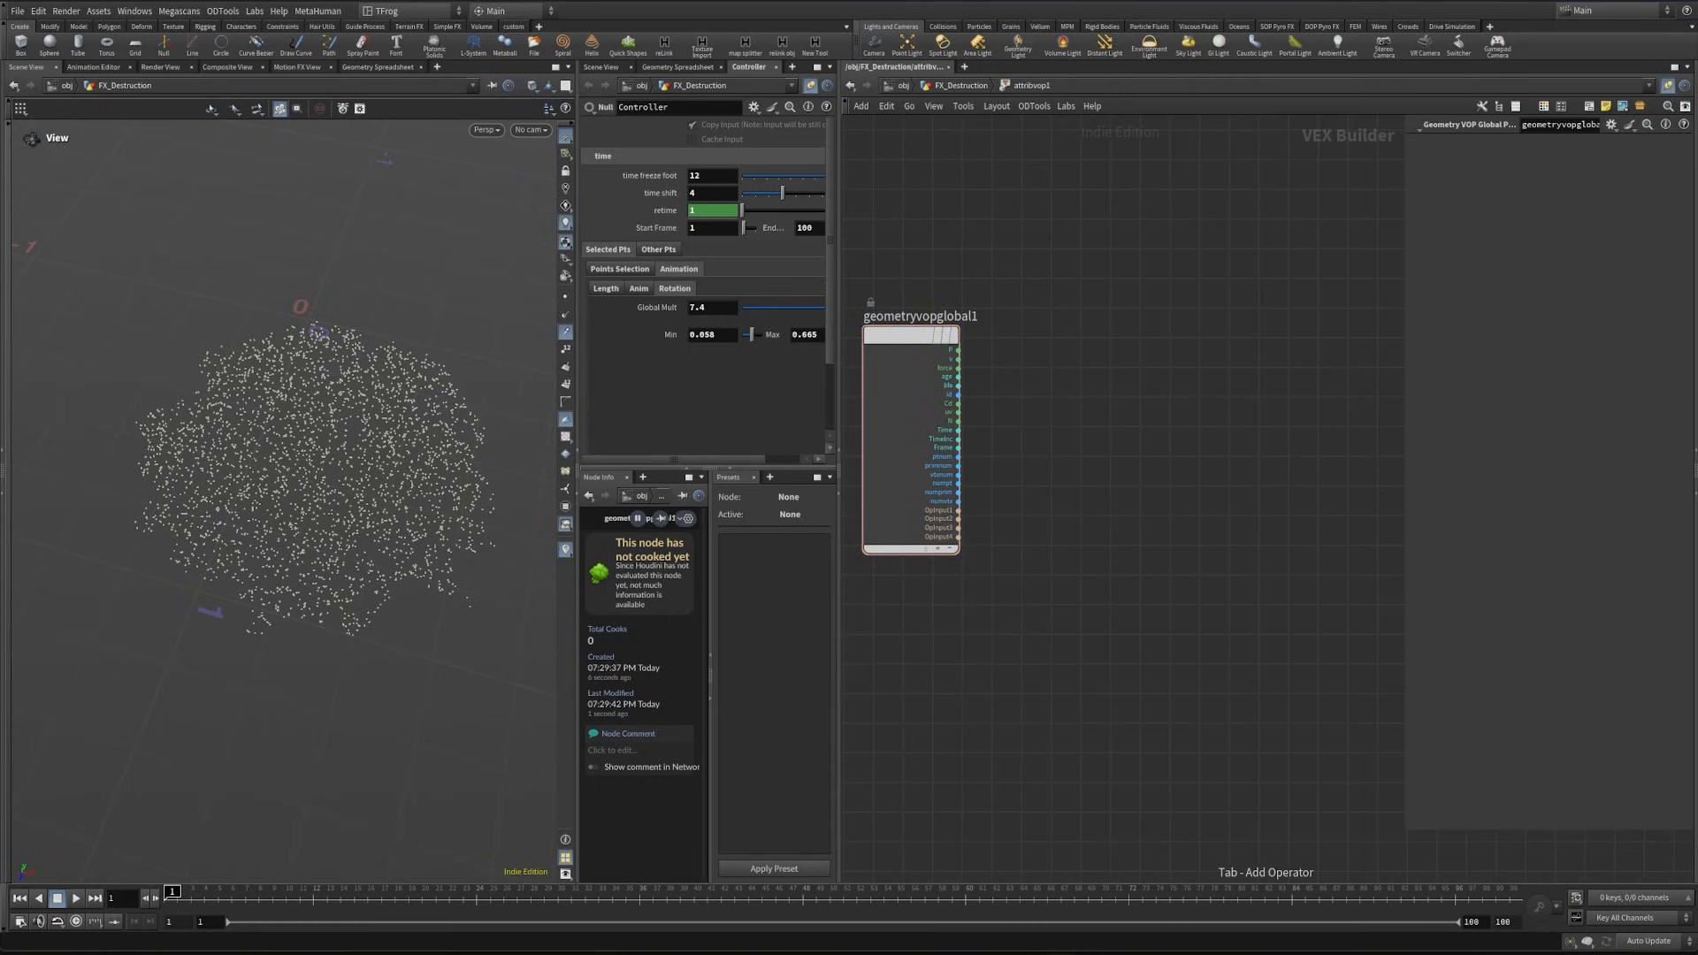
# - Template add5 in the geometry network, and place a Find Attribute Value node inside attribvop1
pyautogui.press('u')
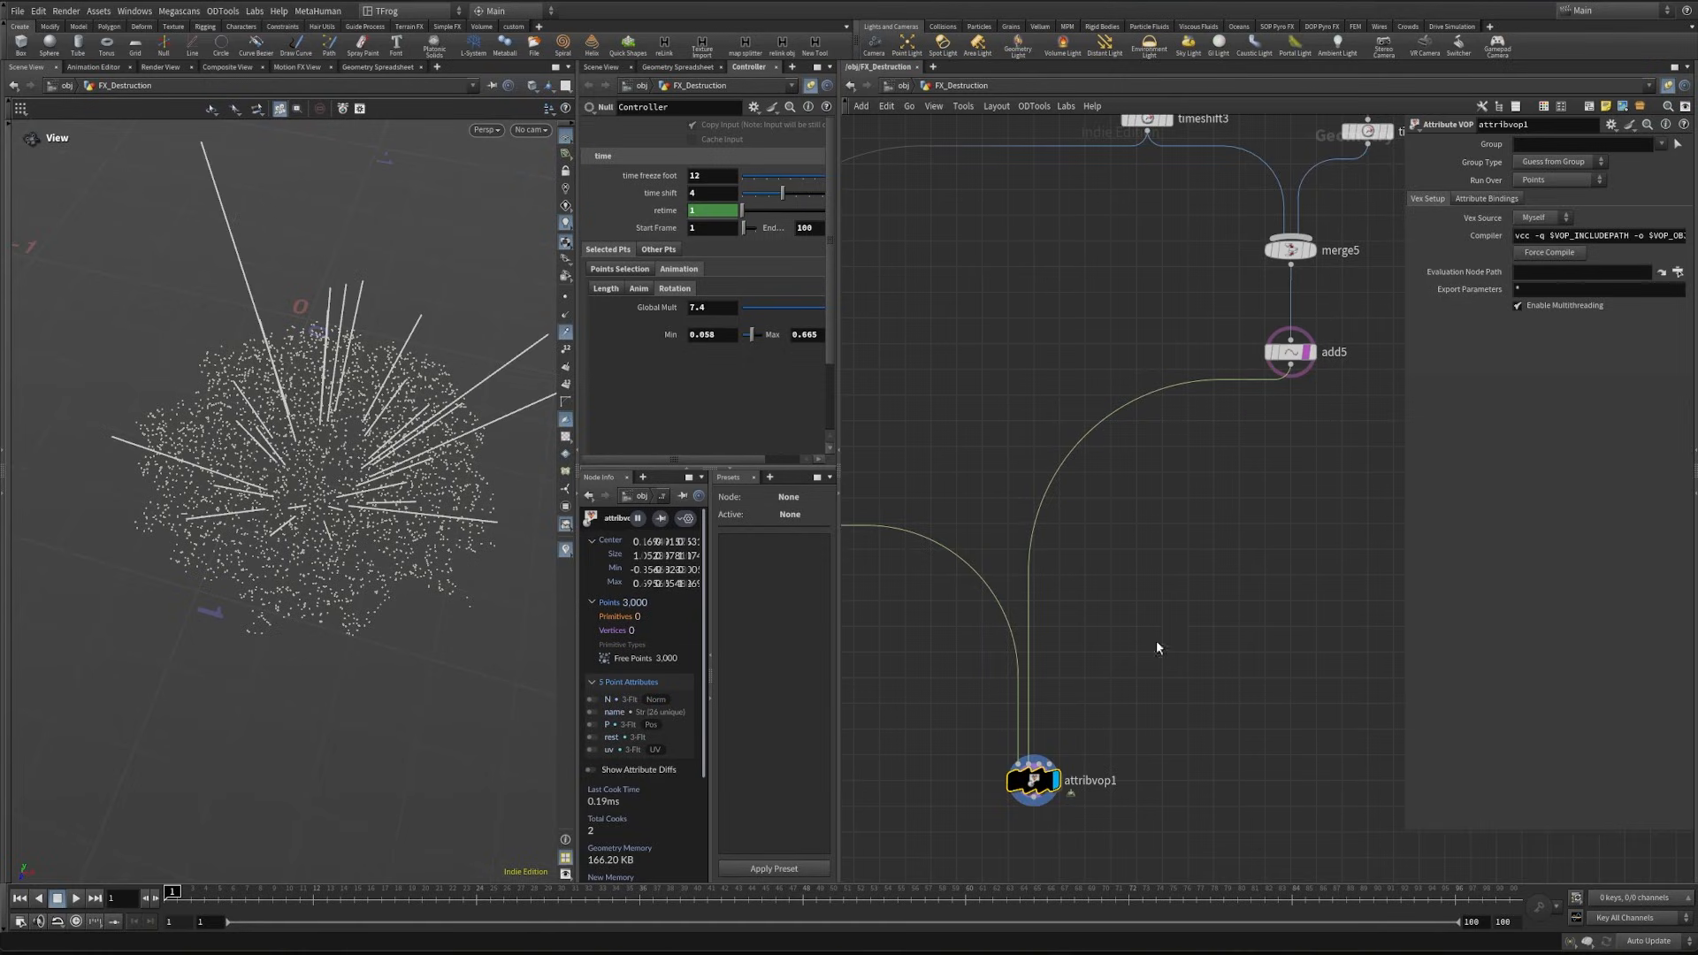
pyautogui.doubleClick(1032, 780)
pyautogui.press('Tab')
pyautogui.write('fi')
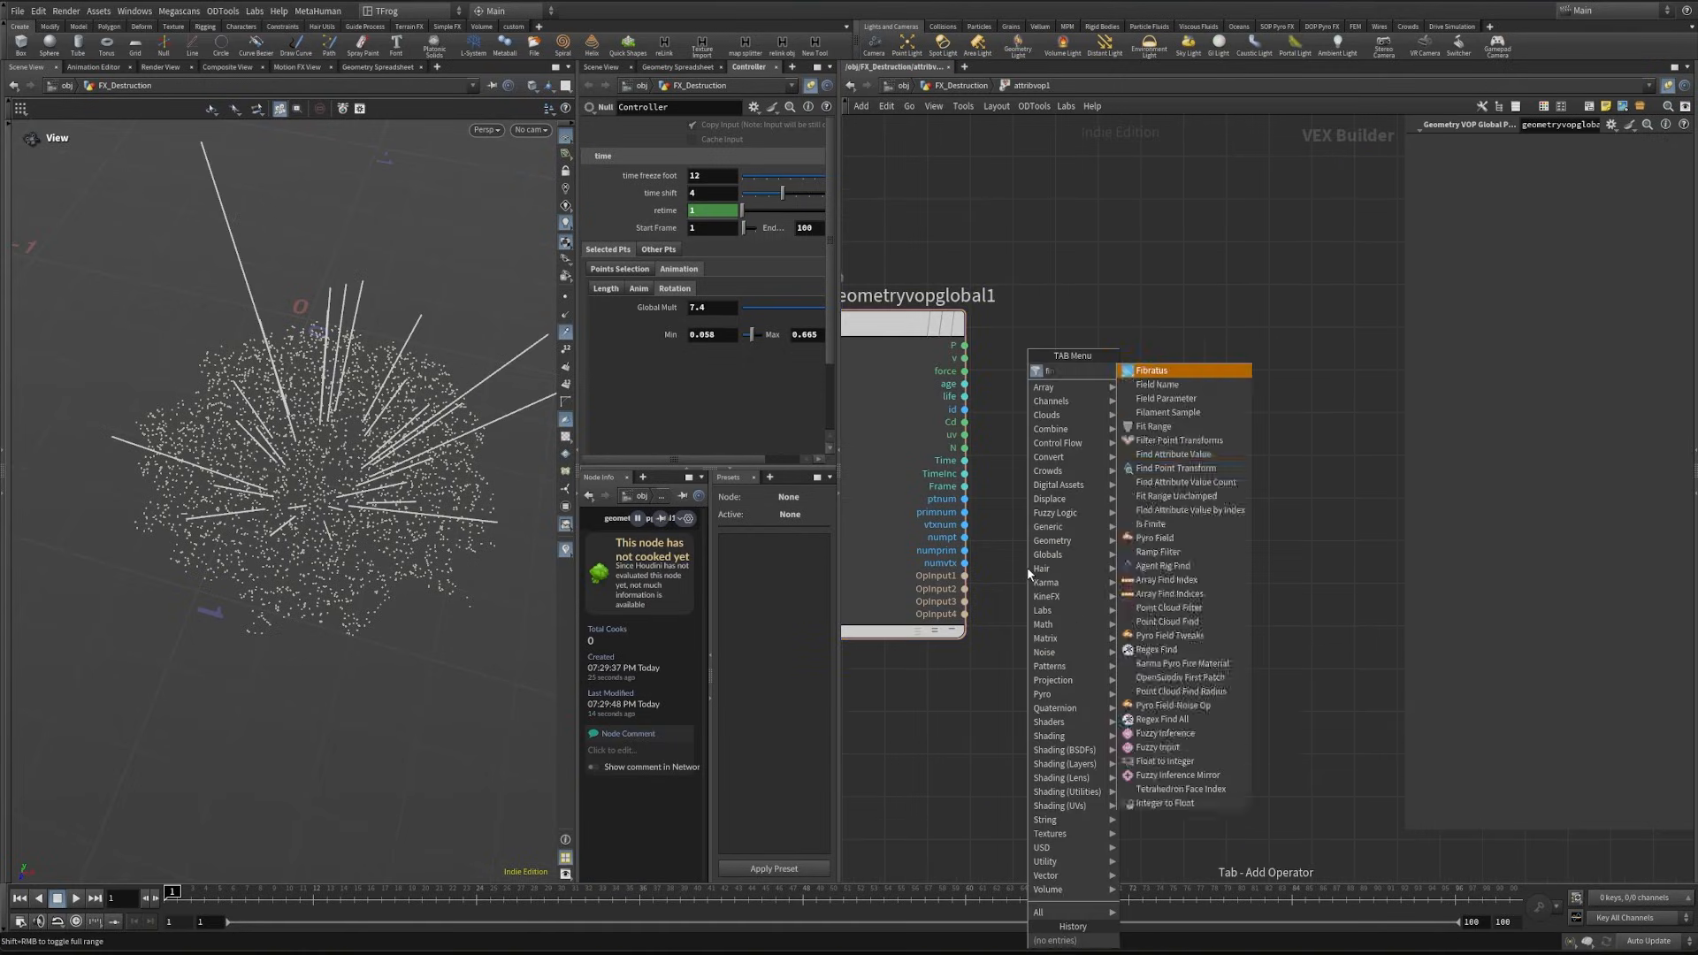
pyautogui.write('n')
pyautogui.press('Return')
pyautogui.click(1172, 602)
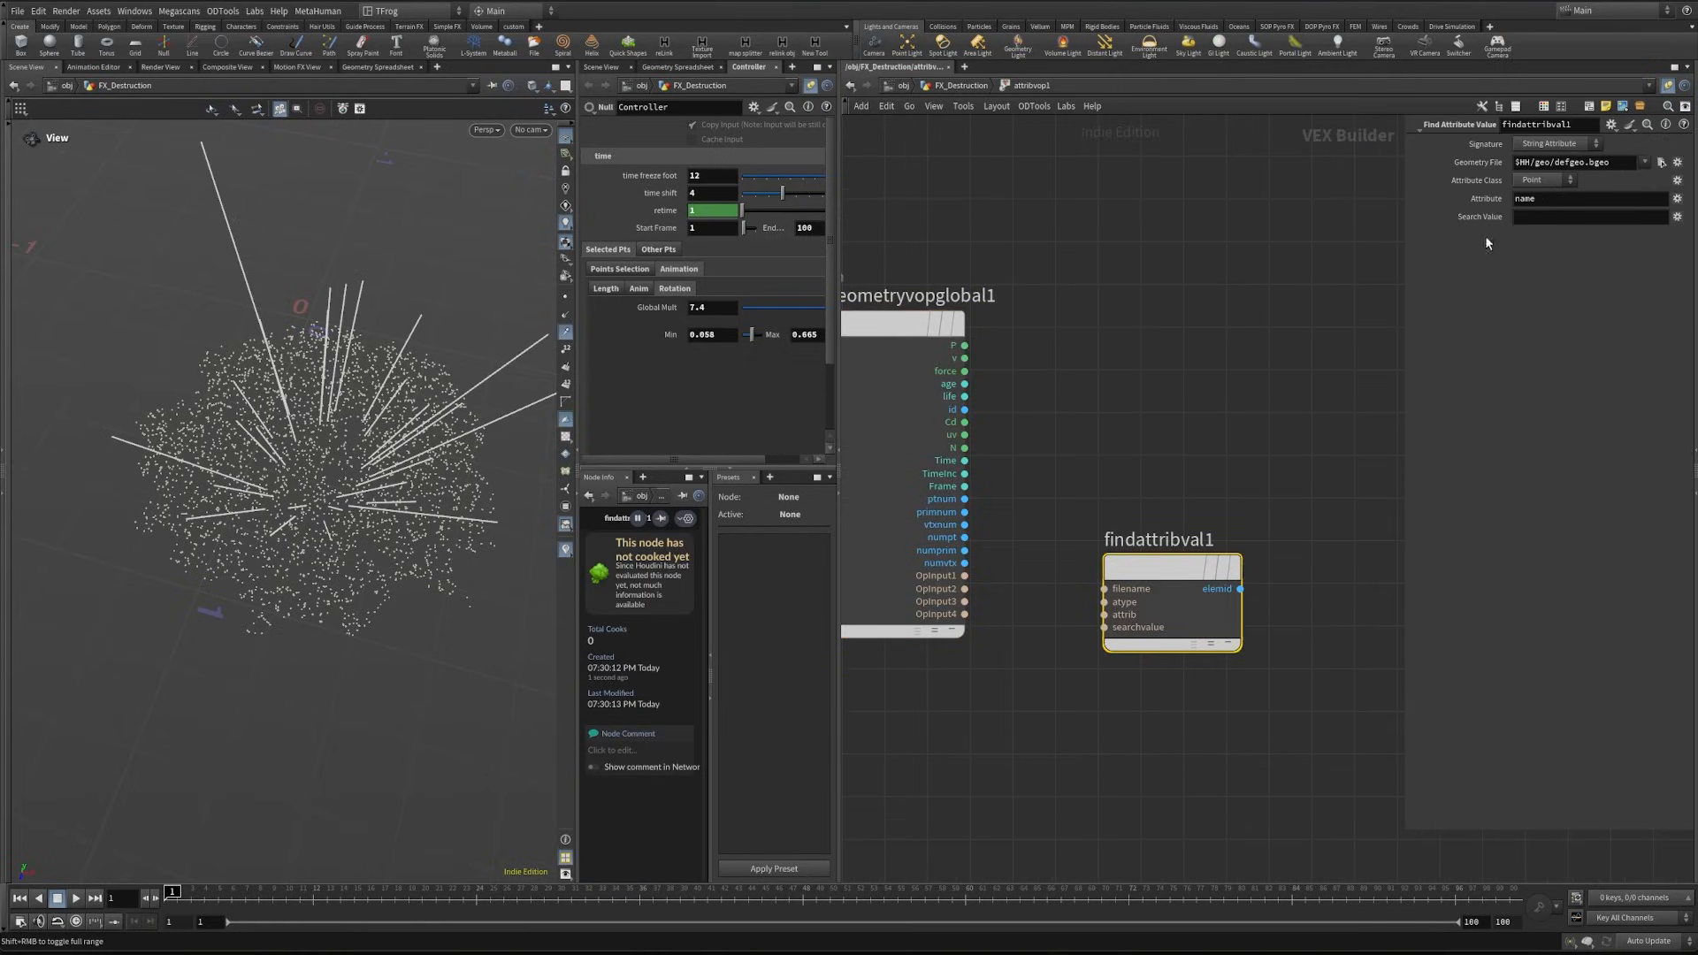
# - Wire OpInput2 into findattribval1's filename and a new Bind node, named name with type String, into its searchvalue
pyautogui.moveTo(964, 588); pyautogui.dragTo(1087, 593)
pyautogui.moveTo(1010, 668); pyautogui.dragTo(1022, 684, button='middle')
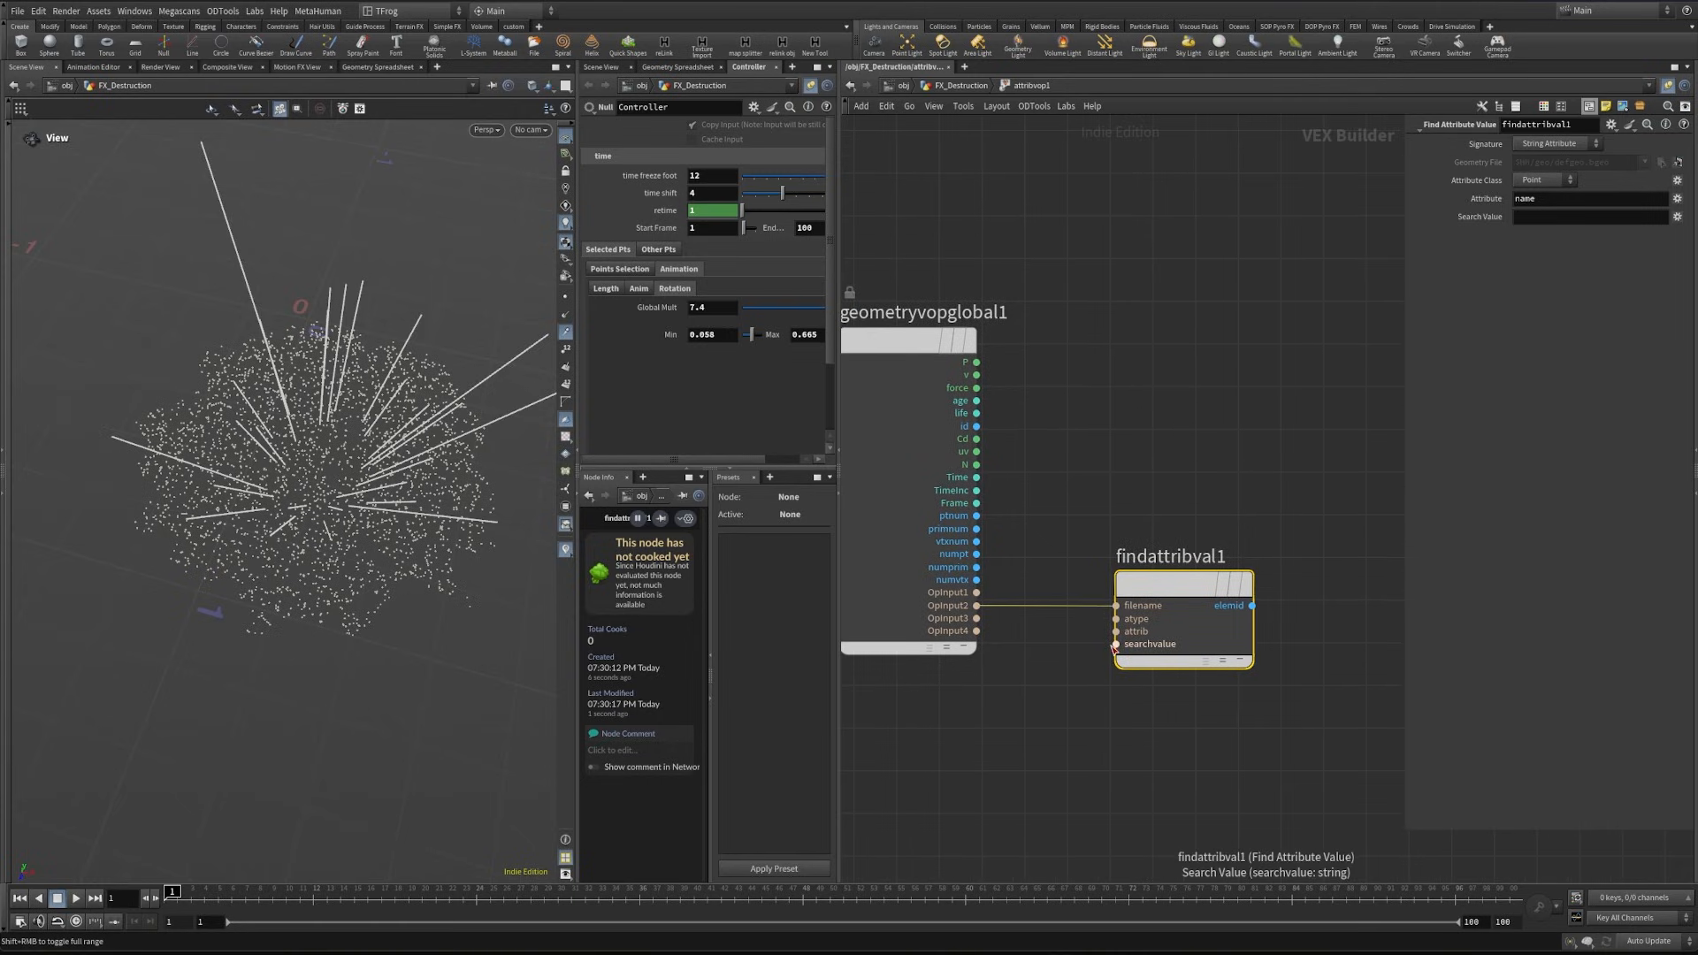
pyautogui.click(1114, 645)
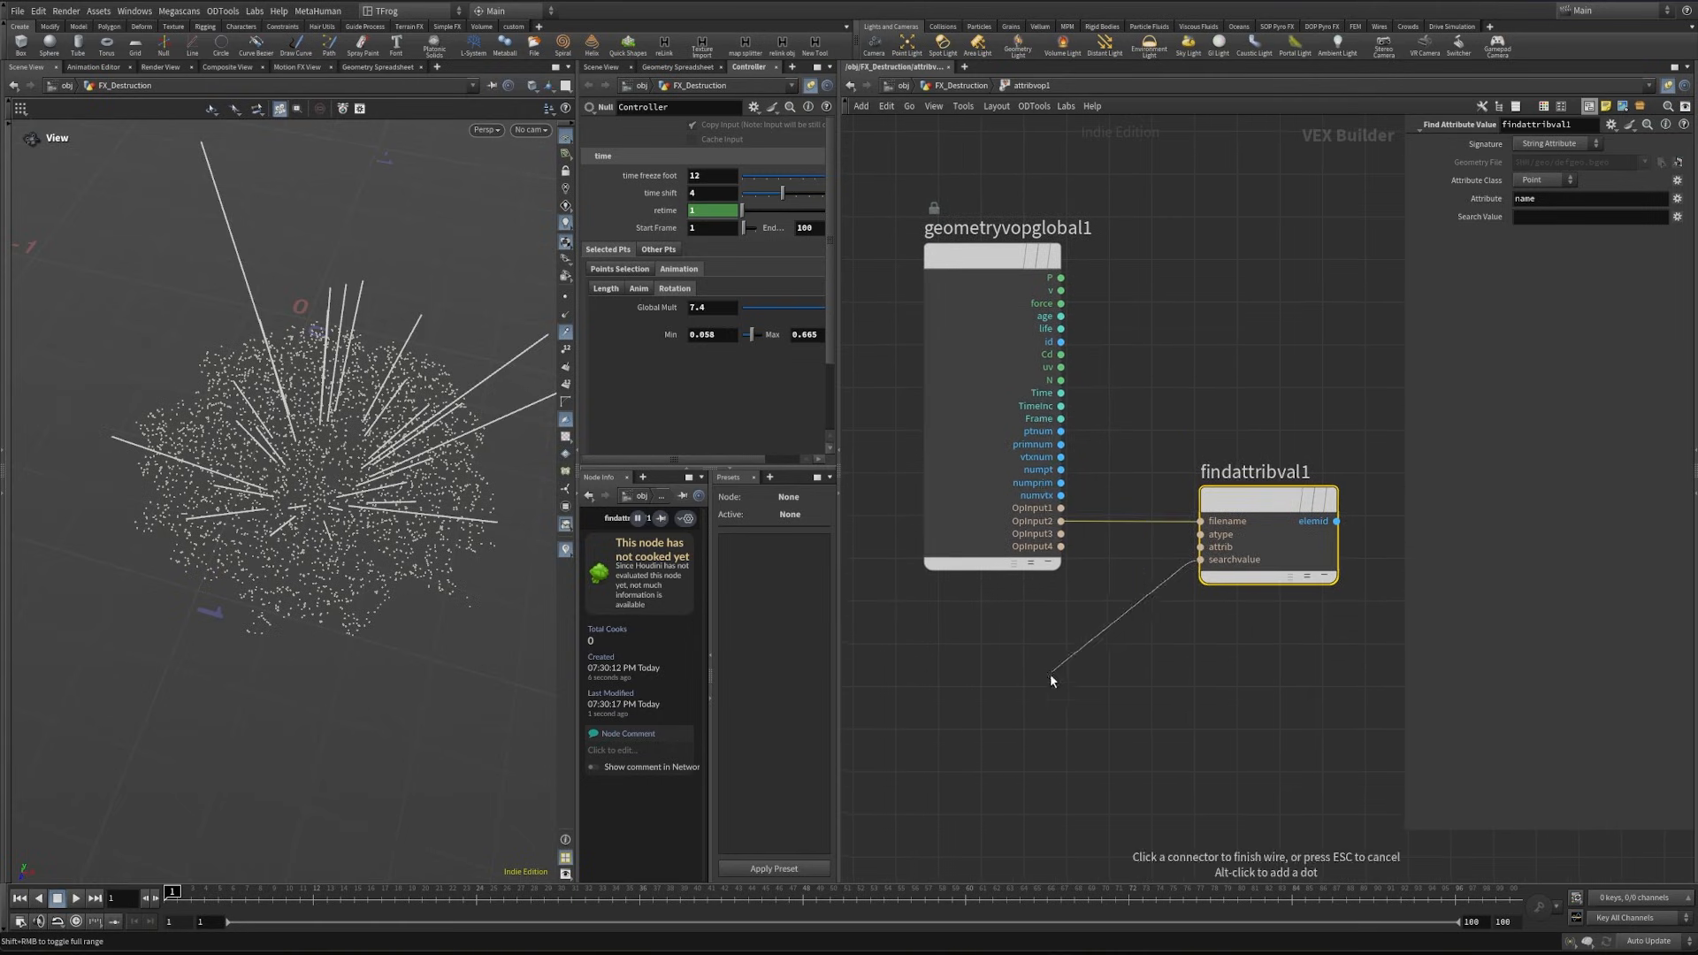
pyautogui.press('Tab')
pyautogui.write('bin')
pyautogui.press('Return')
pyautogui.click(1038, 692)
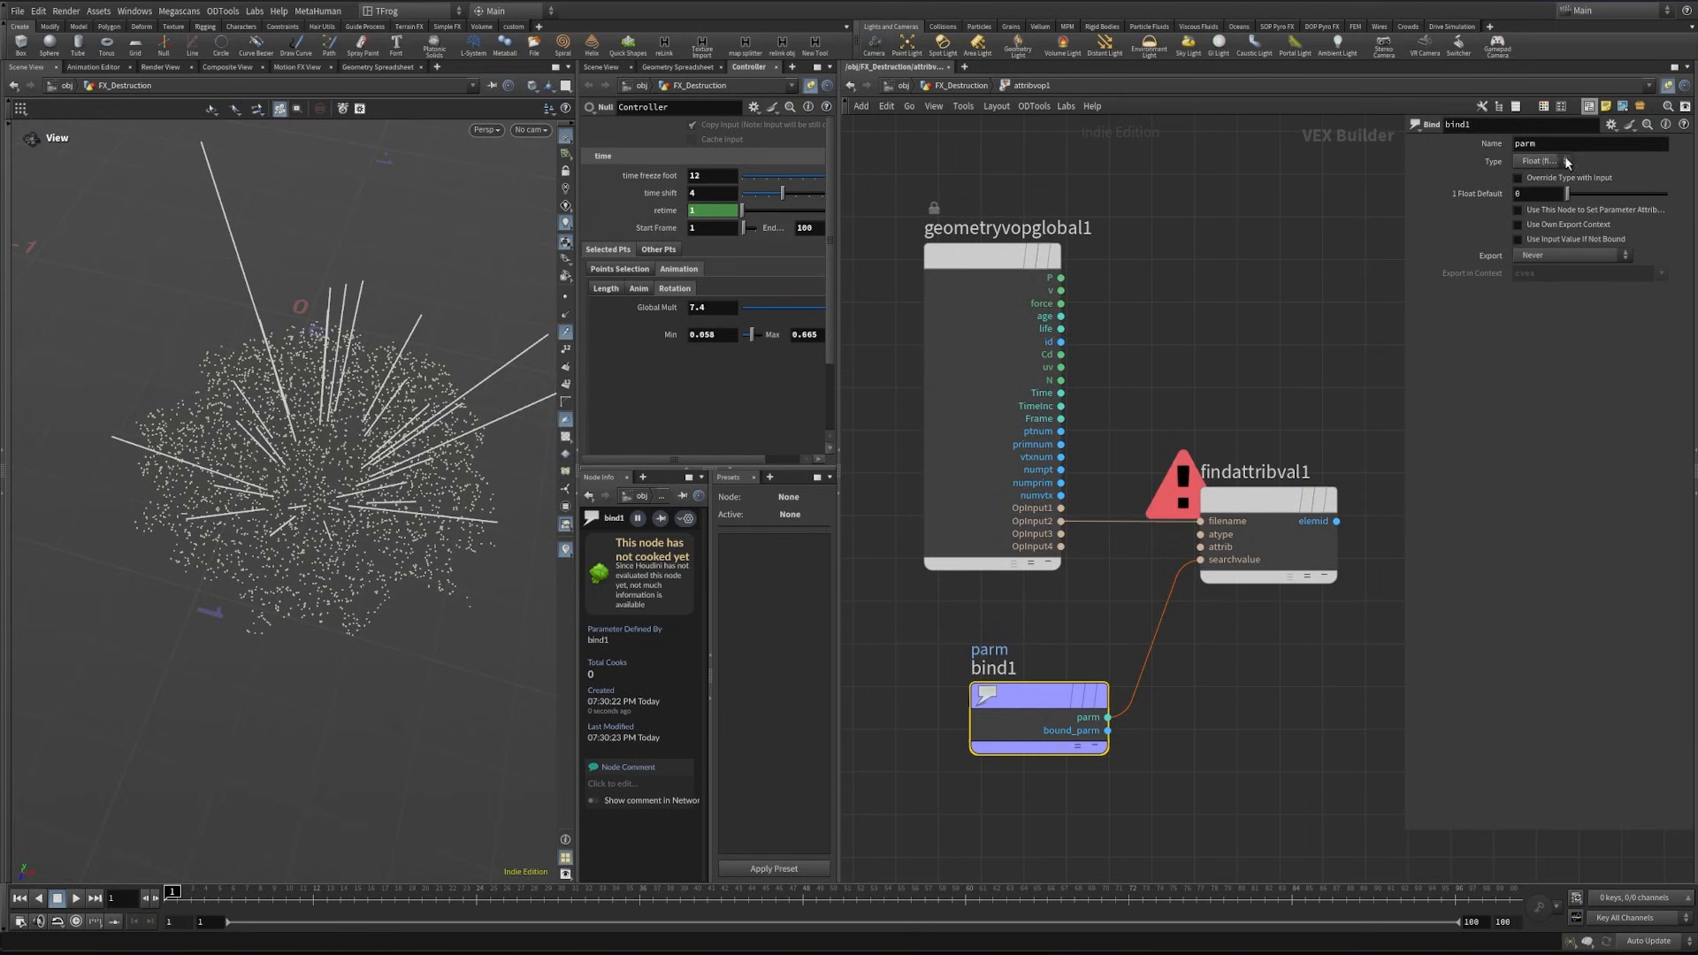
pyautogui.write('name')
pyautogui.click(1540, 161)
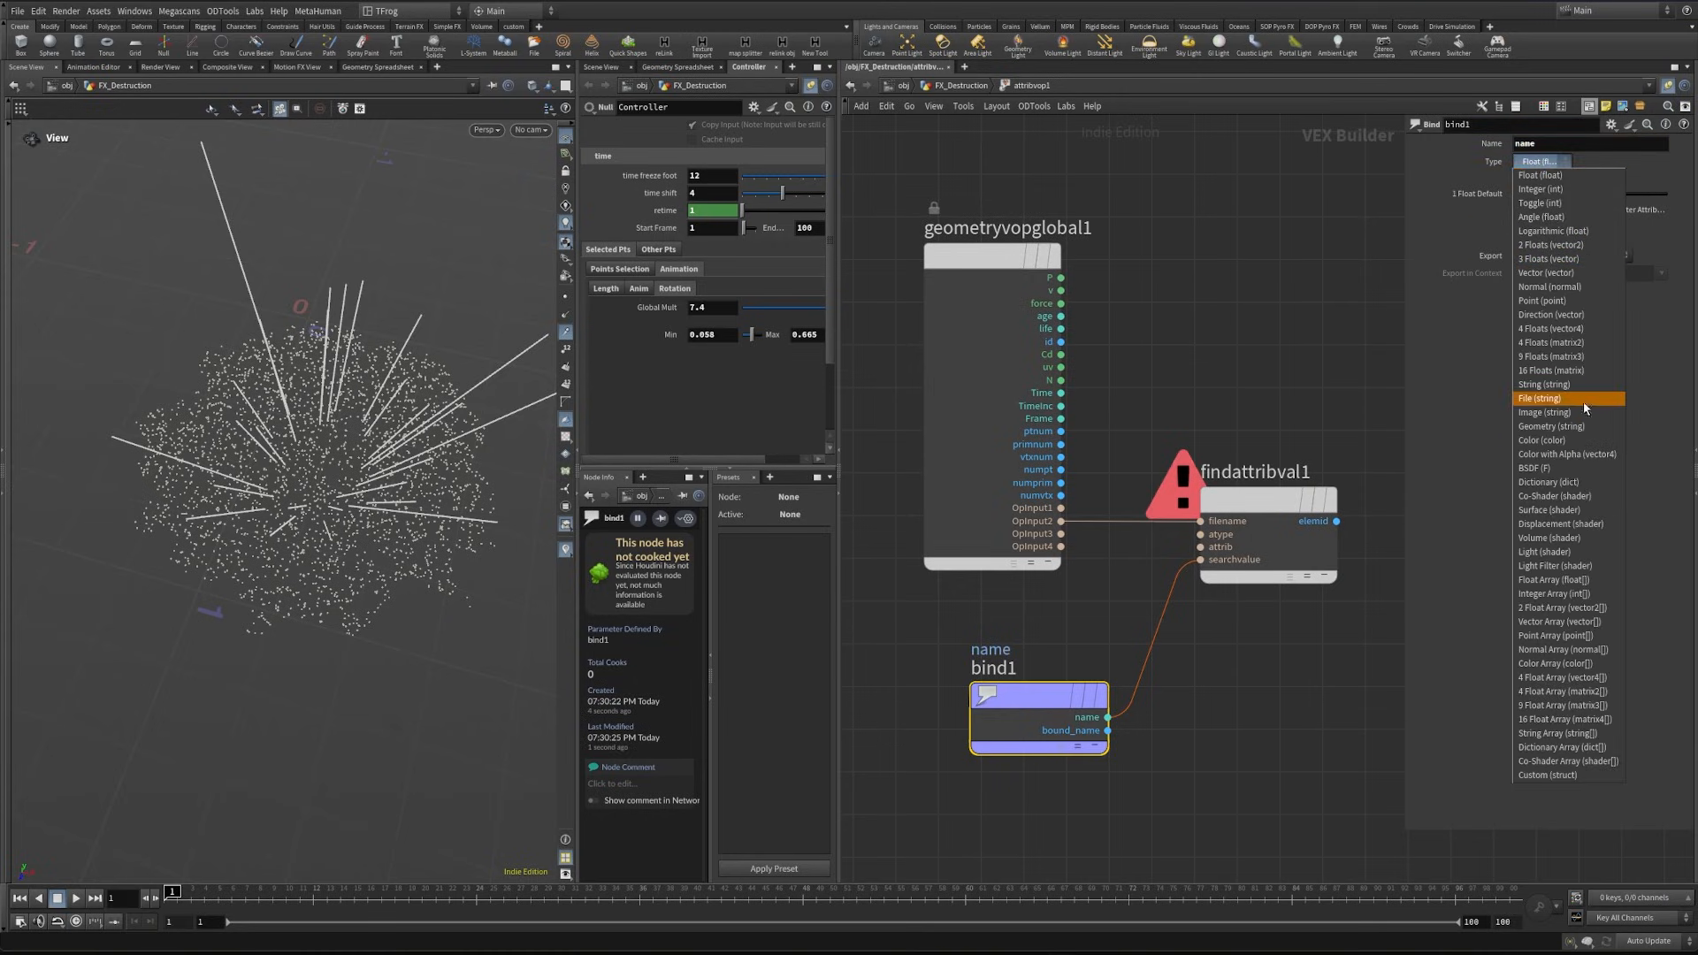
pyautogui.click(1550, 384)
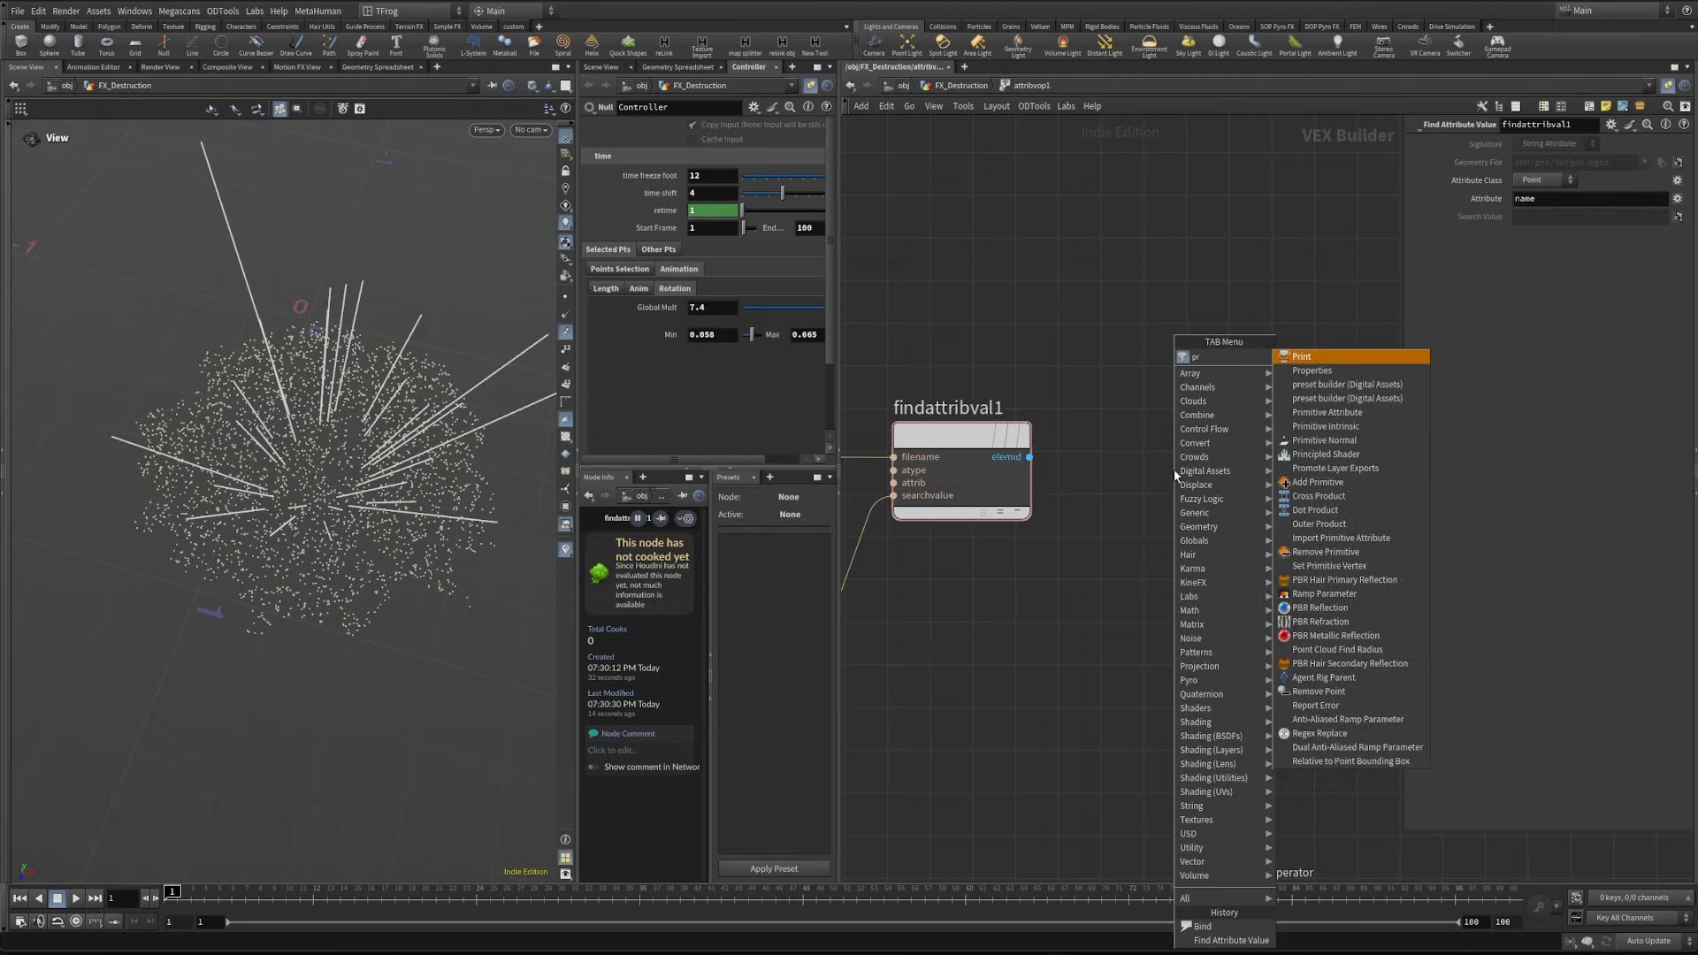
# - Add a Primitive Attribute node and wire findattribval1's elemid into its prim input
pyautogui.write('im')
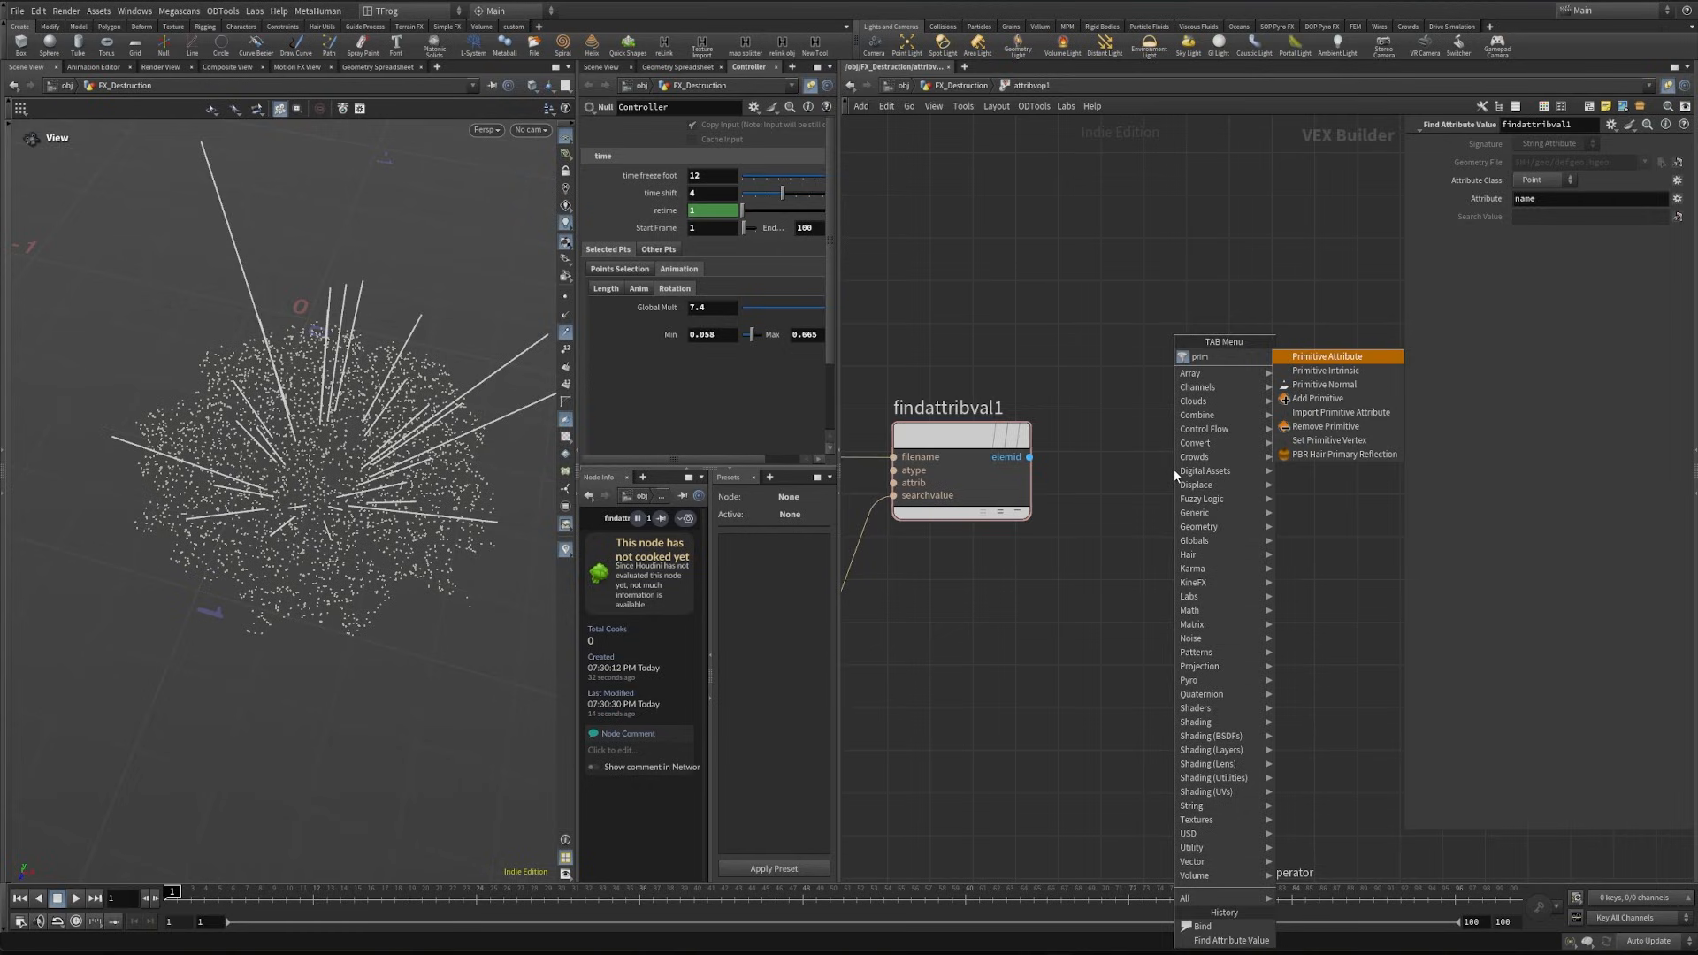
pyautogui.press('Return')
pyautogui.click(1150, 442)
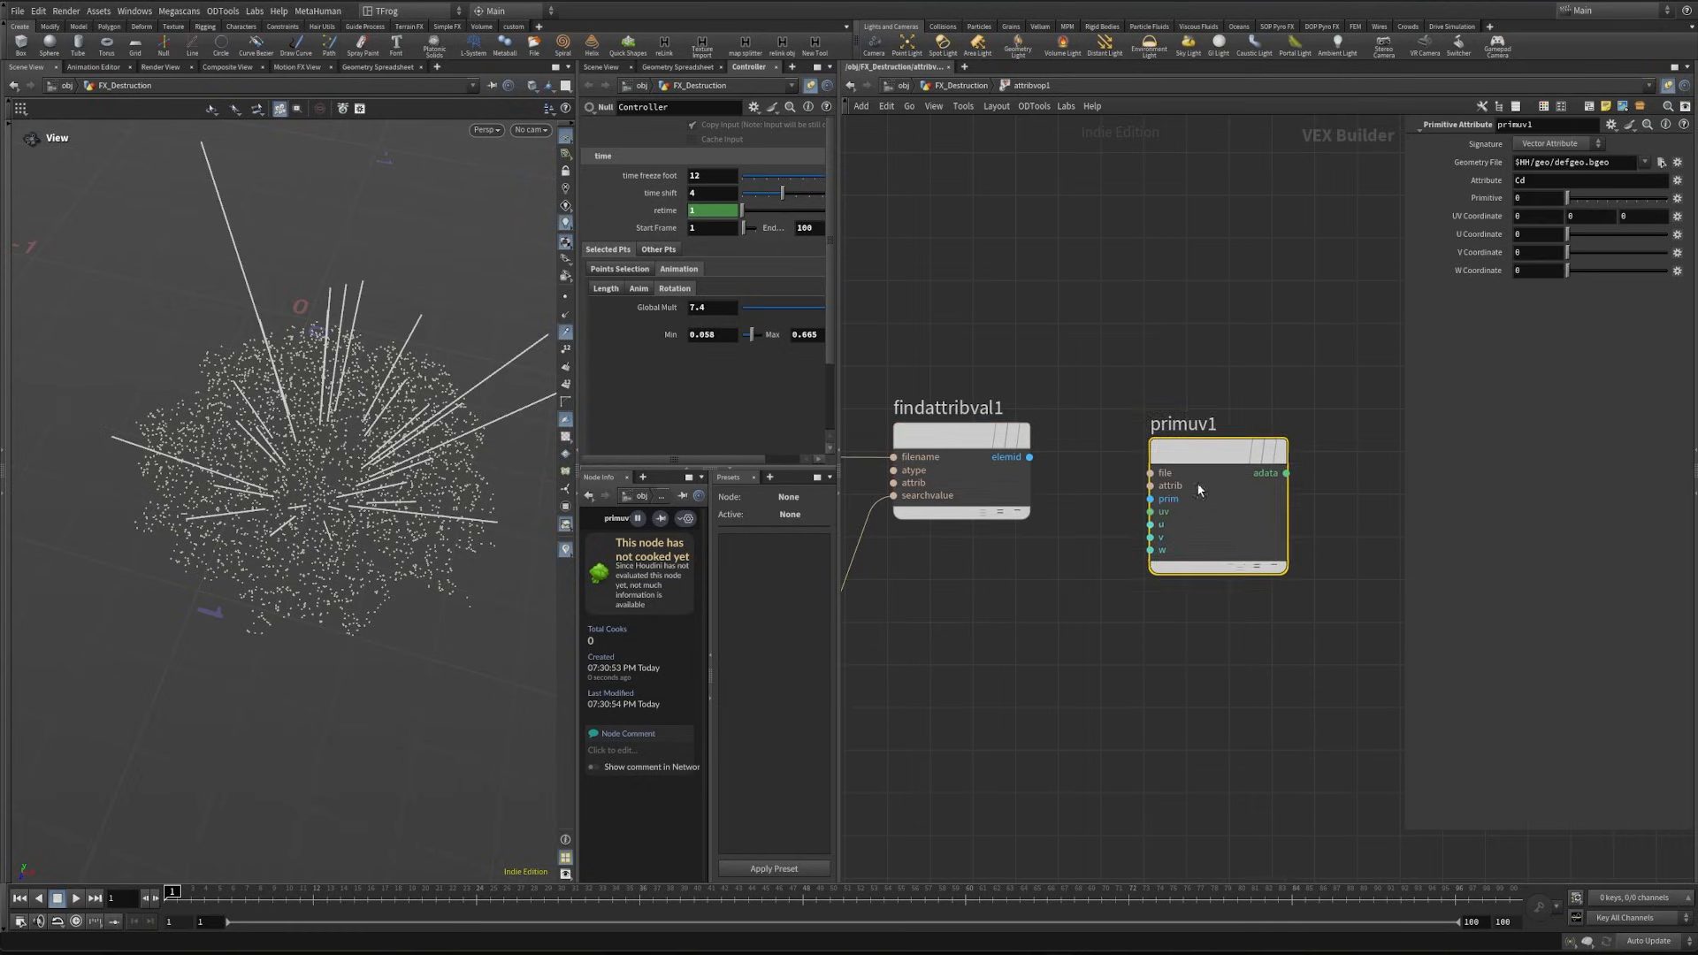
pyautogui.click(1043, 503)
pyautogui.click(1234, 493)
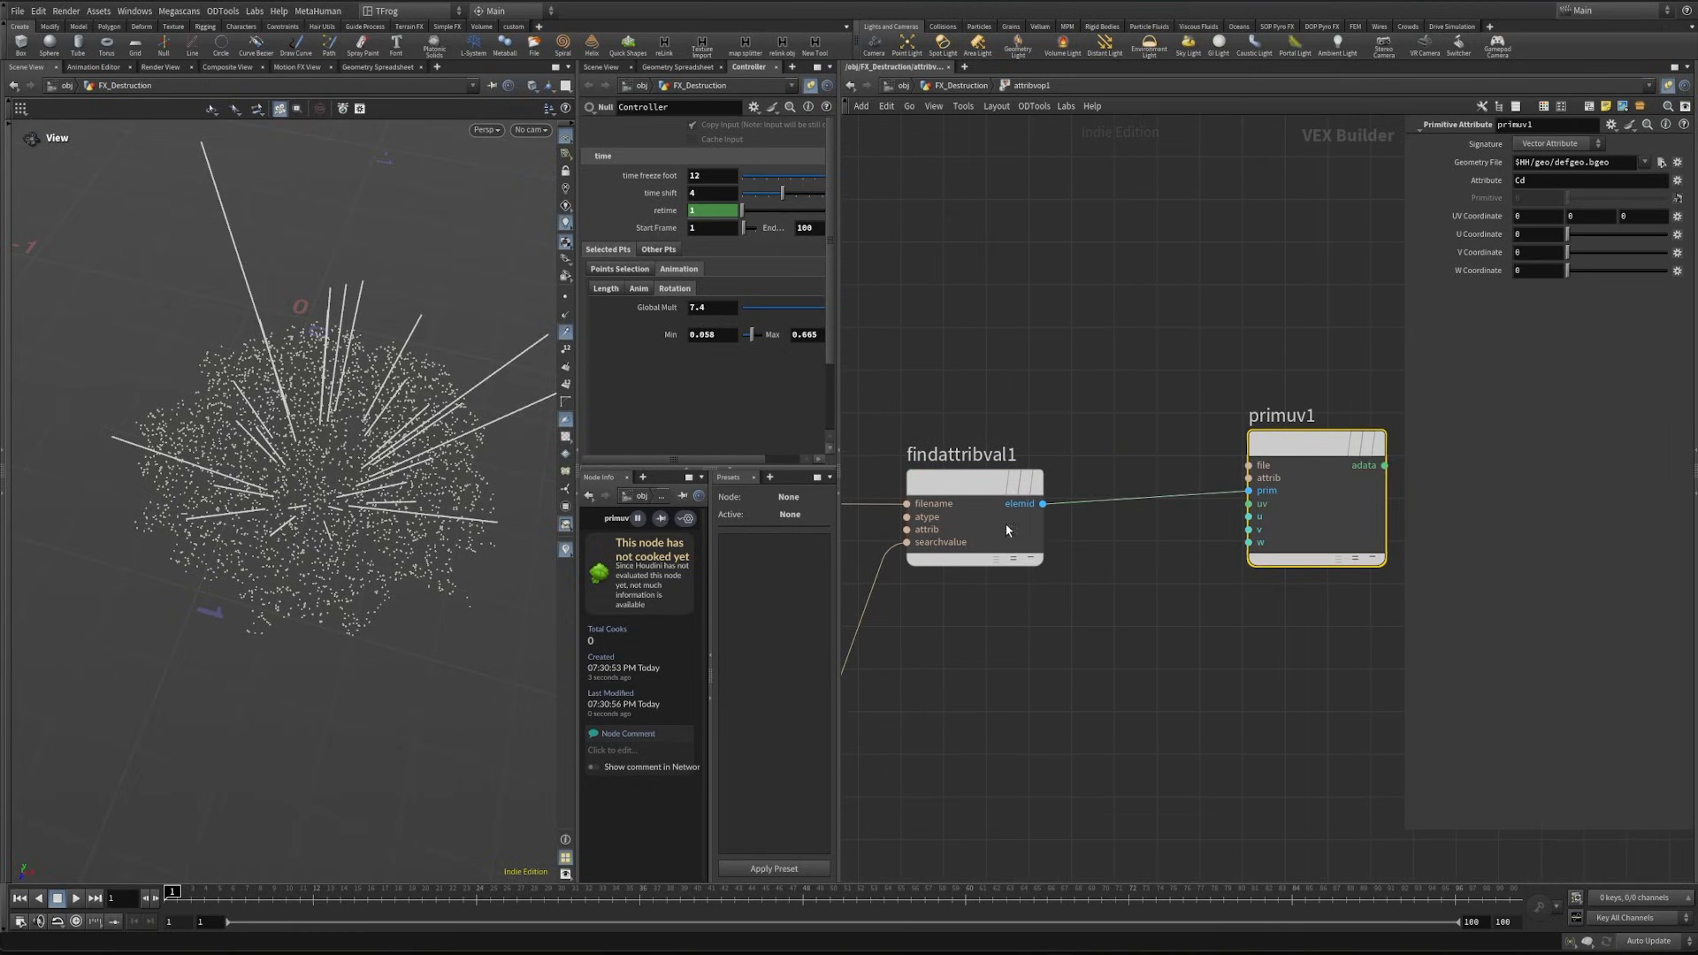
# - Wire OpInput2 of the geometry globals into primuv1's file input
pyautogui.moveTo(1118, 406); pyautogui.dragTo(1038, 438, button='middle')
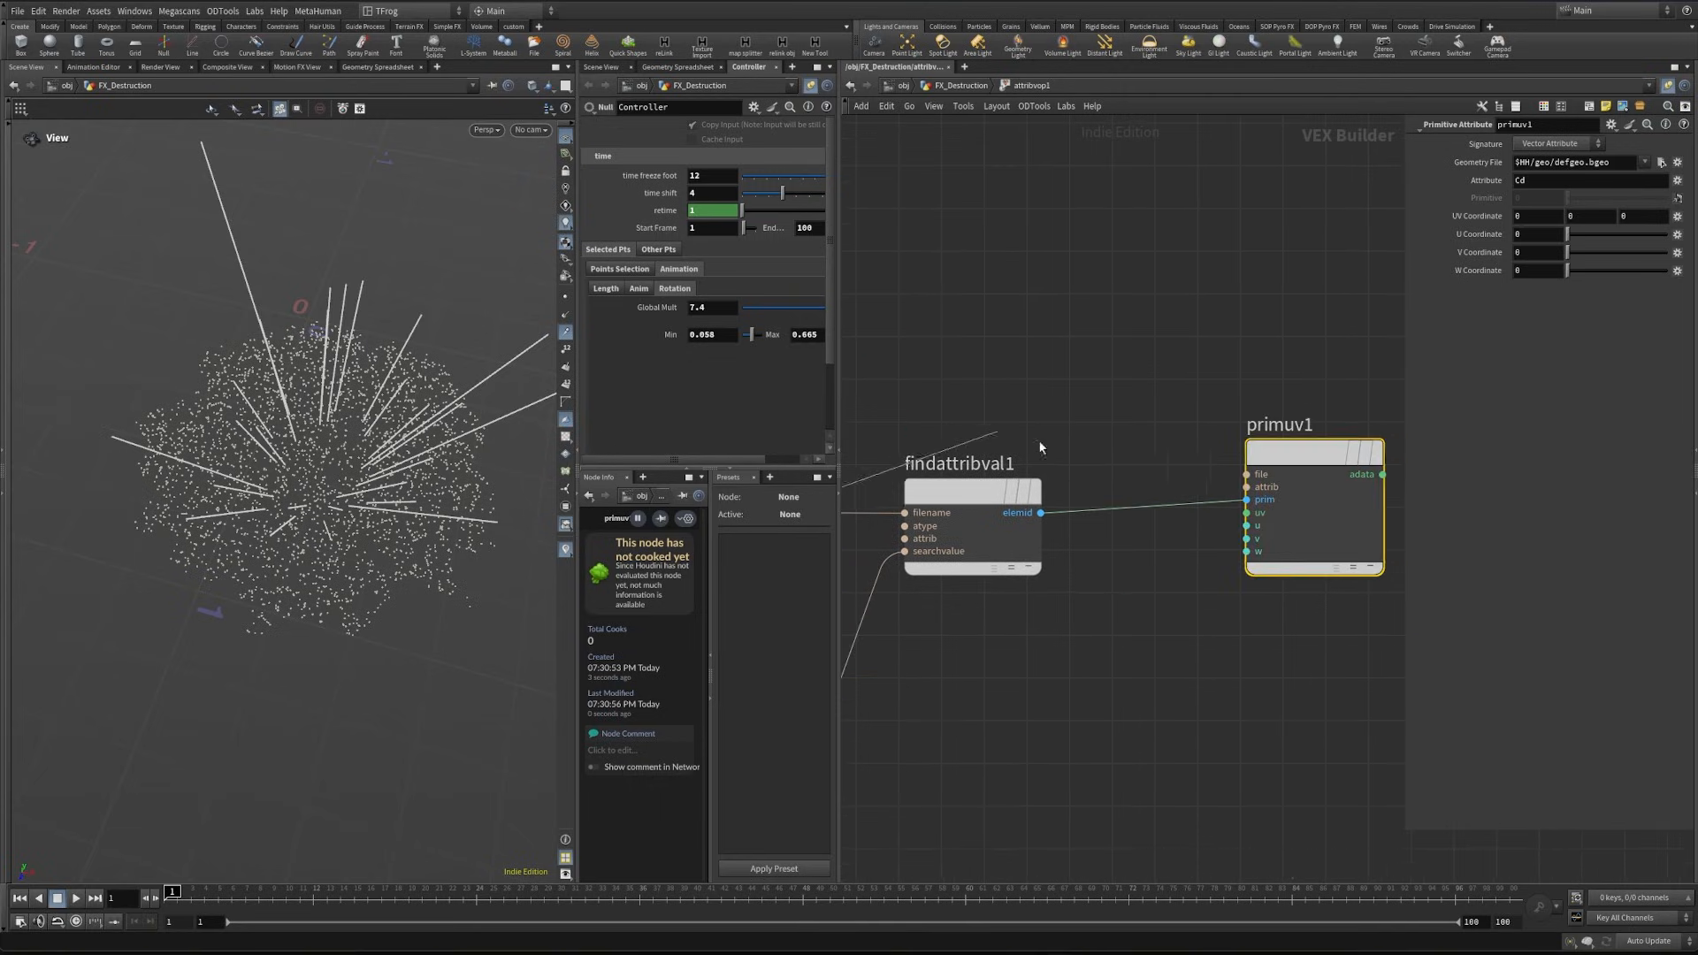
pyautogui.click(1212, 471)
pyautogui.moveTo(983, 465); pyautogui.dragTo(1005, 608)
pyautogui.moveTo(1166, 389); pyautogui.dragTo(1044, 378, button='middle')
pyautogui.moveTo(1049, 378); pyautogui.dragTo(1181, 486)
pyautogui.moveTo(1151, 628); pyautogui.dragTo(1169, 630, button='middle')
pyautogui.scroll(-1, 1169, 630)
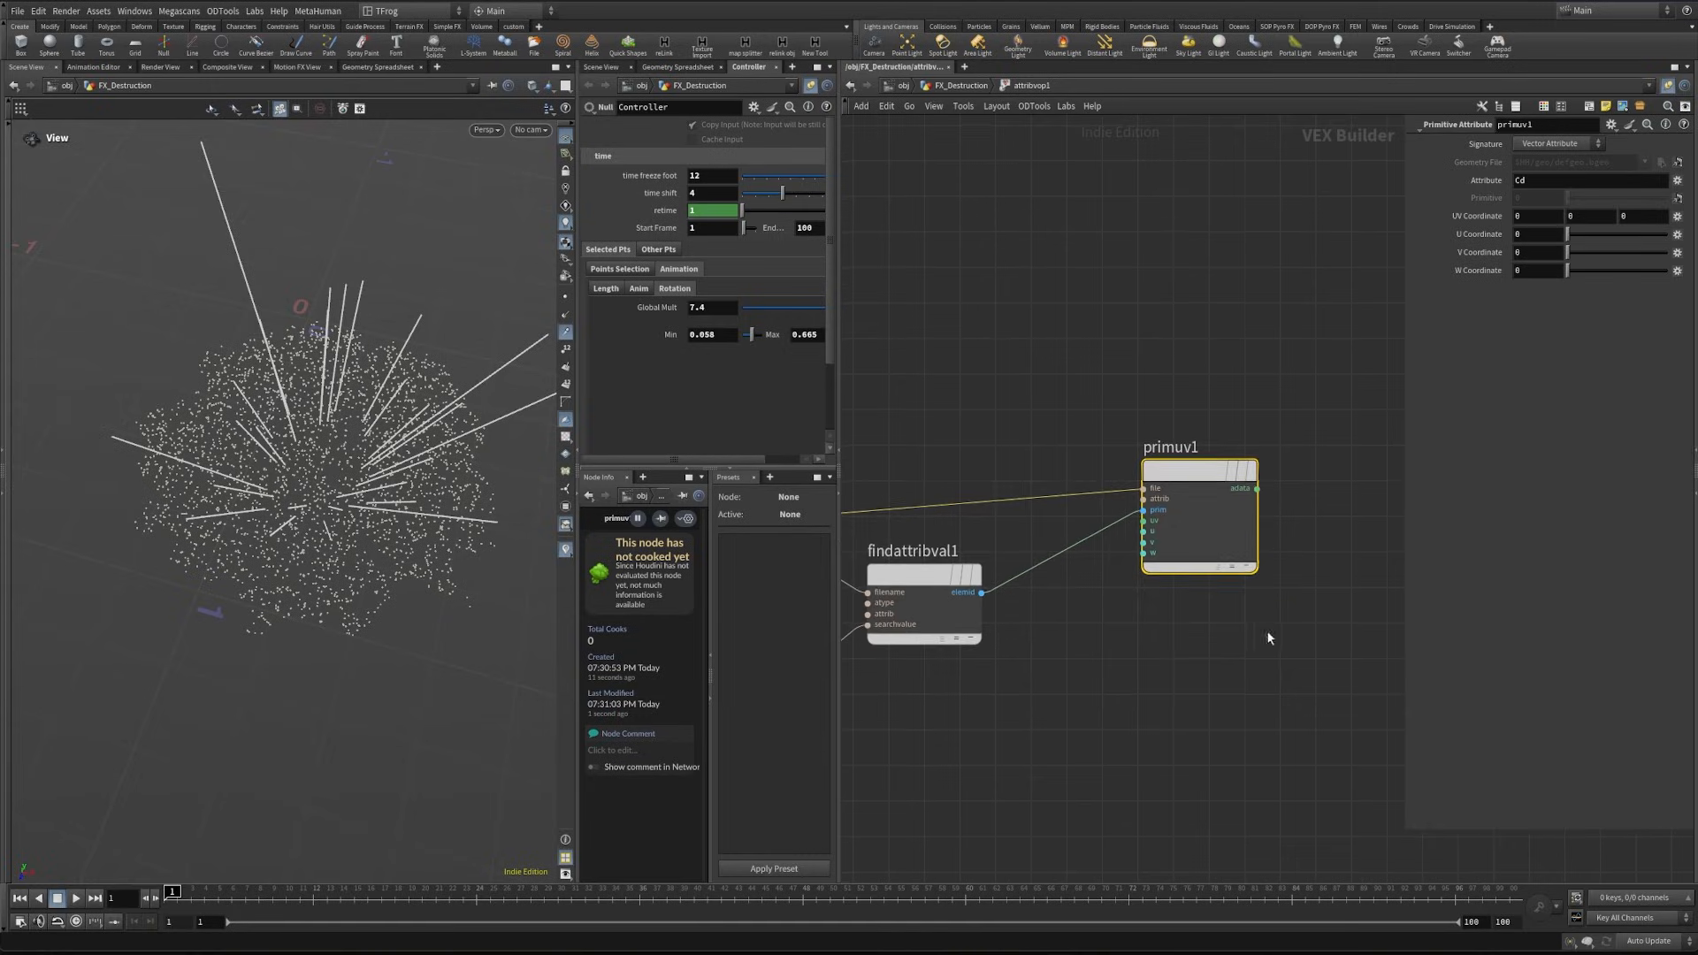
# - Route primuv1's adata through a new Add node into P of the geometry output, and shrink the parameter pane
pyautogui.moveTo(1276, 514); pyautogui.dragTo(1020, 520, button='middle')
pyautogui.click(1005, 500)
pyautogui.press('Tab')
pyautogui.write('add')
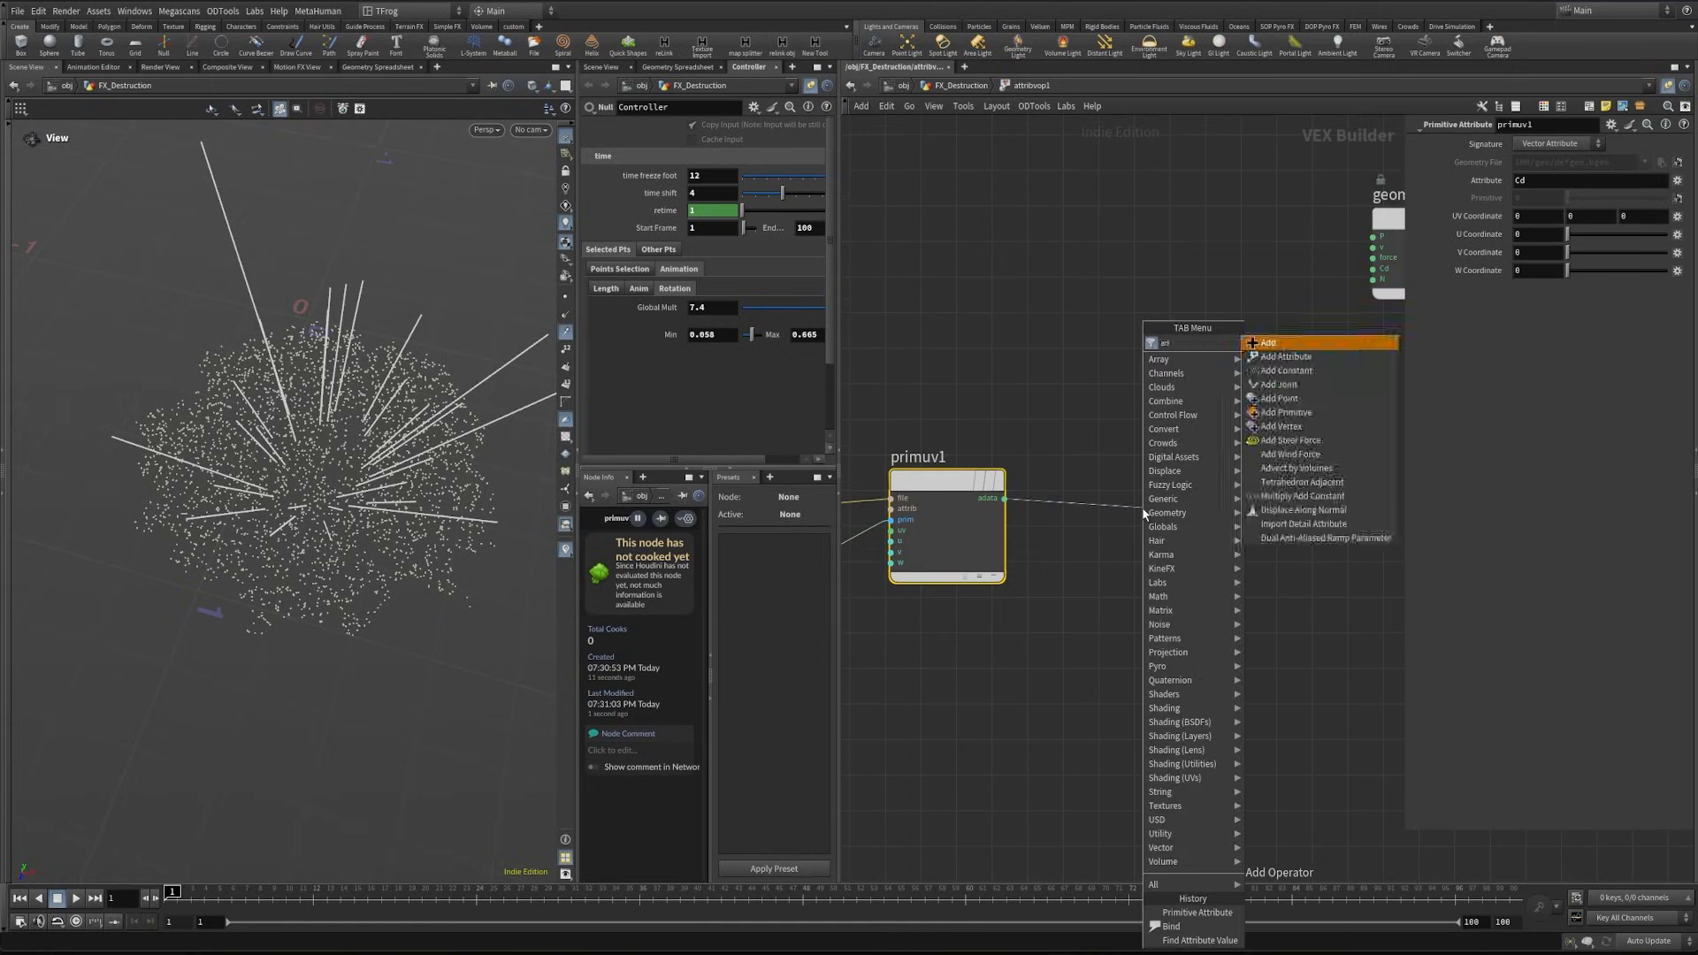
pyautogui.press('Return')
pyautogui.click(1159, 508)
pyautogui.moveTo(1364, 218); pyautogui.dragTo(1237, 282, button='middle')
pyautogui.moveTo(1247, 300); pyautogui.dragTo(1092, 588)
pyautogui.scroll(-3, 1066, 598)
pyautogui.moveTo(893, 619); pyautogui.dragTo(1038, 496, button='middle')
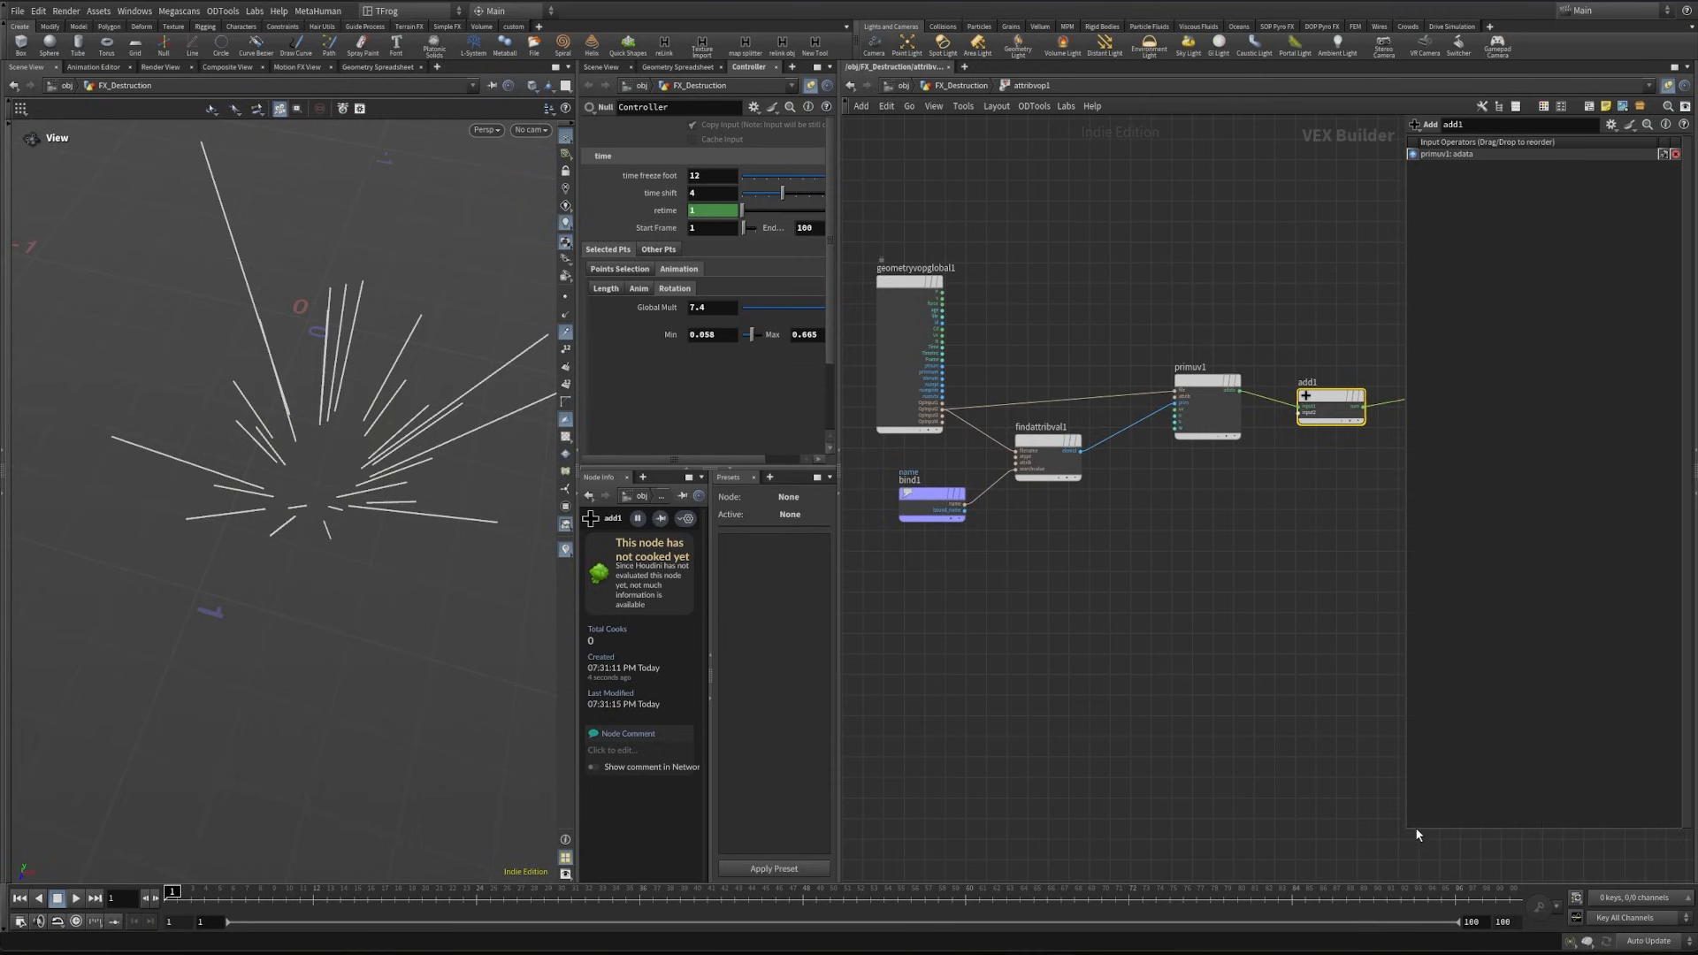
pyautogui.moveTo(1416, 830); pyautogui.dragTo(1255, 190)
pyautogui.moveTo(1157, 566); pyautogui.dragTo(1285, 518, button='middle')
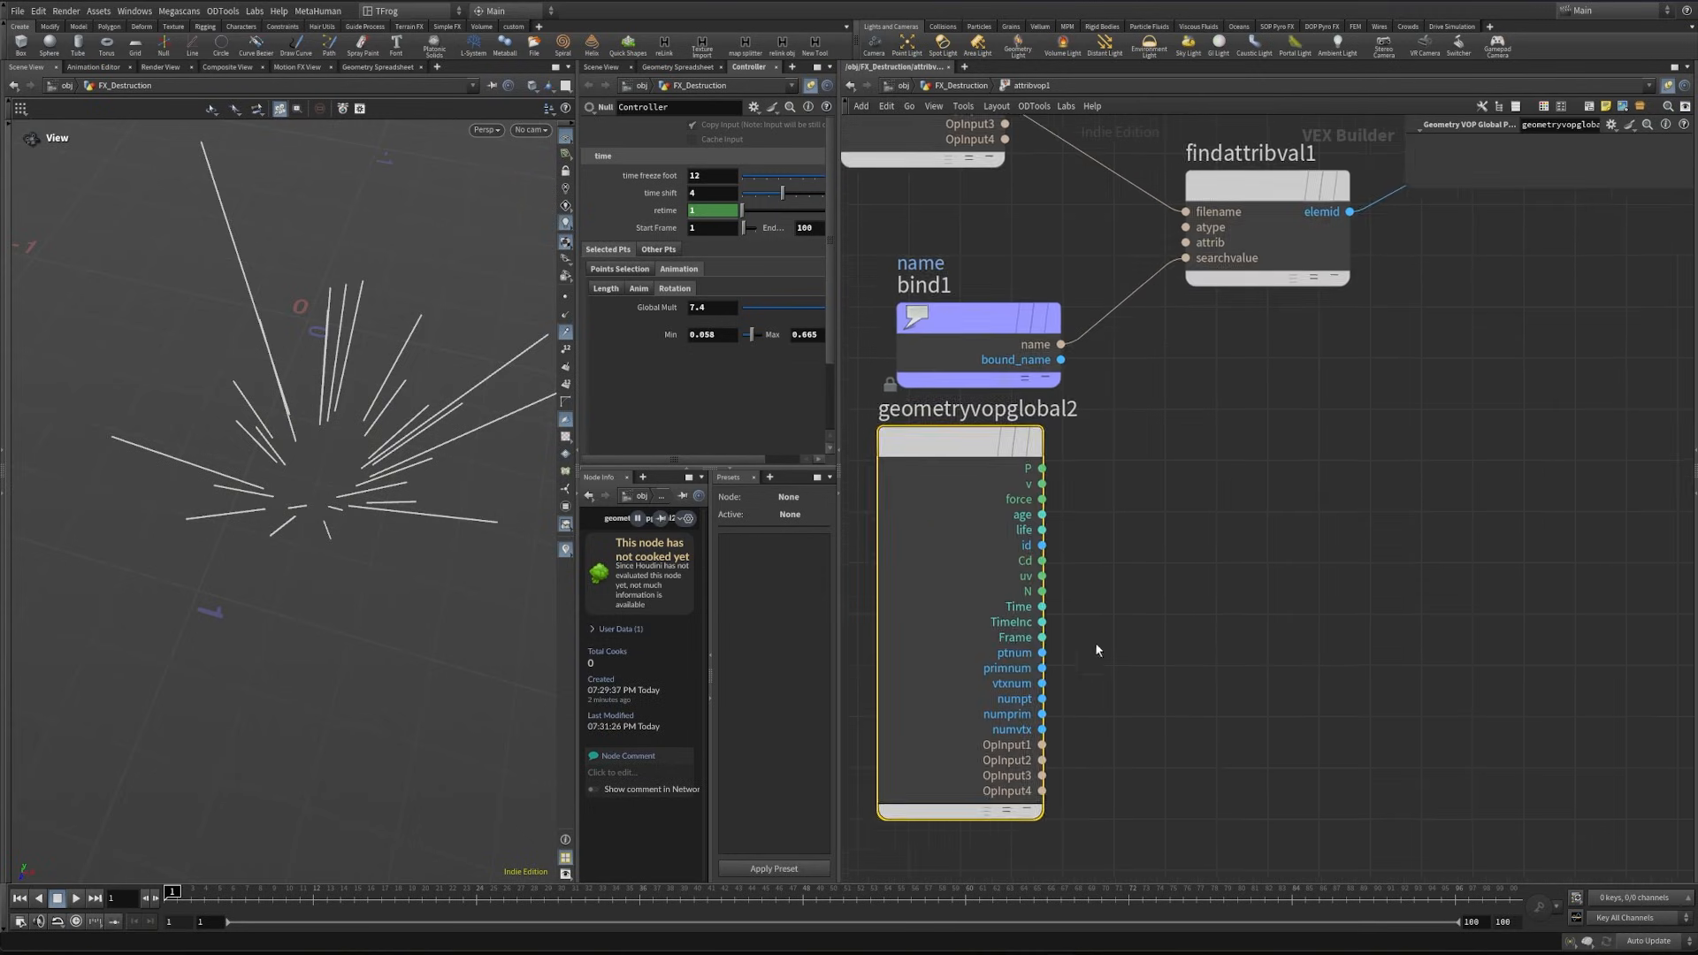
# - Duplicate the geometry globals node below bind1 and feed its Frame output into a new Fit Range node
pyautogui.moveTo(1095, 643); pyautogui.dragTo(1081, 641, button='middle')
pyautogui.moveTo(1030, 635); pyautogui.dragTo(1041, 632)
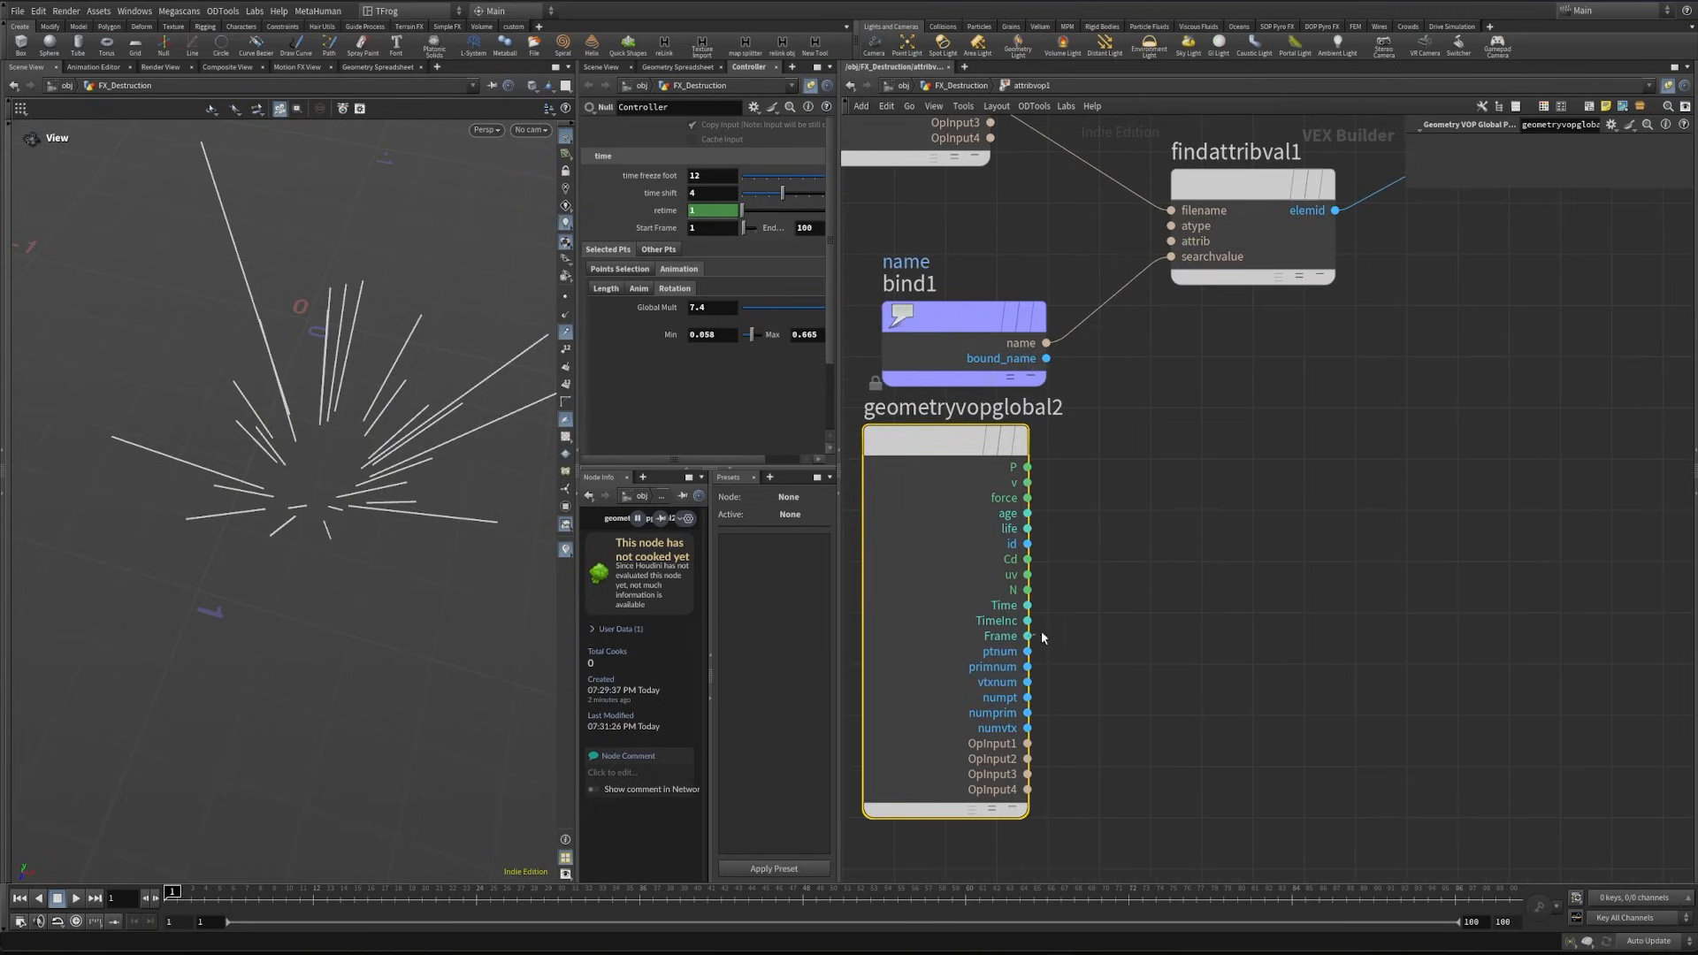
pyautogui.press('Tab')
pyautogui.write('fit')
pyautogui.press('Return')
pyautogui.click(1250, 588)
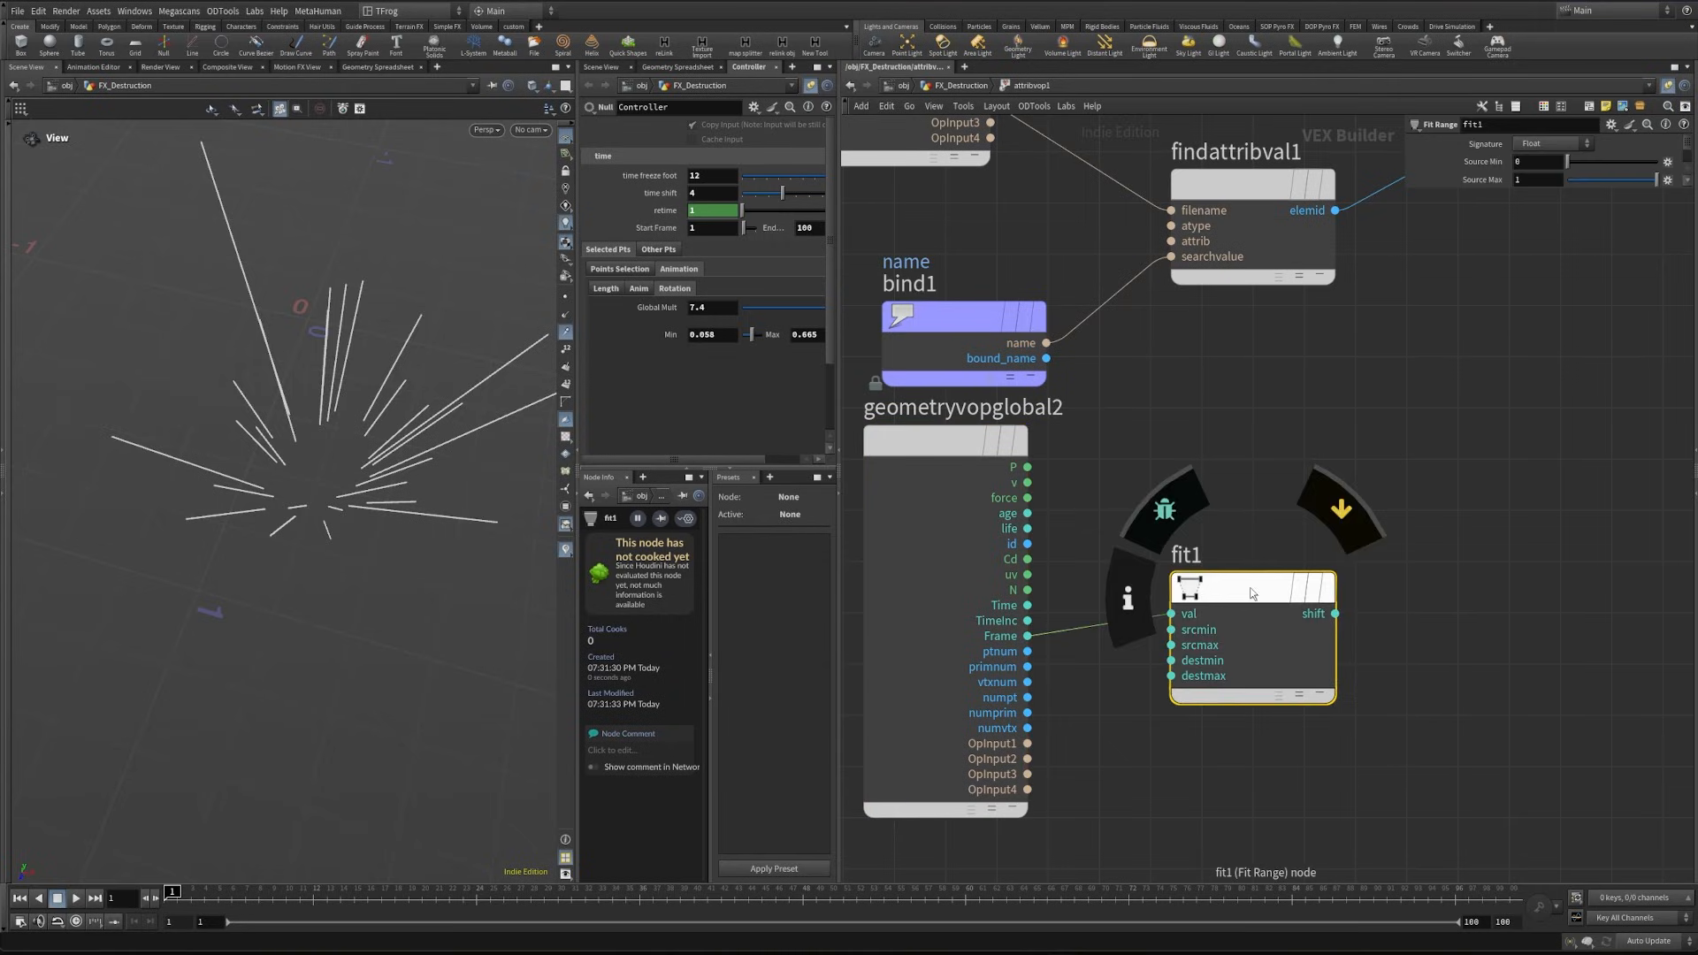
# - Promote fit1's srcmin and srcmax inputs to parameters
pyautogui.scroll(2, 1171, 672)
pyautogui.rightClick(1181, 619)
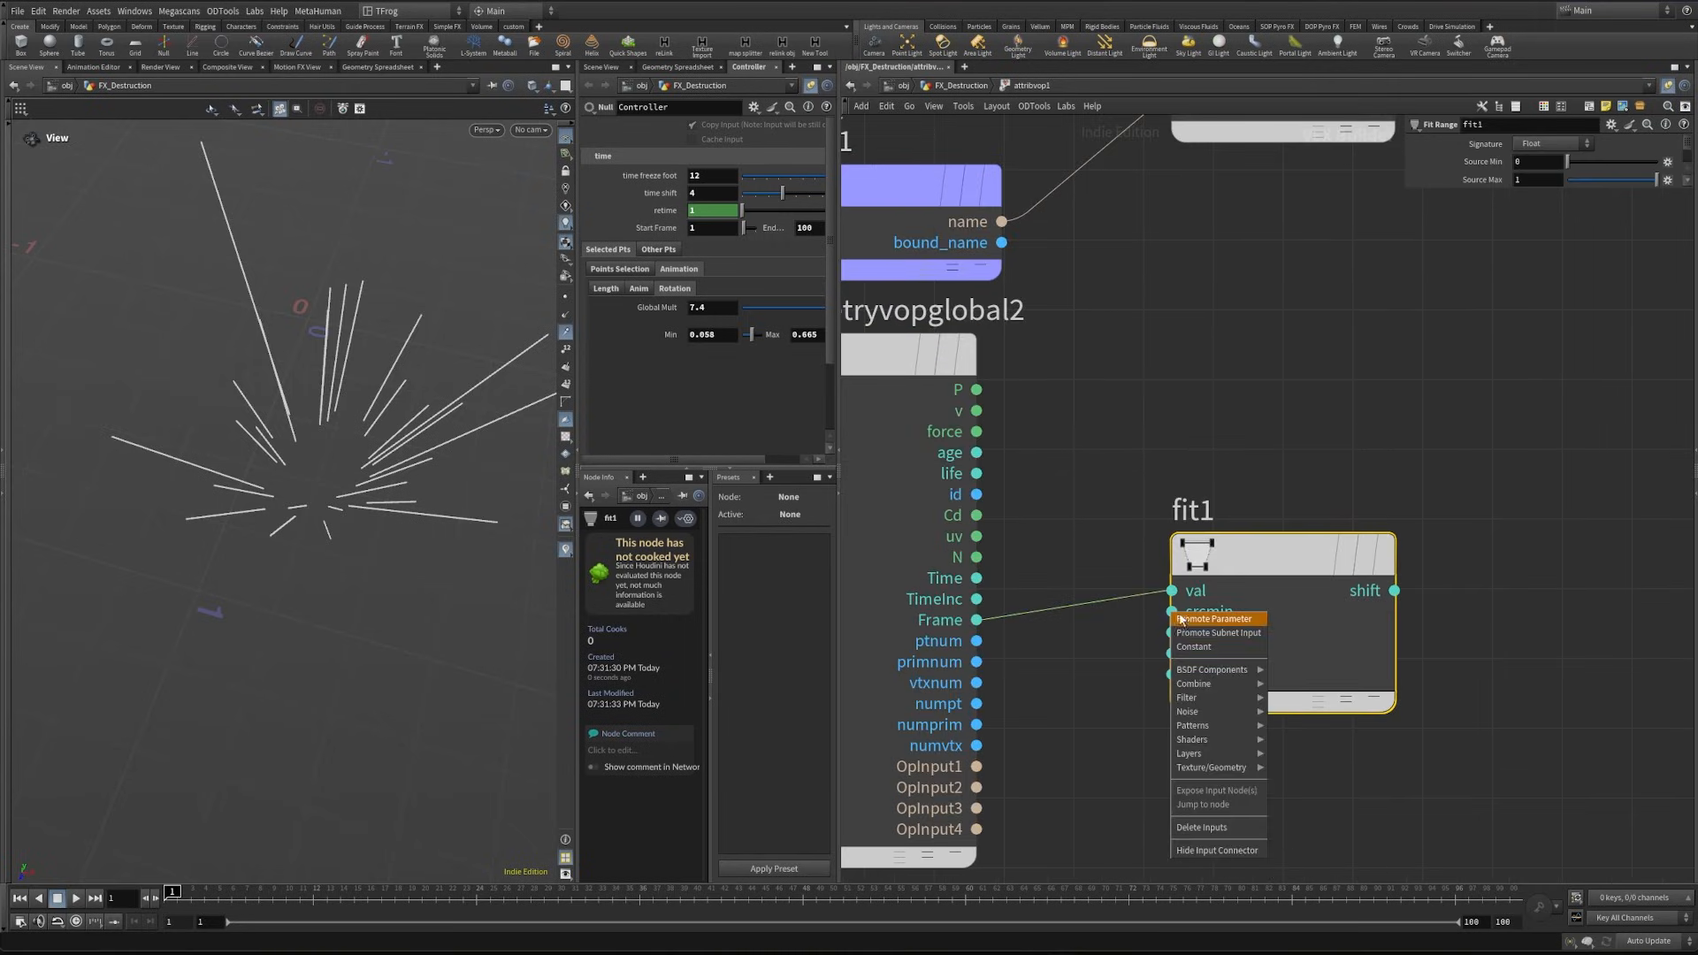
pyautogui.click(1181, 619)
pyautogui.rightClick(1172, 633)
pyautogui.click(1189, 640)
# - Label the promoted srcmin parameter start frame and the promoted srcmax parameter end frame
pyautogui.click(1156, 611)
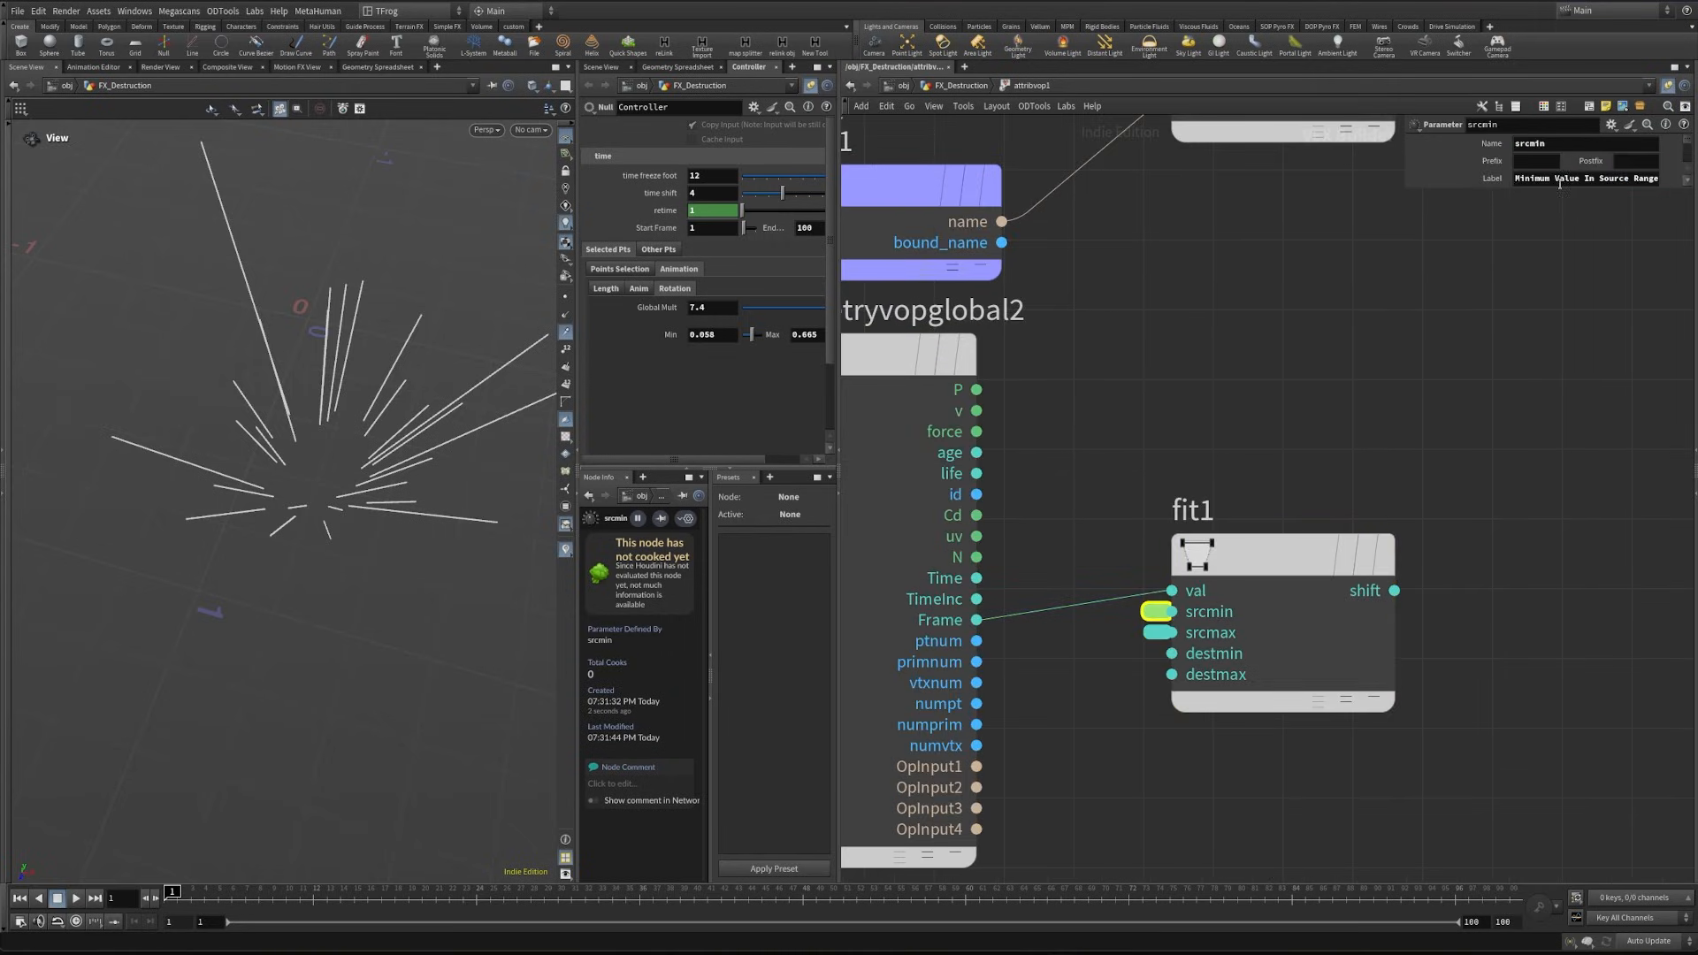
pyautogui.tripleClick(1559, 179)
pyautogui.write('start f')
pyautogui.click(1157, 631)
pyautogui.tripleClick(1558, 180)
pyautogui.write('end frame')
# - Feed fit1's shift into a second Fit Range node with Destination Min 1 and Destination Max 0
pyautogui.moveTo(1416, 600); pyautogui.dragTo(1001, 541, button='middle')
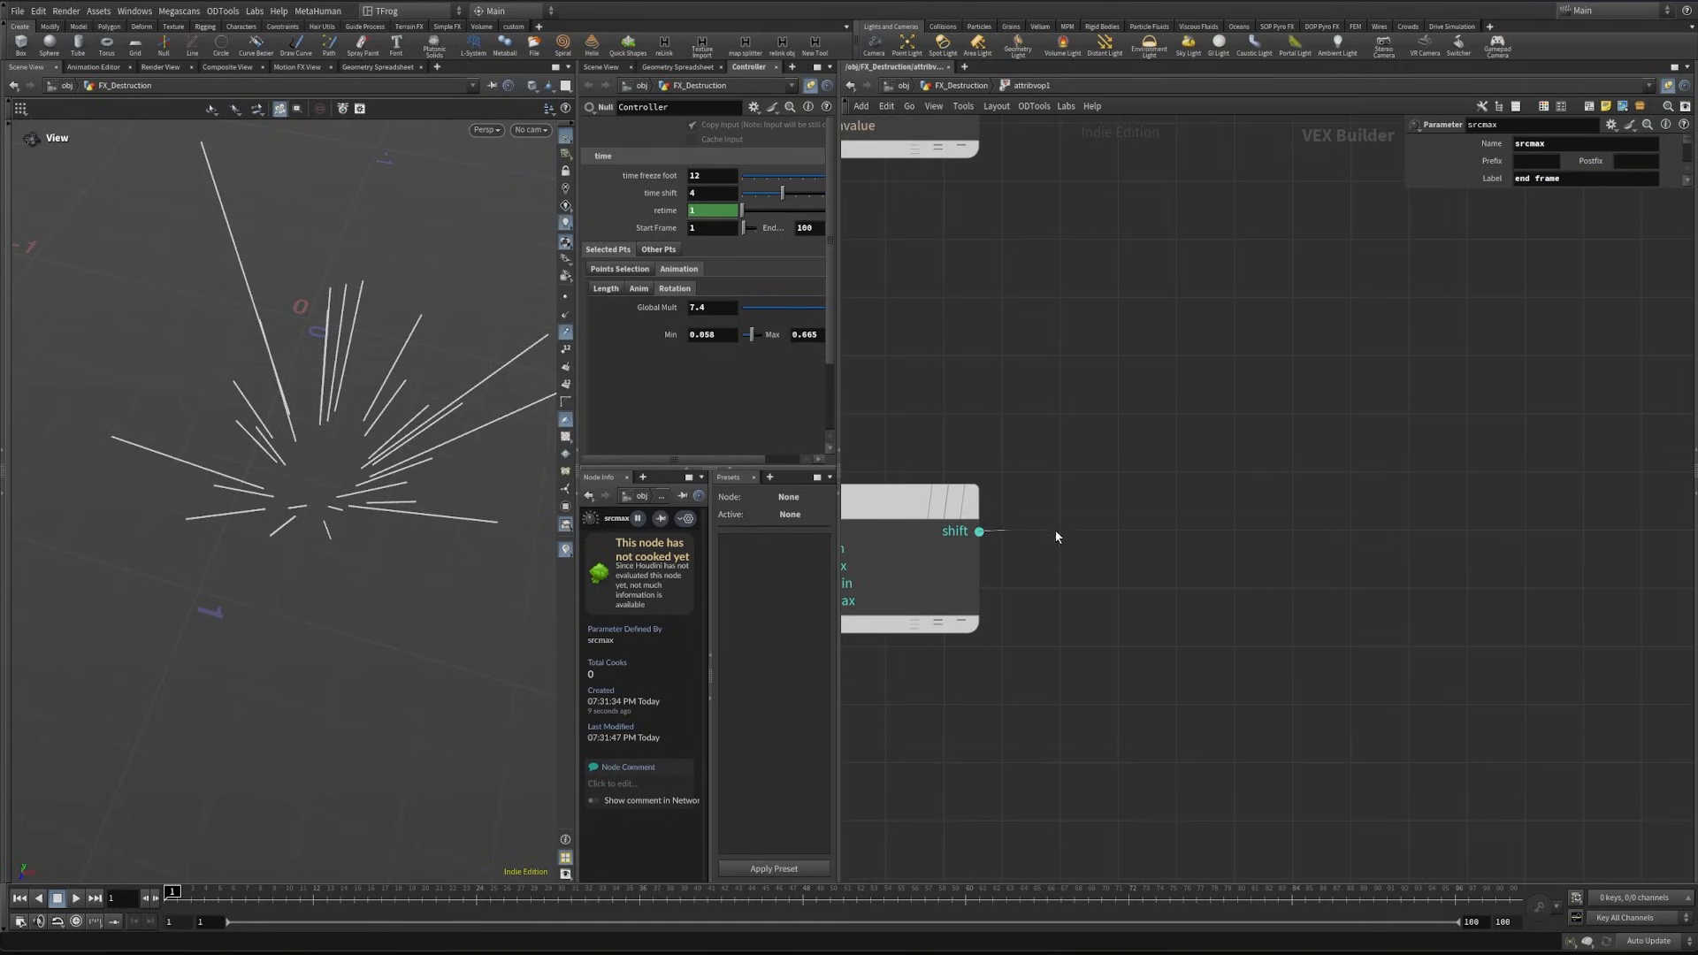
pyautogui.moveTo(1055, 537); pyautogui.dragTo(1314, 502)
pyautogui.write('fit r')
pyautogui.press('Return')
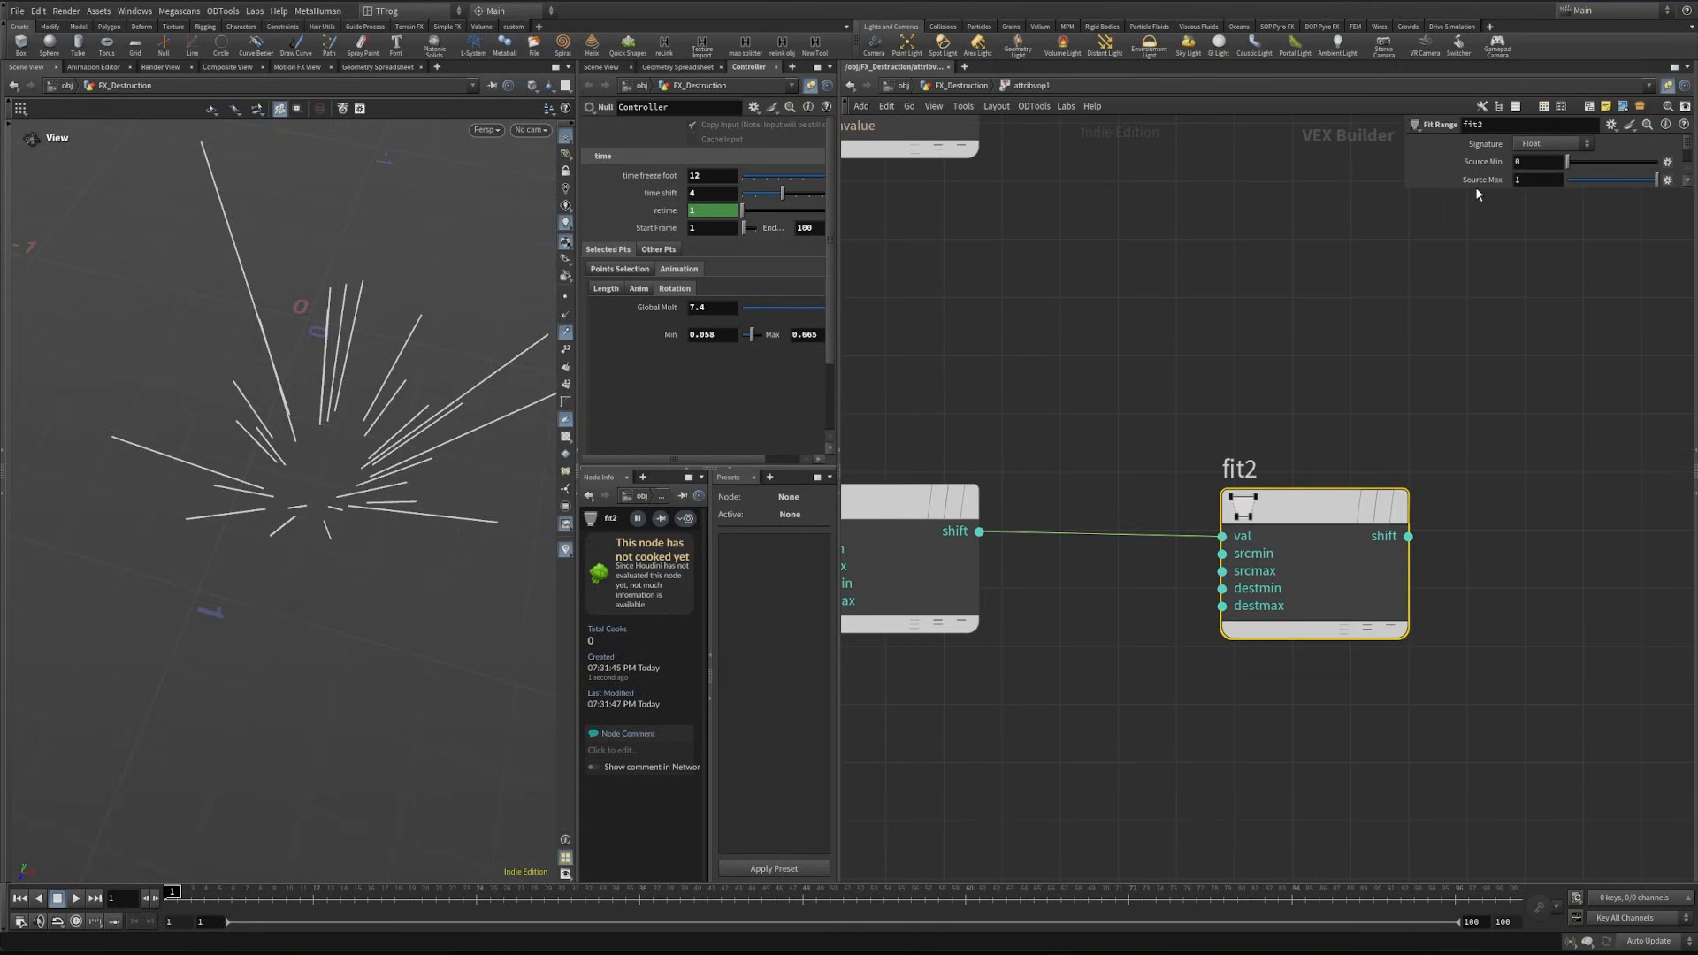
pyautogui.moveTo(1462, 188); pyautogui.dragTo(1434, 336)
pyautogui.moveTo(1376, 380); pyautogui.dragTo(1116, 425, button='middle')
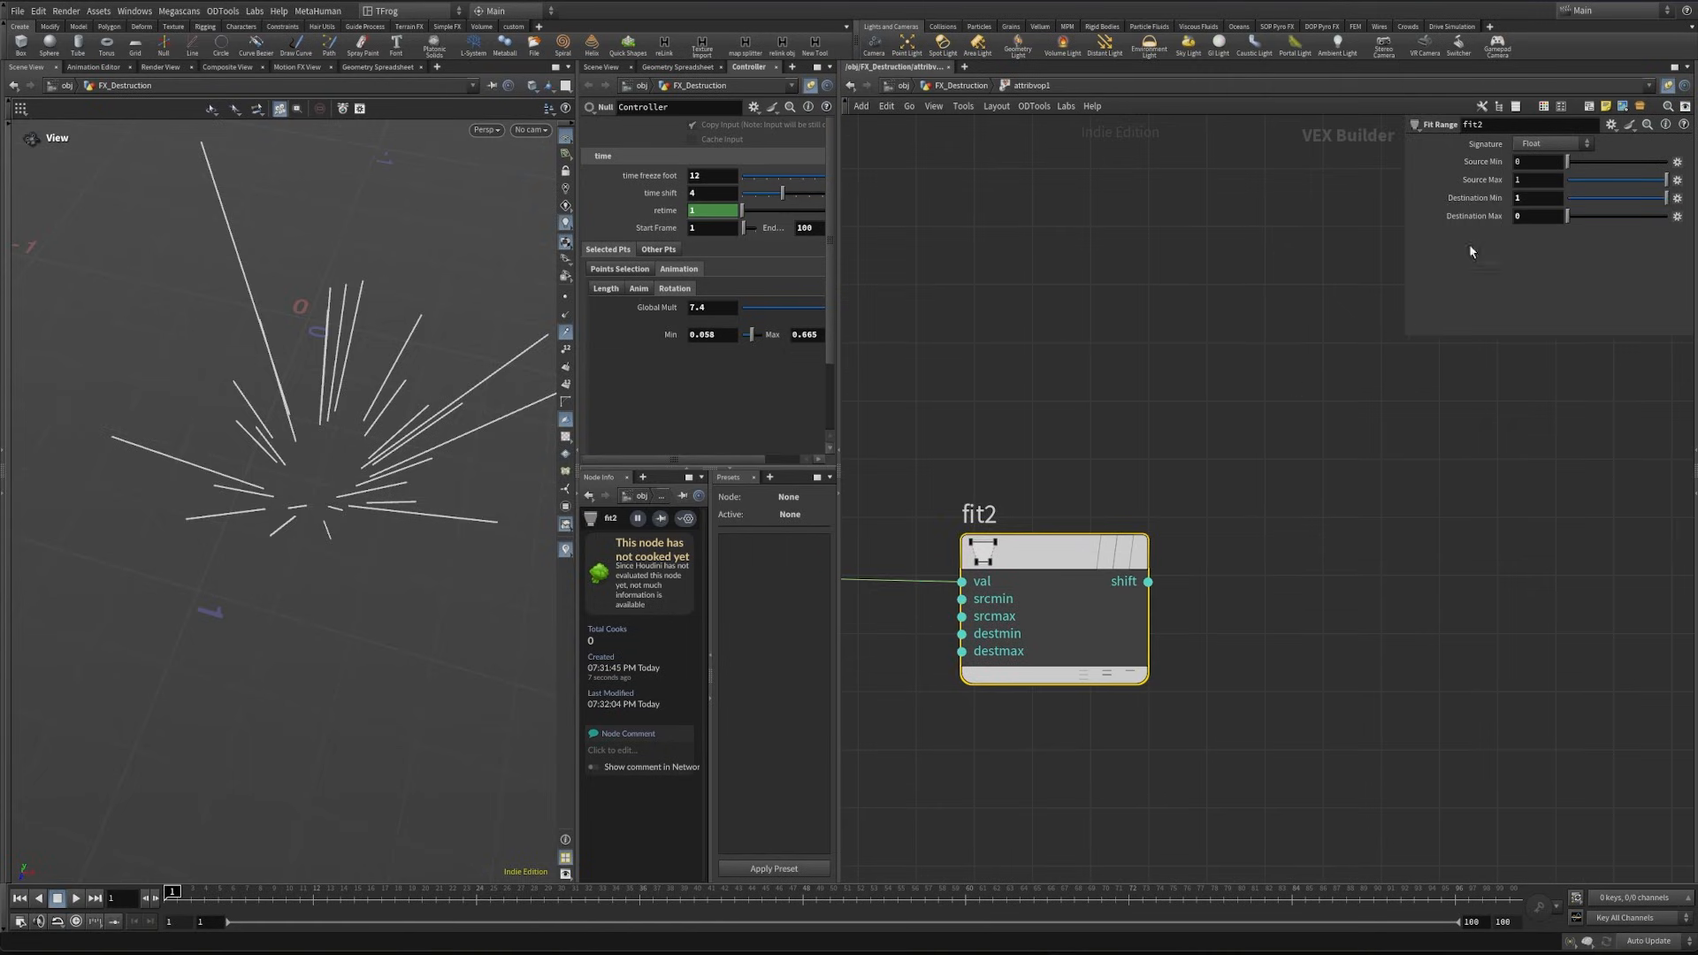
pyautogui.scroll(-2, 1241, 448)
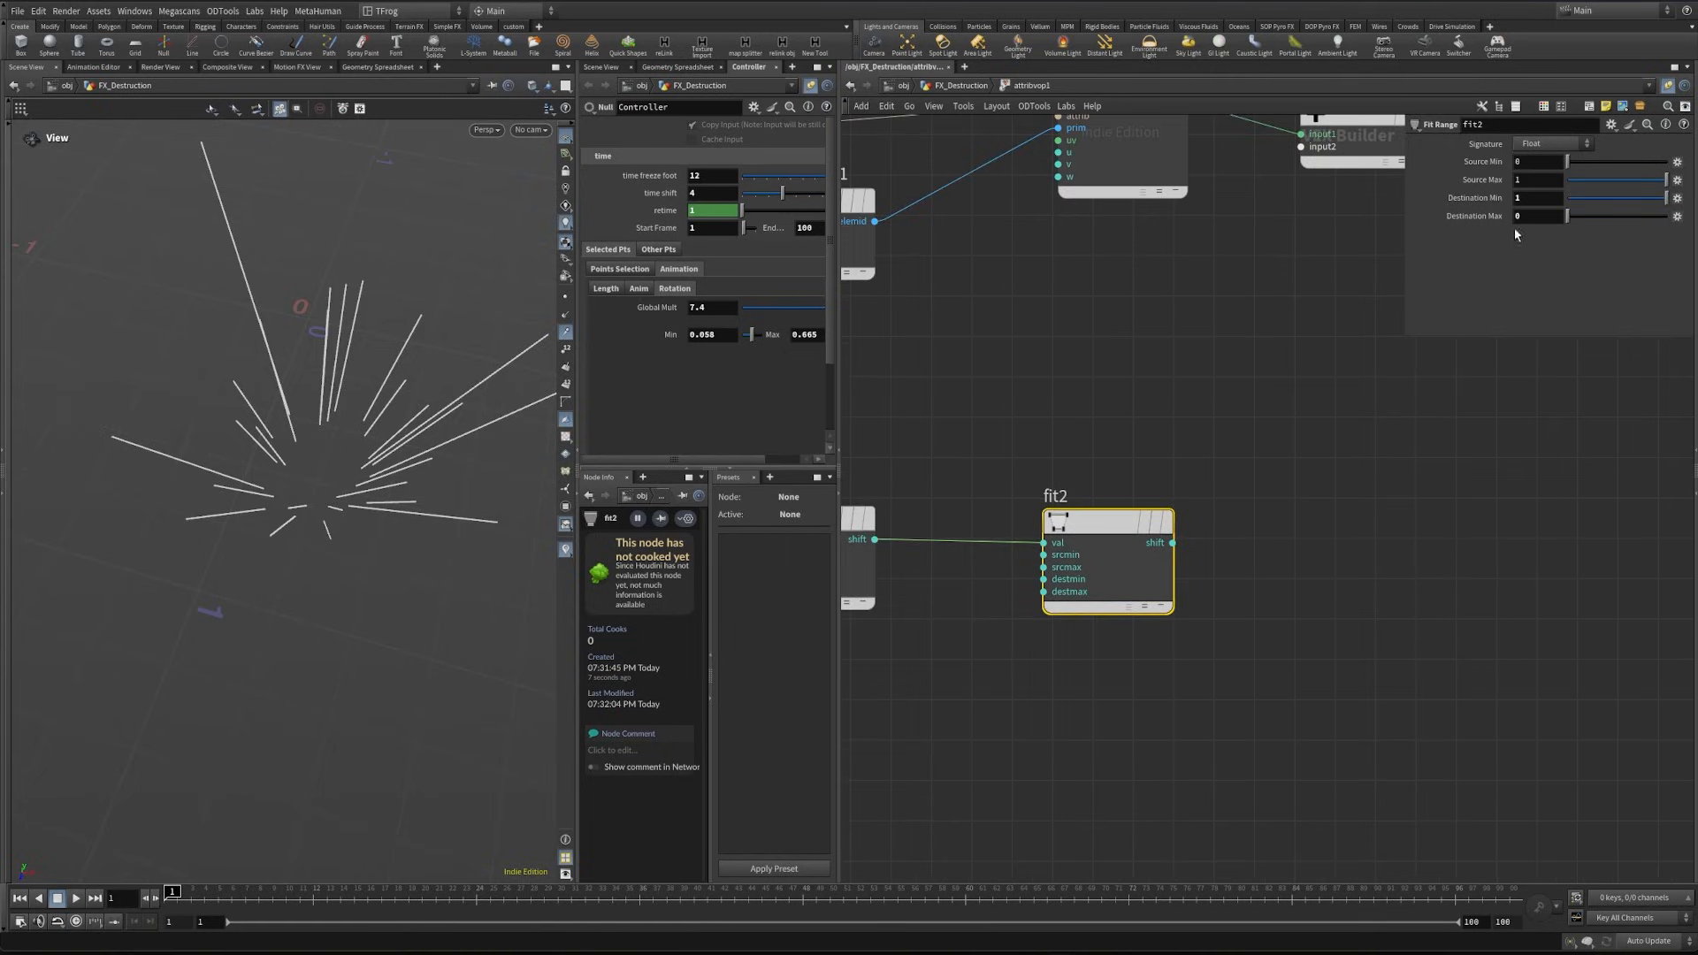
pyautogui.moveTo(1237, 492); pyautogui.dragTo(1215, 498, button='middle')
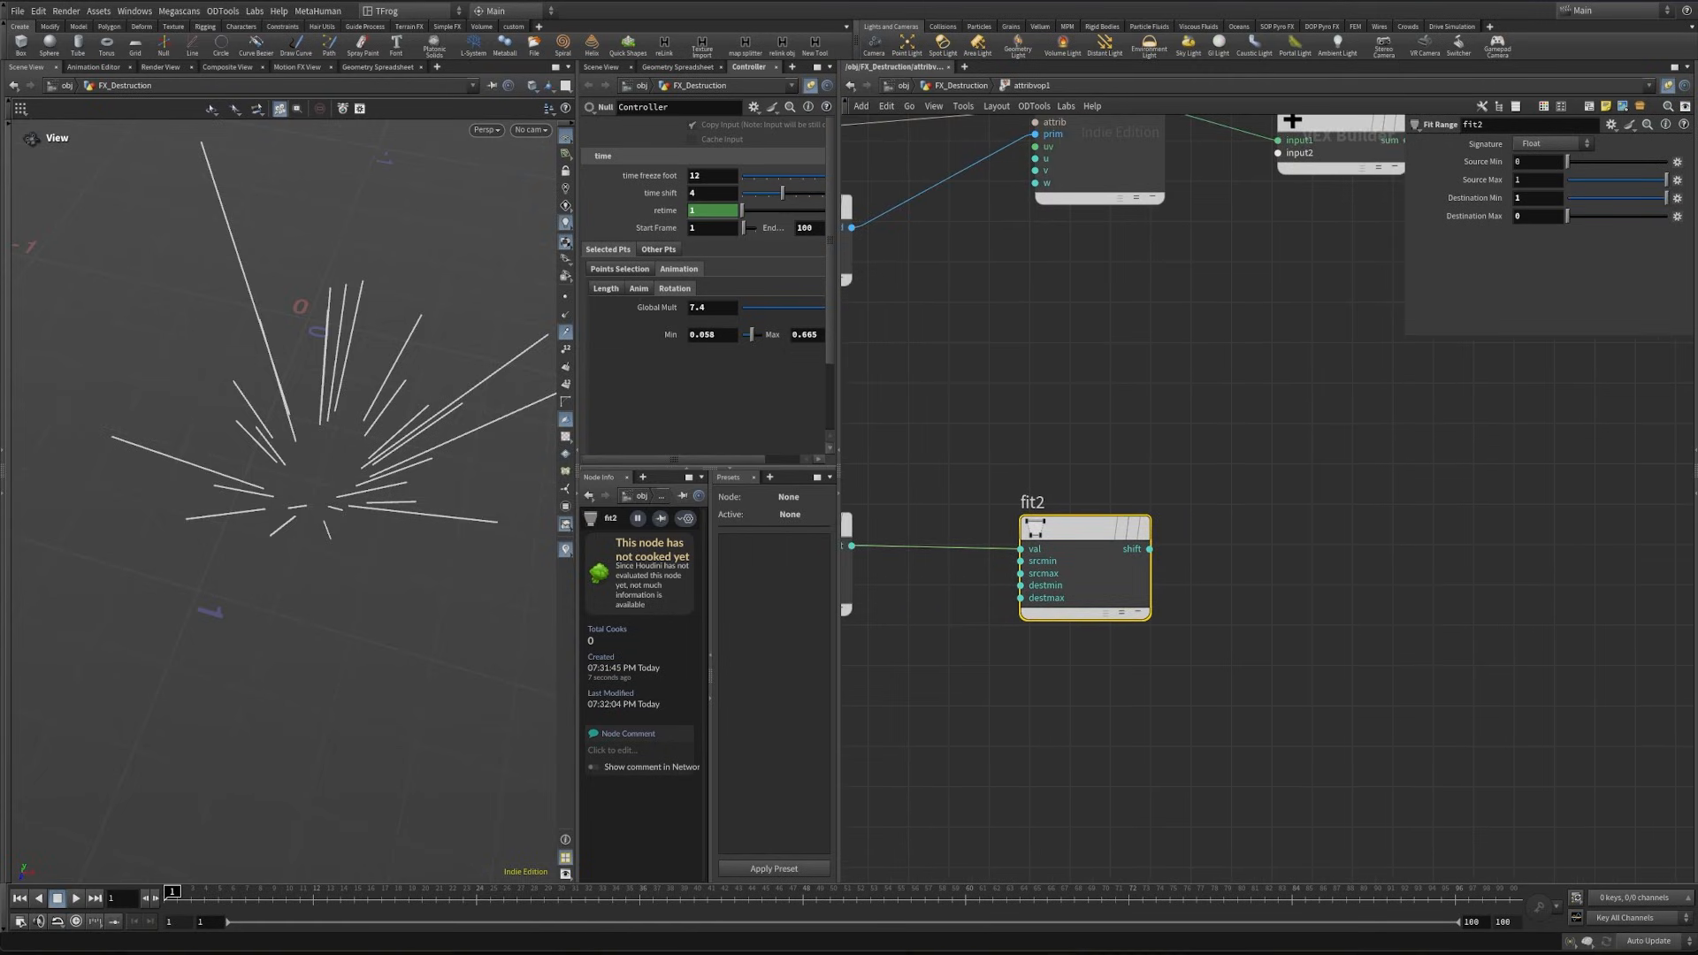
# - Add a Multiply node after fit2 and wire its product into add1's second input
pyautogui.moveTo(1167, 561); pyautogui.dragTo(1079, 510, button='middle')
pyautogui.moveTo(1066, 499); pyautogui.dragTo(1286, 516)
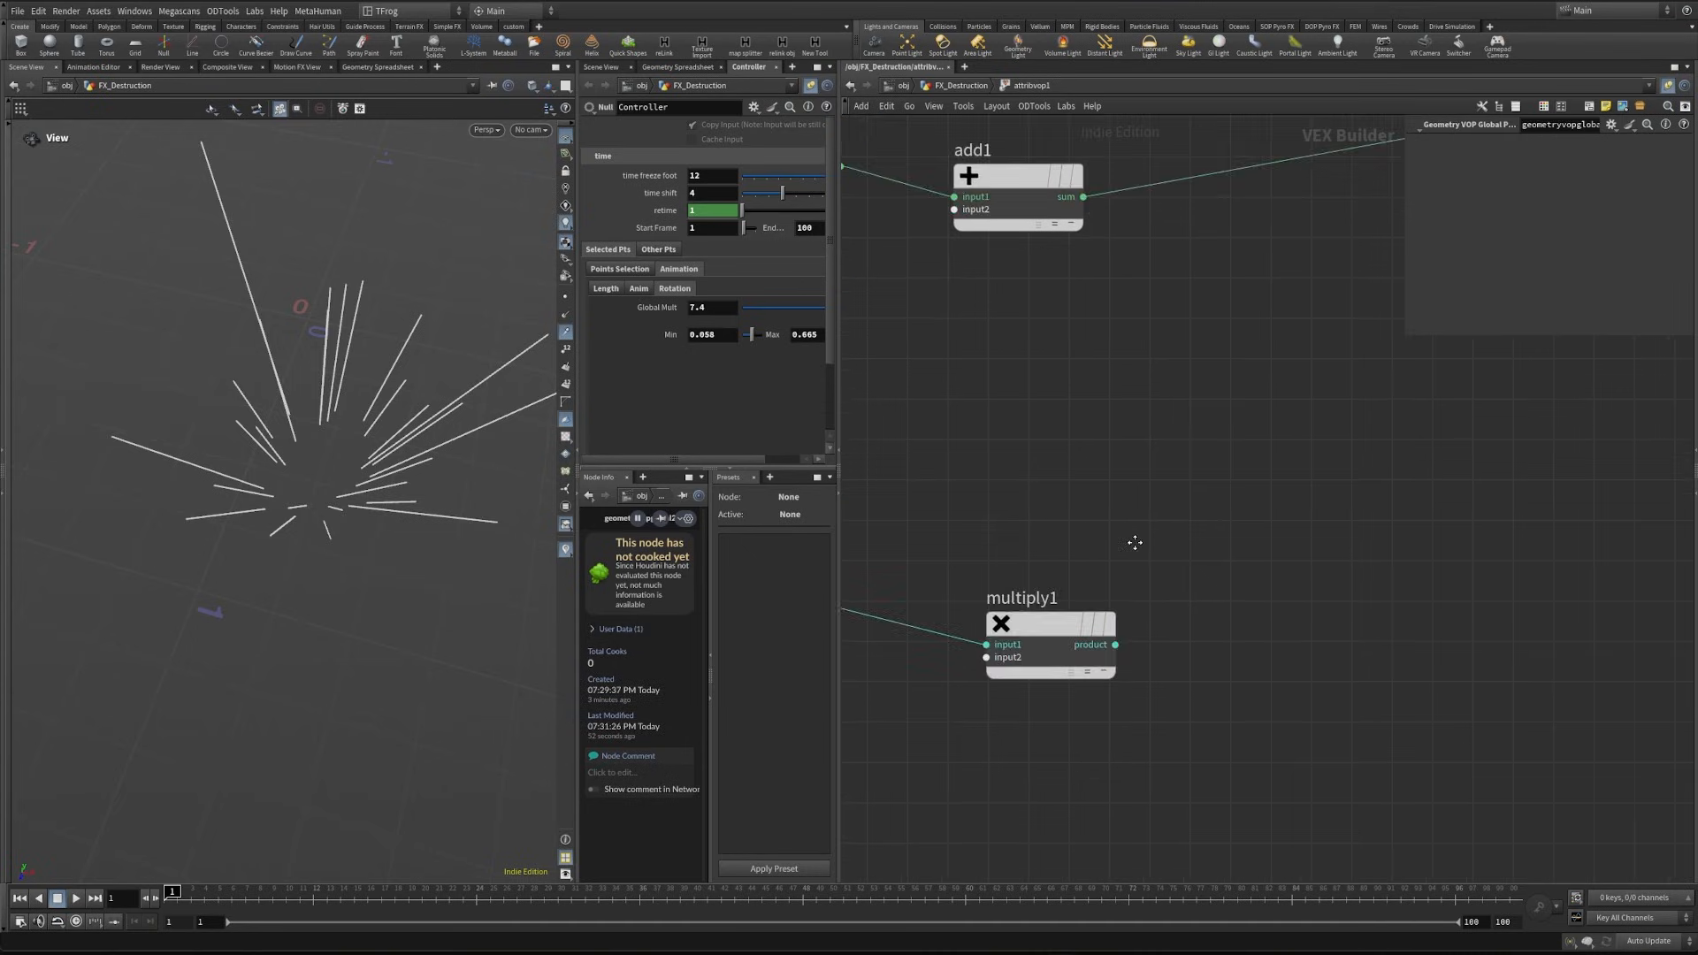
pyautogui.scroll(-5, 1135, 542)
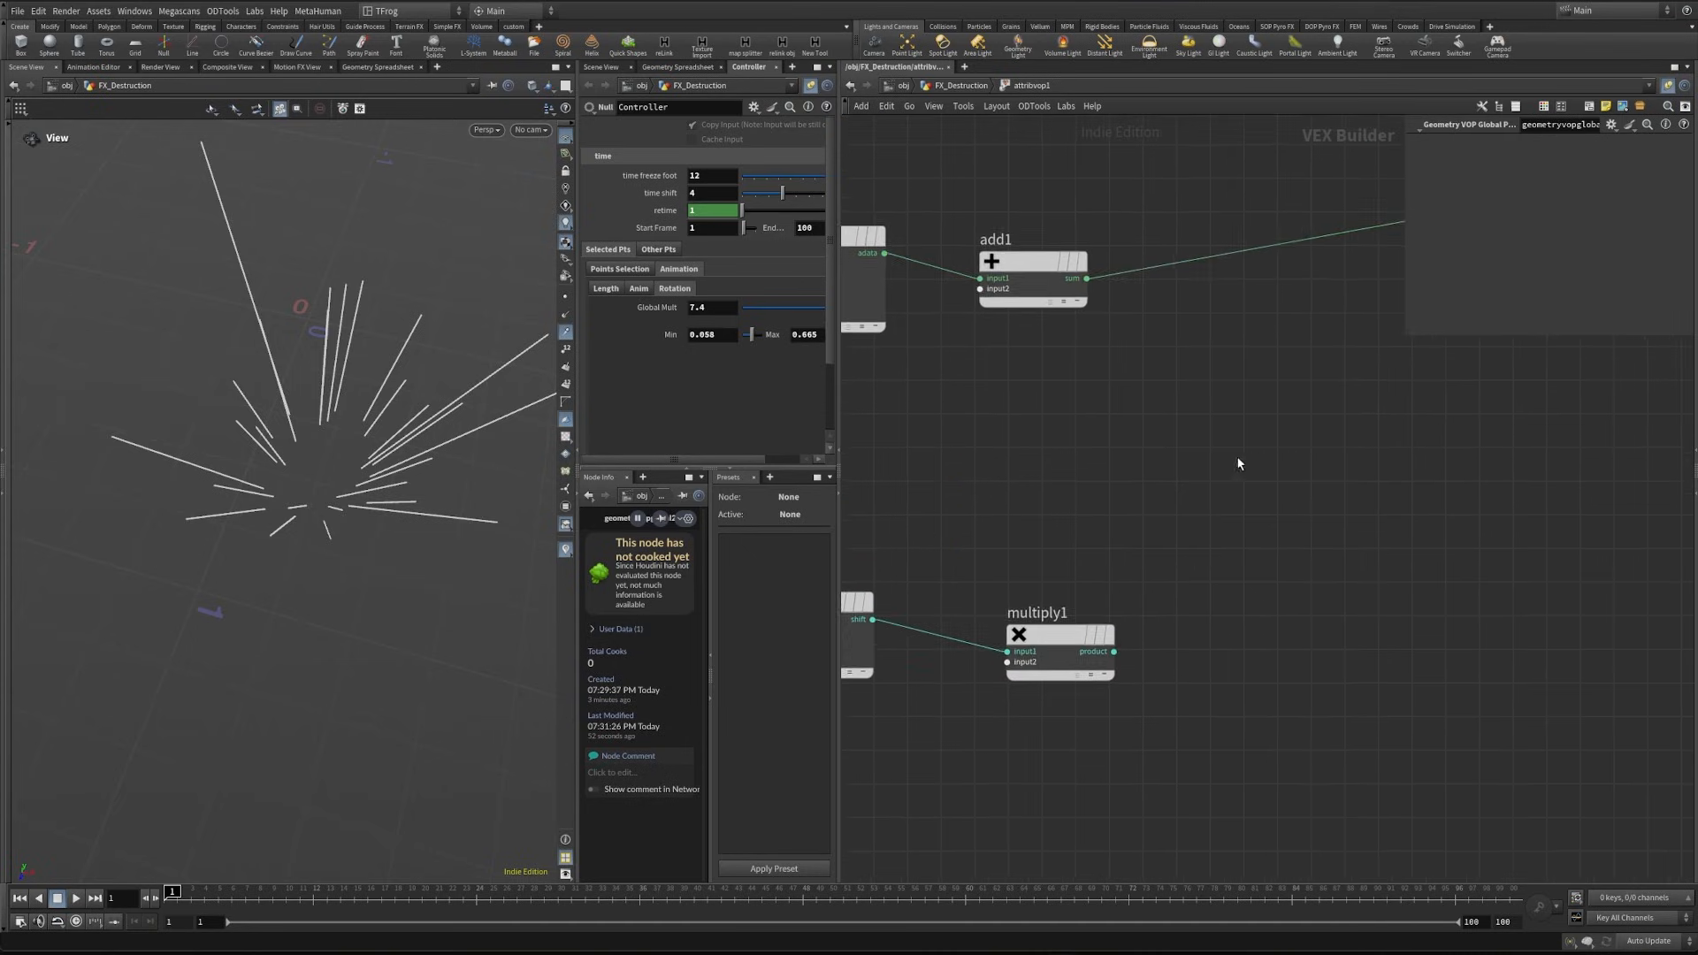
pyautogui.moveTo(1089, 435); pyautogui.dragTo(1270, 435)
pyautogui.scroll(2, 1271, 435)
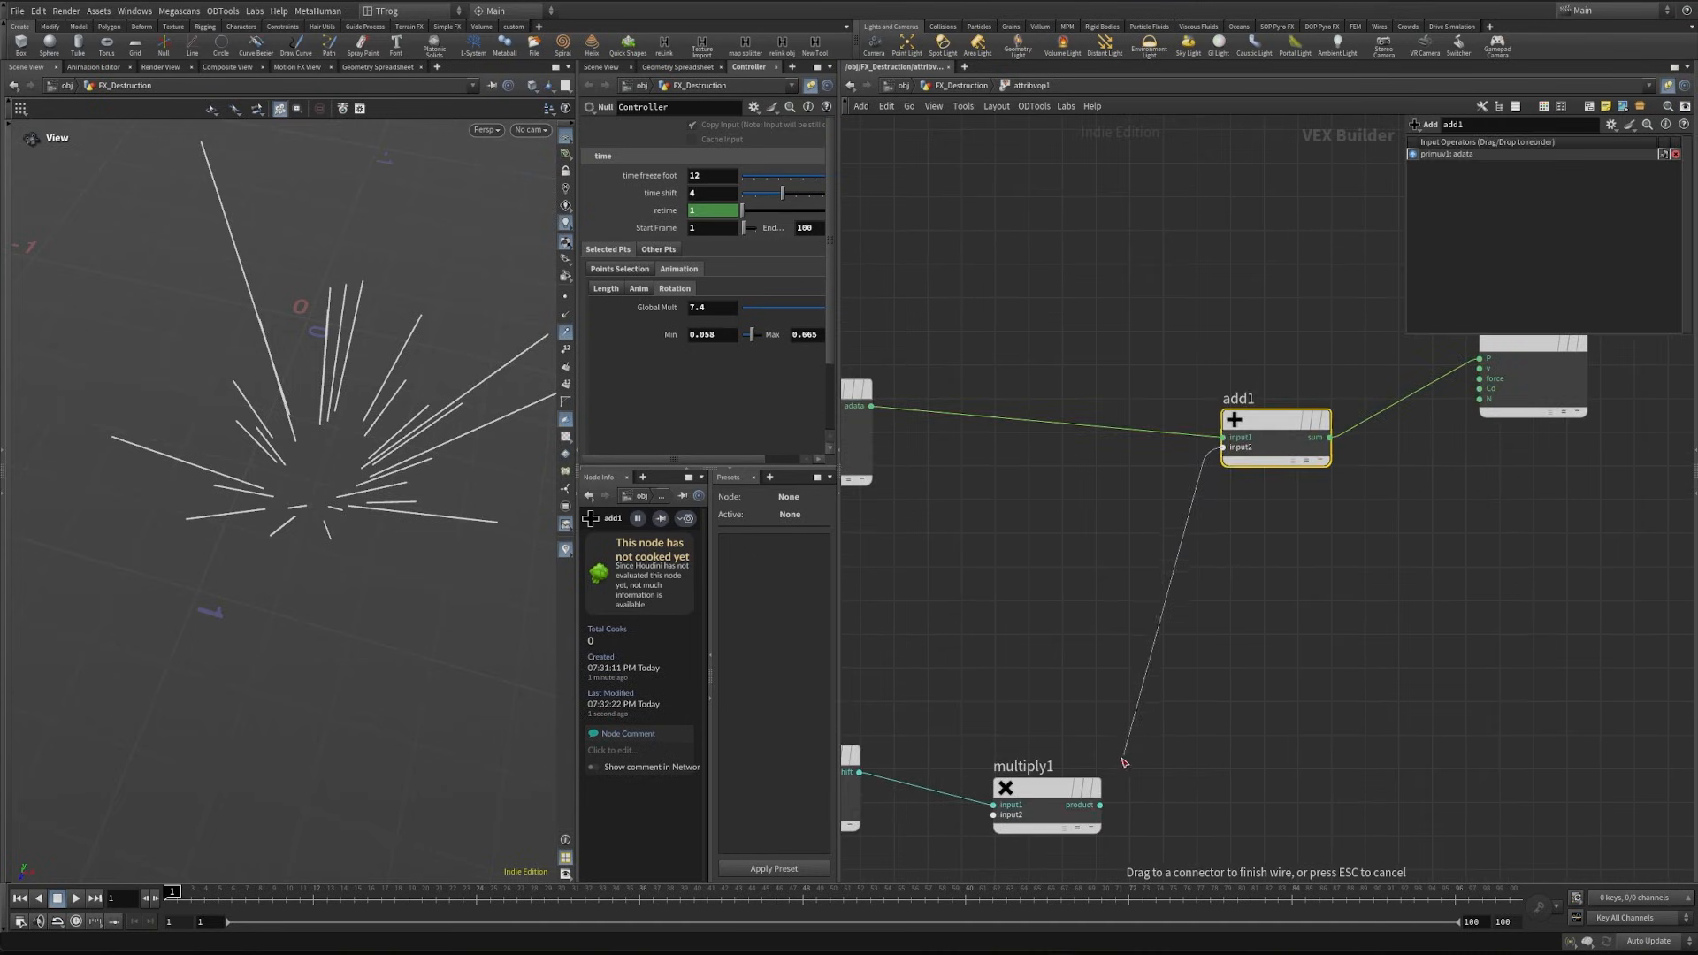
pyautogui.moveTo(1102, 766); pyautogui.dragTo(1214, 448)
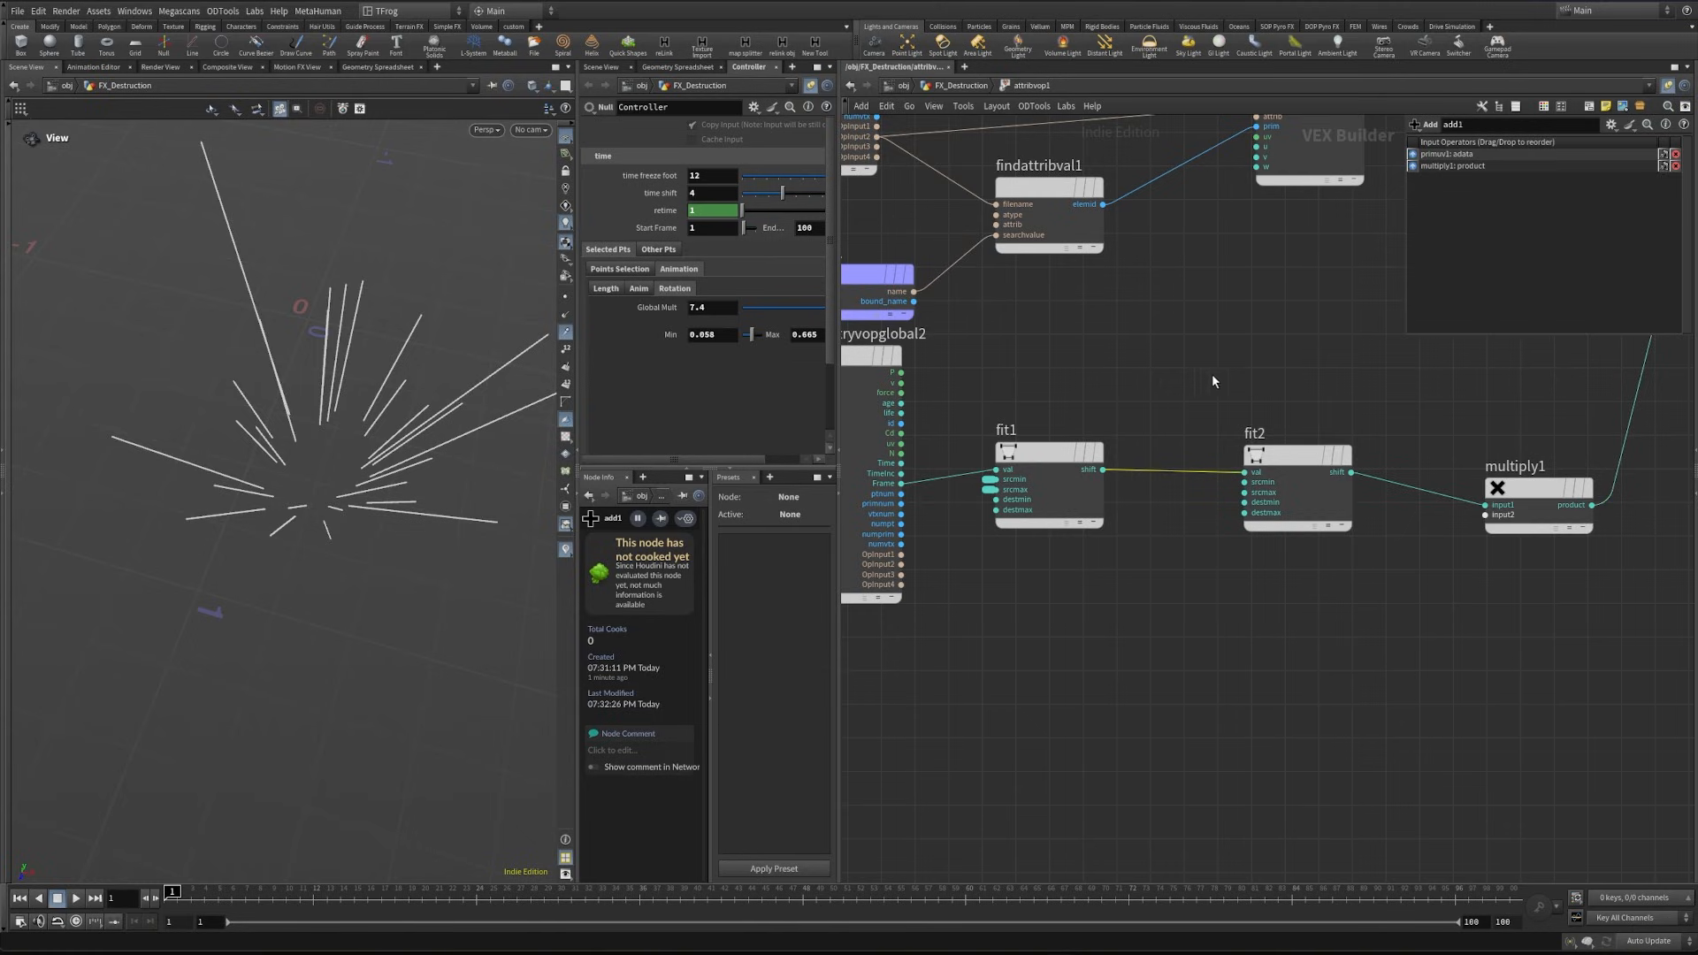
# - Feed fit1's shift into a second Multiply node and the duplicated globals' ptnum into a new Random node
pyautogui.moveTo(1096, 493); pyautogui.dragTo(1062, 566, button='middle')
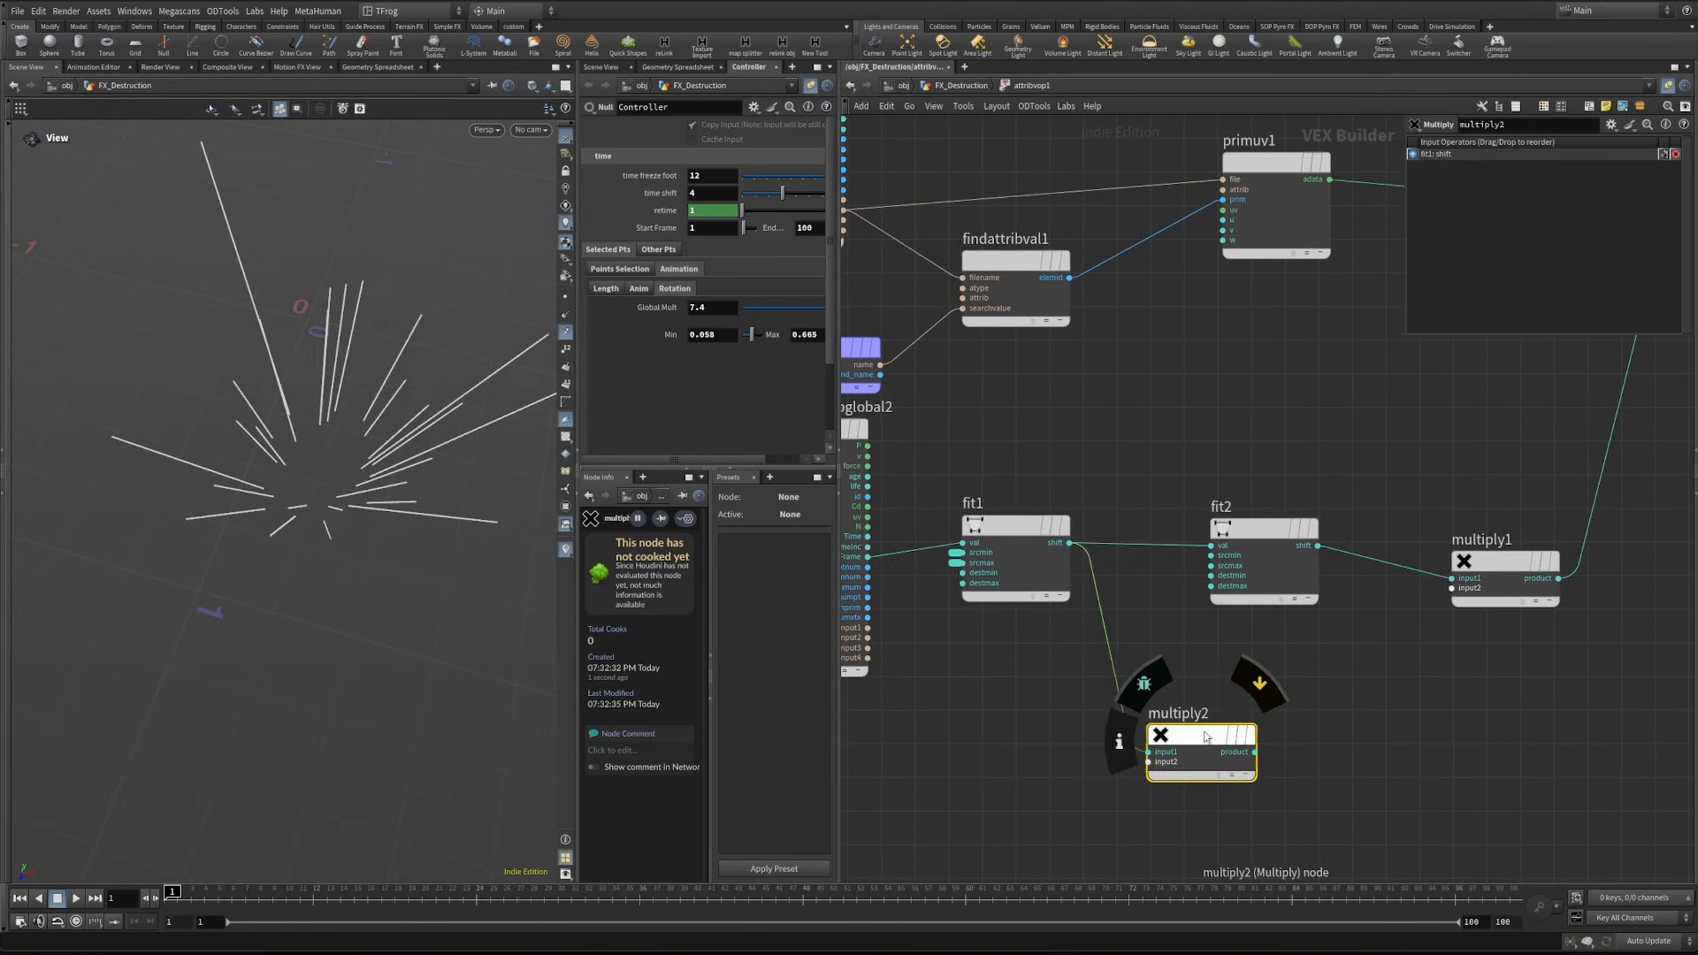
pyautogui.click(1206, 713)
pyautogui.moveTo(872, 587); pyautogui.dragTo(1017, 525, button='middle')
pyautogui.scroll(3, 1017, 525)
pyautogui.click(1009, 491)
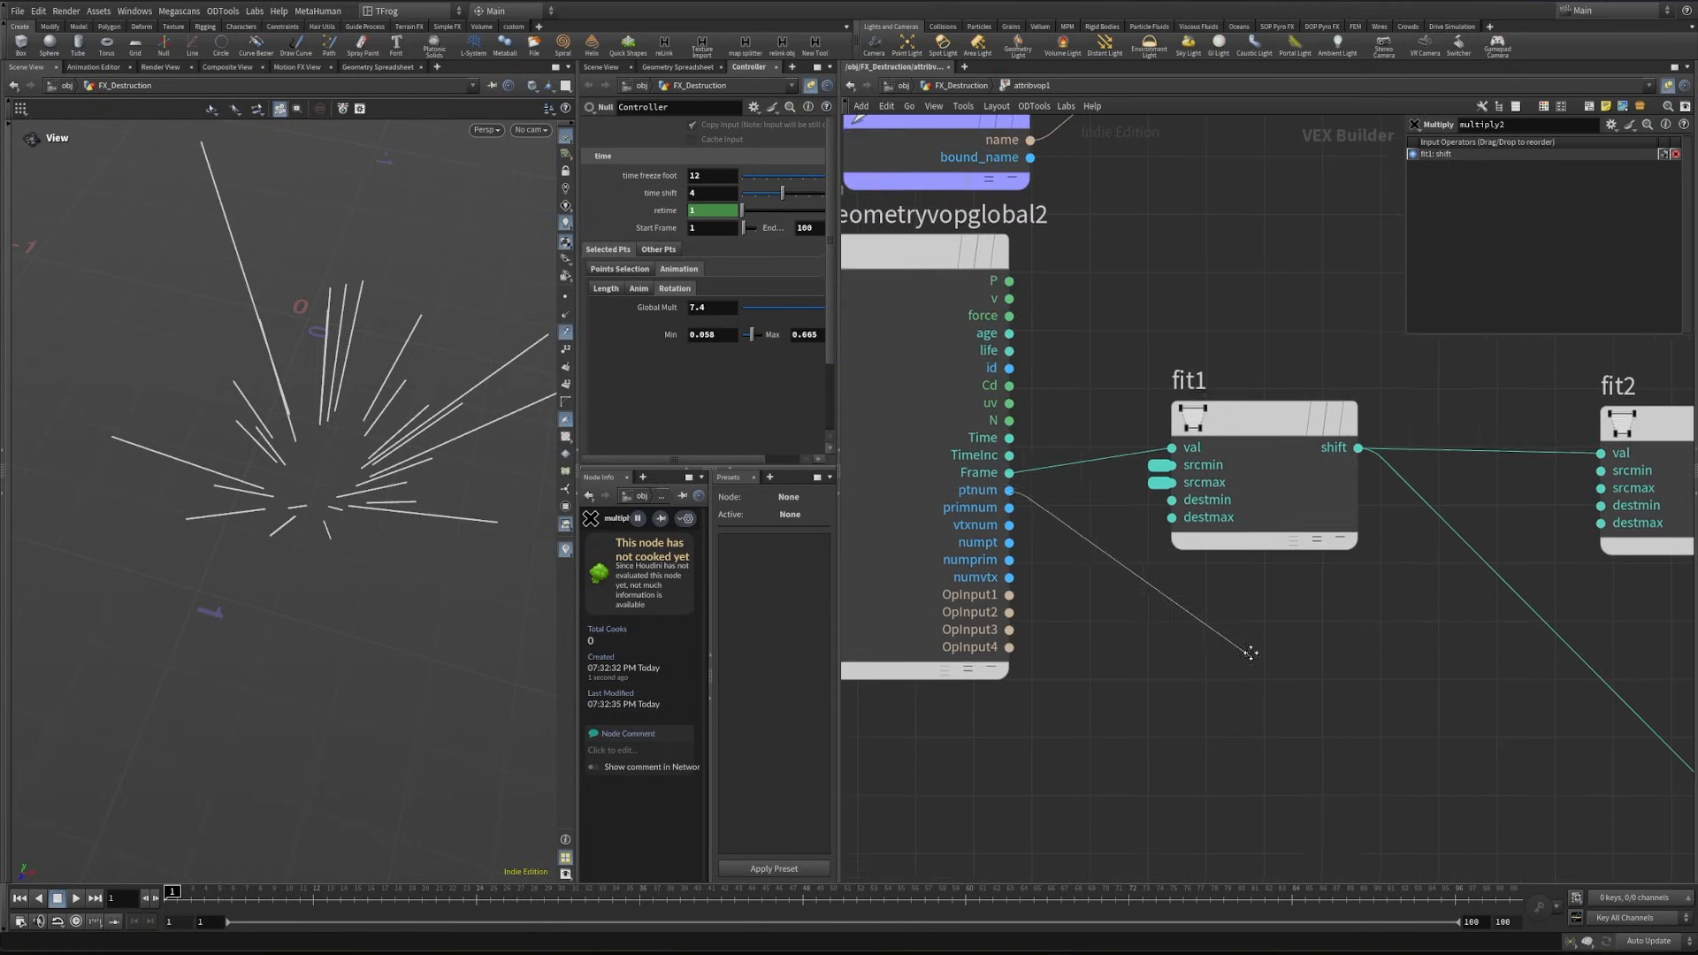
pyautogui.moveTo(1250, 652); pyautogui.dragTo(1190, 520, button='middle')
pyautogui.press('Tab')
pyautogui.write('ran')
pyautogui.press('Return')
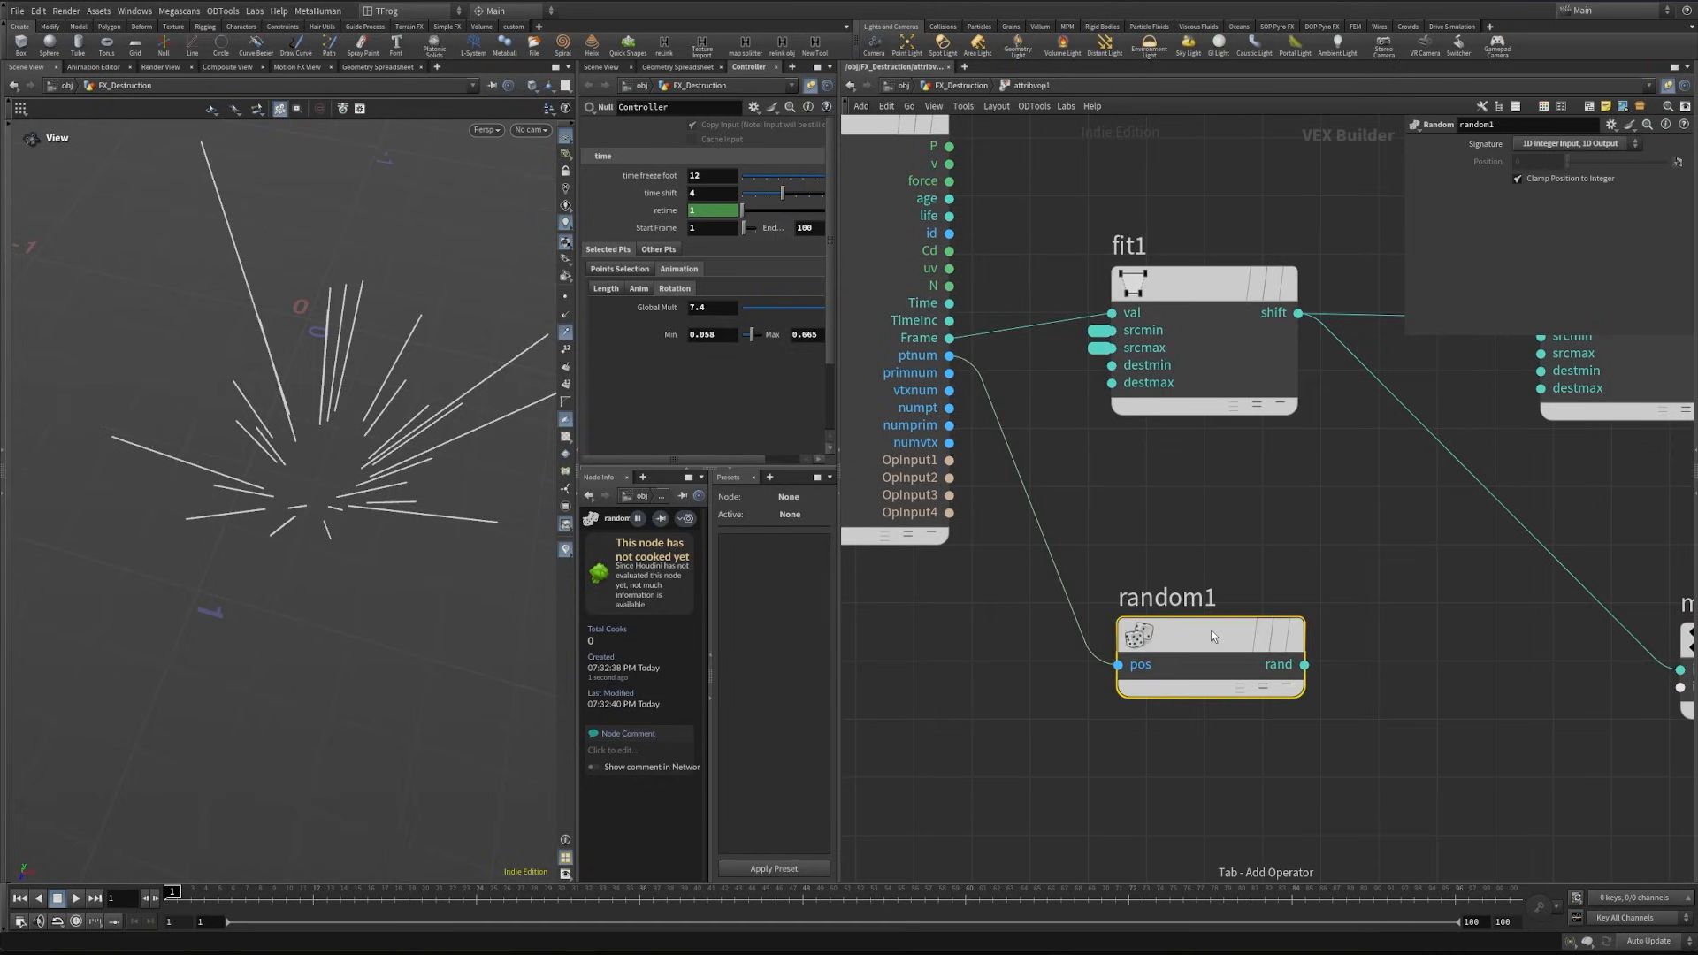
# - Add a Fit Range node after random1 with Destination Min about 0.2, and move multiply2 to make room beyond it
pyautogui.moveTo(1370, 697); pyautogui.dragTo(1249, 638, button='middle')
pyautogui.press('Tab')
pyautogui.write('f')
pyautogui.write('it')
pyautogui.press('Return')
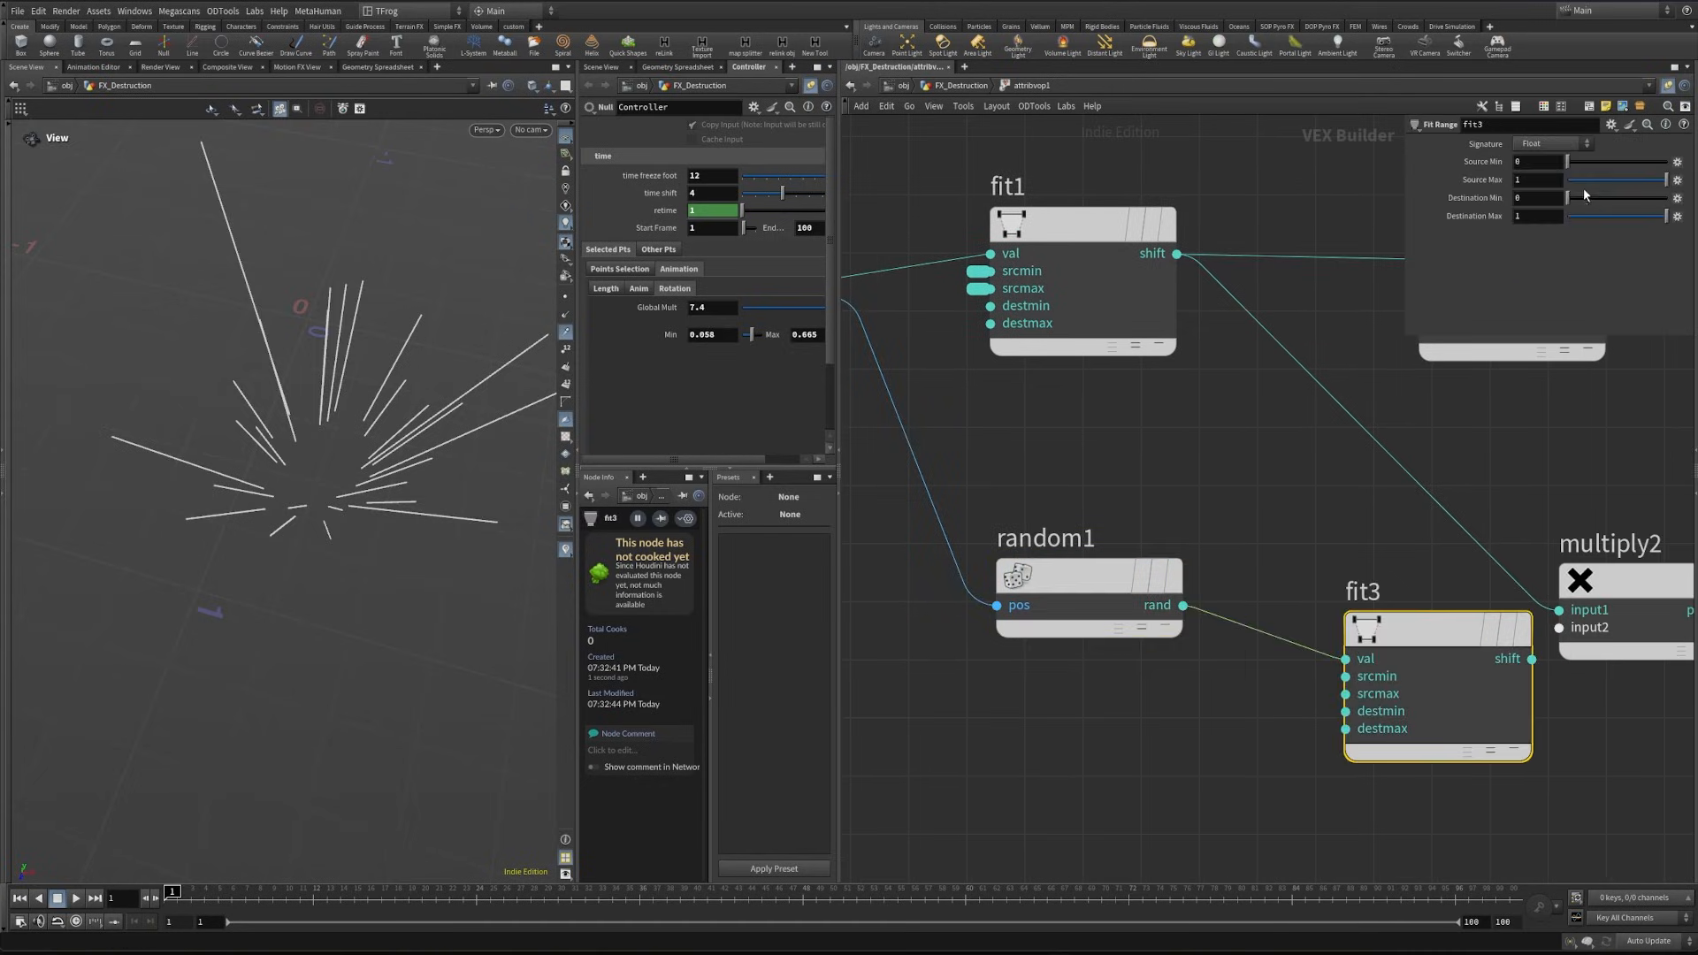
pyautogui.moveTo(1572, 193); pyautogui.dragTo(1590, 198)
pyautogui.moveTo(1256, 502); pyautogui.dragTo(922, 491, button='middle')
pyautogui.moveTo(1327, 572); pyautogui.dragTo(1513, 572)
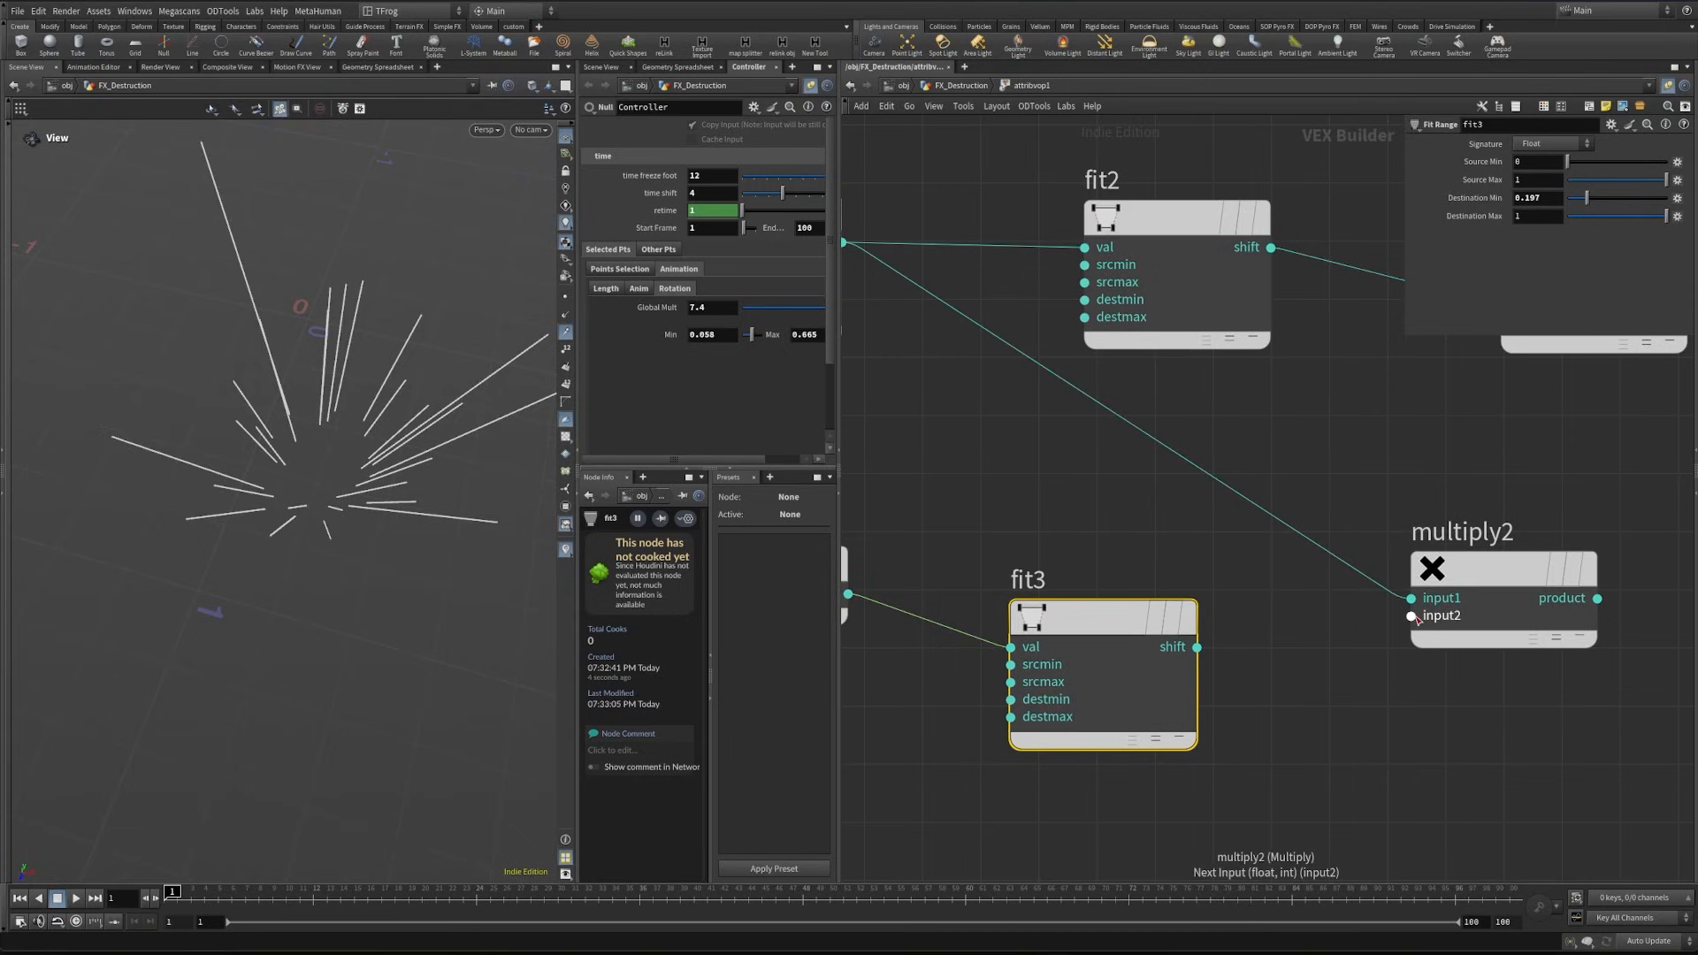
# - Feed fit3's shift into multiply2's second input and promote multiply2's third input as a parameter labelled glob
pyautogui.moveTo(1197, 647); pyautogui.dragTo(1411, 618)
pyautogui.middleClick(1410, 636)
pyautogui.click(1451, 643)
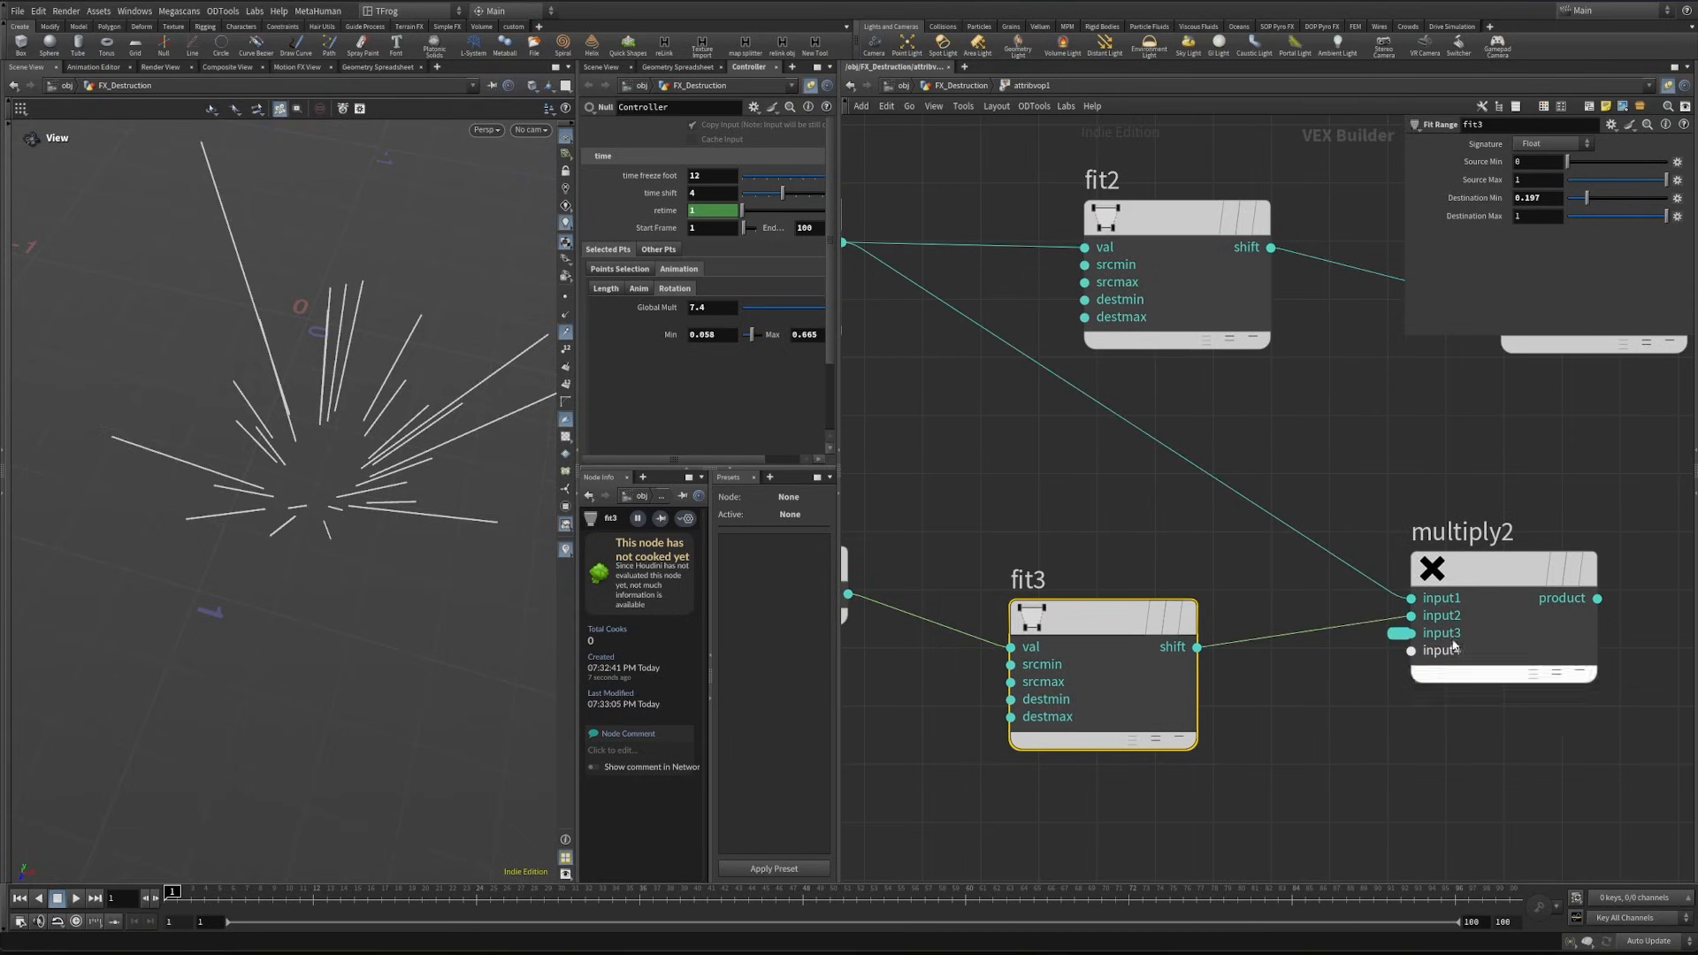
pyautogui.click(1399, 633)
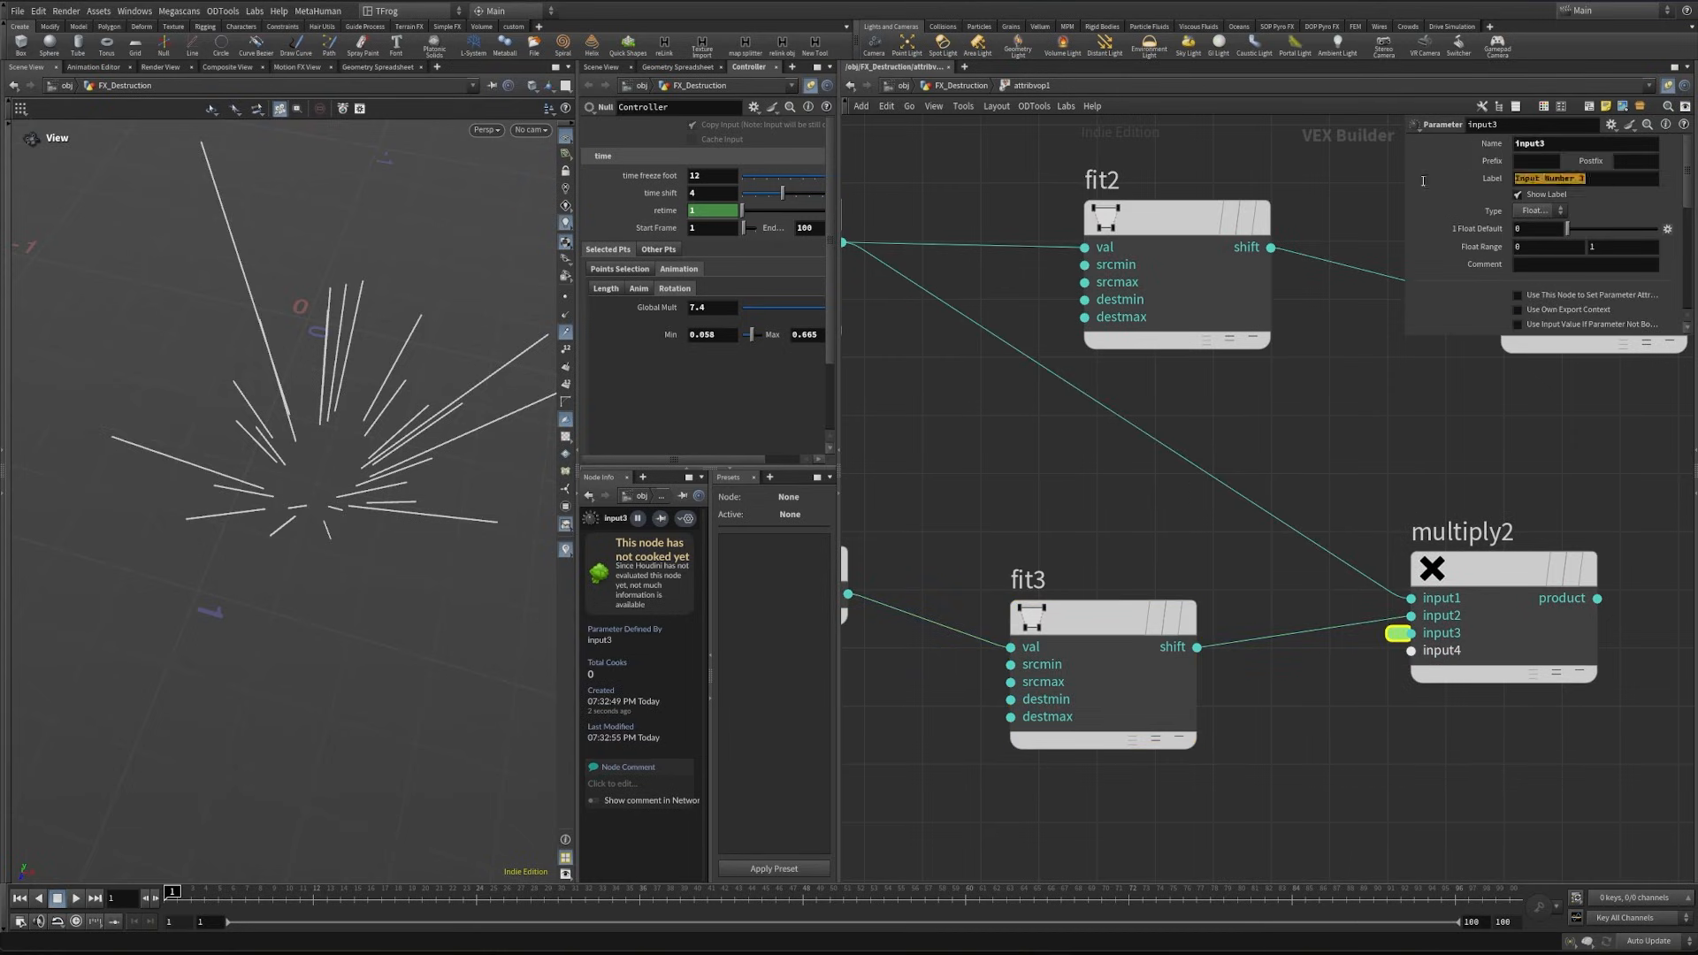
pyautogui.write('glob')
pyautogui.press('Return')
# - Wire multiply2's product into primuv1's uv input and set primuv1's U Coordinate to about 0.148
pyautogui.scroll(-4, 1334, 477)
pyautogui.moveTo(1334, 477); pyautogui.dragTo(1013, 549, button='middle')
pyautogui.click(1142, 608)
pyautogui.moveTo(1202, 434); pyautogui.dragTo(1294, 665, button='middle')
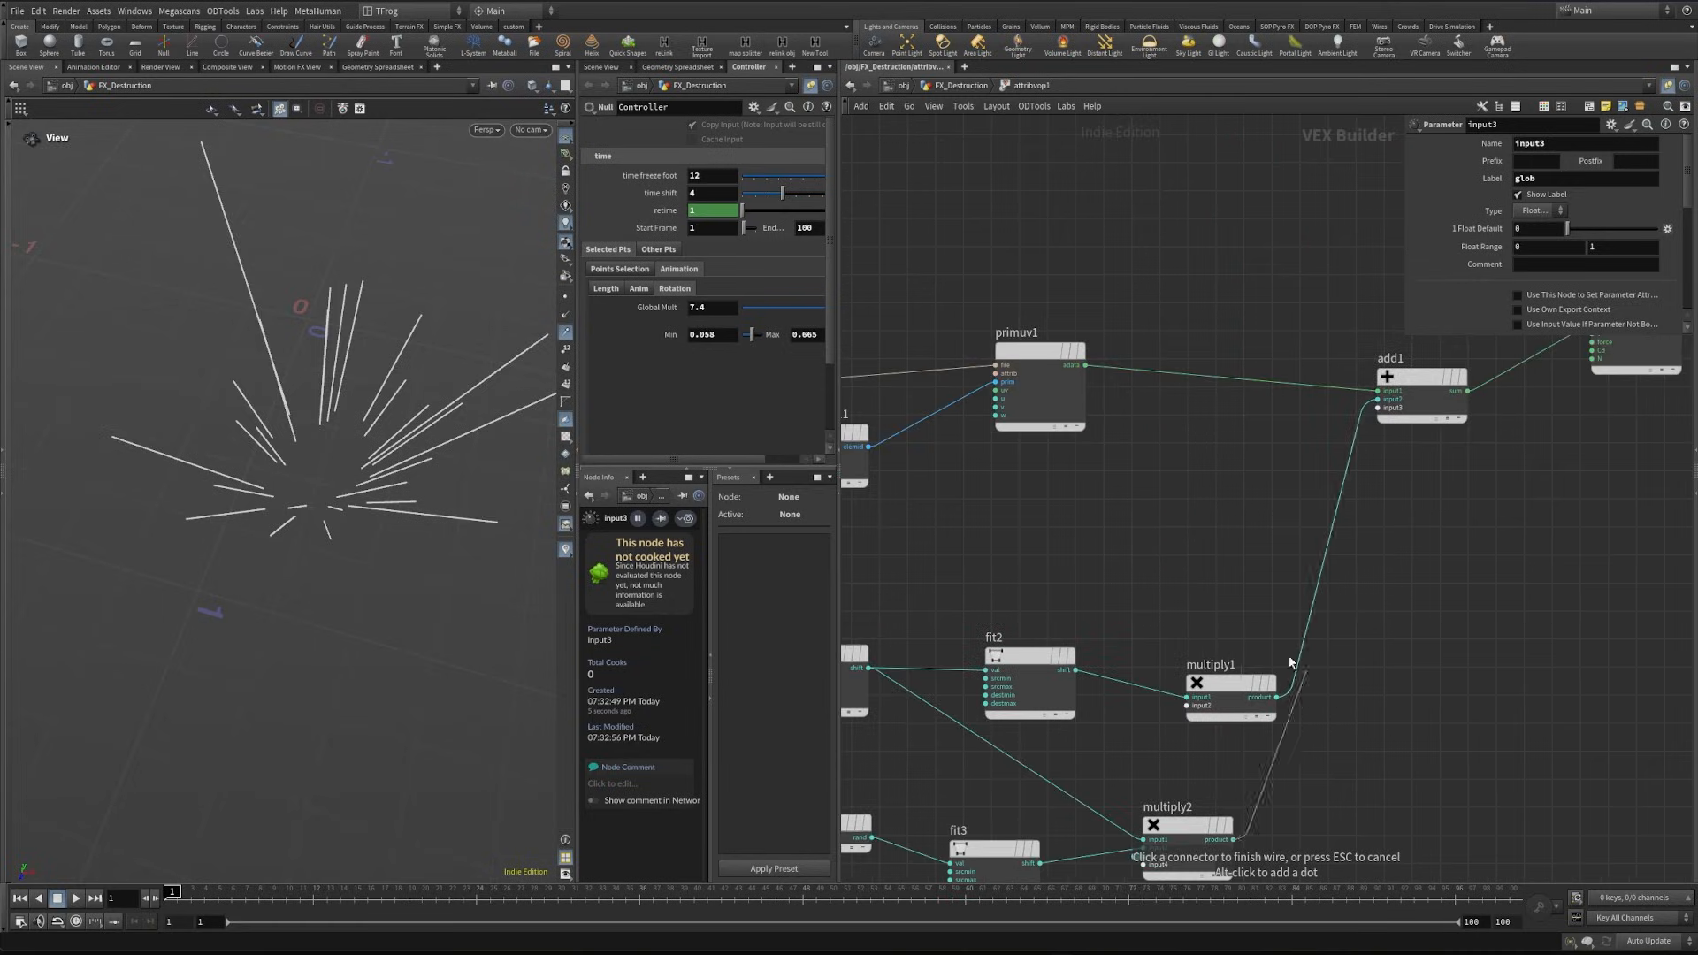
pyautogui.scroll(3, 1126, 496)
pyautogui.click(1110, 428)
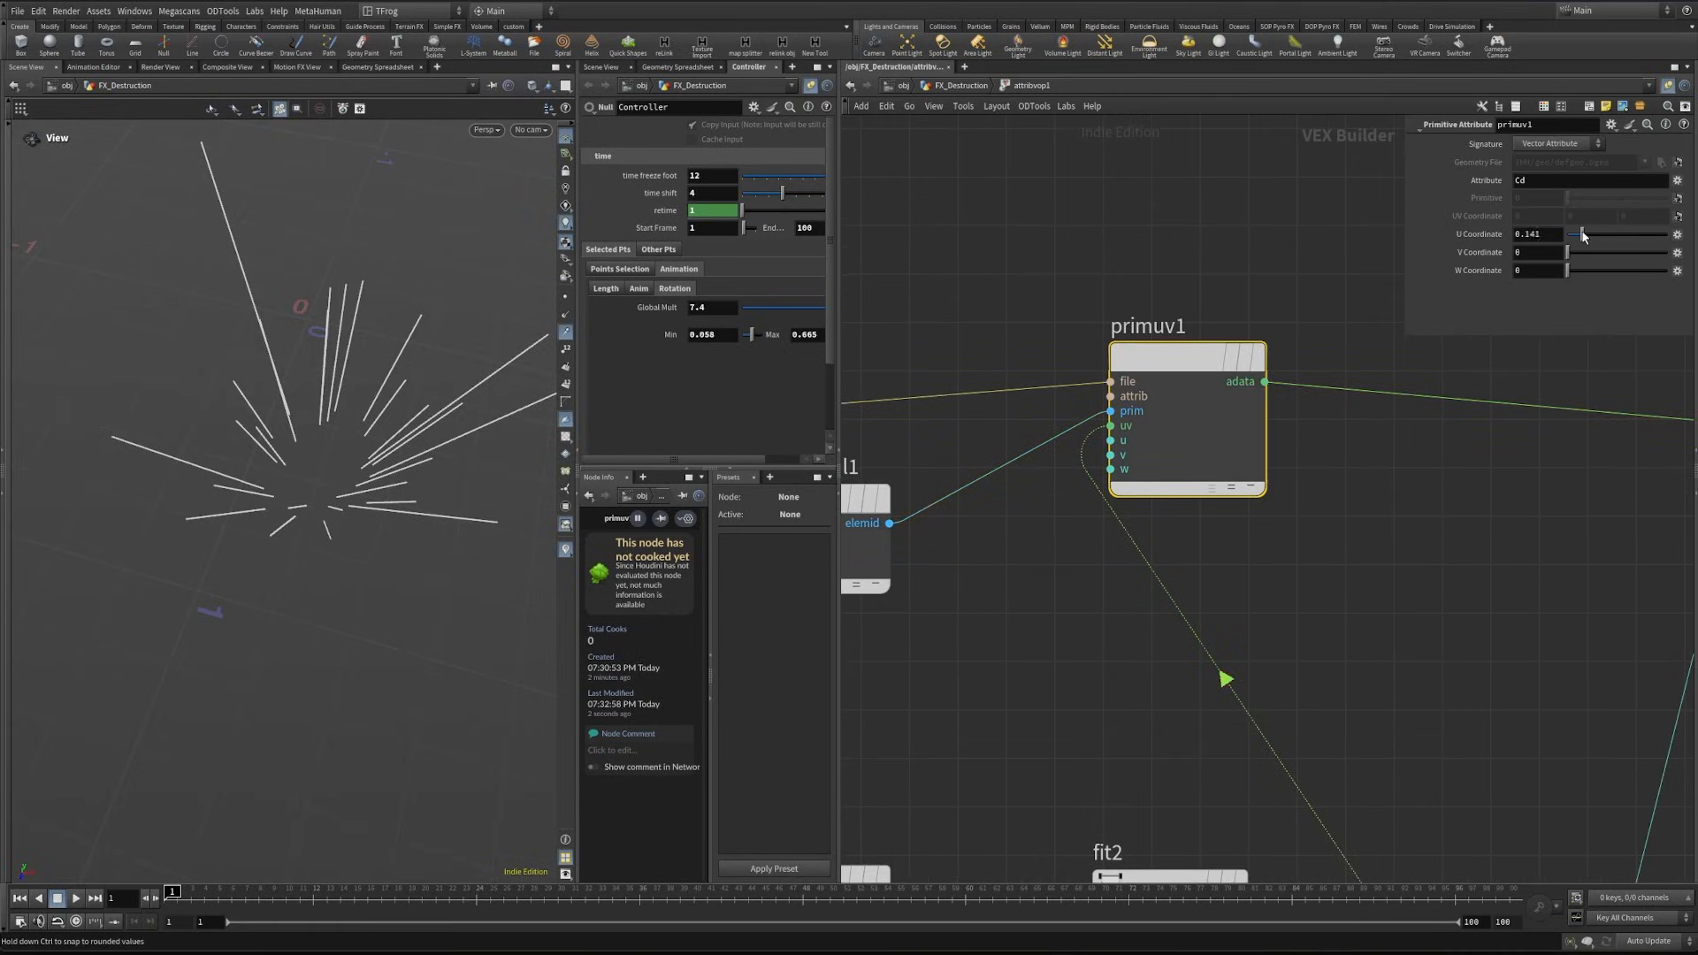
pyautogui.scroll(-3, 1415, 531)
pyautogui.moveTo(1645, 708); pyautogui.dragTo(1481, 473, button='middle')
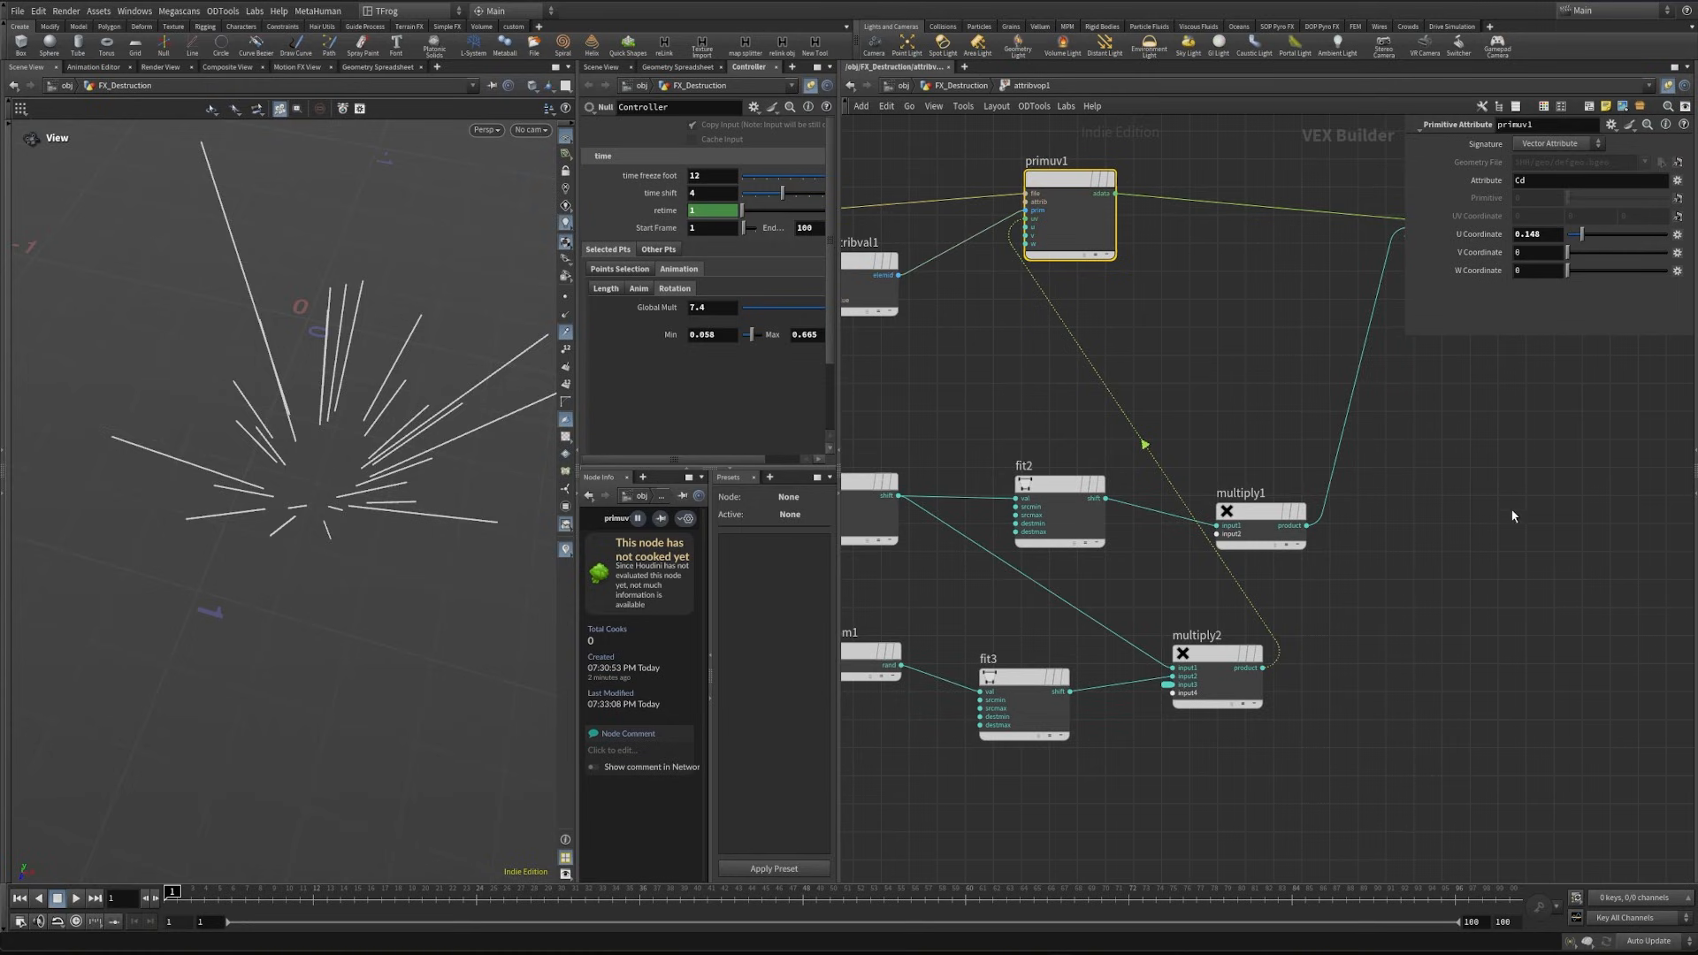
# - Duplicate the geometry globals node beside the multiply nodes and feed its P output into a new Turbulent Noise node
pyautogui.moveTo(1259, 513); pyautogui.dragTo(1315, 499)
pyautogui.moveTo(1461, 697); pyautogui.dragTo(1349, 669, button='middle')
pyautogui.scroll(-3, 1351, 697)
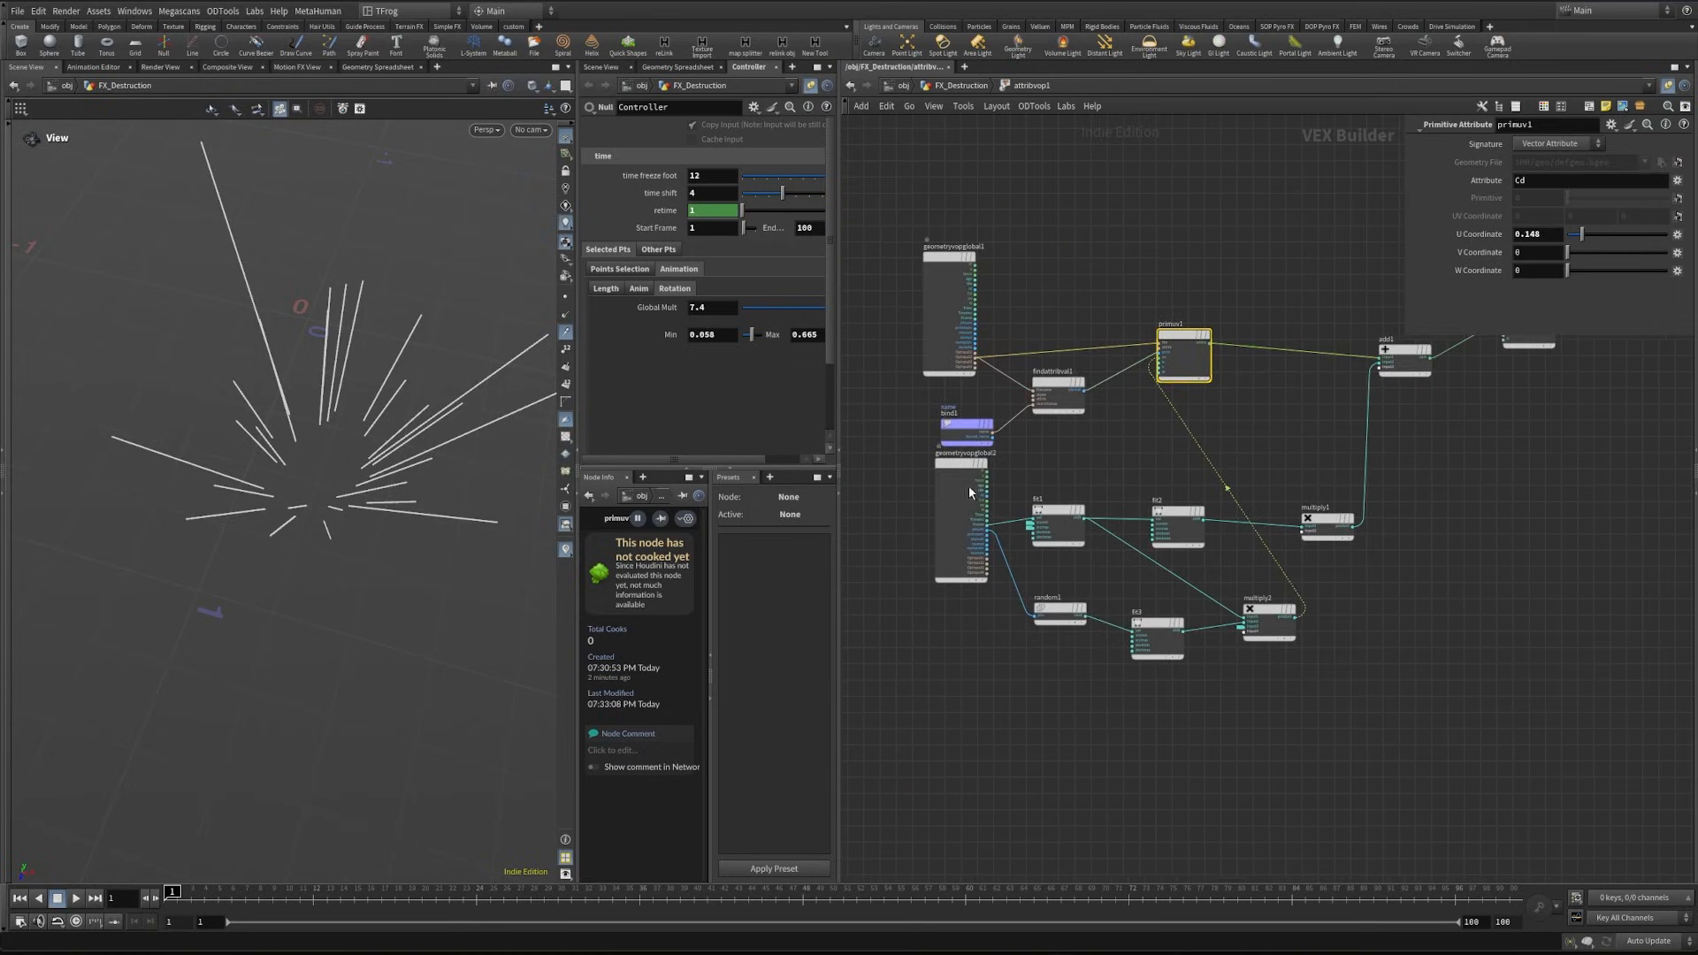
pyautogui.keyDown('alt'); pyautogui.moveTo(957, 471); pyautogui.dragTo(1447, 553); pyautogui.keyUp('alt')
pyautogui.scroll(2, 1490, 598)
pyautogui.moveTo(1490, 598); pyautogui.dragTo(1388, 671, button='middle')
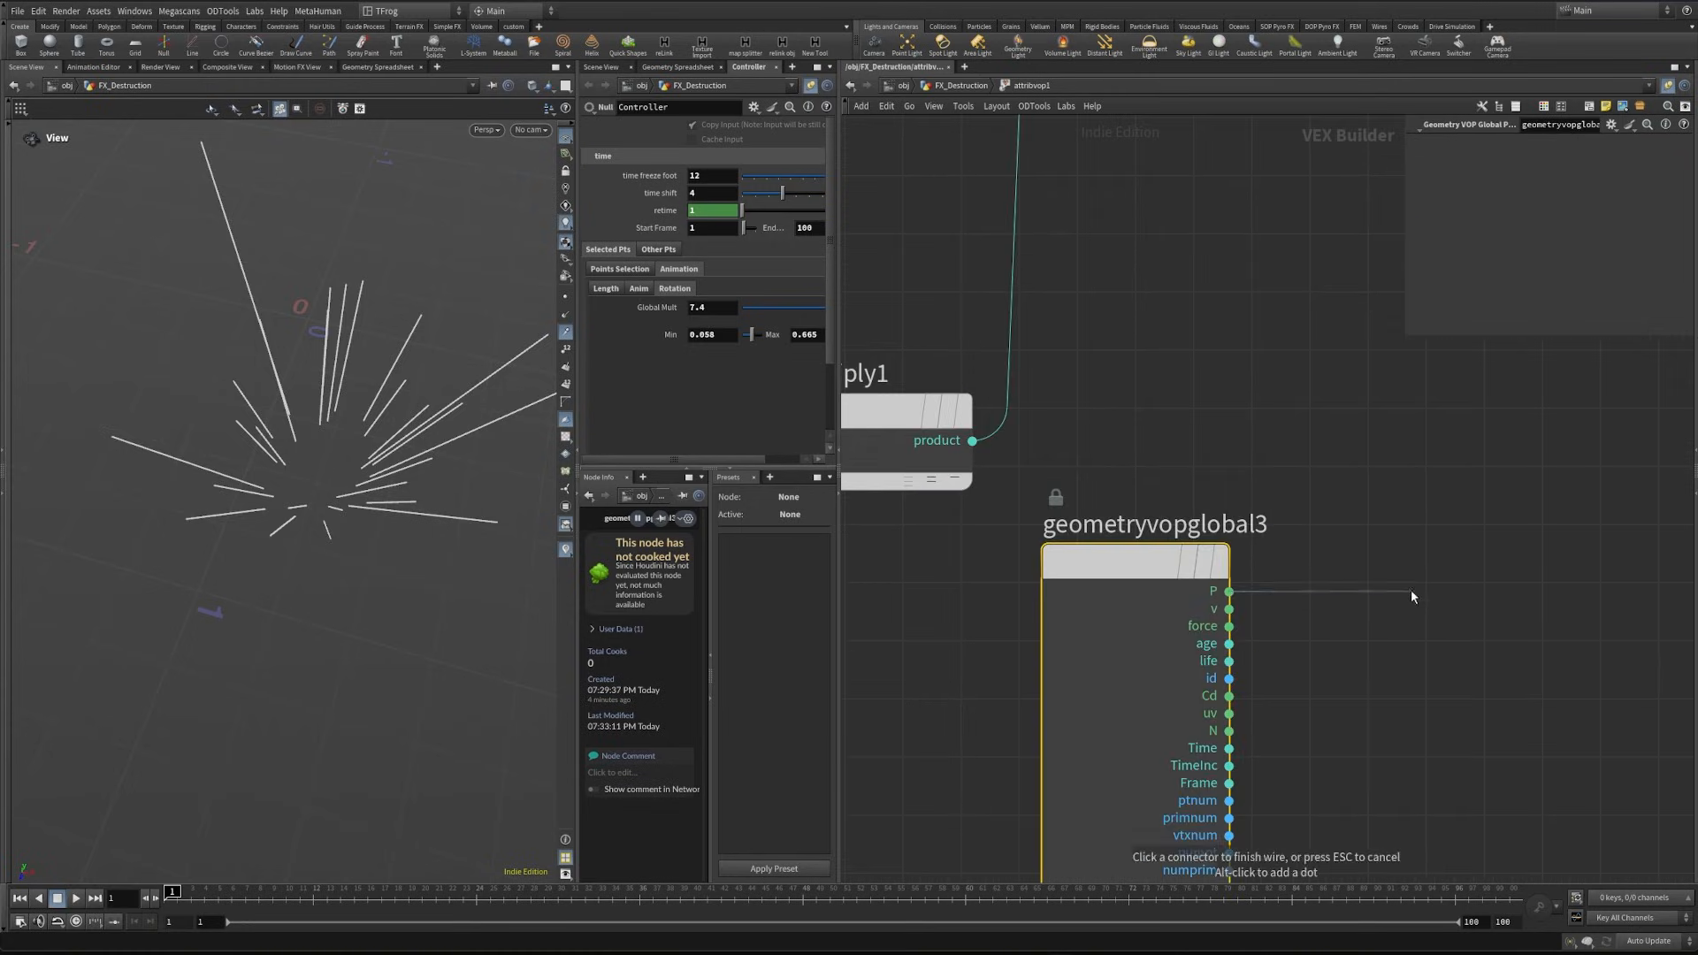
pyautogui.press('Tab')
pyautogui.write('turb')
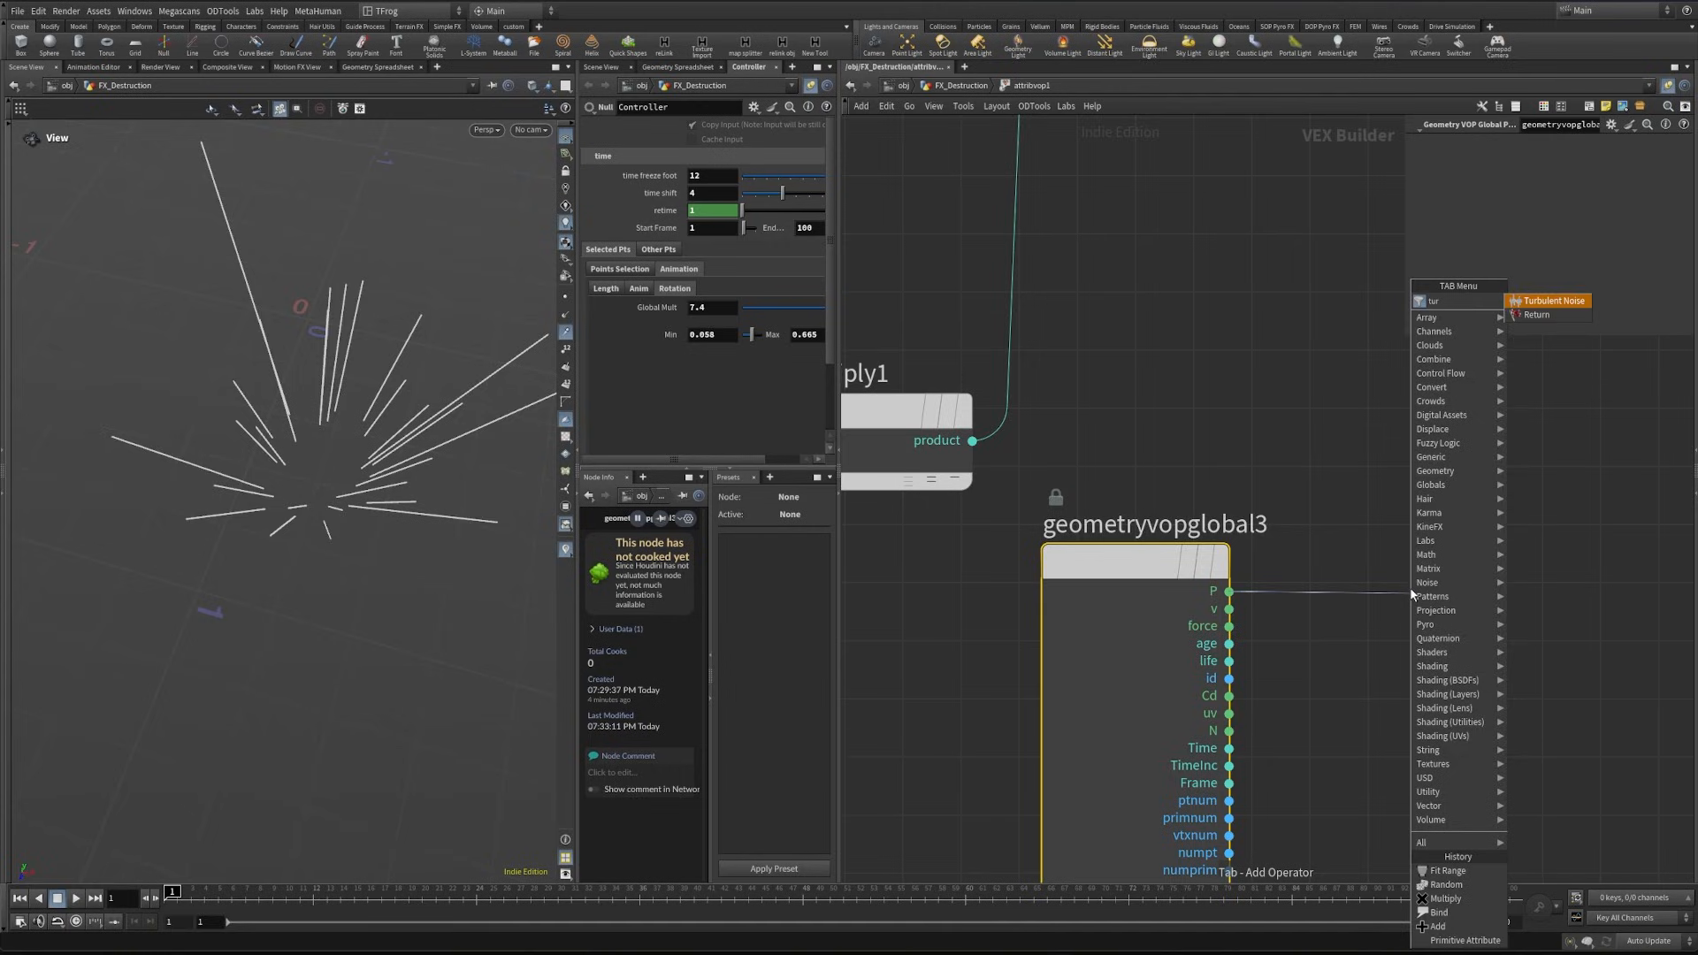
pyautogui.press('Return')
pyautogui.press('Return')
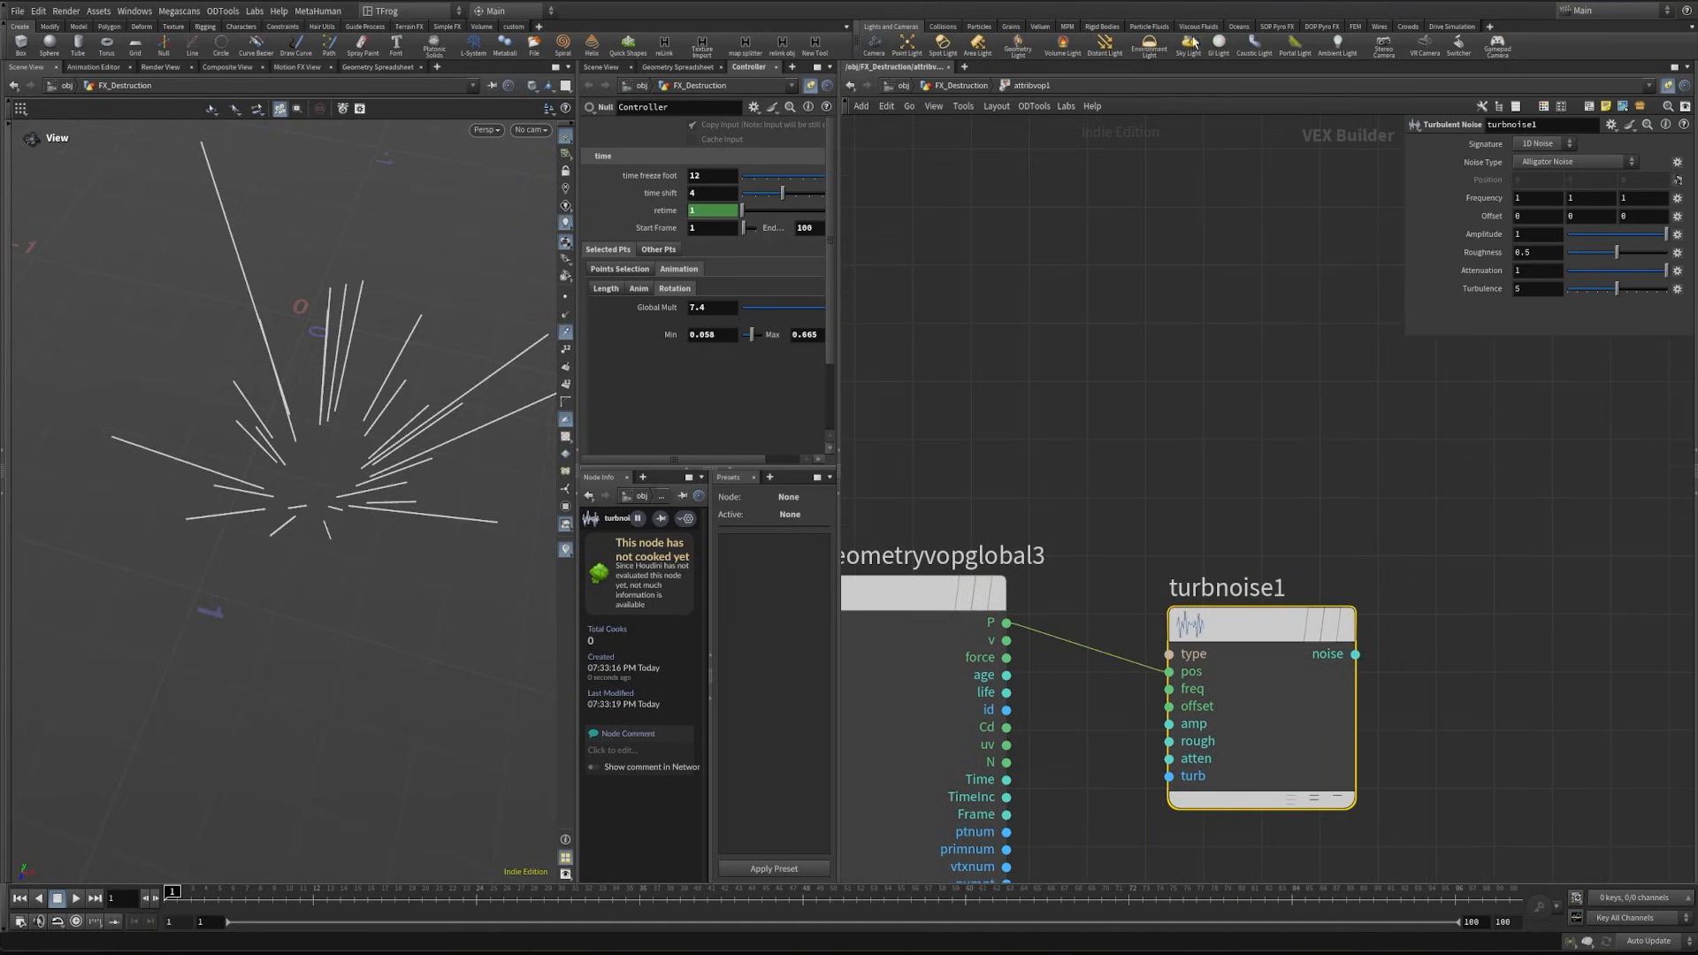
# - Set turbnoise1 to 3D Noise and Simplex Noise with Frequency 10.1 on all axes, Amplitude 0.08 and Roughness about 0.62
pyautogui.click(1524, 142)
pyautogui.click(1543, 226)
pyautogui.moveTo(1481, 197); pyautogui.dragTo(1690, 216, button='middle')
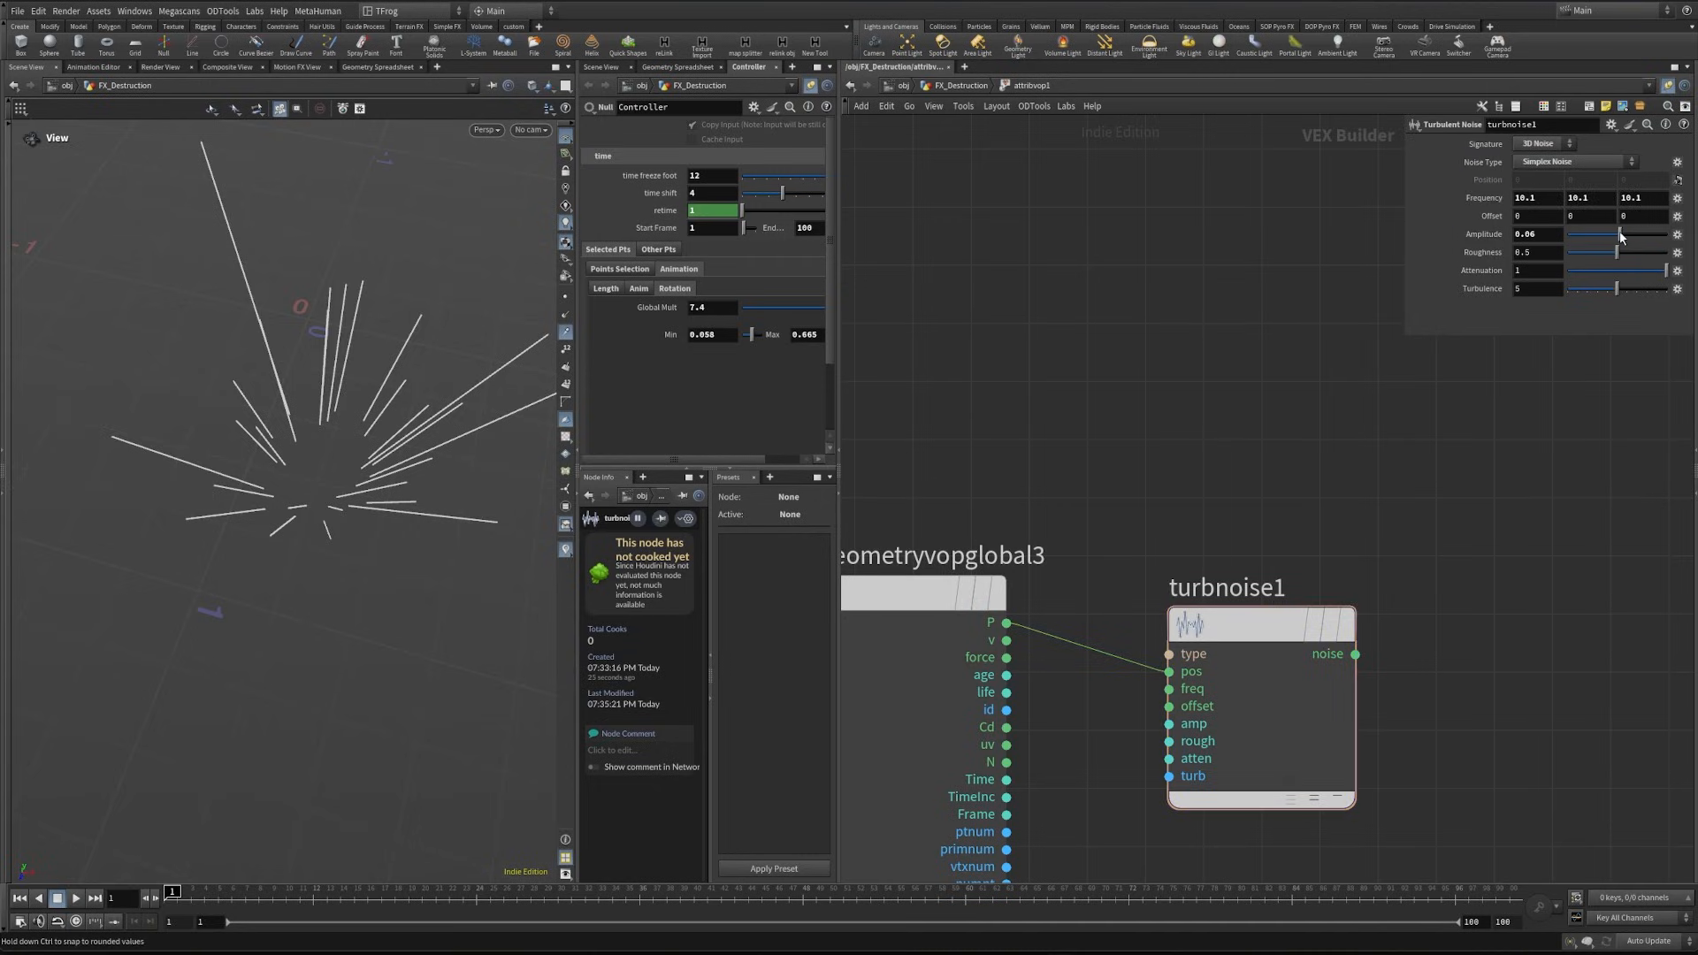
pyautogui.click(1547, 234)
pyautogui.moveTo(1630, 259); pyautogui.dragTo(1625, 251)
# - Connect turbnoise1's noise output to the third input of add1
pyautogui.moveTo(1430, 592); pyautogui.dragTo(1367, 564, button='middle')
pyautogui.scroll(-2, 1363, 557)
pyautogui.click(1310, 609)
pyautogui.moveTo(1292, 361); pyautogui.dragTo(1248, 689, button='middle')
pyautogui.scroll(-1, 1248, 672)
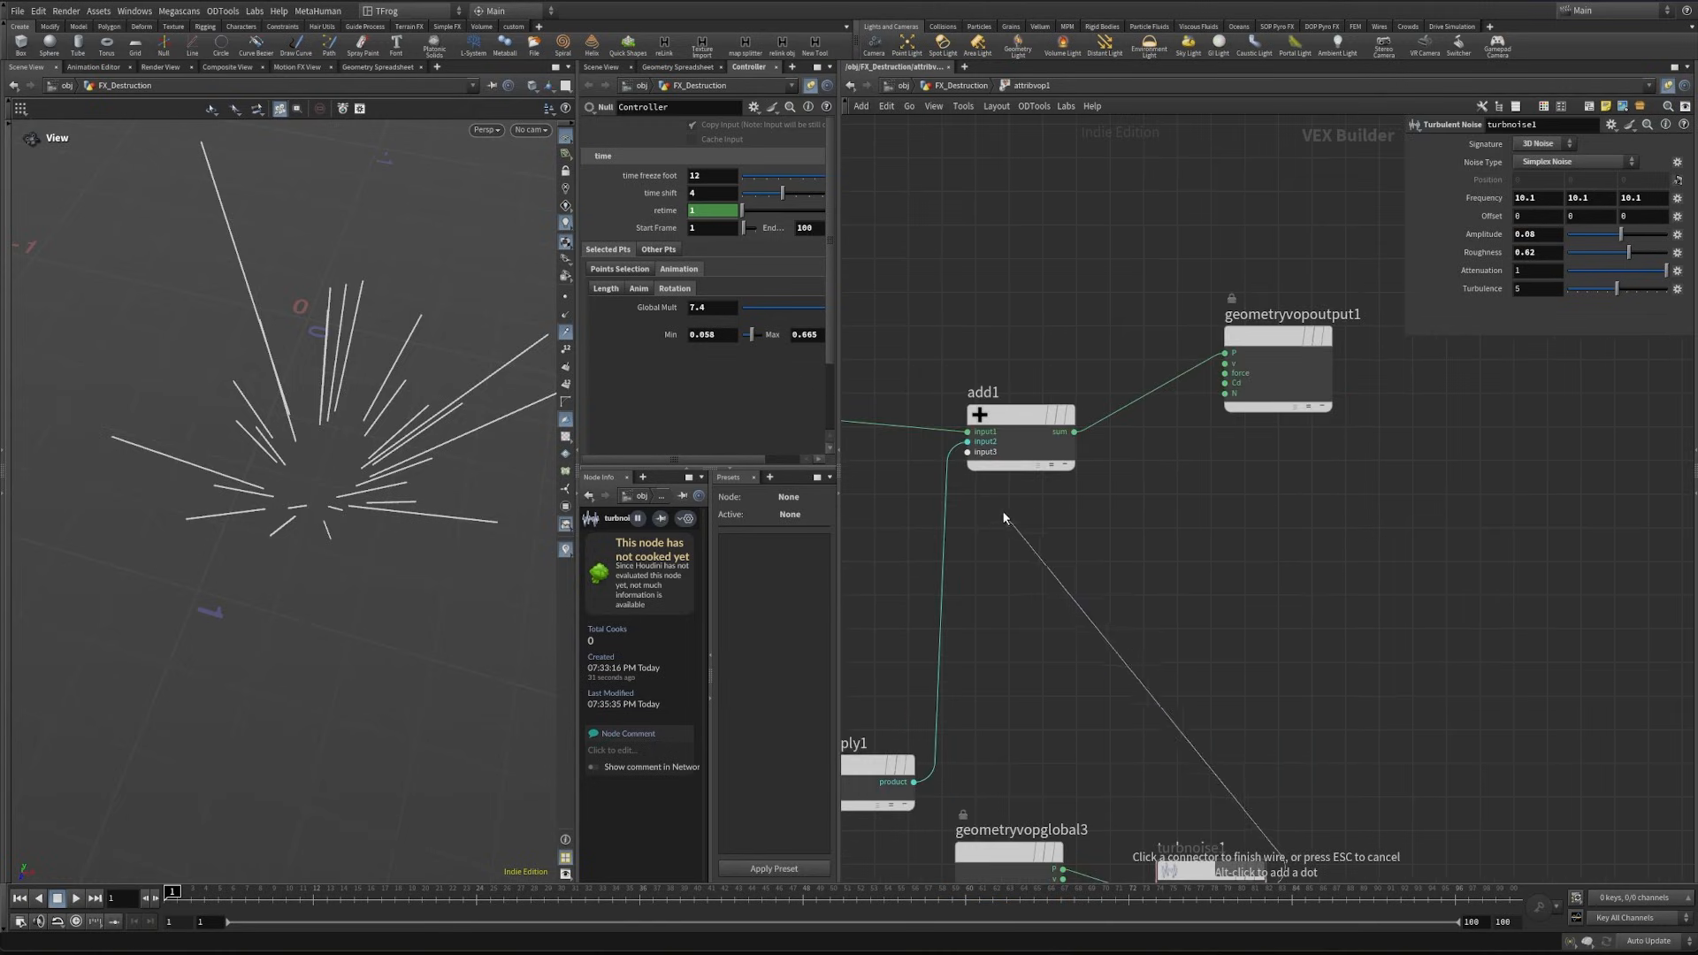
pyautogui.click(985, 479)
# - Return to the geometry network and set attribvop1's start frame to 1, end frame to 100 and glob to 1
pyautogui.press('u')
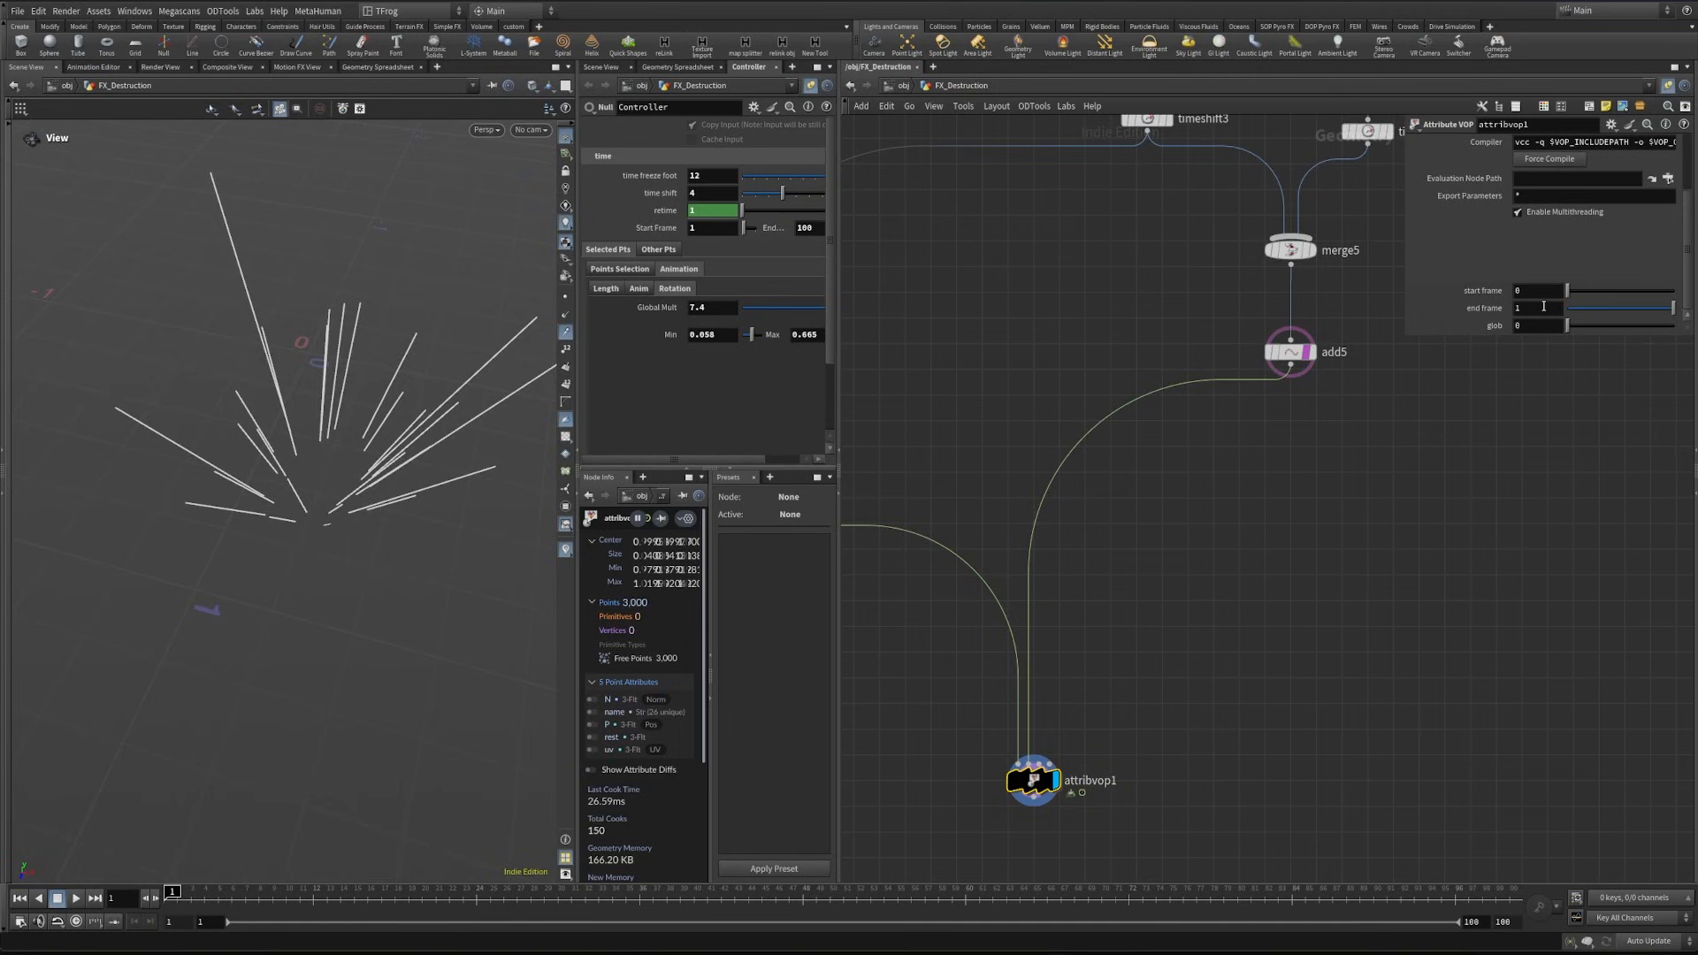
pyautogui.doubleClick(1543, 306)
pyautogui.moveTo(1565, 325); pyautogui.dragTo(1671, 325)
# - Reopen attribvop1, feed fit3's shift into multiply1, and cut all wires entering multiply1
pyautogui.press('i')
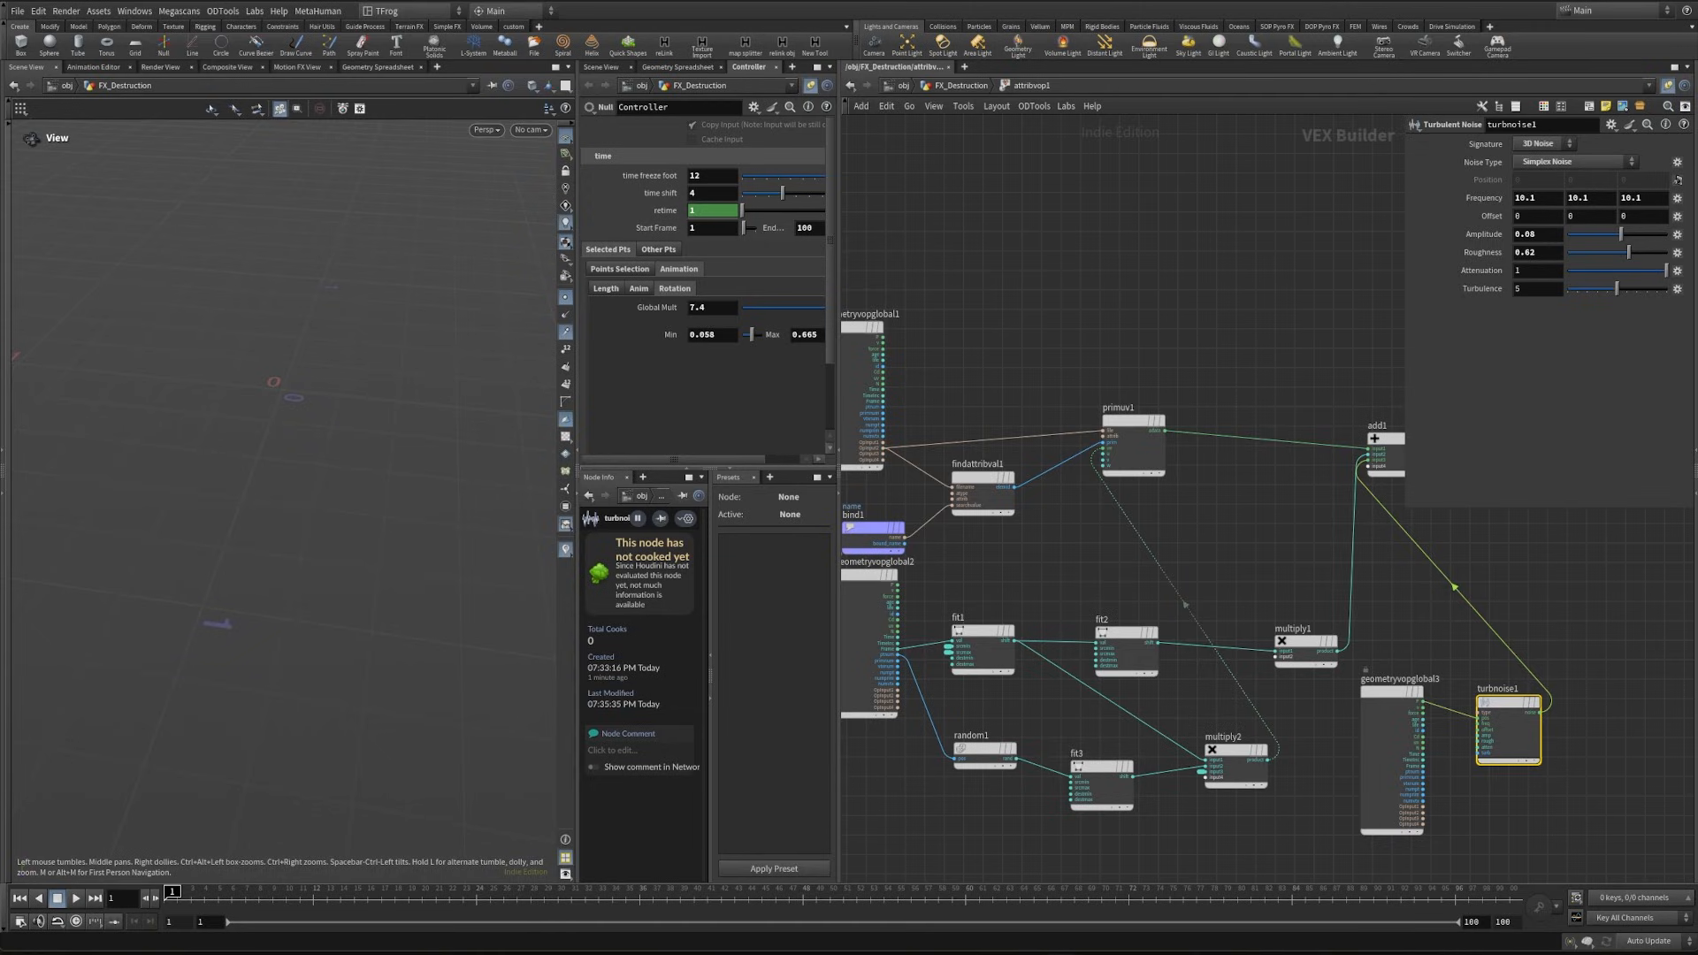
pyautogui.scroll(3, 1196, 782)
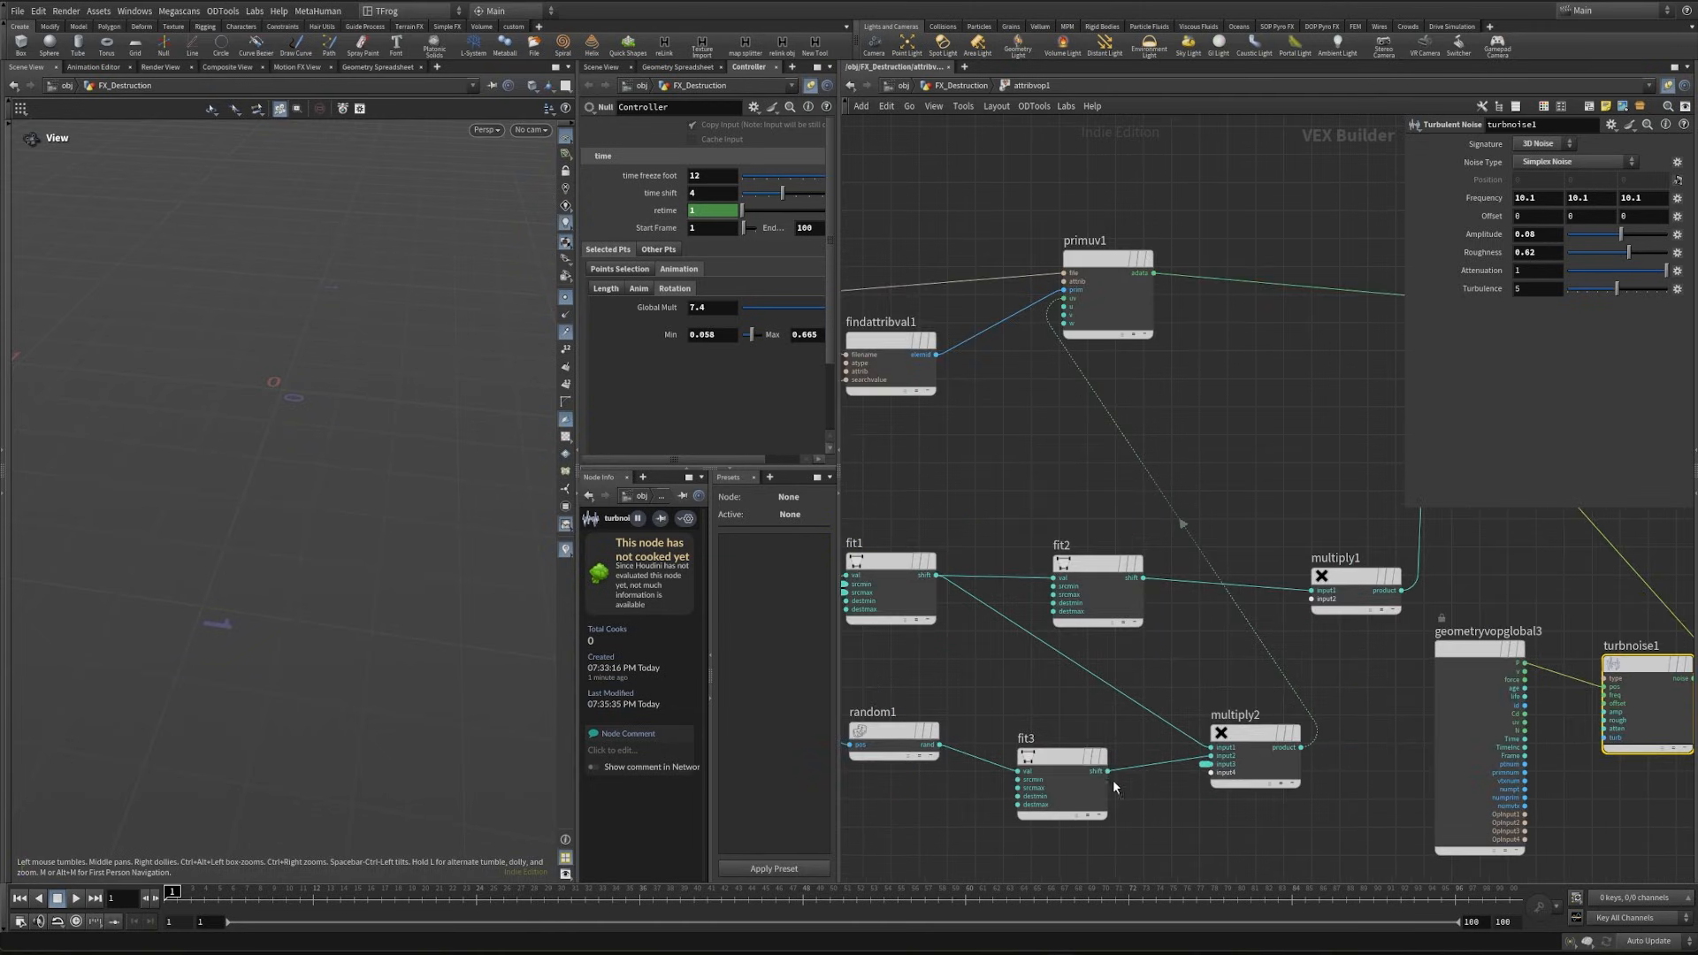
pyautogui.moveTo(1105, 772); pyautogui.dragTo(1297, 609)
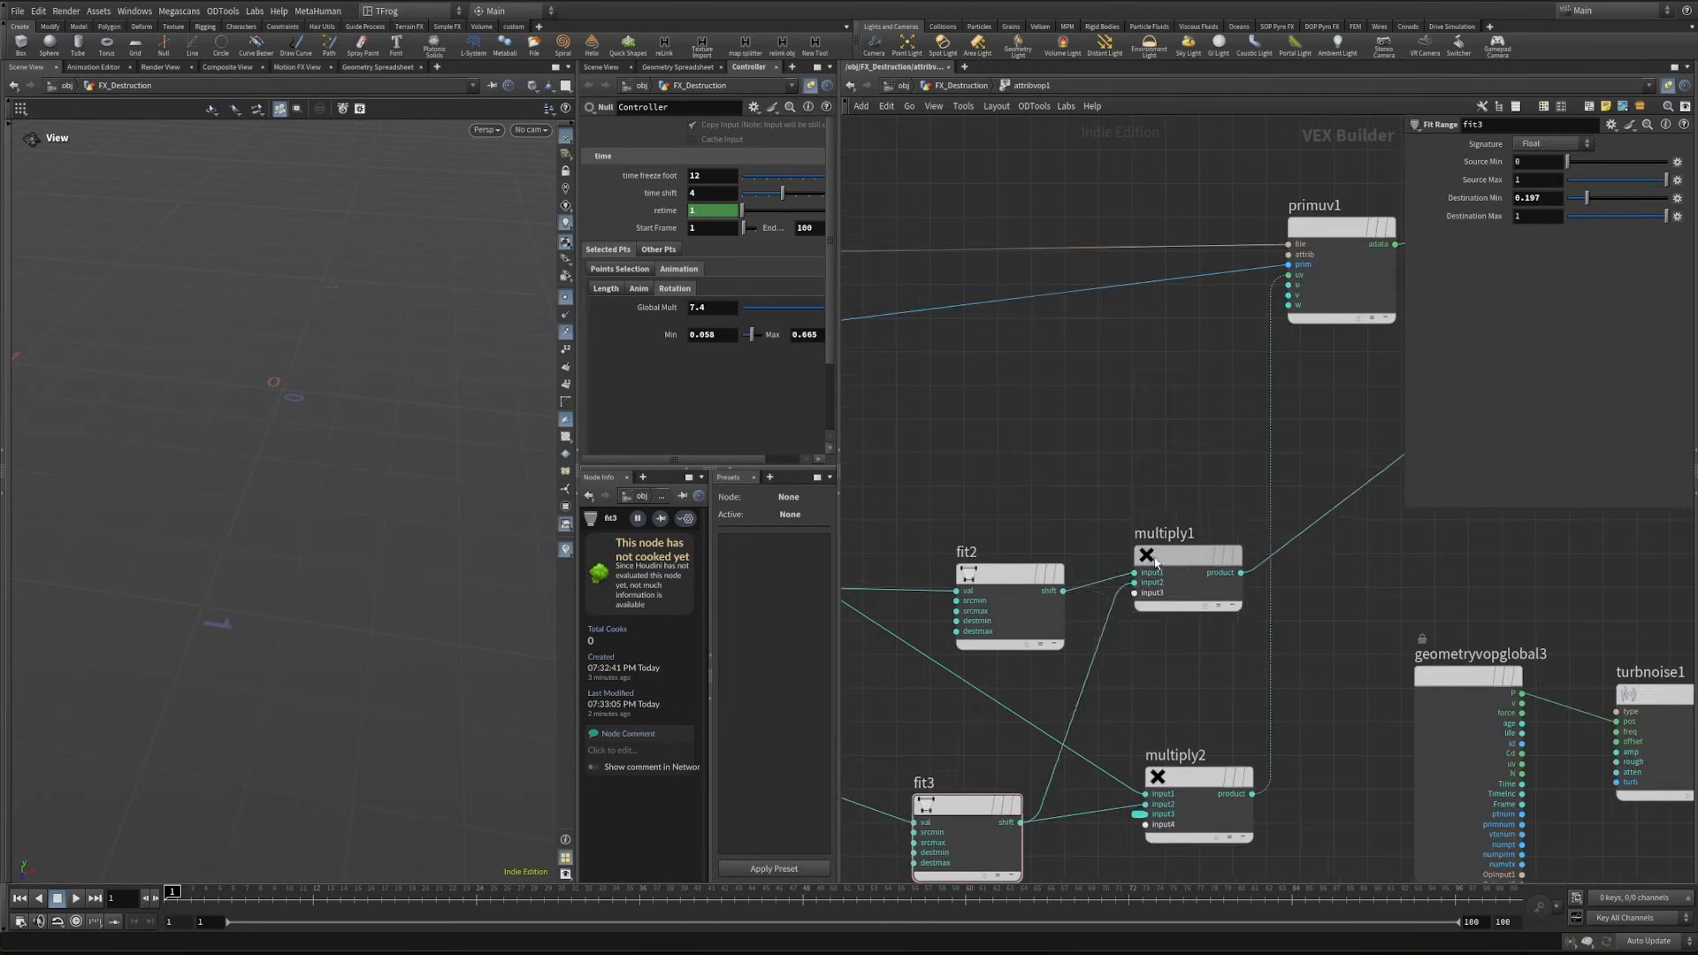
pyautogui.moveTo(1166, 545); pyautogui.dragTo(1213, 557)
pyautogui.moveTo(1151, 504); pyautogui.dragTo(1262, 511, button='middle')
pyautogui.press('y')
pyautogui.moveTo(1278, 653); pyautogui.dragTo(1234, 623)
# - Add a 3 Floats (vector) Constant and wire it, fit2's shift and fit3's shift into multiply1's first three inputs
pyautogui.press('Tab')
pyautogui.write('cons')
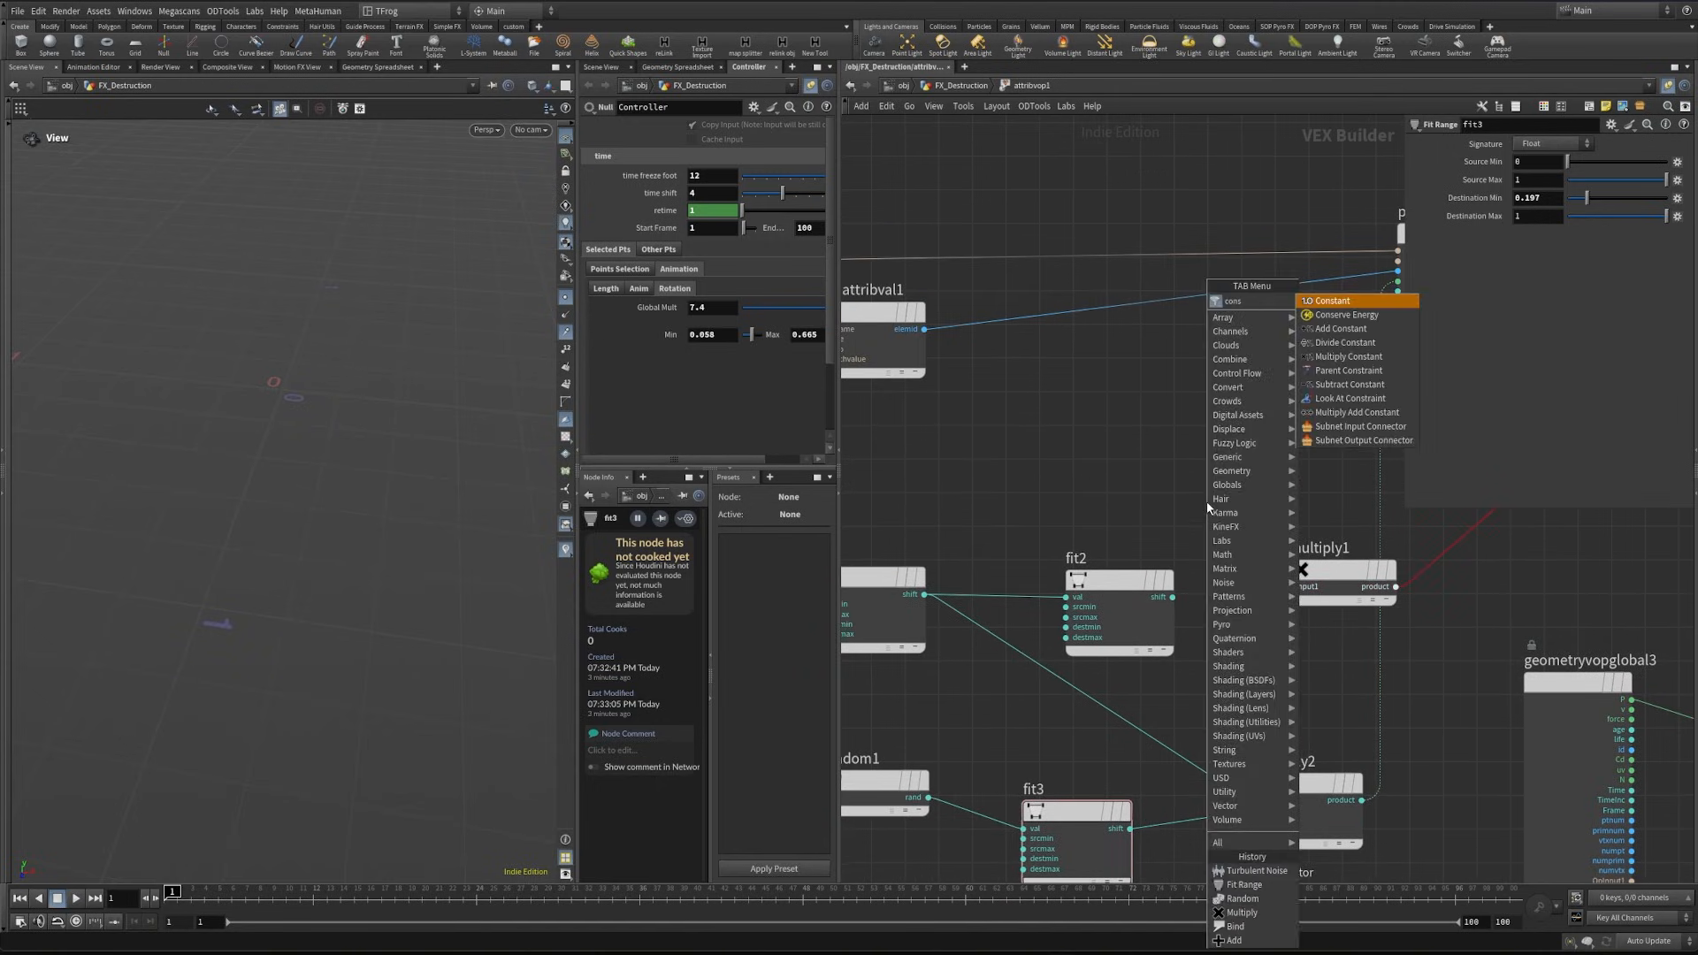
pyautogui.press('Return')
pyautogui.click(1206, 502)
pyautogui.click(1567, 144)
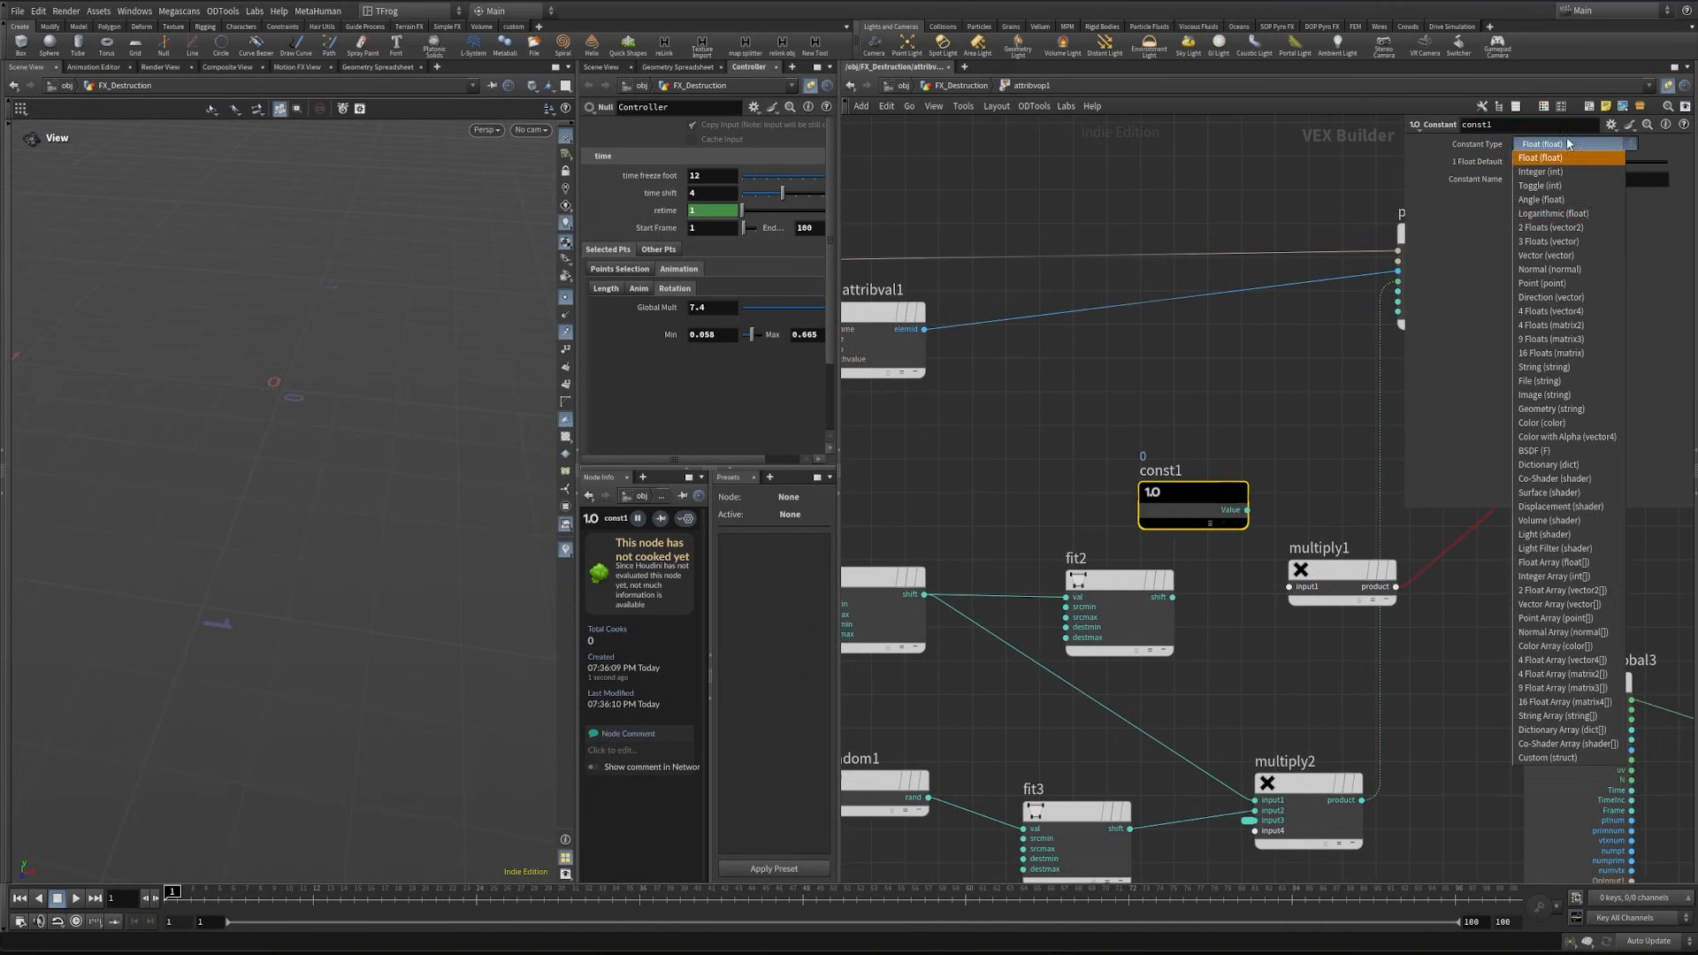
pyautogui.click(1588, 241)
pyautogui.moveTo(1247, 511); pyautogui.dragTo(1172, 597)
pyautogui.moveTo(1209, 738); pyautogui.dragTo(1288, 607)
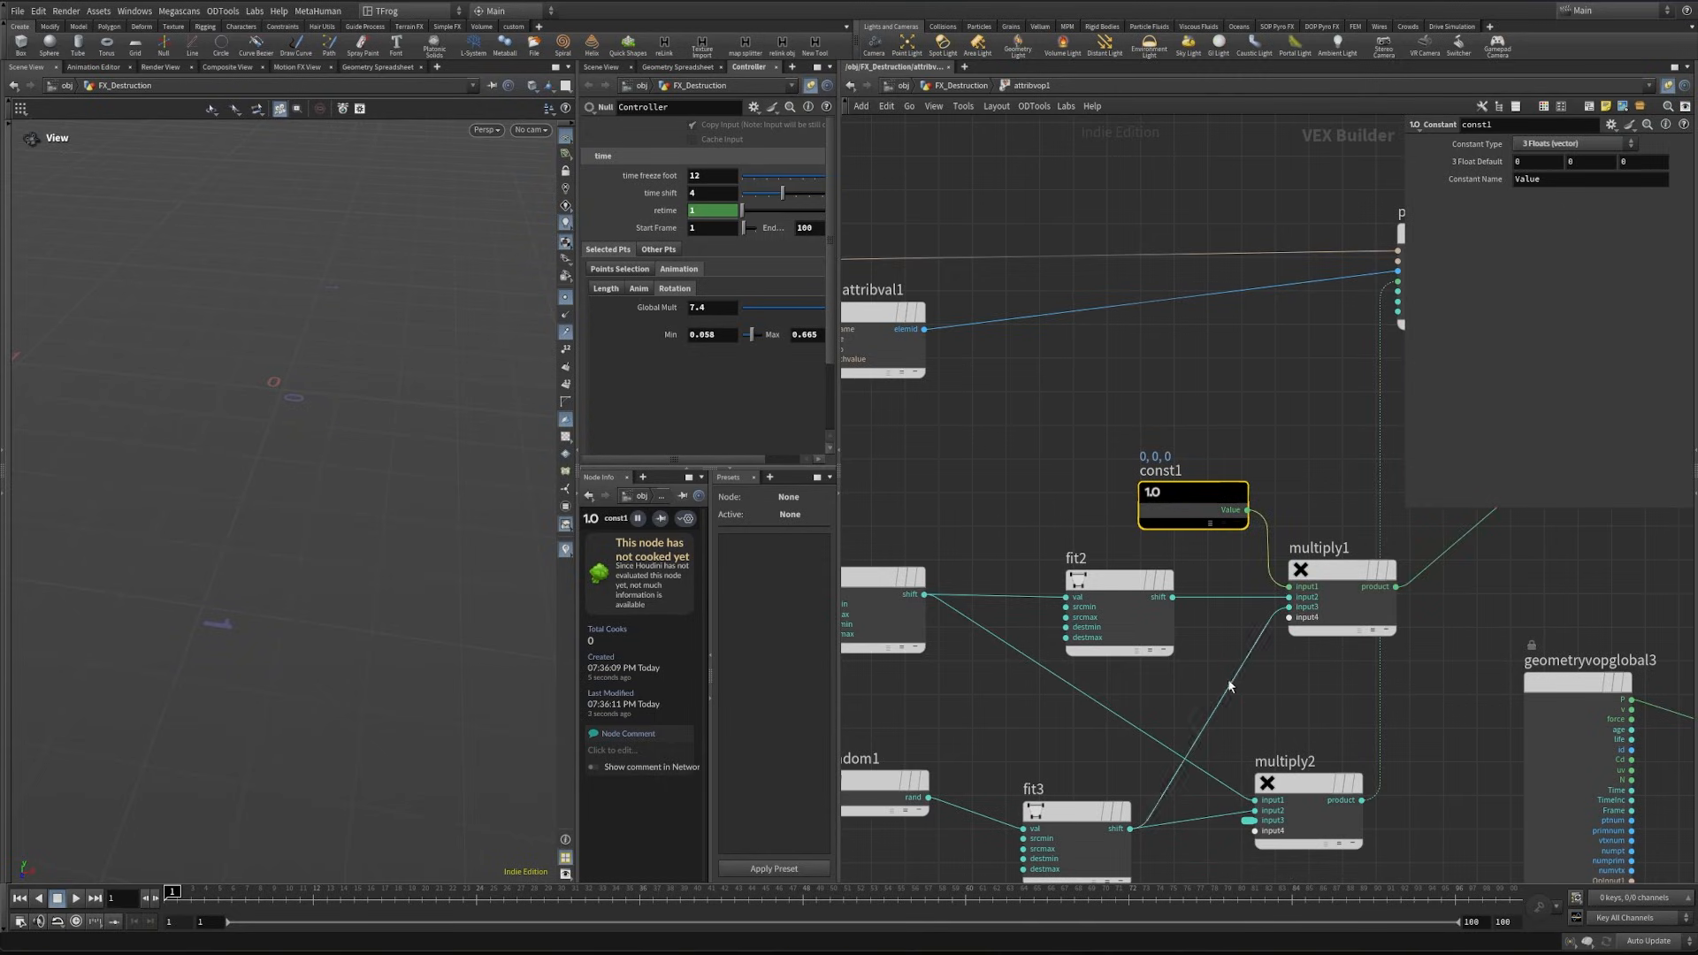
# - Set primuv1's Attribute to P and scrub the timeline to frame 29 to preview the moving points
pyautogui.moveTo(1270, 696); pyautogui.dragTo(1119, 866, button='middle')
pyautogui.scroll(2, 1291, 566)
pyautogui.click(1292, 579)
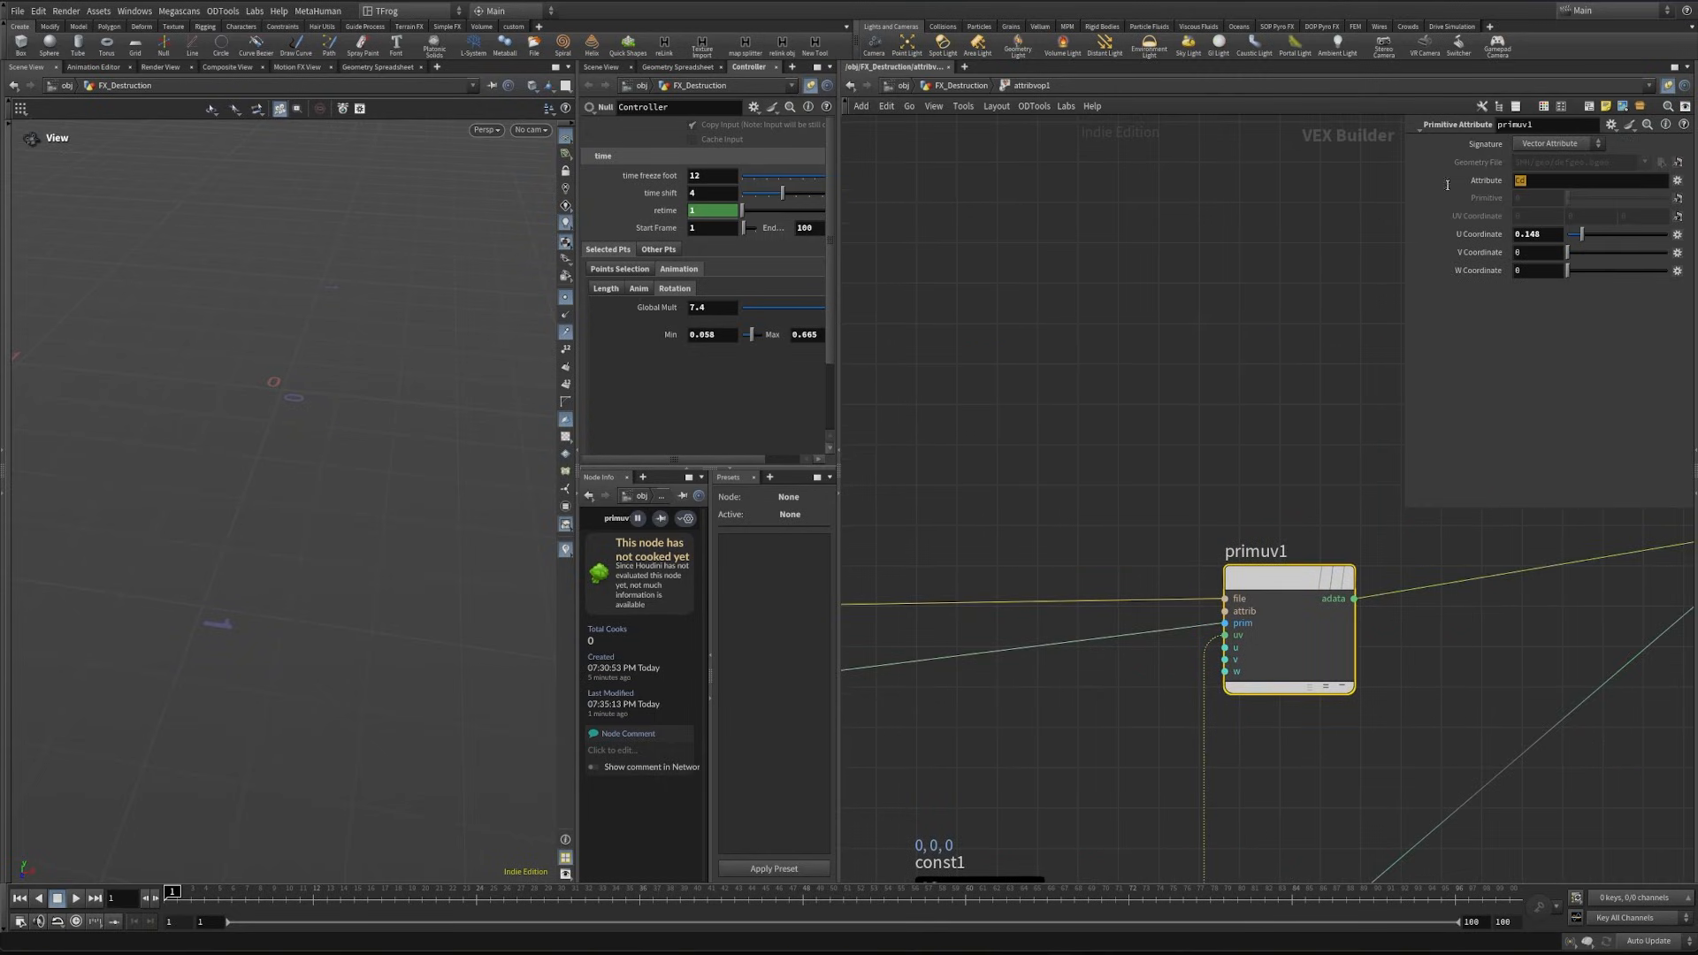
pyautogui.write('P')
pyautogui.press('Return')
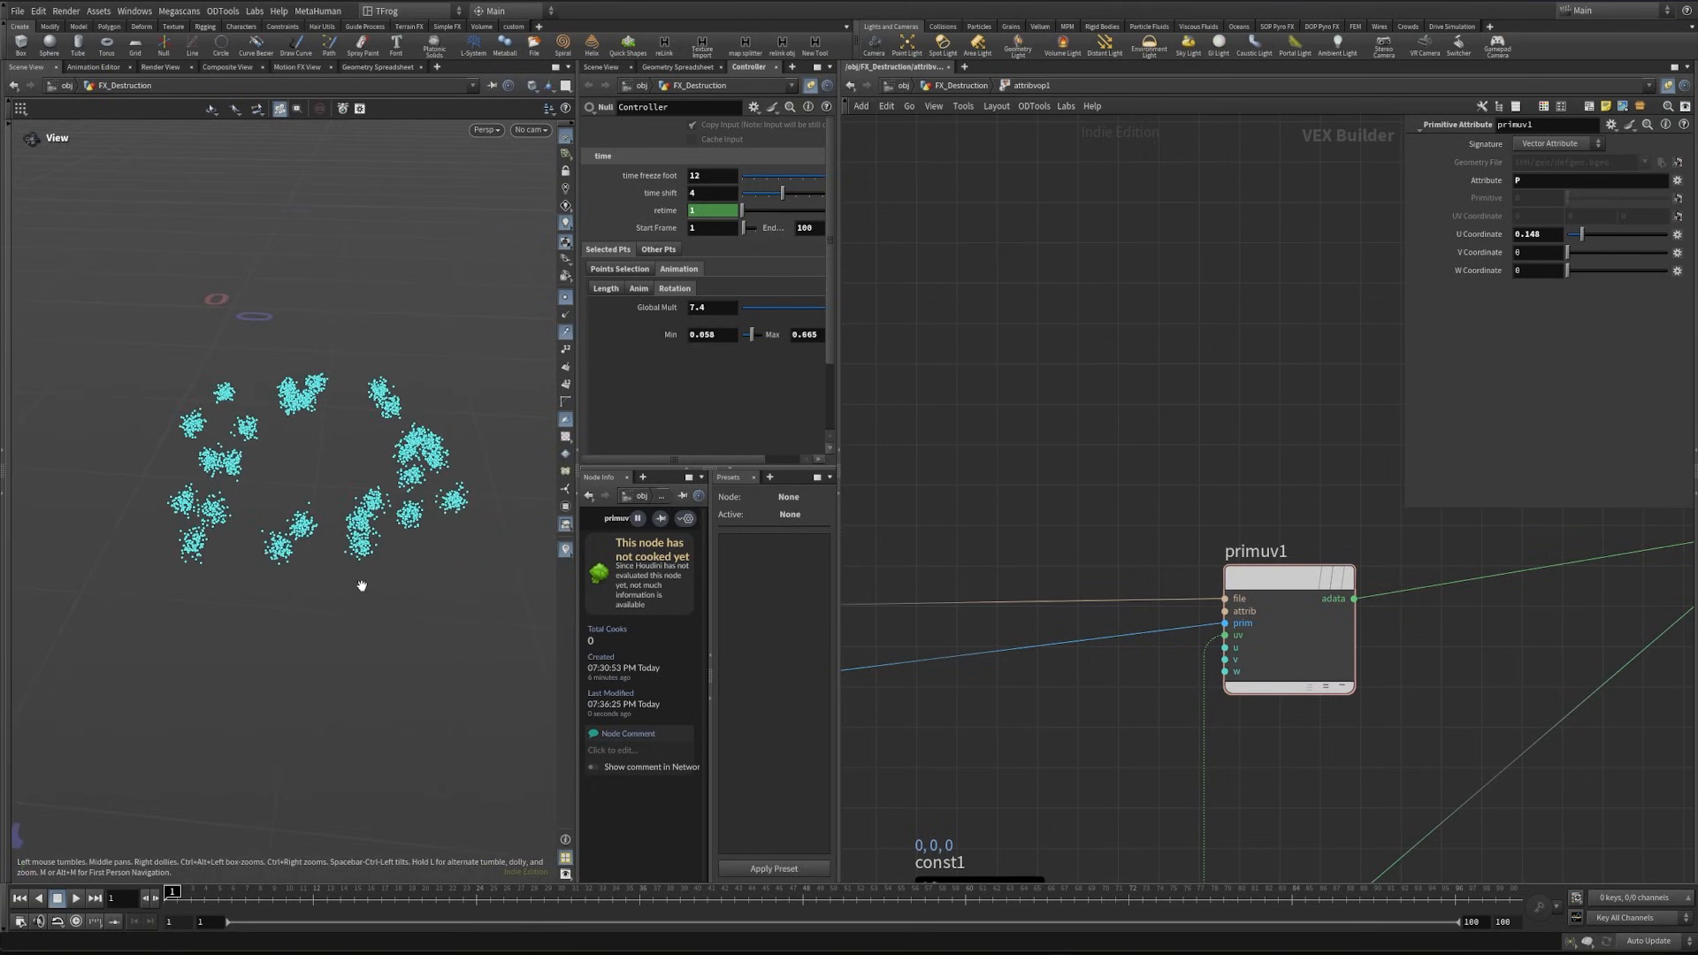
pyautogui.moveTo(185, 895)
pyautogui.mouseDown()
pyautogui.moveTo(1268, 897)
pyautogui.moveTo(542, 898)
pyautogui.mouseUp()
# - Return to the geometry network and append a Point Jitter node below attribvop1
pyautogui.press('u')
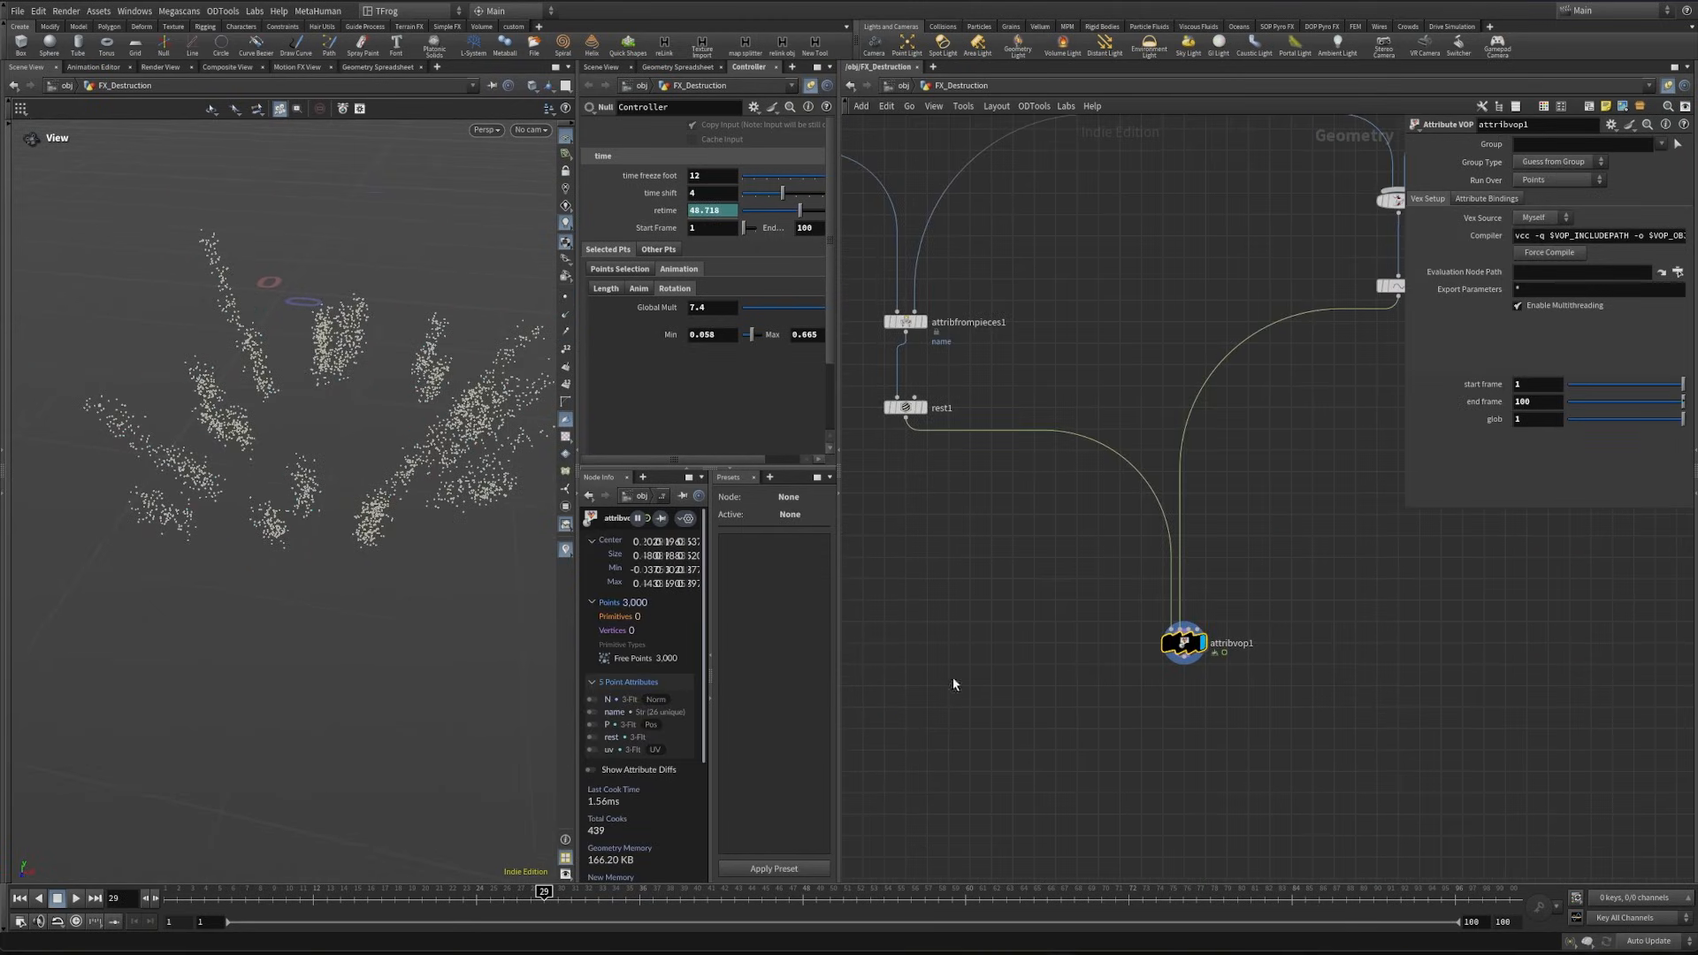
pyautogui.moveTo(386, 495)
pyautogui.mouseDown()
pyautogui.moveTo(428, 481)
pyautogui.moveTo(391, 512)
pyautogui.mouseUp()
pyautogui.moveTo(258, 459); pyautogui.dragTo(323, 482)
pyautogui.click(1184, 661)
pyautogui.press('Tab')
pyautogui.write('poj')
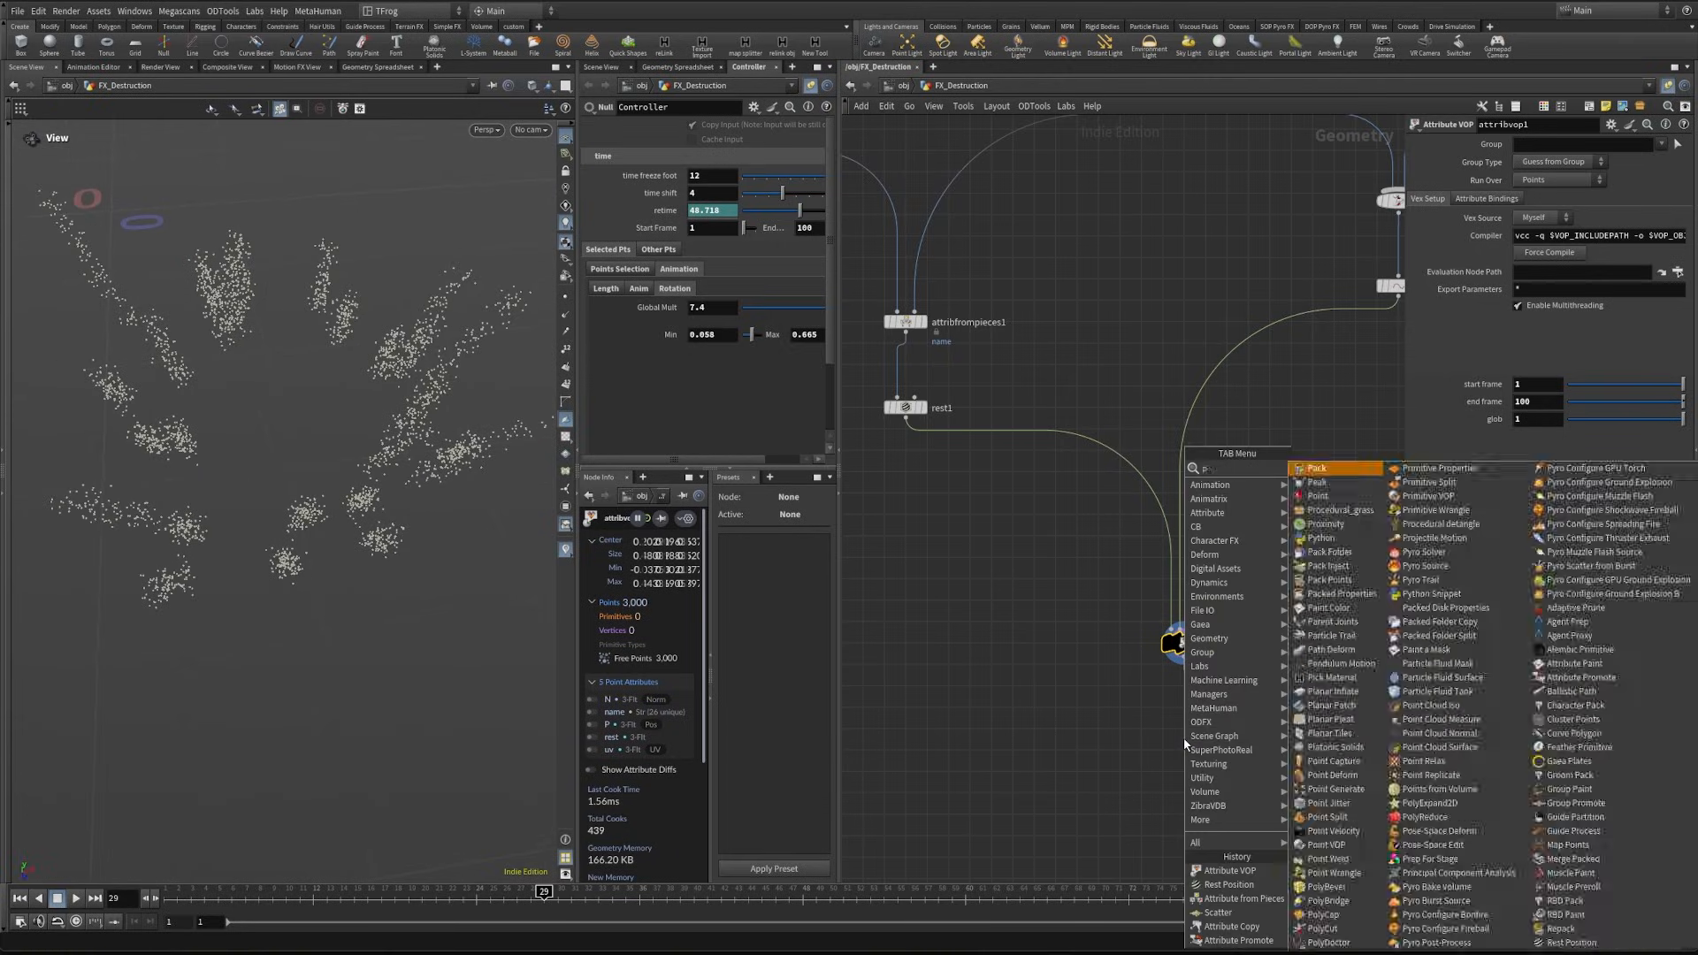
pyautogui.press('Return')
pyautogui.click(1184, 741)
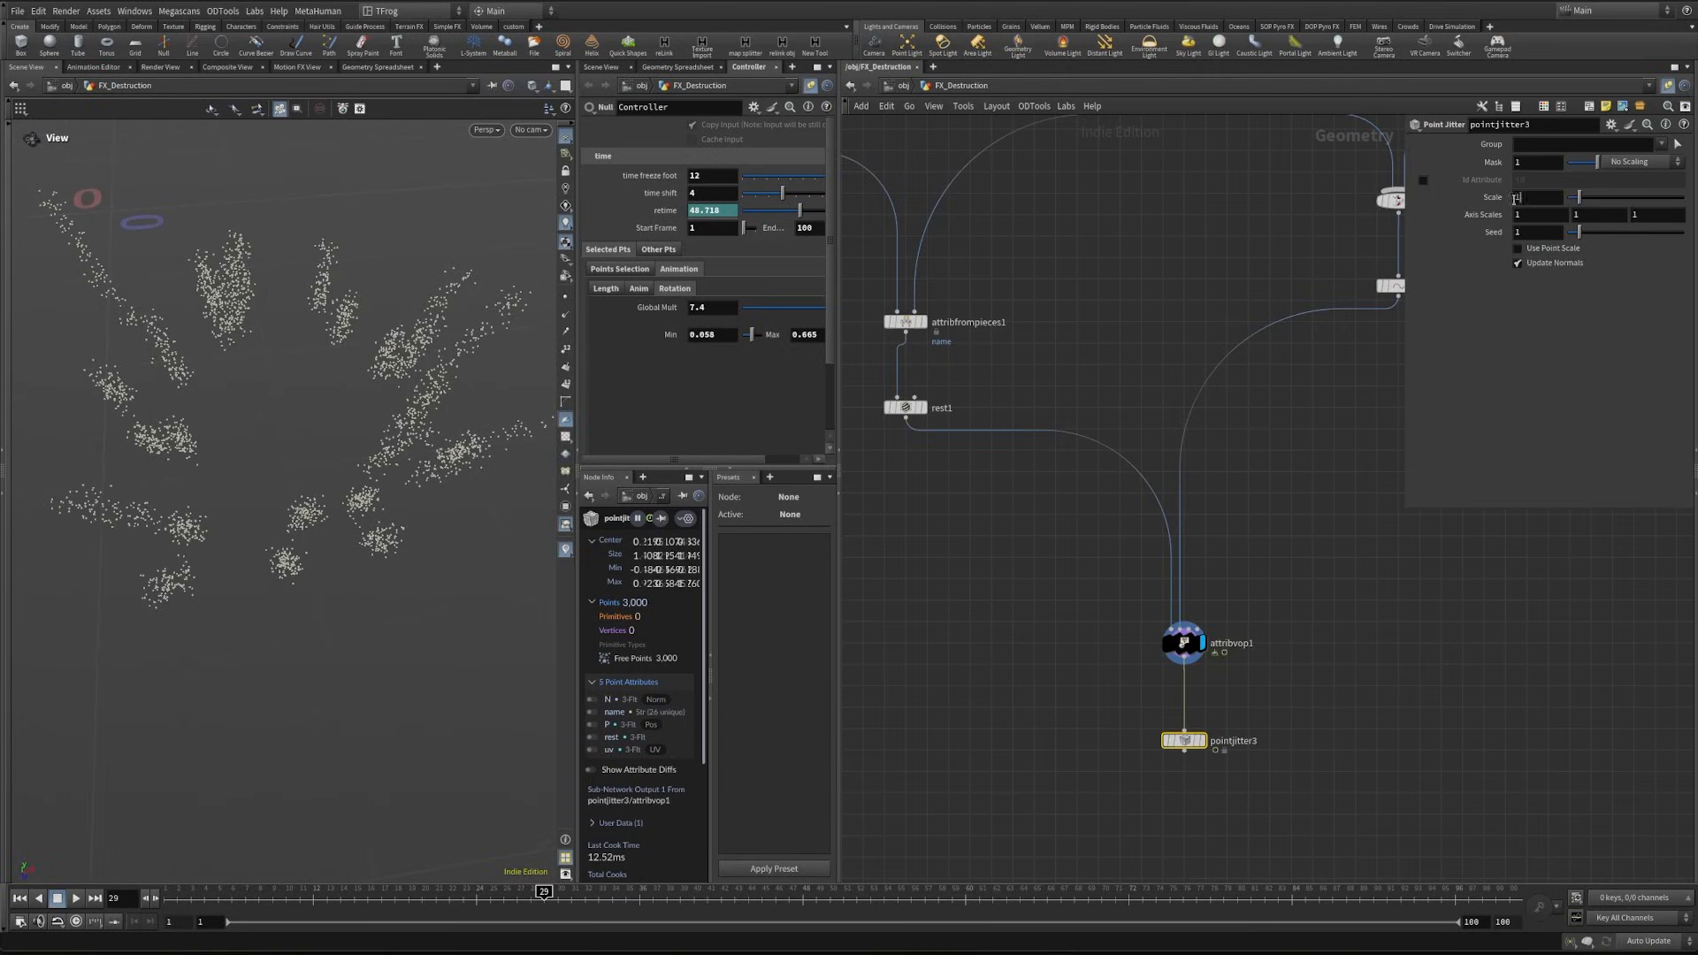
# - Display pointjitter3 and set its Scale to .04
pyautogui.click(1516, 197)
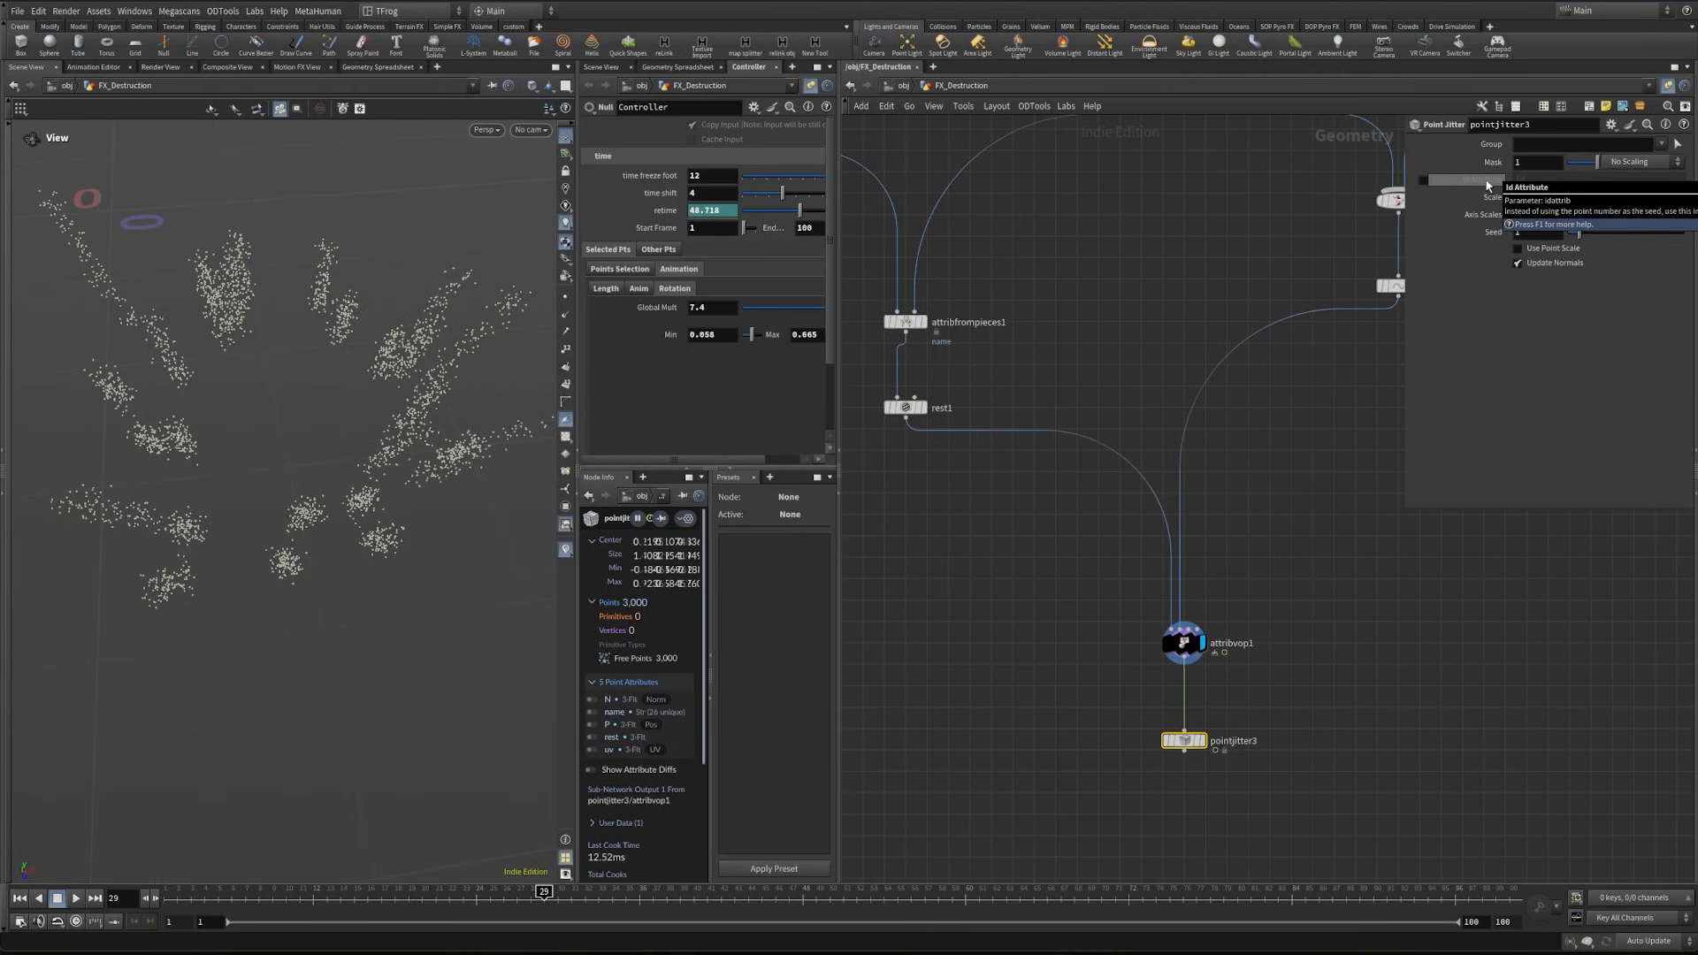
pyautogui.scroll(3, 1185, 770)
pyautogui.click(1214, 722)
pyautogui.moveTo(320, 522); pyautogui.dragTo(274, 511)
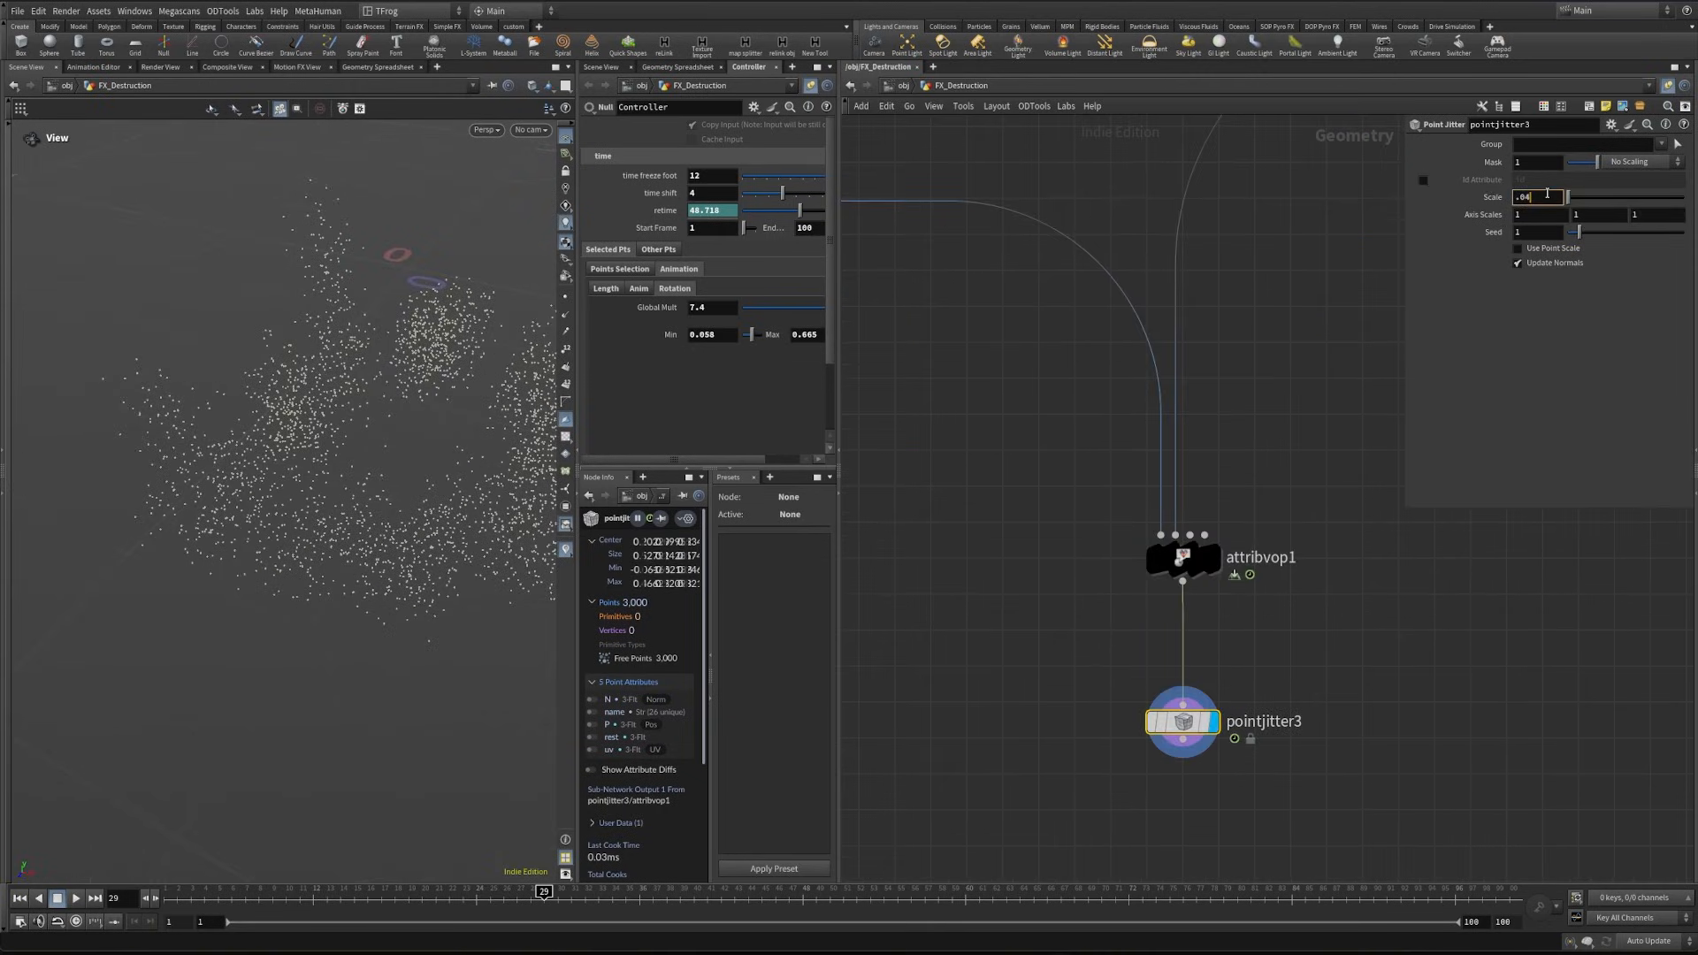
pyautogui.press('Return')
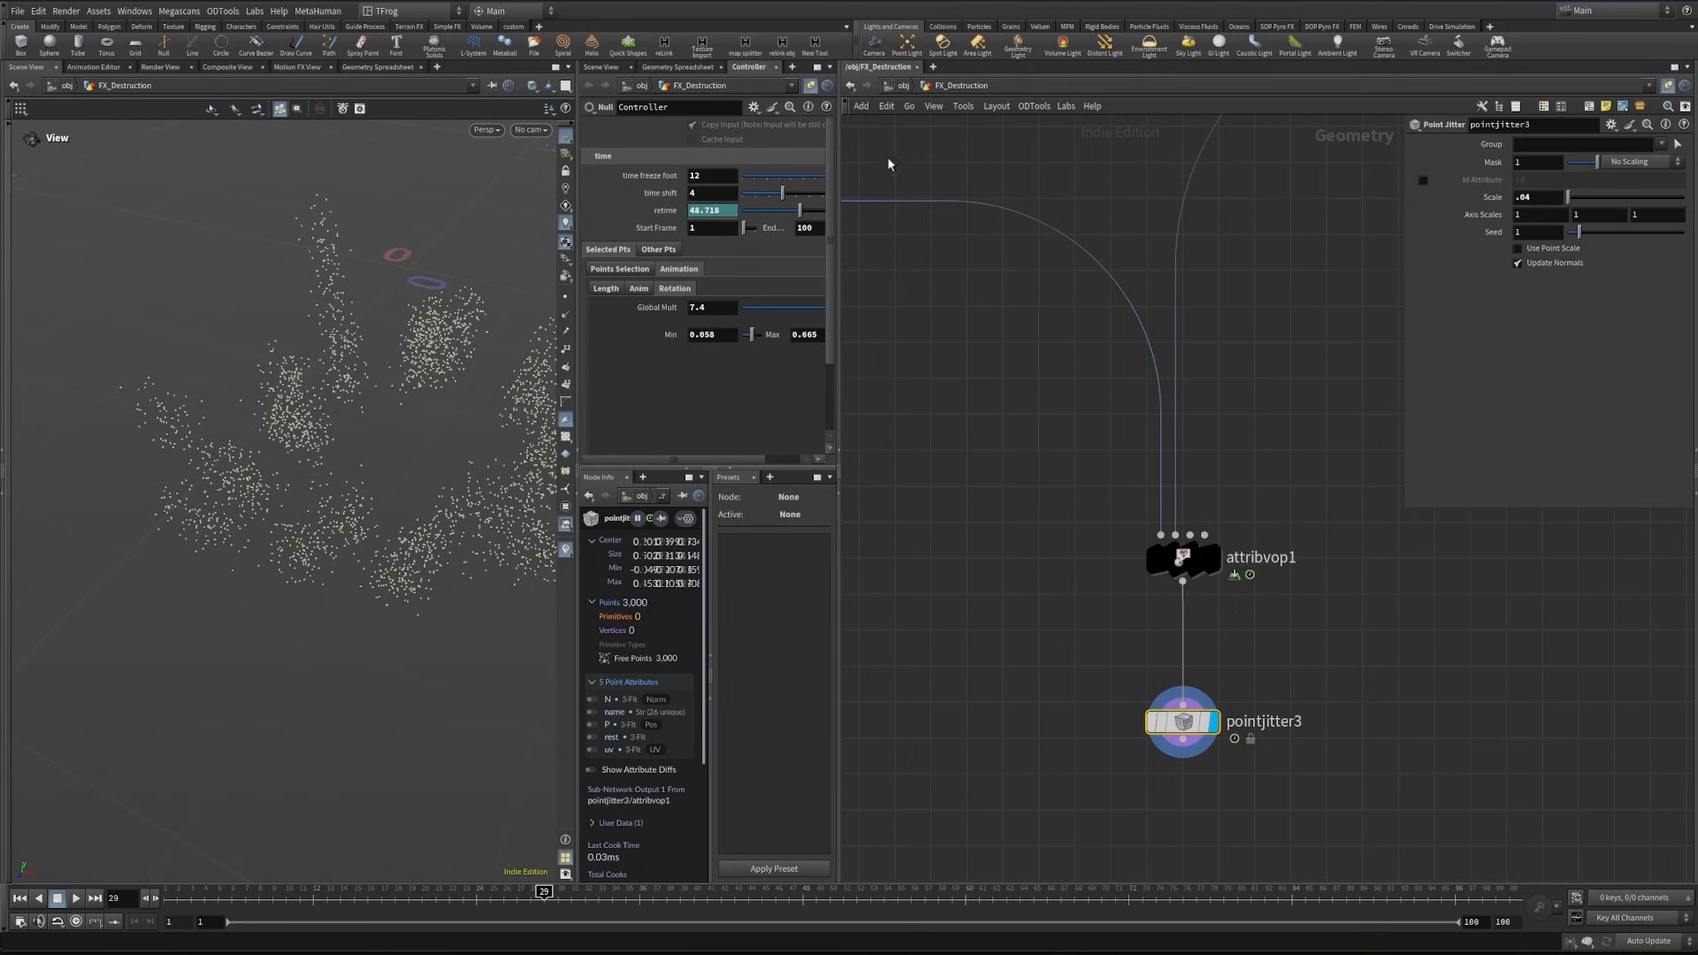
# - Scrub the animation, return to frame 1, and set the point jitter's Y axis scale to 0
pyautogui.moveTo(547, 899); pyautogui.dragTo(669, 898)
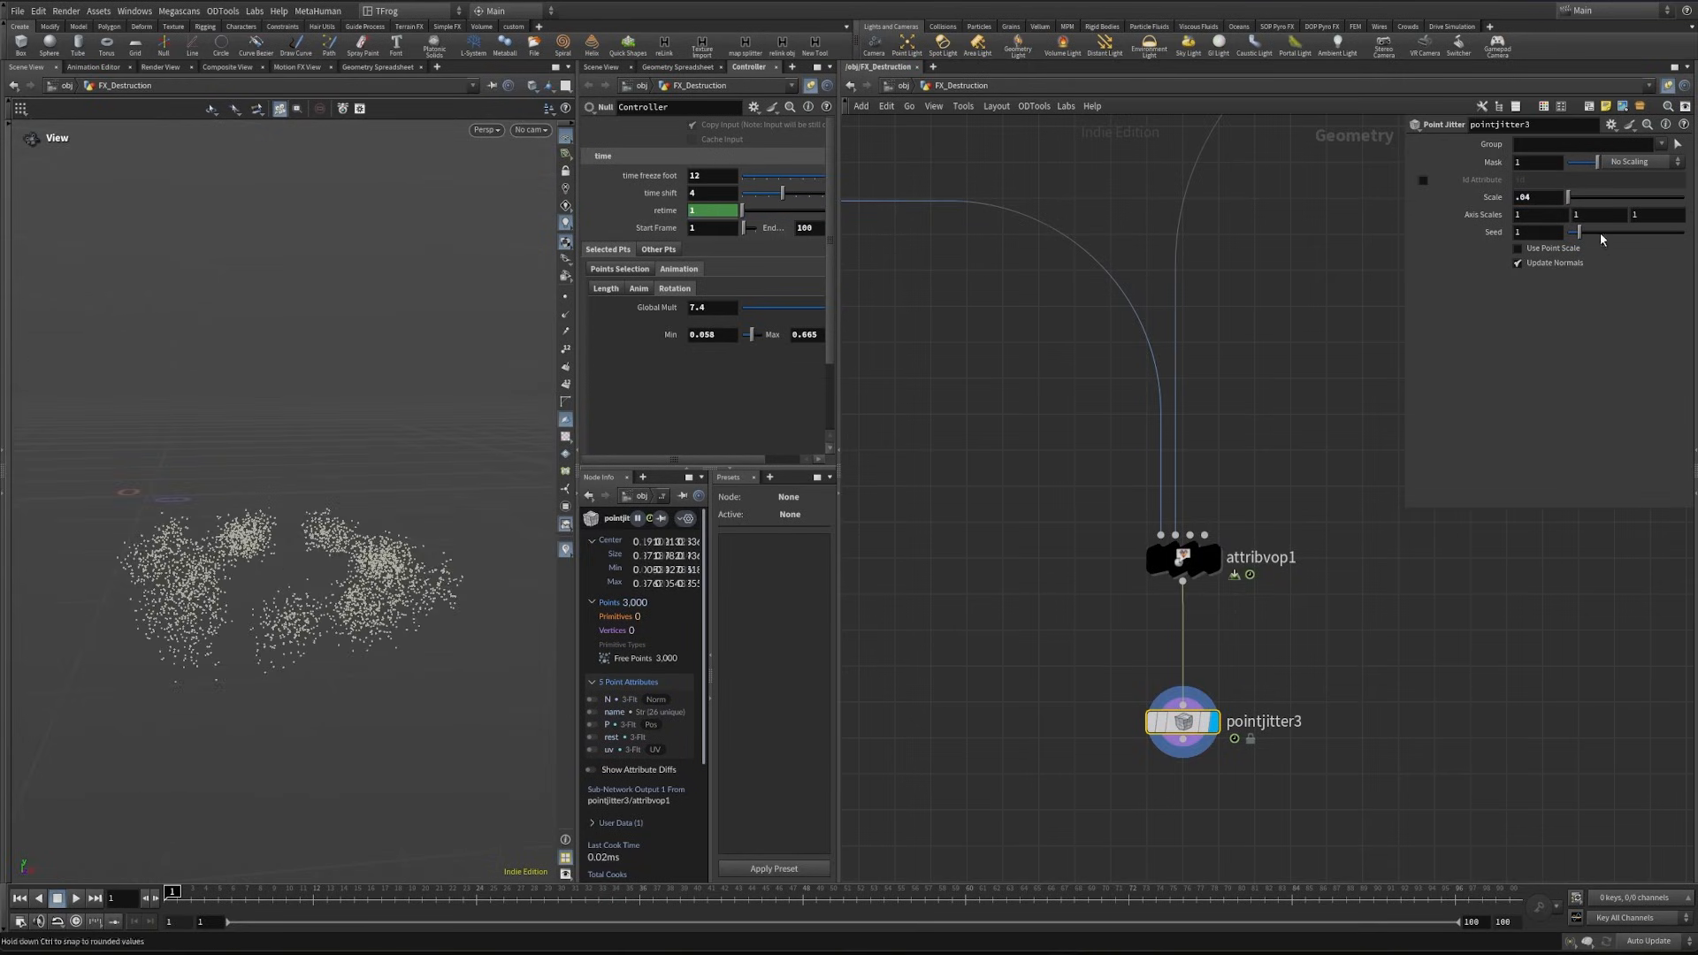
pyautogui.moveTo(378, 607); pyautogui.dragTo(332, 639)
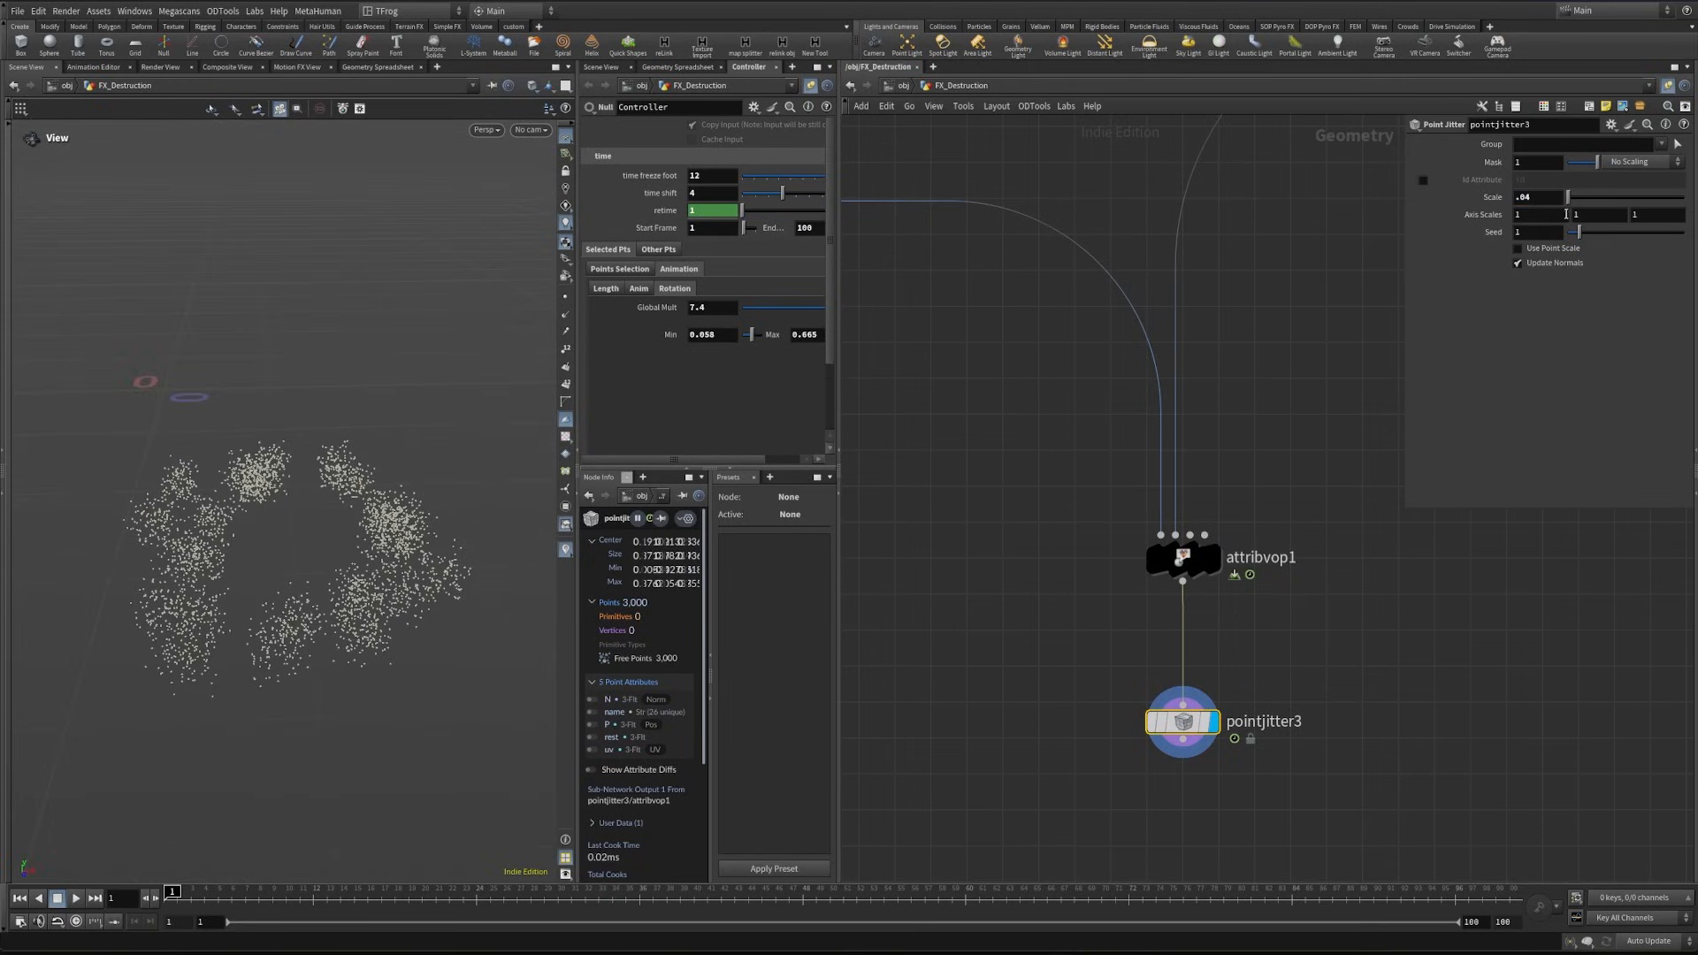
pyautogui.press('Return')
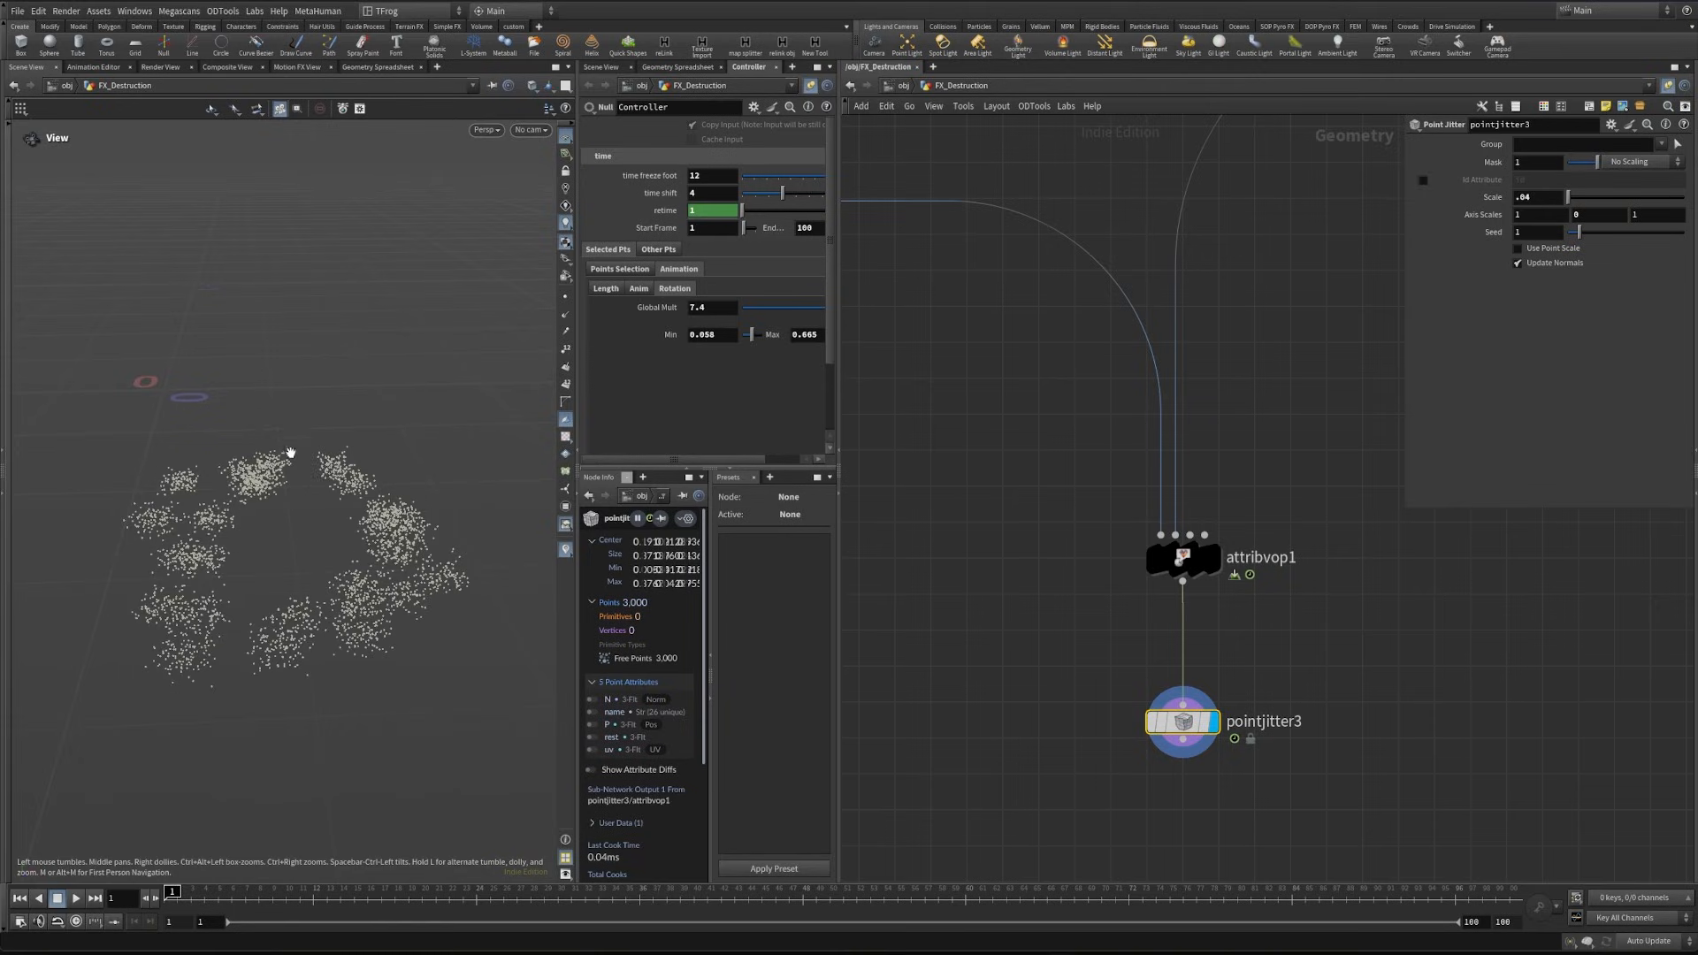
pyautogui.keyDown('alt'); pyautogui.moveTo(289, 454); pyautogui.dragTo(199, 522); pyautogui.keyUp('alt')
pyautogui.moveTo(1230, 752); pyautogui.dragTo(1247, 618, button='middle')
pyautogui.moveTo(1218, 596); pyautogui.dragTo(1218, 555)
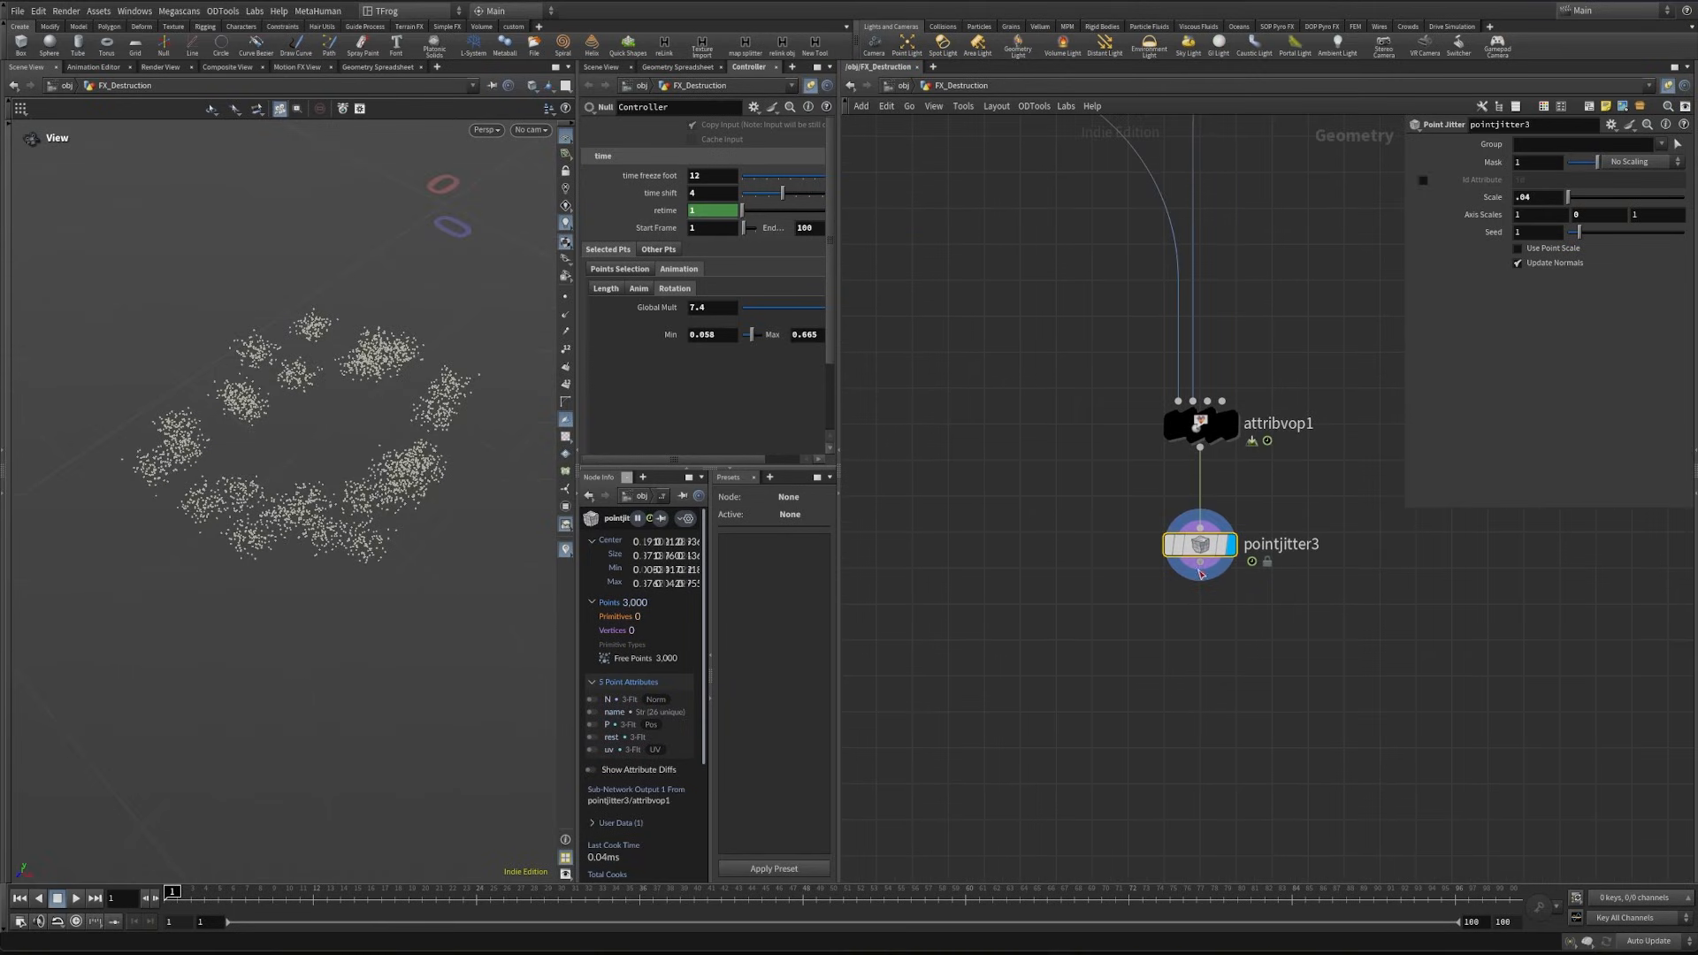
pyautogui.click(1200, 583)
pyautogui.press('Tab')
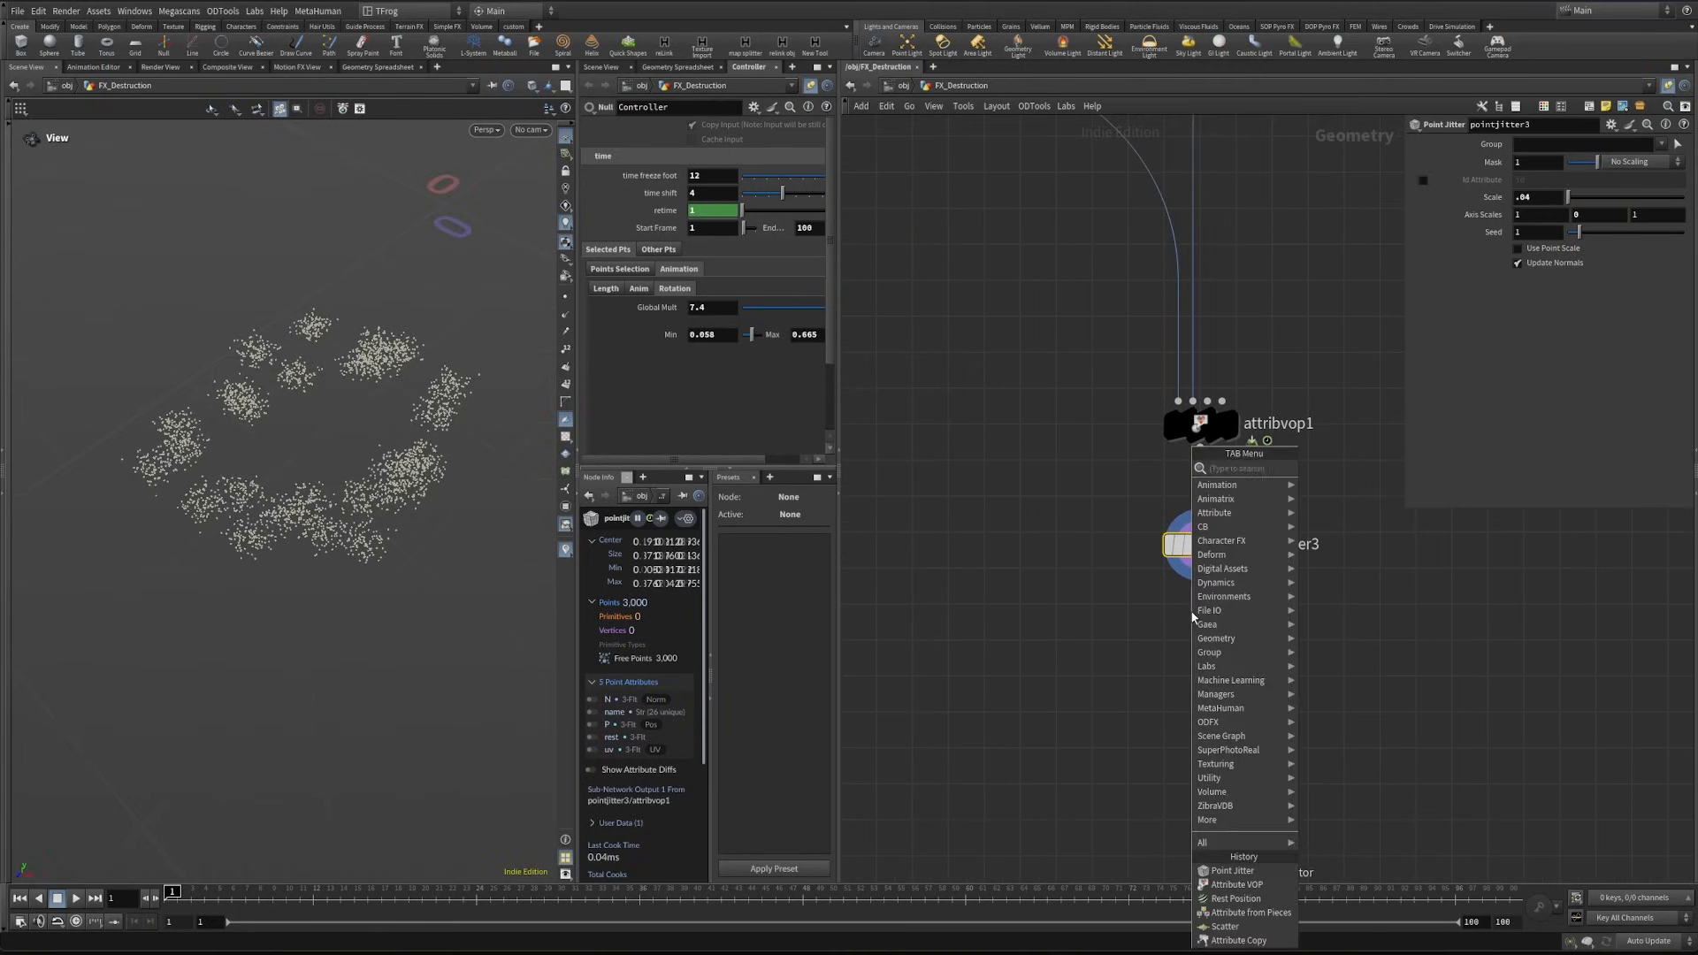
pyautogui.write('aw')
pyautogui.press('Return')
pyautogui.press('Return')
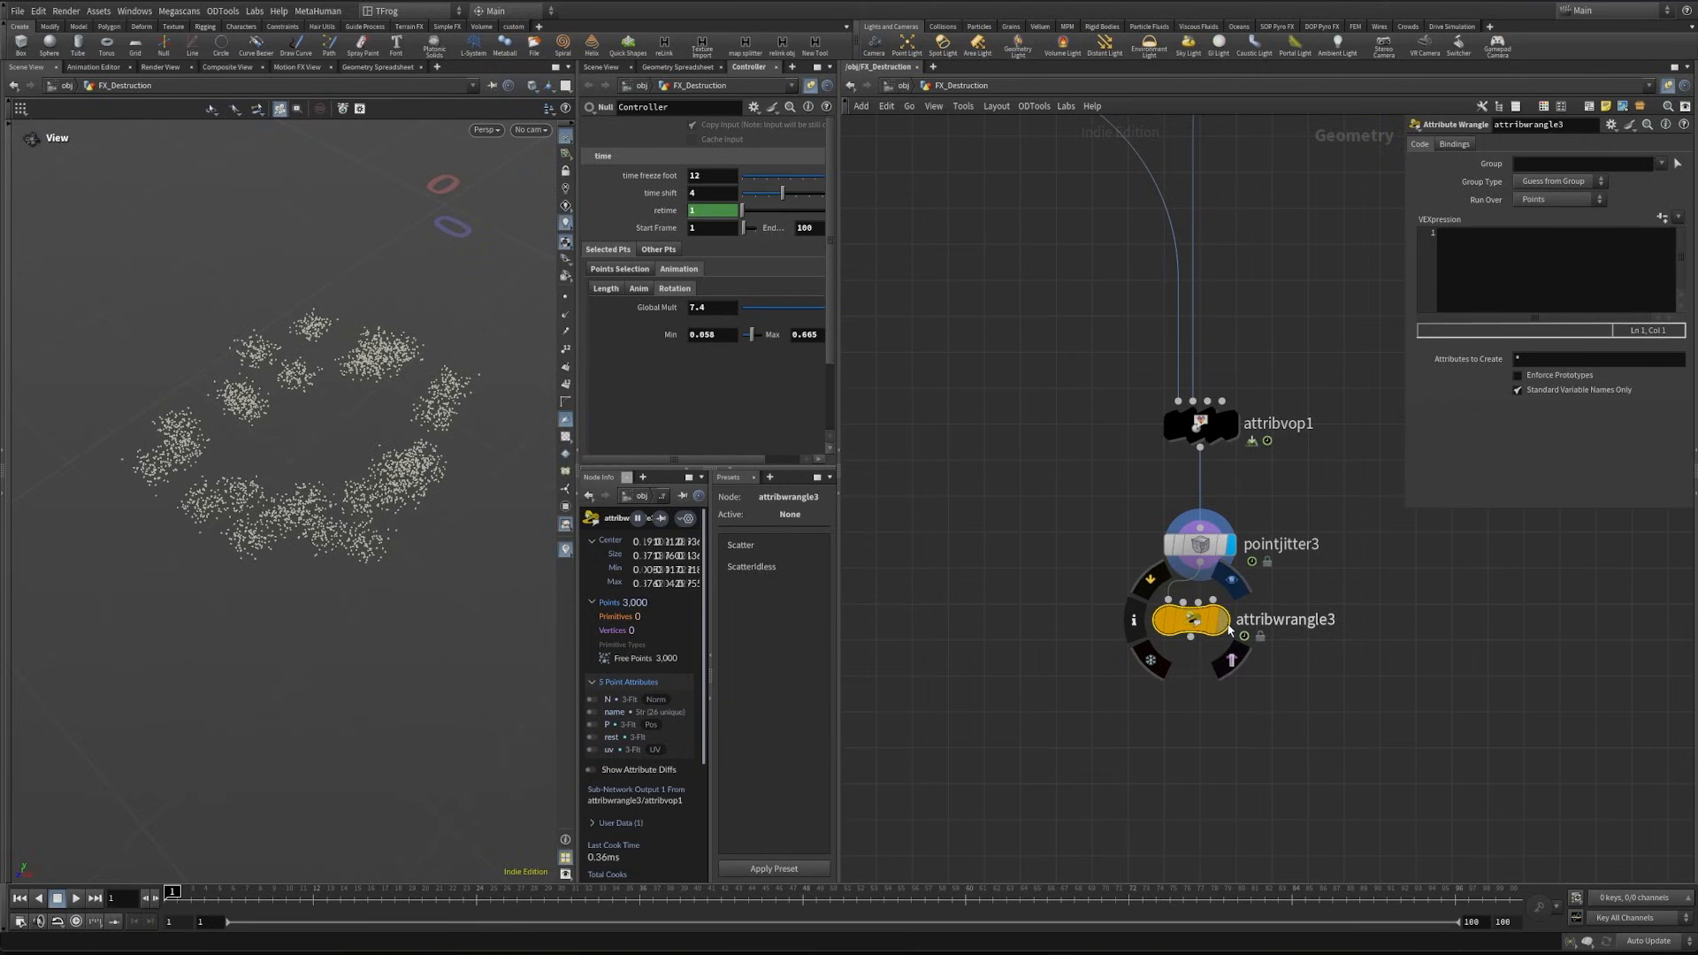
pyautogui.click(1493, 284)
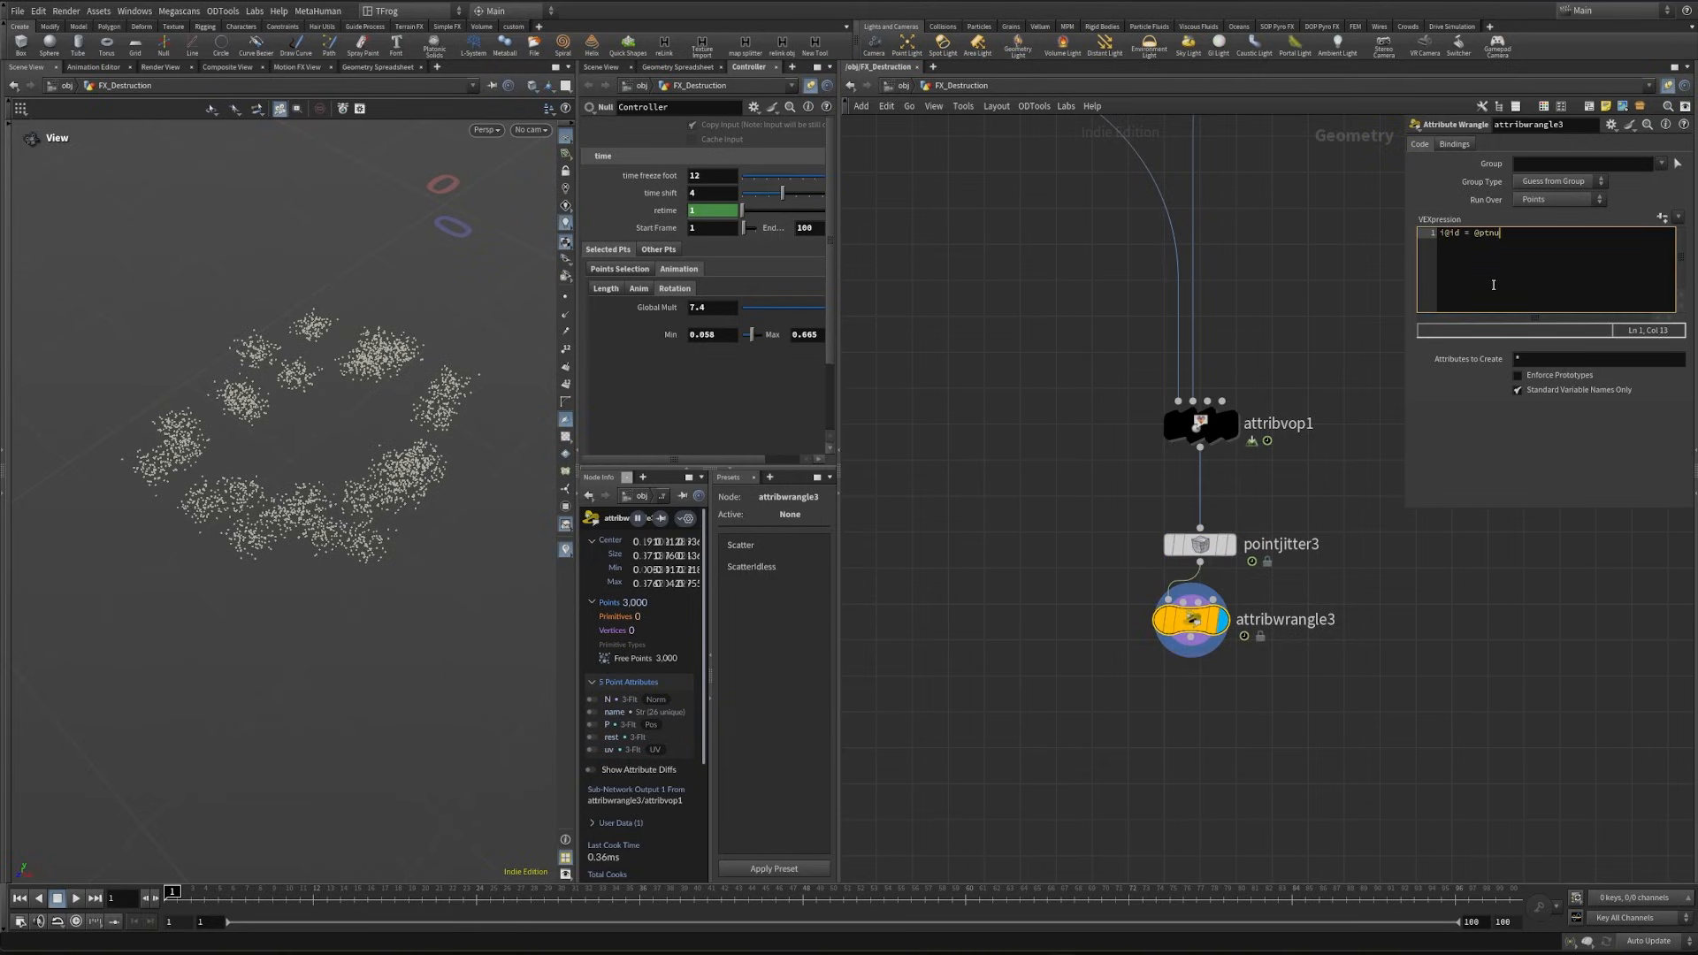
pyautogui.write('i@id = @ptnum;')
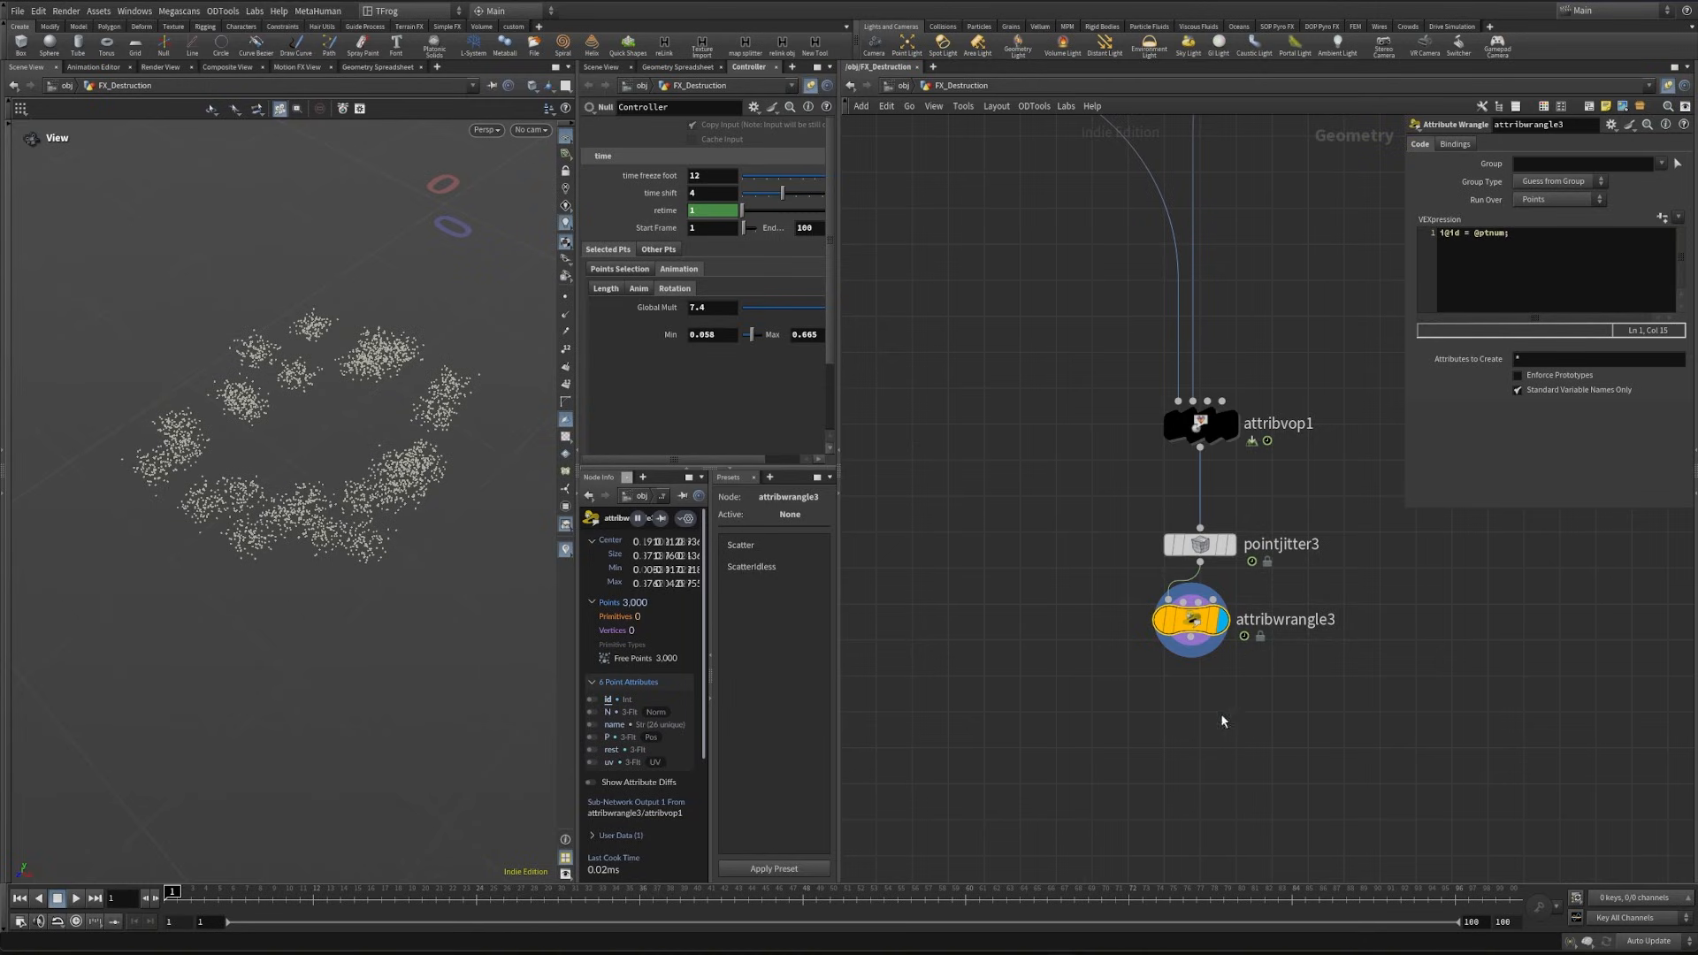
# - Branch a Time Shift node off attribwrangle3
pyautogui.moveTo(1223, 721); pyautogui.dragTo(1360, 616, button='middle')
pyautogui.click(1328, 554)
pyautogui.press('Tab')
pyautogui.write('time')
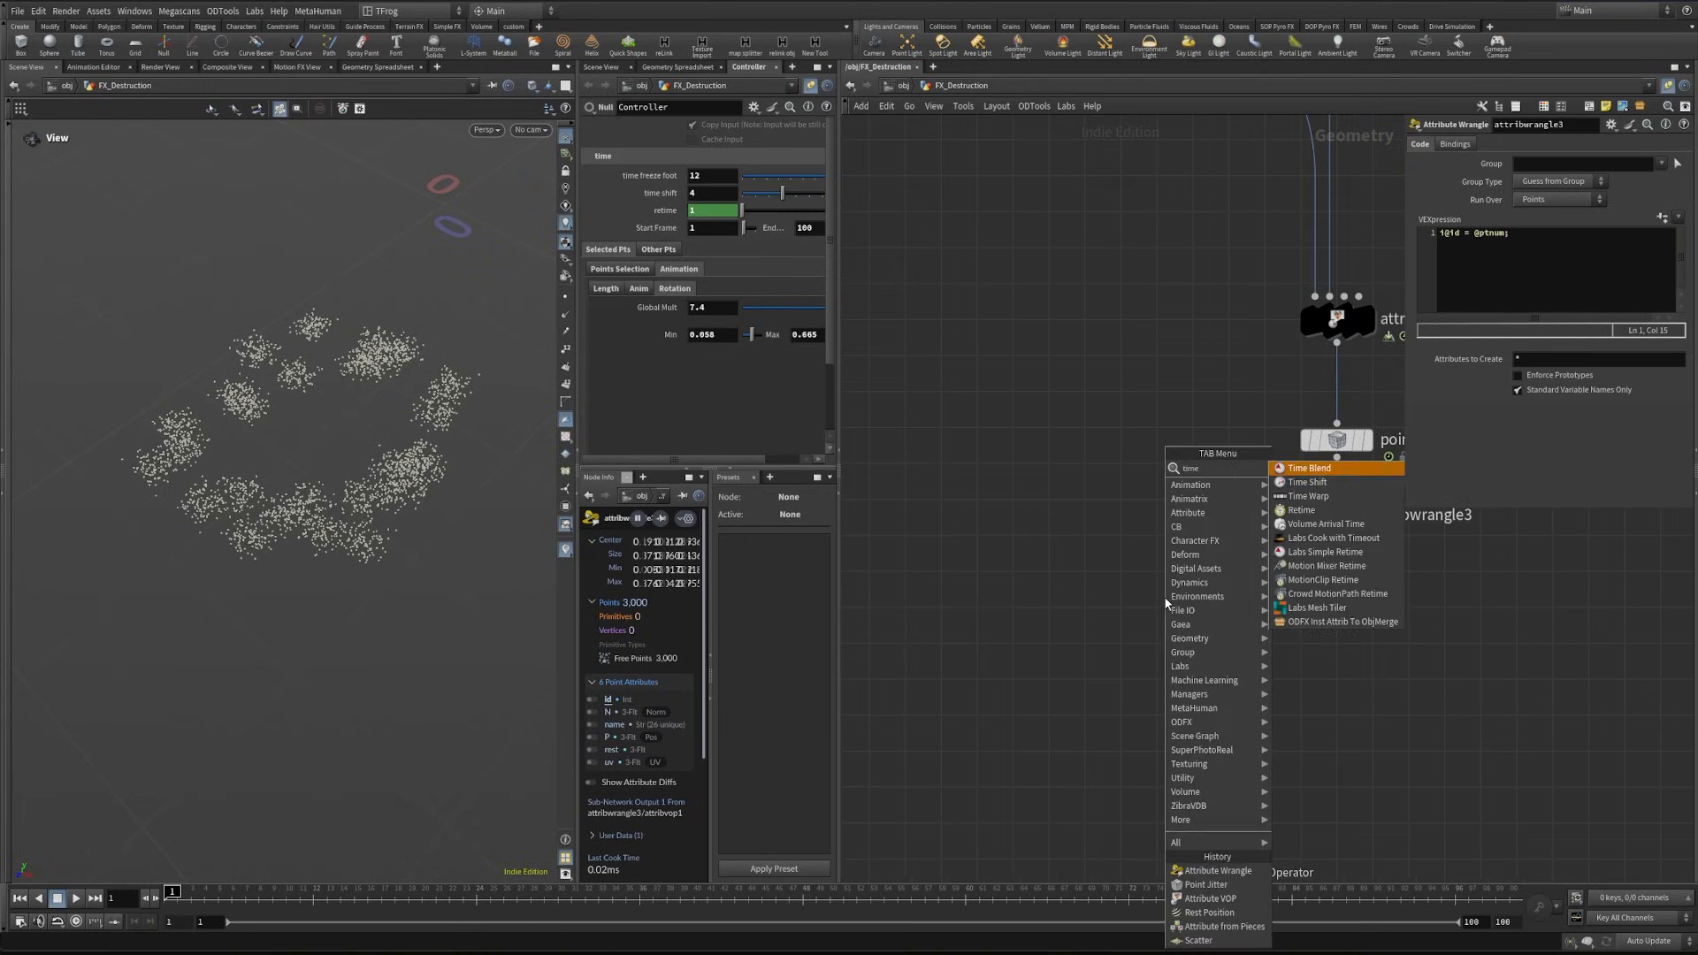
pyautogui.press('Down')
pyautogui.press('Return')
pyautogui.click(1163, 596)
# - Link timeshift4's Frame to the Controller's Start Frame with a relative reference
pyautogui.rightClick(664, 231)
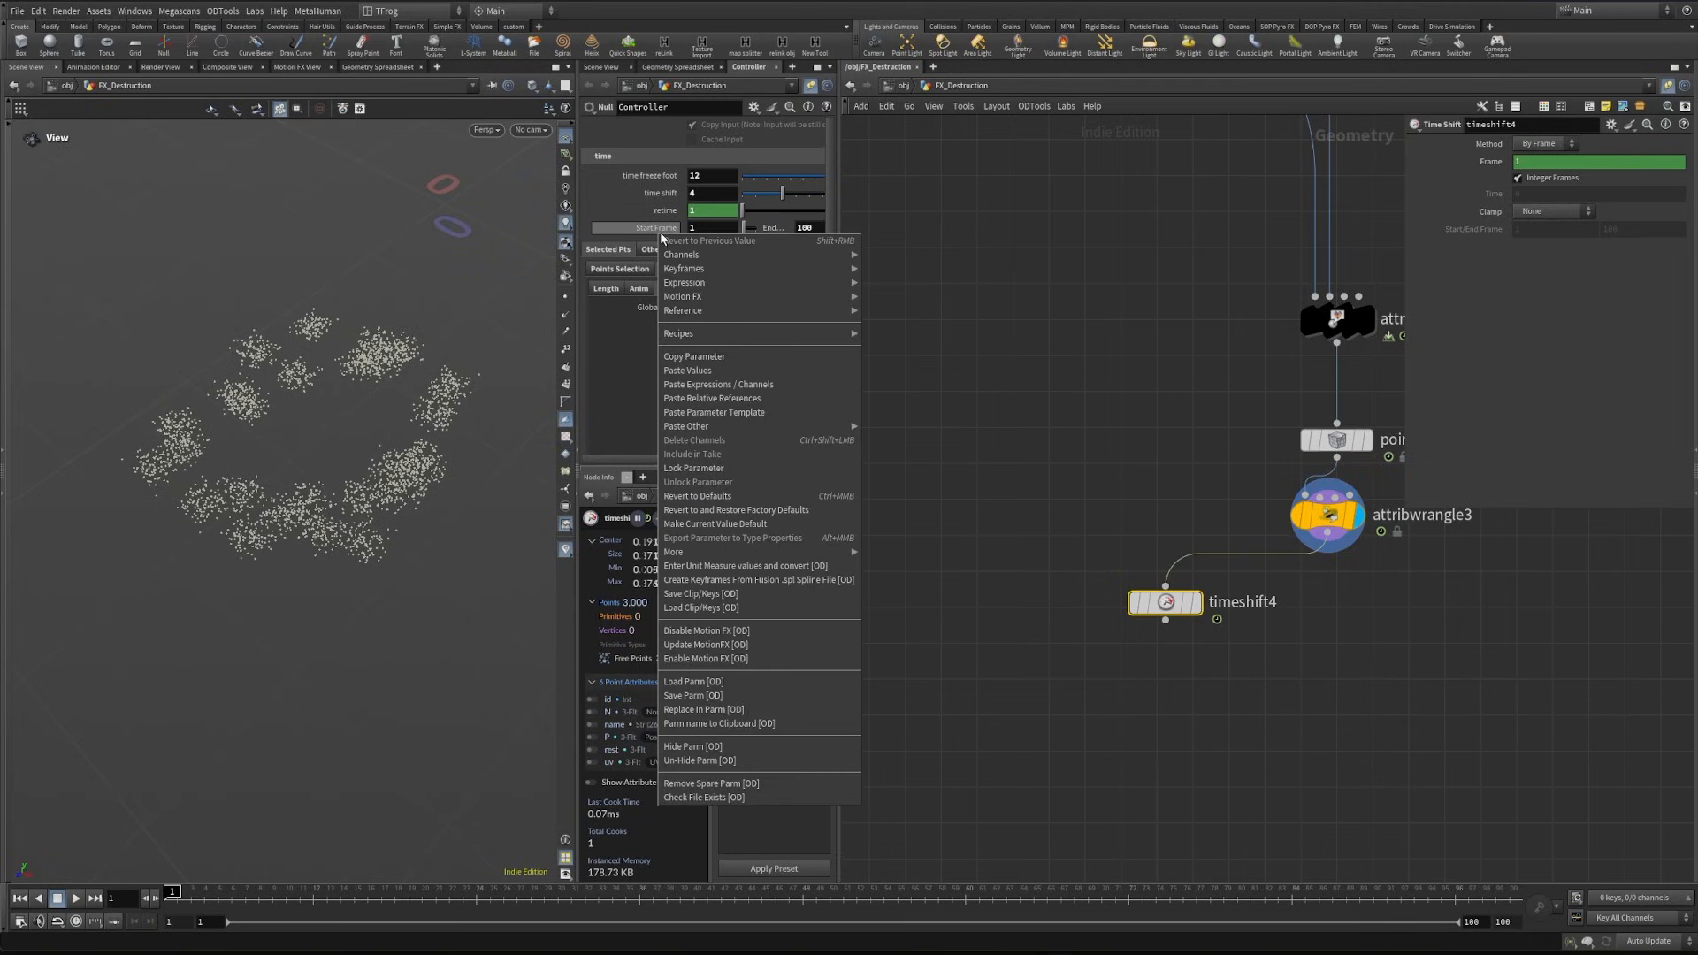
pyautogui.click(718, 367)
pyautogui.rightClick(1497, 166)
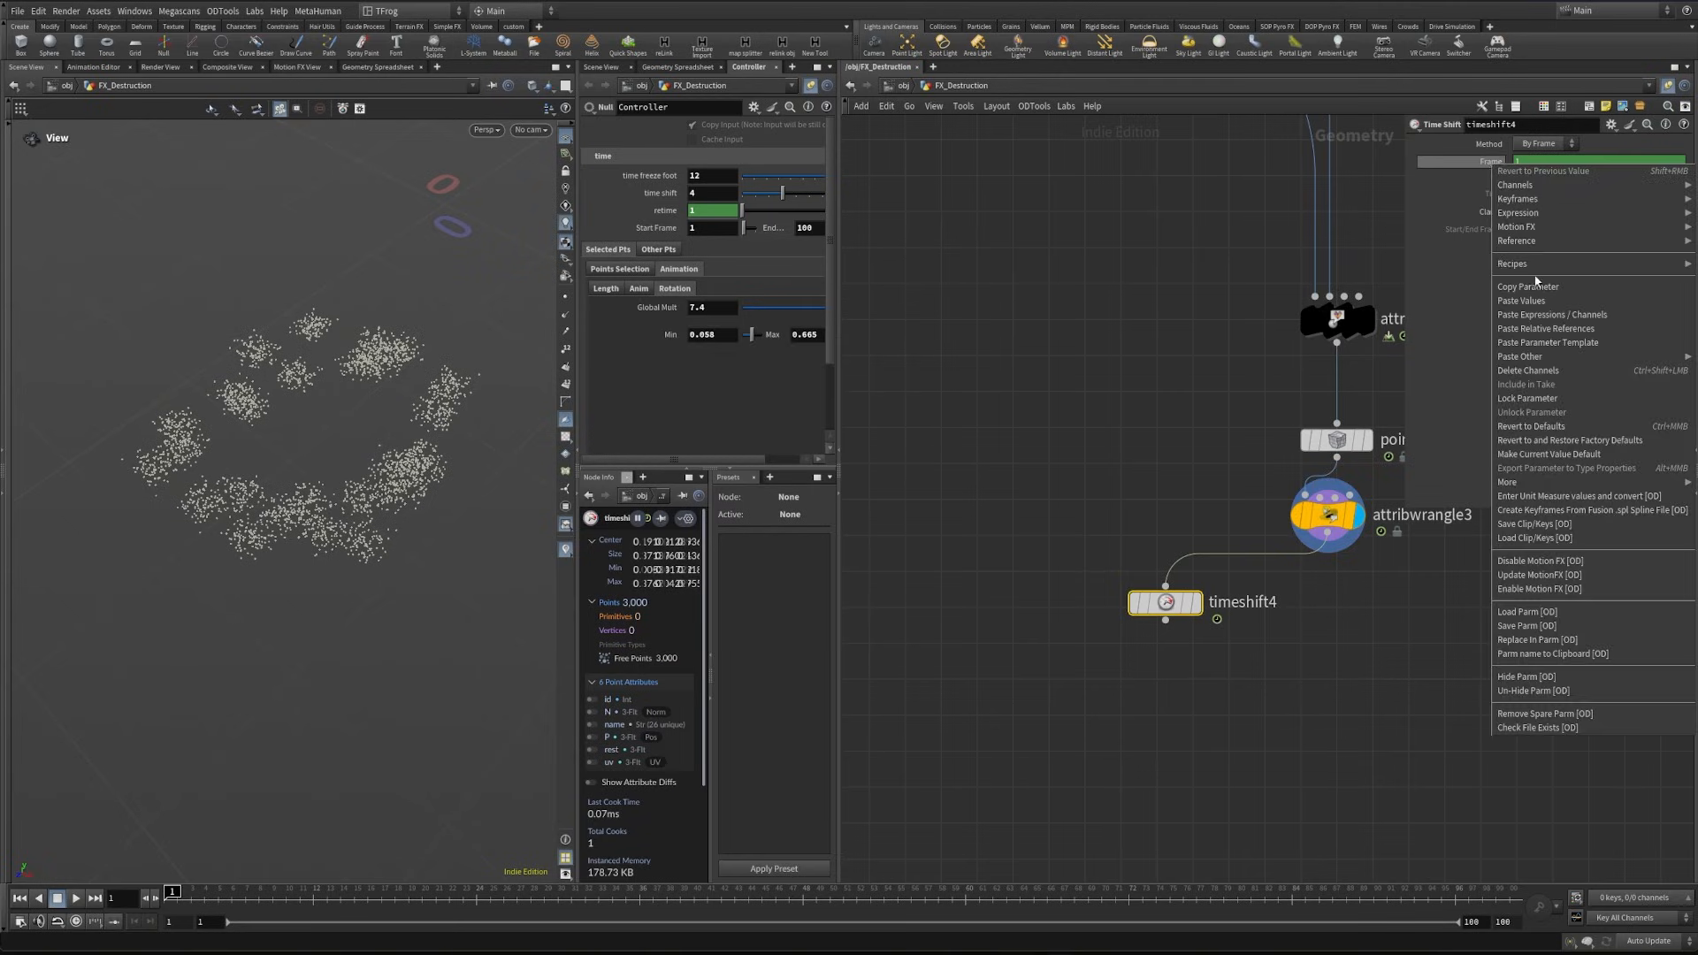
pyautogui.click(1598, 329)
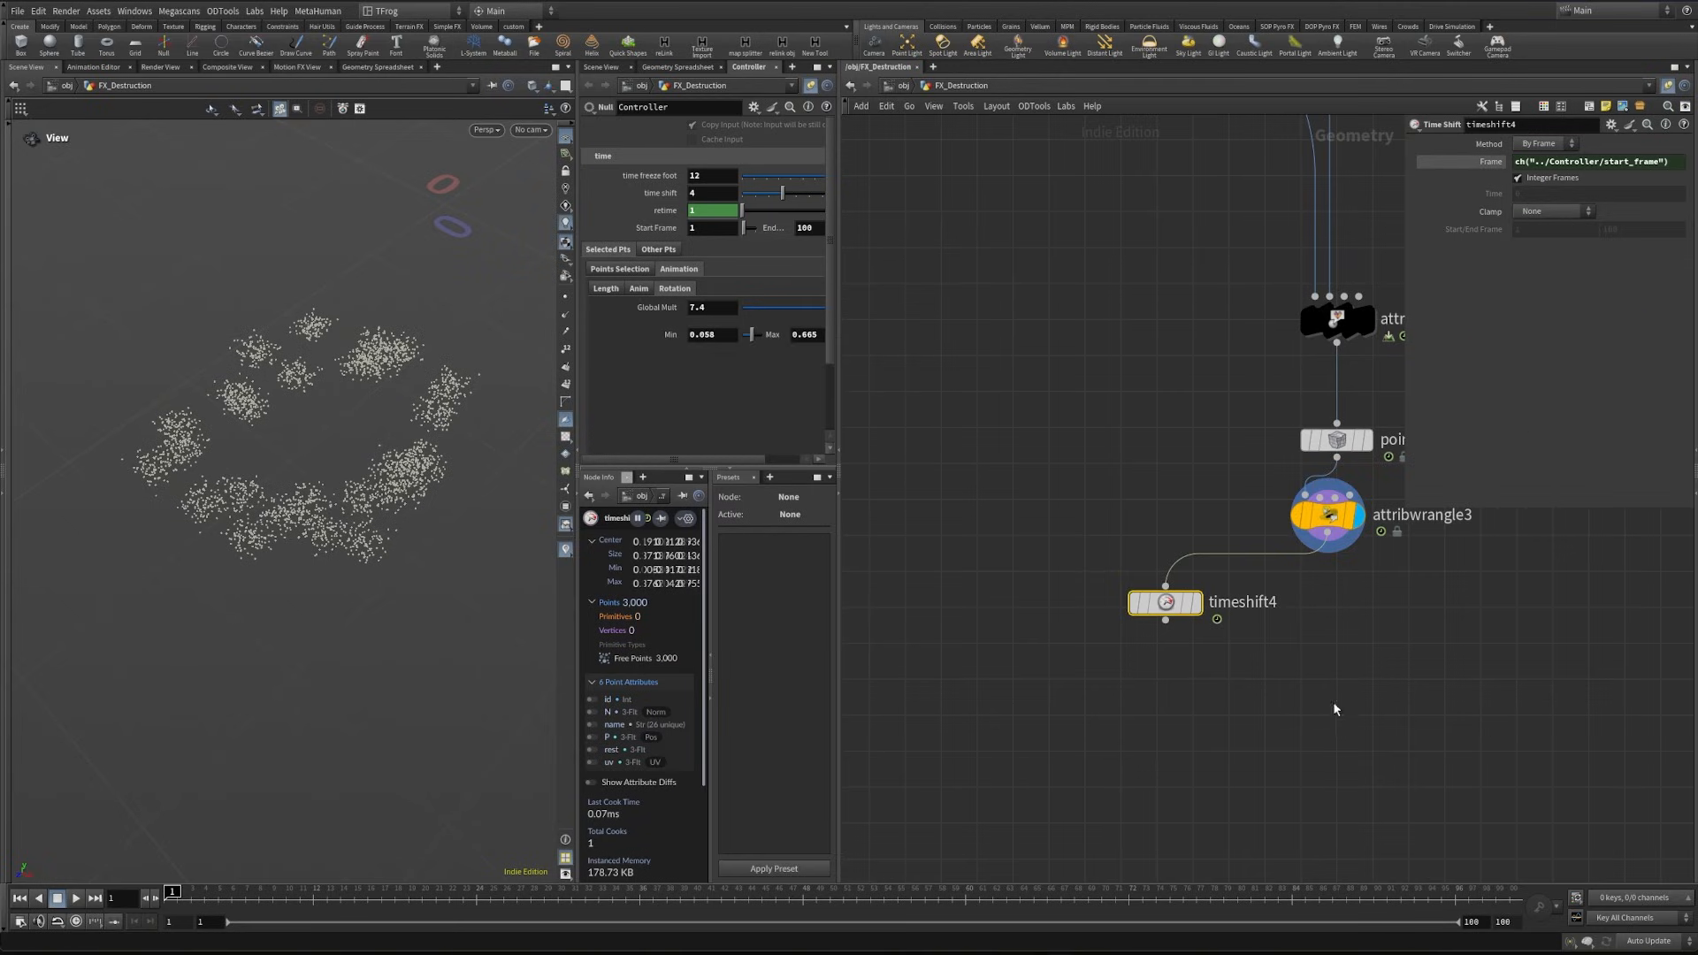
# - Add a Point Deform node with timeshift4 feeding its first two inputs and attribwrangle3 feeding the third
pyautogui.scroll(-2, 1212, 596)
pyautogui.press('Tab')
pyautogui.write('po de')
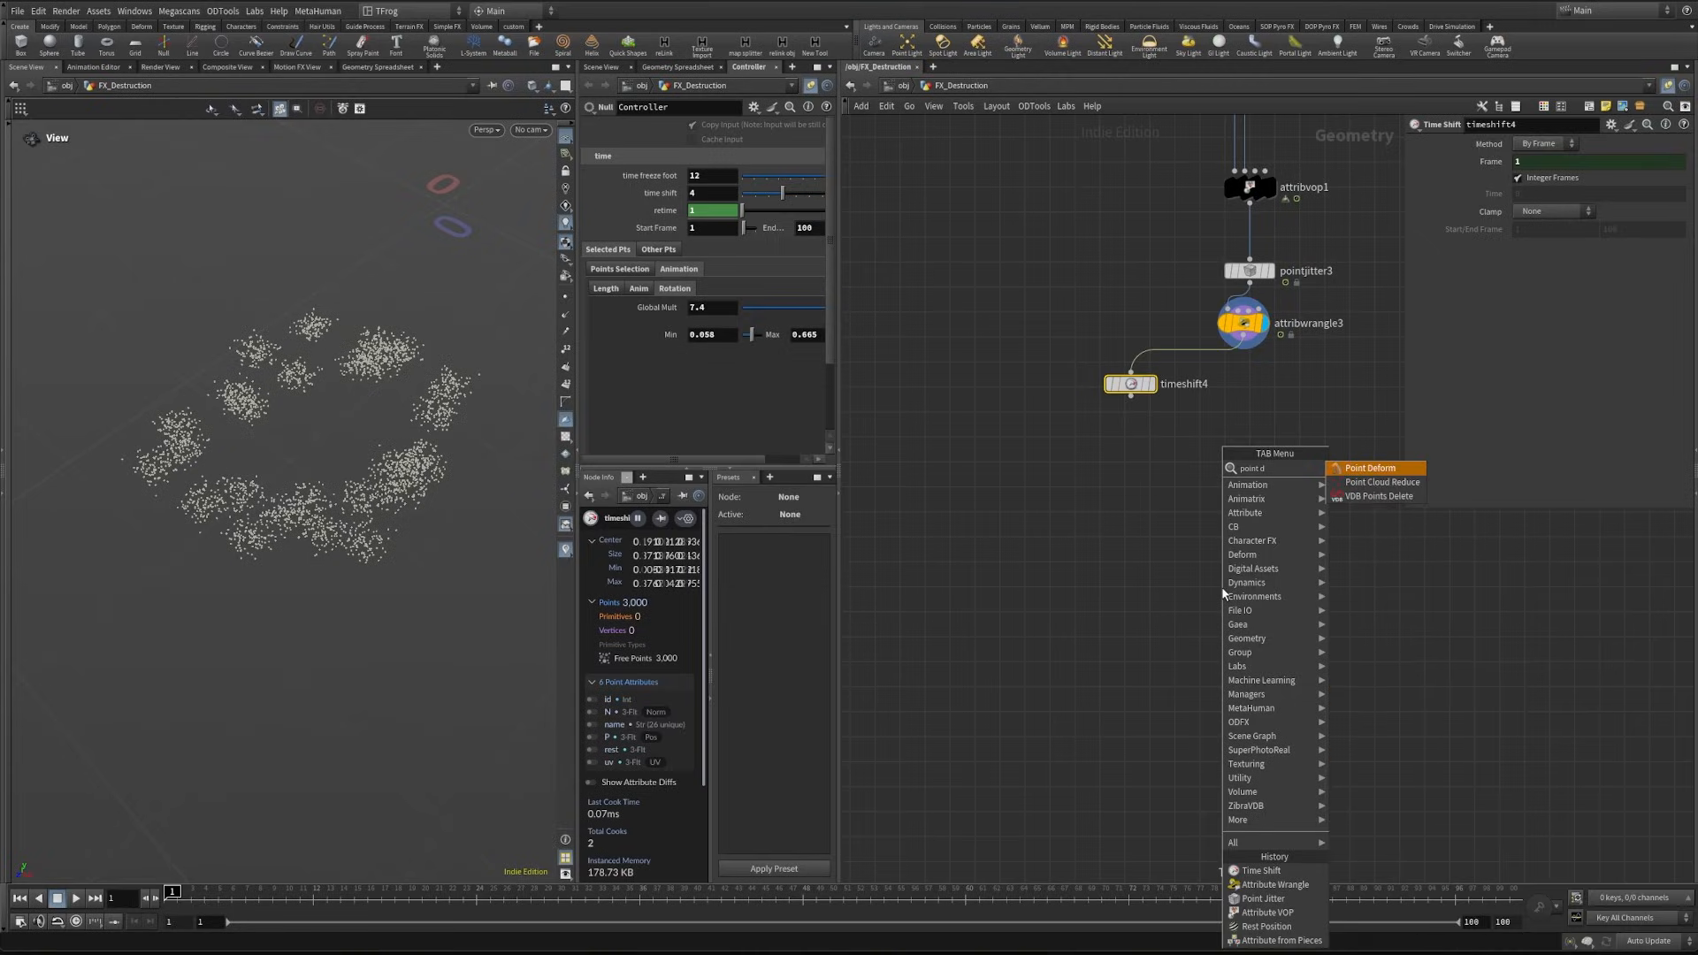
pyautogui.press('Return')
pyautogui.click(1210, 636)
pyautogui.moveTo(1243, 335); pyautogui.dragTo(1274, 673)
pyautogui.moveTo(1131, 396); pyautogui.dragTo(1257, 656)
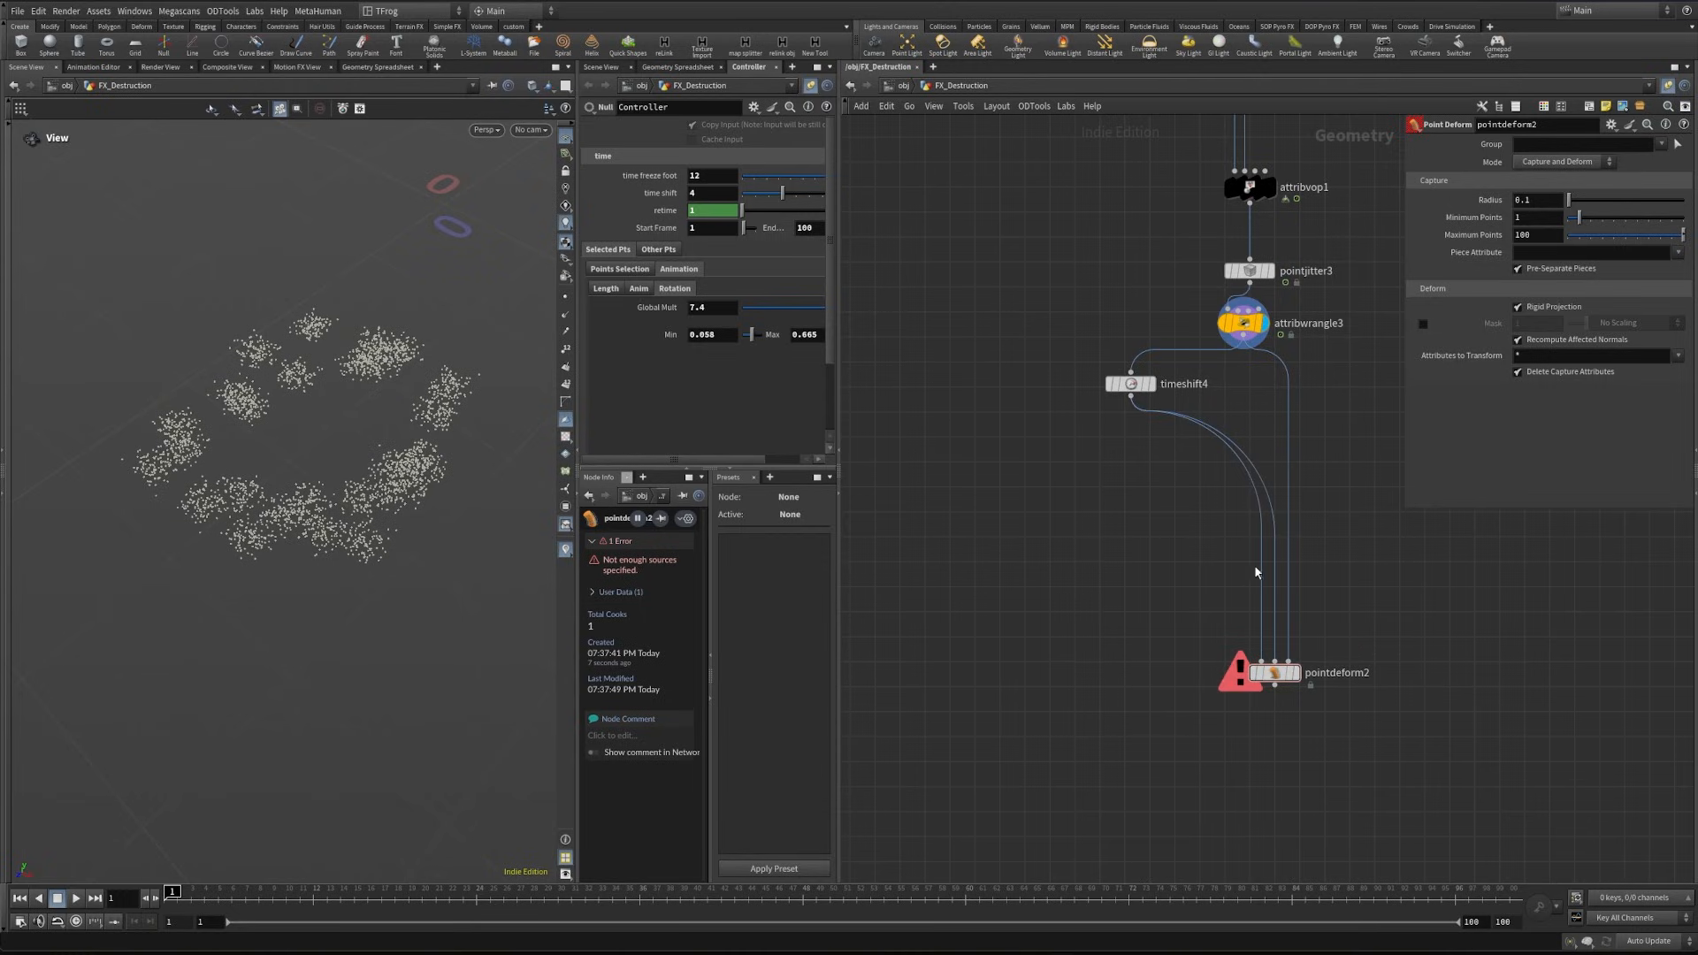
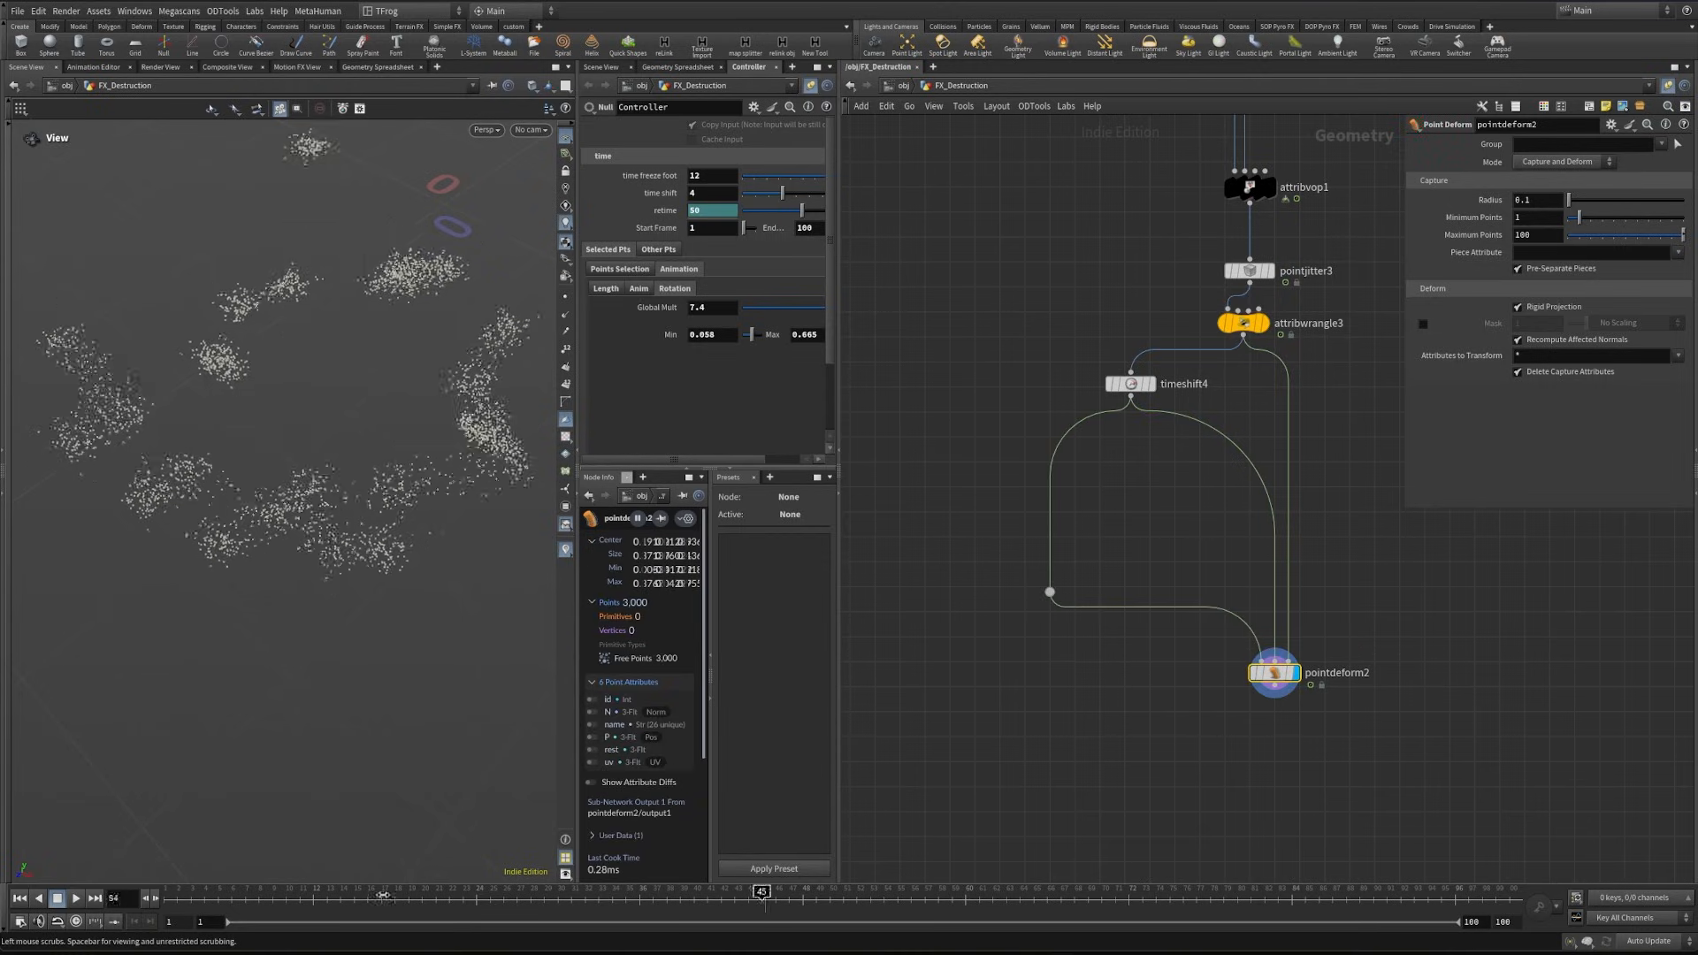
# - Set the Point Deform node's piece attribute to id and scrub the timeline to check the scattered points' motion
pyautogui.click(1555, 250)
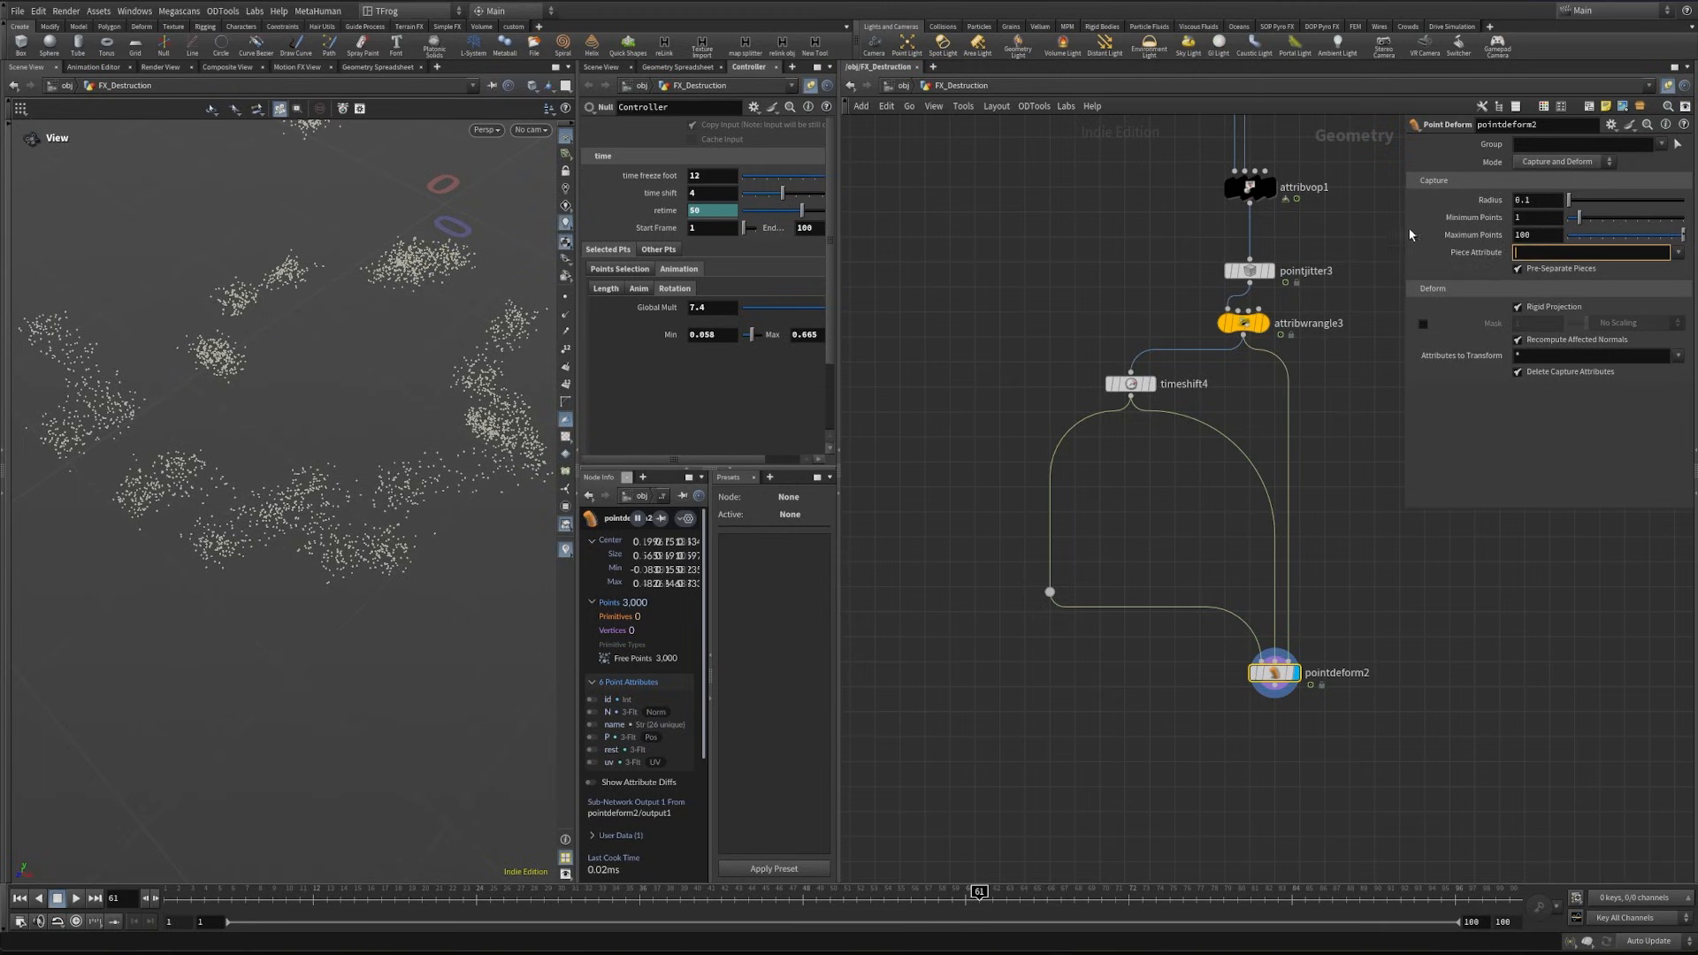
pyautogui.click(1497, 703)
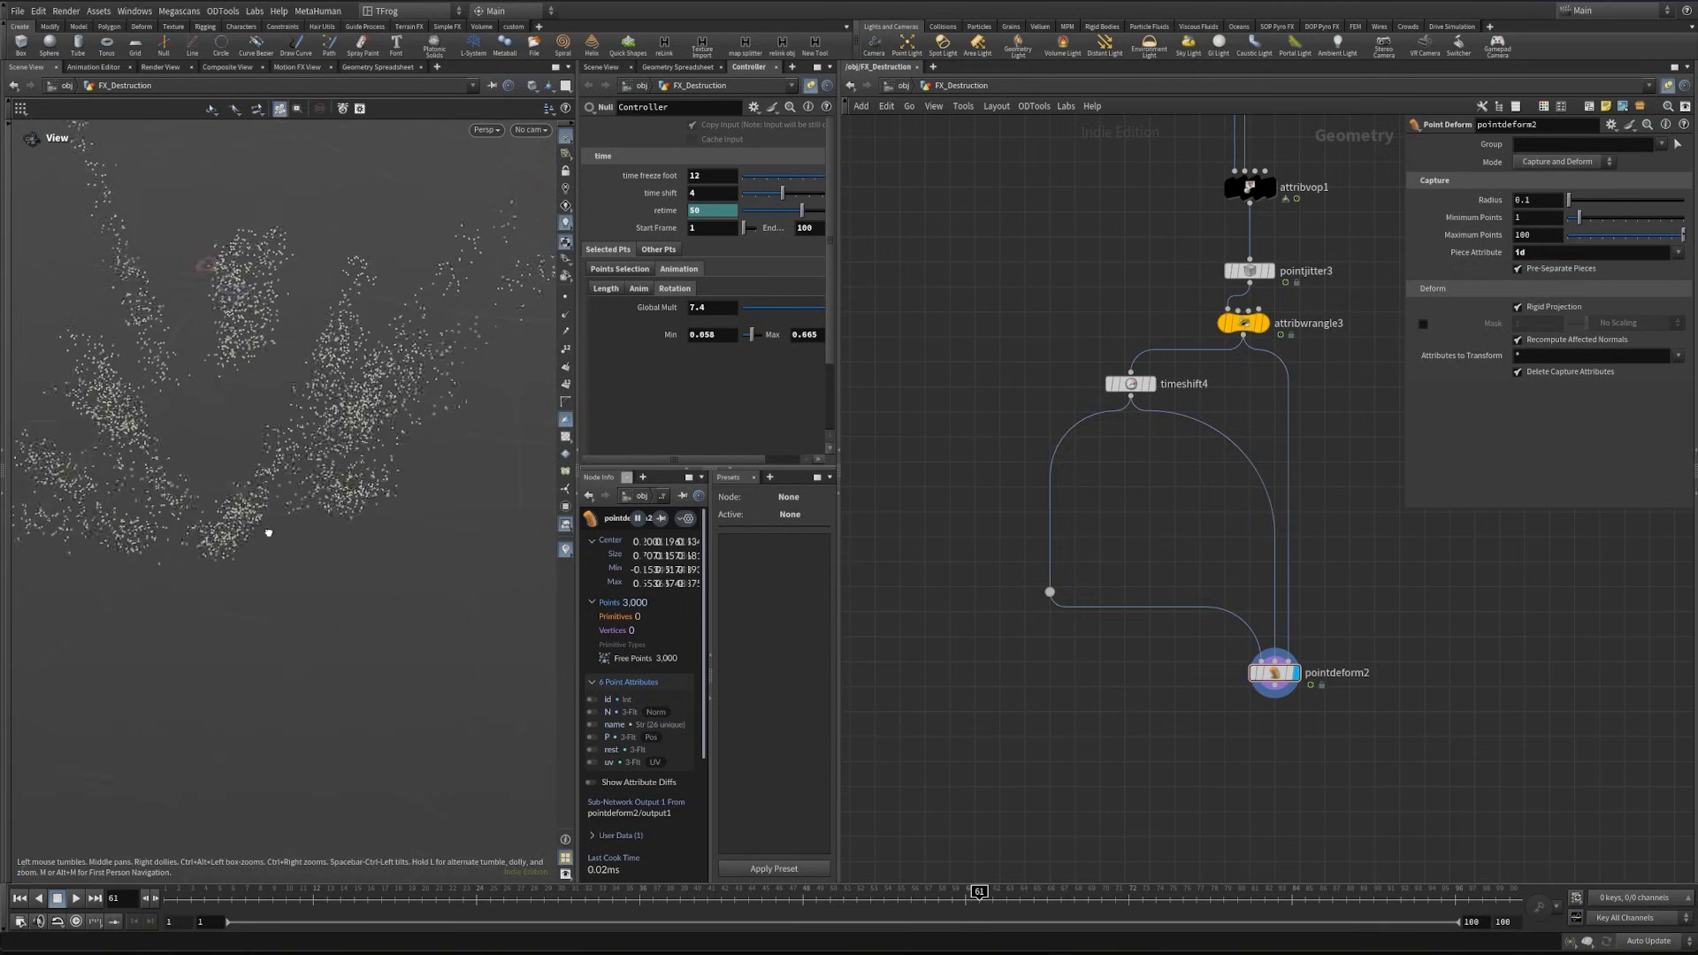
pyautogui.moveTo(267, 533); pyautogui.dragTo(389, 531)
pyautogui.moveTo(856, 898); pyautogui.dragTo(814, 896)
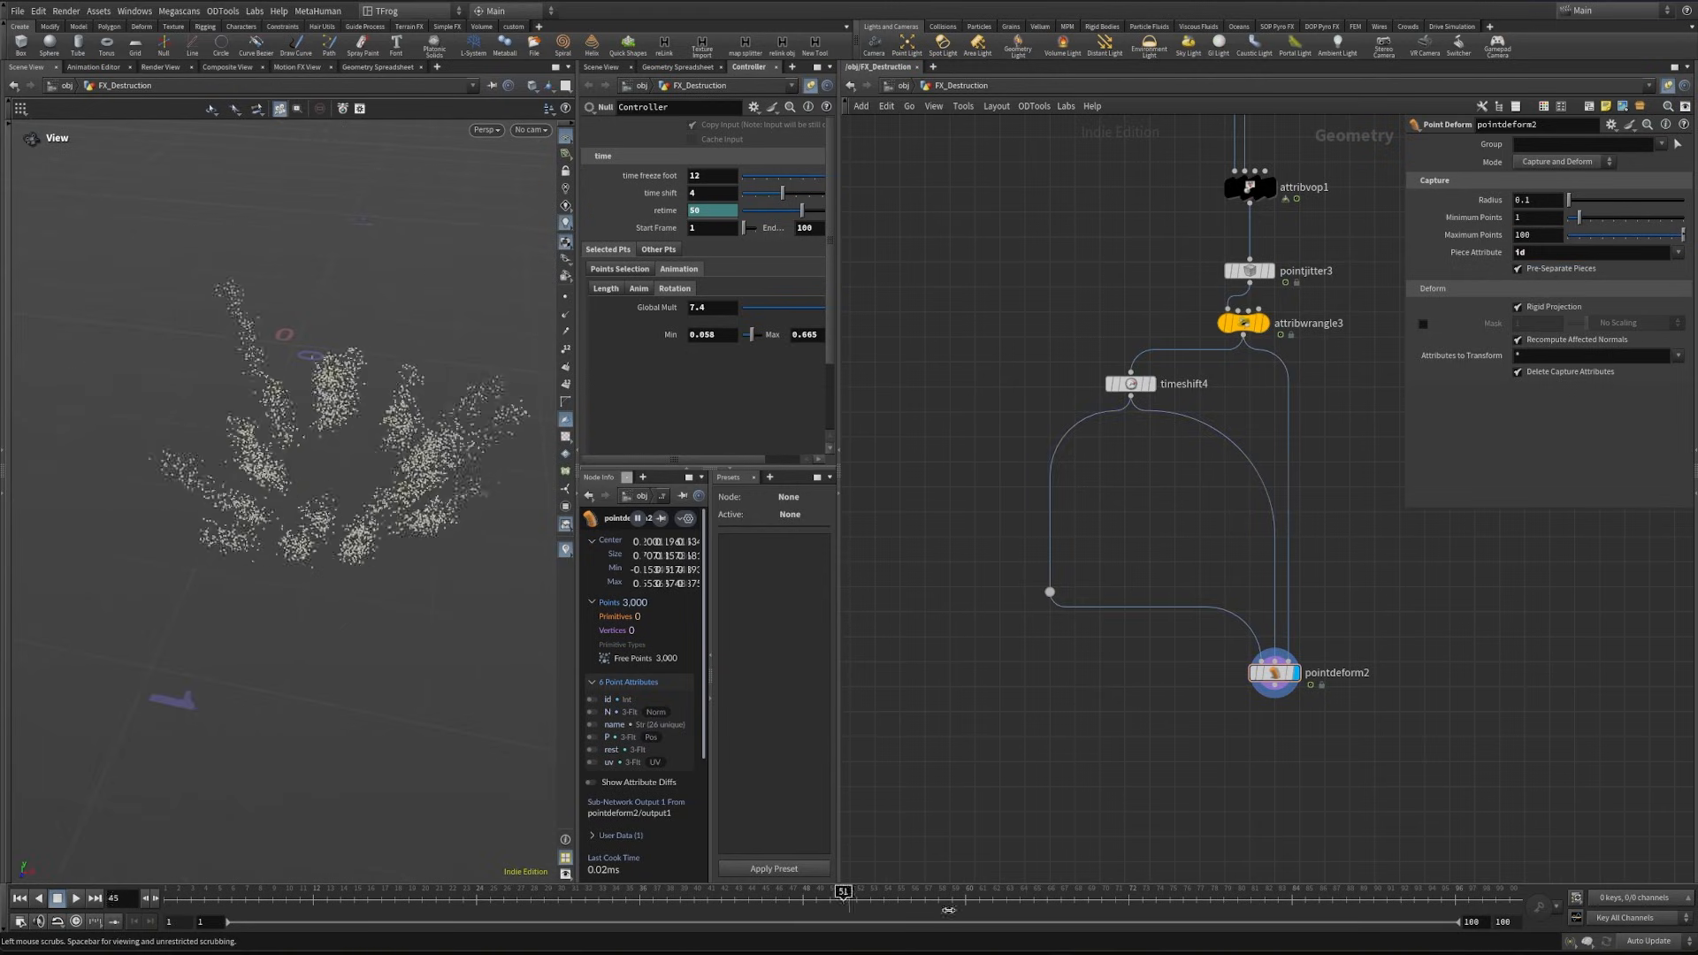
# - Insert a Delete node on the branch between timeshift4 and the first input of pointdeform2
pyautogui.scroll(-4, 1132, 372)
pyautogui.moveTo(973, 567); pyautogui.dragTo(1295, 484)
pyautogui.moveTo(1195, 534); pyautogui.dragTo(1195, 659)
pyautogui.click(1112, 520)
pyautogui.scroll(3, 1110, 520)
pyautogui.press('Tab')
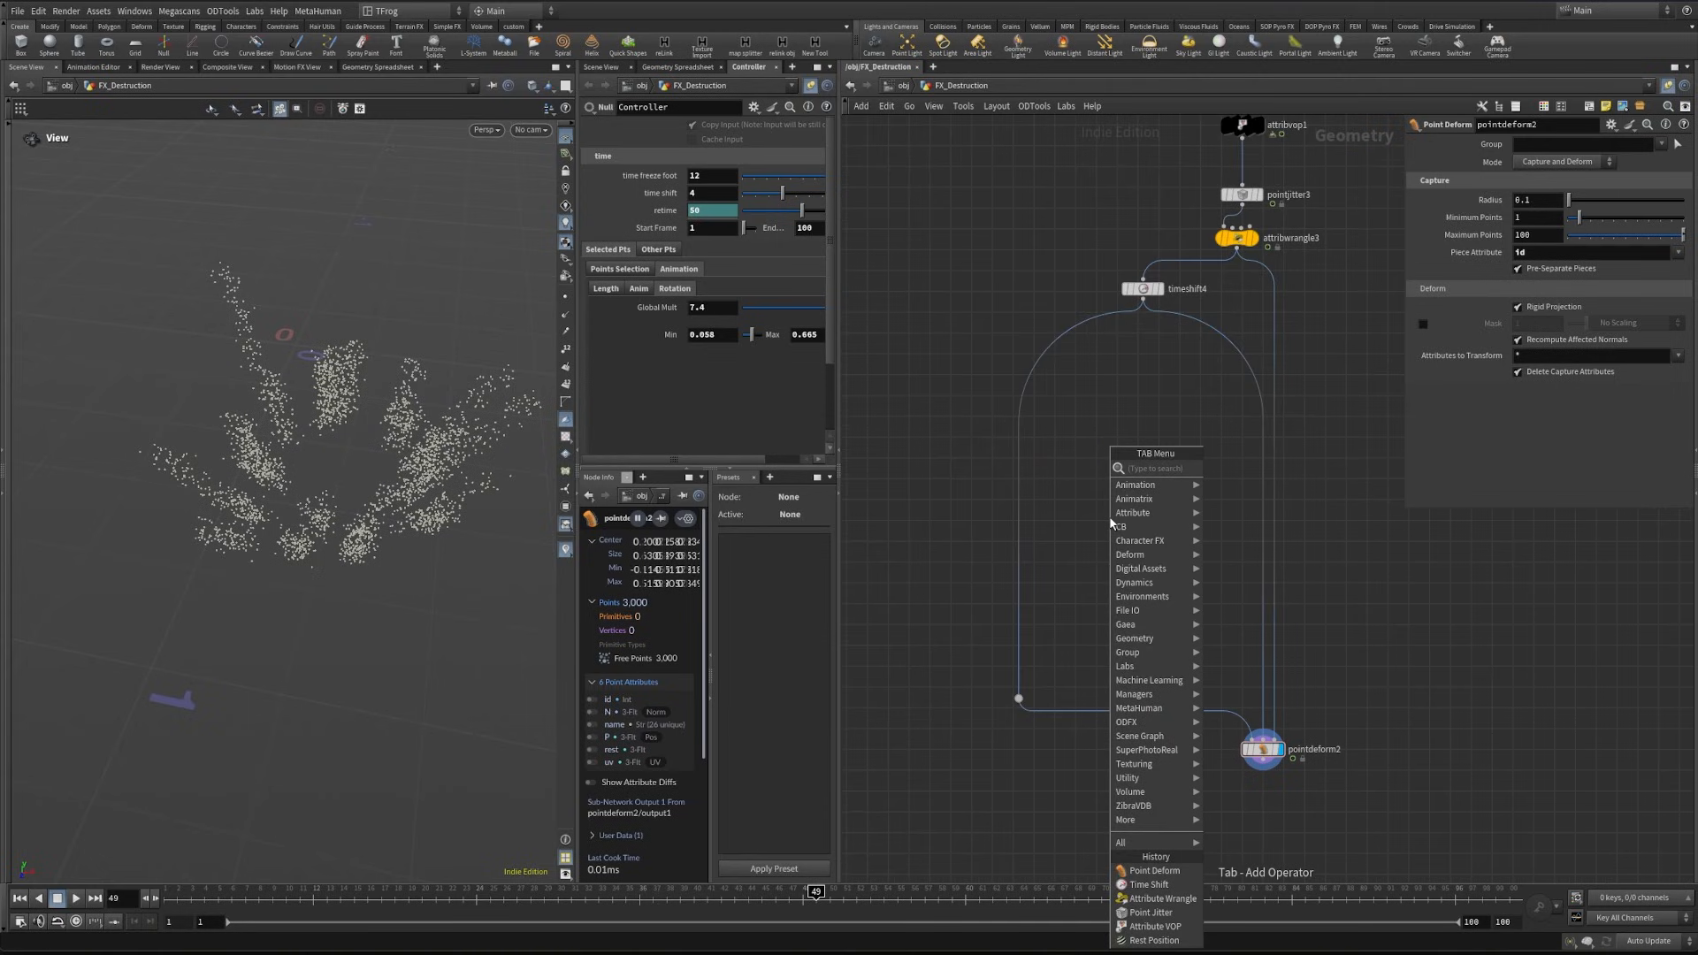
pyautogui.write('delete')
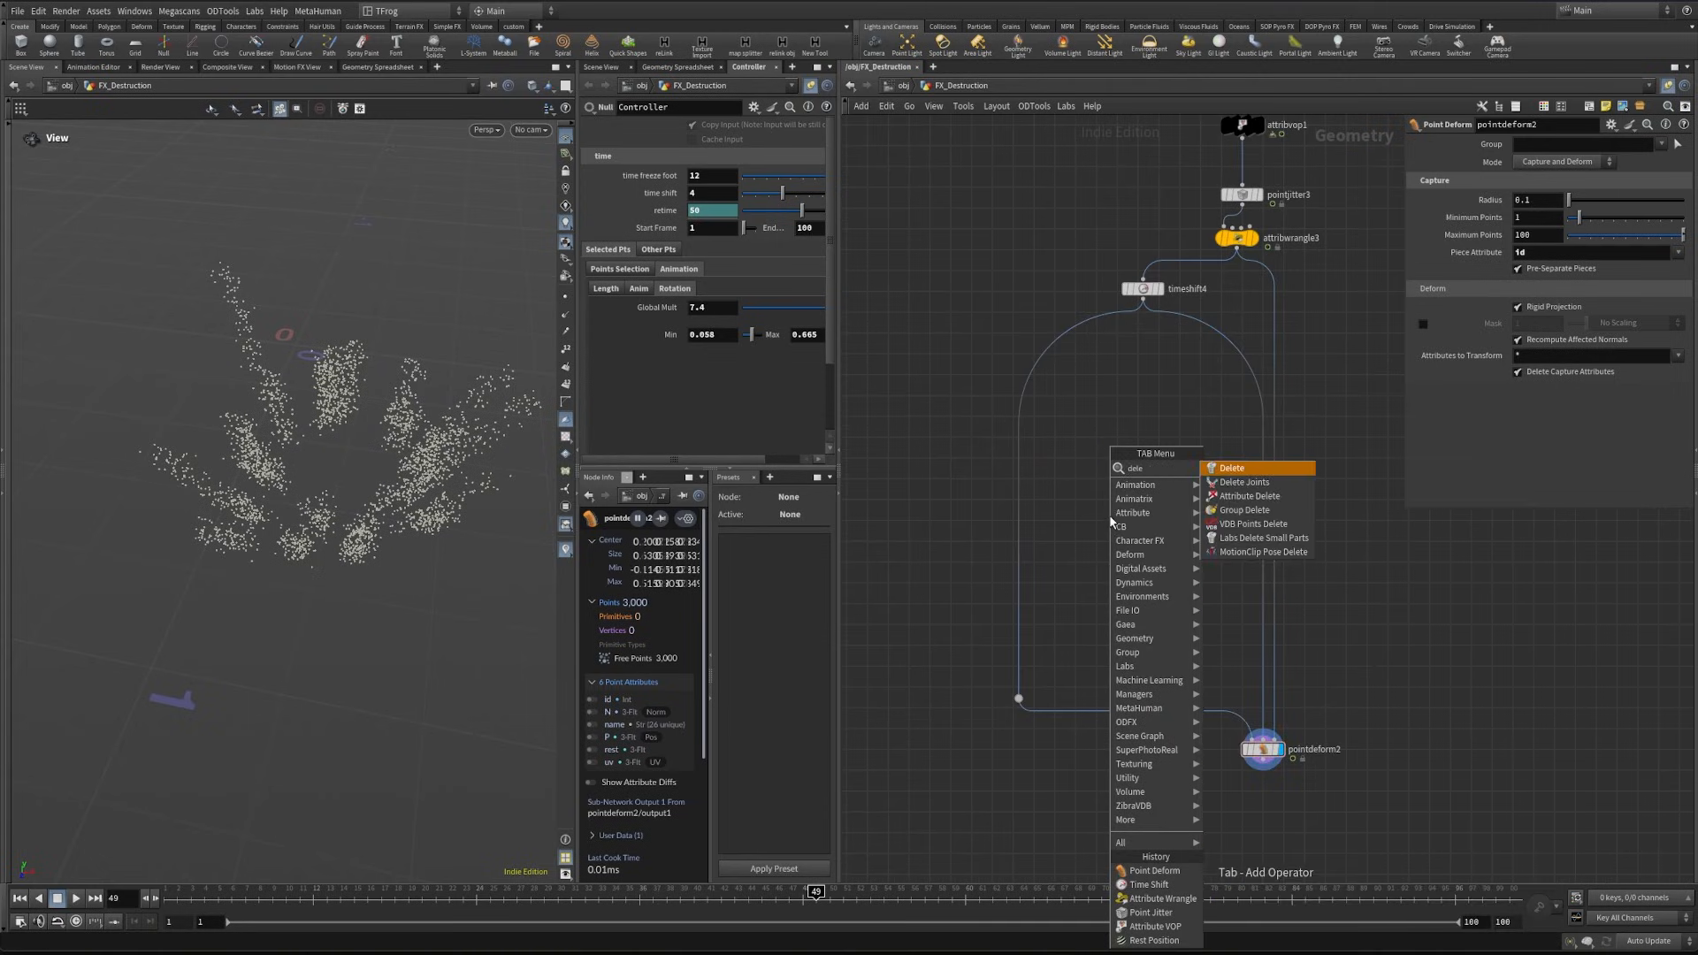
pyautogui.press('Return')
pyautogui.click(1012, 550)
# - Try randomly deleting 95.8 percent of the points with the Delete node, and remove that node again
pyautogui.click(1545, 180)
pyautogui.click(1531, 208)
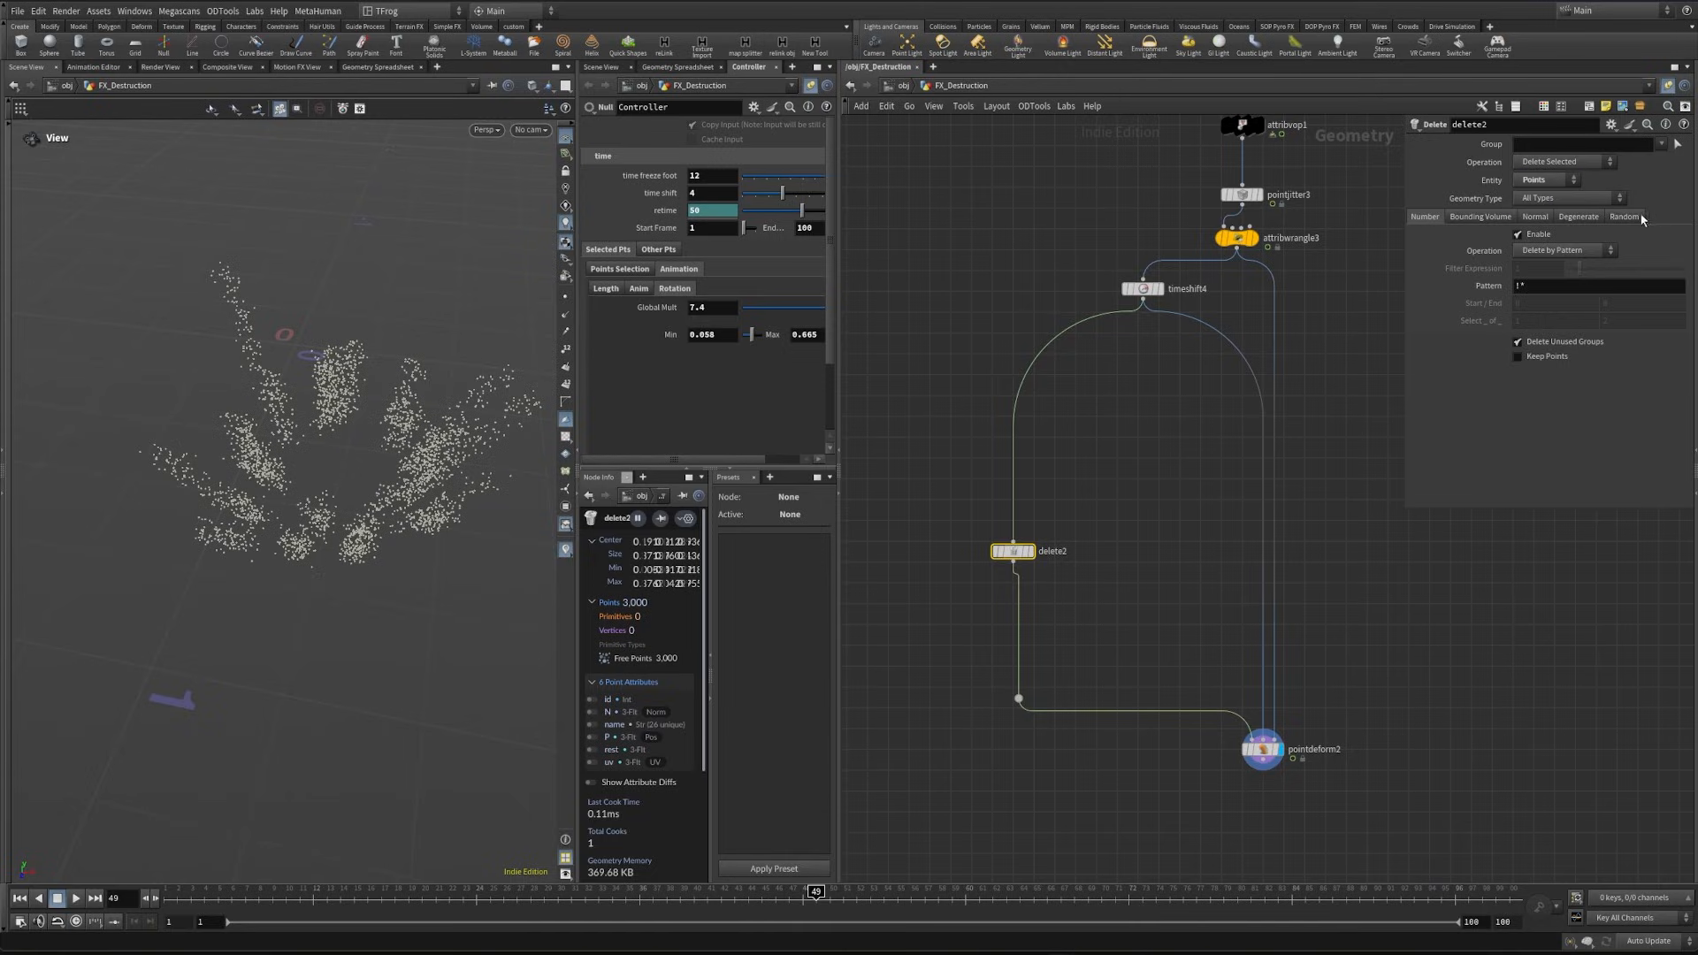
pyautogui.click(1624, 216)
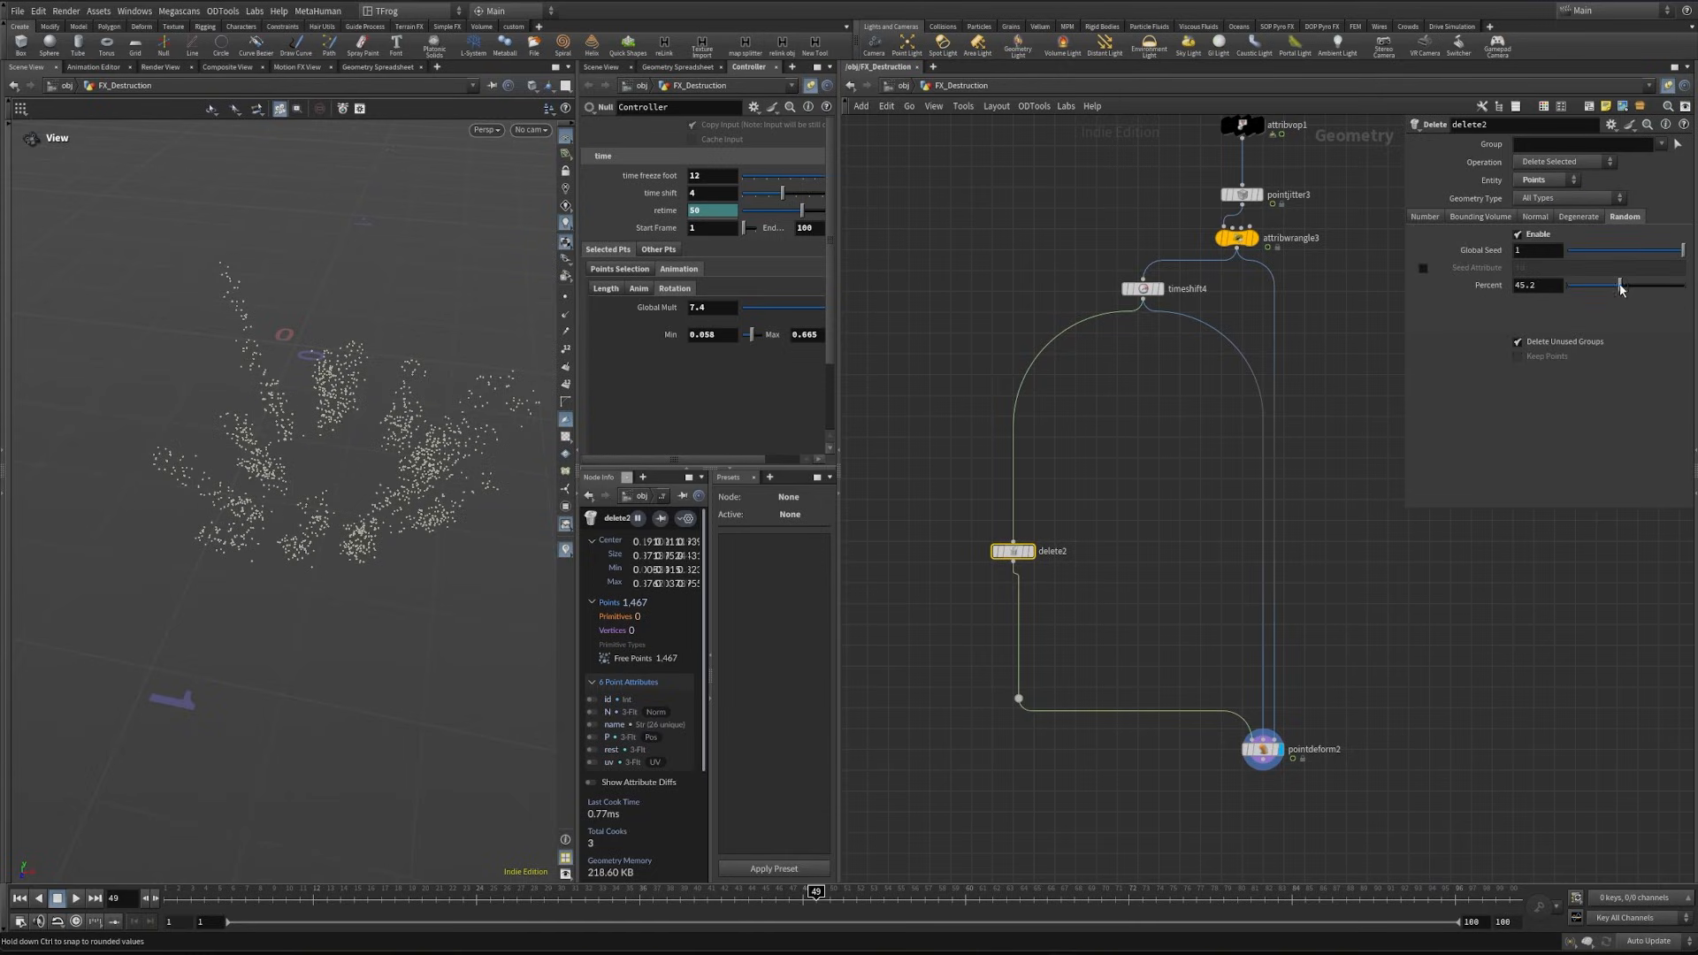
pyautogui.moveTo(1608, 291); pyautogui.dragTo(1680, 286)
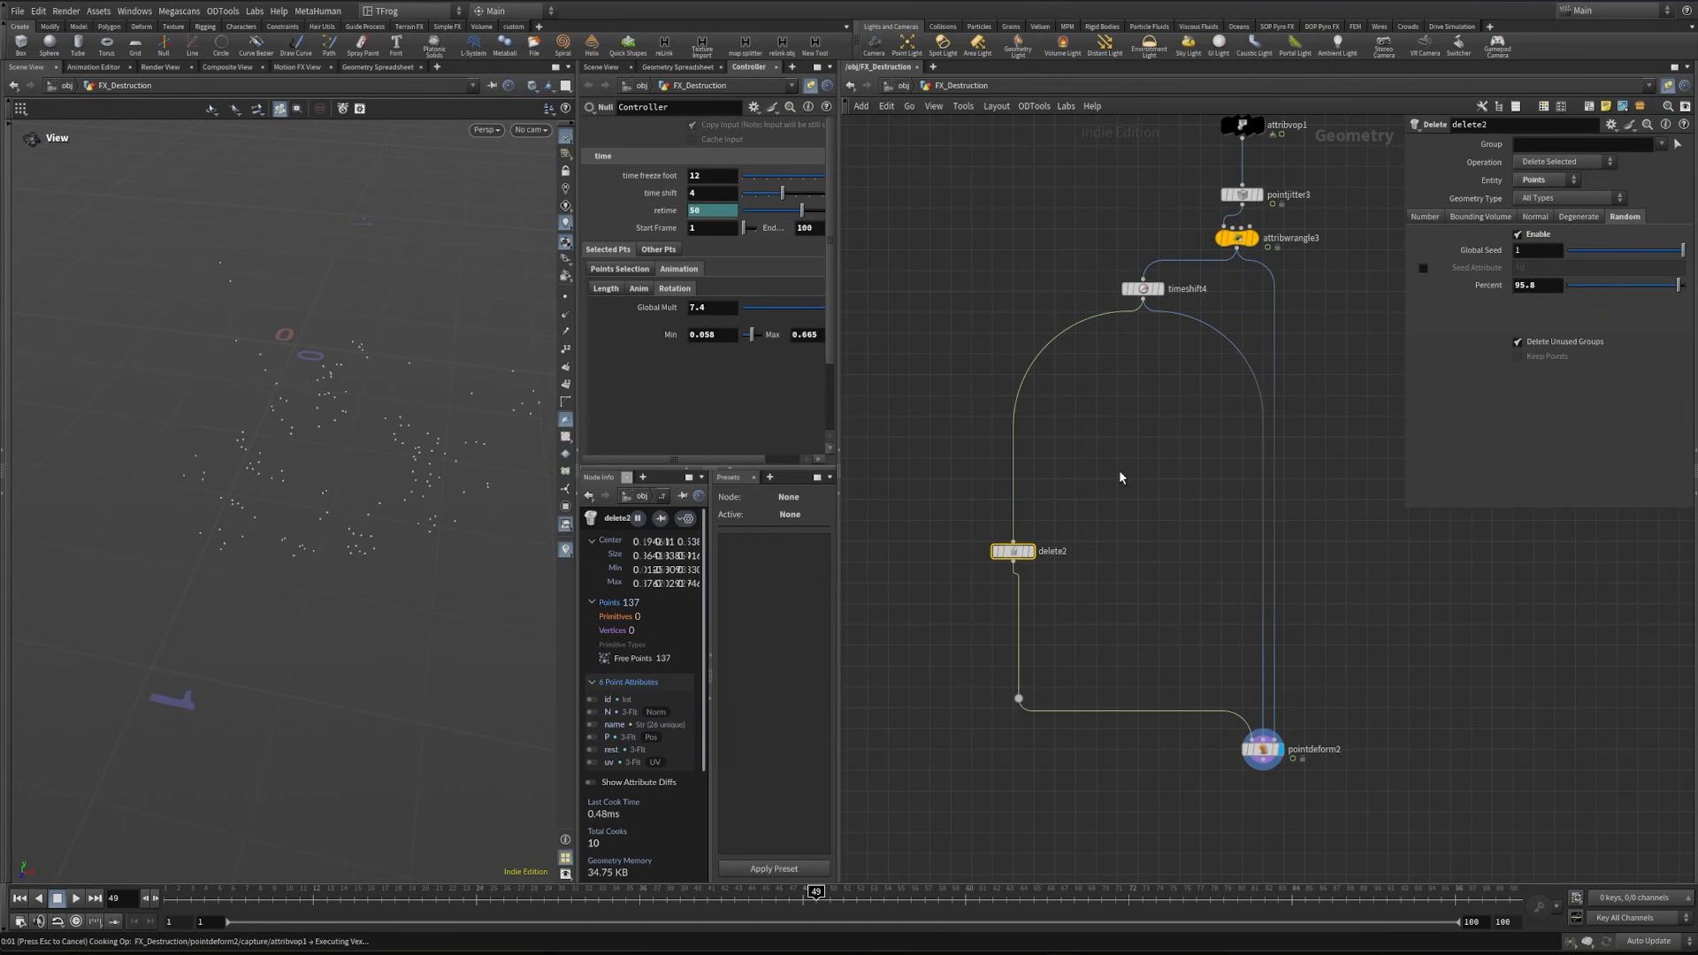
pyautogui.press('Delete')
# - Copy the Freeze_foot null and paste it as an object merge reference below timeshift4
pyautogui.scroll(-4, 1116, 566)
pyautogui.scroll(-3, 1086, 409)
pyautogui.moveTo(1115, 350); pyautogui.dragTo(1194, 644, button='middle')
pyautogui.moveTo(1030, 326); pyautogui.dragTo(1106, 610, button='middle')
pyautogui.moveTo(1051, 459); pyautogui.dragTo(1095, 573, button='middle')
pyautogui.scroll(6, 1042, 447)
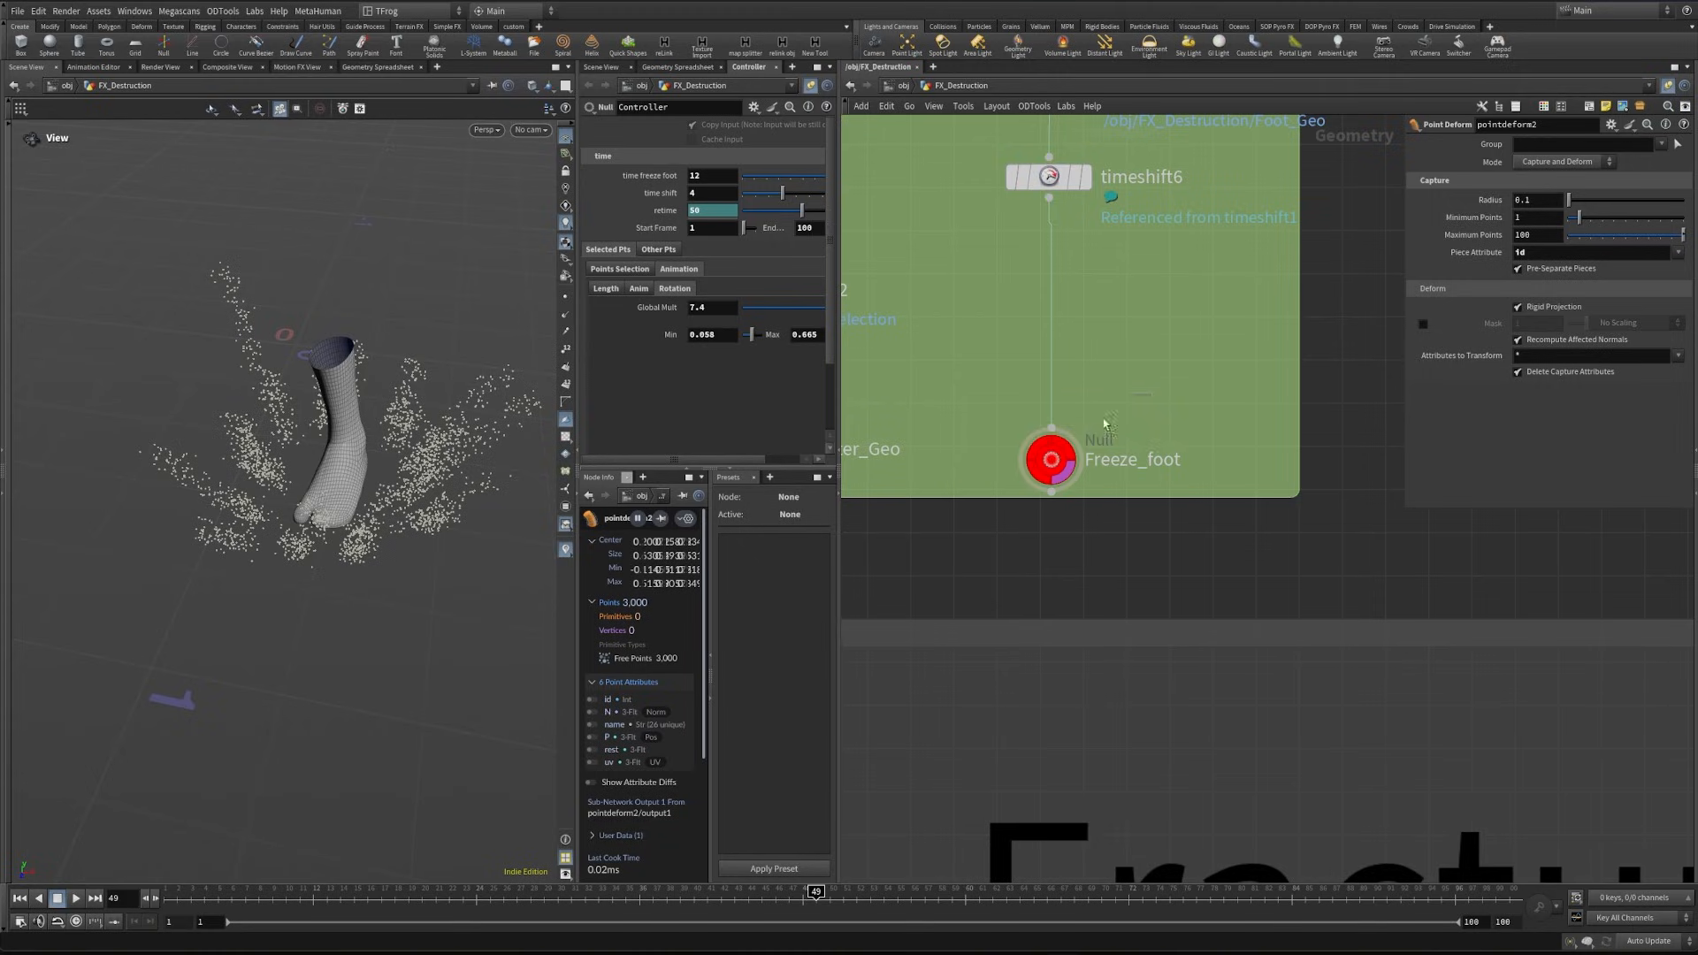
pyautogui.moveTo(1151, 395); pyautogui.dragTo(1001, 486)
pyautogui.hotkey('ctrl', 'c')
pyautogui.scroll(-6, 1031, 498)
pyautogui.moveTo(1205, 599); pyautogui.dragTo(1189, 319, button='middle')
pyautogui.scroll(4, 1220, 439)
pyautogui.hotkey('ctrl', 'shift', 'v')
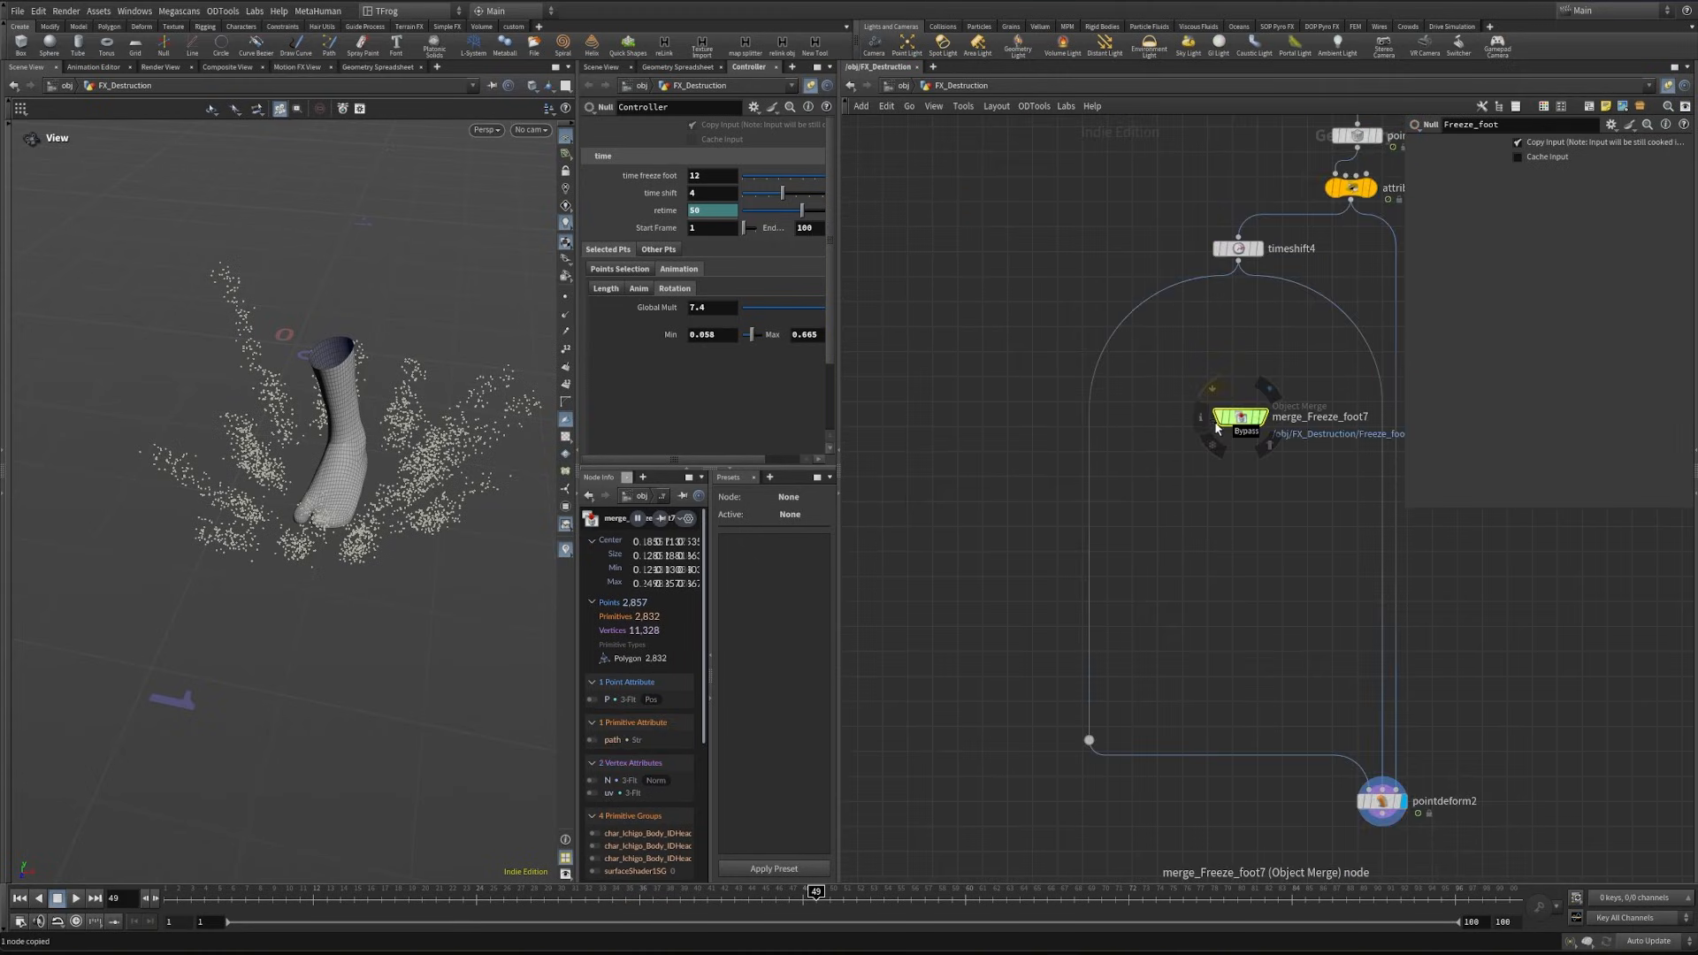
# - Return the timeline to frame 1 and examine the frozen foot against the surrounding points
pyautogui.scroll(3, 1237, 425)
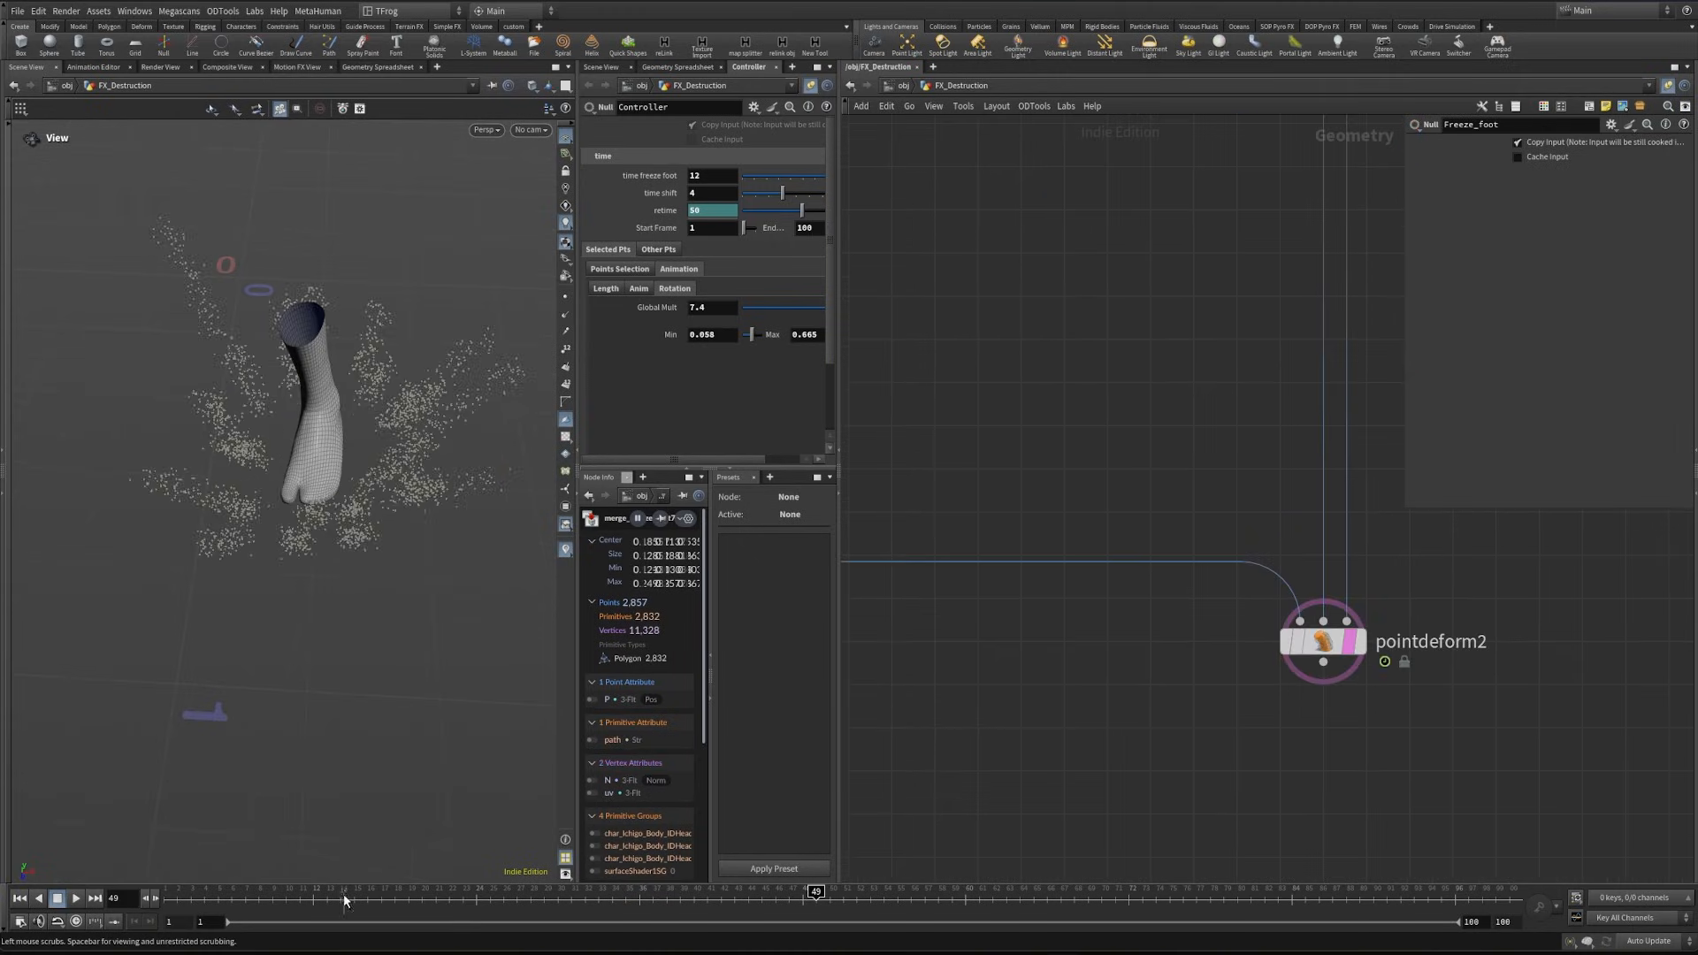
pyautogui.moveTo(345, 898); pyautogui.dragTo(137, 899)
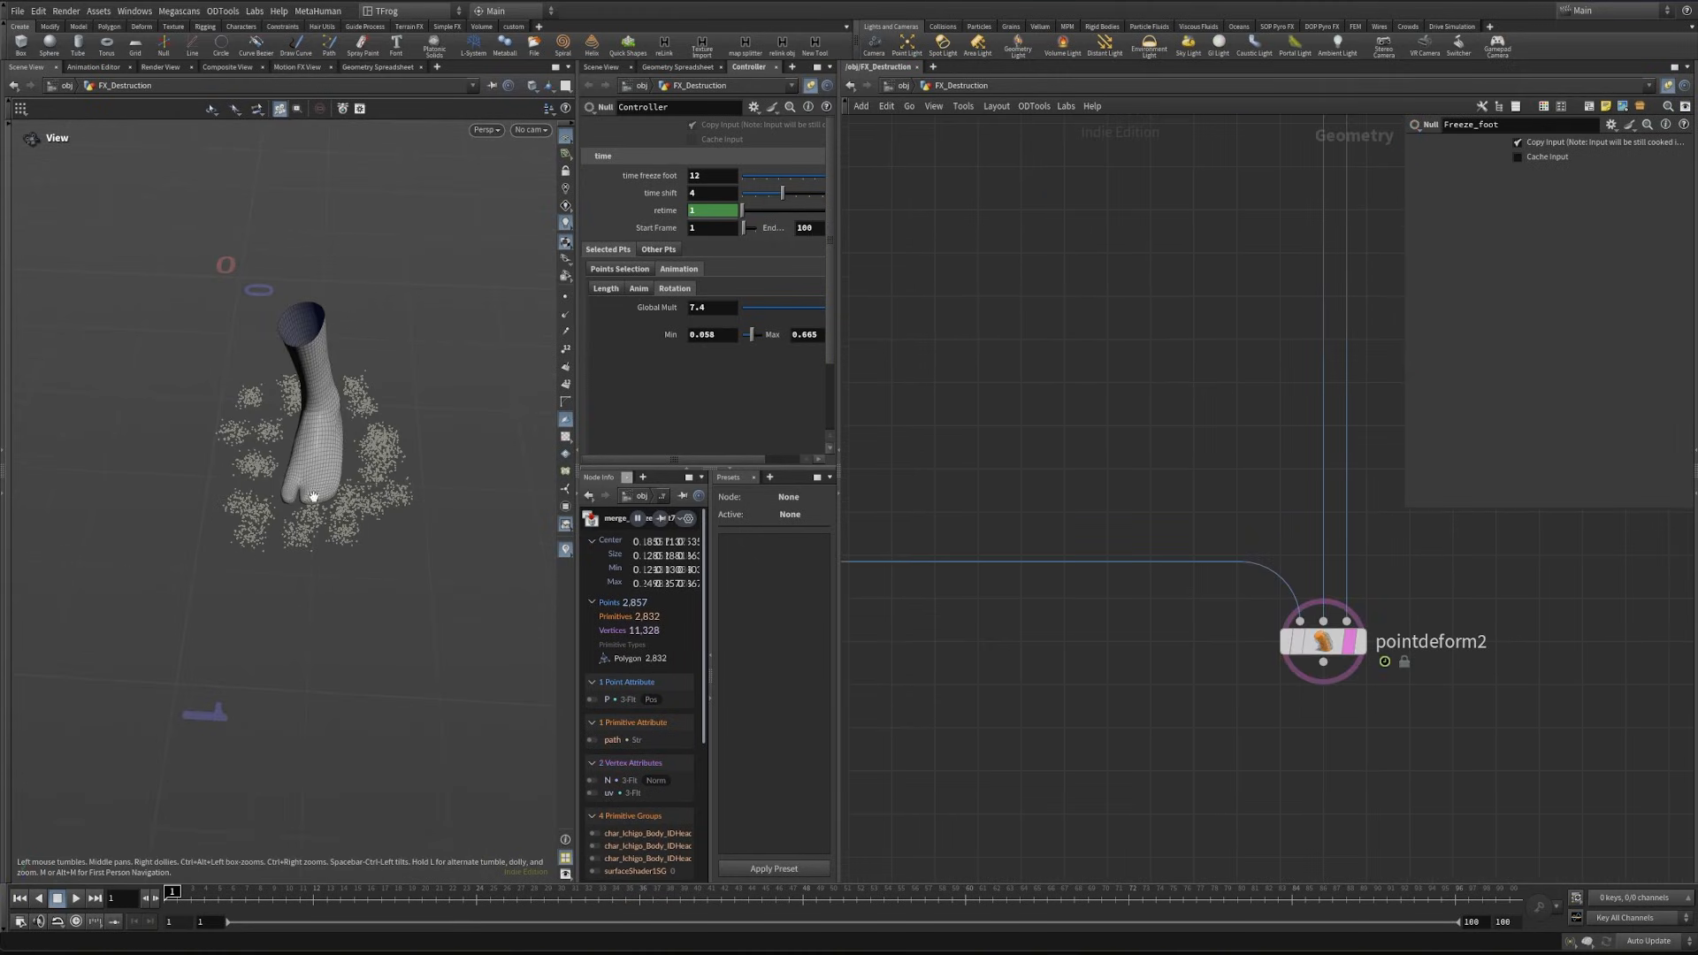
pyautogui.scroll(6, 313, 497)
pyautogui.moveTo(291, 496); pyautogui.dragTo(302, 632)
pyautogui.moveTo(351, 509); pyautogui.dragTo(315, 594)
# - Add a Color node below the merged Freeze_foot node and wire the foot geometry into it
pyautogui.moveTo(1031, 387); pyautogui.dragTo(1141, 504, button='middle')
pyautogui.scroll(-5, 1150, 513)
pyautogui.moveTo(1185, 530); pyautogui.dragTo(1200, 620, button='middle')
pyautogui.scroll(5, 1226, 614)
pyautogui.press('Tab')
pyautogui.write('color')
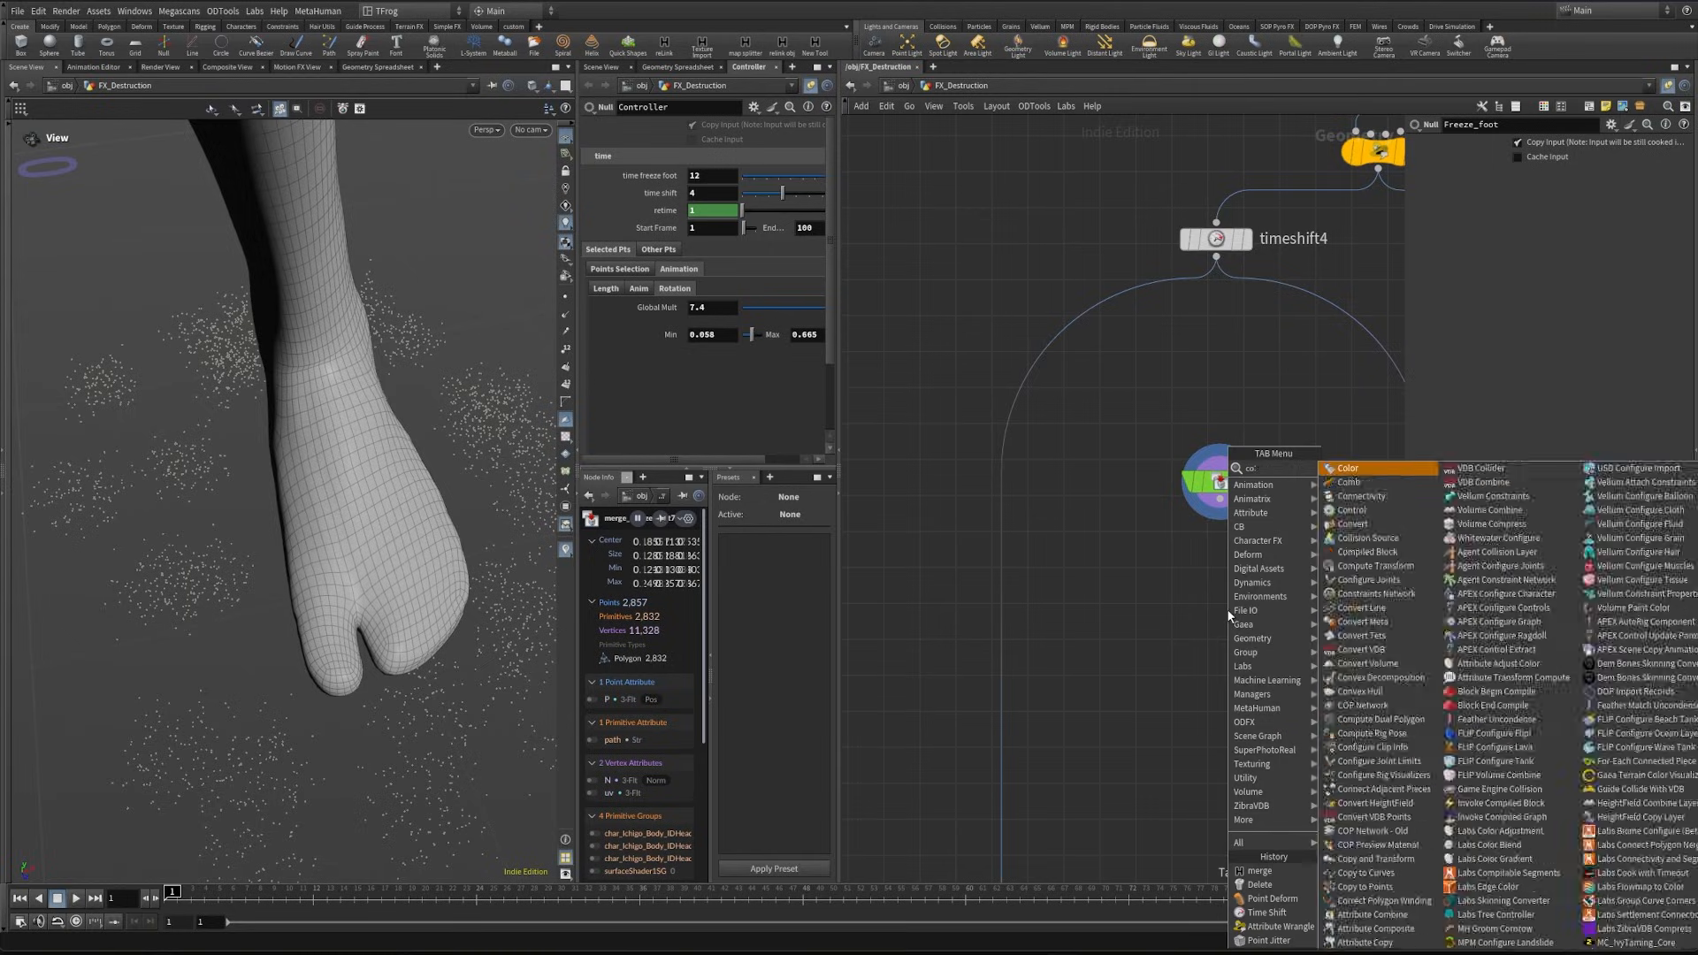
pyautogui.press('Return')
pyautogui.click(1227, 611)
pyautogui.moveTo(1220, 499); pyautogui.dragTo(1228, 594)
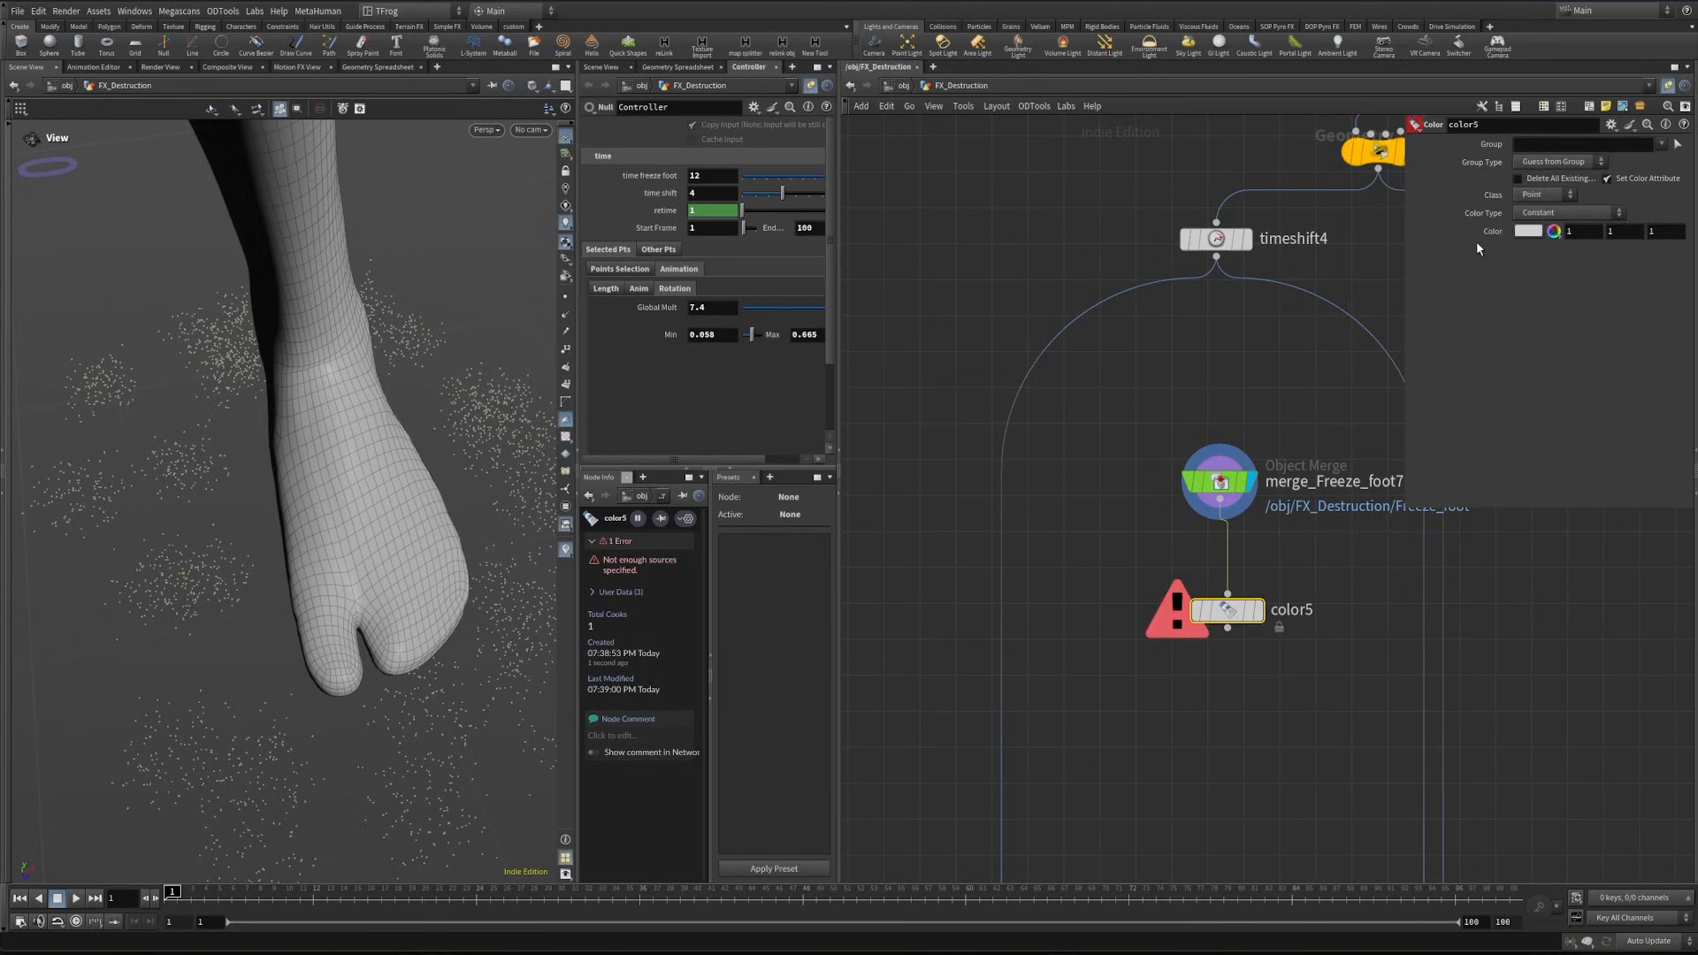
# - Set the foot's Color node to black (0, 0, 0) and display its result
pyautogui.click(1553, 231)
pyautogui.moveTo(1271, 565); pyautogui.dragTo(1327, 450, button='middle')
pyautogui.click(1325, 452)
# - Insert an Attribute Transfer on the timeshift4 branch, wire the black foot into its second input and display it
pyautogui.press('Tab')
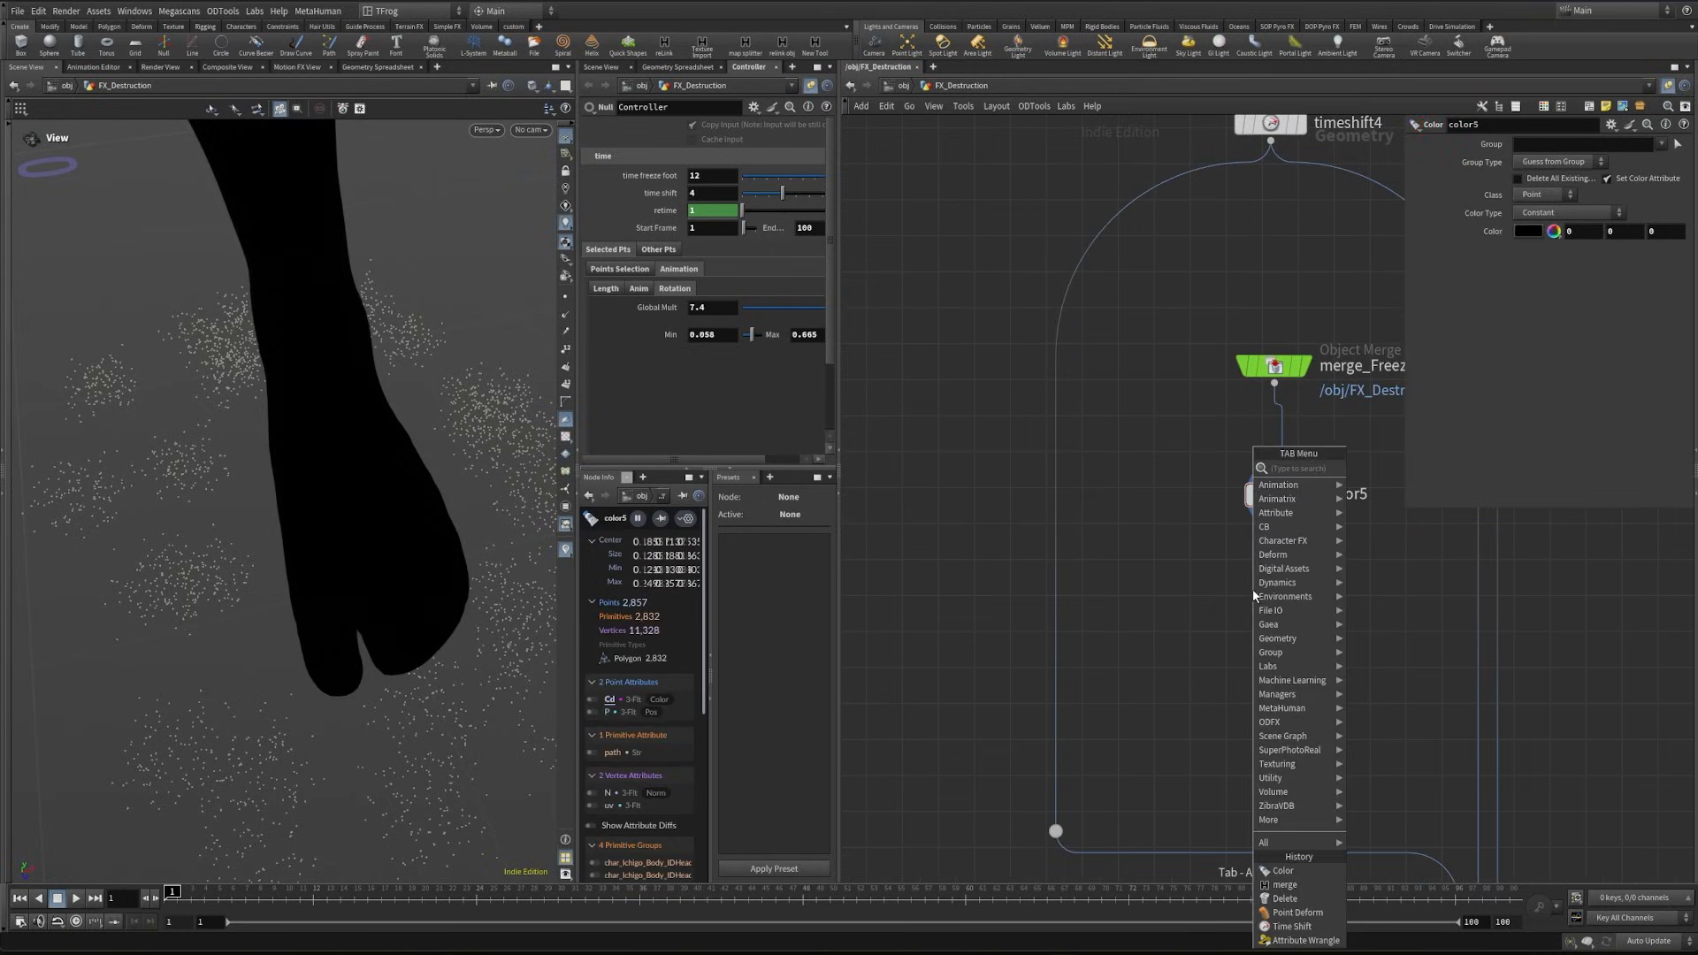
pyautogui.write('transfer')
pyautogui.press('Return')
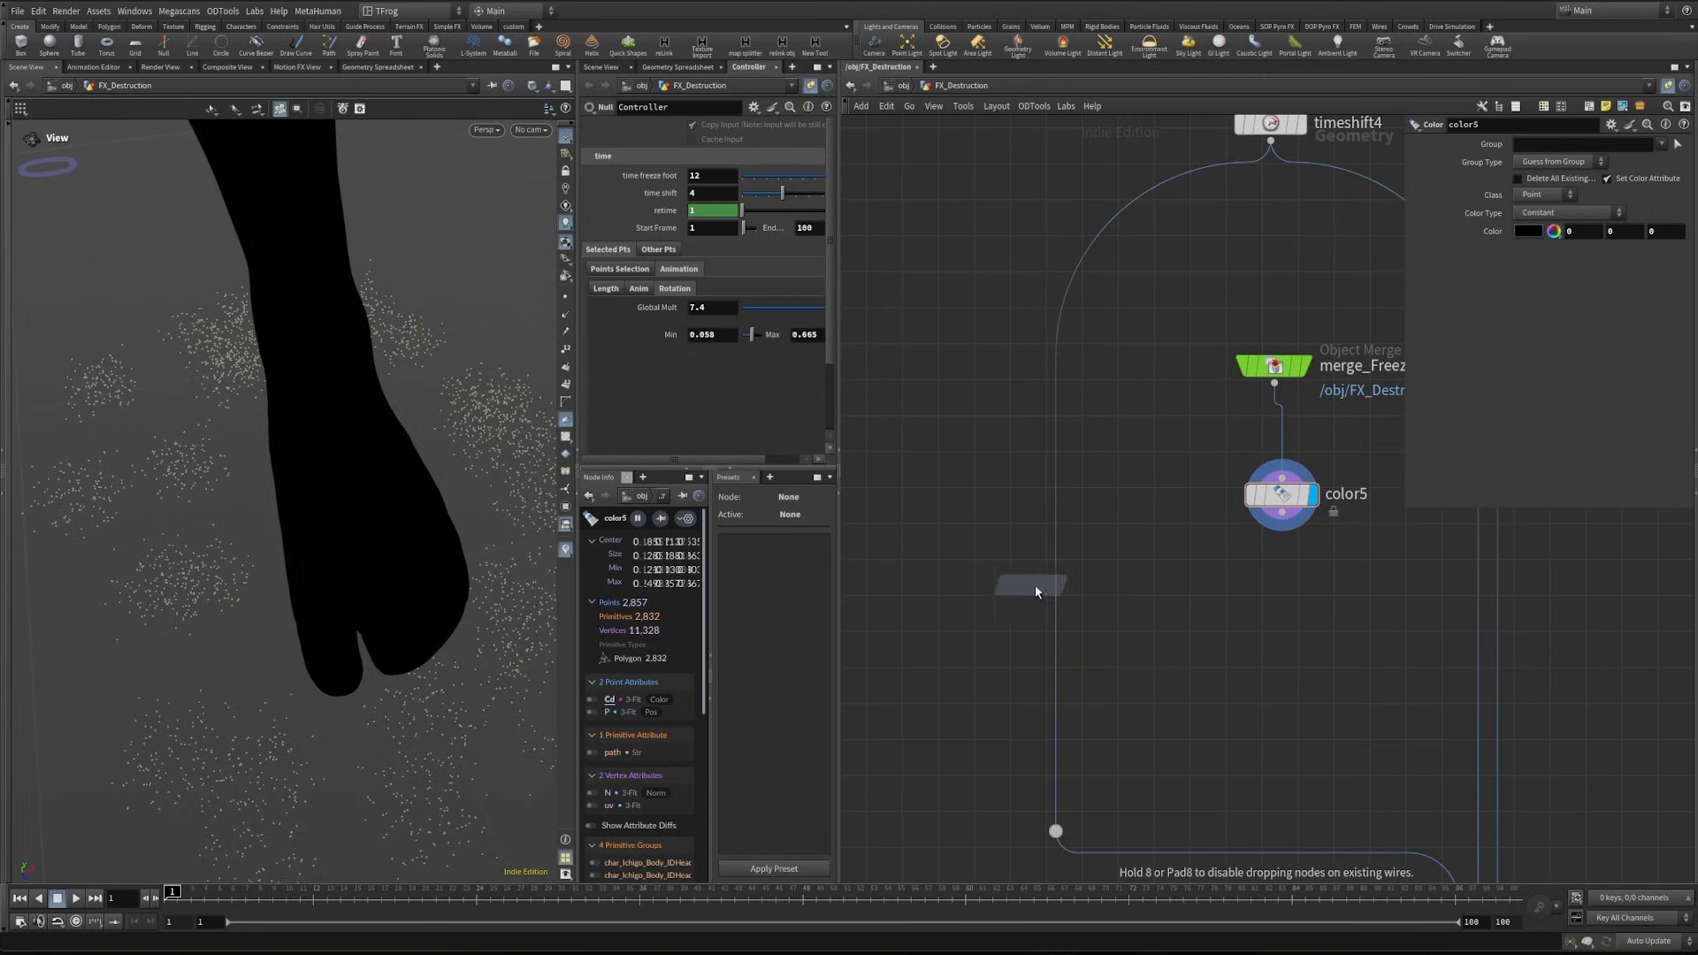
pyautogui.click(1035, 585)
pyautogui.moveTo(1070, 594); pyautogui.dragTo(1221, 574)
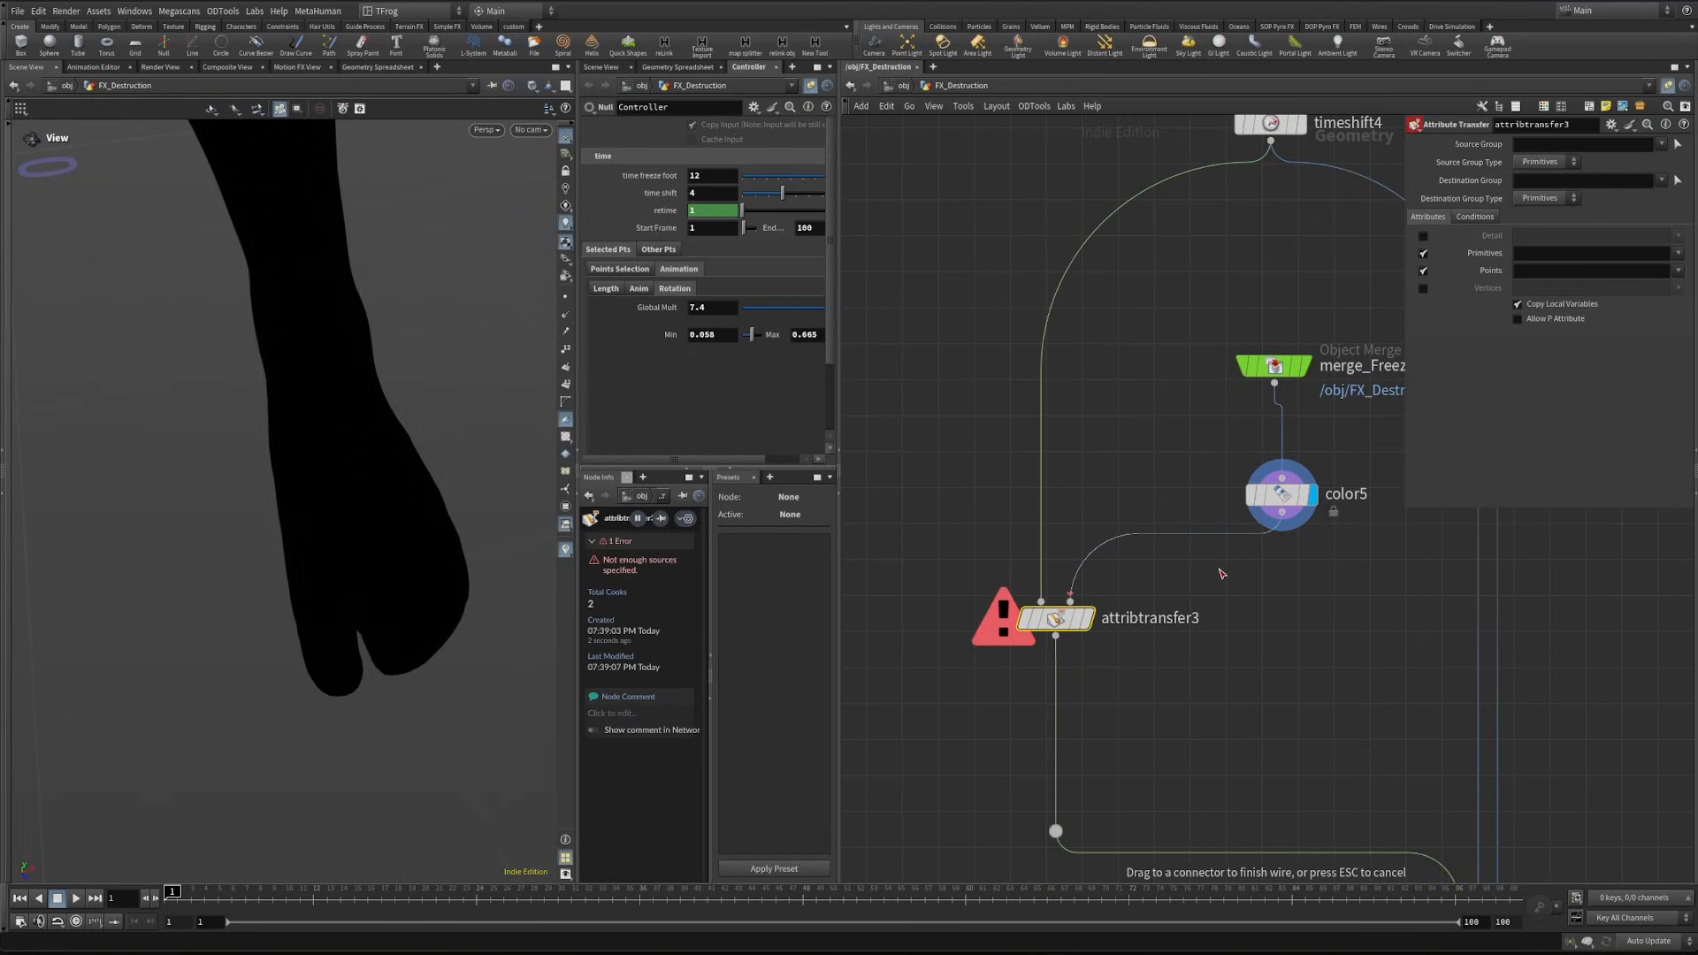
pyautogui.click(1089, 619)
# - Try transferring only the Cd primitive attribute, with point attribute transfer turned off
pyautogui.write('C')
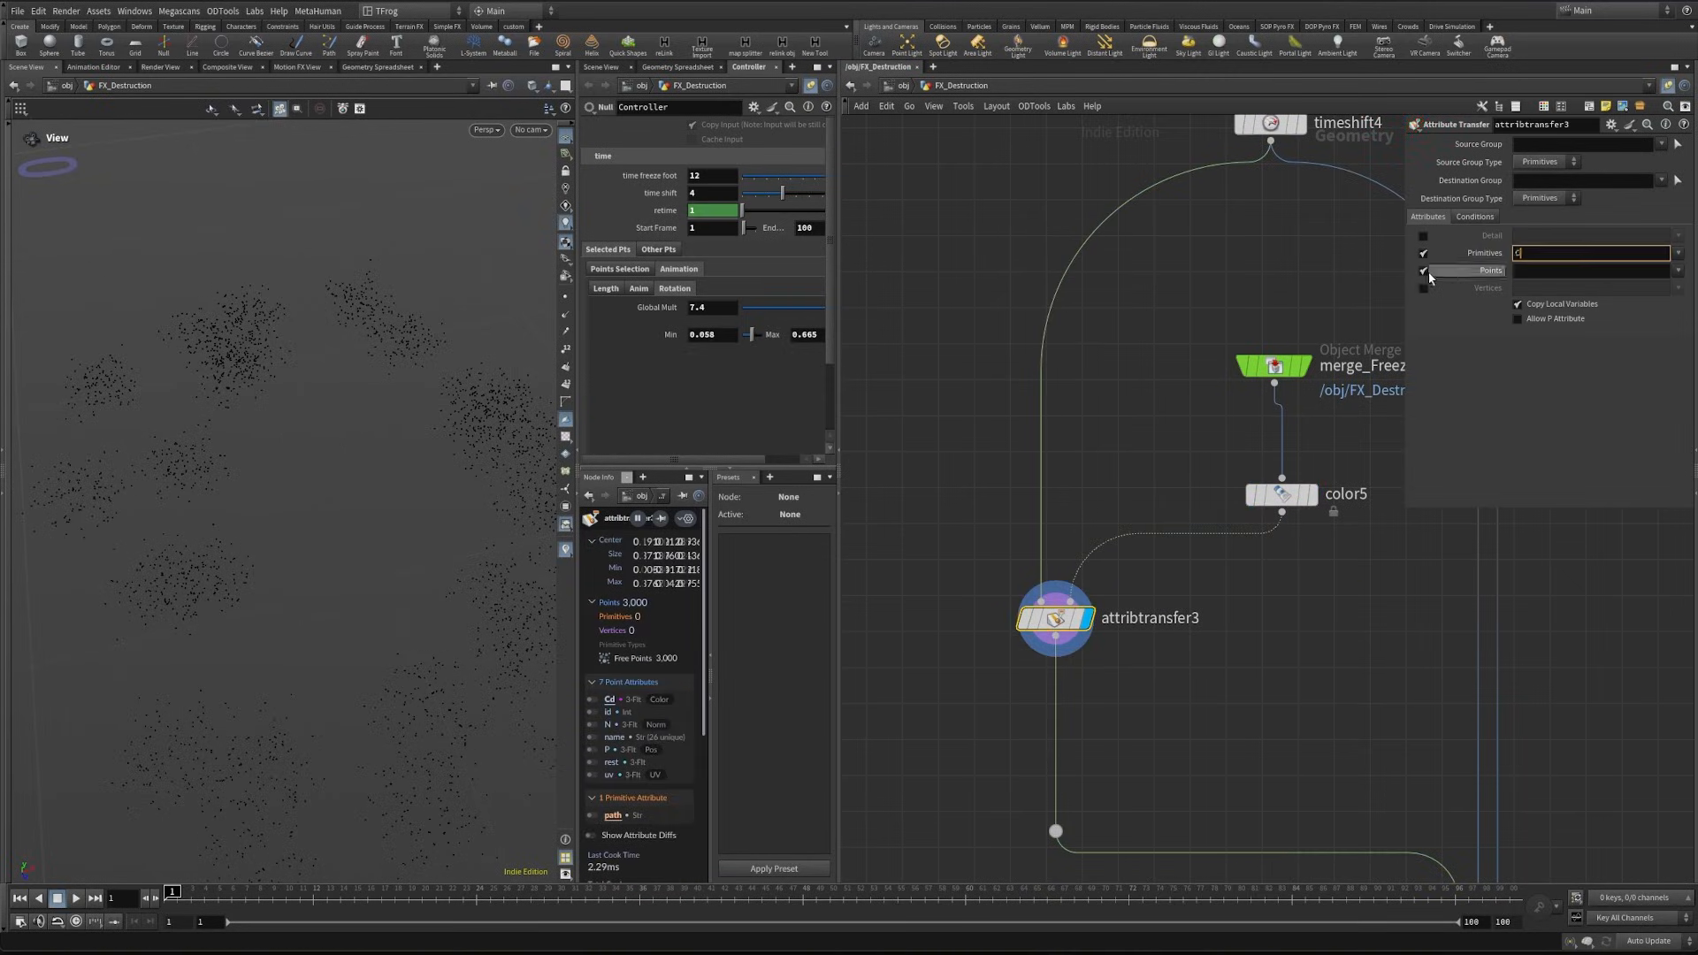
pyautogui.write('d')
pyautogui.click(1421, 272)
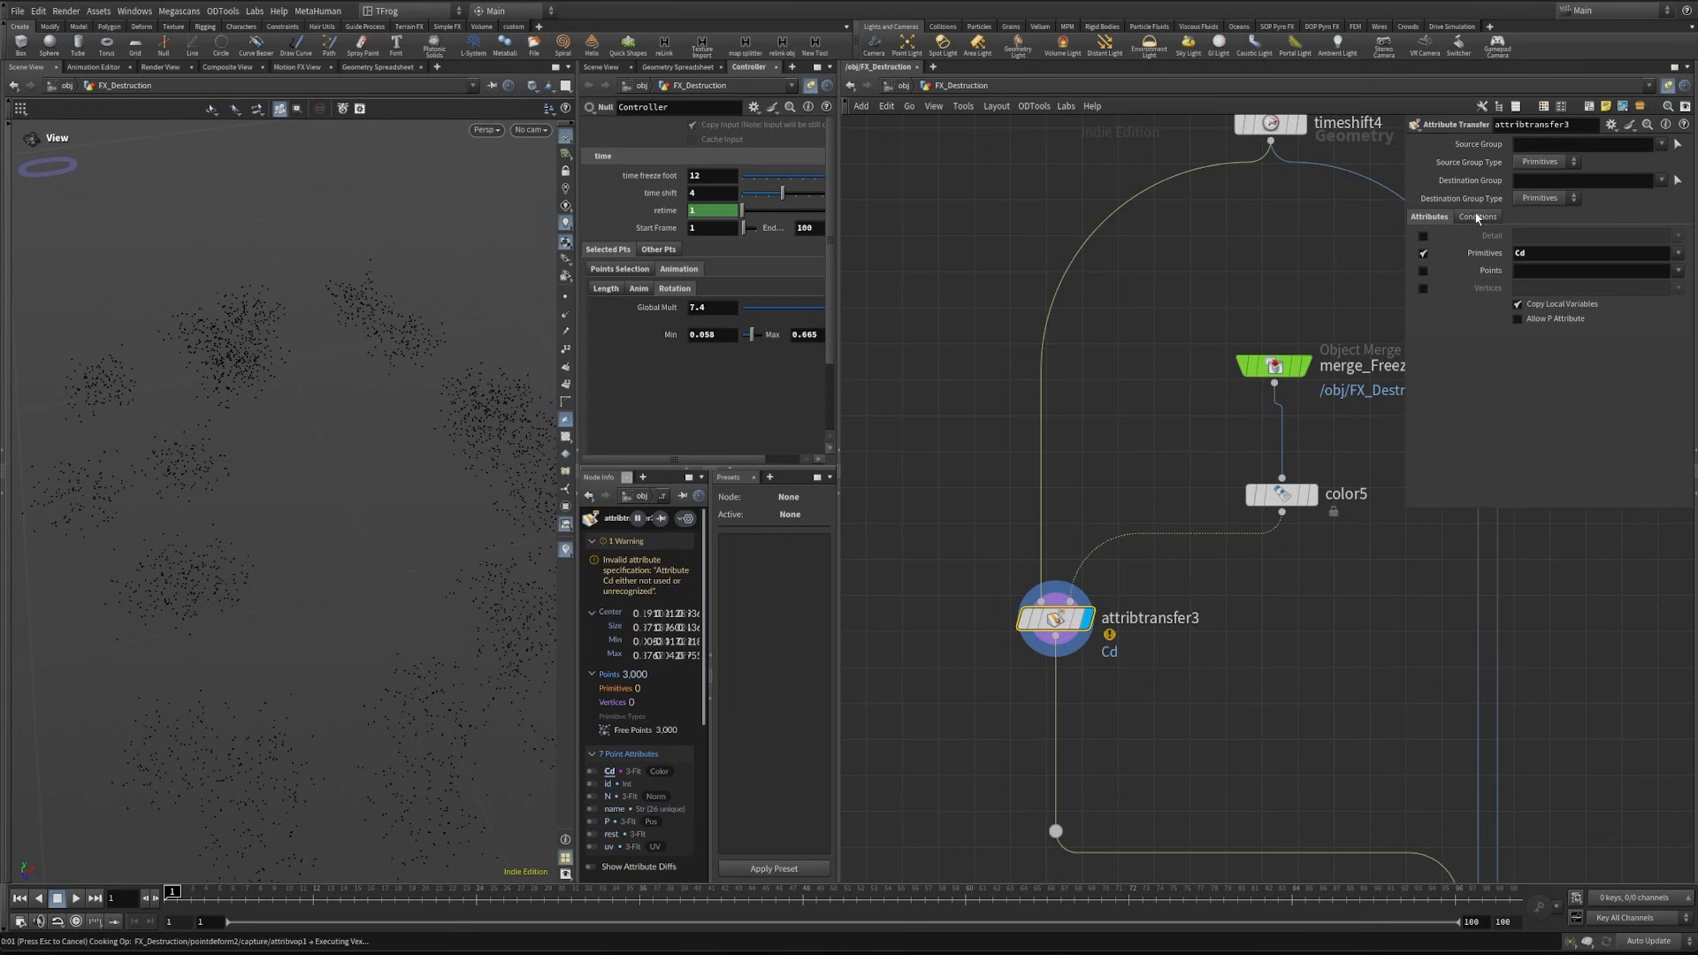
# - Set a small distance threshold on the Attribute Transfer and transfer only the Cd point attribute
pyautogui.click(1476, 216)
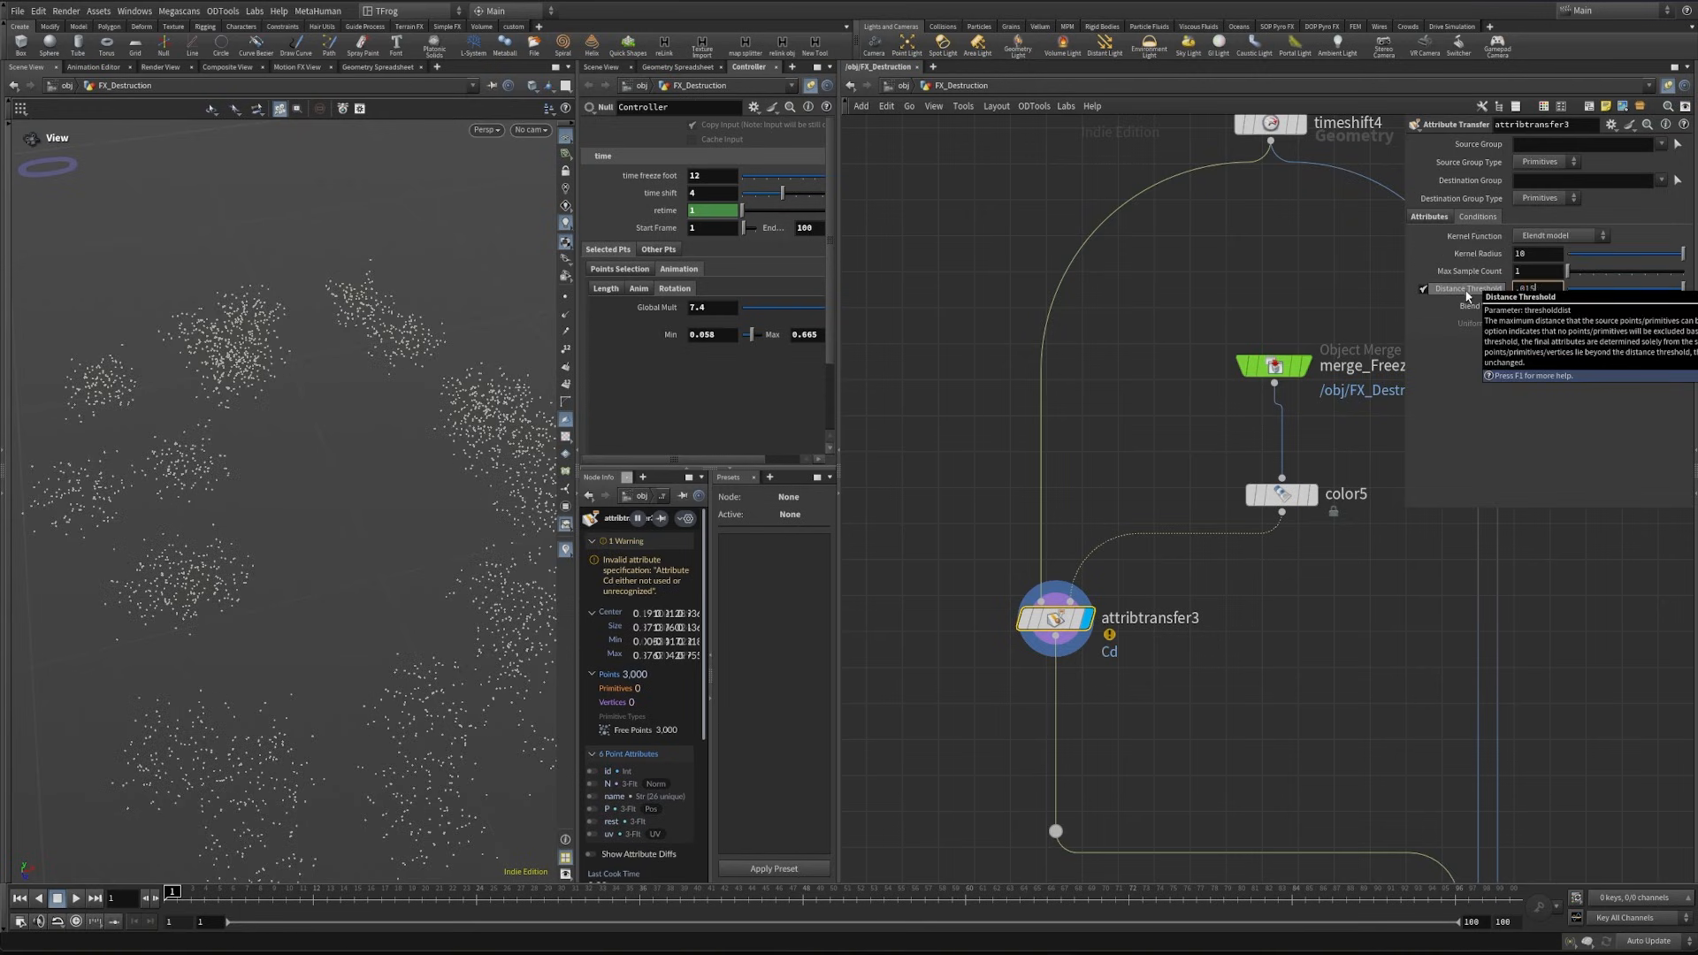
pyautogui.click(1429, 217)
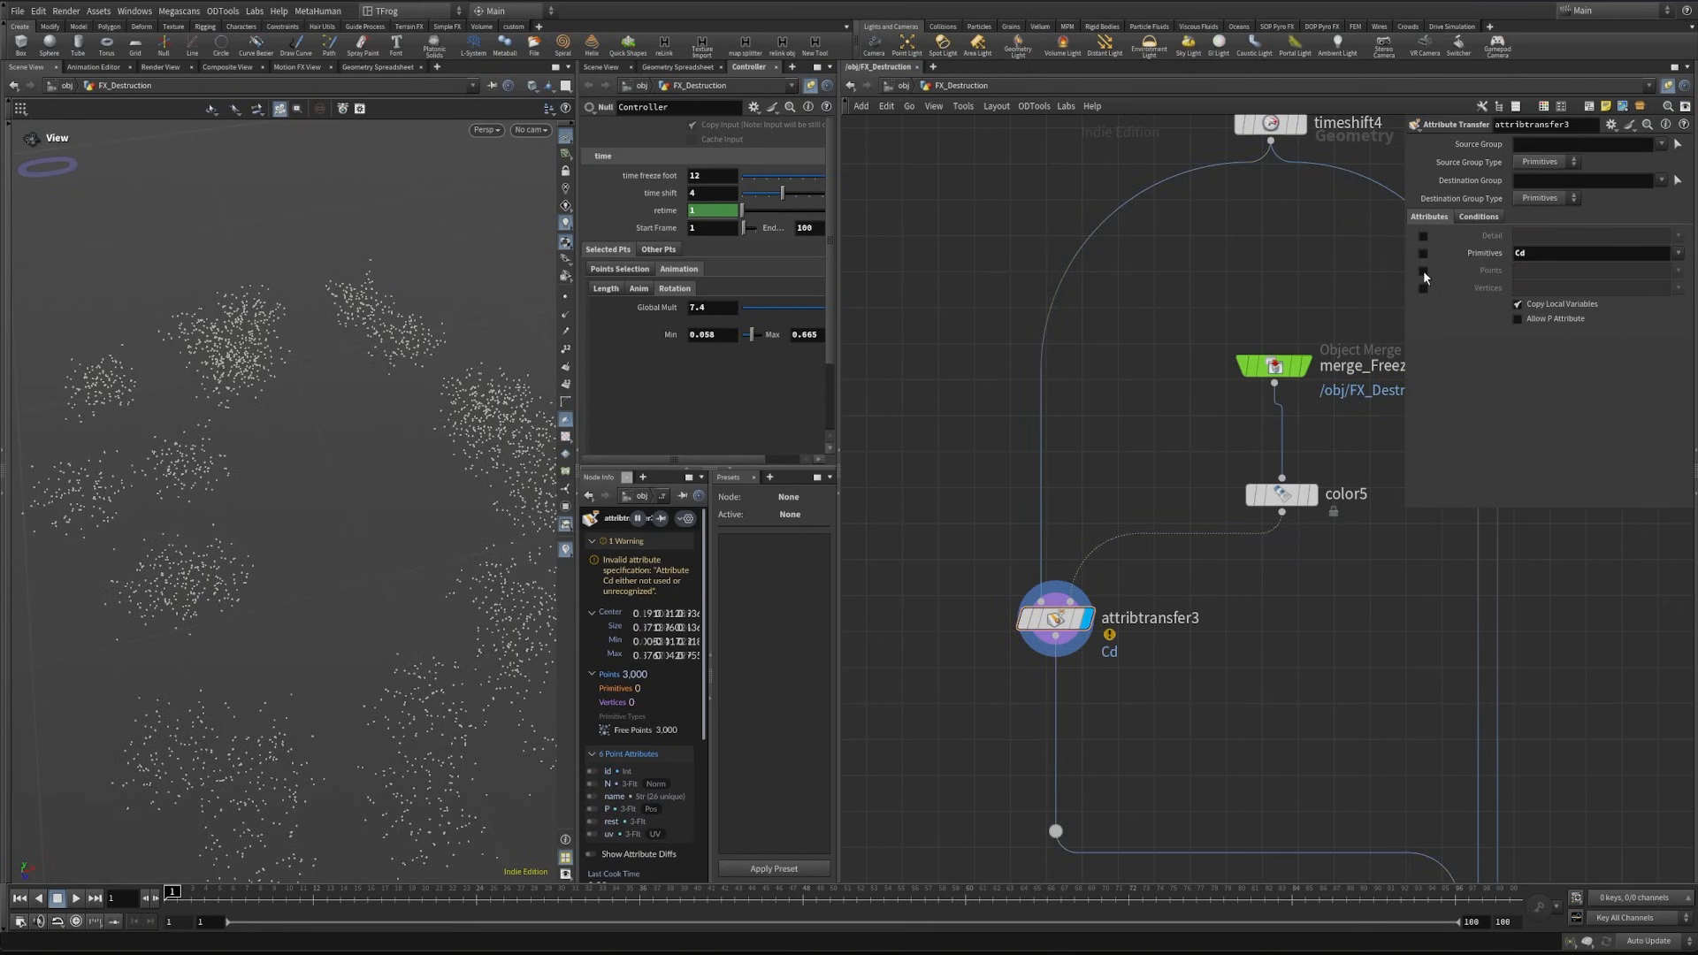
pyautogui.click(1423, 271)
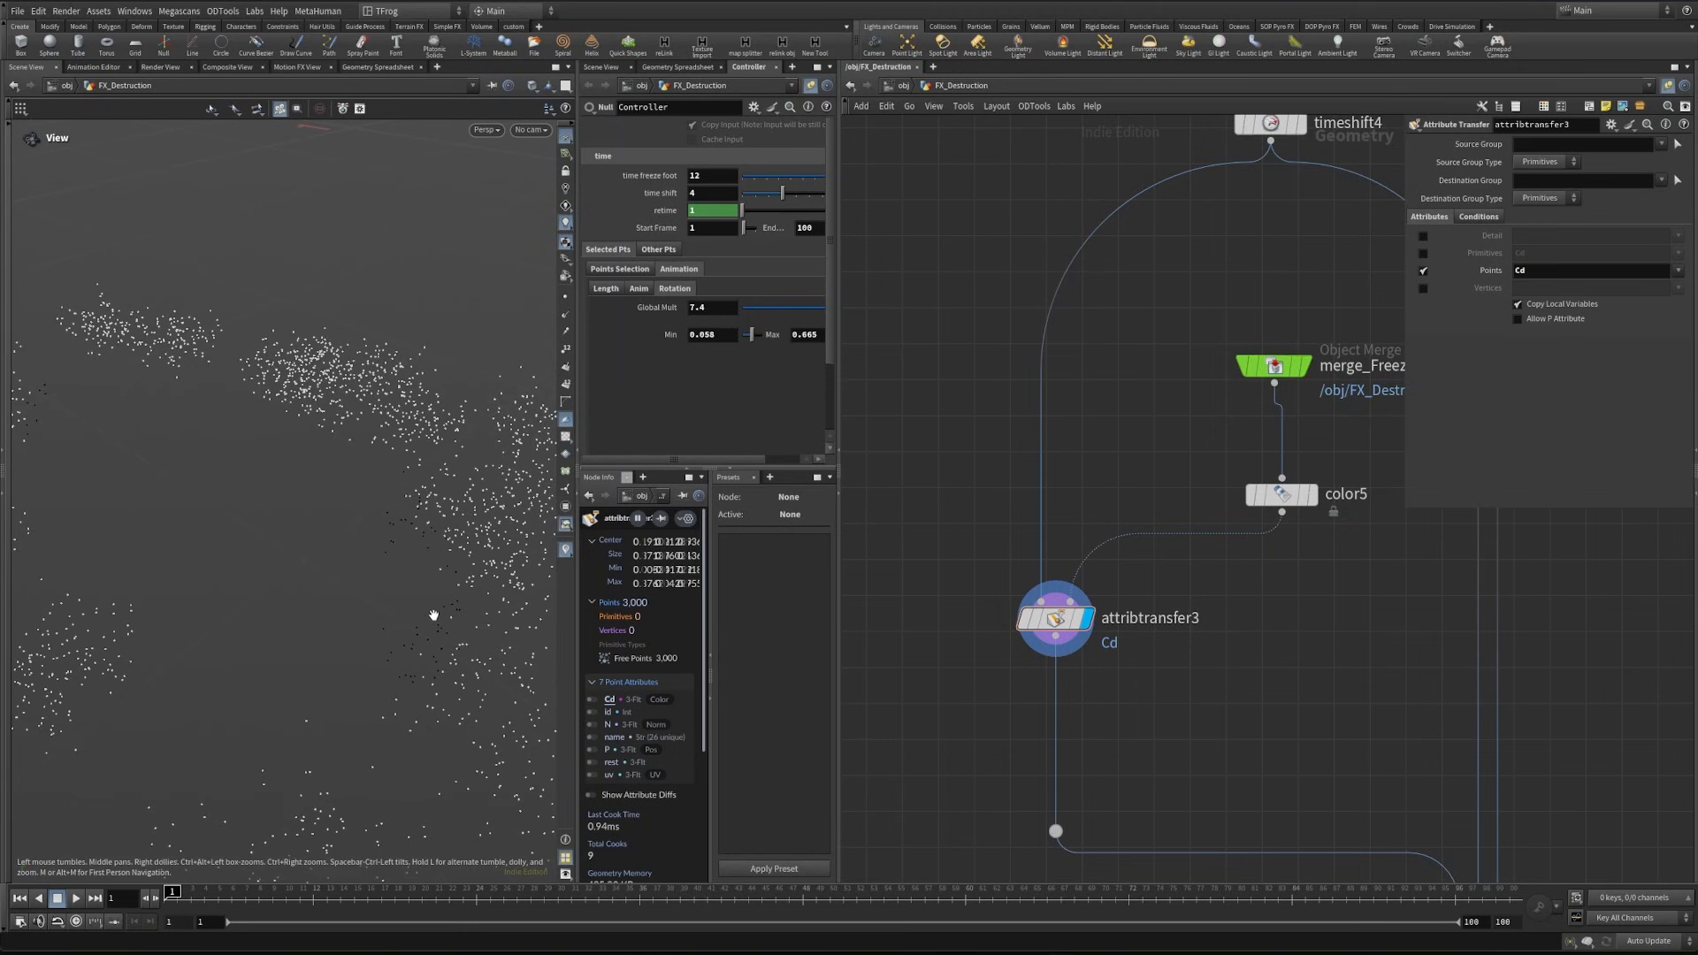
pyautogui.moveTo(433, 614); pyautogui.dragTo(389, 619)
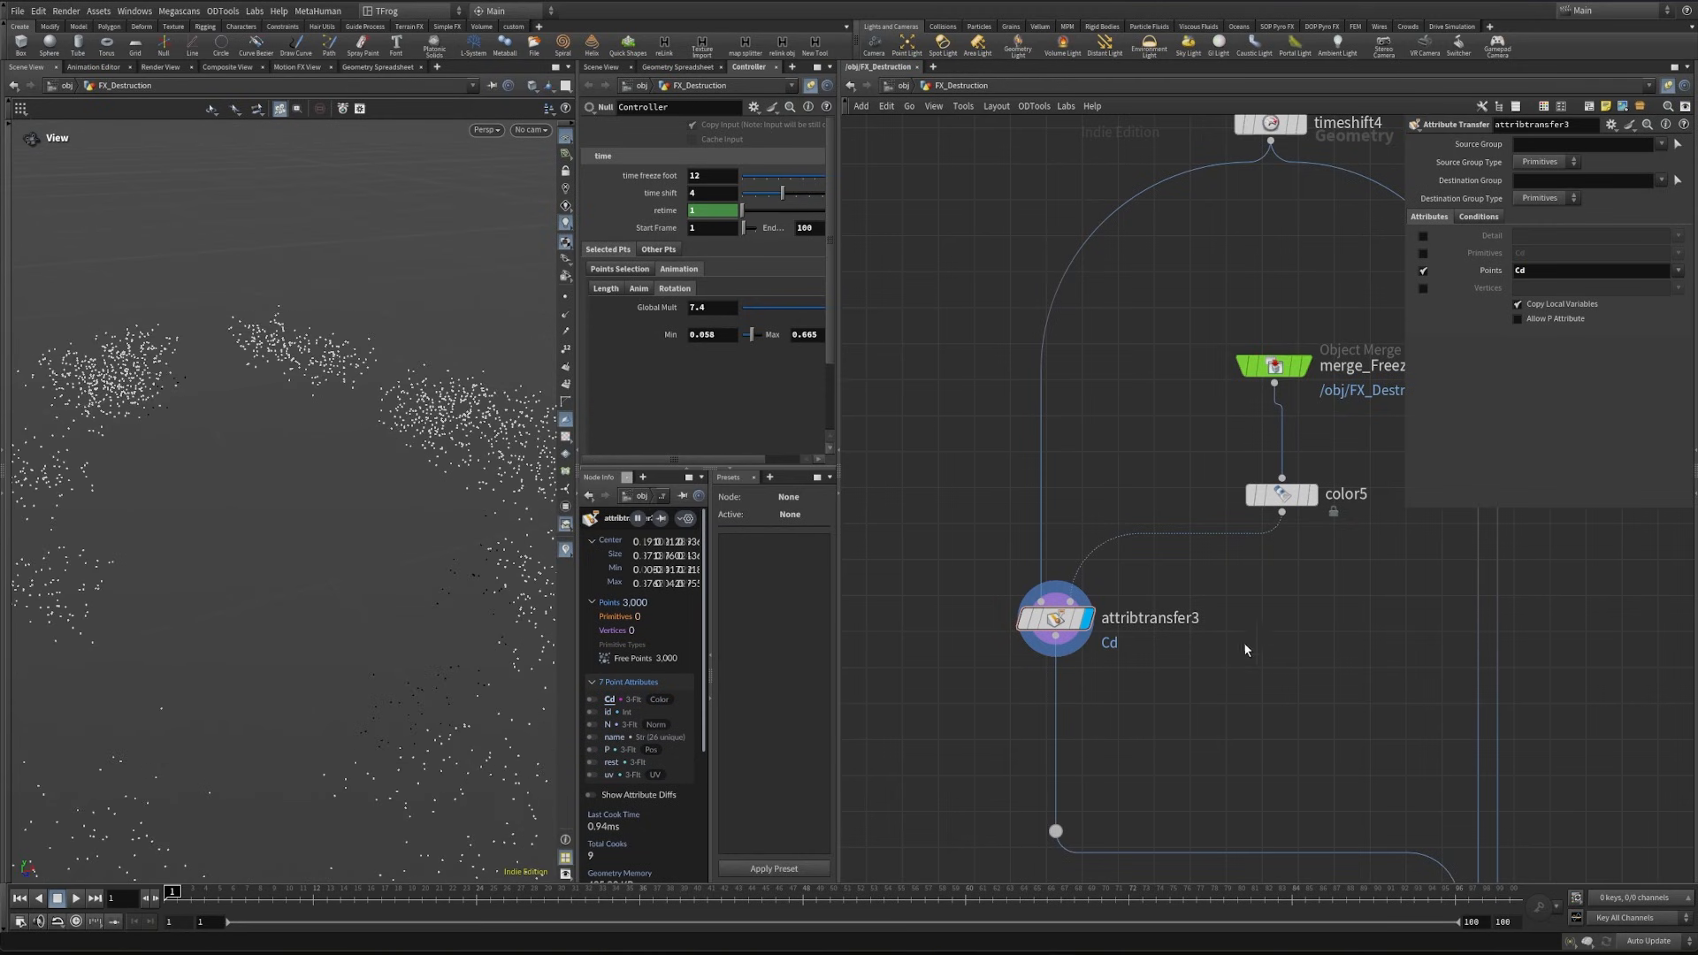
# - Show the black foot as a template and insert a Blast node after the Attribute Transfer
pyautogui.press('Tab')
pyautogui.write('b')
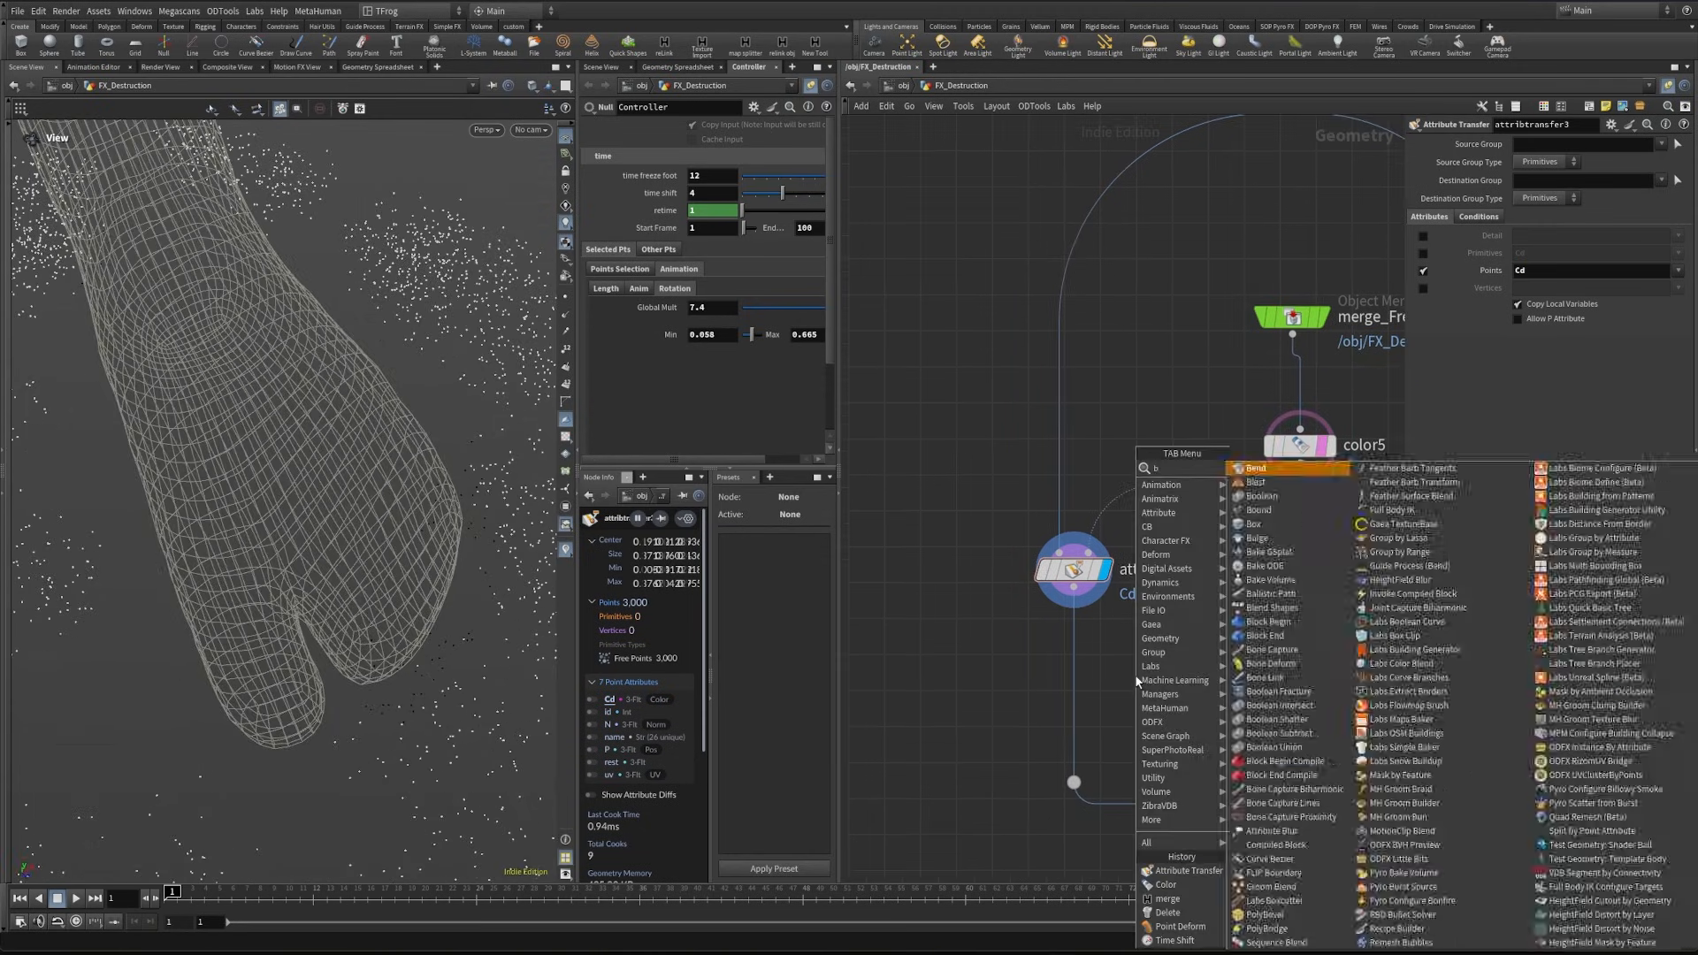
pyautogui.write('last')
pyautogui.press('Return')
pyautogui.click(1070, 665)
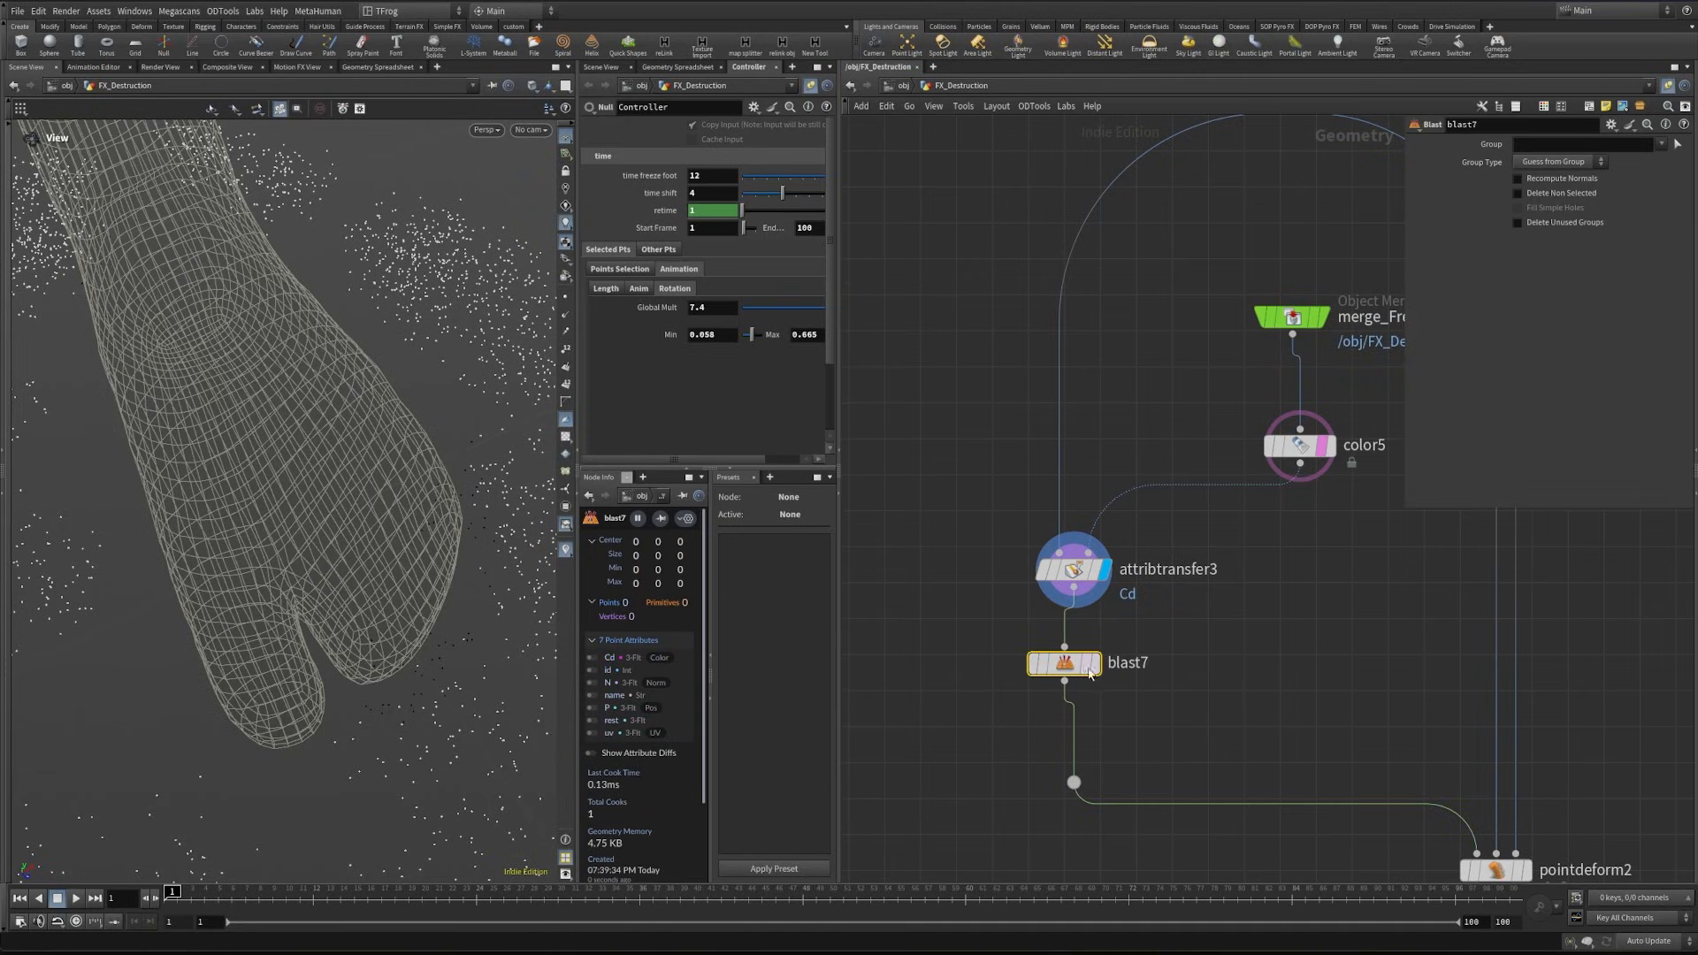
pyautogui.click(1556, 162)
pyautogui.click(1548, 195)
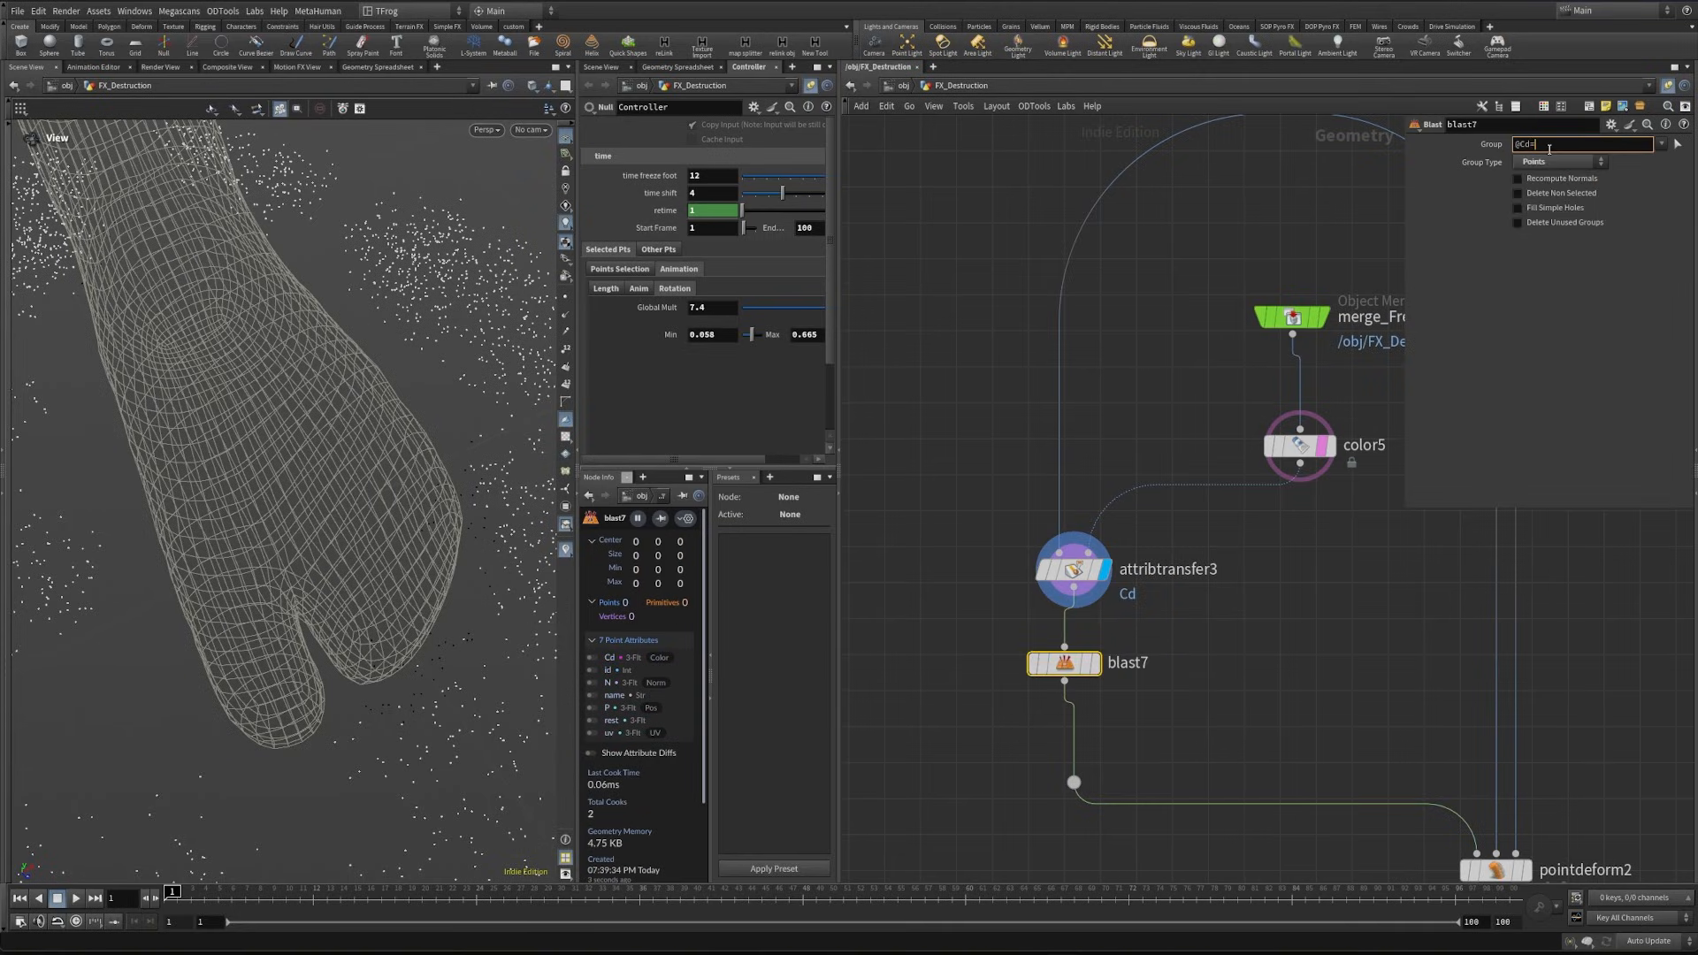
pyautogui.press('Return')
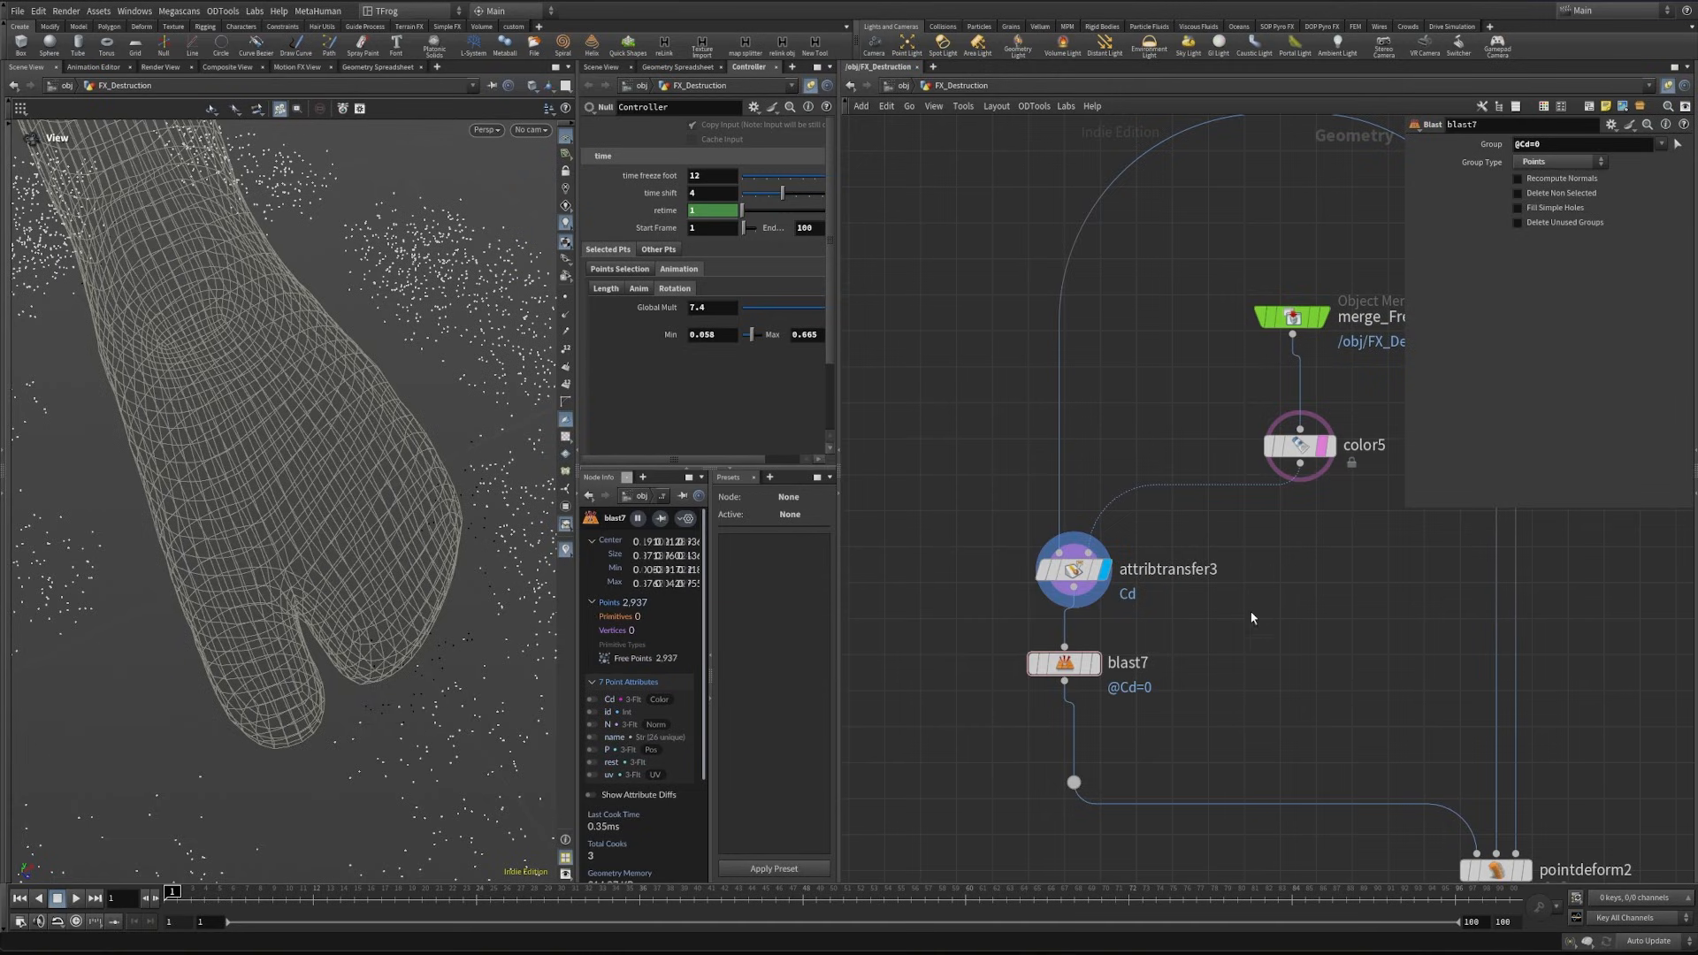
pyautogui.click(1097, 665)
# - Display pointdeform2 and examine the remaining points around the foot template
pyautogui.moveTo(428, 607); pyautogui.dragTo(344, 632)
pyautogui.moveTo(1197, 736); pyautogui.dragTo(1020, 512, button='middle')
pyautogui.click(1350, 651)
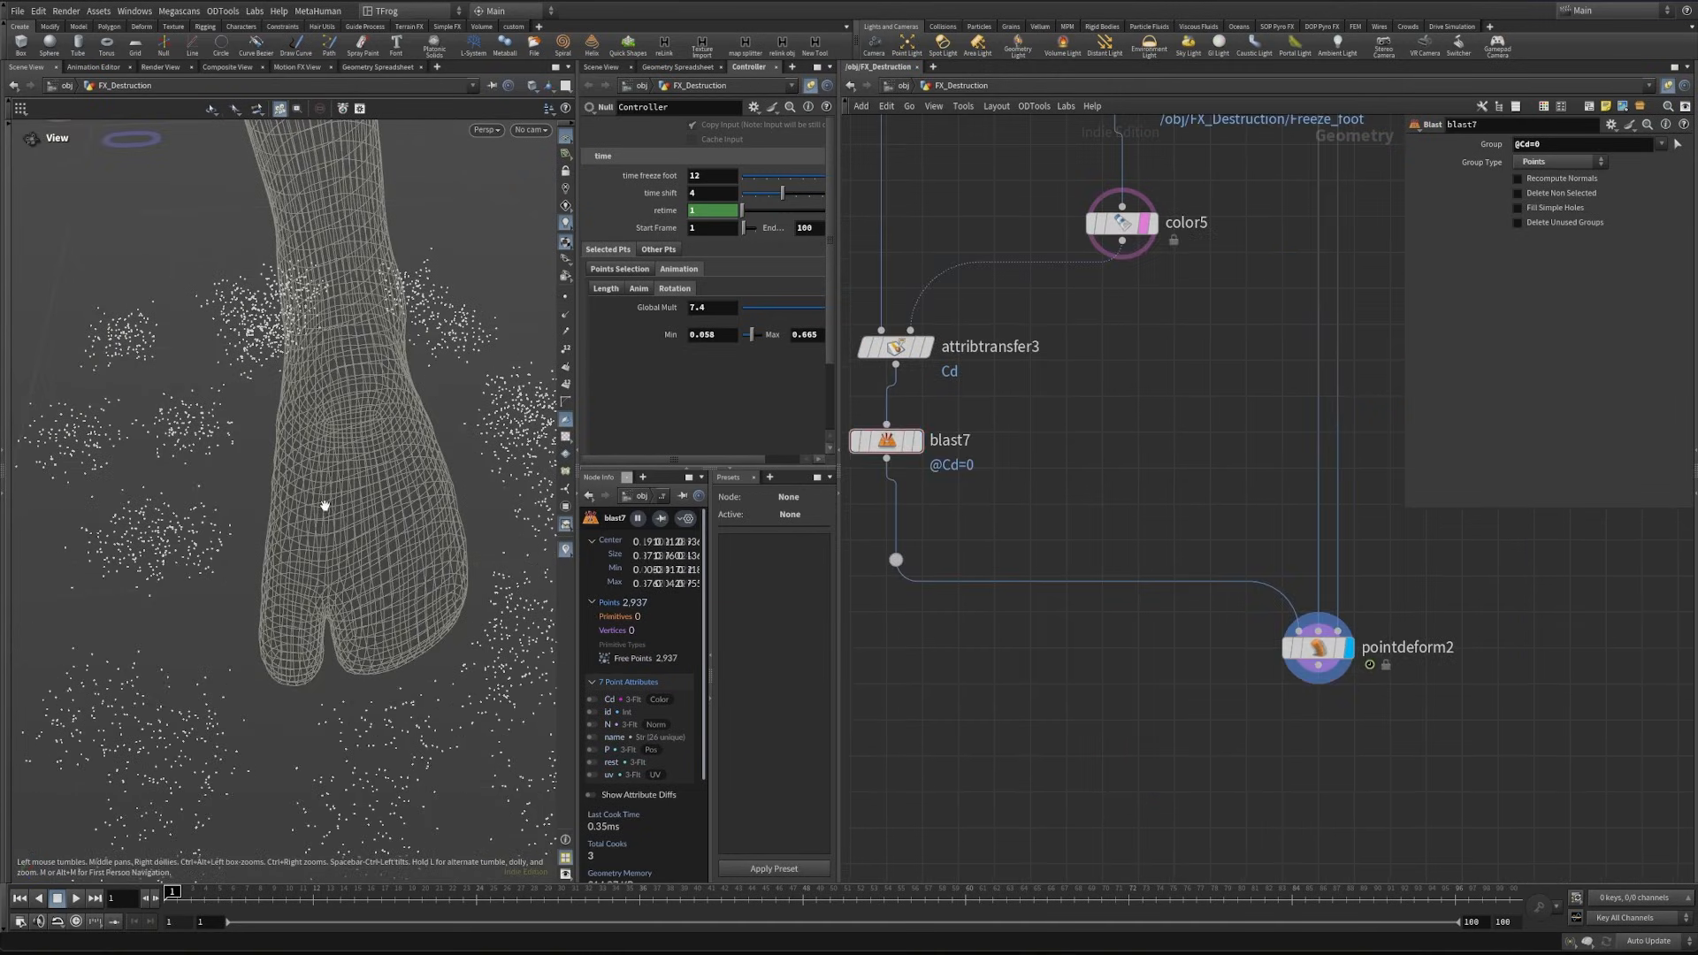
pyautogui.moveTo(323, 503); pyautogui.dragTo(354, 569)
pyautogui.moveTo(144, 501); pyautogui.dragTo(345, 557)
pyautogui.scroll(-4, 1320, 661)
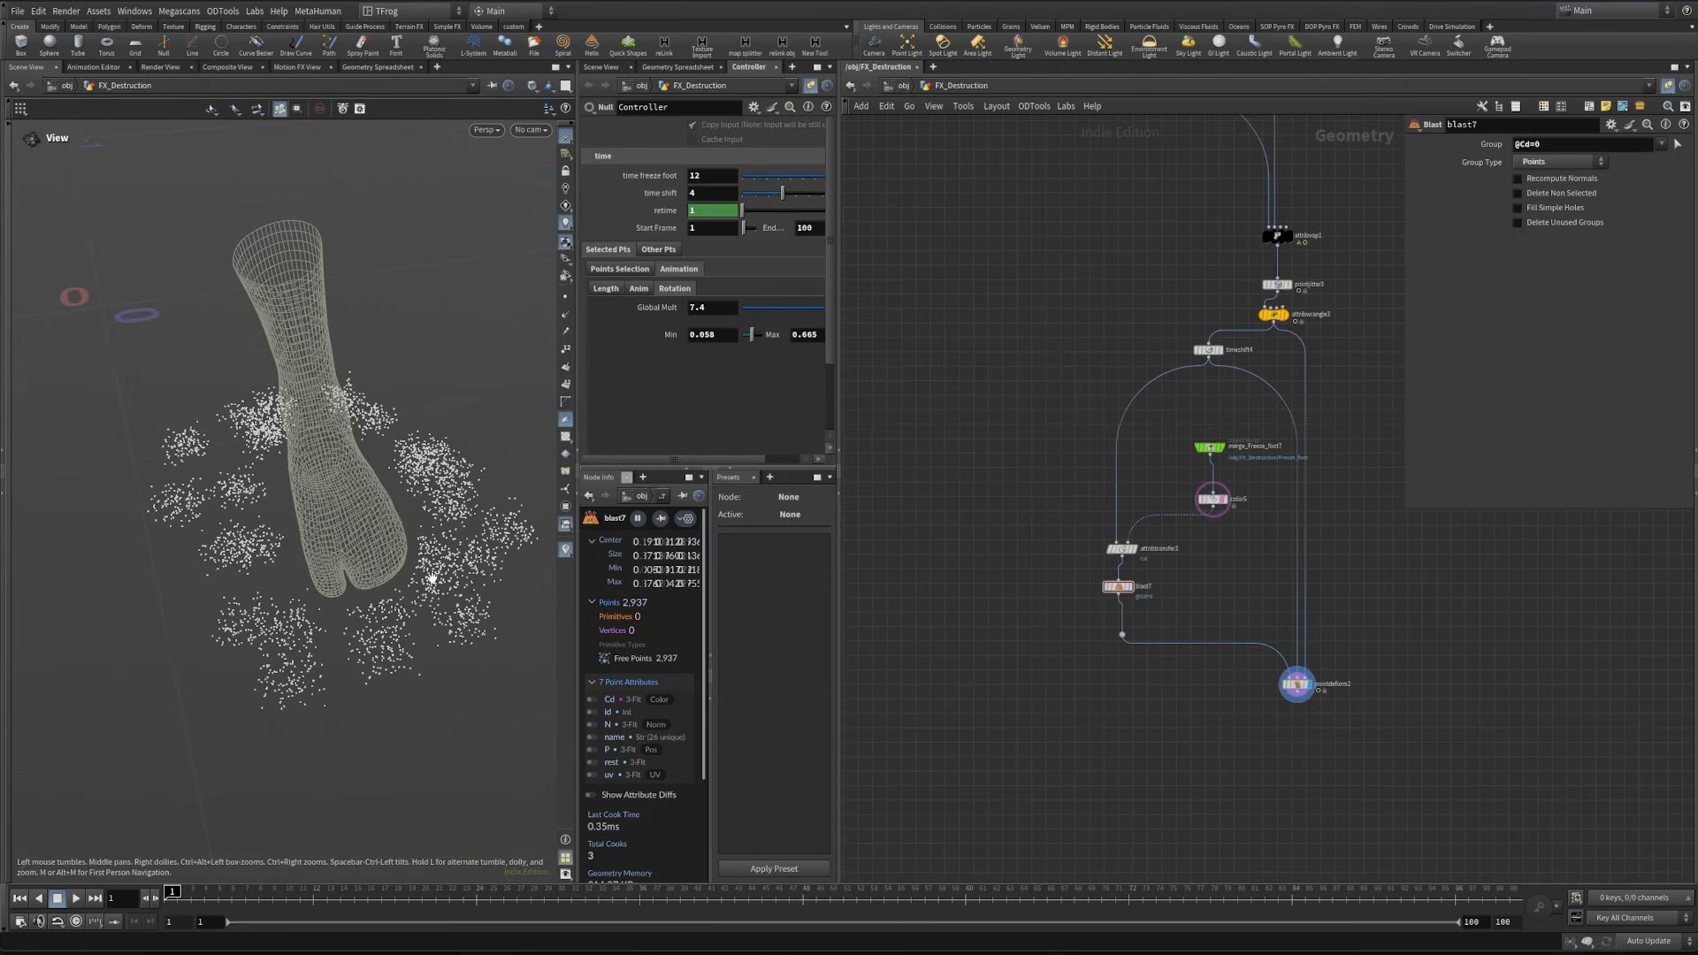
# - Add a Null after pointdeform2 and rename it Scatter_debri_pts
pyautogui.moveTo(1287, 717); pyautogui.dragTo(1134, 502, button='middle')
pyautogui.scroll(4, 1134, 503)
pyautogui.click(1152, 464)
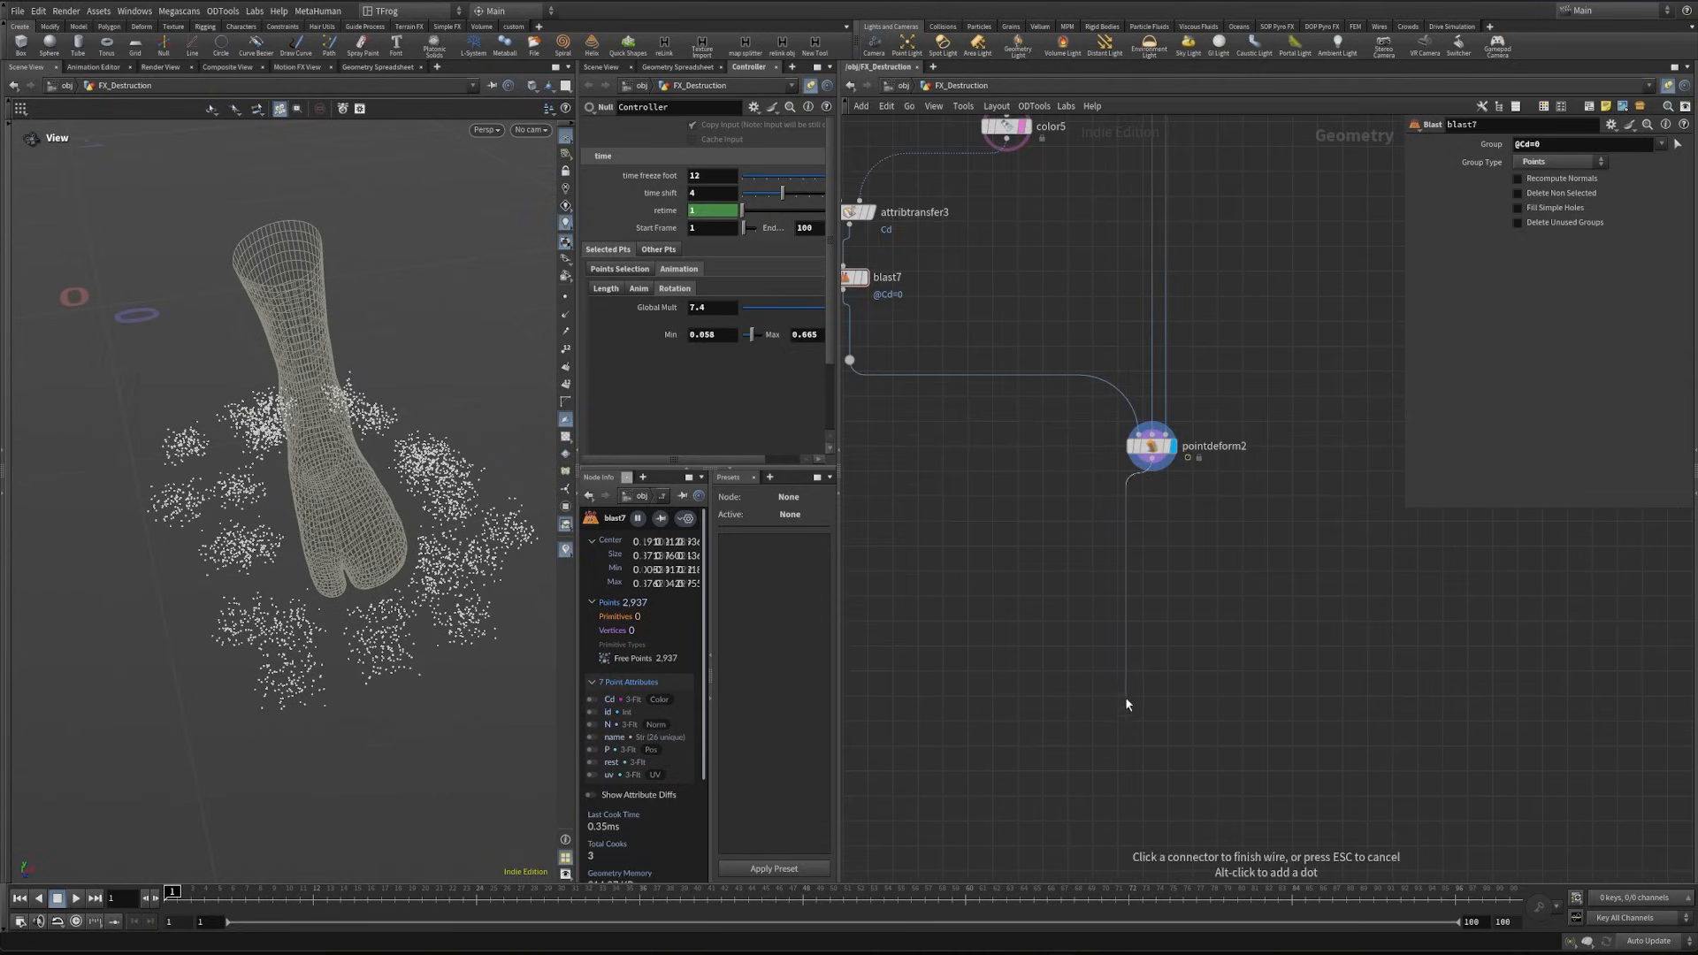
pyautogui.moveTo(1125, 704); pyautogui.dragTo(1117, 432, button='middle')
pyautogui.press('Tab')
pyautogui.write('null')
pyautogui.press('Return')
pyautogui.press('Return')
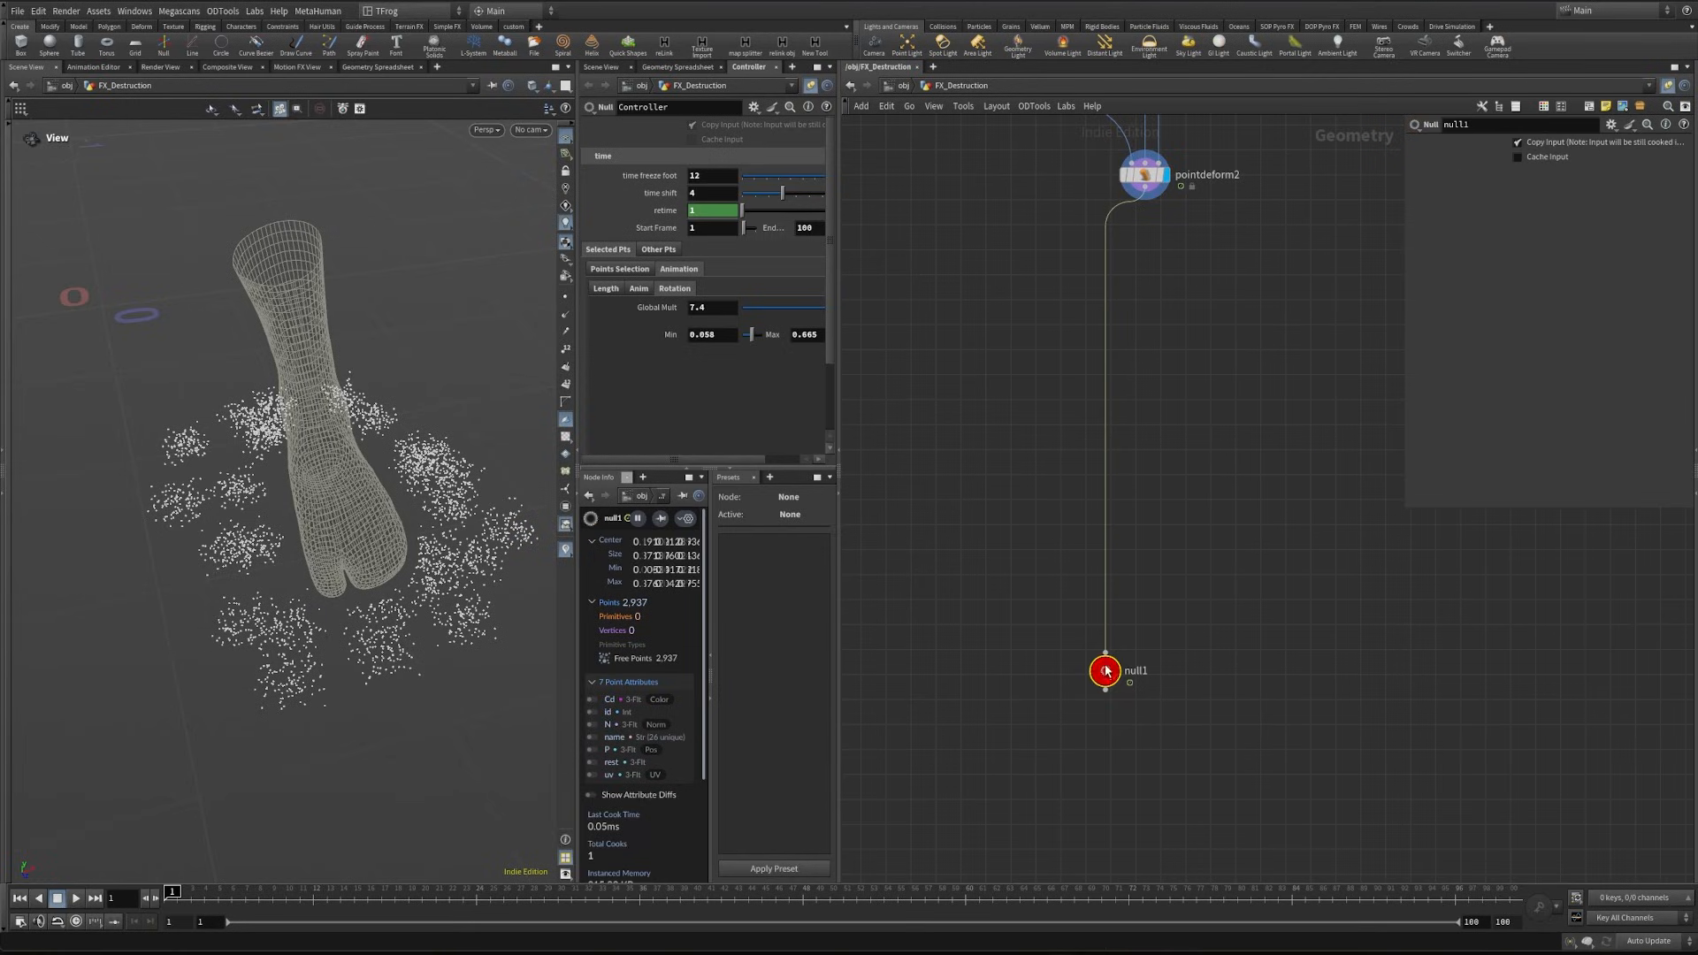
pyautogui.click(1160, 676)
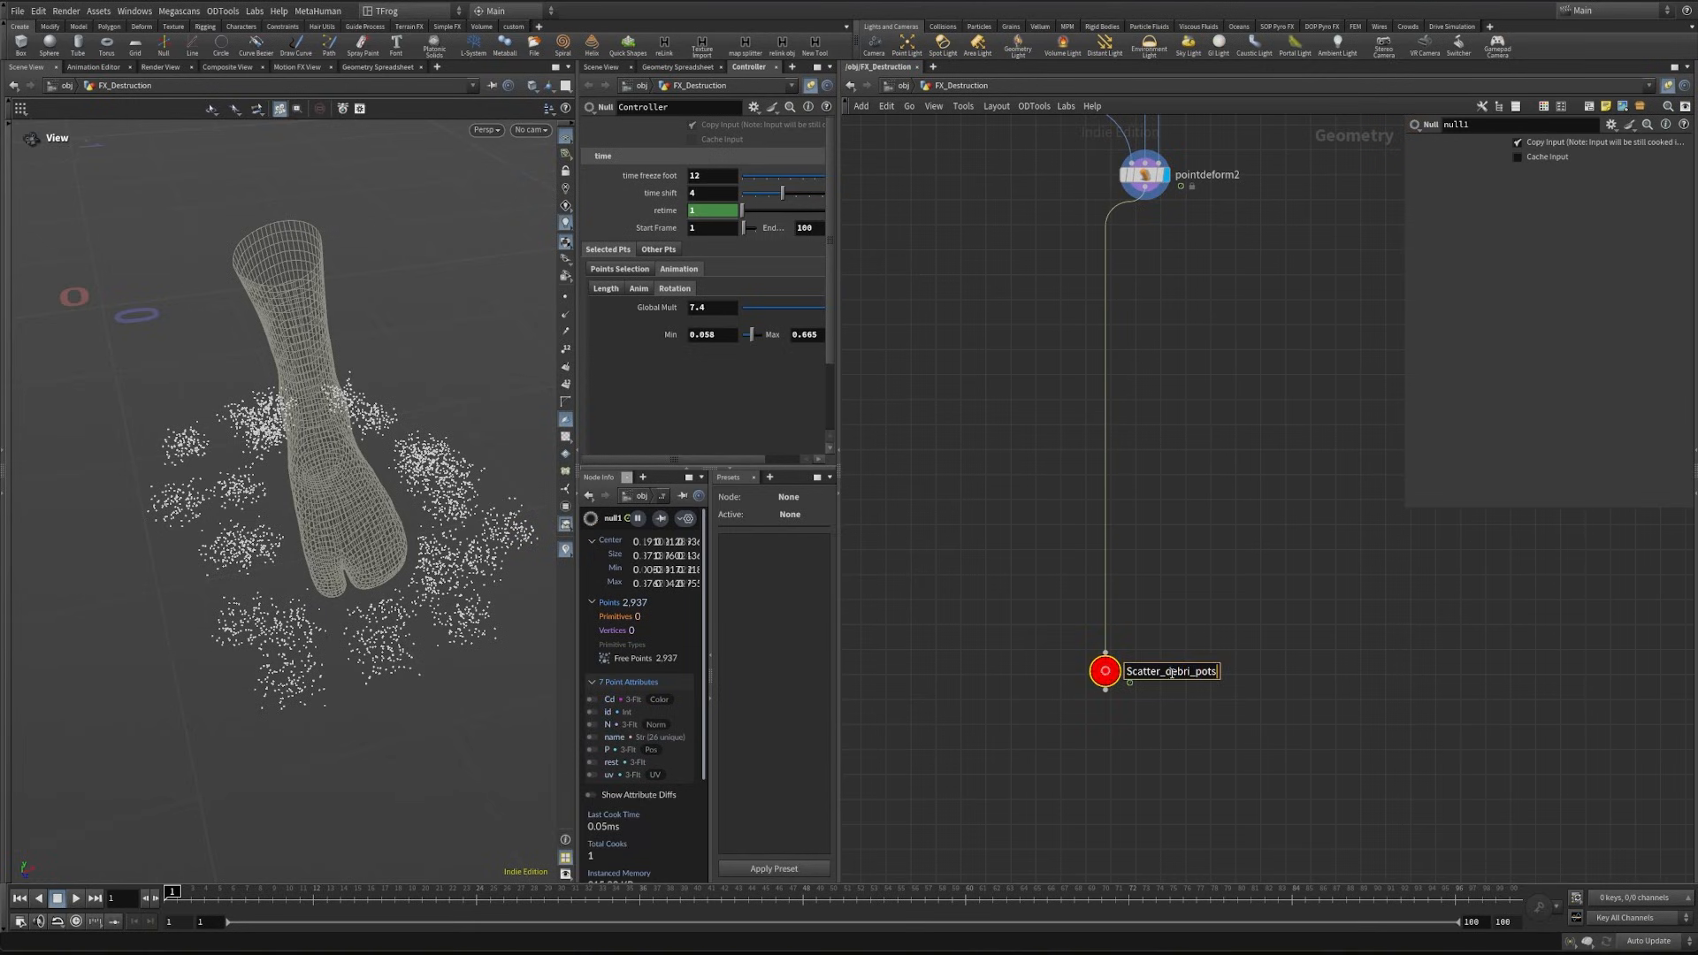
pyautogui.press('Return')
# - Paste the Scatter_debri_pts null as an object merge reference, display it and move the timeline to frame 33
pyautogui.scroll(-2, 1185, 528)
pyautogui.hotkey('ctrl', 'c')
pyautogui.hotkey('ctrl', 'shift', 'v')
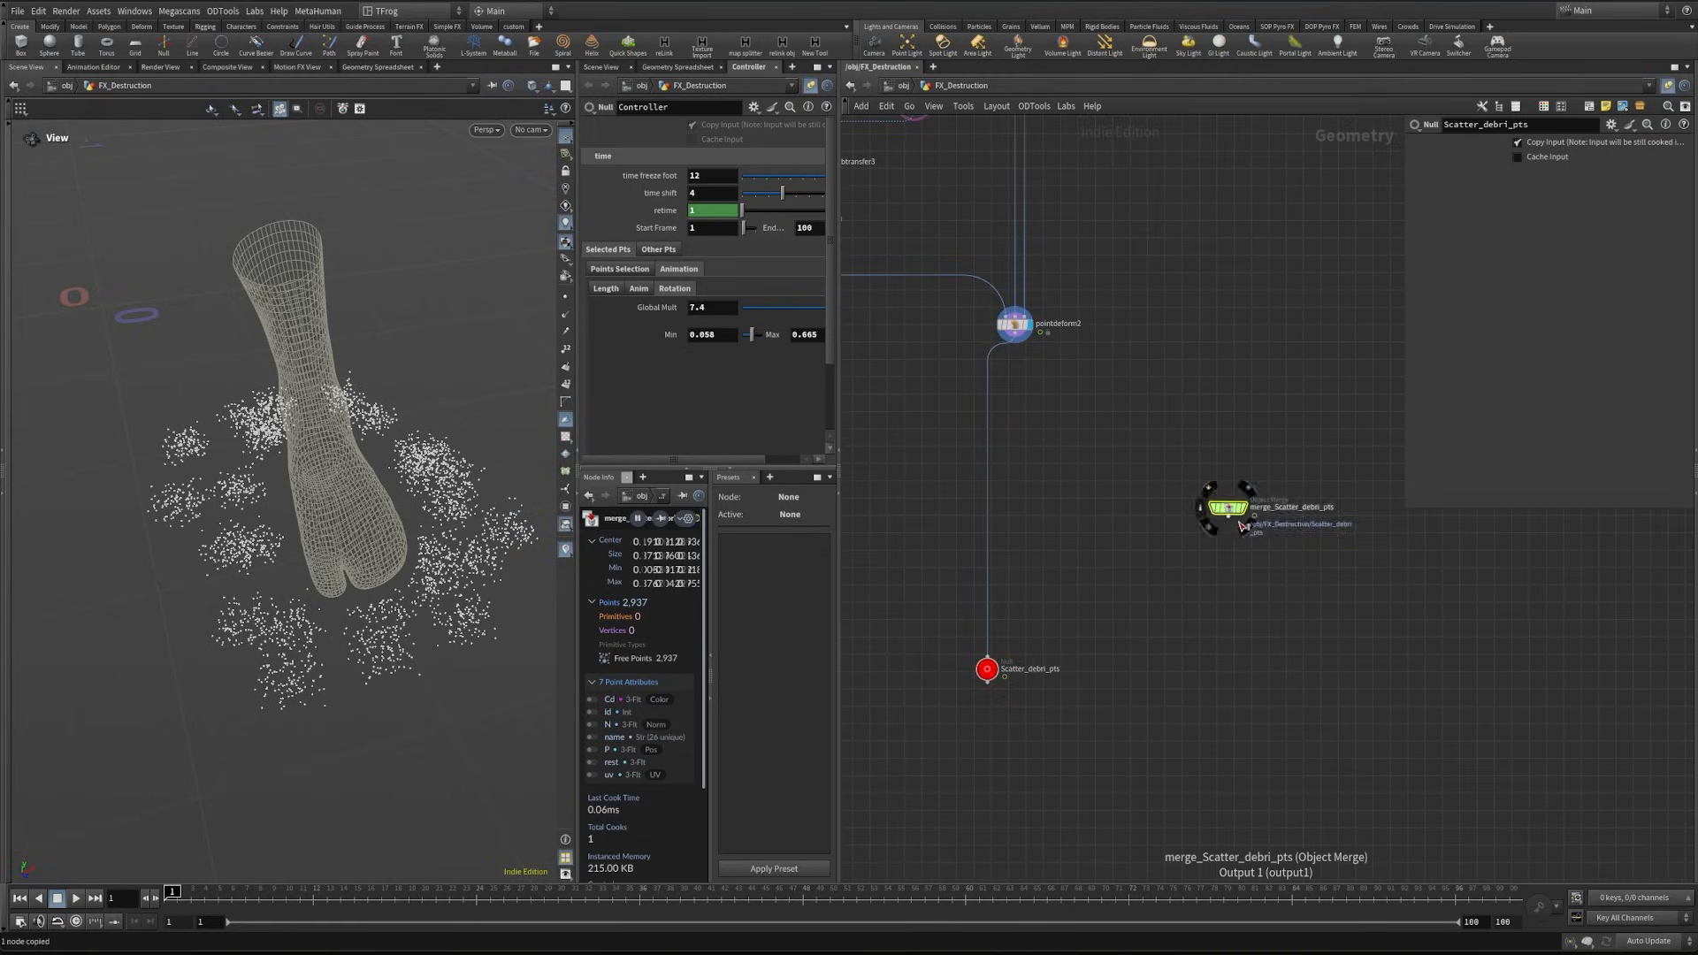
pyautogui.scroll(3, 1223, 504)
pyautogui.moveTo(1225, 509); pyautogui.dragTo(1302, 521)
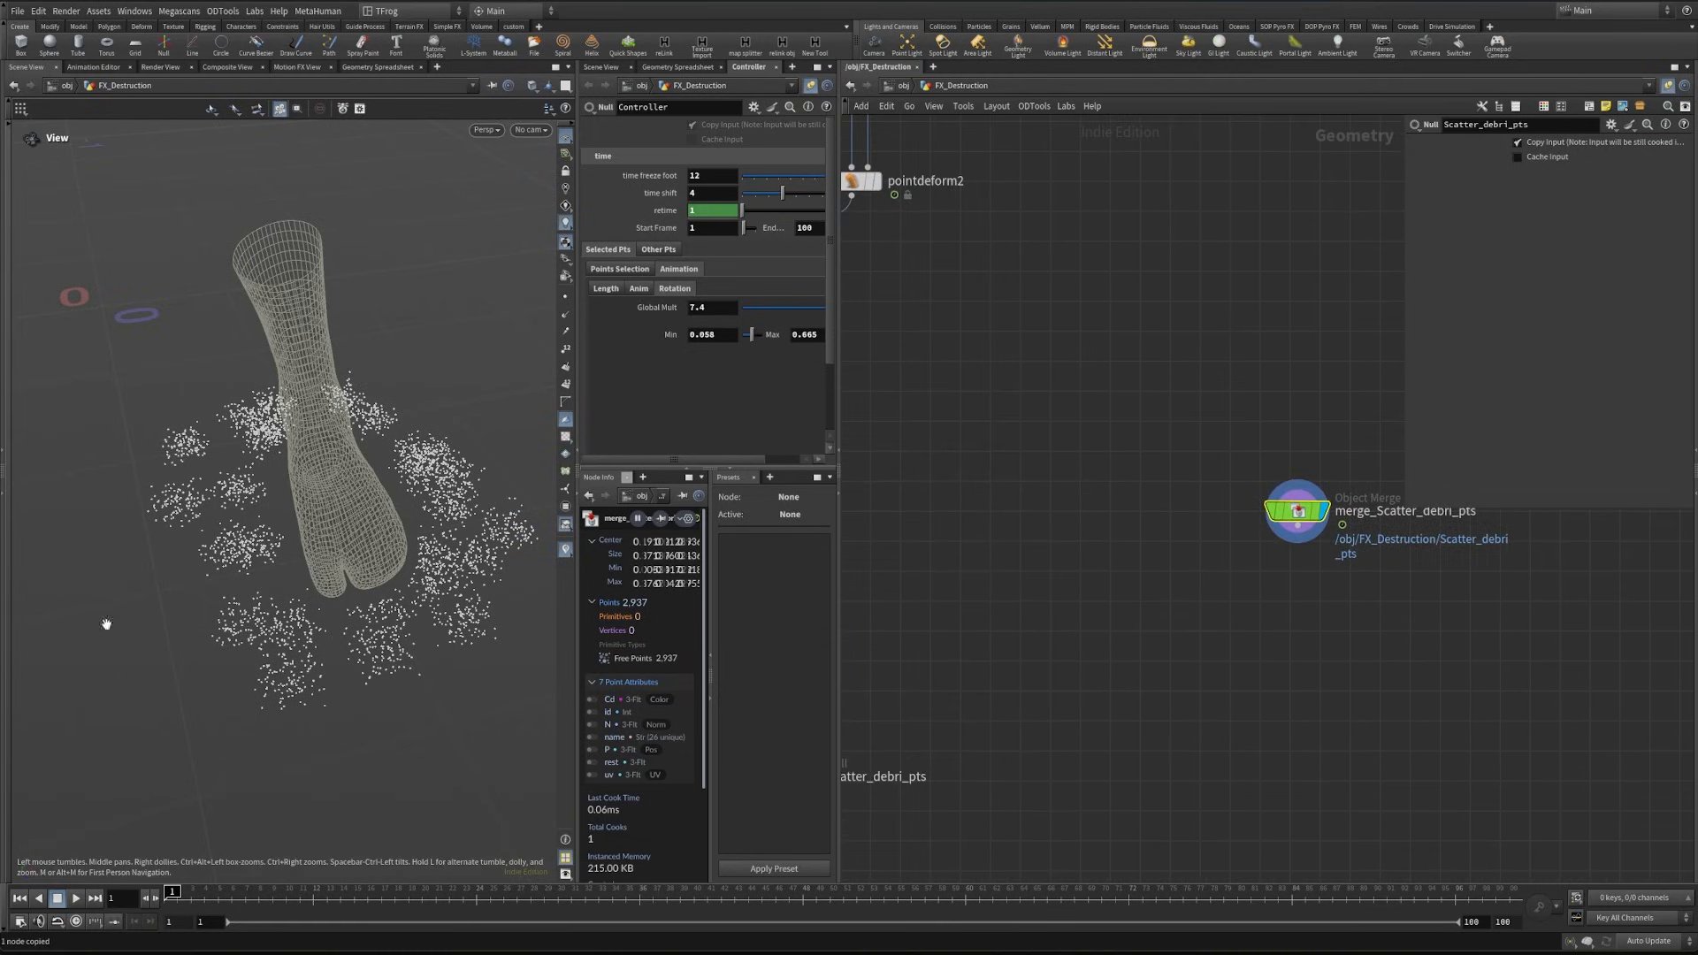
pyautogui.moveTo(259, 893); pyautogui.dragTo(598, 893)
# - Add a Copy to Points node below the merged Scatter_debri_pts node
pyautogui.press('Tab')
pyautogui.write('copy to')
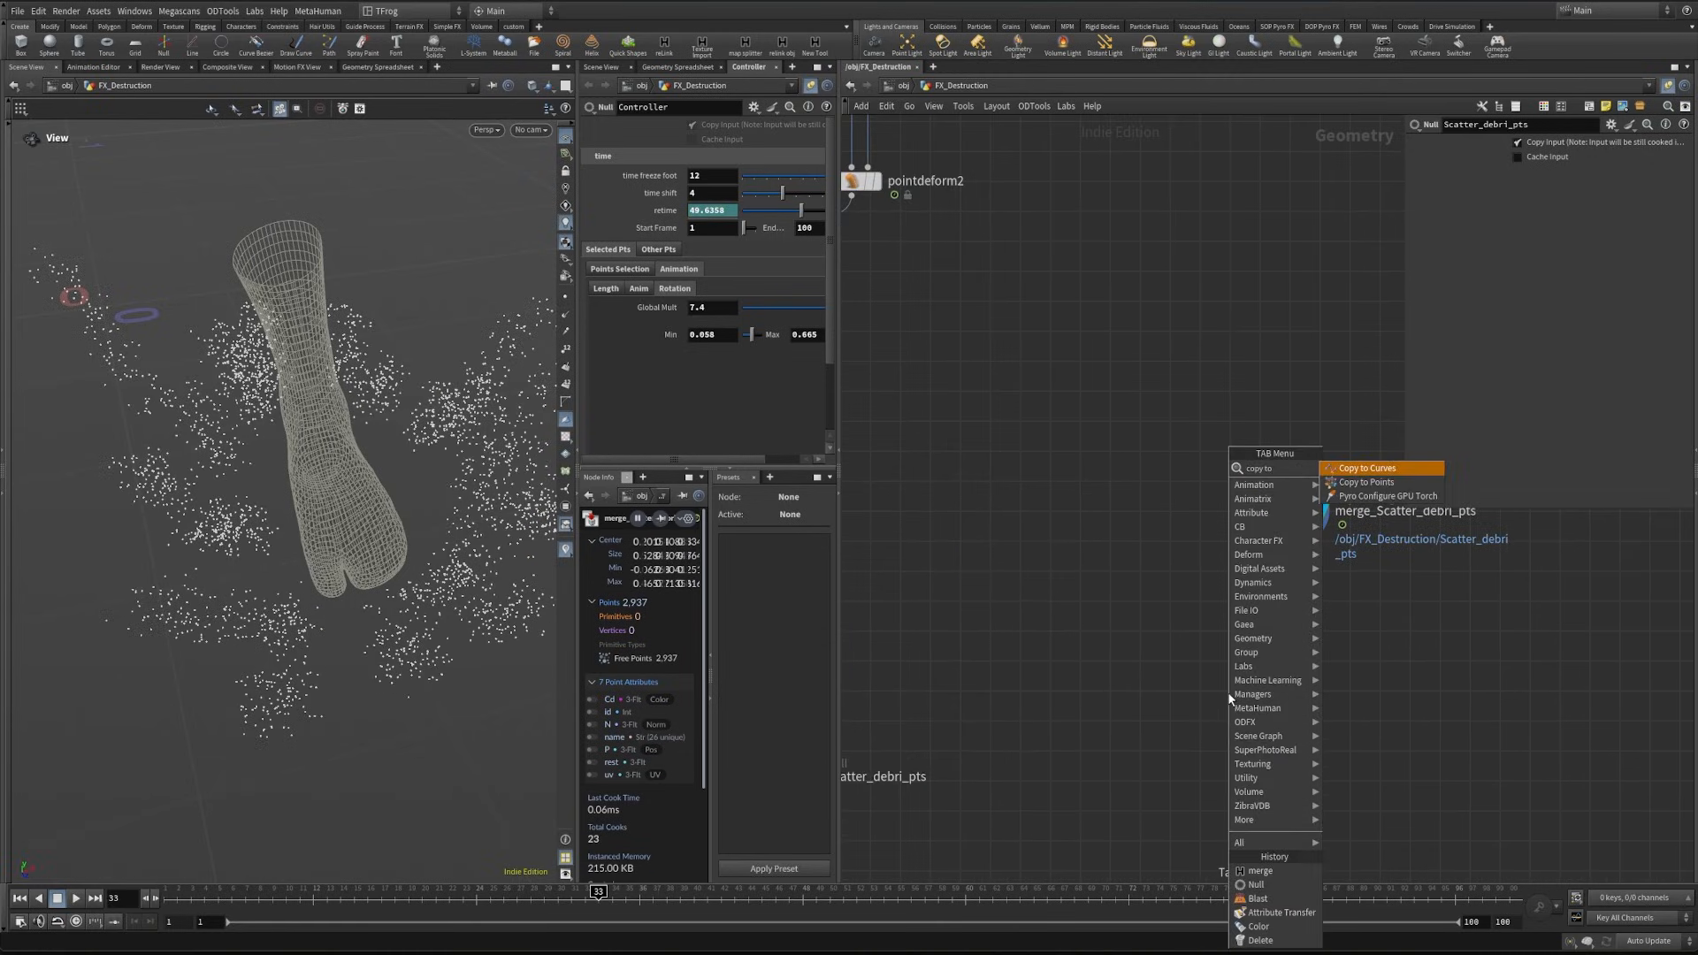
pyautogui.press('Down')
pyautogui.press('Return')
pyautogui.click(1227, 693)
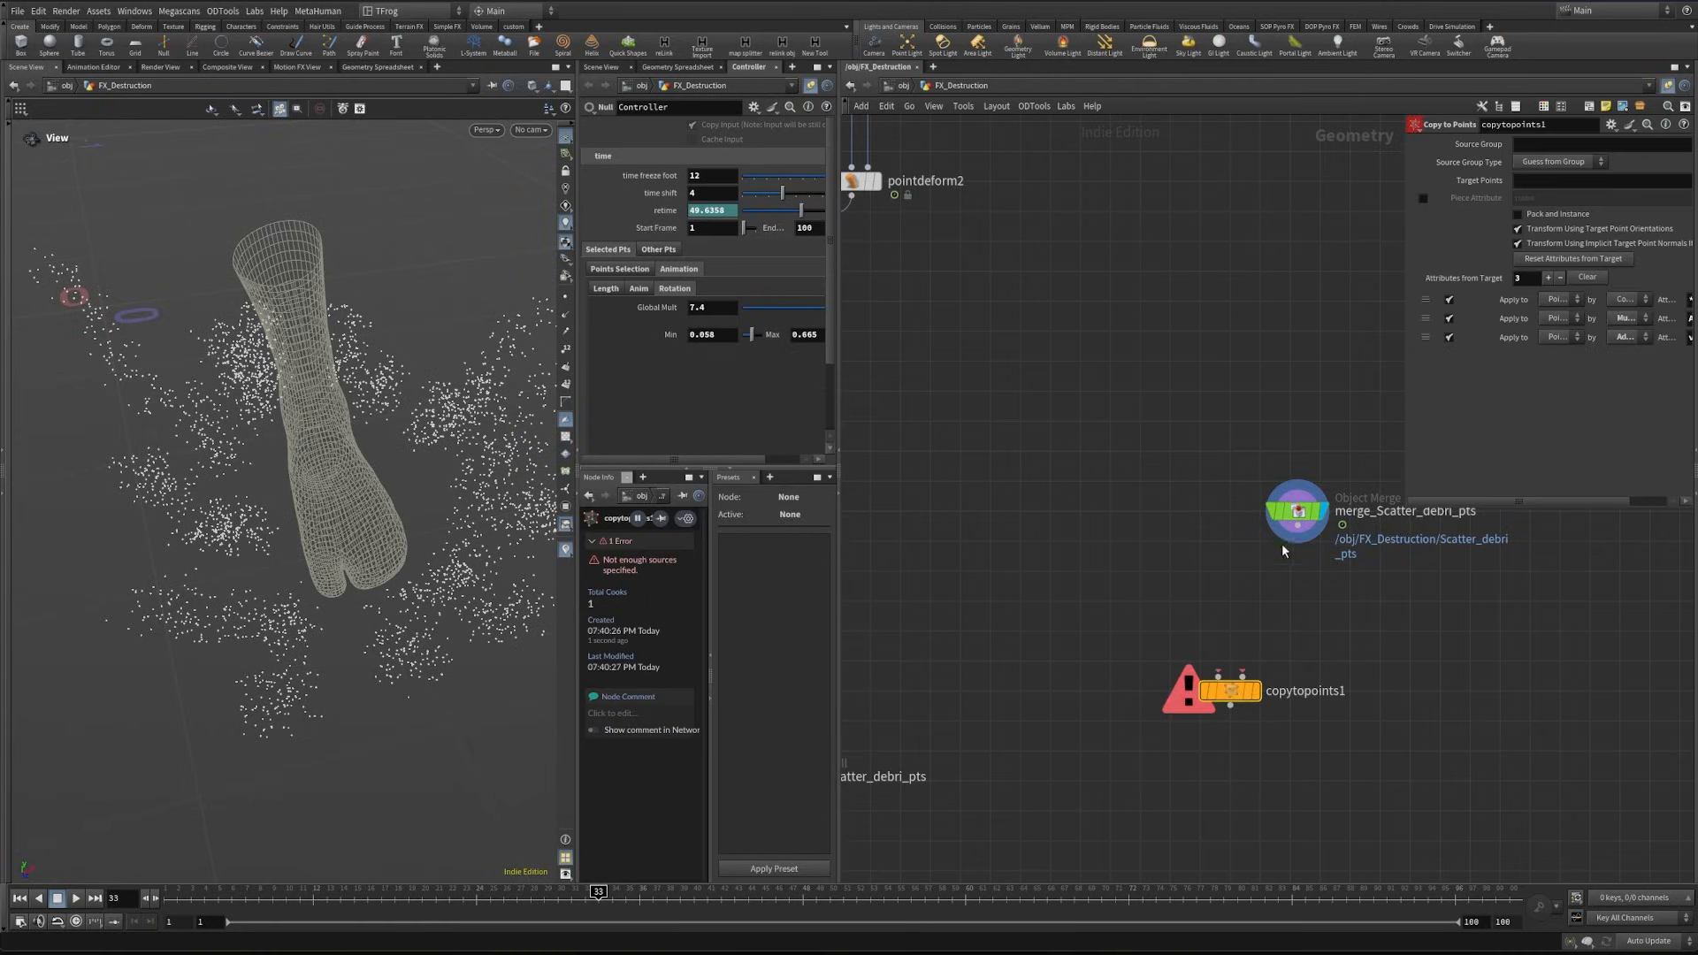
# - Add a Sphere, wire it and the merged Scatter_debri_pts points into copytopoints1, and display the copy result
pyautogui.moveTo(1286, 543); pyautogui.dragTo(1278, 698)
pyautogui.press('Tab')
pyautogui.write('sphere')
pyautogui.press('Return')
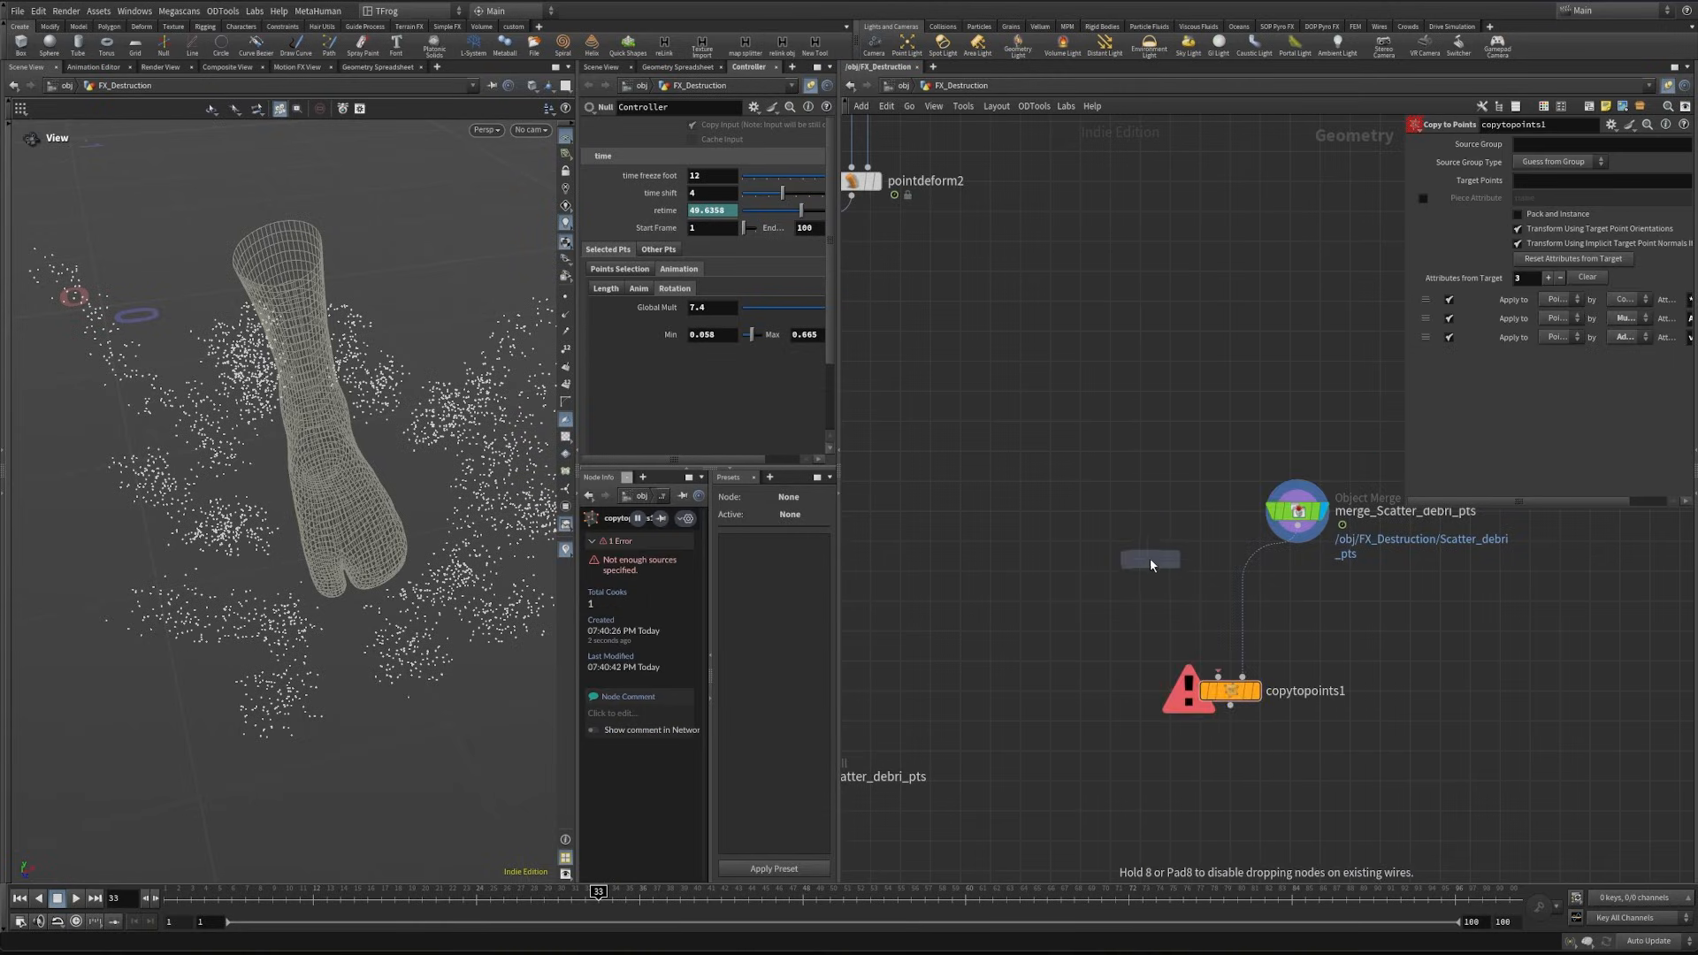
pyautogui.click(1117, 491)
pyautogui.moveTo(1118, 504); pyautogui.dragTo(1218, 677)
pyautogui.click(1254, 691)
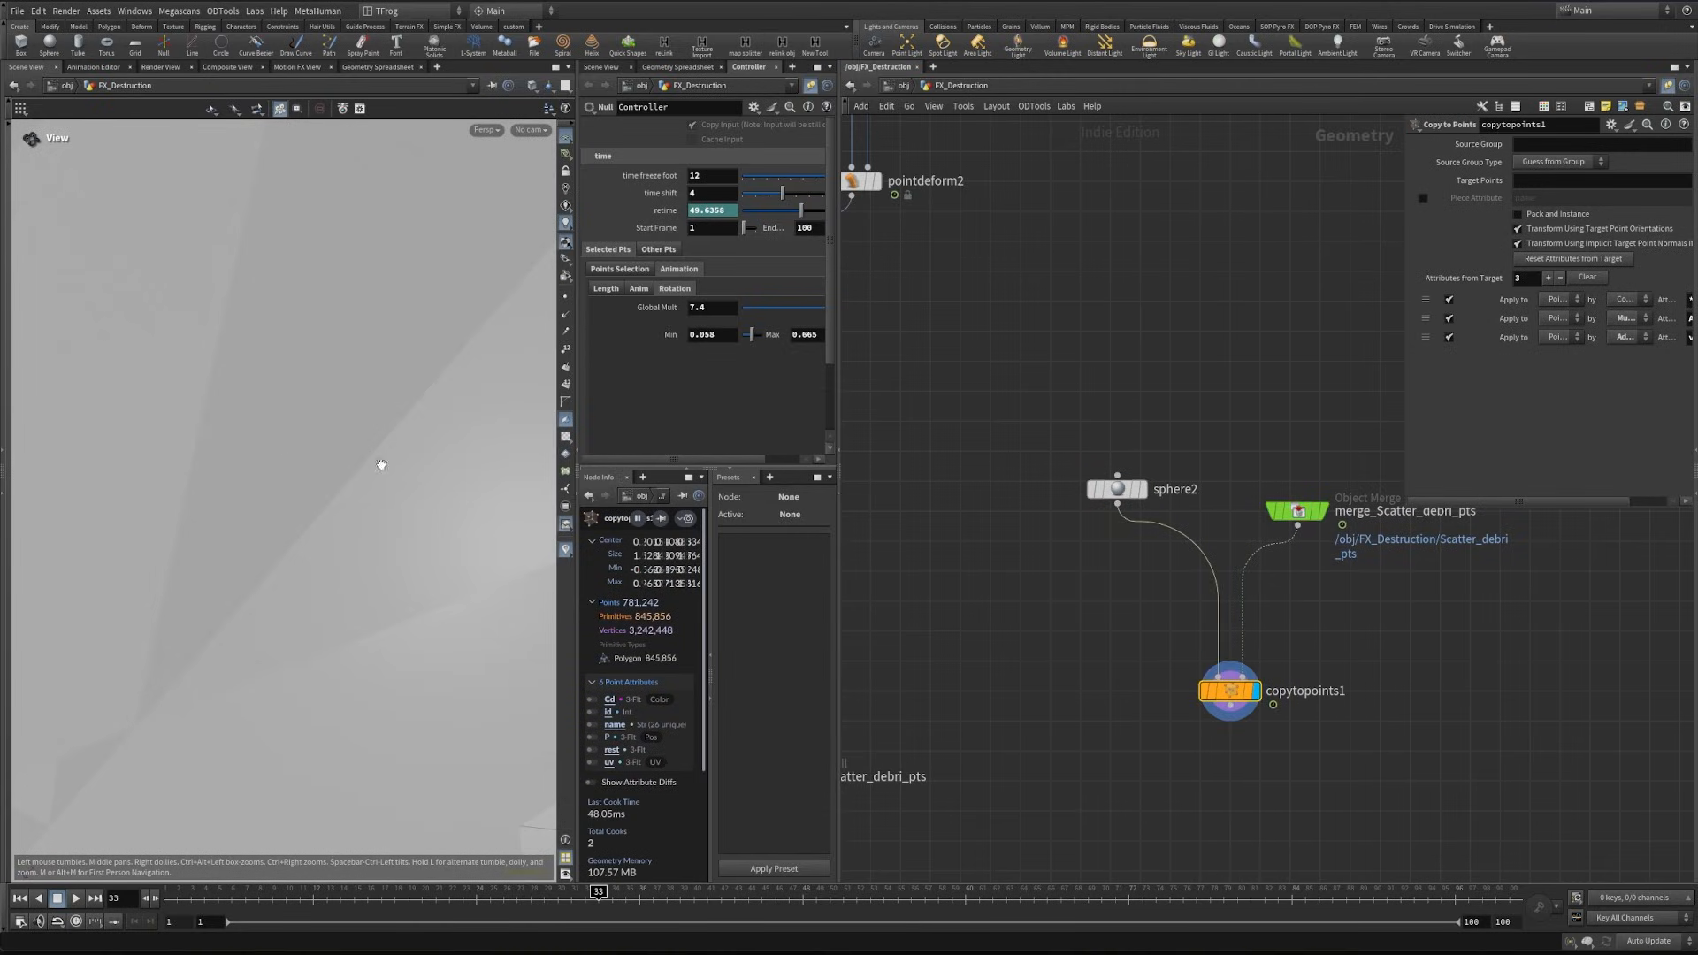
# - Insert an Attribute Randomize node after pointdeform2 and set its attribute name to pscale
pyautogui.moveTo(945, 530); pyautogui.dragTo(1235, 590, button='middle')
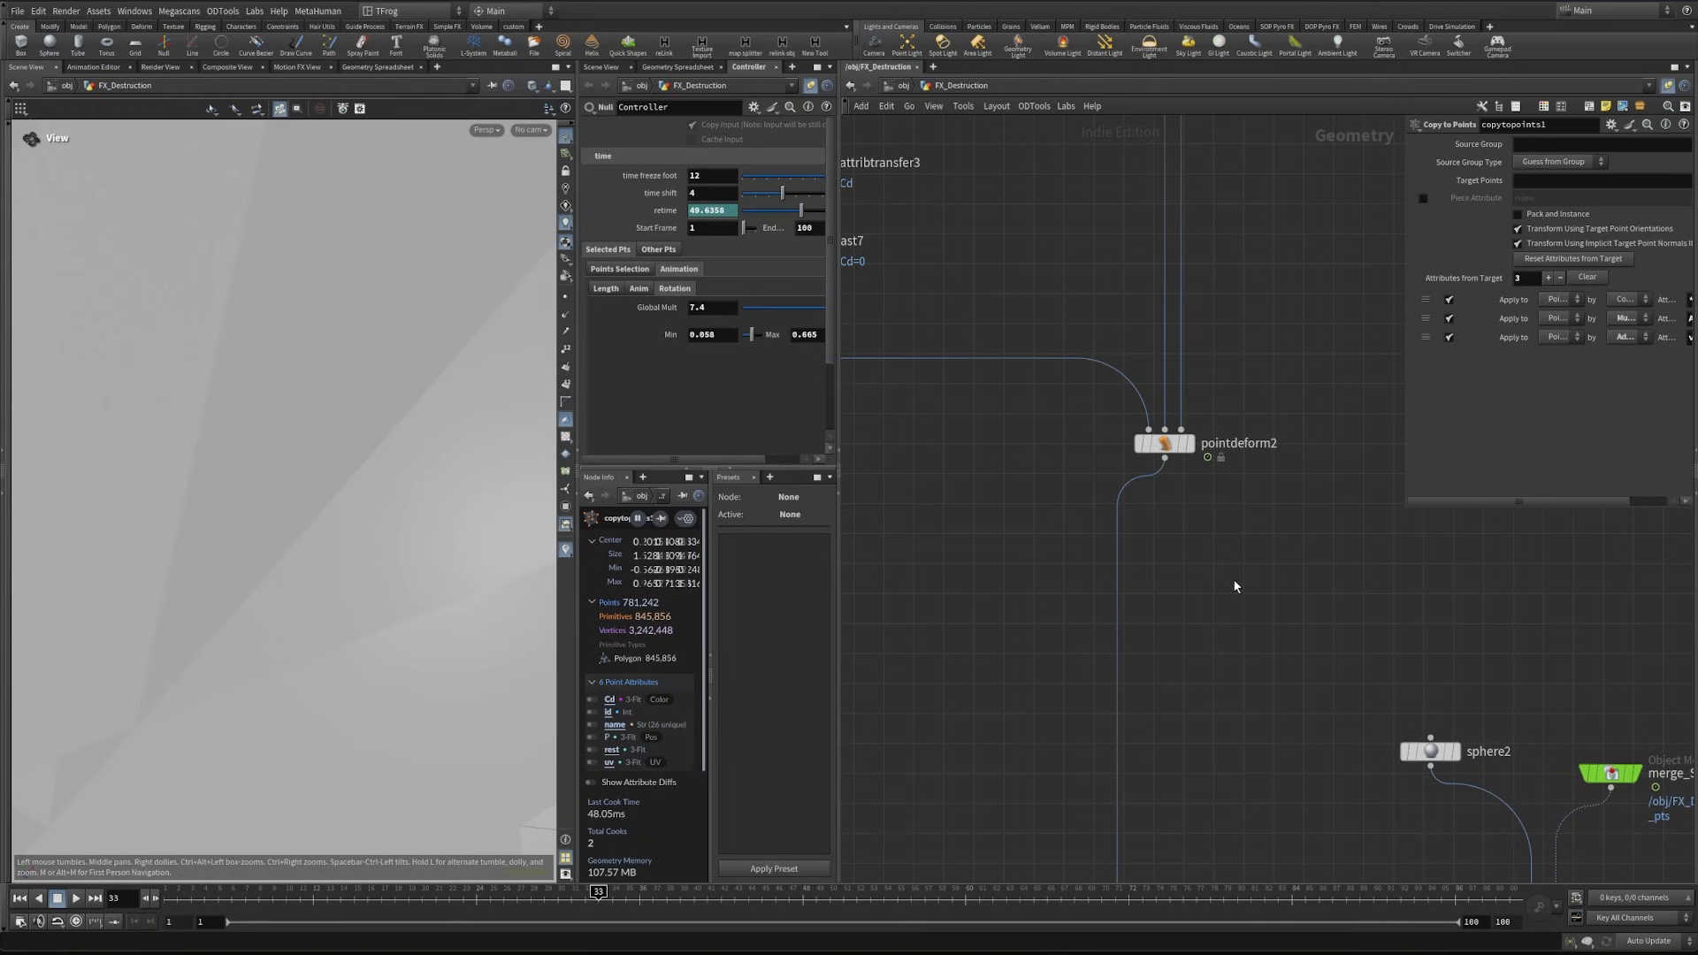
pyautogui.press('Tab')
pyautogui.write('attran')
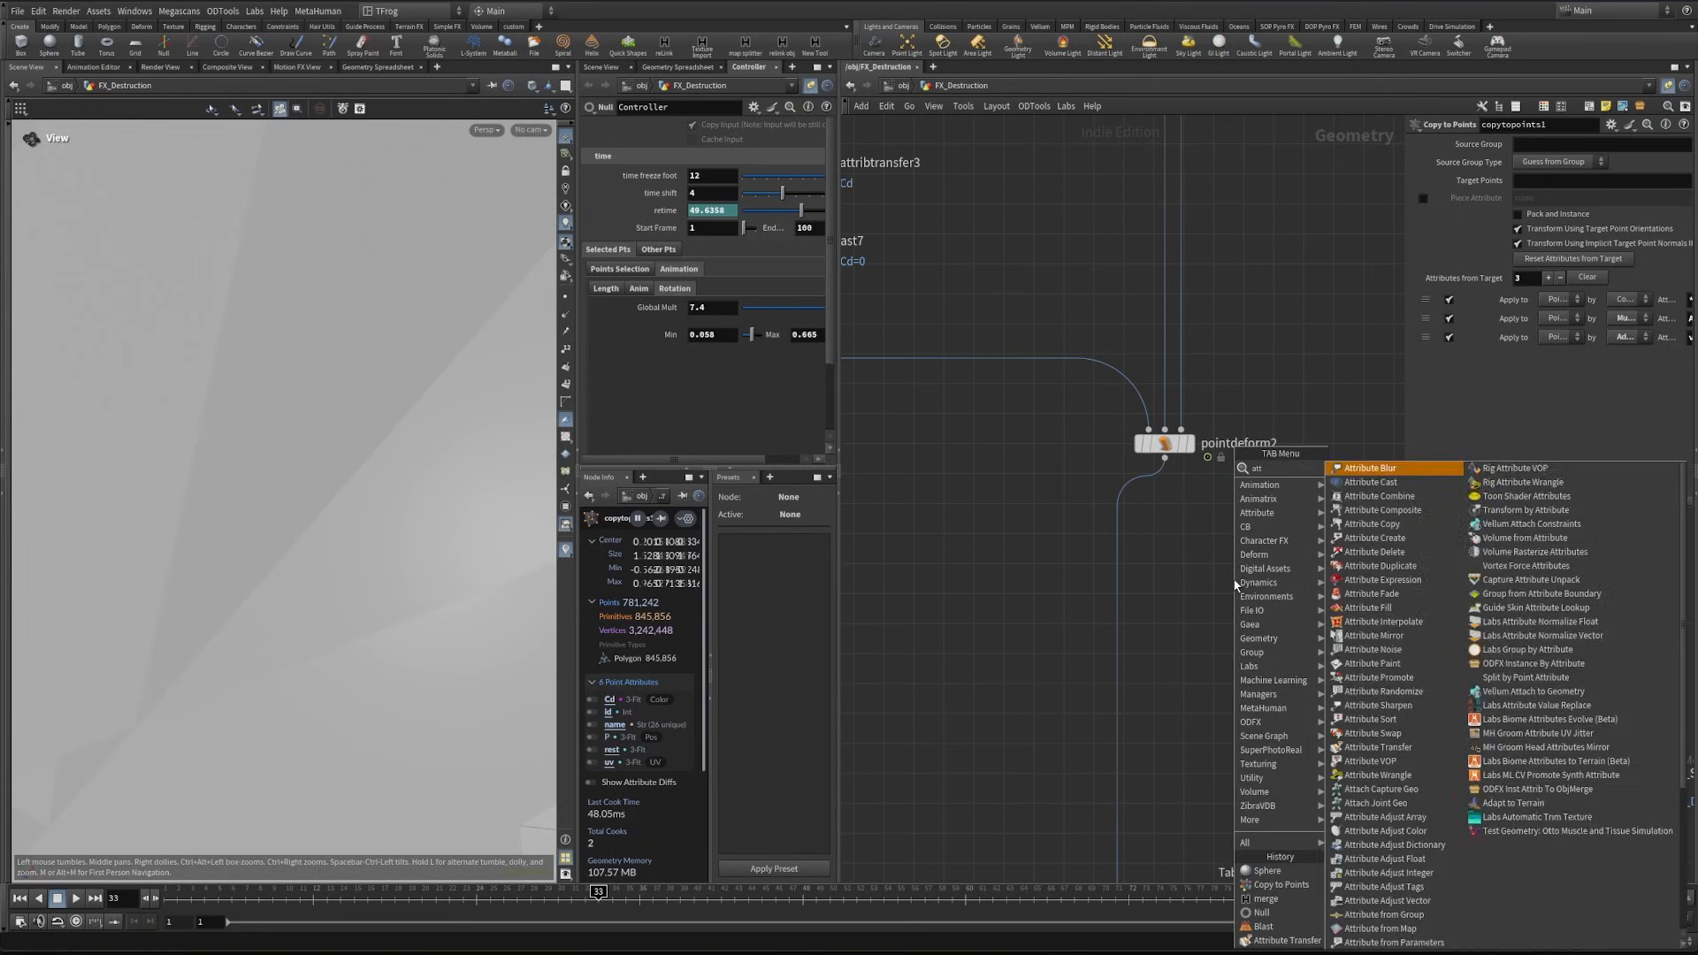
pyautogui.press('Return')
pyautogui.click(1116, 562)
pyautogui.moveTo(1116, 563); pyautogui.dragTo(1153, 571)
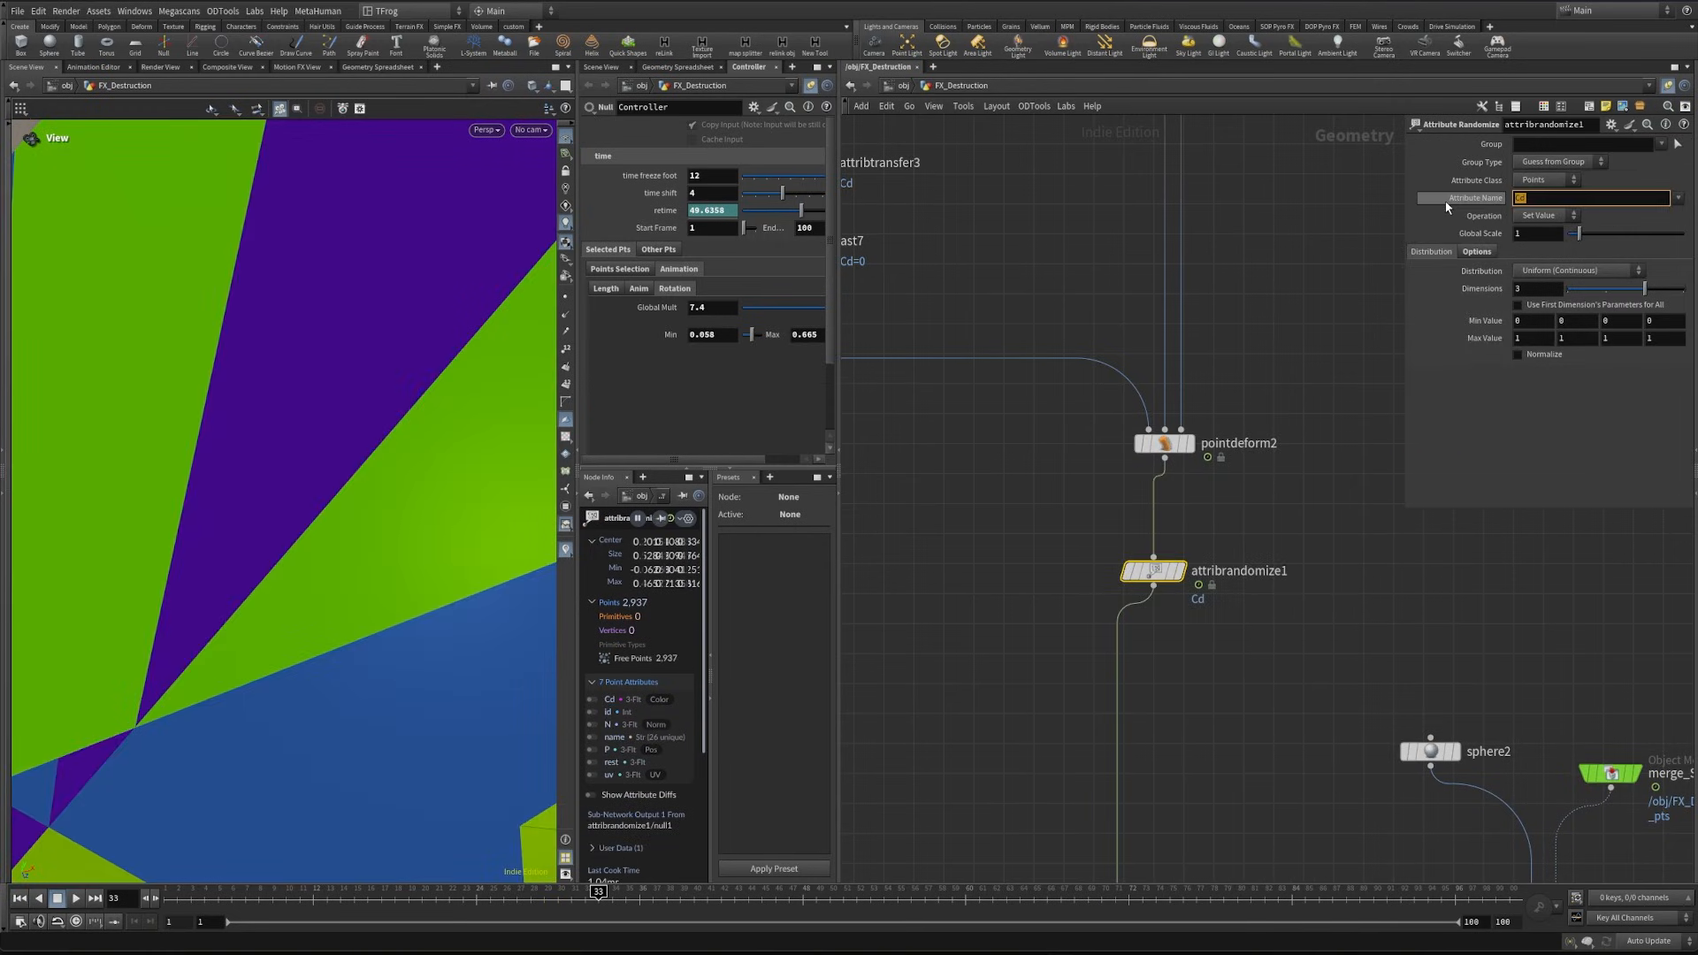
pyautogui.write('pscale')
pyautogui.press('Return')
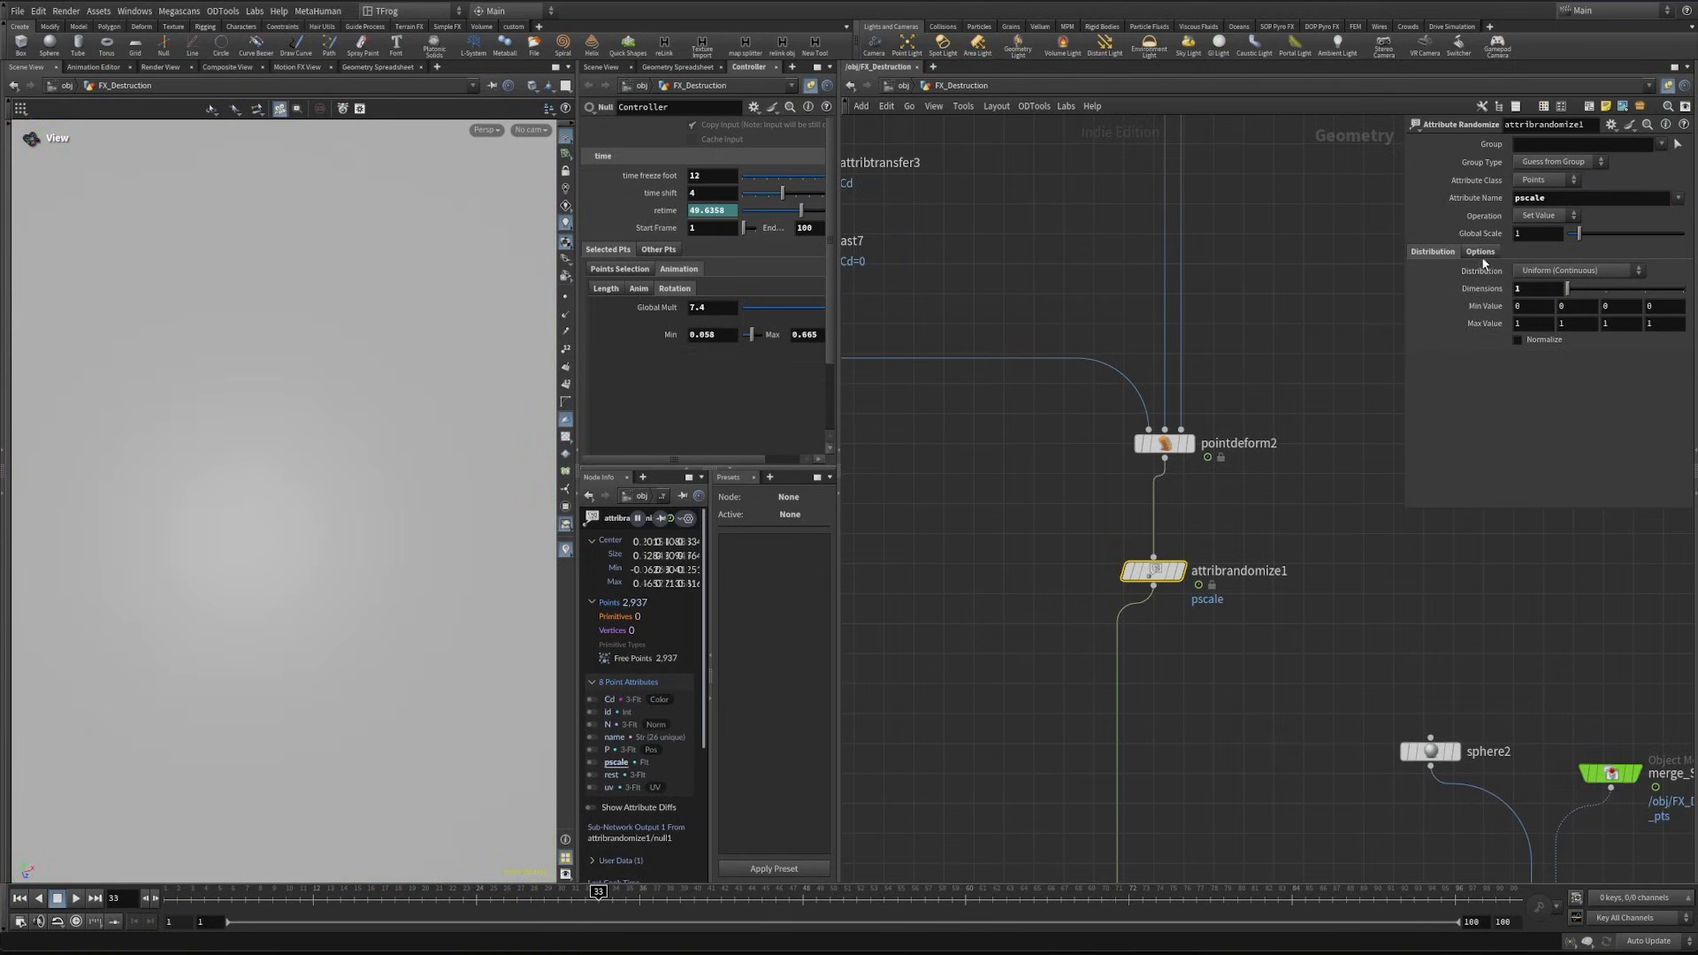
# - Switch the pscale distribution to Custom Ramp, fit values from .5 to 1.1, and bend the ramp to rise steeply only near its end
pyautogui.click(1554, 272)
pyautogui.click(1596, 427)
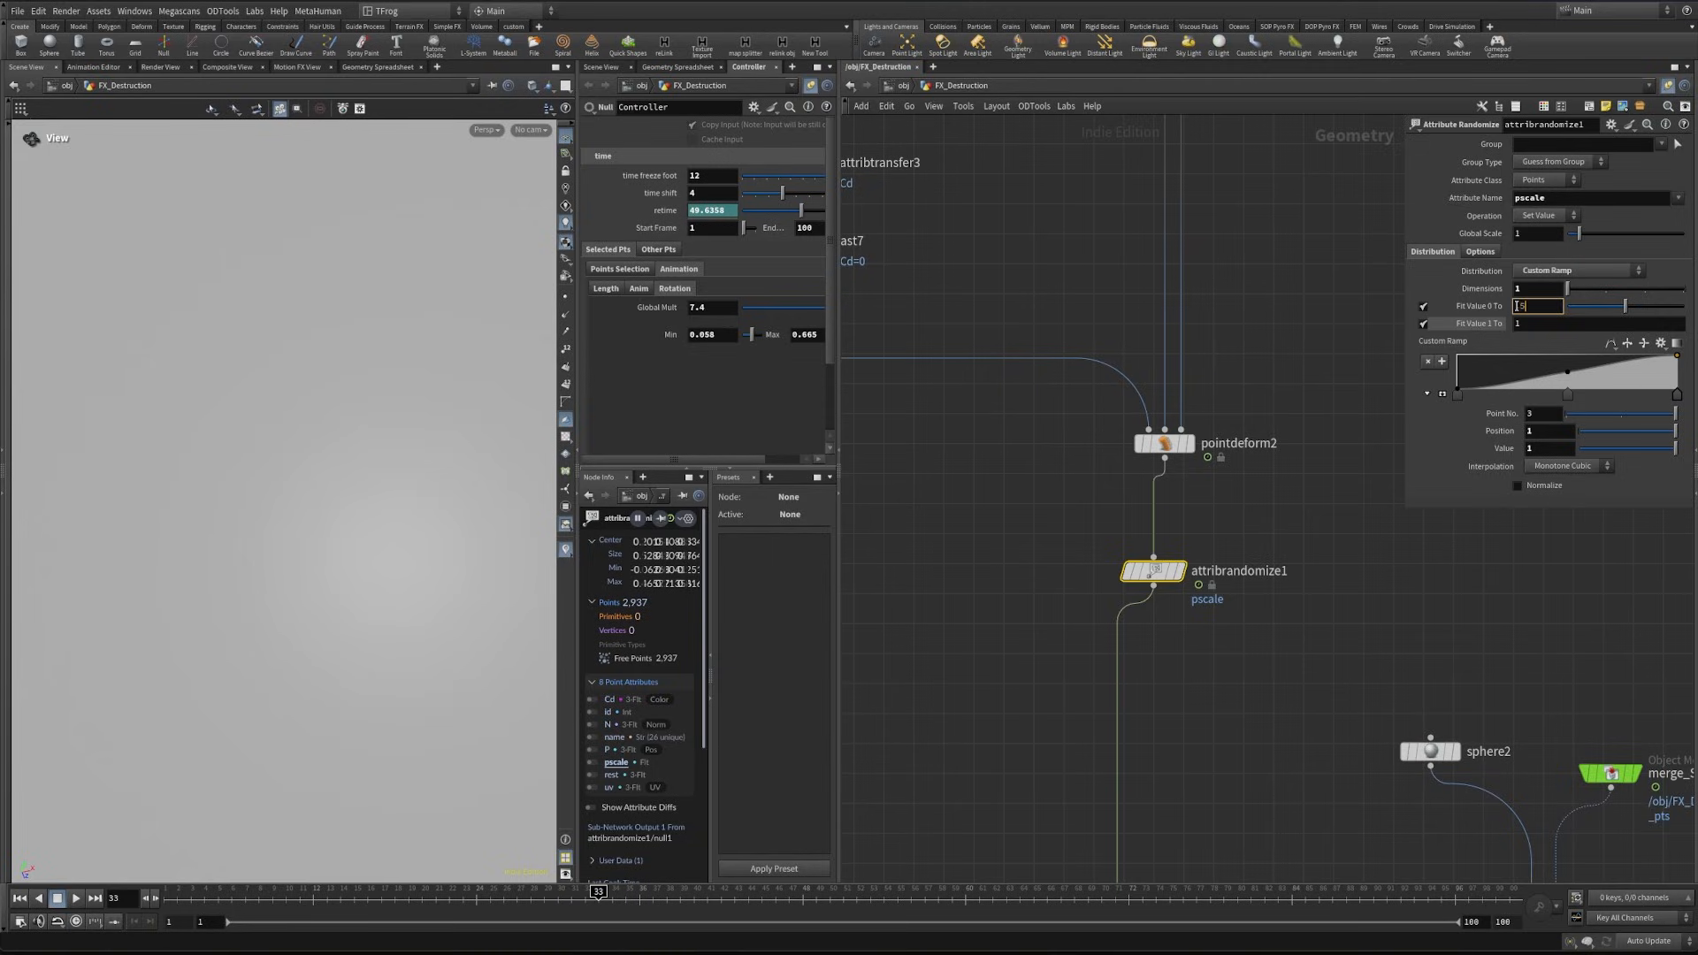
pyautogui.press('Return')
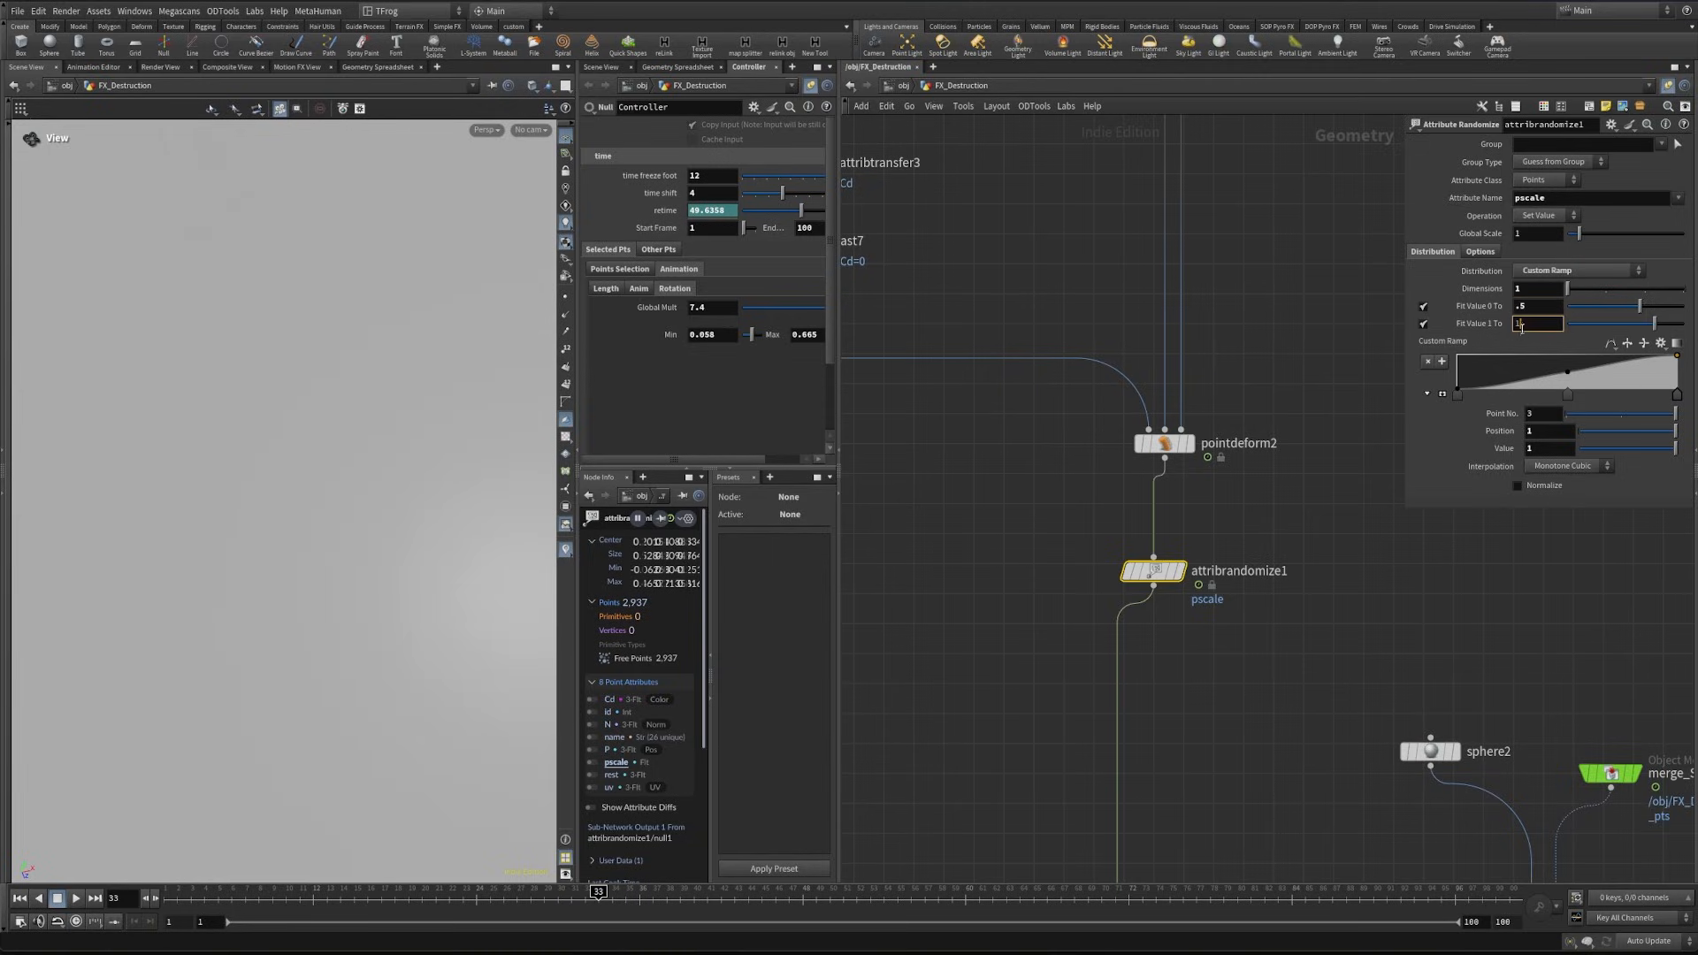
pyautogui.write('.1')
pyautogui.press('Return')
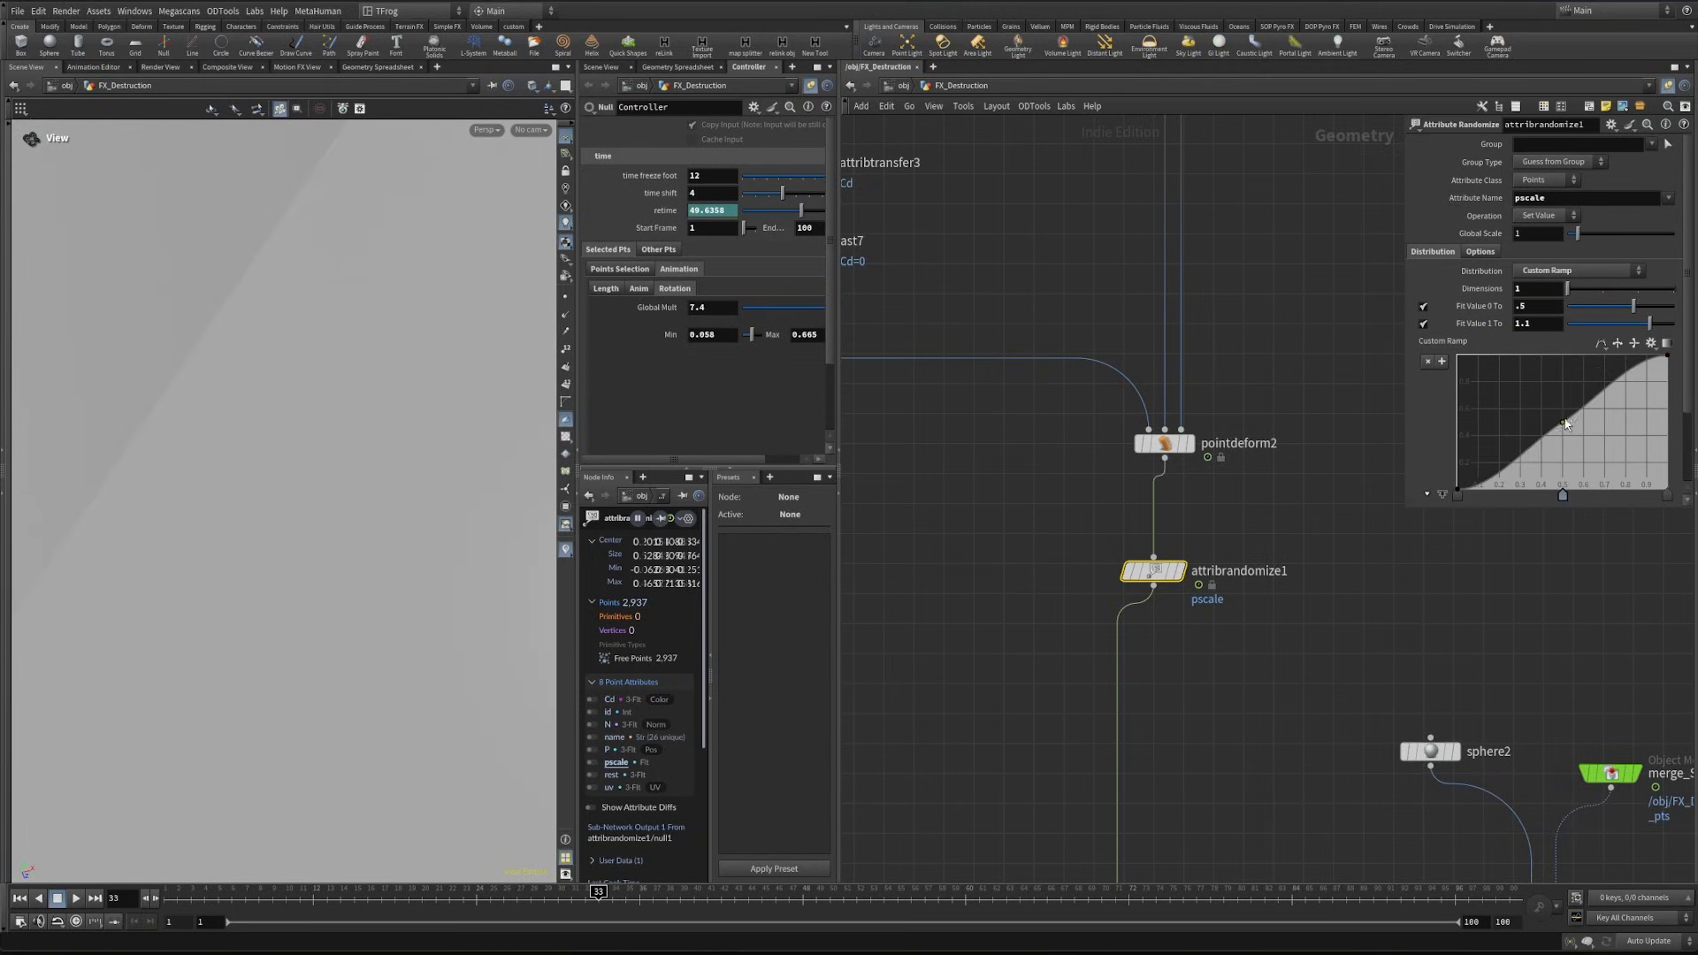
pyautogui.moveTo(1565, 425); pyautogui.dragTo(1650, 471)
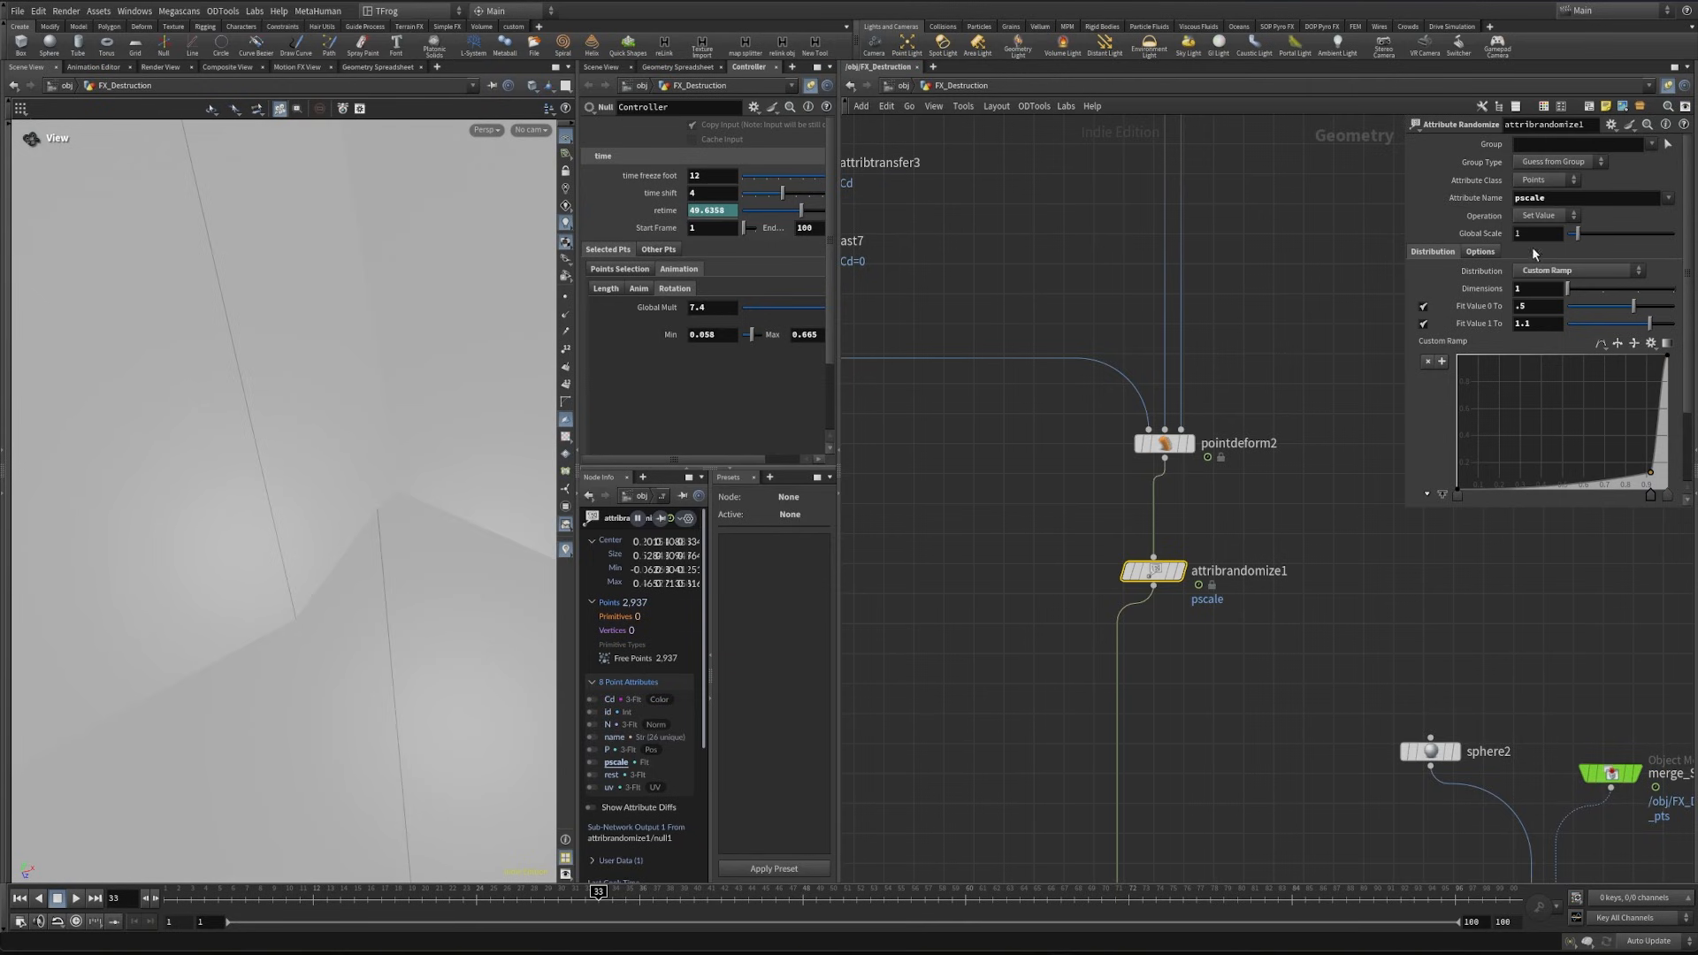
# - Set the pscale randomization's Global Scale to 0.005 and move the timeline to frame 21
pyautogui.write('.')
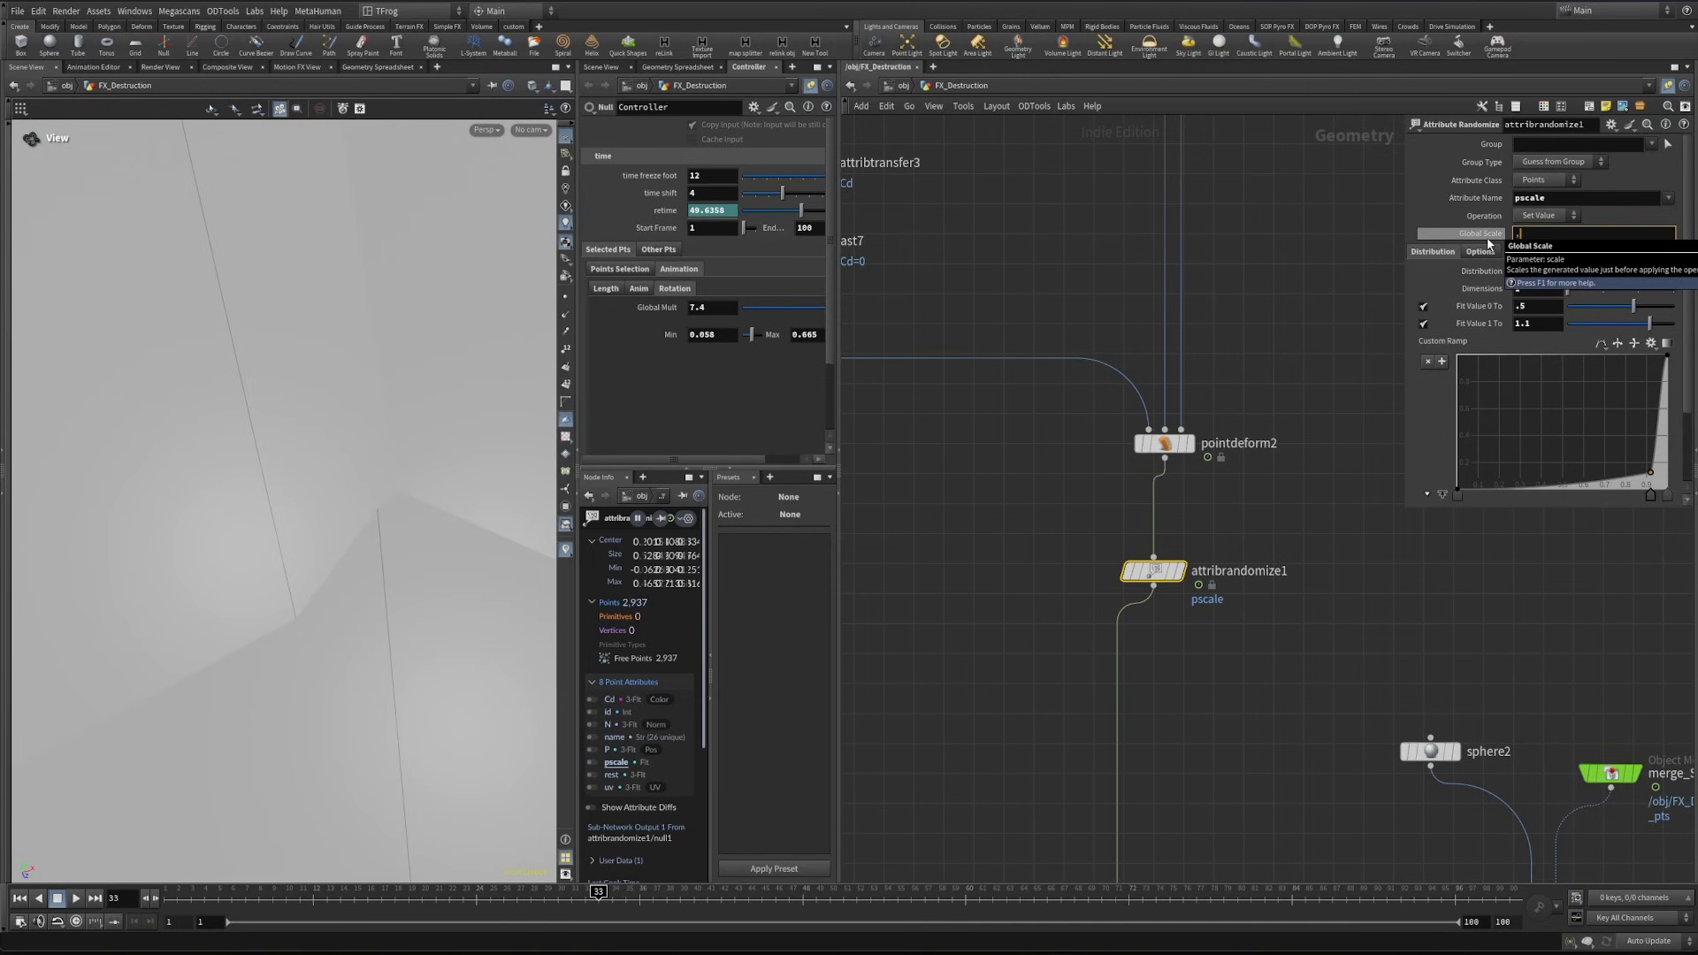
pyautogui.write('05')
pyautogui.press('Return')
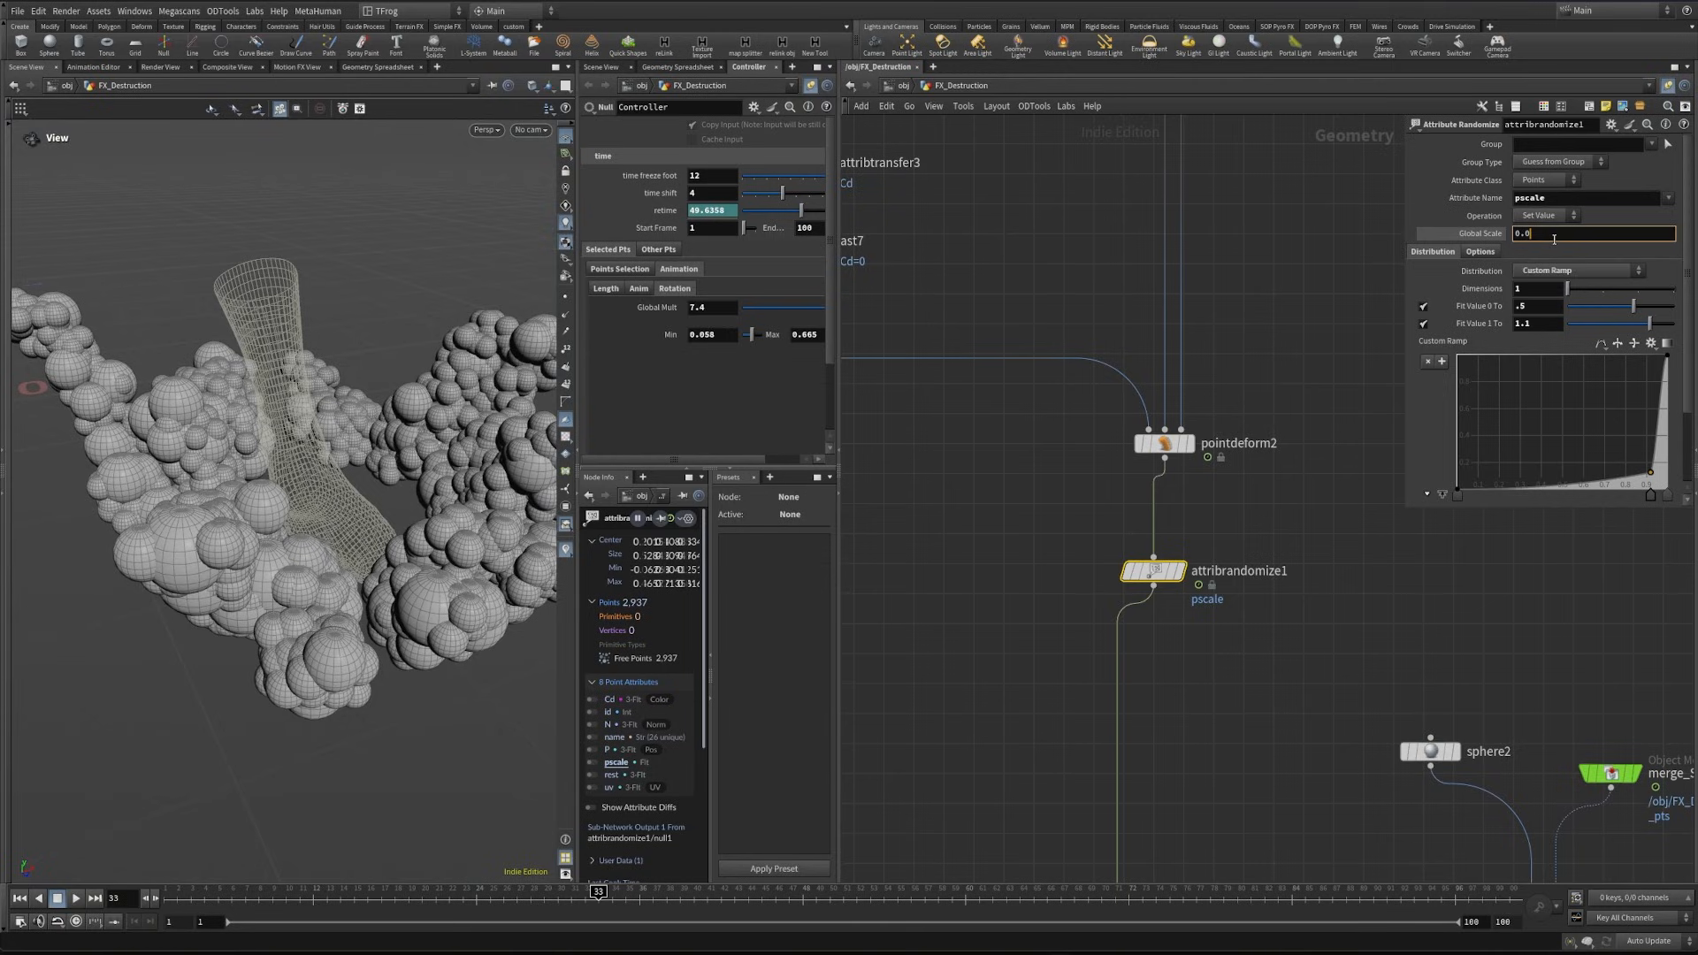
pyautogui.write('05')
pyautogui.press('Return')
pyautogui.moveTo(368, 485); pyautogui.dragTo(330, 578)
pyautogui.moveTo(340, 894); pyautogui.dragTo(435, 893)
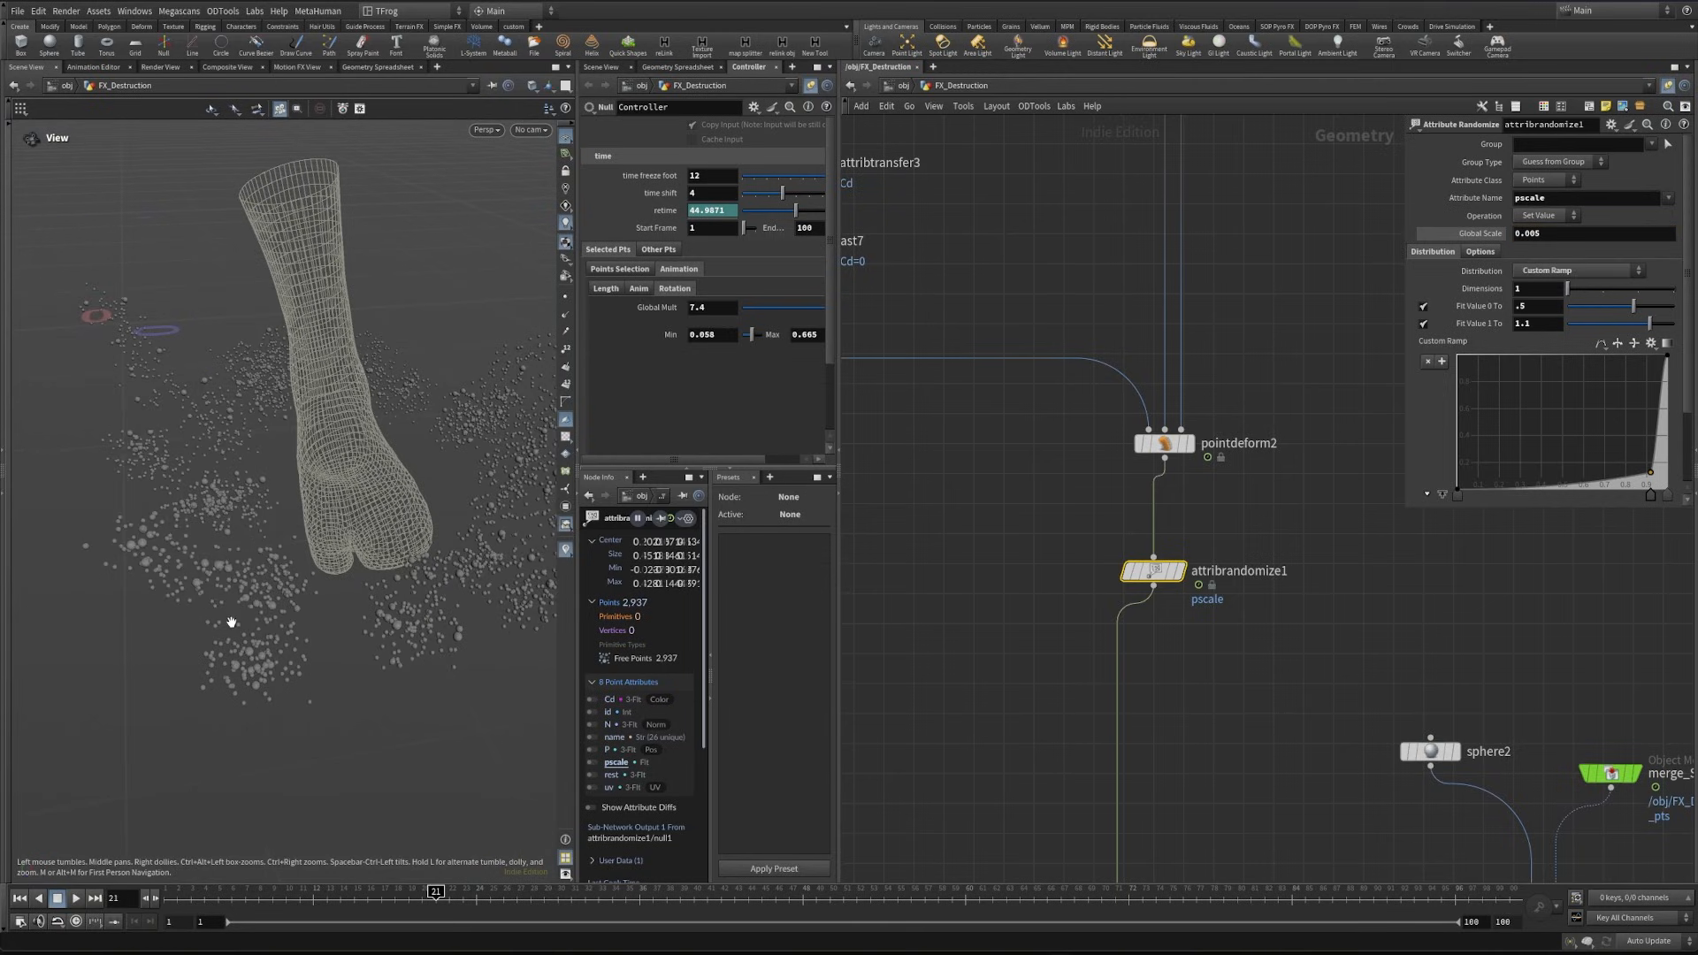
# - Flatten the pscale custom ramp further so large debris is rarer, and inspect the sphere sizes around the foot
pyautogui.scroll(6, 231, 622)
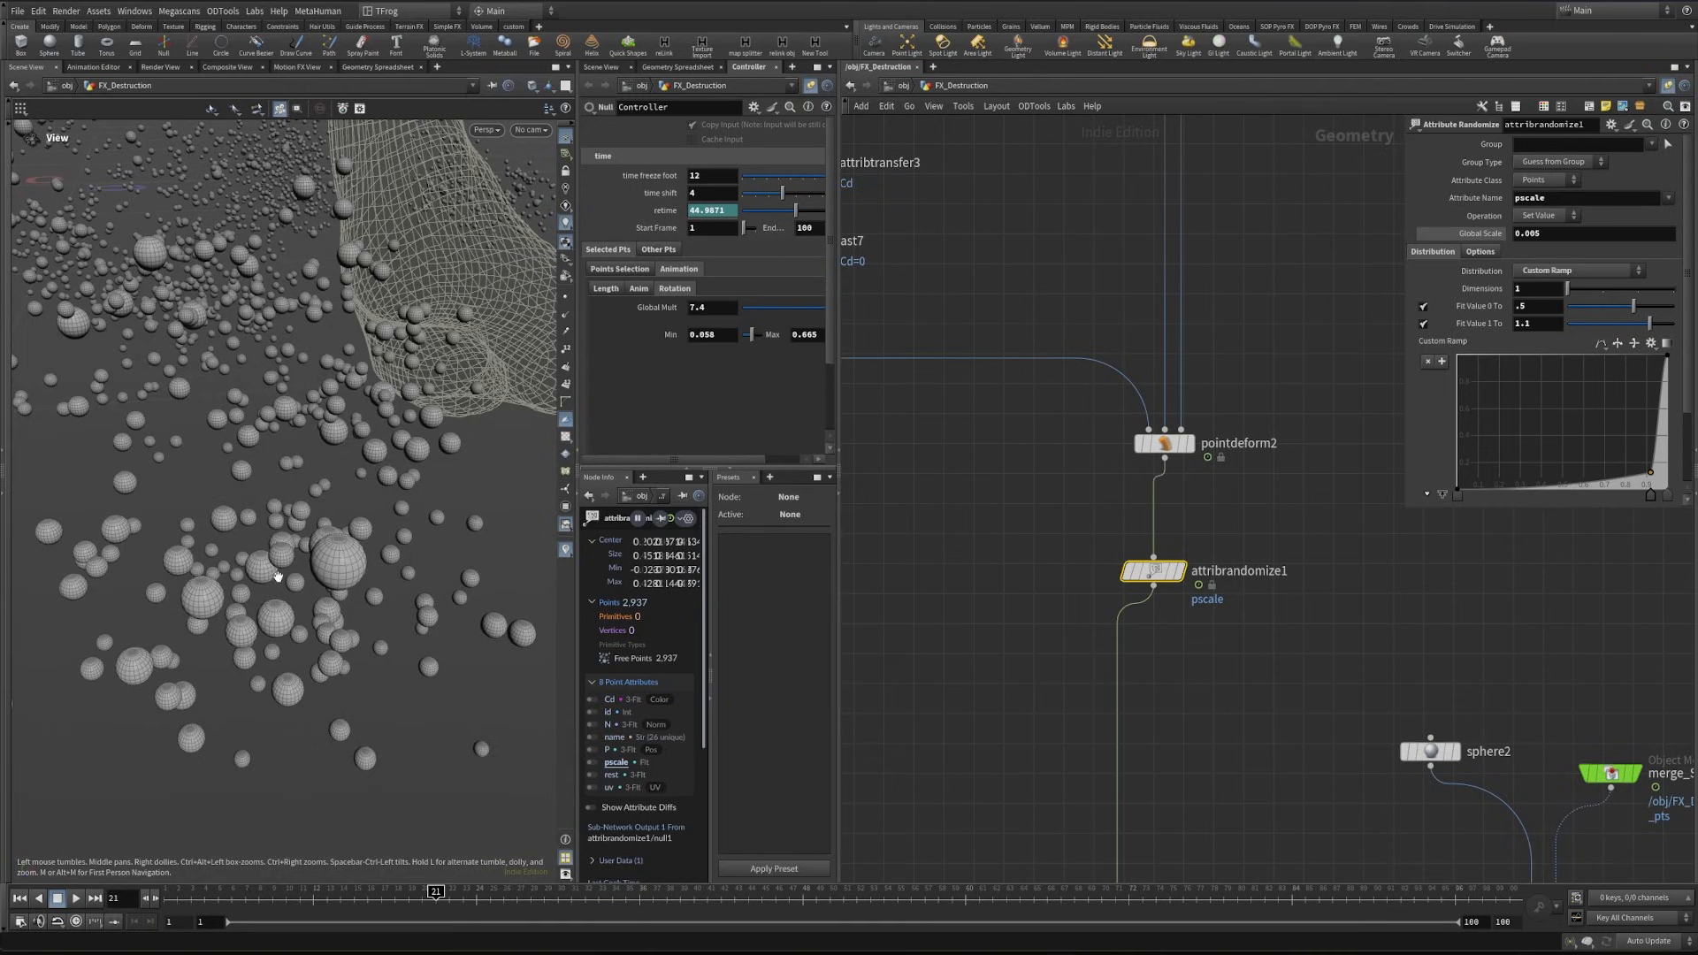
pyautogui.moveTo(1655, 482); pyautogui.dragTo(1659, 484)
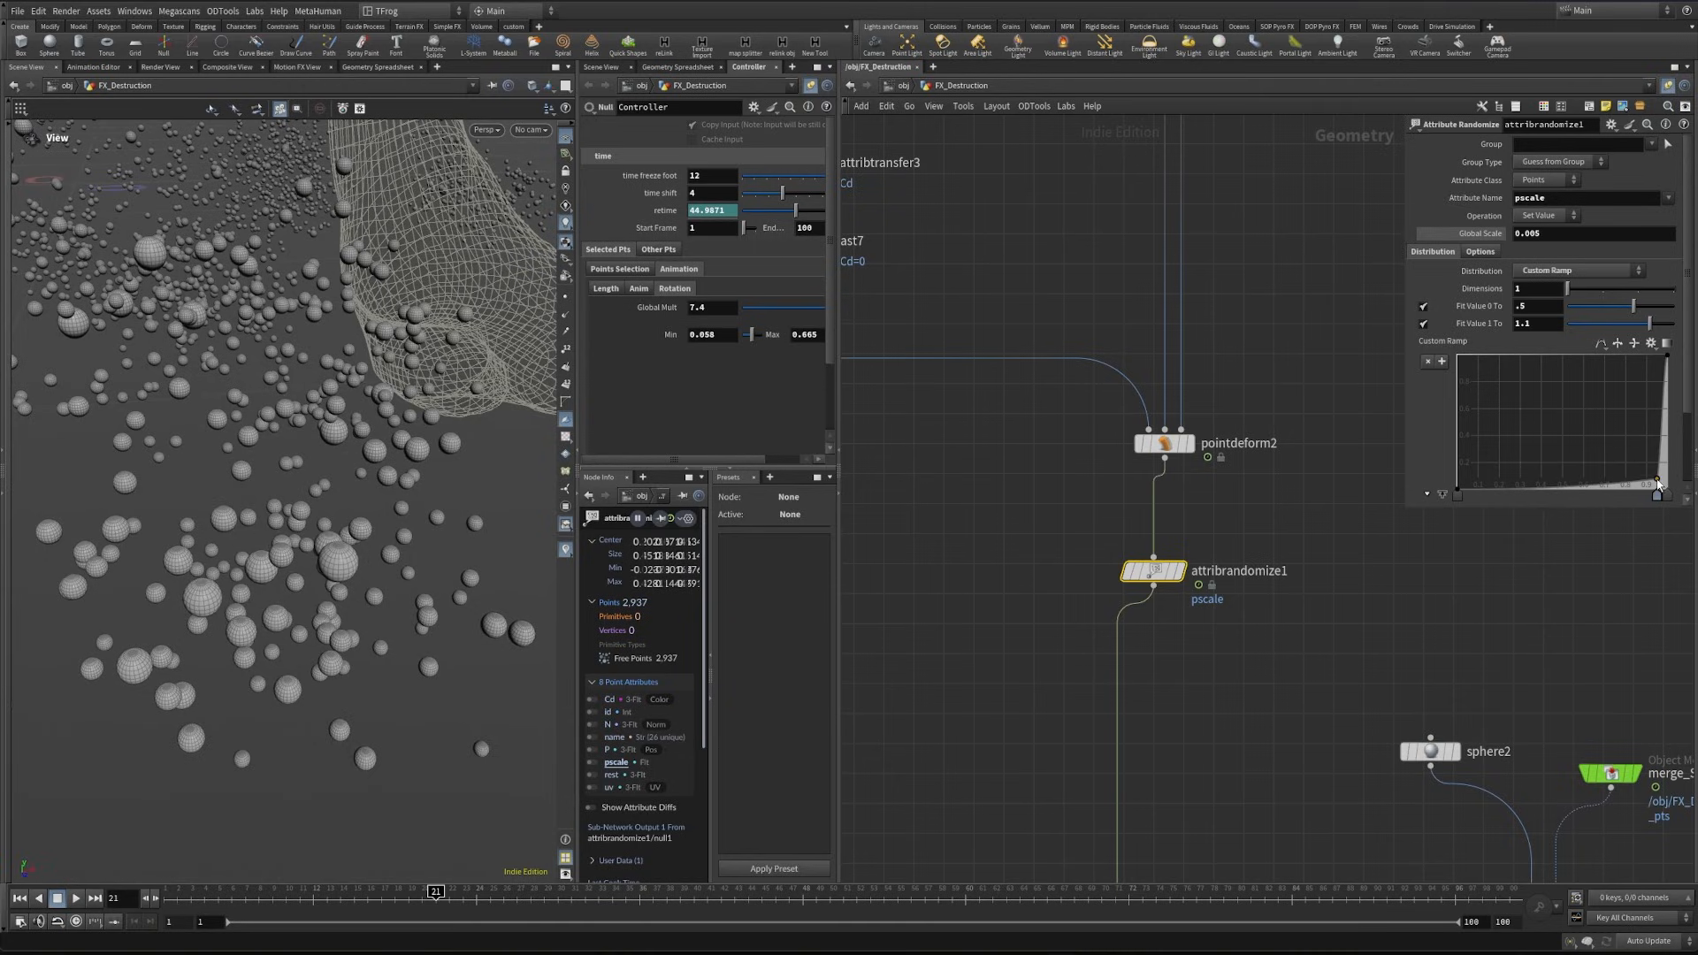
pyautogui.moveTo(342, 534); pyautogui.dragTo(1195, 499)
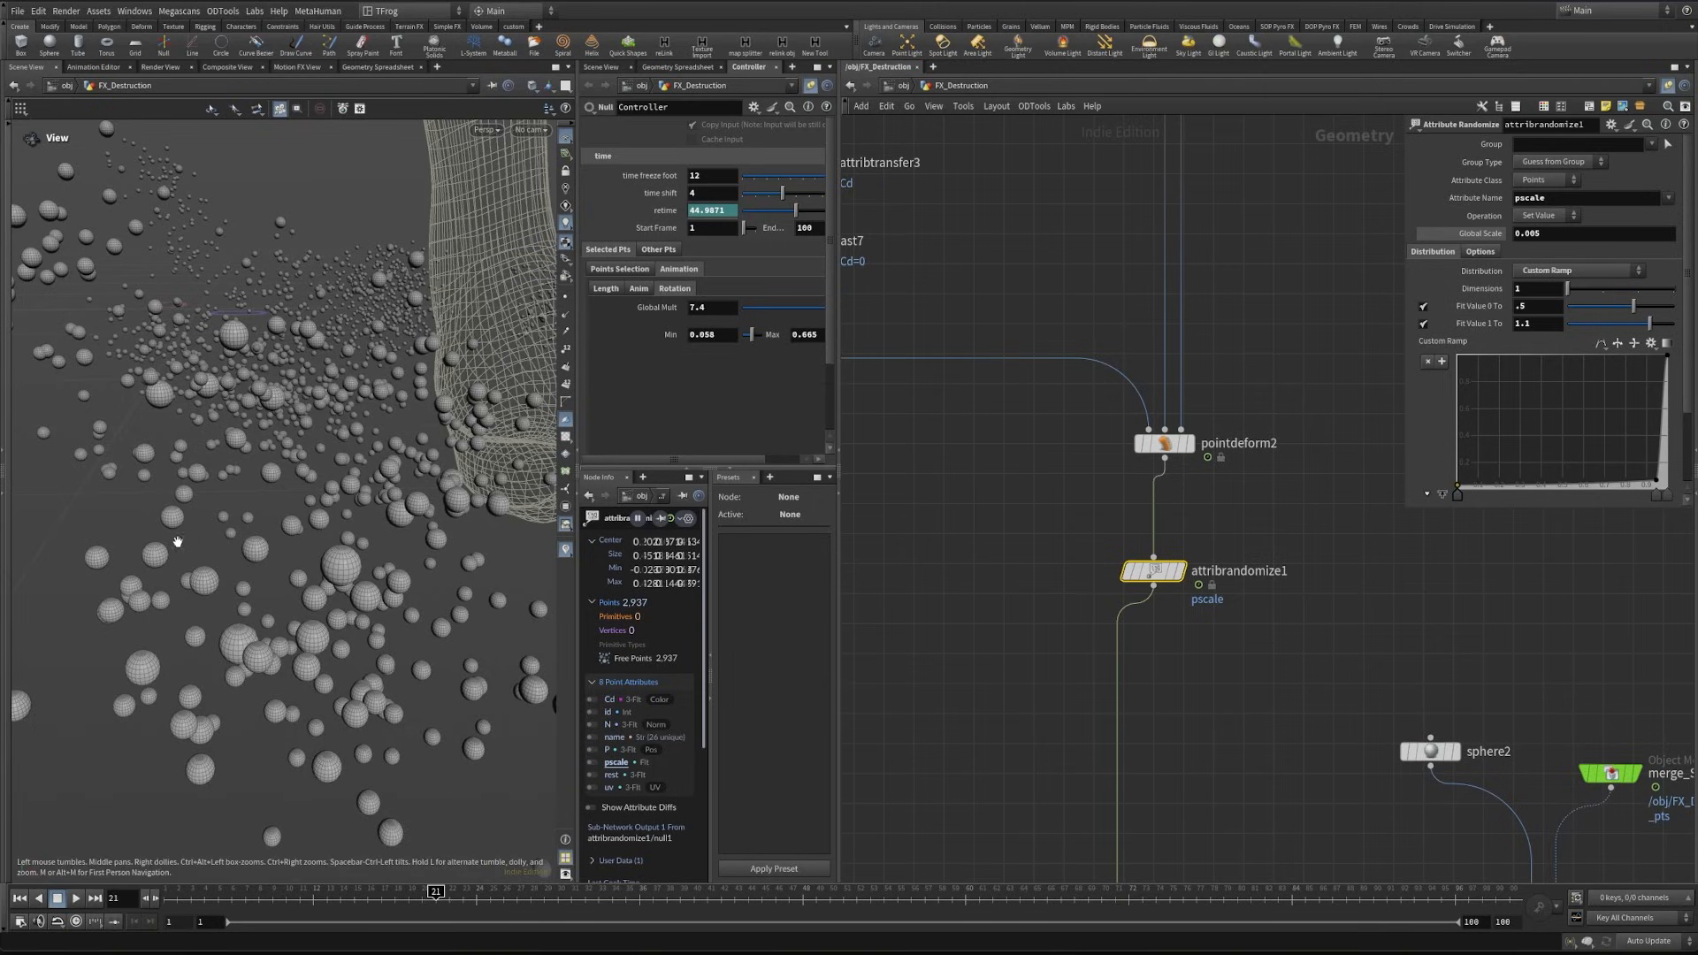
pyautogui.scroll(-5, 177, 541)
pyautogui.moveTo(265, 519); pyautogui.dragTo(433, 522)
# - Set the radius of sphere2 to .3, 1, .3 to make an elongated test shape
pyautogui.moveTo(1550, 657); pyautogui.dragTo(1431, 565, button='middle')
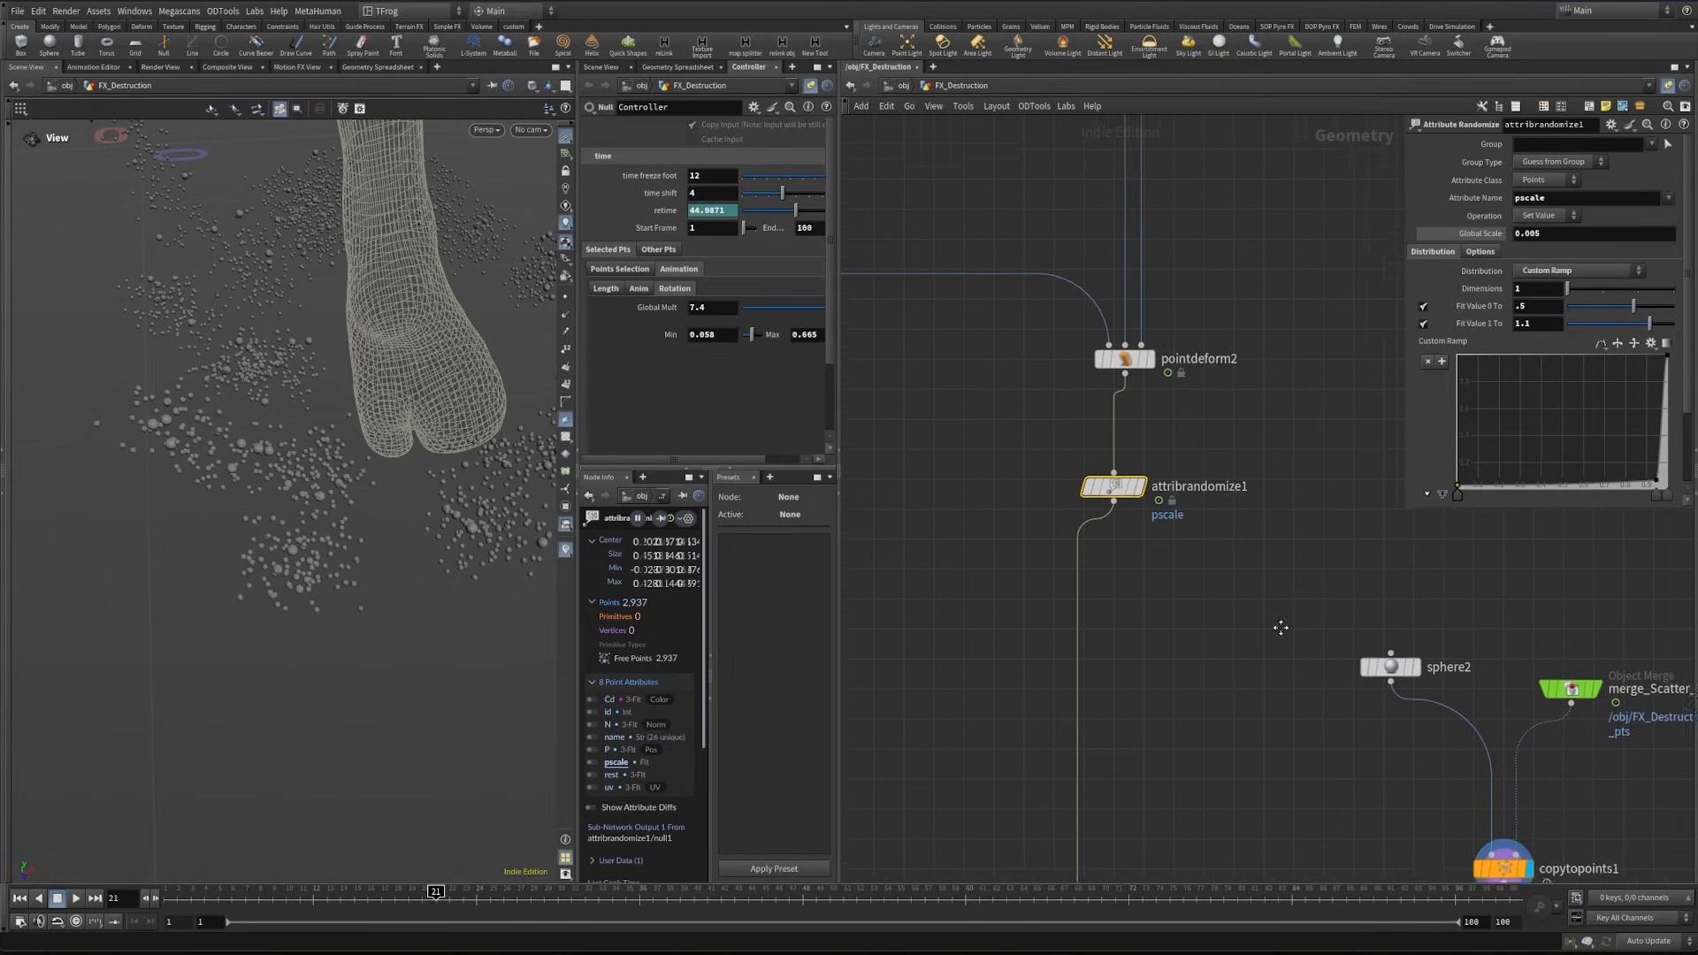
pyautogui.moveTo(1337, 692); pyautogui.dragTo(1337, 692)
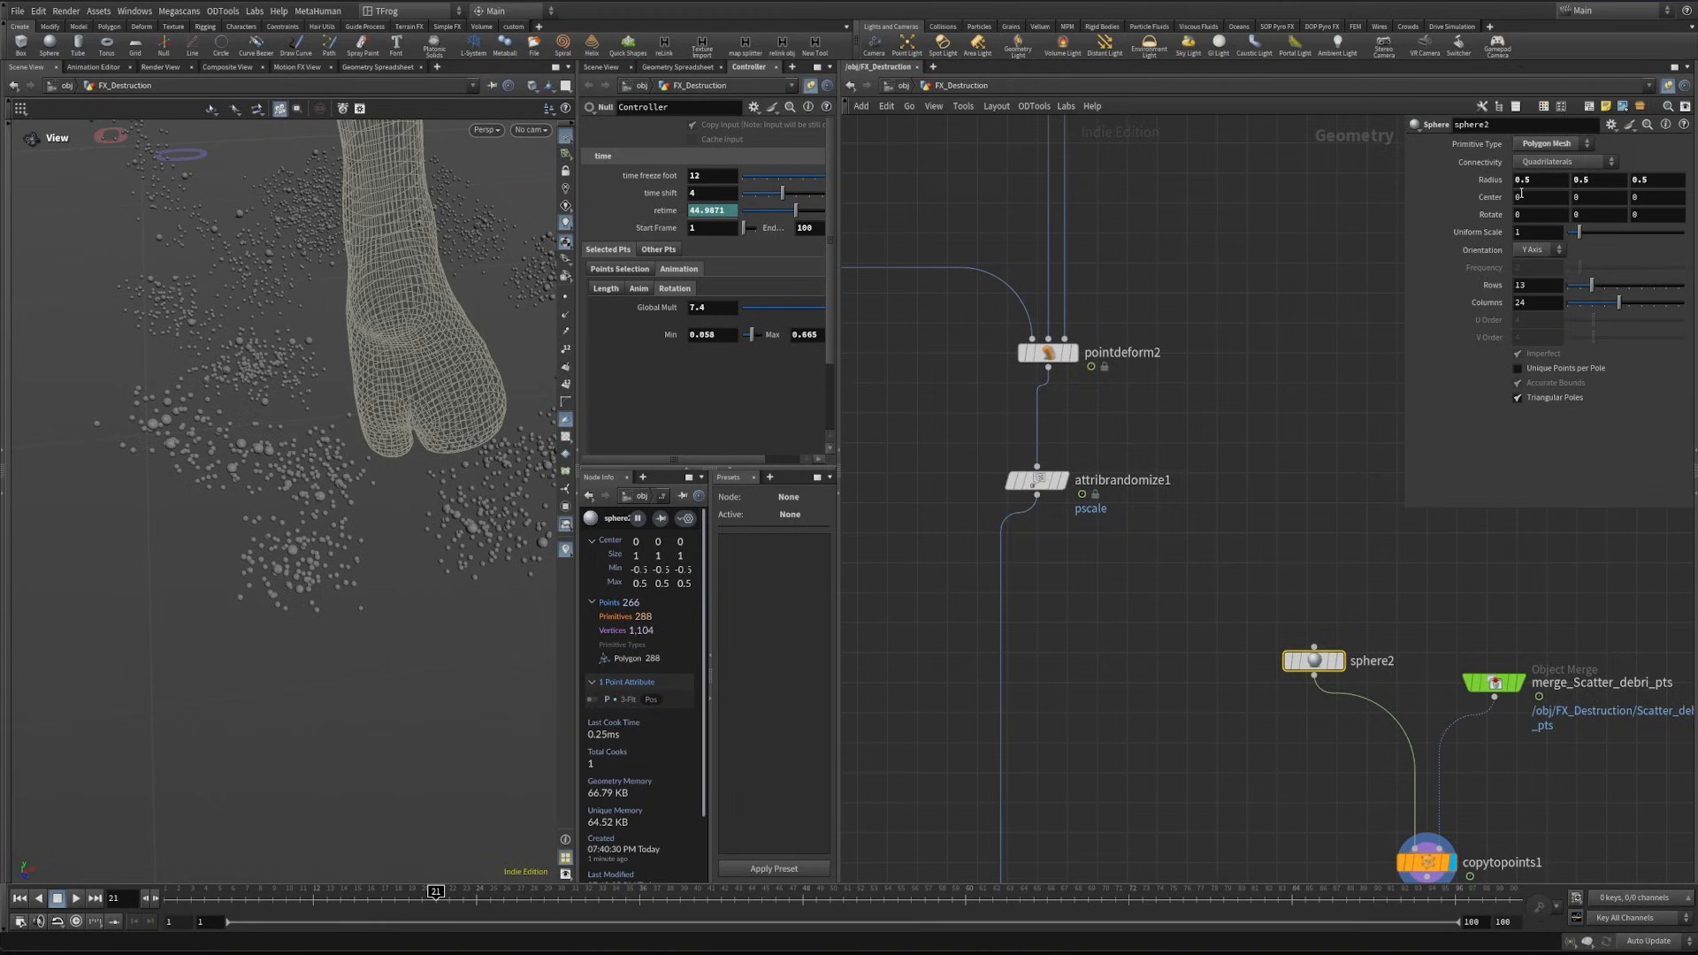
pyautogui.write('1')
pyautogui.press('Return')
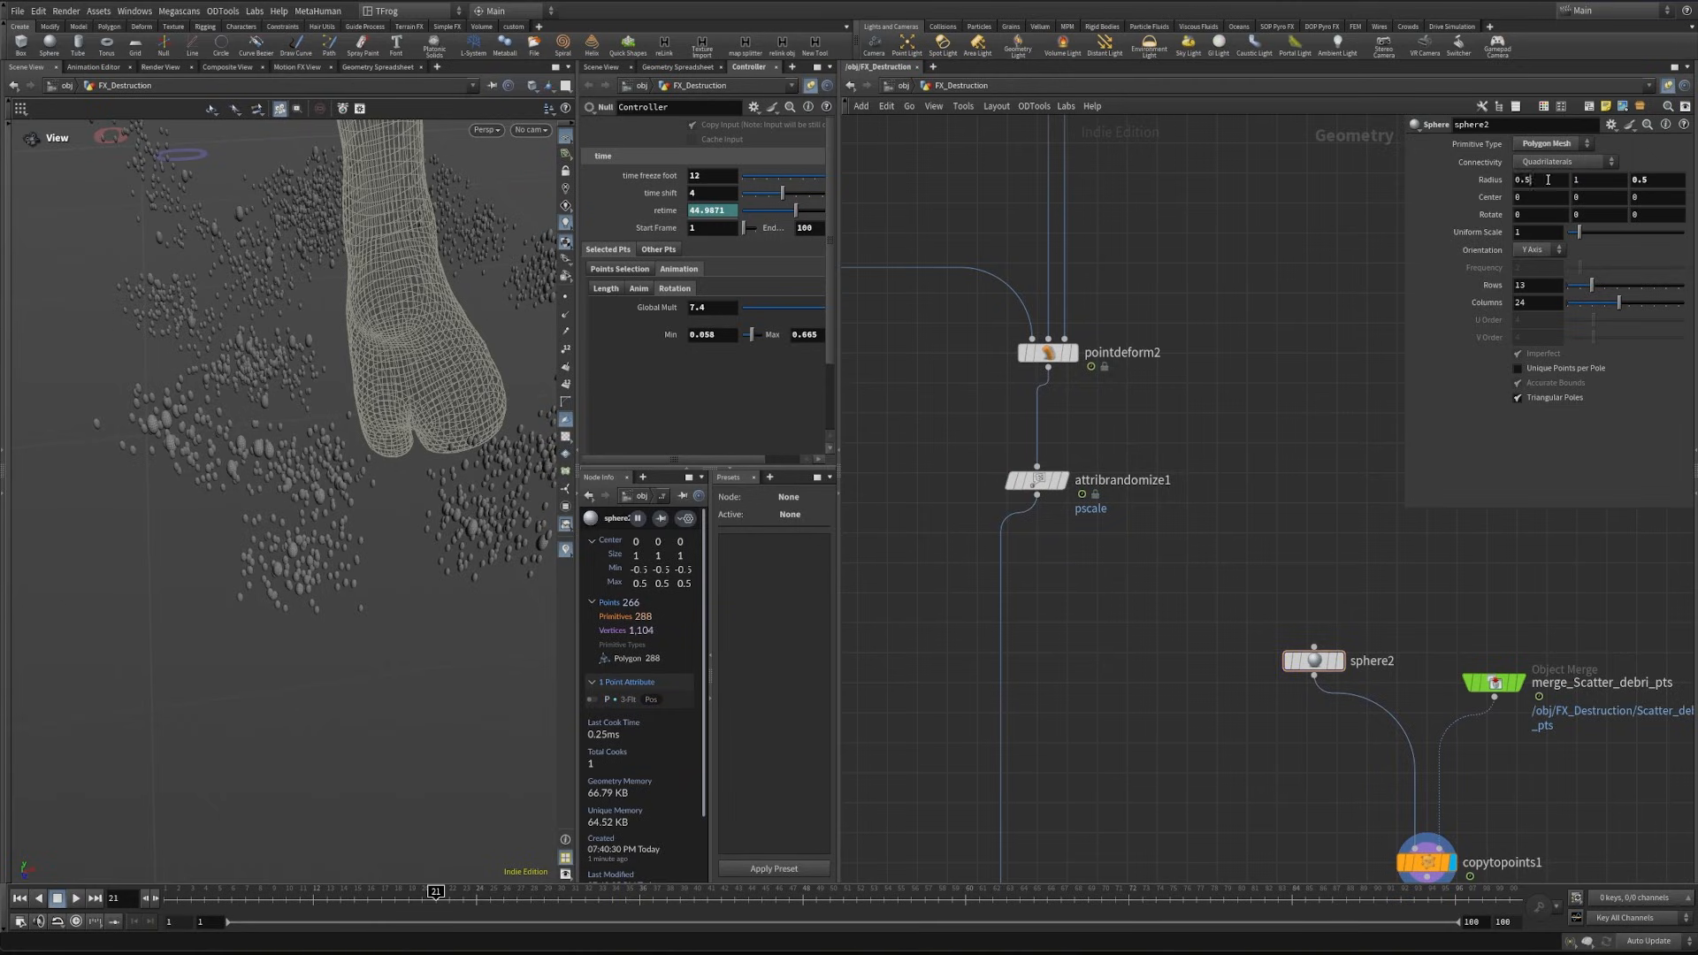
pyautogui.moveTo(1652, 178); pyautogui.dragTo(1581, 193)
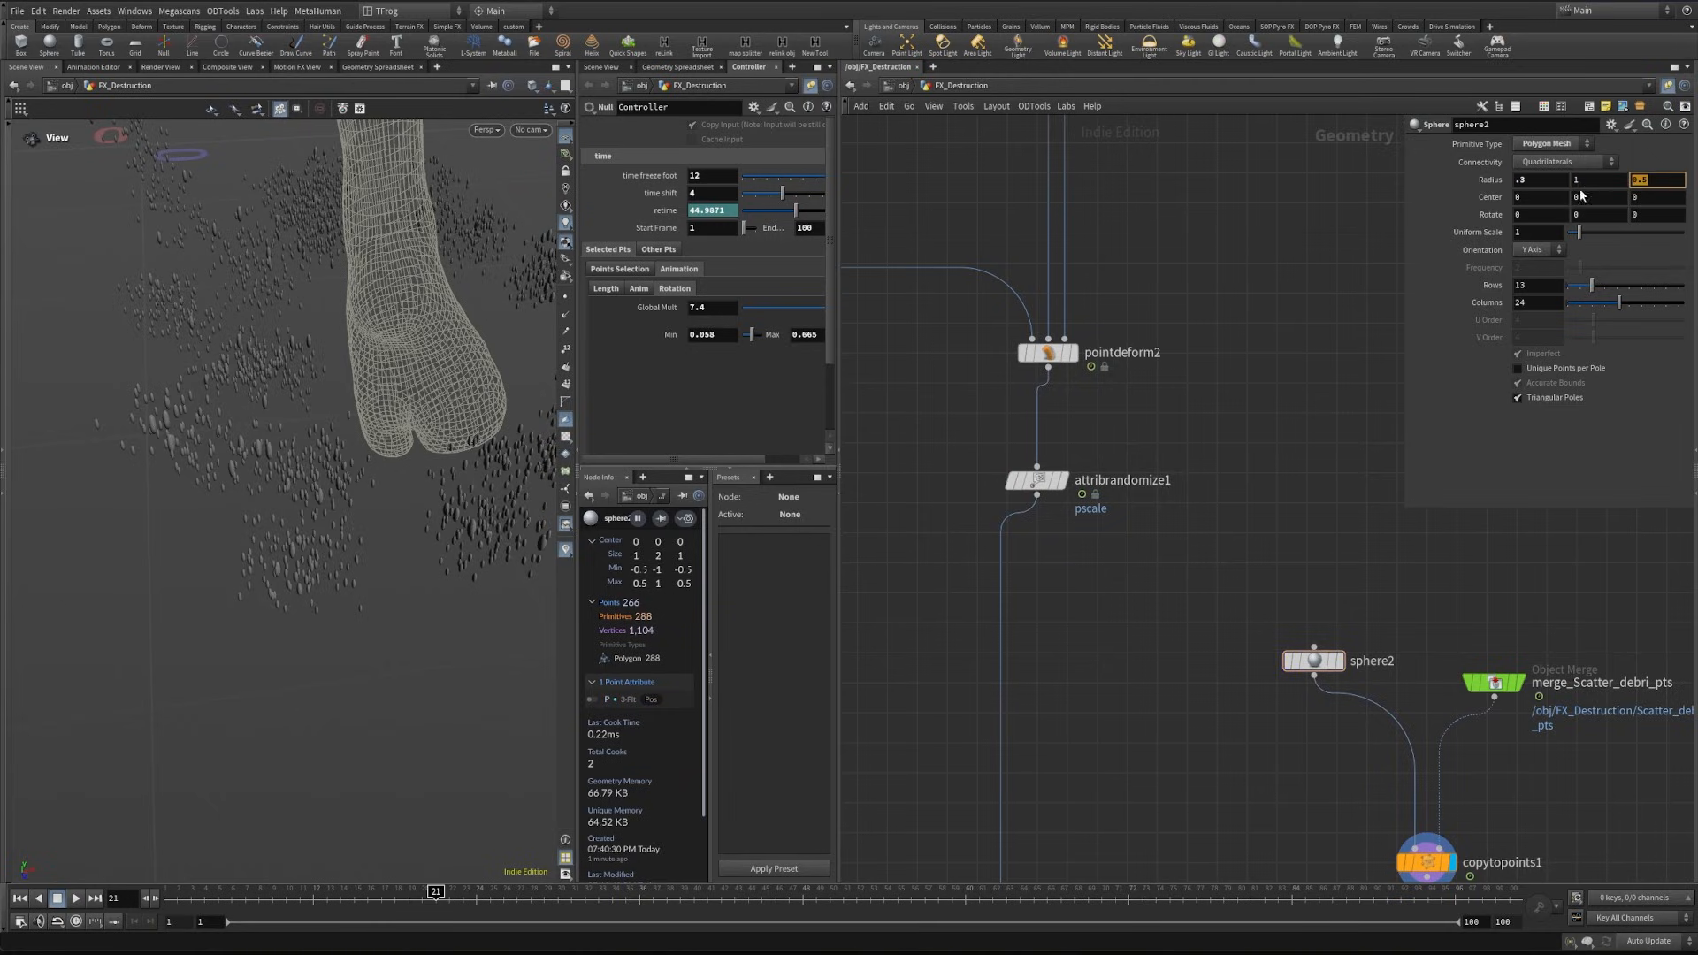
pyautogui.write('.3')
pyautogui.press('Return')
# - Insert an Attribute VOP after attribrandomize1, rename it rot, and shift copytopoints1 slightly in the network
pyautogui.scroll(2, 340, 449)
pyautogui.moveTo(340, 449); pyautogui.dragTo(303, 449, button='middle')
pyautogui.moveTo(1081, 632); pyautogui.dragTo(1134, 607, button='middle')
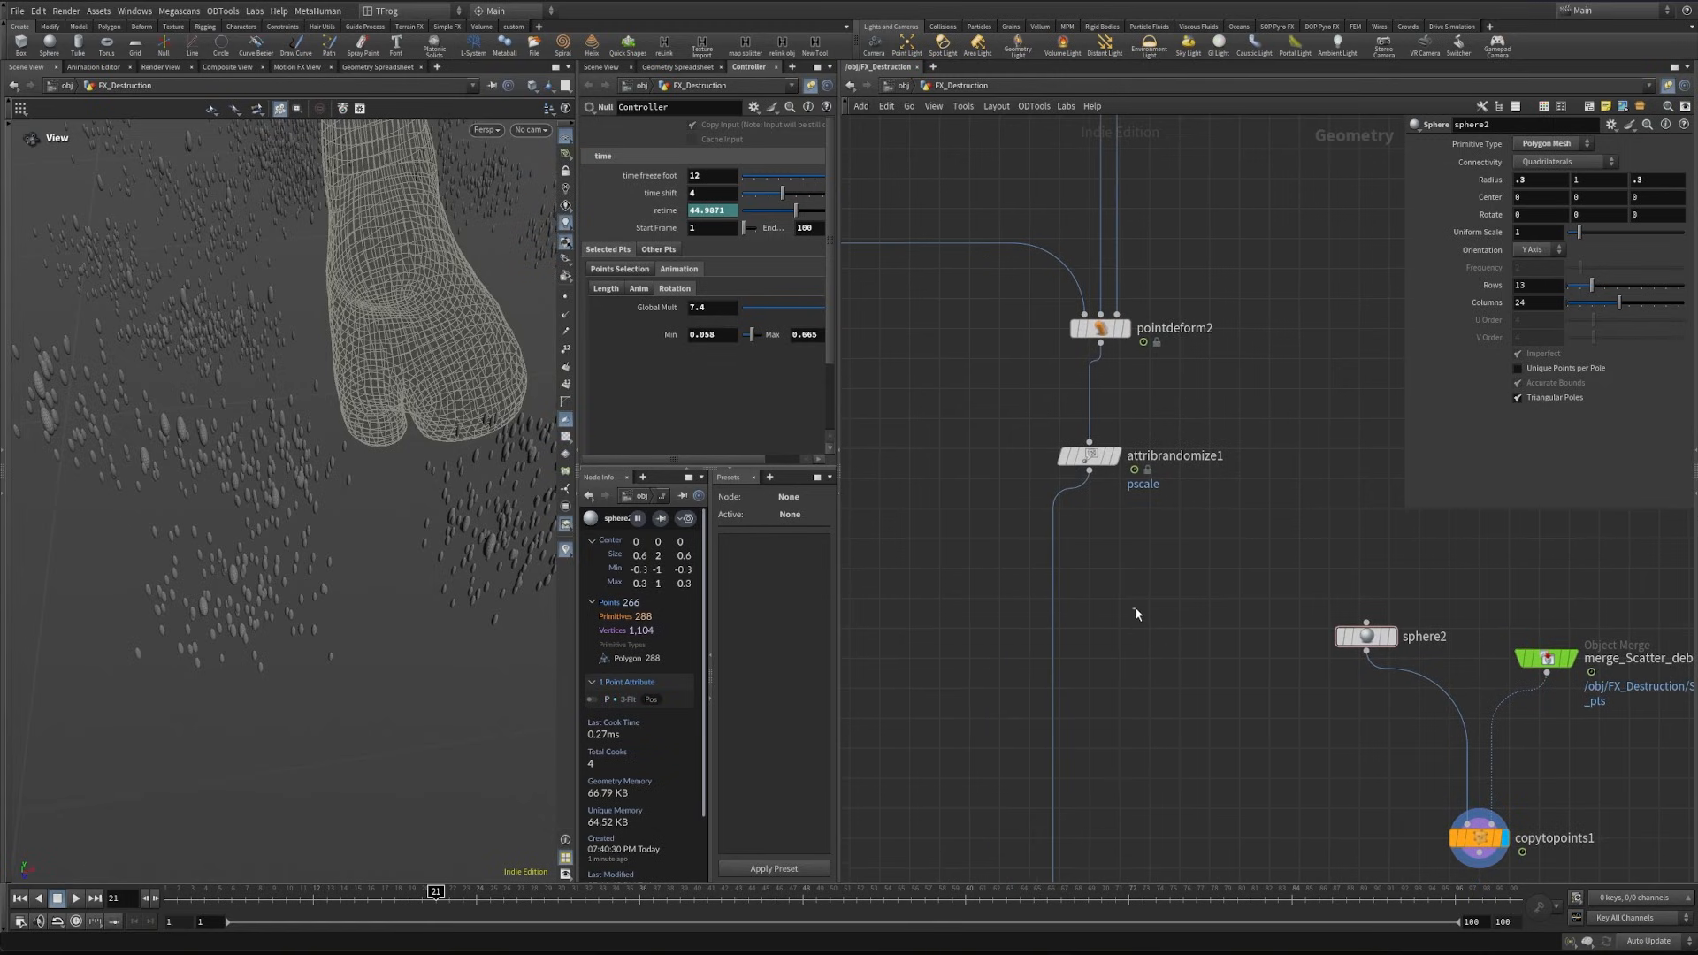
pyautogui.press('Tab')
pyautogui.write('attribvop')
pyautogui.press('Return')
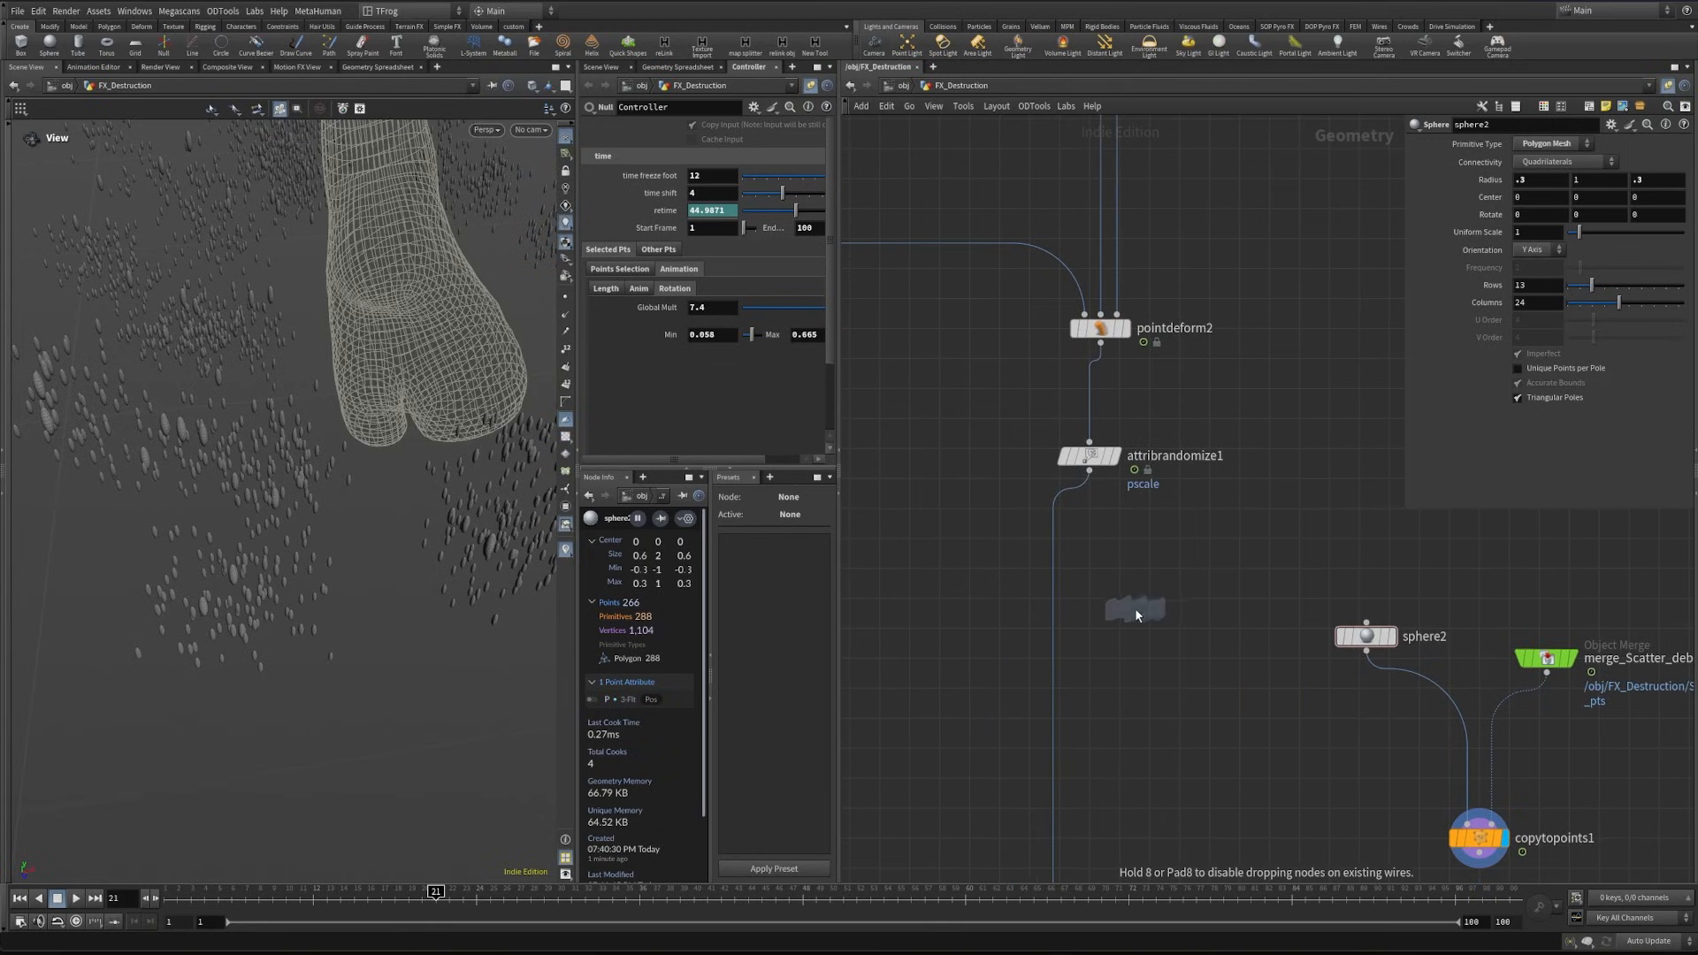
pyautogui.click(1071, 568)
pyautogui.write('rot')
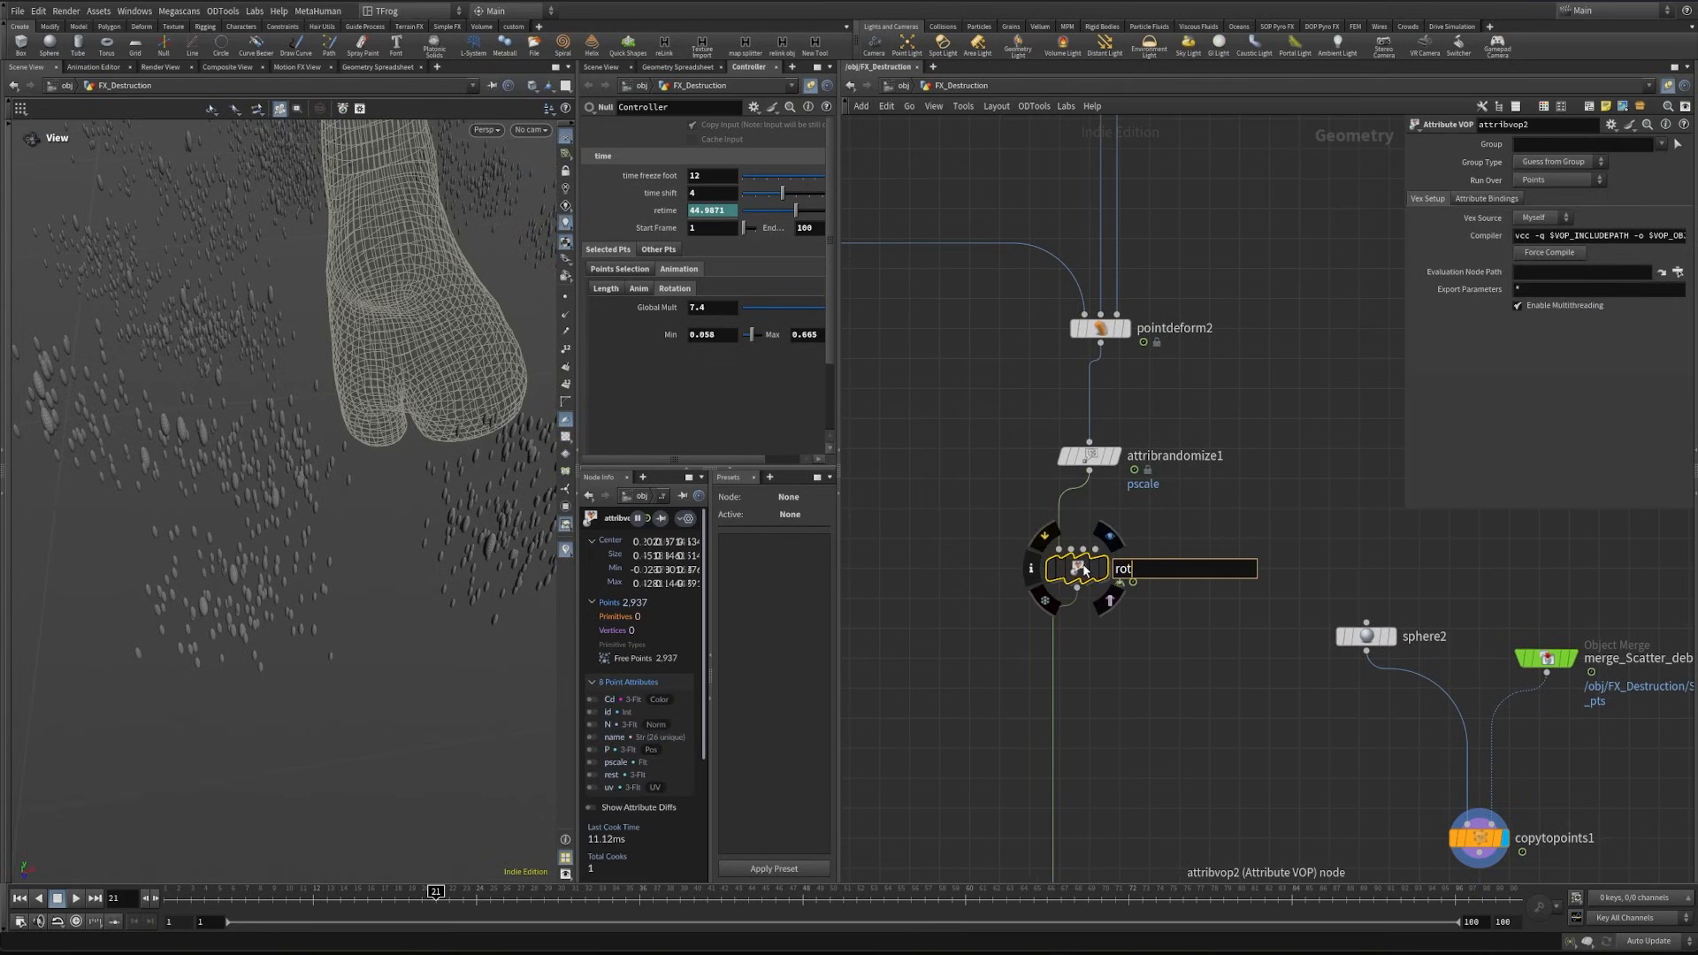
pyautogui.press('Return')
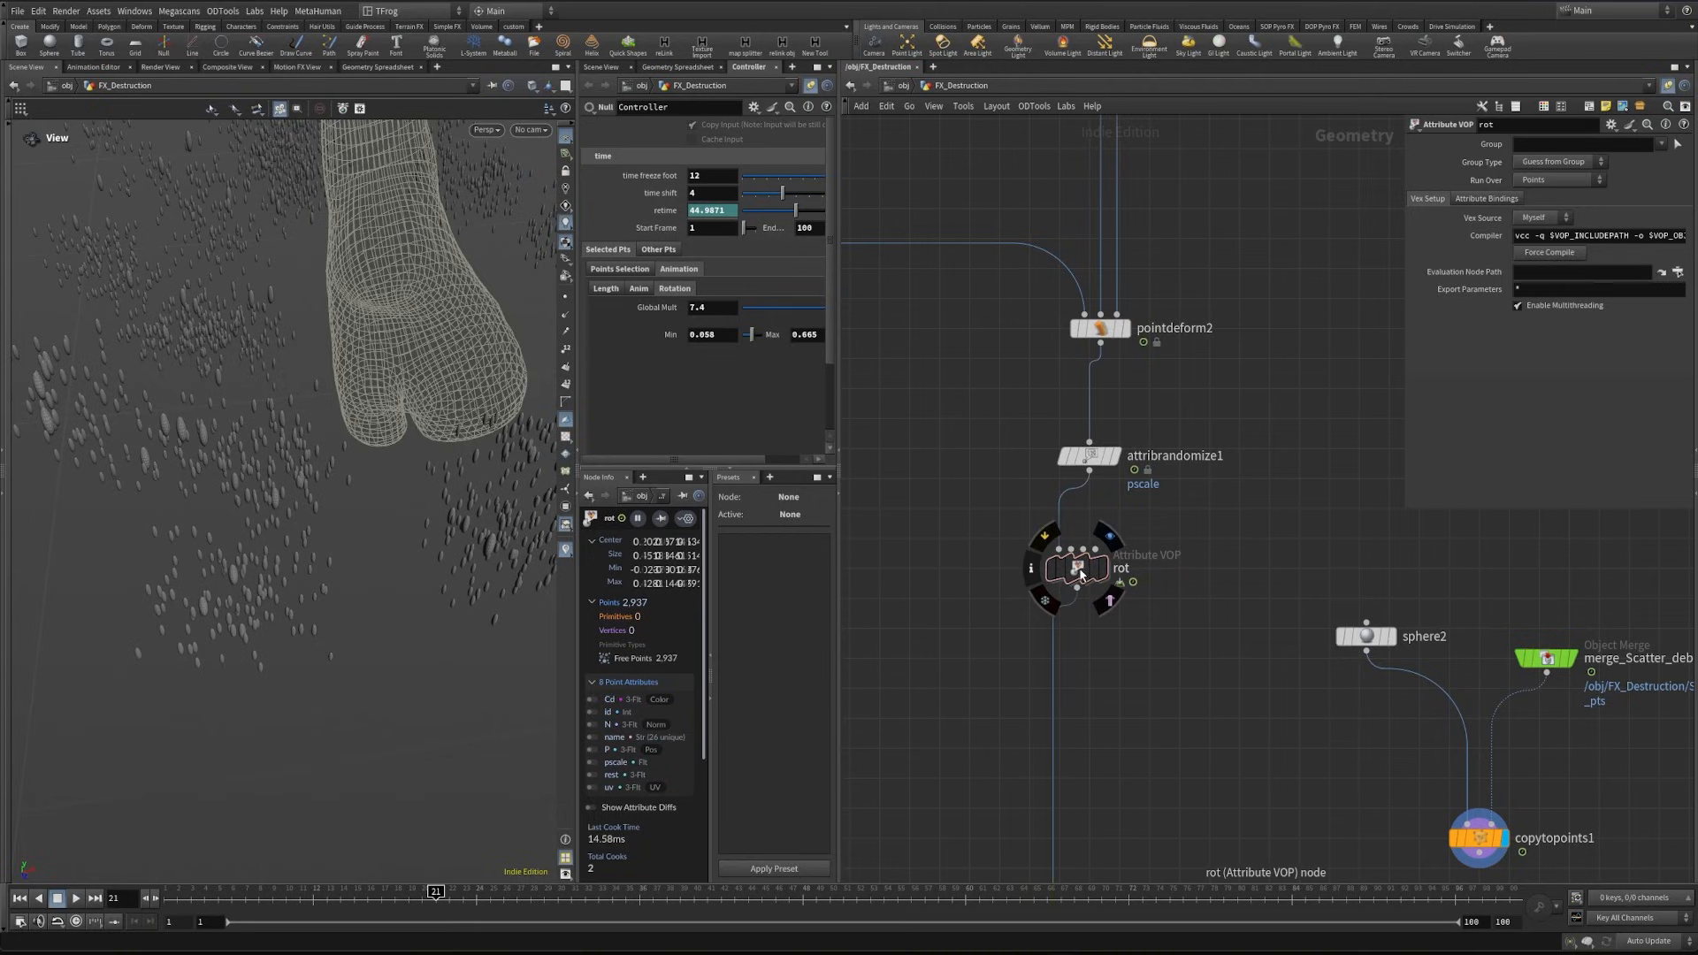
pyautogui.moveTo(1479, 838); pyautogui.dragTo(1487, 808)
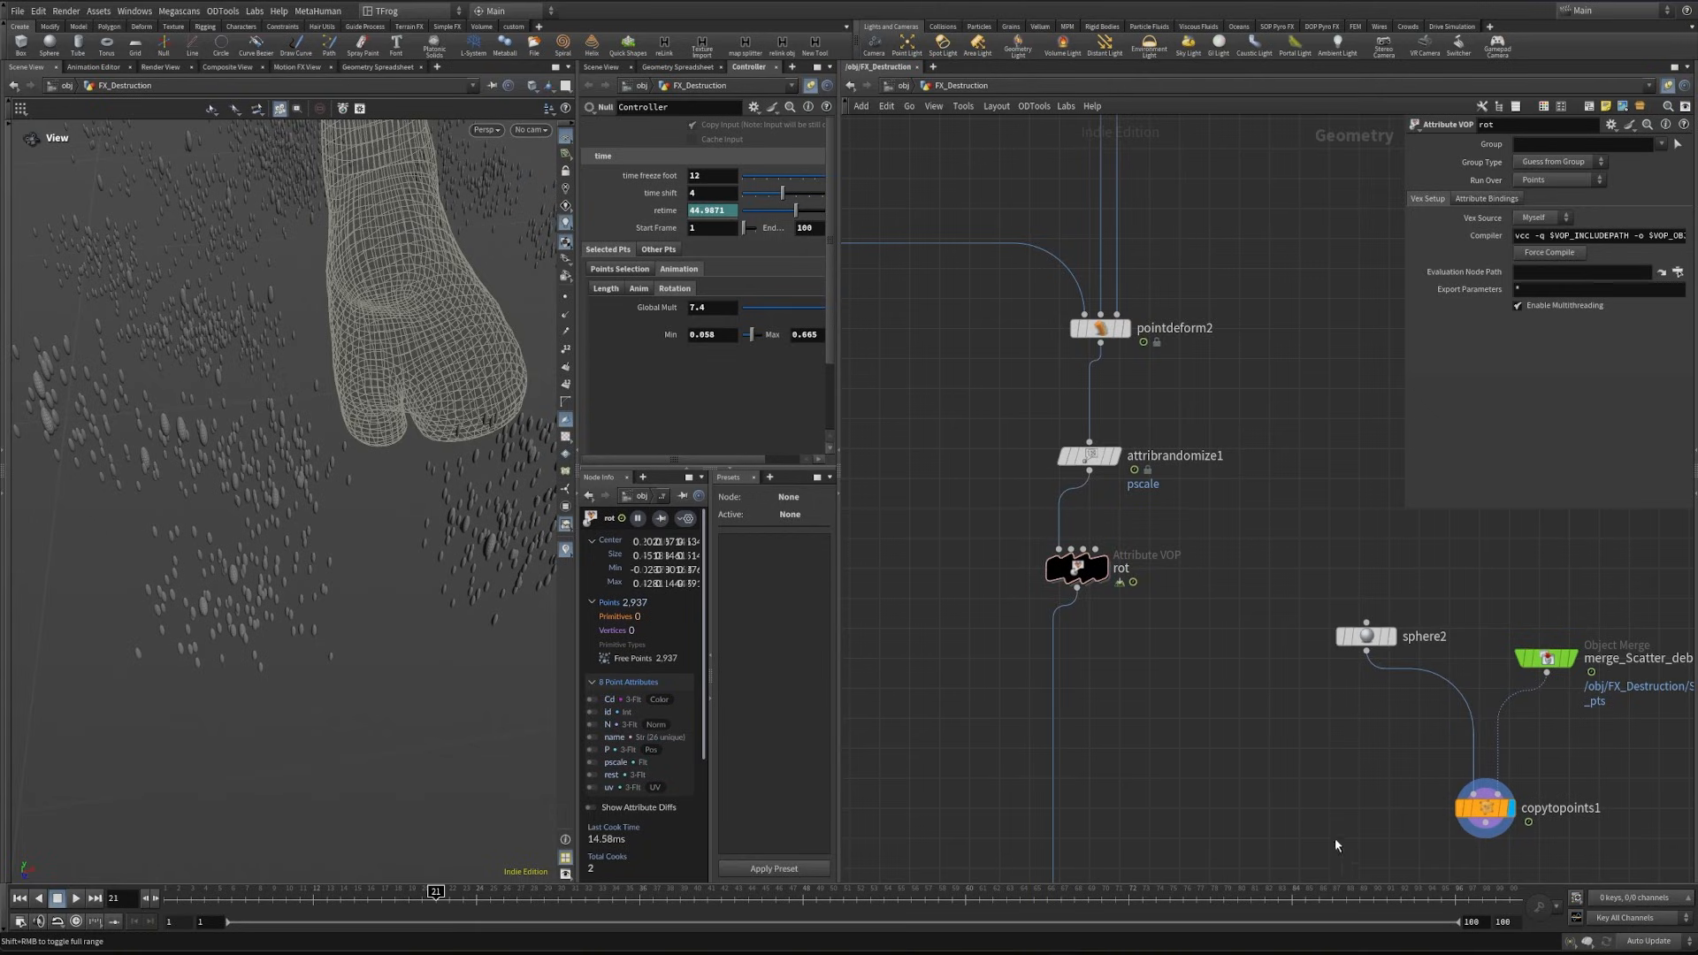
# - Inside the rot VOP, feed ptnum into a Random node and its output into a Fit Range node
pyautogui.doubleClick(1076, 568)
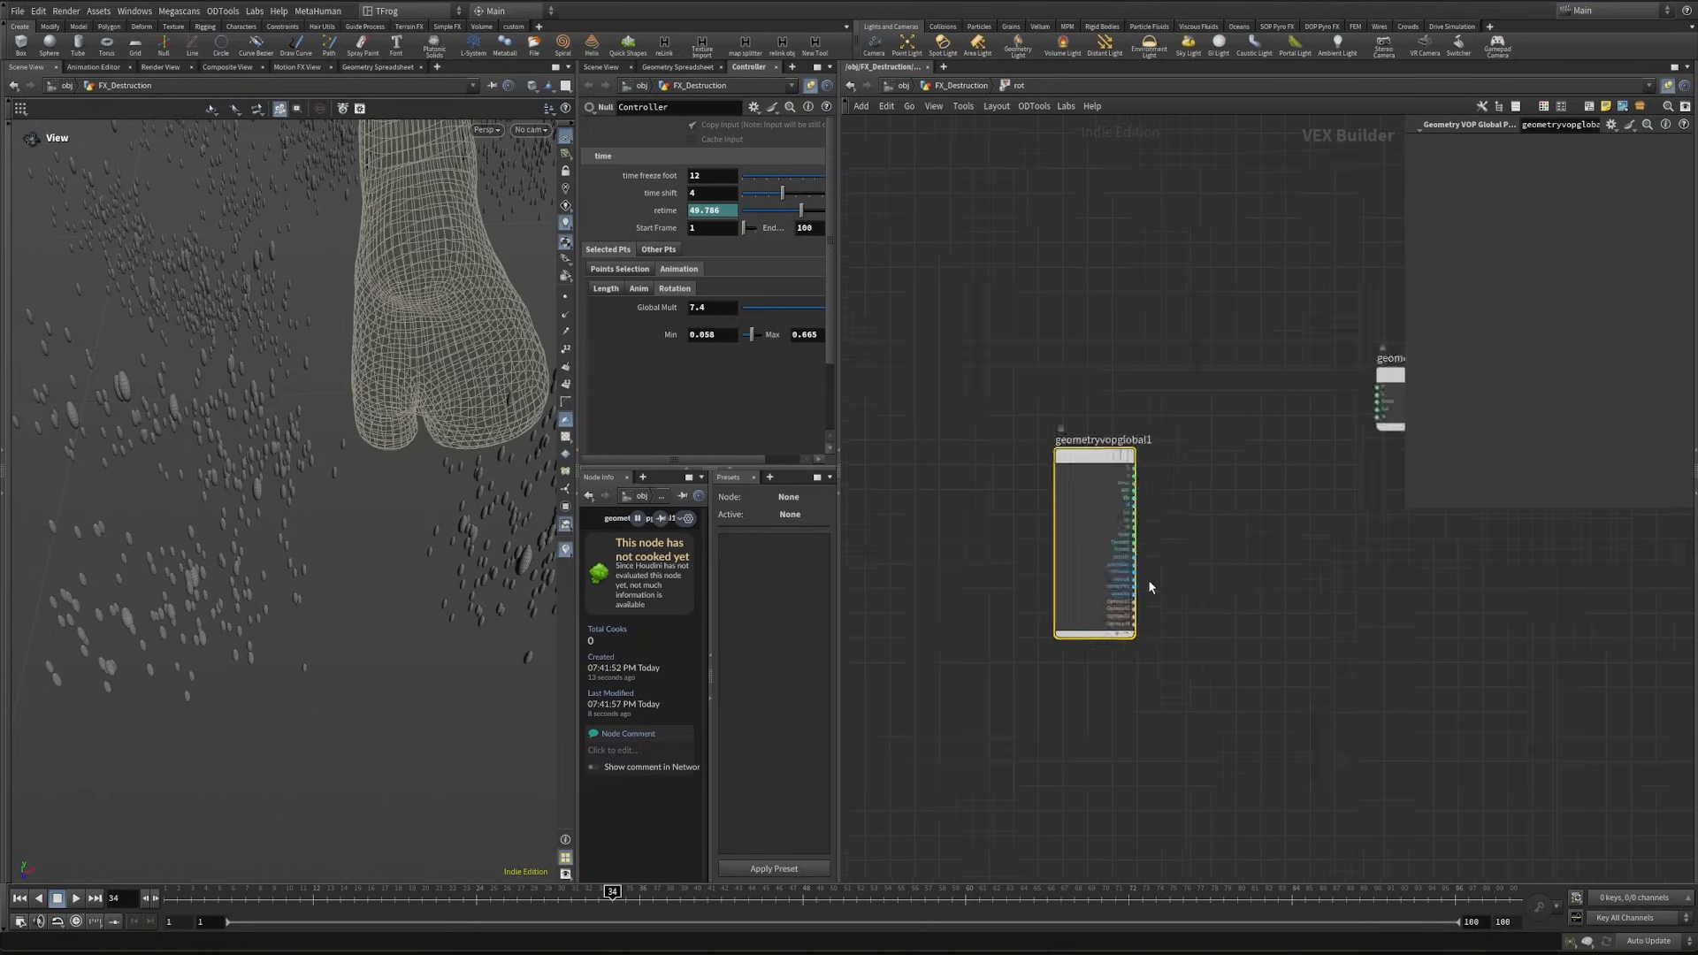
pyautogui.scroll(3, 1151, 587)
pyautogui.click(1113, 535)
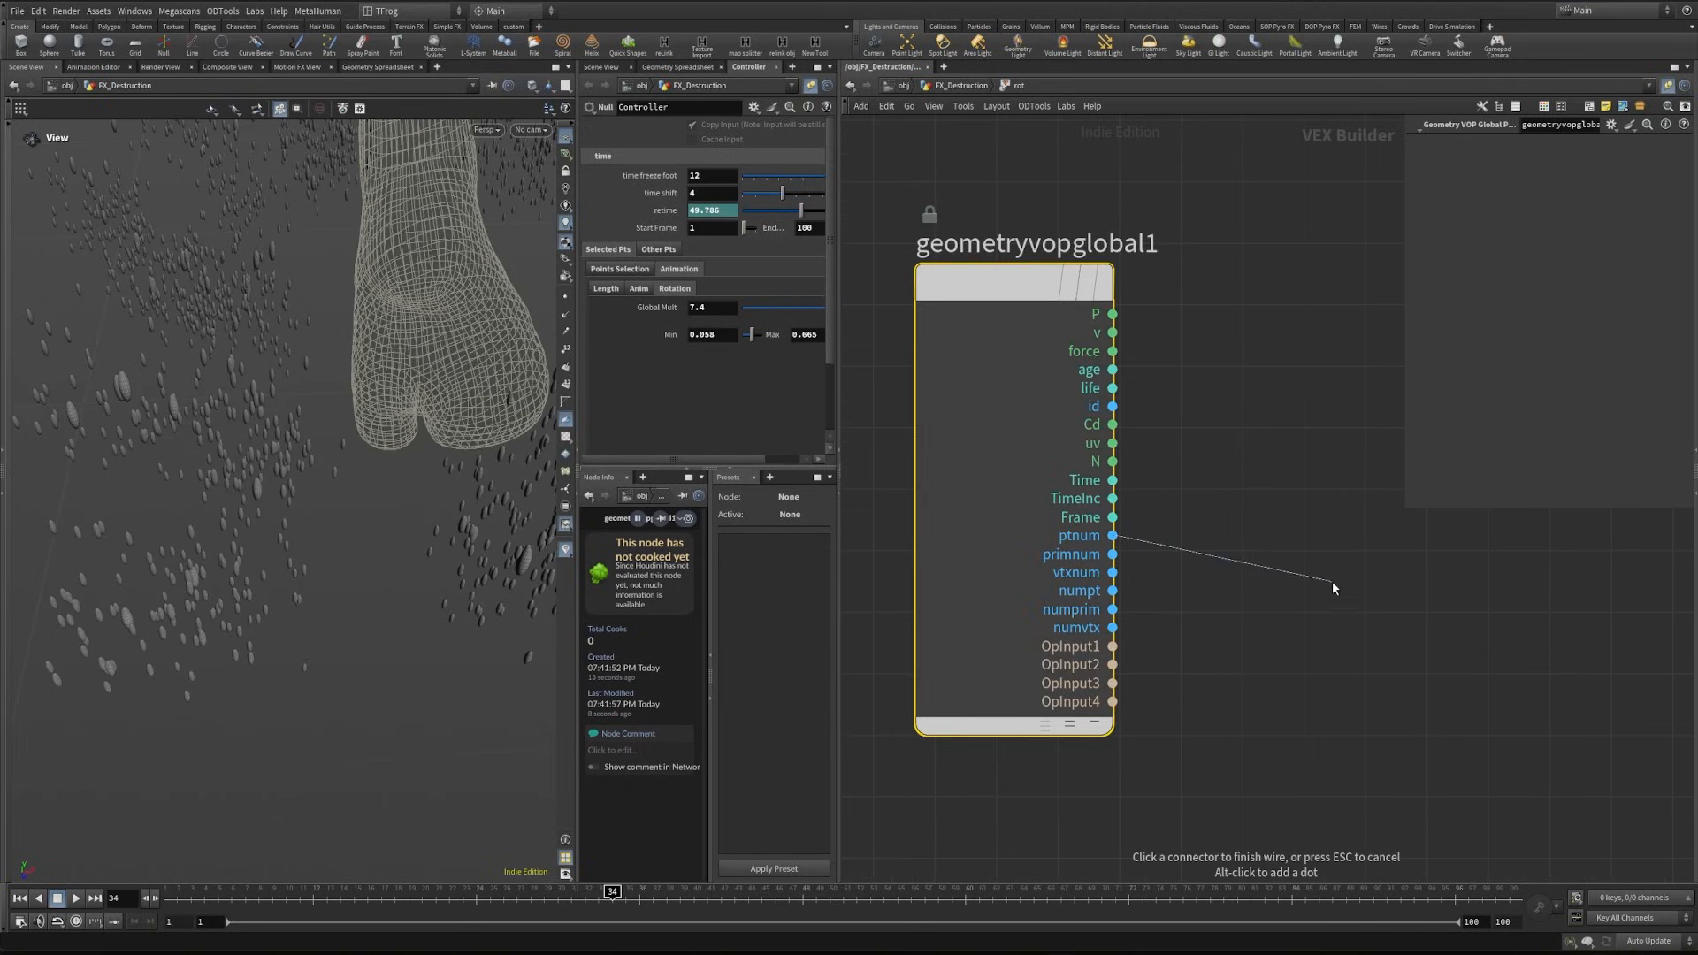
pyautogui.press('Tab')
pyautogui.write('random')
pyautogui.press('Return')
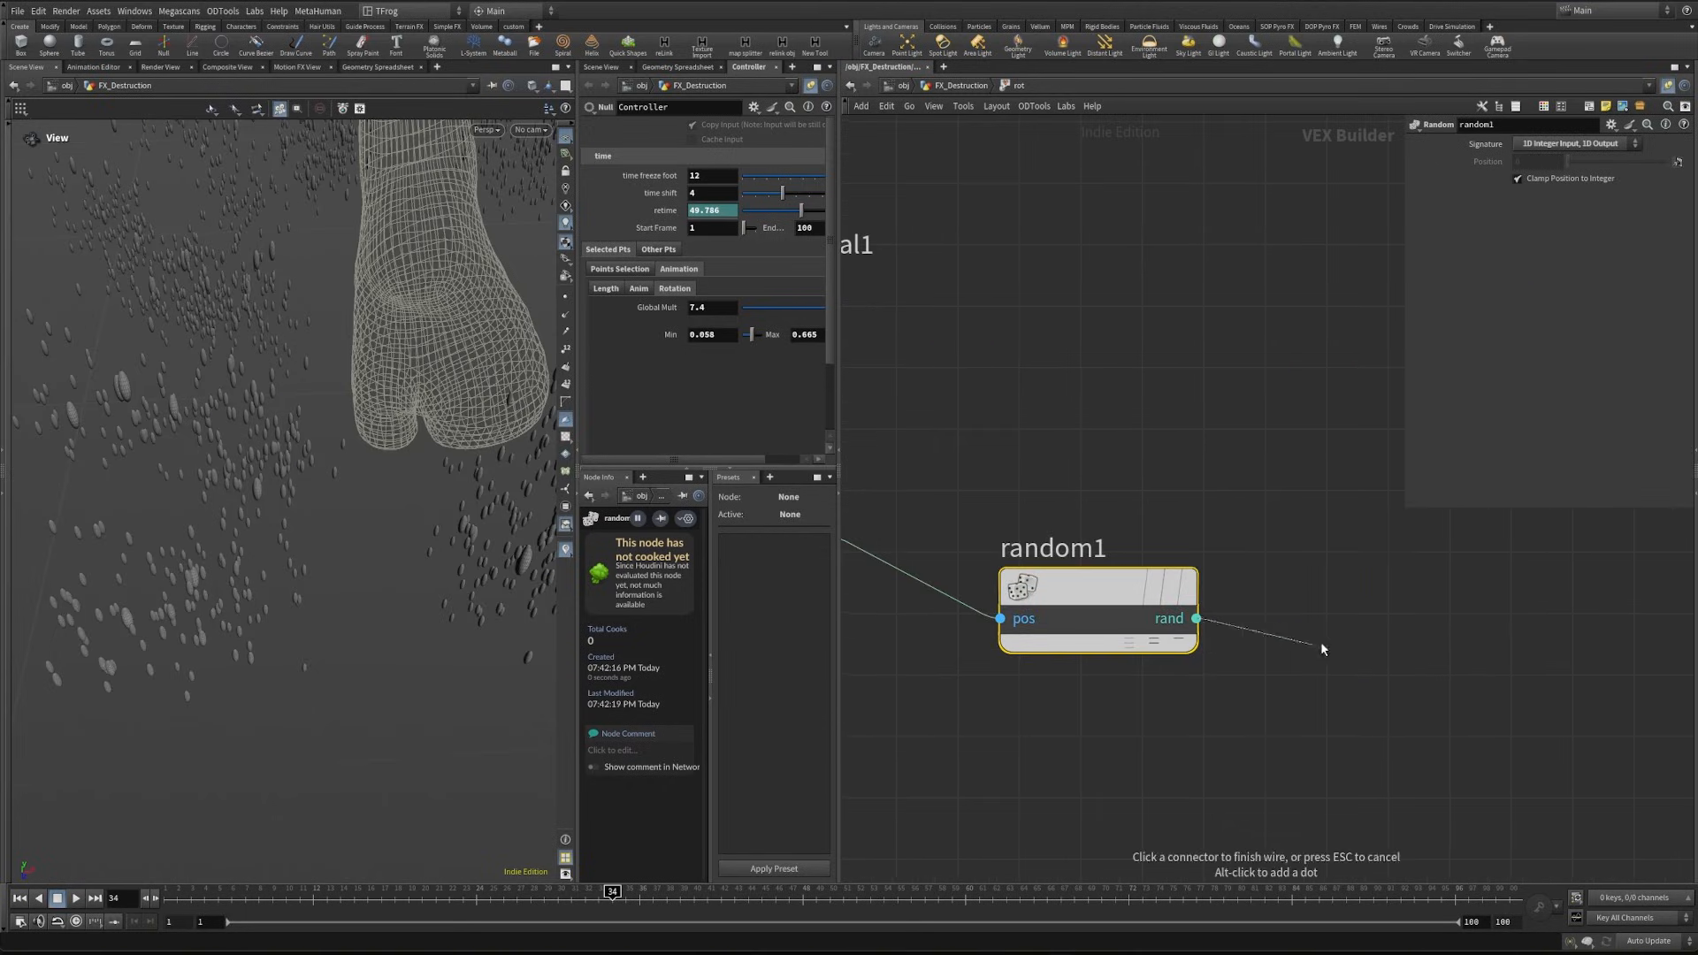
pyautogui.press('Tab')
pyautogui.write('fit')
pyautogui.press('Return')
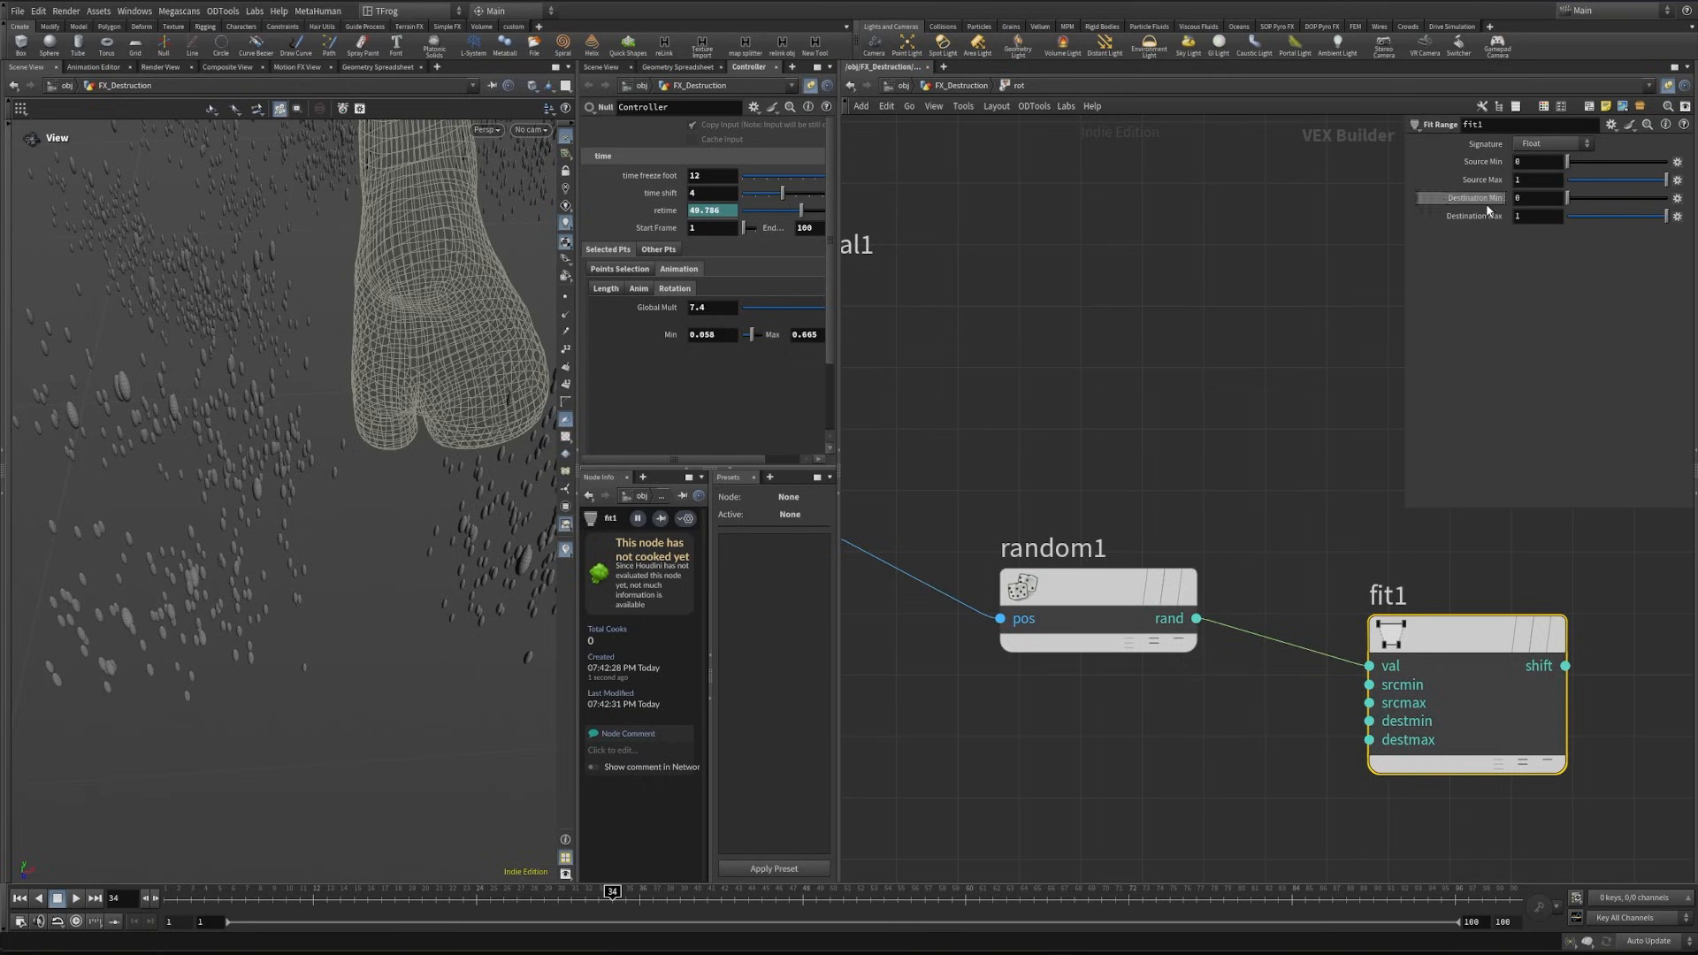
# - Promote the destmin and destmax inputs of fit1 to parameters and label them min and max
pyautogui.rightClick(1369, 720)
pyautogui.click(1375, 725)
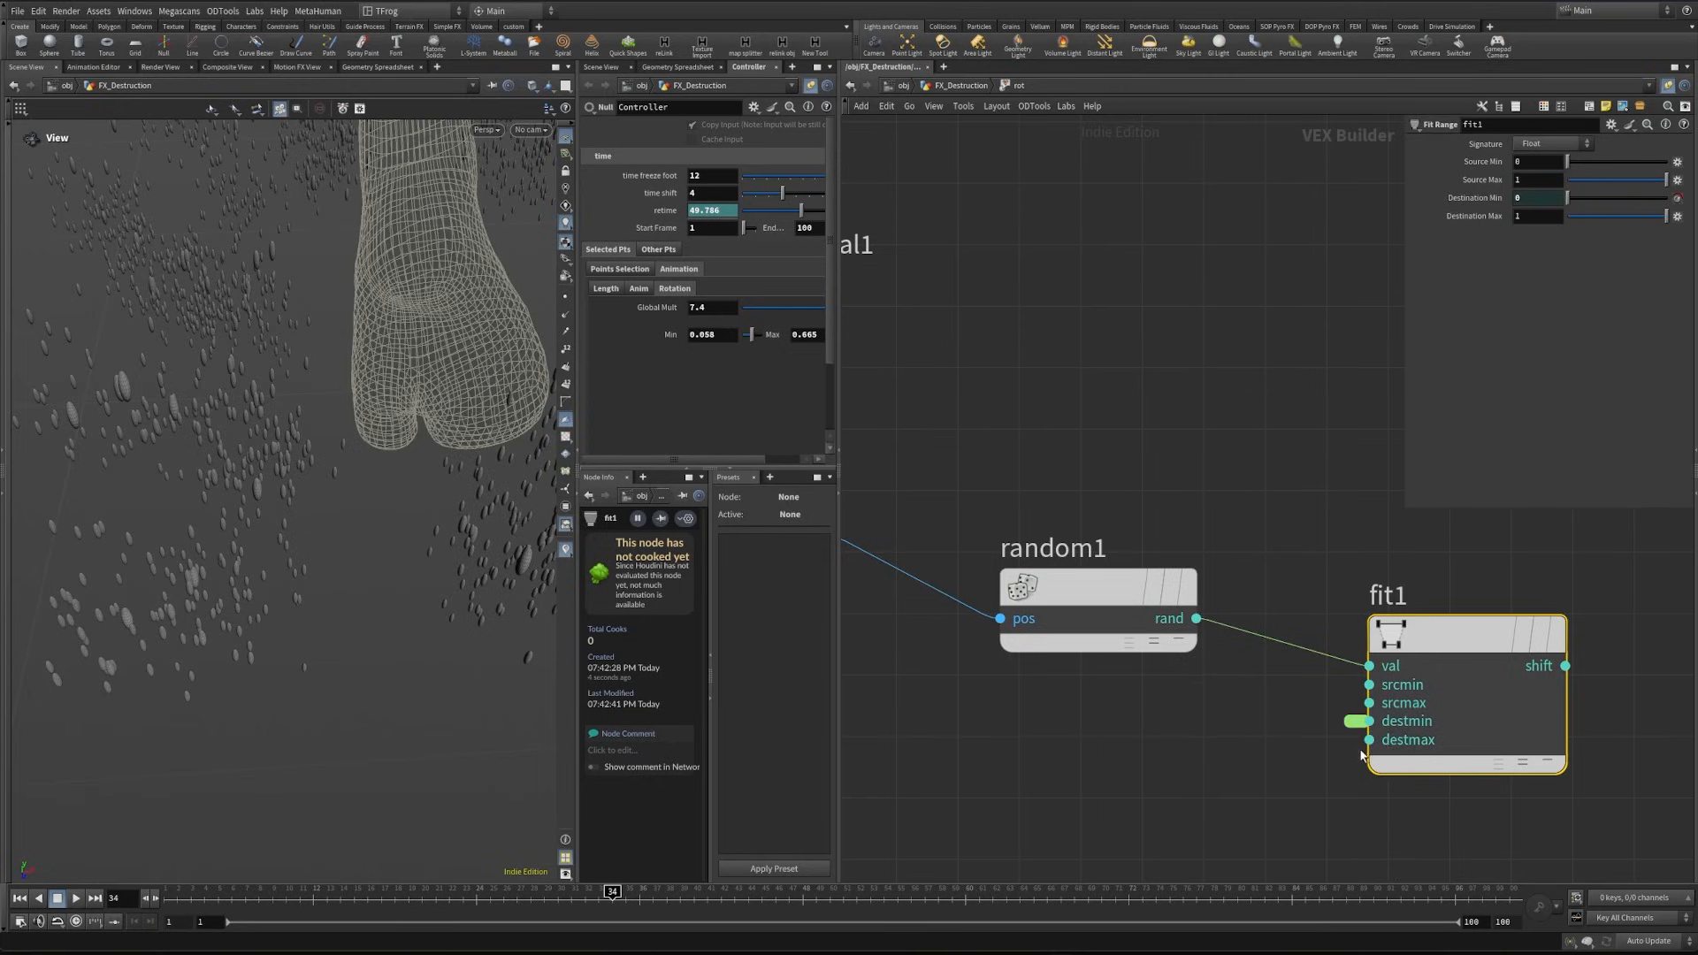
pyautogui.click(1355, 722)
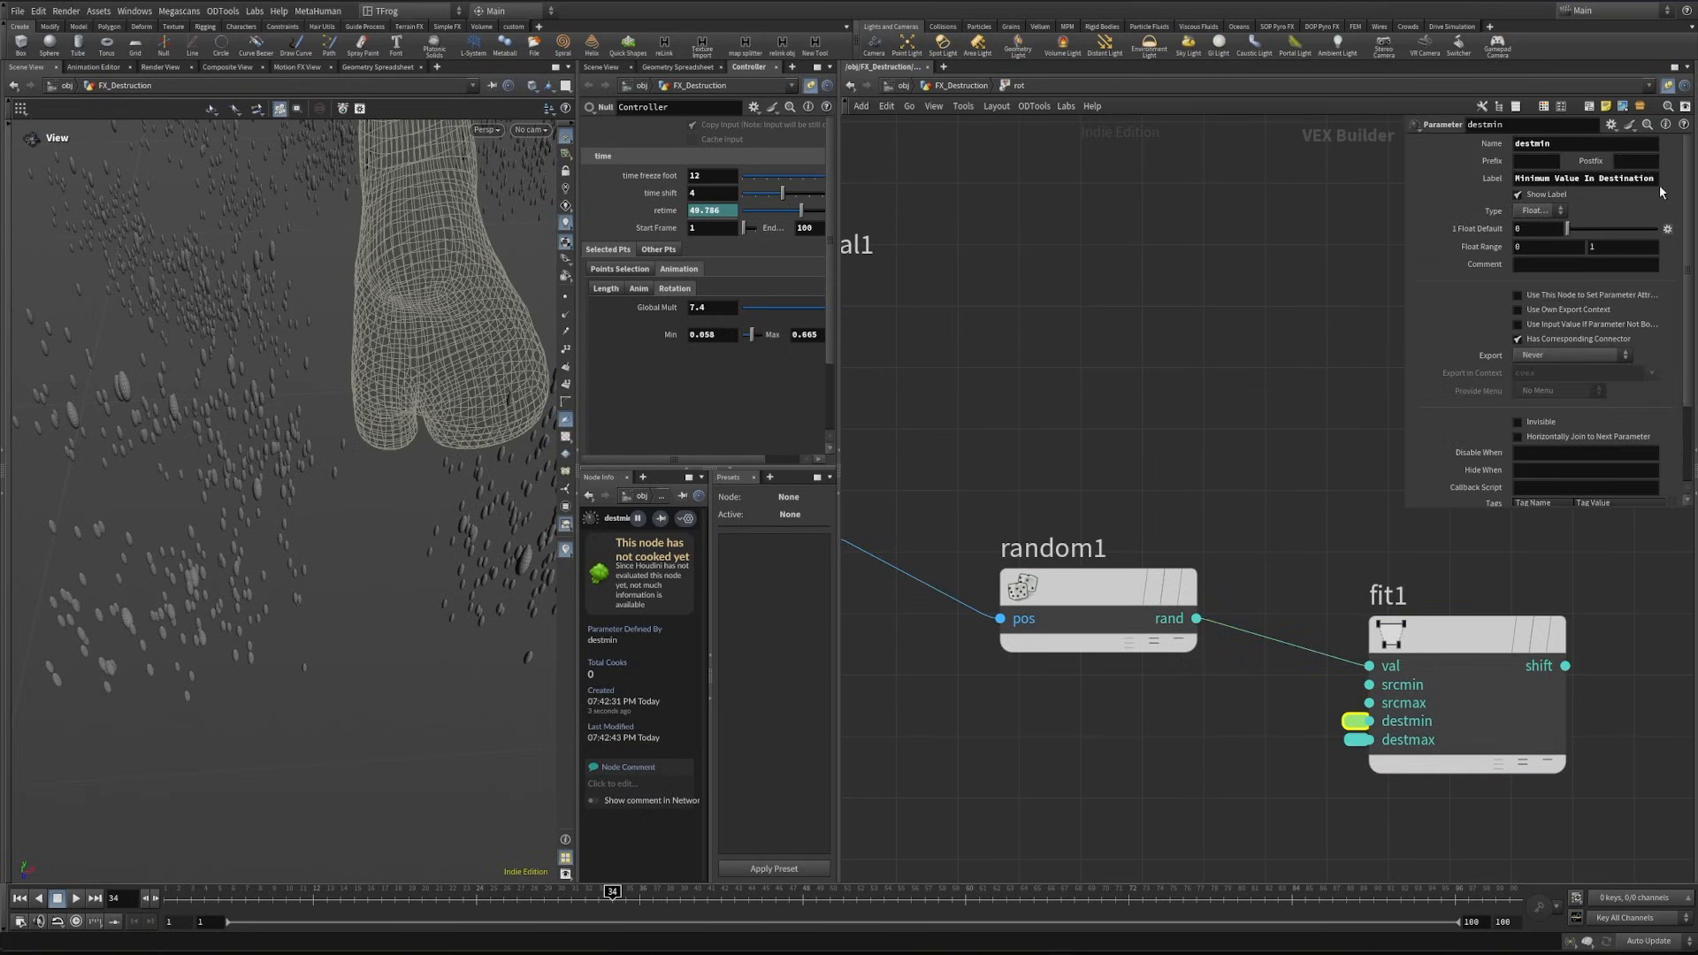
pyautogui.tripleClick(1643, 182)
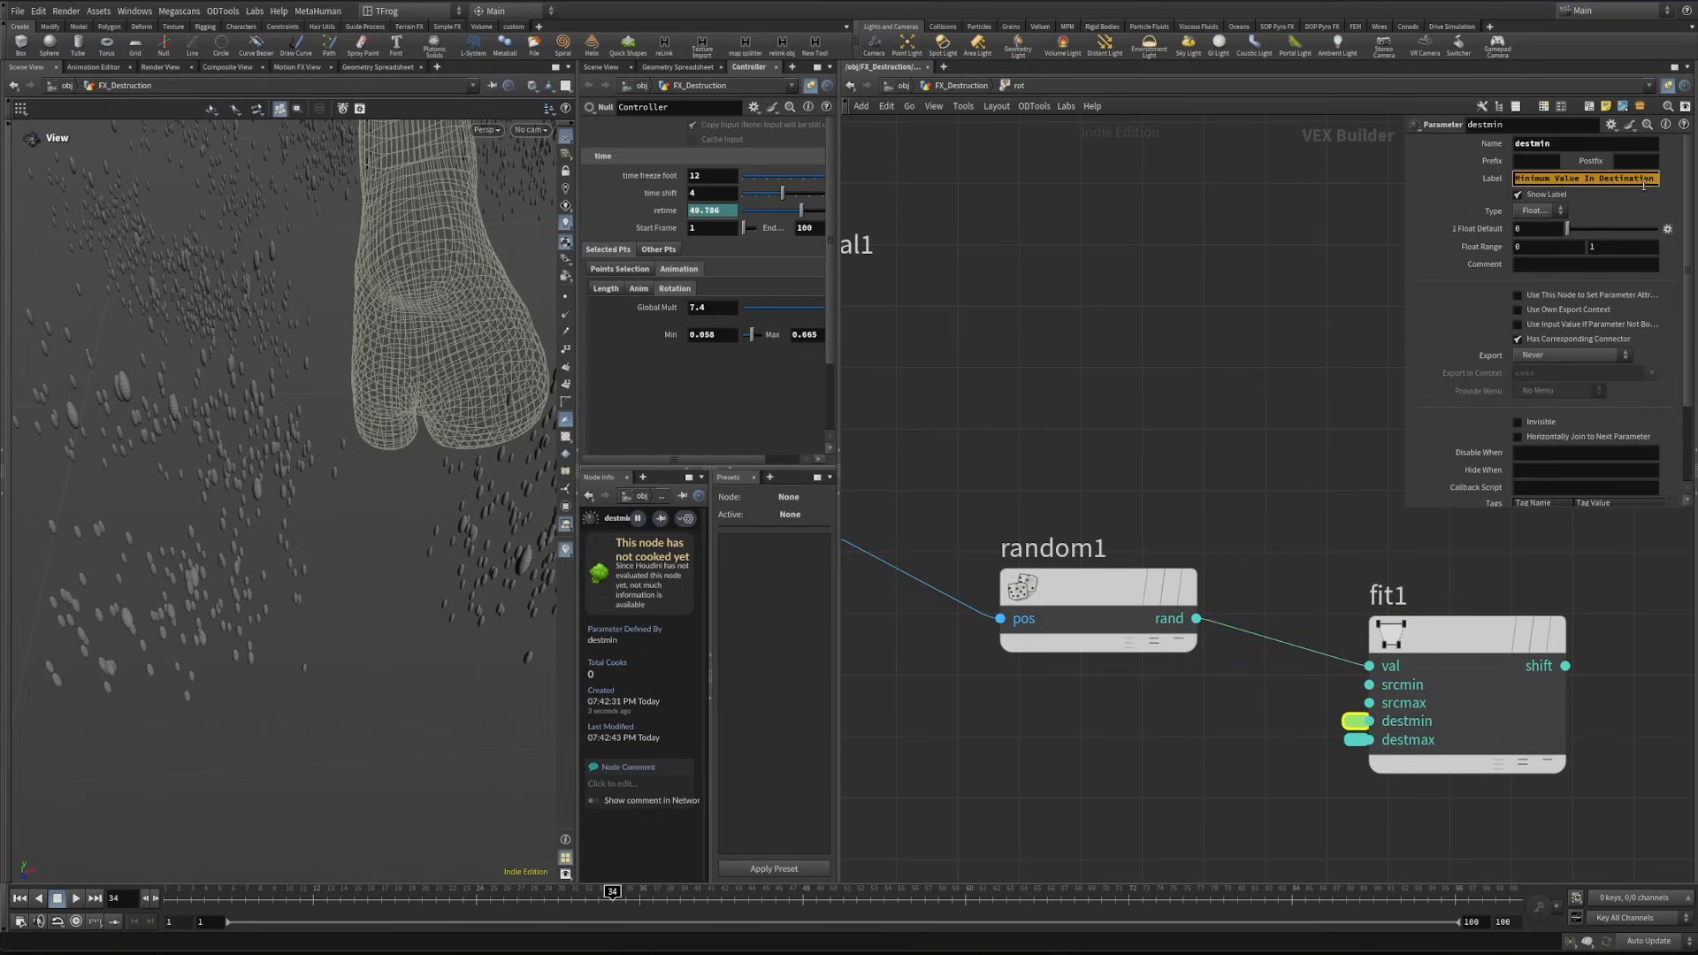
pyautogui.write('max')
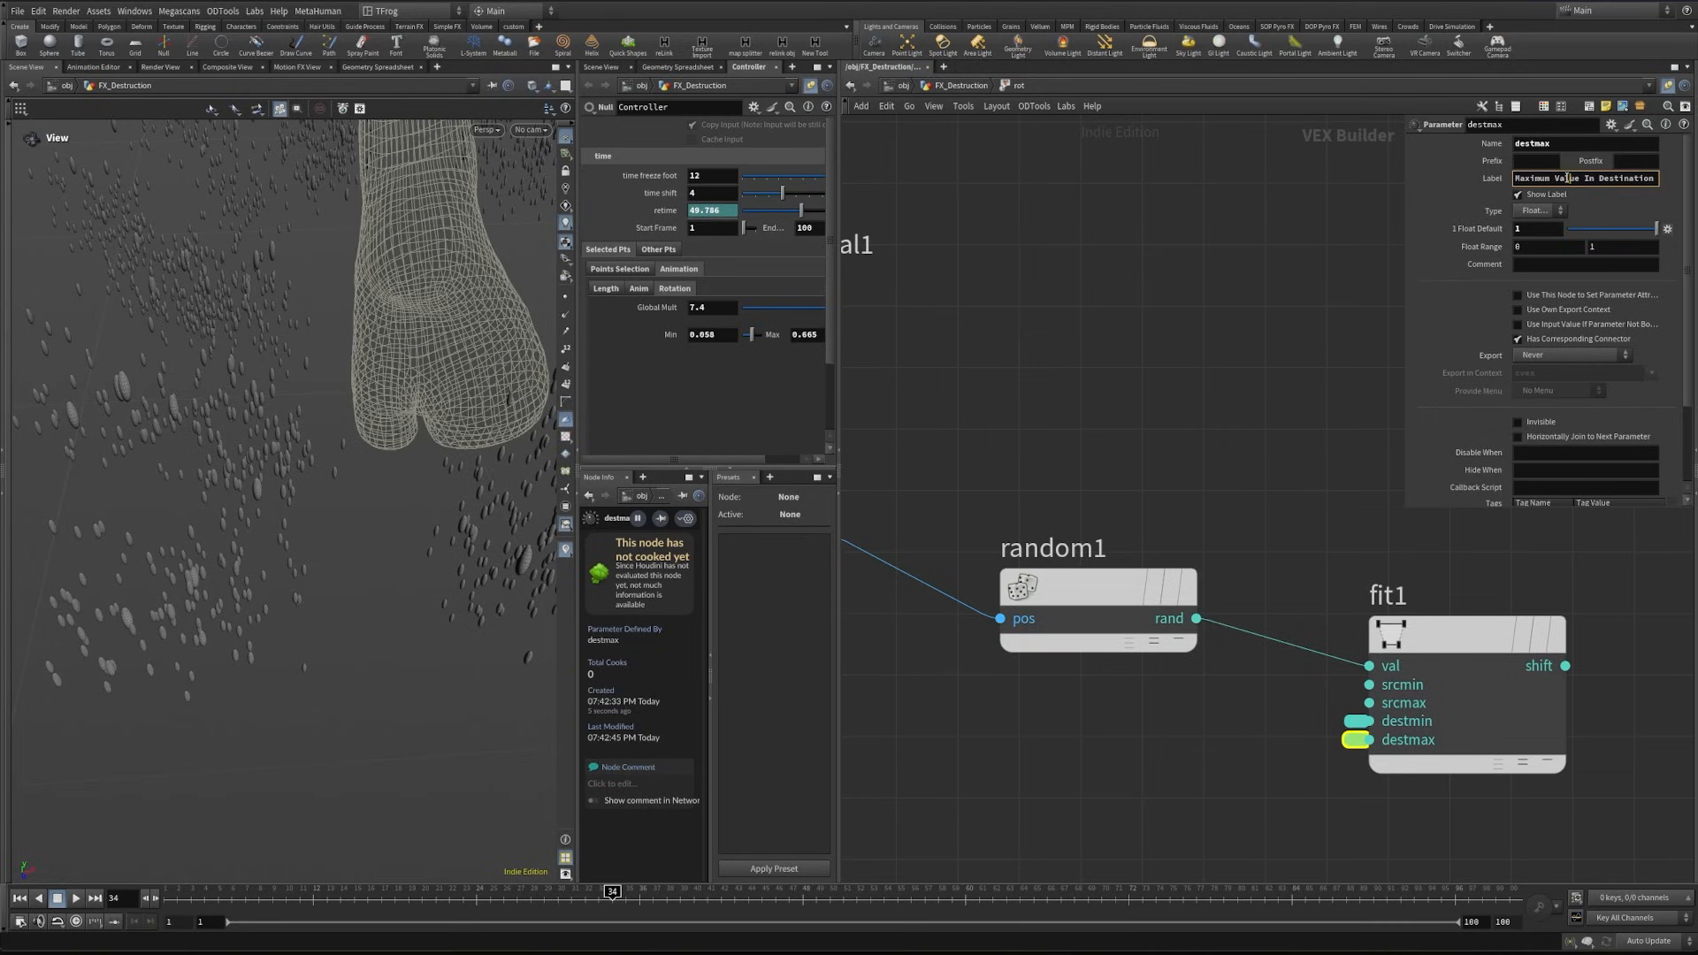
# - Add a Multiply node fed by the fit1 output and duplicate the geometry global node below the original
pyautogui.scroll(-4, 1323, 655)
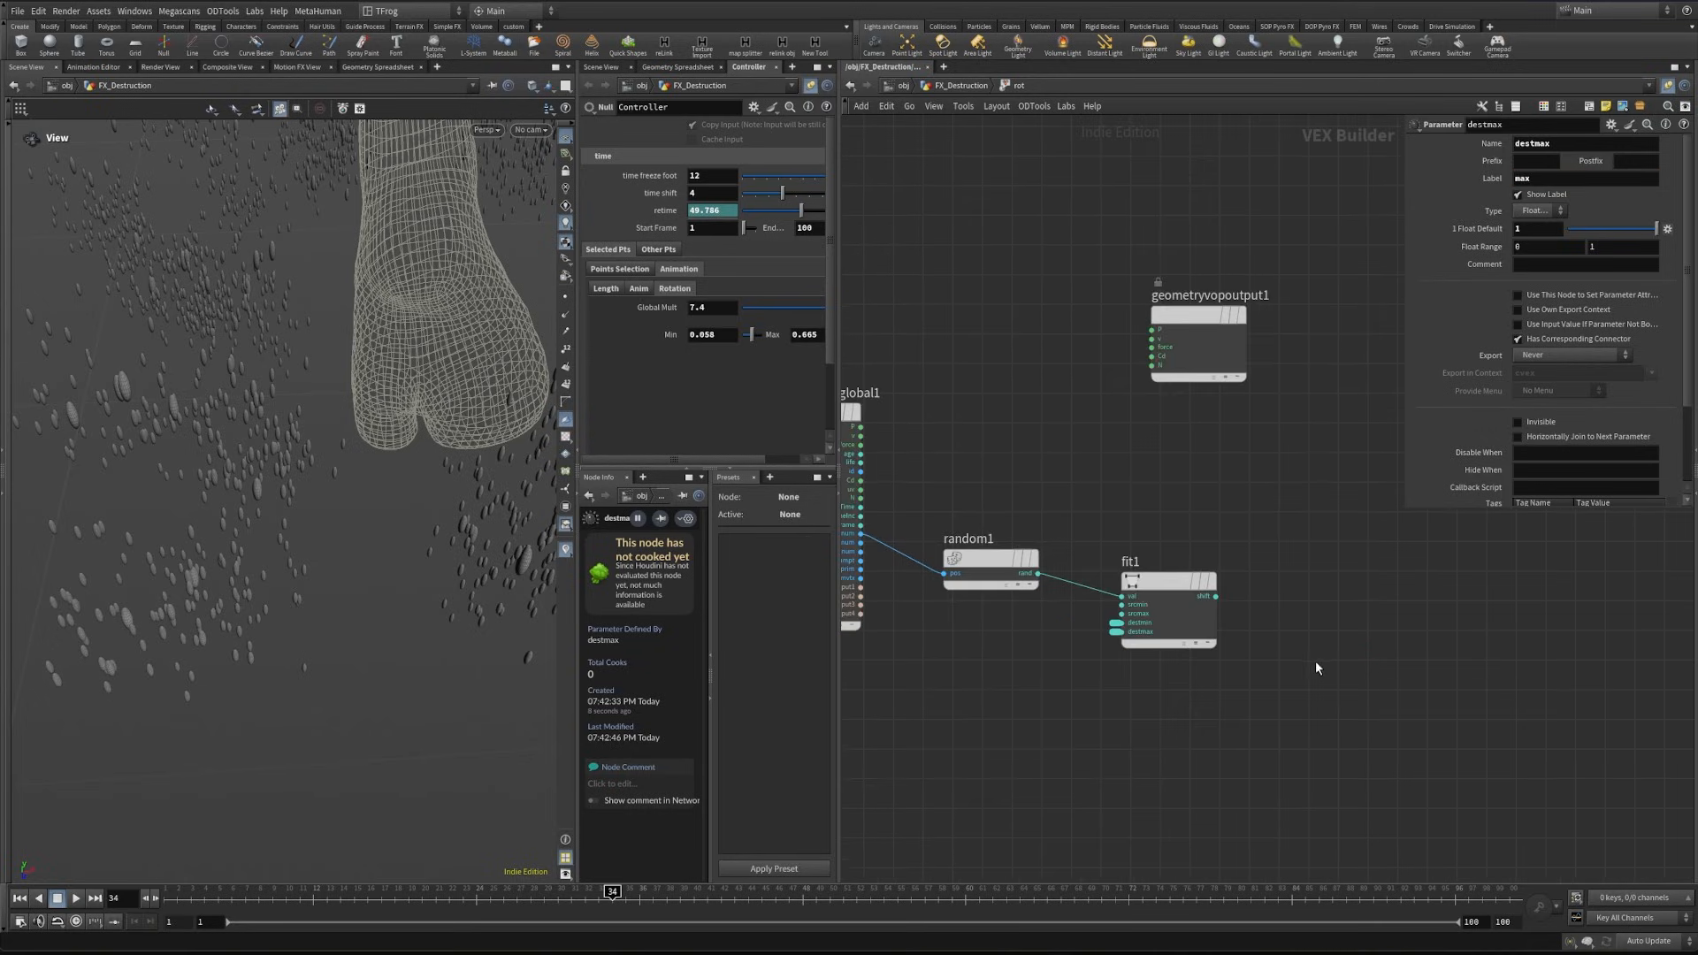
pyautogui.press('Tab')
pyautogui.write('mult')
pyautogui.press('Return')
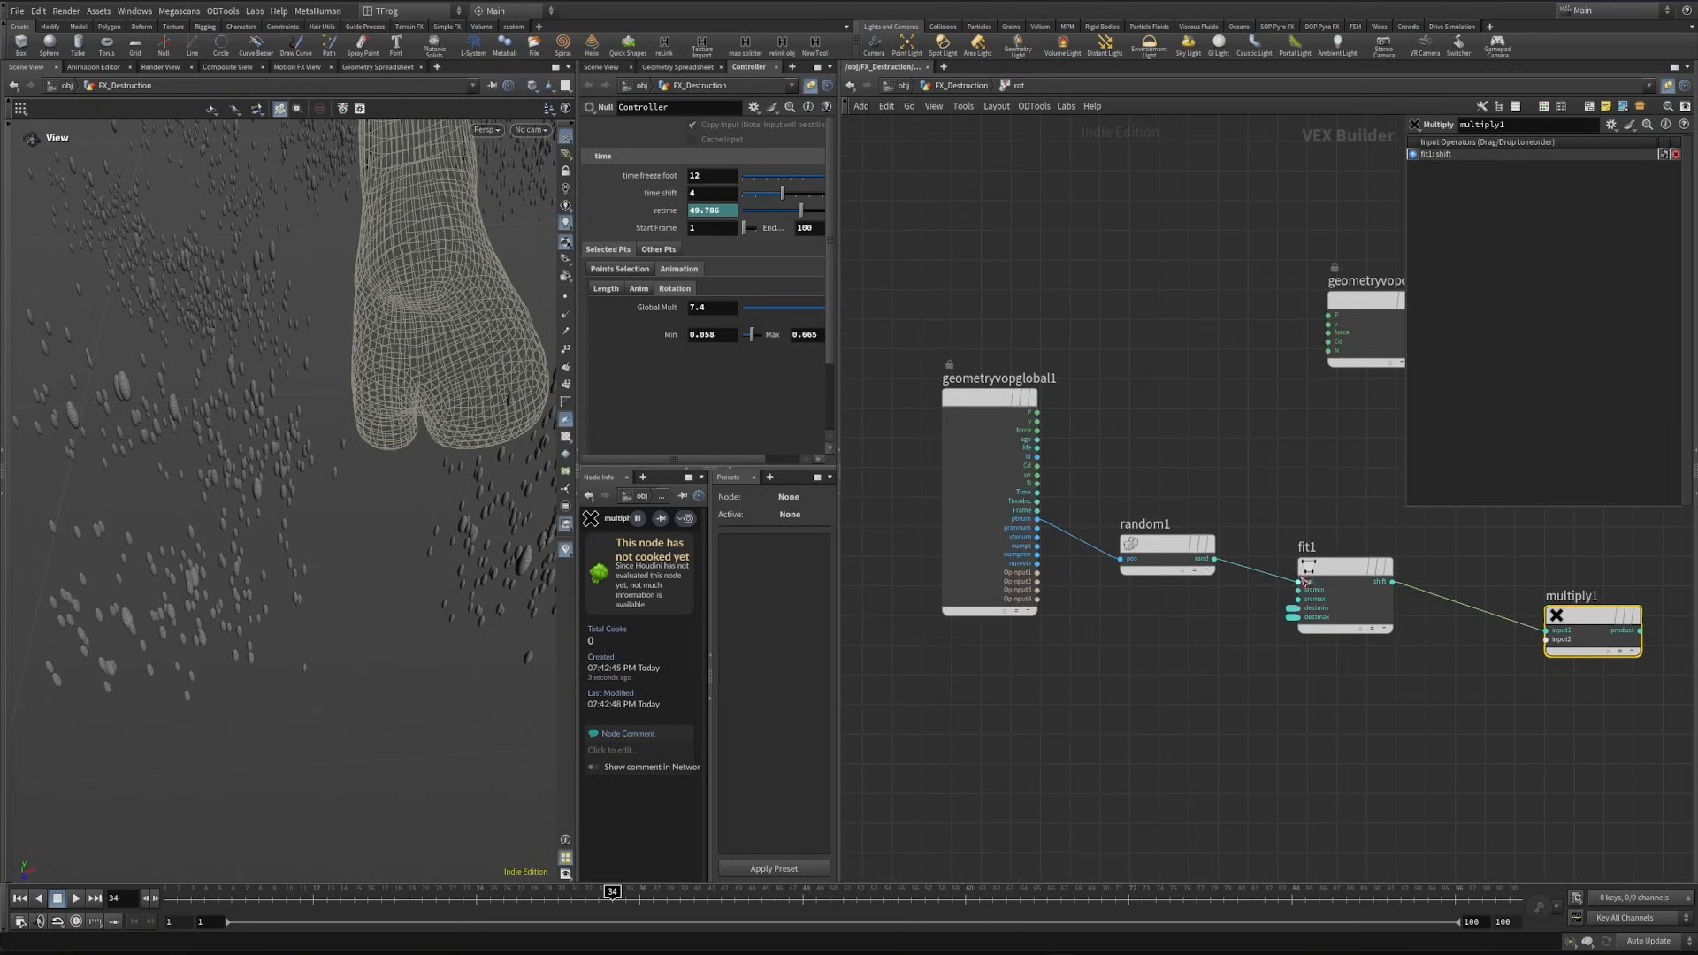
pyautogui.keyDown('alt'); pyautogui.moveTo(1015, 399); pyautogui.dragTo(992, 707); pyautogui.keyUp('alt')
pyautogui.moveTo(1033, 809); pyautogui.dragTo(1012, 679, button='middle')
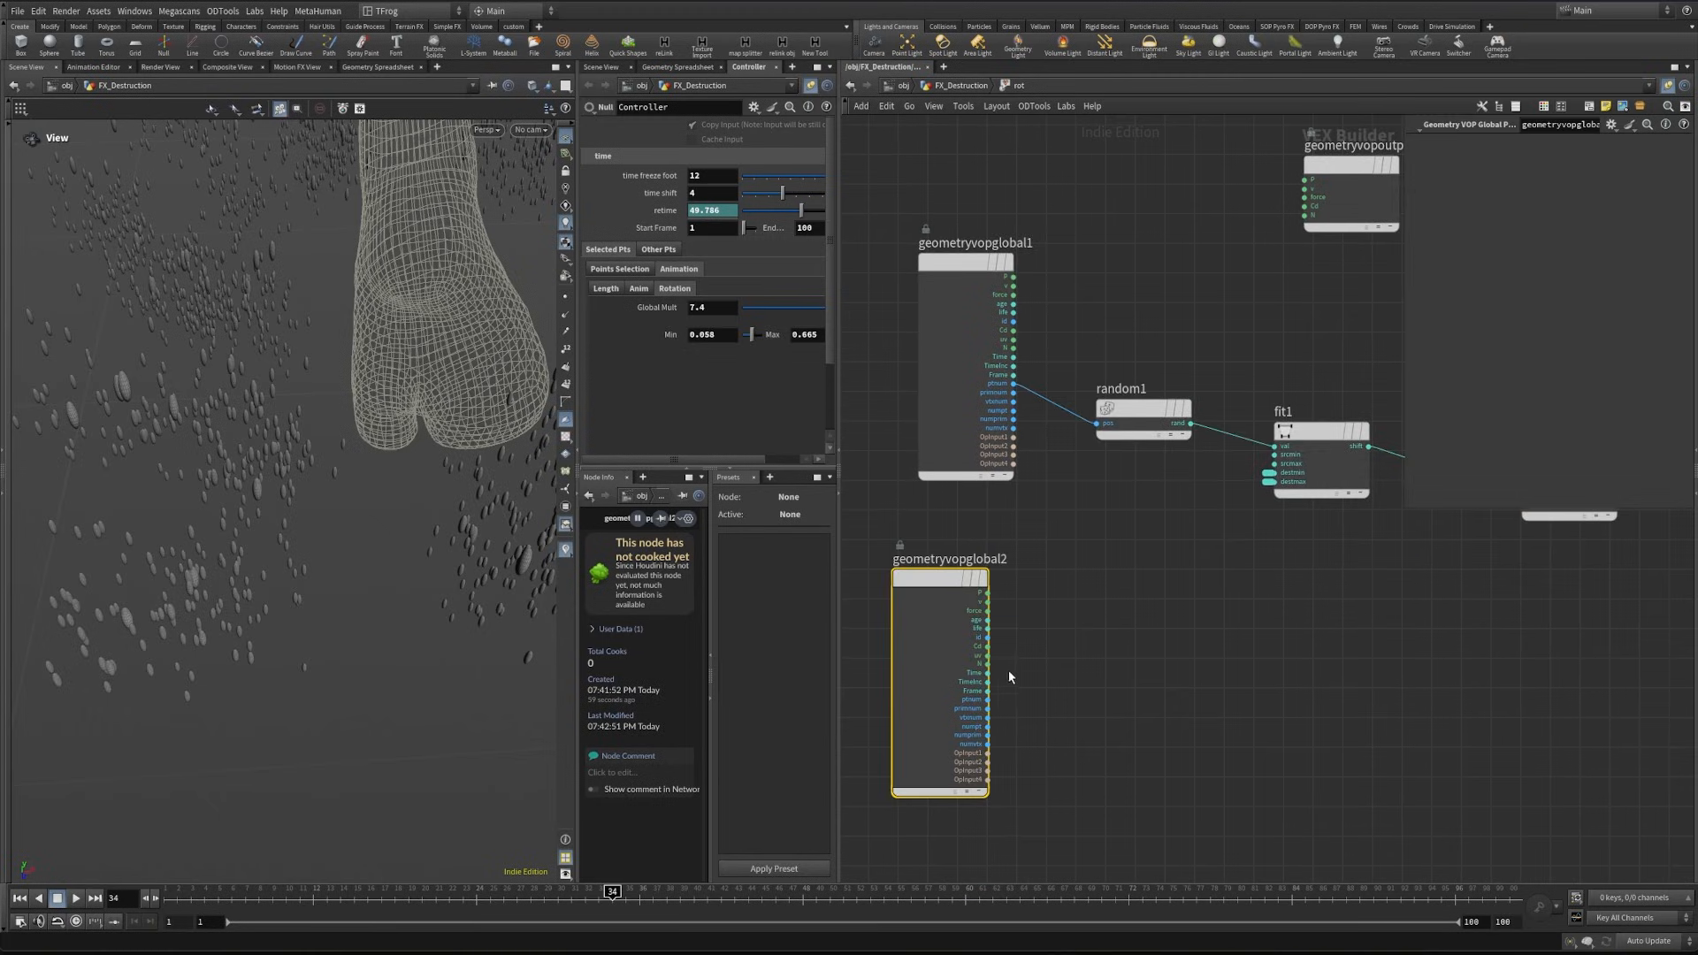
# - Add a Fit Range node fed by the Frame output of geometryvopglobal2
pyautogui.scroll(3, 1012, 679)
pyautogui.moveTo(971, 703); pyautogui.dragTo(1220, 670)
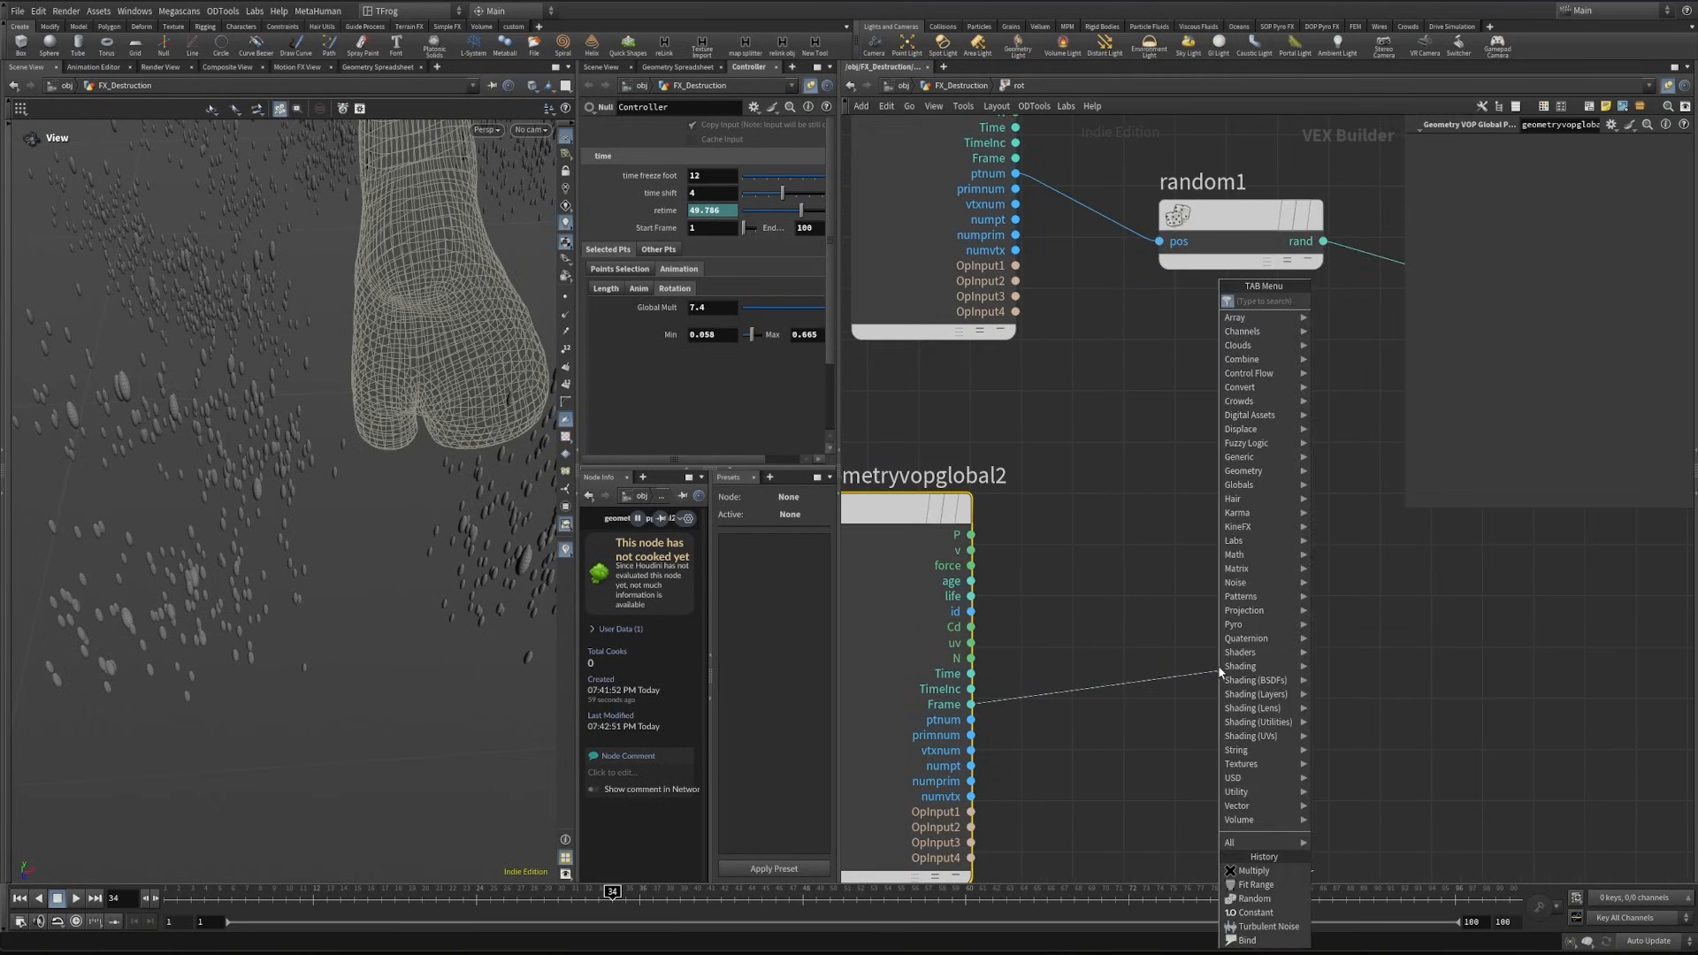
pyautogui.write('fit')
pyautogui.press('Return')
pyautogui.moveTo(1146, 684); pyautogui.dragTo(1256, 619, button='middle')
pyautogui.scroll(3, 1256, 619)
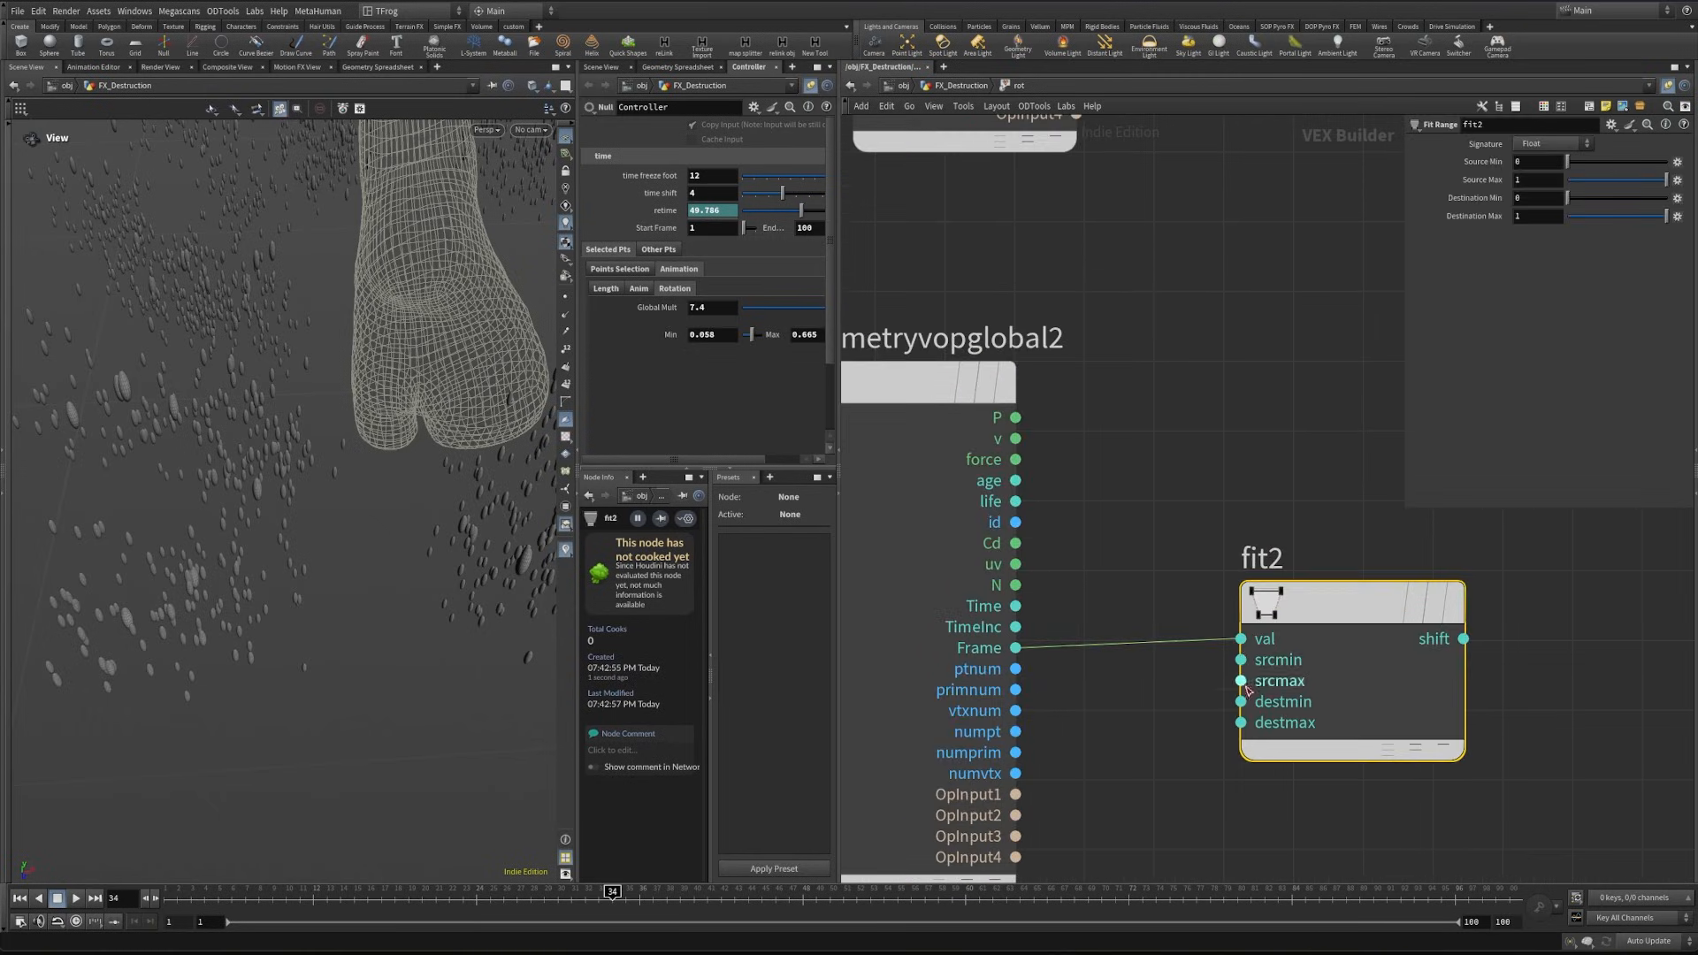
# - Promote the srcmin and srcmax inputs of fit2 to parameters
pyautogui.middleClick(1240, 665)
pyautogui.click(1273, 673)
pyautogui.rightClick(1241, 680)
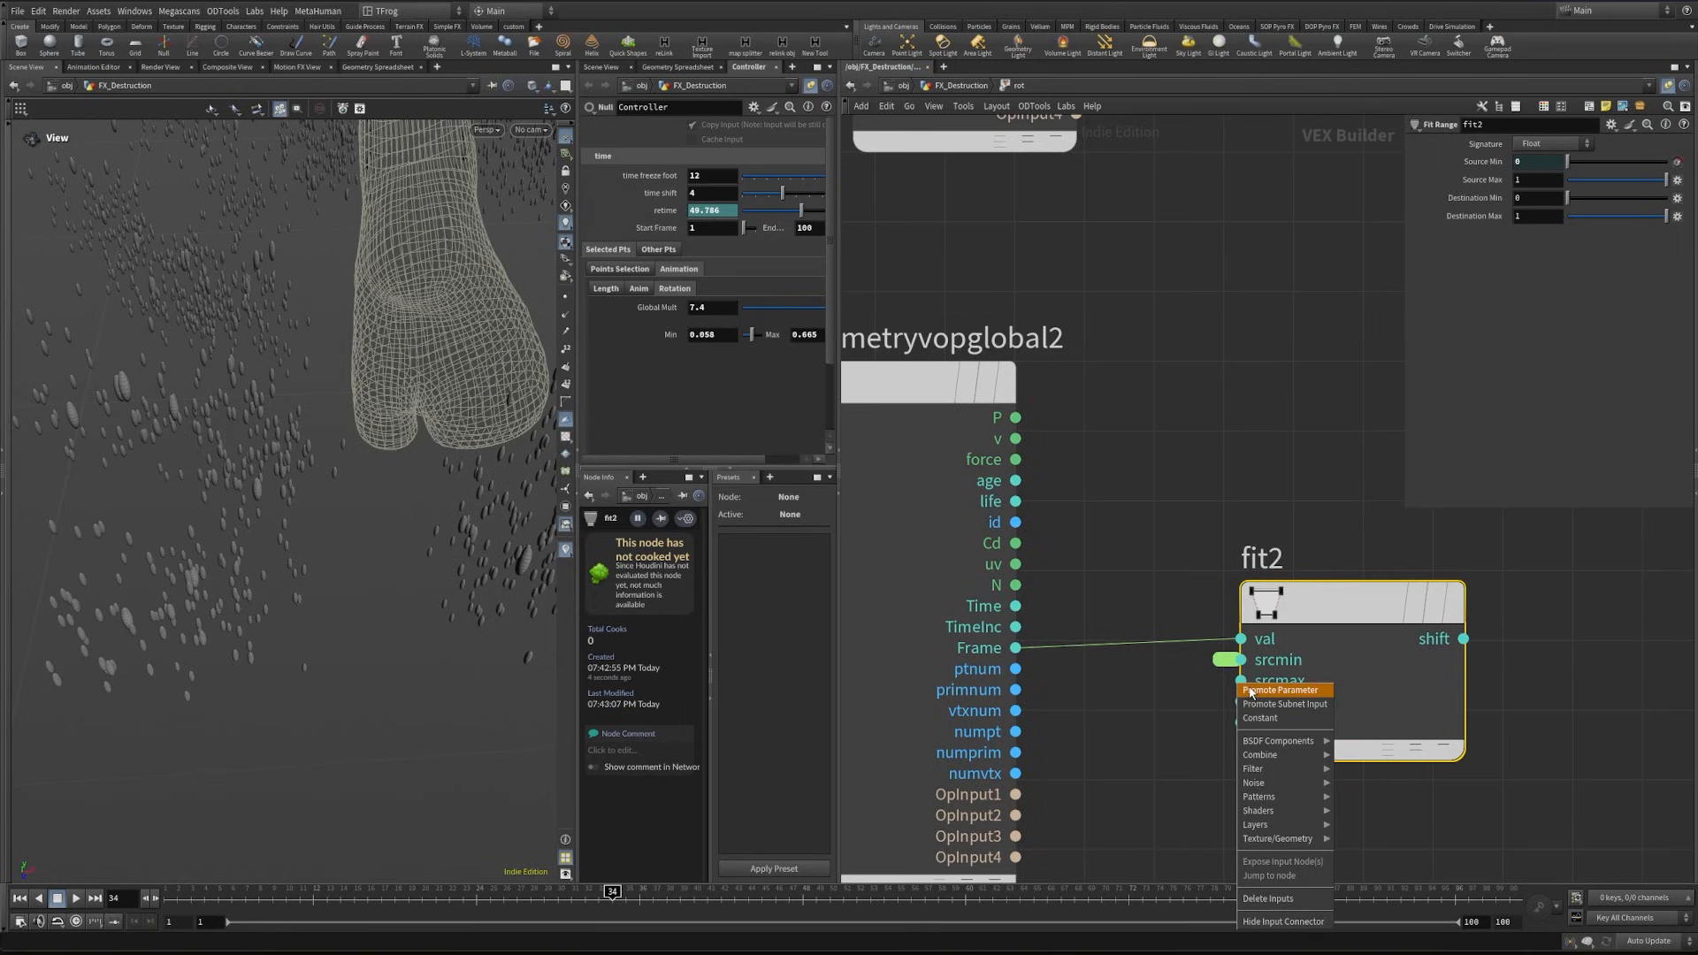
pyautogui.click(1273, 693)
# - Label the promoted srcmin parameter start frame and the srcmax parameter end frame
pyautogui.click(1227, 662)
pyautogui.click(1588, 176)
pyautogui.write('st')
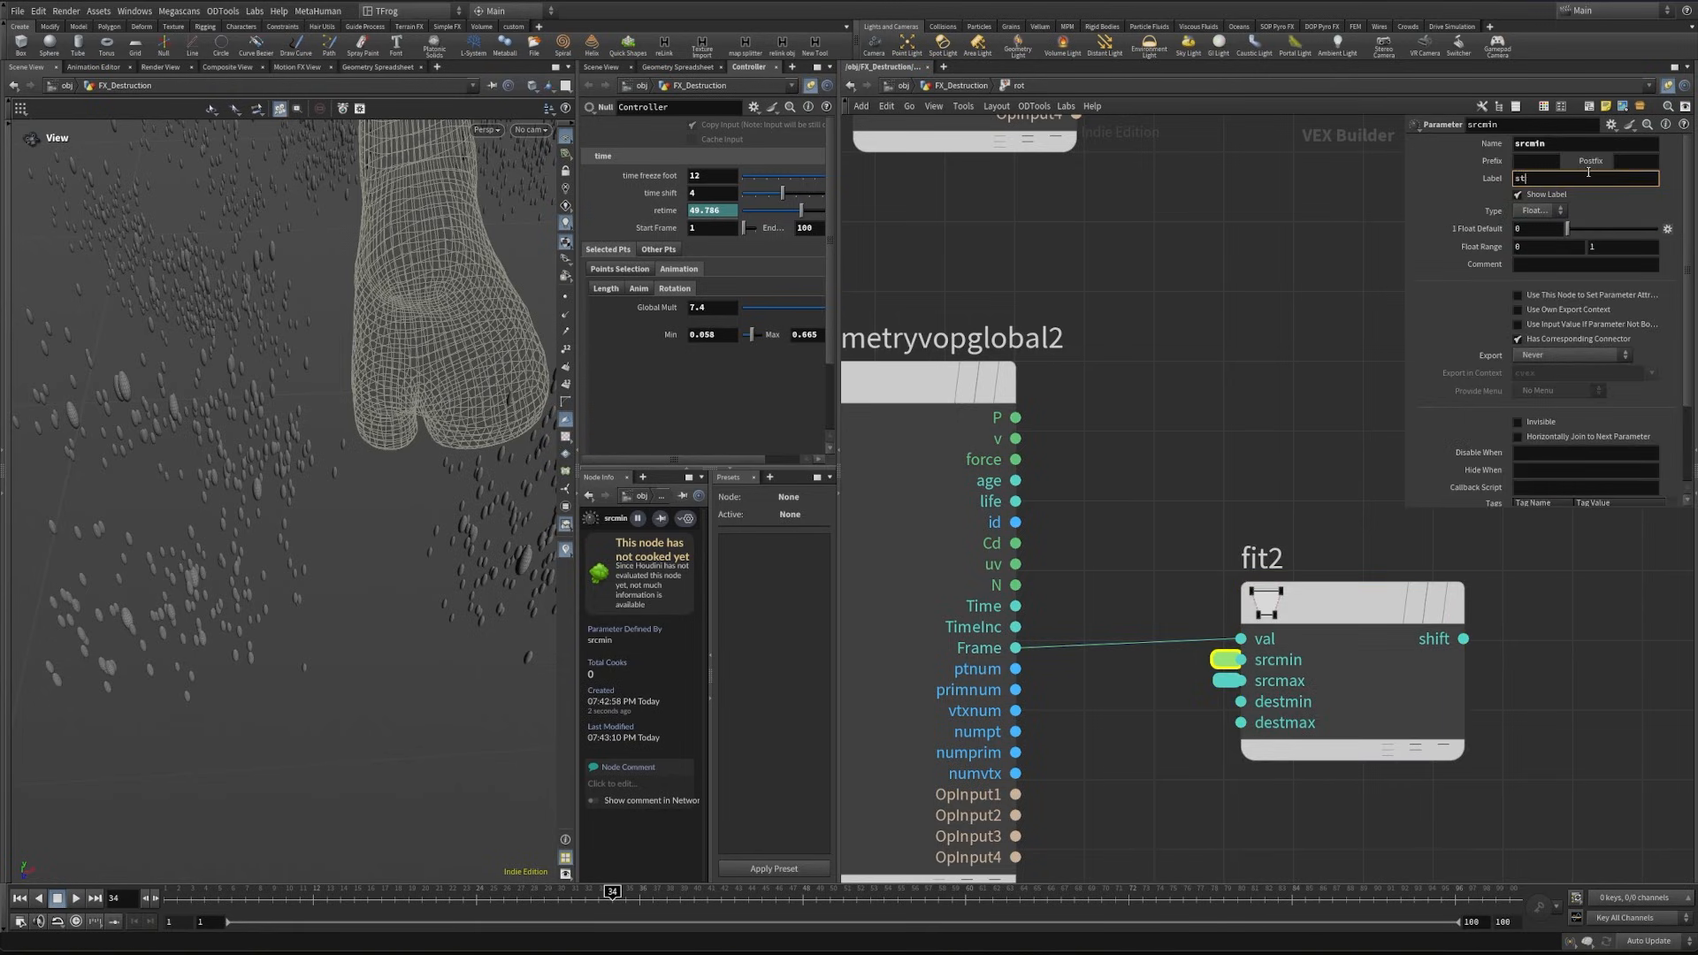
pyautogui.write('art')
pyautogui.click(1225, 680)
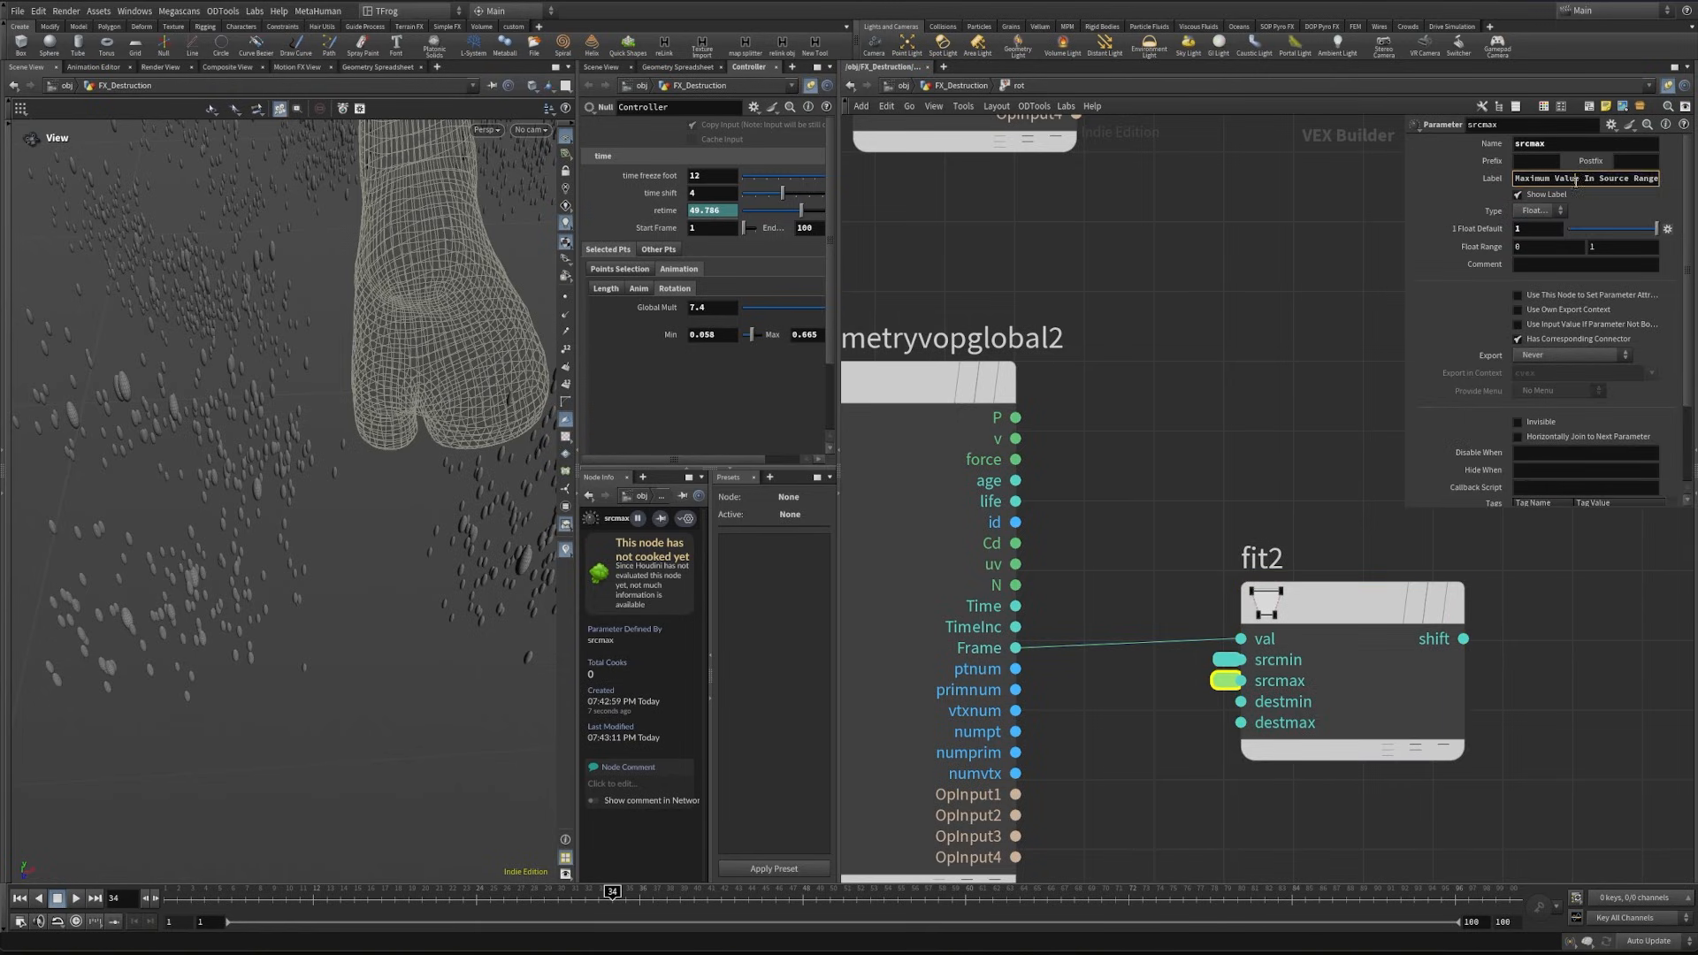
pyautogui.click(1574, 180)
pyautogui.write('end fr')
pyautogui.write('mae')
pyautogui.press('BackSpace')
pyautogui.press('BackSpace')
pyautogui.press('BackSpace')
pyautogui.write('ame')
pyautogui.click(1243, 335)
# - Connect fit2's shift output to the second input of multiply1
pyautogui.scroll(-3, 1205, 394)
pyautogui.moveTo(1205, 394); pyautogui.dragTo(760, 469, button='middle')
pyautogui.scroll(-1, 1243, 523)
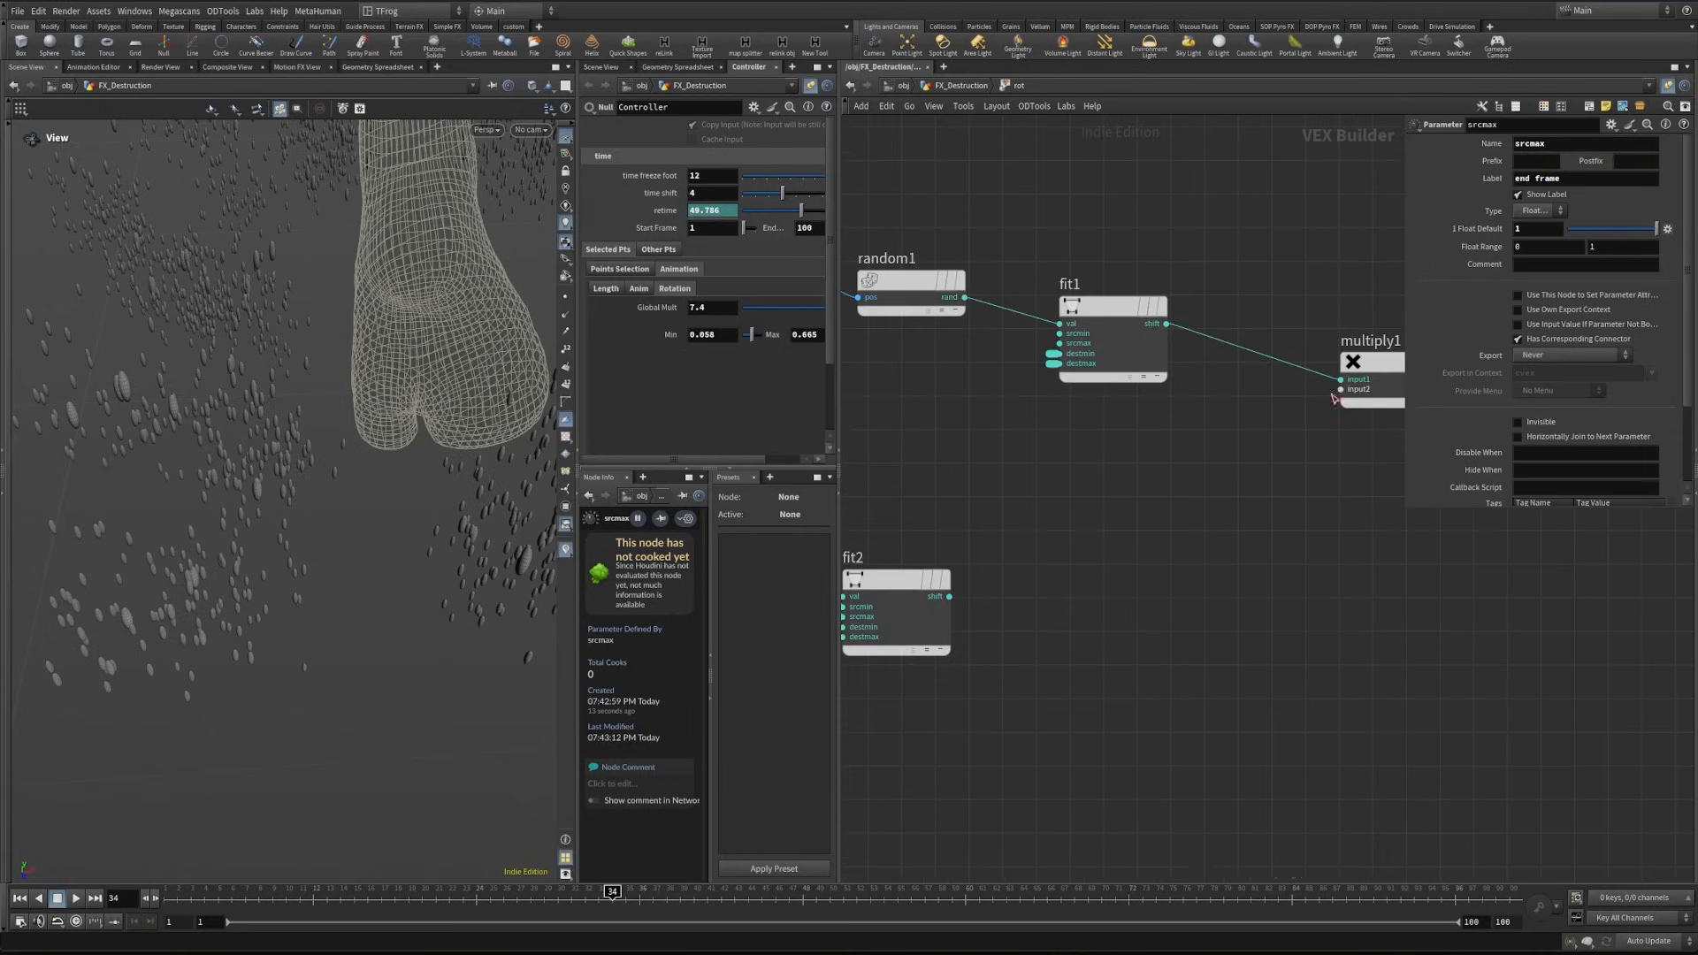
pyautogui.scroll(3, 1333, 399)
pyautogui.moveTo(1333, 399); pyautogui.dragTo(1205, 462, button='middle')
pyautogui.click(1217, 445)
# - Promote the third input of multiply1 to a parameter and label it glob
pyautogui.middleClick(1218, 464)
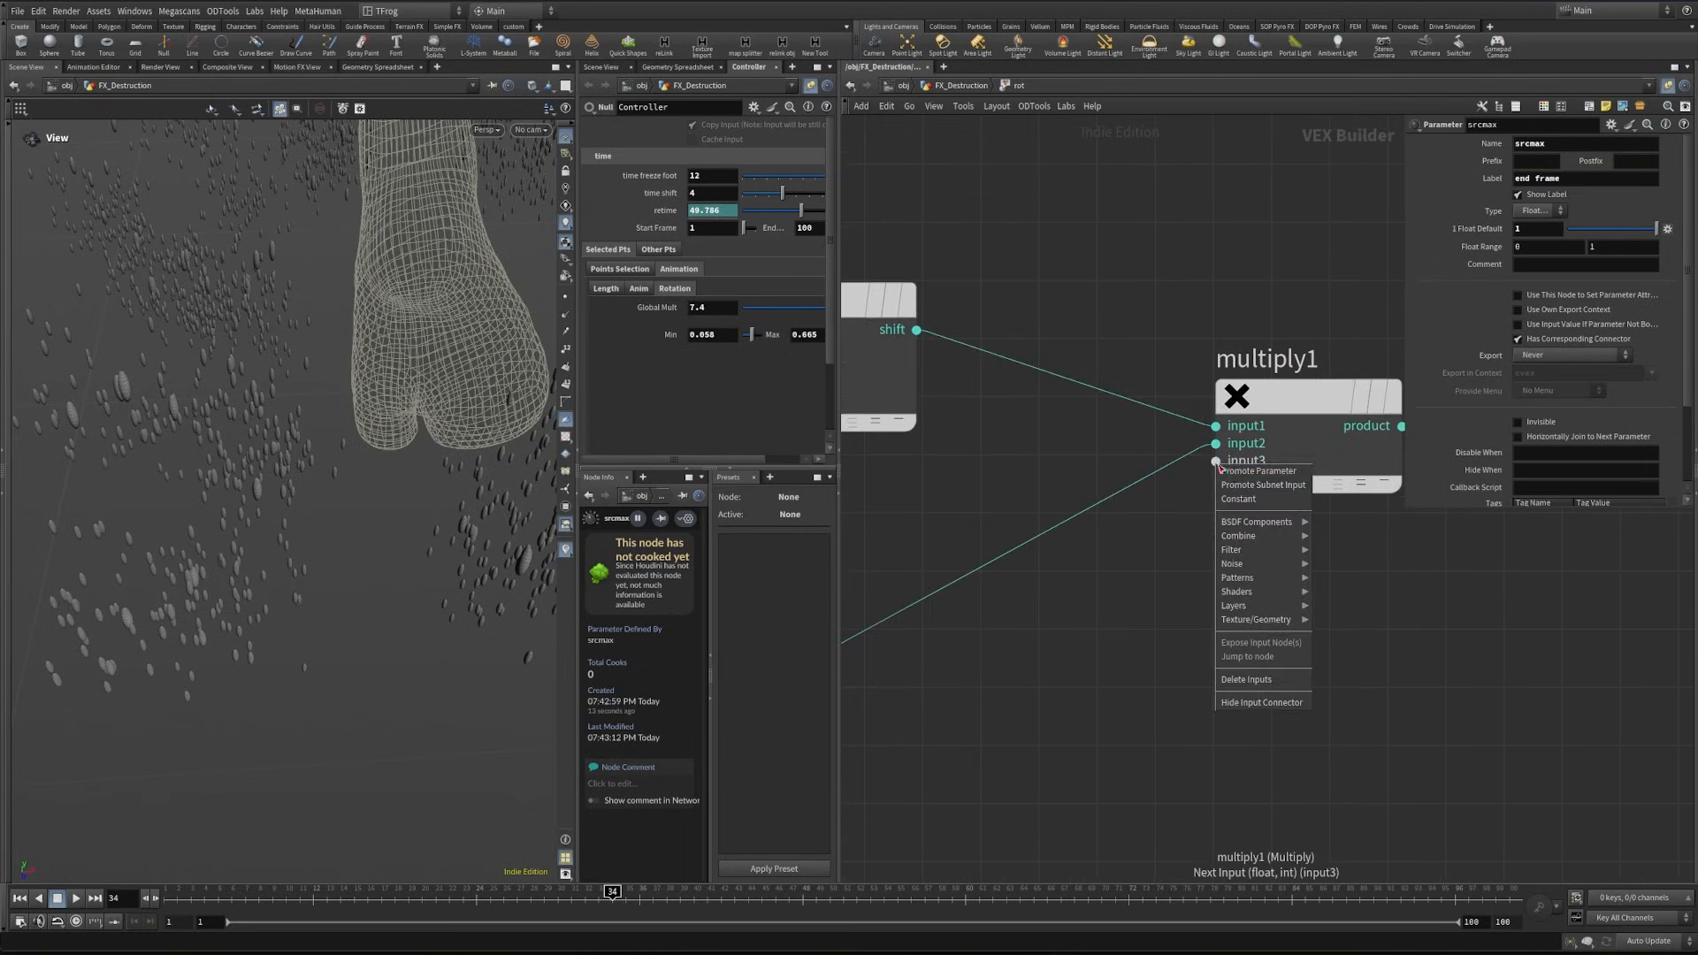
pyautogui.click(1232, 473)
pyautogui.click(1205, 461)
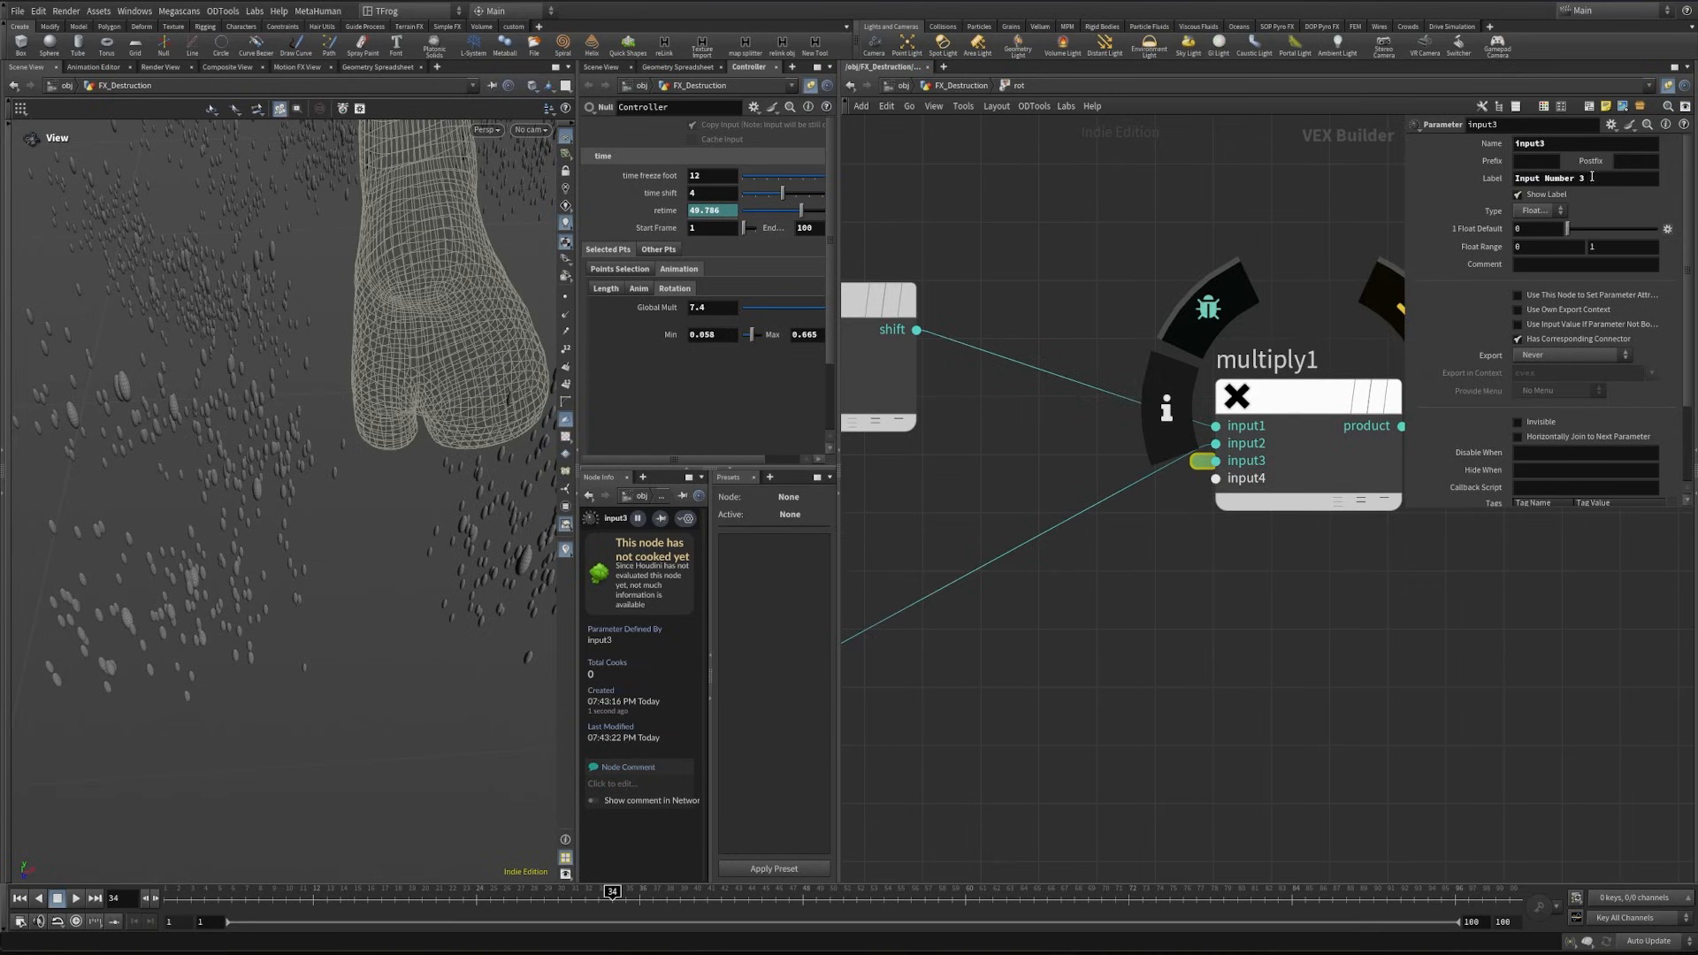
pyautogui.click(1591, 177)
pyautogui.write('glob')
# - Add an Add node fed by the product output of multiply1
pyautogui.scroll(-2, 1120, 589)
pyautogui.click(1110, 520)
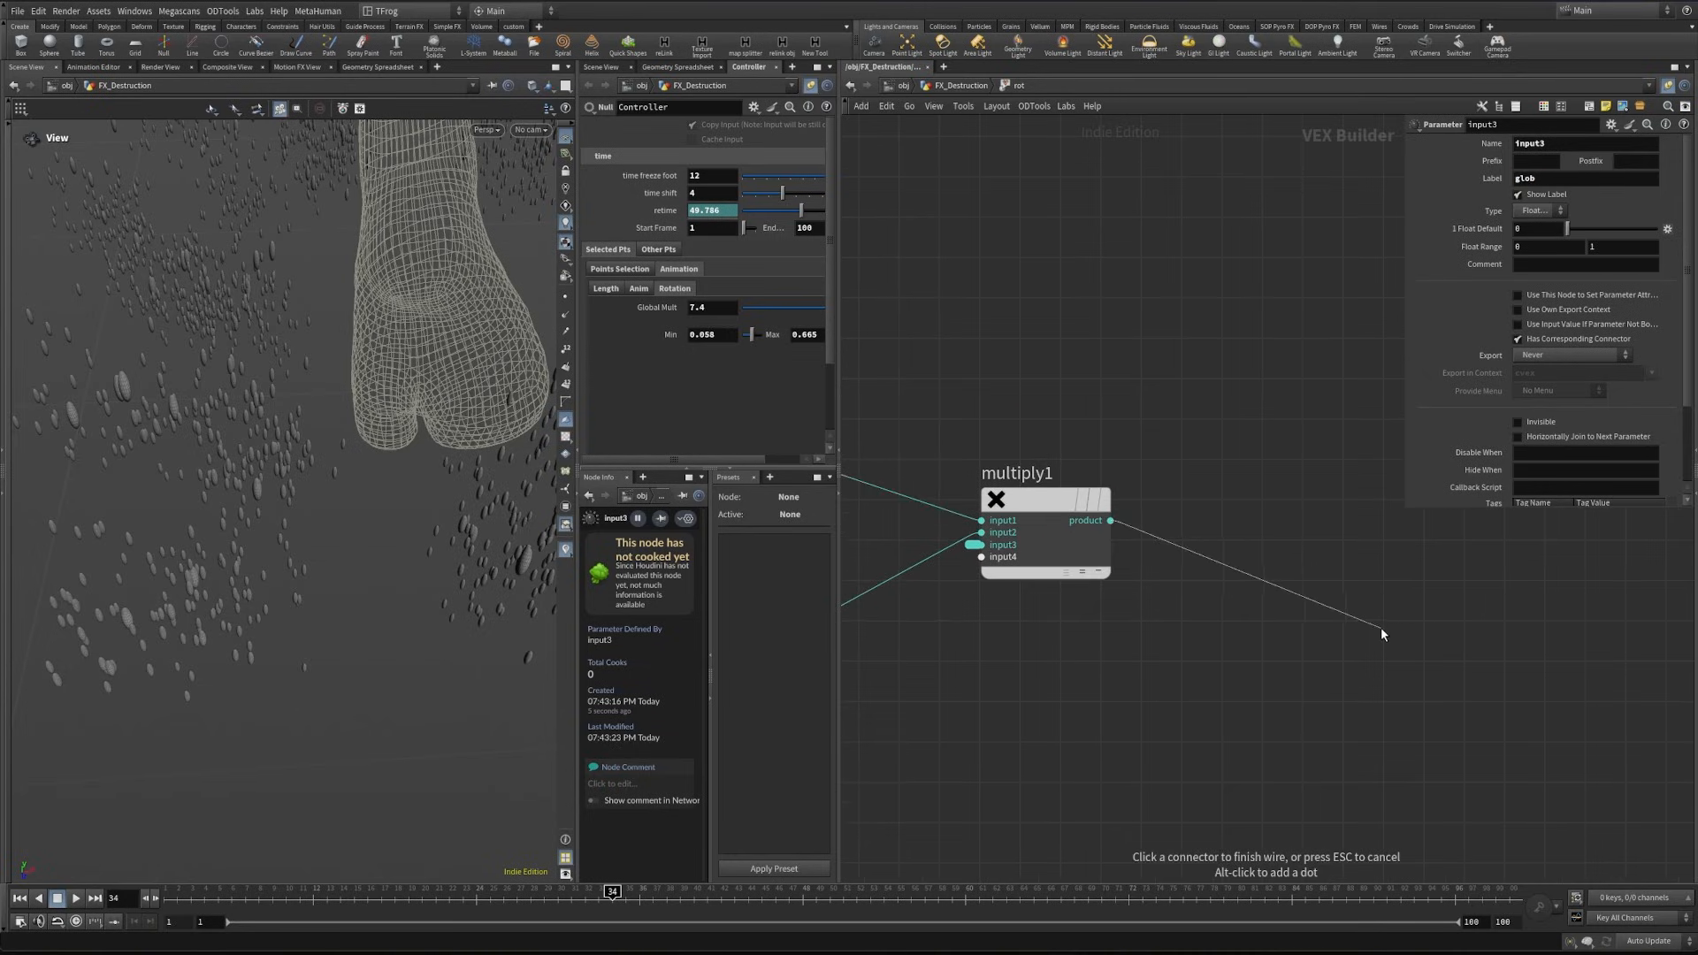
pyautogui.press('Tab')
pyautogui.write('add')
pyautogui.press('Return')
pyautogui.click(1384, 632)
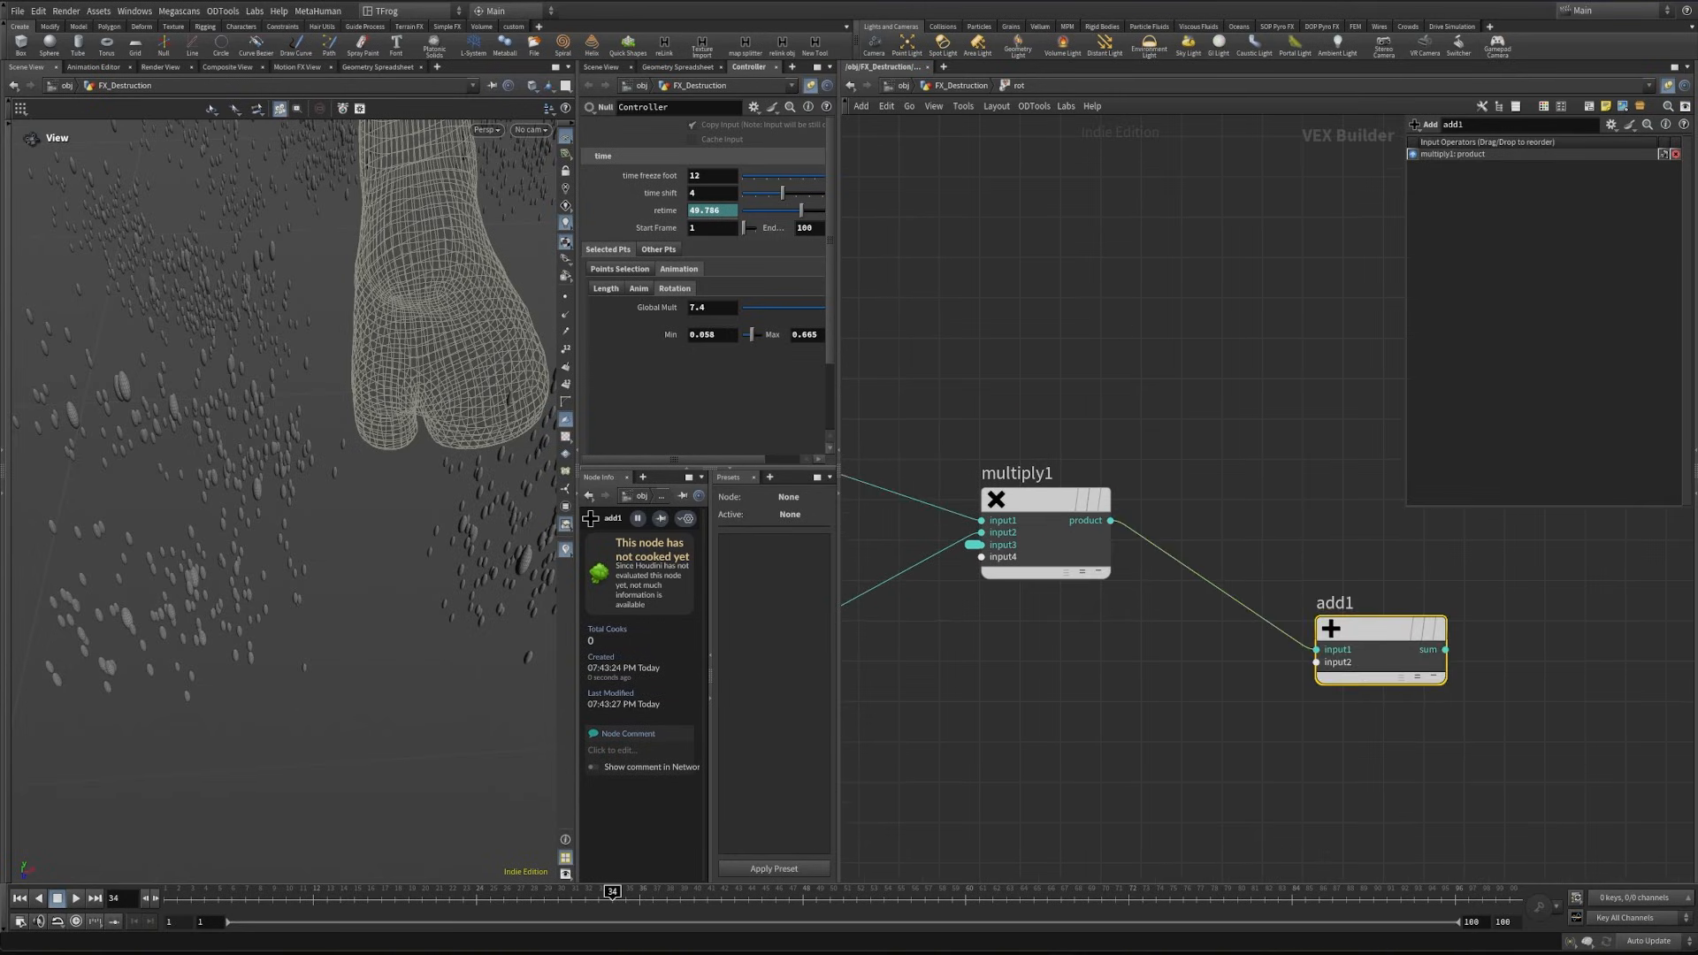
# - Create a Quaternion node beside add1 and connect add1's sum output to its angle input
pyautogui.moveTo(1587, 661); pyautogui.dragTo(1328, 653, button='middle')
pyautogui.click(1328, 653)
pyautogui.press('Tab')
pyautogui.write('qua')
pyautogui.press('Return')
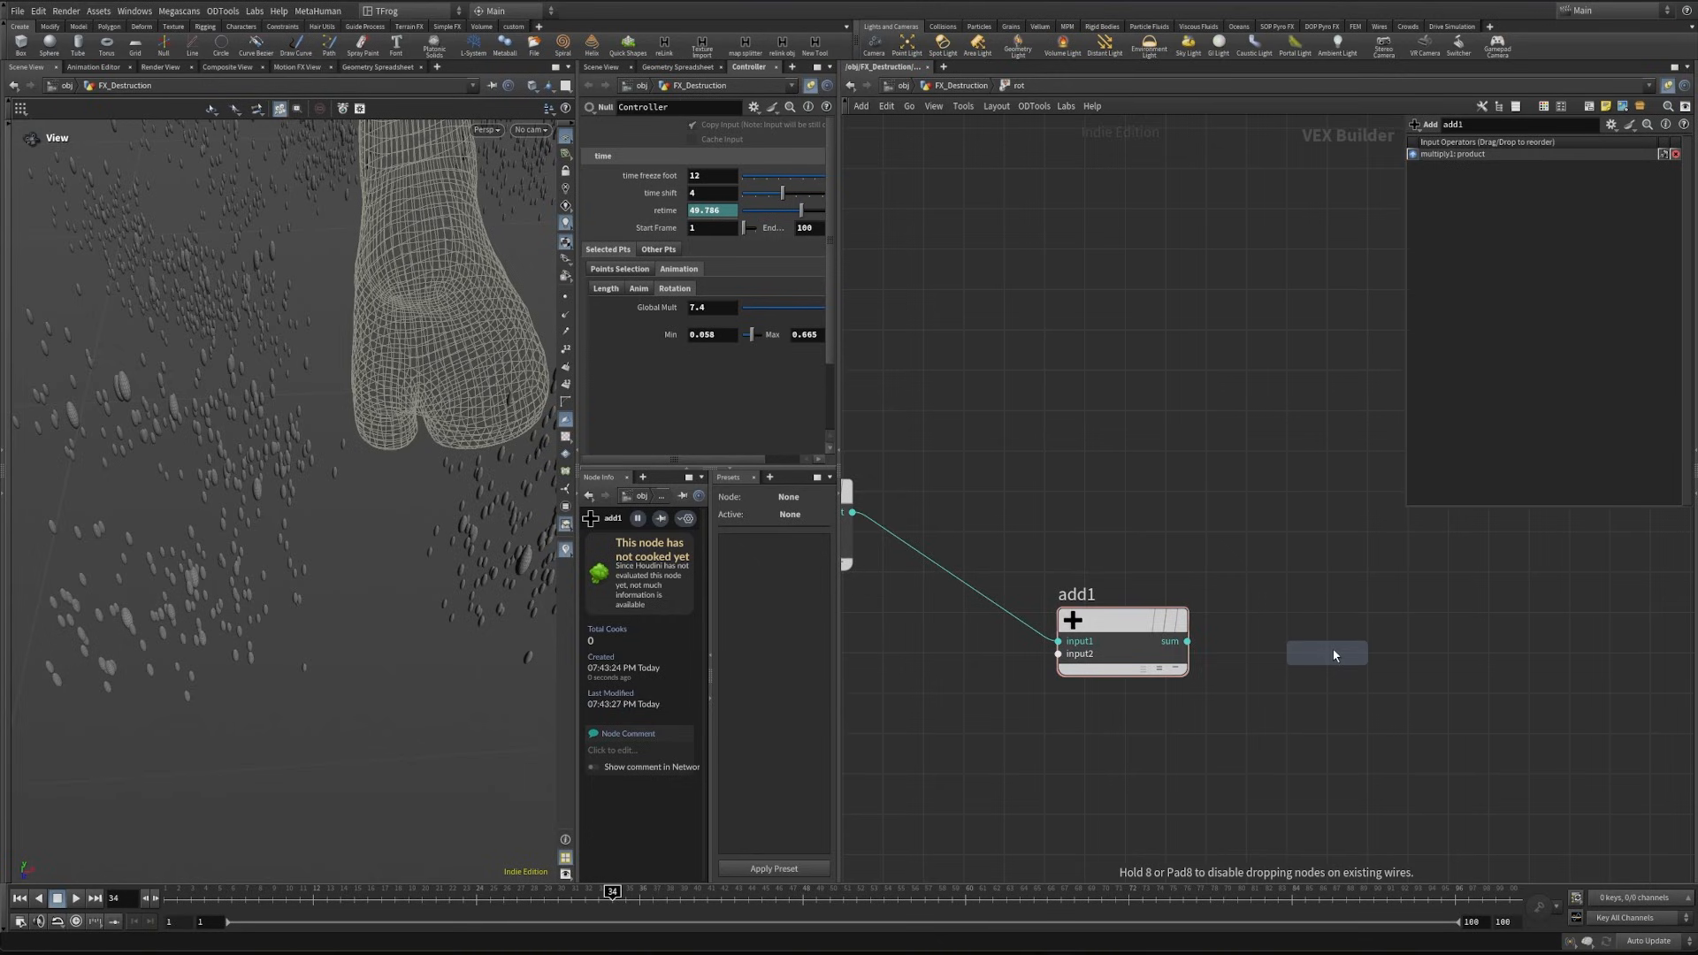
pyautogui.click(1333, 654)
pyautogui.moveTo(1116, 619); pyautogui.dragTo(1054, 596)
pyautogui.click(1125, 619)
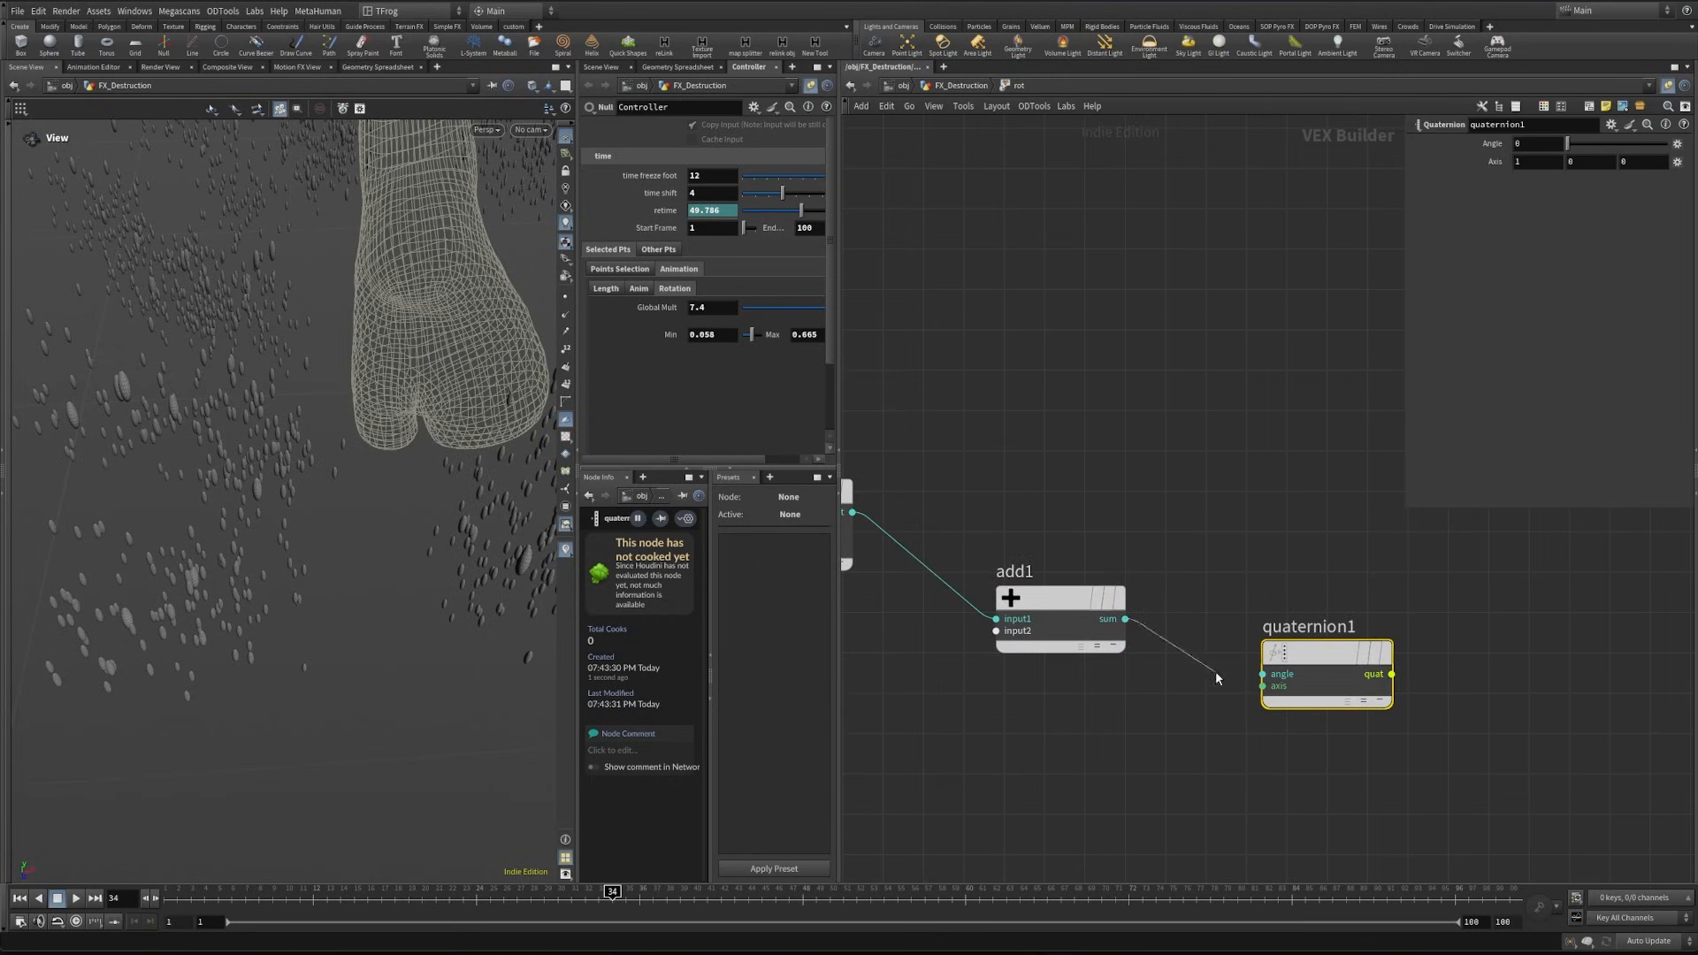
pyautogui.click(1260, 688)
# - Connect the ptnum output of geometryvopglobal2 to the second input of add1
pyautogui.moveTo(1184, 653); pyautogui.dragTo(1191, 633, button='middle')
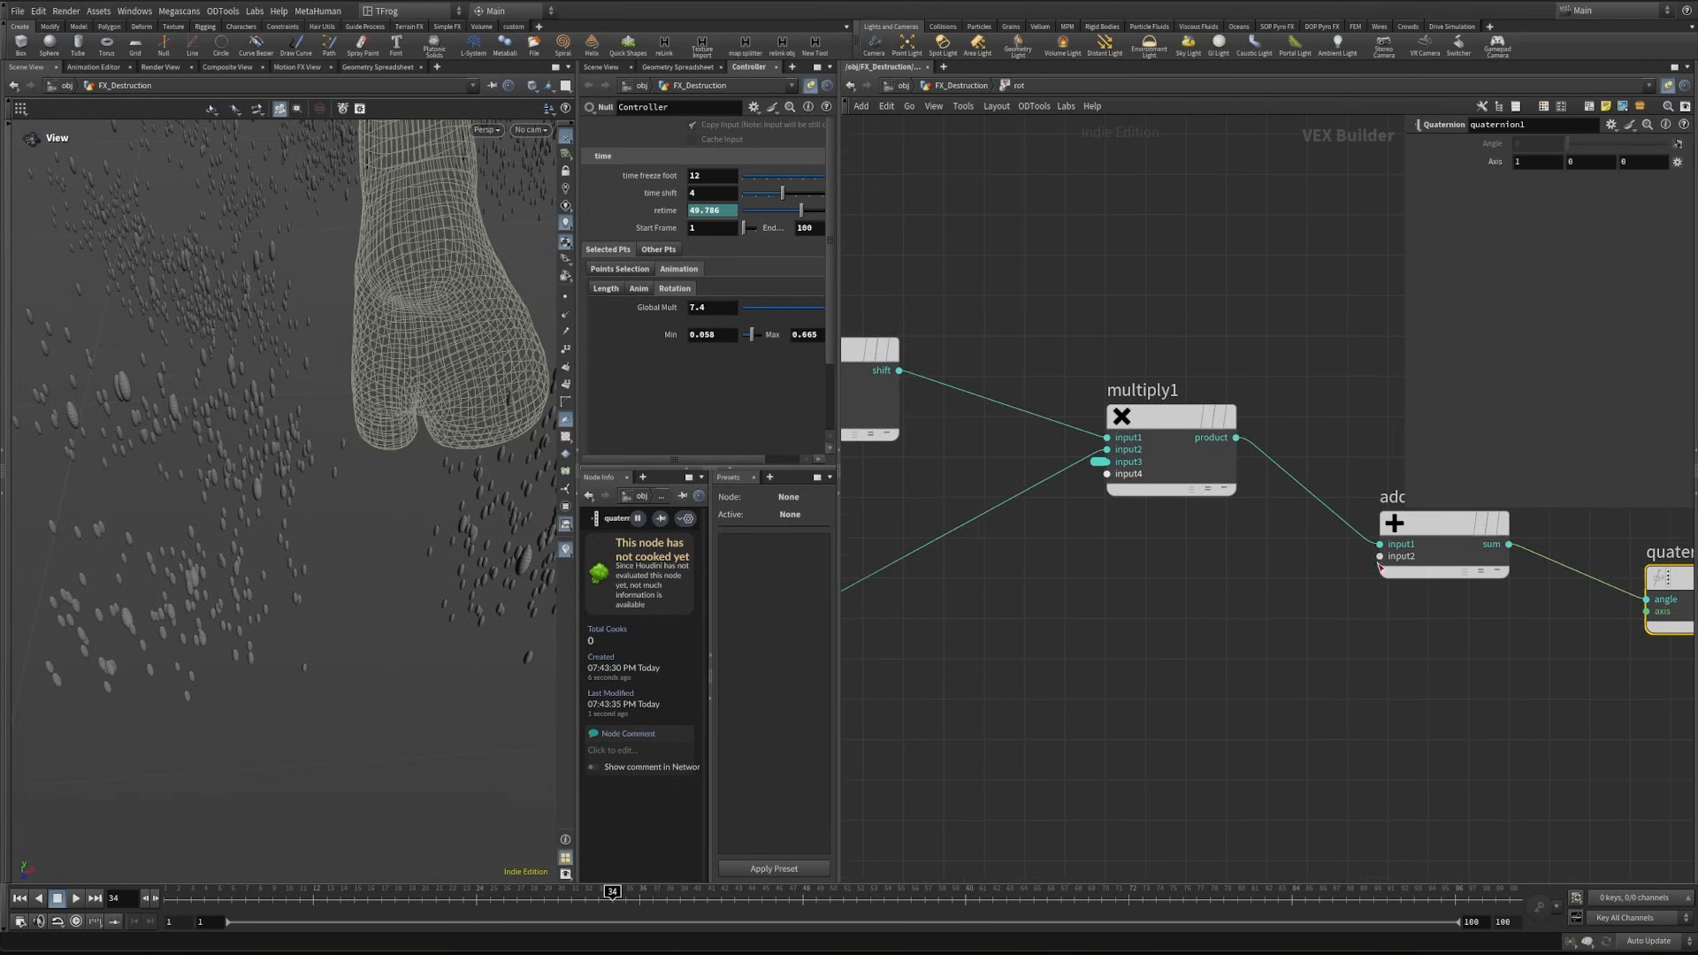
pyautogui.click(1379, 558)
pyautogui.moveTo(911, 629); pyautogui.dragTo(1246, 580, button='middle')
pyautogui.moveTo(1057, 644)
pyautogui.mouseDown(button='middle')
pyautogui.moveTo(1440, 607)
pyautogui.moveTo(1425, 597)
pyautogui.mouseUp(button='middle')
pyautogui.click(1079, 616)
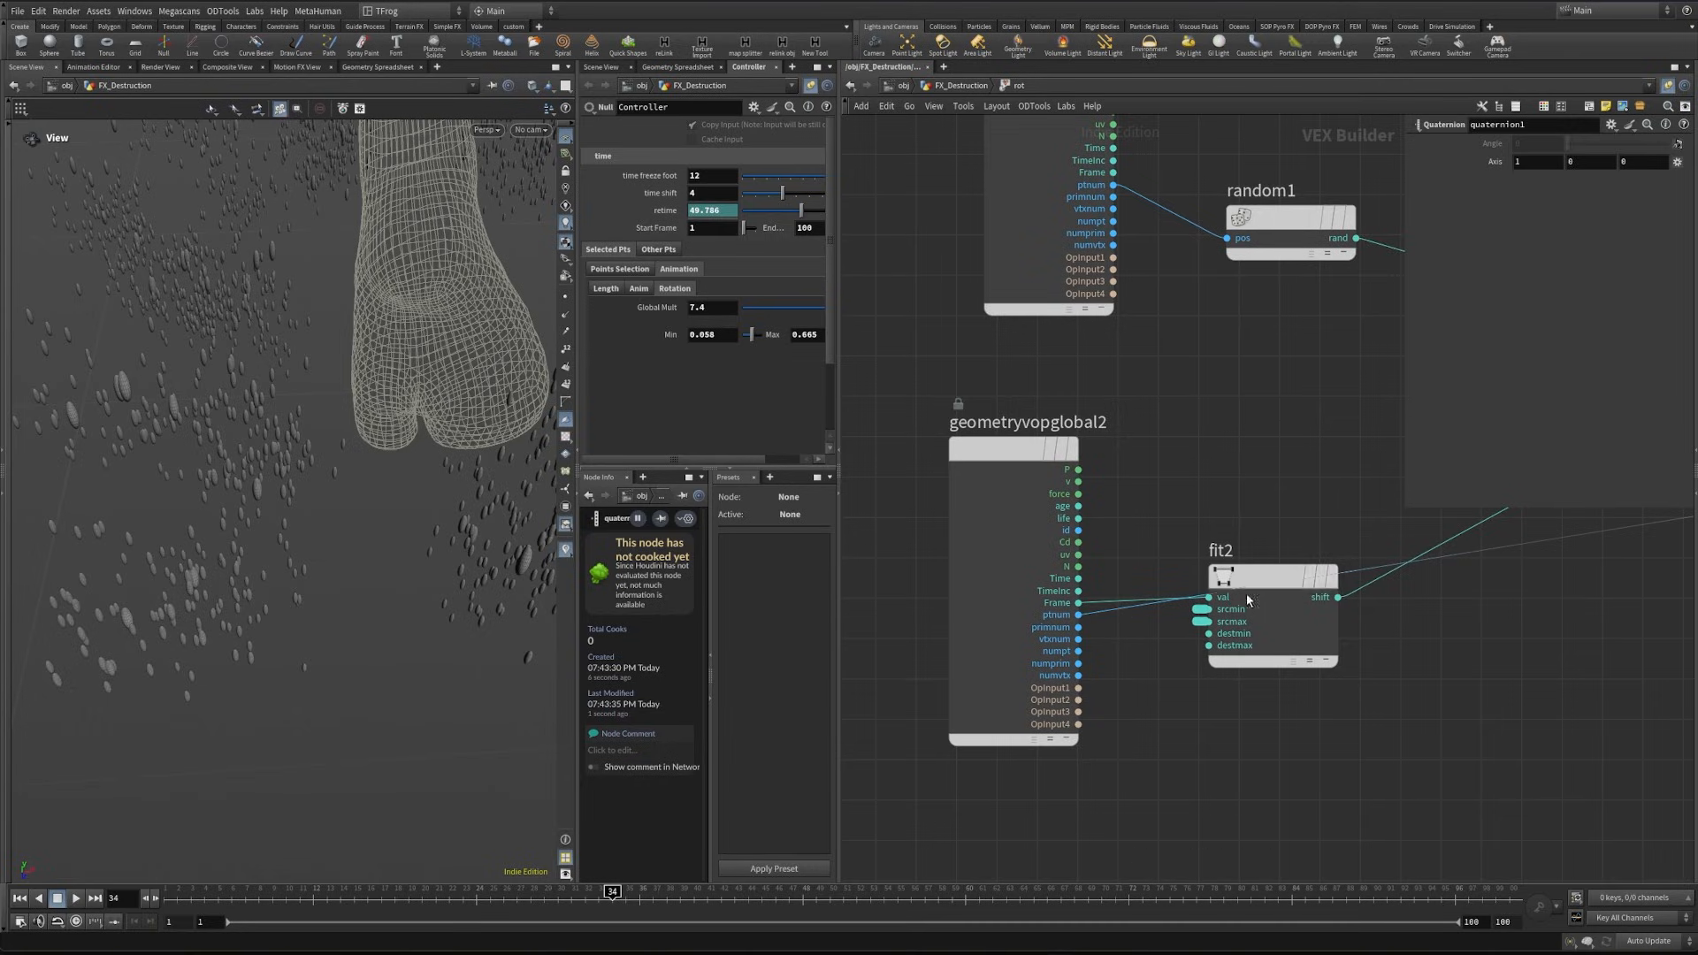
# - Add a Bind Export node fed by quaternion1 and name its exported attribute rot
pyautogui.moveTo(1247, 599); pyautogui.dragTo(1221, 433)
pyautogui.scroll(-3, 1421, 618)
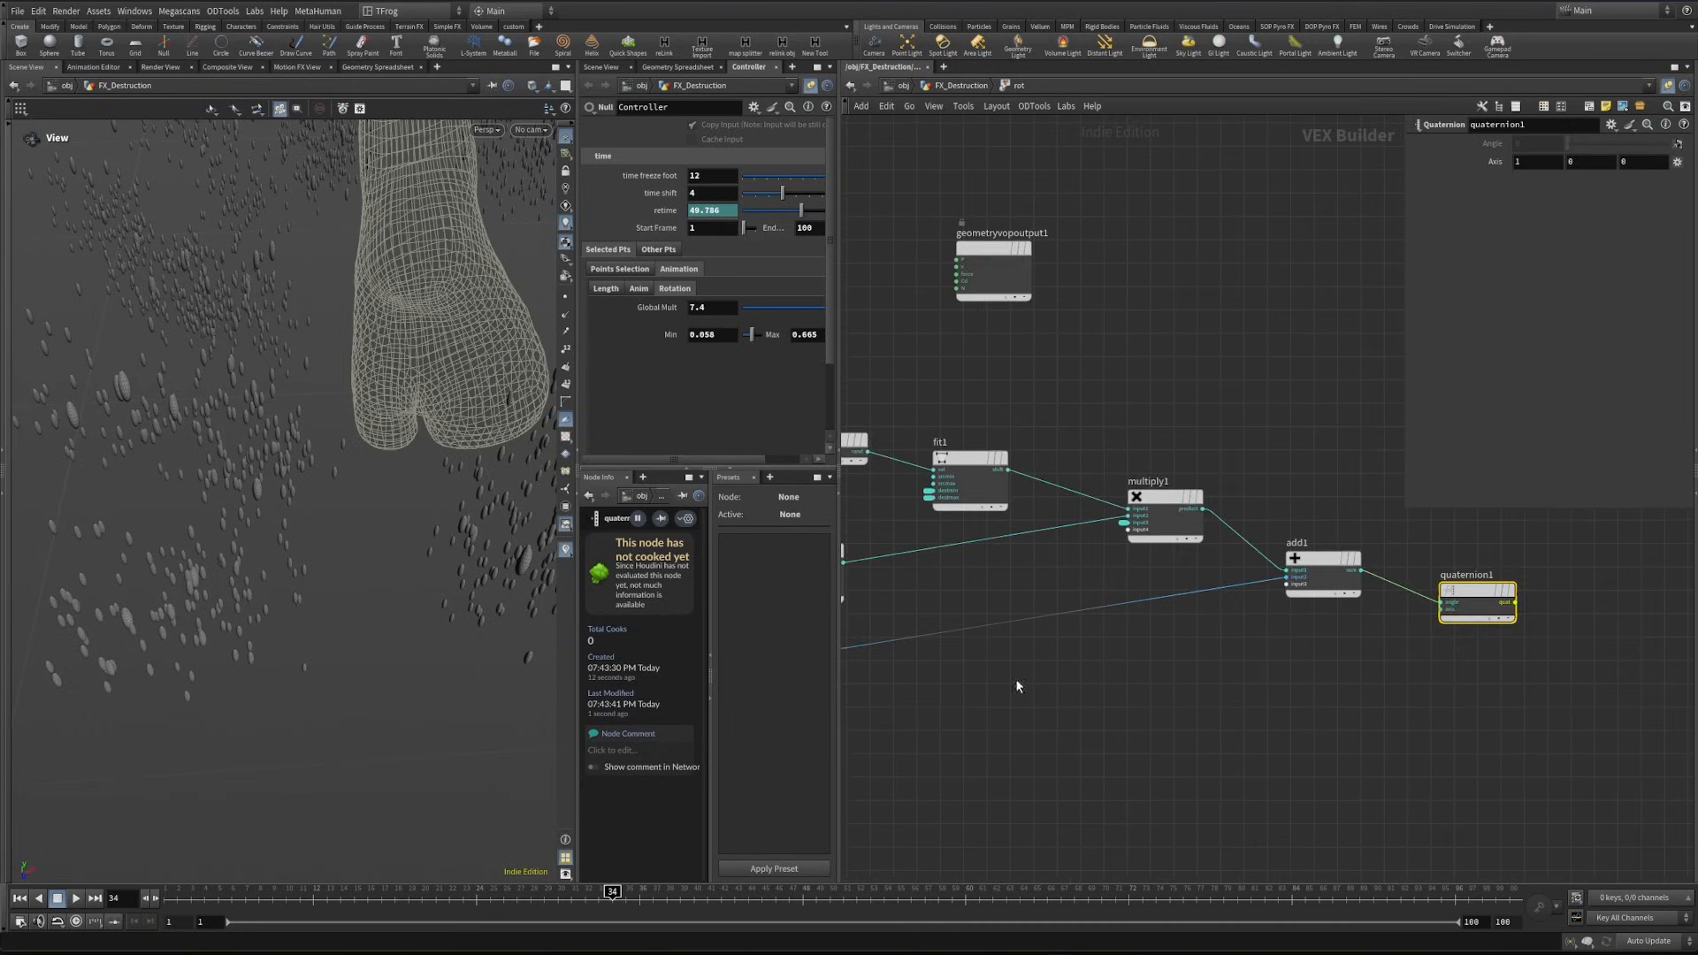
pyautogui.moveTo(1414, 690); pyautogui.dragTo(1017, 682, button='middle')
pyautogui.click(1118, 595)
pyautogui.press('Tab')
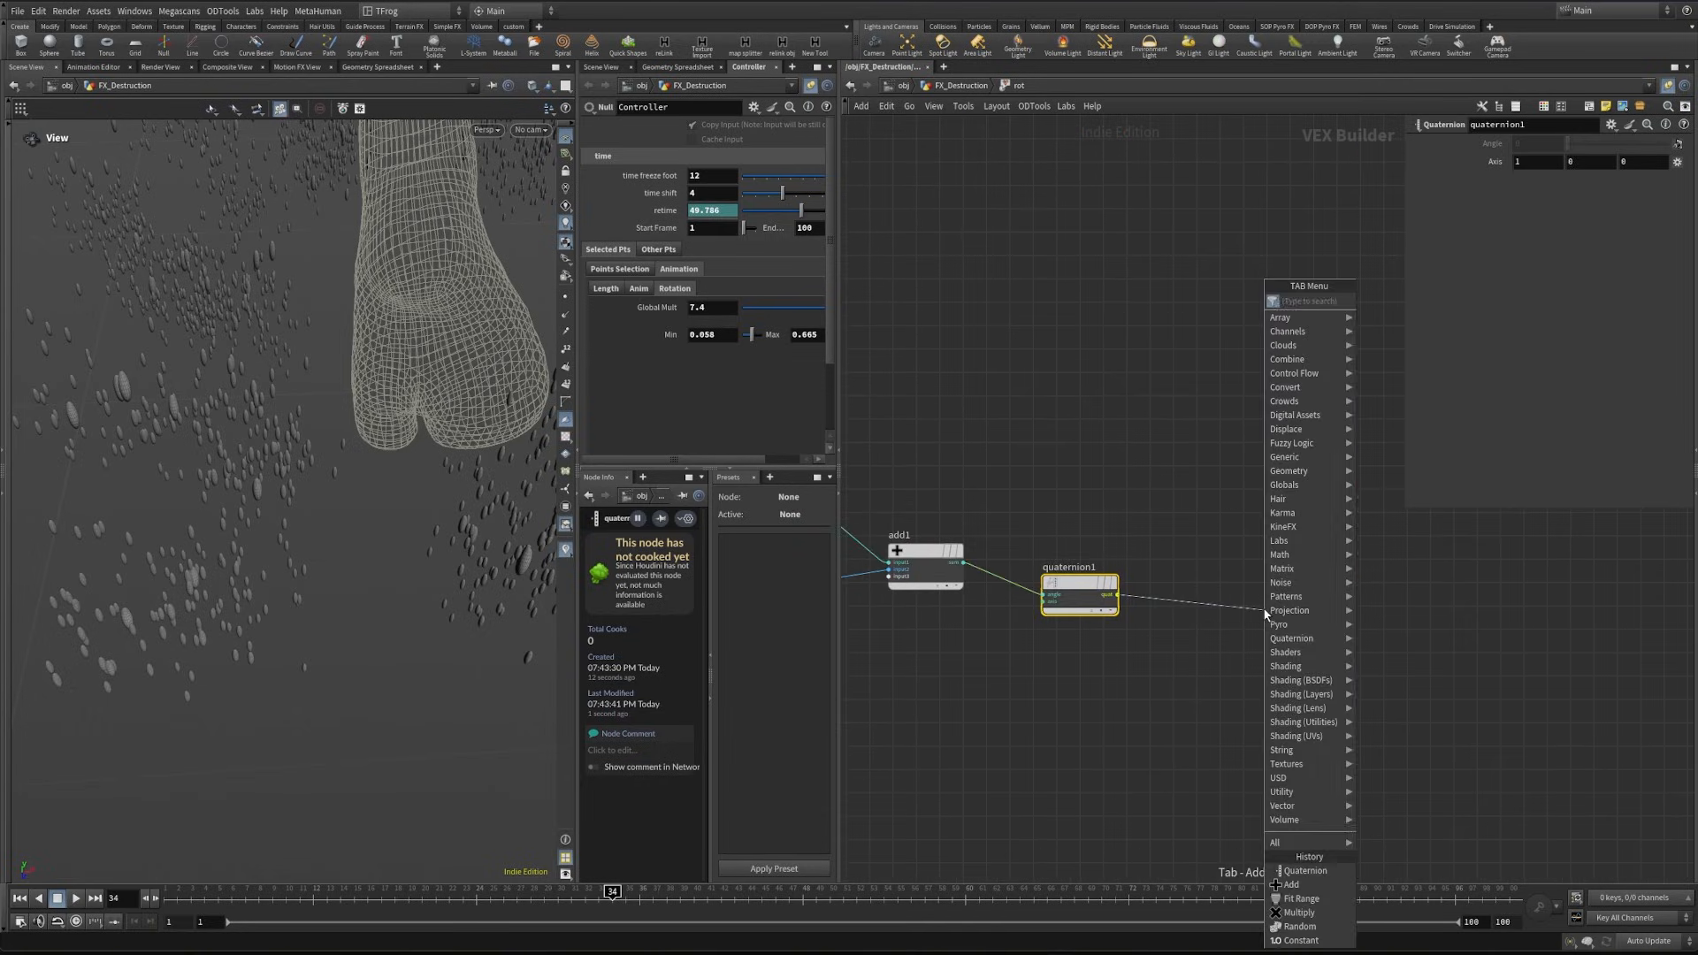
pyautogui.write('be')
pyautogui.press('Return')
pyautogui.moveTo(1553, 144); pyautogui.dragTo(1450, 163)
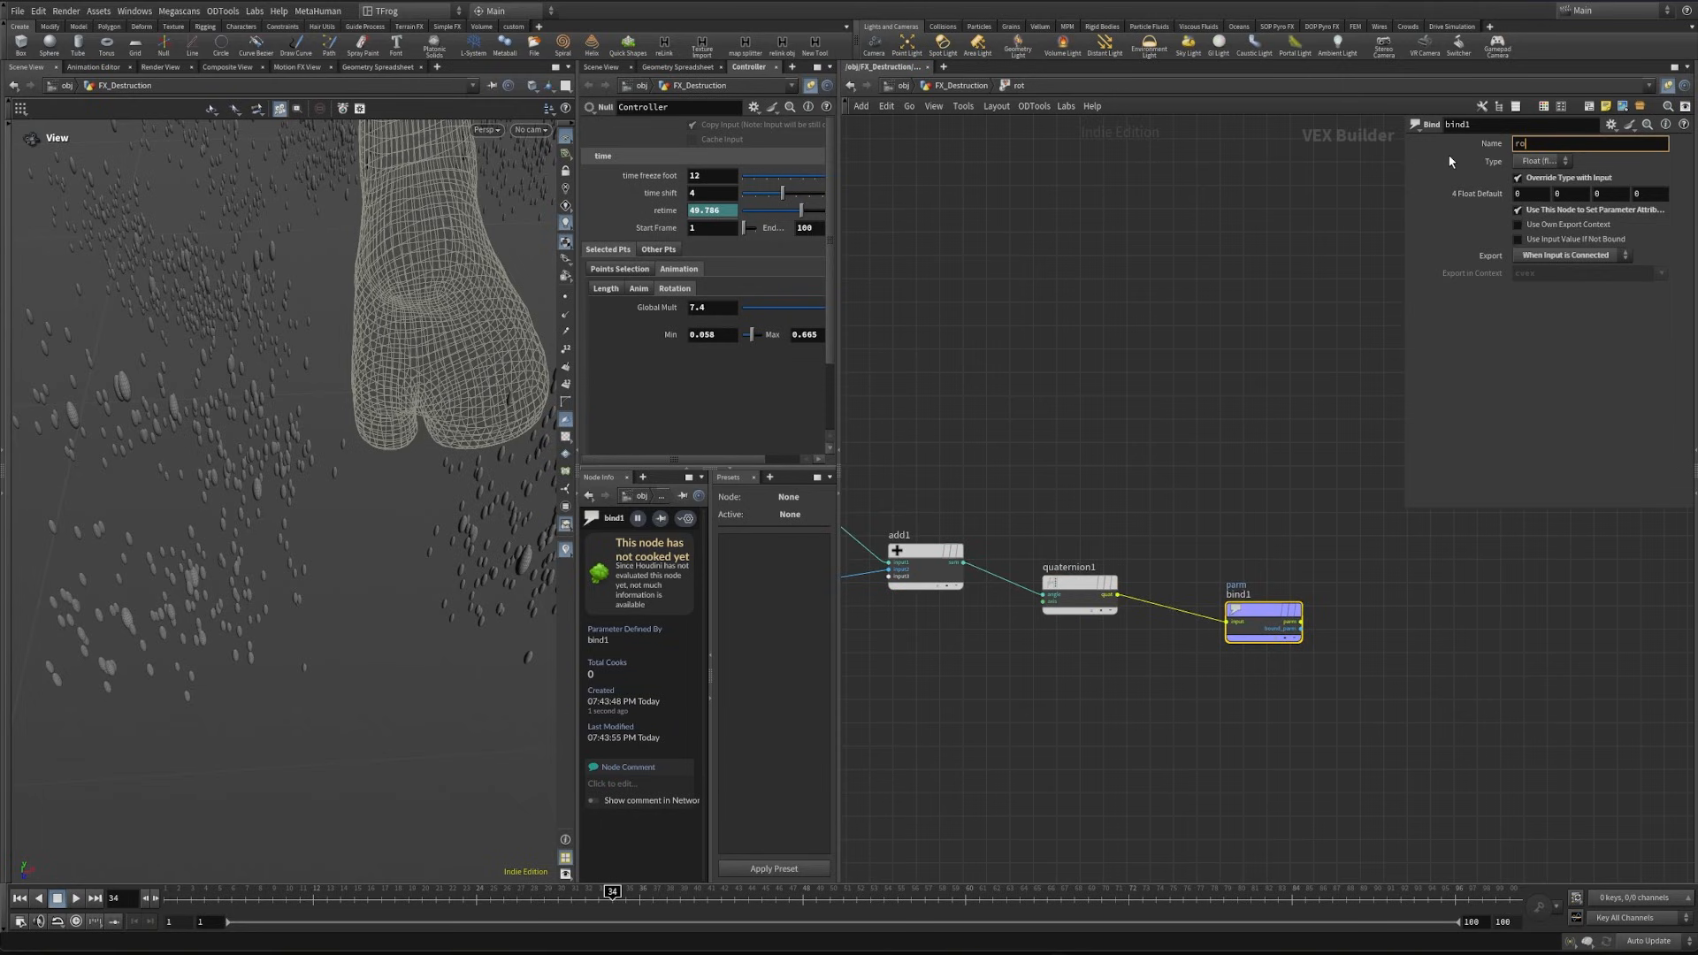
pyautogui.write('rot')
pyautogui.click(1538, 161)
pyautogui.click(1559, 325)
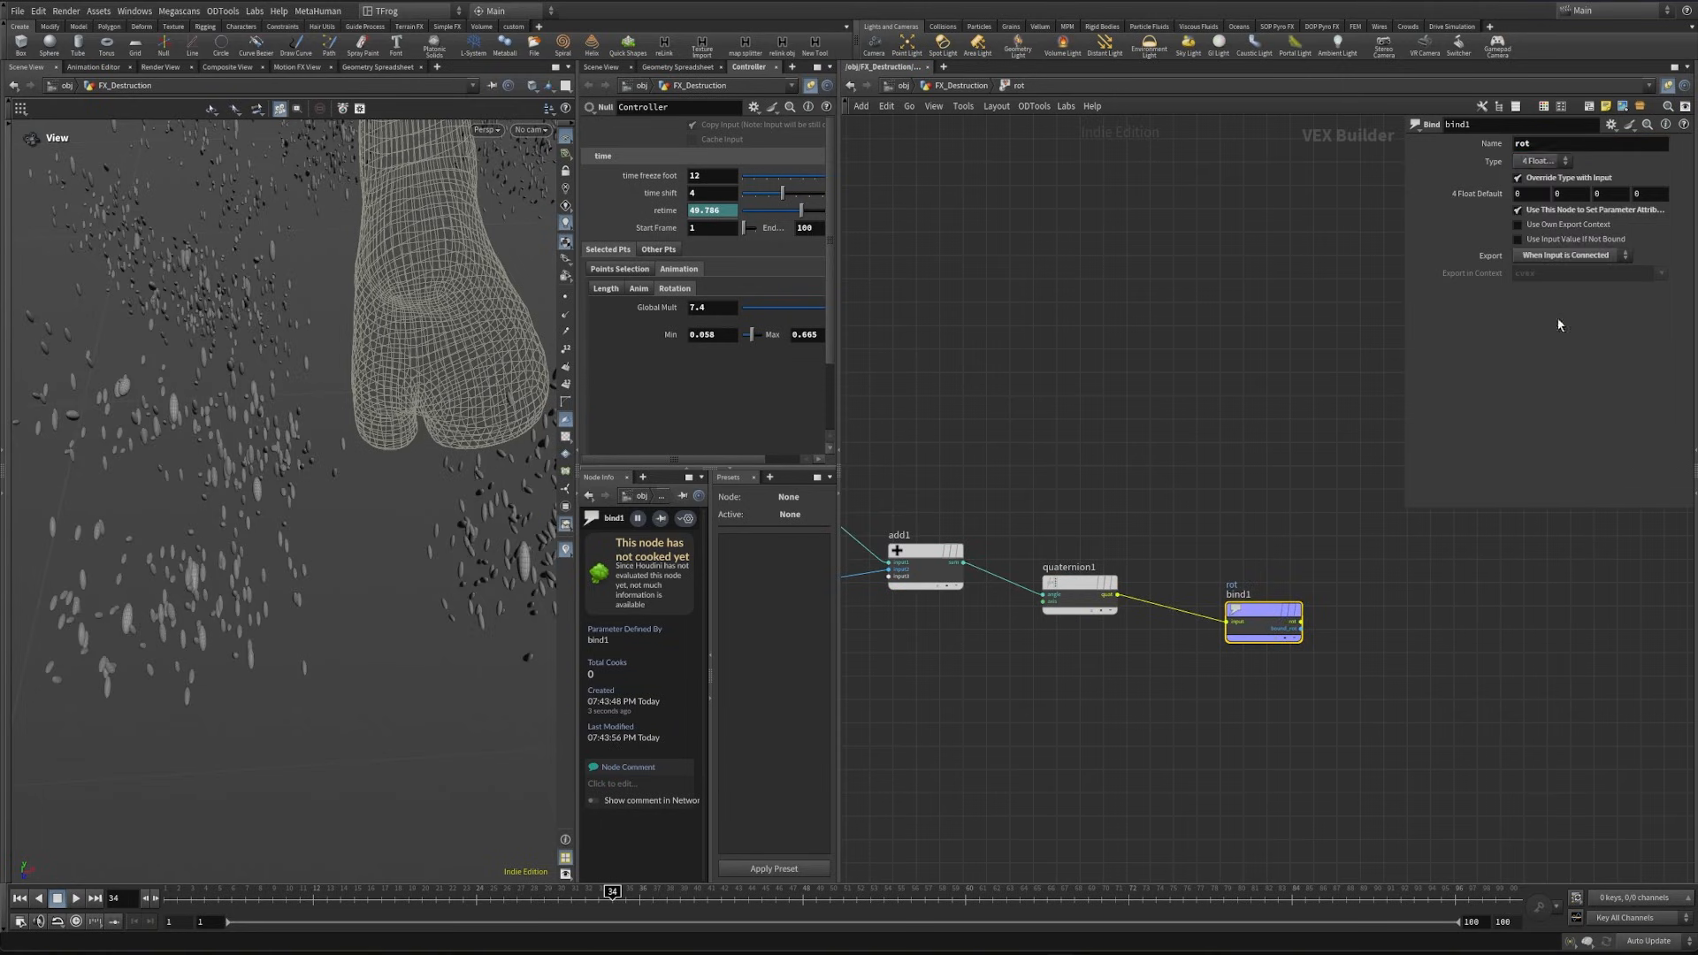
# - On the rot Attribute VOP, set min to 0.12, max to about 0.89, start frame 1, end frame 100 and glob 10
pyautogui.moveTo(205, 902); pyautogui.dragTo(585, 898)
pyautogui.moveTo(131, 610); pyautogui.dragTo(168, 609)
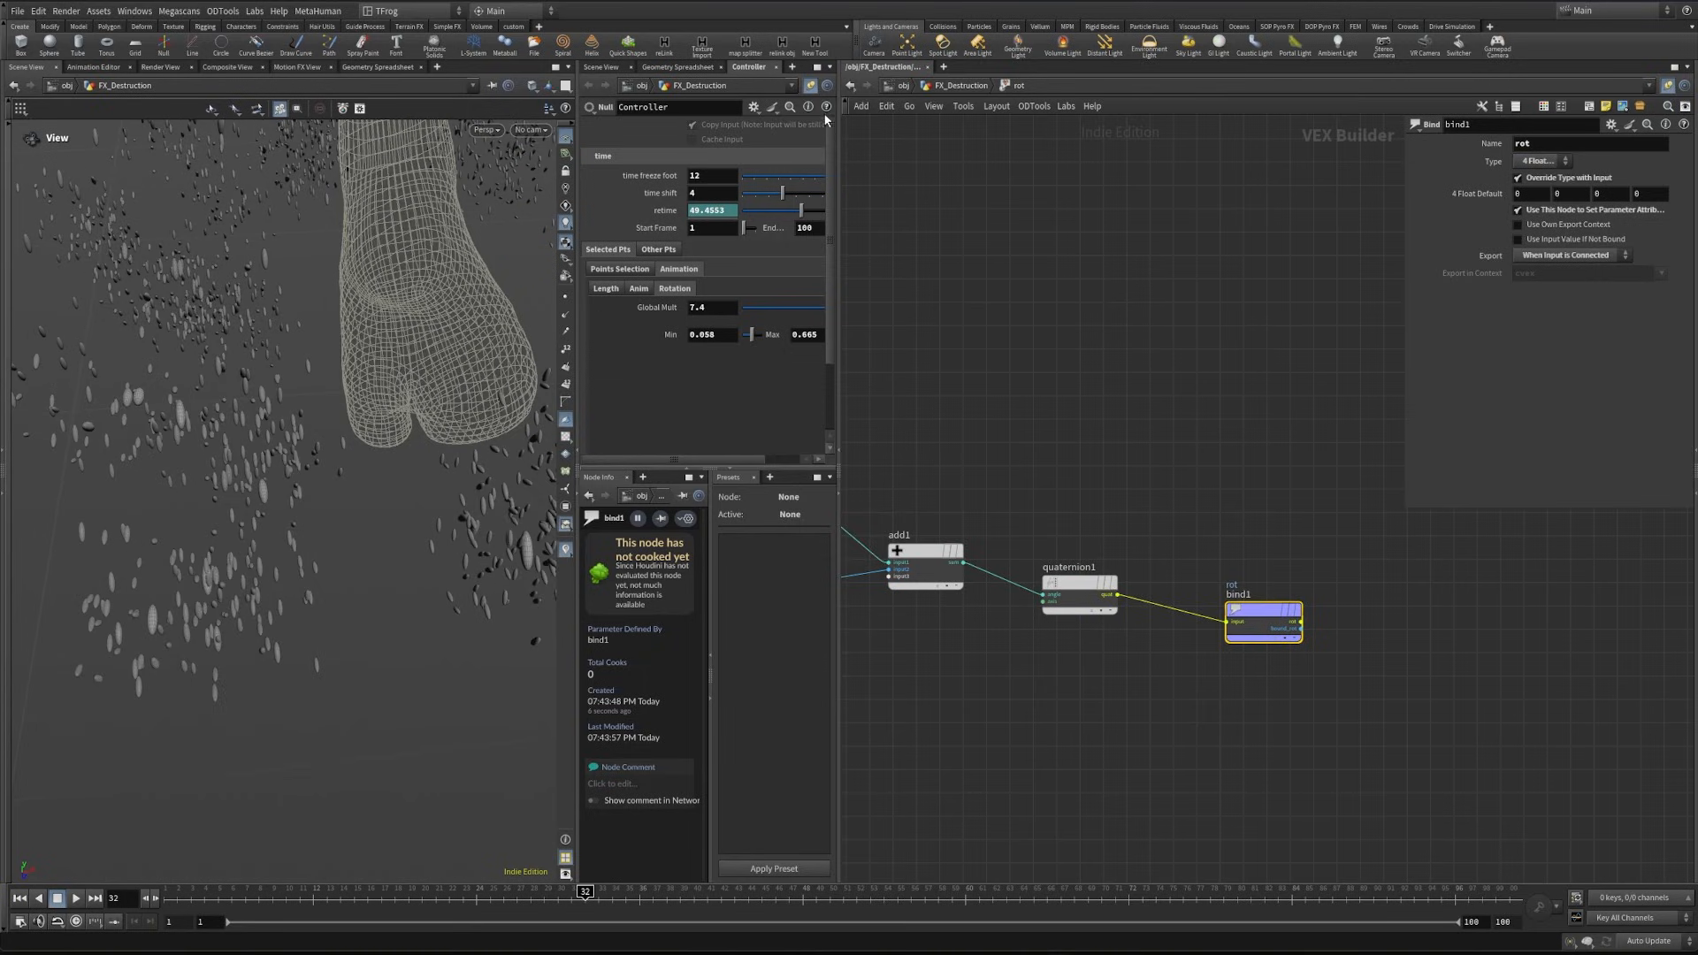
pyautogui.click(959, 86)
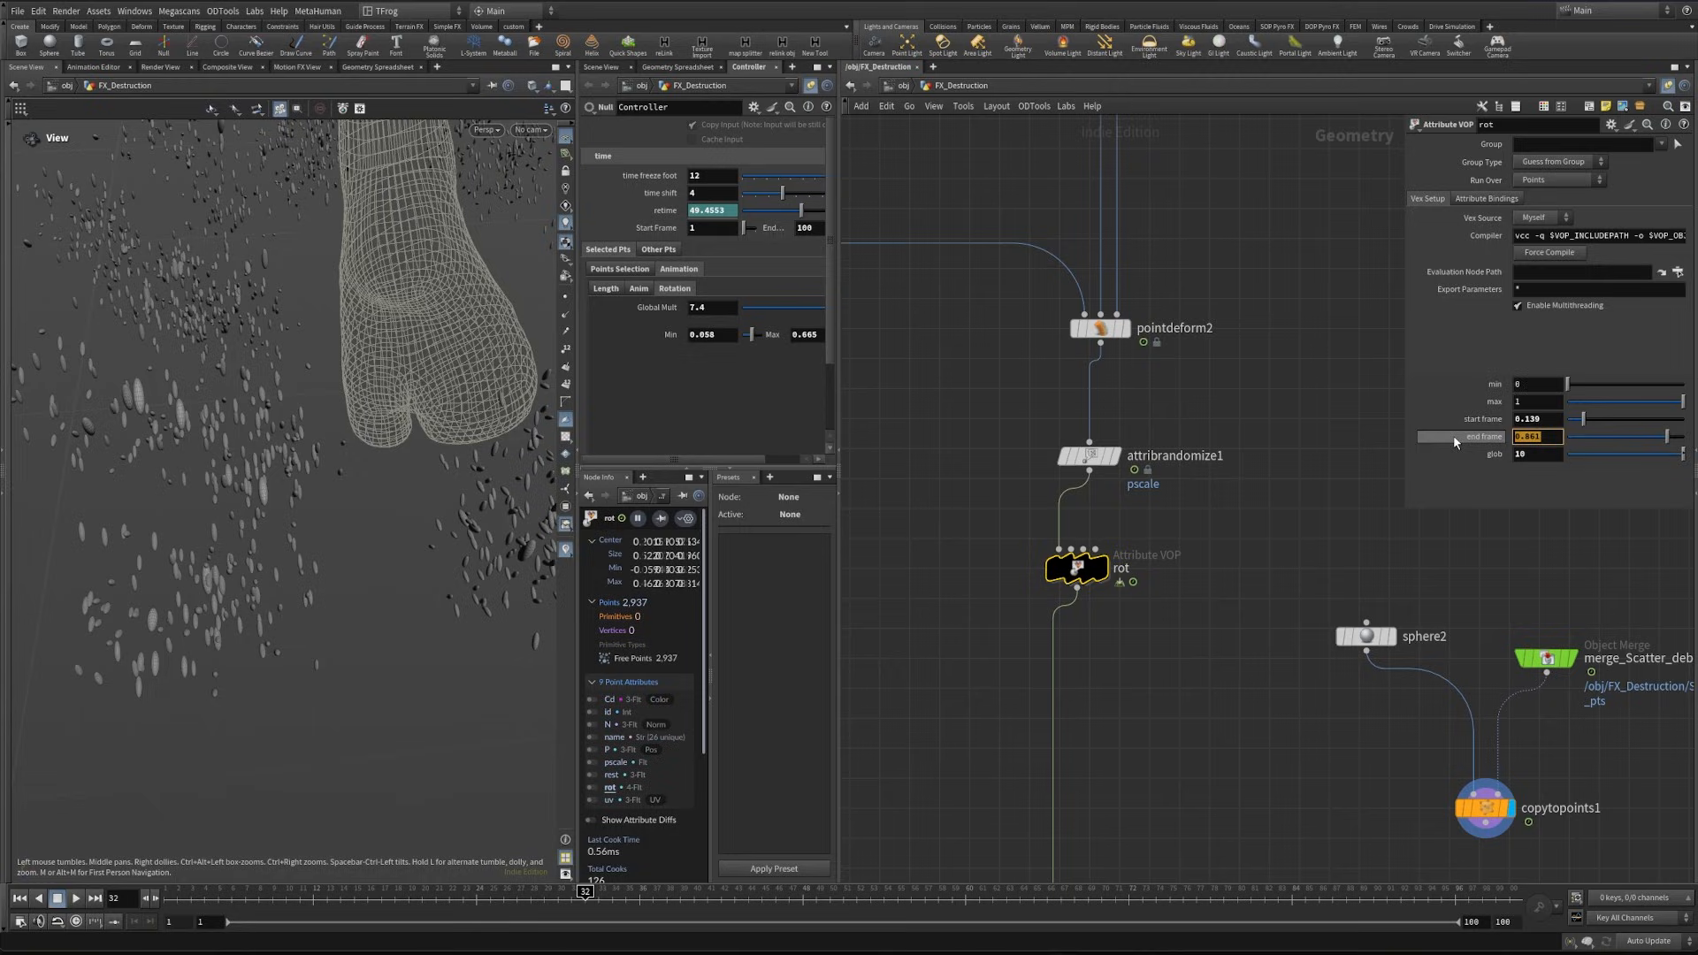
pyautogui.write('100')
pyautogui.press('Return')
pyautogui.moveTo(1543, 419); pyautogui.dragTo(1510, 501)
pyautogui.write('1')
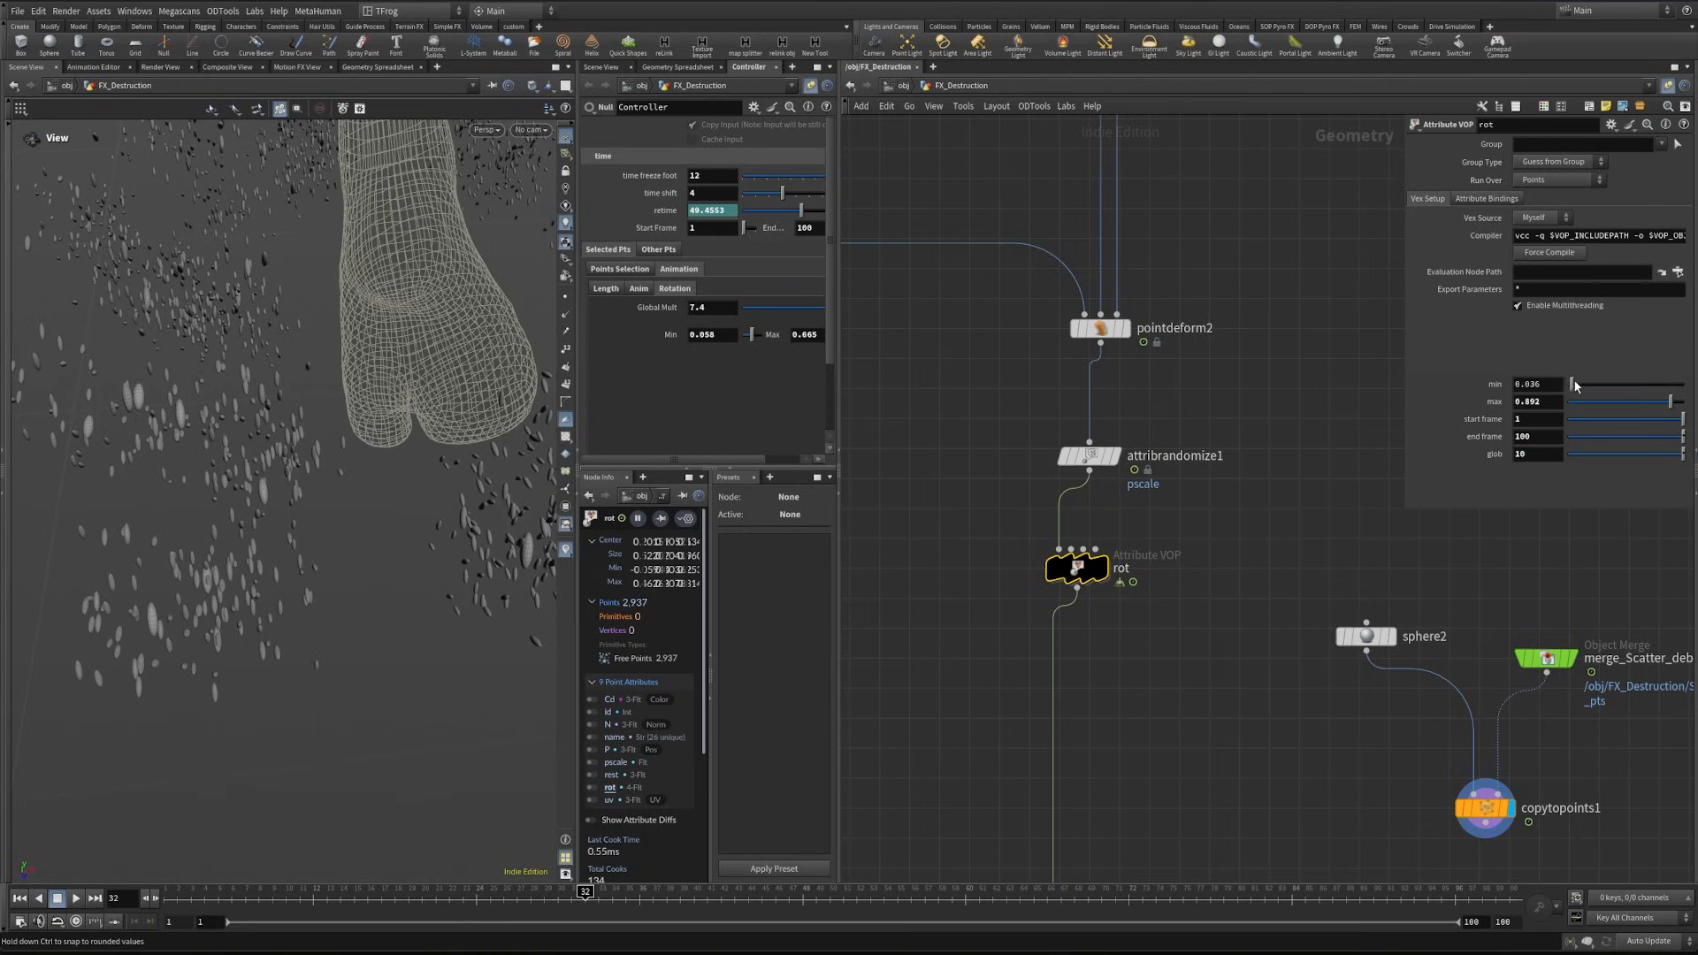
pyautogui.moveTo(1575, 386); pyautogui.dragTo(1582, 386)
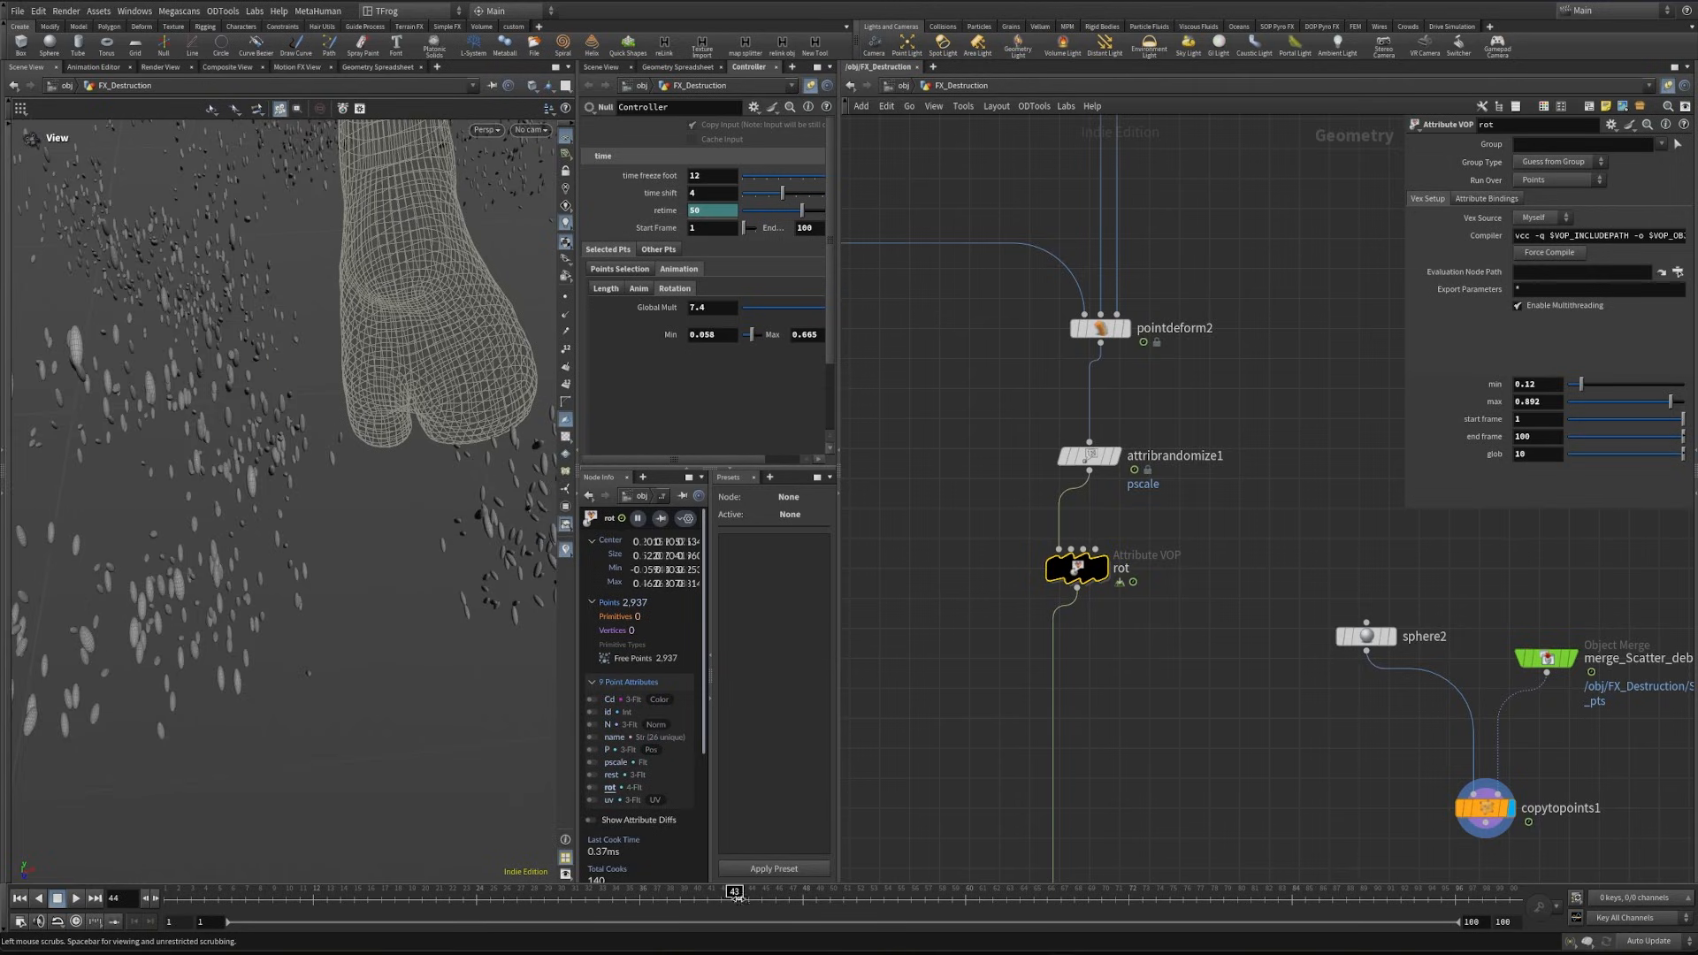
# - Inside the rot VOP, add an Add Constant node fed by geometryvopglobal2's ptnum and set its value to 7
pyautogui.doubleClick(1080, 566)
pyautogui.moveTo(1000, 573); pyautogui.dragTo(1271, 547, button='middle')
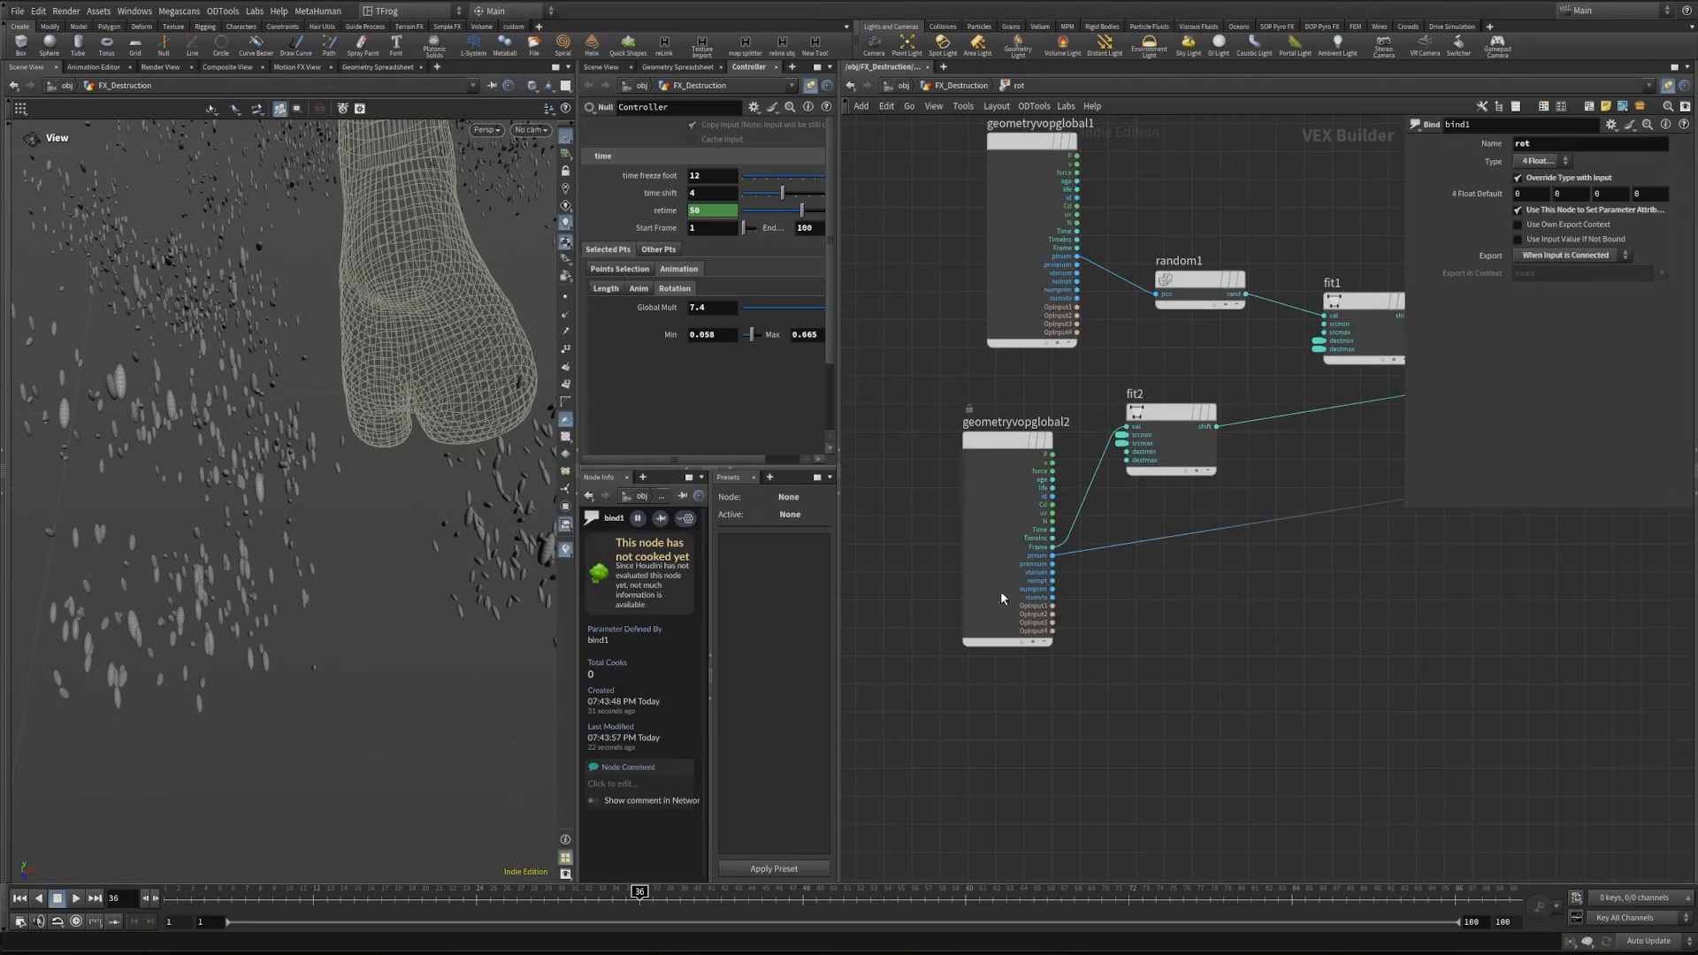
pyautogui.scroll(2, 1052, 577)
pyautogui.click(1053, 545)
pyautogui.moveTo(1235, 603); pyautogui.dragTo(985, 624, button='middle')
pyautogui.press('Tab')
pyautogui.write('addc')
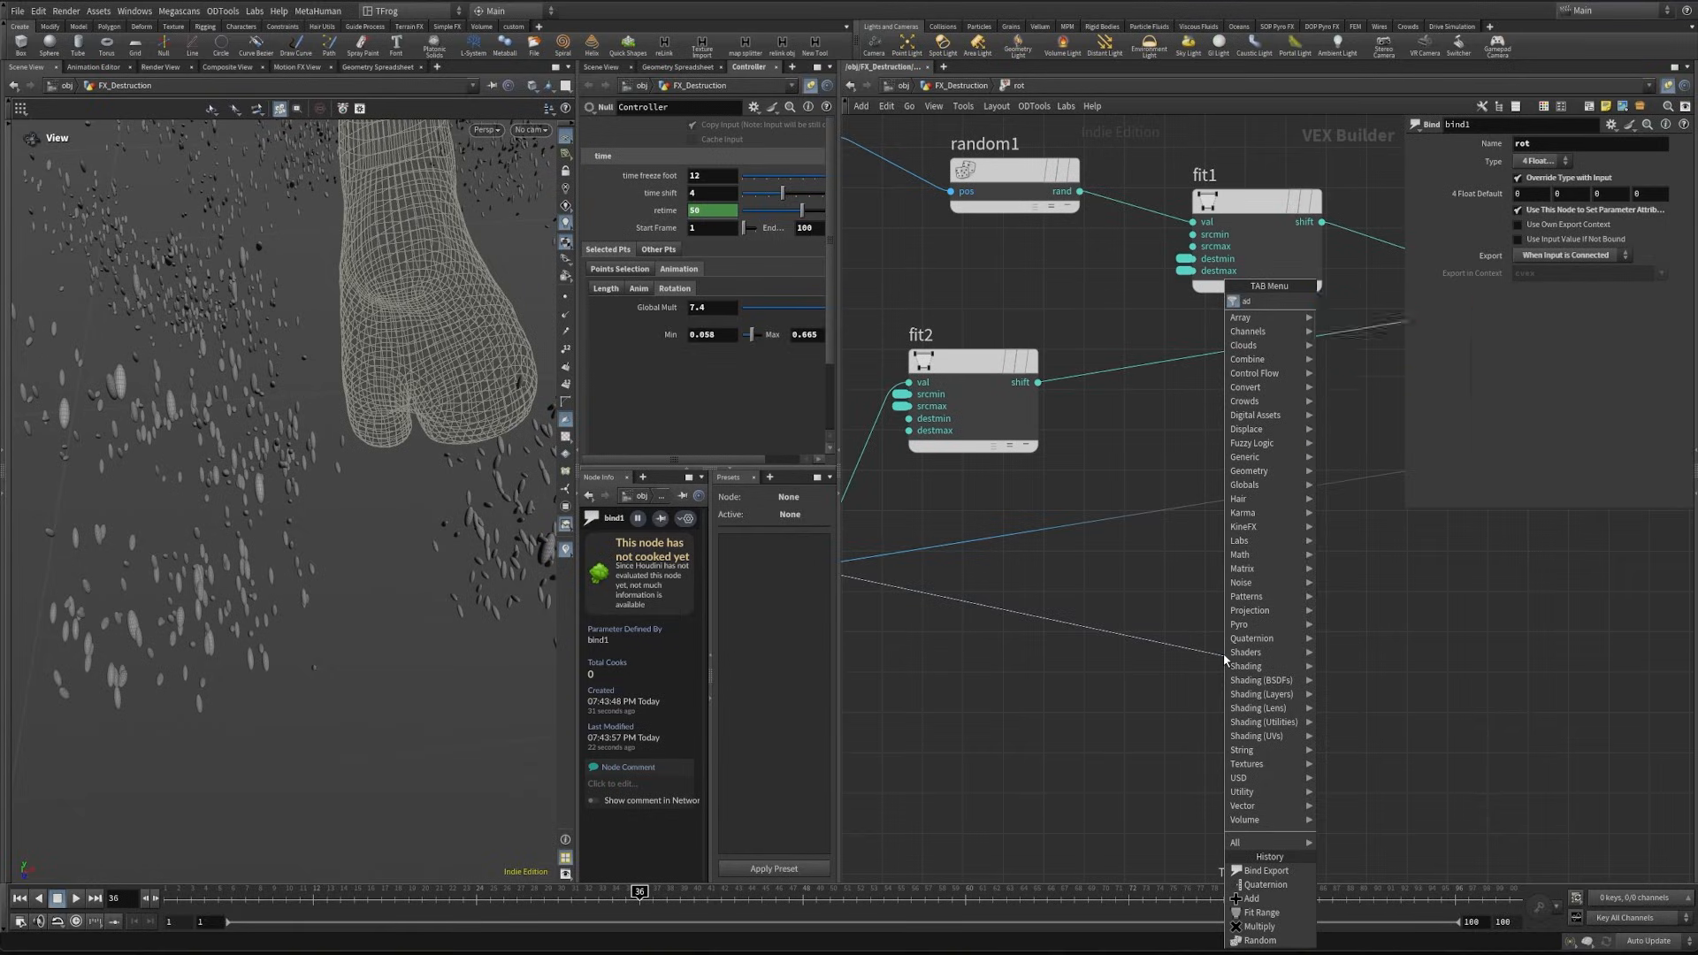
pyautogui.press('Return')
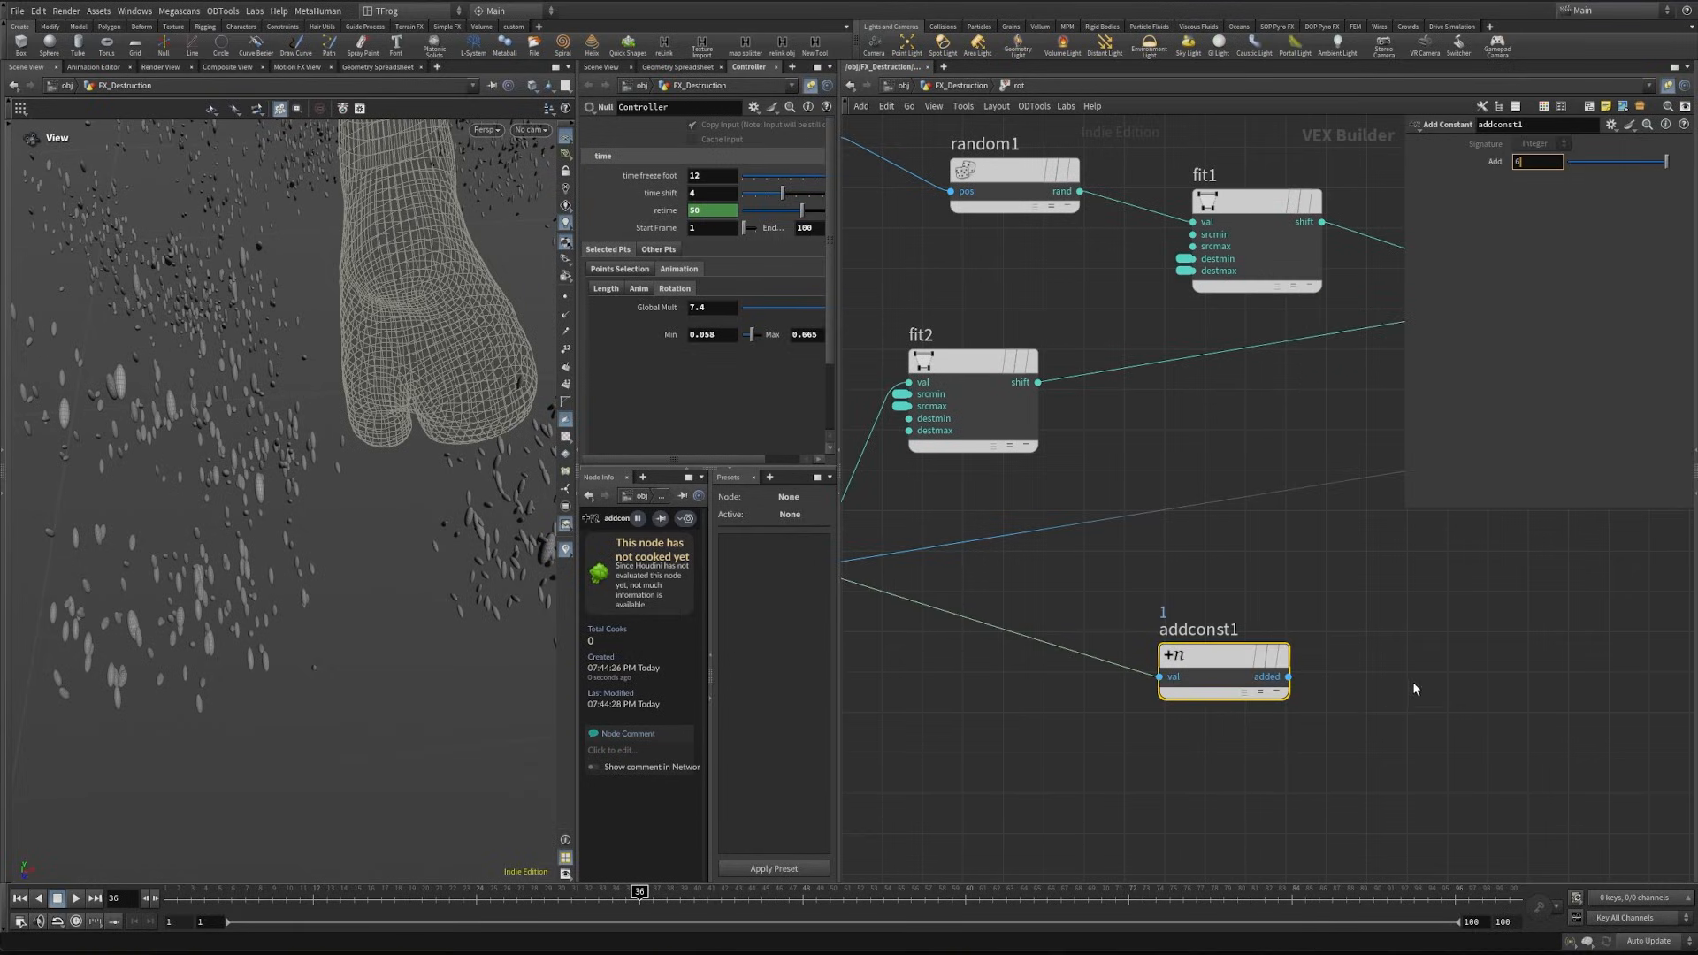
pyautogui.press('Return')
# - Add a Gaussian Random node fed by the output of addconst1
pyautogui.click(1288, 677)
pyautogui.moveTo(1615, 655); pyautogui.dragTo(1382, 690, button='middle')
pyautogui.press('Tab')
pyautogui.write('gr')
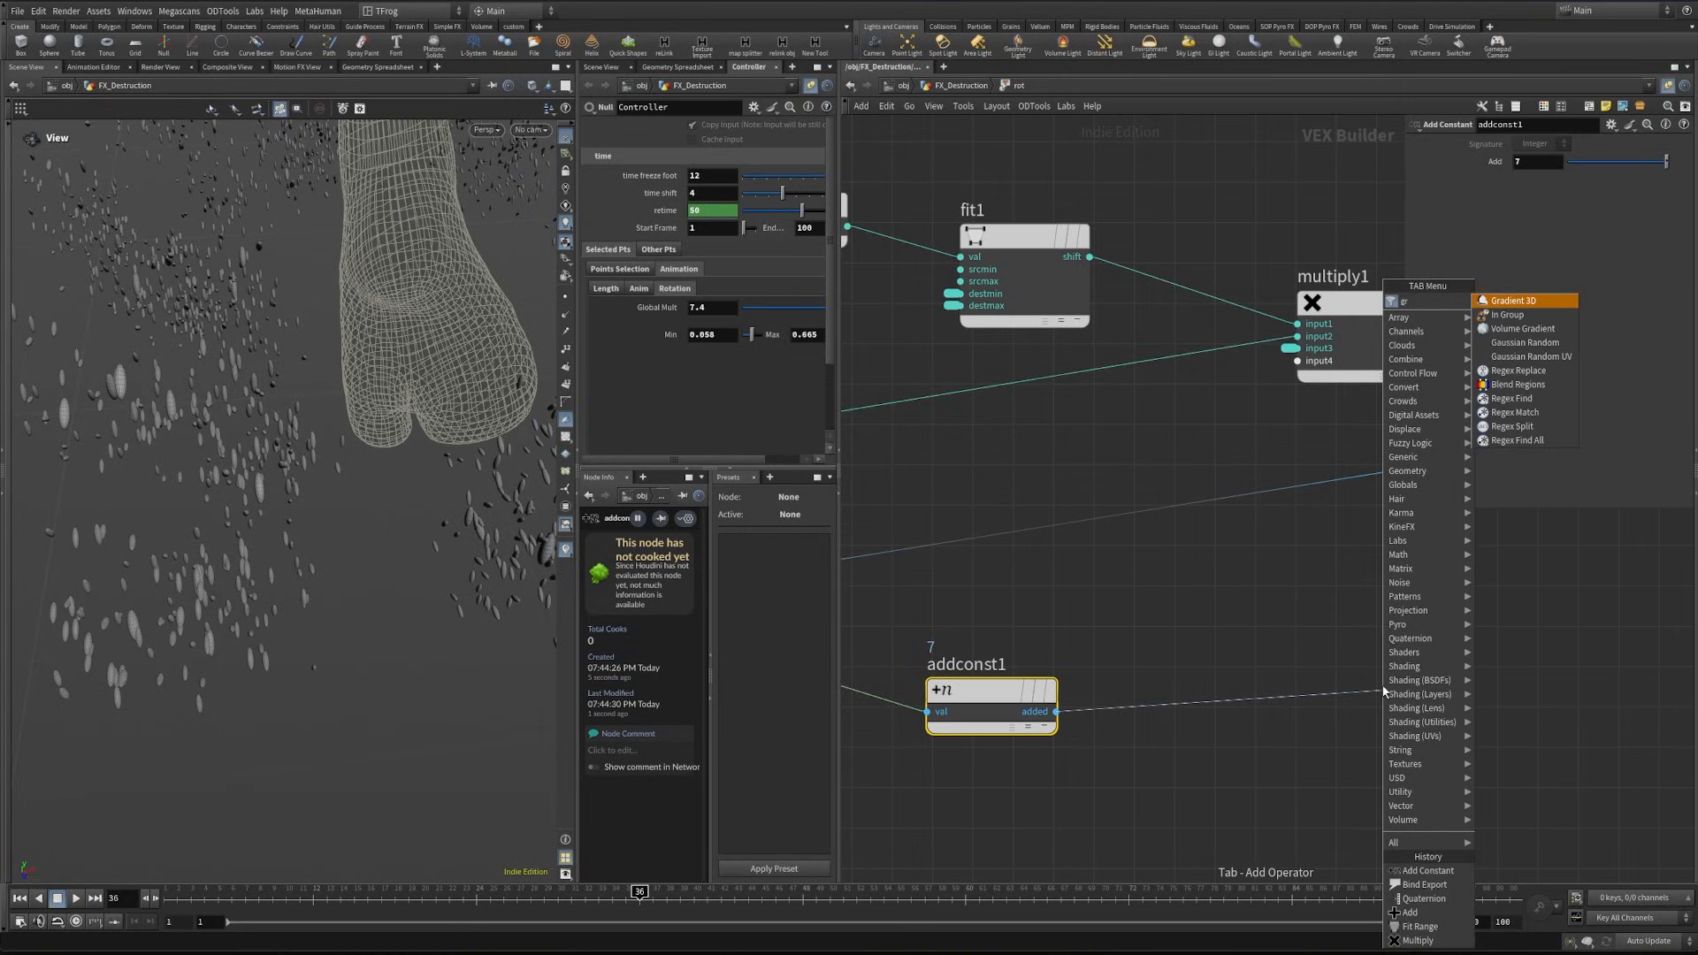
pyautogui.press('BackSpace')
pyautogui.press('Down')
pyautogui.press('Return')
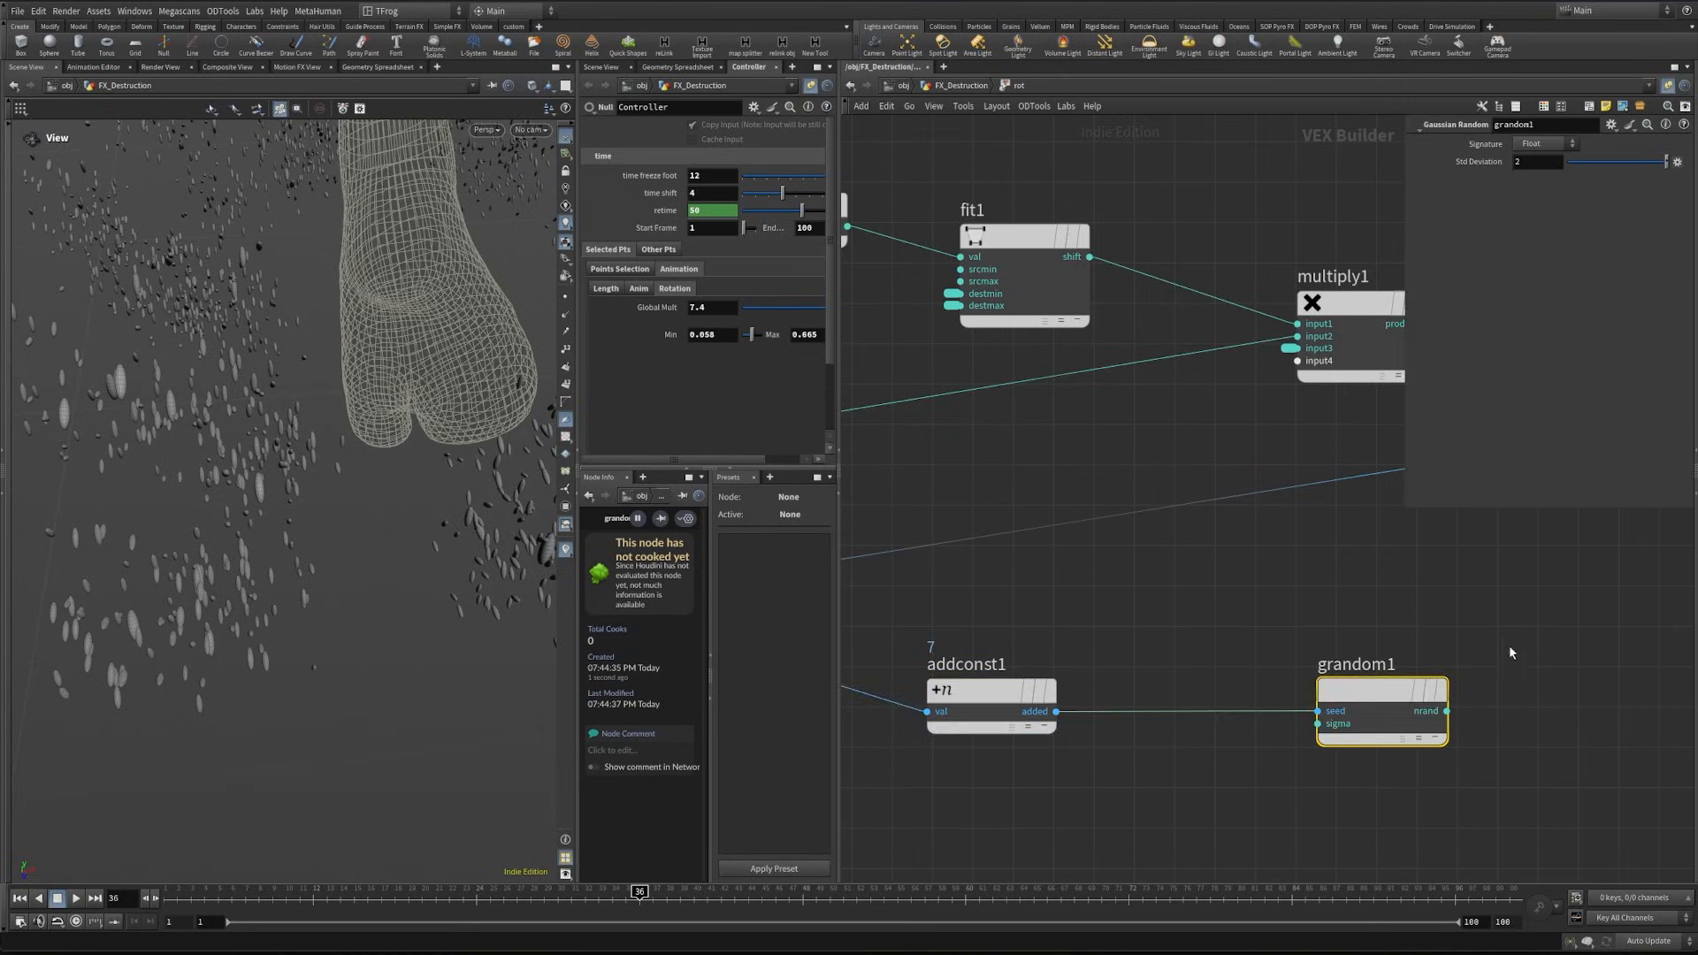
# - Connect grandom1's nrand output to the axis input of quaternion1 and return to the geometry network
pyautogui.moveTo(1523, 629); pyautogui.dragTo(1230, 637, button='middle')
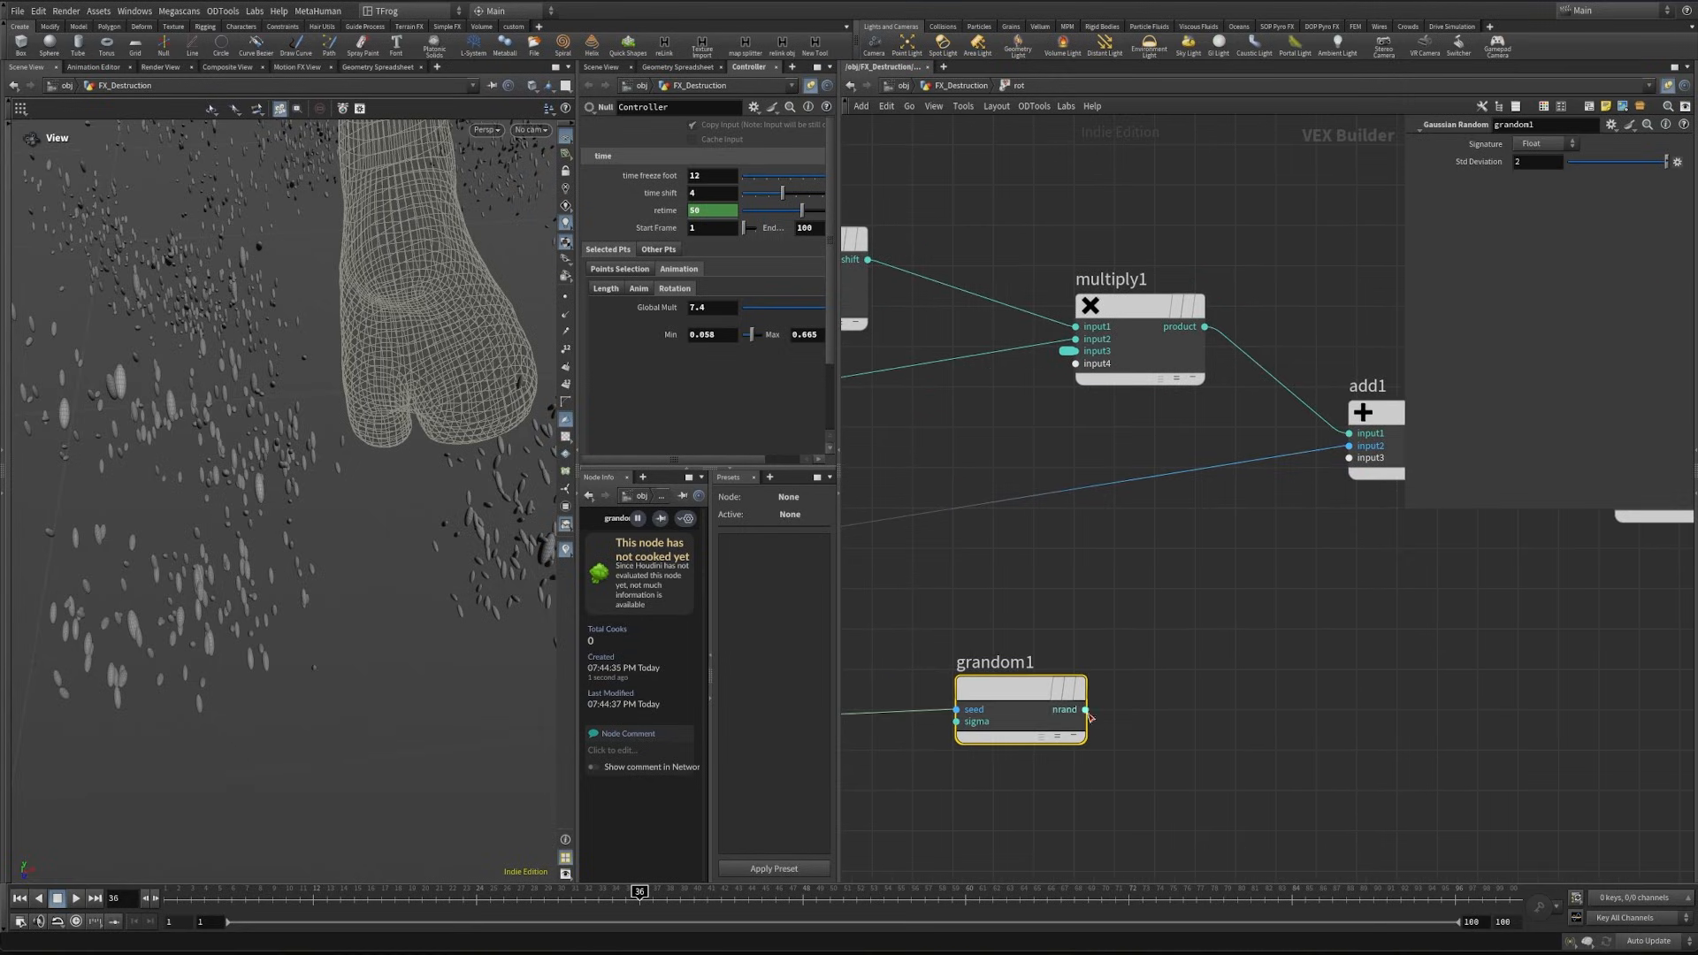
pyautogui.press('Tab')
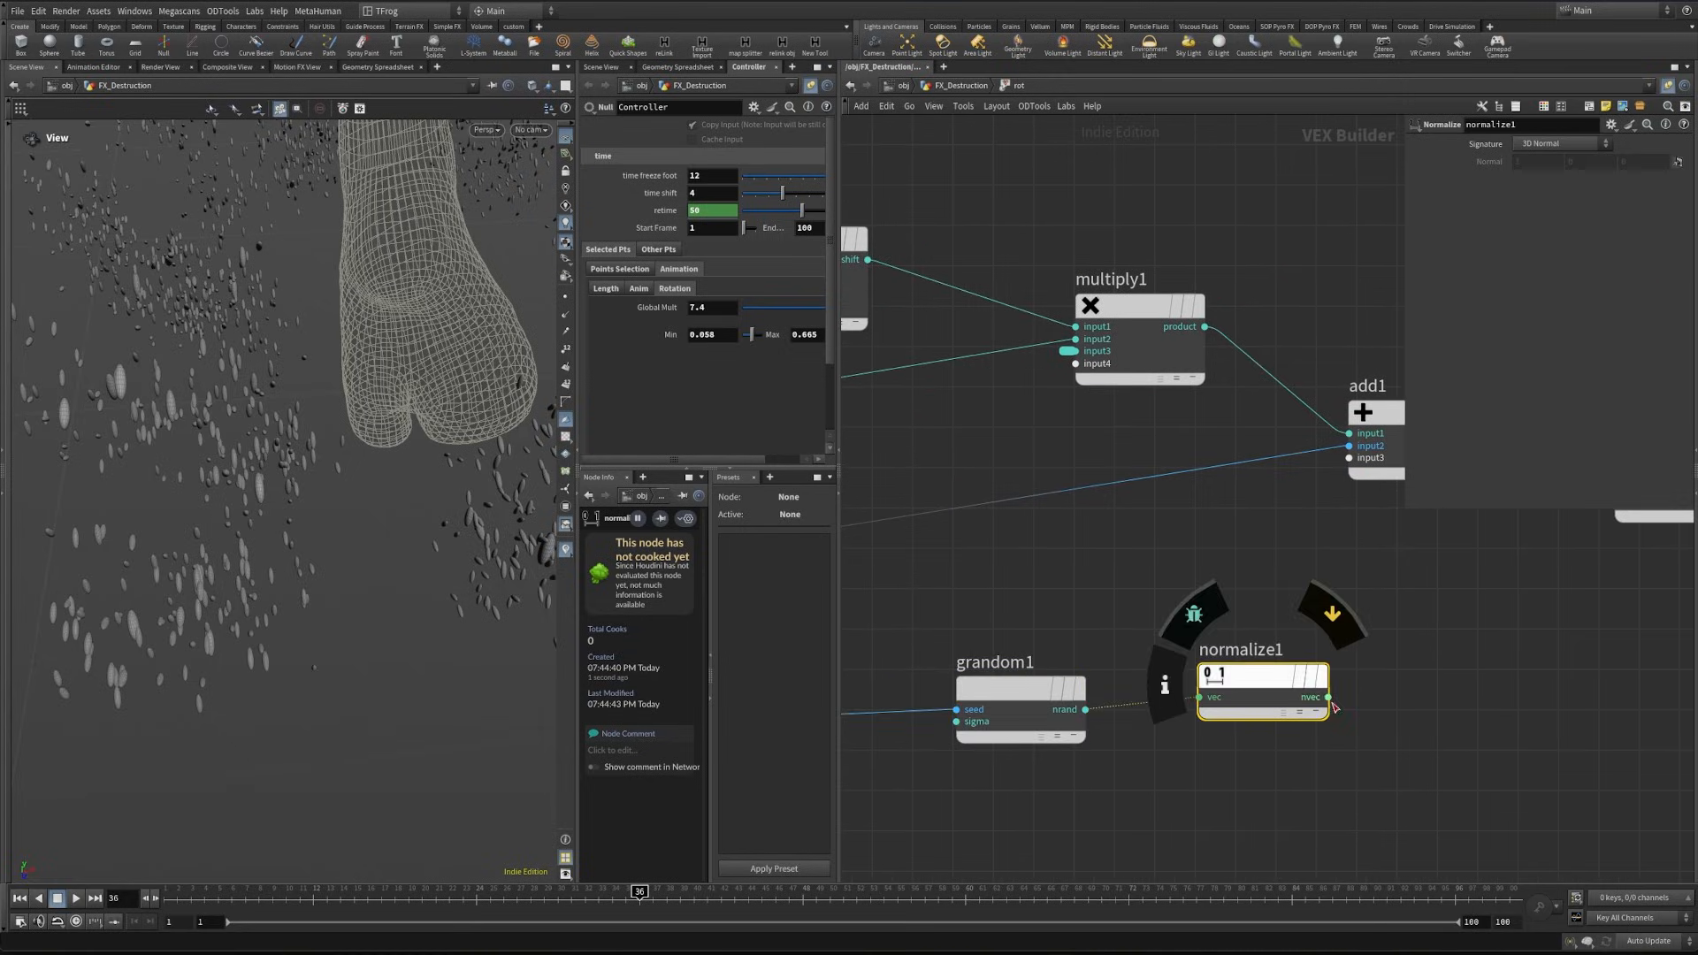
pyautogui.moveTo(1348, 681); pyautogui.dragTo(1095, 748, button='middle')
pyautogui.click(1078, 762)
pyautogui.click(1322, 601)
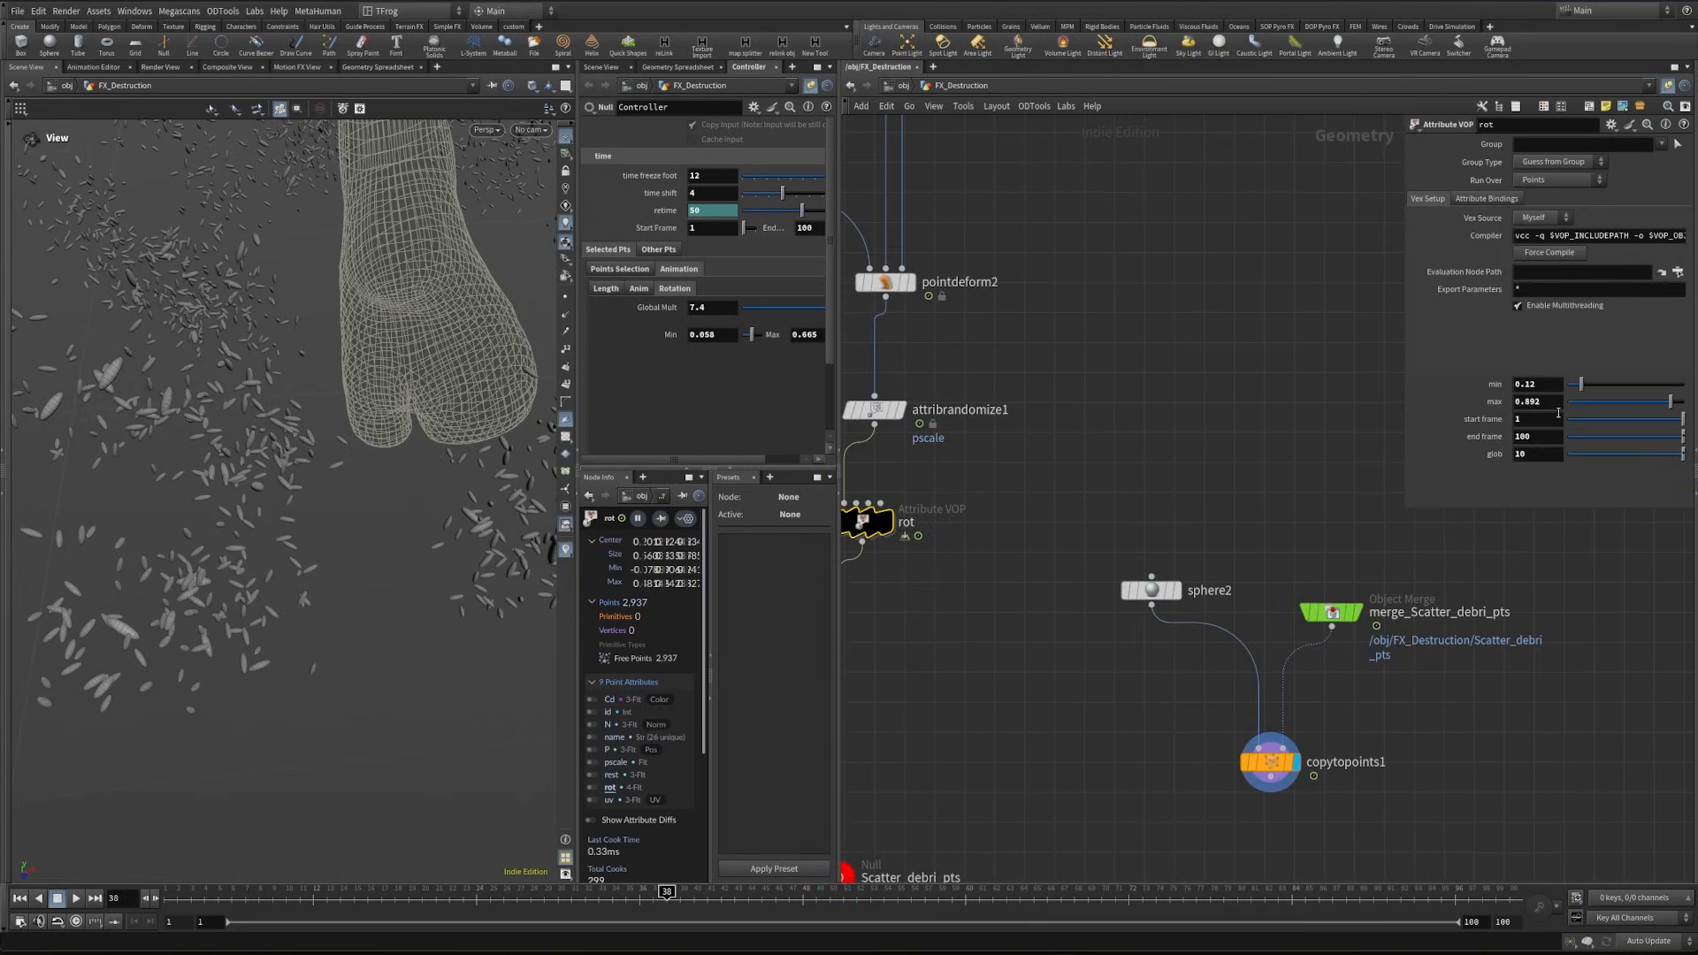
# - Set rot's max to about 0.76 and glob to 14, and scrub the animation back to frame 1
pyautogui.moveTo(1670, 404); pyautogui.dragTo(1654, 402)
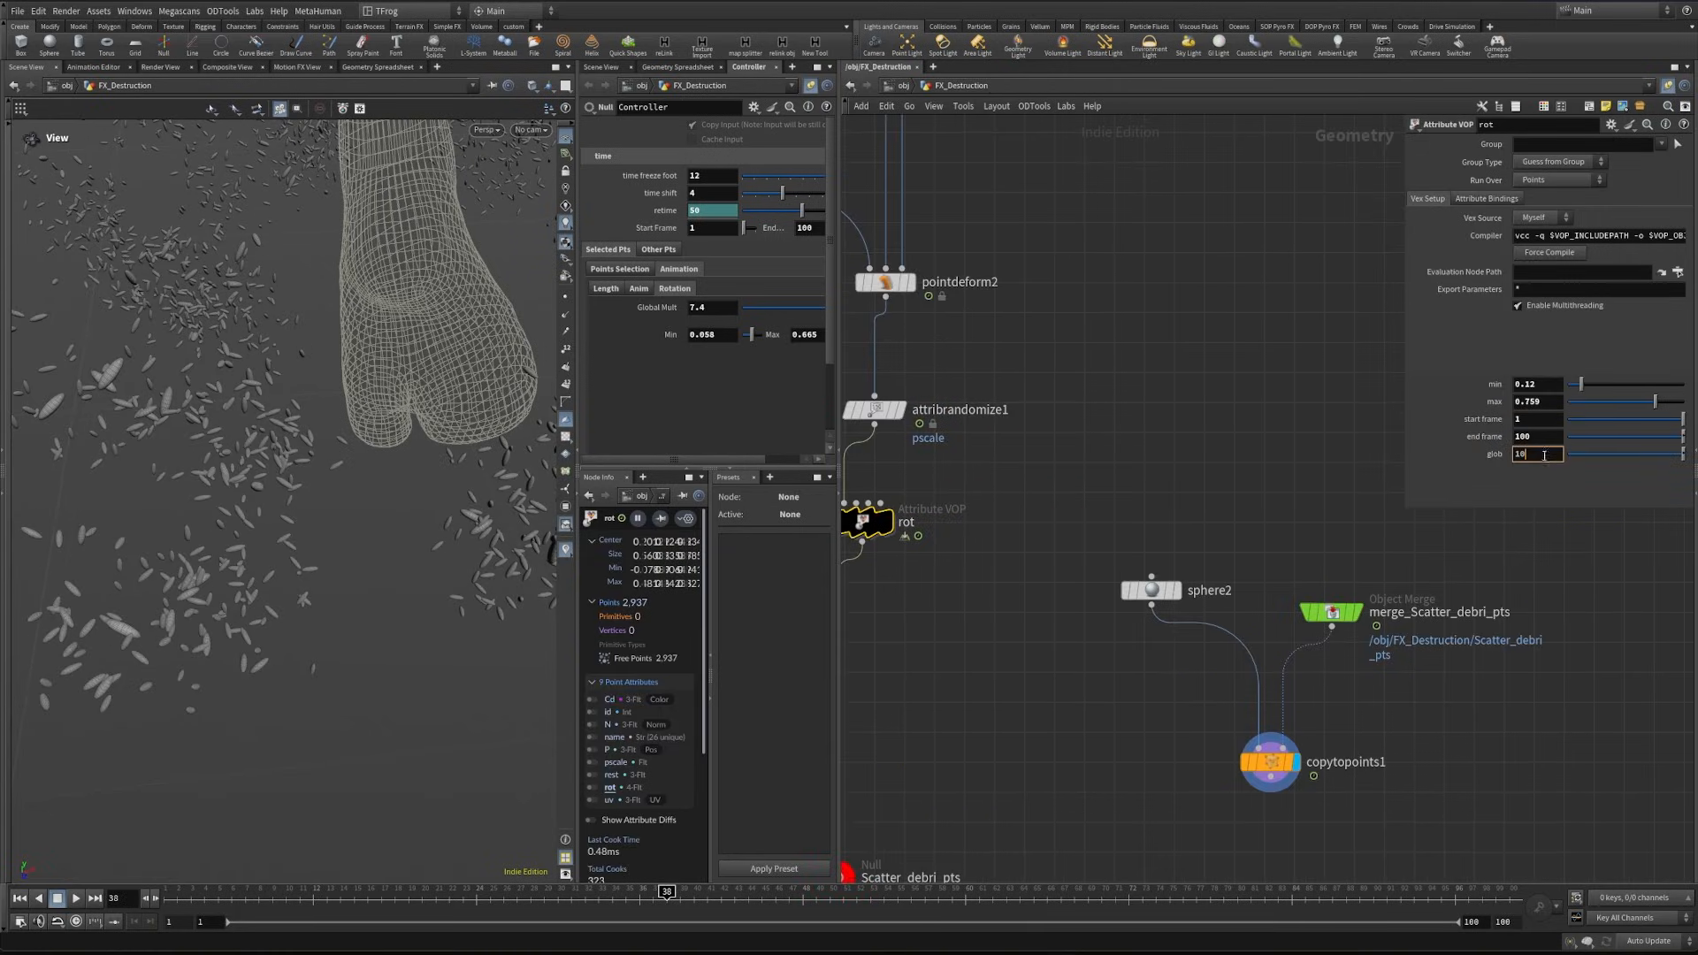
pyautogui.press('Return')
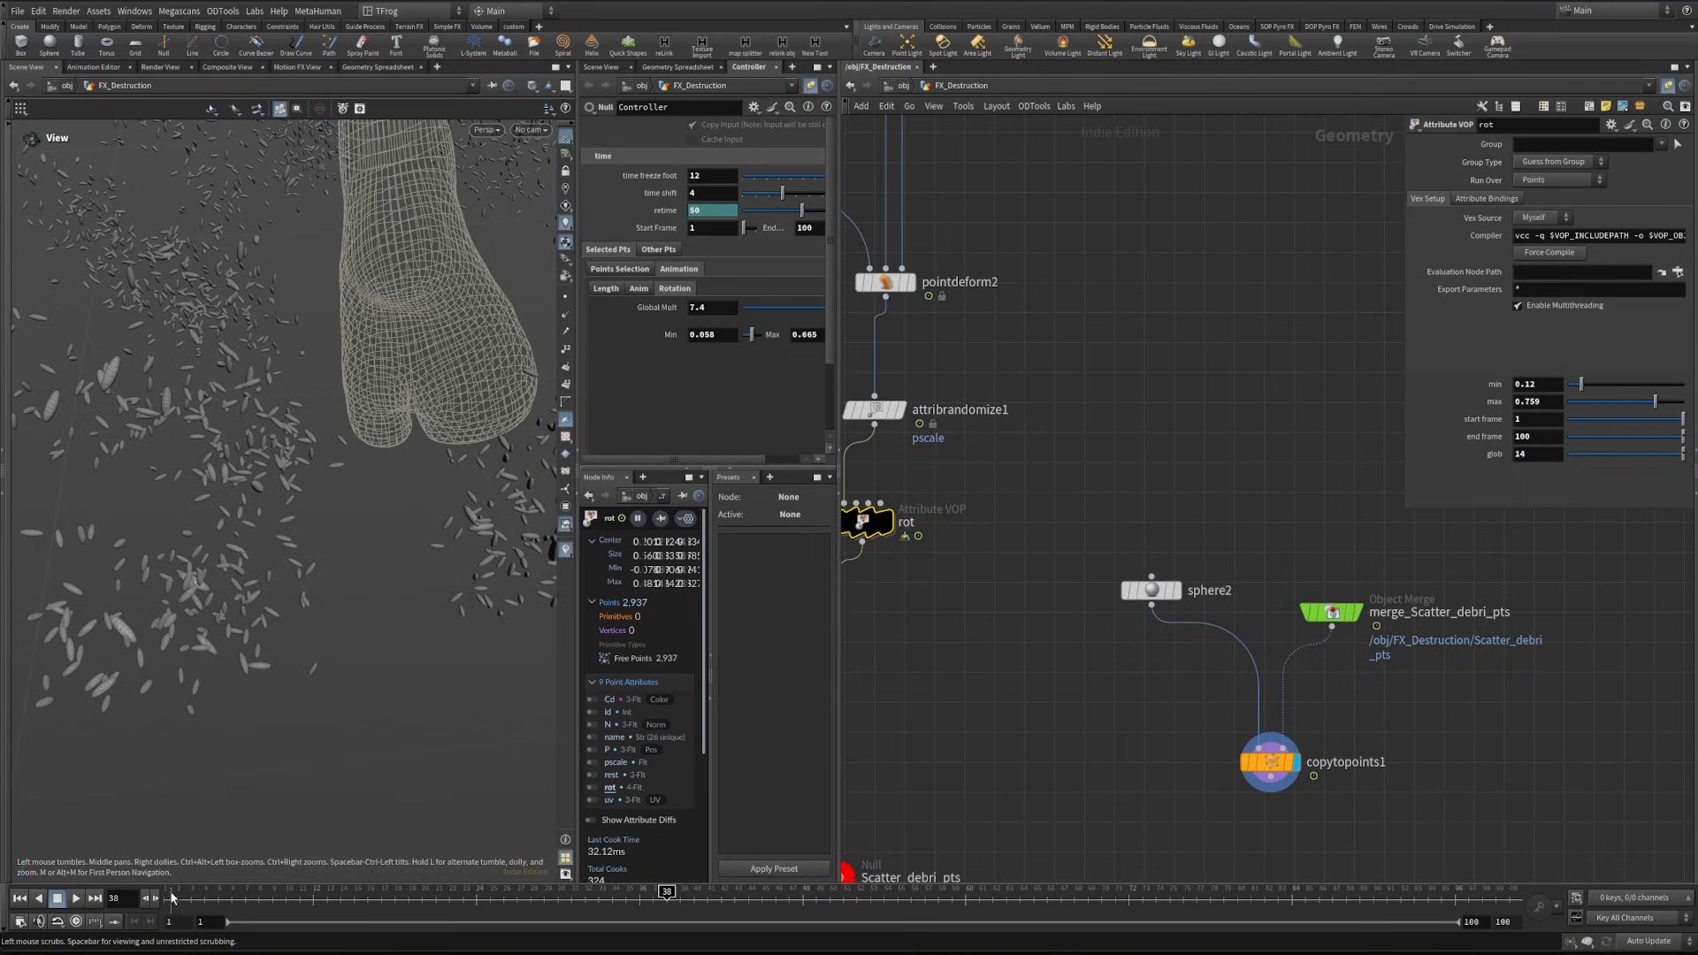
pyautogui.moveTo(667, 894); pyautogui.dragTo(649, 916)
pyautogui.scroll(-6, 1176, 761)
pyautogui.moveTo(1176, 761); pyautogui.dragTo(1340, 715, button='middle')
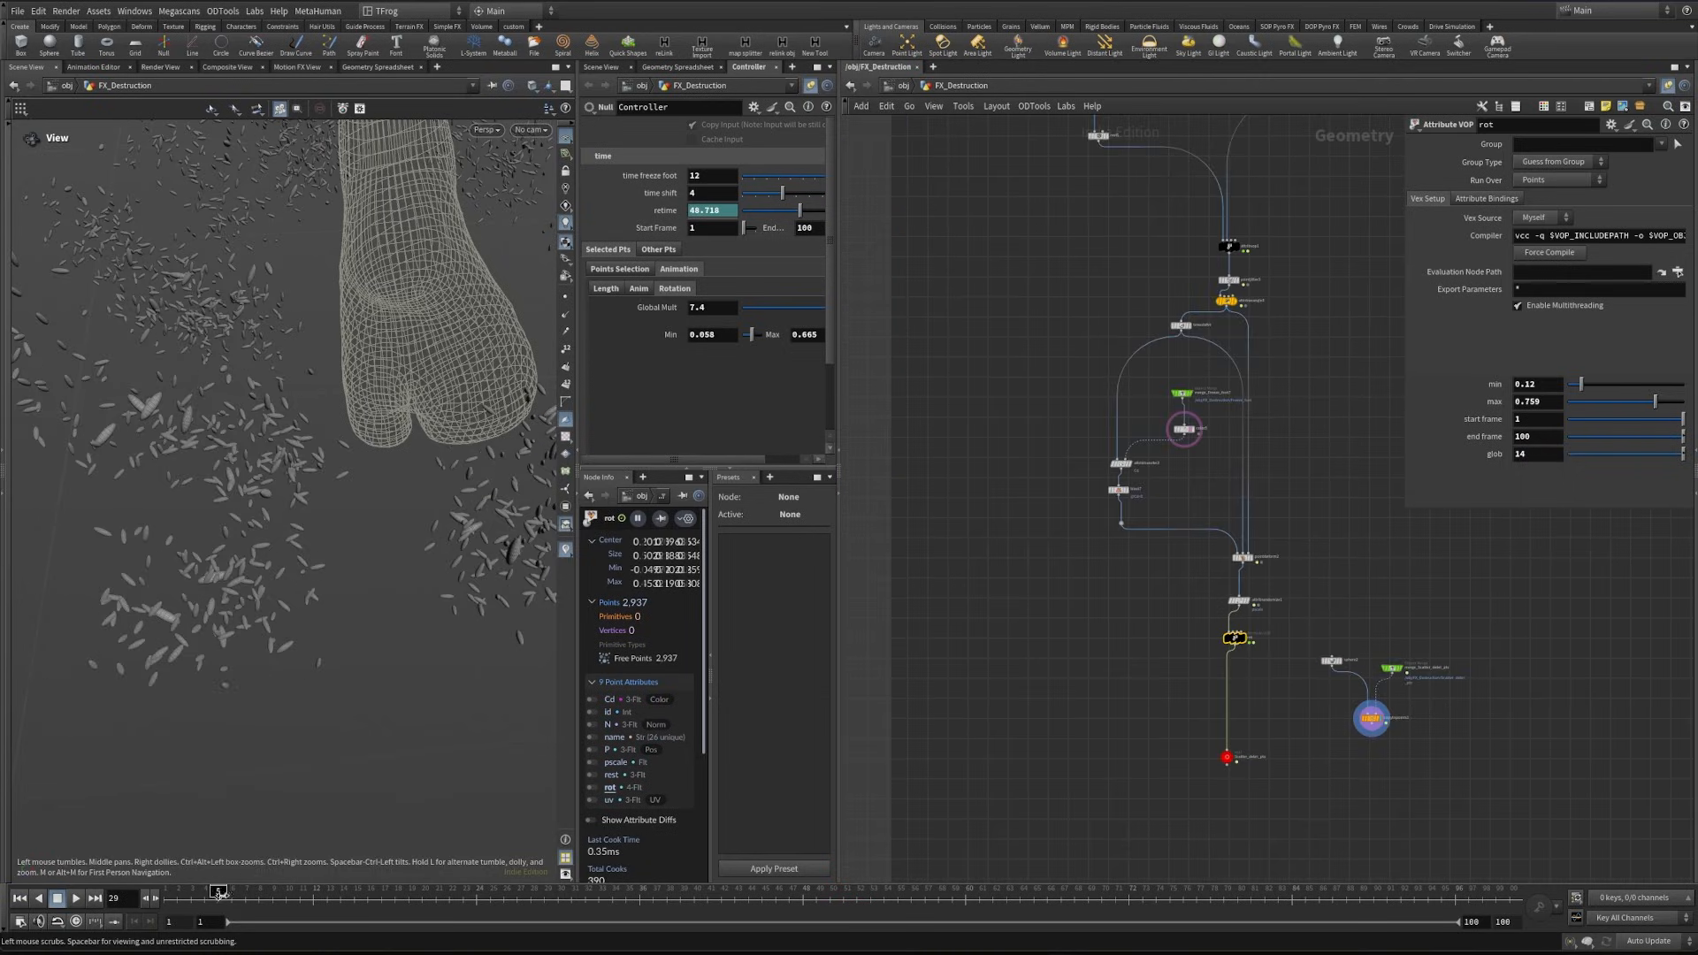
pyautogui.moveTo(220, 891); pyautogui.dragTo(67, 891)
pyautogui.moveTo(345, 594); pyautogui.dragTo(460, 488)
# - Look through the network for the fracture null and the fracture_nrml_speed null in the Transform Pieces section
pyautogui.moveTo(847, 658); pyautogui.dragTo(1176, 326, button='middle')
pyautogui.scroll(4, 1120, 610)
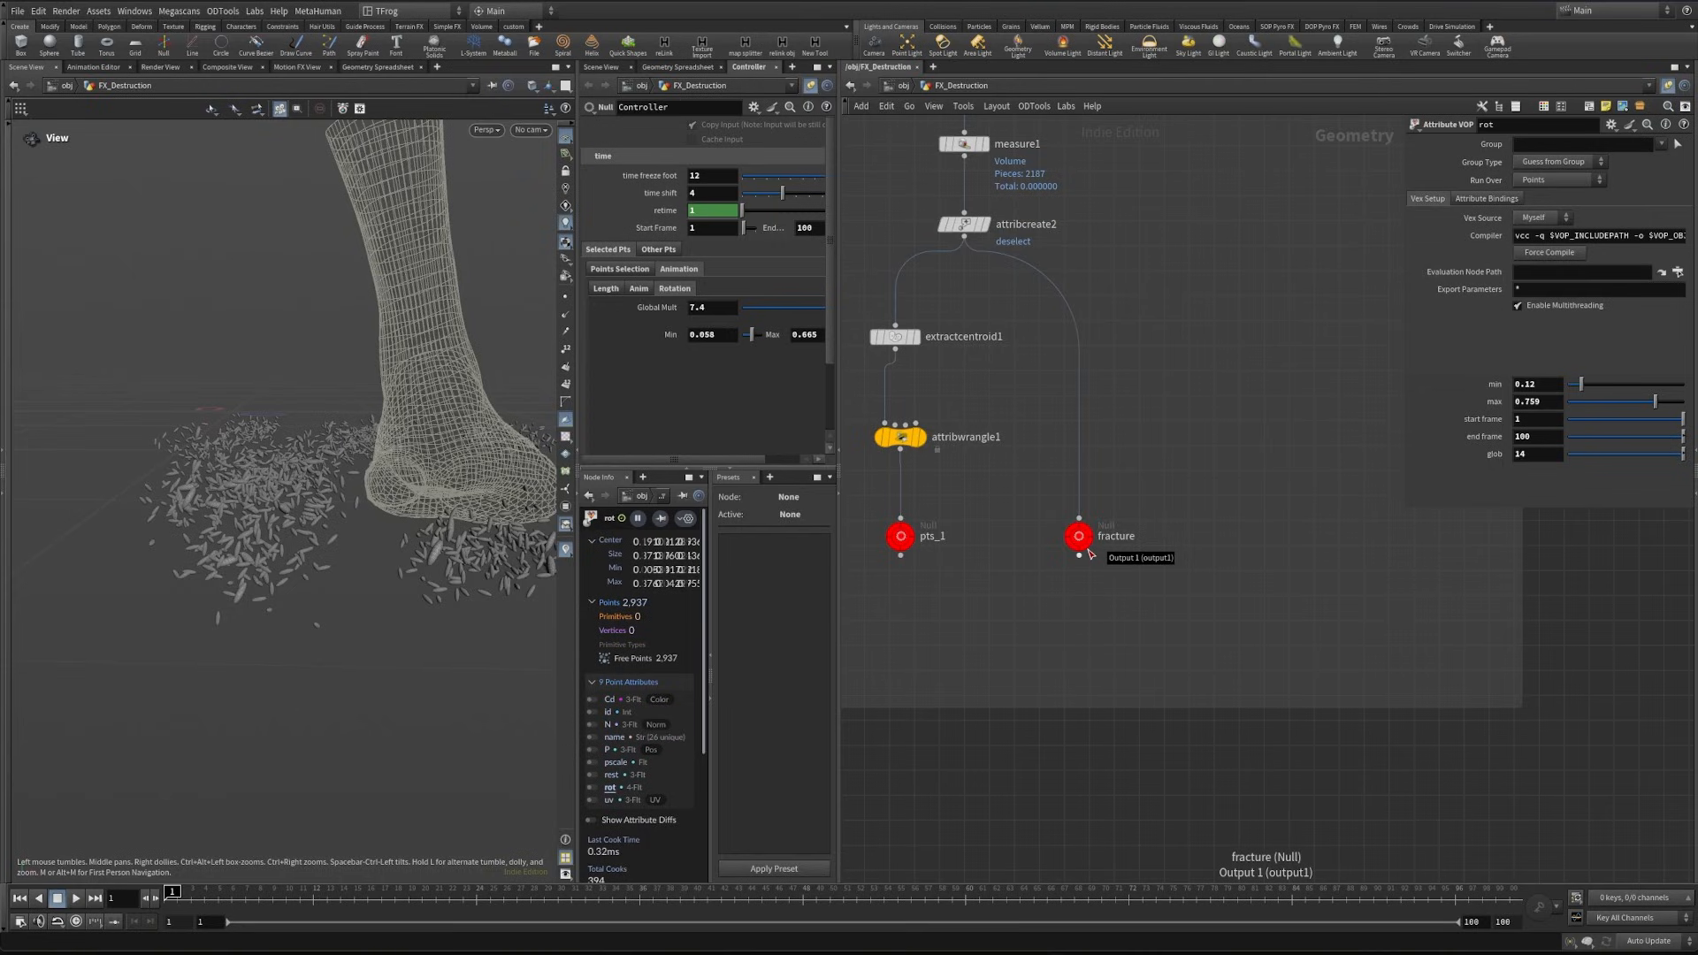
pyautogui.click(1088, 551)
pyautogui.scroll(-6, 1106, 563)
pyautogui.moveTo(1217, 497); pyautogui.dragTo(978, 774, button='middle')
pyautogui.moveTo(1082, 506); pyautogui.dragTo(1072, 737, button='middle')
pyautogui.moveTo(1125, 293); pyautogui.dragTo(1071, 534, button='middle')
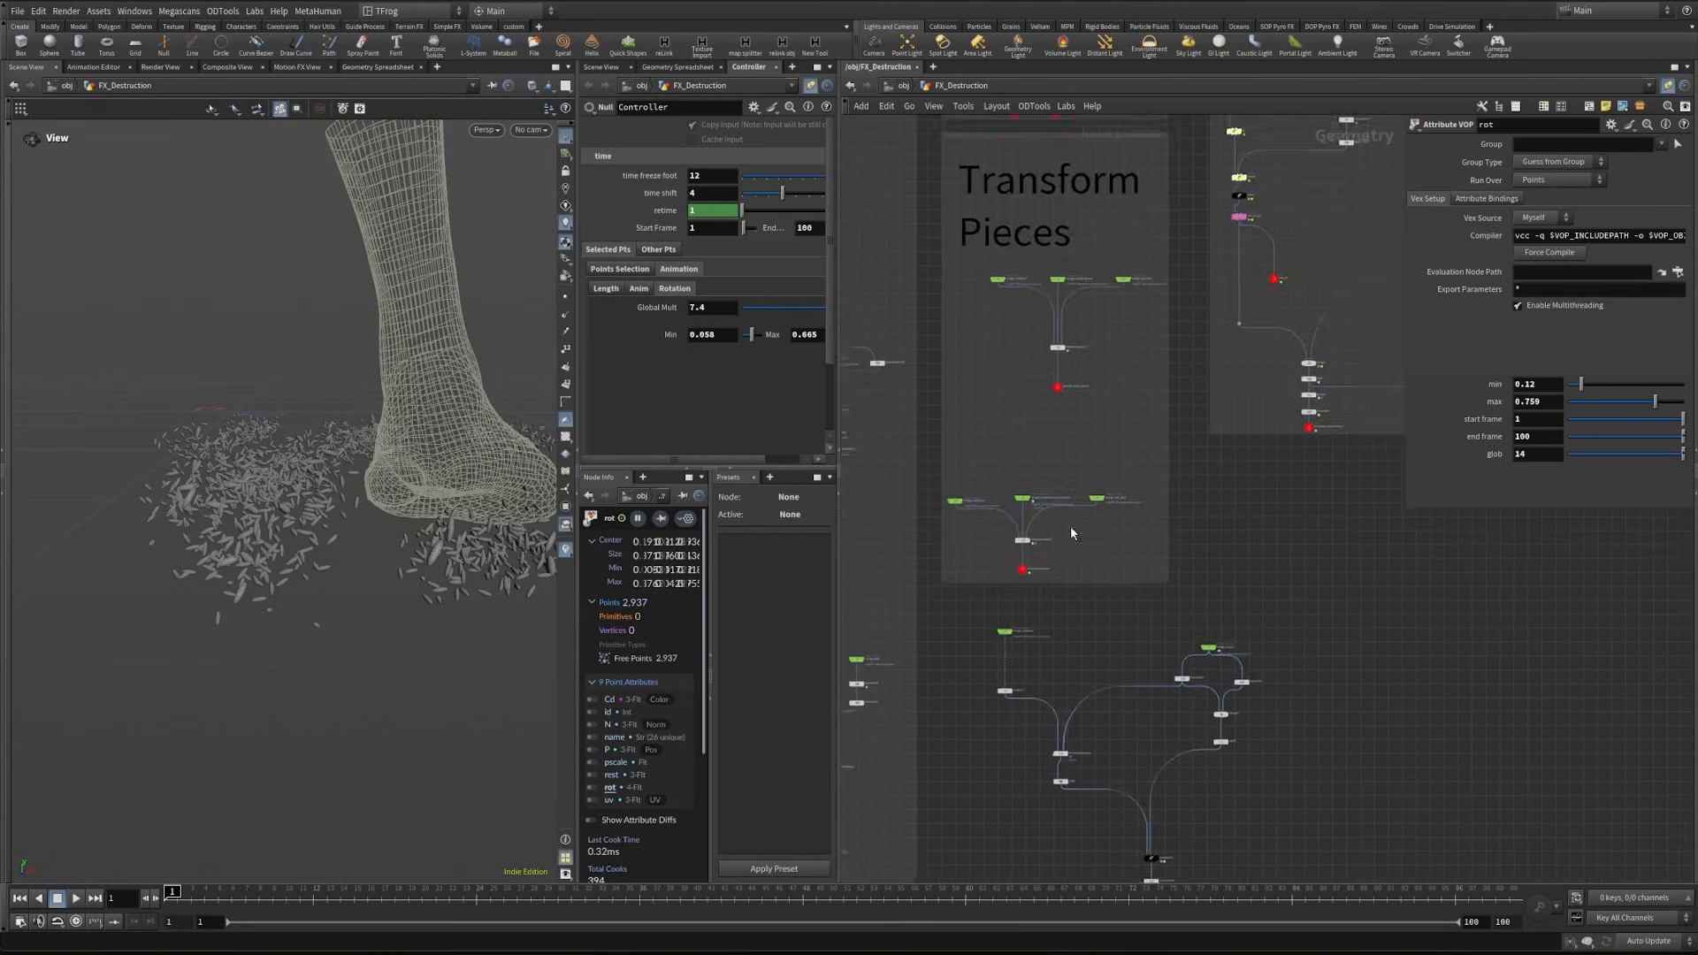
pyautogui.scroll(8, 1054, 386)
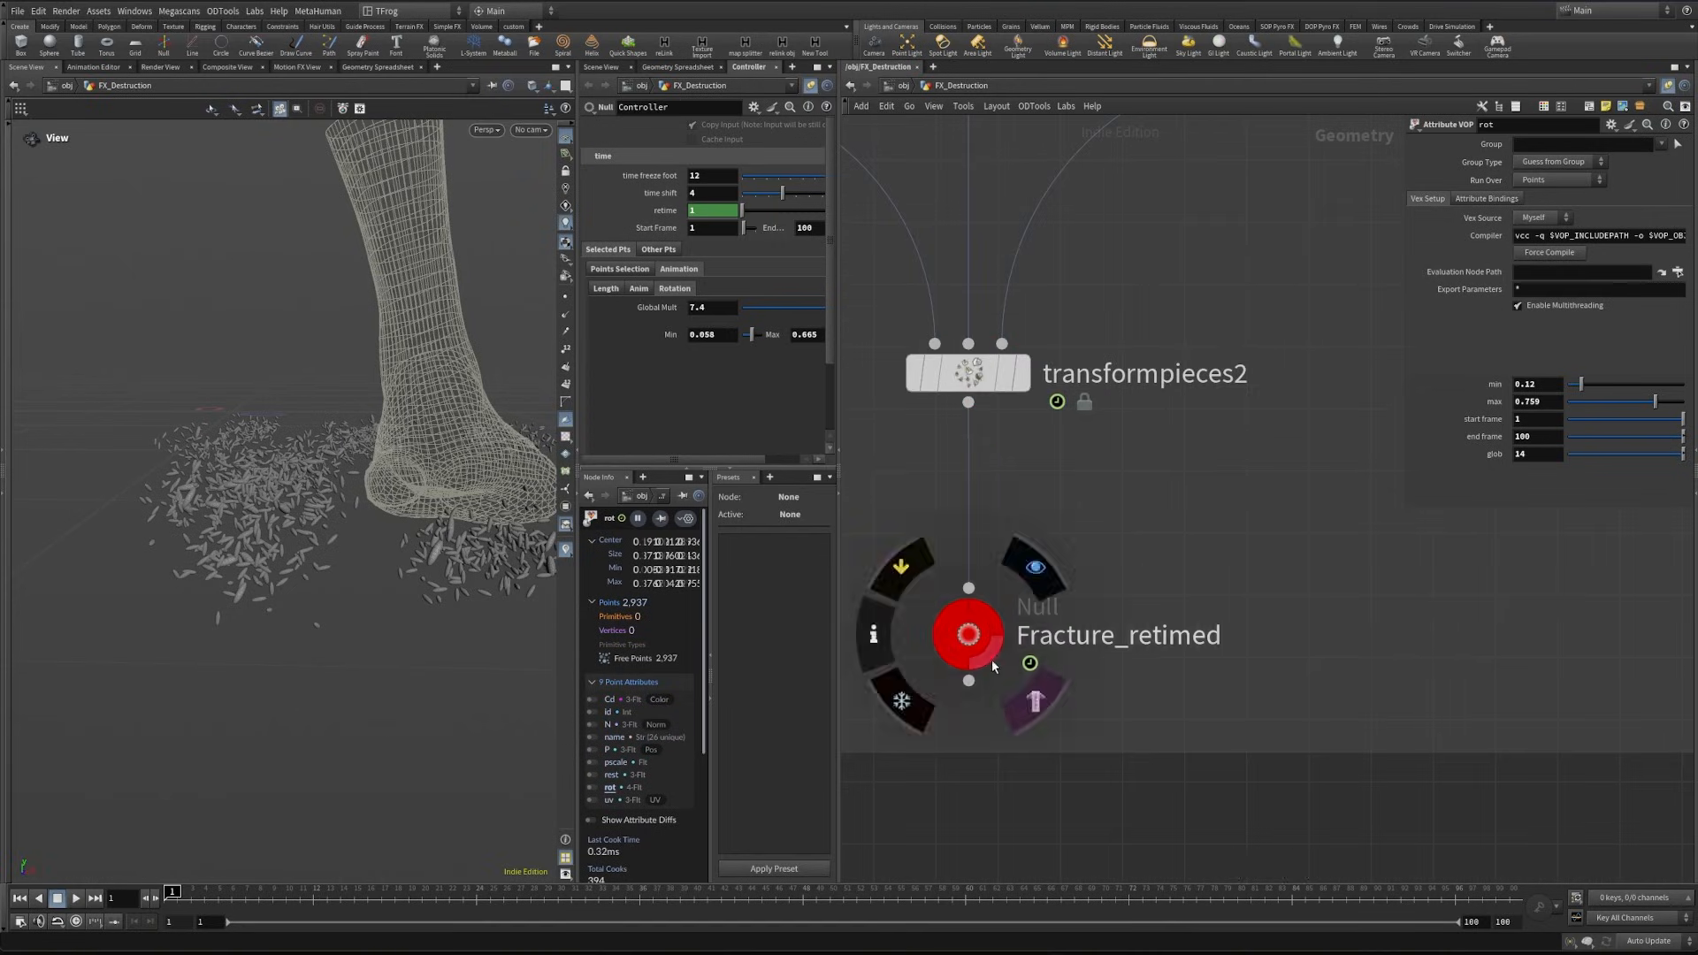
# - Copy the retime1 and timeshift2 nodes and insert the copies between rot and Scatter_debri_pts
pyautogui.click(991, 660)
pyautogui.scroll(-2, 1238, 612)
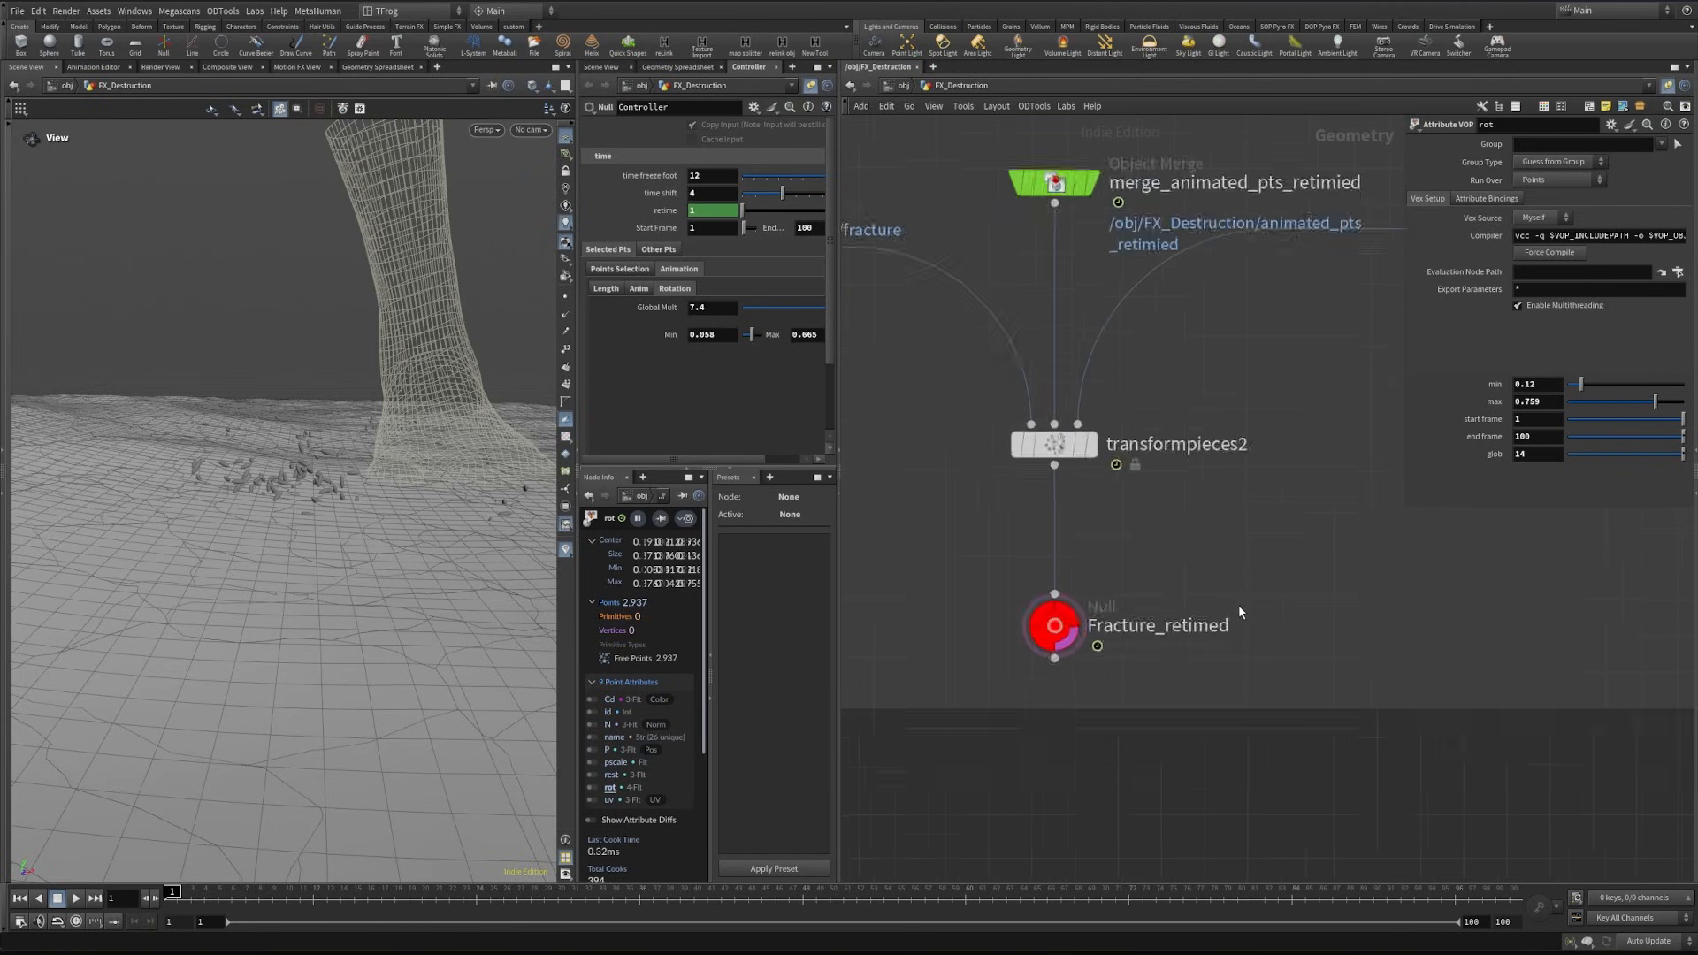
pyautogui.scroll(-8, 1238, 609)
pyautogui.moveTo(1450, 656); pyautogui.dragTo(1167, 546, button='middle')
pyautogui.scroll(6, 1150, 497)
pyautogui.moveTo(1091, 535); pyautogui.dragTo(1159, 604)
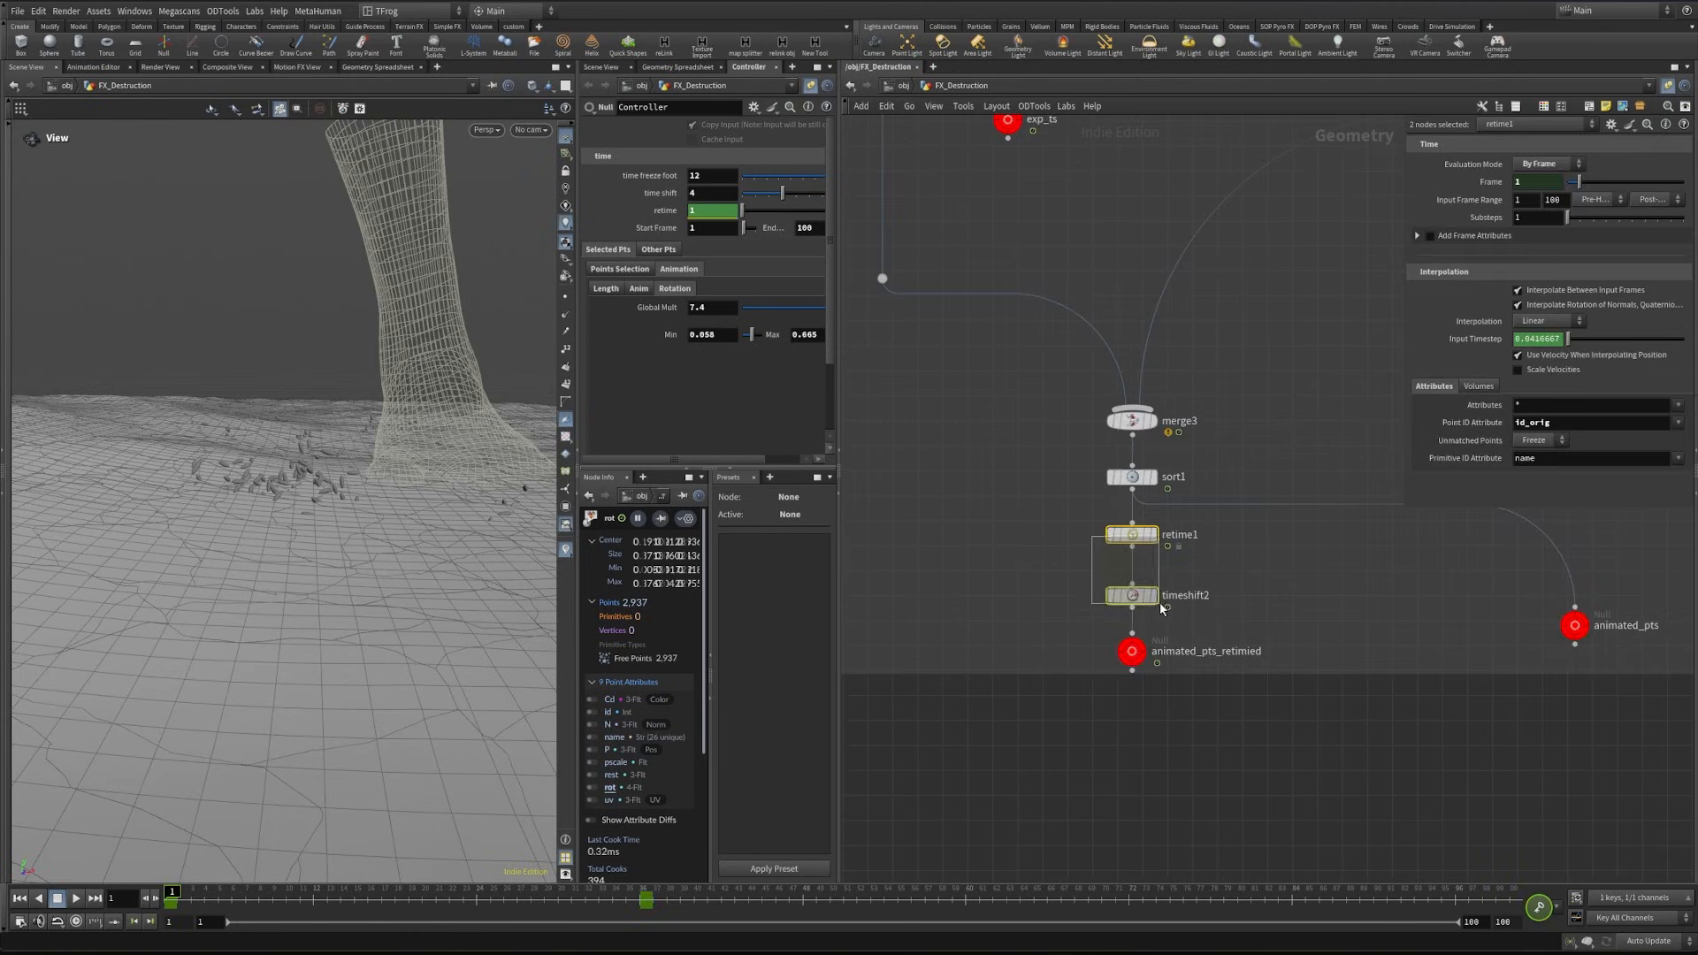
pyautogui.hotkey('ctrl', 'c')
pyautogui.scroll(-5, 1075, 576)
pyautogui.scroll(5, 1082, 460)
pyautogui.hotkey('ctrl', 'v')
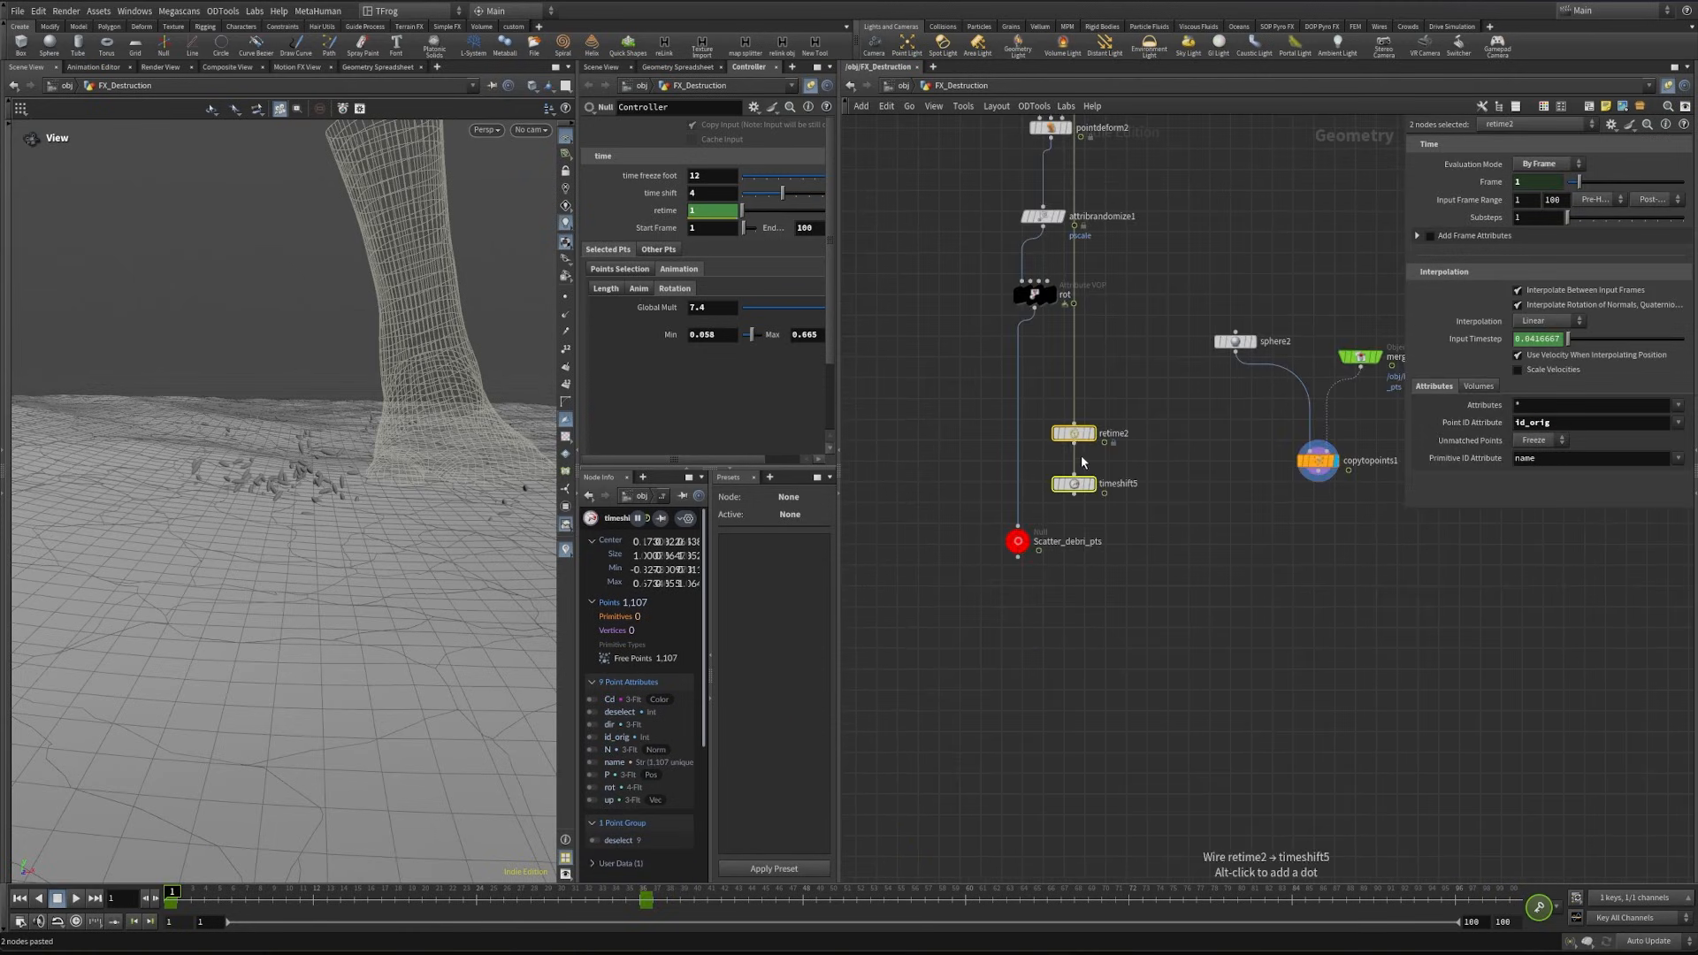
pyautogui.moveTo(1073, 434); pyautogui.dragTo(1017, 439)
# - Scrub through the first few frames and inspect the retimed debris around the foot
pyautogui.click(191, 893)
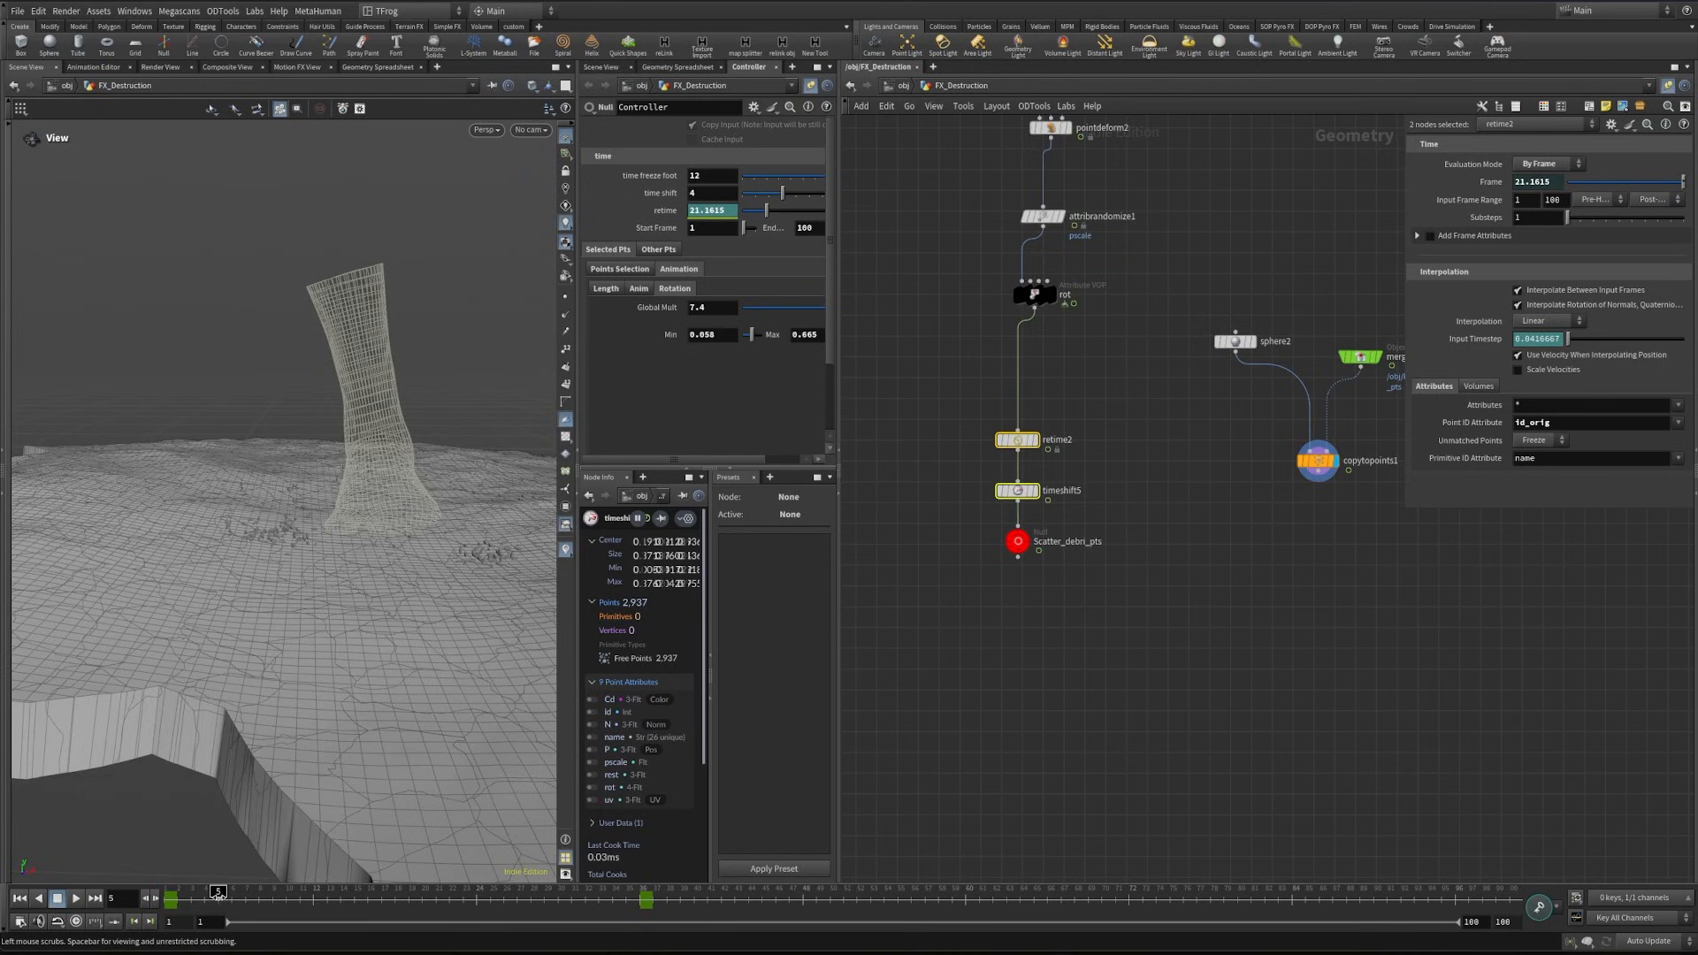
pyautogui.moveTo(227, 895); pyautogui.dragTo(233, 893)
pyautogui.moveTo(232, 893); pyautogui.dragTo(179, 902)
pyautogui.moveTo(305, 499); pyautogui.dragTo(315, 553)
pyautogui.moveTo(315, 554); pyautogui.dragTo(353, 518, button='right')
# - Move attribrandomize1 further below pointdeform2 and rename it pscale_mult
pyautogui.scroll(-2, 1163, 618)
pyautogui.moveTo(1123, 540); pyautogui.dragTo(1141, 757, button='middle')
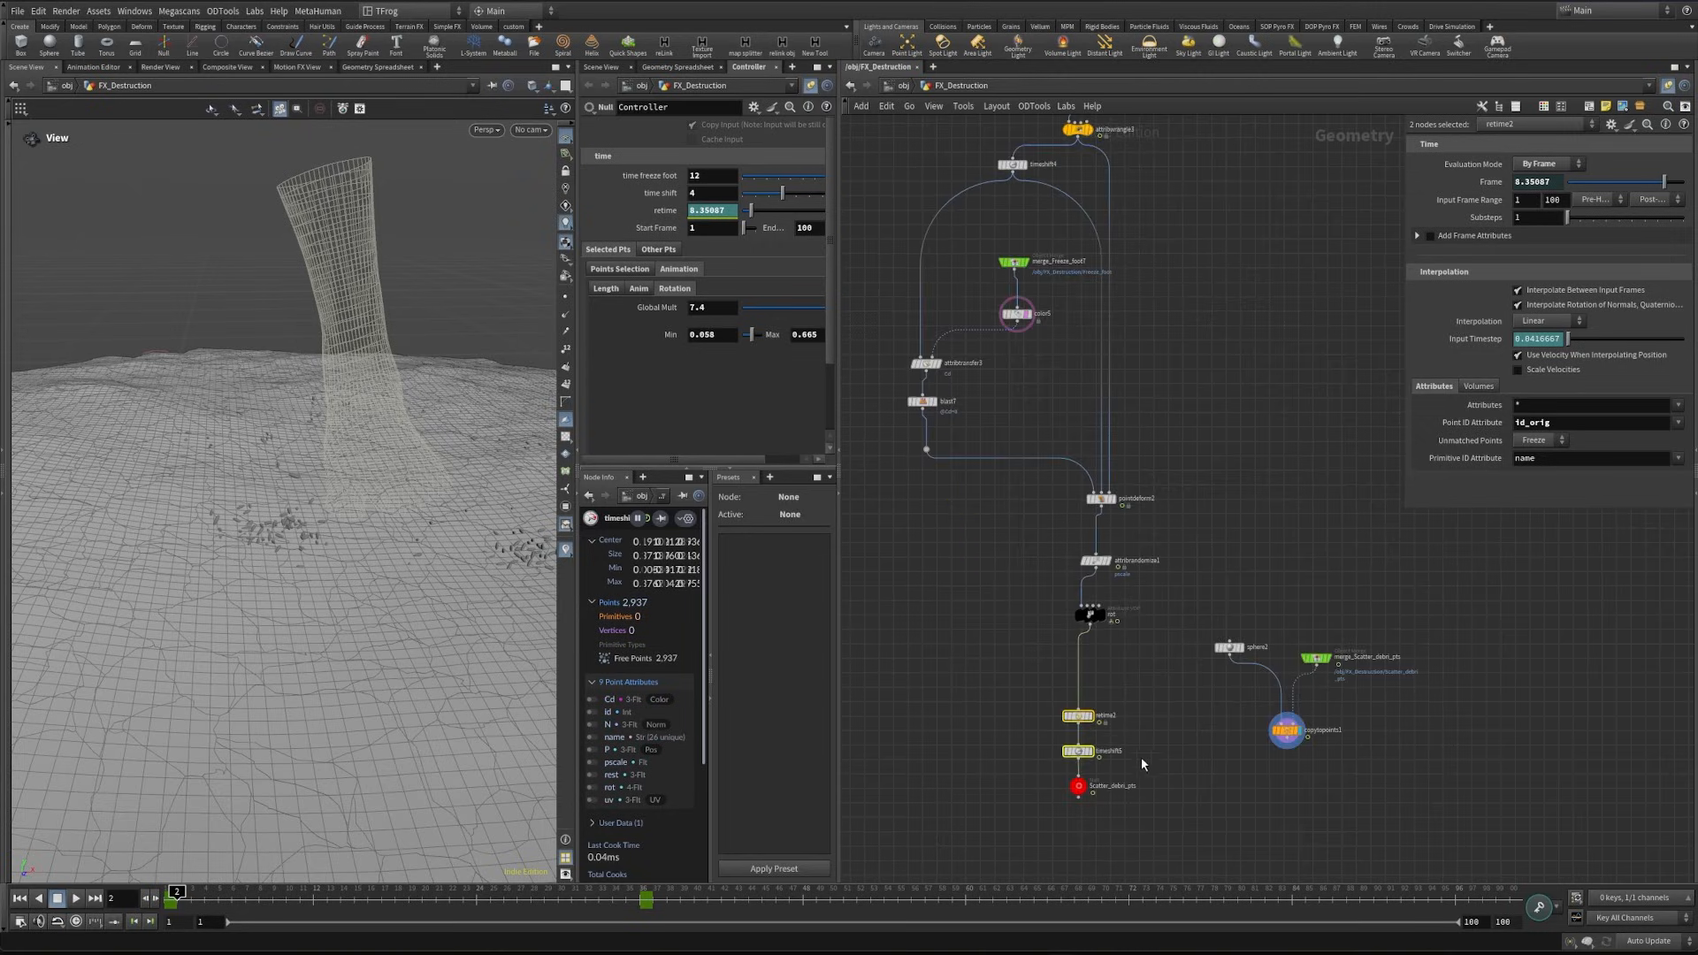
pyautogui.scroll(4, 1128, 601)
pyautogui.moveTo(963, 457); pyautogui.dragTo(1151, 690)
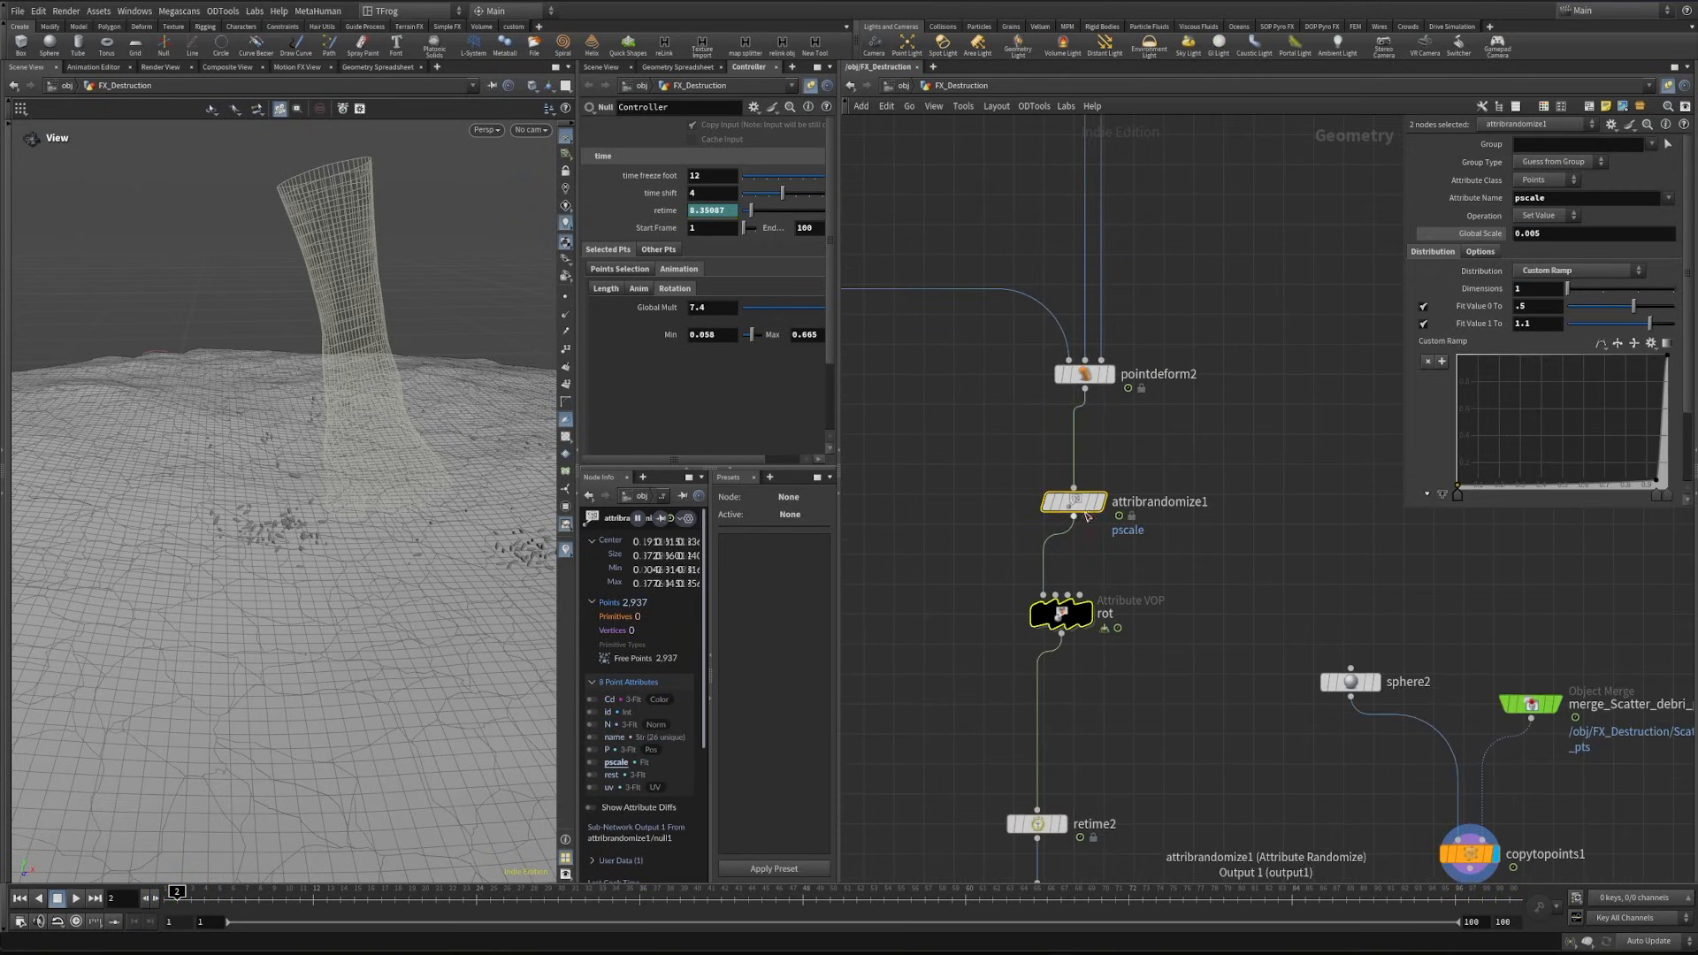
pyautogui.click(1194, 538)
pyautogui.moveTo(1074, 501); pyautogui.dragTo(1199, 536)
pyautogui.hotkey('ctrl', 'a')
pyautogui.write('pscale_mult')
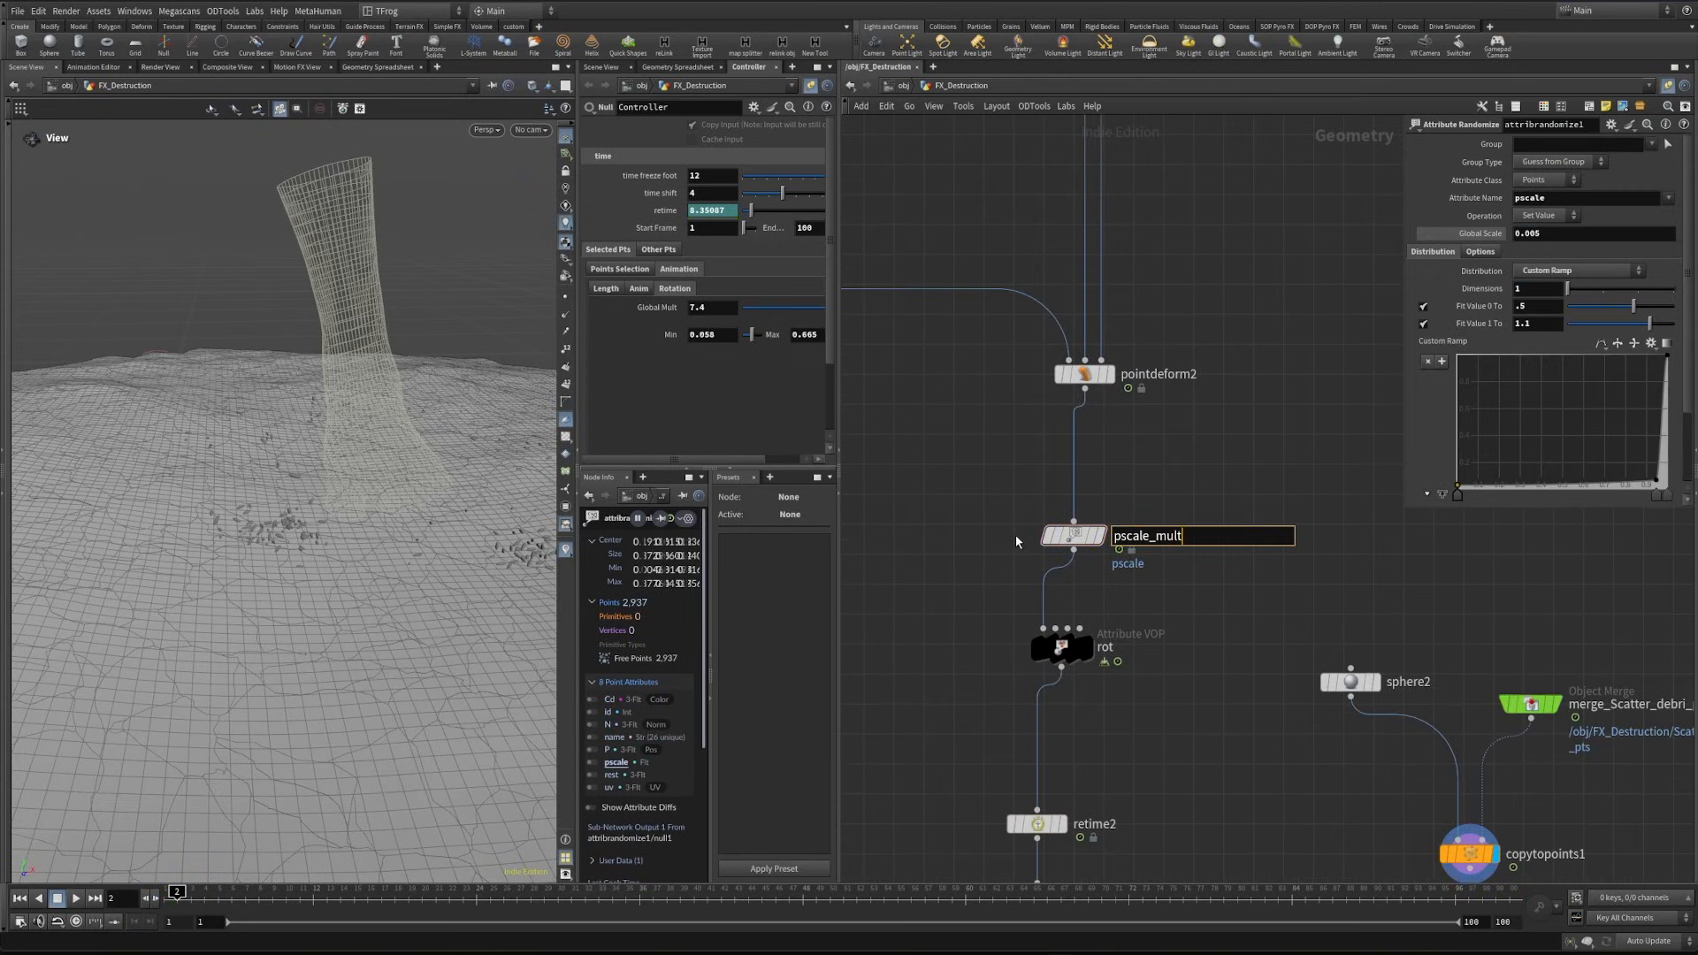
pyautogui.press('Return')
# - Insert an Attribute VOP between pointdeform2 and pscale_mult and name it pscale
pyautogui.press('Tab')
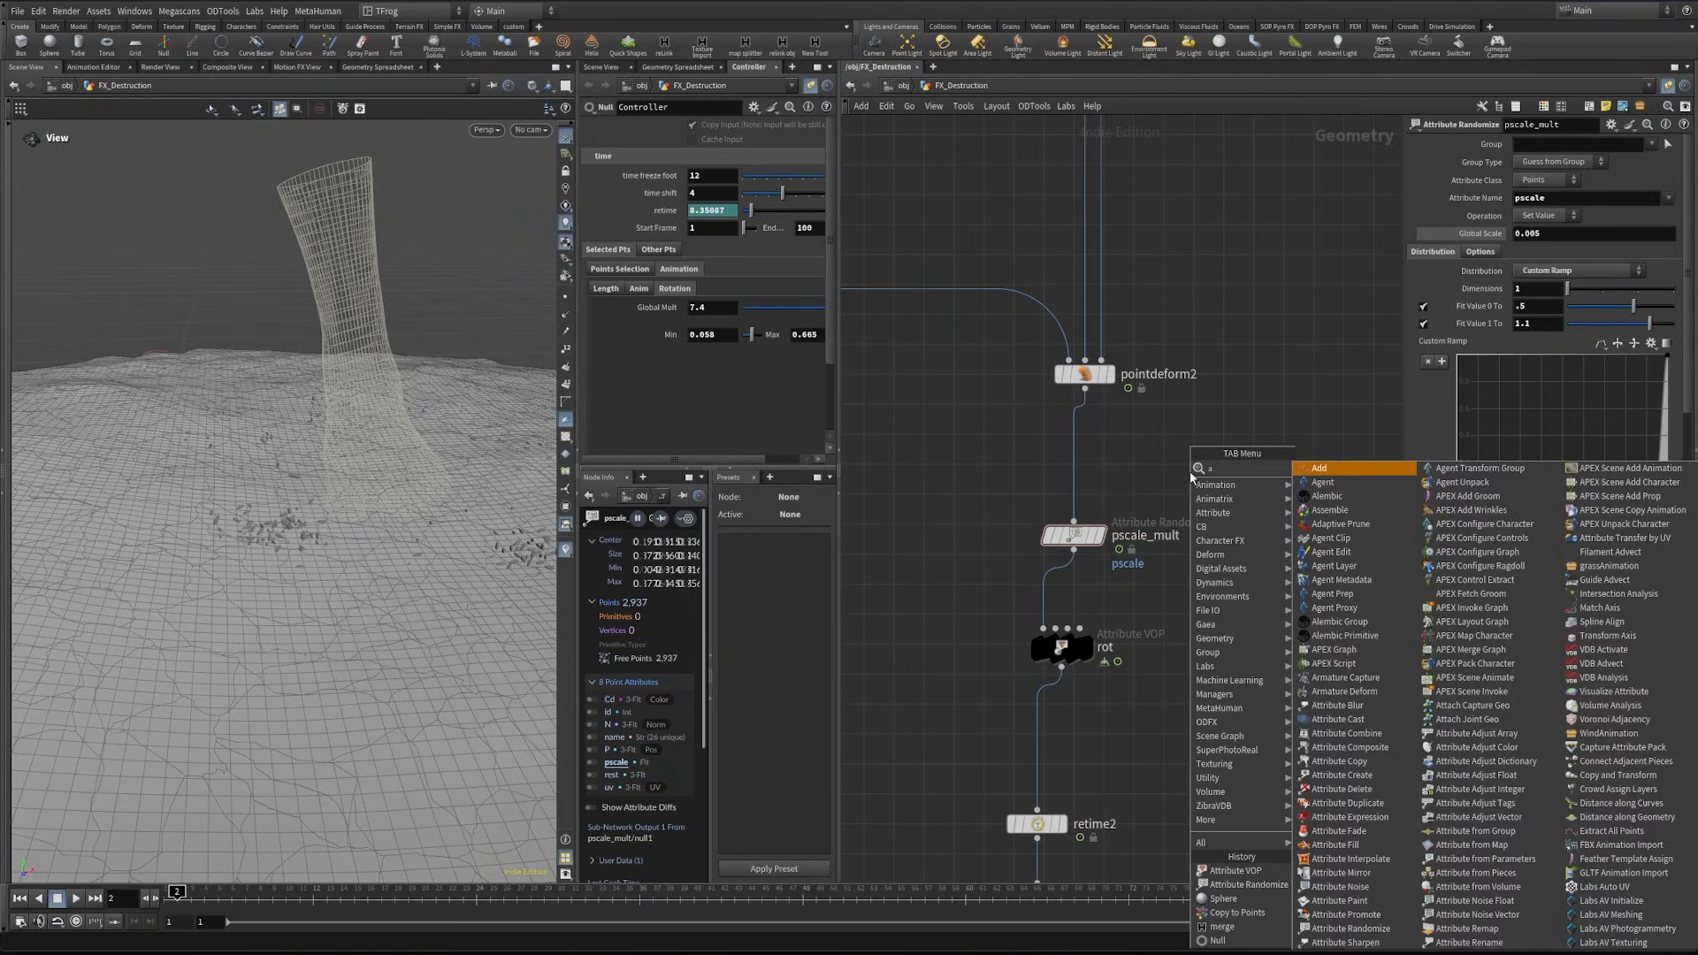
pyautogui.write('att vo')
pyautogui.press('Return')
pyautogui.click(1074, 463)
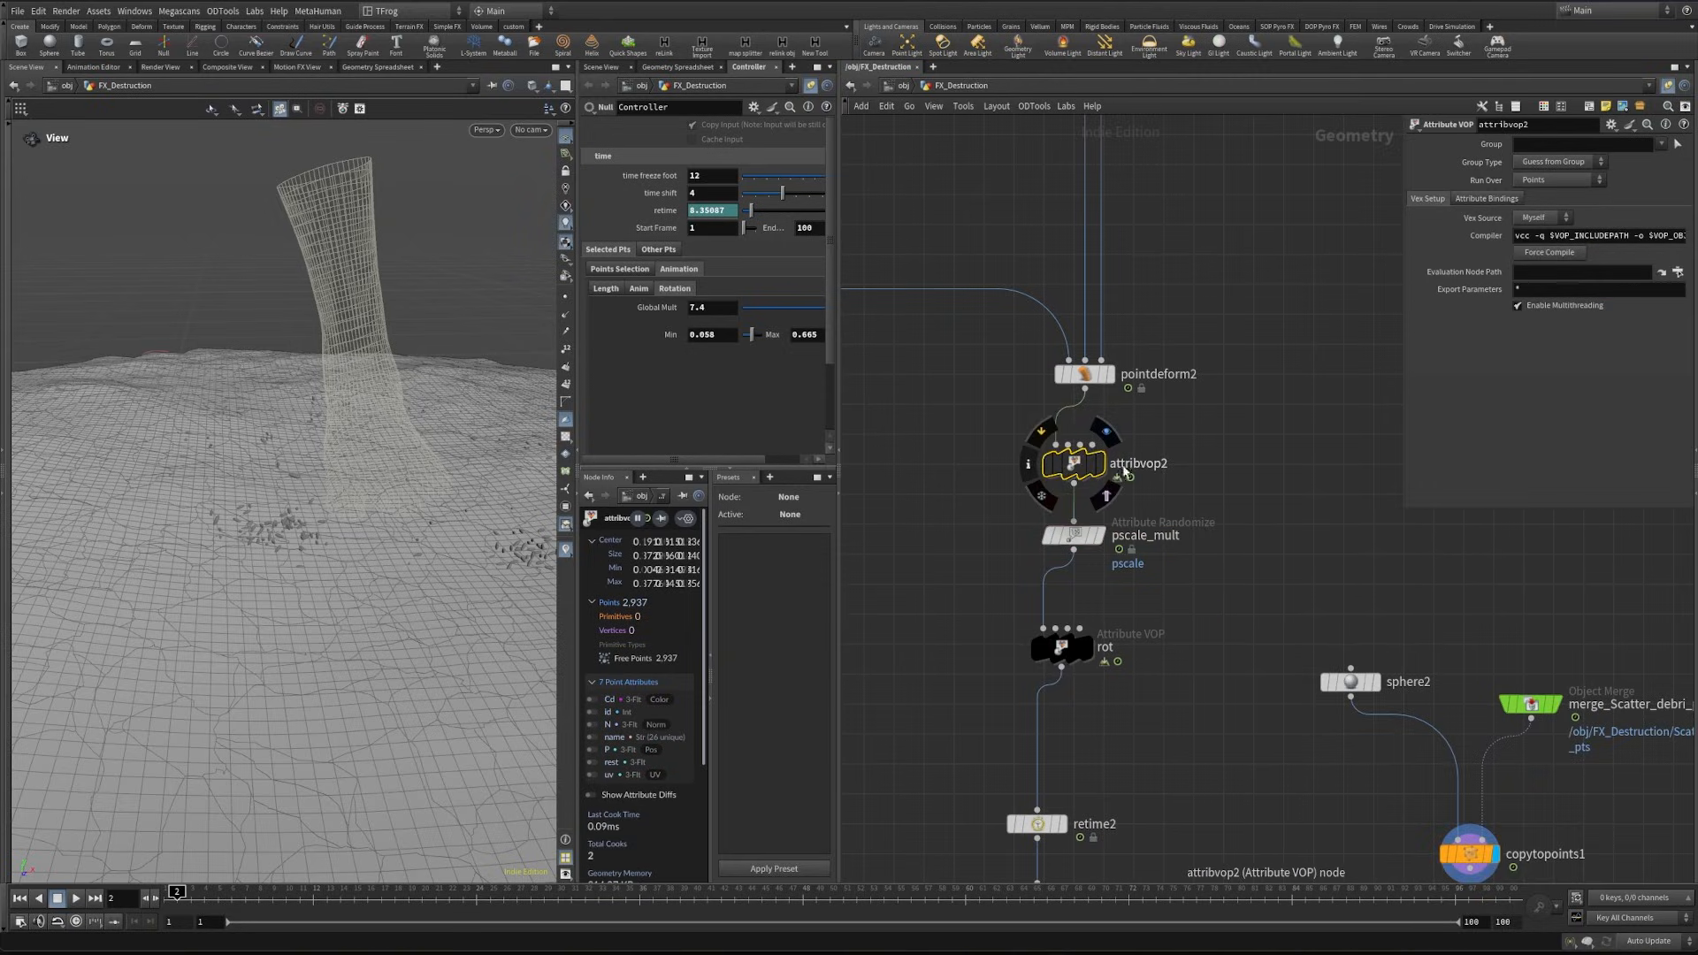
pyautogui.click(1149, 463)
pyautogui.moveTo(1200, 460); pyautogui.dragTo(1036, 469)
pyautogui.write('pscale')
pyautogui.press('Return')
# - Inside the pscale VOP, add a Fit Range node fed by the global Frame output
pyautogui.press('i')
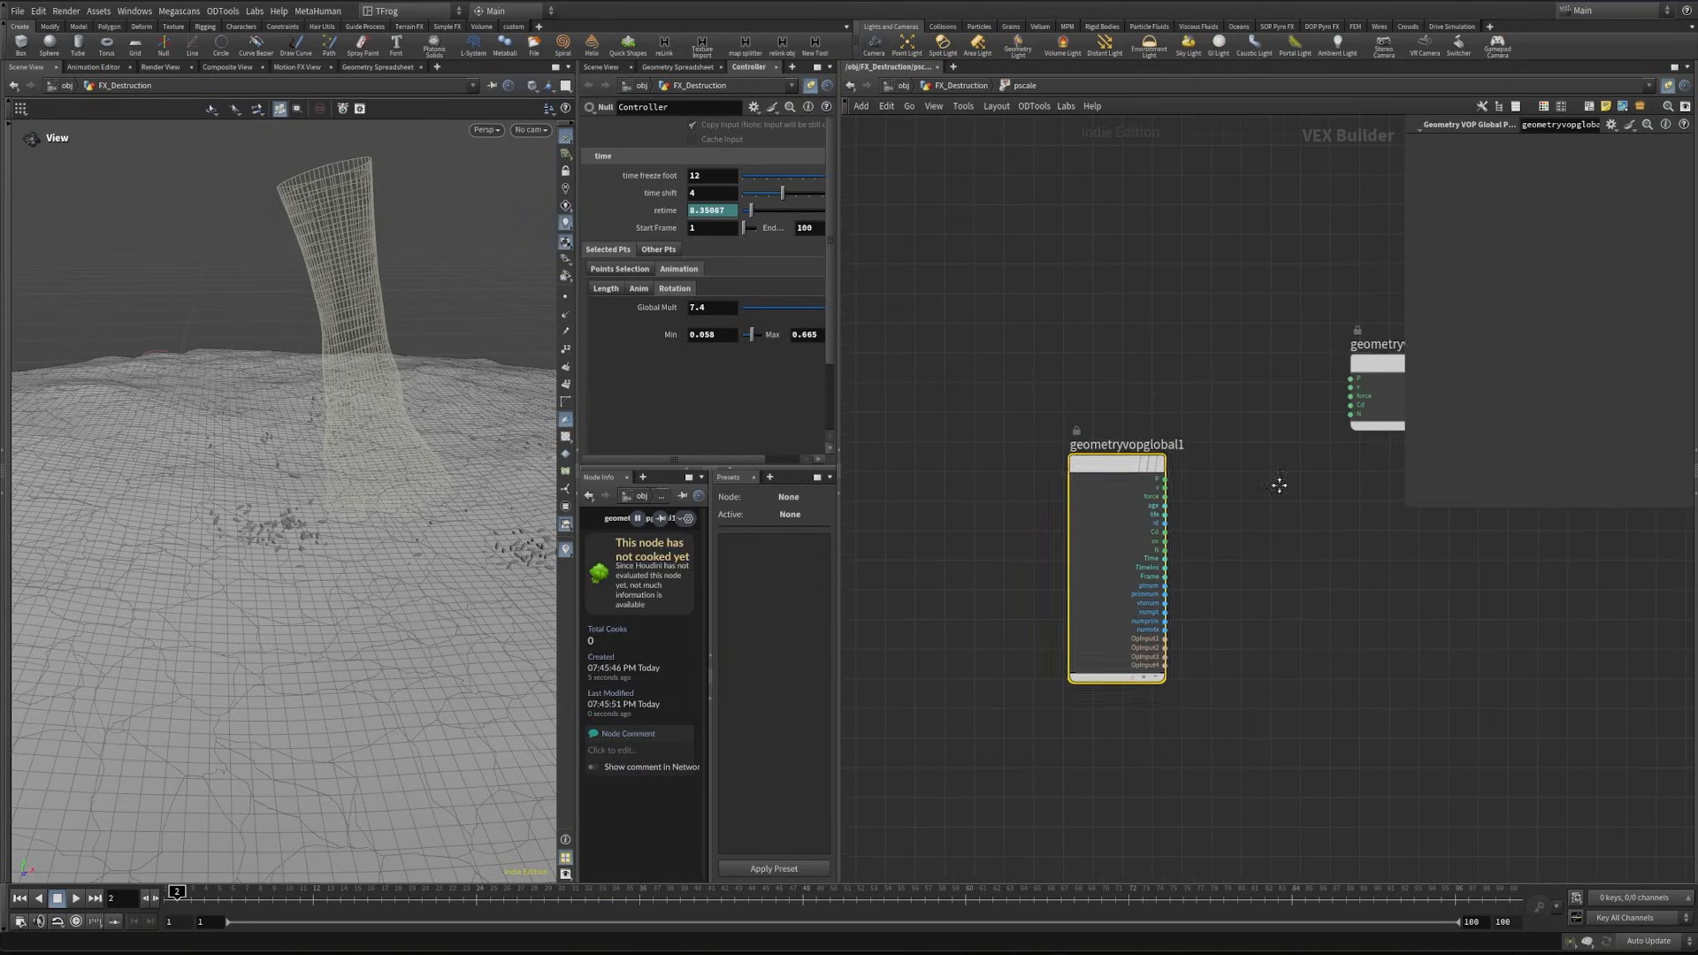
pyautogui.moveTo(1167, 566); pyautogui.dragTo(1053, 542, button='middle')
pyautogui.scroll(5, 1038, 557)
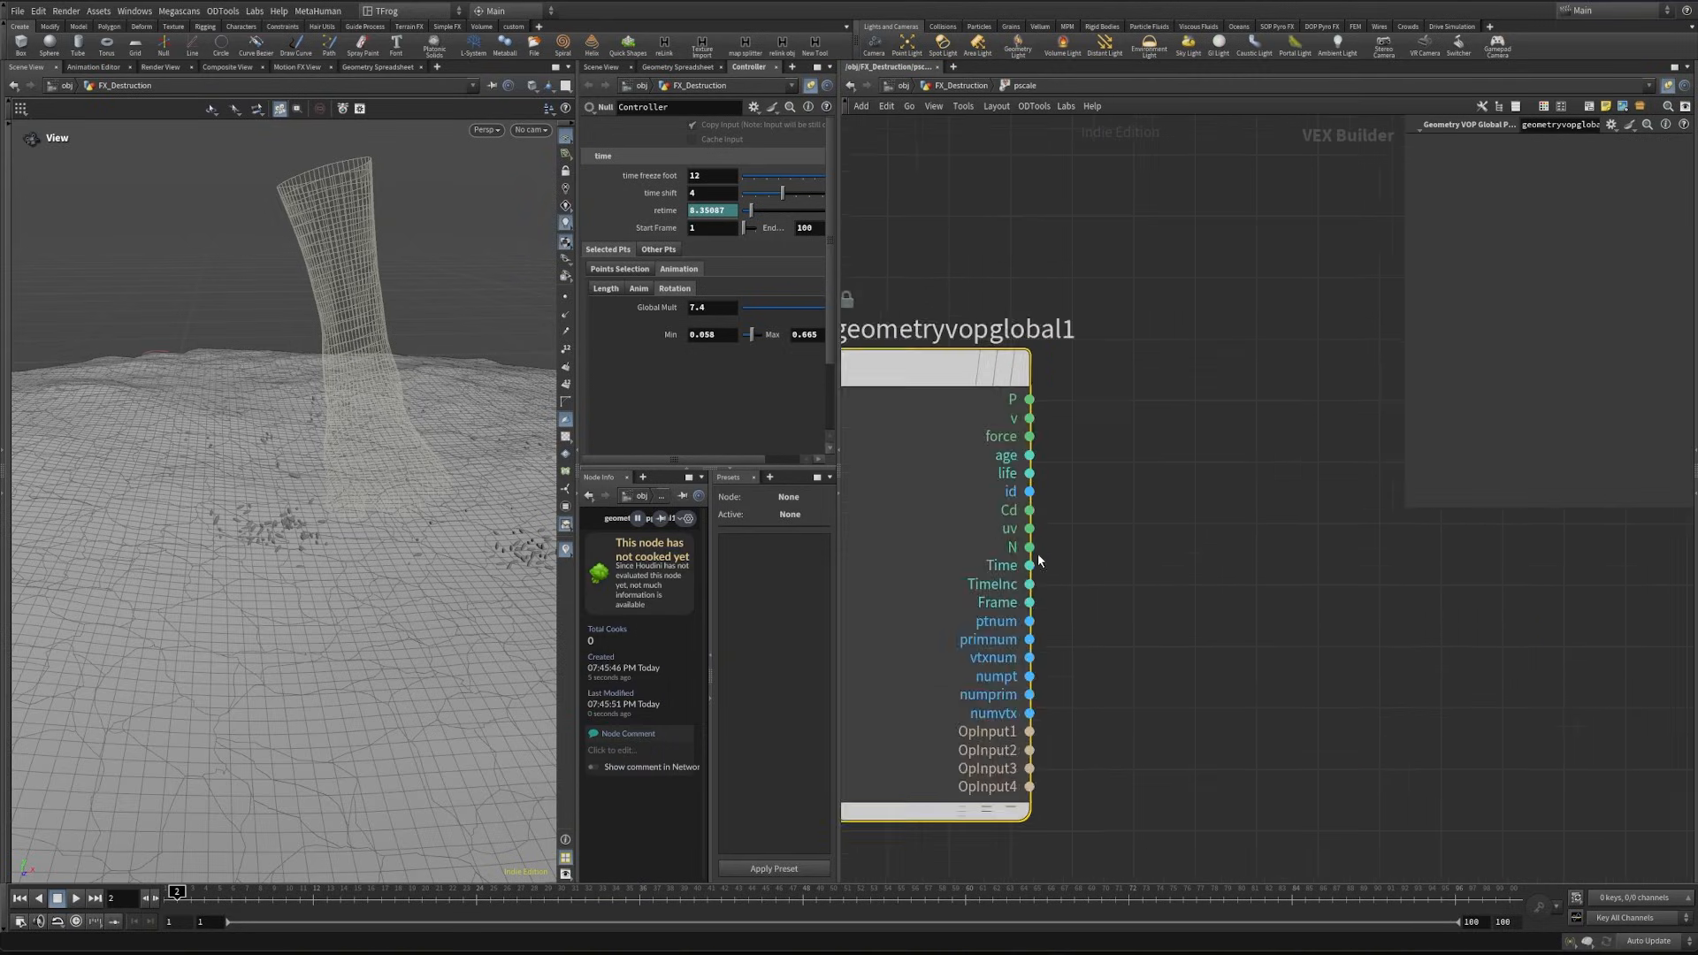
pyautogui.click(1030, 603)
pyautogui.click(1177, 598)
pyautogui.write('fit')
pyautogui.press('Return')
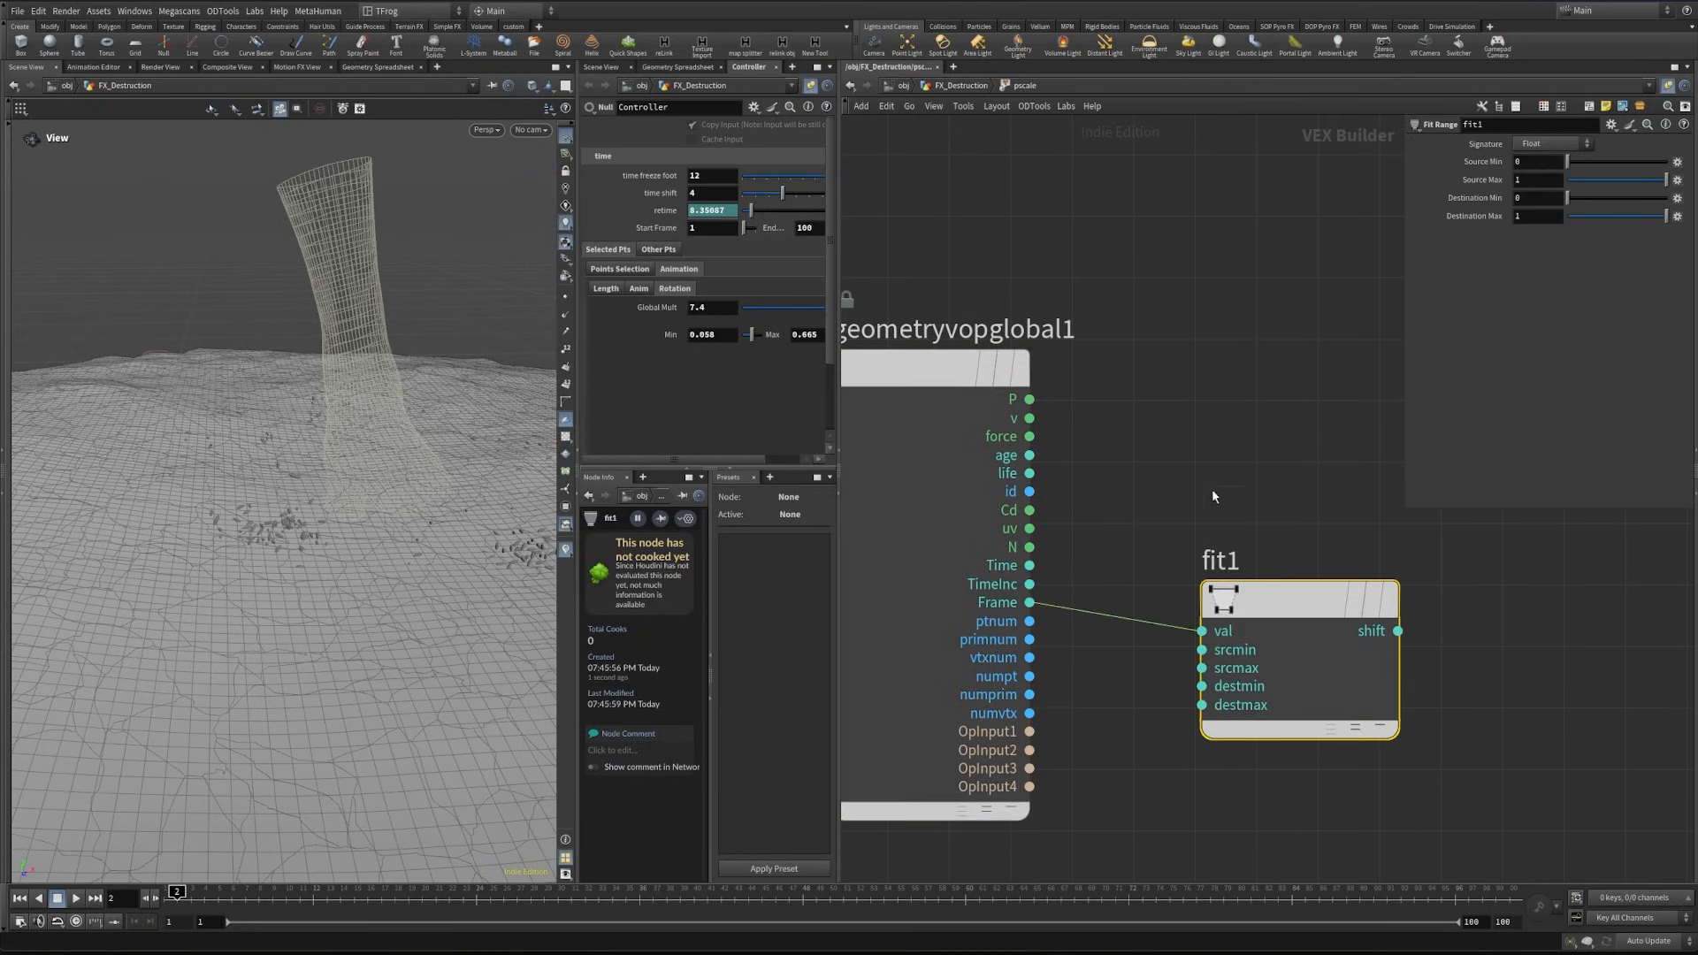
# - Set fit1's source min to 1 and source max to 15
pyautogui.moveTo(1215, 489); pyautogui.dragTo(852, 511, button='middle')
pyautogui.doubleClick(1522, 162)
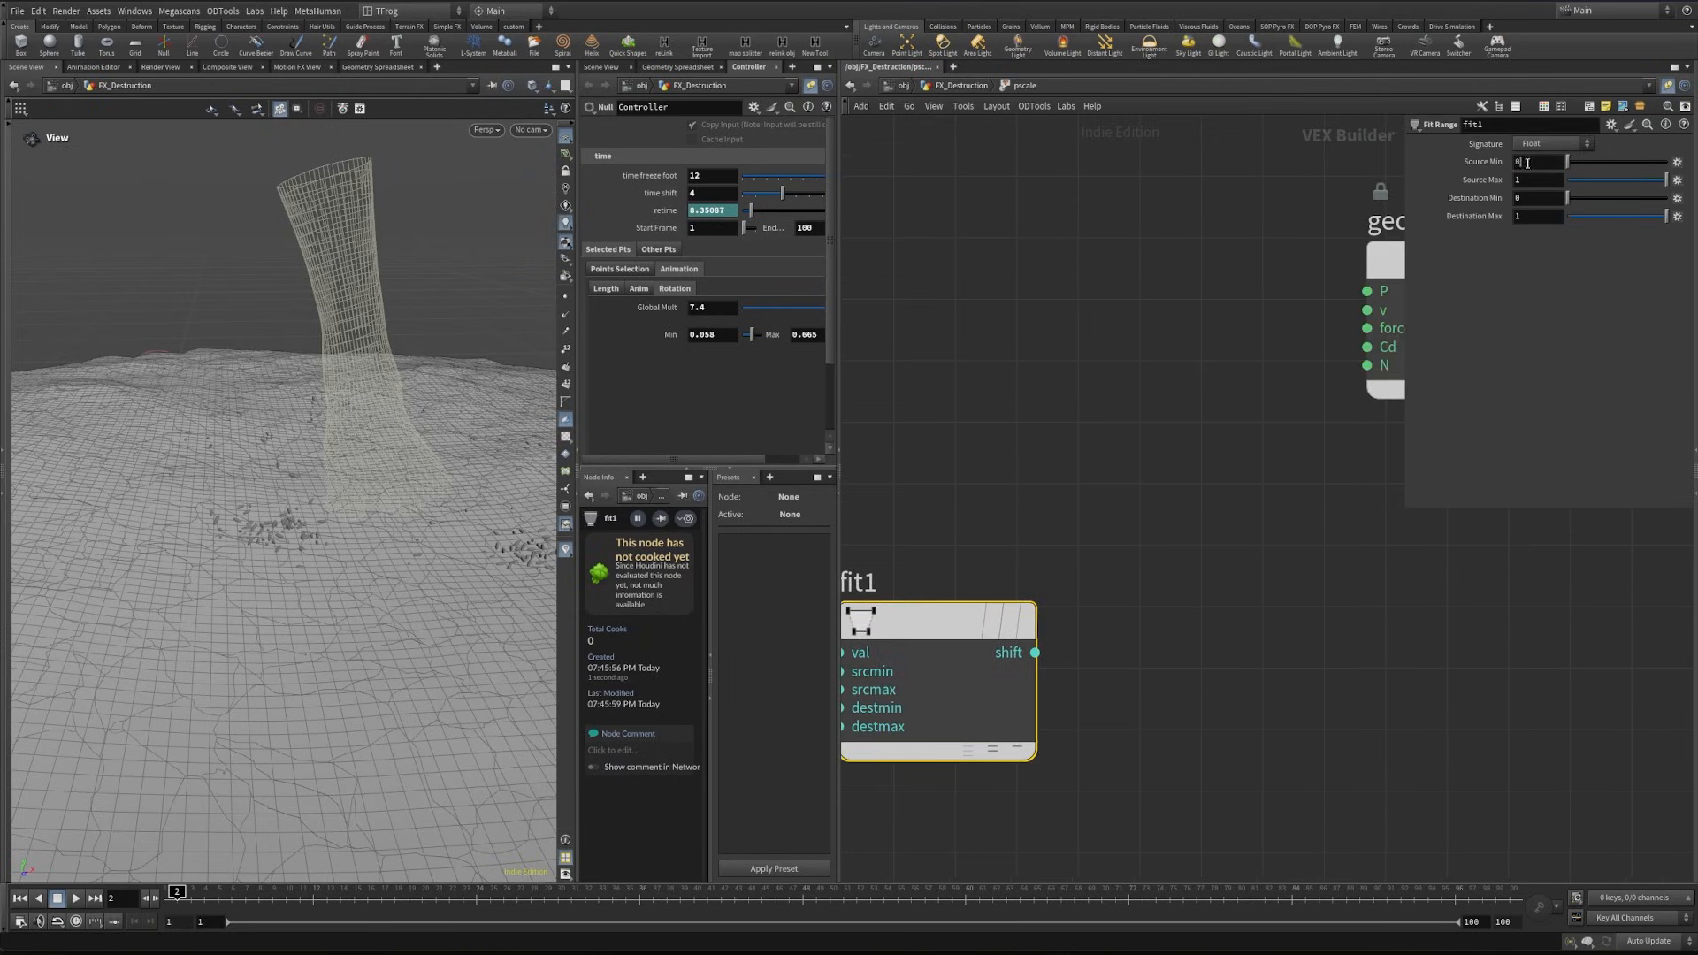
pyautogui.write('1')
pyautogui.doubleClick(1537, 180)
pyautogui.write('15')
pyautogui.click(1046, 473)
# - Add a Bind Export node fed by fit1's shift output and name its parameter psclae
pyautogui.scroll(-3, 1052, 482)
pyautogui.click(1045, 586)
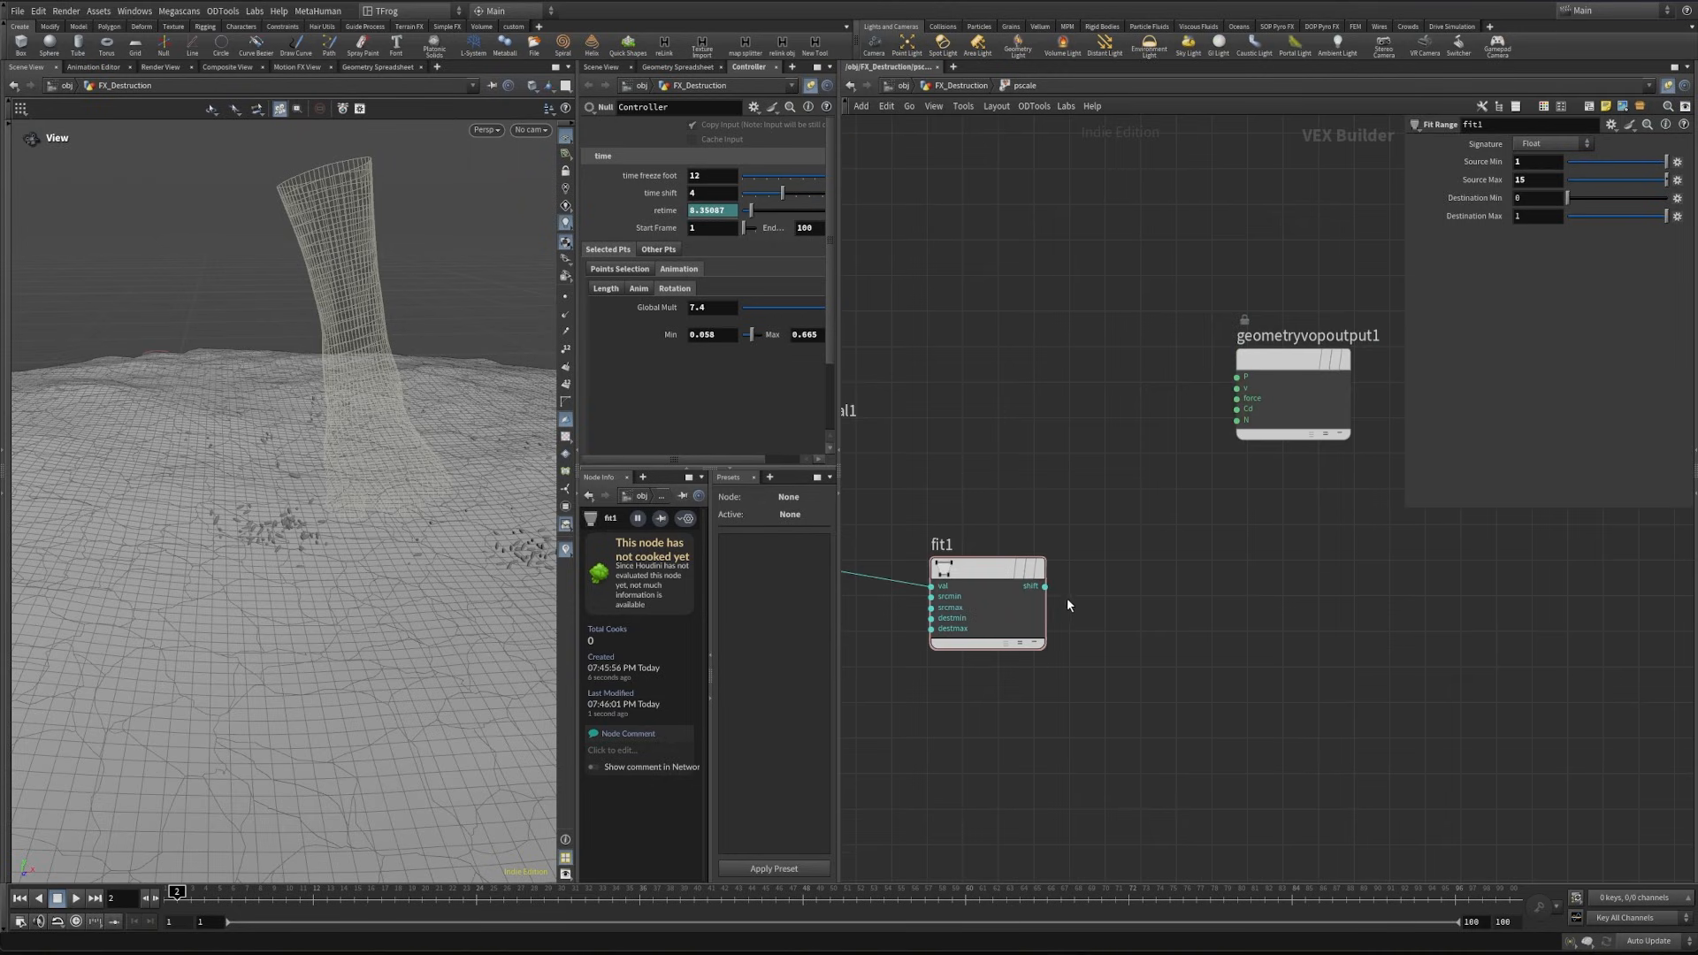
pyautogui.click(1247, 586)
pyautogui.moveTo(1253, 598)
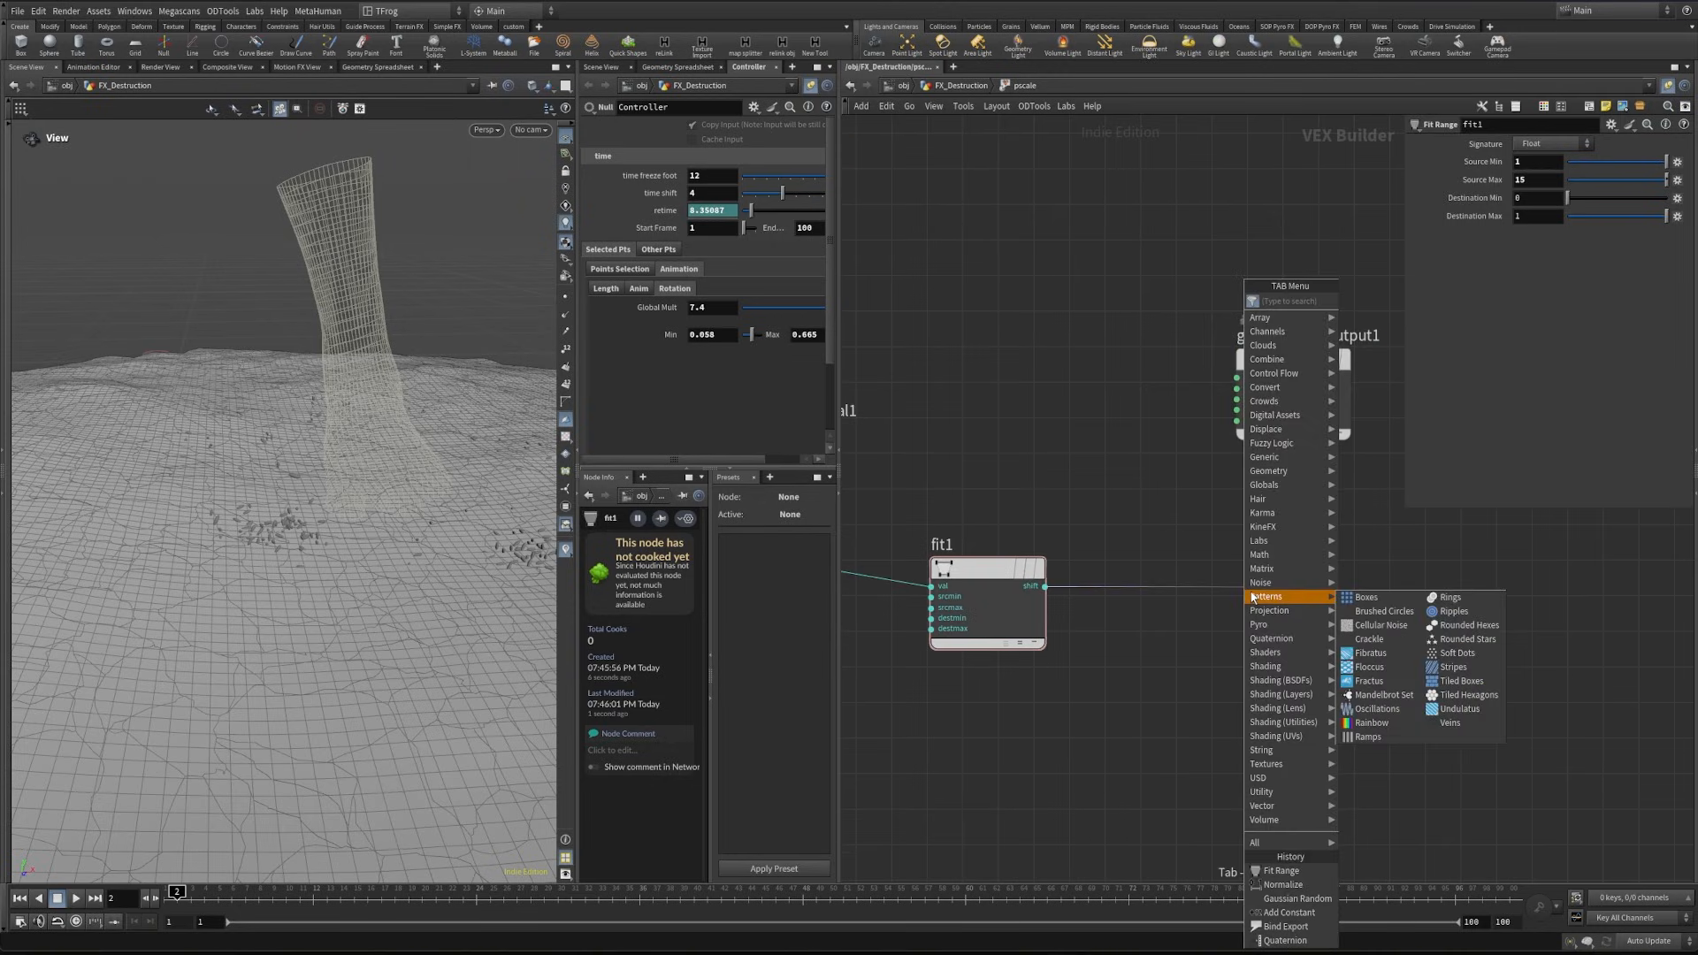
pyautogui.write('bind e')
pyautogui.press('Return')
pyautogui.moveTo(1543, 144); pyautogui.dragTo(1457, 166)
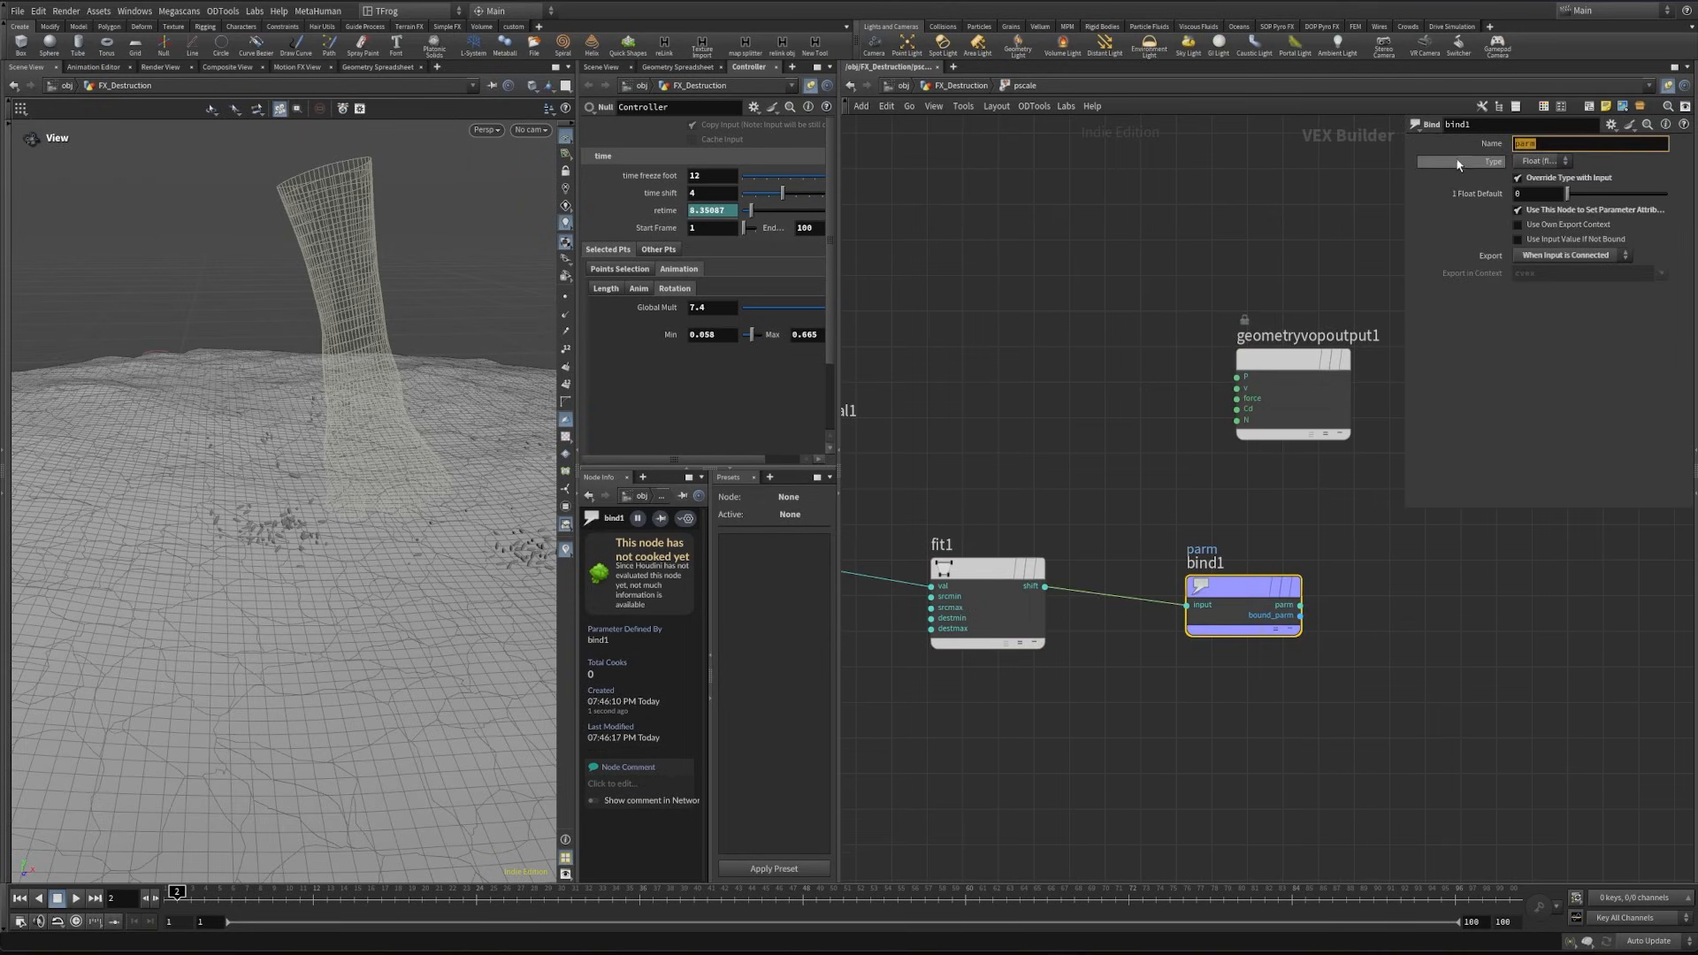
pyautogui.write('psclae')
# - Return to the geometry network, set pscale_mult's operation to Multiply, and scrub to frame 20
pyautogui.click(986, 570)
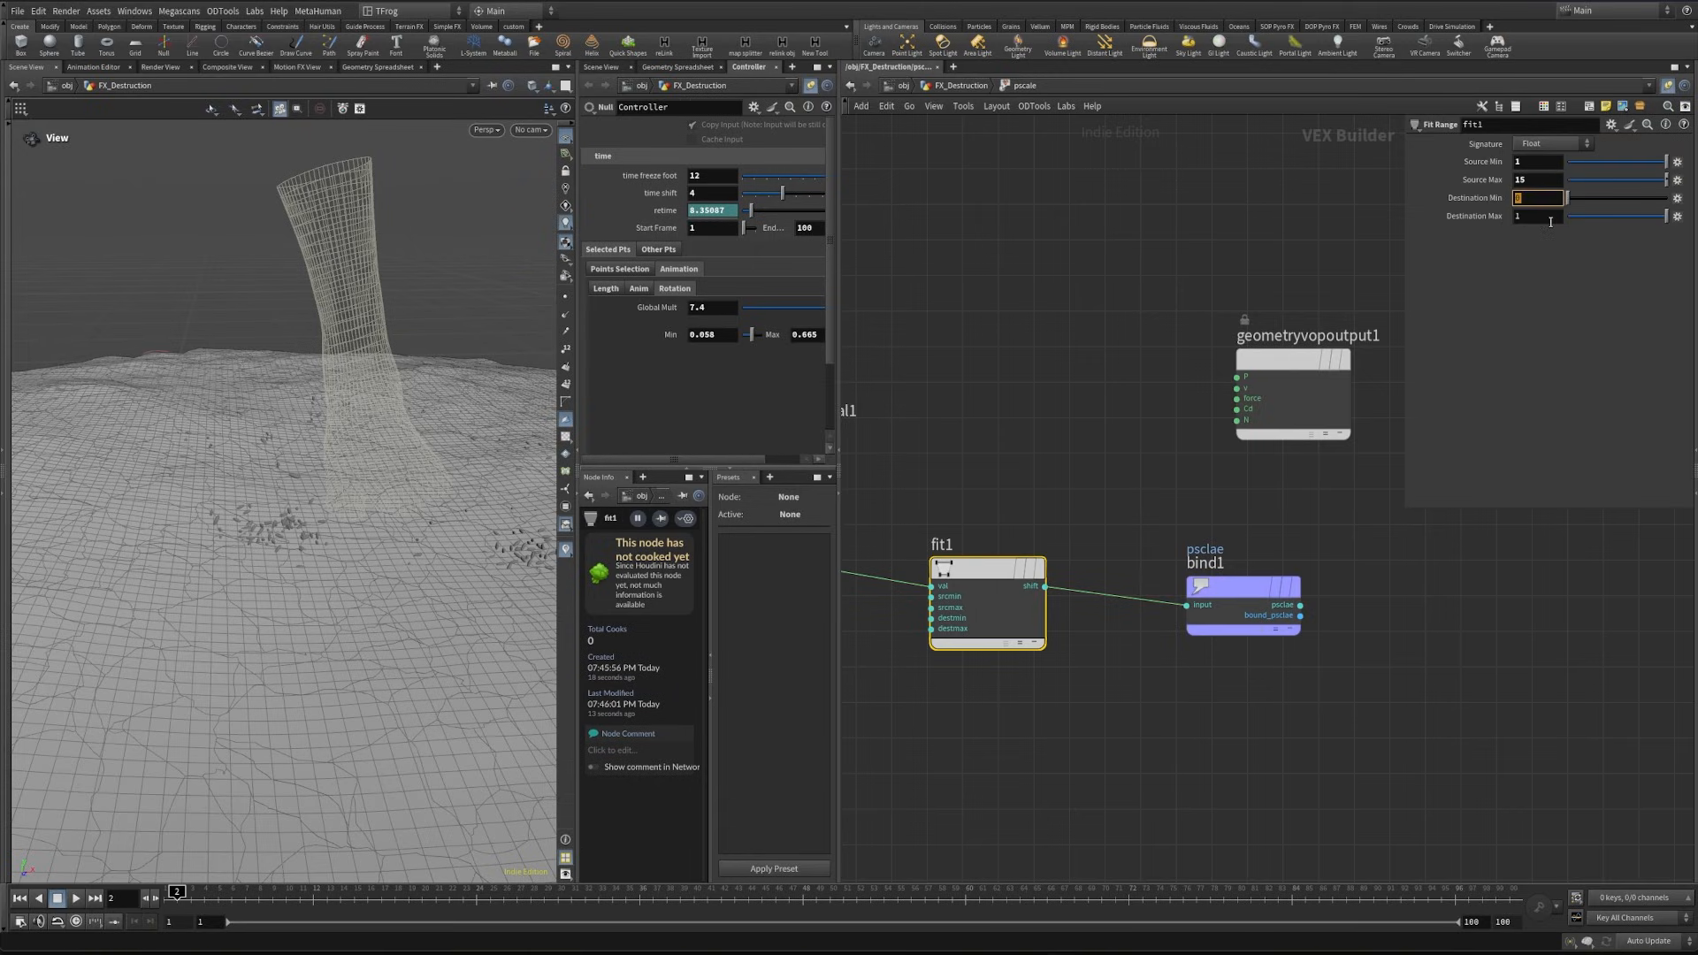
pyautogui.press('u')
pyautogui.click(1140, 538)
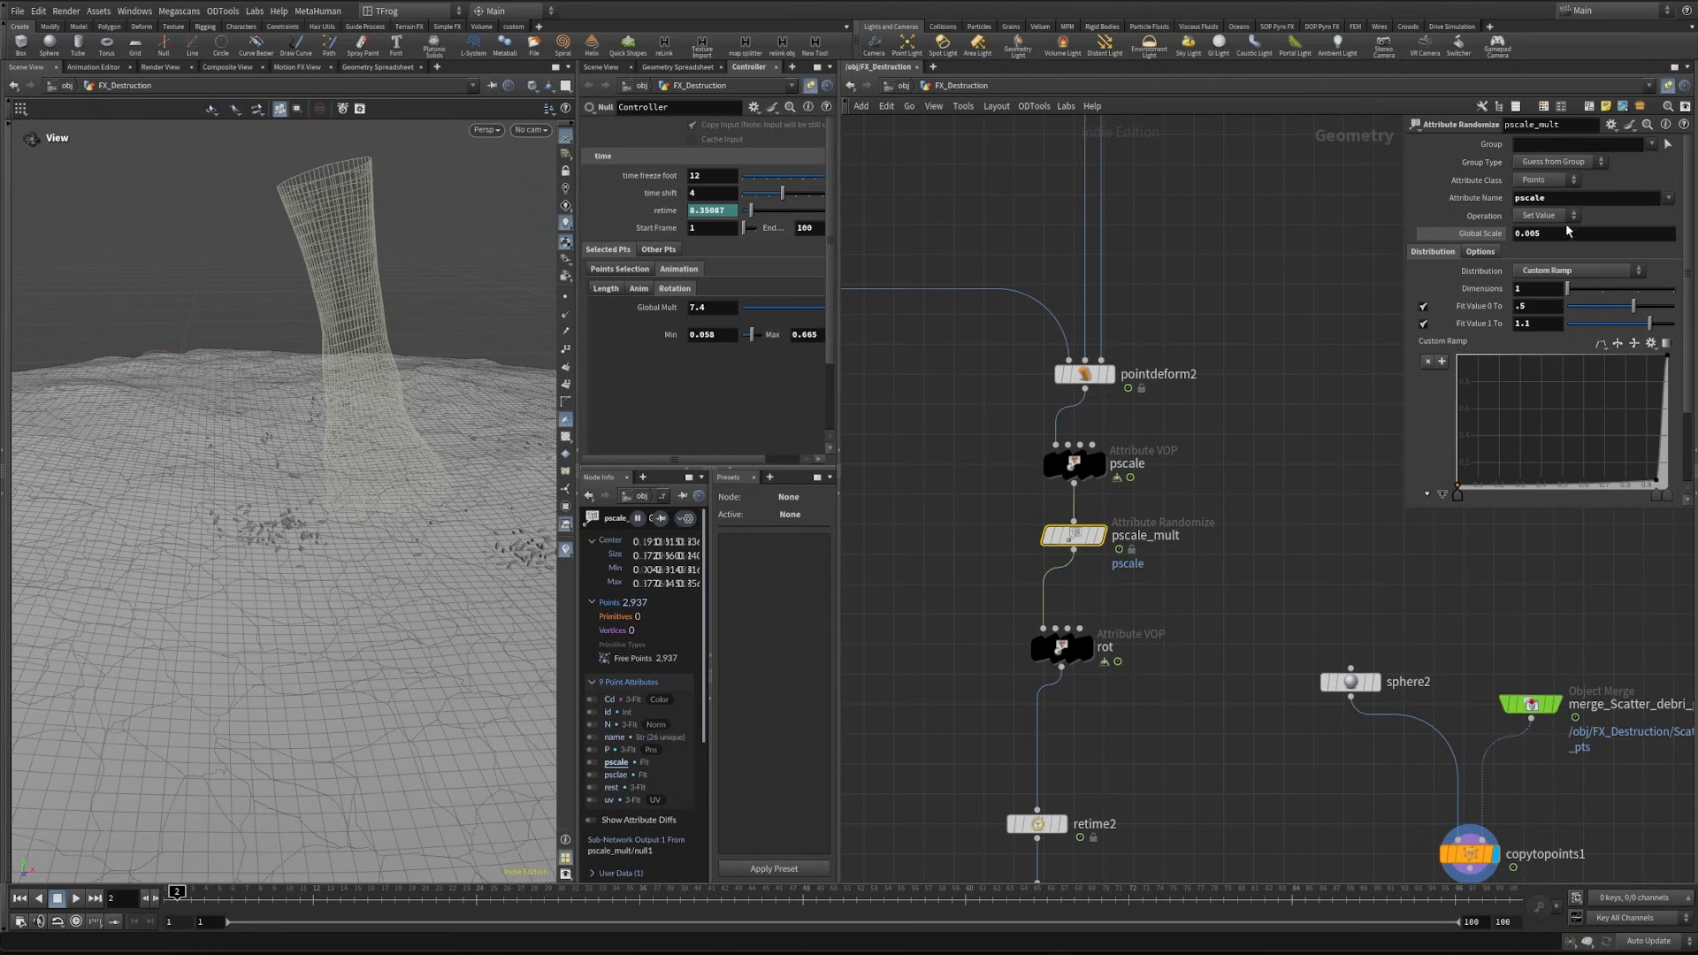
pyautogui.click(1565, 221)
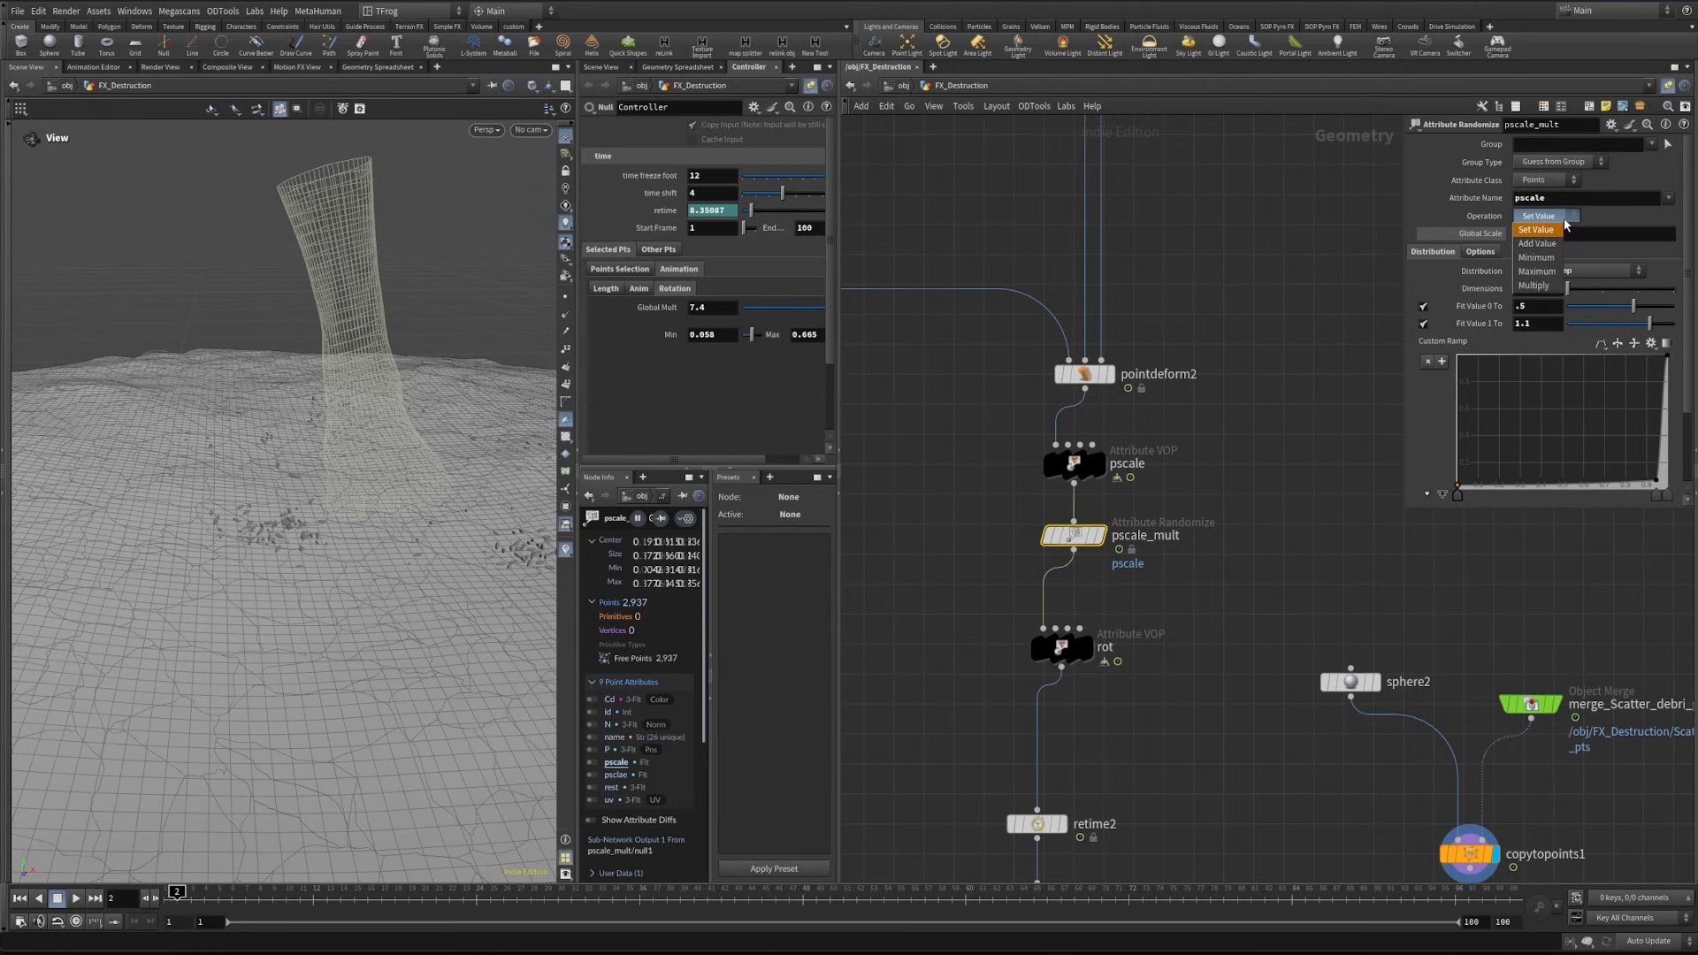
pyautogui.click(1542, 289)
pyautogui.click(209, 892)
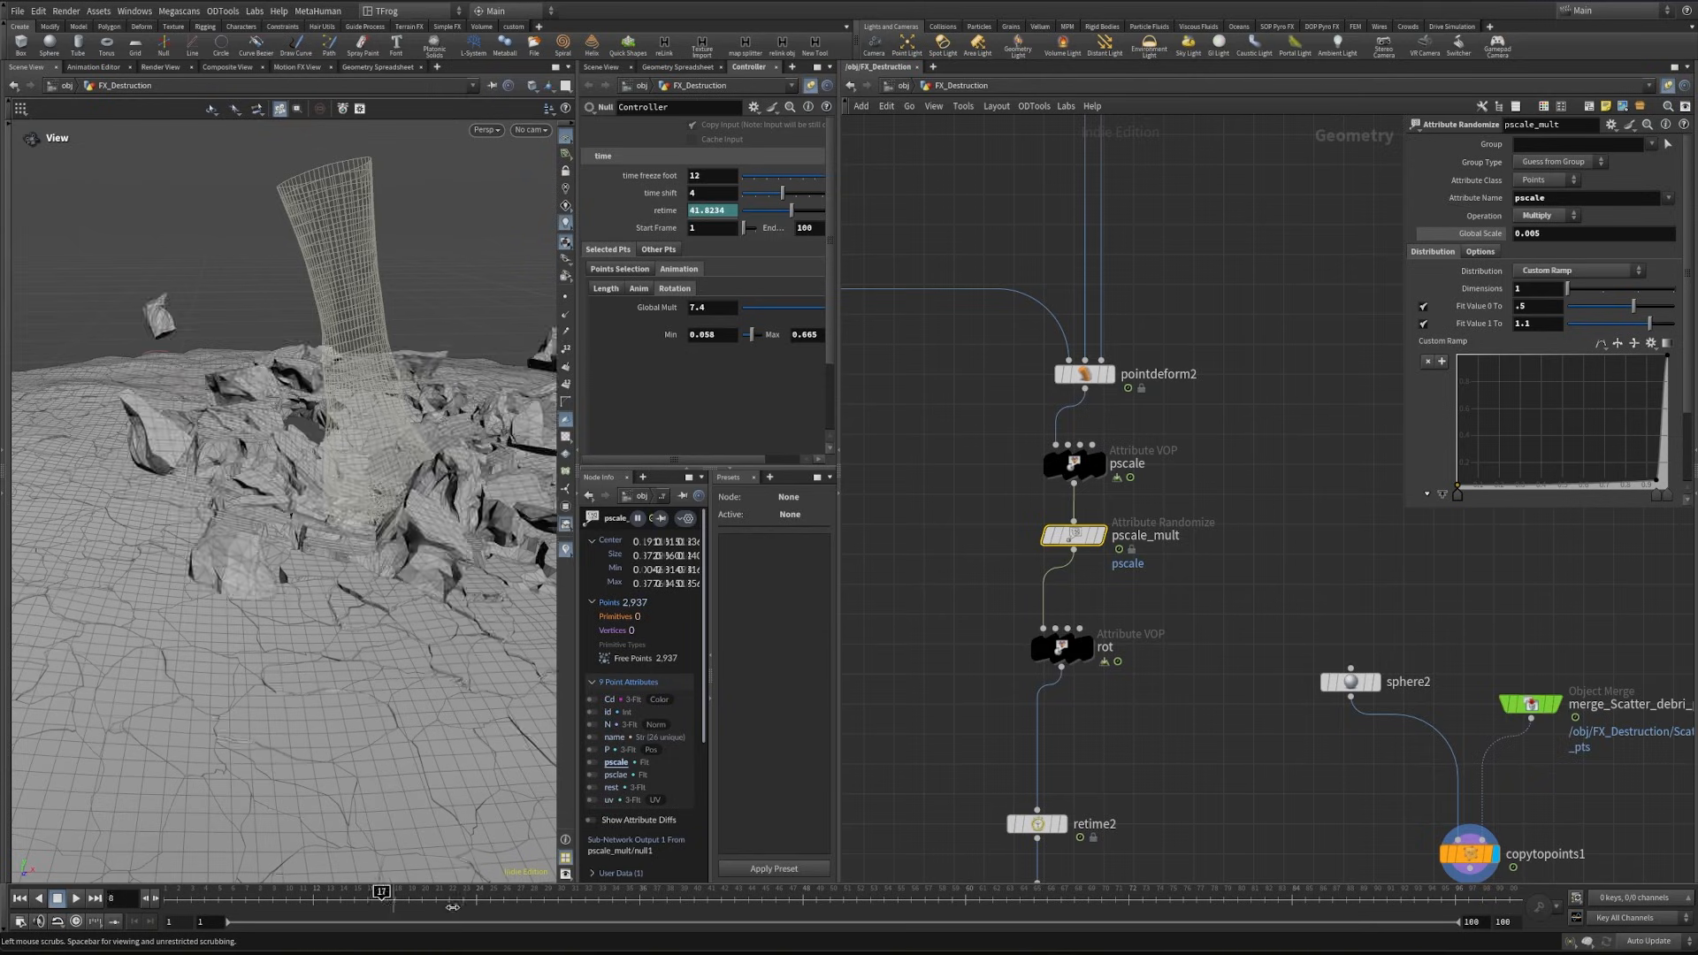
# - Try a global scale of 0.01 on pscale_mult
pyautogui.click(1082, 467)
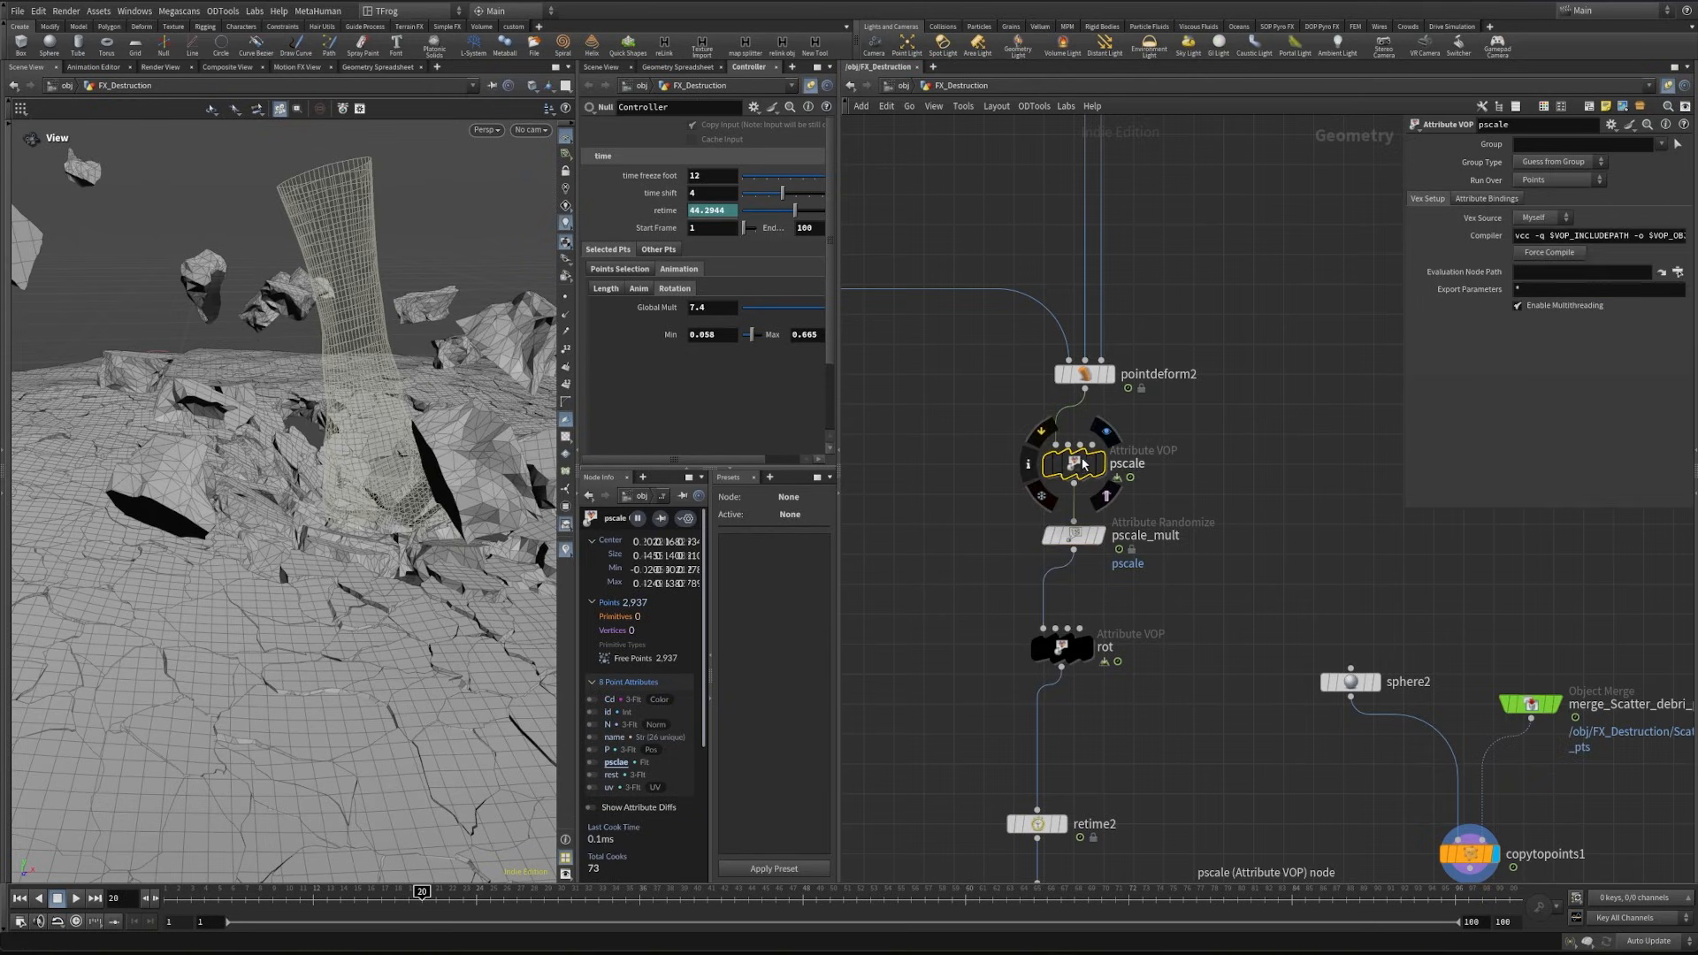
pyautogui.doubleClick(1084, 467)
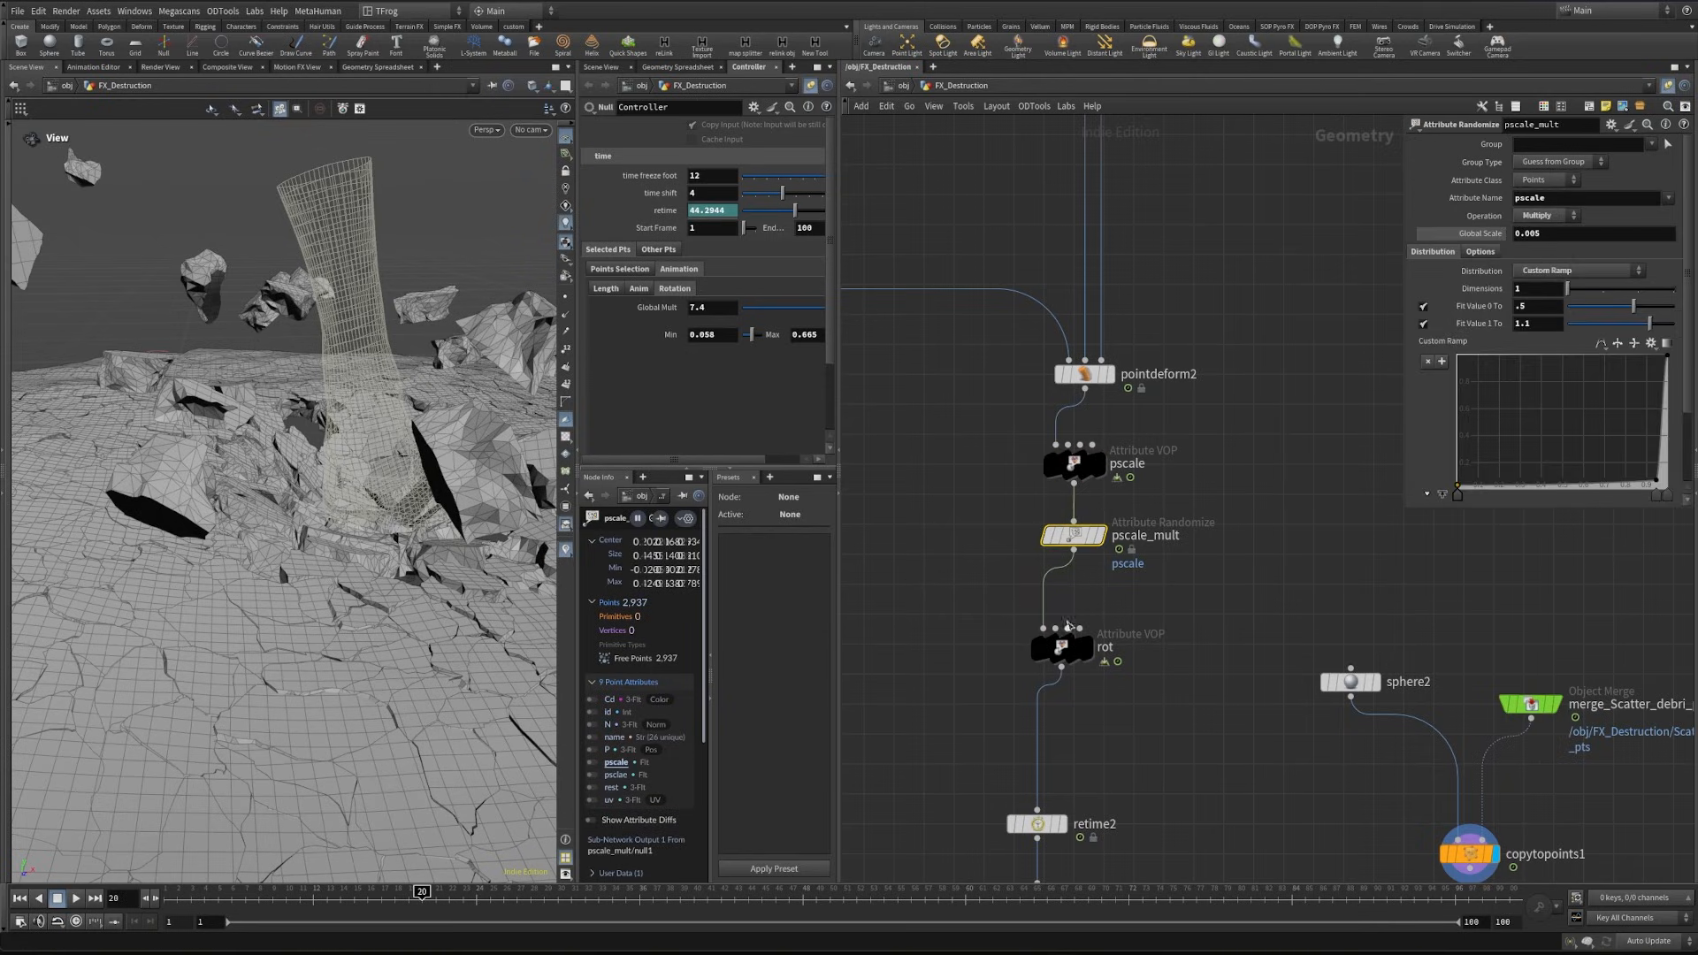
pyautogui.click(1553, 230)
pyautogui.write('1')
pyautogui.press('Return')
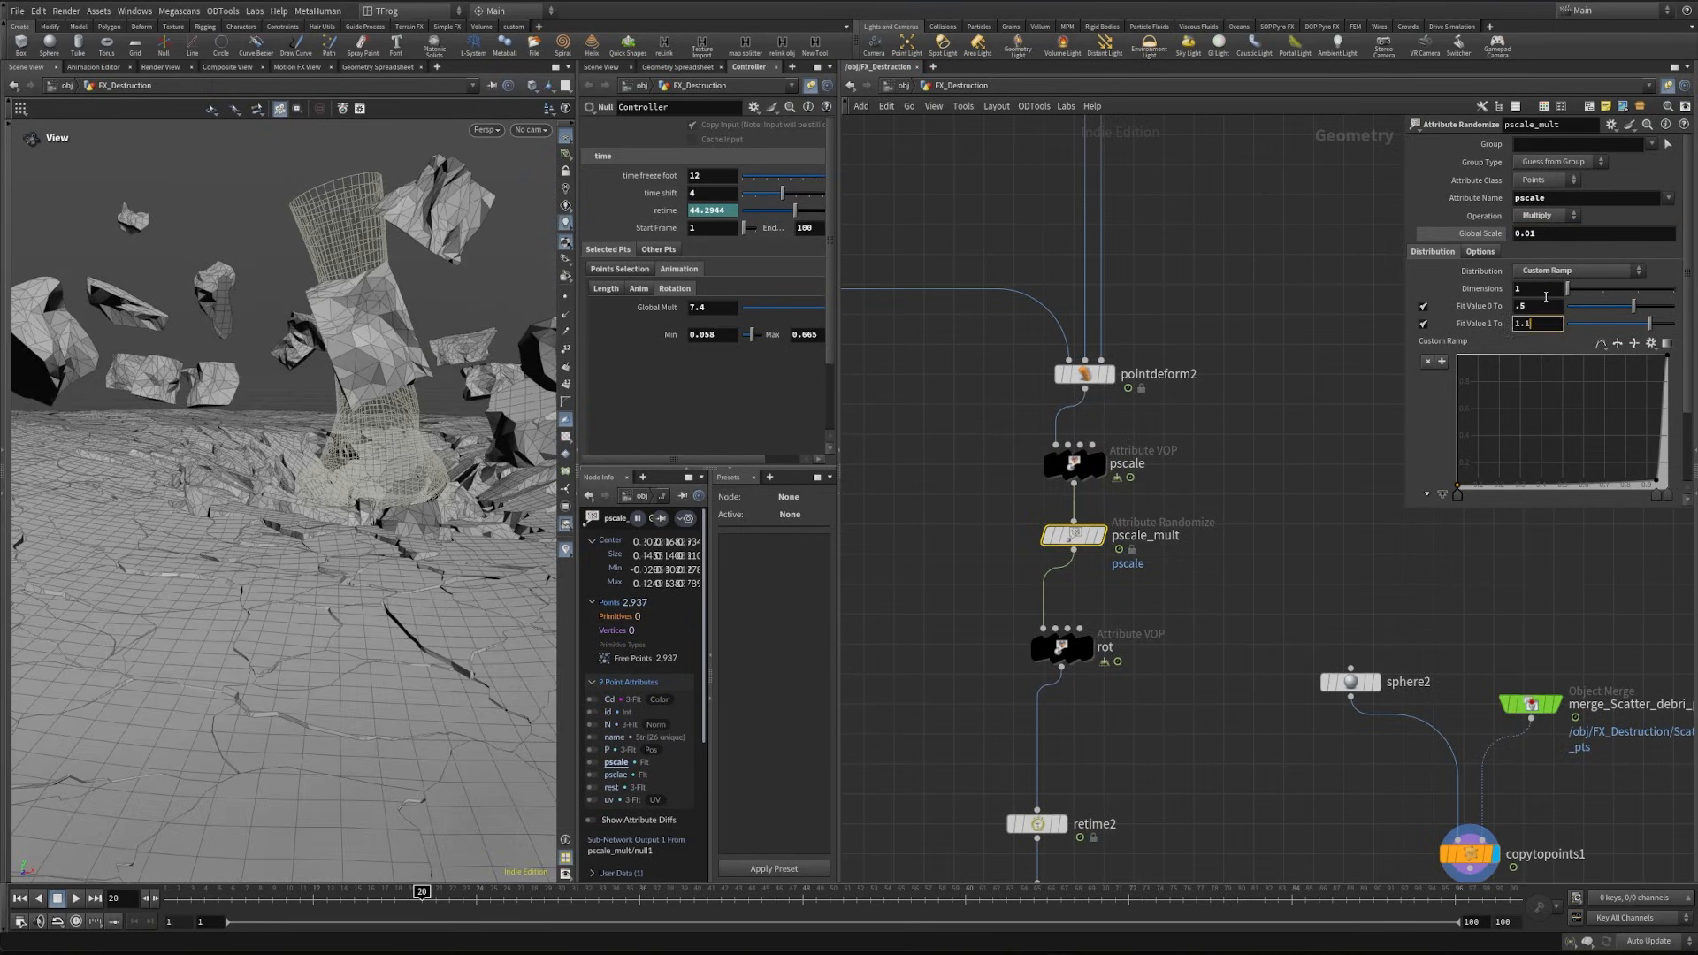
pyautogui.press('Return')
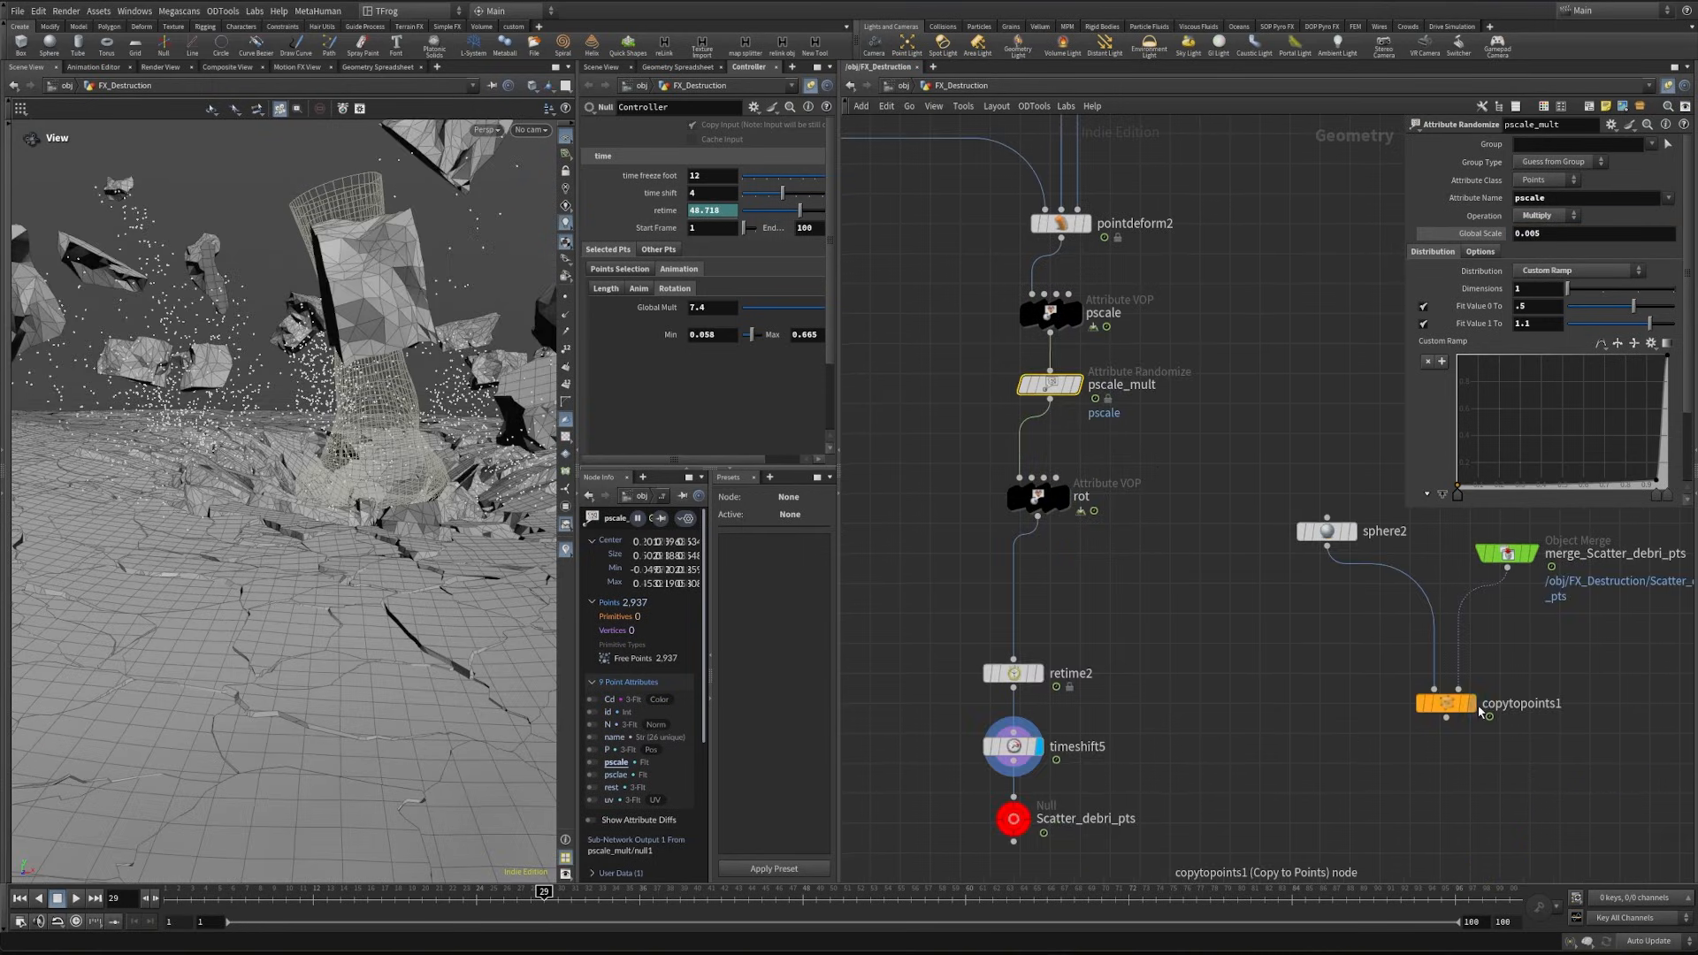
# - Examine the point attributes of copytopoints1 and timeshift5 in the Geometry Spreadsheet, especially the scale attribute
pyautogui.click(1470, 705)
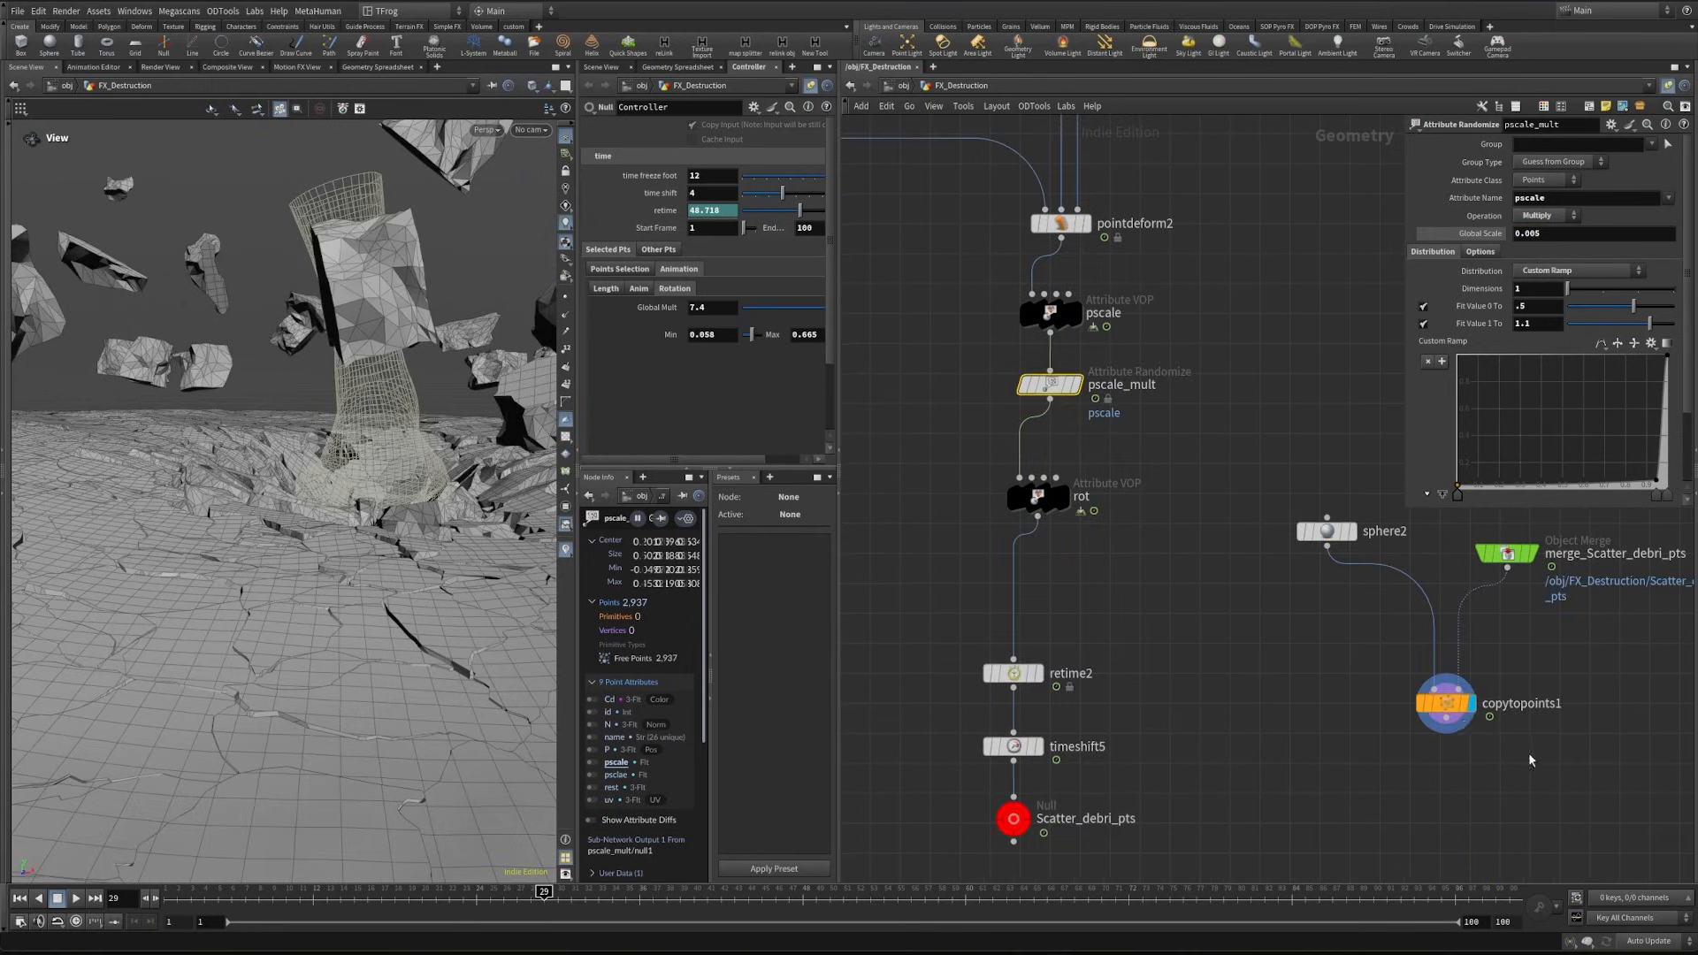
pyautogui.click(659, 69)
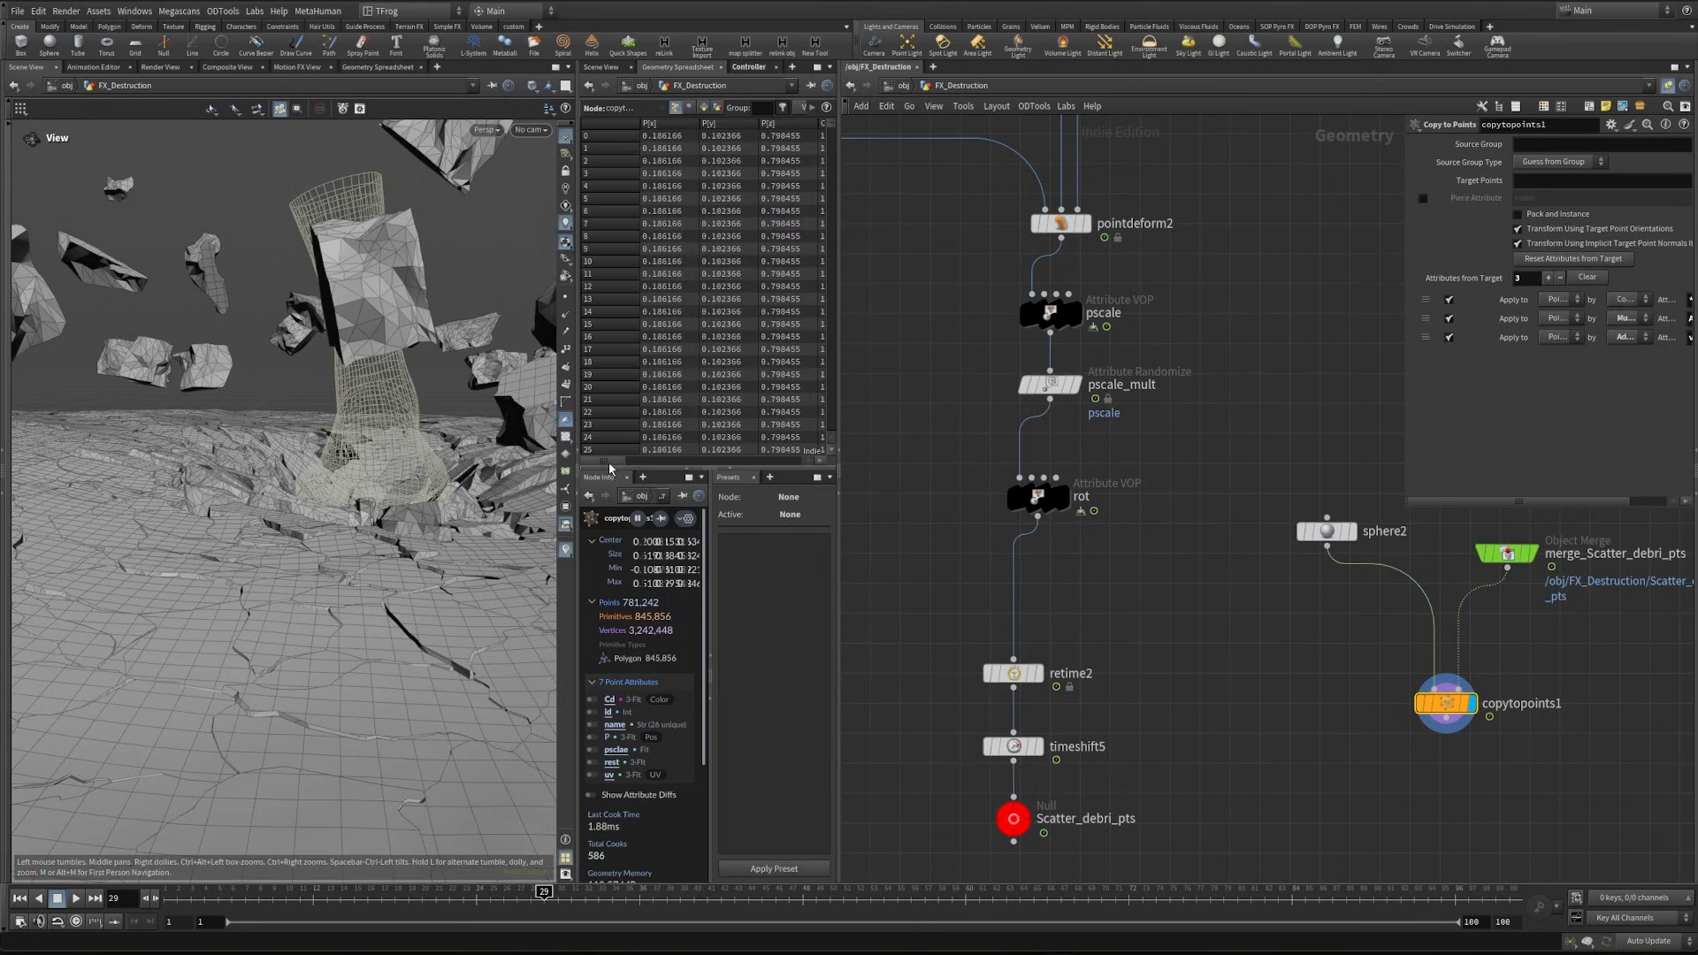
pyautogui.moveTo(609, 461); pyautogui.dragTo(696, 461)
pyautogui.click(1013, 746)
pyautogui.click(721, 126)
pyautogui.click(719, 124)
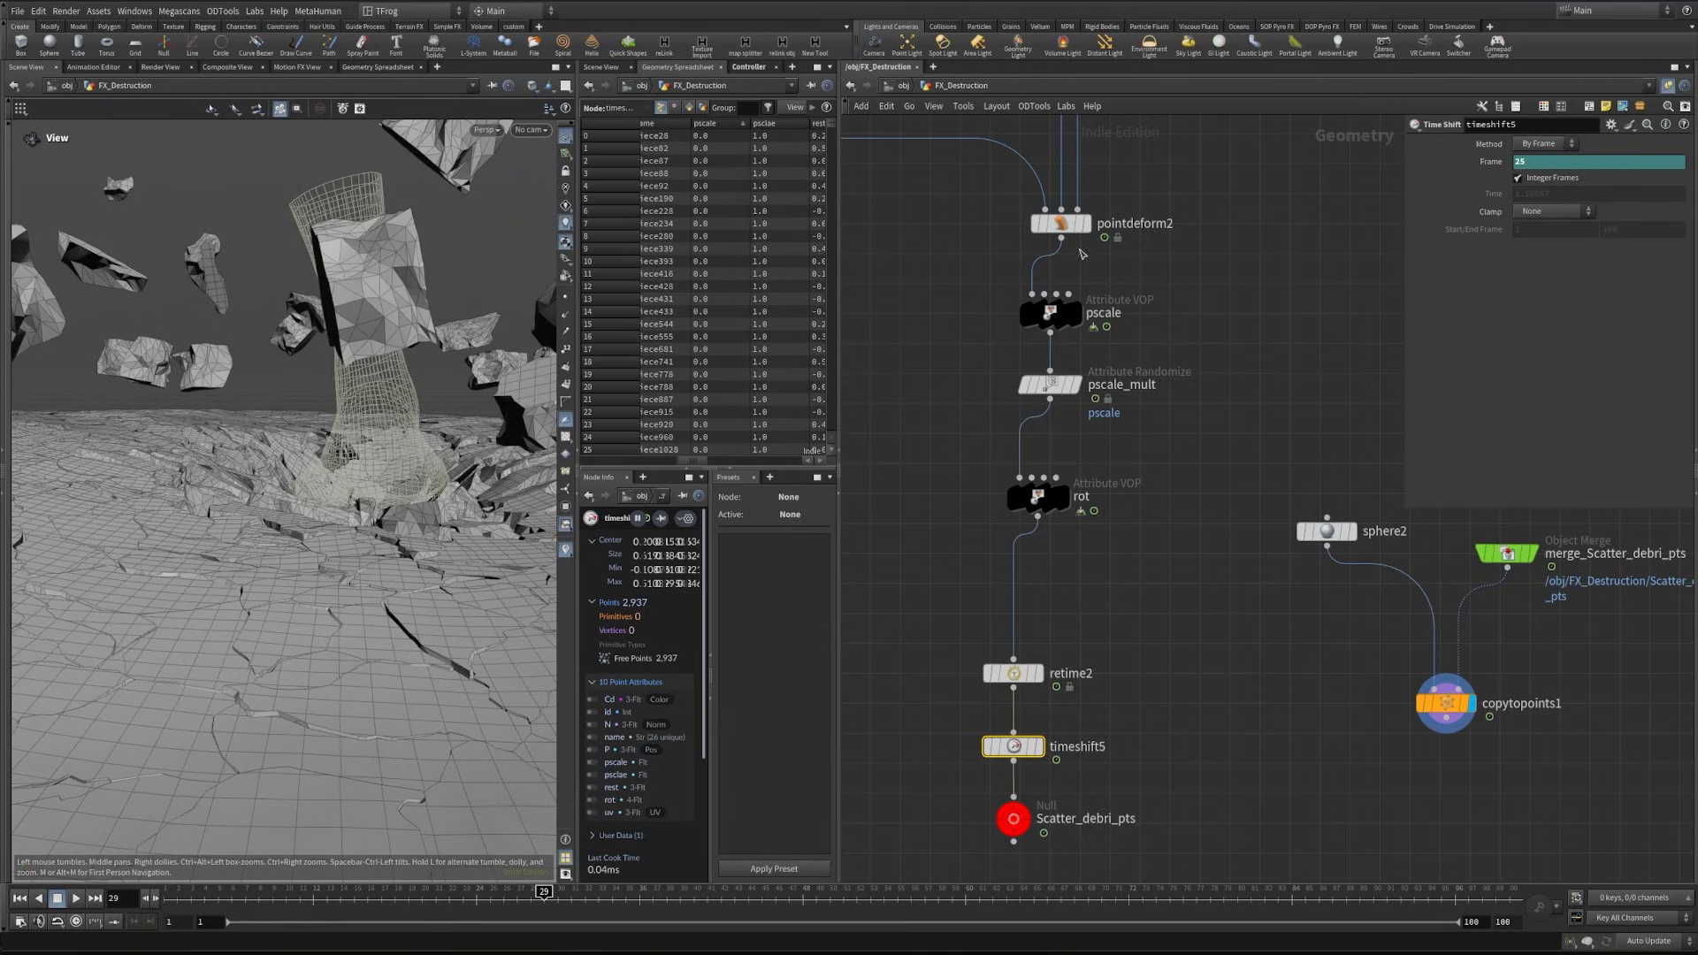
# - Correct bind1's parameter name inside the pscale VOP to pscale and return to the geometry network
pyautogui.moveTo(1131, 350); pyautogui.dragTo(1090, 508, button='middle')
pyautogui.click(1096, 520)
pyautogui.doubleClick(1091, 448)
pyautogui.click(1245, 609)
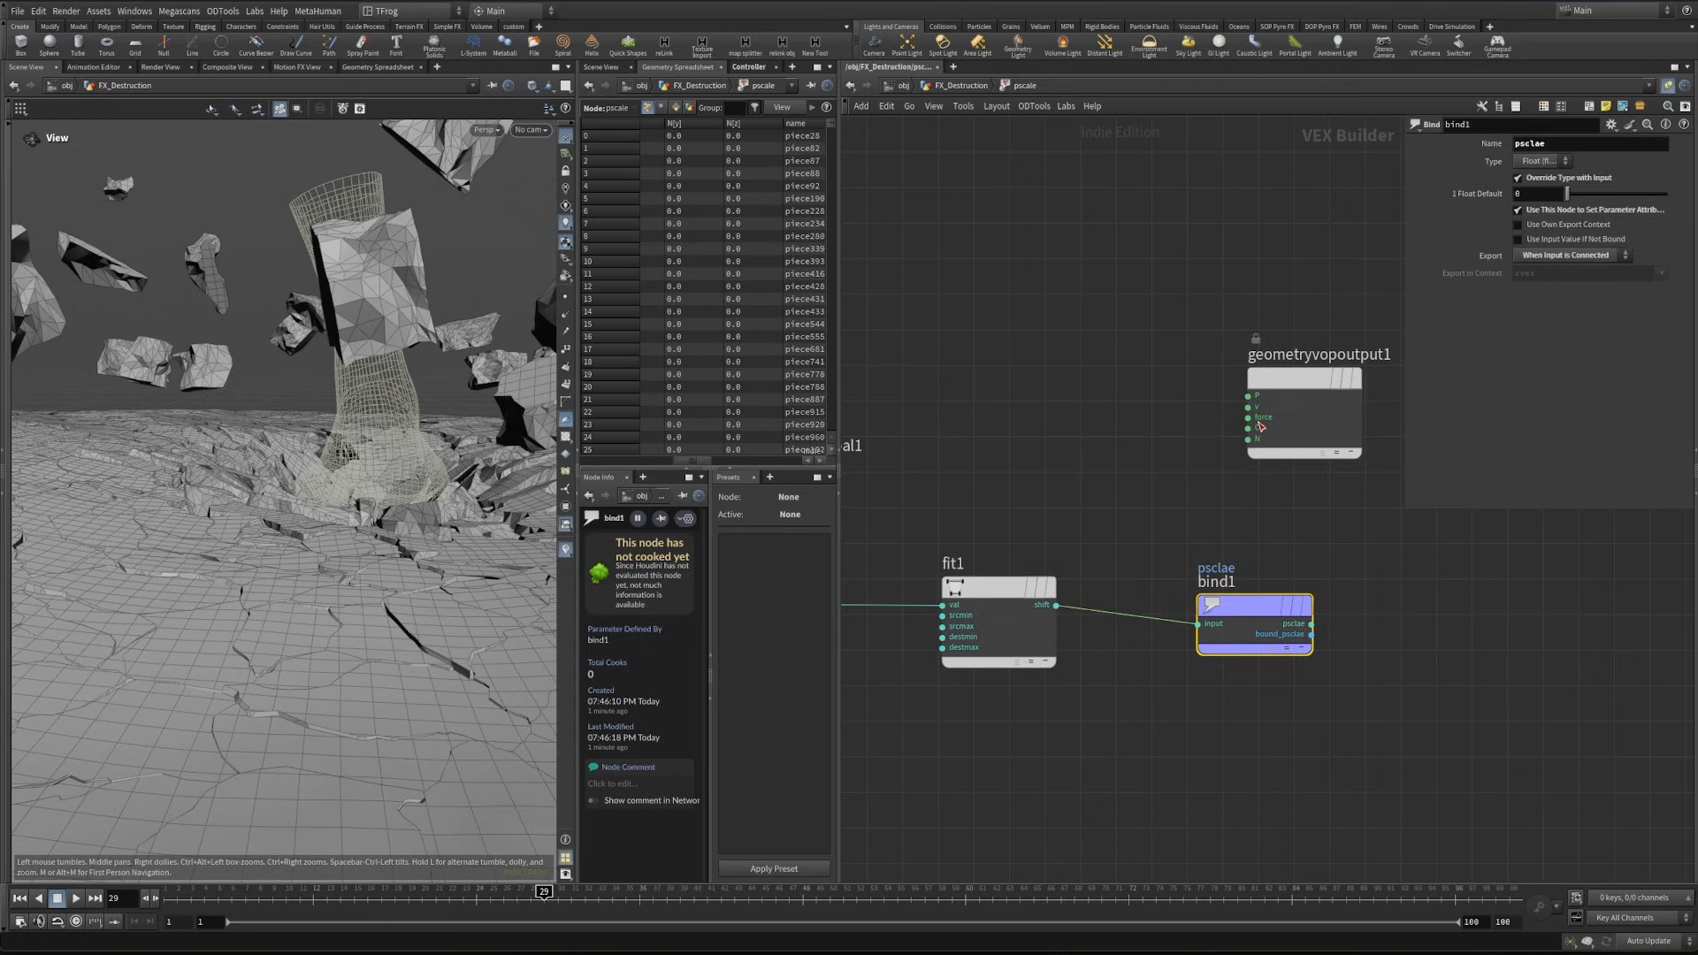
pyautogui.doubleClick(1568, 148)
pyautogui.write('pscale')
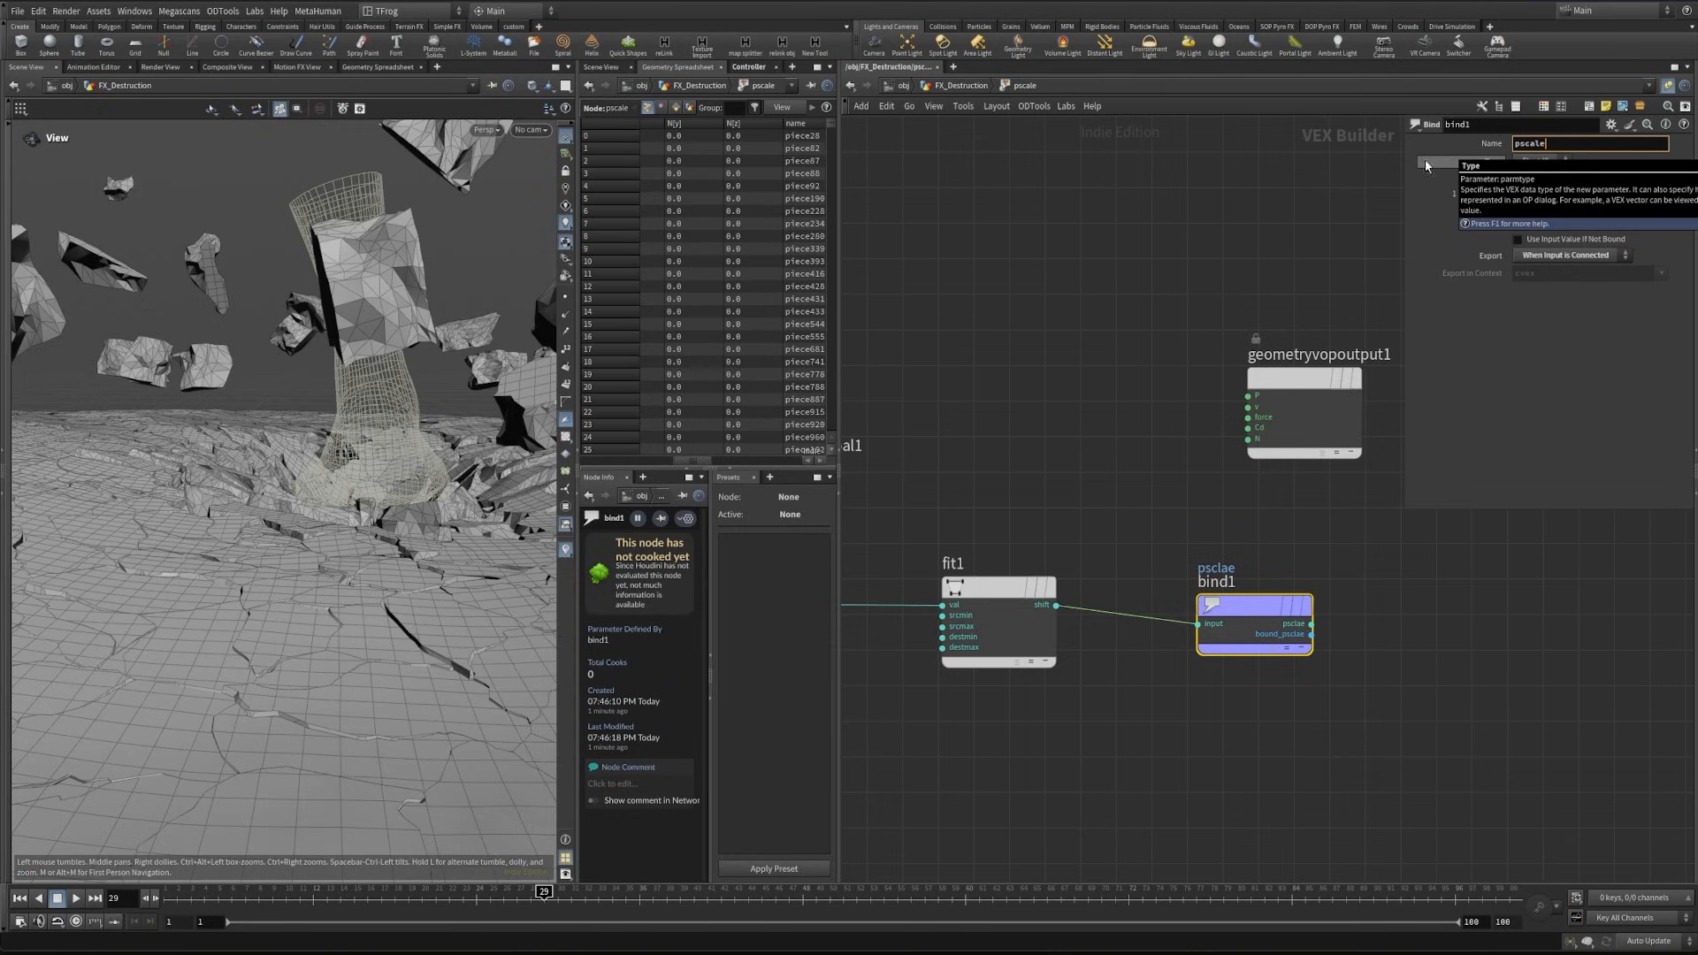
pyautogui.press('Return')
pyautogui.click(962, 92)
# - Scrub the animation and look through cam1 to inspect the scaled debris around the foot
pyautogui.moveTo(489, 905); pyautogui.dragTo(802, 892)
pyautogui.scroll(5, 223, 498)
pyautogui.scroll(-3, 257, 444)
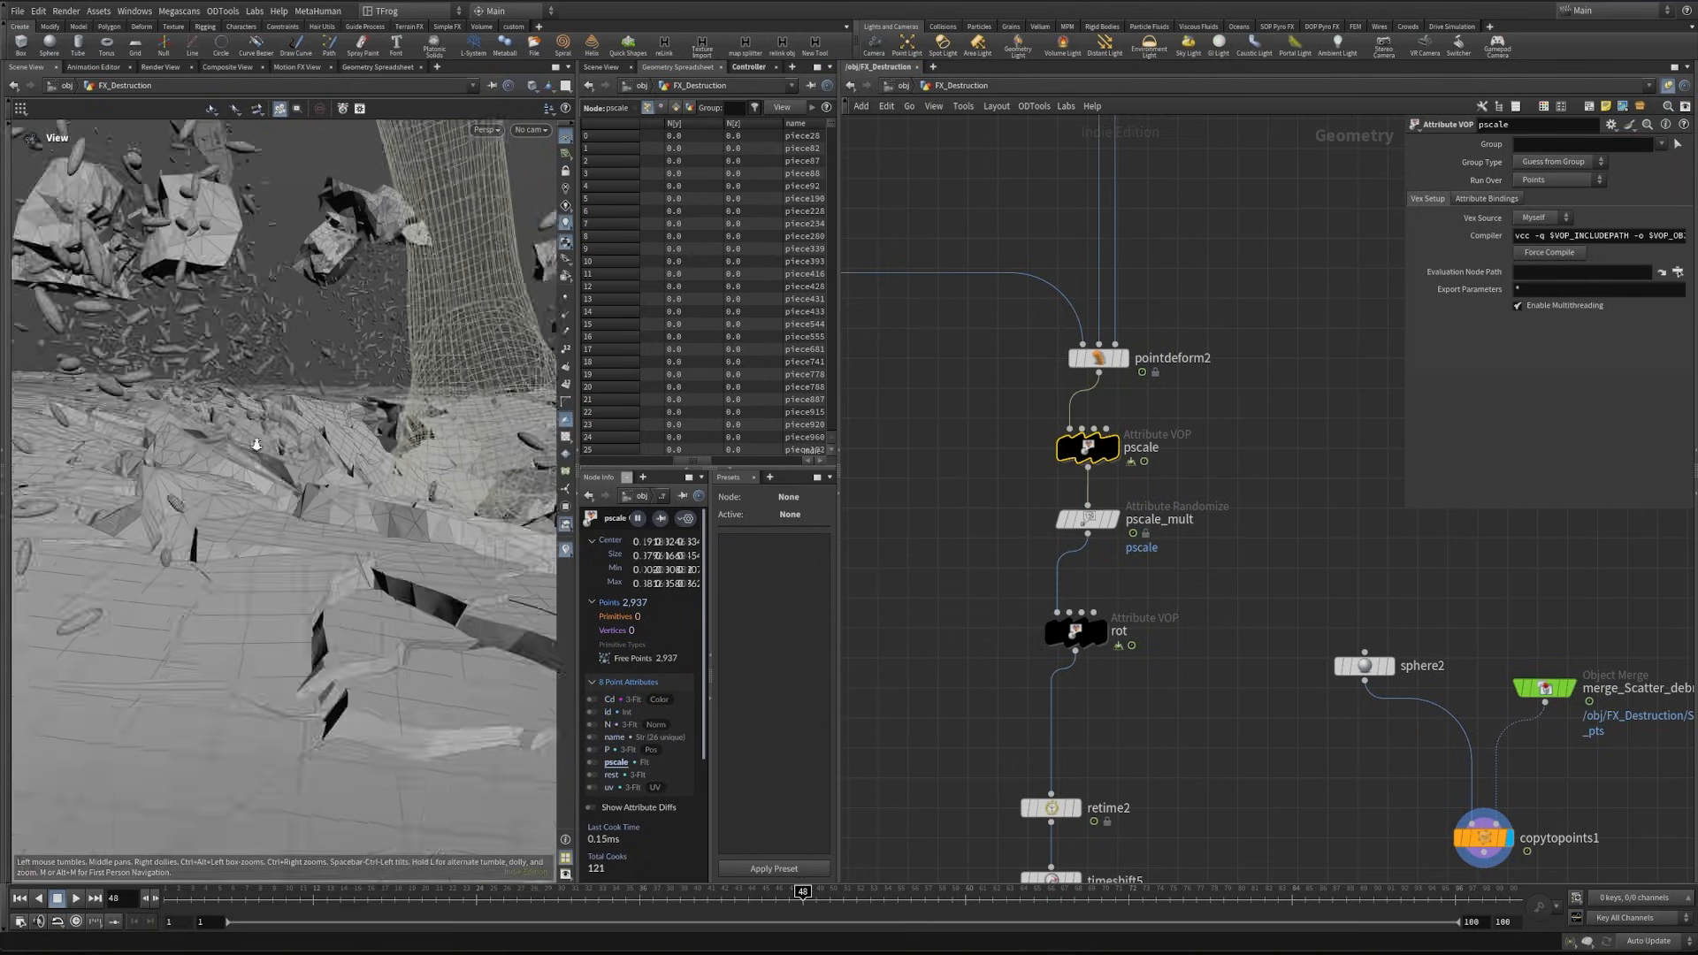
pyautogui.scroll(-5, 257, 445)
pyautogui.click(532, 130)
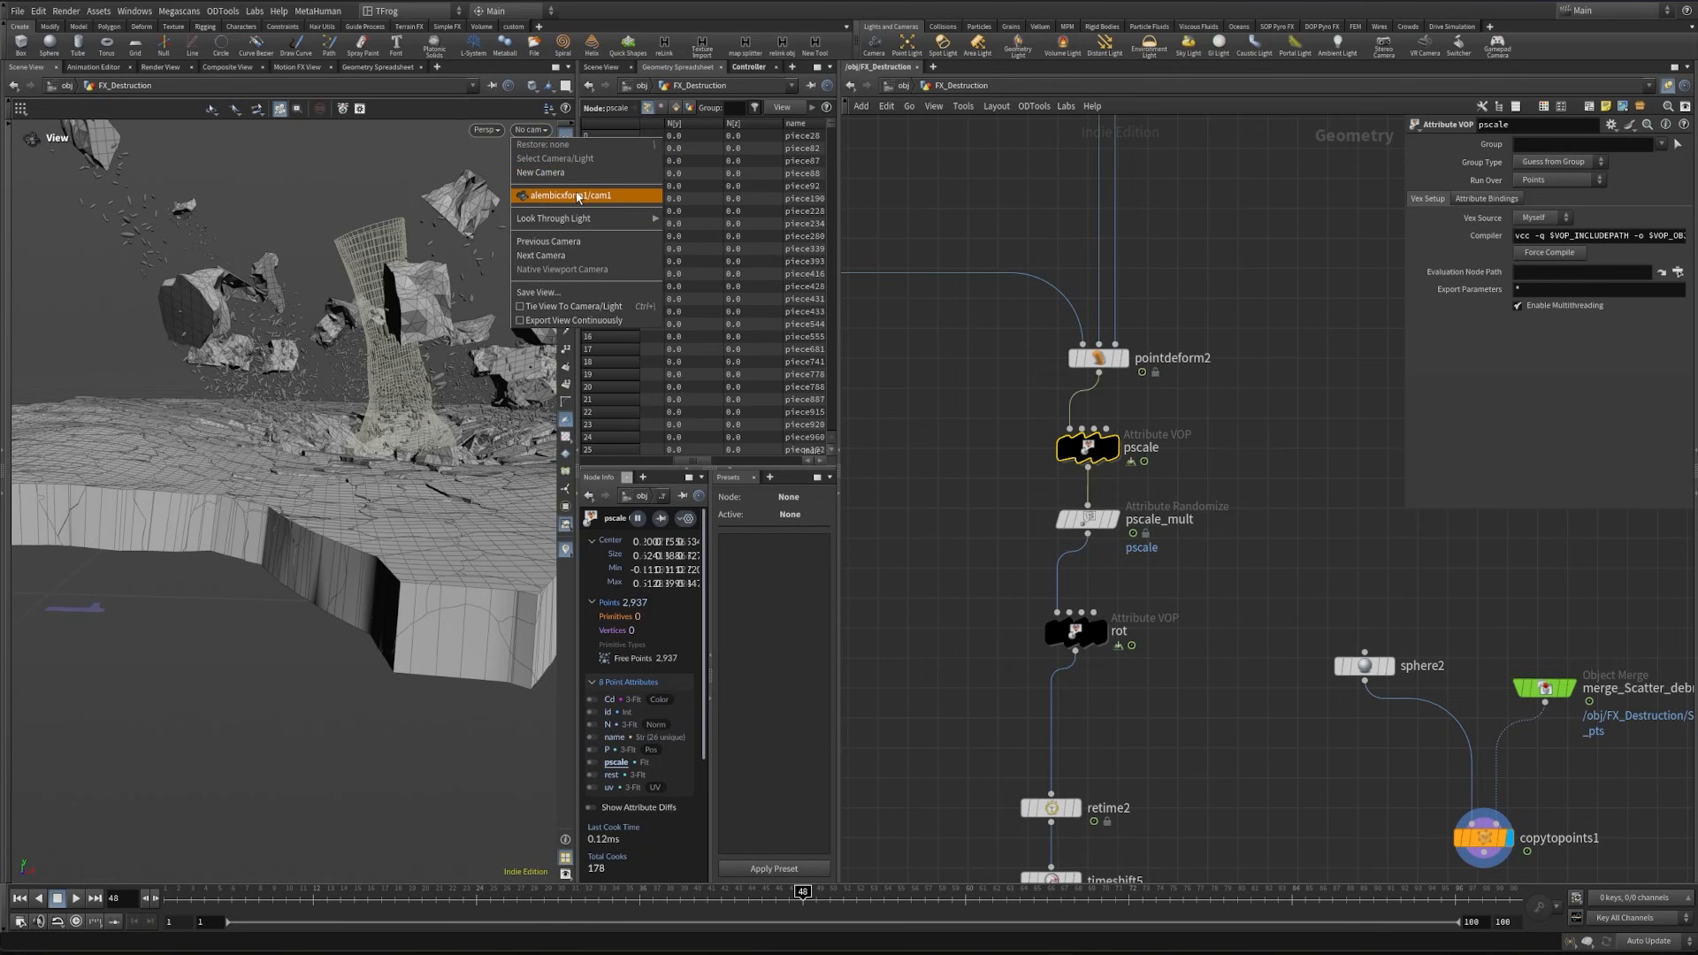
pyautogui.click(577, 195)
pyautogui.moveTo(802, 891); pyautogui.dragTo(571, 891)
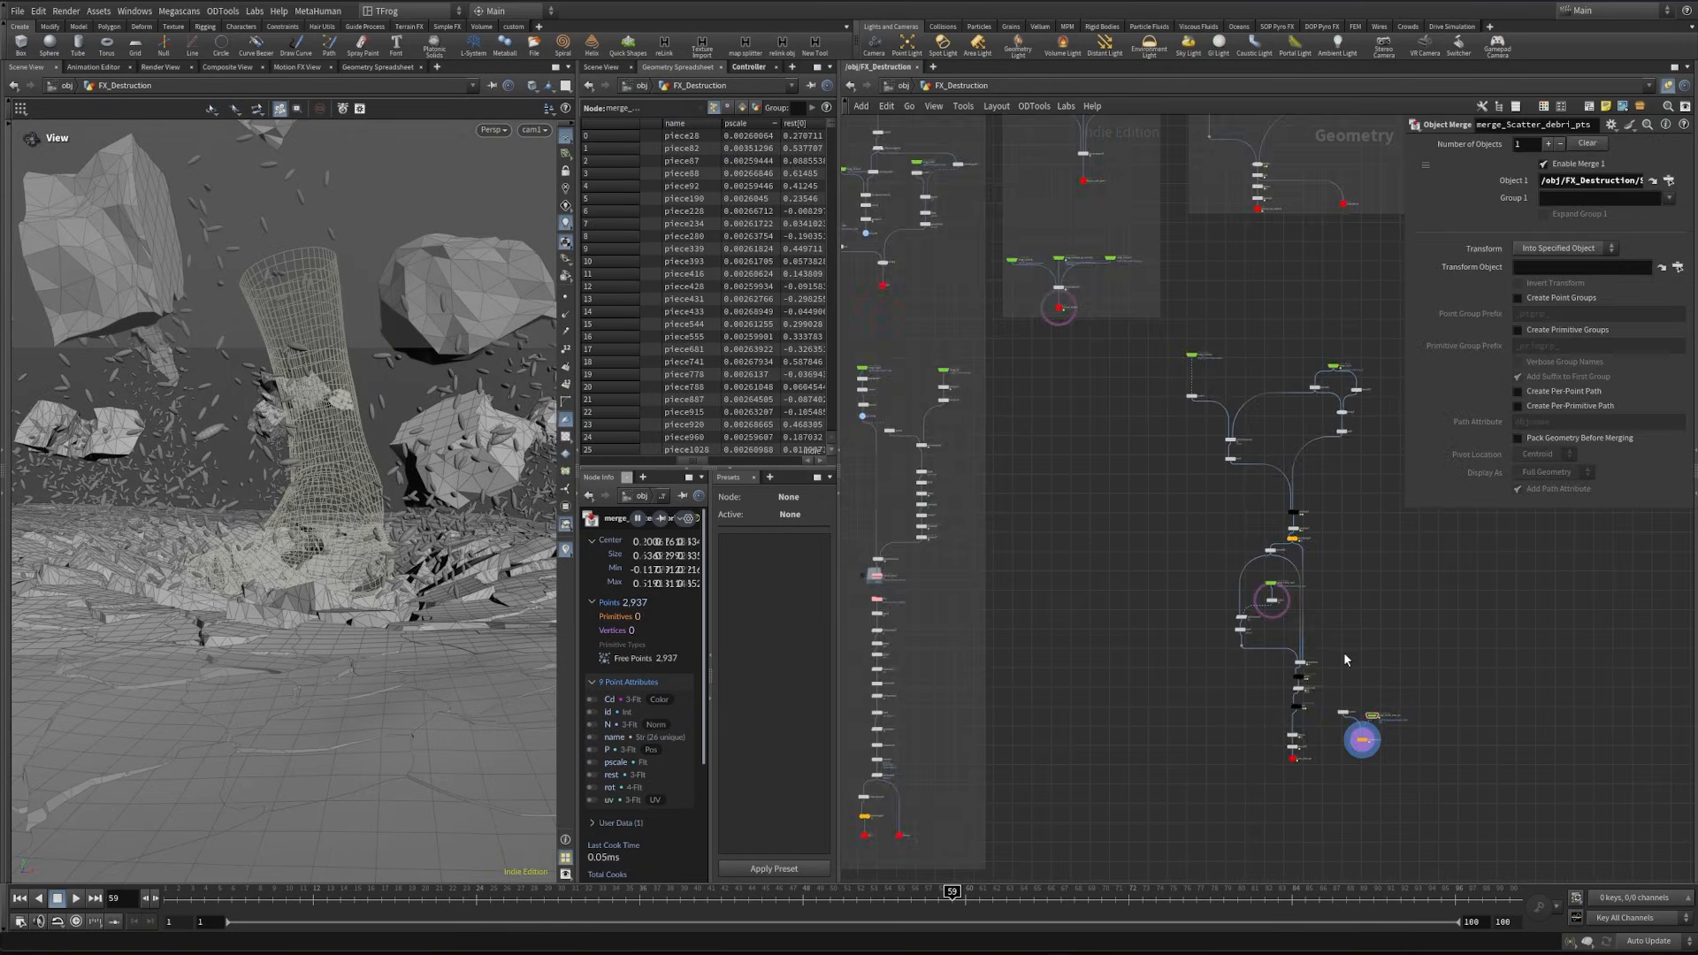
pyautogui.scroll(5, 1344, 654)
# - Add a Sphere node in an empty area of the network and set its primitive type to Polygon
pyautogui.moveTo(1001, 636); pyautogui.dragTo(1303, 863, button='middle')
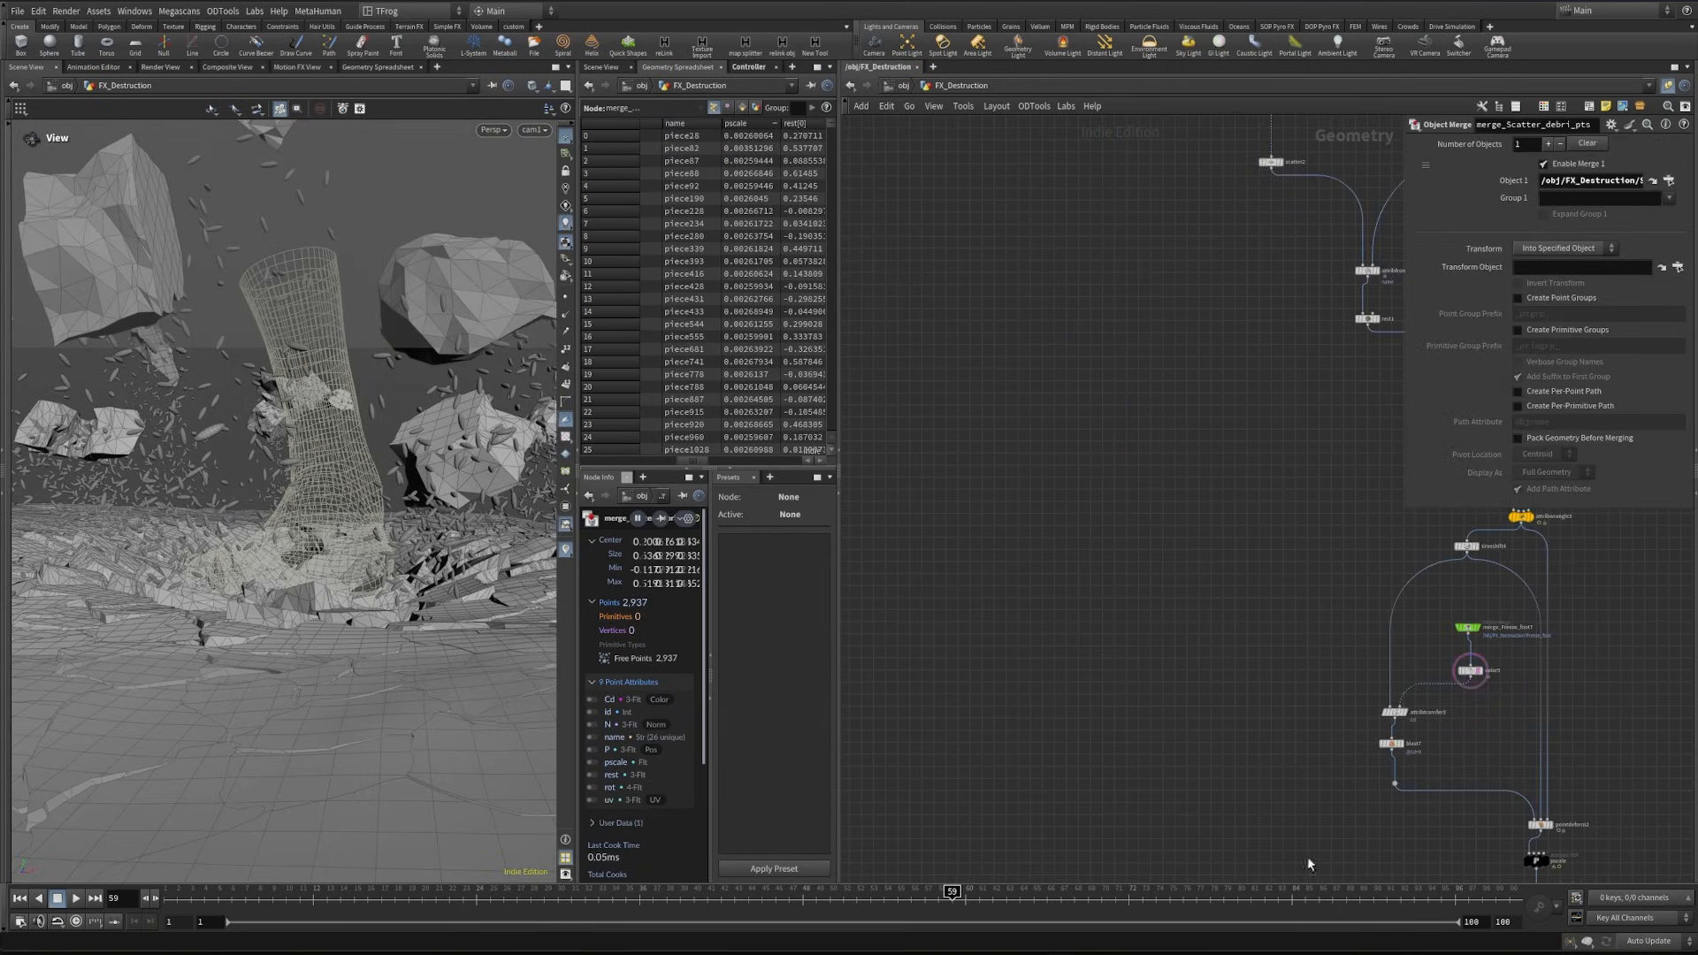
pyautogui.press('Tab')
pyautogui.write('spher')
pyautogui.press('Return')
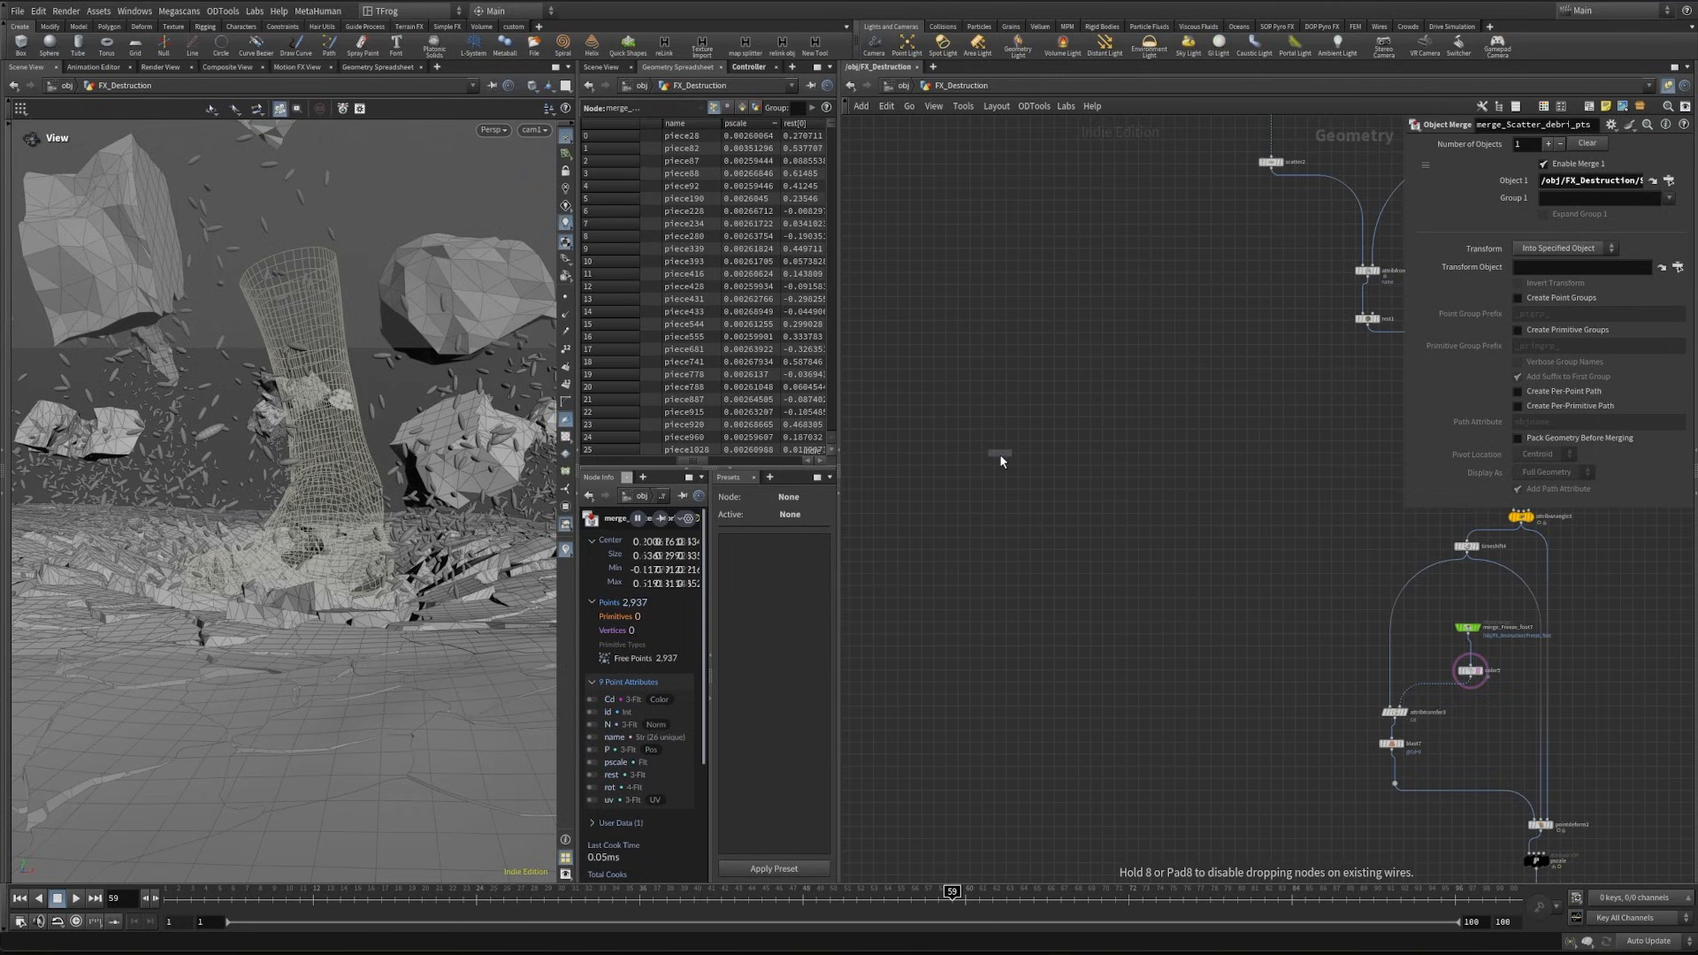
pyautogui.click(999, 454)
pyautogui.click(1552, 144)
pyautogui.click(1559, 175)
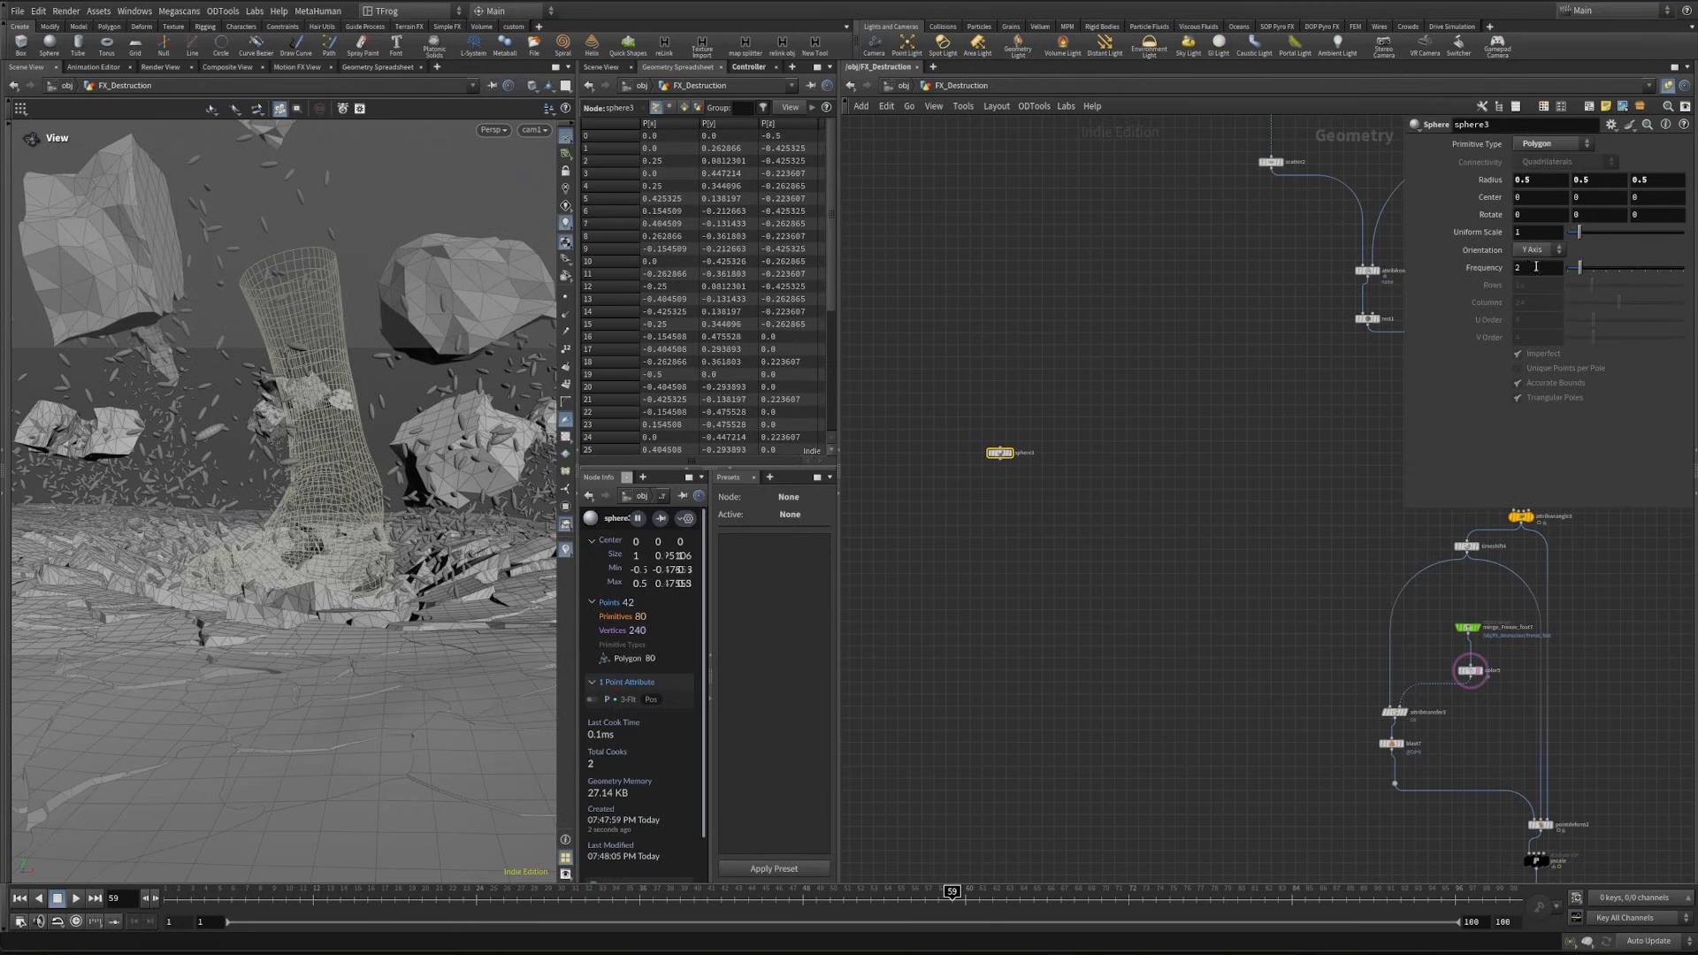
# - Set the sphere's frequency to 10, then attach a Mountain node to its output and display it
pyautogui.write('10')
pyautogui.press('Return')
pyautogui.scroll(5, 951, 473)
pyautogui.click(1065, 440)
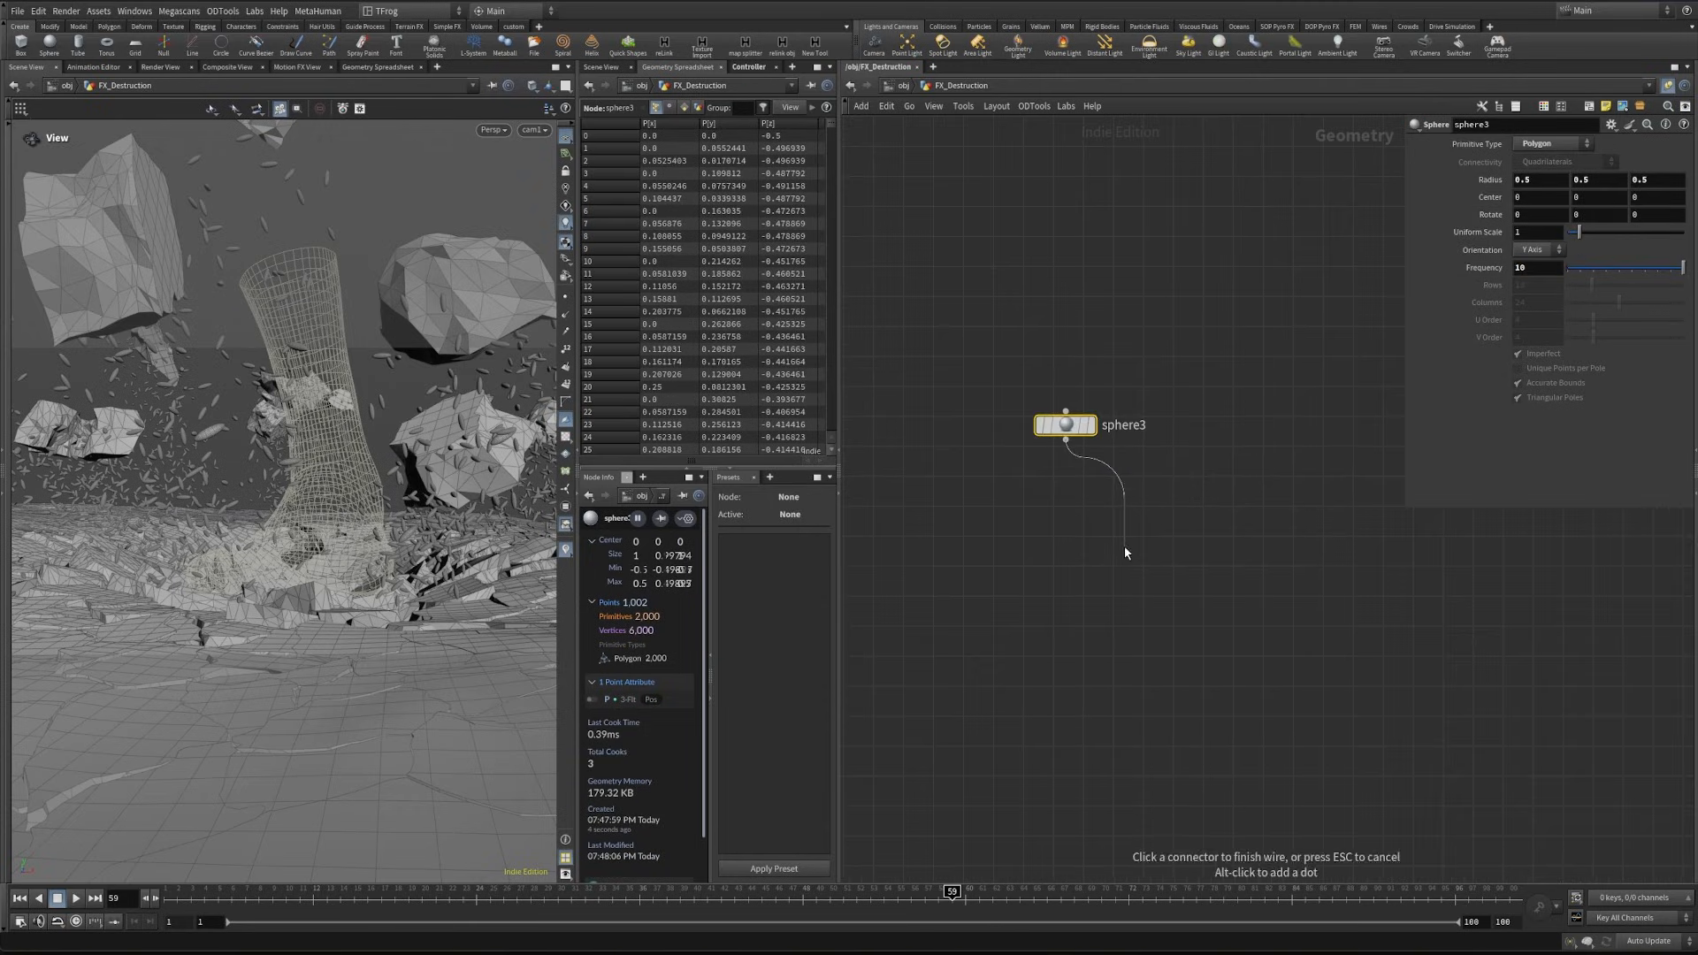
pyautogui.press('Tab')
pyautogui.write('mountain')
pyautogui.press('Return')
pyautogui.moveTo(1081, 528)
pyautogui.mouseDown()
pyautogui.moveTo(1038, 507)
pyautogui.moveTo(1076, 526)
pyautogui.mouseUp()
pyautogui.click(1063, 507)
# - Set the Mountain noise amplitude to 0.15, keeping the element size at 1
pyautogui.scroll(-8, 129, 587)
pyautogui.moveTo(129, 587); pyautogui.dragTo(227, 575)
pyautogui.moveTo(228, 575); pyautogui.dragTo(442, 677, button='middle')
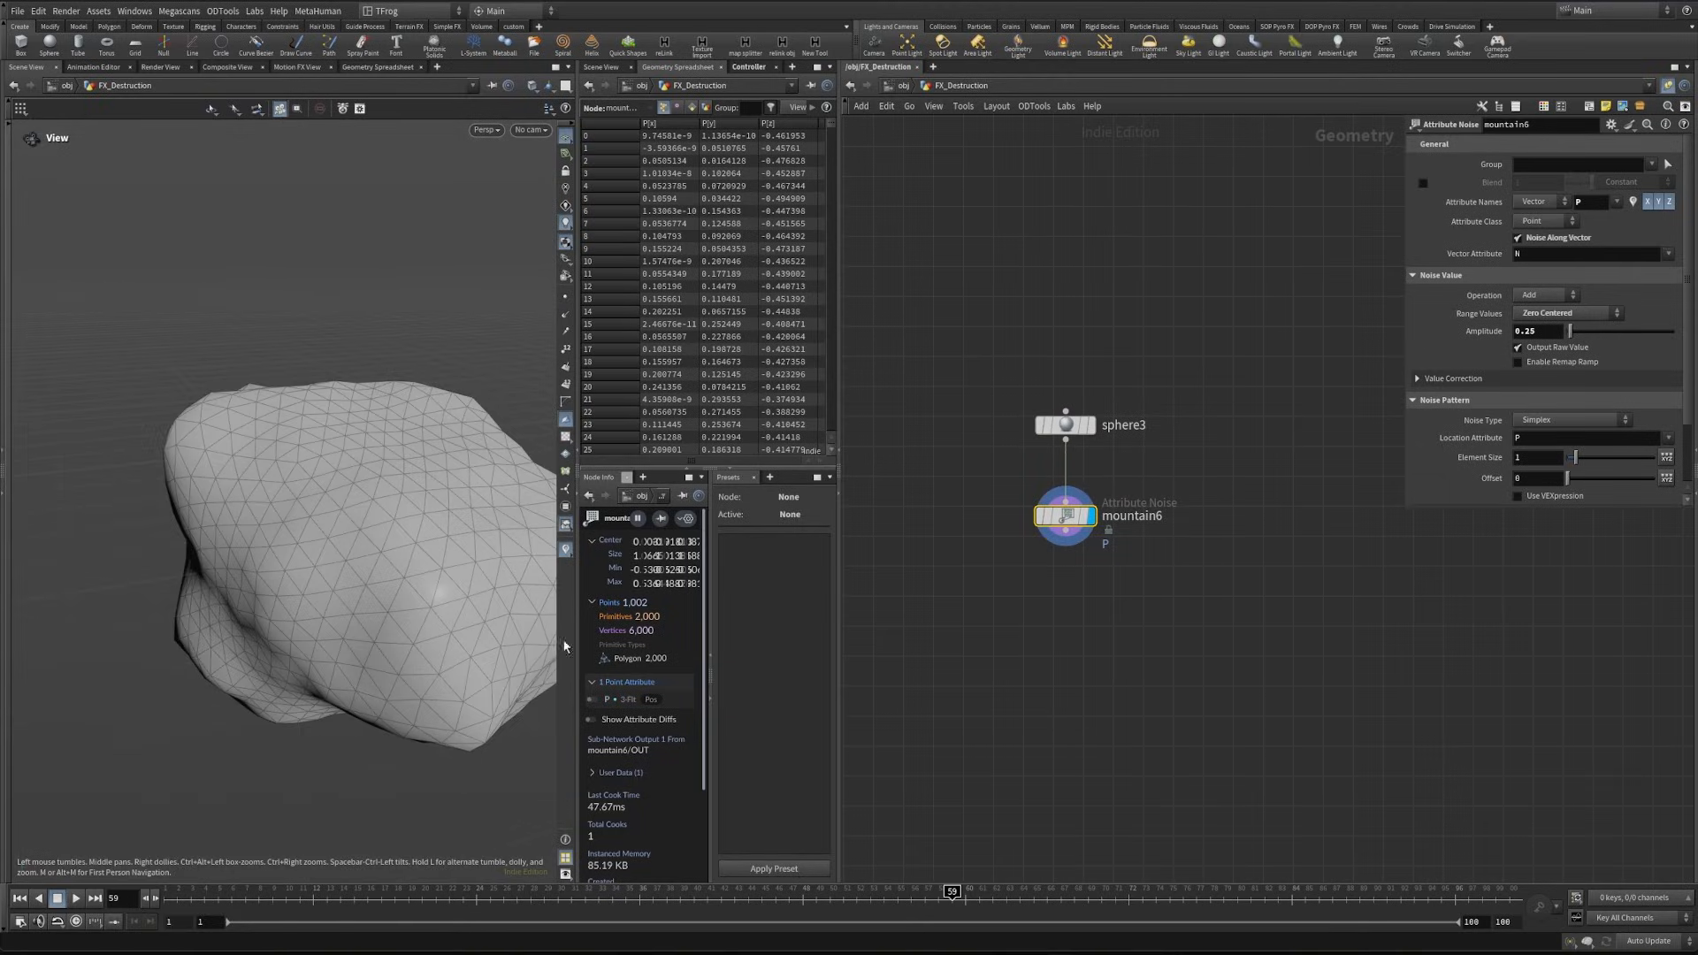
pyautogui.click(1550, 336)
pyautogui.press('Return')
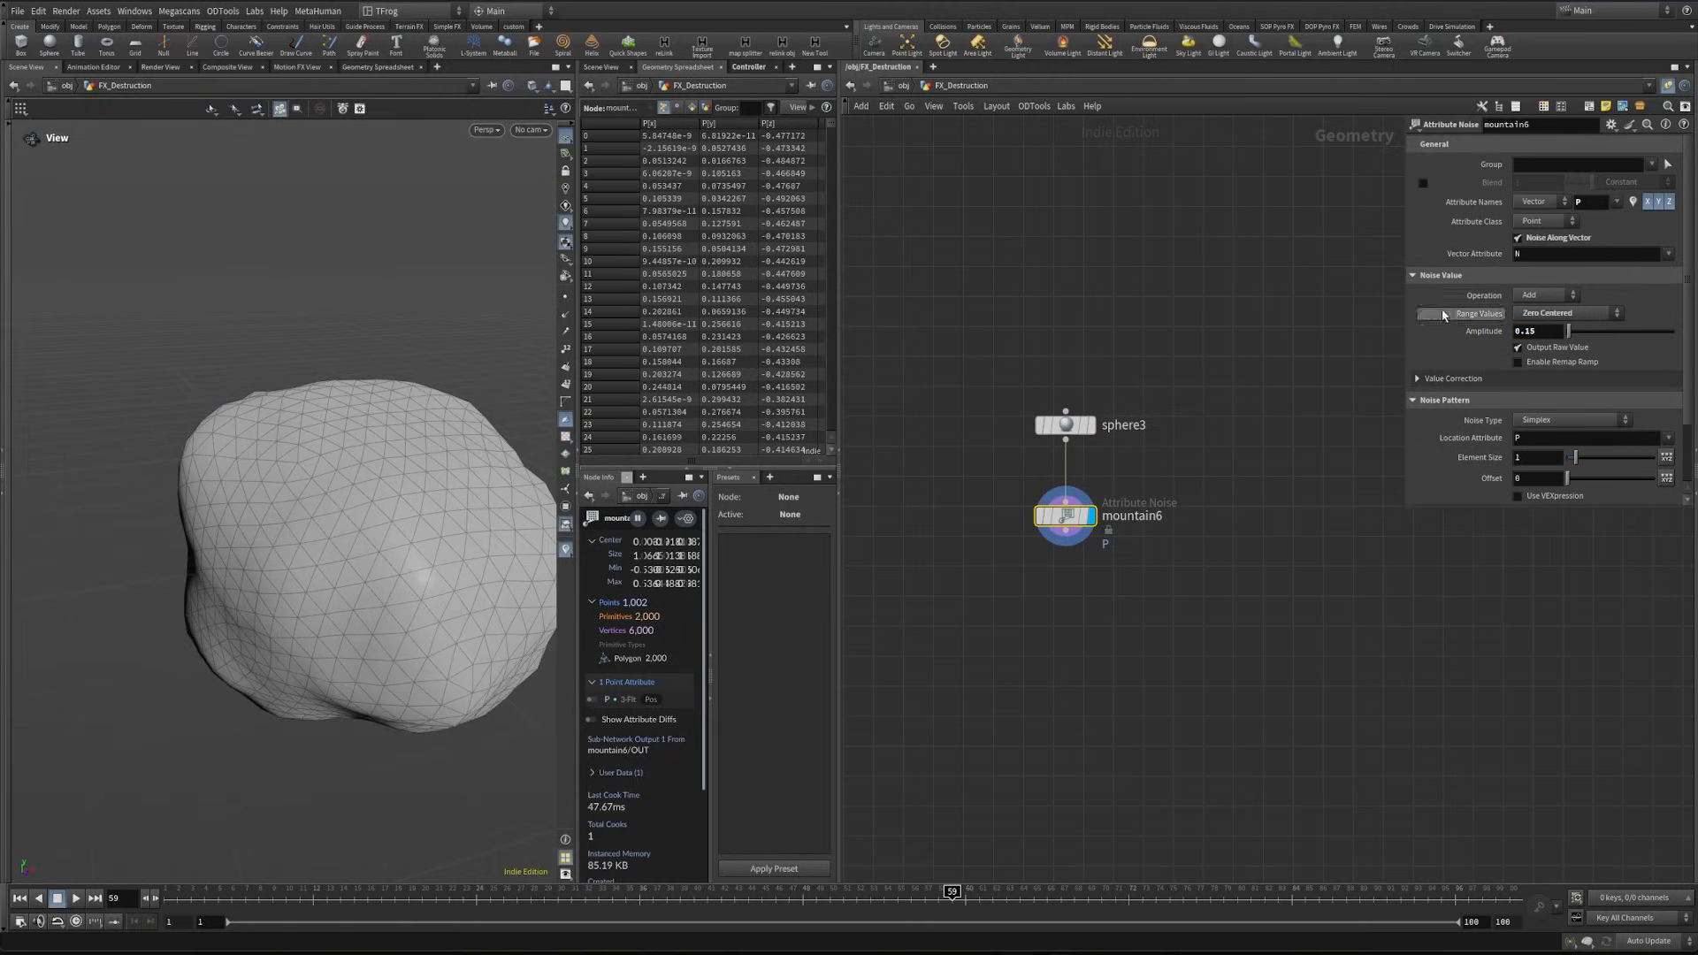
pyautogui.moveTo(1534, 459); pyautogui.dragTo(1513, 459, button='middle')
pyautogui.hotkey('ctrl', 'z')
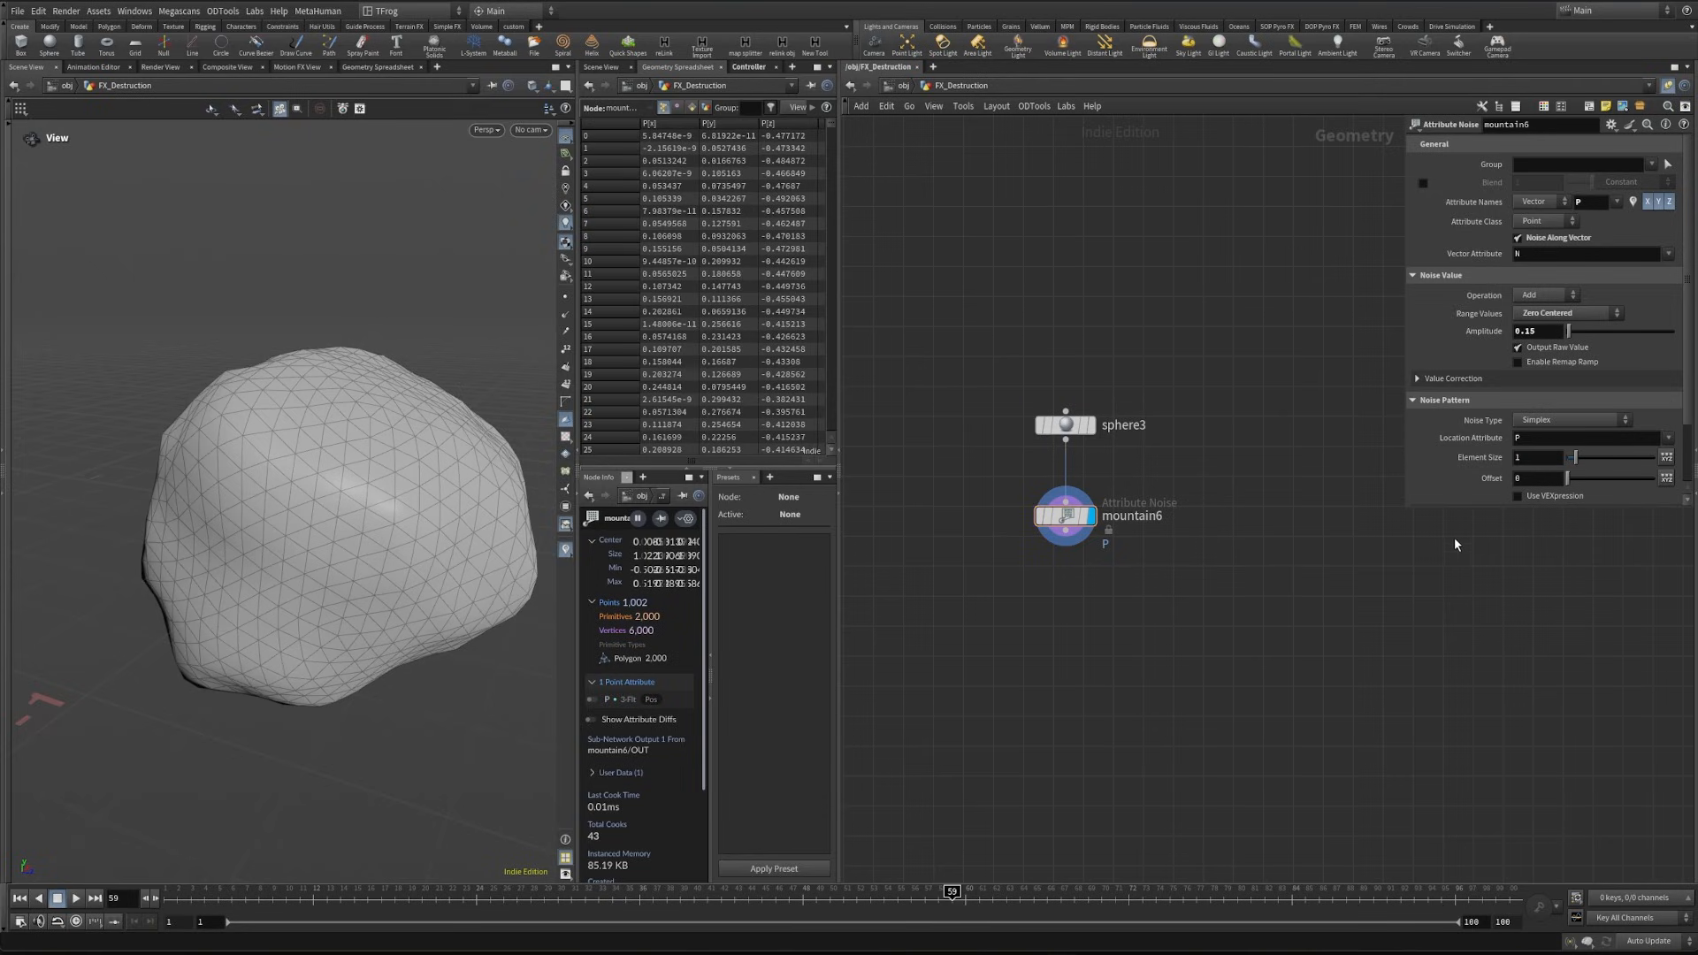
pyautogui.moveTo(1451, 510); pyautogui.dragTo(1451, 588)
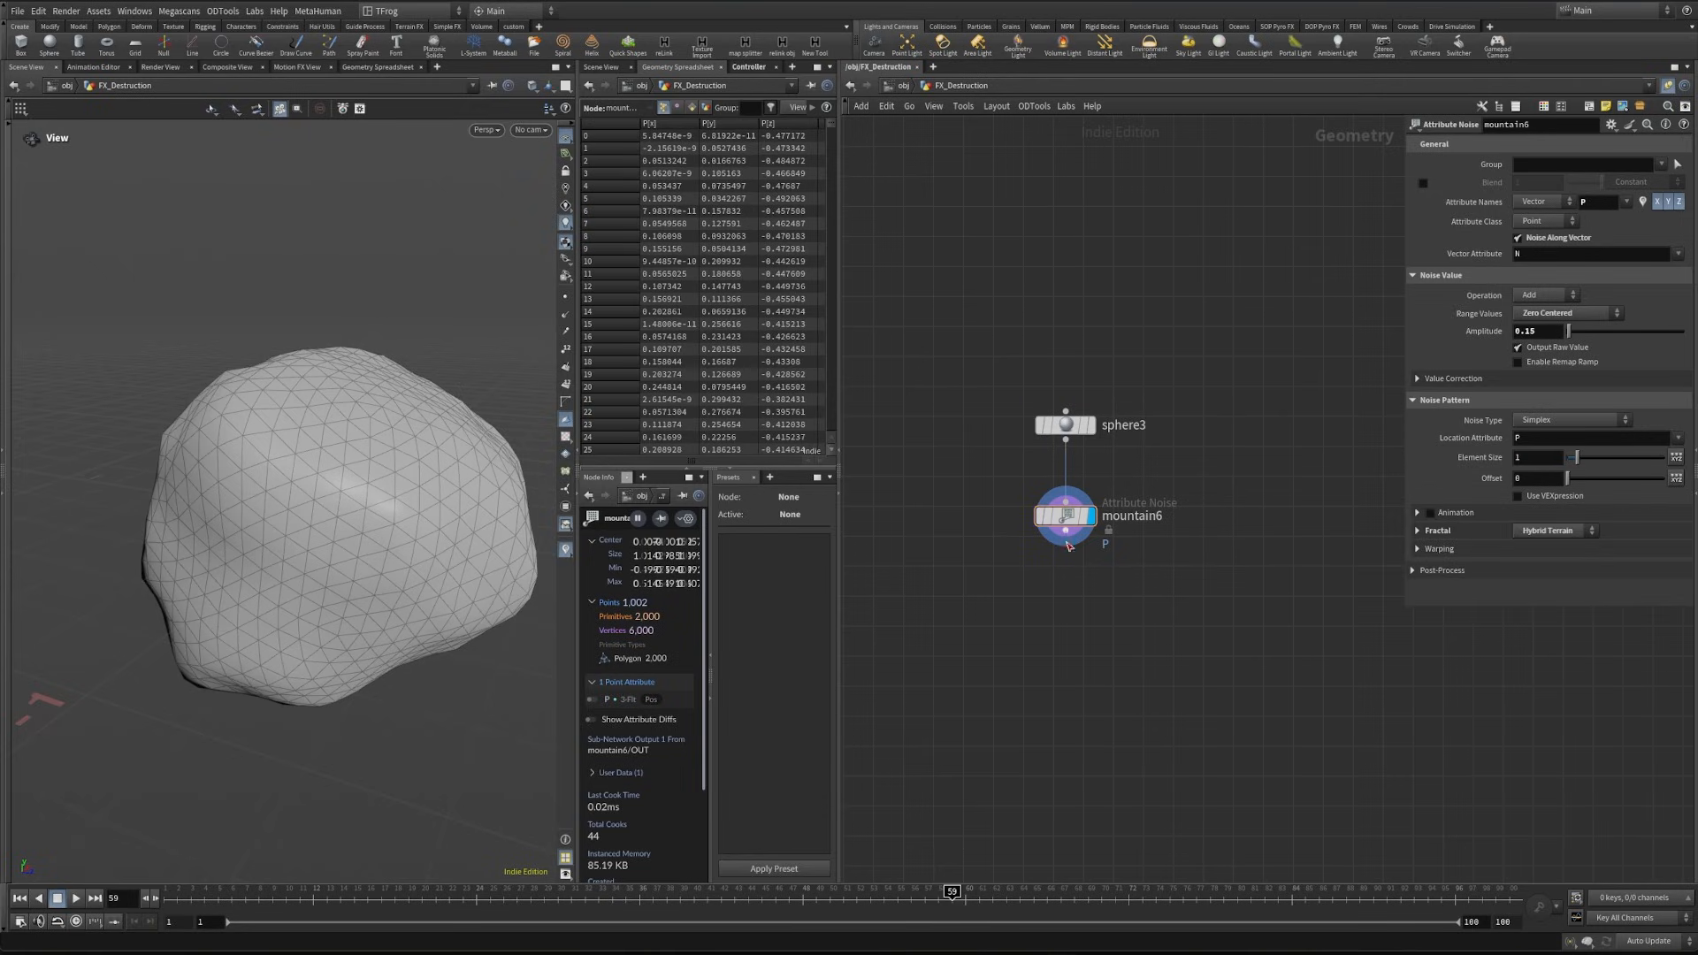
# - Append a Remesh node after the Mountain node, set its target size to 0.05 and display it
pyautogui.press('Tab')
pyautogui.write('rem')
pyautogui.press('Return')
pyautogui.click(1073, 616)
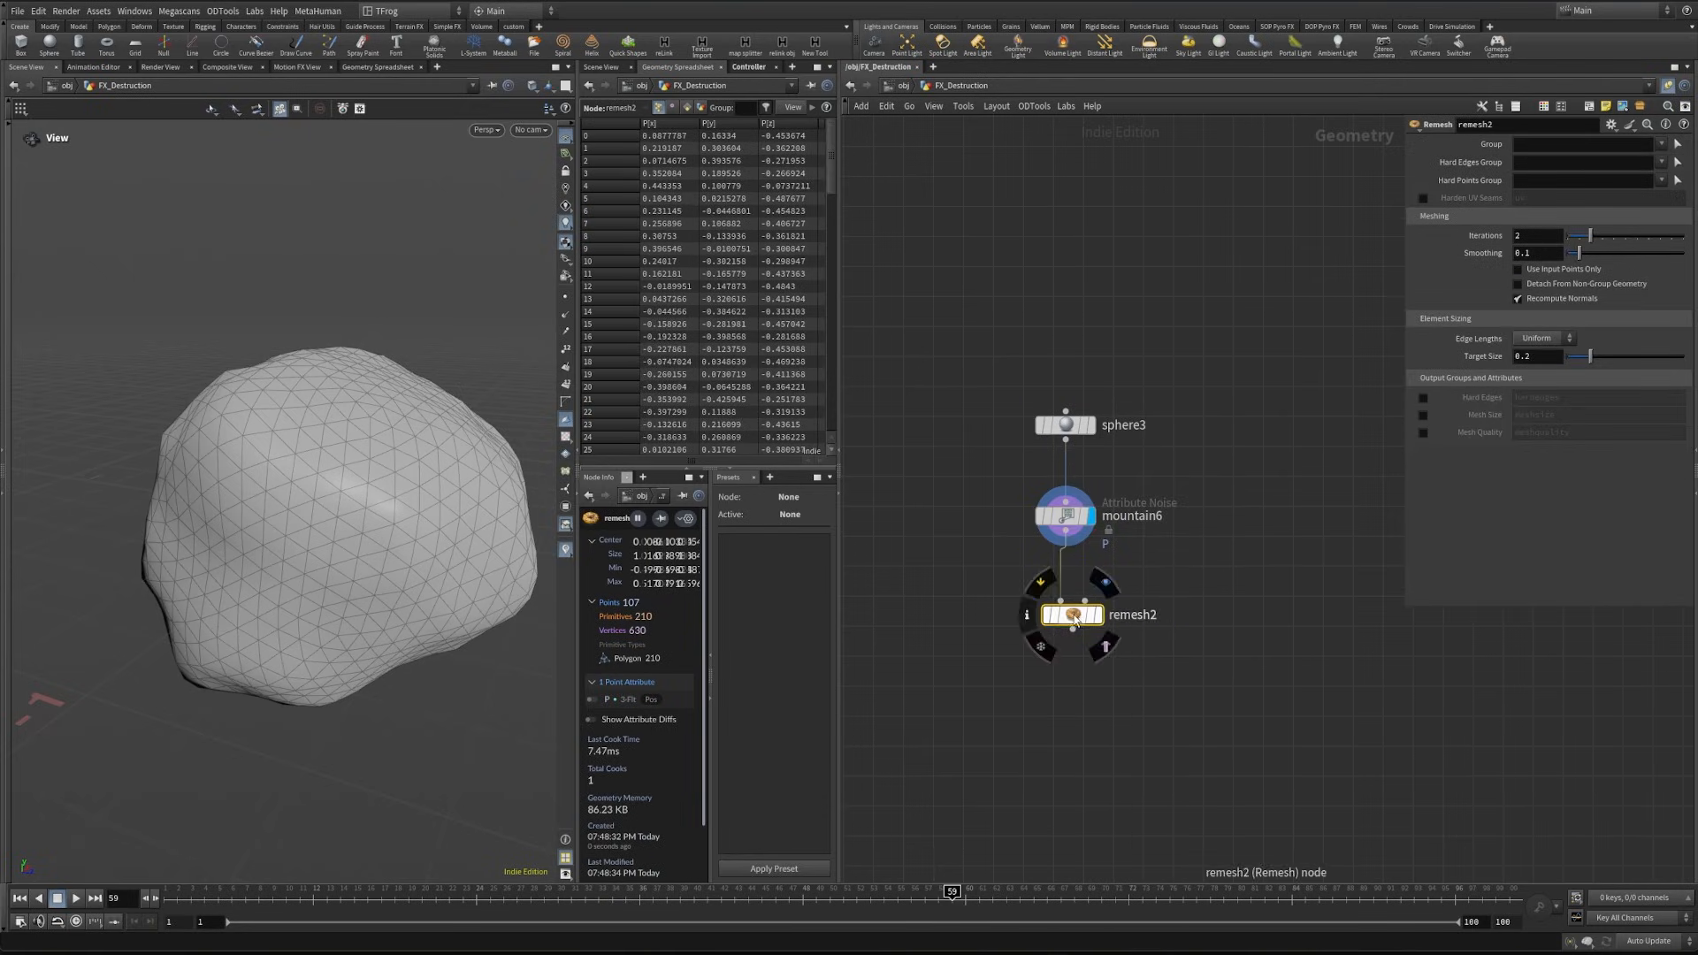
pyautogui.click(1553, 358)
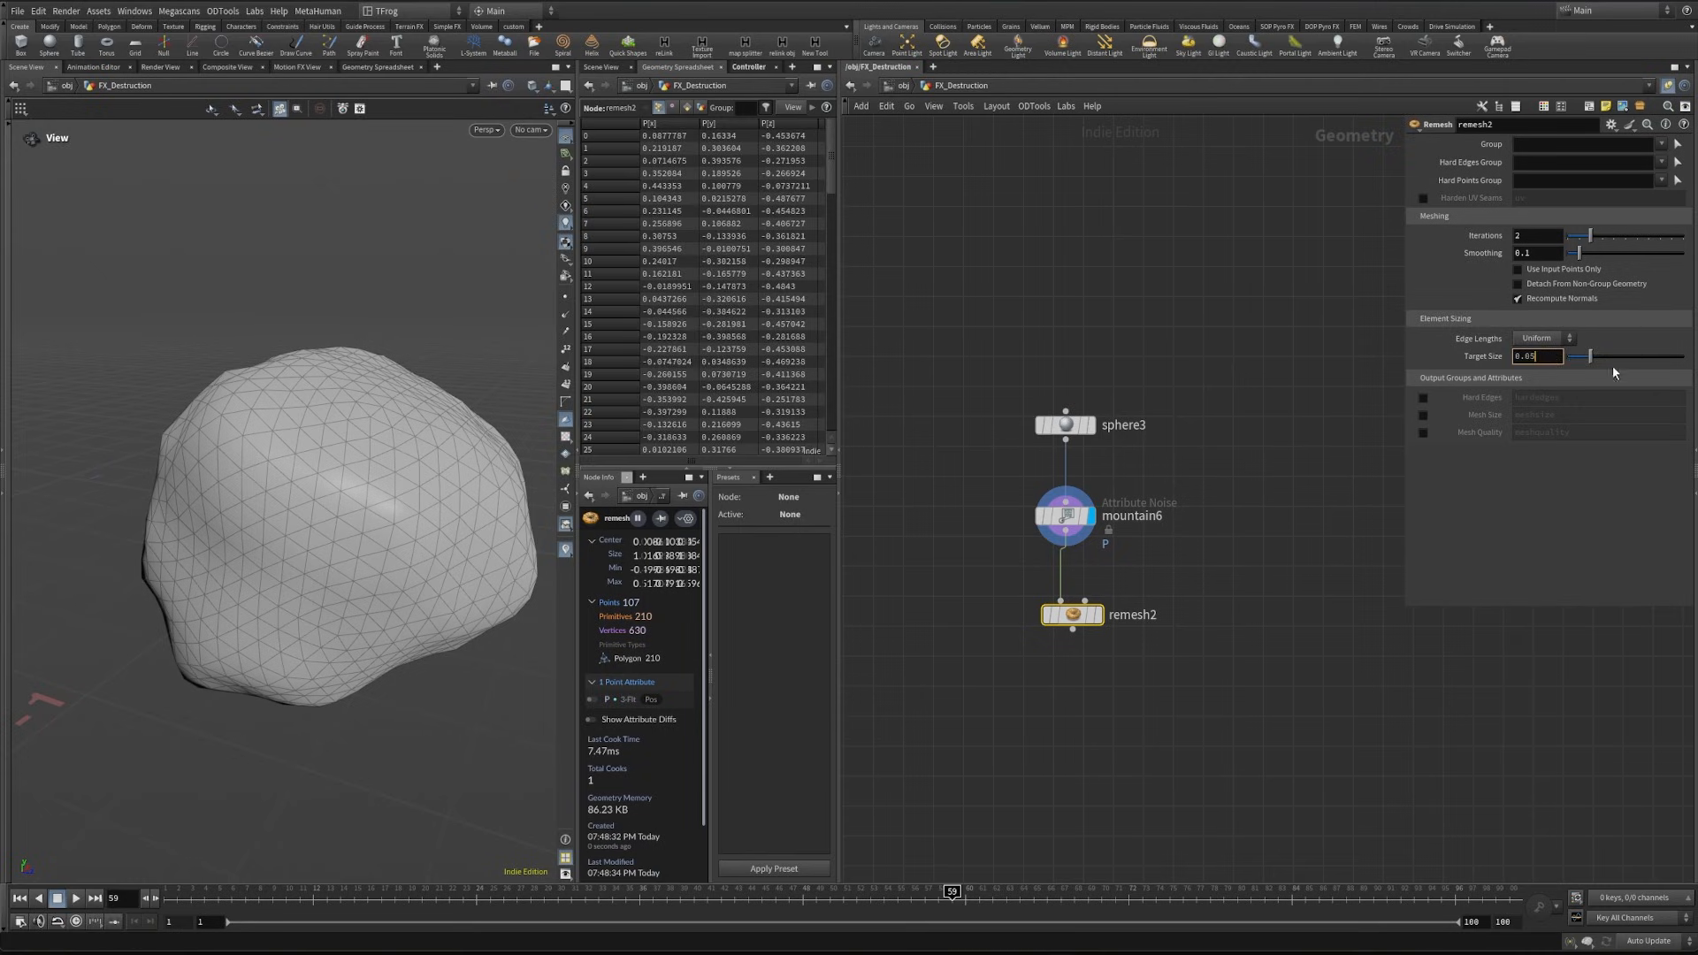
pyautogui.write('0.05')
pyautogui.press('Return')
pyautogui.click(1097, 615)
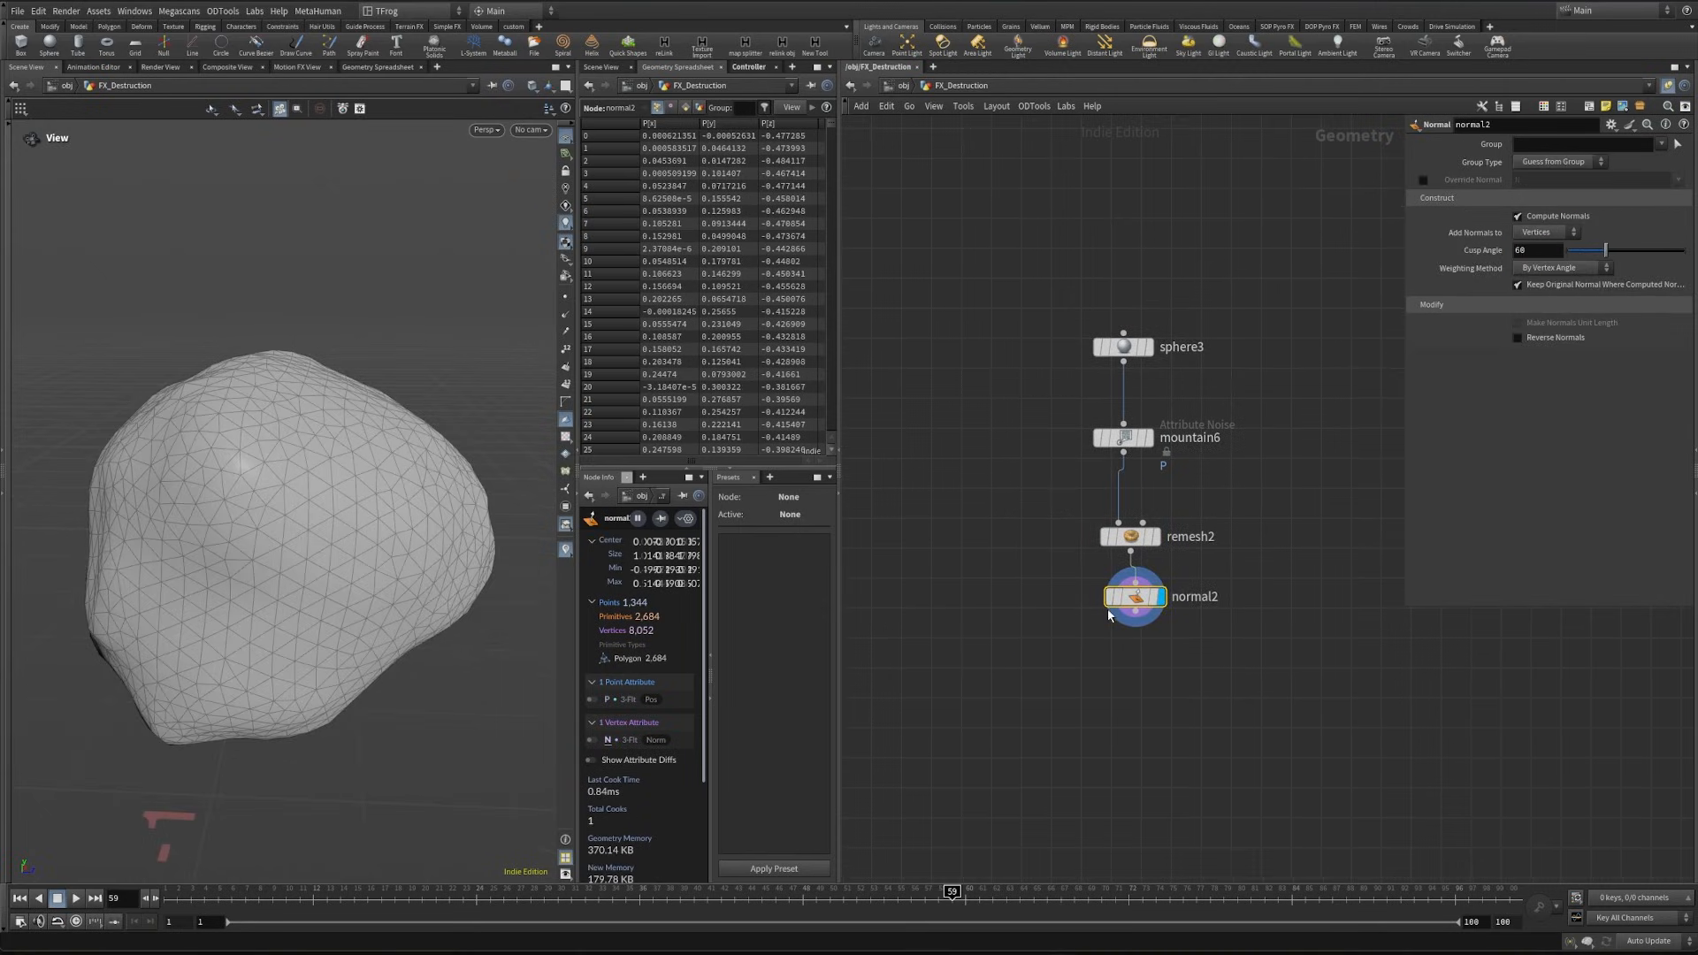
# - Append a Normal node and a Labs Auto UV node after the Remesh node
pyautogui.click(1133, 627)
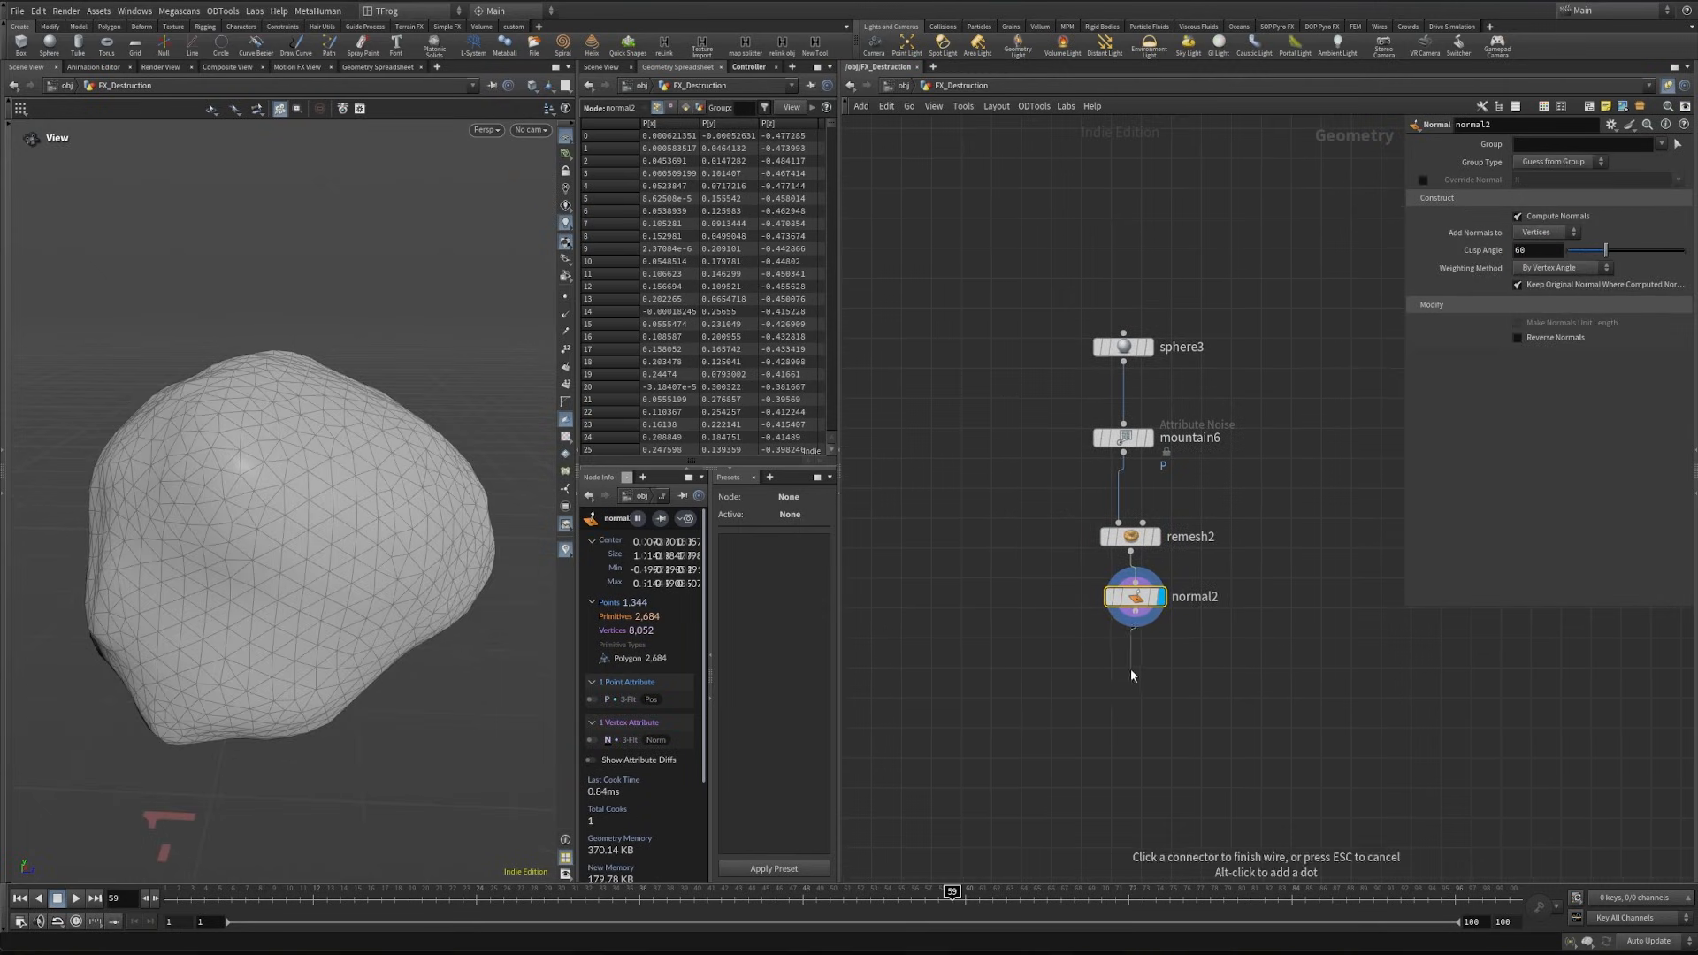
pyautogui.click(1131, 674)
pyautogui.write('auto')
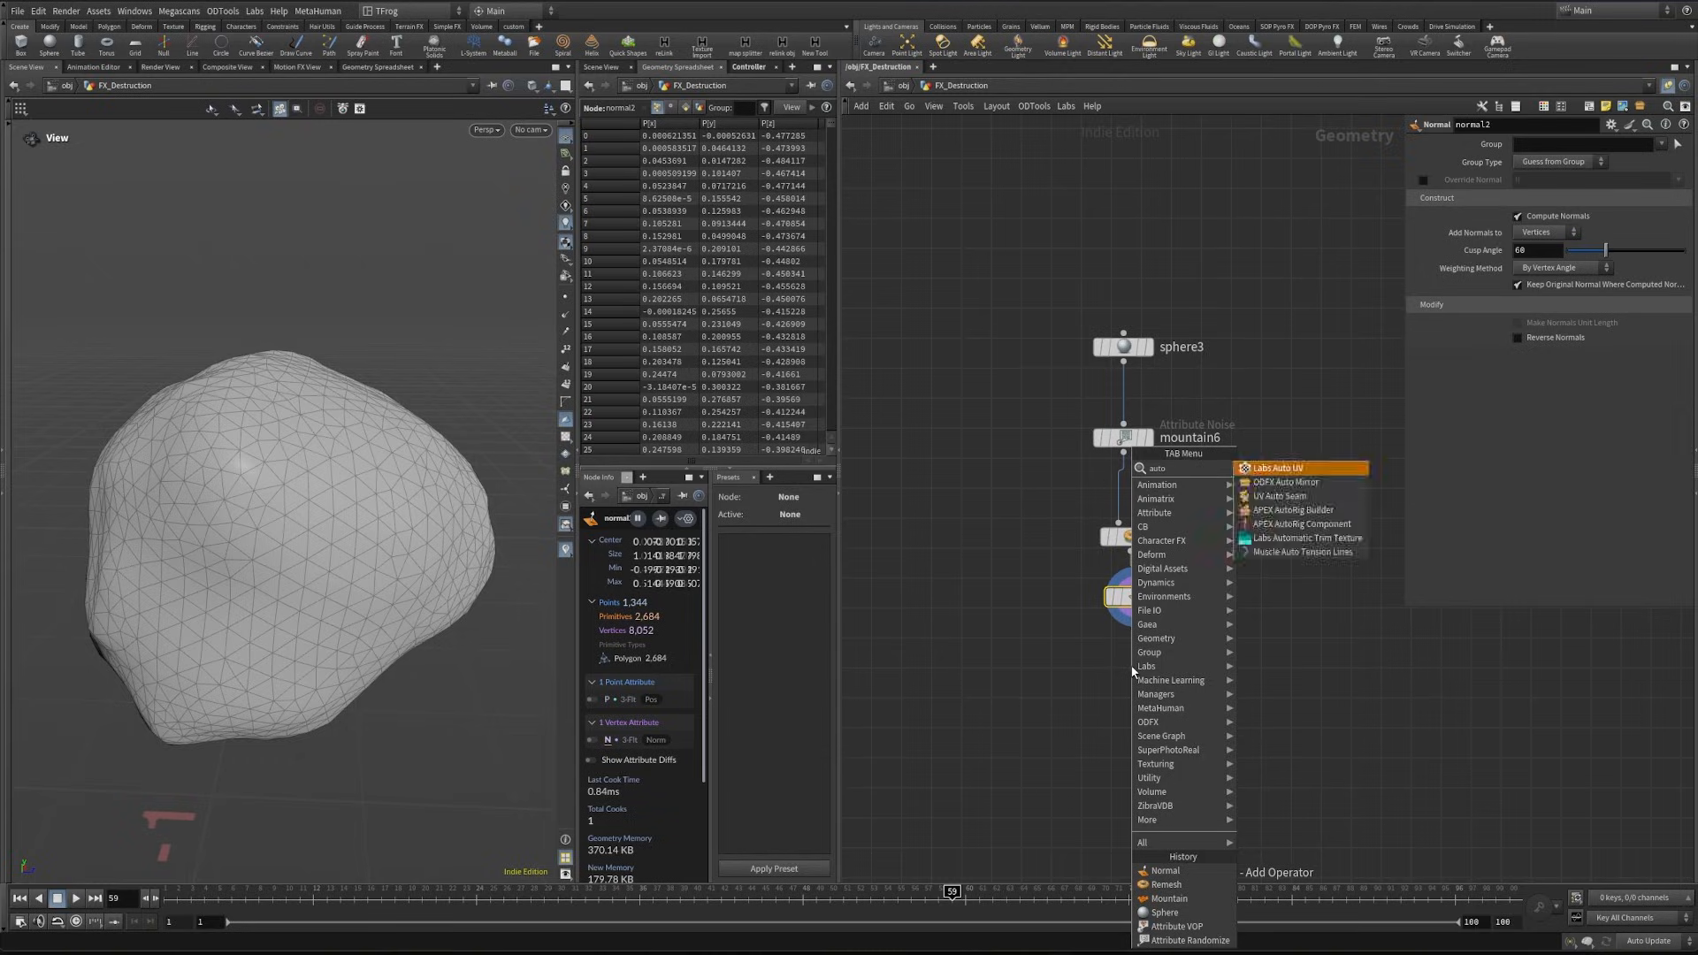
pyautogui.press('Return')
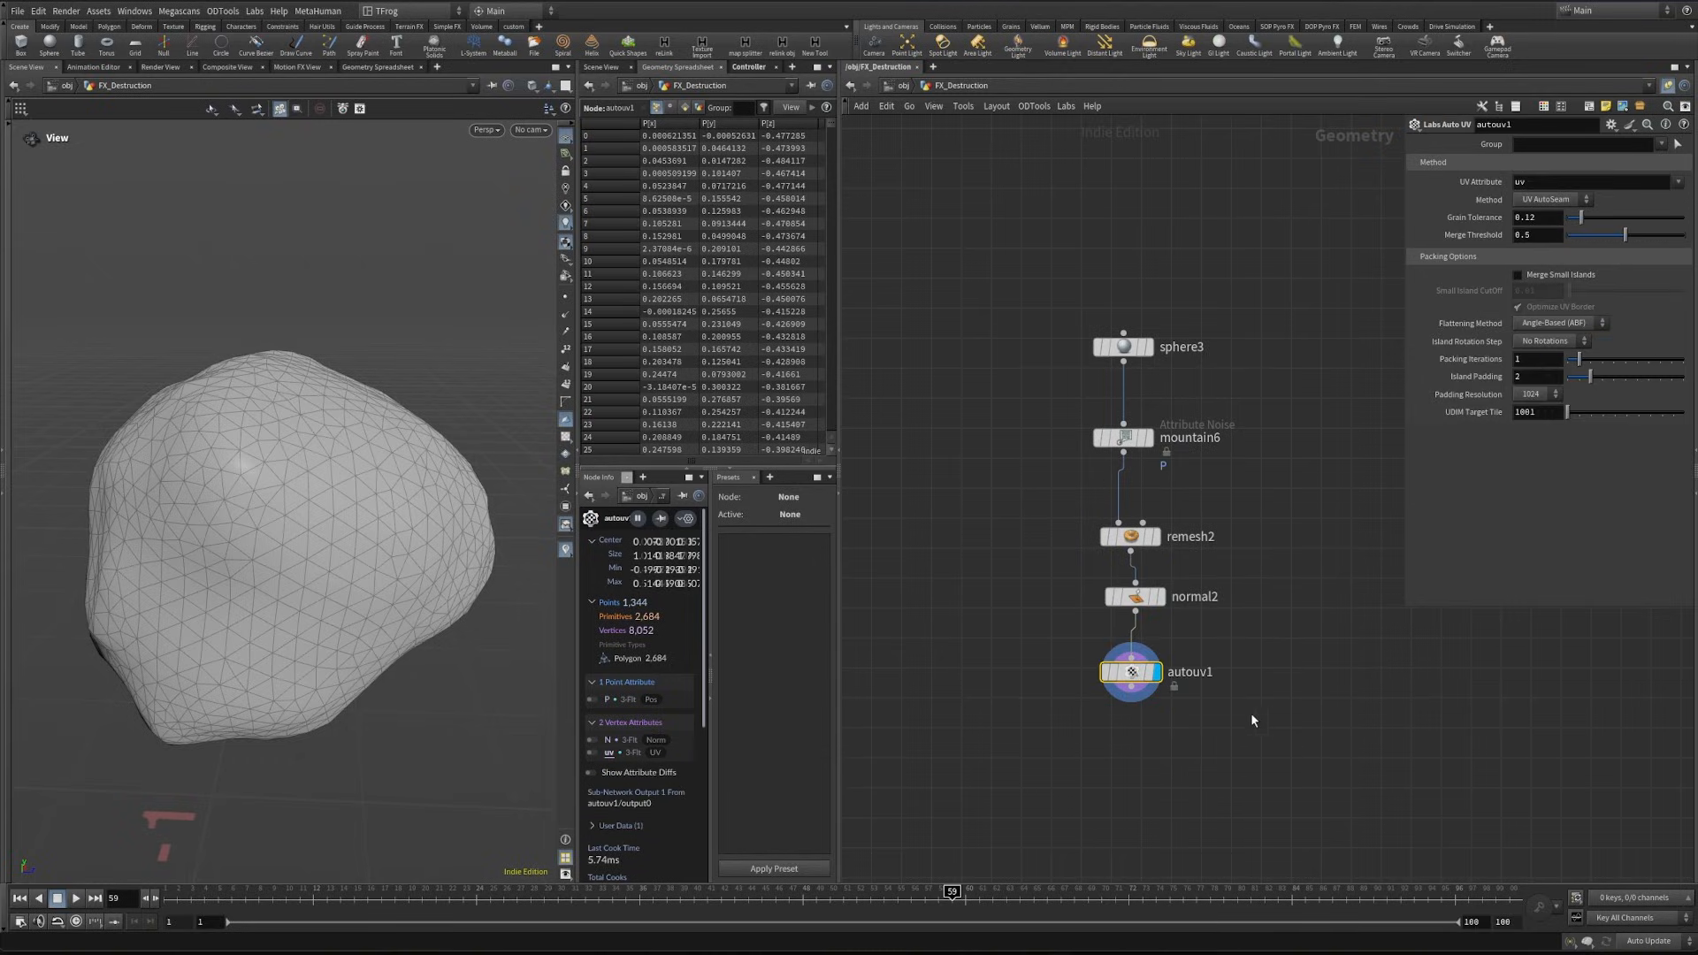
# - Set the Auto UV grain tolerance to about 0.265, judging the islands in the UV view and the checker on the rock
pyautogui.click(566, 437)
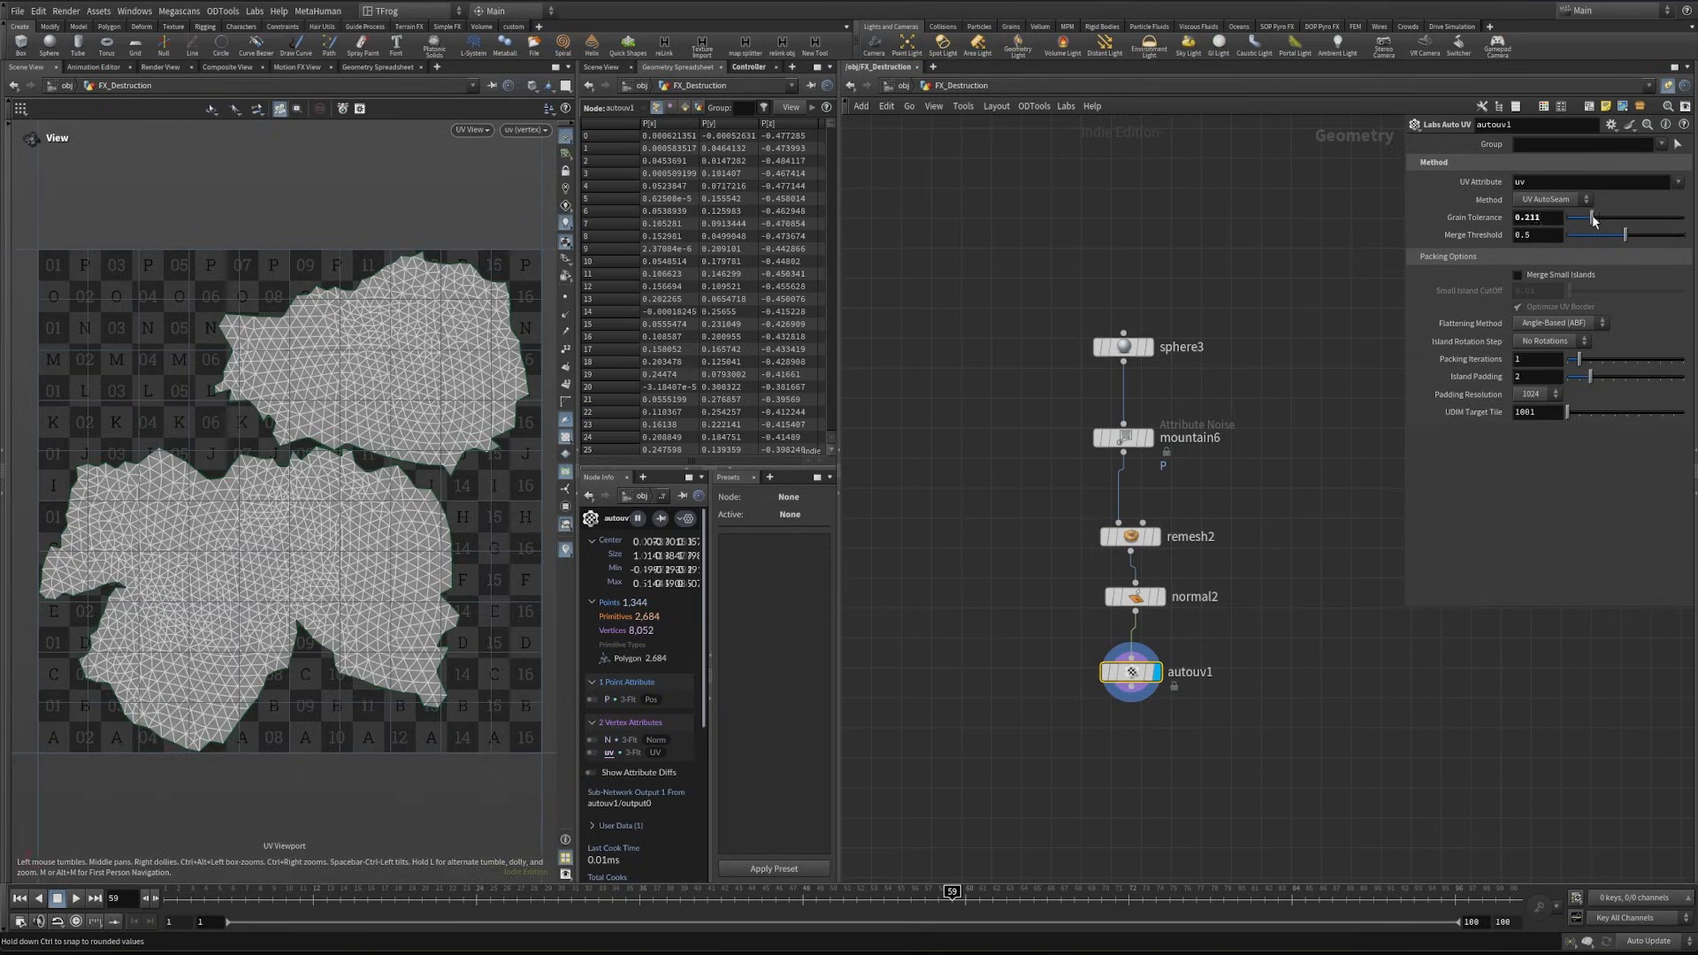
pyautogui.moveTo(1595, 221); pyautogui.dragTo(1603, 221)
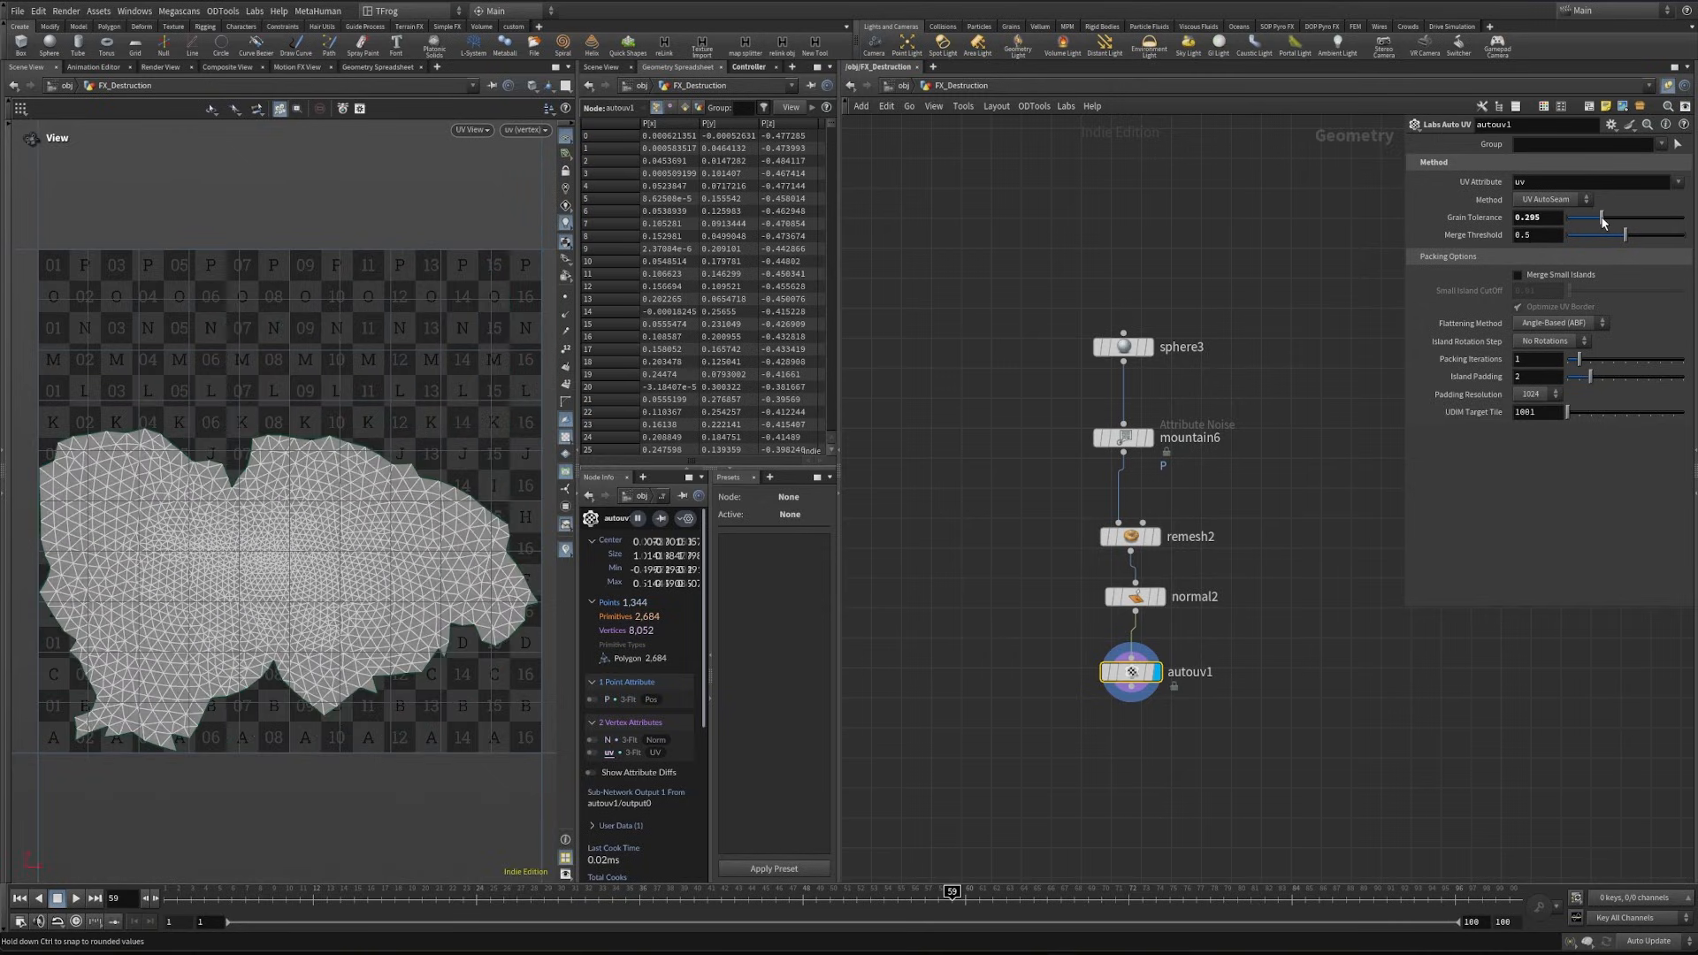
pyautogui.hotkey('space', '1')
pyautogui.moveTo(368, 504); pyautogui.dragTo(236, 512)
pyautogui.moveTo(1602, 218); pyautogui.dragTo(1598, 218)
pyautogui.moveTo(336, 433); pyautogui.dragTo(371, 425)
# - Append and display a UV Transform node after autouv1 with its scale set to 0.1 on all axes
pyautogui.click(1131, 686)
pyautogui.press('Tab')
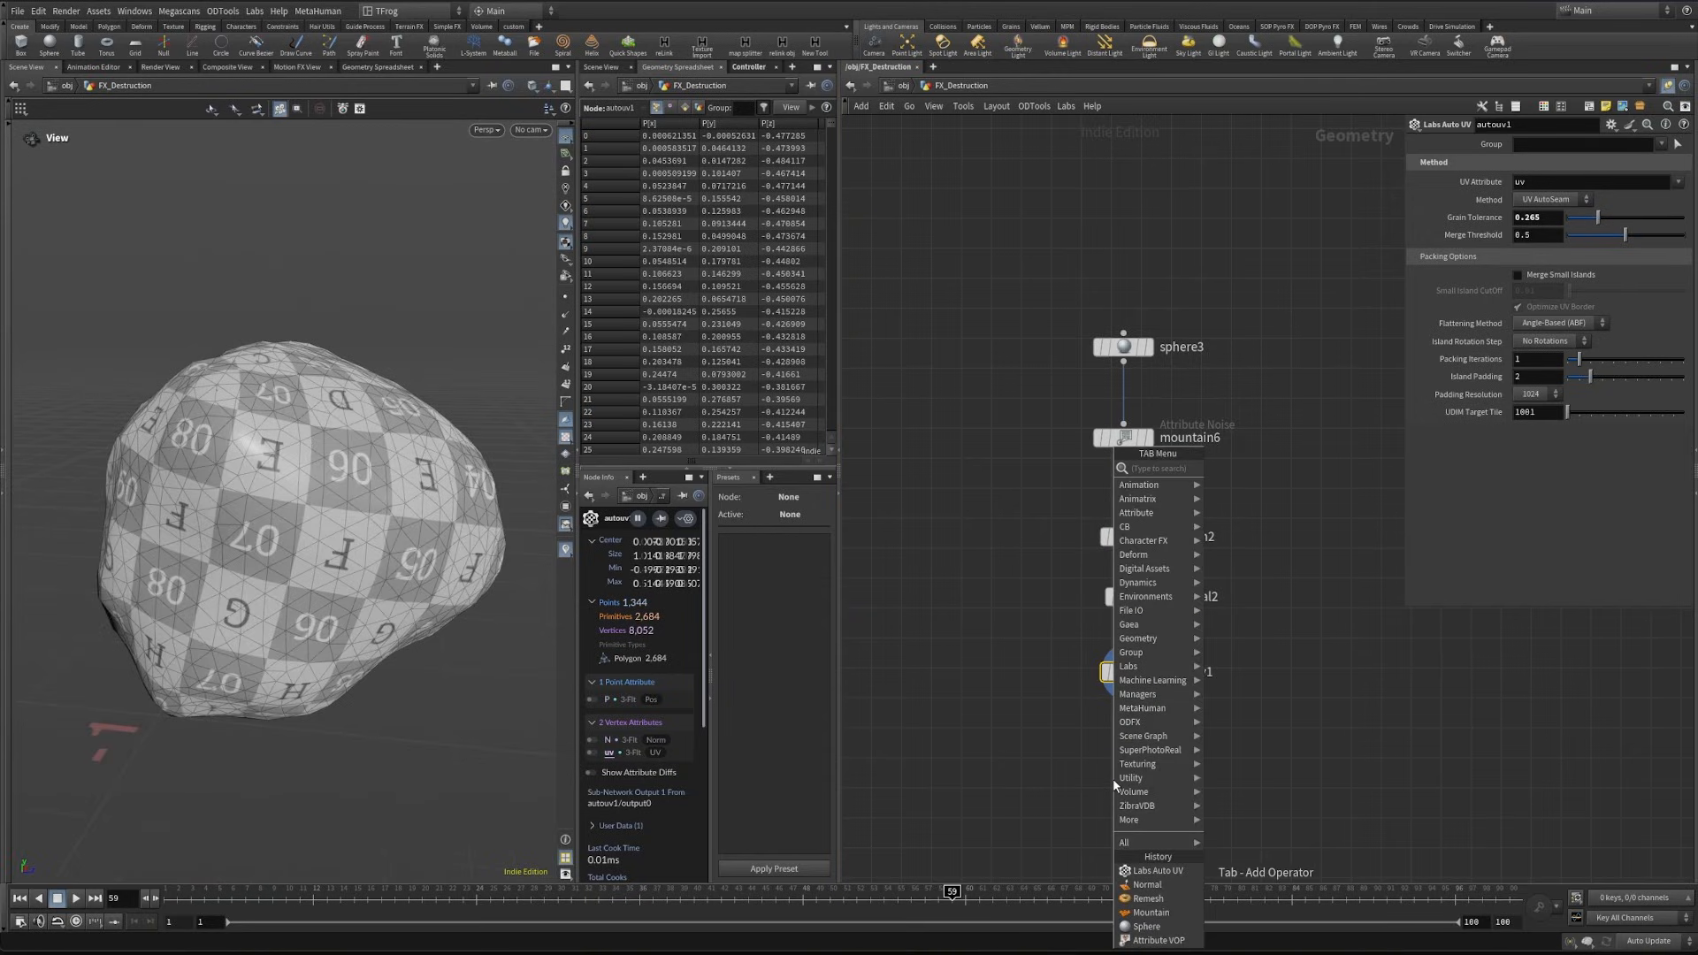
pyautogui.write('uvtr')
pyautogui.press('Return')
pyautogui.press('Return')
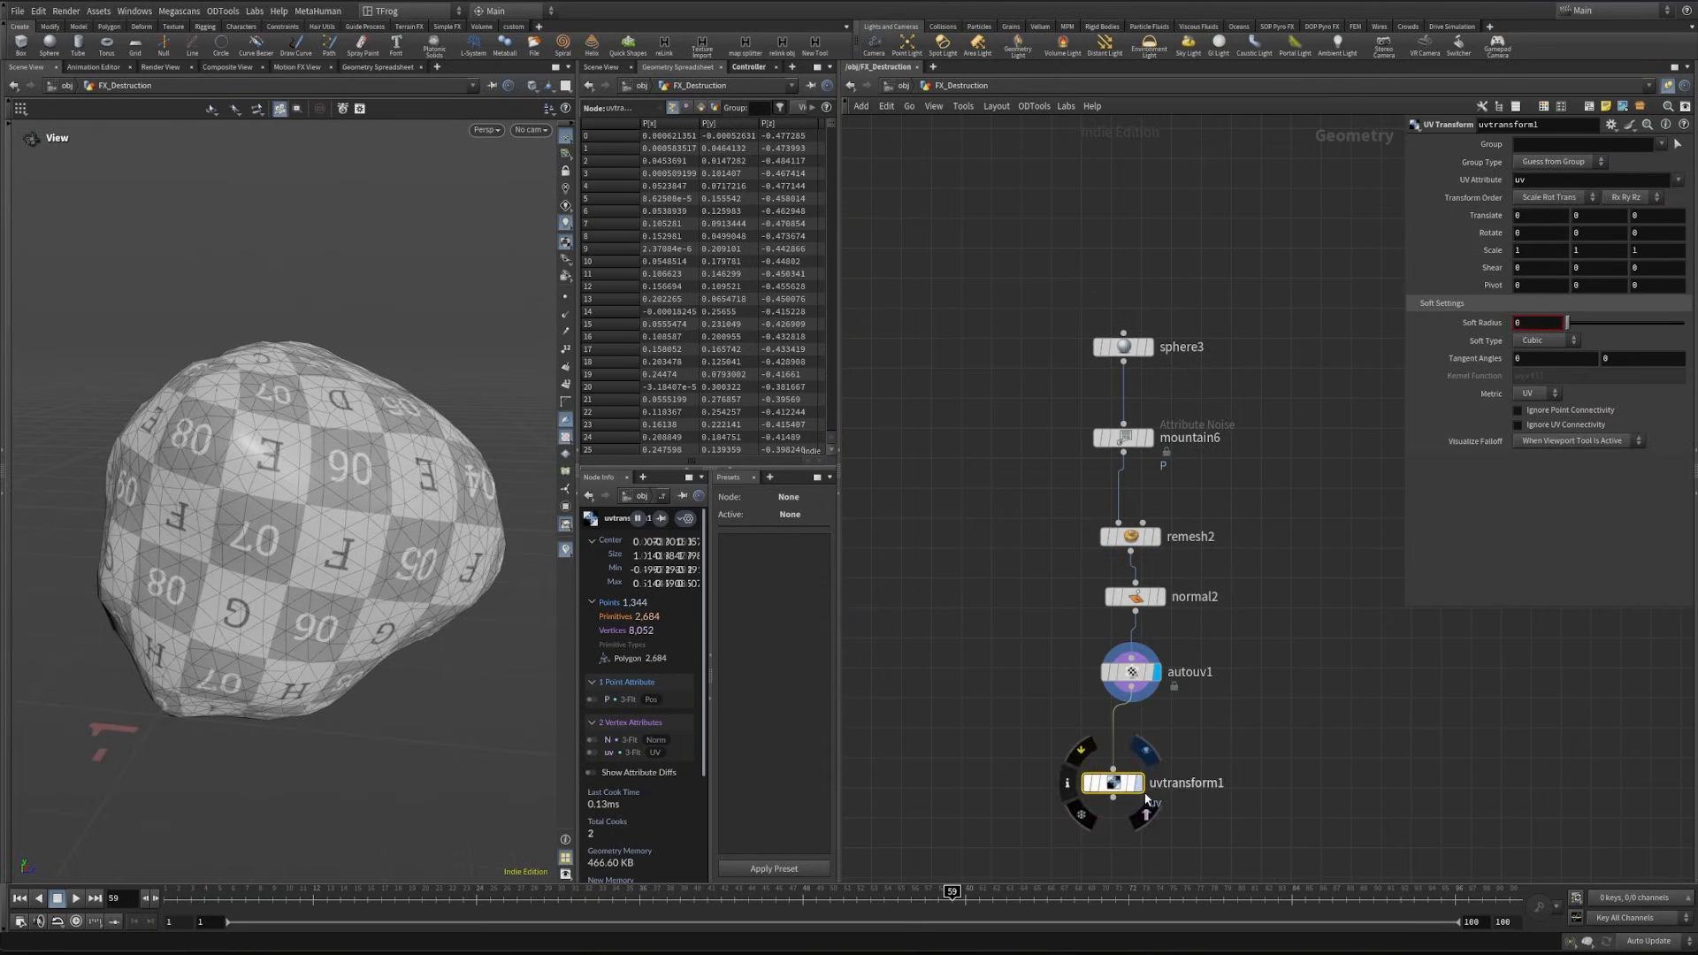
pyautogui.moveTo(1119, 785); pyautogui.dragTo(1147, 736)
pyautogui.click(1166, 735)
pyautogui.moveTo(1491, 252); pyautogui.dragTo(1424, 250, button='middle')
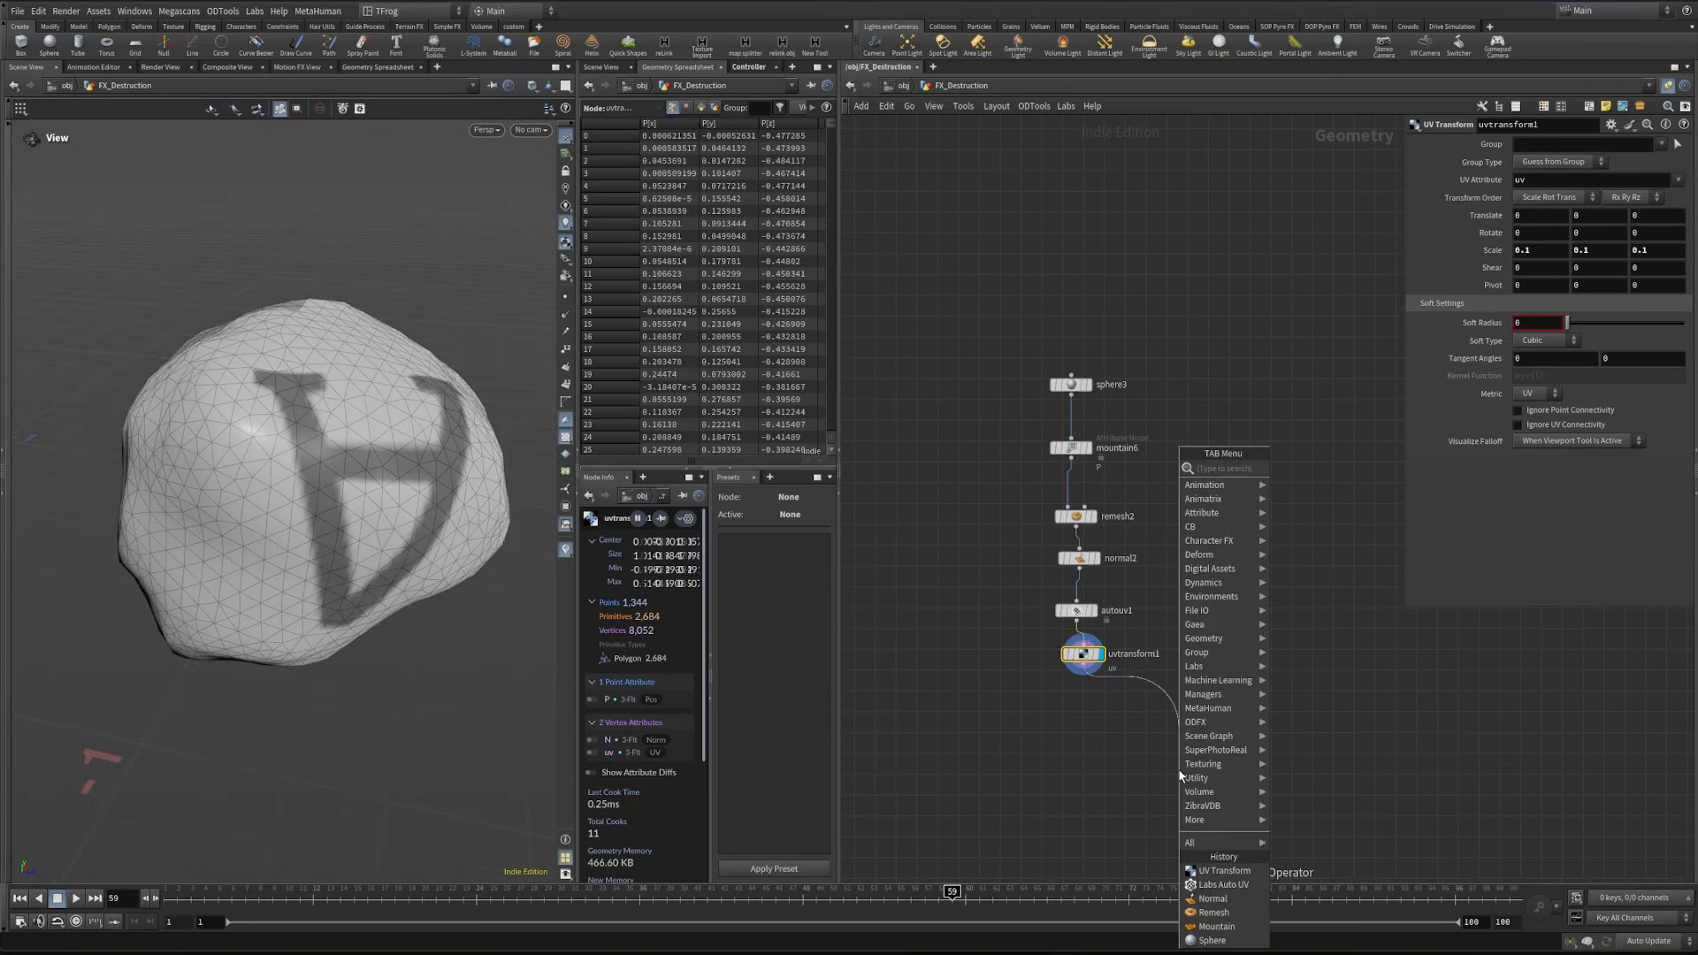
# - Add a Merge node fed by the UV Transform and lay out the rock chain neatly
pyautogui.press('Tab')
pyautogui.write('merge')
pyautogui.press('Return')
pyautogui.click(1179, 776)
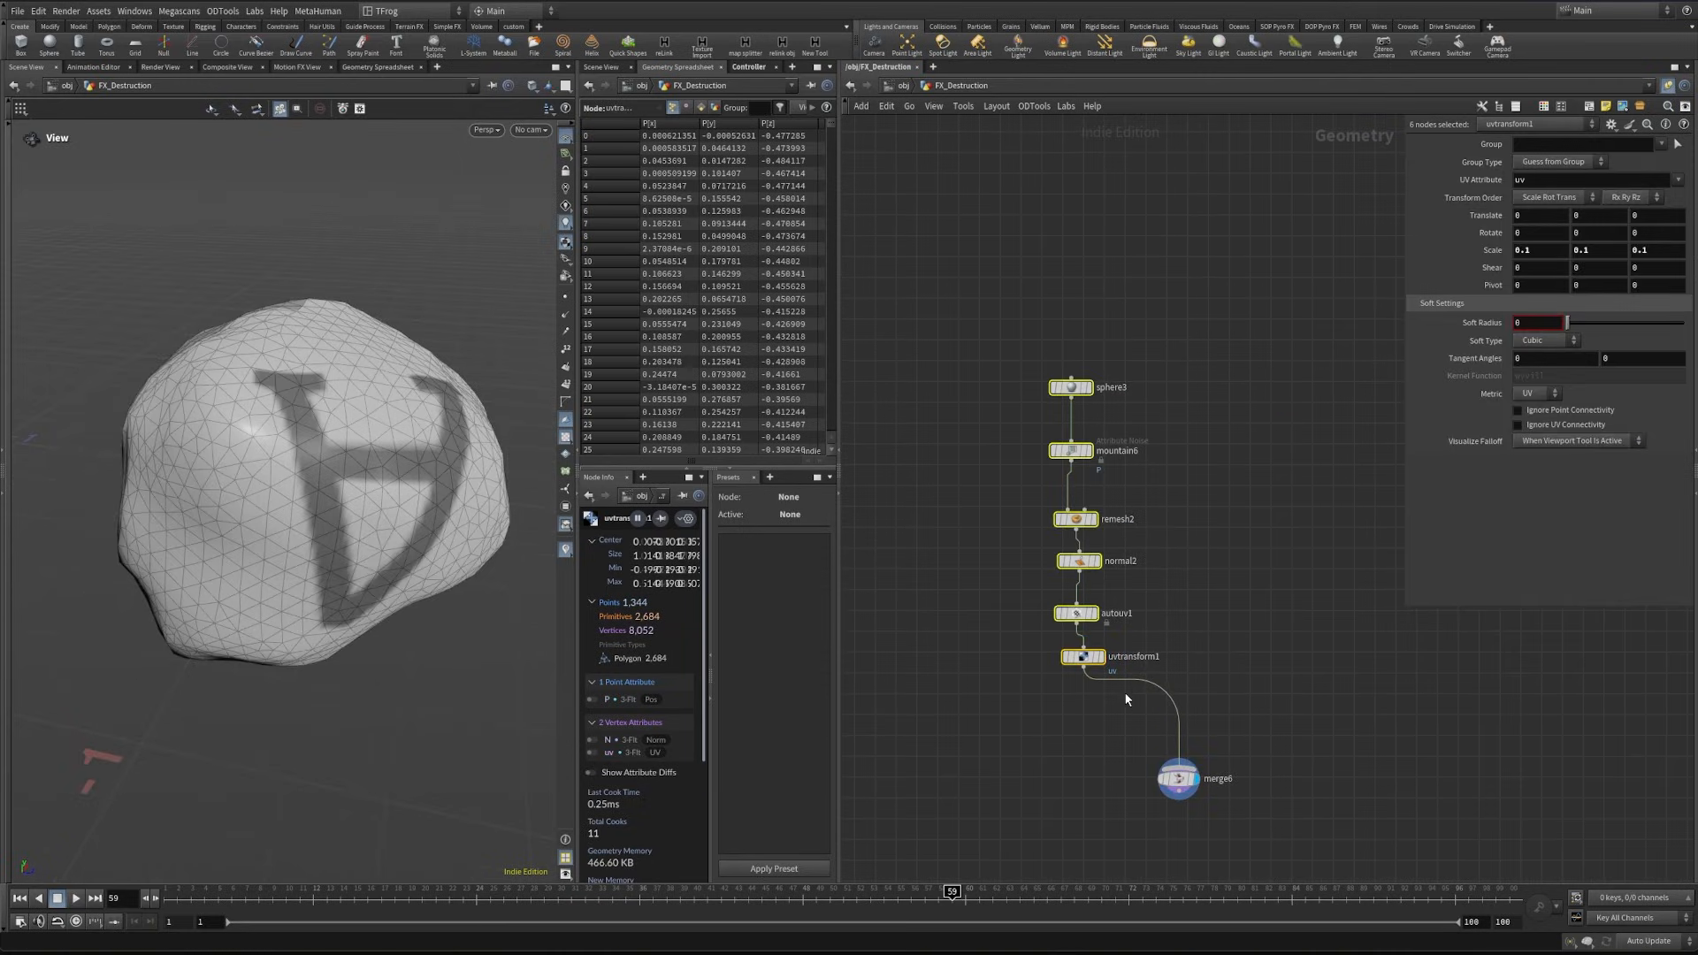
pyautogui.press('l')
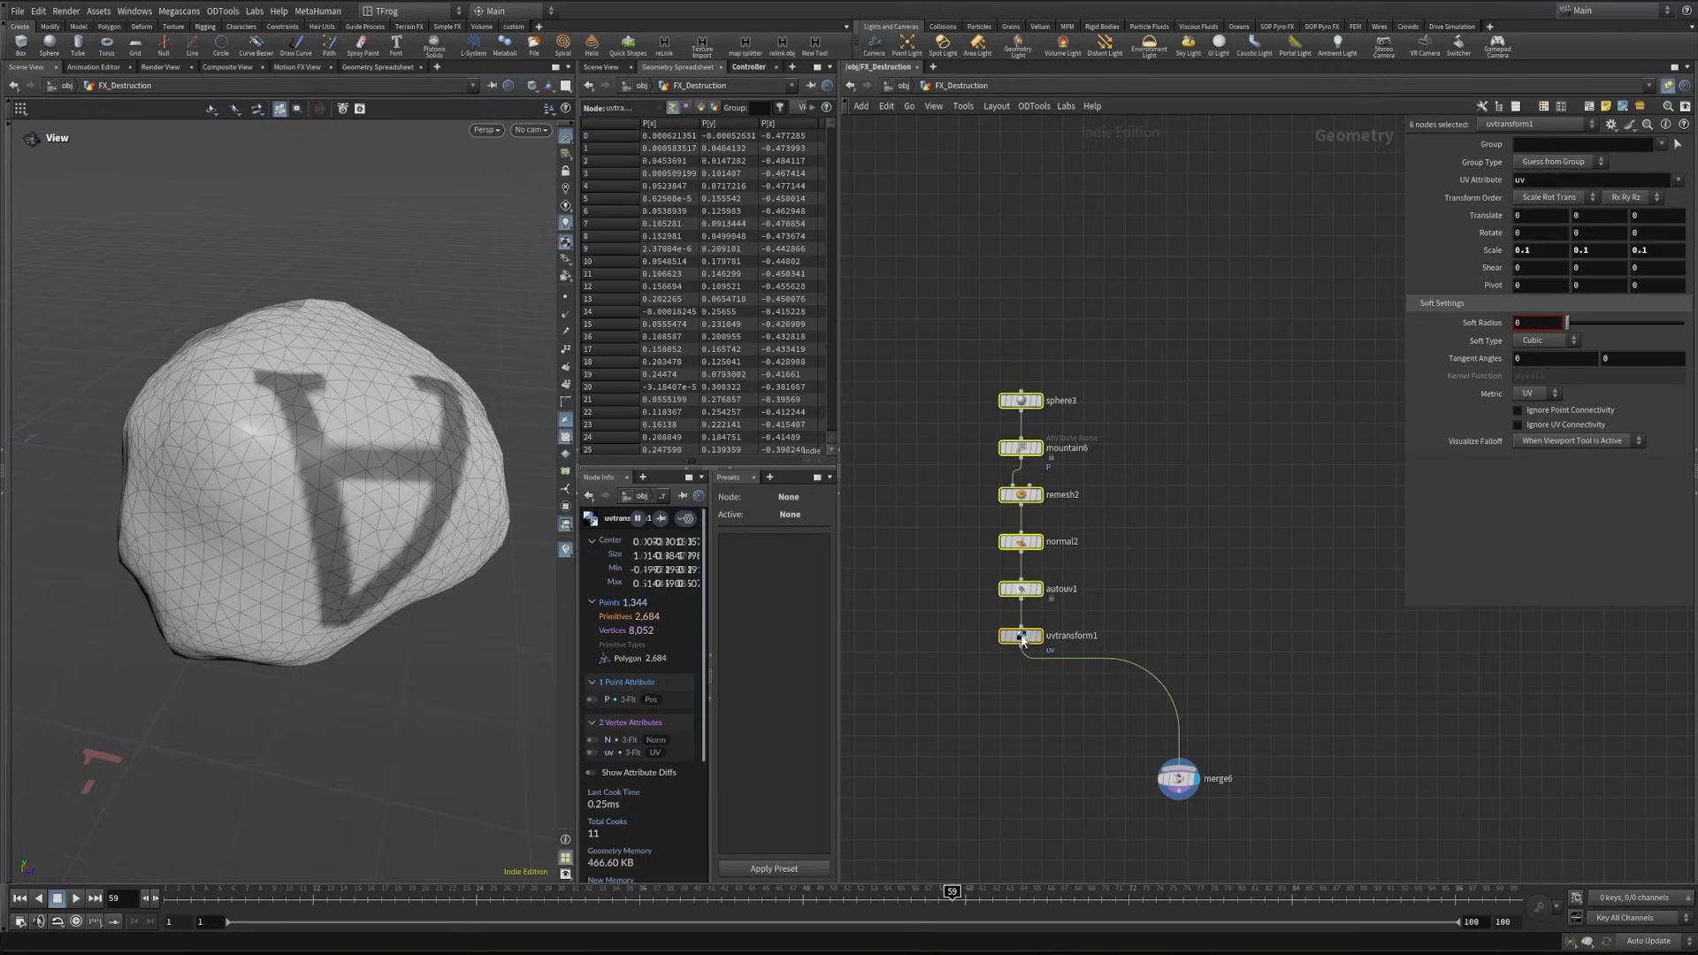
# - Duplicate the whole rock chain beside the original and set the copied sphere's uniform scale to 1.1
pyautogui.moveTo(1022, 640); pyautogui.dragTo(1157, 645)
pyautogui.click(1174, 377)
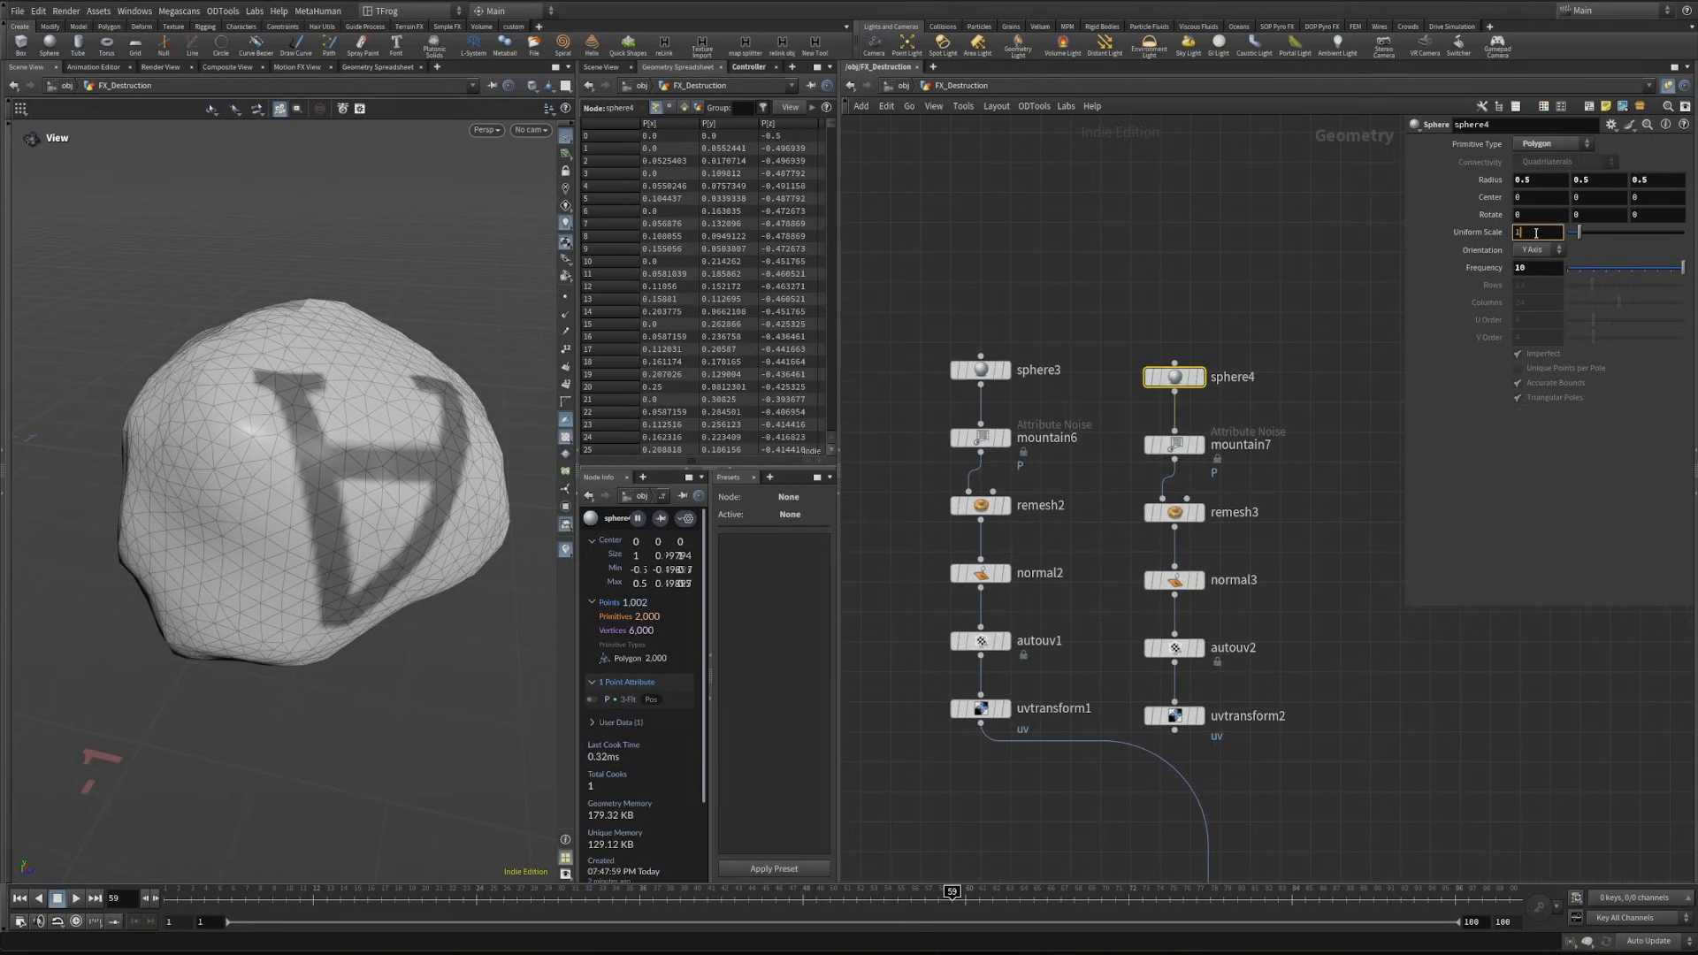
# - Set the second rock's Mountain noise to offset 22.8, roughness 0.3 and amplitude 0.17
pyautogui.click(1174, 444)
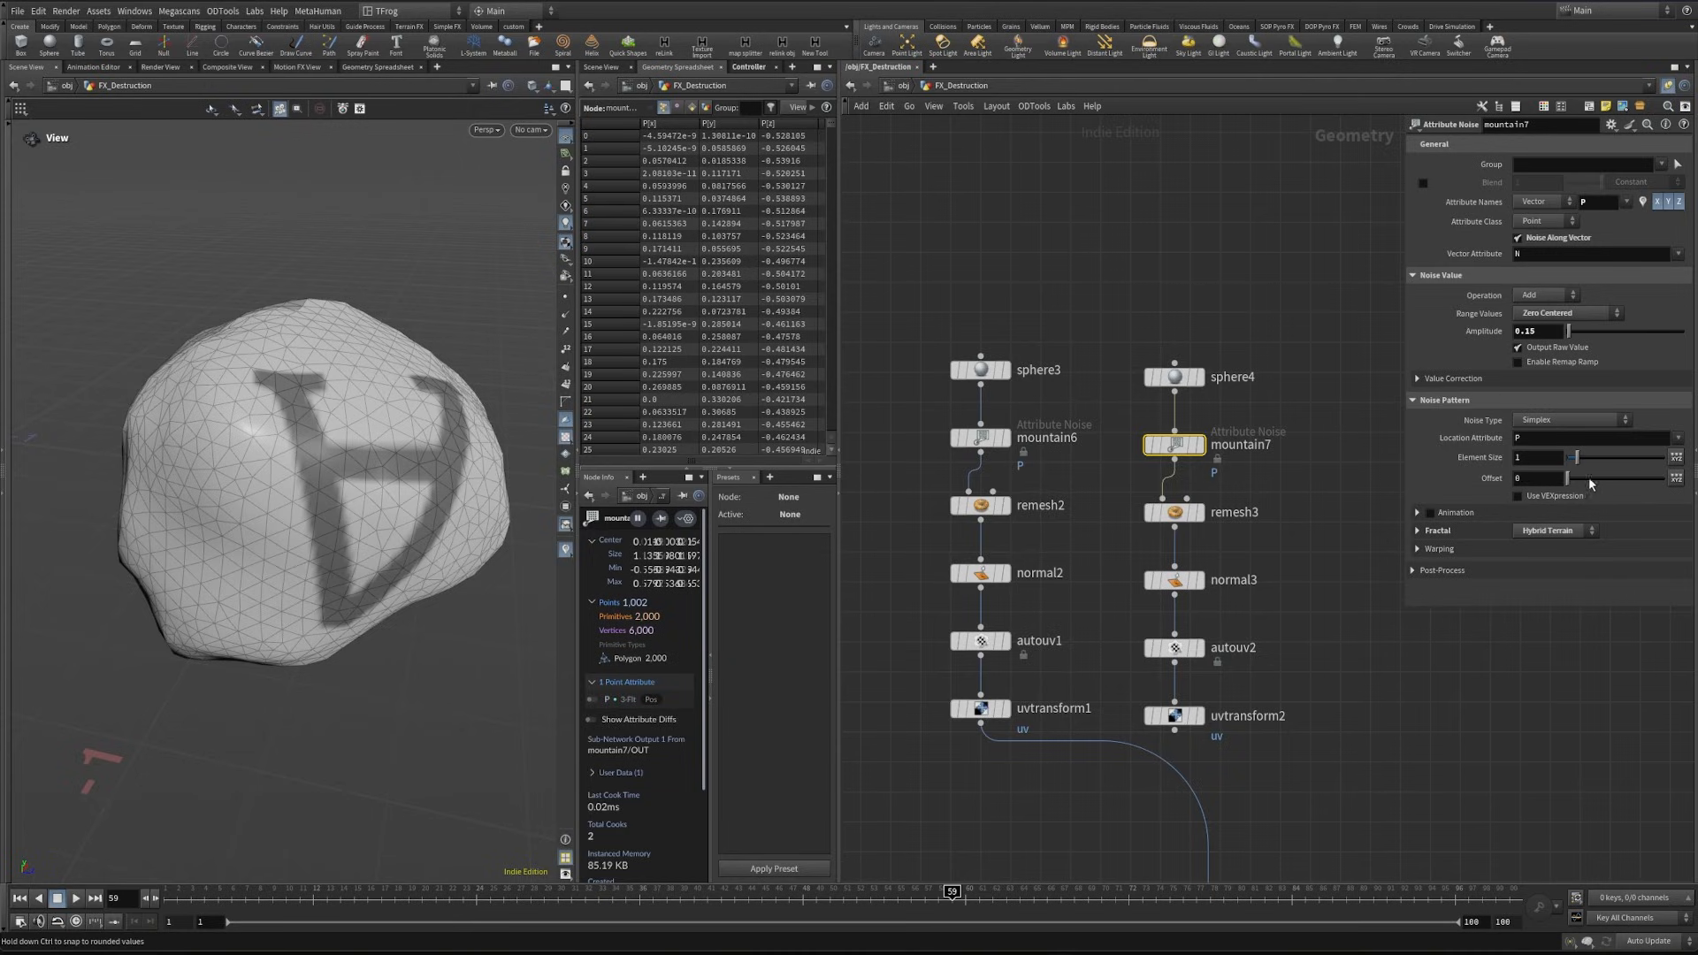
pyautogui.moveTo(1589, 478); pyautogui.dragTo(1626, 481)
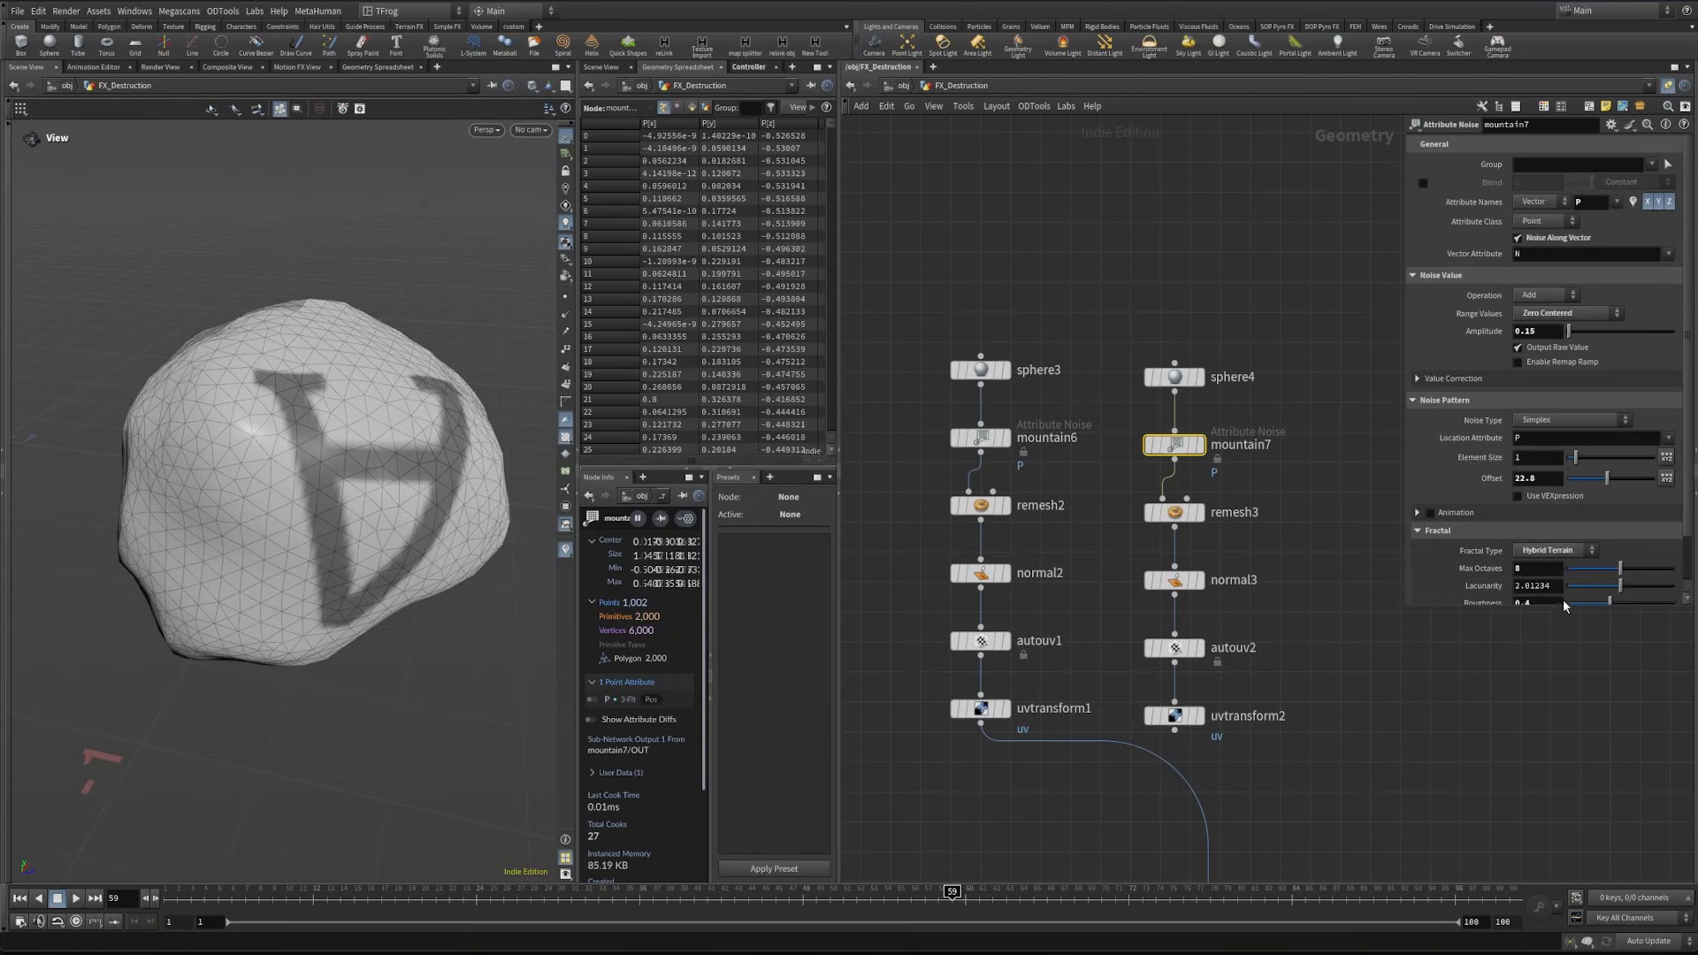
pyautogui.scroll(-2, 1548, 592)
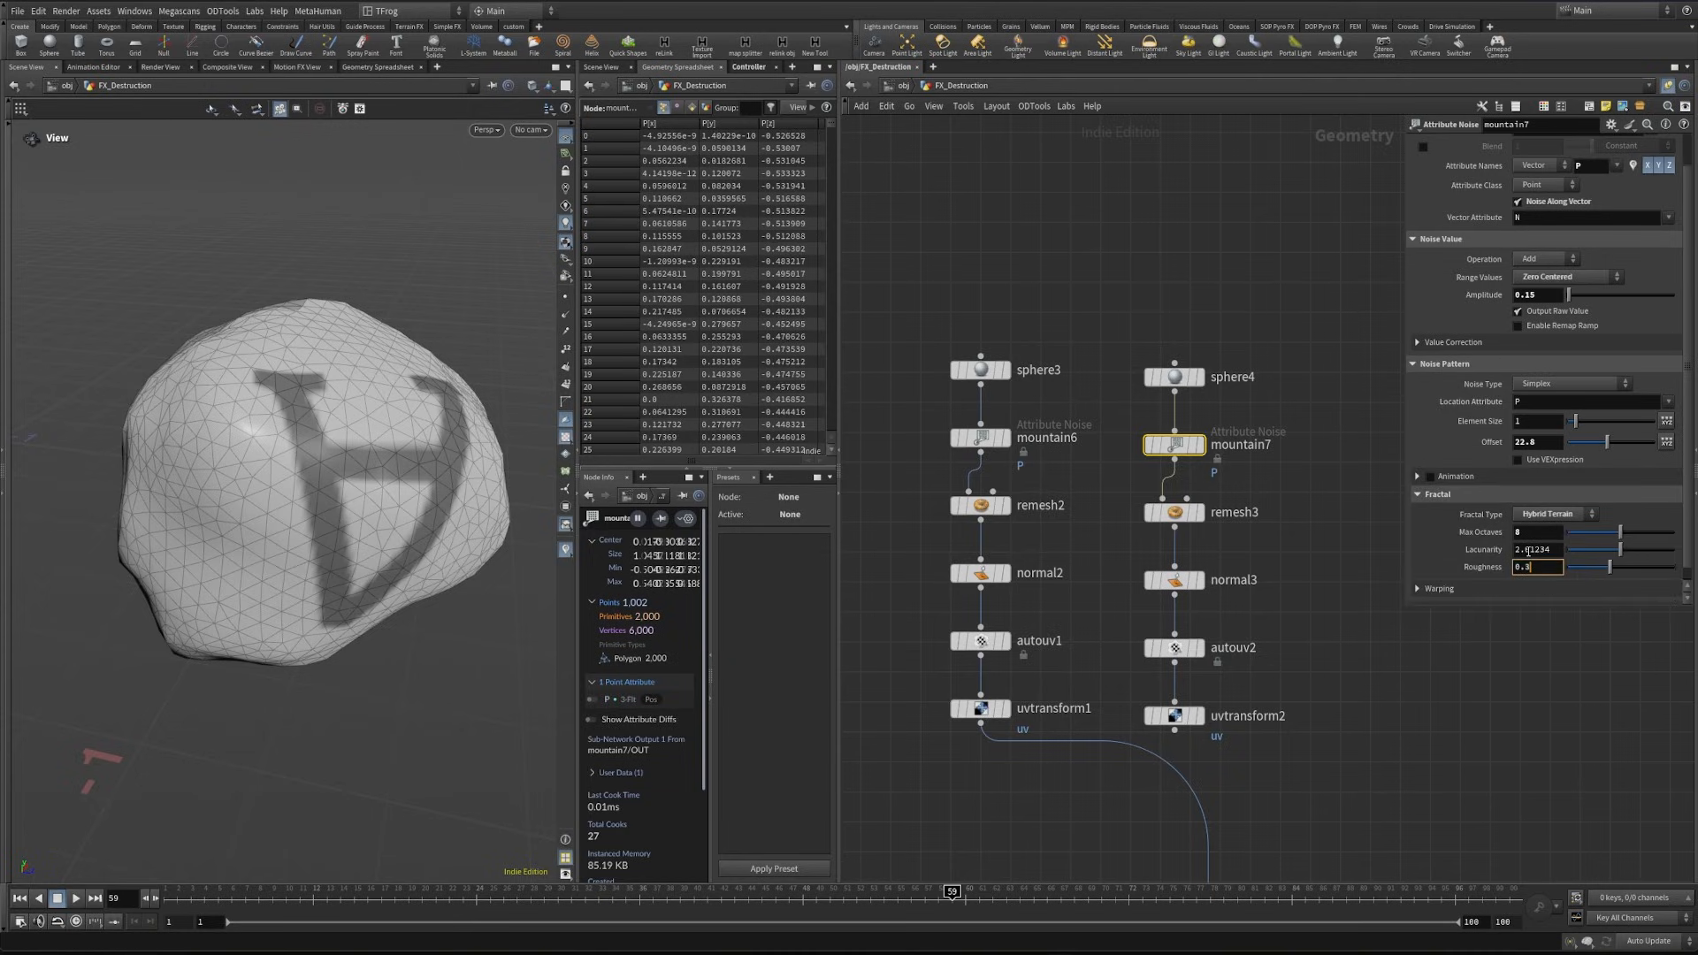
pyautogui.press('Return')
pyautogui.moveTo(1403, 644); pyautogui.dragTo(1374, 549, button='middle')
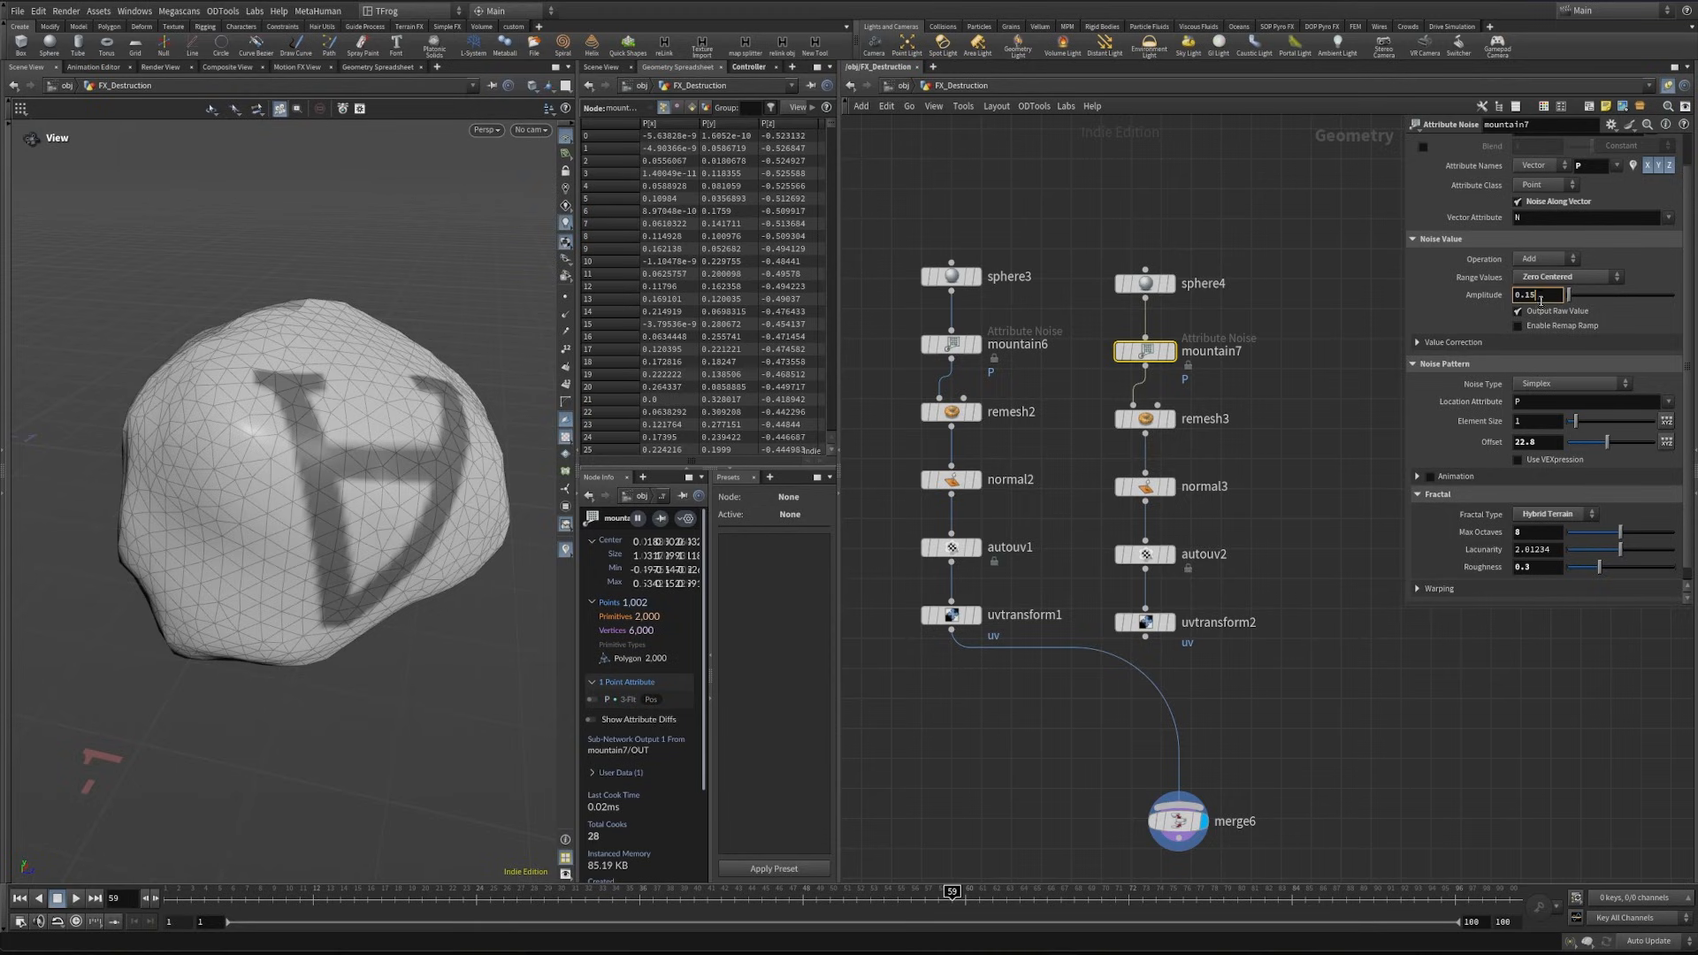
pyautogui.click(1540, 298)
pyautogui.write('0.17')
pyautogui.press('Return')
# - Move merge6 beneath the two chains and connect uvtransform2 to it
pyautogui.moveTo(1192, 796); pyautogui.dragTo(1213, 708, button='middle')
pyautogui.moveTo(1198, 732); pyautogui.dragTo(1133, 742)
pyautogui.moveTo(1166, 549); pyautogui.dragTo(1137, 727)
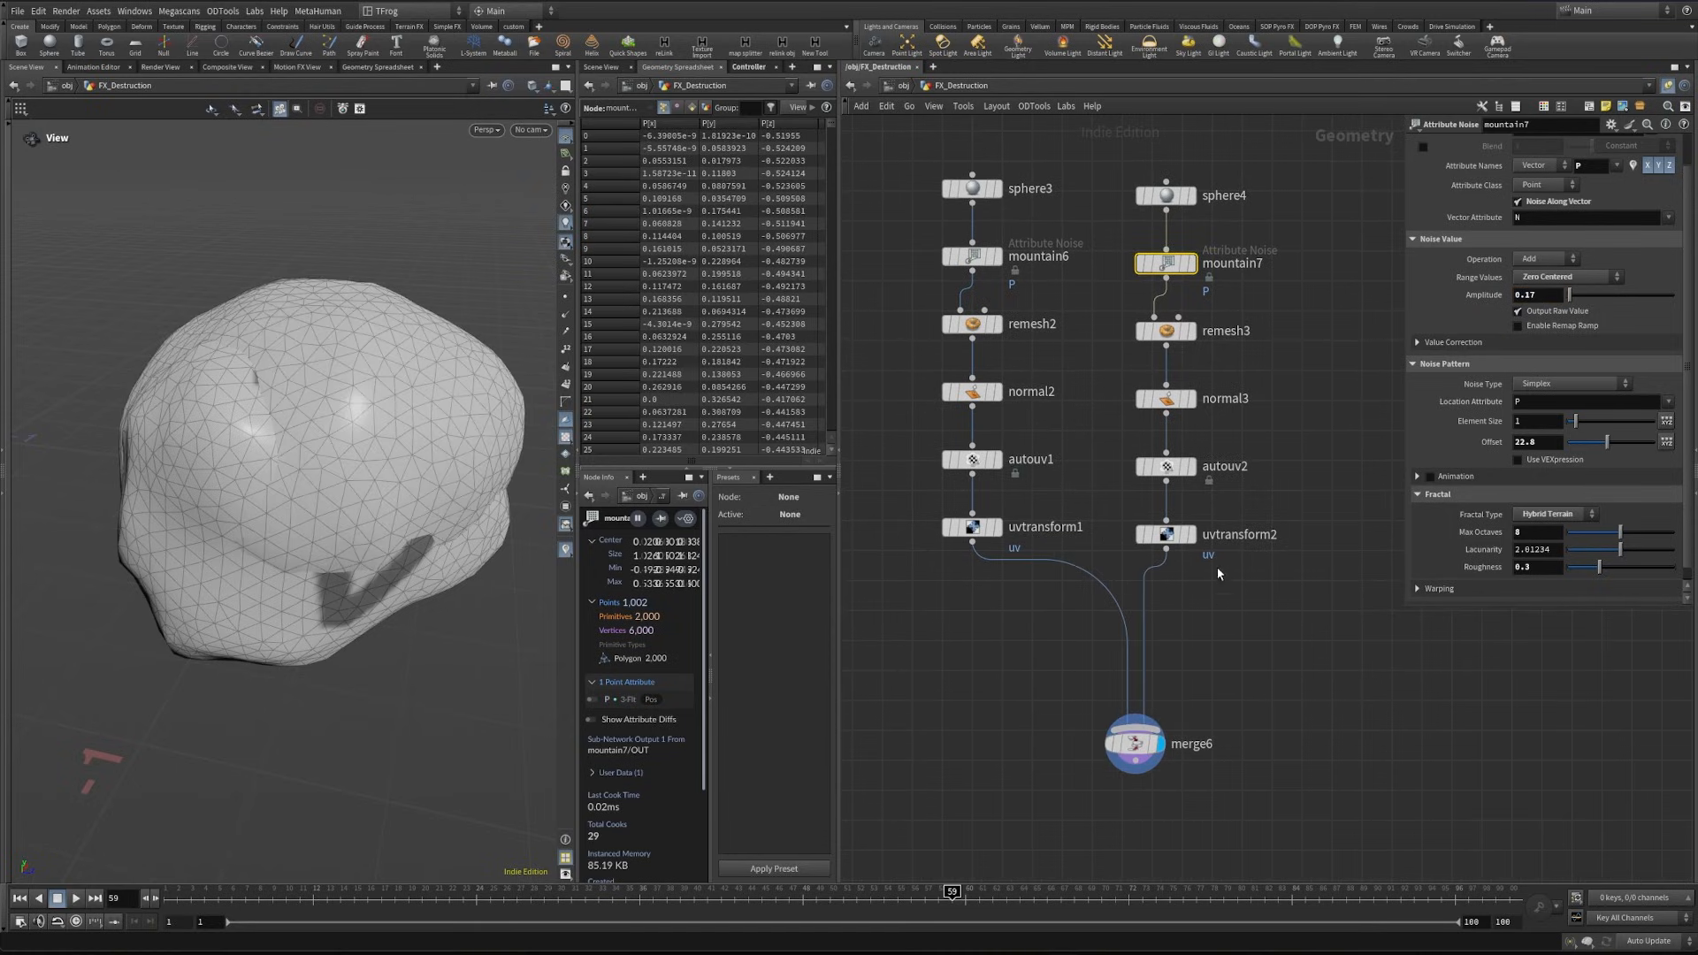
# - Duplicate the second rock chain to make a third one and set its sphere's uniform scale to 0.9
pyautogui.click(1191, 534)
pyautogui.moveTo(1245, 578); pyautogui.dragTo(1172, 646, button='middle')
pyautogui.scroll(-1, 1173, 648)
pyautogui.moveTo(1176, 652); pyautogui.dragTo(1290, 340)
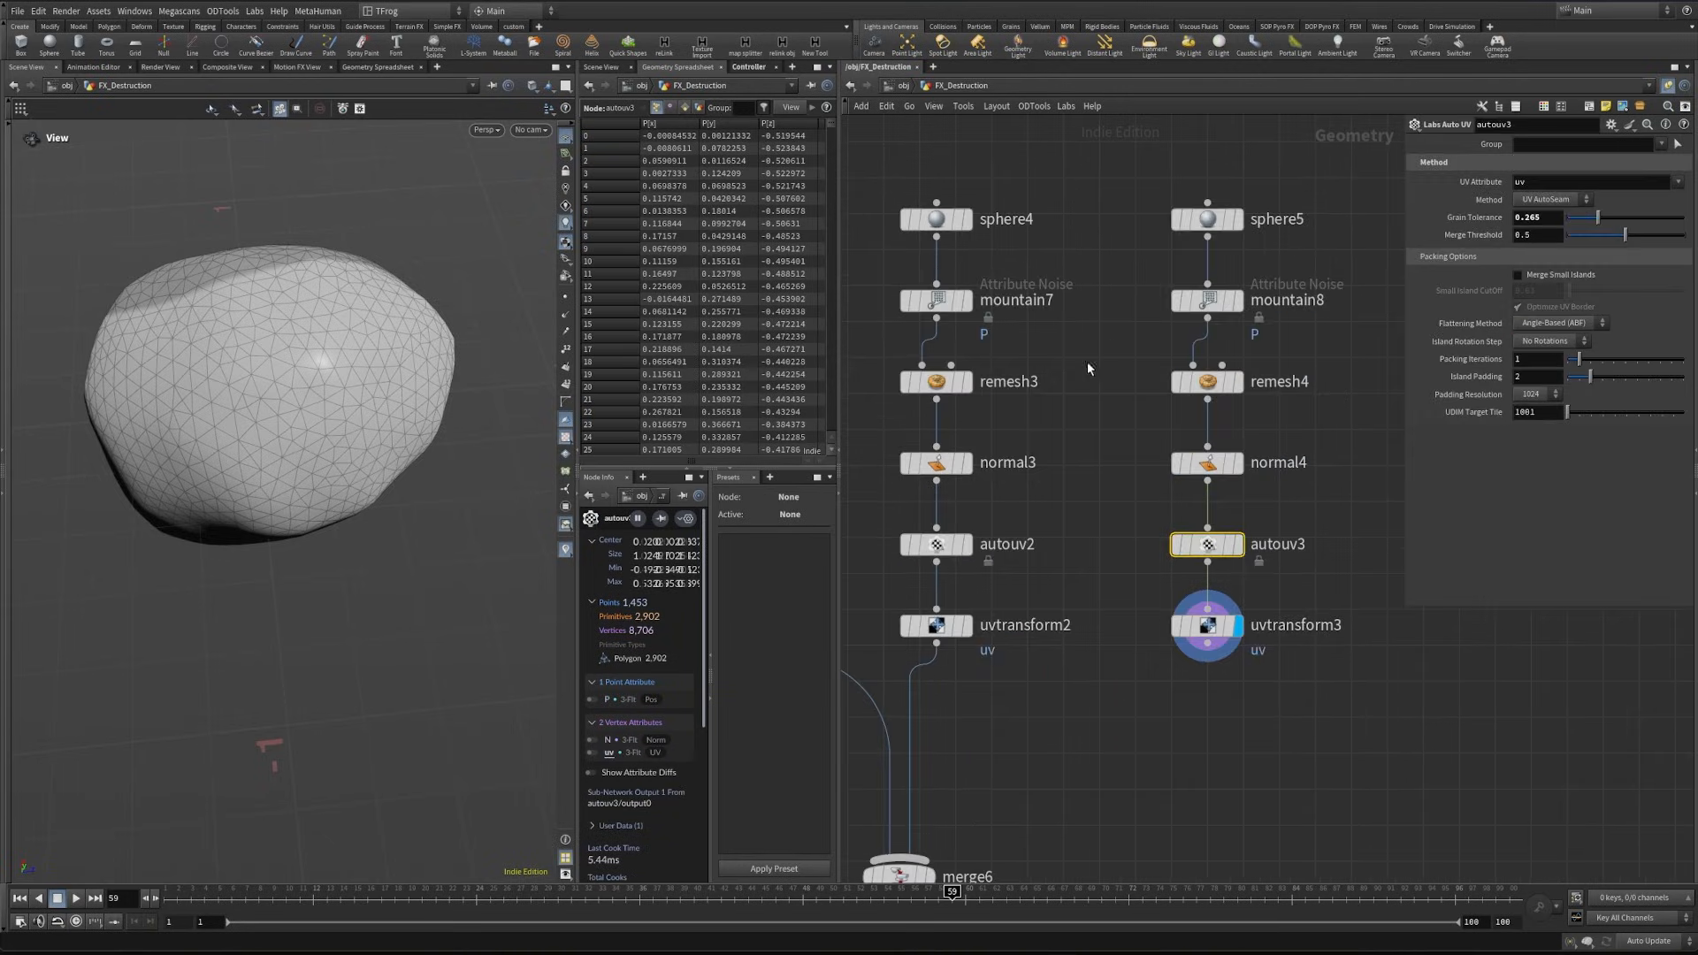
pyautogui.moveTo(1127, 262); pyautogui.dragTo(1231, 203)
pyautogui.click(1546, 233)
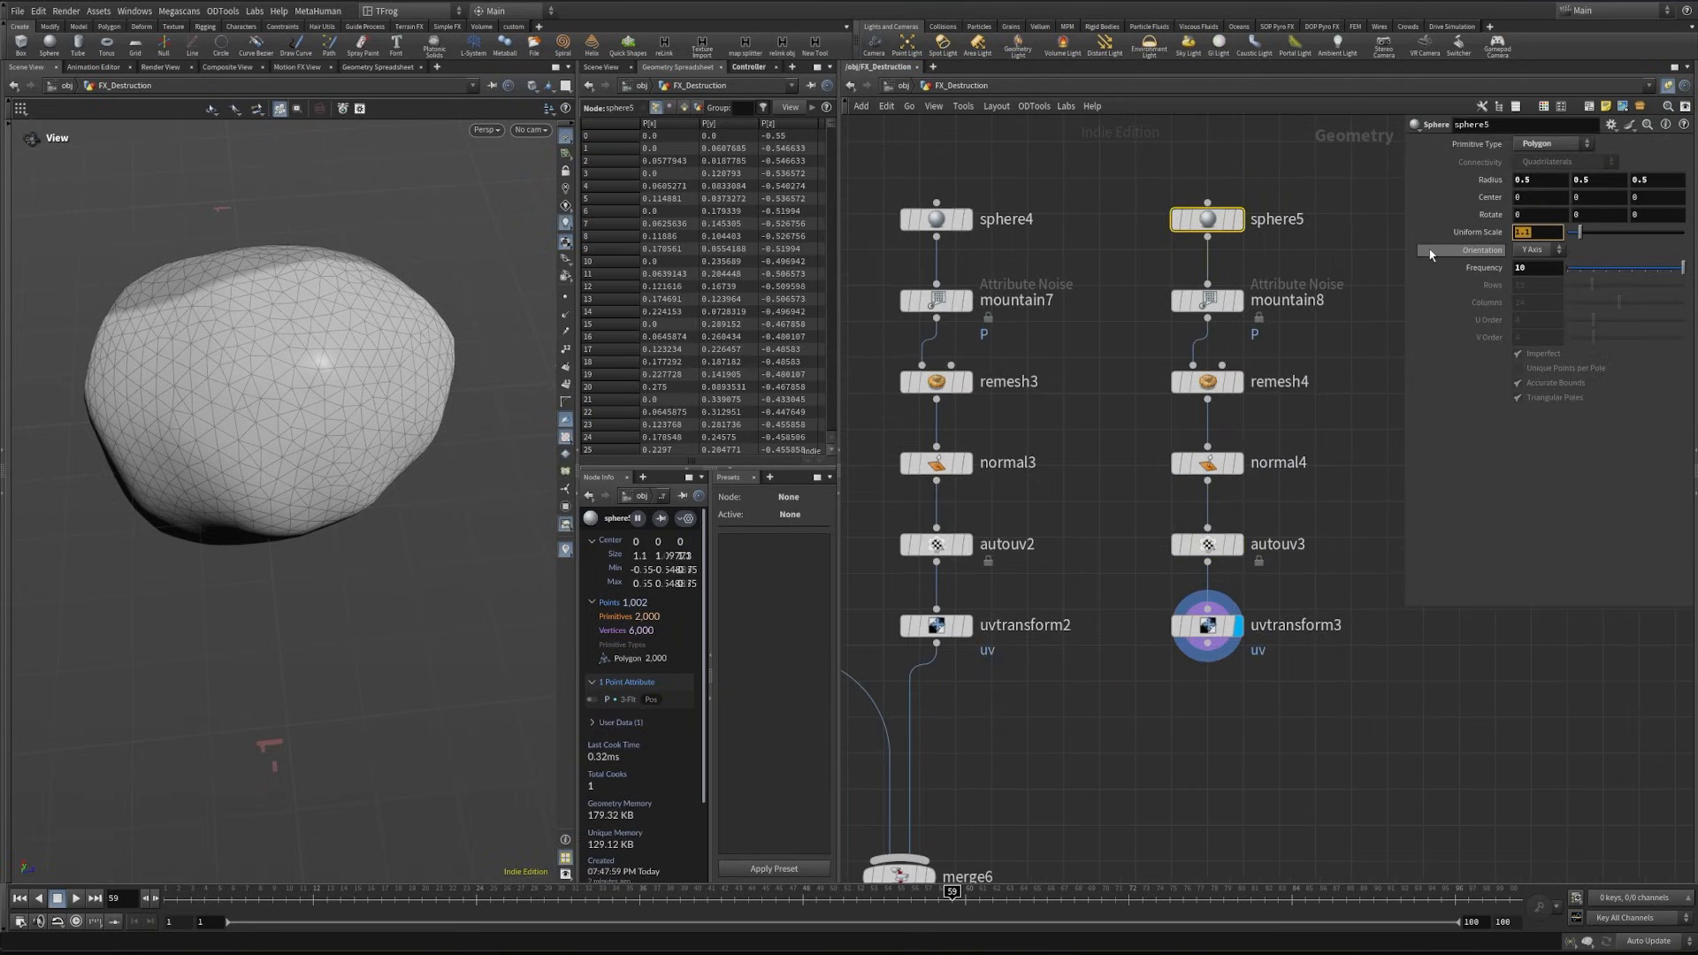
pyautogui.write('0.9')
pyautogui.press('Return')
# - Set the third rock's Mountain noise offset to 50 and its roughness to 0.45
pyautogui.click(1207, 301)
pyautogui.moveTo(1607, 446); pyautogui.dragTo(1669, 447)
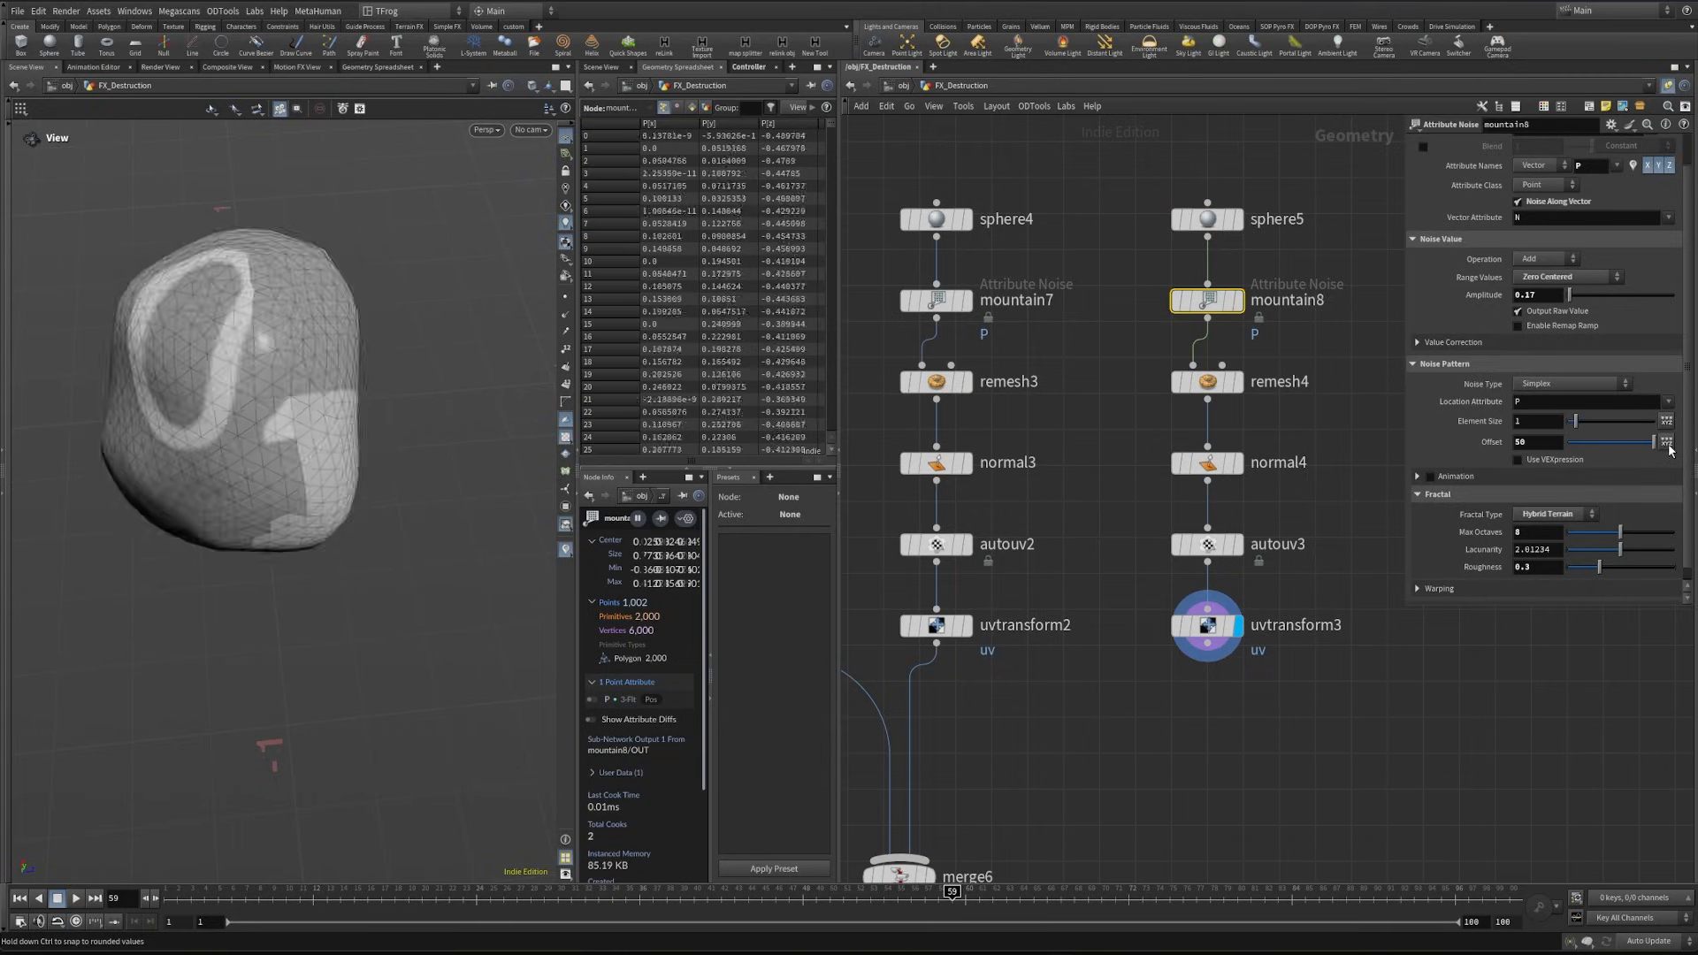
pyautogui.click(1539, 566)
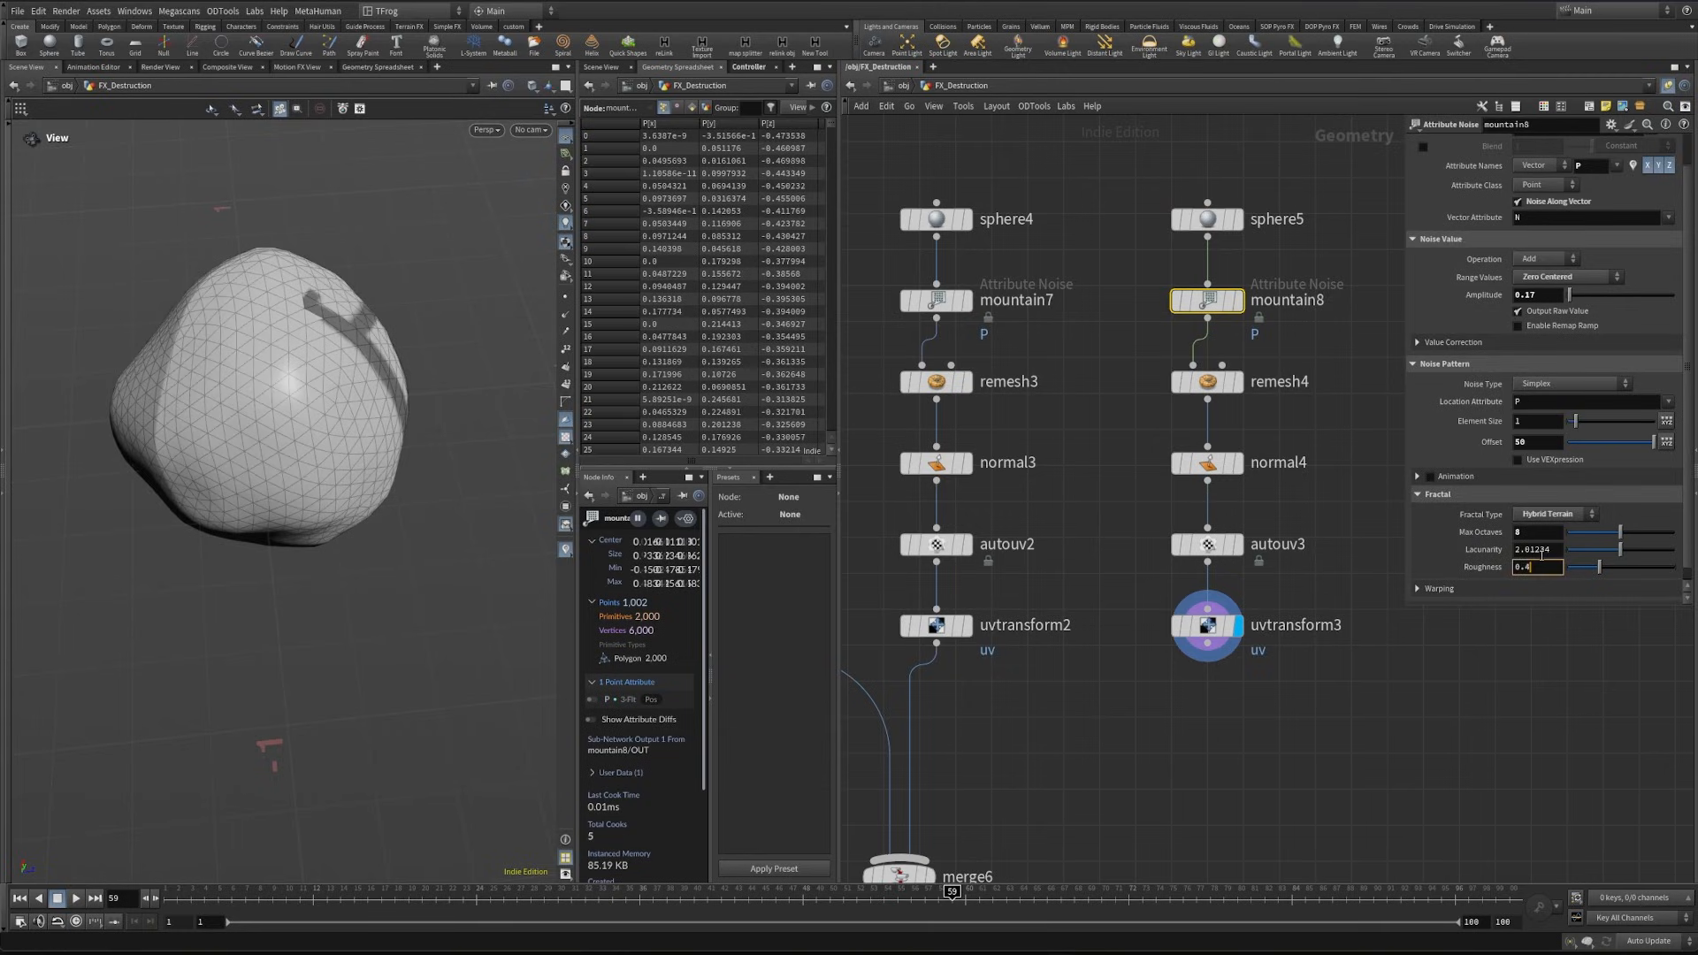
pyautogui.press('Return')
pyautogui.click(1231, 781)
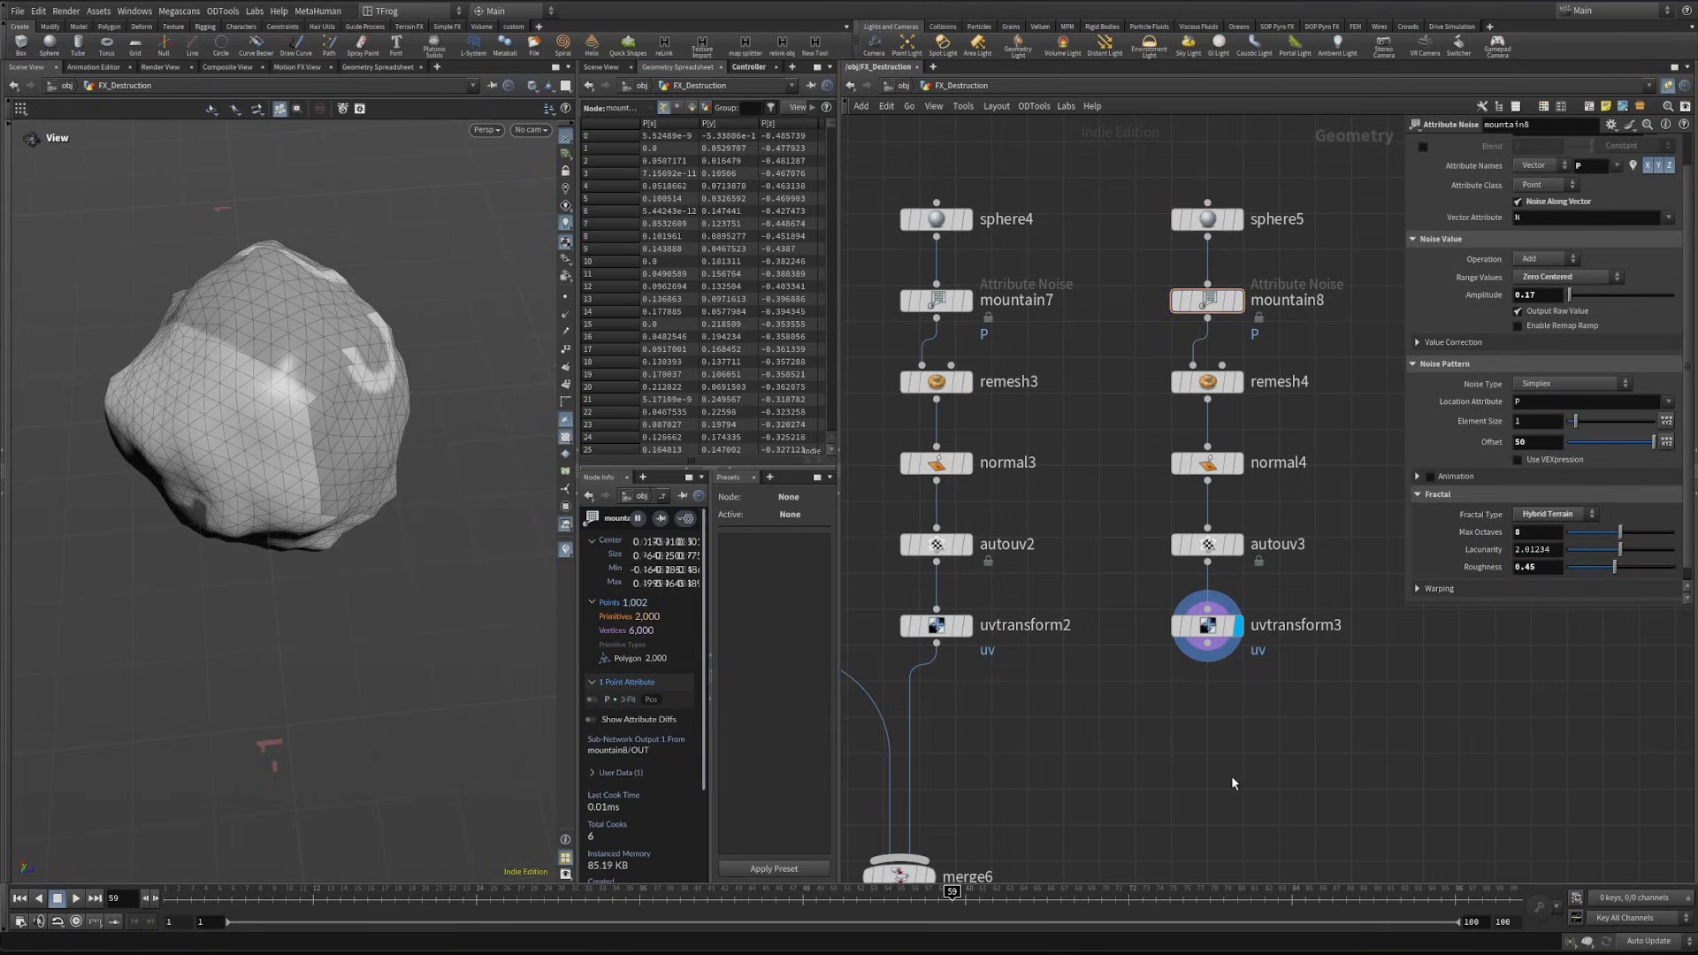
# - Reduce the third rock's noise roughness to 0.35 and check its shape from another angle
pyautogui.moveTo(1209, 790); pyautogui.dragTo(1352, 591, button='middle')
pyautogui.scroll(-1, 1352, 594)
pyautogui.click(1549, 568)
pyautogui.press('BackSpace')
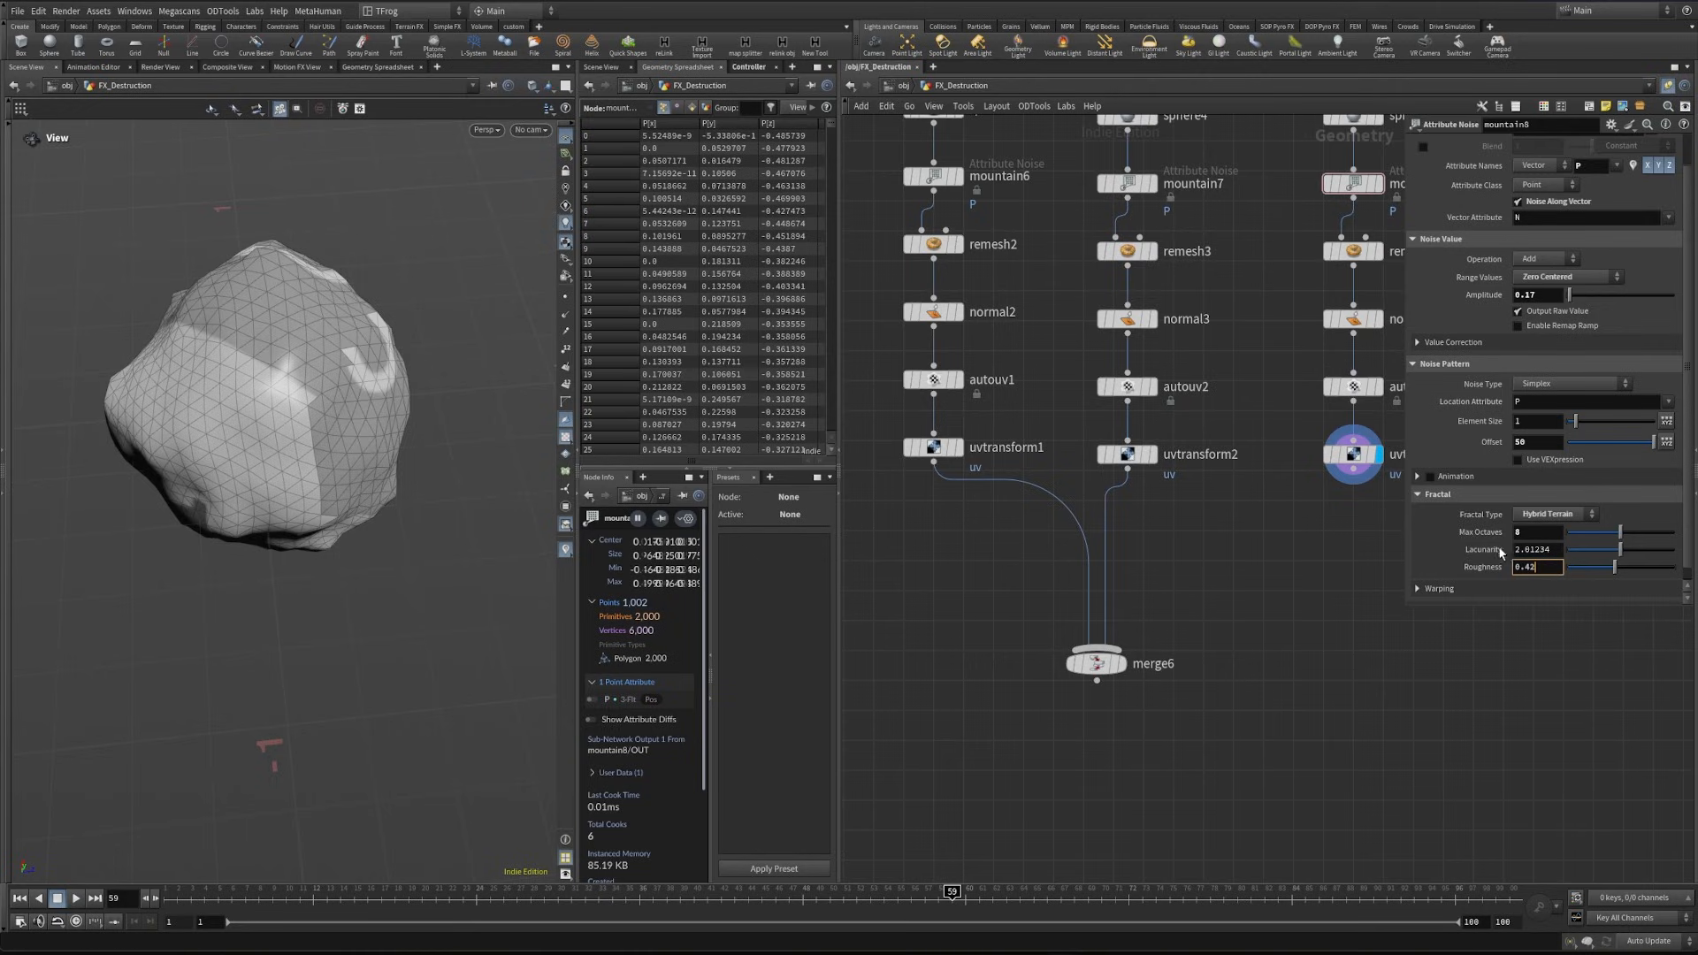
pyautogui.press('Return')
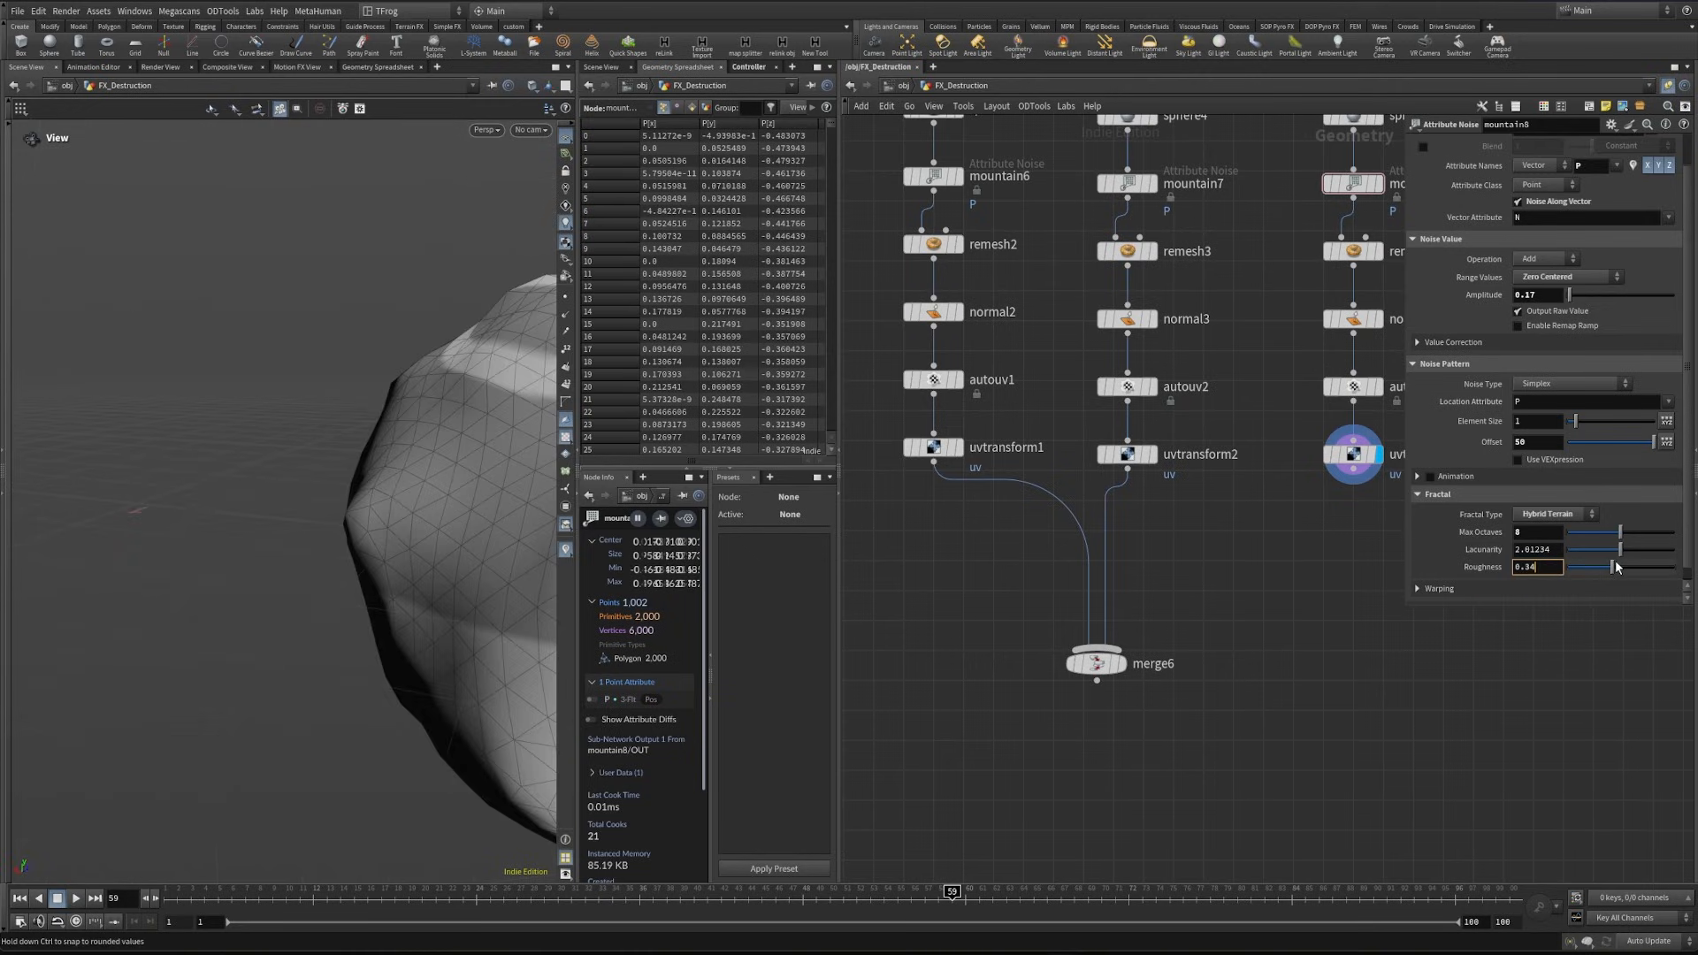
pyautogui.press('BackSpace')
pyautogui.write('5')
pyautogui.press('Return')
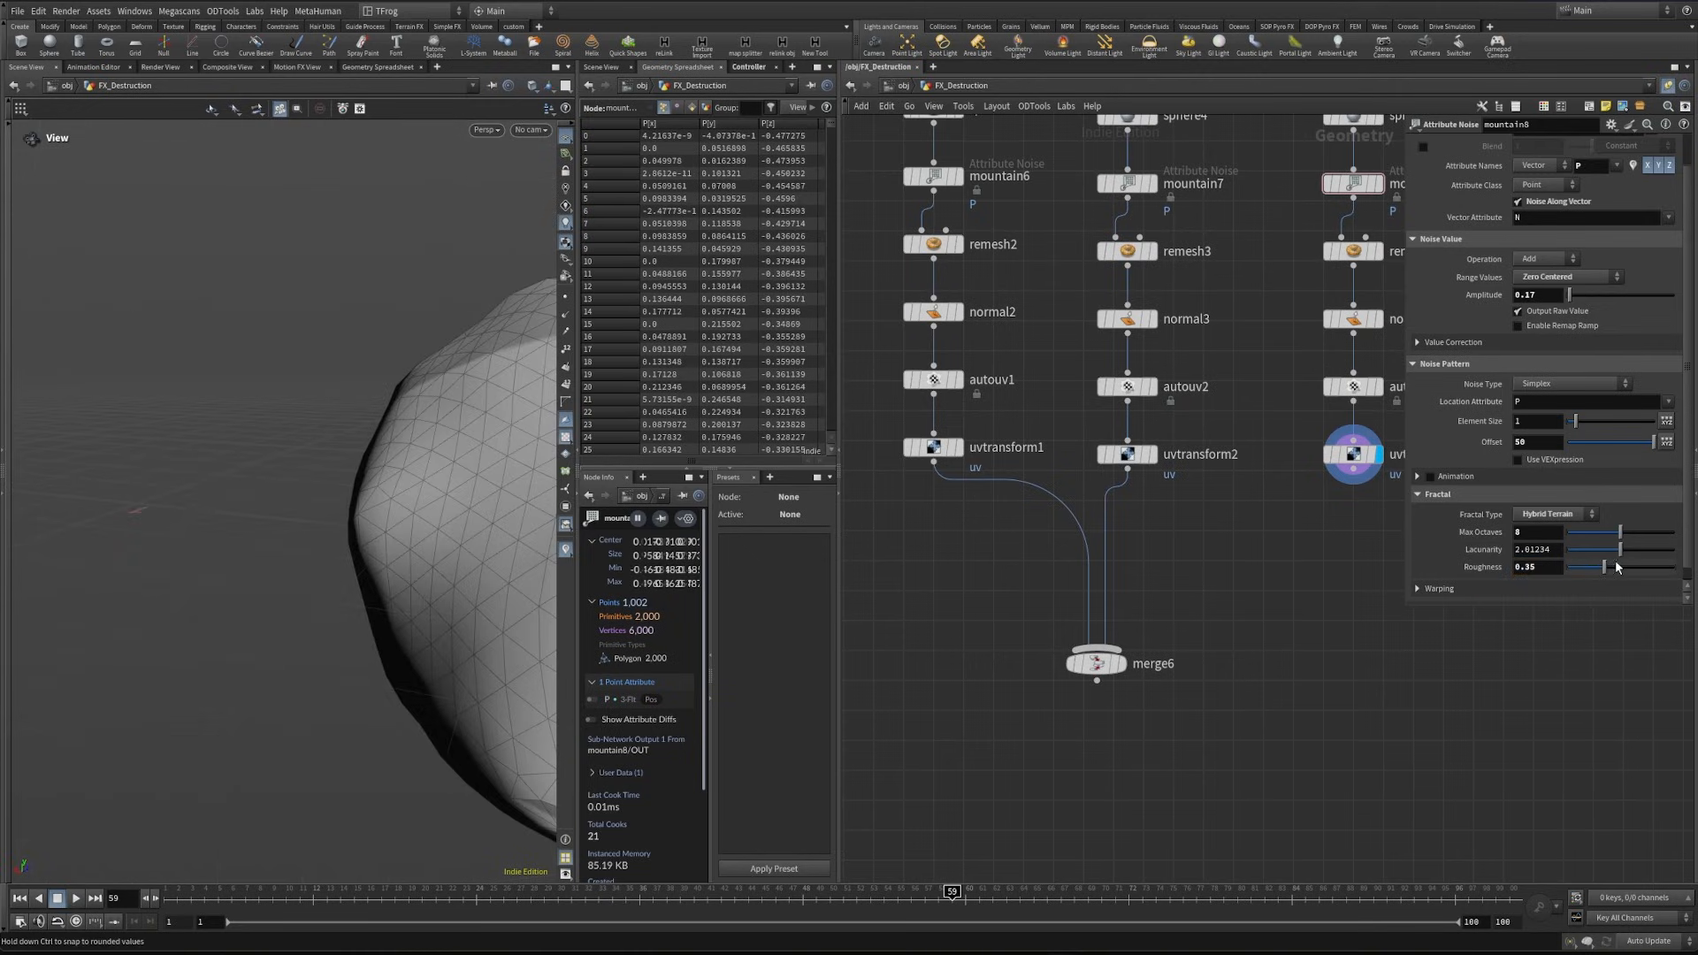
pyautogui.scroll(-4, 380, 469)
pyautogui.moveTo(380, 469); pyautogui.dragTo(417, 501)
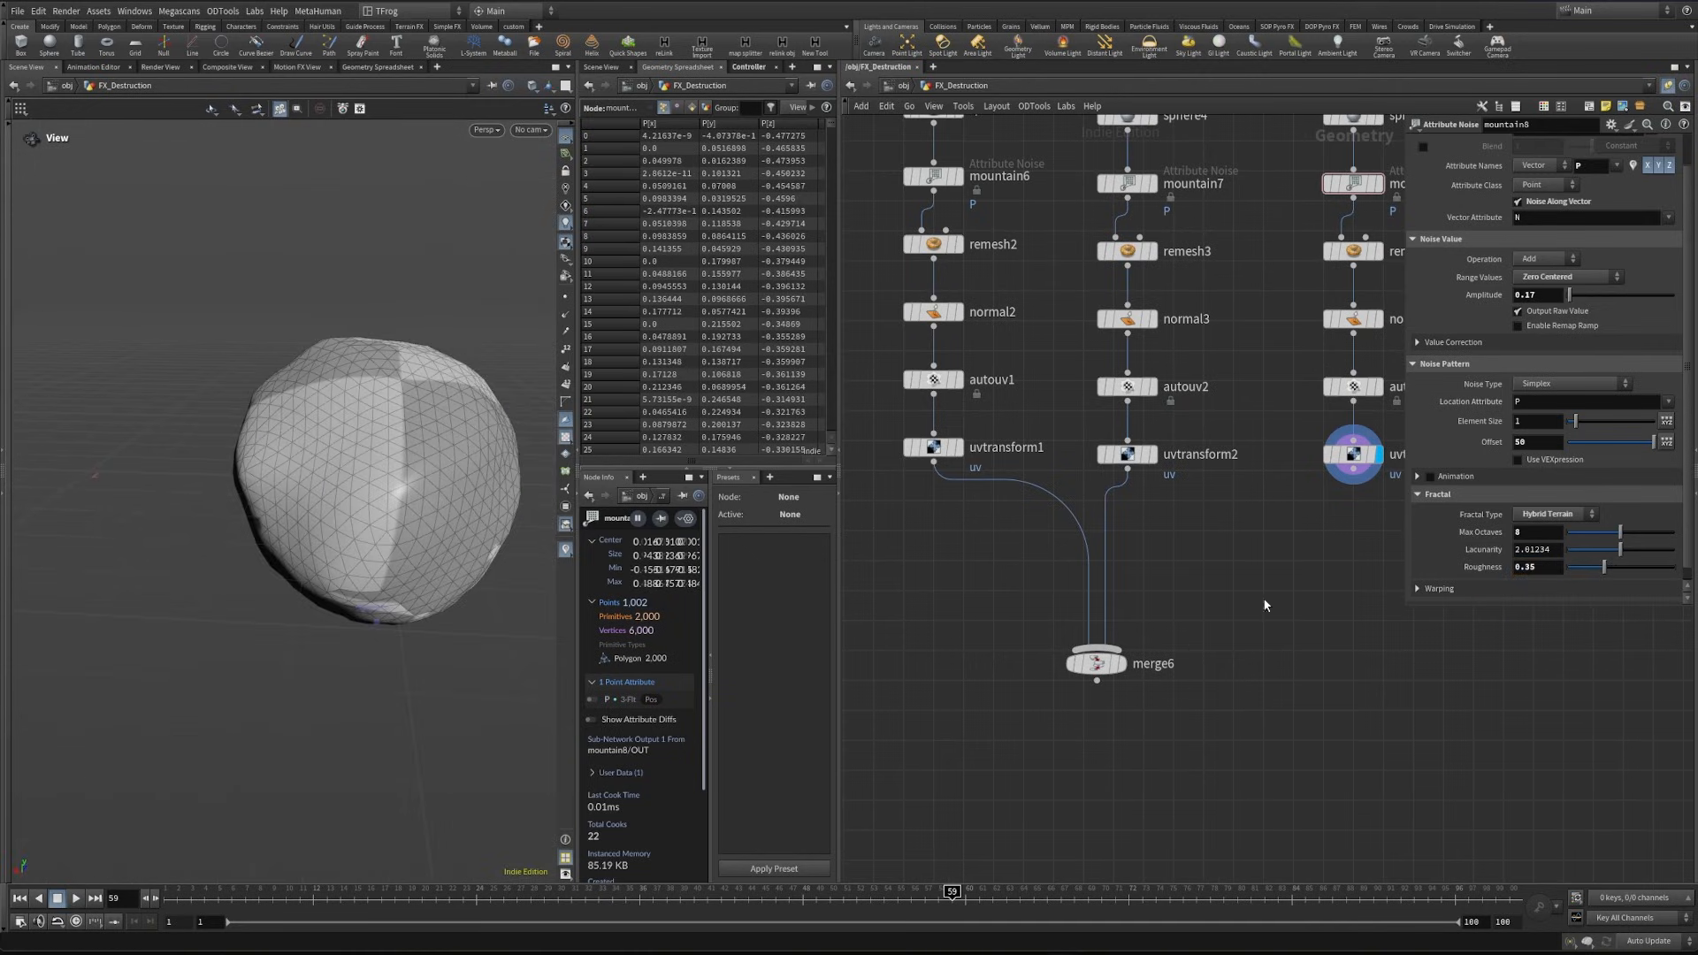
# - Connect uvtransform3 to merge6 and display the merged rocks
pyautogui.moveTo(1265, 602); pyautogui.dragTo(1191, 636, button='middle')
pyautogui.click(1279, 504)
pyautogui.click(1043, 684)
pyautogui.click(1054, 698)
pyautogui.moveTo(1054, 699); pyautogui.dragTo(1126, 662, button='middle')
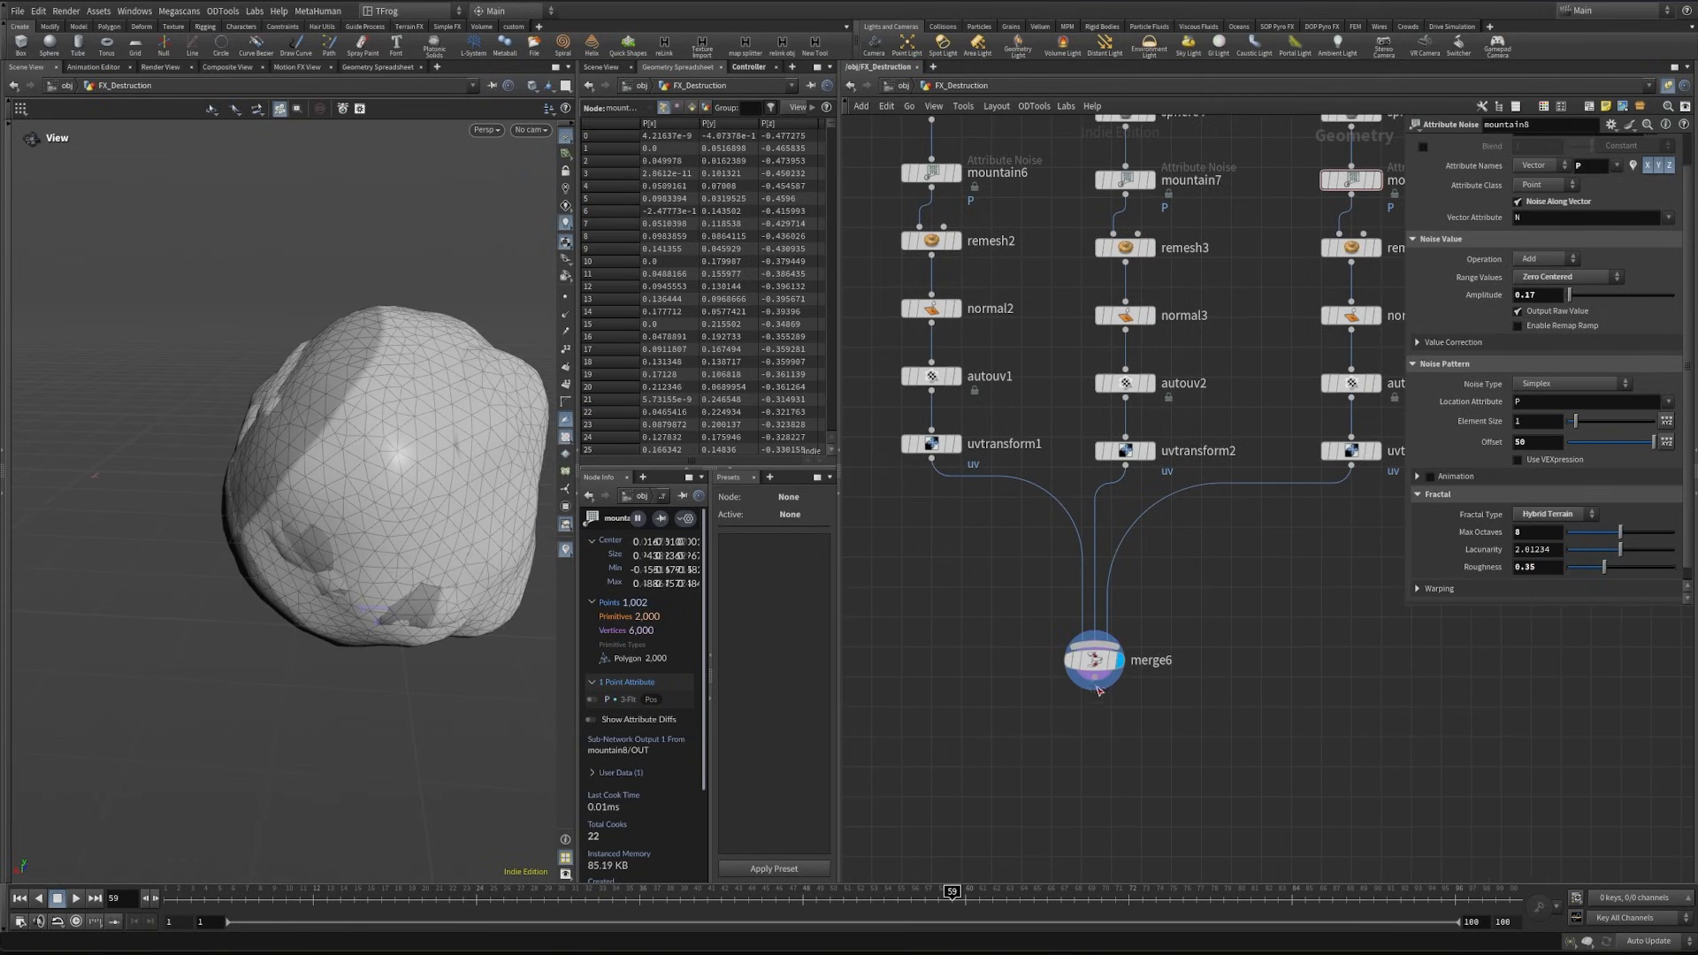
# - Append and display a Connectivity node after merge6 with its connectivity type set to Primitive
pyautogui.press('Tab')
pyautogui.write('conn')
pyautogui.press('Return')
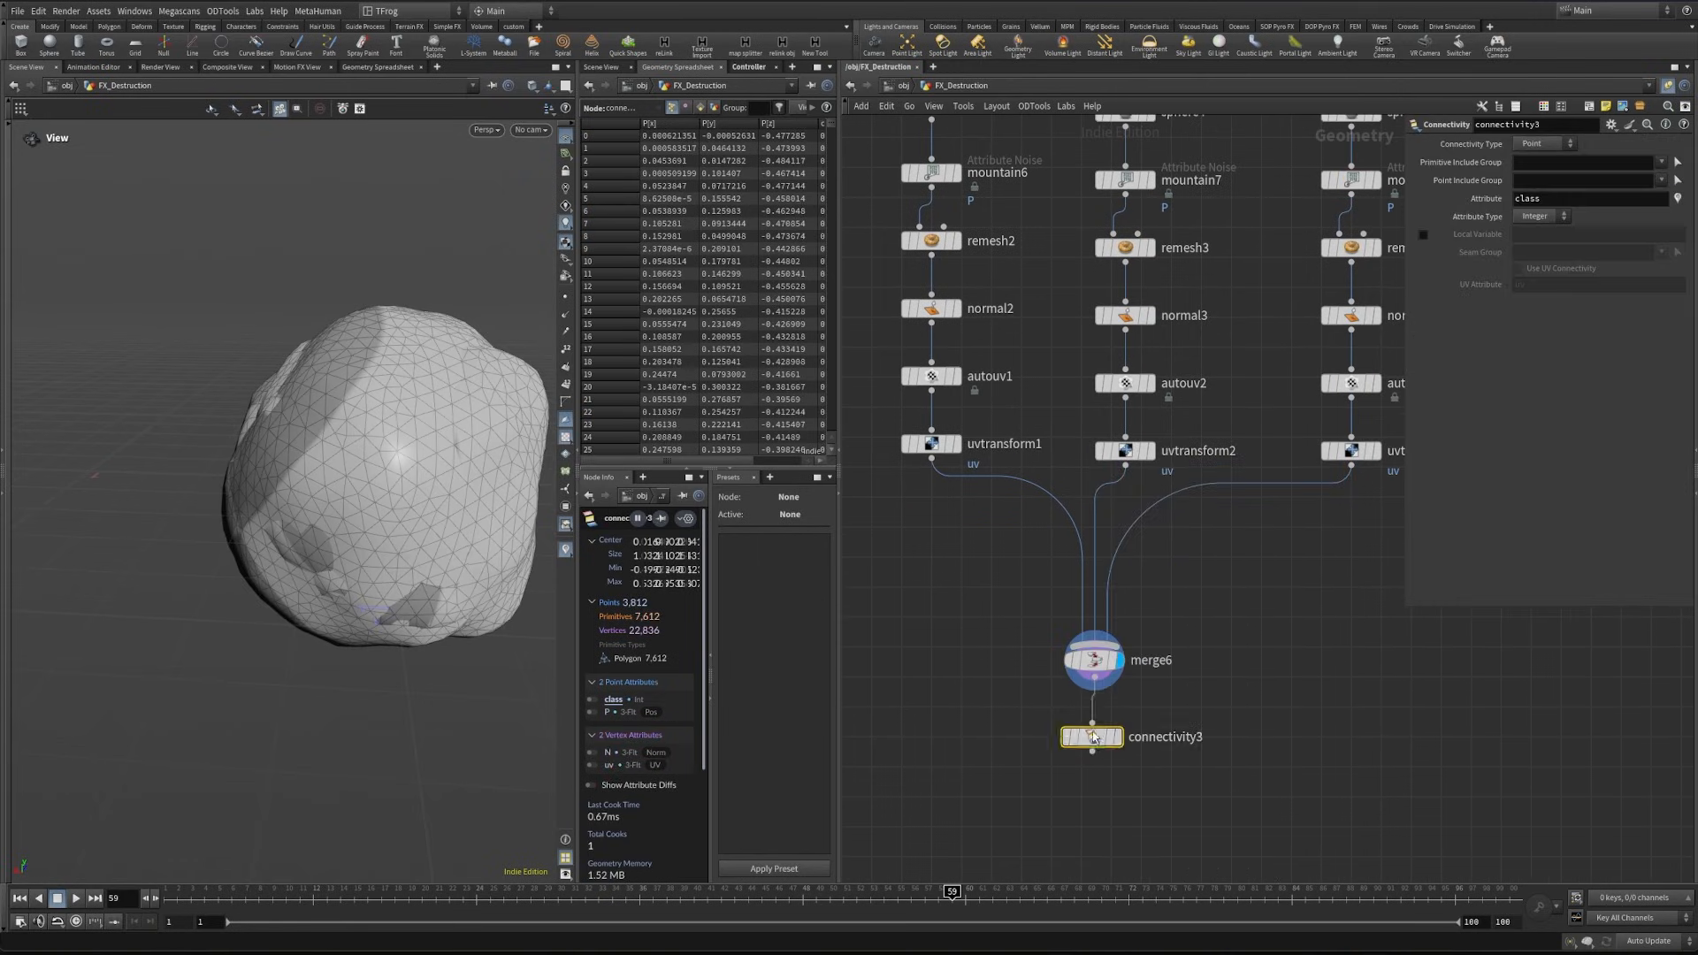
pyautogui.click(1092, 736)
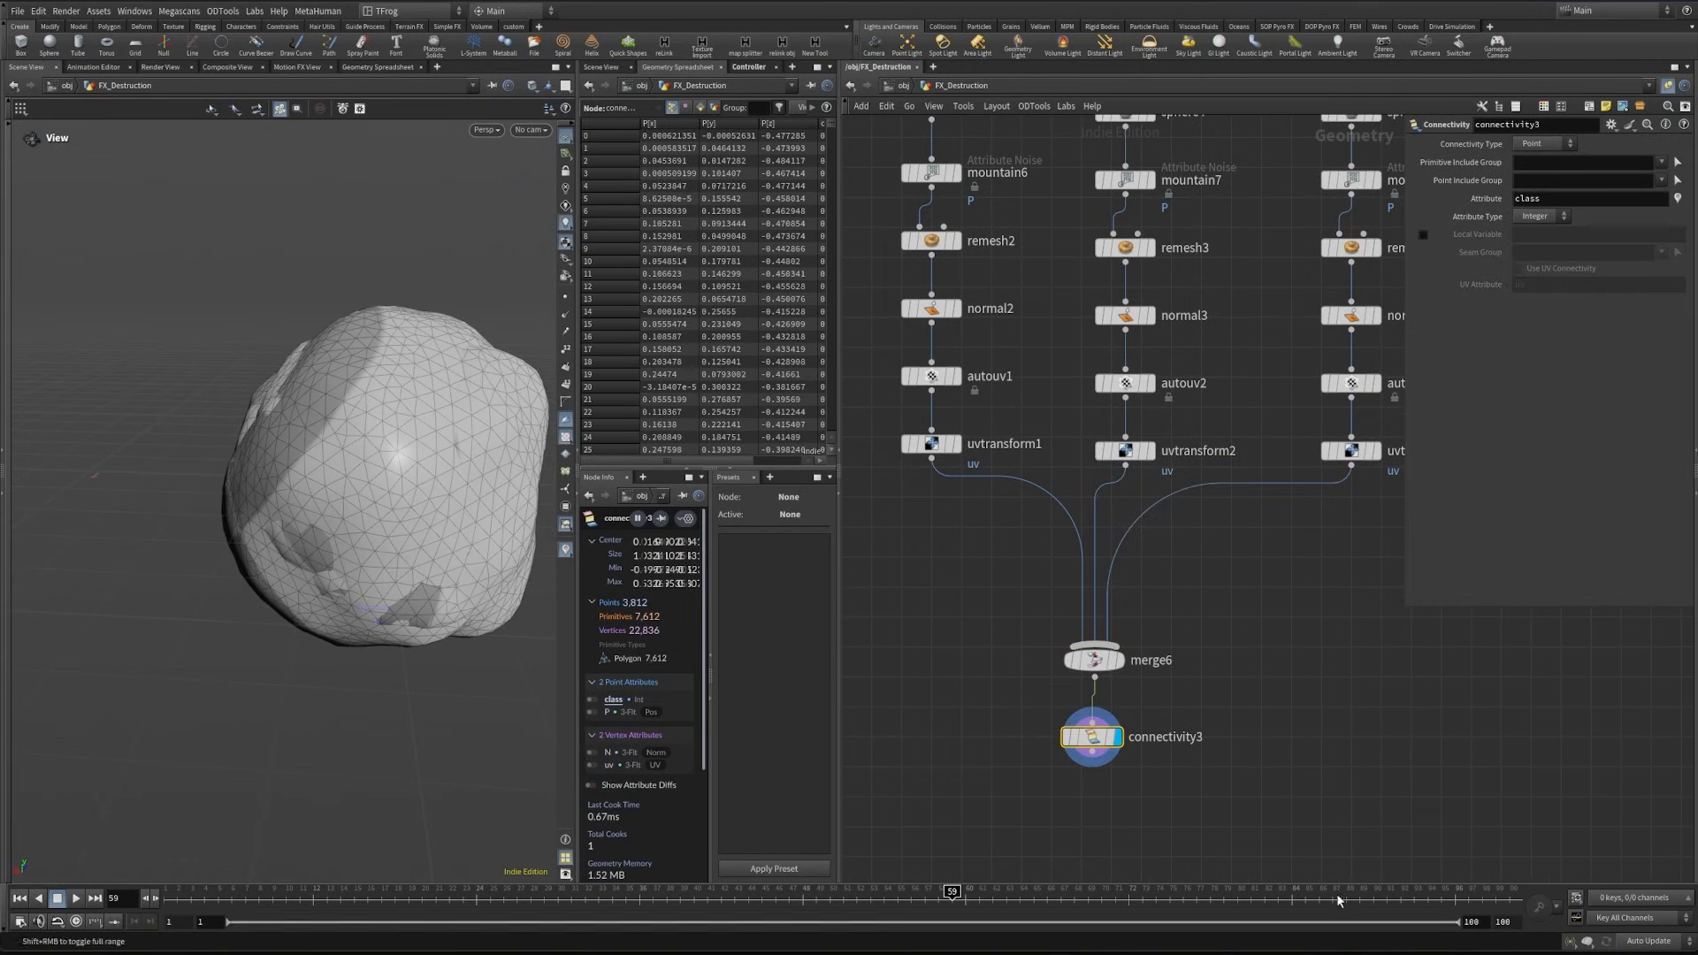
pyautogui.click(1562, 149)
pyautogui.click(1548, 161)
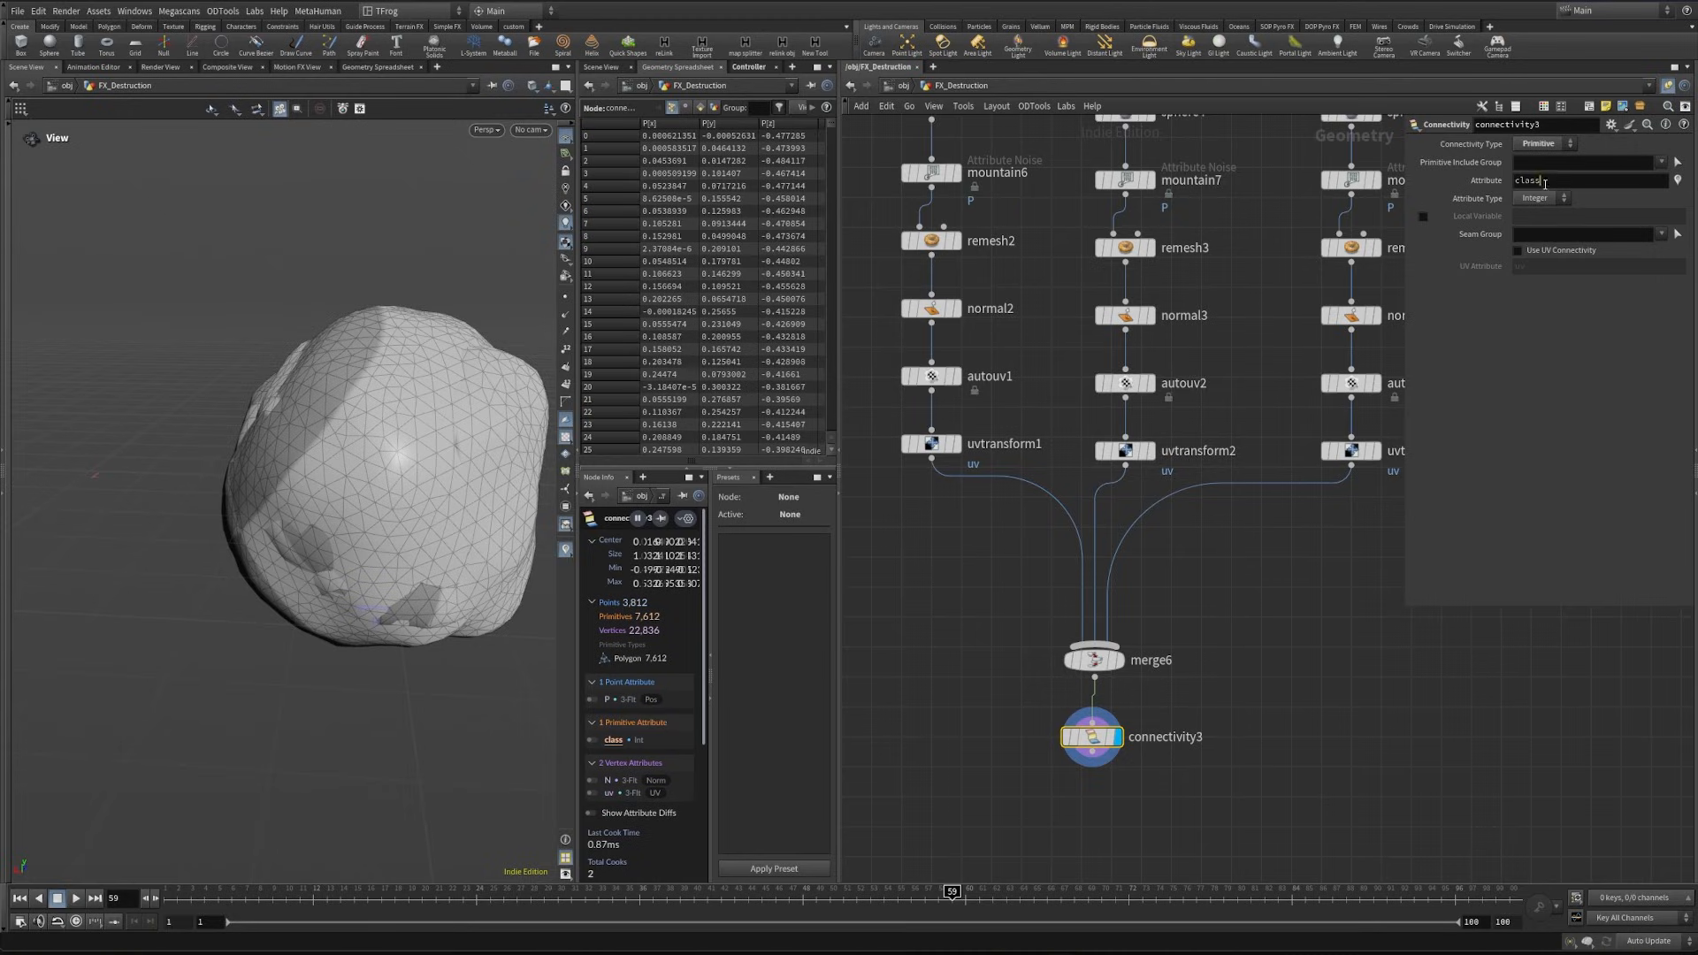
# - Set the Connectivity node's attribute name to variant and show the primitive attributes in the spreadsheet
pyautogui.click(1556, 180)
pyautogui.write('variant')
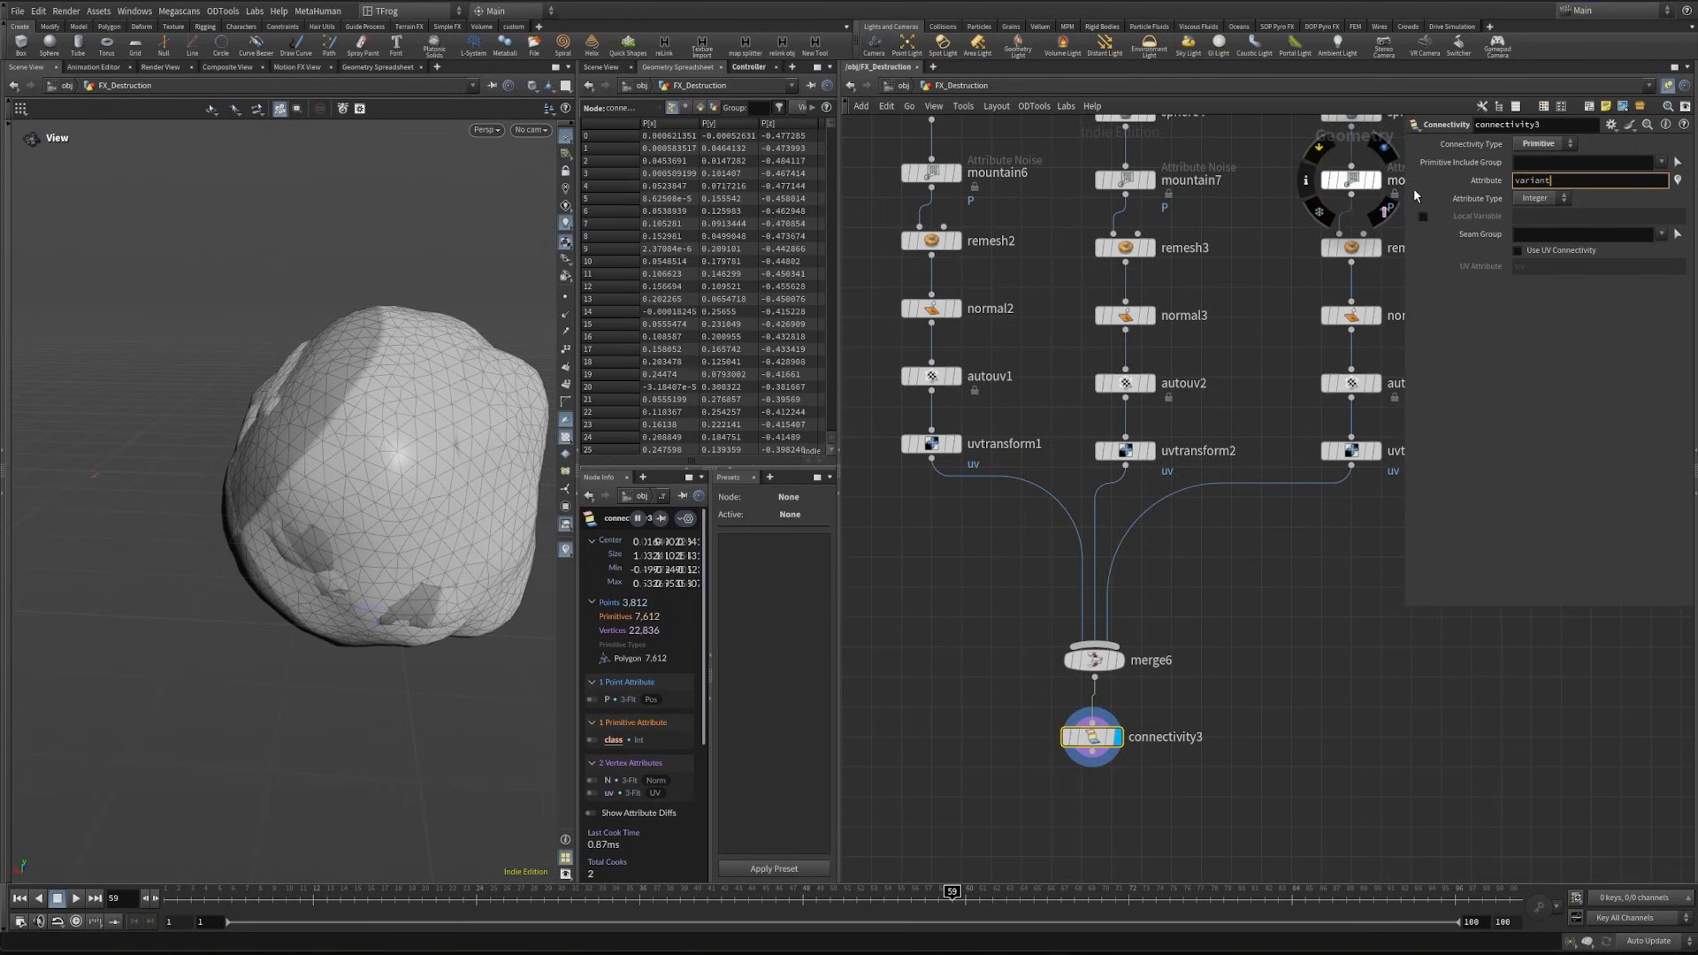
pyautogui.press('Return')
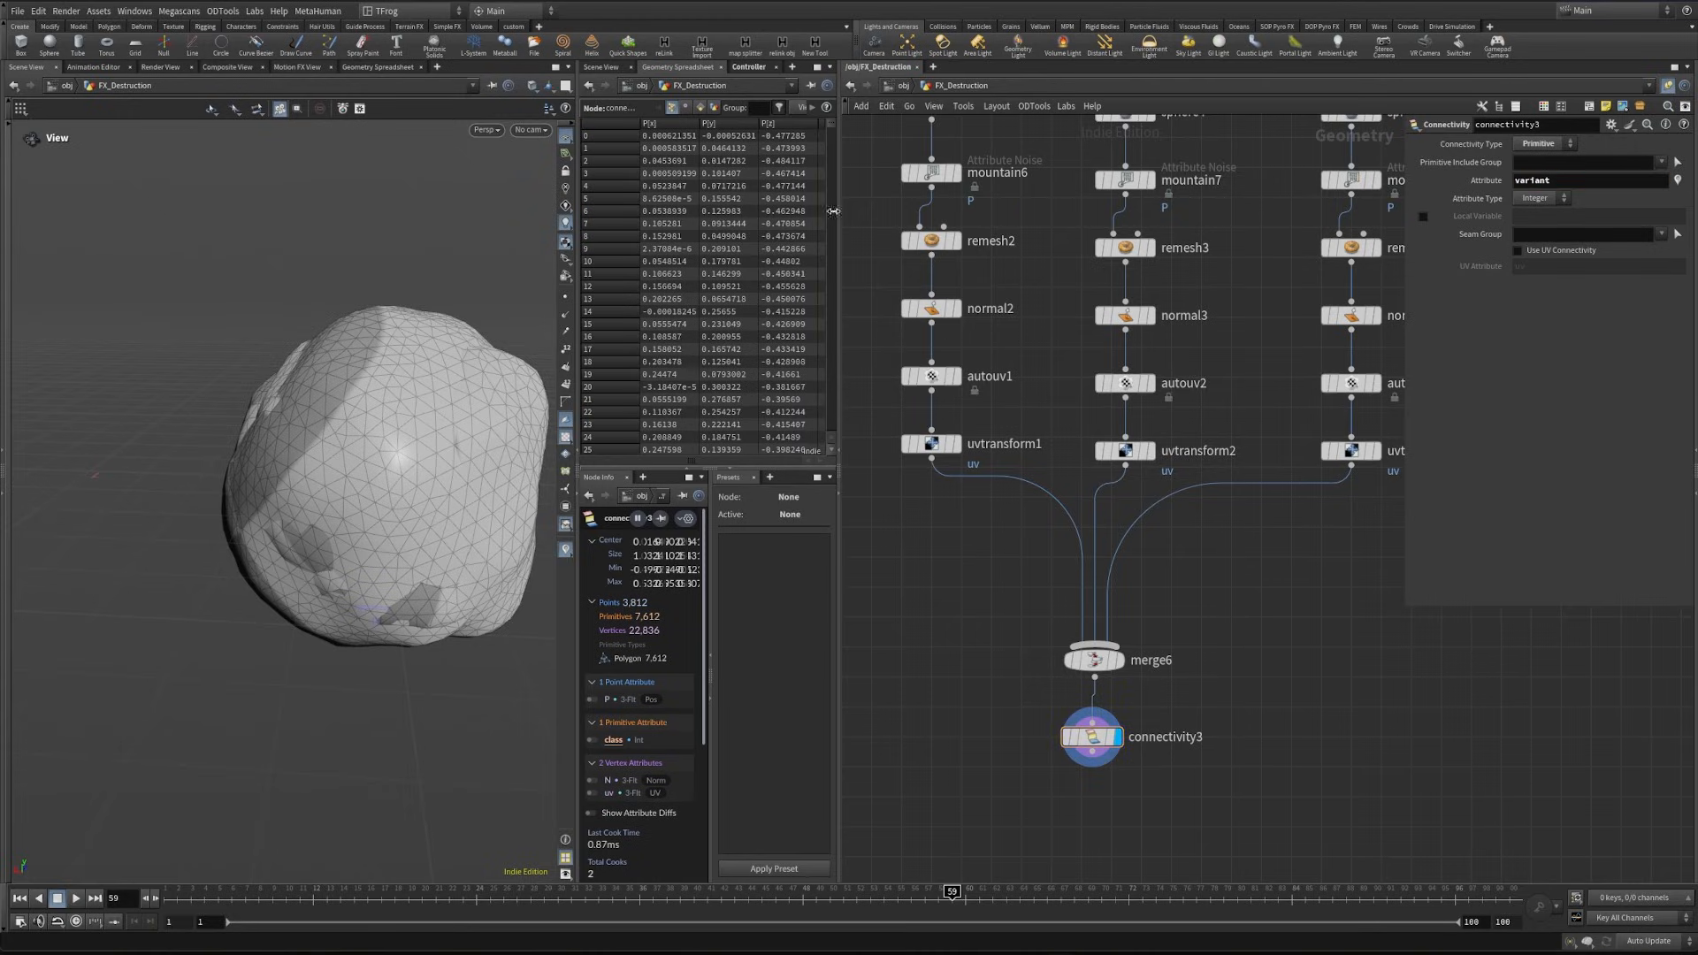
pyautogui.click(699, 107)
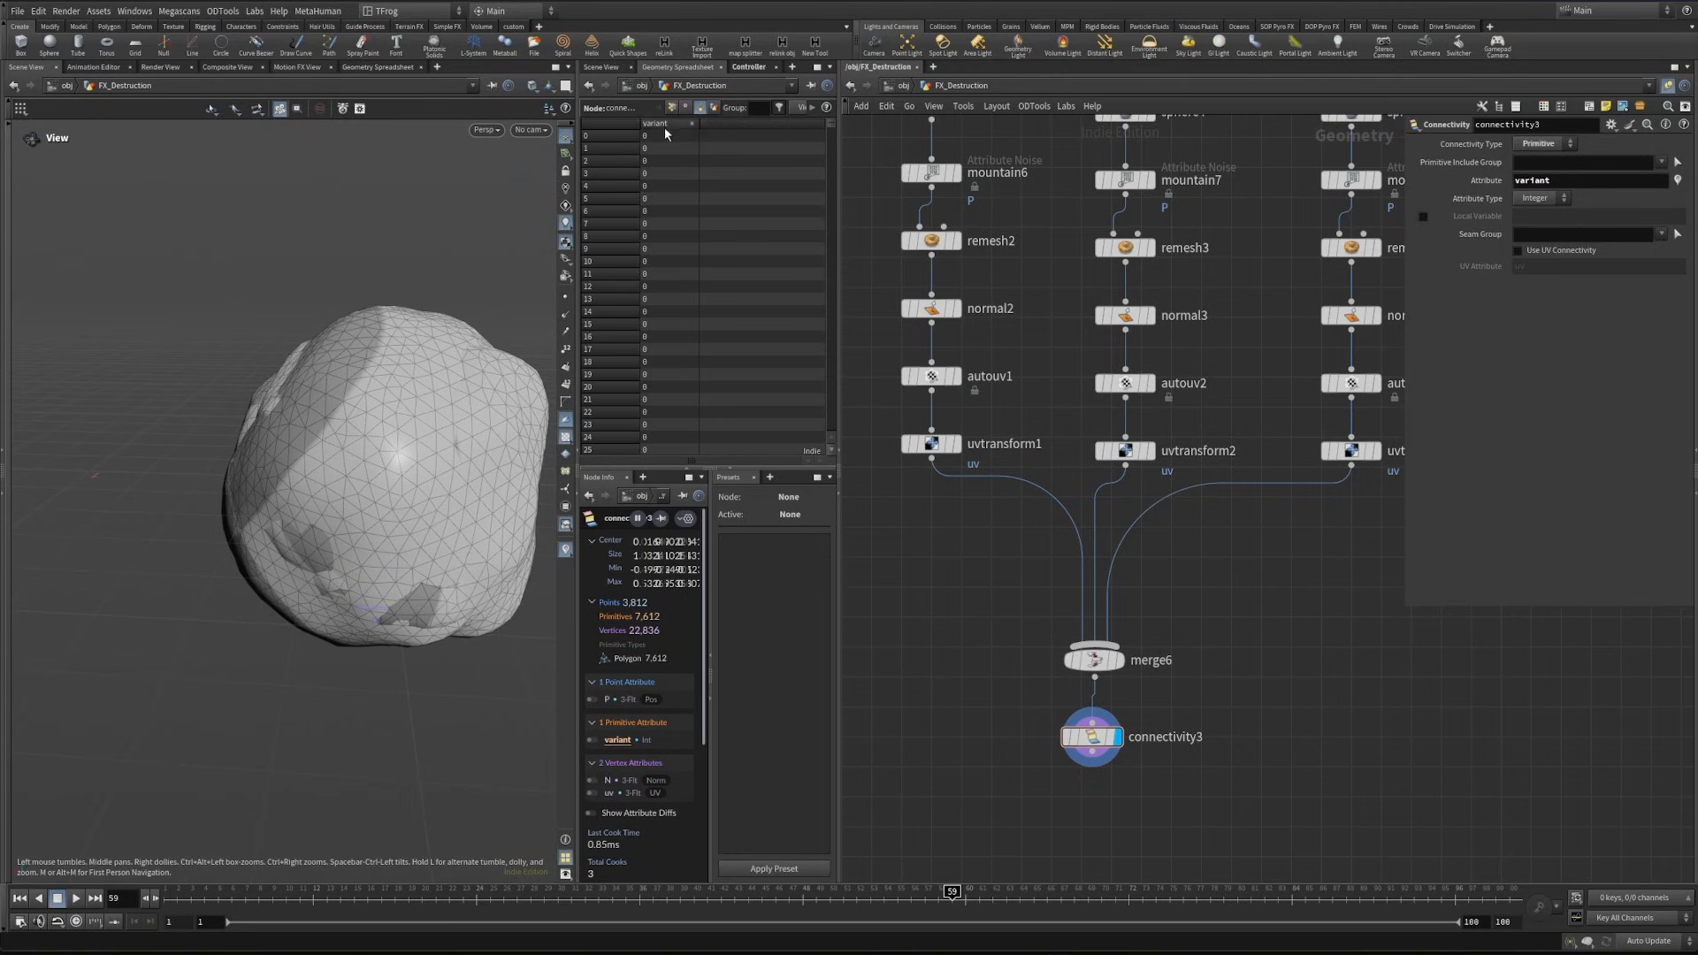
# - Append a Null after connectivity3 and rename it Debri
pyautogui.moveTo(1000, 754); pyautogui.dragTo(1004, 628, button='middle')
pyautogui.scroll(-1, 1004, 628)
pyautogui.click(1082, 625)
pyautogui.press('Tab')
pyautogui.write('n')
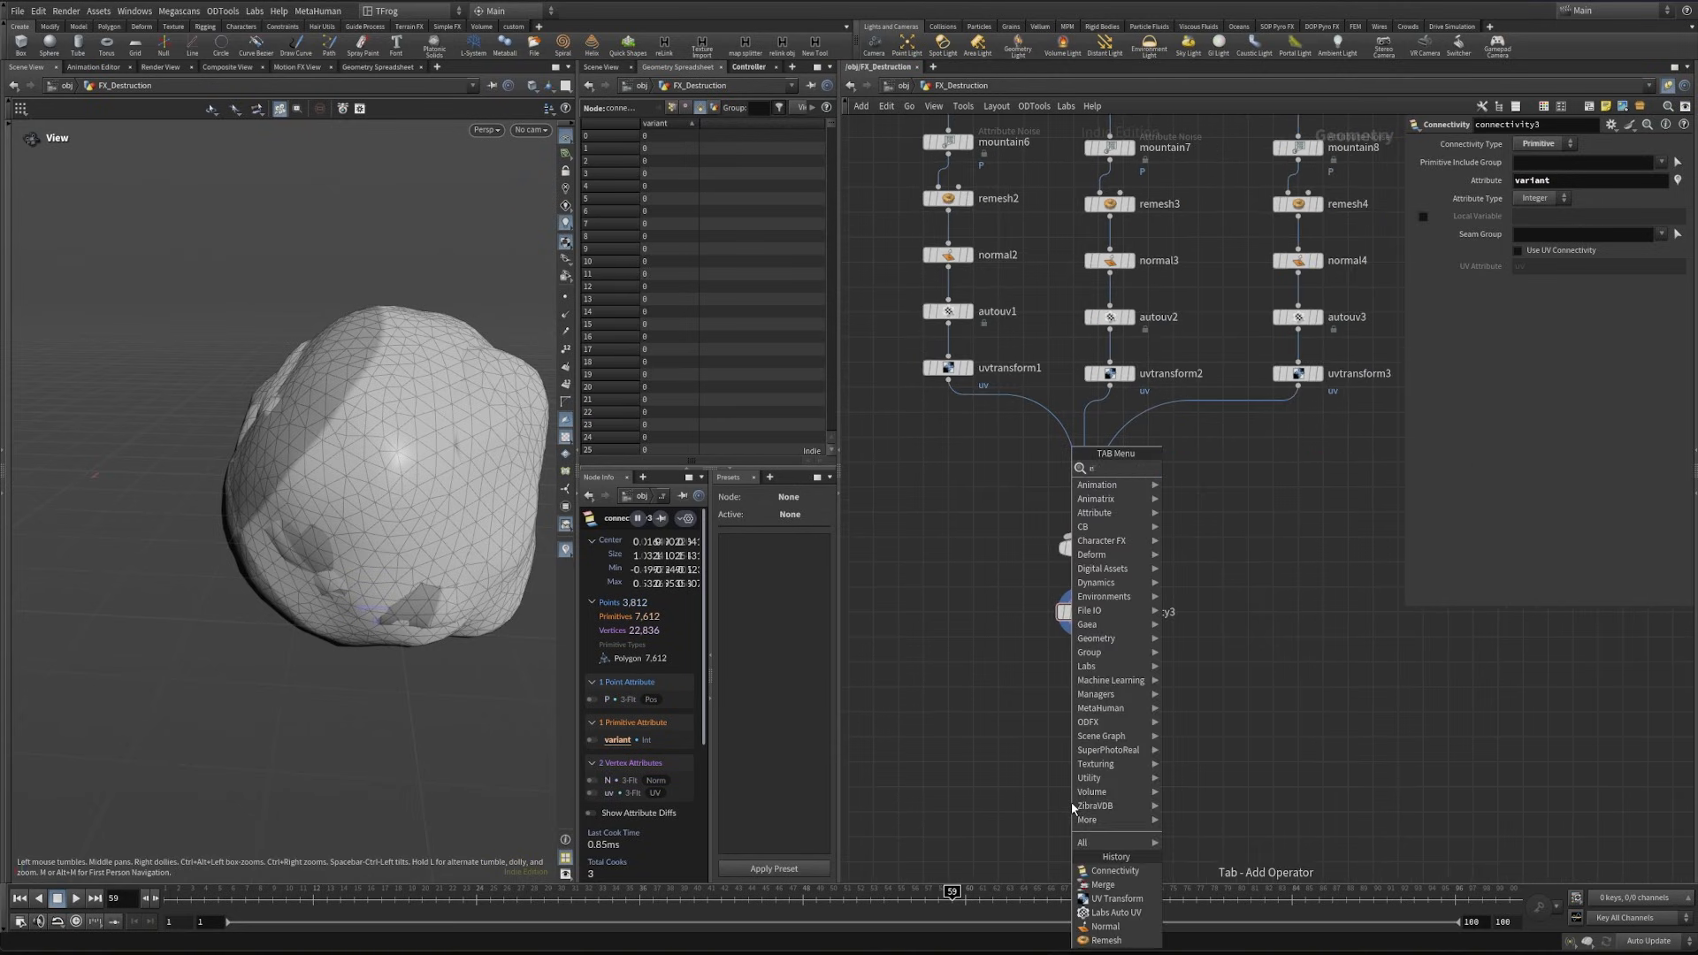
pyautogui.press('Return')
pyautogui.click(1071, 806)
pyautogui.doubleClick(1108, 806)
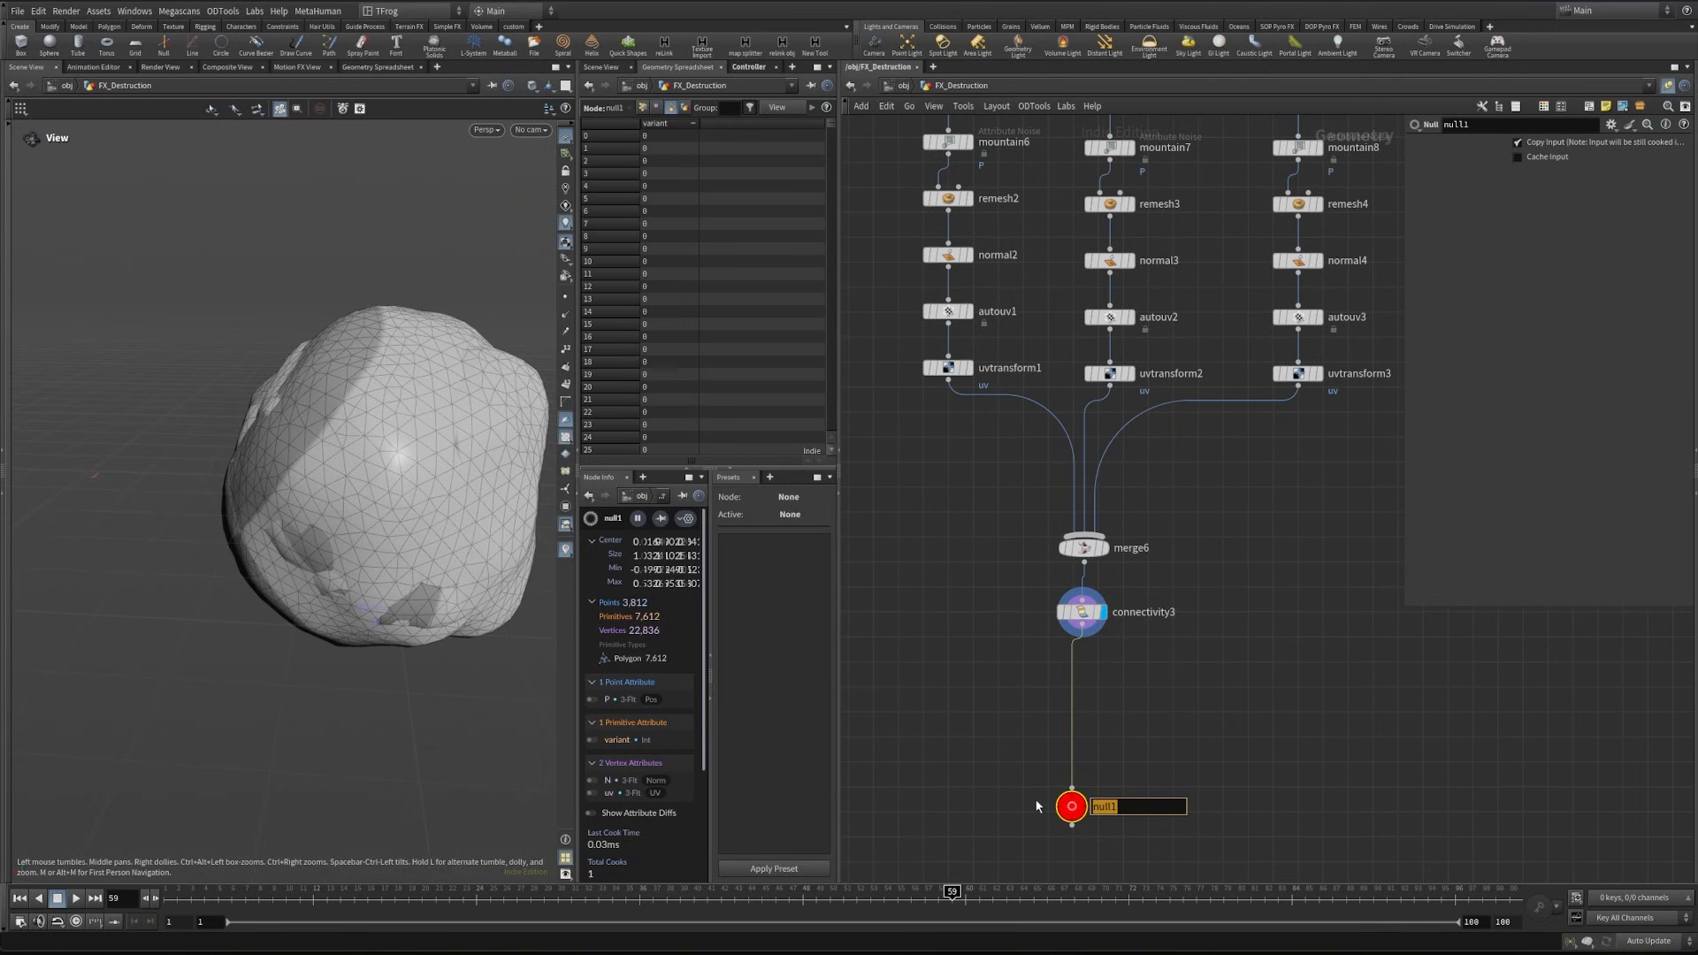
pyautogui.press('Return')
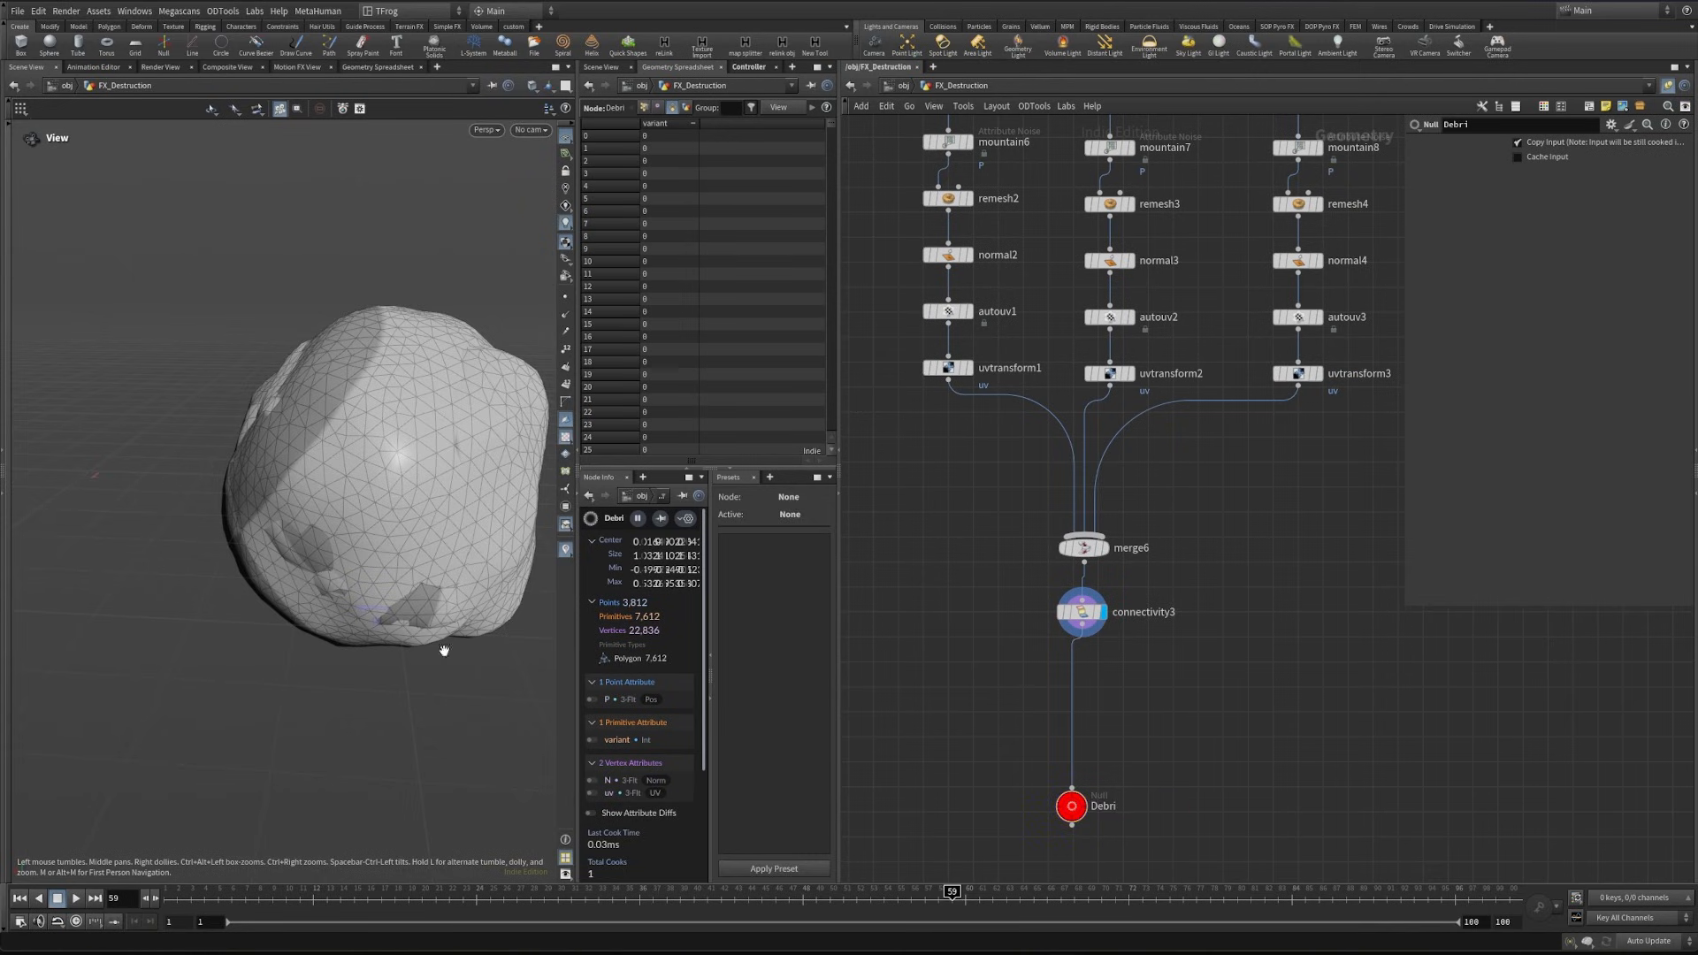
pyautogui.press('Tab')
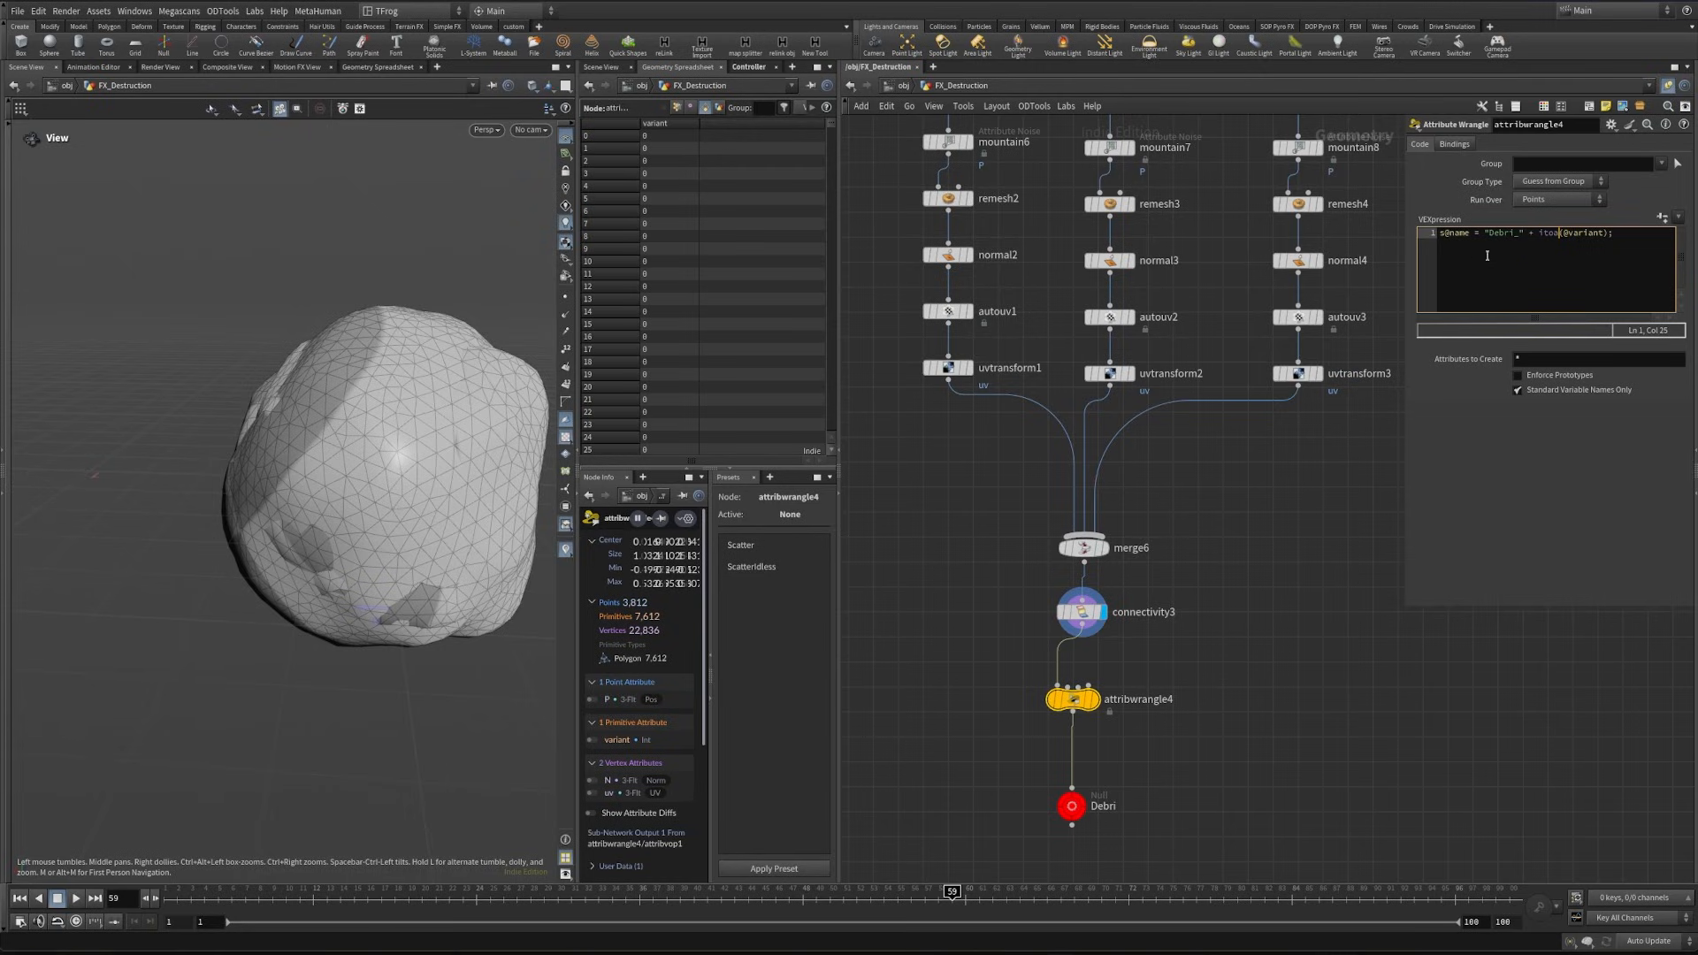
pyautogui.click(1543, 200)
pyautogui.click(1543, 207)
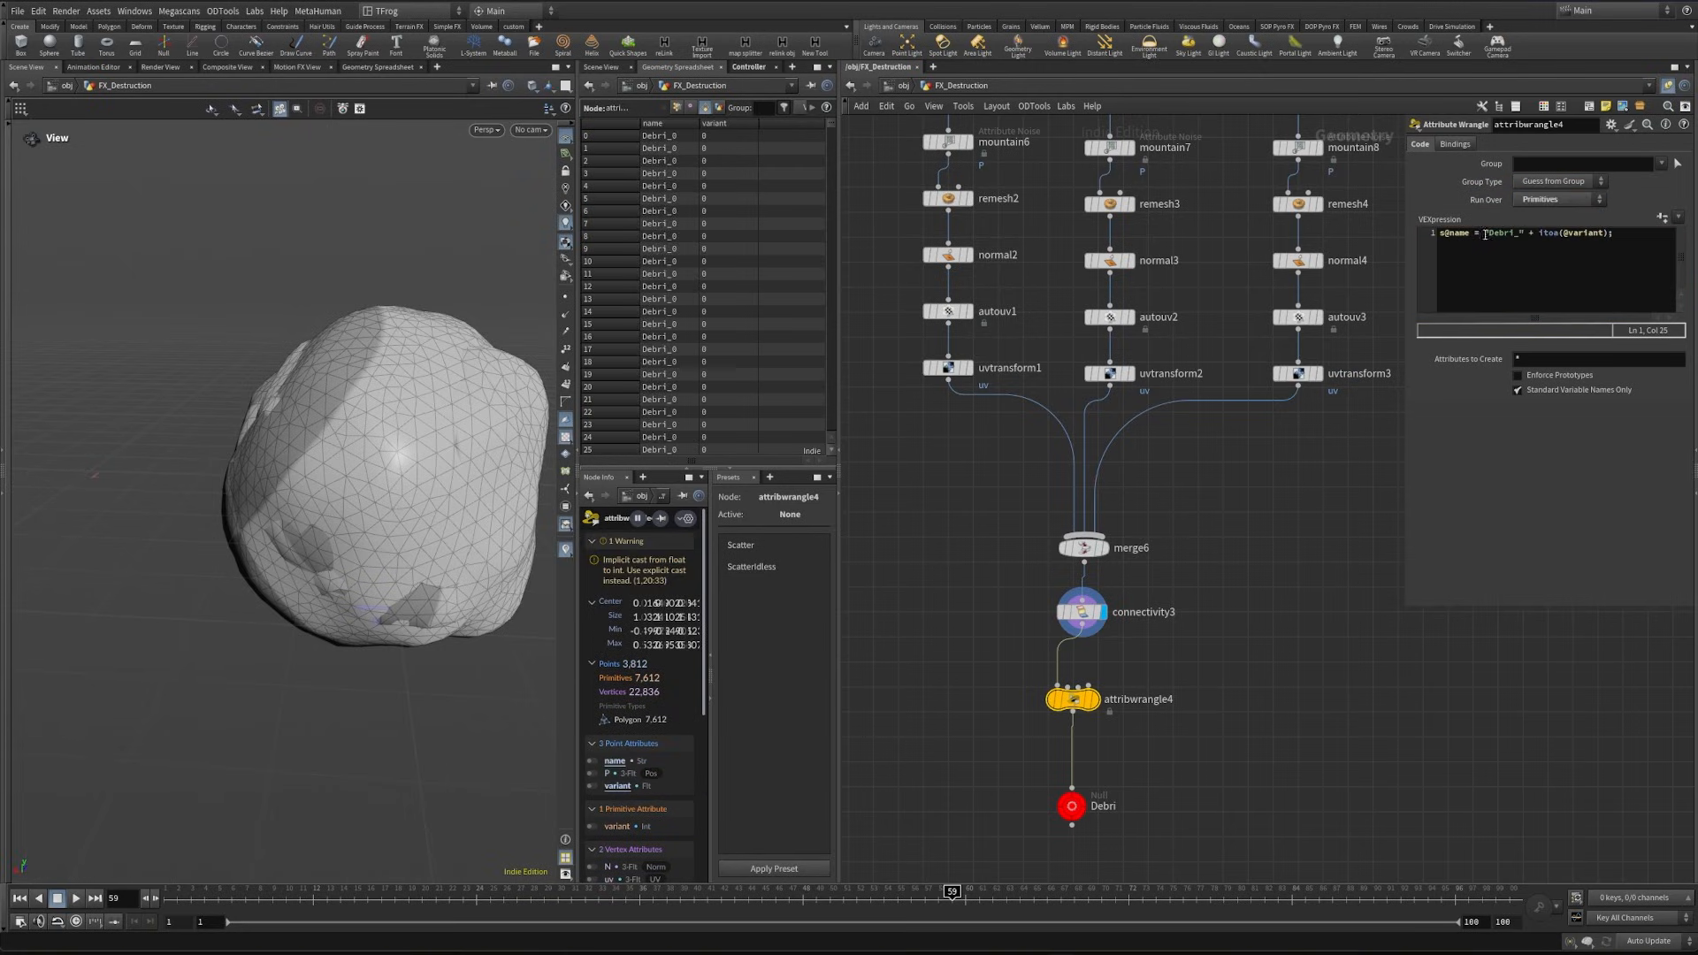
pyautogui.click(680, 123)
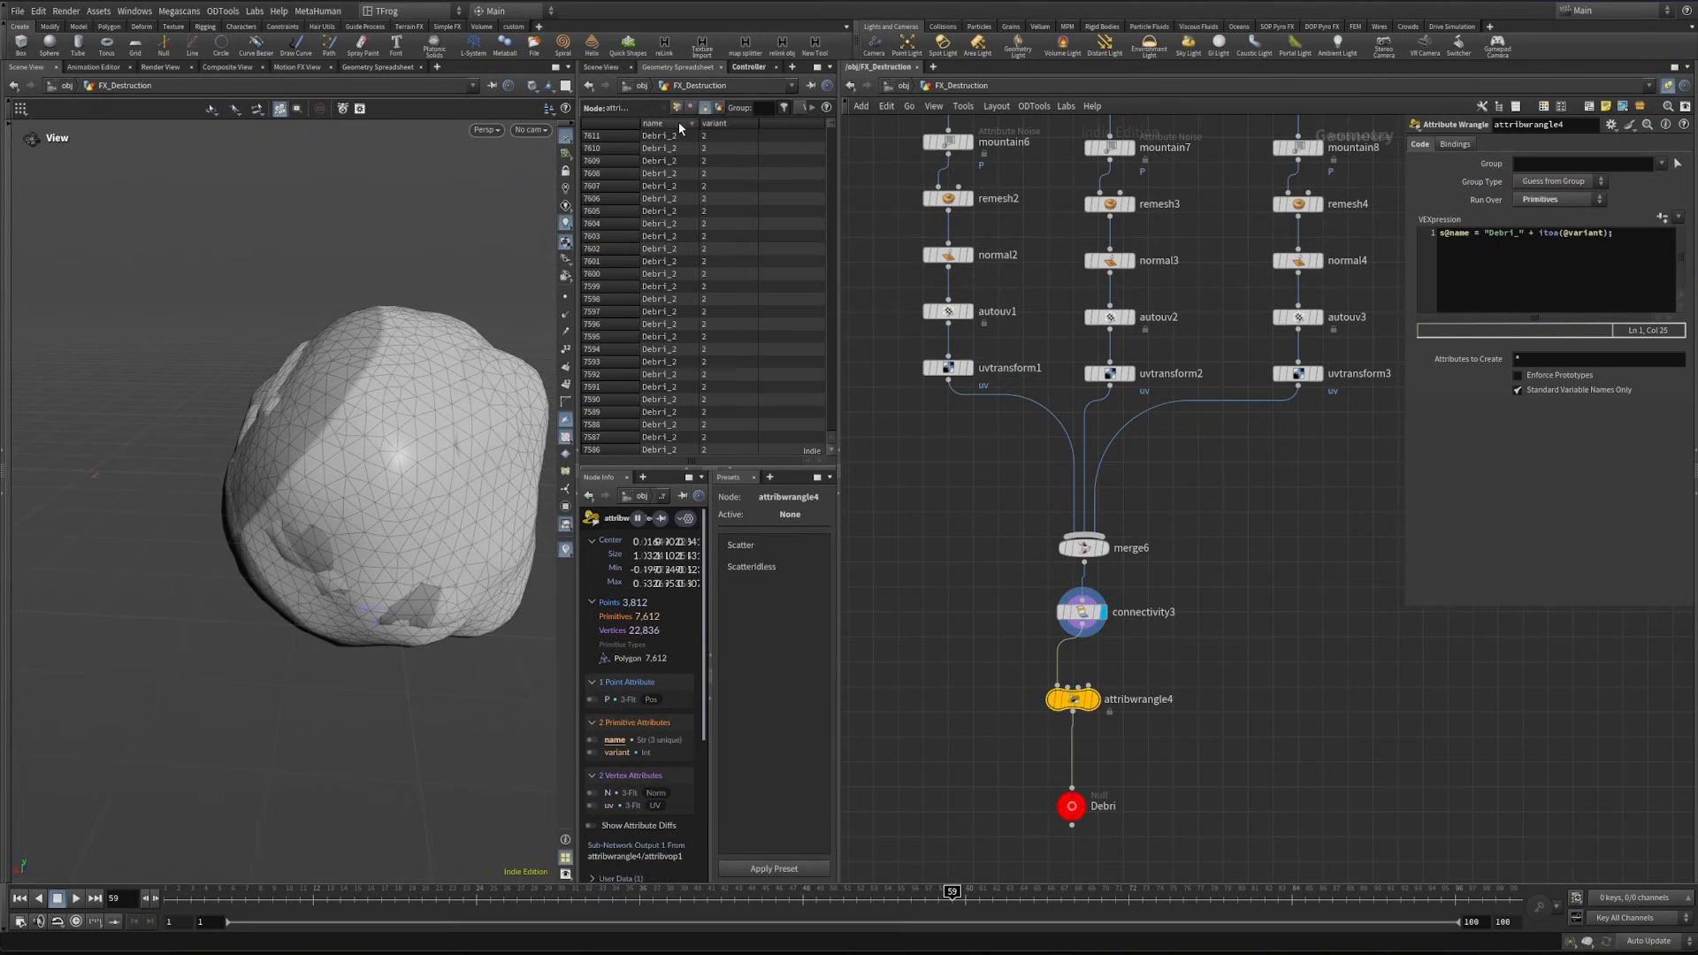
pyautogui.click(651, 126)
pyautogui.press('F2')
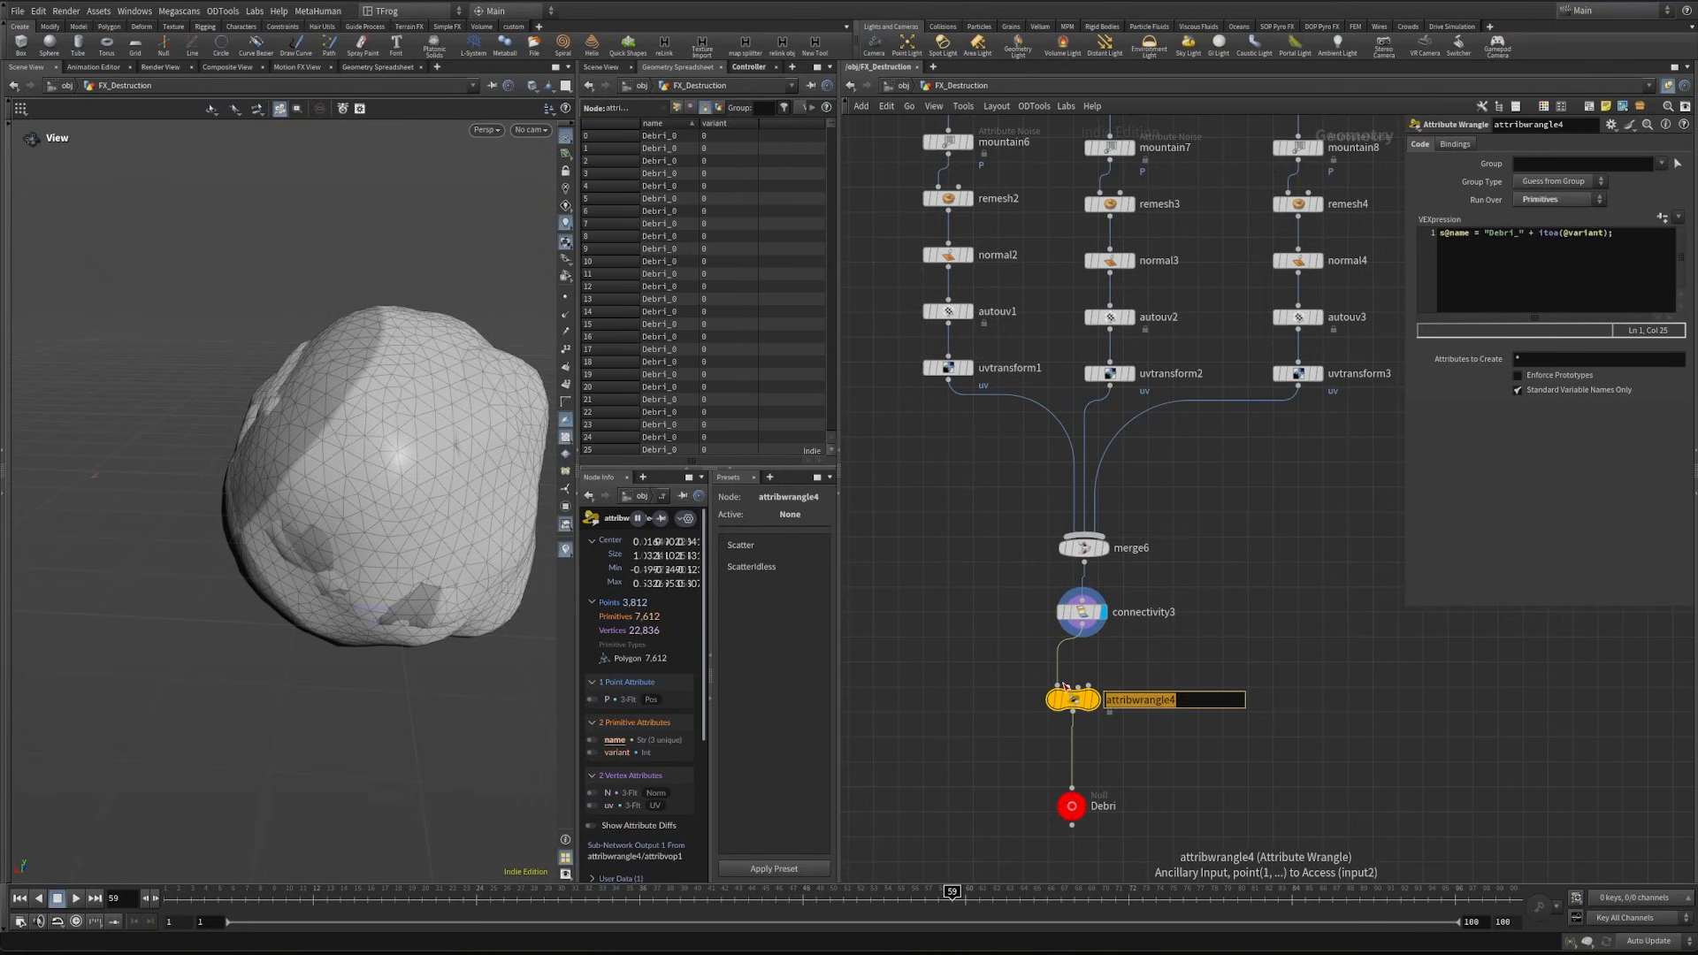
pyautogui.write('name')
# - Bring the Debri null in as an Object Merge near copytopoints1 and remove the sphere2 node feeding it
pyautogui.click(1068, 814)
pyautogui.hotkey('ctrl', 'c')
pyautogui.scroll(-3, 1065, 824)
pyautogui.moveTo(1514, 861); pyautogui.dragTo(1263, 482, button='middle')
pyautogui.scroll(3, 1263, 482)
pyautogui.hotkey('ctrl', 'shift', 'v')
pyautogui.scroll(2, 1176, 619)
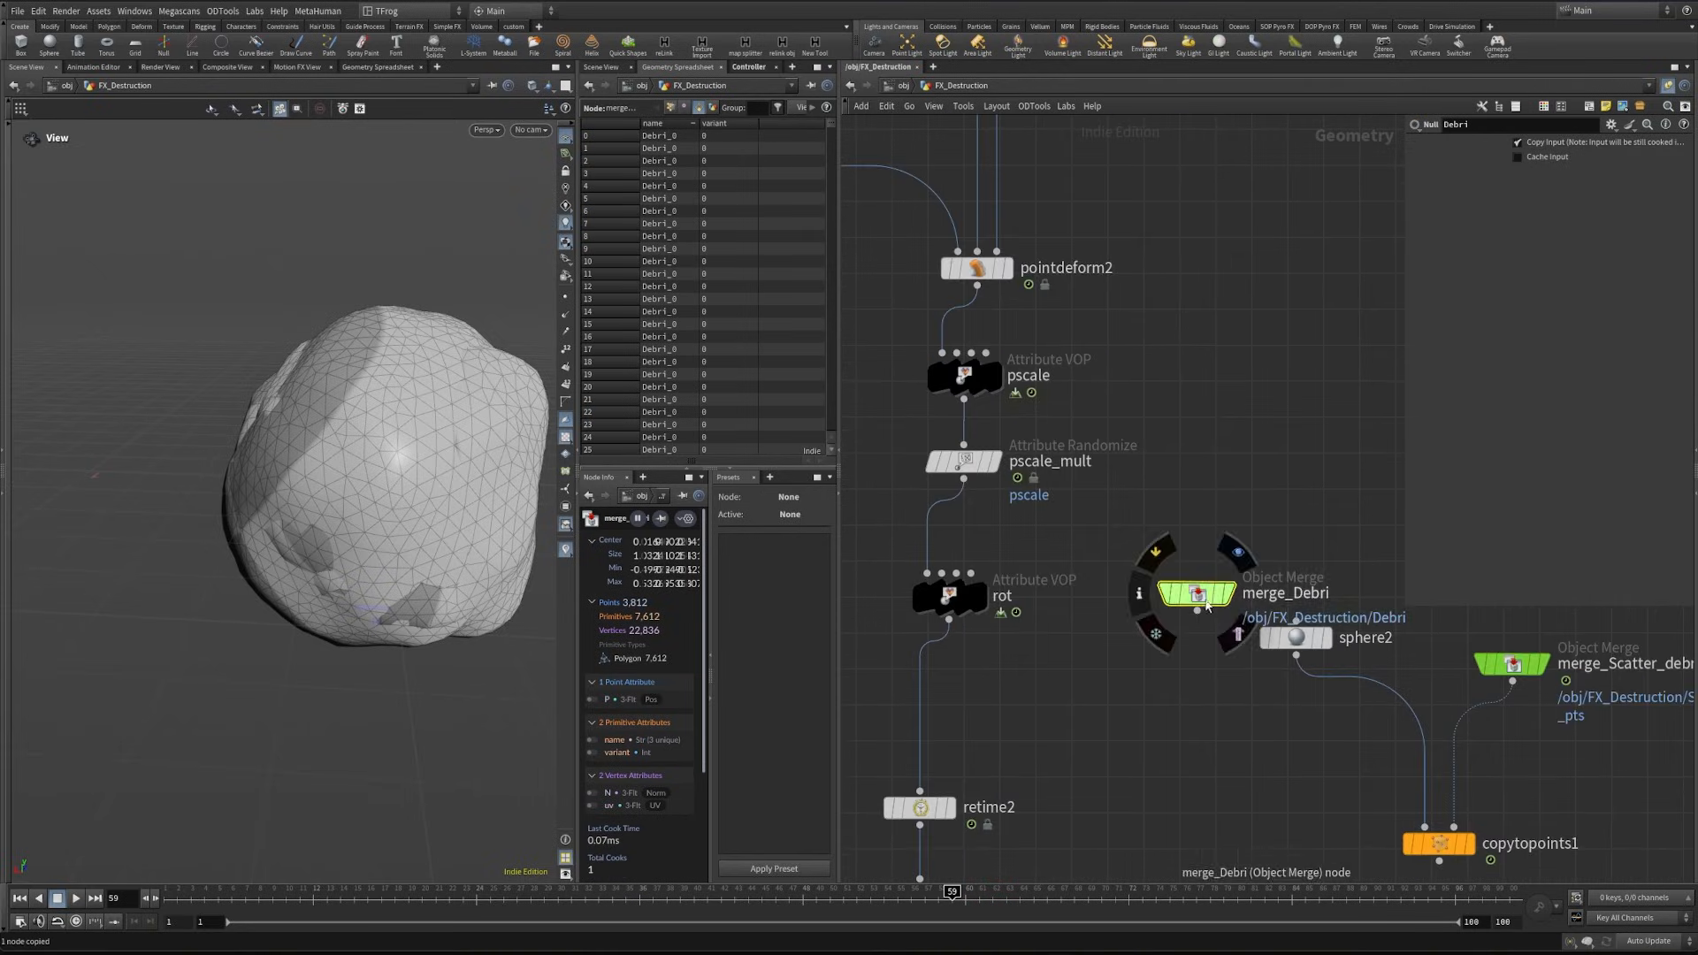
pyautogui.moveTo(1208, 606); pyautogui.dragTo(1190, 681)
pyautogui.moveTo(1265, 761); pyautogui.dragTo(1459, 798)
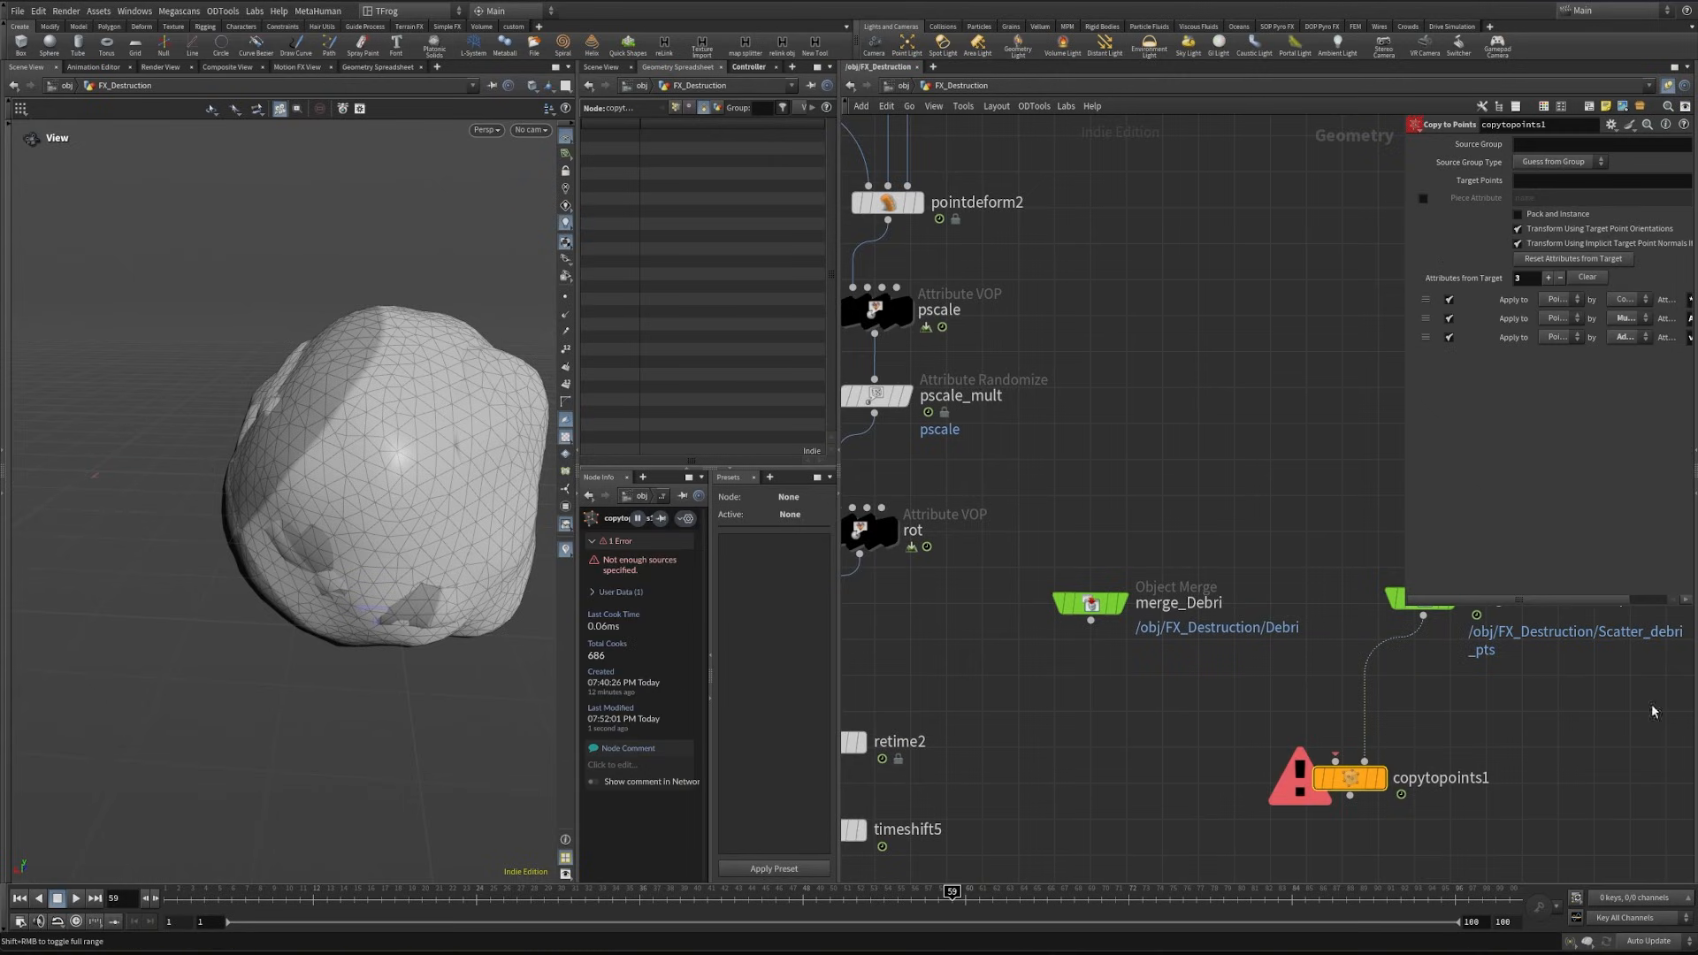
# - Enable Pack and Instance on copytopoints1 and set its piece attribute to variant
pyautogui.click(1517, 214)
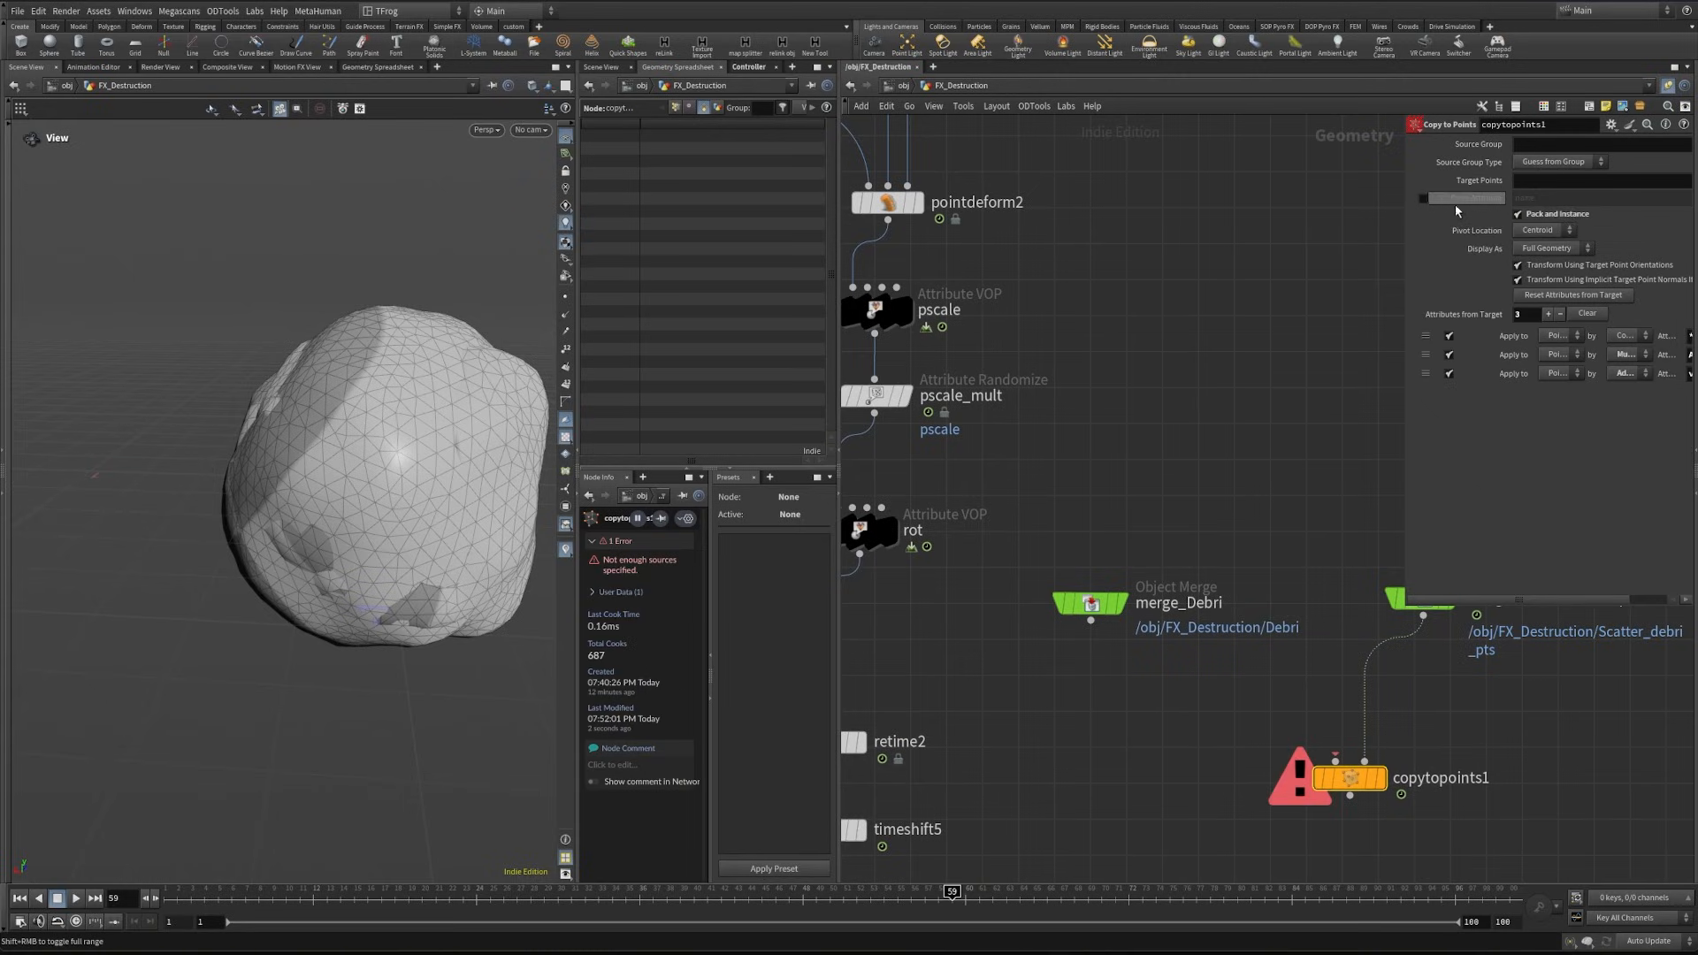
pyautogui.click(1423, 198)
pyautogui.write('var')
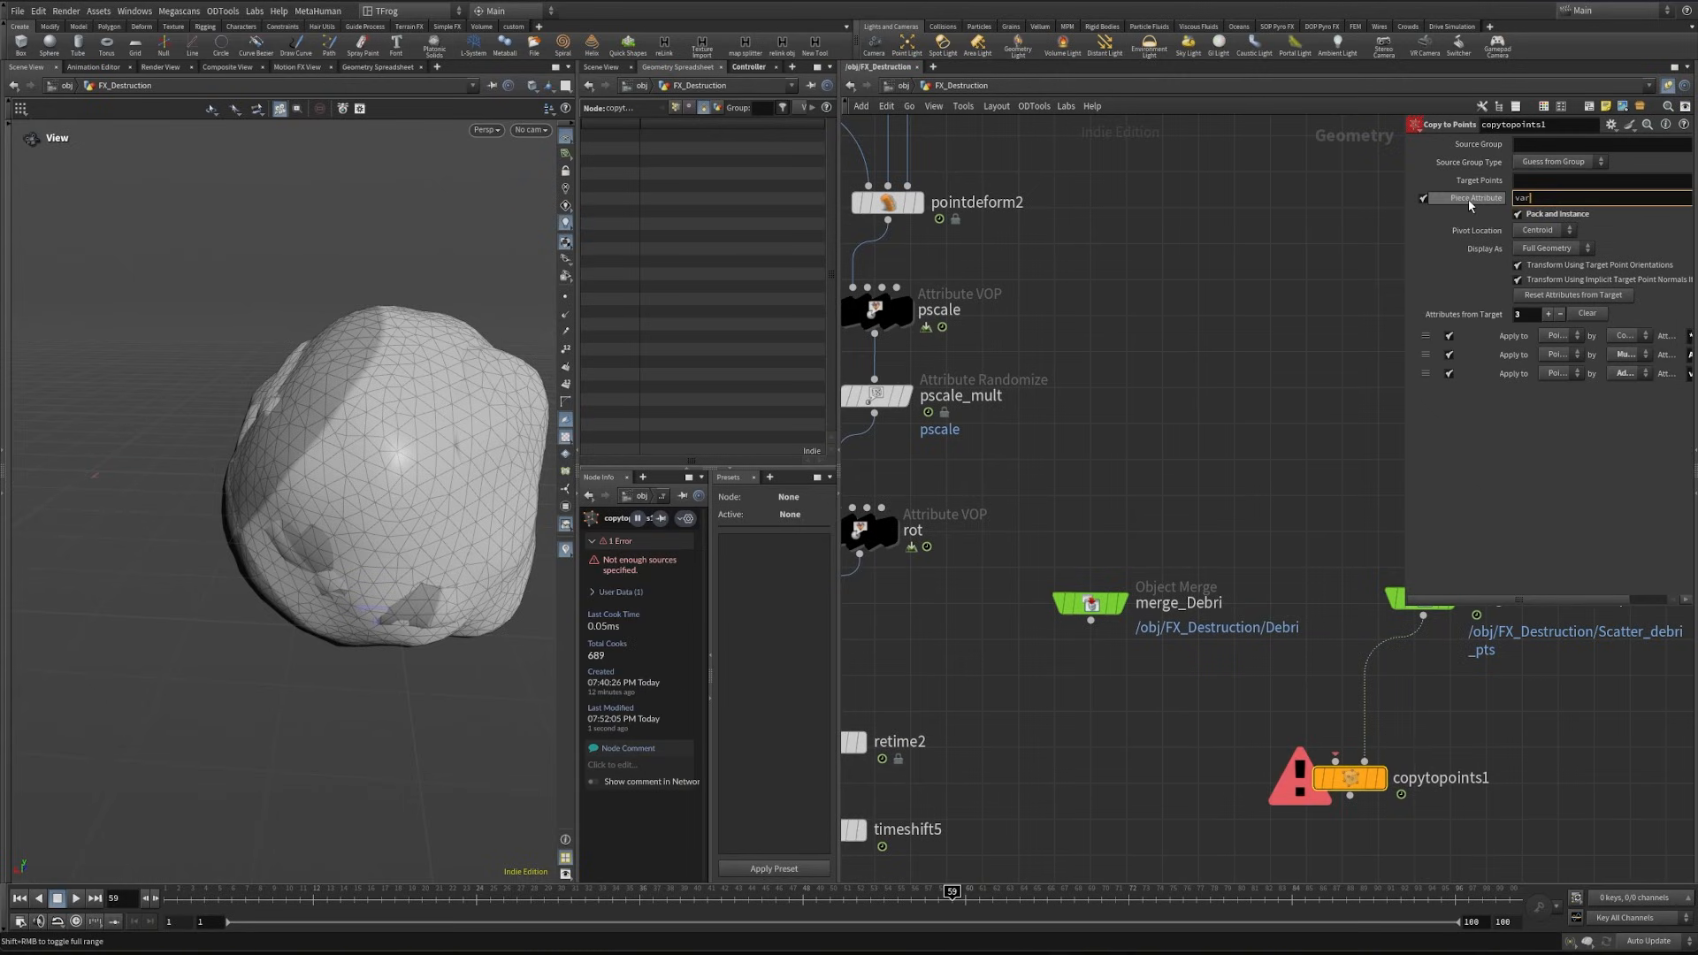
pyautogui.write('iant')
# - Connect merge_Debri to the source input of copytopoints1, display the result and inspect the copied rocks
pyautogui.moveTo(1090, 621); pyautogui.dragTo(1335, 761)
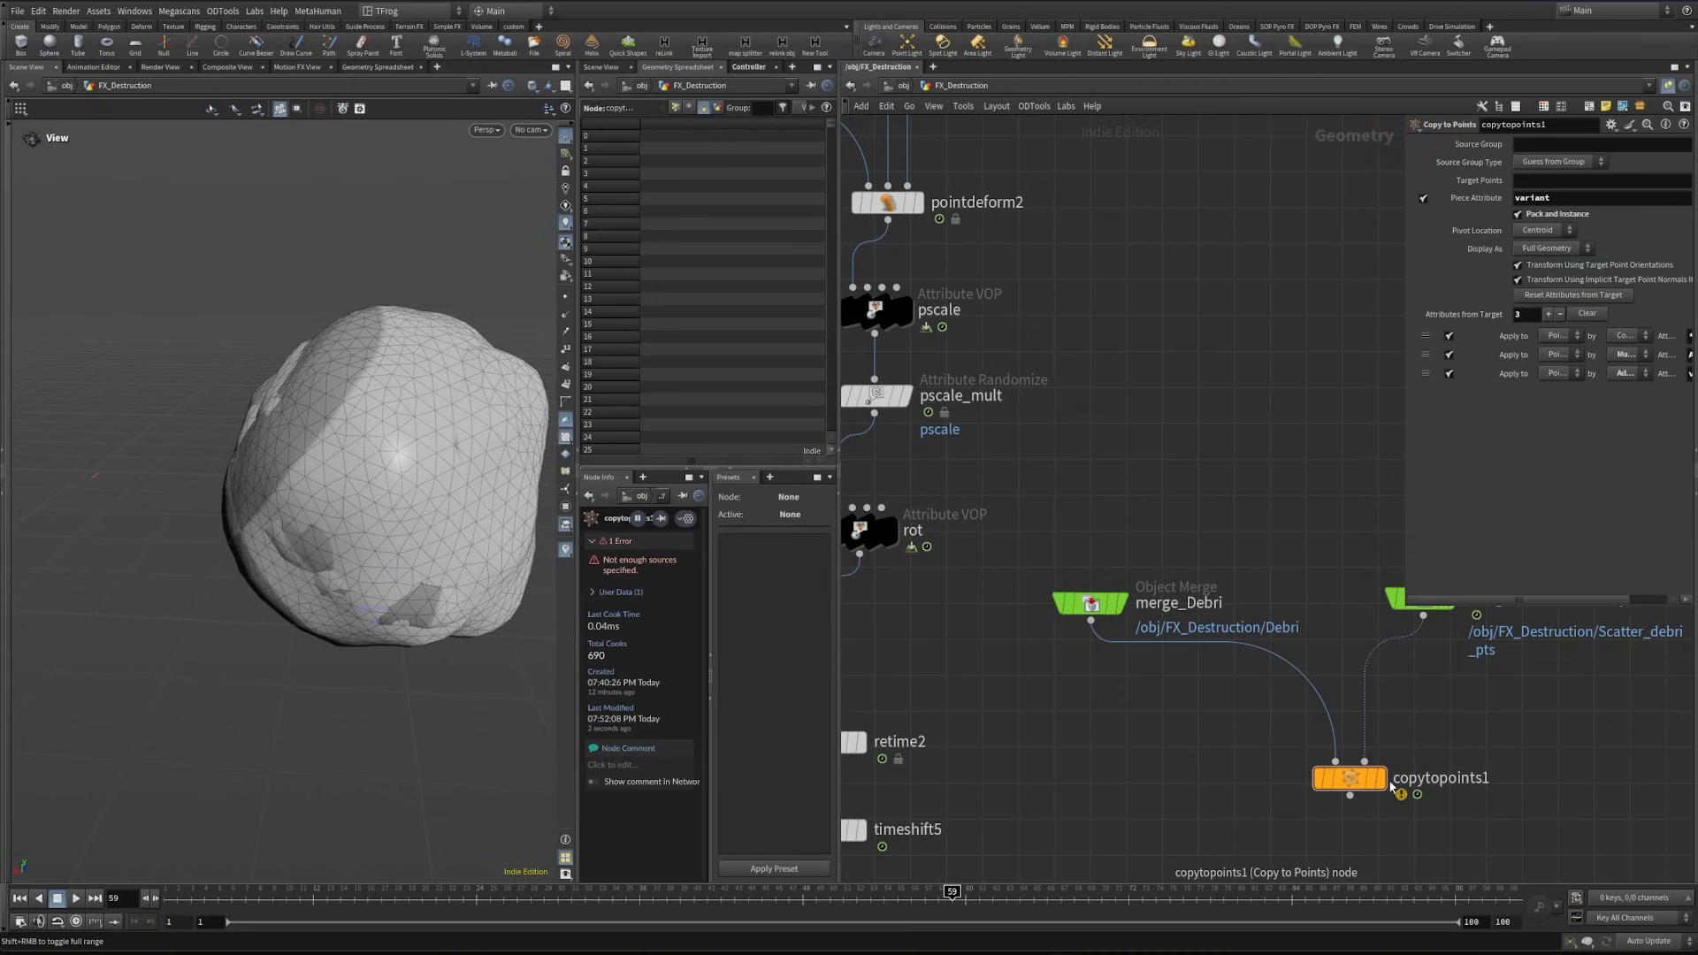
pyautogui.click(1380, 779)
pyautogui.press('f')
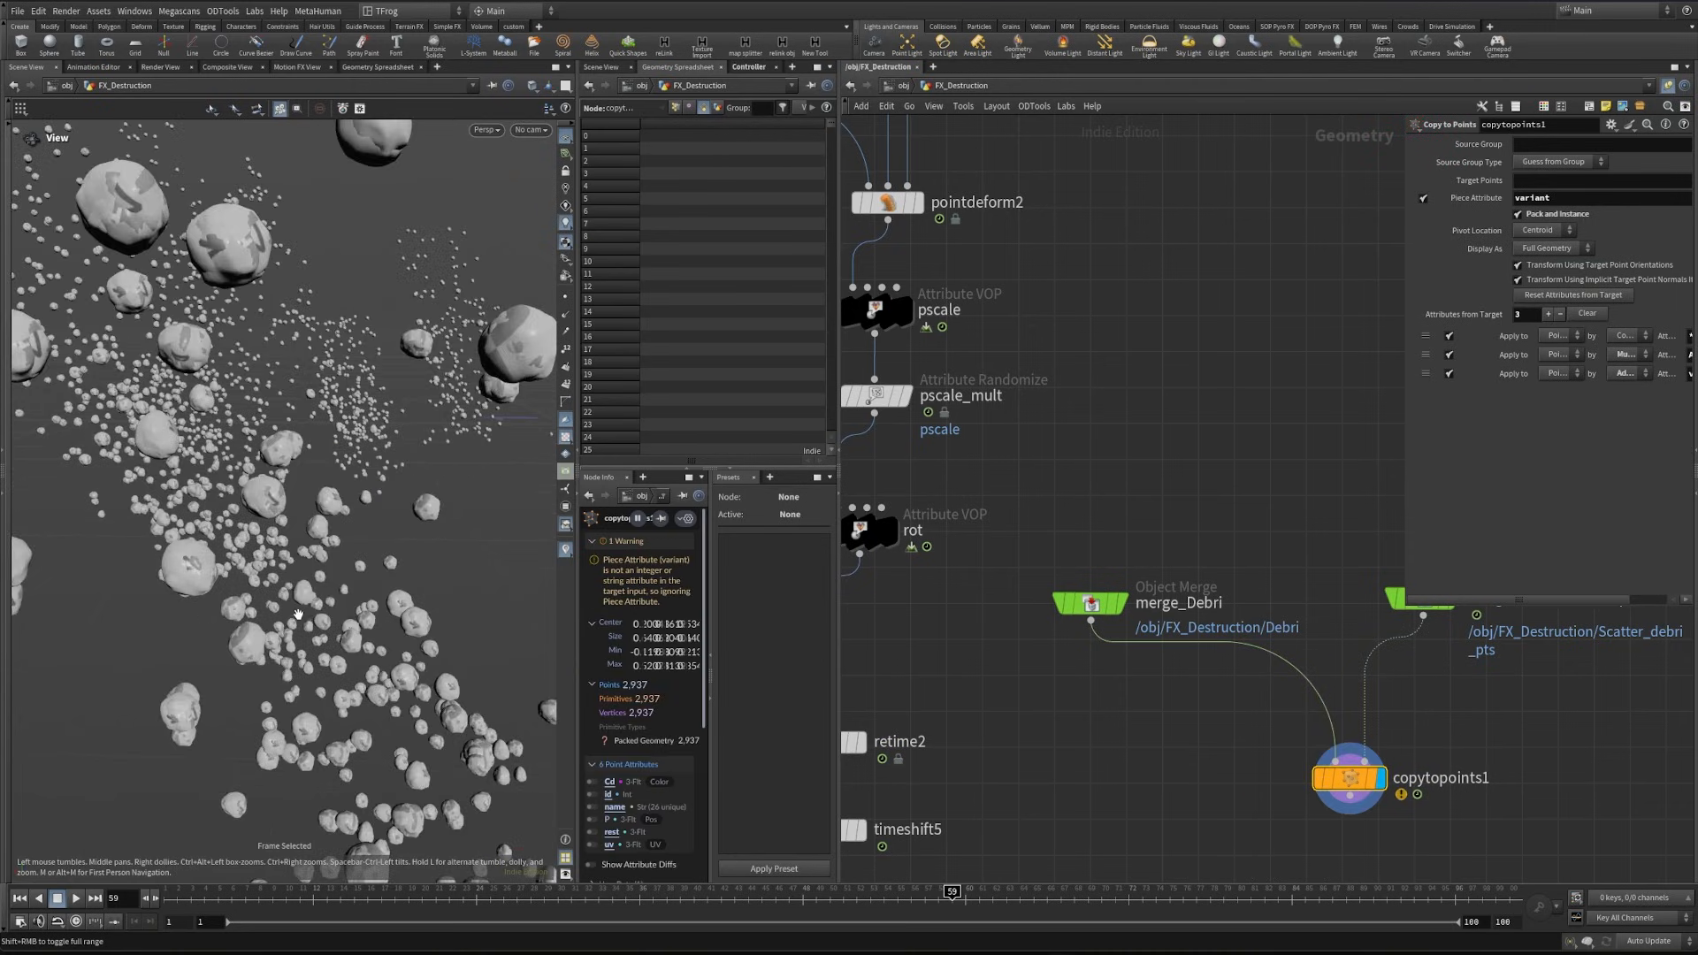
pyautogui.moveTo(298, 613); pyautogui.dragTo(295, 599, button='right')
pyautogui.moveTo(235, 272); pyautogui.dragTo(263, 294)
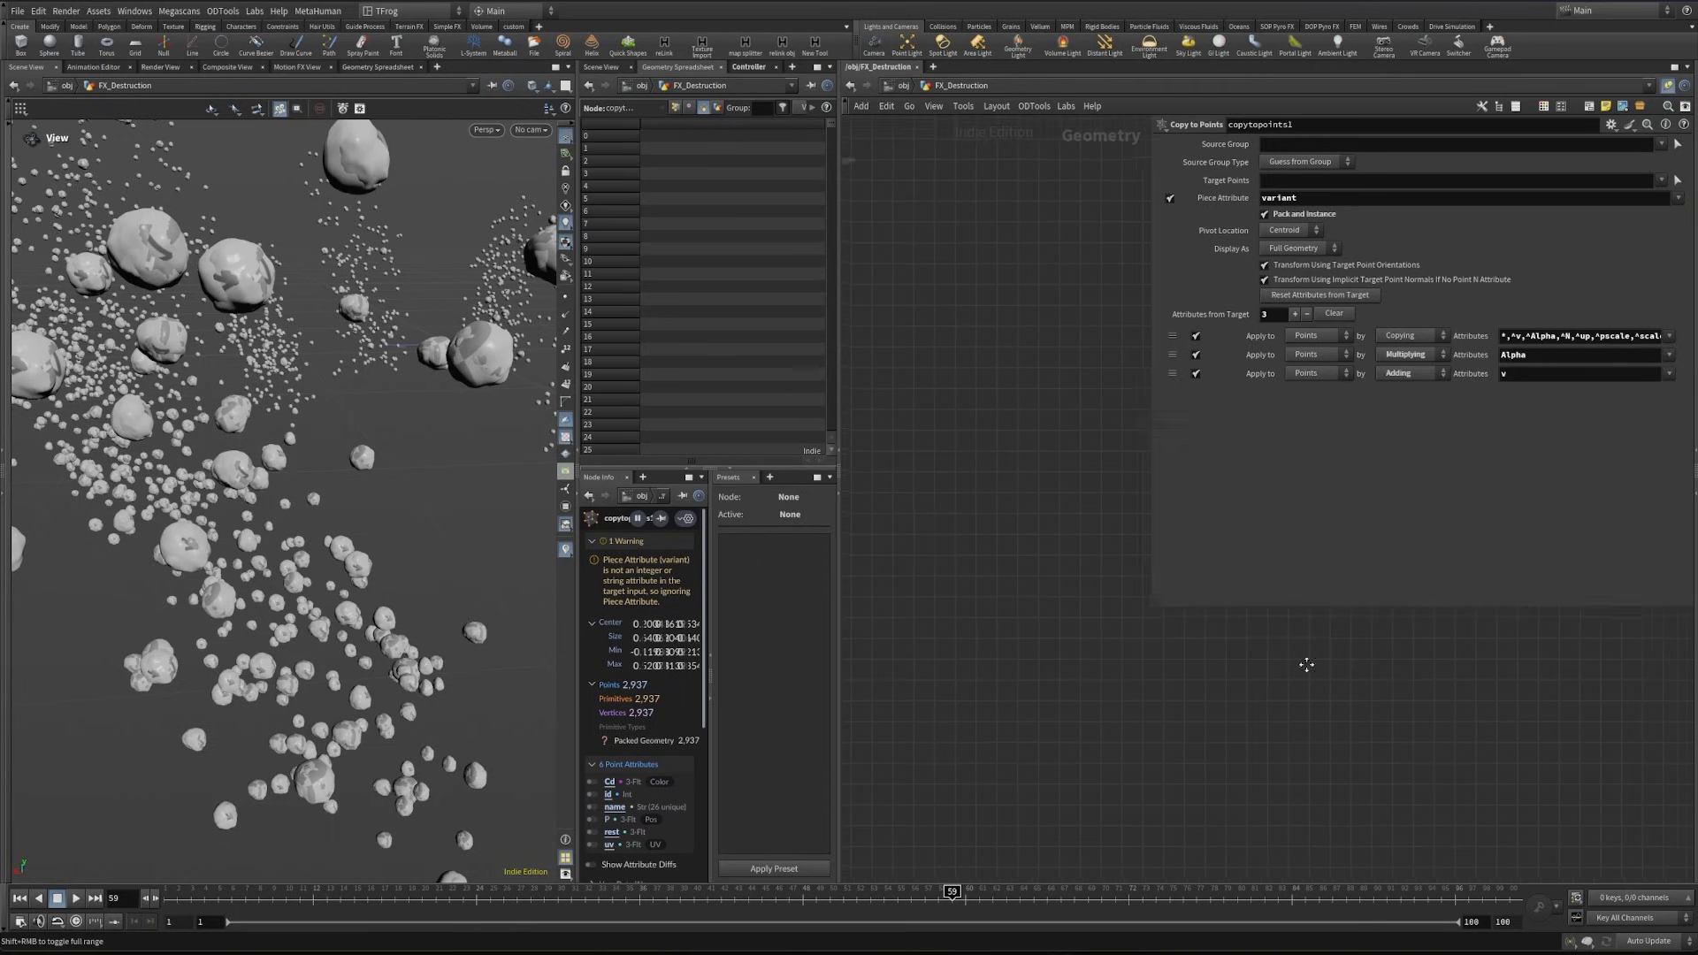
# - Insert an Attribute from Pieces node between rot and retime2
pyautogui.scroll(3, 1076, 531)
pyautogui.click(1353, 717)
pyautogui.moveTo(1264, 735); pyautogui.dragTo(1506, 734, button='middle')
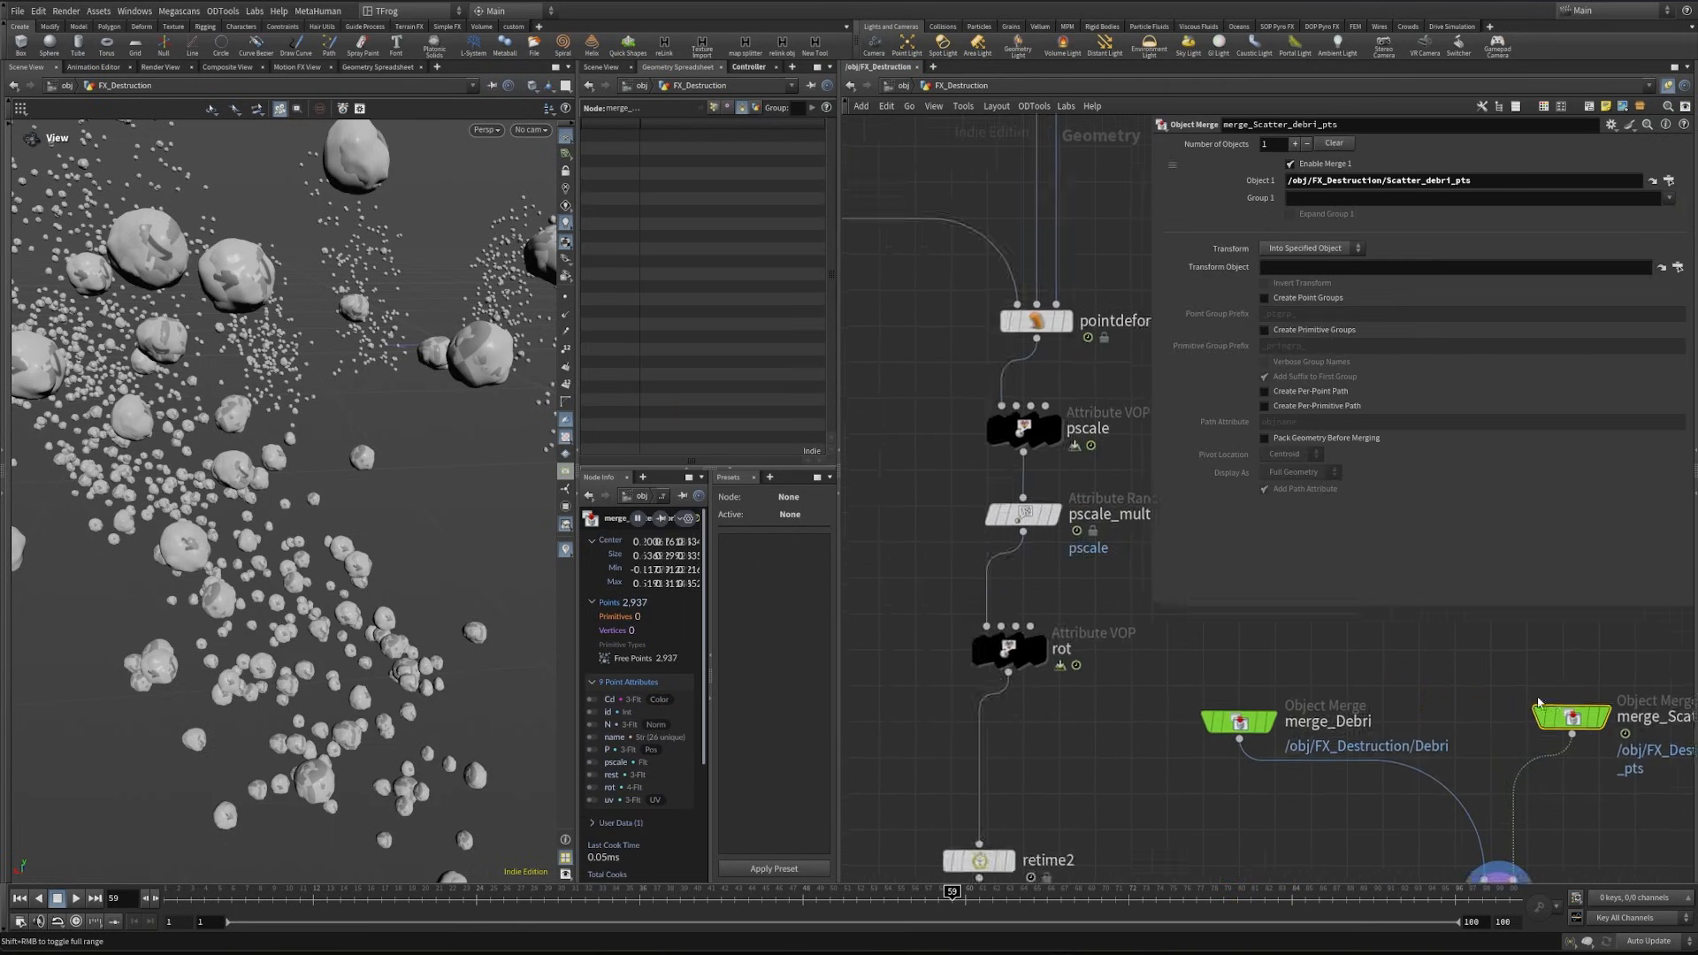
pyautogui.scroll(-3, 1503, 727)
pyautogui.moveTo(1210, 757); pyautogui.dragTo(1068, 757, button='middle')
pyautogui.press('Tab')
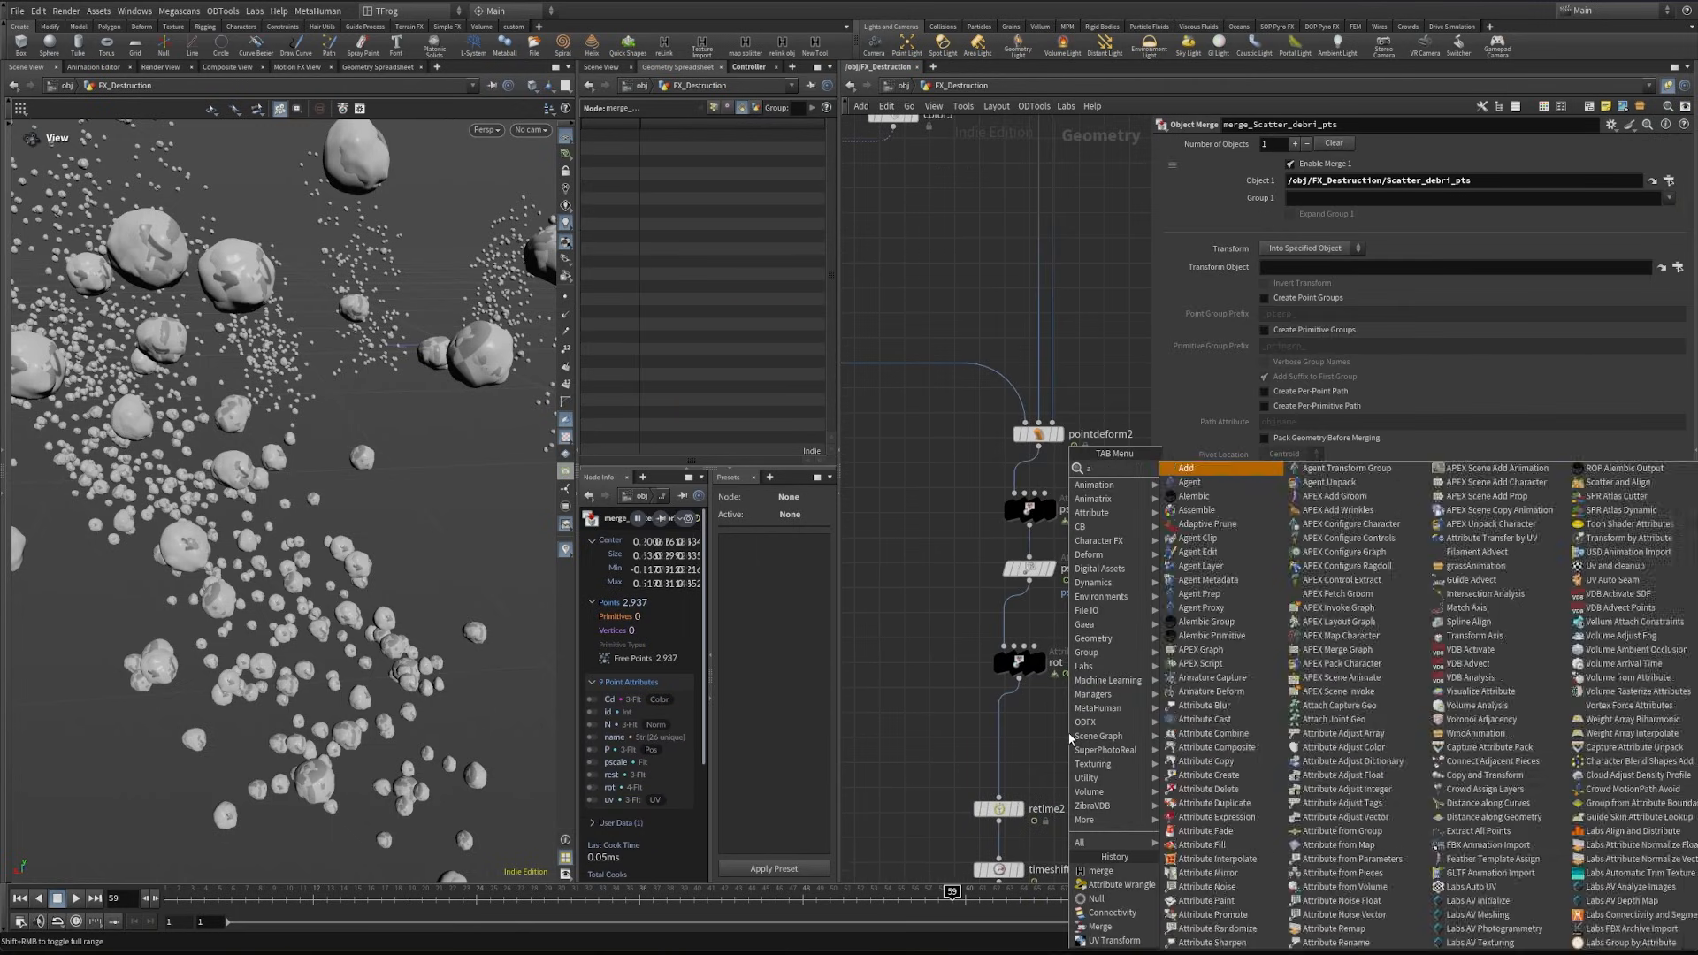
pyautogui.write('att fro')
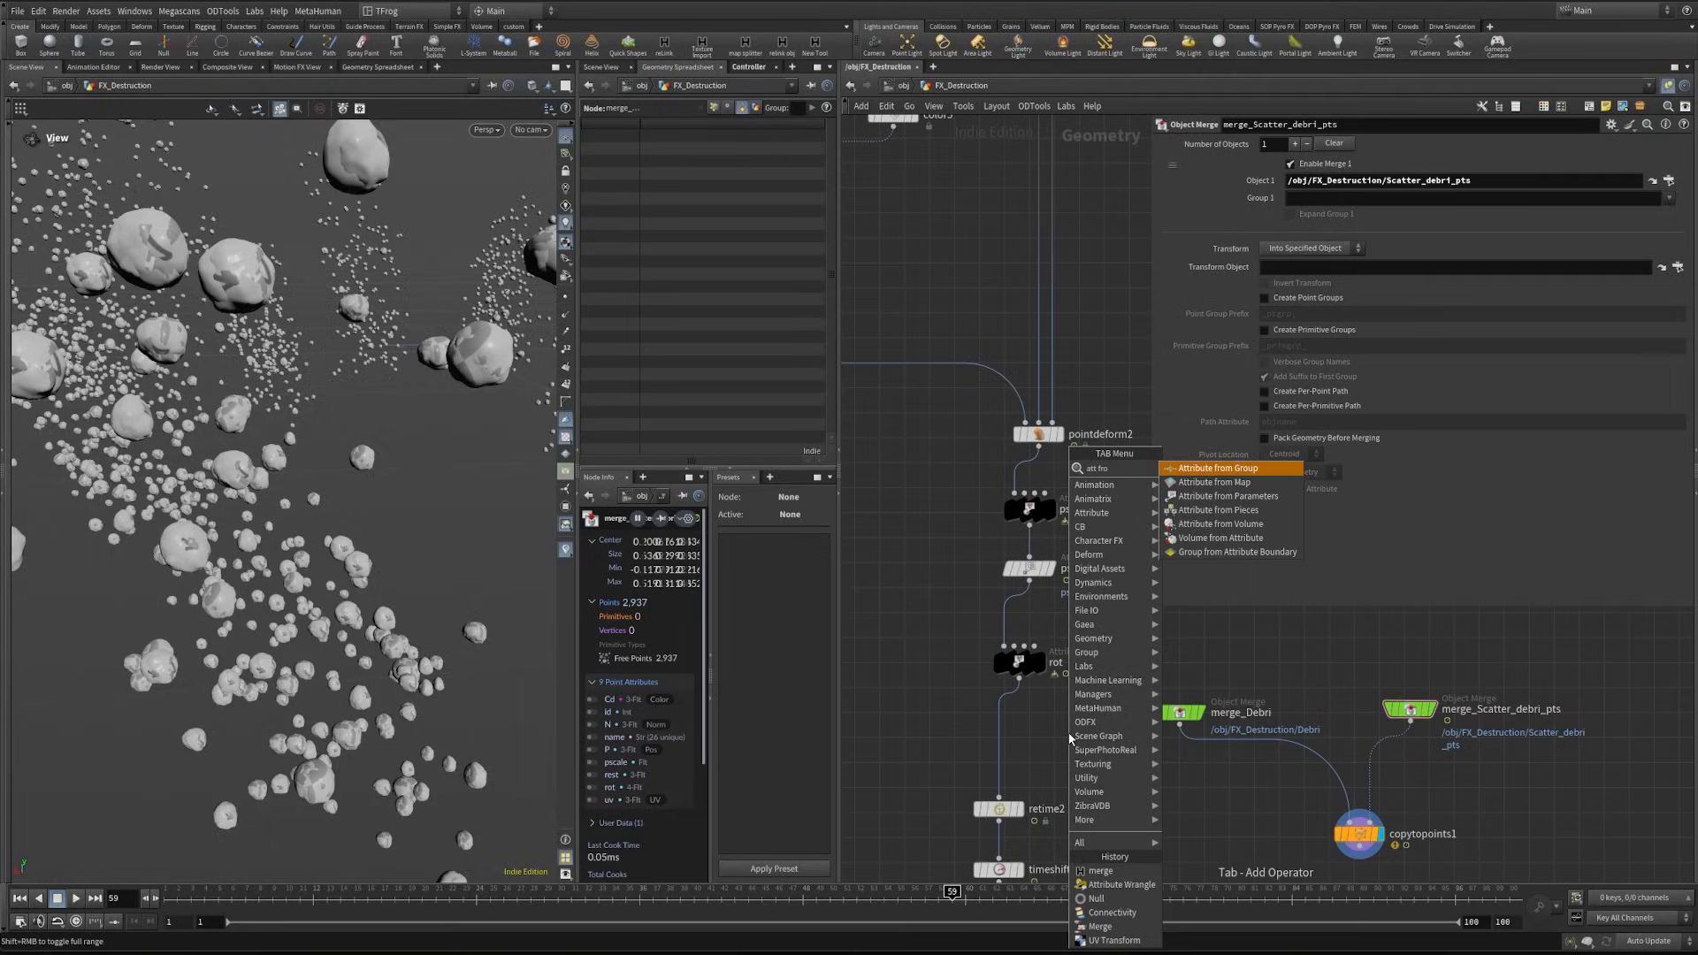
pyautogui.press('Down')
pyautogui.press('Down')
pyautogui.press('Return')
pyautogui.click(1001, 716)
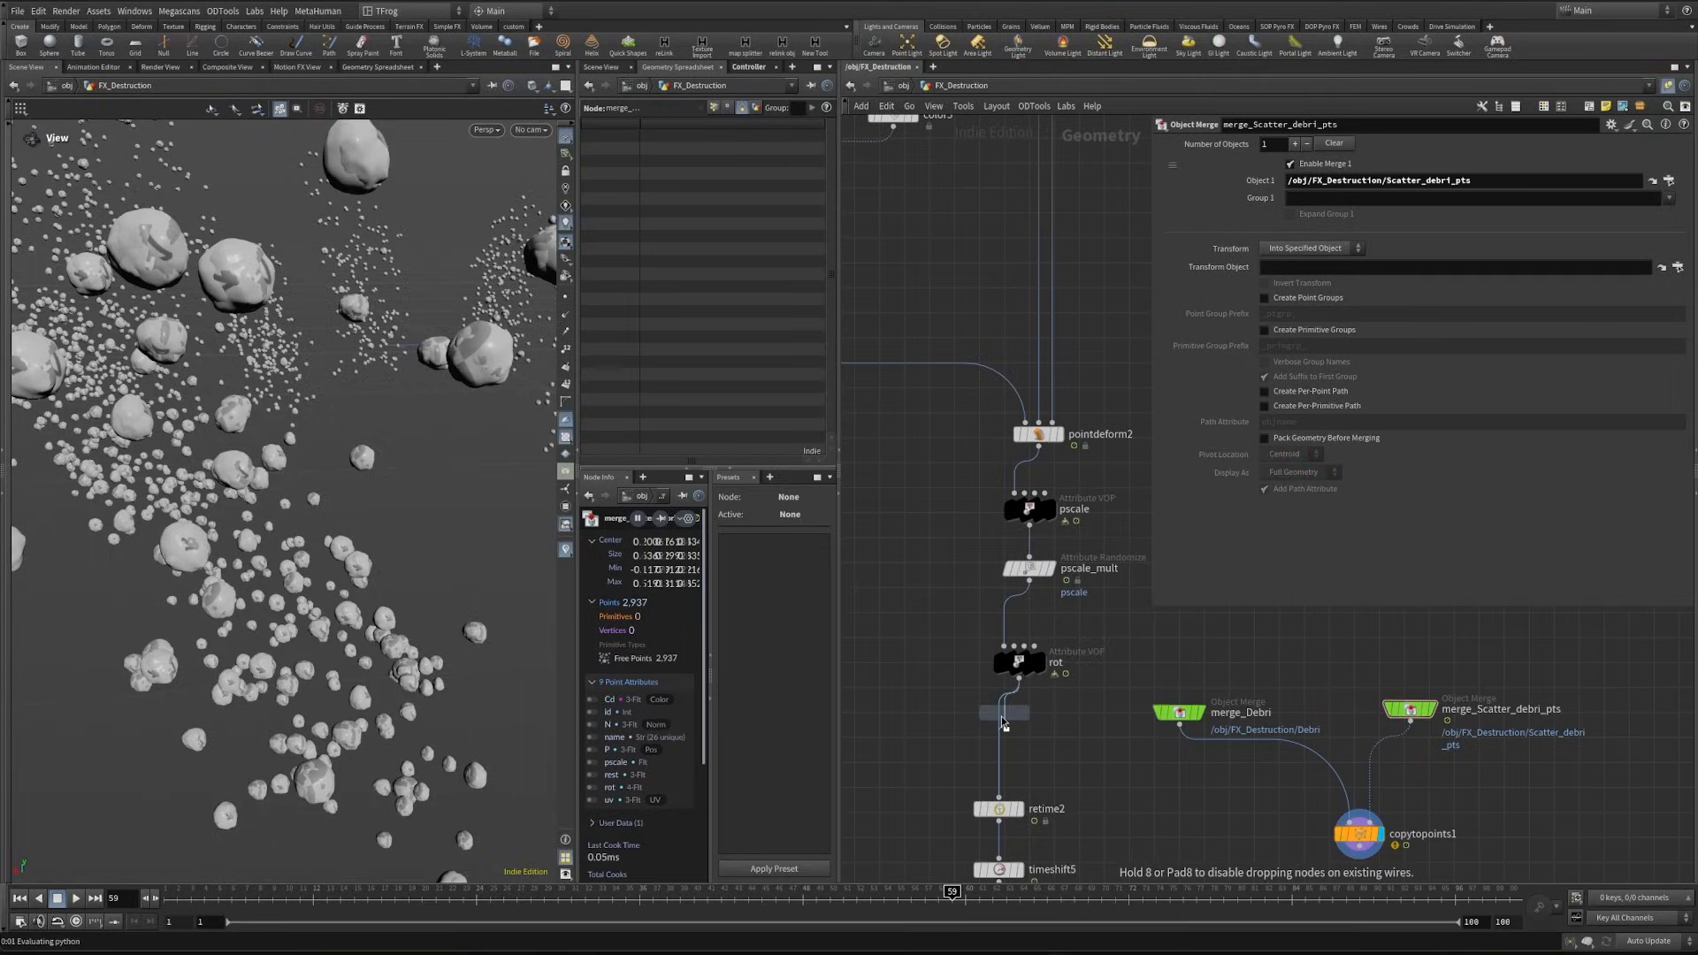
pyautogui.moveTo(1005, 722); pyautogui.dragTo(1039, 726)
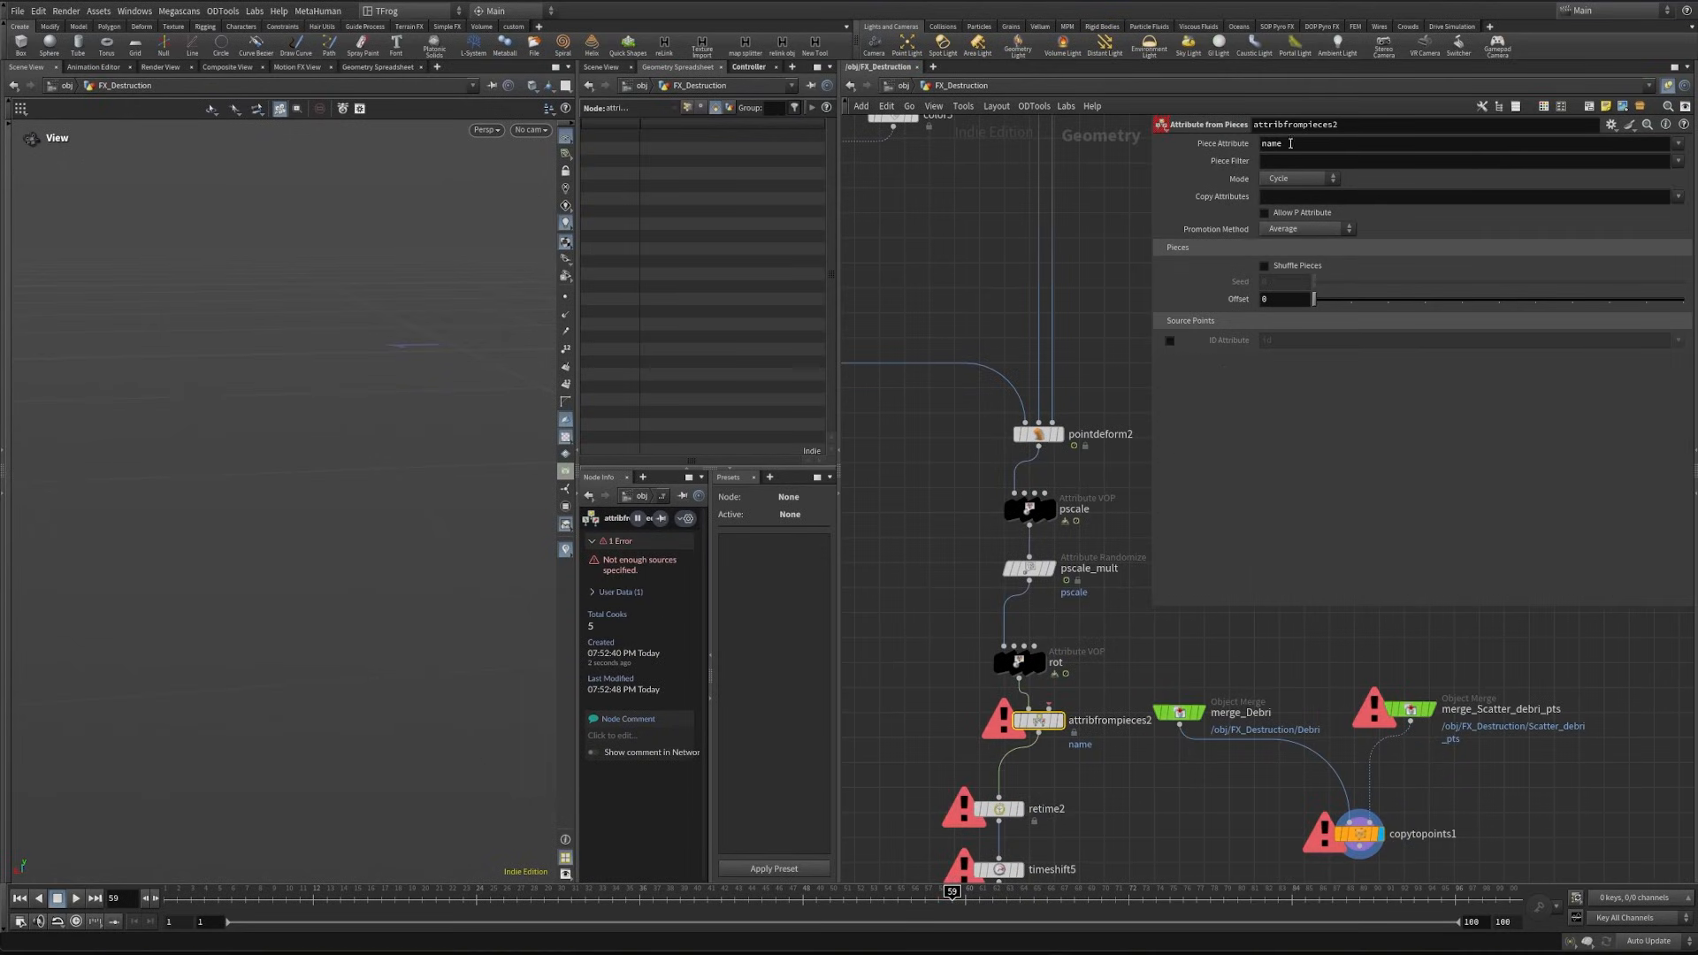
# - Set the piece attribute of attribfrompieces2 to variant and feed its second input from a copy of merge_Debri, then inspect the rocks
pyautogui.moveTo(1291, 144); pyautogui.dragTo(1209, 150)
pyautogui.write('variant')
pyautogui.press('Return')
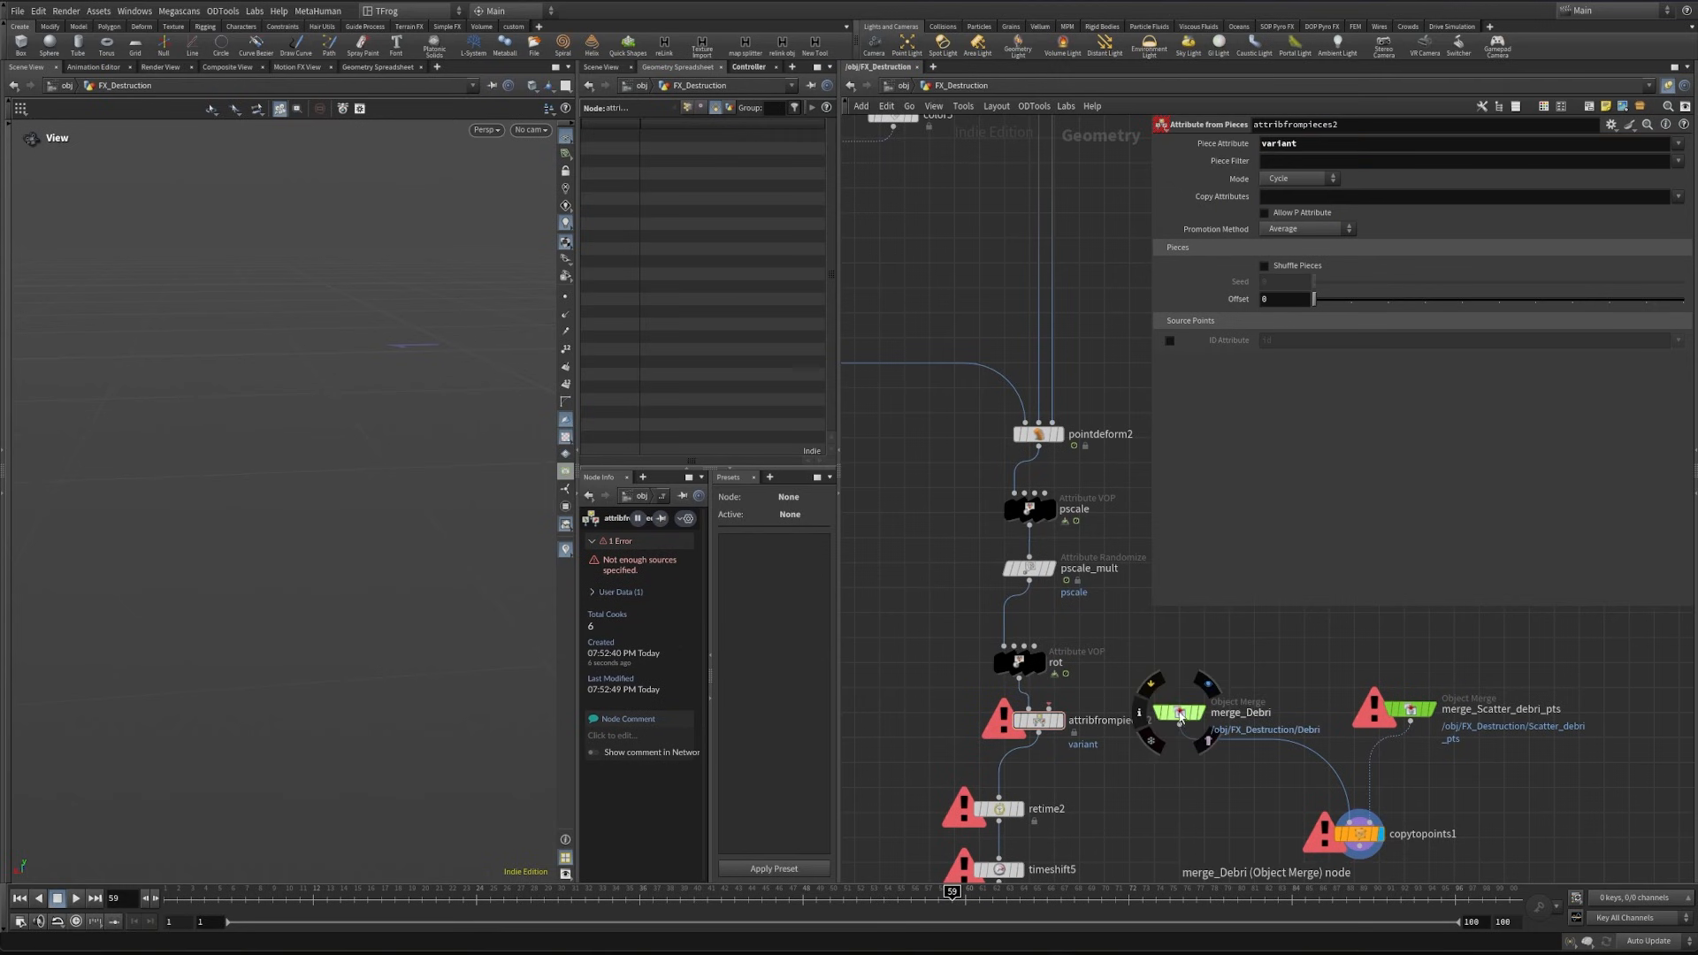
pyautogui.moveTo(1178, 710); pyautogui.dragTo(1160, 652)
pyautogui.click(1159, 666)
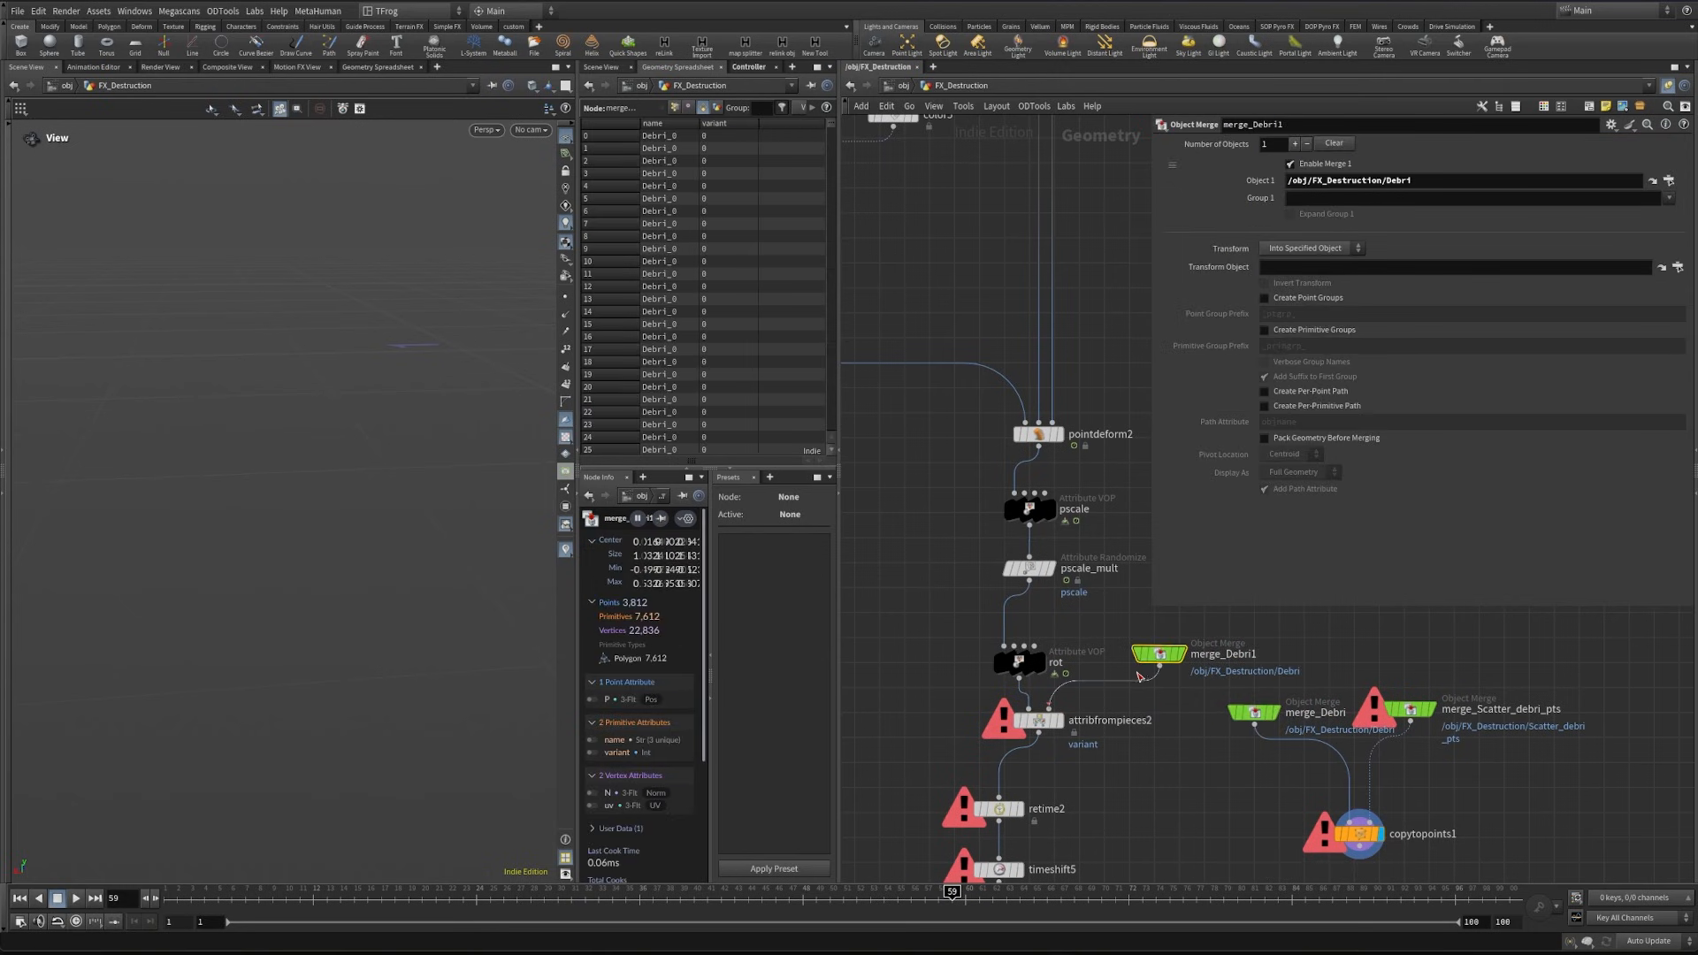
pyautogui.click(1049, 706)
pyautogui.keyDown('alt'); pyautogui.moveTo(170, 561); pyautogui.dragTo(120, 401); pyautogui.keyUp('alt')
pyautogui.moveTo(121, 400)
pyautogui.keyDown('alt'); pyautogui.mouseDown(button='right')
pyautogui.moveTo(197, 397)
pyautogui.moveTo(142, 400)
pyautogui.mouseUp(button='right'); pyautogui.keyUp('alt')
# - Make room below attribfrompieces2 and insert an Attribute VOP named Cd1 before retime2
pyautogui.moveTo(1109, 828); pyautogui.dragTo(1159, 612, button='middle')
pyautogui.moveTo(949, 544); pyautogui.dragTo(1098, 776)
pyautogui.moveTo(1049, 593); pyautogui.dragTo(1054, 665)
pyautogui.moveTo(961, 593); pyautogui.dragTo(928, 650, button='middle')
pyautogui.click(930, 648)
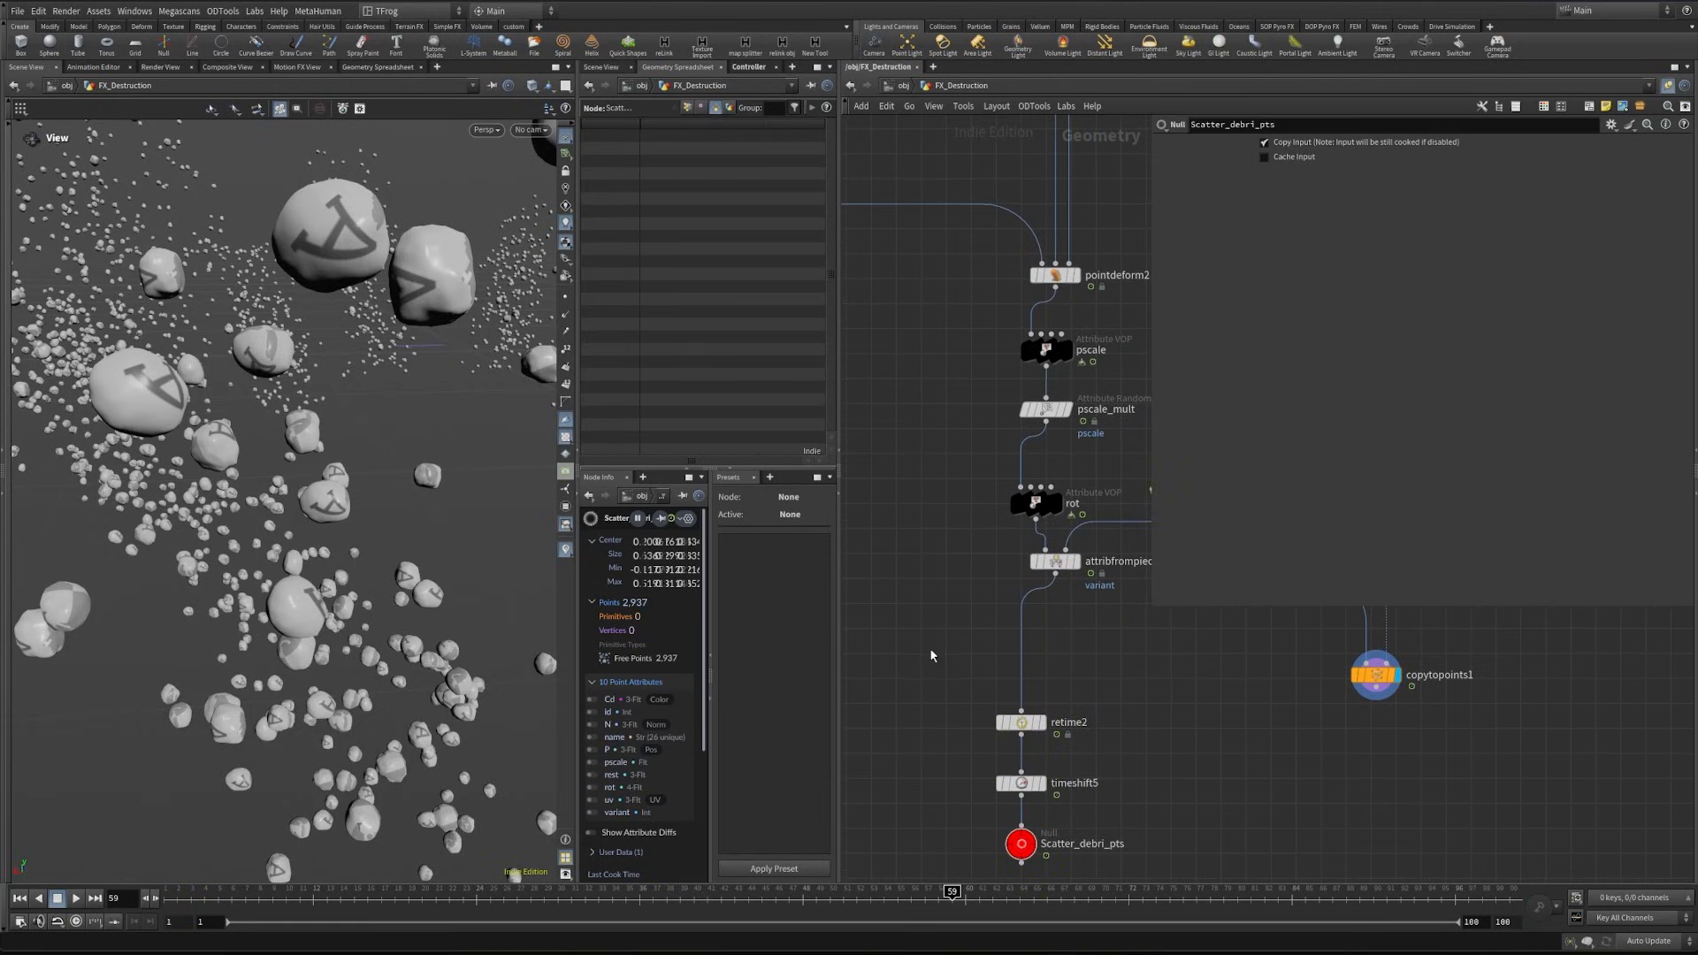
pyautogui.press('Tab')
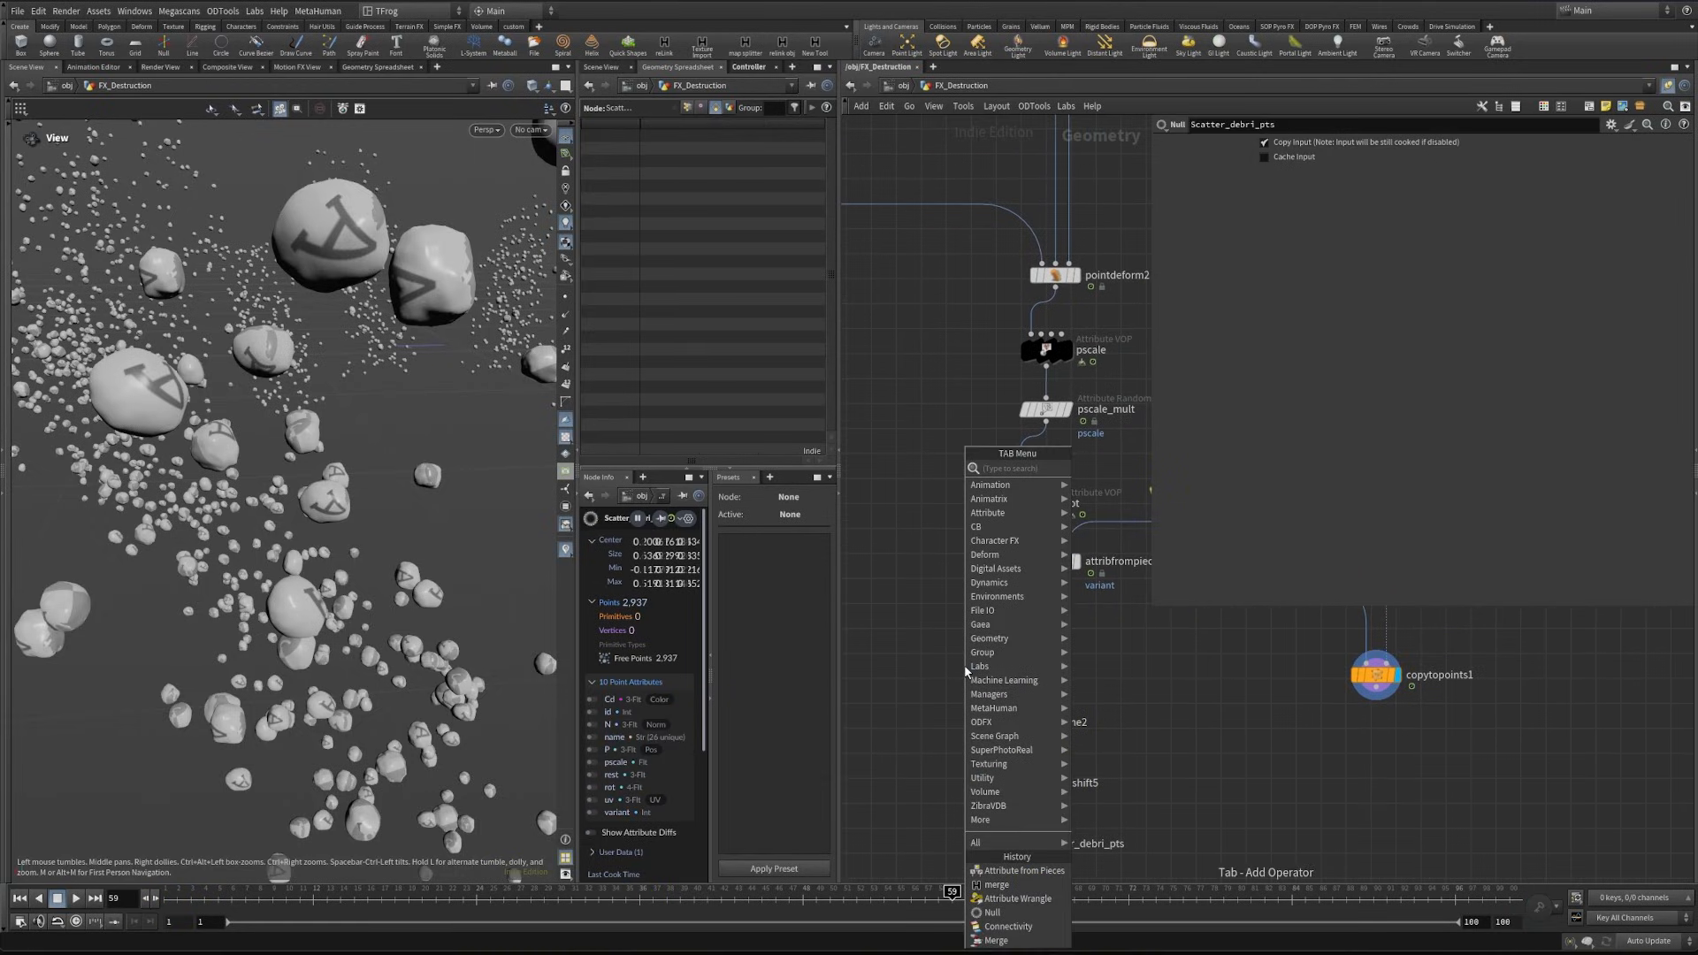
pyautogui.write('attribvop')
pyautogui.press('Return')
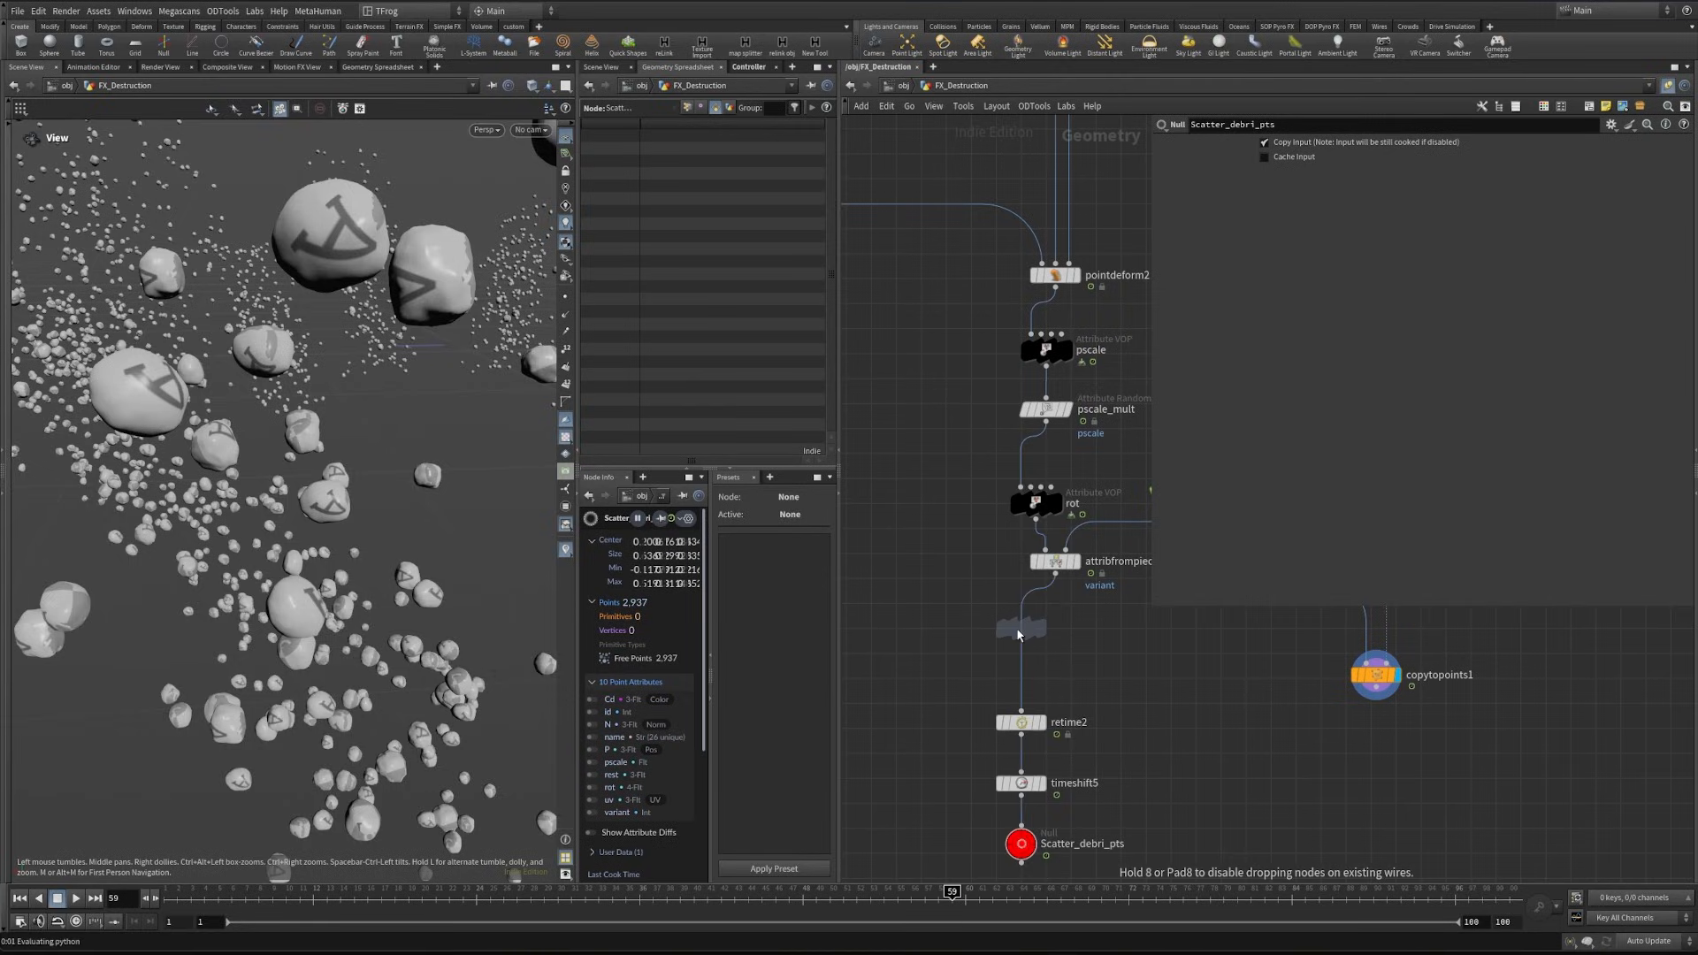
pyautogui.click(1022, 629)
pyautogui.click(1086, 629)
pyautogui.moveTo(1129, 627); pyautogui.dragTo(1028, 629)
pyautogui.write('Cd')
pyautogui.click(1153, 731)
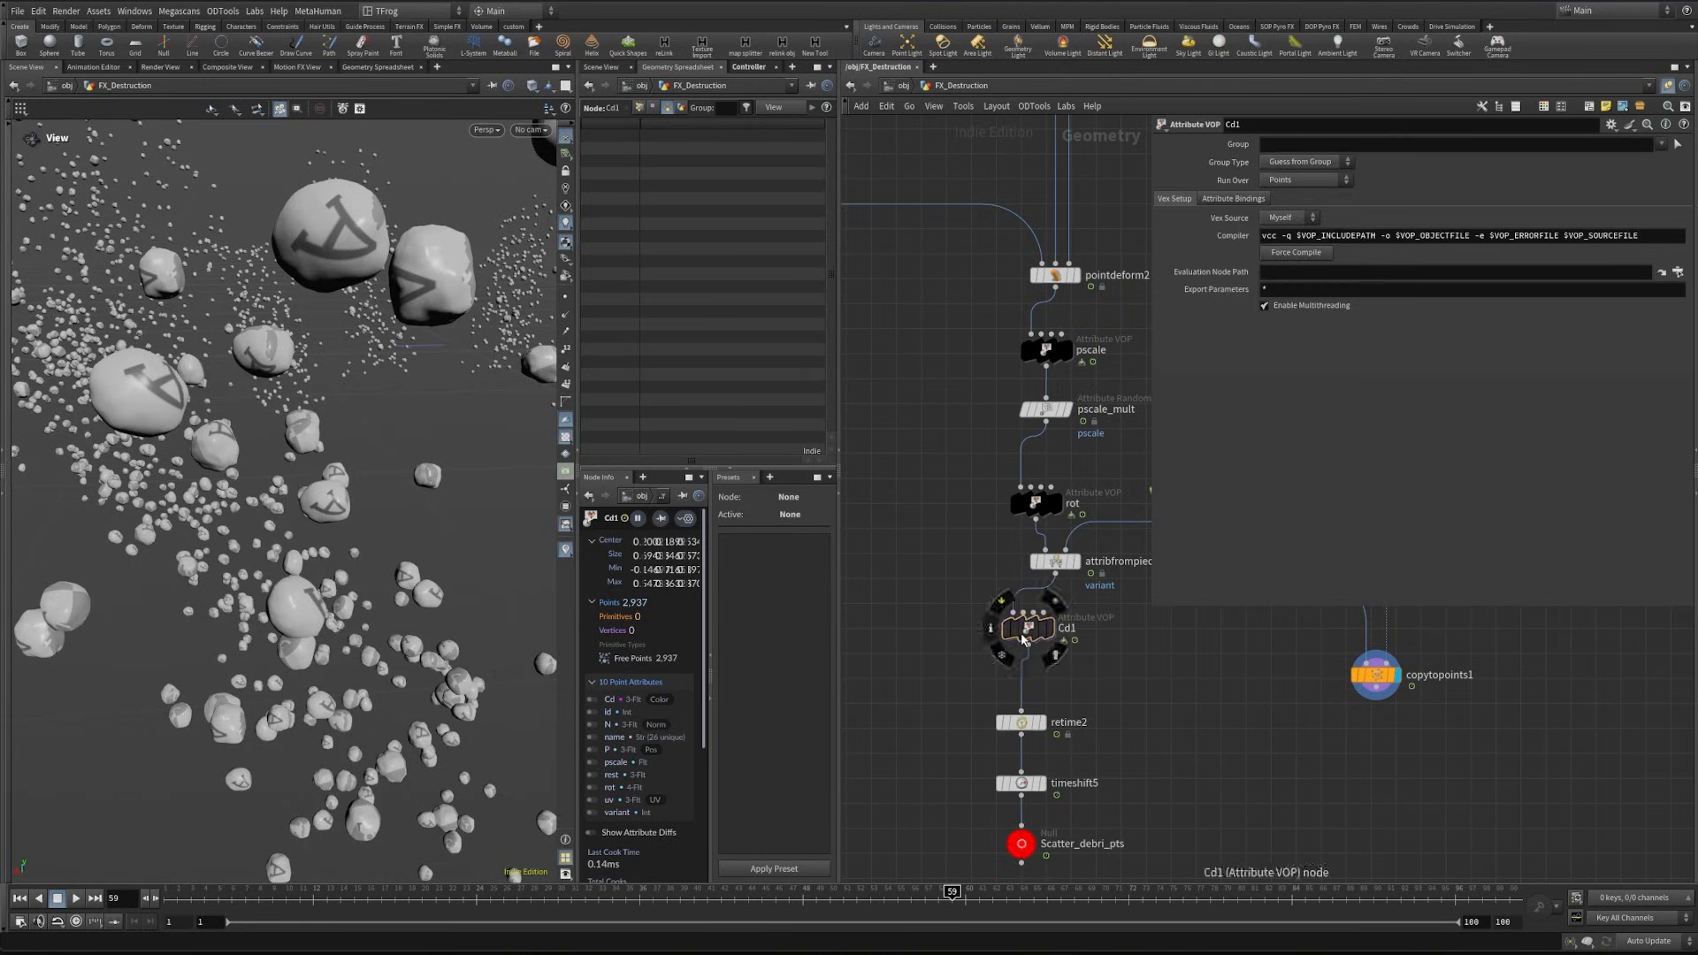
# - Inside the Cd1 VOP, feed ptnum into a Random node with a 1D integer input and 1D output
pyautogui.doubleClick(1024, 630)
pyautogui.click(911, 692)
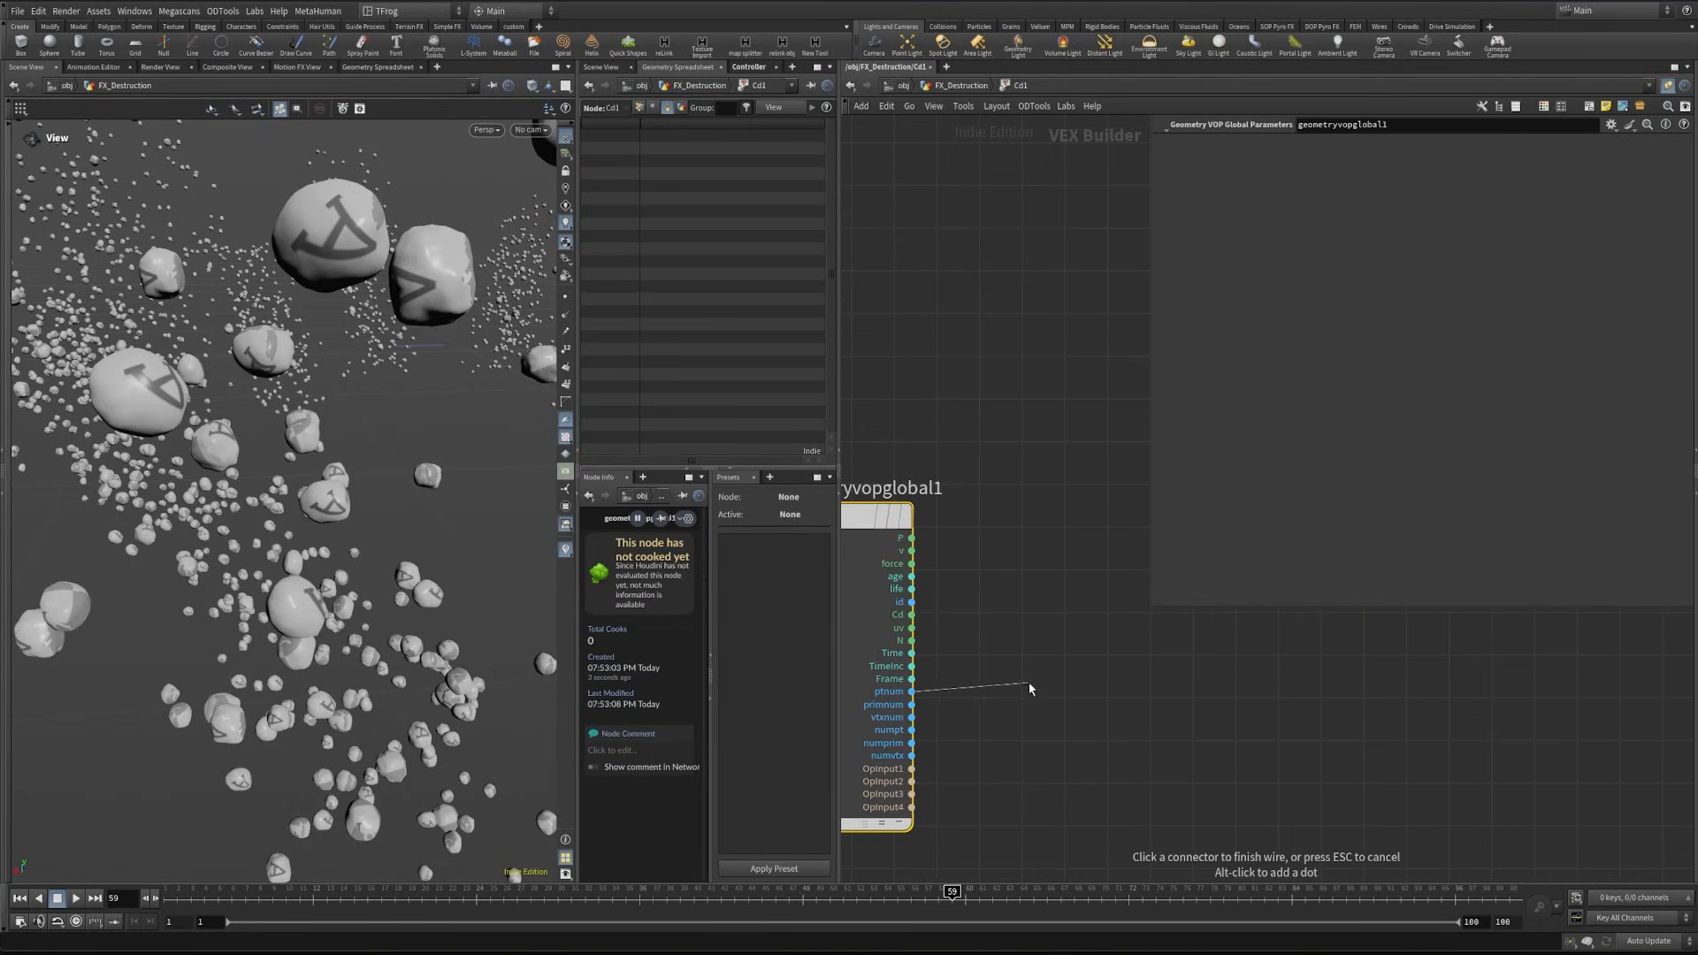
pyautogui.press('Tab')
pyautogui.write('random')
pyautogui.press('Return')
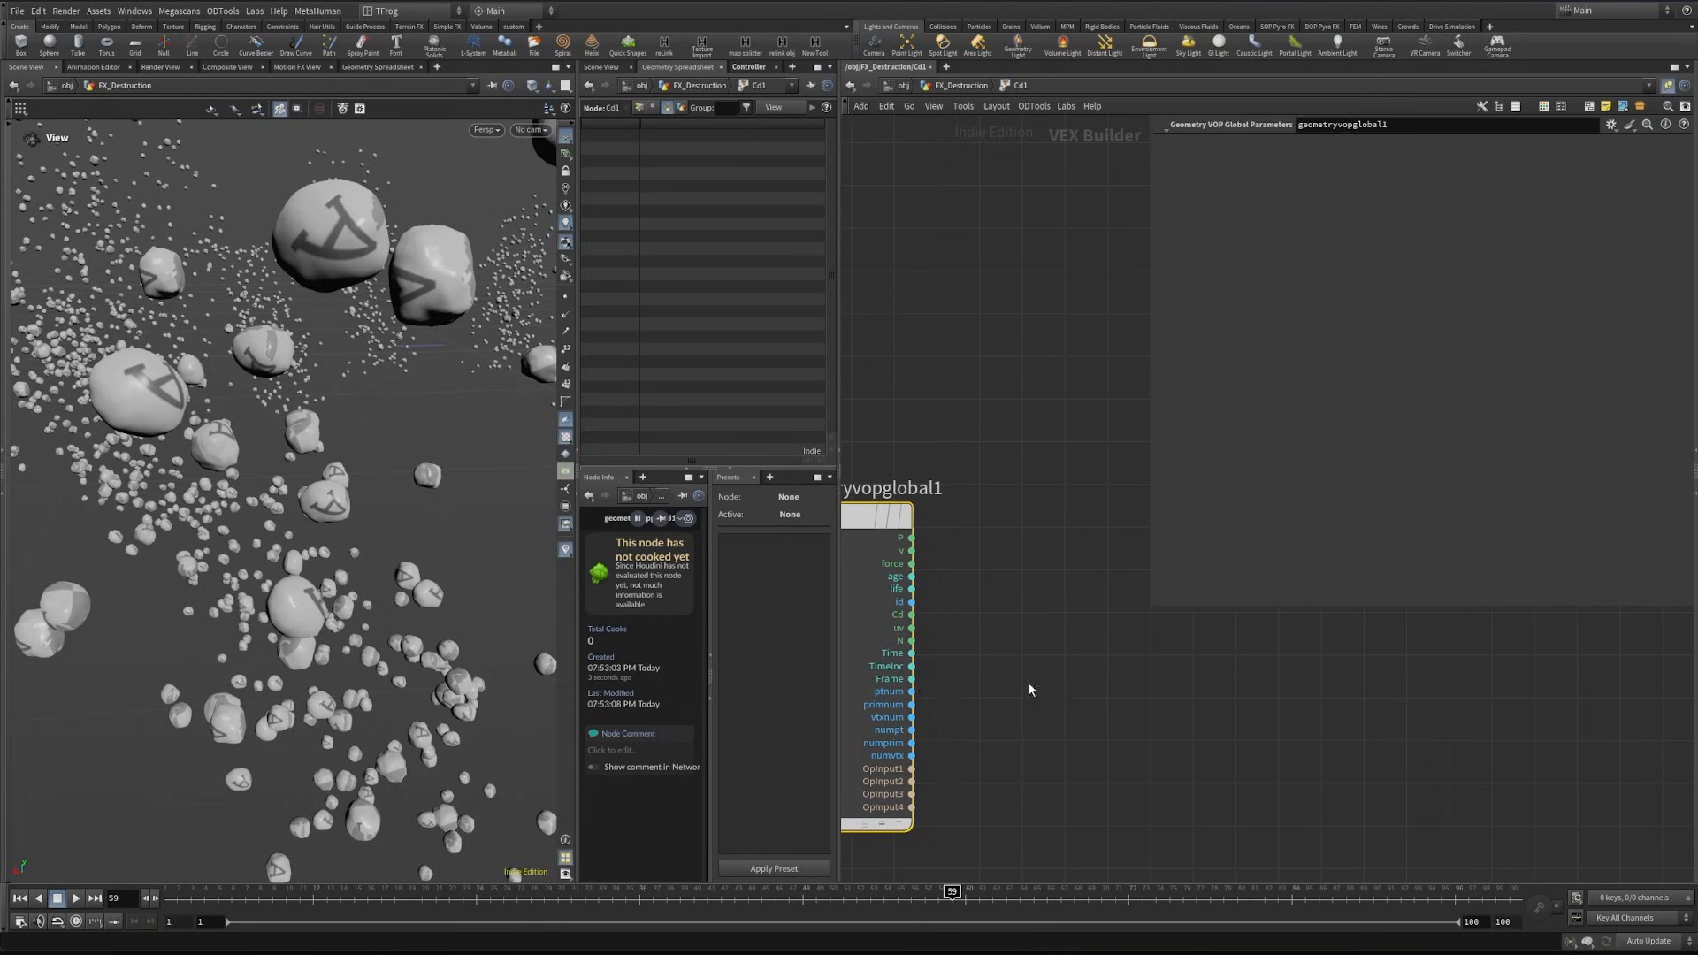
pyautogui.click(1028, 691)
pyautogui.moveTo(1250, 741); pyautogui.dragTo(1119, 767, button='middle')
# - Run the random value through a Fit Range node into the Cd output and return to the geometry network
pyautogui.click(1038, 731)
pyautogui.press('Tab')
pyautogui.write('fit')
pyautogui.press('Return')
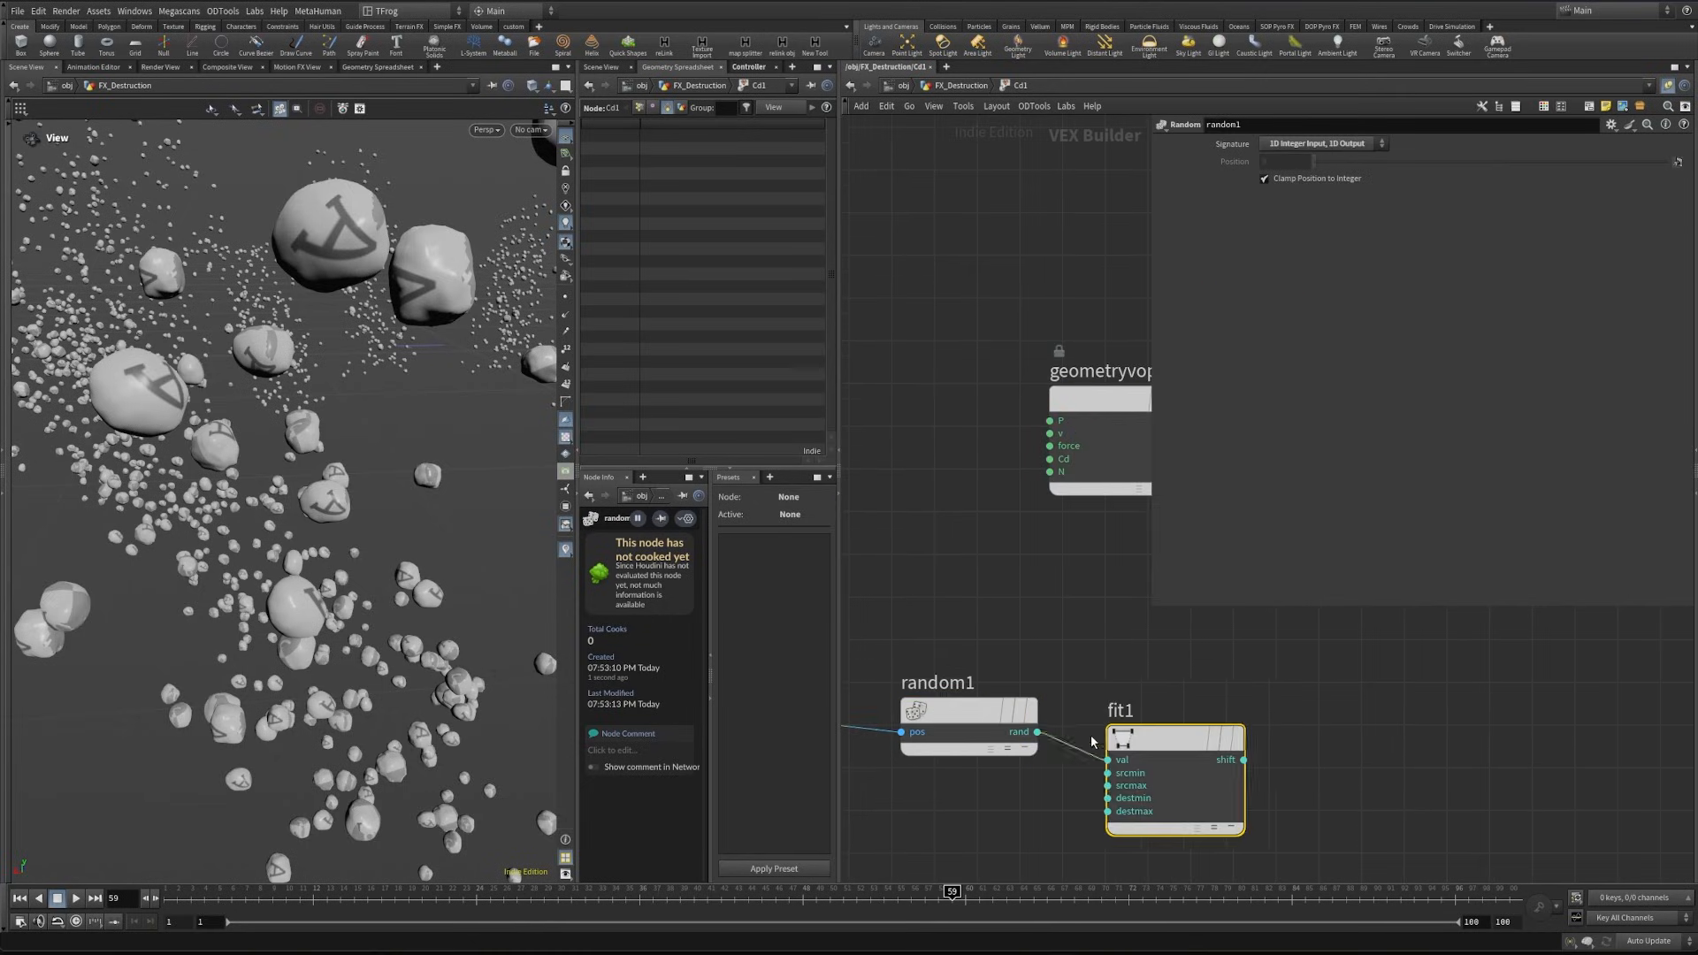
pyautogui.click(1227, 741)
pyautogui.moveTo(1298, 759); pyautogui.dragTo(1116, 758, button='middle')
pyautogui.click(1112, 759)
pyautogui.click(870, 458)
pyautogui.press('u')
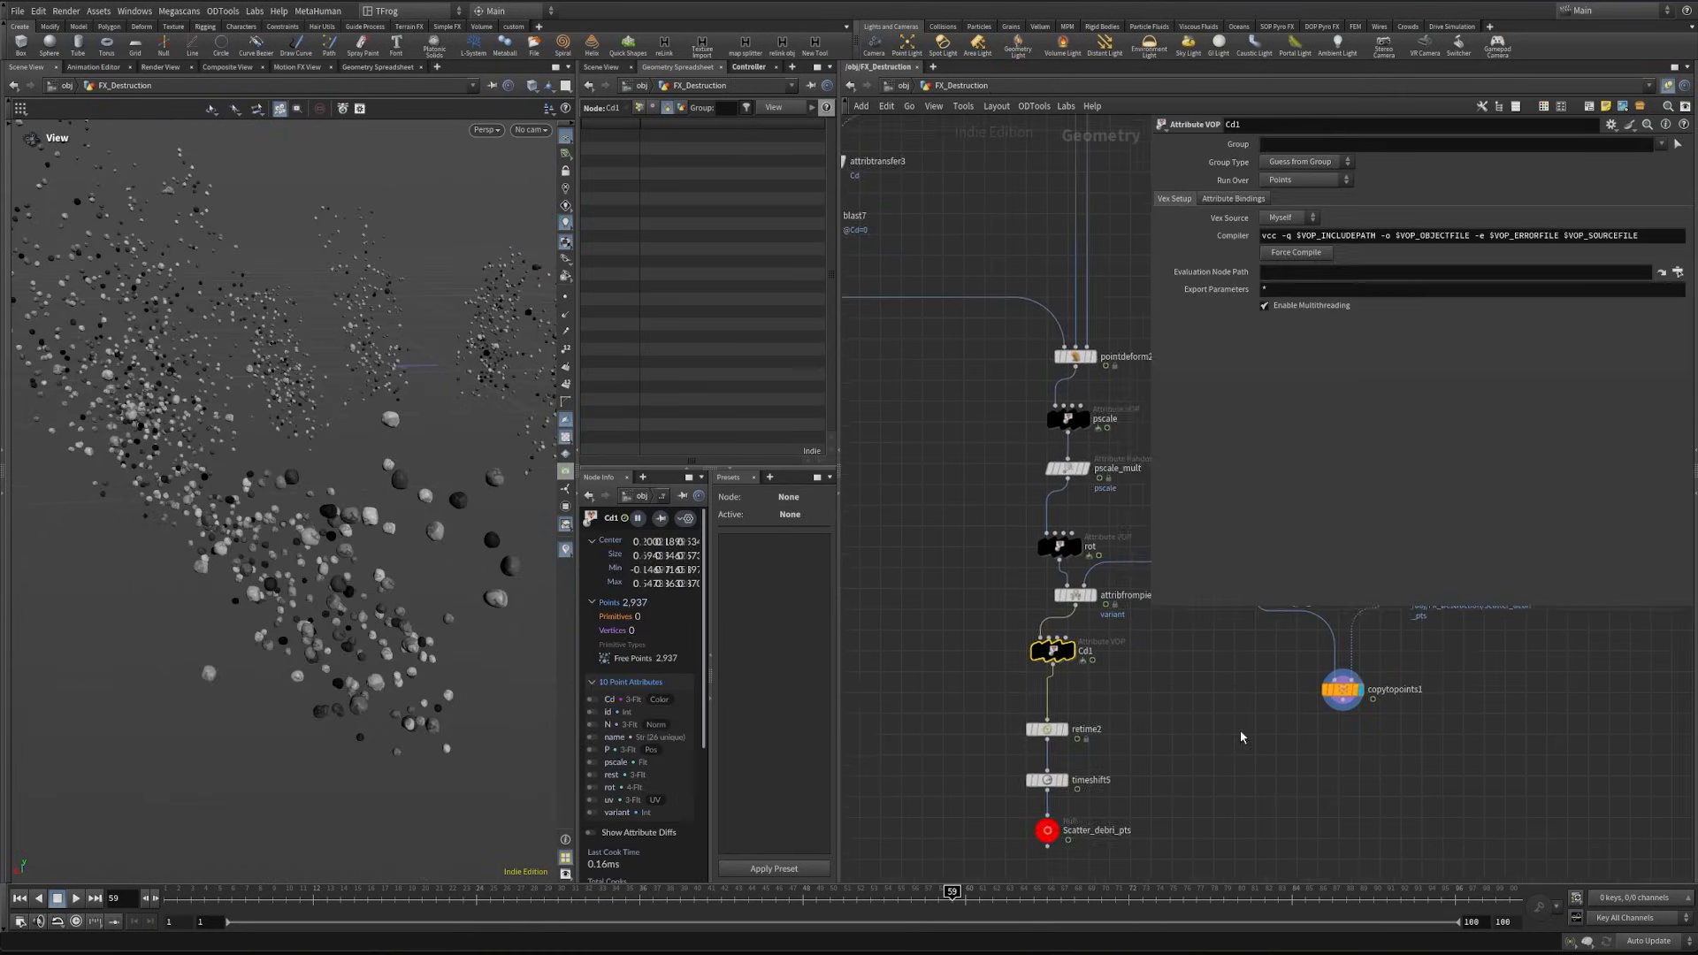
# - Select the scattered-debris point nodes around attribfrompieces2 and lay them out in the network
pyautogui.scroll(-5, 1017, 814)
pyautogui.scroll(6, 1092, 798)
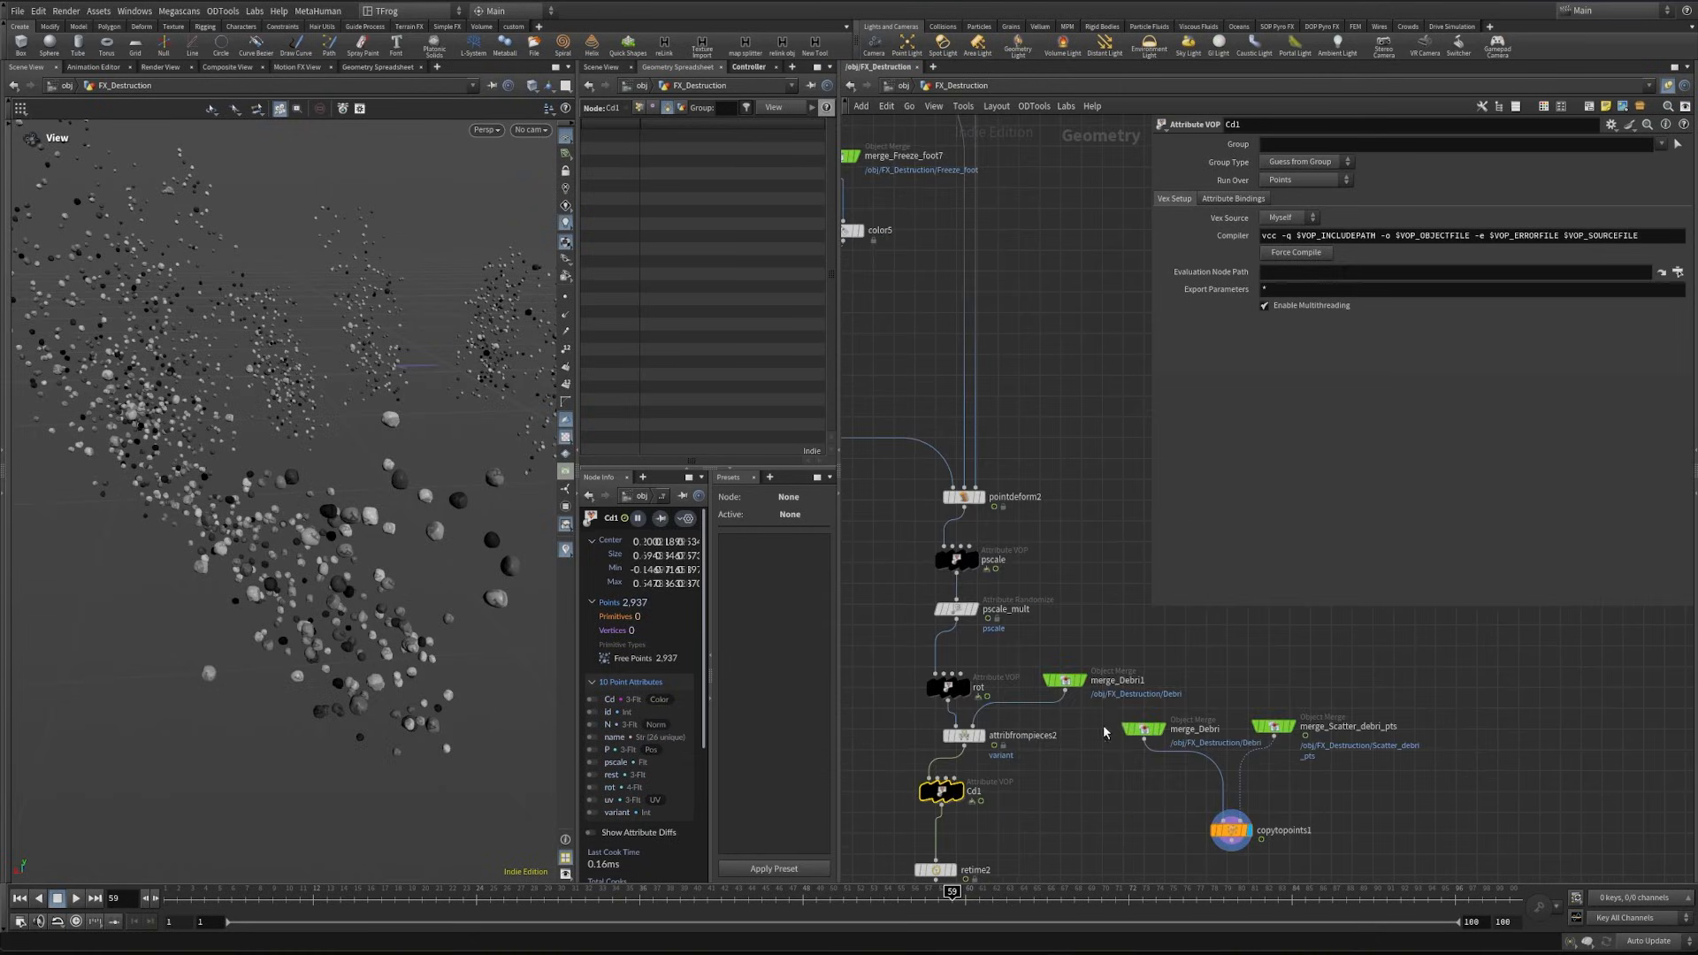
pyautogui.press('h')
pyautogui.moveTo(992, 549); pyautogui.dragTo(1093, 891)
pyautogui.press('l')
pyautogui.press('h')
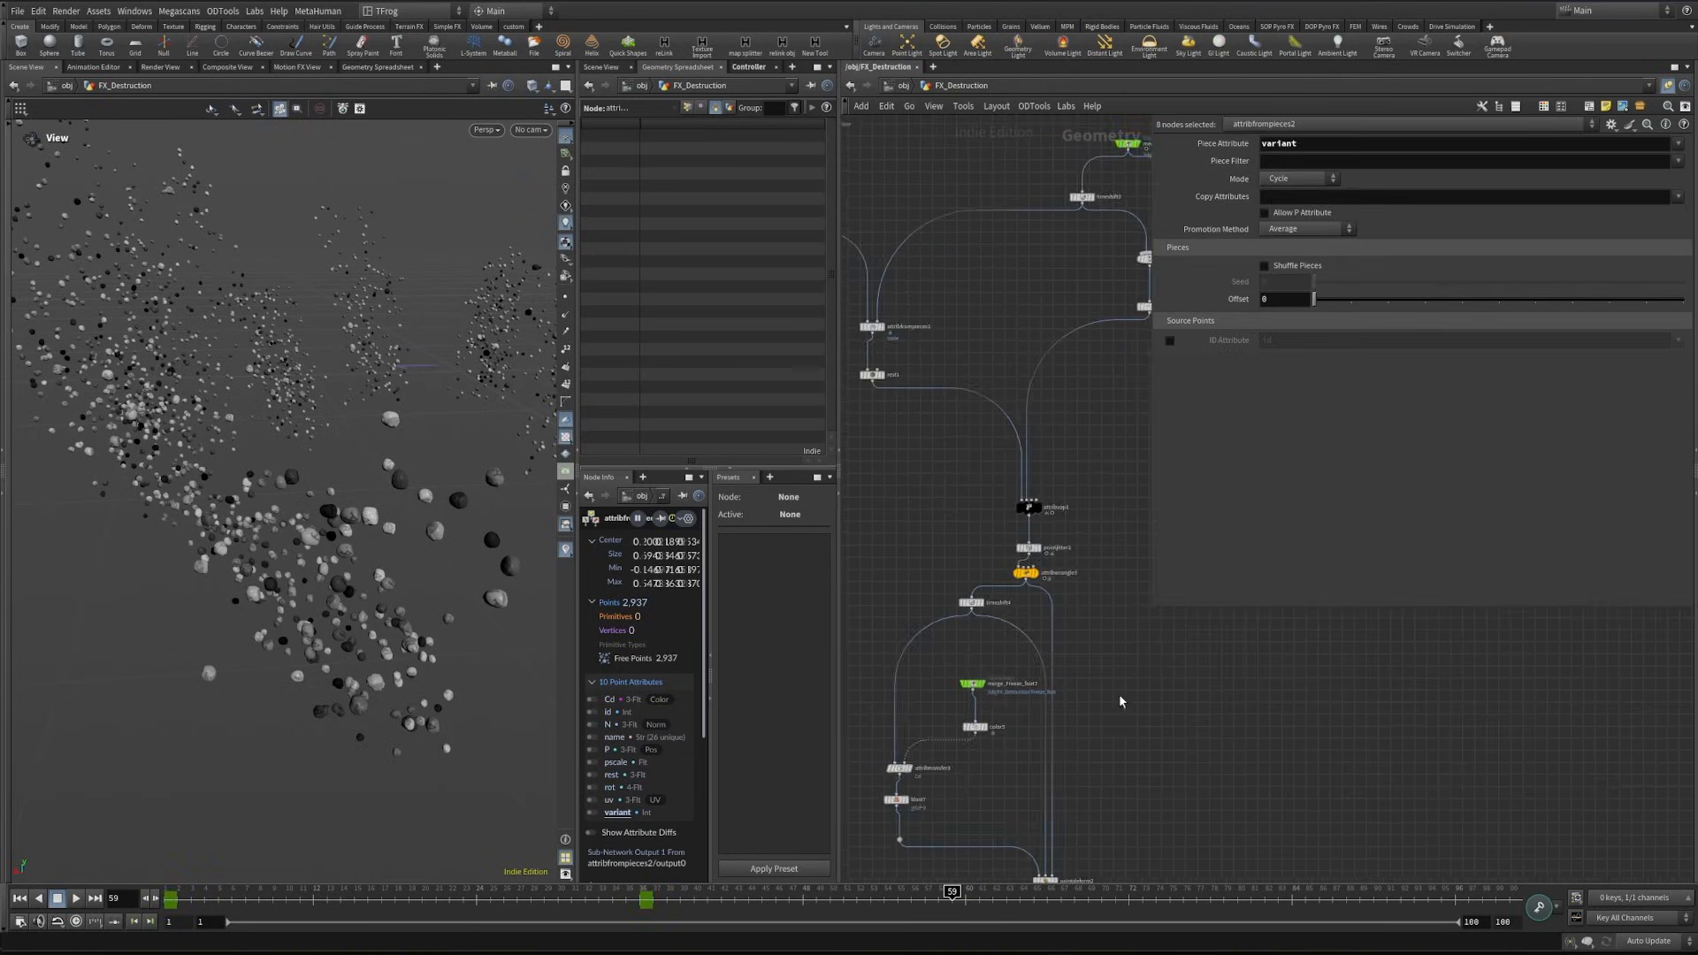
pyautogui.moveTo(1079, 724); pyautogui.dragTo(1217, 781, button='middle')
pyautogui.scroll(-5, 1217, 781)
pyautogui.moveTo(1076, 781); pyautogui.dragTo(1071, 749, button='middle')
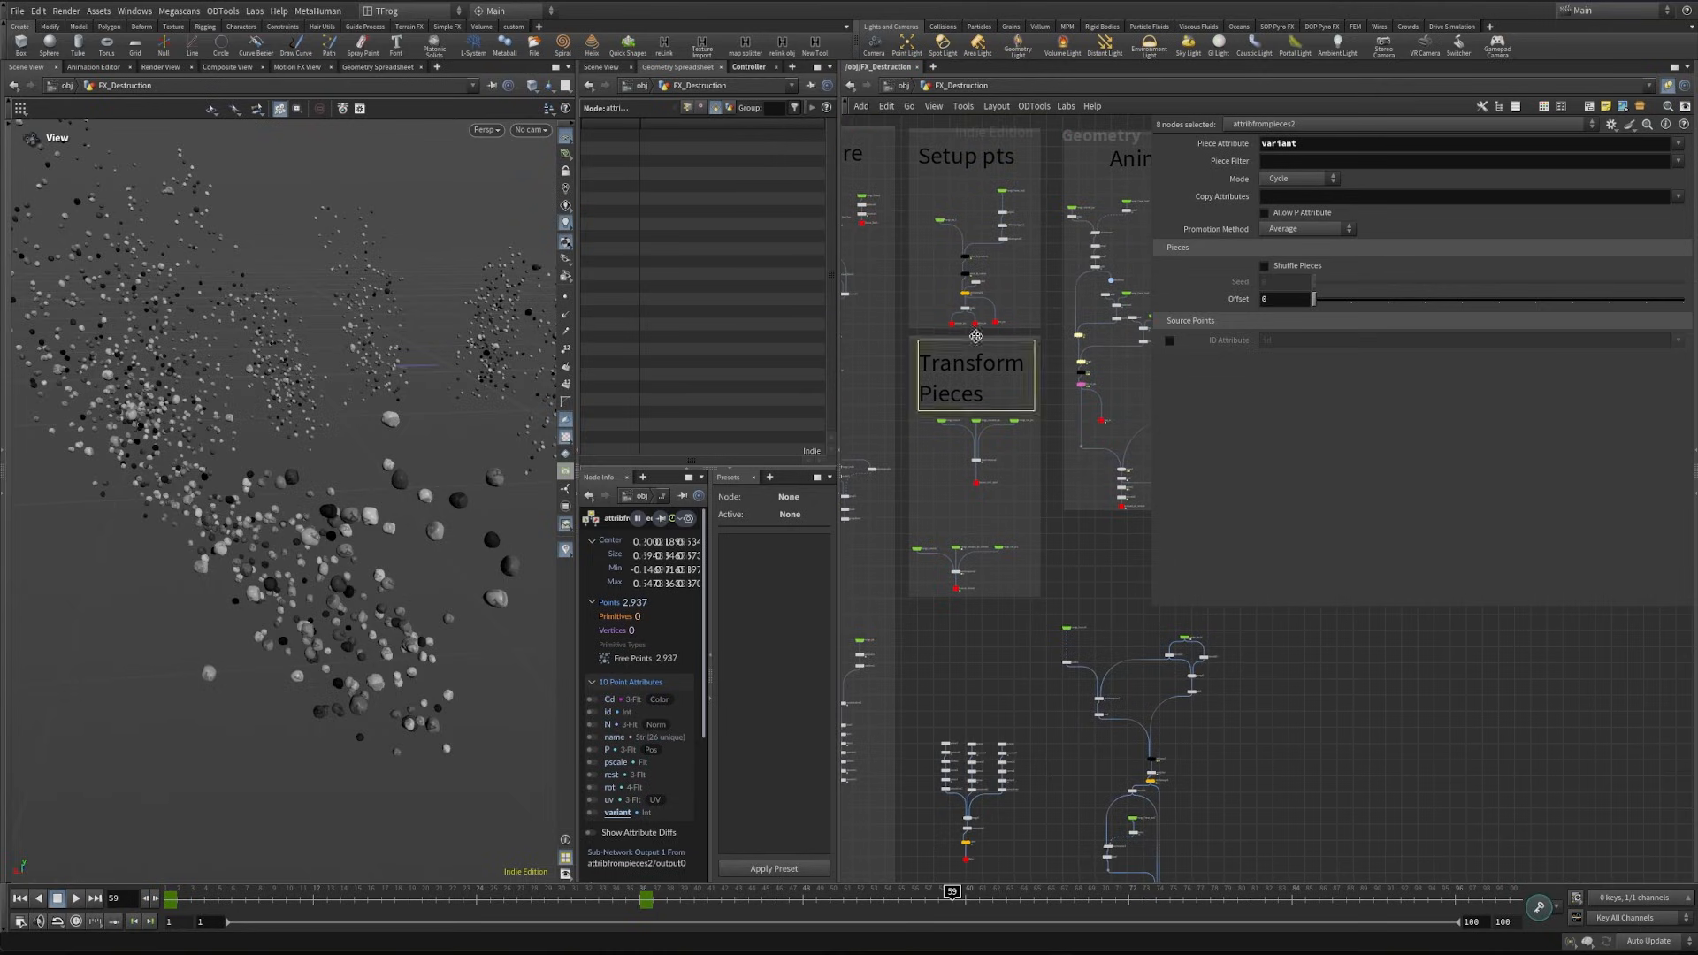
# - Duplicate the Transform Pieces sticky note, retitle the copy "Small Debris", and place it above the debris nodes
pyautogui.keyDown('alt'); pyautogui.moveTo(987, 373); pyautogui.dragTo(994, 662); pyautogui.keyUp('alt')
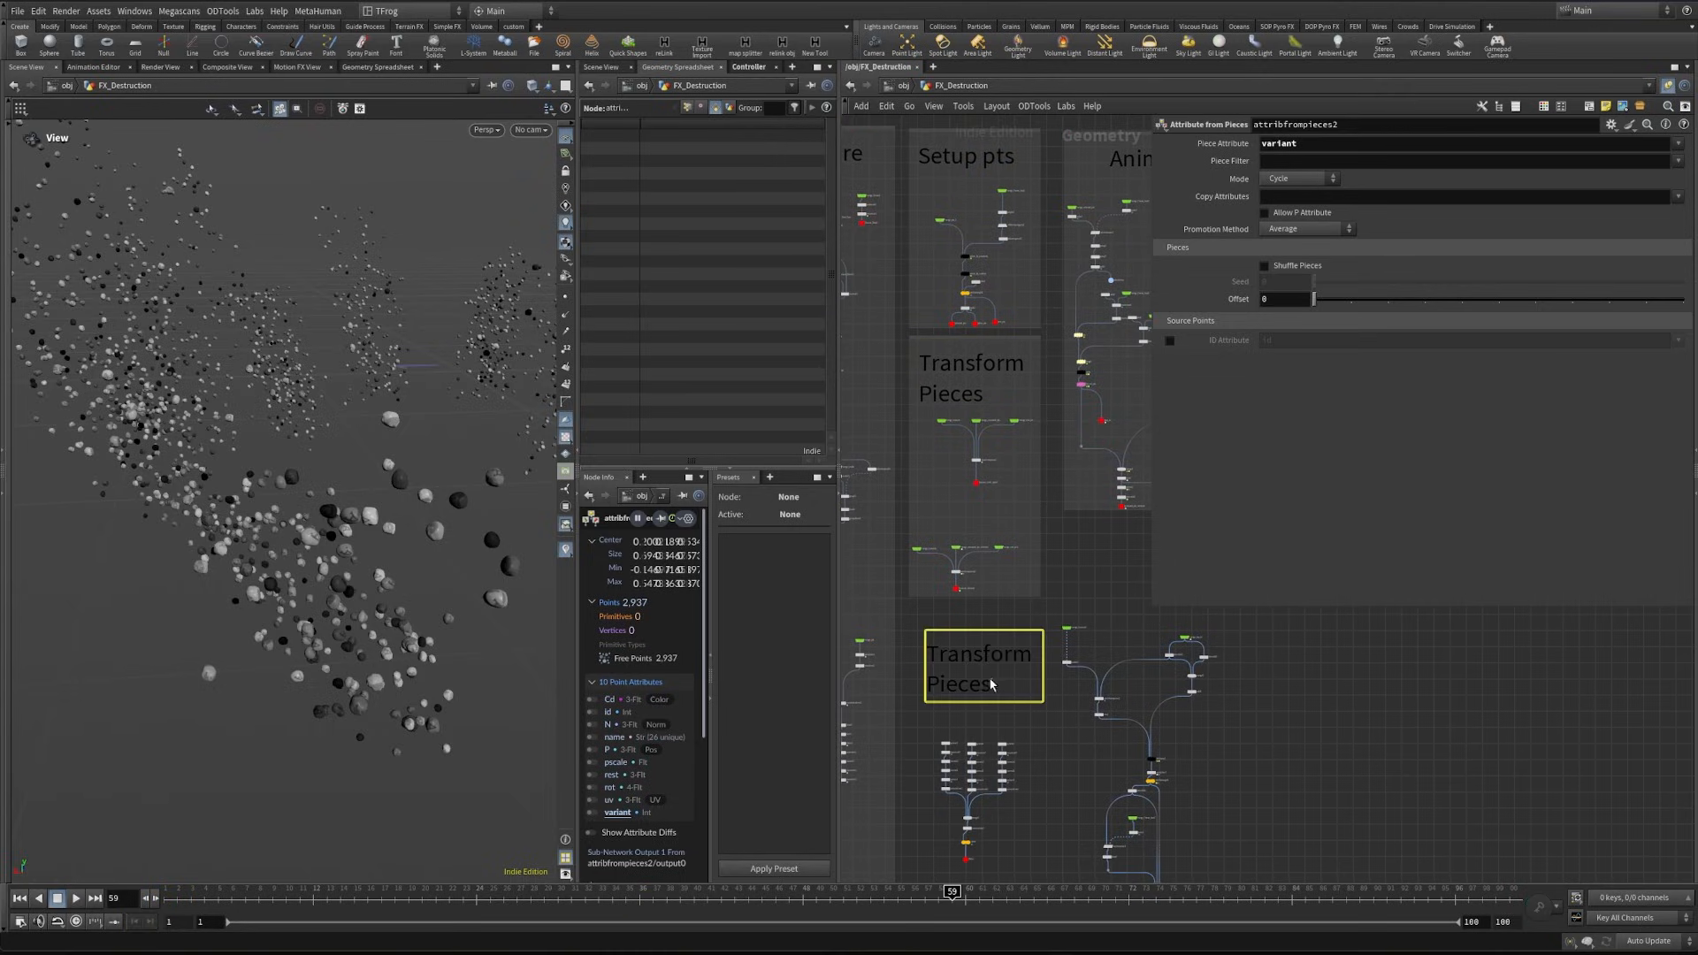
pyautogui.doubleClick(988, 684)
pyautogui.write('Small De')
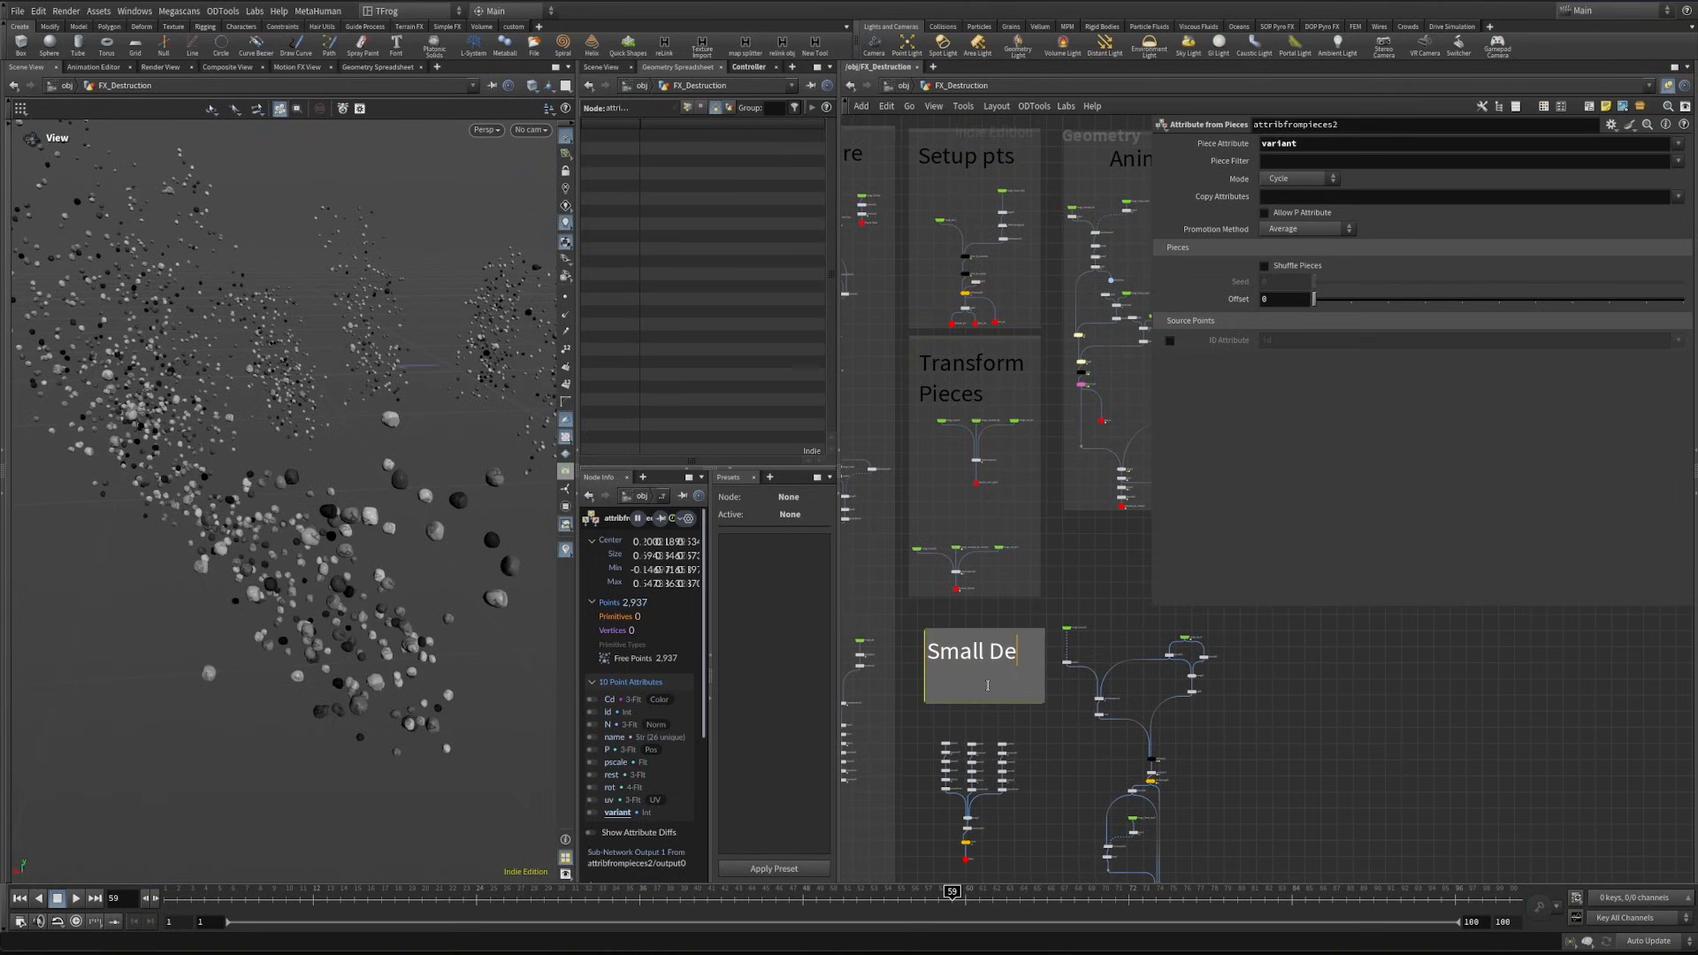
pyautogui.write('bris')
pyautogui.scroll(-3, 988, 685)
pyautogui.moveTo(987, 686); pyautogui.dragTo(965, 549, button='middle')
# - Enclose the Small Debris note and all debris nodes in a network box and colour the box golden yellow
pyautogui.moveTo(927, 505); pyautogui.dragTo(1134, 775)
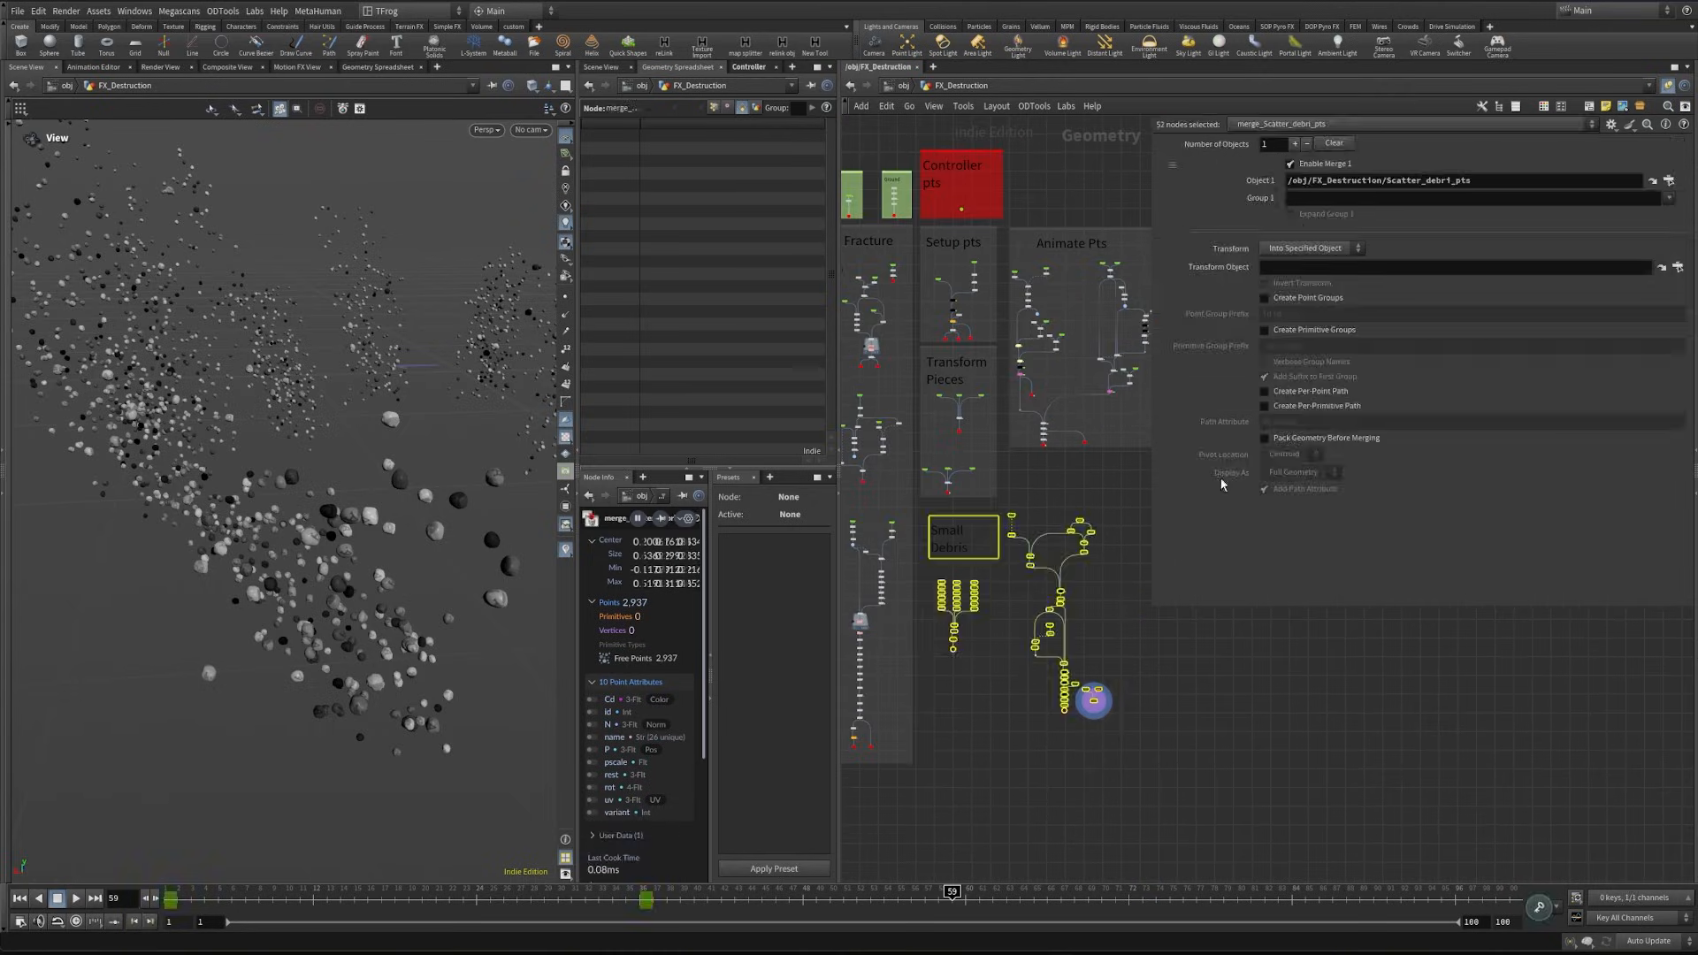
pyautogui.click(1592, 109)
pyautogui.scroll(4, 1116, 537)
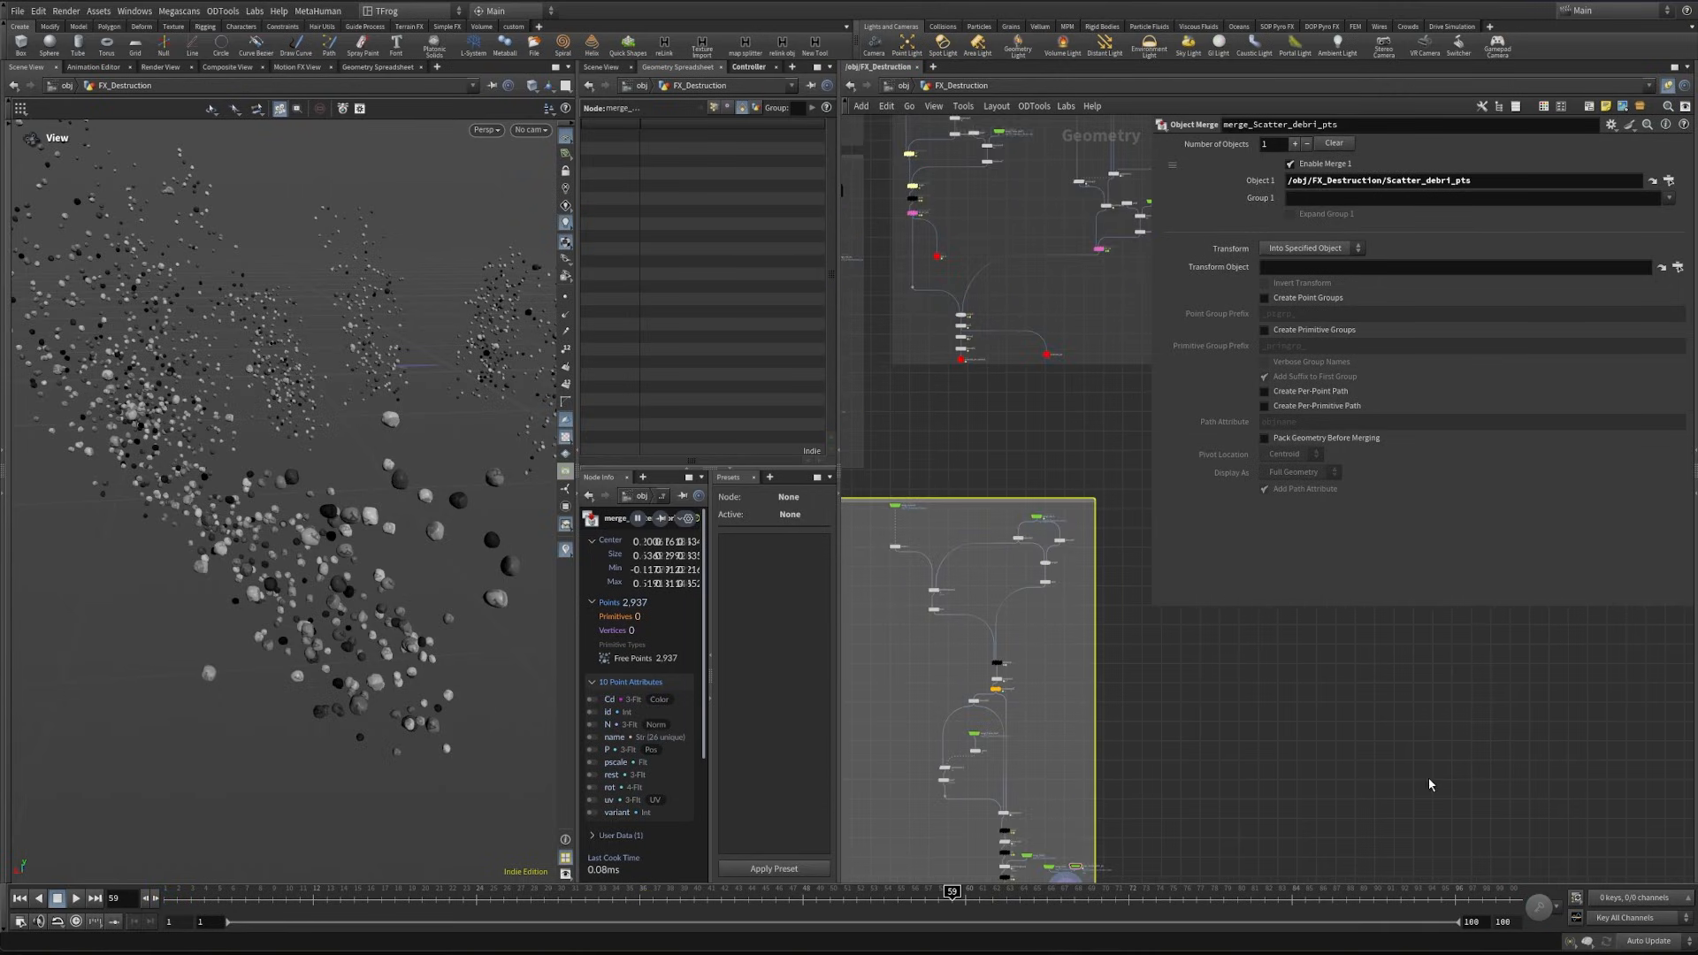
pyautogui.press('c')
pyautogui.click(1593, 806)
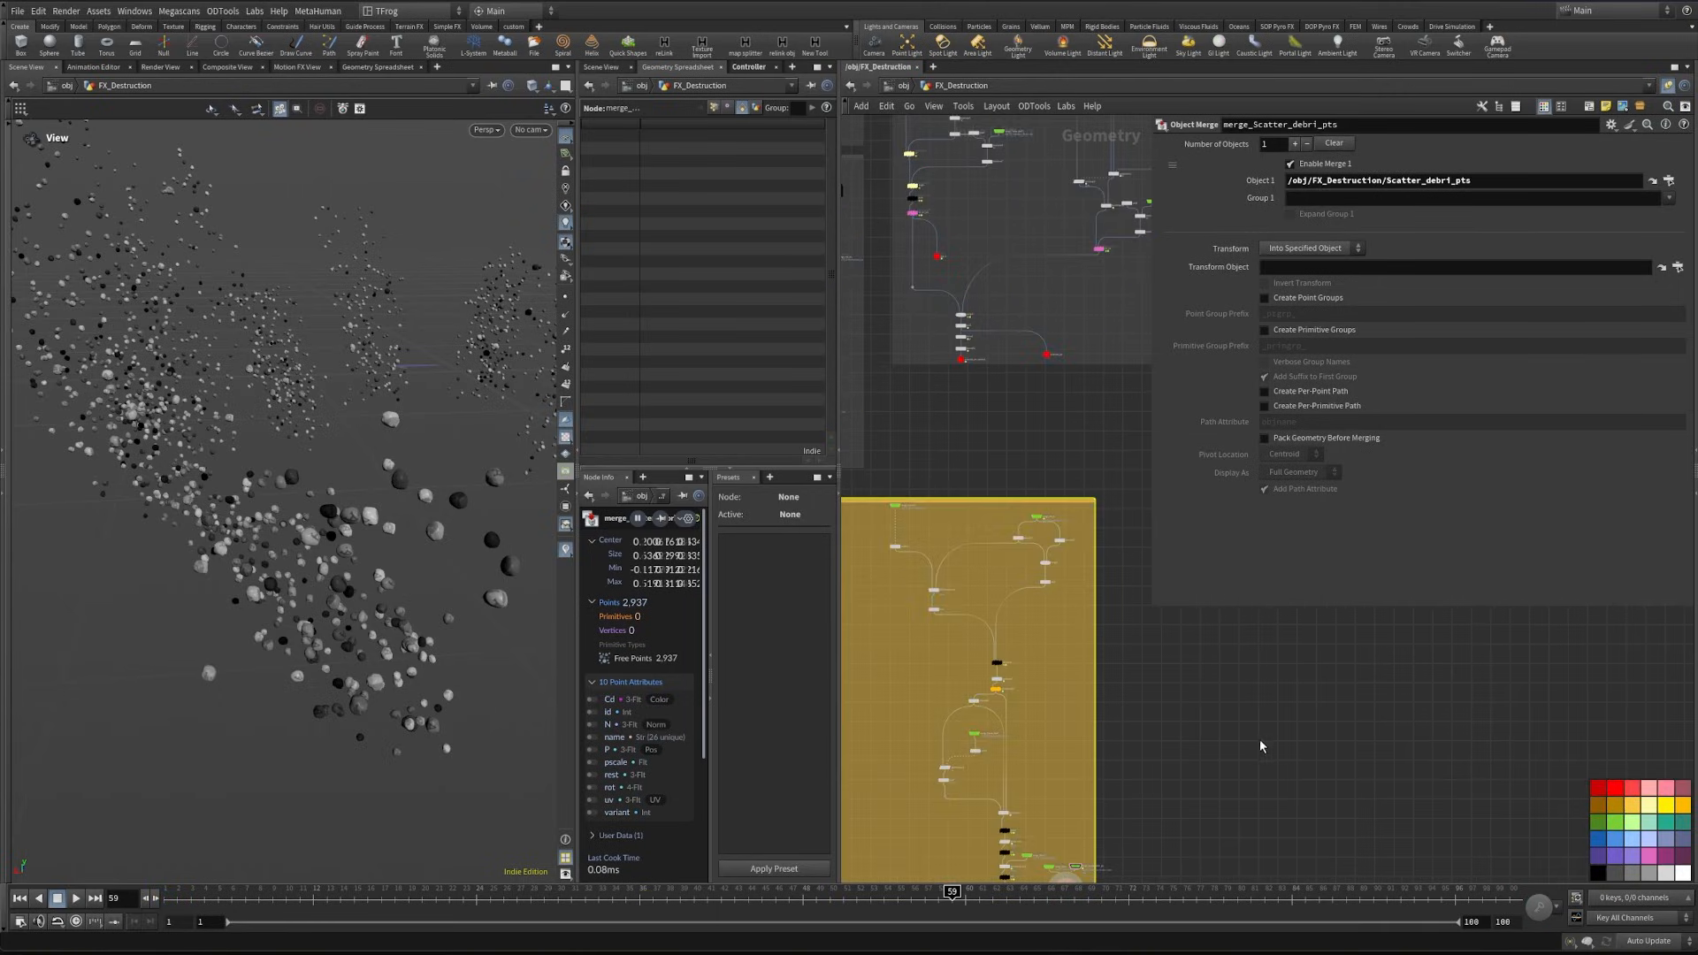
# - Select the Controller null, widen the pane showing its parameters, and open its parameter interface for editing
pyautogui.scroll(4, 1064, 561)
pyautogui.scroll(-8, 1064, 560)
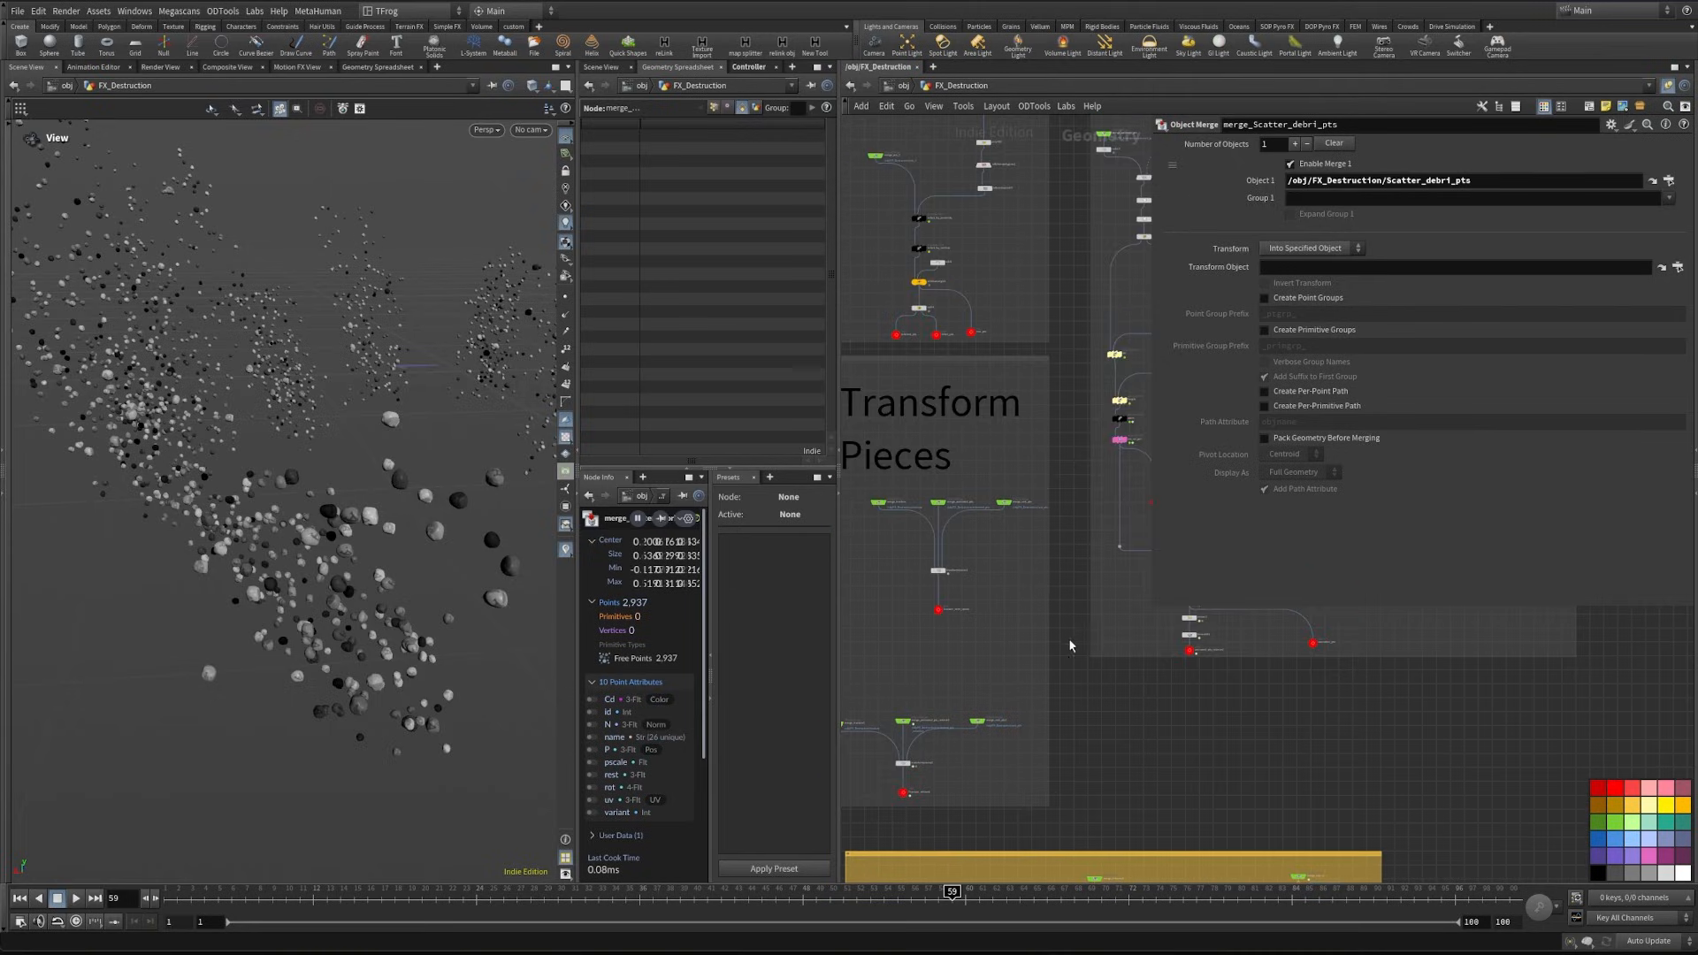
pyautogui.scroll(3, 970, 341)
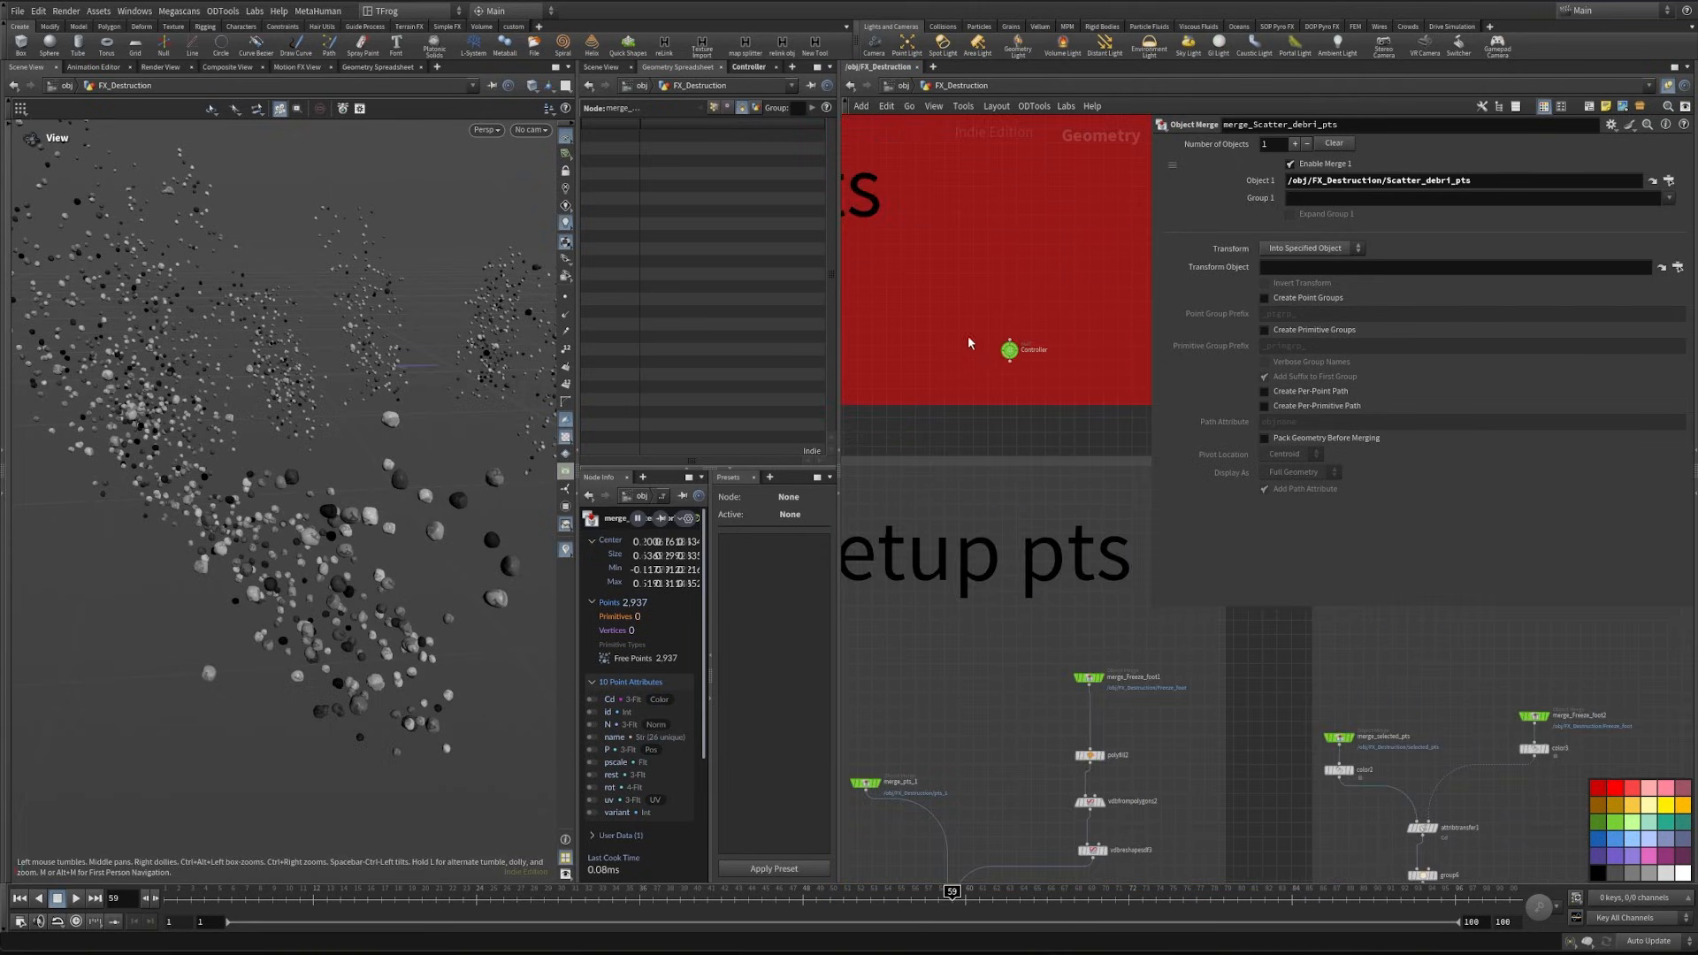
pyautogui.click(1008, 348)
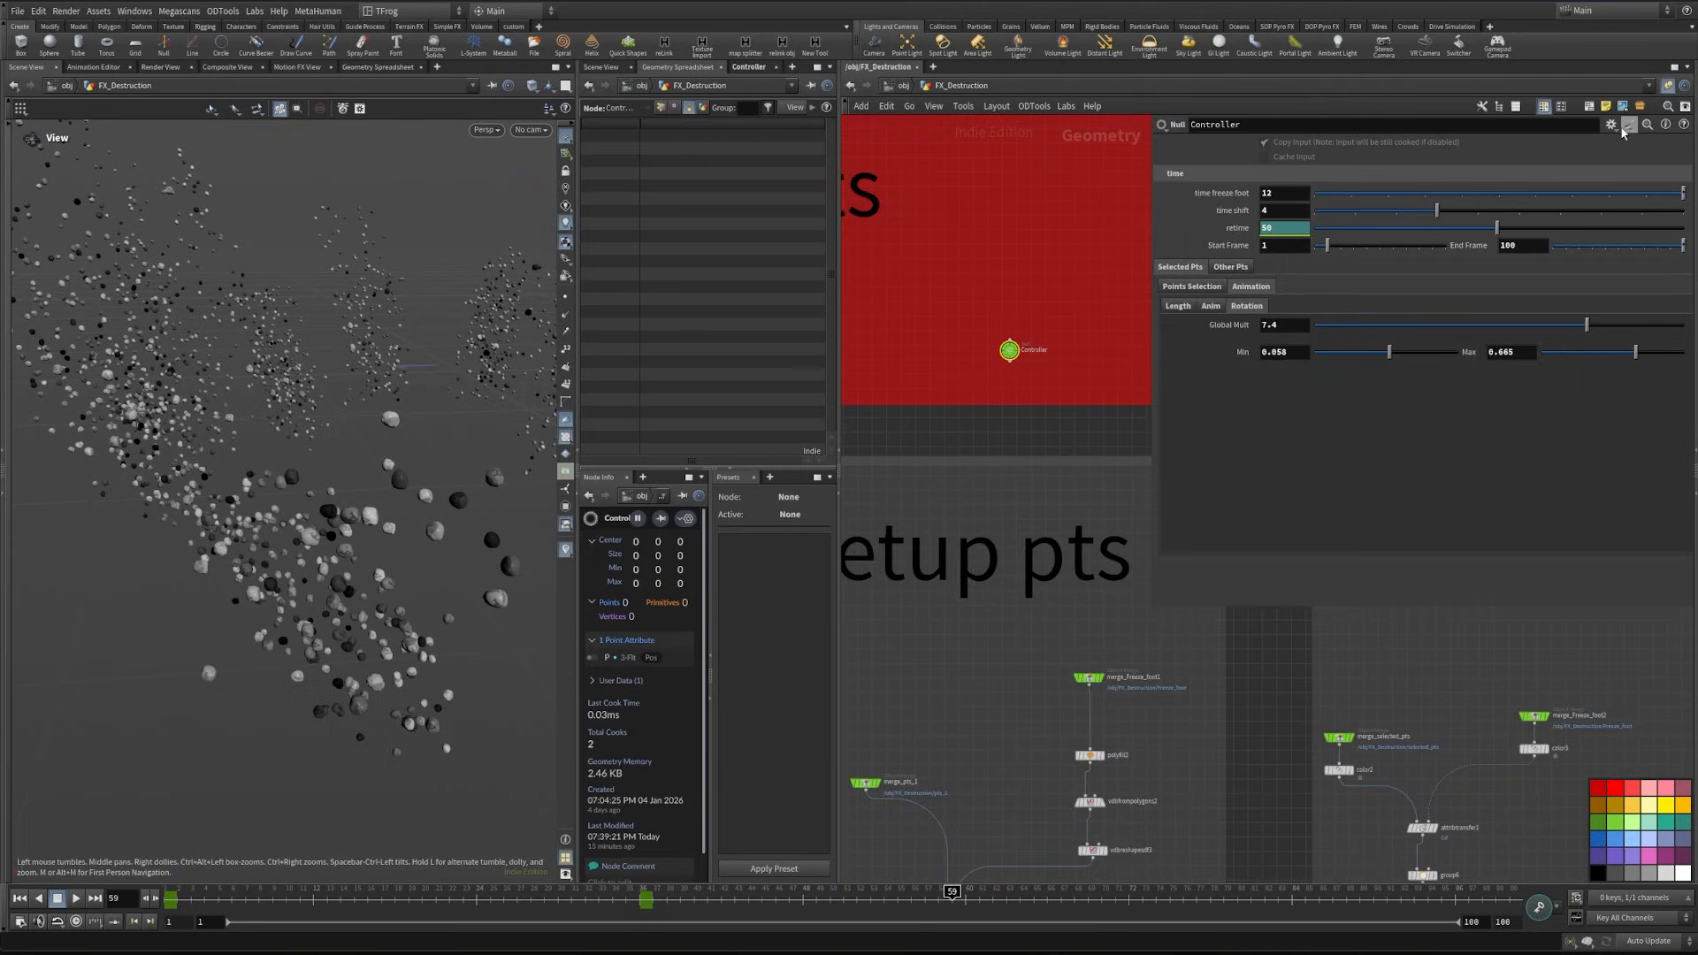
pyautogui.click(749, 68)
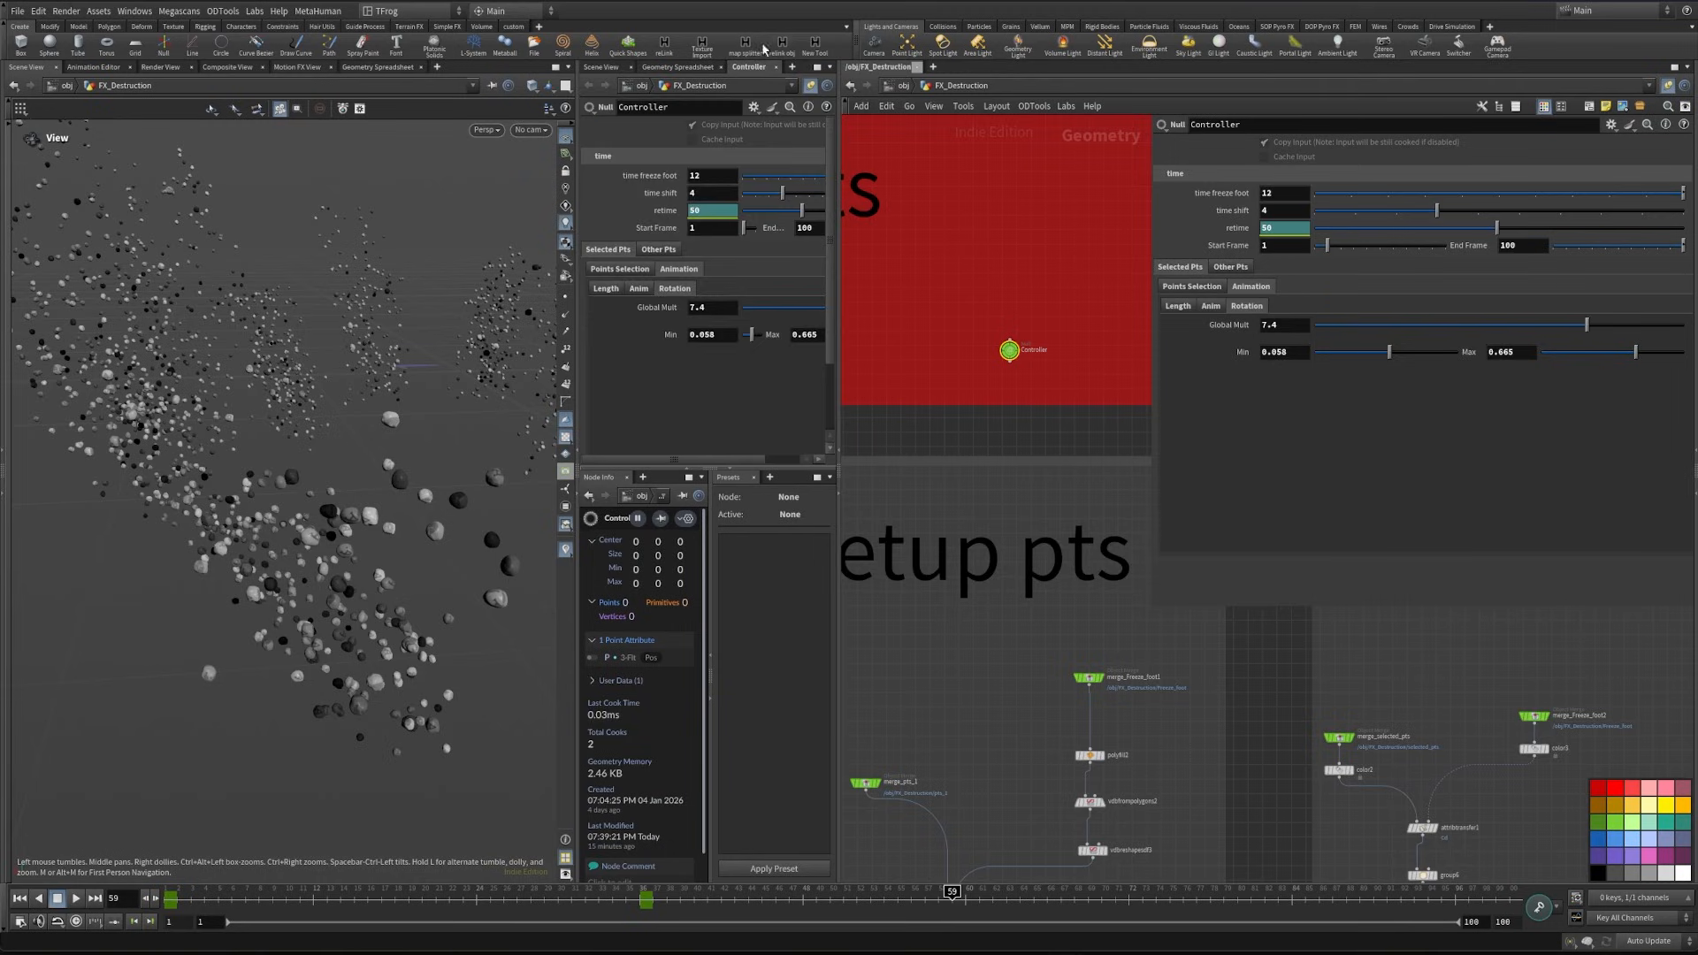
pyautogui.moveTo(838, 223); pyautogui.dragTo(950, 223)
pyautogui.click(867, 107)
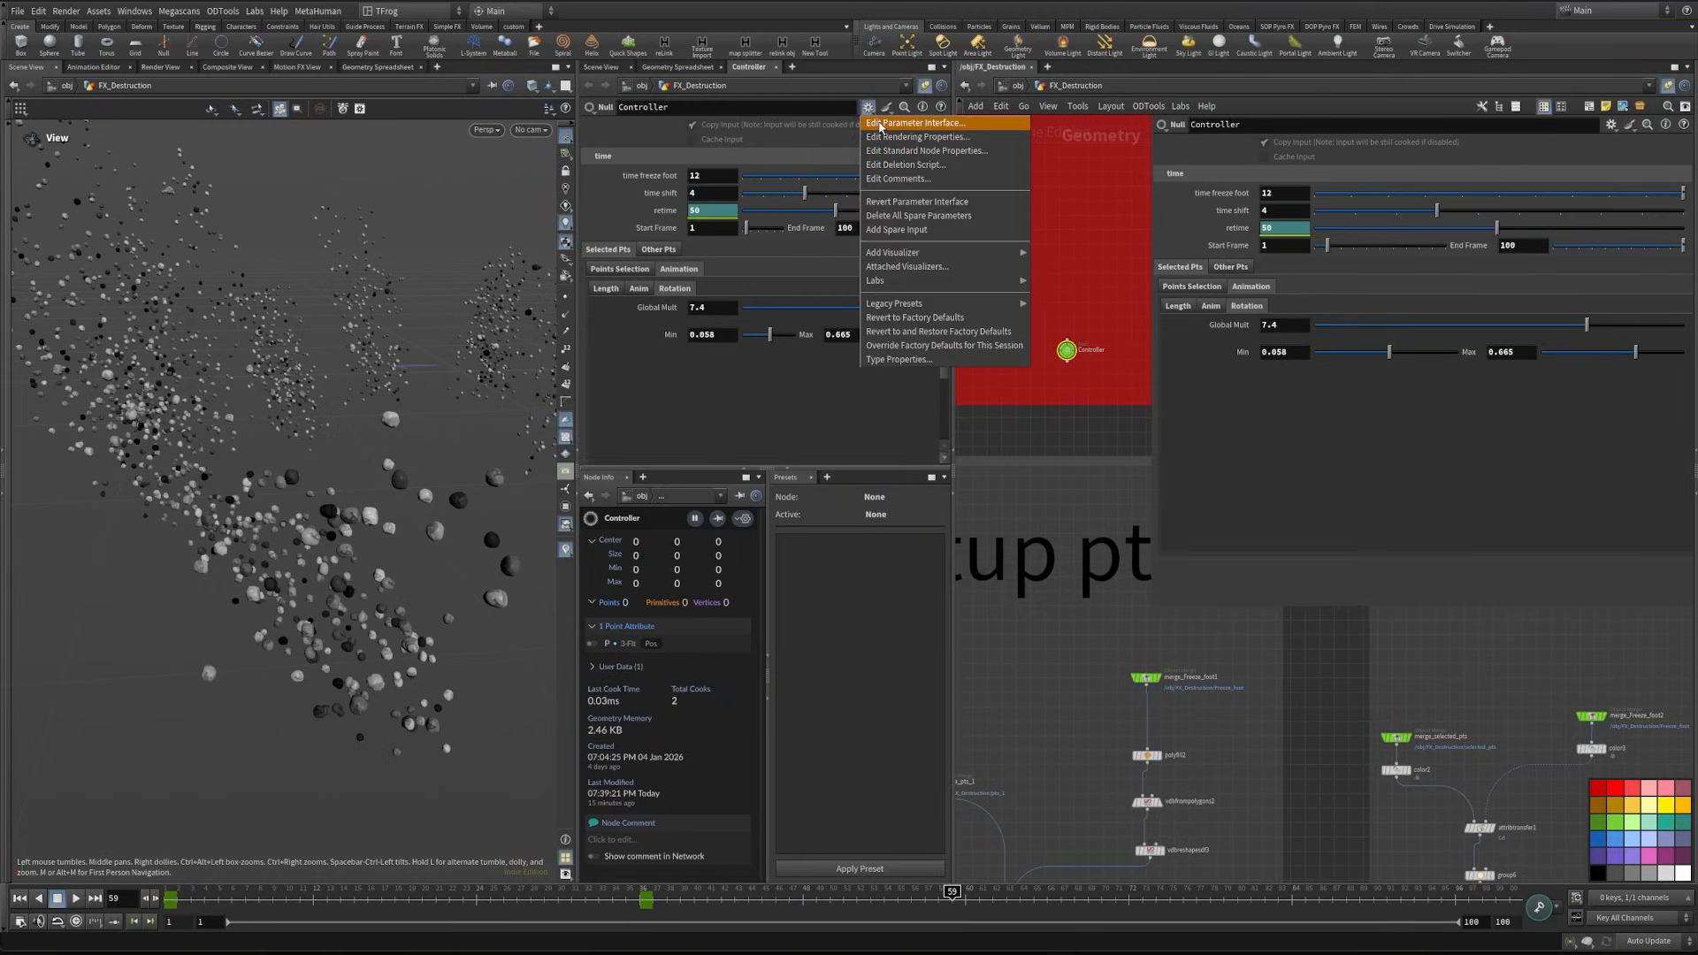
pyautogui.click(880, 125)
# - Add a tab folder labelled "Debri" after Other Pts in the Controller's parameters and apply it
pyautogui.moveTo(586, 306); pyautogui.dragTo(598, 267)
pyautogui.click(372, 449)
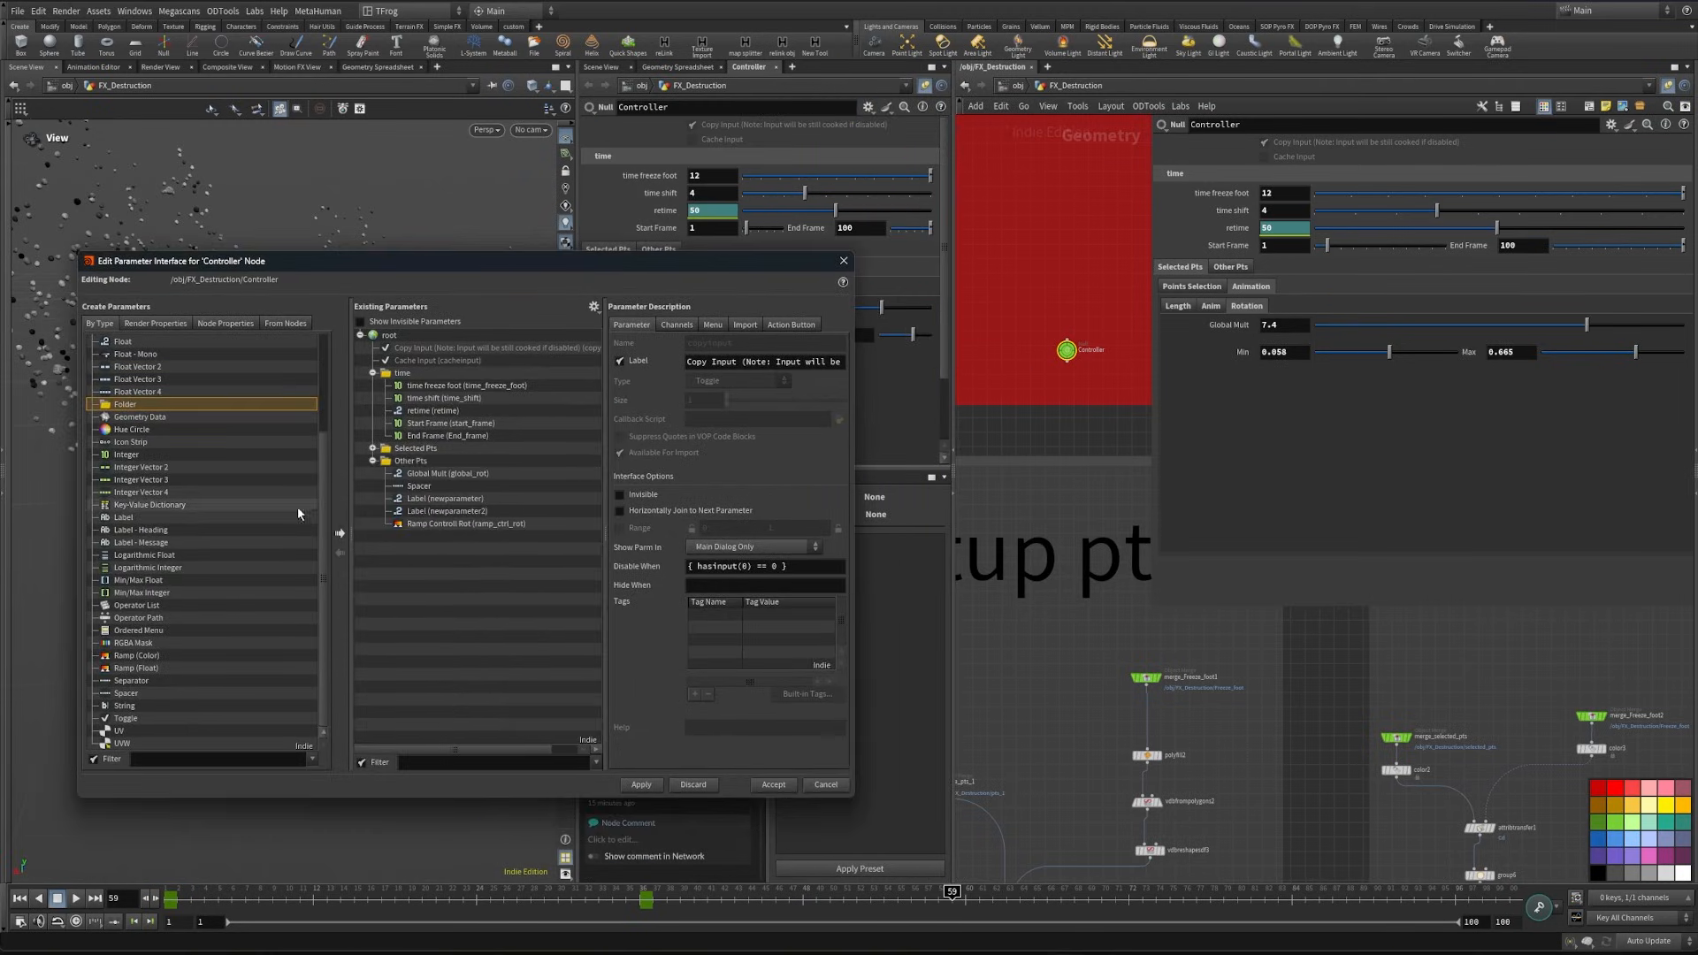
pyautogui.click(372, 460)
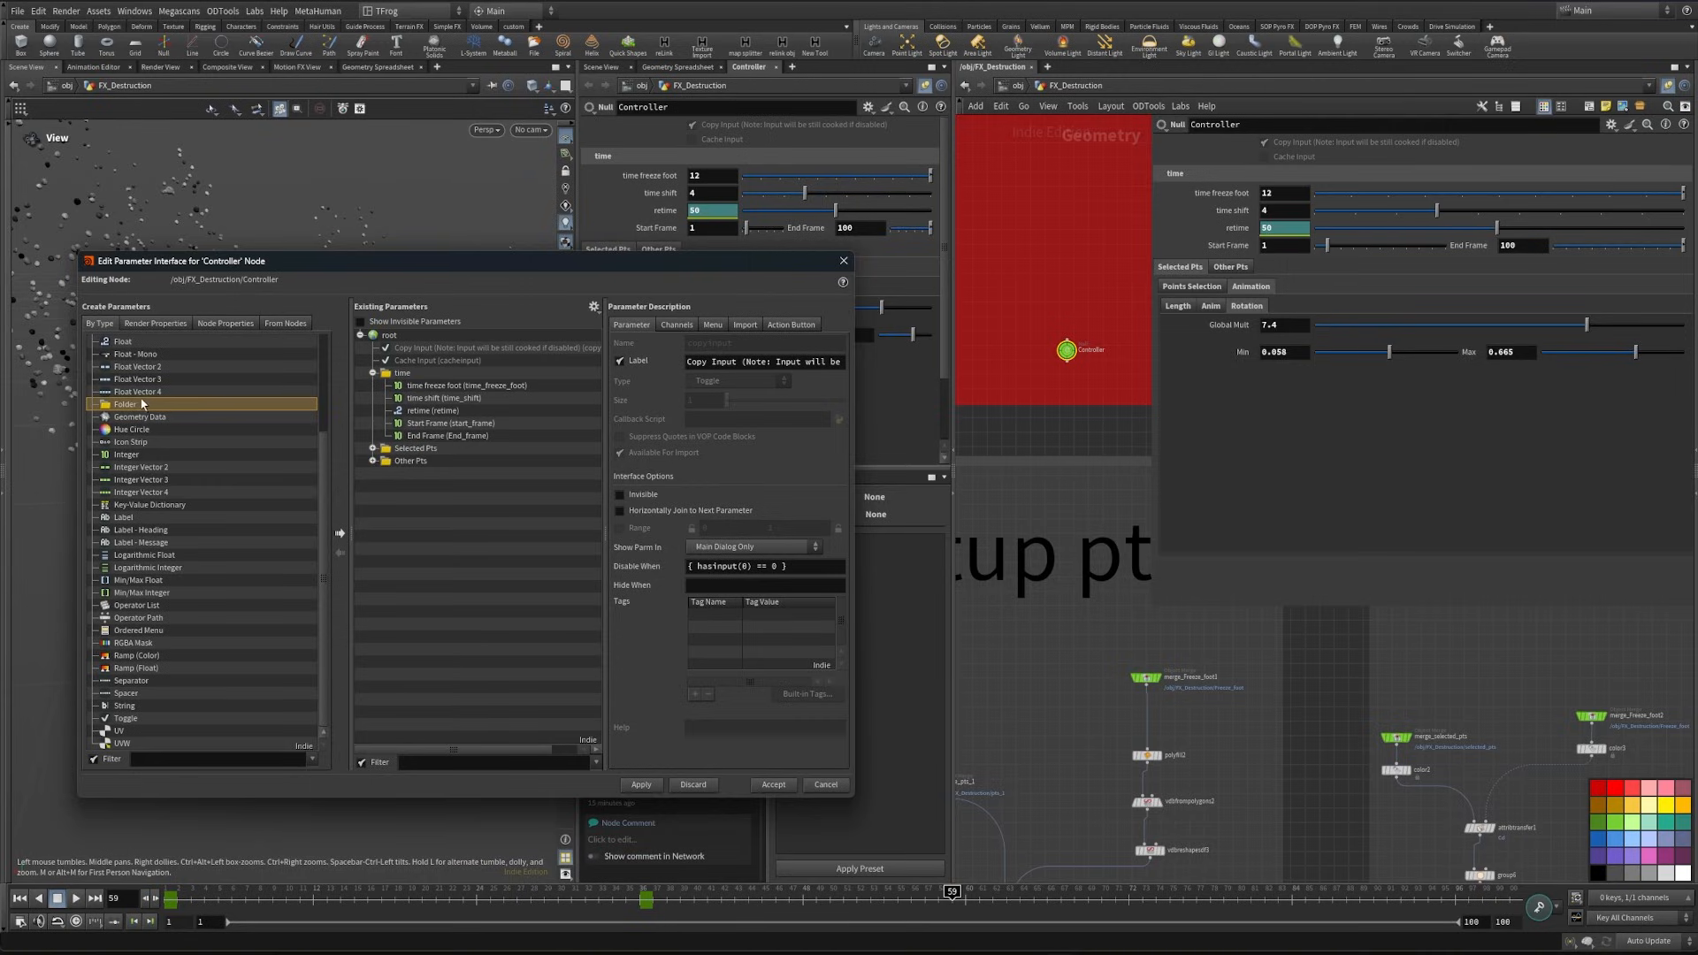
pyautogui.moveTo(143, 404); pyautogui.dragTo(432, 518)
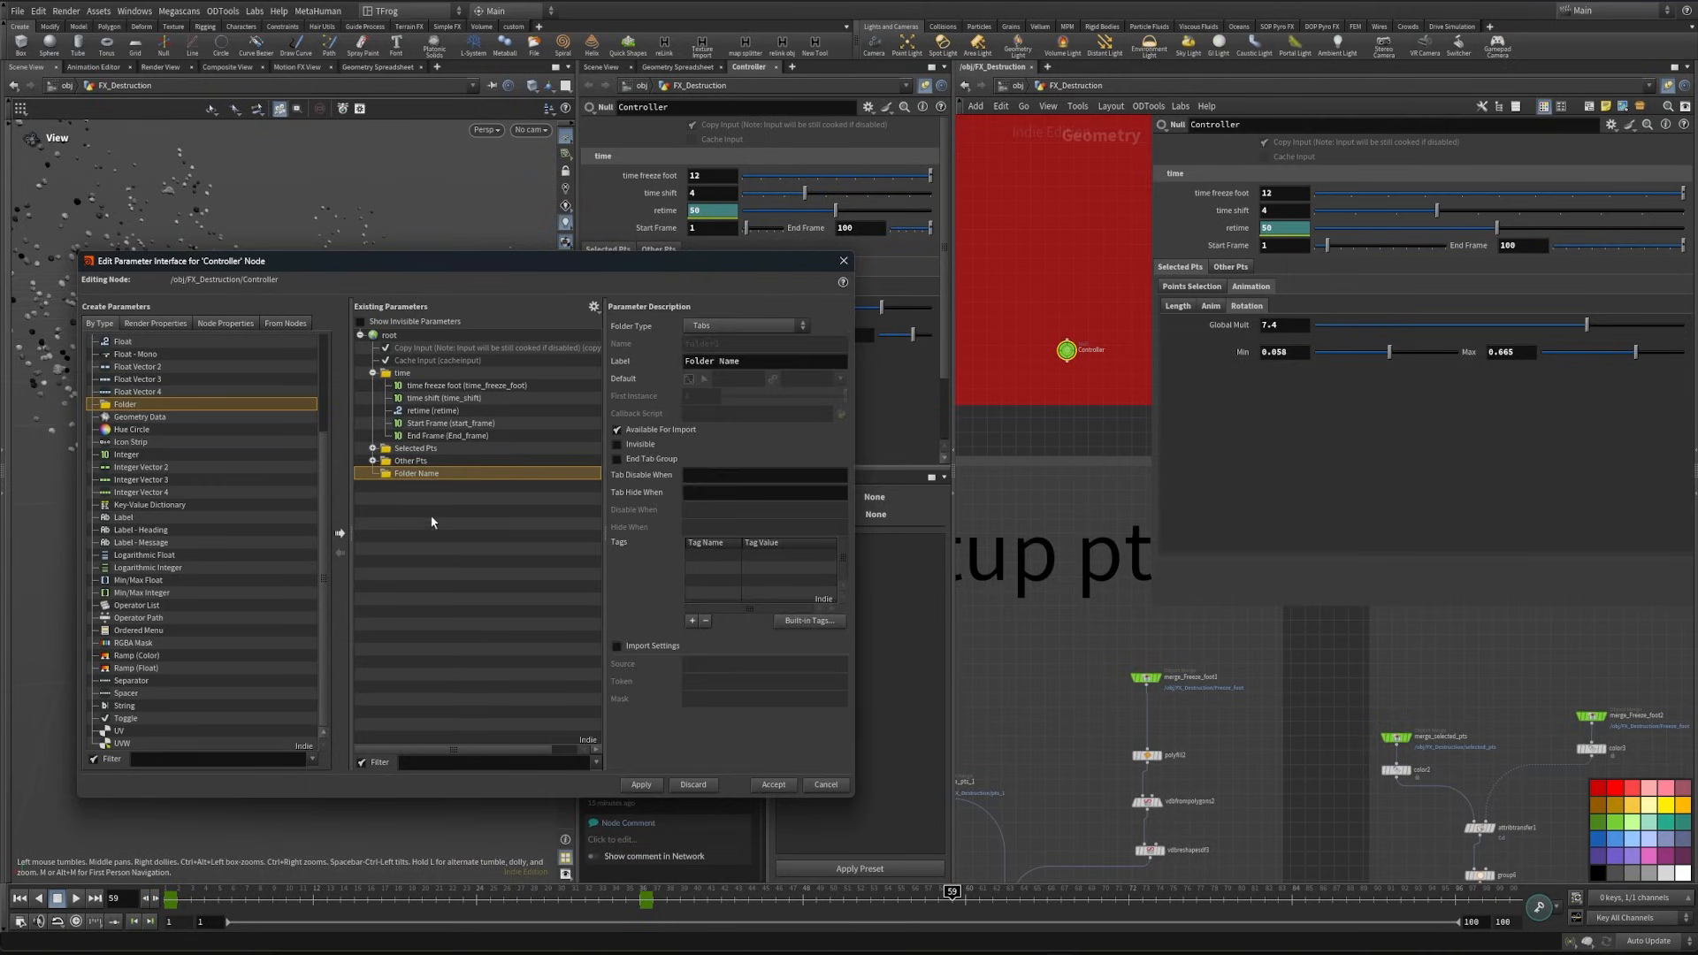
pyautogui.tripleClick(773, 362)
pyautogui.write('Debri')
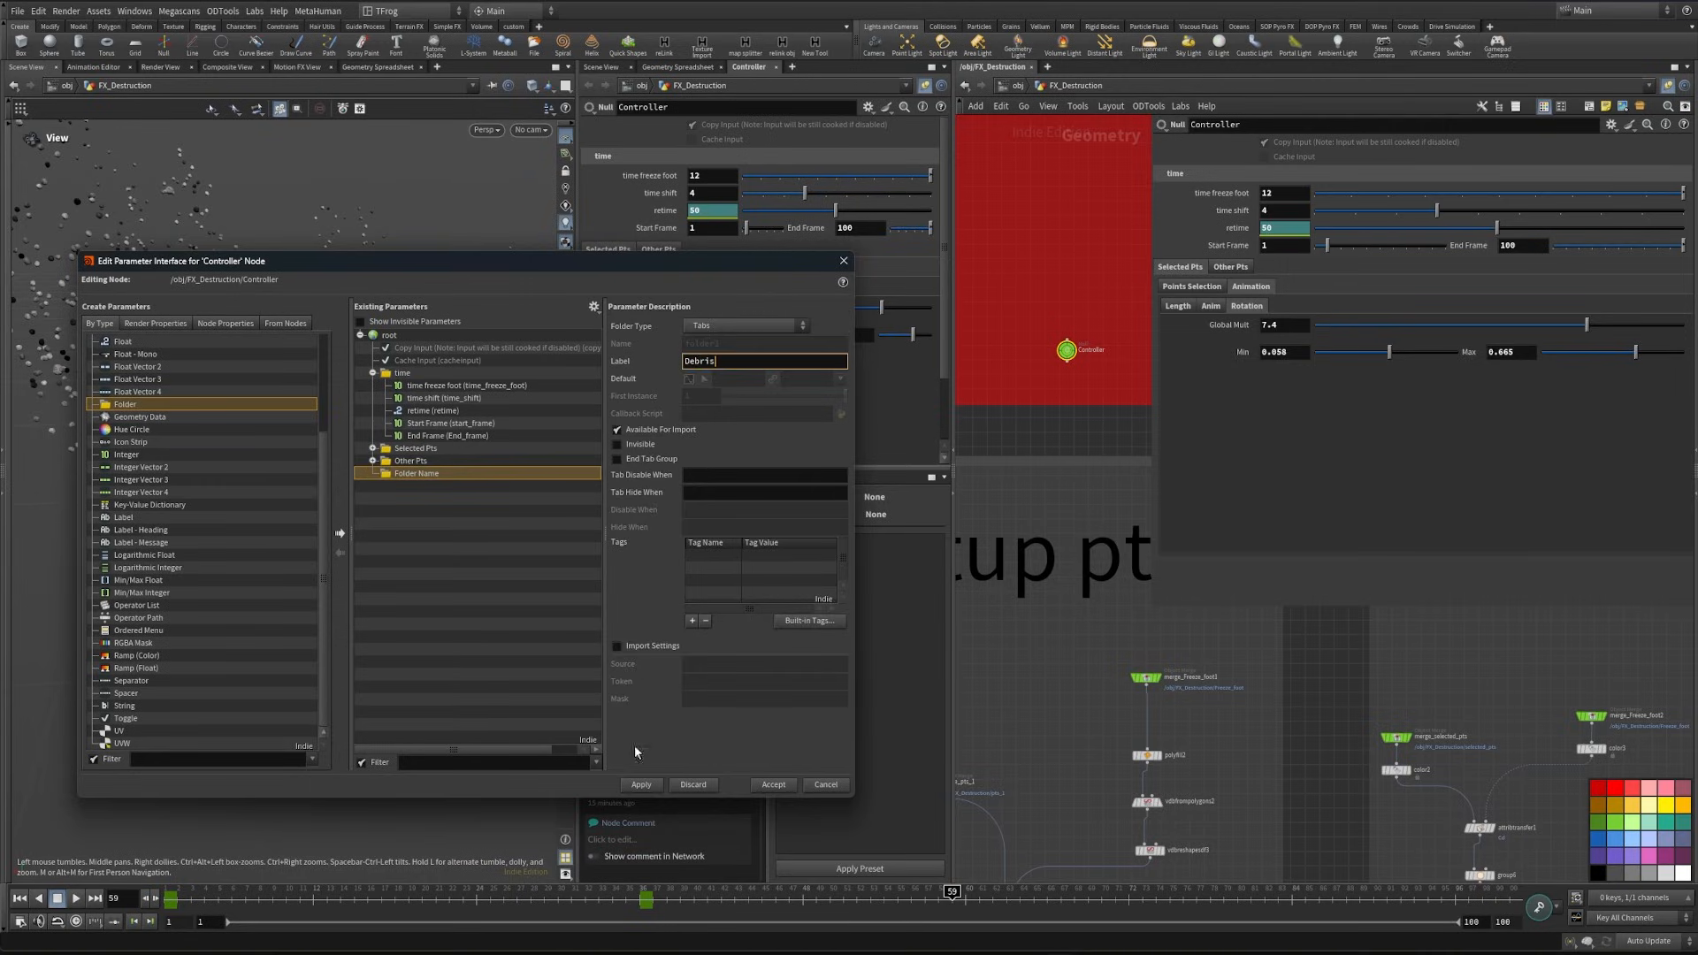
pyautogui.press('Return')
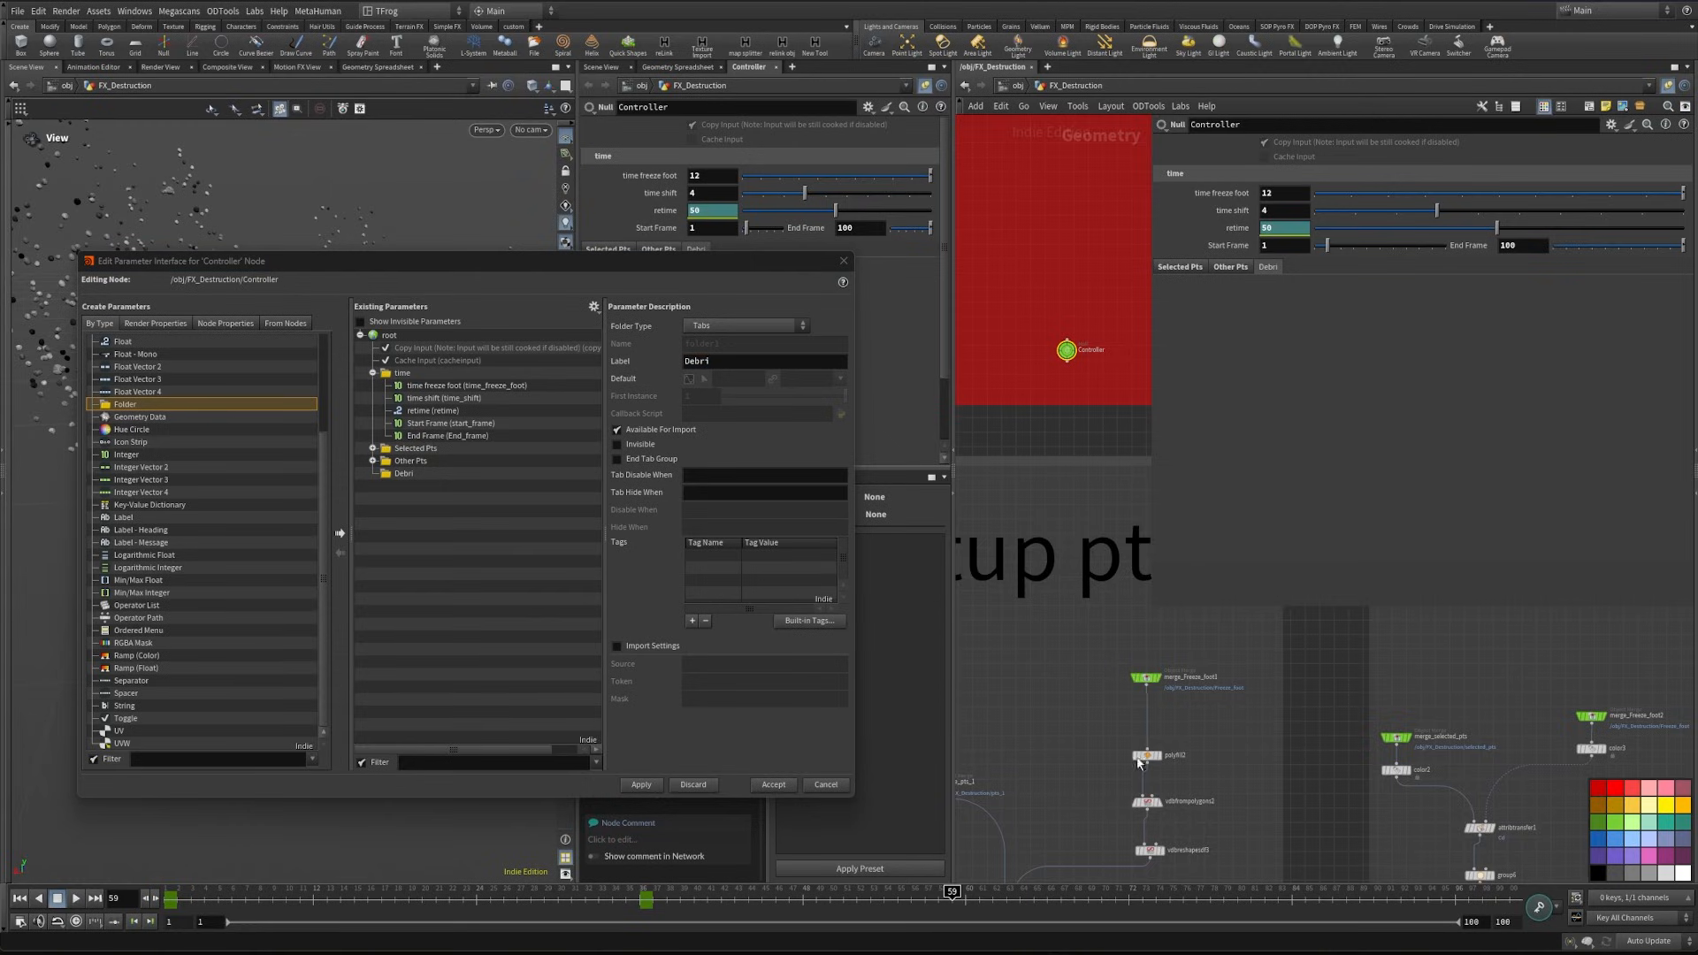
# - Add a Float parameter labelled "Ammount" and named Ammount_debri to the Debri folder, with a range of 0 to 5000
pyautogui.press('2')
pyautogui.moveTo(1009, 674); pyautogui.dragTo(1114, 596)
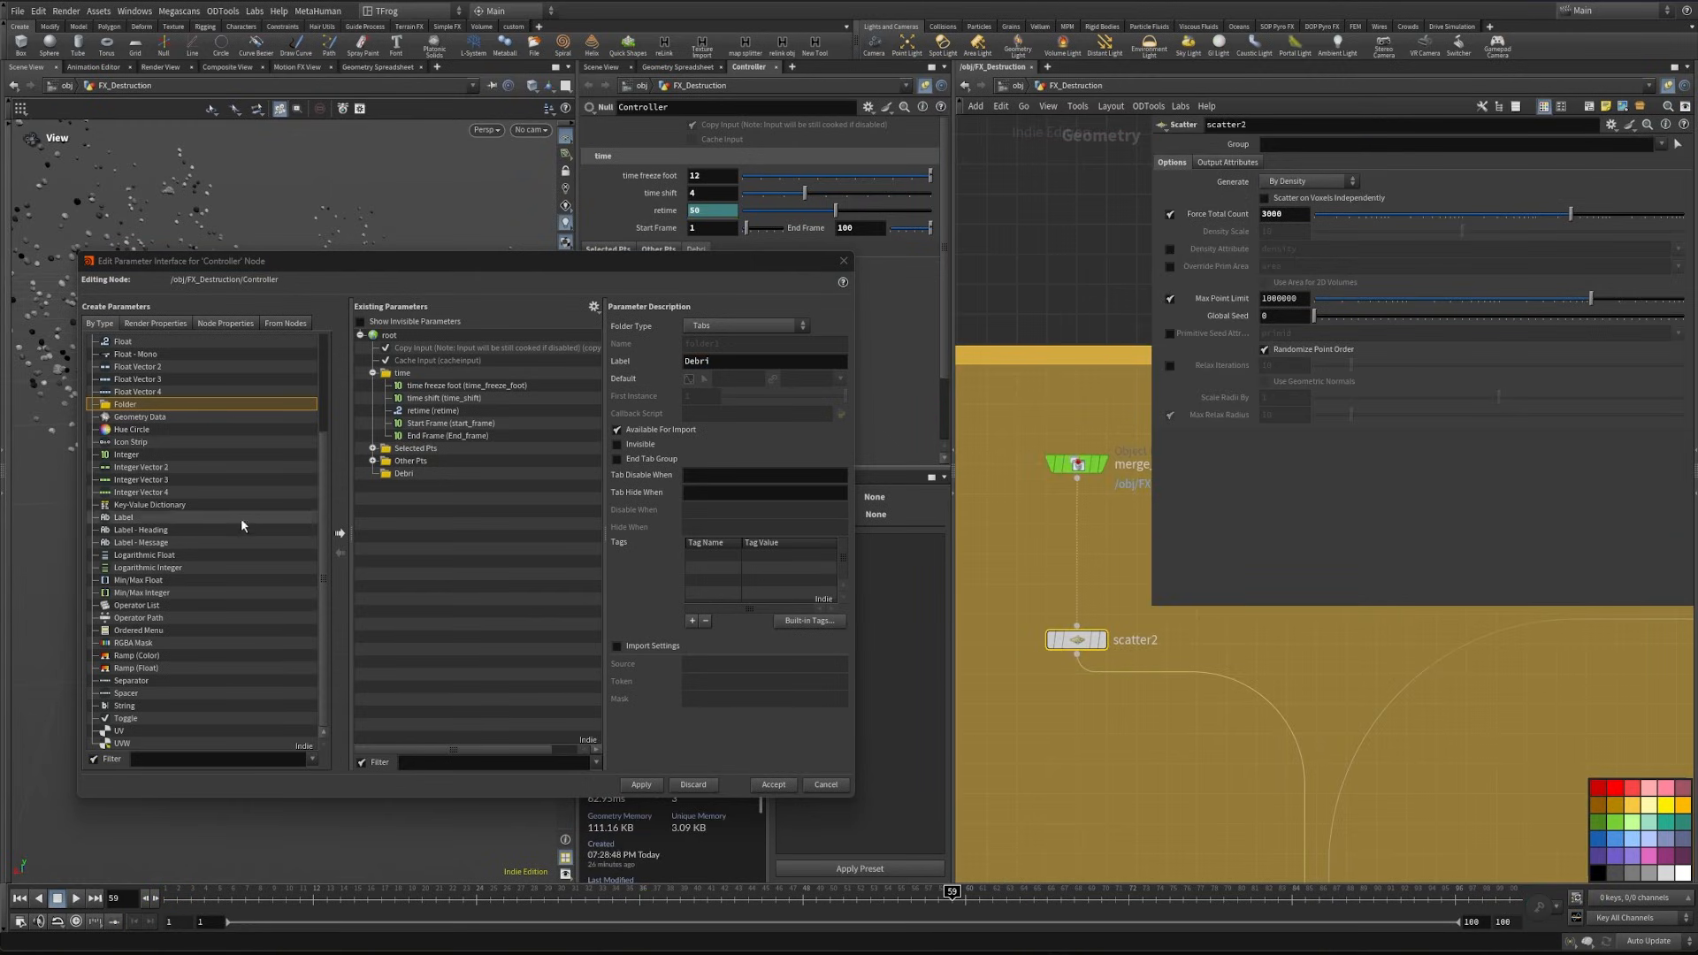
pyautogui.scroll(1, 138, 406)
pyautogui.moveTo(141, 380); pyautogui.dragTo(405, 474)
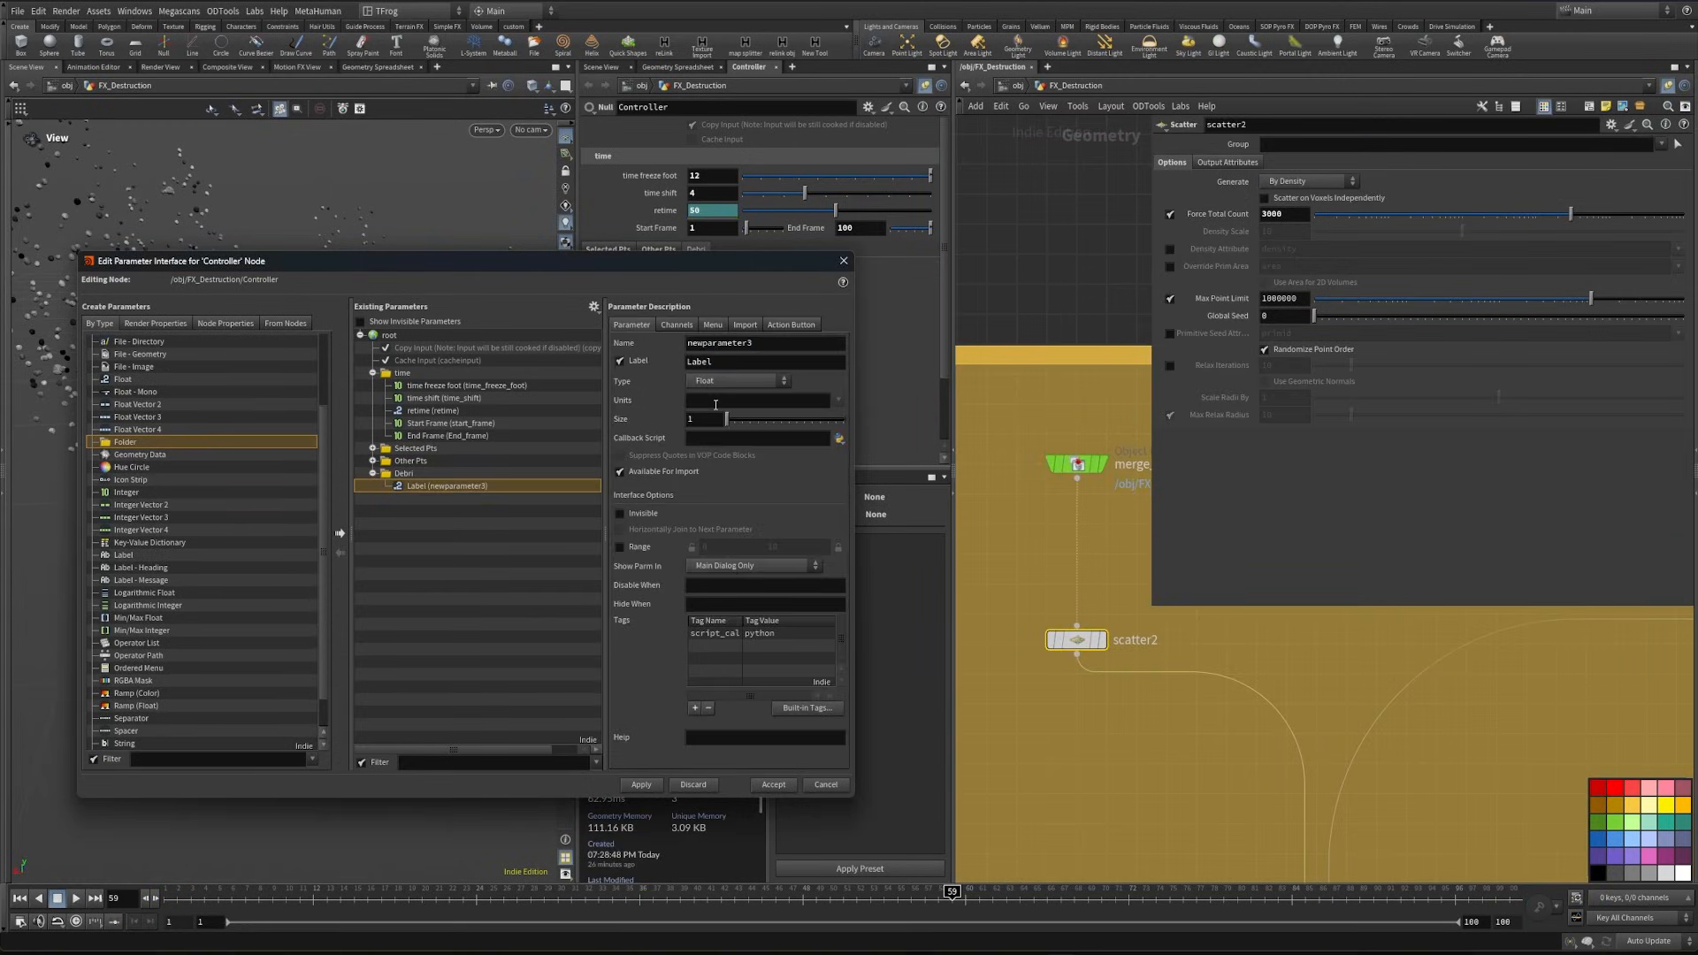
pyautogui.doubleClick(733, 366)
pyautogui.write('Ammount')
pyautogui.hotkey('shift', 'Tab')
pyautogui.write('Ammount_Debri')
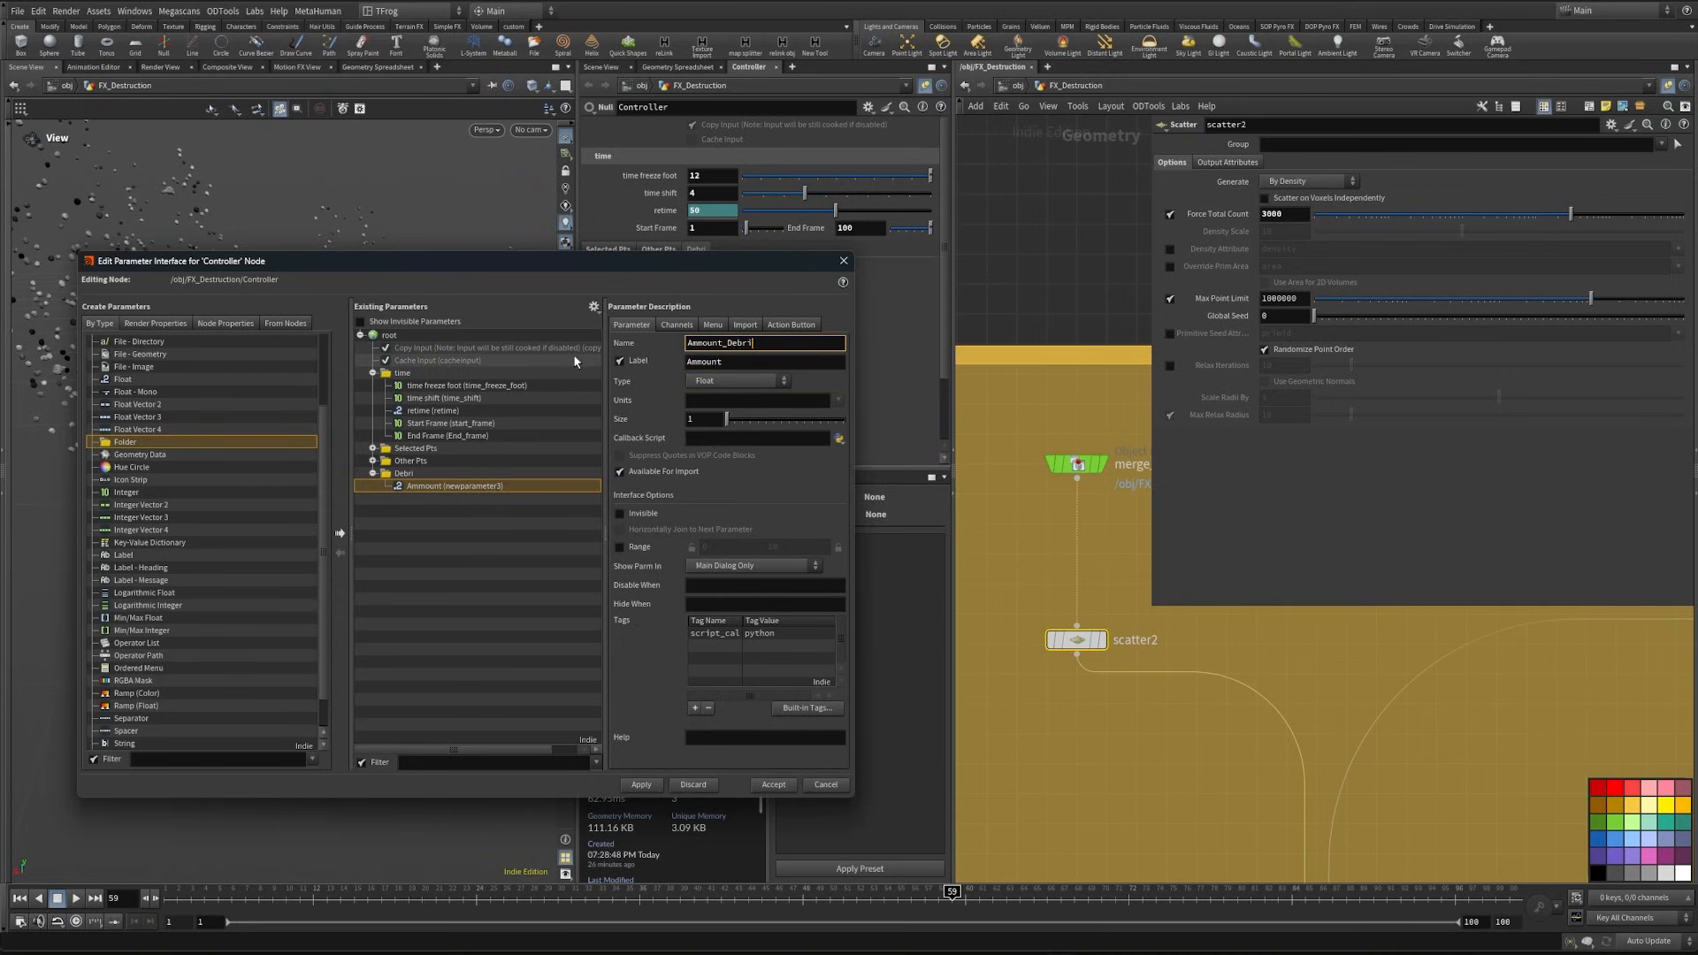
pyautogui.click(619, 547)
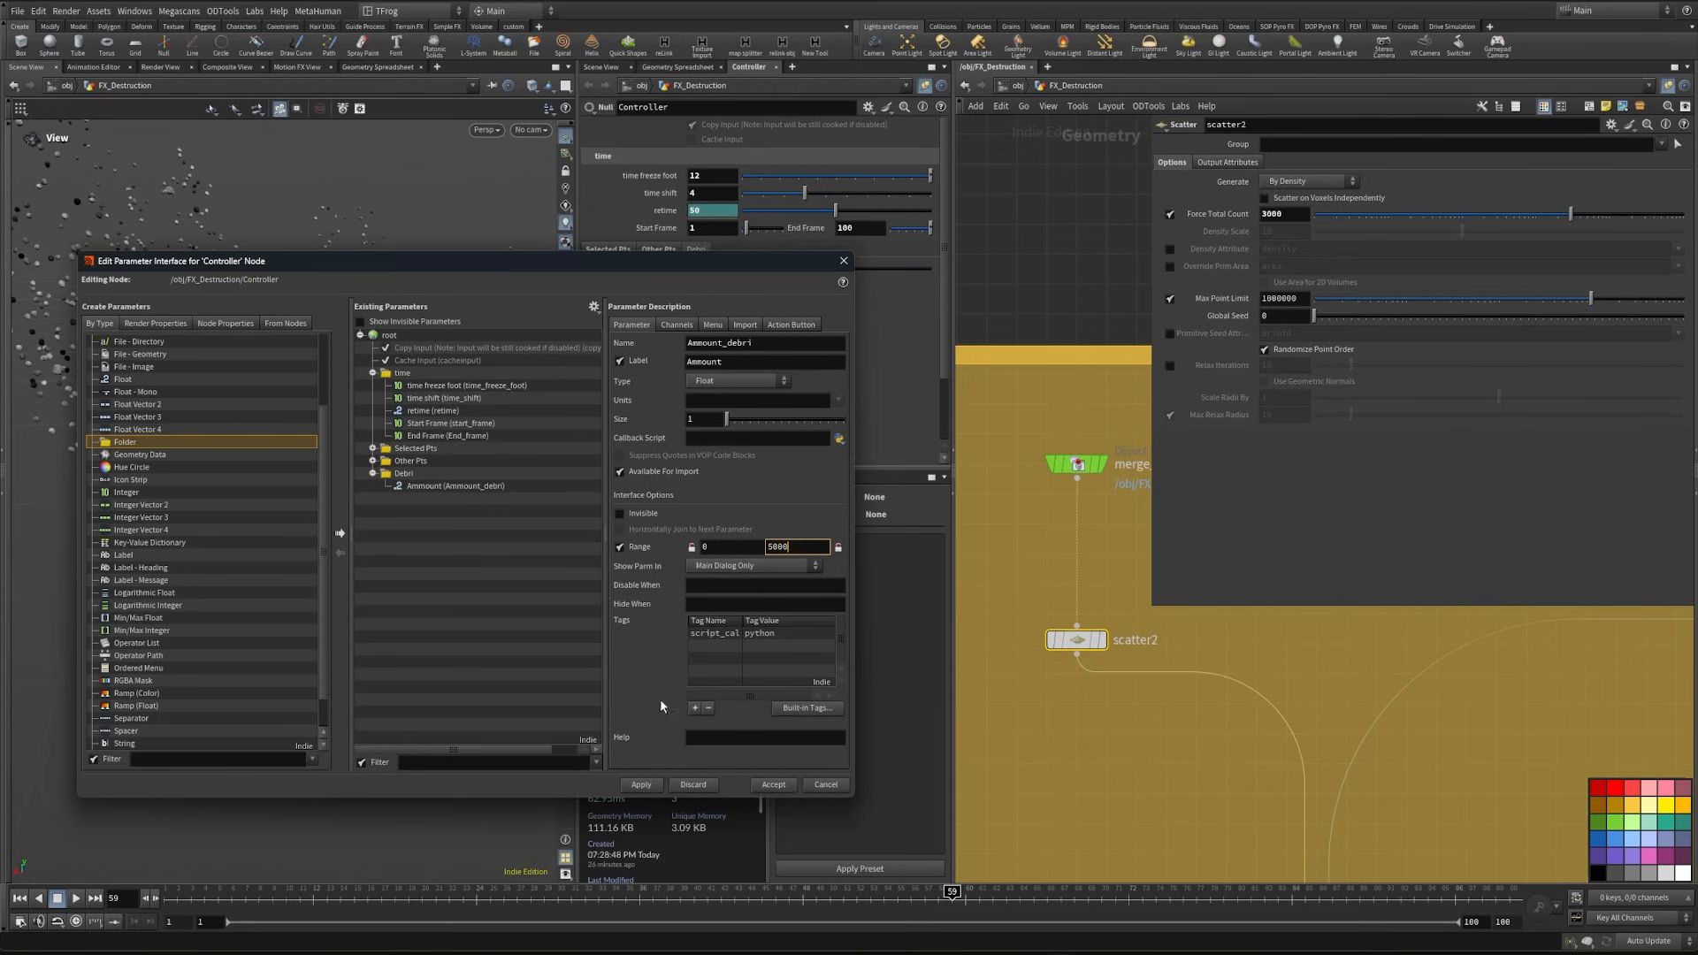
pyautogui.click(642, 784)
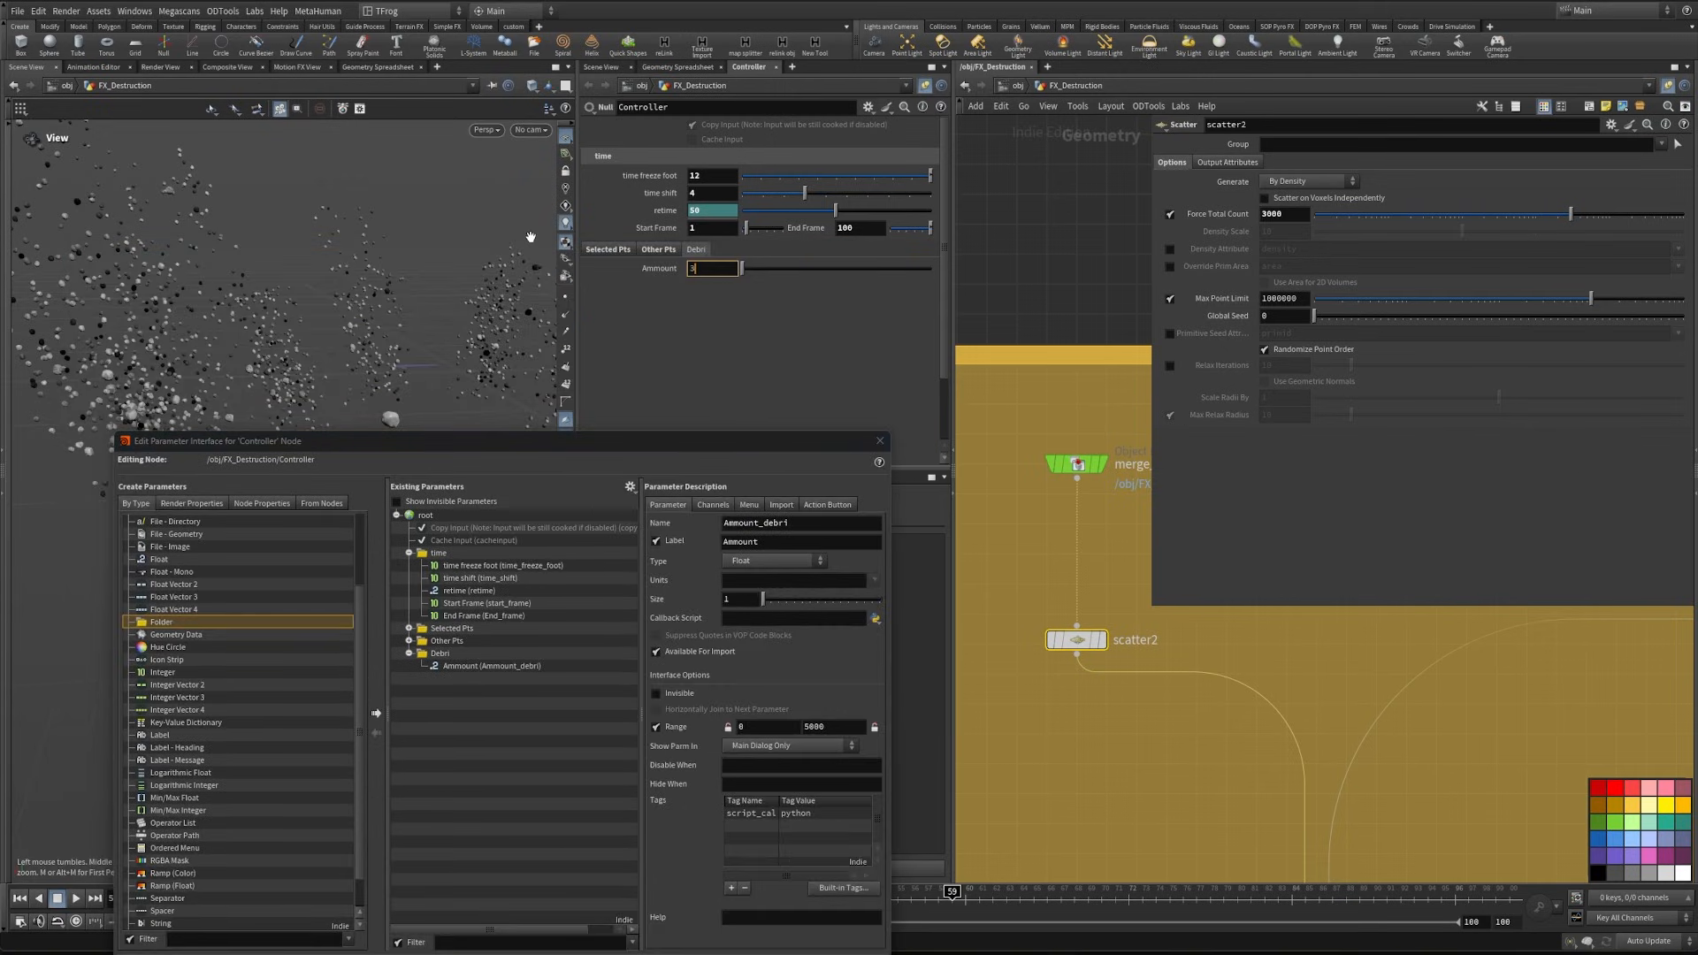
# - Set the Controller's Ammount to 3000 and link scatter2's Force Total Count to it by relative reference
pyautogui.press('Return')
pyautogui.rightClick(649, 267)
pyautogui.click(690, 390)
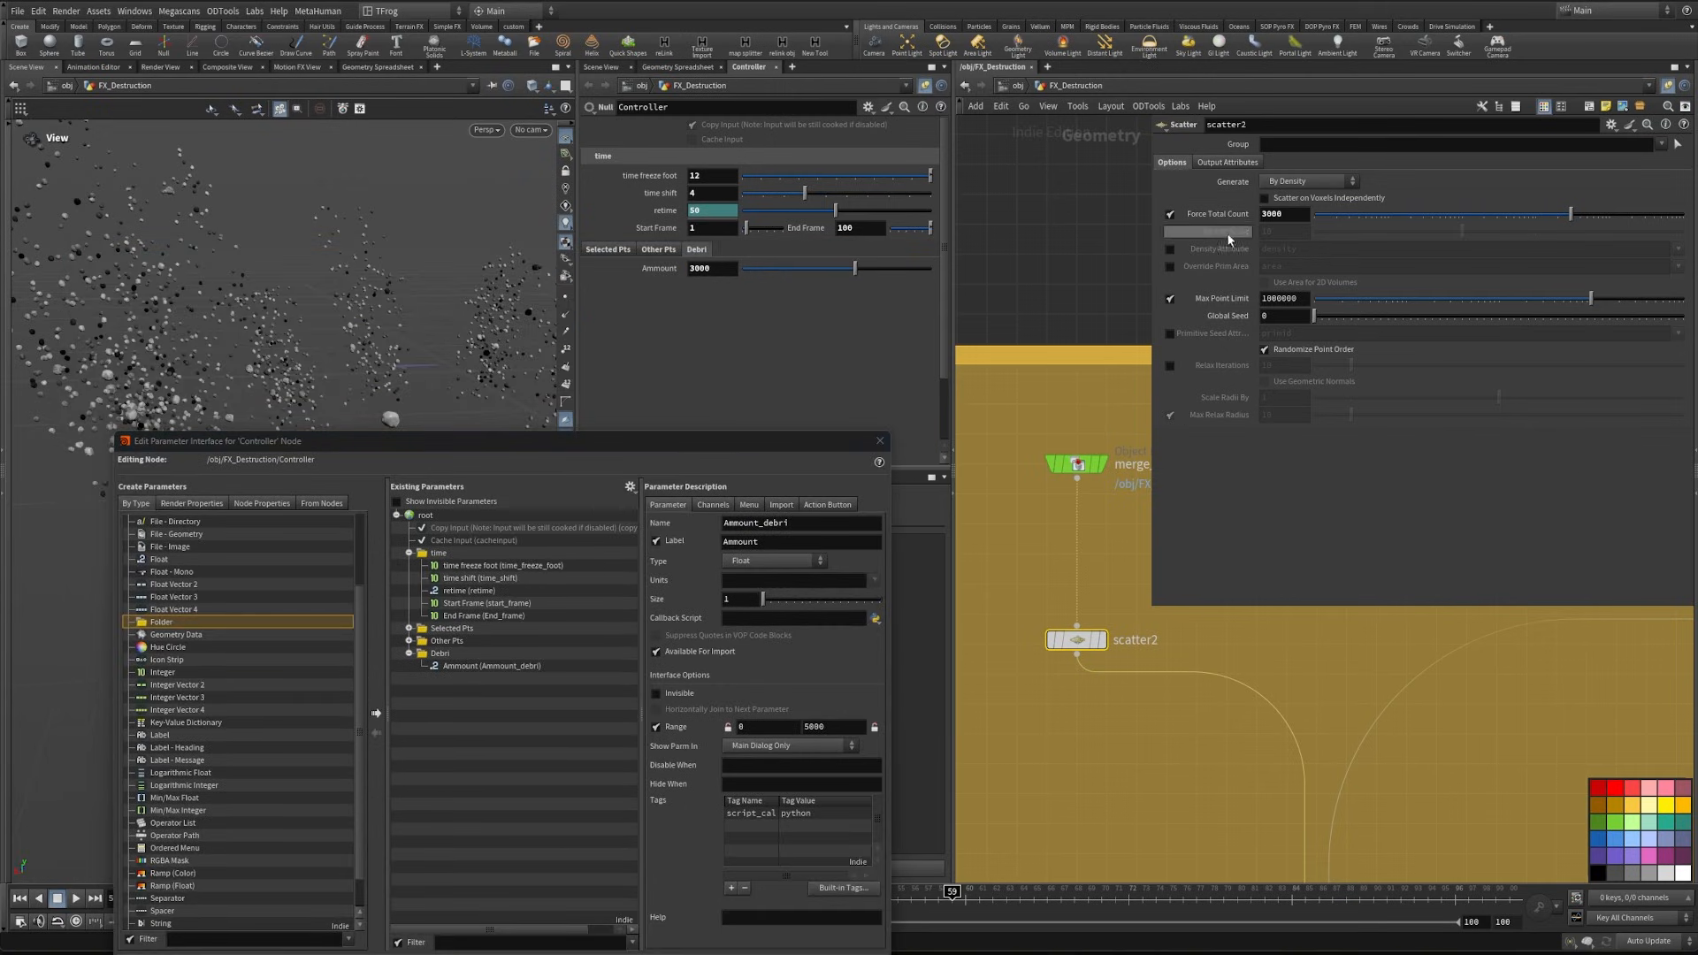
pyautogui.rightClick(1227, 217)
pyautogui.click(1328, 382)
# - Link attribvop1's start frame and end frame to the Controller's Start Frame and End Frame parameters
pyautogui.moveTo(1102, 441); pyautogui.dragTo(965, 227, button='middle')
pyautogui.scroll(-3, 1070, 521)
pyautogui.moveTo(1257, 862); pyautogui.dragTo(1074, 685, button='middle')
pyautogui.moveTo(1155, 705)
pyautogui.mouseDown()
pyautogui.moveTo(1134, 704)
pyautogui.moveTo(1168, 695)
pyautogui.mouseUp()
pyautogui.moveTo(729, 445); pyautogui.dragTo(636, 395)
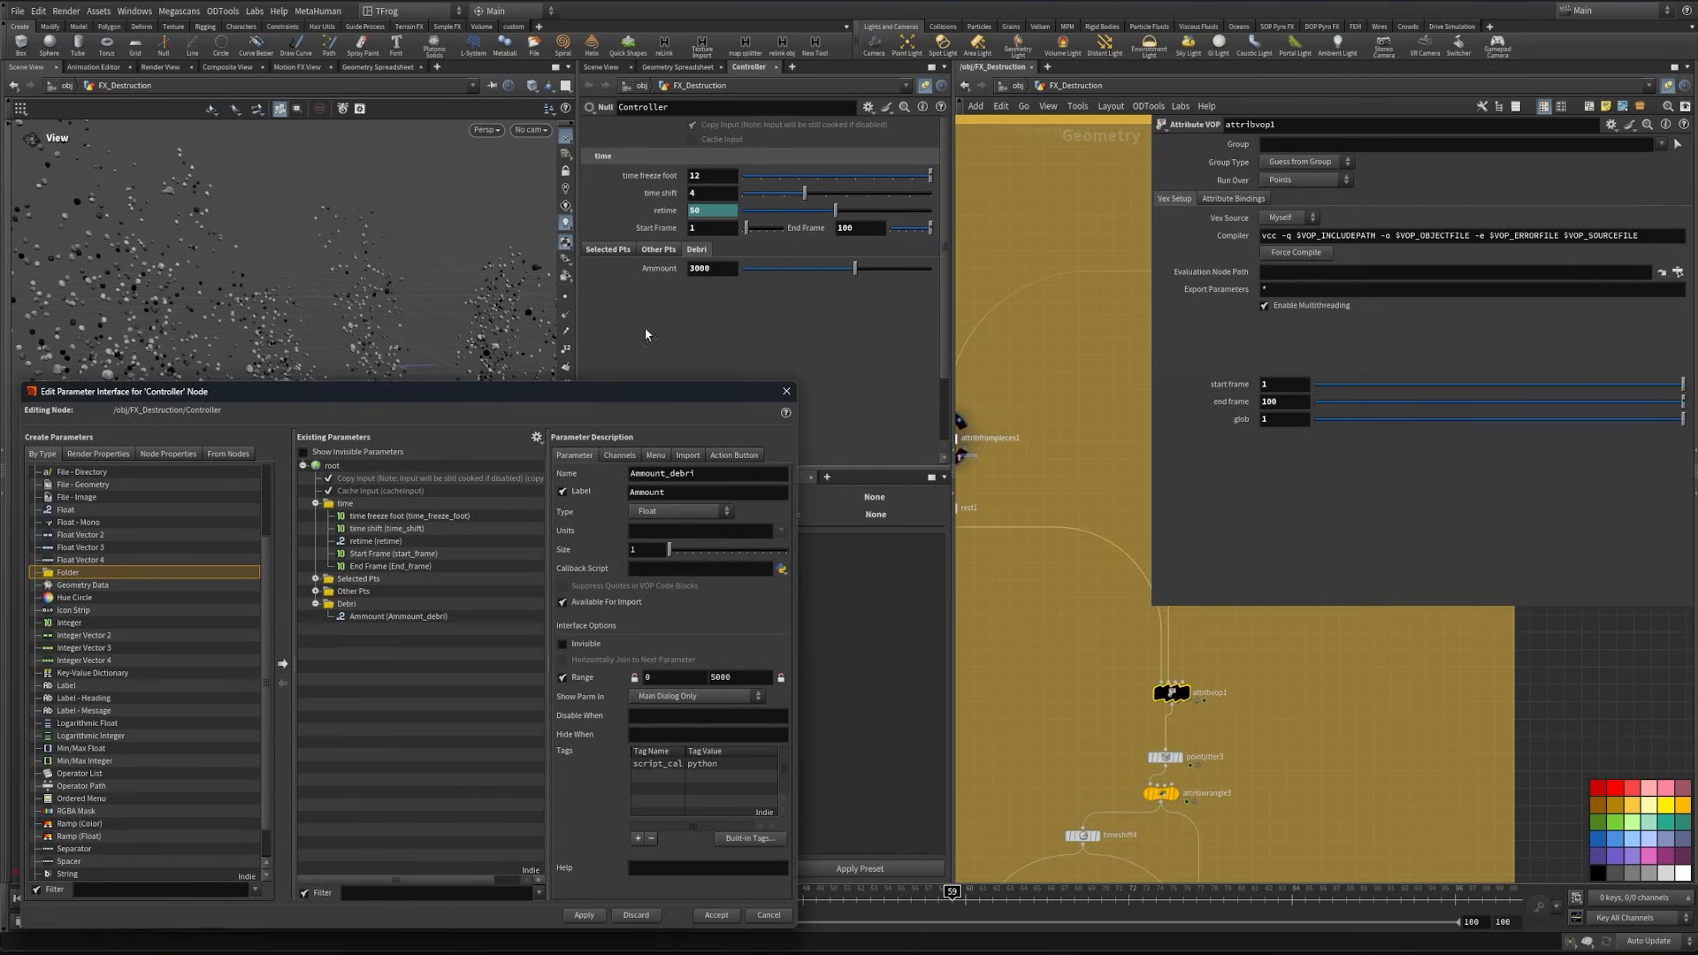
pyautogui.rightClick(658, 228)
pyautogui.click(723, 352)
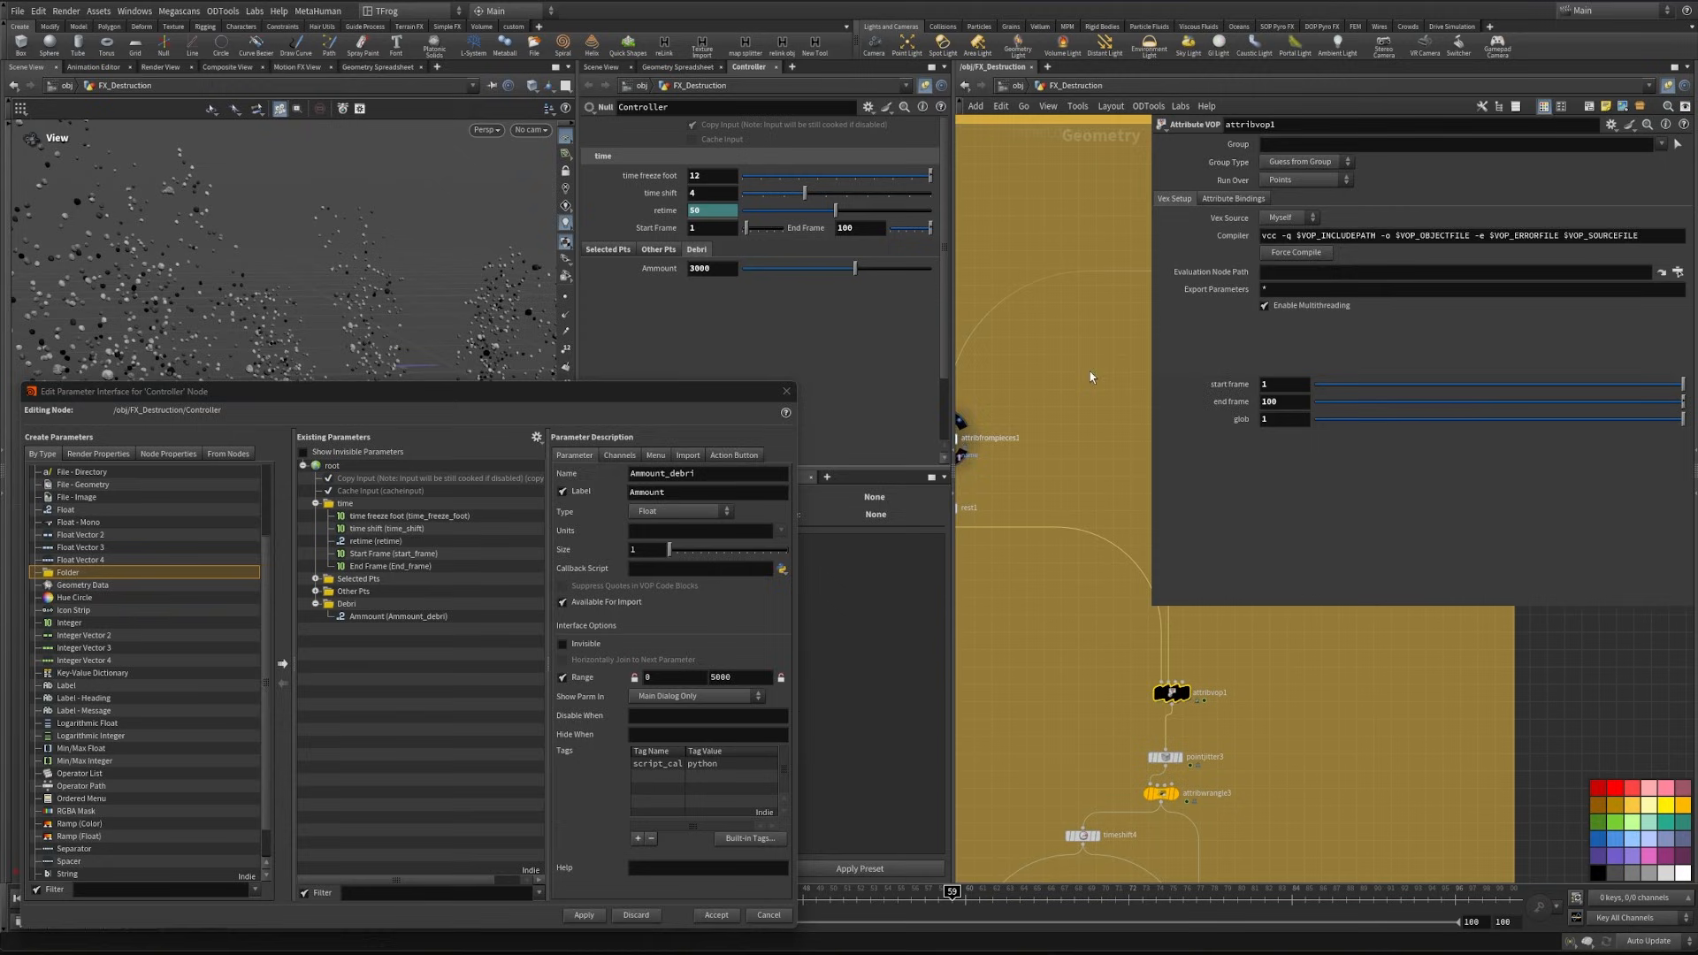
pyautogui.rightClick(1230, 386)
pyautogui.click(1295, 541)
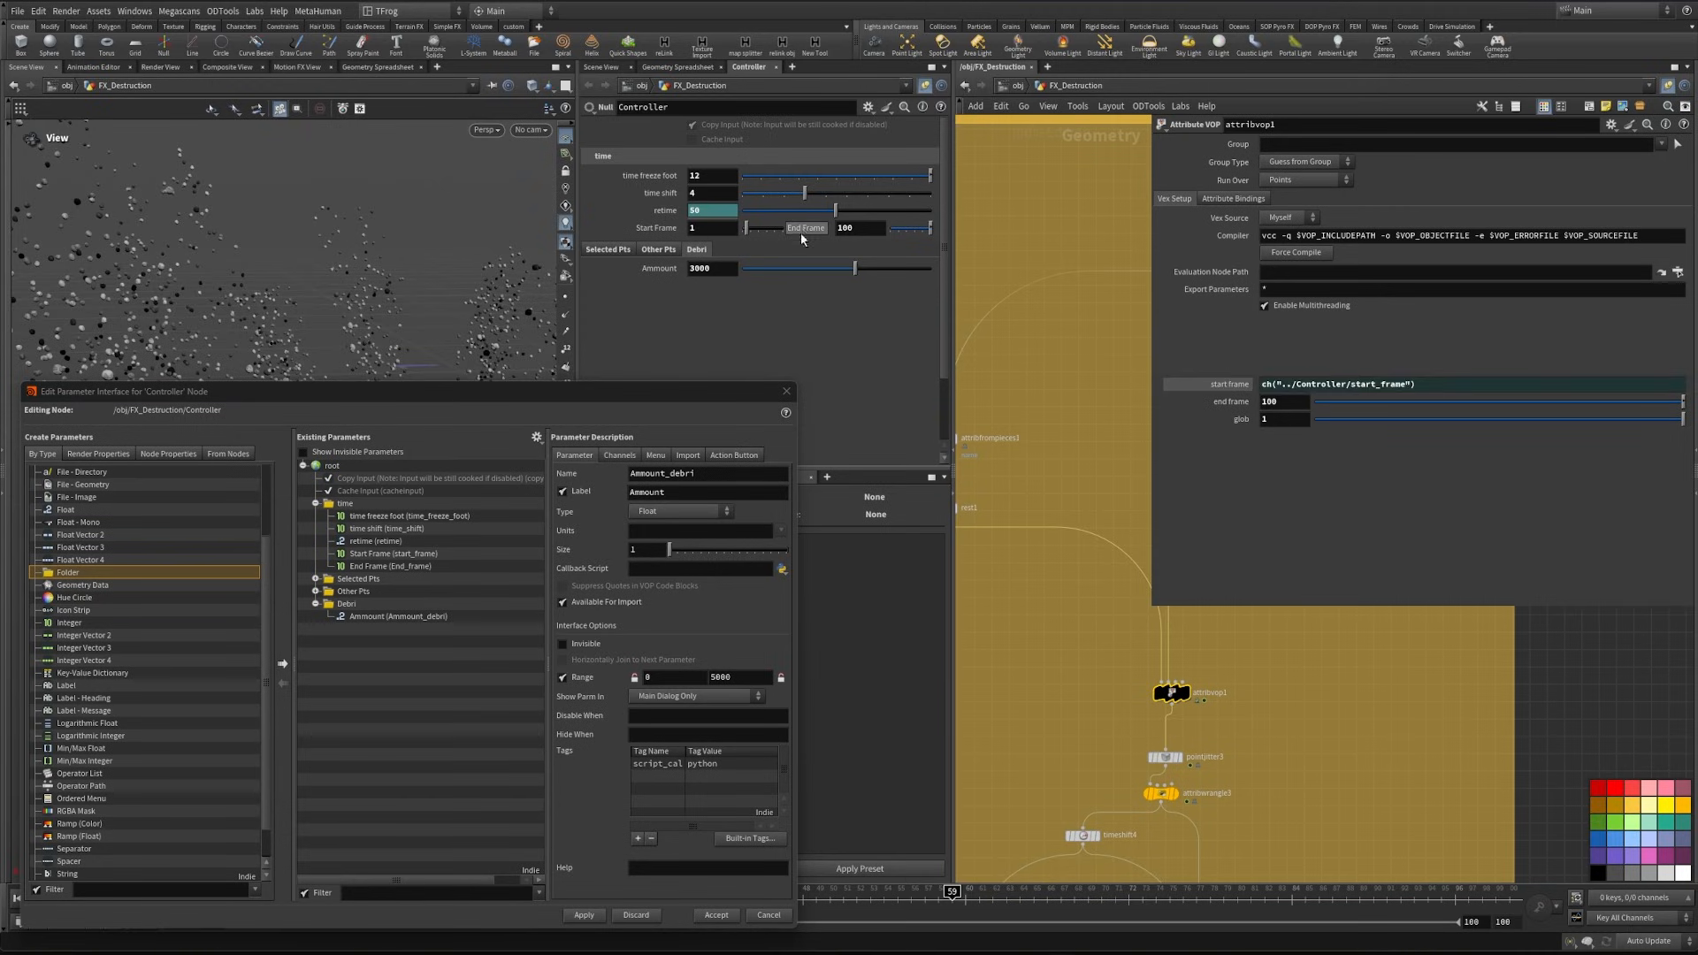
pyautogui.rightClick(804, 228)
pyautogui.click(844, 331)
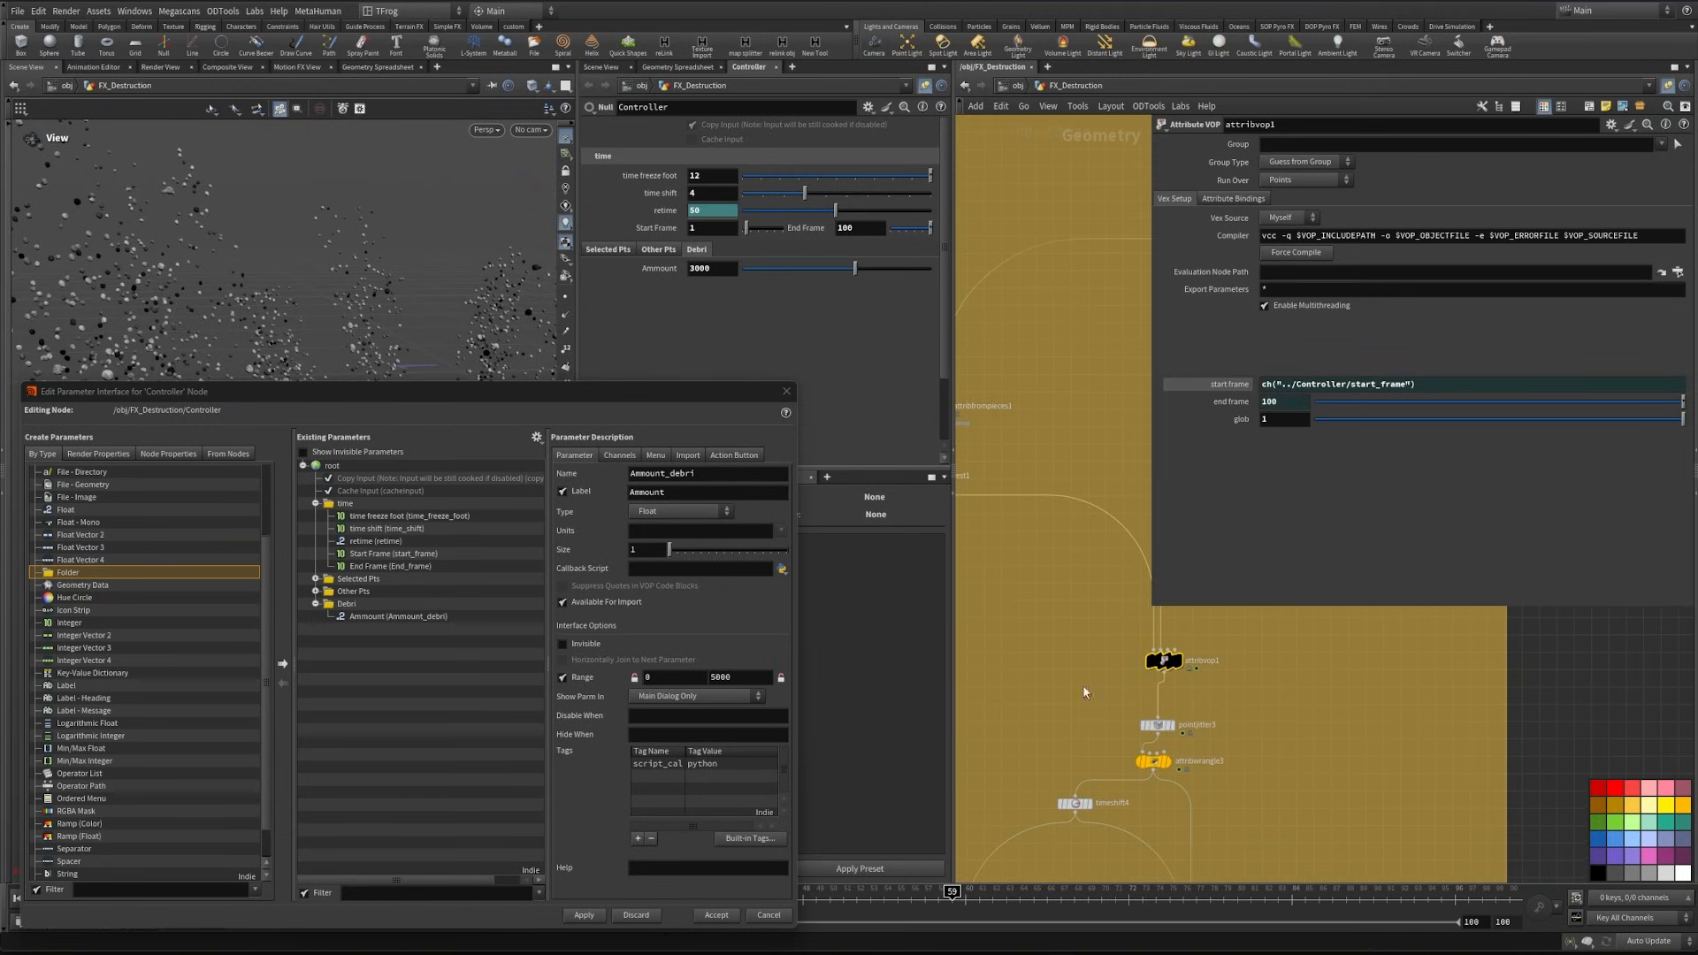
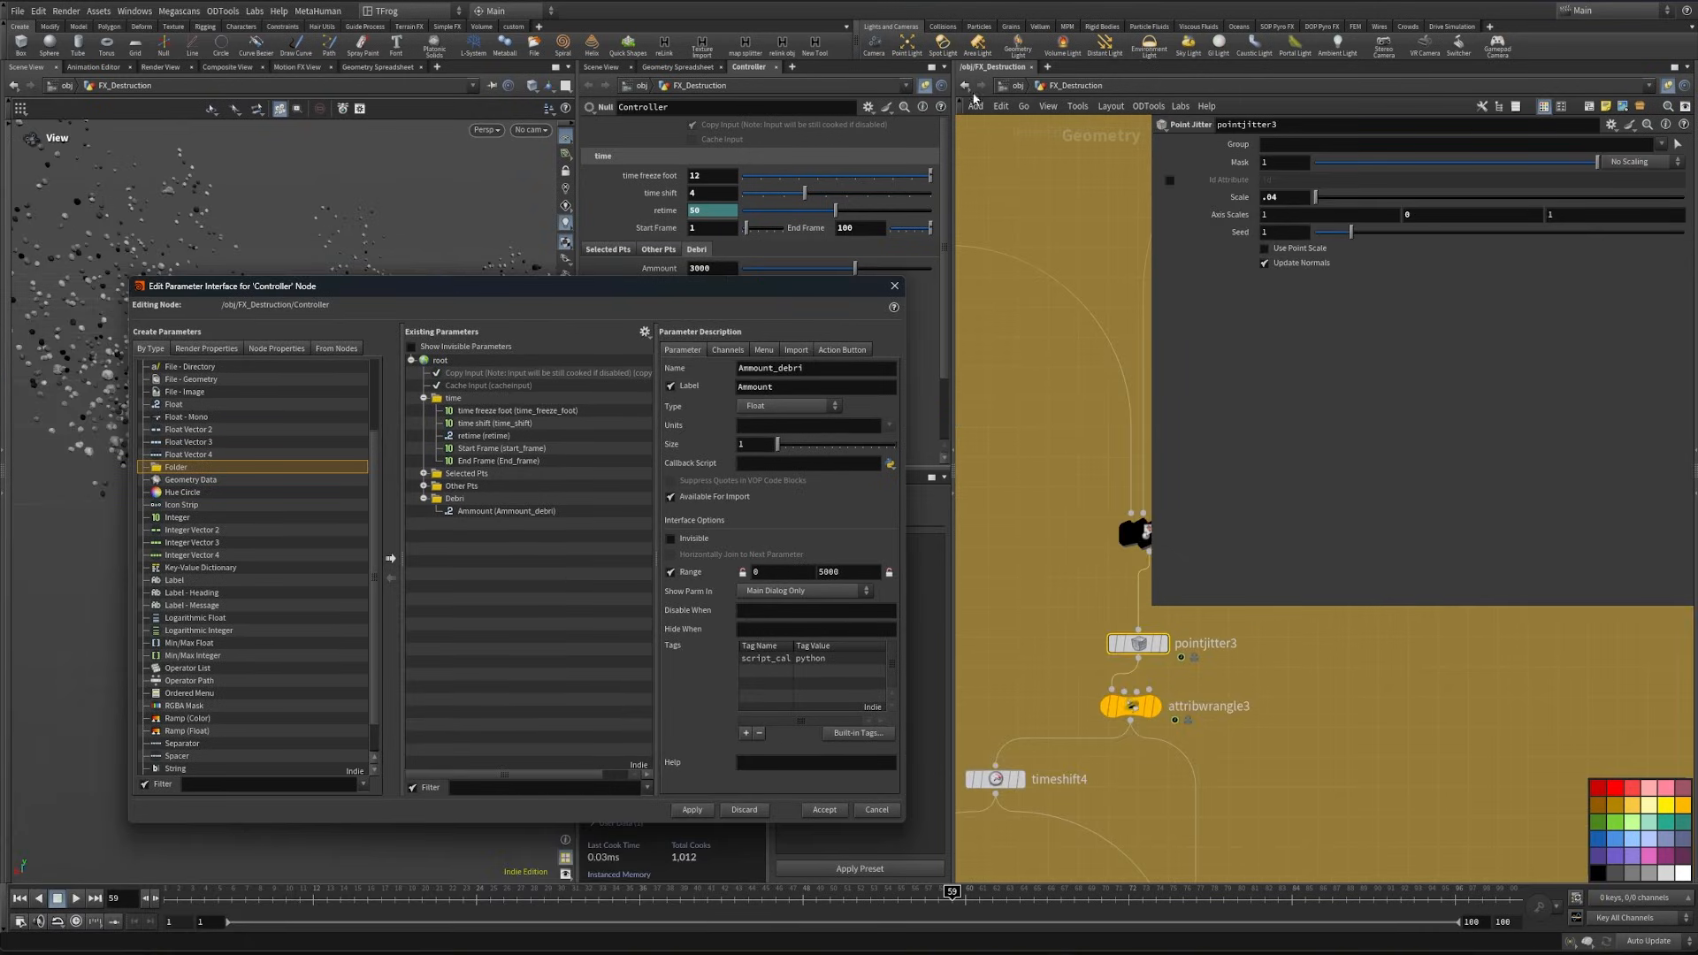
# - Add a Float parameter labelled "Spread" and named Spread_debri to the Debri folder, with a range of 0 to 0.2, and apply it
pyautogui.moveTo(173, 404); pyautogui.dragTo(477, 508)
pyautogui.write('Spr')
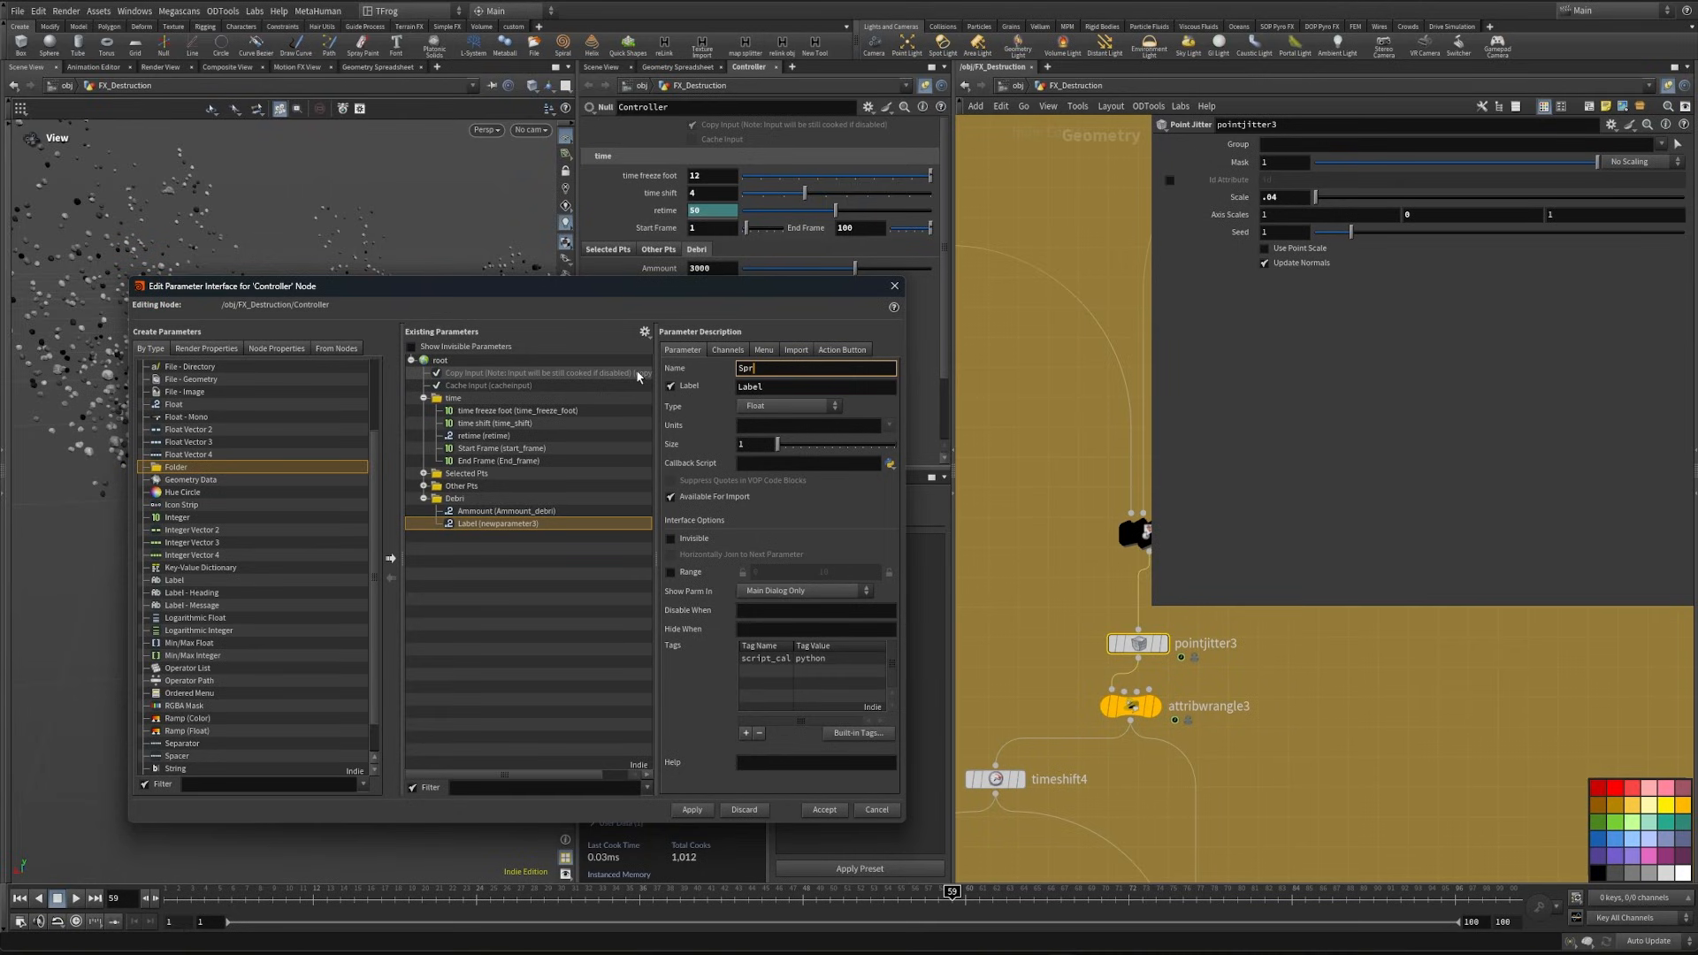
pyautogui.write('ead')
pyautogui.press('Tab')
pyautogui.write('spre')
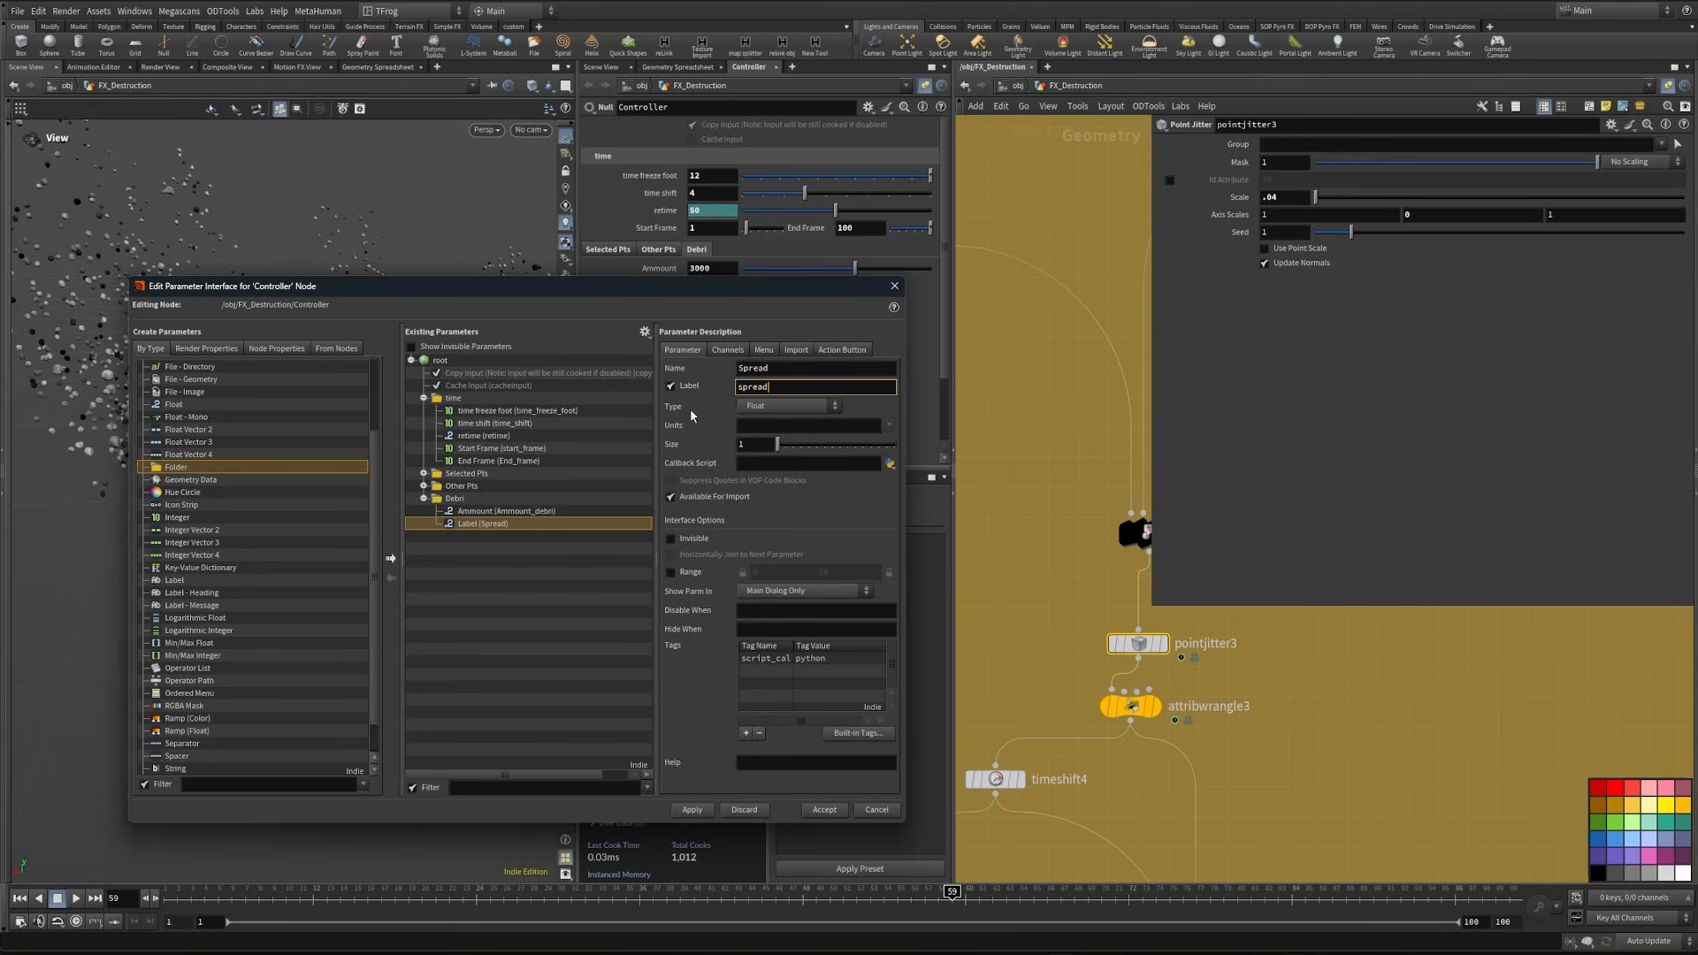
pyautogui.click(787, 370)
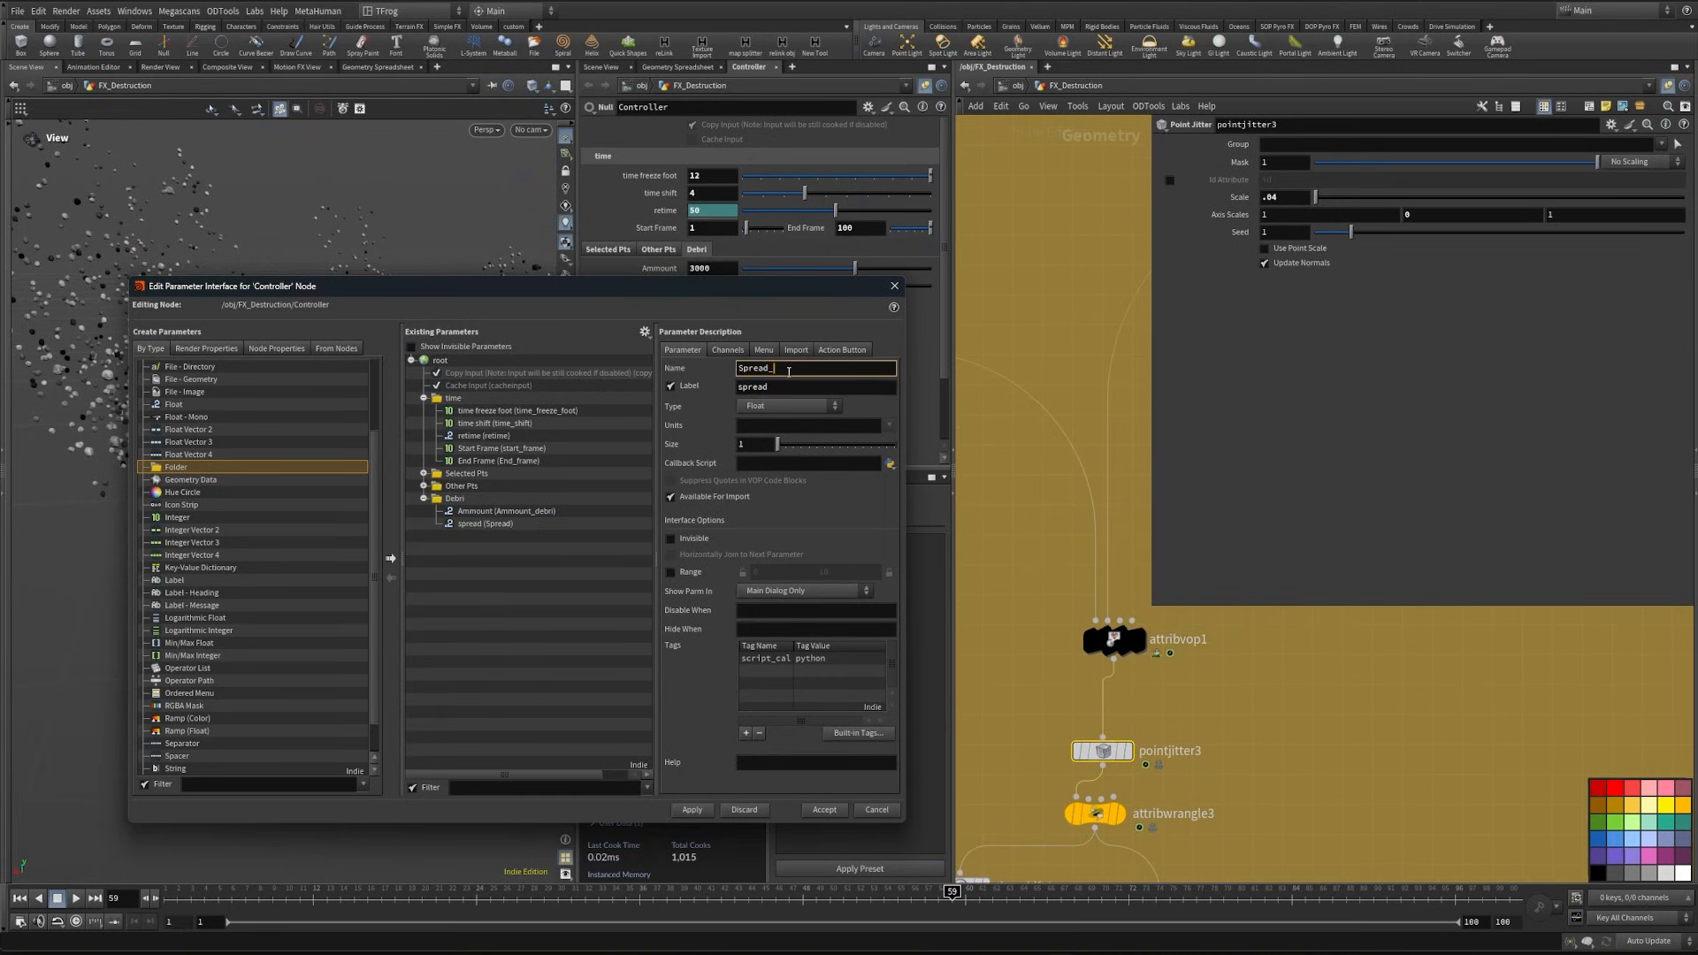
pyautogui.write('_debri')
pyautogui.click(670, 573)
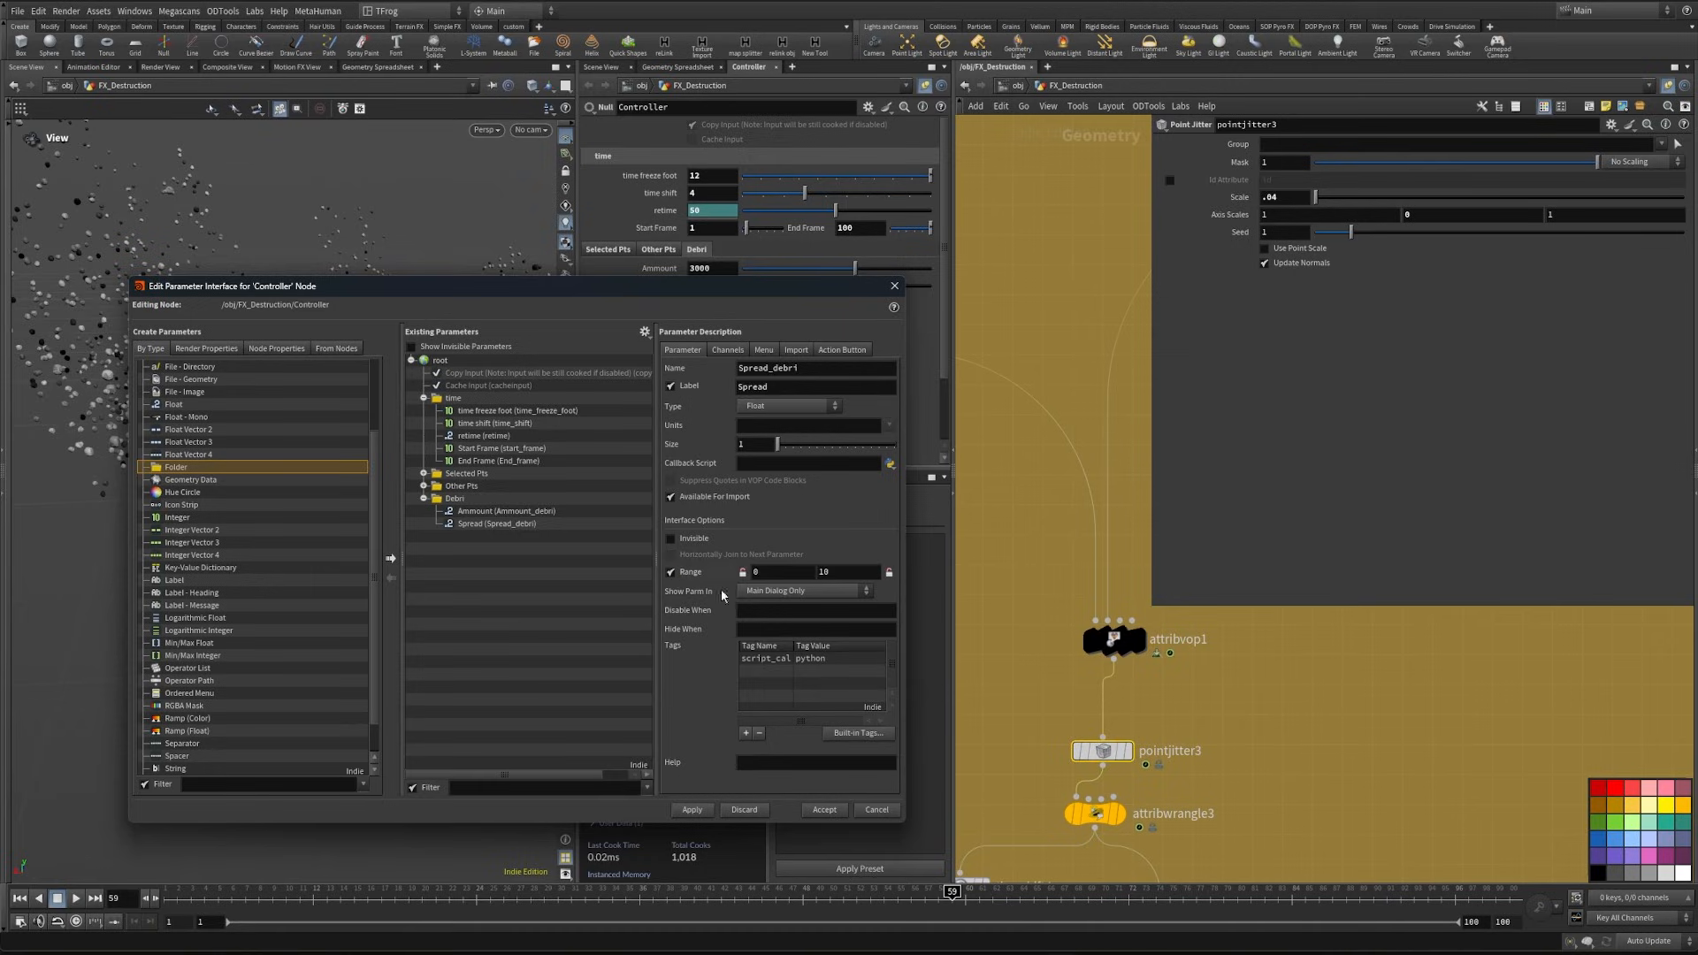
pyautogui.write('0.2')
pyautogui.click(693, 810)
# - Set the Controller's Spread to 0.04 and link pointjitter3's Scale to it by relative reference
pyautogui.moveTo(698, 286); pyautogui.dragTo(697, 420)
pyautogui.click(703, 283)
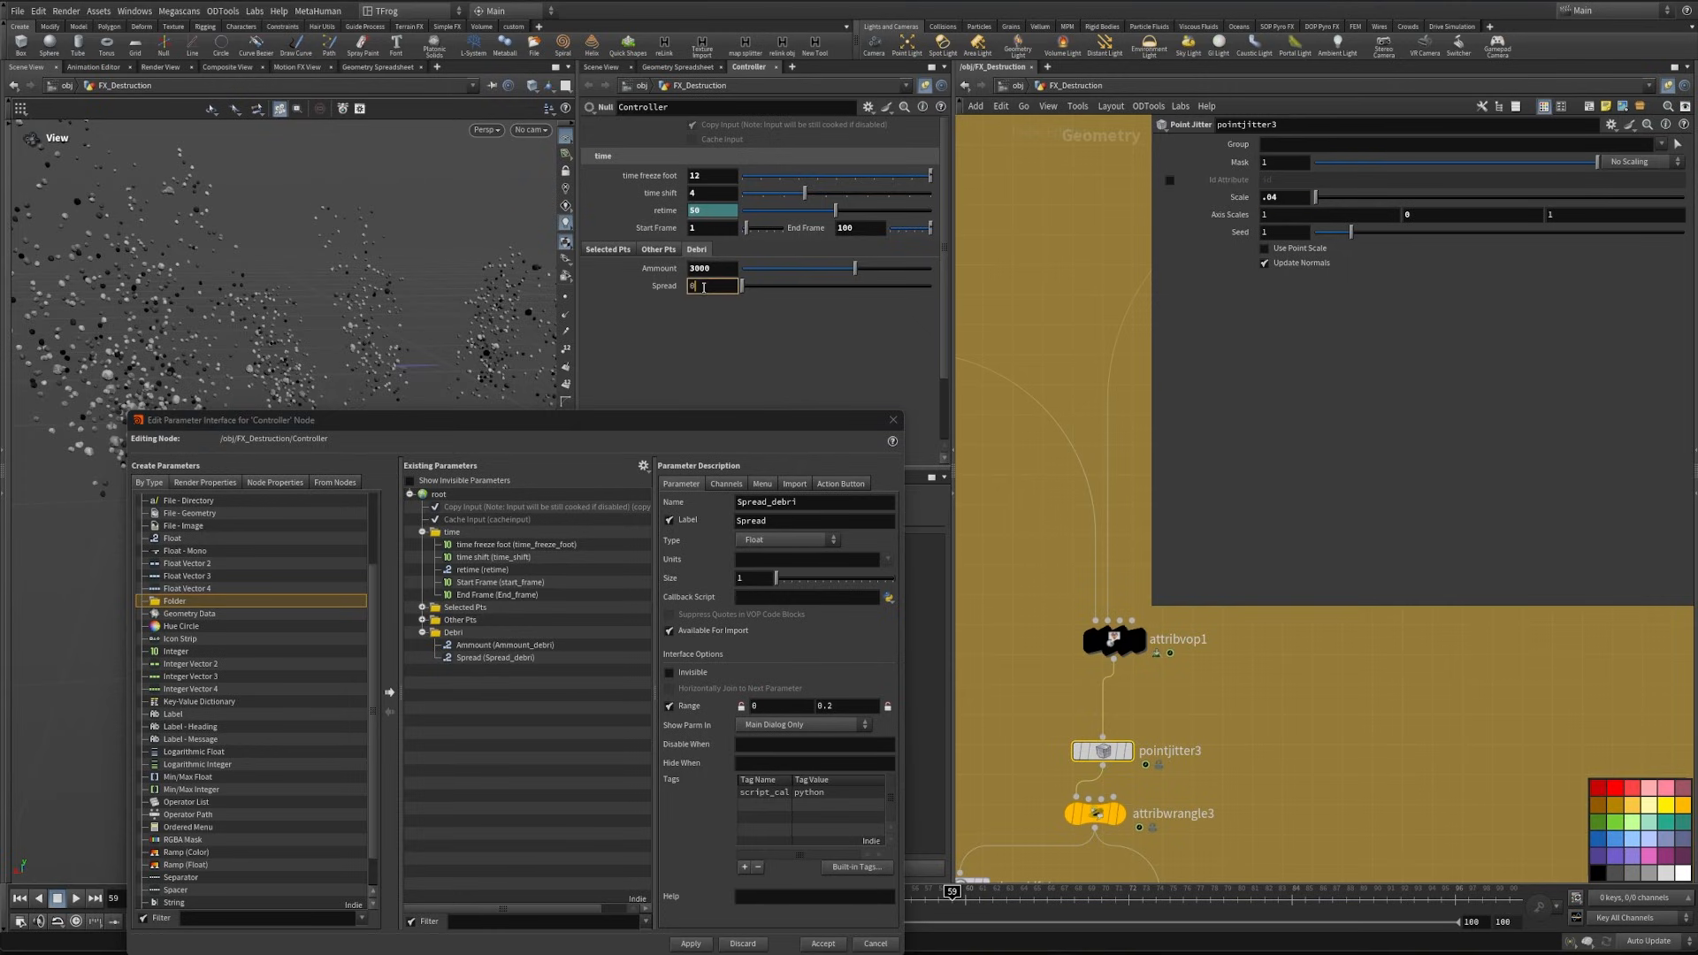
pyautogui.write('0.04')
pyautogui.press('Return')
pyautogui.rightClick(1247, 196)
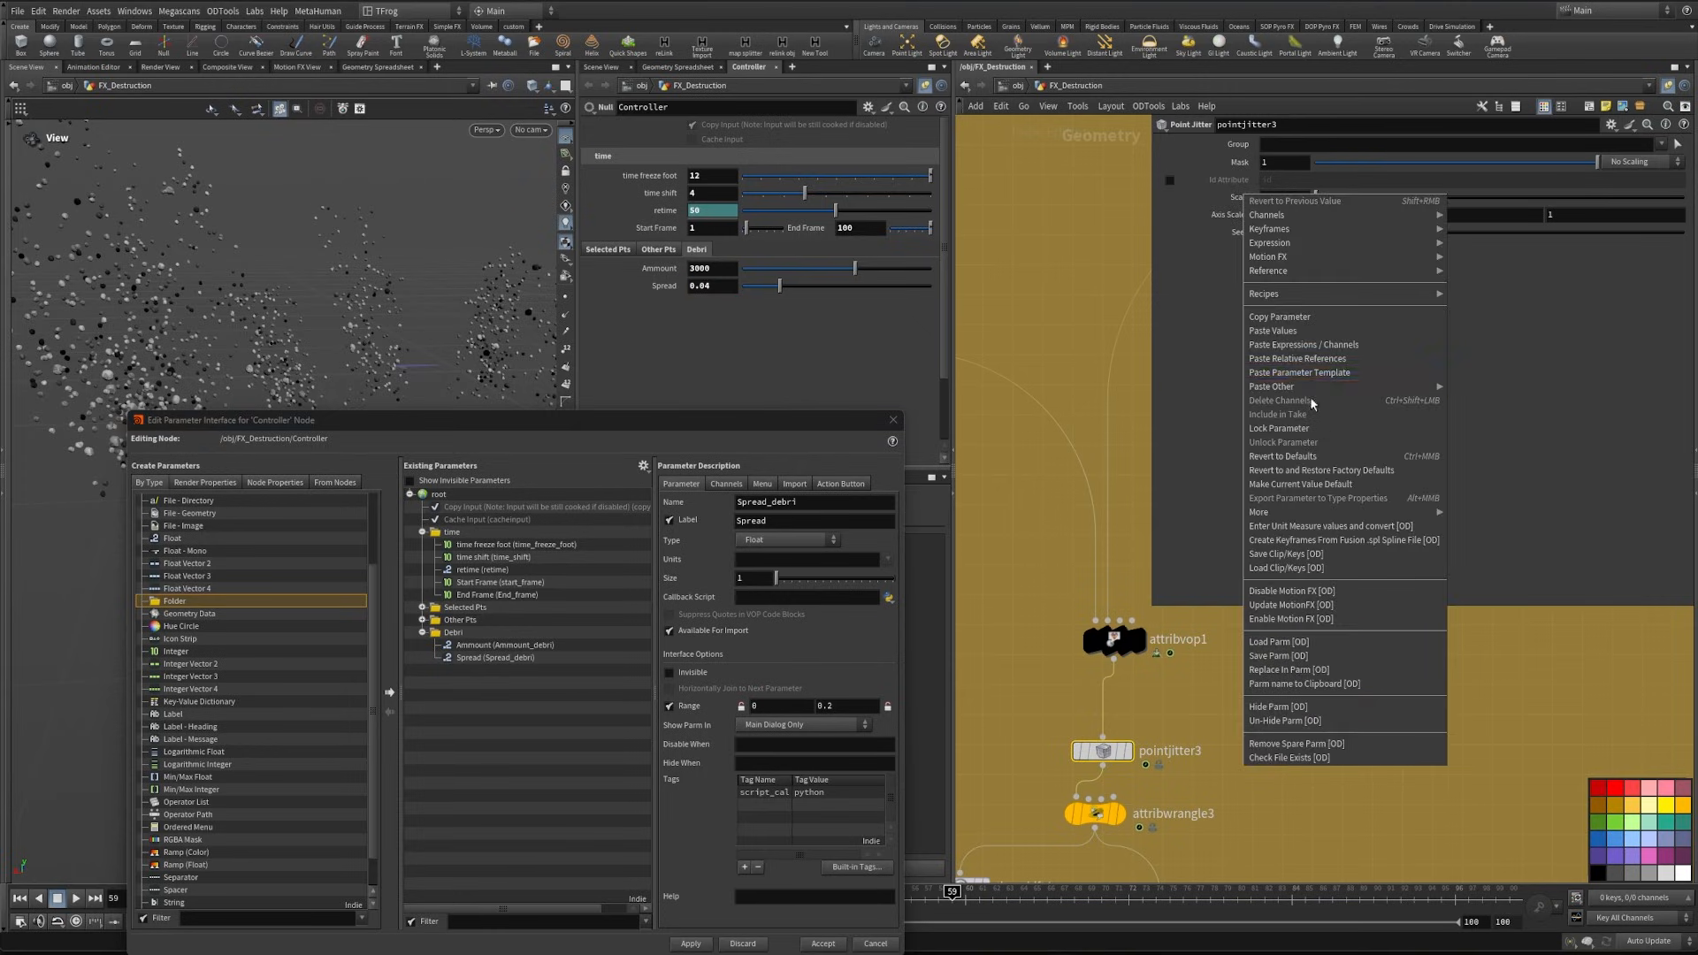
pyautogui.click(1357, 372)
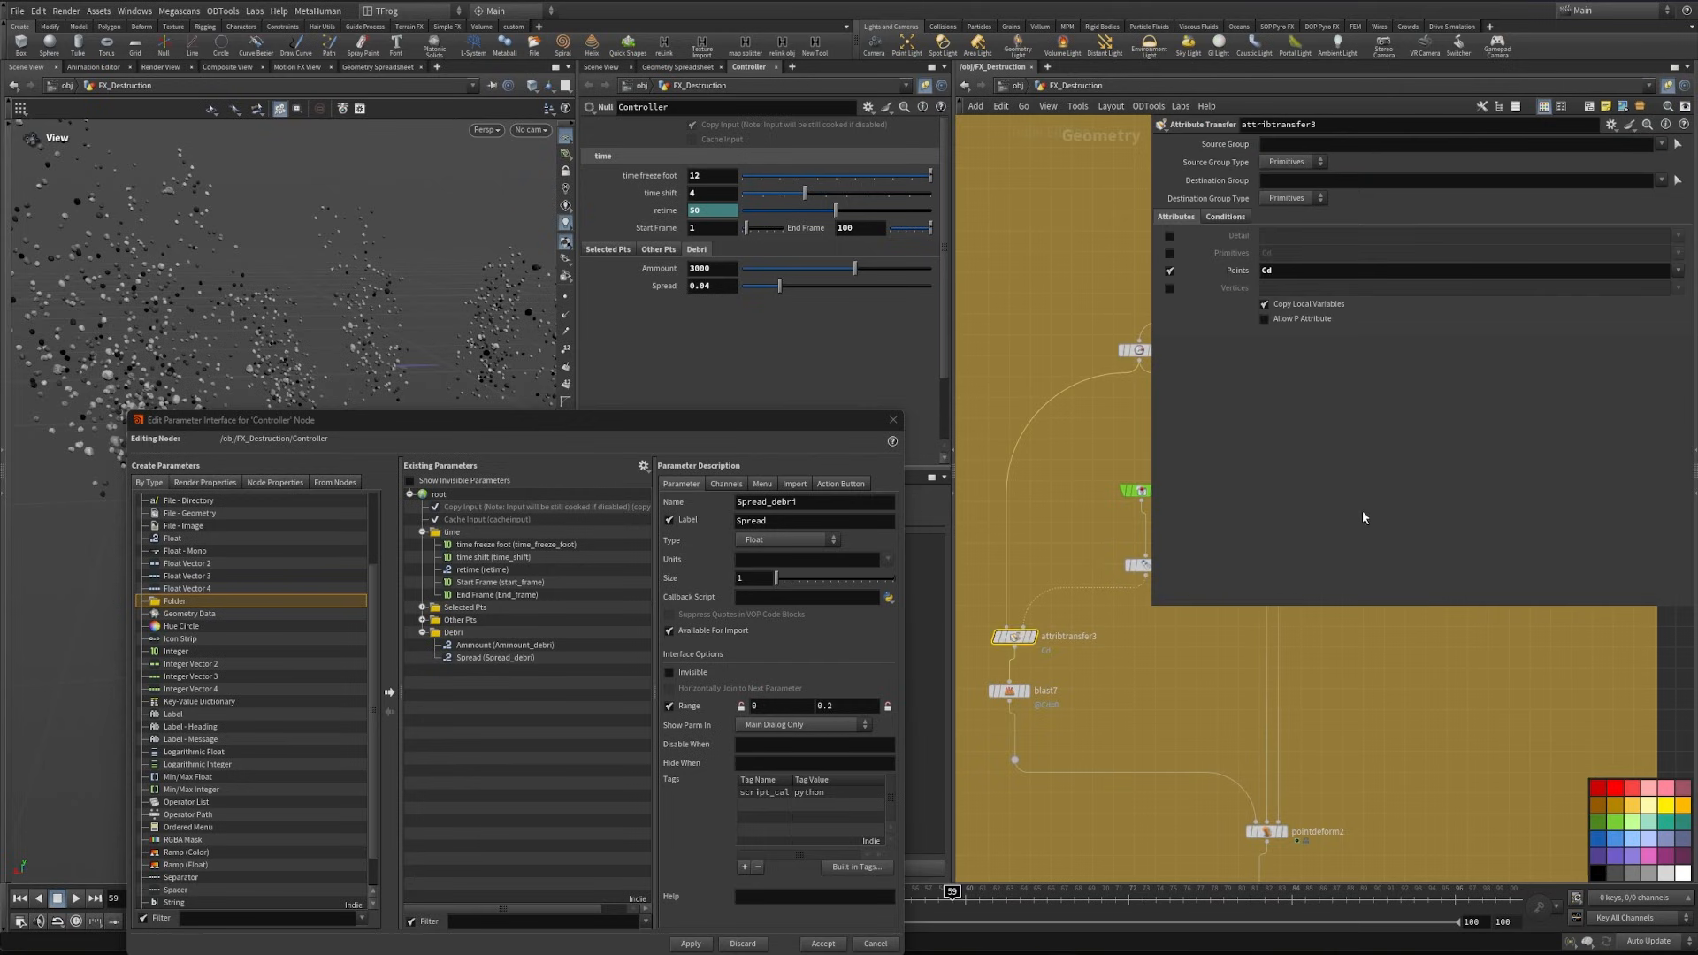
# - Add a Float parameter labelled "Spread Delete Around Foot" and named Spread_delete_debri to the Debri folder, with a range of 0 to 0.1
pyautogui.click(1226, 217)
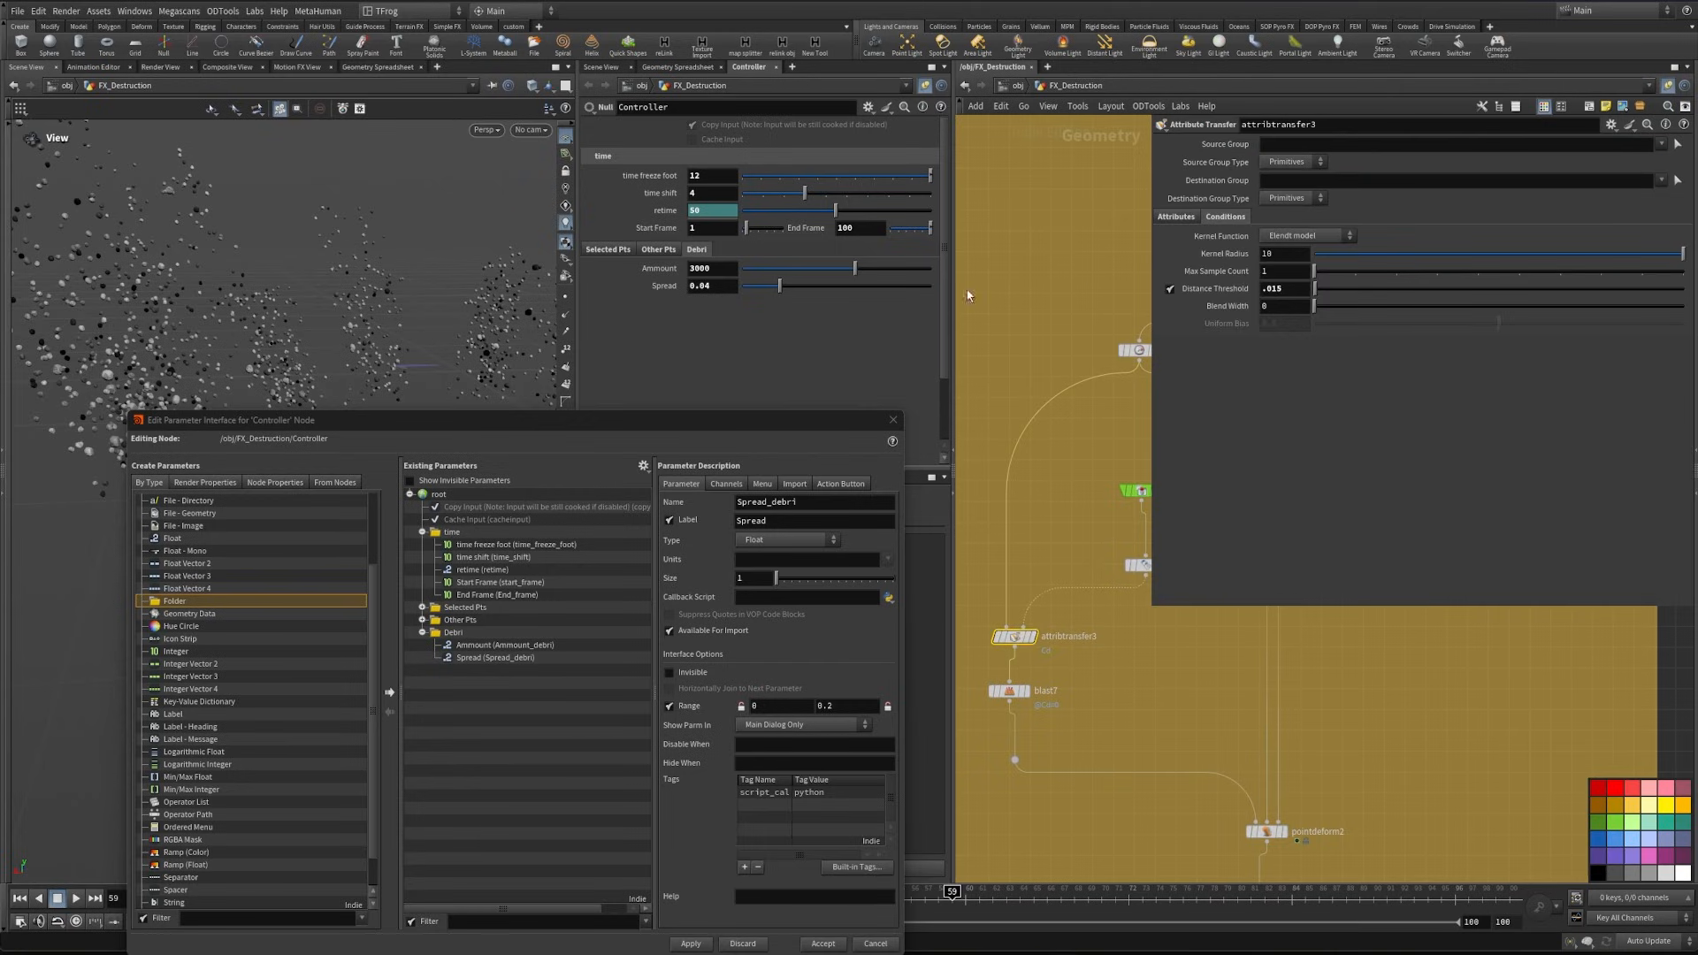
pyautogui.moveTo(755, 421); pyautogui.dragTo(766, 293)
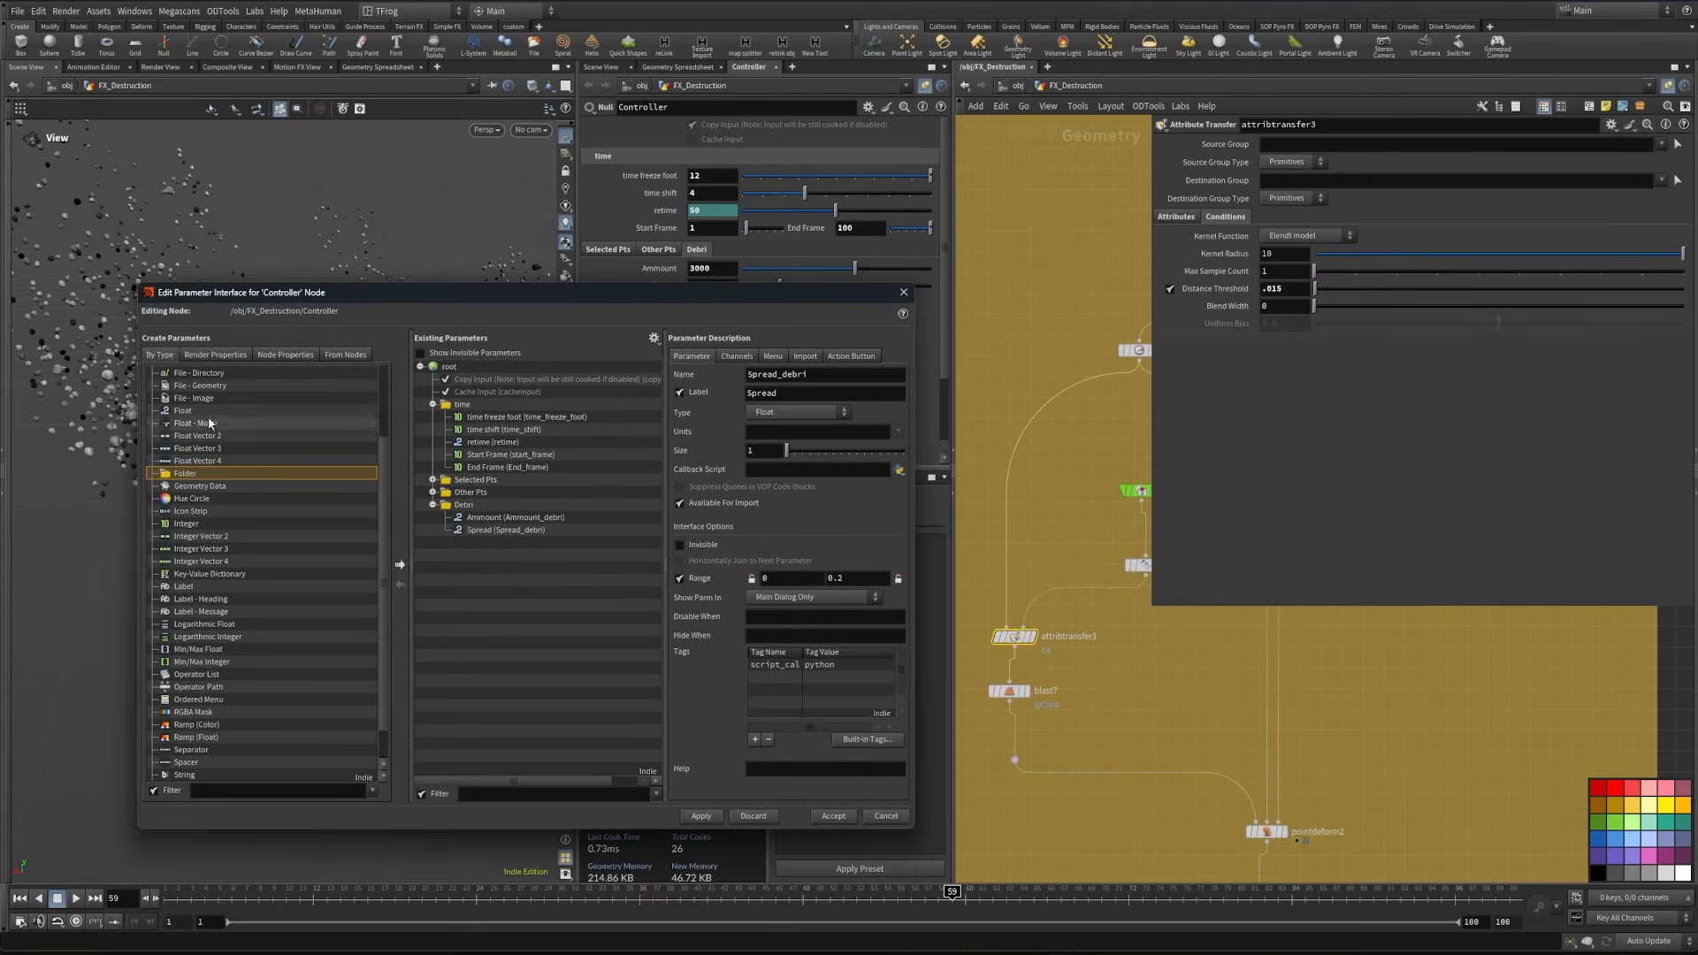
pyautogui.click(400, 564)
pyautogui.write('Spread D')
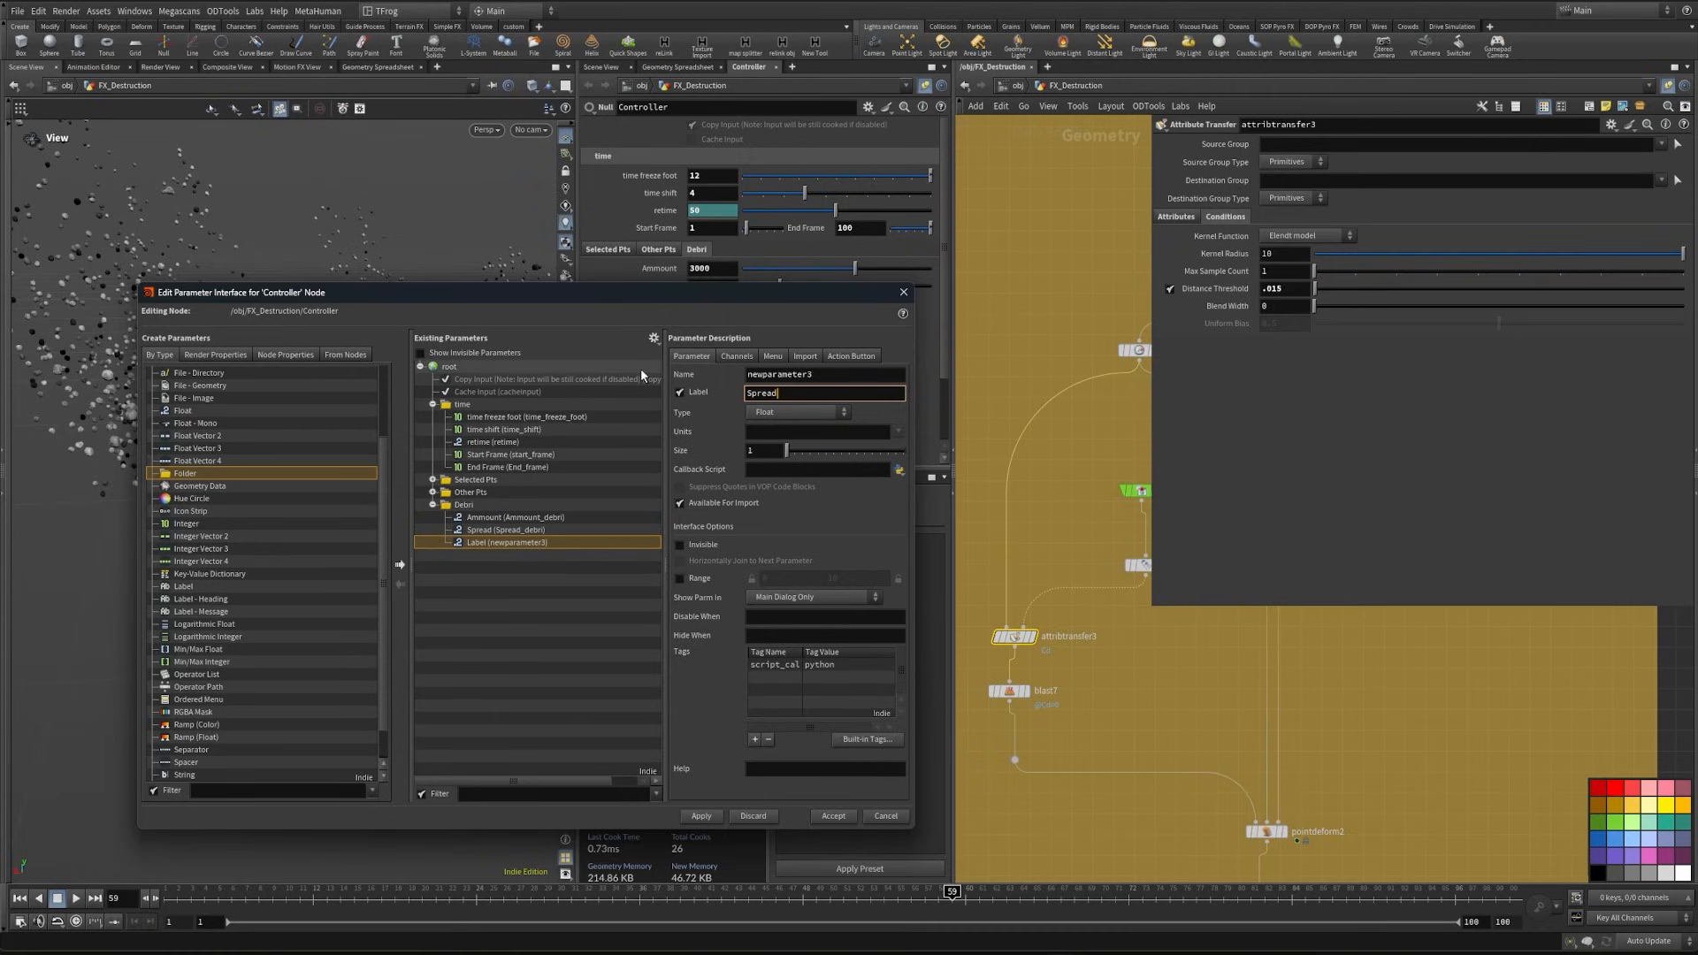
pyautogui.write('elete Around Foot')
pyautogui.hotkey('shift', 'Tab')
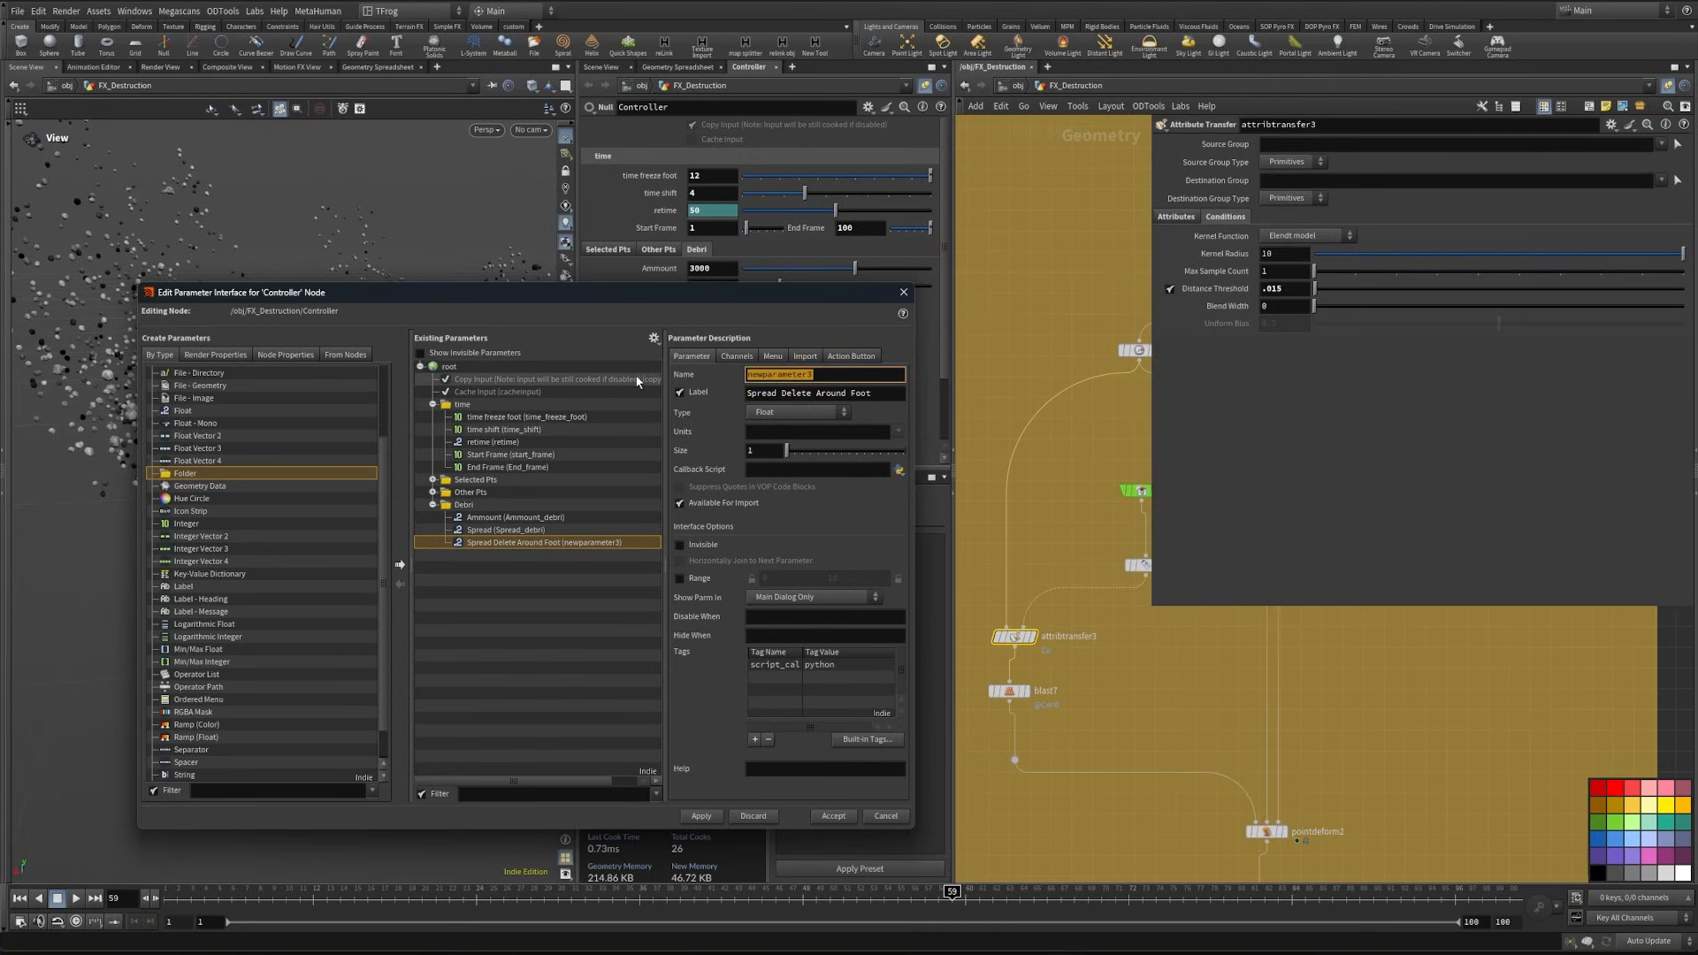
pyautogui.write('Spread_delete_debri')
pyautogui.press('Return')
pyautogui.click(680, 578)
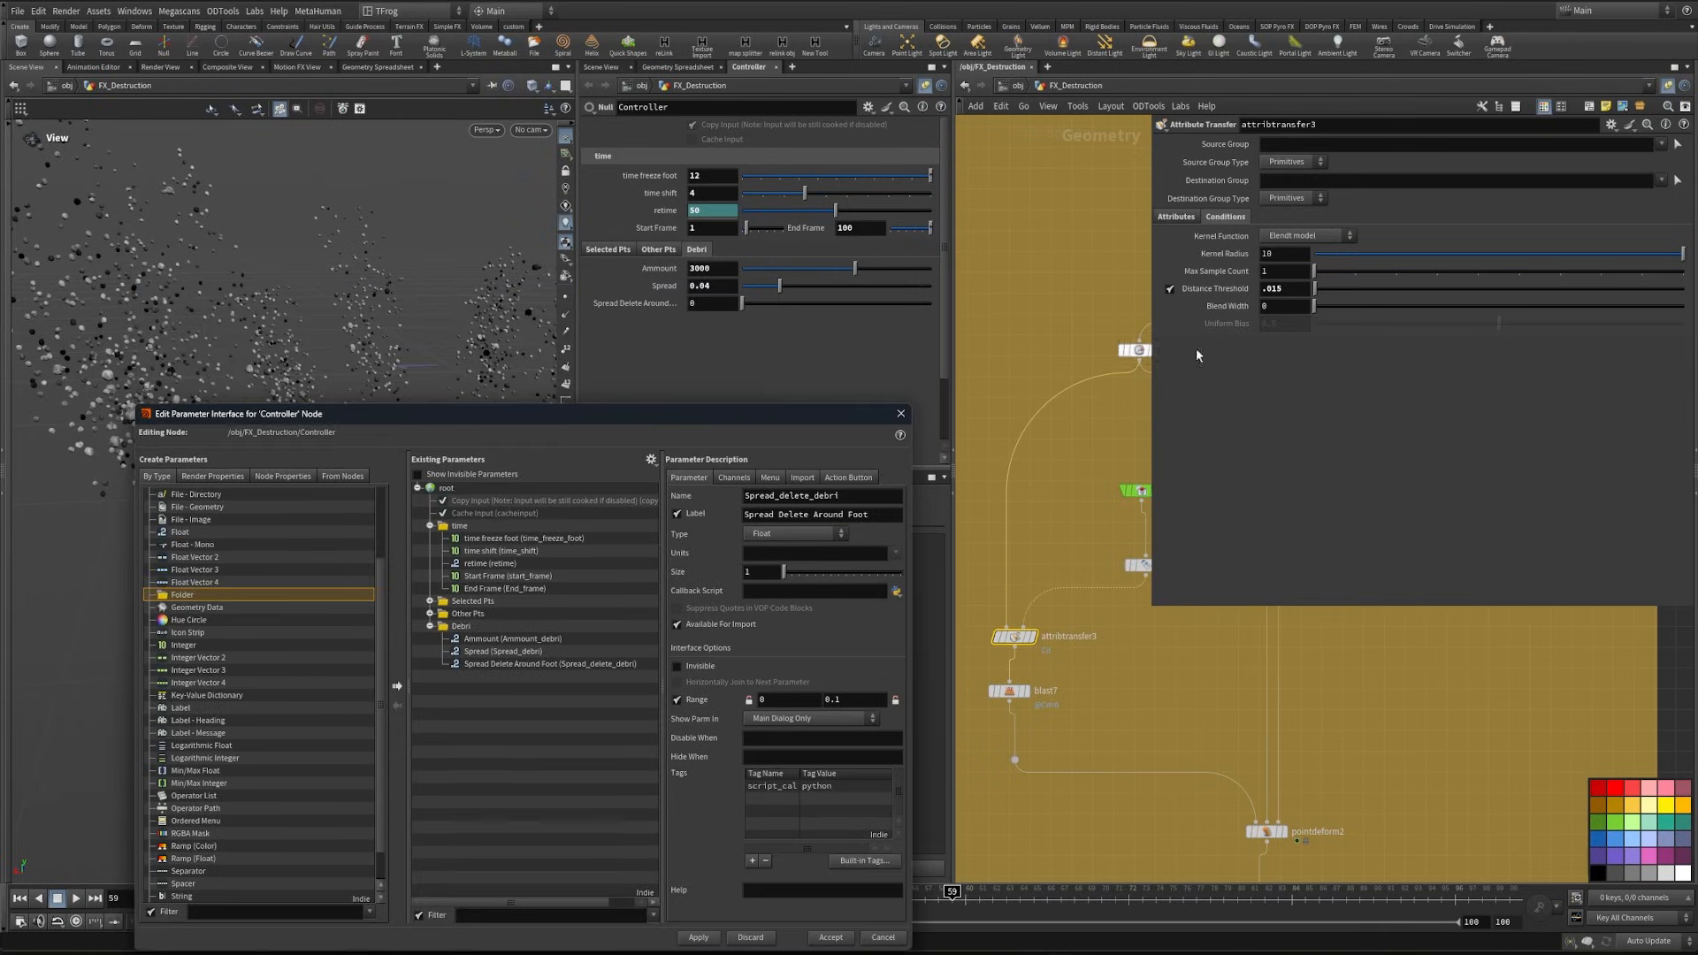
# - Set the Controller's Spread Delete Around Foot to .015 and link attribtransfer3's Distance Threshold to it by relative reference
pyautogui.moveTo(1281, 293); pyautogui.dragTo(1166, 292)
pyautogui.hotkey('ctrl', 'c')
pyautogui.moveTo(728, 303); pyautogui.dragTo(679, 303)
pyautogui.hotkey('ctrl', 'v')
pyautogui.rightClick(648, 303)
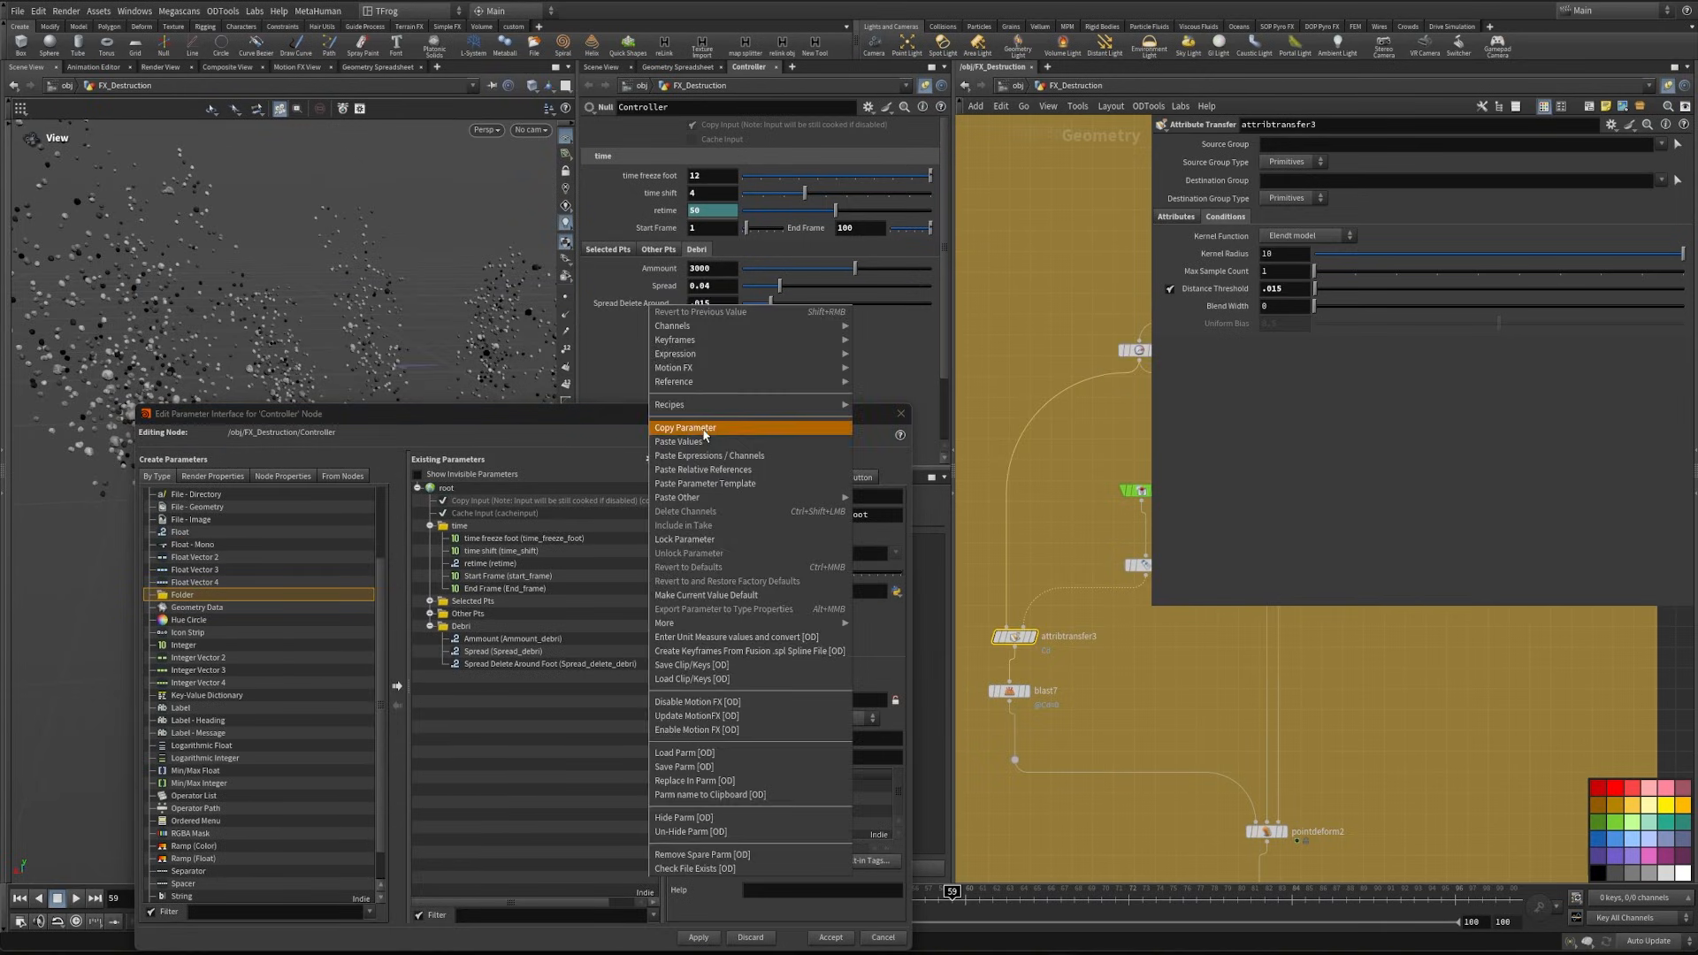
pyautogui.click(708, 430)
pyautogui.rightClick(1229, 289)
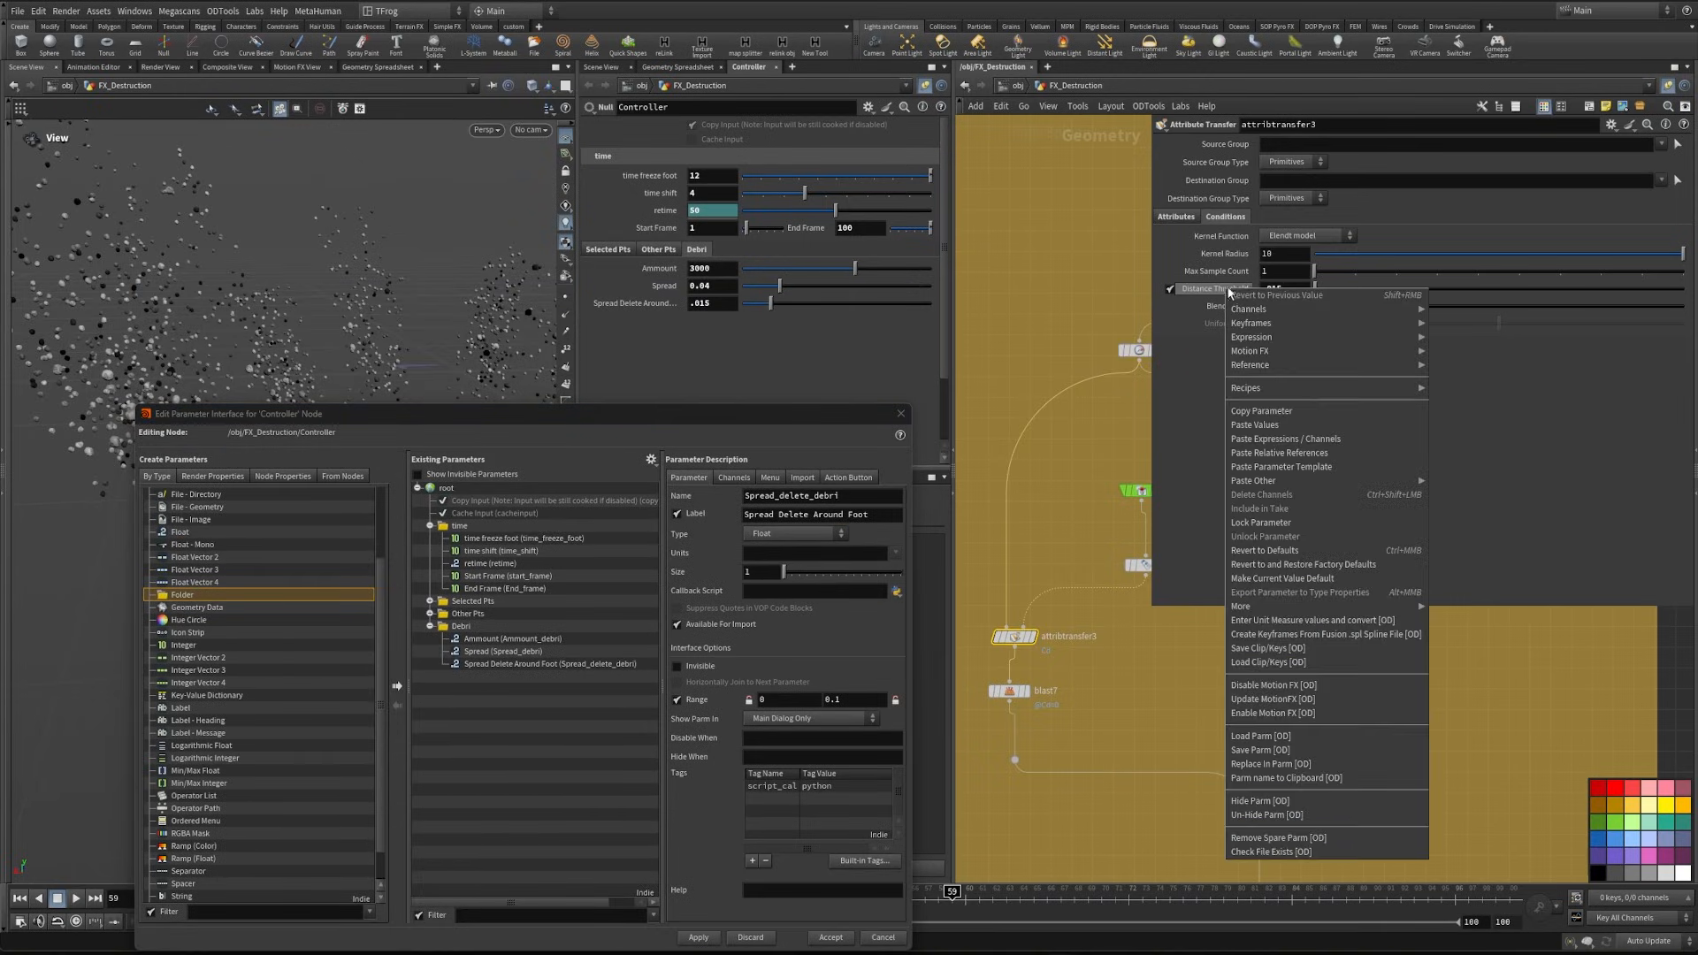
pyautogui.click(1273, 442)
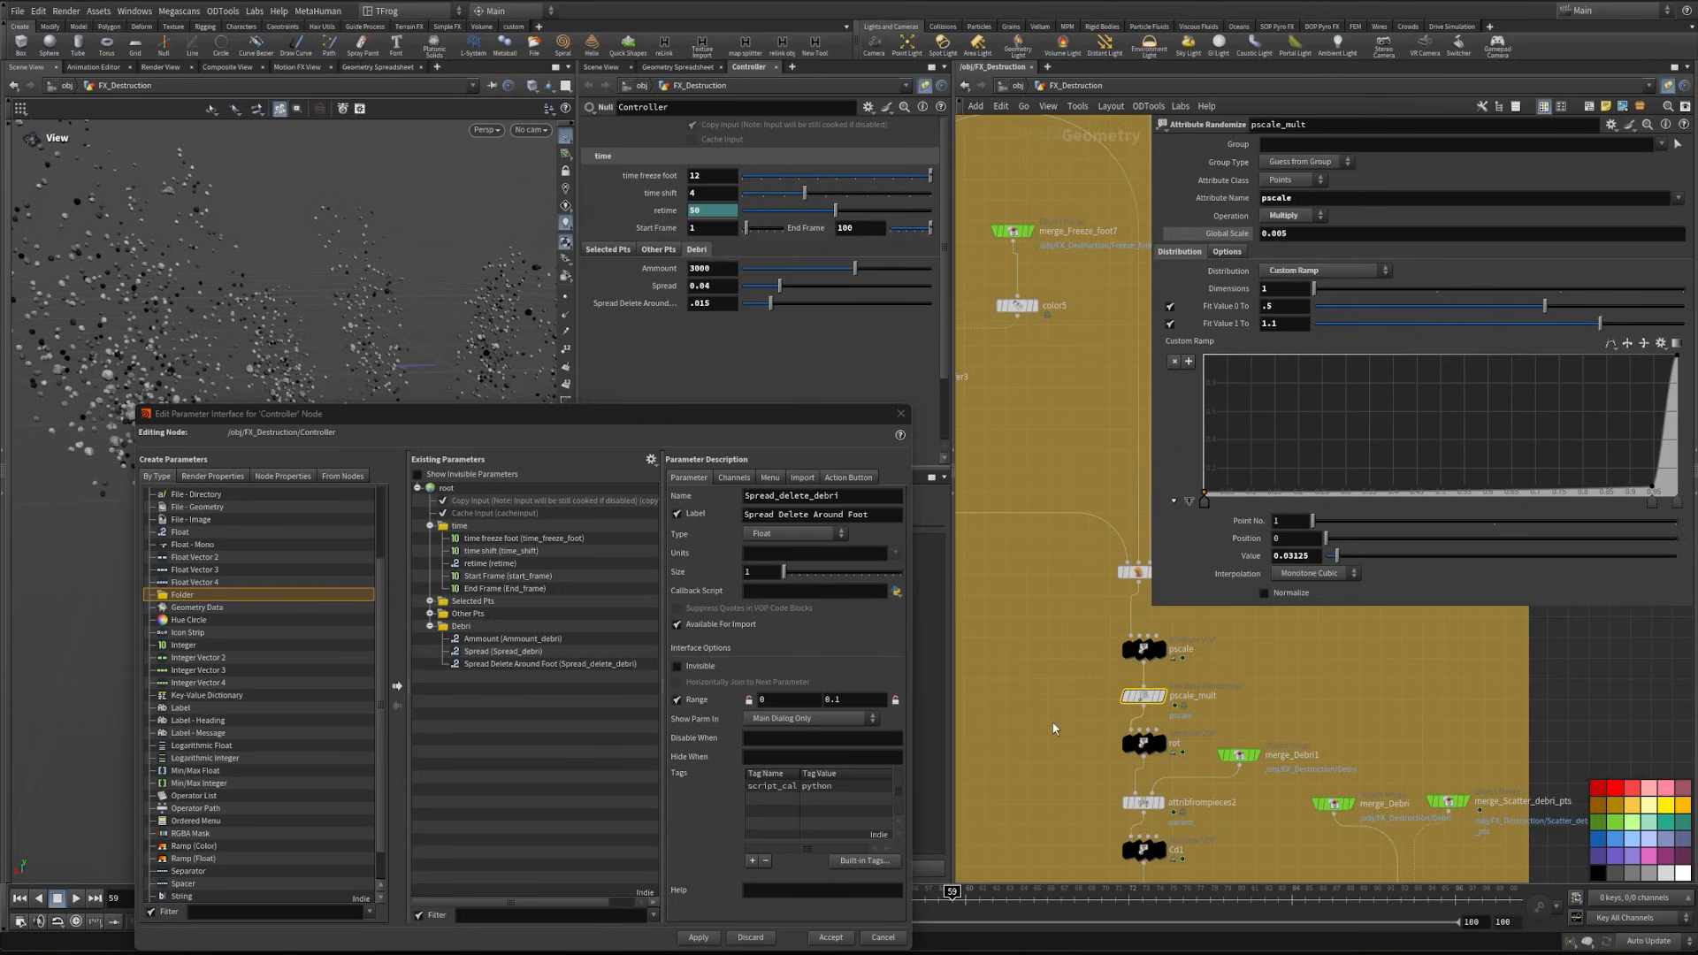
# - Add a Spacer of Medium height at the end of the Debri folder and apply it
pyautogui.moveTo(1053, 728); pyautogui.dragTo(1040, 647, button='middle')
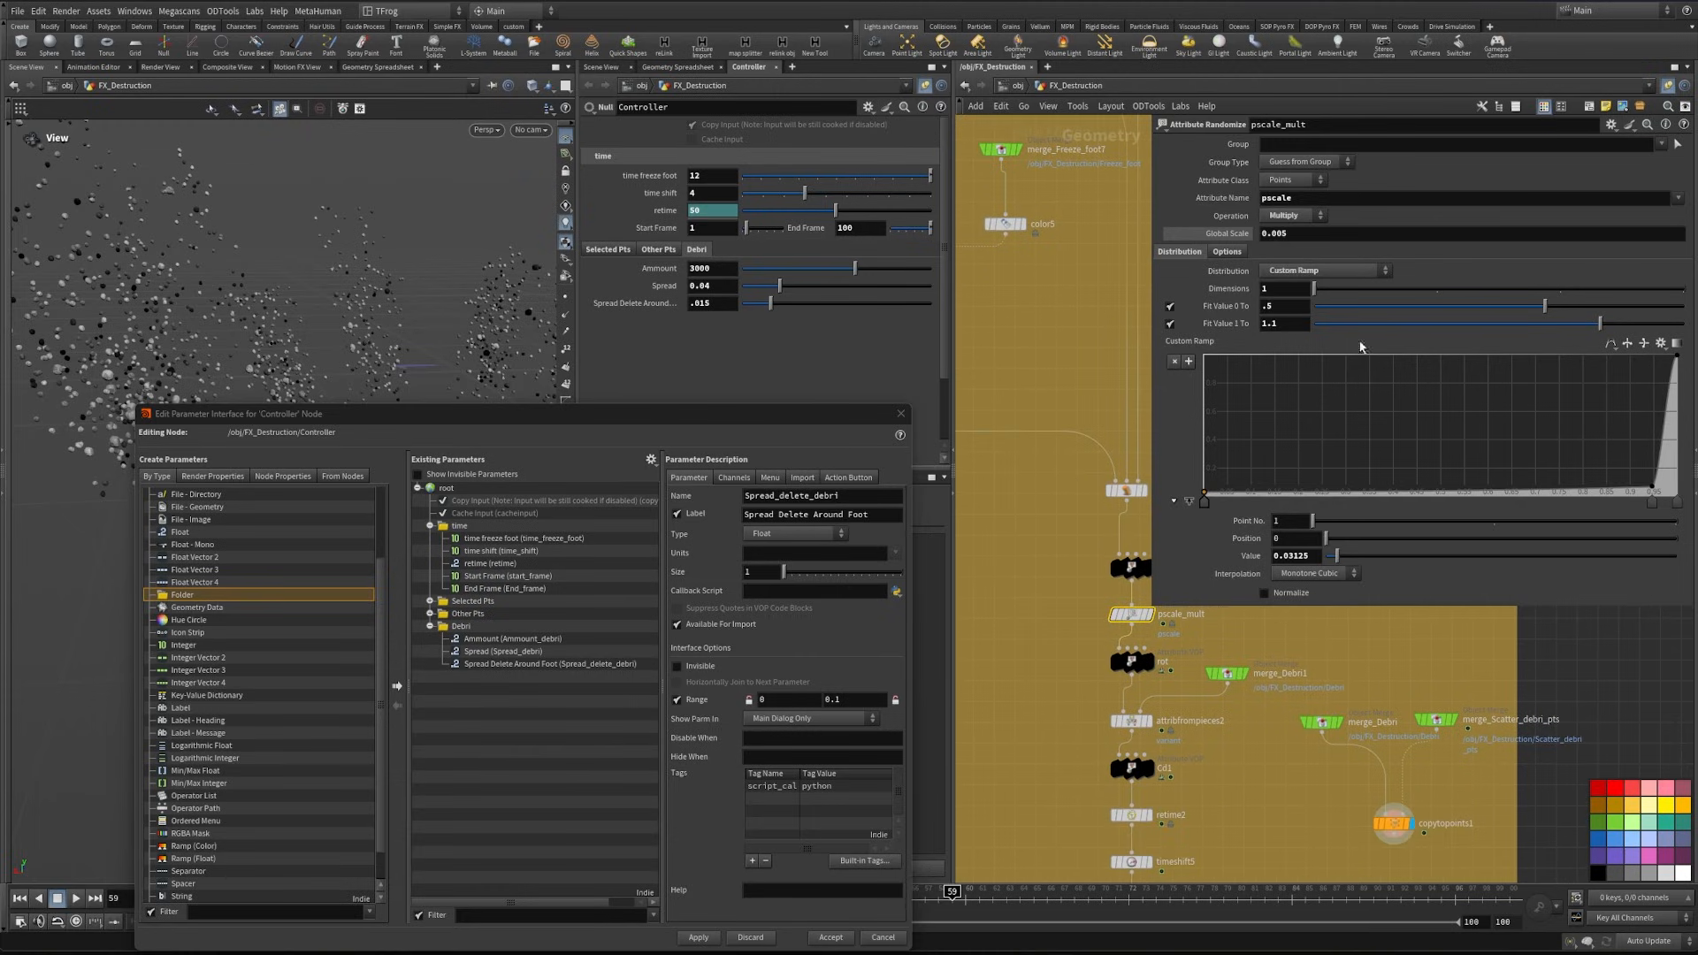
pyautogui.moveTo(683, 408); pyautogui.dragTo(697, 278)
pyautogui.scroll(-1, 250, 681)
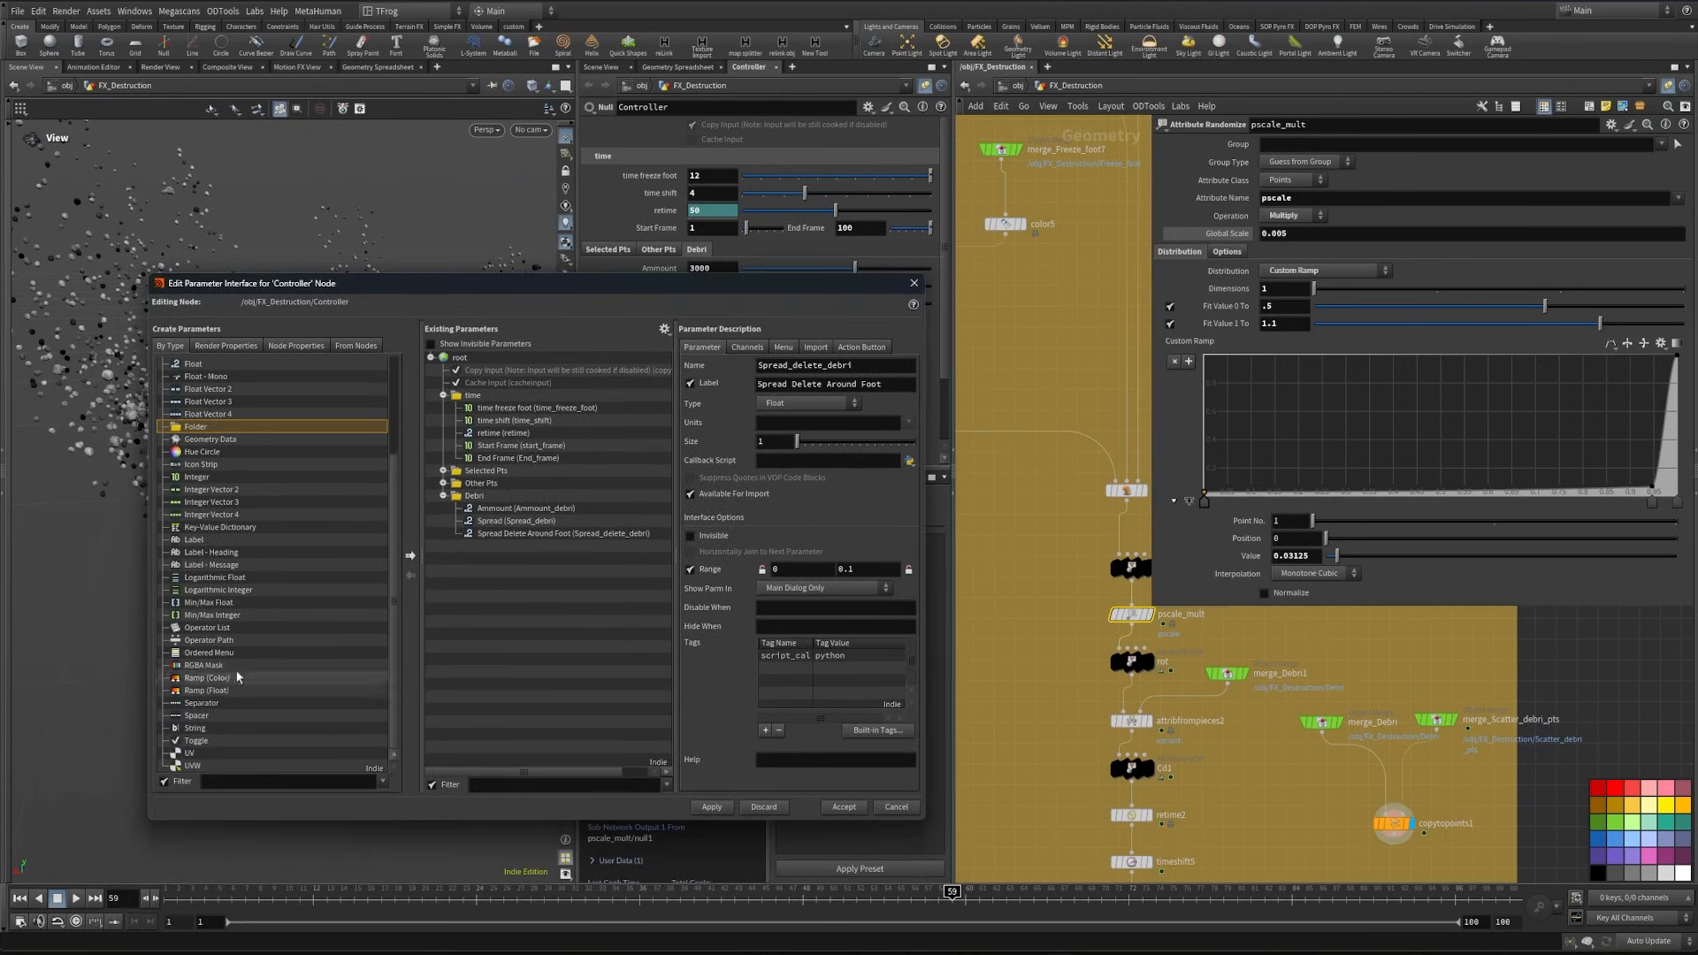
pyautogui.scroll(4, 222, 667)
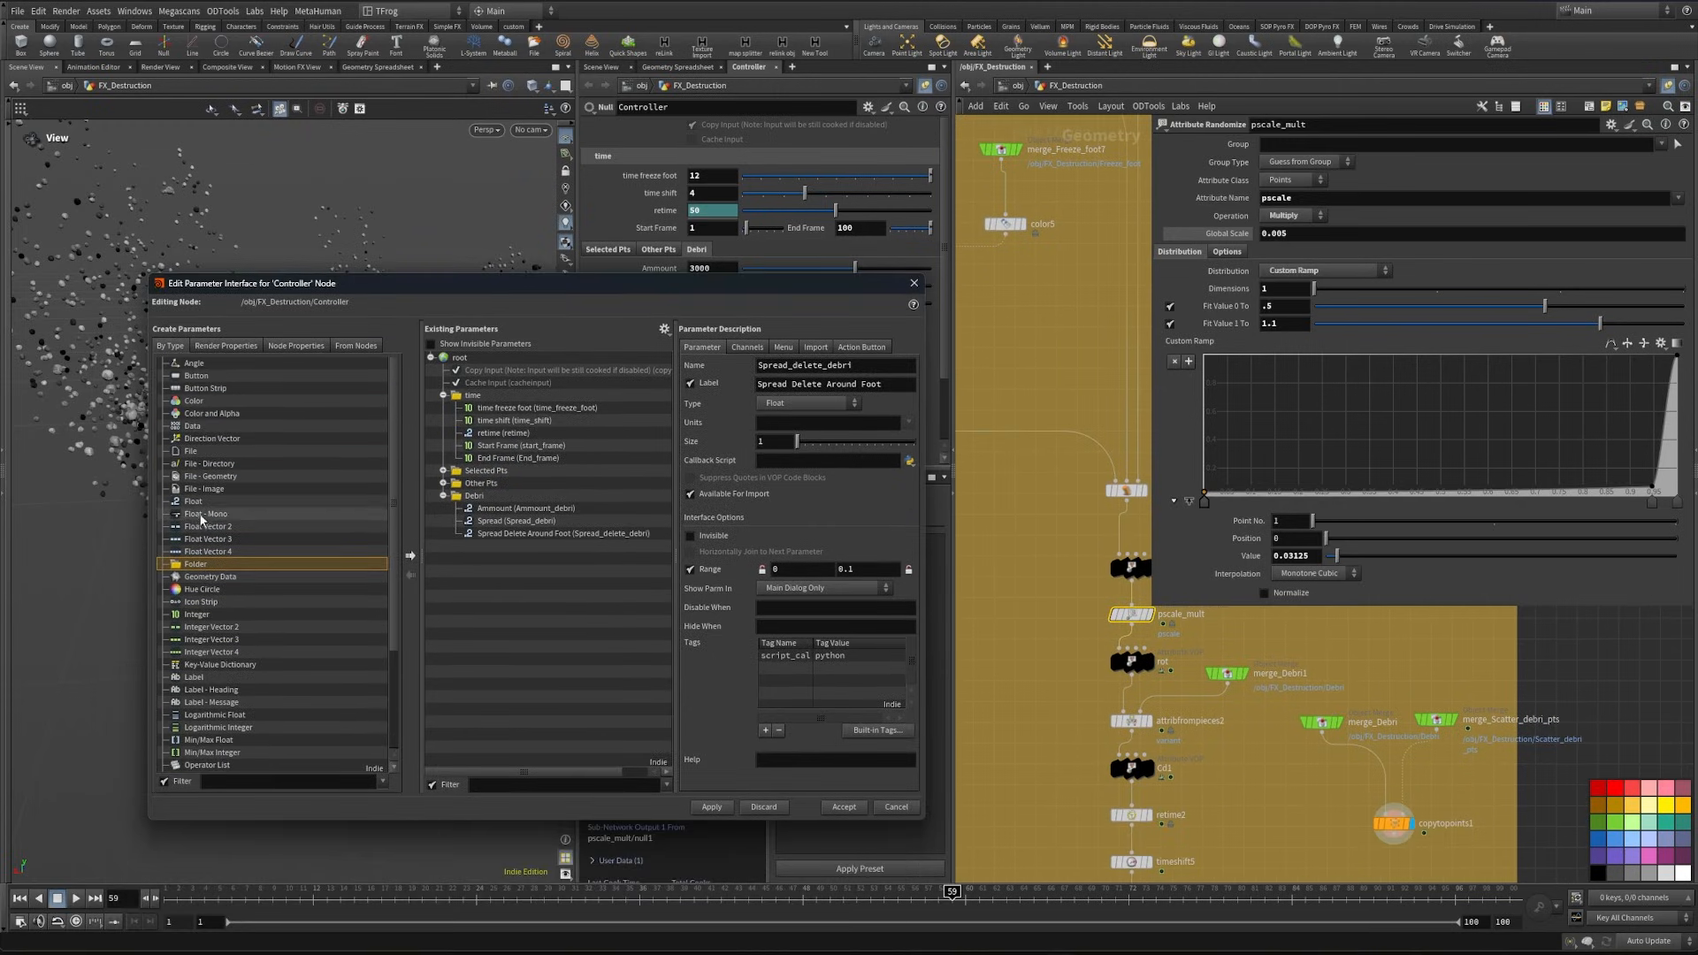
pyautogui.scroll(-4, 202, 718)
pyautogui.moveTo(202, 721); pyautogui.dragTo(478, 497)
pyautogui.click(782, 439)
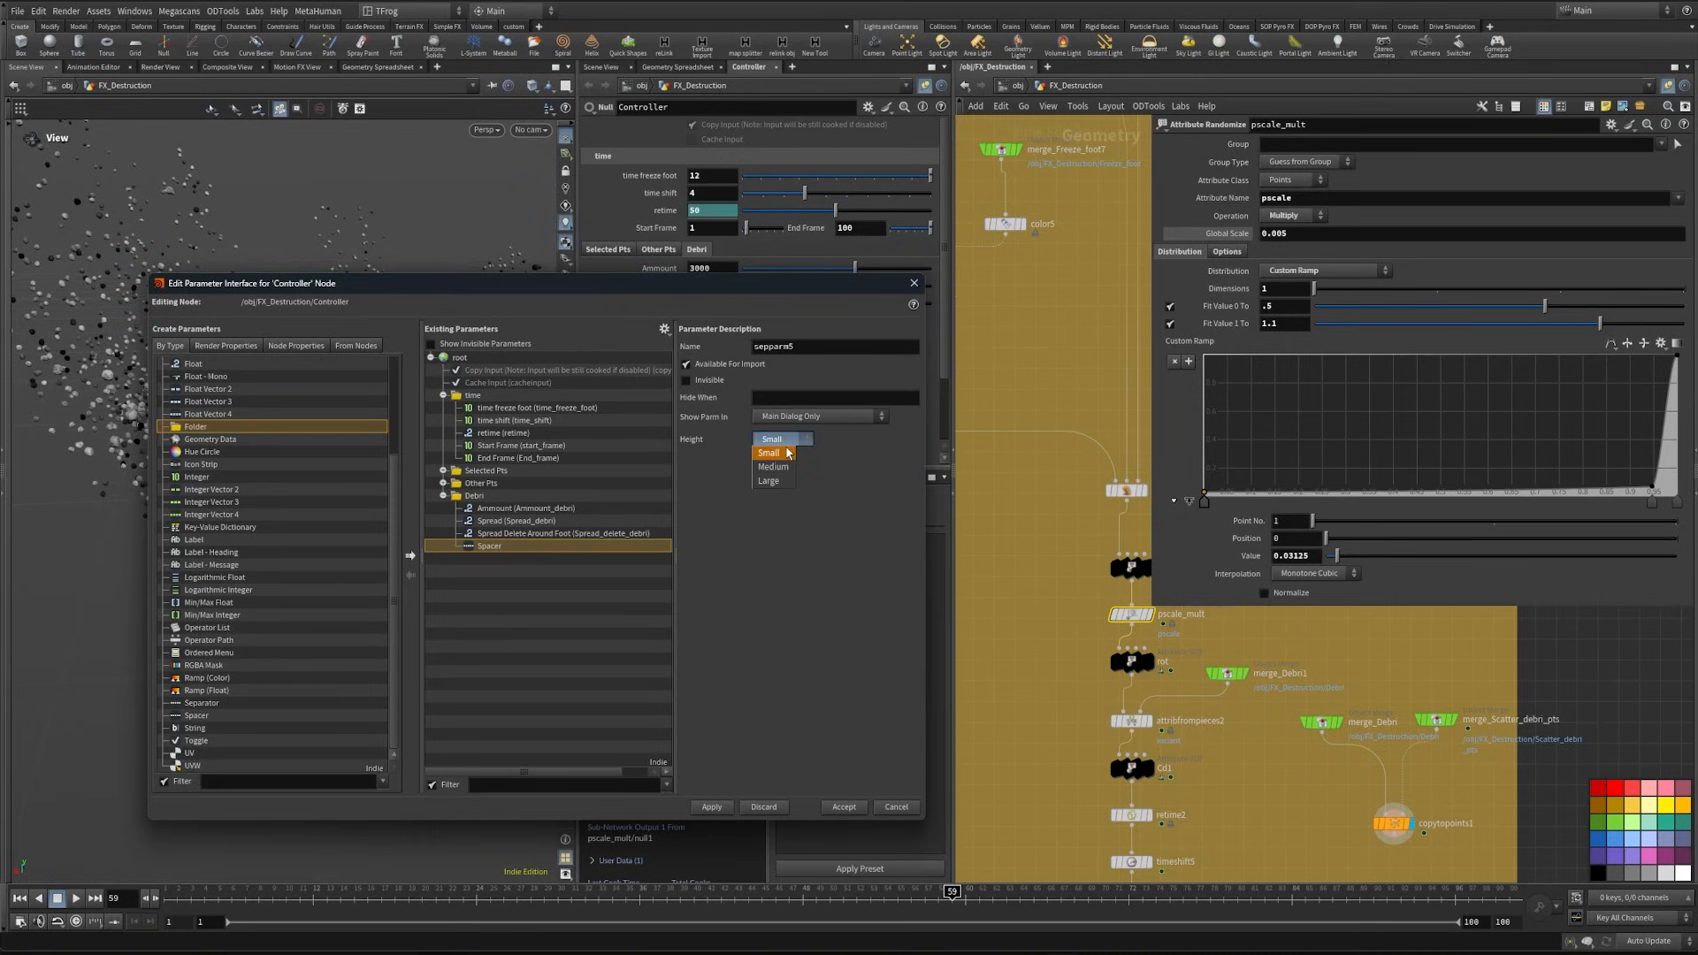
pyautogui.click(788, 468)
pyautogui.click(712, 808)
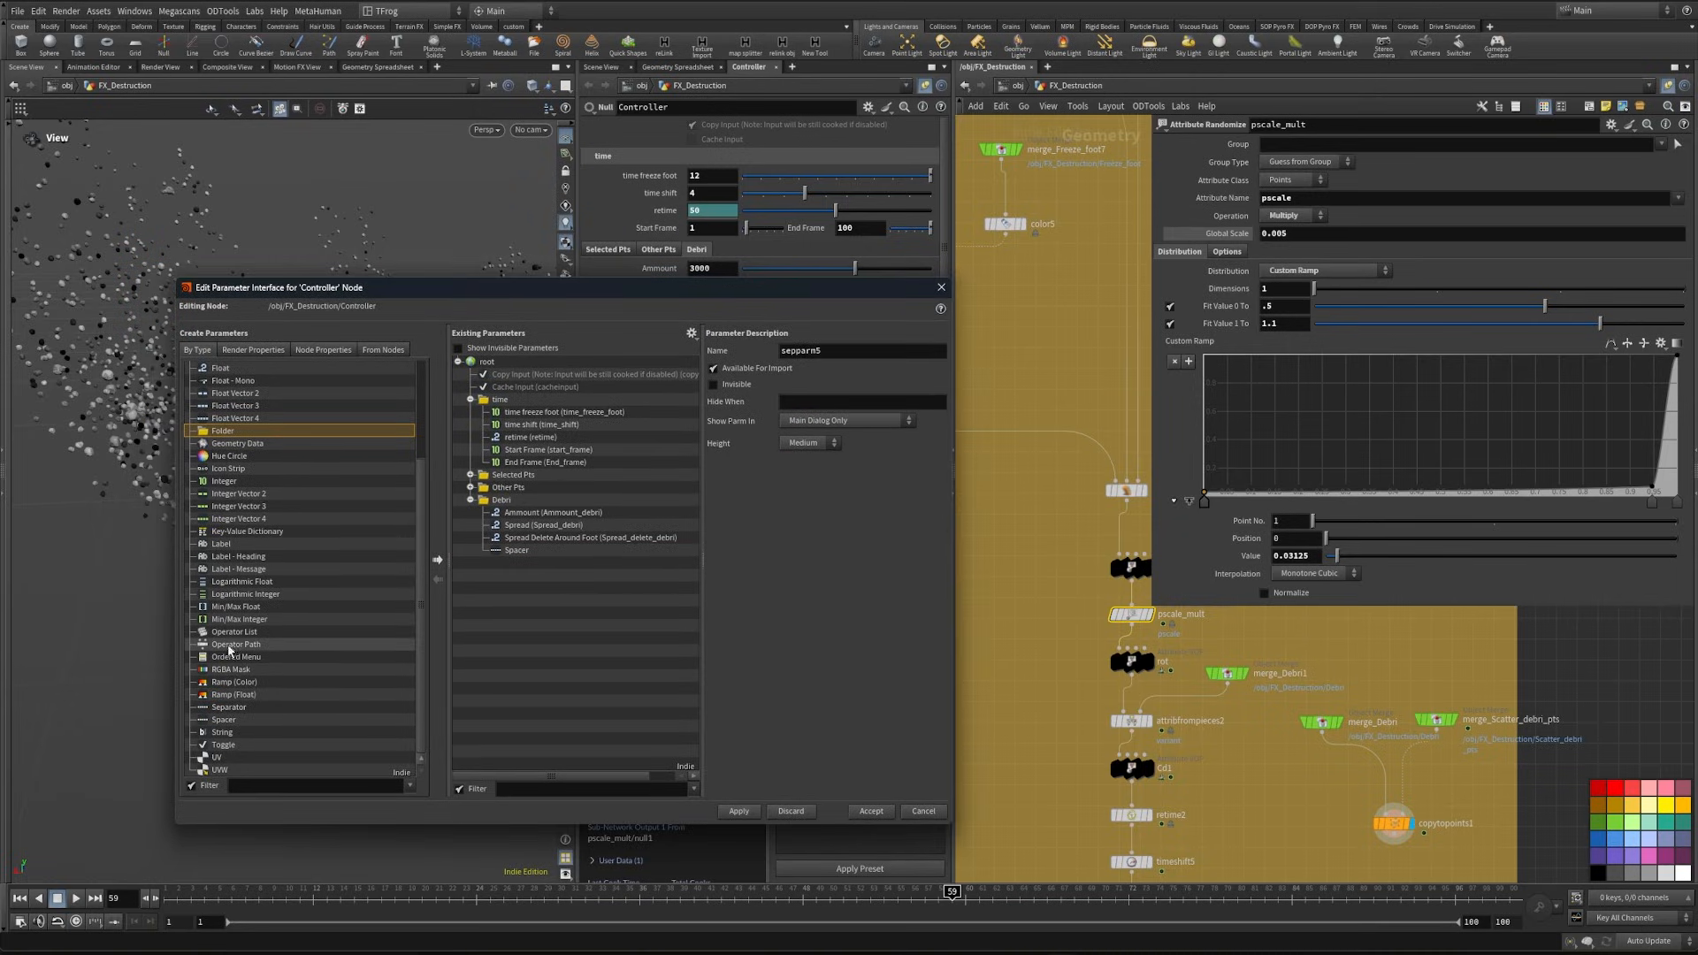
# - Add three Float parameters and one Ramp (Float) parameter below the spacer in the Debri folder
pyautogui.scroll(2, 261, 613)
pyautogui.scroll(1, 261, 613)
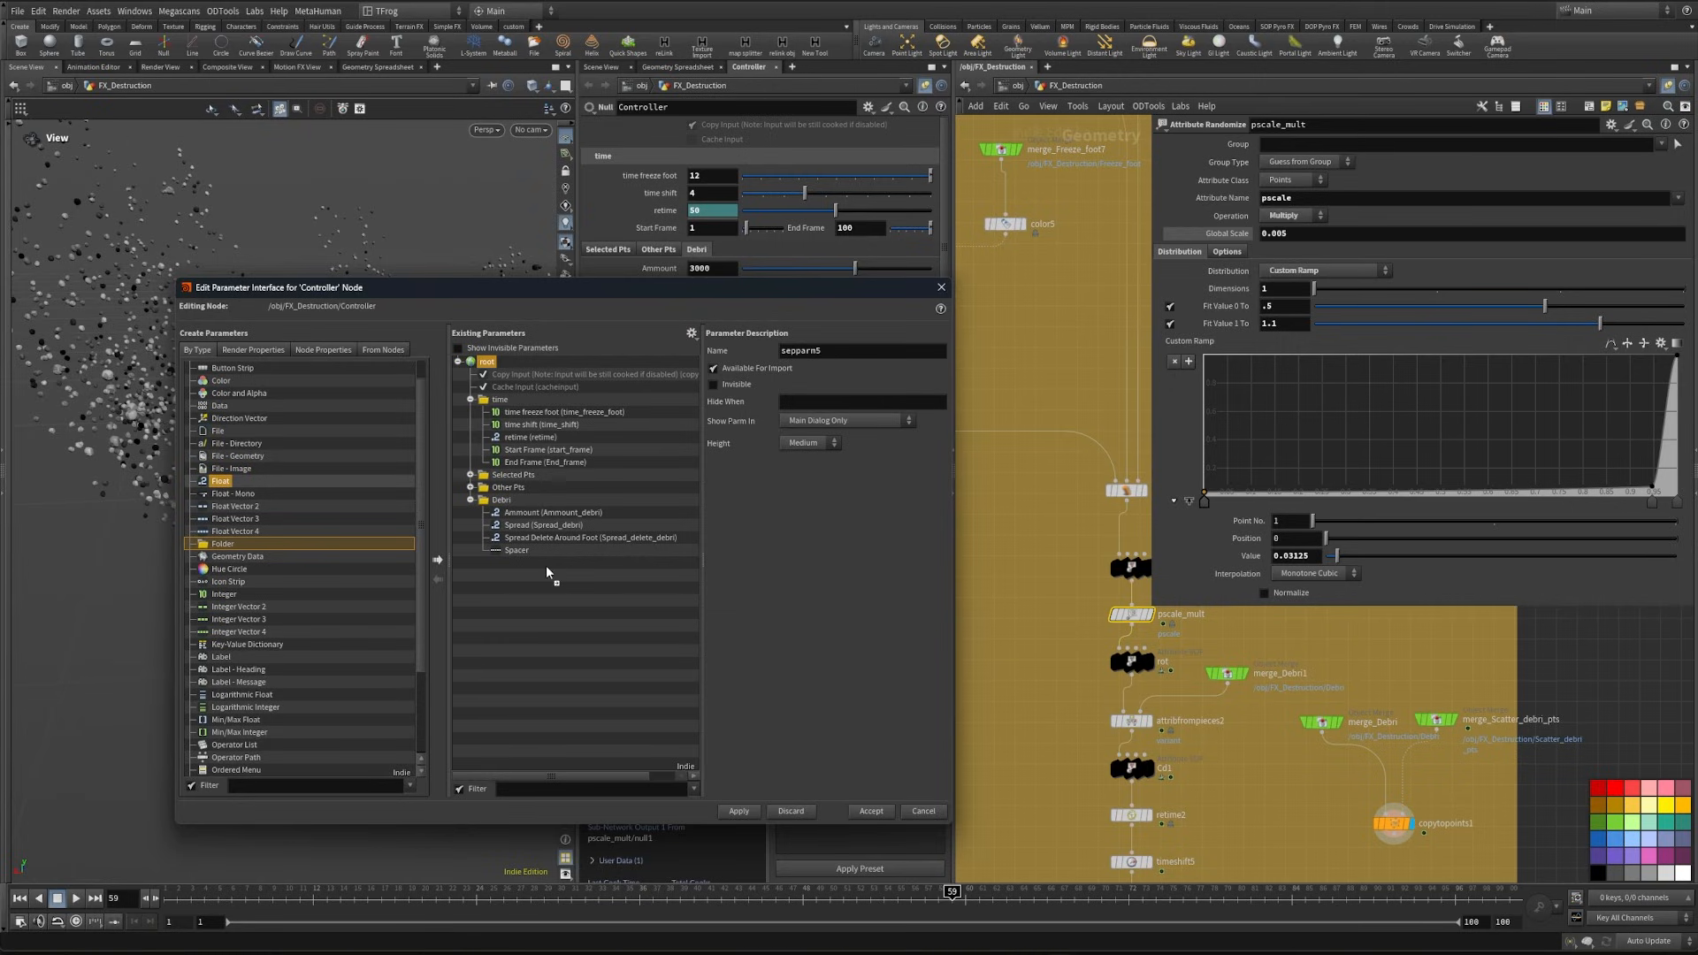
pyautogui.moveTo(548, 573); pyautogui.dragTo(546, 566)
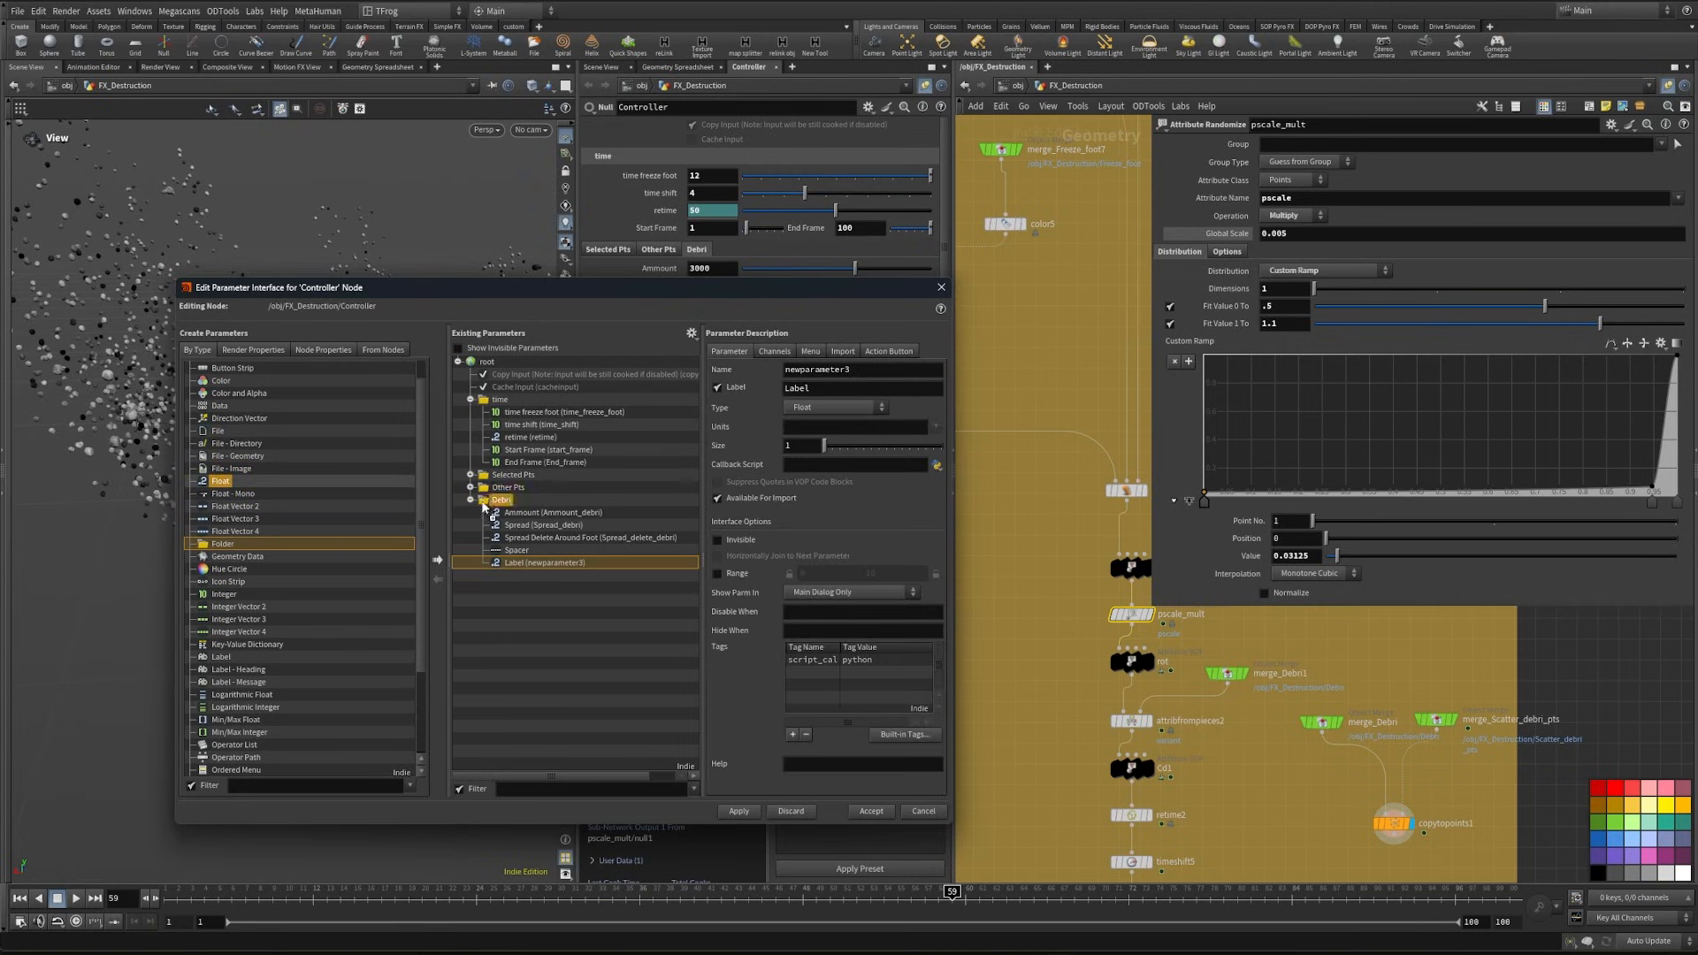
pyautogui.moveTo(484, 506); pyautogui.dragTo(499, 503)
pyautogui.moveTo(223, 481); pyautogui.dragTo(521, 502)
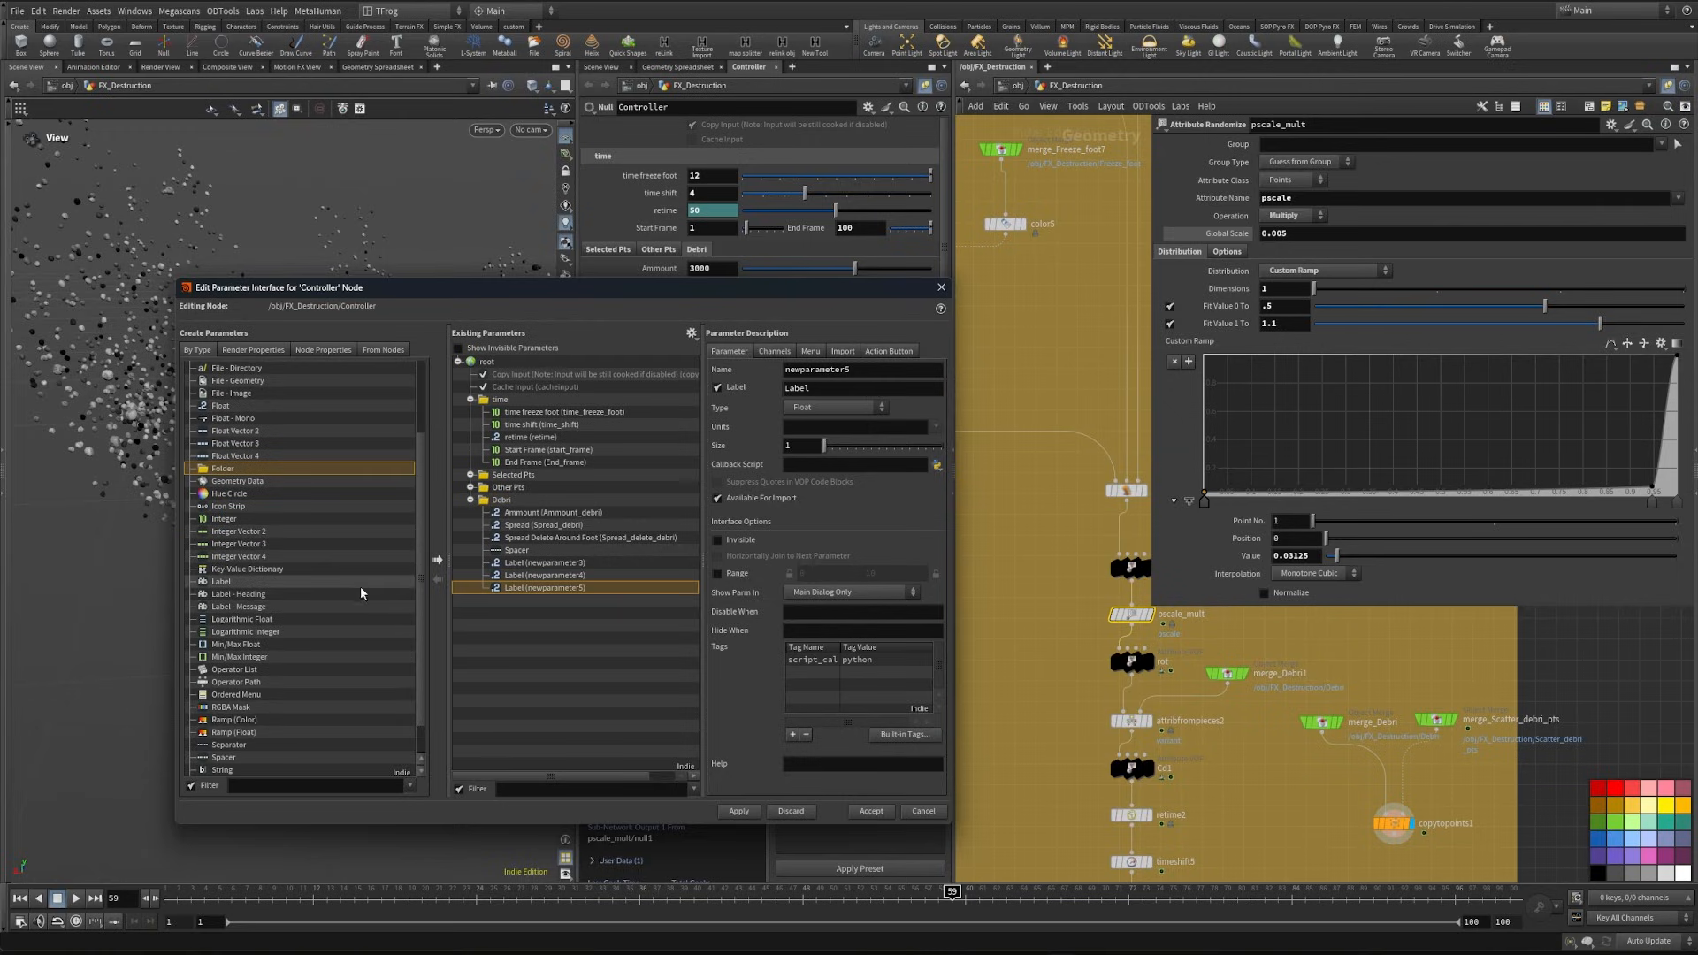
pyautogui.scroll(-3, 326, 619)
pyautogui.moveTo(233, 694); pyautogui.dragTo(509, 505)
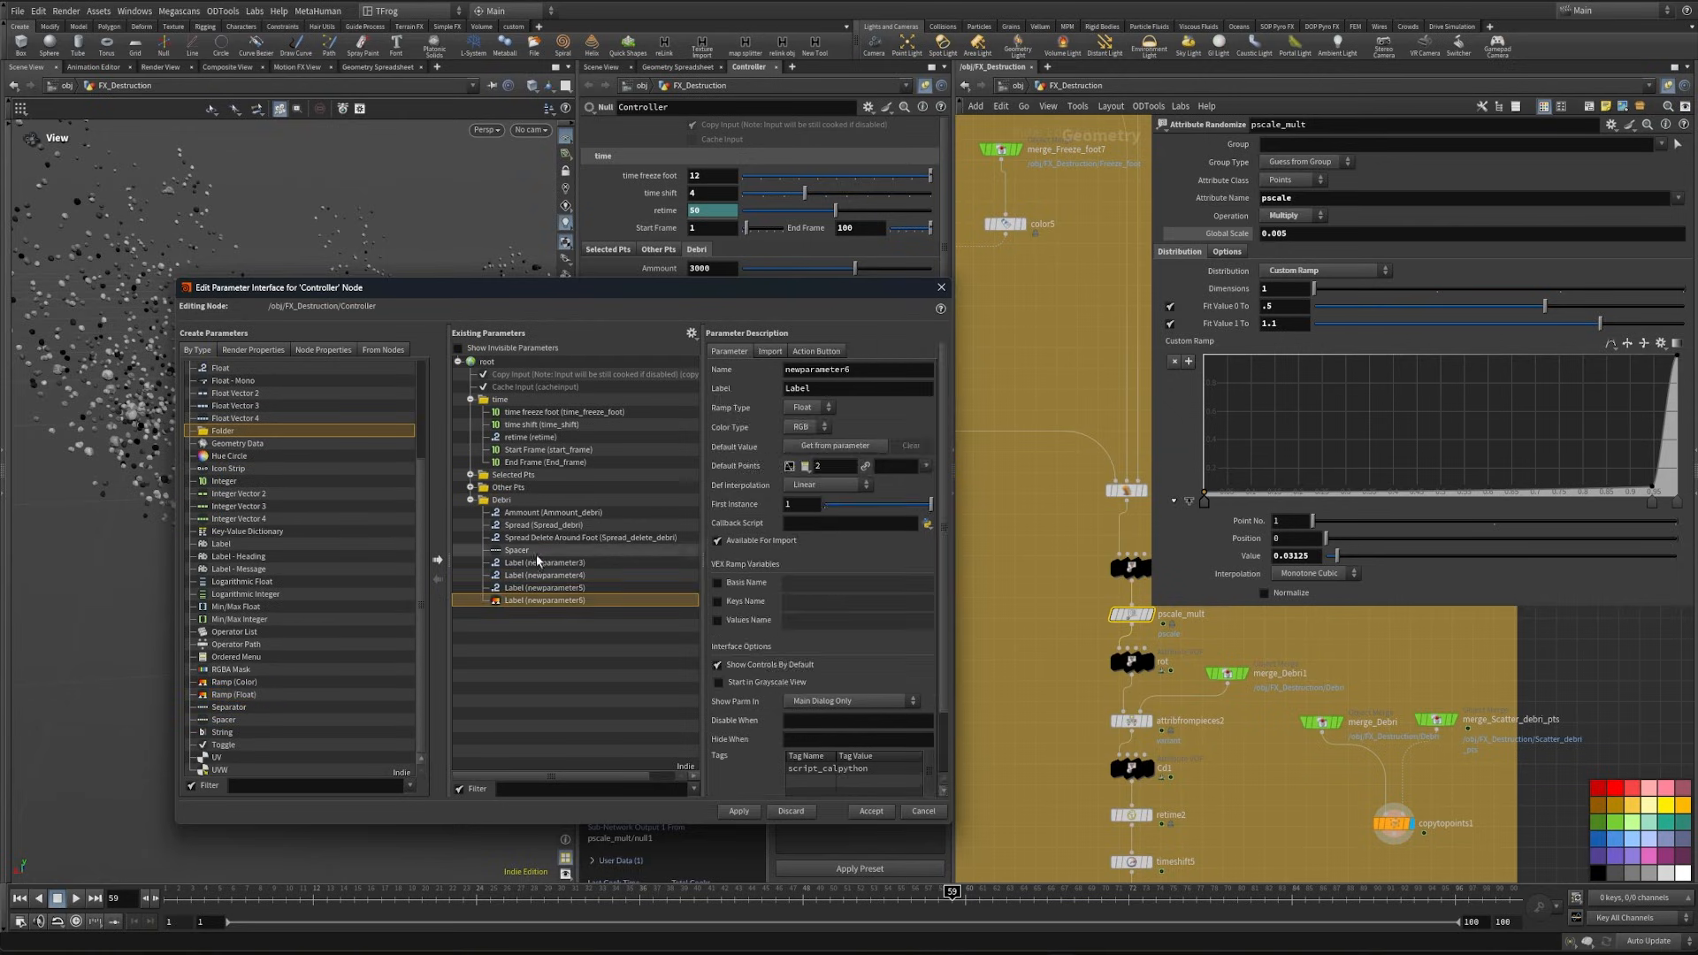
# - Label the first new Float parameter "Global Pscale" and name it glob_pscale_debri
pyautogui.click(539, 563)
pyautogui.moveTo(821, 389); pyautogui.dragTo(715, 406)
pyautogui.write('Global Pscale')
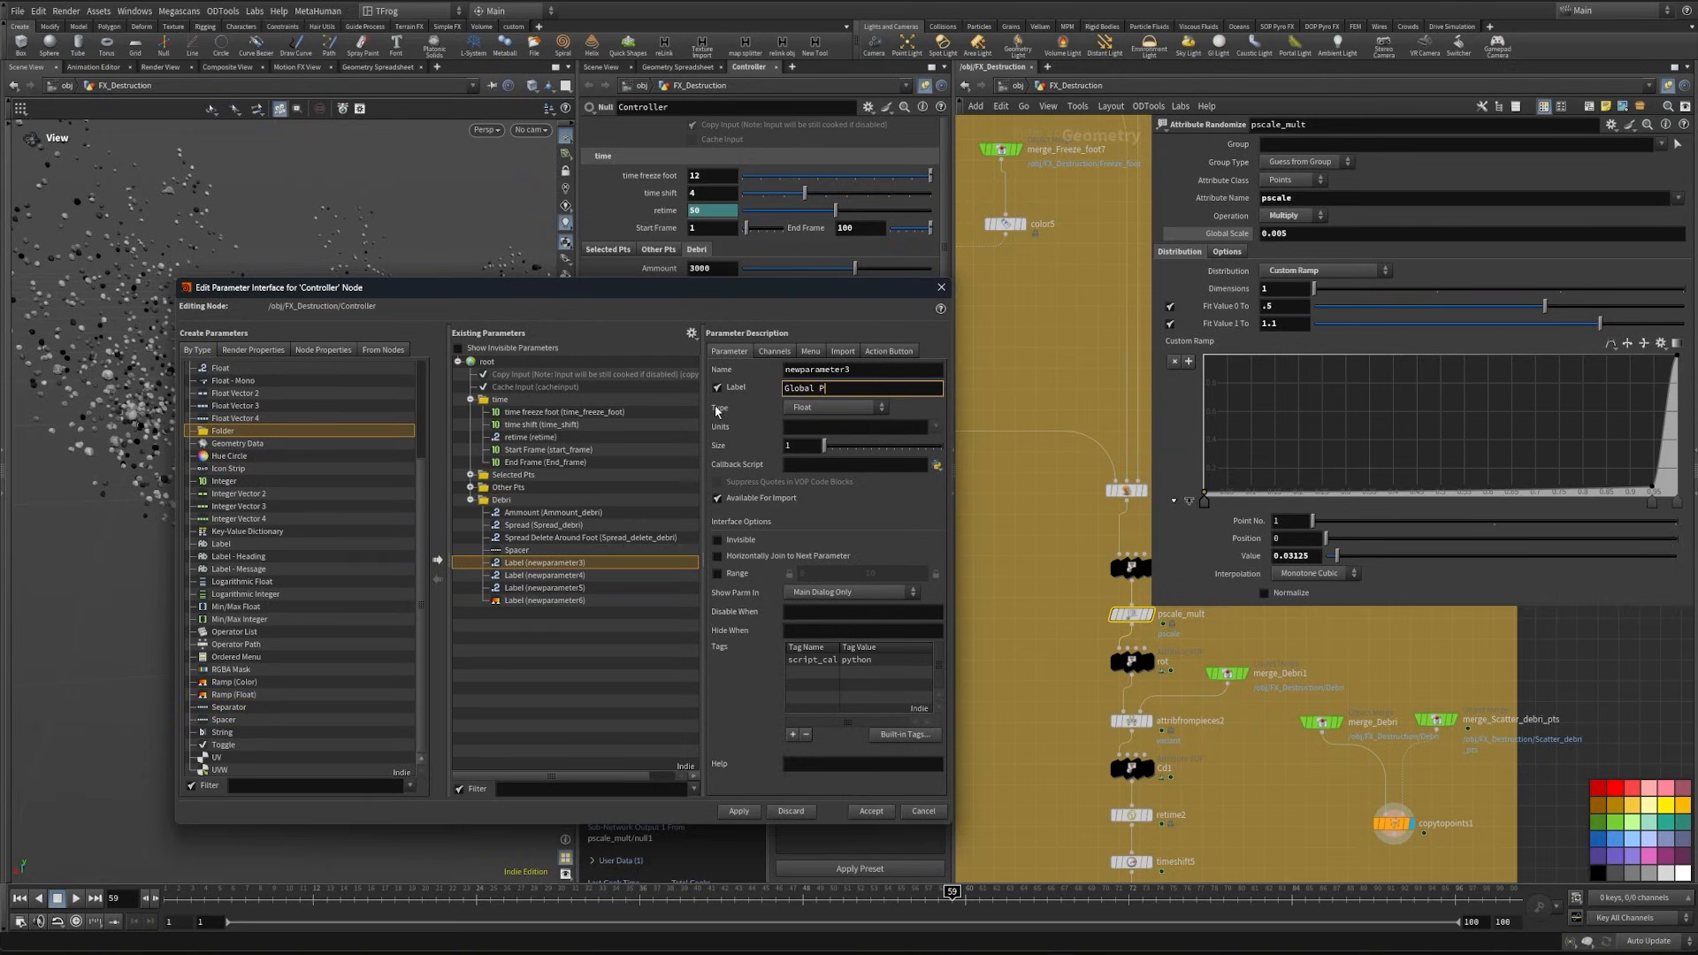
pyautogui.hotkey('shift', 'Tab')
pyautogui.write('glob_psc')
pyautogui.write('debri')
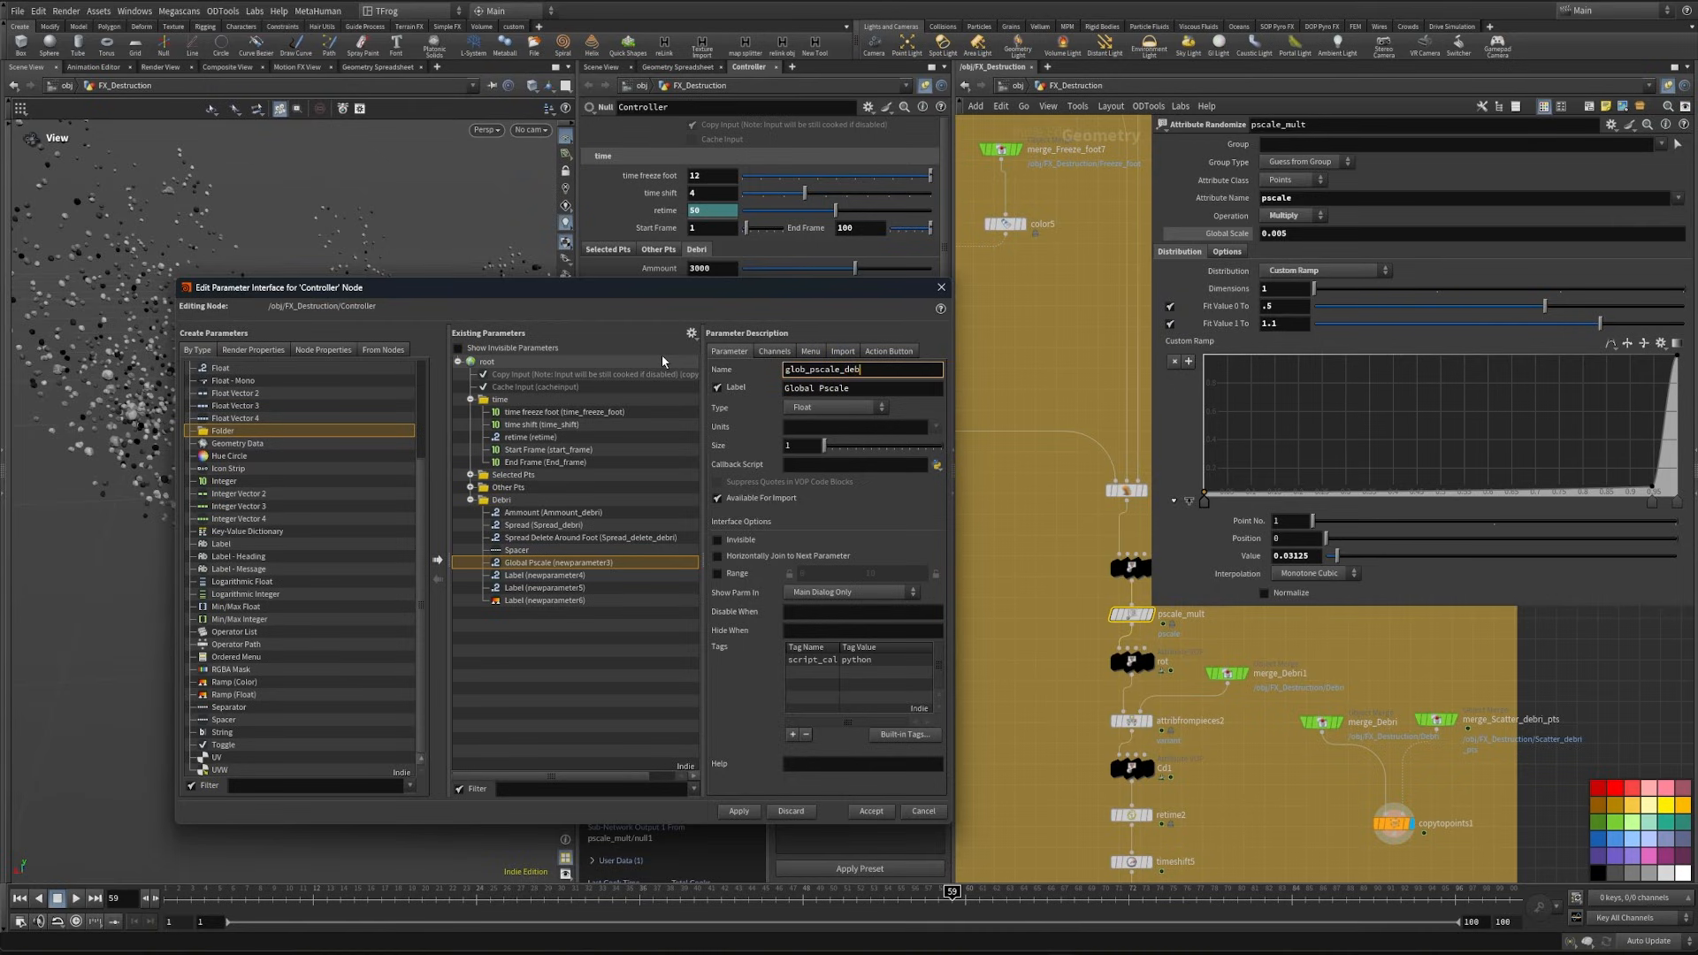
# - Name the second new Float parameter psclae_min_debri and label it "Min Pscale"
pyautogui.click(579, 575)
pyautogui.moveTo(855, 371); pyautogui.dragTo(725, 375)
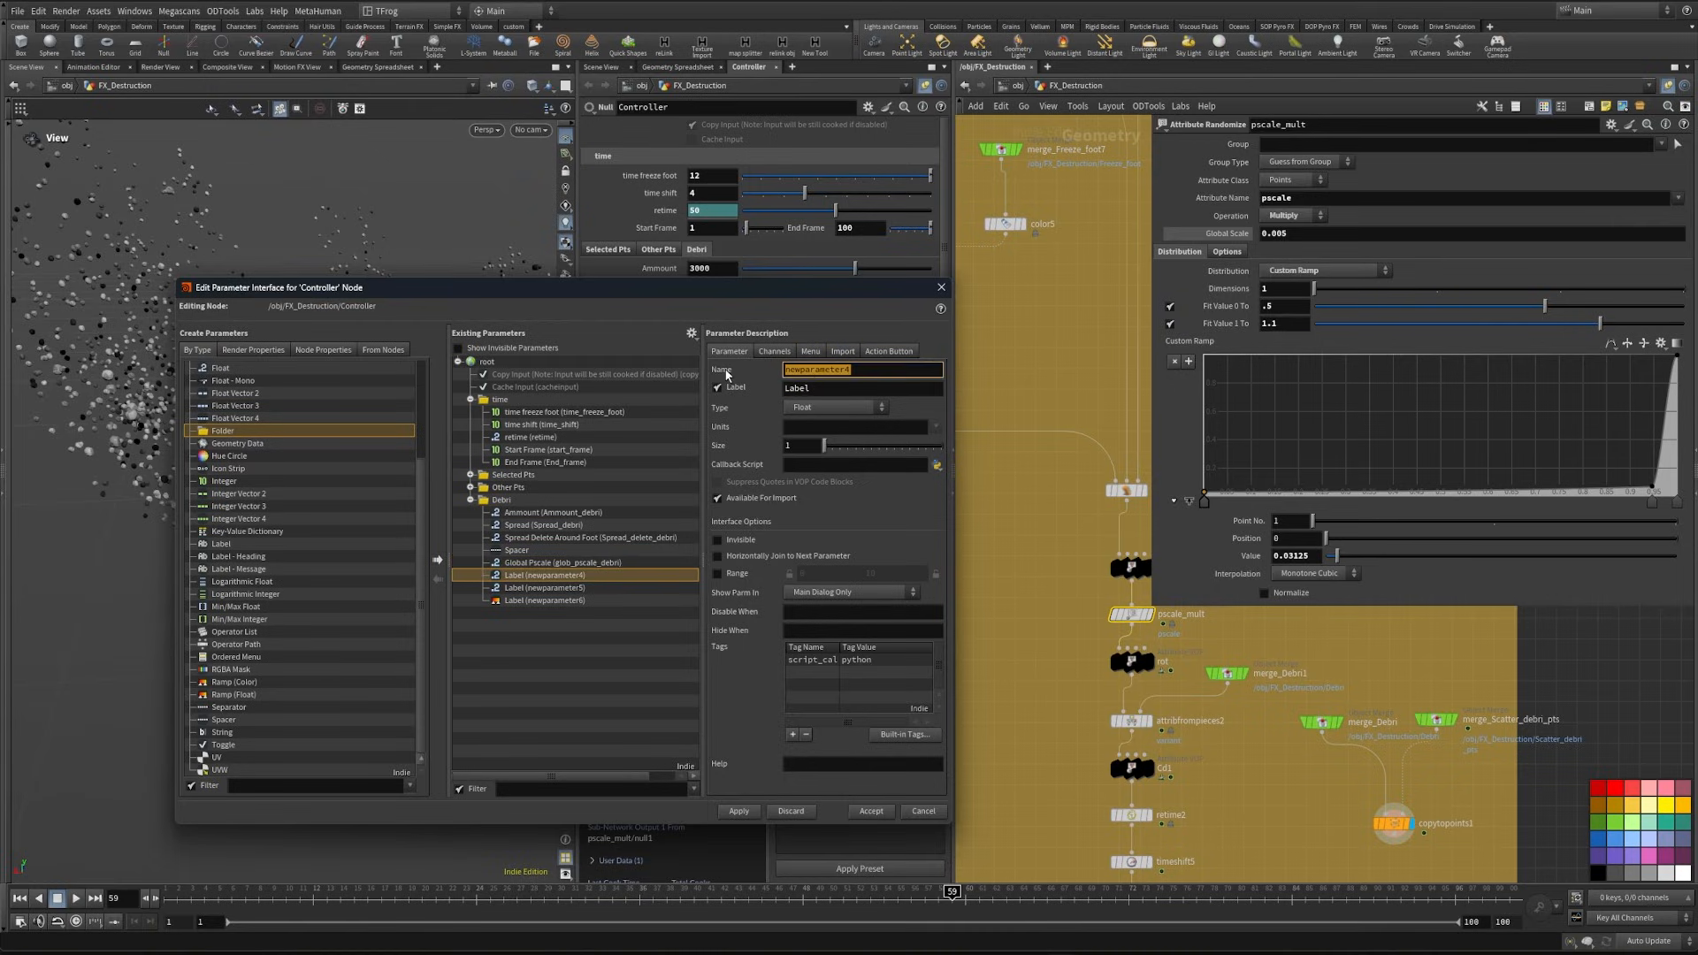
pyautogui.write('psclae_min_debri')
pyautogui.press('Tab')
pyautogui.write('Min Pscale')
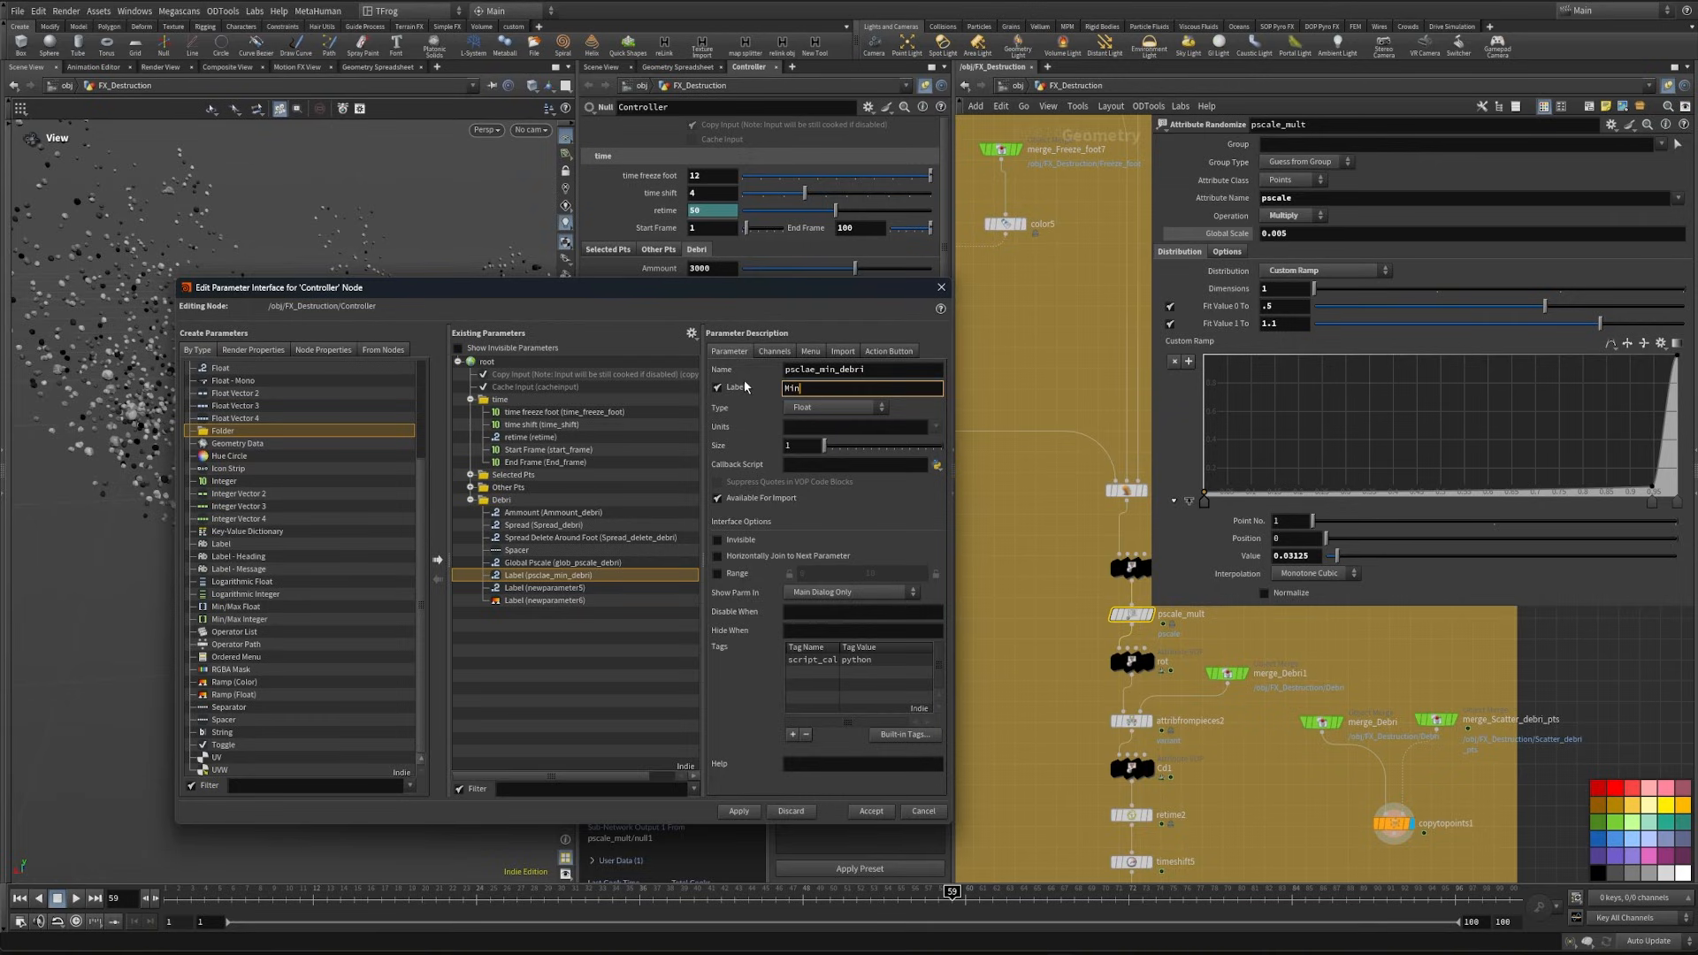
# - Label the third new Float parameter "Max Pscale" and name it pscale_max_debri
pyautogui.click(591, 588)
pyautogui.doubleClick(814, 390)
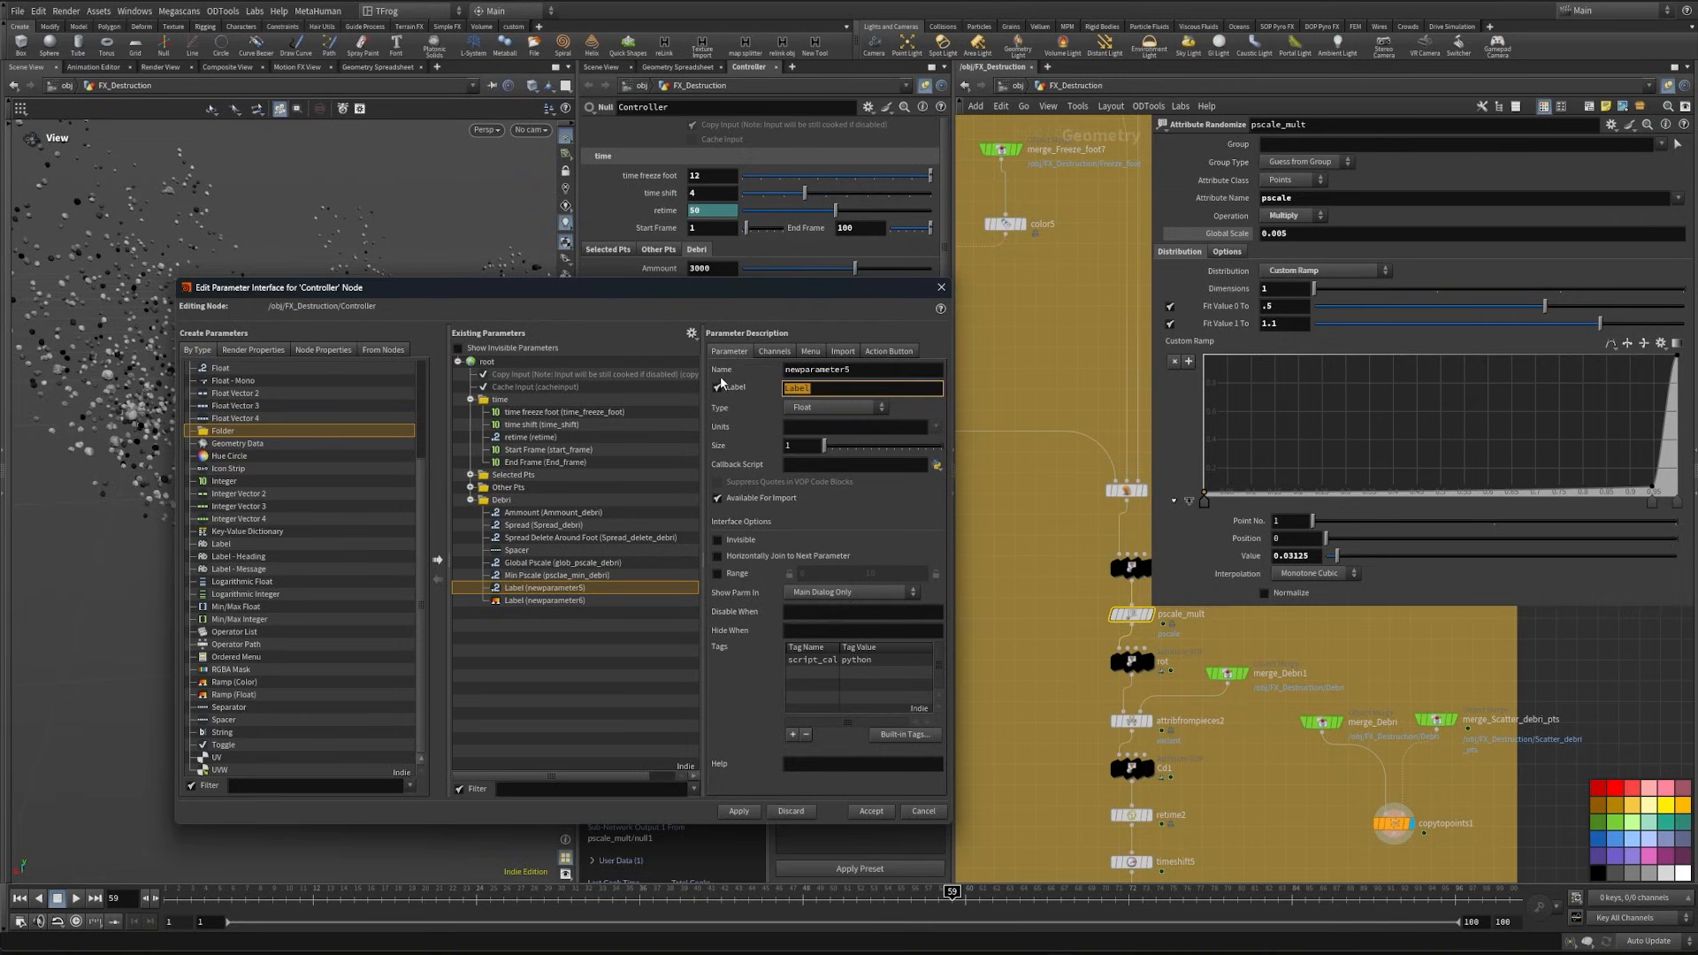
pyautogui.write('Max Pscale')
pyautogui.hotkey('shift', 'Tab')
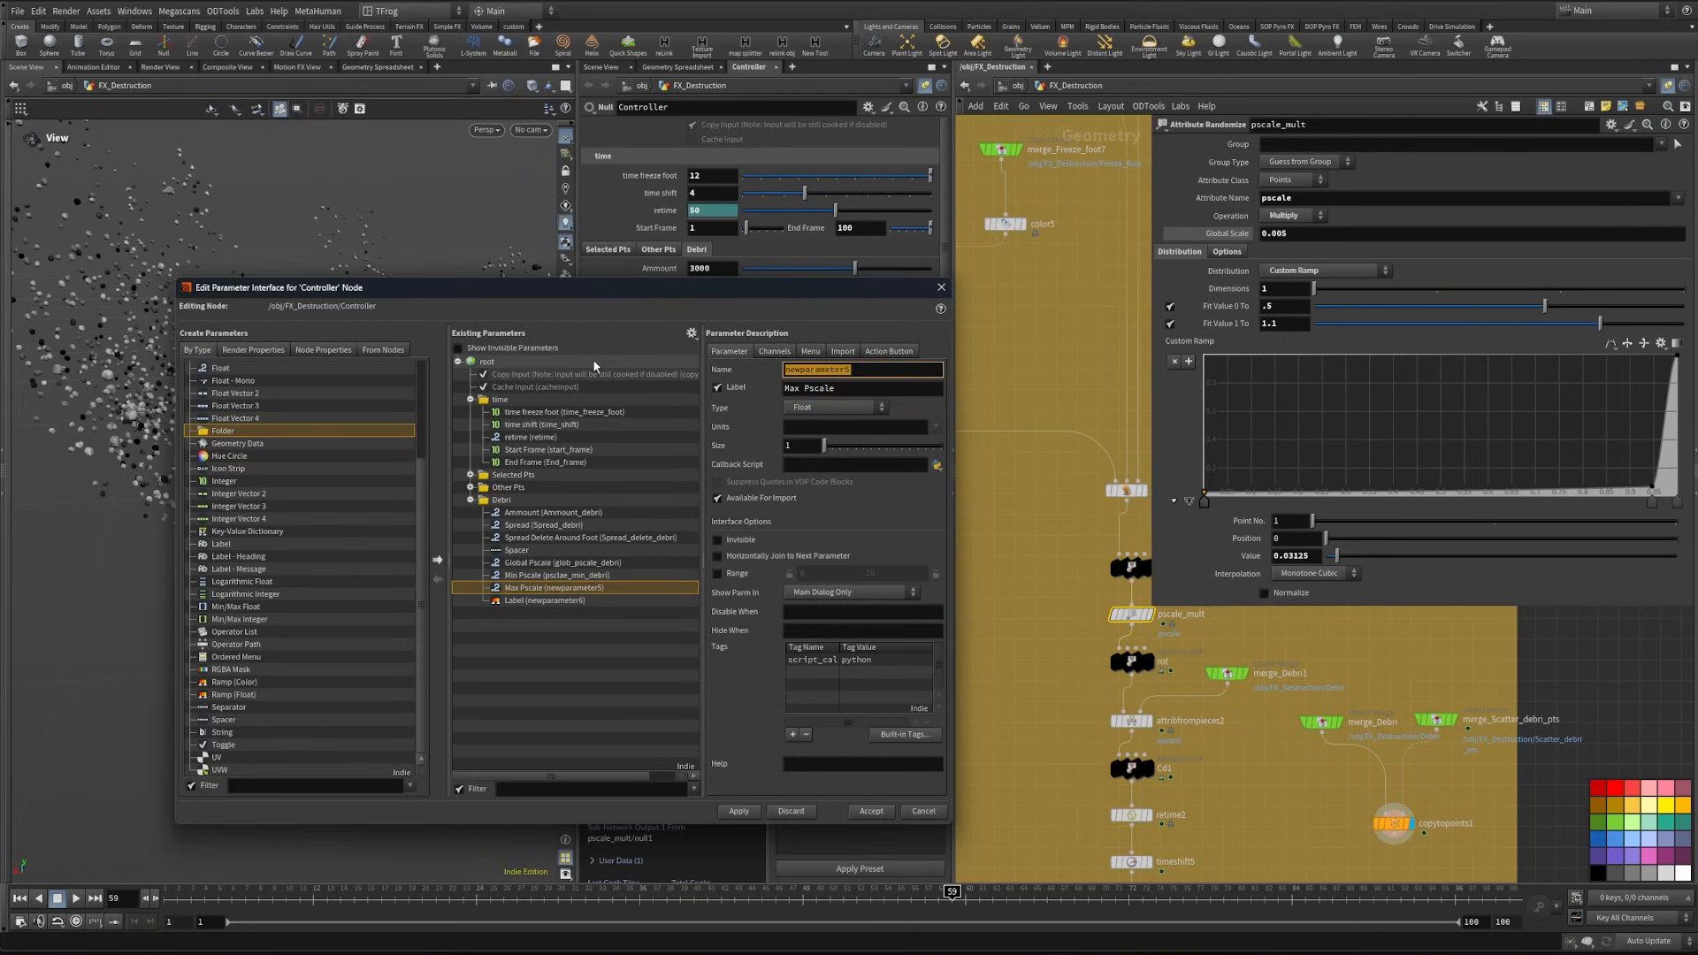
pyautogui.write('pscale_max_debri')
# - Name the new ramp parameter Ramp_Pscale, label it "Pscale Ramo", and apply the interface changes
pyautogui.click(561, 633)
pyautogui.click(530, 599)
pyautogui.moveTo(870, 370); pyautogui.dragTo(741, 370)
pyautogui.write('Ramp_')
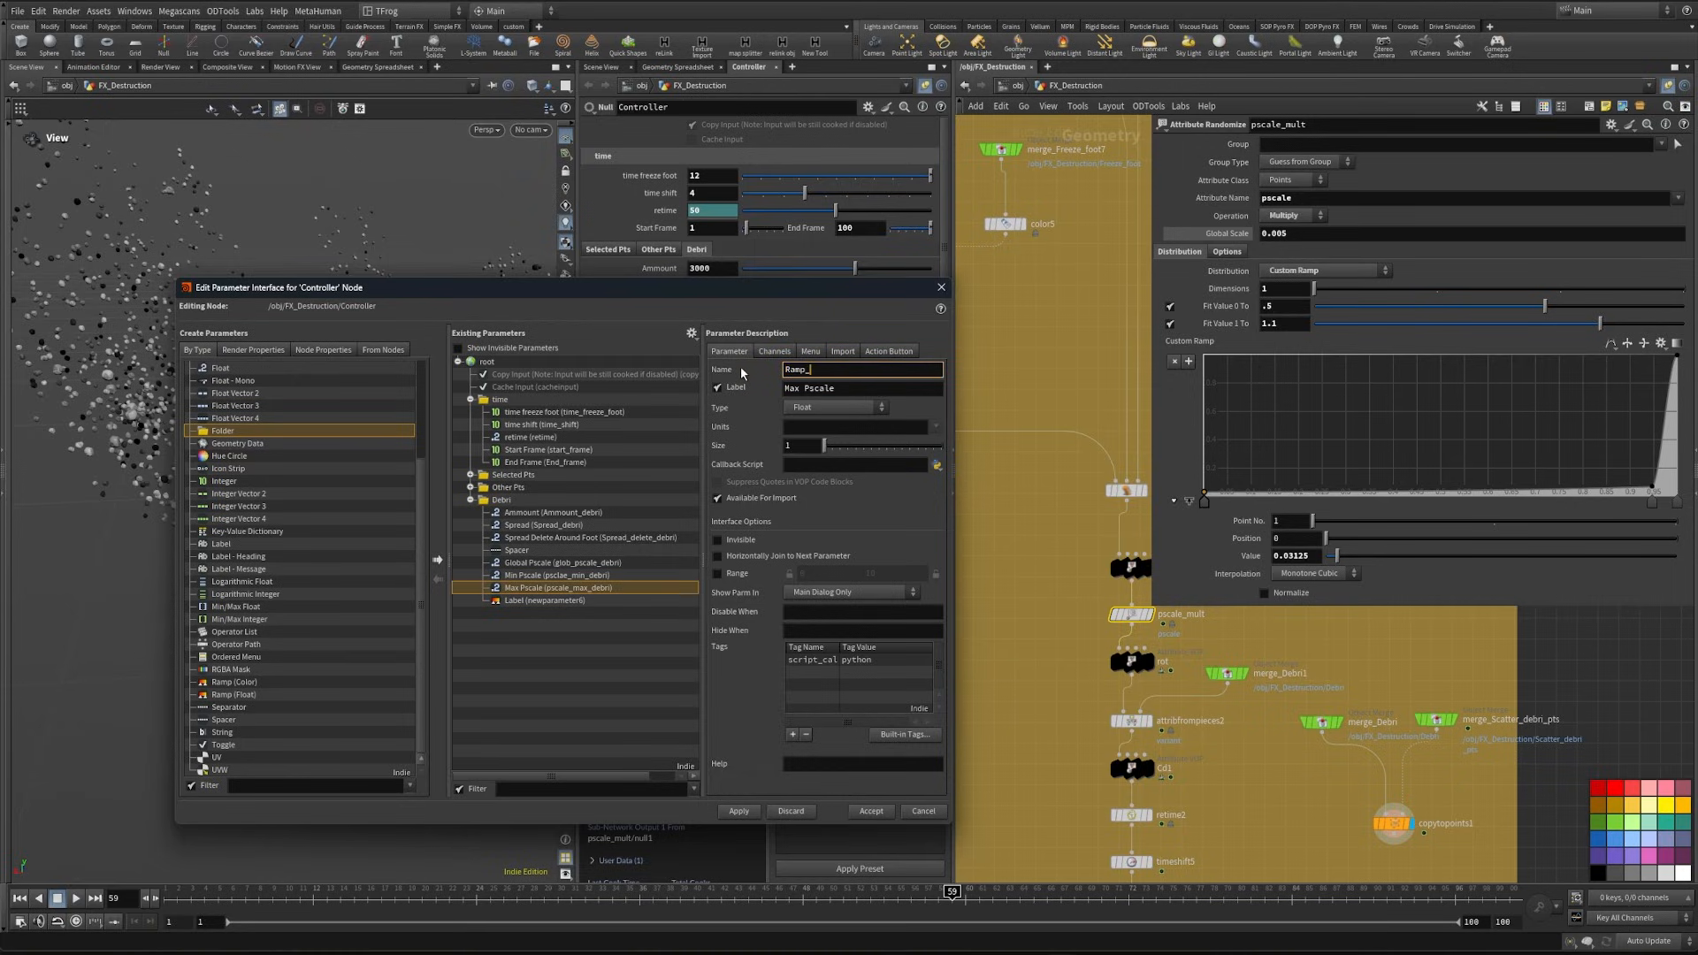
pyautogui.write('Ramp_Pscale')
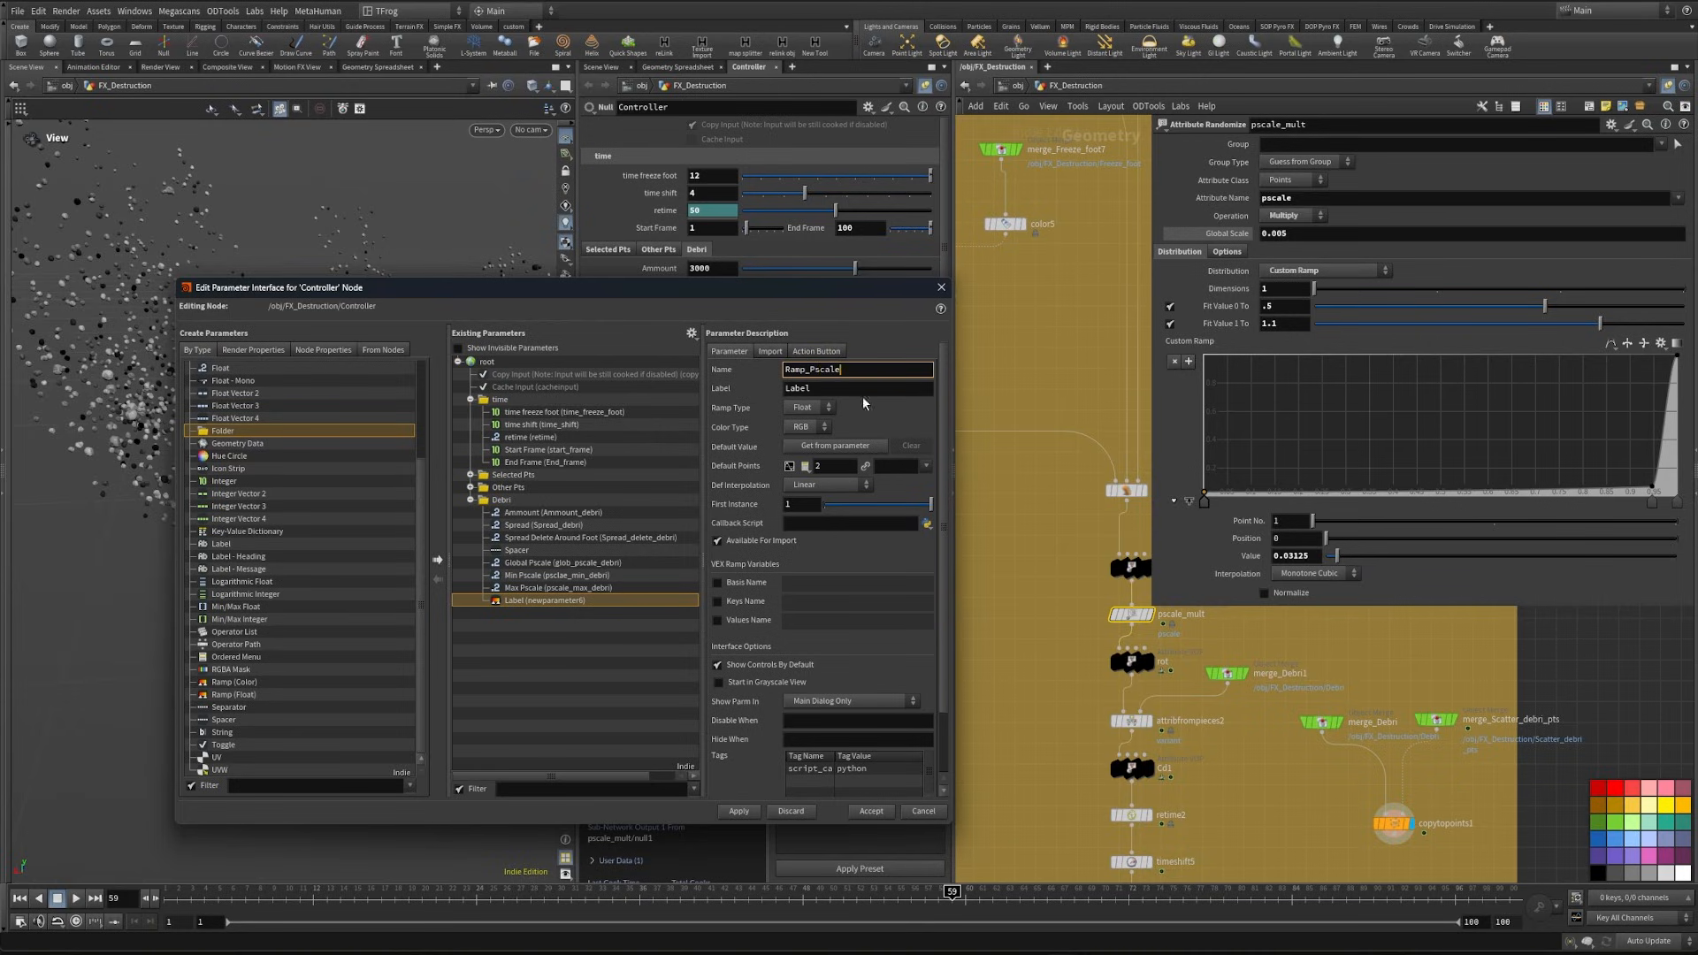
pyautogui.press('Tab')
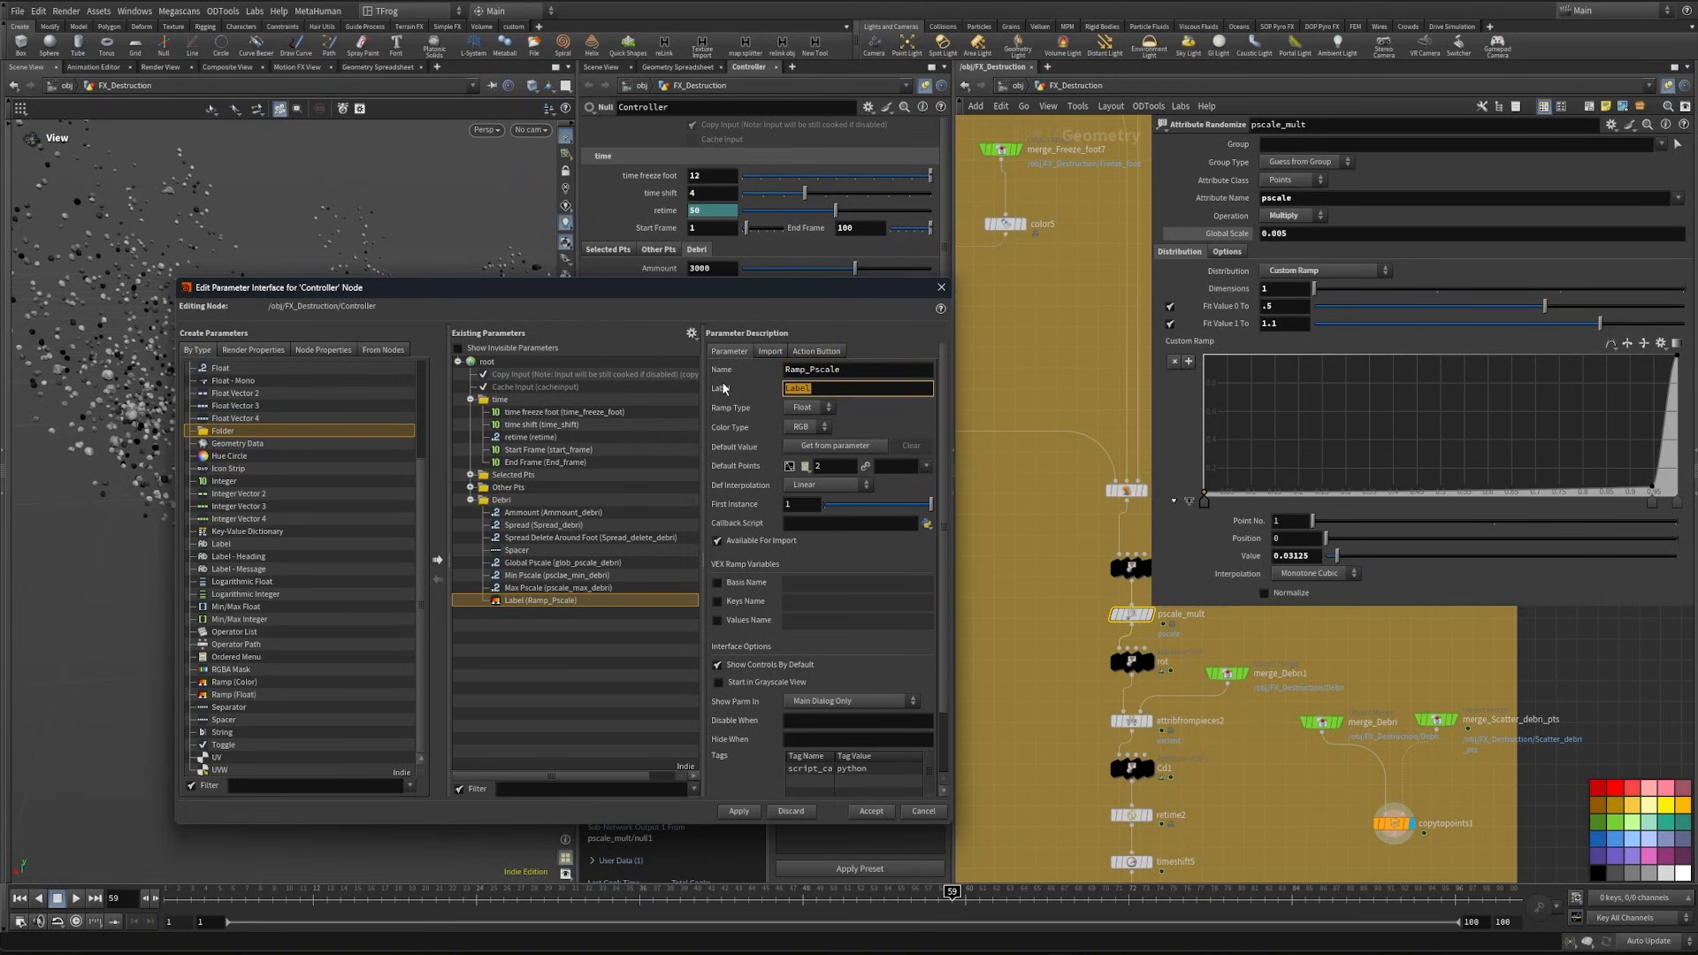
pyautogui.write('Pscale Ramo')
pyautogui.click(738, 811)
# - Copy the Custom Ramp of pscale_mult and paste its values onto the Controller's Pscale Ramo ramp
pyautogui.rightClick(1183, 345)
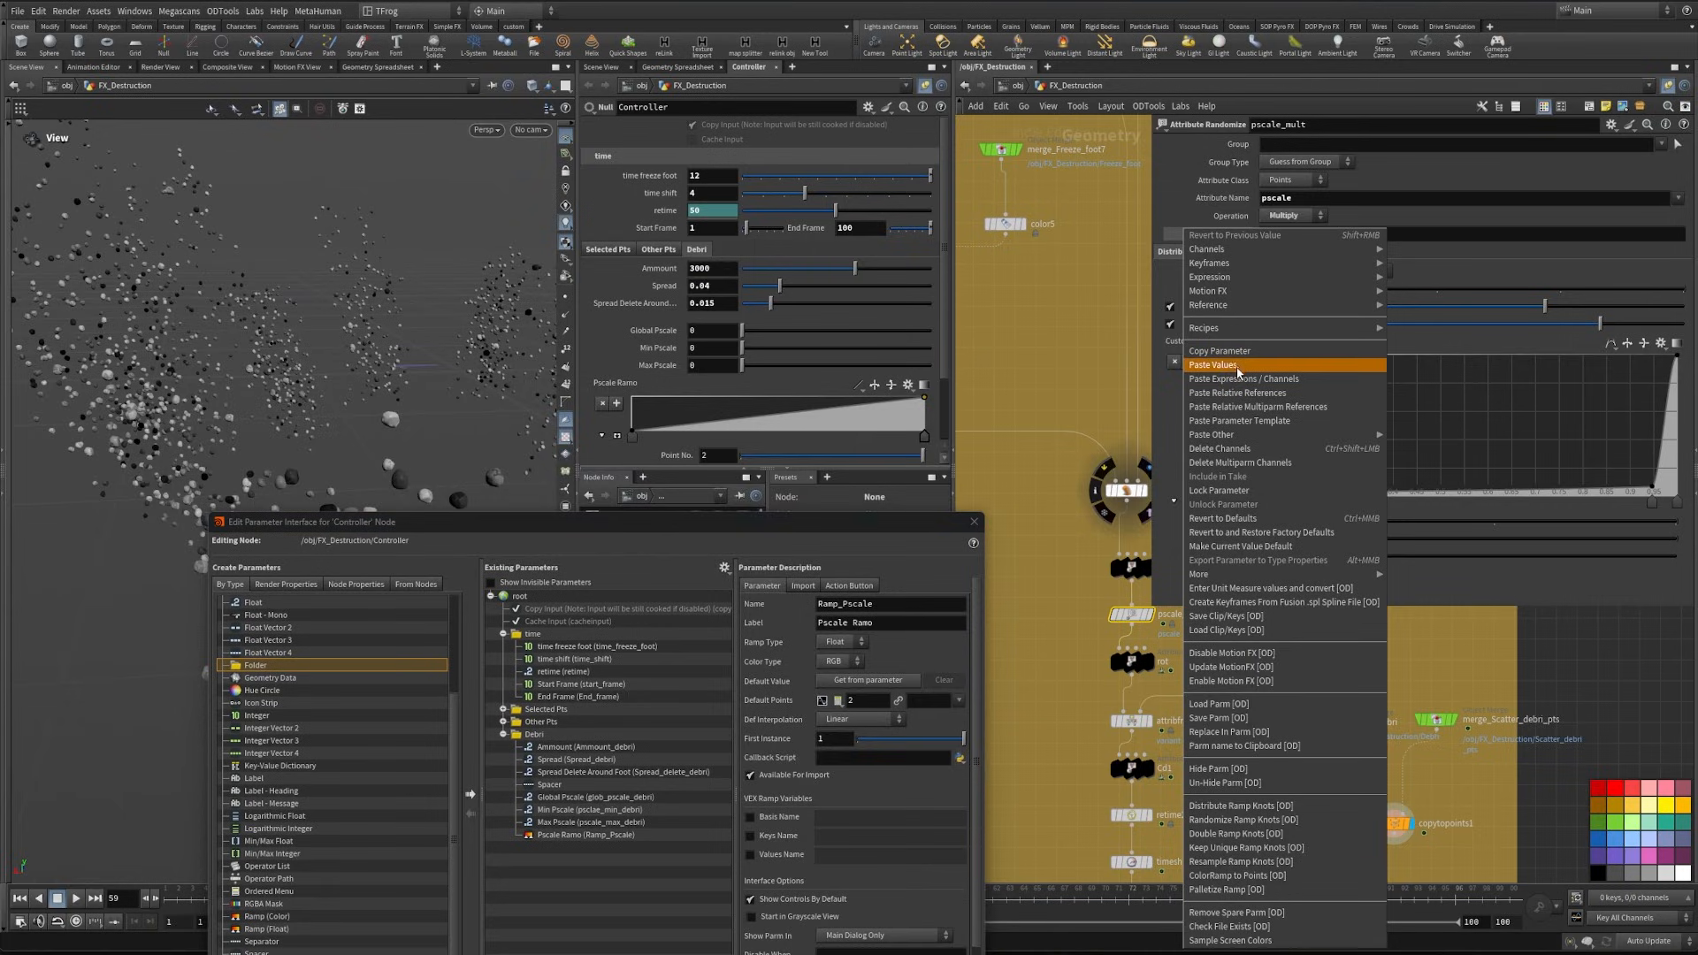
pyautogui.click(1236, 352)
pyautogui.rightClick(599, 385)
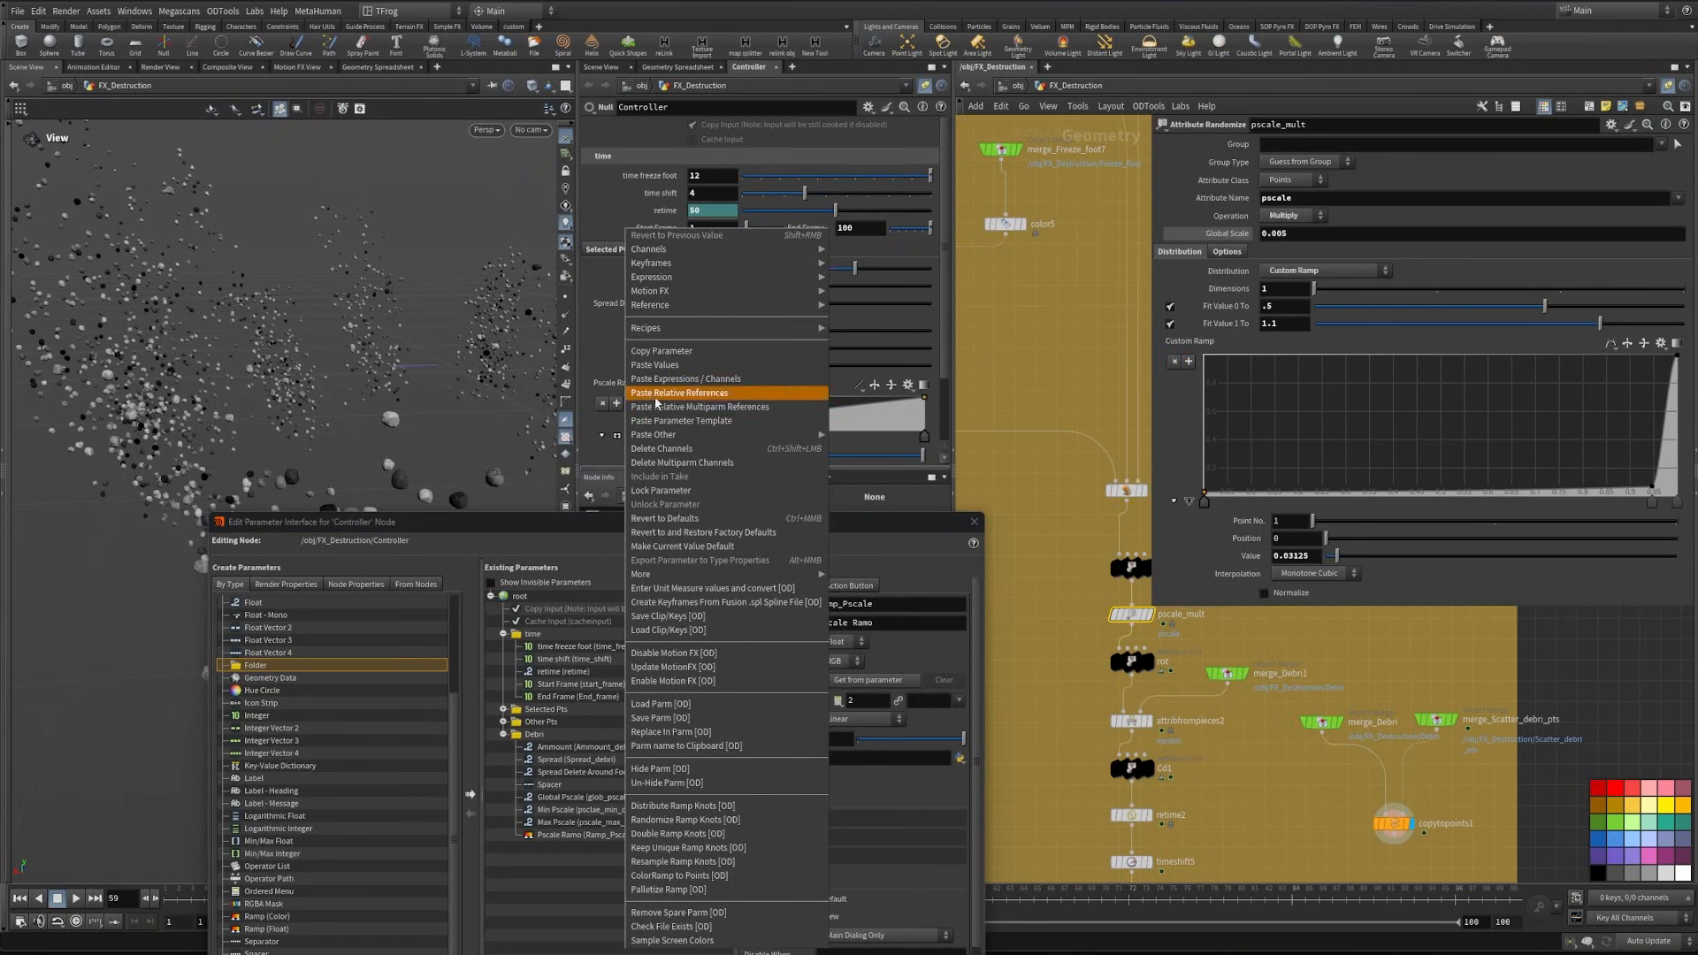
pyautogui.click(659, 364)
# - Link the Custom Ramp of pscale_mult to the Controller's Pscale Ramo ramp with relative references
pyautogui.rightClick(598, 395)
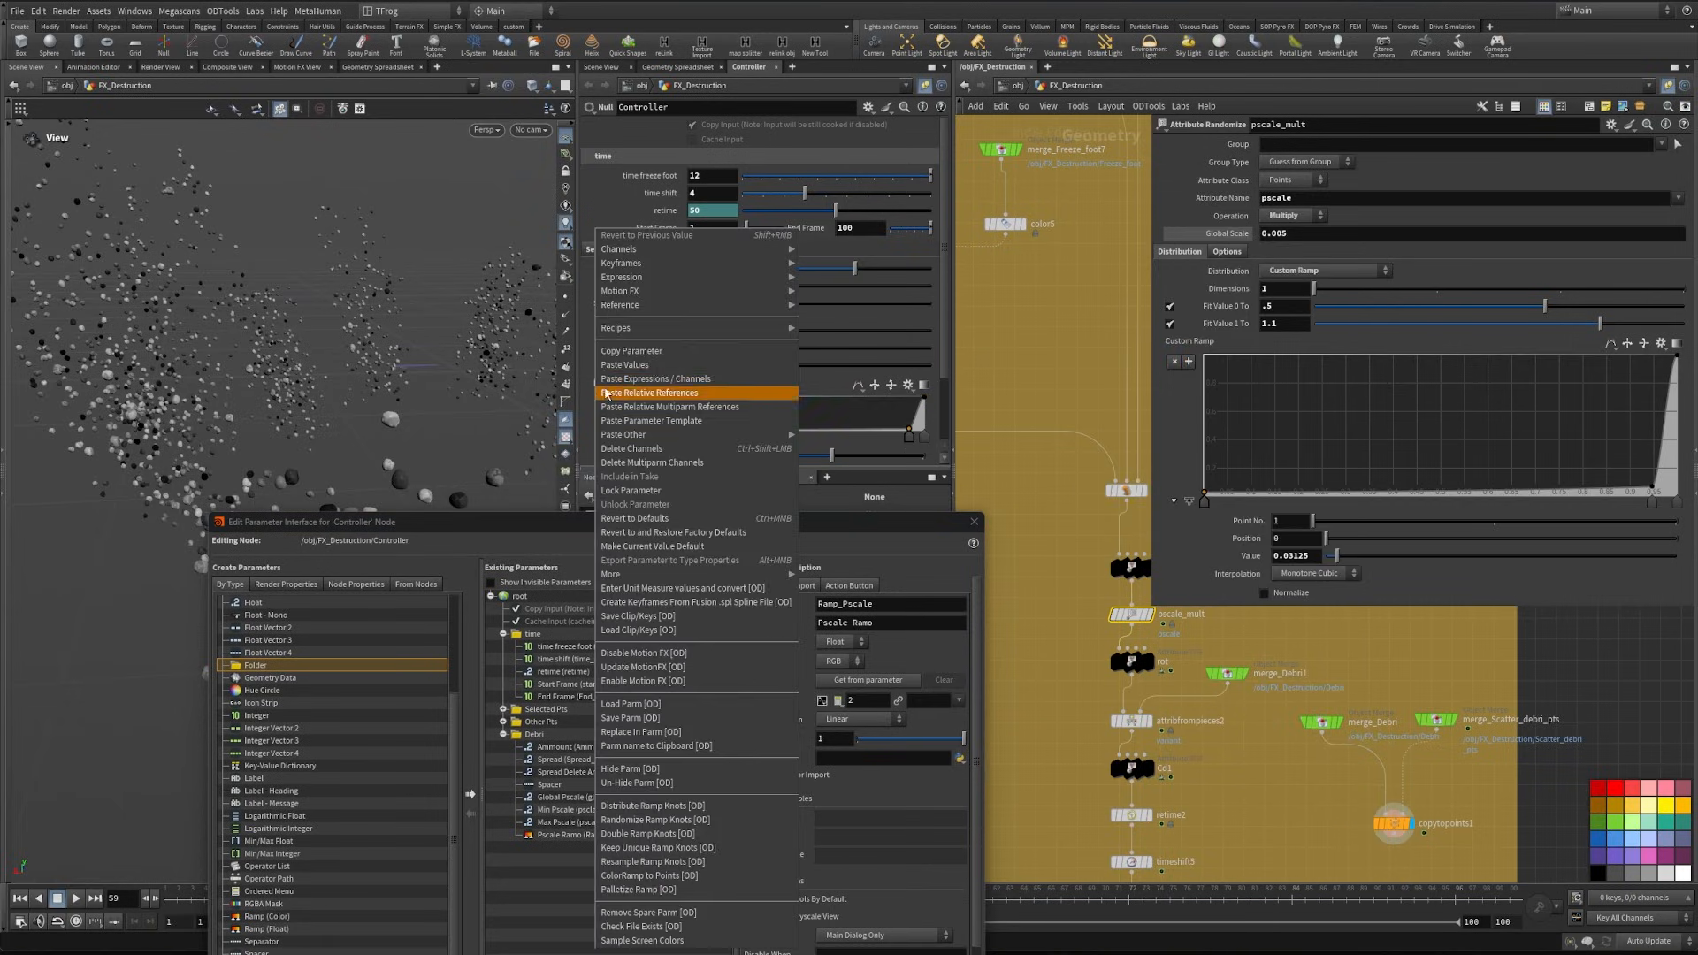
pyautogui.click(644, 360)
pyautogui.rightClick(1183, 345)
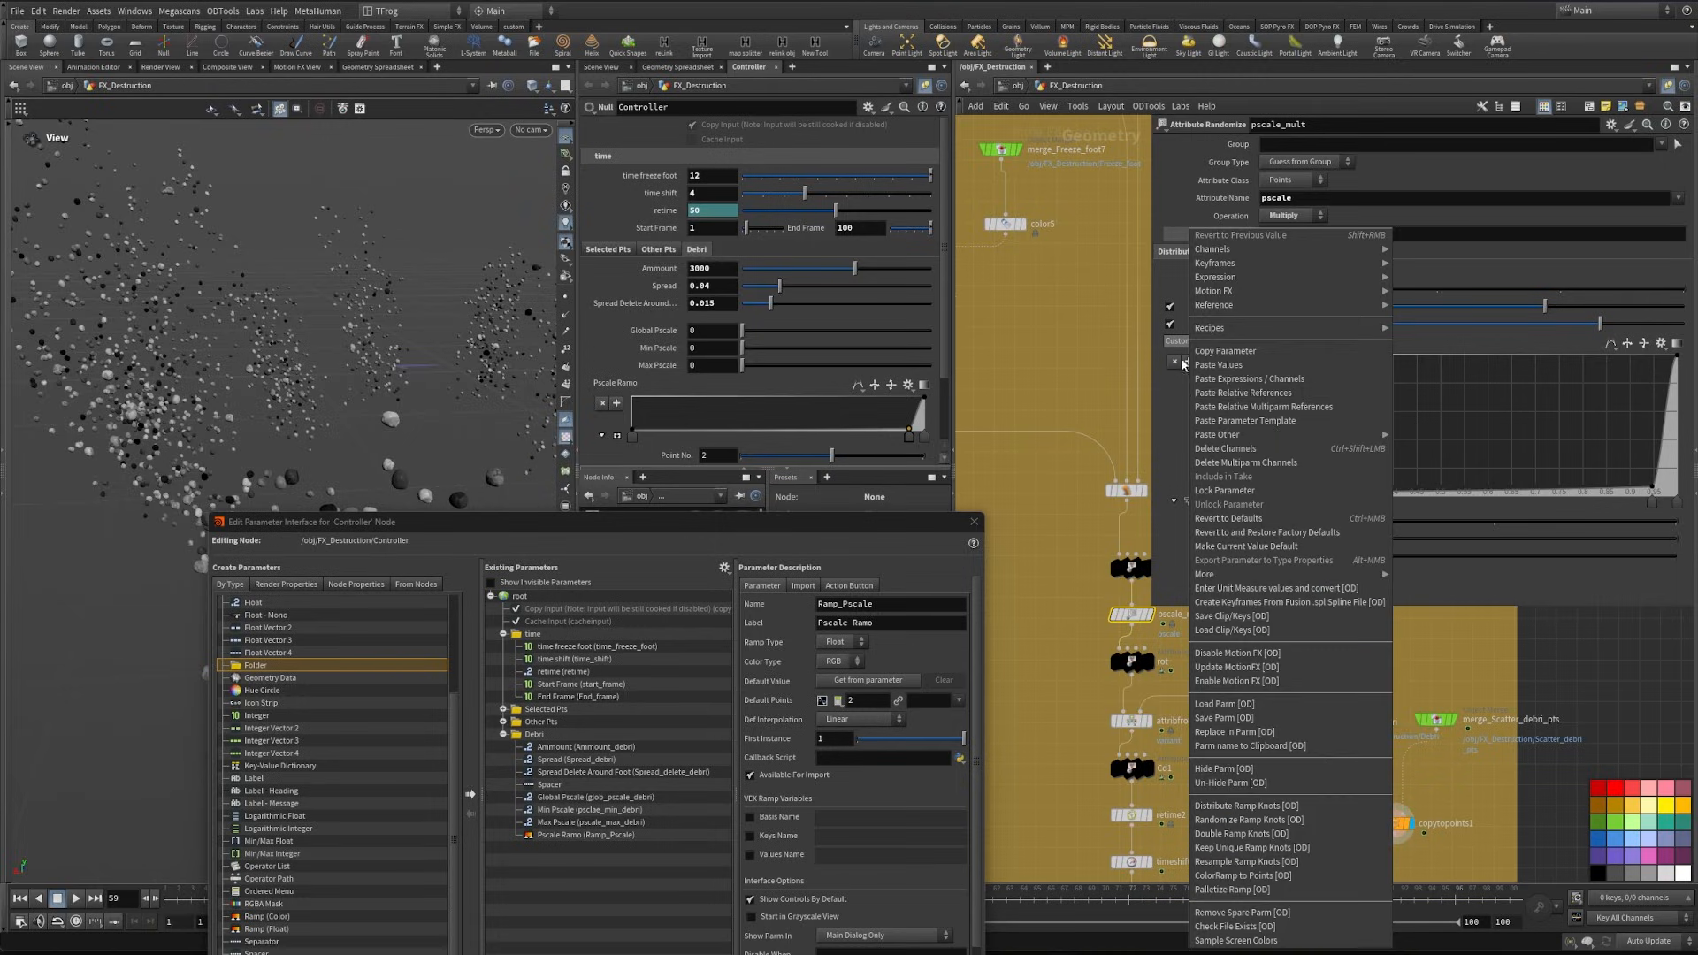
pyautogui.click(1302, 395)
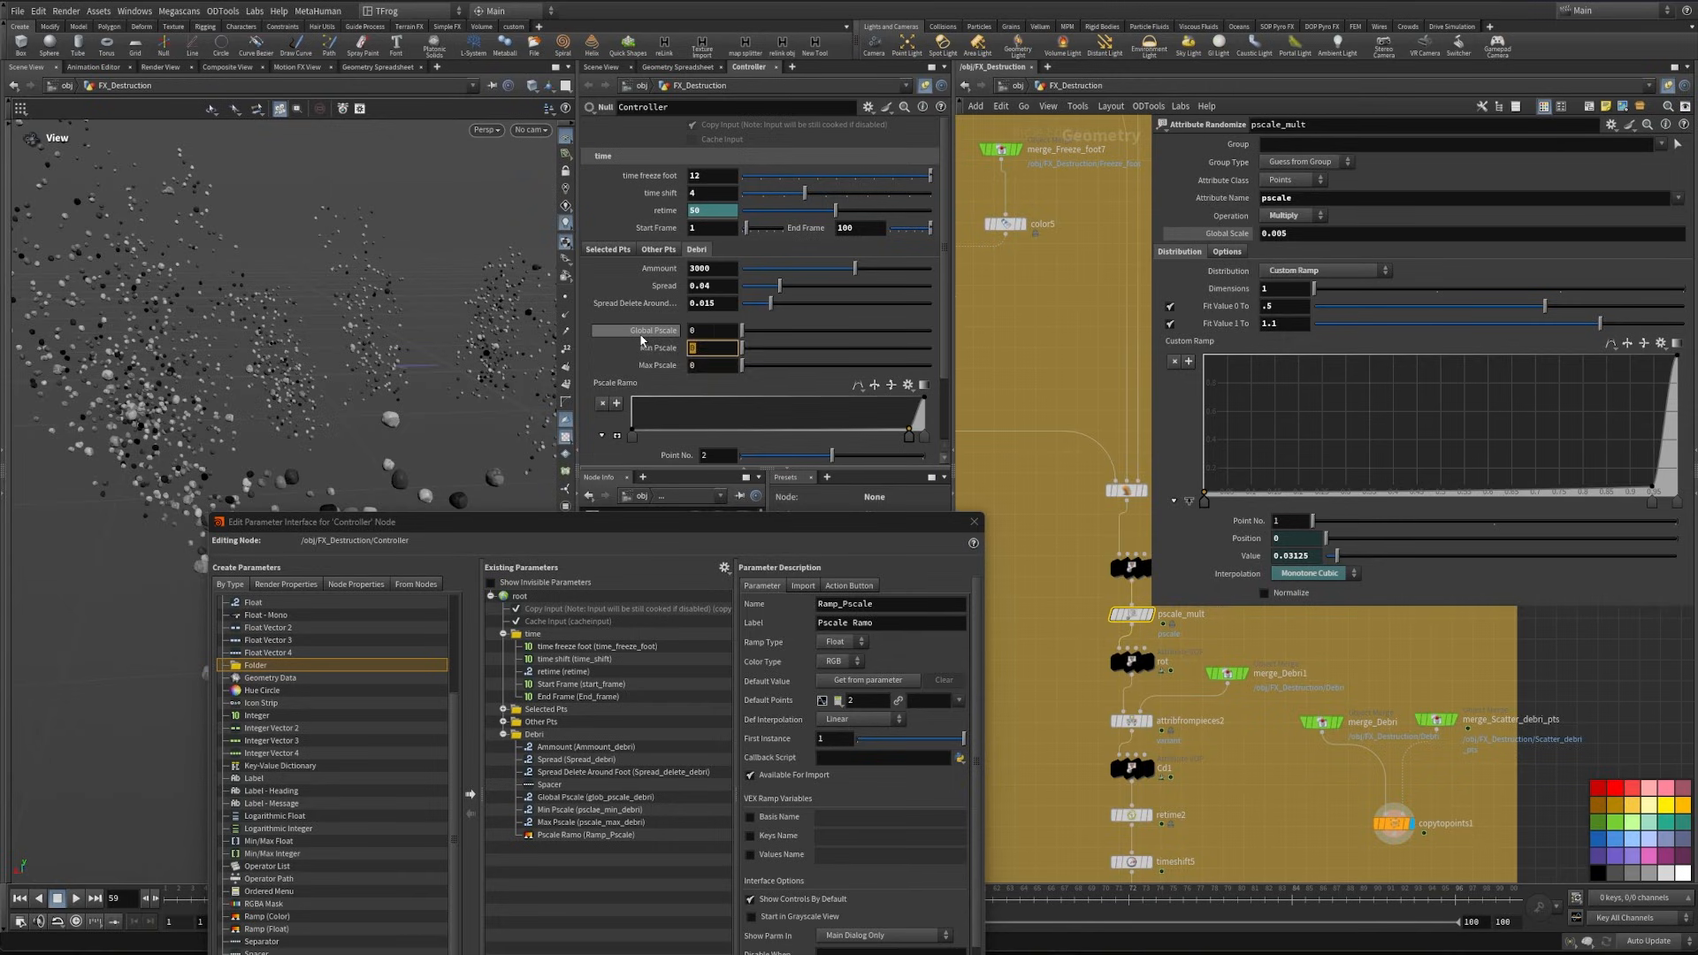
# - On the Controller, set Min Pscale to 0.5, Max Pscale to 1.1 and Global Pscale to 0.005
pyautogui.write('.5')
pyautogui.press('Tab')
pyautogui.write('1.')
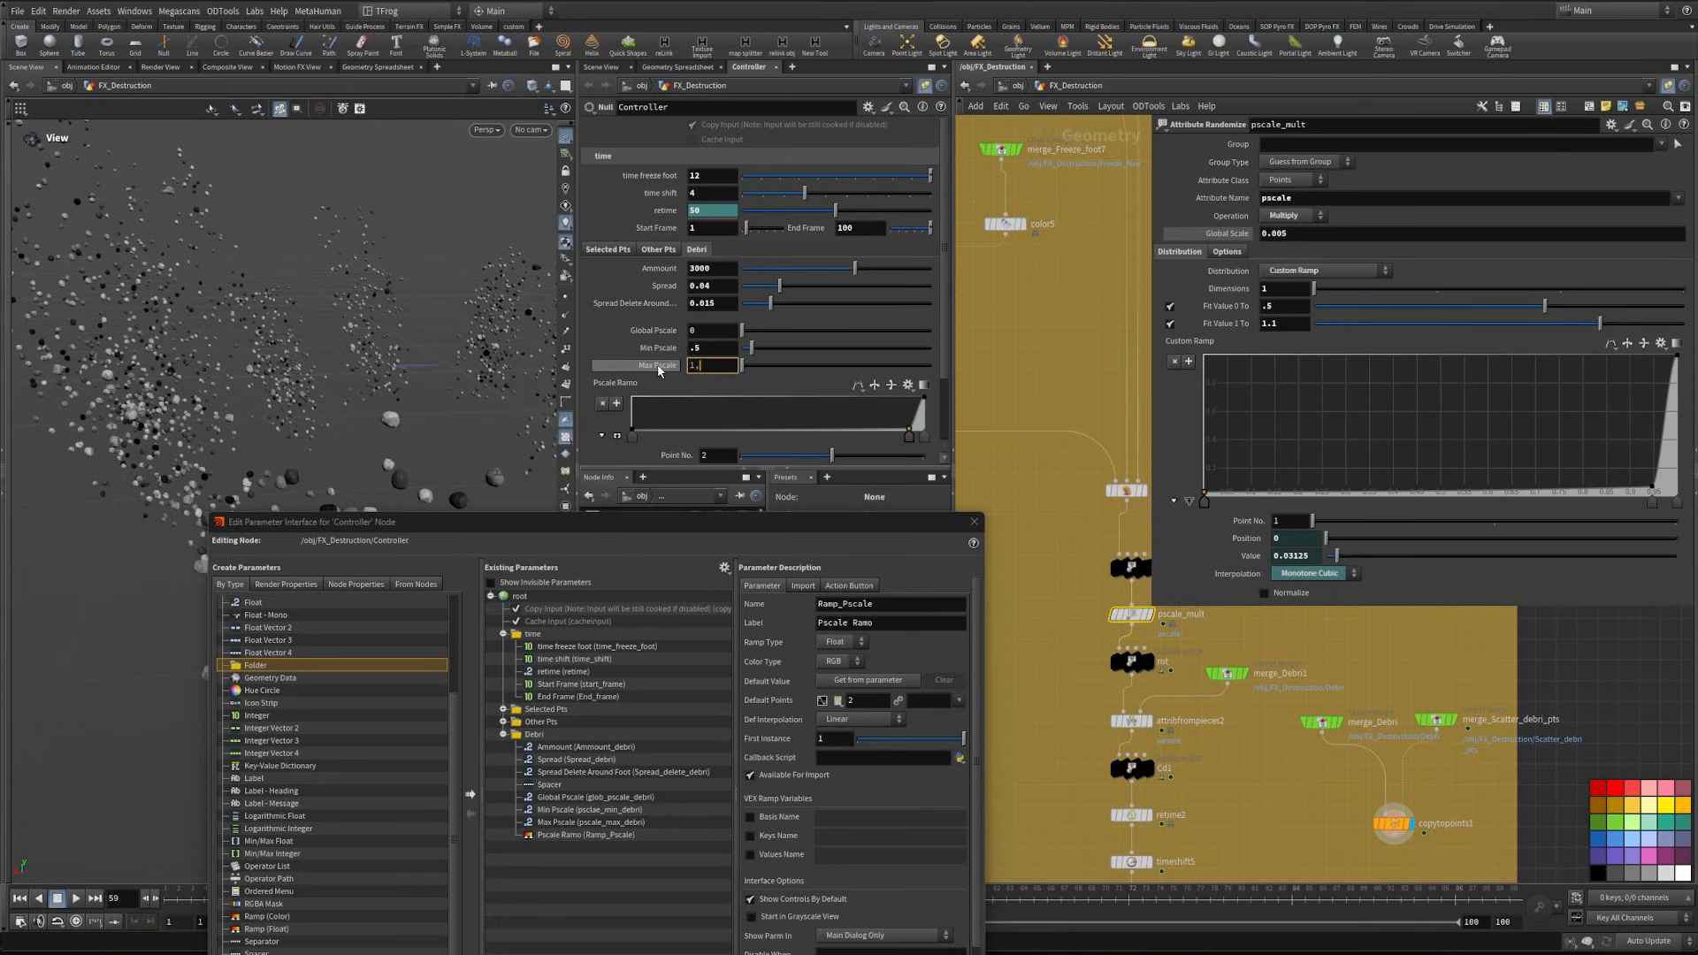
pyautogui.write('1')
pyautogui.press('Tab')
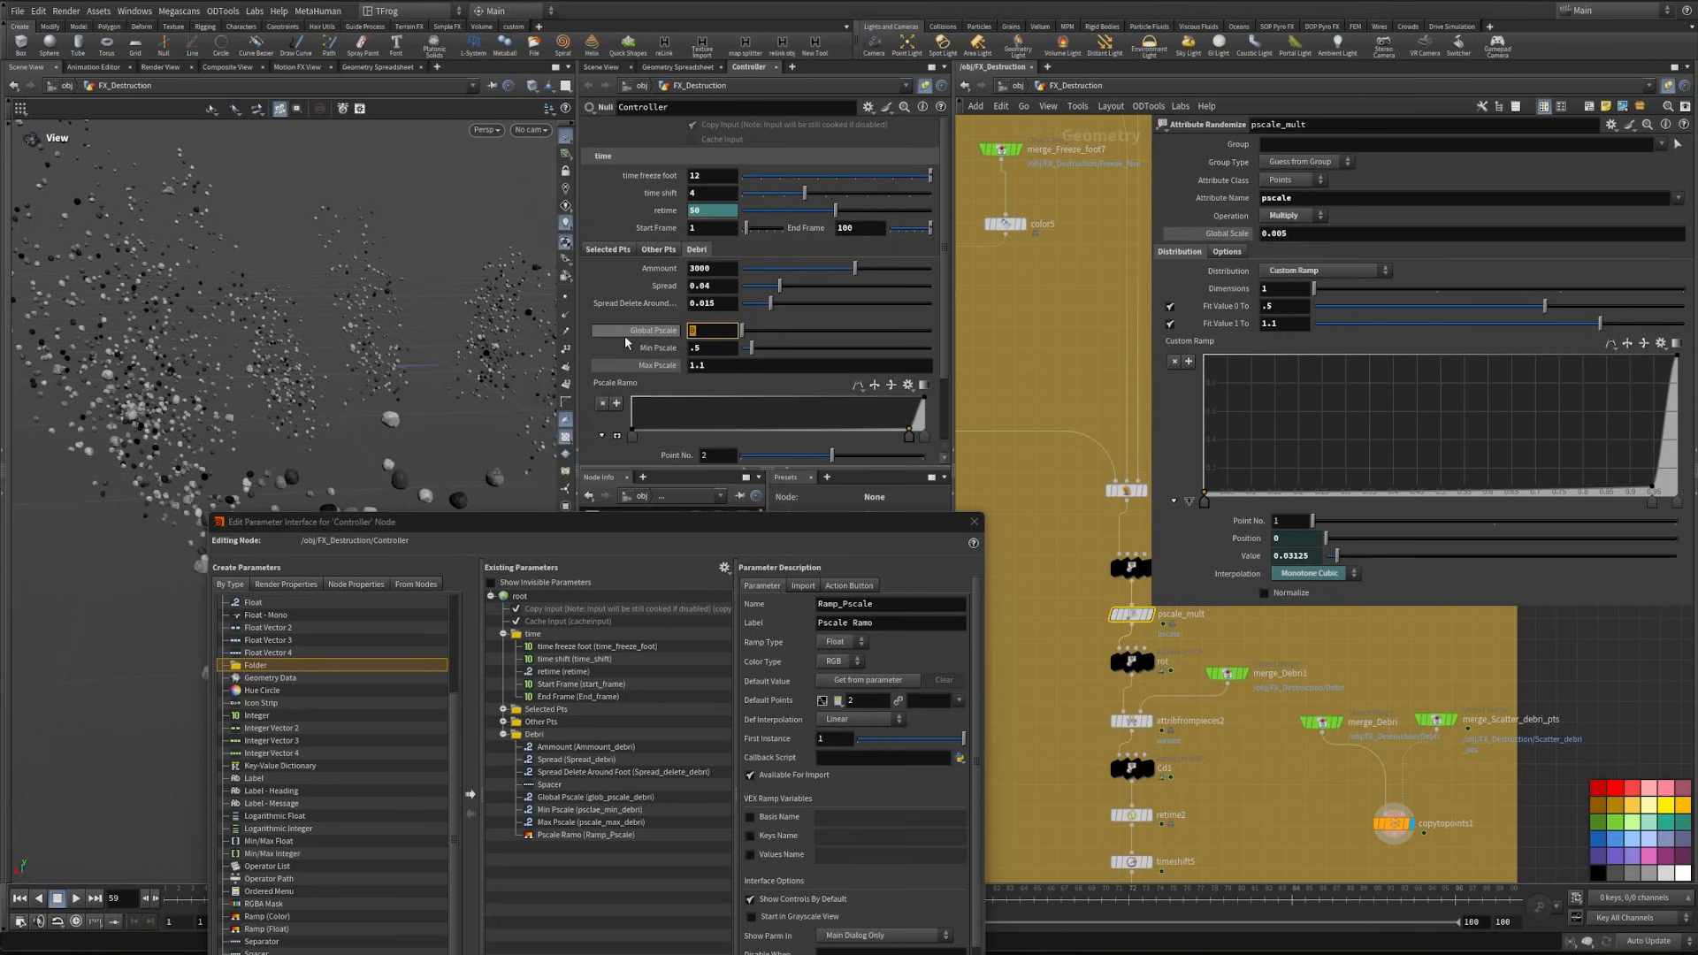
pyautogui.write('.005')
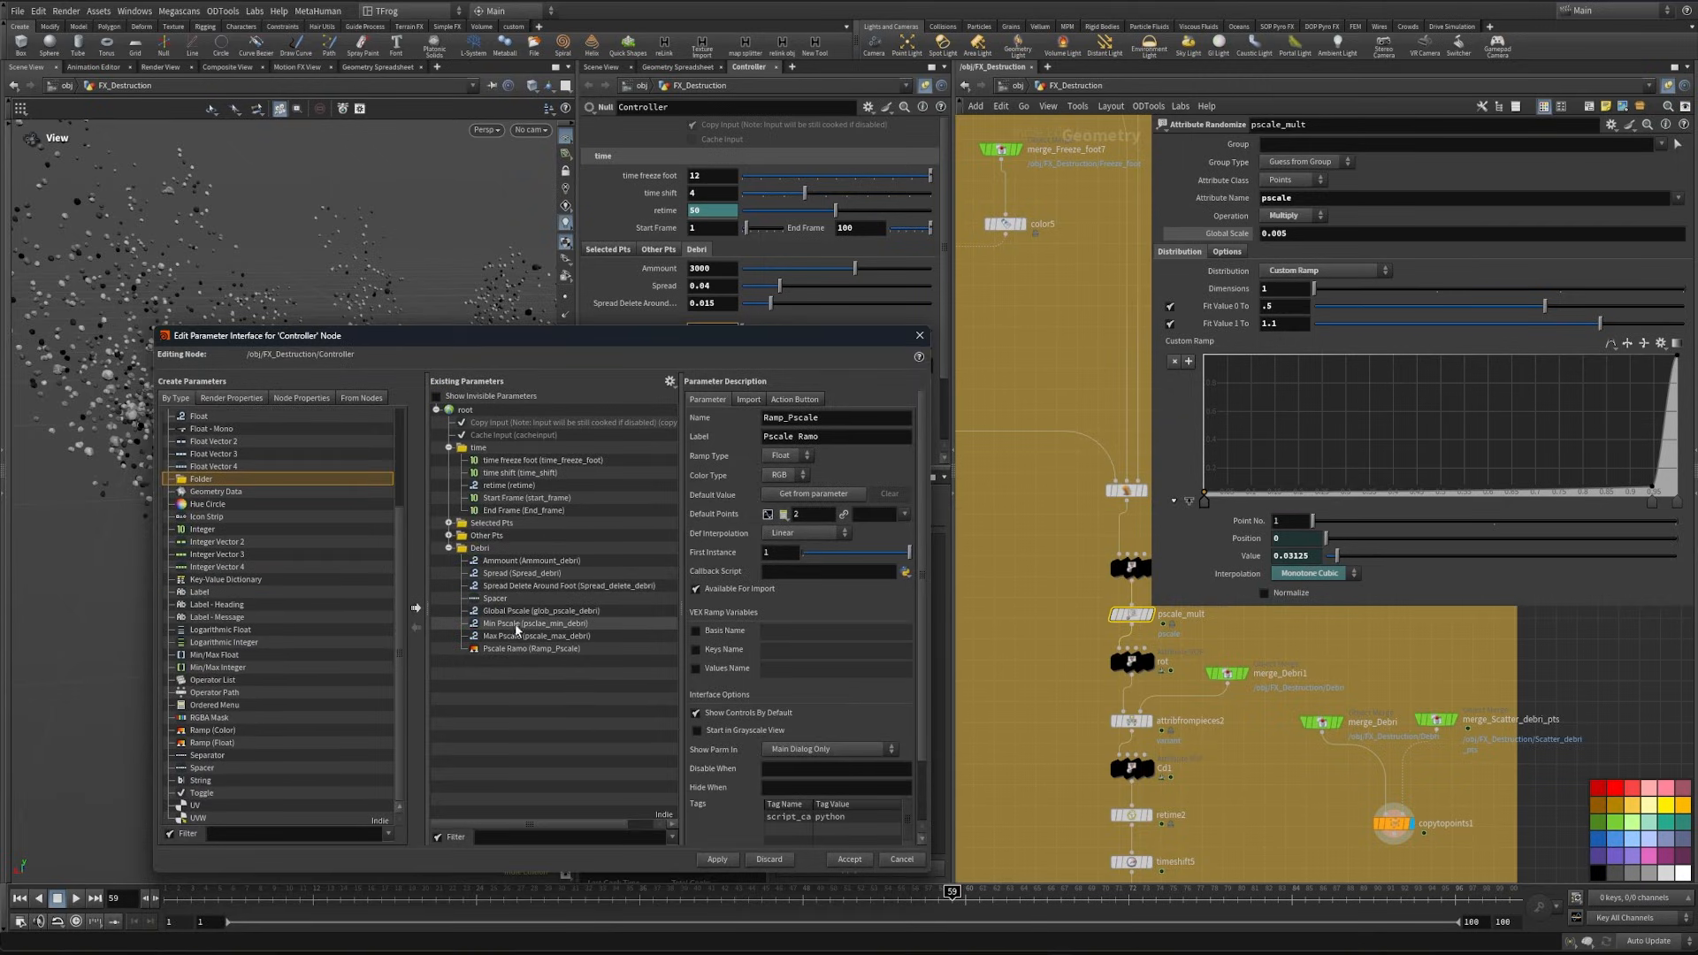
# - Enable a slider range for the Global Pscale parameter with a maximum of 0.02 and apply it
pyautogui.click(515, 611)
pyautogui.click(697, 622)
pyautogui.moveTo(865, 622); pyautogui.dragTo(777, 613)
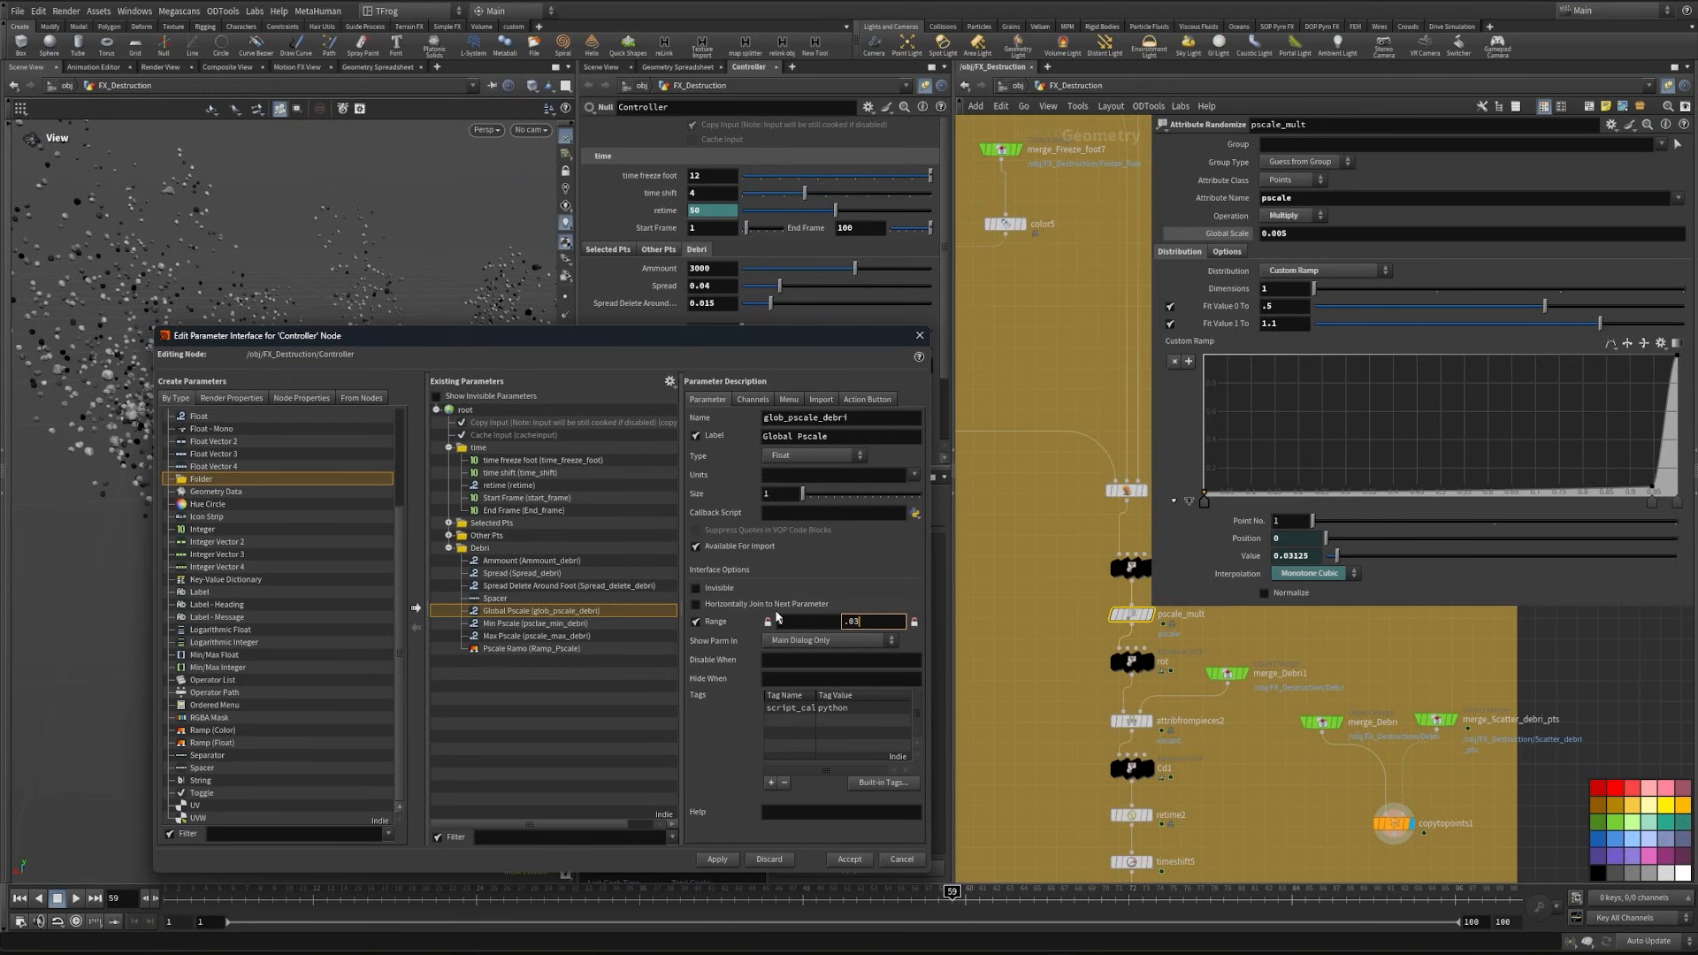
pyautogui.write('.03')
pyautogui.press('Return')
pyautogui.moveTo(655, 344); pyautogui.dragTo(701, 454)
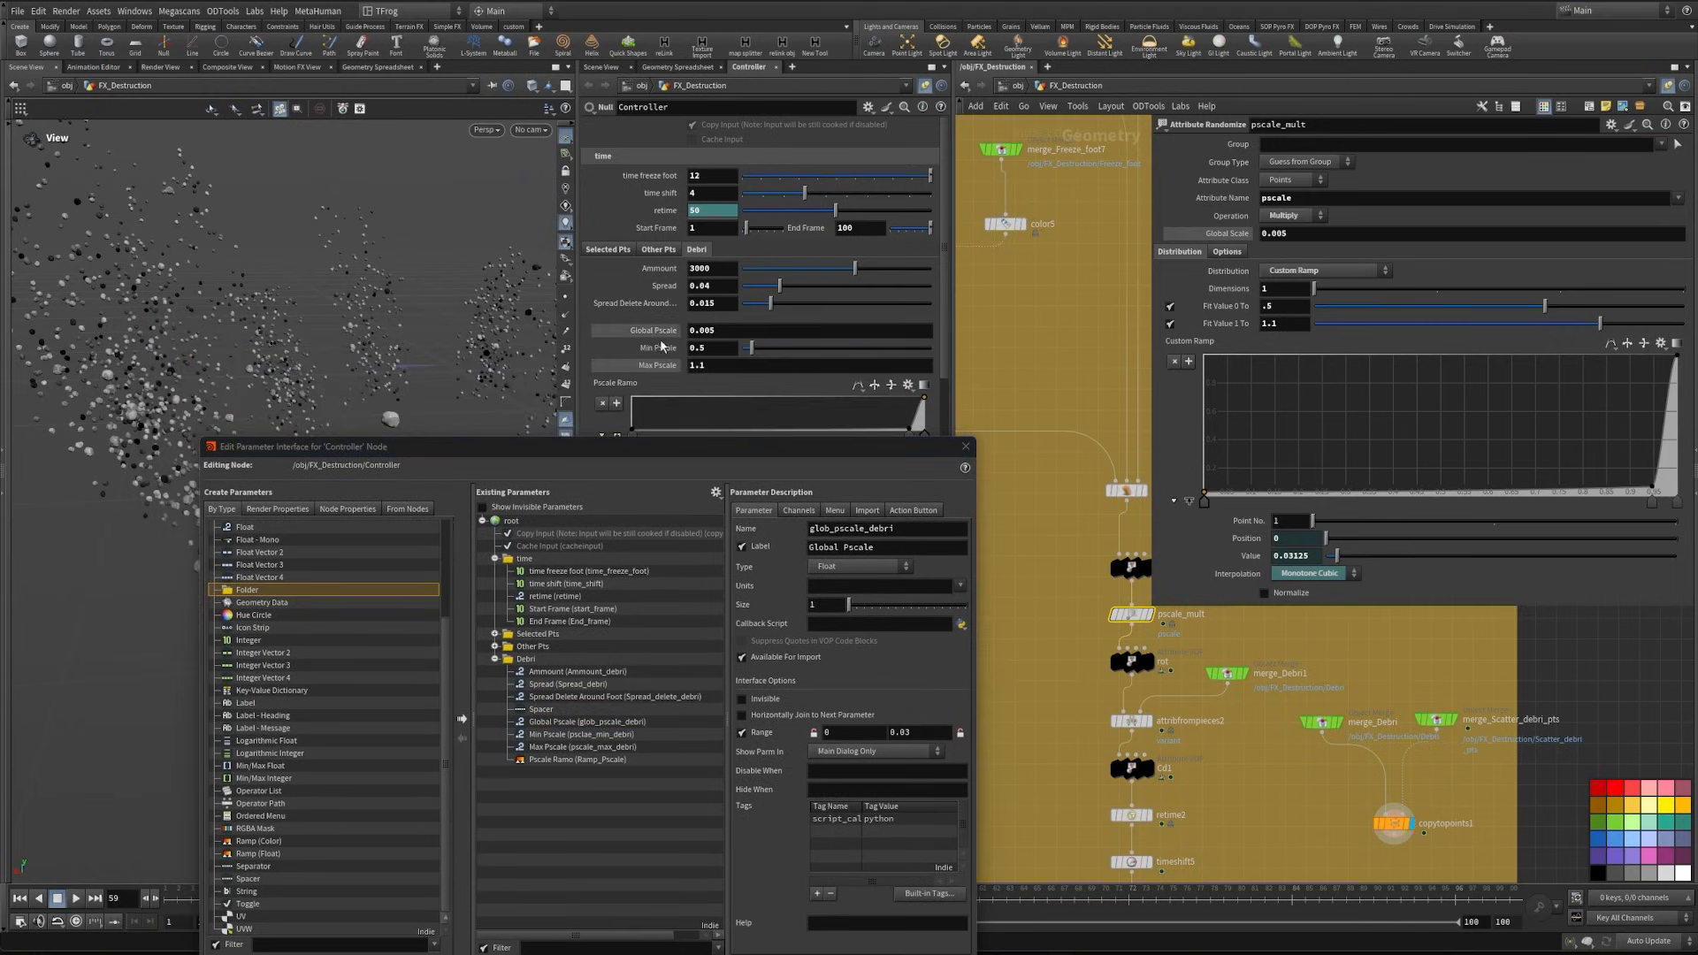
pyautogui.click(923, 732)
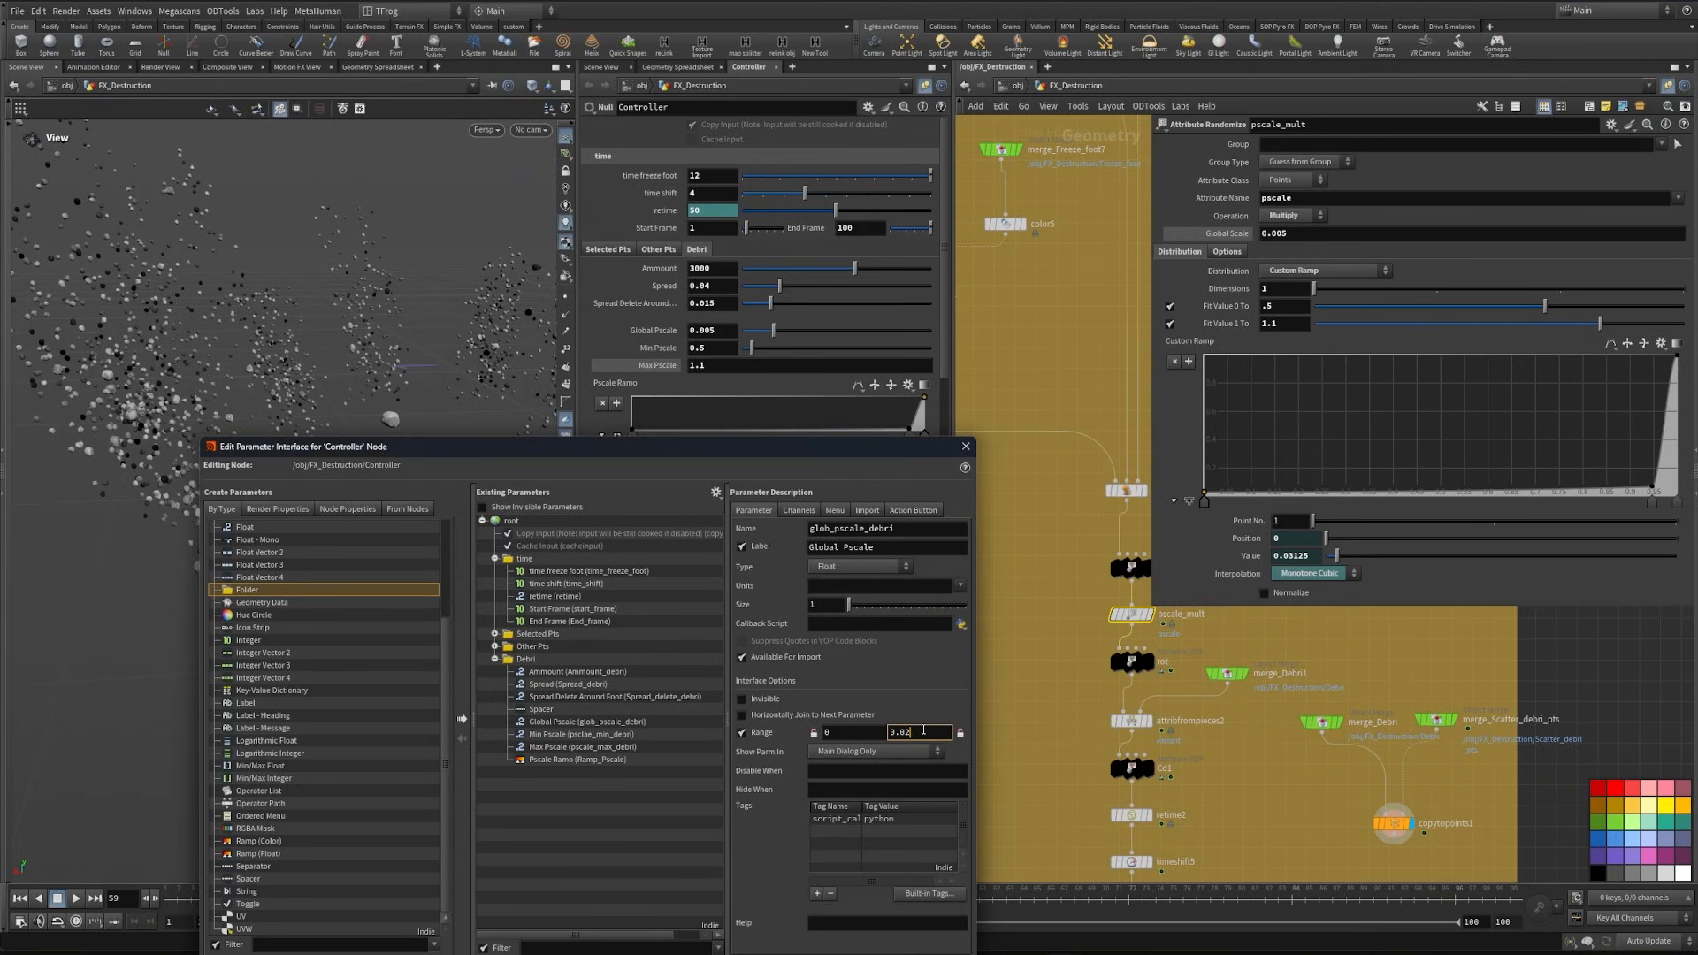
pyautogui.moveTo(779, 479); pyautogui.dragTo(737, 459)
# - Link the Global Scale of pscale_mult to the Controller's Global Pscale with a relative reference
pyautogui.rightClick(659, 335)
pyautogui.click(722, 459)
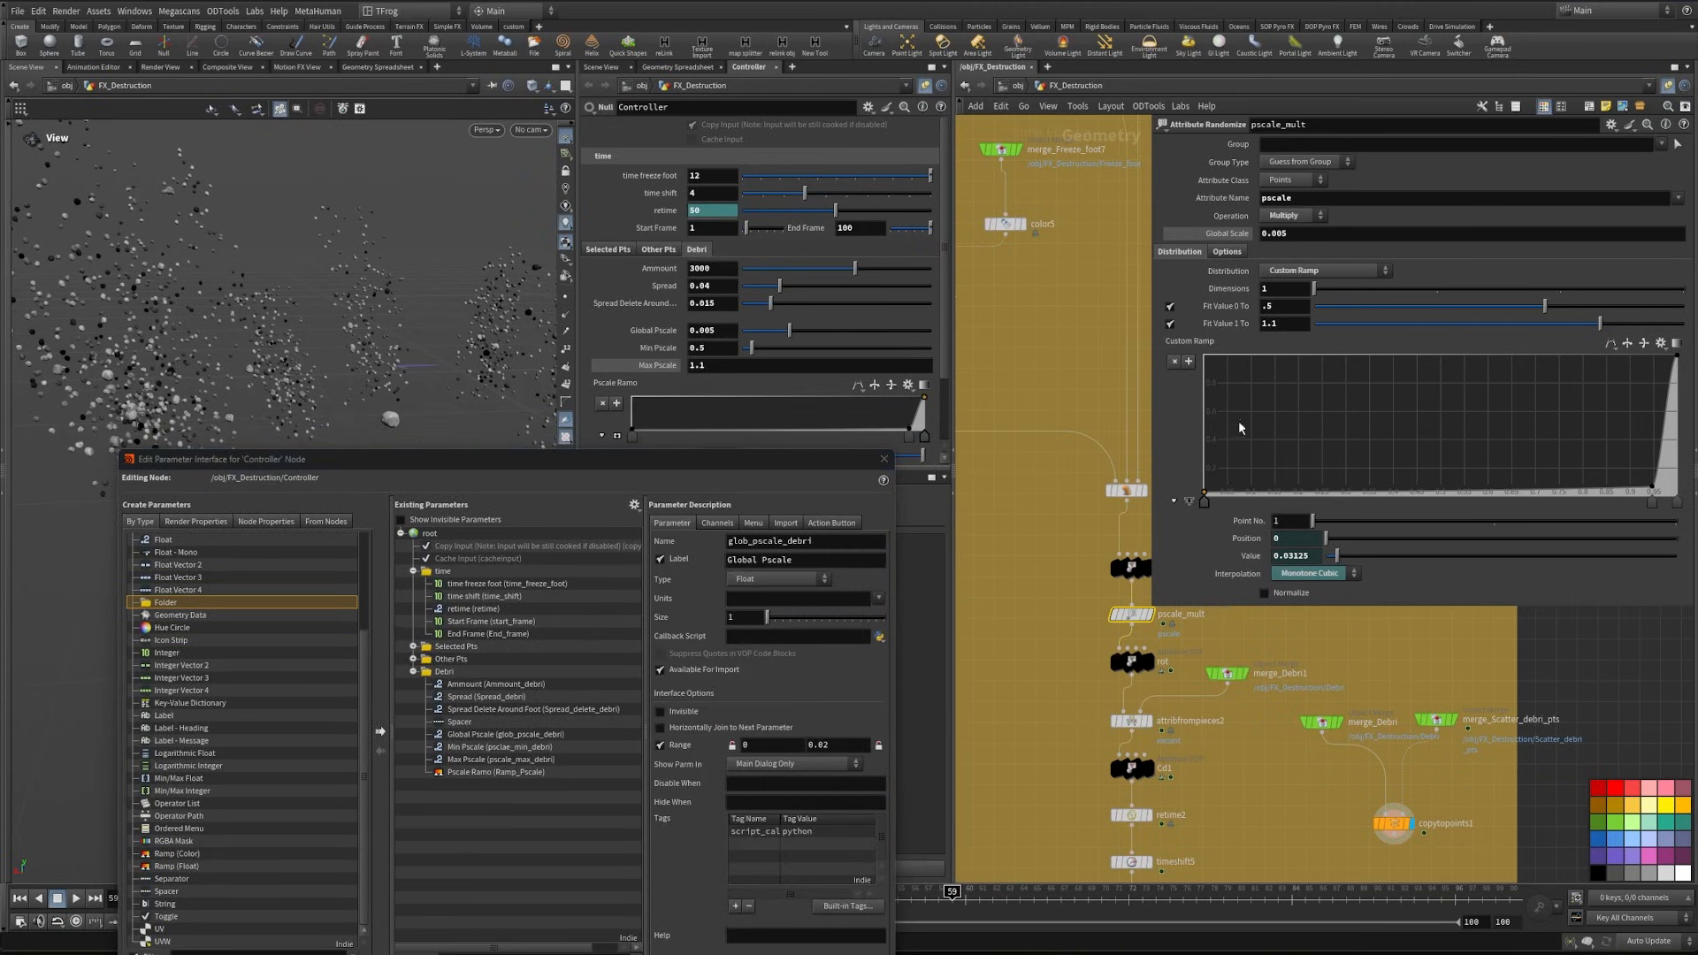
pyautogui.rightClick(1225, 233)
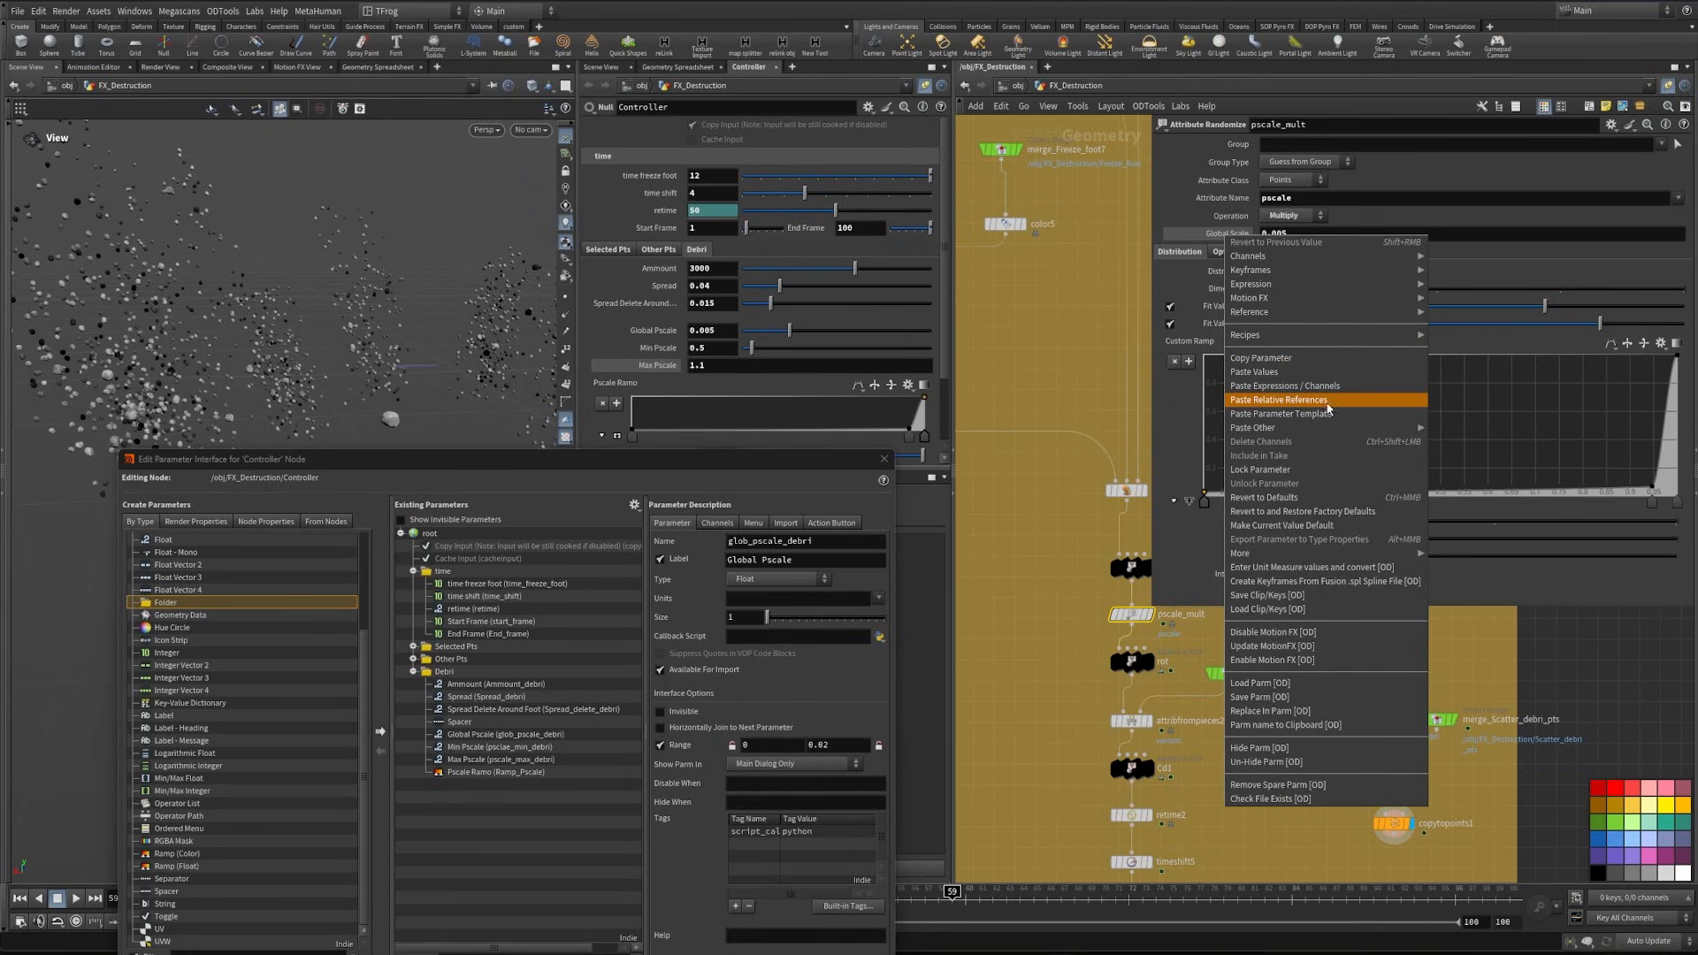
pyautogui.click(1332, 400)
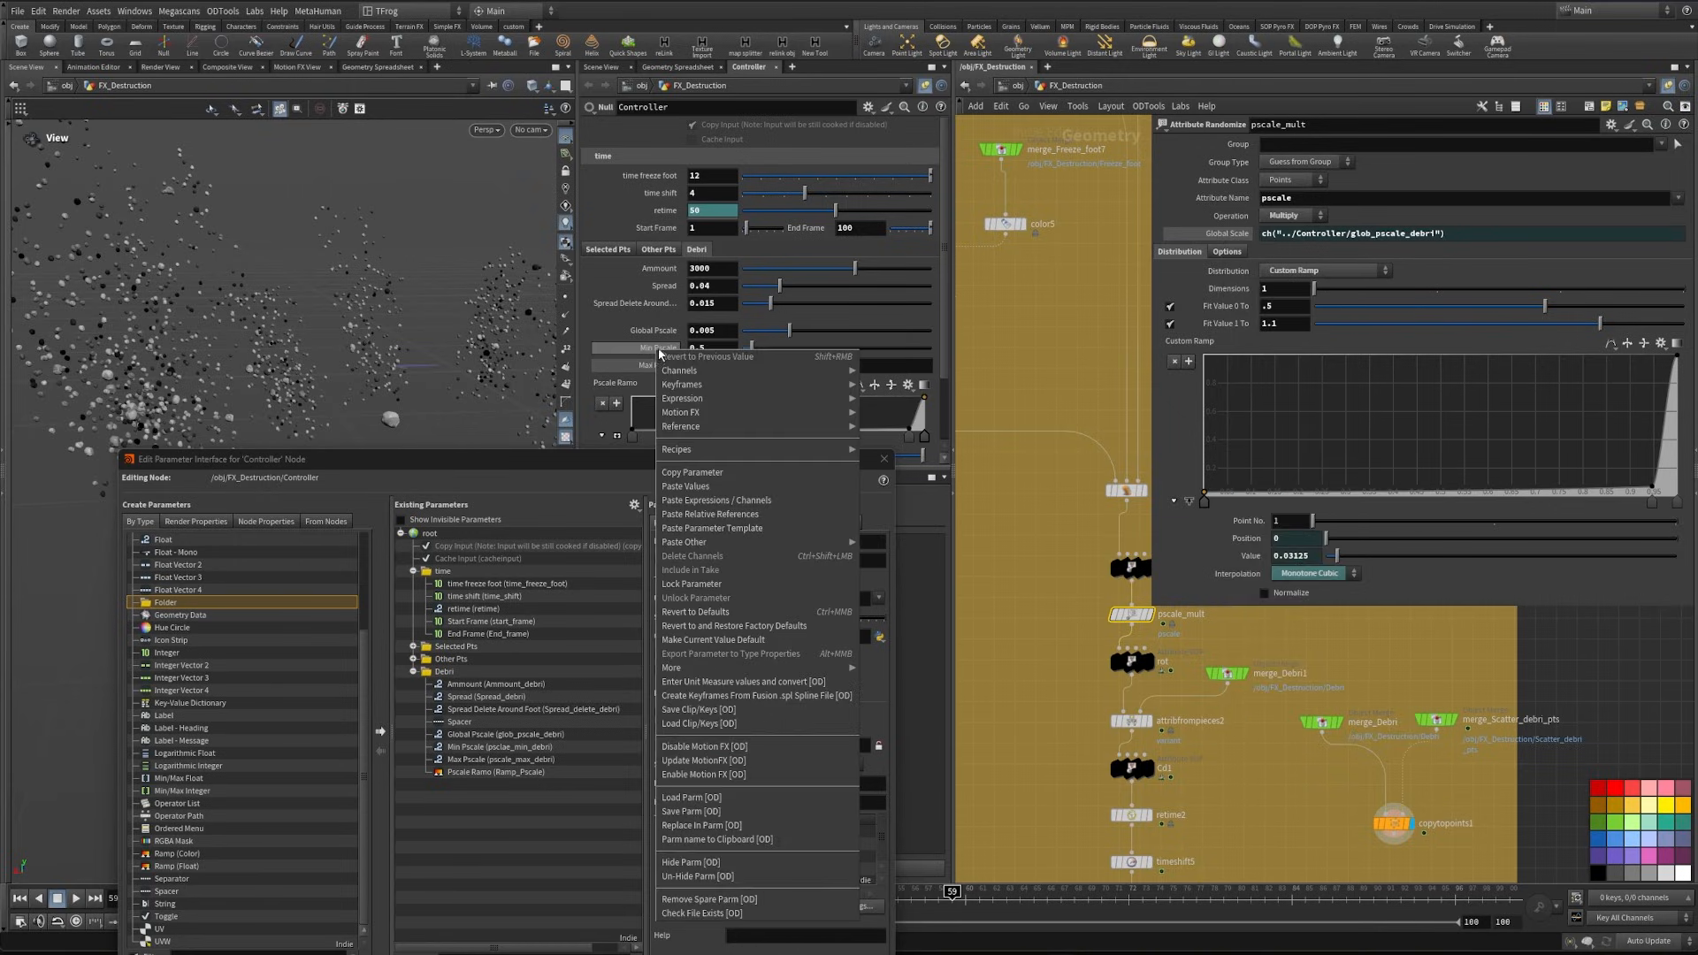
# - Reference the Controller's Min Pscale in Fit Value 0 To and its Max Pscale in Fit Value 1 To of pscale_mult
pyautogui.rightClick(659, 348)
pyautogui.click(705, 471)
pyautogui.rightClick(1226, 317)
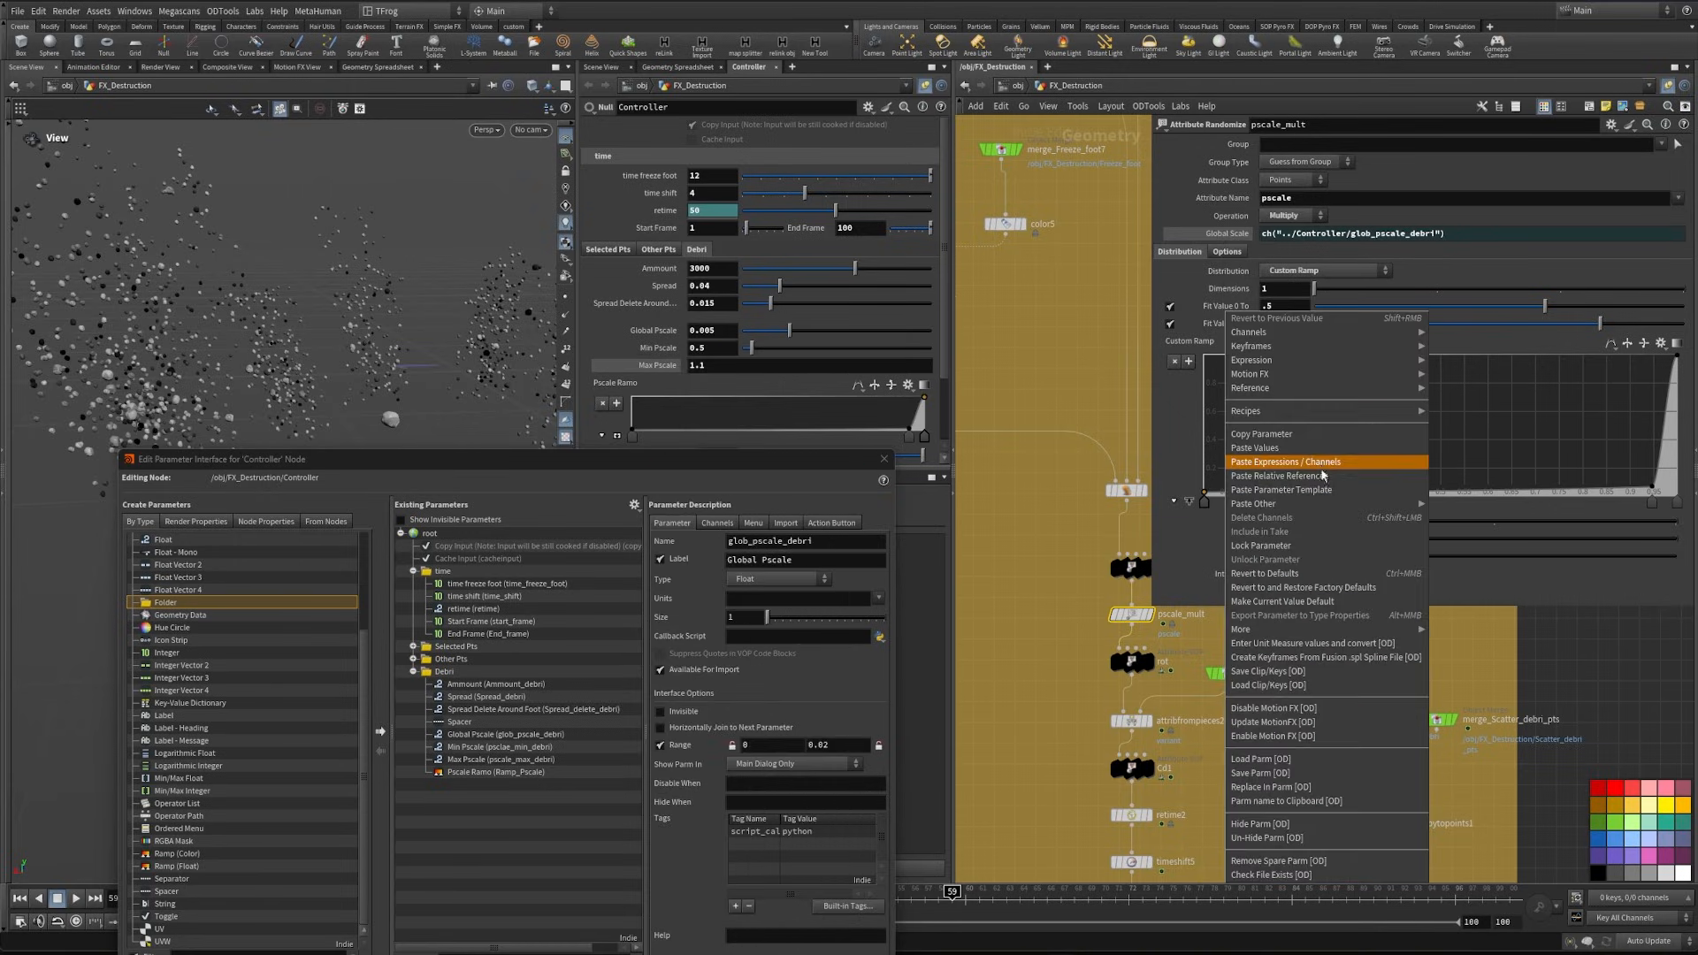
pyautogui.click(1321, 475)
pyautogui.rightClick(658, 367)
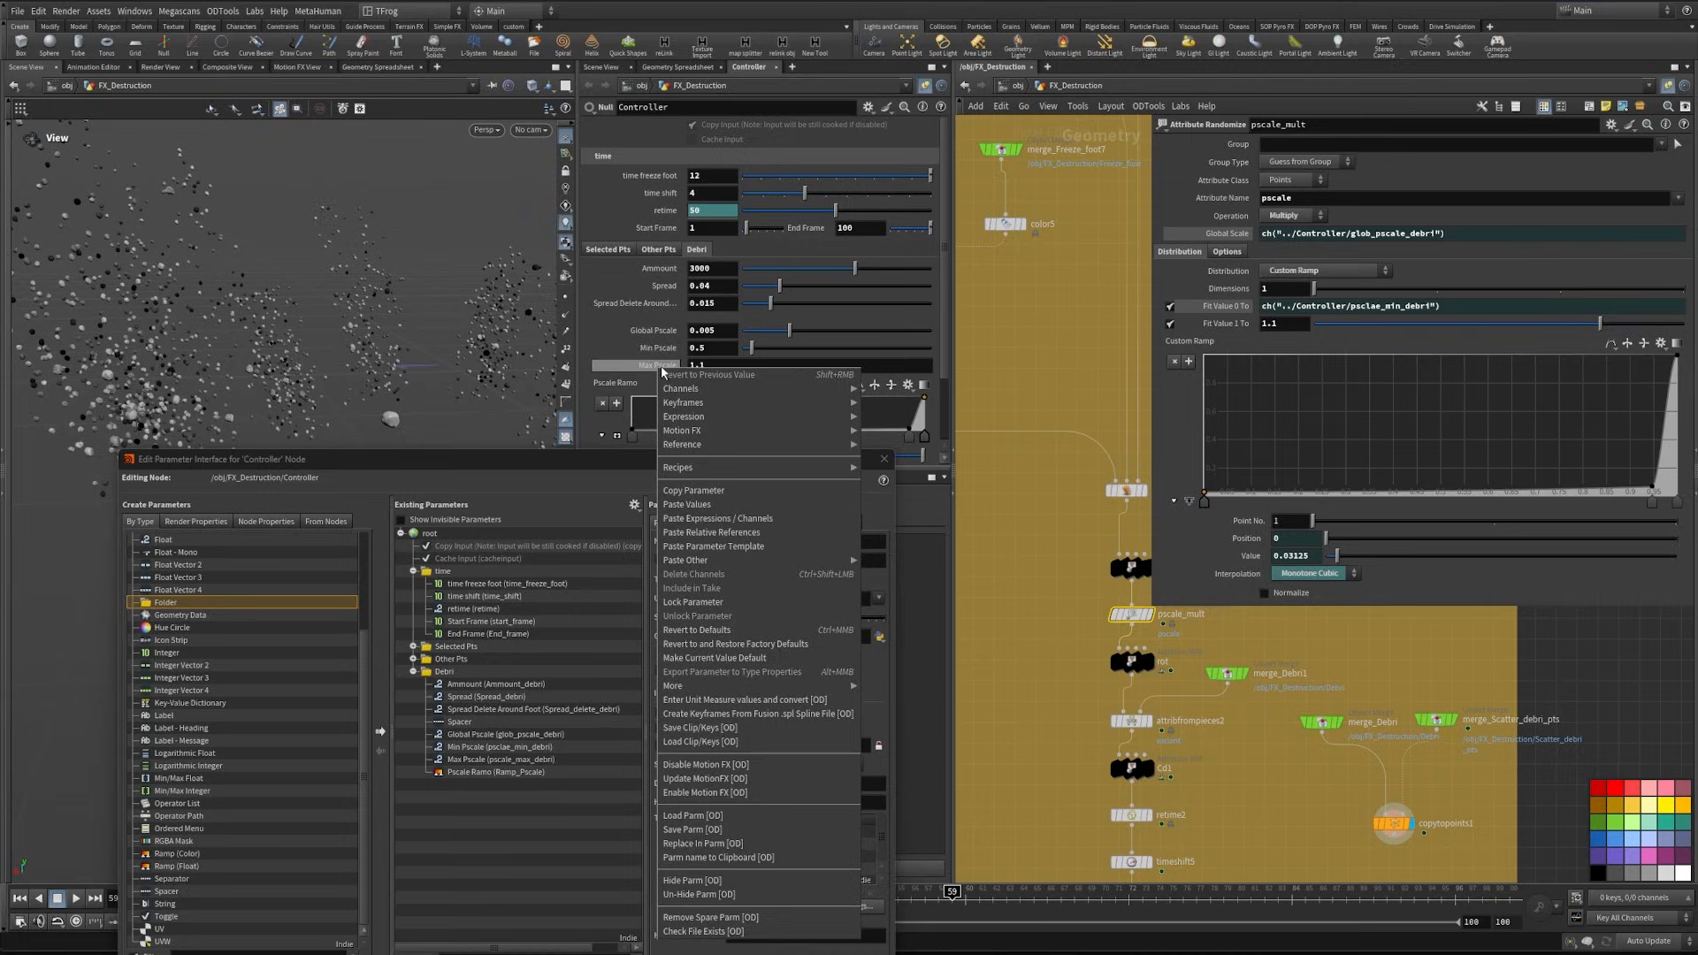
pyautogui.click(708, 489)
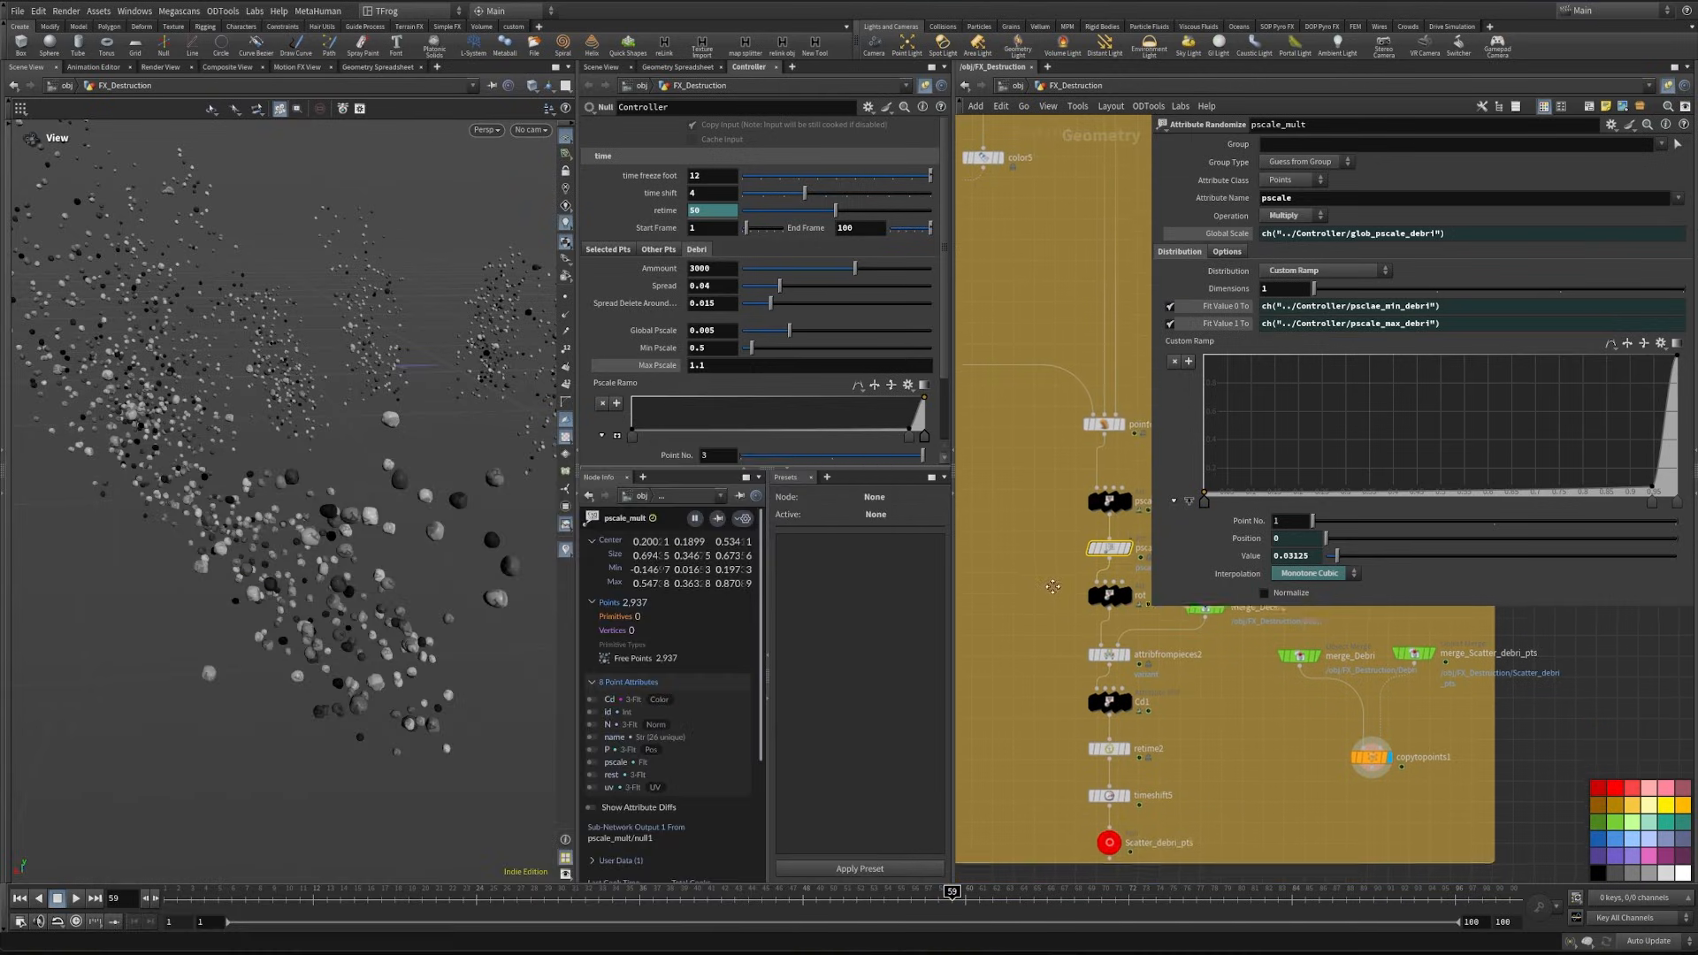
# - Enlarge the Controller's parameter pane, reopen its parameter interface editor and add a folder labelled "pscale" inside Debri
pyautogui.moveTo(1052, 586); pyautogui.dragTo(1044, 566, button='middle')
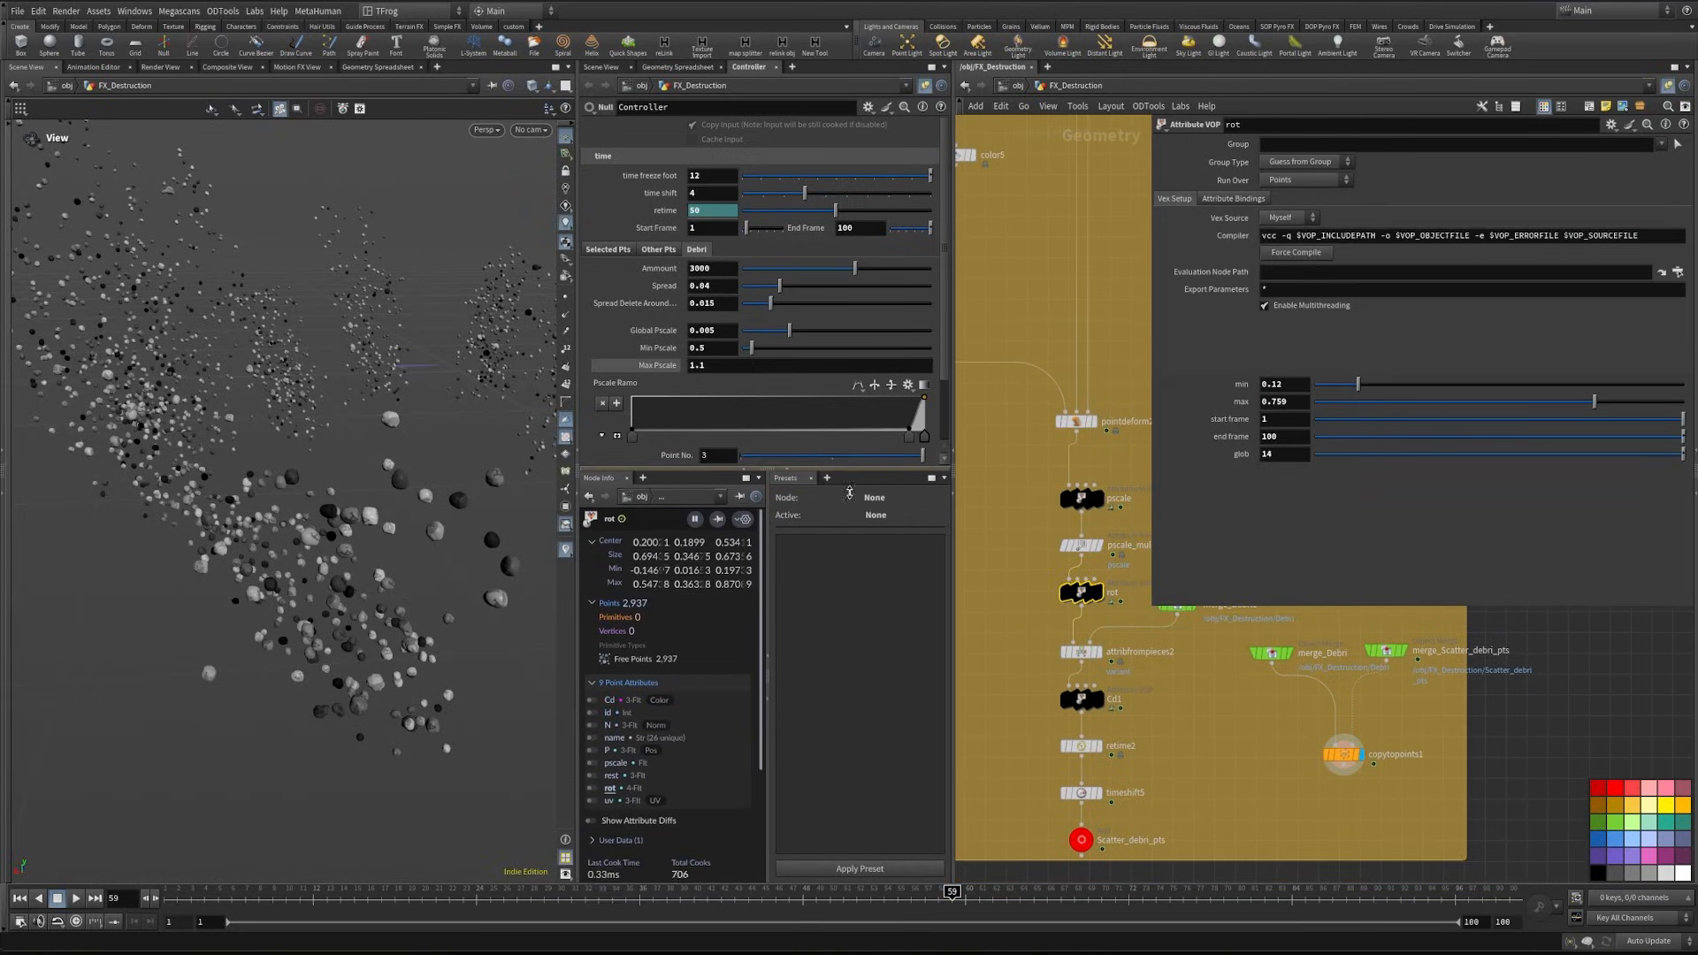
pyautogui.moveTo(847, 468); pyautogui.dragTo(849, 604)
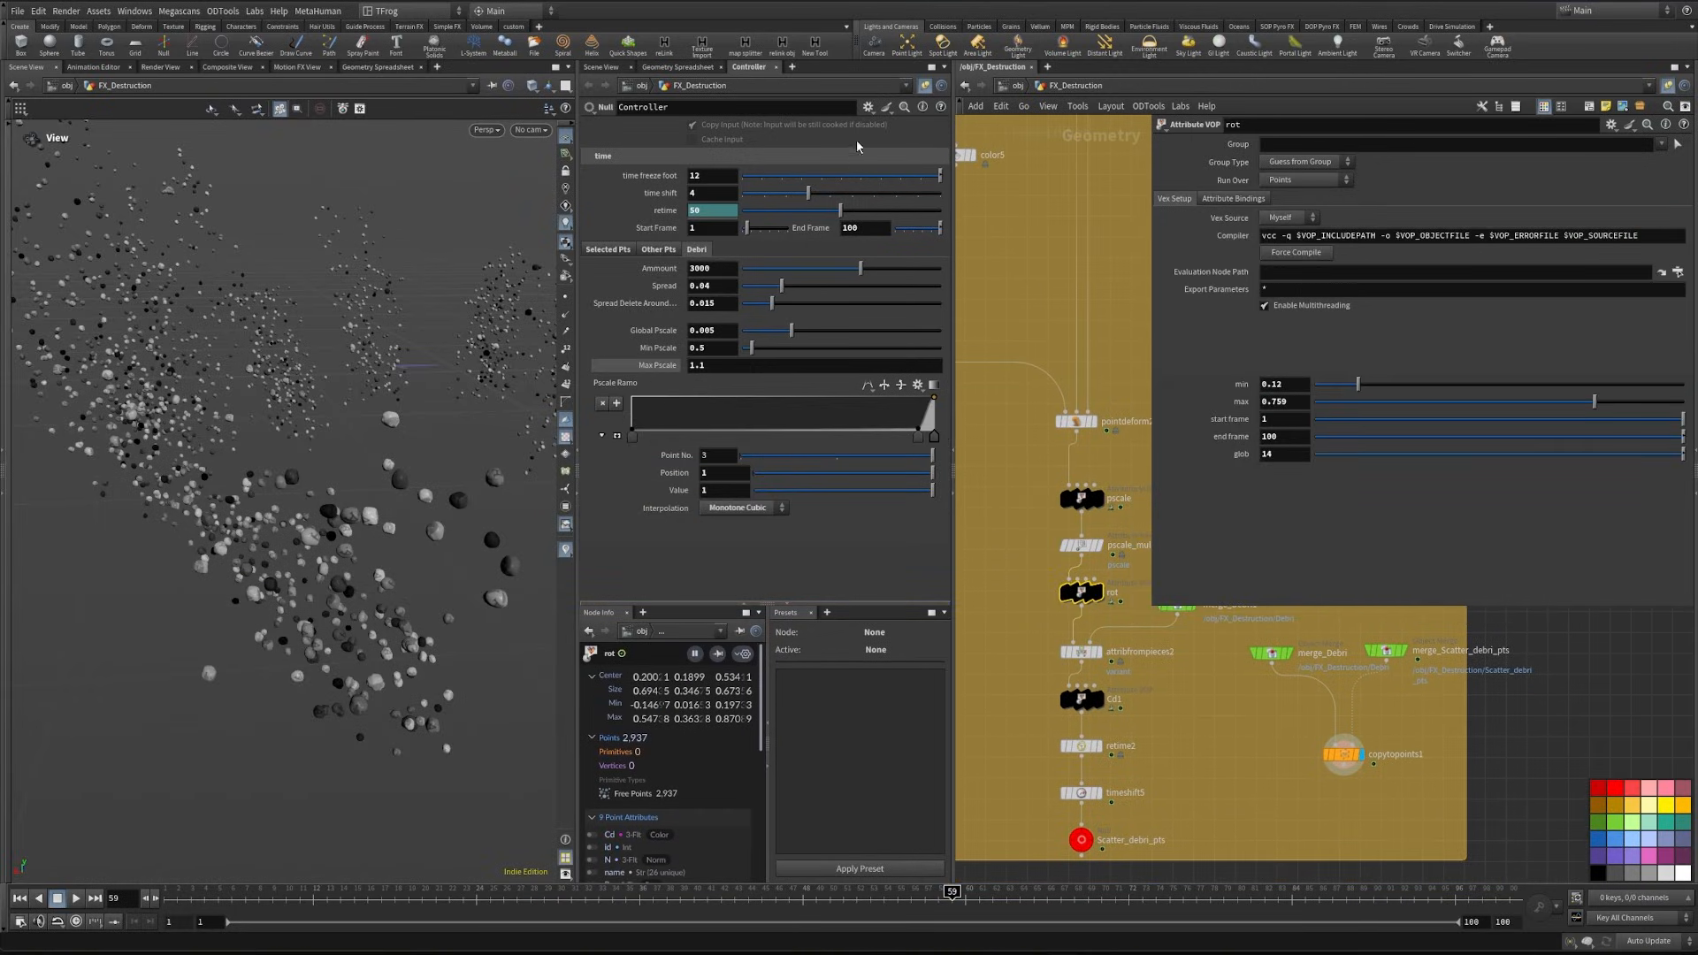
pyautogui.click(868, 107)
pyautogui.click(877, 123)
pyautogui.moveTo(560, 458); pyautogui.dragTo(590, 339)
pyautogui.scroll(-5, 544, 757)
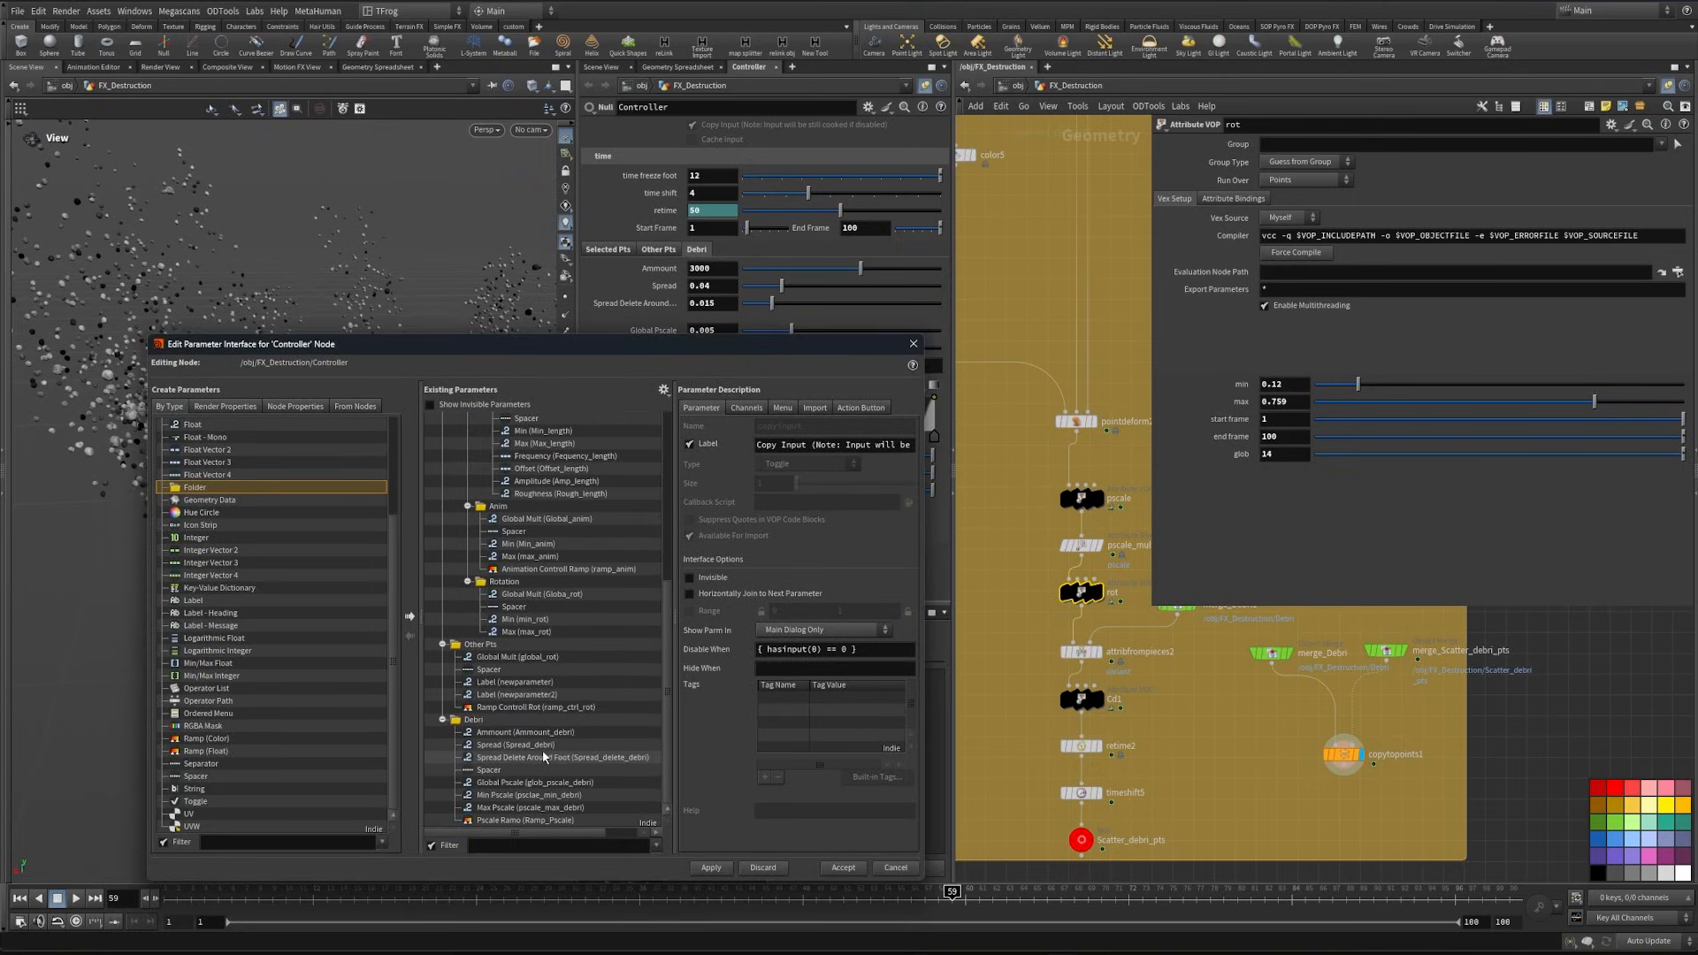
pyautogui.click(475, 718)
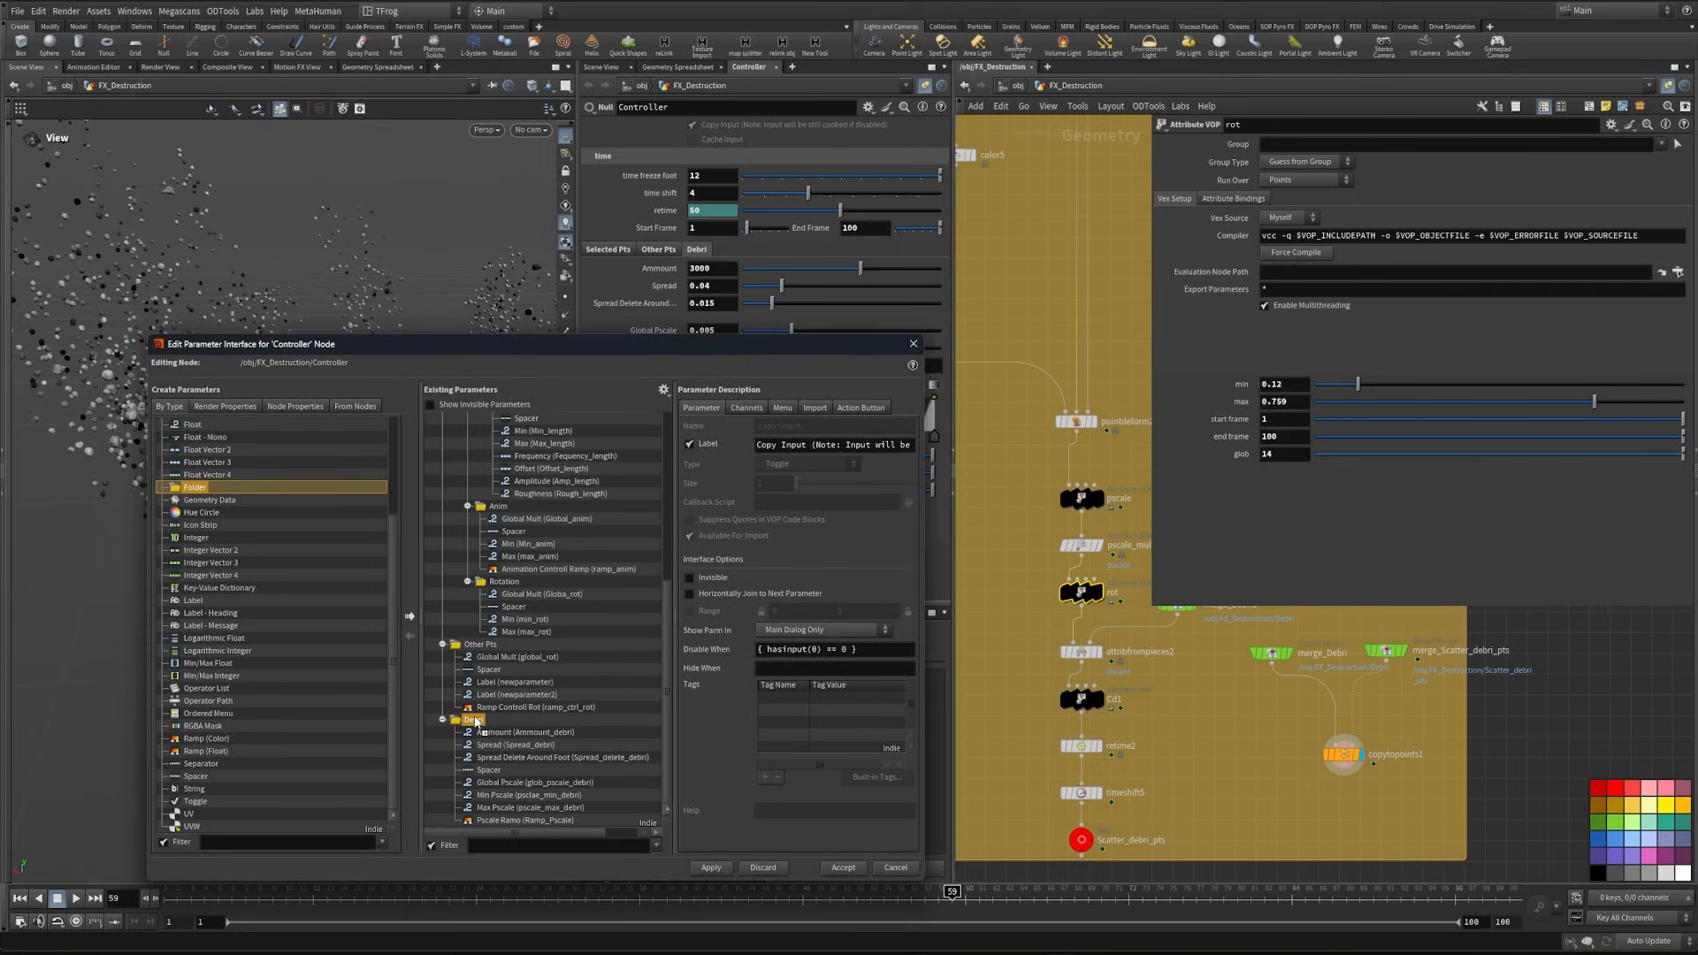
pyautogui.moveTo(474, 719); pyautogui.dragTo(475, 720)
pyautogui.tripleClick(826, 441)
pyautogui.write('pscale')
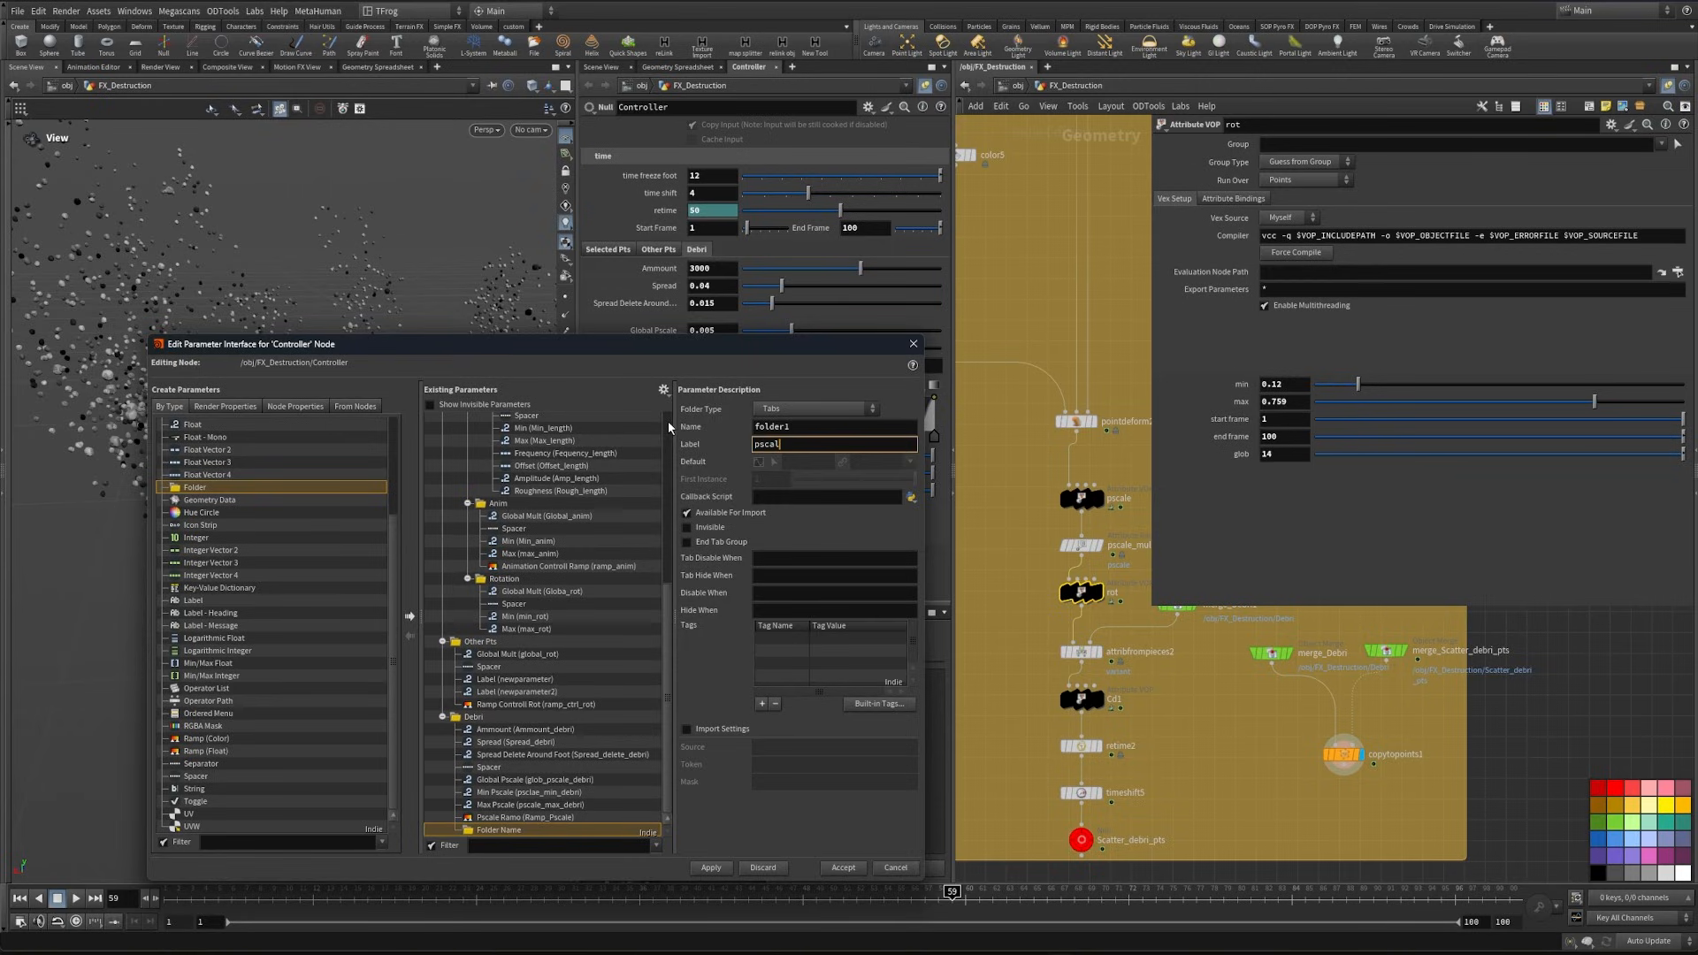
pyautogui.press('Return')
# - Move the global, min, max and ramp pscale parameters into the pscale folder, with the spacer under Global Pscale, and apply
pyautogui.click(515, 779)
pyautogui.keyDown('shift'); pyautogui.click(511, 817); pyautogui.keyUp('shift')
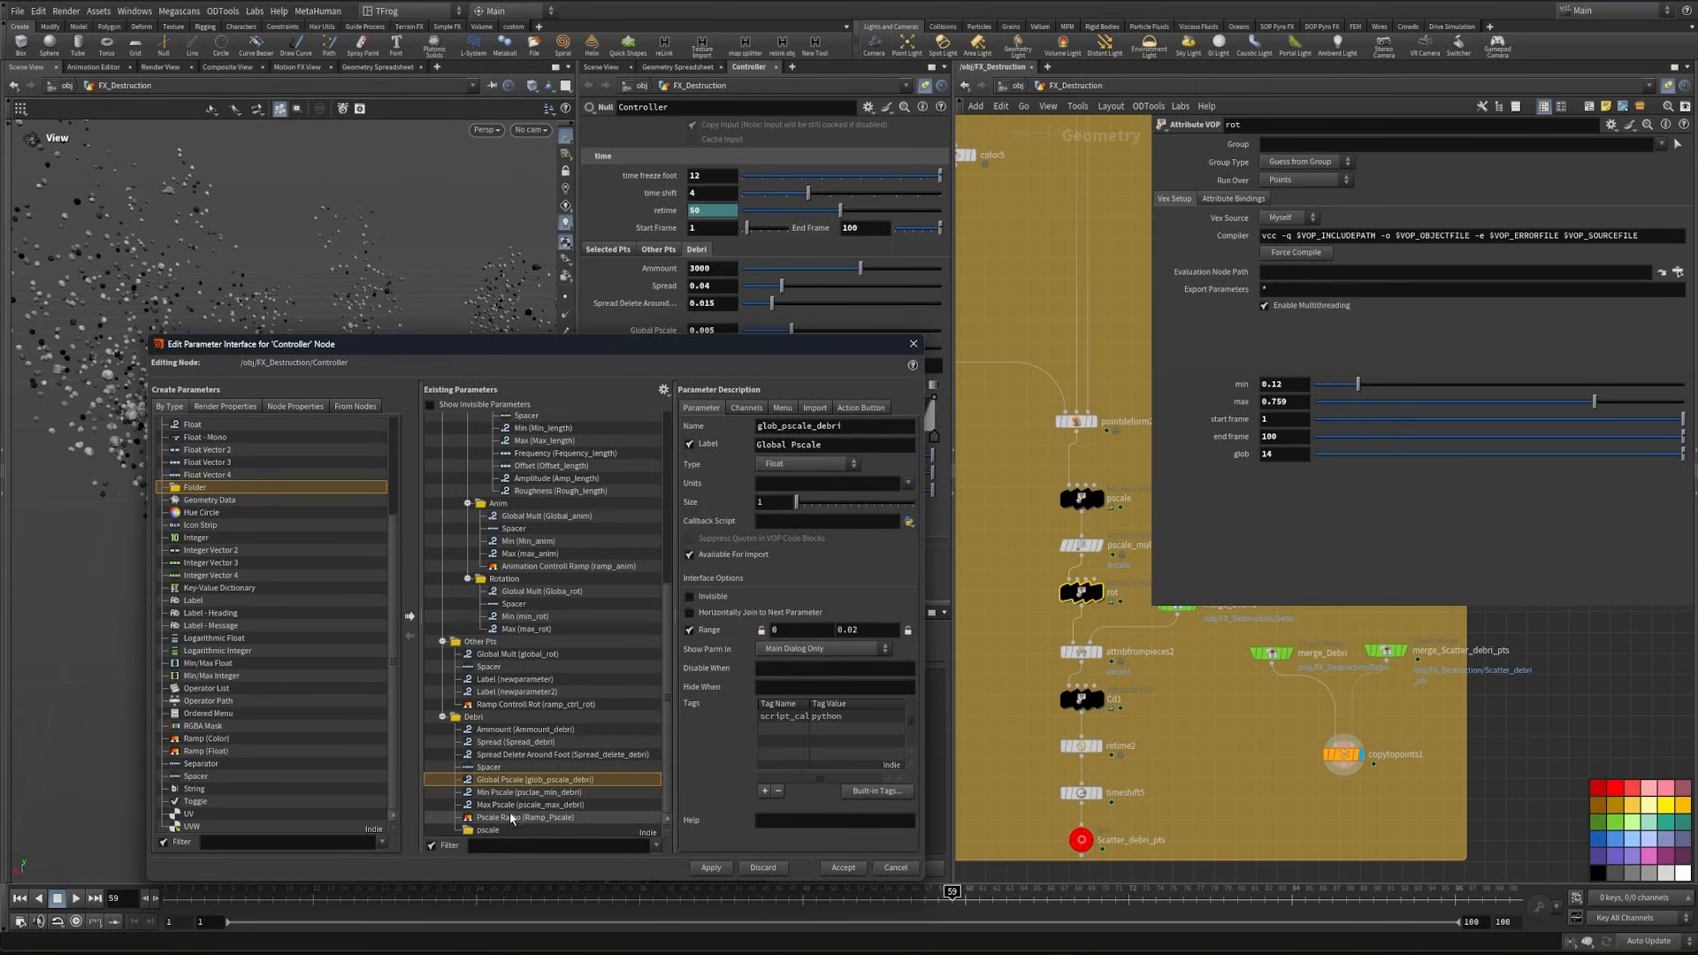
pyautogui.moveTo(511, 818); pyautogui.dragTo(518, 799)
pyautogui.click(514, 768)
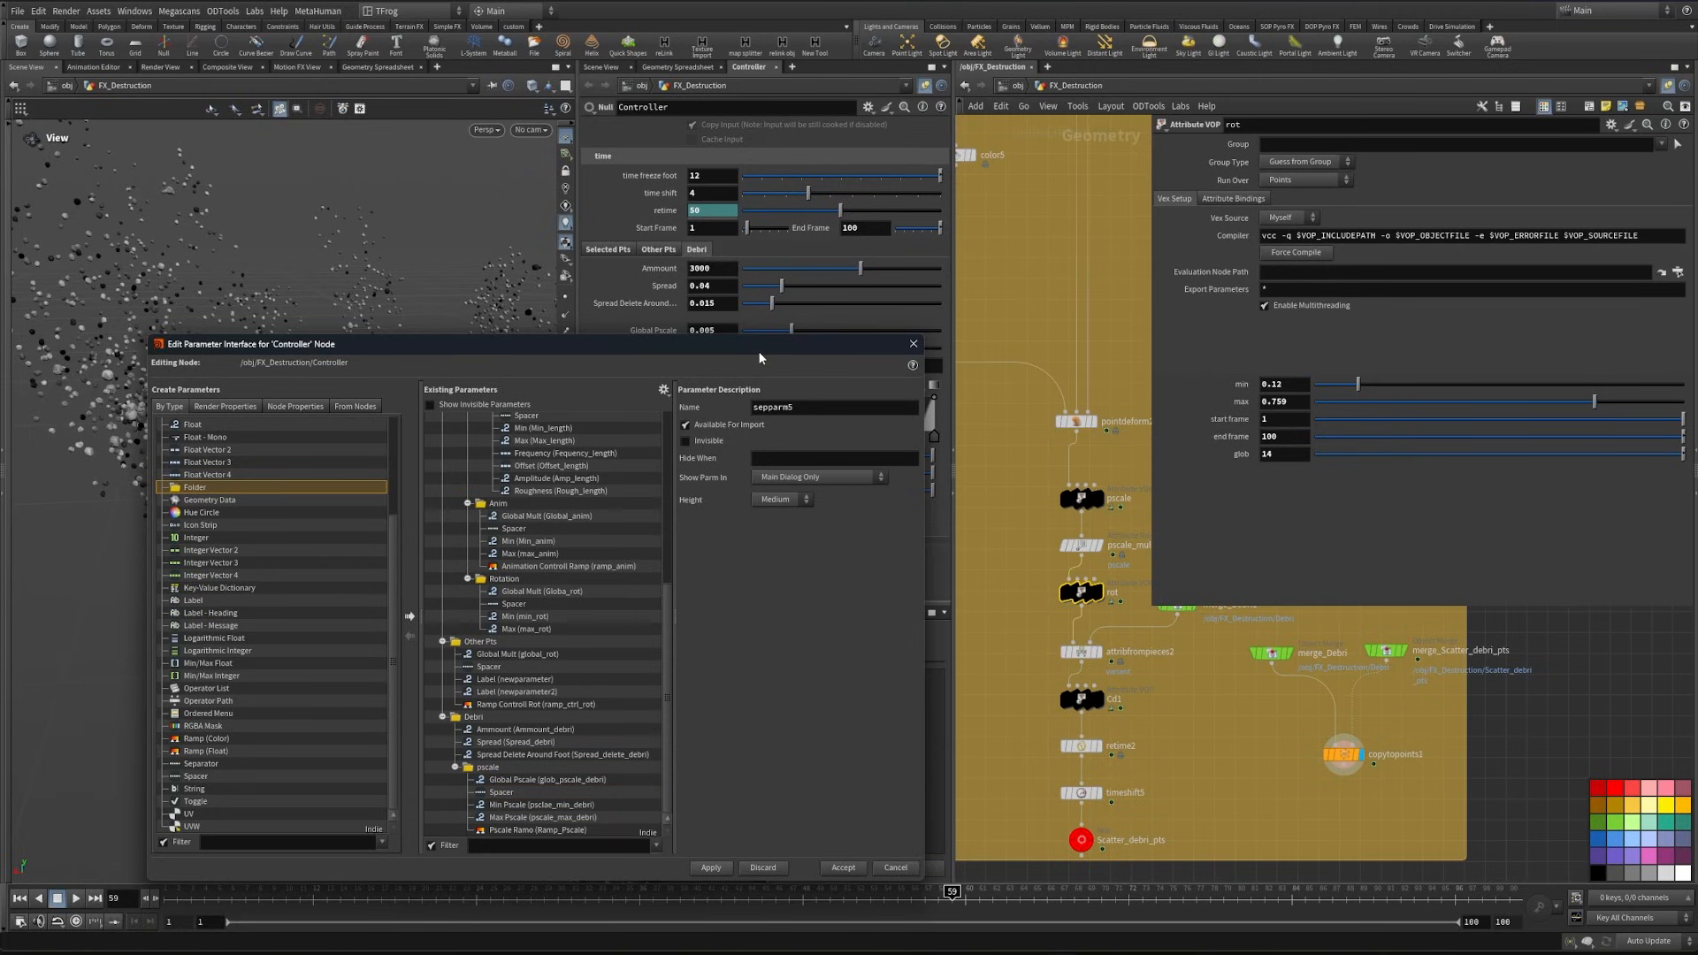
pyautogui.moveTo(758, 344); pyautogui.dragTo(691, 352)
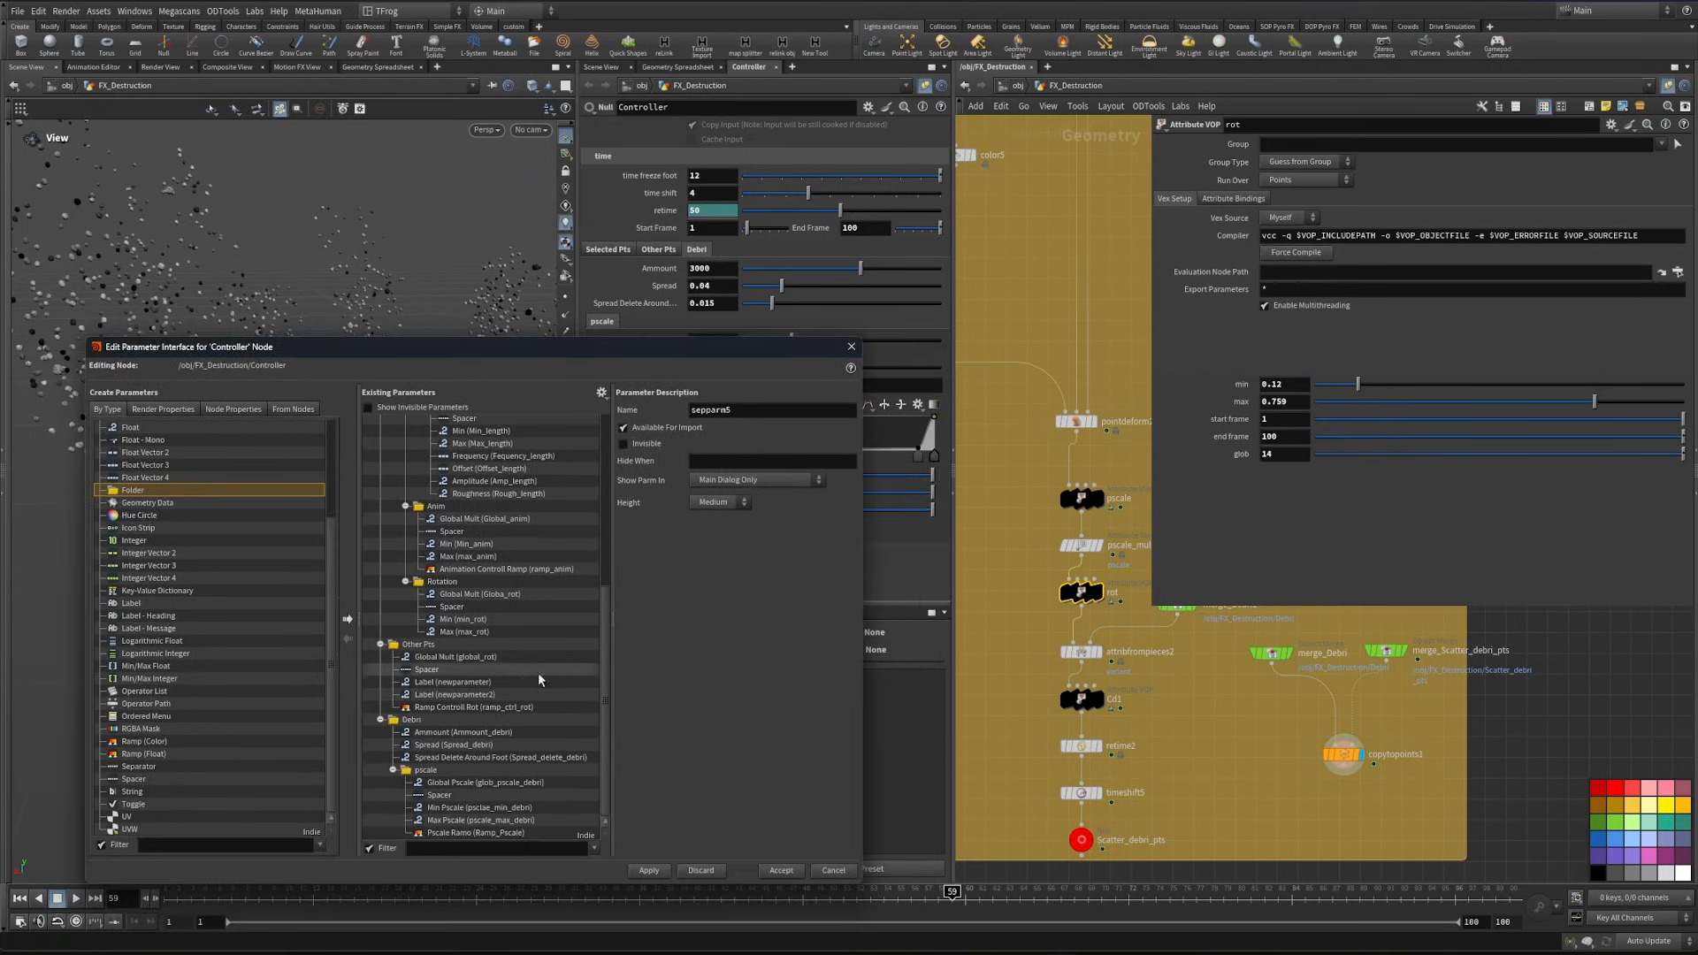
# - Add a second folder labelled "Rotation" to the Debri folder
pyautogui.moveTo(144, 492); pyautogui.dragTo(412, 721)
pyautogui.click(707, 447)
pyautogui.write('Rotation')
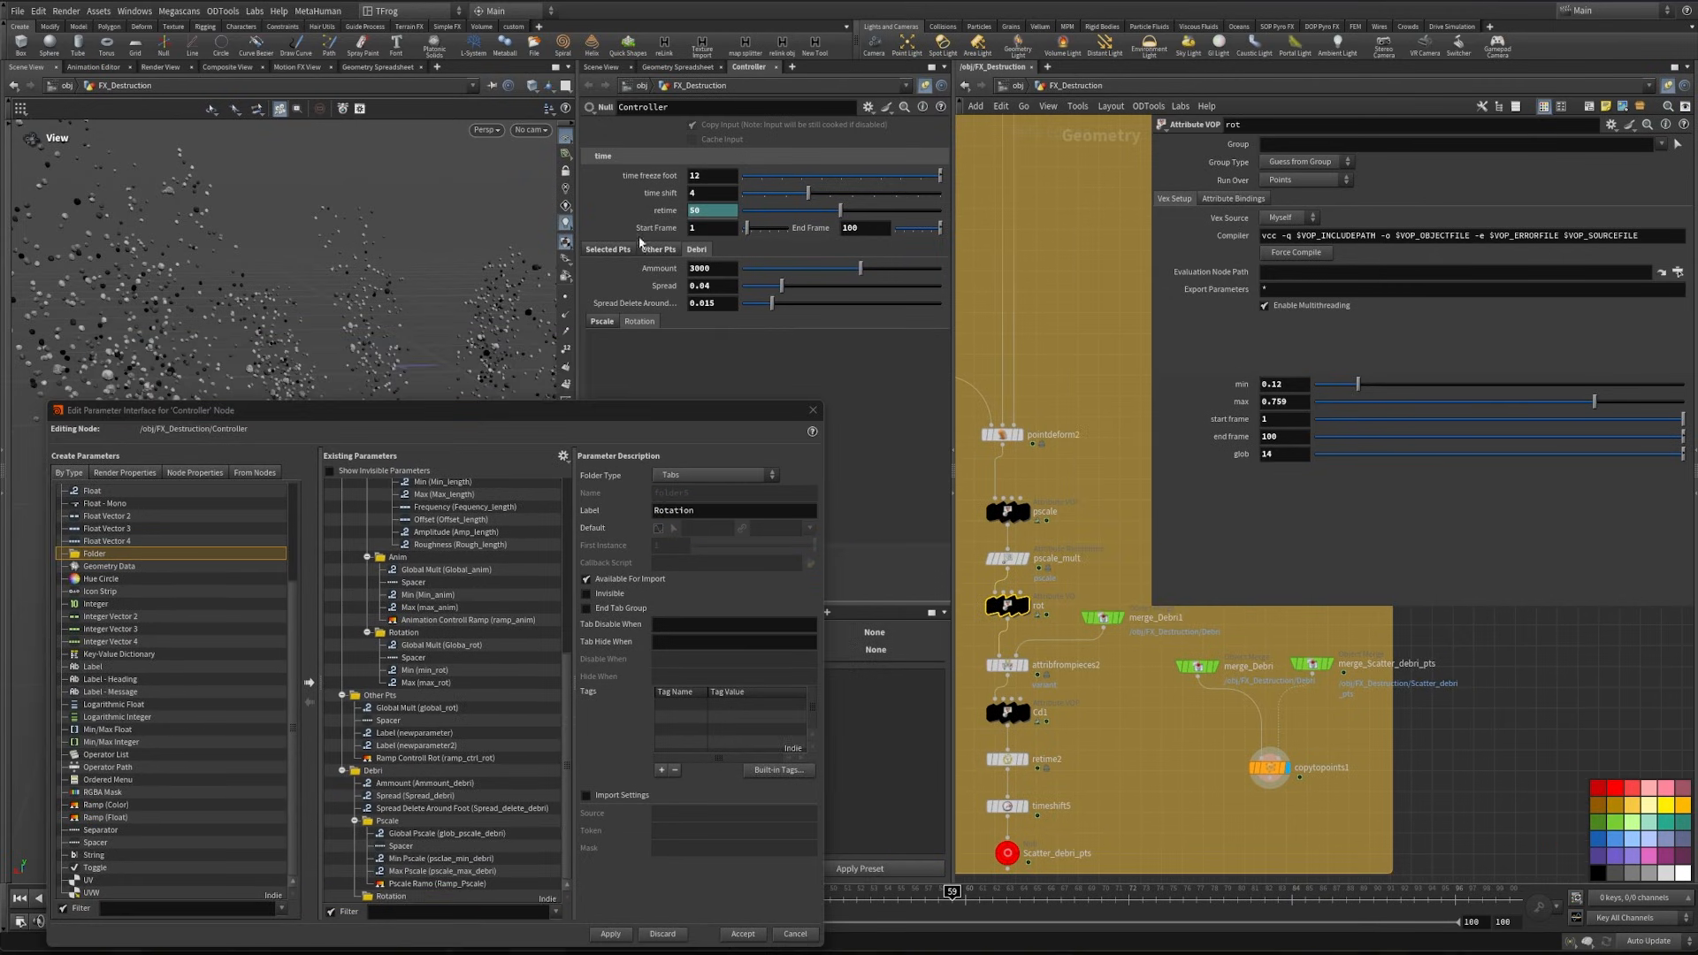
# - Link the start frame and end frame of the rot node to the Controller's Start Frame and End Frame with relative references
pyautogui.rightClick(647, 231)
pyautogui.click(712, 372)
pyautogui.rightClick(1238, 423)
pyautogui.click(1291, 540)
pyautogui.rightClick(820, 230)
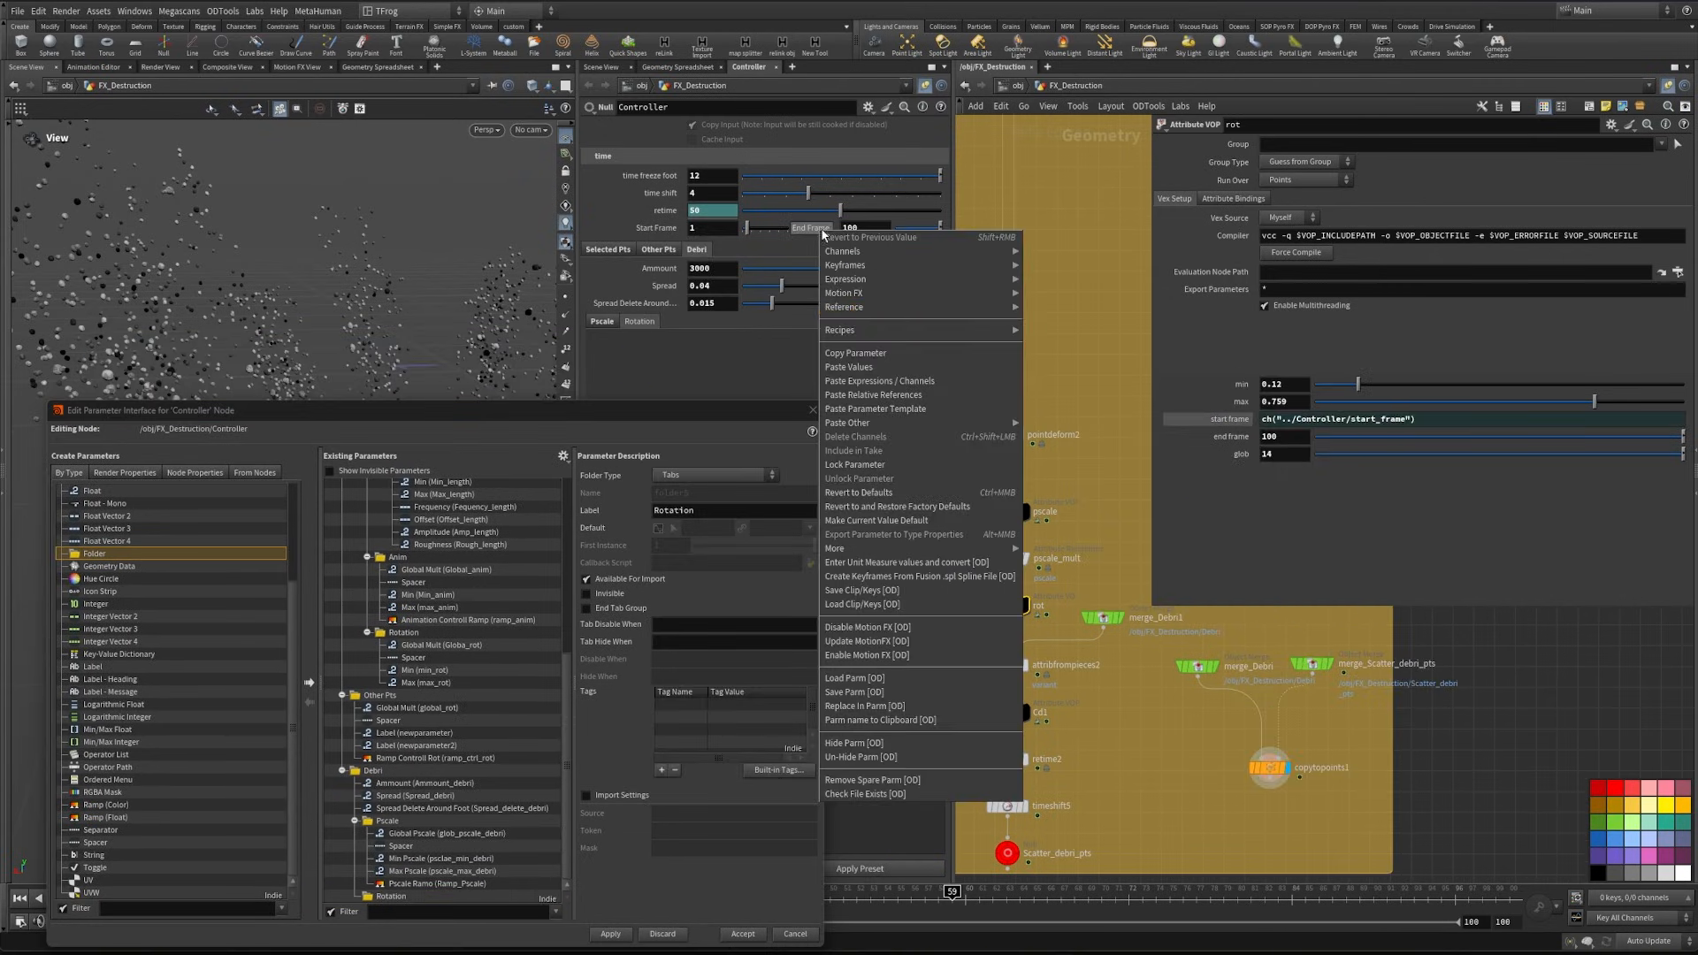
pyautogui.click(862, 353)
pyautogui.rightClick(1236, 436)
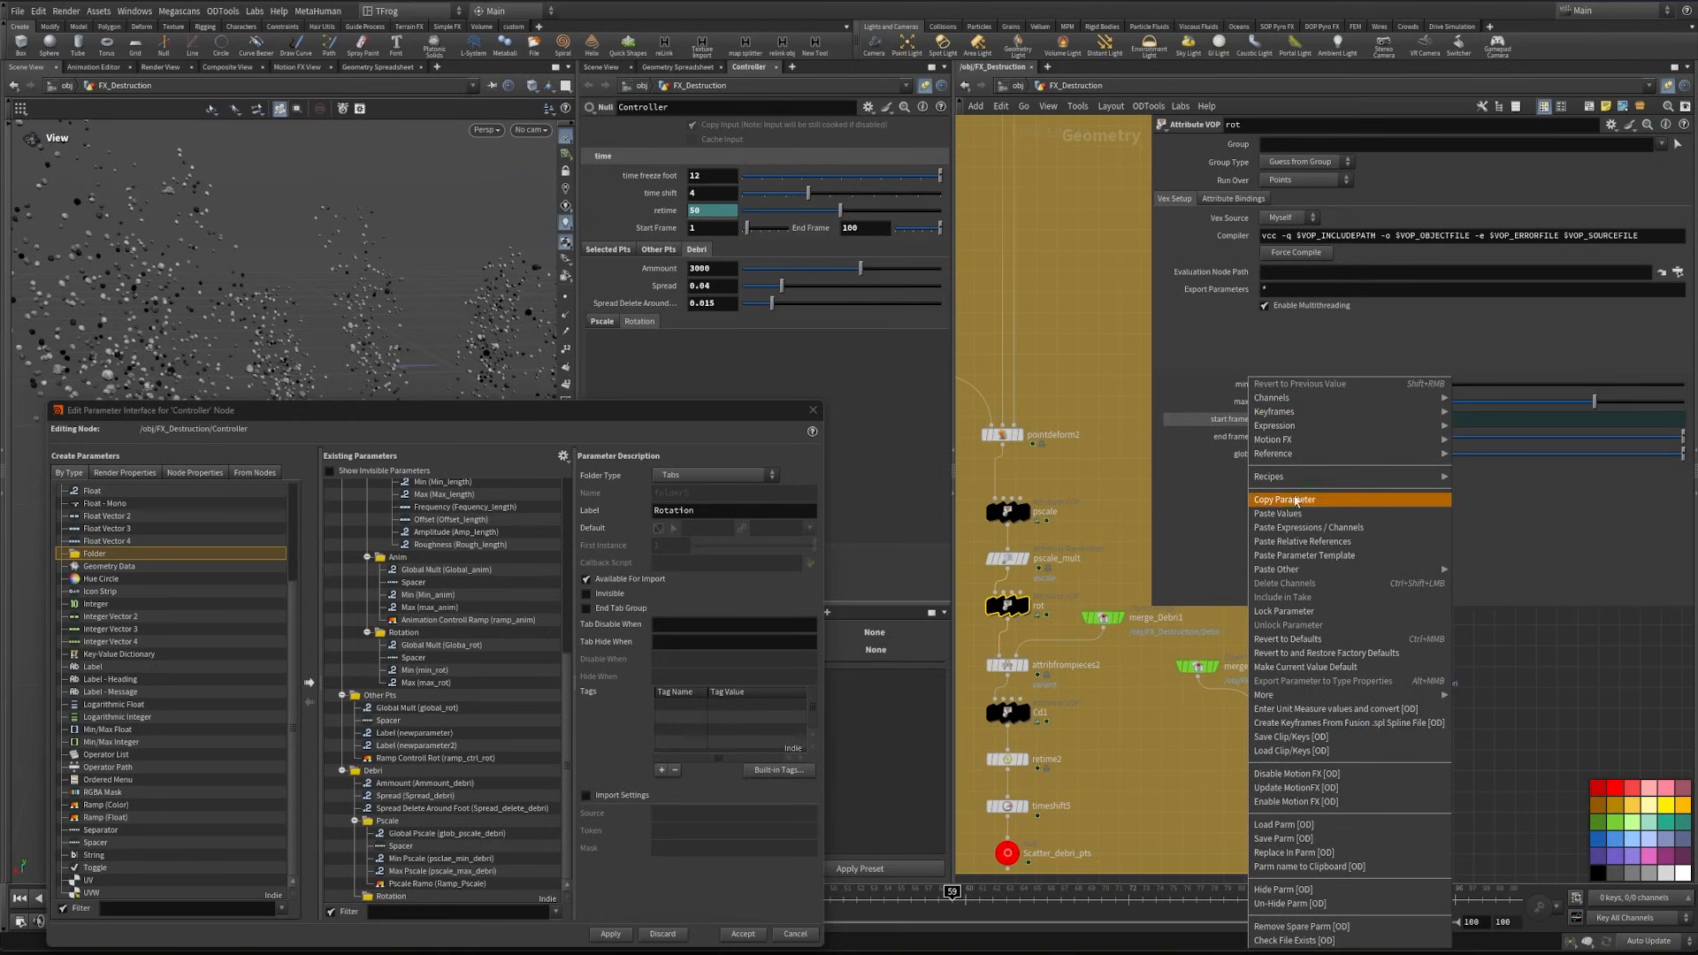
pyautogui.click(1291, 540)
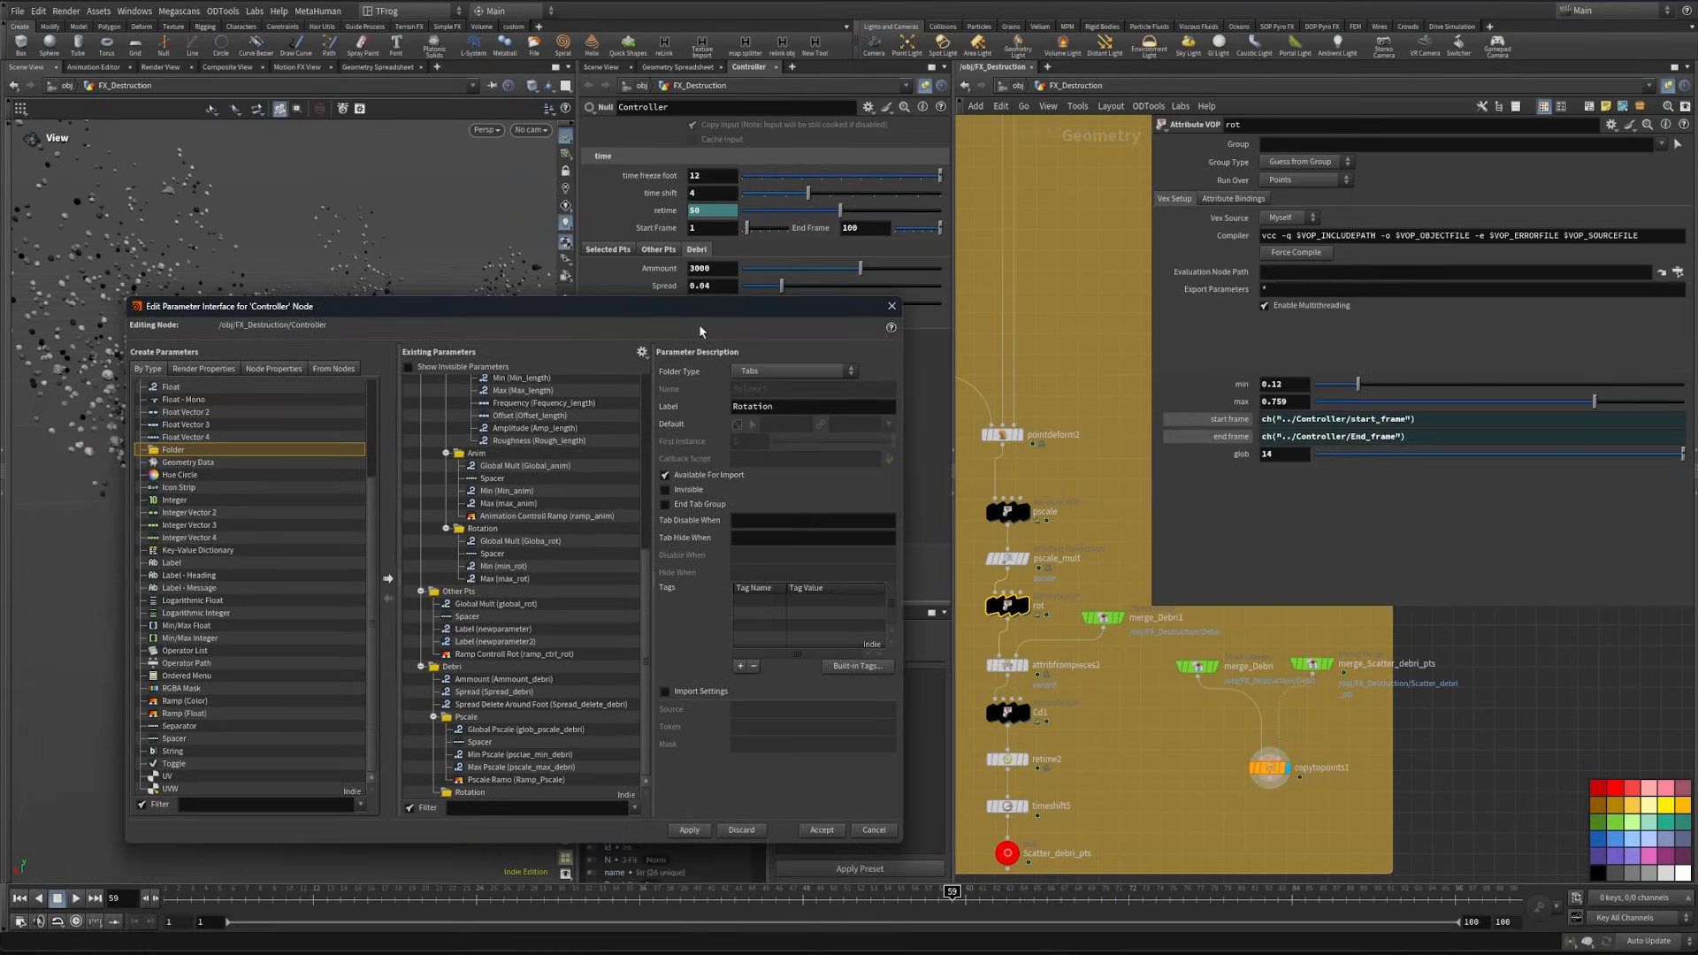
# - Add a Float parameter inside the Rotation folder and collapse the other folders in the Controller's parameter list
pyautogui.scroll(4, 301, 565)
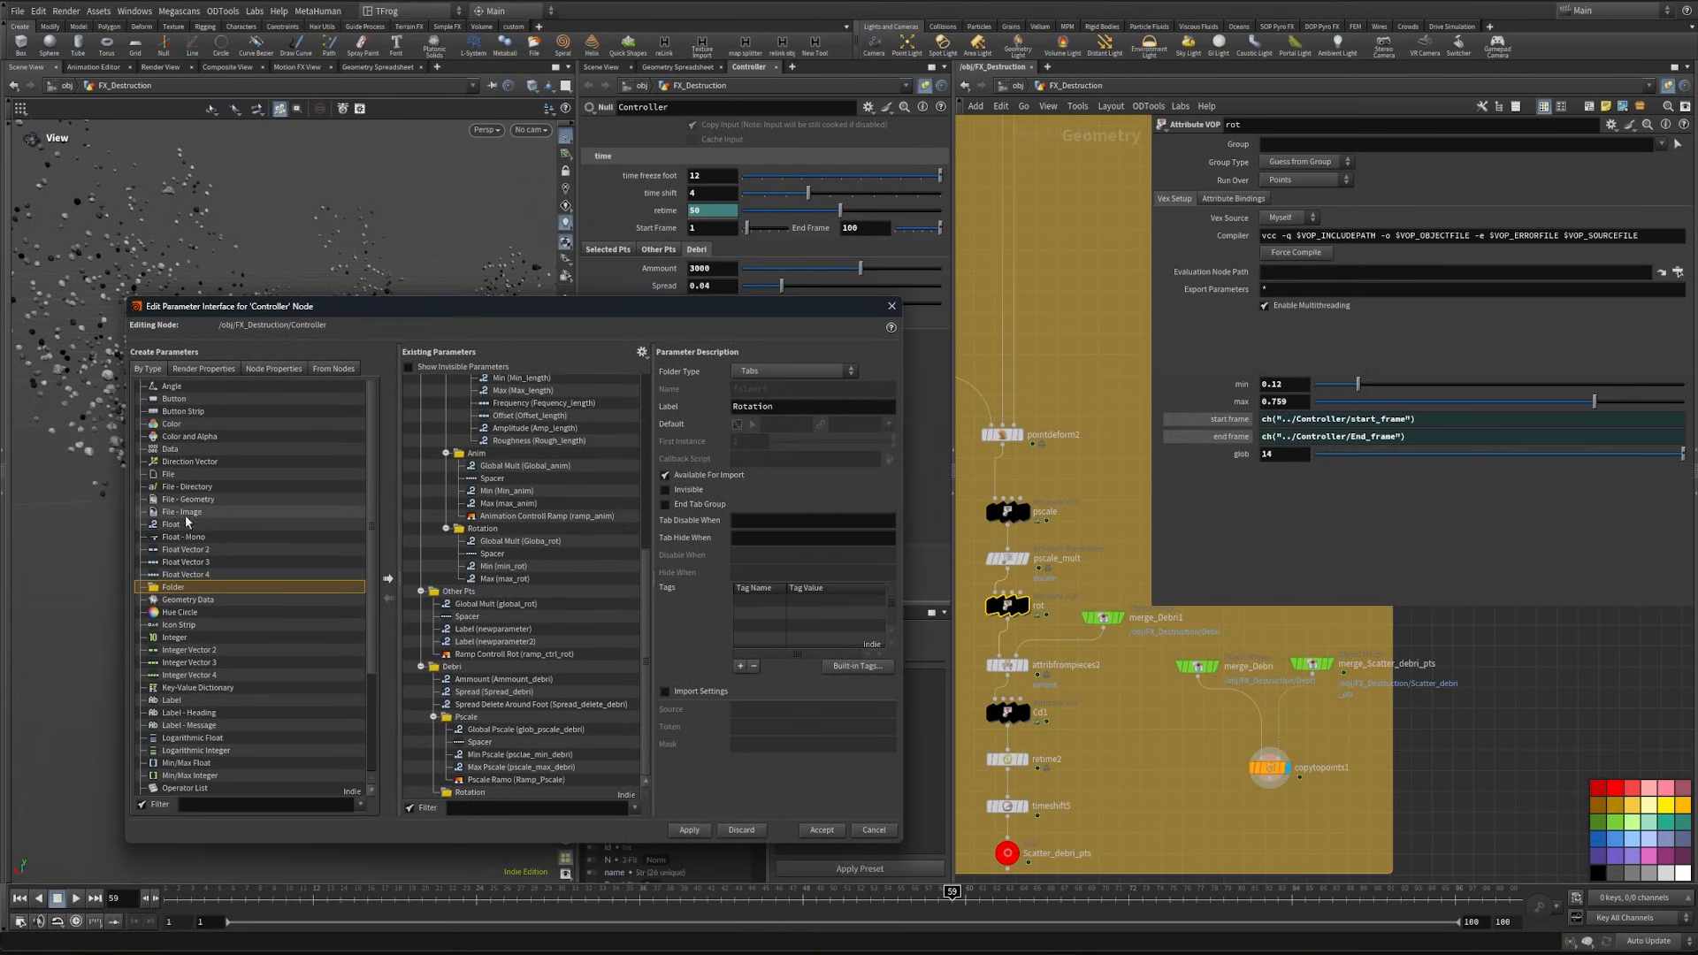
pyautogui.moveTo(302, 565); pyautogui.dragTo(492, 792)
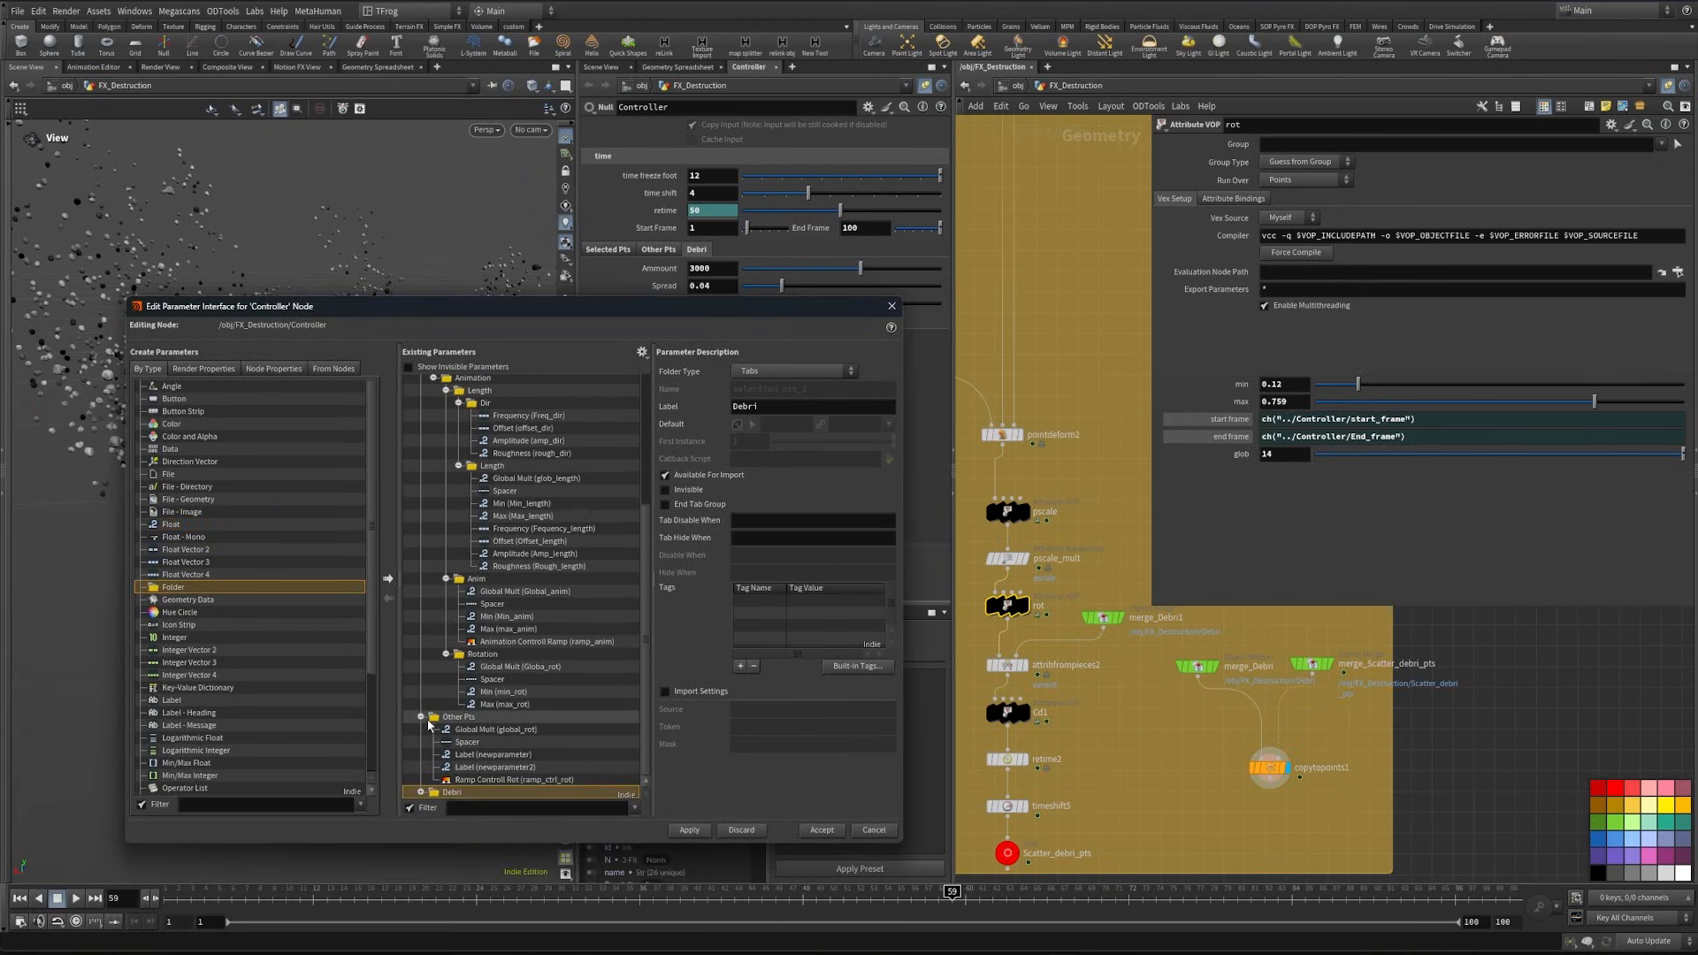
pyautogui.click(420, 718)
pyautogui.click(433, 441)
pyautogui.click(421, 494)
pyautogui.click(421, 519)
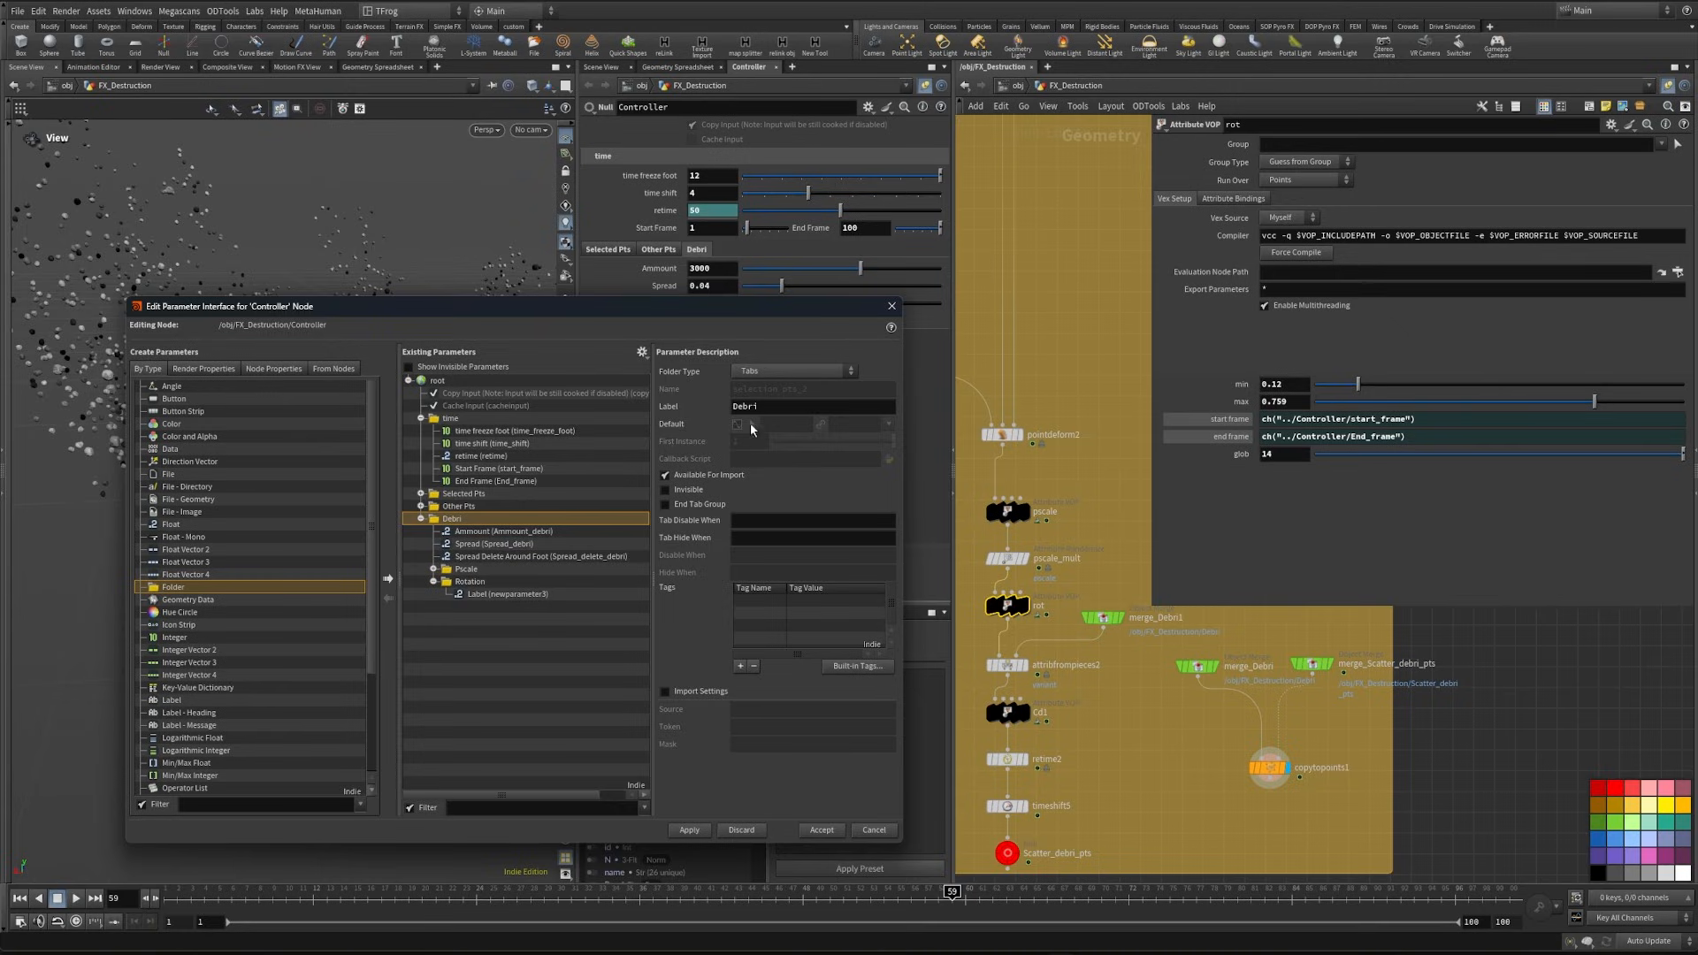
# - Label the new Float parameter "Global Mult" and name it globam_mult_debri_rot
pyautogui.click(550, 598)
pyautogui.write('Globa')
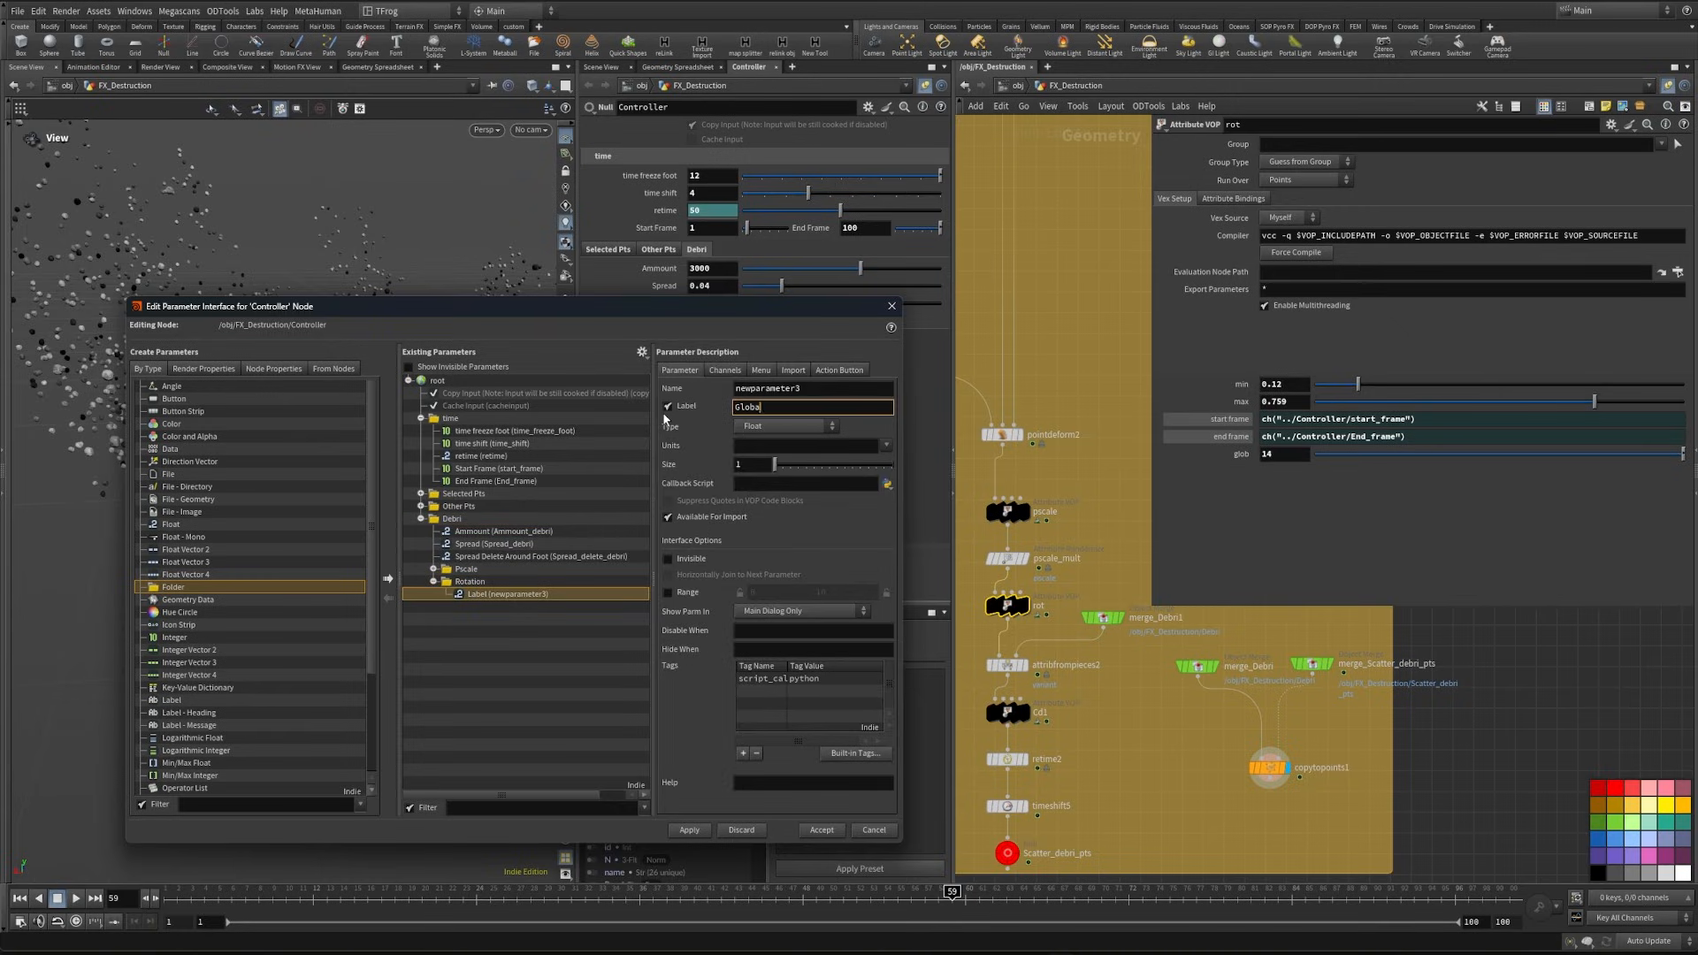
pyautogui.write('l Mult')
pyautogui.hotkey('shift', 'Tab')
pyautogui.write('glob')
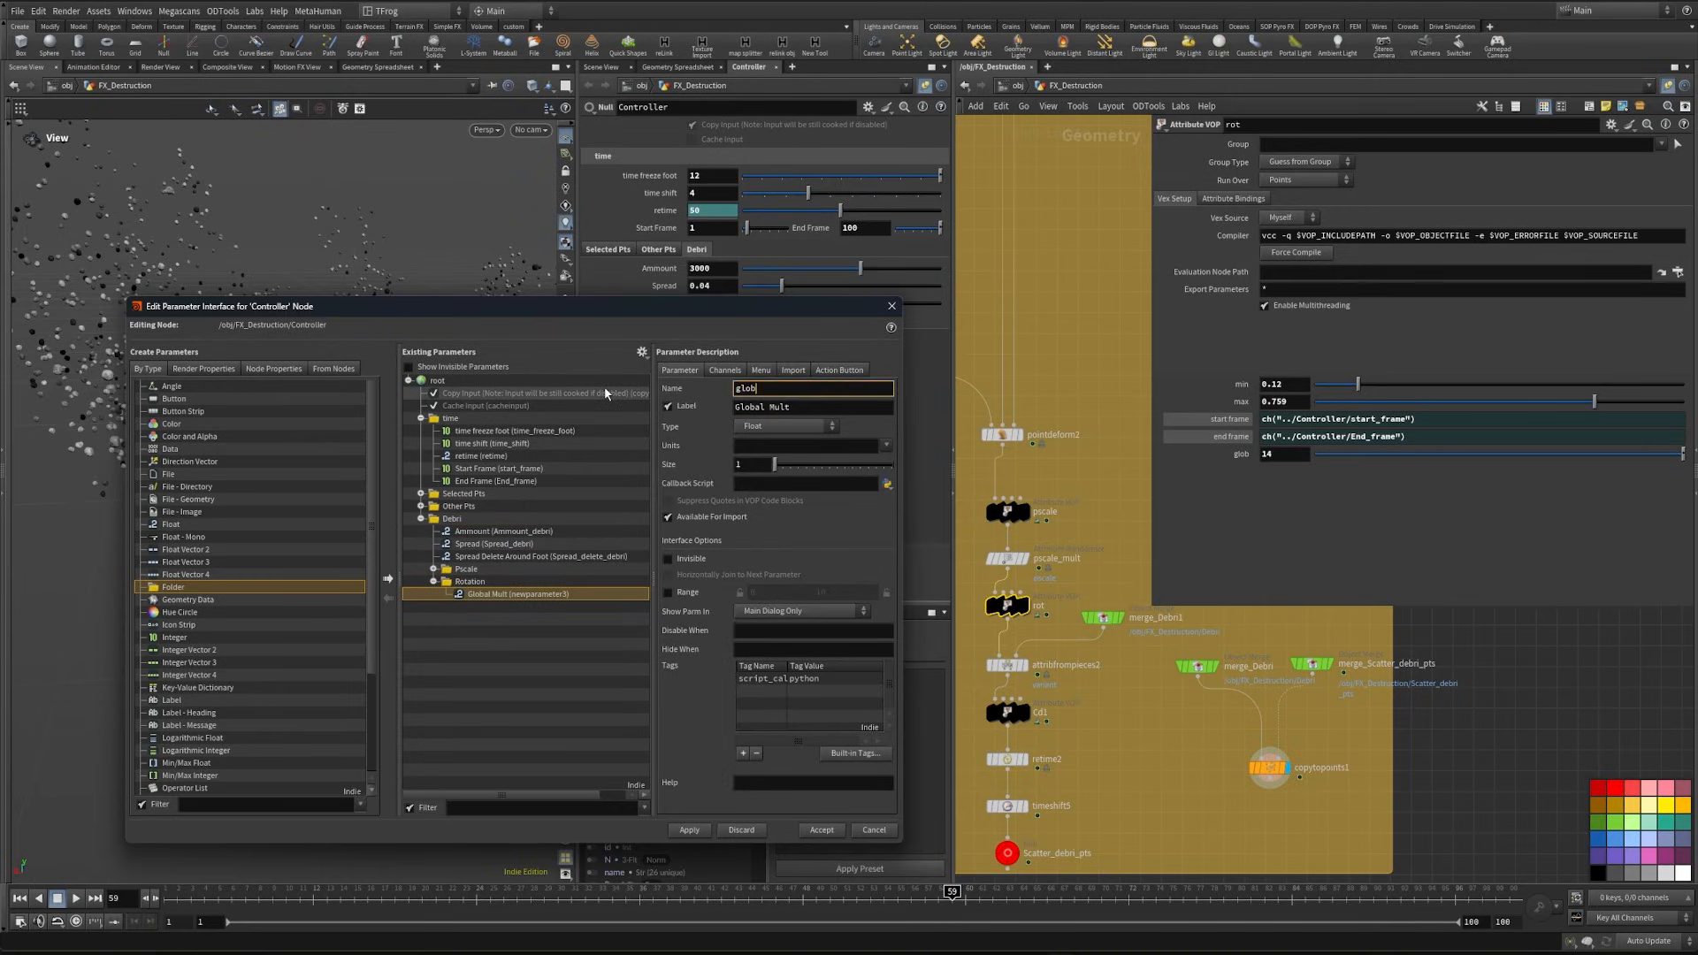
pyautogui.write('am_mult_debri_rot')
pyautogui.click(553, 736)
# - Add a spacer of Medium height beneath Global Mult in the Rotation folder
pyautogui.scroll(-4, 183, 730)
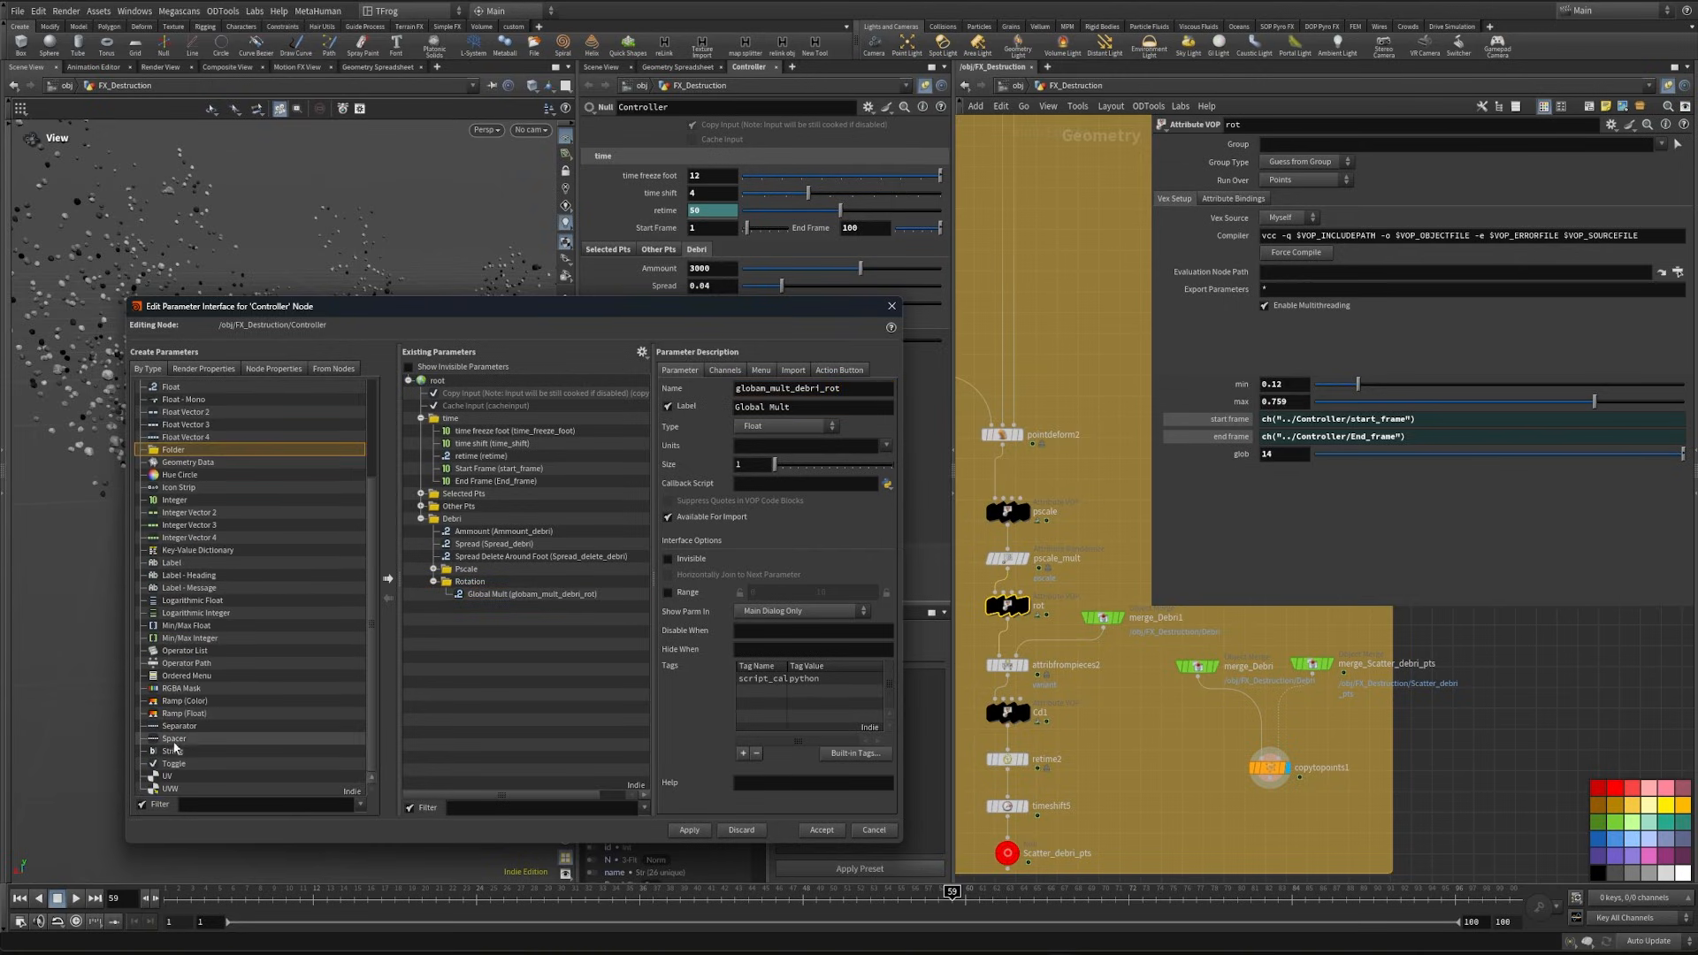
pyautogui.moveTo(184, 741); pyautogui.dragTo(495, 583)
pyautogui.click(755, 462)
pyautogui.click(747, 490)
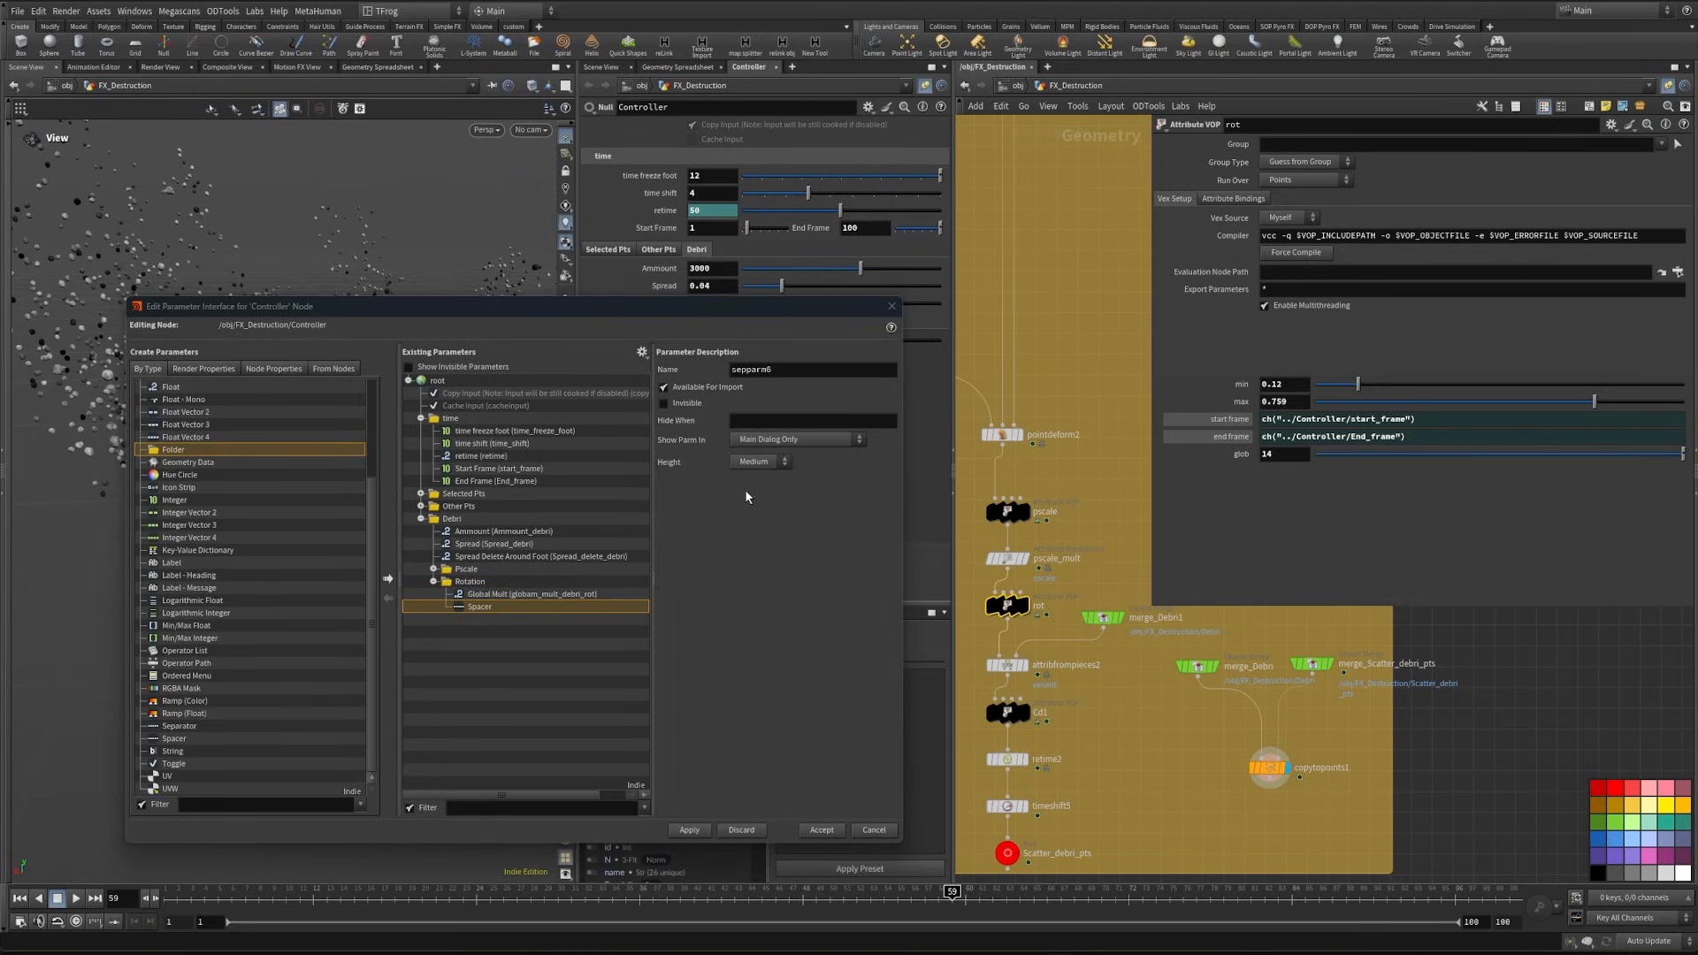
# - Add two Float parameters to the Rotation folder and label the first one Min with the name min_rot_debri
pyautogui.click(688, 830)
pyautogui.scroll(3, 217, 505)
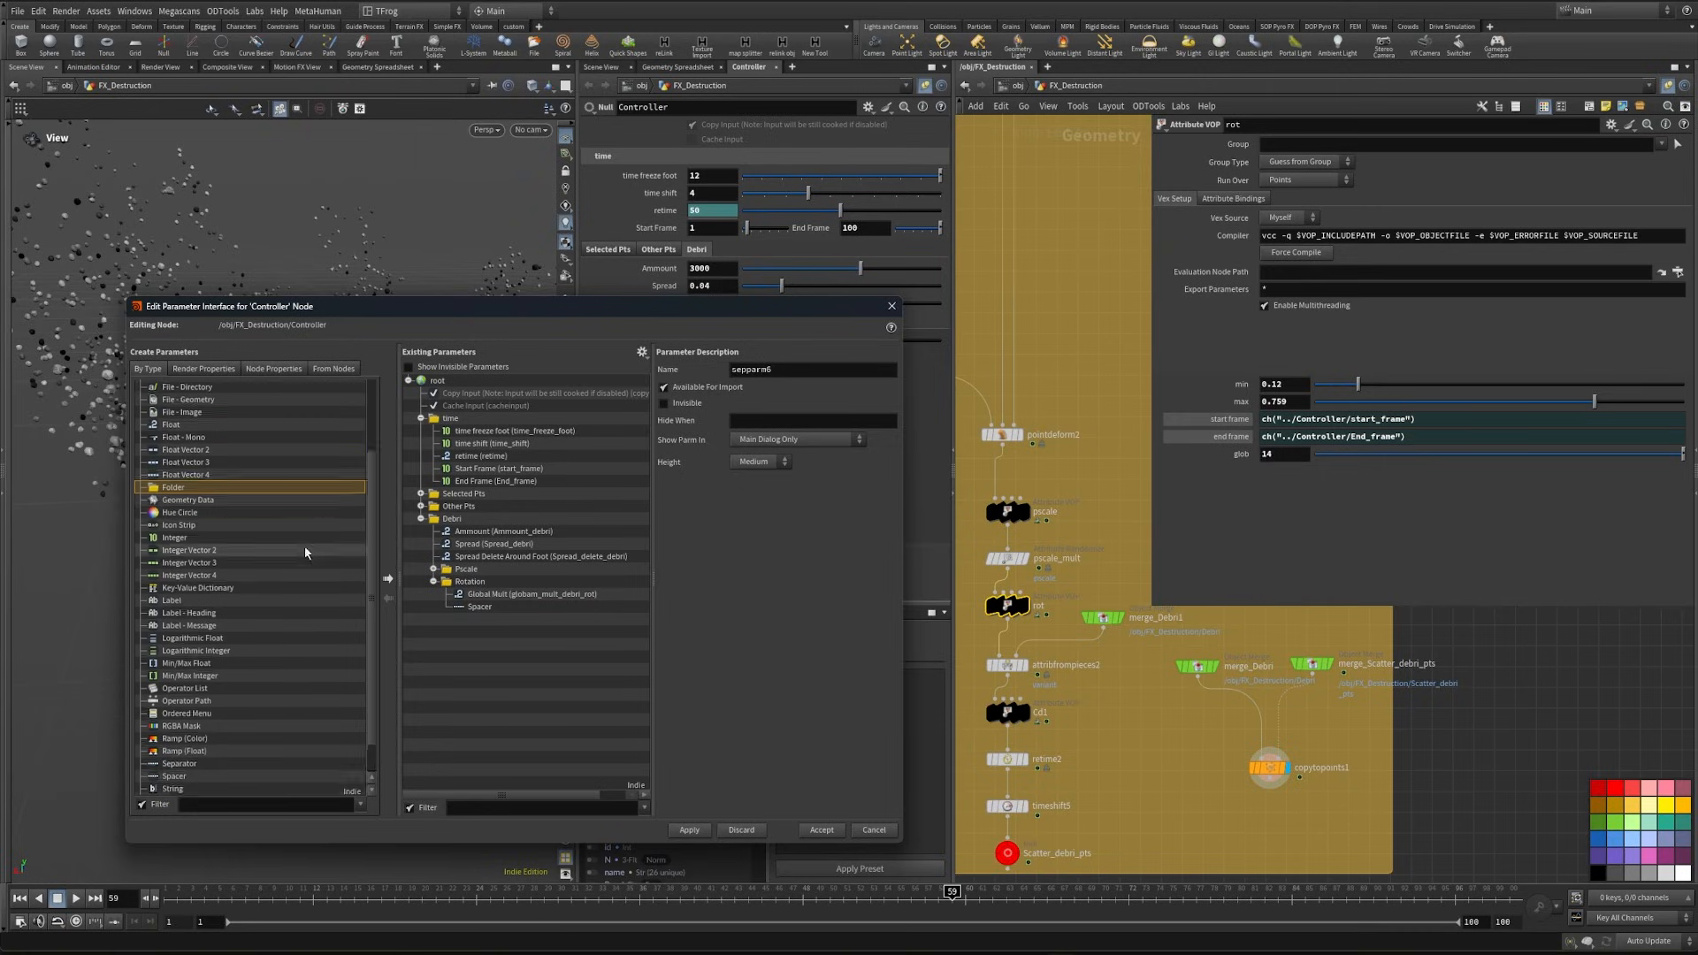
pyautogui.moveTo(217, 501); pyautogui.dragTo(476, 586)
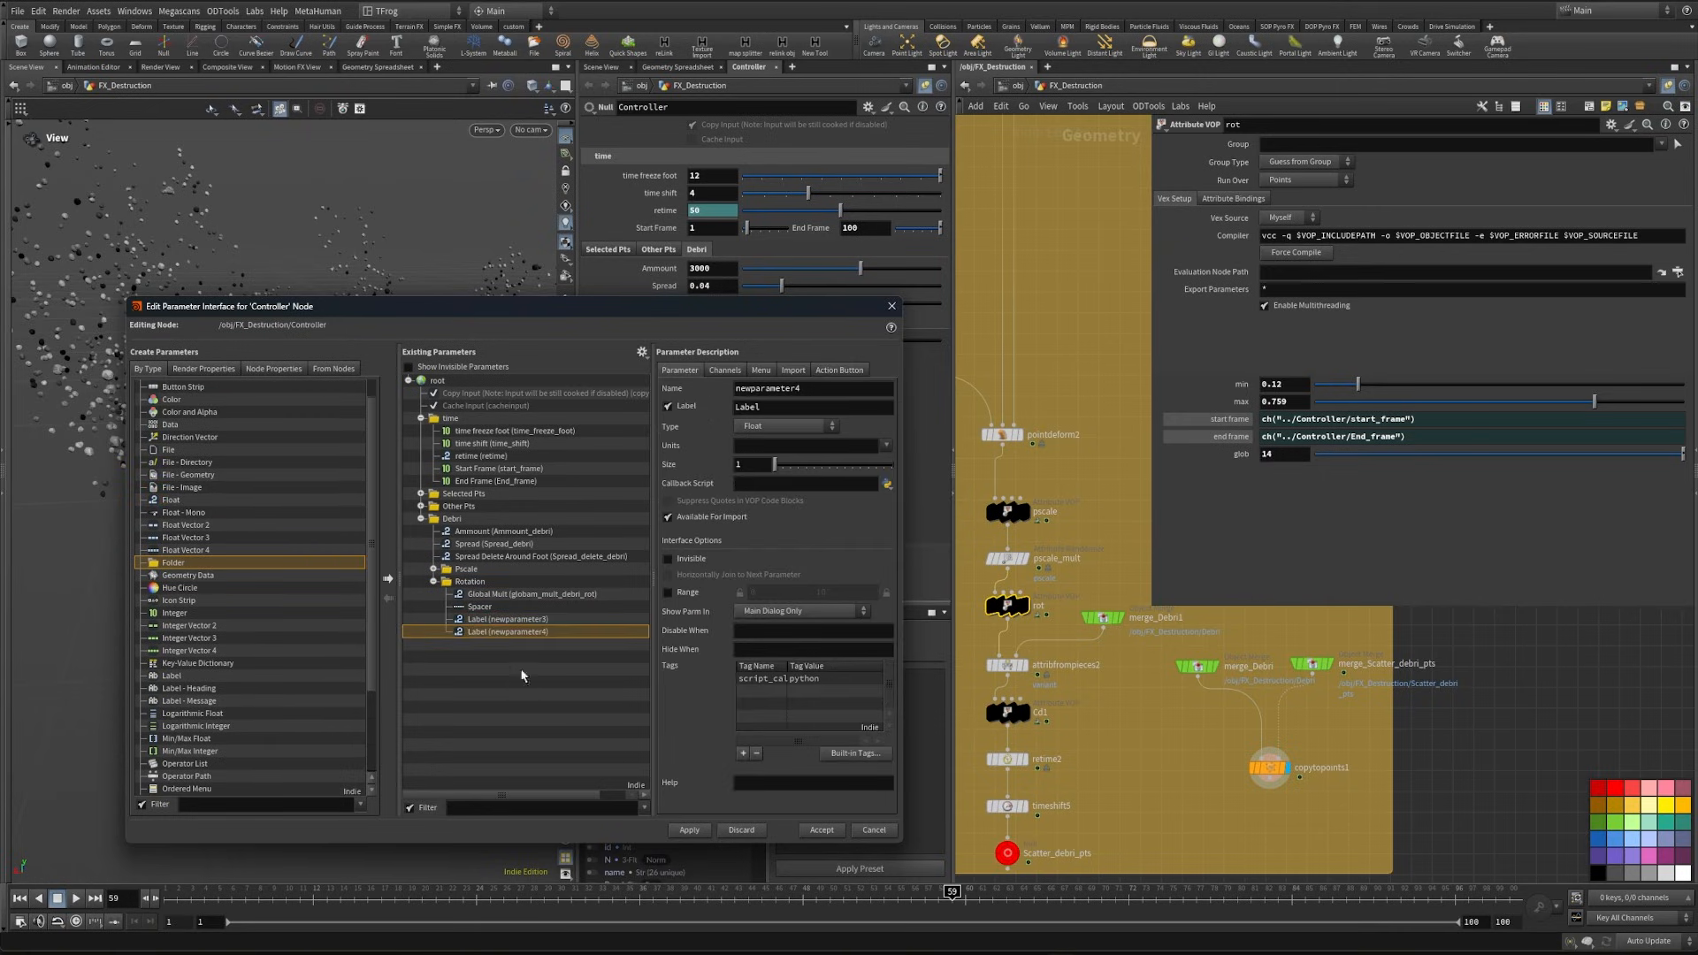
pyautogui.click(500, 620)
pyautogui.moveTo(775, 408); pyautogui.dragTo(653, 409)
pyautogui.write('Min')
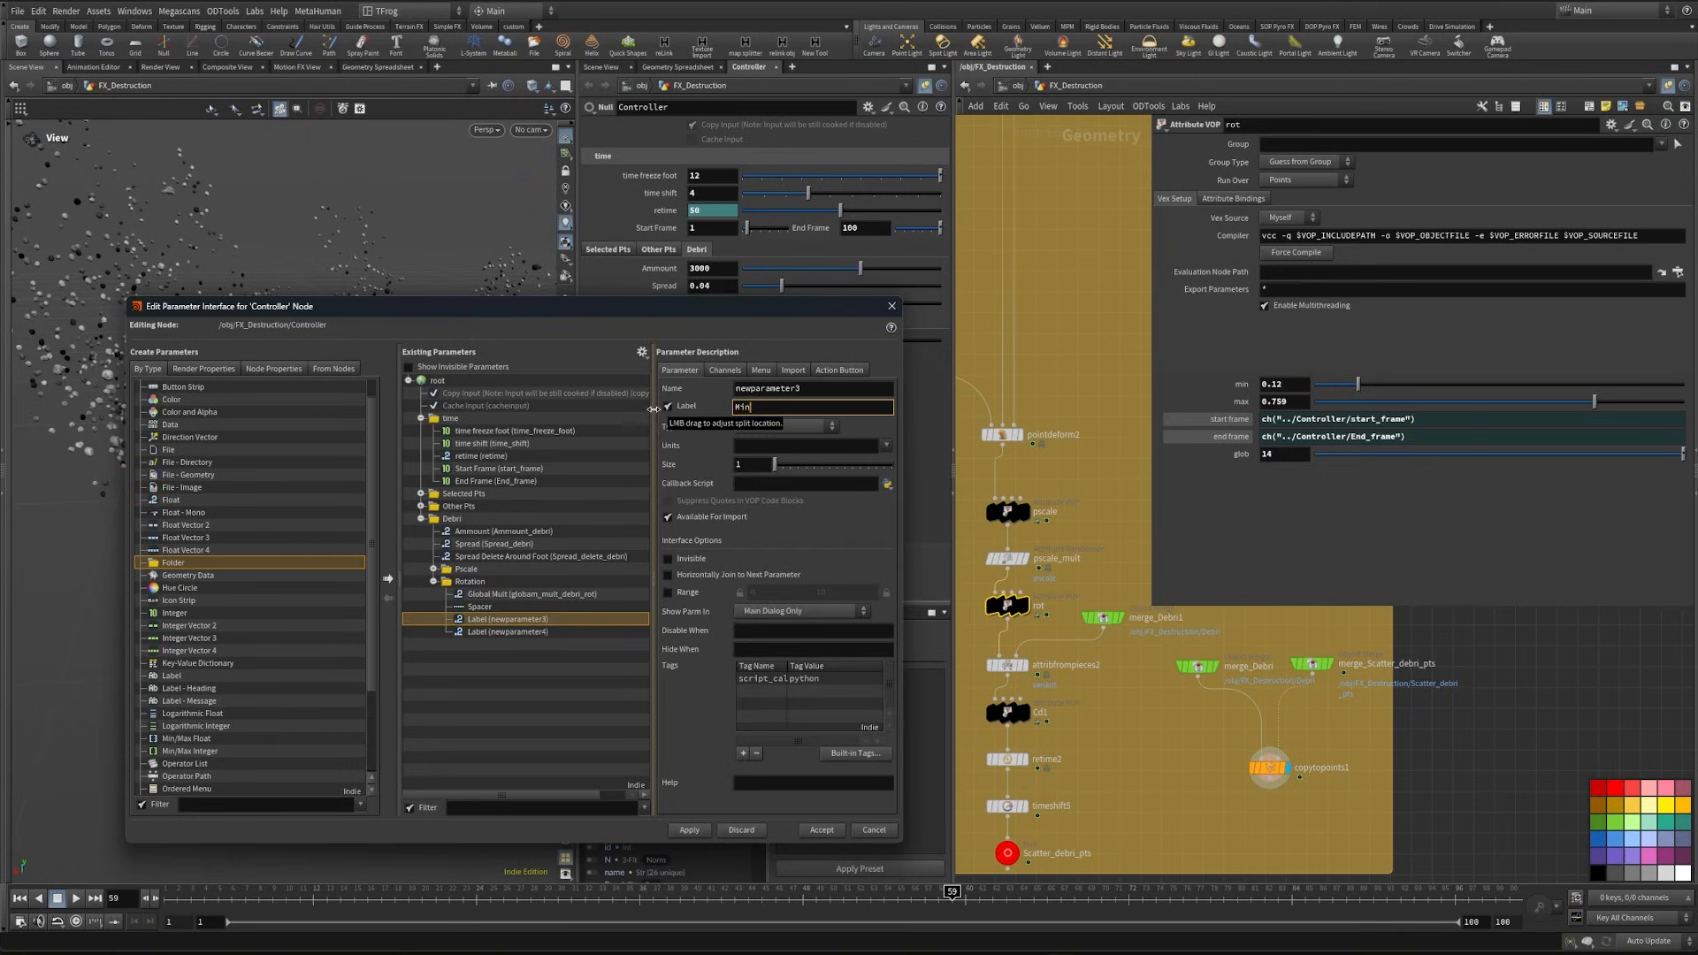
pyautogui.moveTo(803, 390); pyautogui.dragTo(547, 389)
pyautogui.write('min_rot_debri')
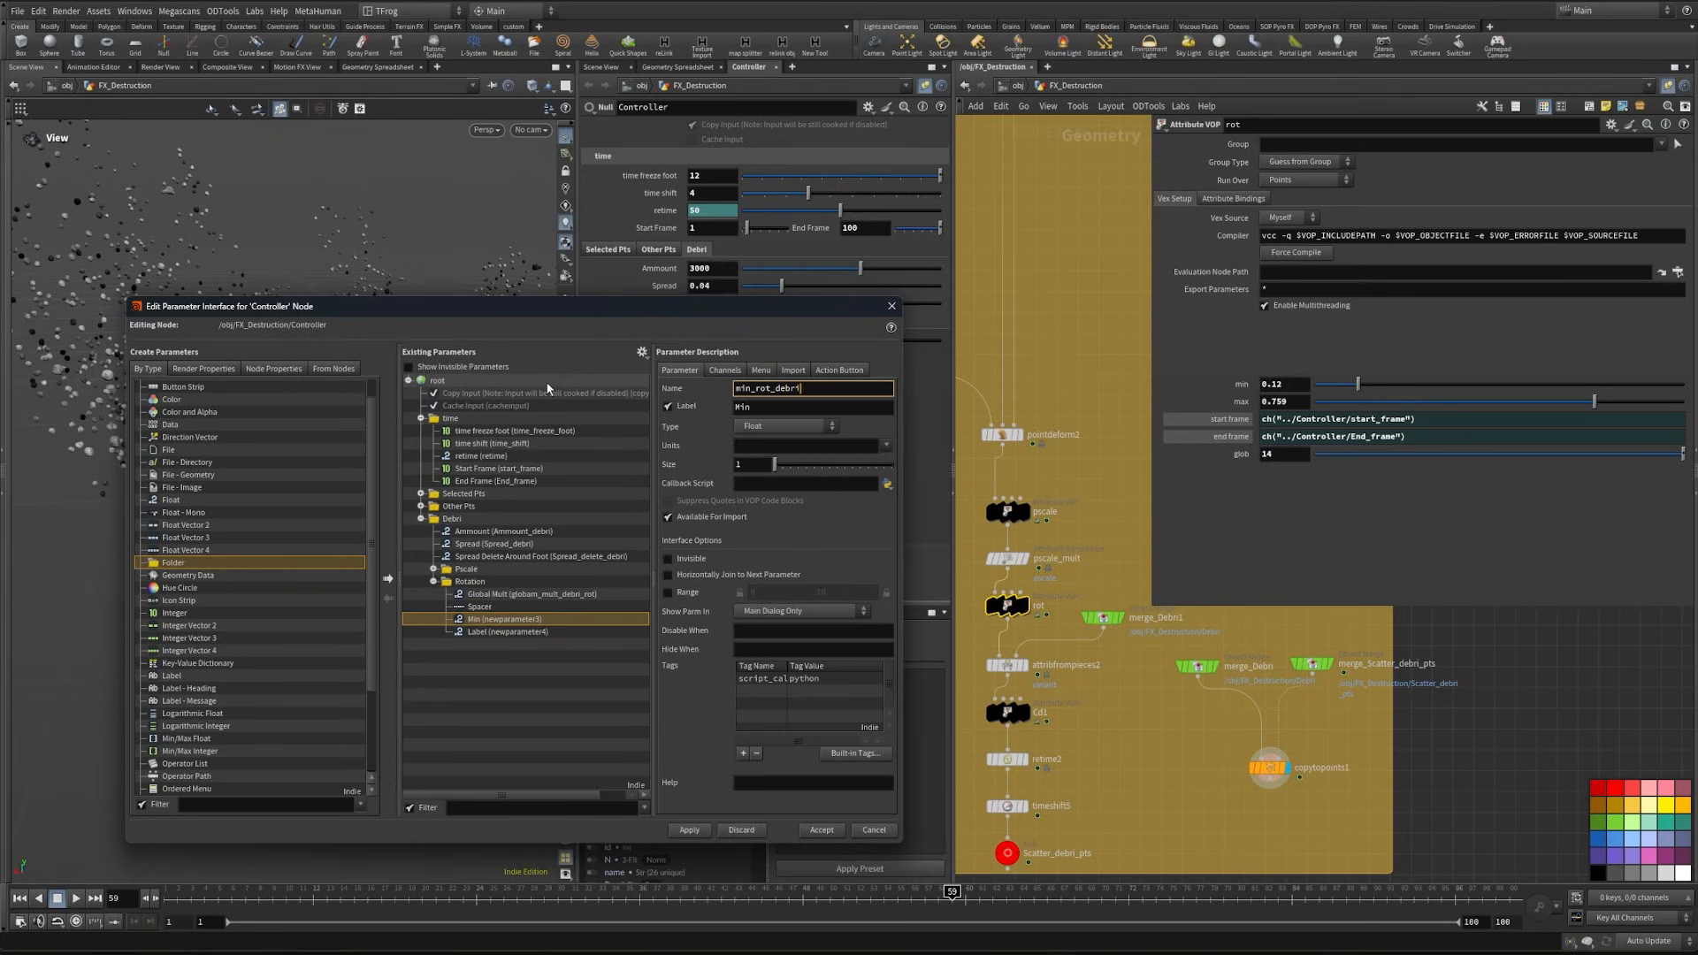
# - Label the second new Float parameter Max, name it max_rot_debri, and apply the interface changes
pyautogui.click(501, 631)
pyautogui.moveTo(796, 407); pyautogui.dragTo(736, 408)
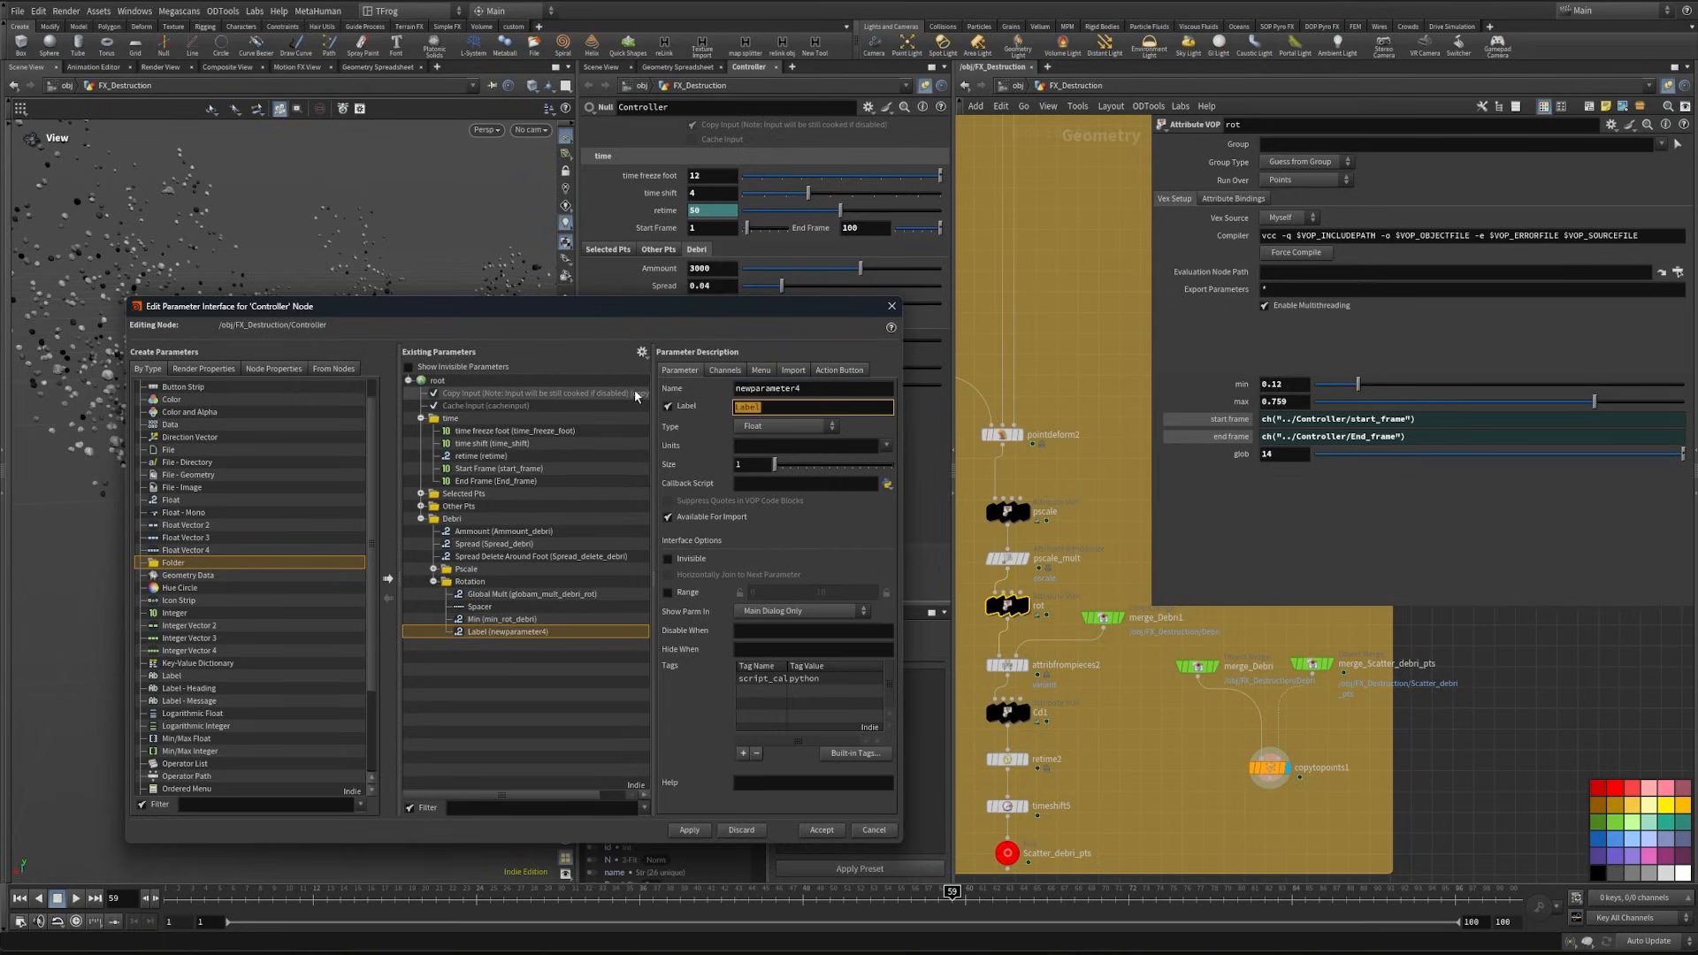
pyautogui.write('Max')
pyautogui.moveTo(834, 389); pyautogui.dragTo(687, 388)
pyautogui.write('max_rot_debri')
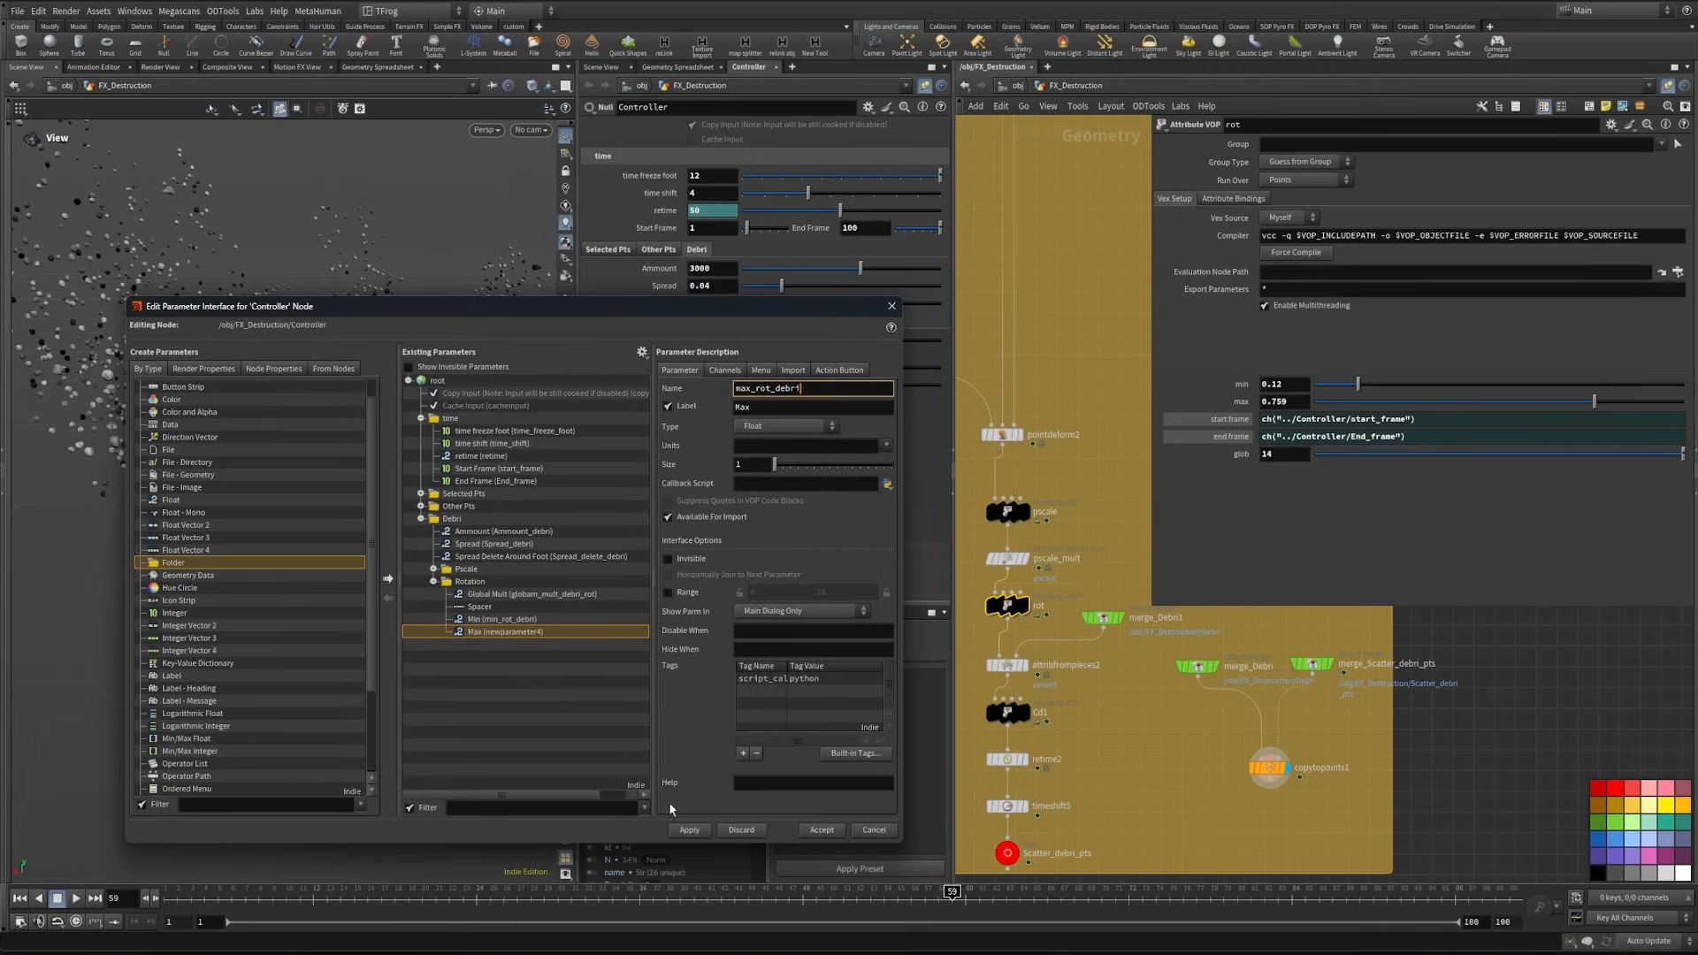
pyautogui.click(689, 830)
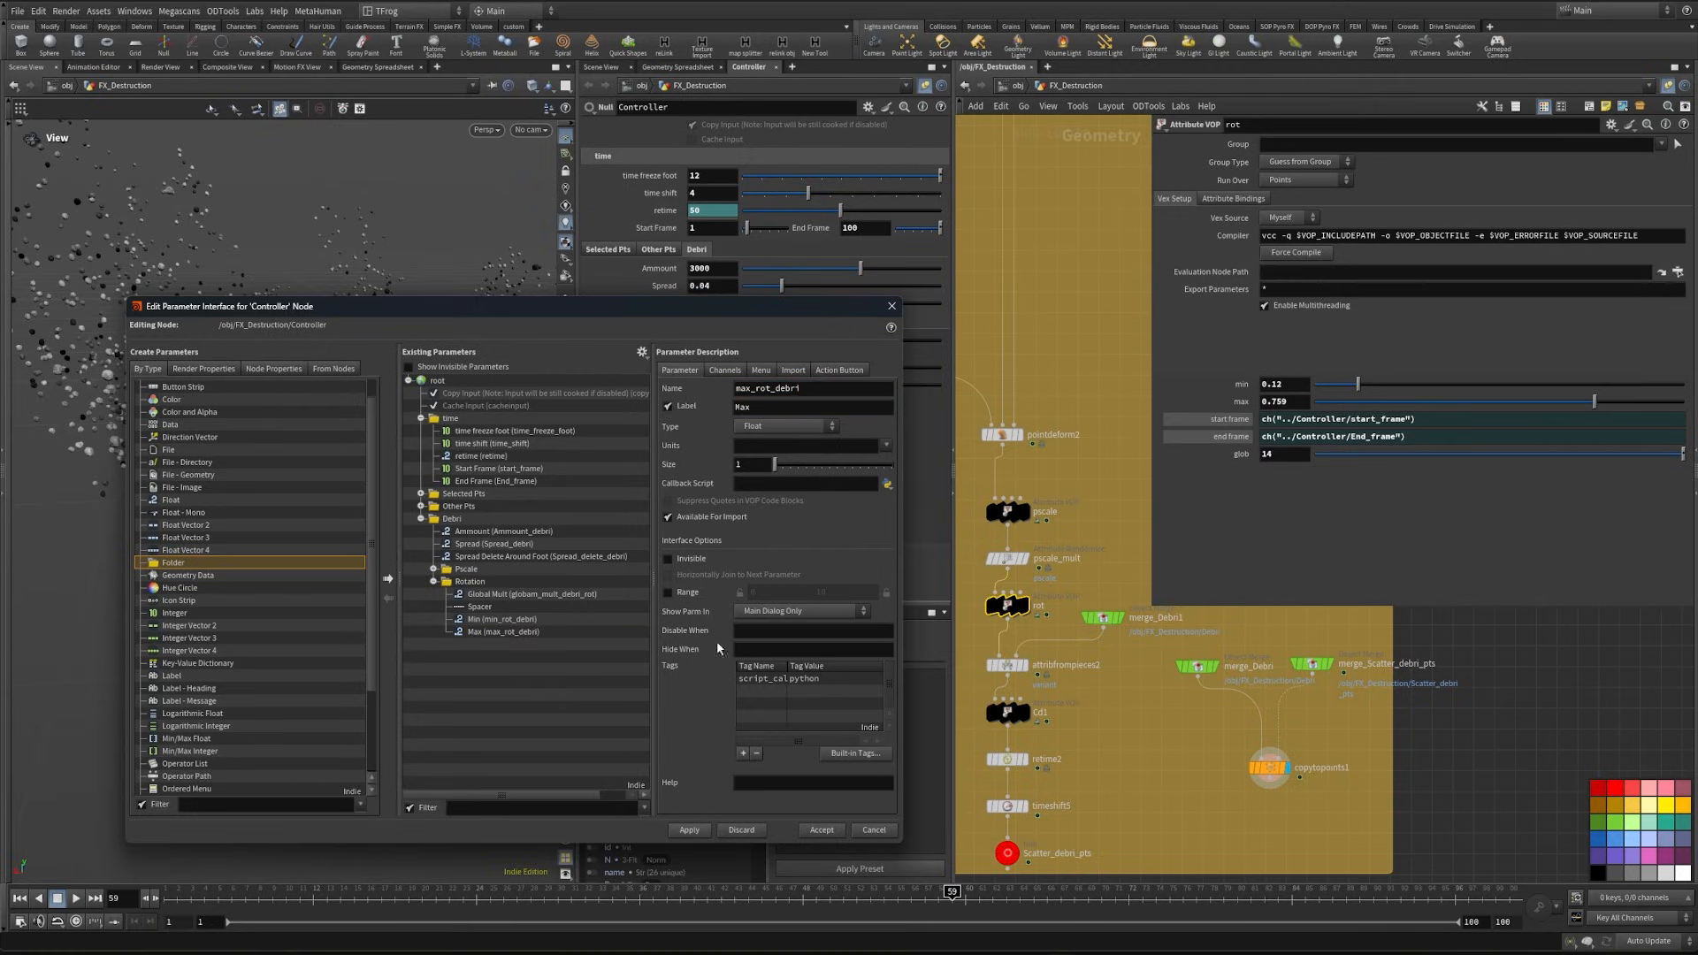
# - Enable the slider ranges of the rotation Max and Min parameters, with 0 to 1 for Max and a lower limit of -1 for Min
pyautogui.click(668, 592)
pyautogui.click(500, 619)
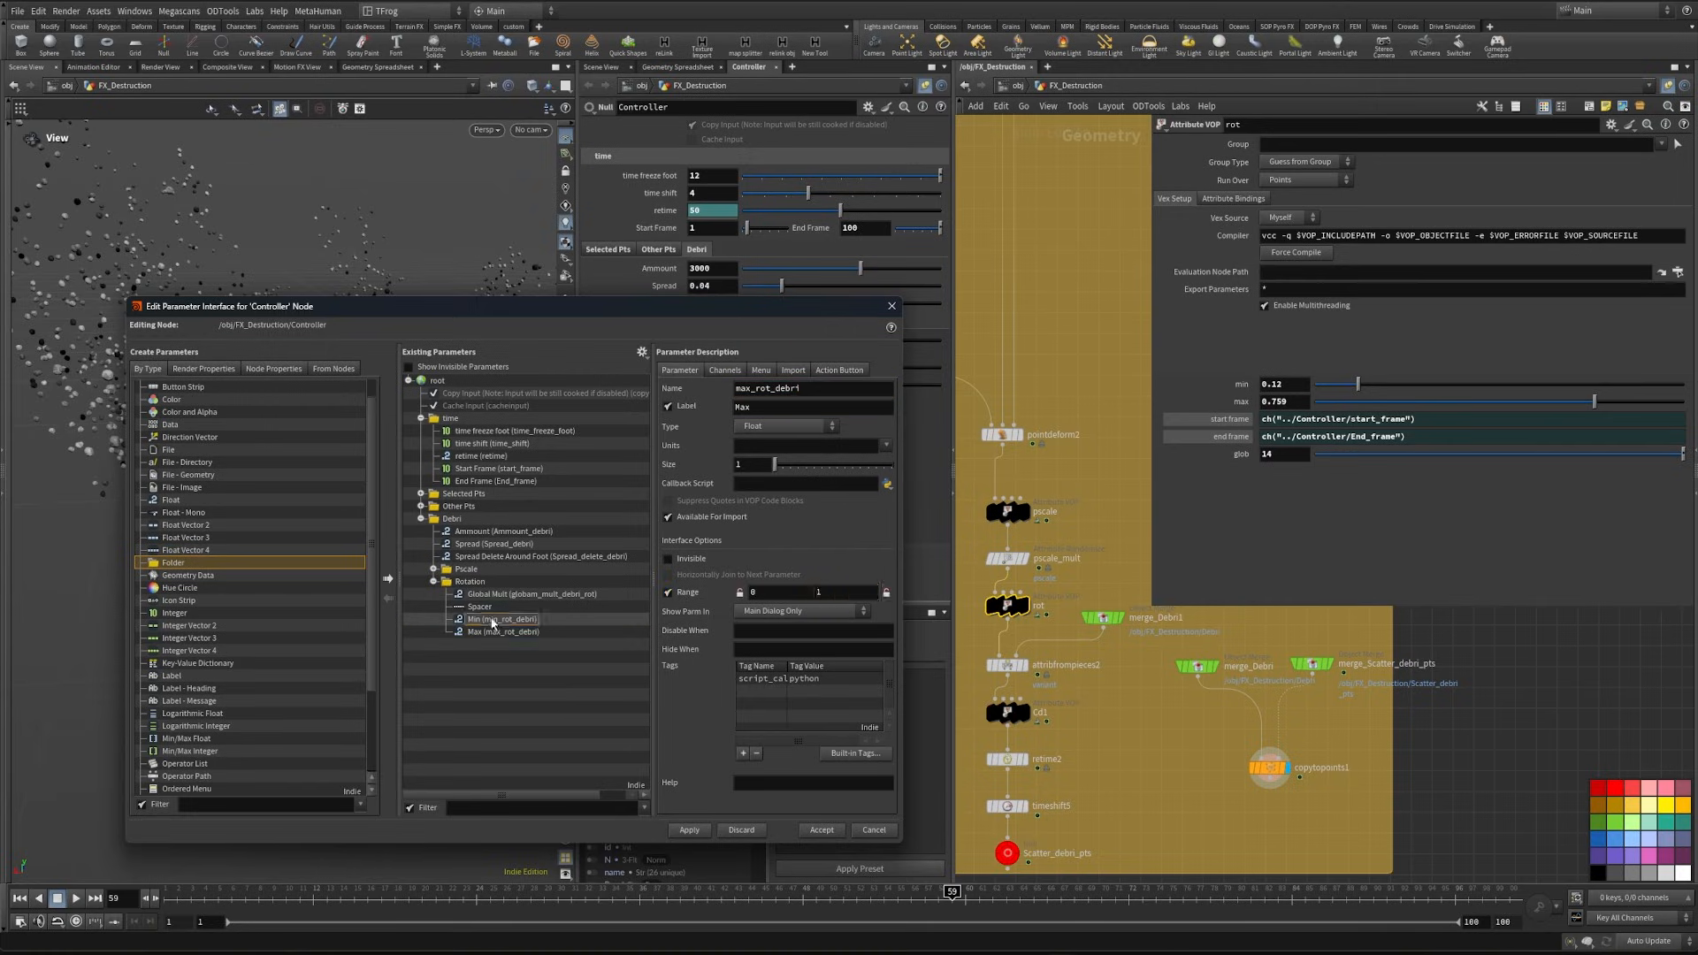
pyautogui.doubleClick(777, 594)
pyautogui.write('-1')
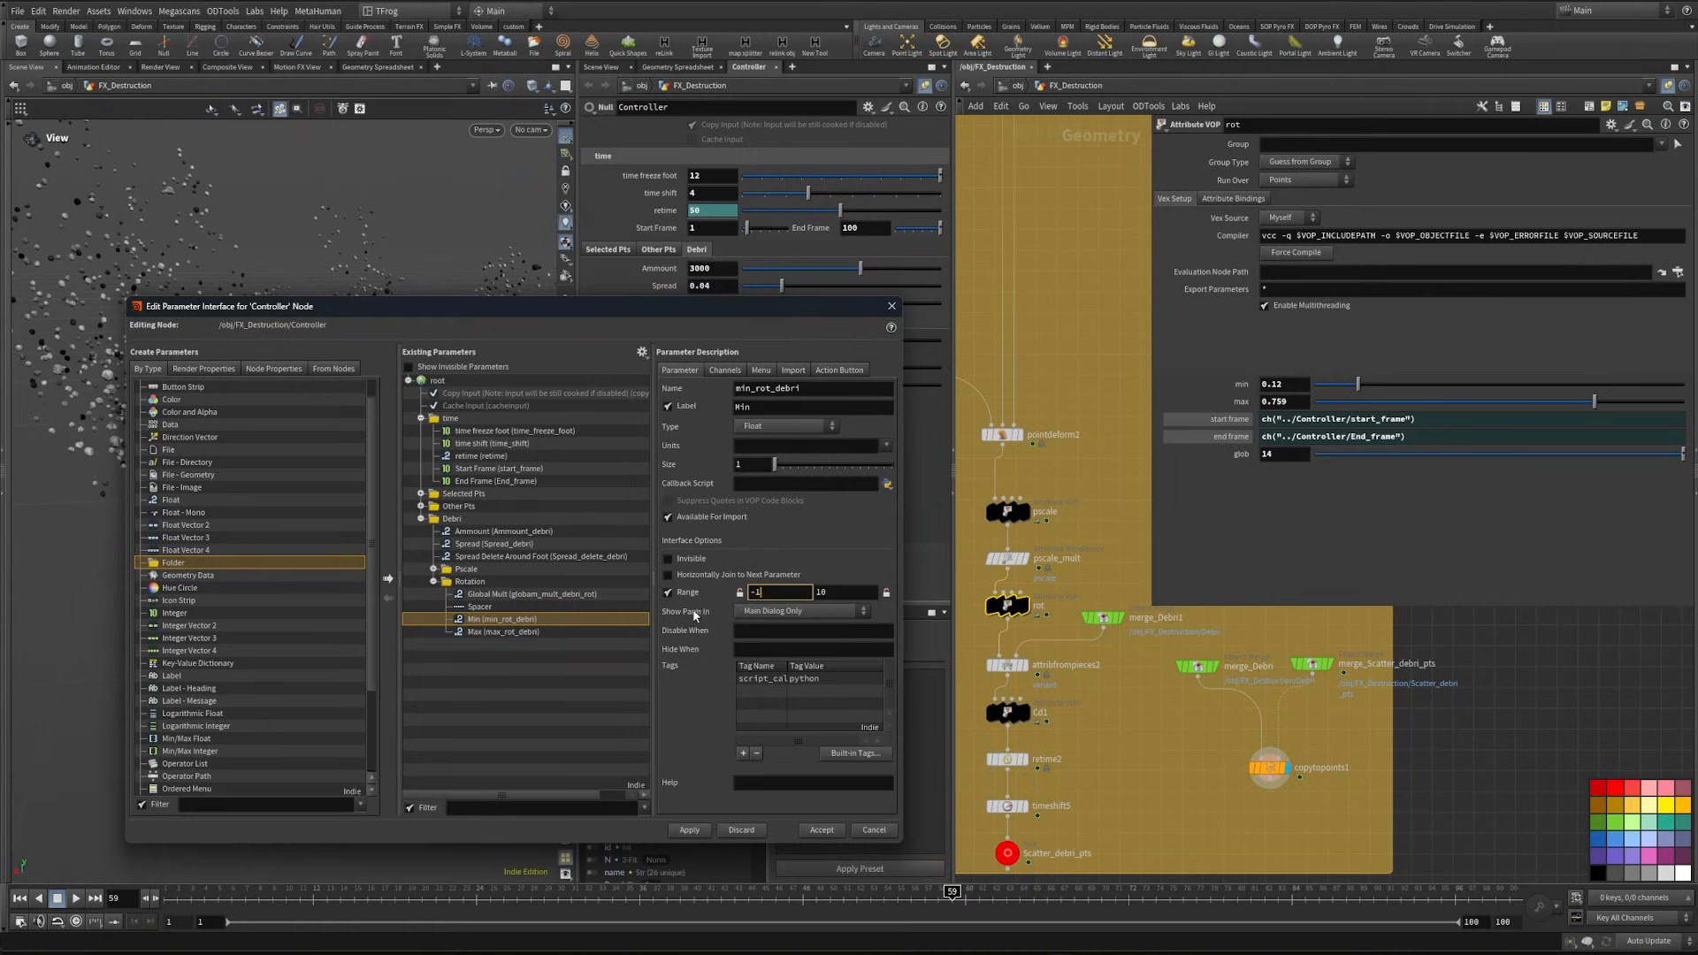
# - Enable a range on the rotation Global Mult, then join Min horizontally to Max with an upper range limit of 1
pyautogui.click(531, 594)
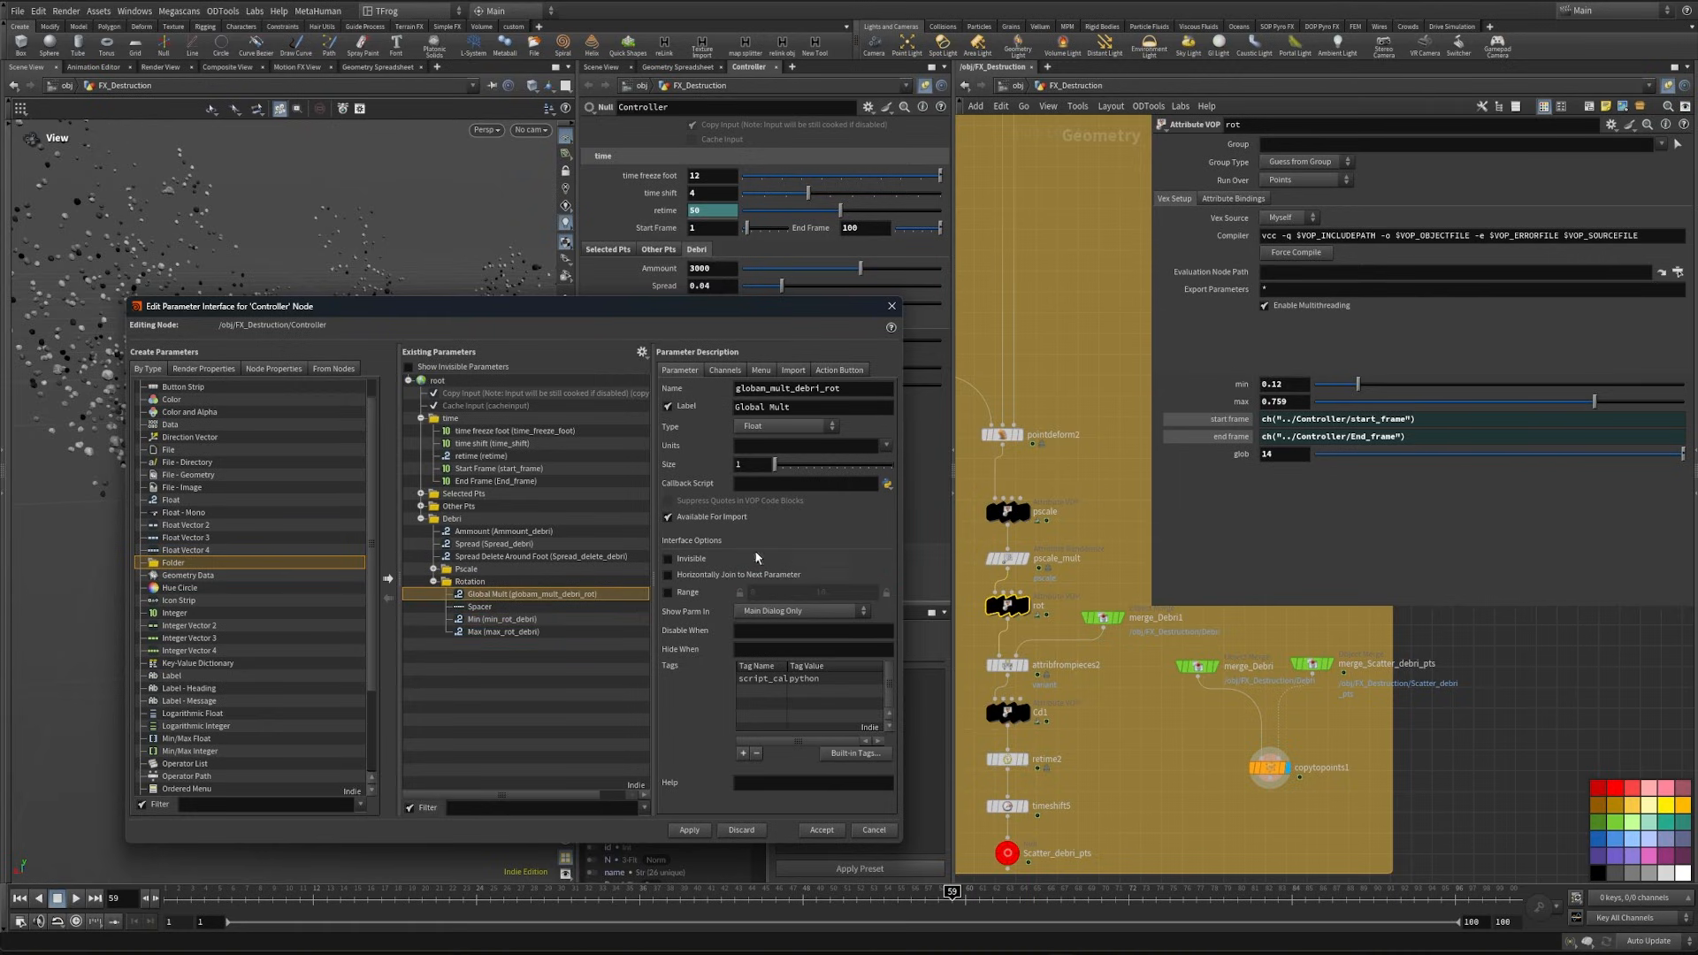
pyautogui.click(667, 592)
pyautogui.doubleClick(815, 593)
pyautogui.click(498, 619)
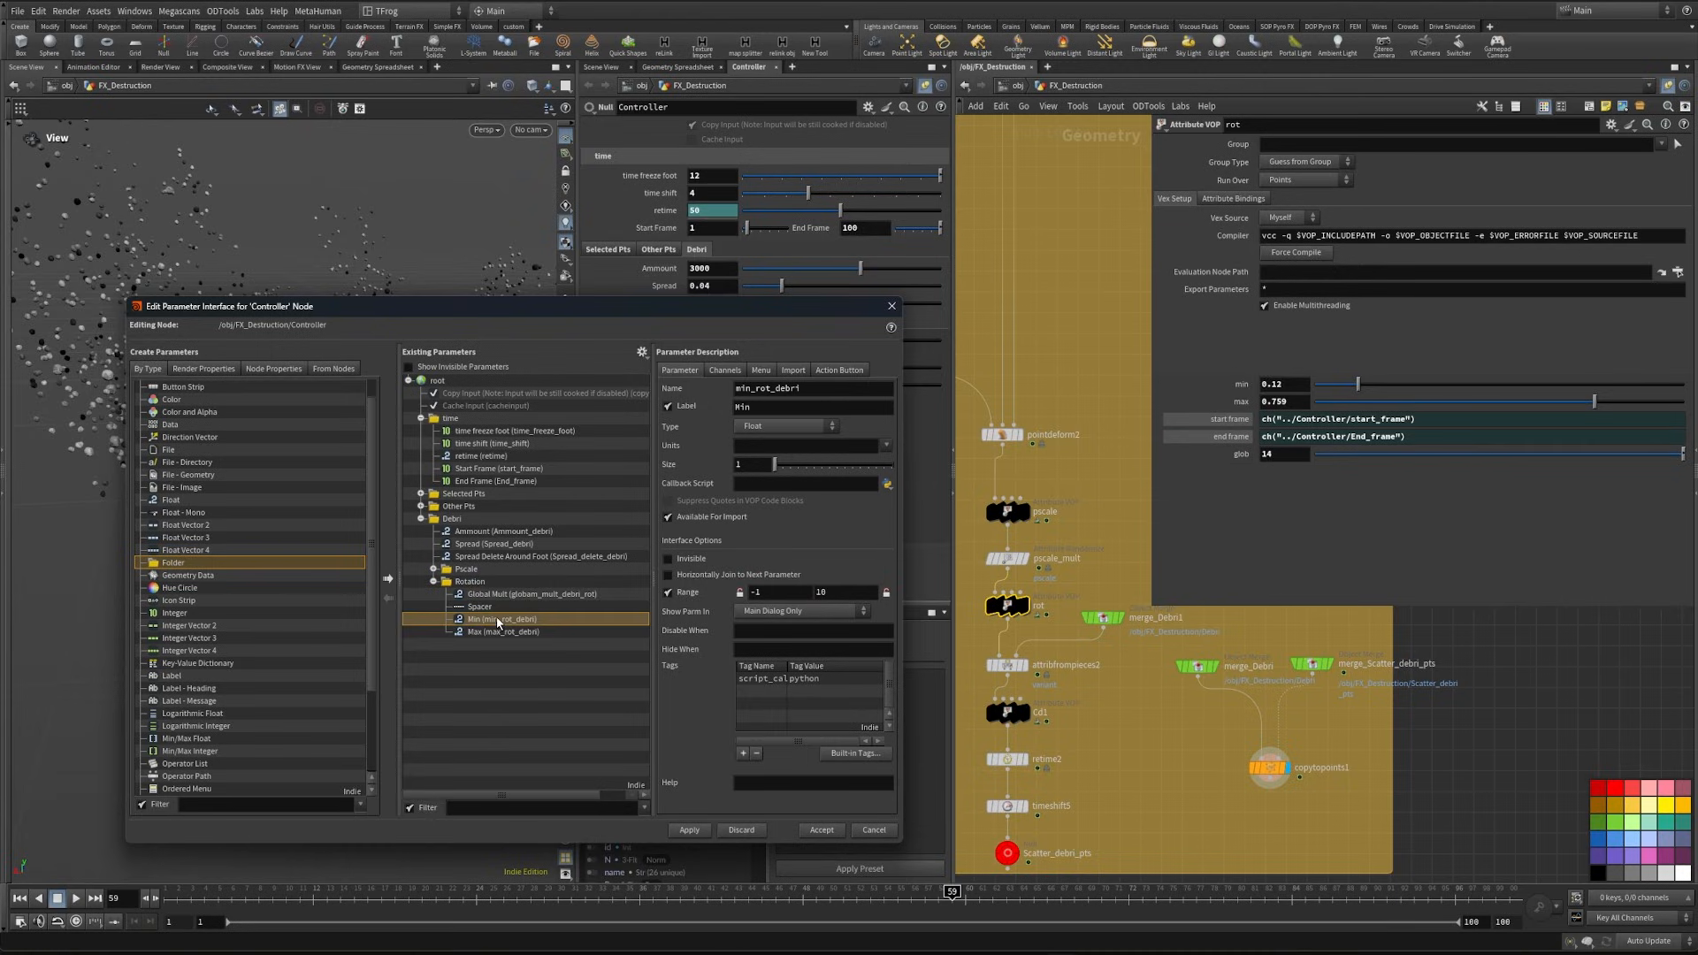
pyautogui.click(693, 831)
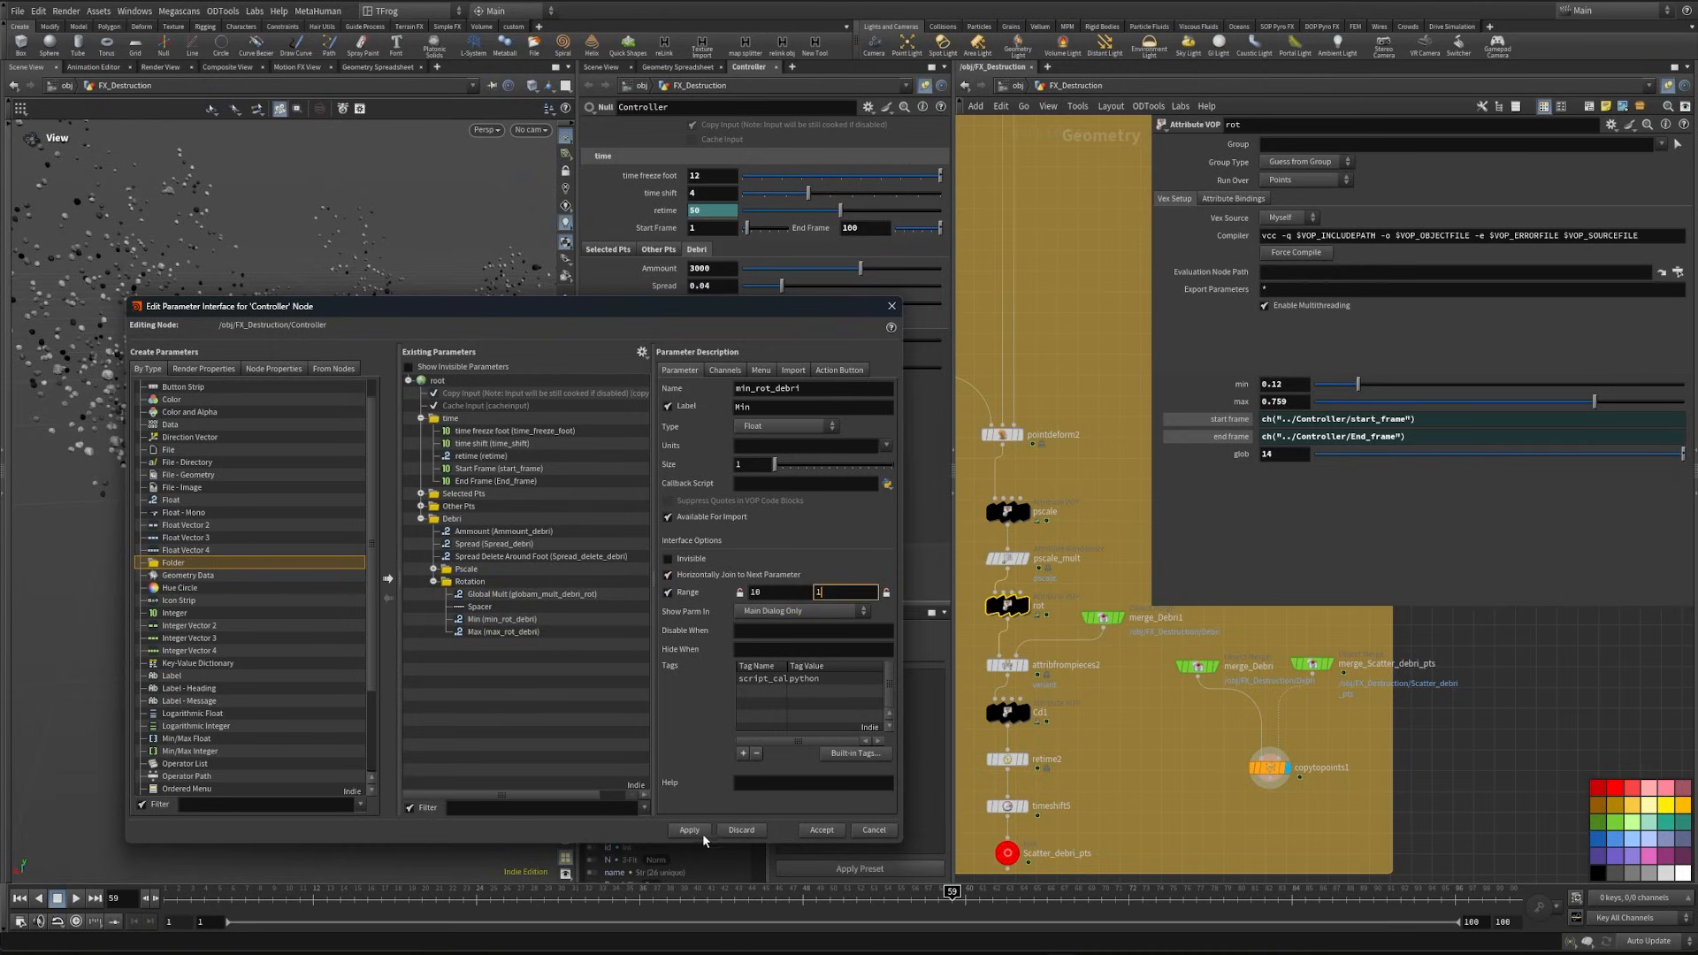
pyautogui.click(689, 830)
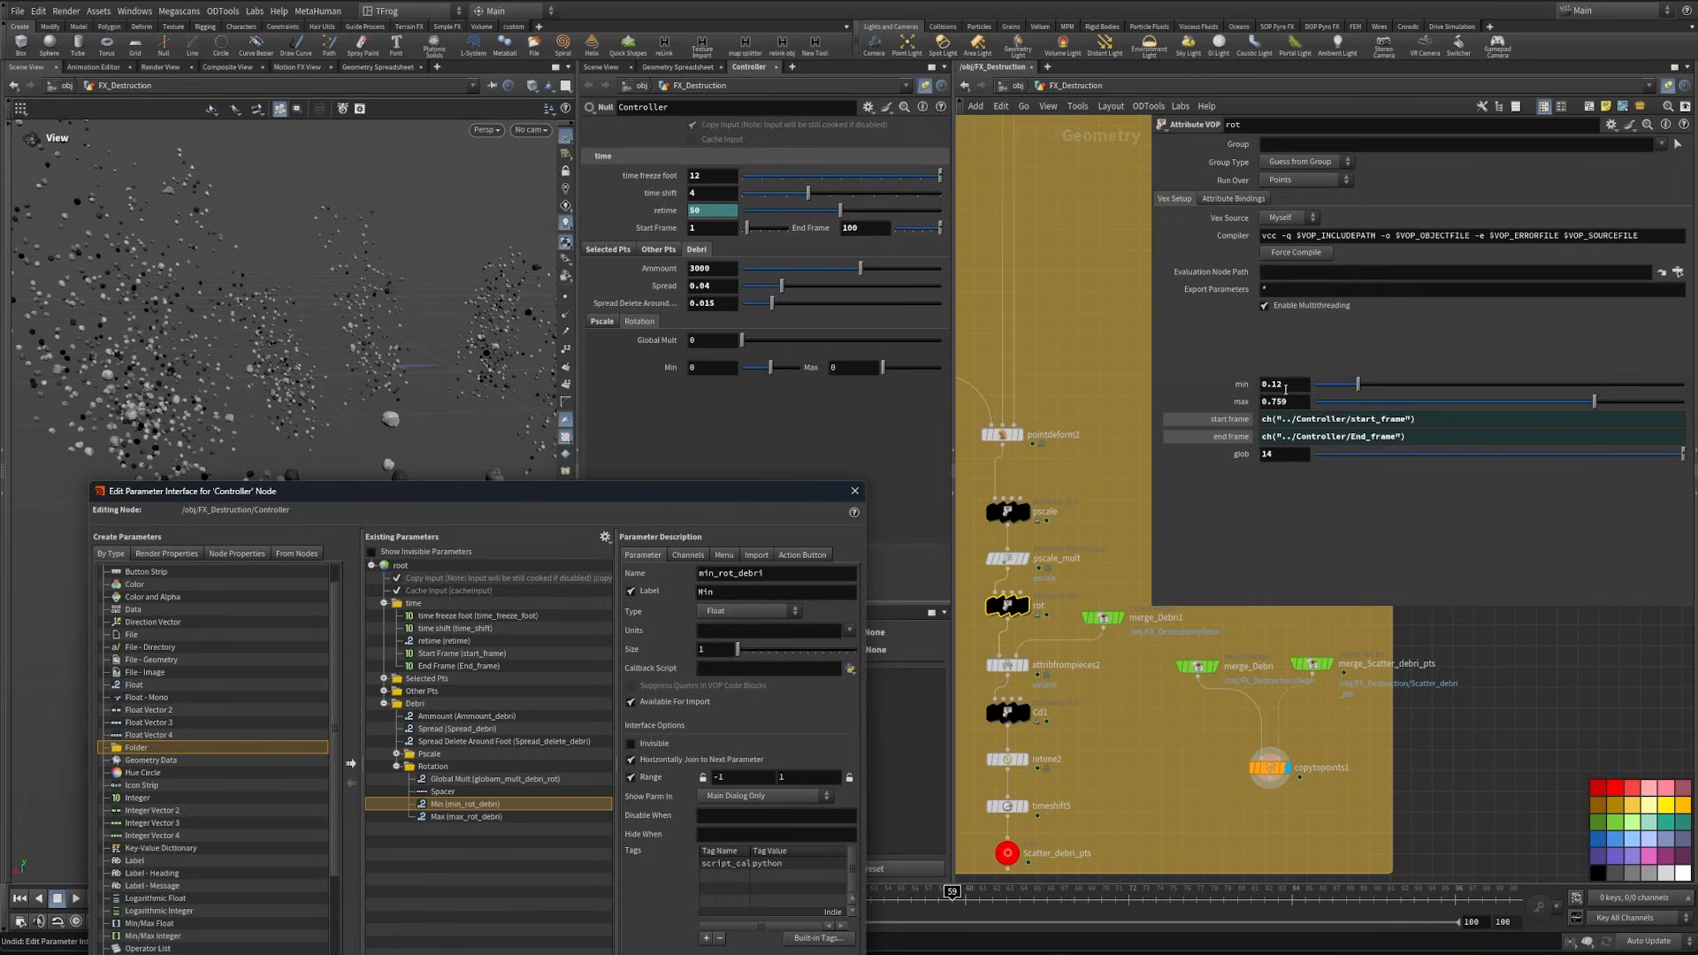
# - Copy the rot node's values to the Controller's Rotation folder: Min 0.12, Max 0.759 and Global Mult 14
pyautogui.moveTo(1240, 386)
pyautogui.mouseDown()
pyautogui.moveTo(1058, 364)
pyautogui.moveTo(616, 373)
pyautogui.moveTo(1278, 402)
pyautogui.moveTo(1242, 403)
pyautogui.mouseUp()
pyautogui.write('0.12')
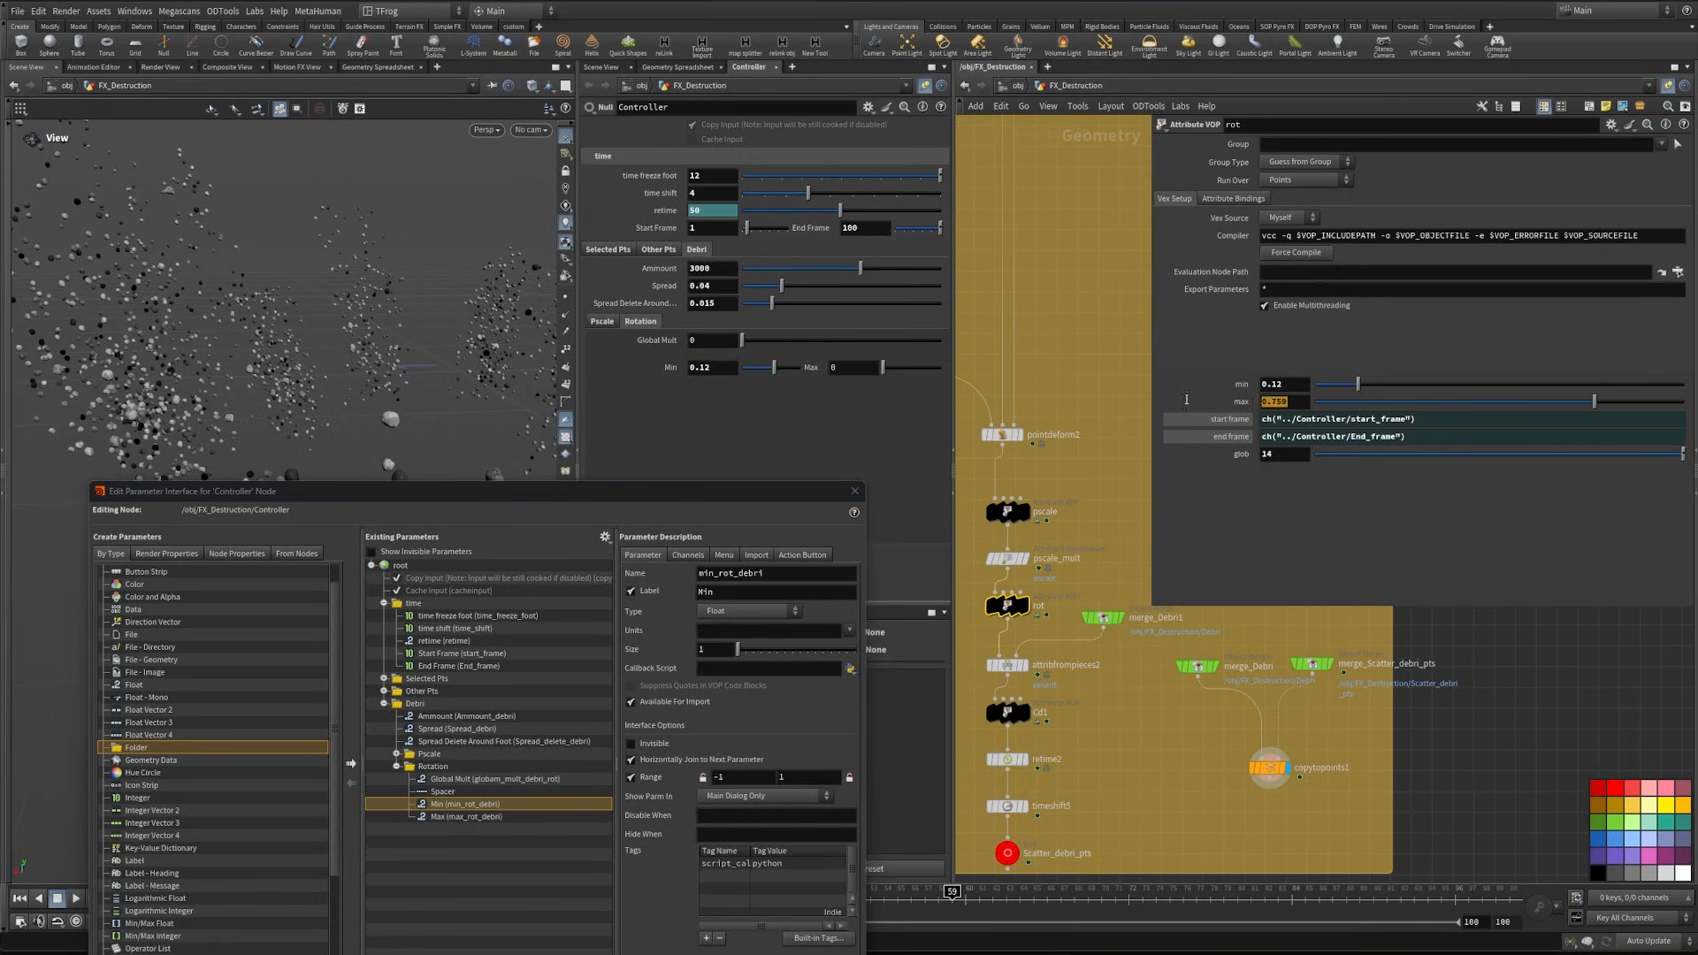
pyautogui.hotkey('ctrl', 'c')
pyautogui.moveTo(840, 369); pyautogui.dragTo(782, 375)
pyautogui.hotkey('ctrl', 'v')
pyautogui.moveTo(1280, 455); pyautogui.dragTo(1243, 458)
pyautogui.hotkey('ctrl', 'c')
pyautogui.moveTo(702, 342); pyautogui.dragTo(619, 351)
pyautogui.hotkey('ctrl', 'v')
# - Link the rot node's min, max and glob to the Controller's rotation parameters with relative references
pyautogui.rightClick(647, 342)
pyautogui.click(687, 466)
pyautogui.rightClick(1218, 467)
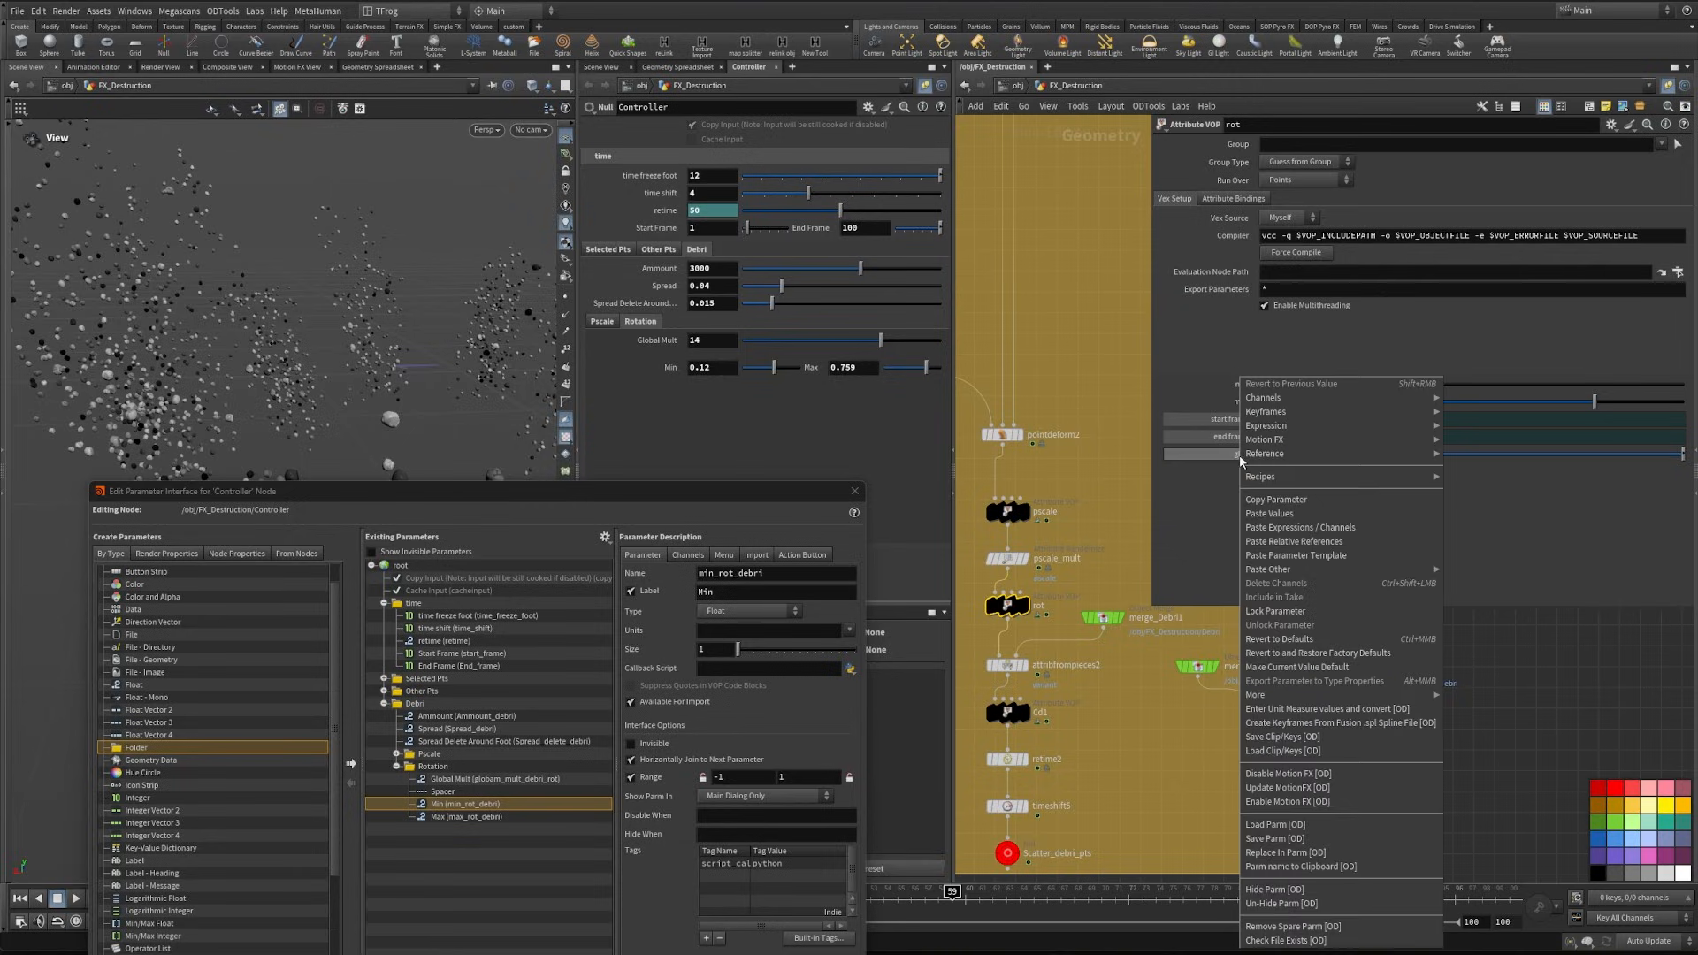
pyautogui.click(1321, 550)
# - Turn on the template flag of the Fracture_retimed null so the fracture shows together with the debris
pyautogui.scroll(-3, 1288, 837)
pyautogui.moveTo(1289, 837); pyautogui.dragTo(1352, 847, button='middle')
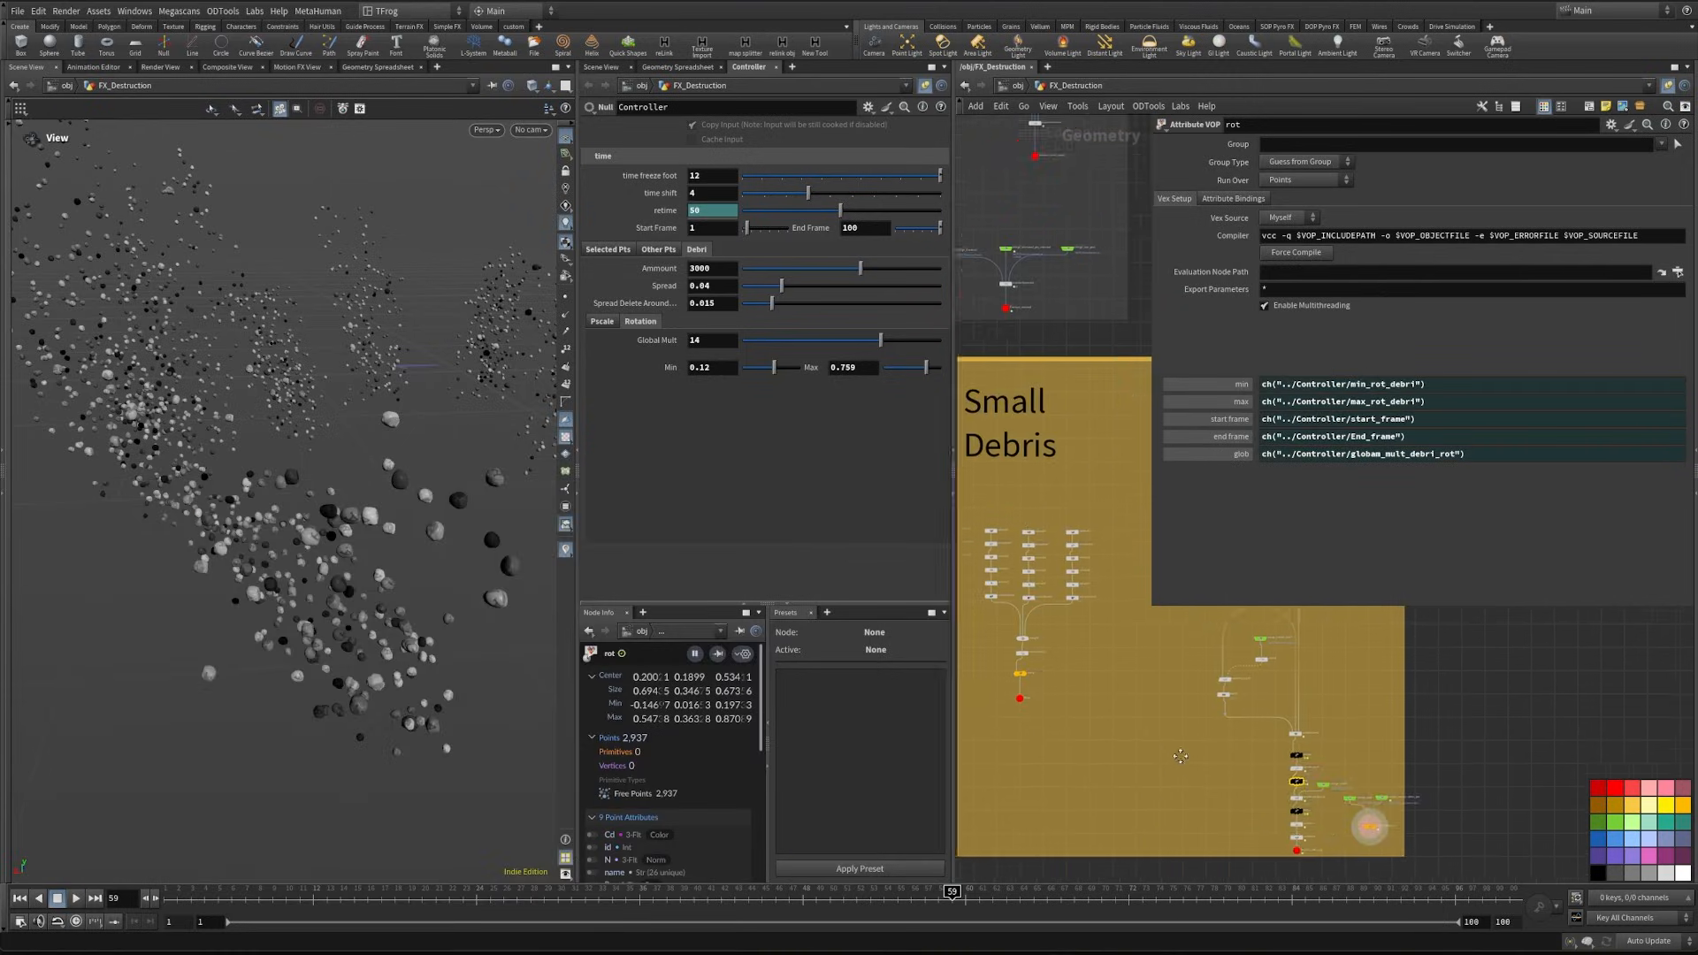
pyautogui.moveTo(1079, 684); pyautogui.dragTo(1246, 850, button='middle')
pyautogui.moveTo(1271, 695); pyautogui.dragTo(1256, 891, button='middle')
pyautogui.scroll(5, 1154, 694)
pyautogui.moveTo(1133, 624); pyautogui.dragTo(1121, 748, button='middle')
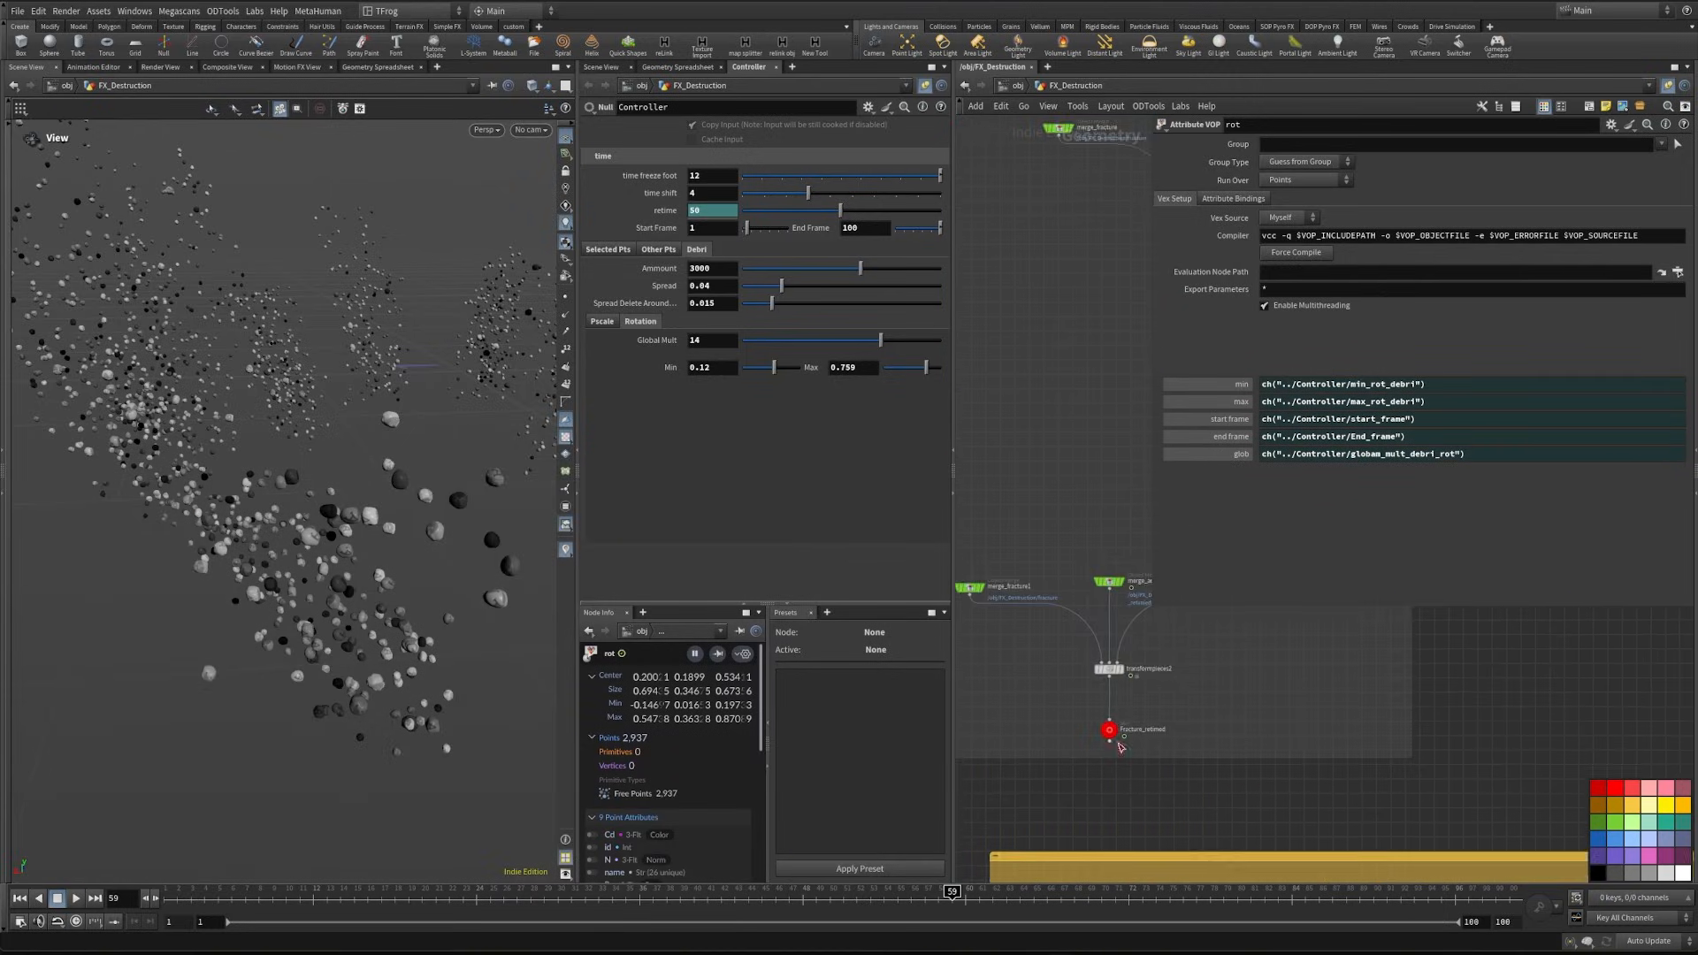
pyautogui.scroll(4, 1121, 747)
pyautogui.click(1106, 744)
pyautogui.press('Escape')
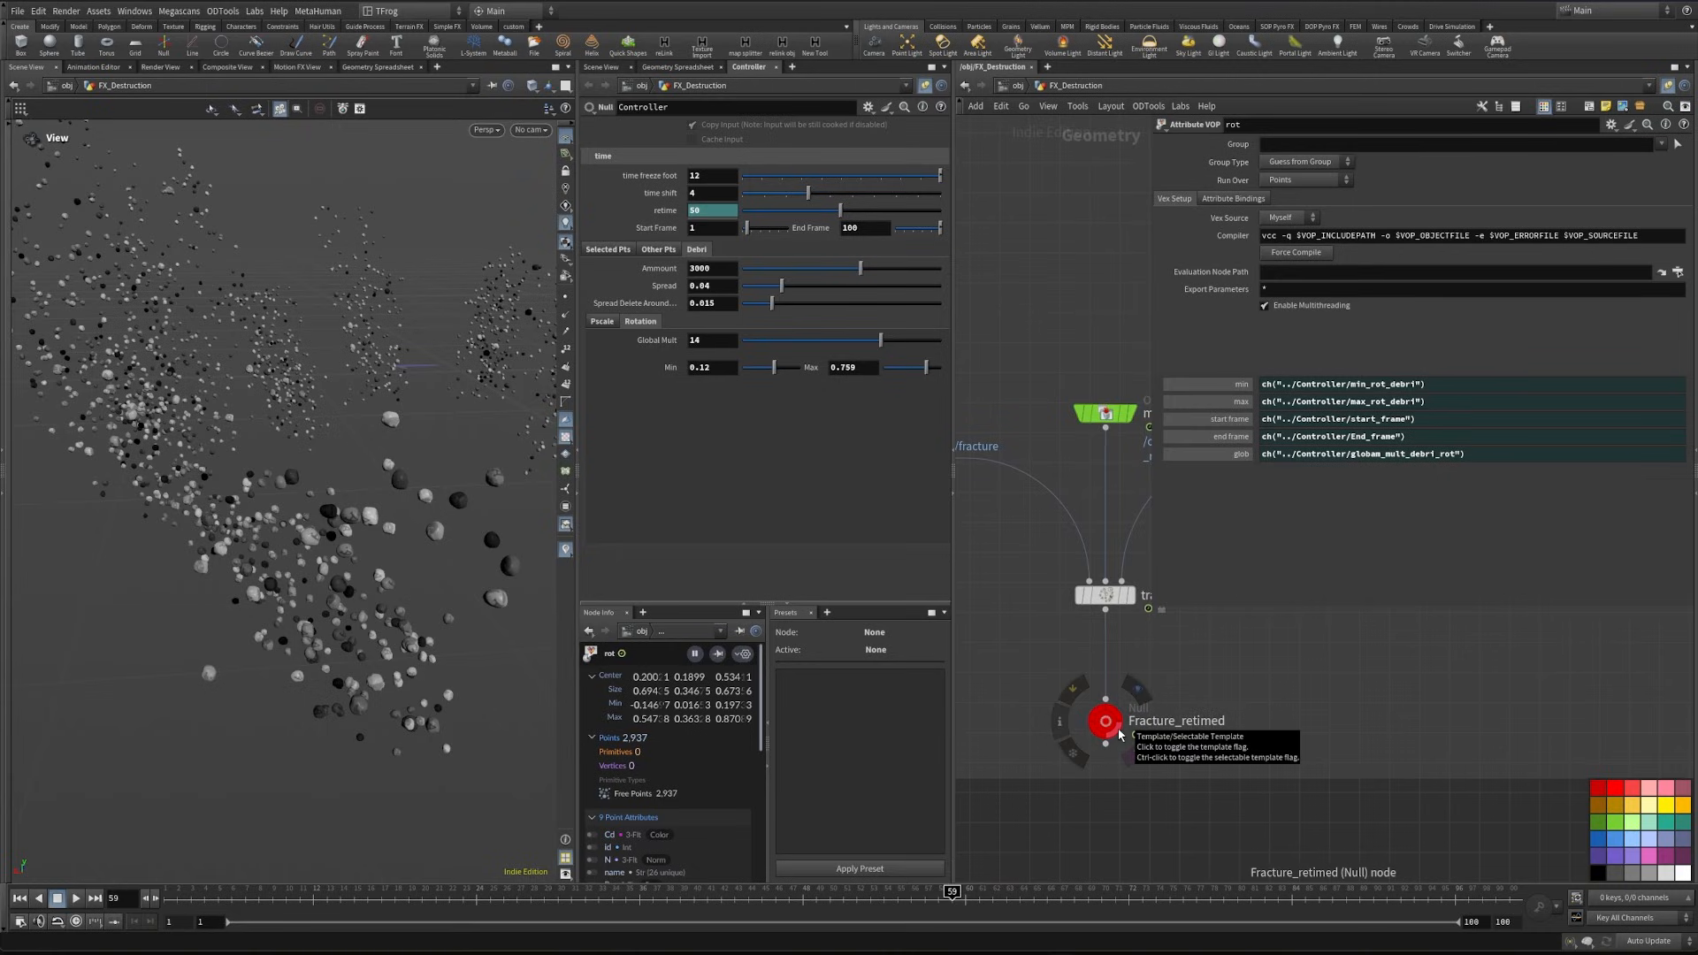
pyautogui.click(1137, 689)
# - Look at the fracture and debris in the viewport and switch the view to cam1
pyautogui.moveTo(304, 558); pyautogui.dragTo(398, 526)
pyautogui.click(567, 438)
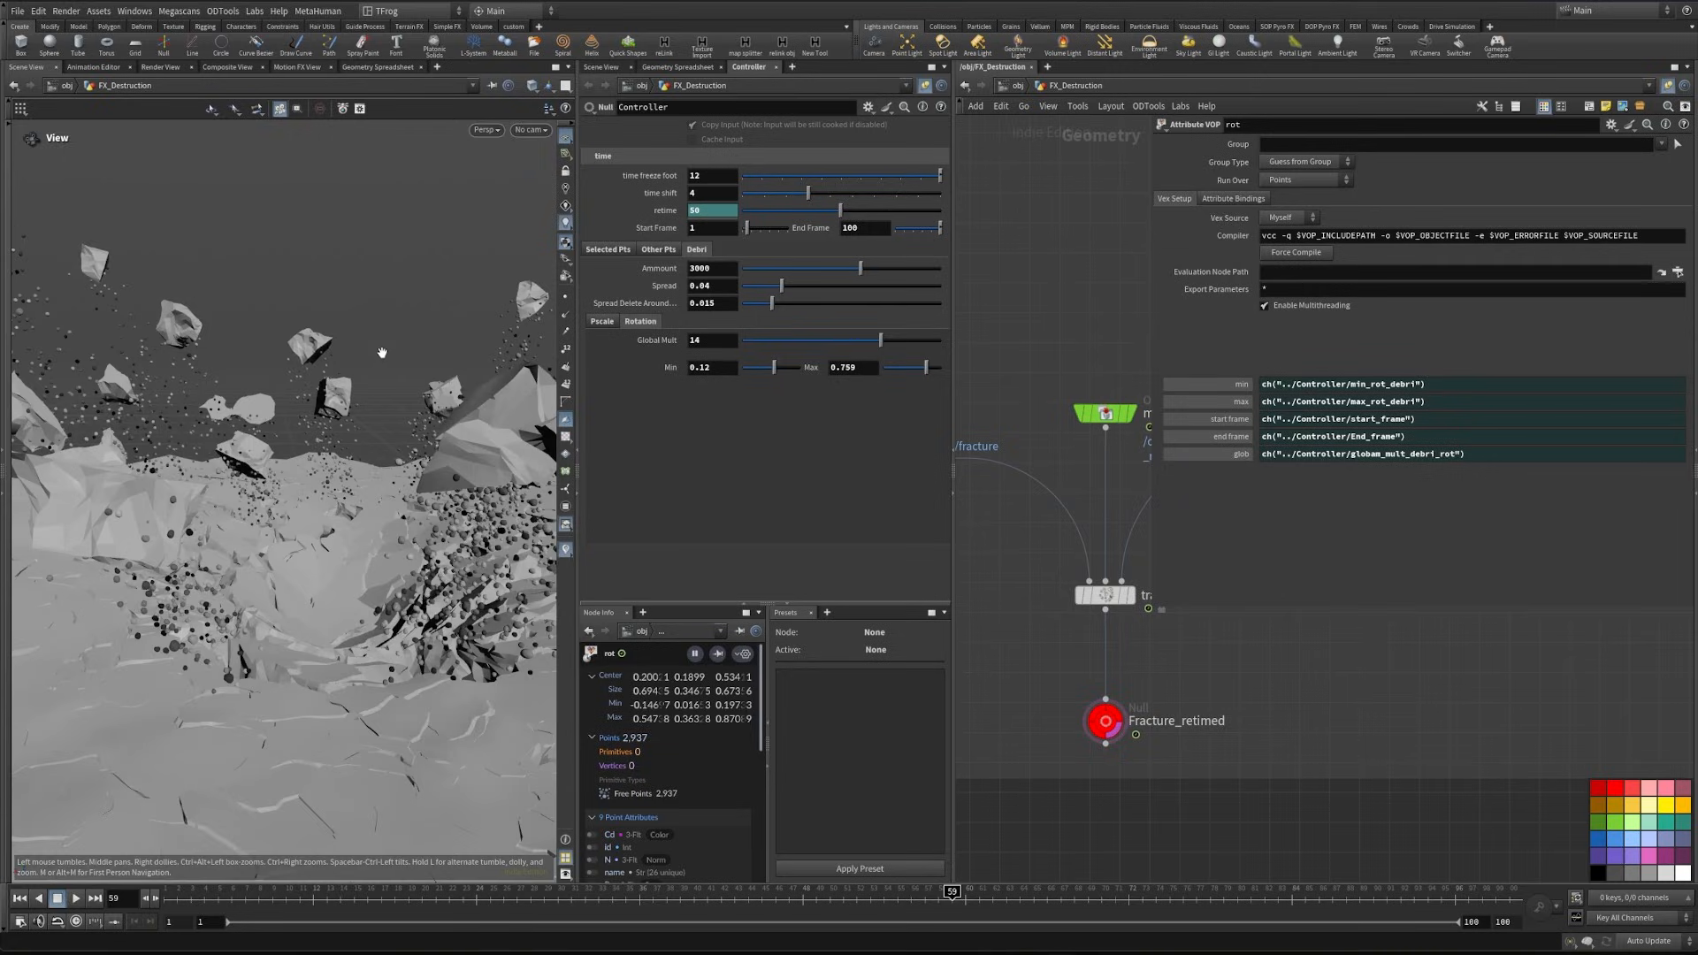
pyautogui.click(532, 131)
pyautogui.click(567, 173)
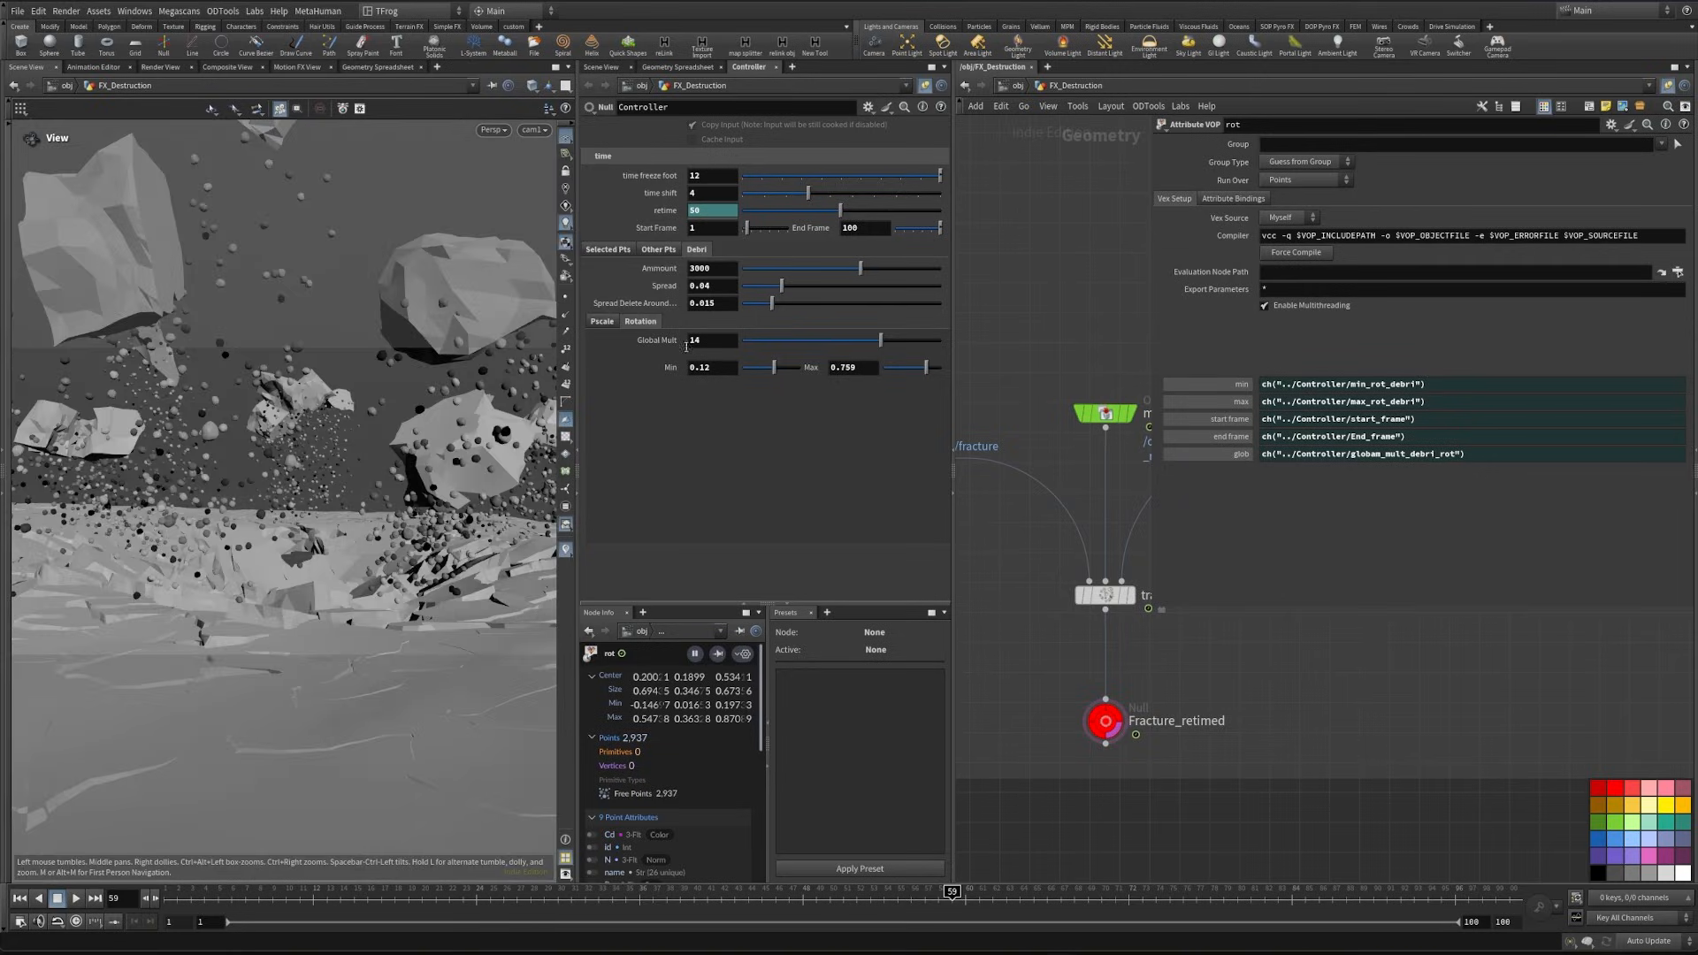
# - Try a Points Selection seed of 352 for the selected points and return it to 350
pyautogui.click(615, 252)
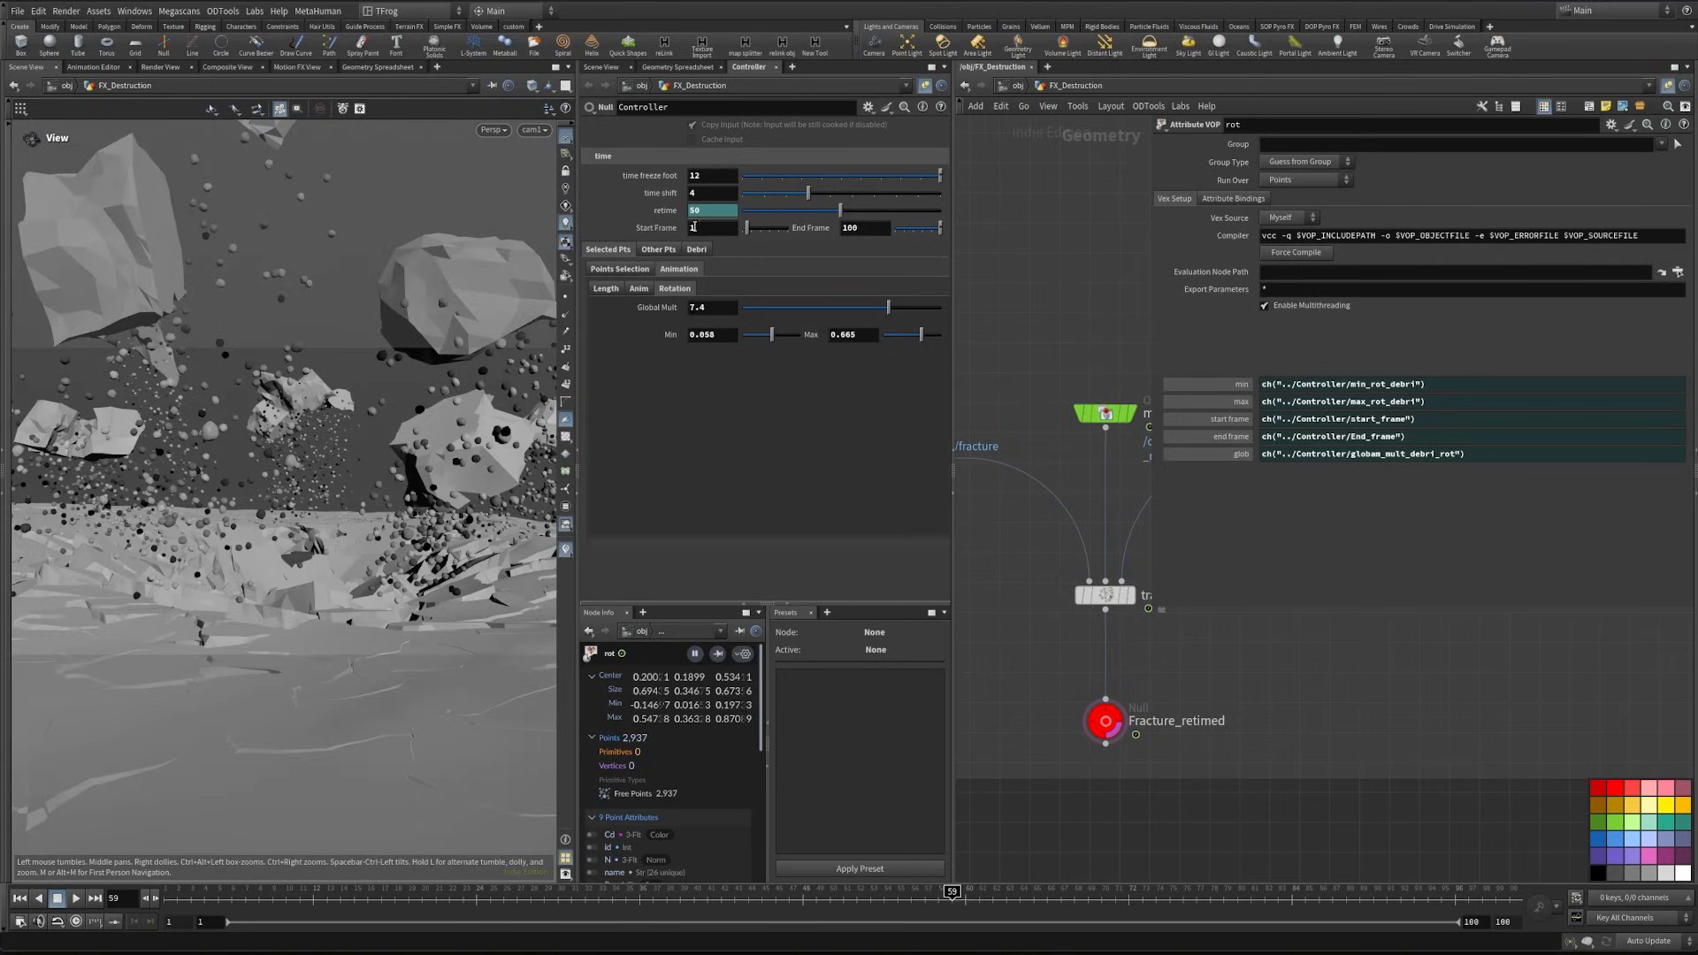
pyautogui.click(624, 269)
pyautogui.click(720, 287)
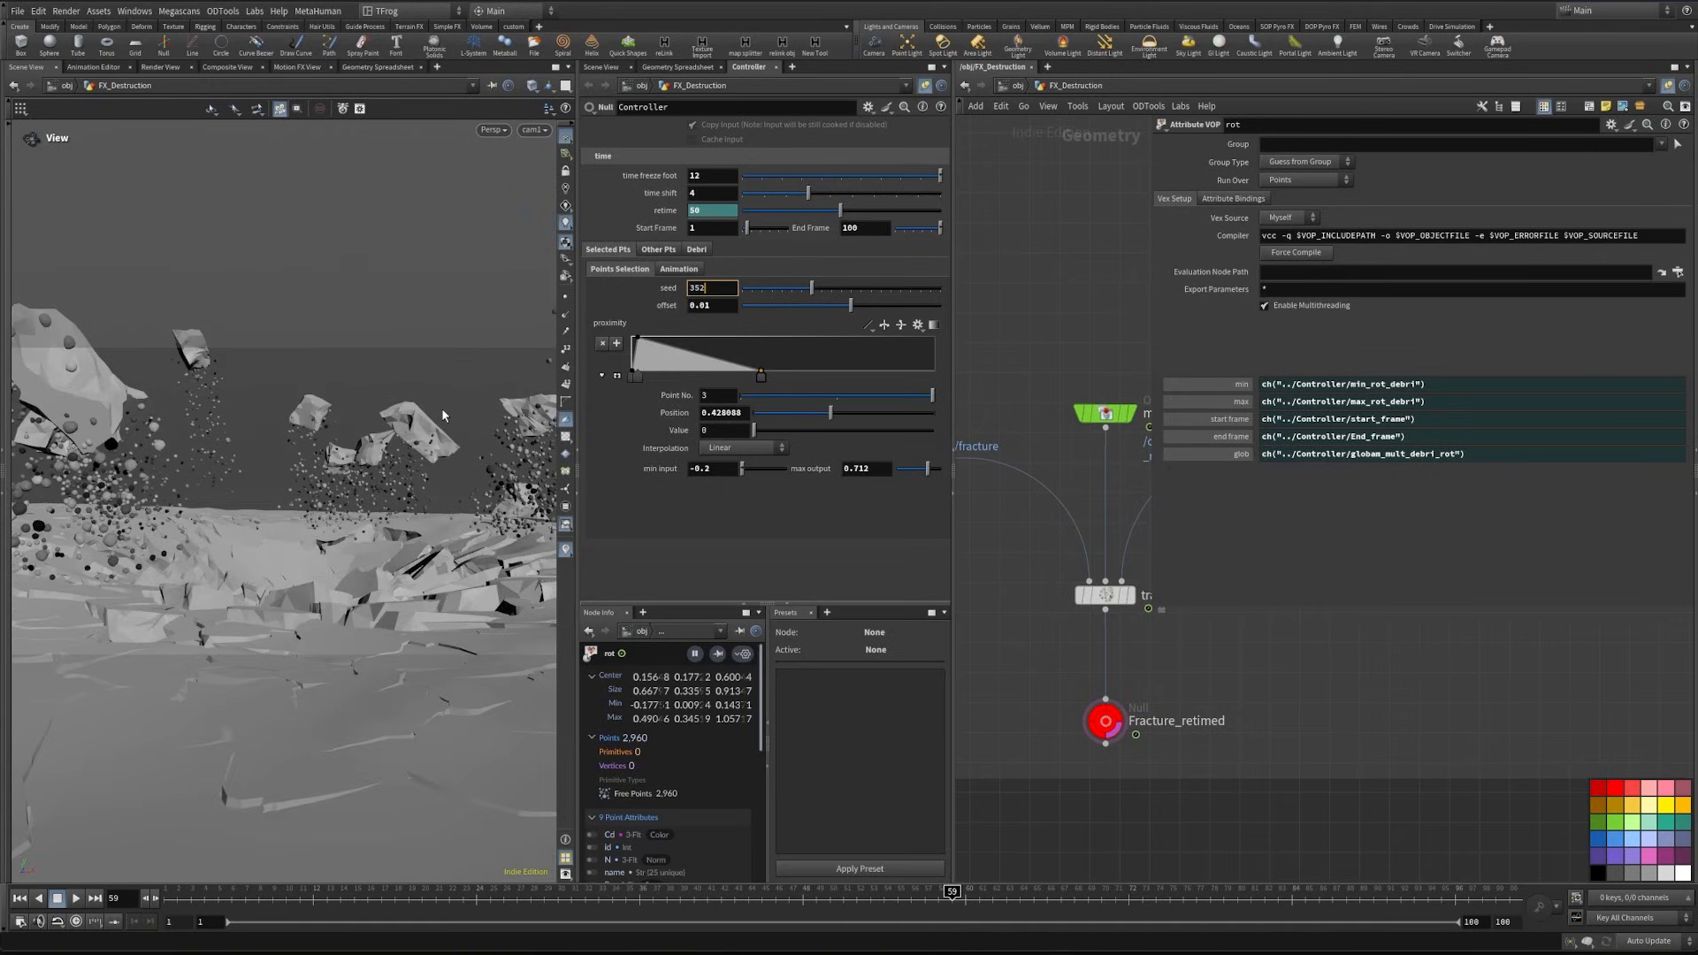
pyautogui.press('Down')
pyautogui.press('Down')
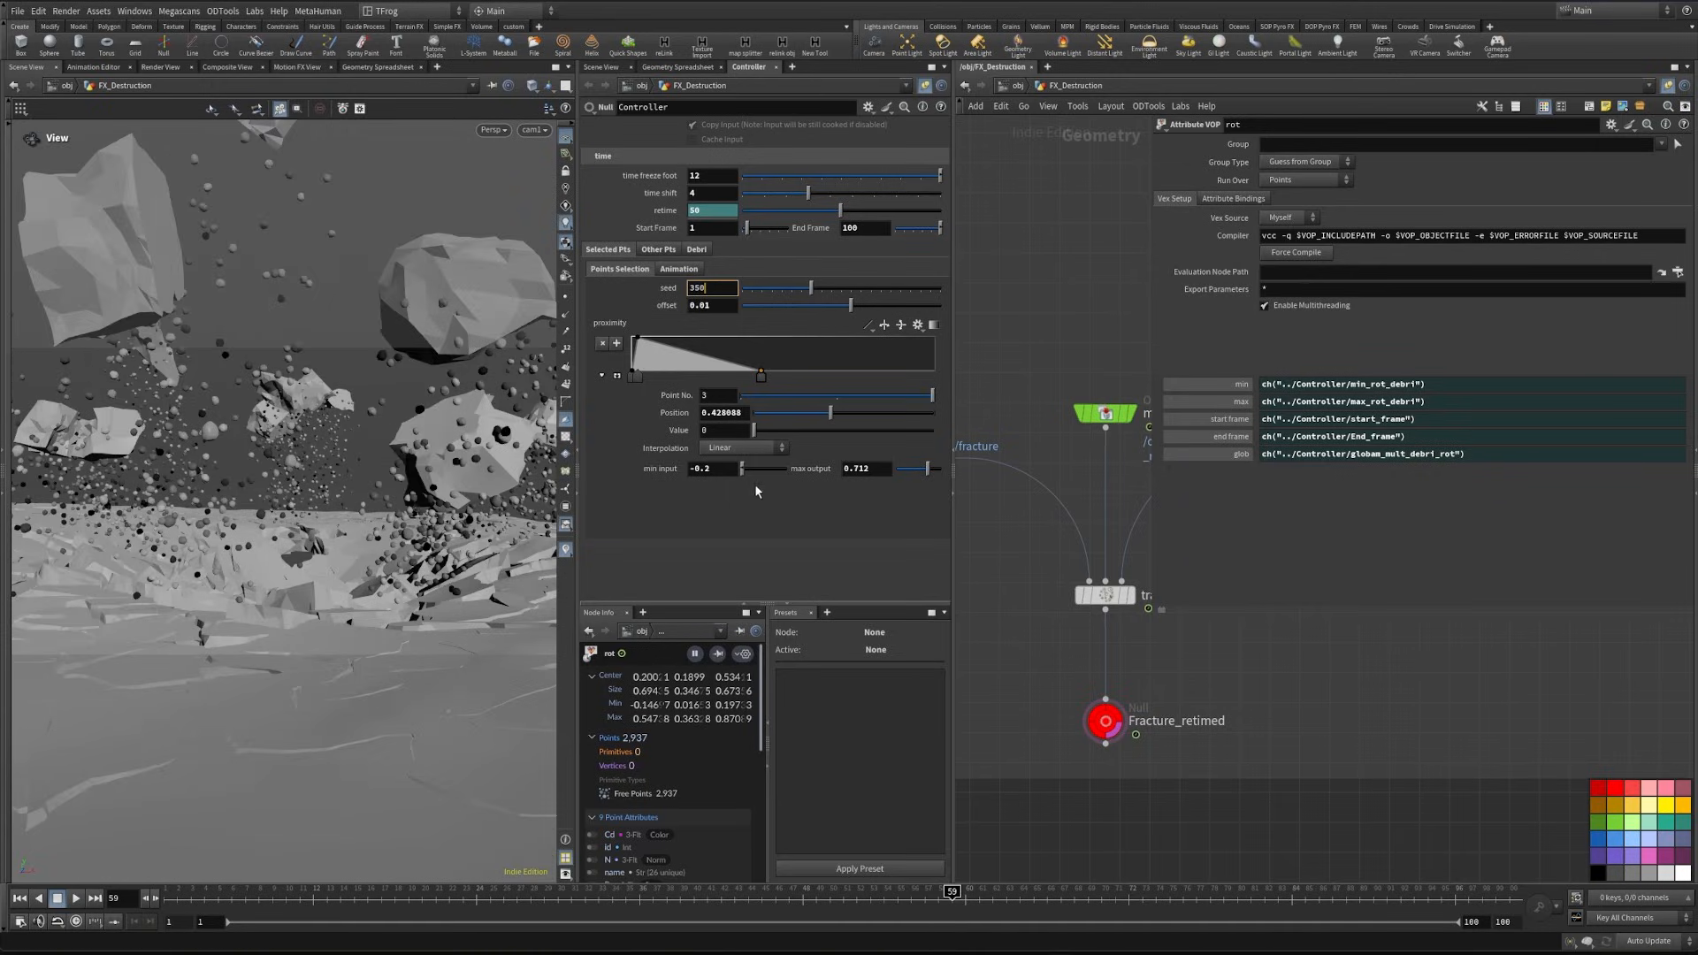
# - Try max output values of 0.9 and 0.4 in the Points Selection settings
pyautogui.click(877, 471)
pyautogui.write('0.9')
pyautogui.press('Return')
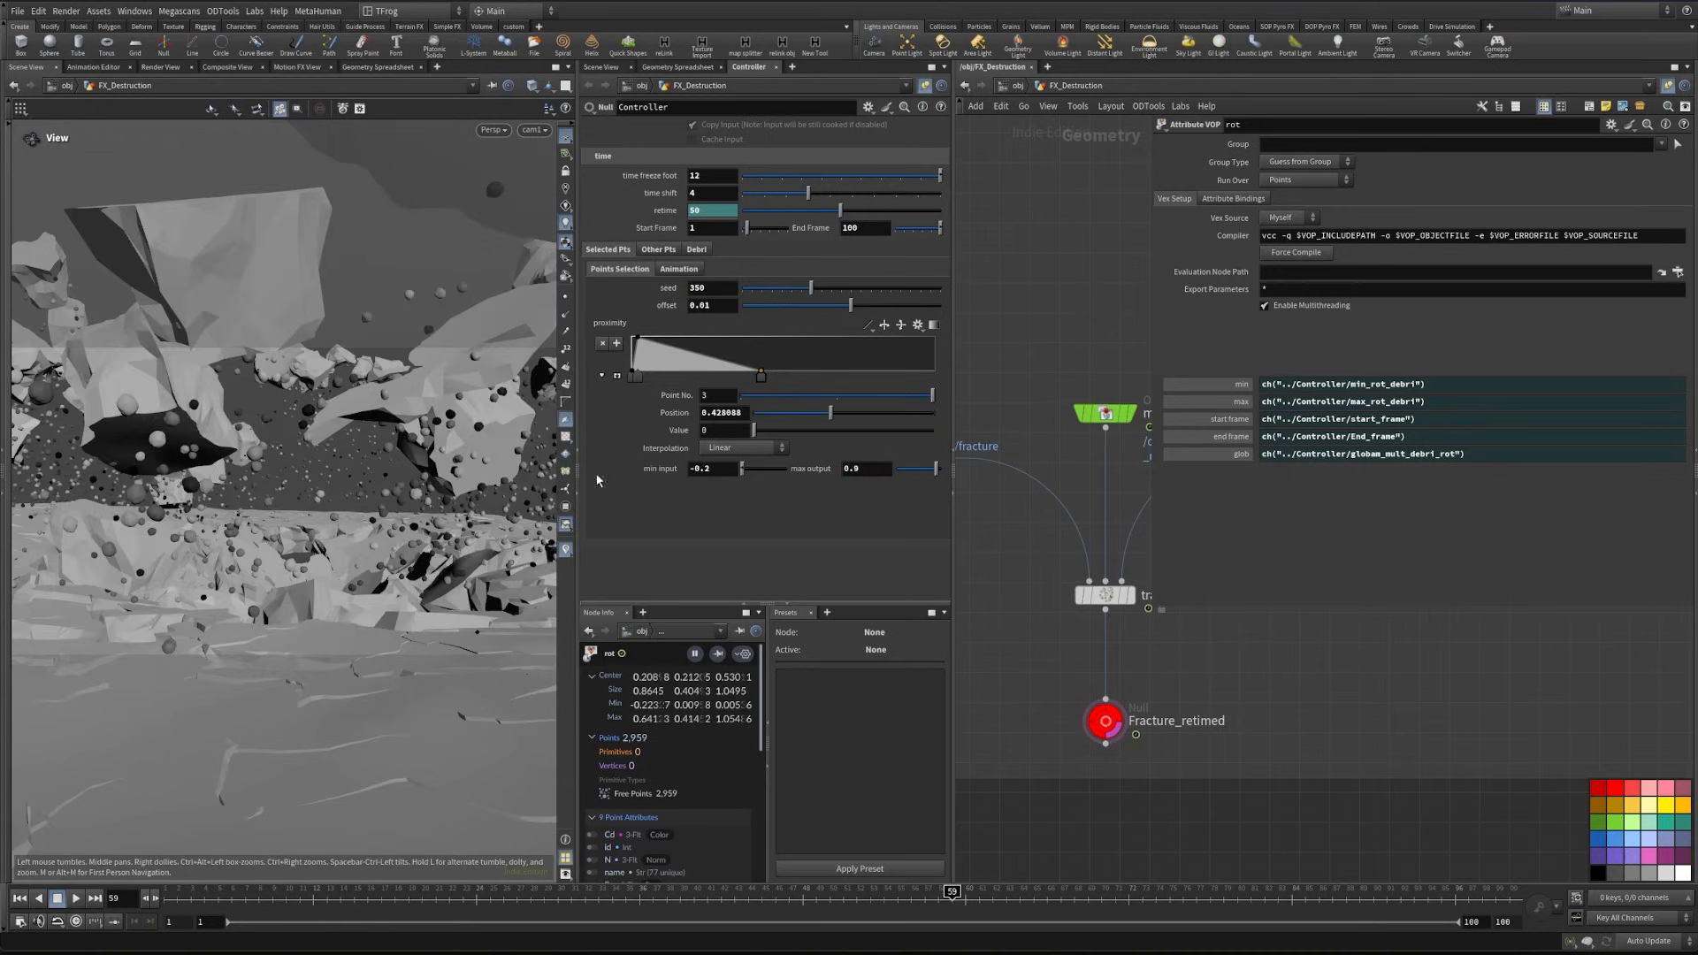
pyautogui.click(871, 470)
pyautogui.write('0.4')
pyautogui.press('Return')
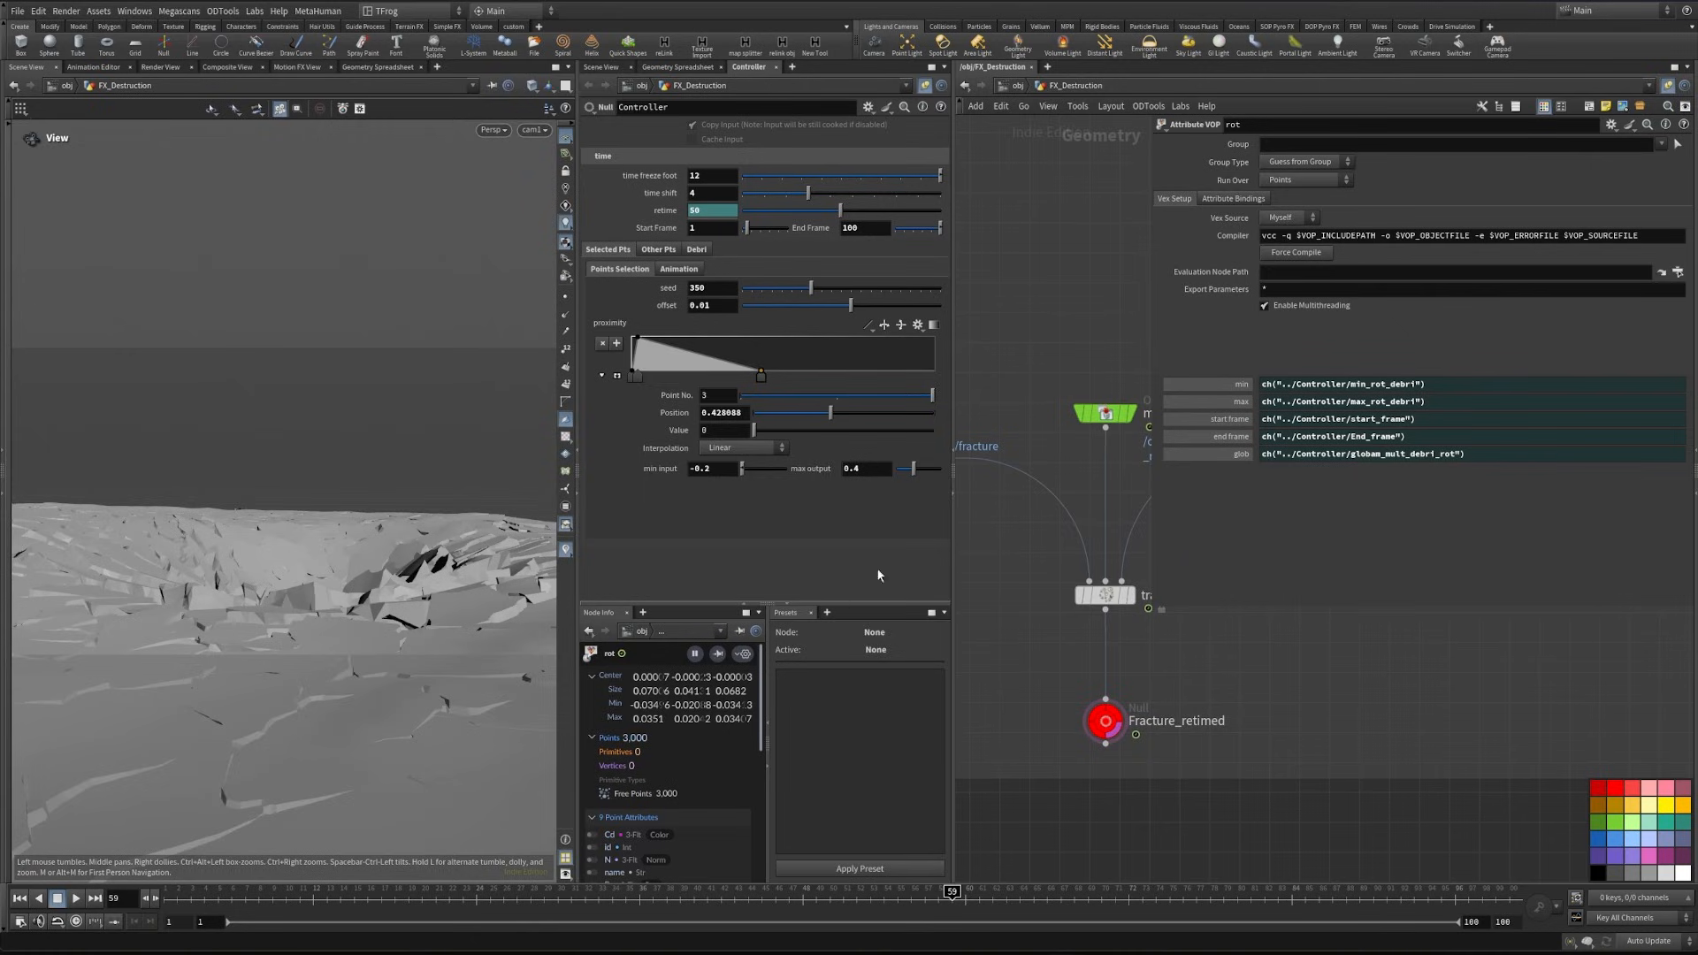
# - Set the Points Selection max output to 0.6
pyautogui.press('BackSpace')
pyautogui.write('6')
pyautogui.press('Return')
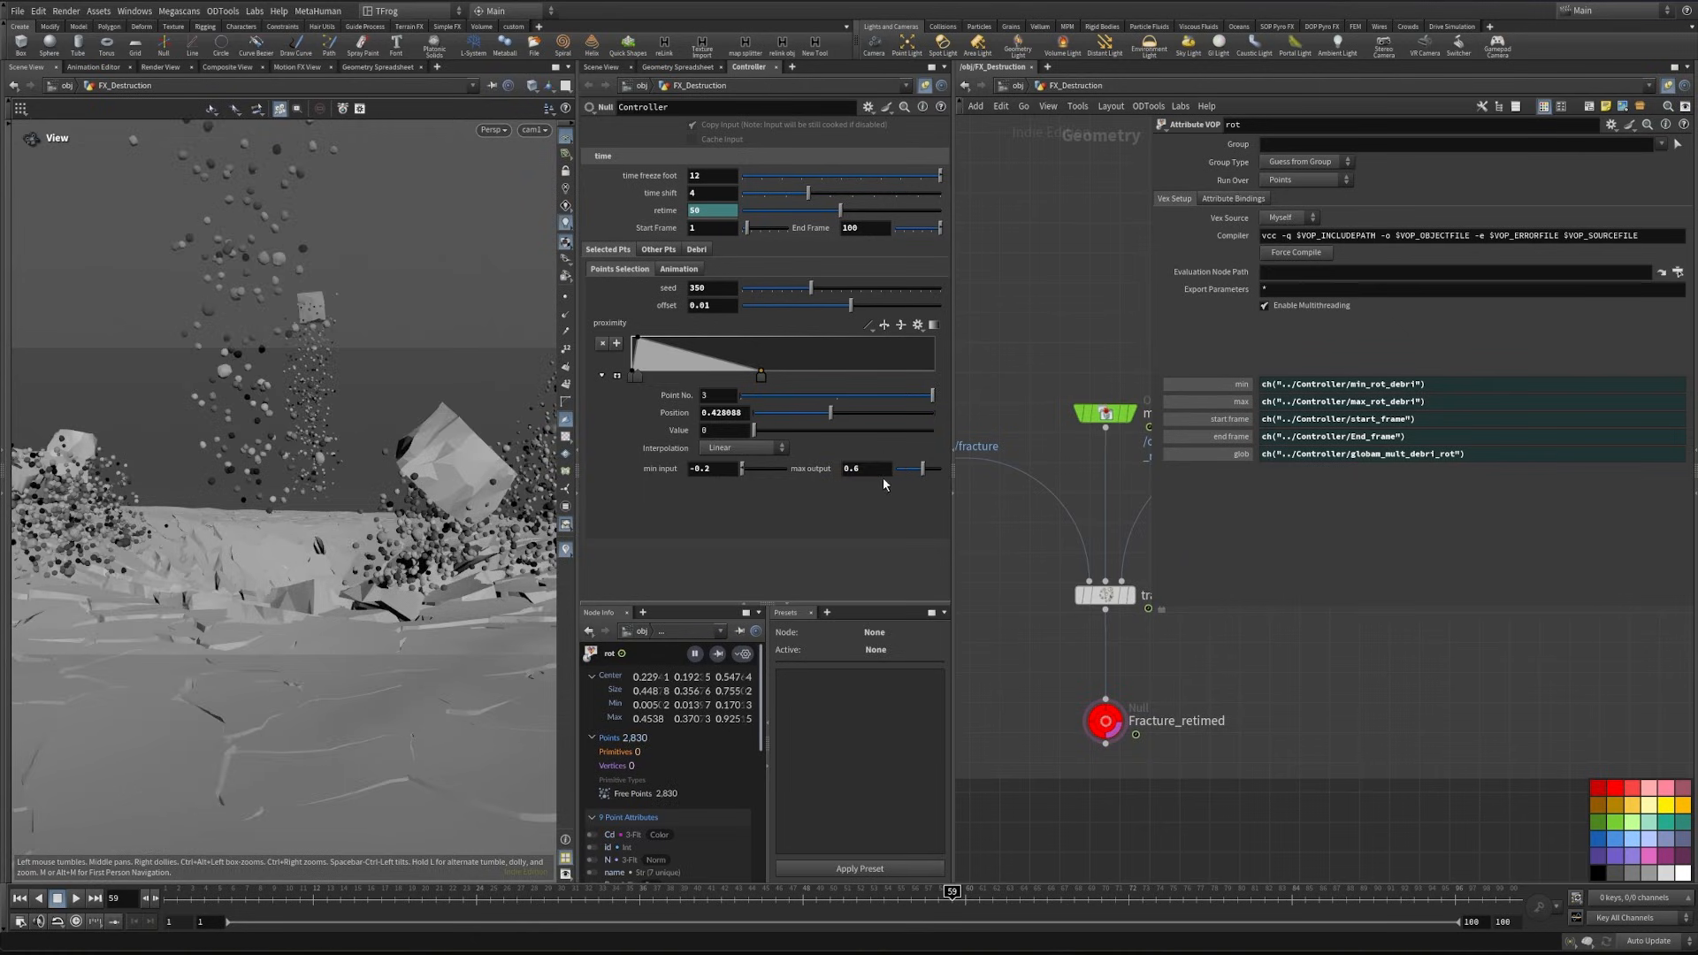
# - Try a Length Global Mult of 0.3 in the selected points' Animation settings and return it to 1
pyautogui.click(678, 269)
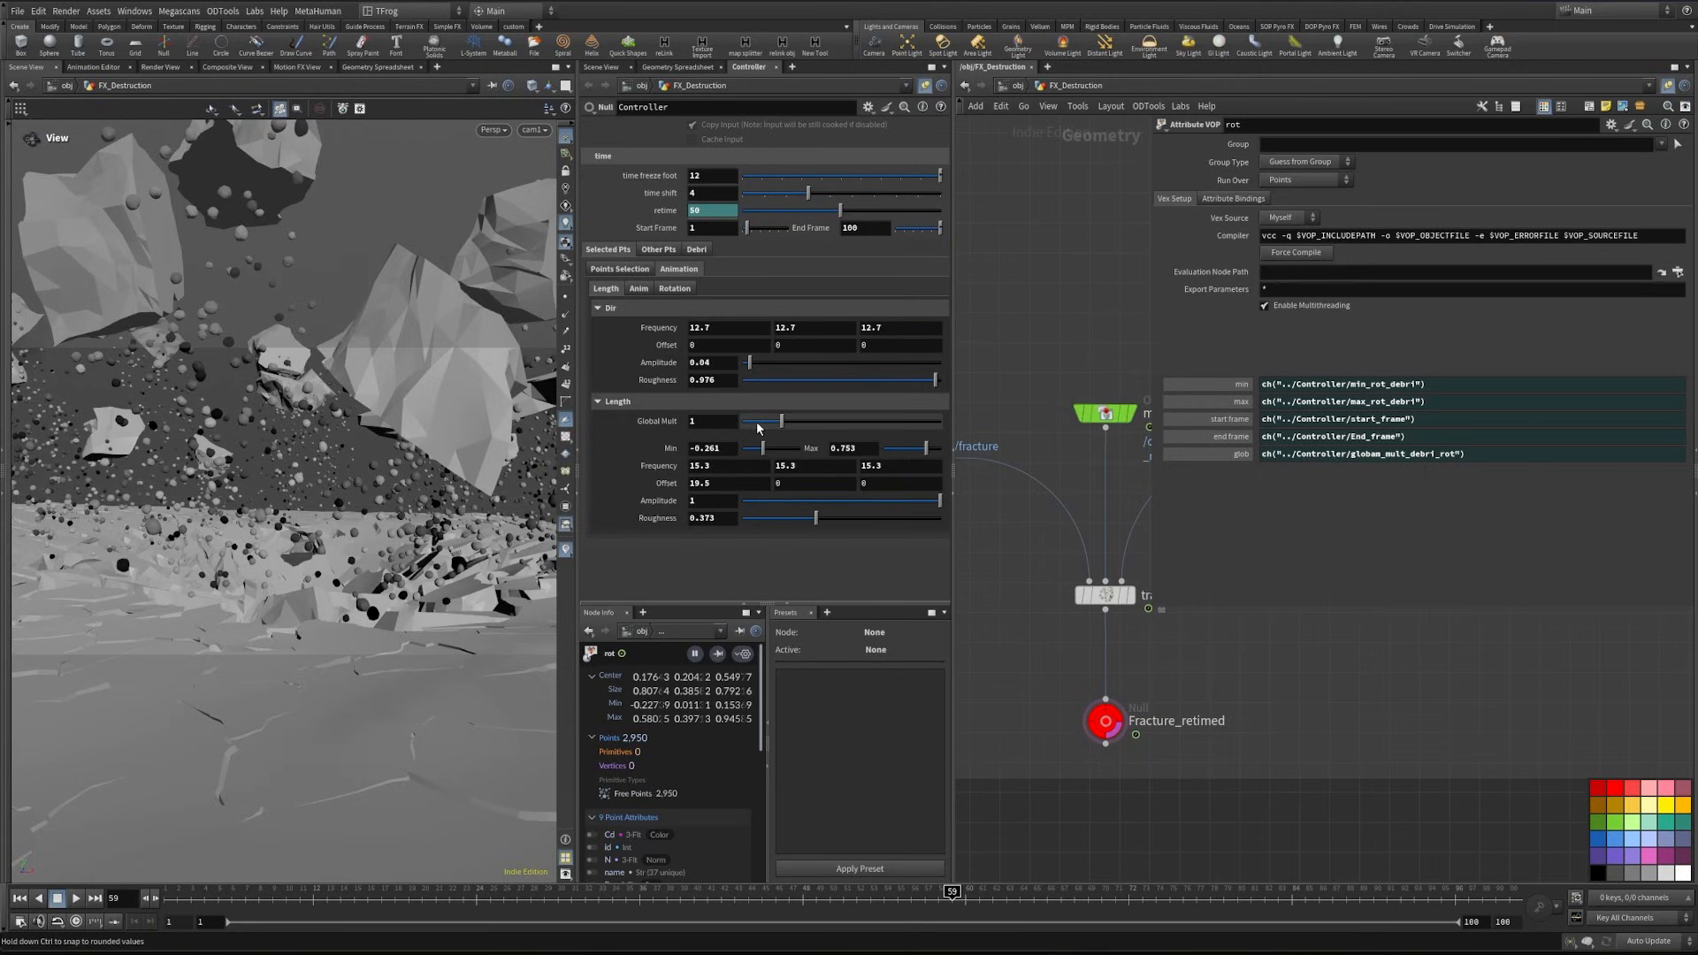
pyautogui.click(723, 420)
pyautogui.write('.3')
pyautogui.press('Return')
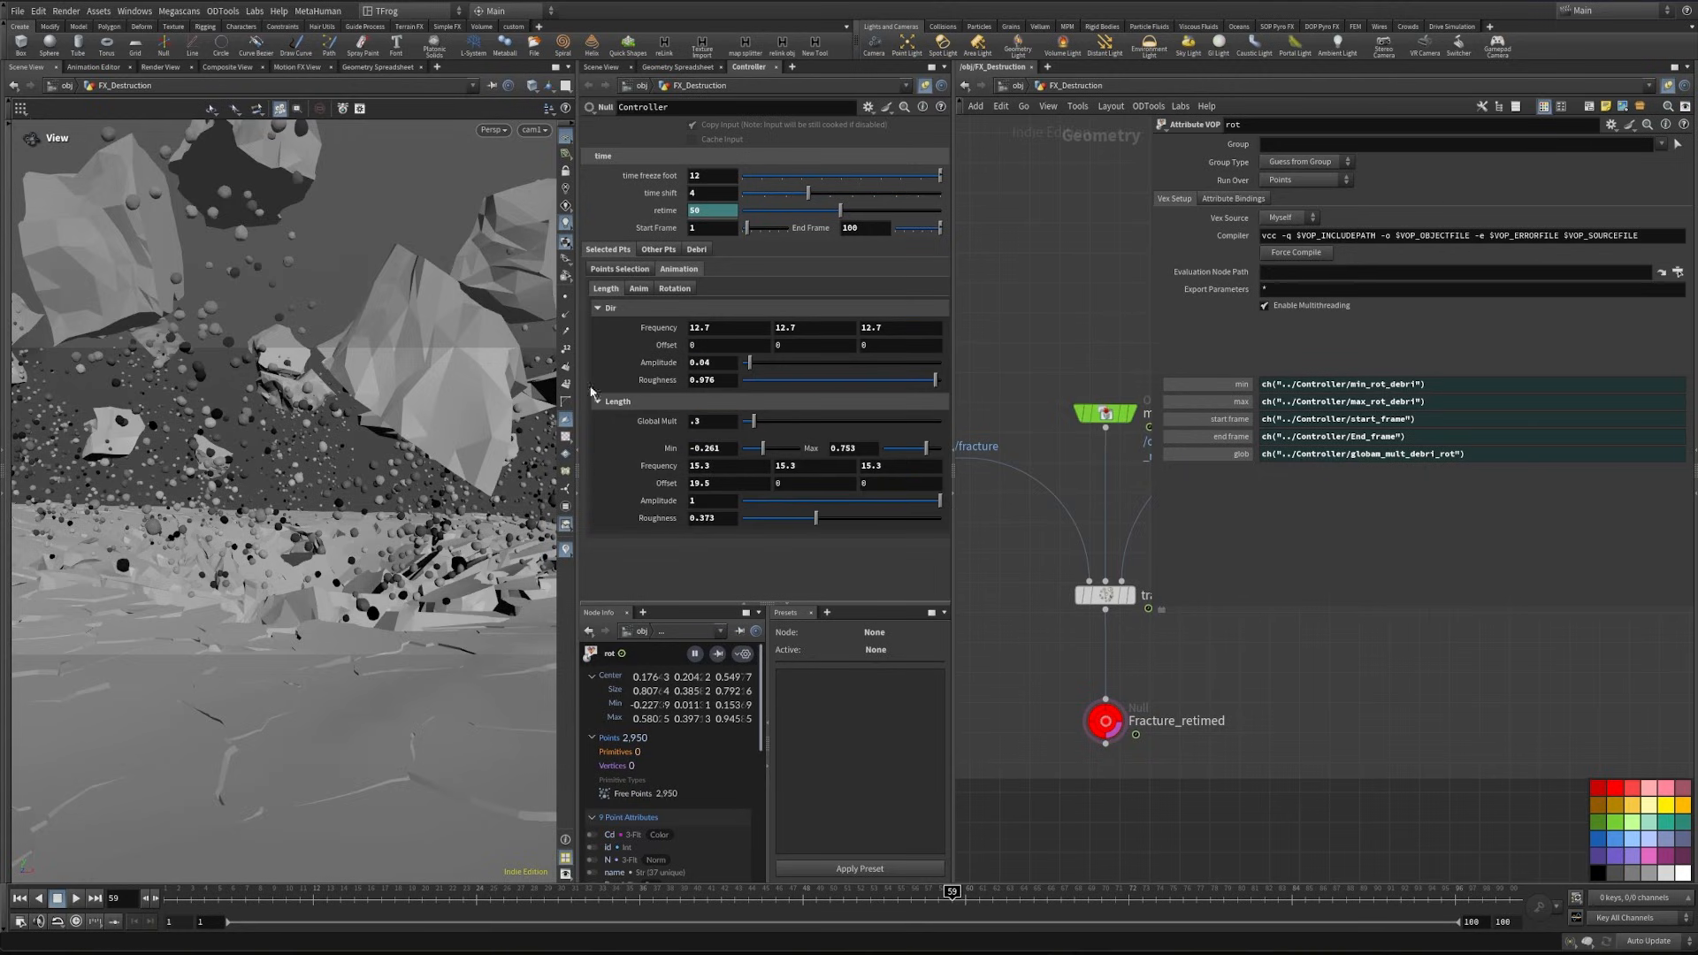
pyautogui.click(717, 420)
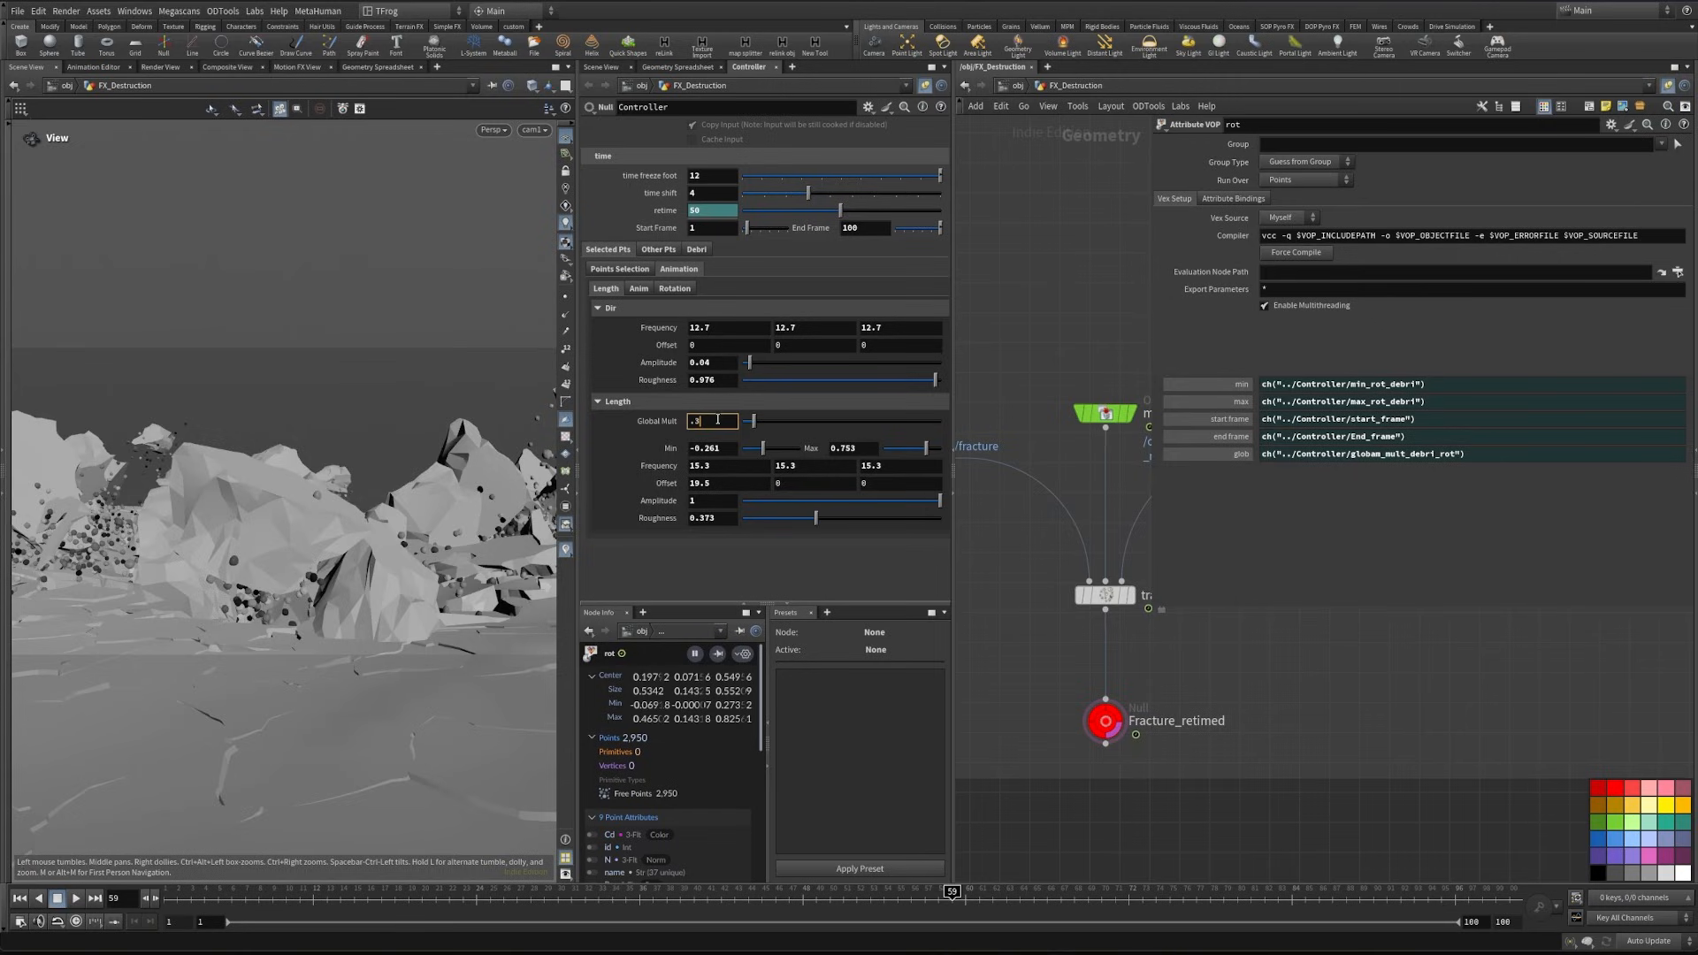
pyautogui.write('1')
# - Review the selected points' Anim and Rotation settings, then try another Global Mult for Other Pts and return it to 1
pyautogui.click(640, 288)
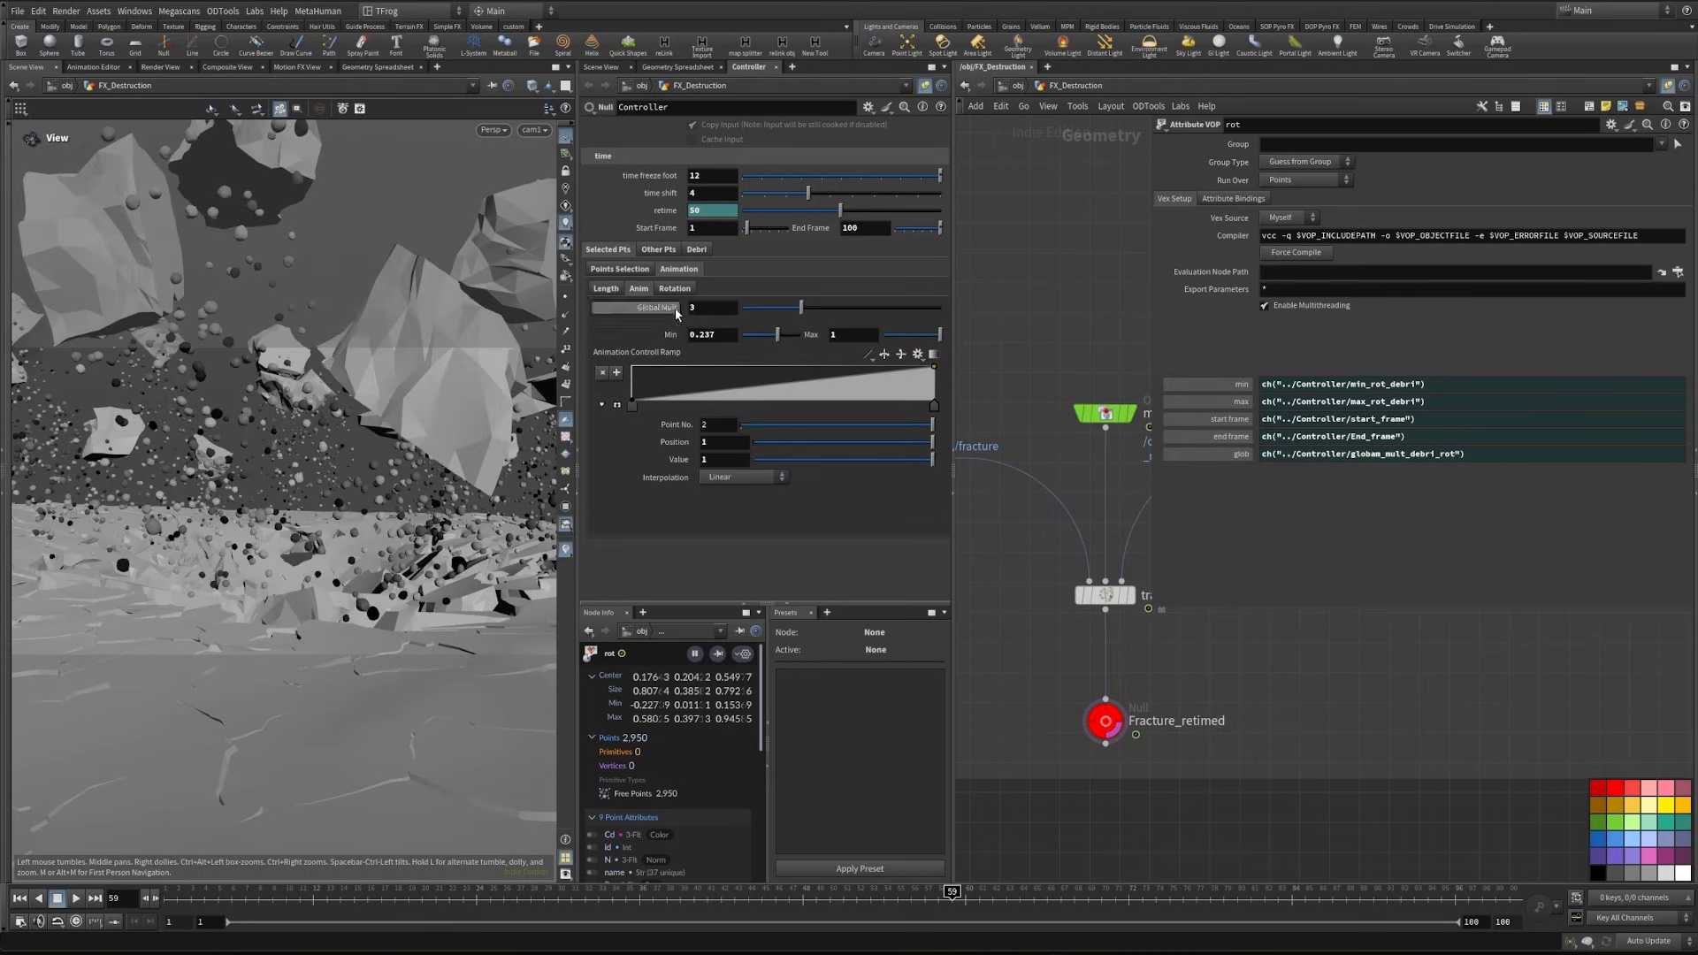
pyautogui.click(679, 289)
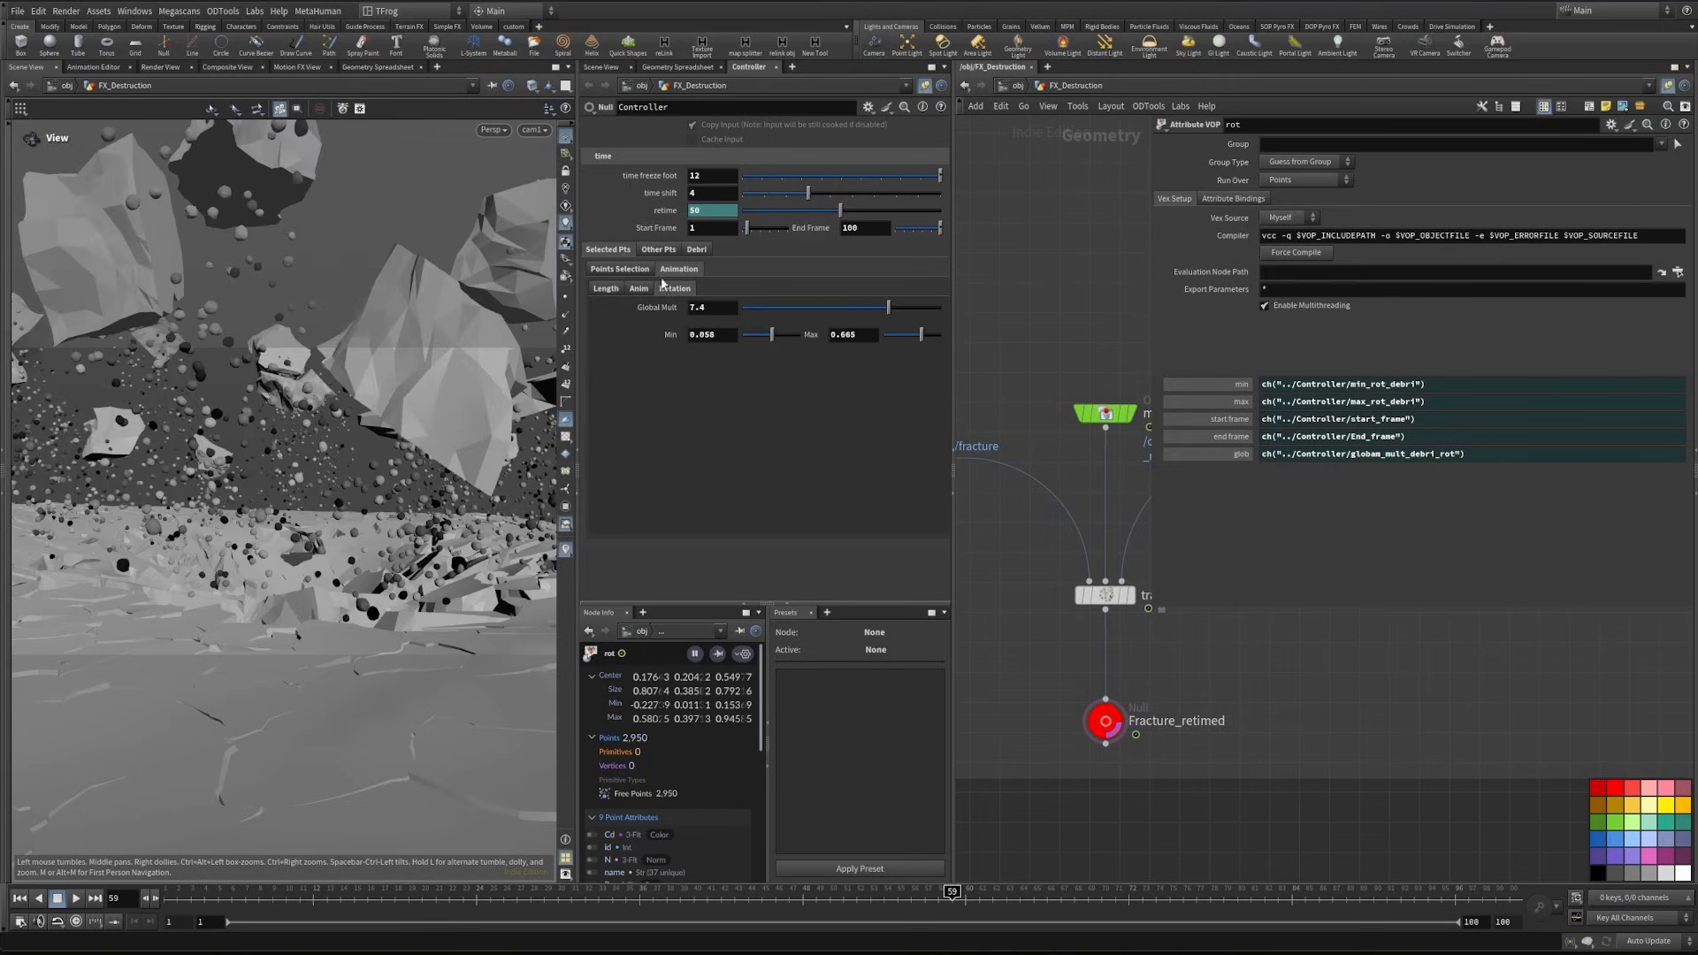
pyautogui.click(659, 252)
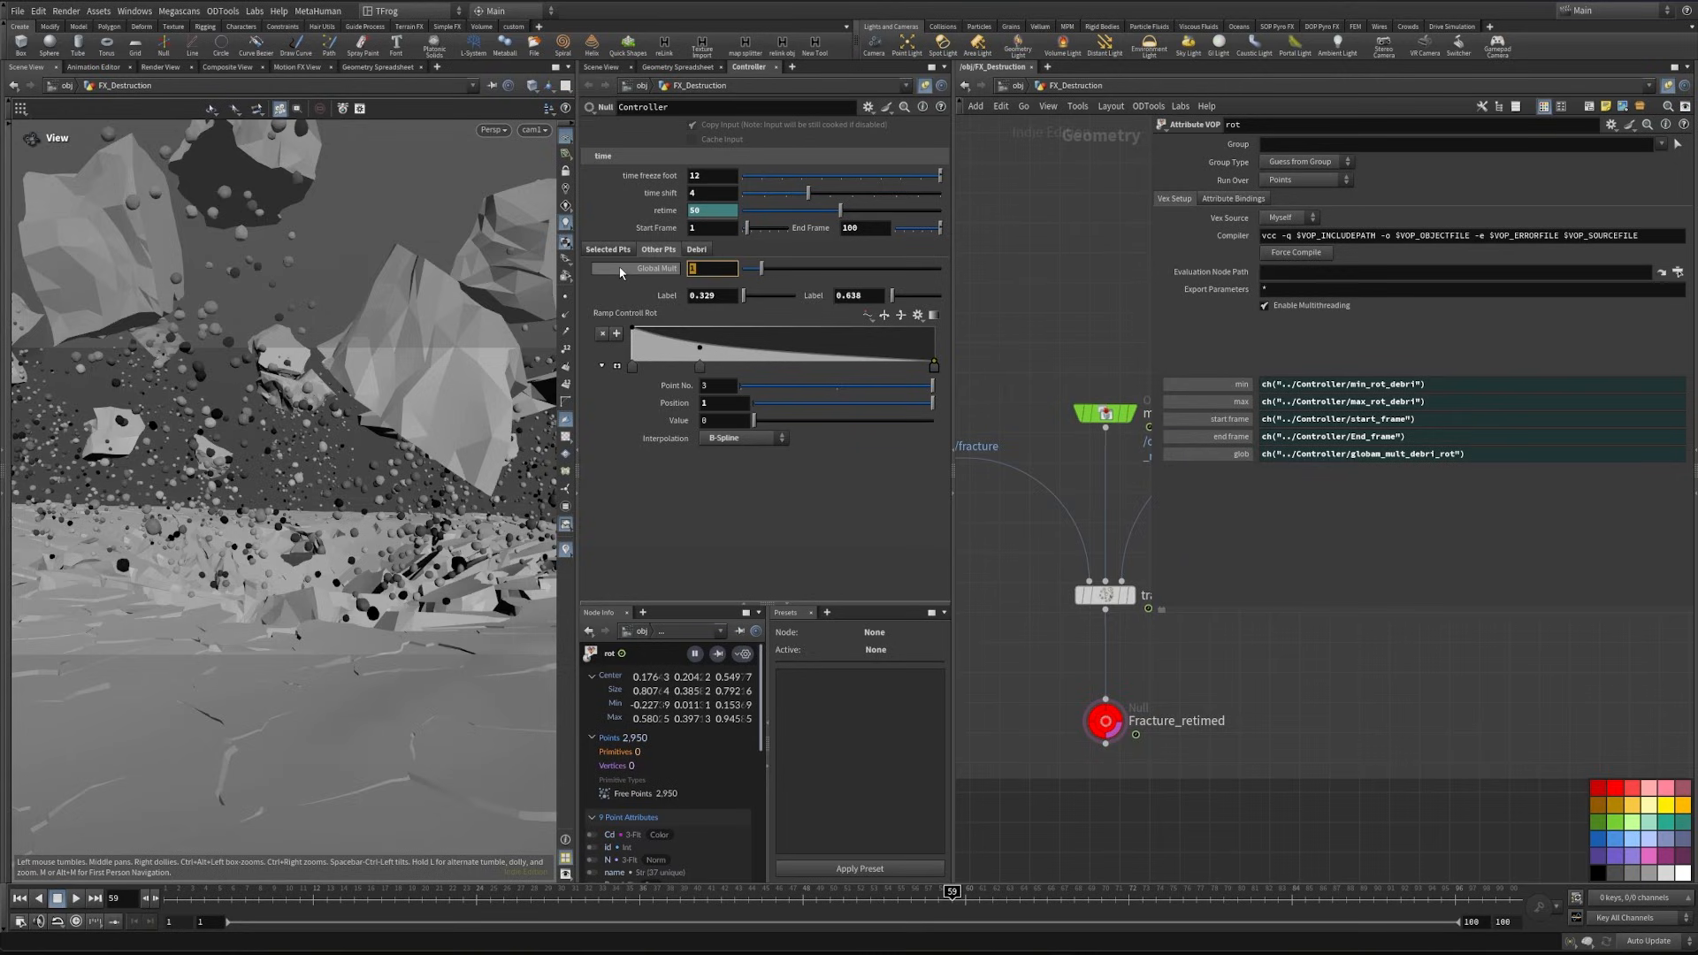
pyautogui.write('2')
pyautogui.press('Return')
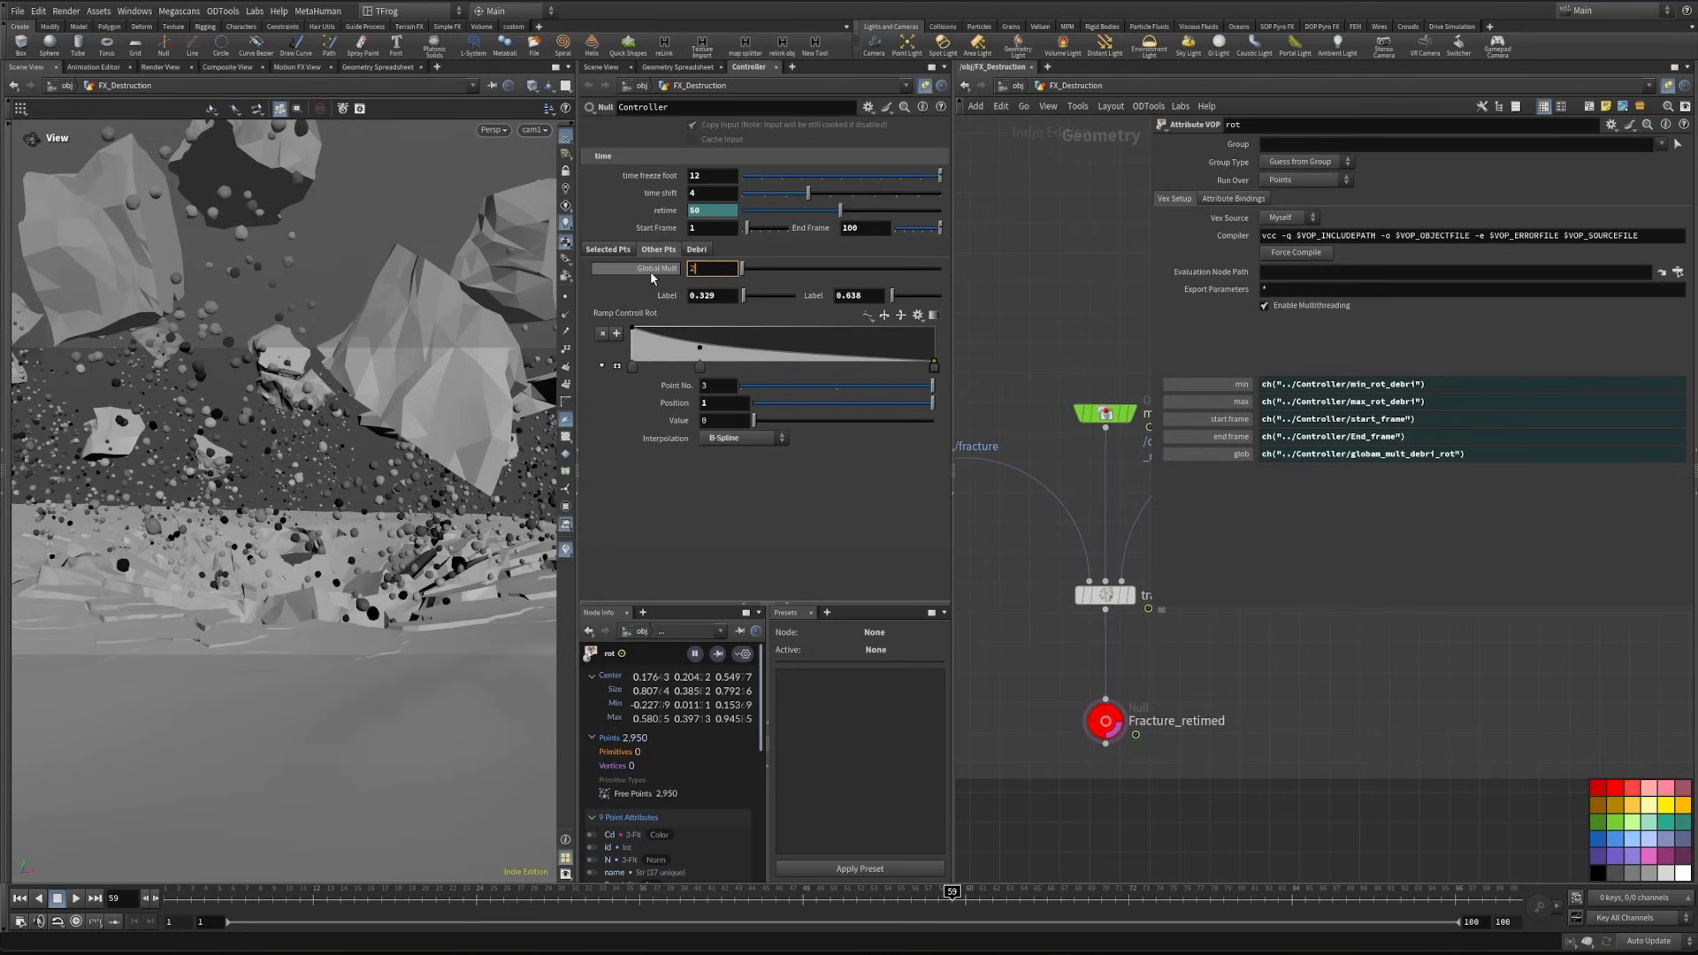
pyautogui.press('Return')
pyautogui.moveTo(706, 269); pyautogui.dragTo(621, 273)
pyautogui.write('1')
pyautogui.press('Return')
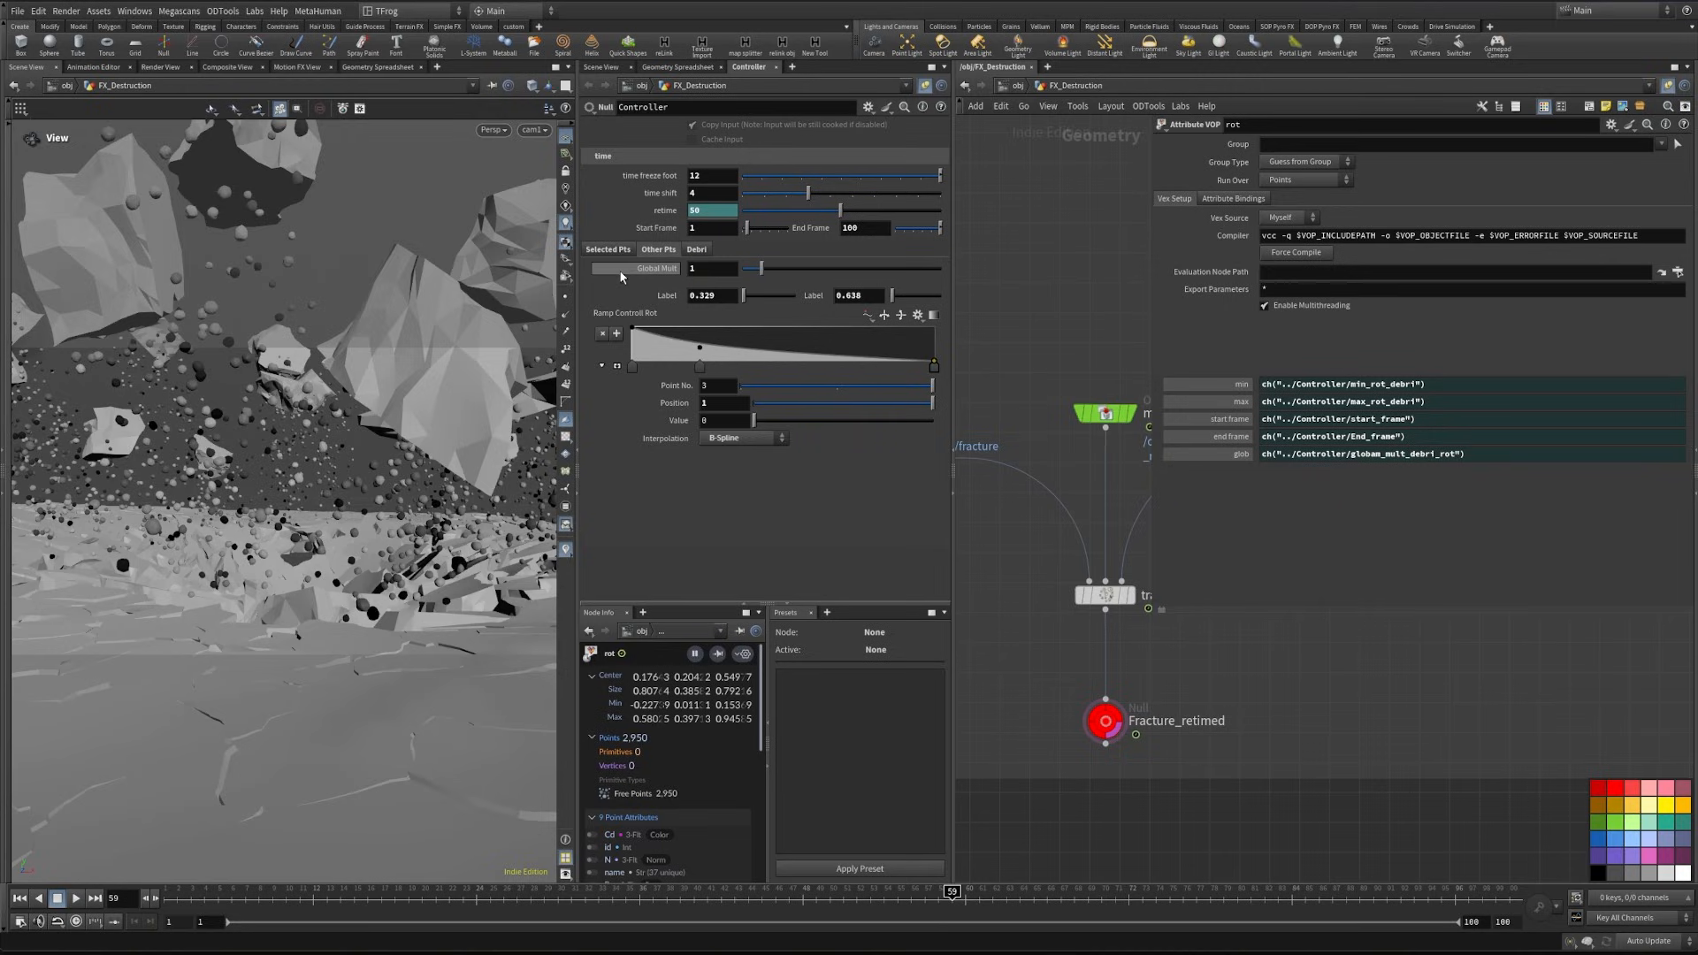
# - Set the debris Ammount on the Controller to 1000
pyautogui.click(696, 249)
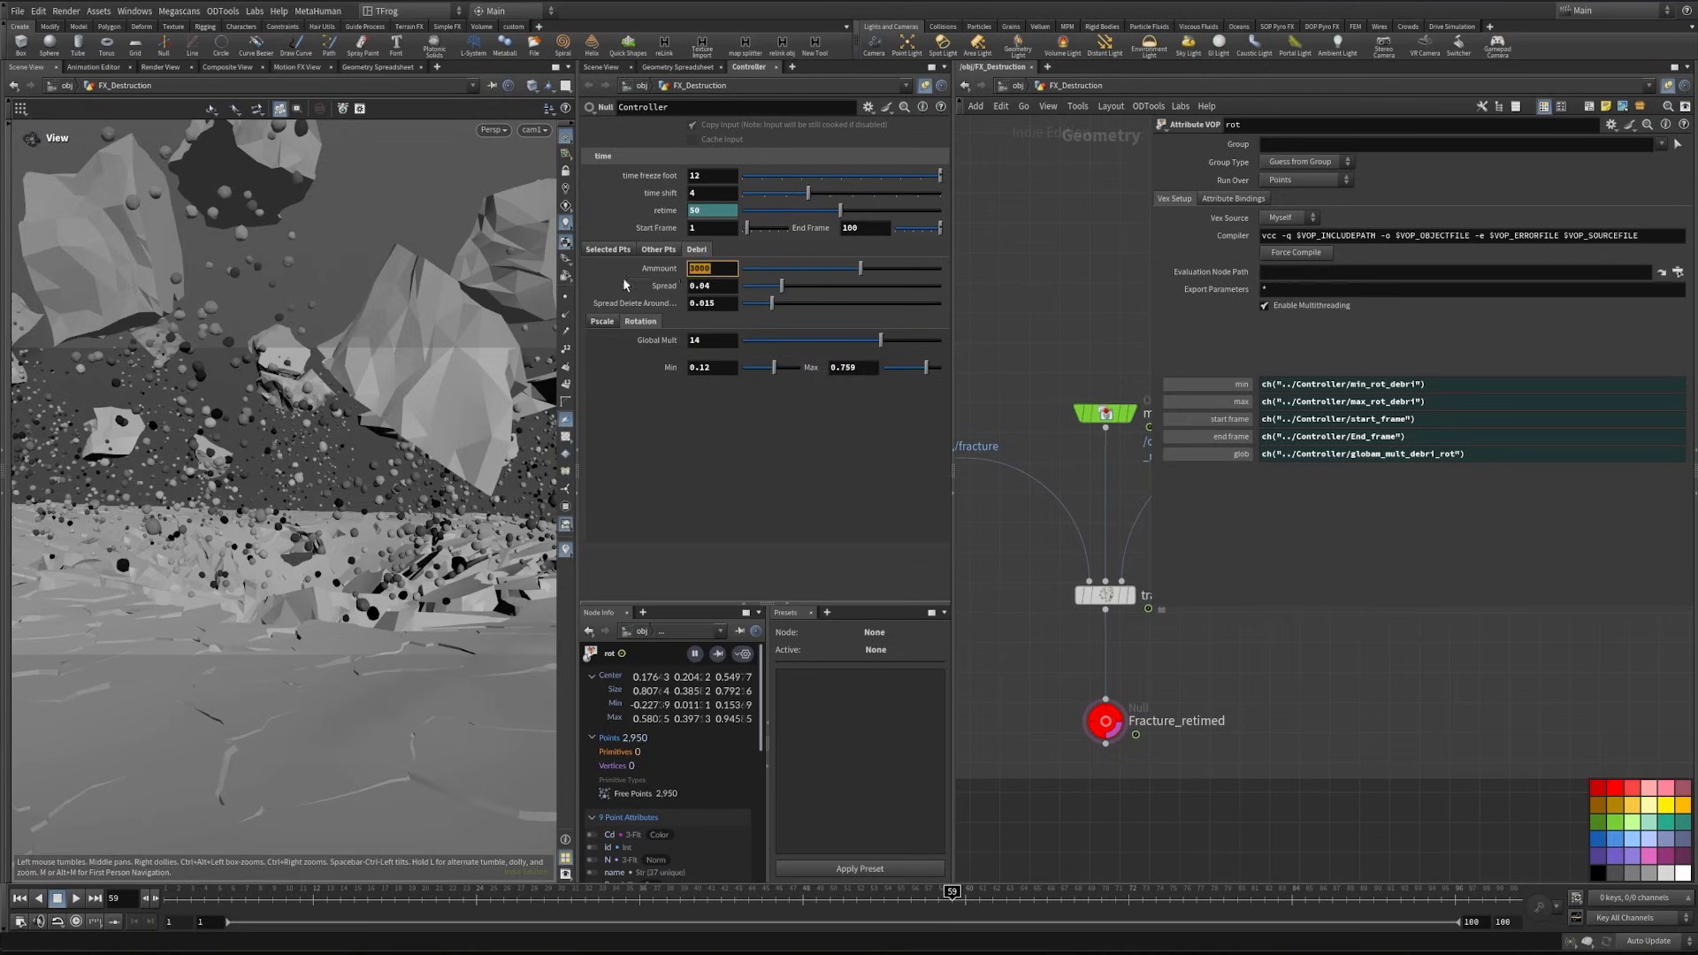
pyautogui.write('1000')
pyautogui.press('Return')
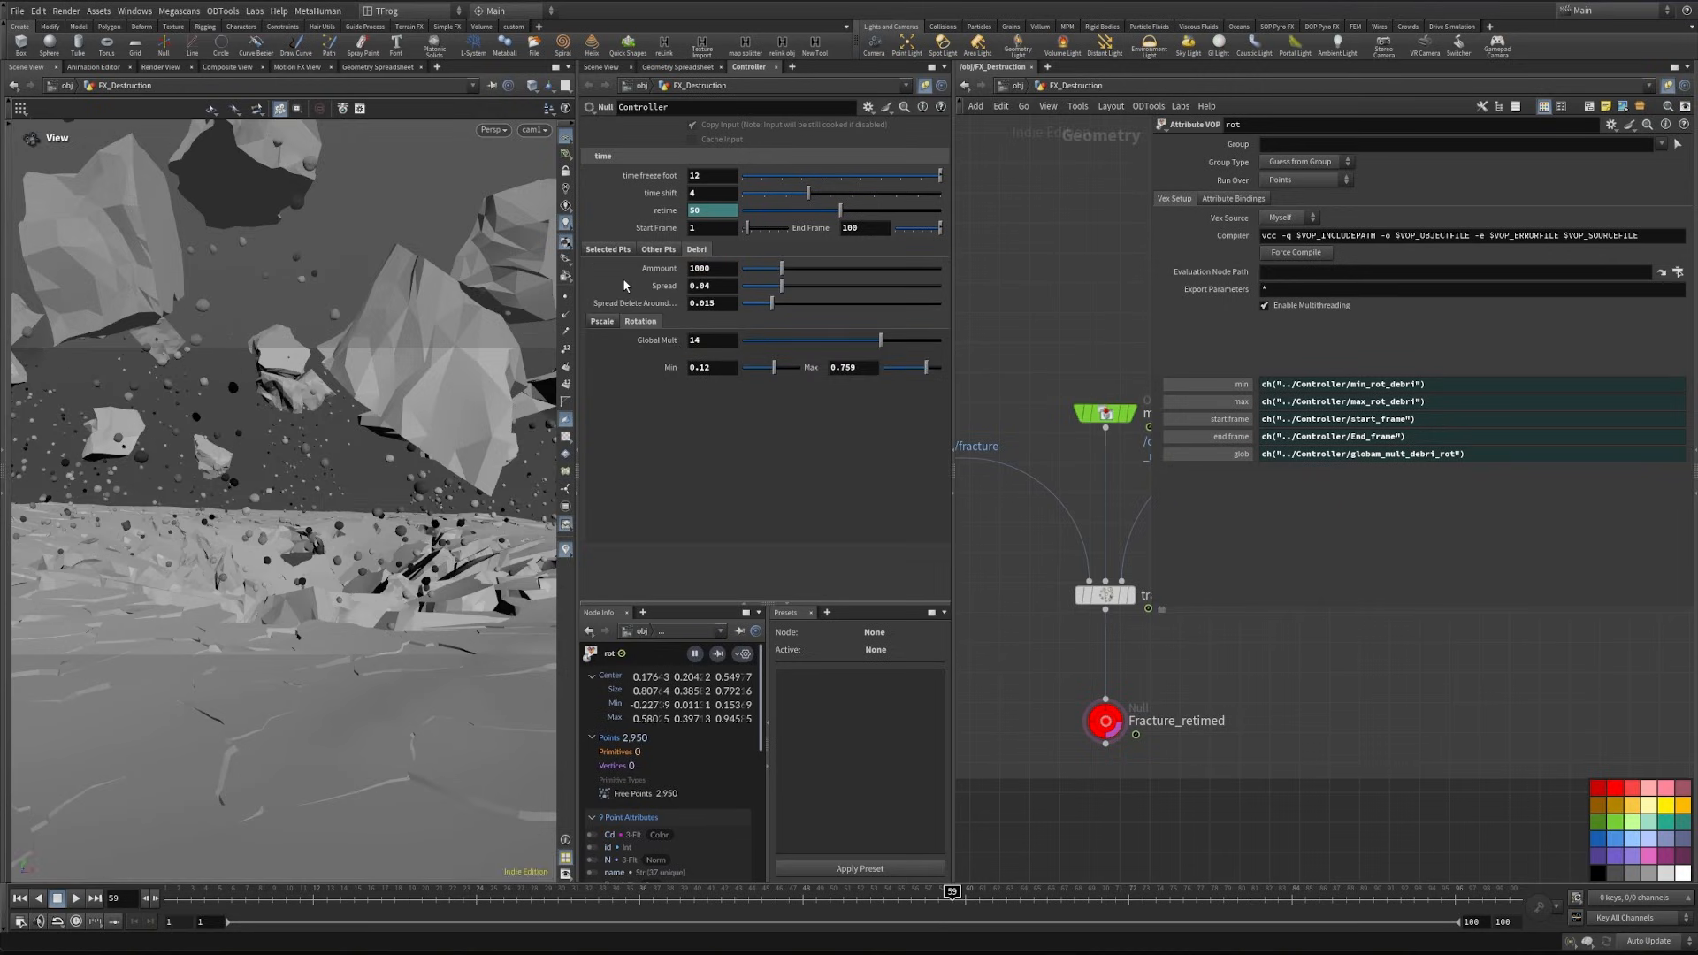
# - Try a Spread Delete Around value of 0.0239 for the debris and undo the change
pyautogui.moveTo(781, 280)
pyautogui.mouseDown()
pyautogui.moveTo(750, 280)
pyautogui.moveTo(792, 306)
pyautogui.mouseUp()
pyautogui.hotkey('ctrl', 'z')
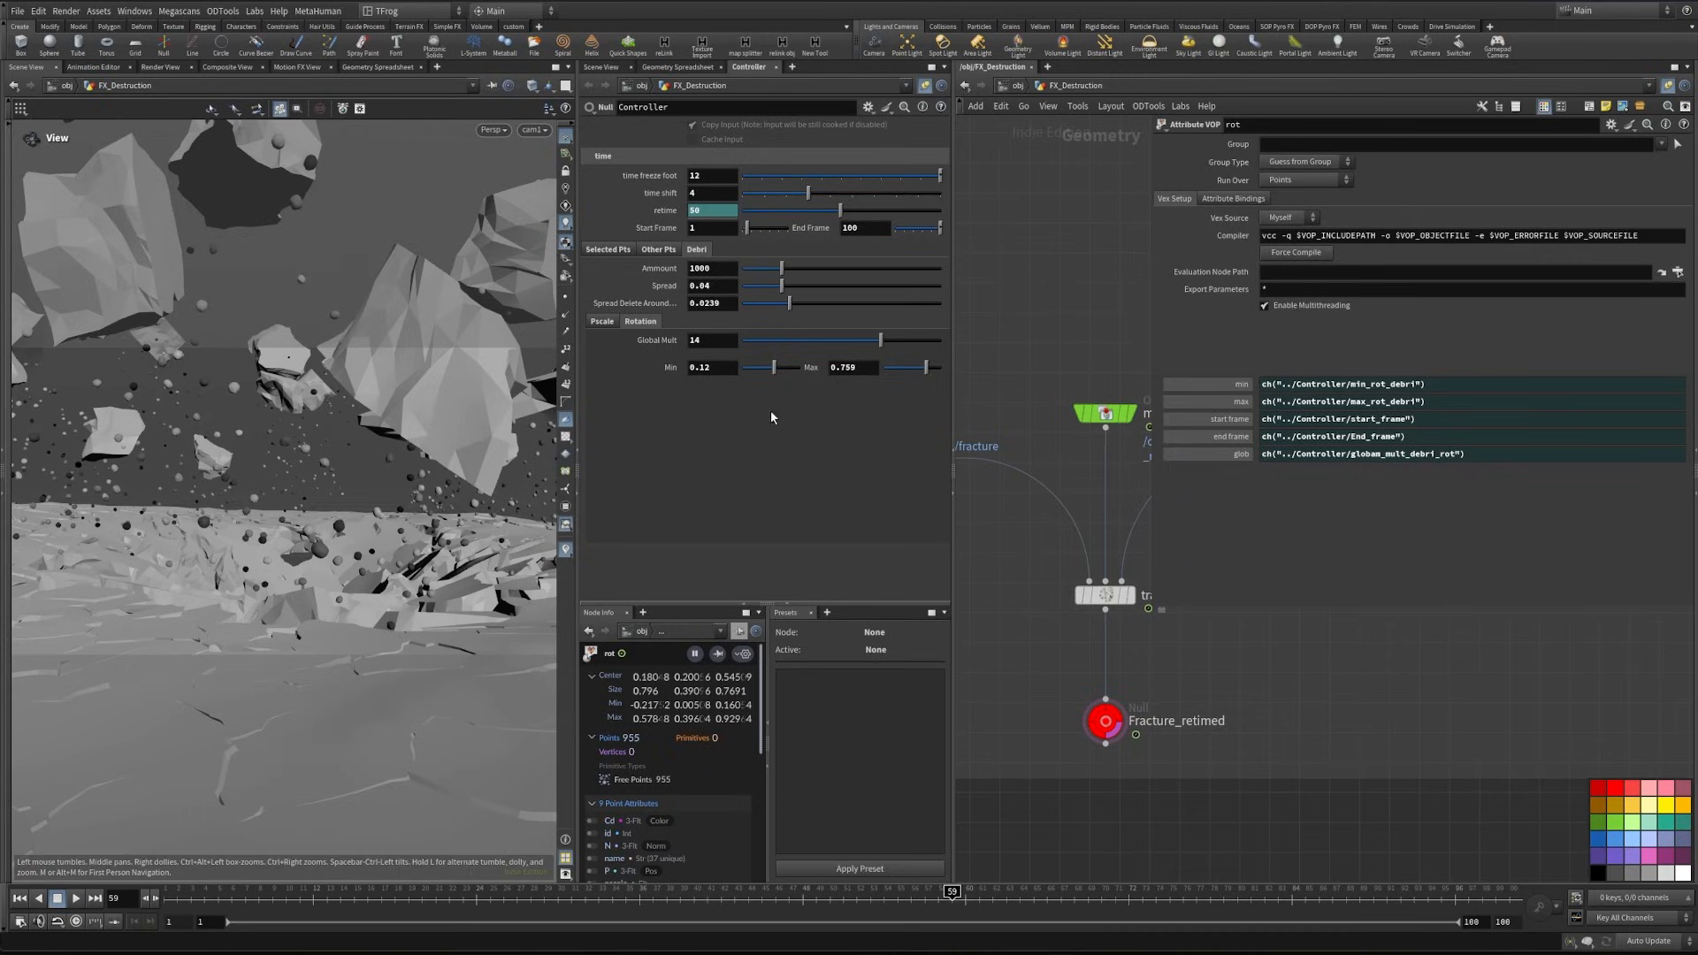
pyautogui.hotkey('ctrl', 'z')
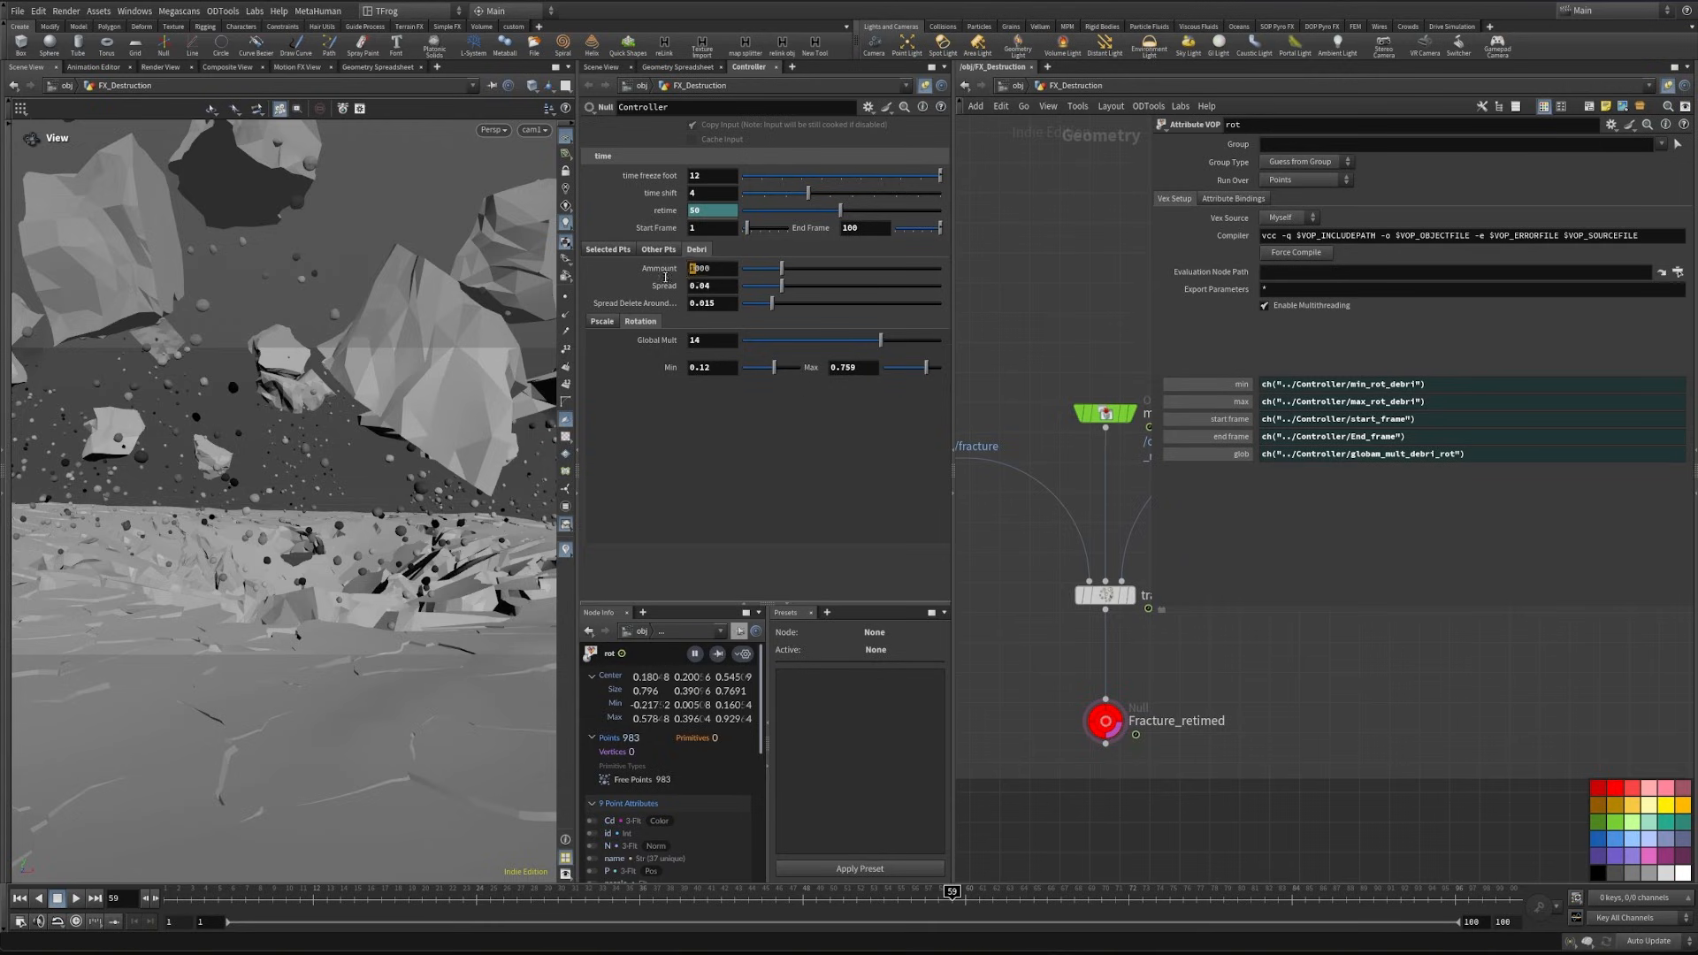
# - Try a debris Ammount of 3000, settle on 2500, and check it at frame 41
pyautogui.write('3')
pyautogui.press('Return')
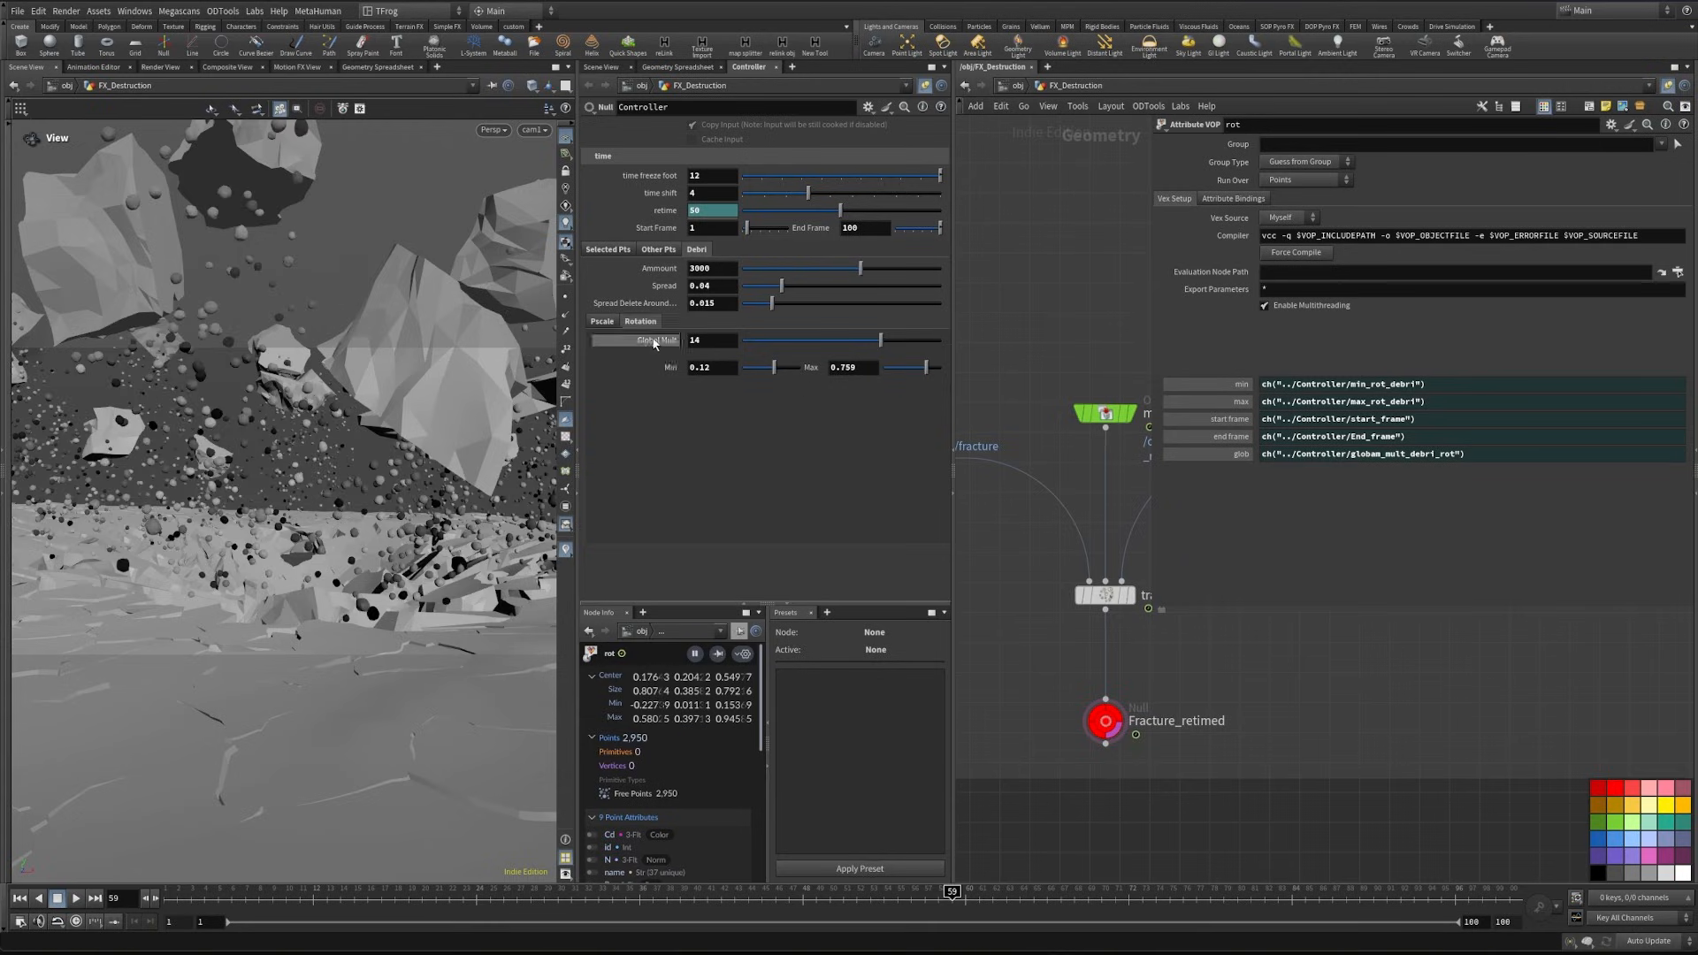
pyautogui.moveTo(698, 269); pyautogui.dragTo(676, 284)
pyautogui.write('25')
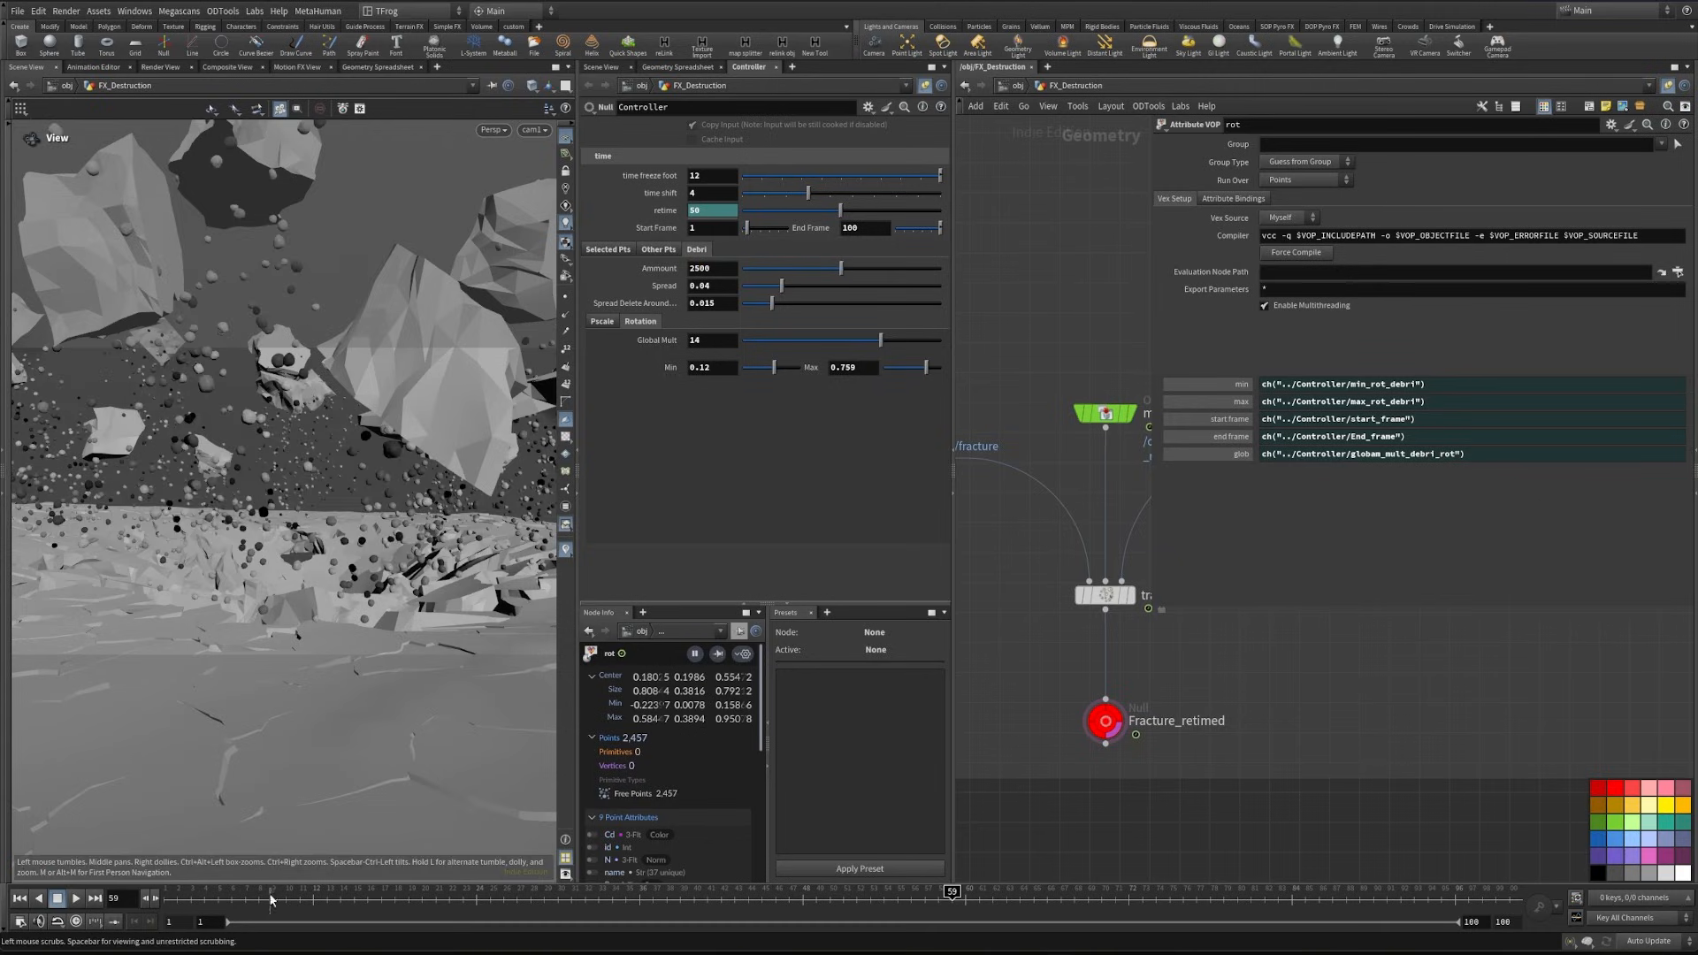
pyautogui.moveTo(776, 891); pyautogui.dragTo(706, 891)
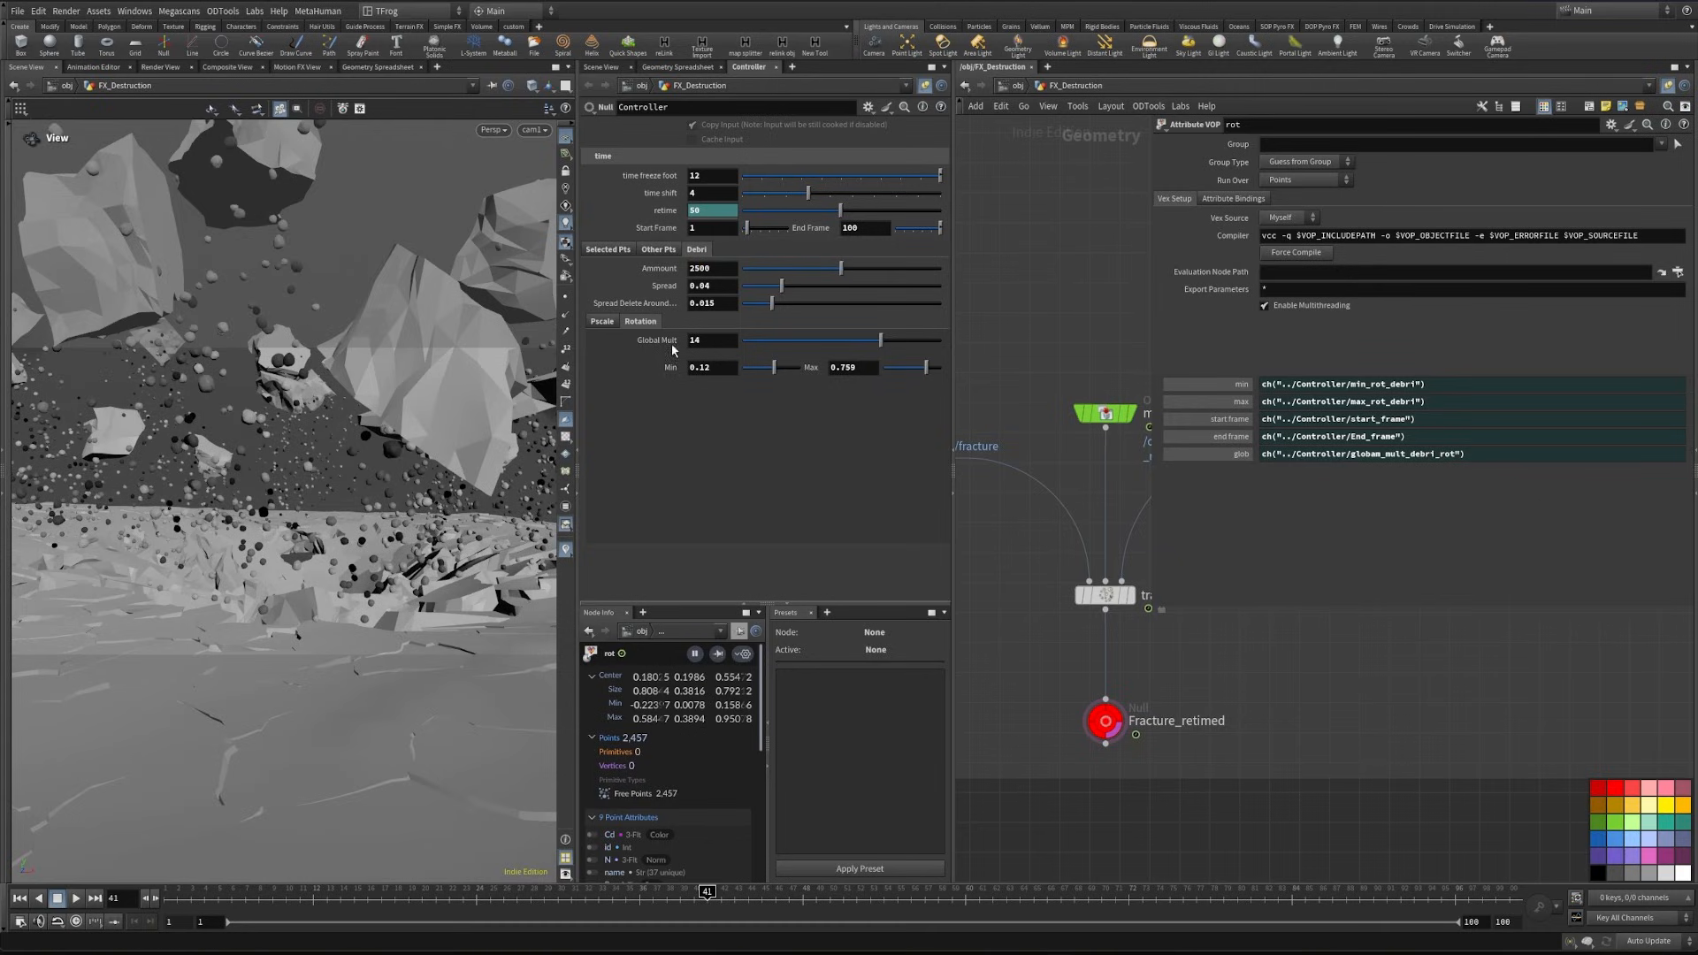
# - Set the debris Global Pscale to 0.003 and save the scene
pyautogui.click(608, 327)
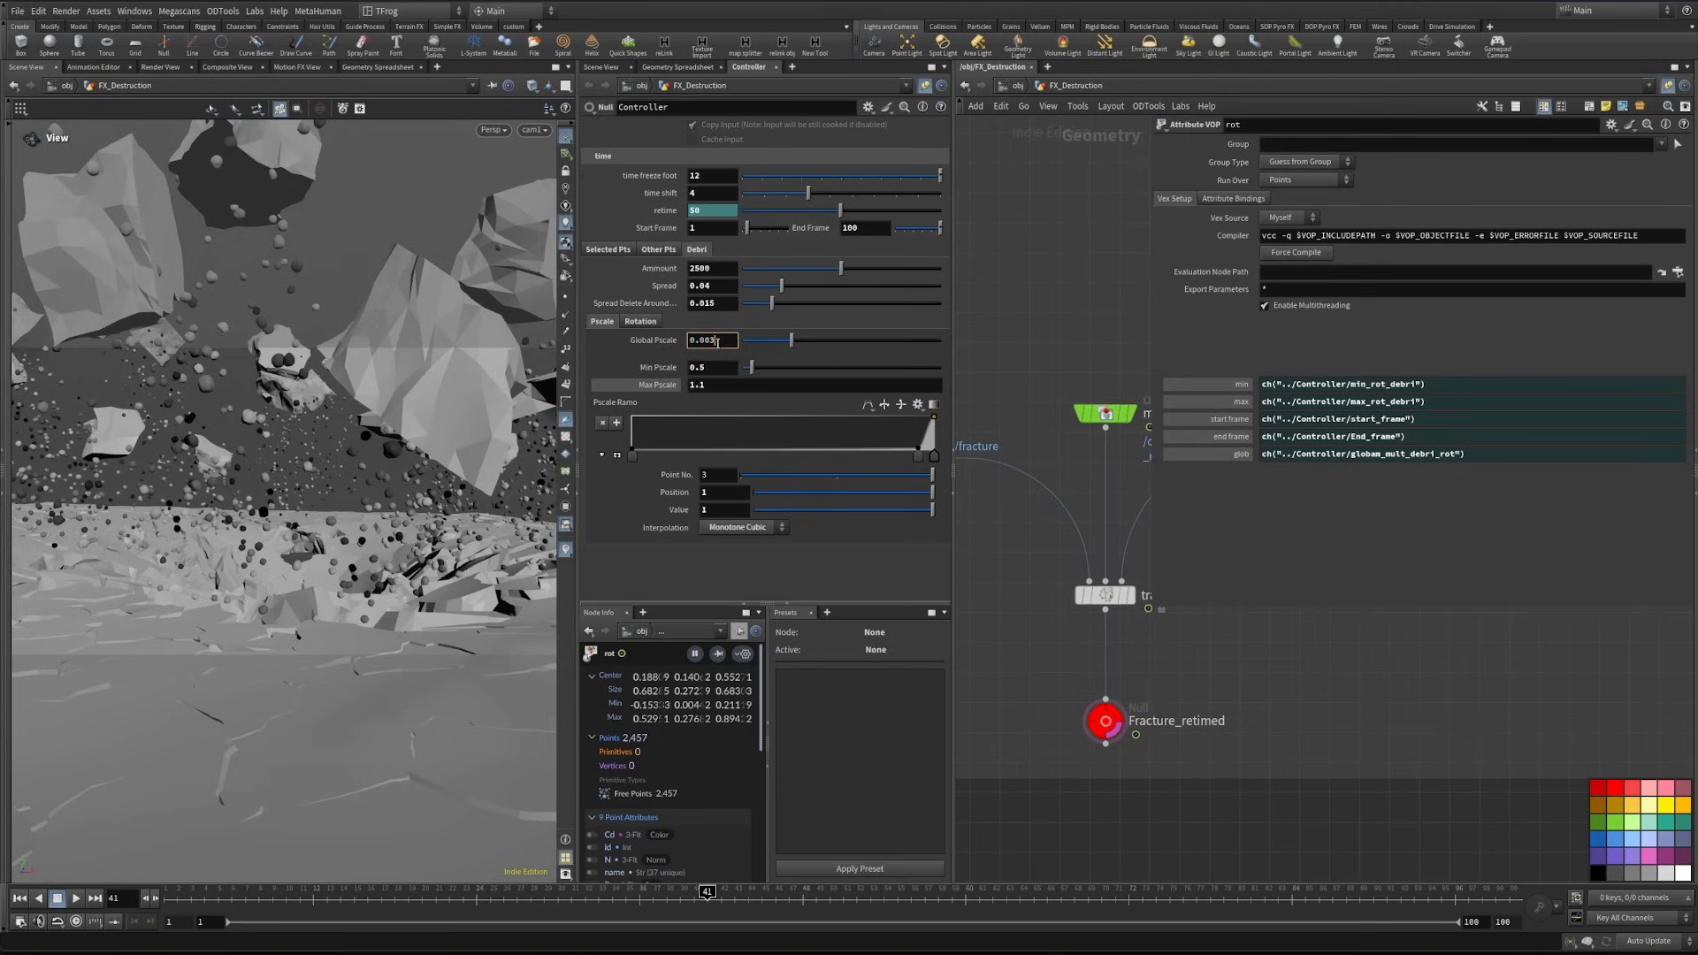
pyautogui.press('Return')
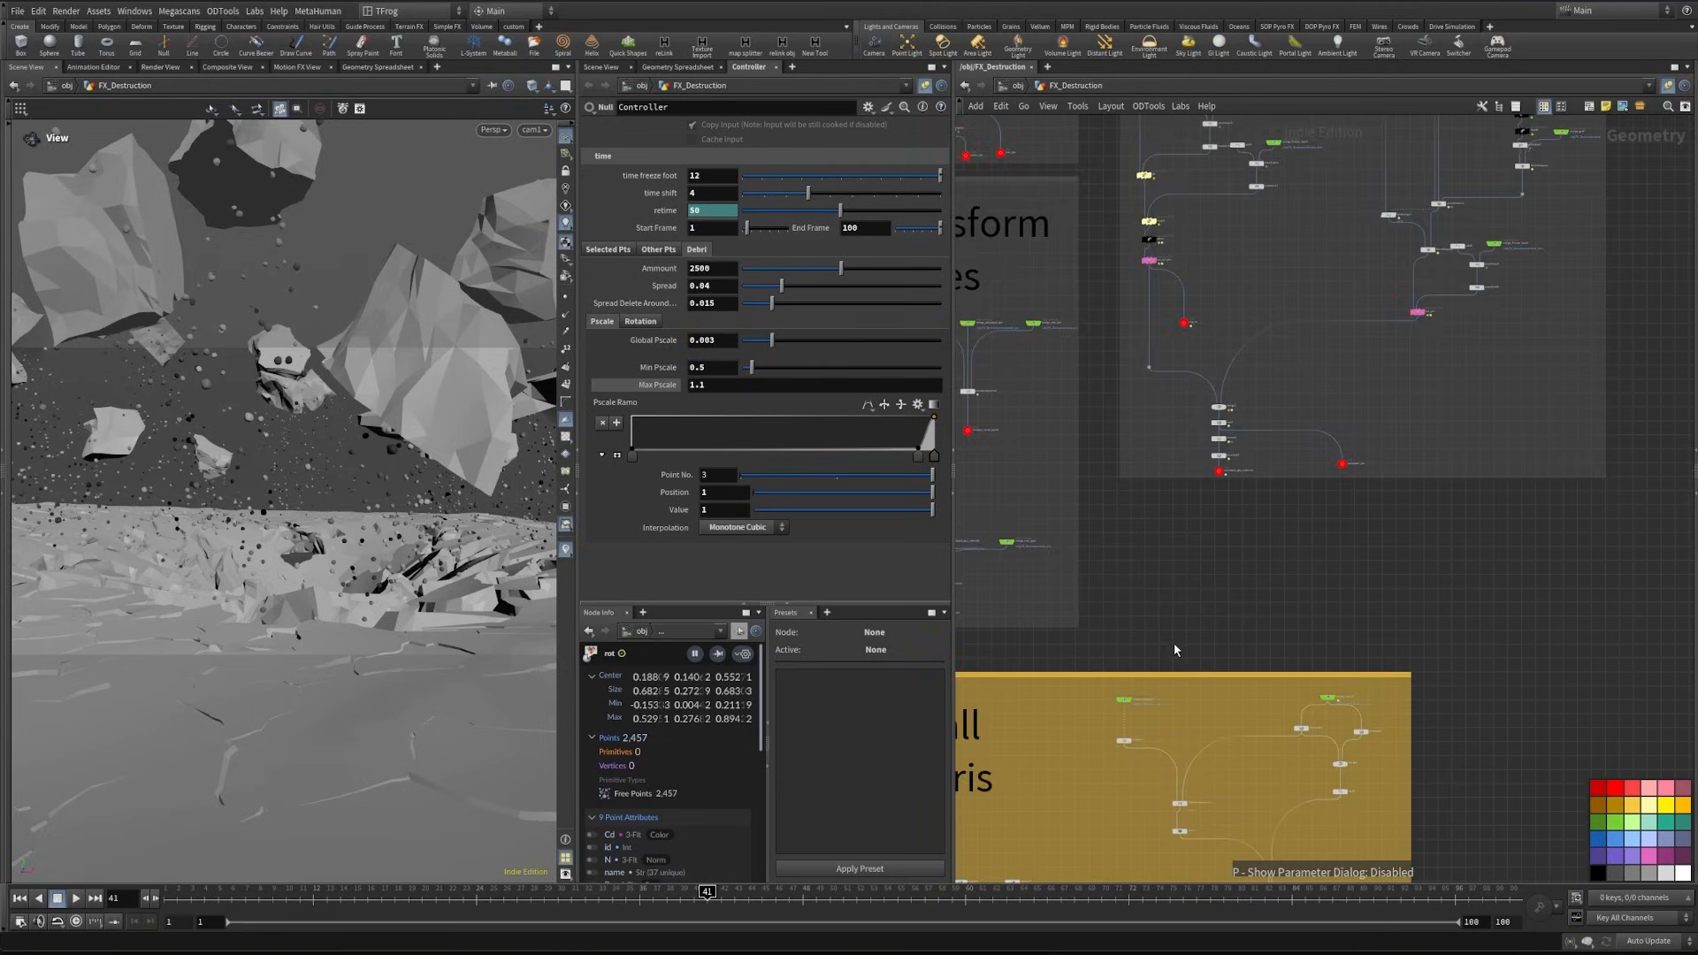
pyautogui.moveTo(1318, 606); pyautogui.dragTo(1239, 439, button='middle')
pyautogui.scroll(-4, 1327, 506)
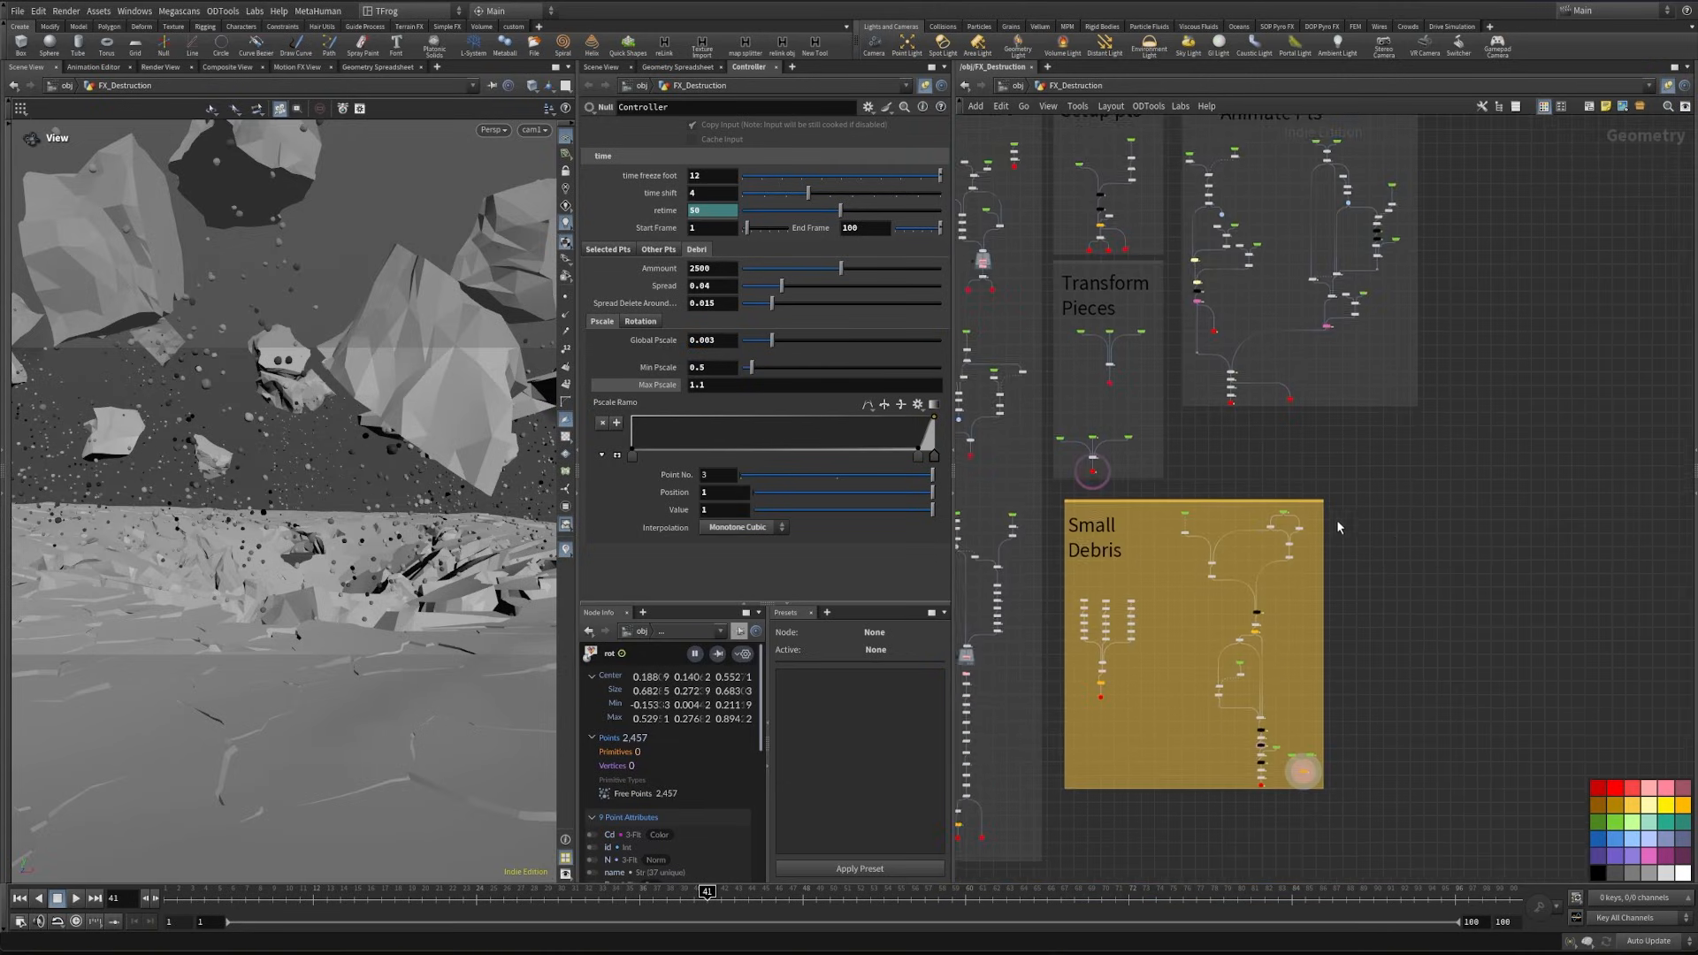
pyautogui.moveTo(1386, 567); pyautogui.dragTo(1377, 565, button='middle')
pyautogui.hotkey('ctrl', 's')
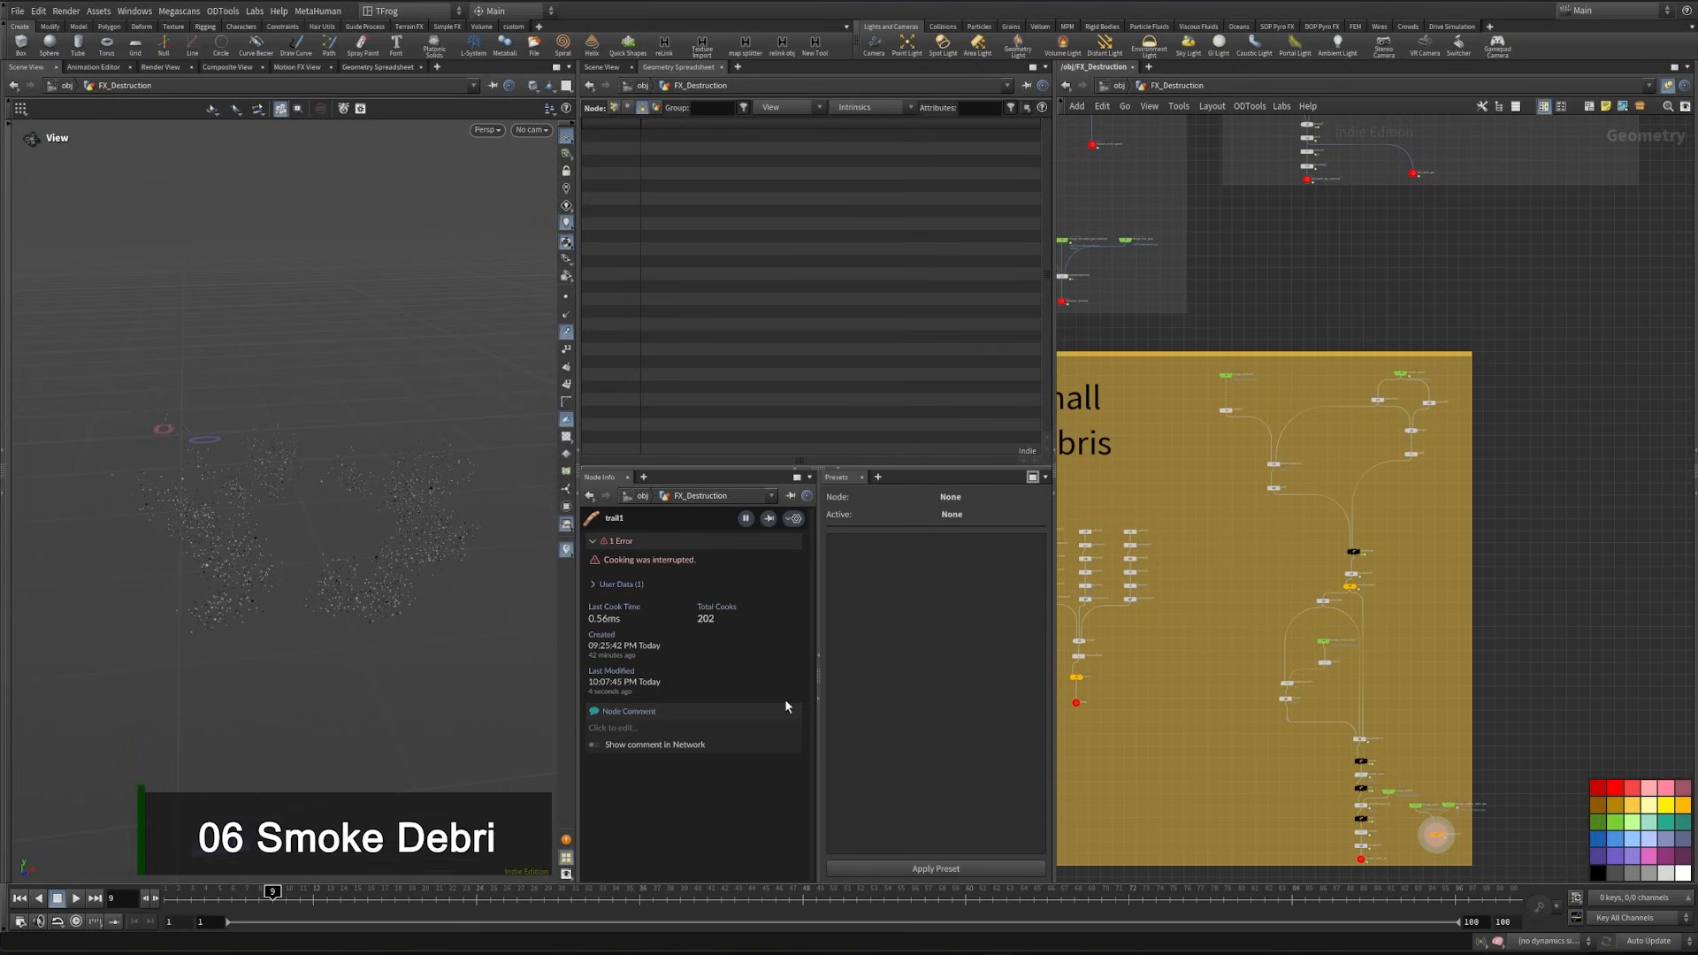
# - Paste the copied fracture_nrml_speed null as an Object Merge in the empty area beside the Small Debris network box
pyautogui.moveTo(1511, 601); pyautogui.dragTo(1417, 604, button='middle')
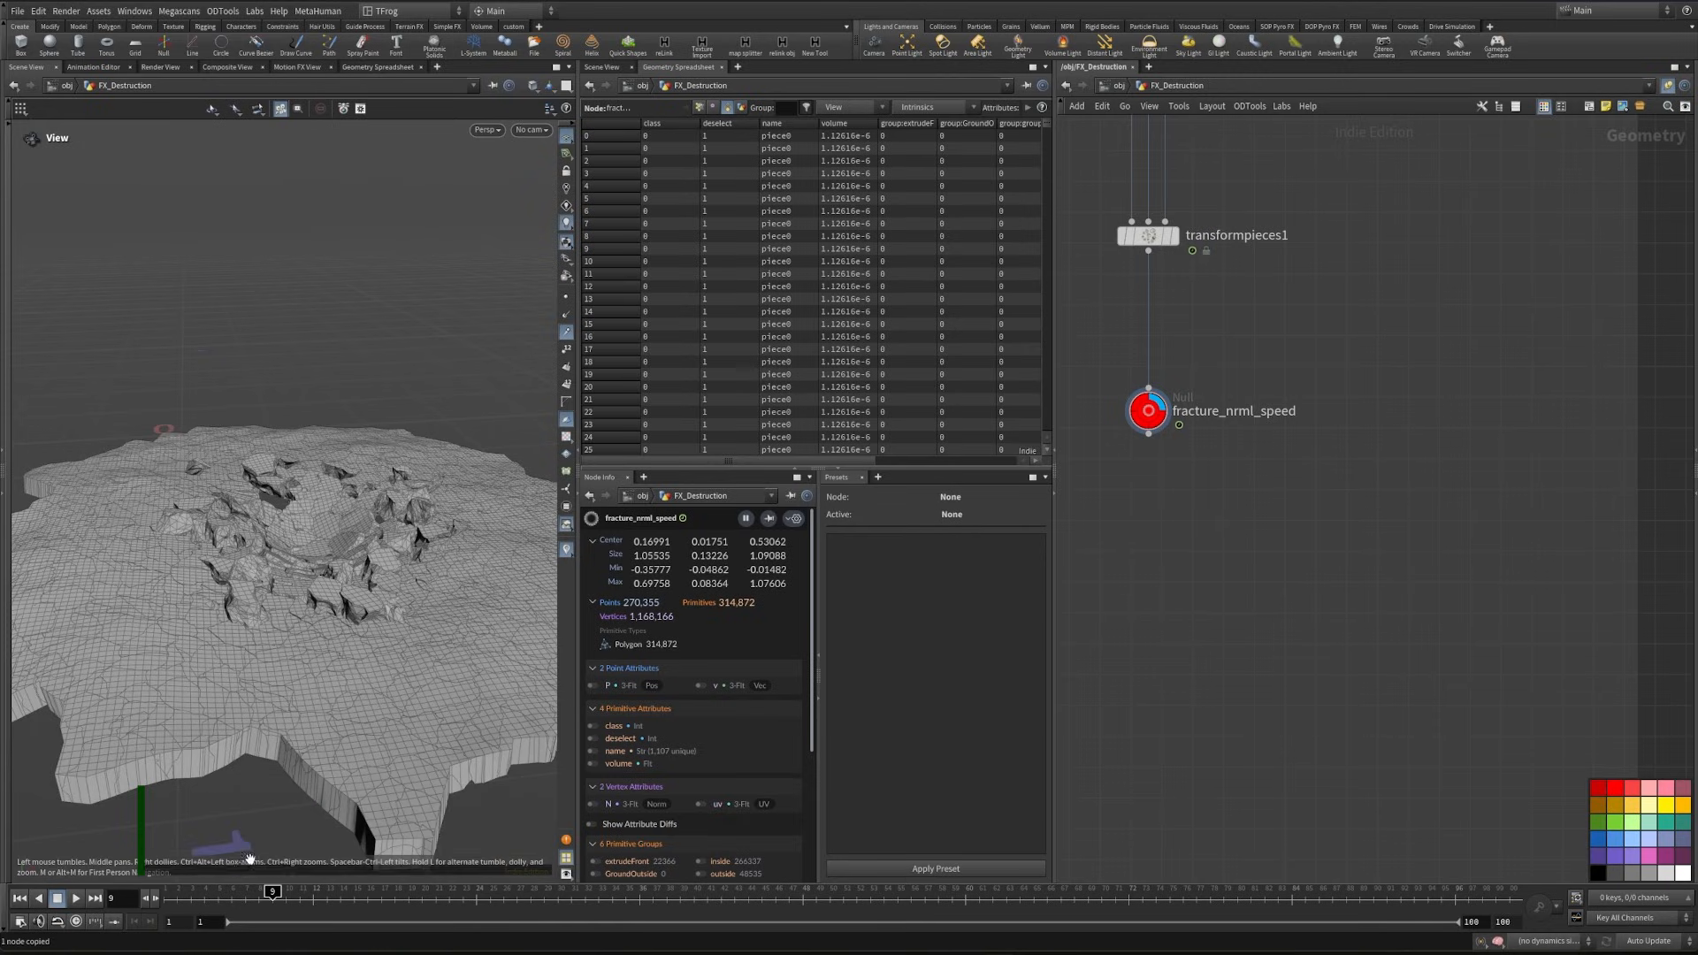
pyautogui.moveTo(171, 895); pyautogui.dragTo(339, 895)
pyautogui.moveTo(1326, 571); pyautogui.dragTo(1091, 424, button='middle')
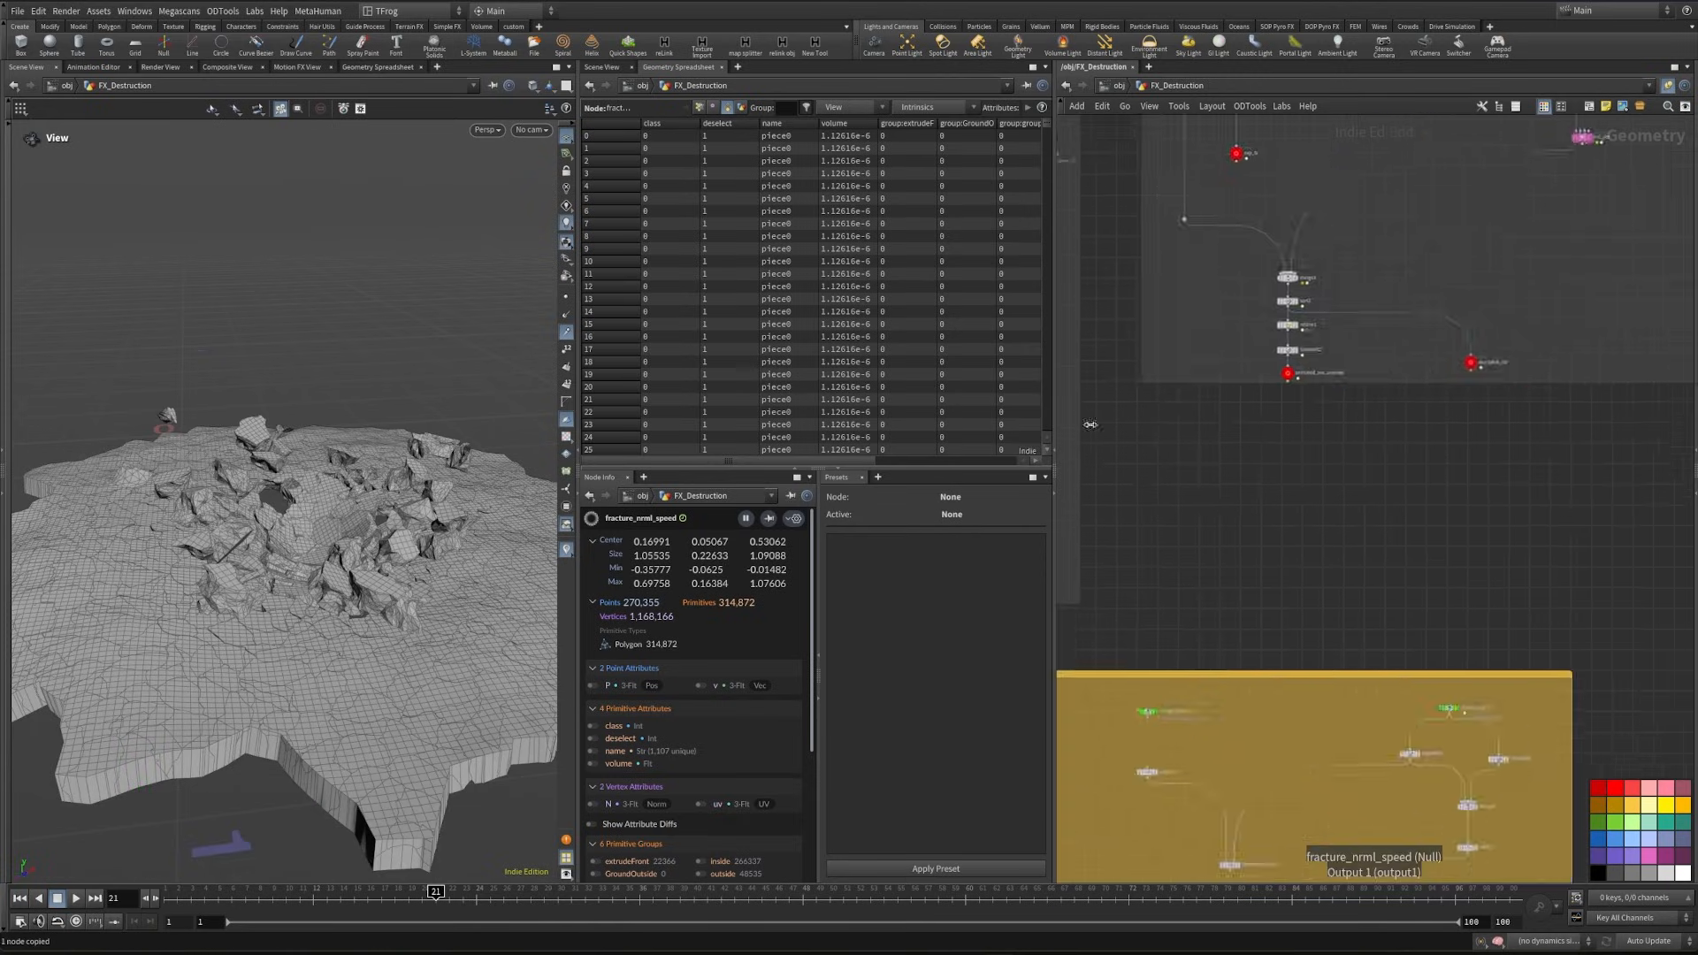
pyautogui.scroll(-3, 1302, 425)
pyautogui.moveTo(1592, 548); pyautogui.dragTo(1406, 485, button='middle')
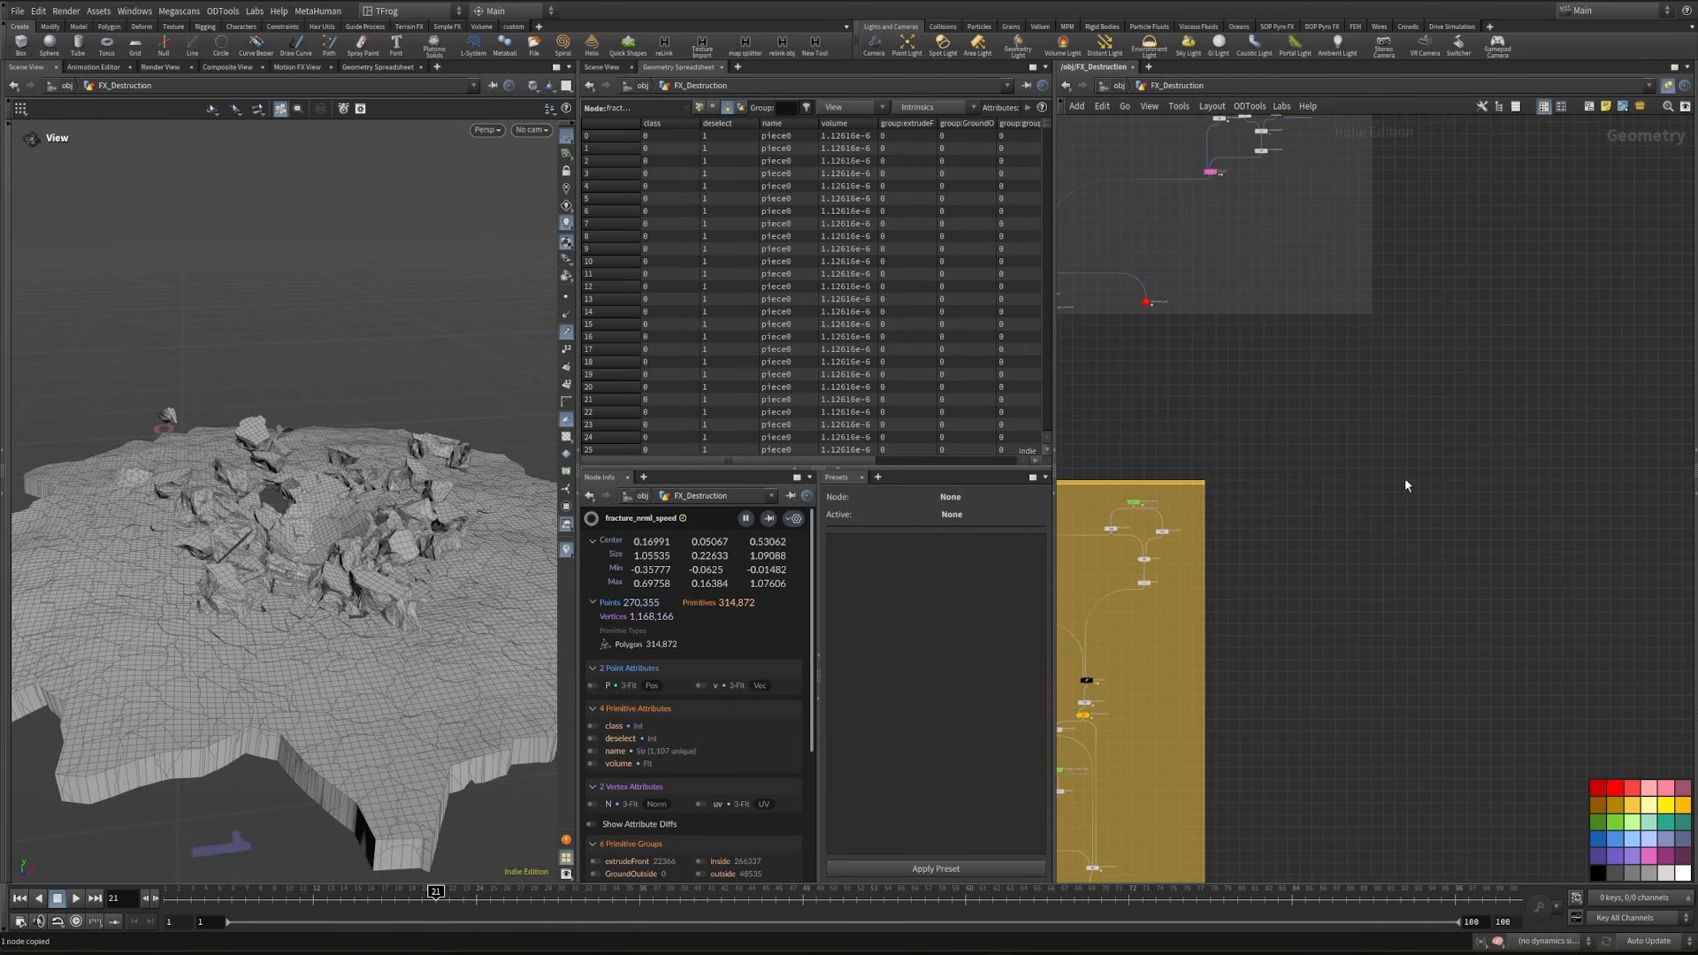
pyautogui.hotkey('ctrl', 'shift', 'v')
pyautogui.scroll(6, 1443, 573)
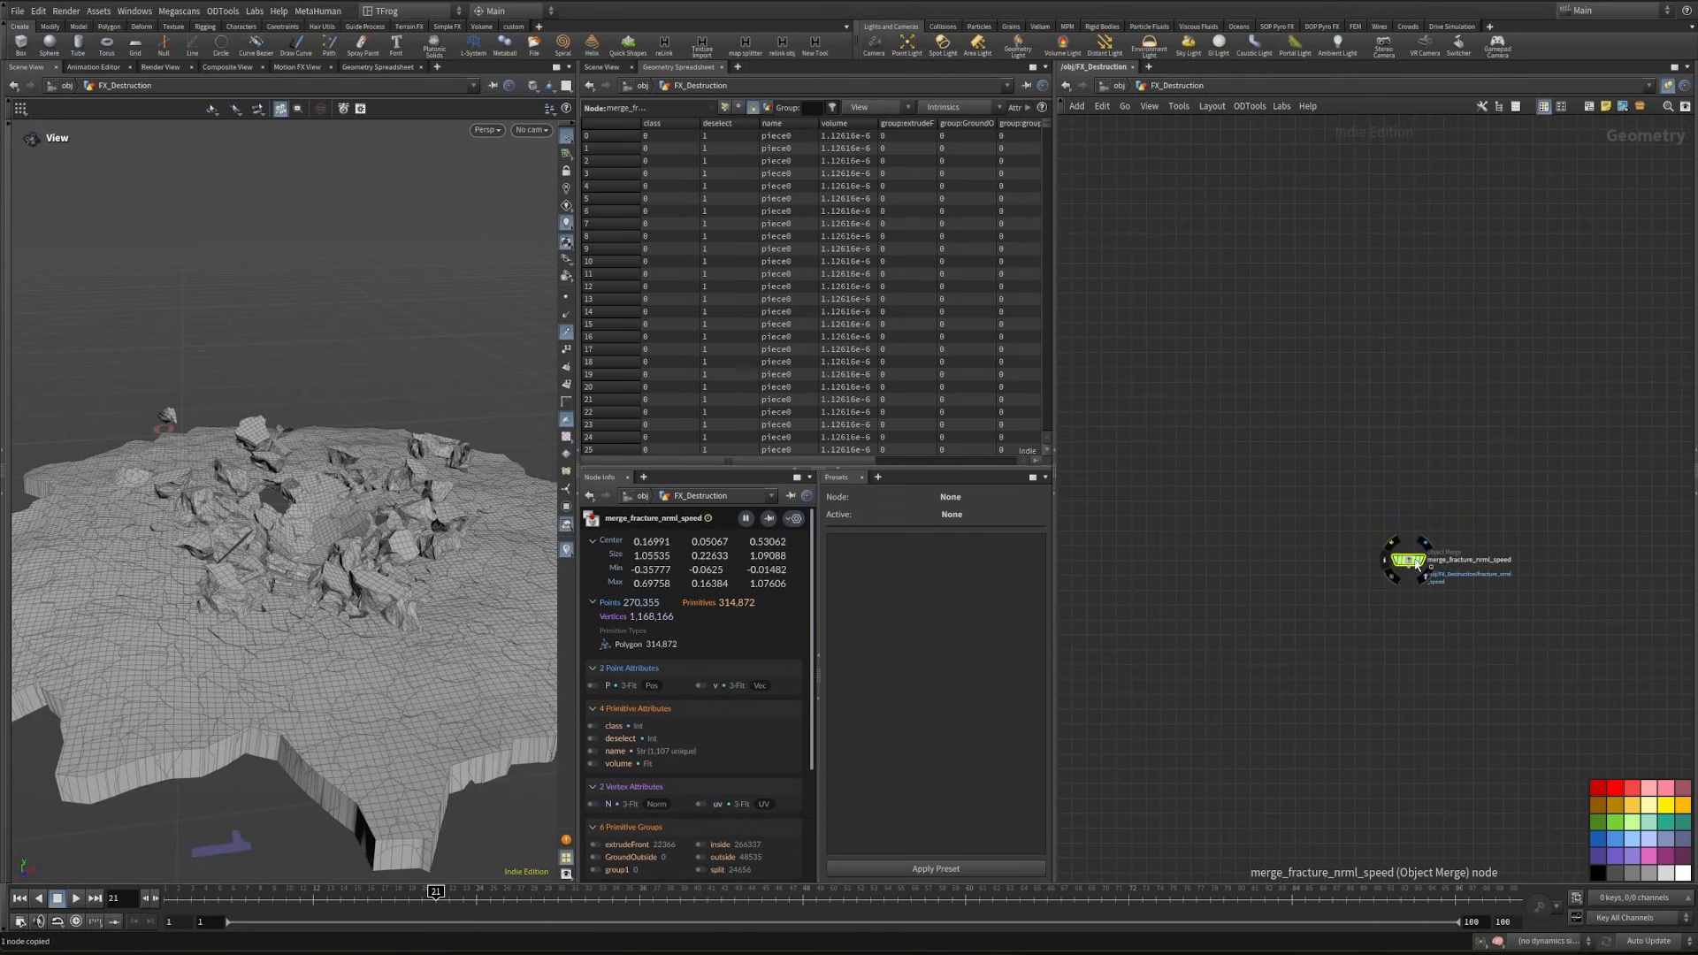
pyautogui.scroll(3, 1422, 588)
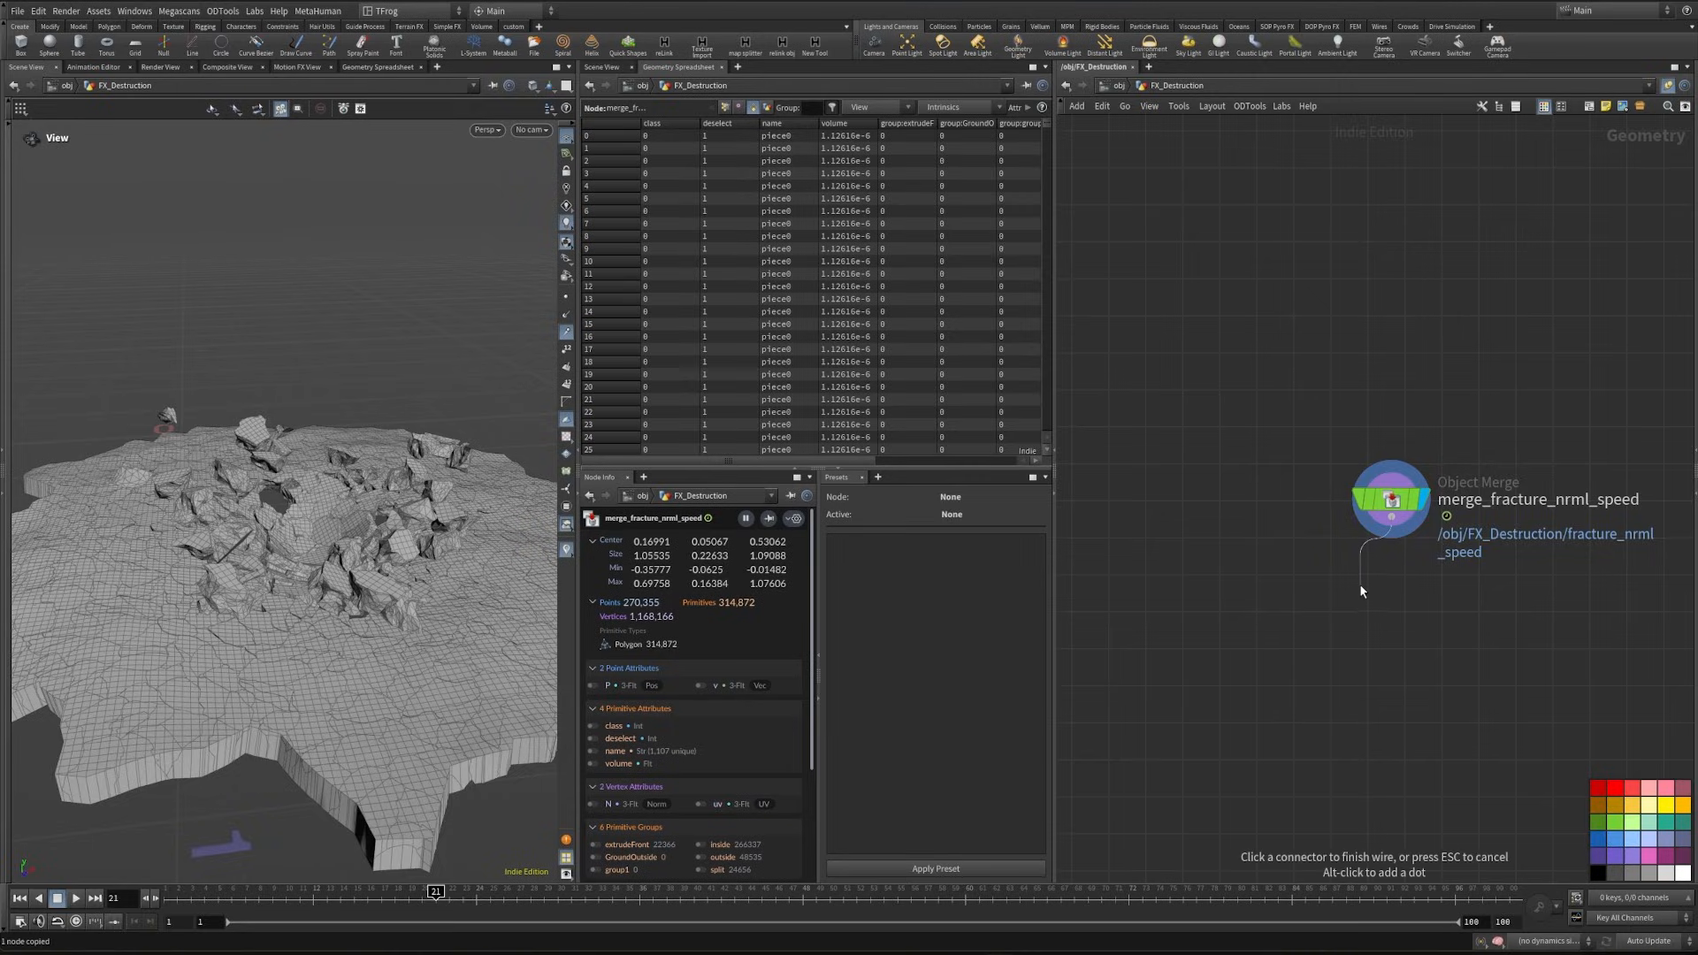
# - Append a Debris Source node to merge_fracture_nrml_speed and scrub the timeline to frame 17
pyautogui.press('Tab')
pyautogui.write('debris')
pyautogui.press('Return')
pyautogui.press('Return')
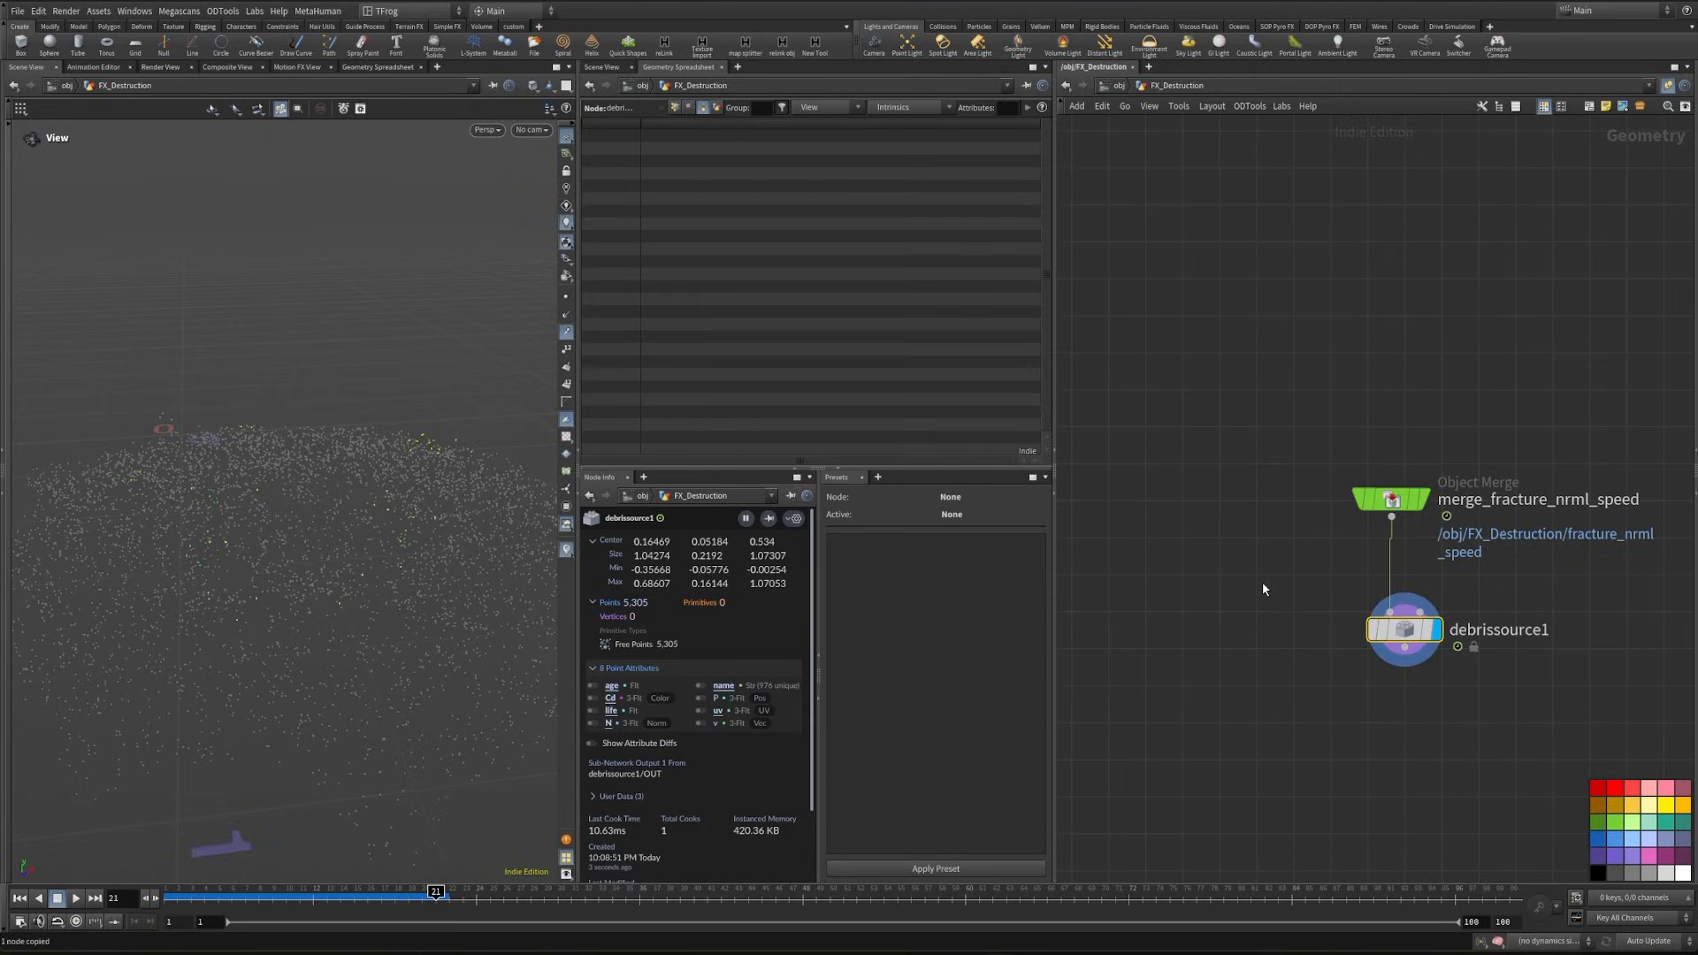
pyautogui.moveTo(168, 909); pyautogui.dragTo(399, 915)
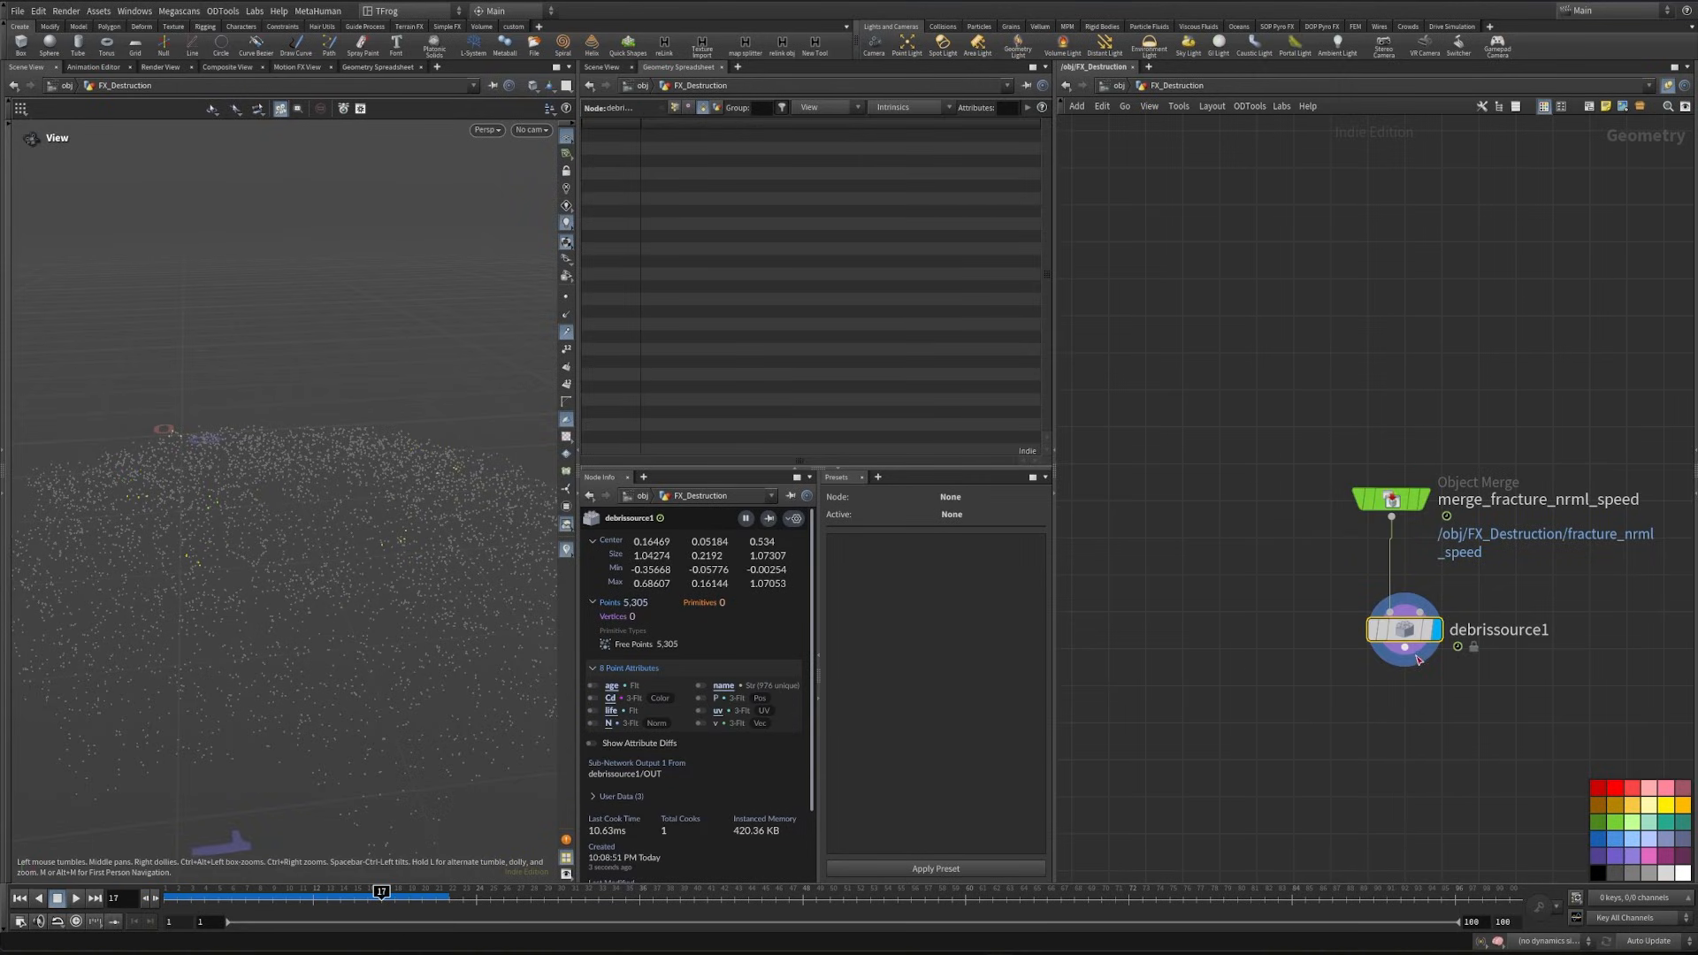
# - Set the Debris Source's Density Scale to 300000 and its release Distance Threshold to 0.005
pyautogui.press('p')
pyautogui.scroll(3, 1375, 327)
pyautogui.scroll(3, 1375, 327)
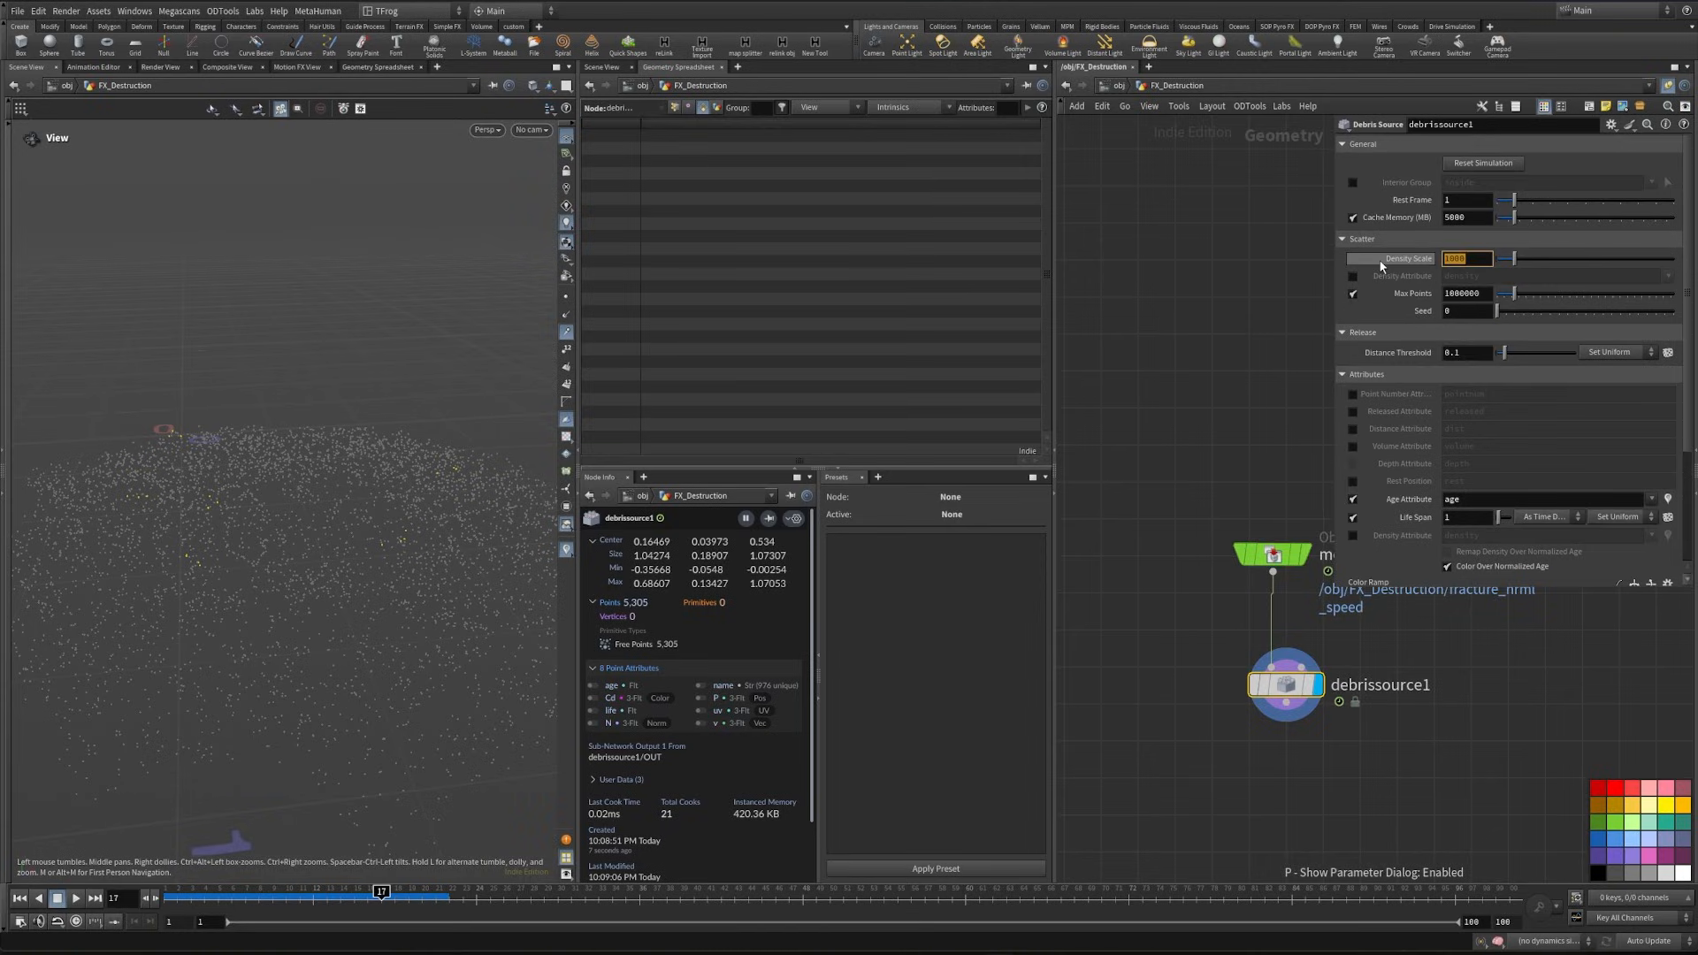
pyautogui.write('300000')
pyautogui.press('Return')
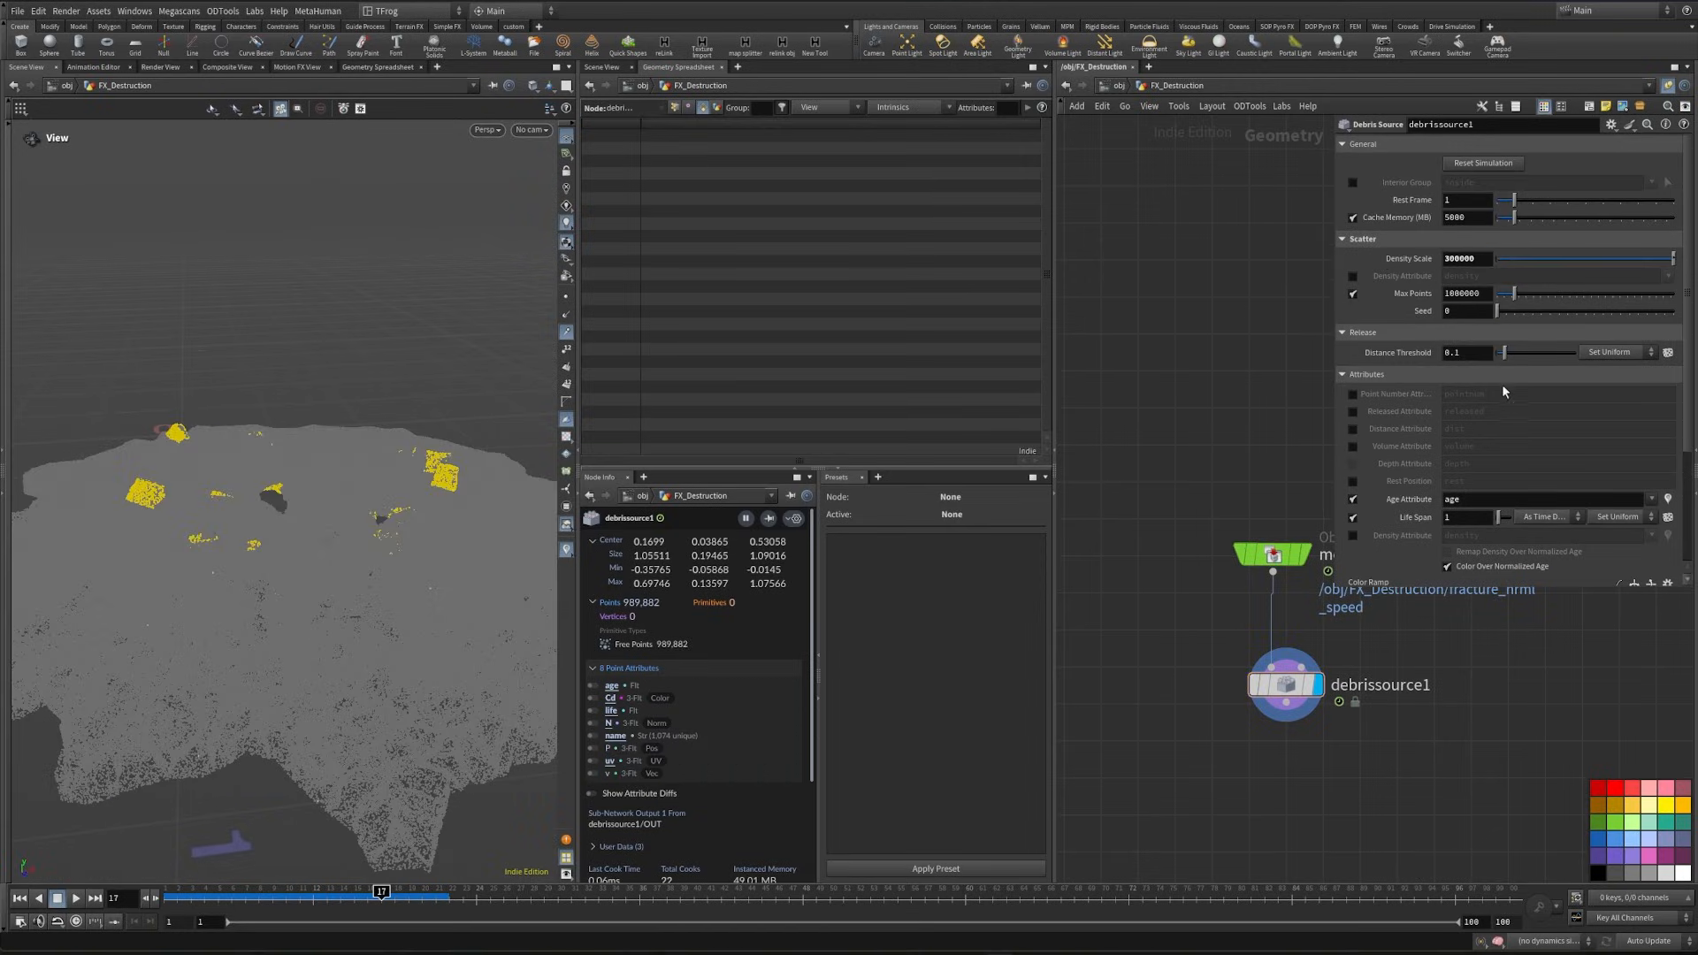
pyautogui.click(1480, 352)
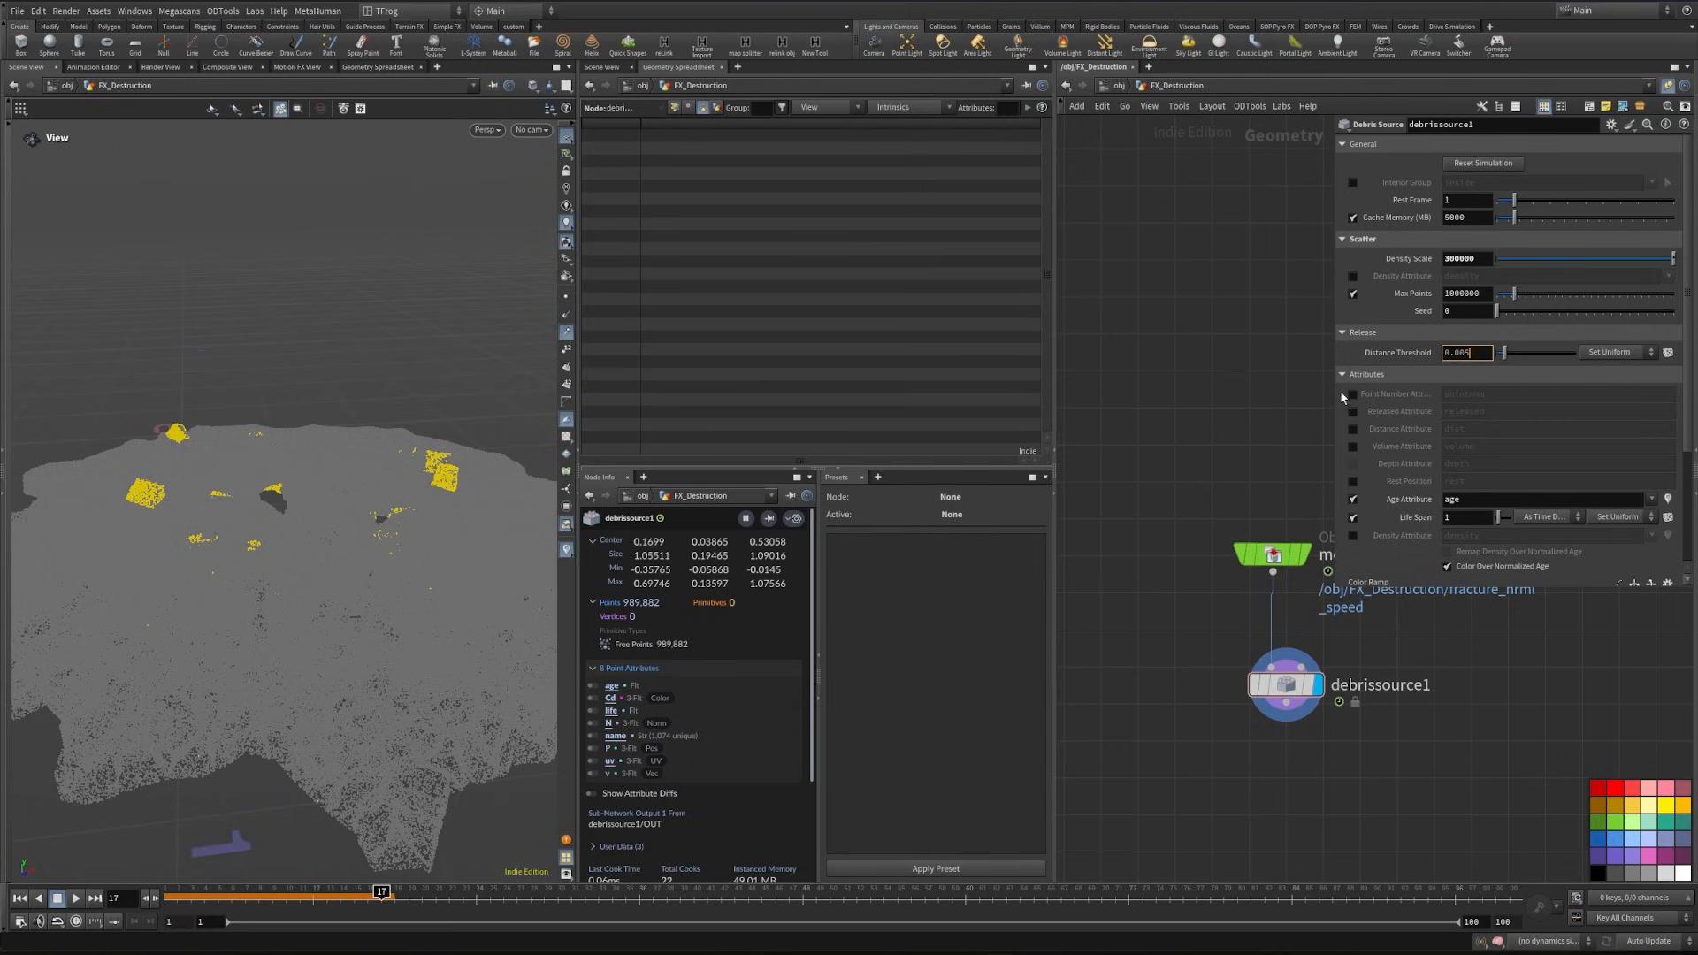
pyautogui.press('Return')
# - Apply the reversed Grayscale preset to the Debris Source's Color Ramp and enable its Rest Position attribute
pyautogui.scroll(-3, 1503, 398)
pyautogui.click(1668, 465)
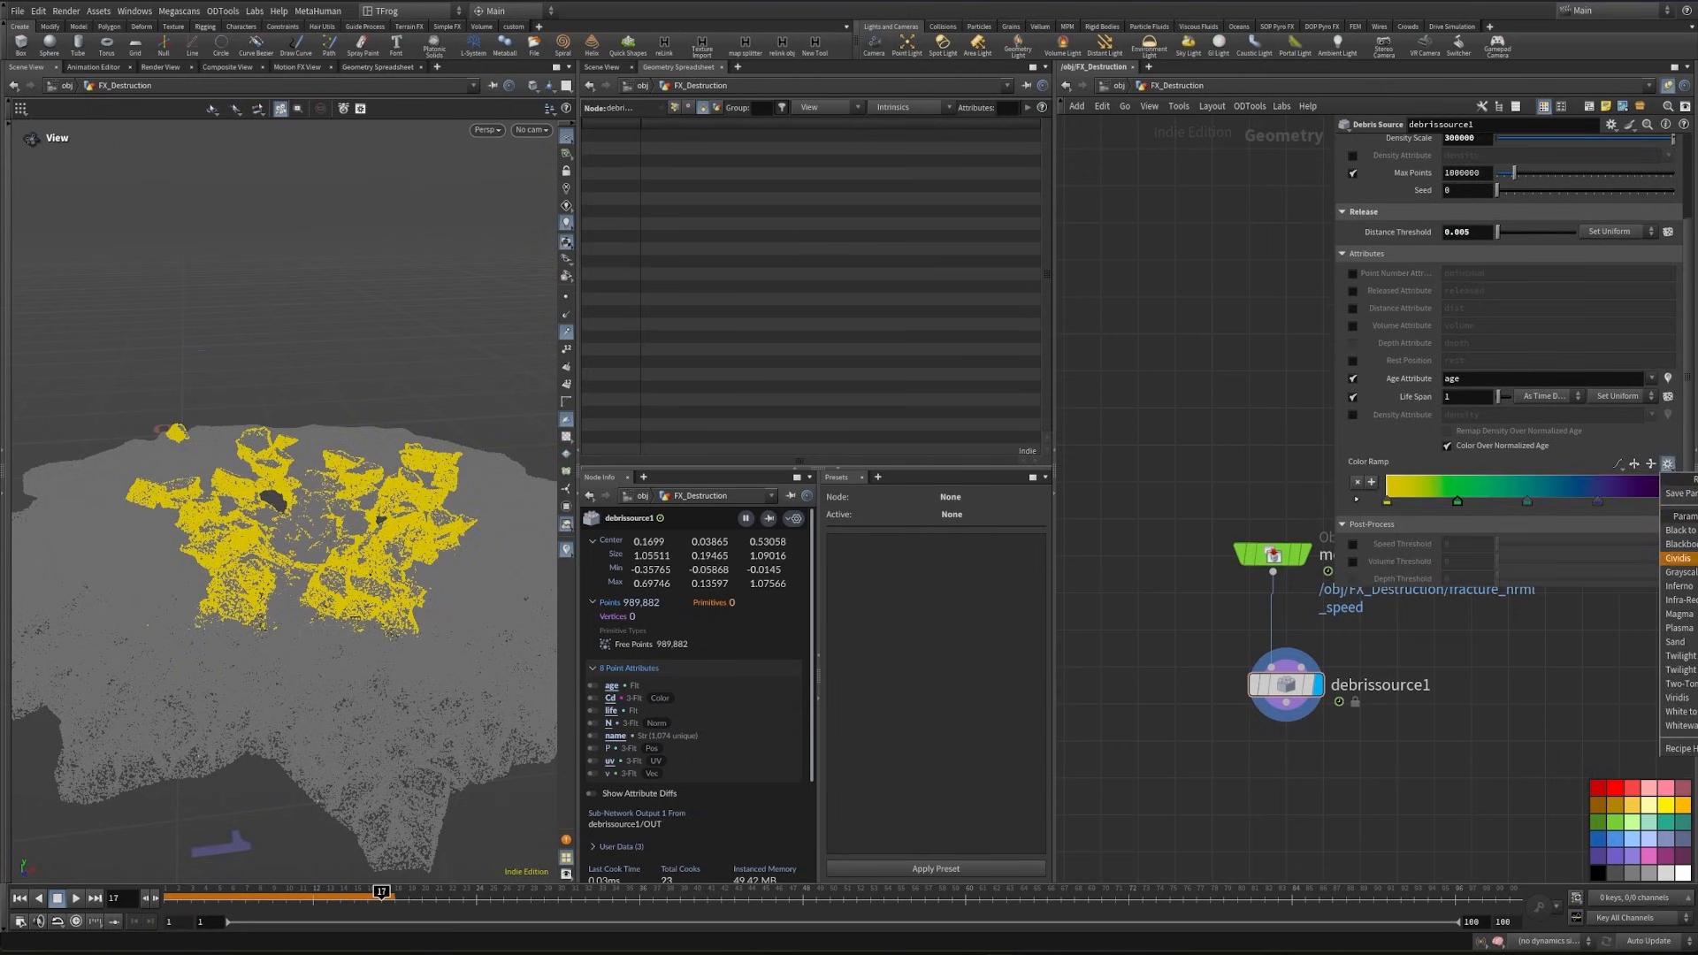
pyautogui.click(1678, 572)
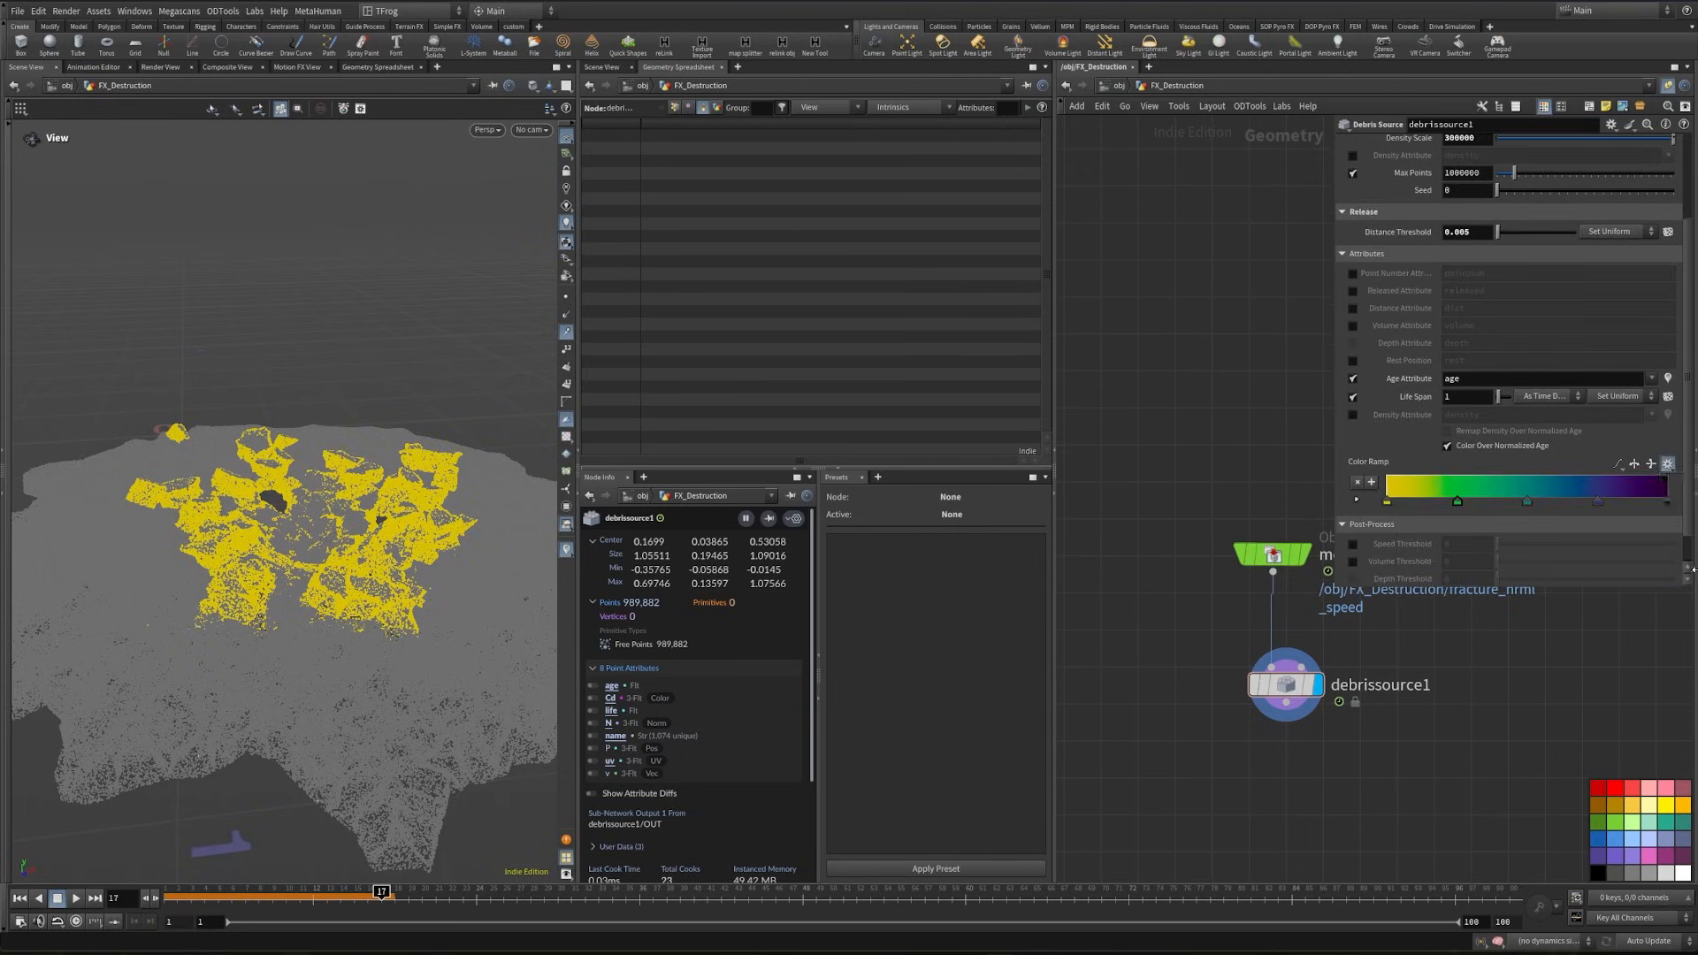
pyautogui.click(1632, 465)
pyautogui.click(1352, 361)
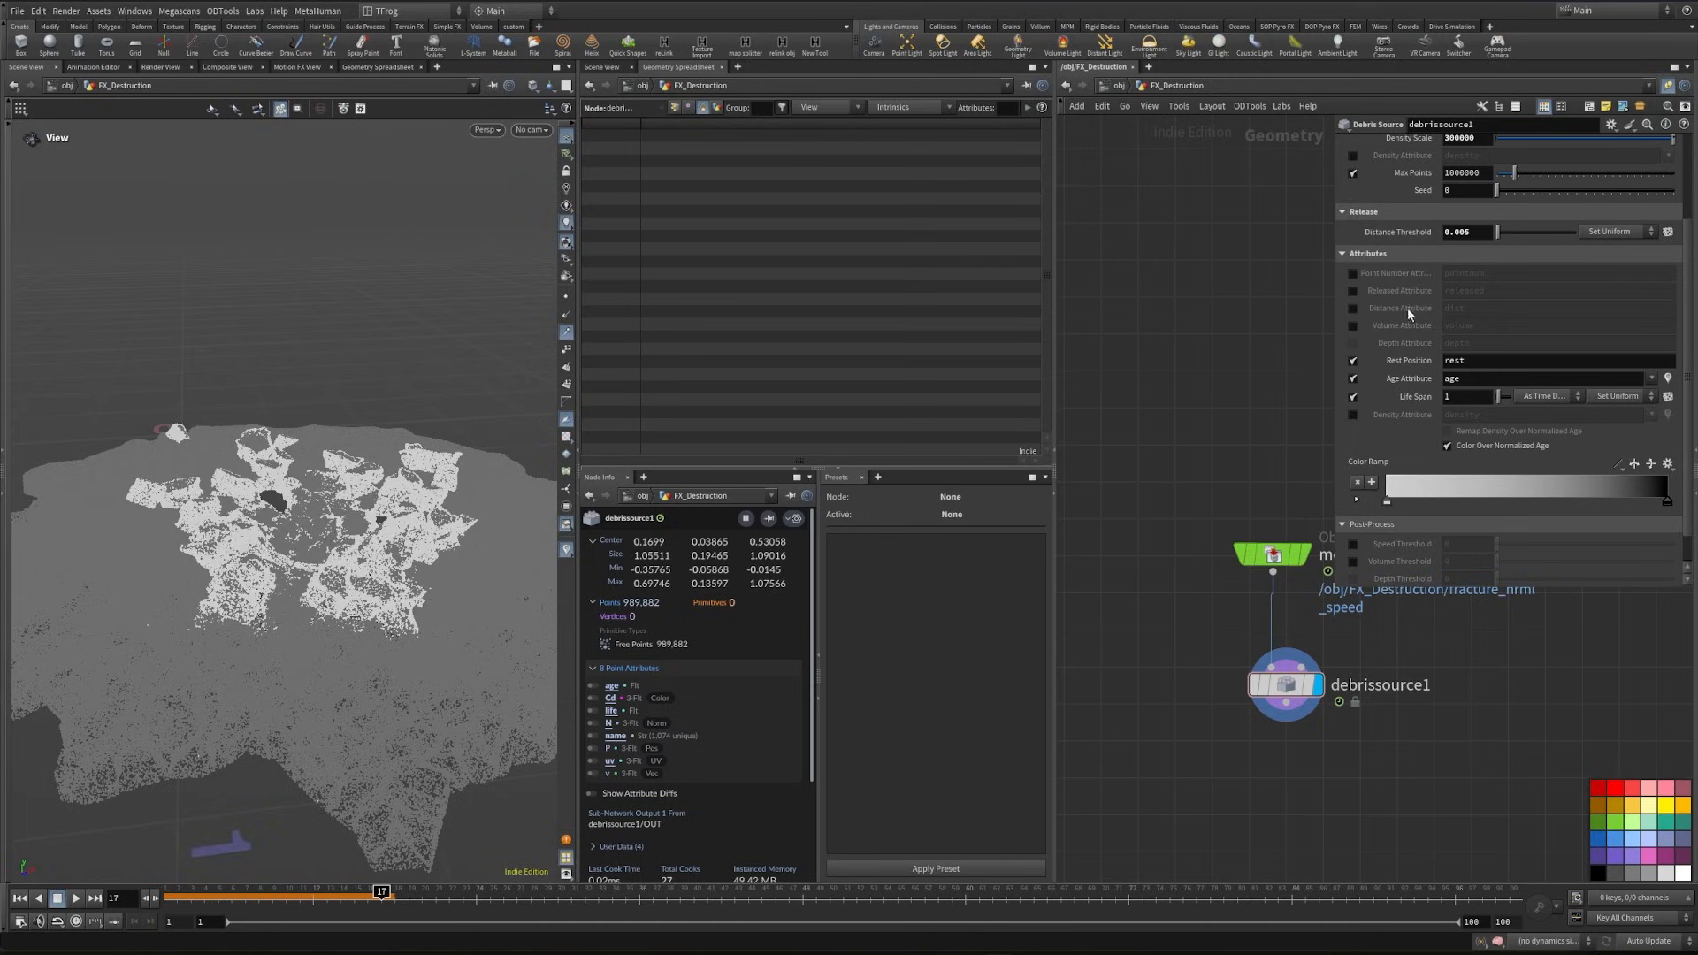
# - Switch the Debris Source's Life Span from time-based to frame-based duration
pyautogui.scroll(3, 1467, 187)
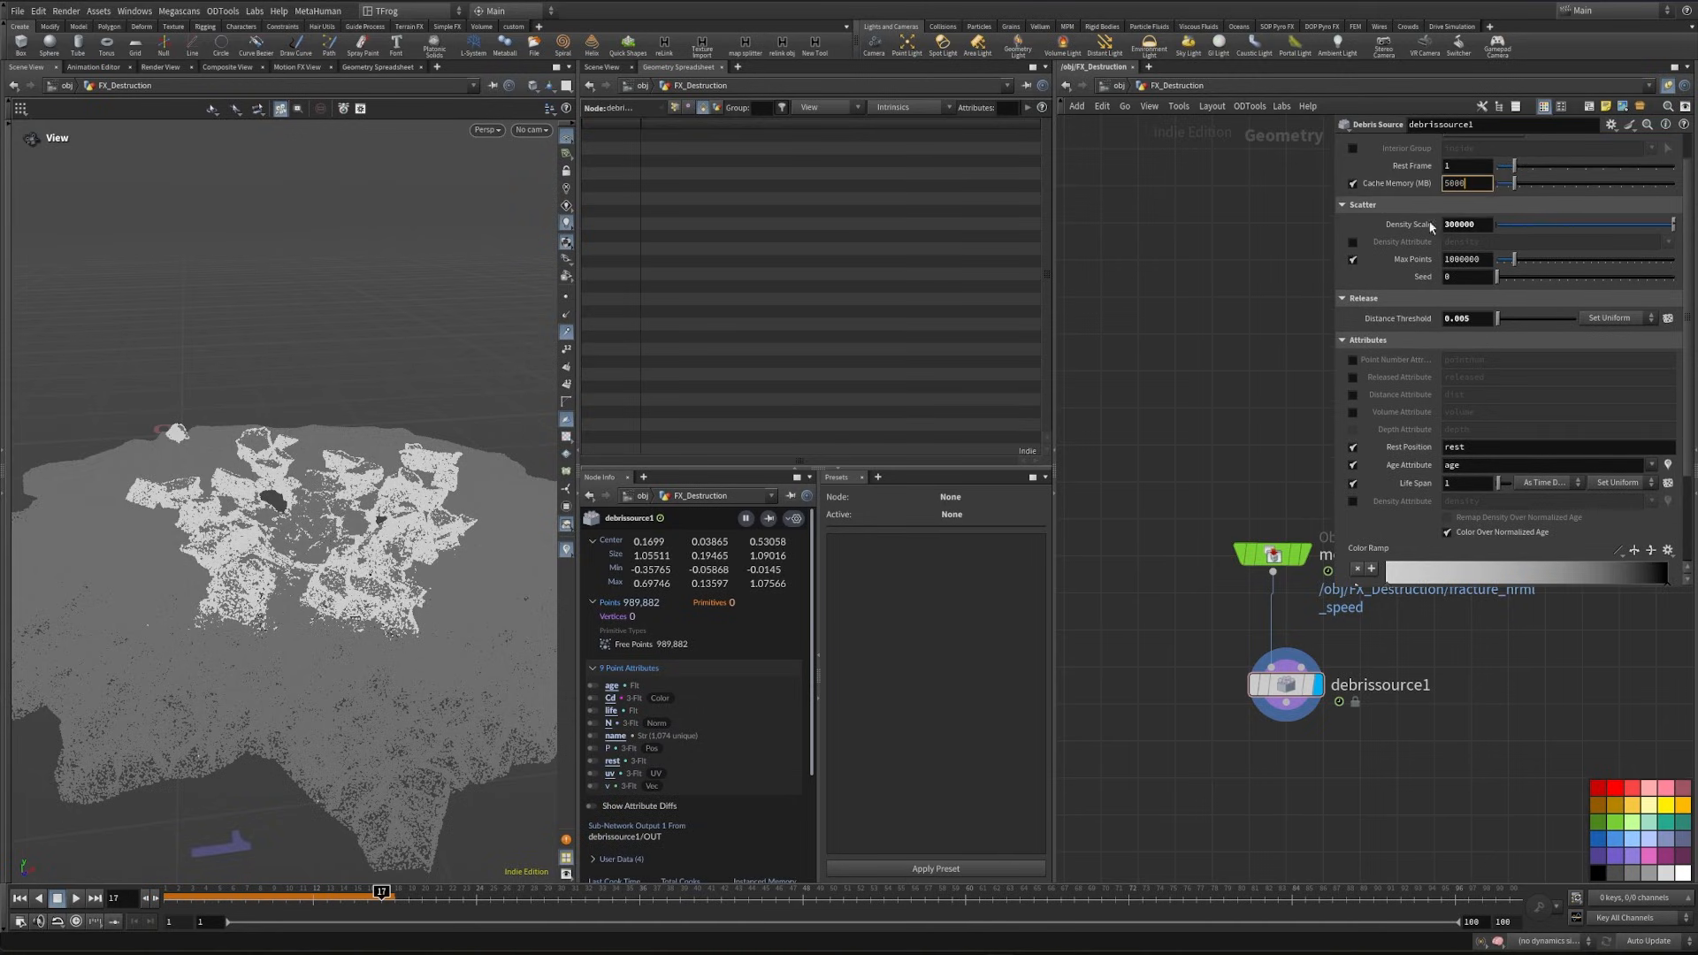
pyautogui.scroll(-4, 1512, 403)
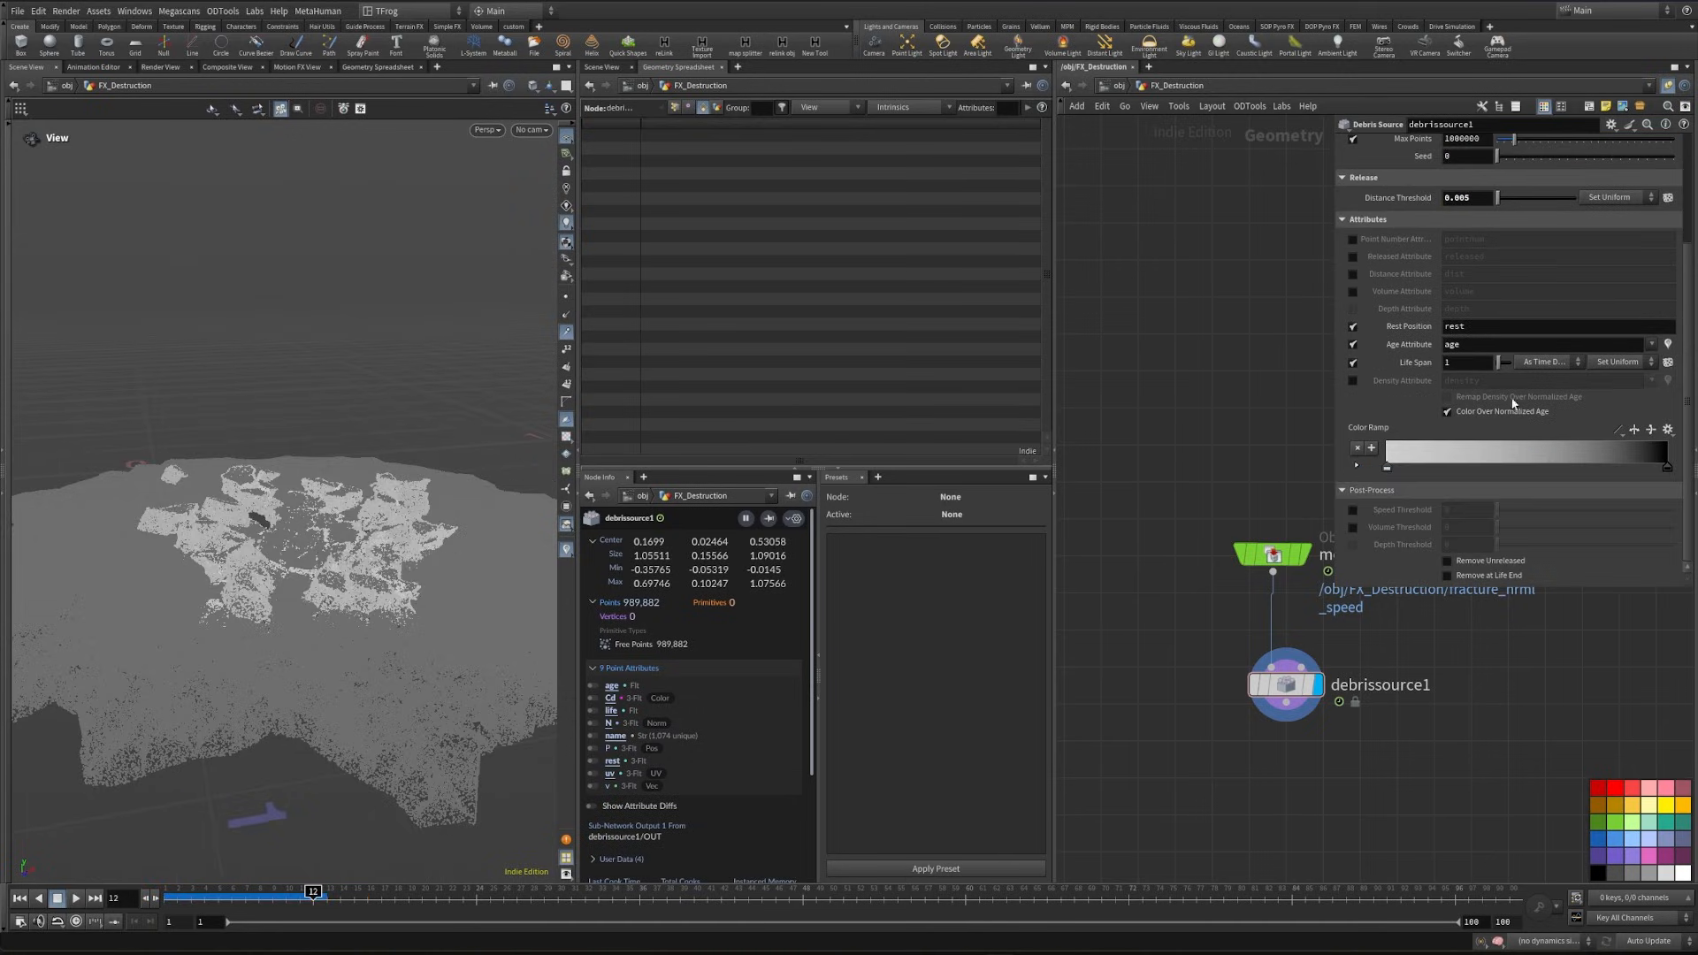
pyautogui.click(1549, 362)
pyautogui.click(1546, 386)
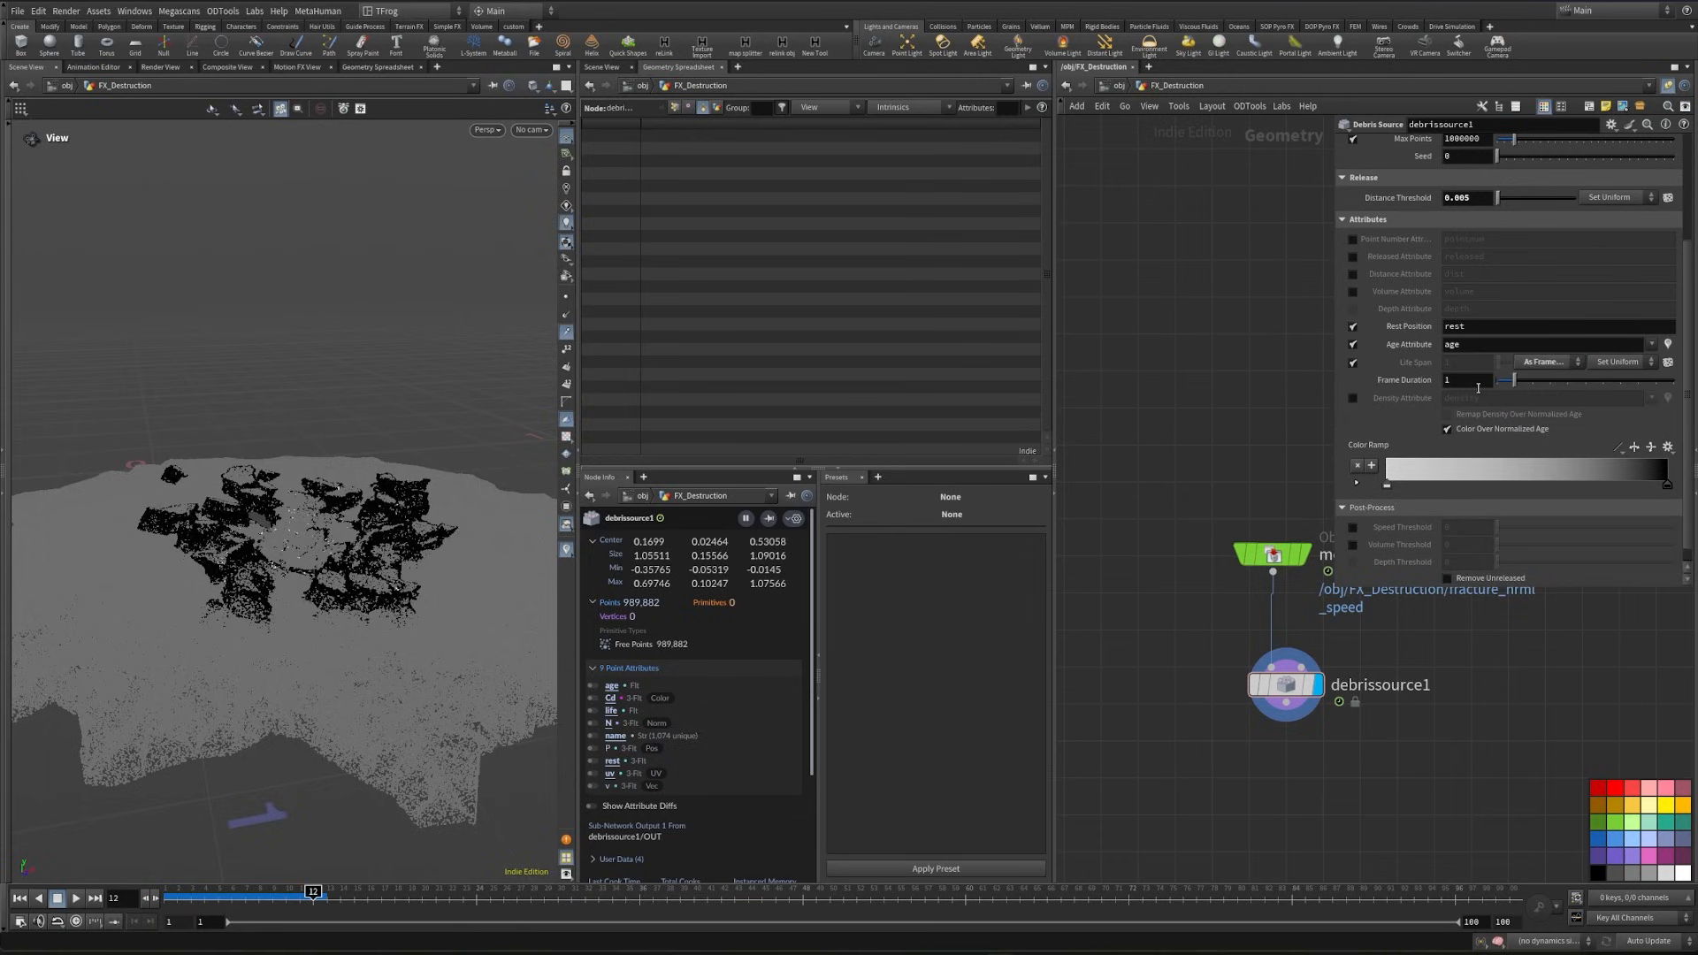
# - Link the Debris Source's Frame Duration to the Controller null's End Frame with a relative reference
pyautogui.scroll(-5, 1105, 550)
pyautogui.moveTo(1135, 408); pyautogui.dragTo(1280, 732, button='middle')
pyautogui.scroll(-4, 1281, 731)
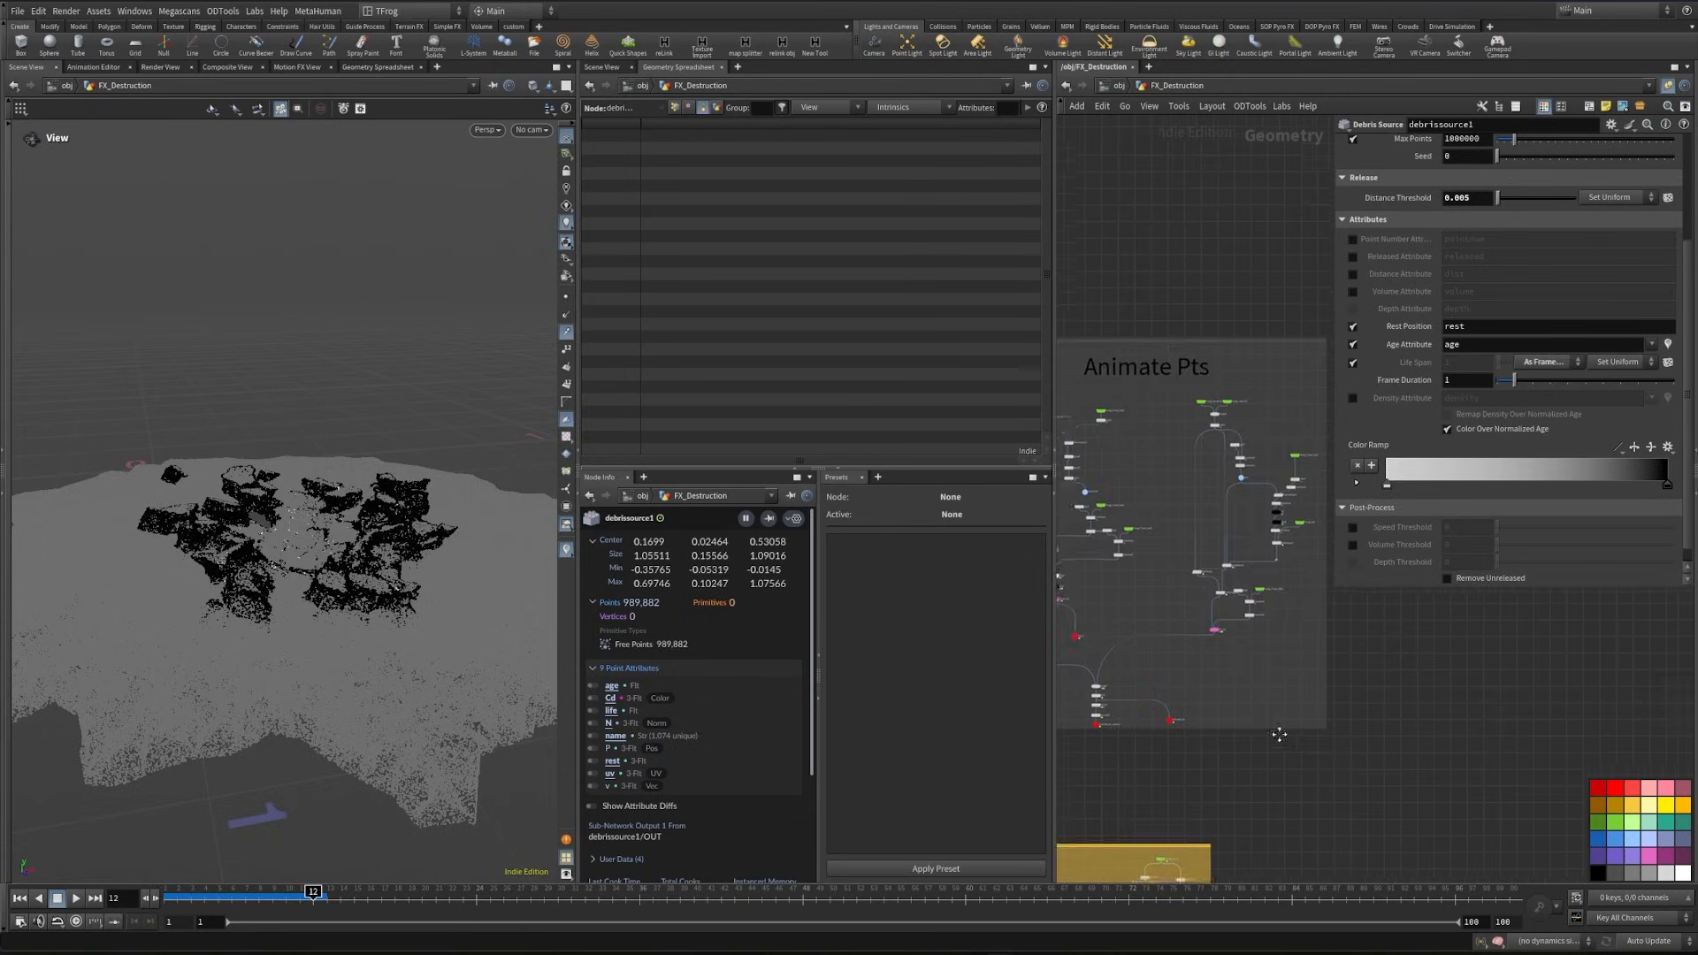
pyautogui.moveTo(1287, 550); pyautogui.dragTo(1452, 709, button='middle')
pyautogui.scroll(4, 1241, 531)
pyautogui.click(1251, 539)
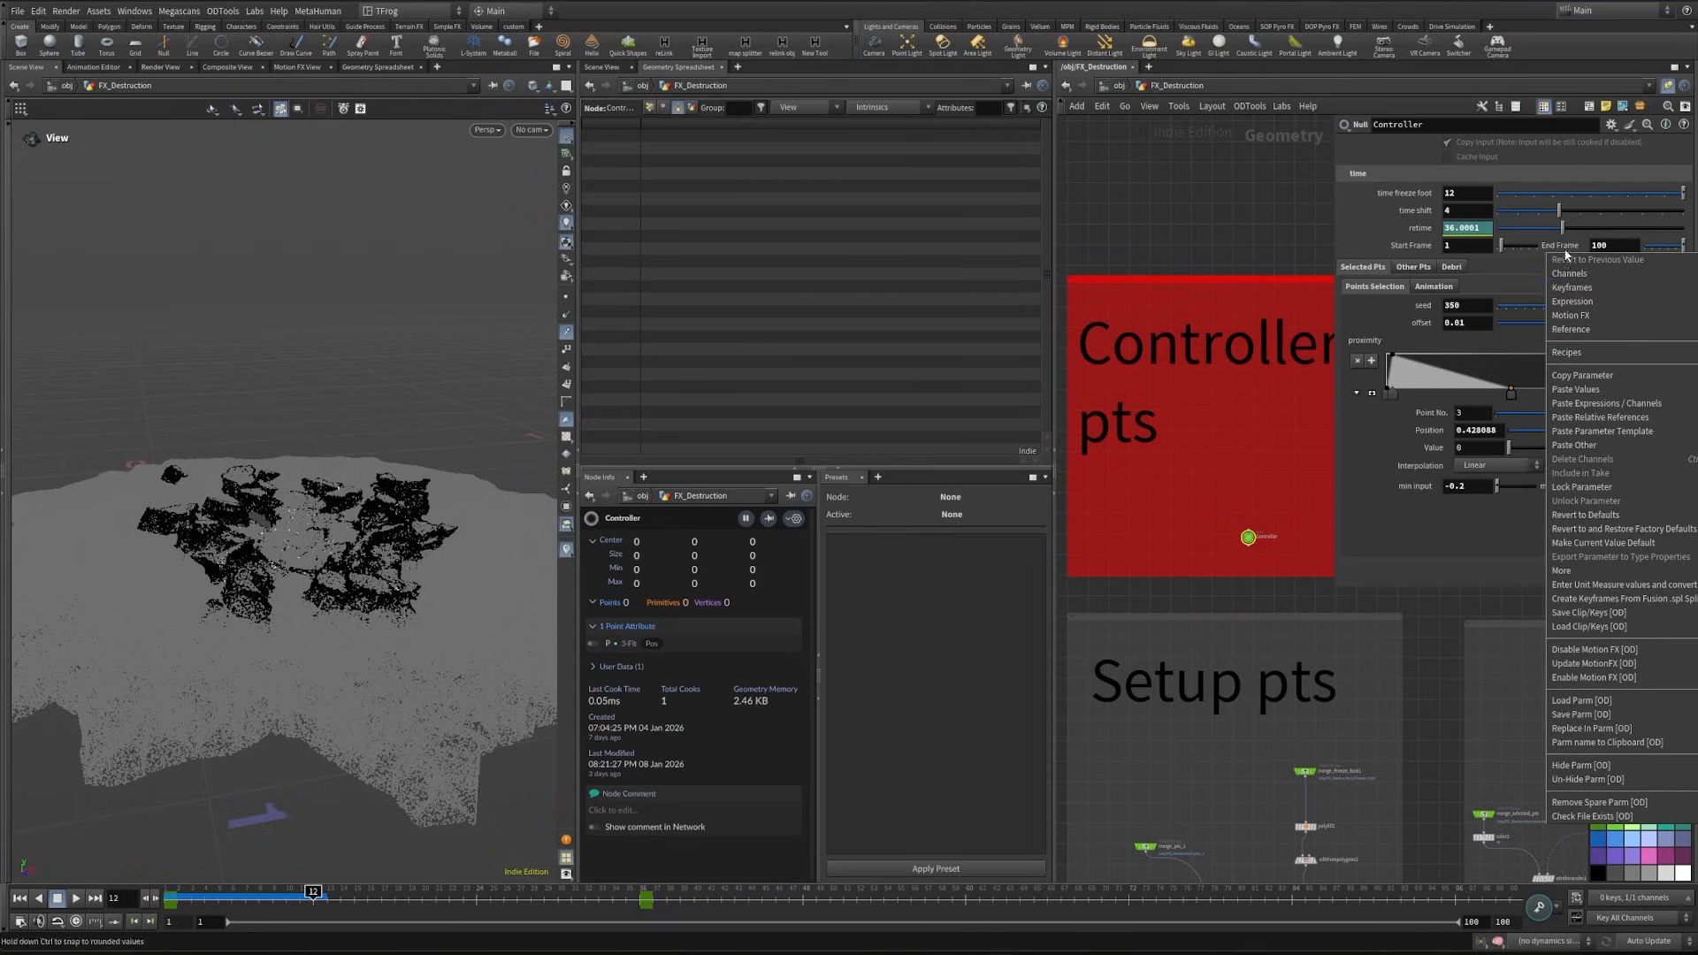
pyautogui.scroll(-1, 1317, 525)
pyautogui.moveTo(1316, 525); pyautogui.dragTo(1086, 198, button='middle')
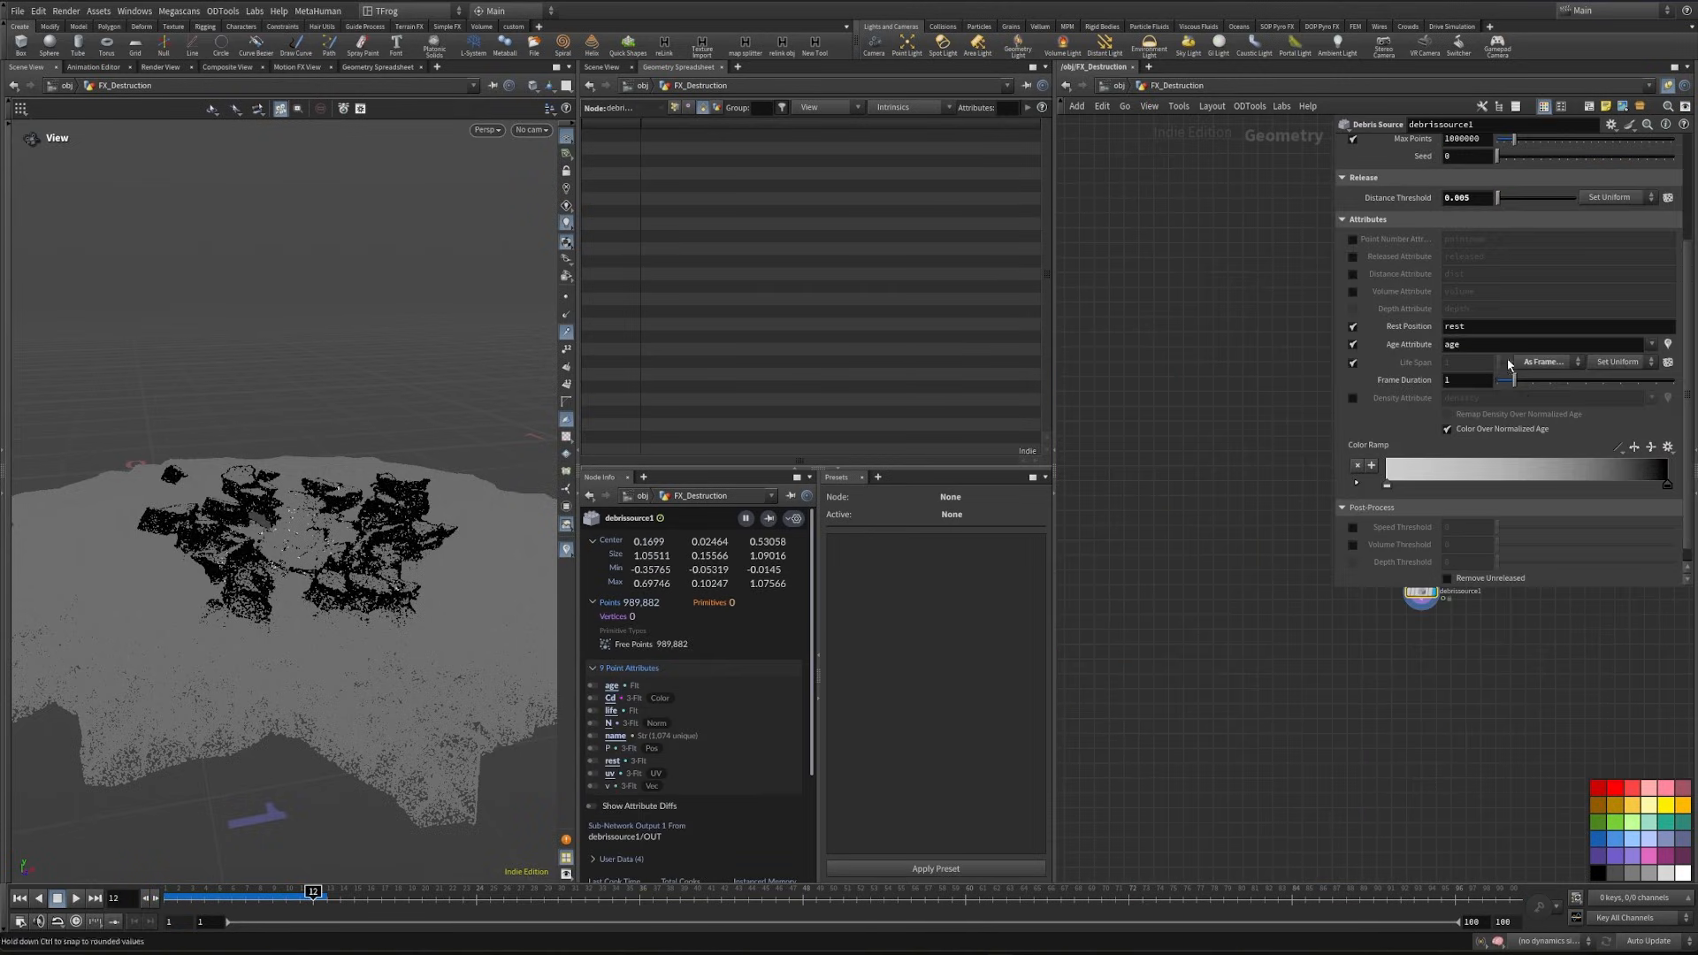
pyautogui.rightClick(1462, 382)
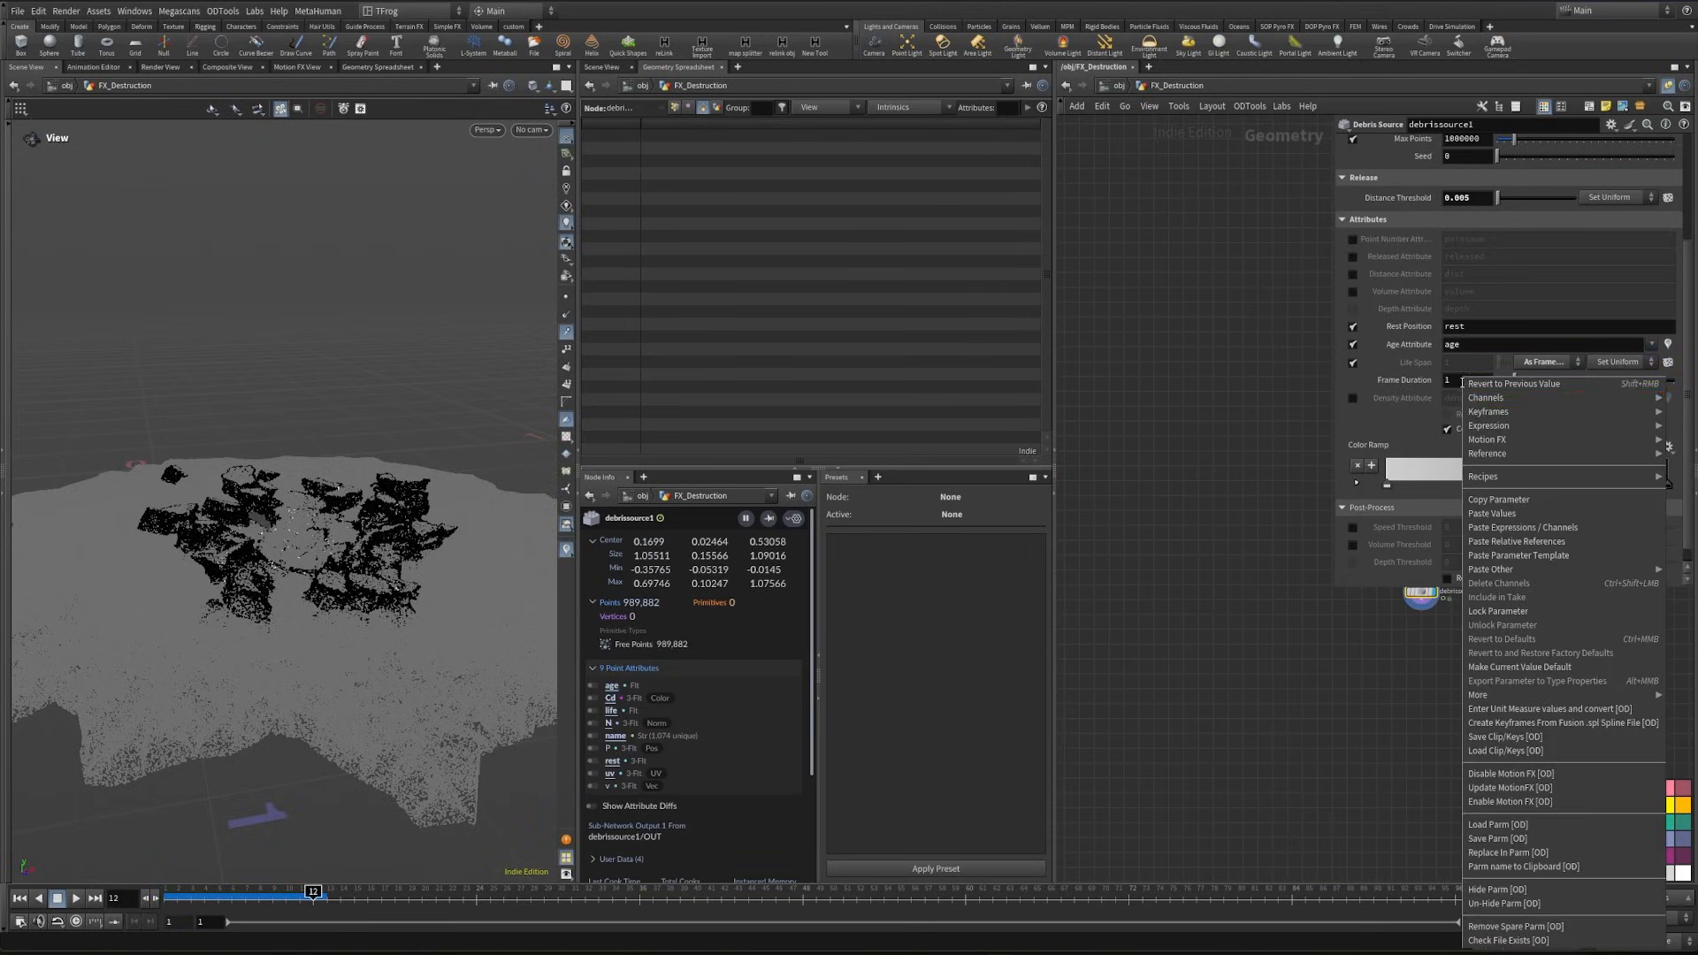
pyautogui.click(1543, 541)
pyautogui.click(1405, 382)
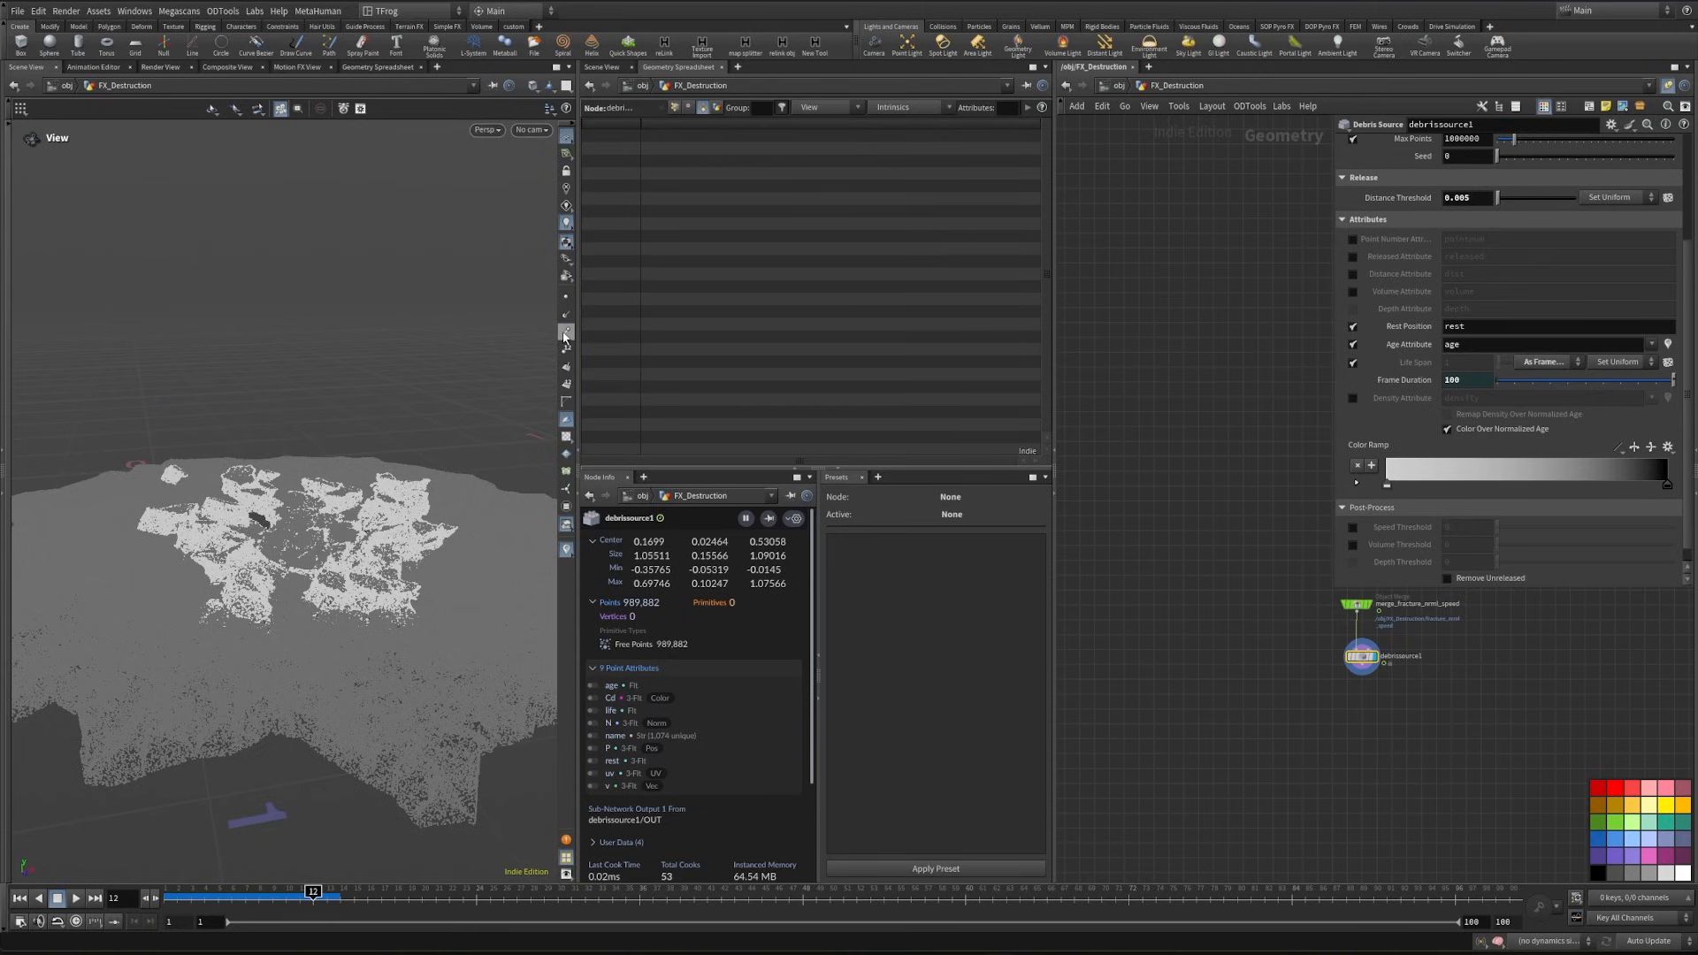
# - Add a Trail node in the Transform Pieces network and set its Result Type to Compute Velocity
pyautogui.moveTo(254, 579); pyautogui.dragTo(278, 591)
pyautogui.scroll(-5, 1208, 619)
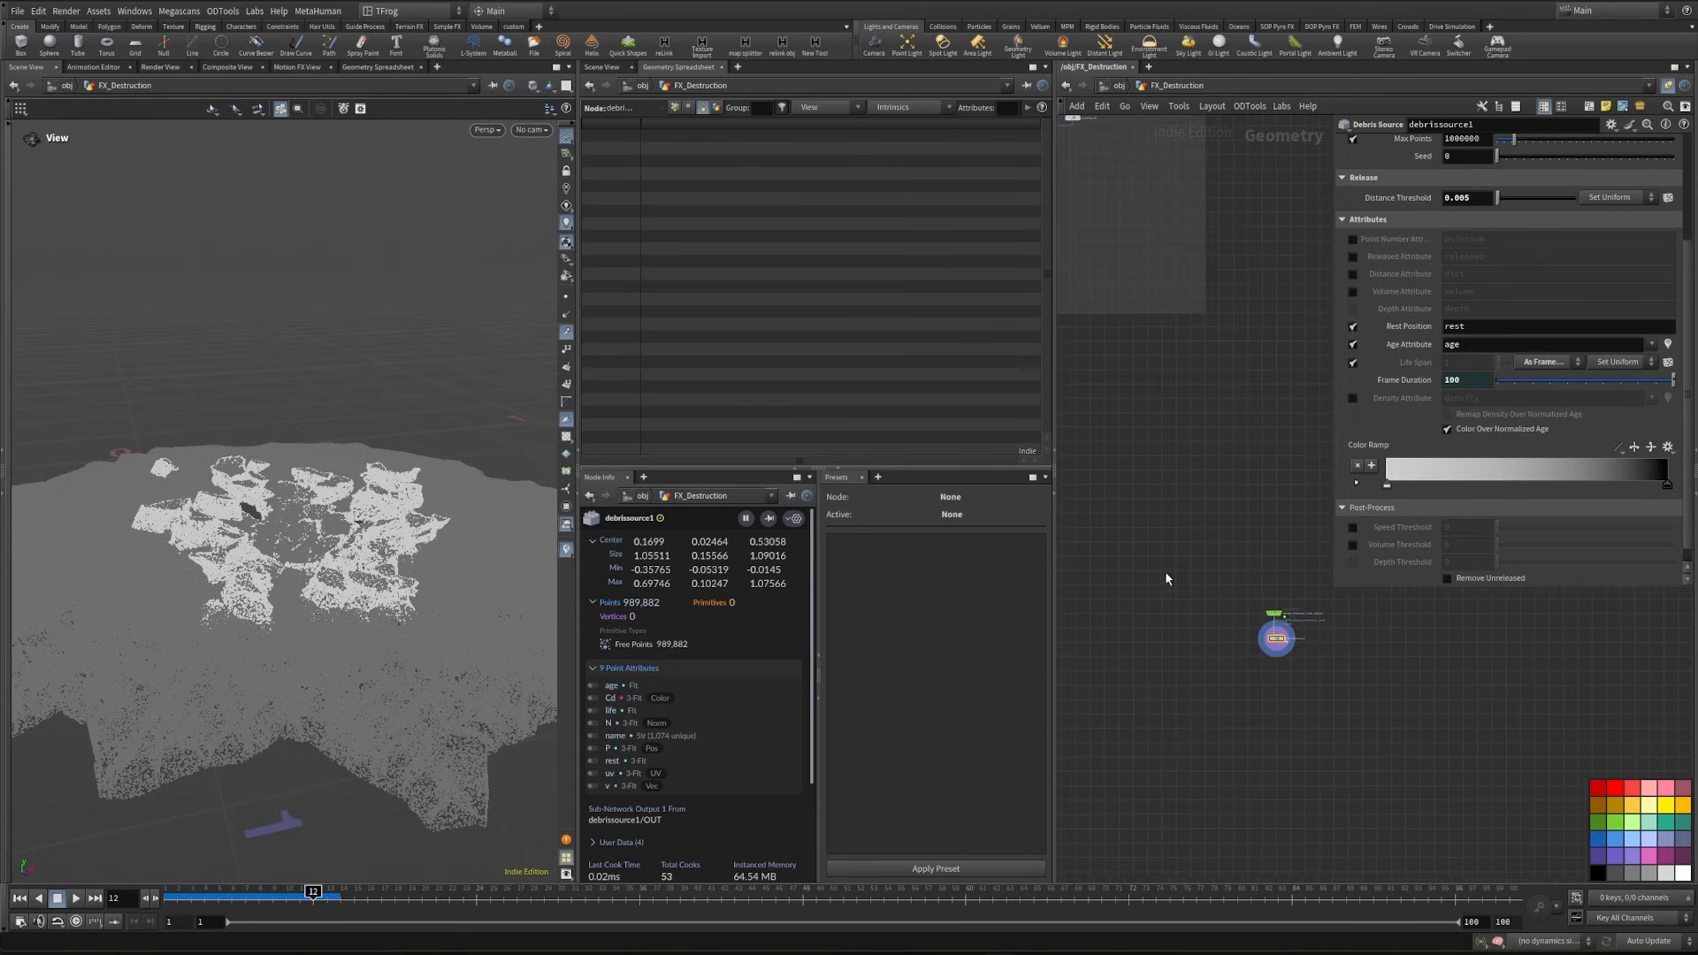
pyautogui.moveTo(1147, 553); pyautogui.dragTo(1456, 742, button='middle')
pyautogui.moveTo(1076, 610); pyautogui.dragTo(1337, 785, button='middle')
pyautogui.scroll(5, 1192, 572)
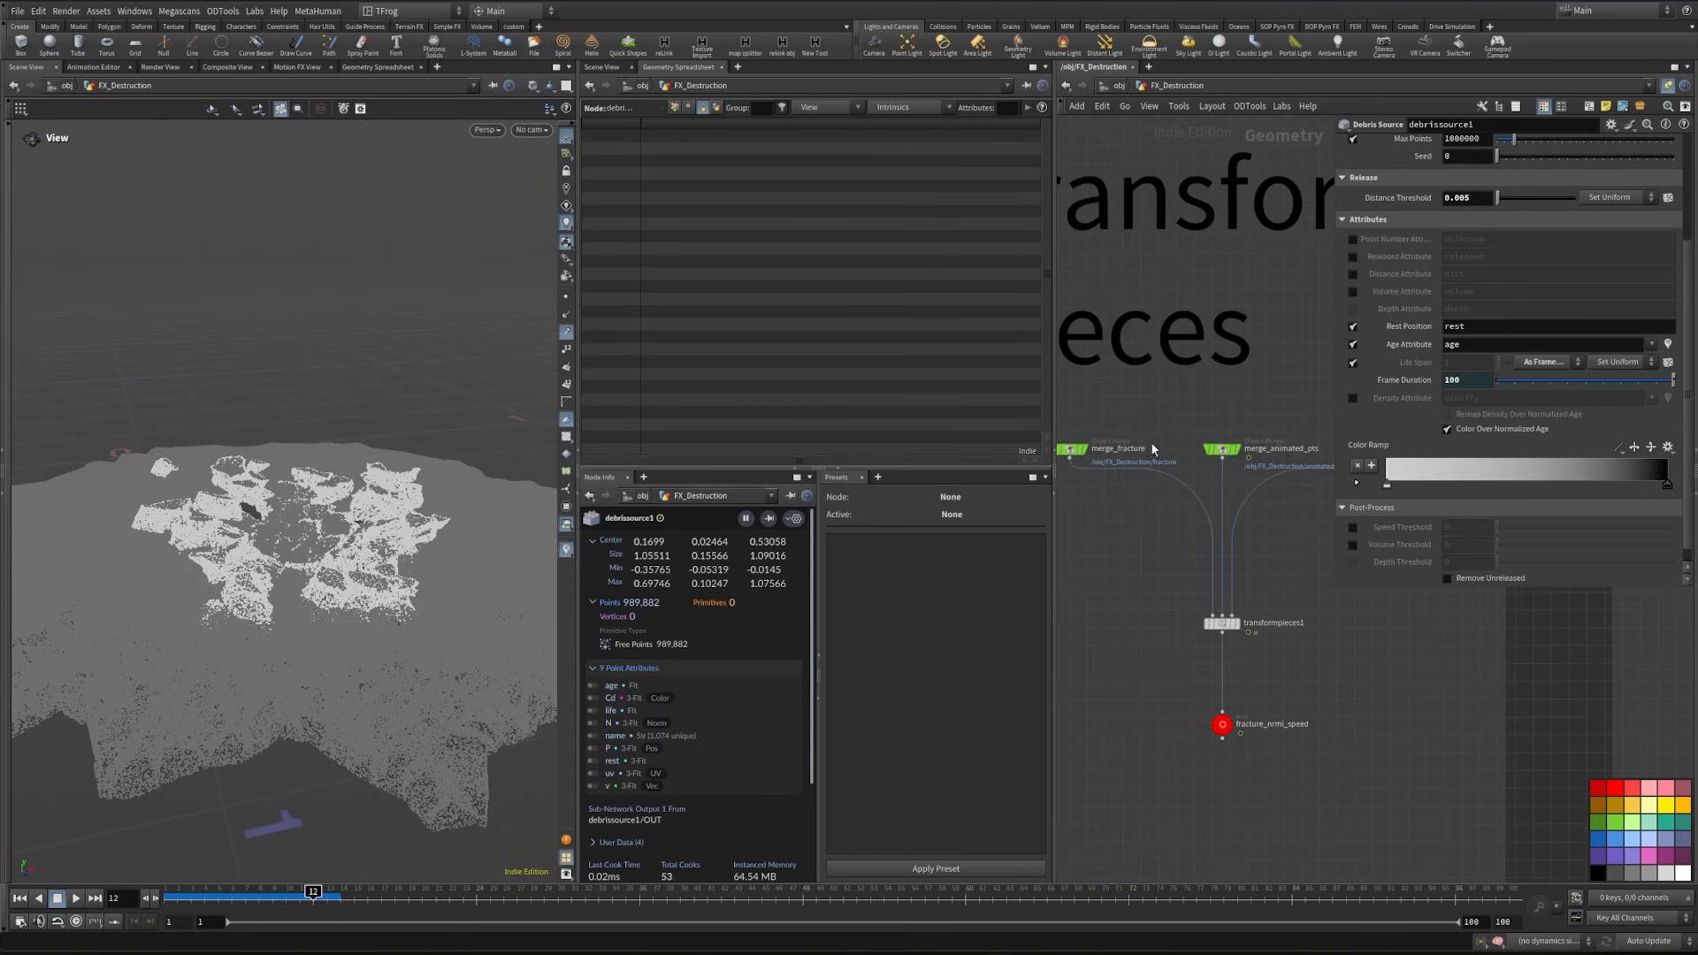
pyautogui.press('Tab')
pyautogui.write('trail')
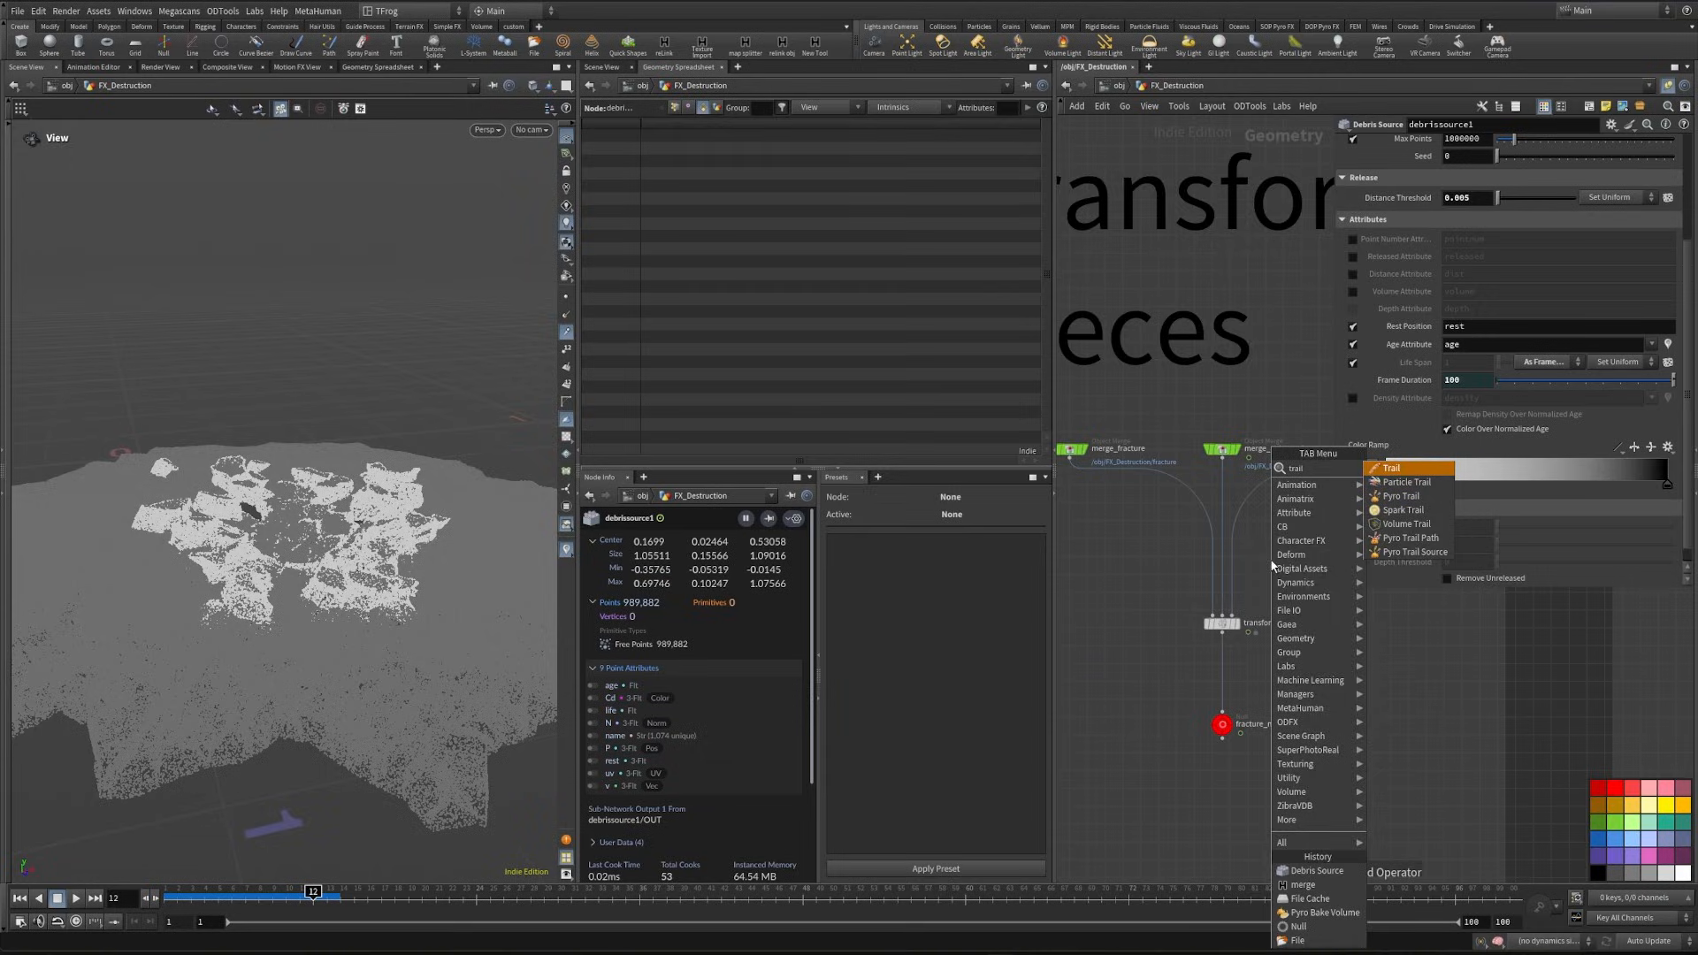
pyautogui.press('Return')
pyautogui.click(1270, 557)
pyautogui.click(1493, 143)
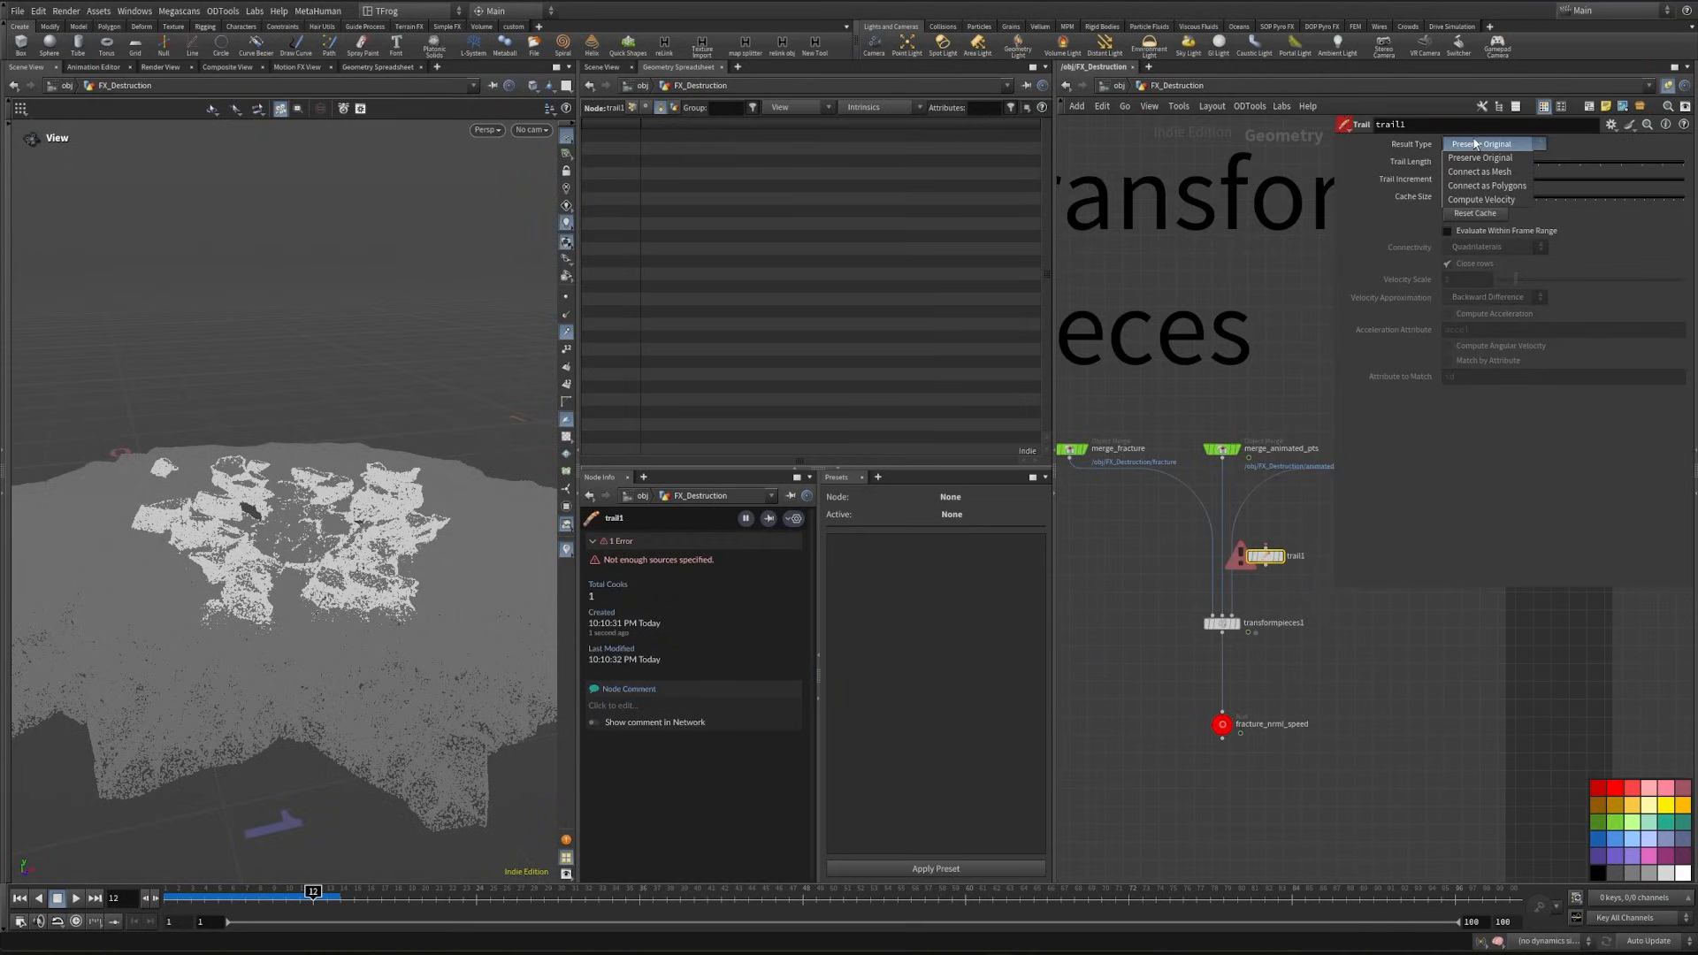
pyautogui.click(1511, 206)
# - Insert the Trail node between merge_animated_pts and transformpieces1, and inspect the debris velocity vectors up close
pyautogui.scroll(3, 1285, 610)
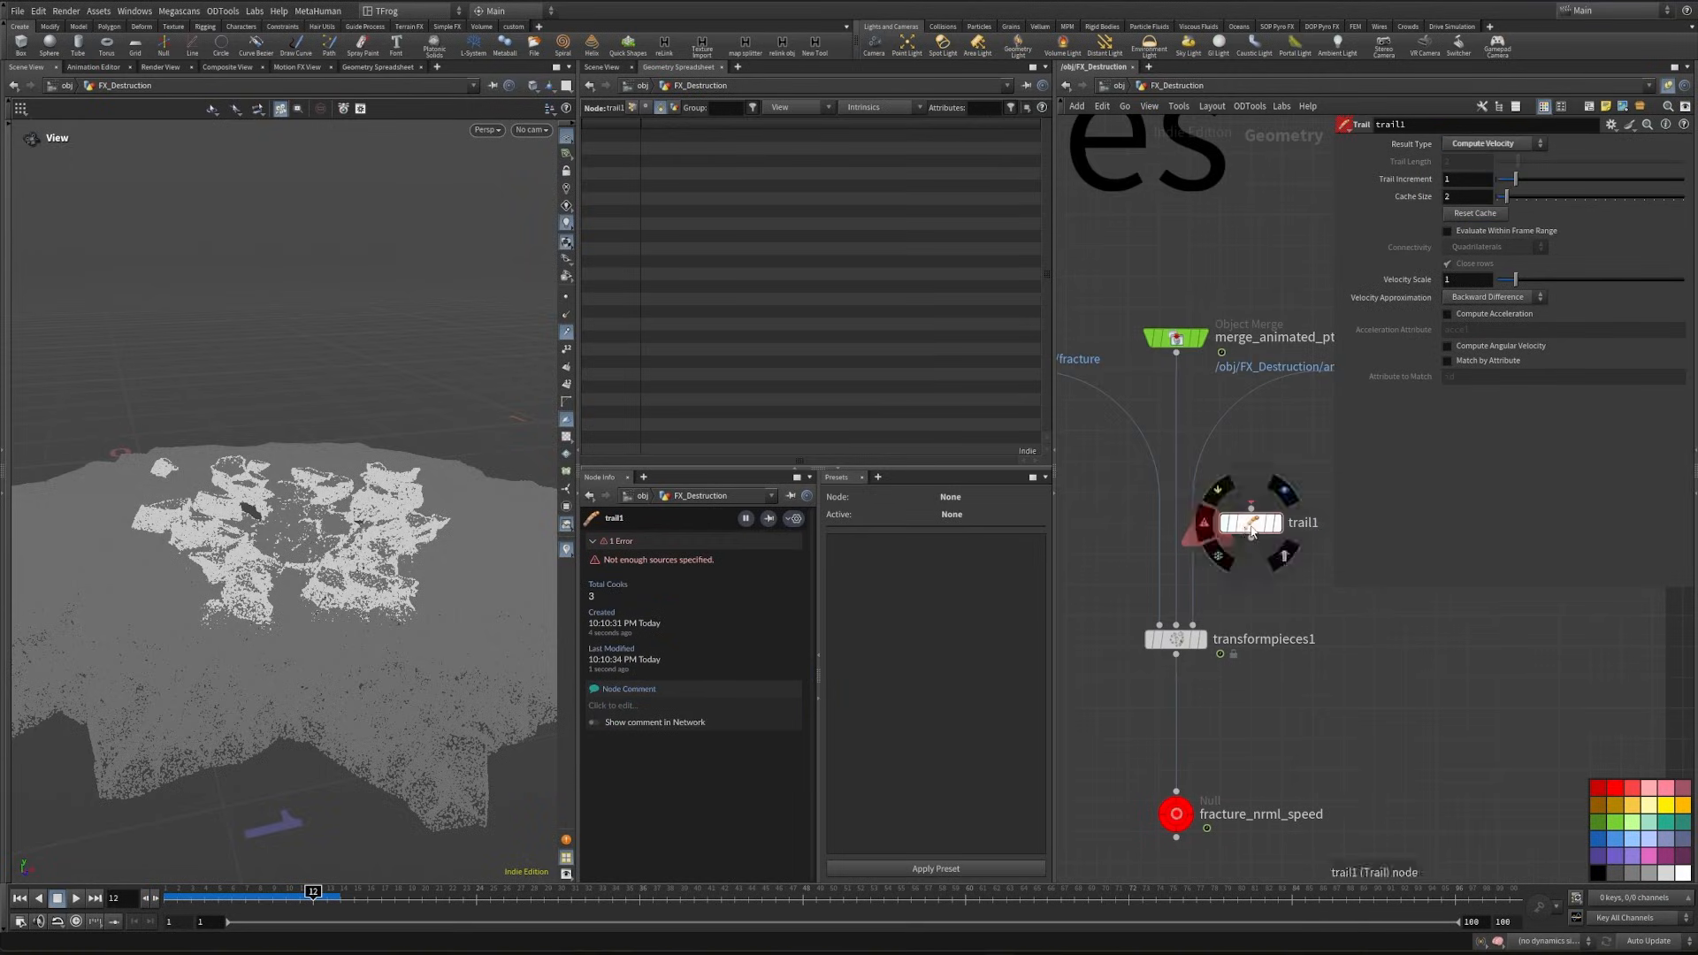
pyautogui.moveTo(1252, 522); pyautogui.dragTo(1173, 403)
pyautogui.moveTo(239, 513); pyautogui.dragTo(339, 510)
pyautogui.scroll(5, 212, 490)
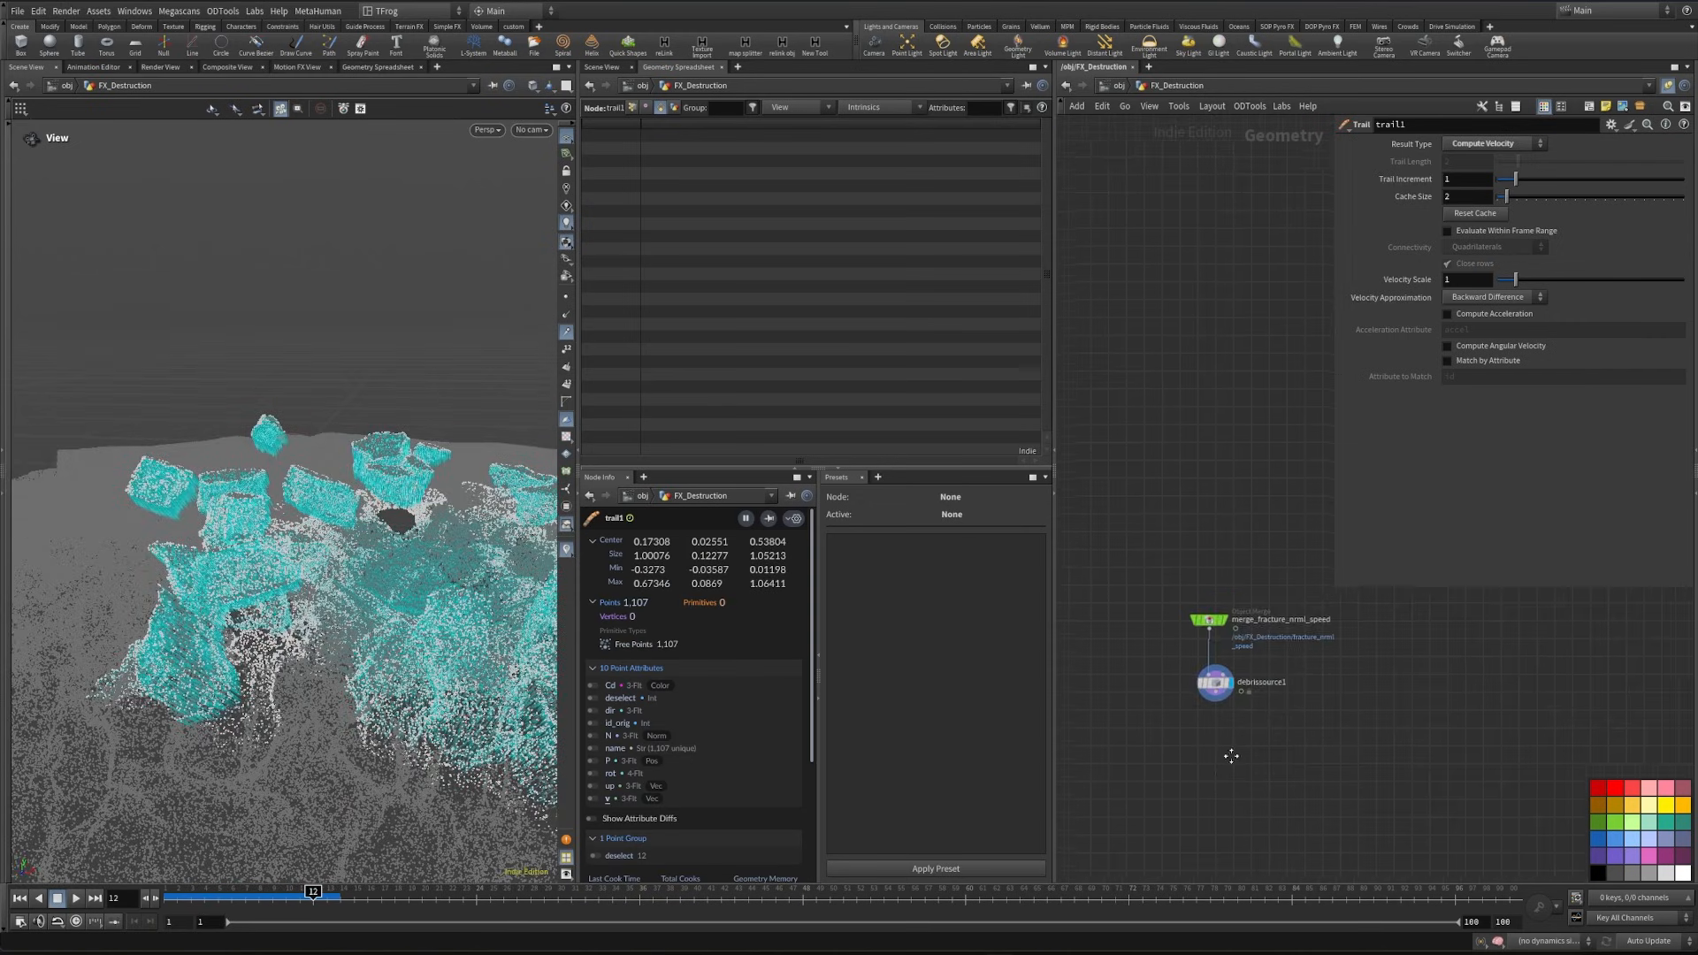
# - Add an Attribute VOP, wire it after debrissource1, and open its internal network
pyautogui.scroll(3, 1231, 748)
pyautogui.press('Tab')
pyautogui.write('av')
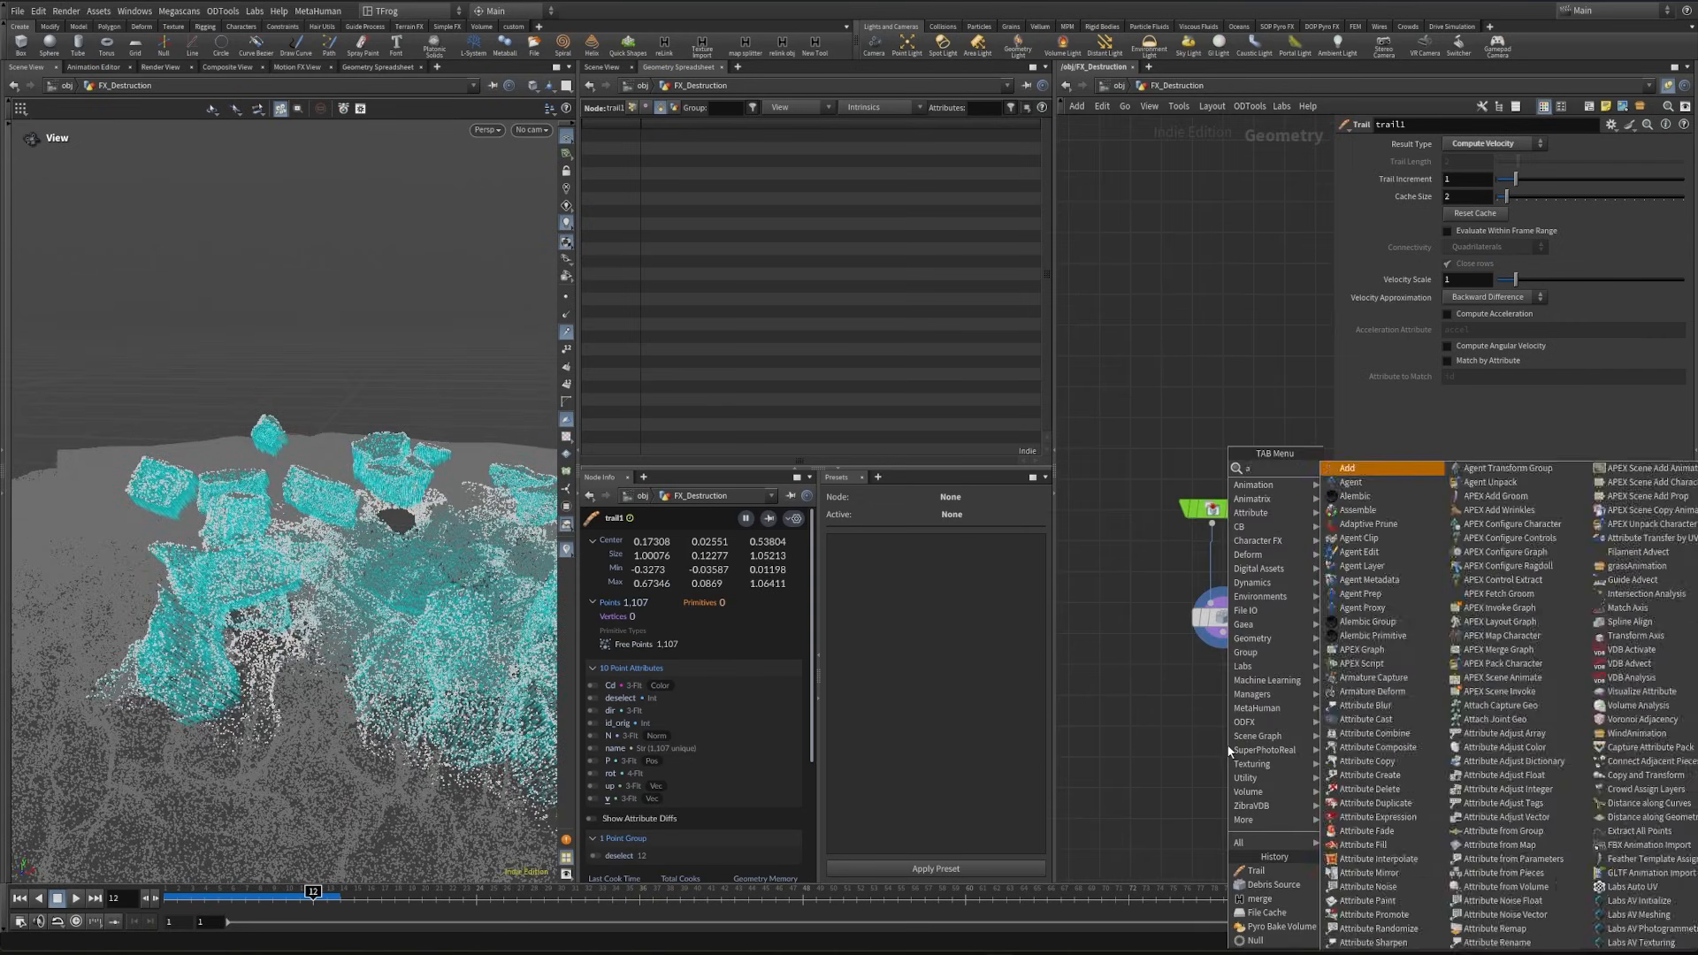
pyautogui.press('Return')
pyautogui.click(1227, 748)
pyautogui.moveTo(1222, 641); pyautogui.dragTo(1204, 723)
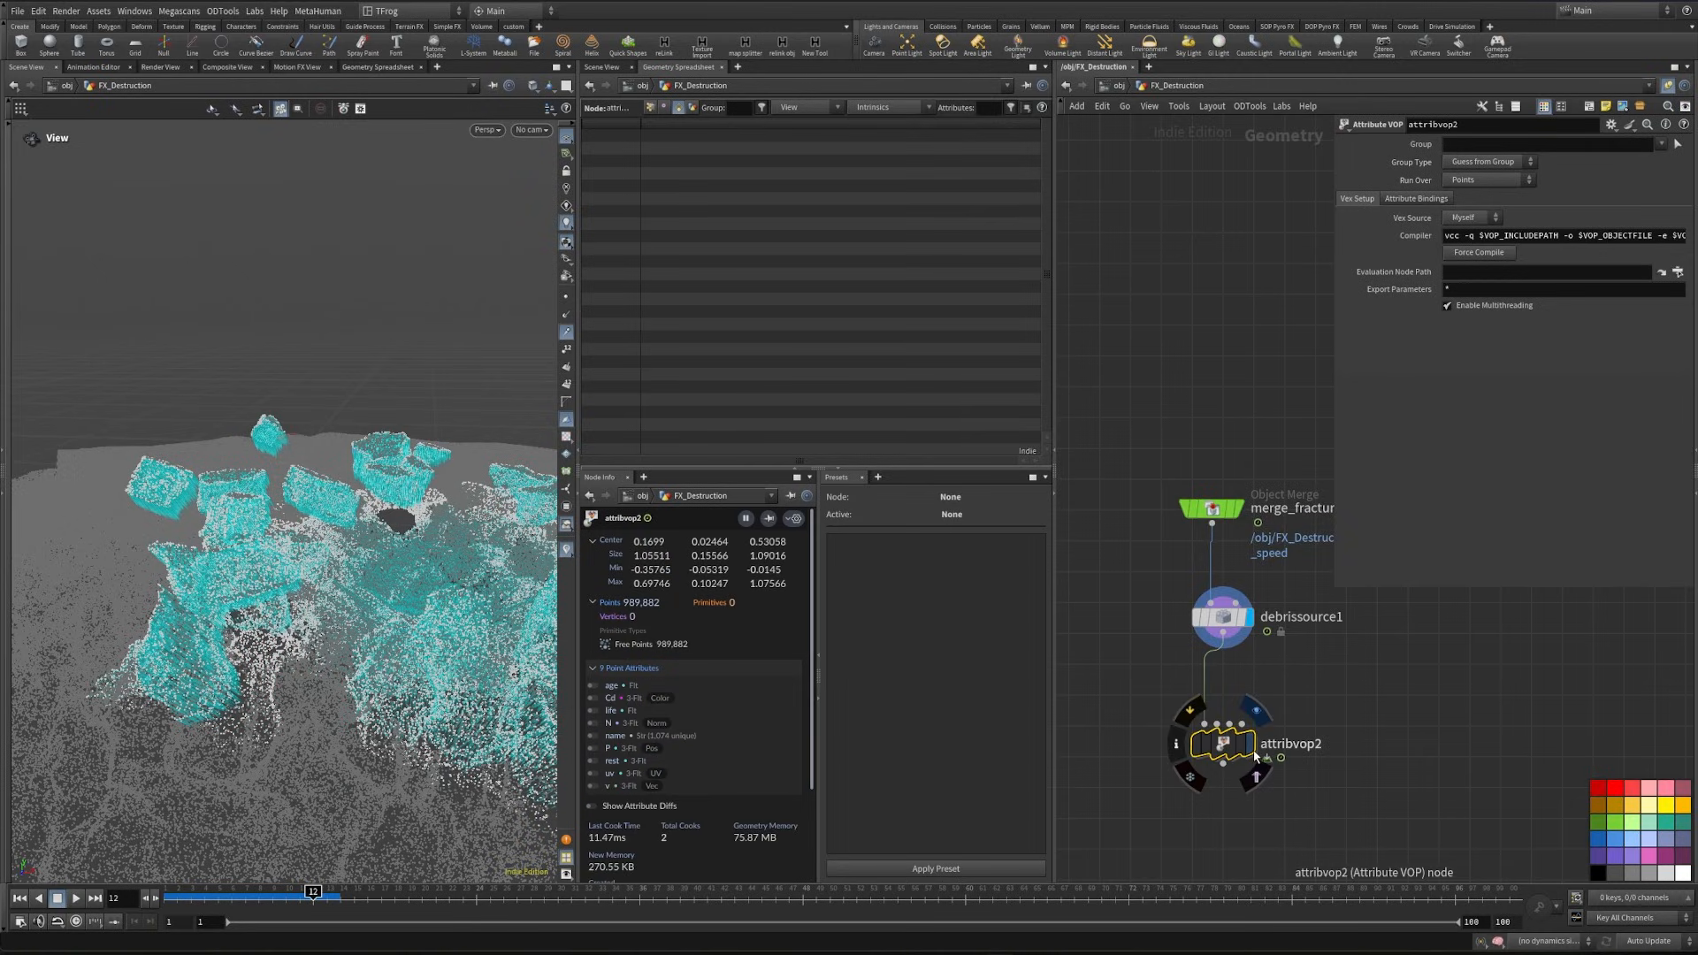
pyautogui.doubleClick(1223, 743)
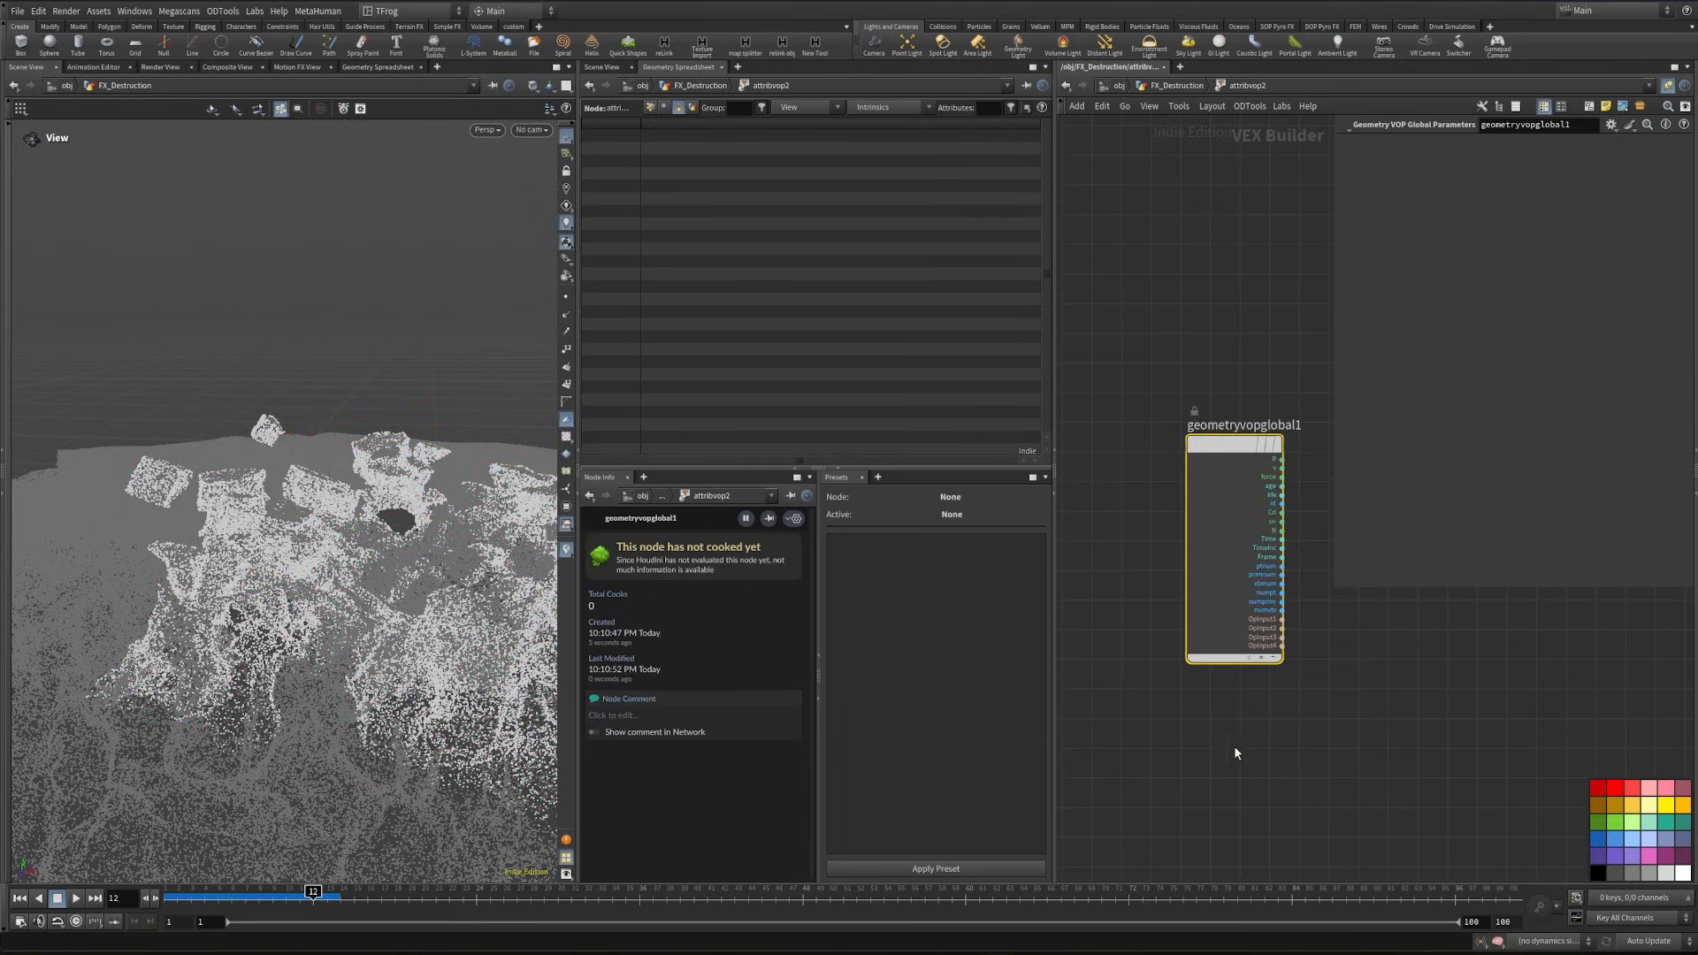
# - Create two Bind nodes inside the Attribute VOP, one named rest and the other named age
pyautogui.press('Tab')
pyautogui.write('bind')
pyautogui.press('Return')
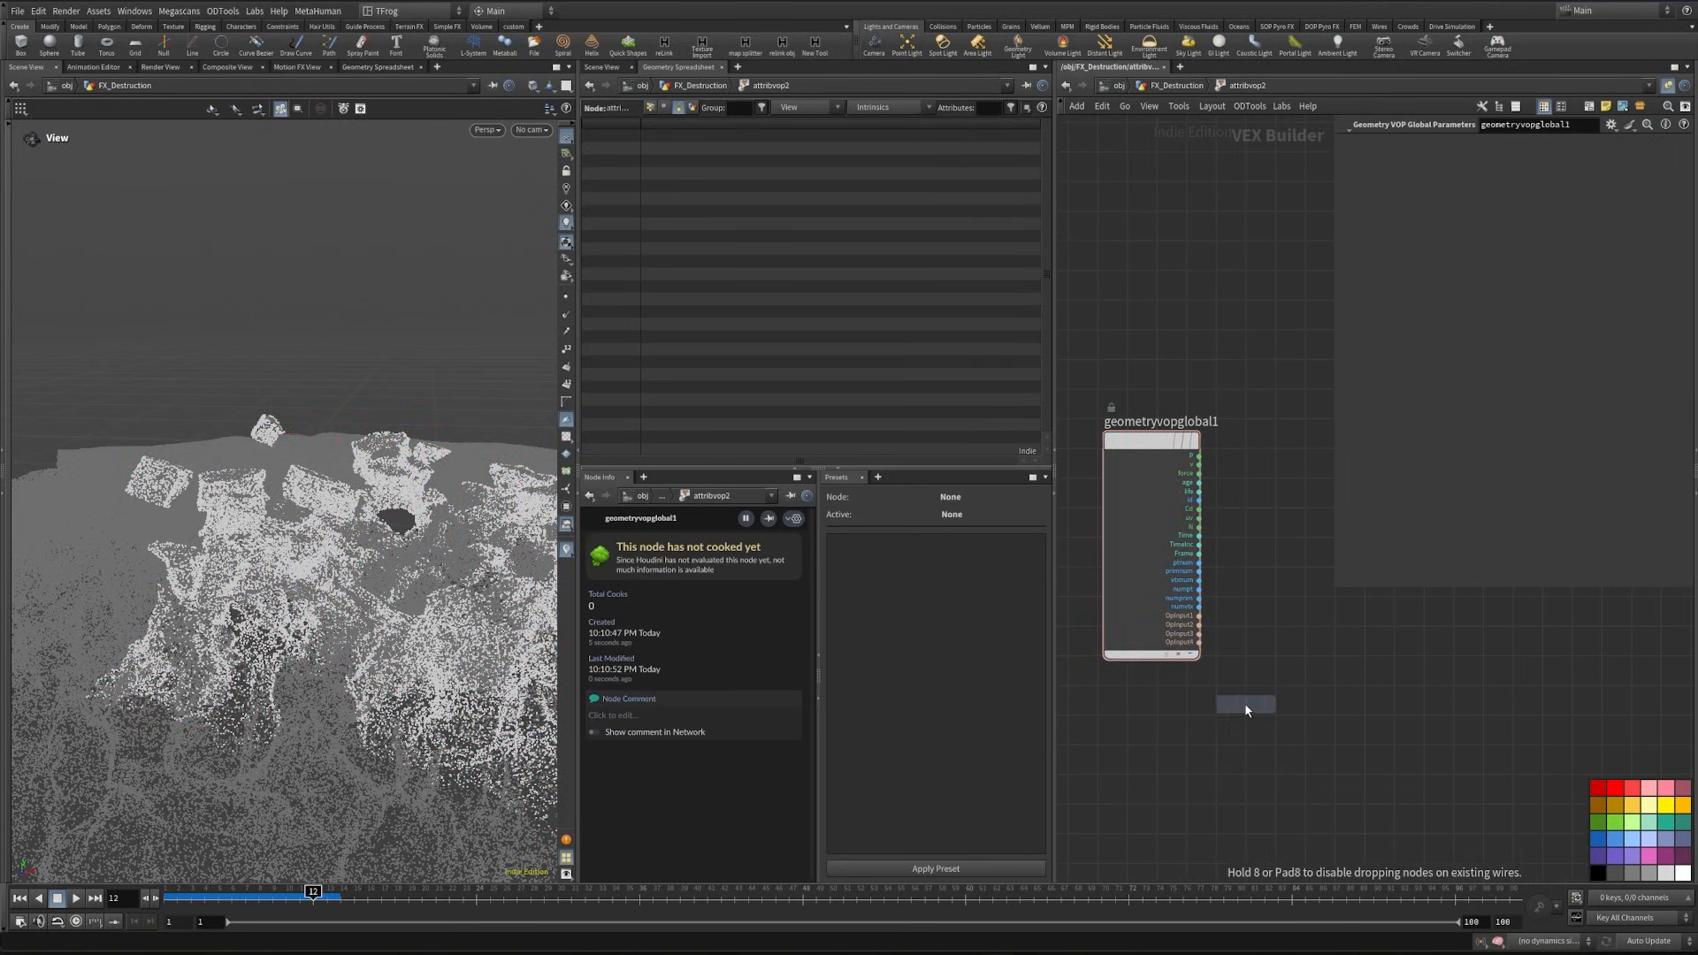
pyautogui.click(1327, 724)
pyautogui.doubleClick(1455, 143)
pyautogui.write('rest')
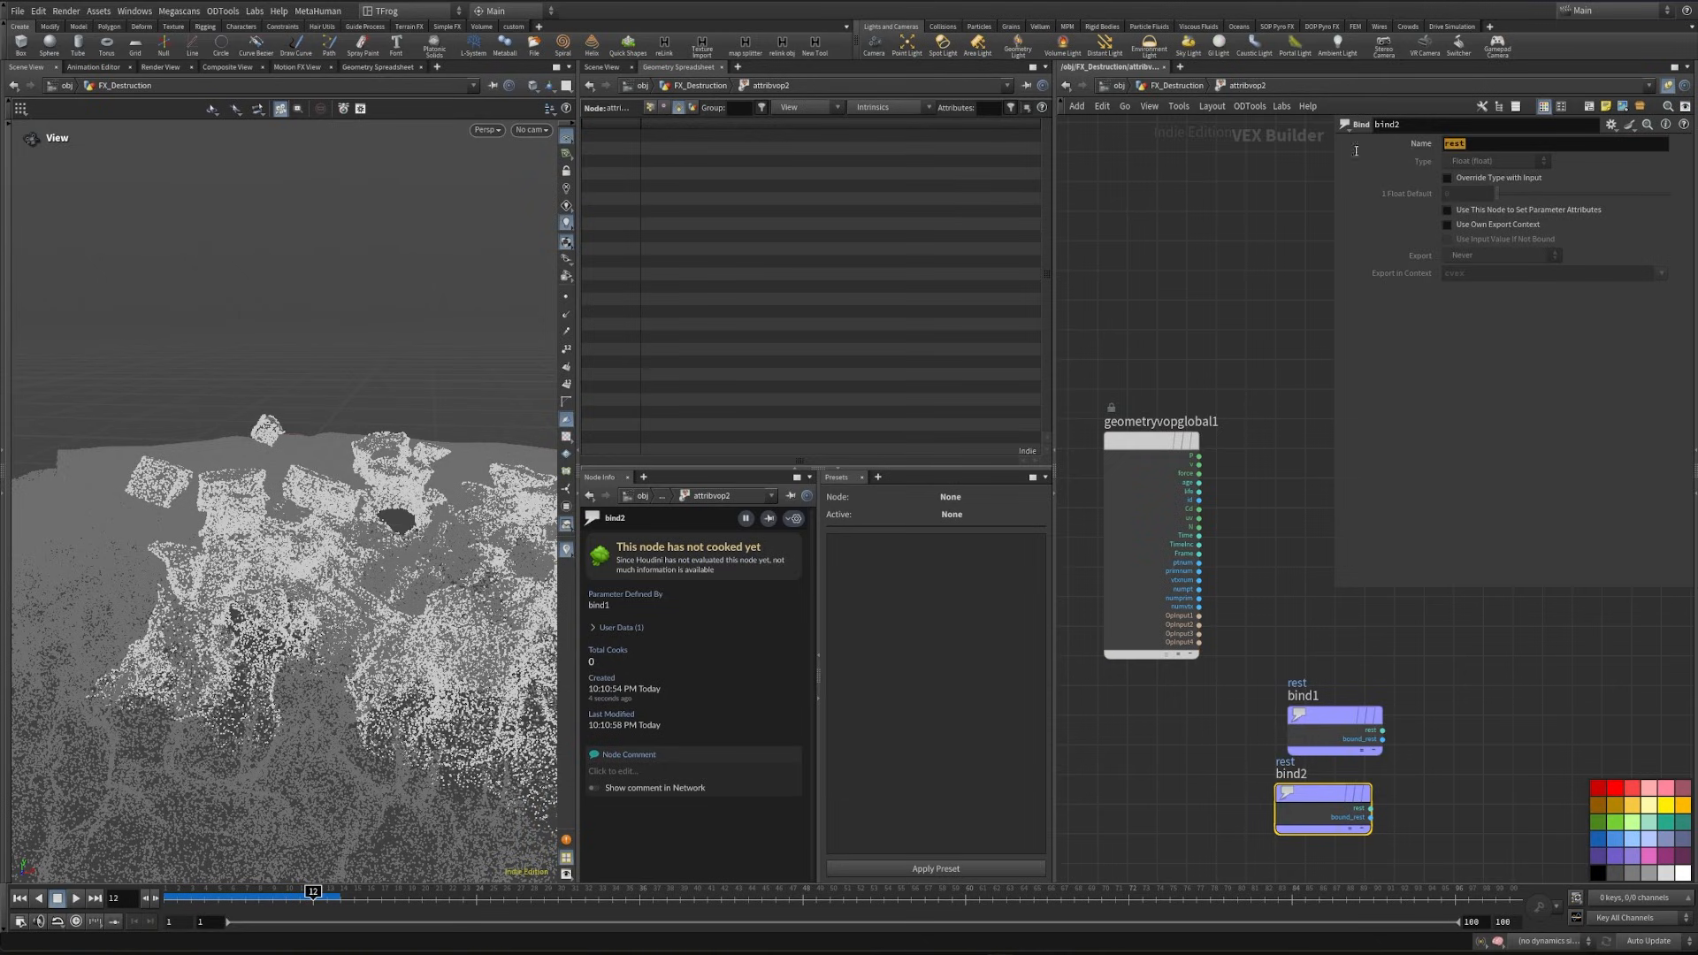
pyautogui.write('age')
pyautogui.press('Return')
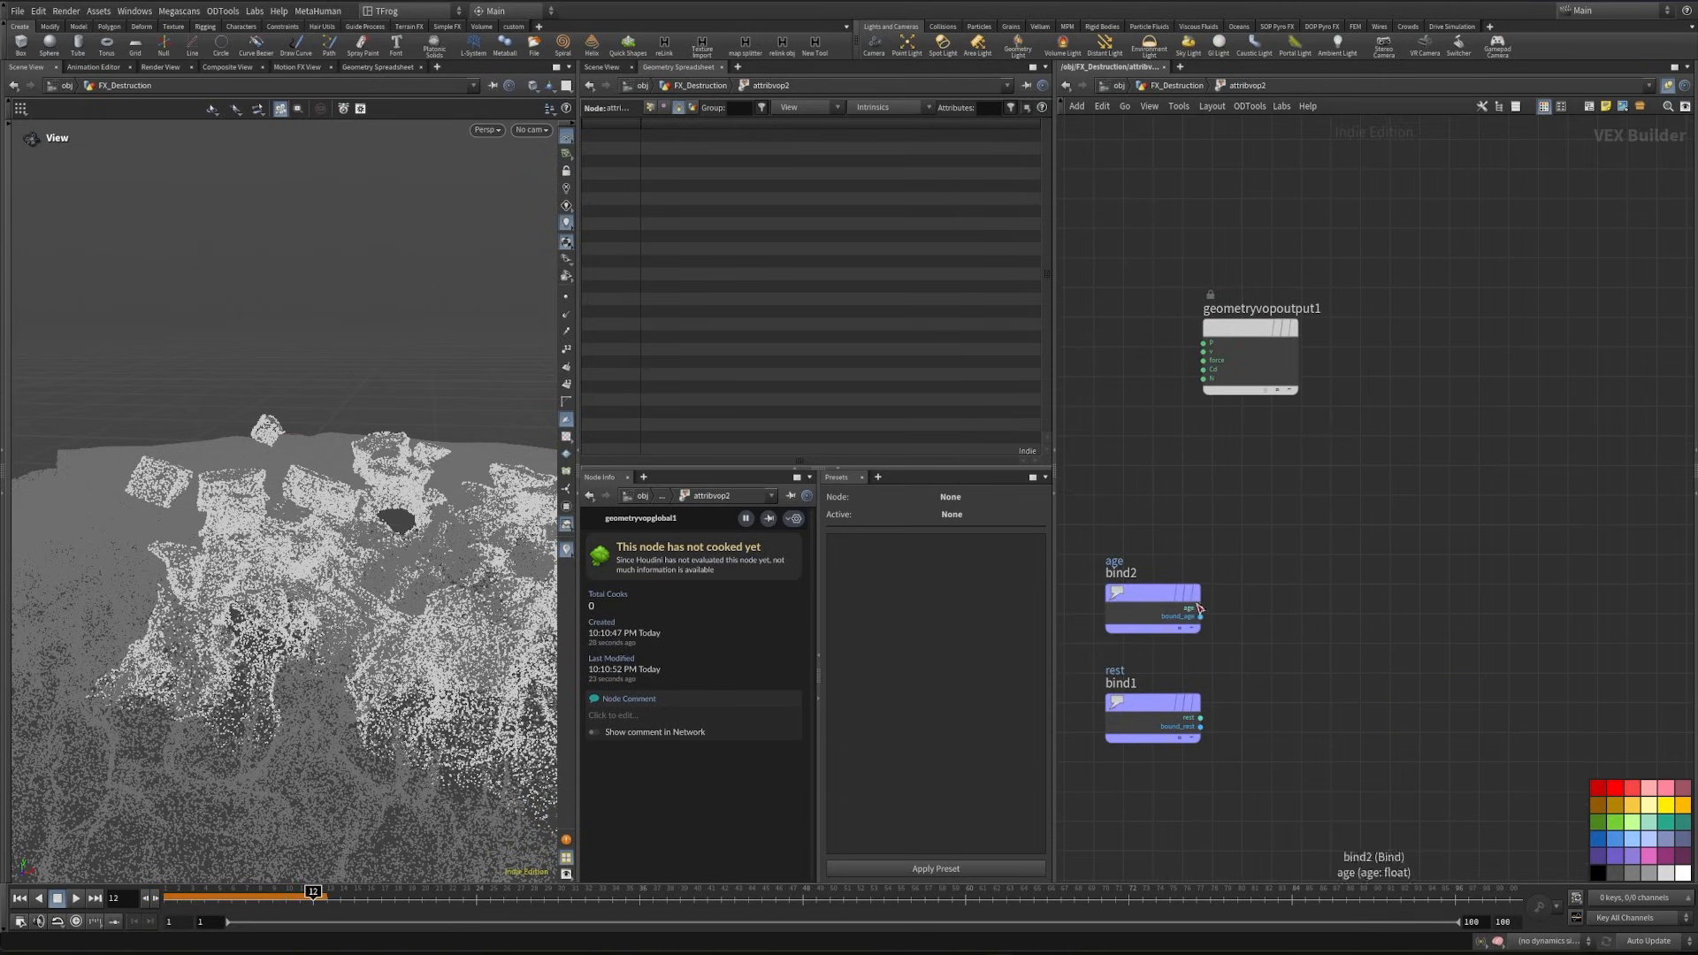
# - Feed the age Bind output into a new Ramp Parameter node
pyautogui.moveTo(1199, 608); pyautogui.dragTo(1339, 575)
pyautogui.write('ramp')
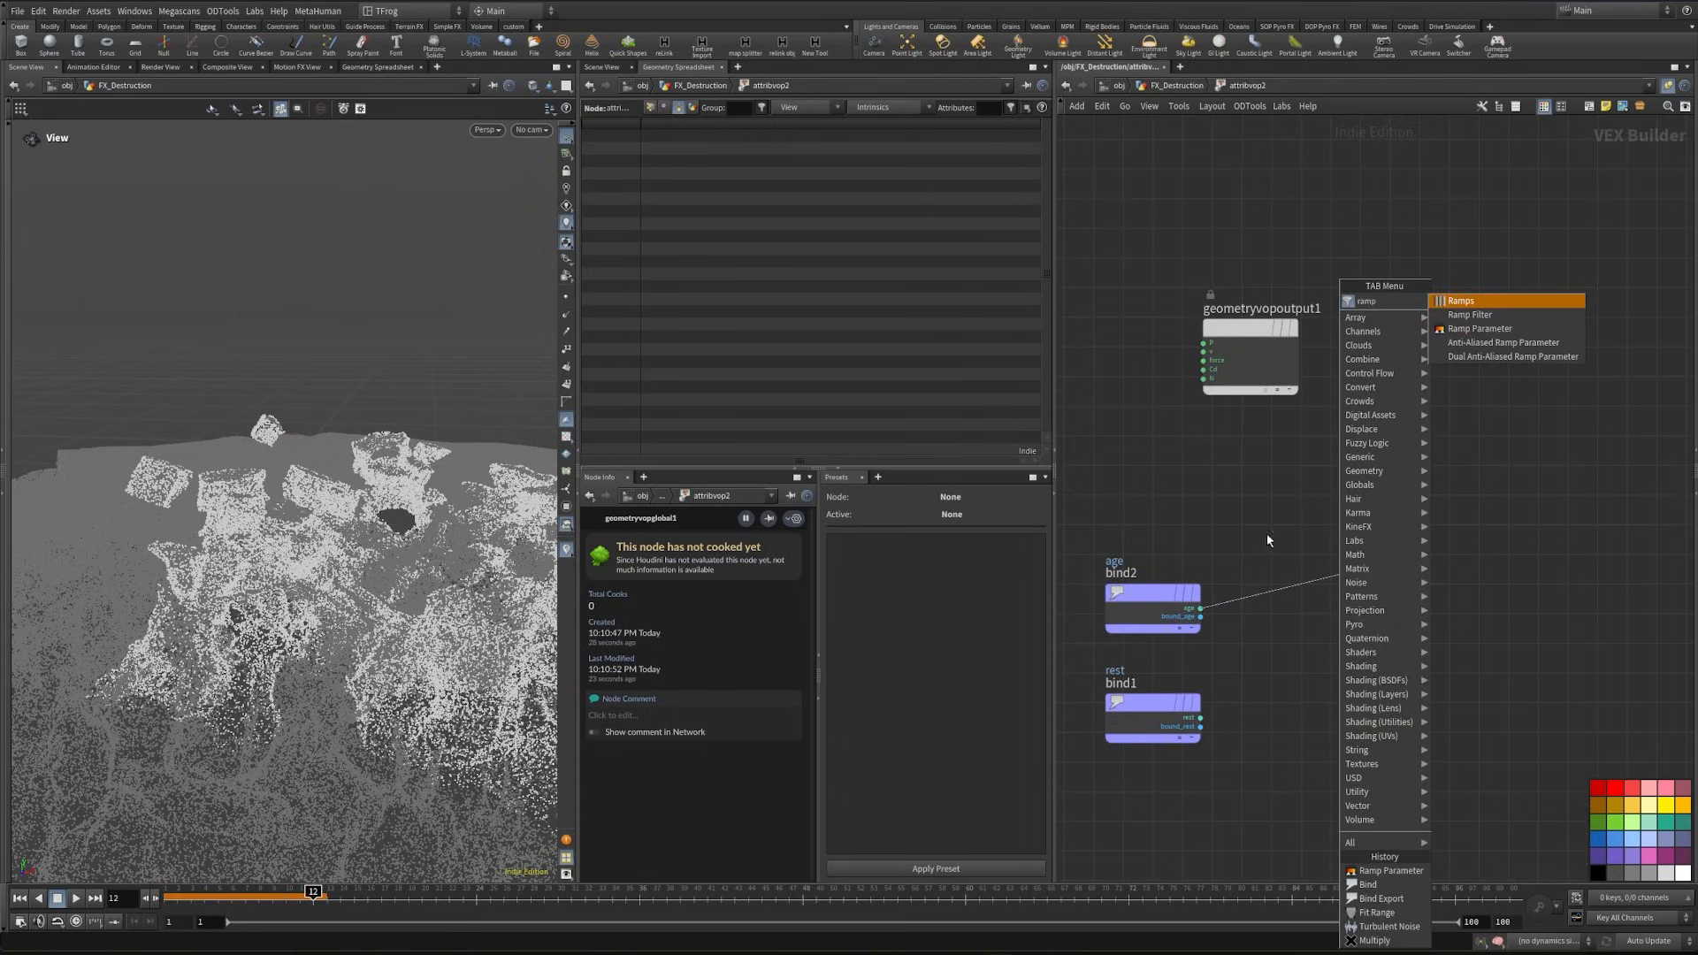
pyautogui.click(1494, 328)
pyautogui.moveTo(1518, 565); pyautogui.dragTo(1400, 574, button='middle')
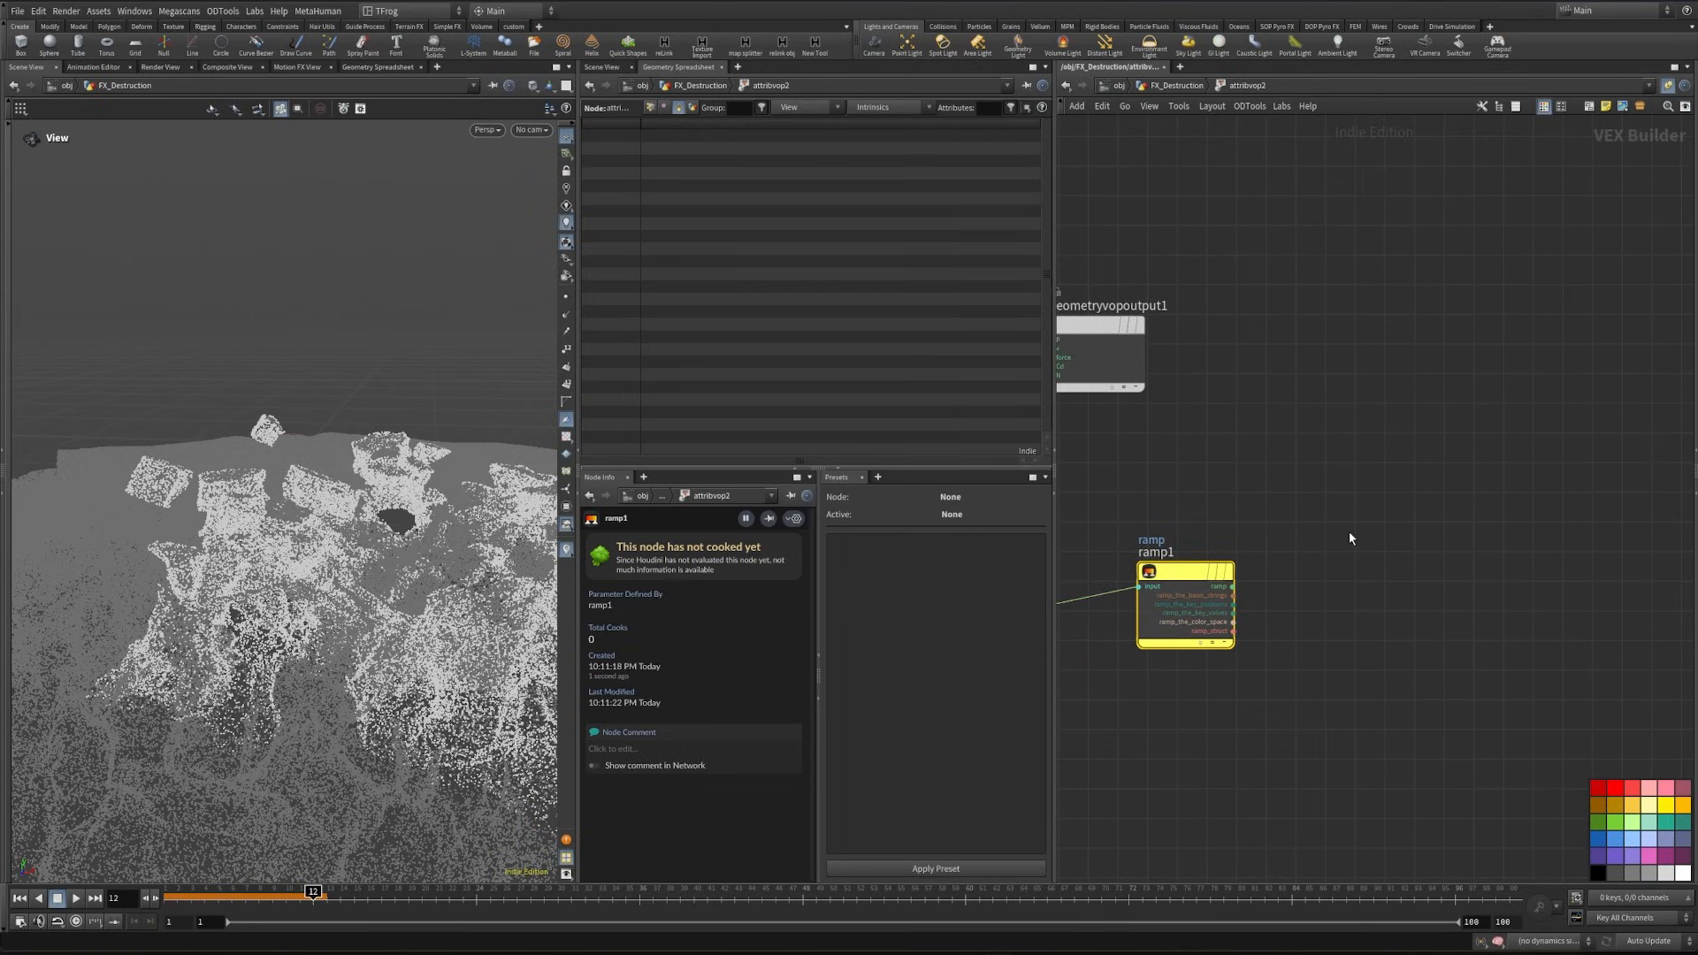
# - Add a Multiply node, feed it the ramp output, and connect its product to Cd on the geometry output
pyautogui.press('Tab')
pyautogui.write('mult')
pyautogui.press('Return')
pyautogui.click(1376, 557)
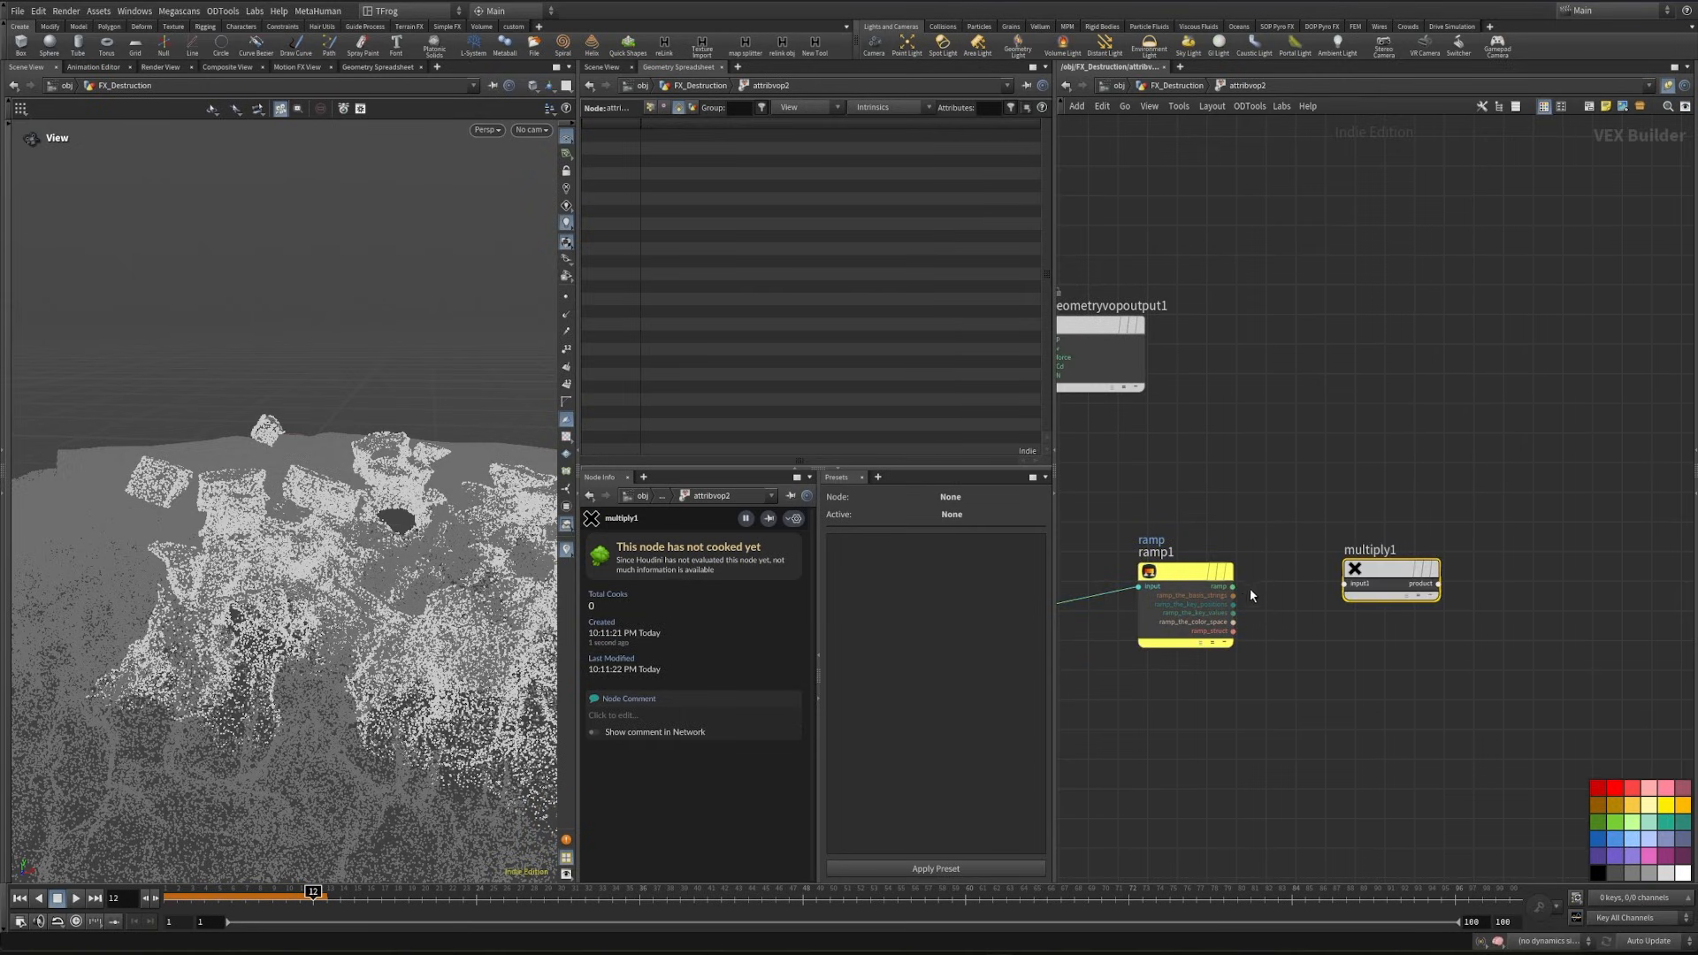
pyautogui.moveTo(1234, 587); pyautogui.dragTo(1343, 583)
pyautogui.scroll(-4, 1333, 499)
pyautogui.moveTo(1222, 414); pyautogui.dragTo(1486, 502)
pyautogui.scroll(5, 1397, 523)
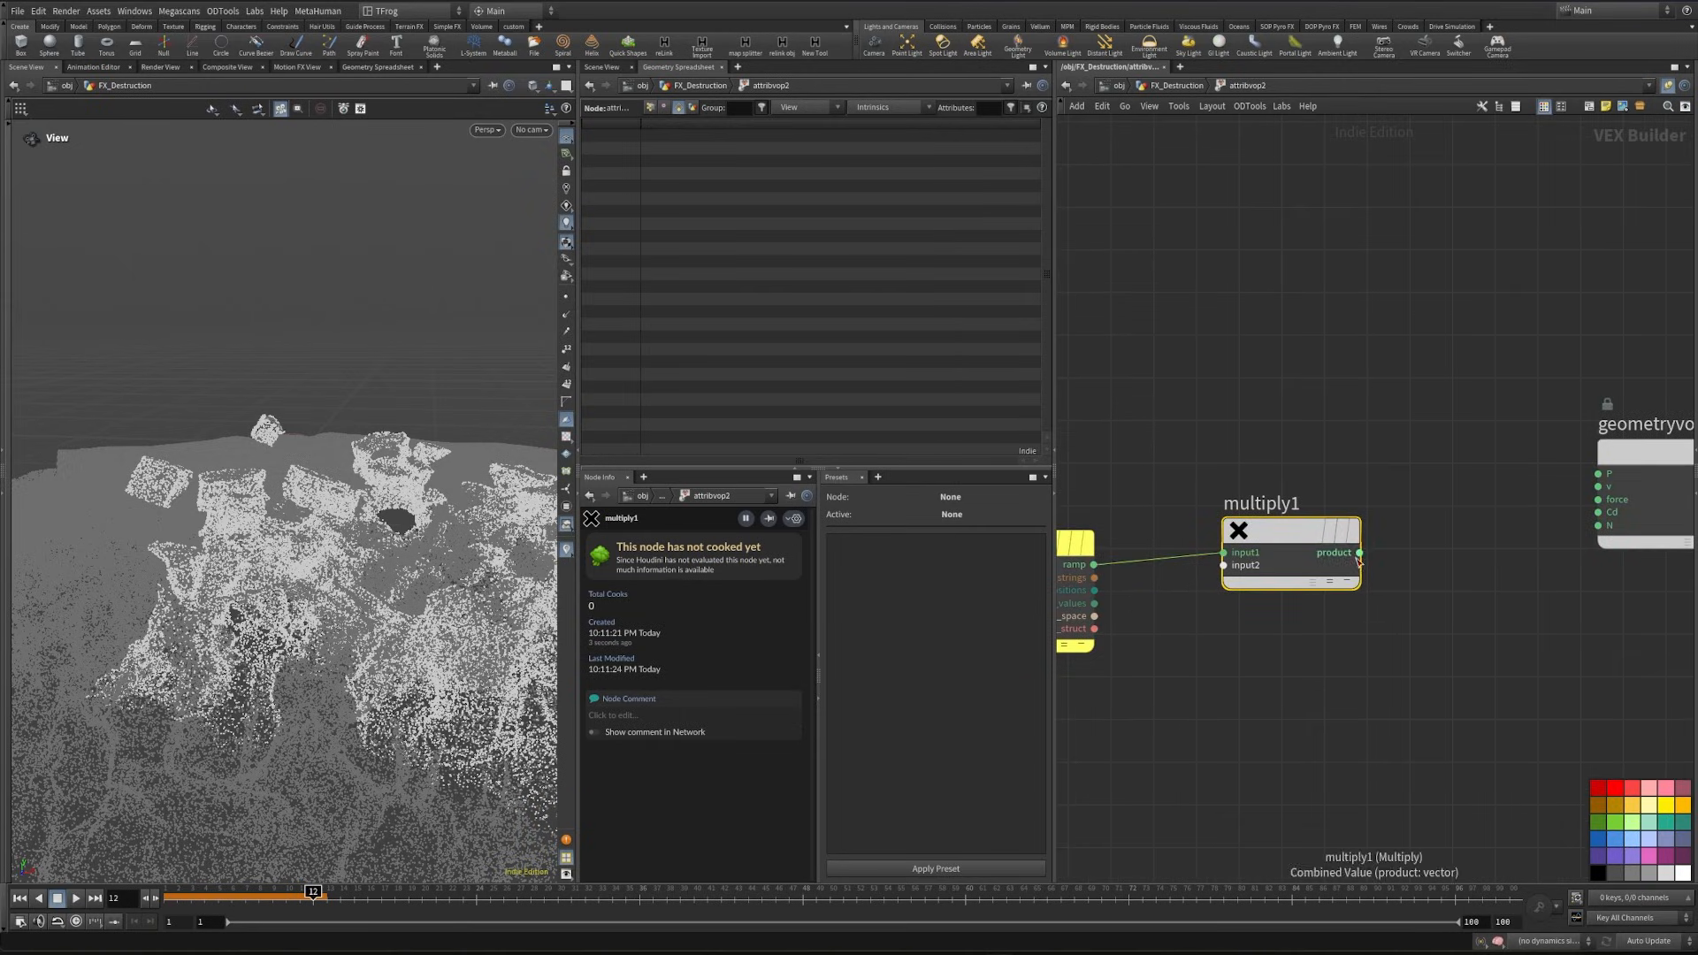
pyautogui.moveTo(1359, 553); pyautogui.dragTo(1598, 512)
pyautogui.moveTo(1442, 592); pyautogui.dragTo(1470, 523, button='middle')
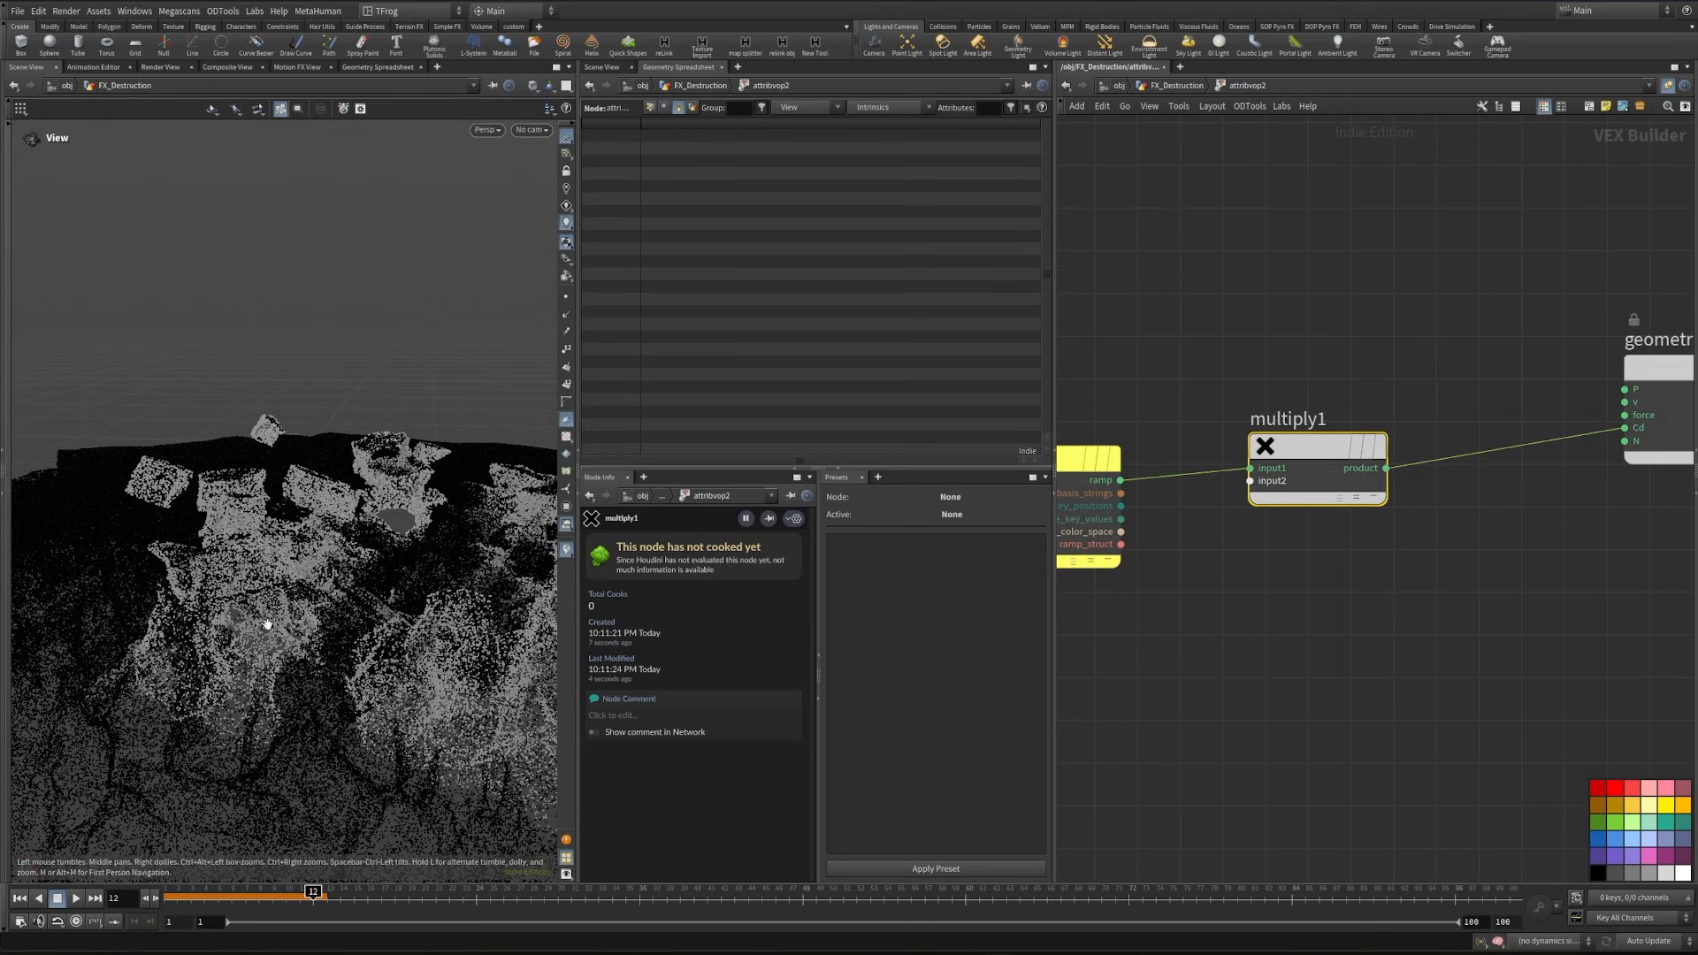
# - Change the Ramp Parameter to Spline Ramp (float) and shape it with full-value points at 0.125 and about 0.80, falling to zero at both ends
pyautogui.click(1164, 87)
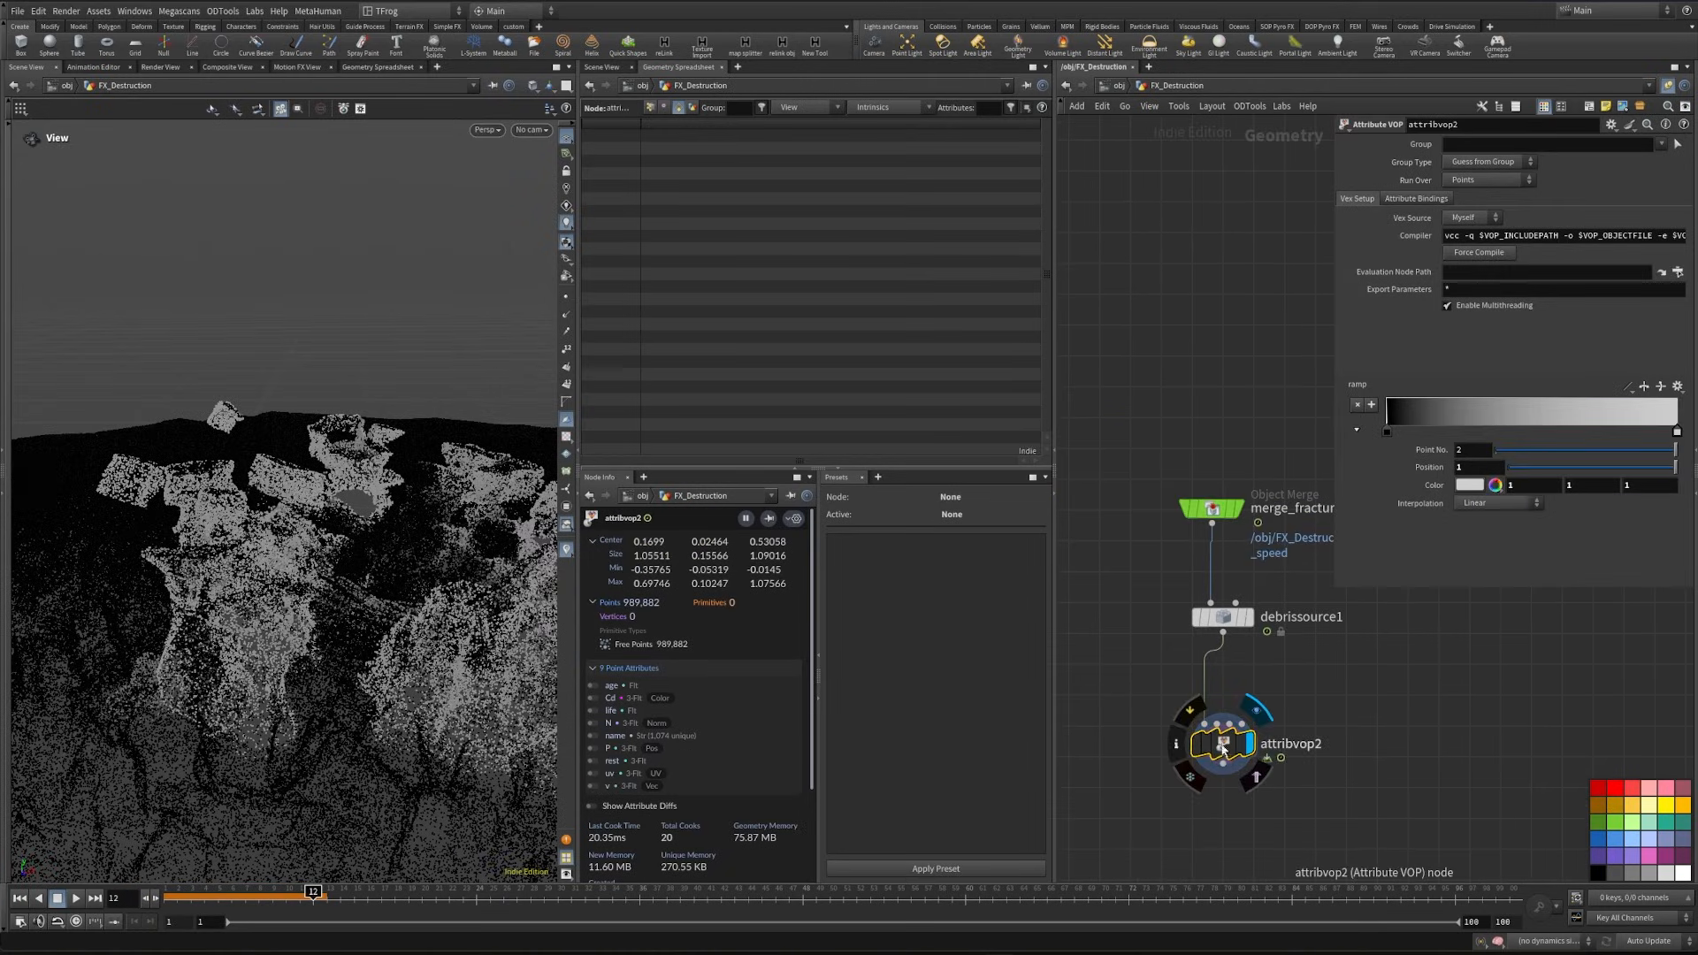
pyautogui.doubleClick(1222, 742)
pyautogui.moveTo(1292, 752); pyautogui.dragTo(1585, 741, button='middle')
pyautogui.moveTo(1203, 790); pyautogui.dragTo(1069, 627)
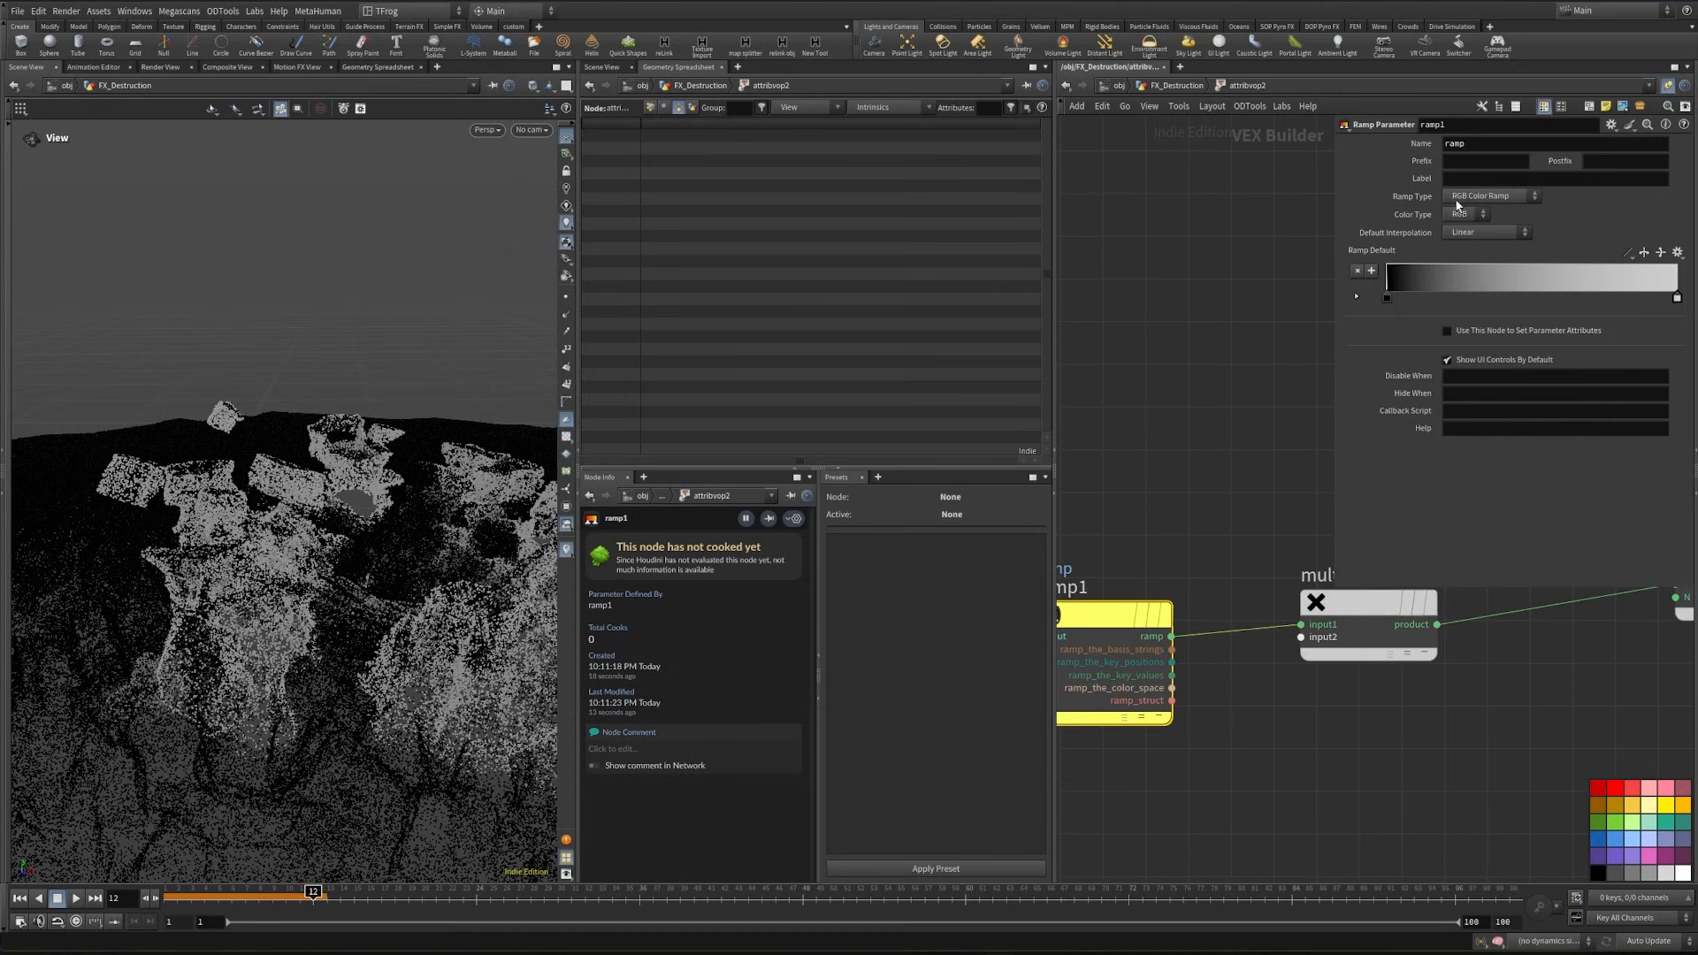
pyautogui.click(1433, 430)
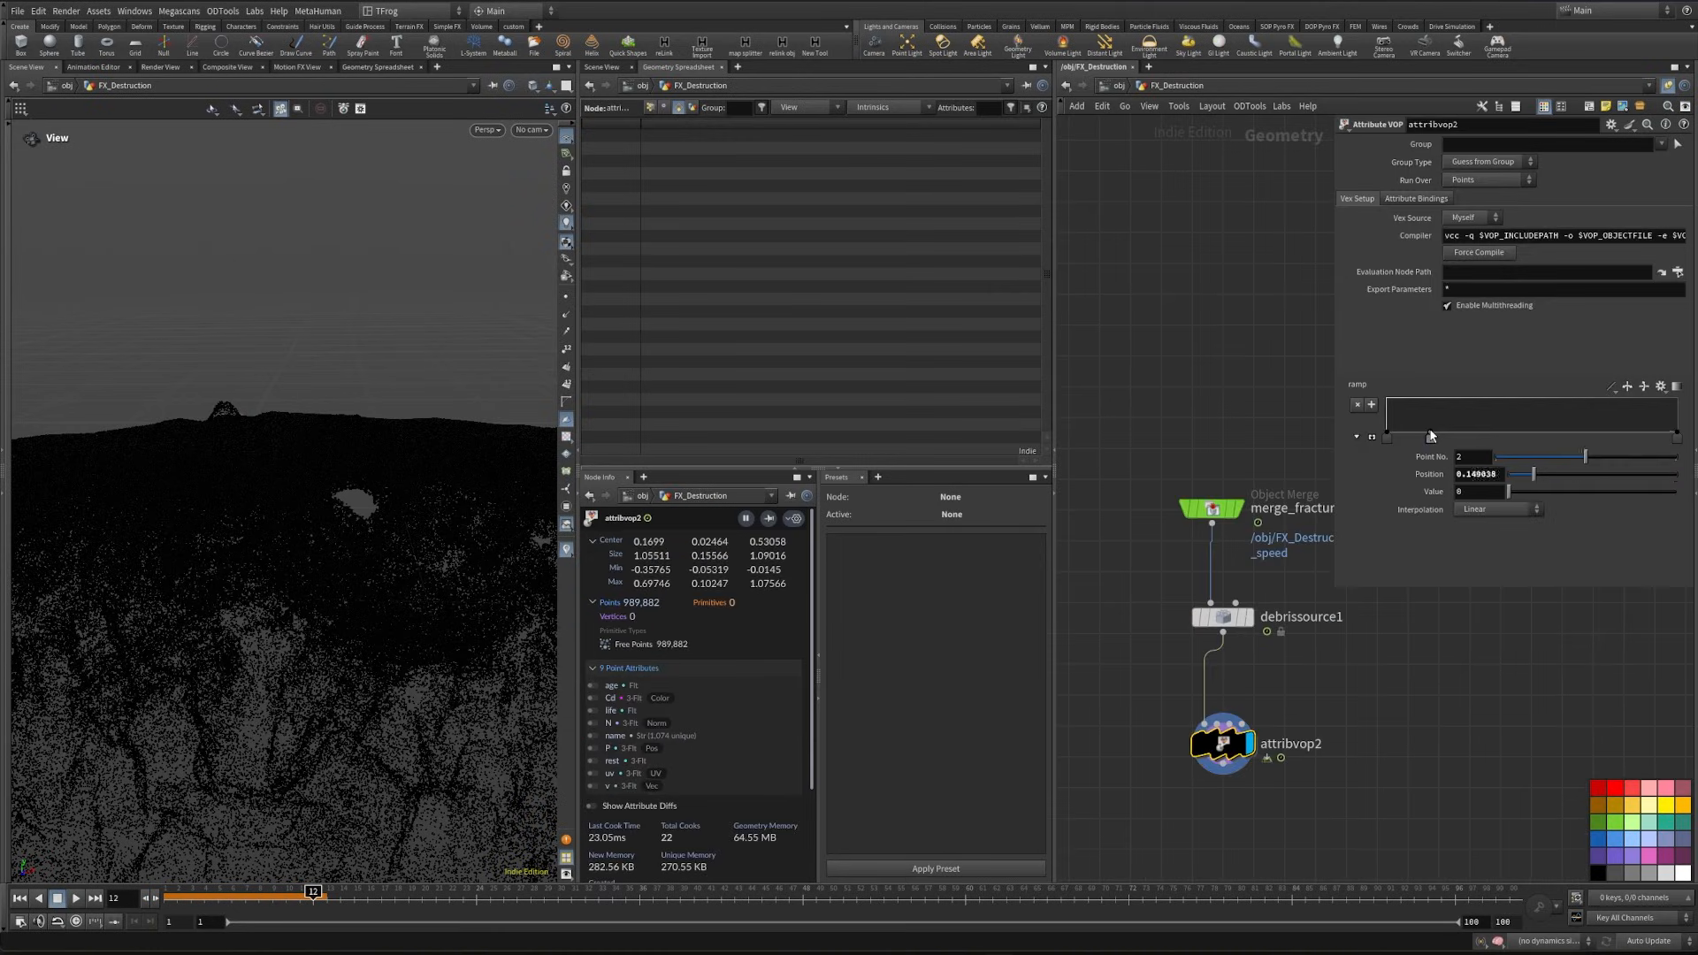
pyautogui.moveTo(1433, 430); pyautogui.dragTo(1423, 399)
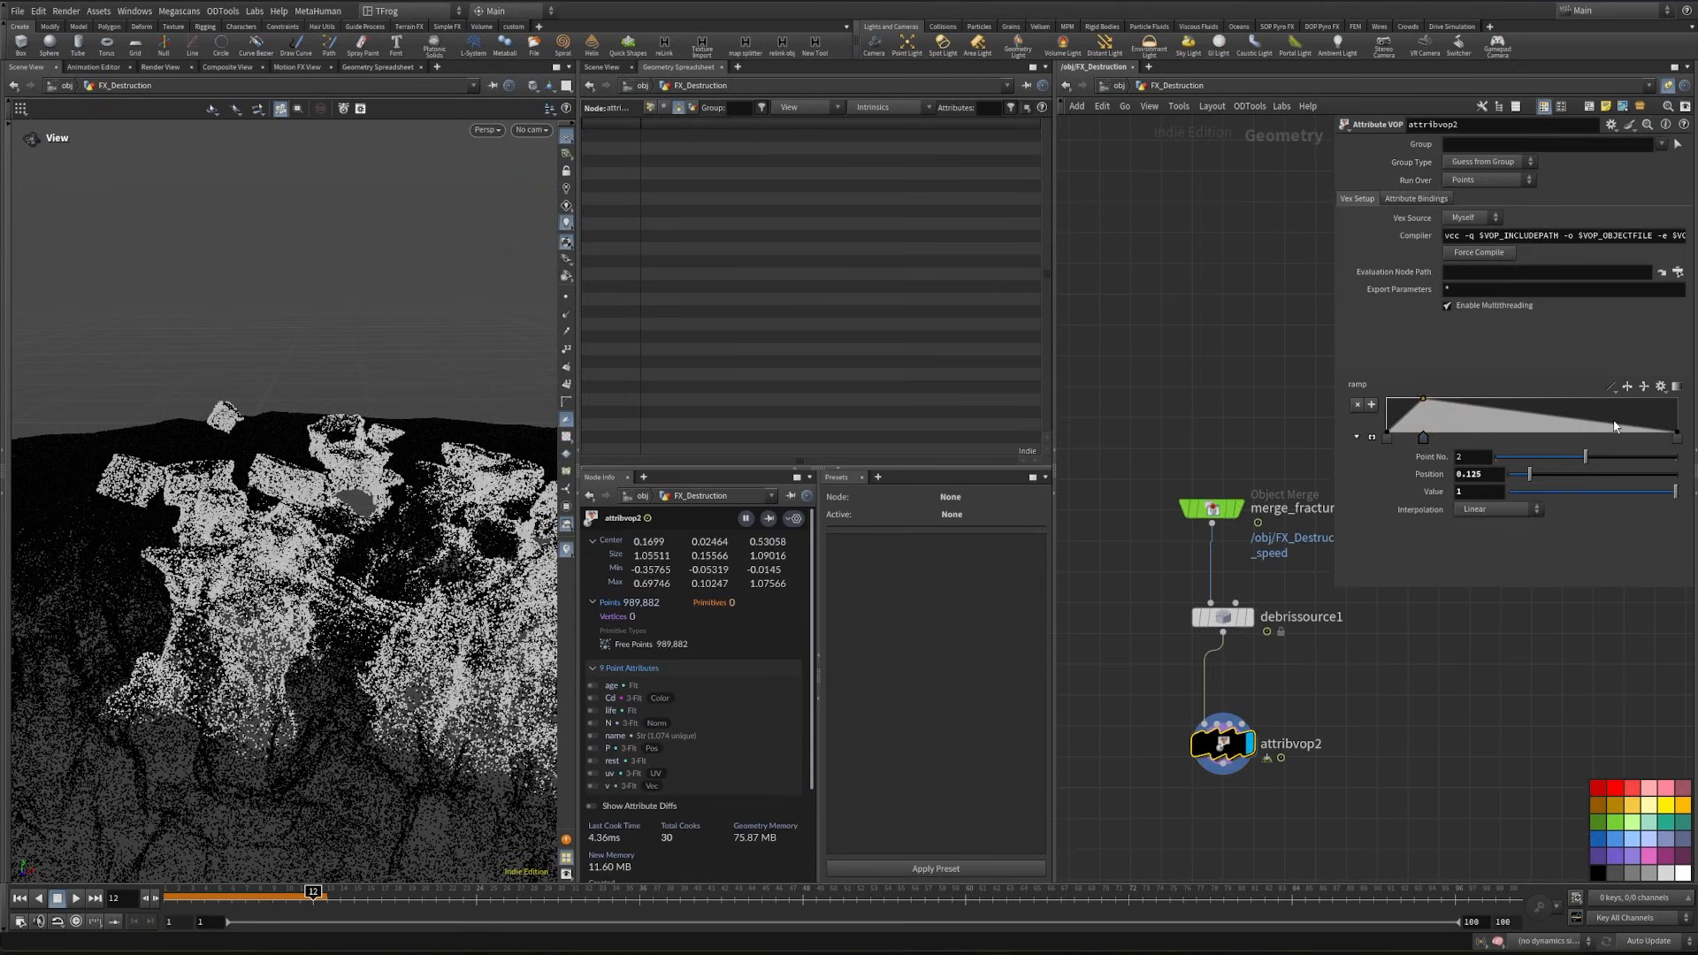
pyautogui.moveTo(1614, 426); pyautogui.dragTo(1620, 398)
# - Reopen attribvop2 and add a Turbulent Noise node fed from the rest Bind
pyautogui.doubleClick(1222, 743)
pyautogui.scroll(-3, 1316, 778)
pyautogui.moveTo(1309, 782); pyautogui.dragTo(1421, 681, button='middle')
pyautogui.scroll(1, 1182, 691)
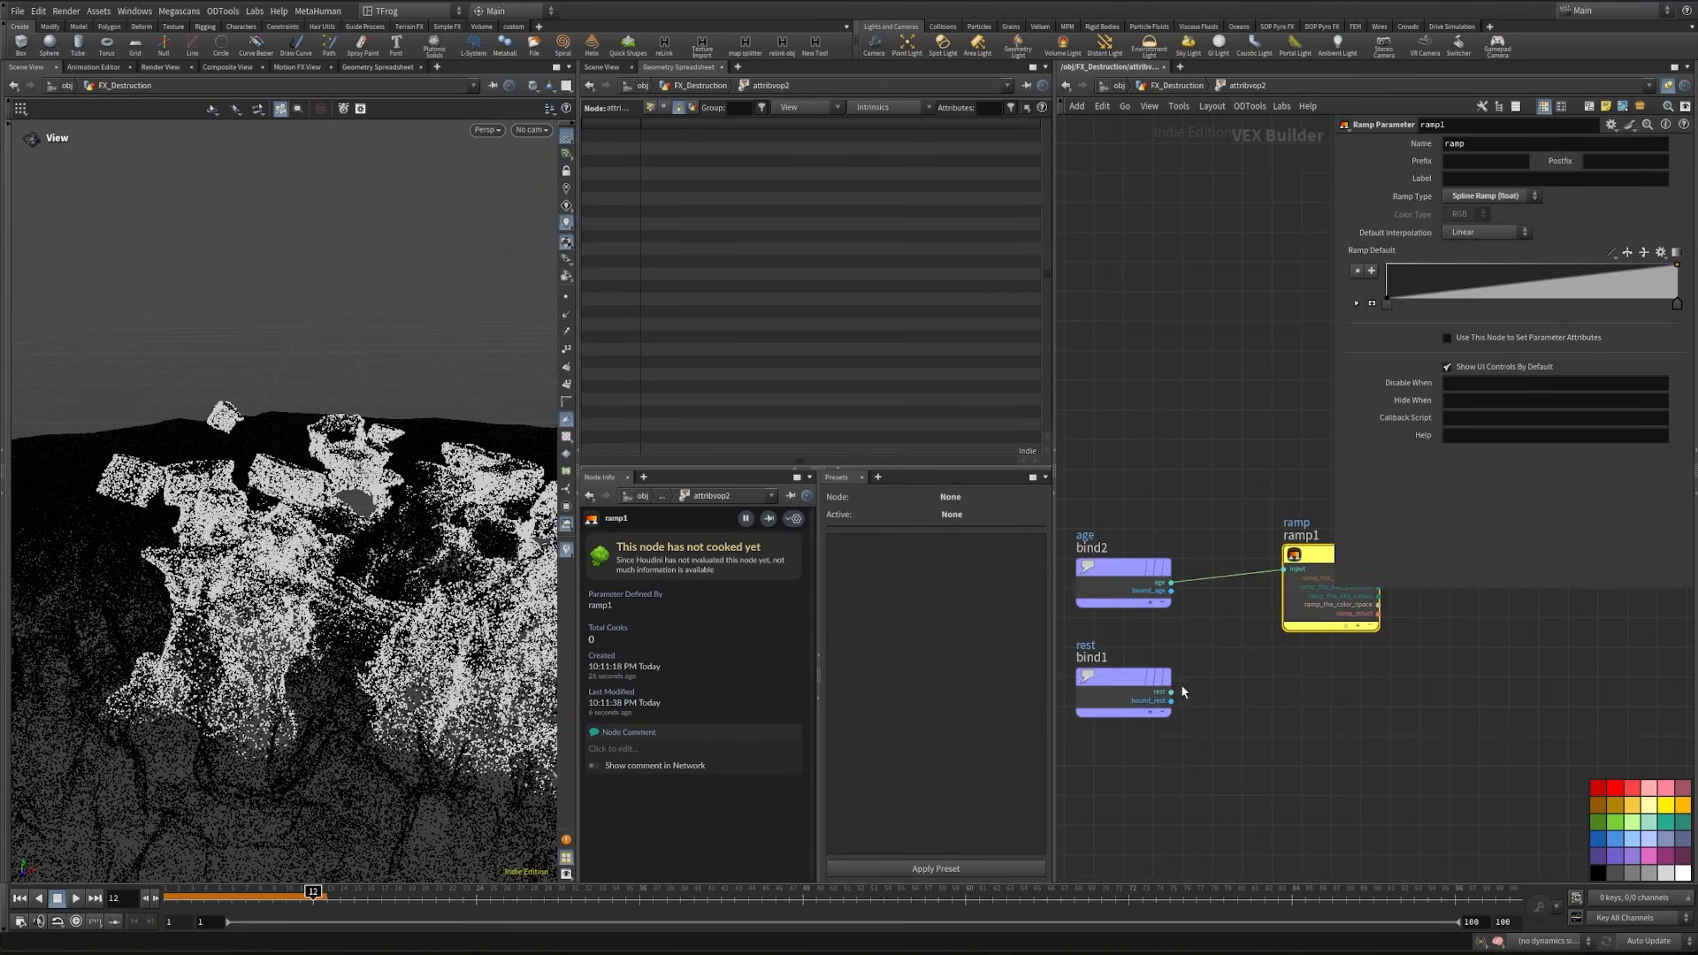
pyautogui.click(1171, 692)
pyautogui.press('Tab')
pyautogui.write('tu')
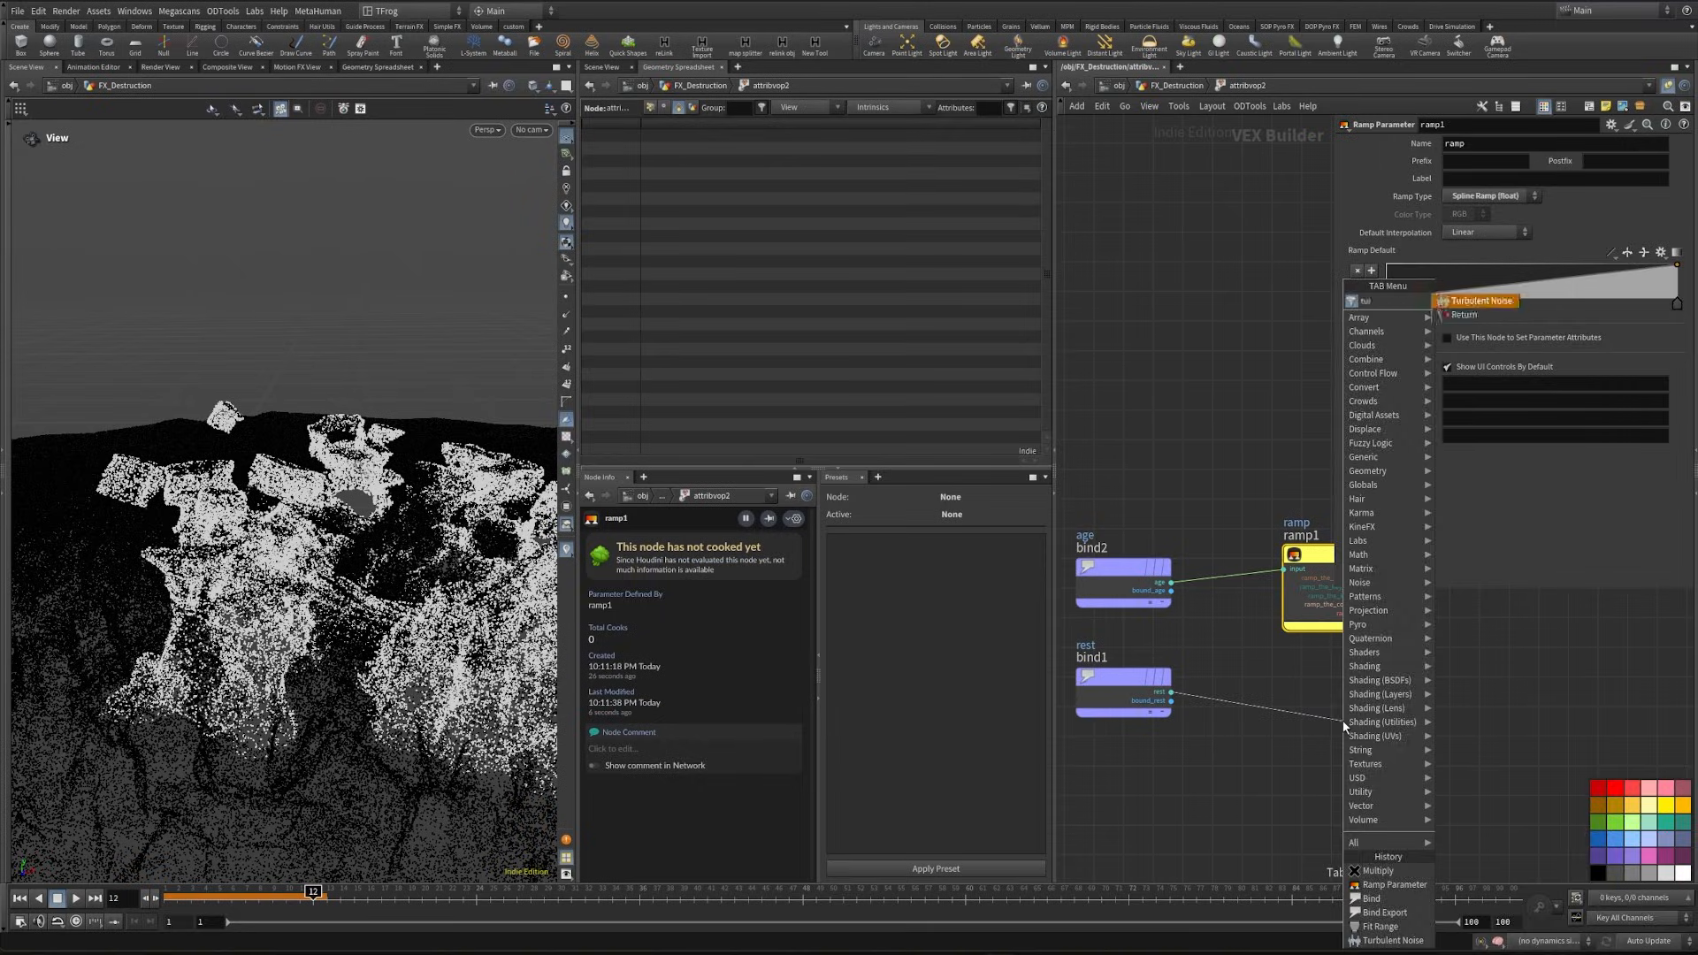
pyautogui.press('Return')
pyautogui.click(1341, 747)
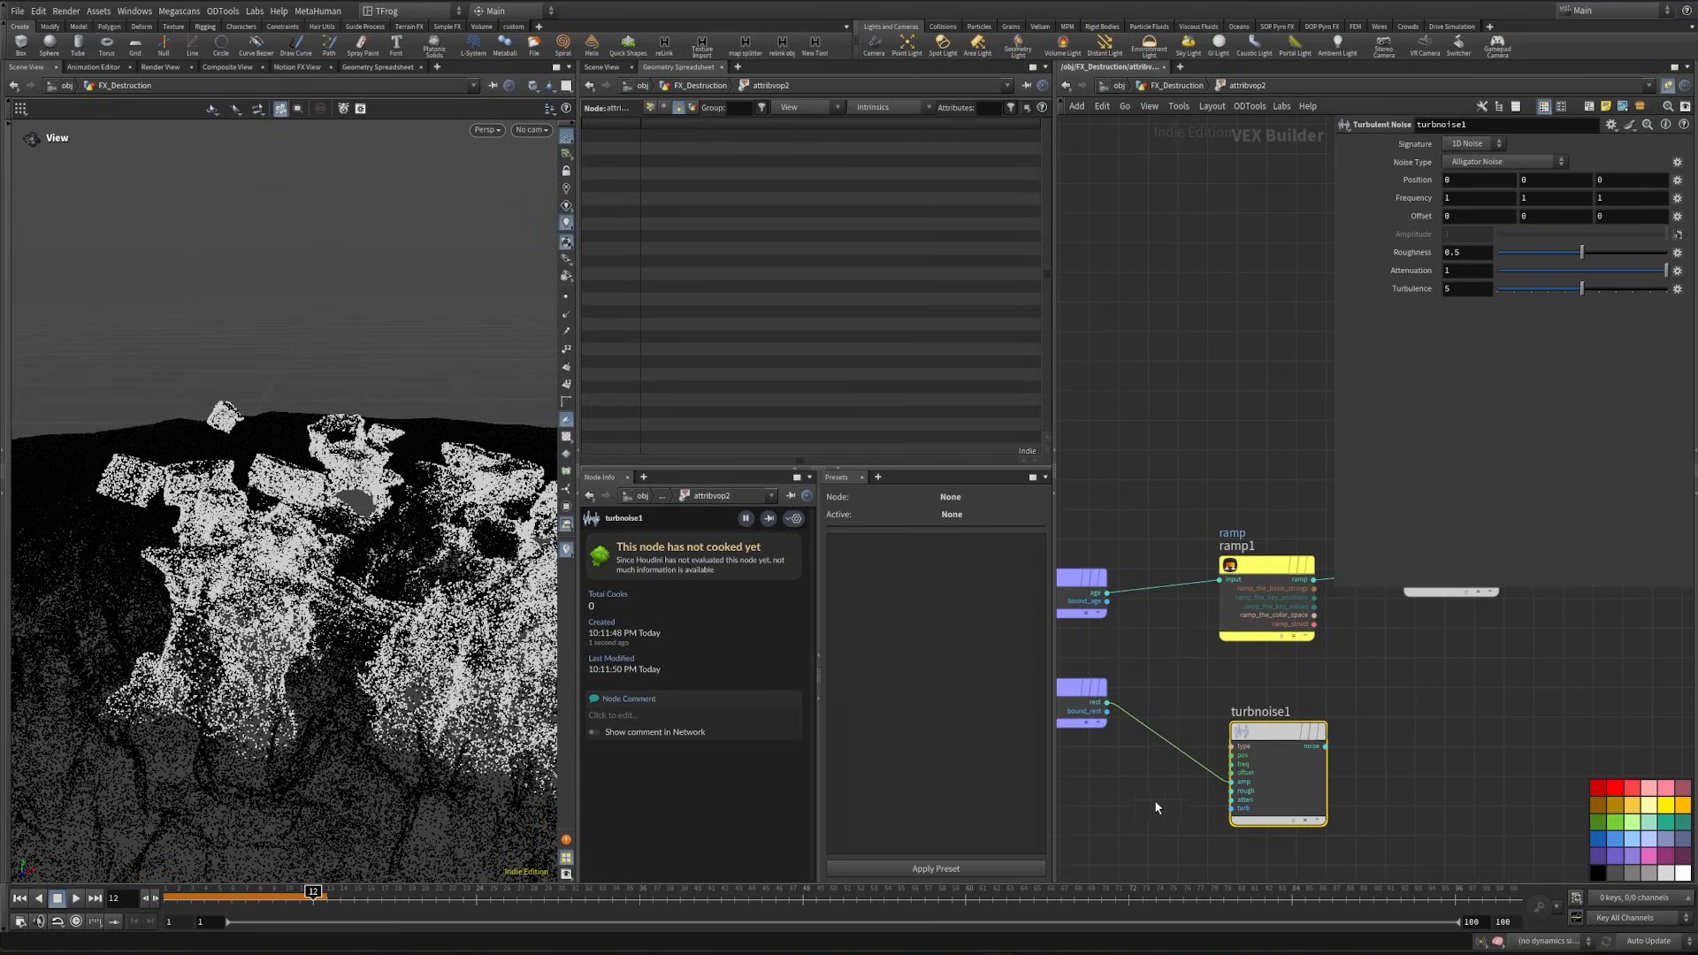
# - Cut the rest wire from the Turbulent Noise amp input and connect rest to its pos input instead
pyautogui.moveTo(1152, 777); pyautogui.dragTo(1200, 764, button='middle')
pyautogui.scroll(5, 1200, 764)
pyautogui.press('y')
pyautogui.moveTo(1226, 752); pyautogui.dragTo(1332, 672)
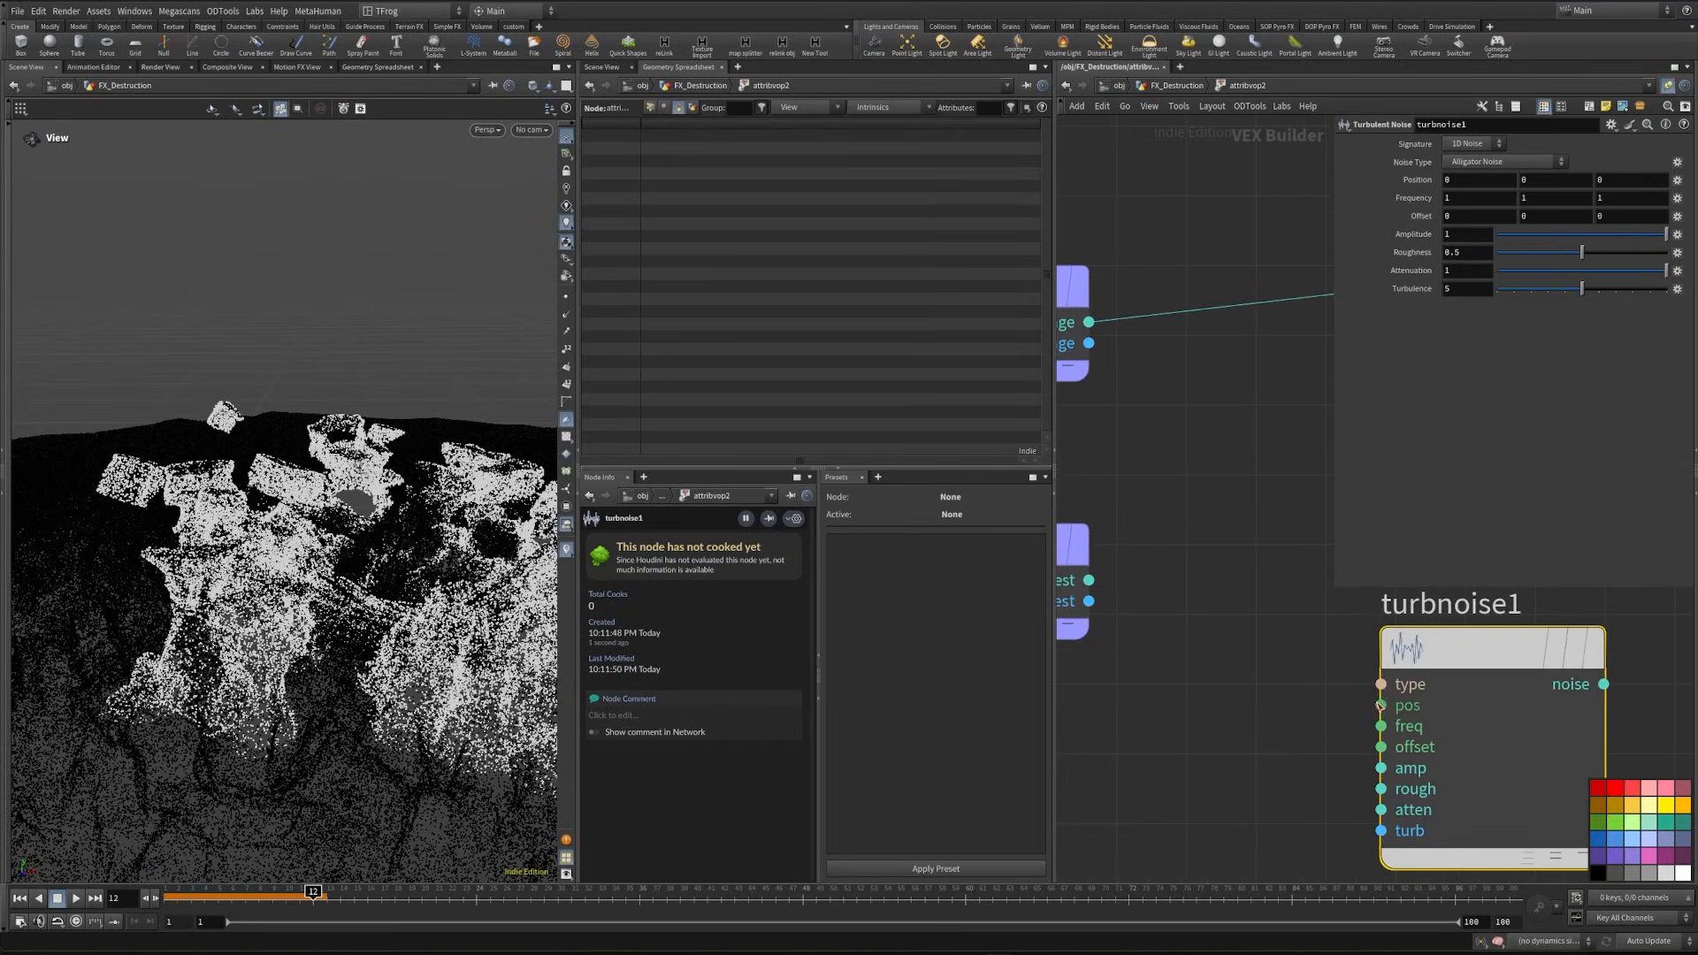
pyautogui.click(1380, 706)
pyautogui.click(1090, 581)
pyautogui.moveTo(1183, 700); pyautogui.dragTo(1111, 686, button='middle')
pyautogui.moveTo(1111, 686); pyautogui.dragTo(1100, 684, button='middle')
# - Set the Turbulent Noise frequency to 9.7 on all axes and its Noise Type to Simplex Noise
pyautogui.moveTo(1413, 199); pyautogui.dragTo(1654, 201, button='middle')
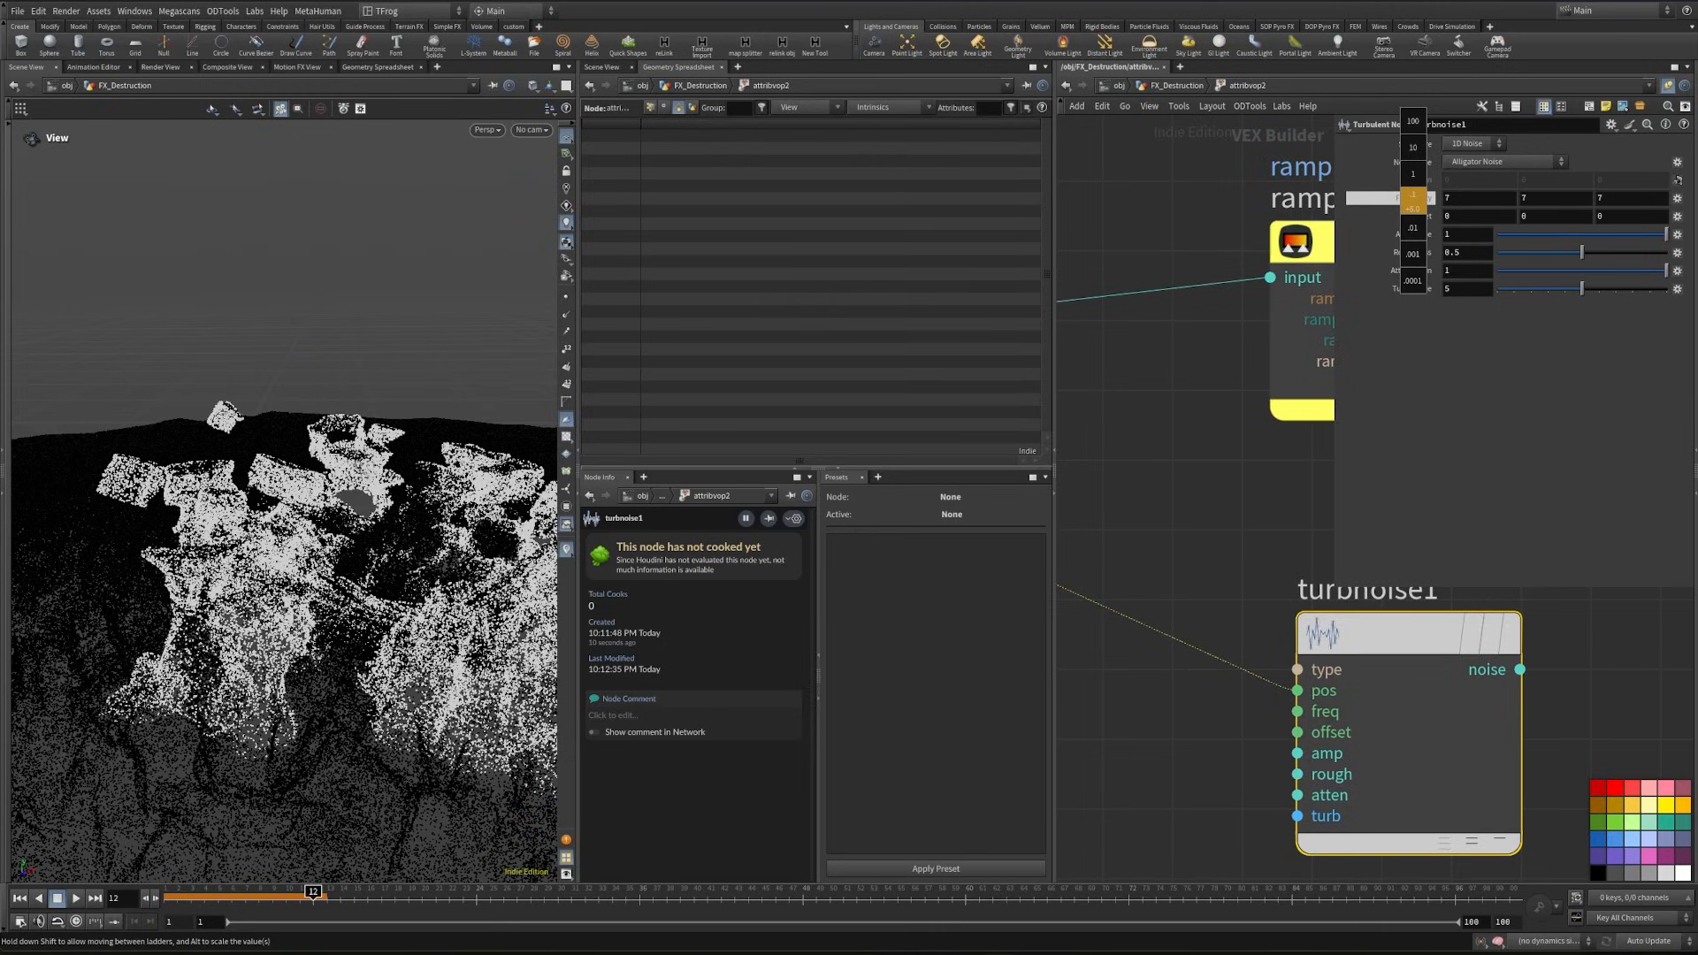
pyautogui.moveTo(1413, 199); pyautogui.dragTo(1426, 212, button='middle')
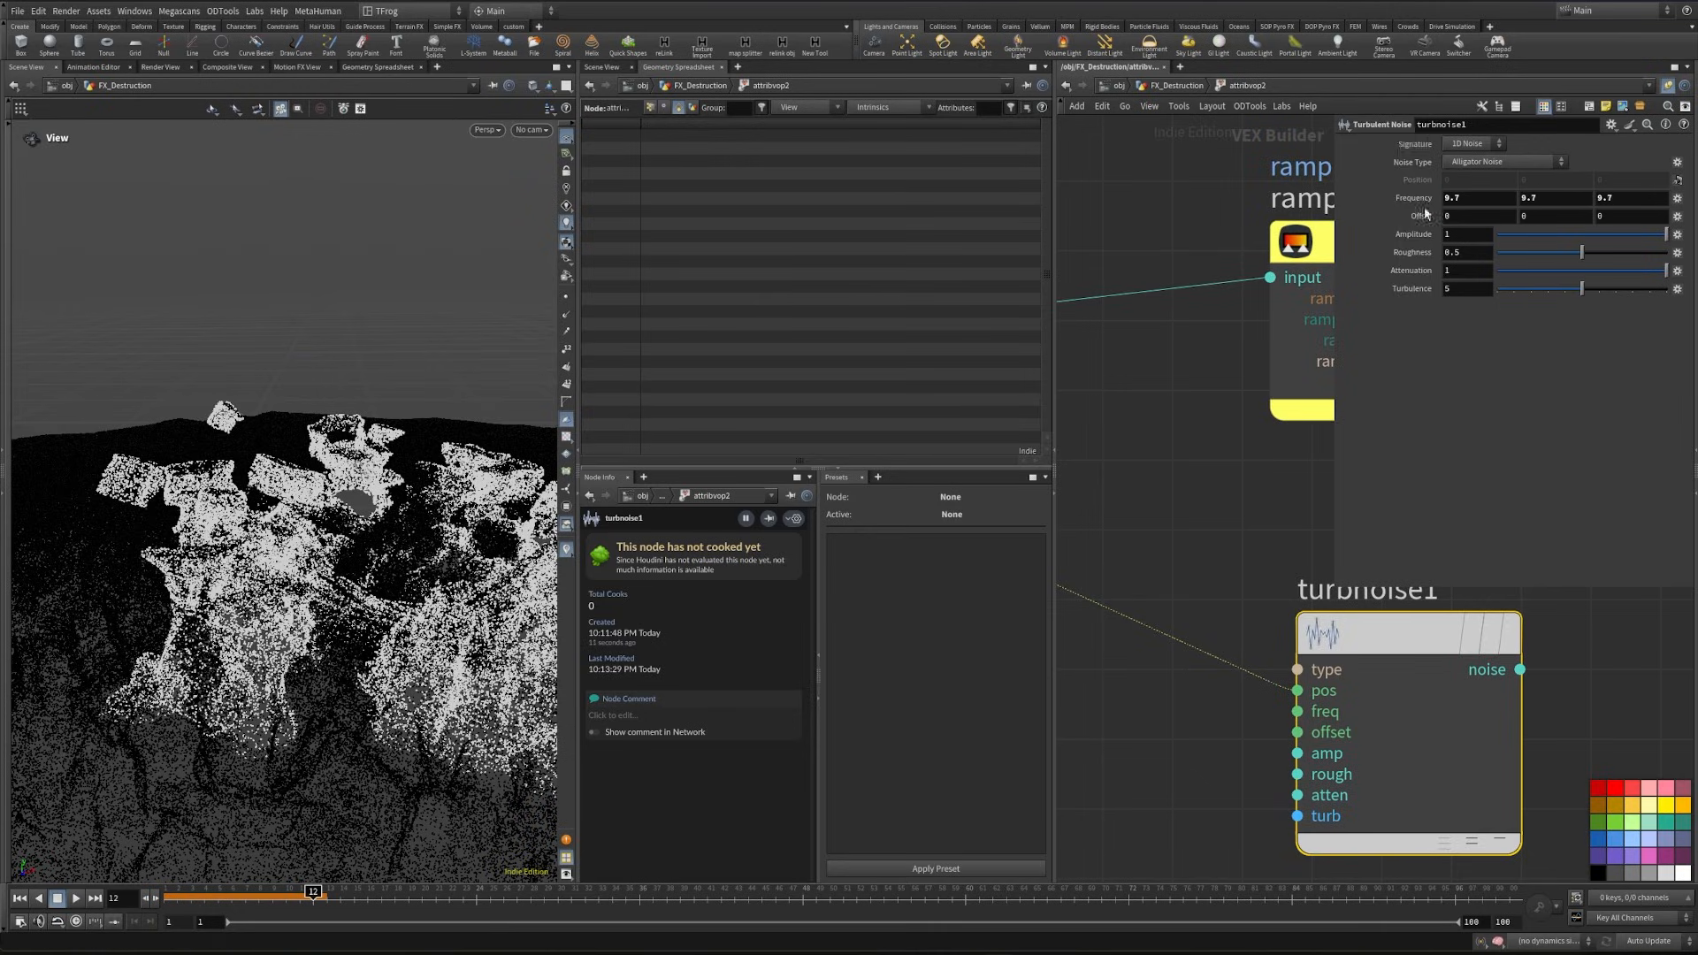
pyautogui.click(1503, 162)
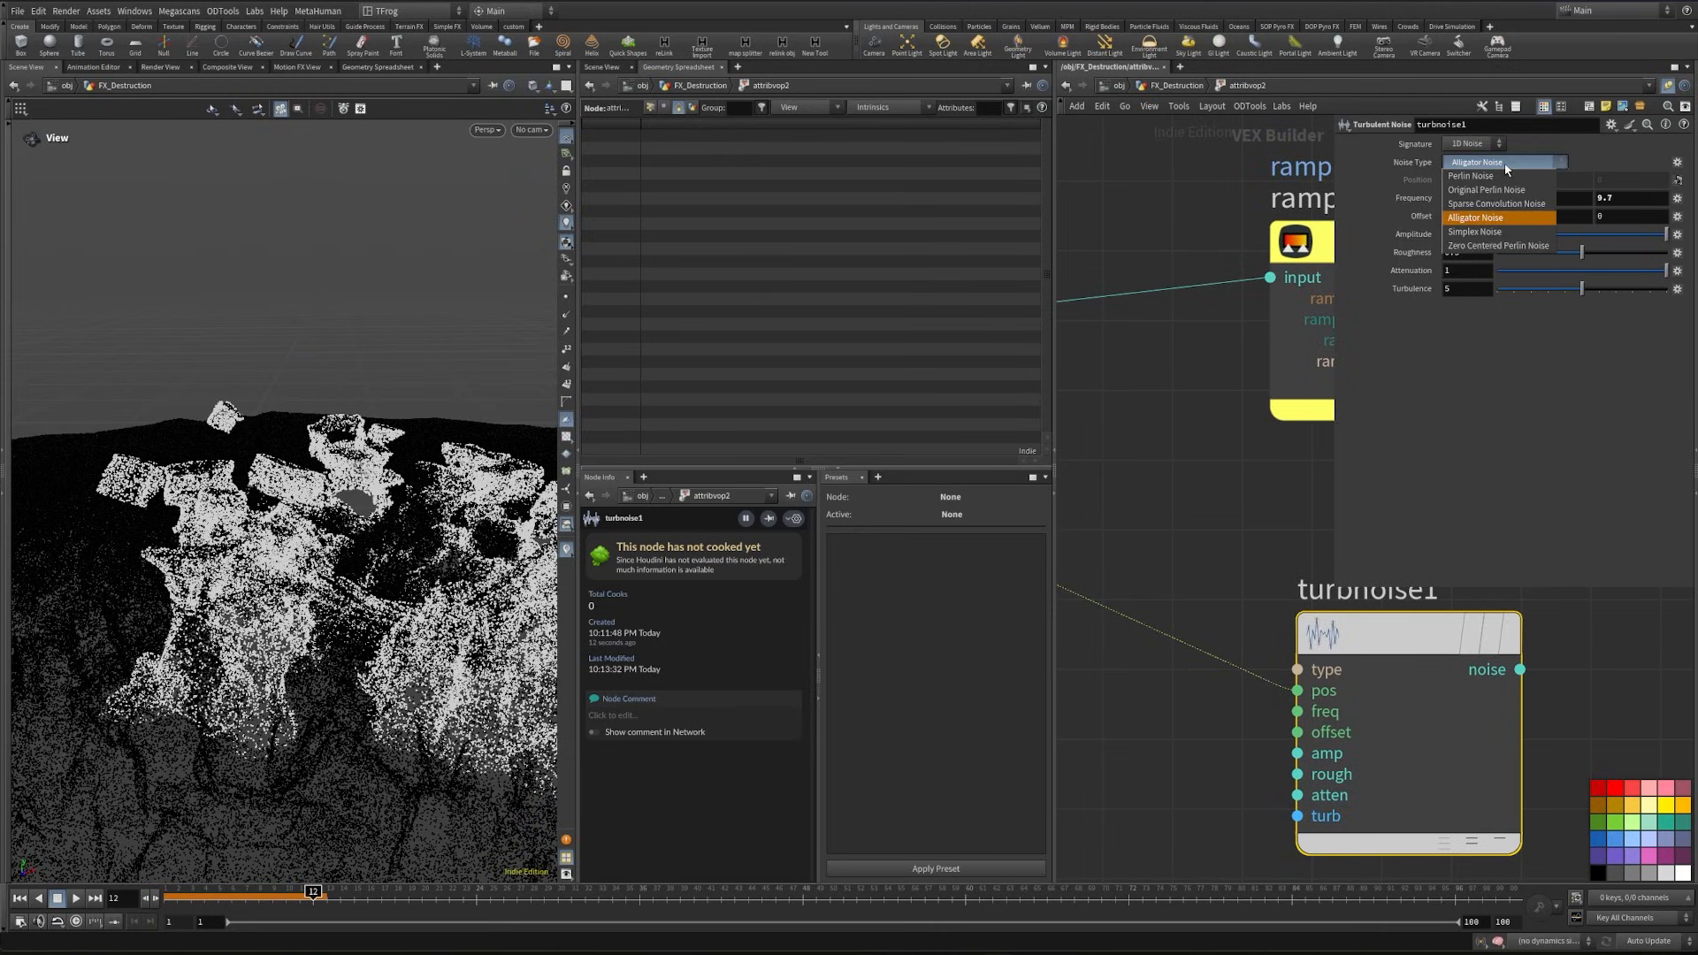
pyautogui.click(1501, 232)
# - Add a Fit Range node to the noise output with Source Min -0.1 and Source Max 0.399
pyautogui.scroll(-5, 1266, 663)
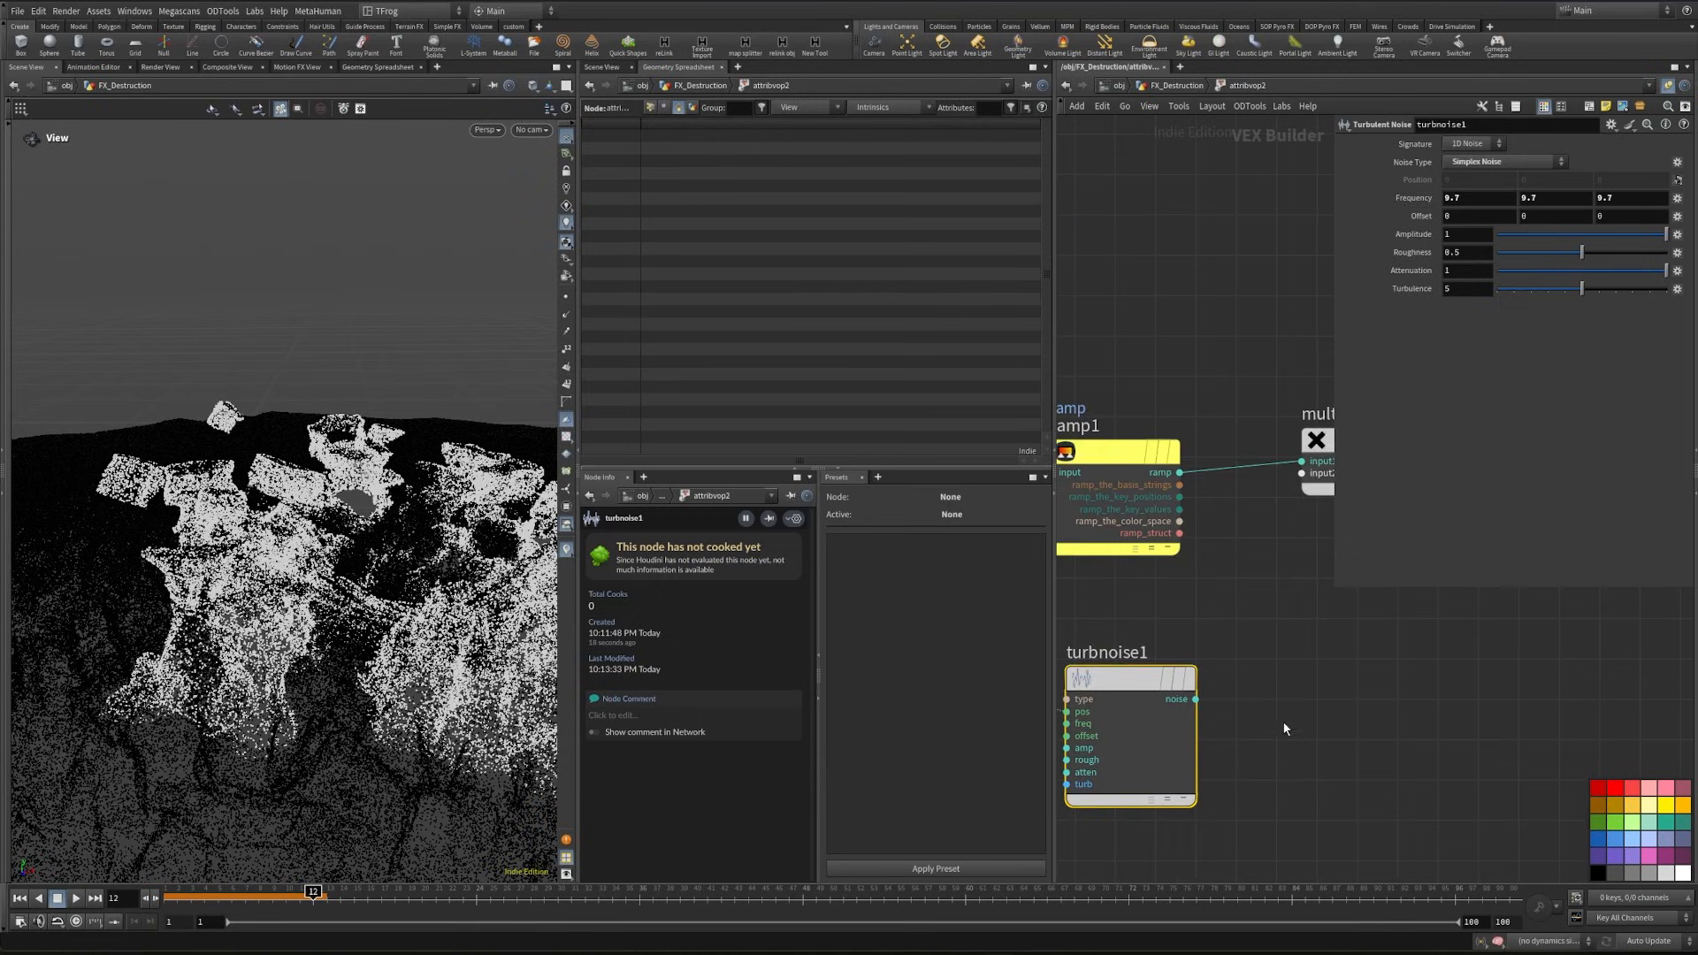
pyautogui.click(1195, 700)
pyautogui.click(1289, 720)
pyautogui.write('fit')
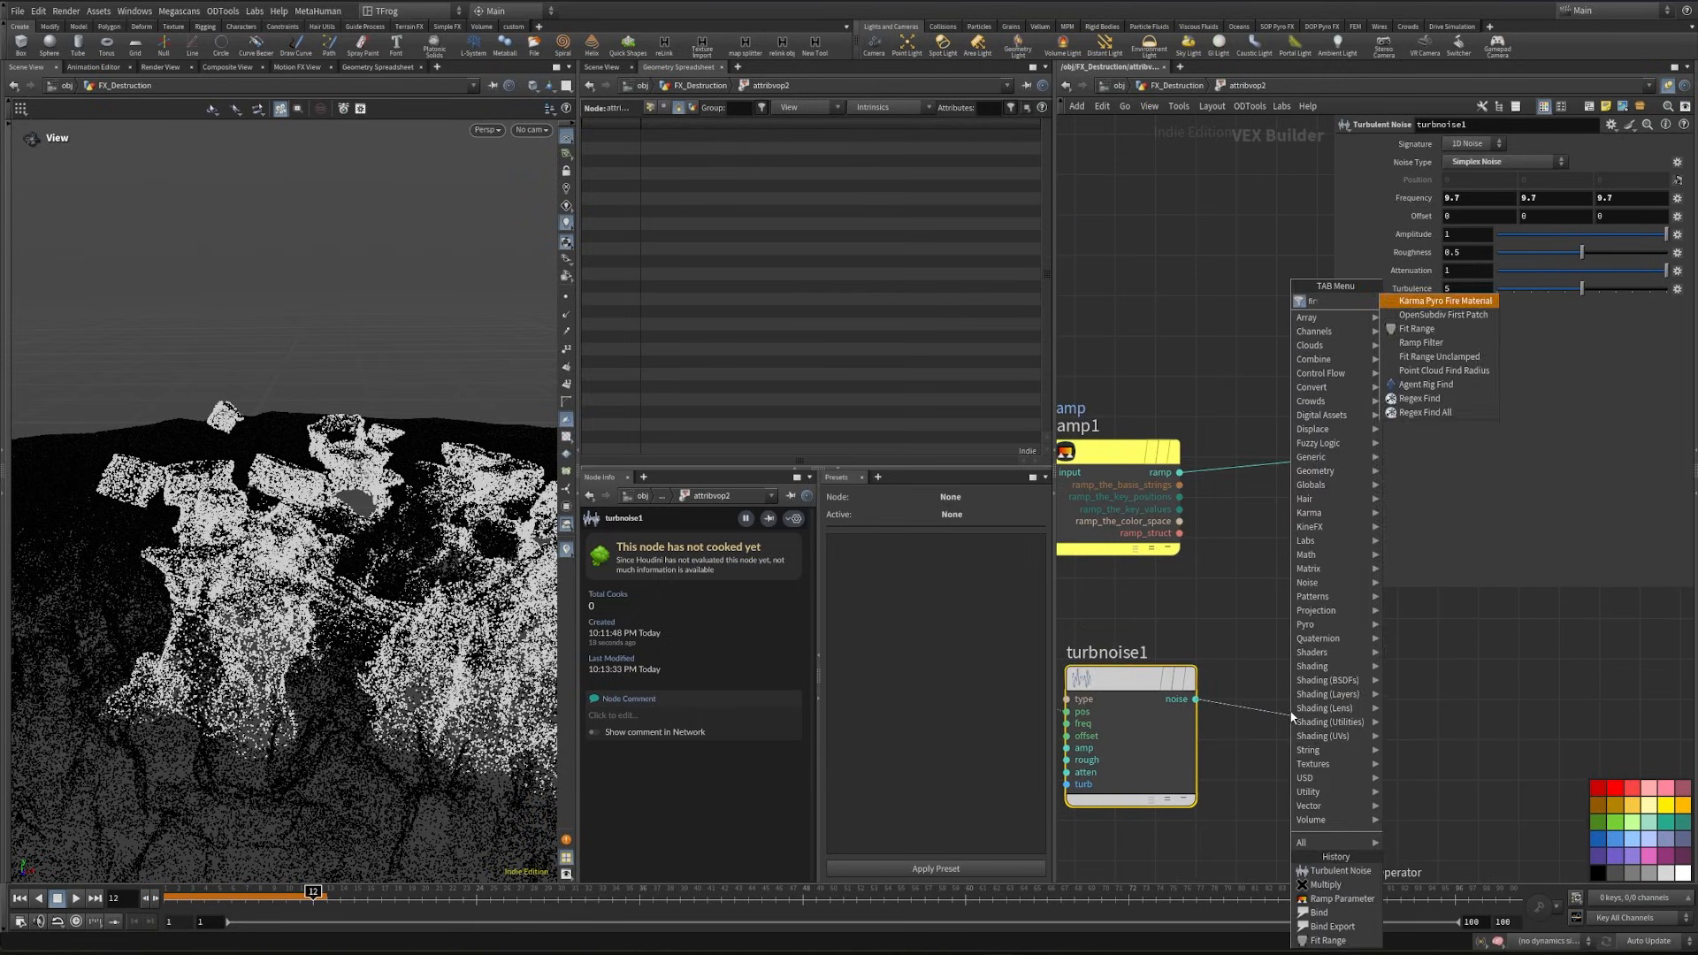
pyautogui.press('Return')
pyautogui.write('-1')
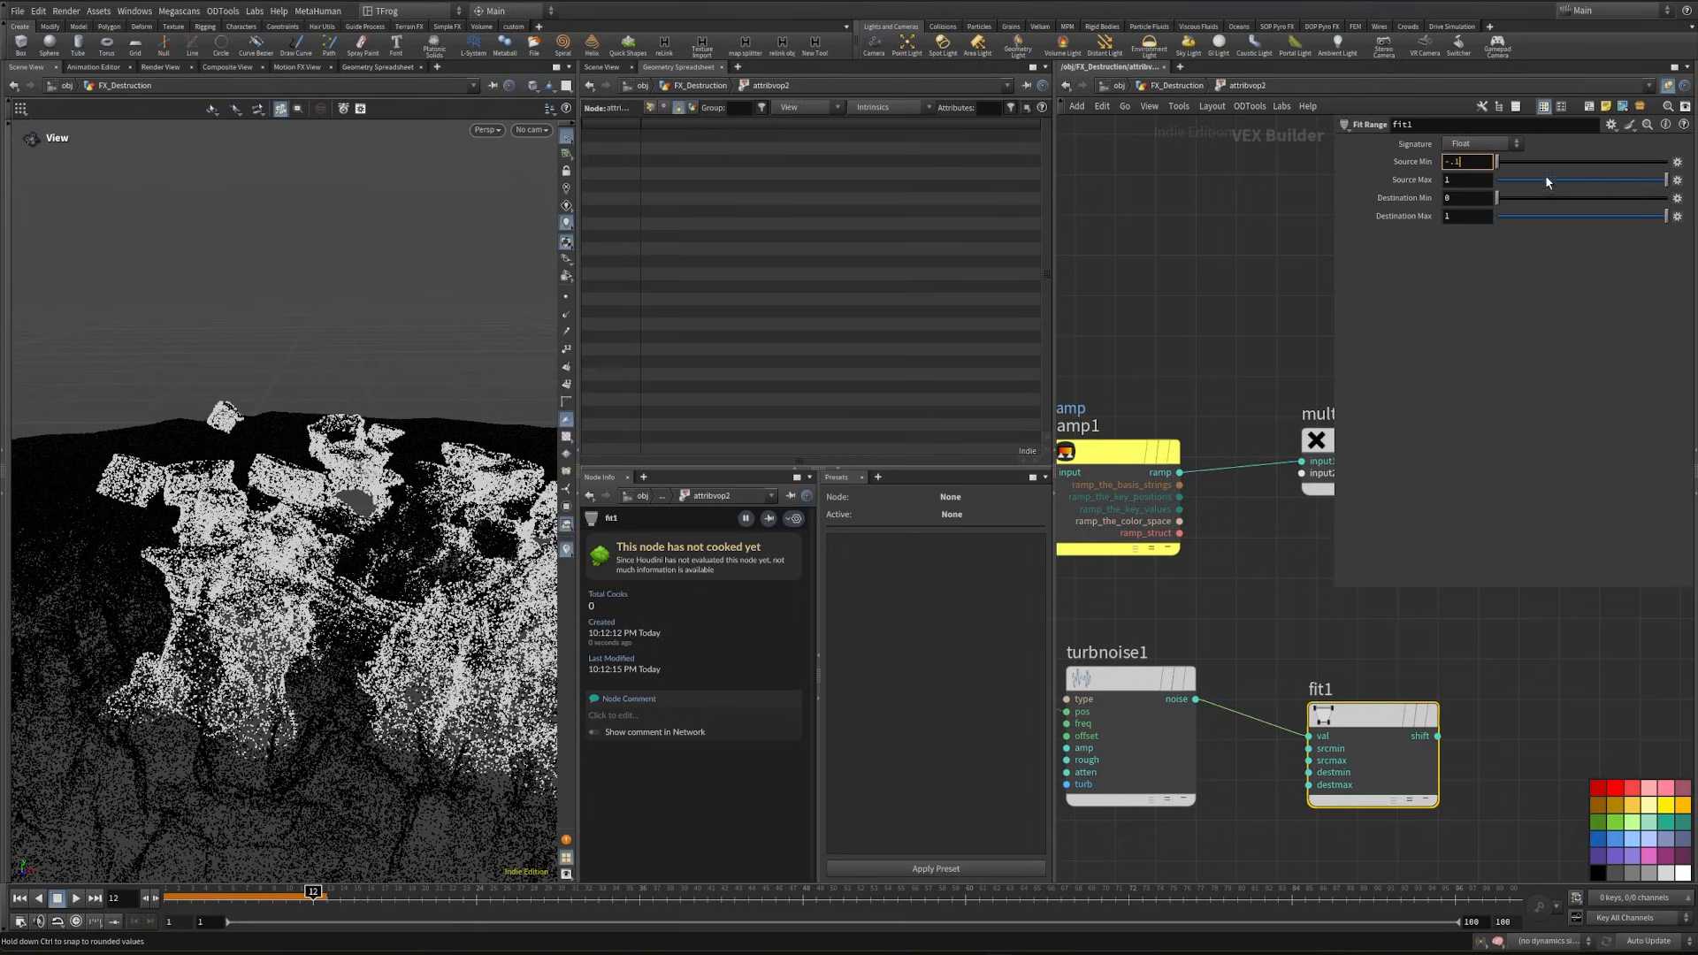
pyautogui.moveTo(1546, 180); pyautogui.dragTo(1564, 184)
# - Connect the Fit Range output to multiply1's second input and check the point colours at other frames
pyautogui.moveTo(1480, 670); pyautogui.dragTo(1267, 758, button='middle')
pyautogui.scroll(-3, 1108, 809)
pyautogui.click(1227, 795)
pyautogui.click(1133, 613)
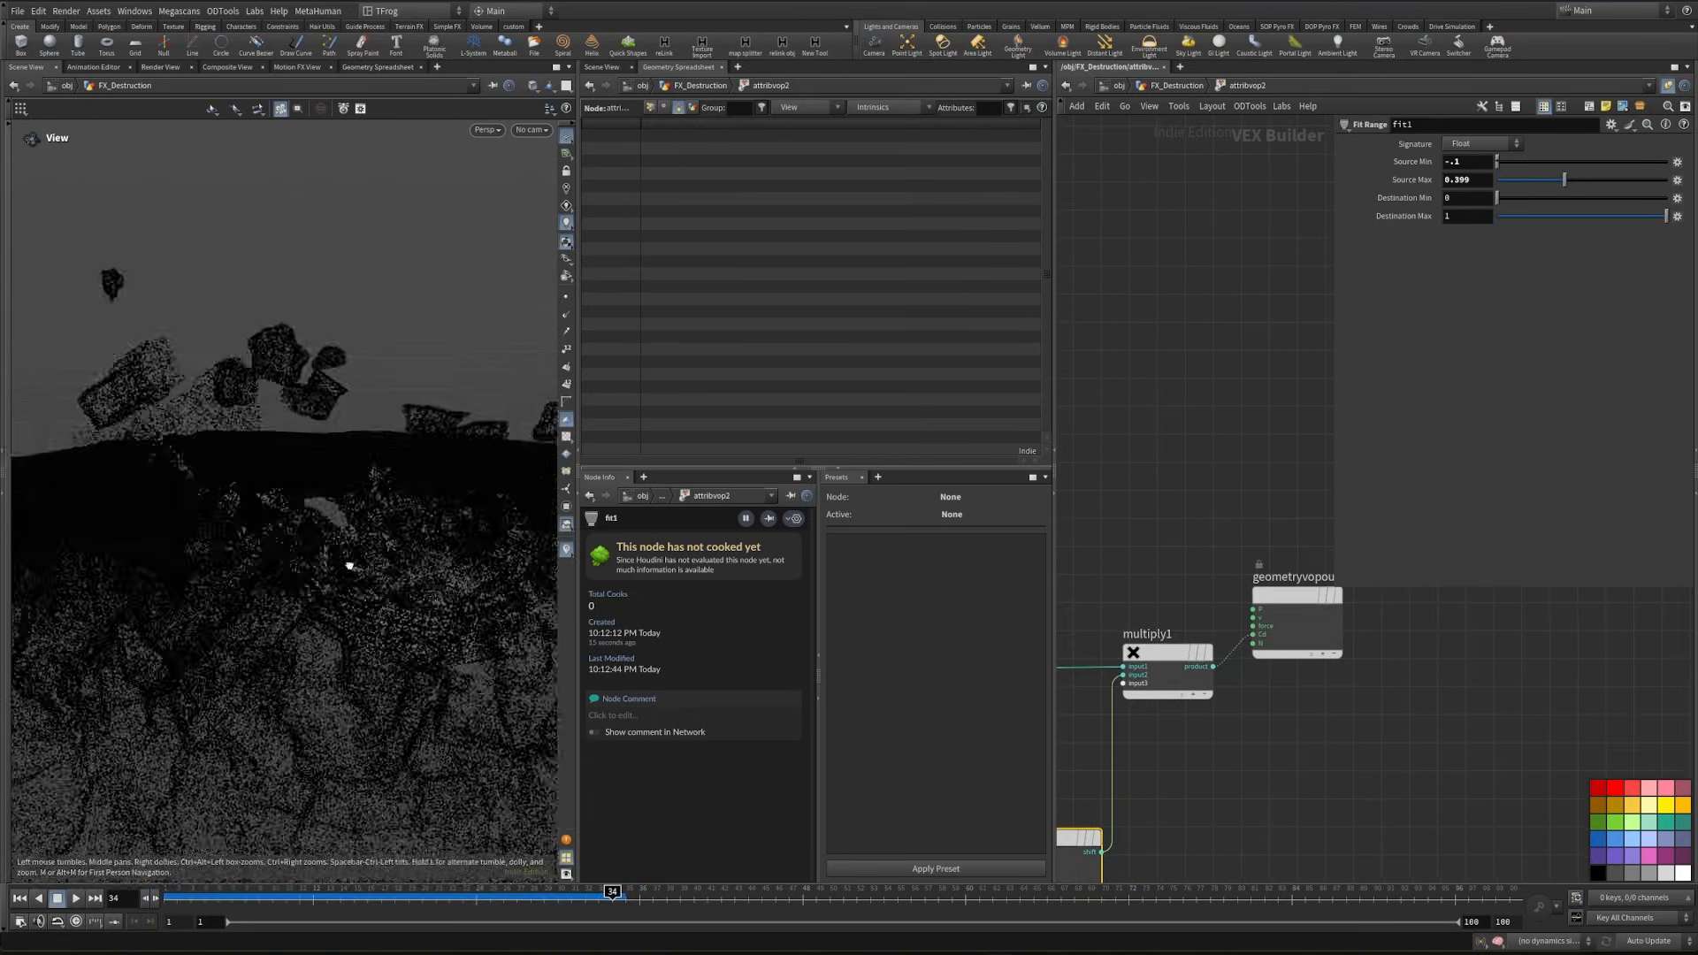
pyautogui.moveTo(348, 565); pyautogui.dragTo(403, 592)
pyautogui.moveTo(424, 903); pyautogui.dragTo(448, 904)
# - Insert a Bind node between multiply1's product and the Cd input of the geometry output
pyautogui.press('Tab')
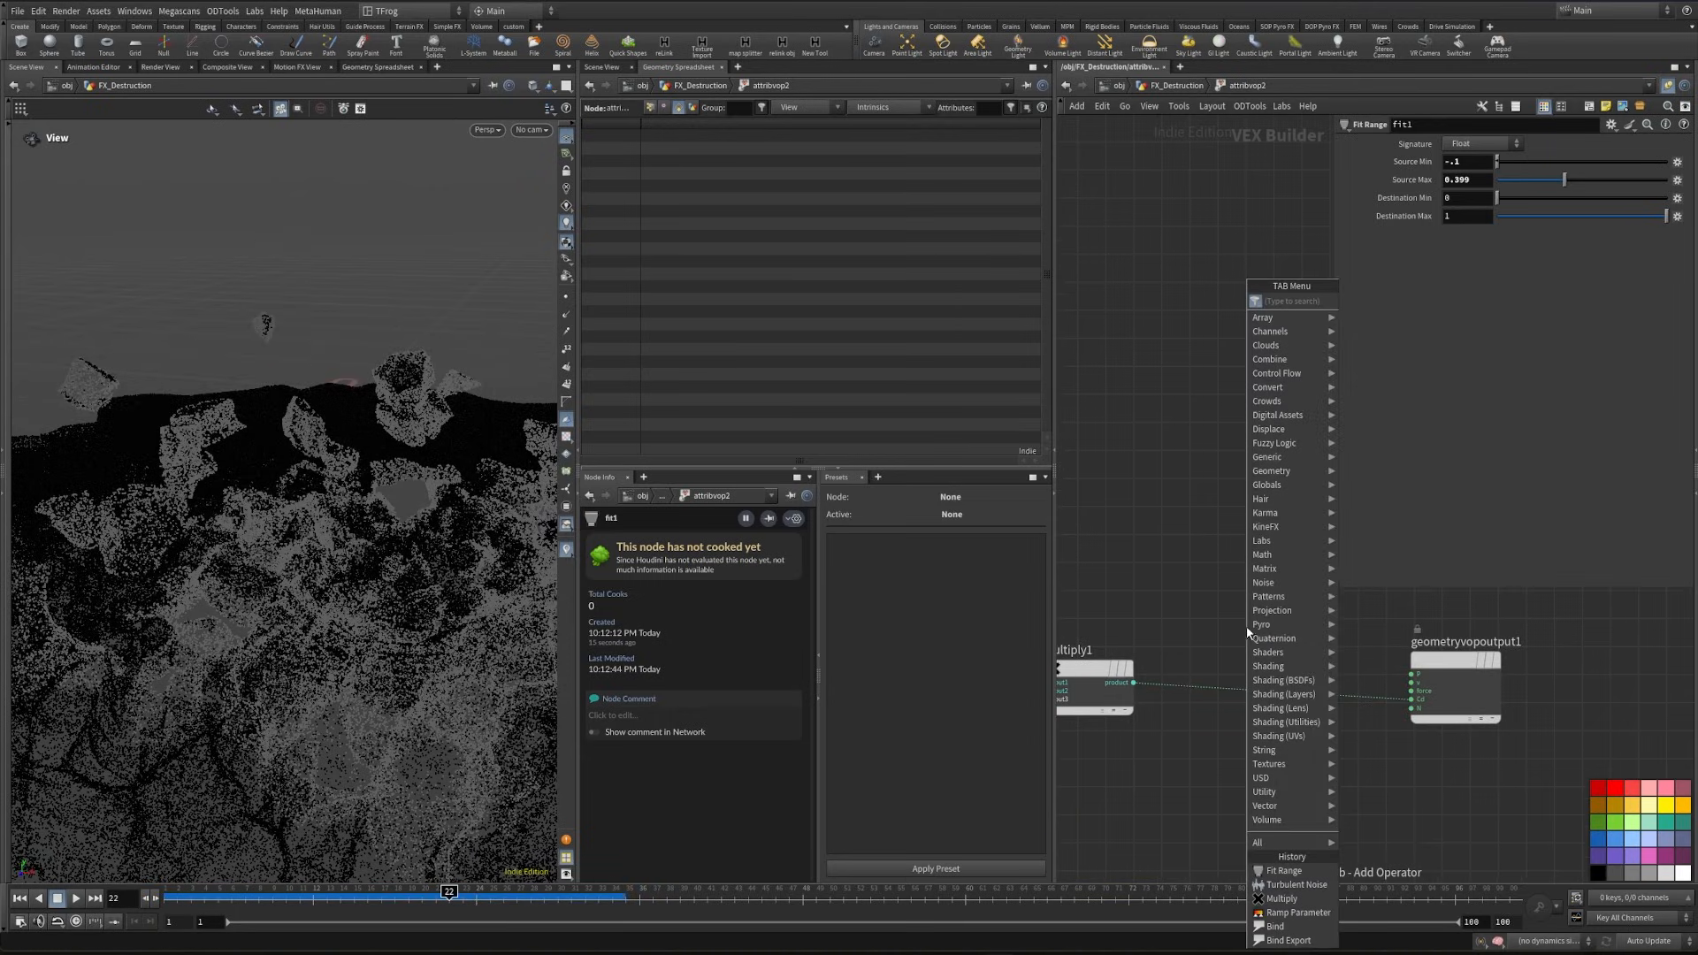
pyautogui.write('bind')
pyautogui.press('Return')
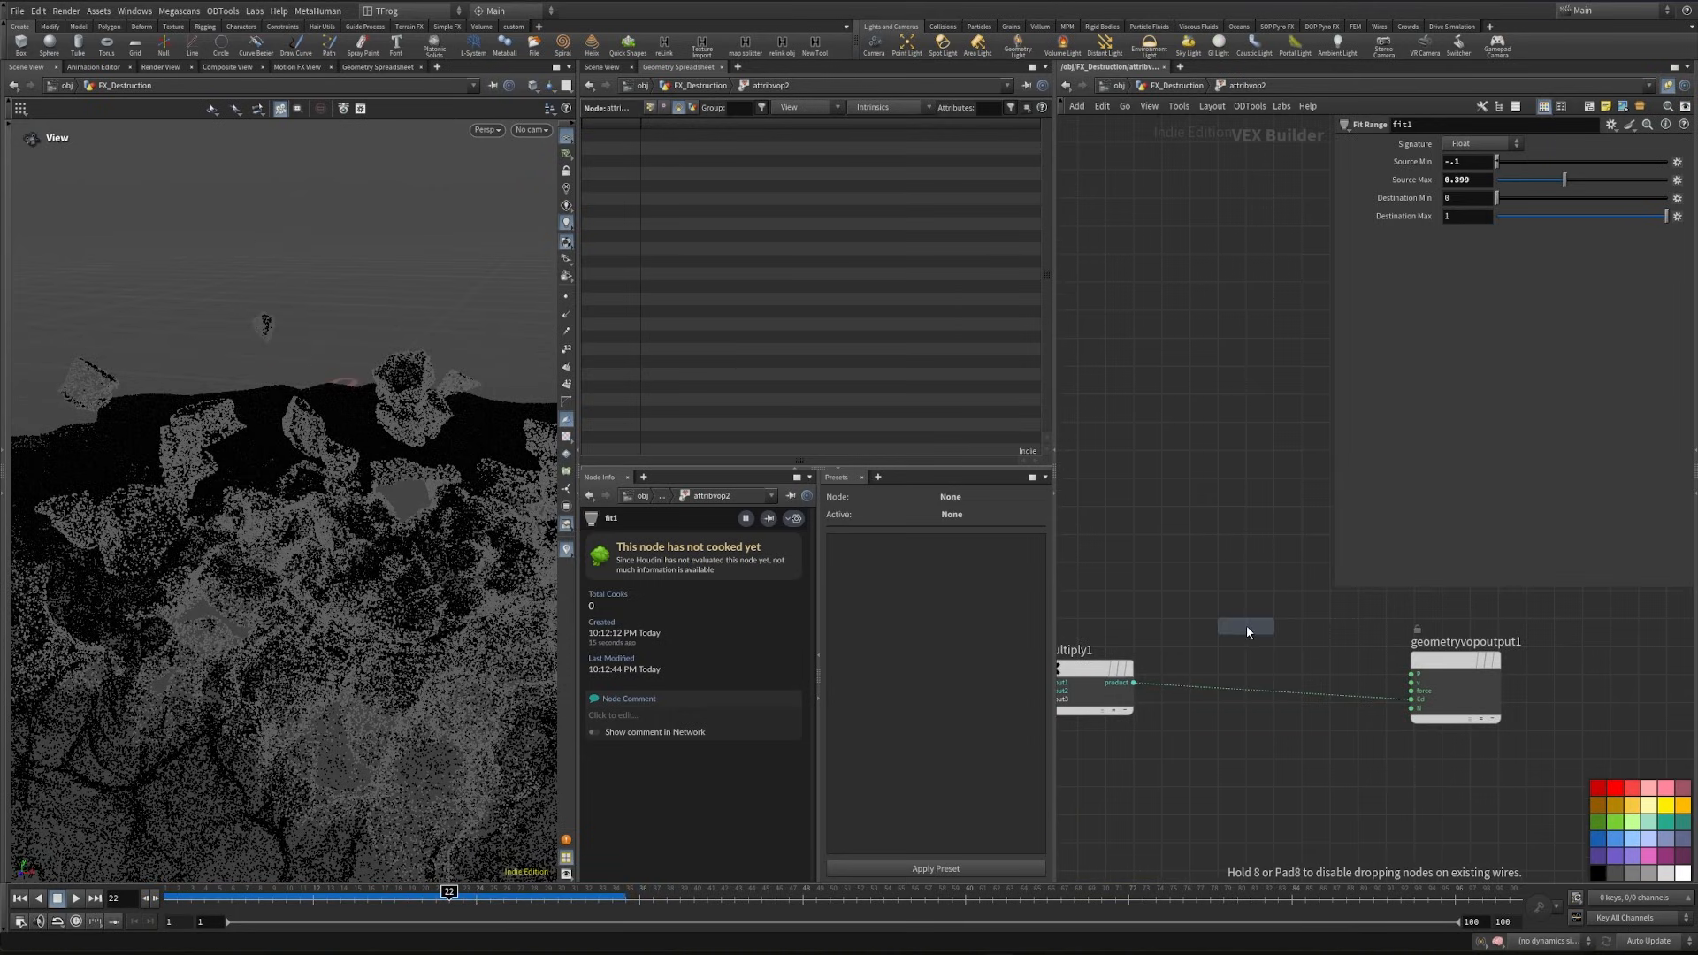
pyautogui.click(1284, 700)
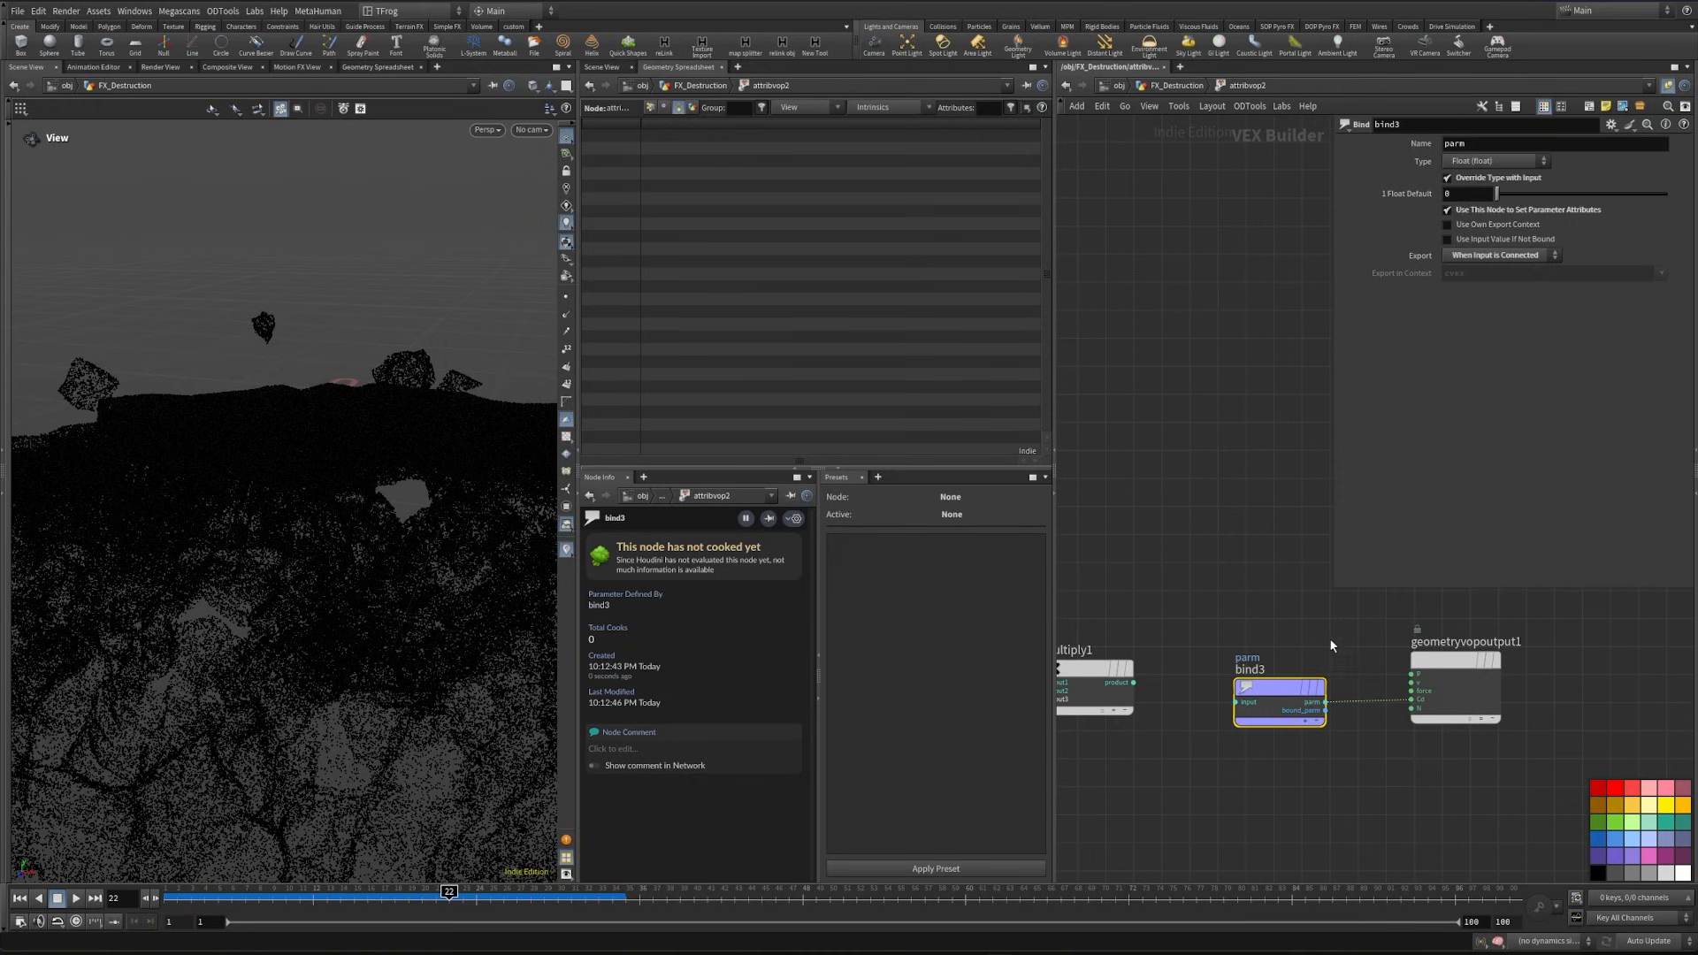
pyautogui.moveTo(1134, 683); pyautogui.dragTo(1235, 702)
# - Name the new Bind's attribute density and return to the FX_Destruction network
pyautogui.click(1248, 670)
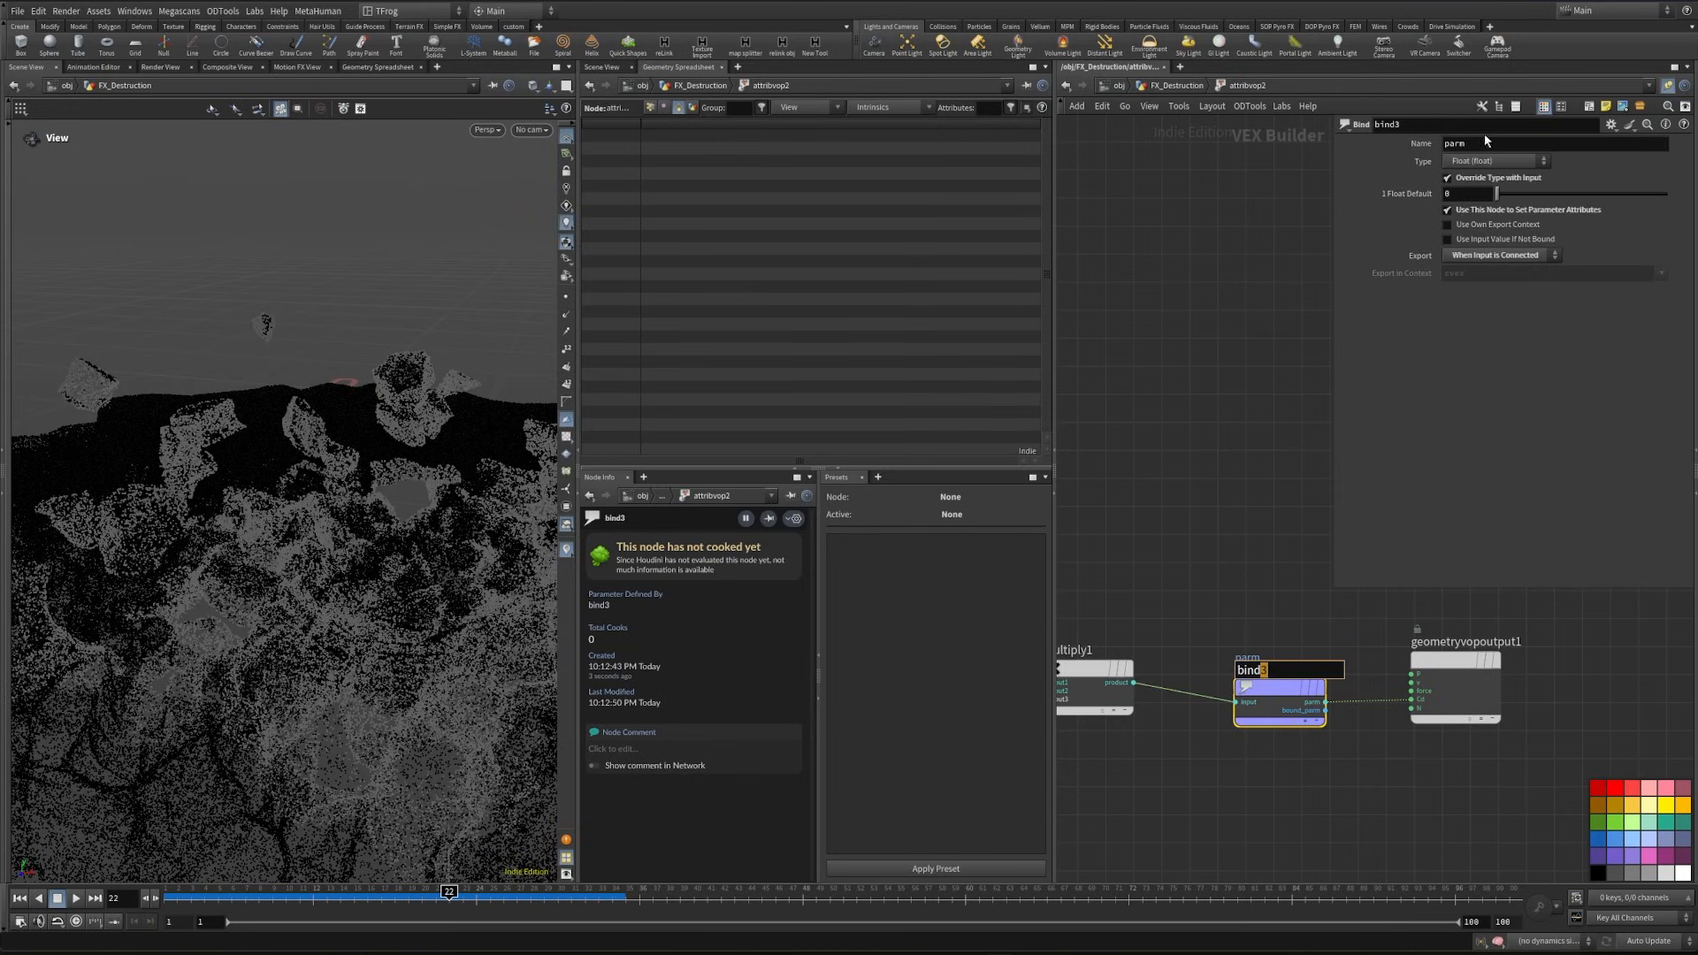
pyautogui.moveTo(1483, 143); pyautogui.dragTo(1377, 146)
pyautogui.write('density')
pyautogui.press('Return')
pyautogui.press('u')
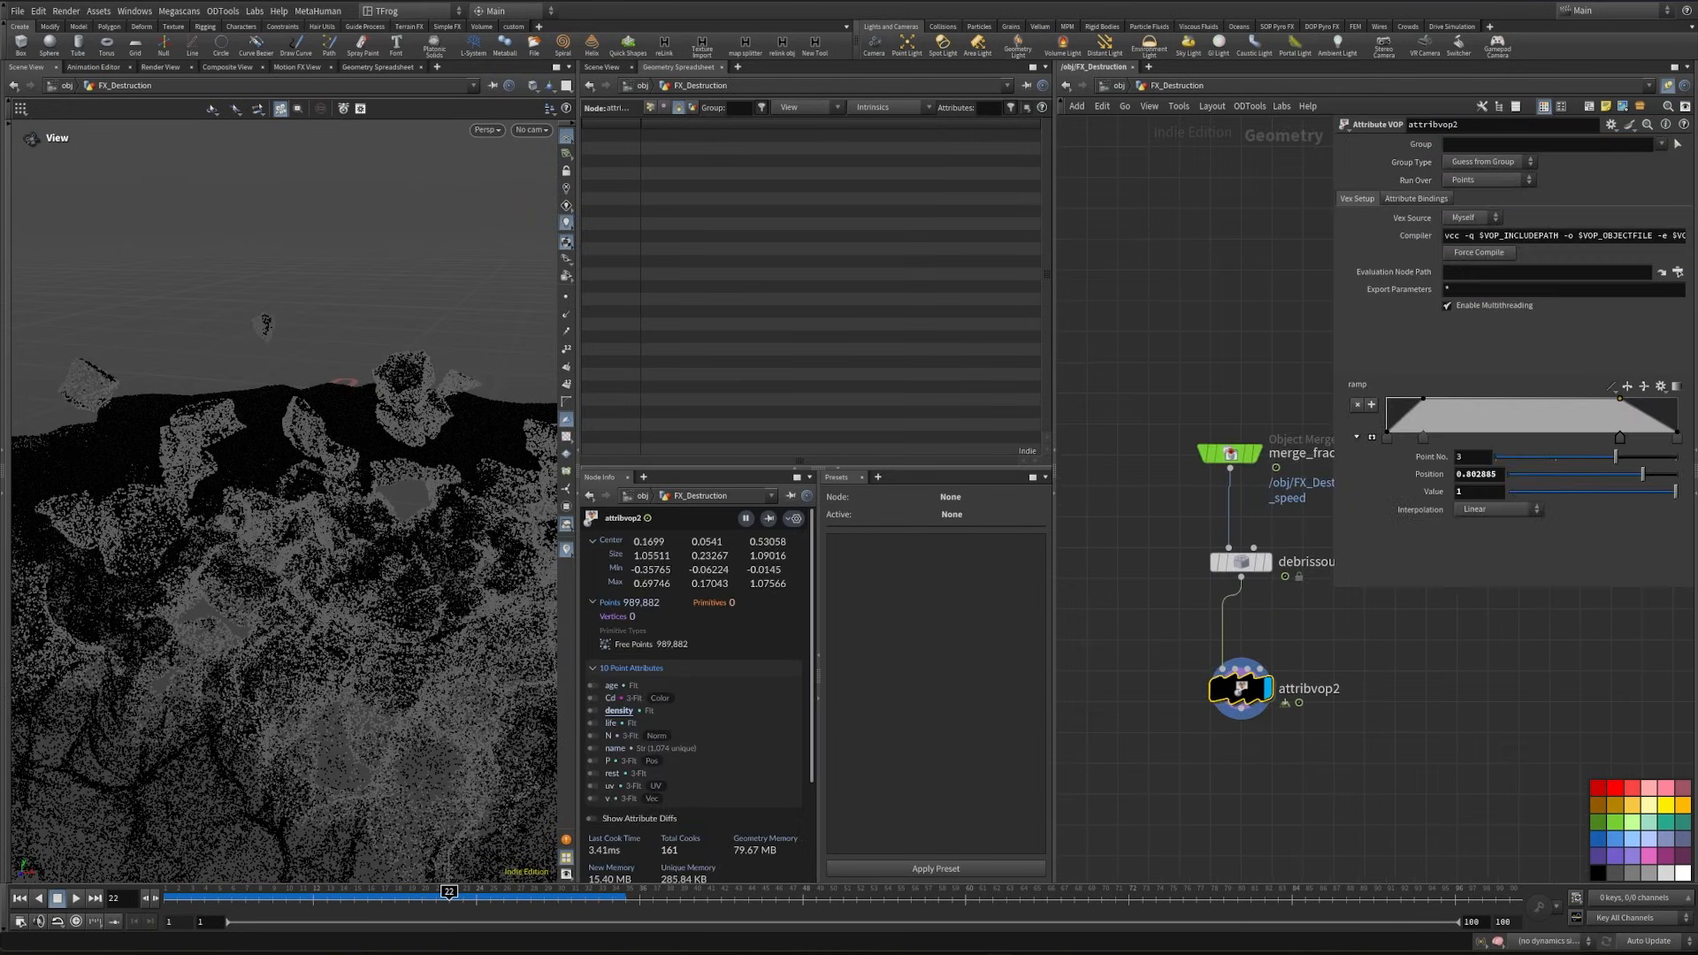
# - Lay out the object merge, debrissource1 and attribvop2 nodes in a column and hide the network's parameter display
pyautogui.scroll(-2, 1170, 534)
pyautogui.moveTo(1122, 605); pyautogui.dragTo(1140, 614, button='middle')
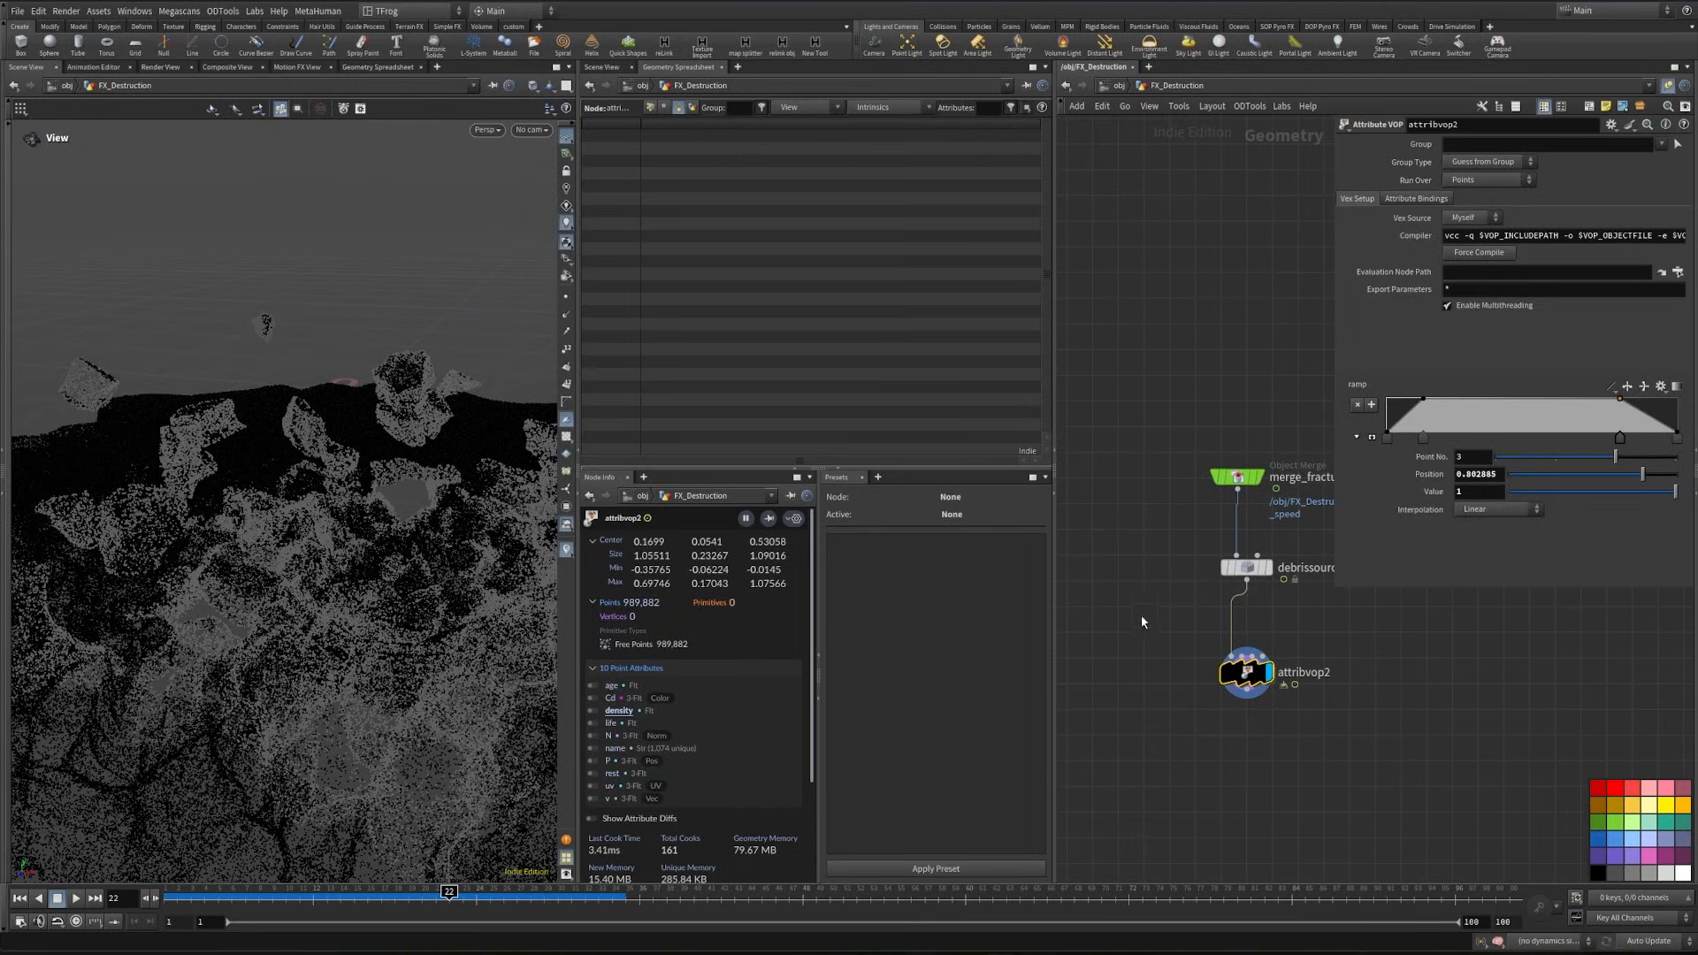
pyautogui.moveTo(1152, 440); pyautogui.dragTo(1293, 757)
pyautogui.hotkey('shift', 'l')
pyautogui.moveTo(1139, 694); pyautogui.dragTo(1387, 674, button='middle')
pyautogui.scroll(-2, 1387, 674)
pyautogui.press('p')
# - Add a Transform node after attribvop2 and set its uniform scale to 5
pyautogui.scroll(-6, 297, 547)
pyautogui.moveTo(246, 626); pyautogui.dragTo(310, 649)
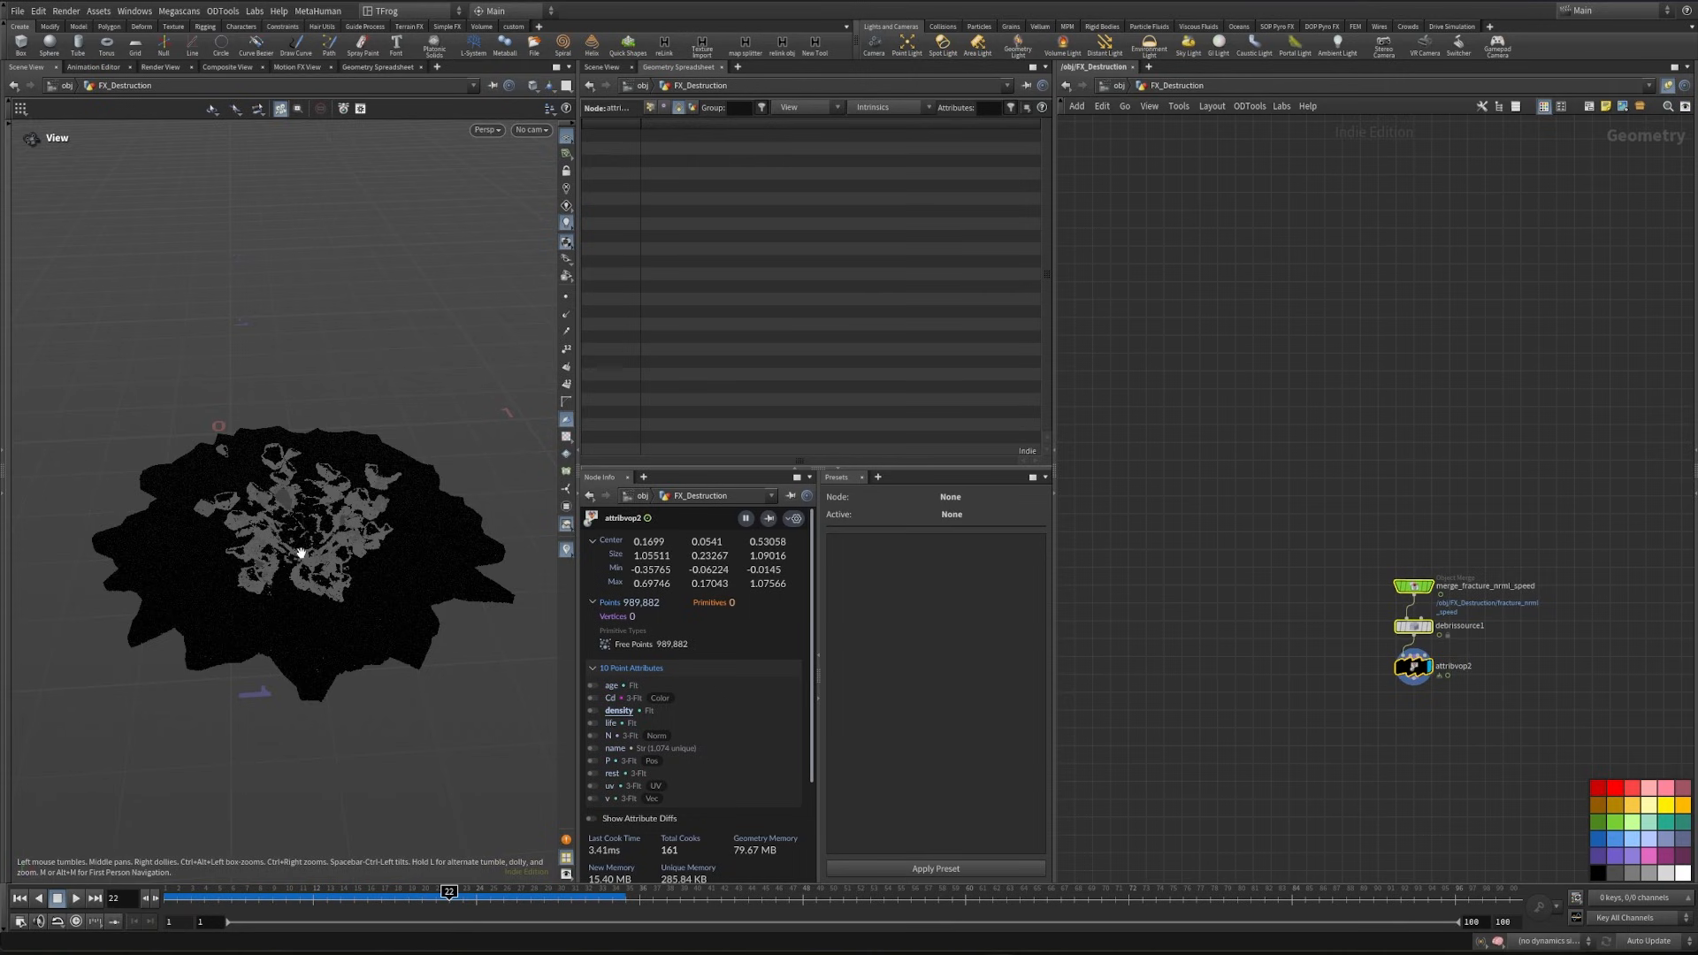
pyautogui.moveTo(301, 552); pyautogui.dragTo(226, 509)
pyautogui.scroll(5, 279, 539)
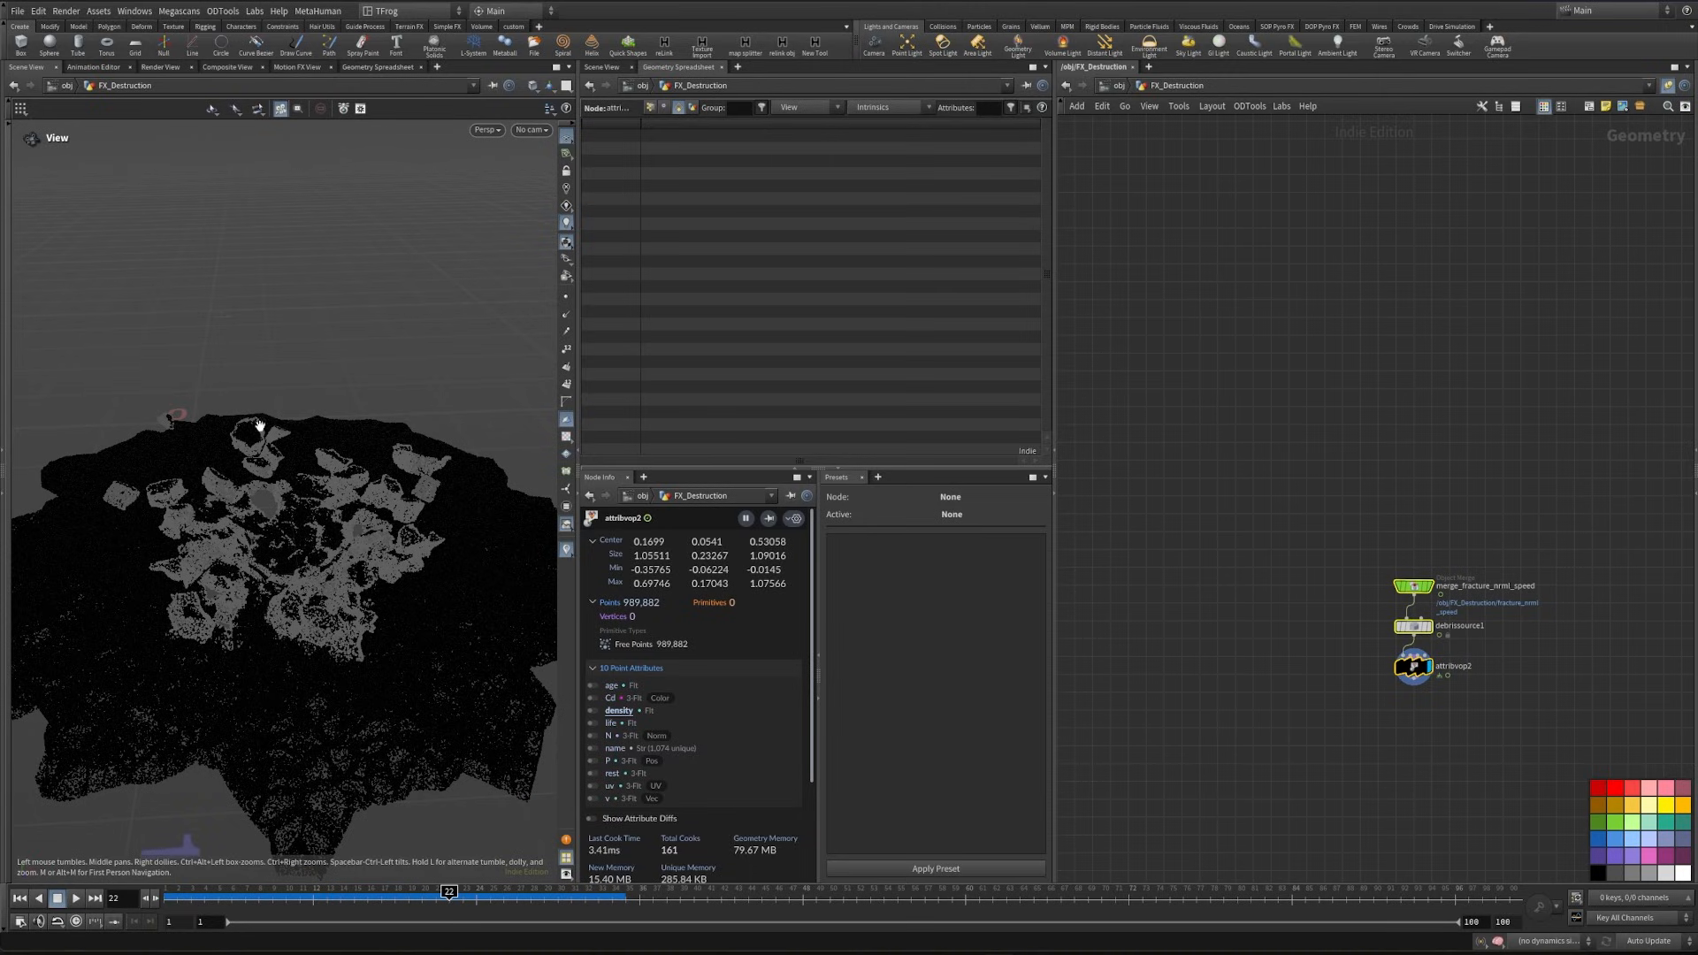
pyautogui.scroll(5, 1355, 736)
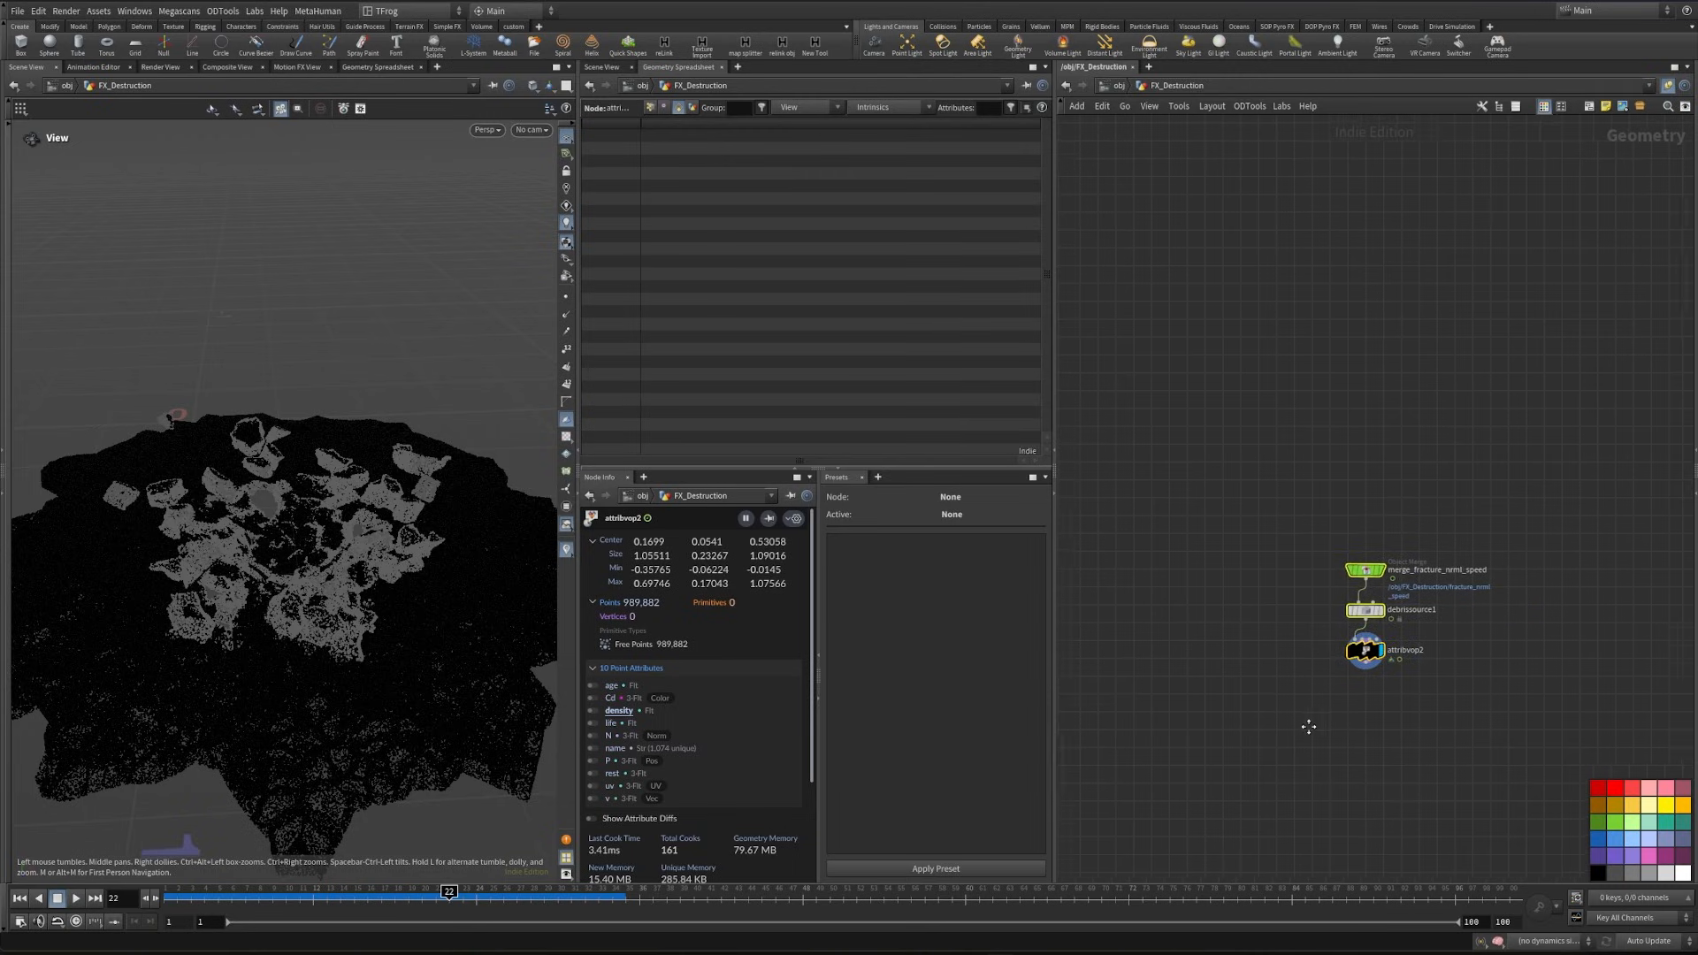
pyautogui.press('Tab')
pyautogui.write('transform')
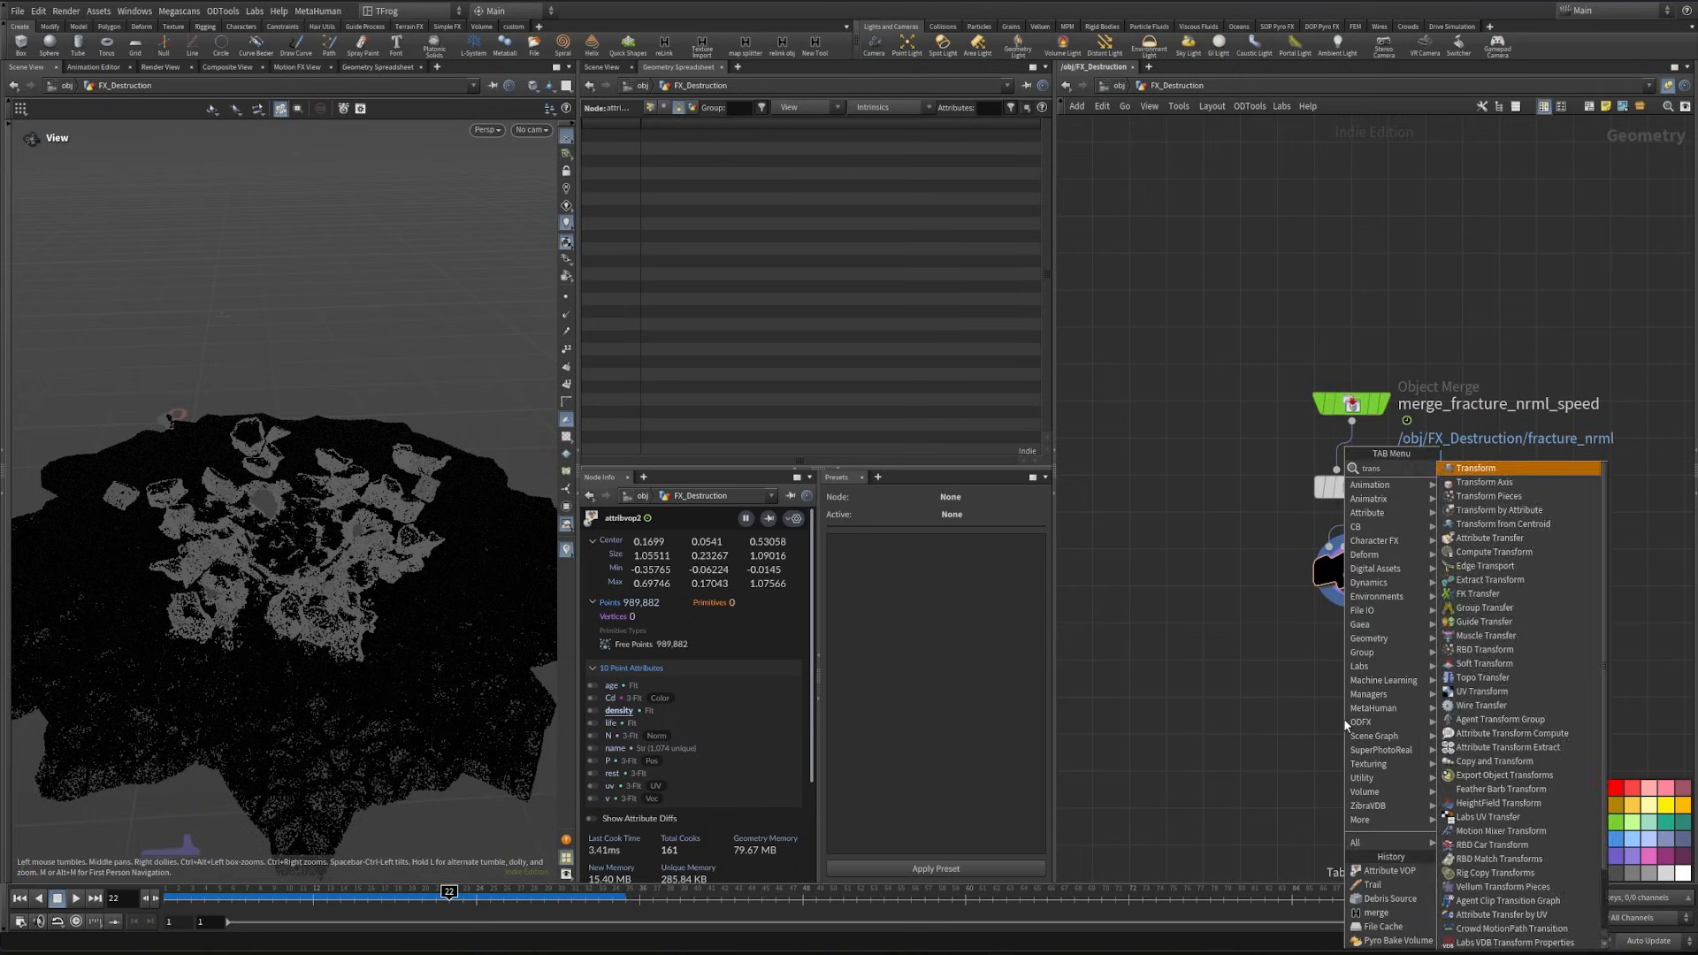
pyautogui.press('Return')
pyautogui.press('p')
pyautogui.doubleClick(1454, 268)
pyautogui.write('5')
pyautogui.click(1211, 407)
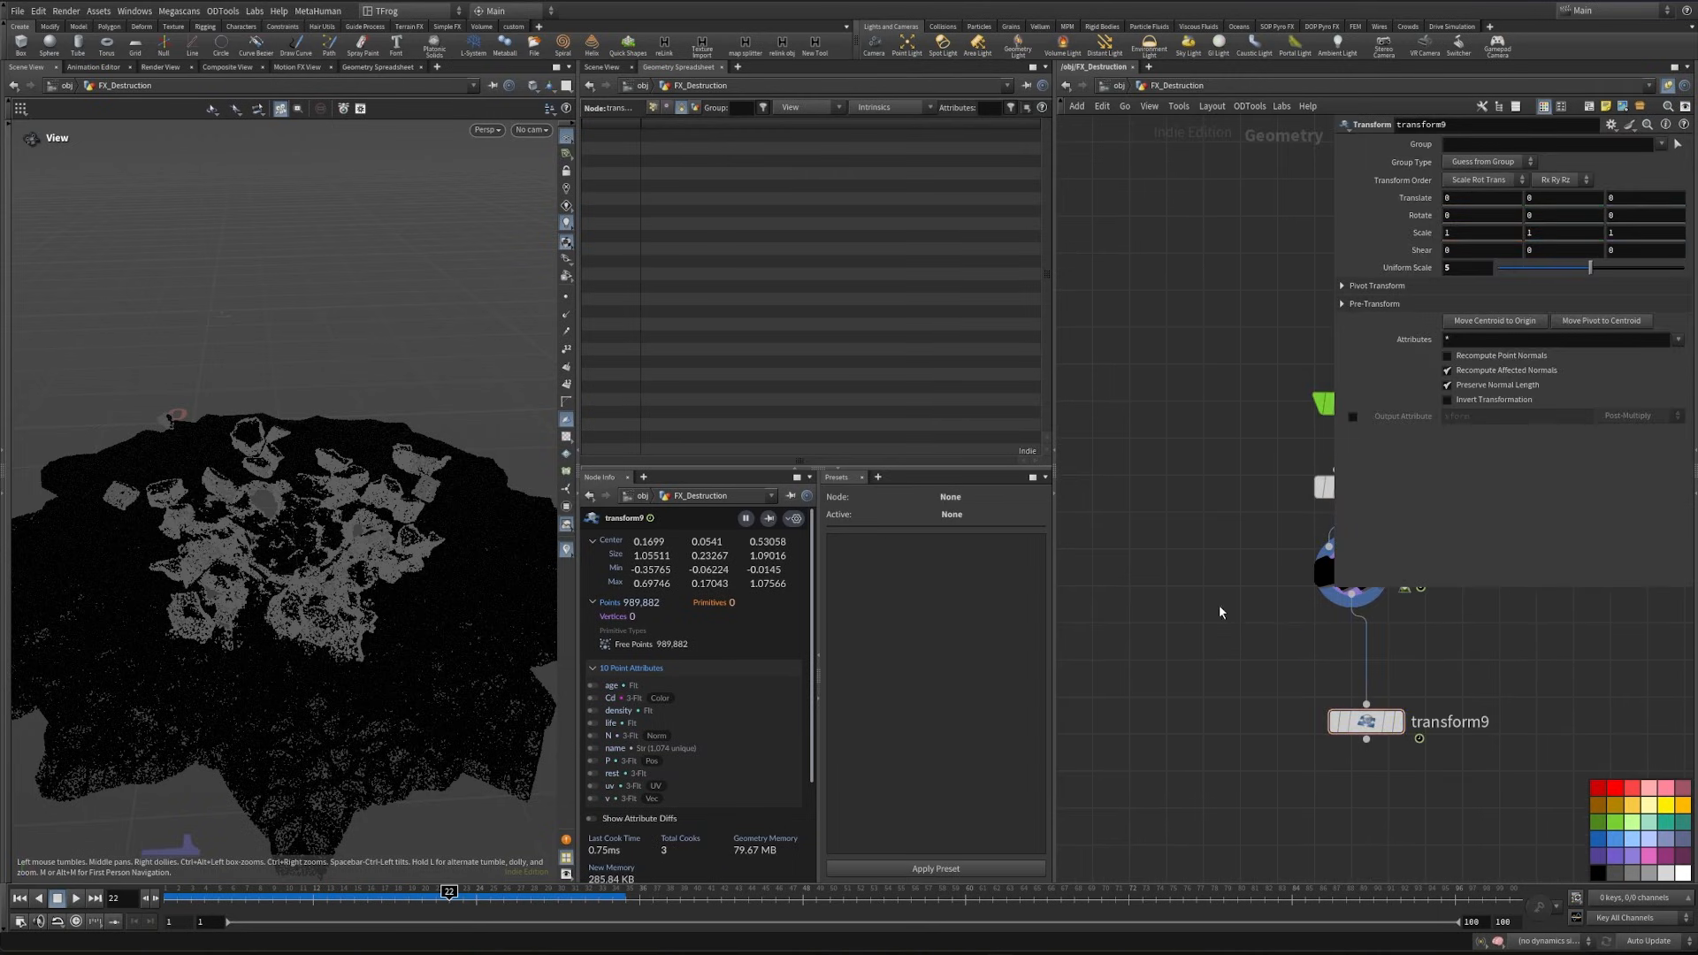
# - Display the new Transform's result and place the node just below attribvop2
pyautogui.click(1398, 722)
pyautogui.scroll(-8, 527, 740)
pyautogui.moveTo(1366, 721); pyautogui.dragTo(1333, 706)
pyautogui.moveTo(1196, 656); pyautogui.dragTo(1205, 693, button='middle')
pyautogui.scroll(-2, 1205, 694)
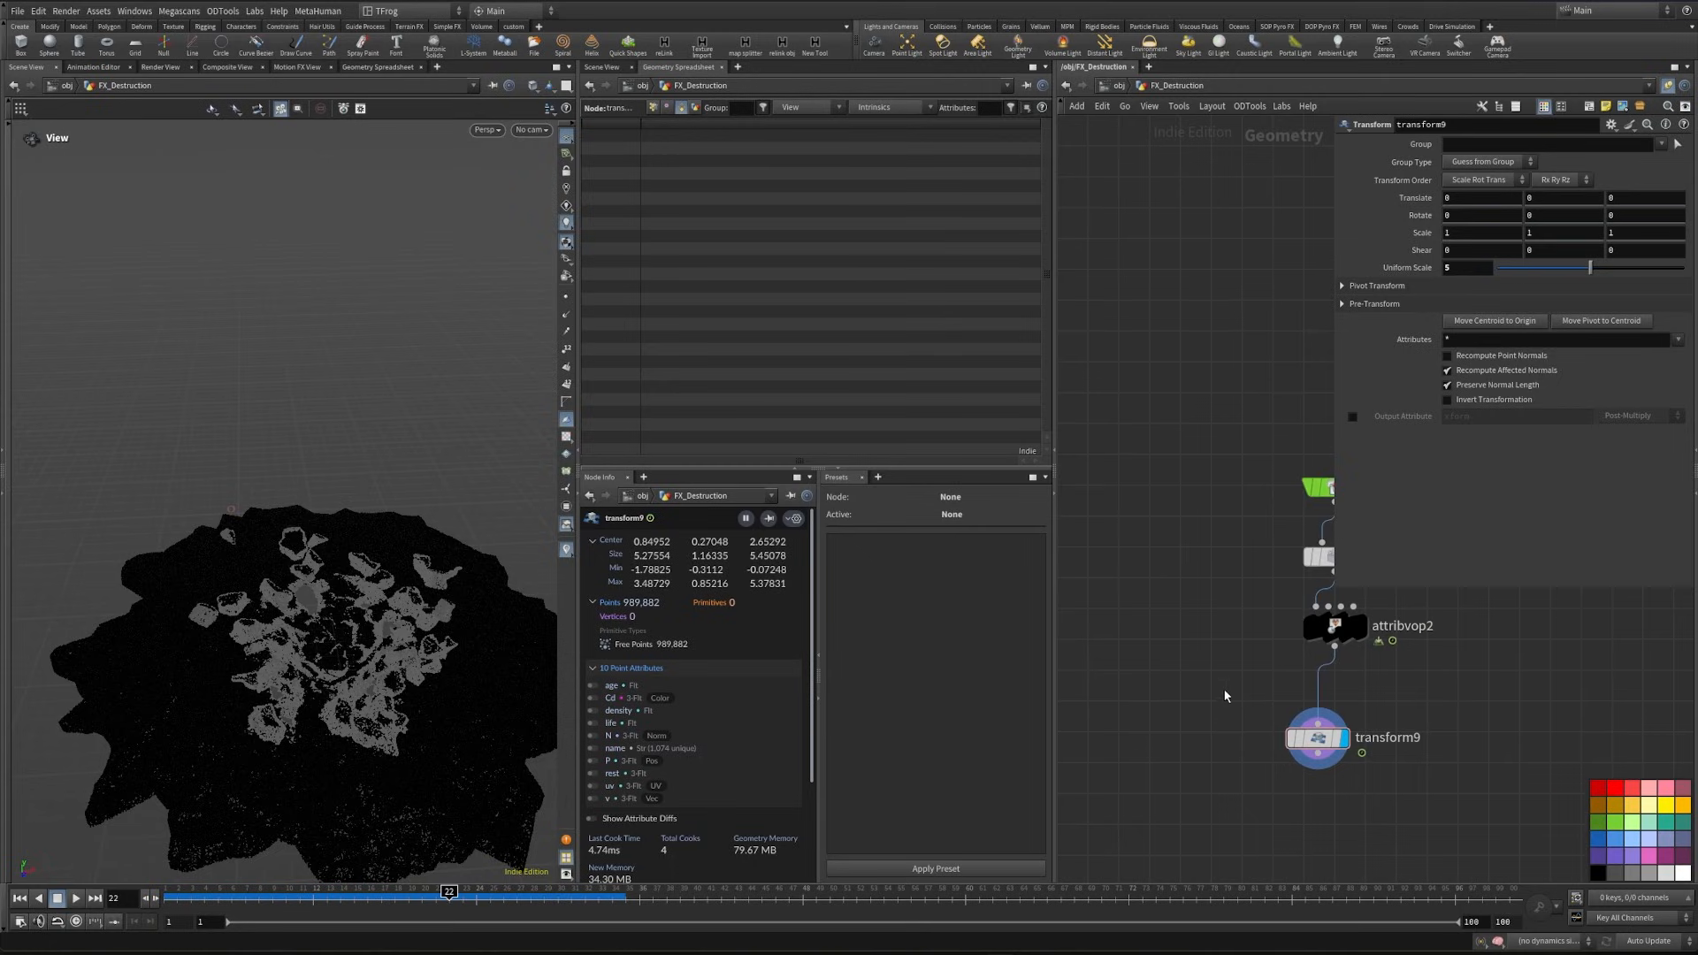
pyautogui.click(1317, 737)
# - Add a Null node beside the debris source chain
pyautogui.moveTo(1258, 510); pyautogui.dragTo(1349, 569, button='middle')
pyautogui.press('Tab')
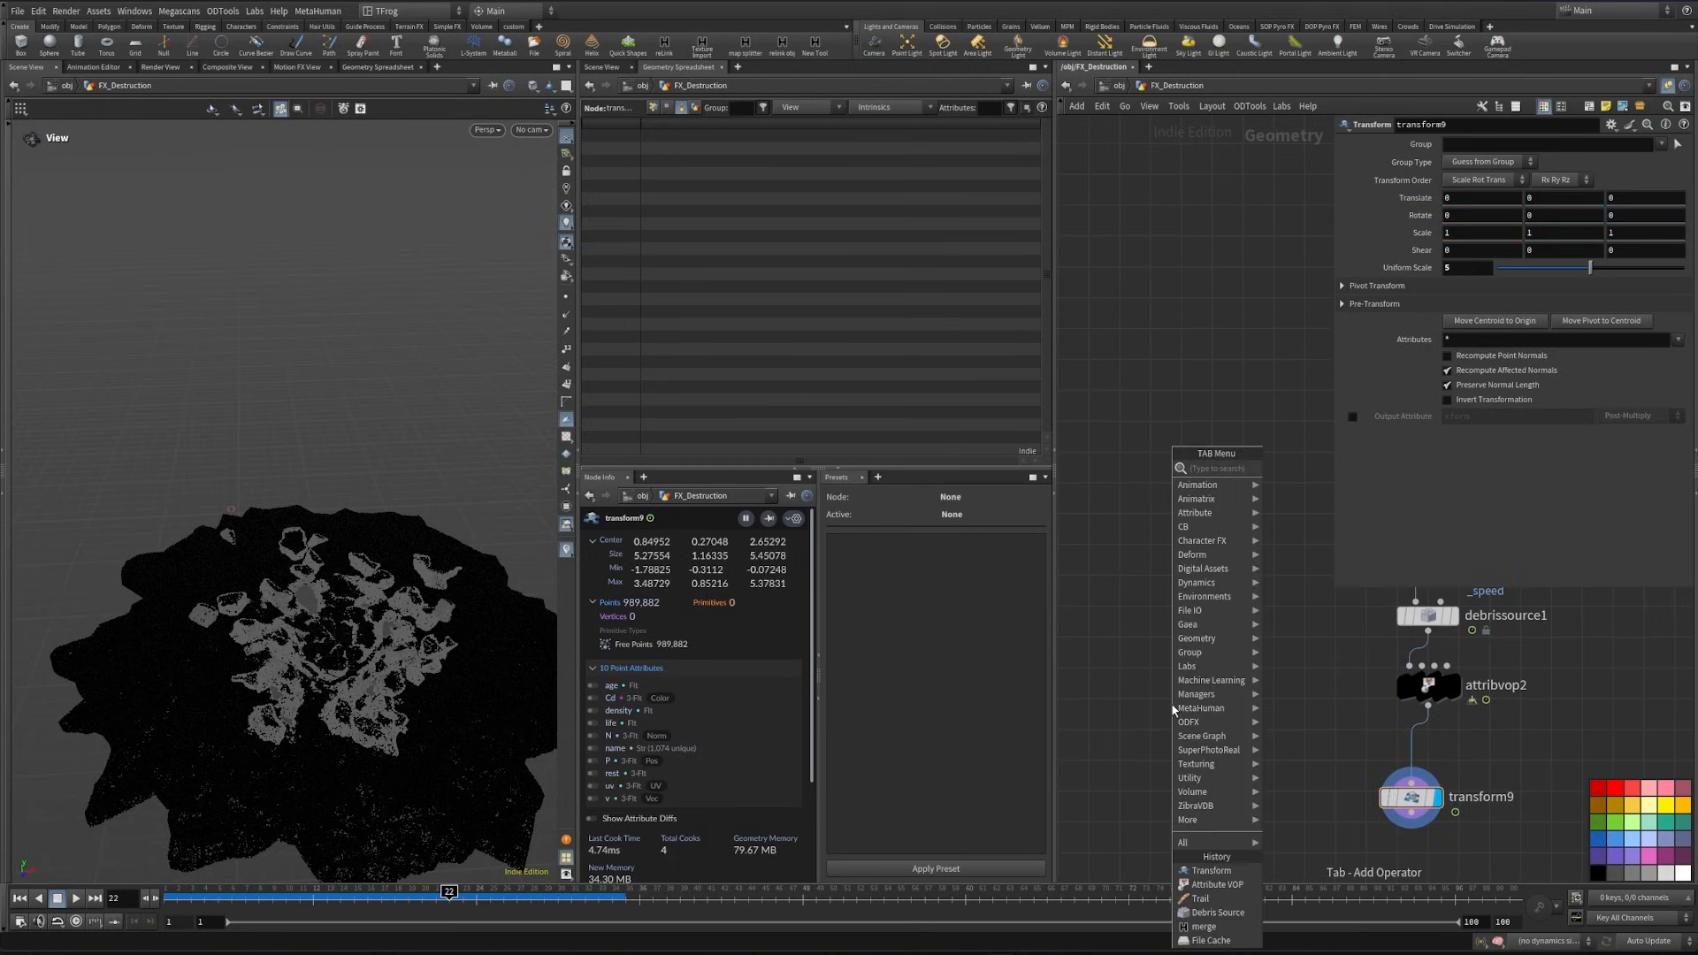
pyautogui.write('null')
pyautogui.press('Return')
pyautogui.click(1264, 653)
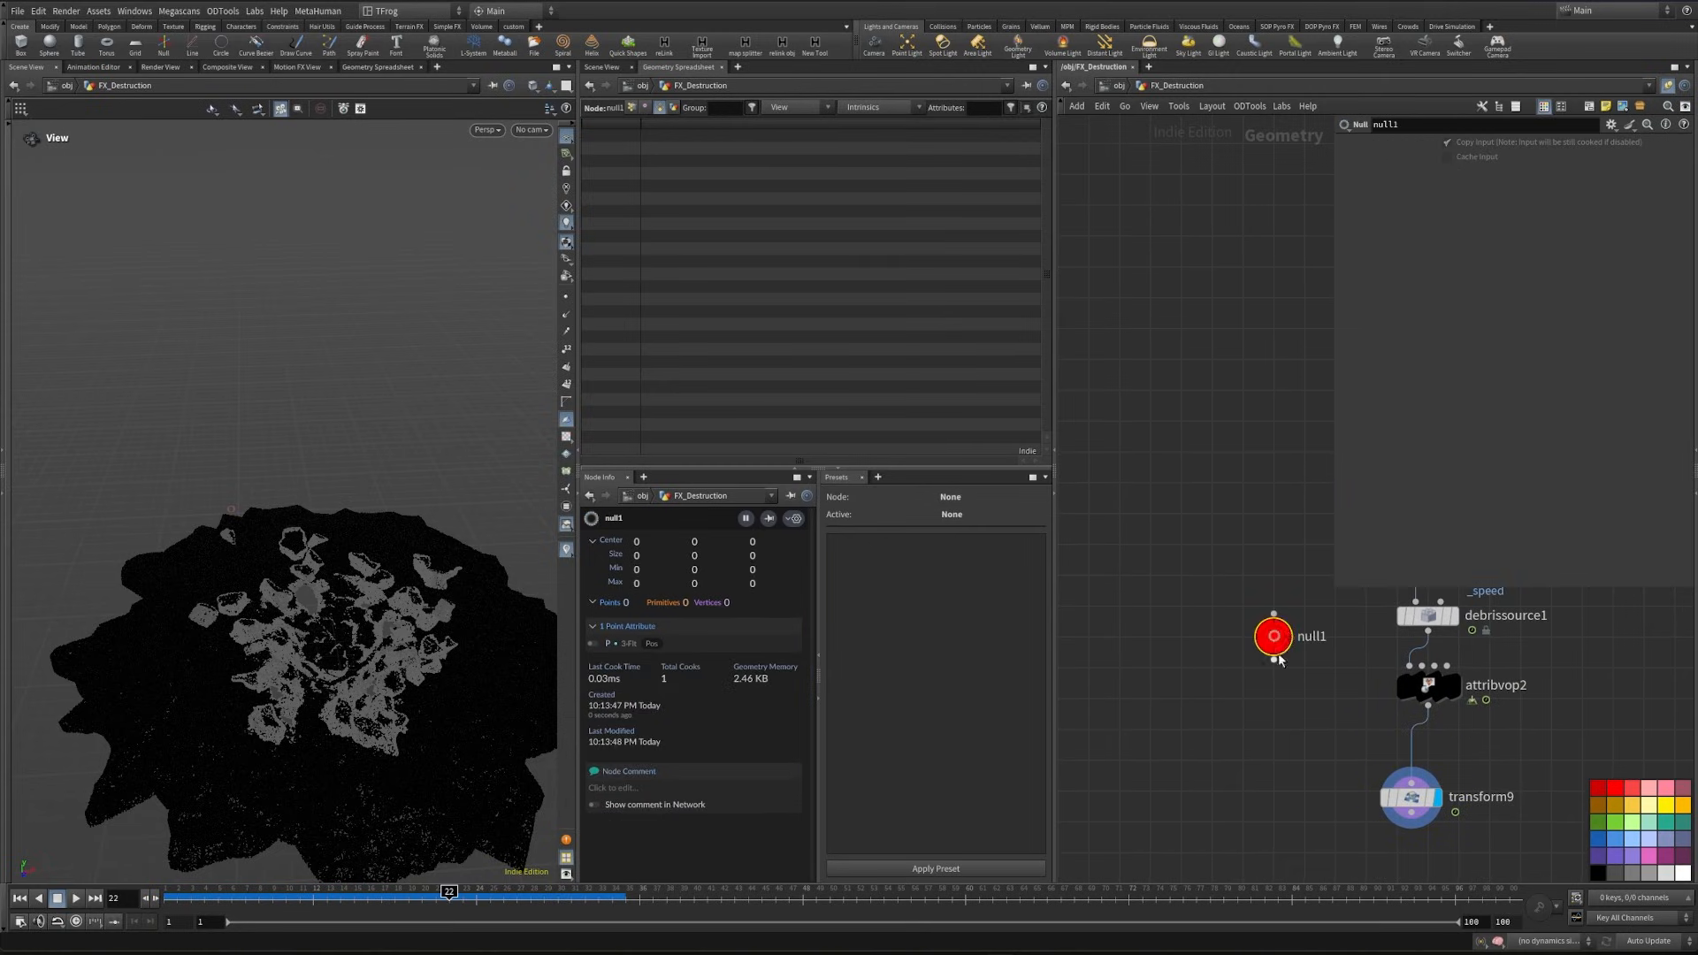
# - Open null1's parameter interface for editing and add two Float parameters
pyautogui.click(1611, 125)
pyautogui.click(1623, 143)
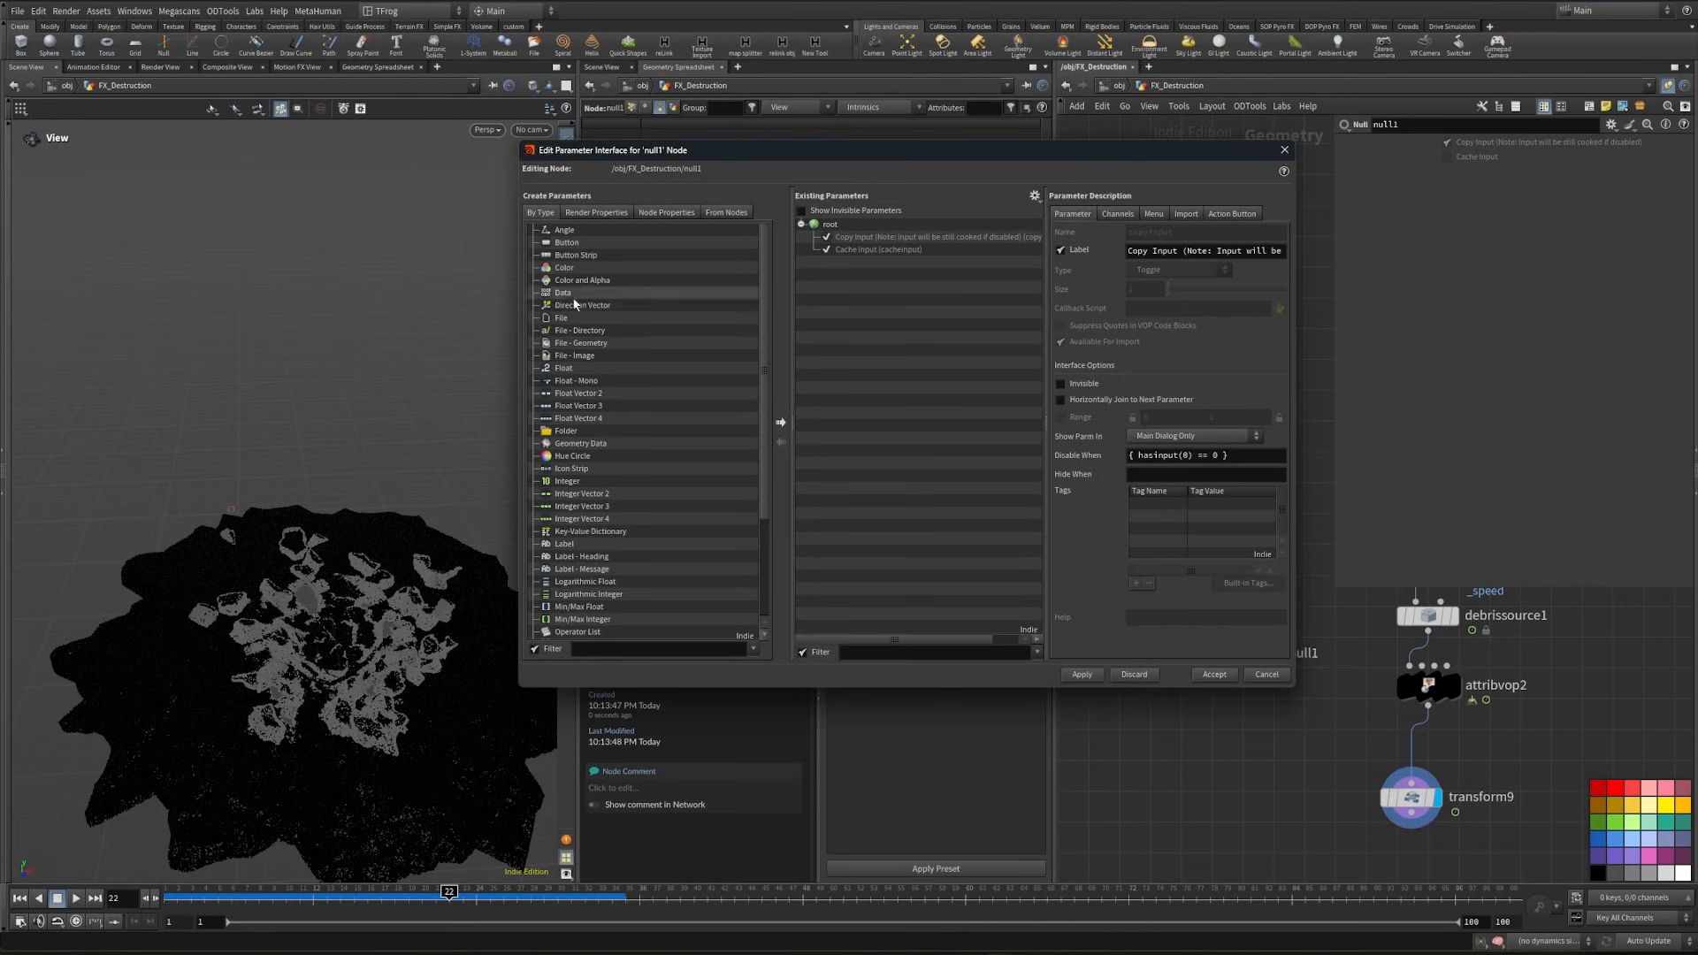
pyautogui.moveTo(750, 370); pyautogui.dragTo(846, 320)
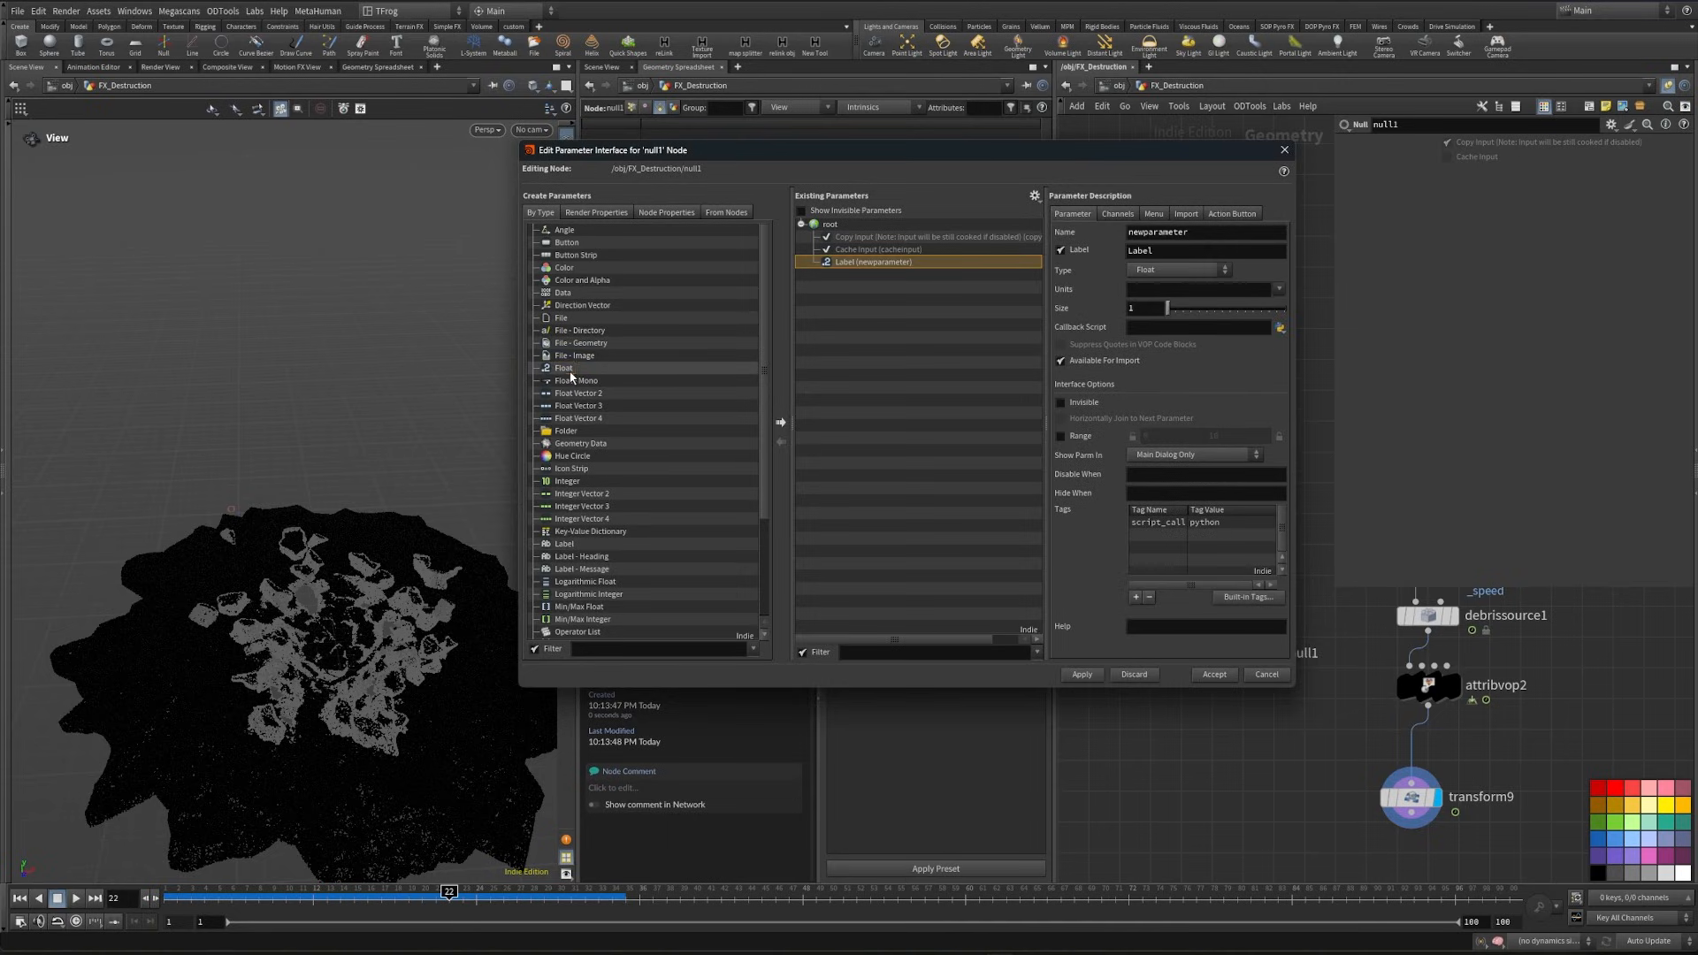
pyautogui.moveTo(636, 368); pyautogui.dragTo(883, 294)
# - Label the first float parameter scale and the second one voxle scale
pyautogui.doubleClick(1149, 251)
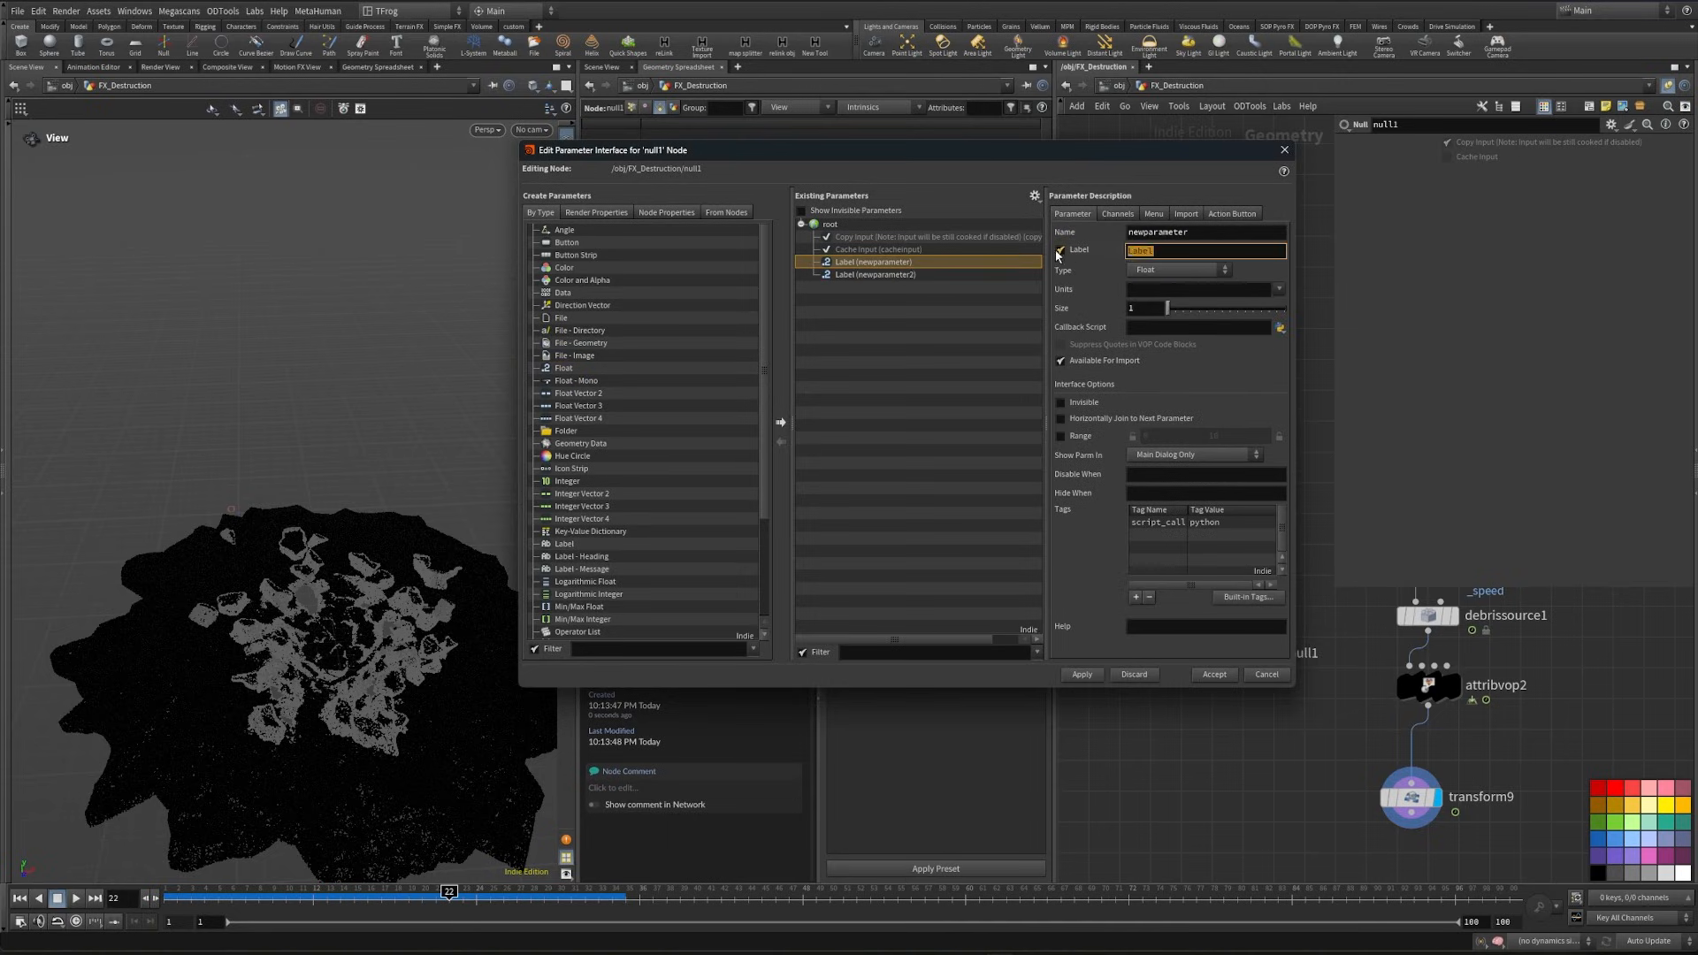
pyautogui.write('scale')
pyautogui.press('Return')
pyautogui.click(885, 274)
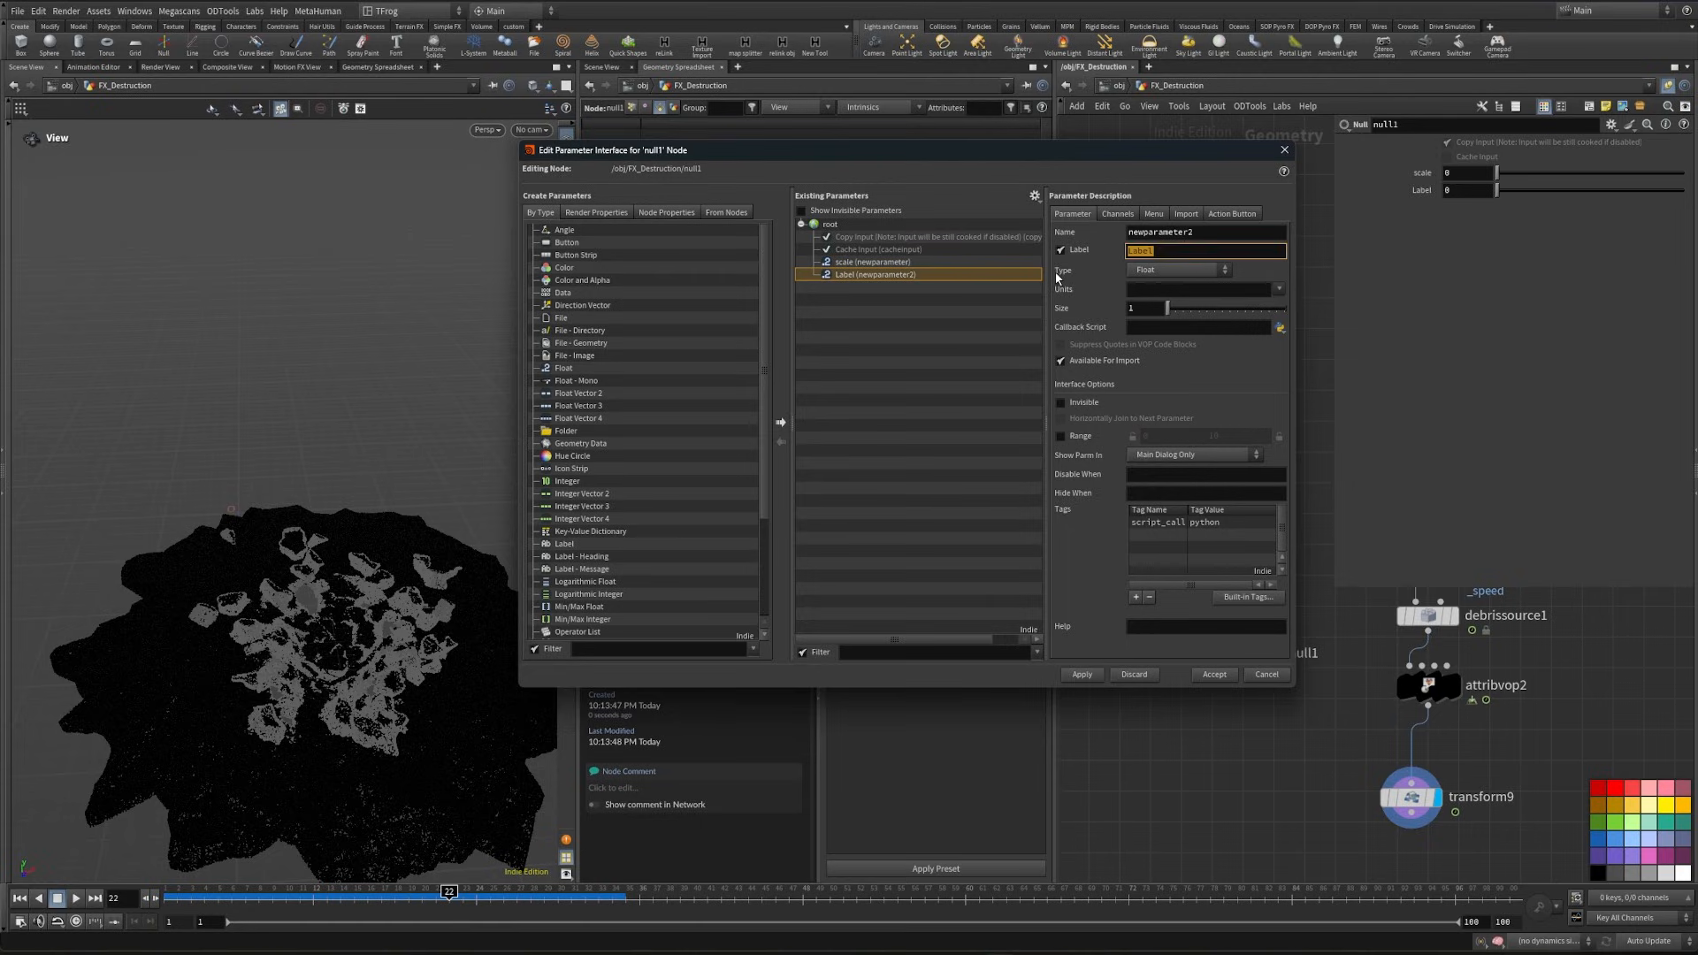
pyautogui.write('voxle scale')
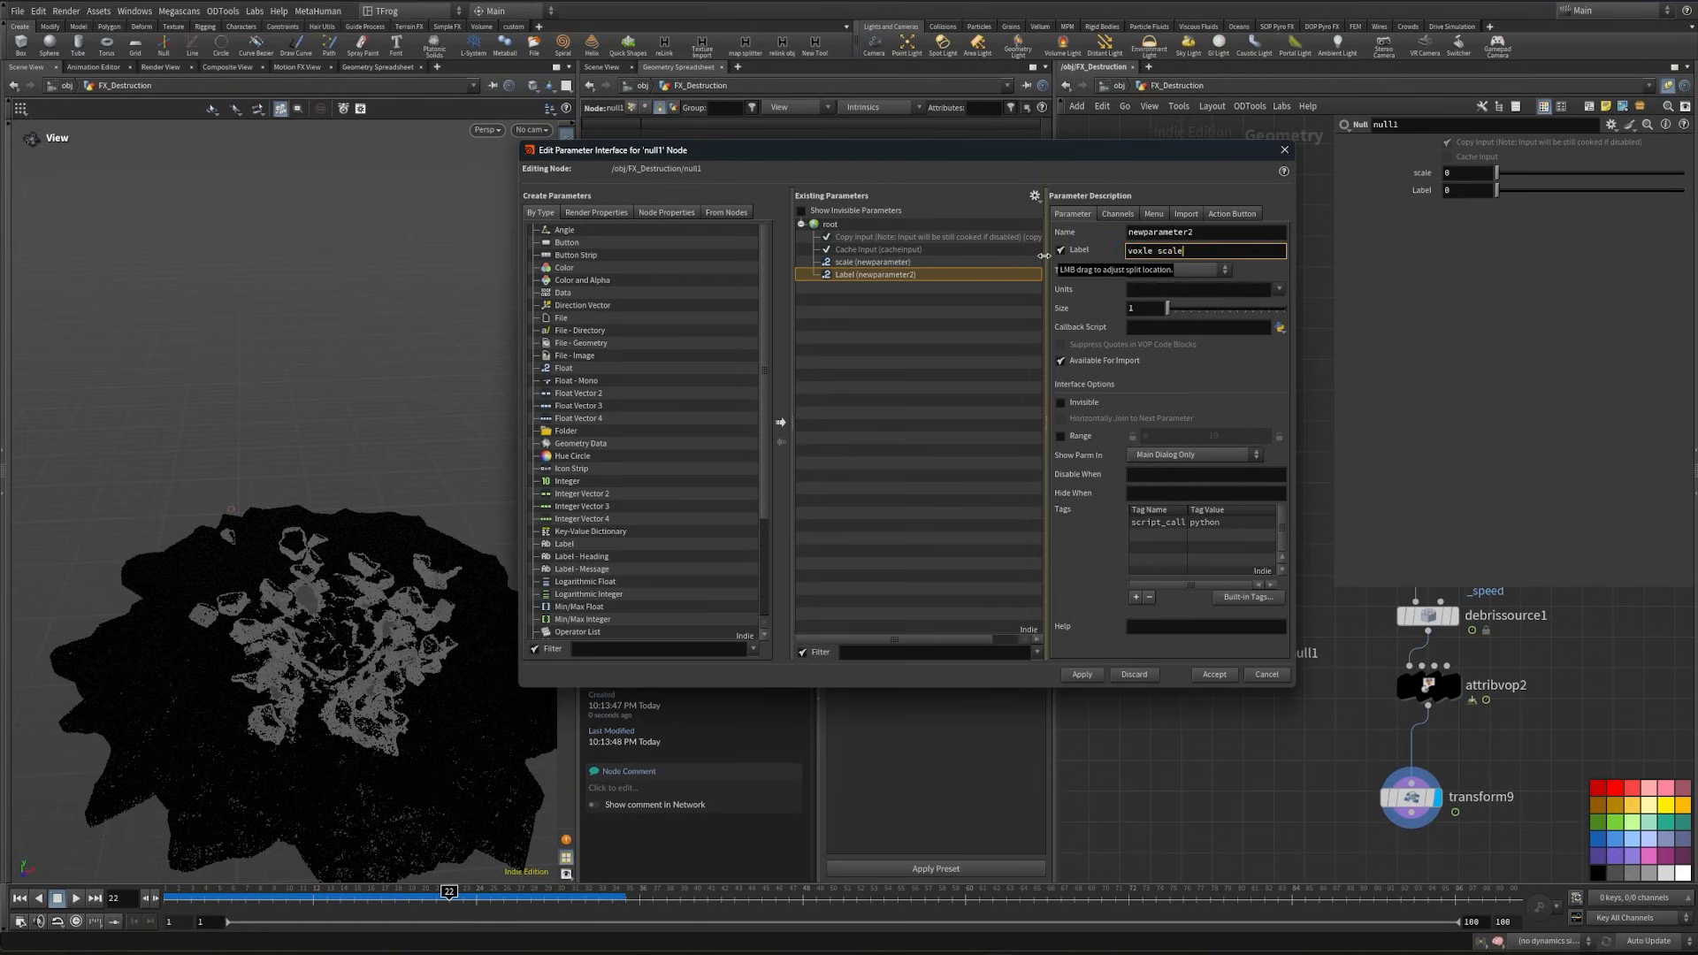
# - Give the voxle scale parameter a range of 0 to .1 and accept the interface changes
pyautogui.click(1062, 437)
pyautogui.moveTo(1234, 438); pyautogui.dragTo(1172, 447)
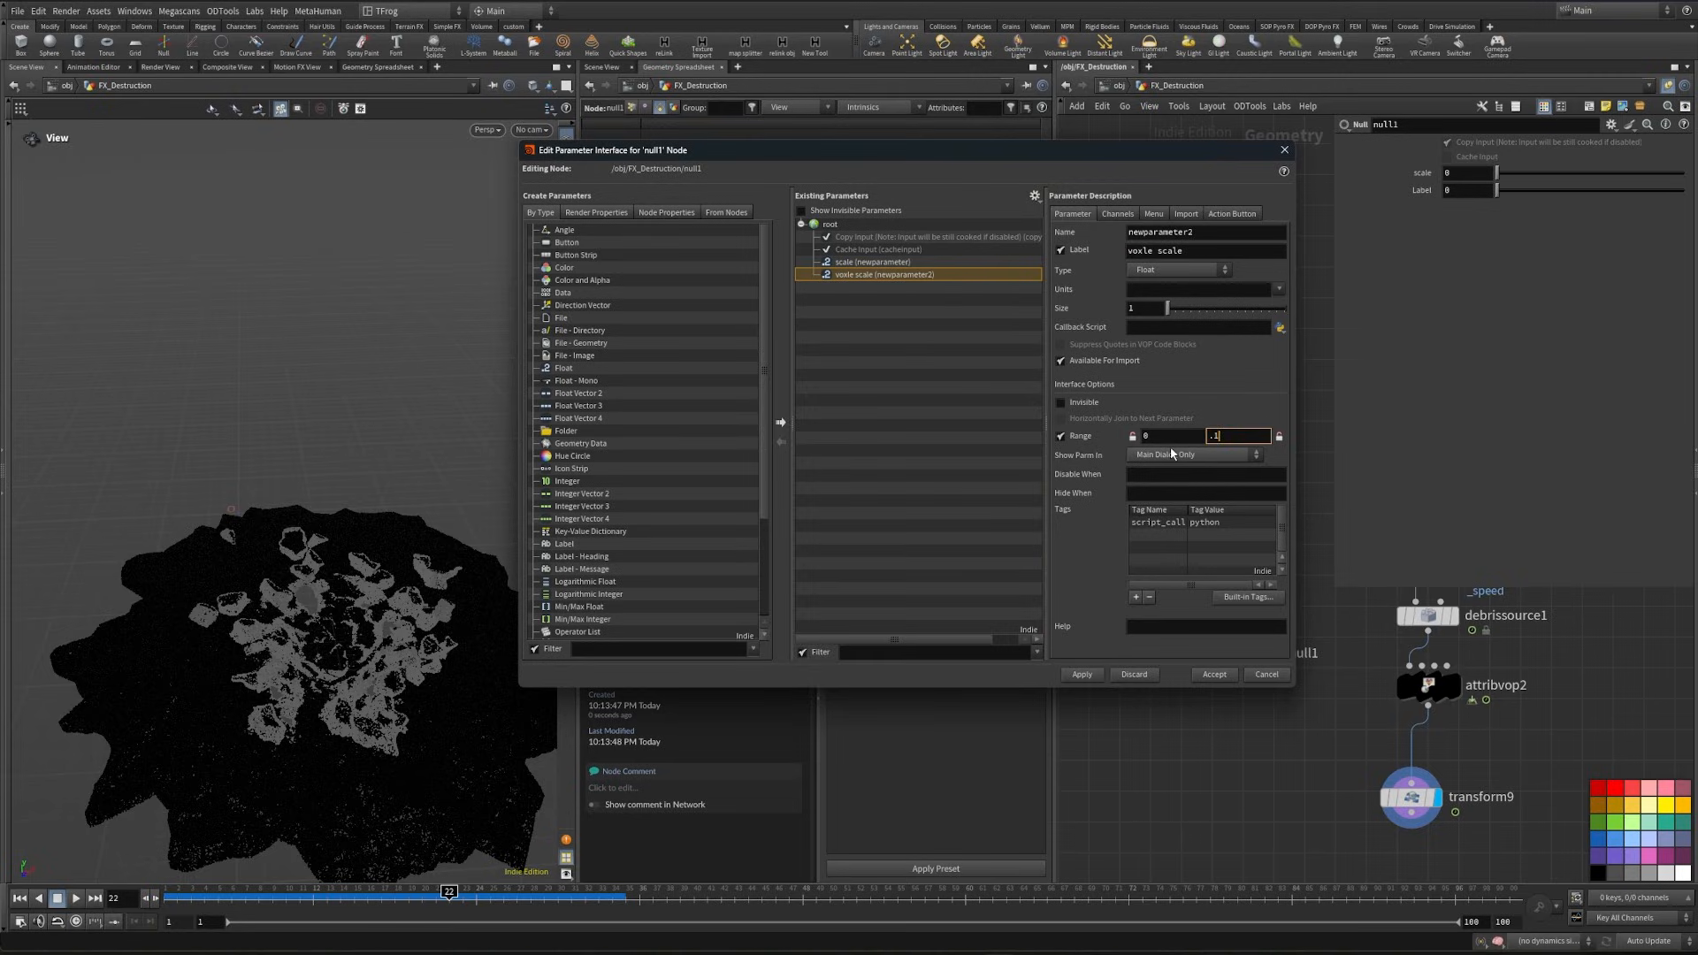
pyautogui.click(1214, 674)
# - Set the scale parameter on null1 to 5
pyautogui.click(1463, 192)
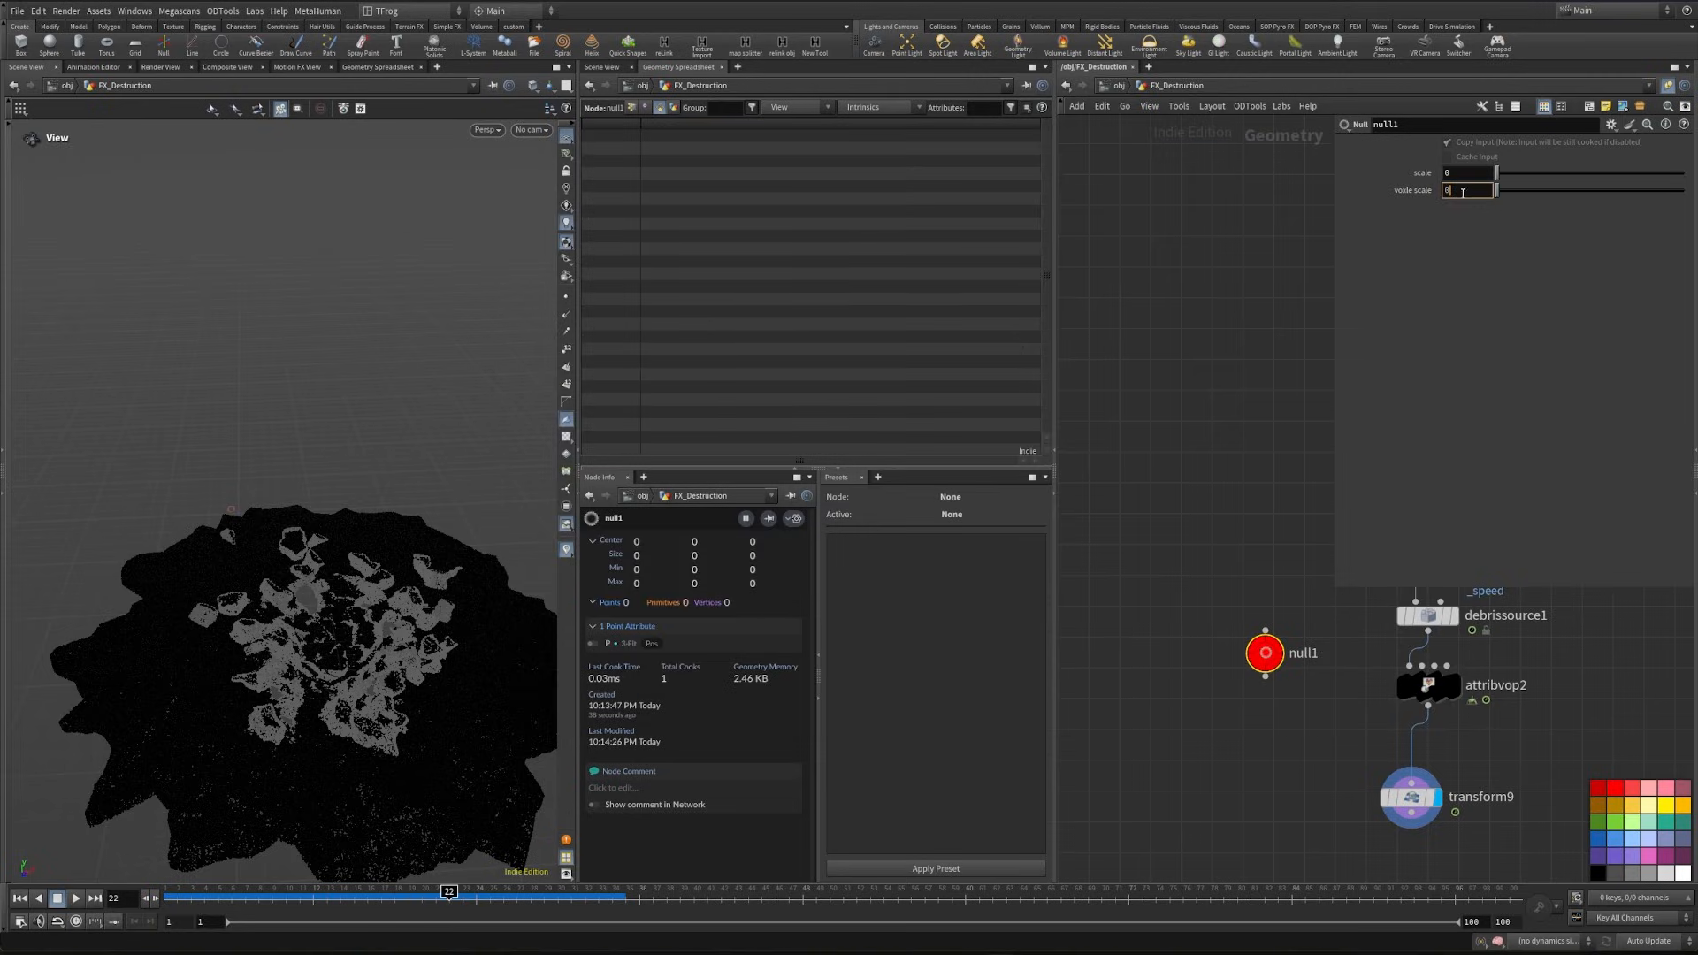
pyautogui.moveTo(1465, 174); pyautogui.dragTo(1417, 176)
pyautogui.write('5')
pyautogui.click(1487, 195)
# - Link transform9's uniform scale to null1's scale parameter with a relative reference
pyautogui.rightClick(1420, 173)
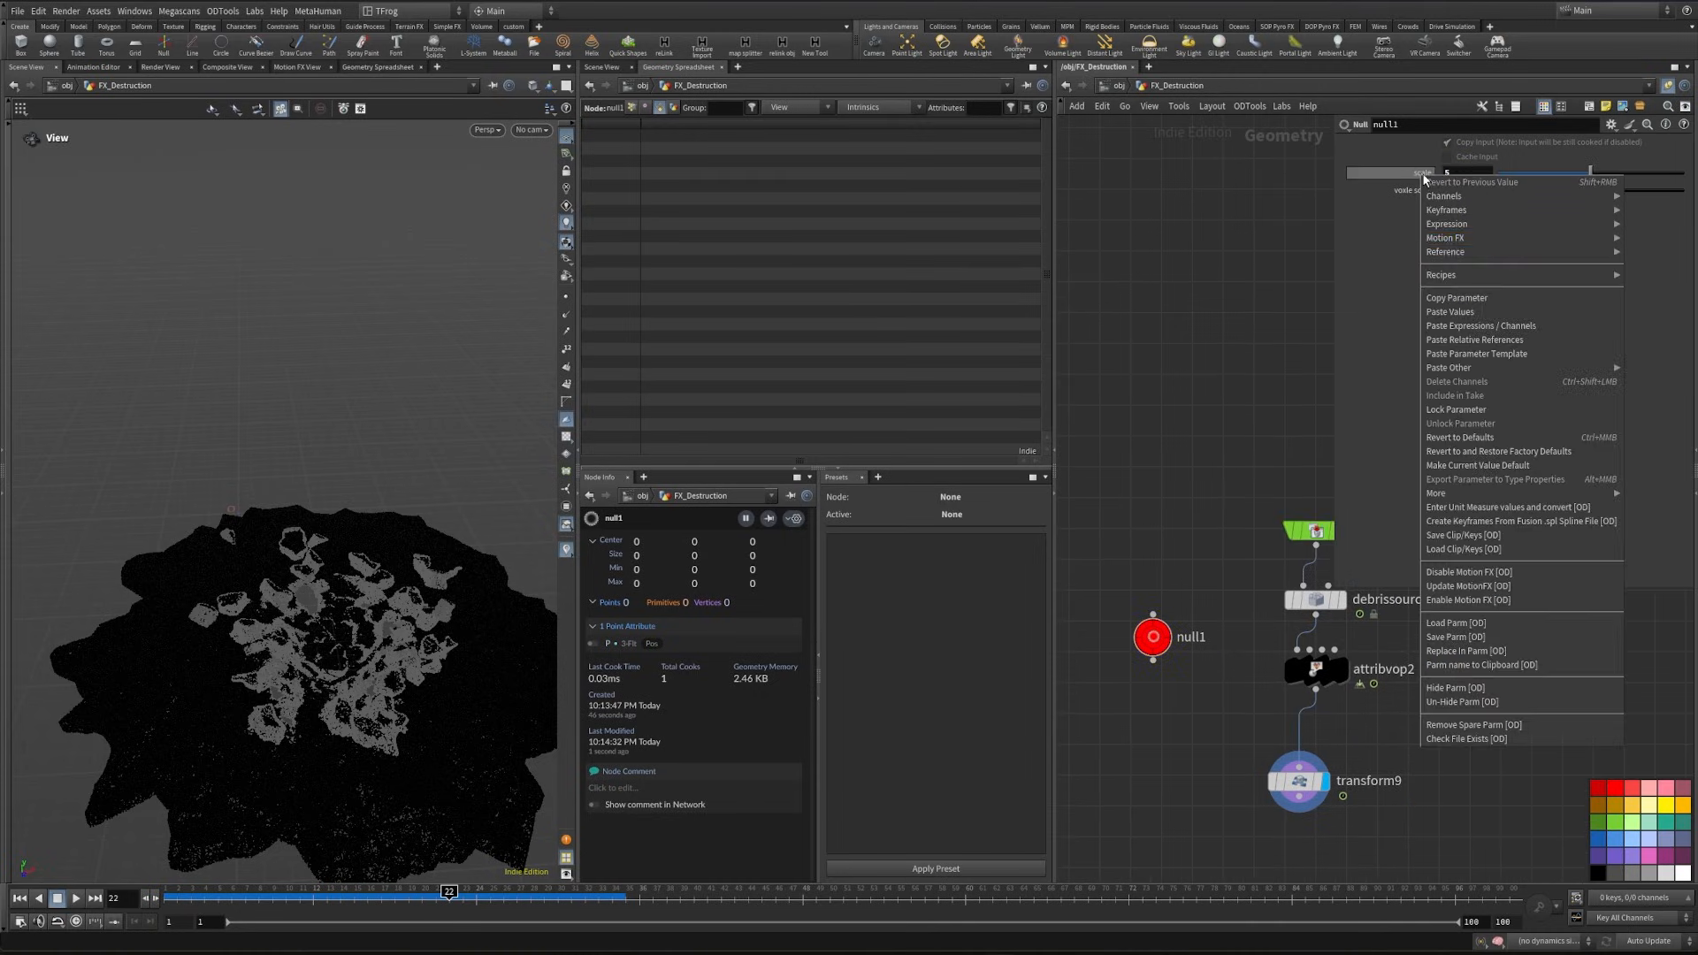
pyautogui.click(1462, 298)
pyautogui.click(1298, 781)
pyautogui.rightClick(1420, 271)
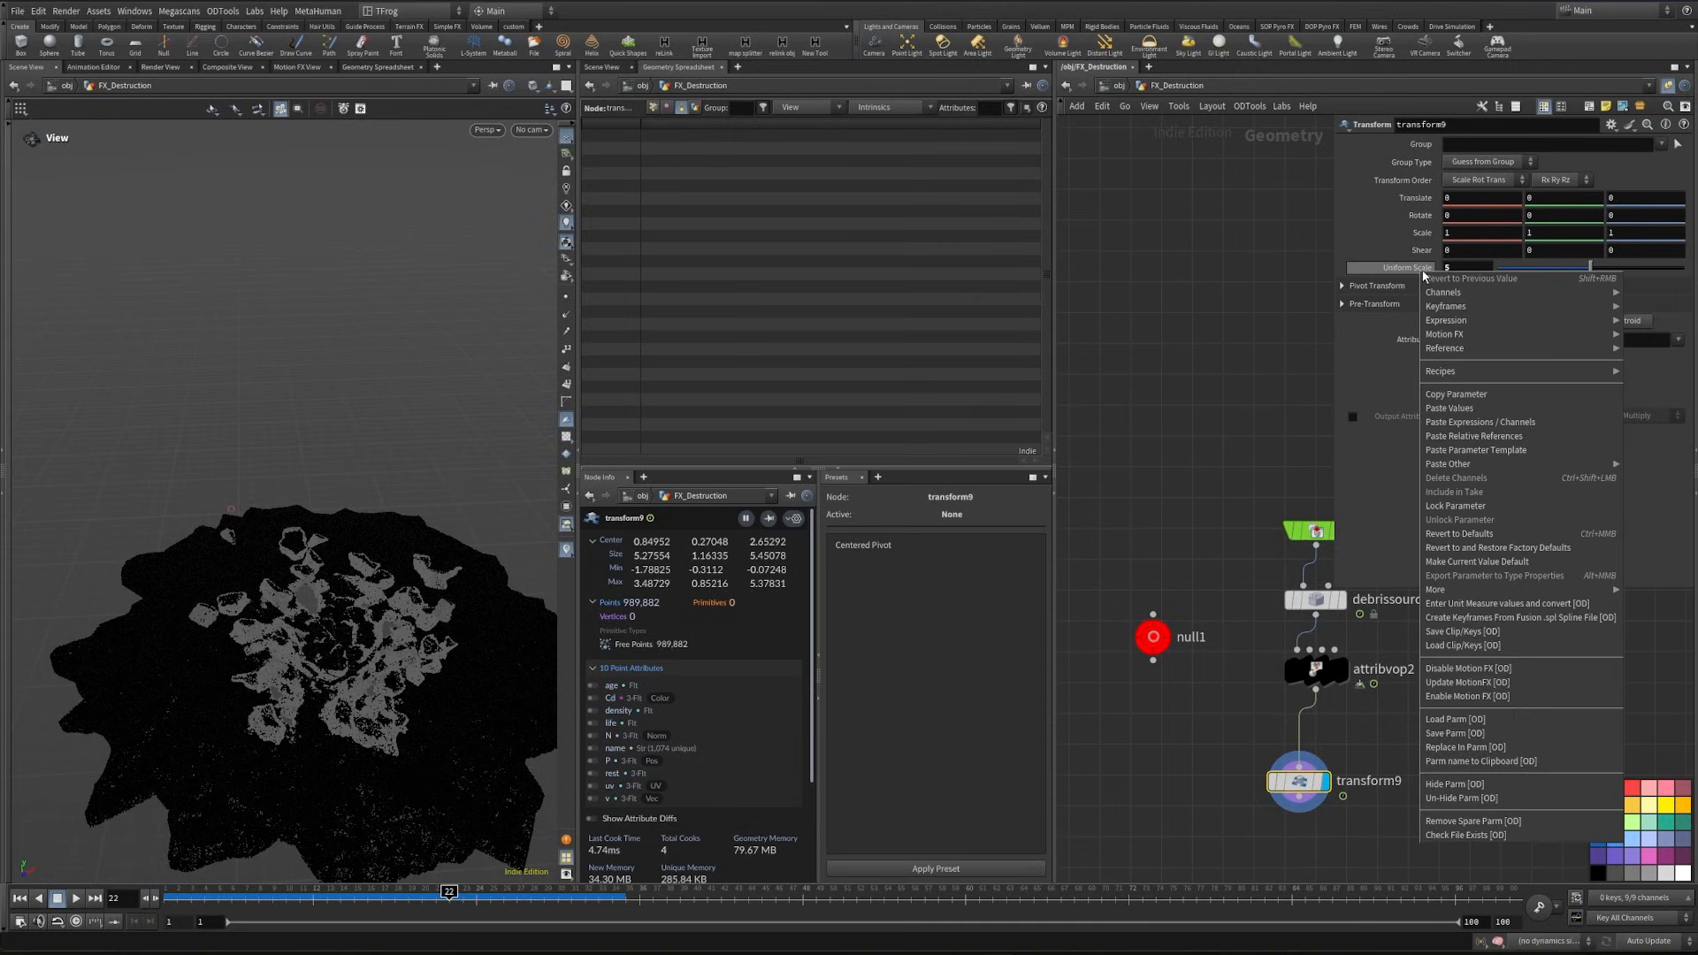
pyautogui.click(1511, 438)
pyautogui.moveTo(1168, 551); pyautogui.dragTo(1206, 554, button='middle')
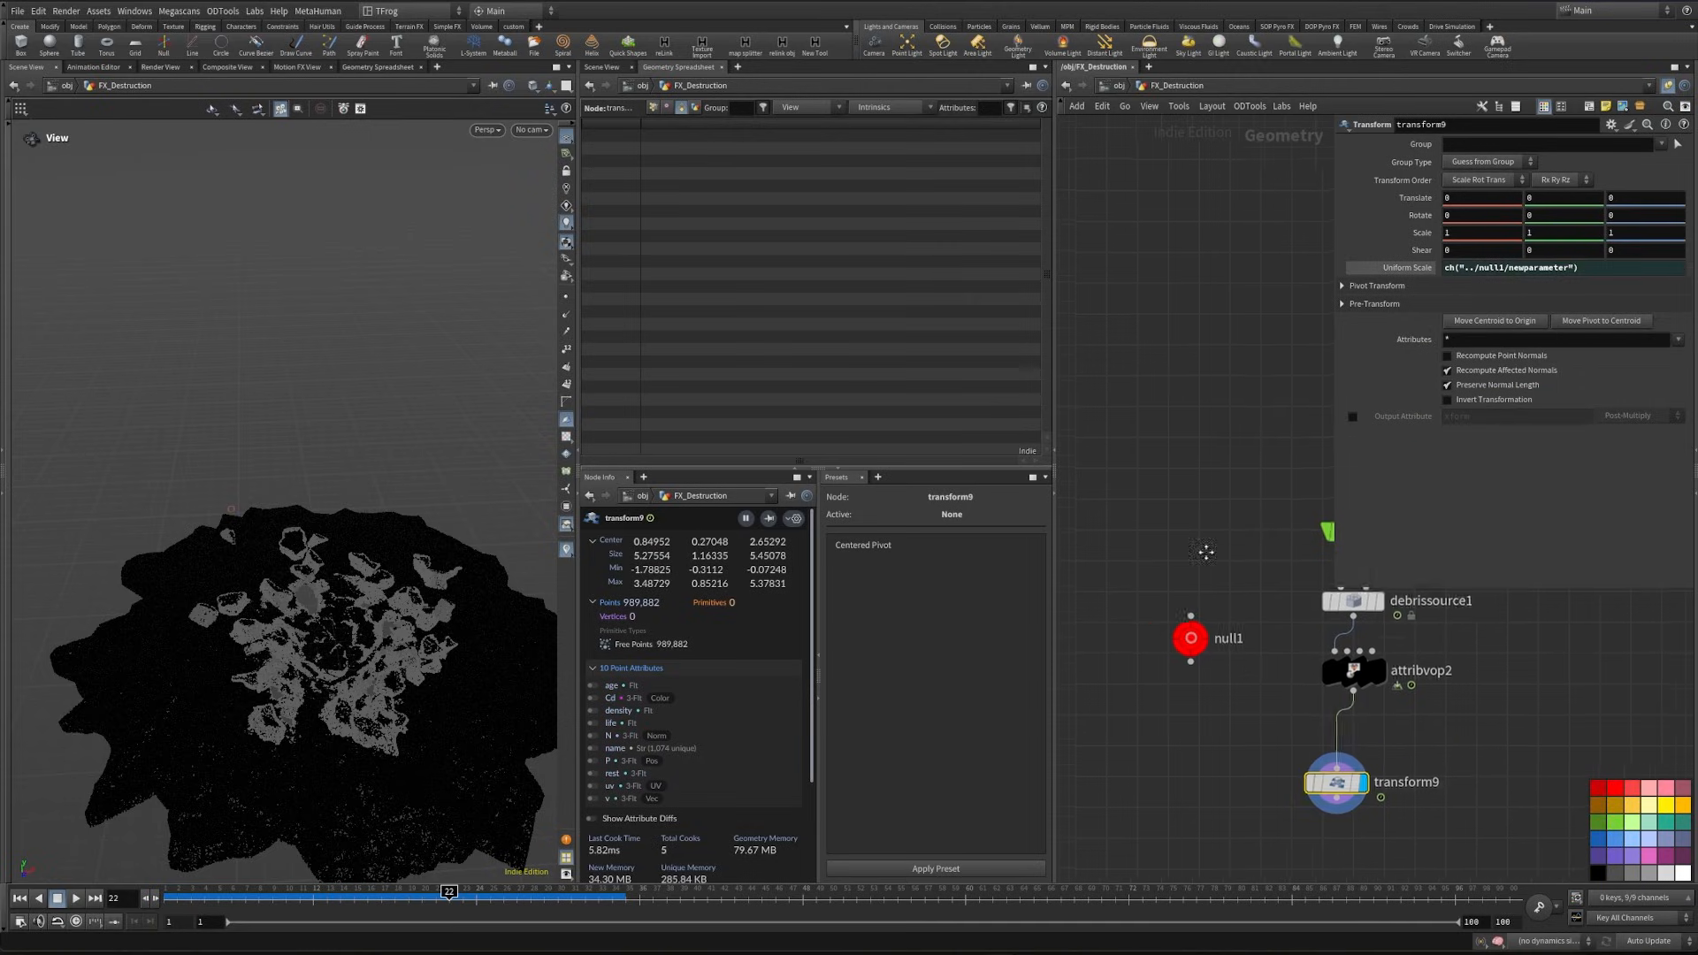
# - Create an Add node in the empty network area beside null1
pyautogui.moveTo(1234, 738); pyautogui.dragTo(1228, 830, button='middle')
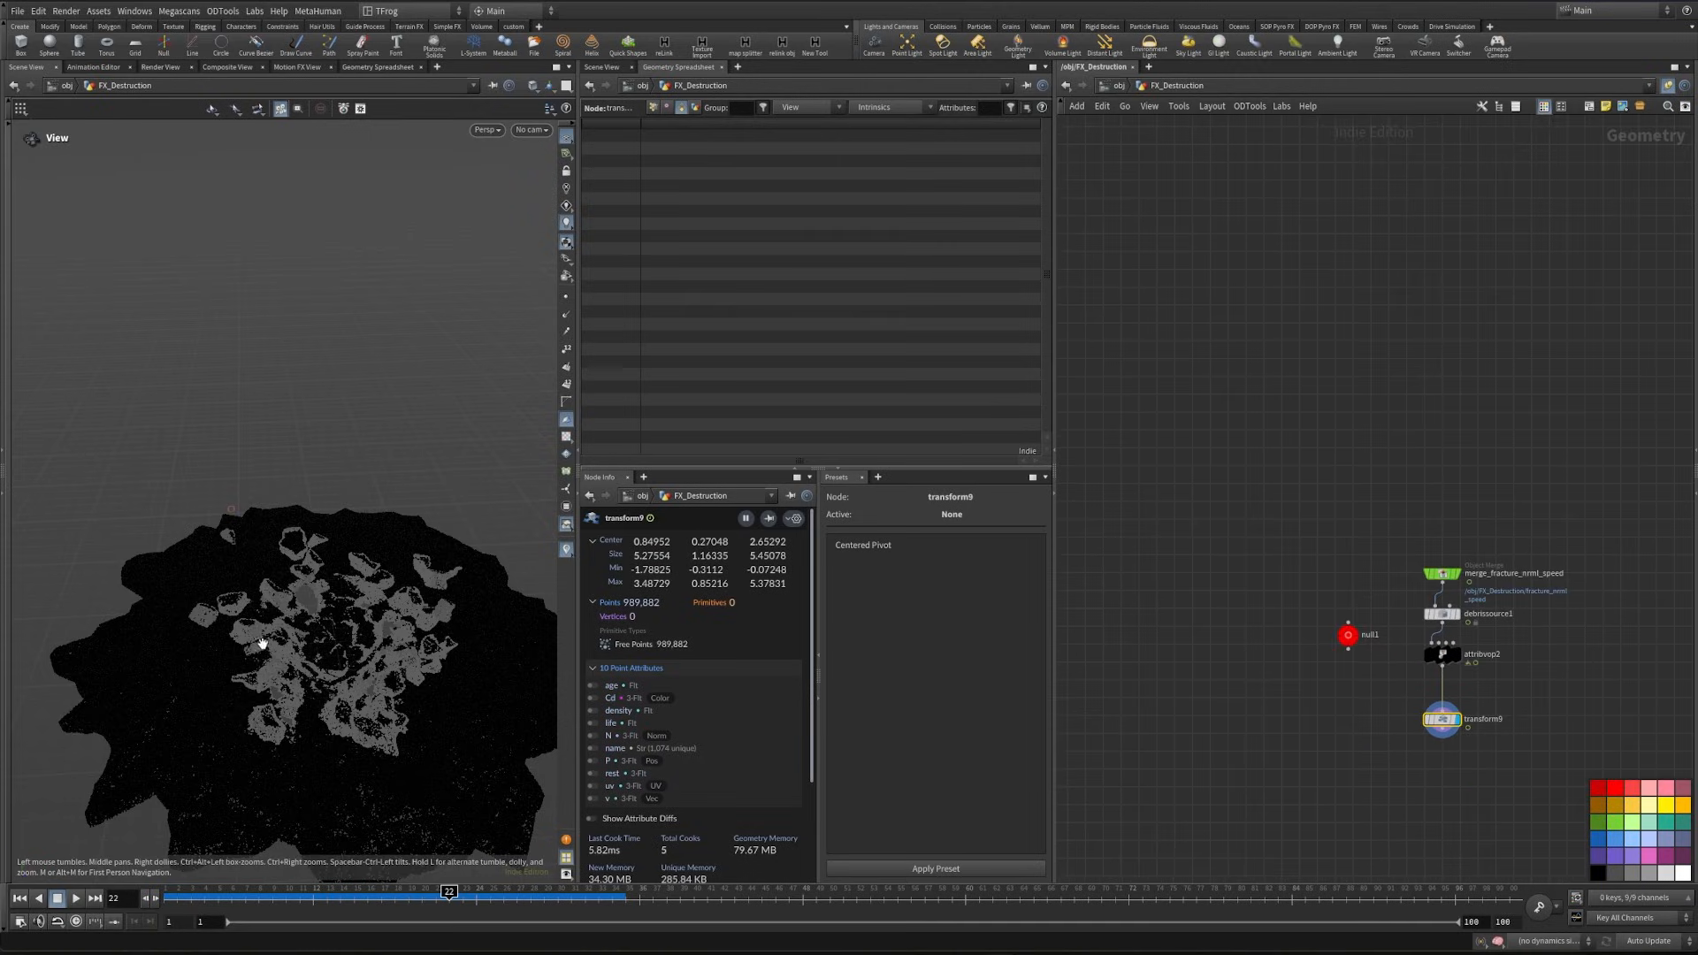
pyautogui.moveTo(262, 643); pyautogui.dragTo(156, 574)
pyautogui.moveTo(219, 633); pyautogui.dragTo(207, 611)
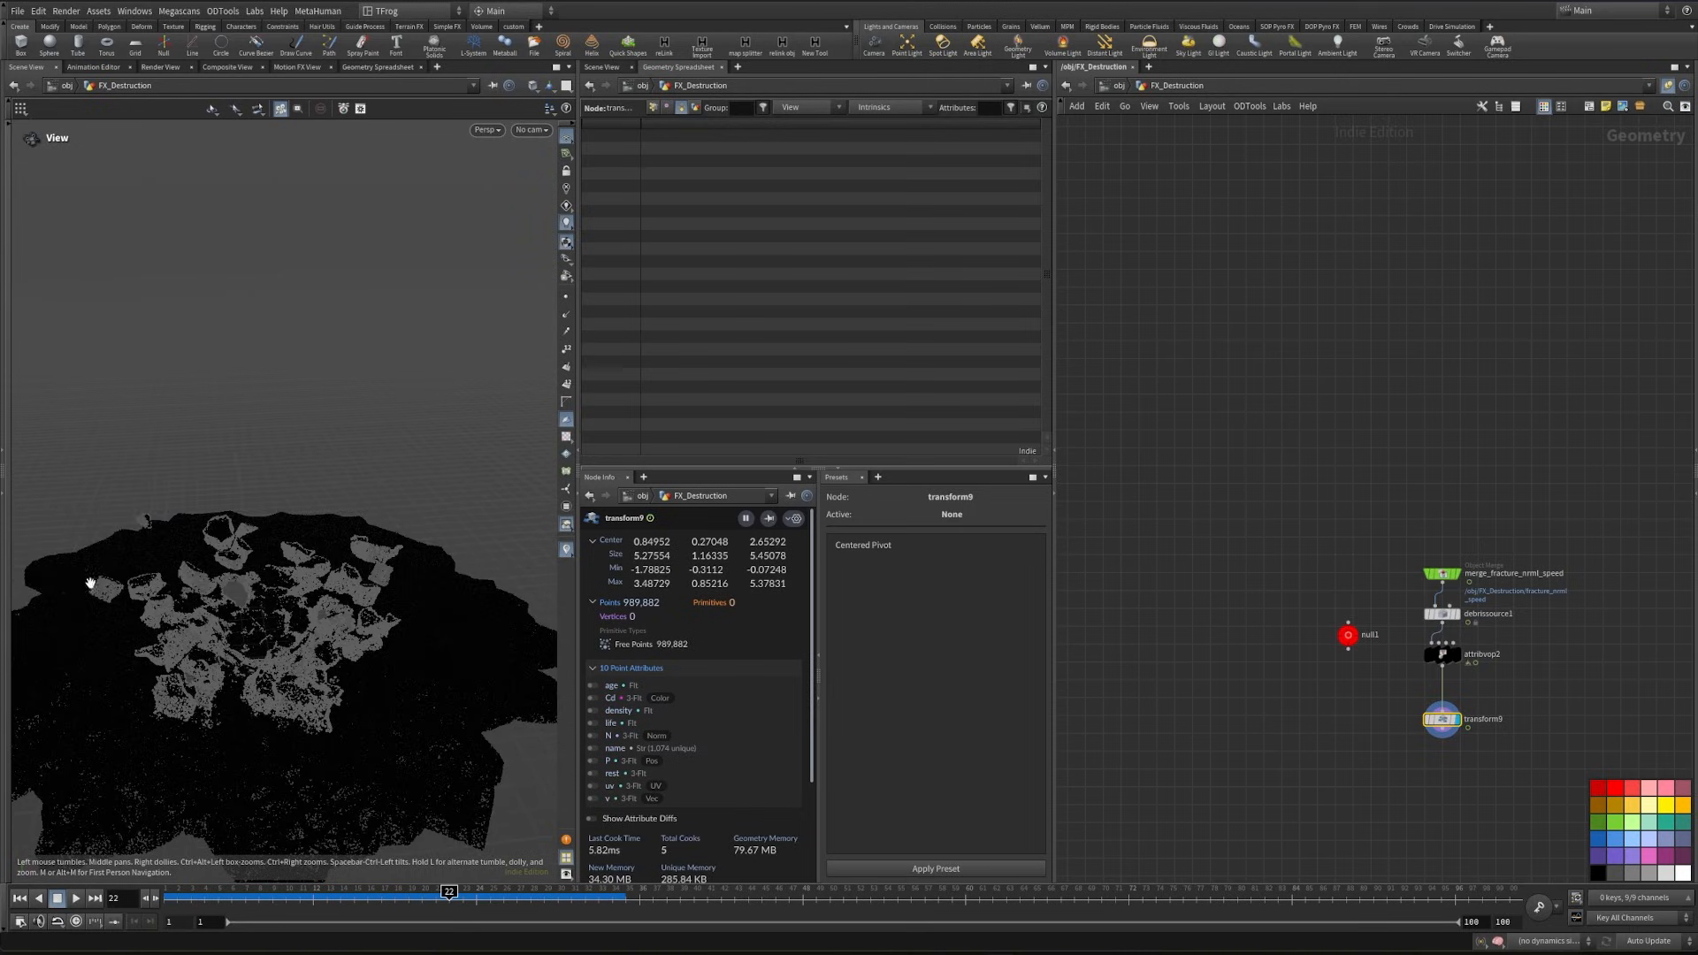
pyautogui.moveTo(1257, 566); pyautogui.dragTo(1312, 590, button='middle')
pyautogui.press('Tab')
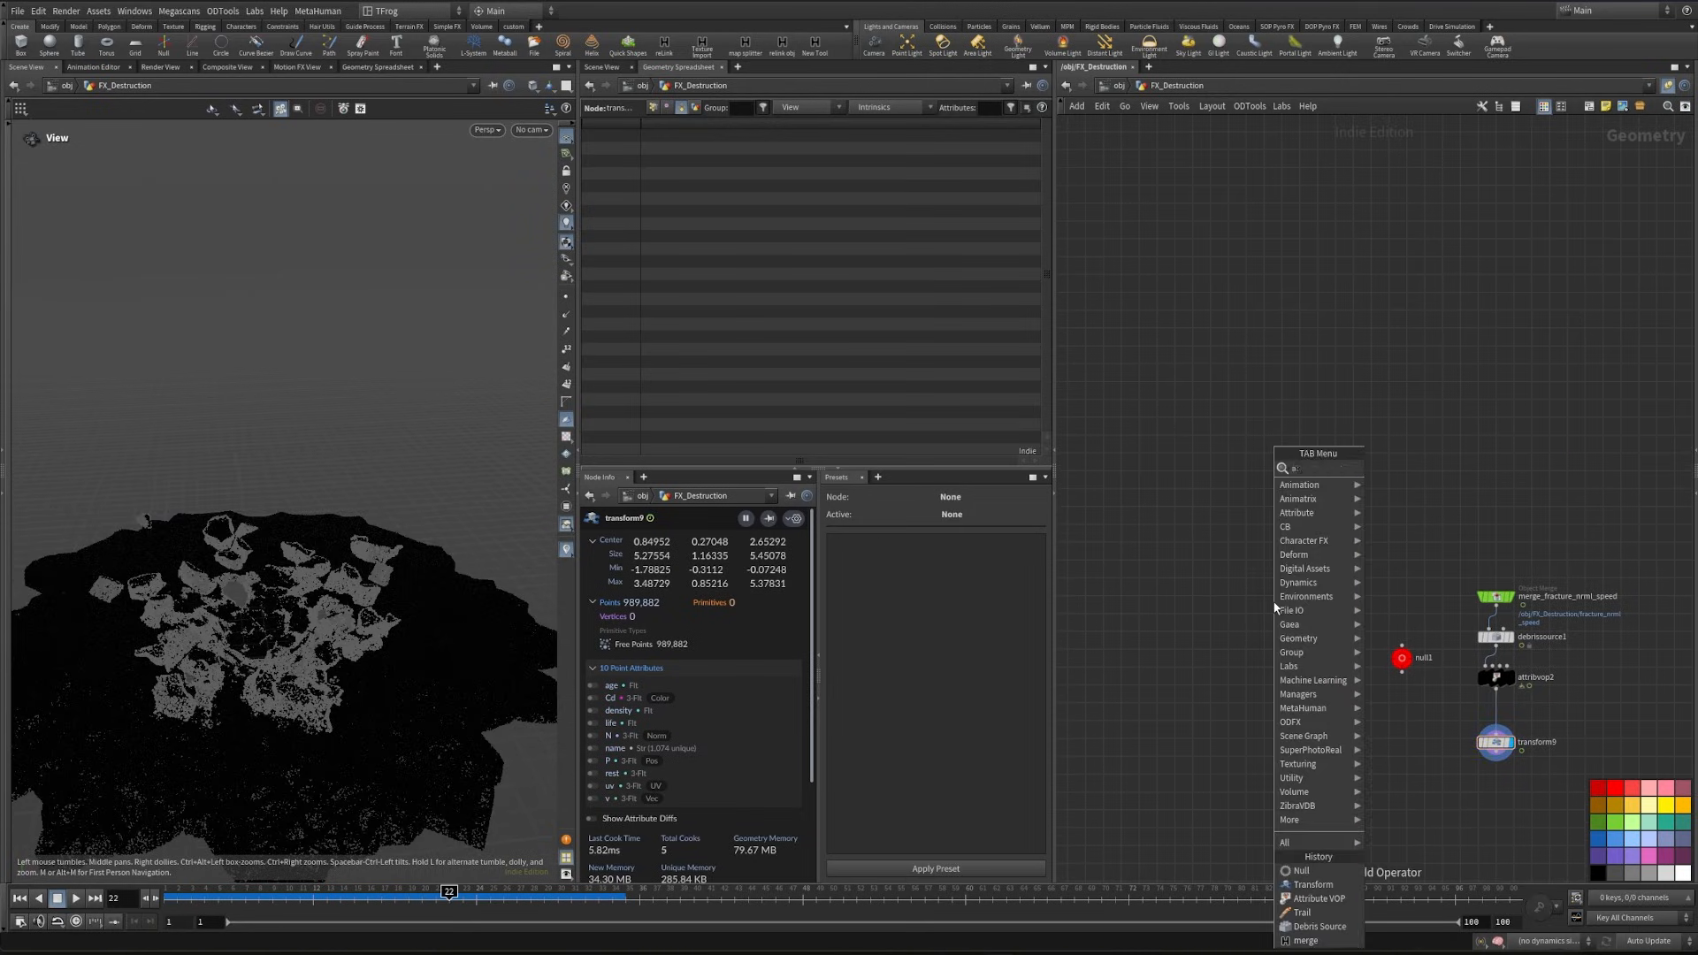
pyautogui.write('add')
pyautogui.press('Return')
pyautogui.click(1273, 604)
pyautogui.scroll(5, 1275, 608)
# - Connect an Attribute Adjust Float node below add6, display it and show its parameters
pyautogui.moveTo(1312, 677); pyautogui.dragTo(1296, 530, button='middle')
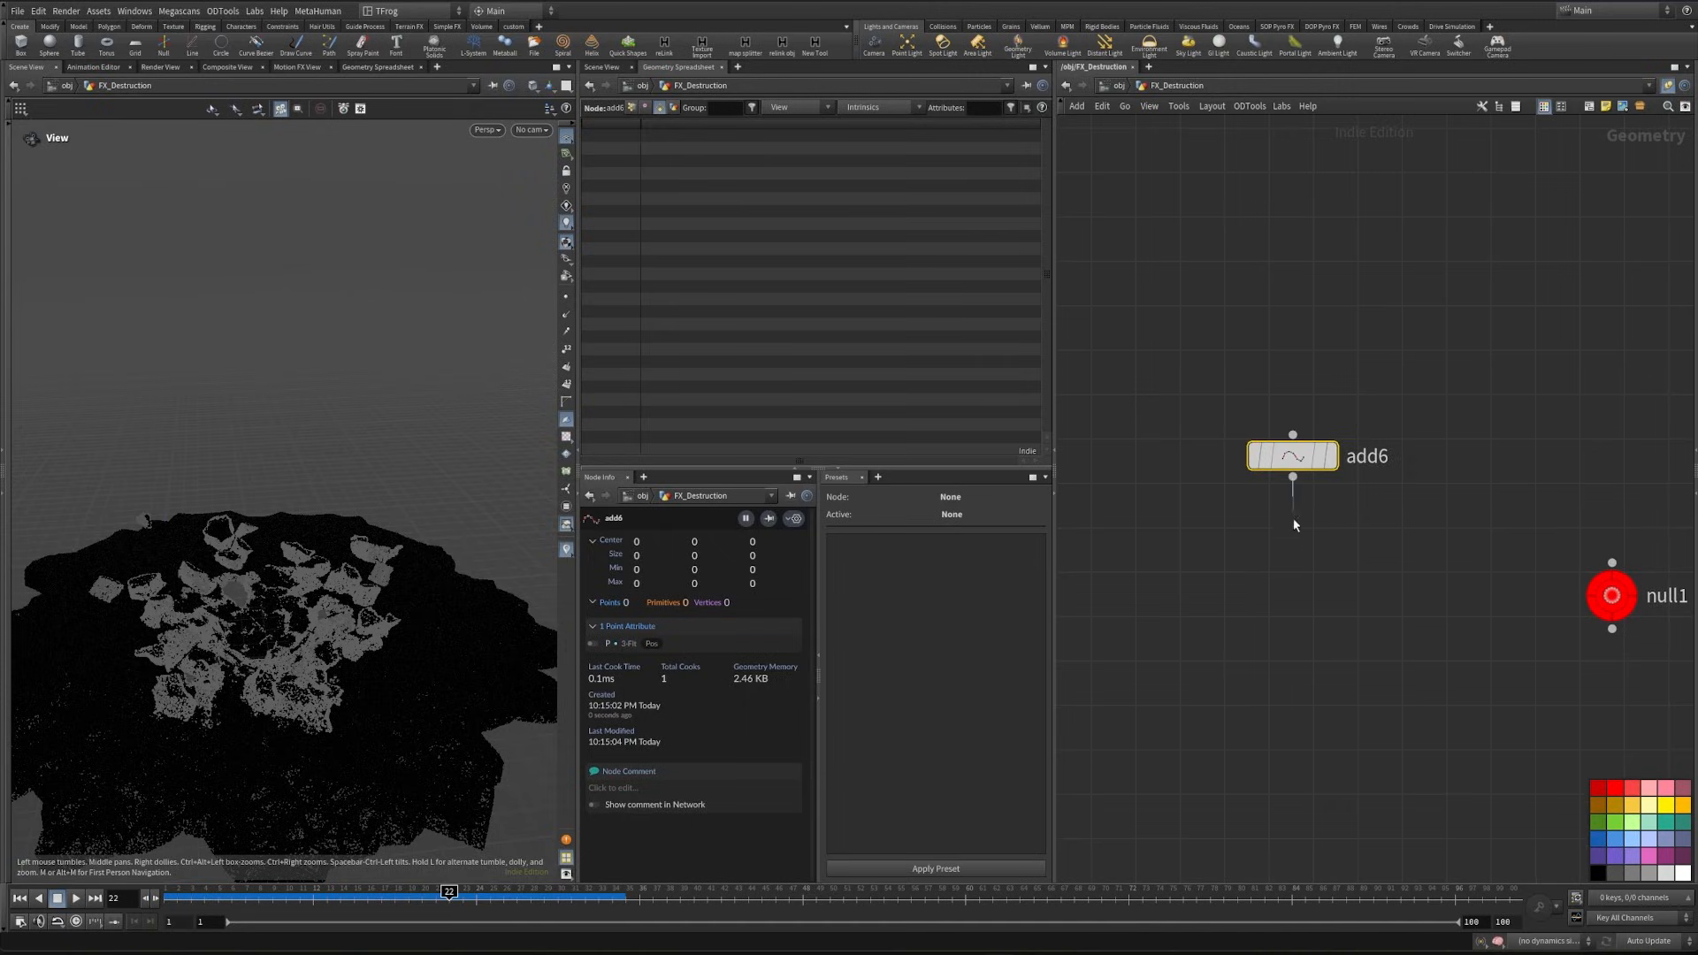
pyautogui.press('Tab')
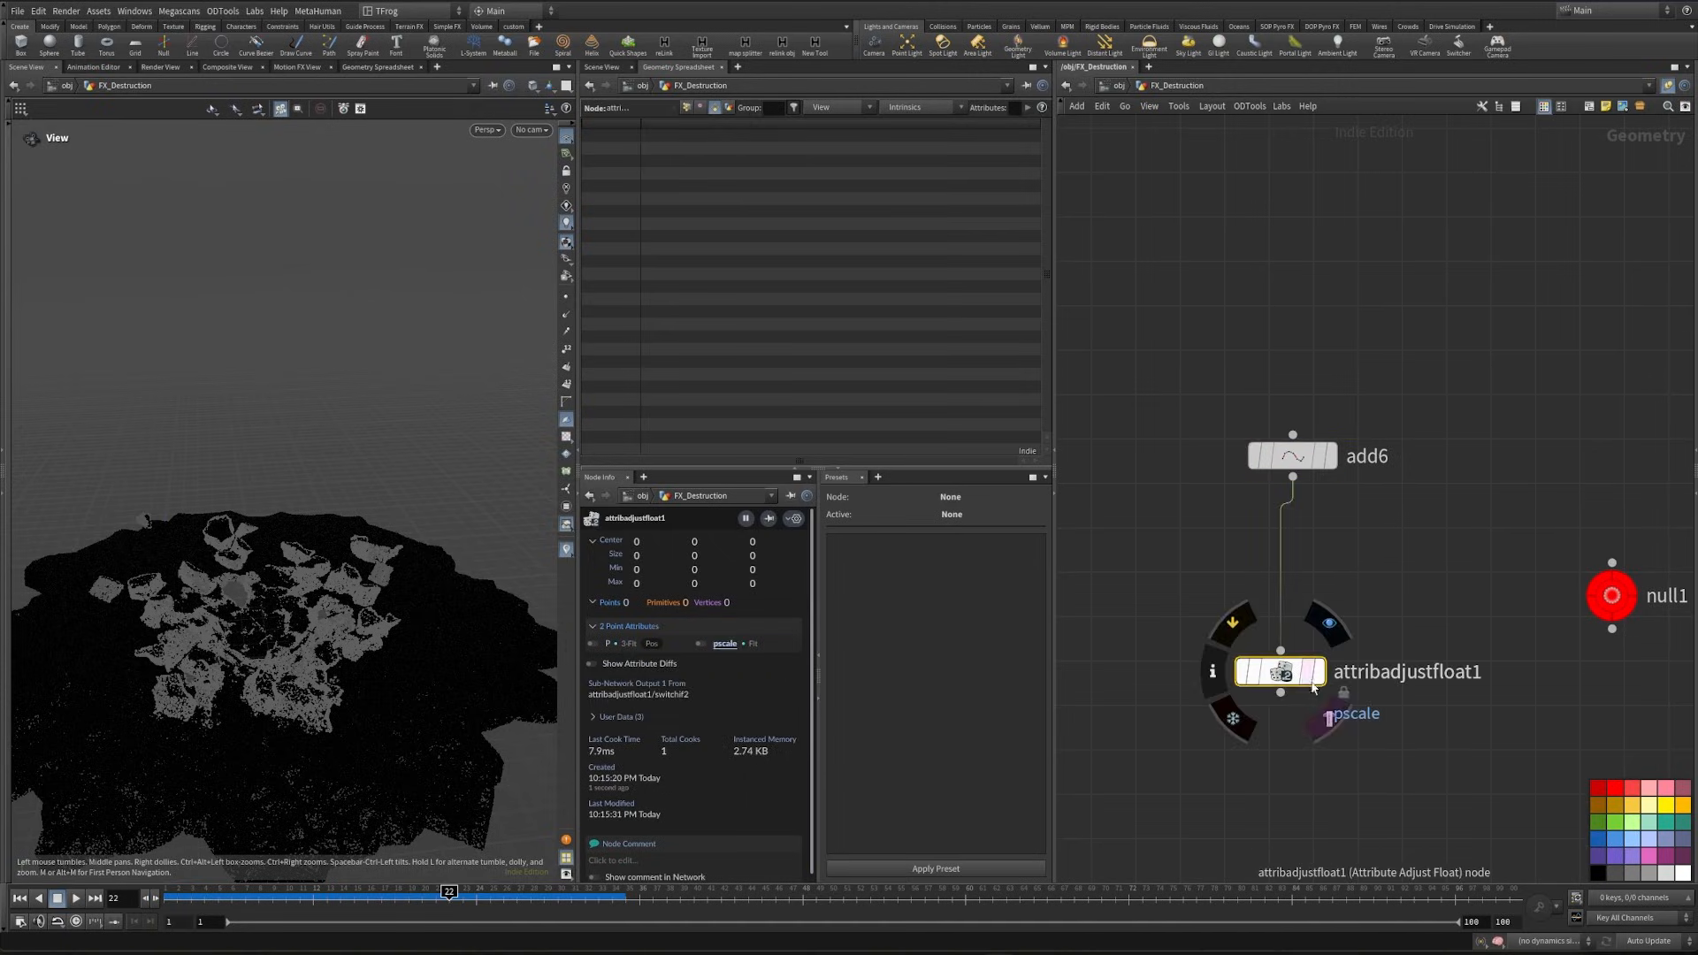
pyautogui.click(1326, 624)
pyautogui.moveTo(1271, 669); pyautogui.dragTo(1281, 634)
pyautogui.press('p')
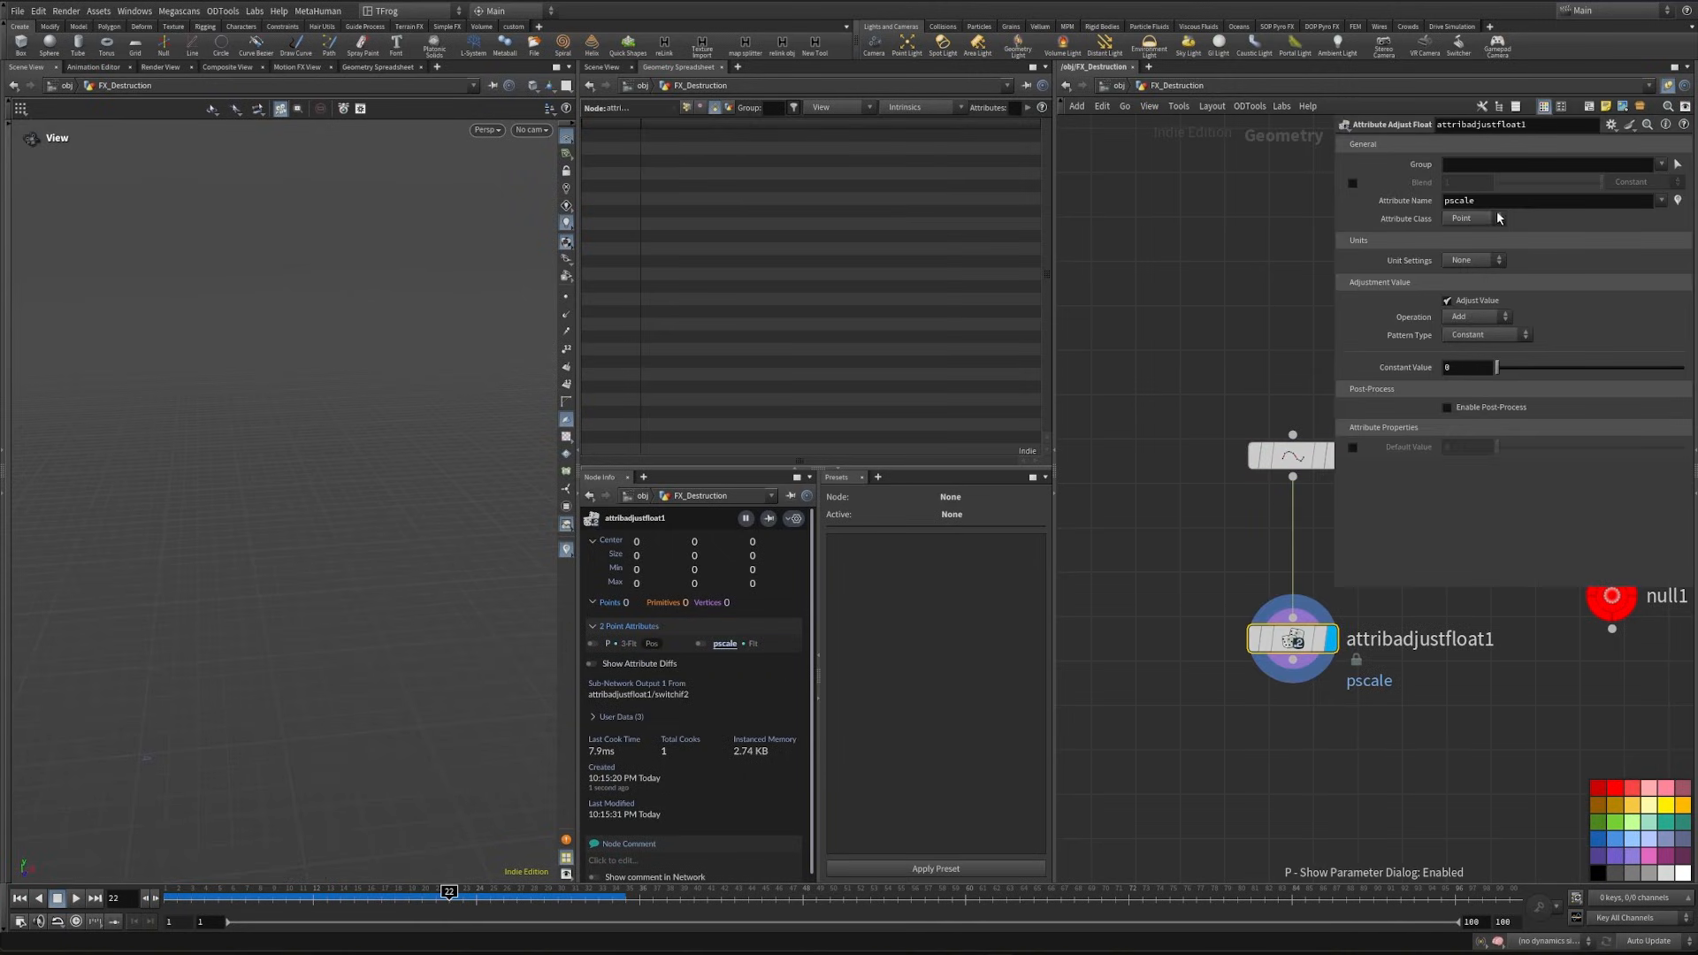
# - Name the adjusted attribute denstiy and give add6 one point at the origin
pyautogui.moveTo(1494, 202); pyautogui.dragTo(1357, 206)
pyautogui.write('denstiy')
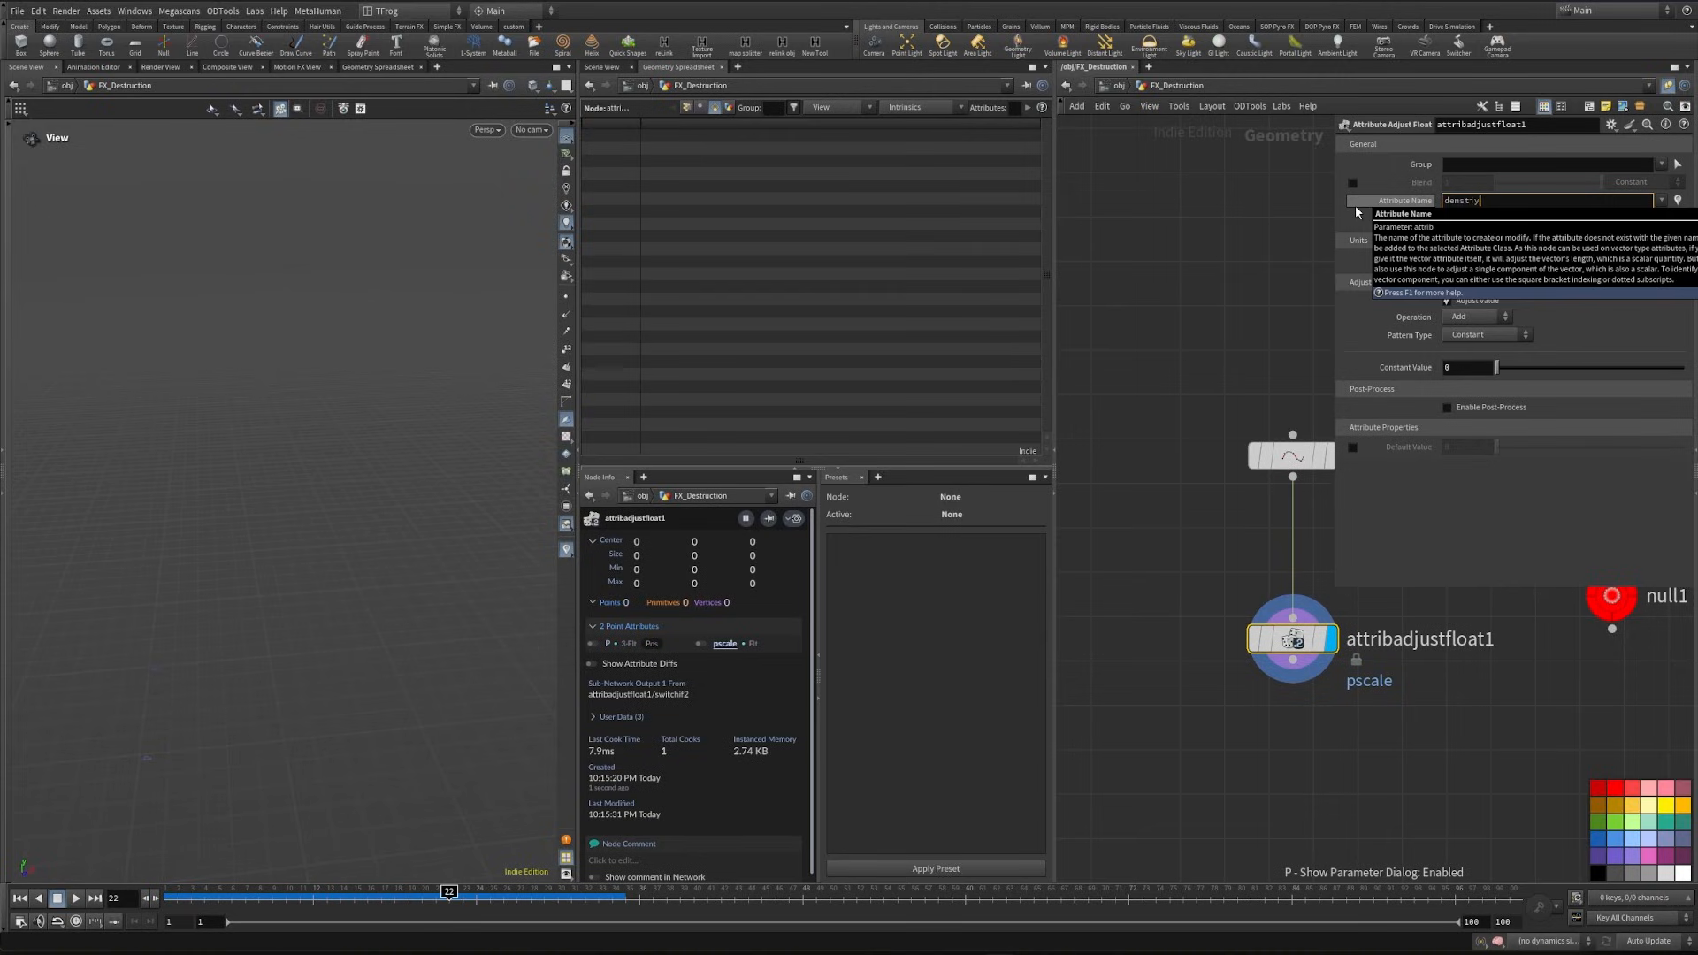
pyautogui.click(1300, 454)
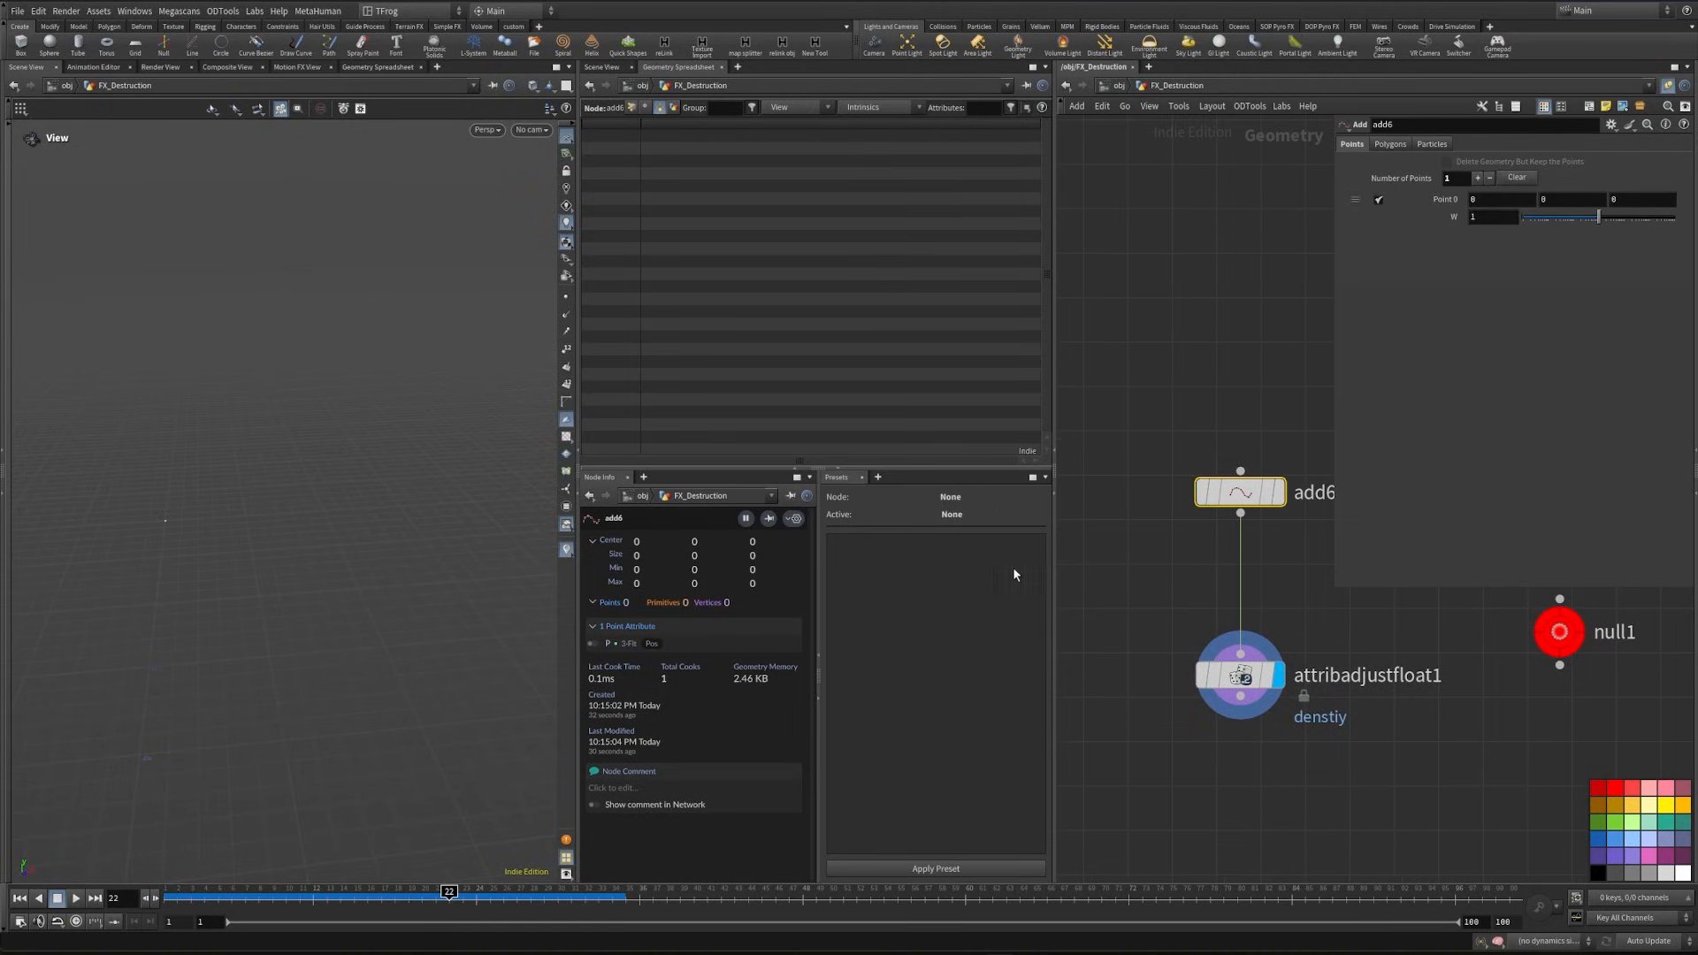
# - Set attribadjustfloat1's operation to Set Always and its pattern type to Noise
pyautogui.click(1256, 681)
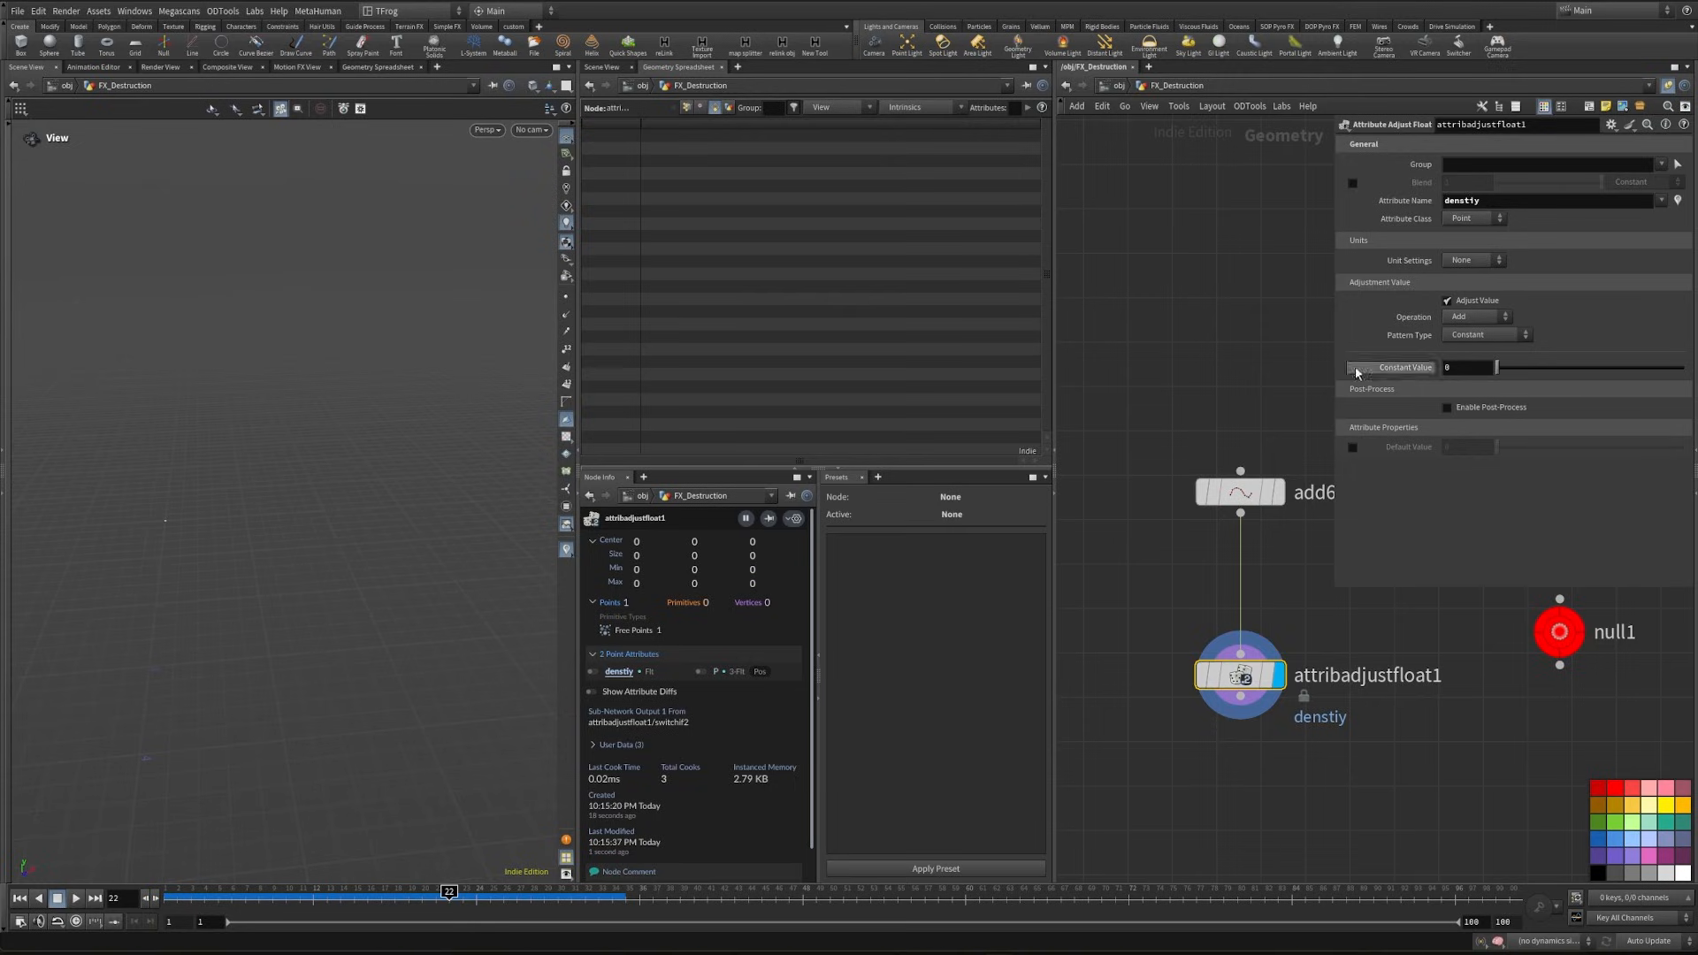
pyautogui.click(1476, 318)
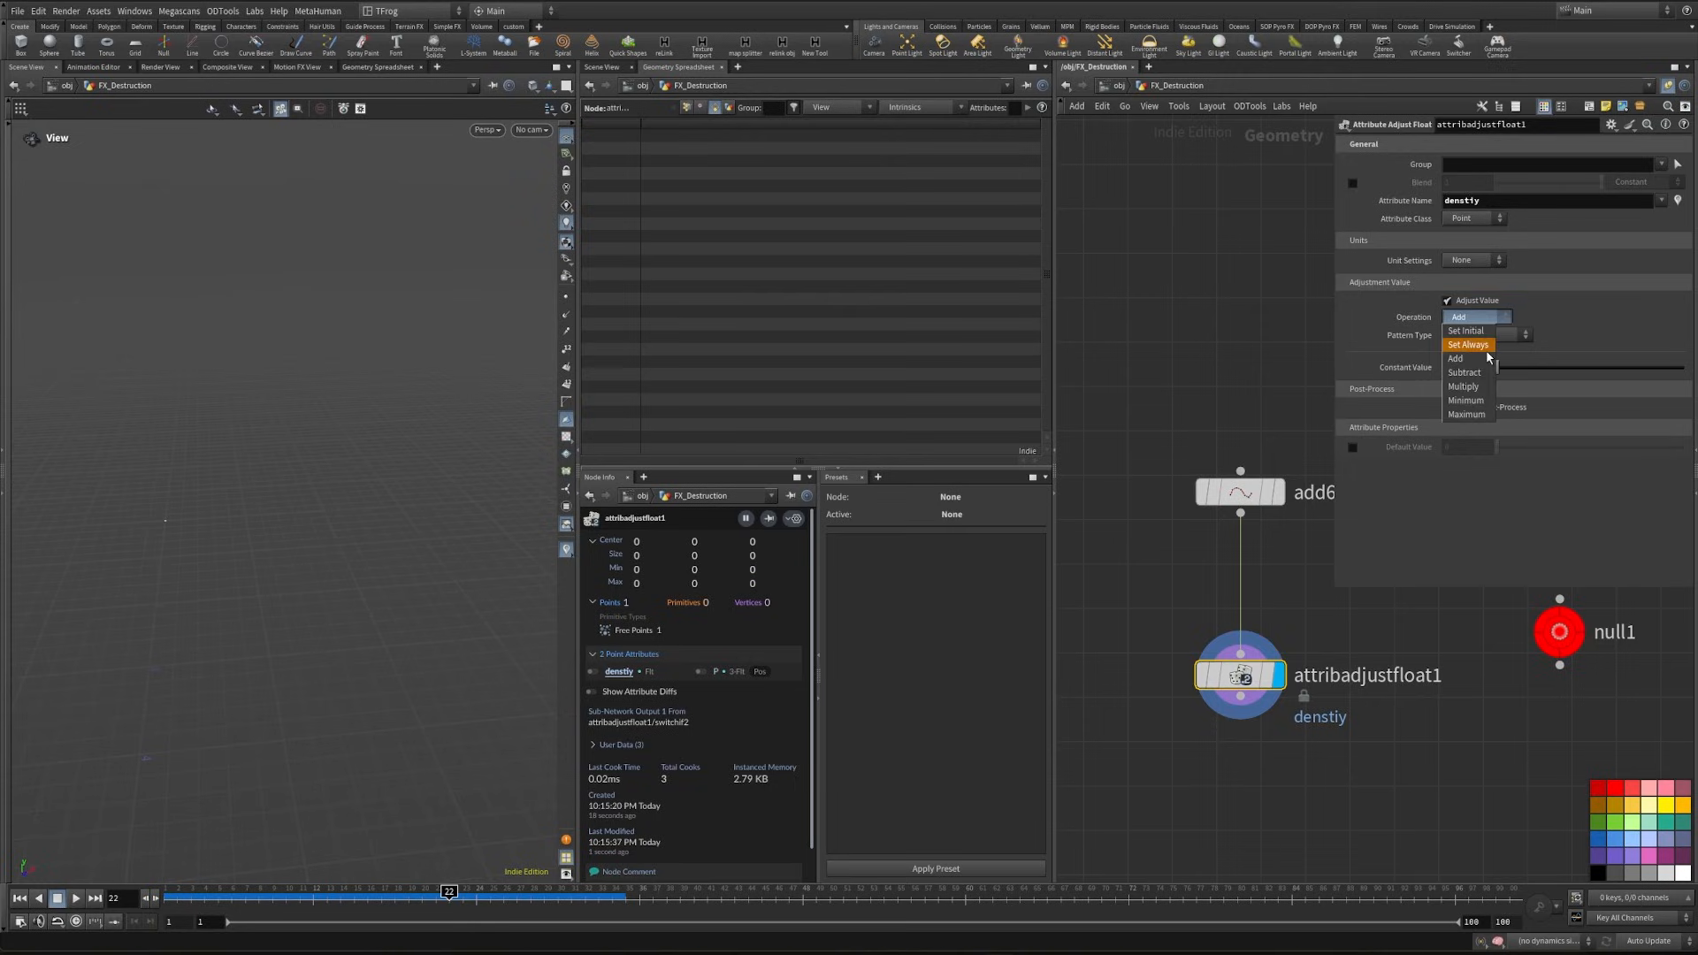
pyautogui.click(1482, 345)
pyautogui.click(1494, 338)
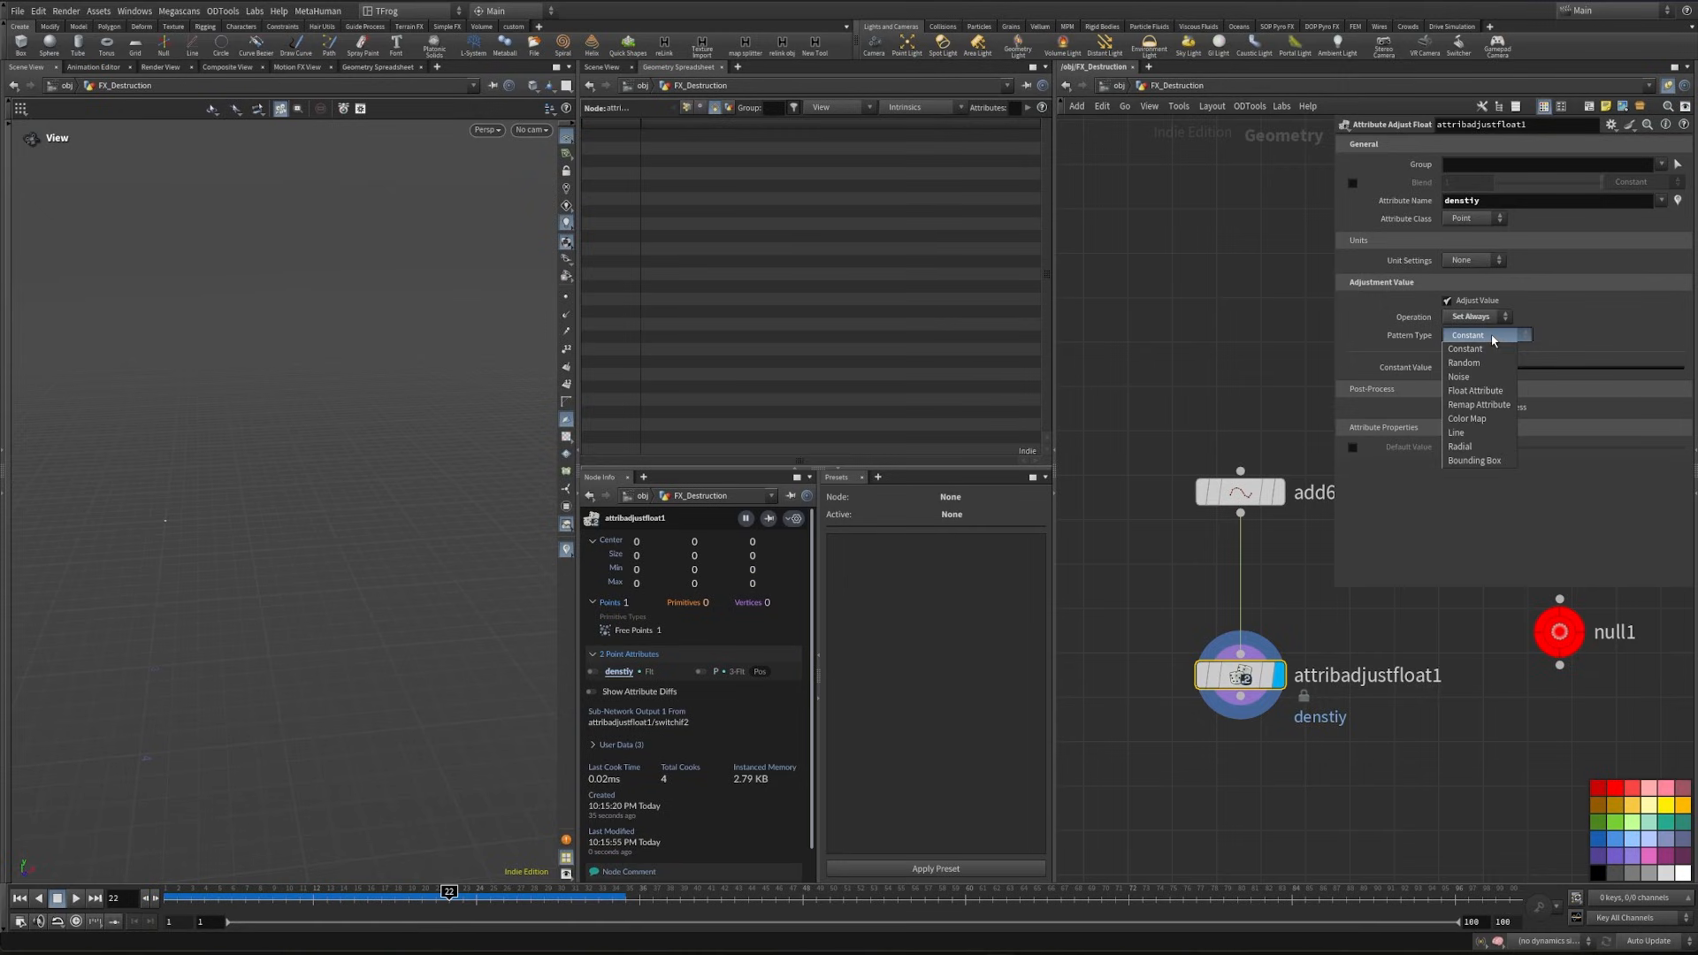
pyautogui.click(1493, 377)
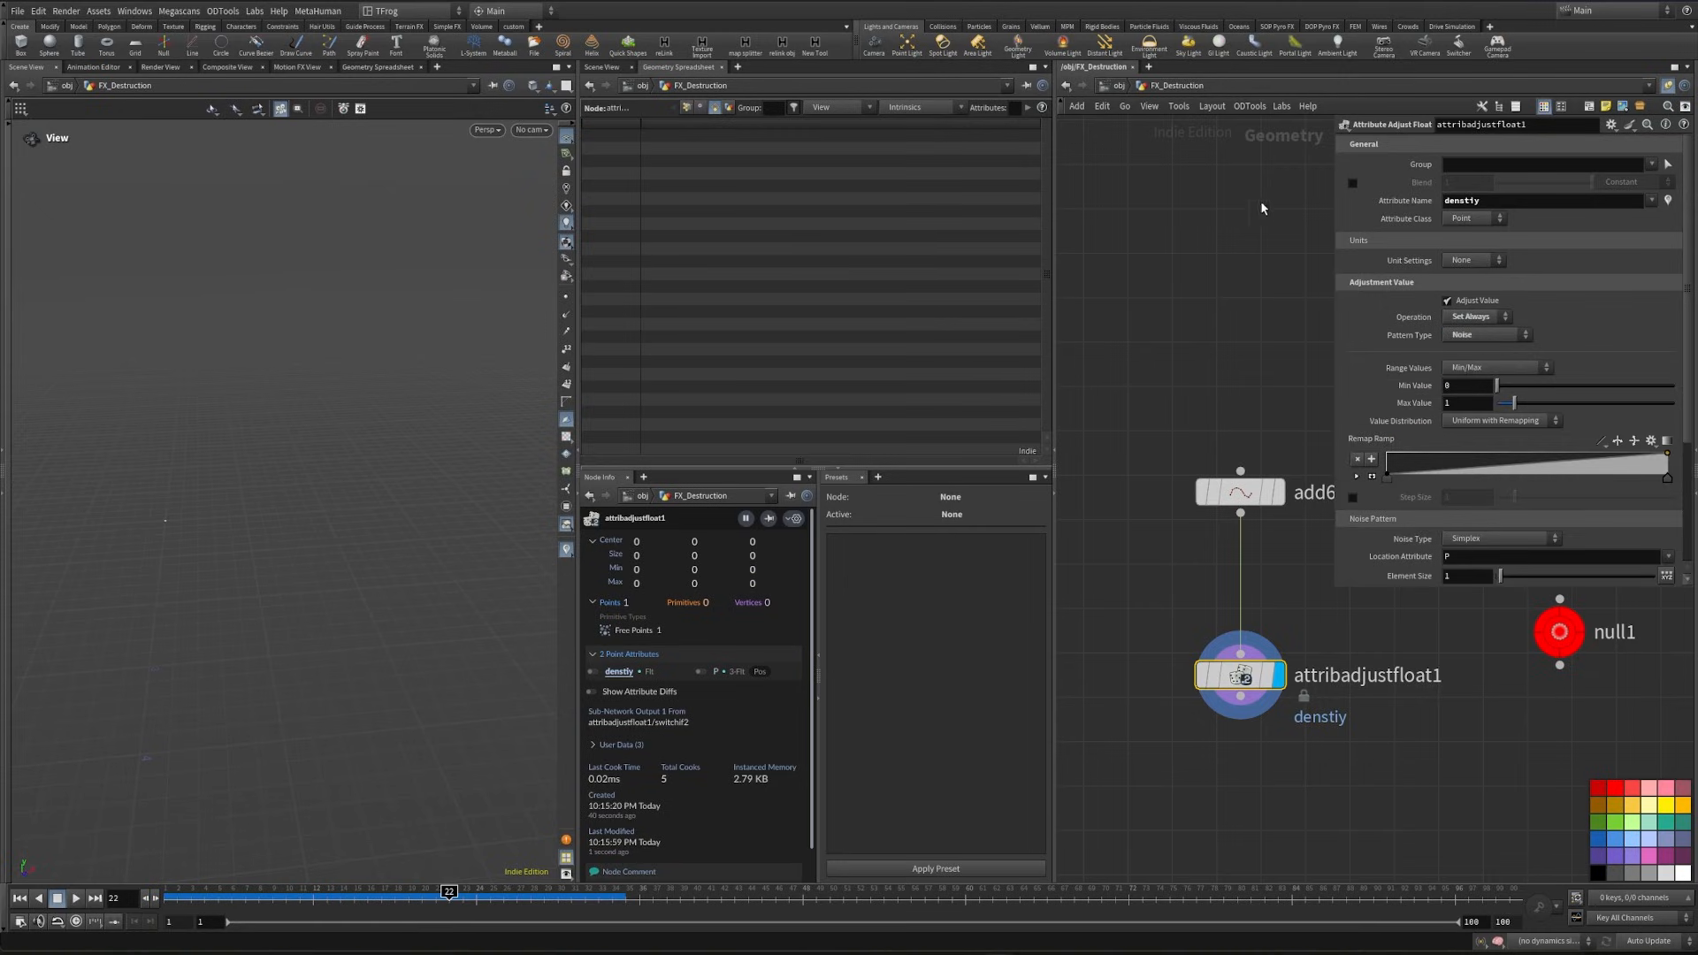
# - Switch the noise range values to Middle ± Range Length with middle value 1 and range length .25
pyautogui.click(1508, 367)
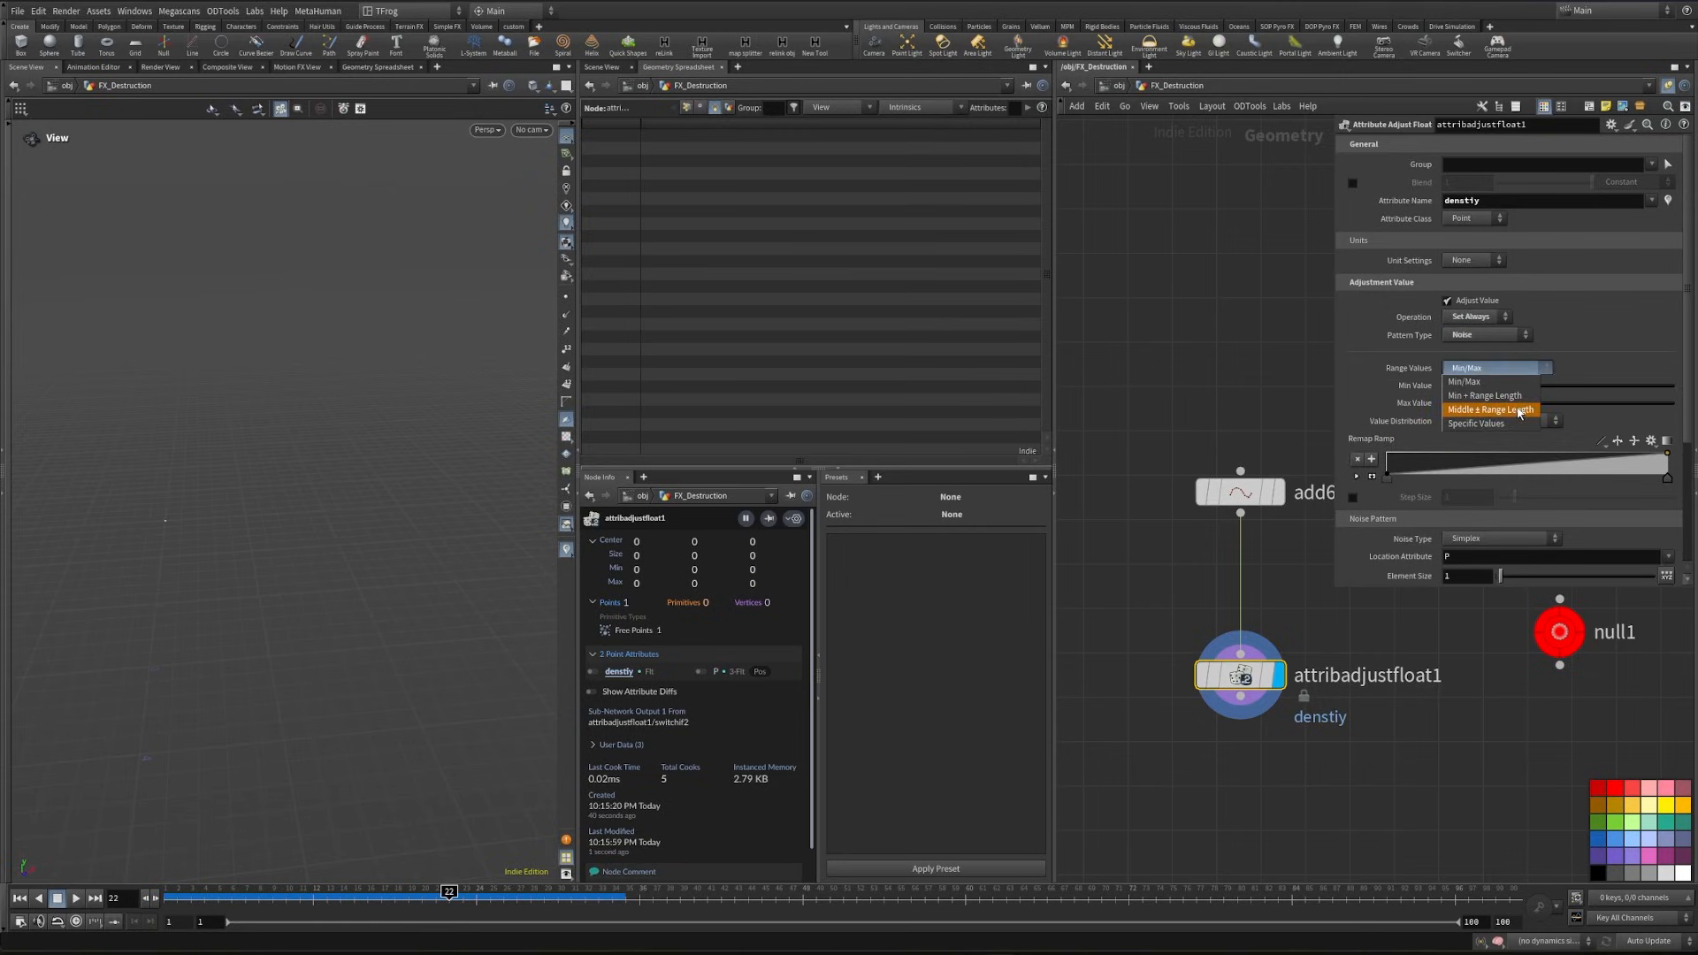
pyautogui.click(1523, 408)
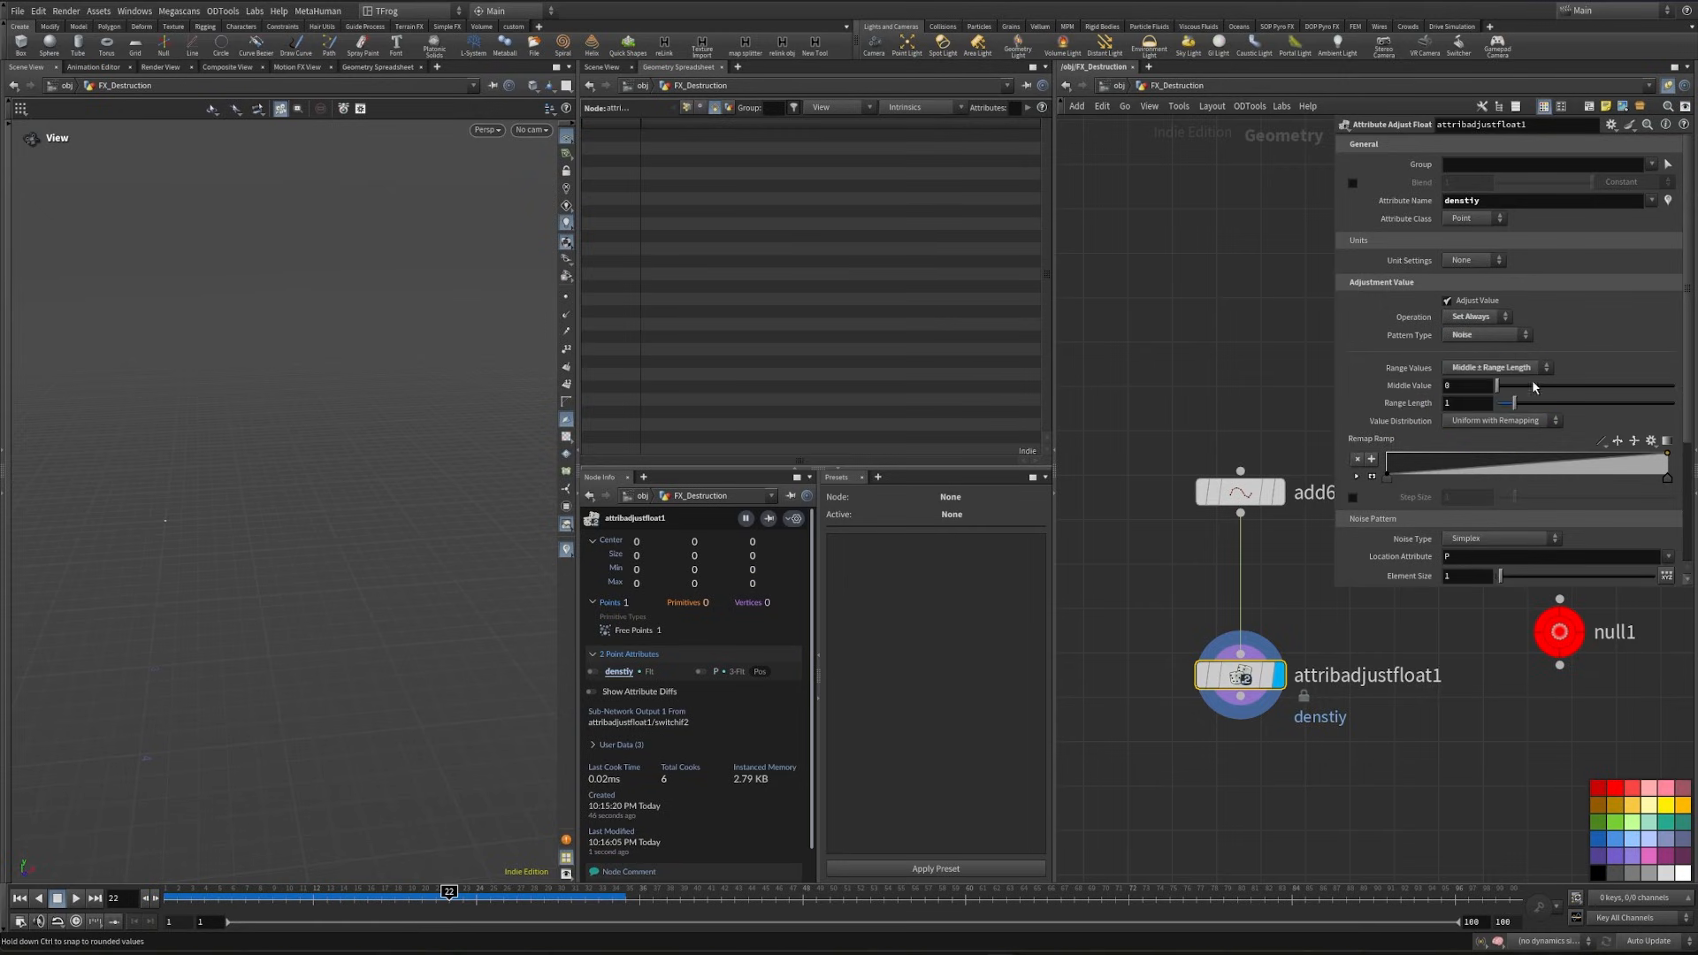
pyautogui.moveTo(1469, 387); pyautogui.dragTo(1161, 362)
pyautogui.write('0')
pyautogui.write('1')
pyautogui.press('Tab')
pyautogui.write('.25')
pyautogui.press('Return')
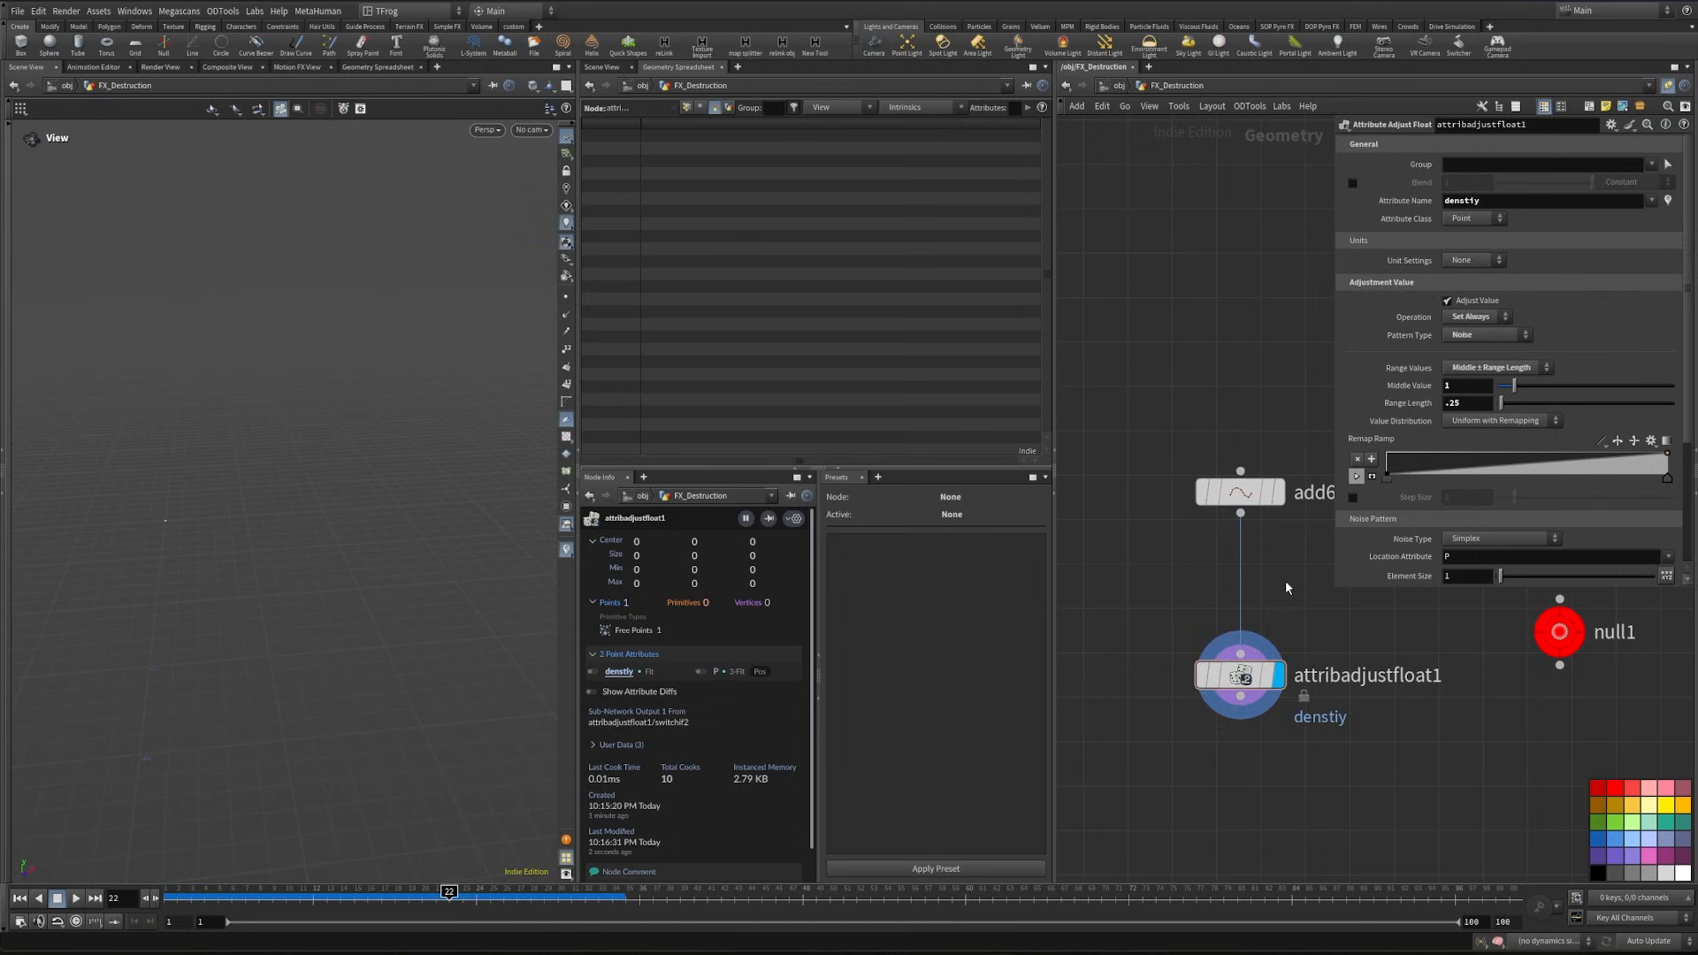
pyautogui.middleClick(1278, 663)
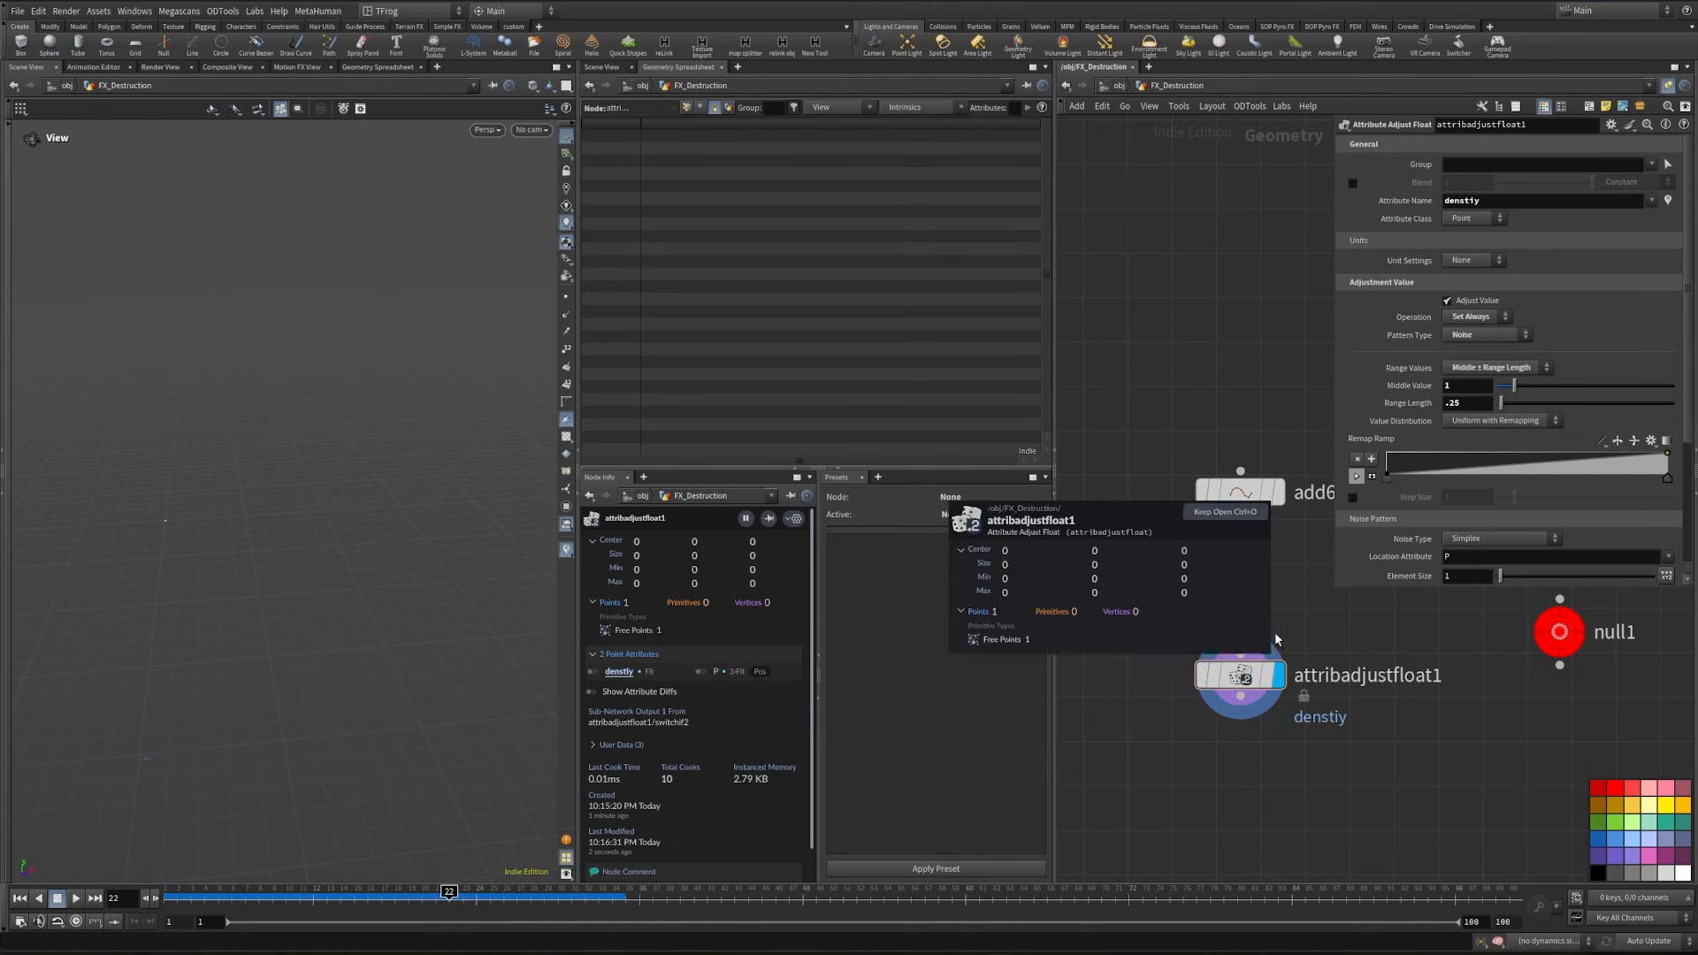
# - Add a Pyro Burst Source node connected below attribadjustfloat1
pyautogui.moveTo(1261, 763); pyautogui.dragTo(1225, 674, button='middle')
pyautogui.press('Tab')
pyautogui.write('pyro b')
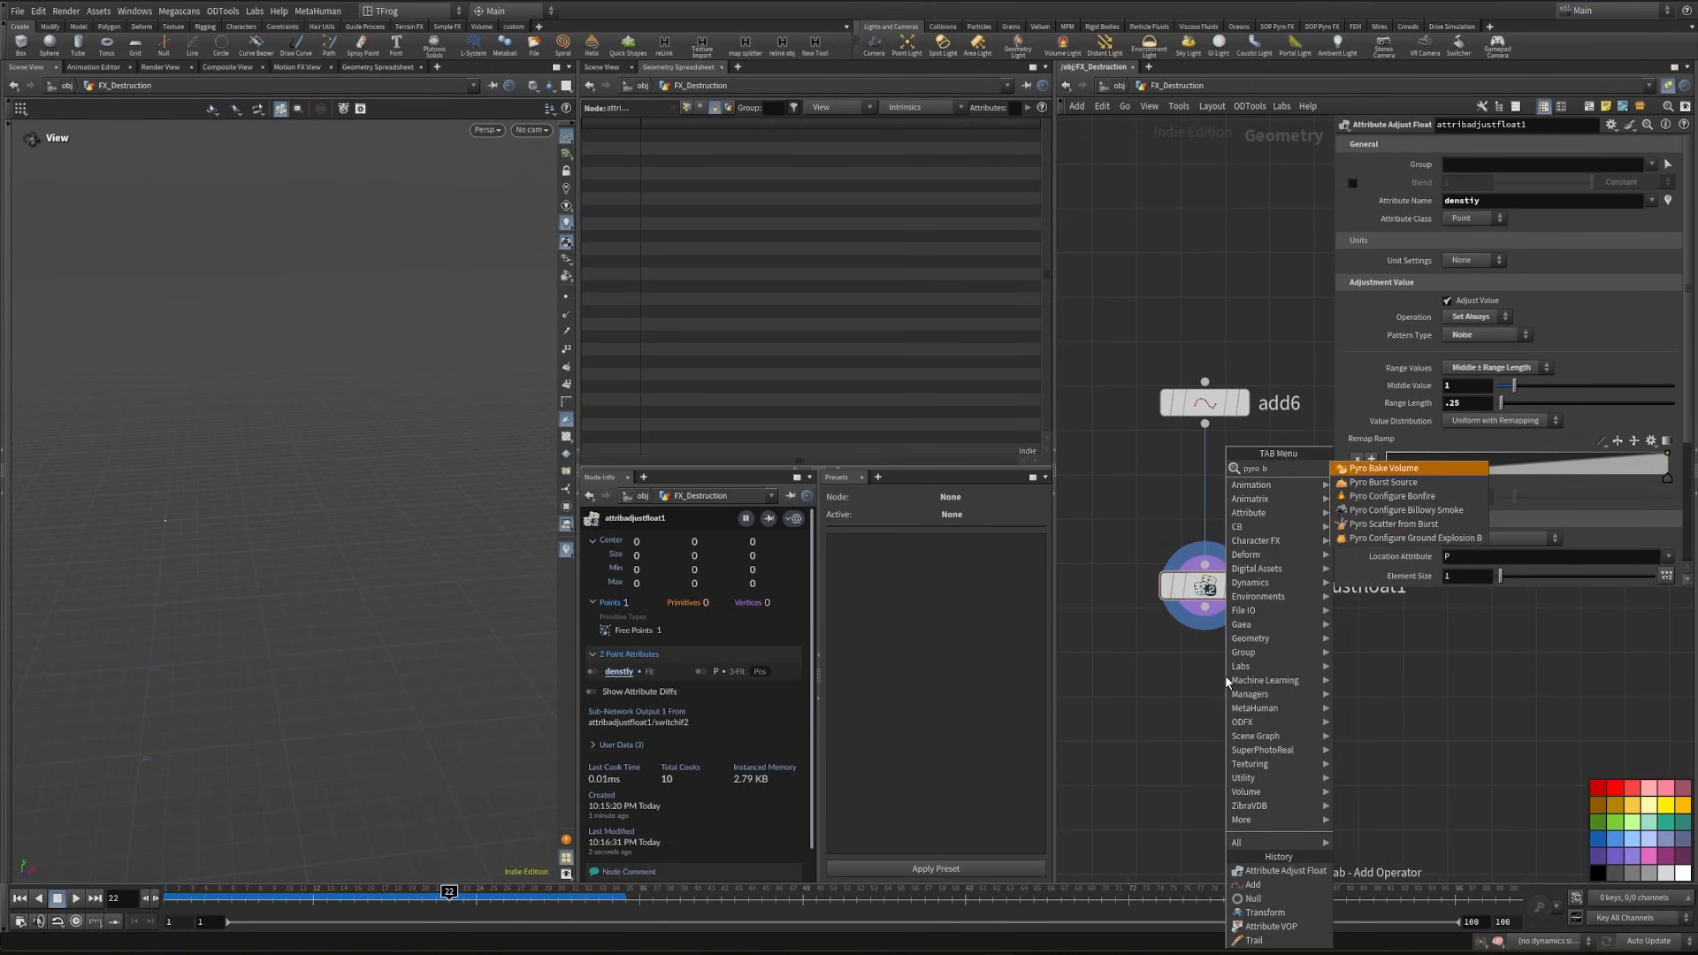
pyautogui.press('Down')
pyautogui.press('Return')
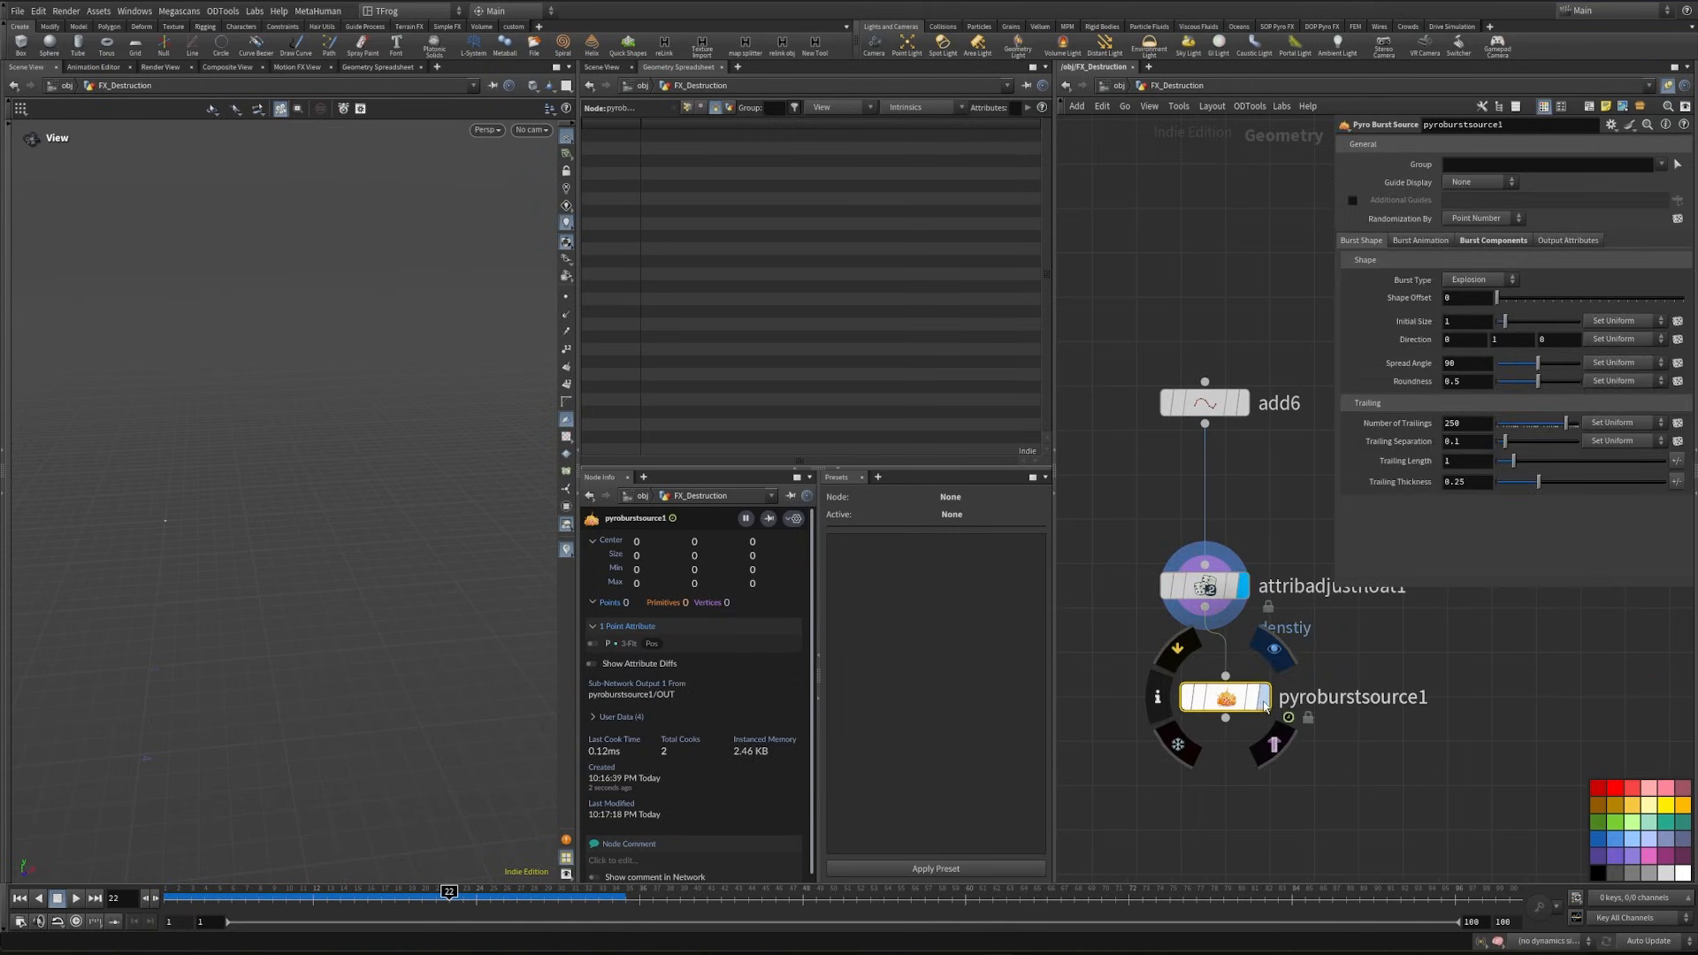
# - Display pyroburstsource1 and set its burst type to Shockwave, checking the burst at early frames
pyautogui.click(1204, 698)
pyautogui.click(246, 894)
pyautogui.moveTo(246, 897)
pyautogui.mouseDown()
pyautogui.moveTo(189, 897)
pyautogui.moveTo(231, 897)
pyautogui.mouseUp()
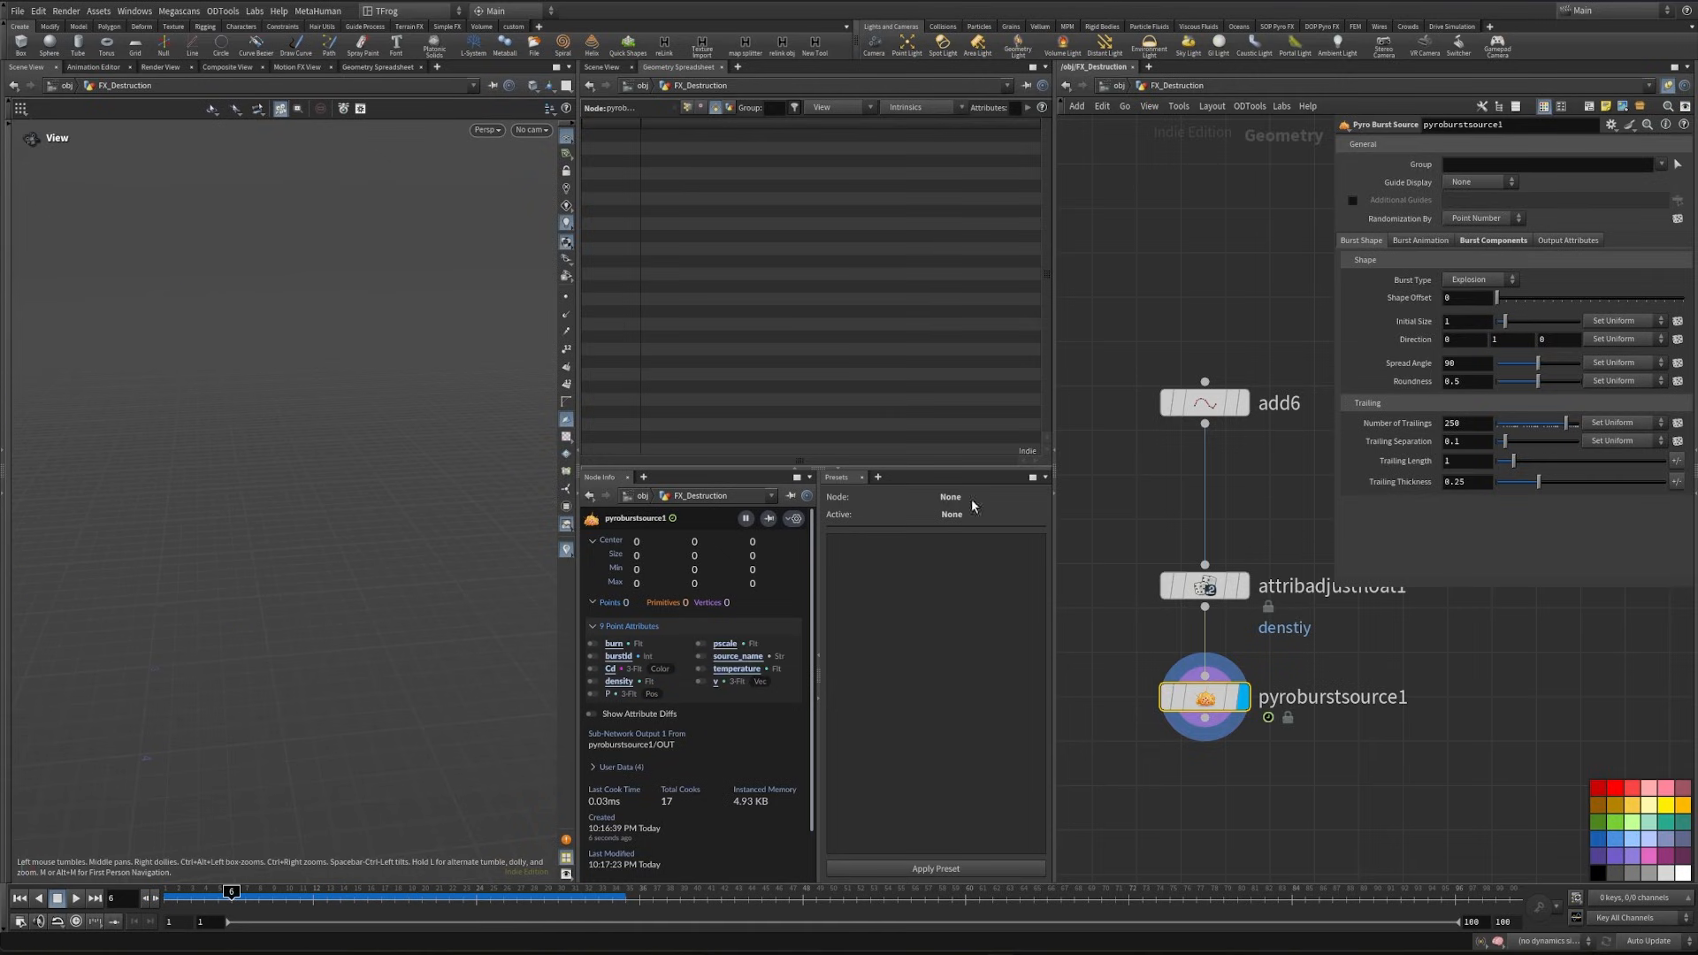
pyautogui.click(1503, 279)
pyautogui.click(1472, 320)
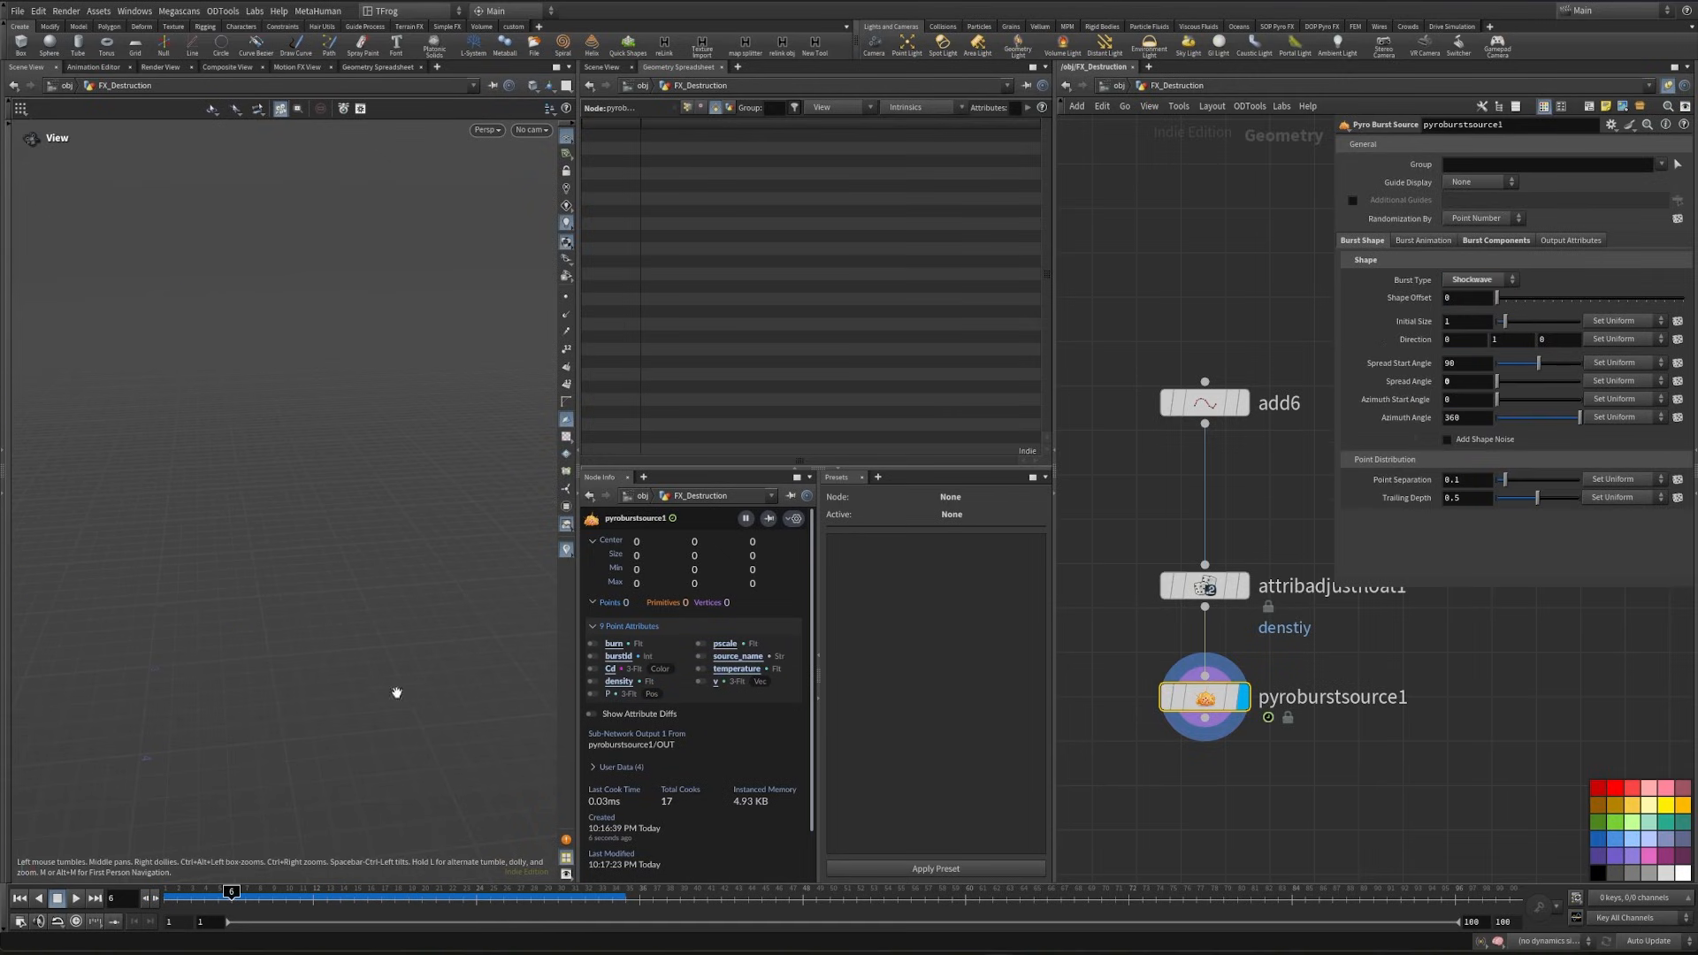
pyautogui.click(206, 896)
pyautogui.moveTo(213, 900); pyautogui.dragTo(198, 901)
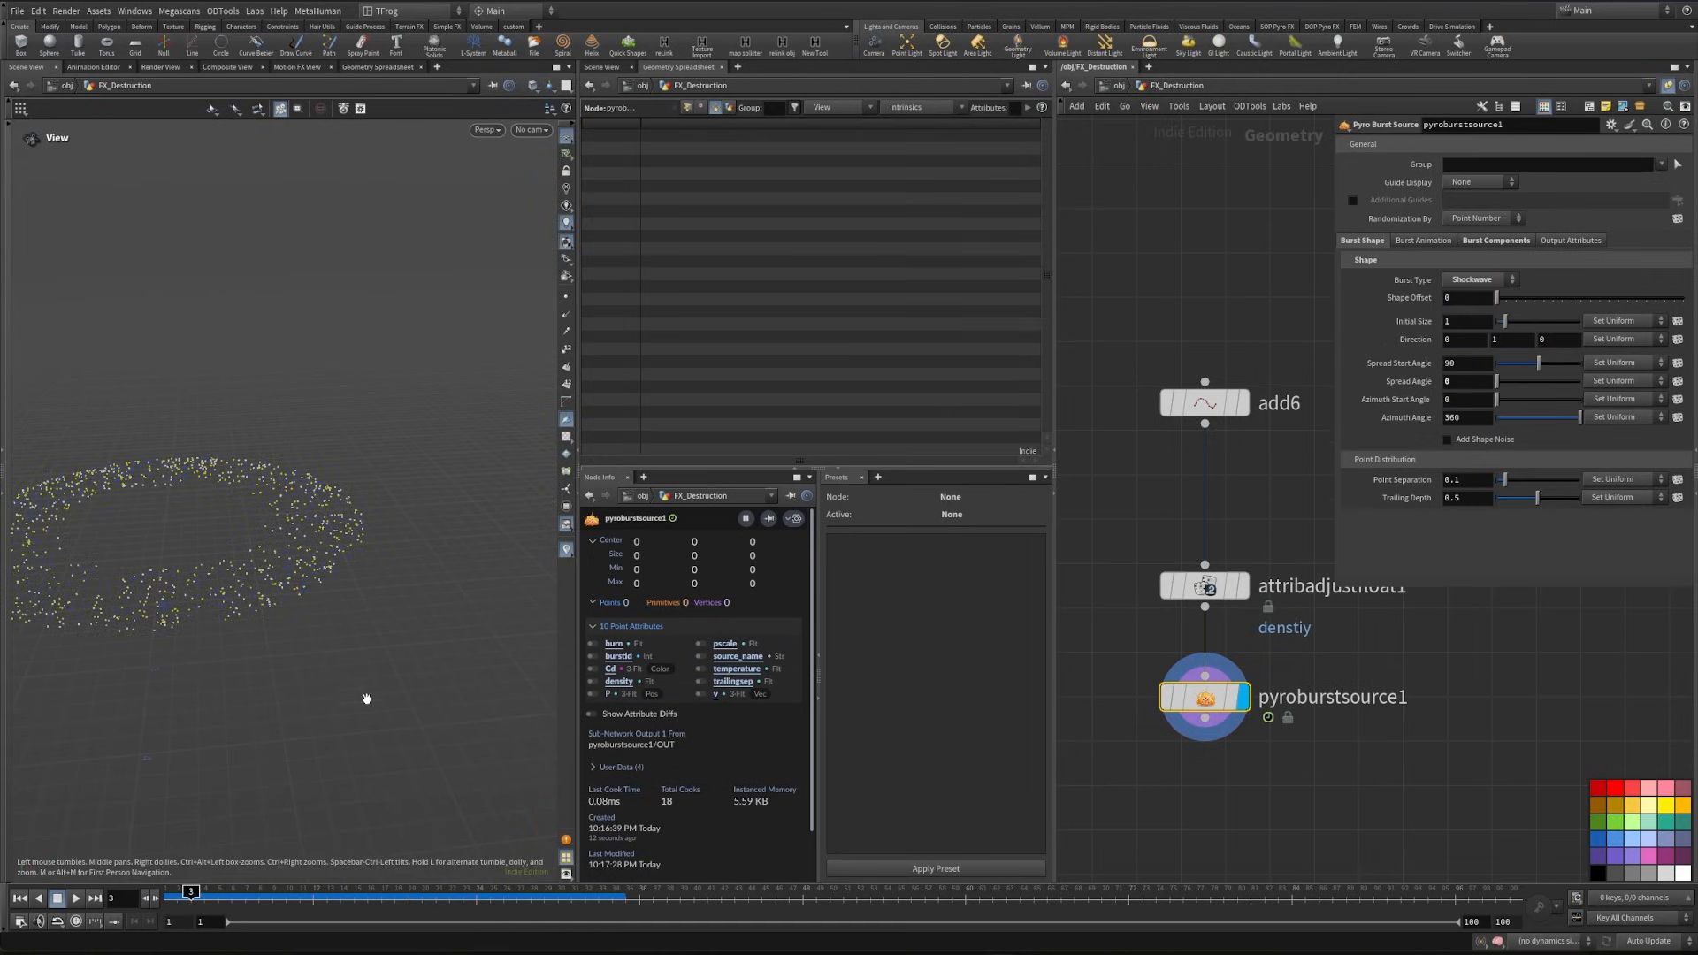
pyautogui.keyDown('alt'); pyautogui.moveTo(275, 639); pyautogui.dragTo(437, 661, button='middle'); pyautogui.keyUp('alt')
pyautogui.keyDown('alt'); pyautogui.moveTo(320, 621); pyautogui.dragTo(343, 619); pyautogui.keyUp('alt')
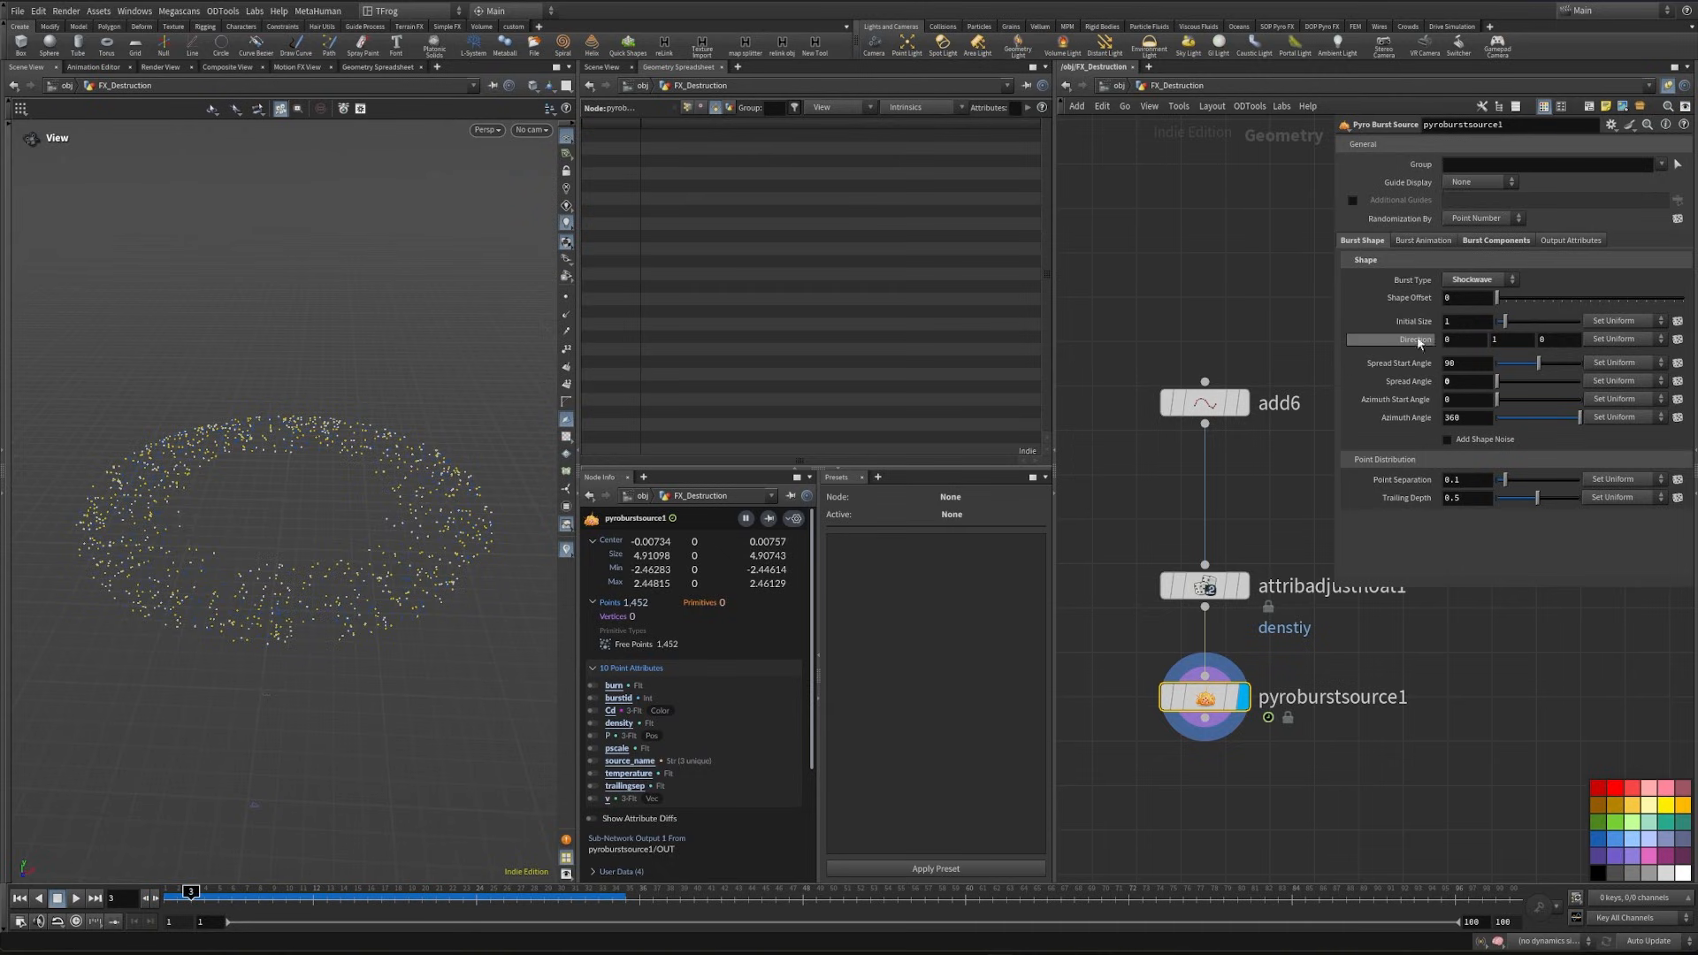
# - Set pyroburstsource1's start frame to 3 and its frame duration to 15
pyautogui.click(1415, 241)
pyautogui.click(1465, 288)
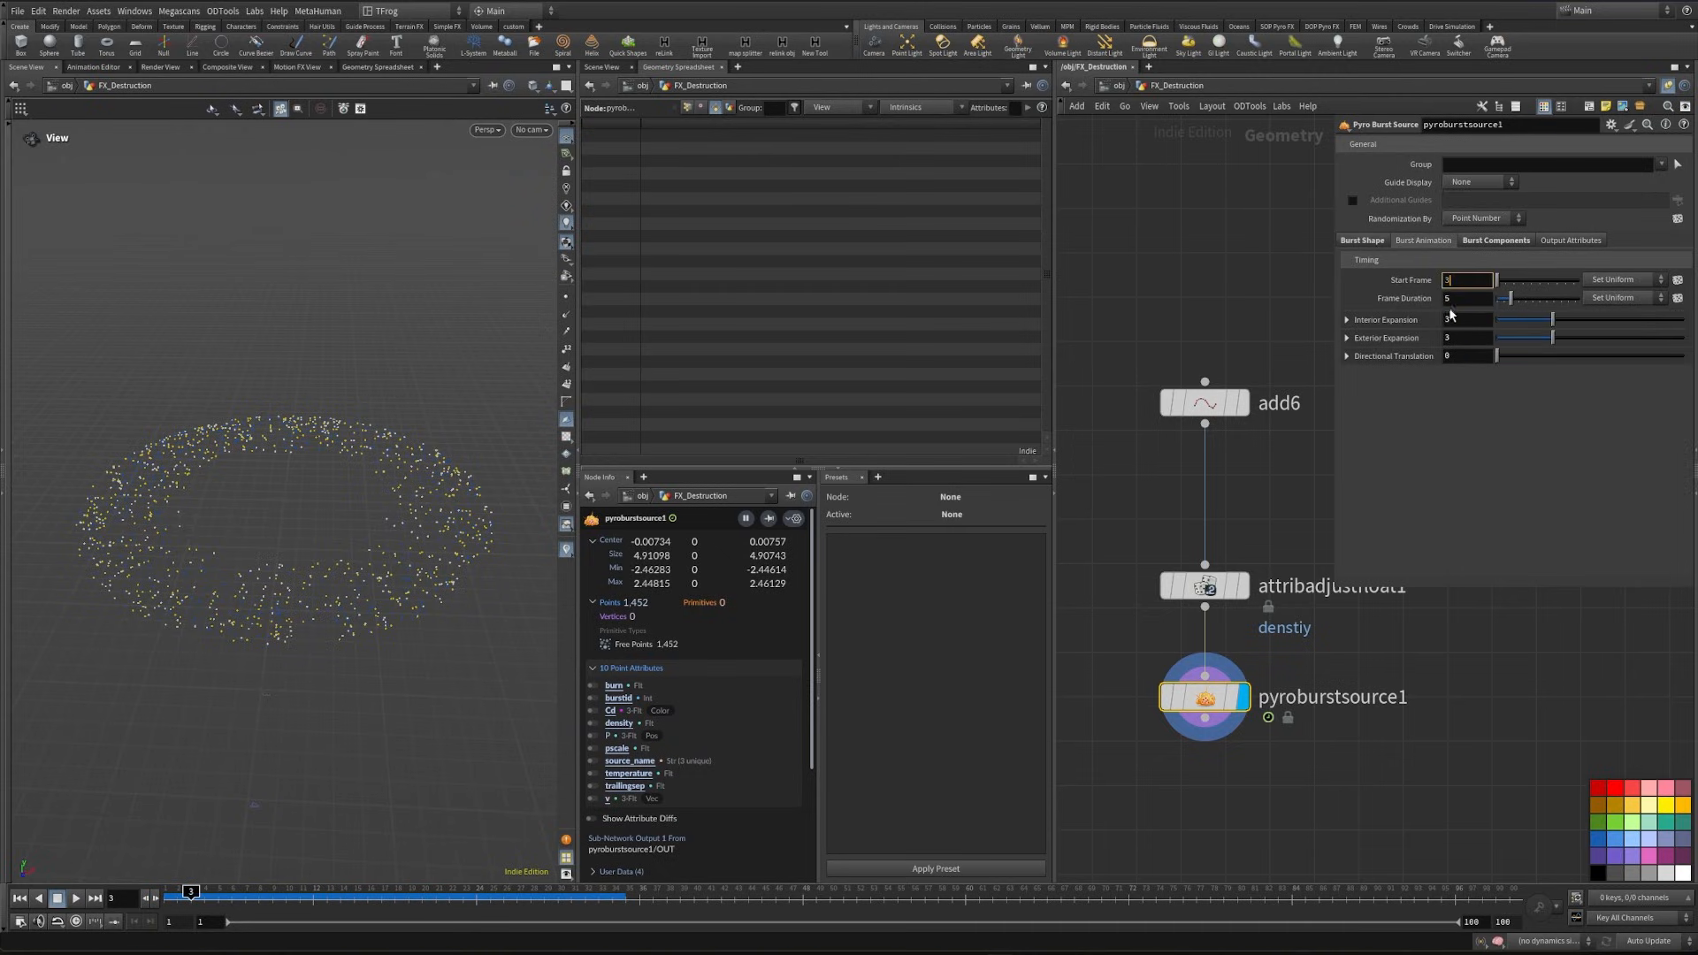
pyautogui.write('3')
pyautogui.press('Tab')
pyautogui.write('15')
pyautogui.press('Return')
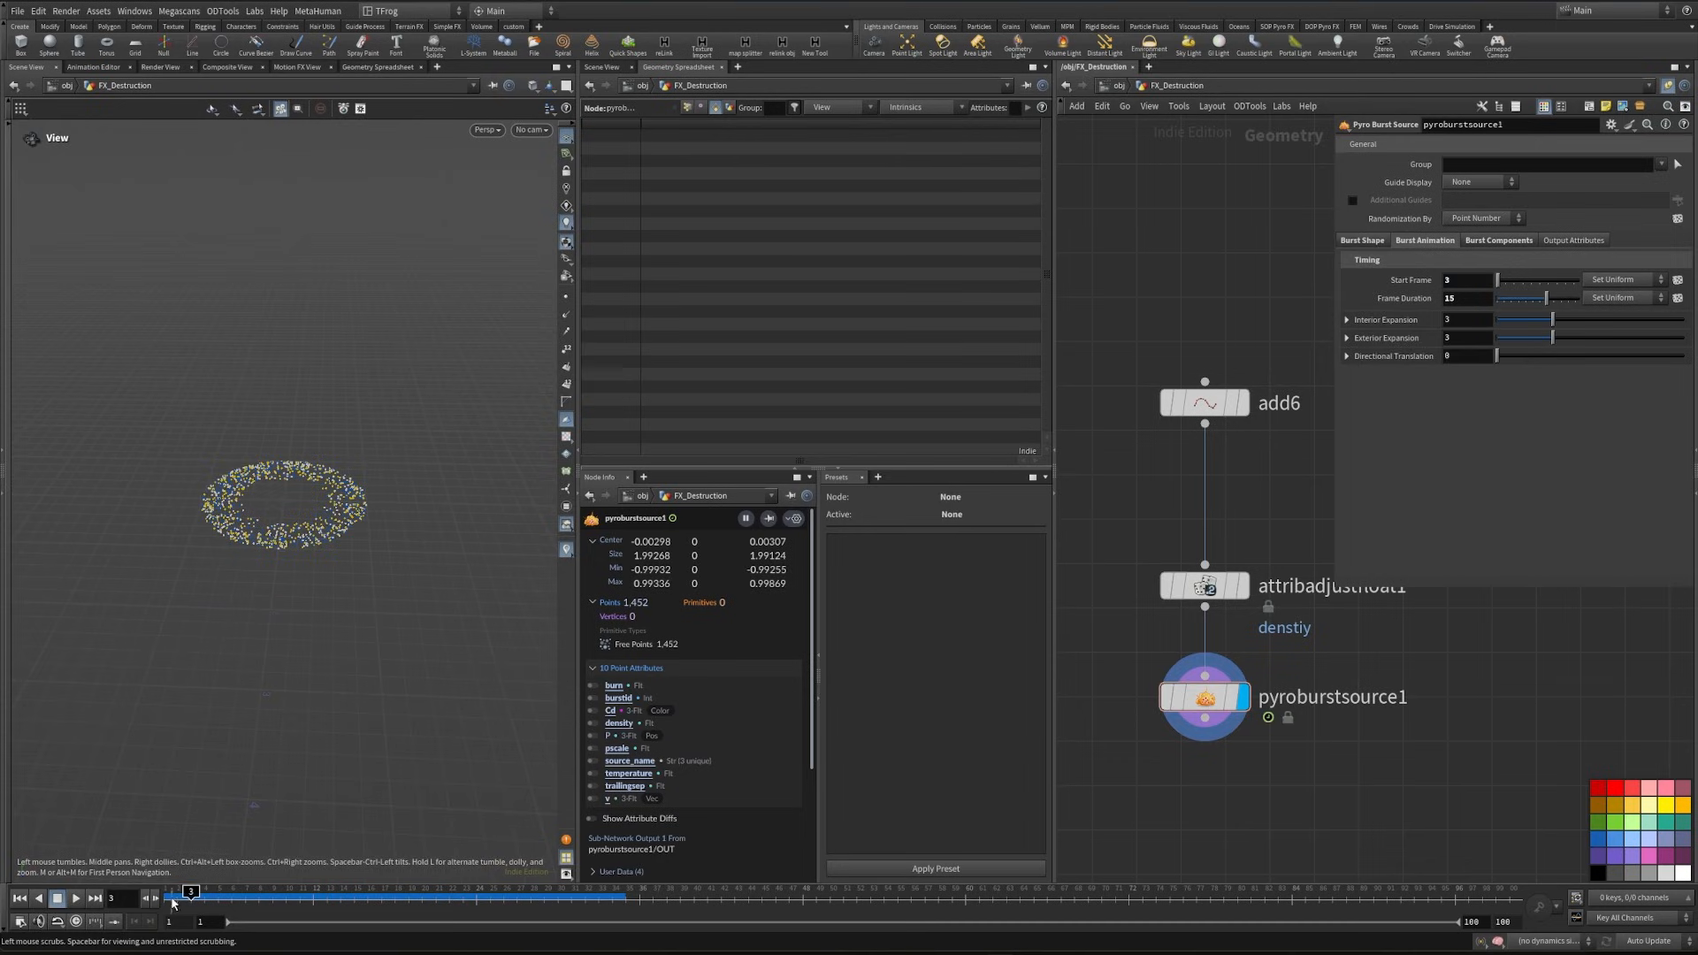
# - Scrub through the burst and set its start frame to 4
pyautogui.click(269, 896)
pyautogui.moveTo(268, 902); pyautogui.dragTo(246, 900)
pyautogui.doubleClick(1465, 283)
pyautogui.write('4')
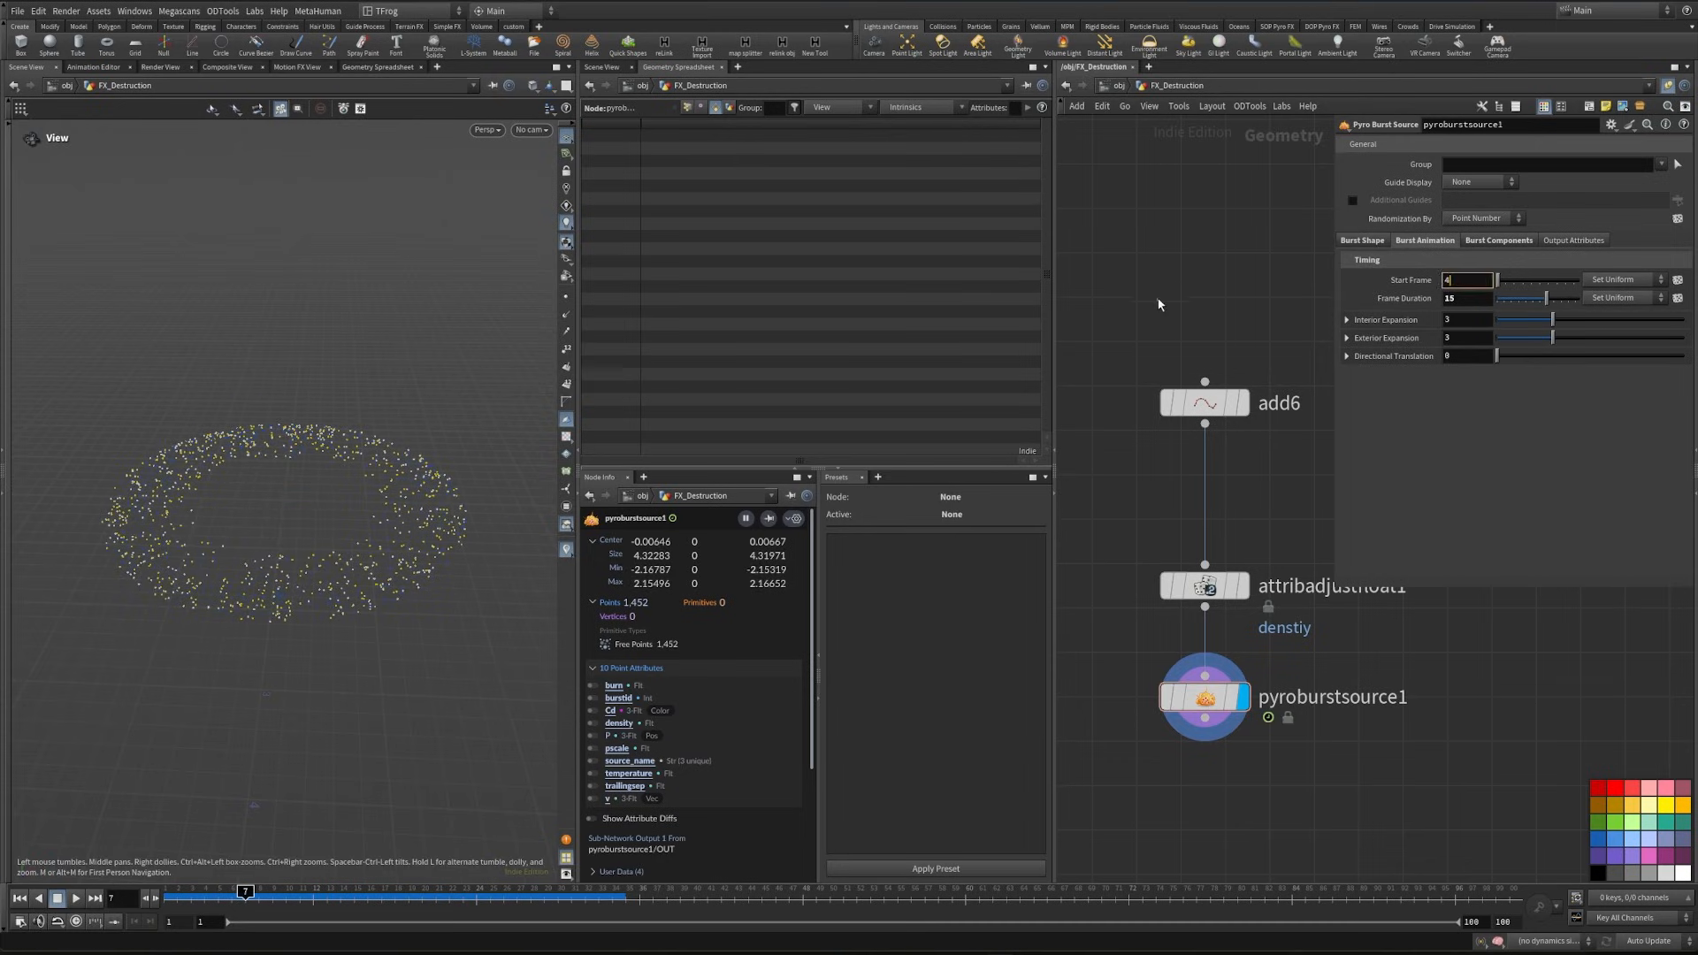
pyautogui.press('Return')
pyautogui.click(232, 898)
# - Show the foot geometry null from the Character network box as a reference in the viewport
pyautogui.scroll(-10, 1222, 433)
pyautogui.moveTo(1189, 376); pyautogui.dragTo(1293, 561, button='middle')
pyautogui.moveTo(1209, 463); pyautogui.dragTo(1371, 641, button='middle')
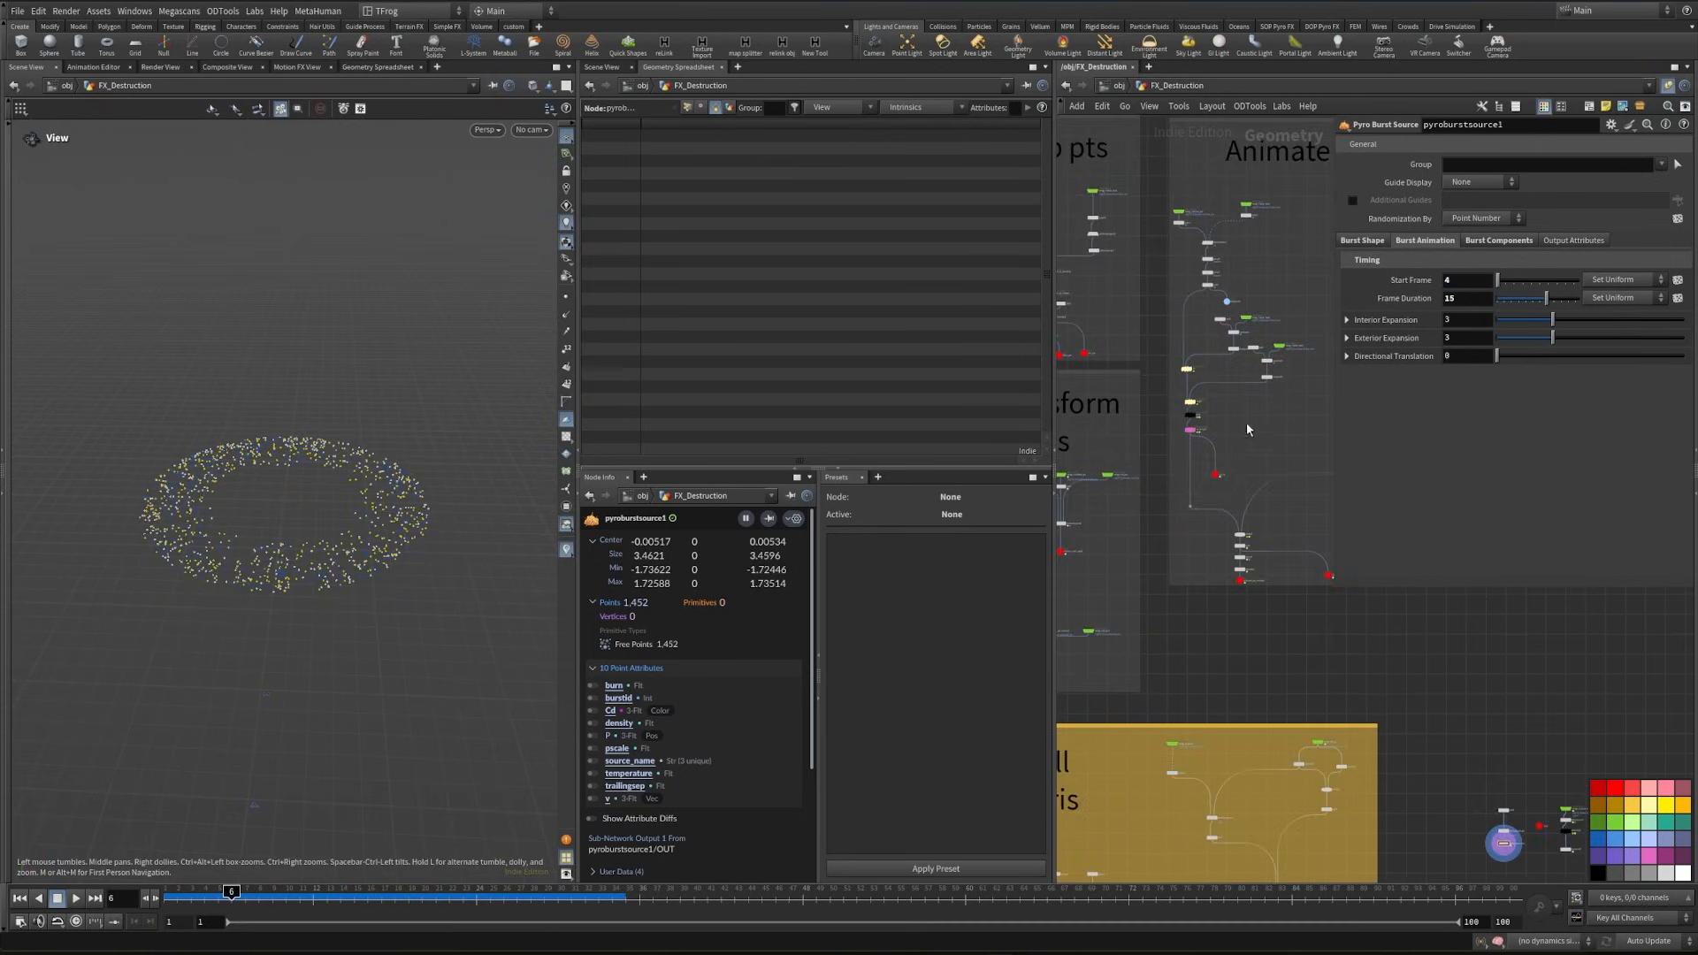
pyautogui.moveTo(1245, 422); pyautogui.dragTo(1336, 669, button='middle')
pyautogui.moveTo(1146, 358); pyautogui.dragTo(1300, 478, button='middle')
pyautogui.scroll(5, 1211, 453)
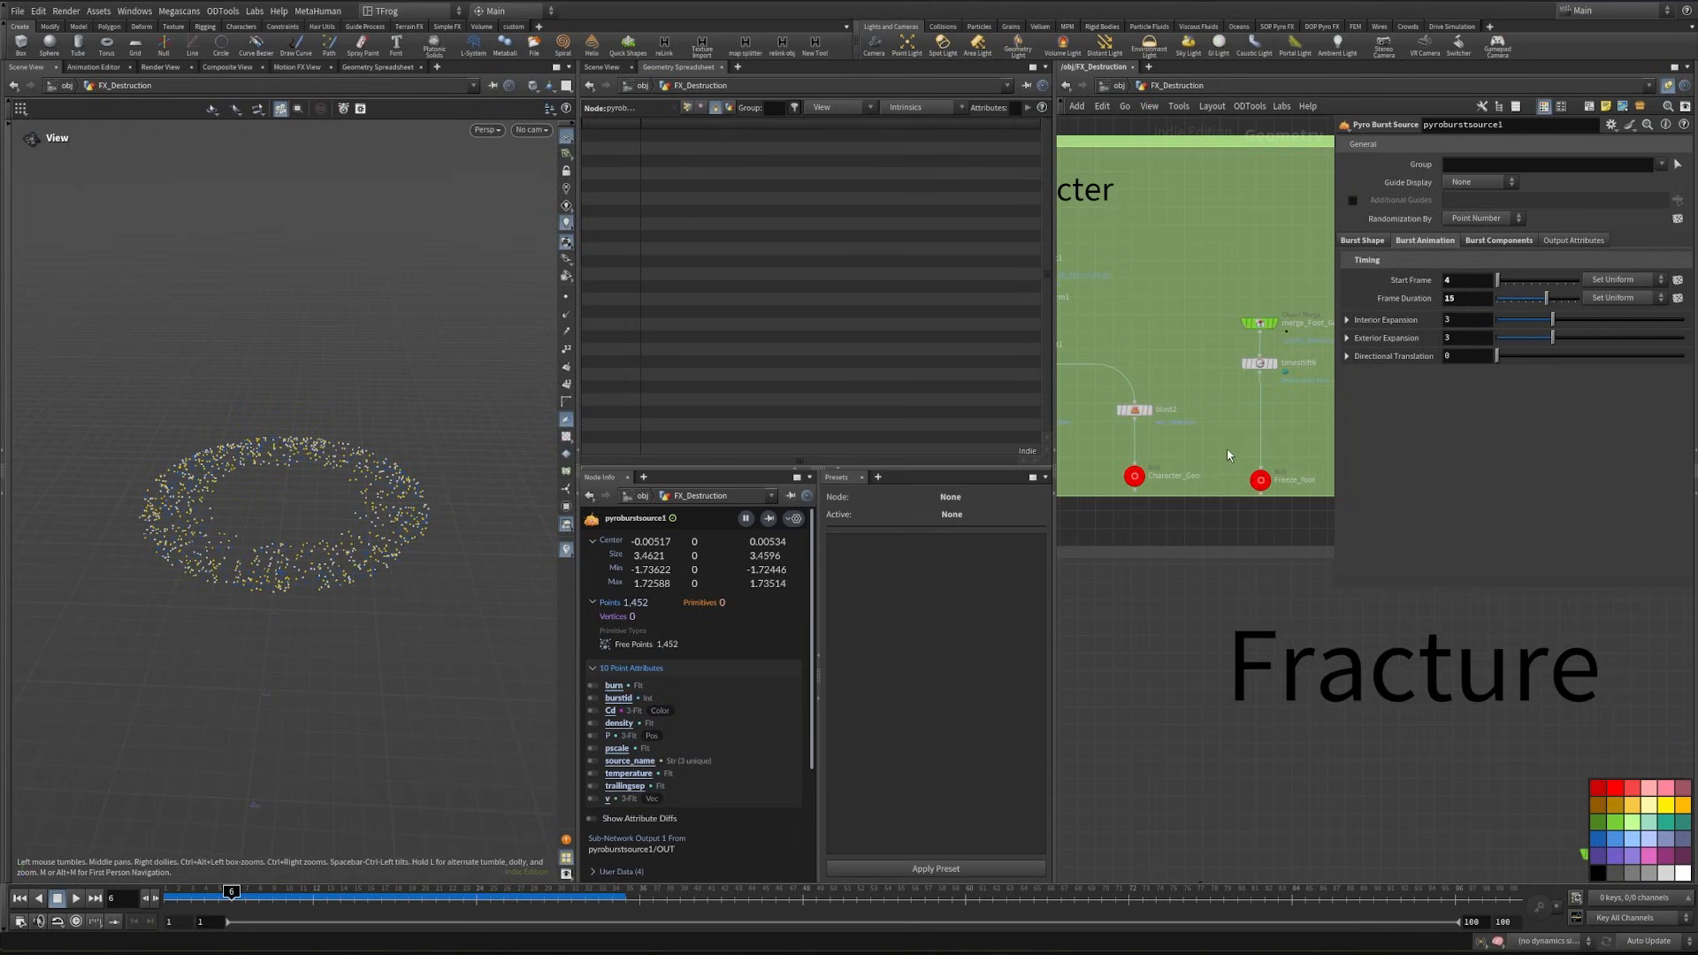
pyautogui.click(1102, 496)
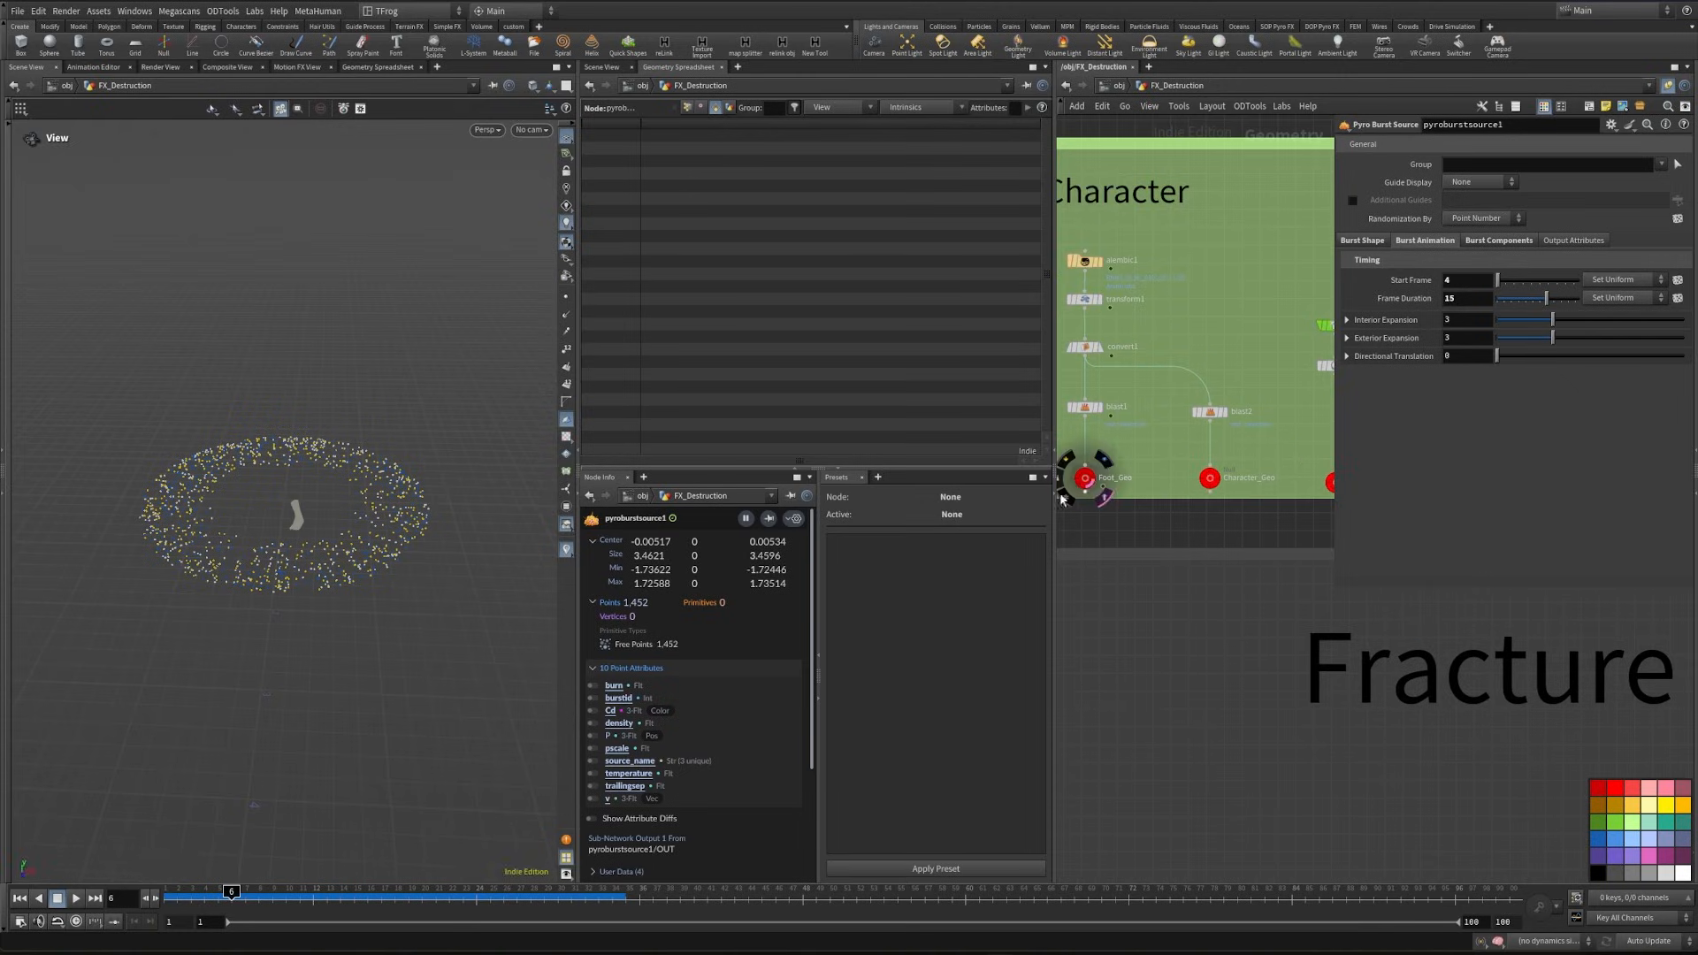
# - Set the burst's start frame to 5 and check its timing against the foot through frame 16
pyautogui.click(220, 897)
pyautogui.doubleClick(1471, 281)
pyautogui.write('5')
pyautogui.press('Return')
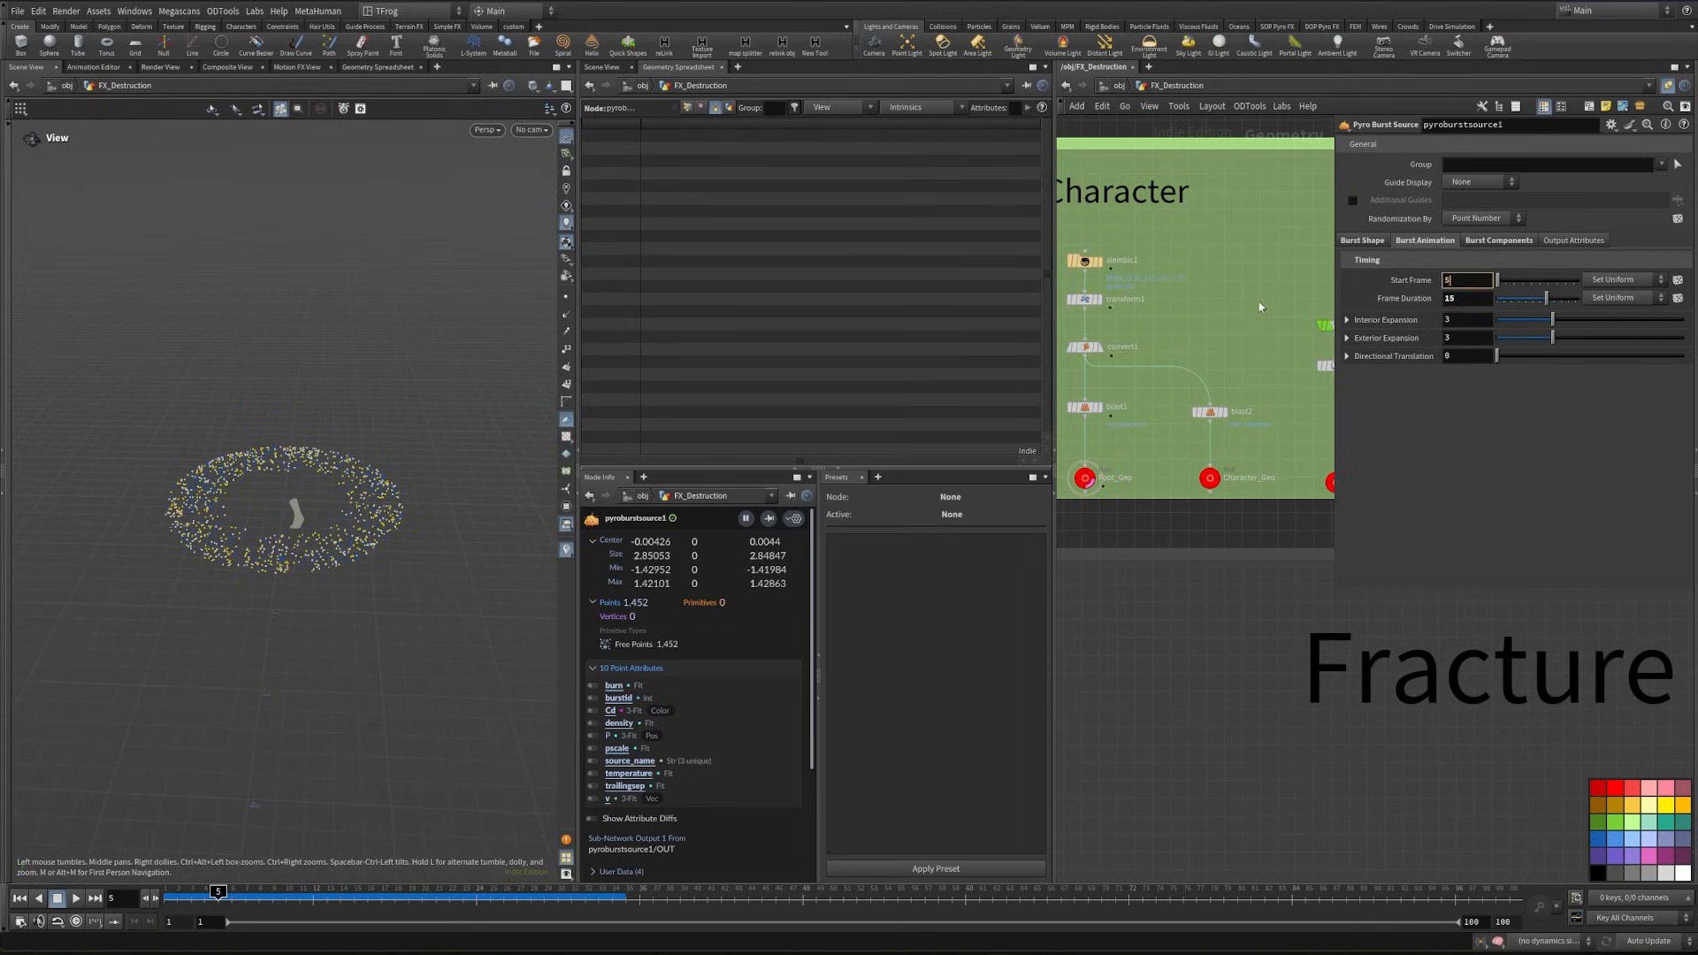
pyautogui.scroll(4, 389, 610)
pyautogui.moveTo(228, 900); pyautogui.dragTo(369, 898)
# - Set pyroburstsource1's initial size to .45 in its burst shape settings
pyautogui.scroll(-4, 1192, 526)
pyautogui.moveTo(1311, 735); pyautogui.dragTo(1178, 549, button='middle')
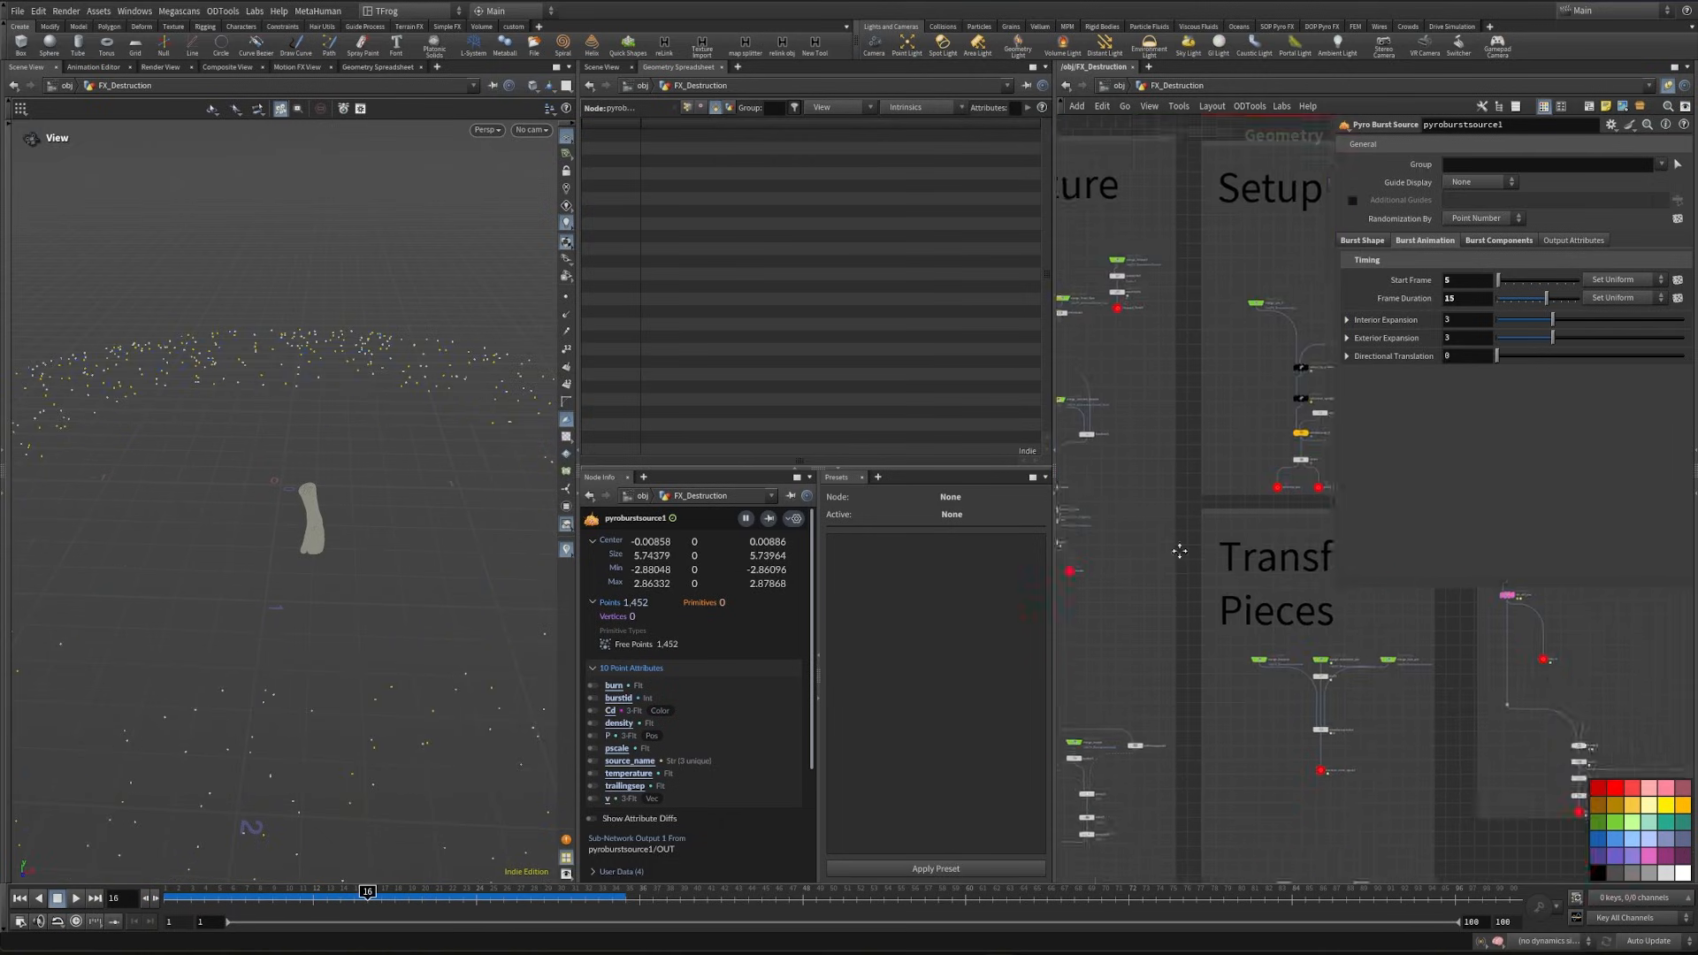
pyautogui.scroll(4, 1180, 566)
pyautogui.click(1360, 241)
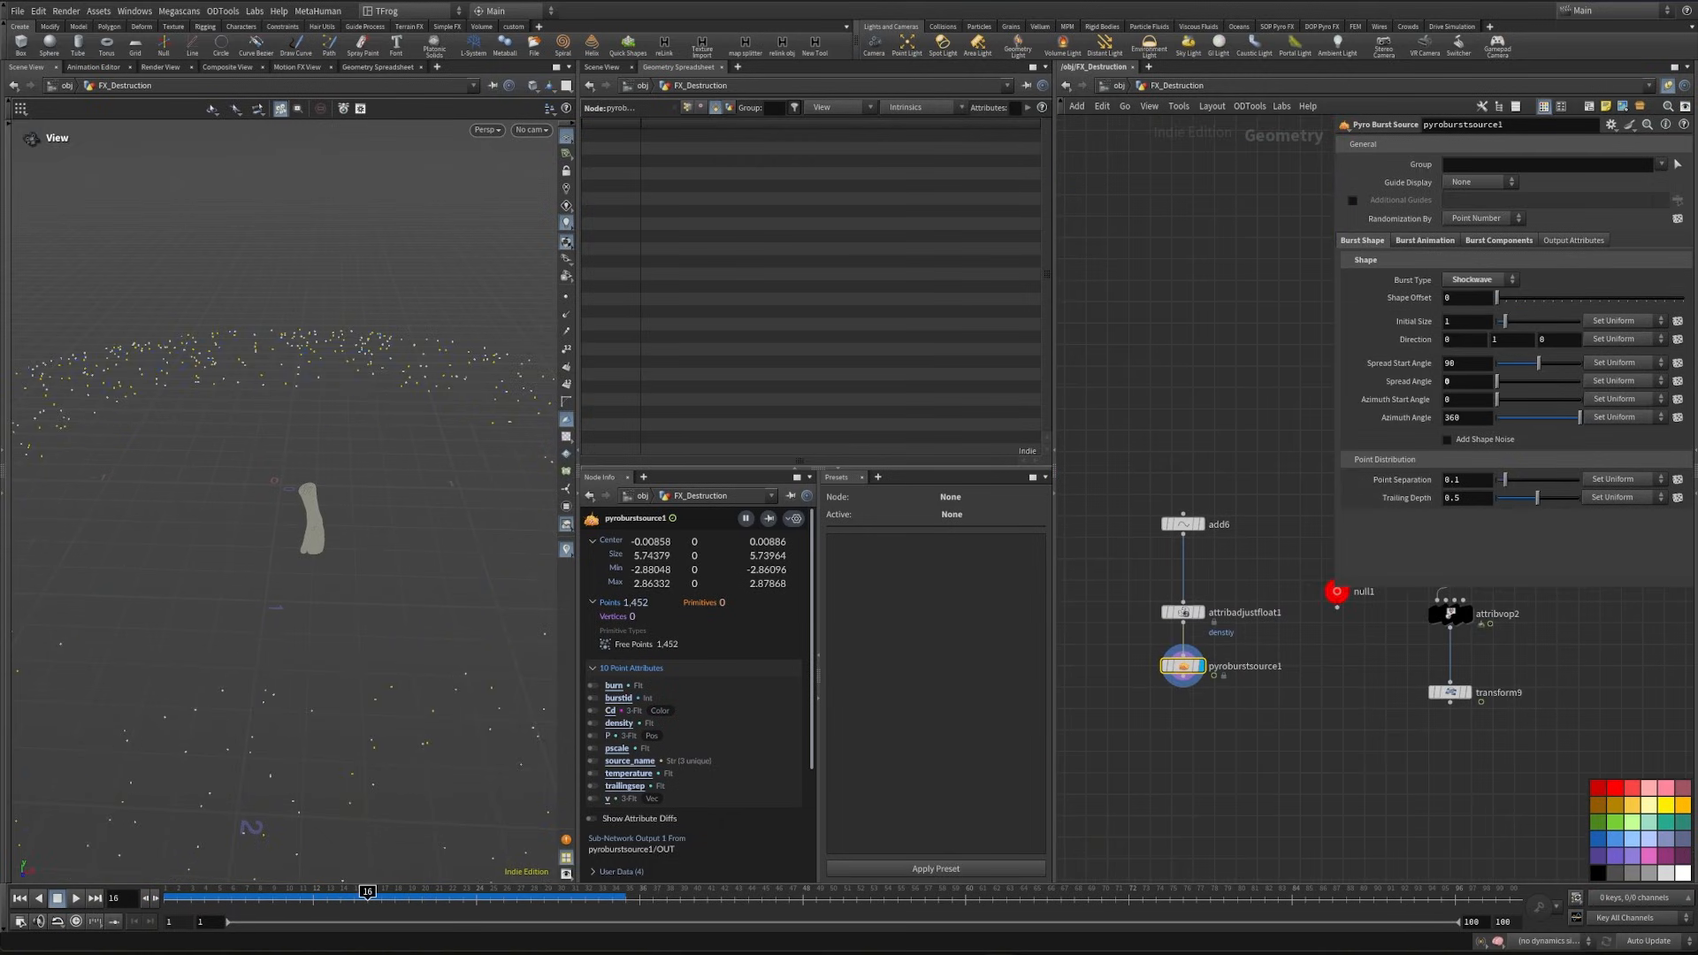
pyautogui.click(1462, 323)
pyautogui.write('.45')
pyautogui.press('Return')
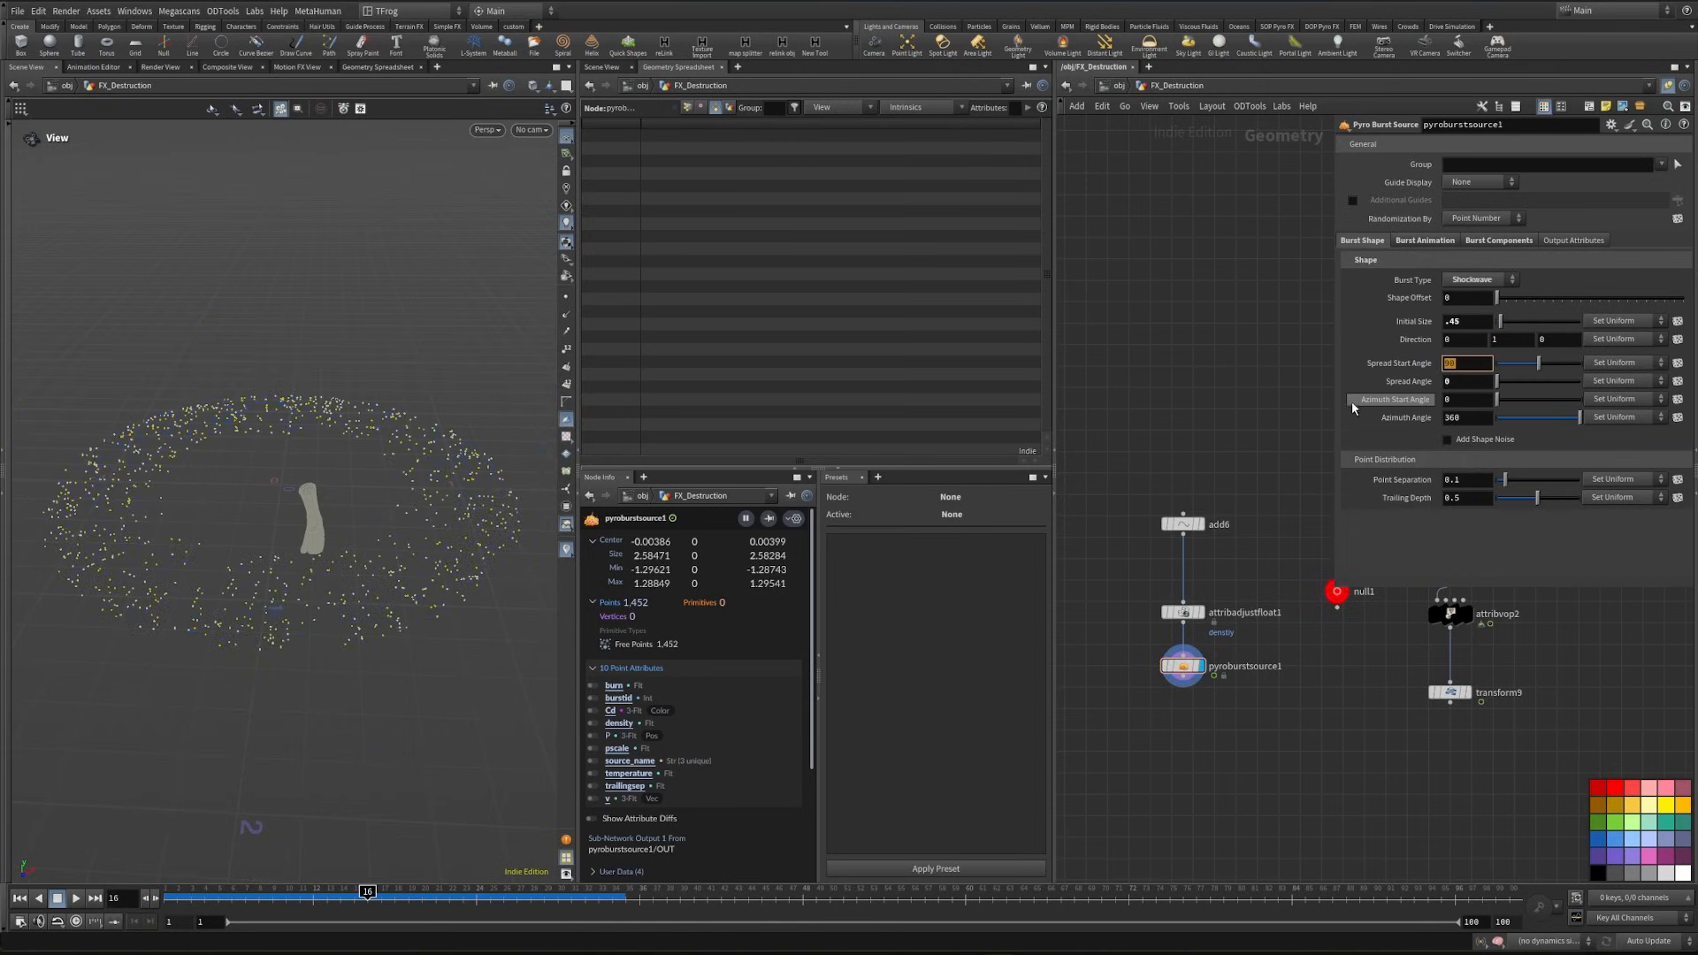
# - Set the shockwave's spread start angle to 77 and its spread angle to 17
pyautogui.write('77')
pyautogui.press('Return')
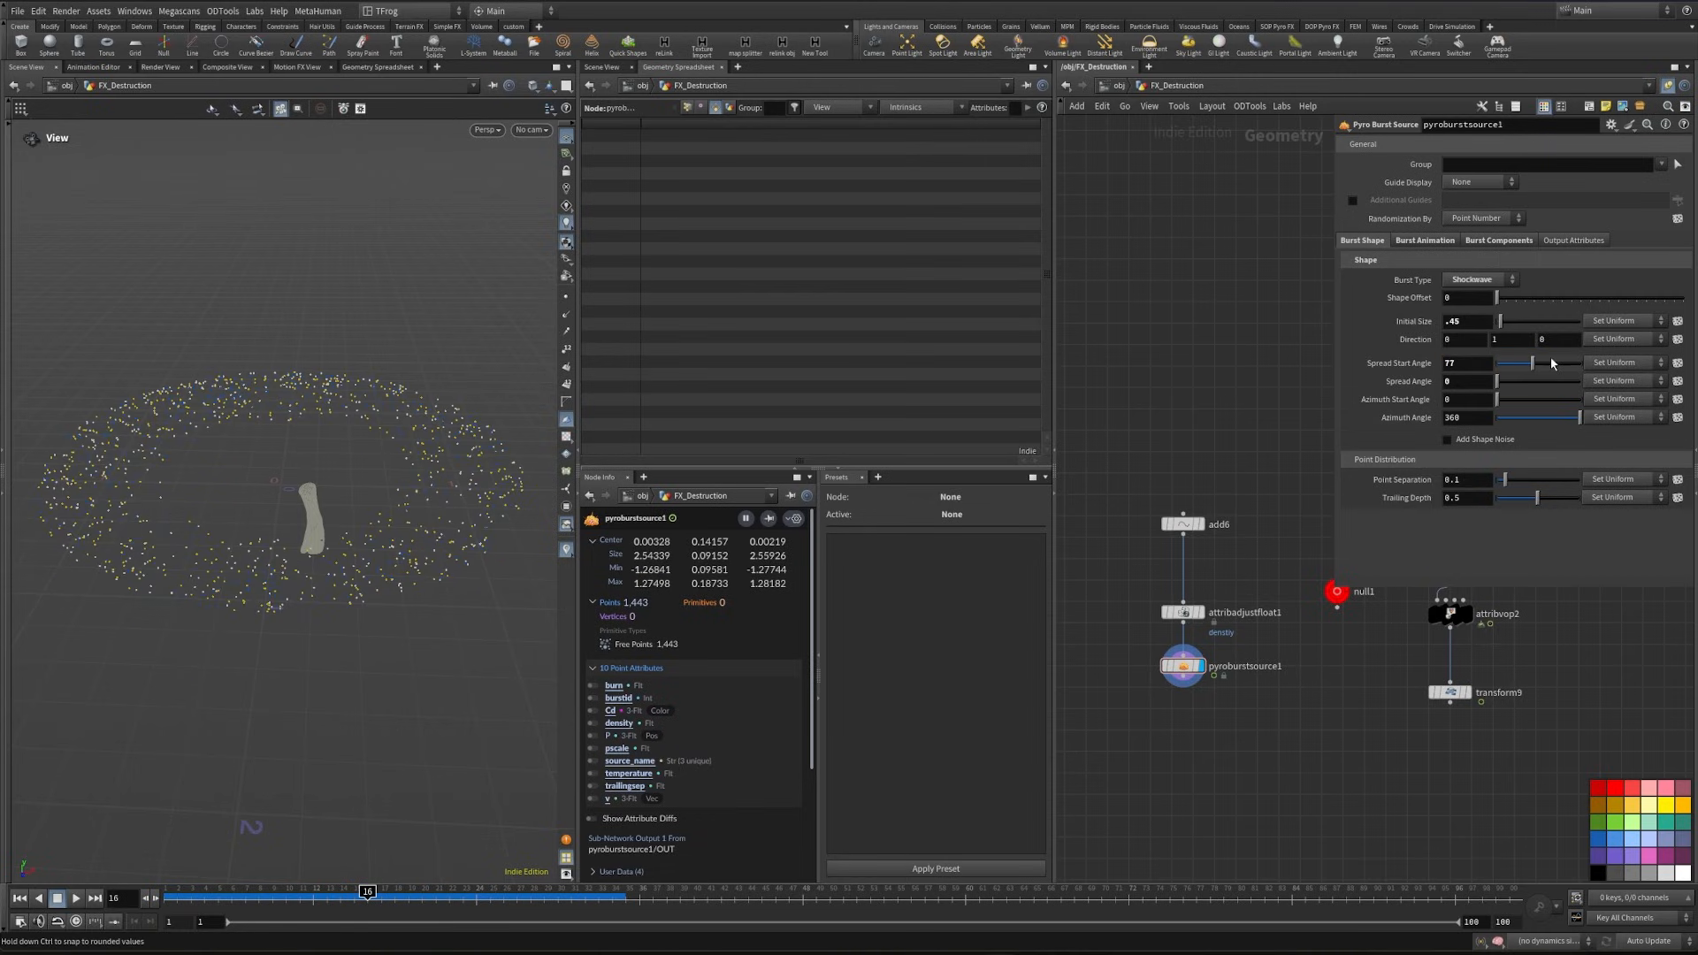
pyautogui.click(1471, 380)
pyautogui.write('17')
pyautogui.press('Return')
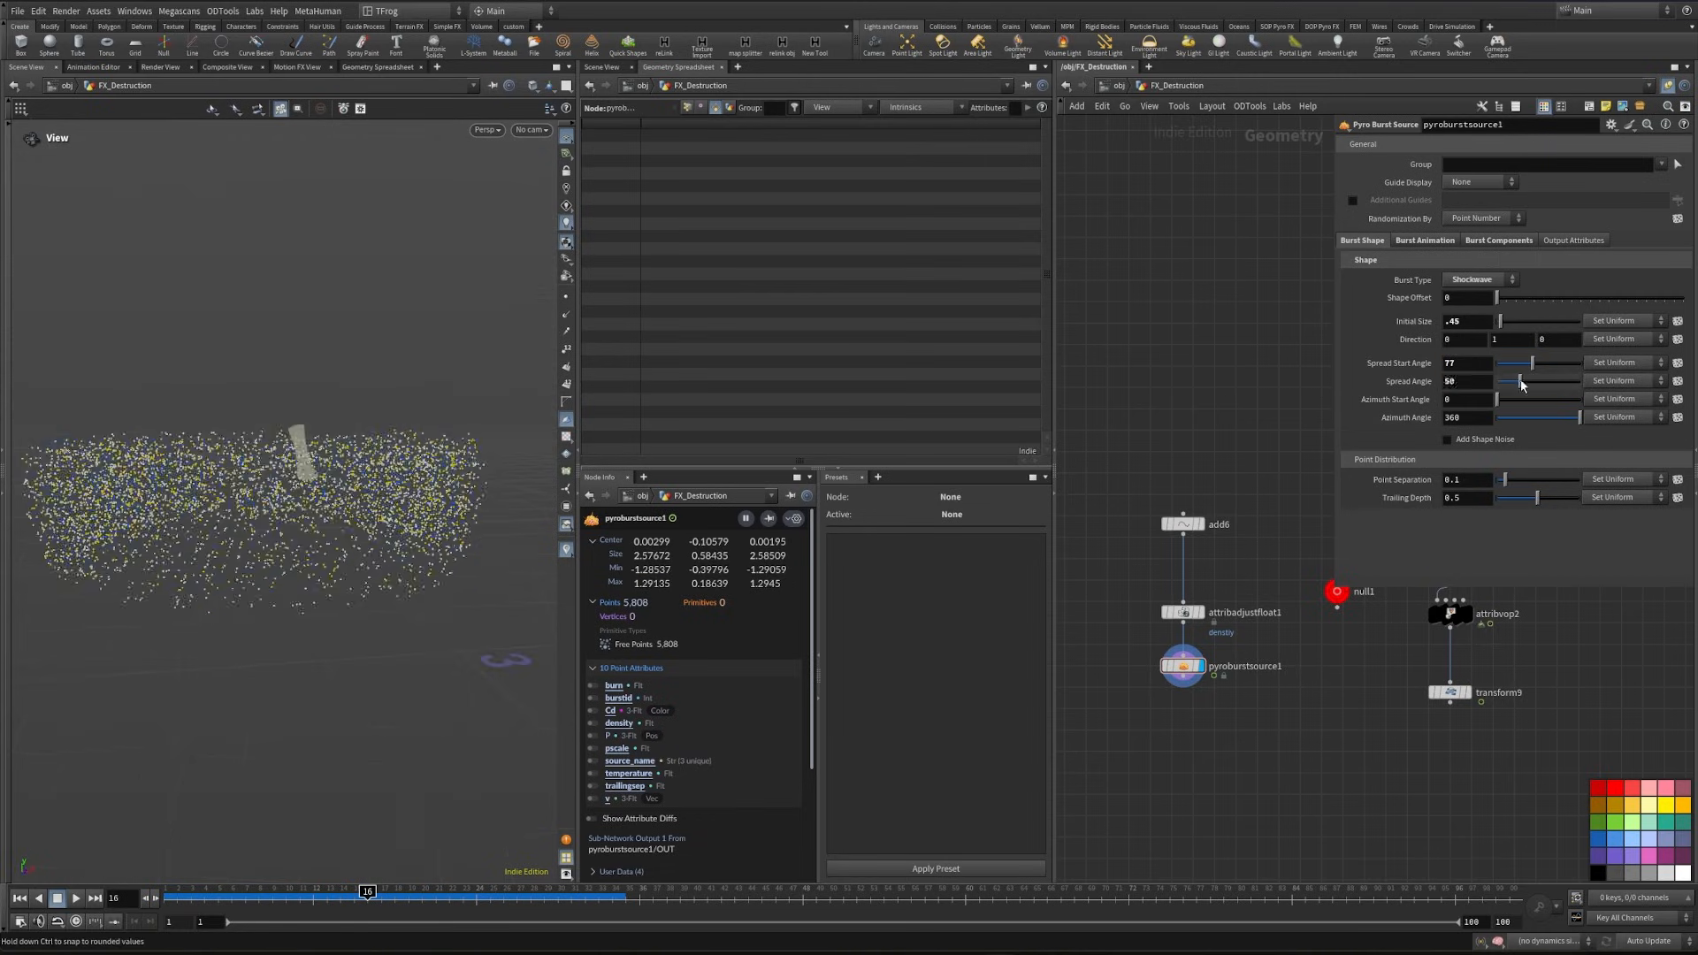
pyautogui.moveTo(1519, 380); pyautogui.dragTo(1509, 395)
pyautogui.hotkey('ctrl', 'z')
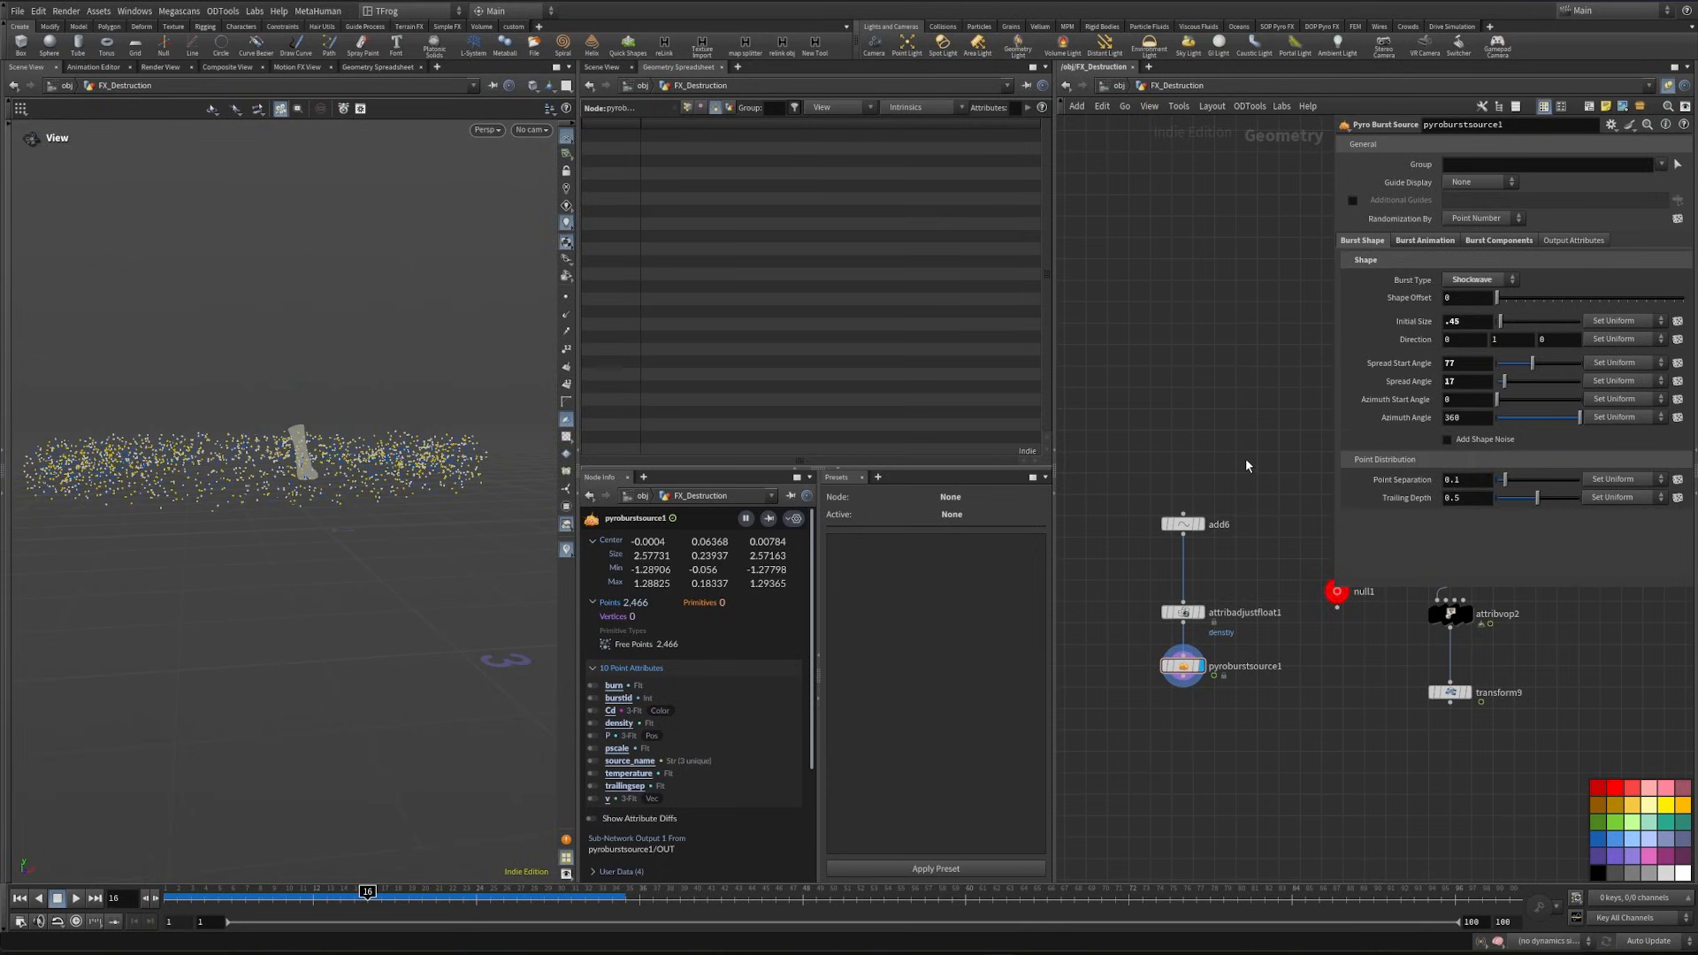
# - Enable shape noise on the shockwave with size .6 and roughness 0.951, and check the animated result
pyautogui.click(1446, 439)
pyautogui.moveTo(449, 408); pyautogui.dragTo(284, 606)
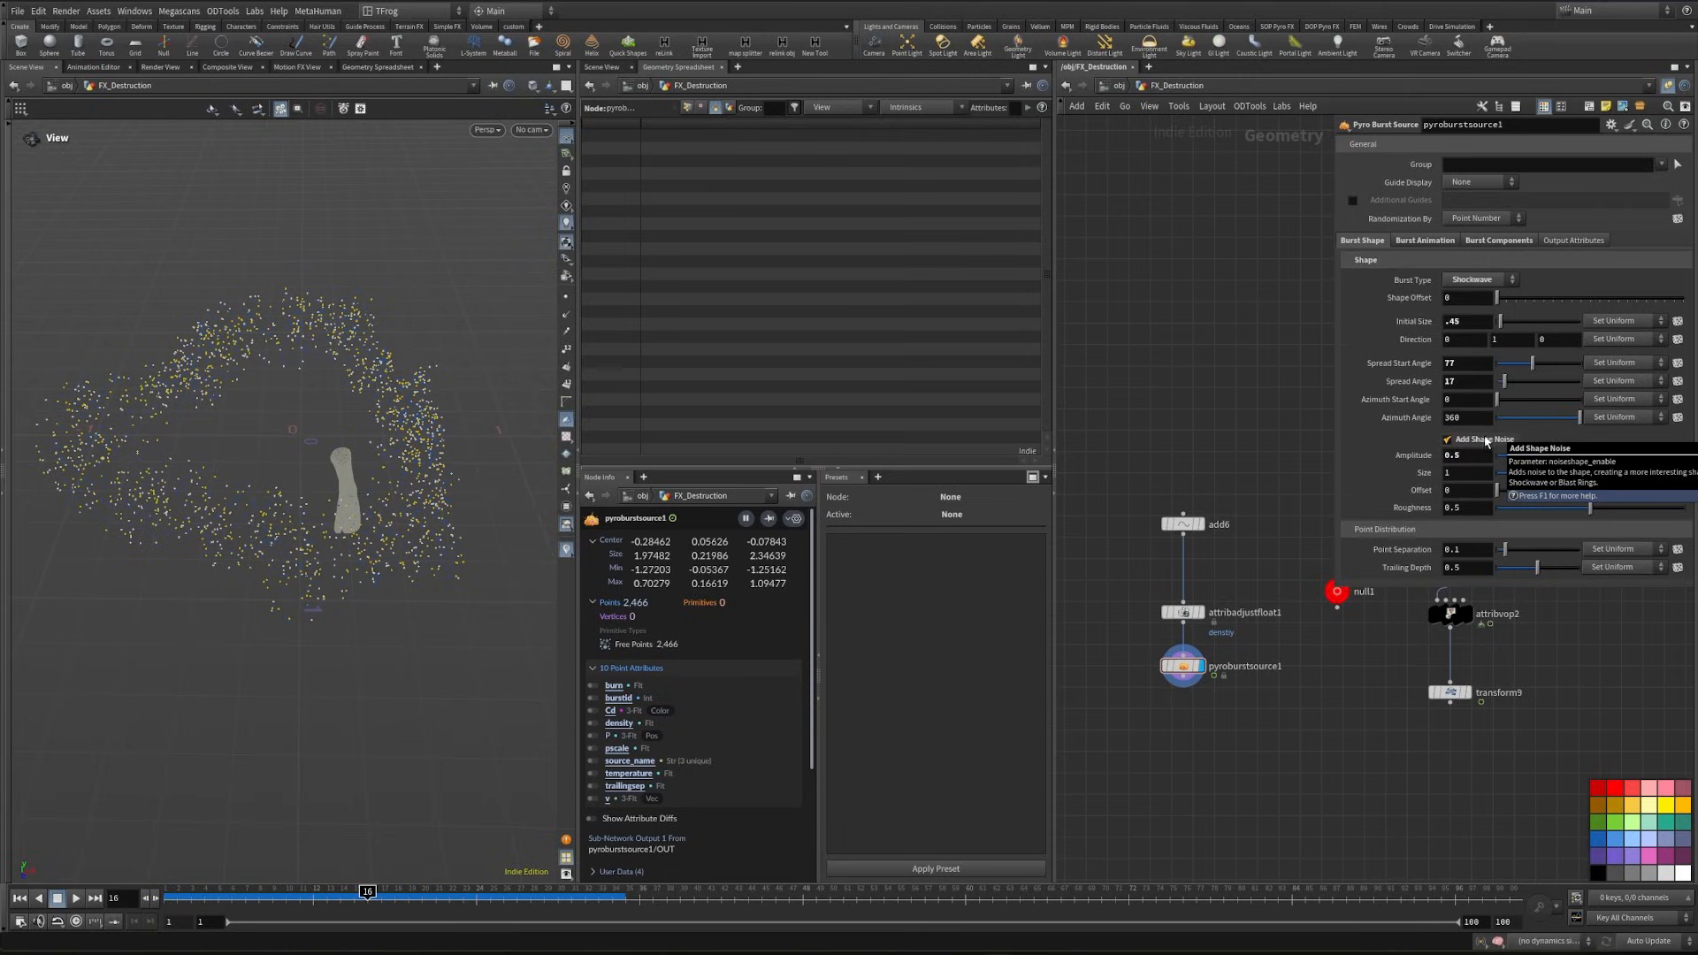
pyautogui.click(1479, 474)
pyautogui.write('.6')
pyautogui.press('Return')
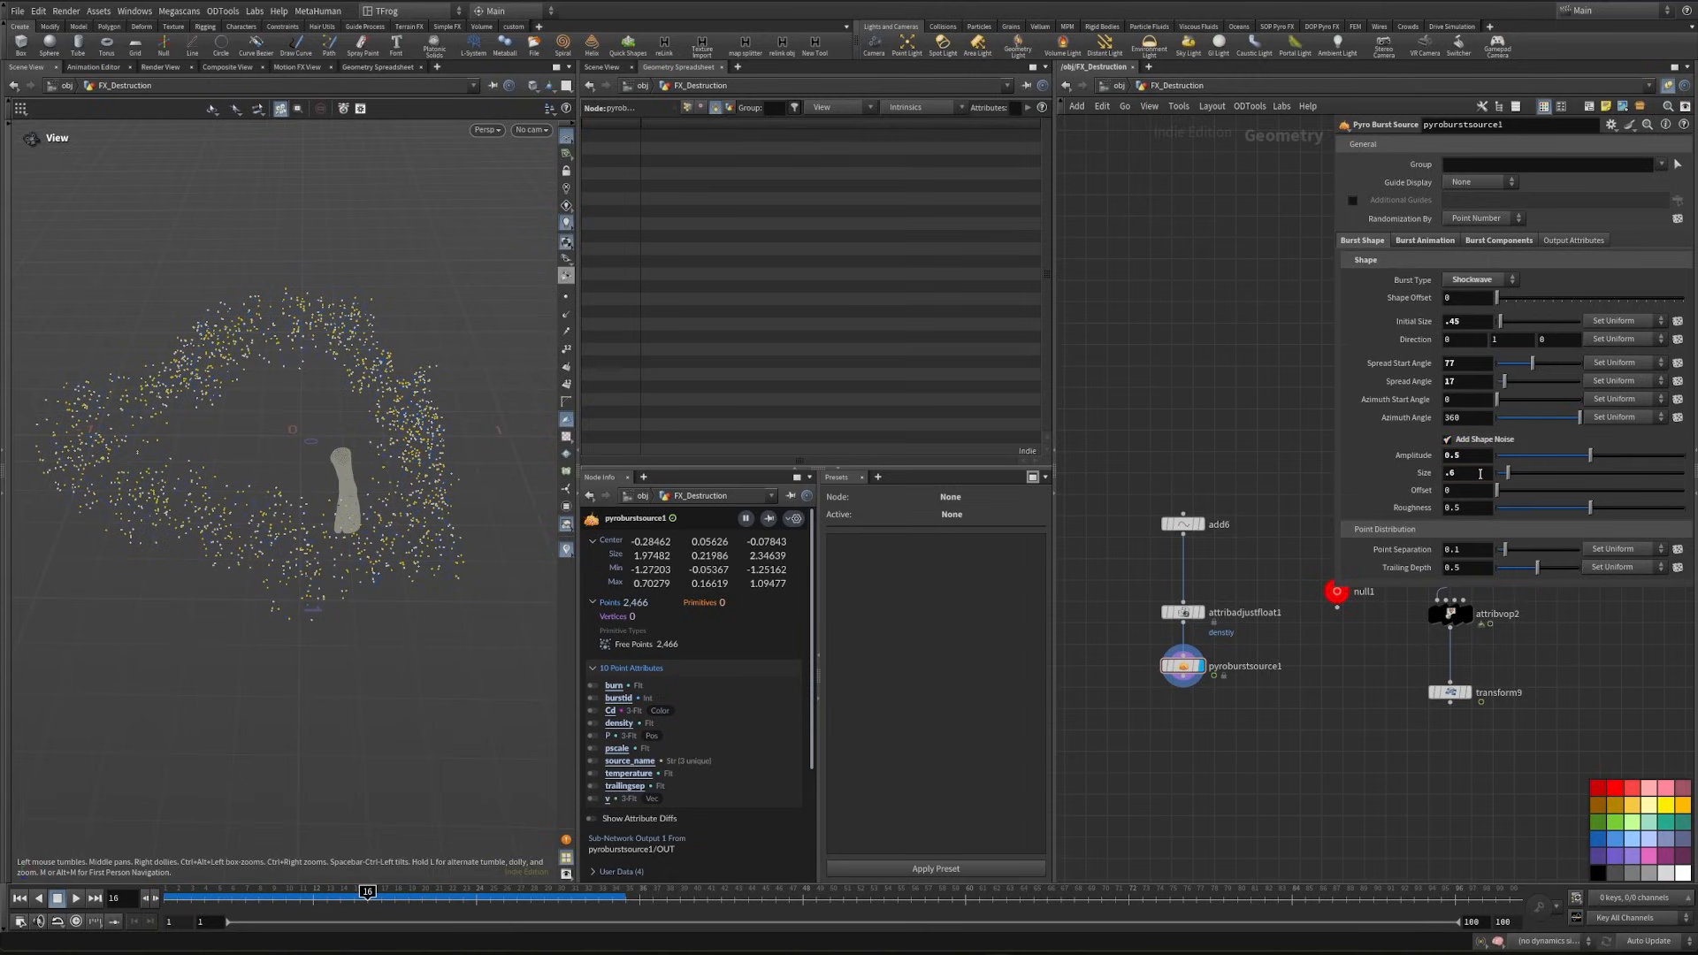
pyautogui.moveTo(1590, 507); pyautogui.dragTo(1674, 507)
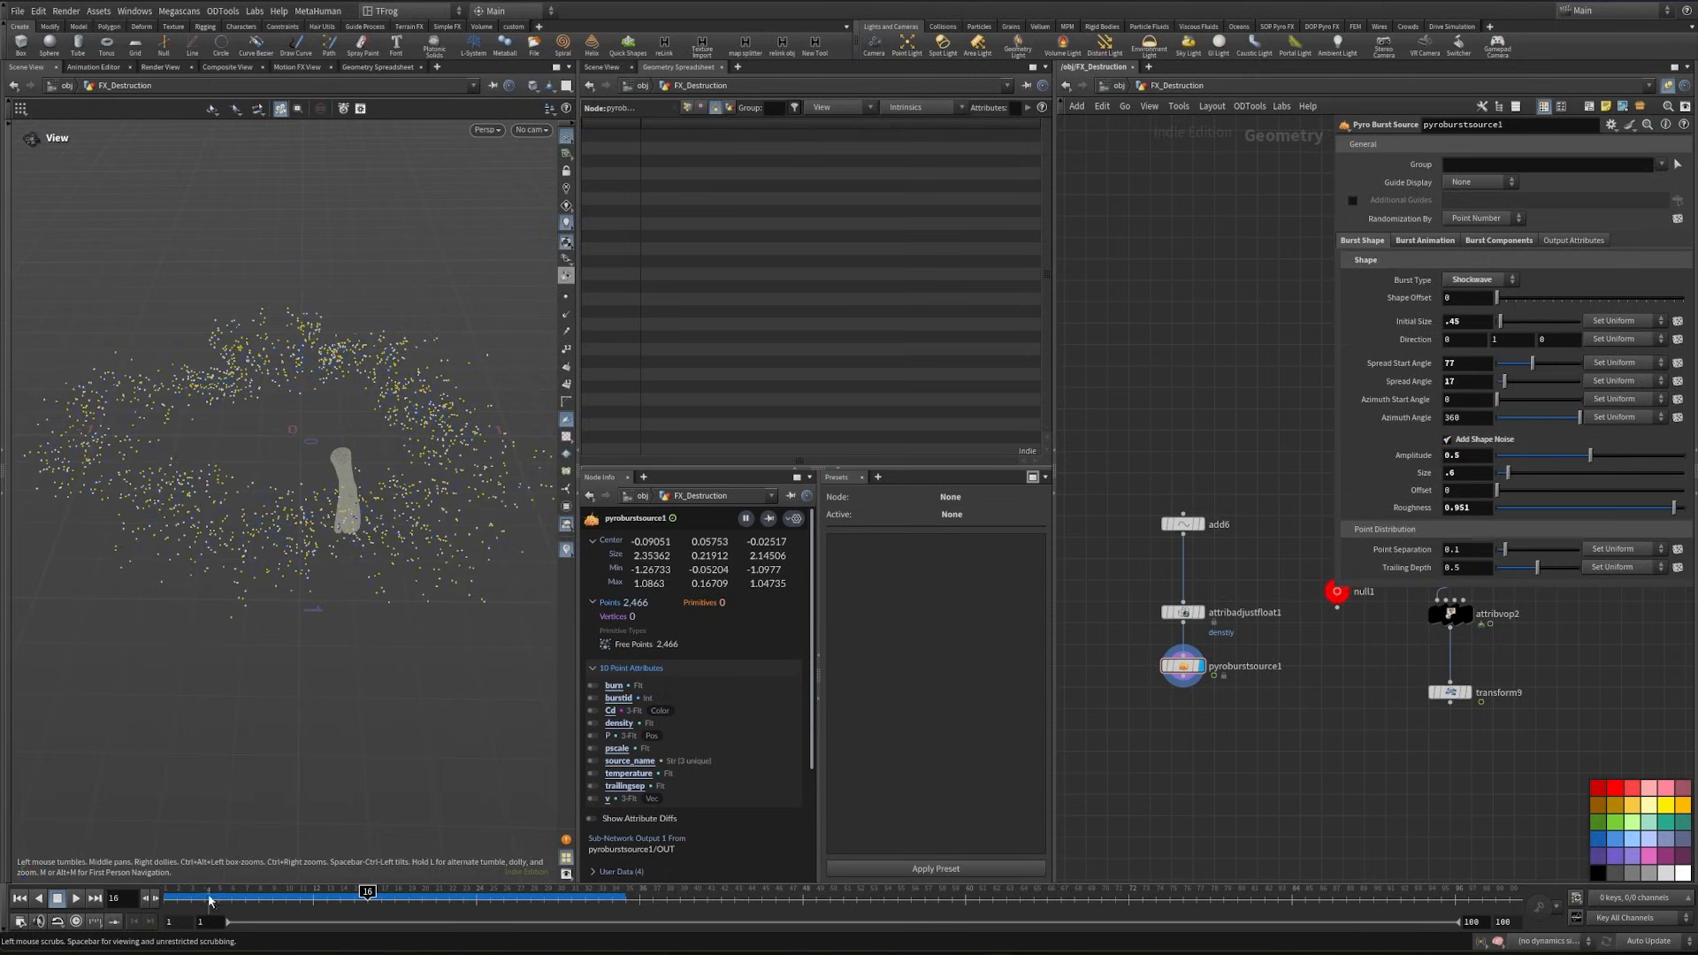
pyautogui.moveTo(209, 904); pyautogui.dragTo(316, 903)
# - Enable velocity noise in pyroburstsource1's output attributes with amplitude 1.1 and size 0.082
pyautogui.click(1576, 240)
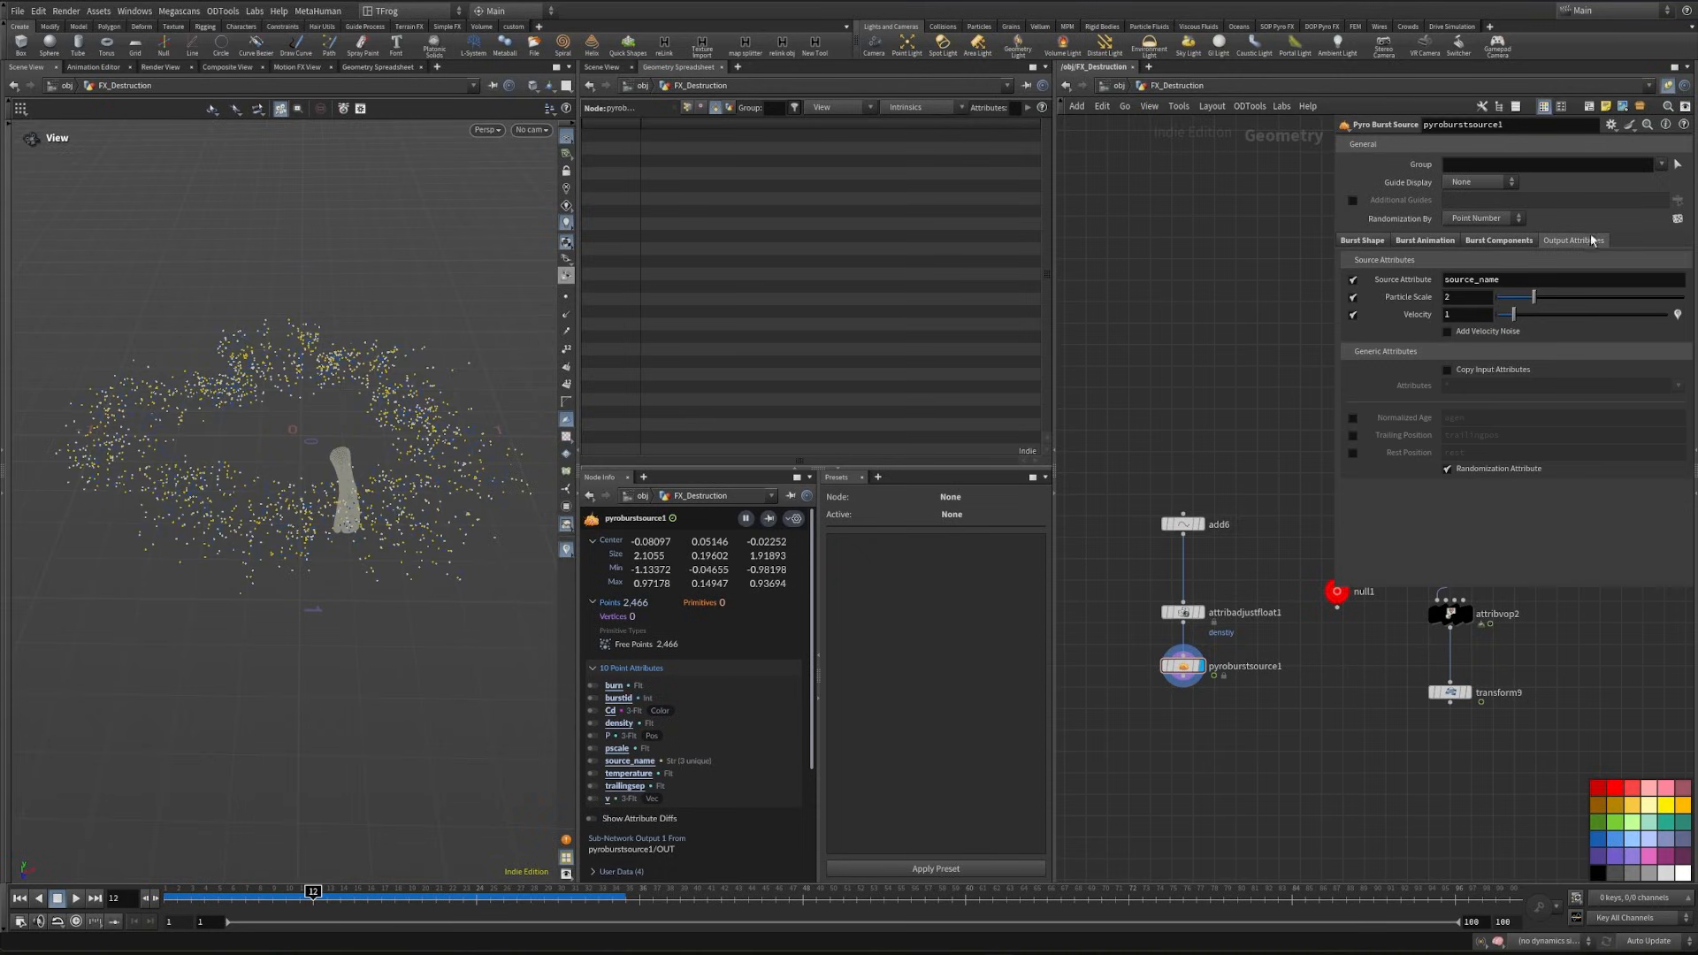
pyautogui.click(1491, 332)
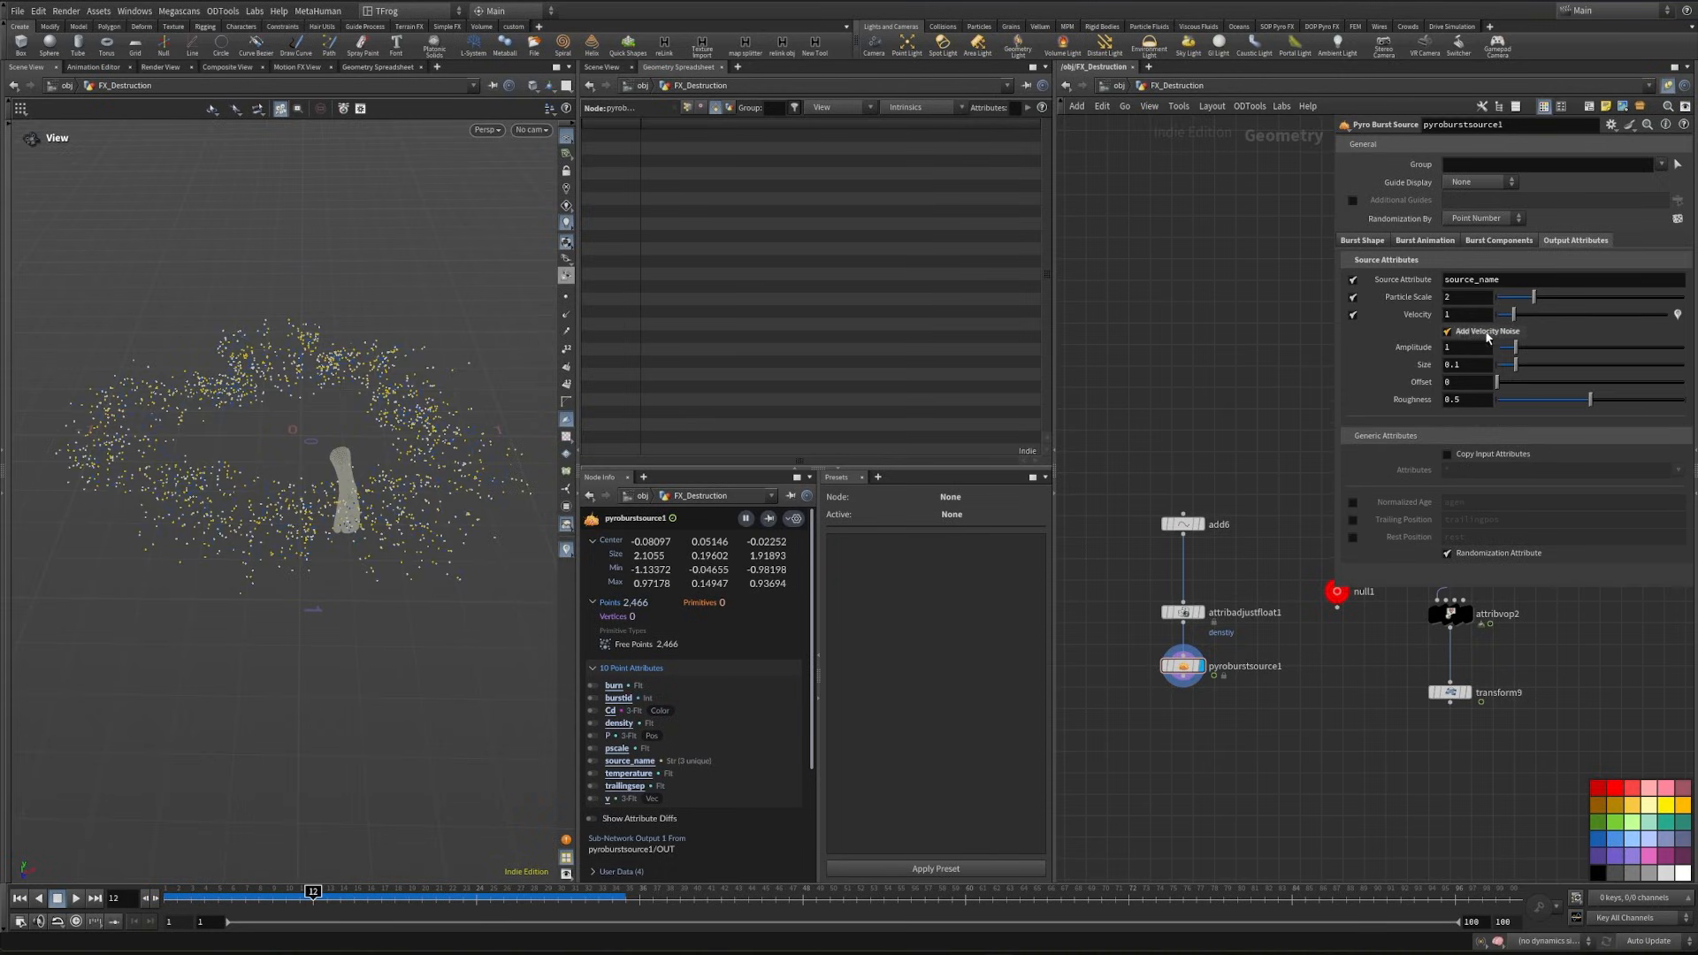
pyautogui.click(1466, 349)
pyautogui.press('Return')
pyautogui.moveTo(1512, 366); pyautogui.dragTo(1512, 367)
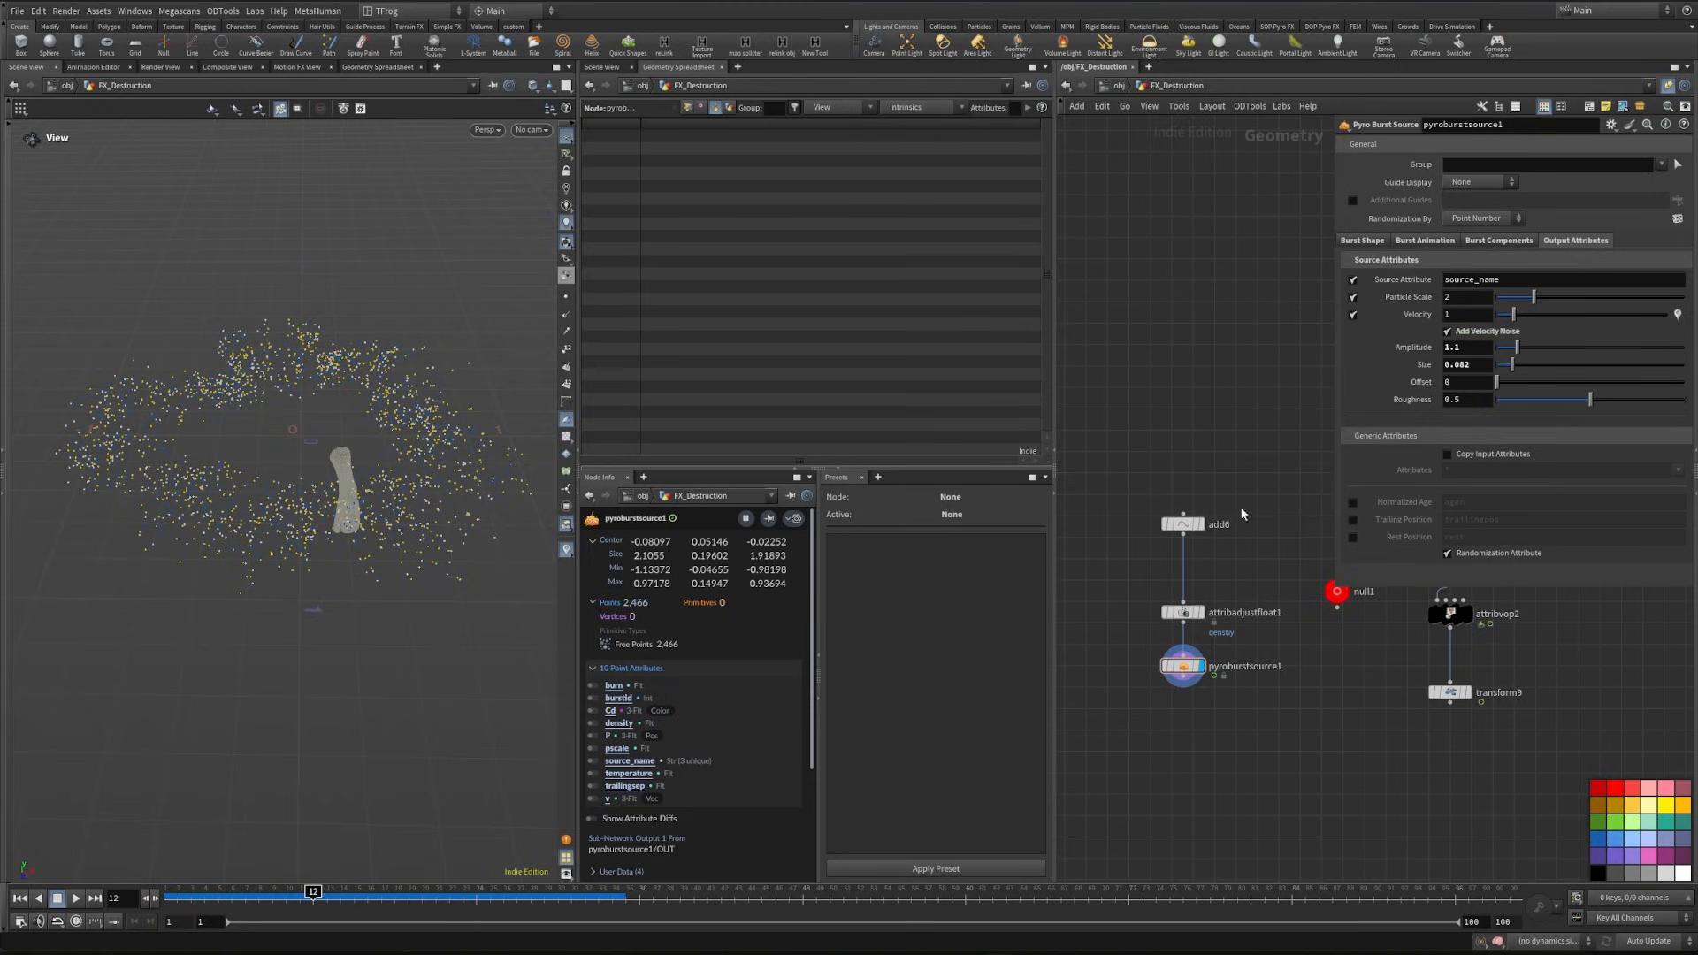
# - Display the burst's point trails in the viewport and compare the velocities with and without velocity noise
pyautogui.click(566, 332)
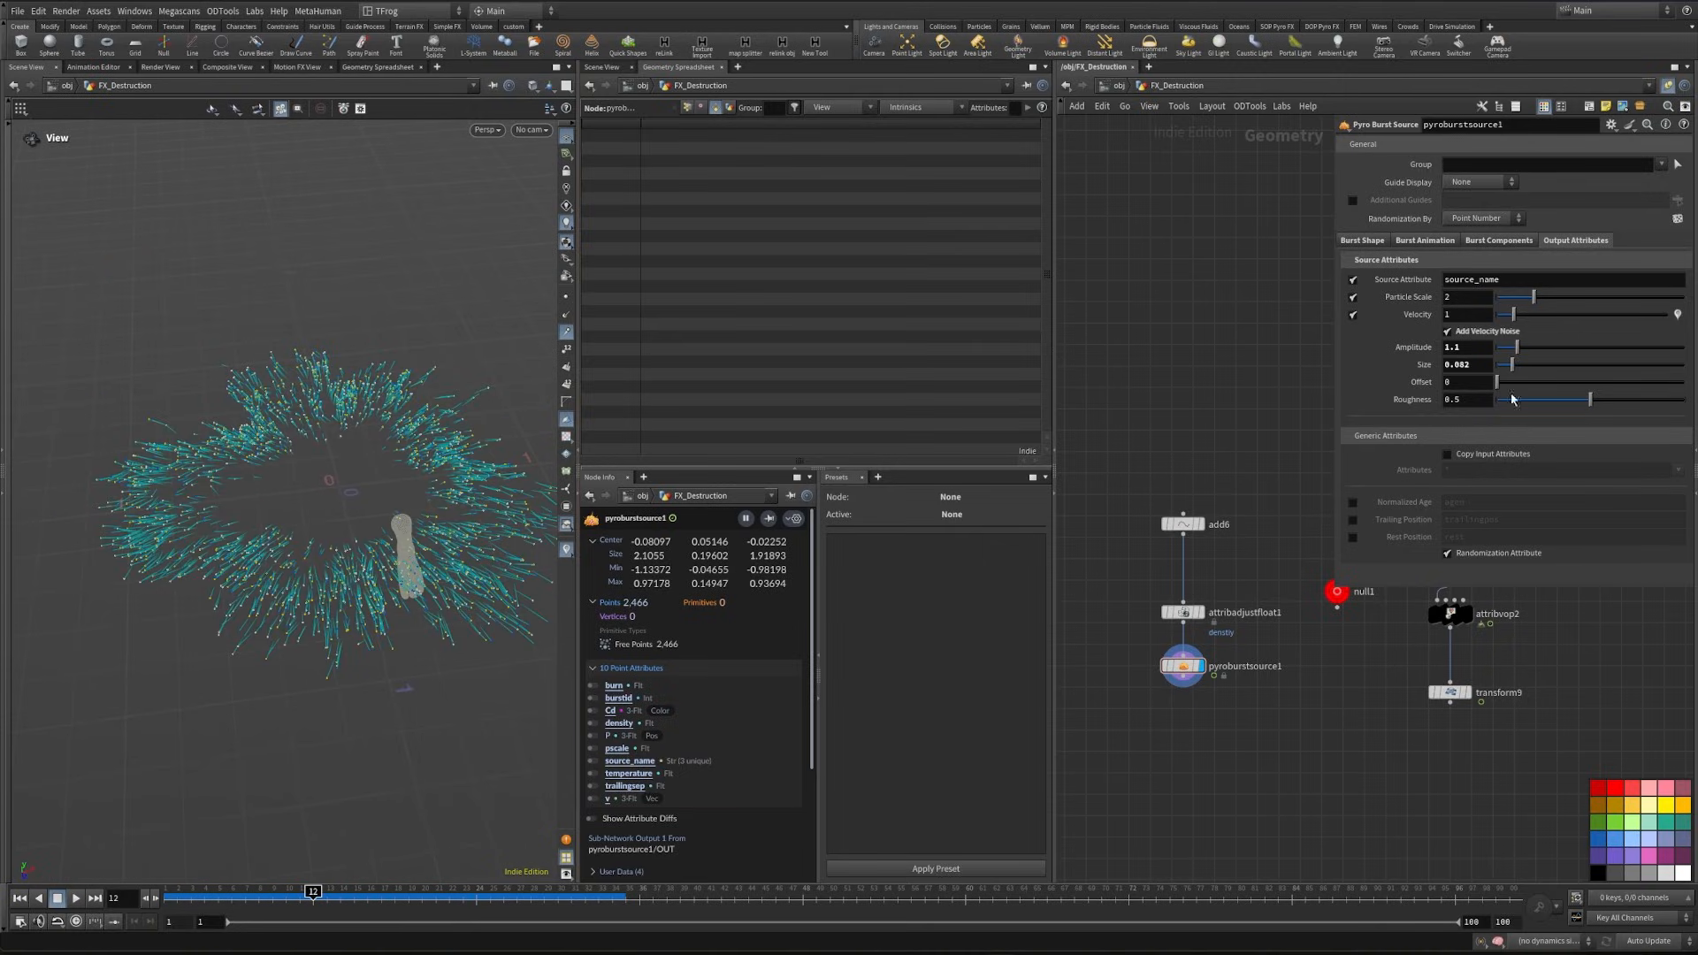
pyautogui.click(1448, 333)
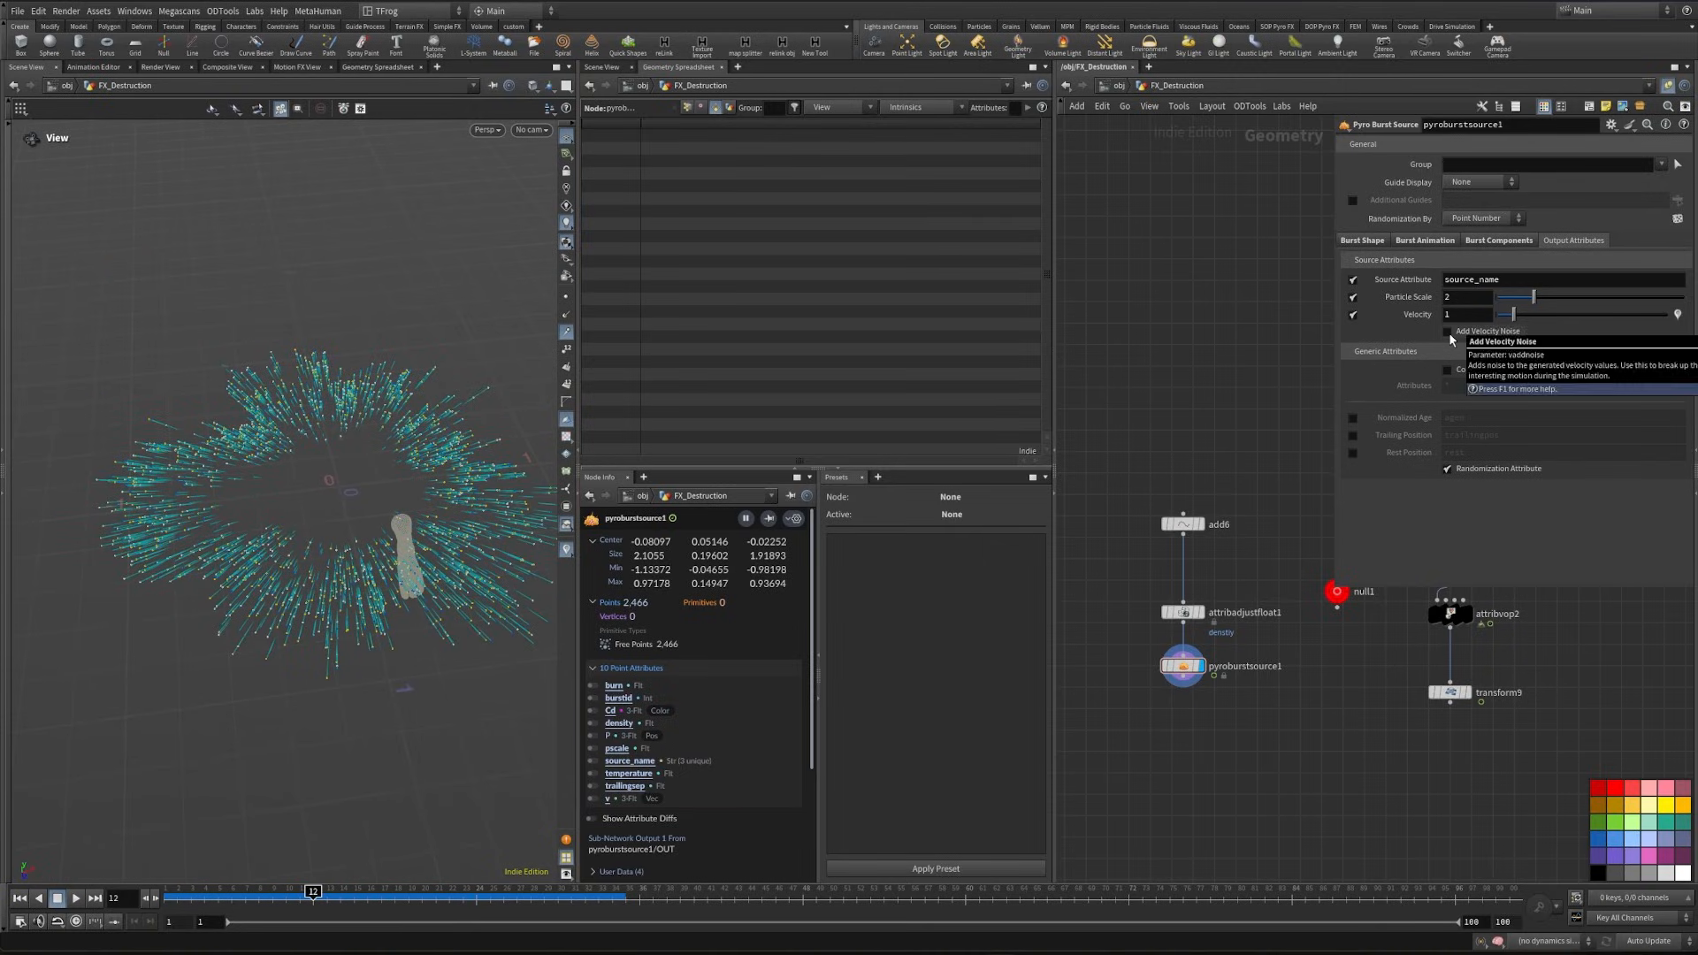
pyautogui.click(1447, 332)
pyautogui.moveTo(189, 587); pyautogui.dragTo(198, 596)
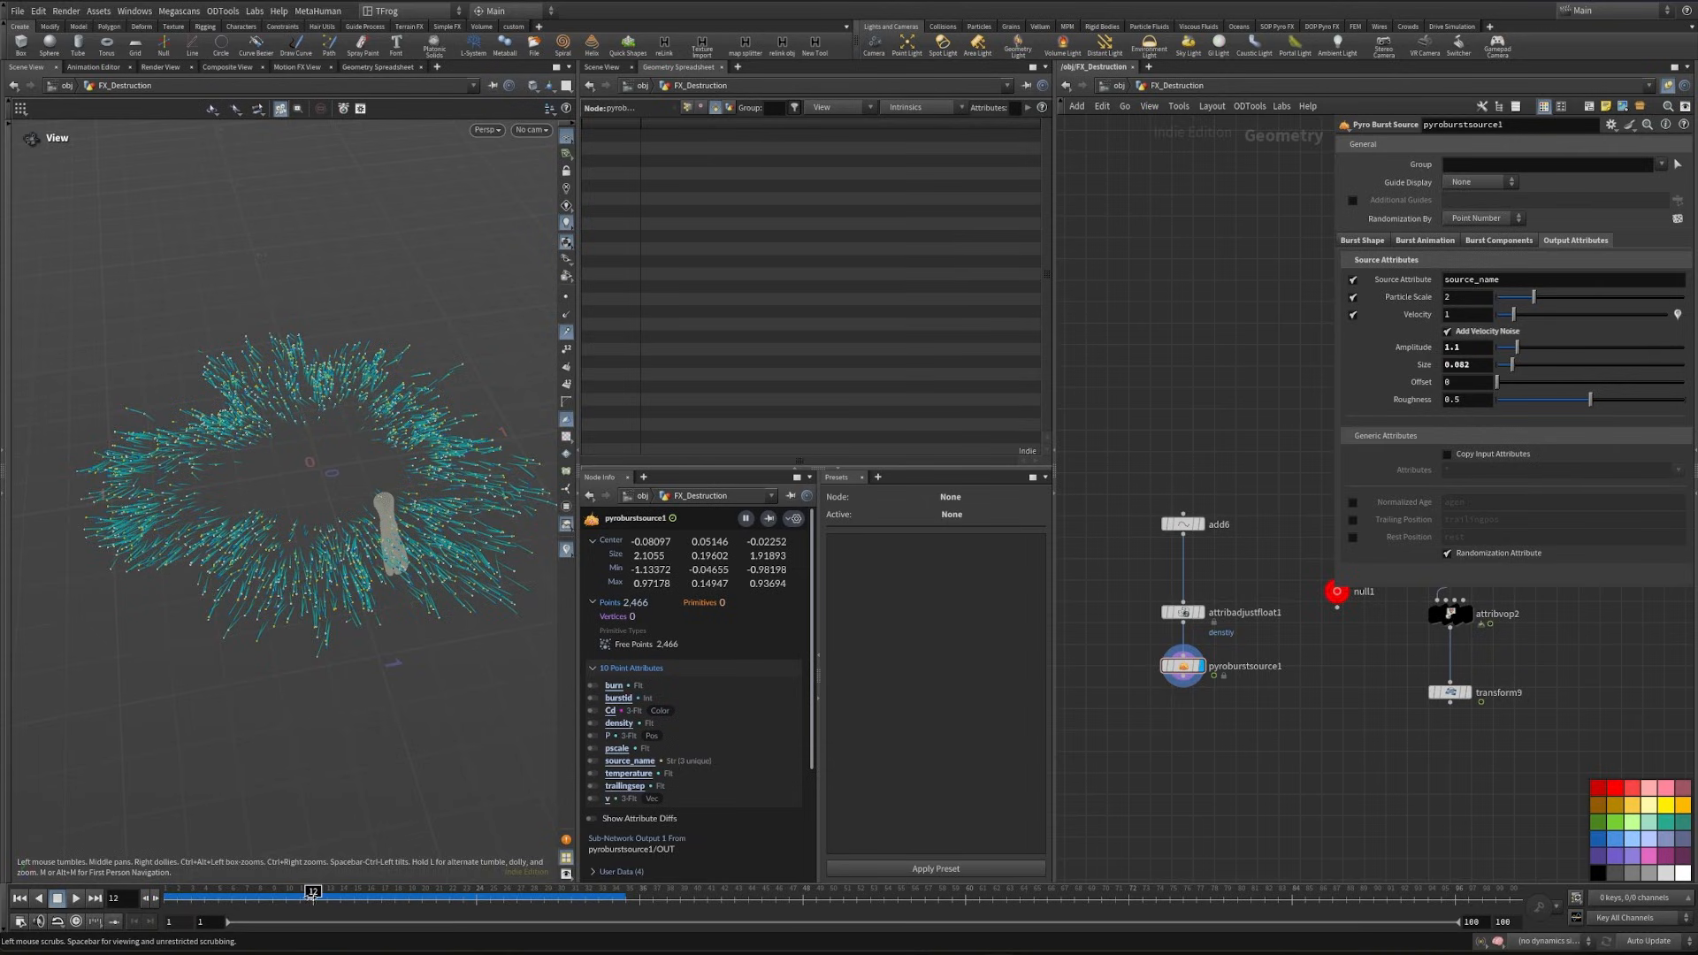
pyautogui.moveTo(265, 904); pyautogui.dragTo(314, 904)
# - Open pyroburstsource1's burst shape settings
pyautogui.click(1362, 241)
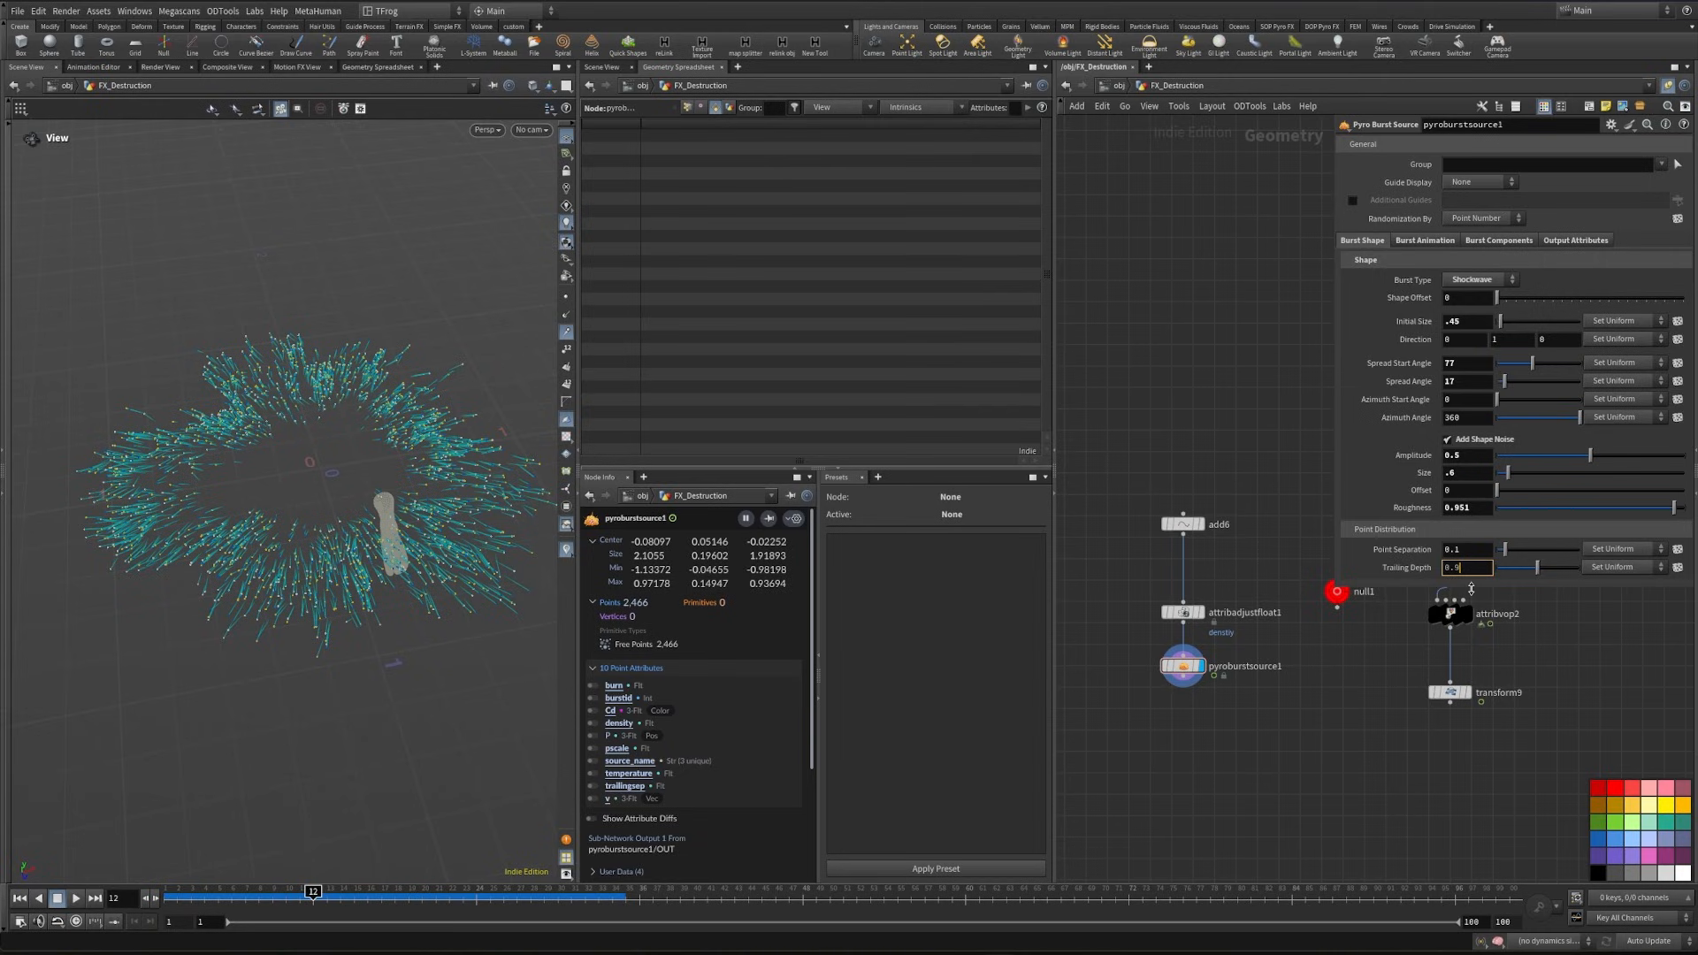
# - Set the burst source's trailing depth to 0.9 and point separation to 0.04
pyautogui.press('Return')
pyautogui.click(1463, 550)
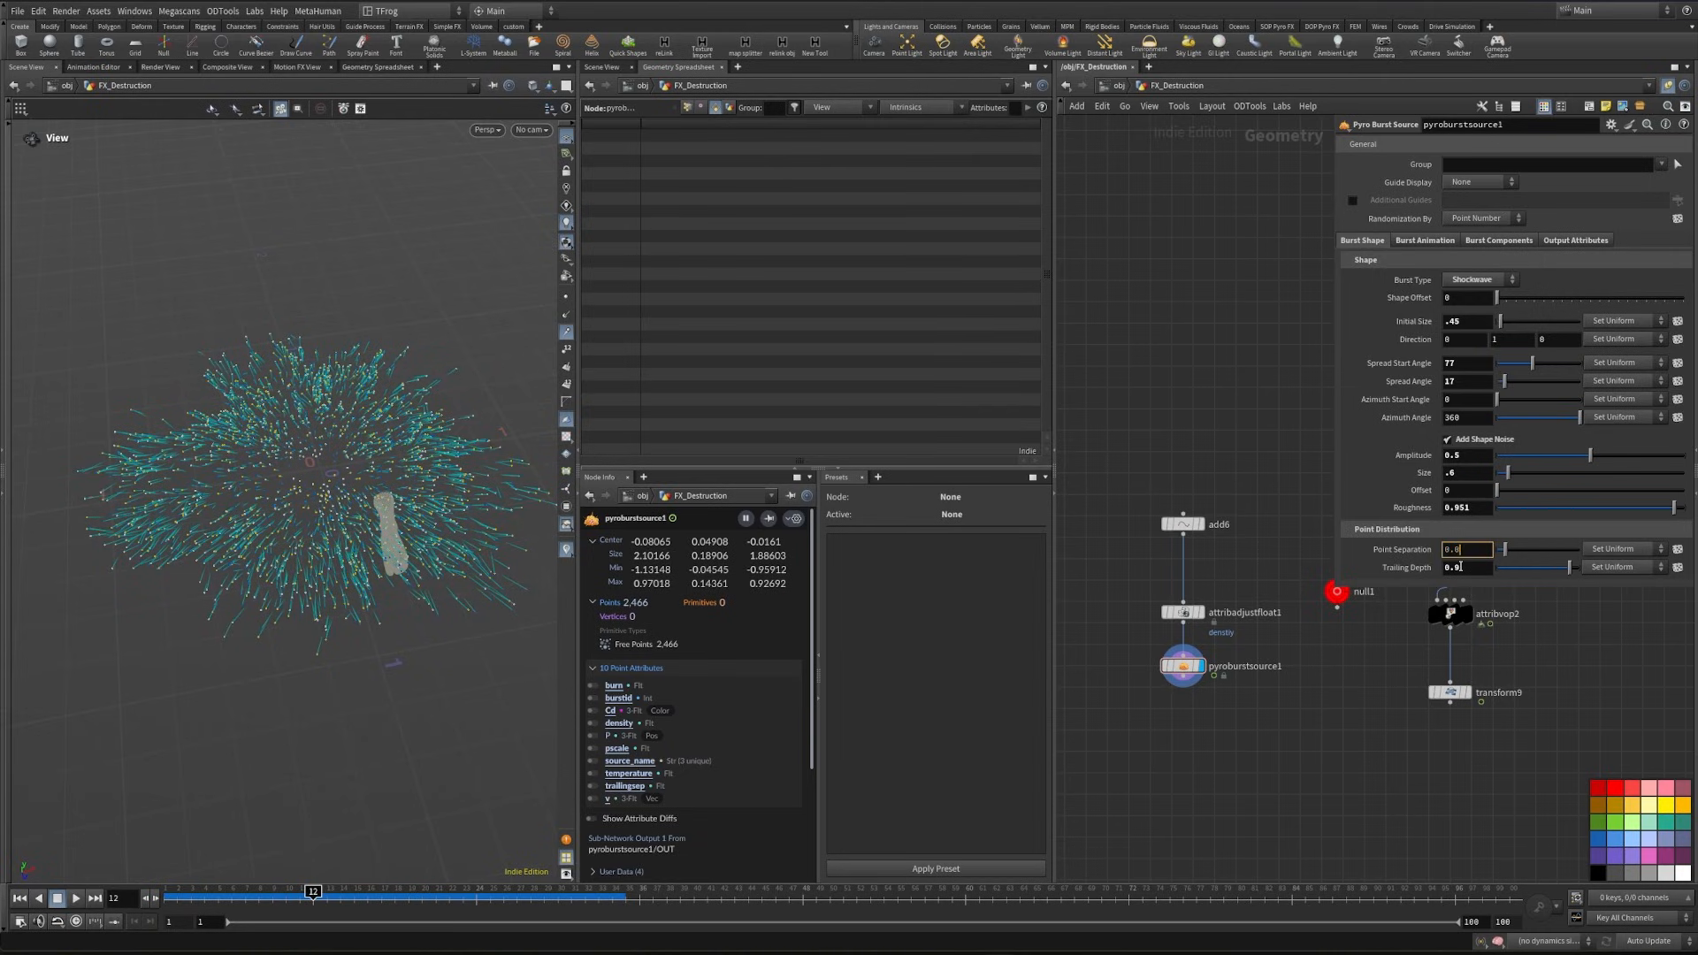
pyautogui.write('0.04')
pyautogui.press('Return')
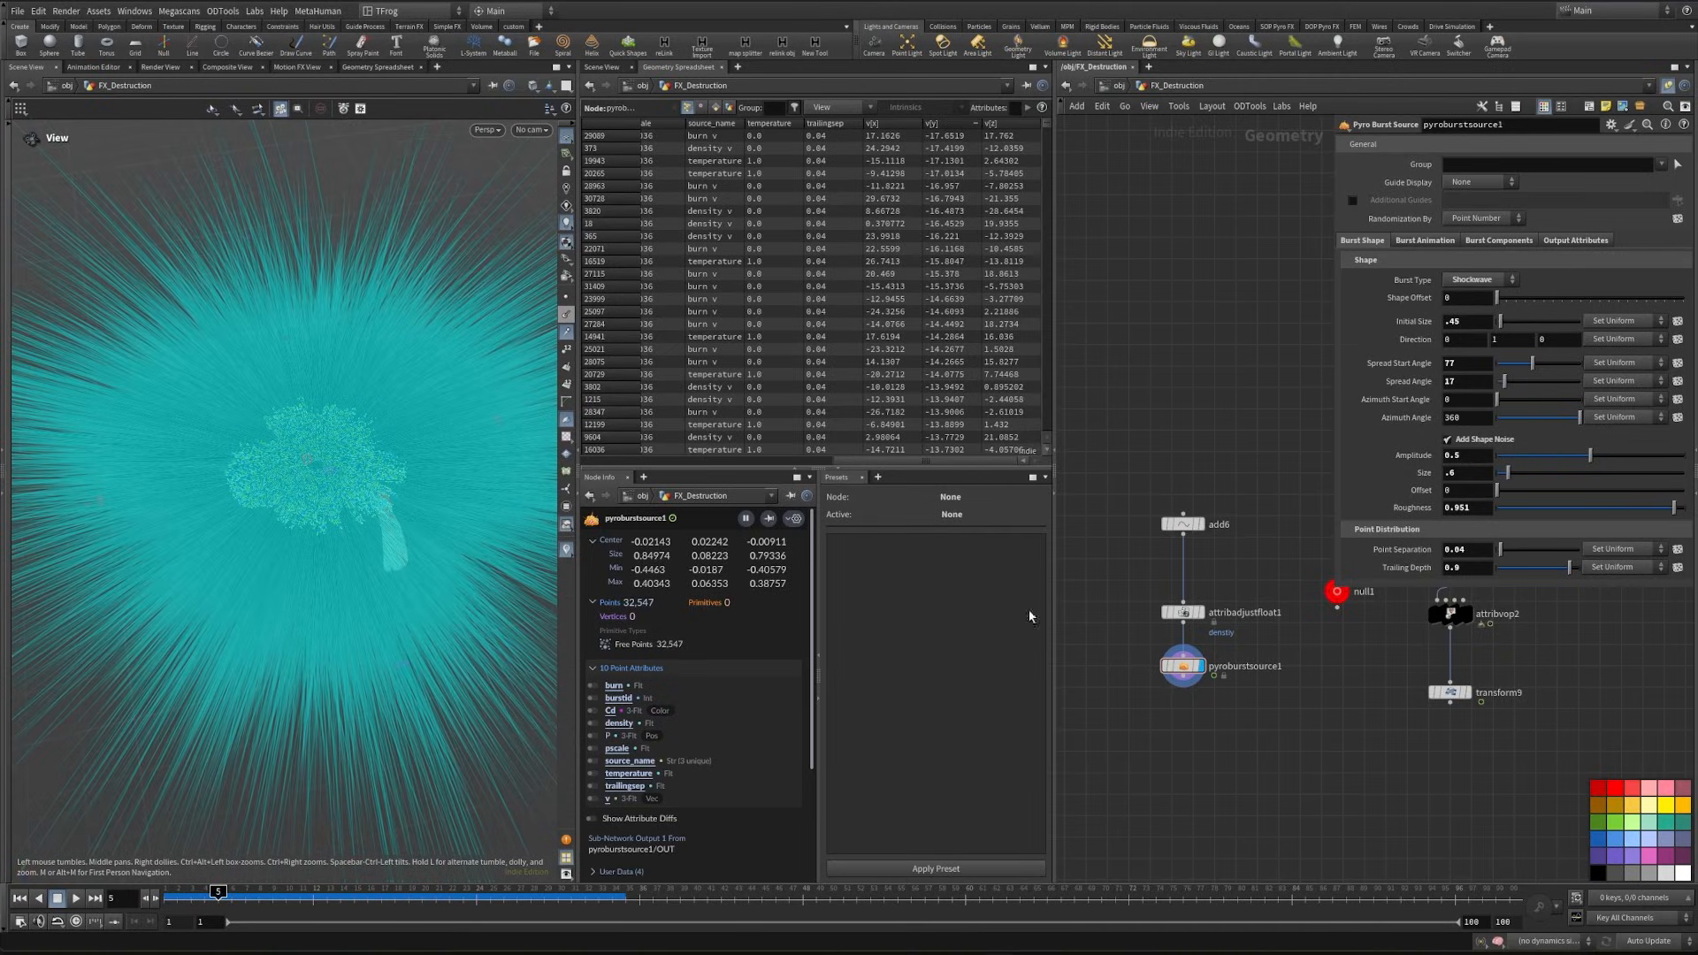
# - Hide the point trails so only the shockwave's points are displayed
pyautogui.moveTo(1184, 762); pyautogui.dragTo(1180, 729, button='middle')
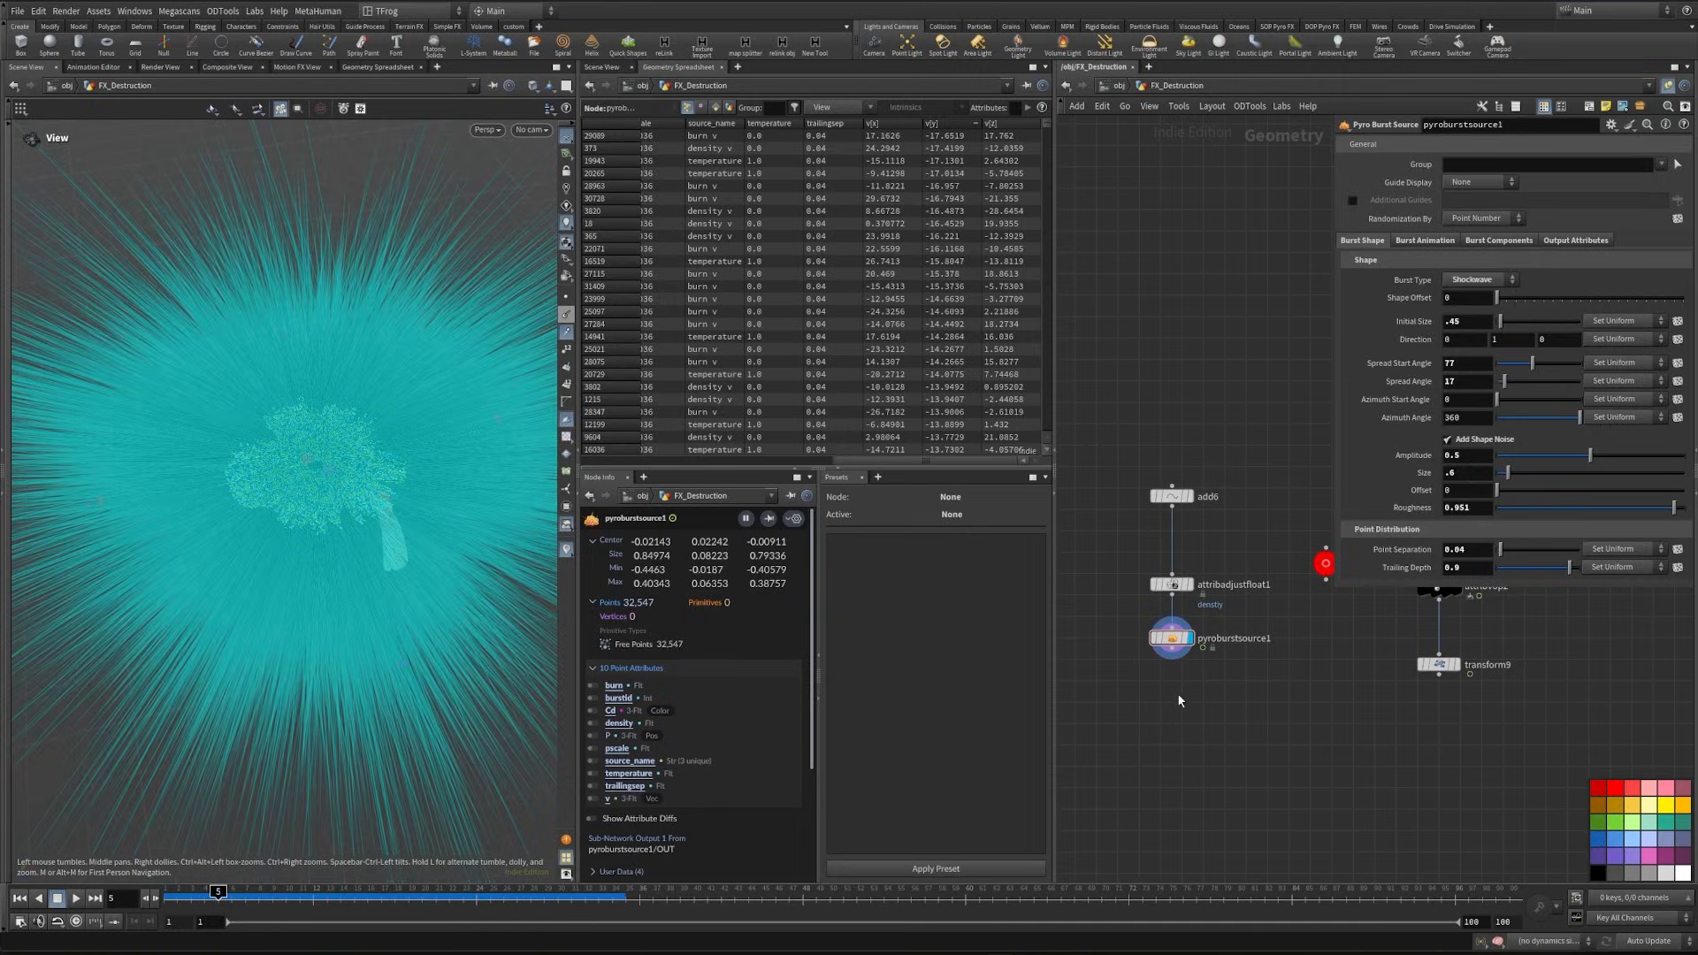
pyautogui.moveTo(312, 547); pyautogui.dragTo(292, 494)
pyautogui.click(565, 331)
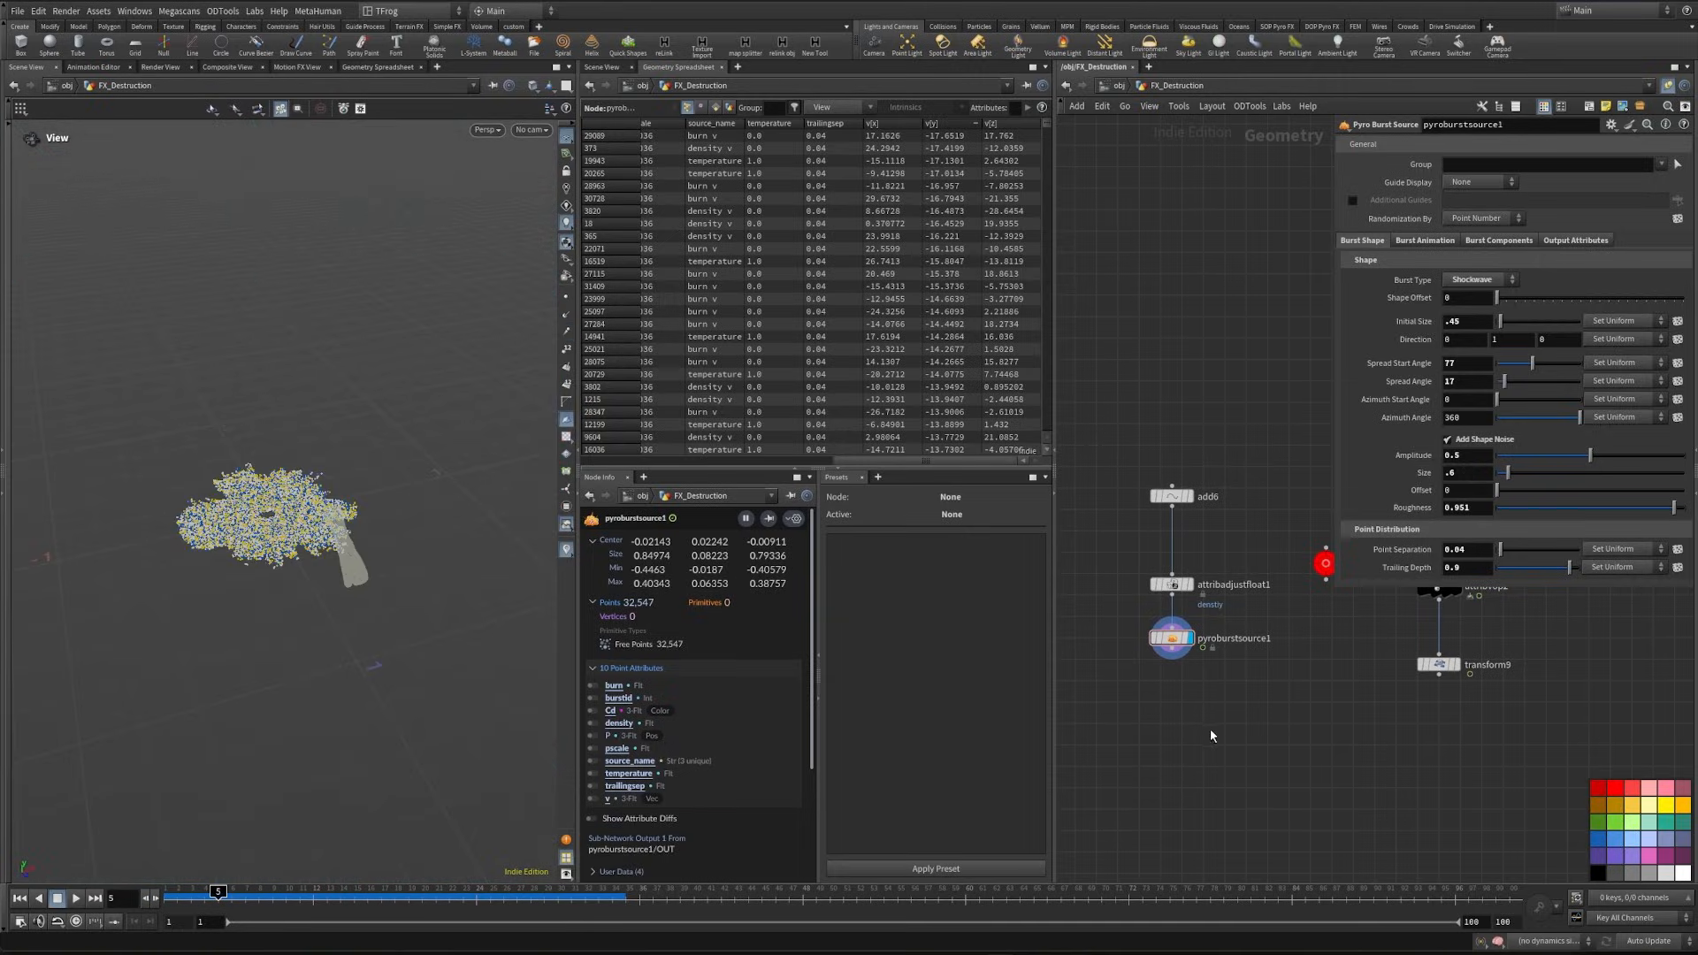
# - Add an Attribute Delete node after pyroburstsource1 that removes the pscale point attribute, with vertex, primitive and detail deletion disabled
pyautogui.press('Tab')
pyautogui.write('attribd')
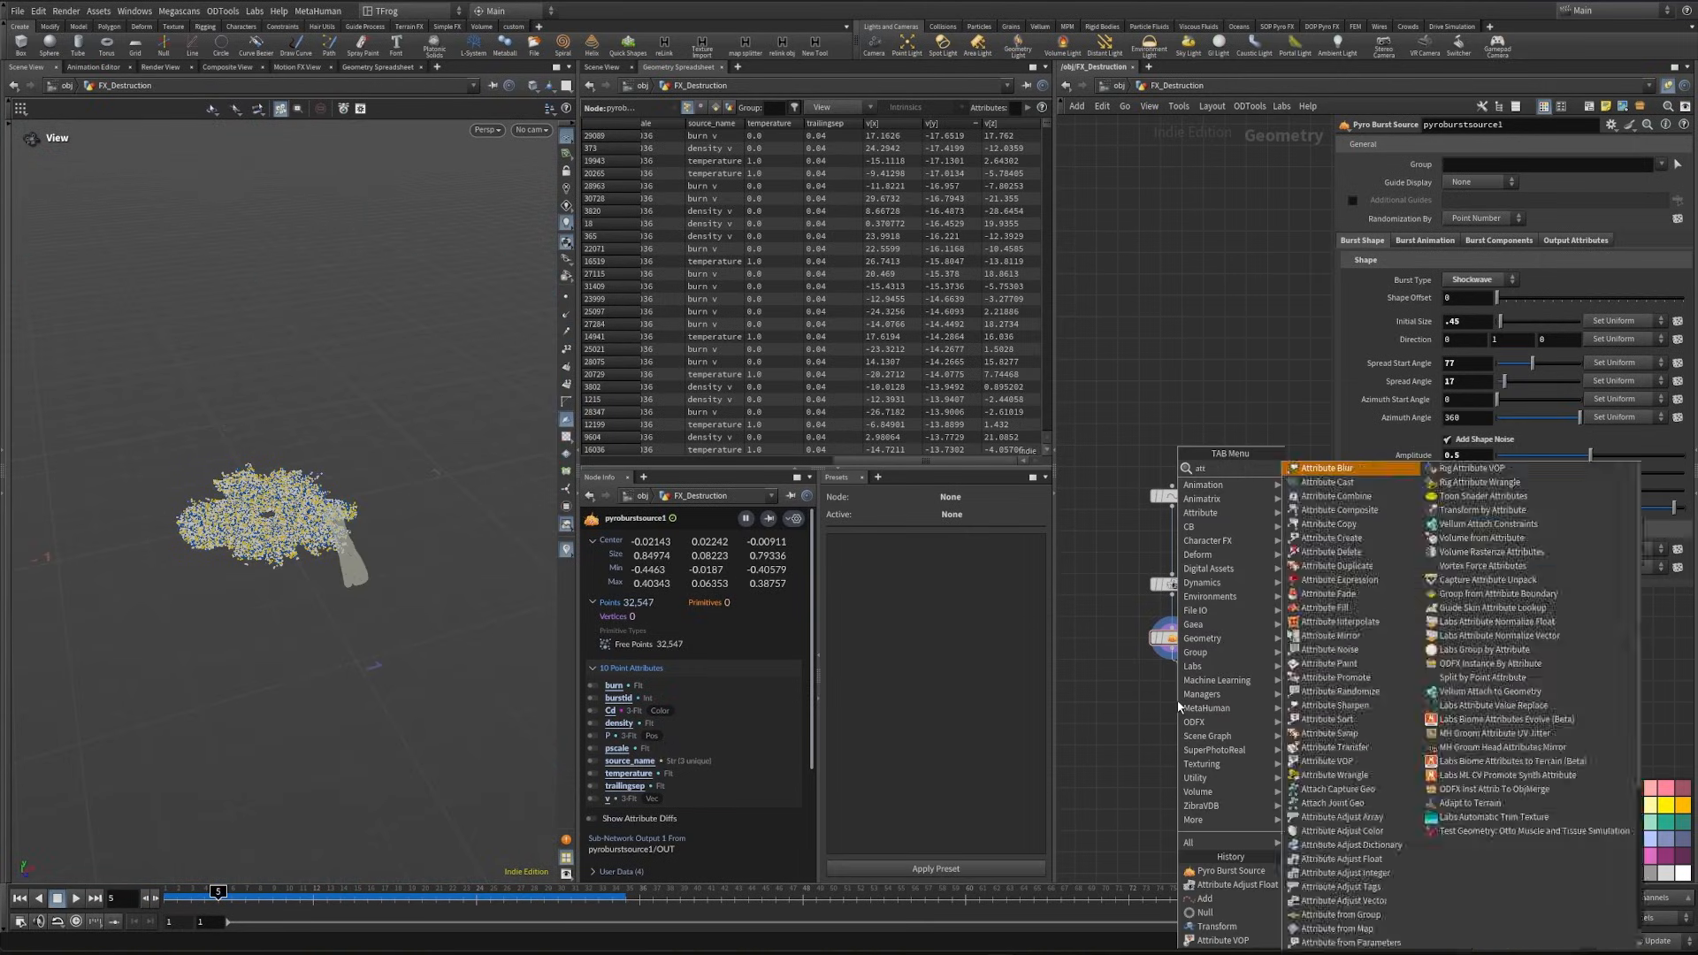
pyautogui.press('Return')
pyautogui.click(1178, 703)
pyautogui.press('r')
pyautogui.click(1677, 173)
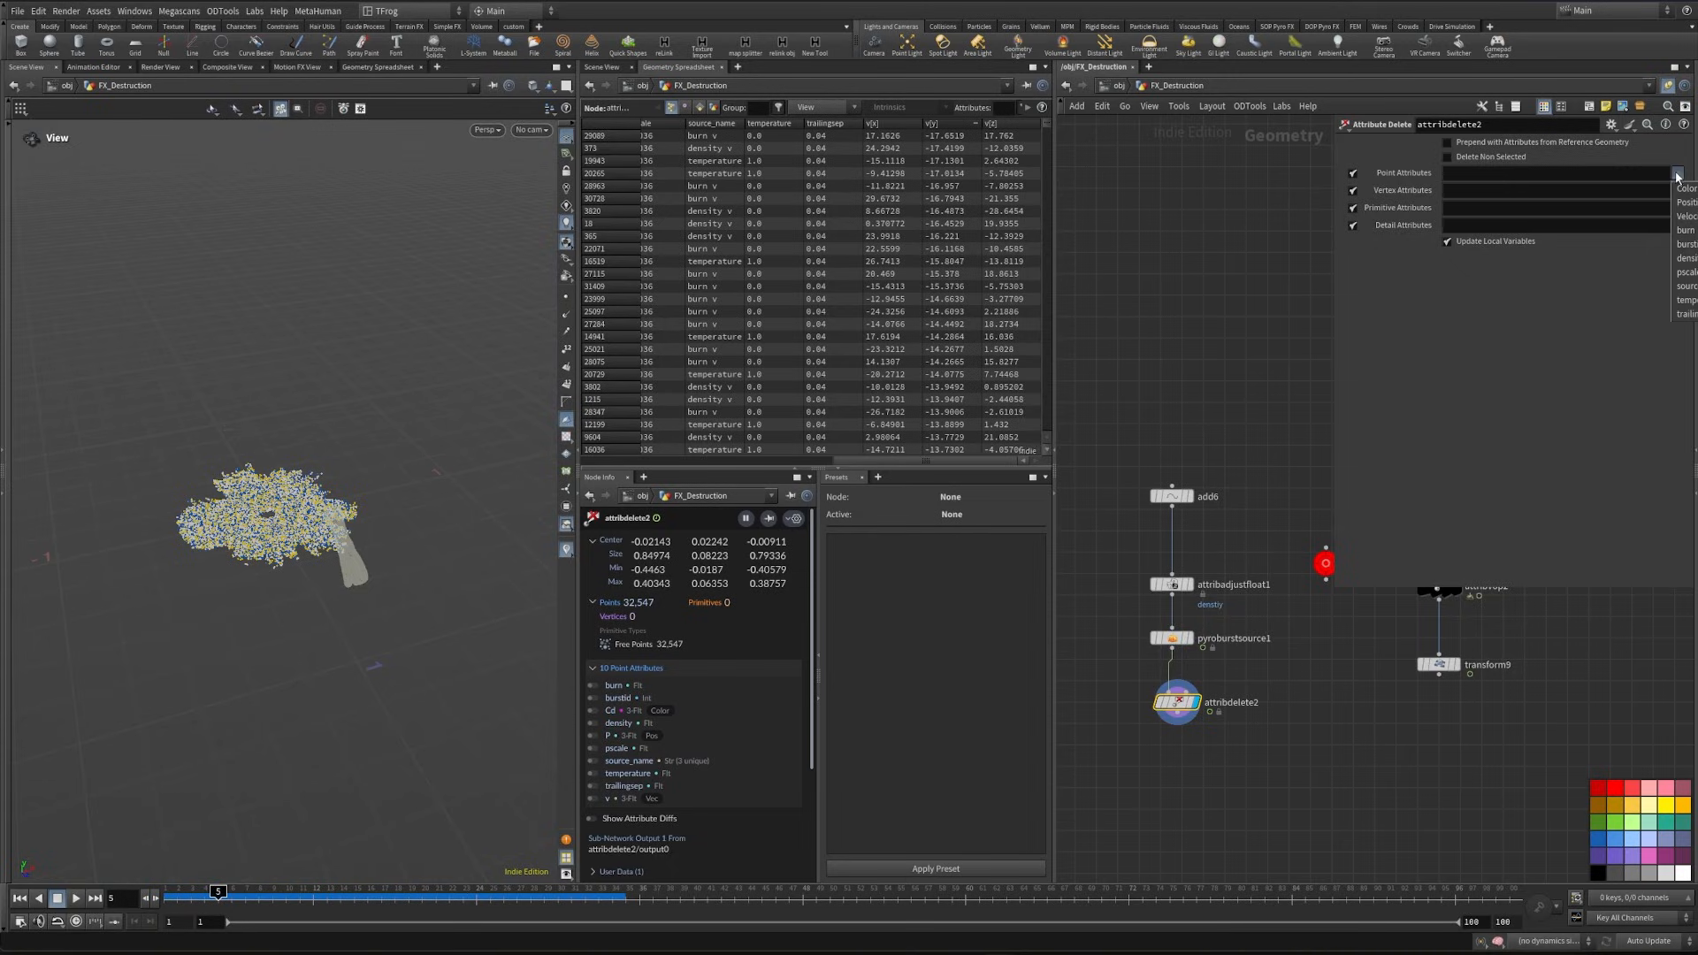
pyautogui.click(1685, 274)
pyautogui.click(1352, 190)
pyautogui.click(1352, 225)
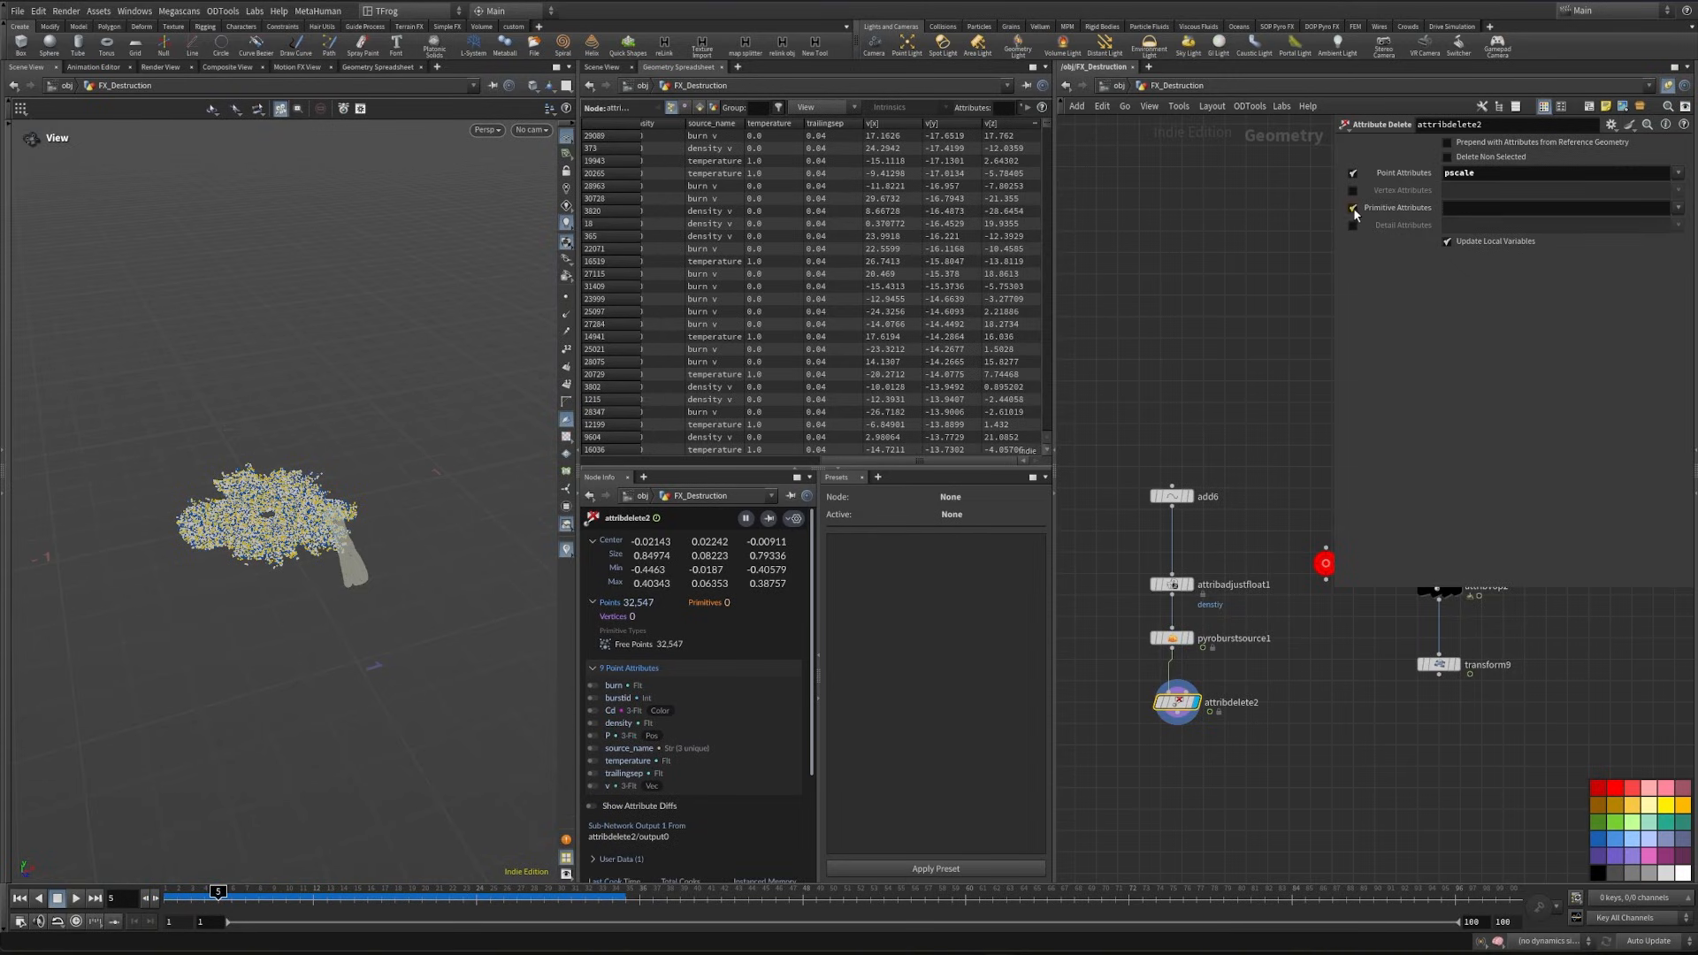
pyautogui.click(1352, 208)
# - Add a null named shockwave below attribdelete2 and colour it light blue
pyautogui.moveTo(1192, 743); pyautogui.dragTo(1157, 652, button='middle')
pyautogui.click(1142, 632)
pyautogui.press('Tab')
pyautogui.write('null')
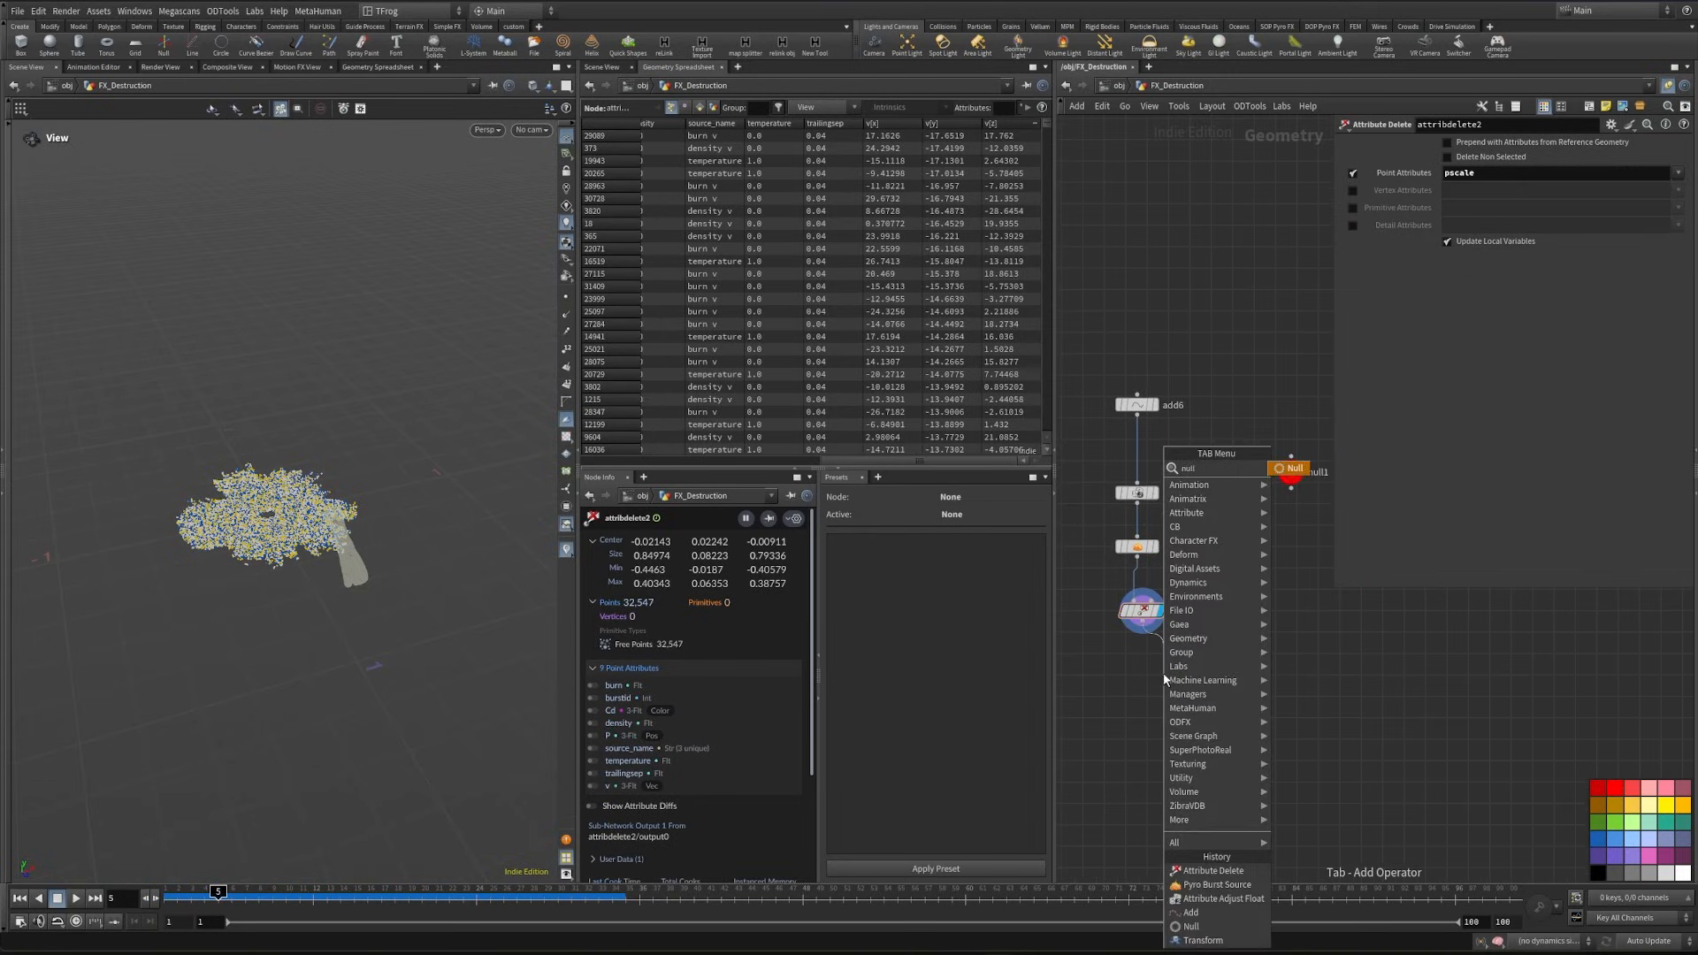
pyautogui.press('Return')
pyautogui.doubleClick(1184, 676)
pyautogui.write('shockw')
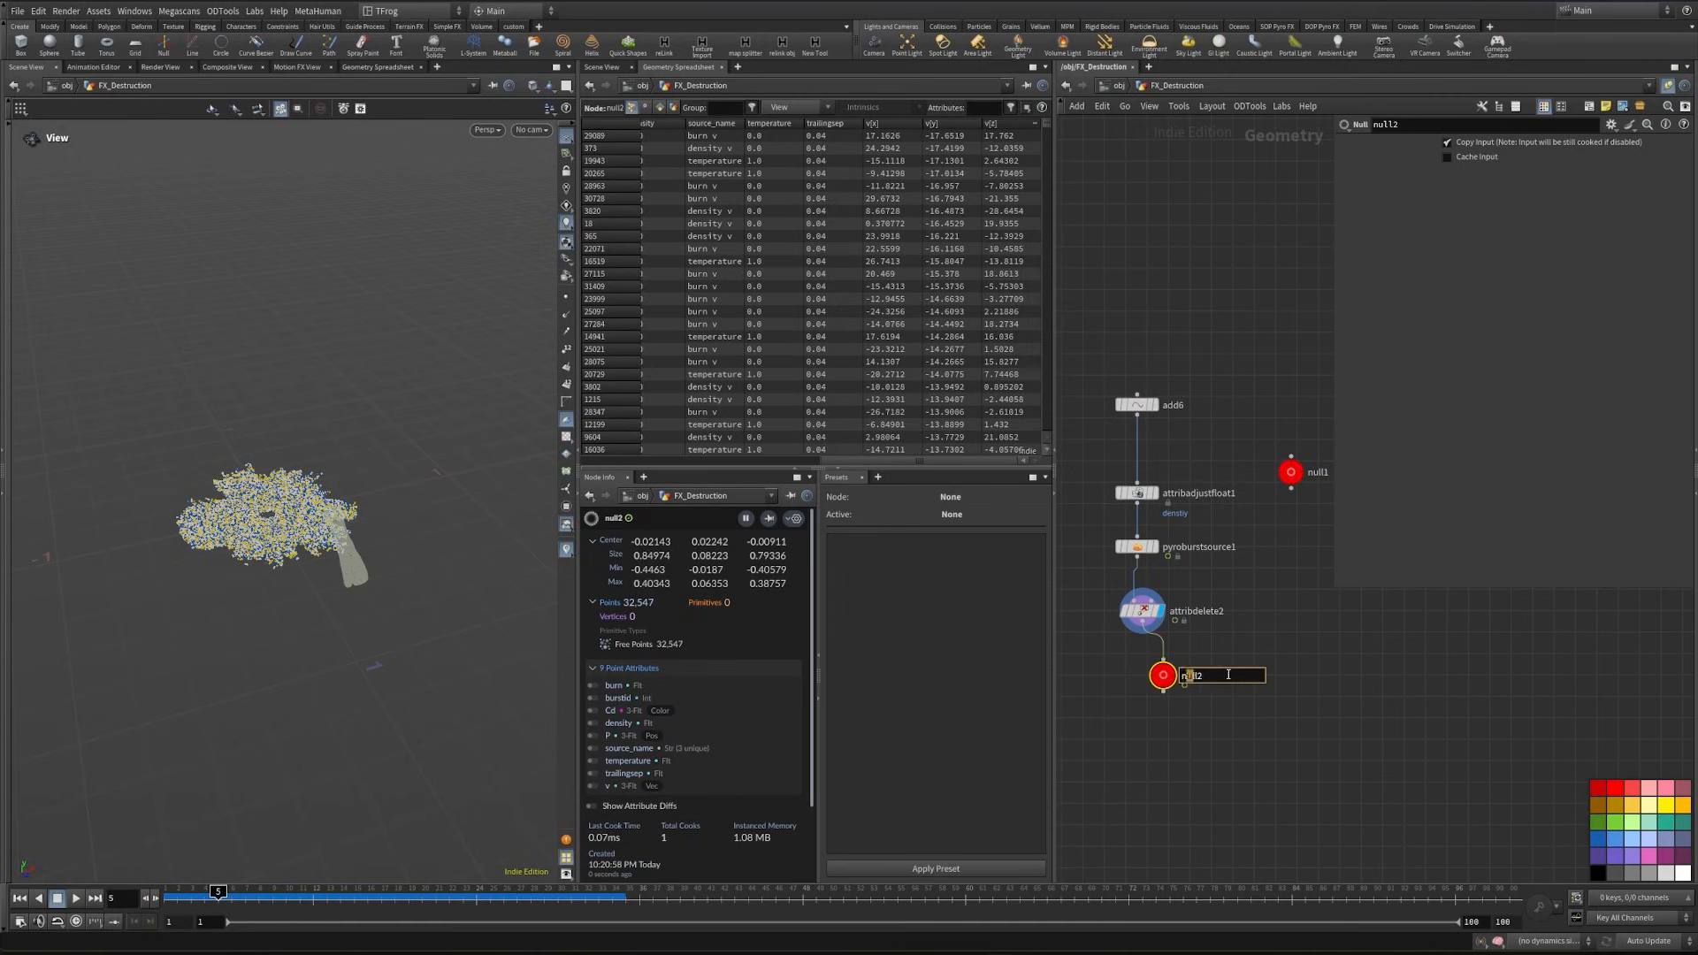
pyautogui.write('ave')
pyautogui.press('Return')
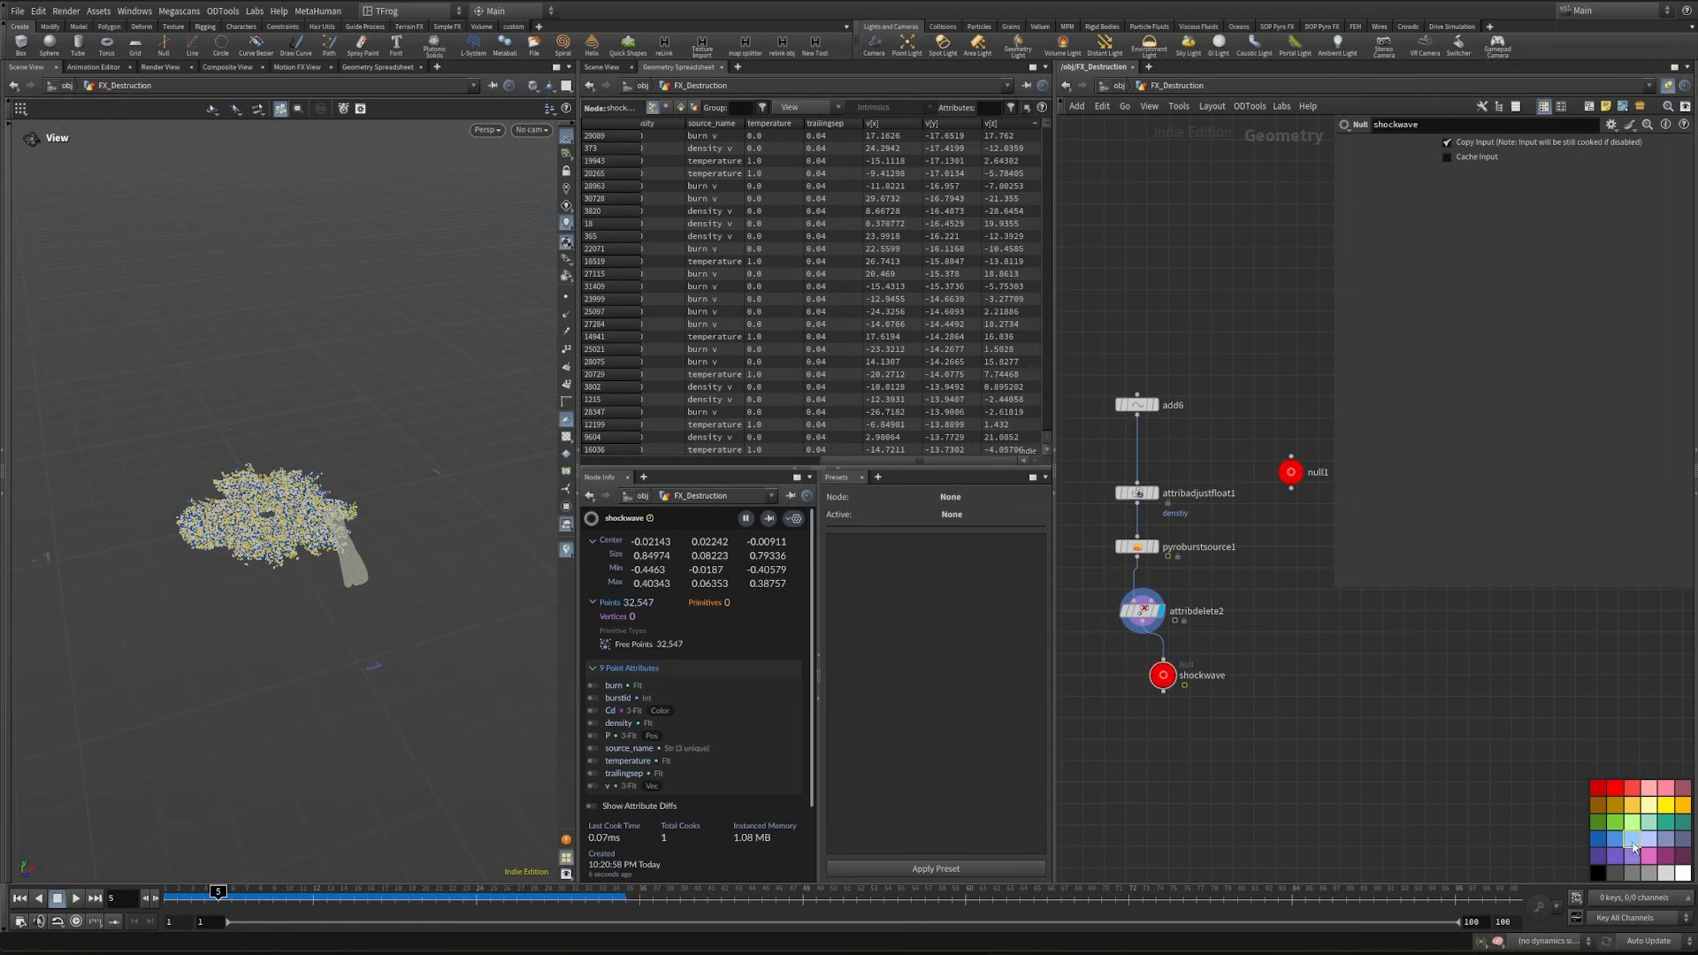
# - Add a null named debi_source_pts below transform9 and colour it light blue
pyautogui.moveTo(1408, 659); pyautogui.dragTo(1349, 707, button='middle')
pyautogui.press('Tab')
pyautogui.write('null')
pyautogui.press('Return')
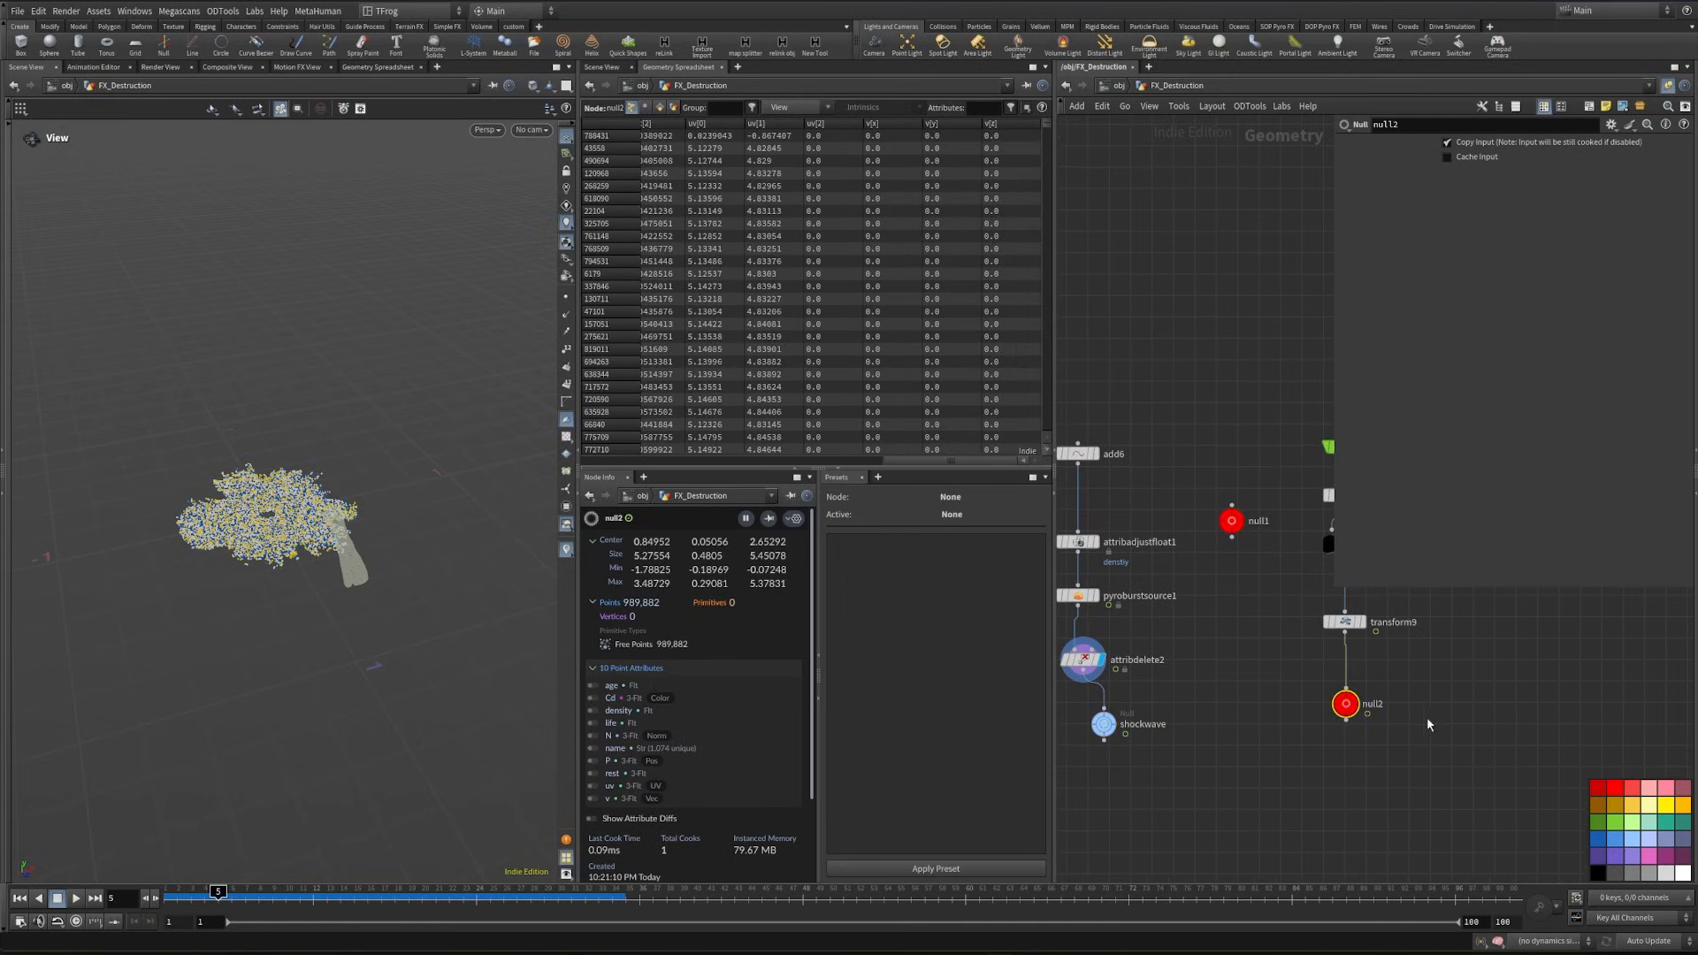
pyautogui.click(1383, 707)
pyautogui.moveTo(1389, 705); pyautogui.dragTo(1319, 704)
pyautogui.write('debi_so')
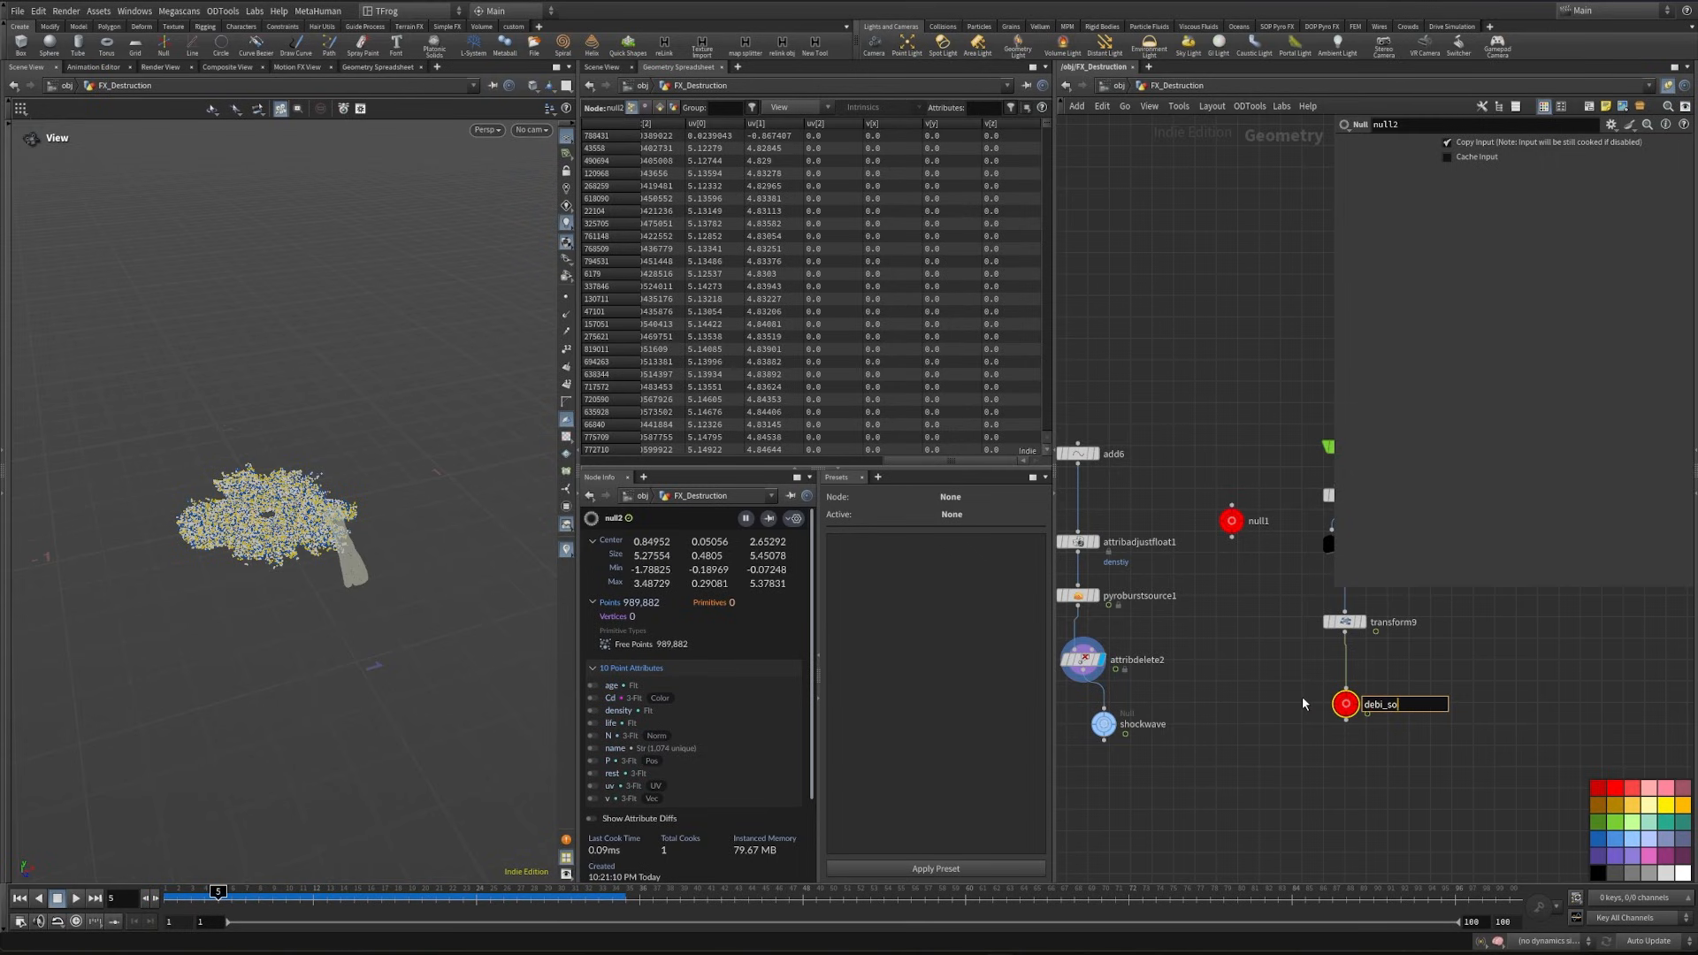
pyautogui.write('urce_pts')
pyautogui.press('Return')
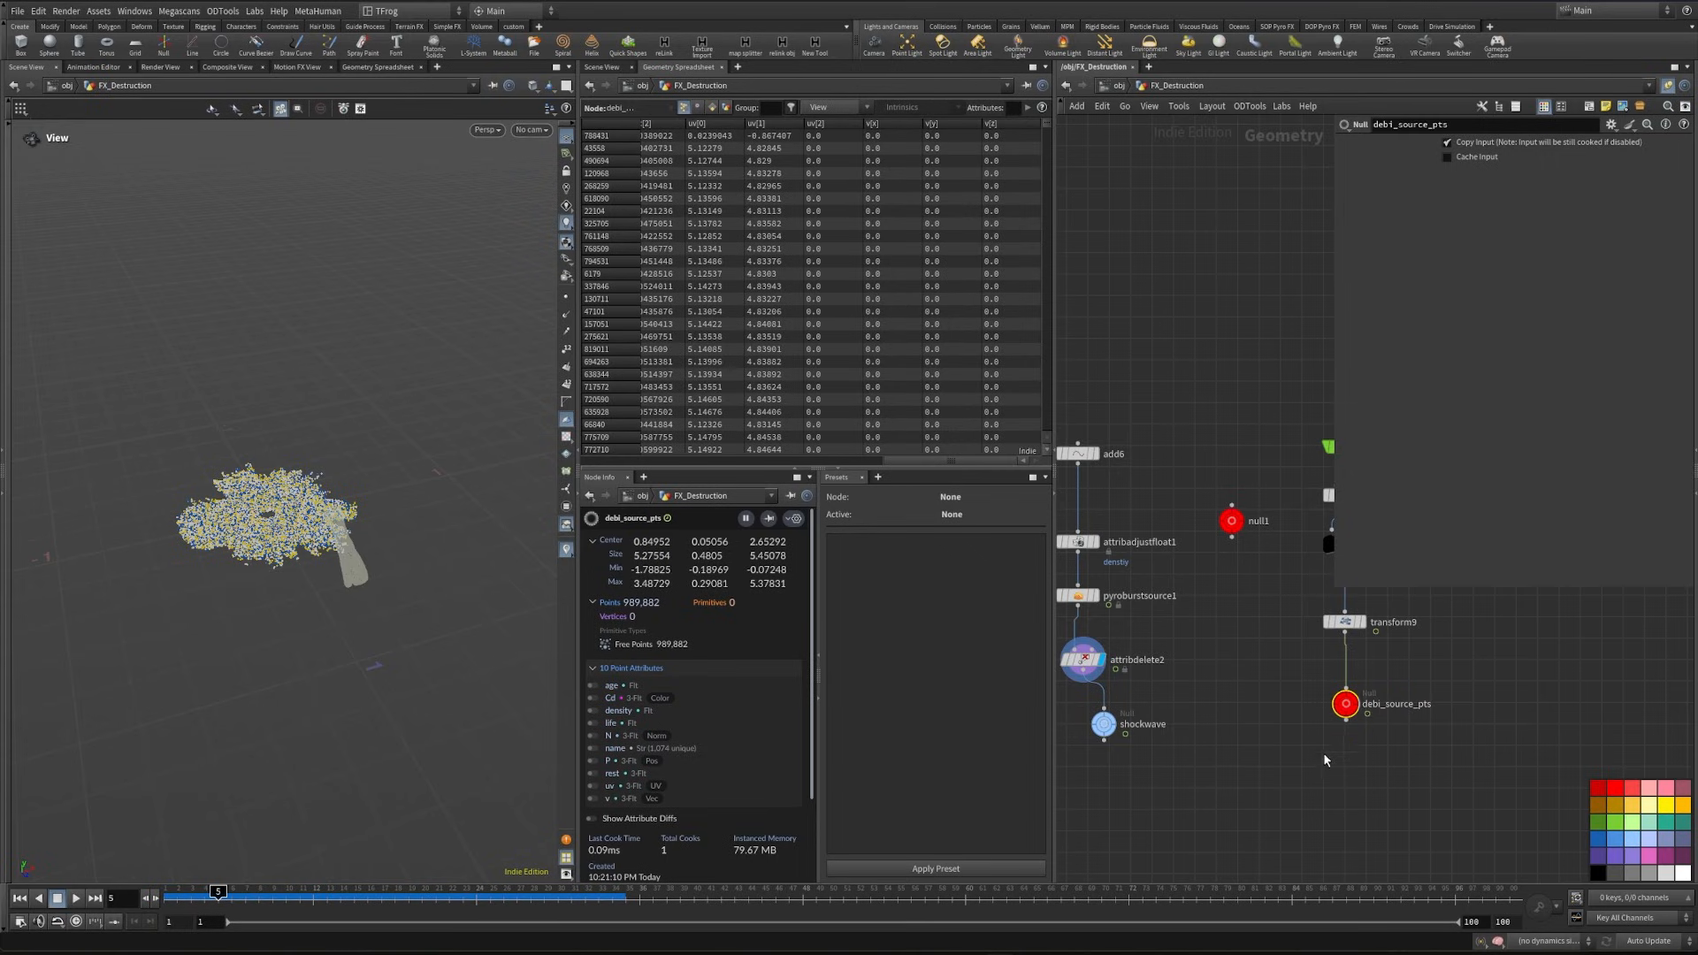
# - Insert transform10, uniformly scaled by ch("../null1/newparameter"), between attribdelete2 and the shockwave null, and check the scaled burst
pyautogui.moveTo(1623, 849); pyautogui.dragTo(1189, 753)
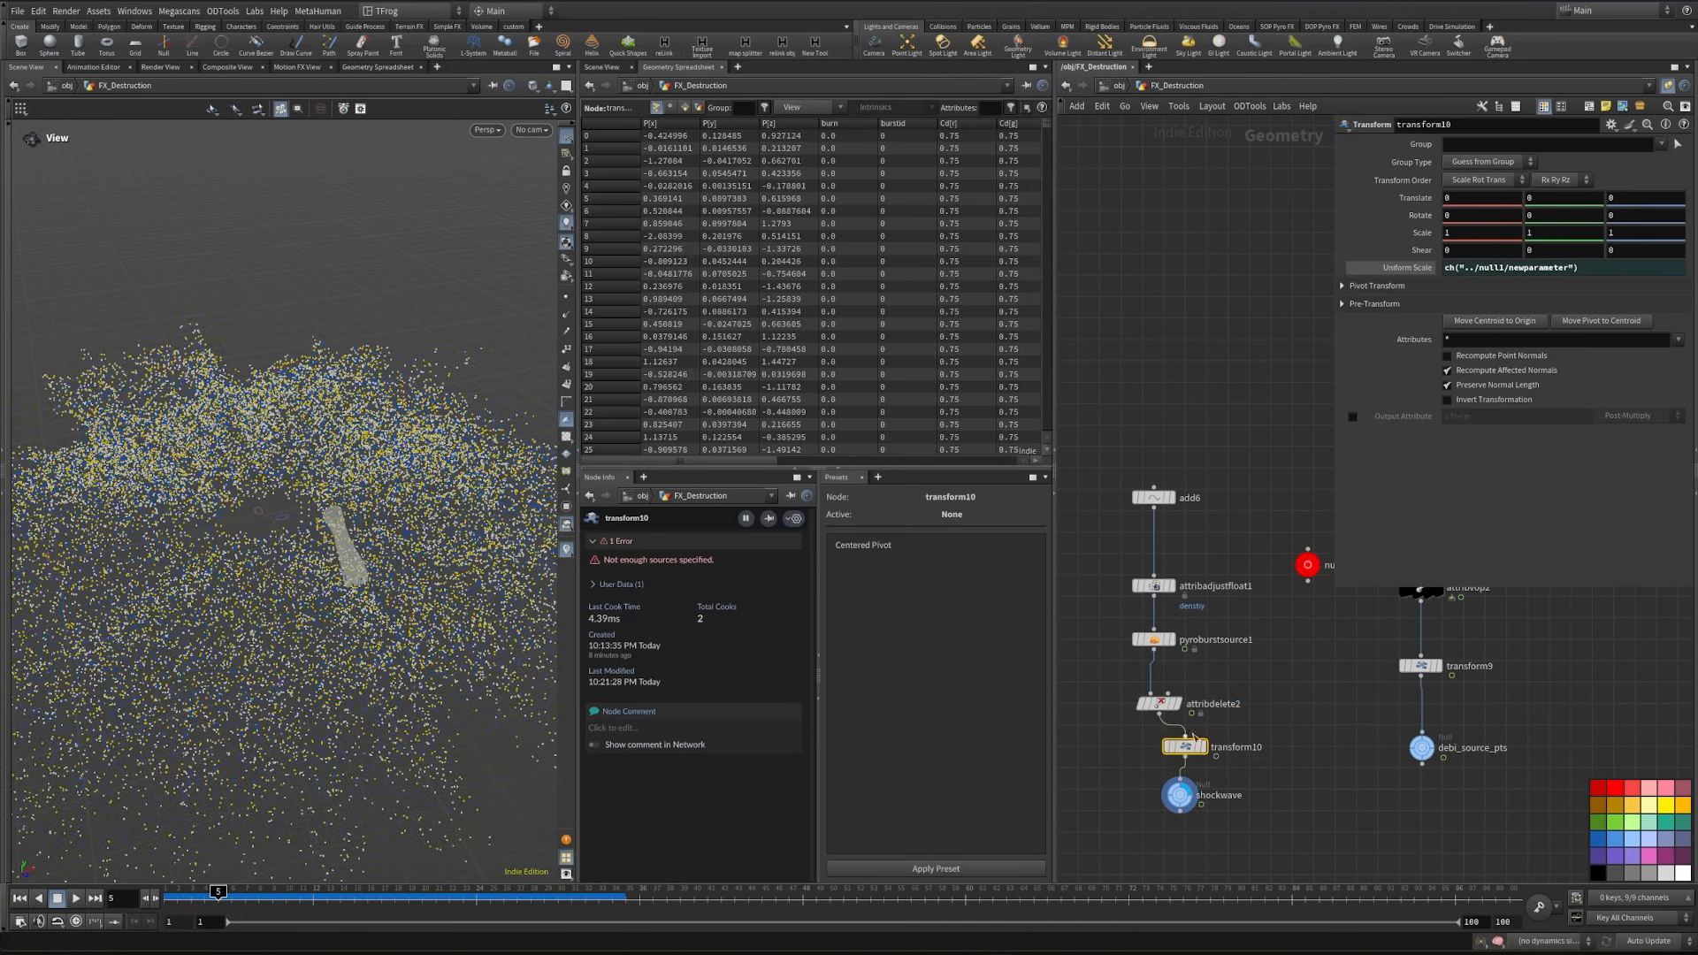
pyautogui.moveTo(402, 581); pyautogui.dragTo(421, 603)
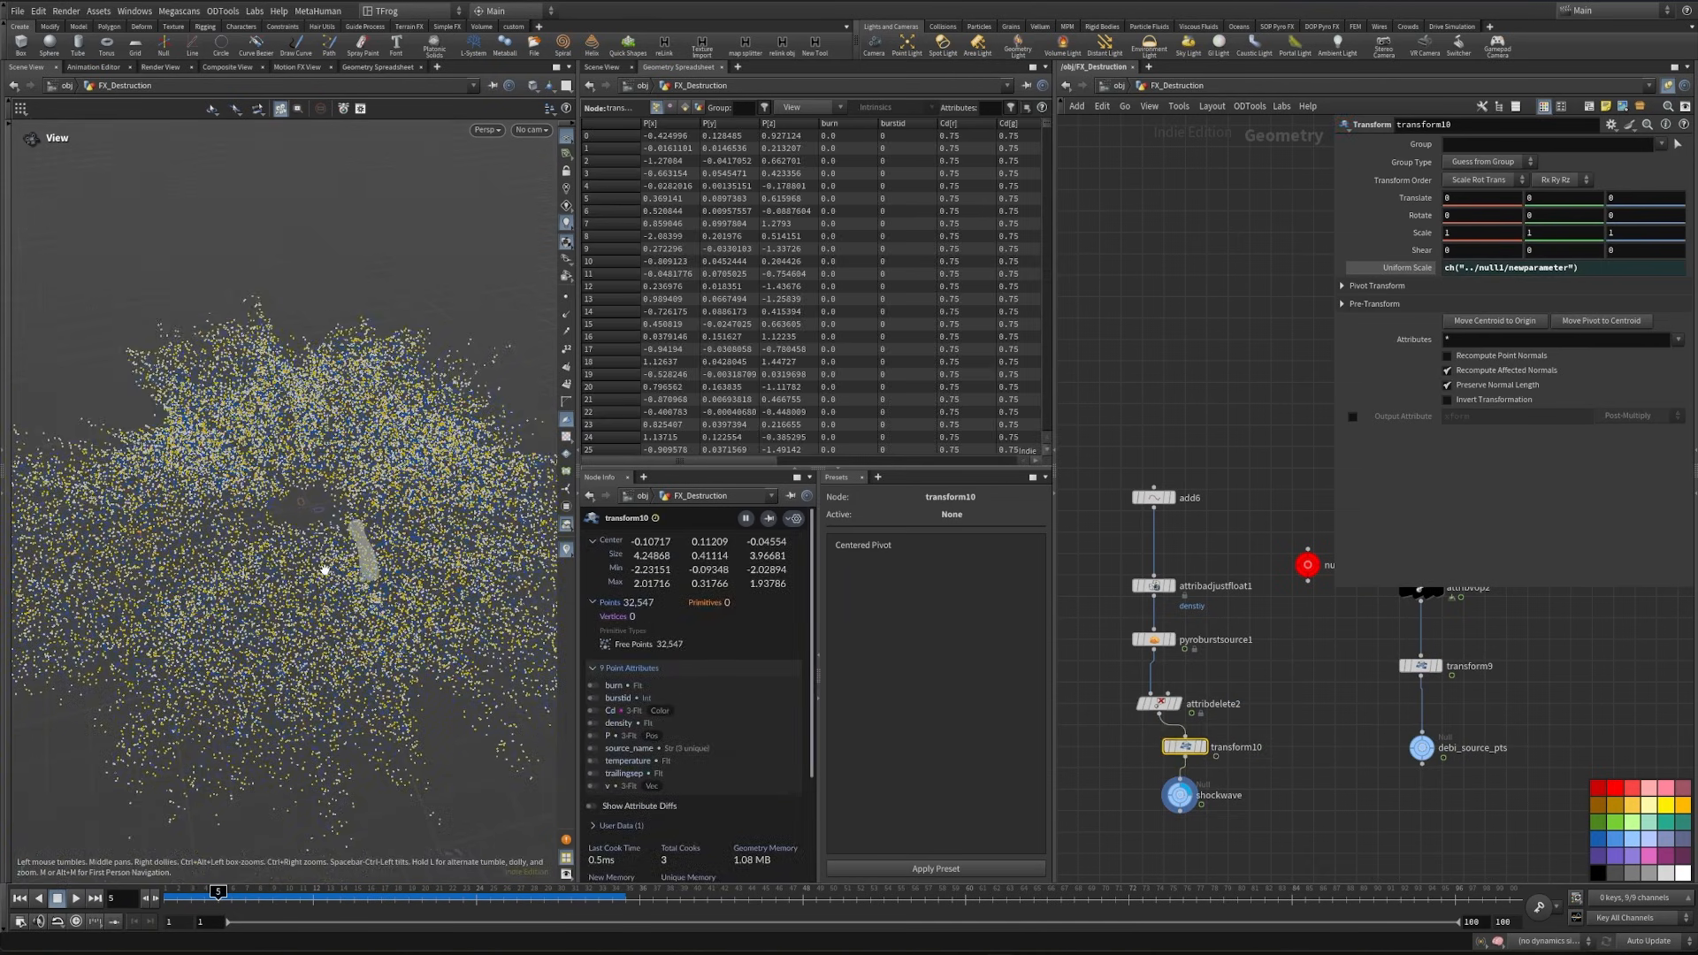
pyautogui.moveTo(325, 570); pyautogui.dragTo(282, 618)
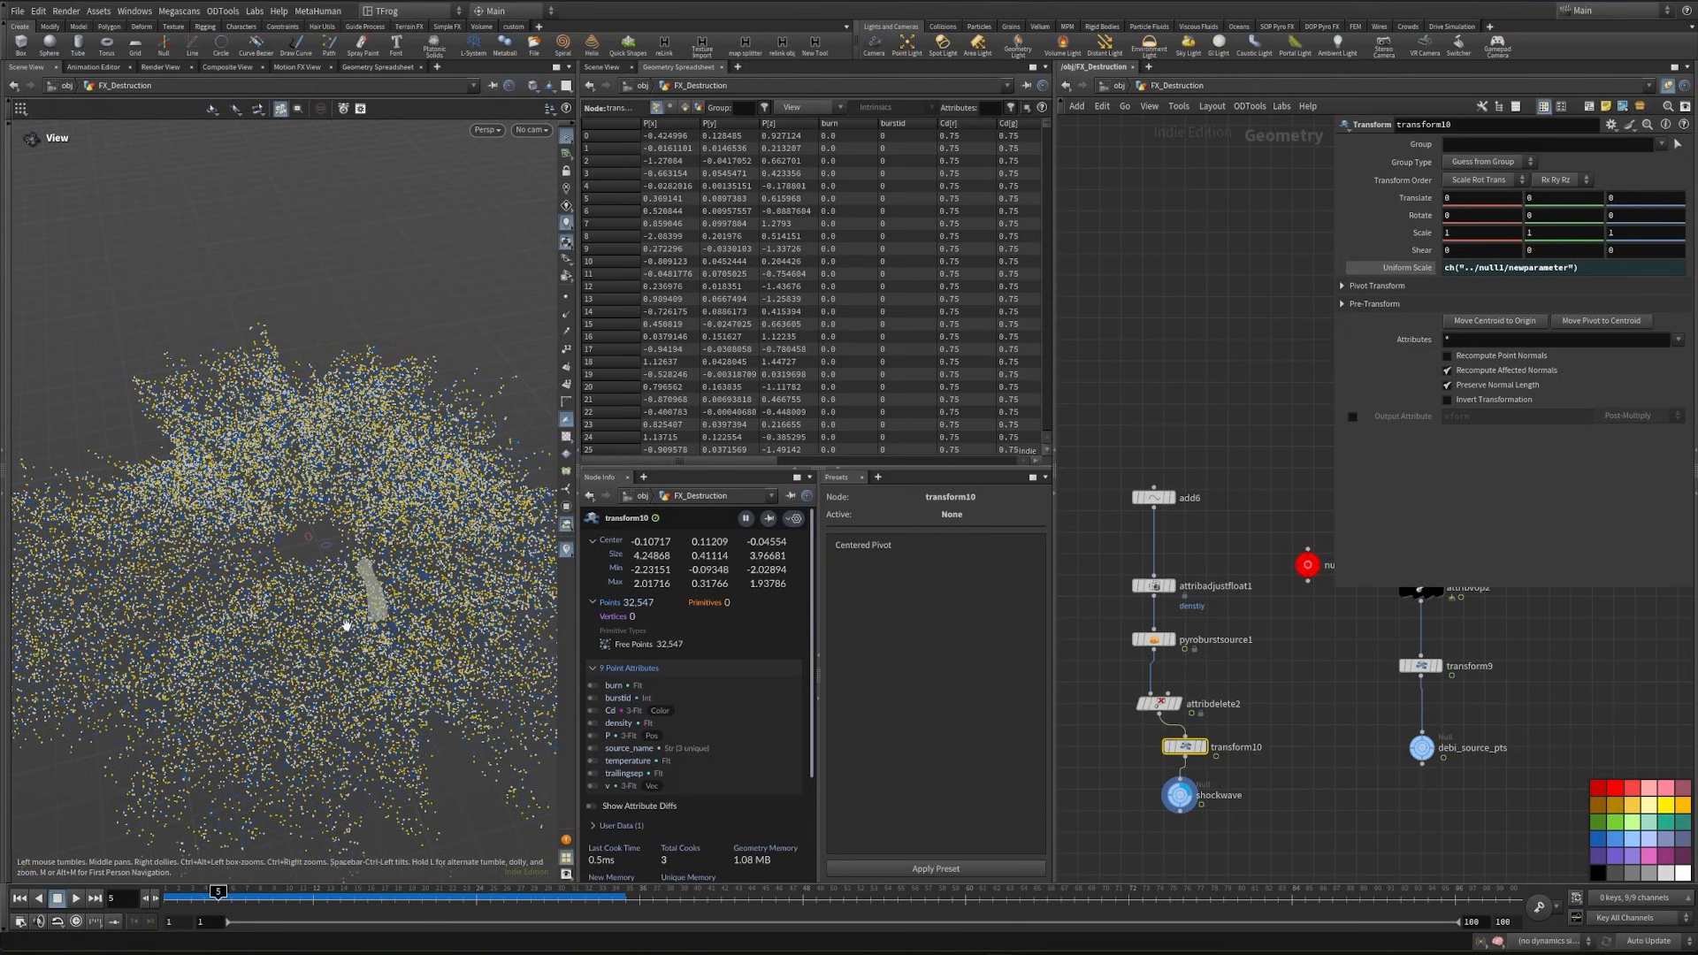
pyautogui.moveTo(346, 626); pyautogui.dragTo(292, 623)
# - Copy the Freeze_foot null and paste it as an object merge reference beside add6
pyautogui.scroll(-5, 1322, 800)
pyautogui.moveTo(1194, 545); pyautogui.dragTo(1304, 799, button='middle')
pyautogui.scroll(-3, 1307, 708)
pyautogui.moveTo(1260, 618); pyautogui.dragTo(1331, 787, button='middle')
pyautogui.moveTo(1124, 497); pyautogui.dragTo(1373, 571, button='middle')
pyautogui.scroll(3, 1156, 580)
pyautogui.scroll(2, 1156, 580)
pyautogui.moveTo(1156, 580); pyautogui.dragTo(1267, 590, button='middle')
pyautogui.click(1162, 577)
pyautogui.hotkey('ctrl', 'c')
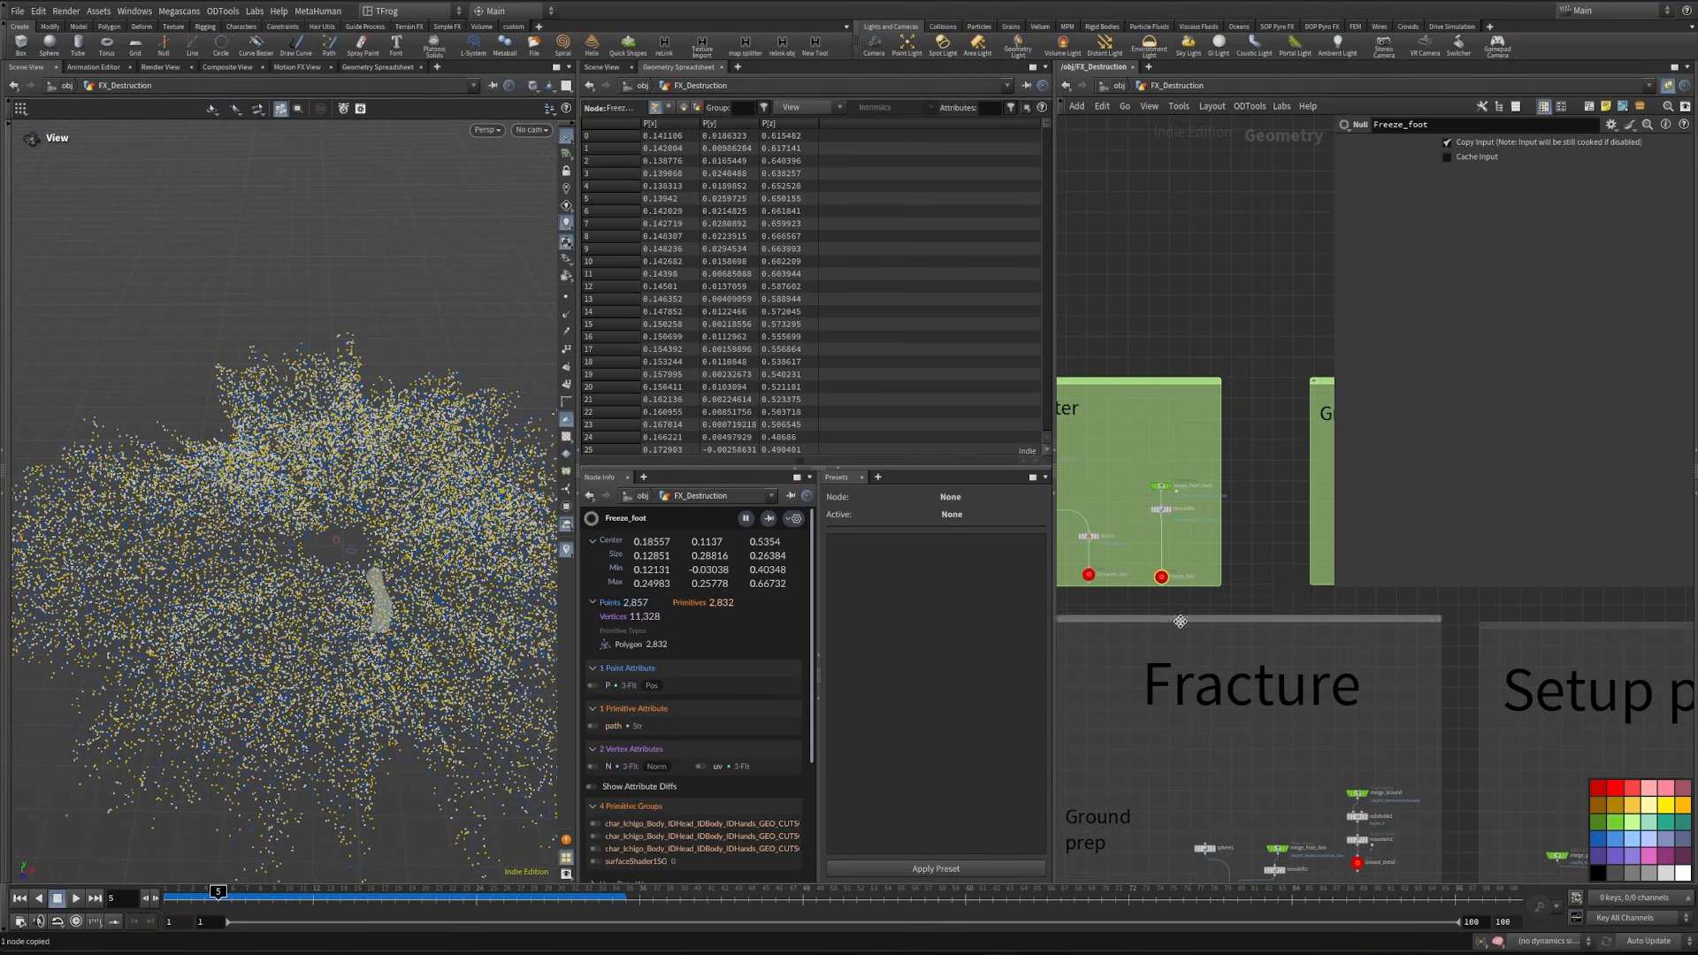
pyautogui.scroll(5, 1375, 655)
pyautogui.hotkey('ctrl', 'shift', 'v')
# - Insert a Match Size node between add6 and attribadjustfloat1 and set its Justify Y to None
pyautogui.press('Tab')
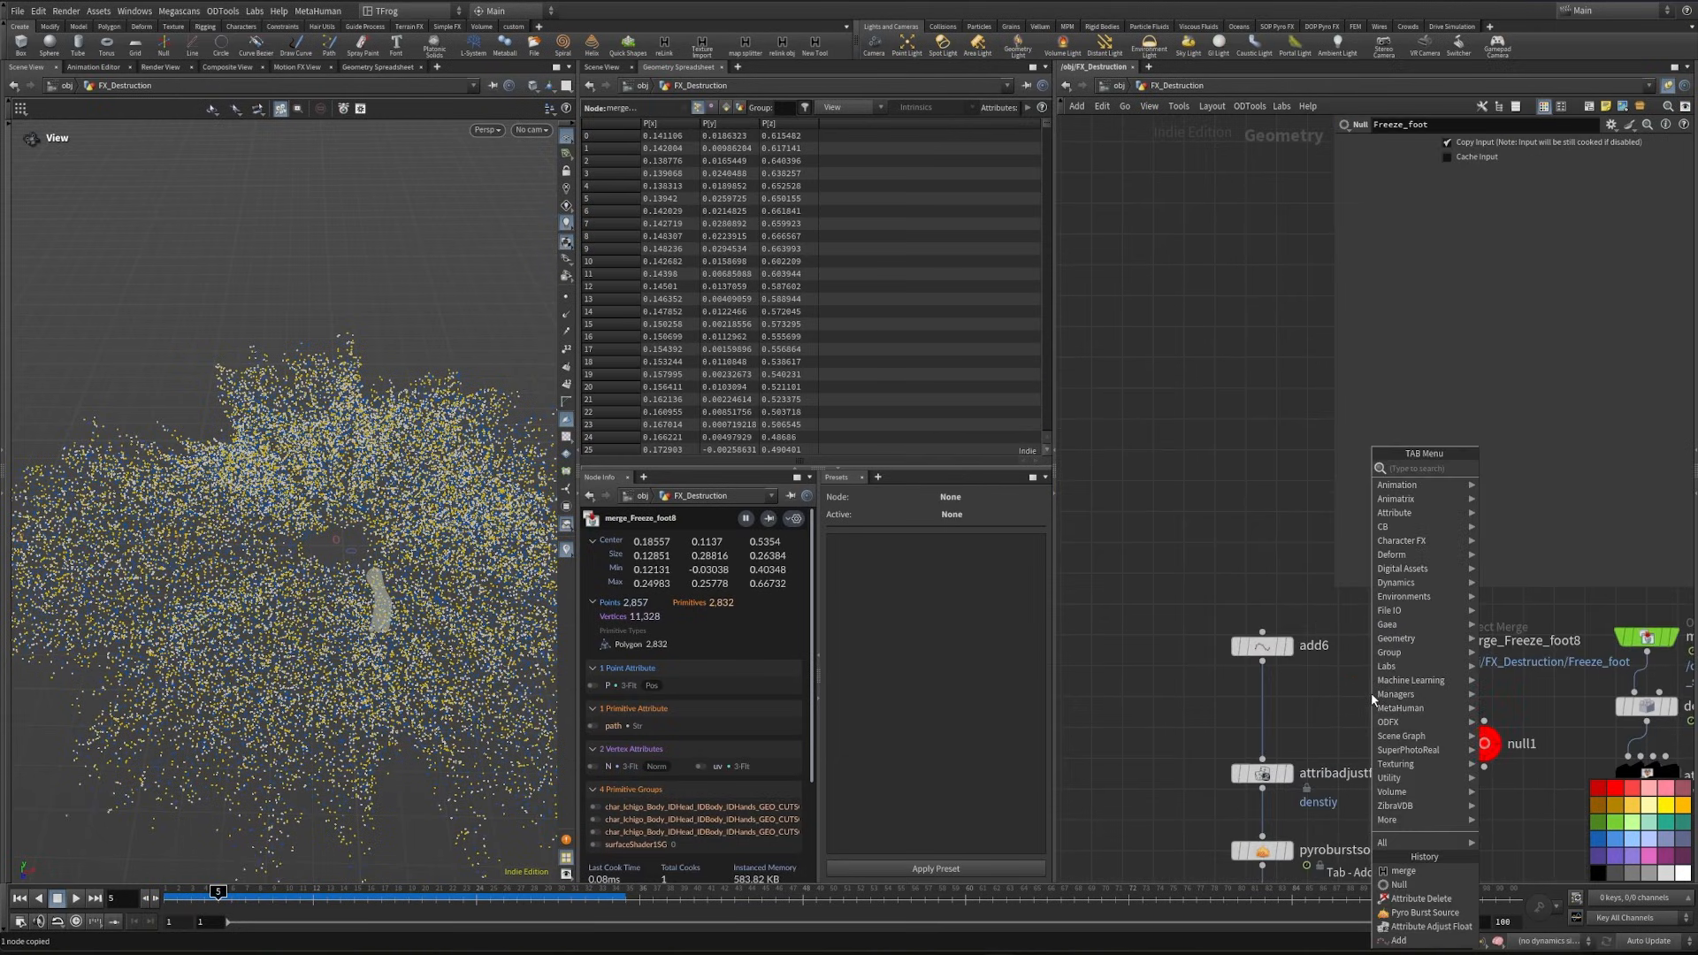
pyautogui.write('matchs')
pyautogui.press('Return')
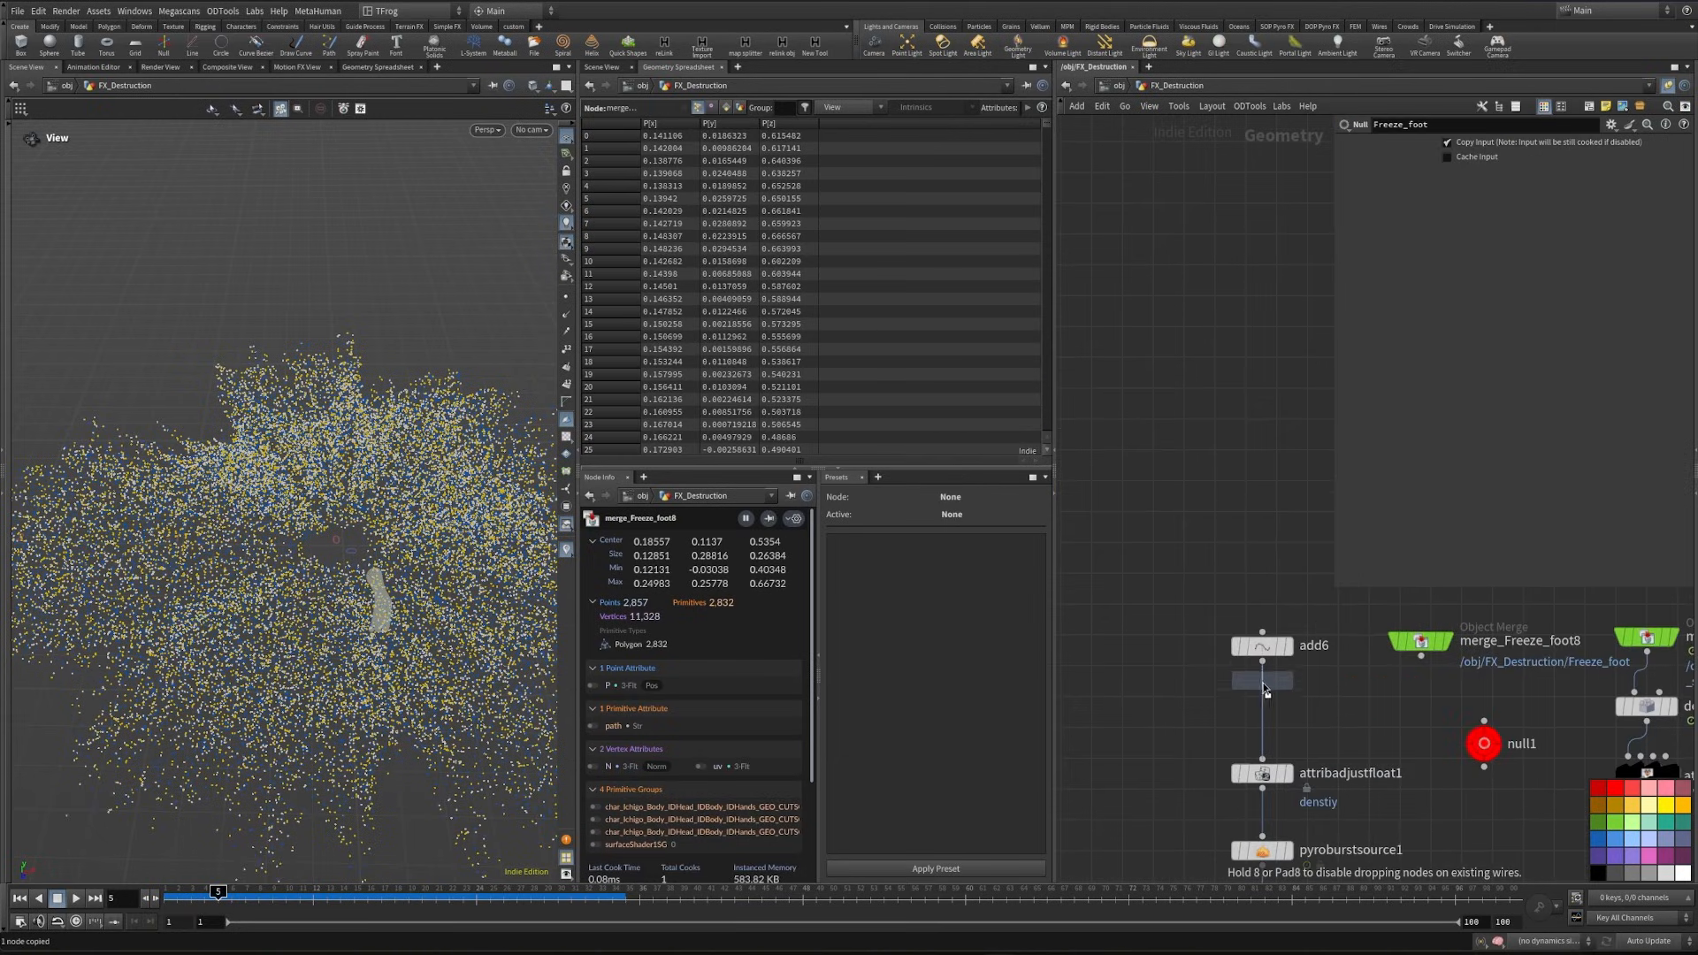
pyautogui.click(1266, 711)
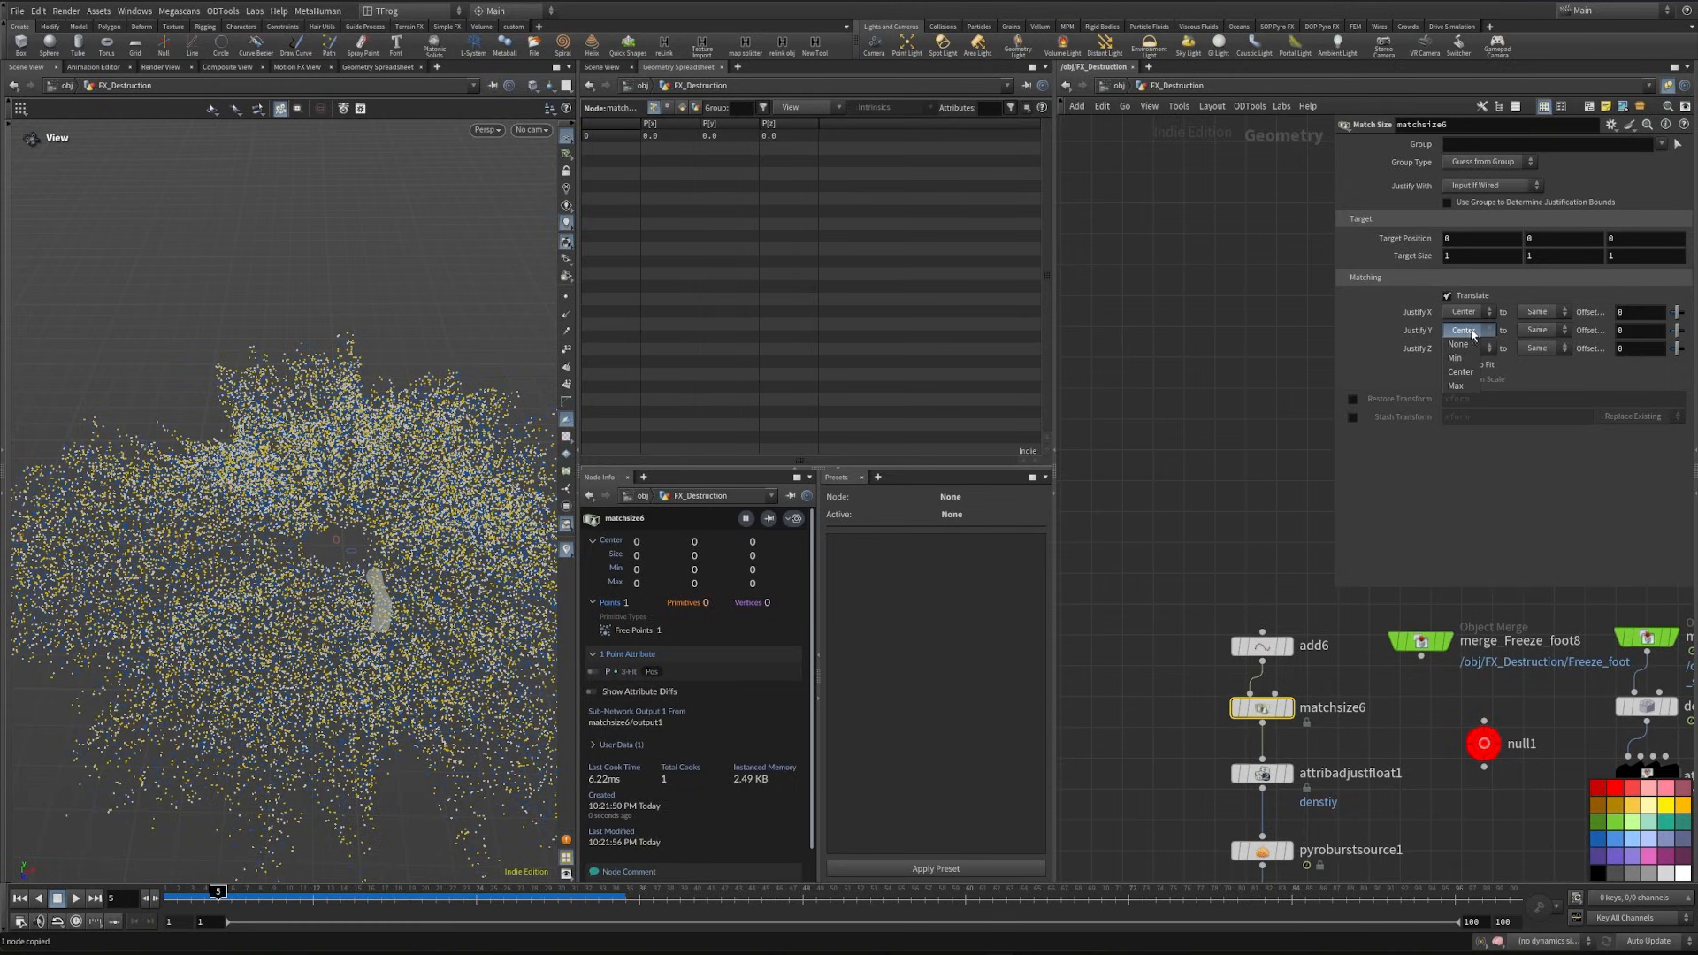
pyautogui.click(1468, 345)
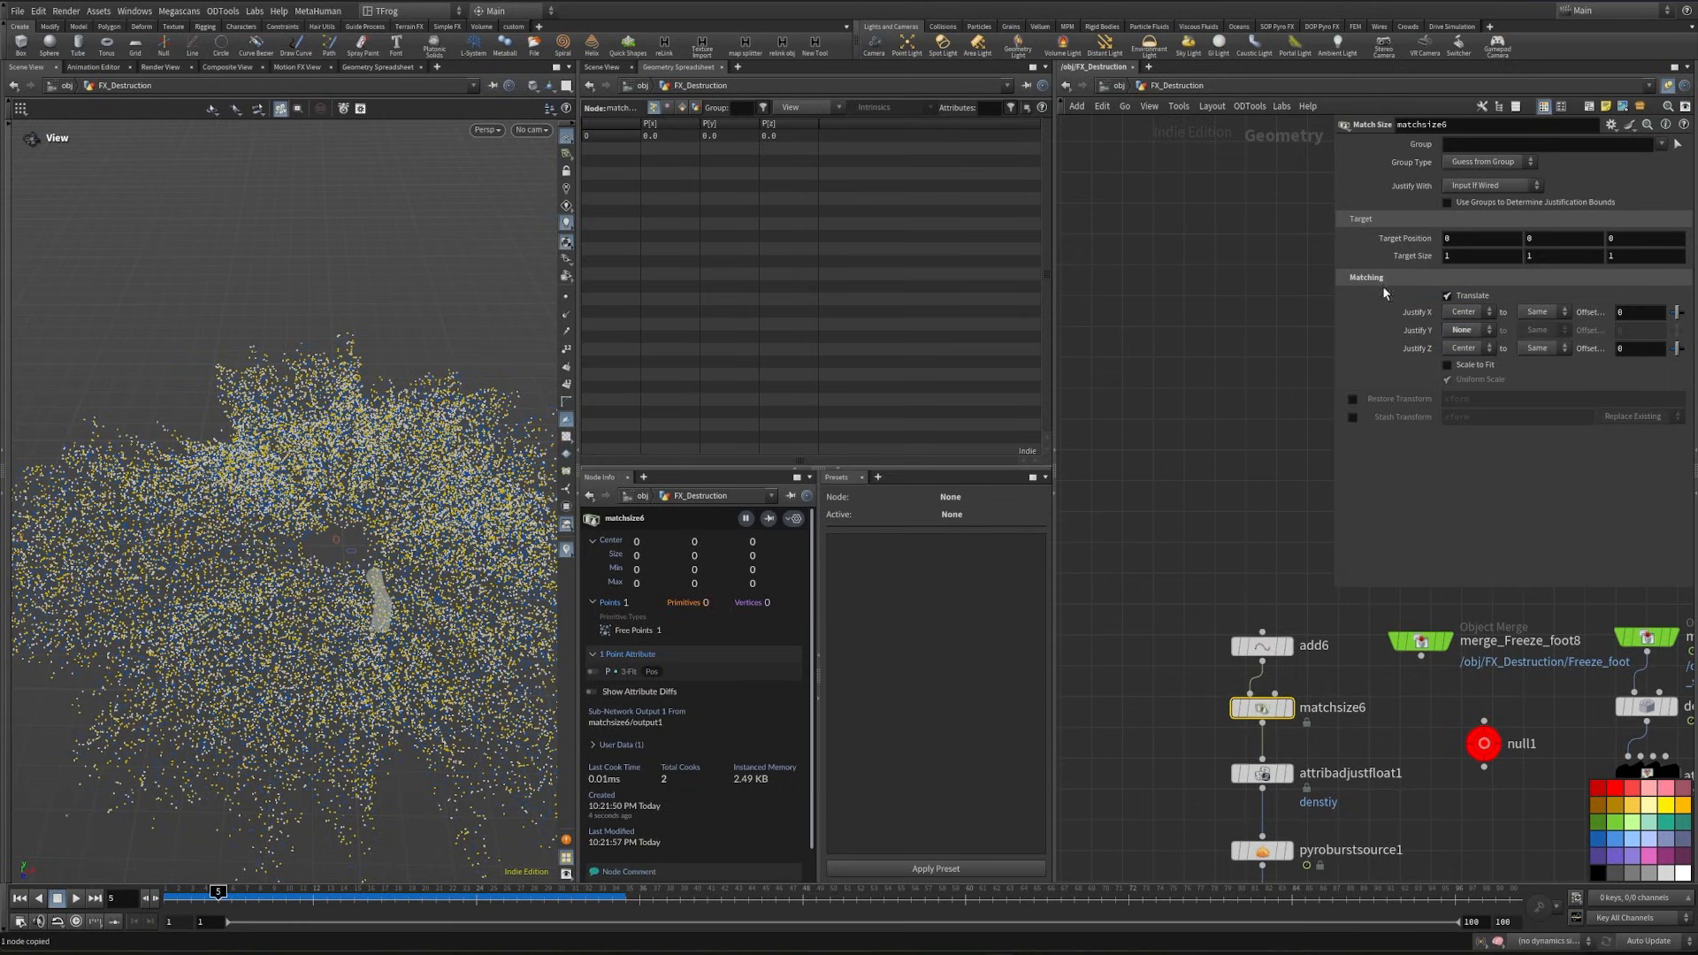
# - Wire merge_Freeze_foot8 into matchsize6's second input so the burst origin centres on the foot, and frame the result
pyautogui.moveTo(1282, 703); pyautogui.dragTo(1305, 722)
pyautogui.click(1298, 713)
pyautogui.click(1416, 659)
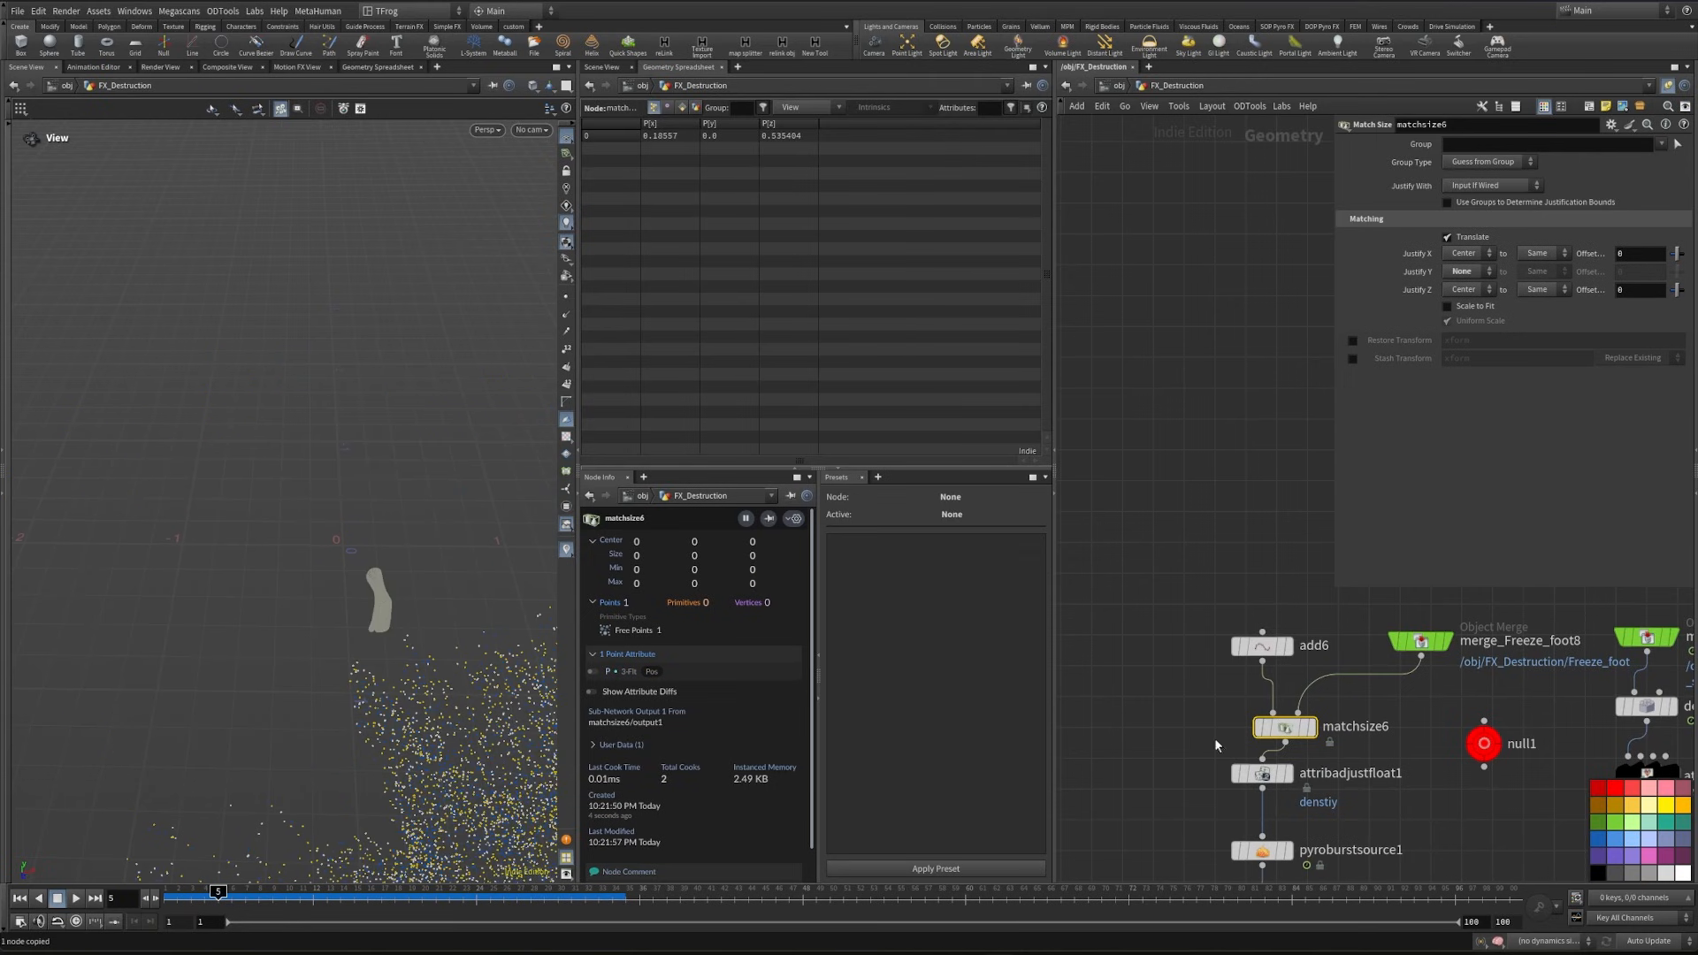
pyautogui.hotkey('space', 'g')
# - Template debi_source_pts for comparison, move transform10 between attribadjustfloat1 and pyroburstsource1, and check the burst at frame 5
pyautogui.moveTo(1450, 786); pyautogui.dragTo(1195, 453, button='middle')
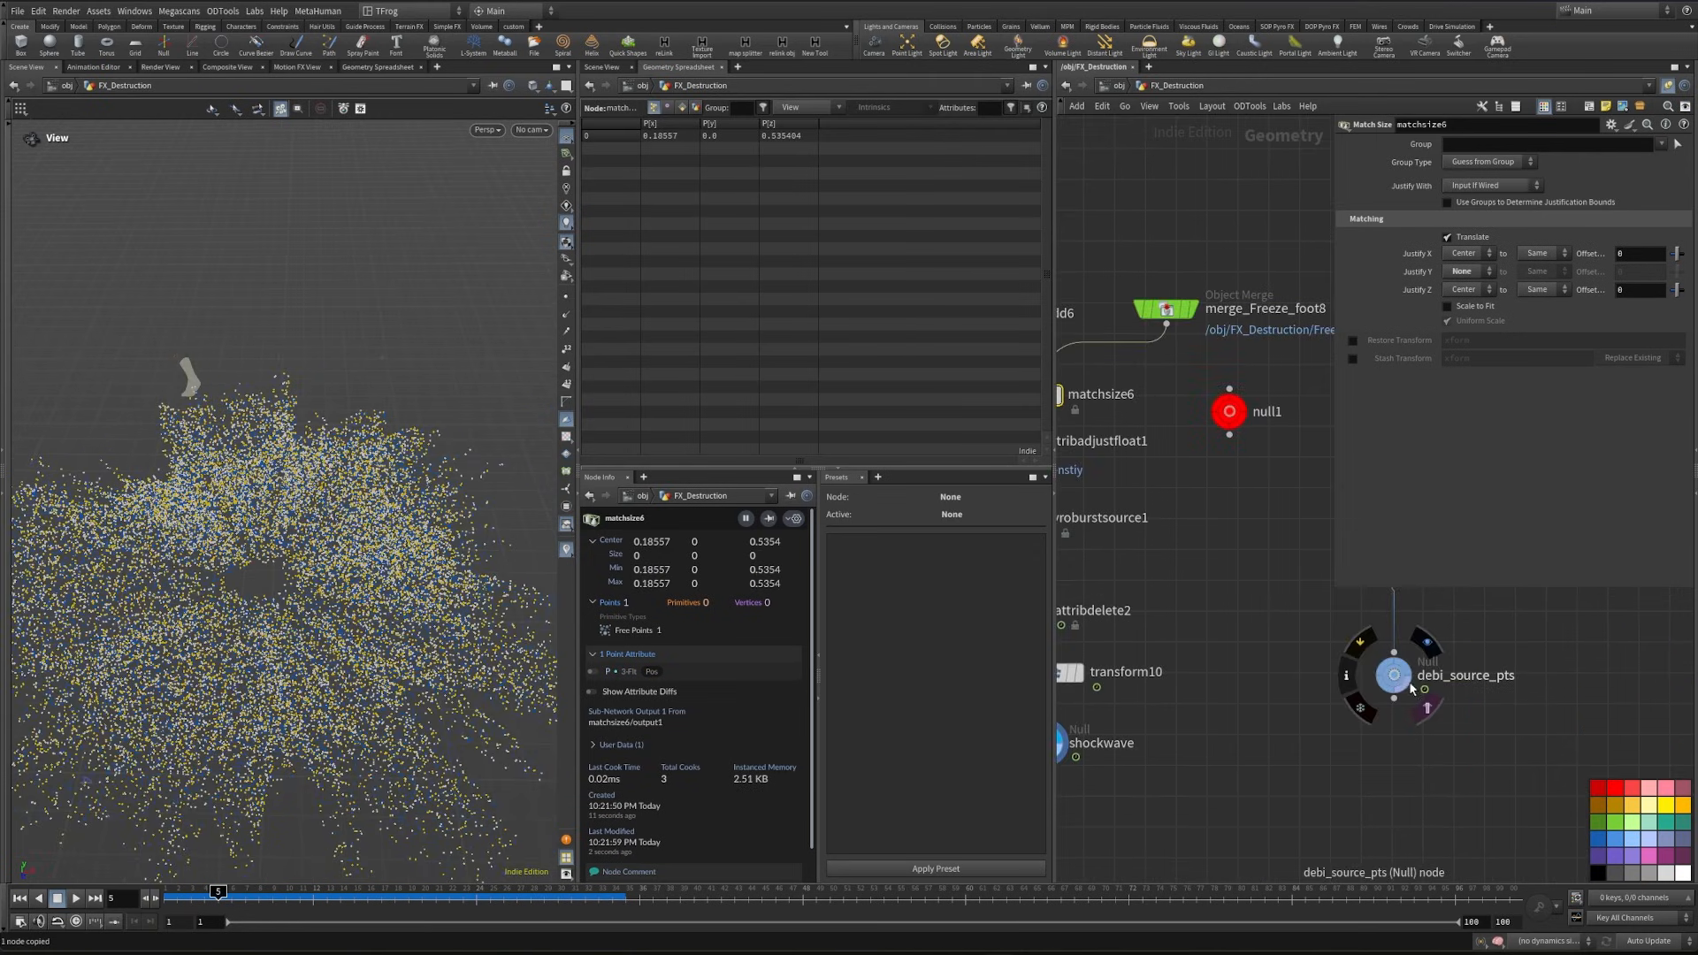
pyautogui.moveTo(1063, 688); pyautogui.dragTo(1206, 780, button='middle')
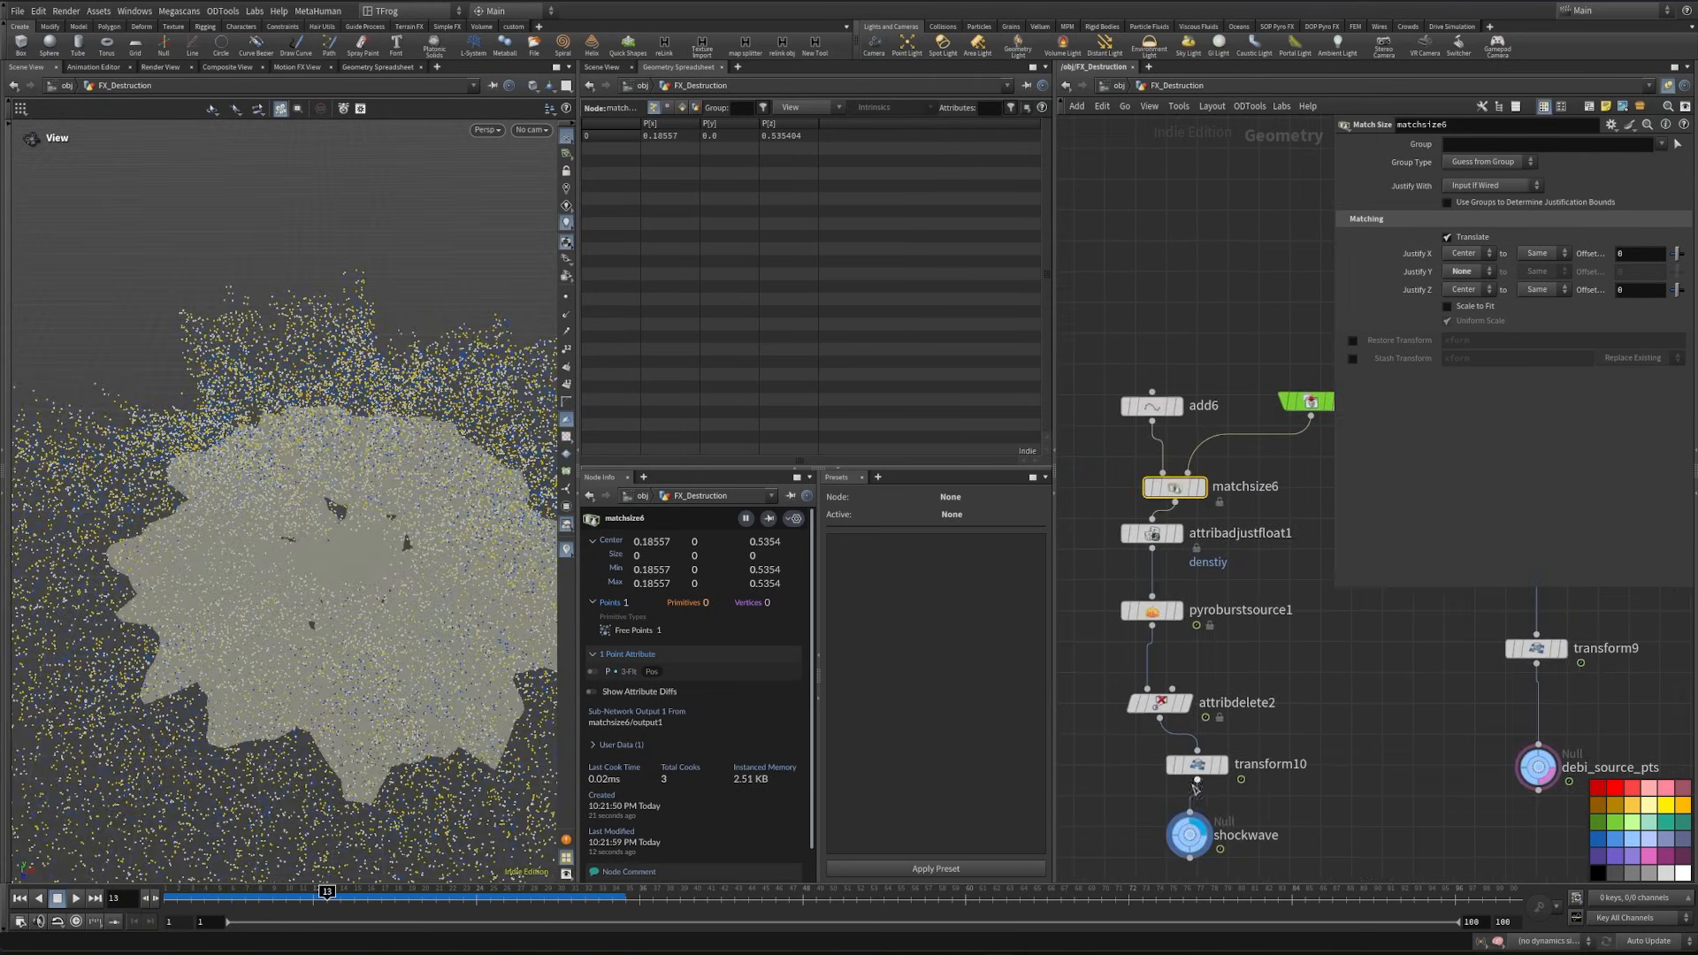
pyautogui.moveTo(1204, 768); pyautogui.dragTo(1146, 584)
pyautogui.moveTo(1265, 693); pyautogui.dragTo(1226, 611, button='middle')
pyautogui.moveTo(398, 903); pyautogui.dragTo(259, 893)
pyautogui.scroll(6, 369, 538)
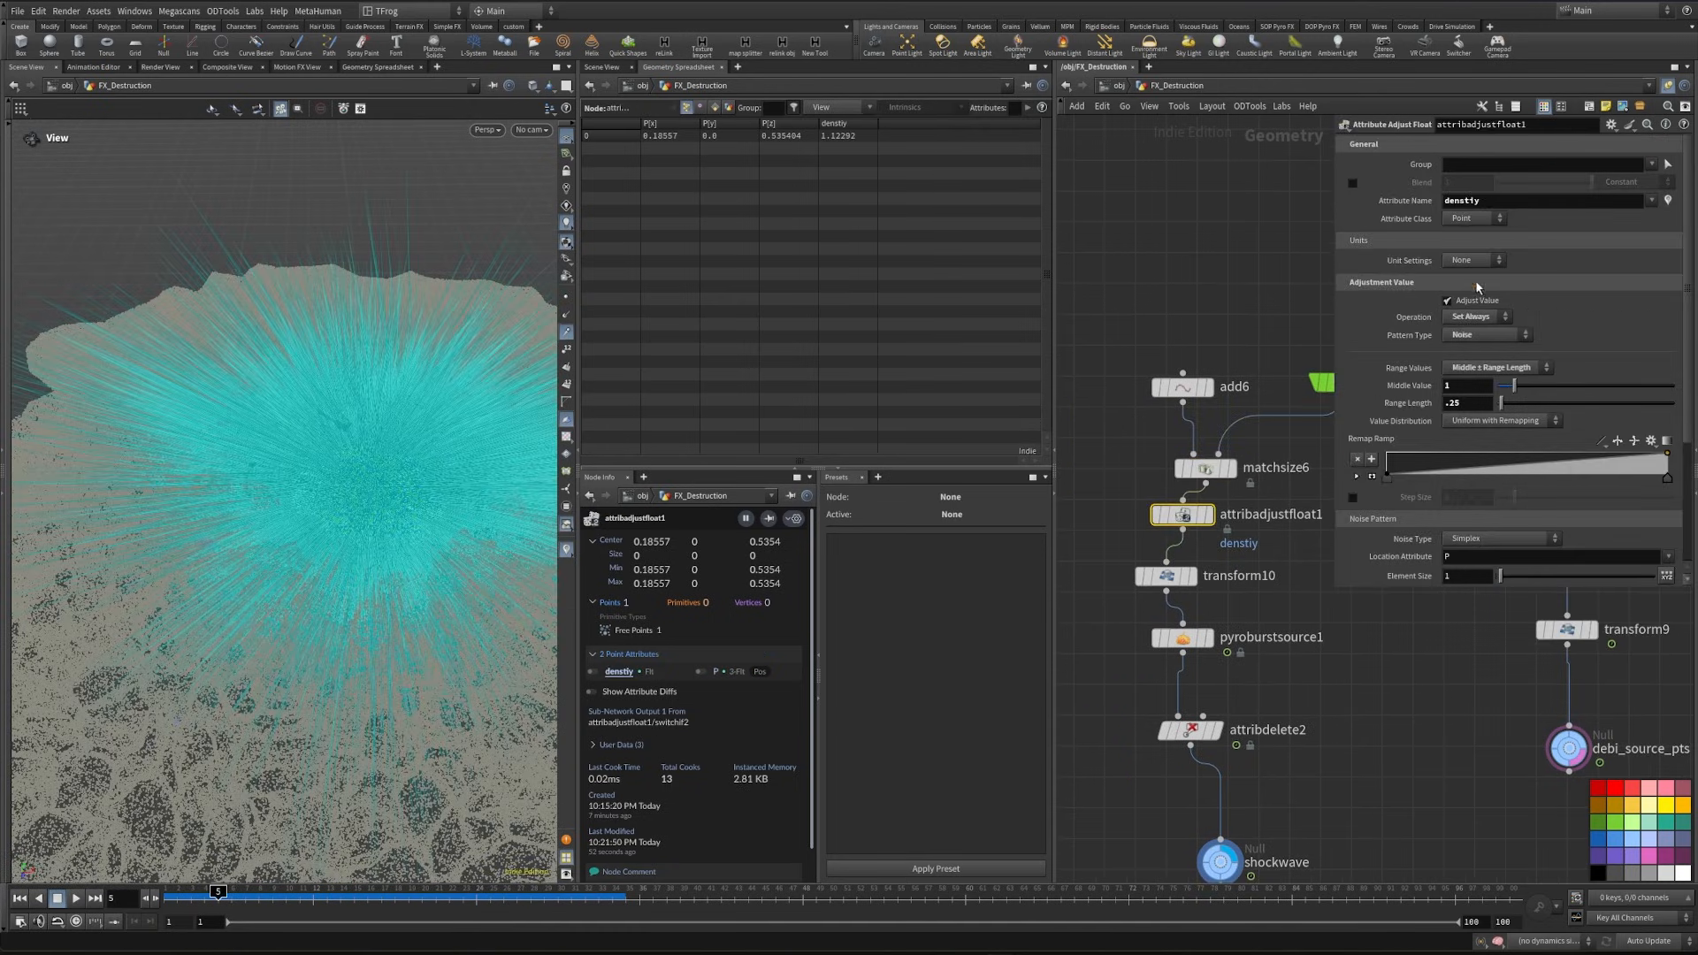
# - Set pyroburstsource1's burst animation start frame to 4 and go to frame 4
pyautogui.click(1182, 637)
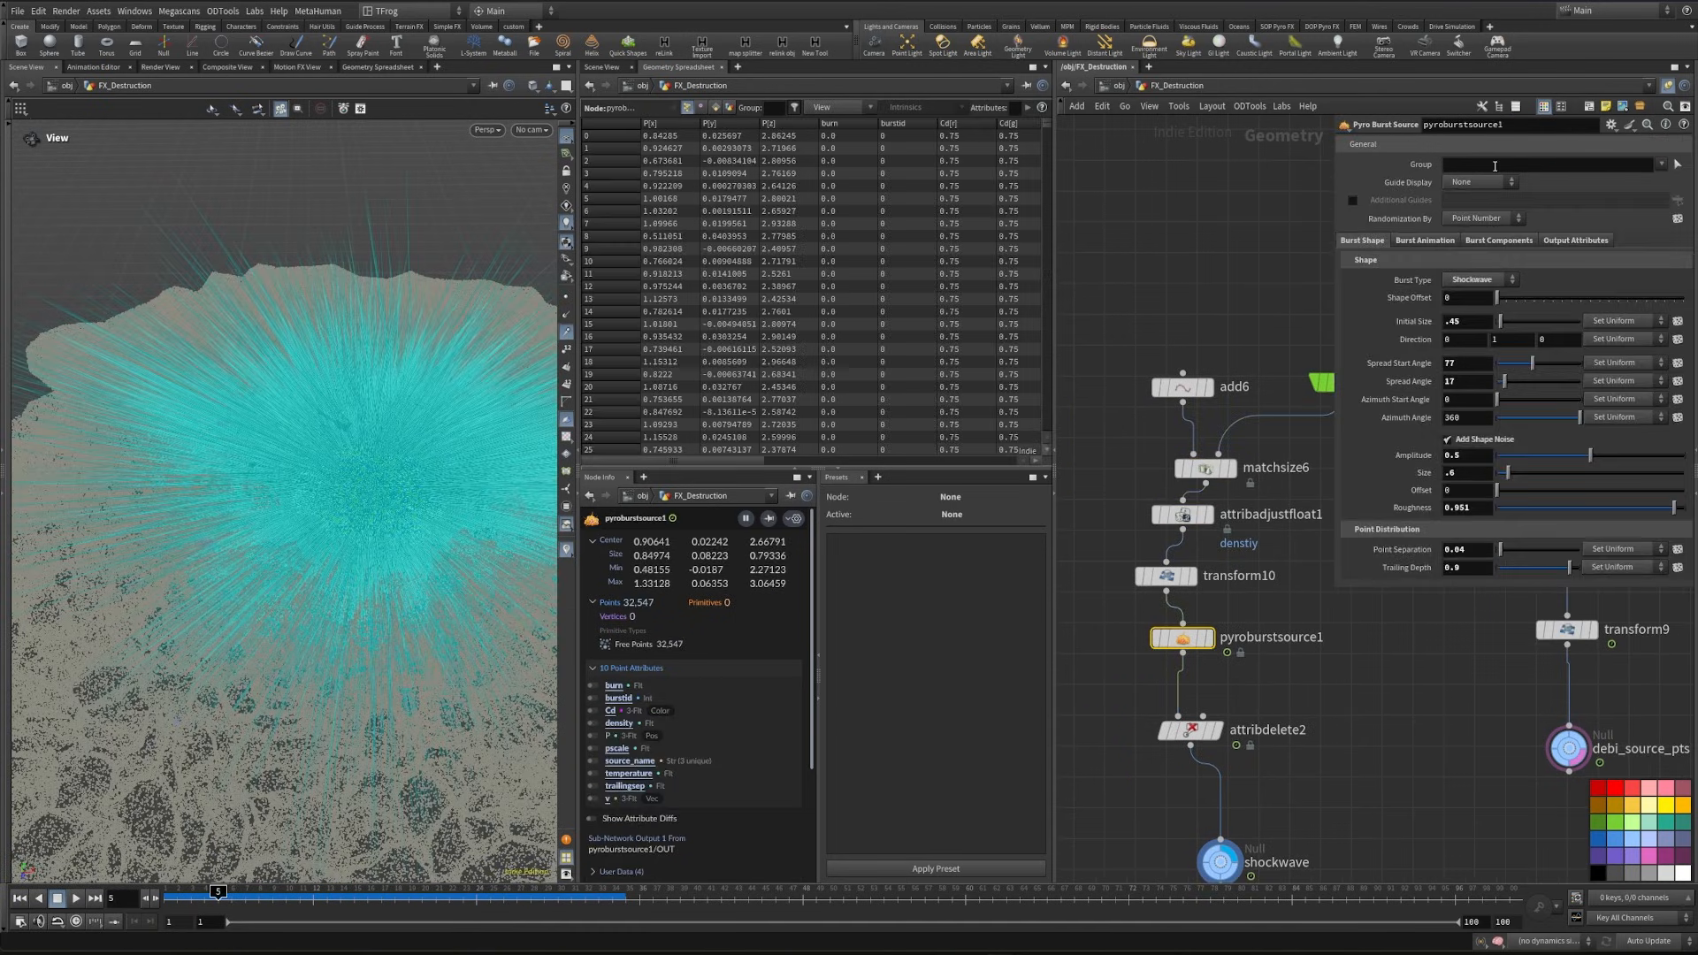
pyautogui.click(1431, 241)
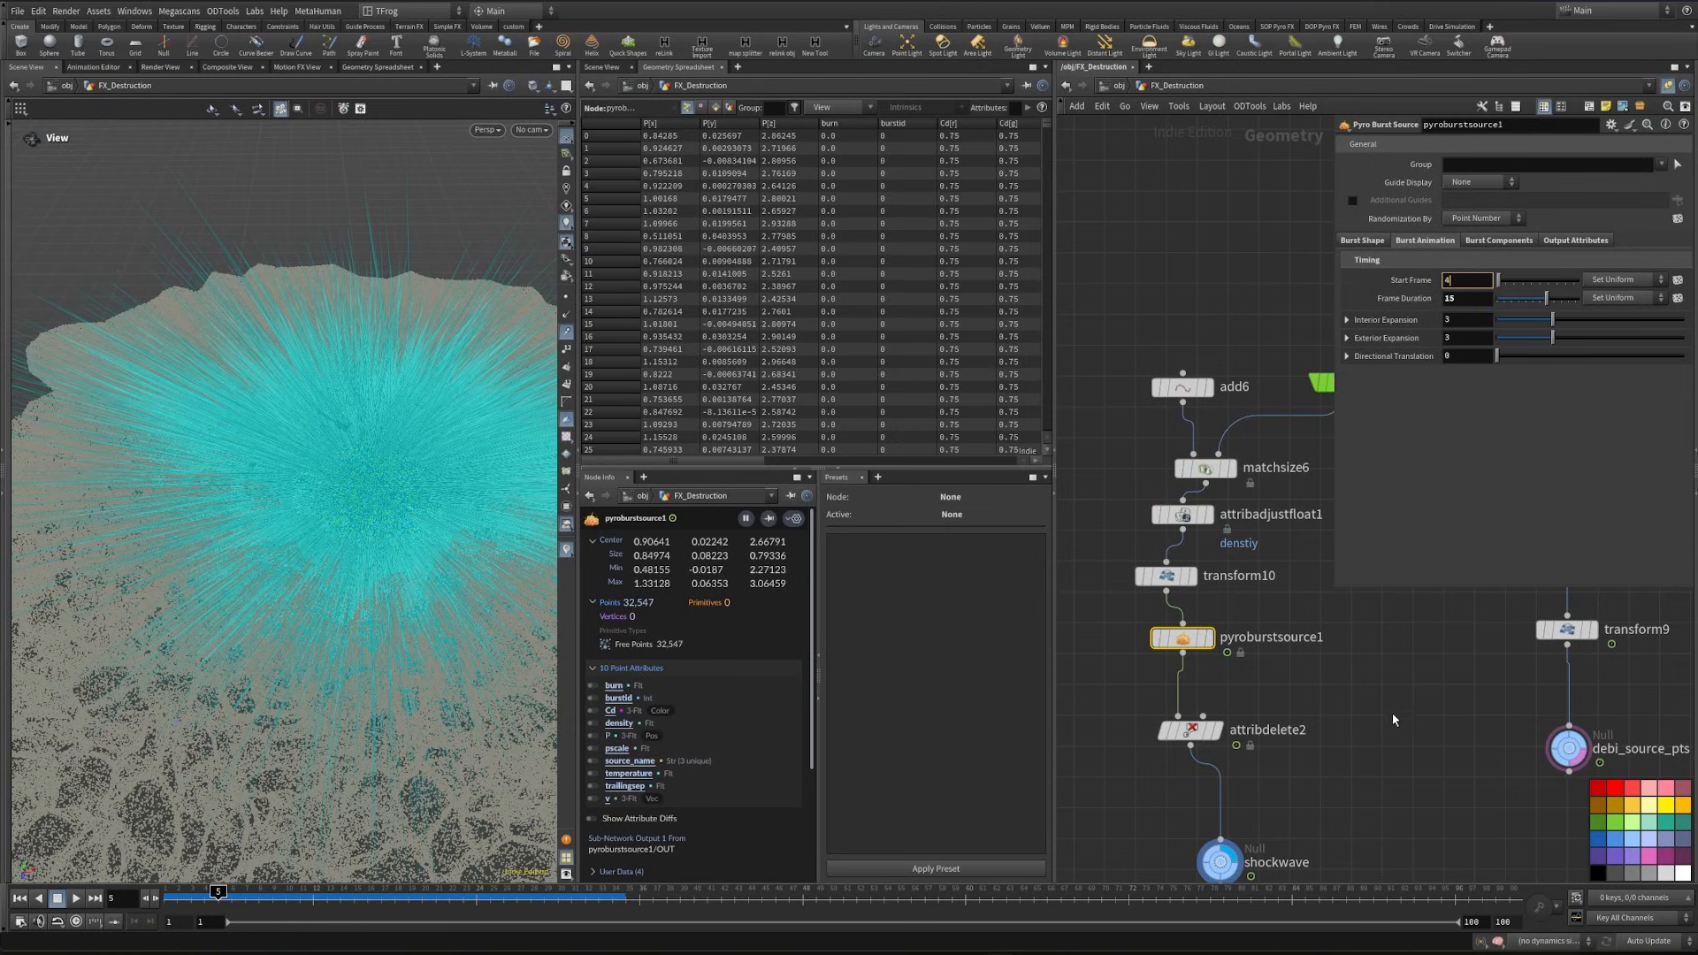
pyautogui.press('Return')
pyautogui.click(205, 892)
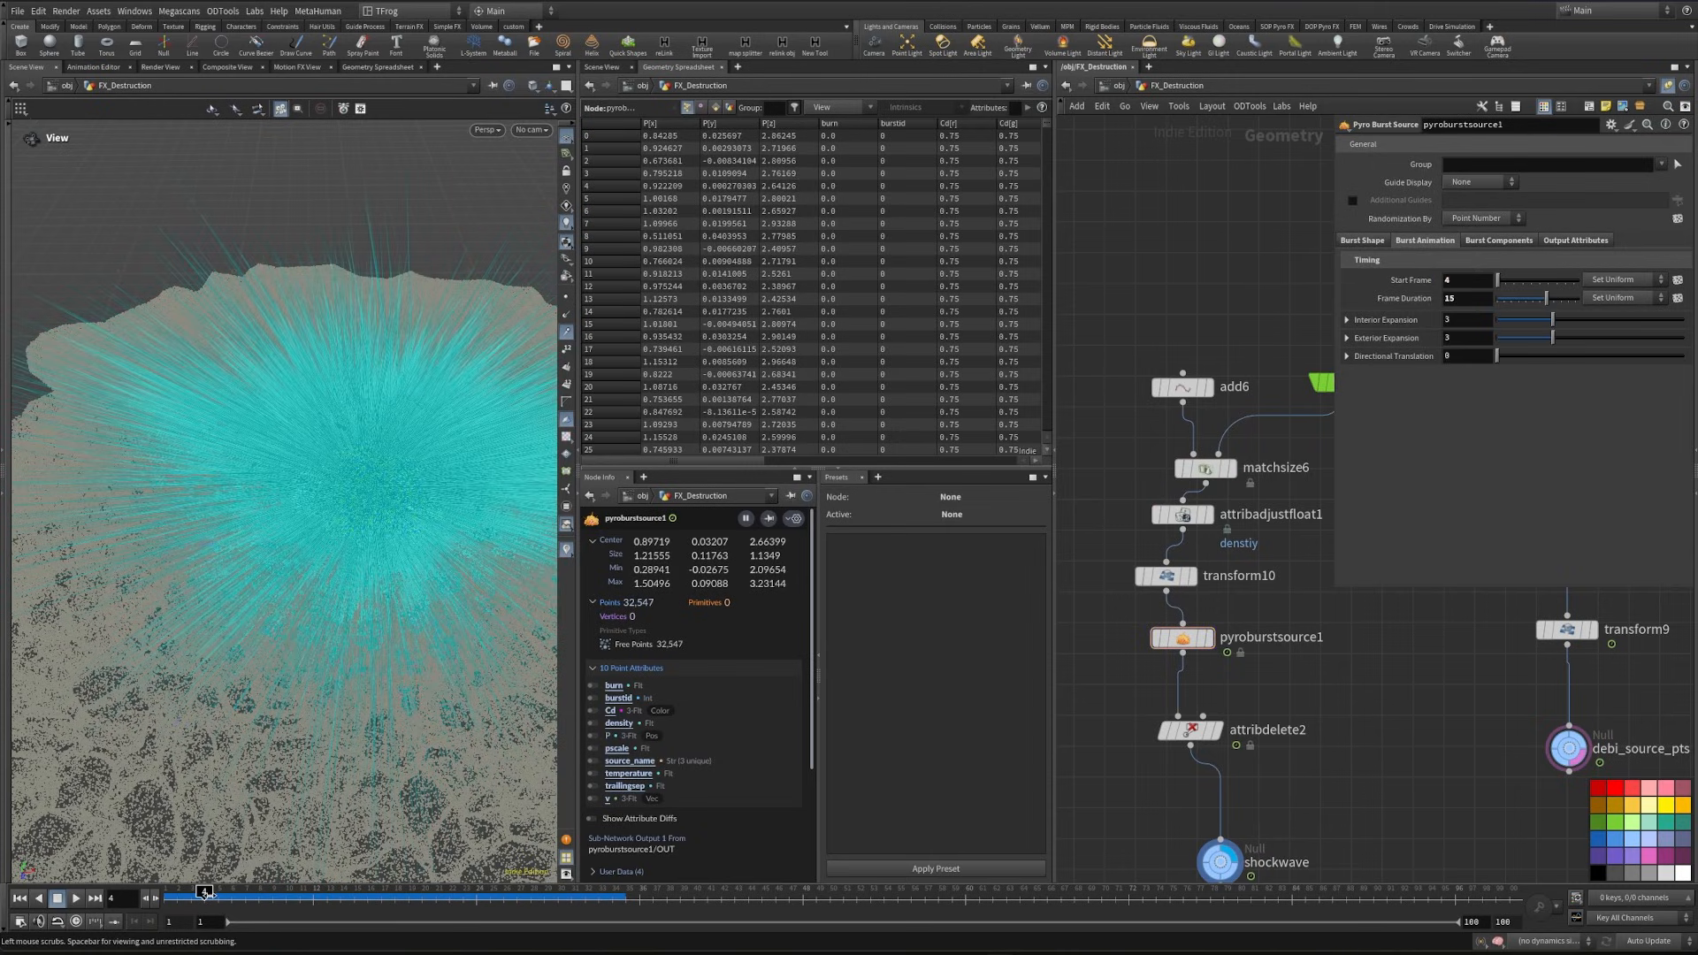
# - Insert a Switch-If node between attribdelete2 and the shockwave null, with an empty null on its second input
pyautogui.moveTo(1322, 751); pyautogui.dragTo(1331, 725, button='middle')
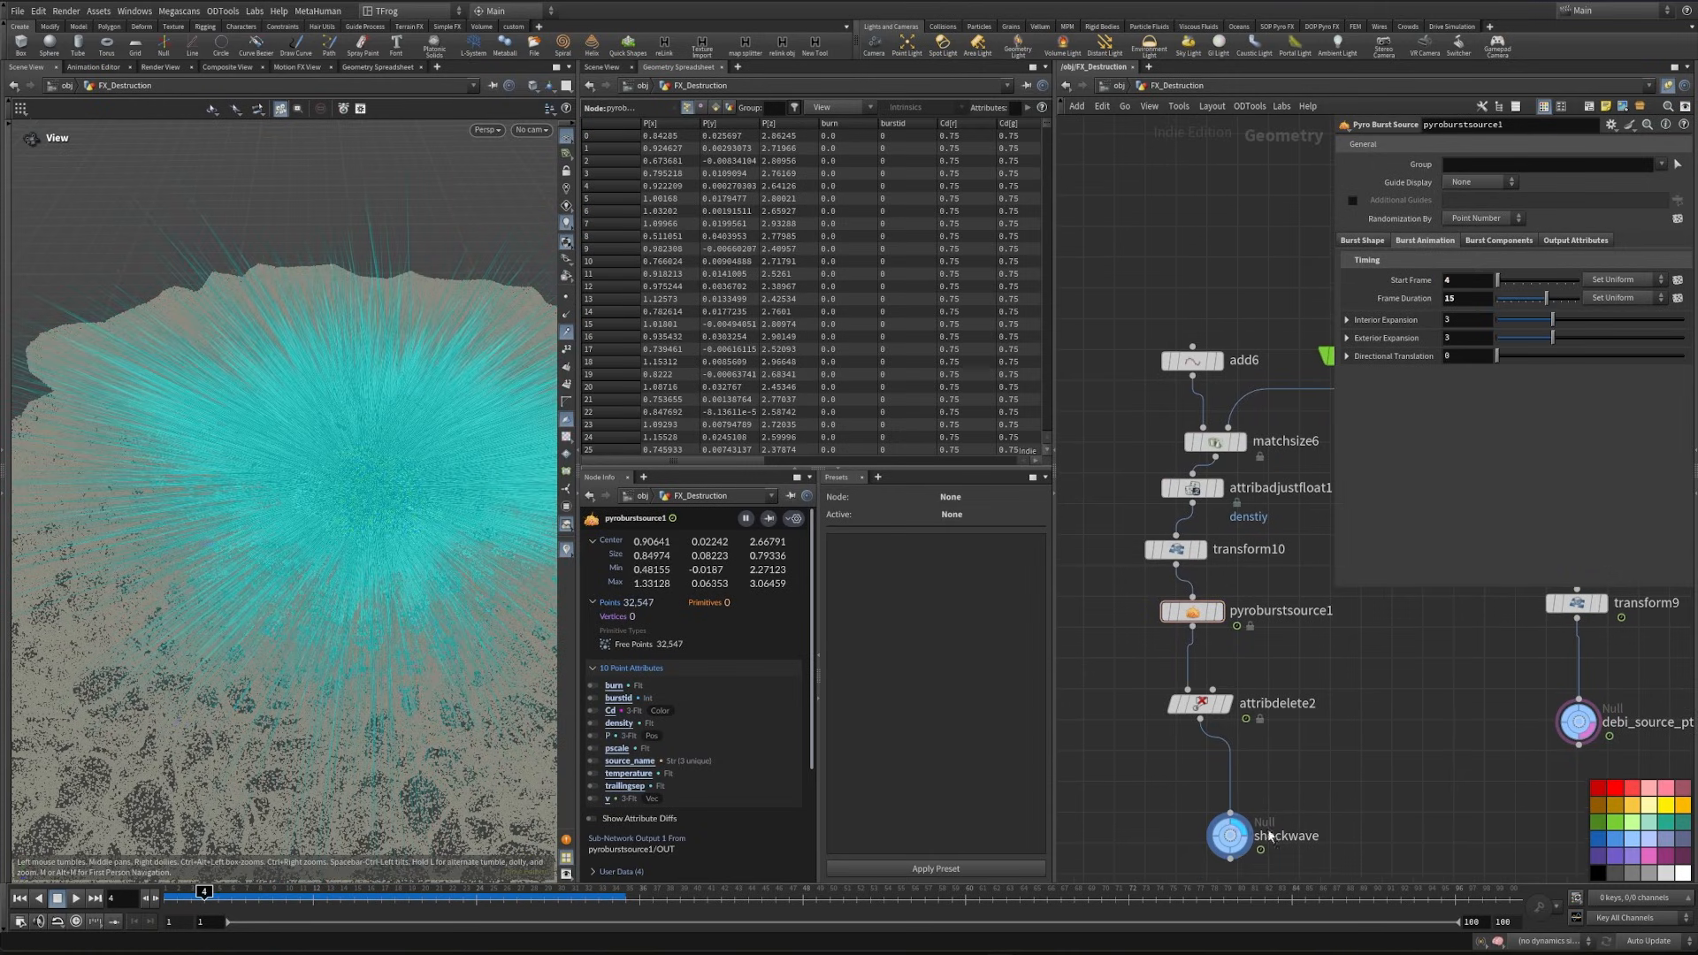
pyautogui.press('Tab')
pyautogui.write('switchif')
pyautogui.press('Return')
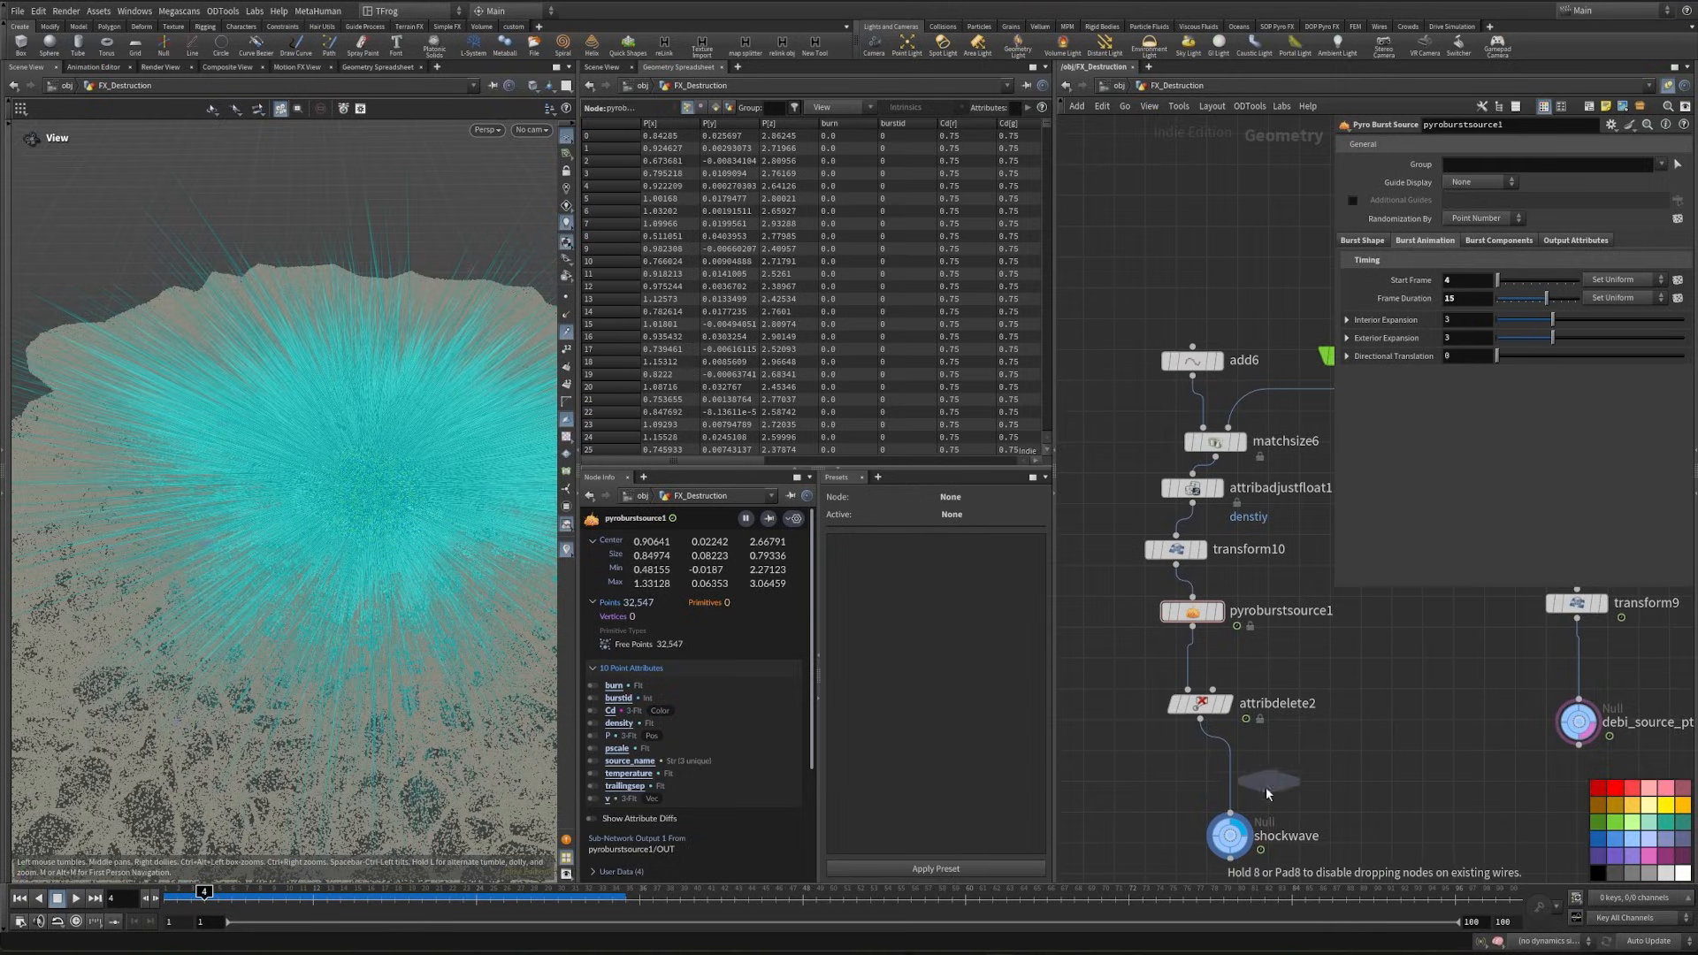
pyautogui.click(1232, 779)
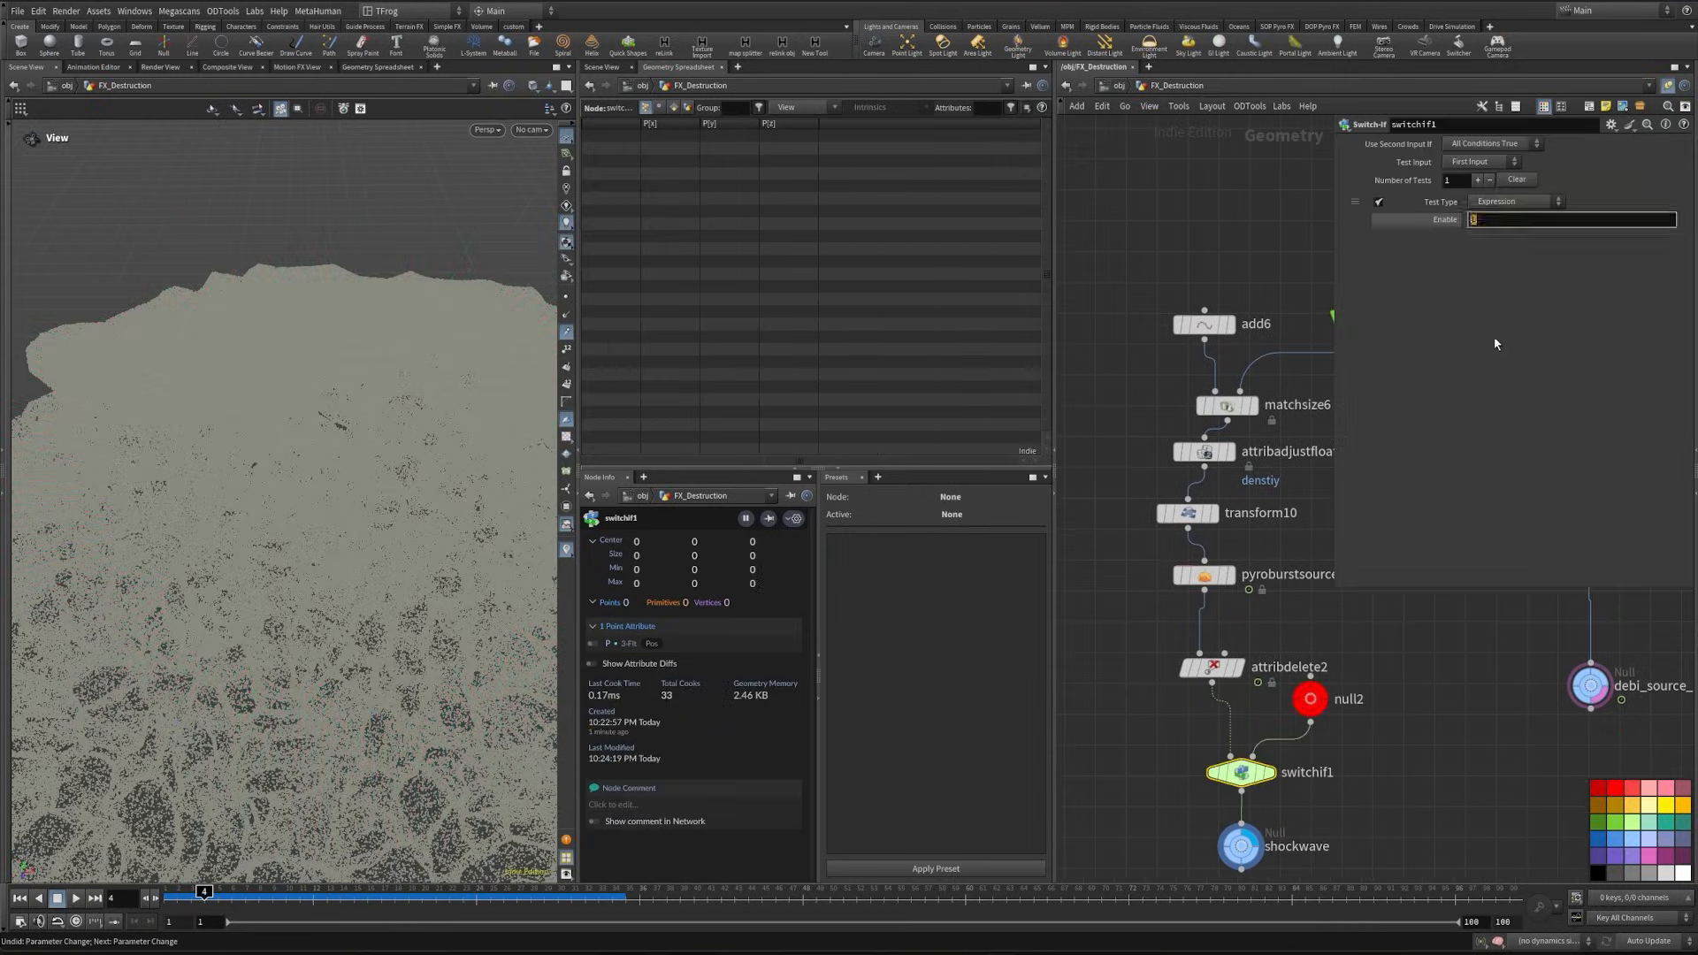
# - Set switchif1's enable expression to $F>4 and make it use the second input when all conditions are false
pyautogui.doubleClick(1485, 215)
pyautogui.write('$F')
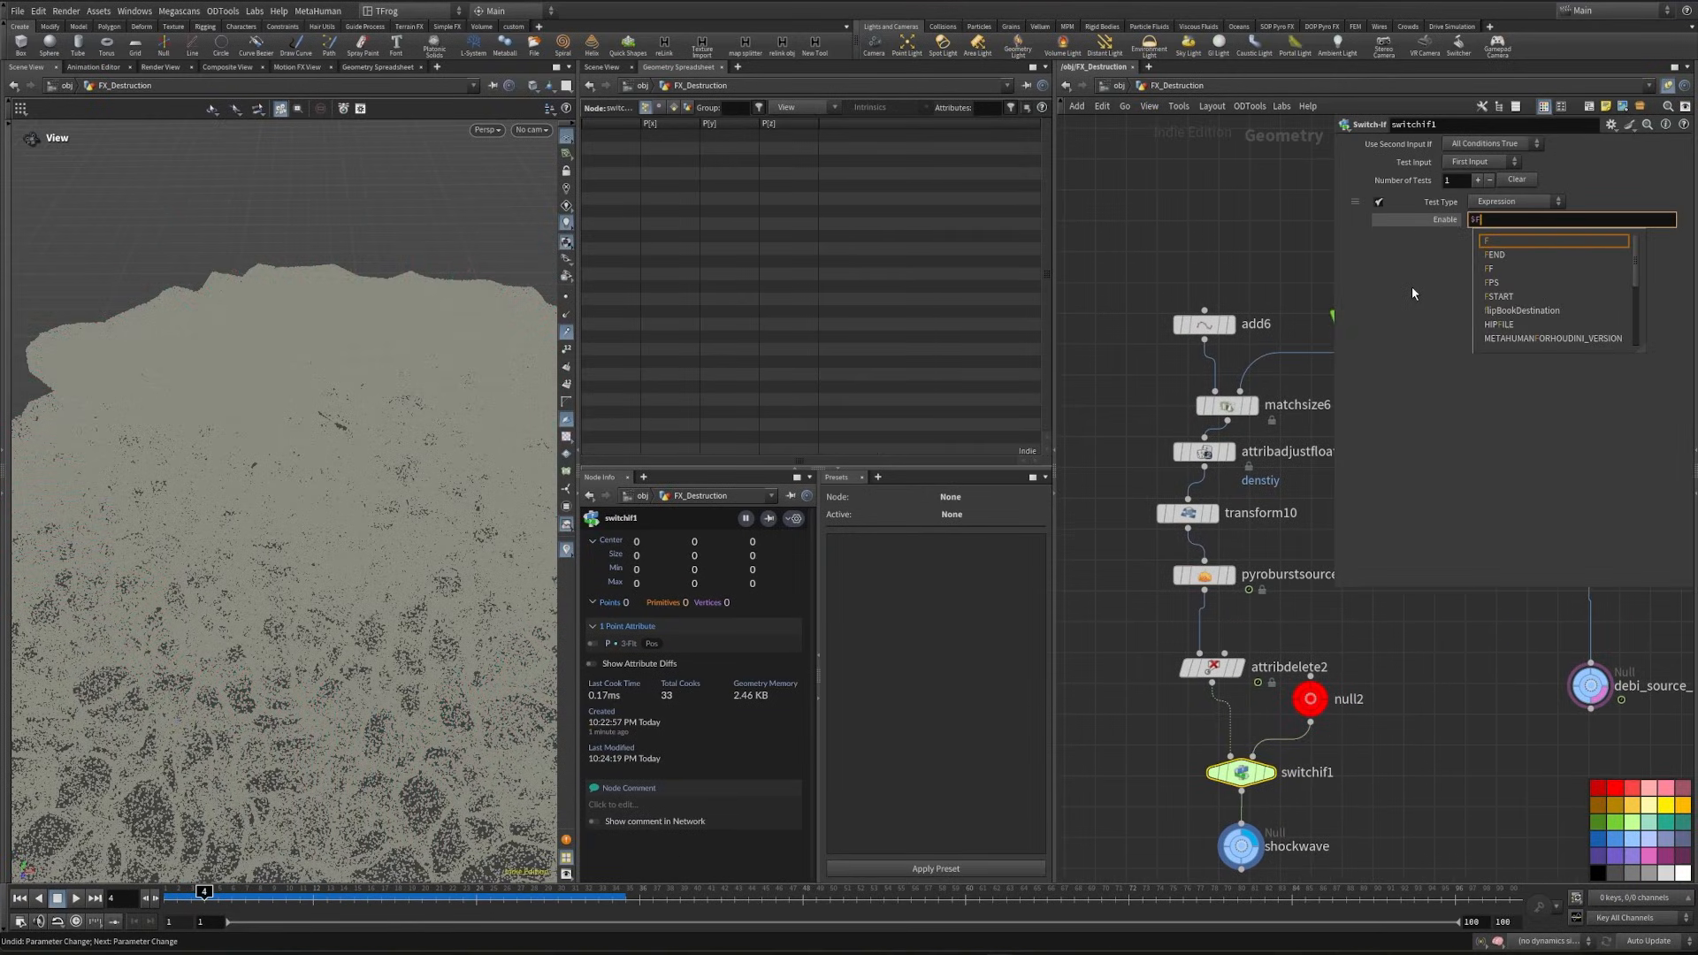
pyautogui.write('>4')
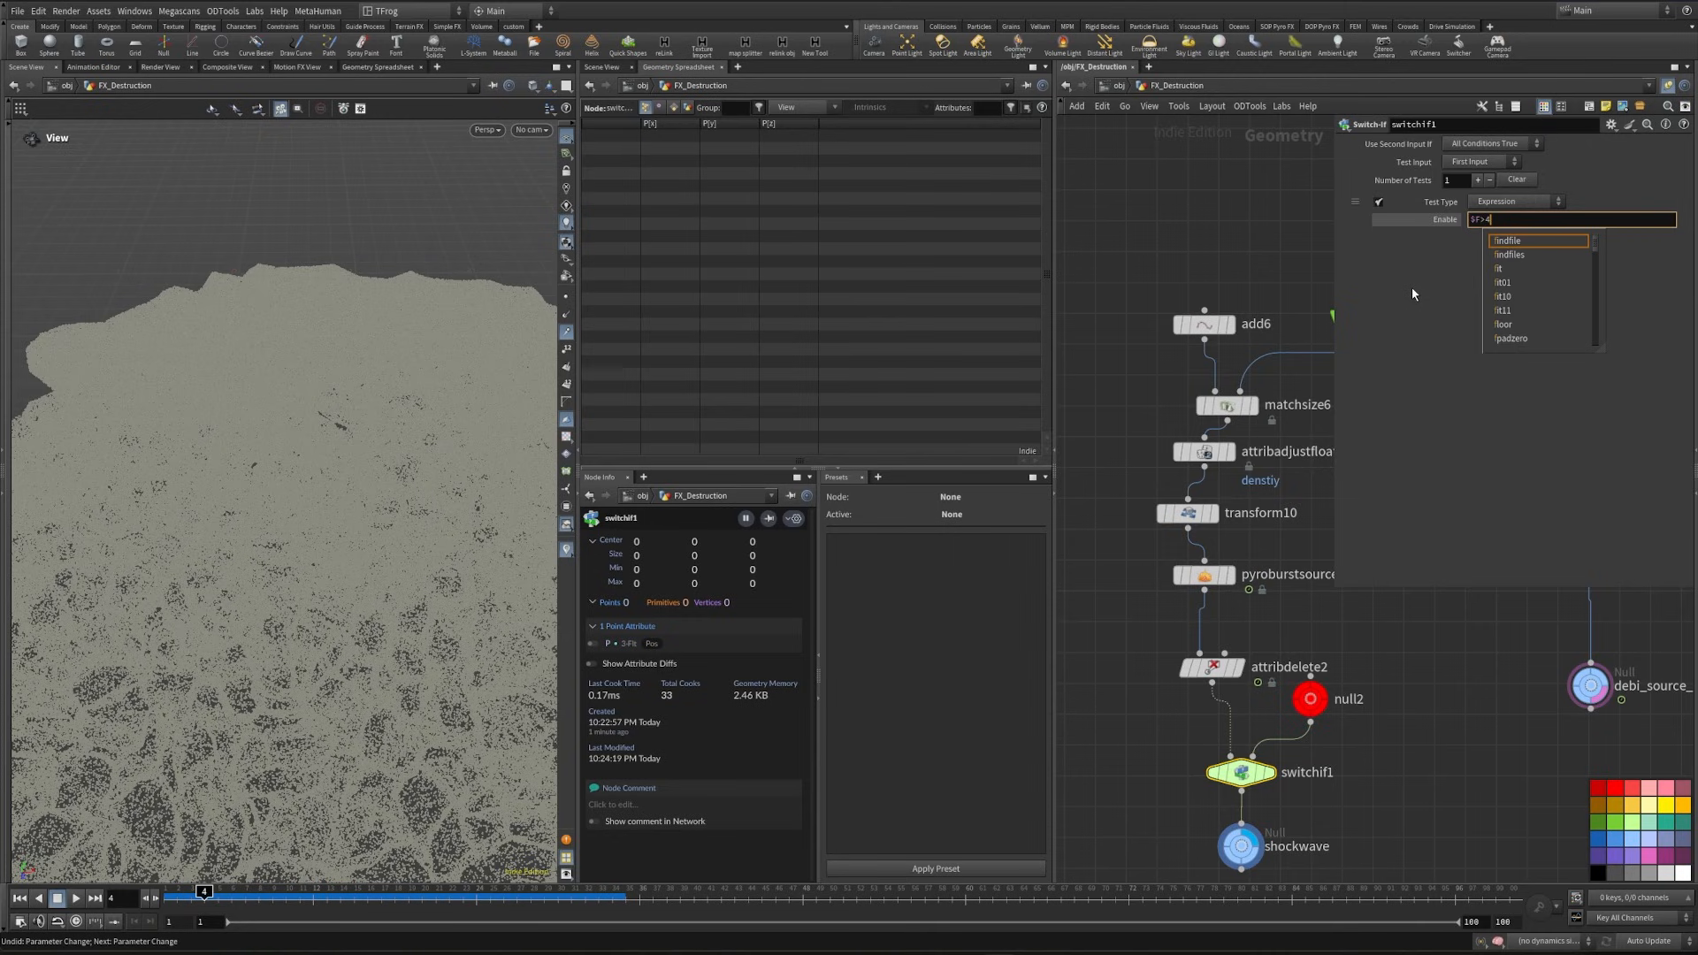
pyautogui.press('Return')
pyautogui.click(1492, 144)
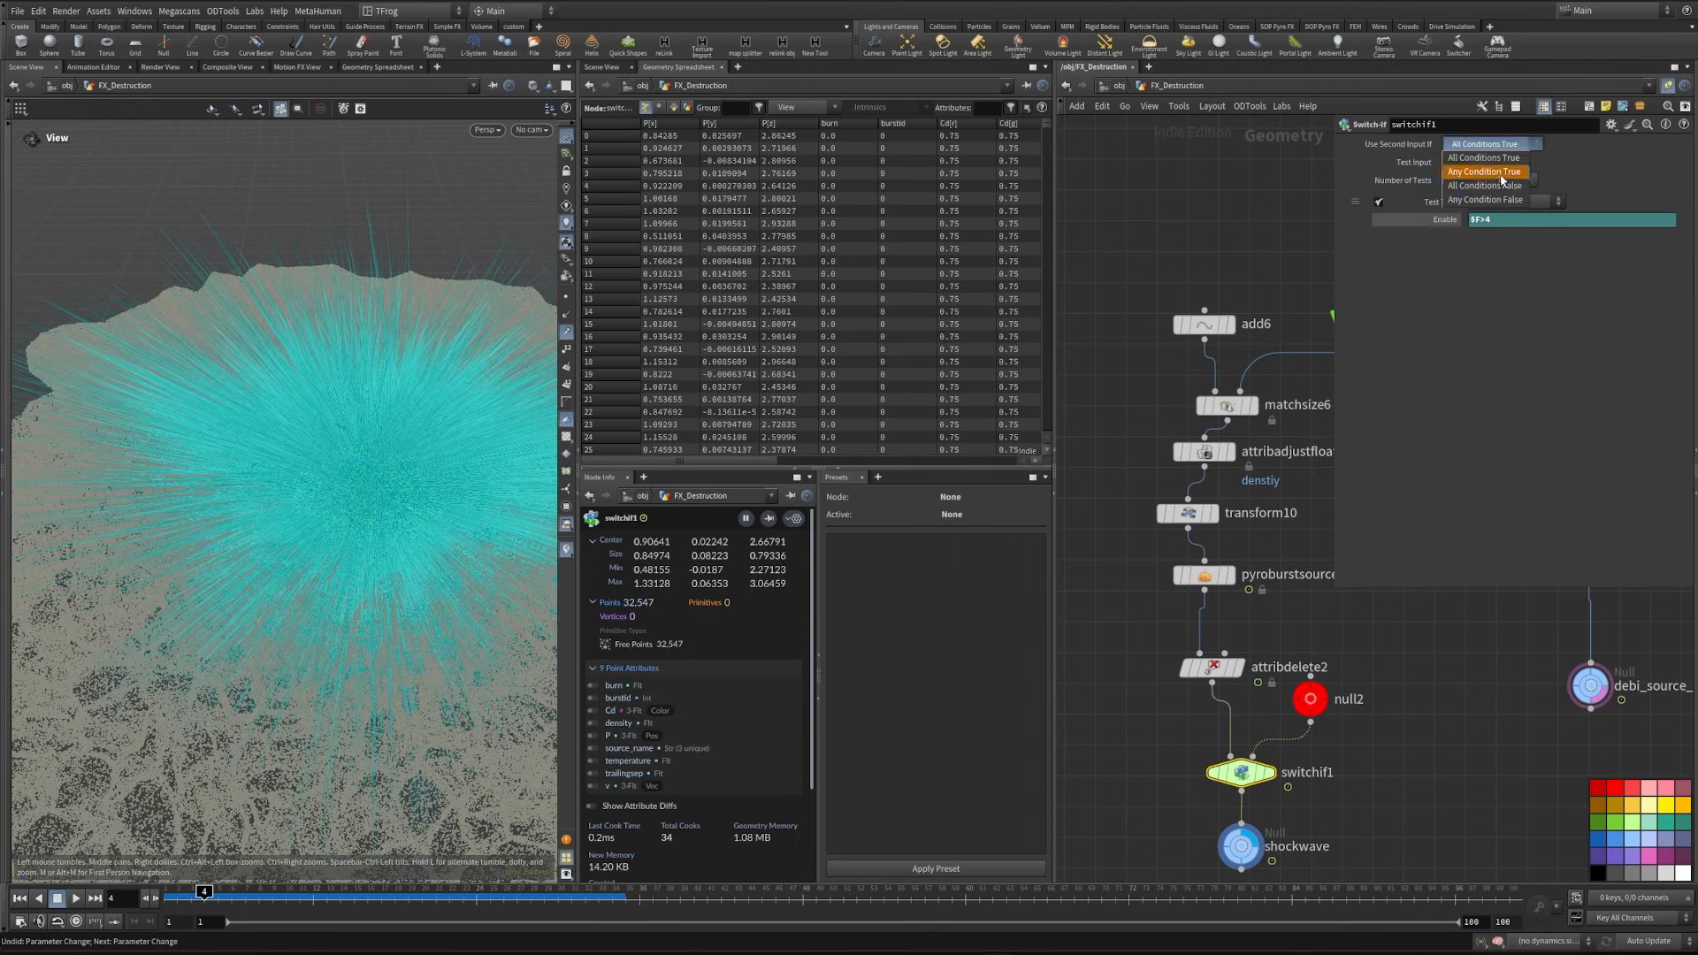
pyautogui.click(1489, 187)
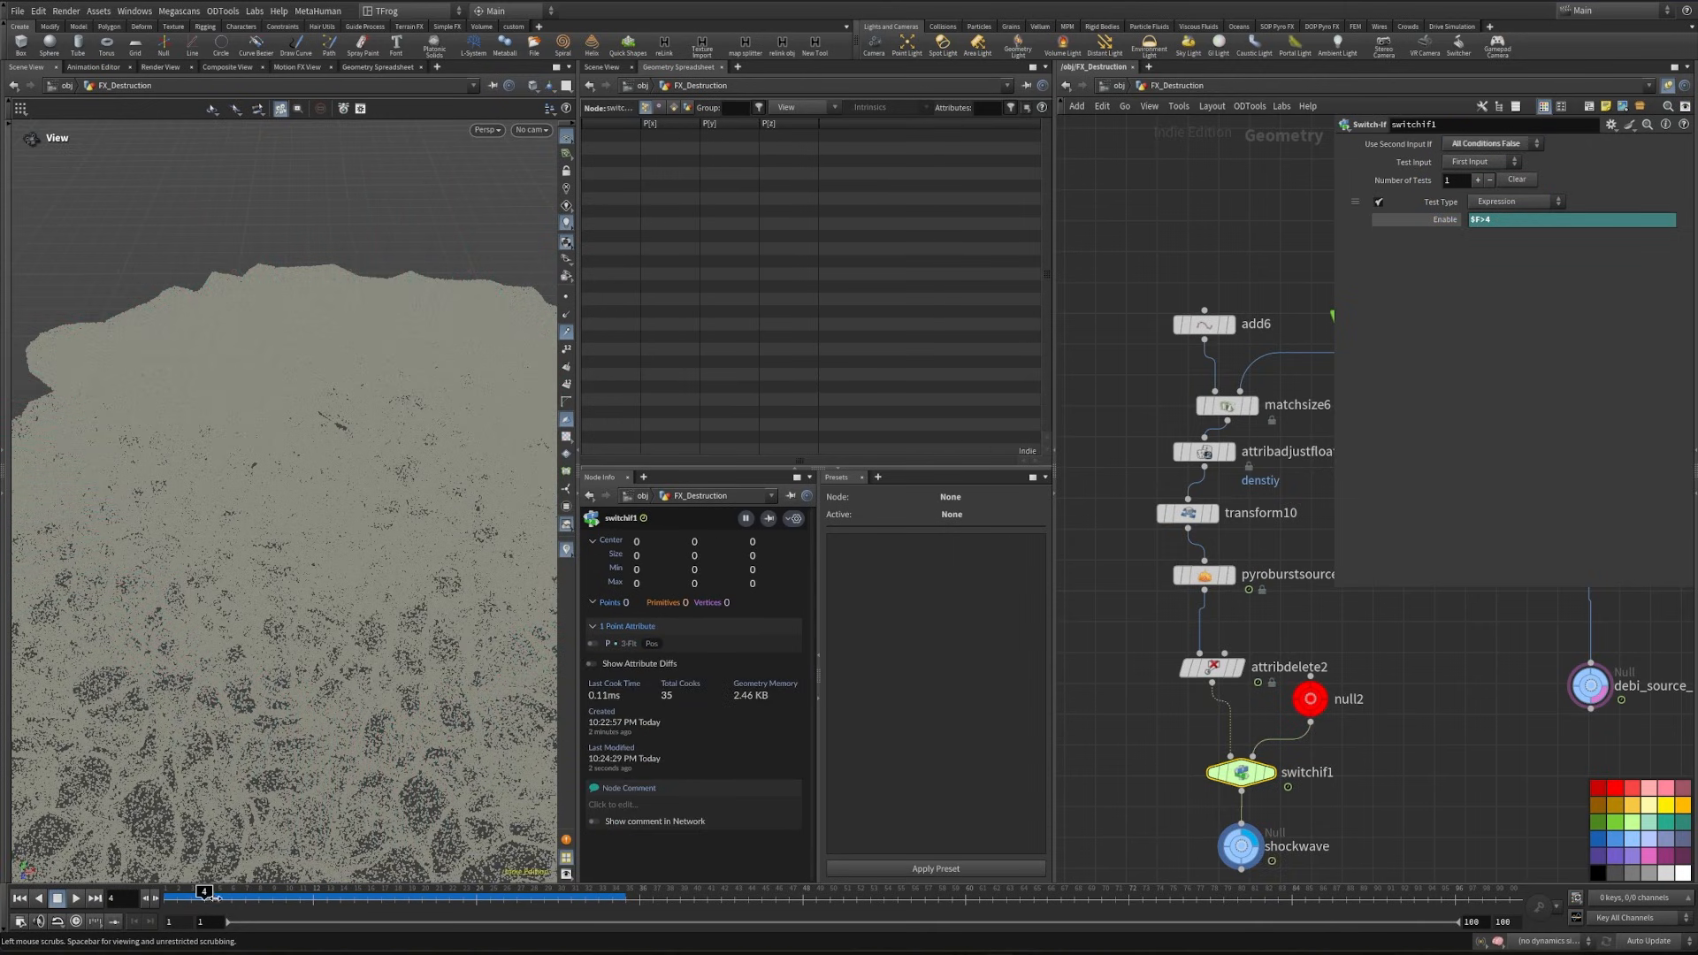
# - Go to frame 3 and reference the shockwave and debi_source_pts nulls through Object Merge nodes below the source network
pyautogui.moveTo(204, 893)
pyautogui.mouseDown()
pyautogui.moveTo(259, 893)
pyautogui.moveTo(196, 896)
pyautogui.mouseUp()
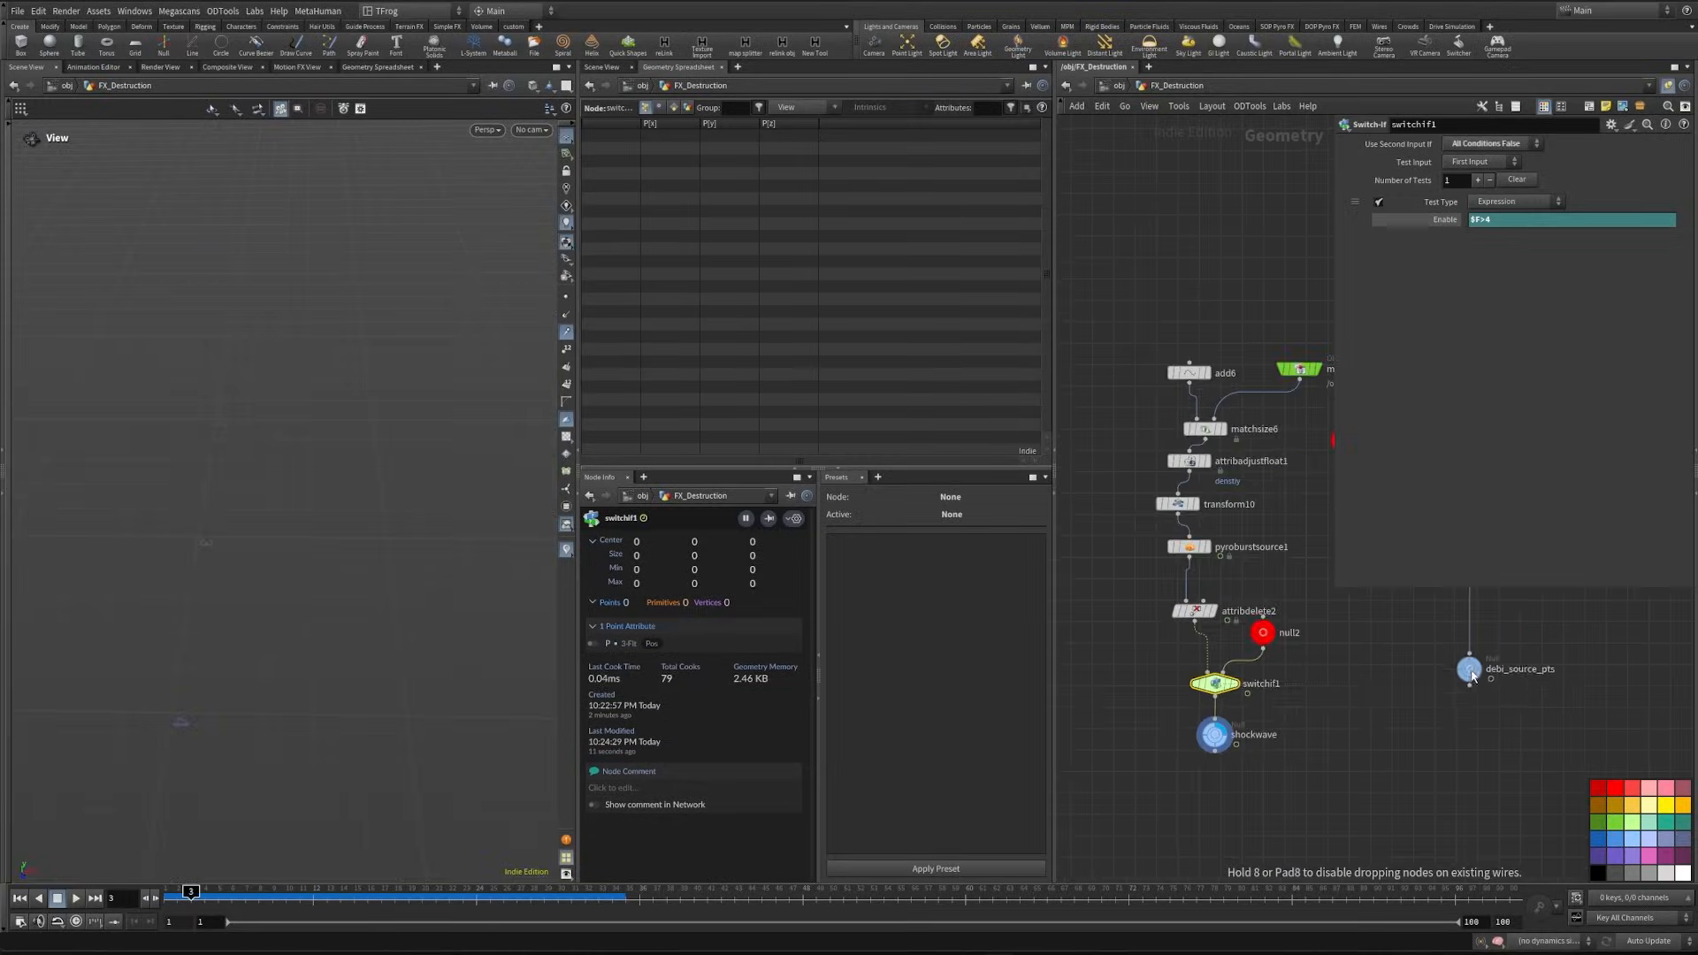
pyautogui.moveTo(1470, 671); pyautogui.dragTo(1480, 726)
pyautogui.moveTo(1350, 735); pyautogui.dragTo(1355, 696, button='middle')
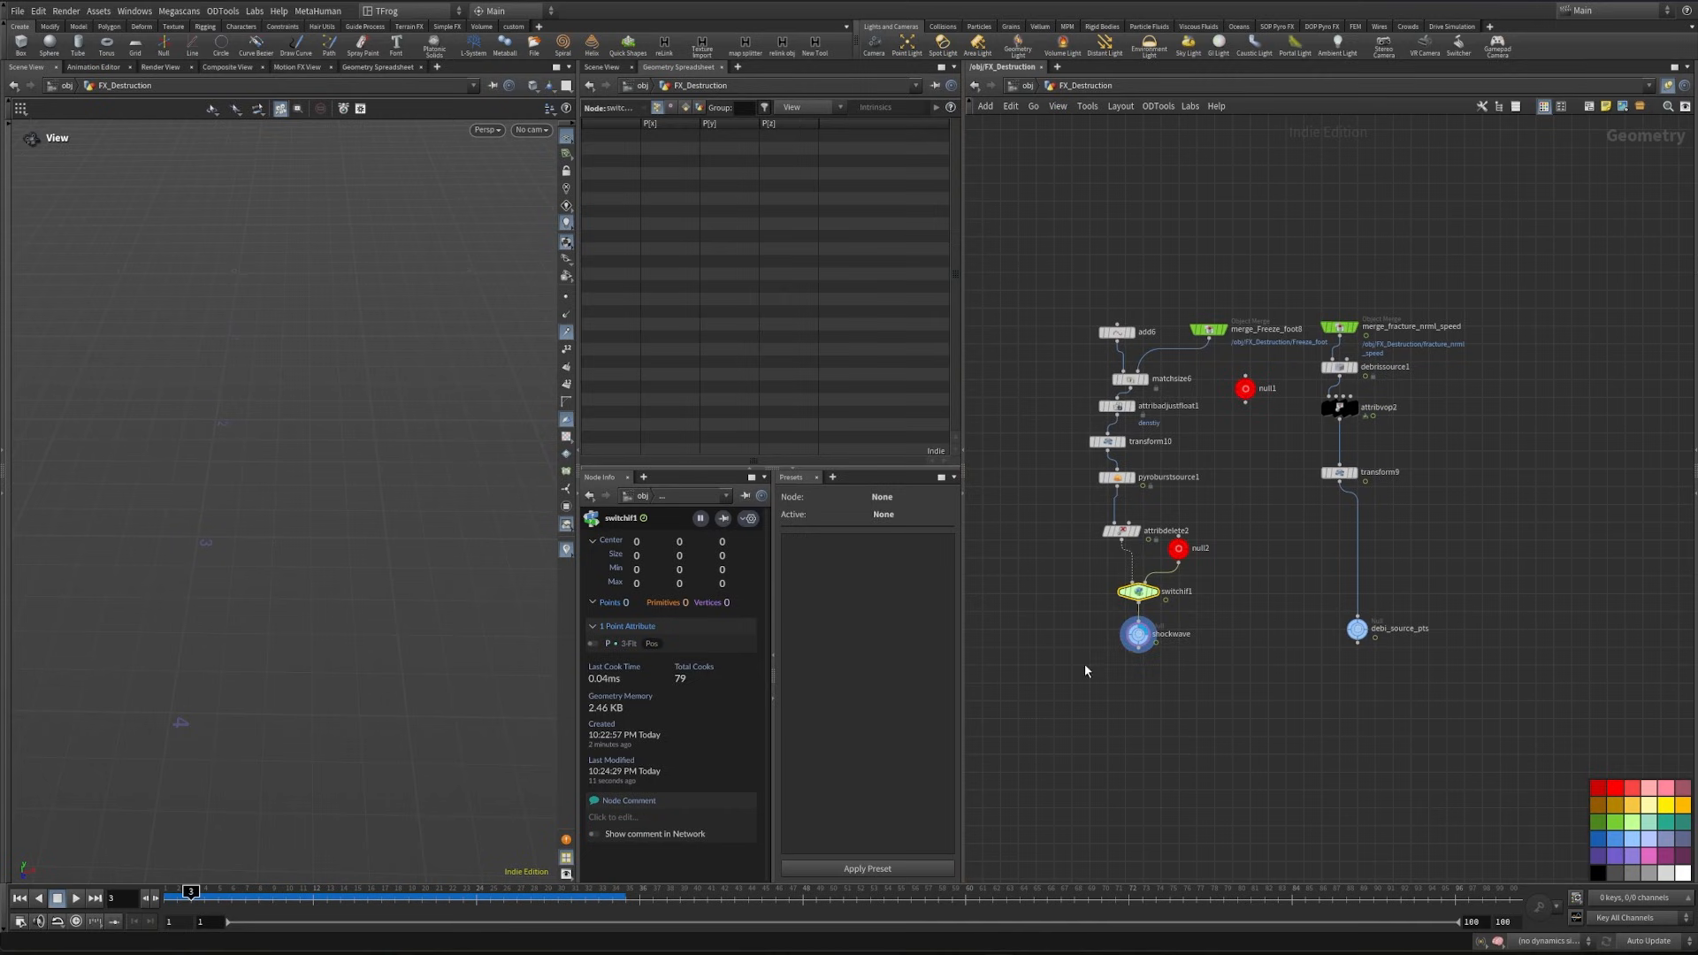
pyautogui.moveTo(1084, 663); pyautogui.dragTo(1397, 624)
pyautogui.moveTo(1399, 684); pyautogui.dragTo(1312, 686, button='middle')
pyautogui.hotkey('ctrl', 'v')
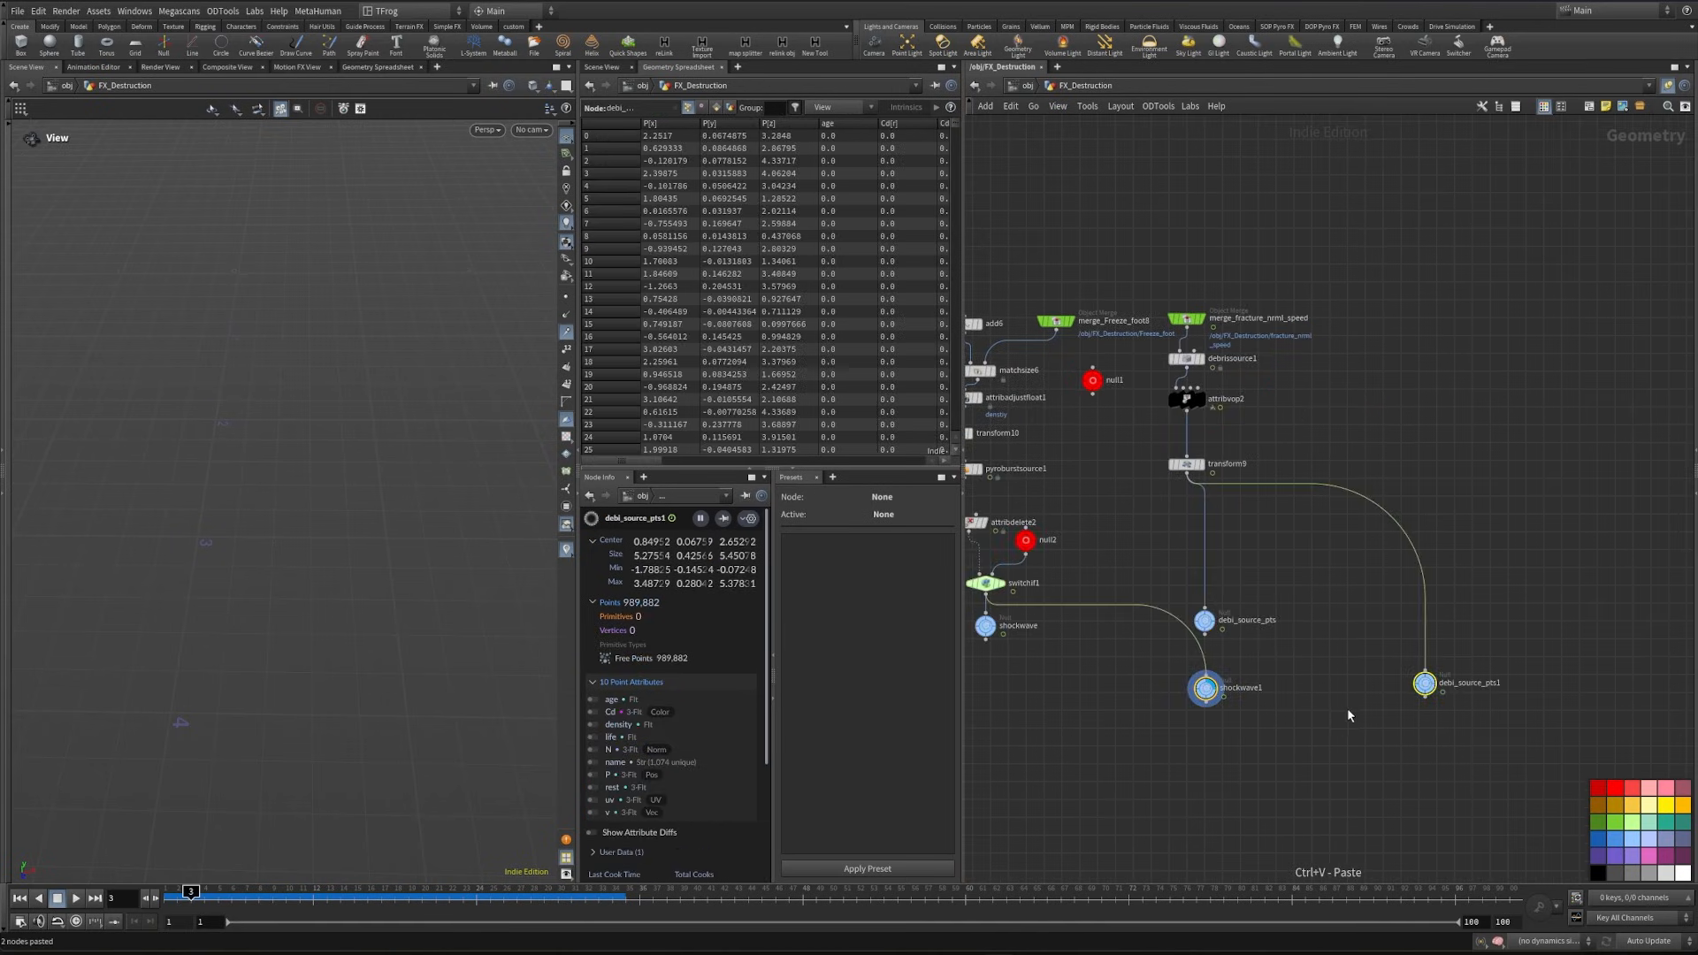
pyautogui.hotkey('ctrl', 'z')
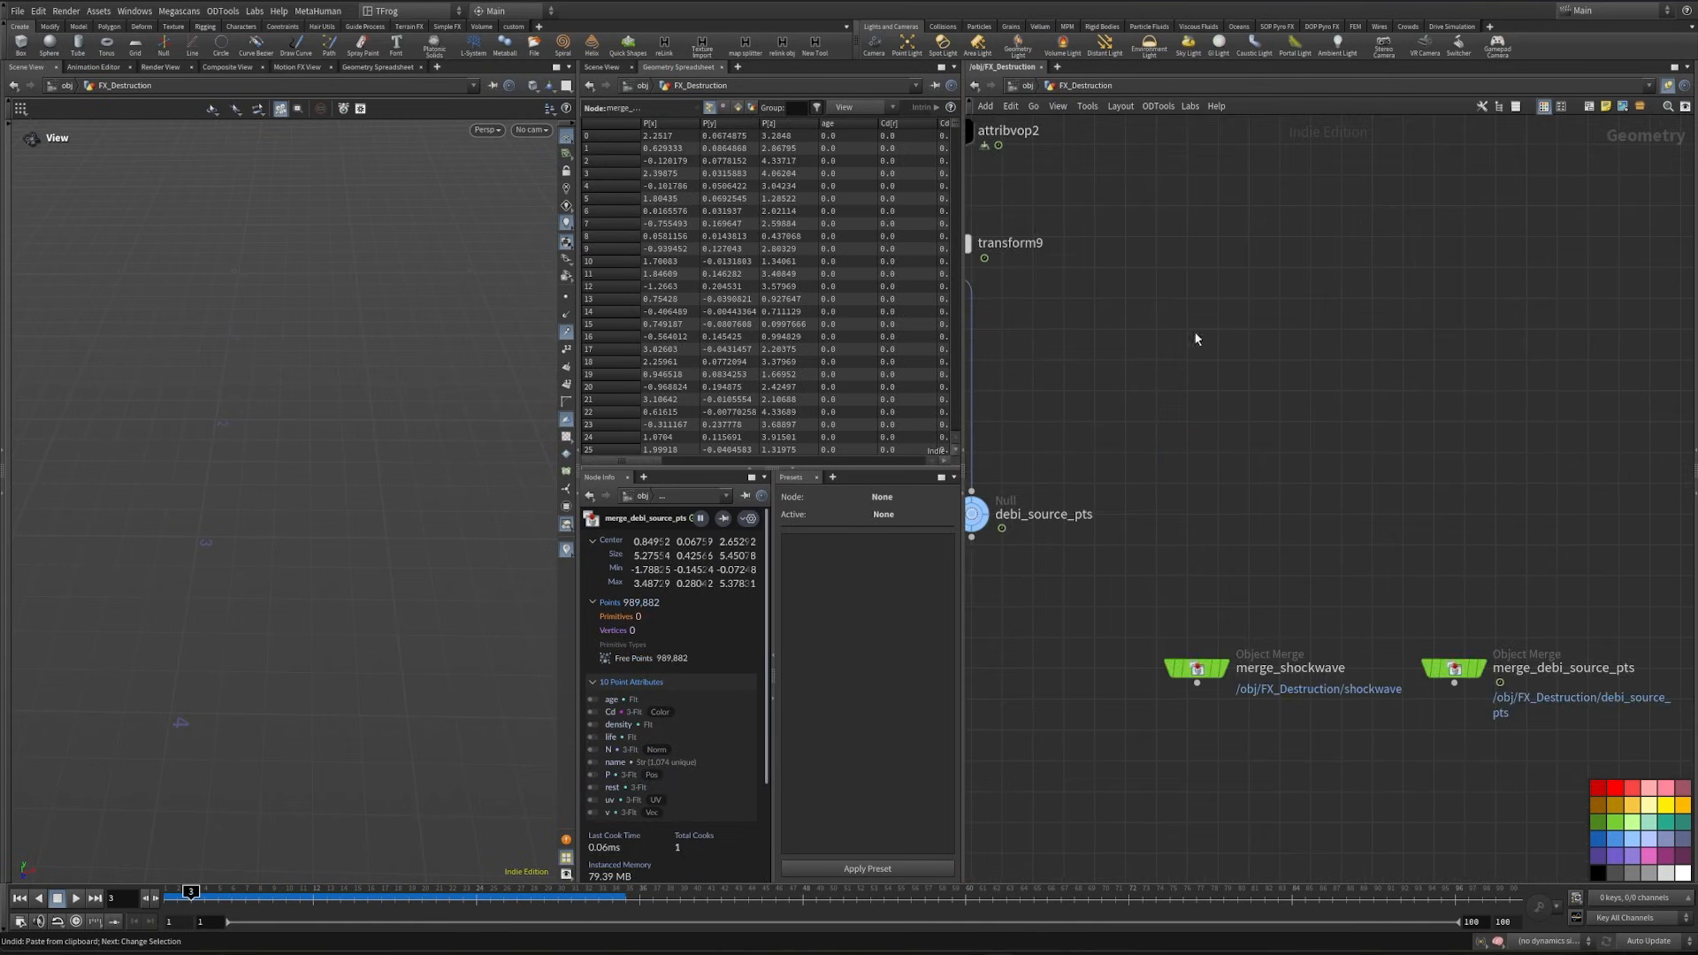
pyautogui.moveTo(1376, 746); pyautogui.dragTo(1461, 637, button='middle')
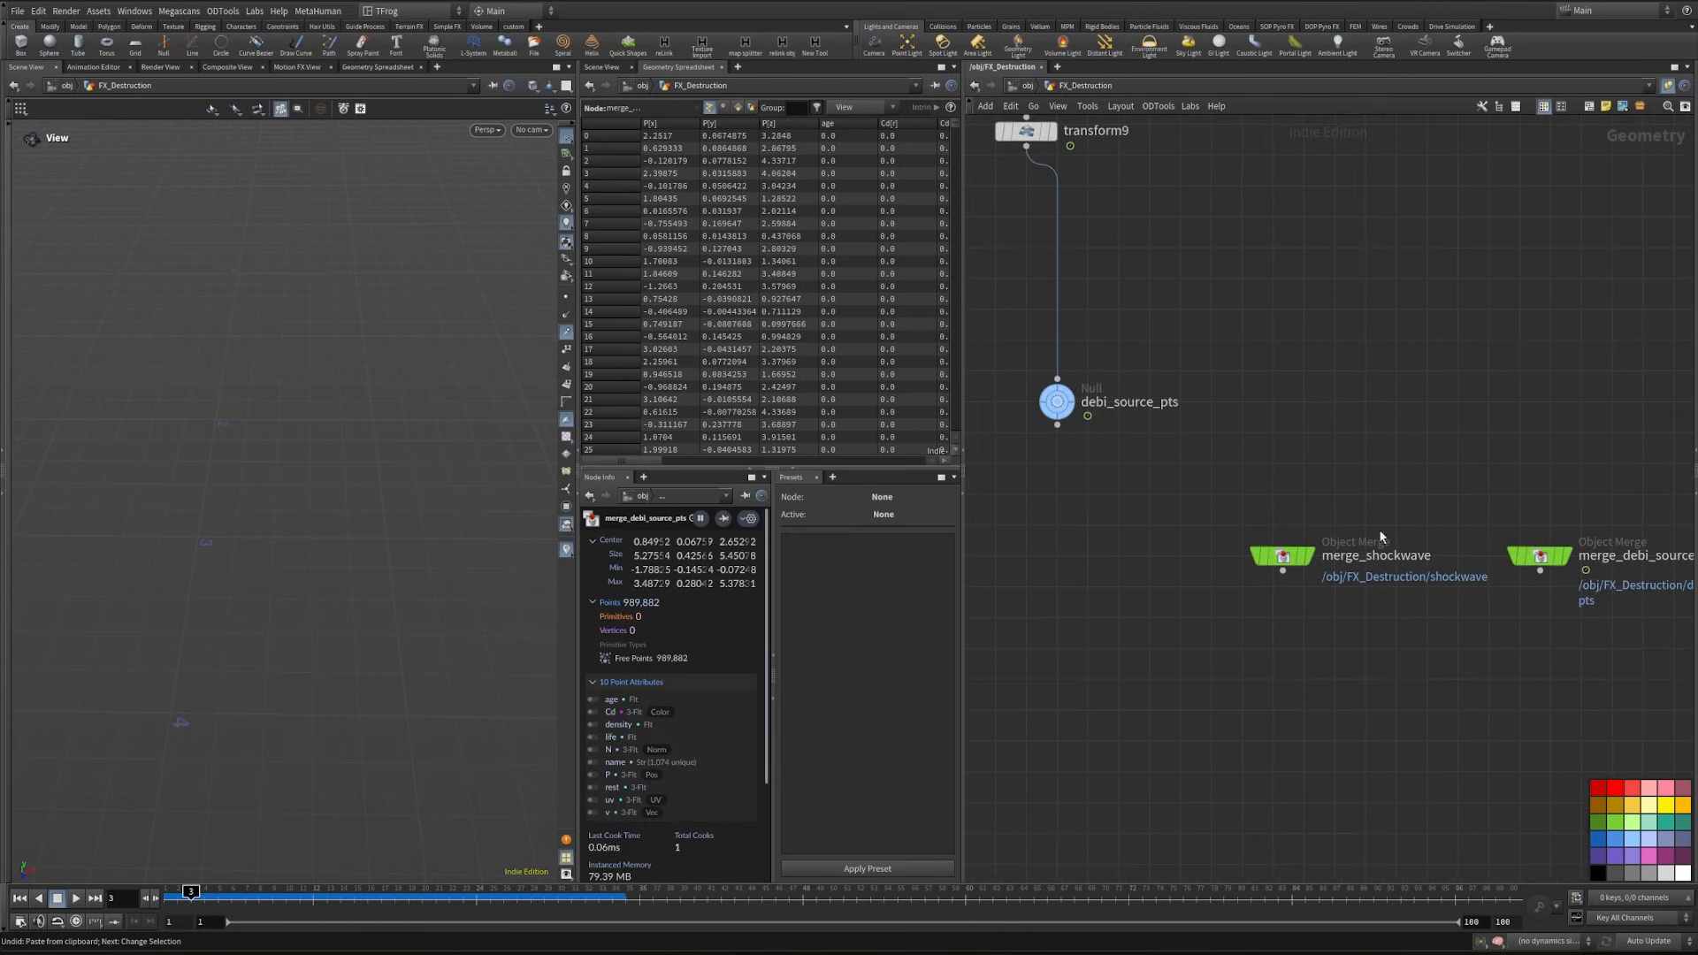
# - Combine merge_shockwave and merge_debi_source_pts in a Merge node
pyautogui.moveTo(1376, 694); pyautogui.dragTo(1333, 612, button='middle')
pyautogui.click(1243, 488)
pyautogui.keyDown('shift'); pyautogui.click(1500, 488); pyautogui.keyUp('shift')
pyautogui.keyDown('alt'); pyautogui.click(1340, 589); pyautogui.keyUp('alt')
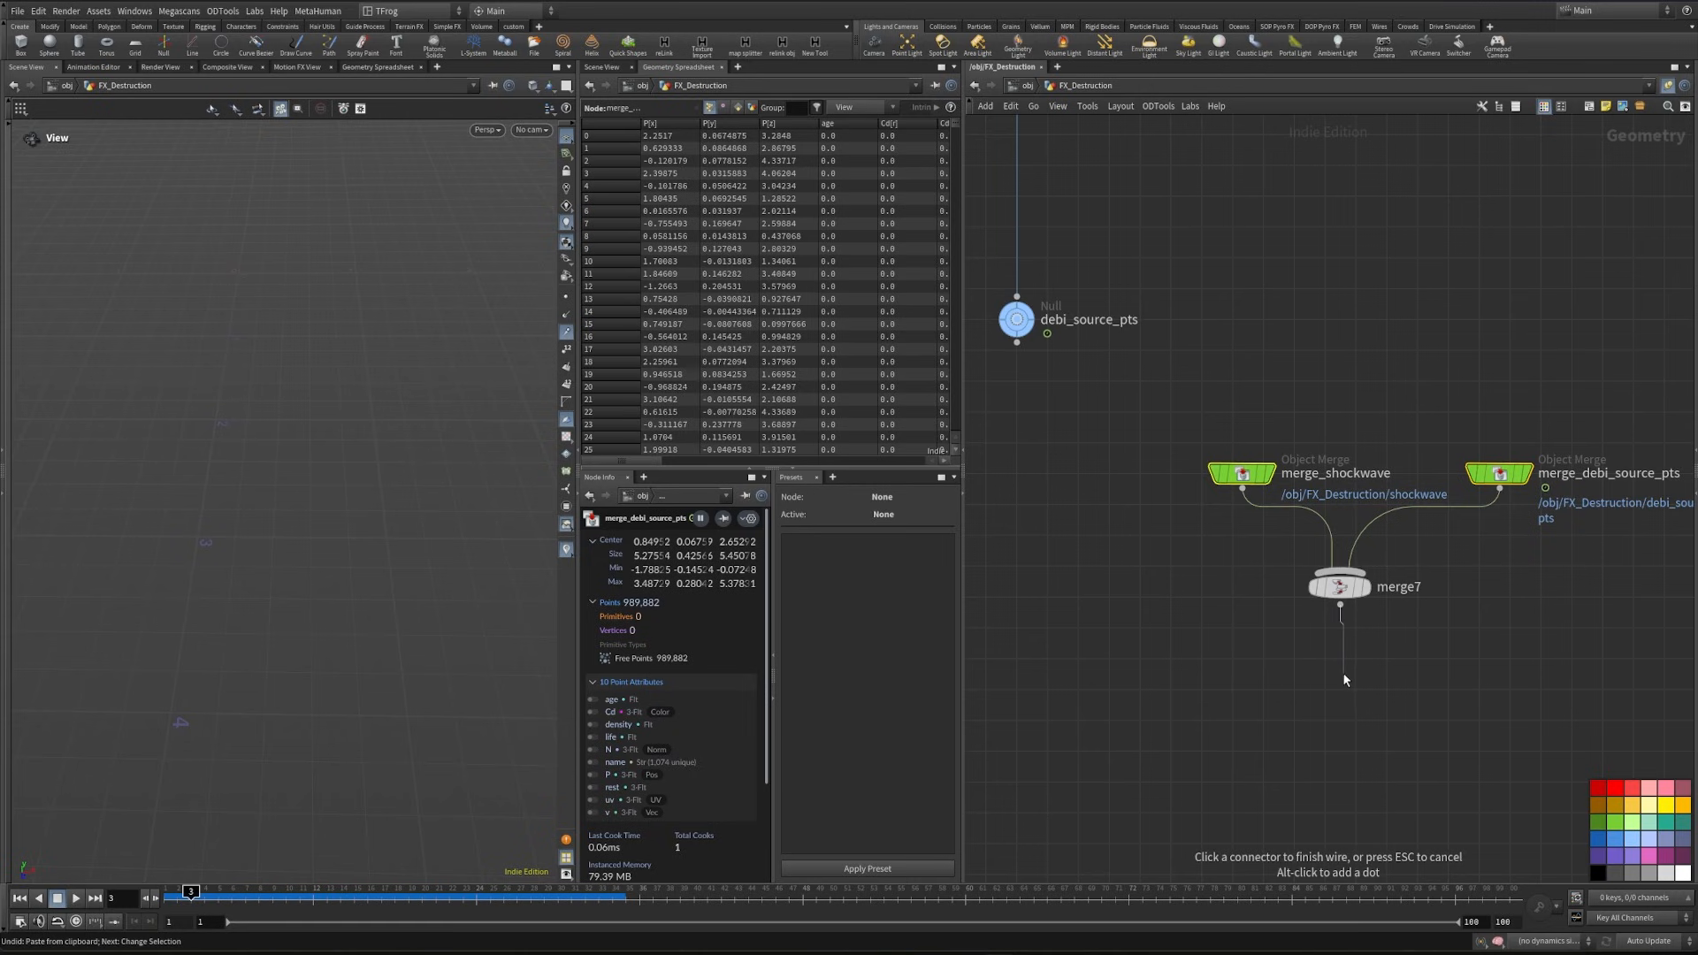
# - Add a Point Velocity node after merge7, display it, and set its initialization to Keep Incoming
pyautogui.click(1343, 678)
pyautogui.write('point')
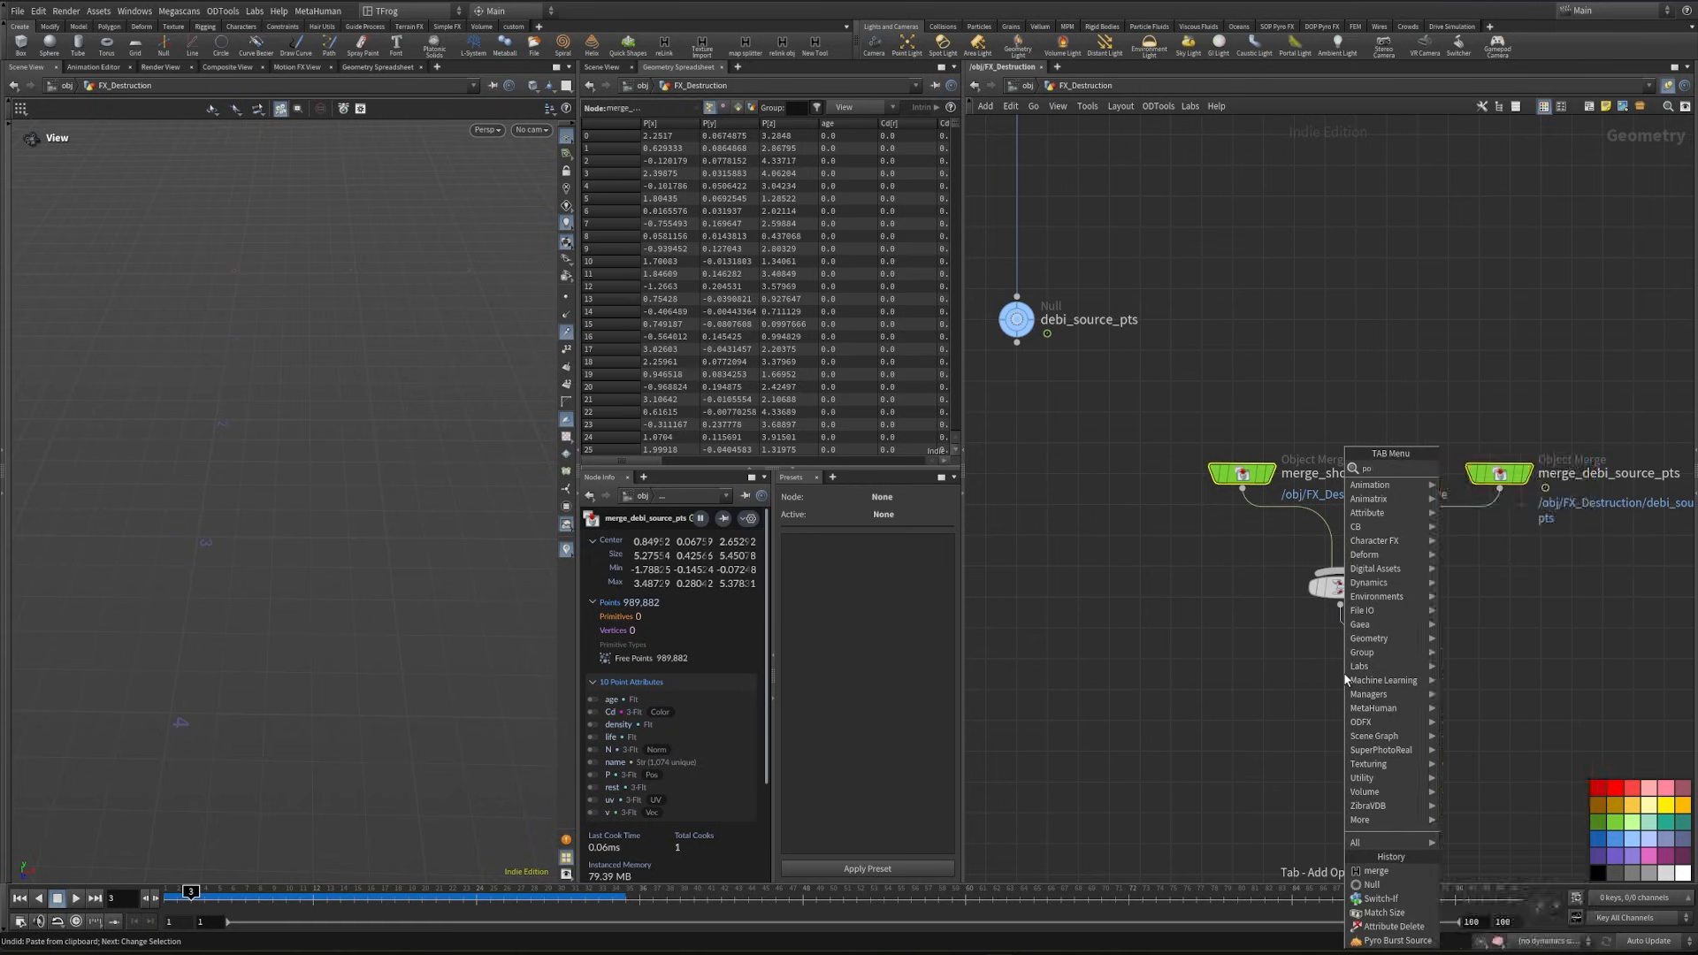
pyautogui.click(1482, 553)
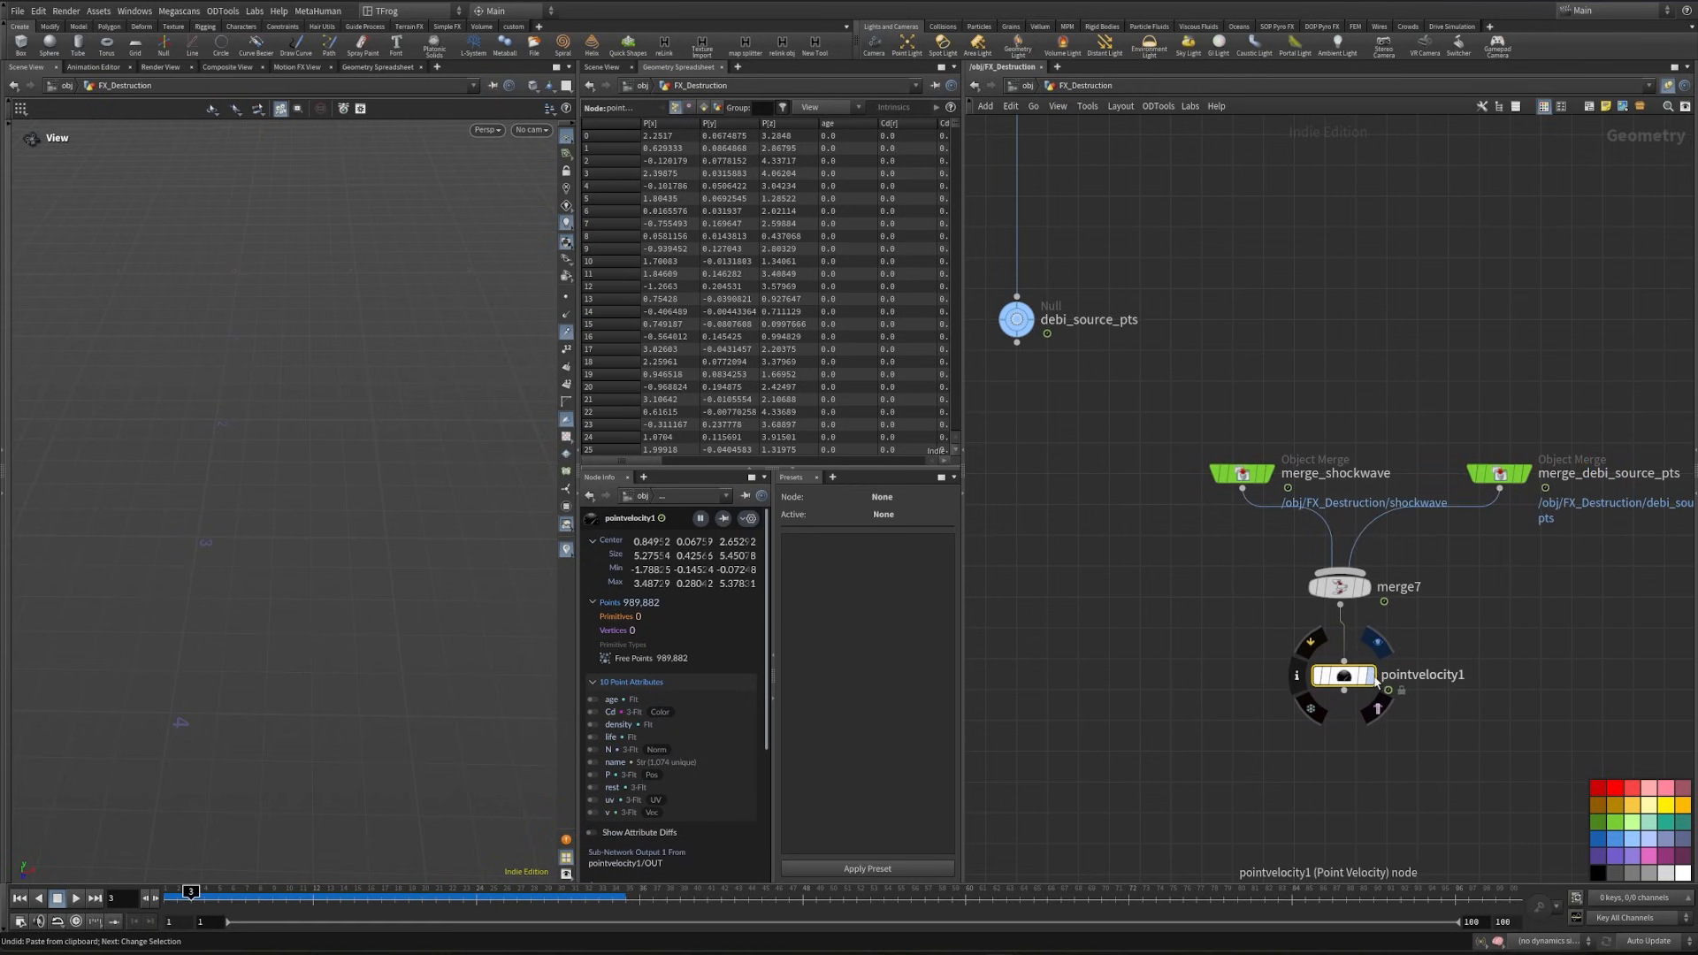
pyautogui.click(1371, 676)
pyautogui.press('p')
pyautogui.click(1503, 213)
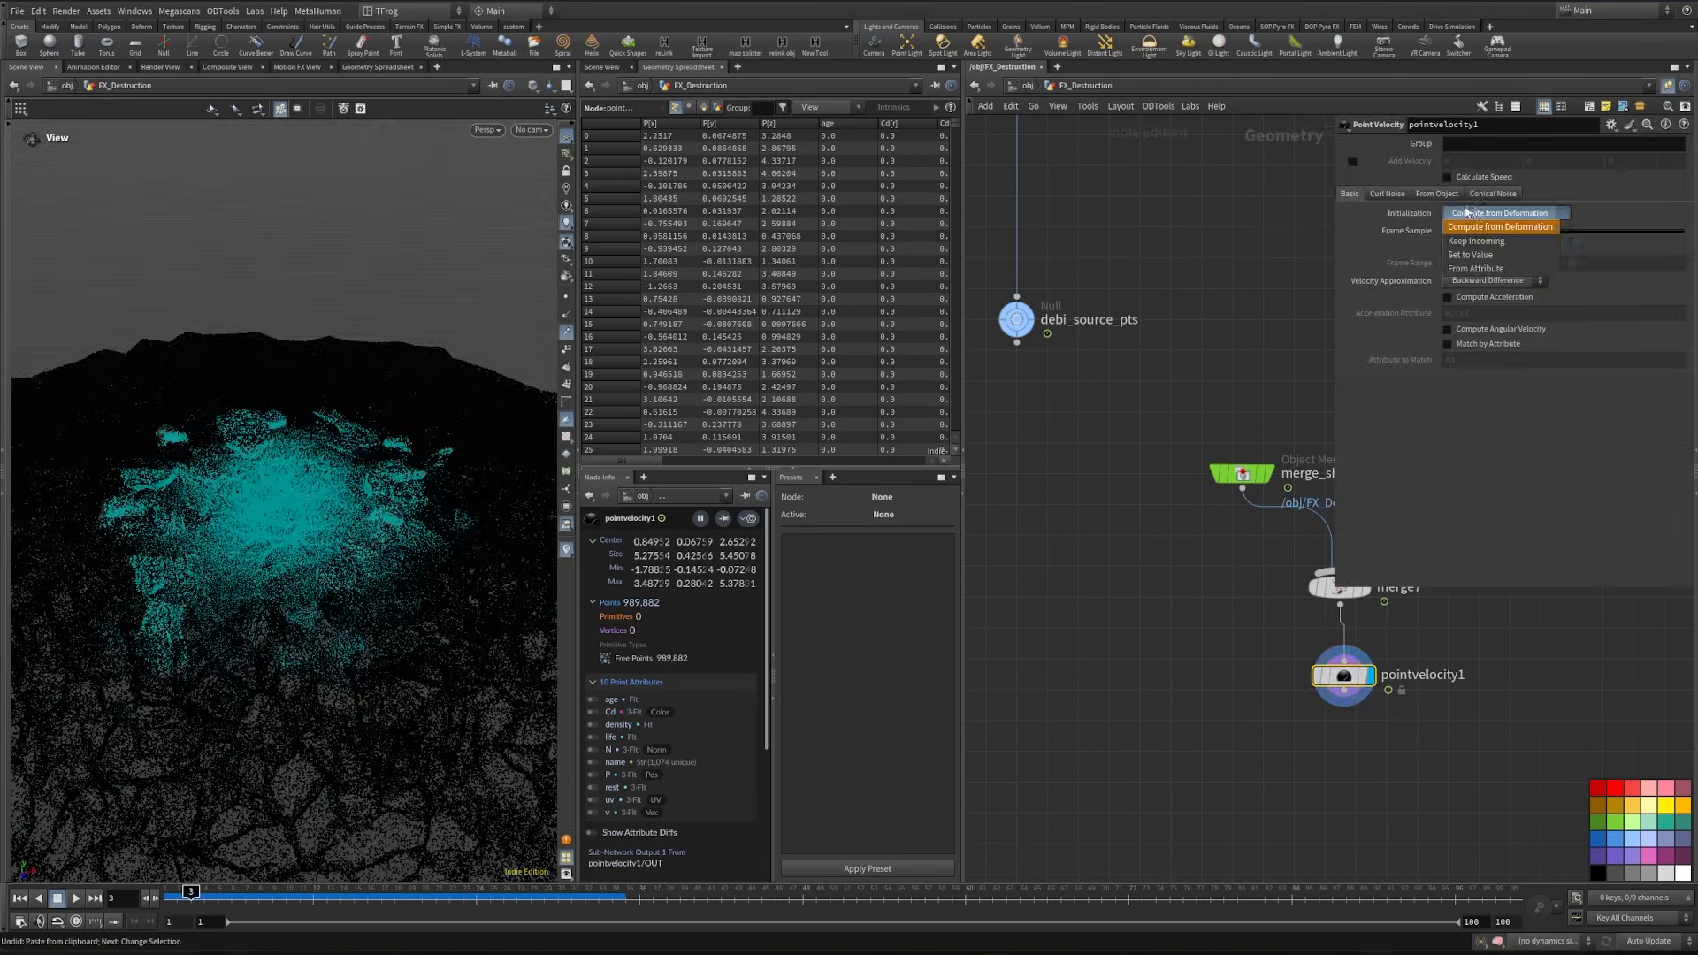
pyautogui.click(1495, 241)
# - Enable curl noise on pointvelocity1 with scale 0.4, pulse duration 1.1 and swirl size 0.26, and inspect the velocities
pyautogui.click(1388, 193)
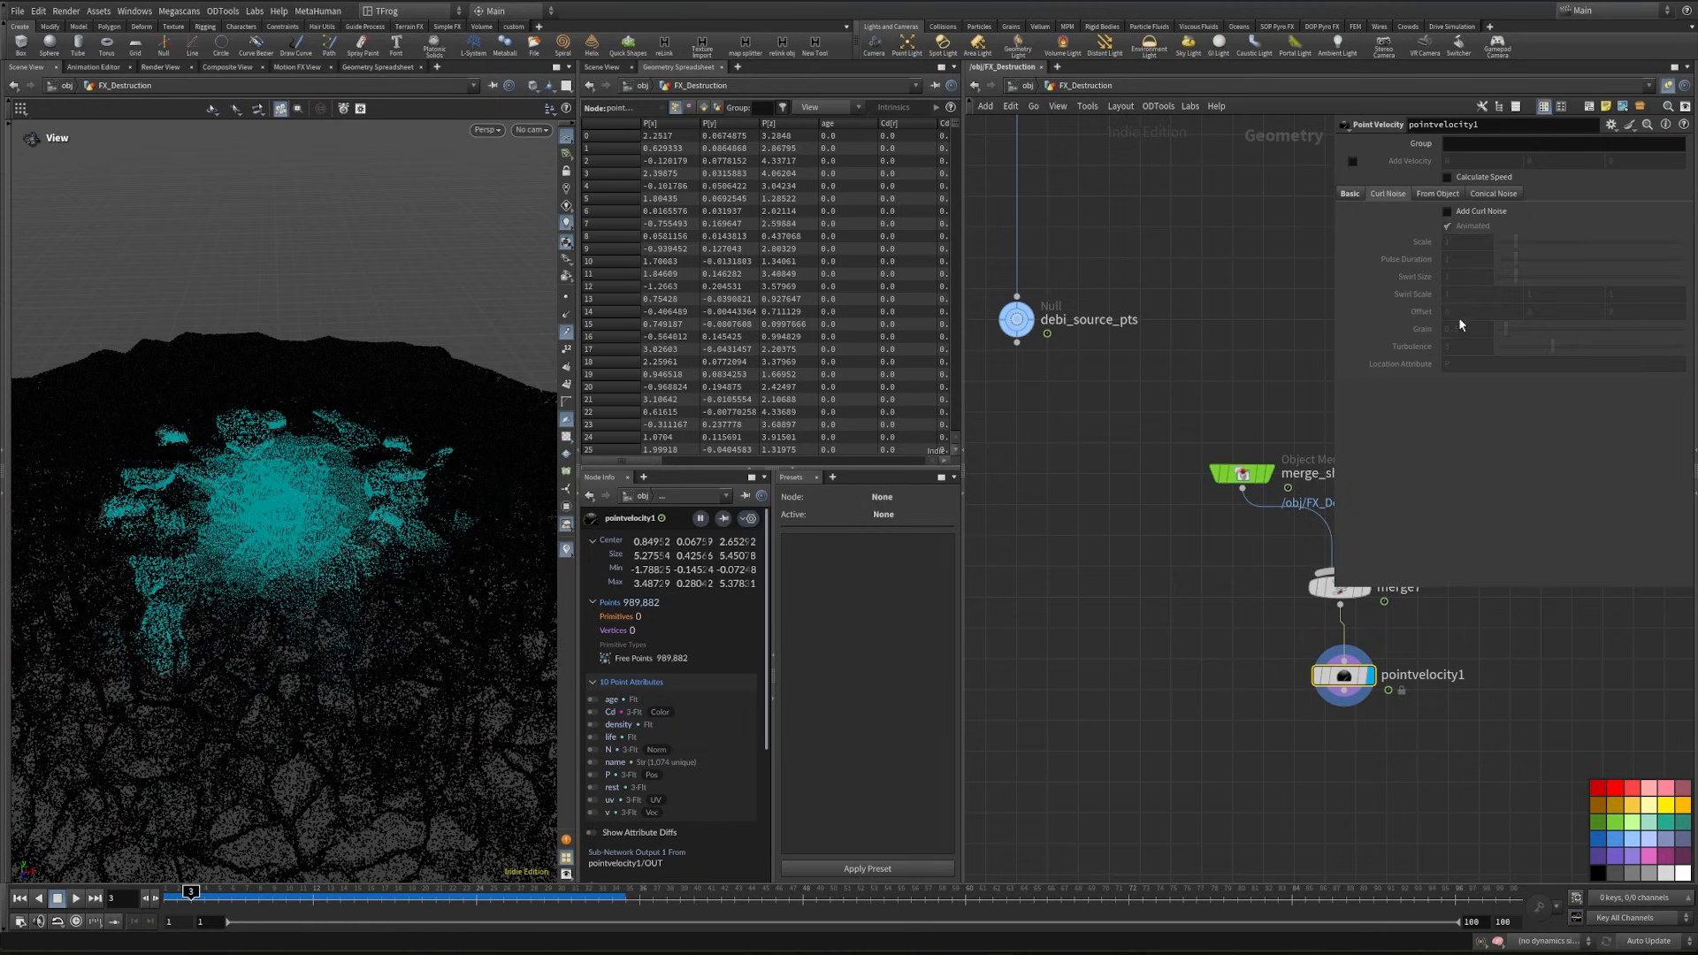
pyautogui.click(1447, 212)
pyautogui.click(1446, 242)
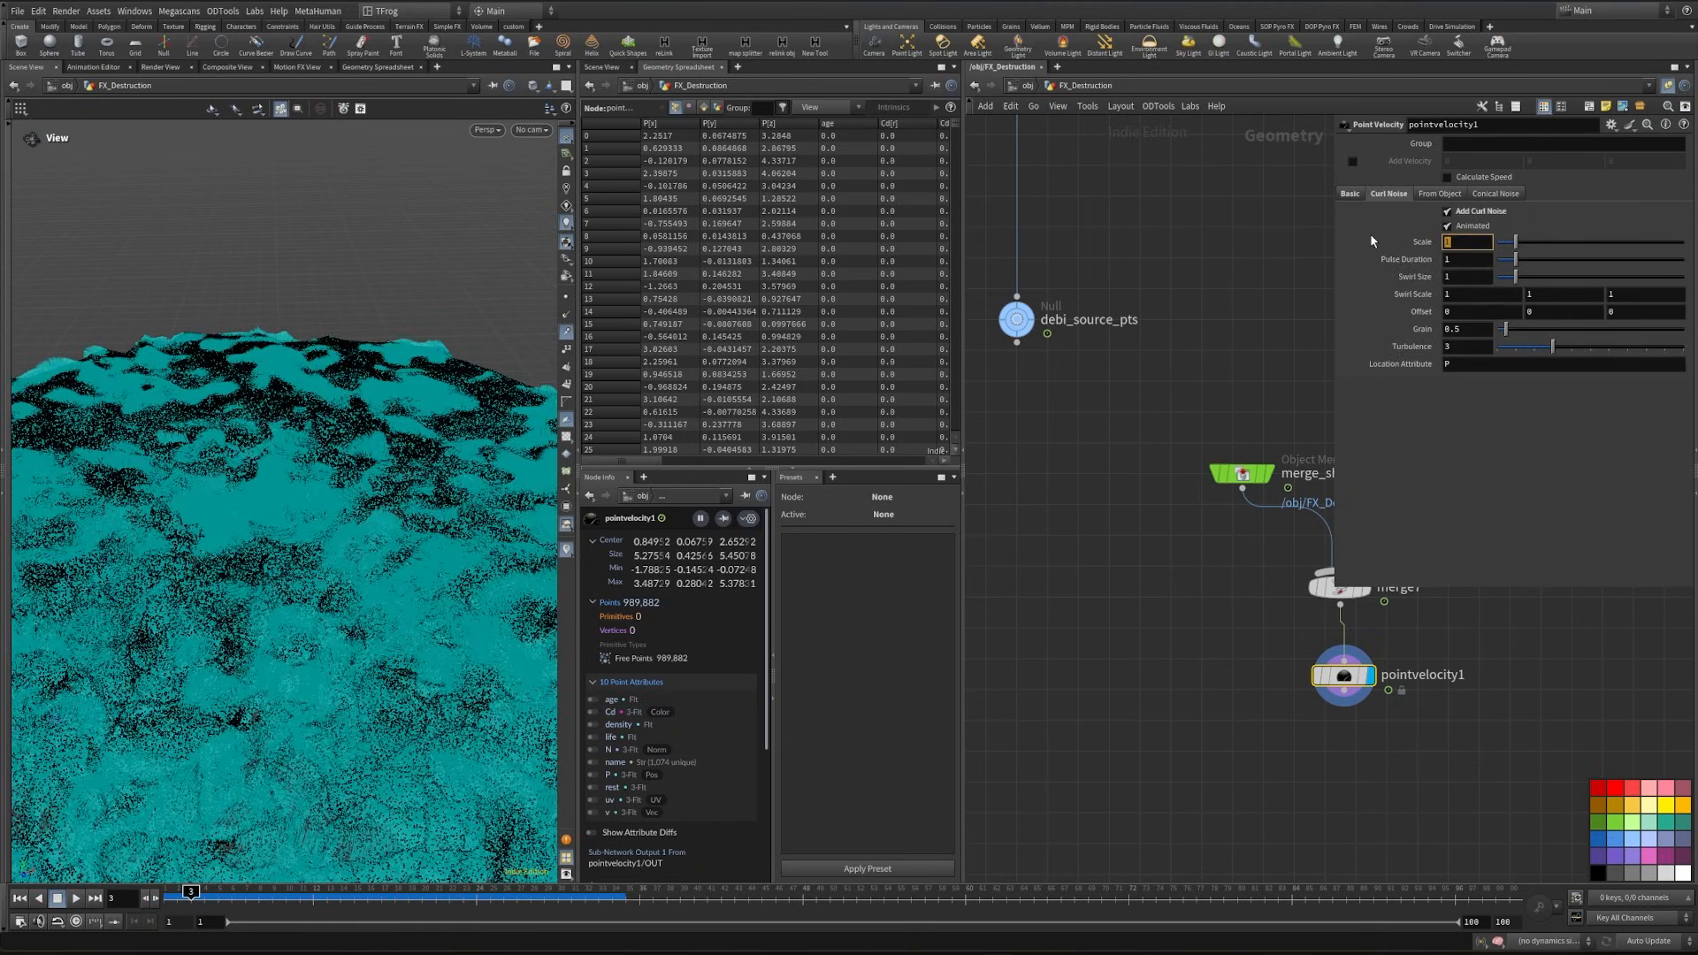
pyautogui.write('.4')
pyautogui.press('Tab')
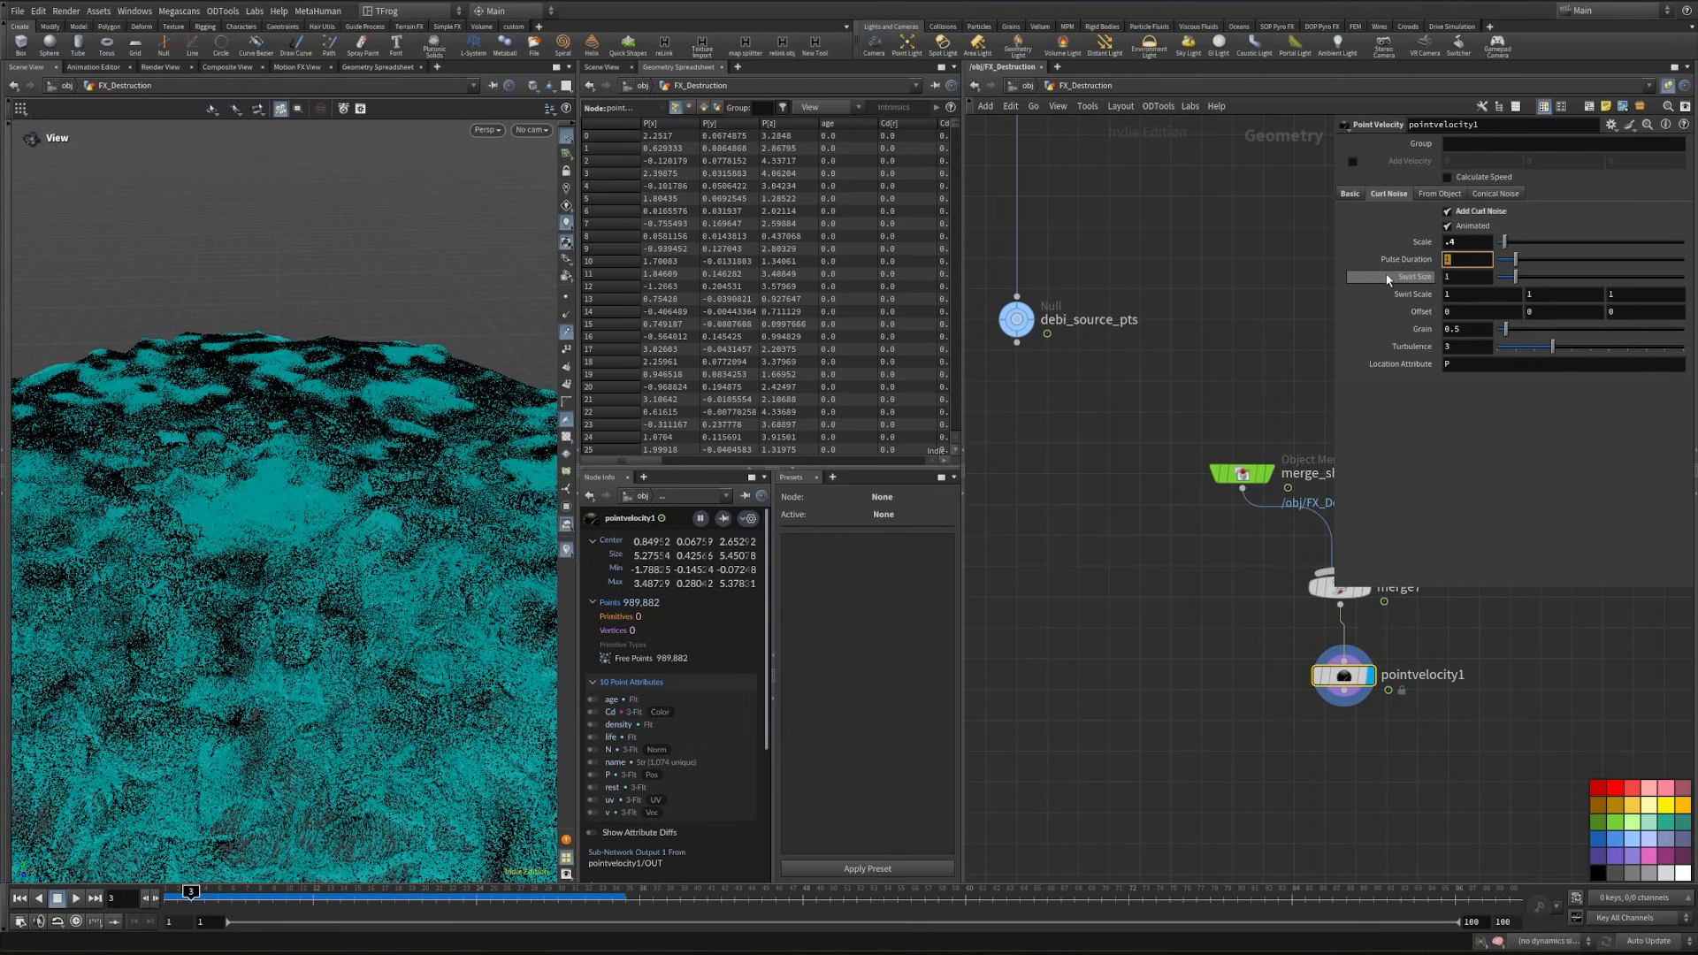
pyautogui.write('1.1')
pyautogui.press('Return')
pyautogui.click(1473, 274)
pyautogui.write('.26')
pyautogui.press('Return')
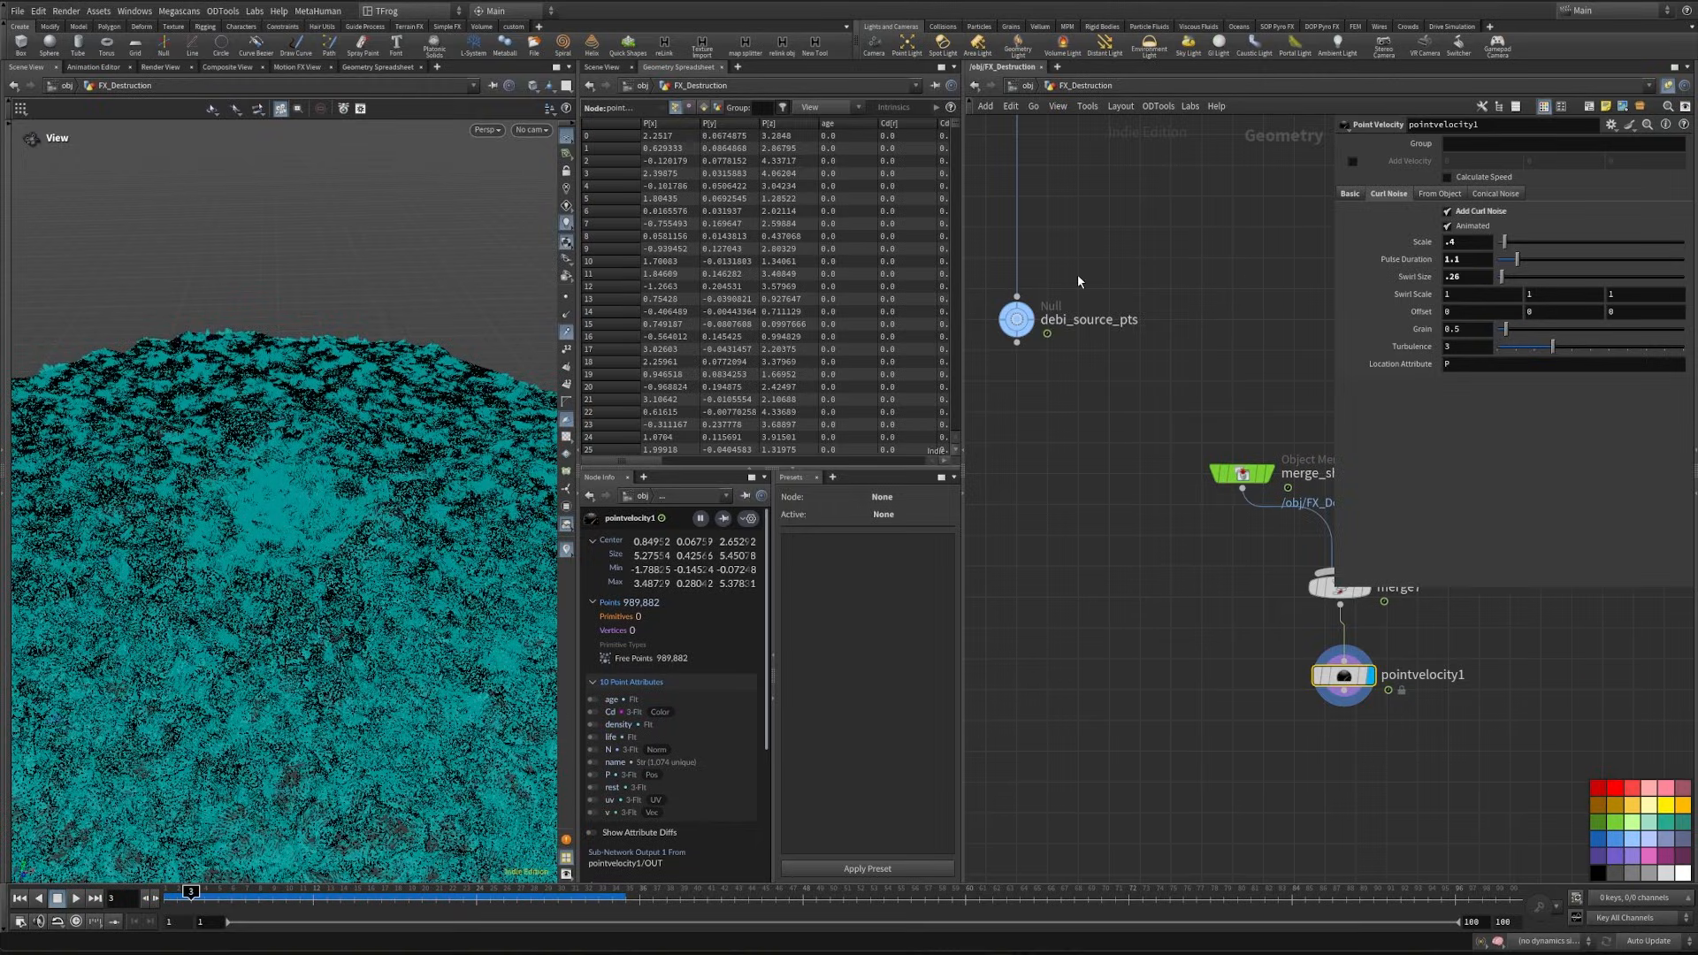
pyautogui.moveTo(325, 649); pyautogui.dragTo(363, 582)
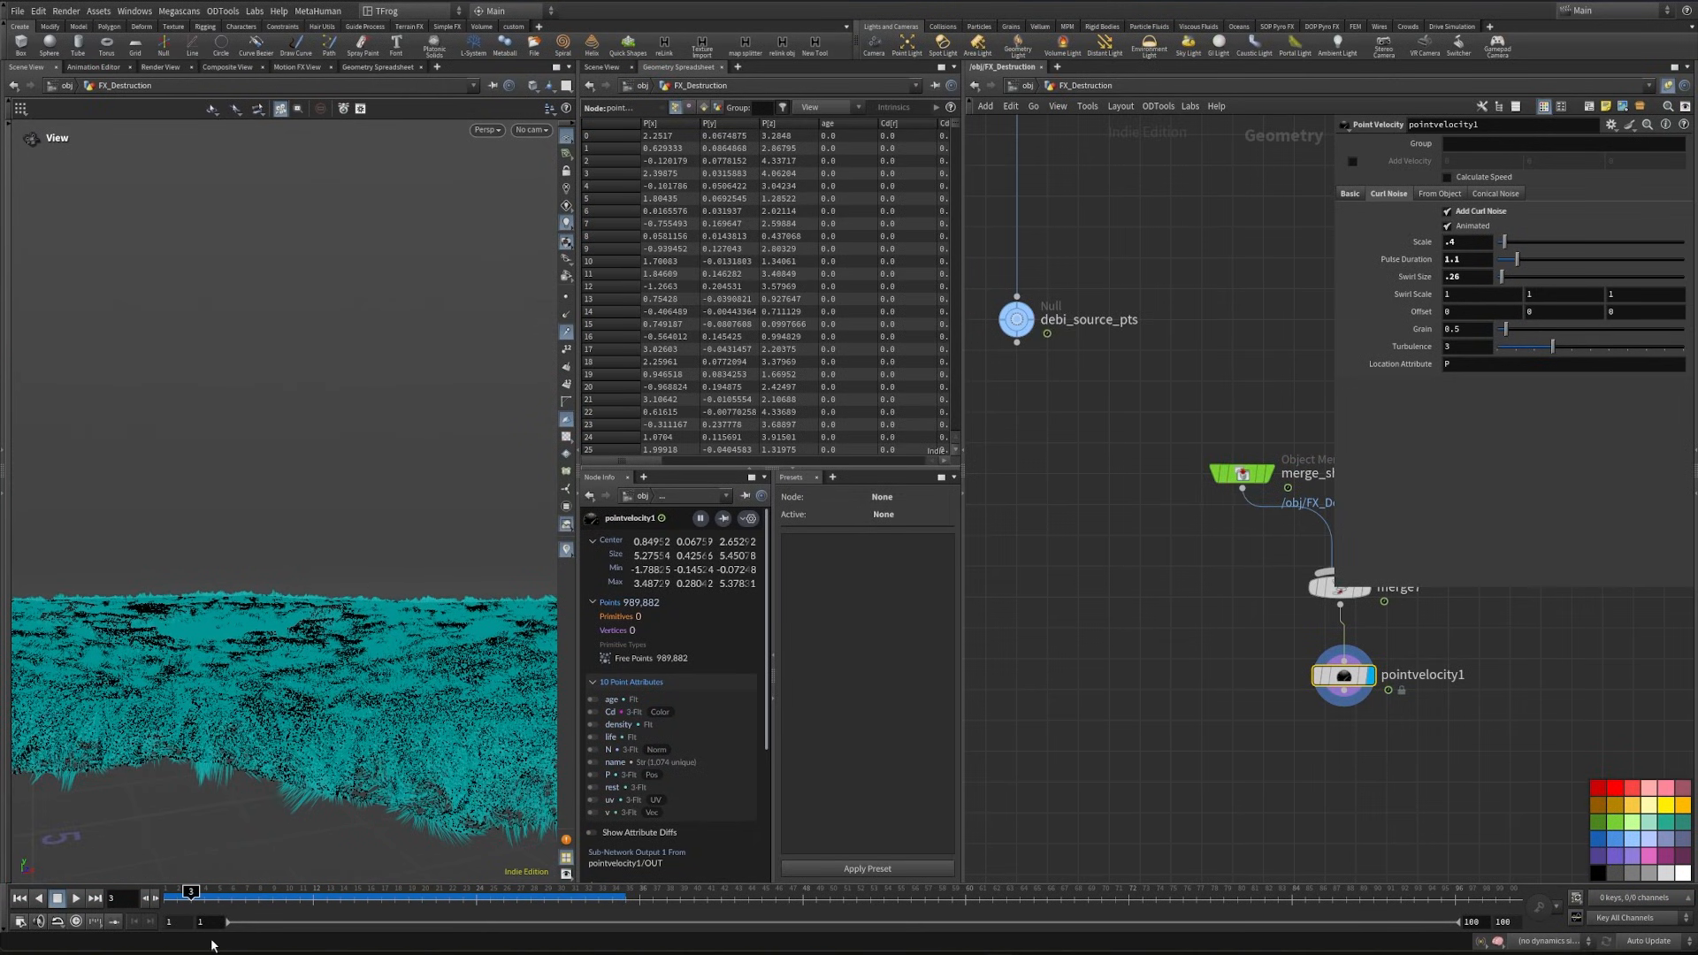
# - Place a Volume Rasterize Attributes node below pointvelocity1
pyautogui.press('Tab')
pyautogui.write('volum a')
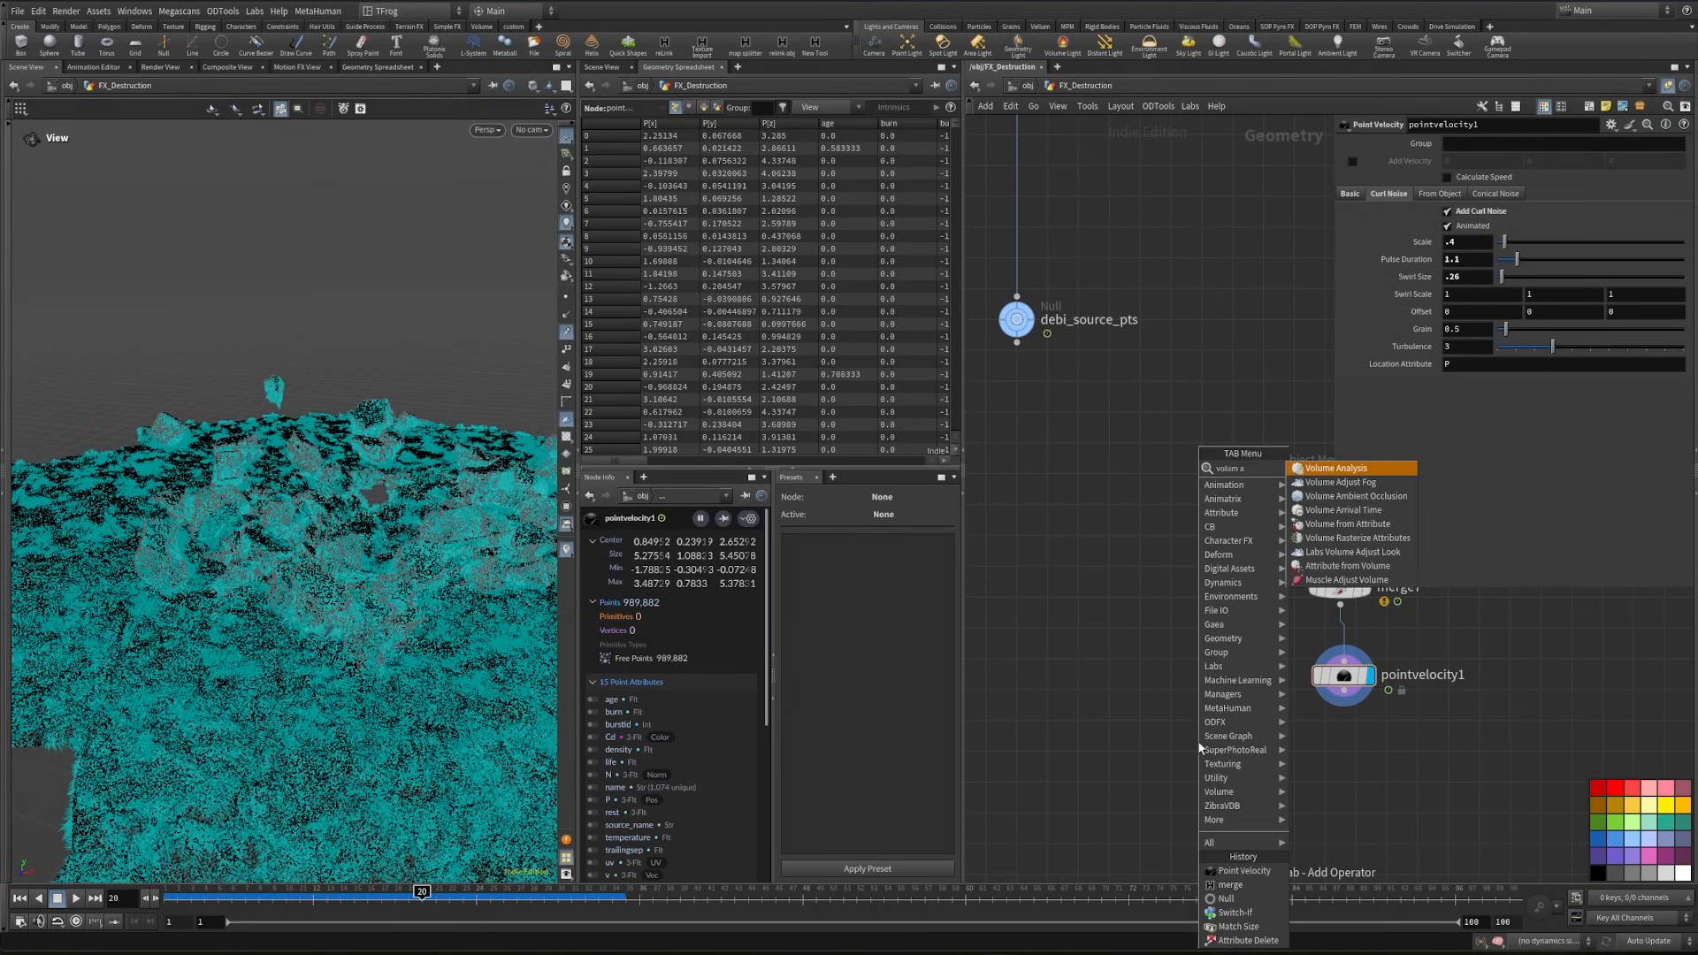
pyautogui.click(1353, 537)
pyautogui.click(1339, 751)
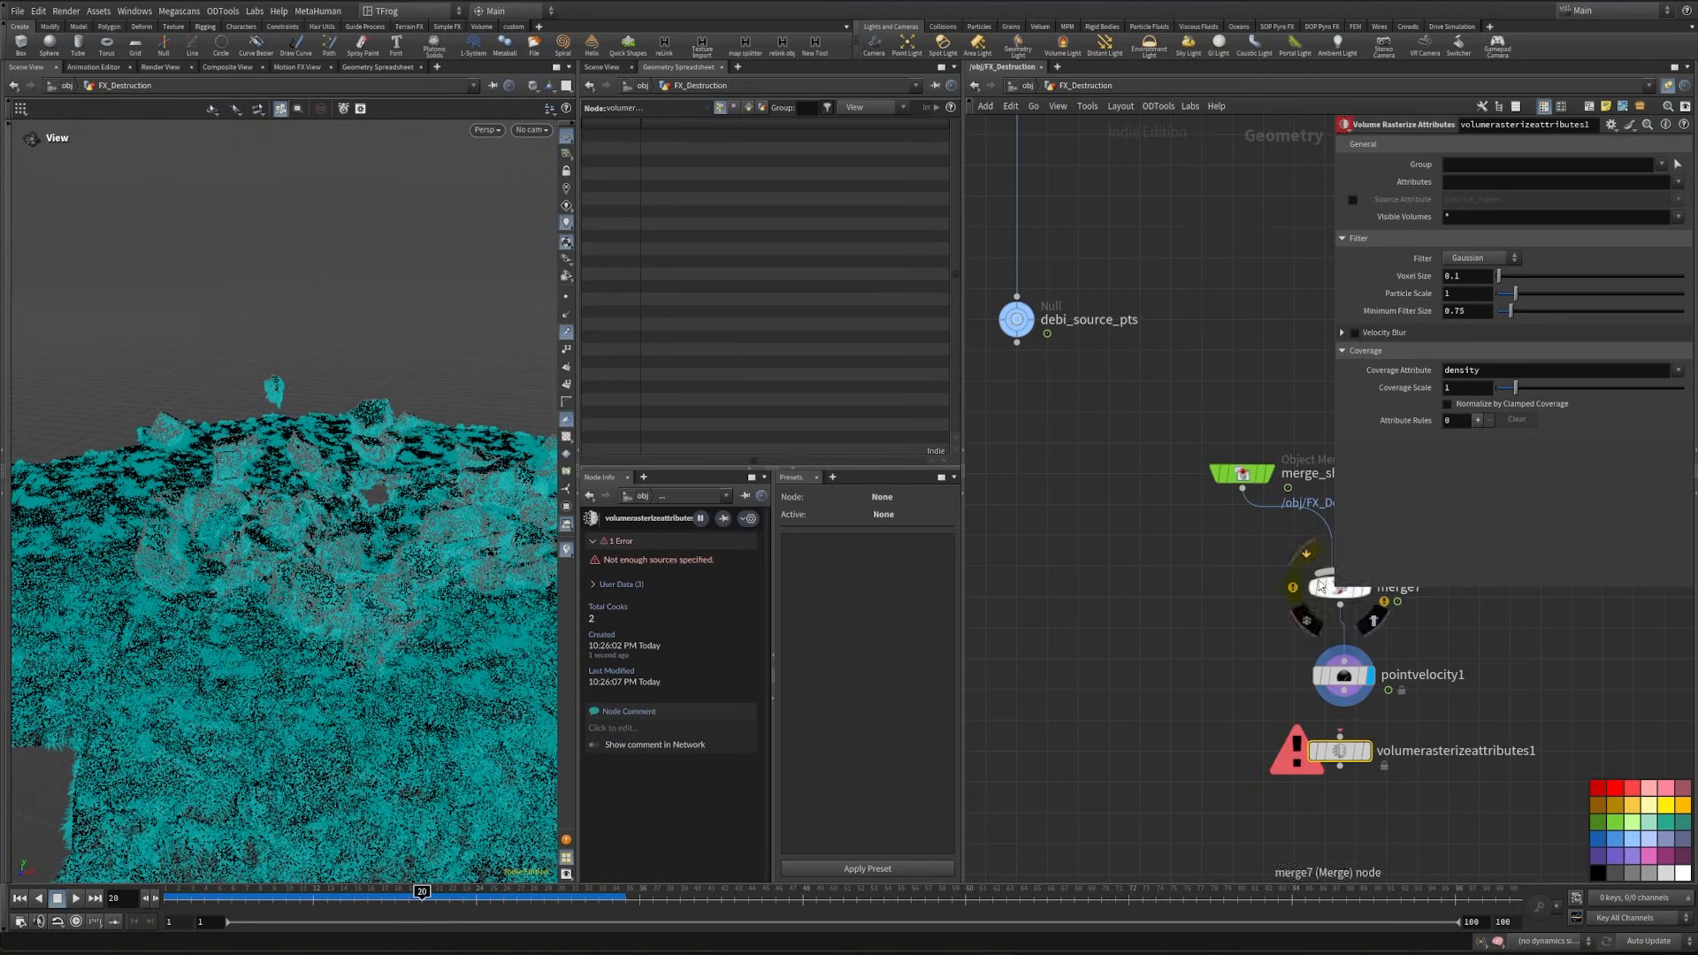
# - Link volumerasterizeattributes1's voxel size to the voxel scale parameter on null1 with a relative reference
pyautogui.scroll(-2, 1095, 599)
pyautogui.scroll(-3, 1106, 576)
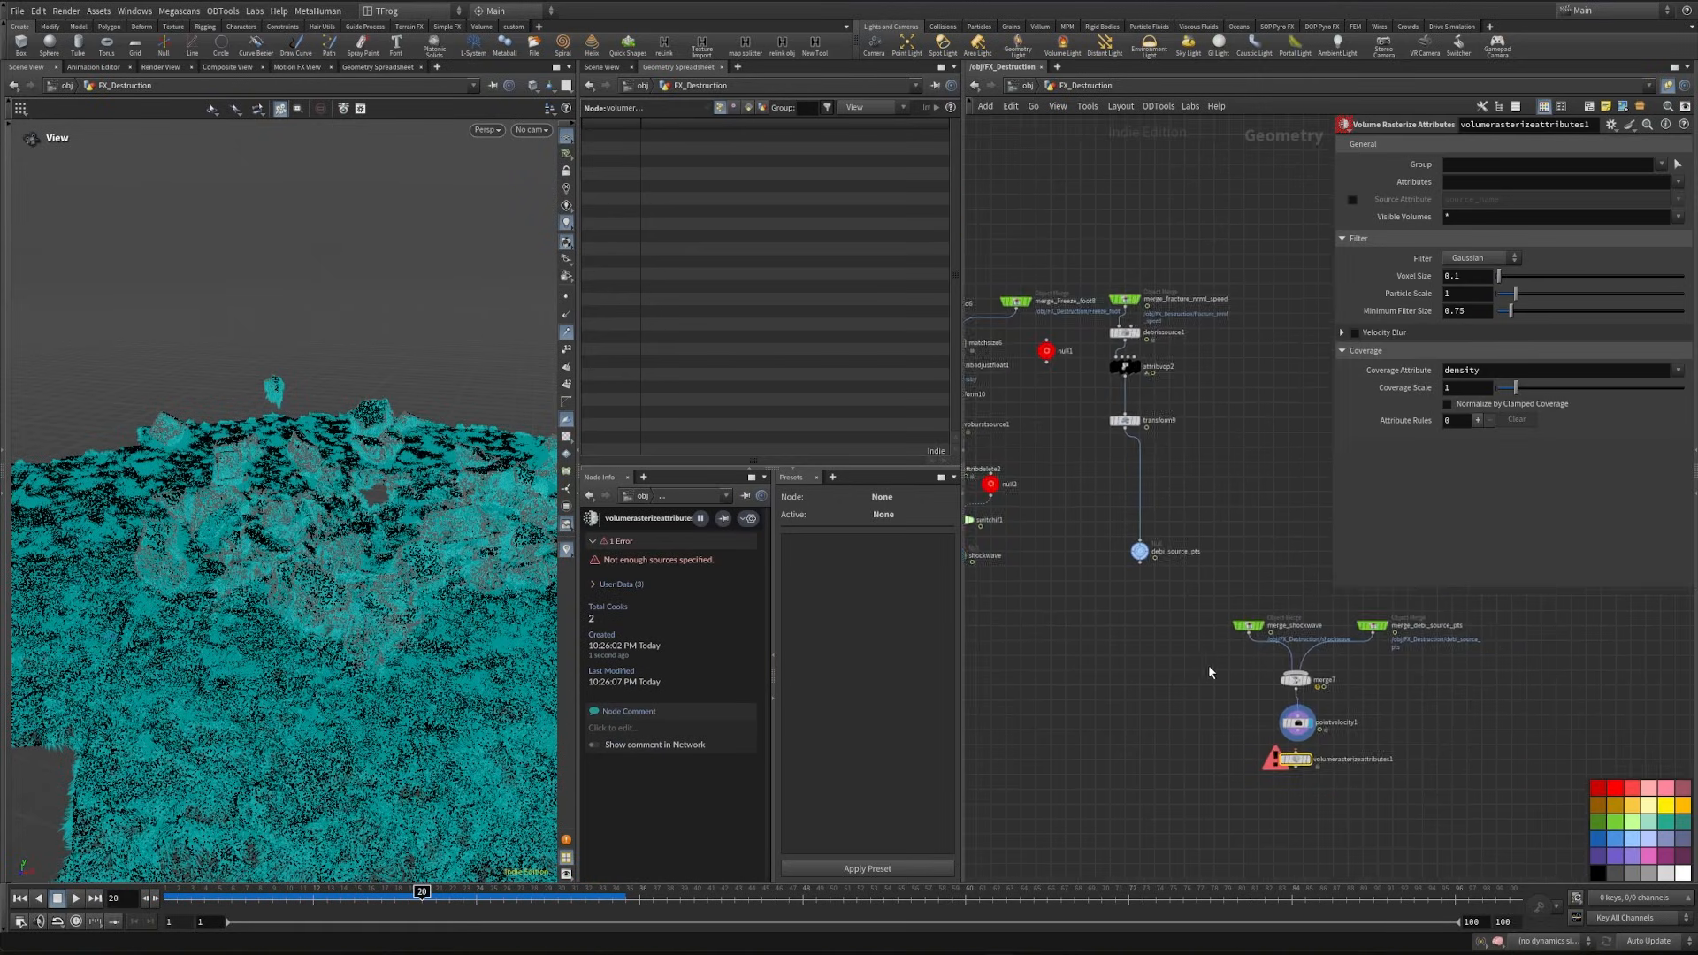
pyautogui.click(1108, 375)
pyautogui.rightClick(1407, 191)
pyautogui.click(1459, 316)
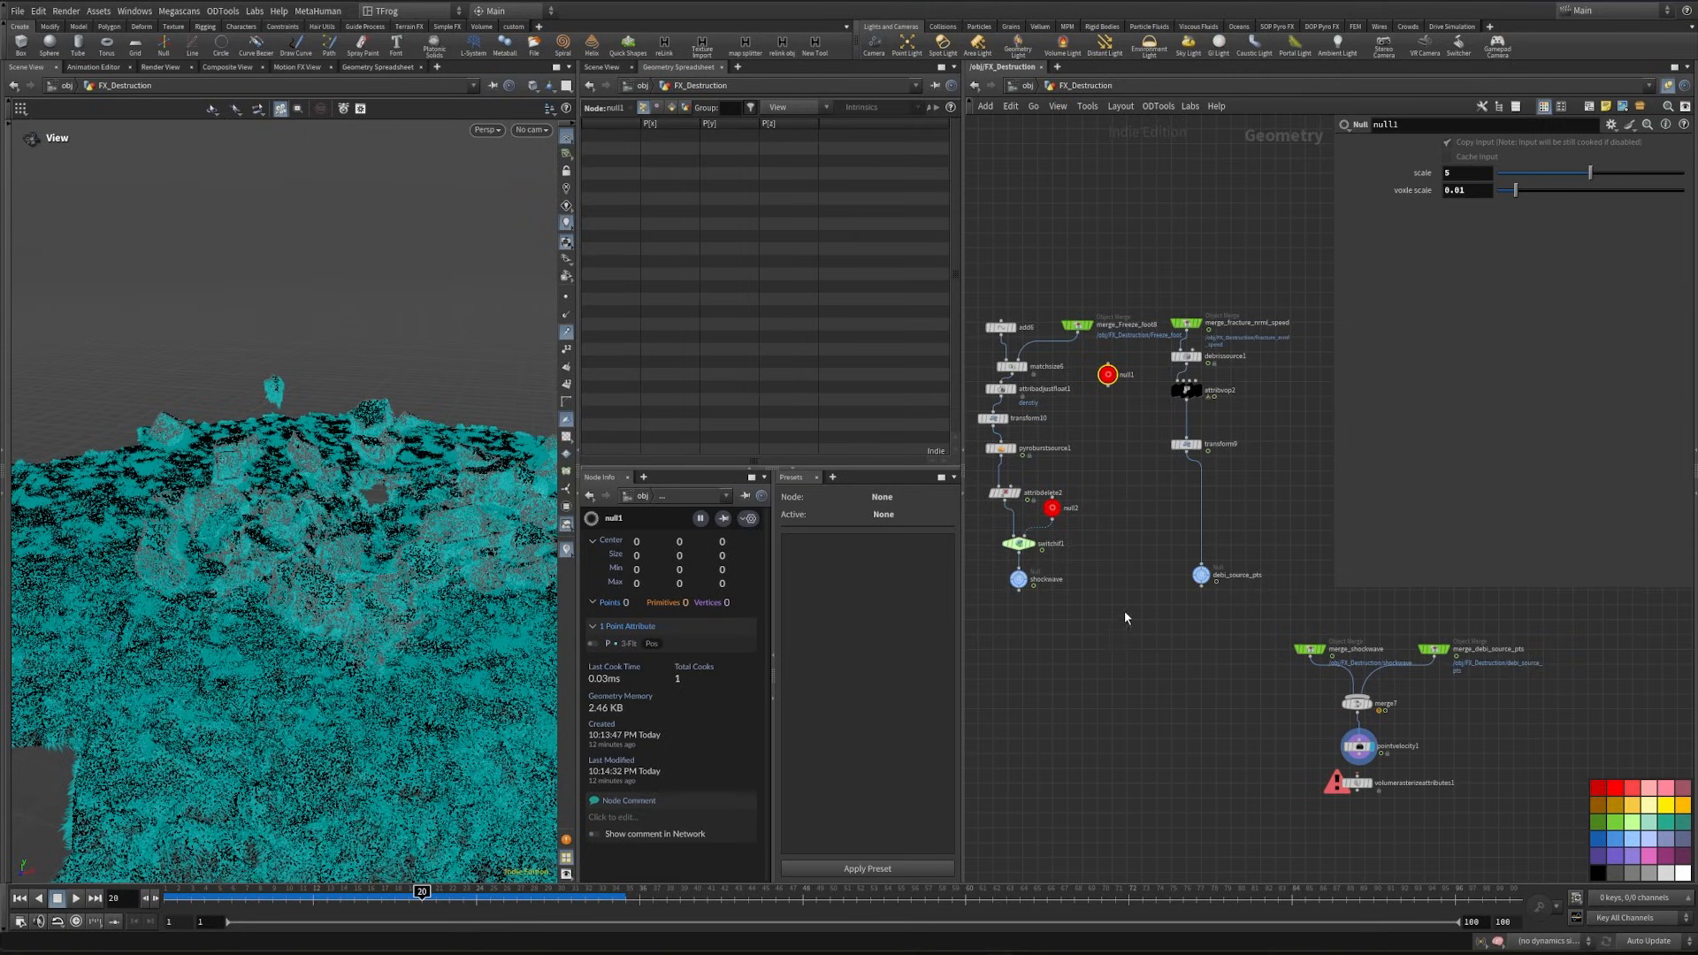
pyautogui.moveTo(1295, 850); pyautogui.dragTo(1166, 763, button='middle')
pyautogui.scroll(3, 1164, 762)
pyautogui.click(1269, 665)
pyautogui.rightClick(1421, 280)
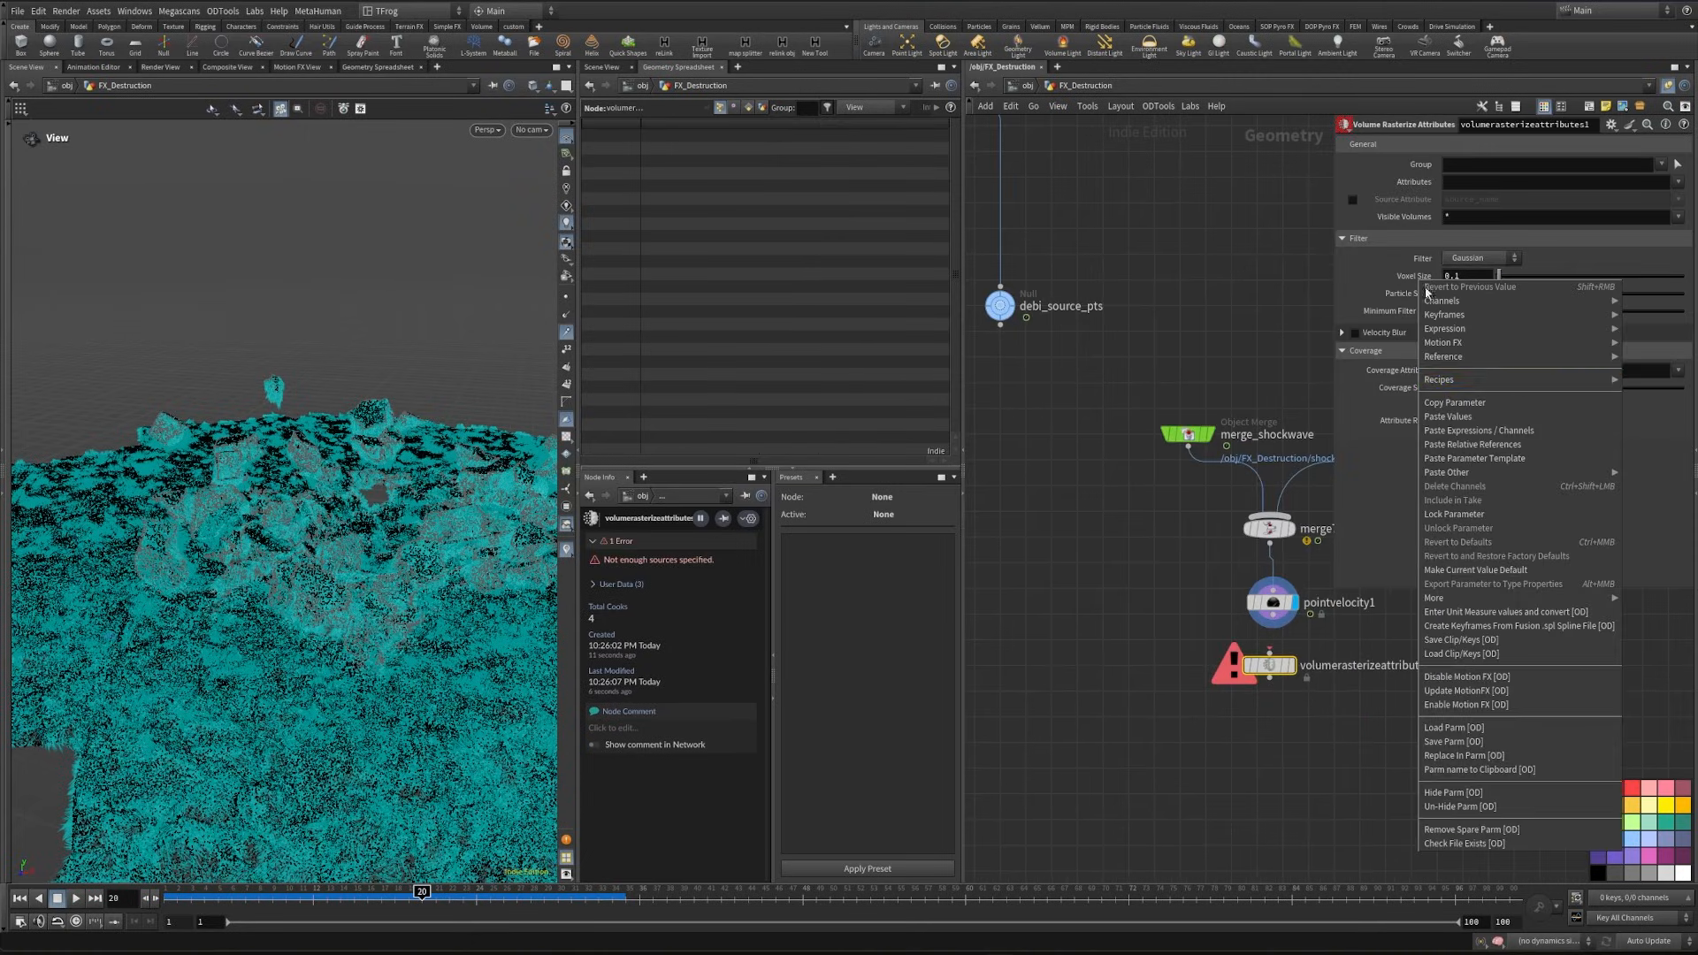
pyautogui.click(1518, 445)
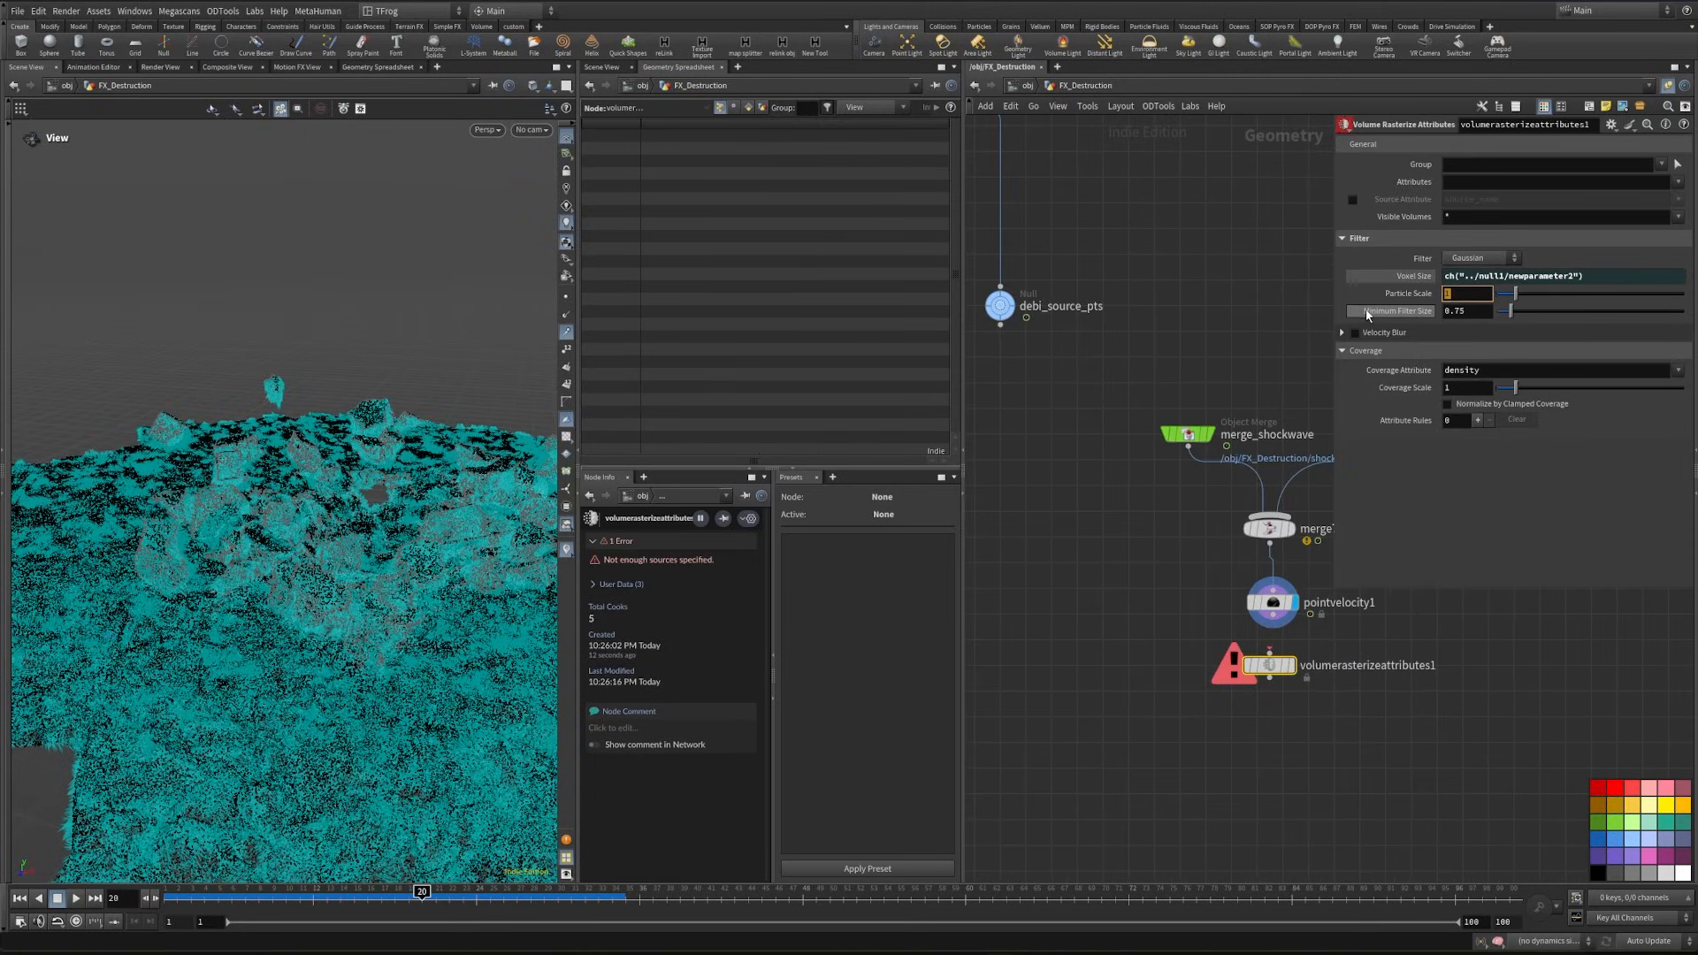
# - Set volumerasterizeattributes1 to particle scale 0.02 and attribute v, feed it from pointvelocity1, and display it
pyautogui.write('.02')
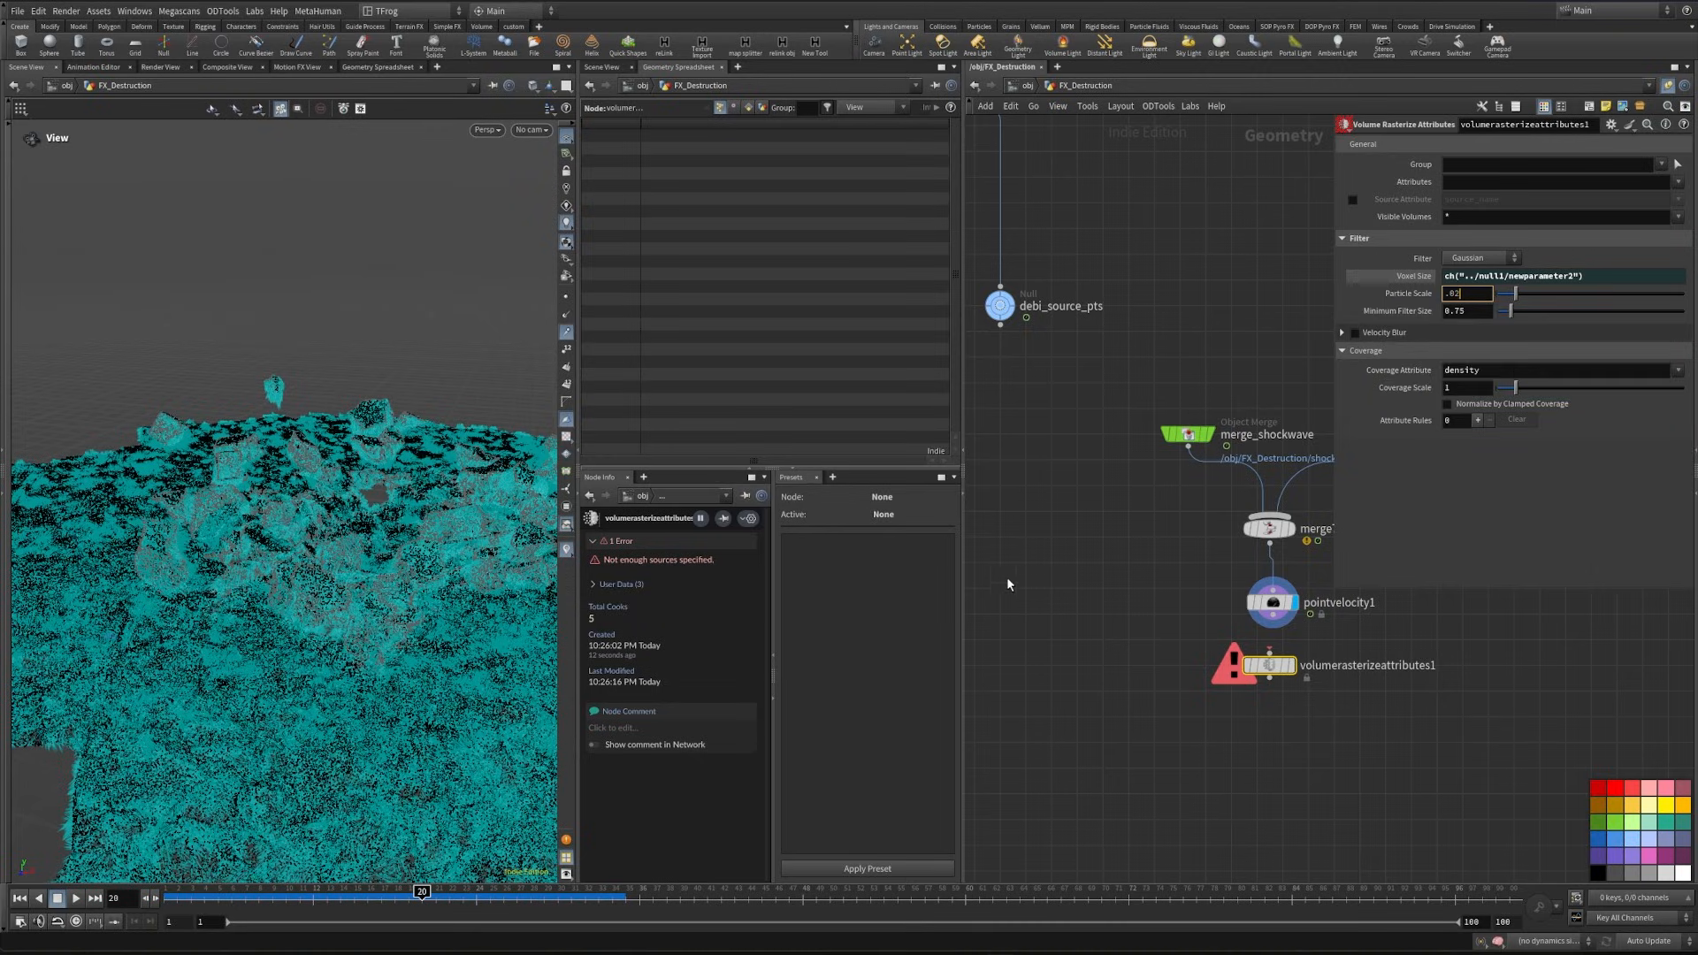
pyautogui.press('Return')
pyautogui.click(1454, 179)
pyautogui.press('Return')
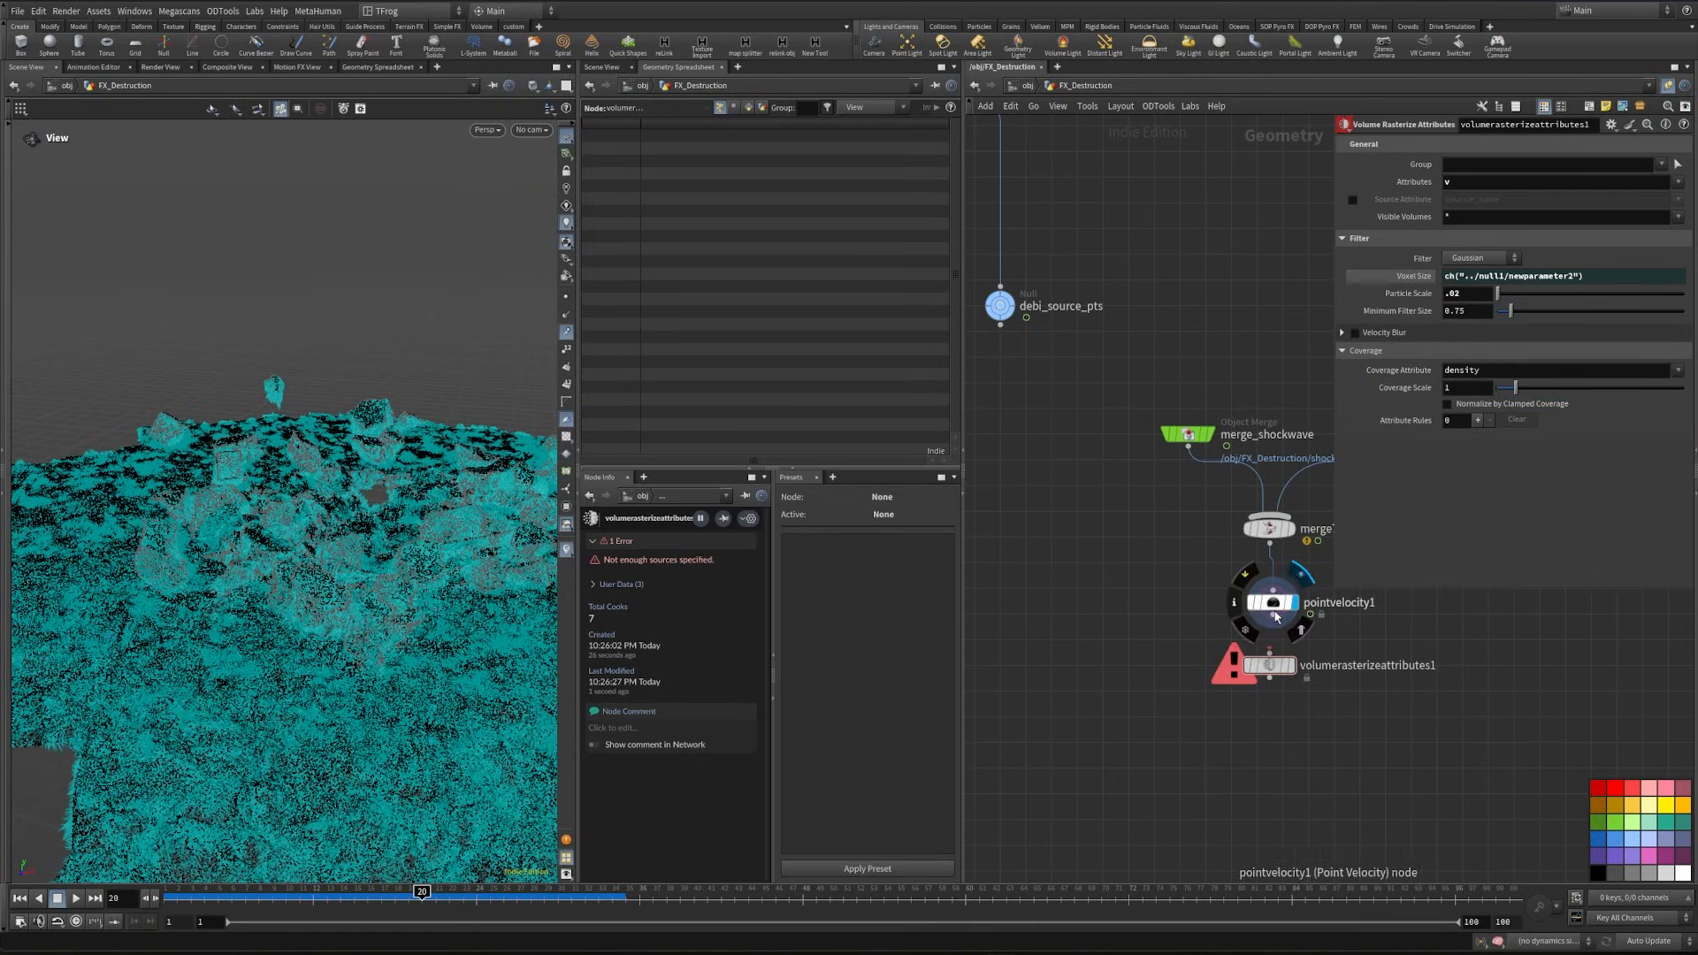
pyautogui.click(1290, 665)
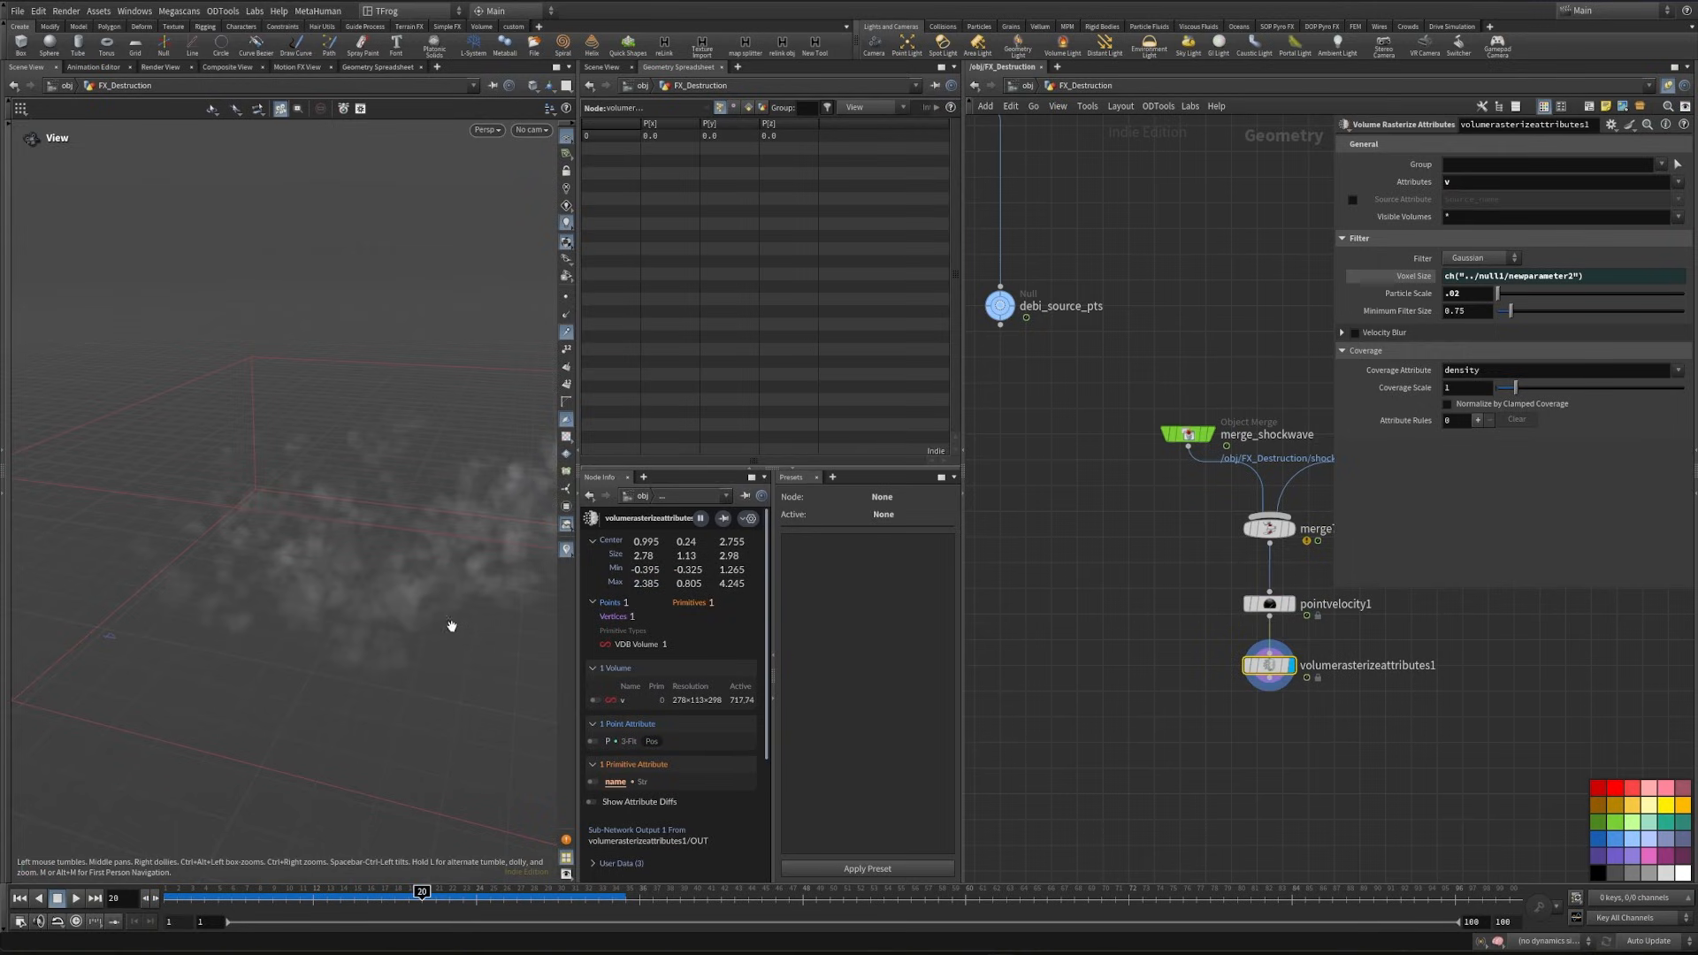
# - Add a null after volumerasterizeattributes1 and name it vel
pyautogui.scroll(-3, 1125, 610)
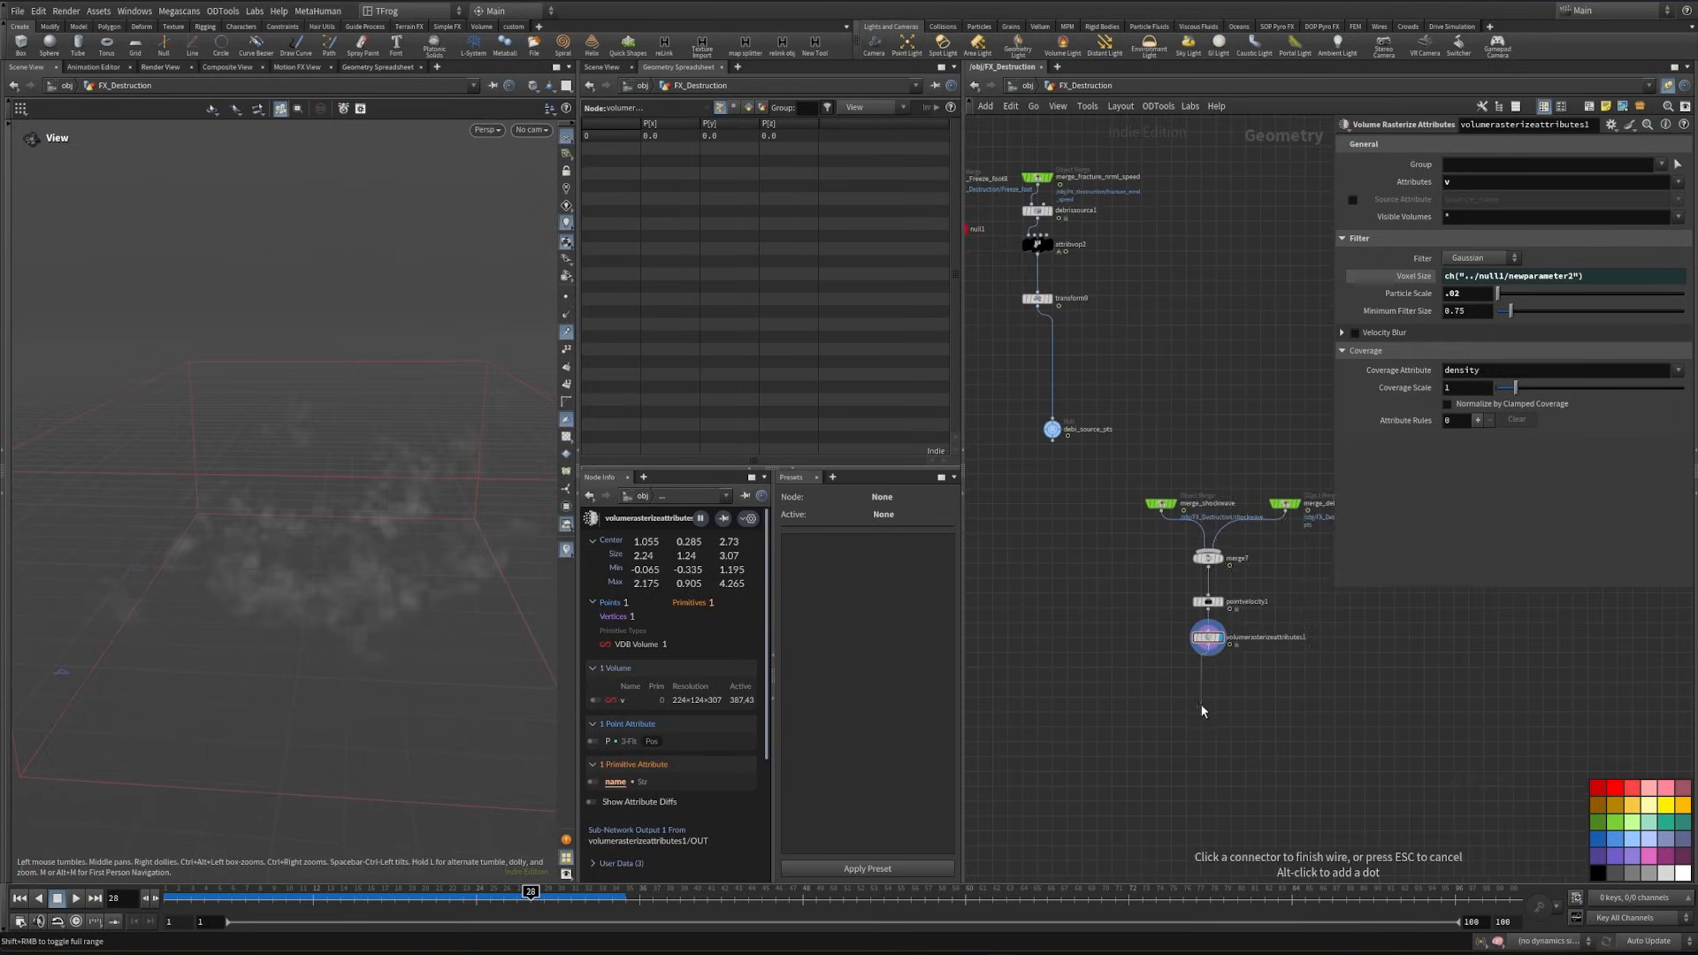
pyautogui.press('Tab')
pyautogui.write('null')
pyautogui.press('Return')
pyautogui.press('Return')
pyautogui.scroll(4, 1252, 690)
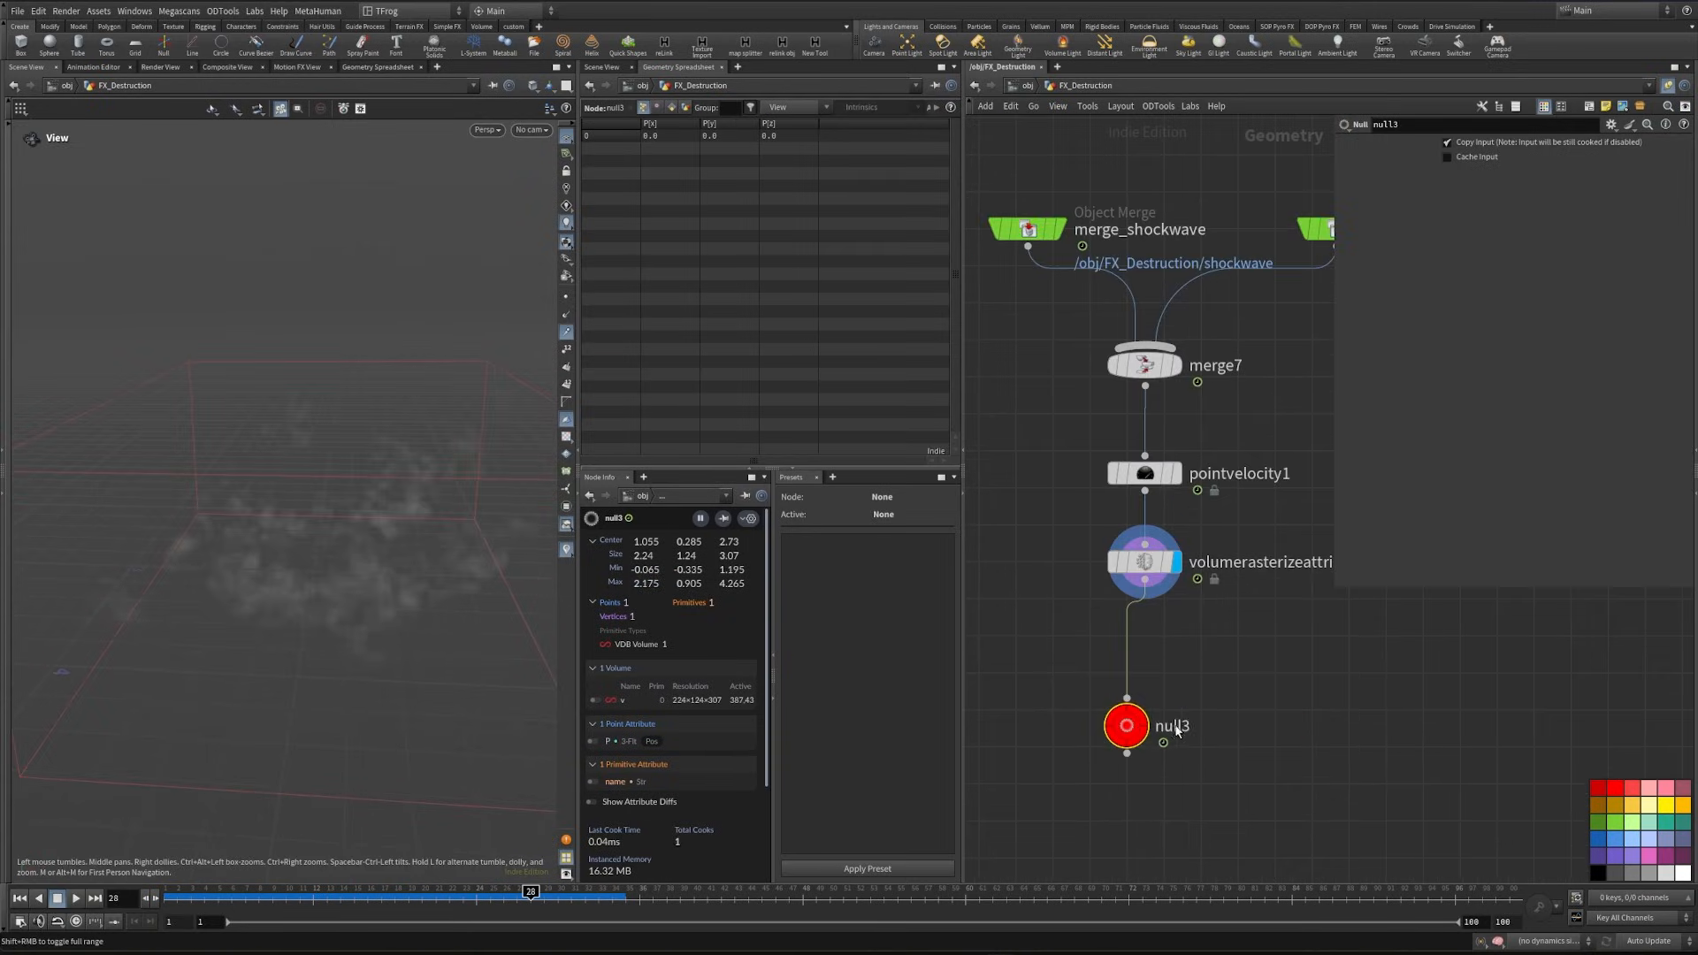
pyautogui.click(1179, 725)
pyautogui.press('Return')
# - Duplicate the two Object Merge nodes and their Merge beside the velocity branch, and display the copied Merge
pyautogui.moveTo(1026, 656); pyautogui.dragTo(1494, 697, button='middle')
pyautogui.scroll(-6, 1370, 690)
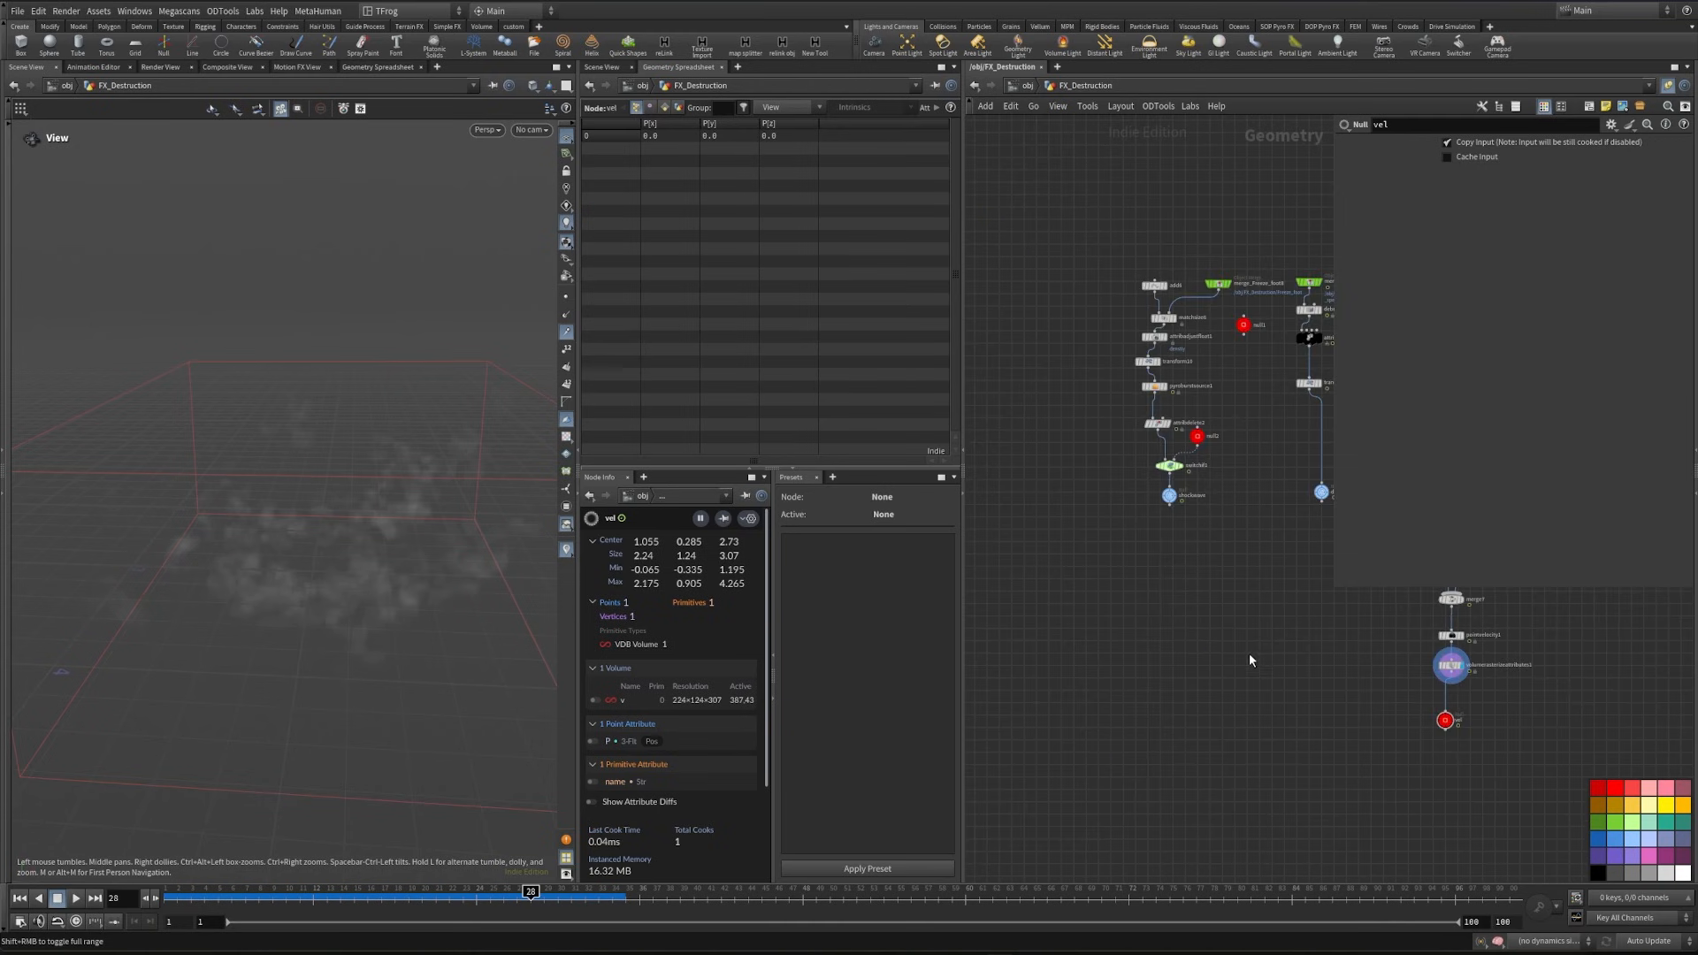
pyautogui.moveTo(1248, 653); pyautogui.dragTo(1064, 729, button='middle')
pyautogui.scroll(2, 1179, 618)
pyautogui.moveTo(1197, 597); pyautogui.dragTo(1437, 705)
pyautogui.hotkey('ctrl', 'c')
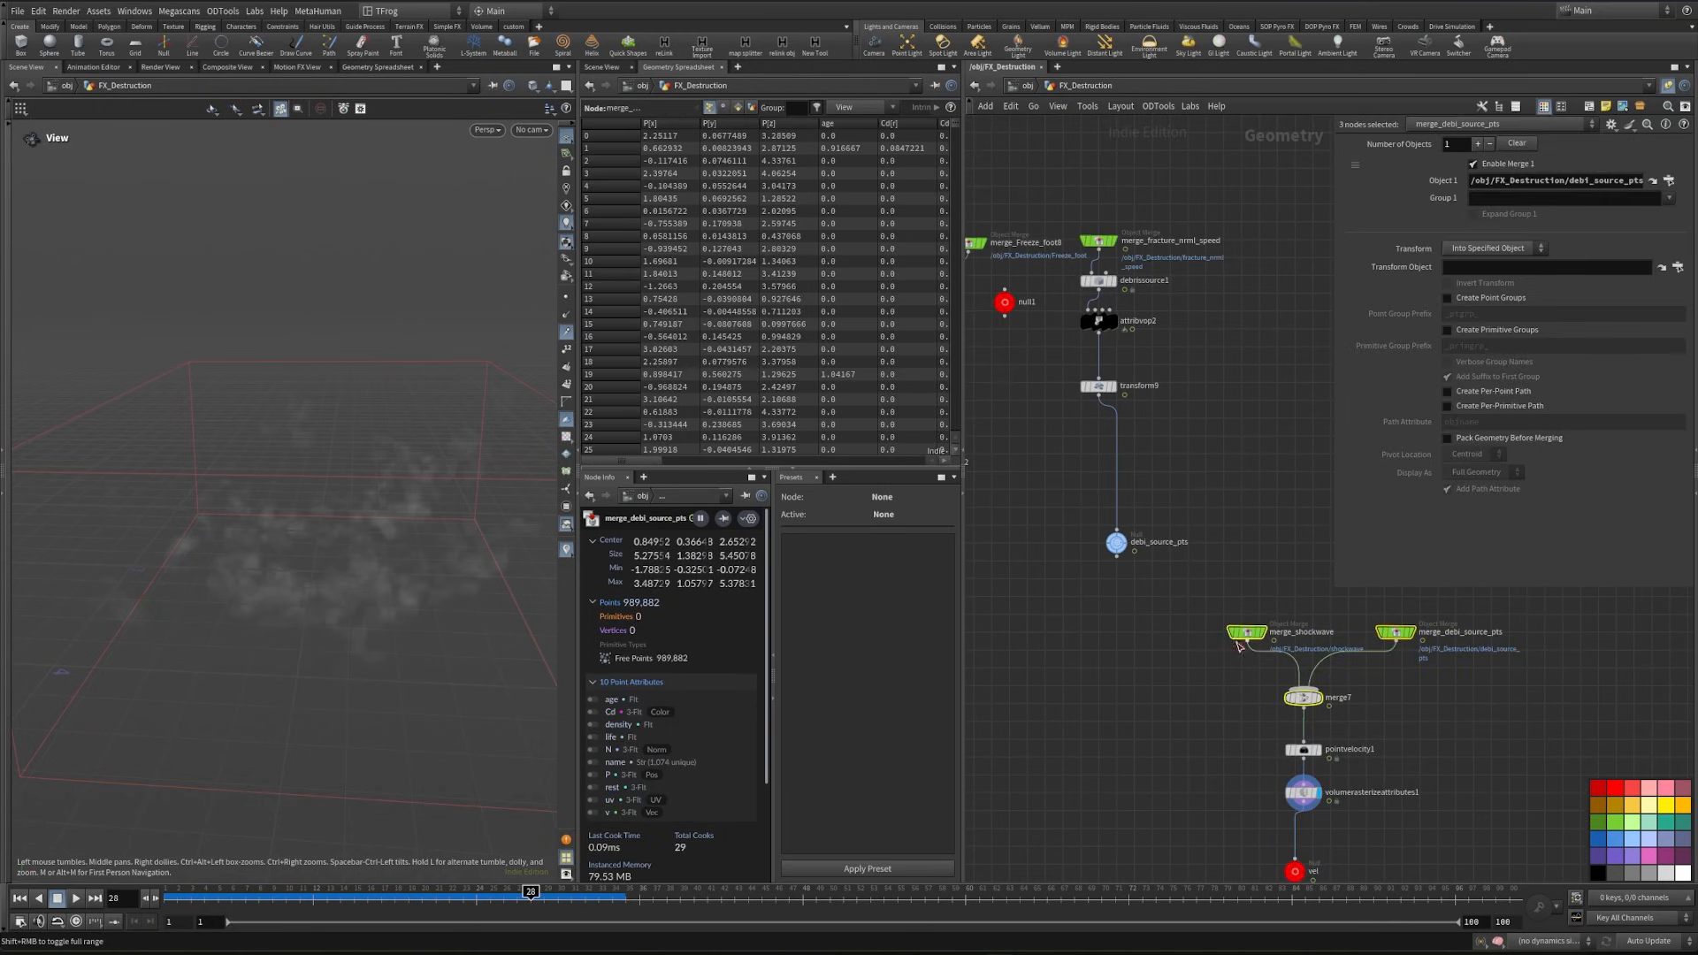
pyautogui.moveTo(1113, 721); pyautogui.dragTo(1304, 706, button='middle')
pyautogui.hotkey('ctrl', 'v')
pyautogui.moveTo(1152, 782); pyautogui.dragTo(1228, 771, button='middle')
pyautogui.scroll(3, 1044, 743)
pyautogui.click(1107, 724)
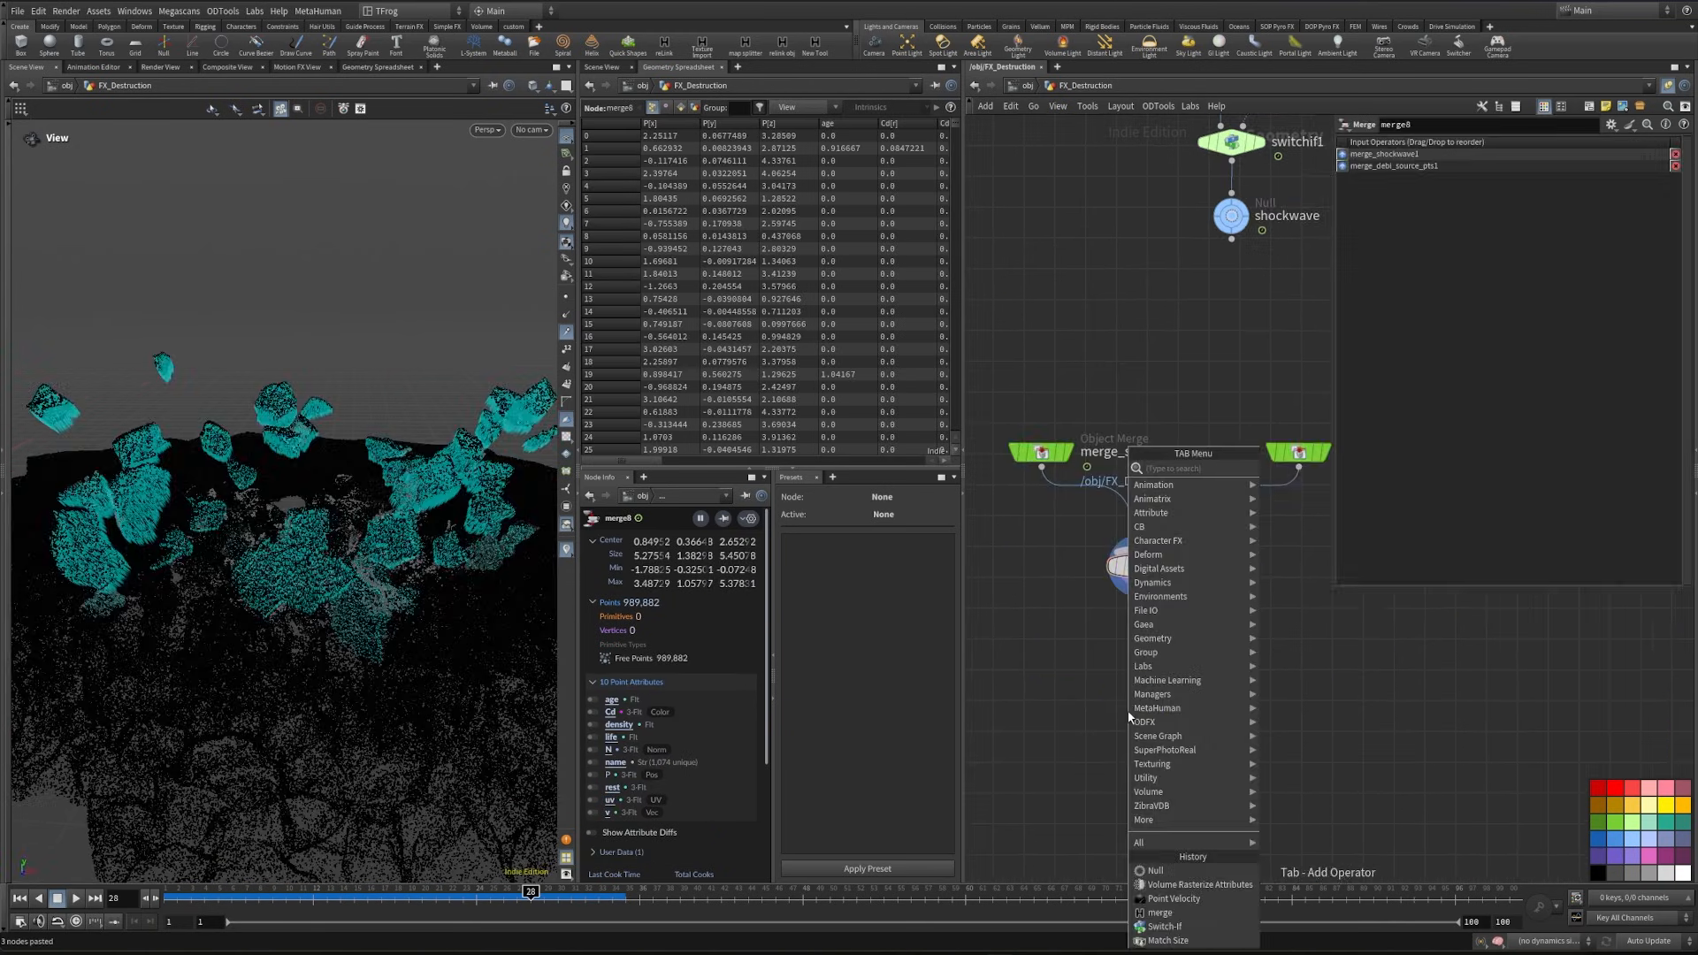
# - Place a Volume Rasterize Attributes node below merge8 and link its voxel size to null1's voxel scale
pyautogui.press('Tab')
pyautogui.write('volum')
pyautogui.write('er')
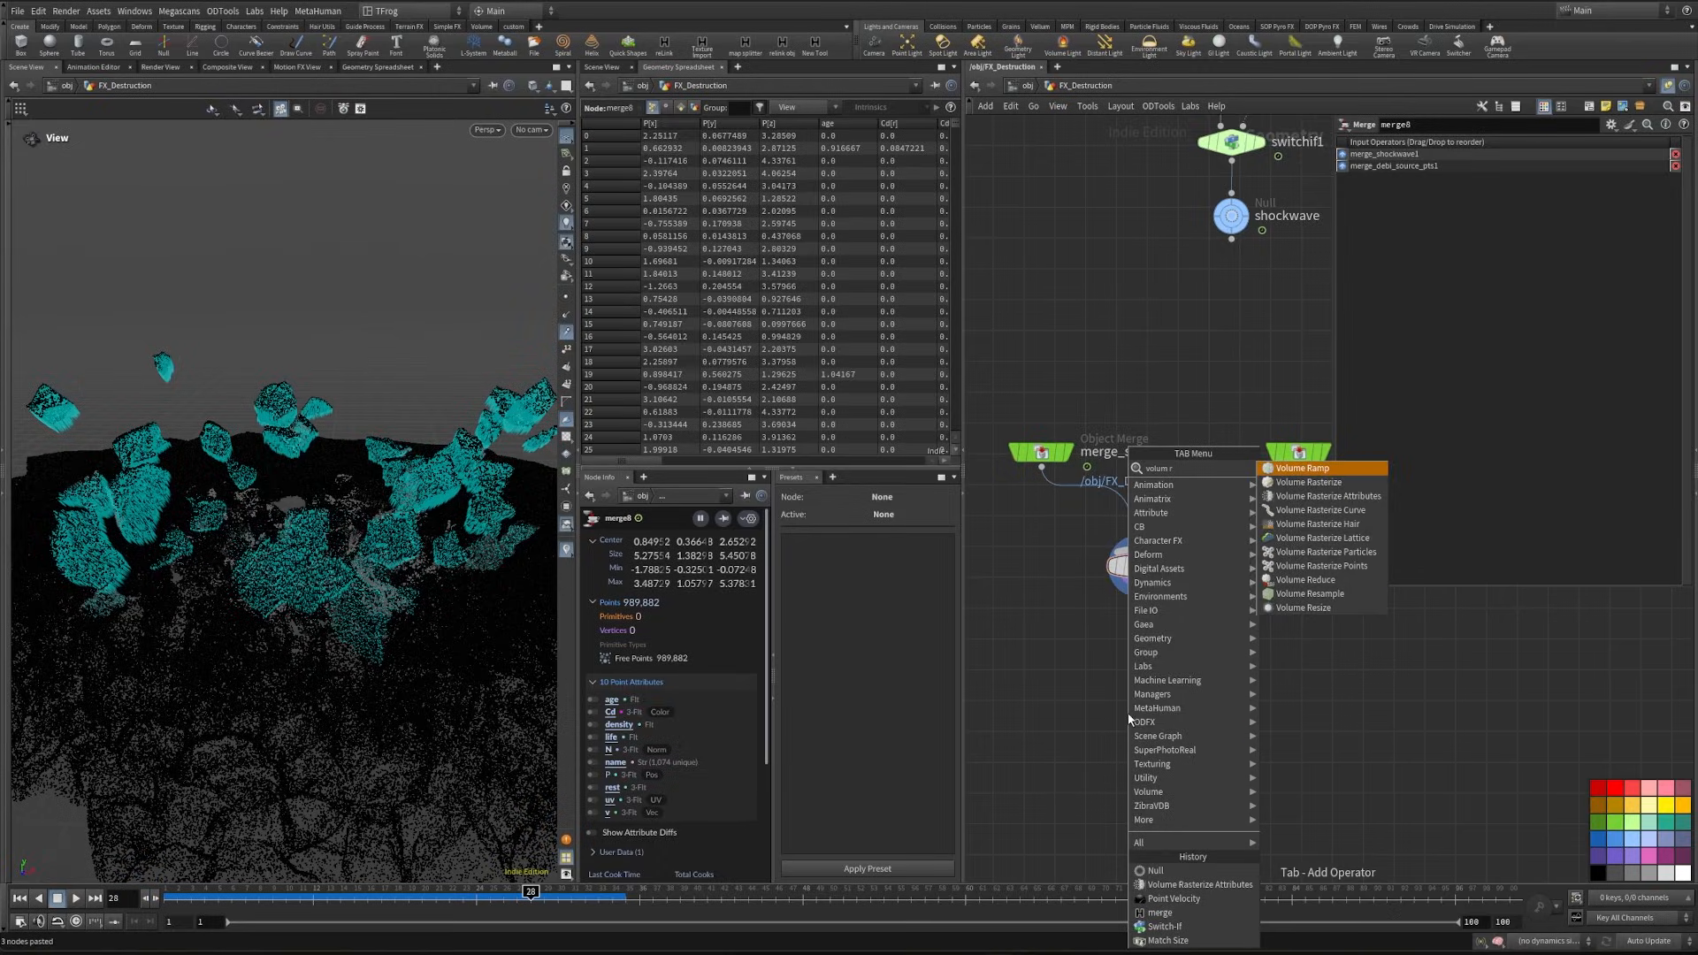
pyautogui.click(1319, 496)
pyautogui.click(1149, 725)
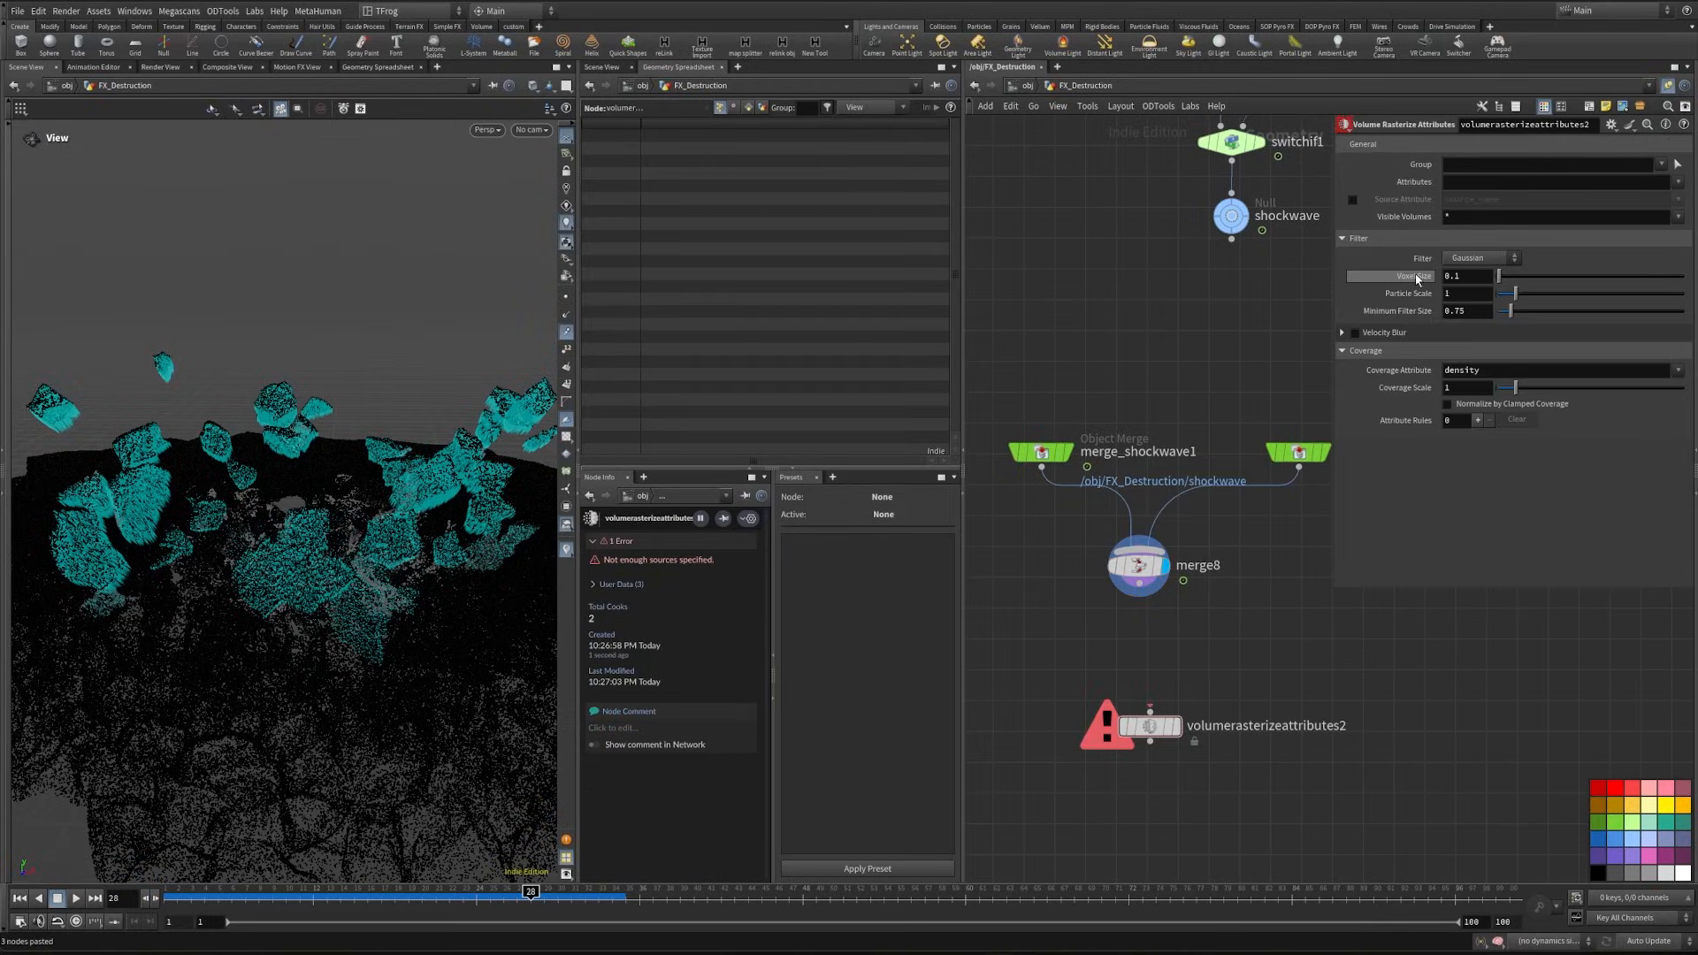
pyautogui.rightClick(1417, 280)
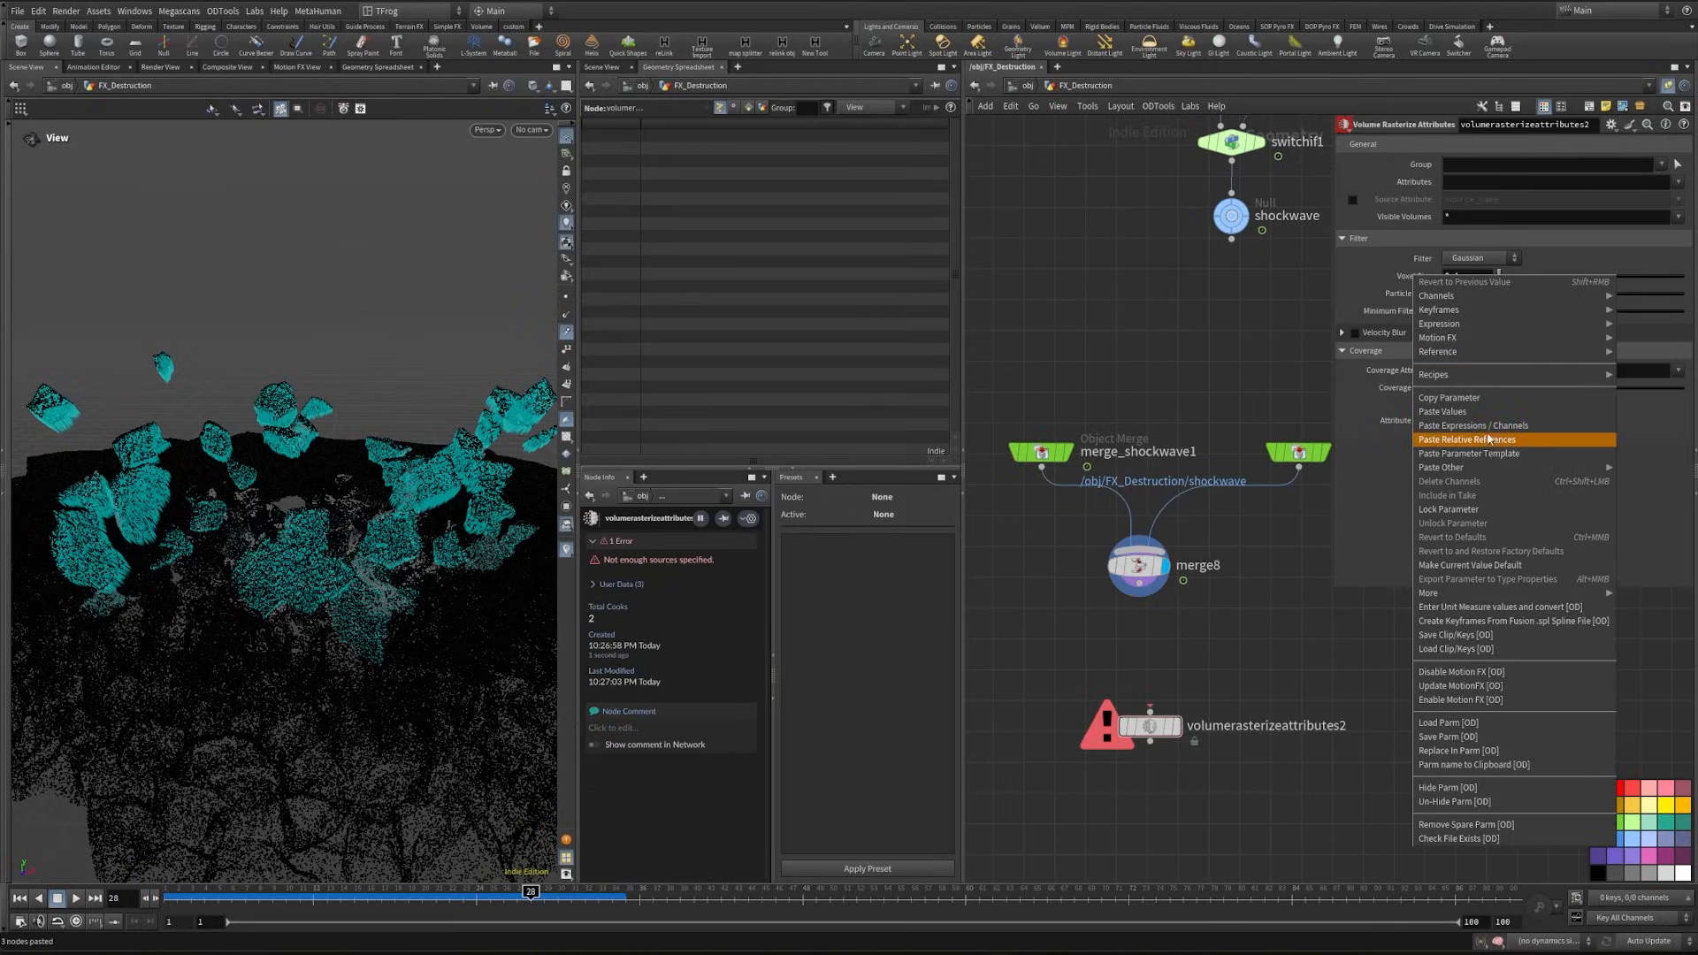
pyautogui.click(1493, 440)
pyautogui.click(1417, 280)
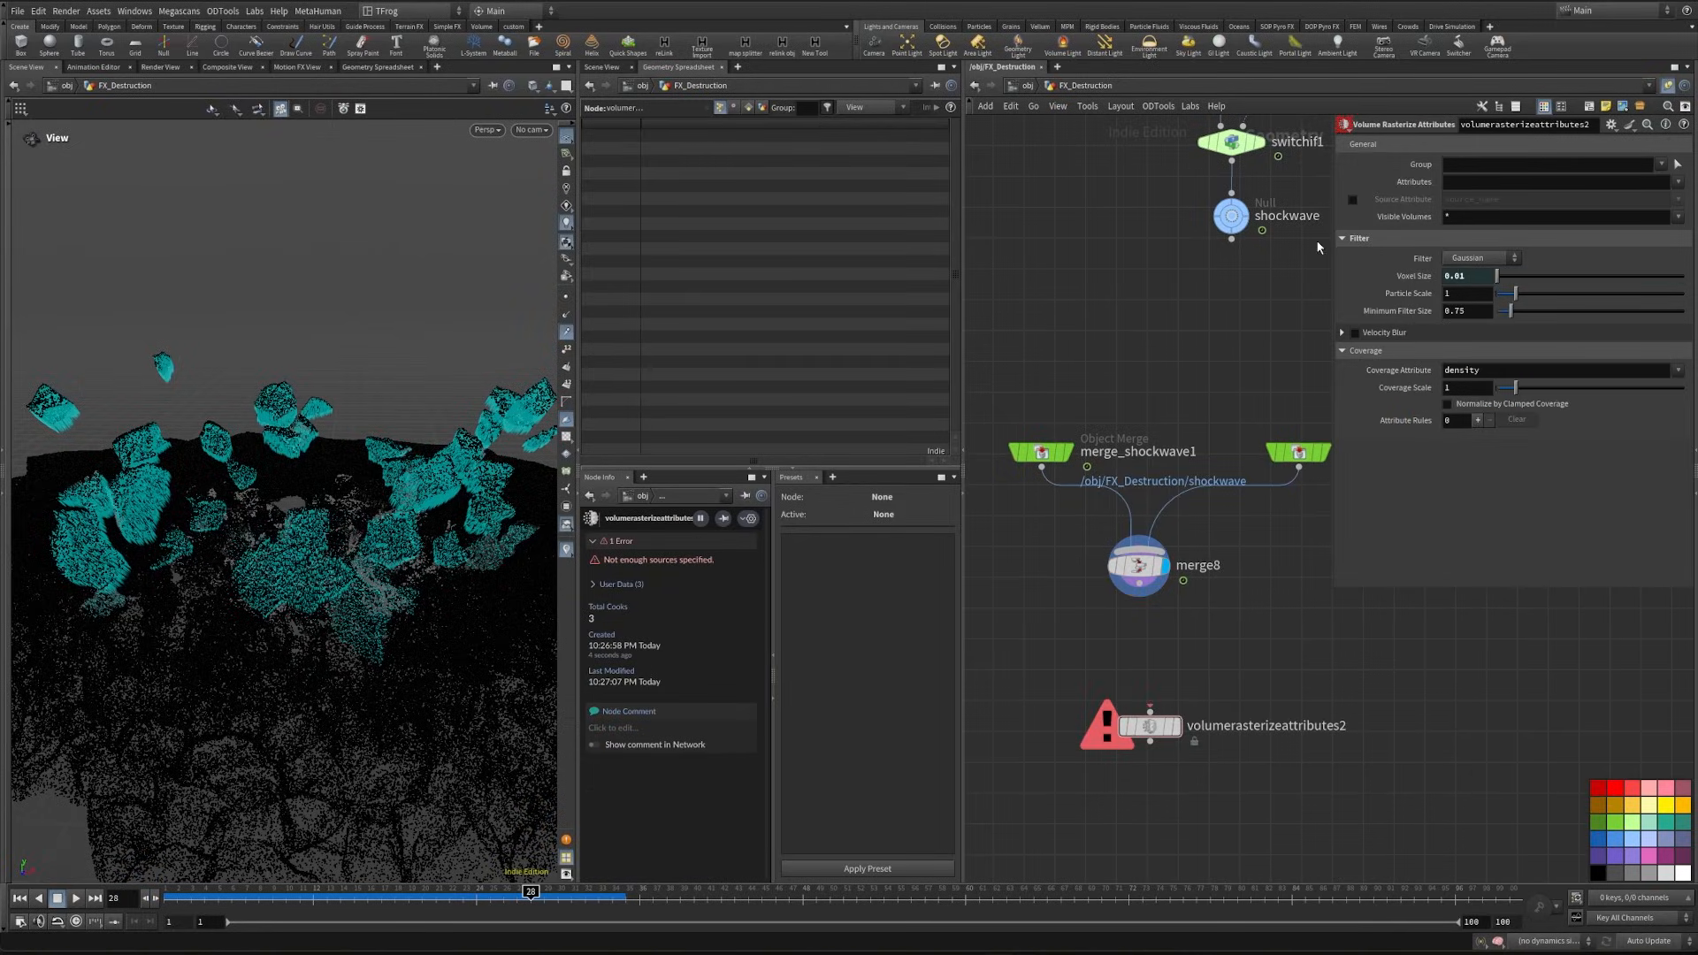
pyautogui.click(1418, 277)
pyautogui.click(1419, 279)
pyautogui.click(1419, 280)
# - Set volumerasterizeattributes2 to particle scale 0.02 and attribute density, and connect merge8 to its input
pyautogui.write('.02')
pyautogui.click(1476, 180)
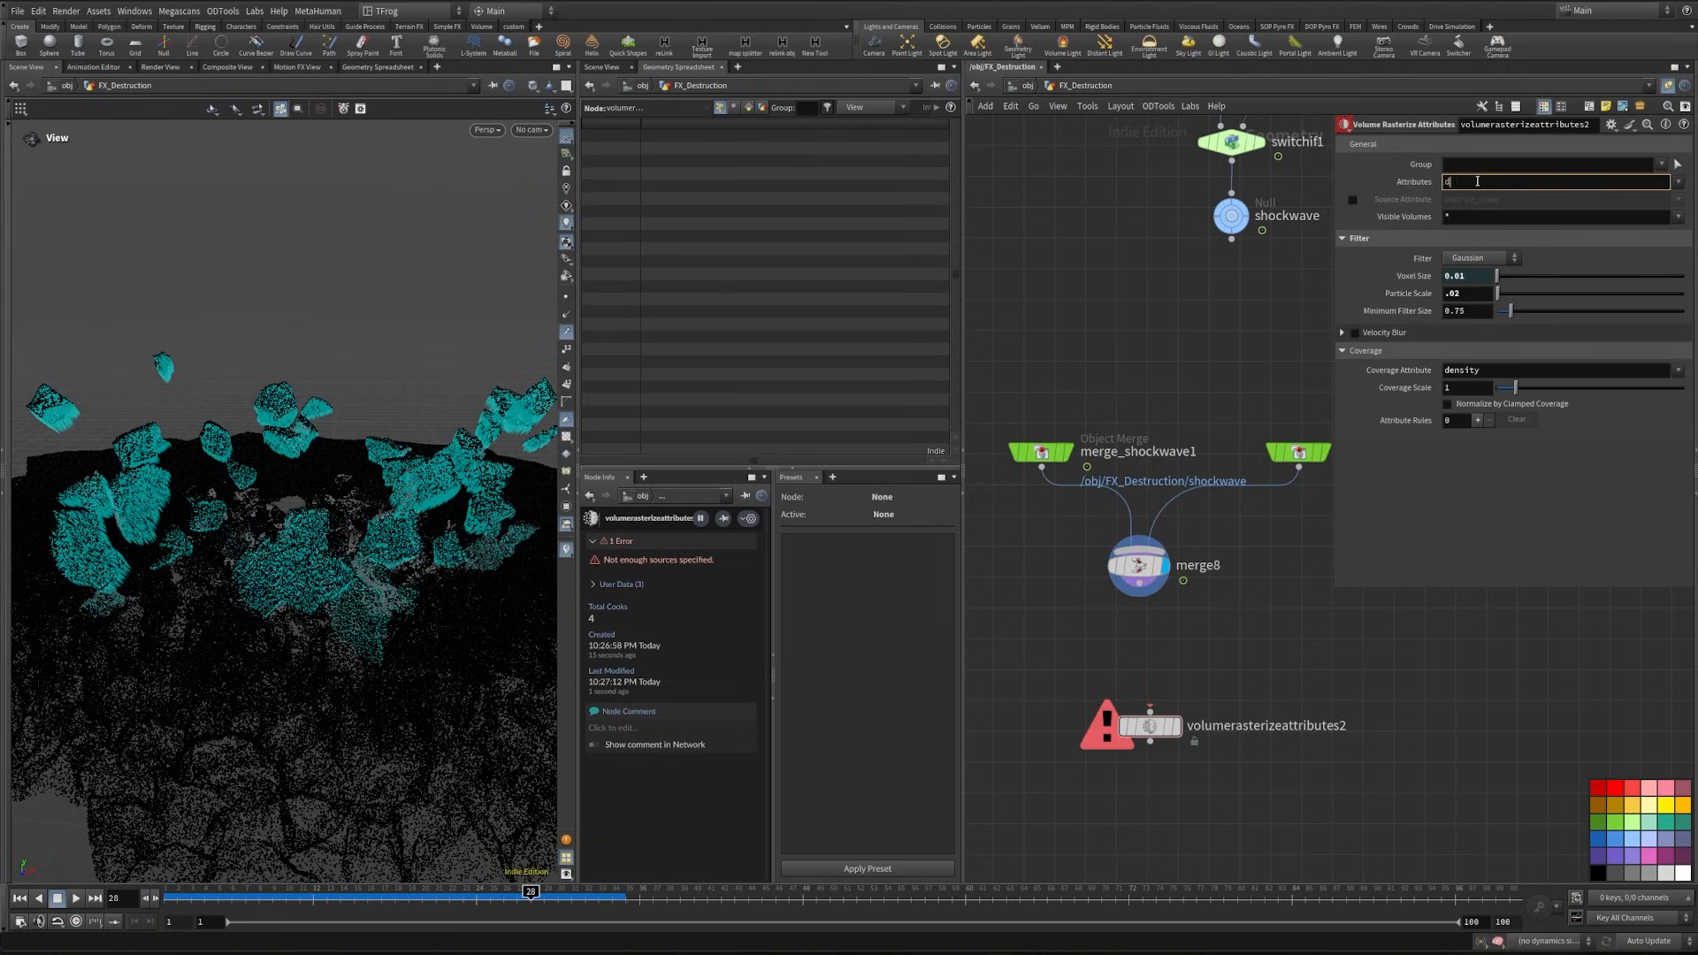
pyautogui.write('density')
pyautogui.press('Return')
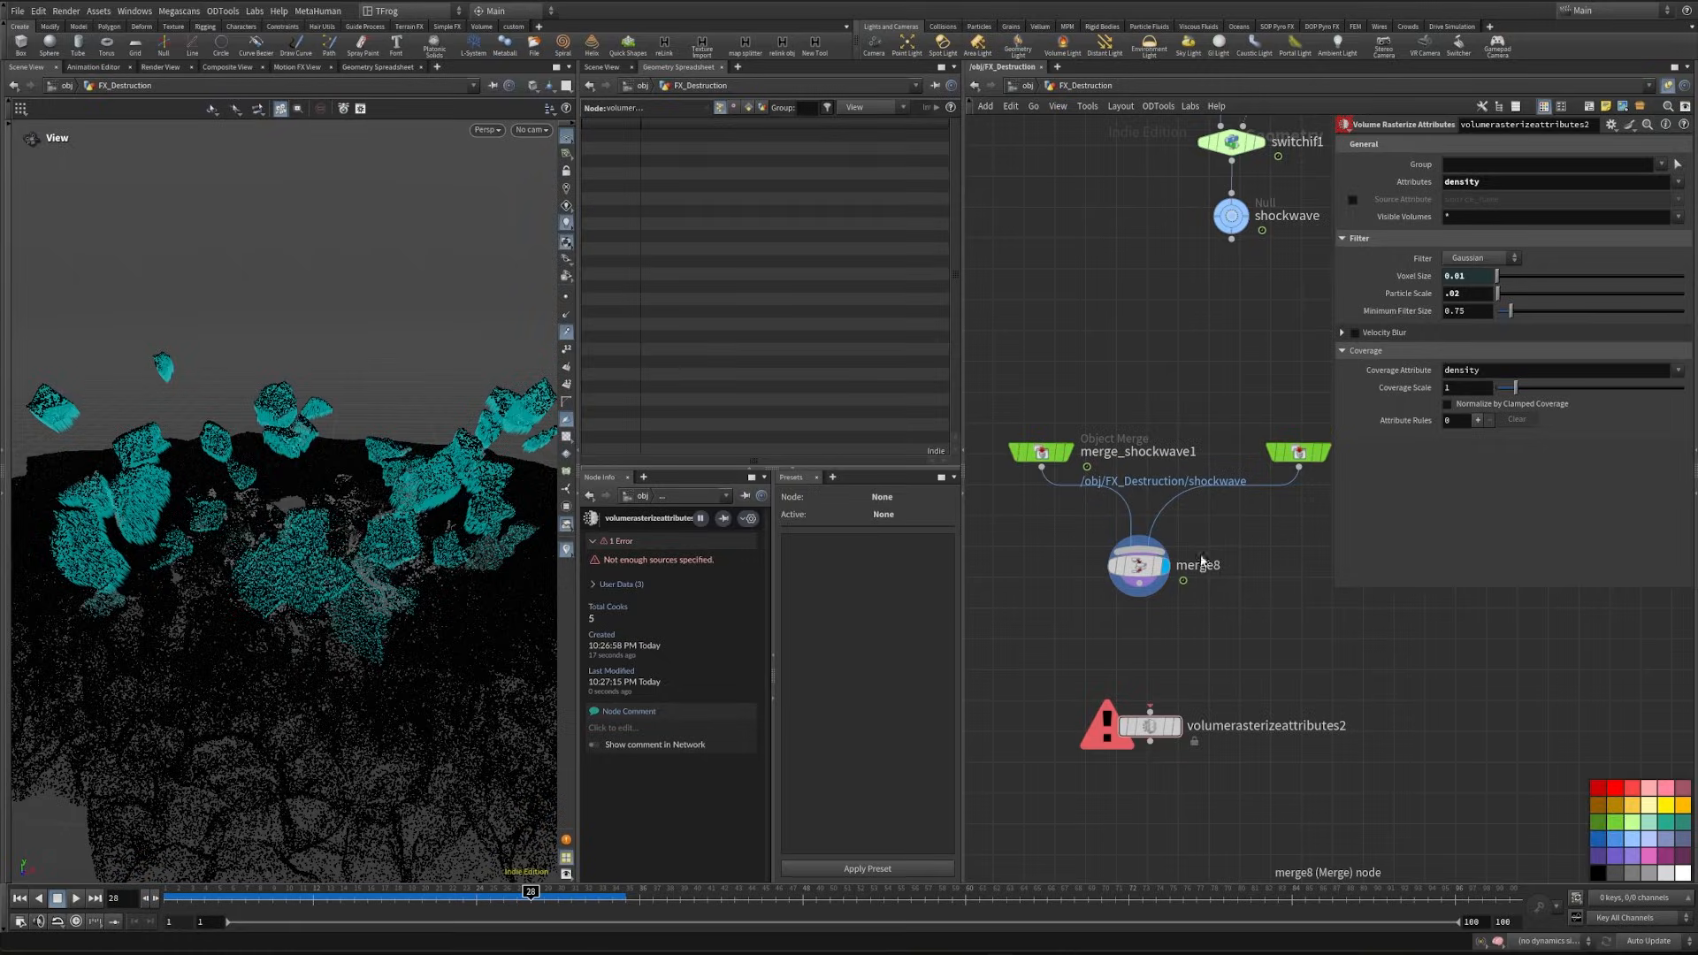
pyautogui.moveTo(1142, 599); pyautogui.dragTo(1149, 711)
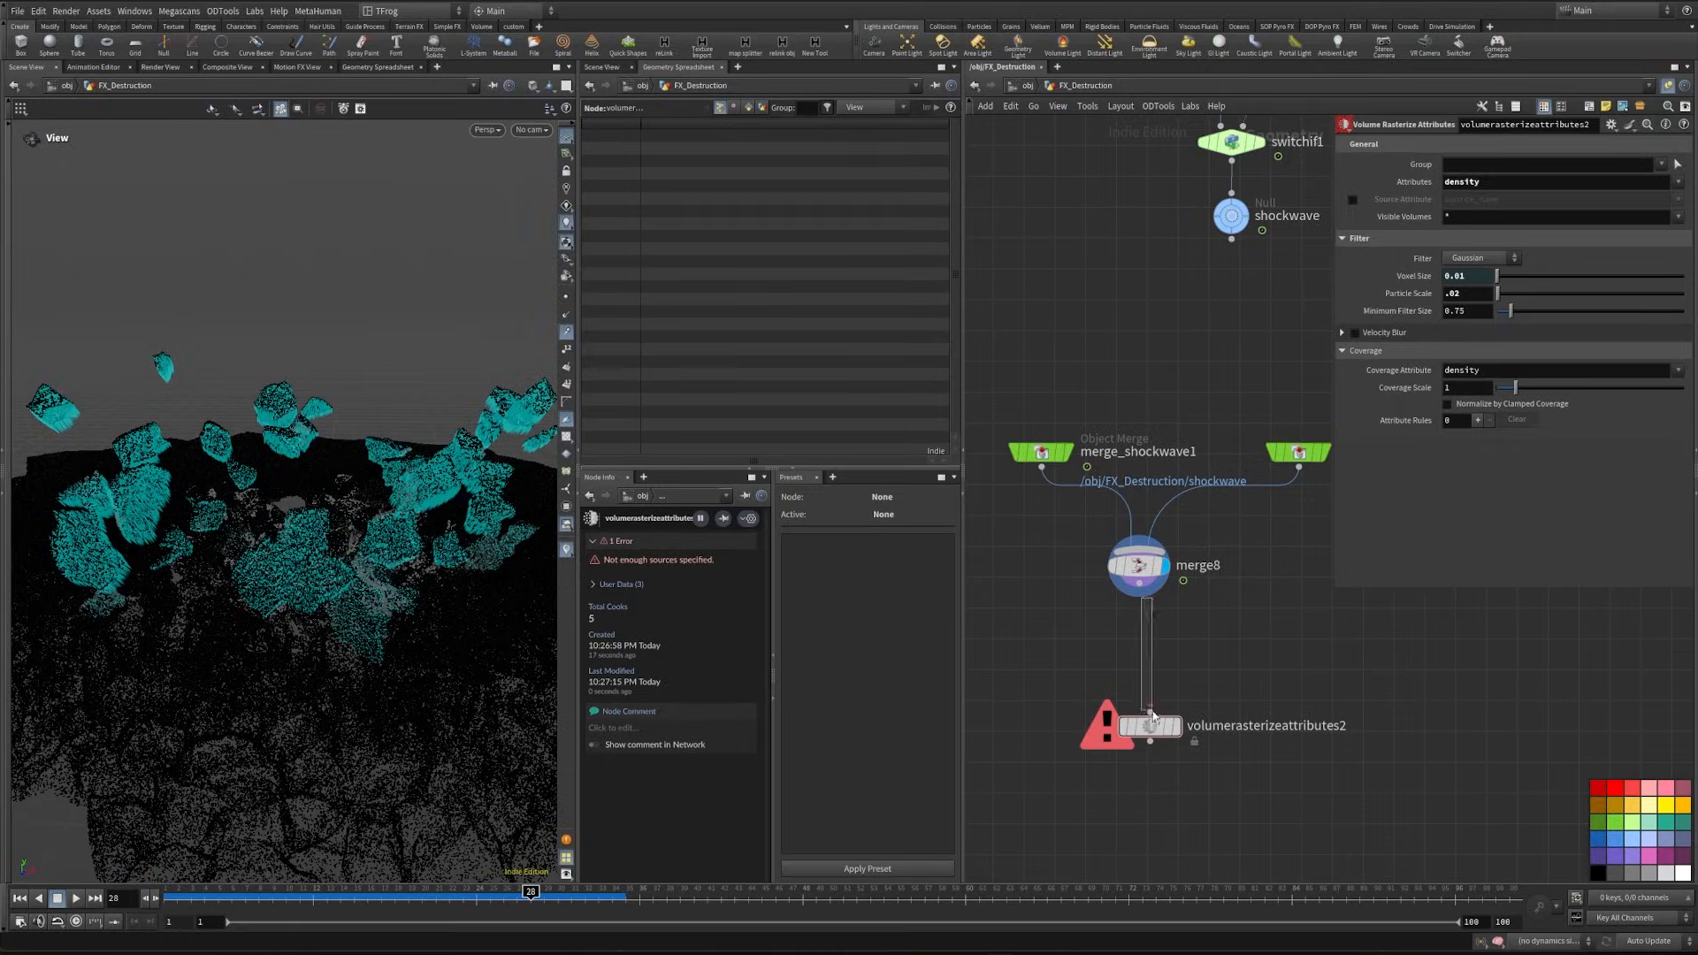
# - Add a null after volumerasterizeattributes2 and name it dens_src
pyautogui.press('Tab')
pyautogui.write('null')
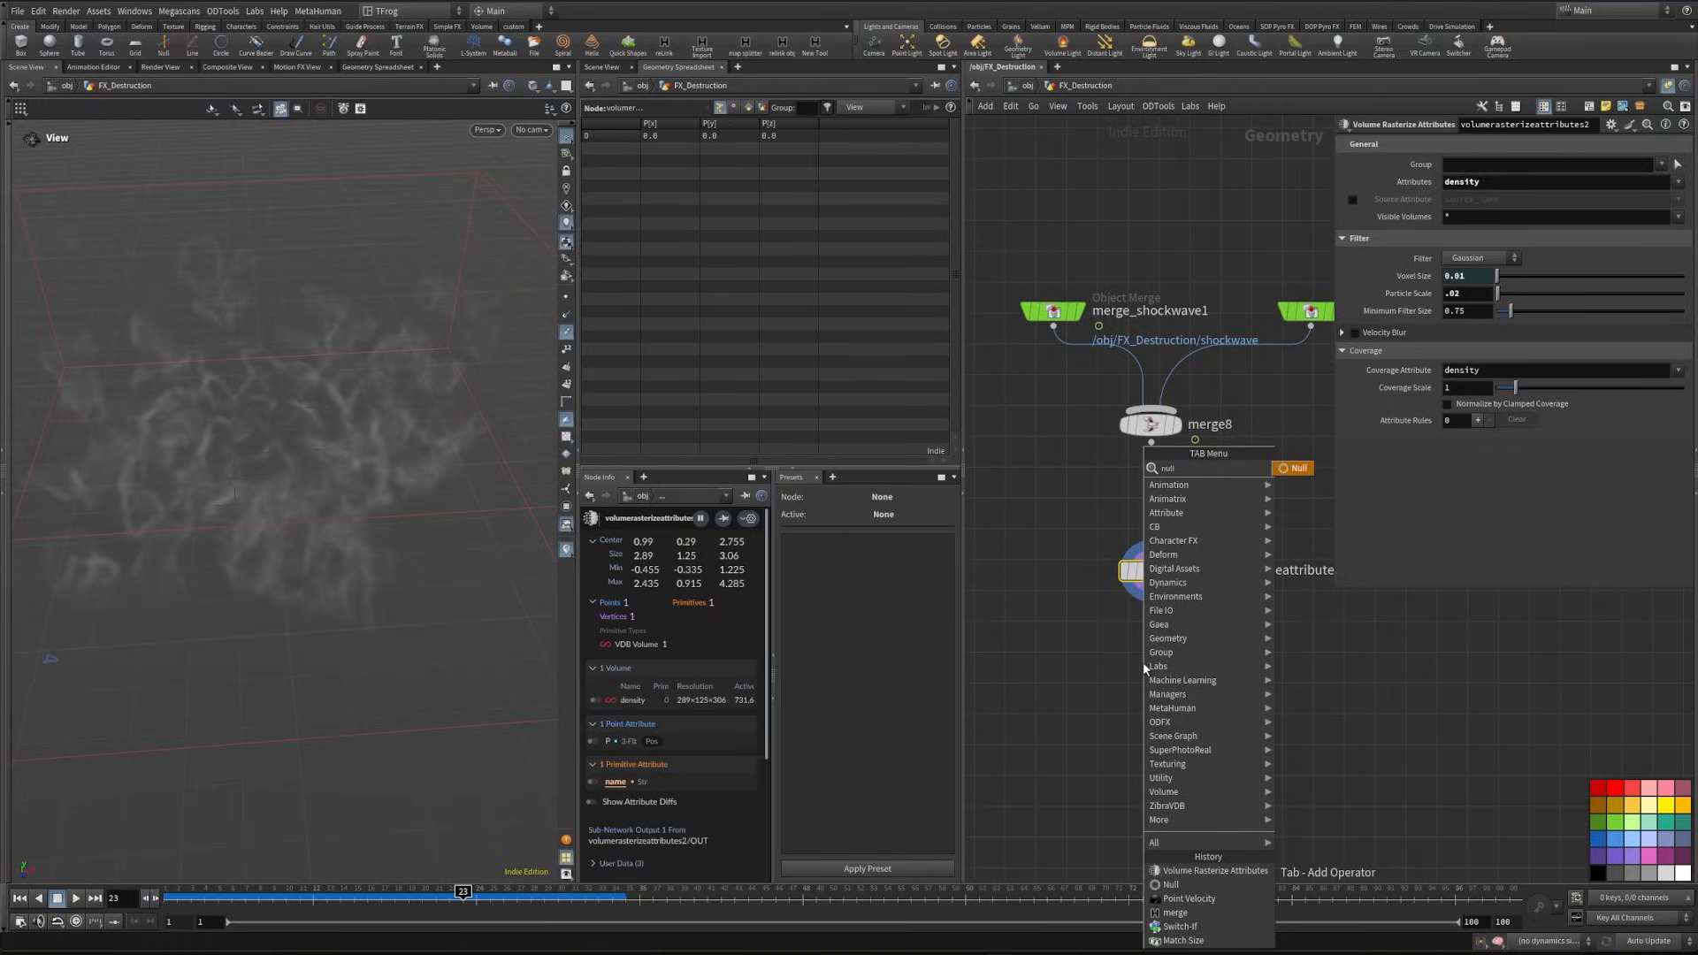
pyautogui.press('Return')
pyautogui.click(1143, 668)
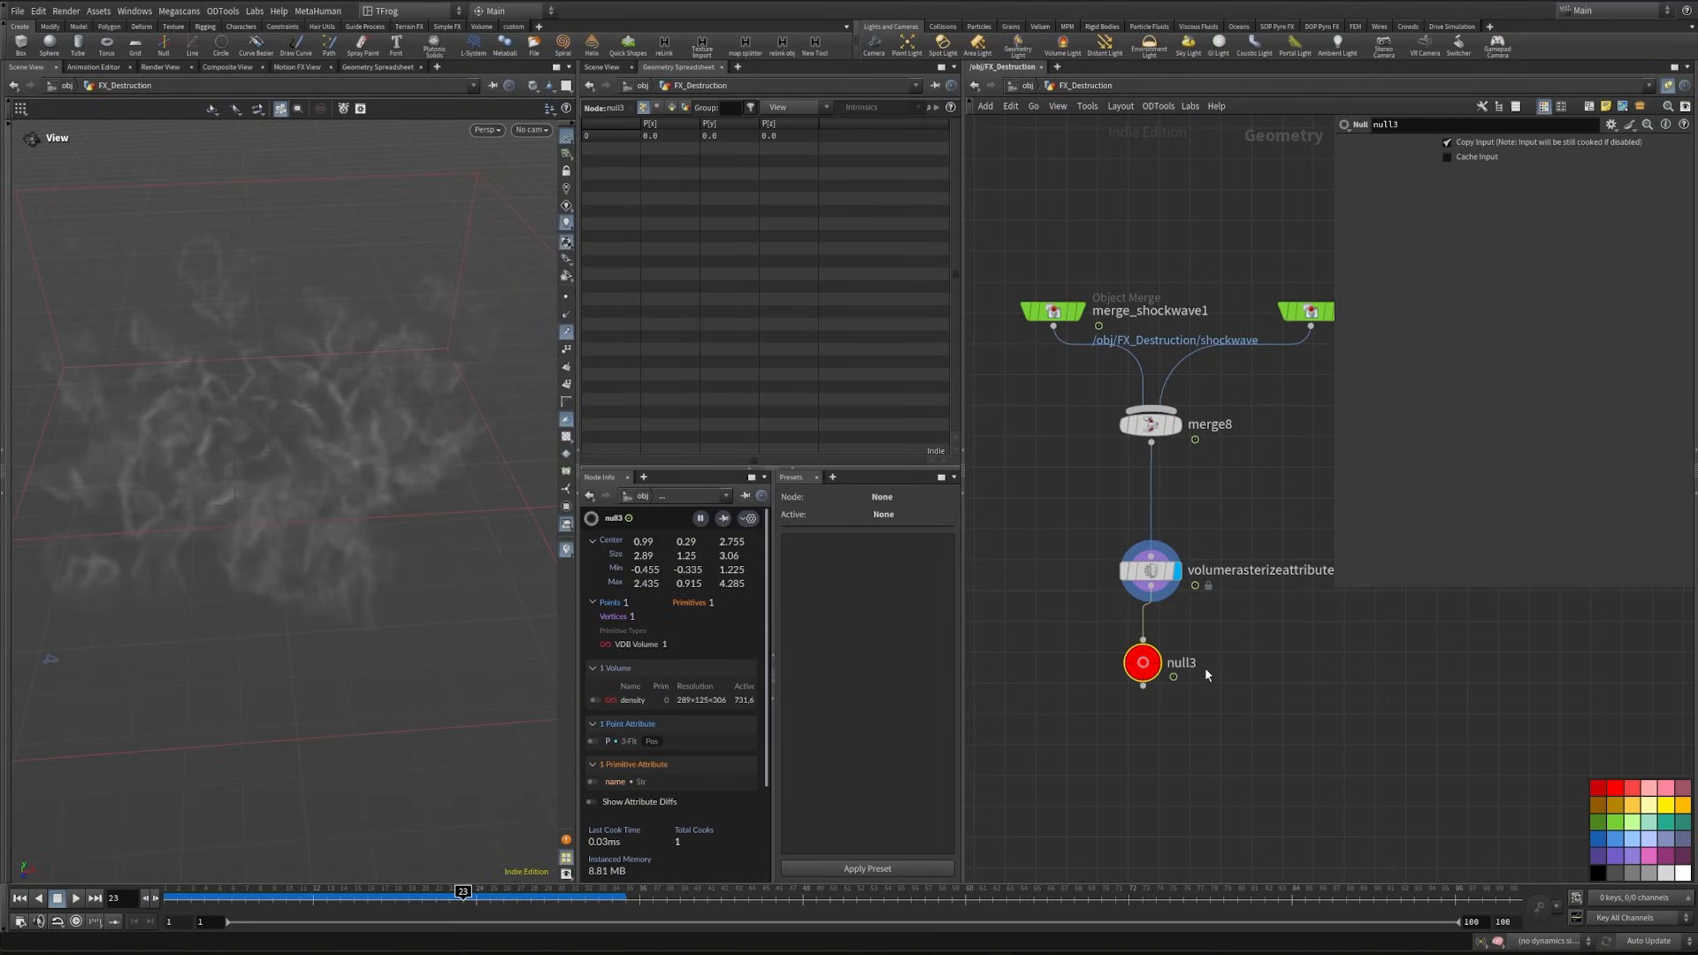
pyautogui.click(1188, 665)
pyautogui.write('dens_src')
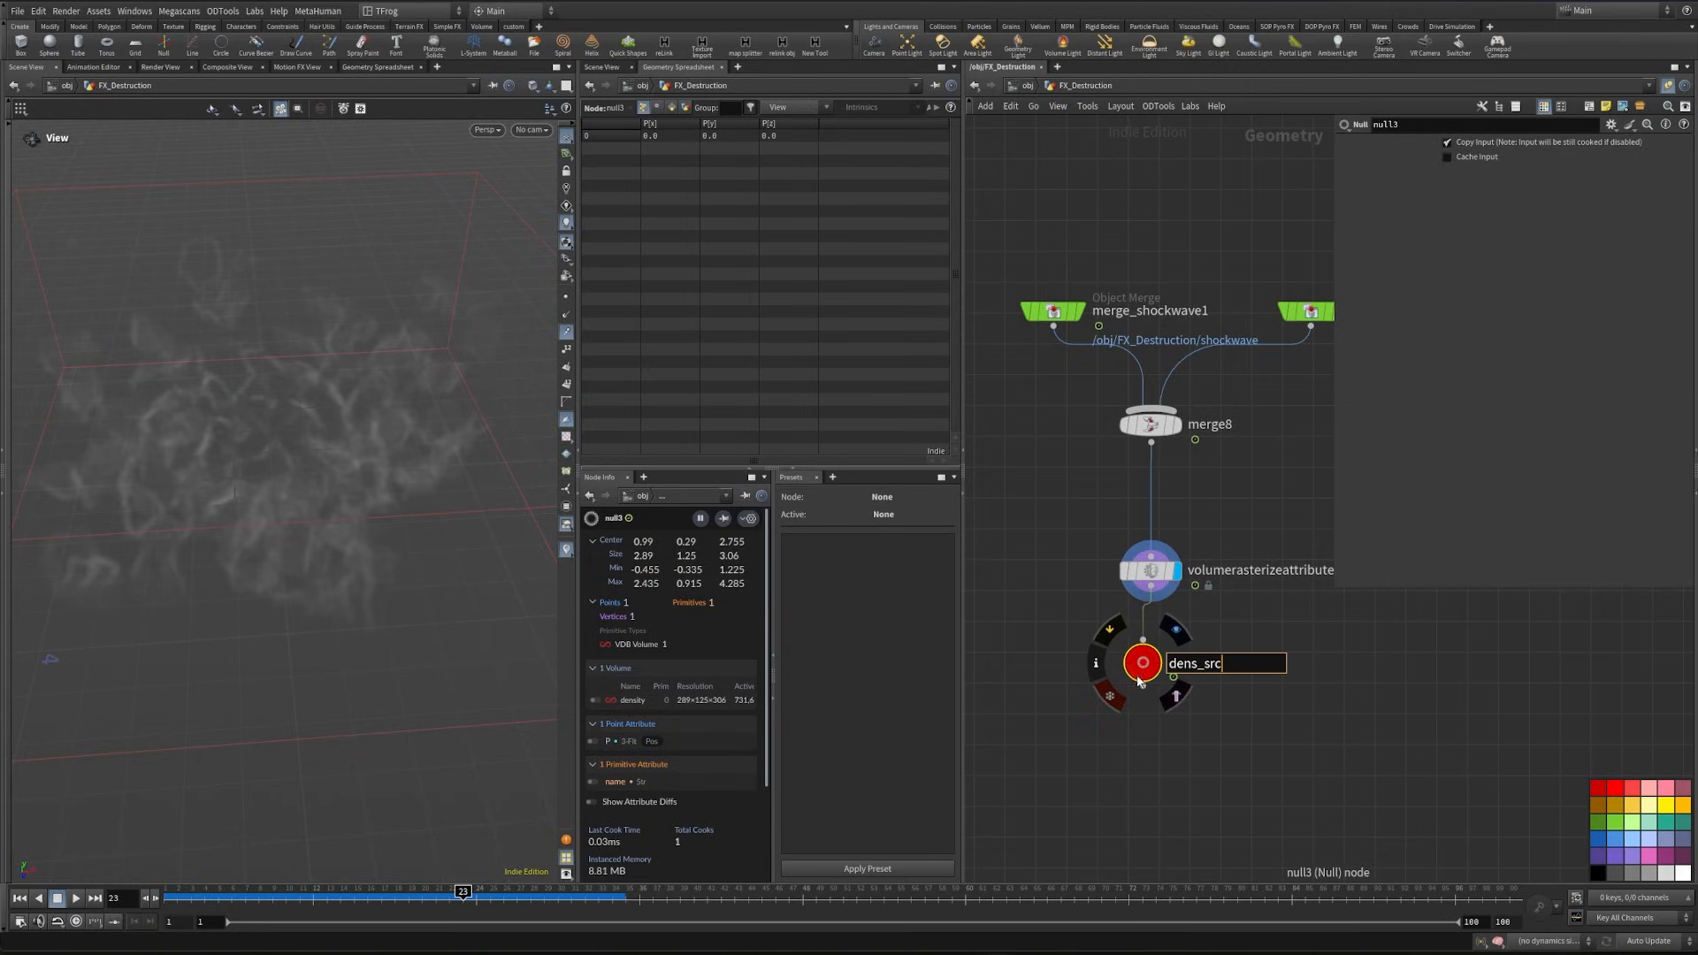
pyautogui.press('Return')
# - Add a Merge node below the two source branches and connect the dens_src and vel nulls to it
pyautogui.press('Tab')
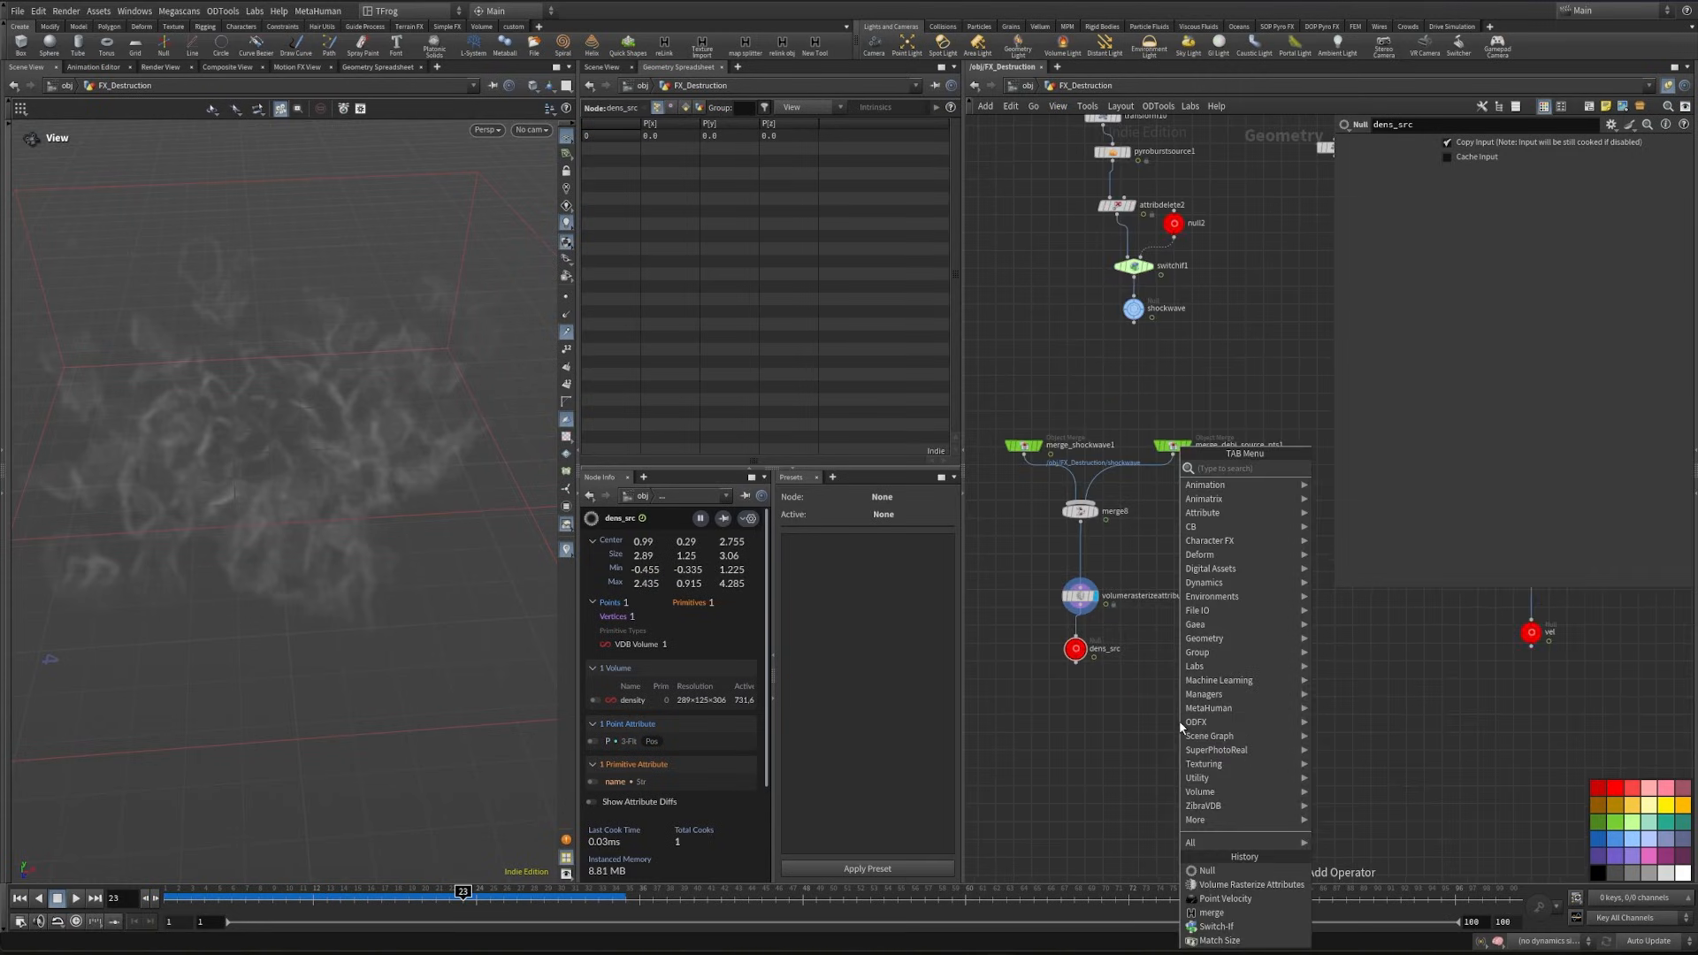
pyautogui.write('merge')
pyautogui.press('Return')
pyautogui.click(1261, 771)
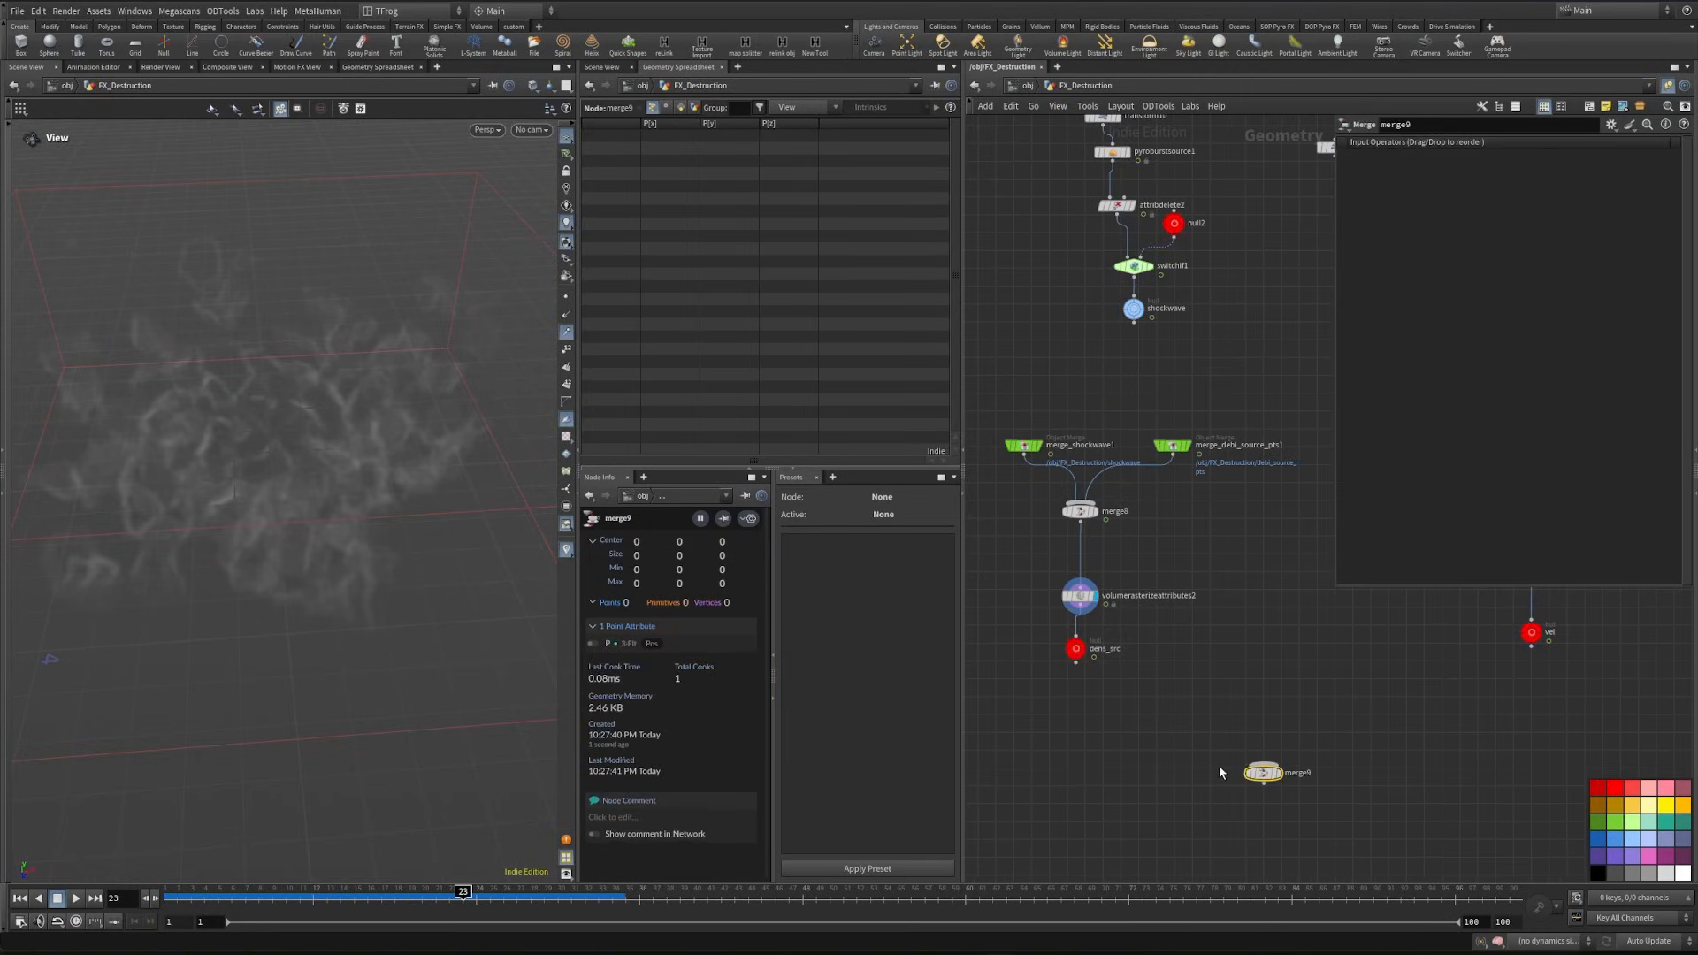
pyautogui.click(1076, 649)
pyautogui.keyDown('shift'); pyautogui.moveTo(1563, 624); pyautogui.dragTo(1566, 621); pyautogui.keyUp('shift')
pyautogui.hotkey('ctrl', 'c')
pyautogui.click(1243, 701)
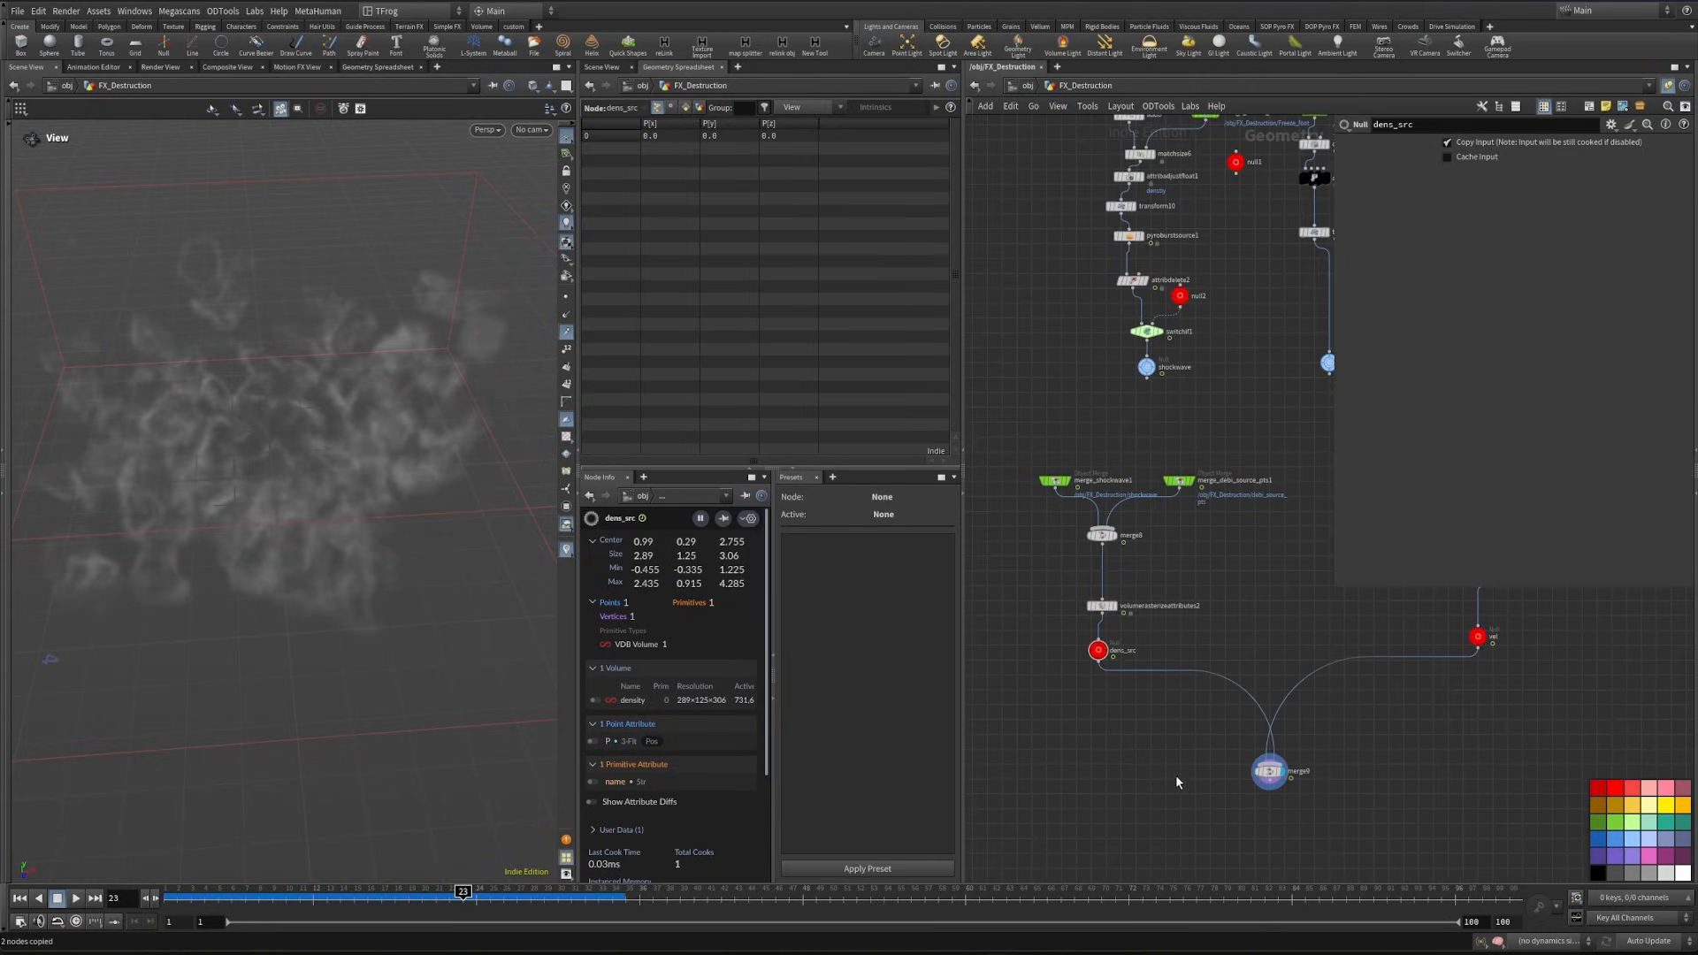
pyautogui.hotkey('shift', 'r')
pyautogui.moveTo(1211, 751); pyautogui.dragTo(1307, 797)
pyautogui.hotkey('shift', 'r')
# - Copy transform9 beside the debris branch, connect the copy to merge_fracture_nrml_speed, and display it
pyautogui.moveTo(1331, 341); pyautogui.dragTo(1186, 561, button='middle')
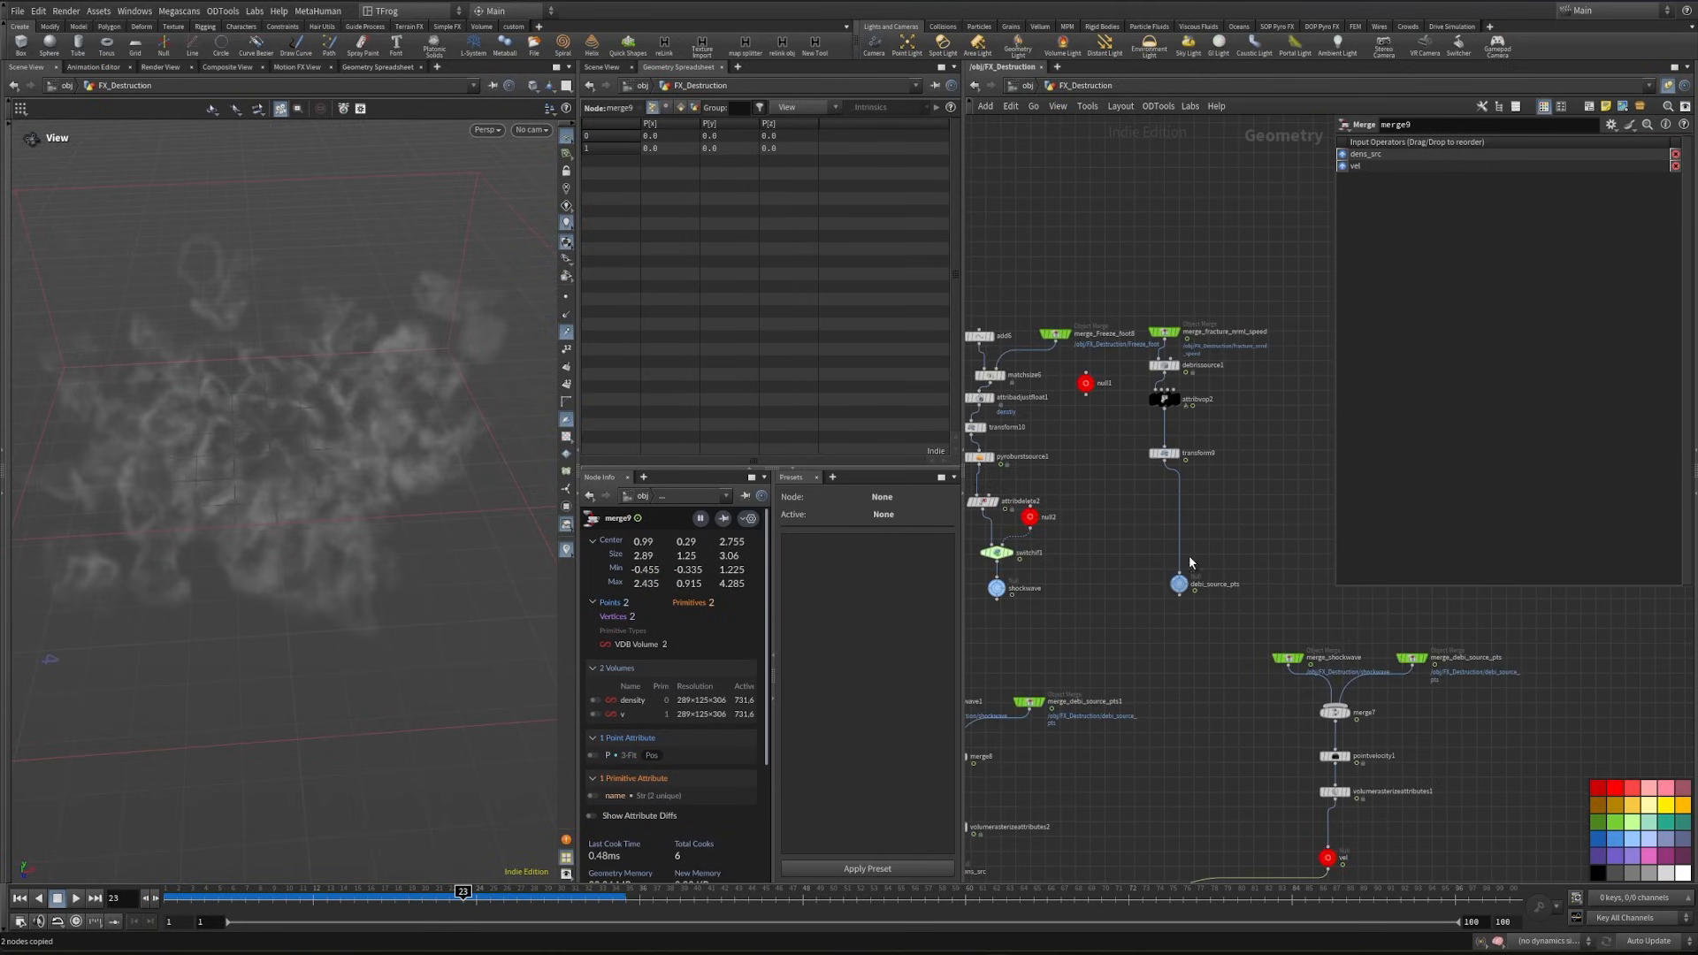
pyautogui.moveTo(1216, 484); pyautogui.dragTo(1201, 657, button='middle')
pyautogui.scroll(5, 1156, 601)
pyautogui.scroll(-2, 1204, 677)
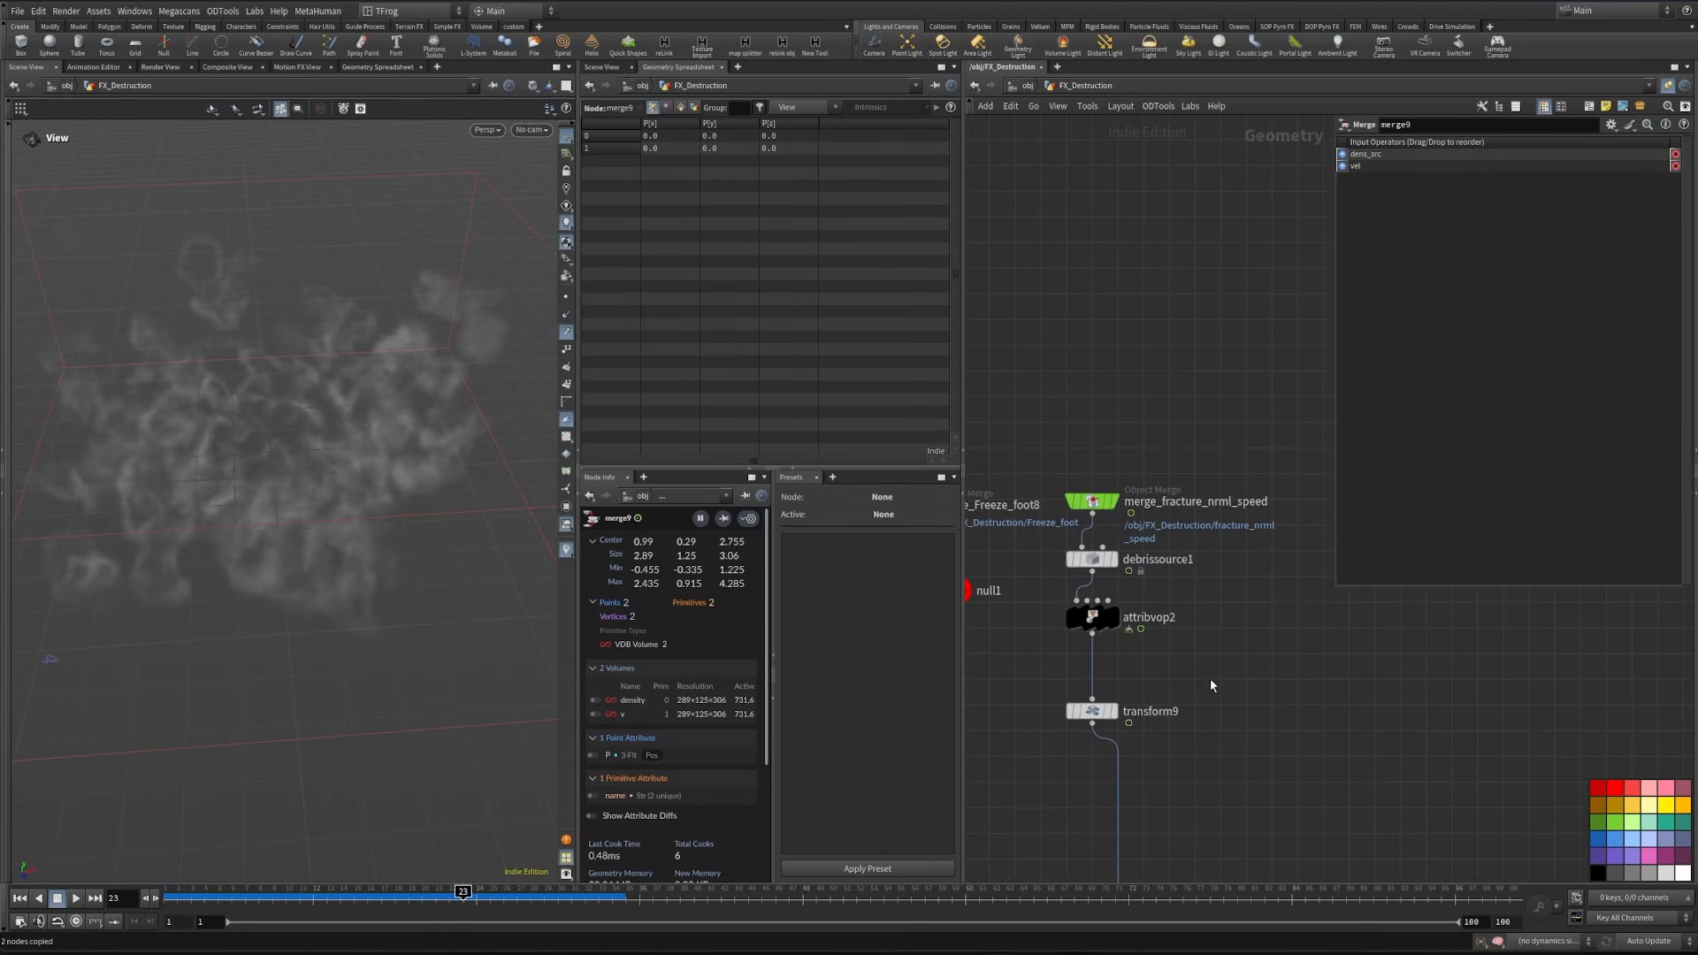
pyautogui.moveTo(1185, 545); pyautogui.dragTo(1167, 427, button='middle')
pyautogui.keyDown('alt'); pyautogui.moveTo(1075, 590); pyautogui.dragTo(1271, 588); pyautogui.keyUp('alt')
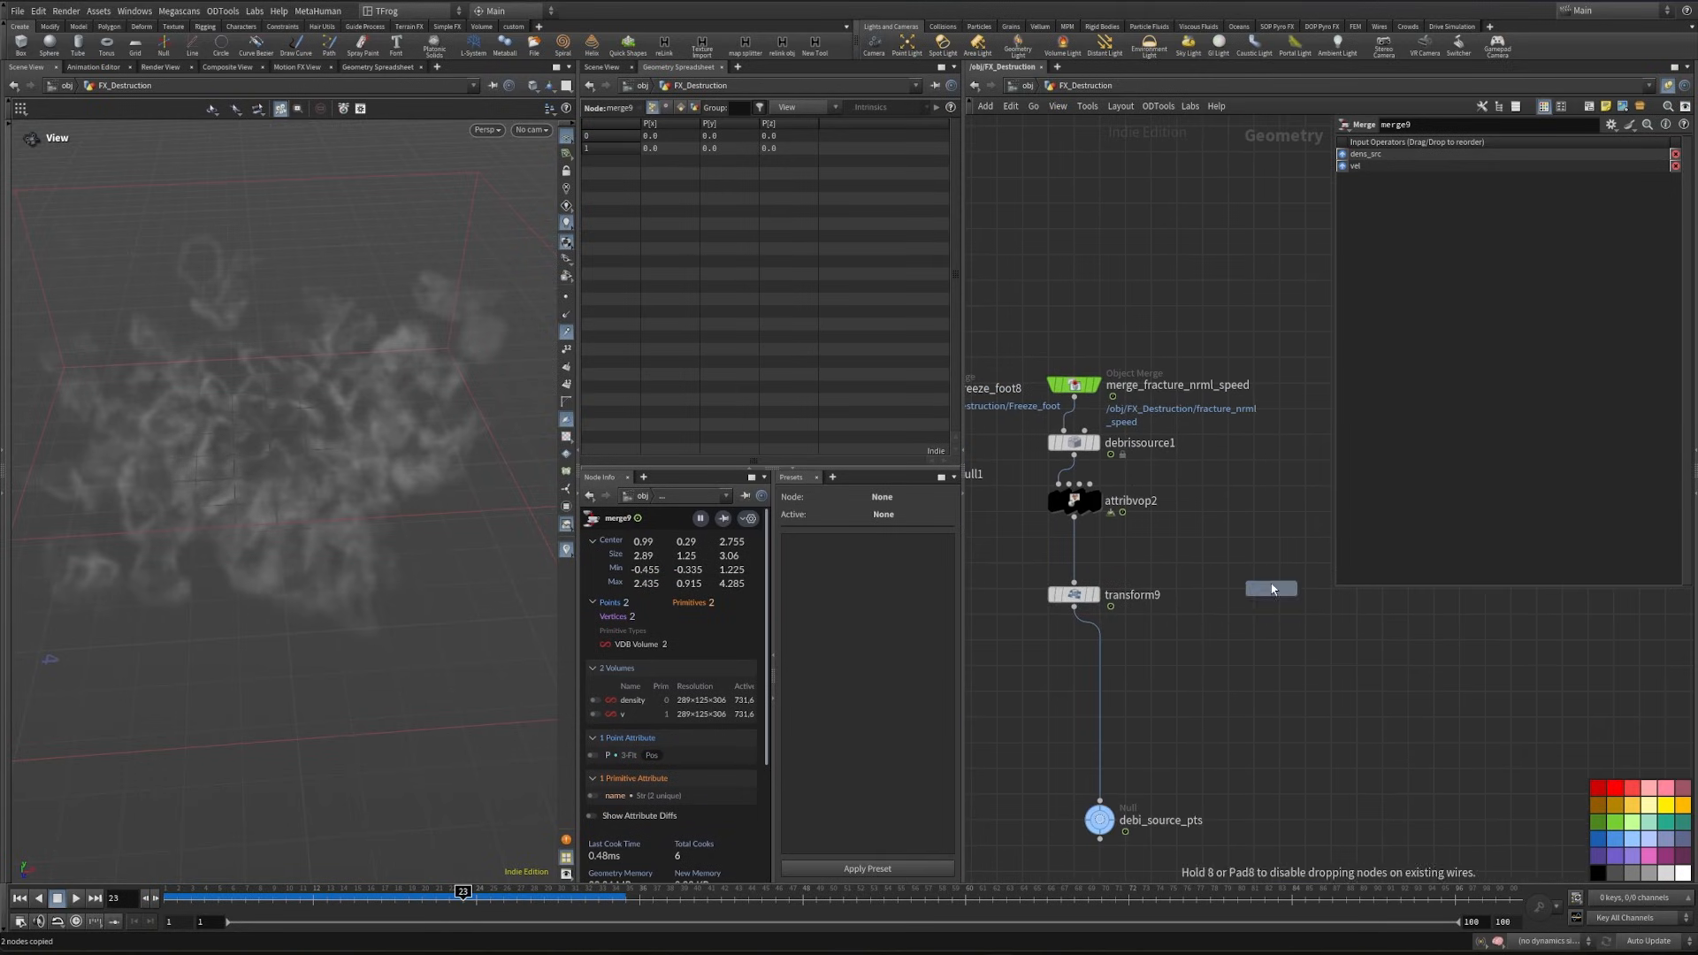
pyautogui.moveTo(1081, 403); pyautogui.dragTo(1271, 575)
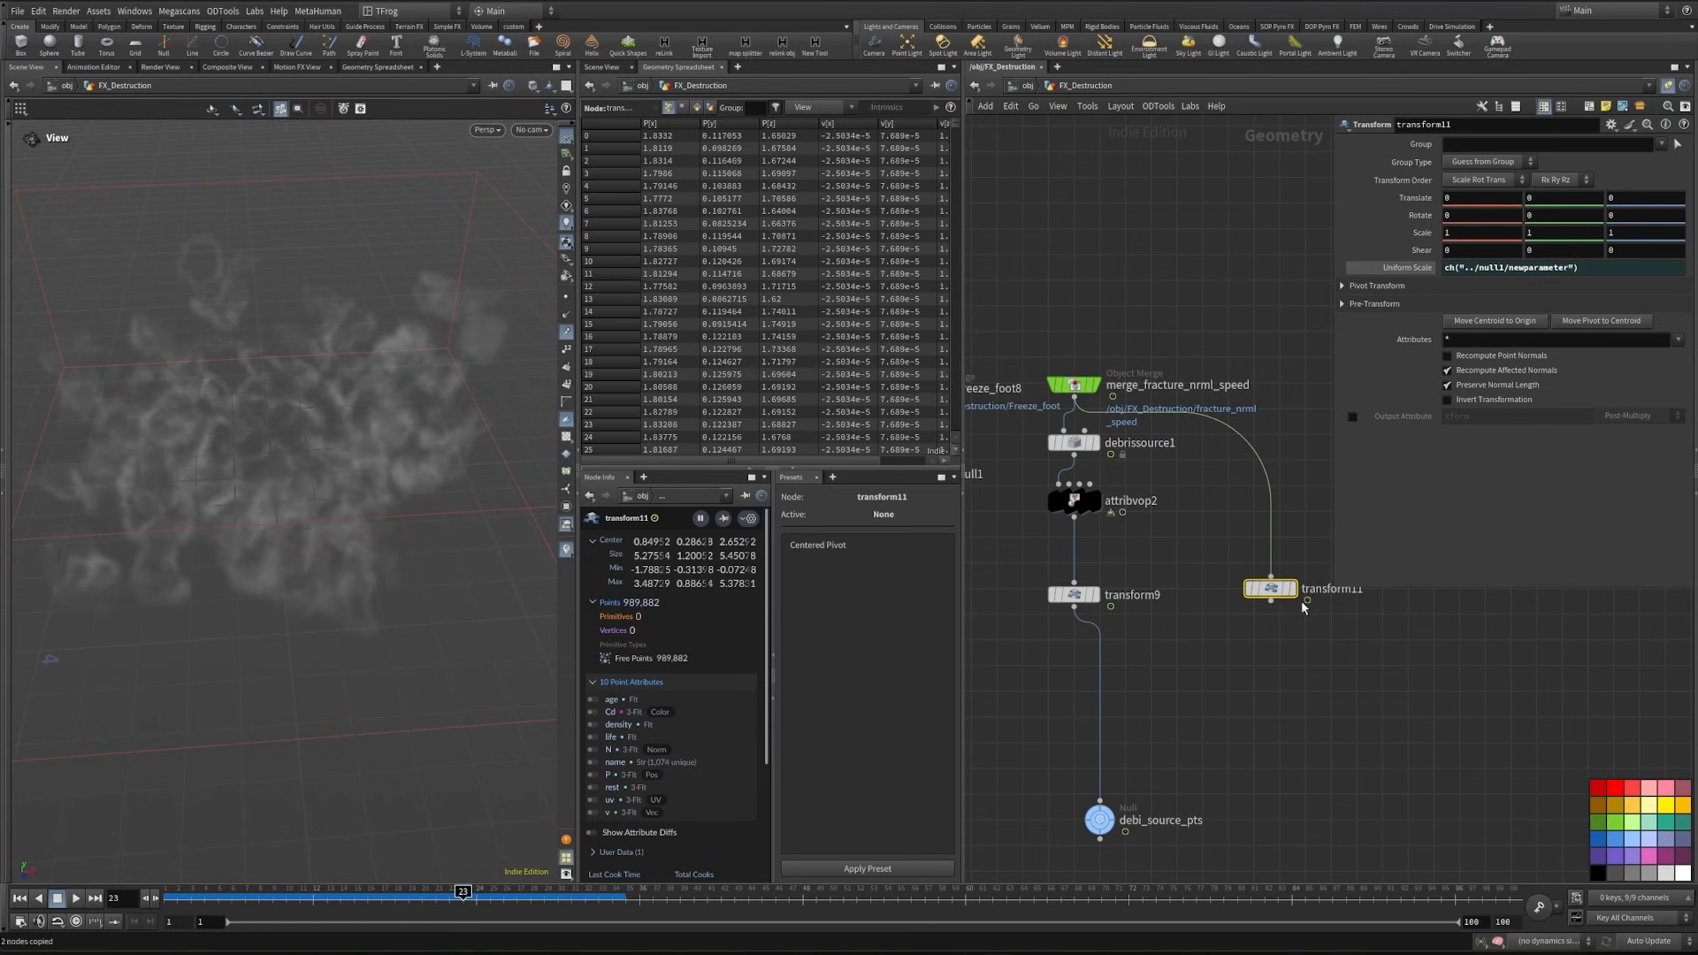
pyautogui.click(1291, 588)
# - Add a VDB from Polygons node after transform11 with voxel size 0.005, and display it
pyautogui.press('Tab')
pyautogui.write('vdb fr')
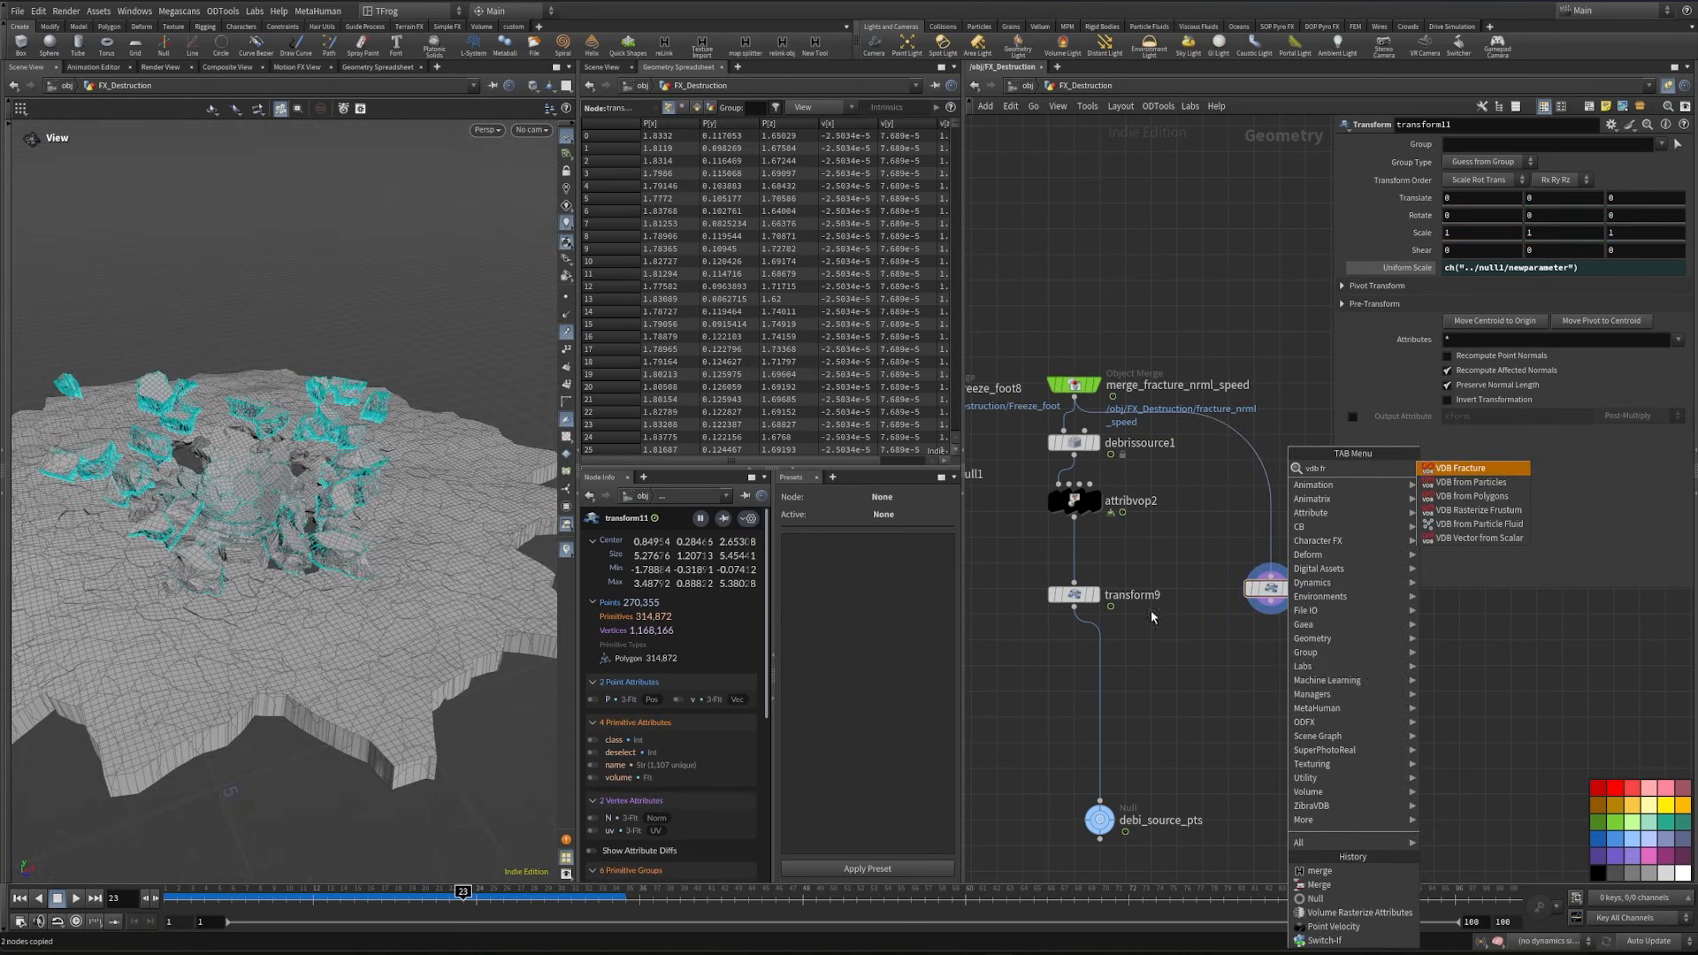
pyautogui.click(1471, 499)
pyautogui.click(1291, 657)
pyautogui.scroll(3, 1263, 613)
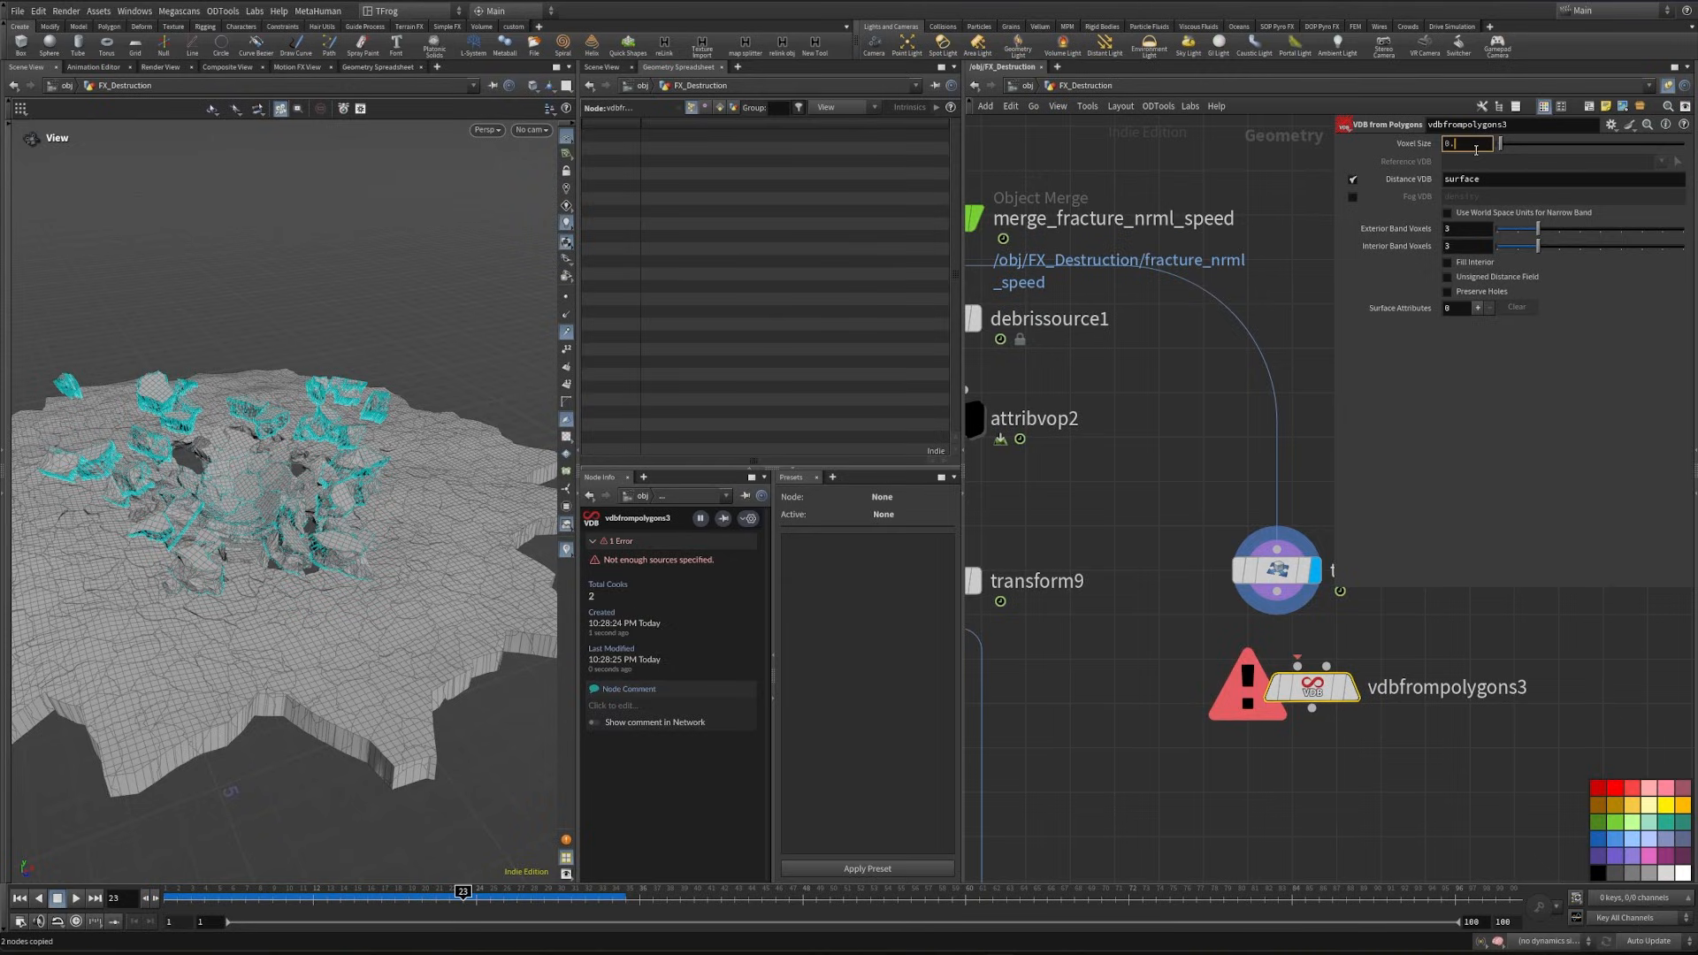
pyautogui.moveTo(1276, 592); pyautogui.dragTo(1298, 666)
pyautogui.click(1352, 688)
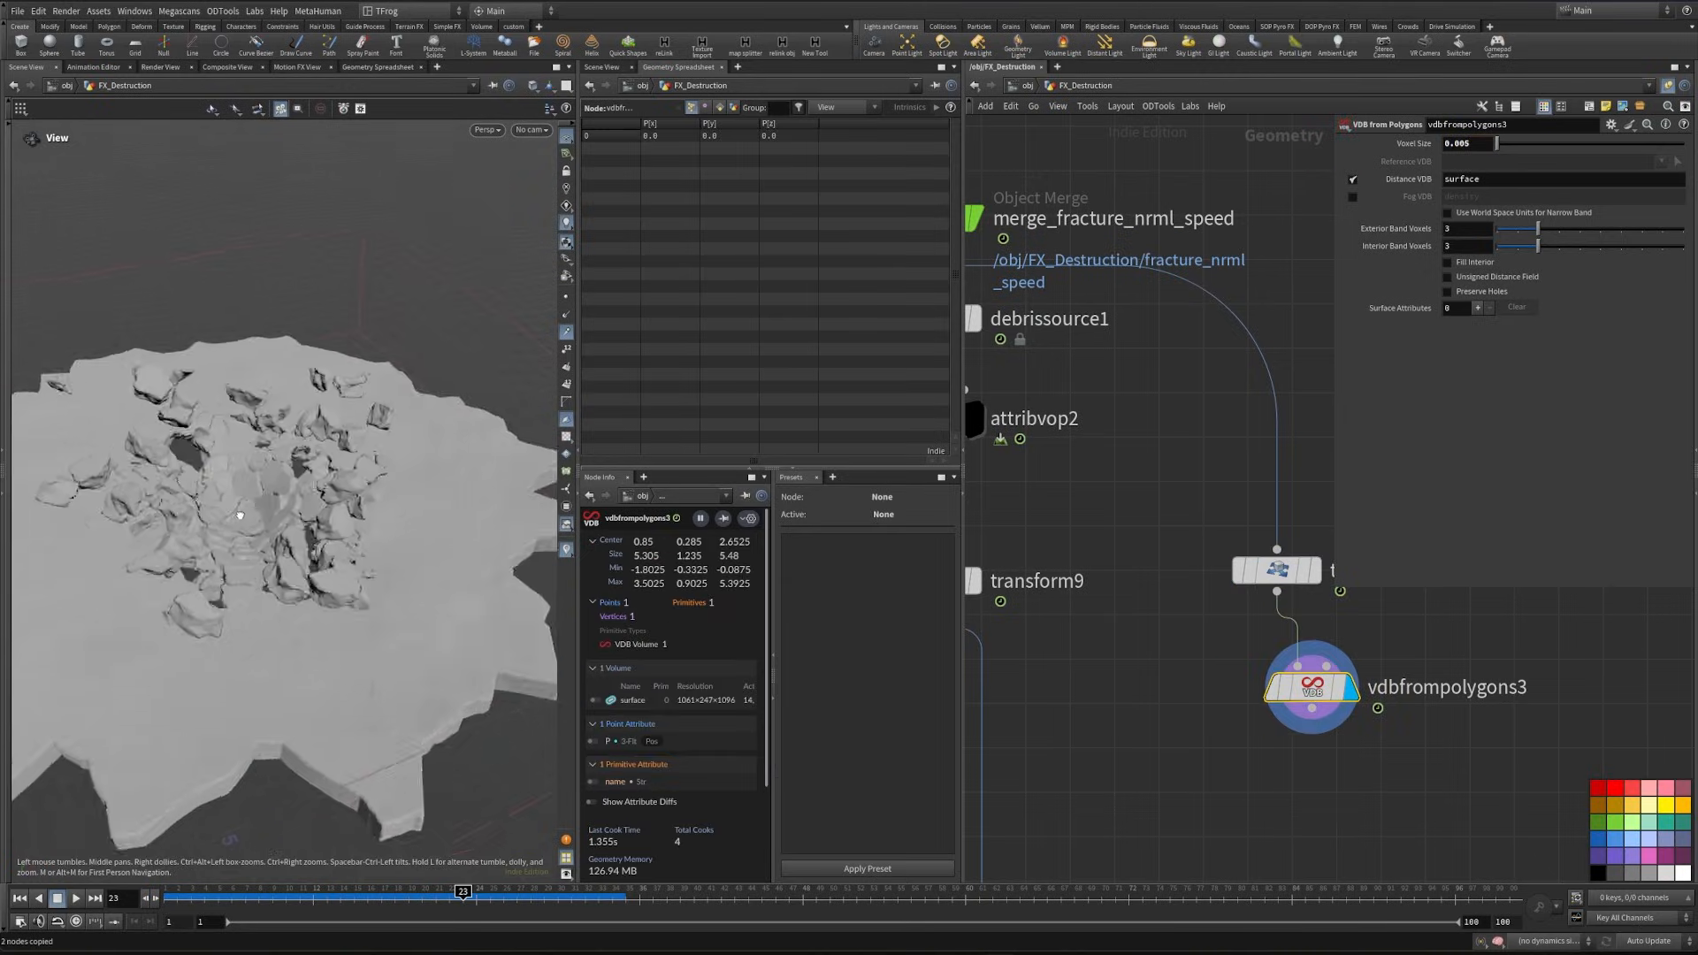
pyautogui.moveTo(292, 513); pyautogui.dragTo(239, 548)
pyautogui.moveTo(1267, 791); pyautogui.dragTo(1195, 670, button='middle')
# - Add a File Cache node after vdbfrompolygons3 and name it sdf_cache
pyautogui.press('Tab')
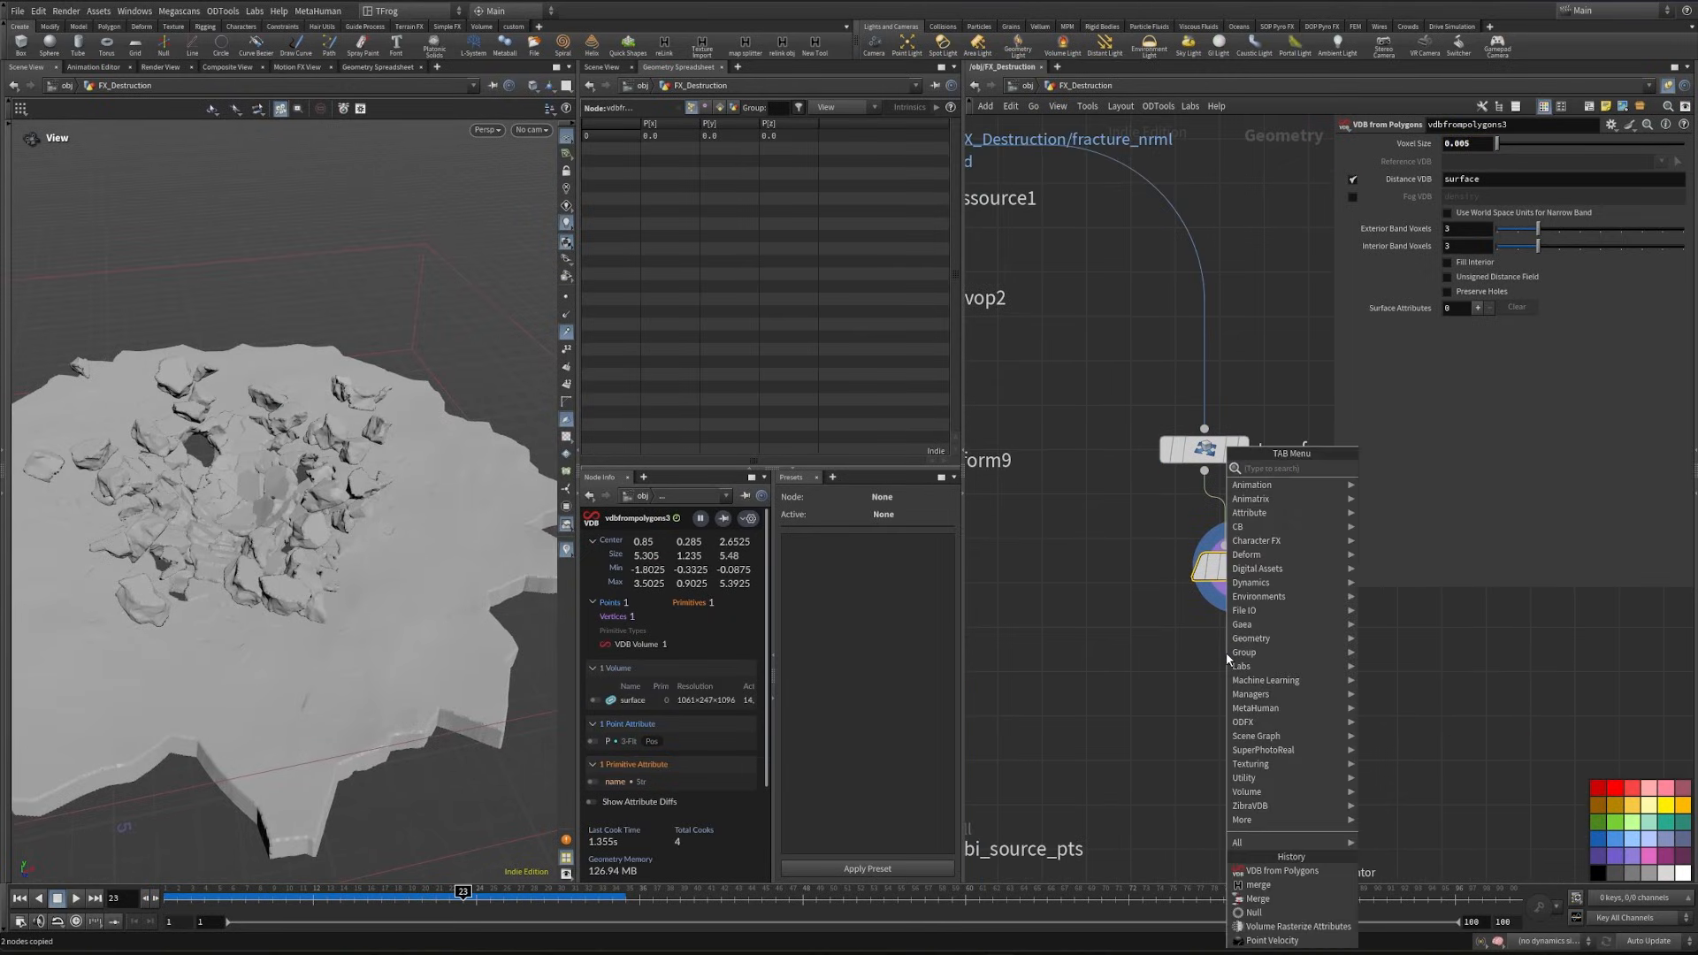
pyautogui.write('filec')
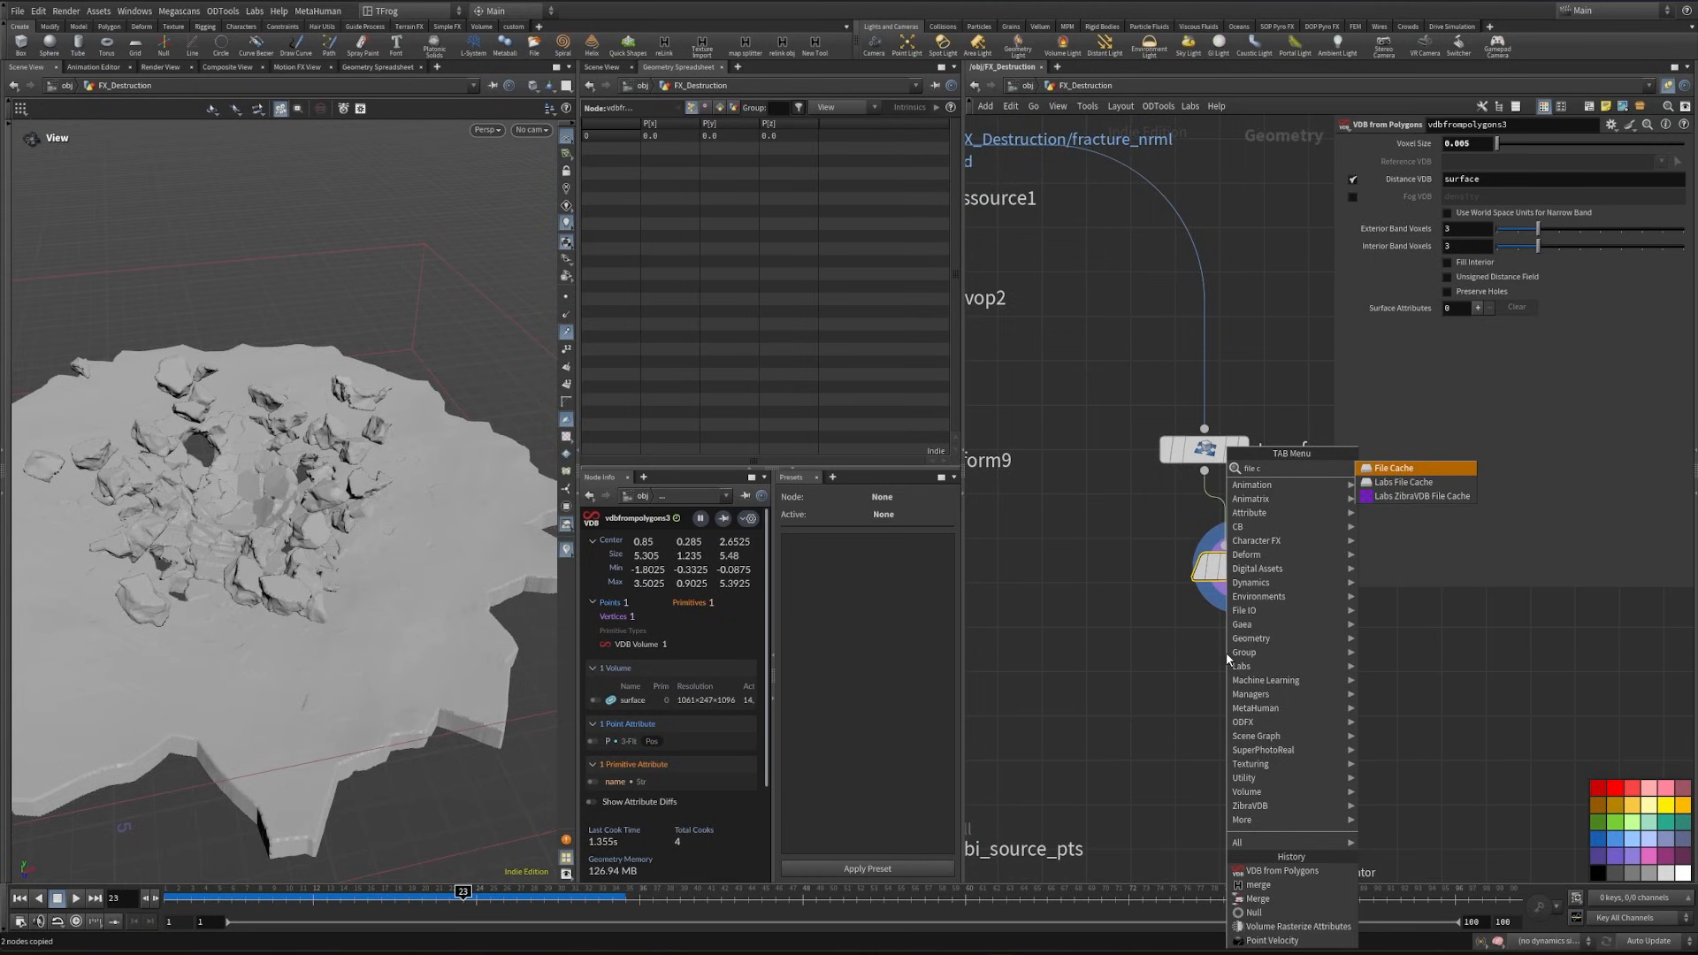
pyautogui.press('Return')
pyautogui.press('Return')
pyautogui.click(1337, 654)
pyautogui.doubleClick(1337, 654)
pyautogui.write('sdf')
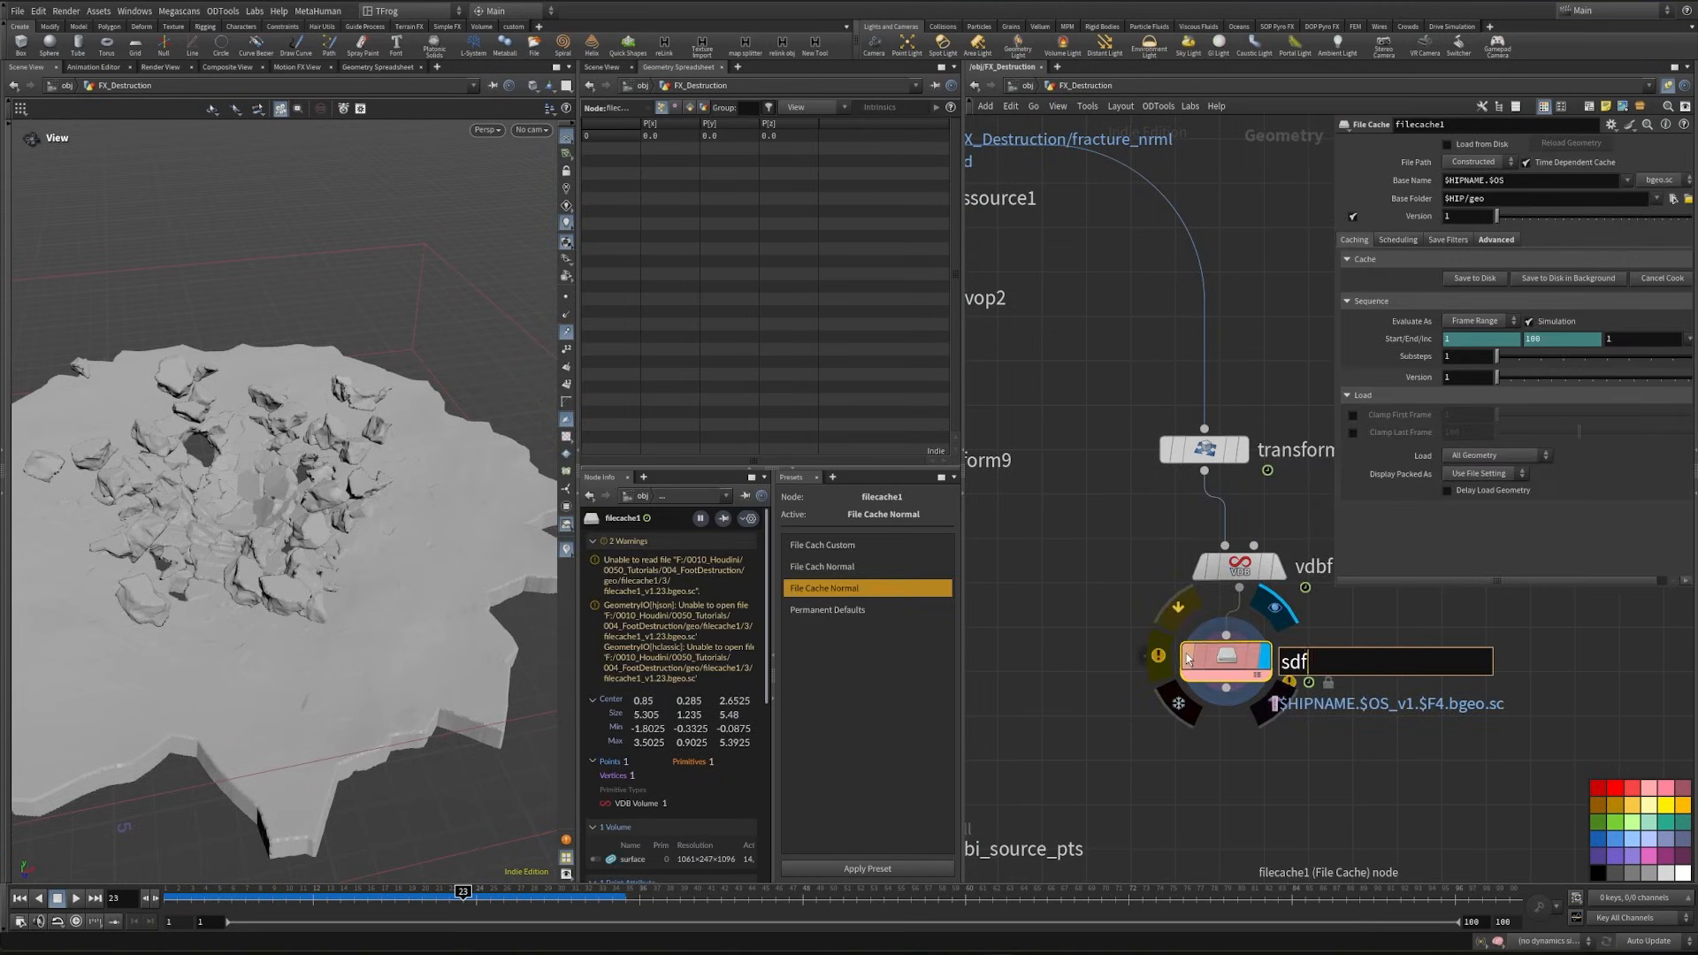
pyautogui.write('_cache')
pyautogui.press('Return')
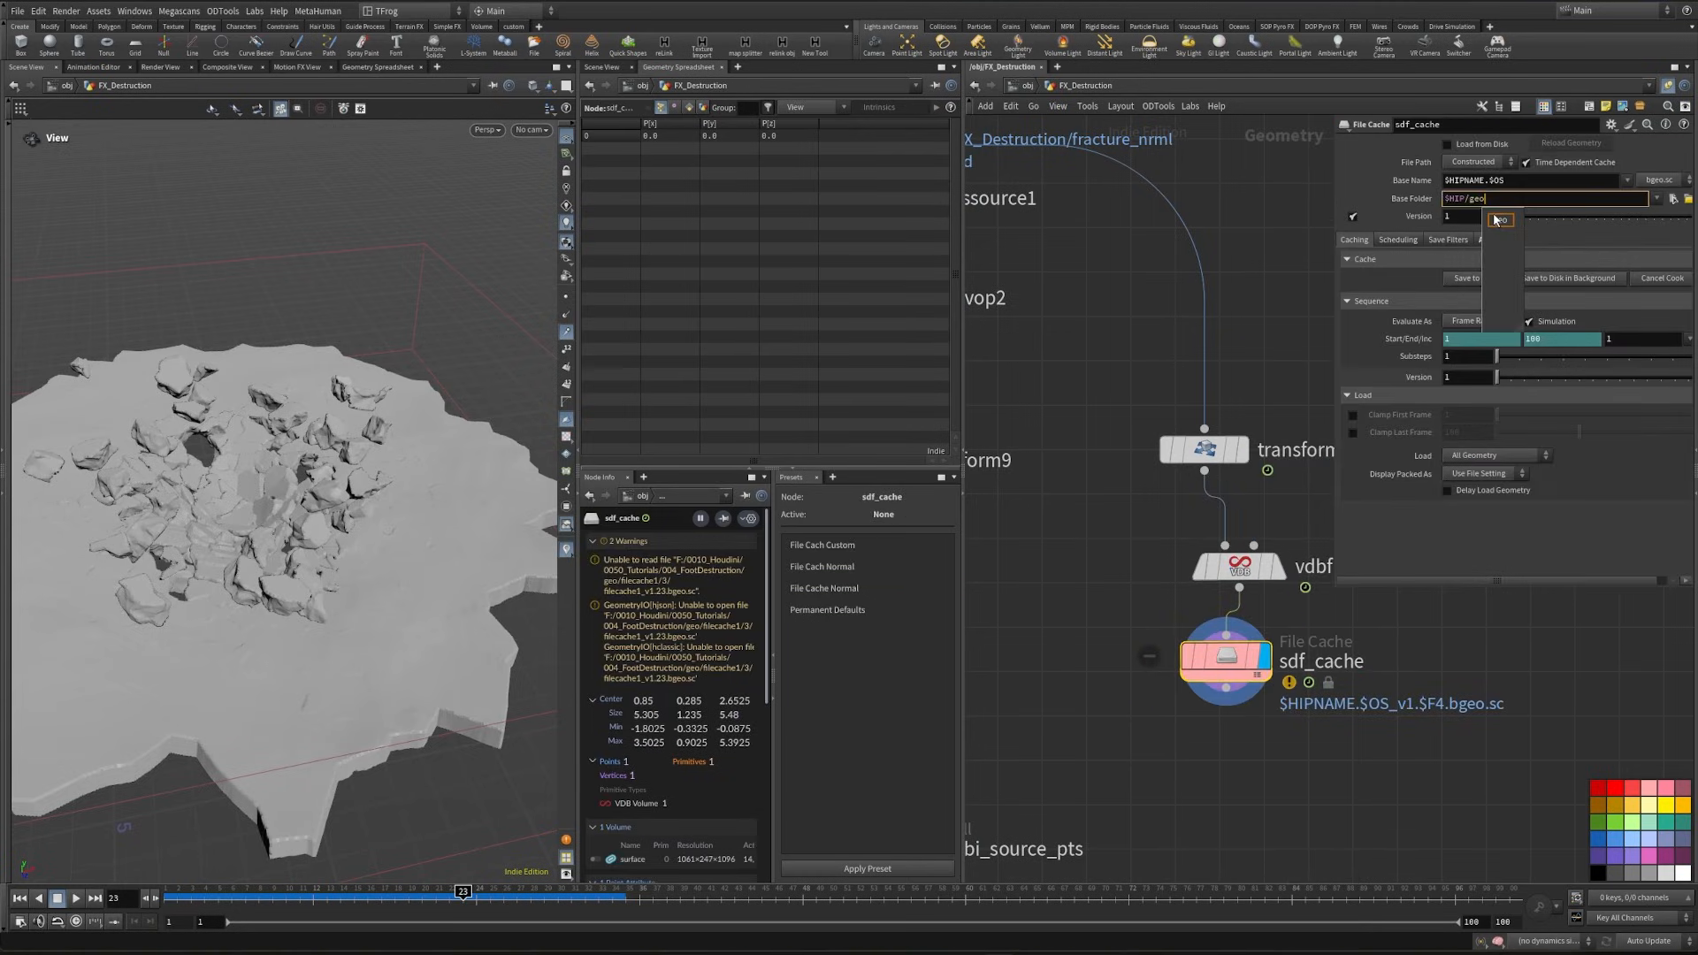
# - Set sdf_cache's base folder to $HIP/geo/$OS and its base name to sdf
pyautogui.write('$')
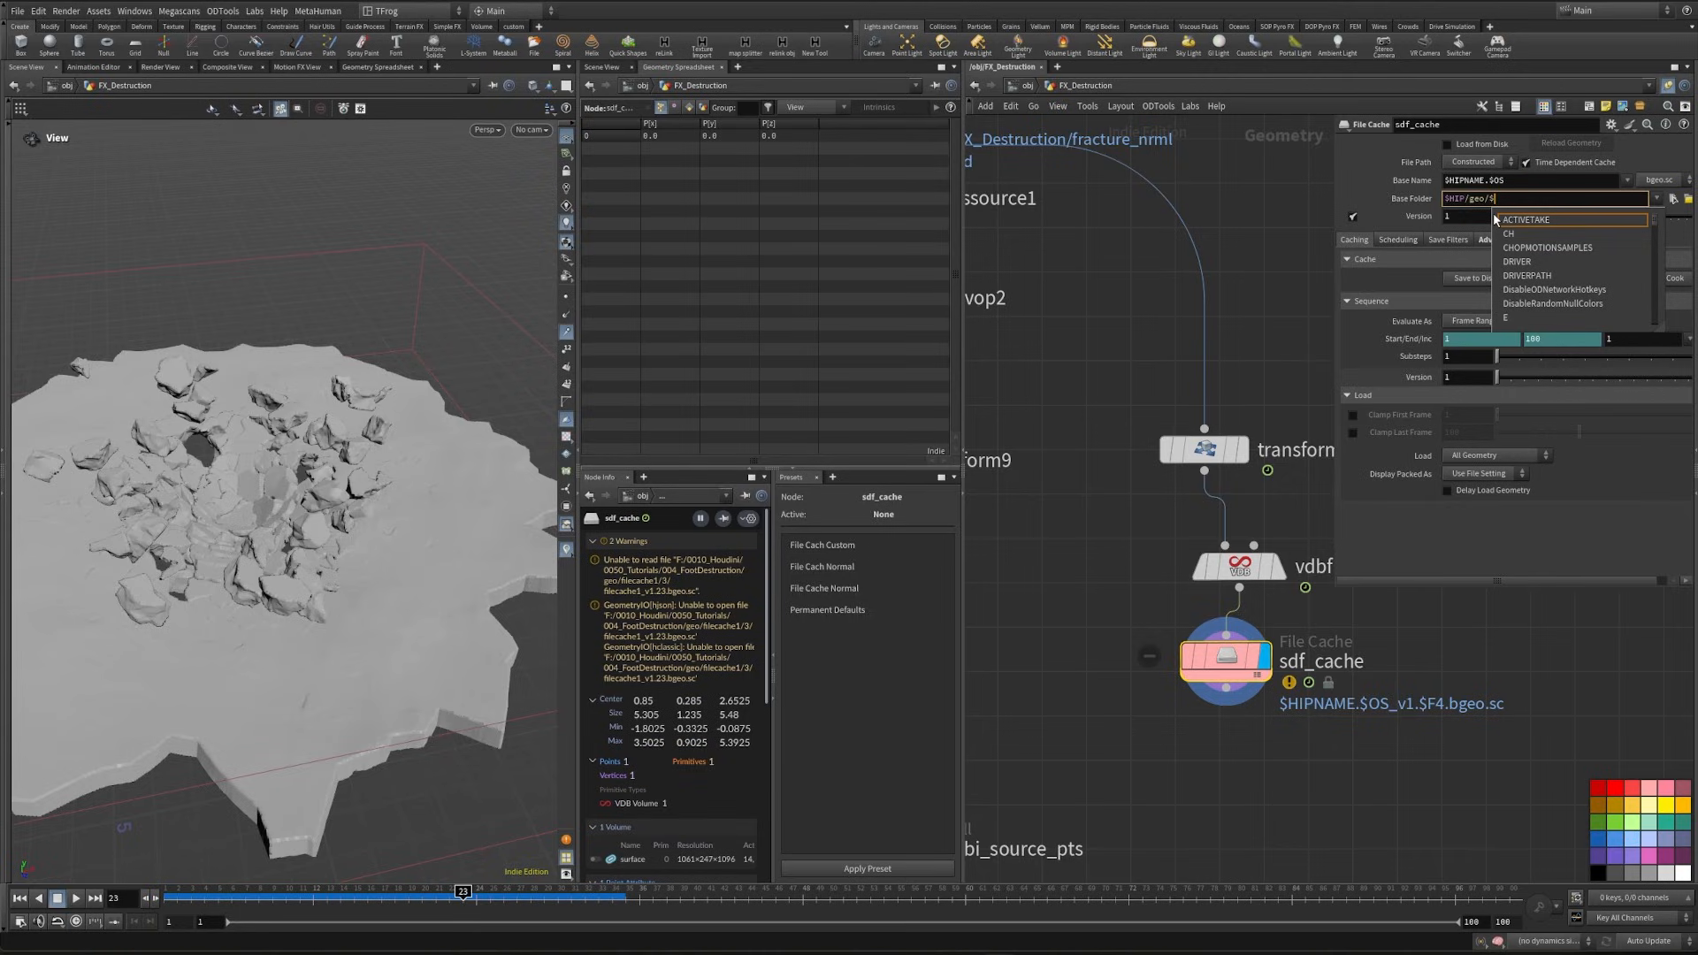
pyautogui.write('OS')
pyautogui.moveTo(1512, 181); pyautogui.dragTo(1409, 186)
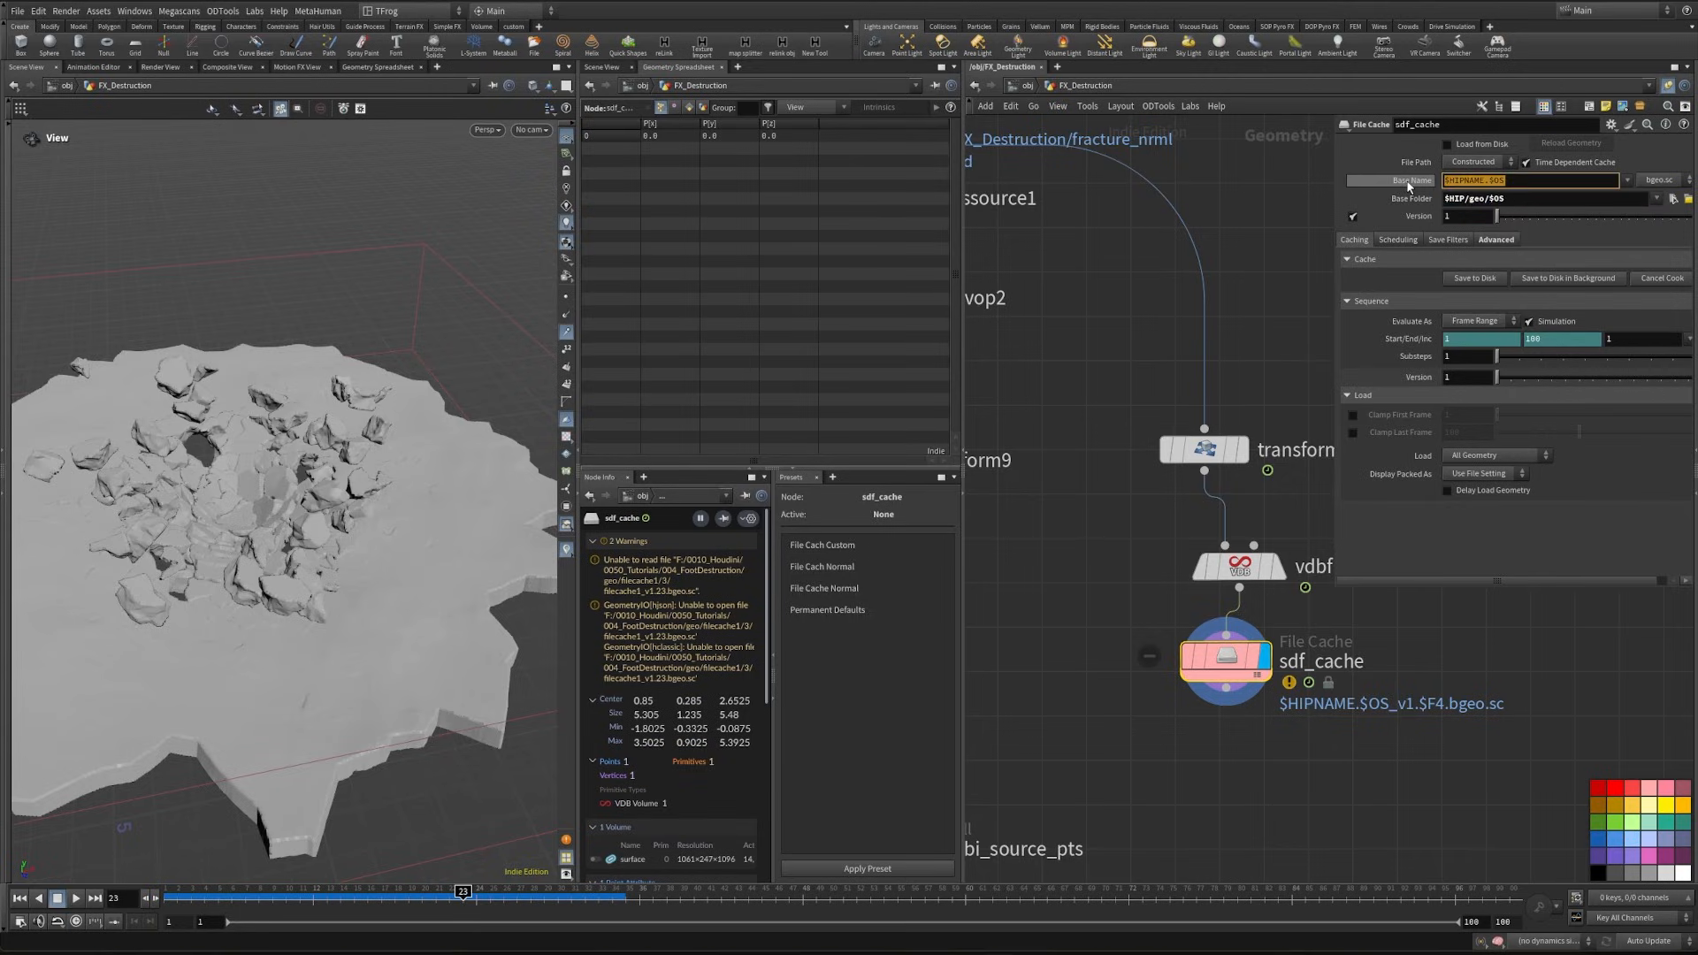
pyautogui.write('sdf')
pyautogui.press('Return')
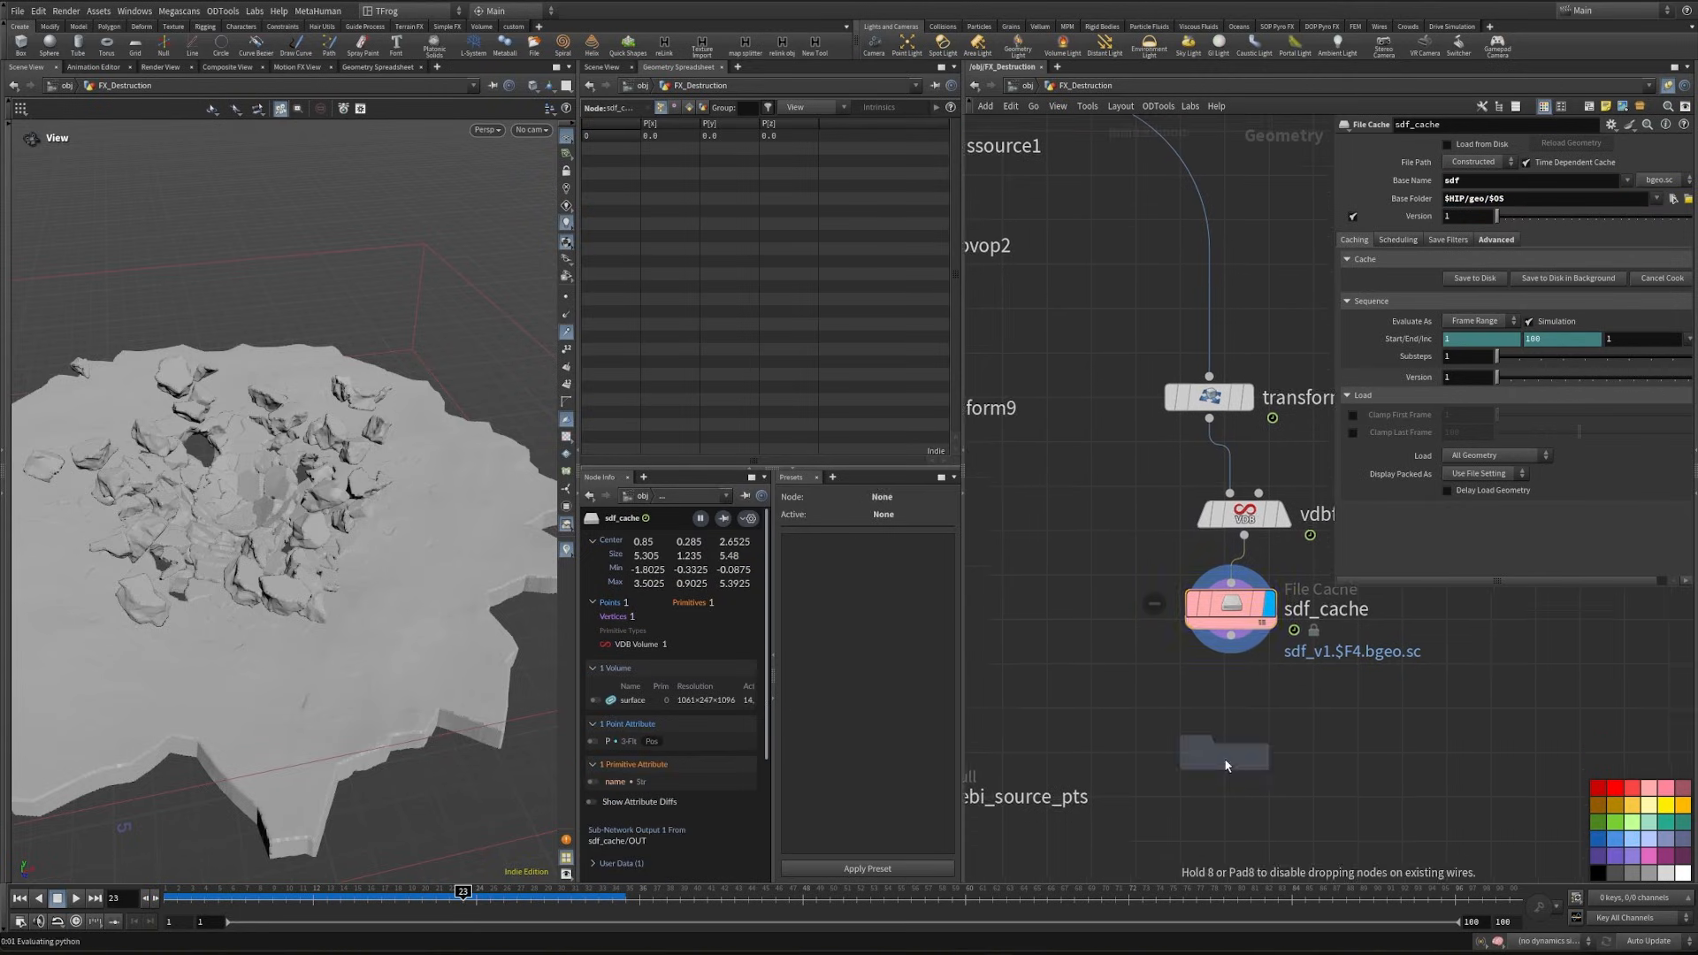
# - Place a File node below sdf_cache, load the cached sdf_v1.$F4.bgeo.sc sequence into it, and display it
pyautogui.click(1224, 757)
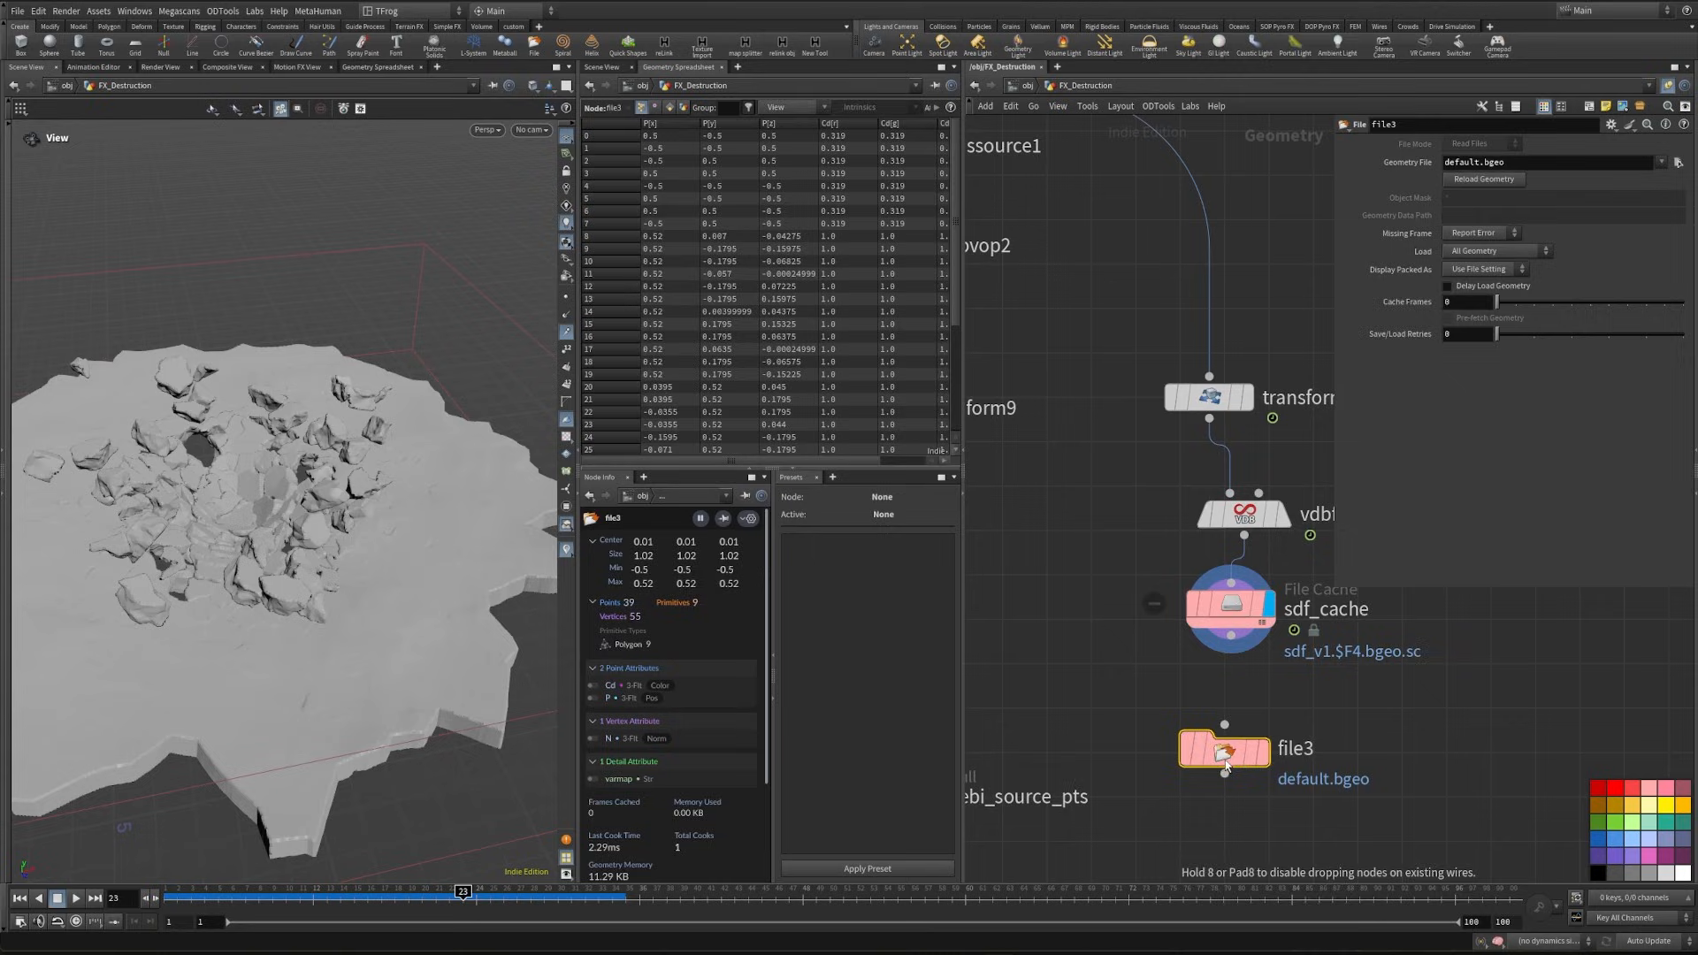
pyautogui.click(1678, 163)
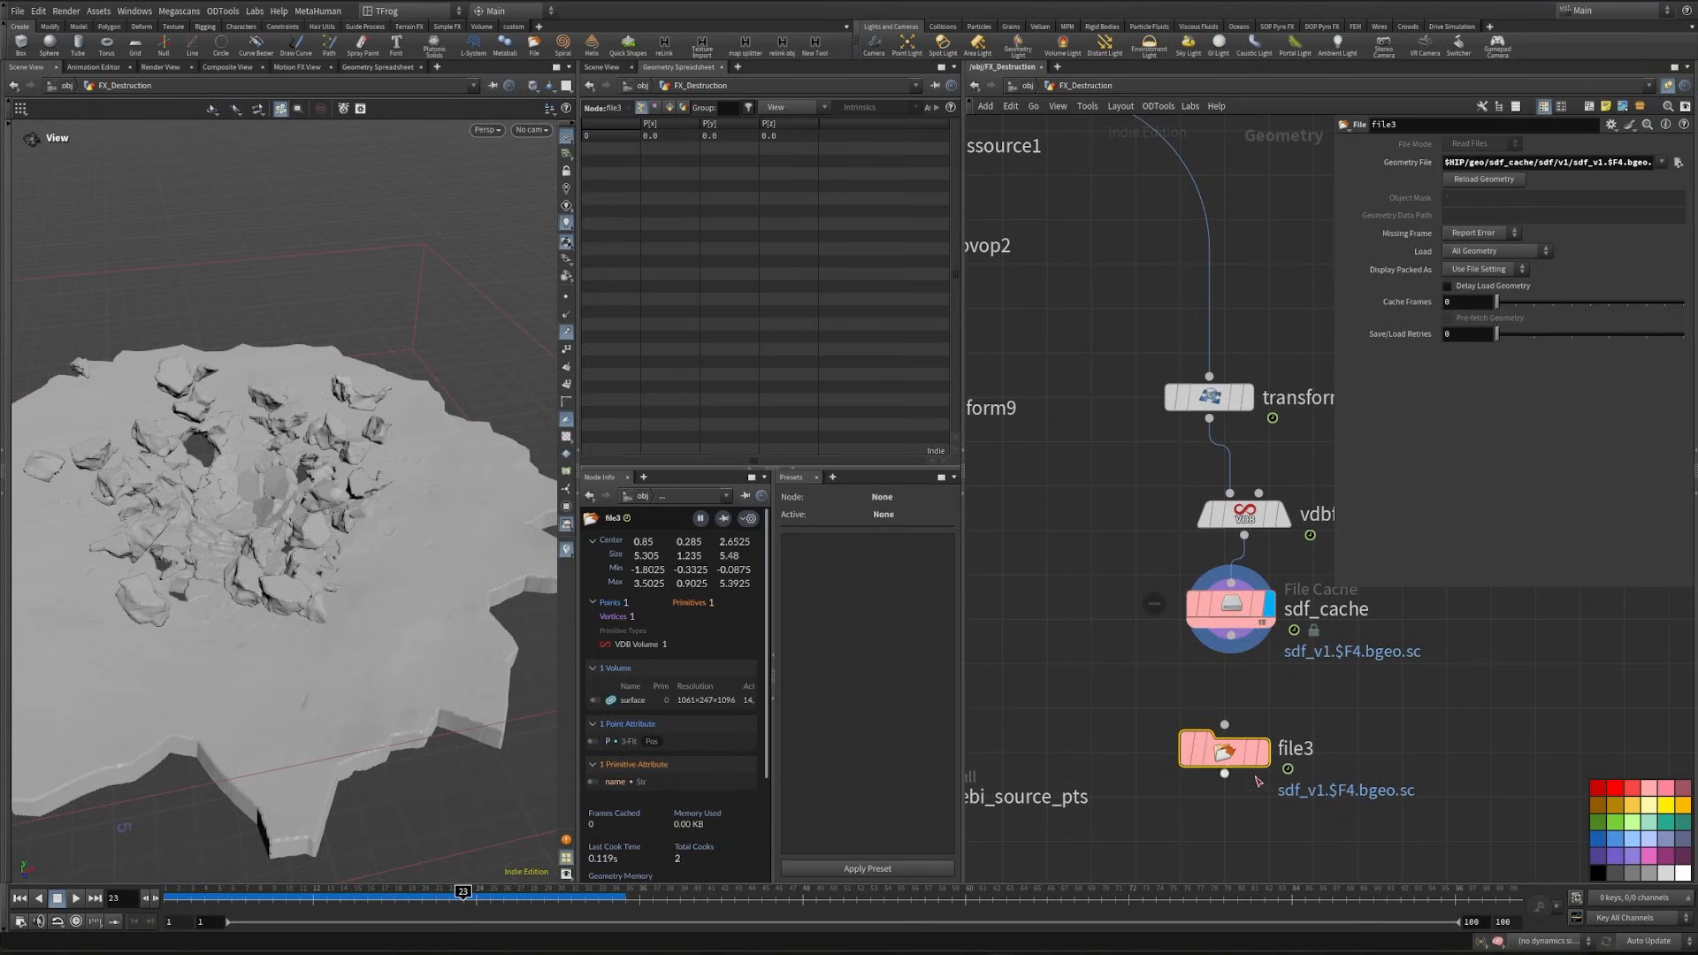
pyautogui.click(1271, 703)
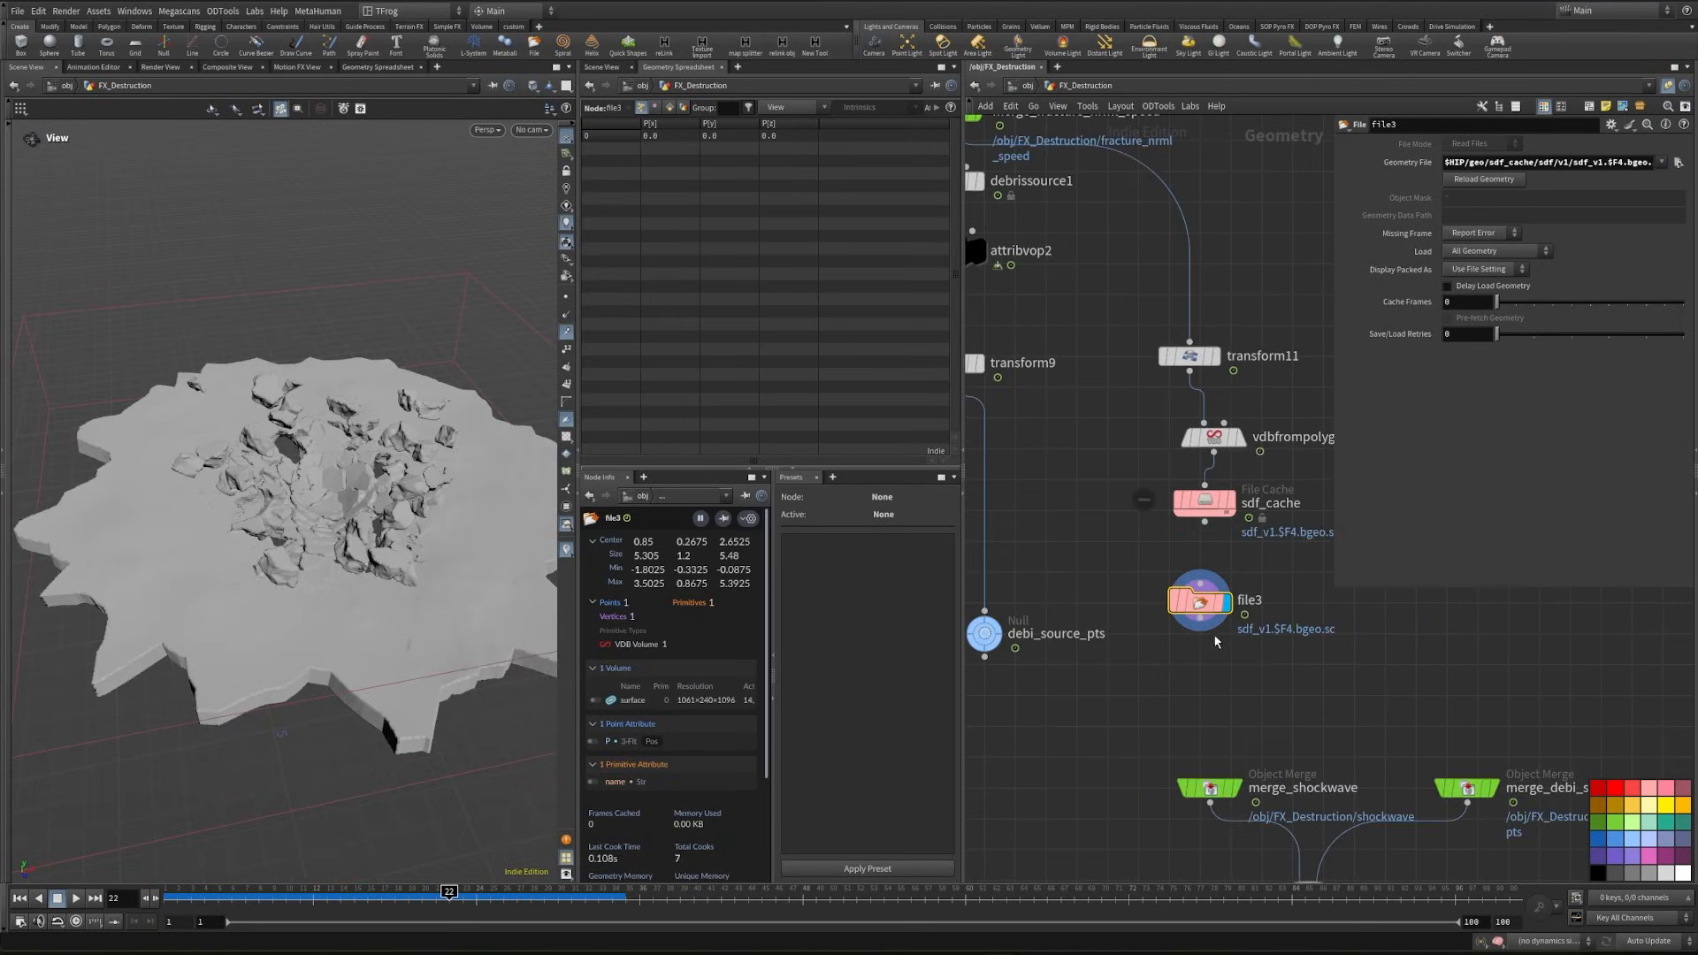
# - Add a null after file3, name it sdf, and colour it light blue
pyautogui.press('Tab')
pyautogui.write('nul')
pyautogui.press('Return')
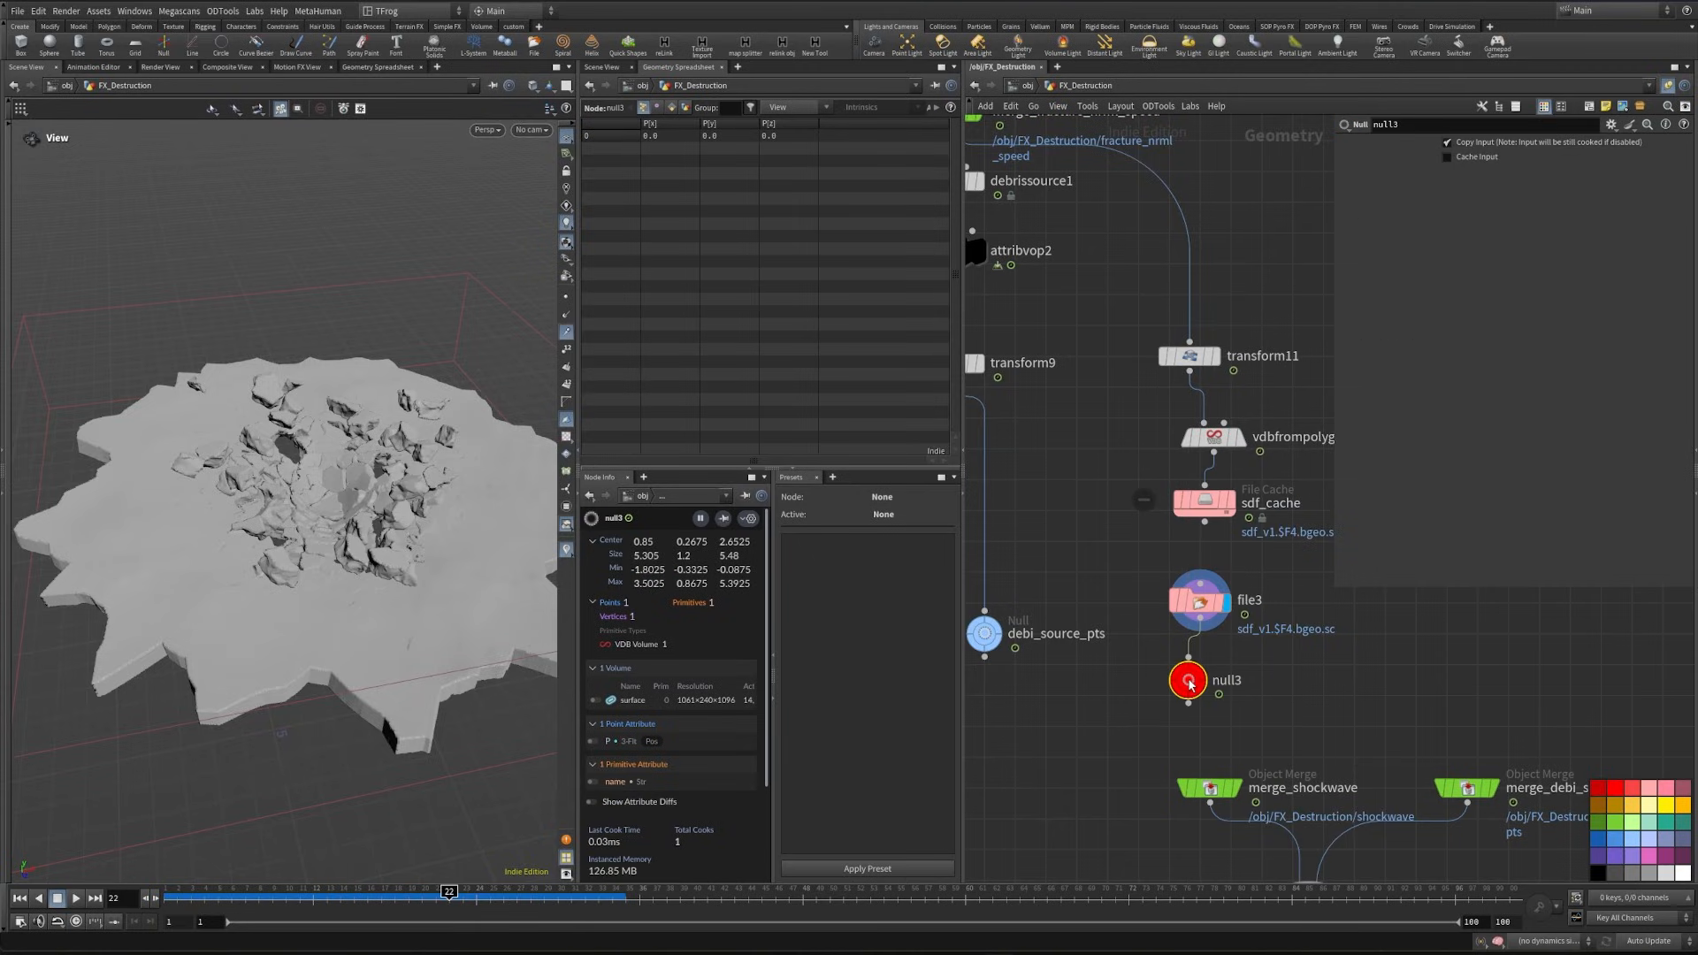
pyautogui.click(1190, 680)
pyautogui.write('sdf')
pyautogui.press('Return')
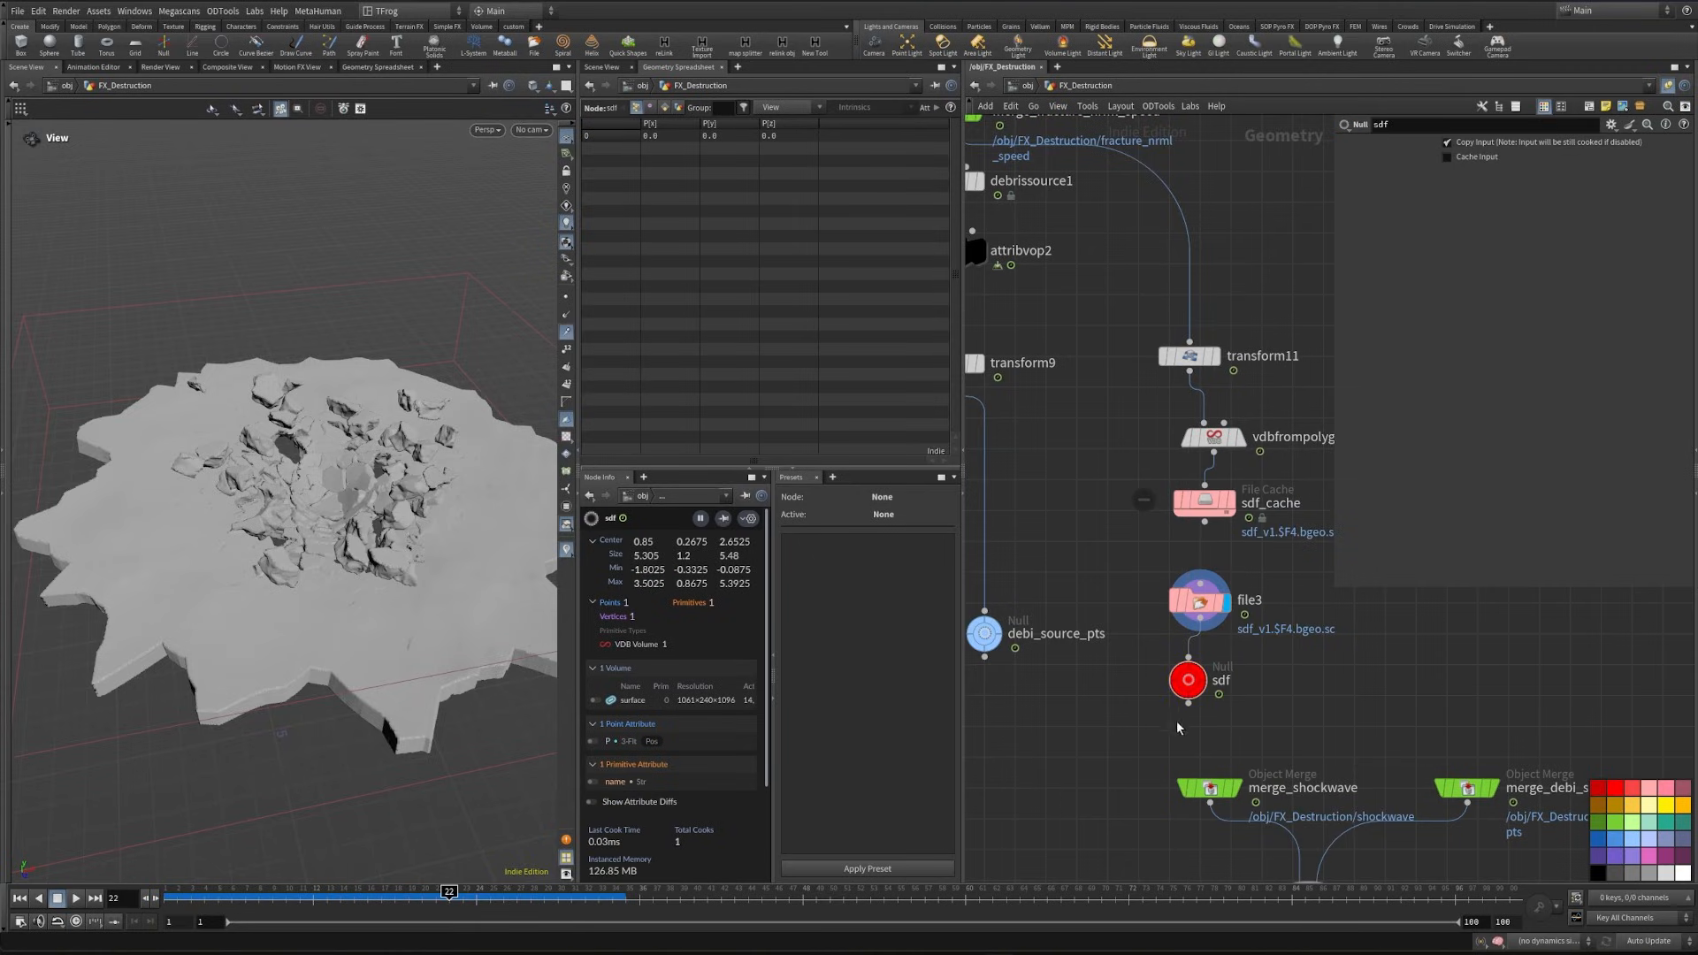
pyautogui.click(1632, 846)
# - Colour the dens_src and vel nulls light blue
pyautogui.scroll(-5, 1631, 796)
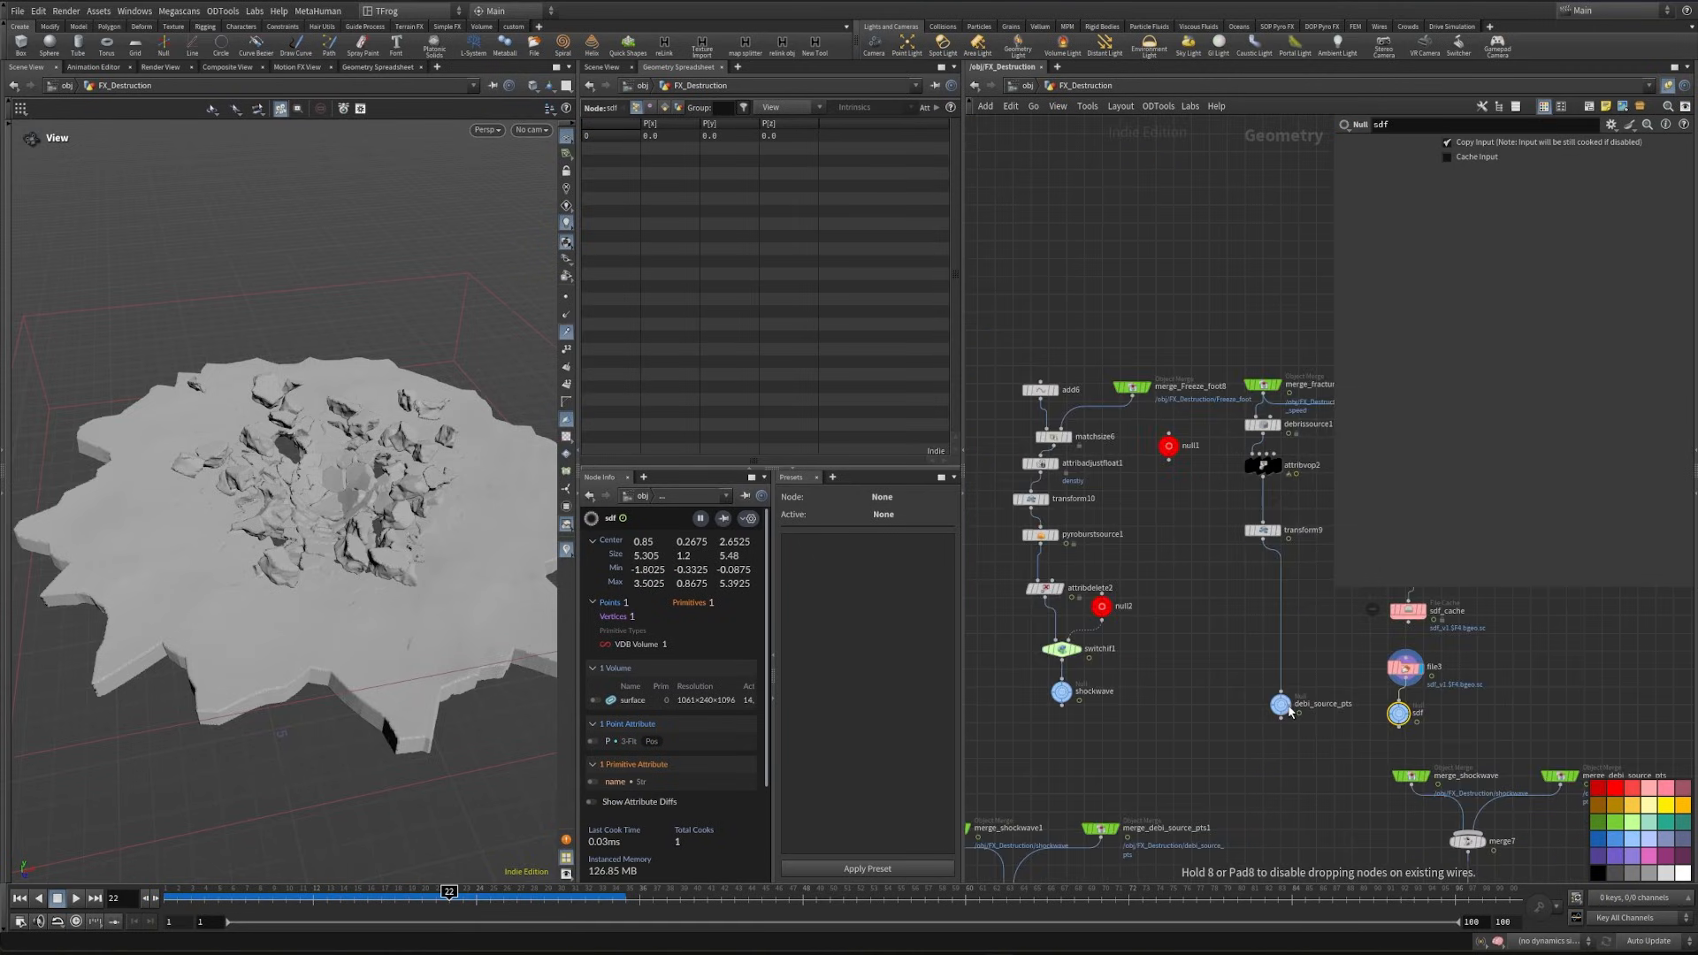
pyautogui.scroll(-3, 1217, 787)
pyautogui.moveTo(1287, 856); pyautogui.dragTo(1268, 620, button='middle')
pyautogui.moveTo(1008, 703); pyautogui.dragTo(1448, 727)
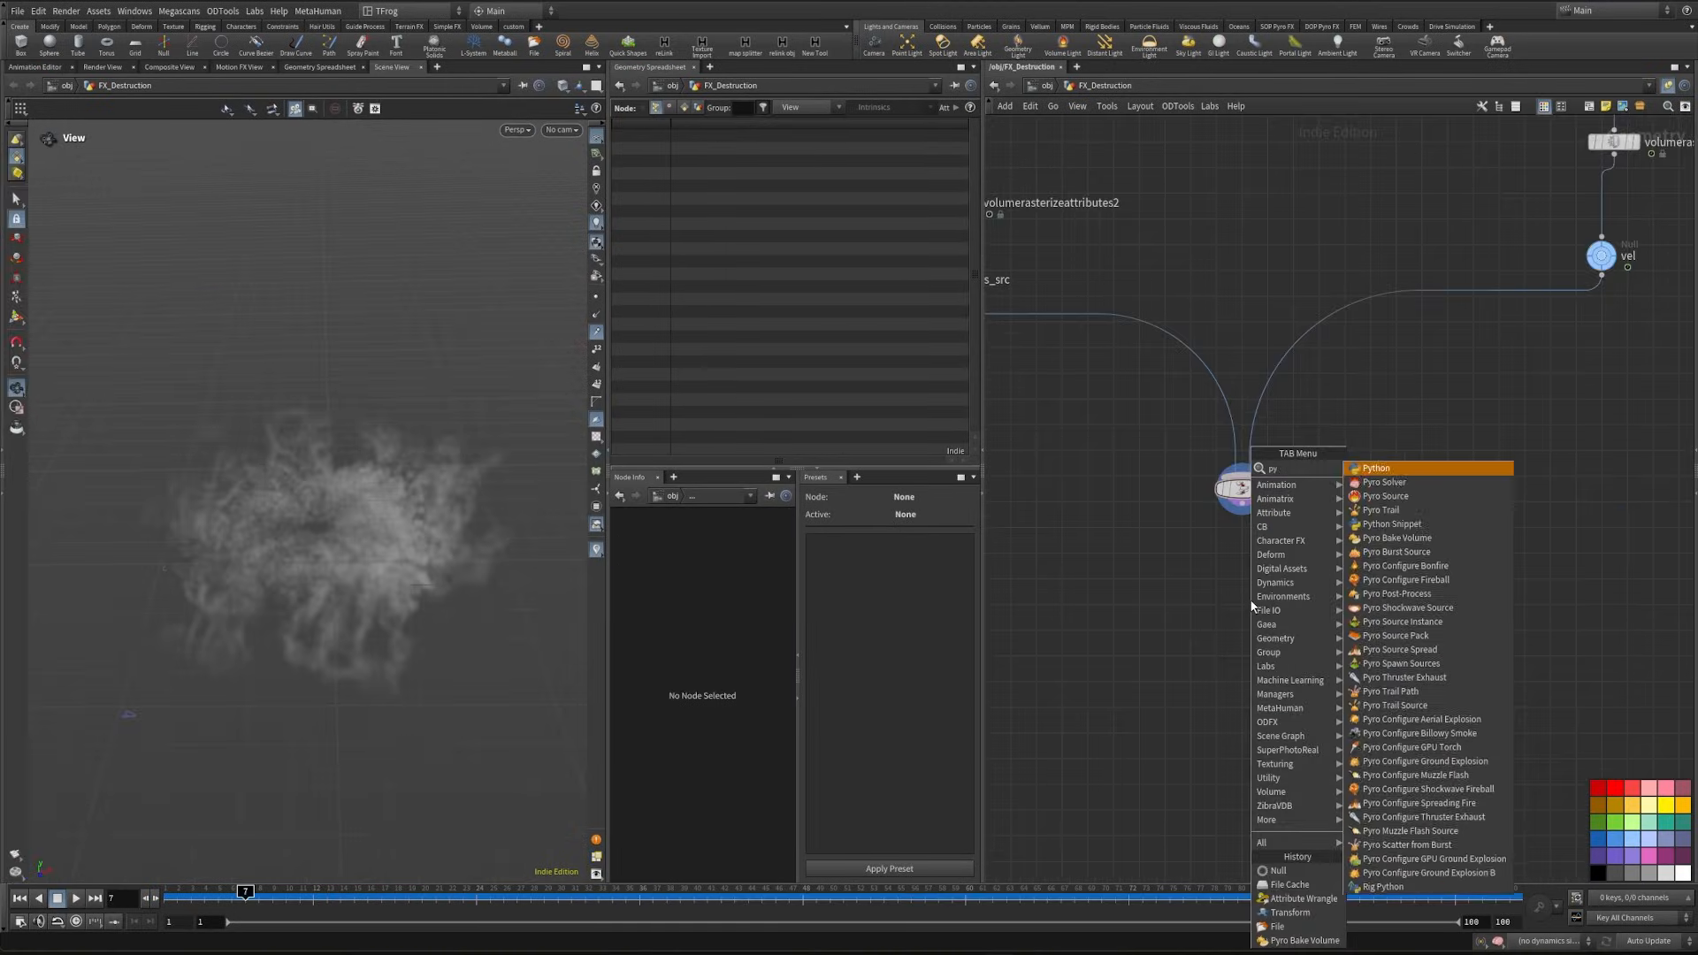
# - Place a Pyro Solver below merge9 and link its voxel size to null1's voxel scale
pyautogui.press('Return')
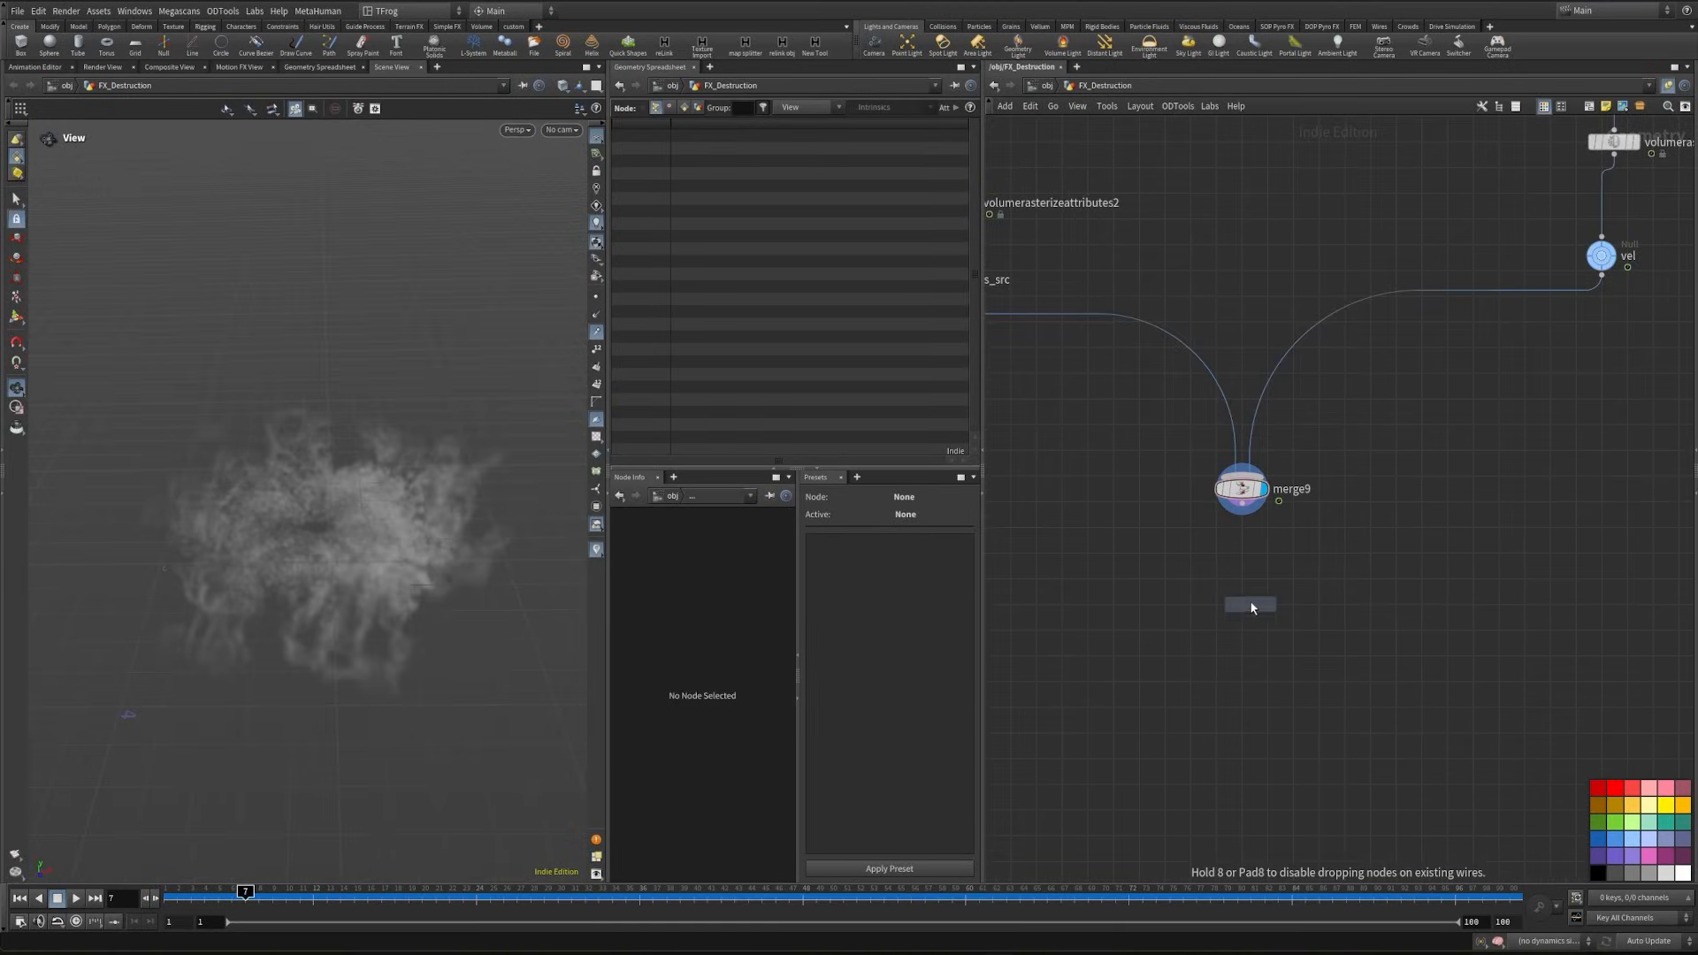
pyautogui.click(1291, 615)
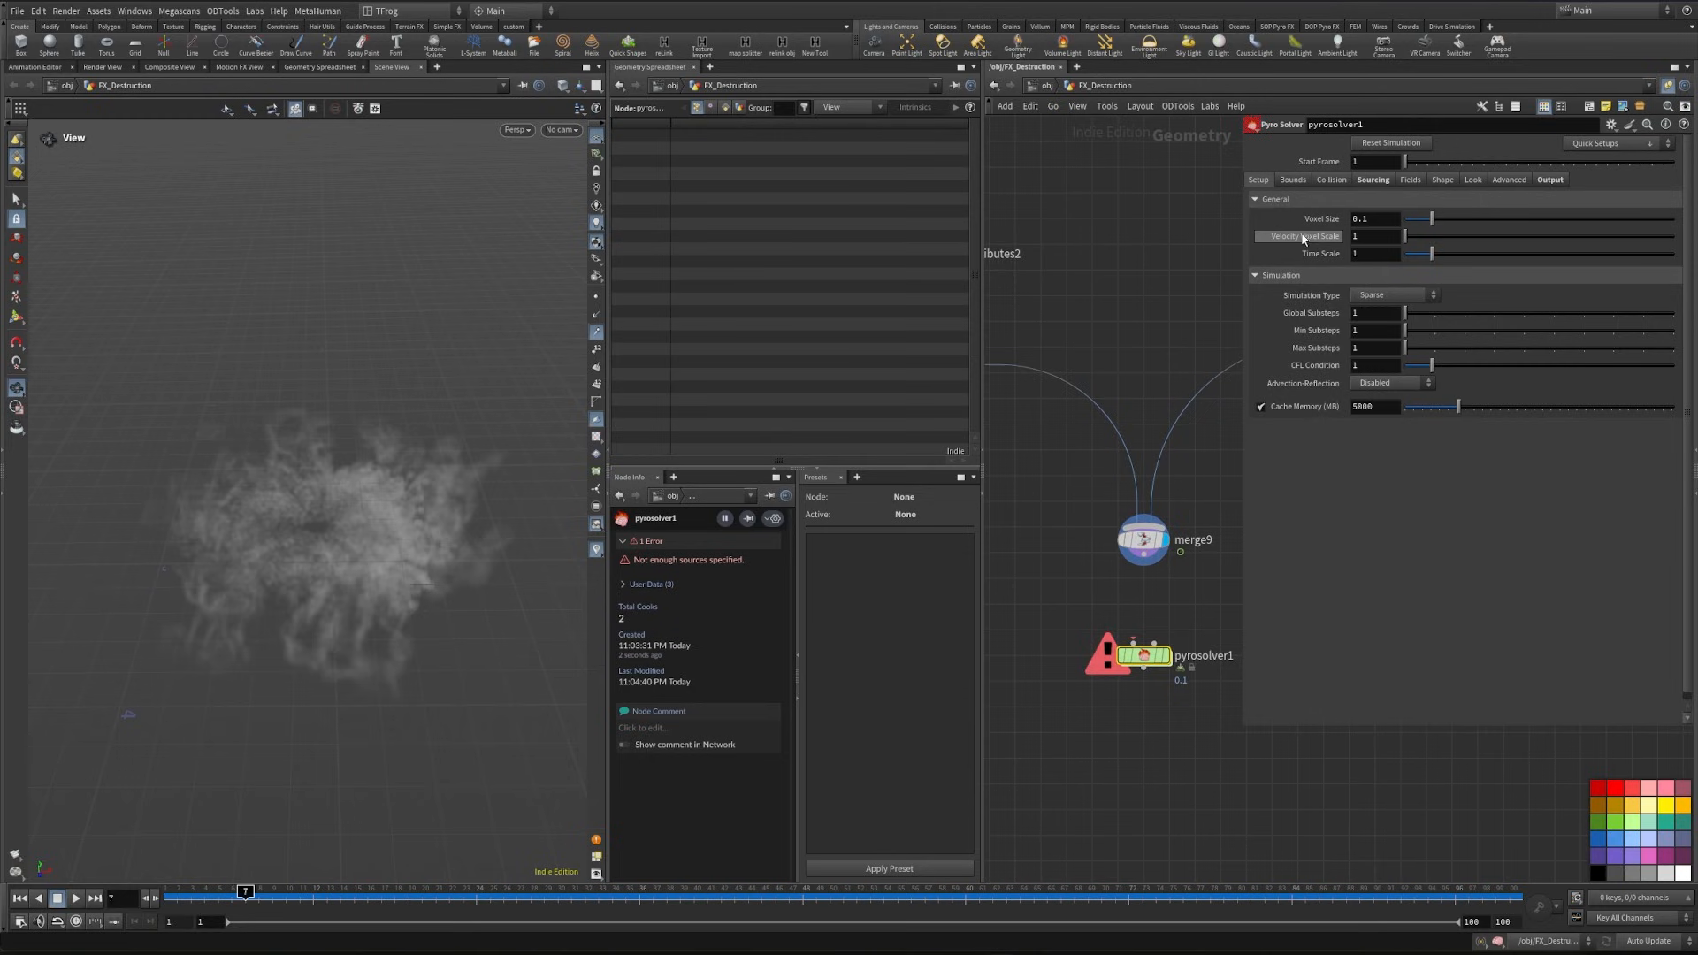
pyautogui.scroll(-4, 1158, 296)
pyautogui.moveTo(1141, 252); pyautogui.dragTo(1090, 583, button='middle')
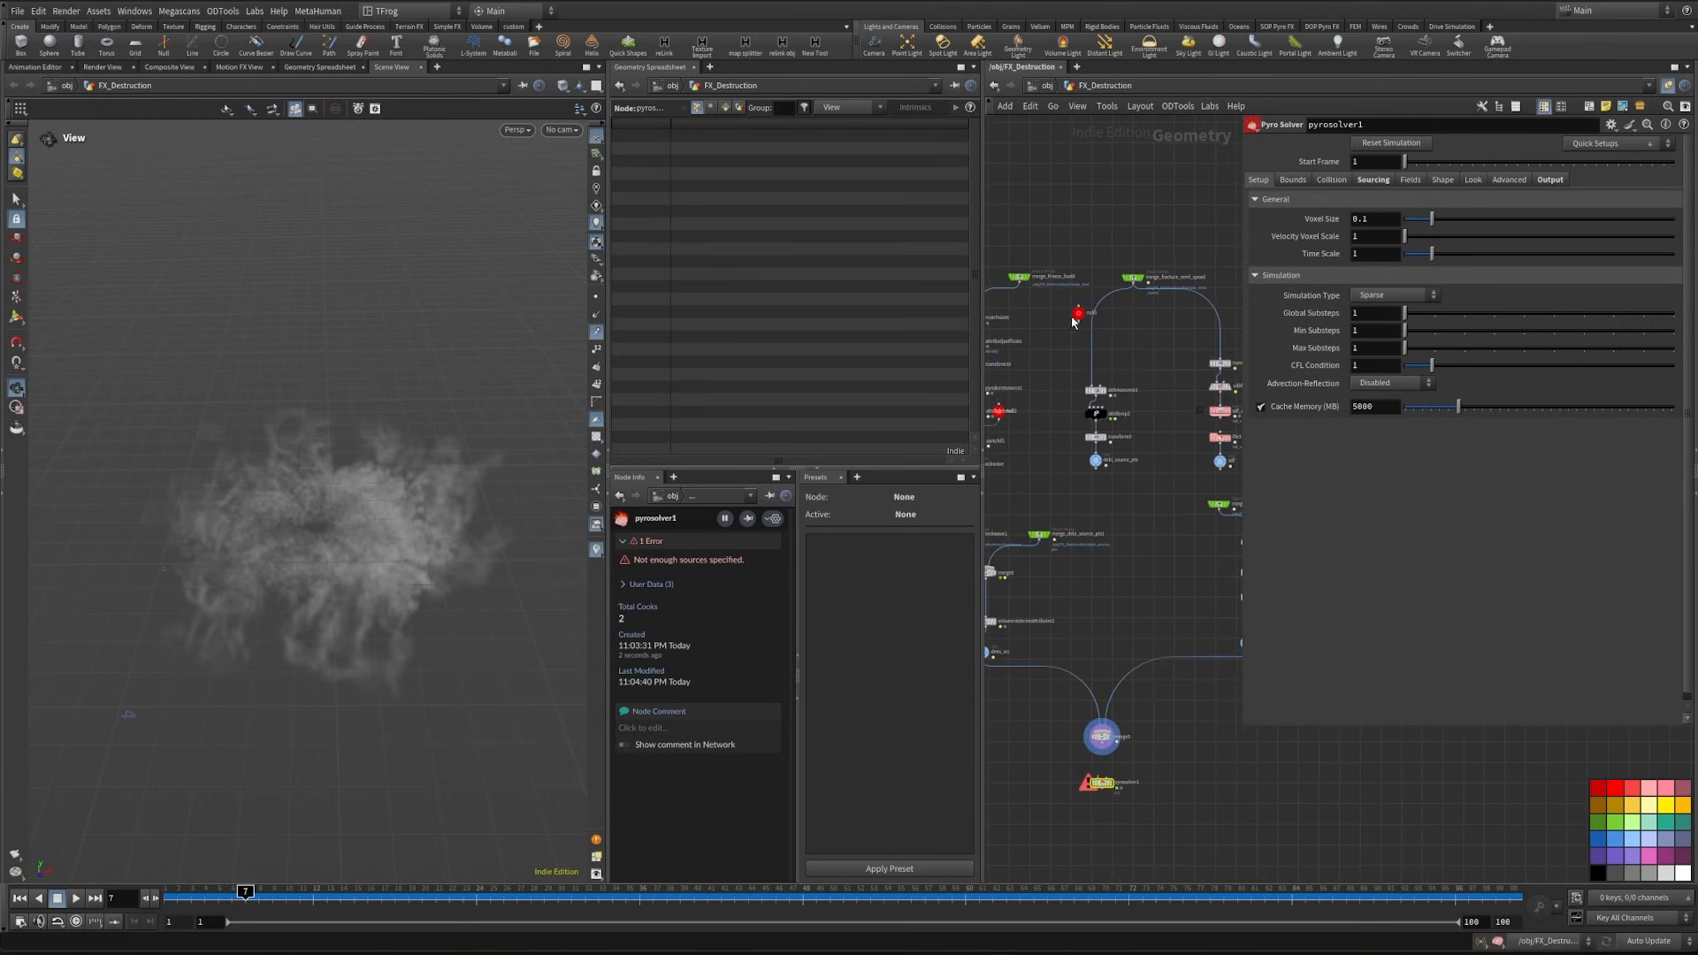
pyautogui.scroll(3, 1076, 322)
pyautogui.click(1084, 309)
pyautogui.rightClick(1327, 190)
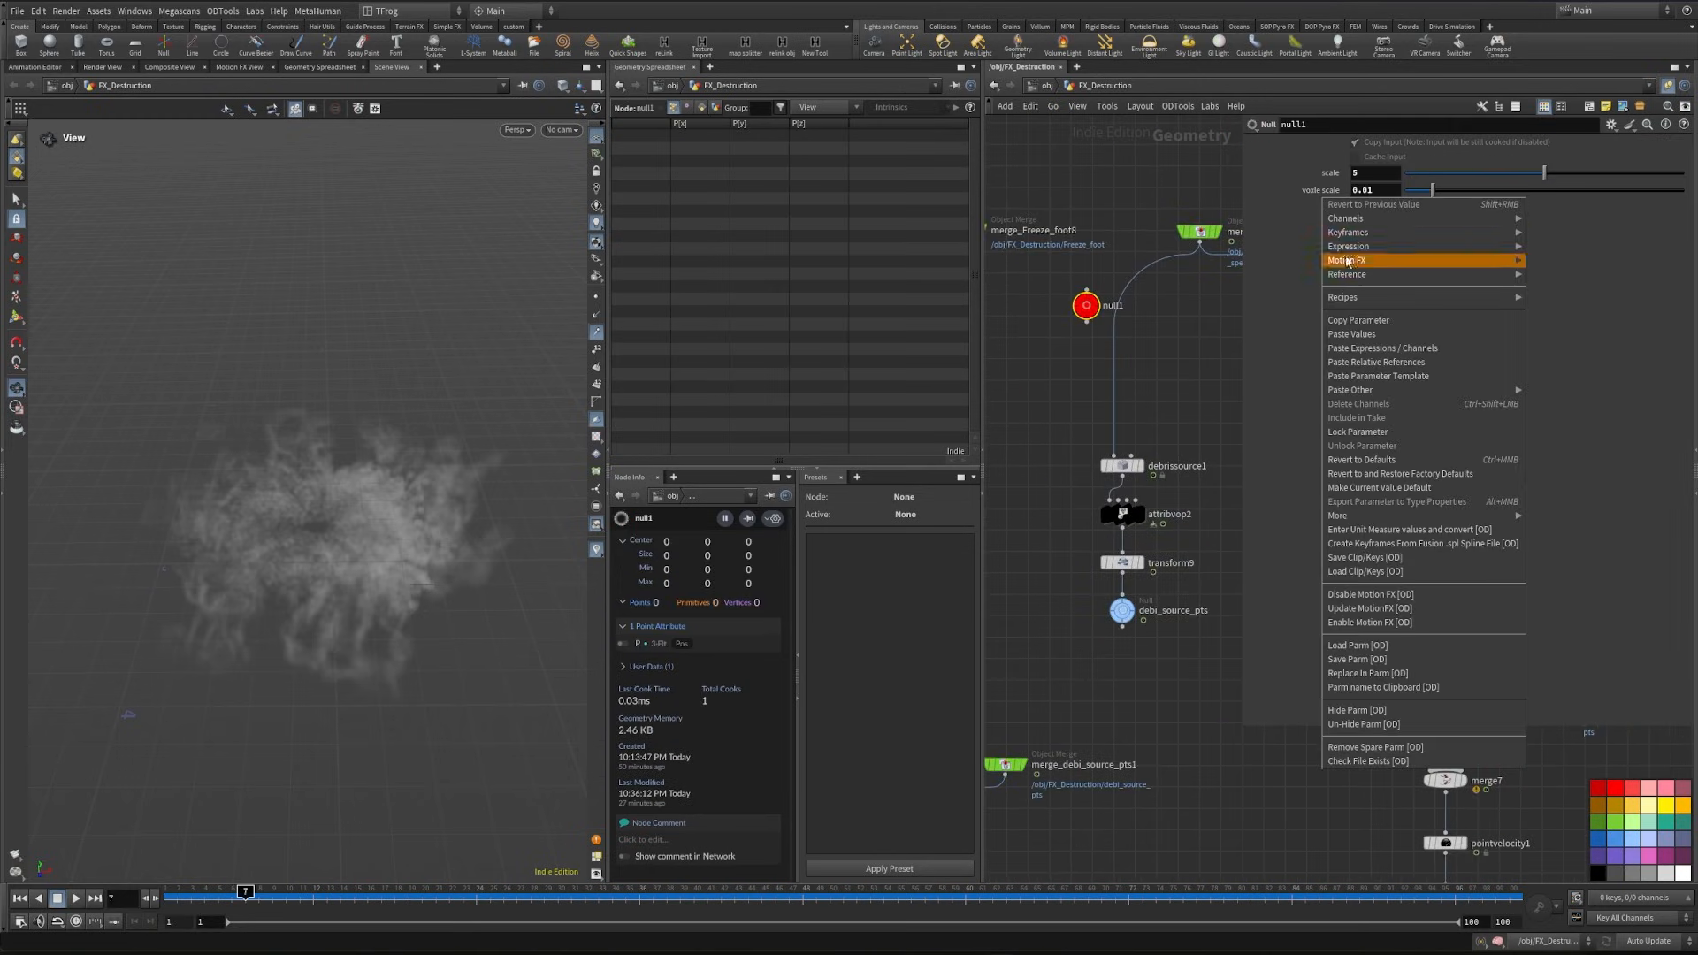
pyautogui.click(1359, 325)
pyautogui.click(1135, 702)
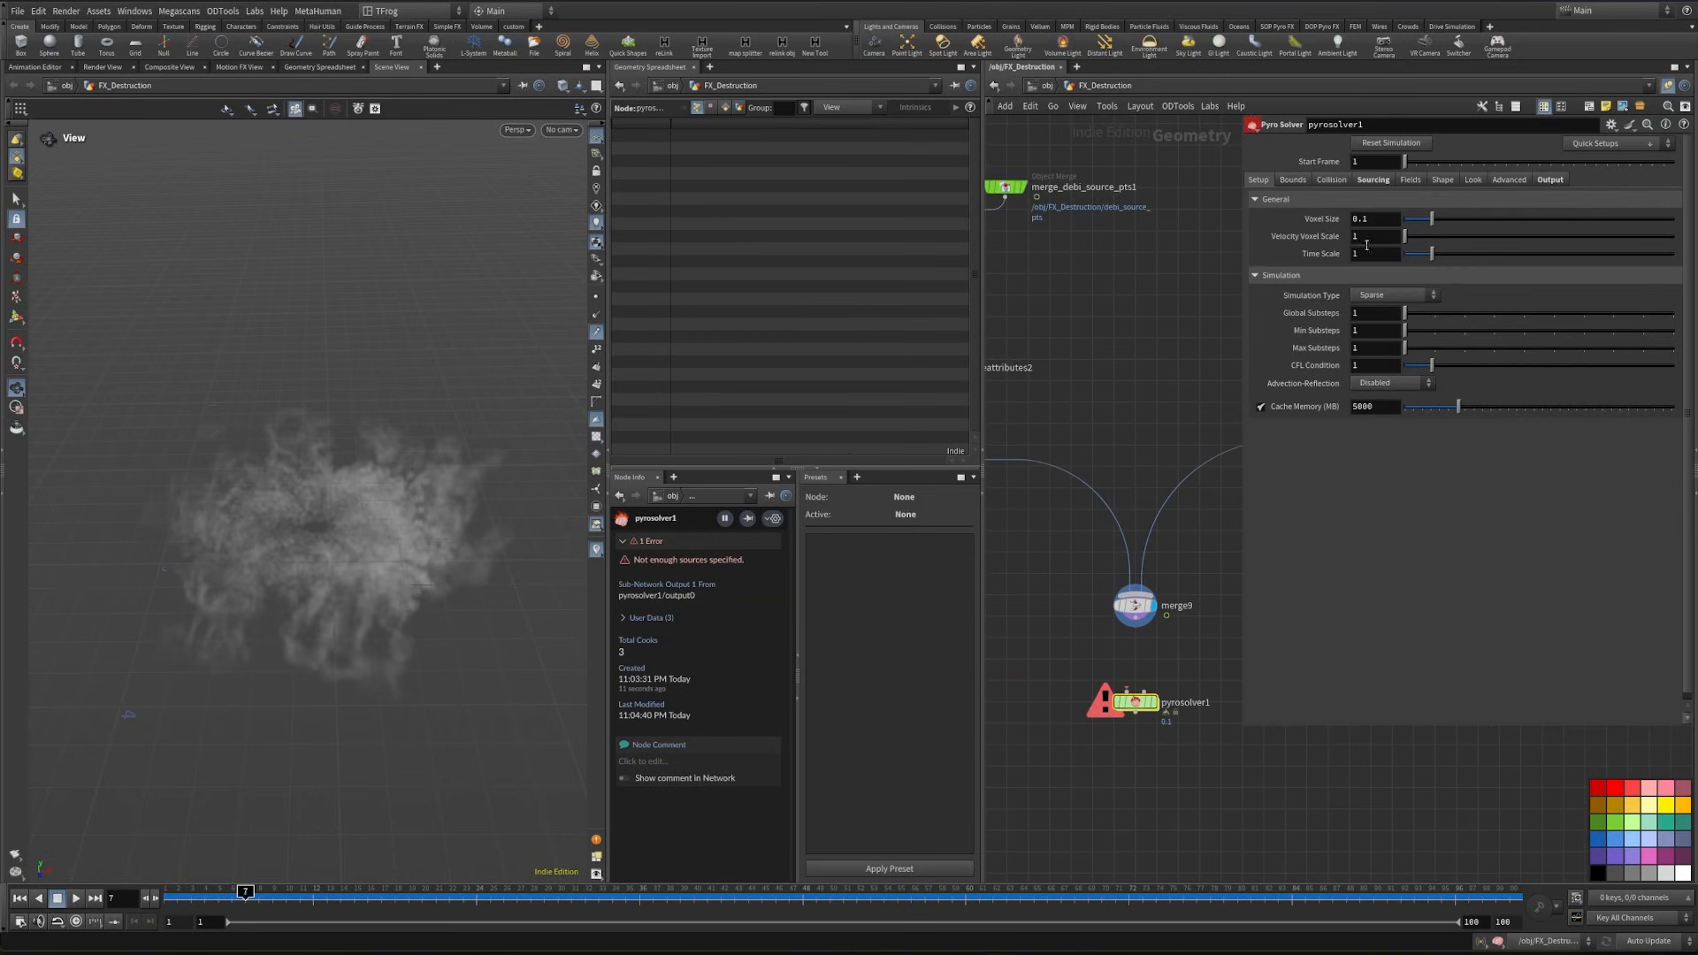
pyautogui.rightClick(1327, 219)
pyautogui.click(1396, 357)
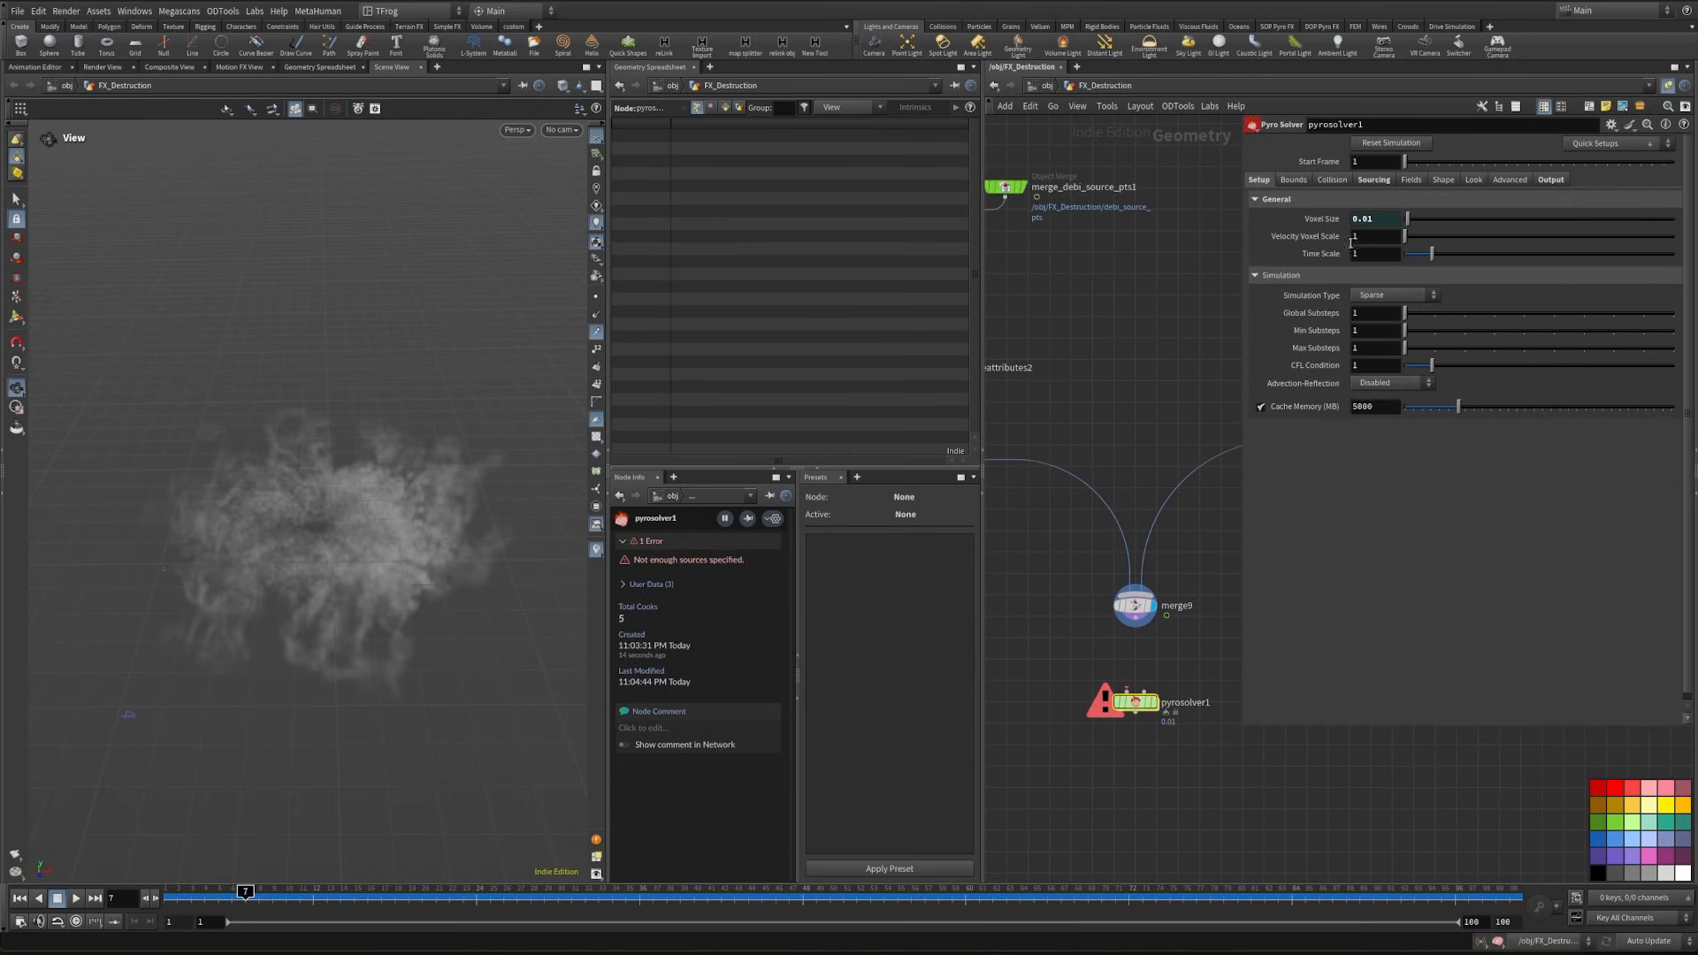
# - Disable the Pyro Solver's temperature and flame sources, and set the vel source scale to 0.2
pyautogui.click(1329, 179)
pyautogui.click(1361, 182)
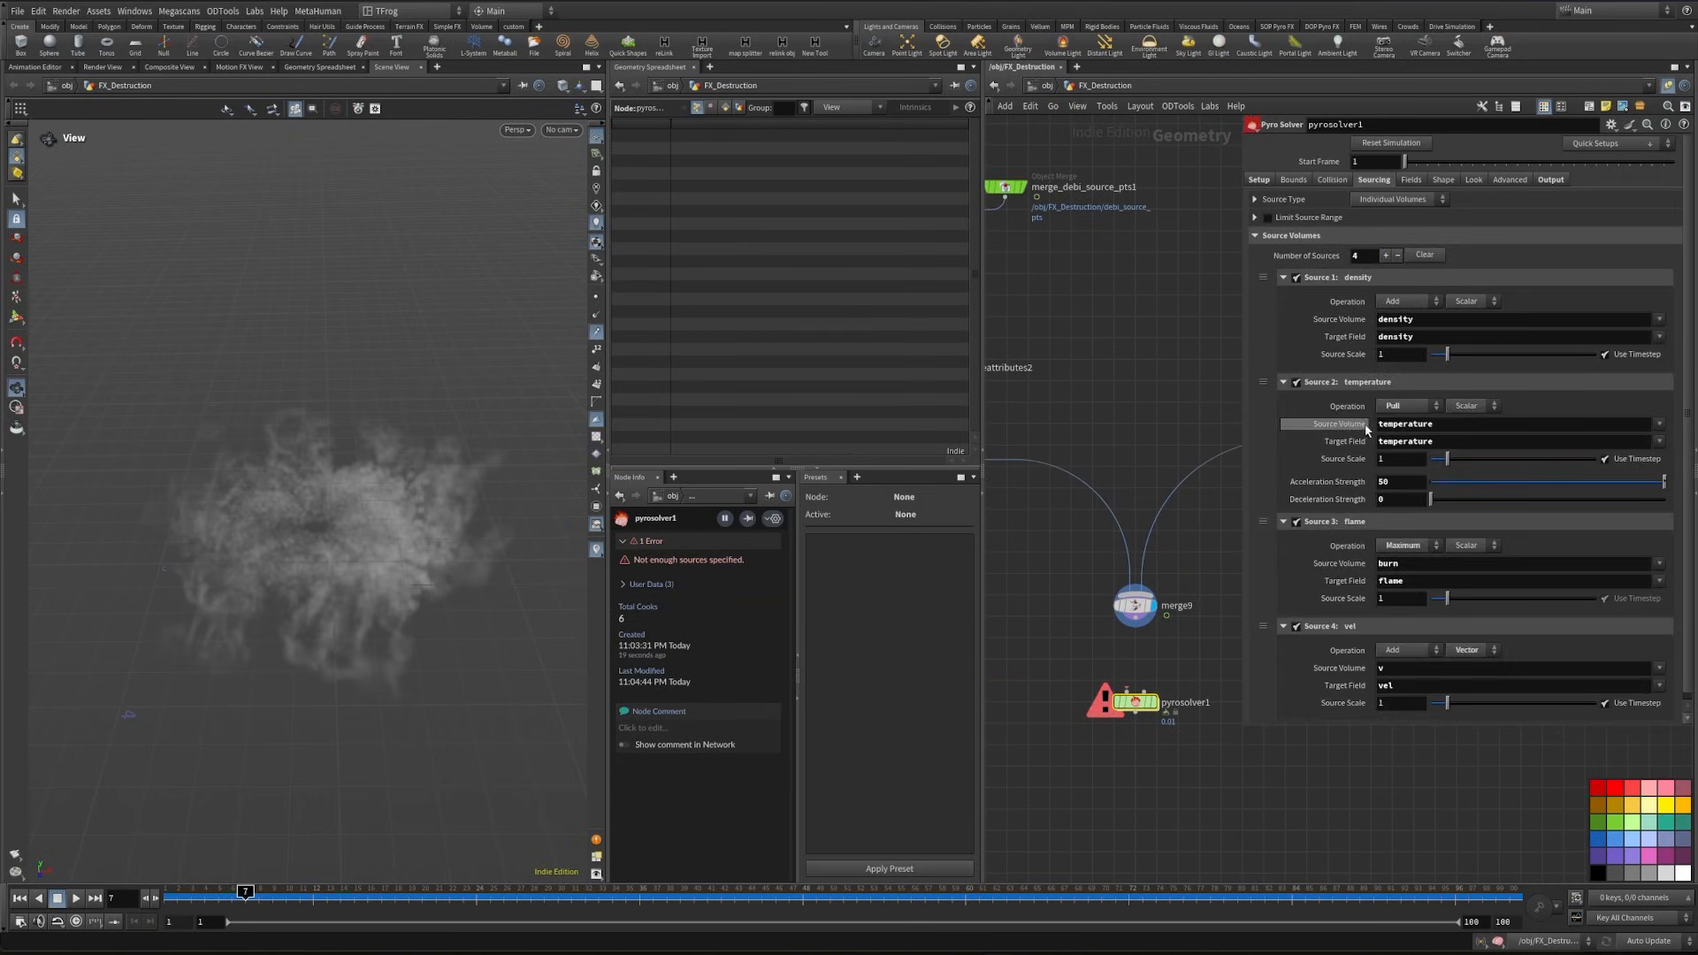
pyautogui.click(1297, 382)
pyautogui.click(1296, 521)
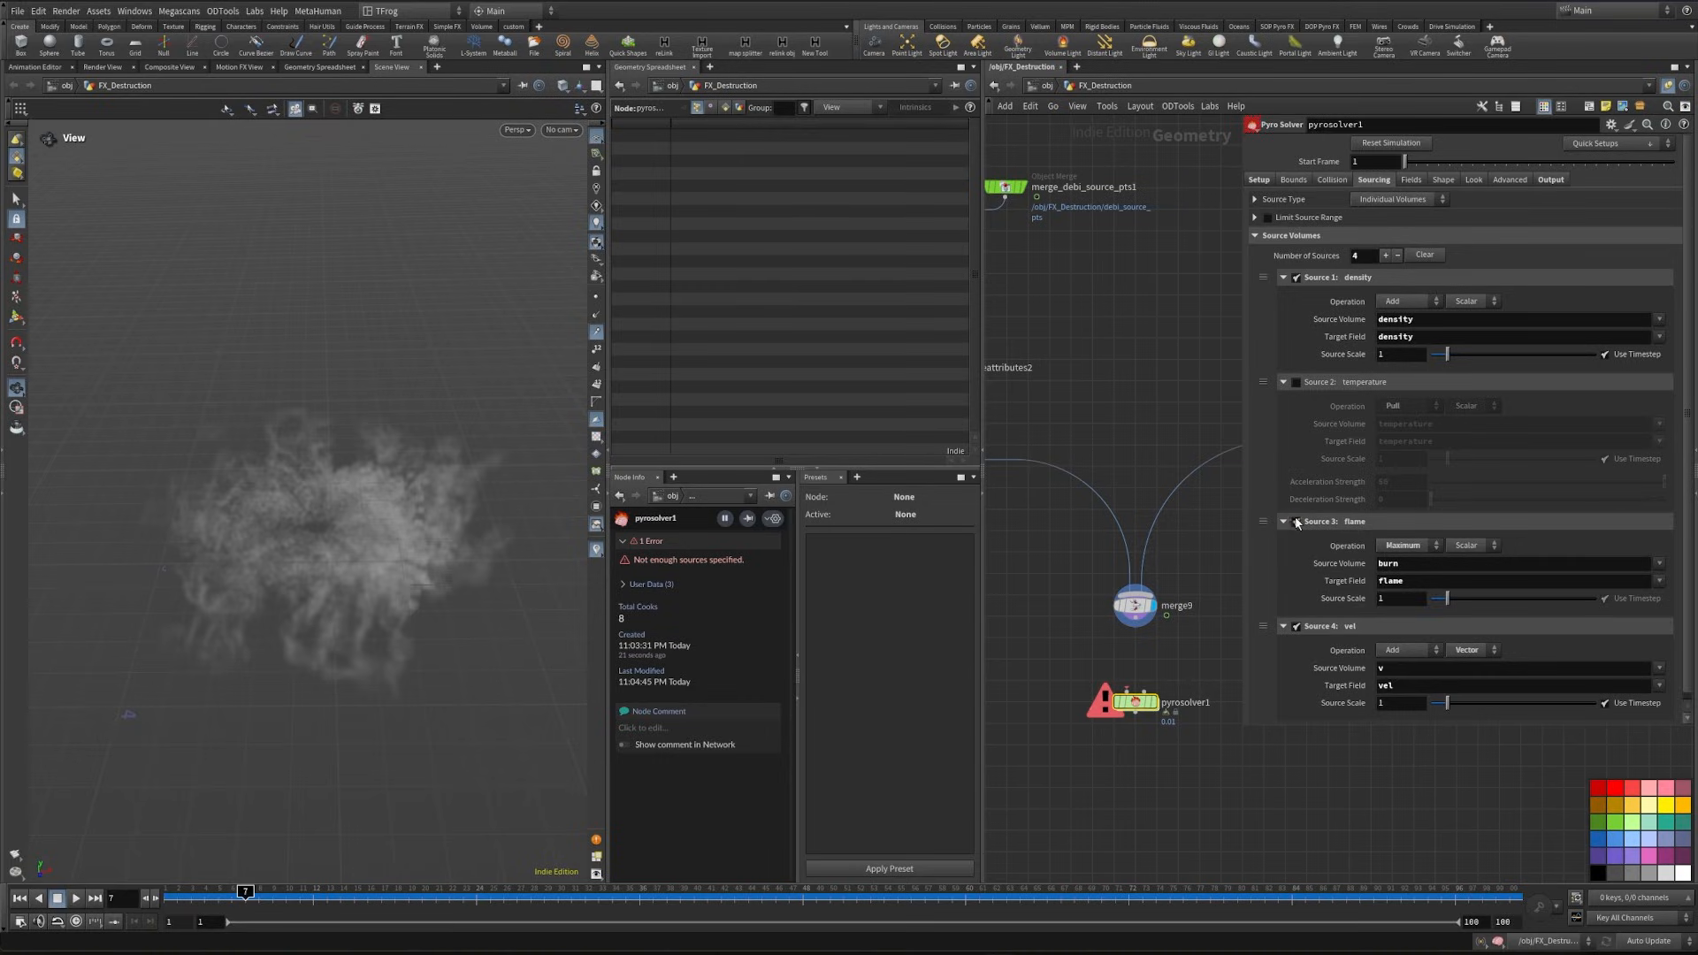
pyautogui.click(1395, 705)
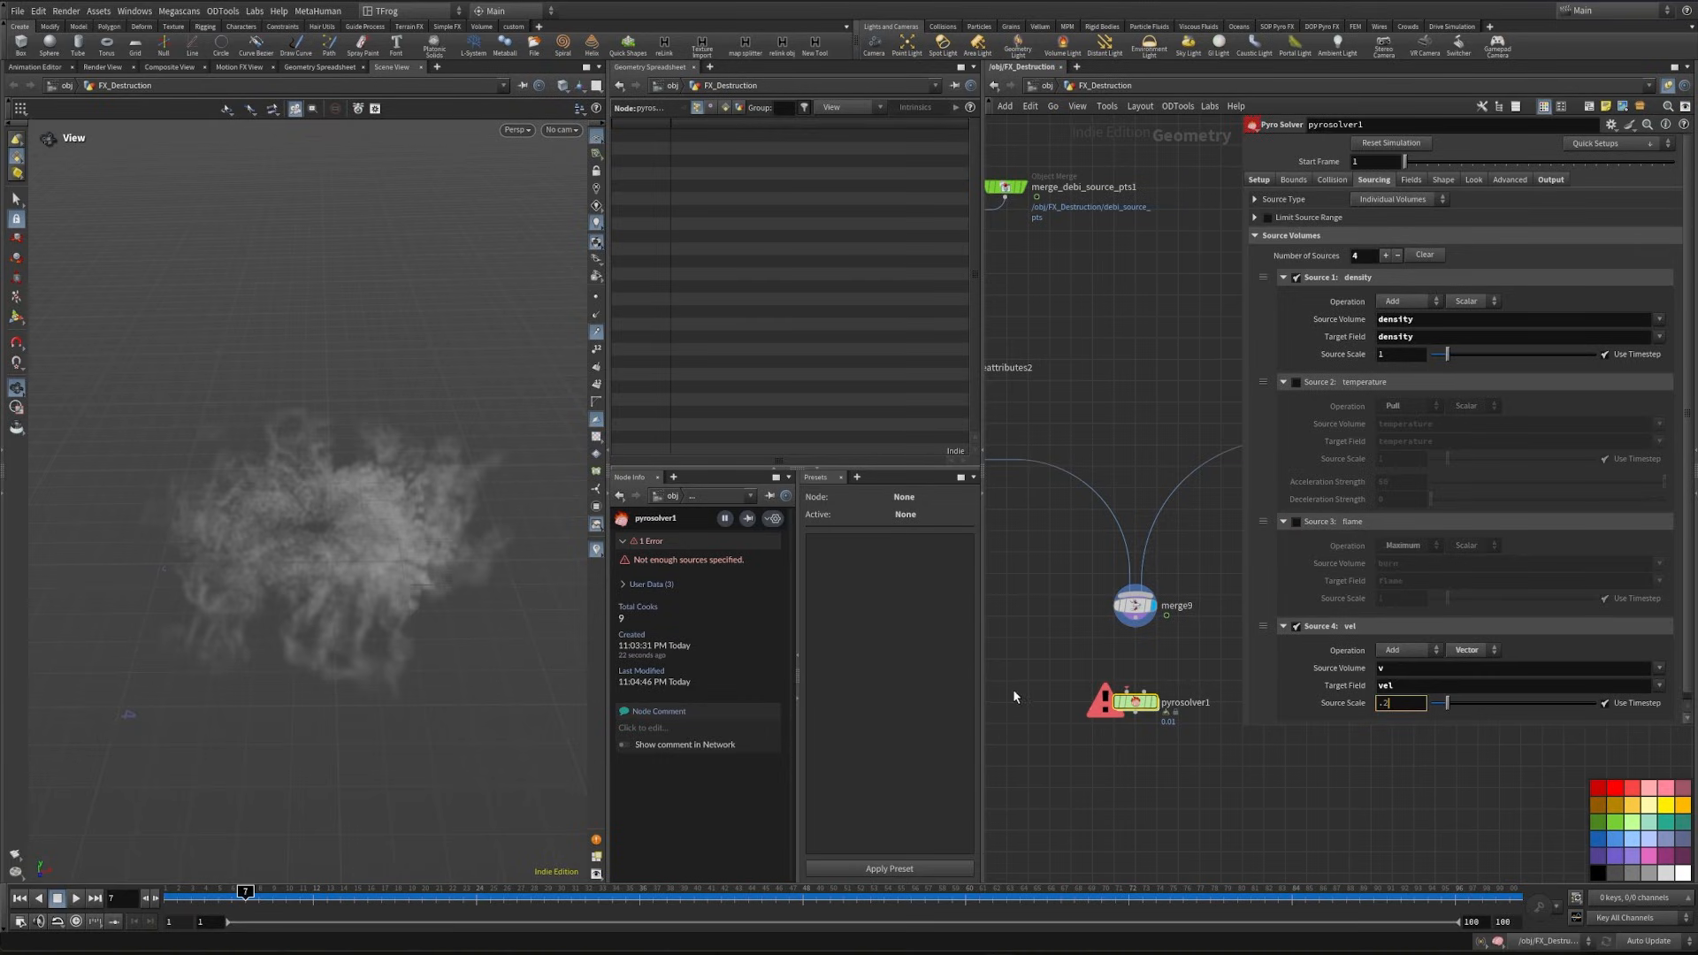
pyautogui.click(1014, 695)
# - Enable Disturbance and Turbulence in the Pyro Solver's shape settings
pyautogui.click(1410, 180)
pyautogui.click(1268, 237)
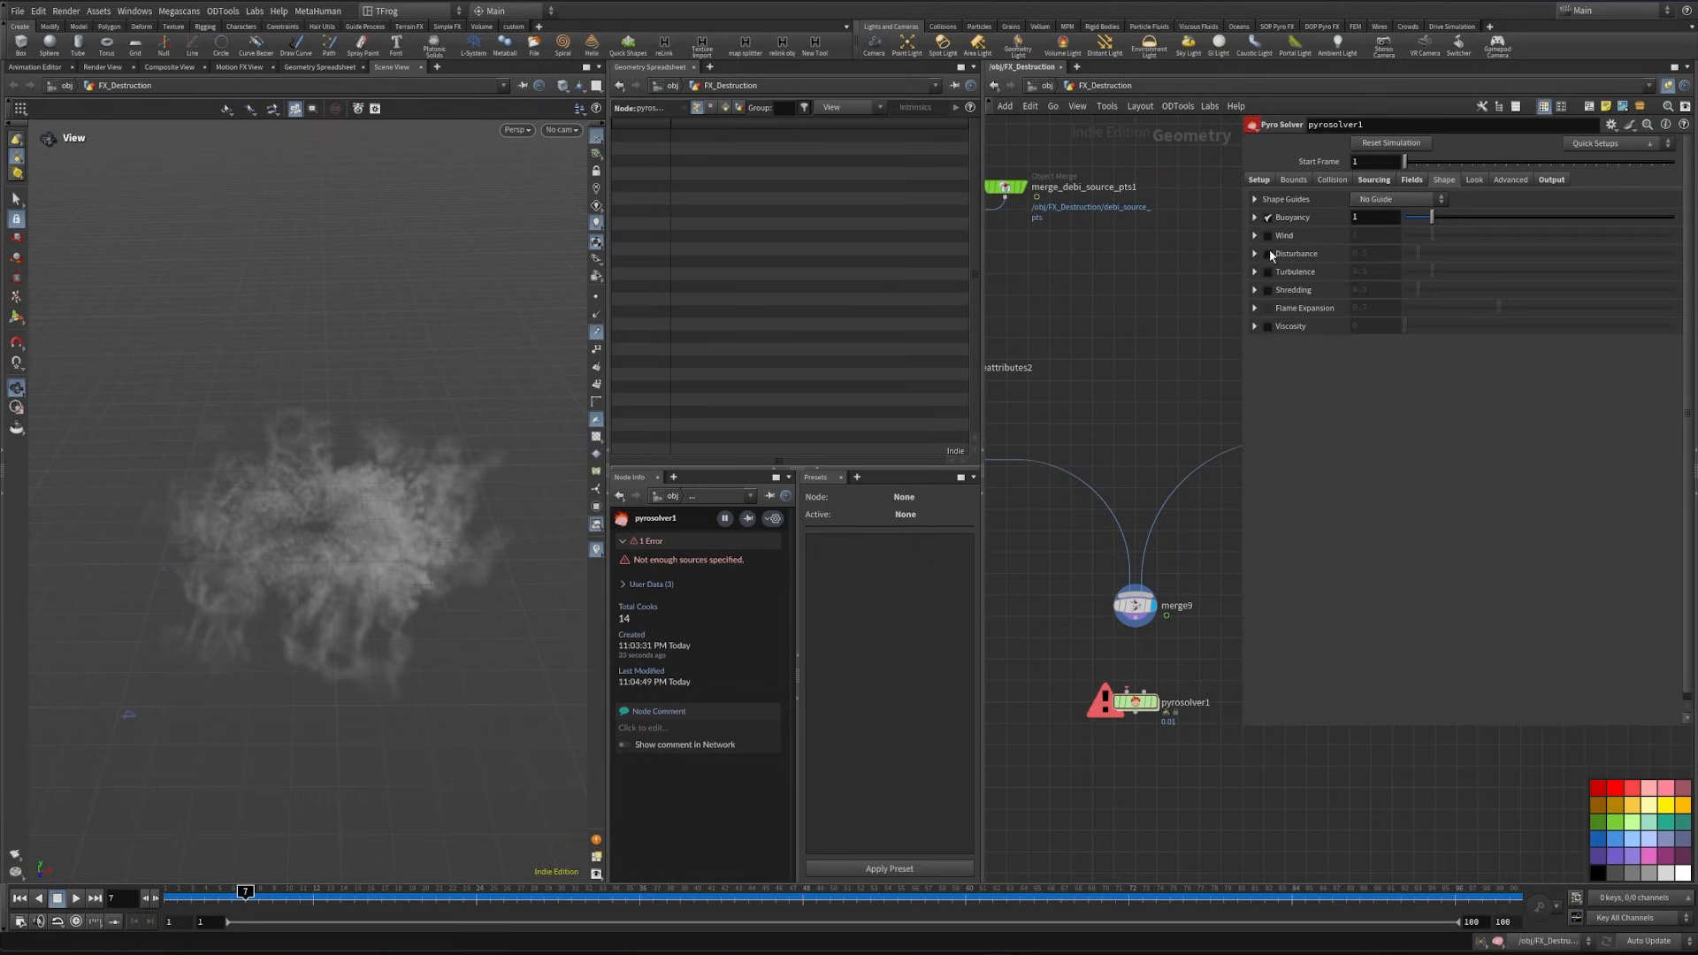
pyautogui.click(1269, 253)
pyautogui.click(1268, 270)
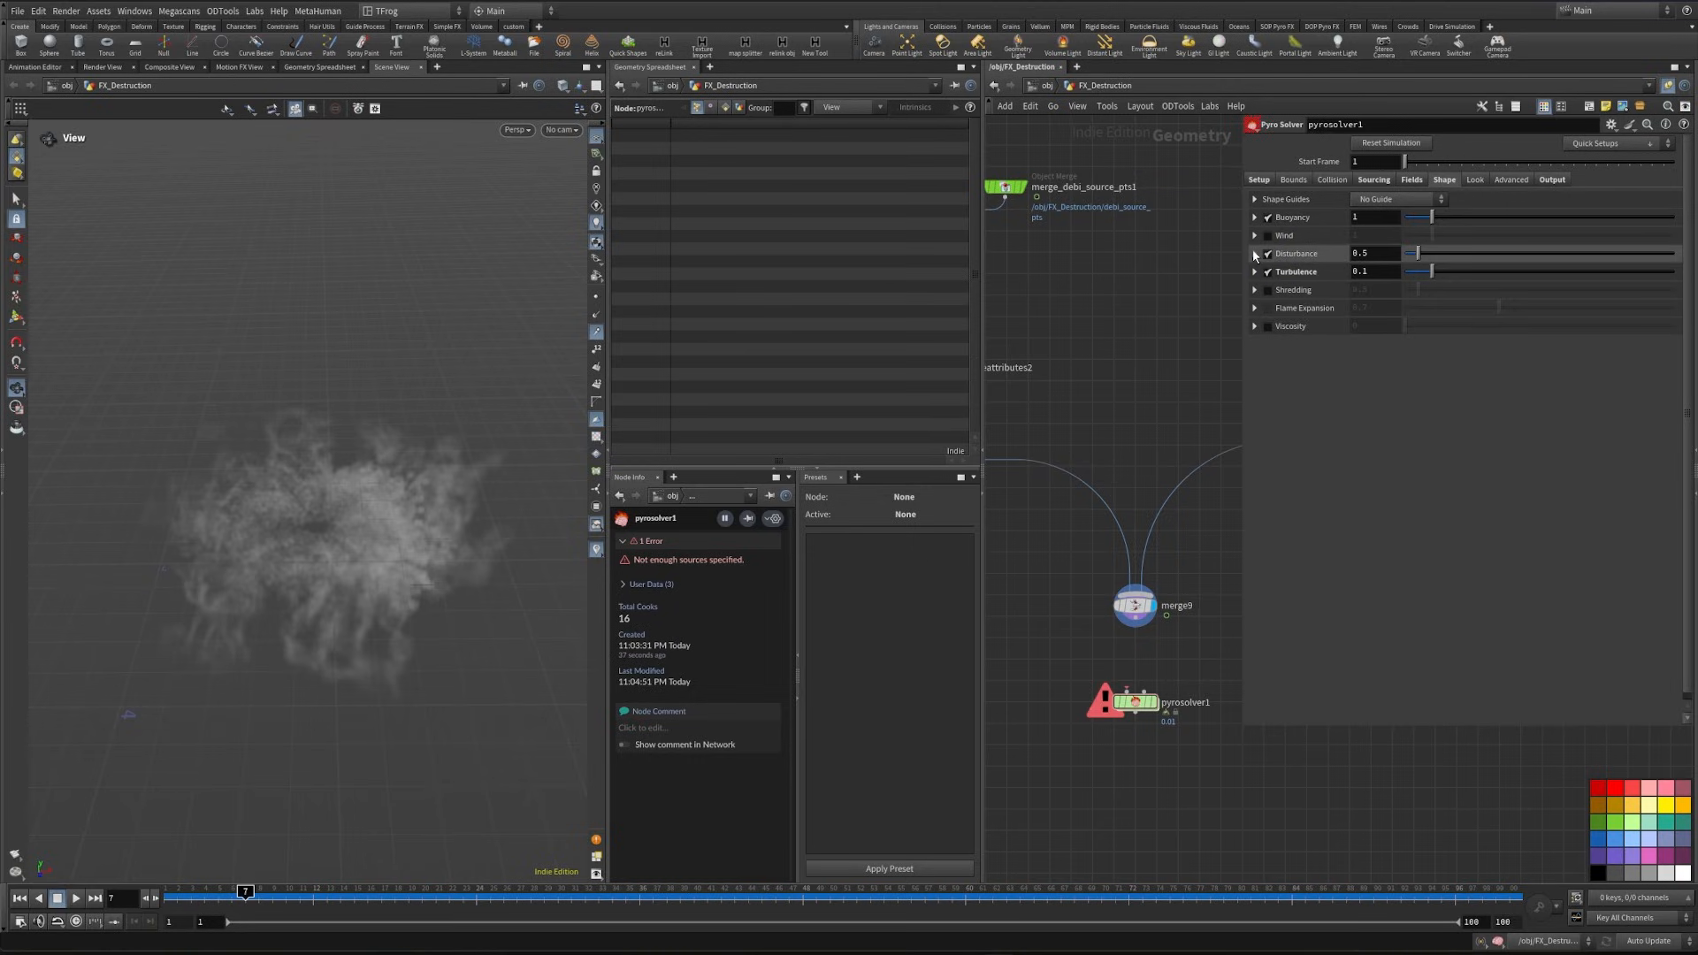
# - Set the Pyro Solver's Disturbance to 15 and enable its speed control field with a minimum control range of 0.05
pyautogui.click(1253, 256)
pyautogui.moveTo(1374, 274); pyautogui.dragTo(1184, 398)
pyautogui.write('15')
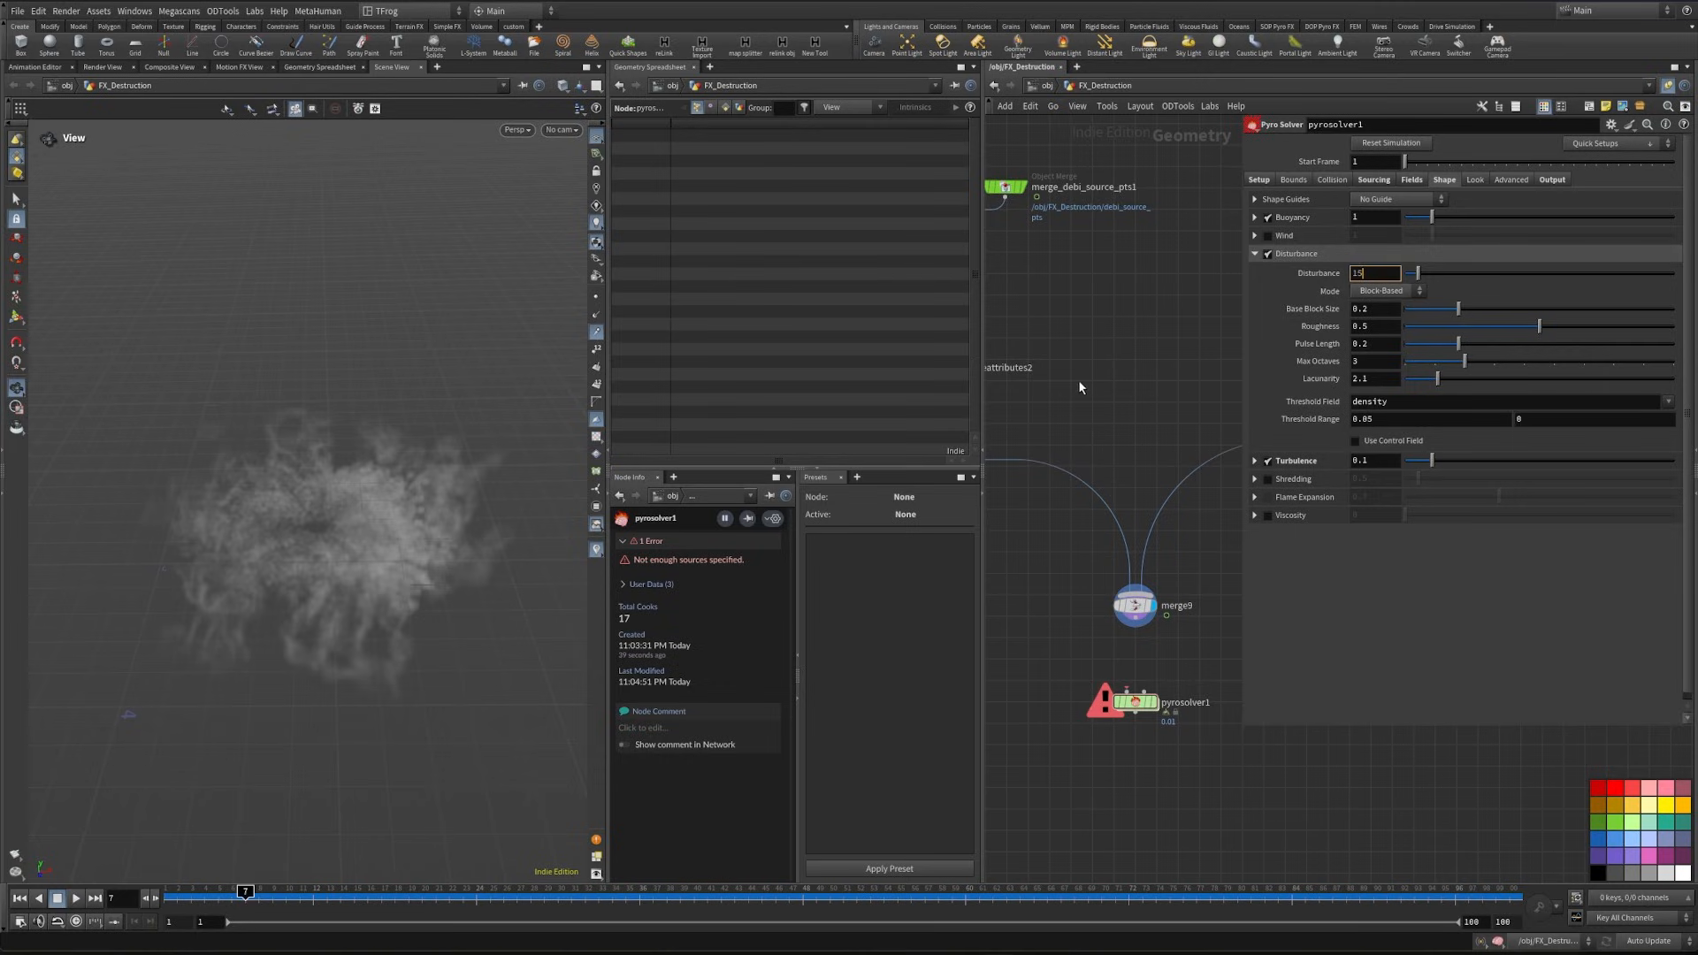
pyautogui.press('Return')
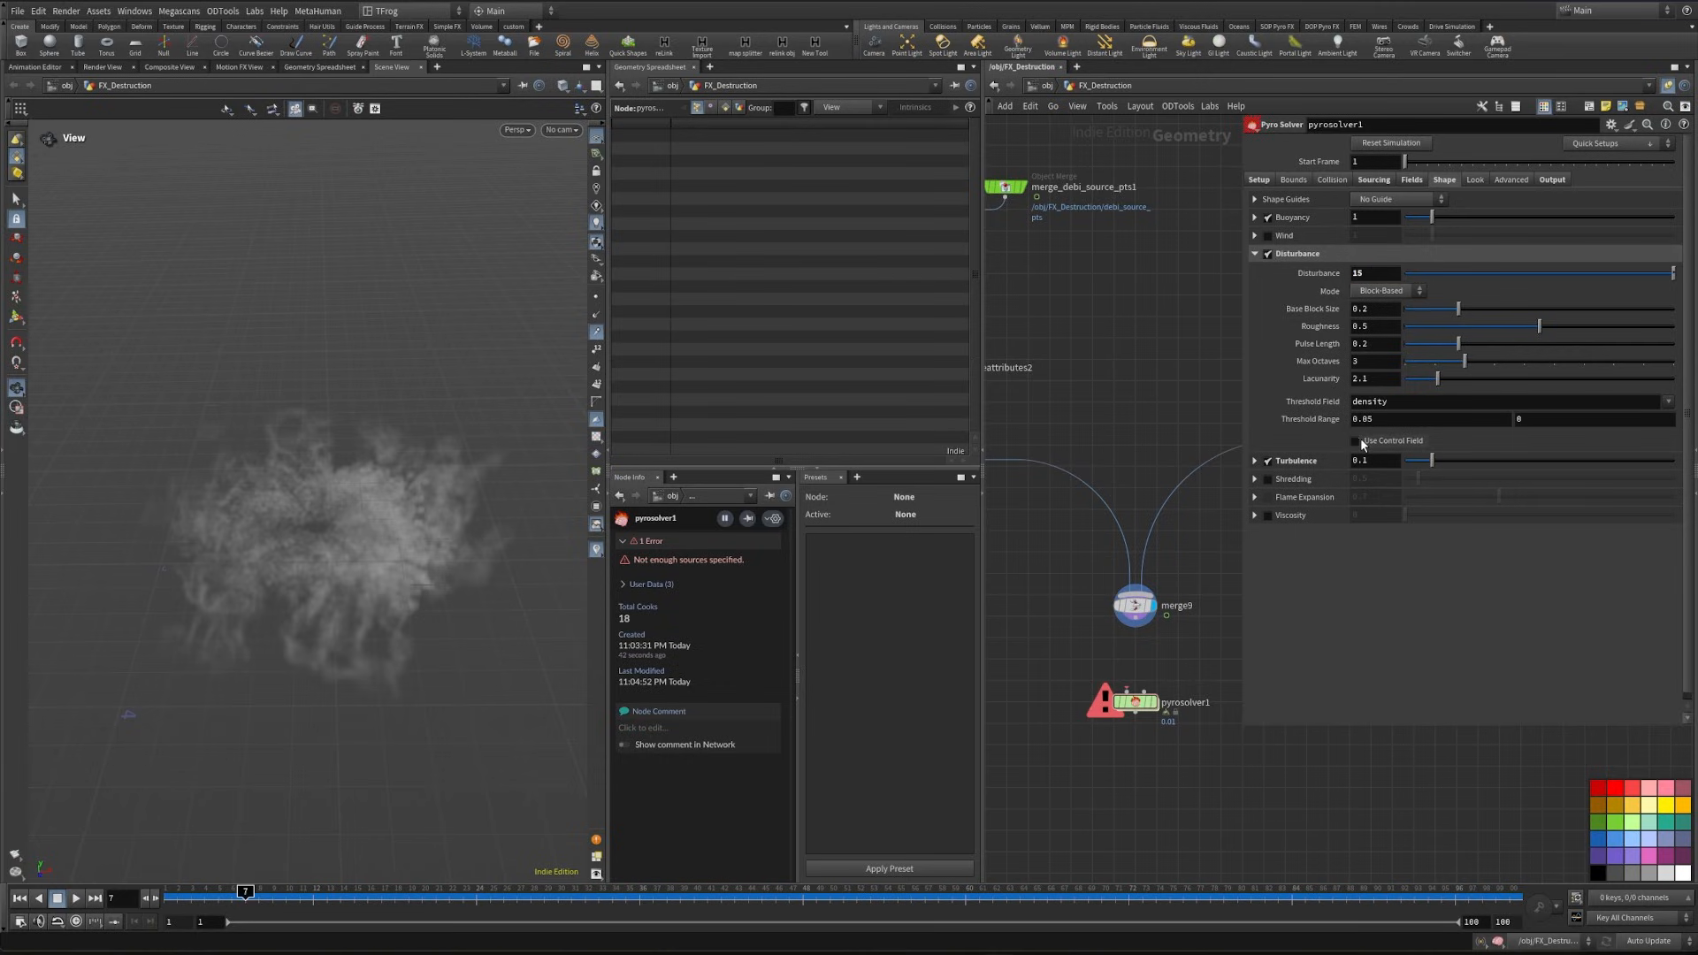
pyautogui.click(1356, 441)
pyautogui.click(1381, 470)
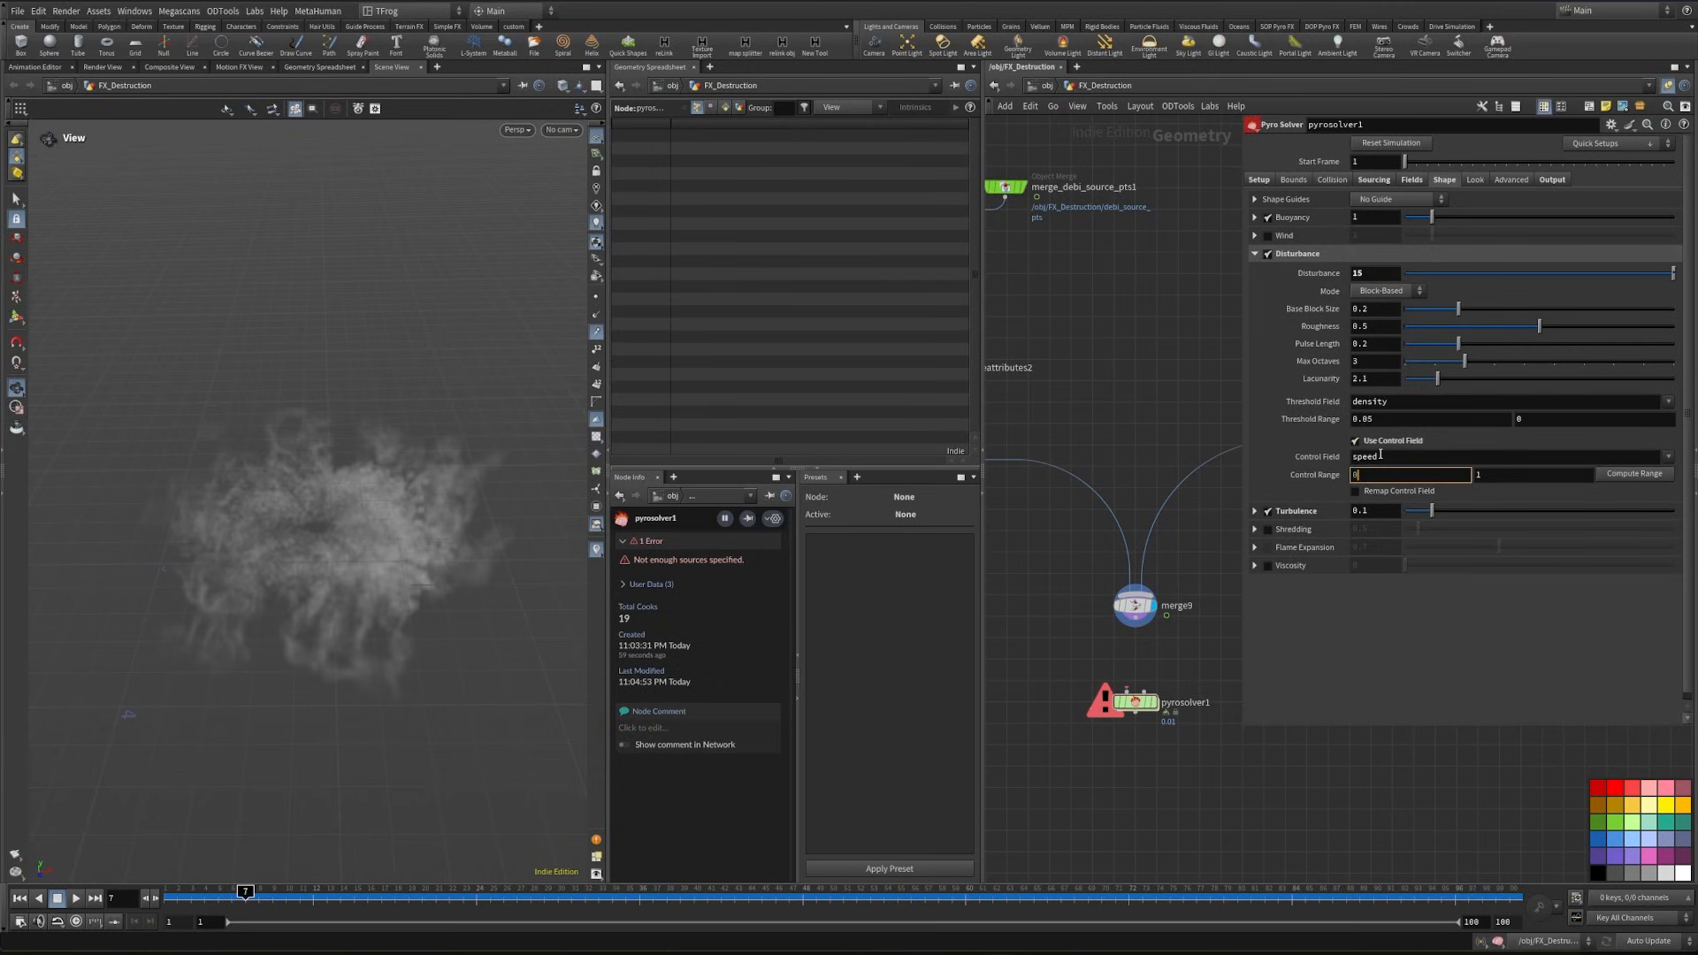
pyautogui.write('.02')
pyautogui.press('BackSpace')
pyautogui.write('5')
pyautogui.press('Return')
# - Set the Pyro Solver's Turbulence to 0.06 and its swirl size to 0.7
pyautogui.click(1255, 511)
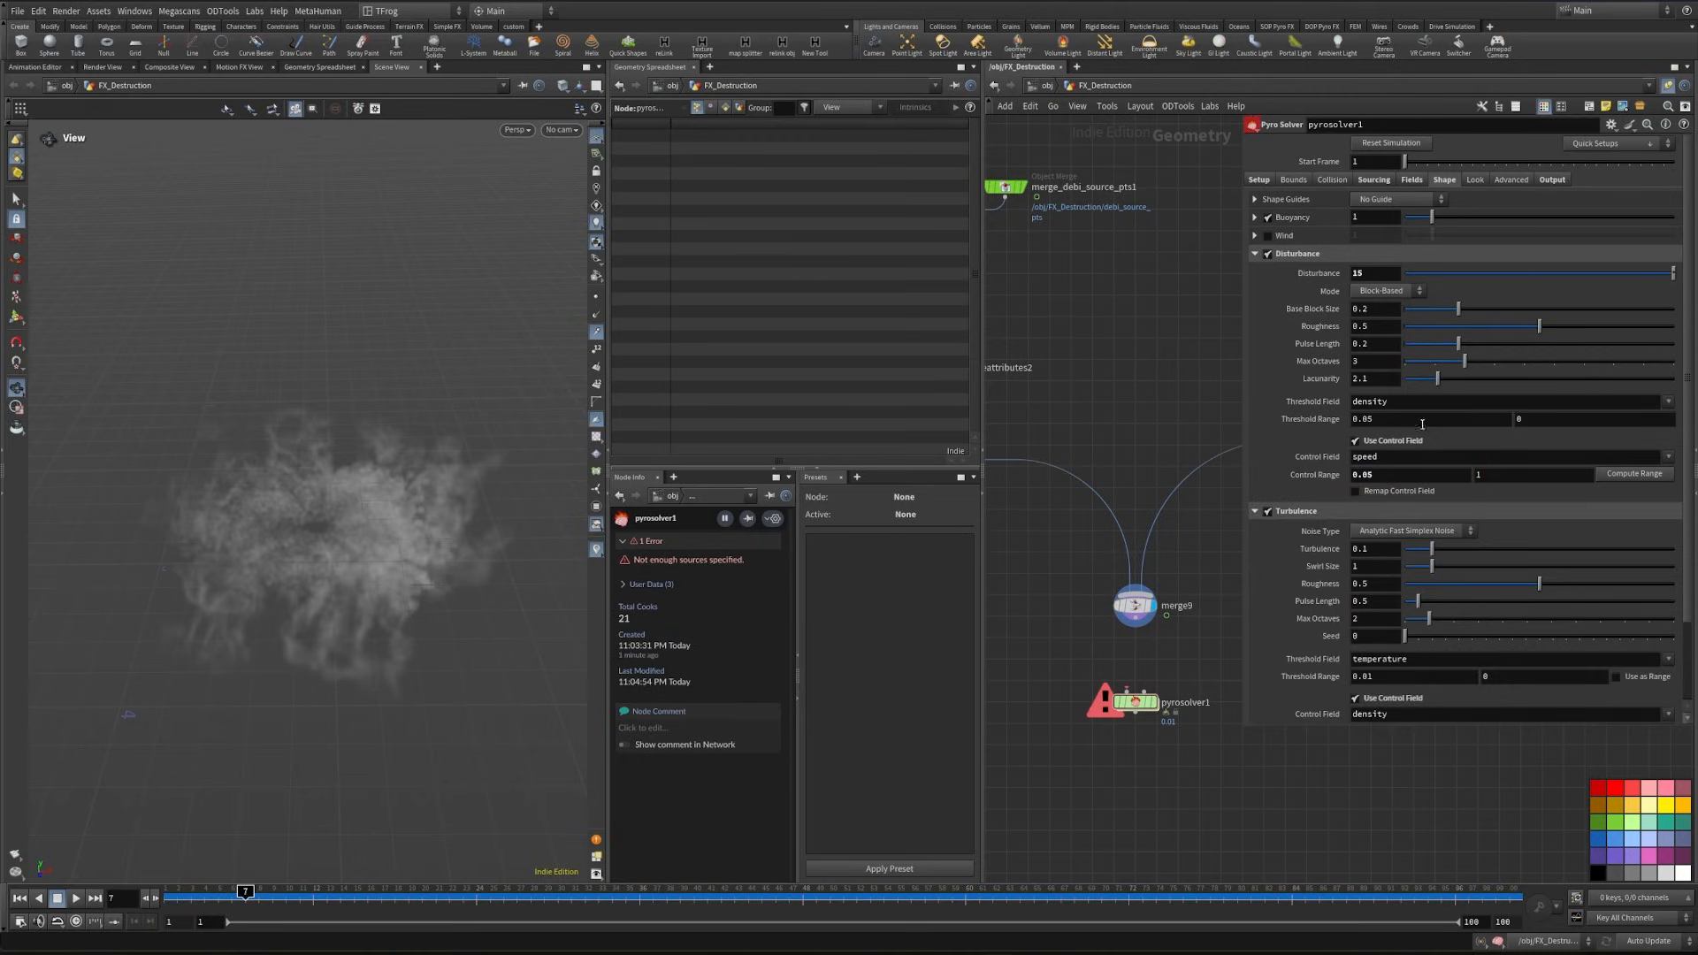
pyautogui.click(1380, 548)
pyautogui.write('0.06')
pyautogui.press('Return')
pyautogui.click(1385, 567)
pyautogui.write('.7')
pyautogui.press('Return')
# - Change the Turbulence threshold field to density
pyautogui.scroll(-3, 1416, 573)
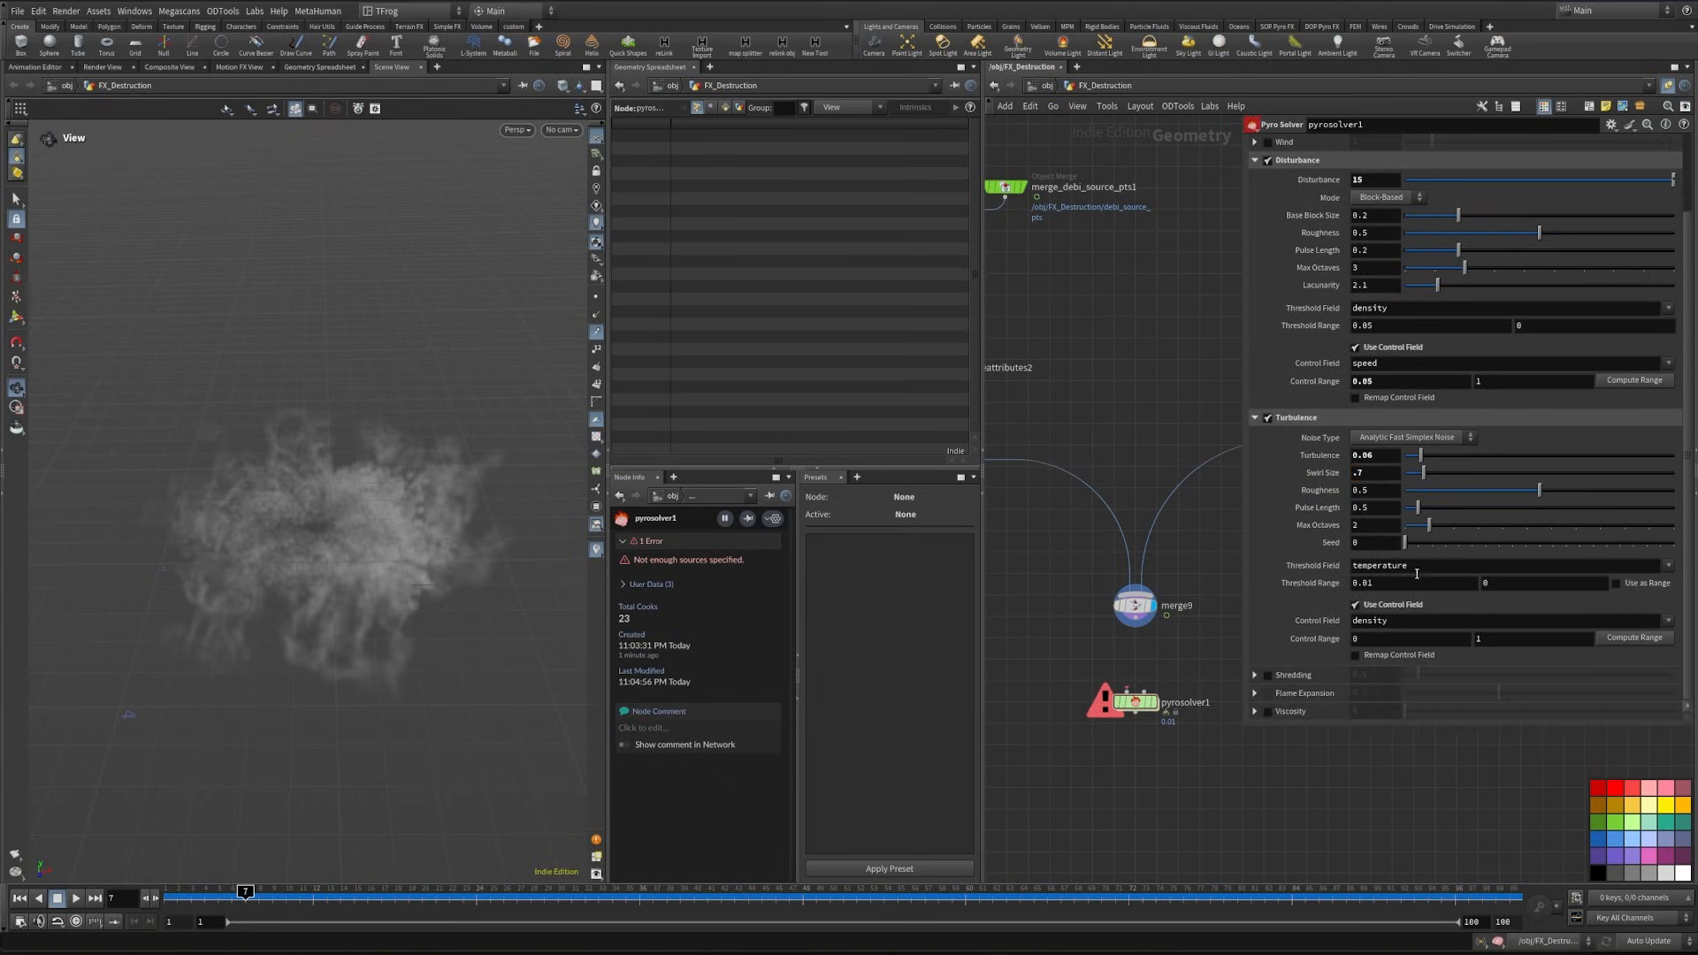
pyautogui.doubleClick(1430, 571)
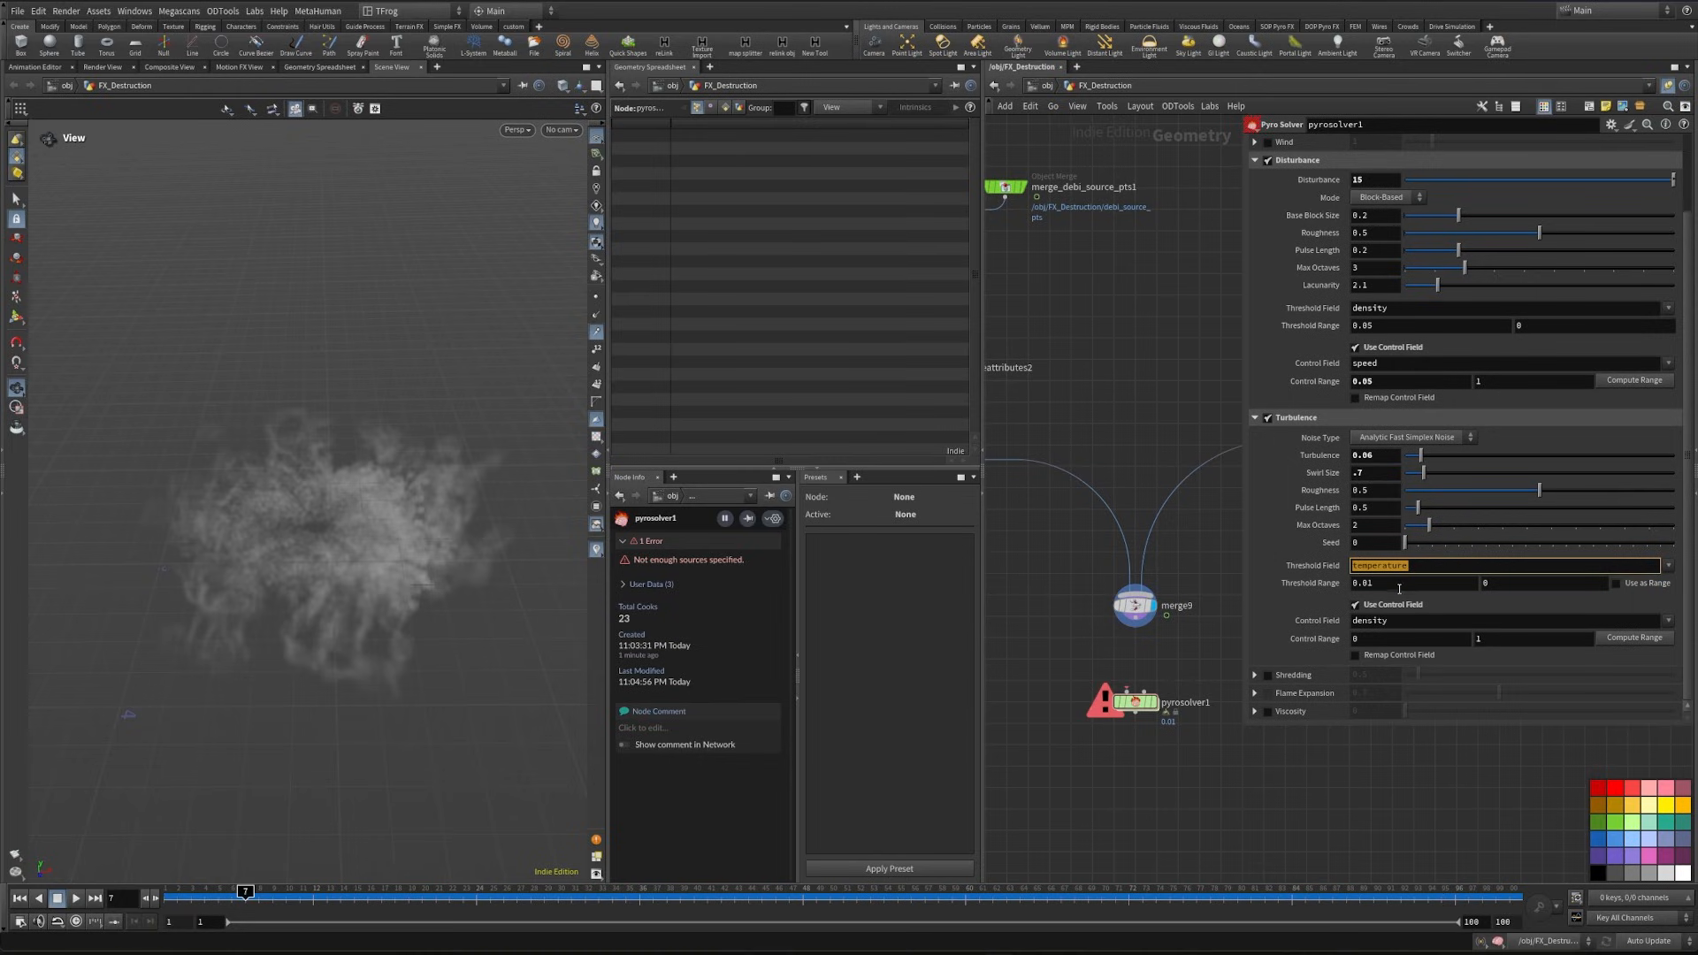
pyautogui.write('density')
pyautogui.press('Return')
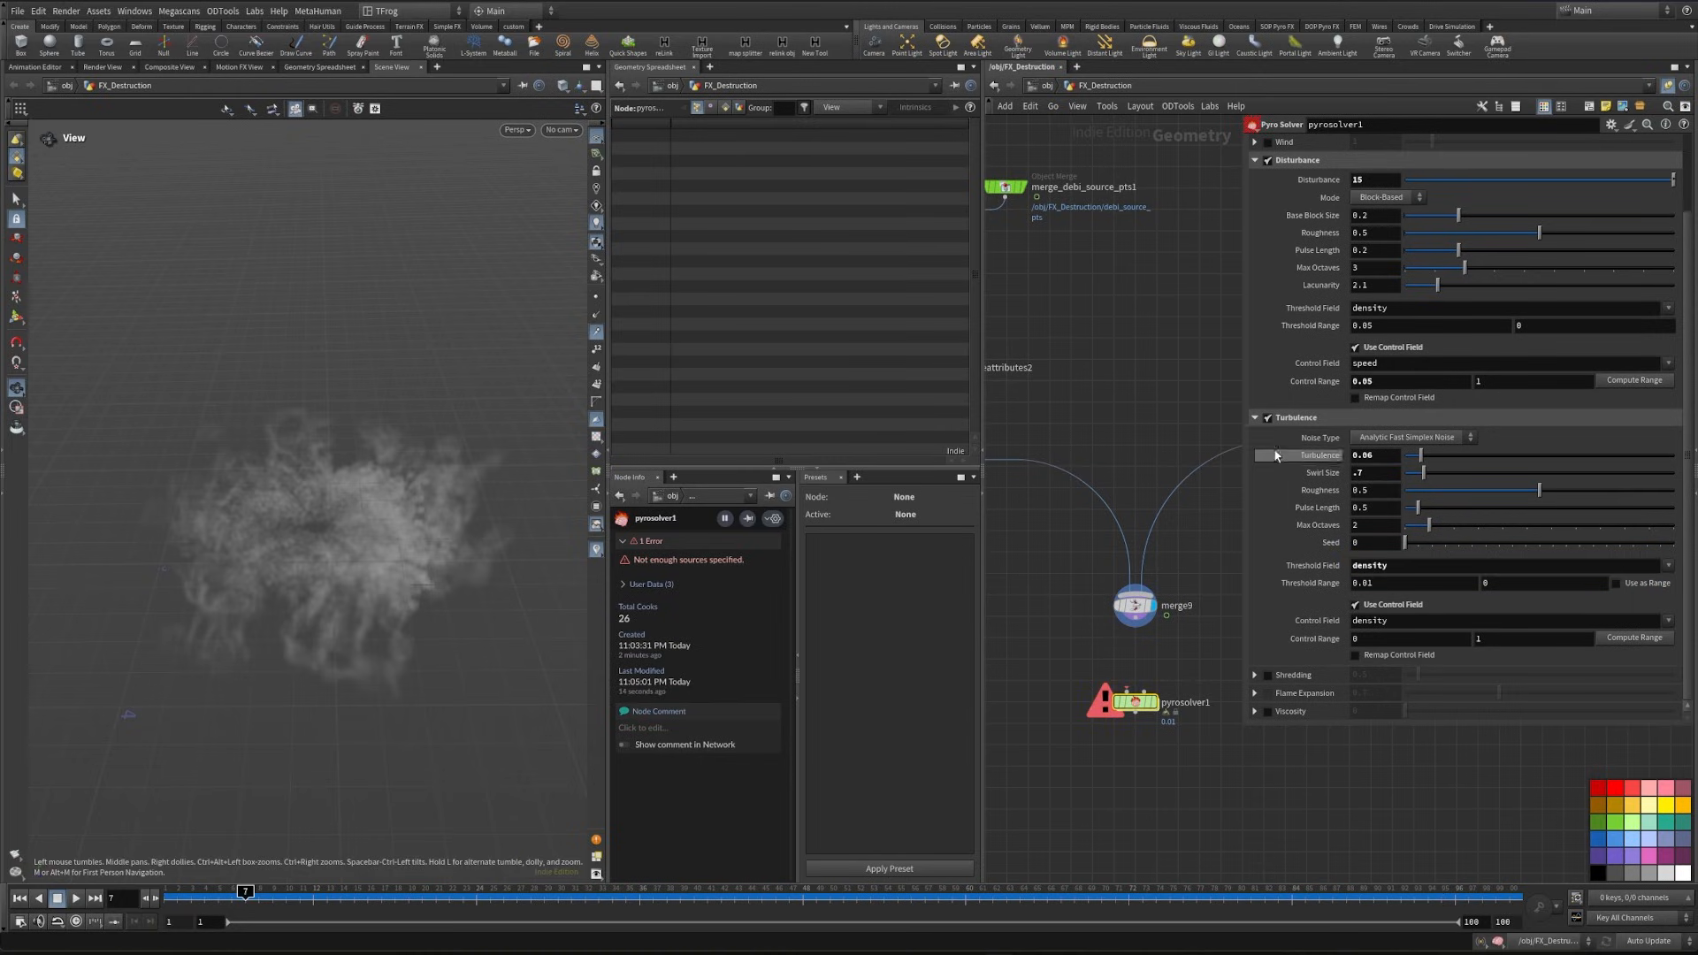
# - Set the sparse solve reset rule to Newly Occupied or Deoccupied and remove Cd and Alpha from the fields to reset
pyautogui.scroll(3, 1422, 221)
pyautogui.click(1508, 182)
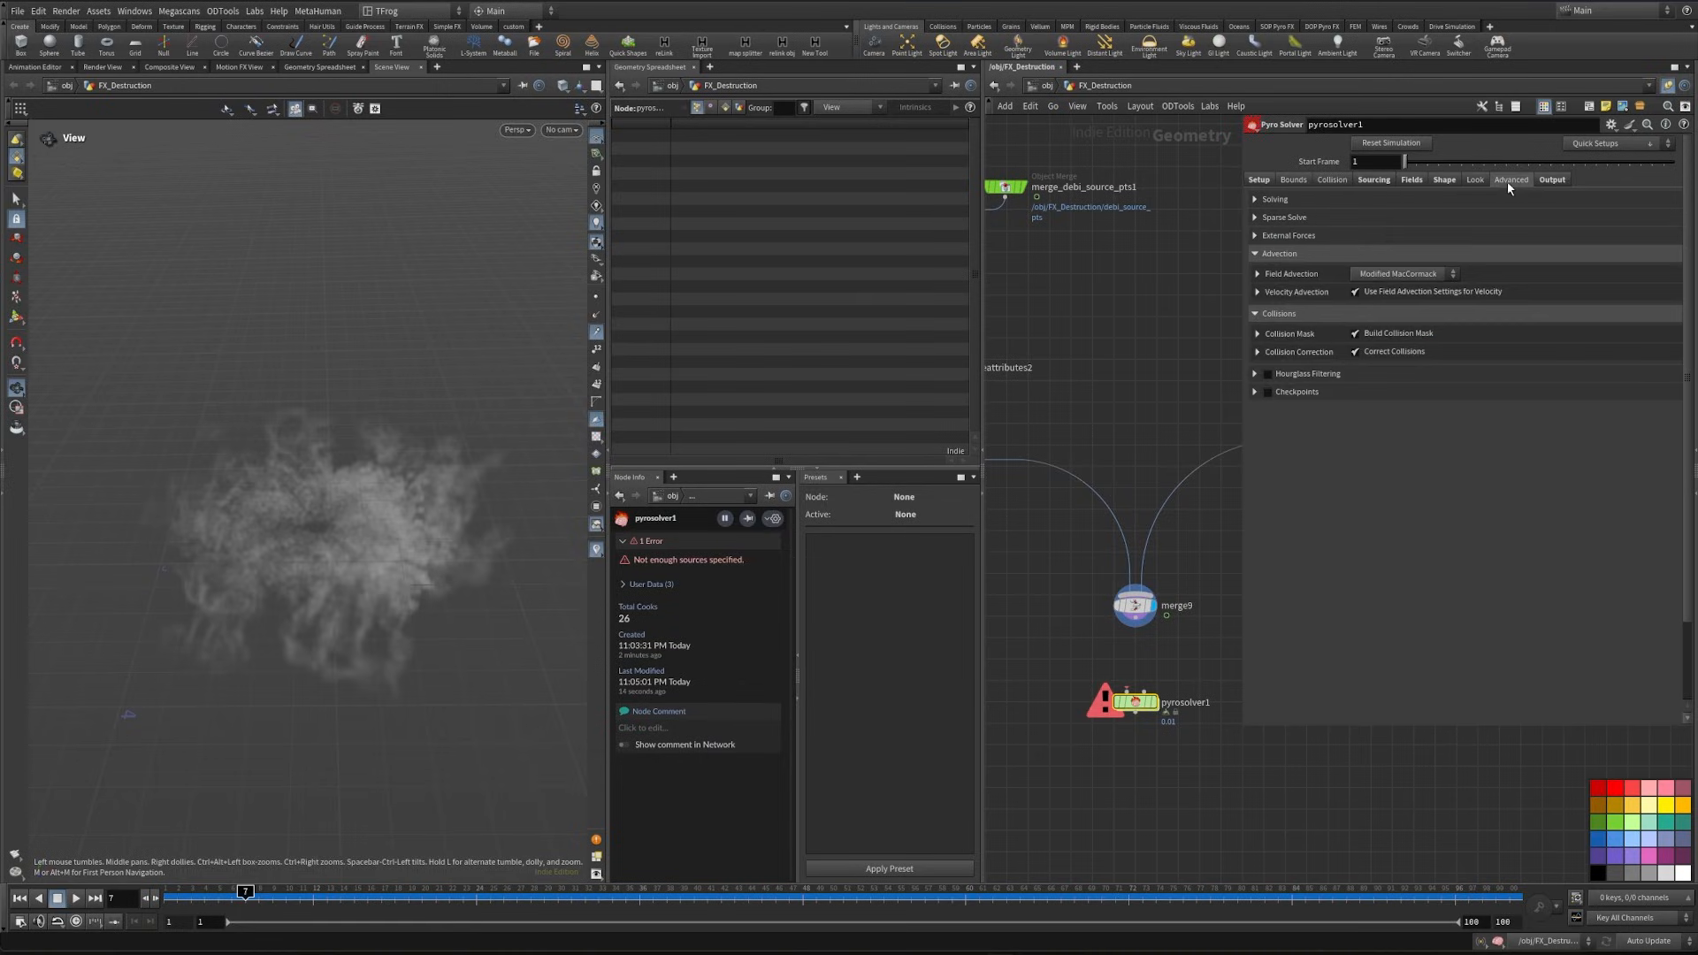
pyautogui.click(1505, 217)
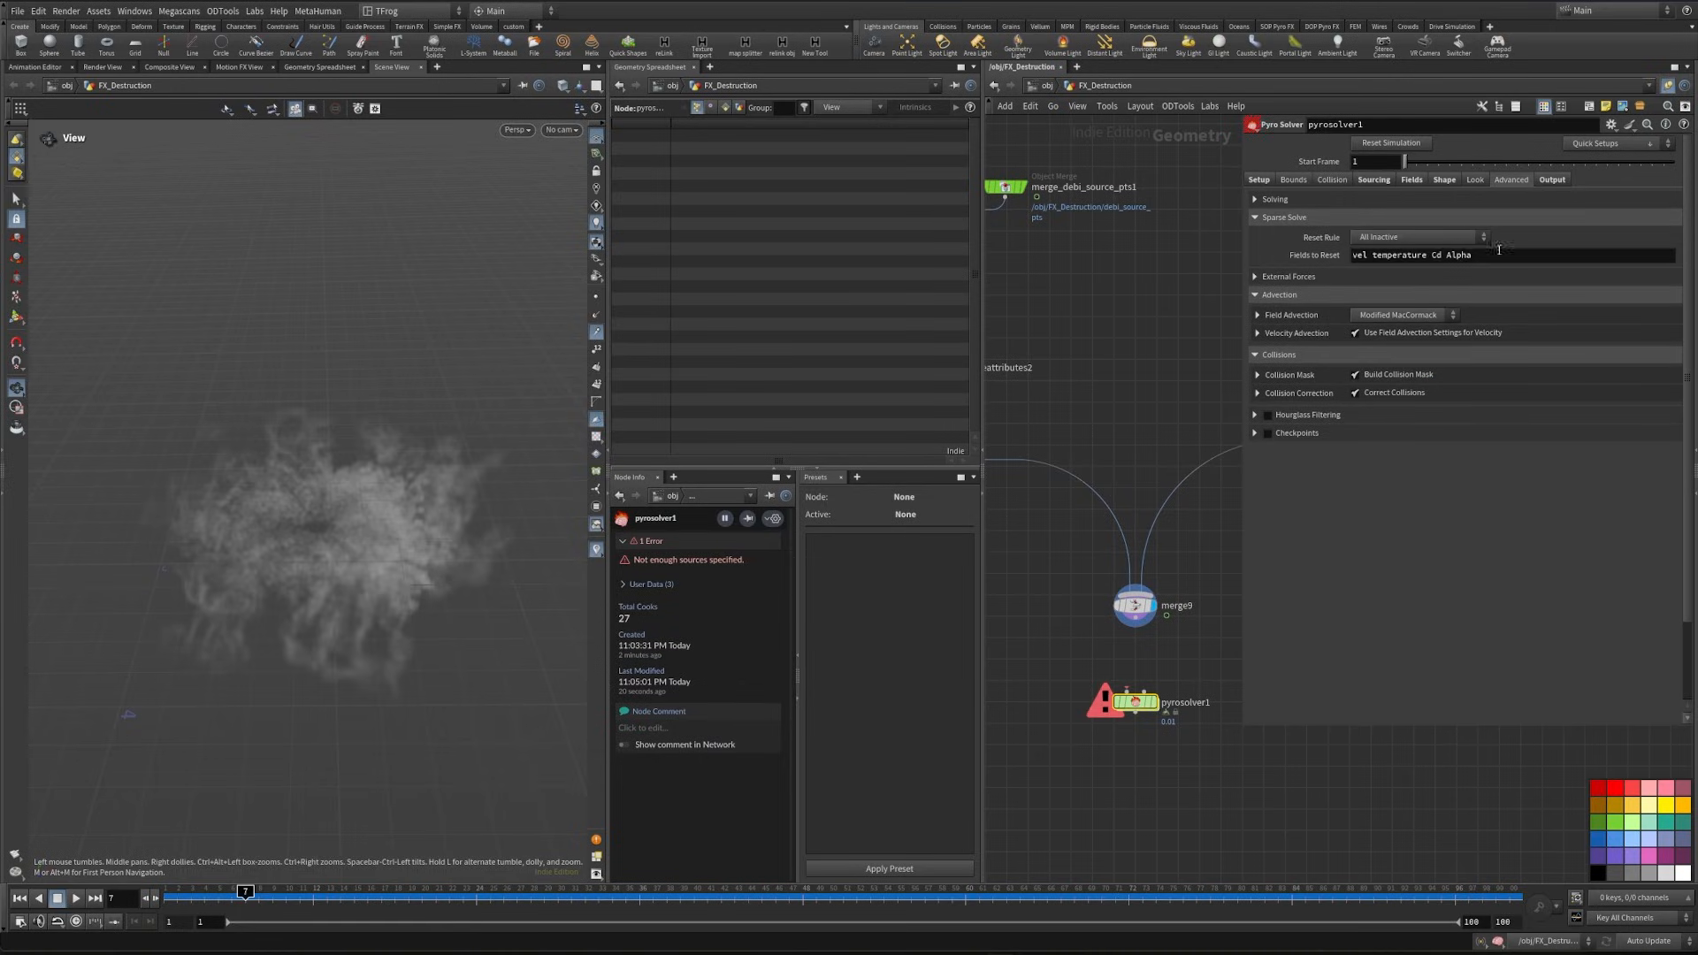
pyautogui.click(1481, 238)
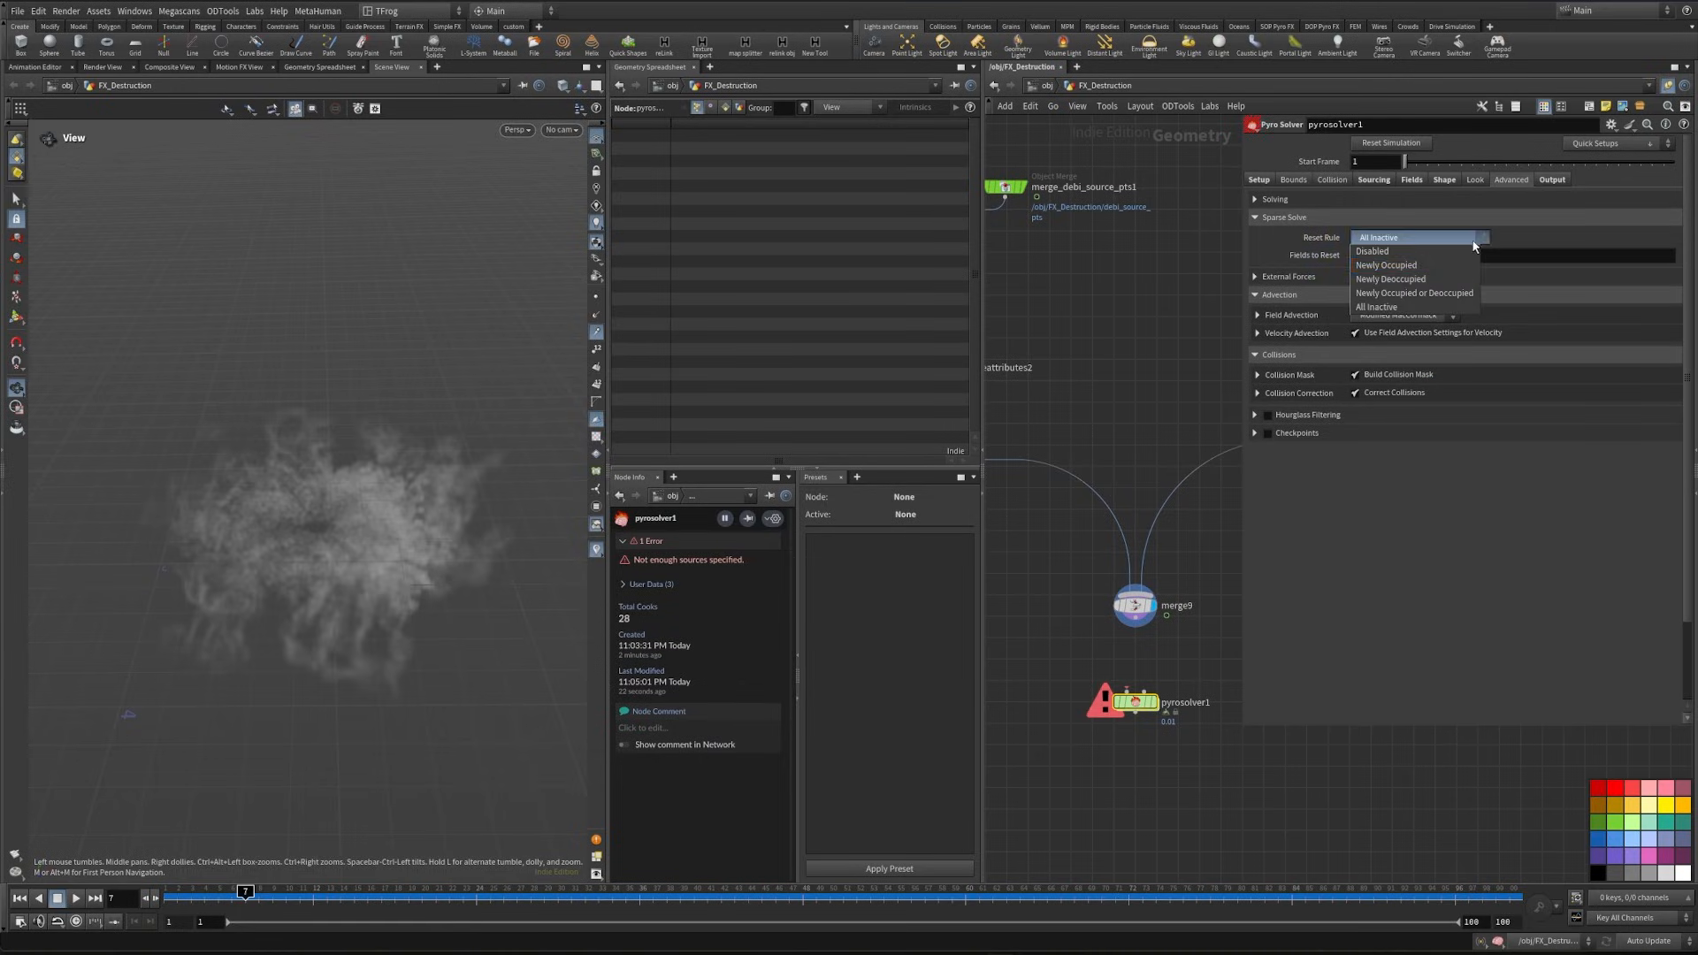
pyautogui.click(1460, 299)
pyautogui.moveTo(1473, 256); pyautogui.dragTo(1428, 255)
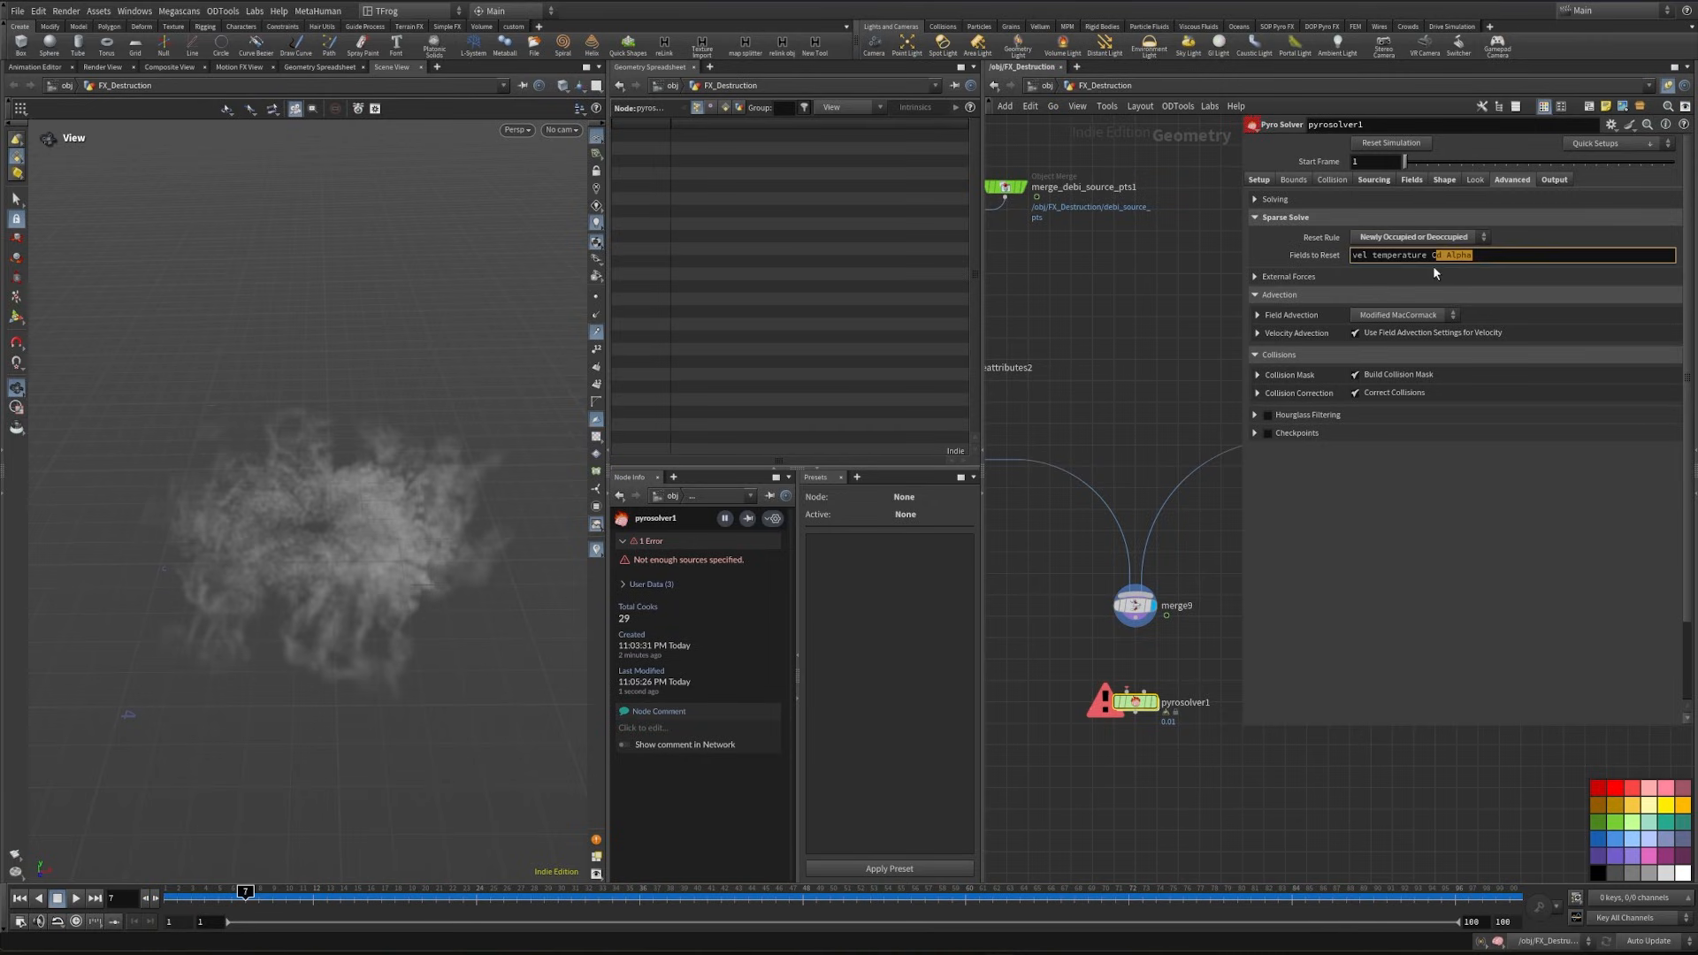
pyautogui.press('BackSpace')
# - Connect merge9 to the Pyro Solver's sources input and display the solver's result
pyautogui.click(1258, 180)
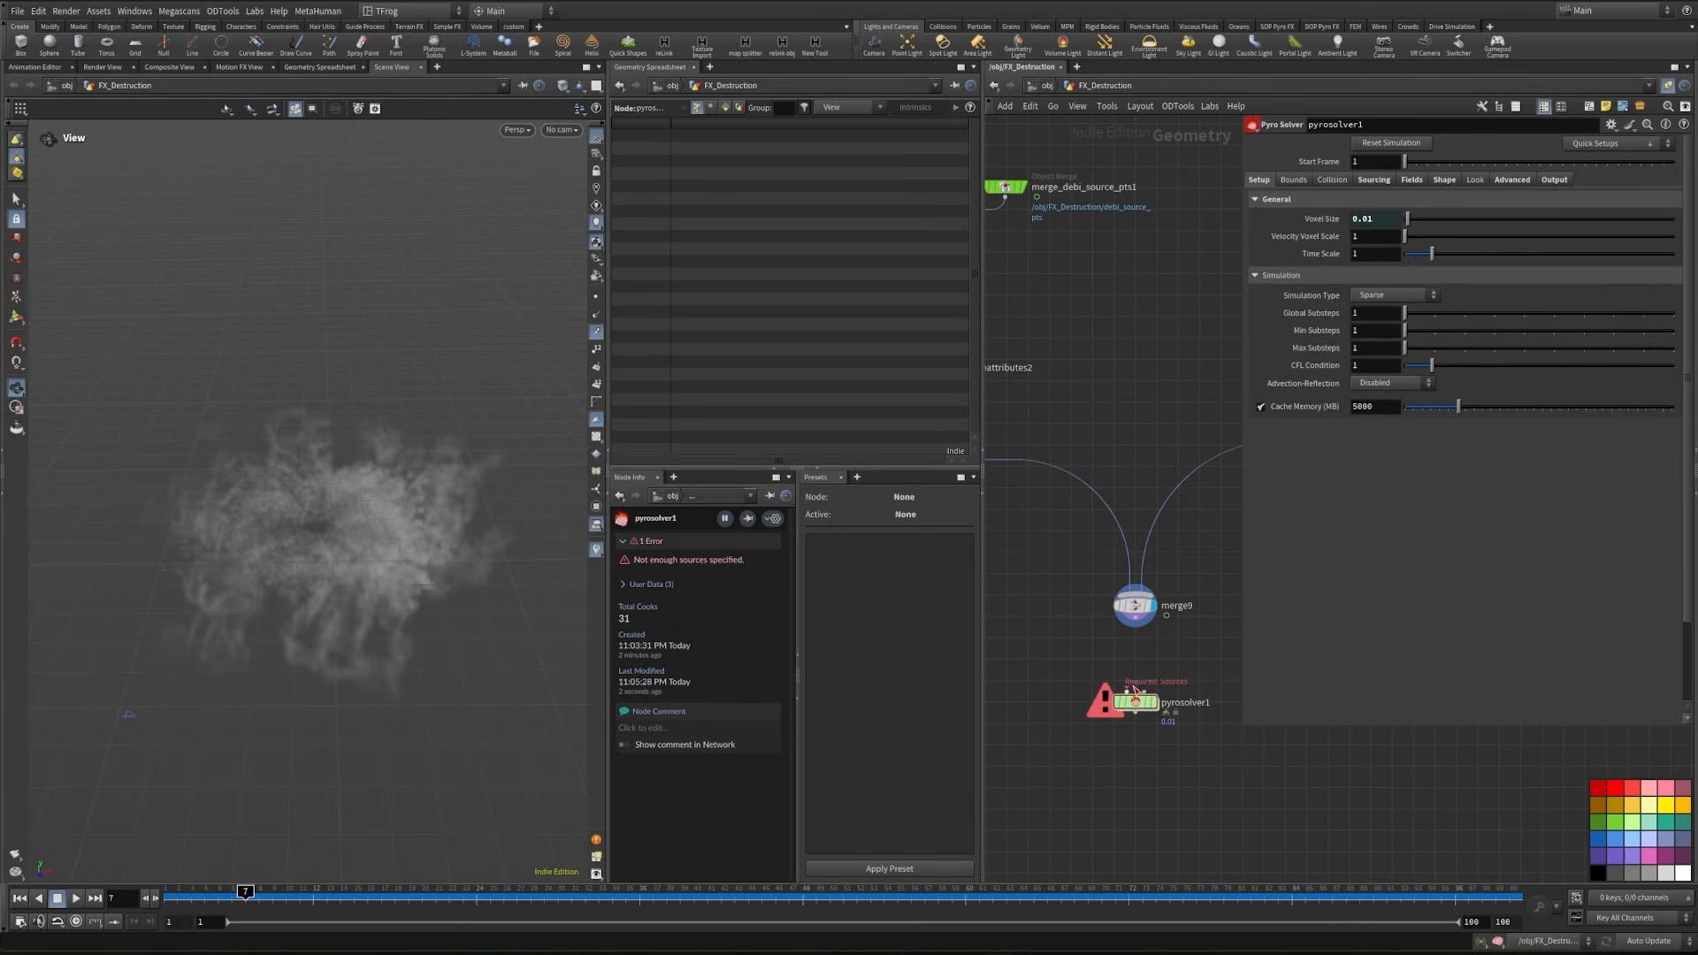
pyautogui.scroll(3, 1134, 681)
pyautogui.moveTo(1143, 585); pyautogui.dragTo(1125, 689)
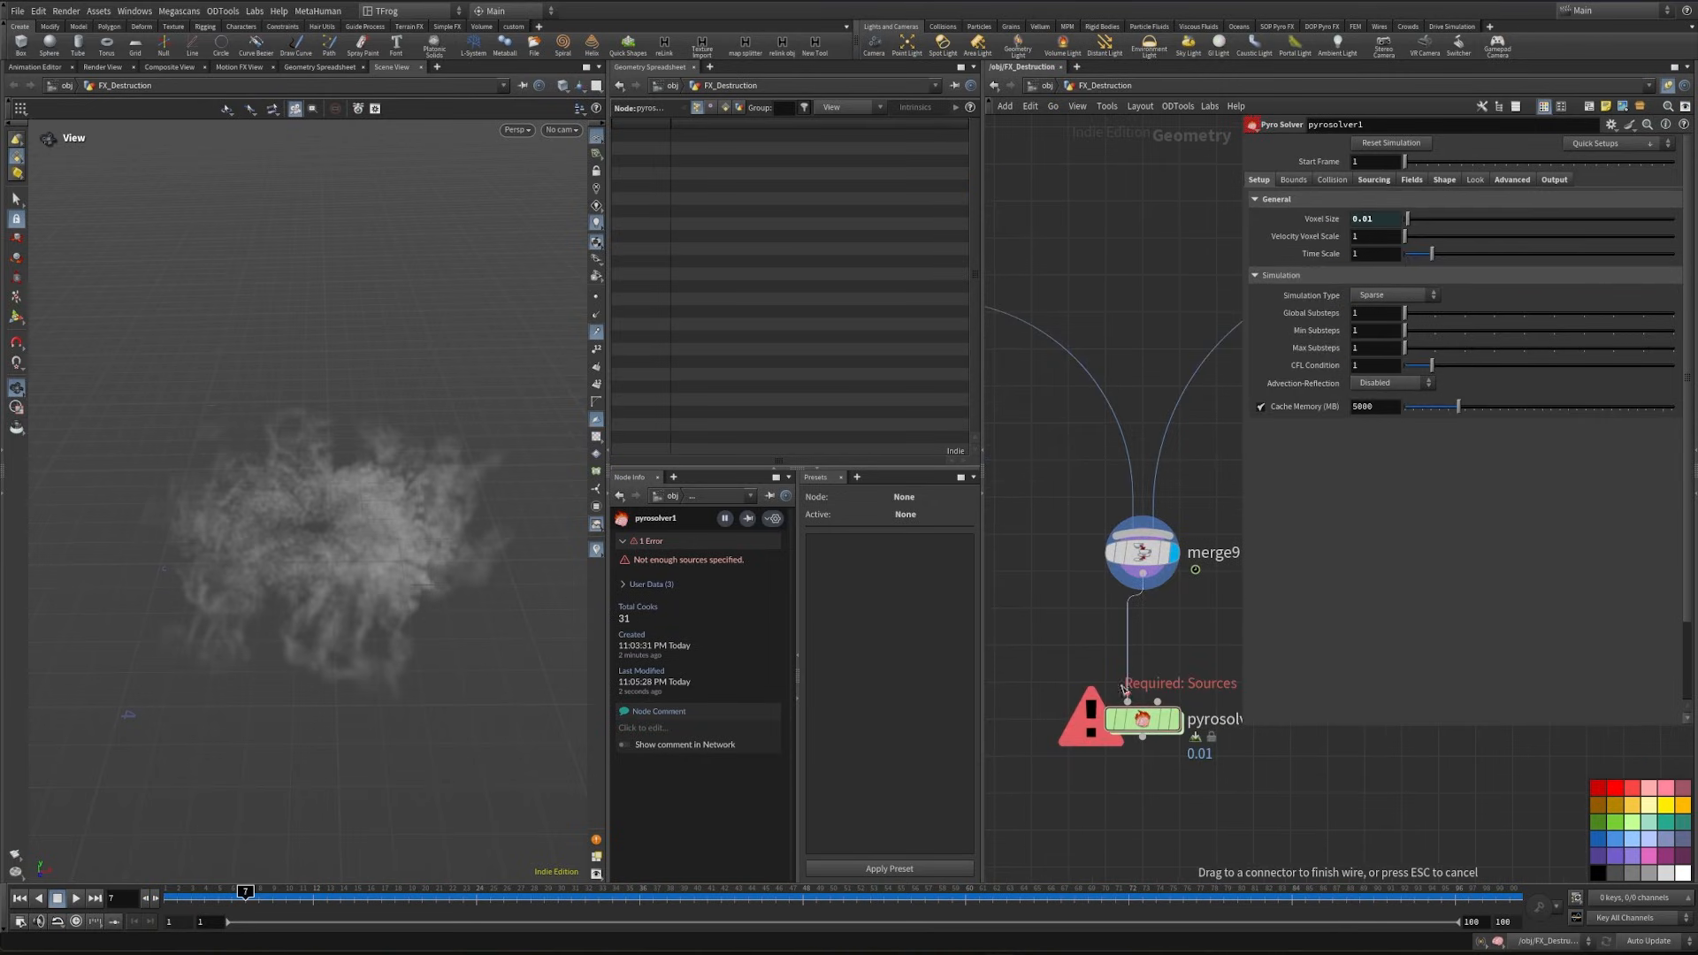
pyautogui.click(1184, 726)
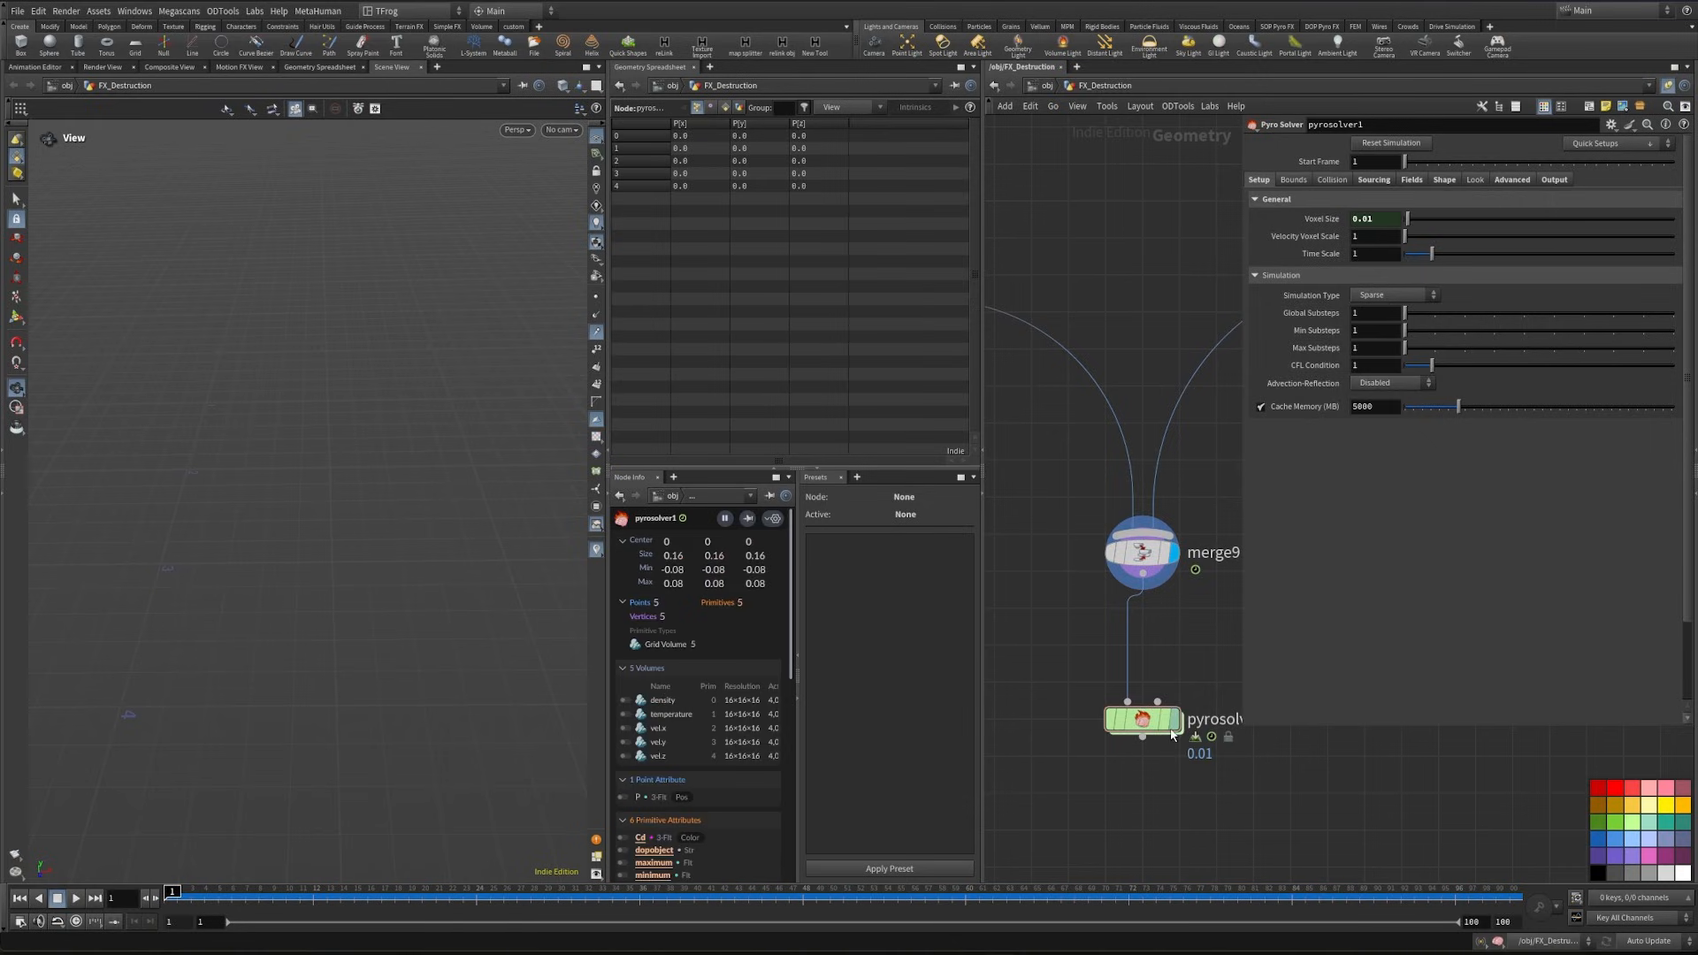
# - Simulate to frame 10 and examine the smoke shape in the viewport
pyautogui.click(289, 907)
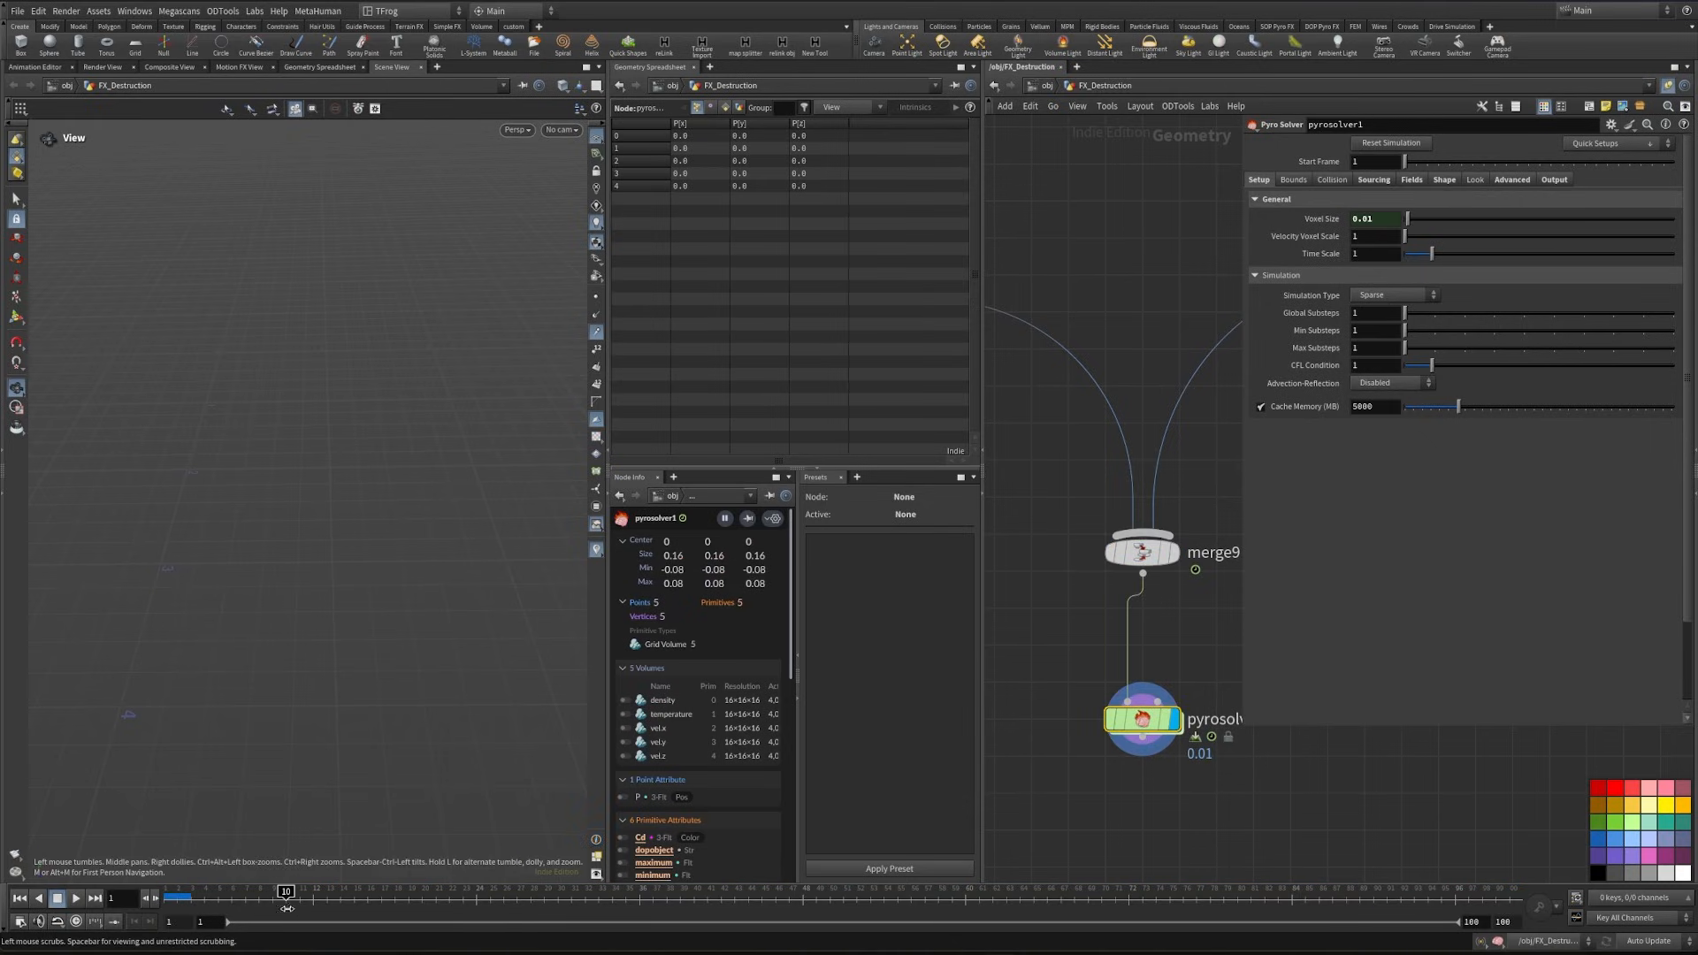
pyautogui.moveTo(298, 557); pyautogui.dragTo(470, 687)
pyautogui.scroll(-1, 1096, 679)
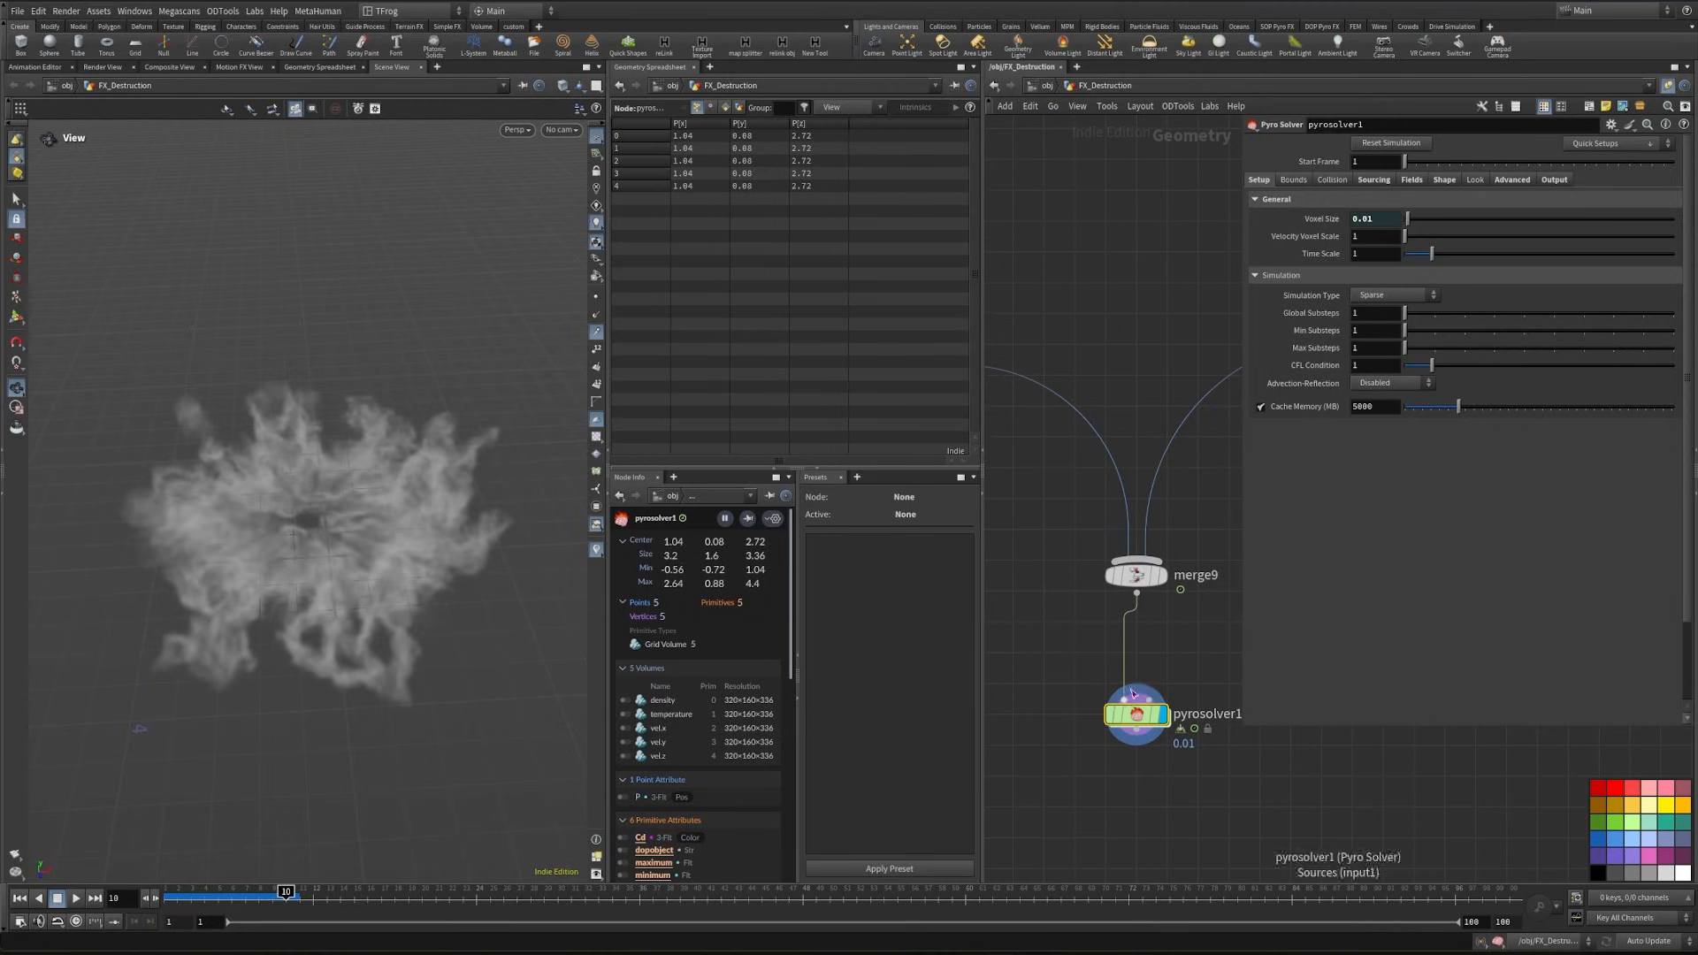
# - Copy the sdf null from the collider branch so its path can be referenced
pyautogui.moveTo(1201, 660); pyautogui.dragTo(1152, 788, button='middle')
pyautogui.scroll(-5, 1149, 789)
pyautogui.moveTo(1115, 173); pyautogui.dragTo(1069, 535, button='middle')
pyautogui.scroll(4, 1103, 540)
pyautogui.scroll(1, 1103, 540)
pyautogui.moveTo(1109, 469); pyautogui.dragTo(1243, 525)
pyautogui.hotkey('ctrl', 'c')
# - Add a Volume Source node above force_output inside the Pyro Solver's FORCES network
pyautogui.scroll(-4, 1190, 576)
pyautogui.moveTo(1181, 795); pyautogui.dragTo(1190, 576, button='middle')
pyautogui.scroll(4, 1077, 681)
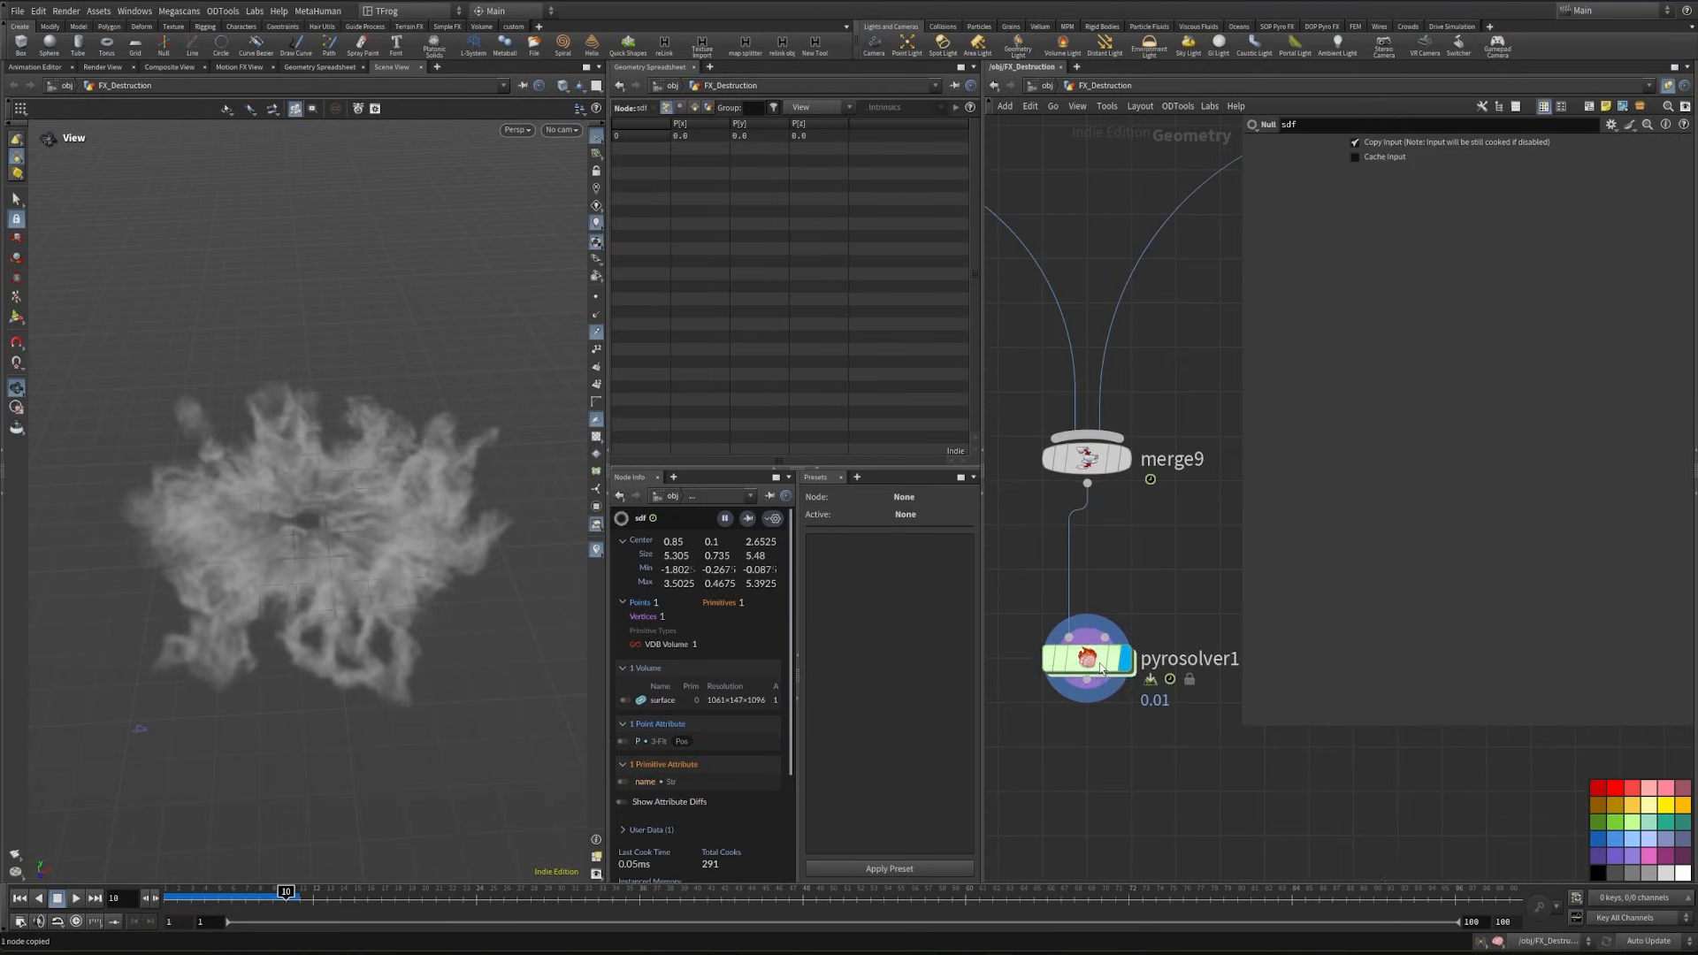
pyautogui.doubleClick(1090, 667)
pyautogui.moveTo(967, 718); pyautogui.dragTo(849, 732, button='middle')
pyautogui.scroll(2, 1176, 669)
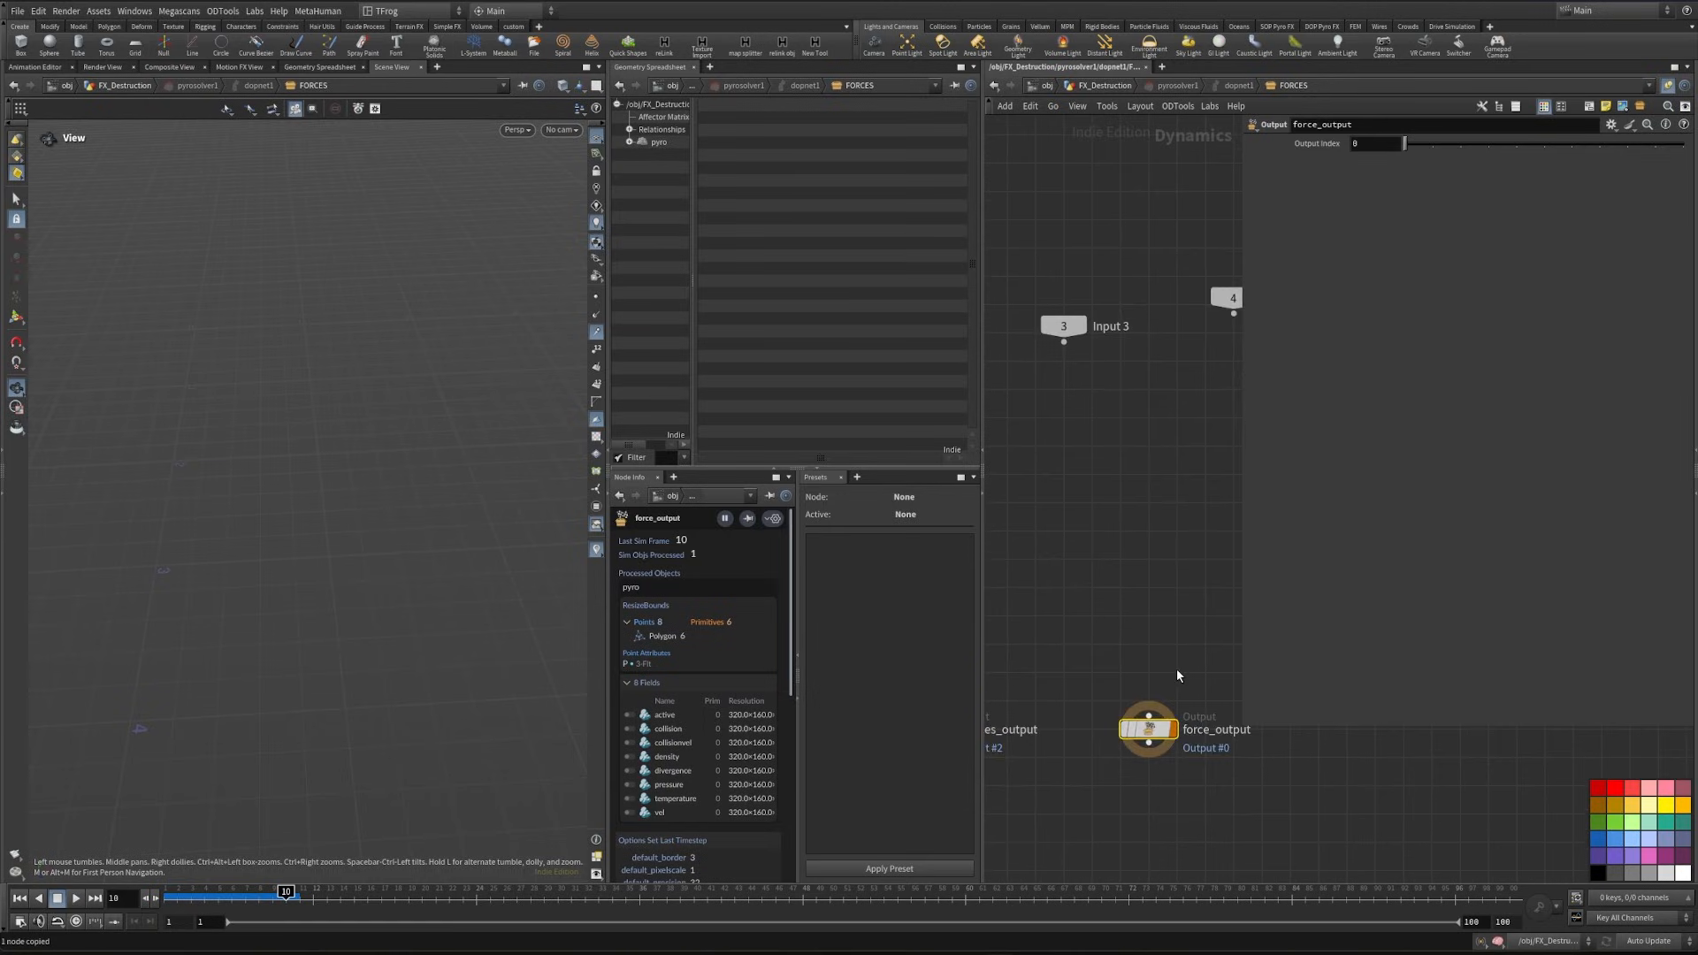
pyautogui.moveTo(1102, 625); pyautogui.dragTo(1088, 634, button='middle')
pyautogui.press('Tab')
pyautogui.write('vol')
pyautogui.press('Return')
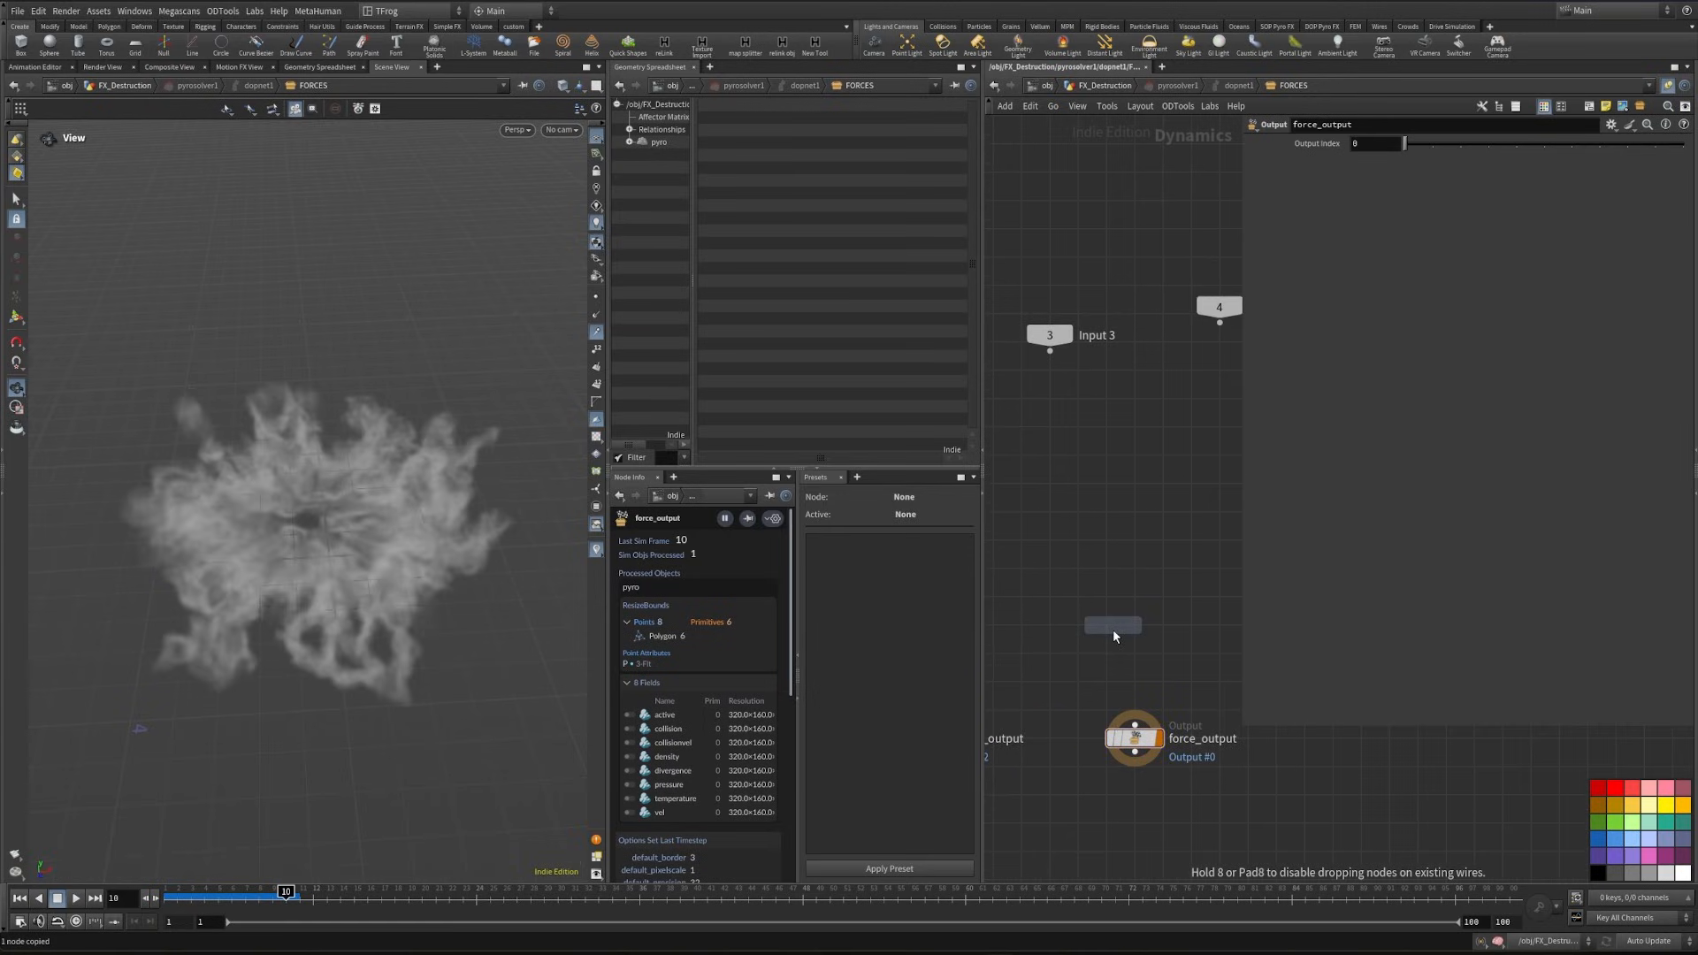
pyautogui.click(1112, 630)
# - Initialize the Volume Source for collision with a SOP input and set its SOP path to /obj/FX_Destruction/sdf
pyautogui.click(1408, 146)
pyautogui.click(1404, 189)
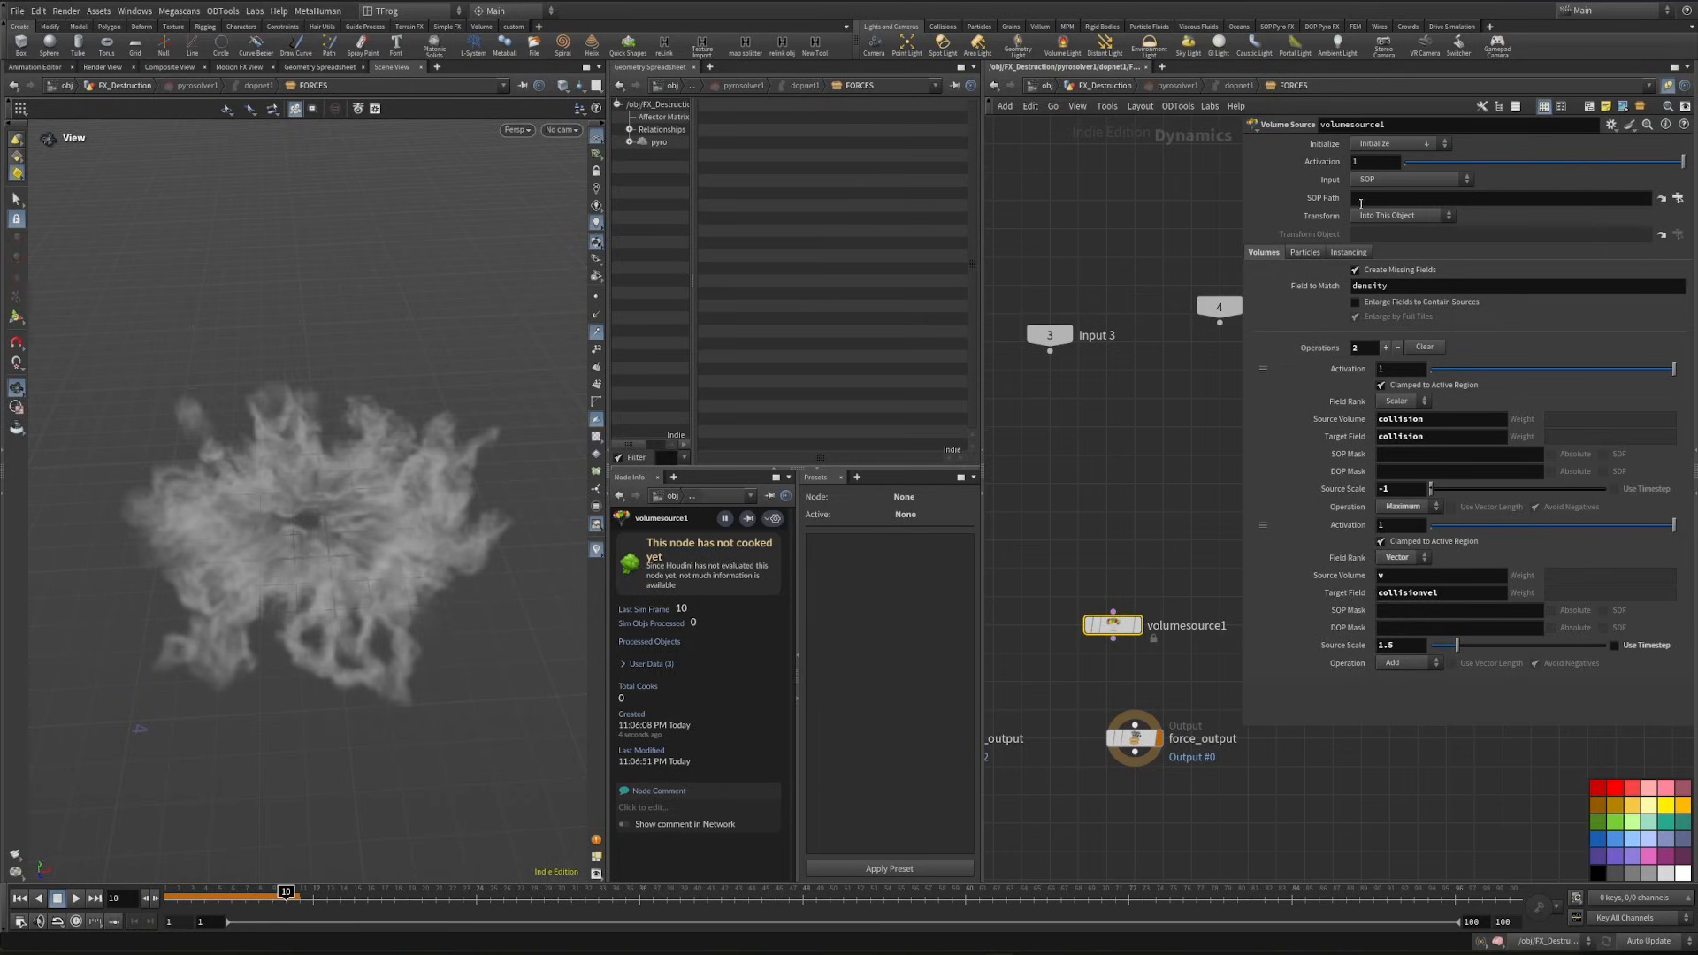
pyautogui.click(1394, 200)
pyautogui.hotkey('ctrl', 'v')
# - Check the primitive name attribute of the sdf null's volume in the FX_Destruction network
pyautogui.click(1094, 86)
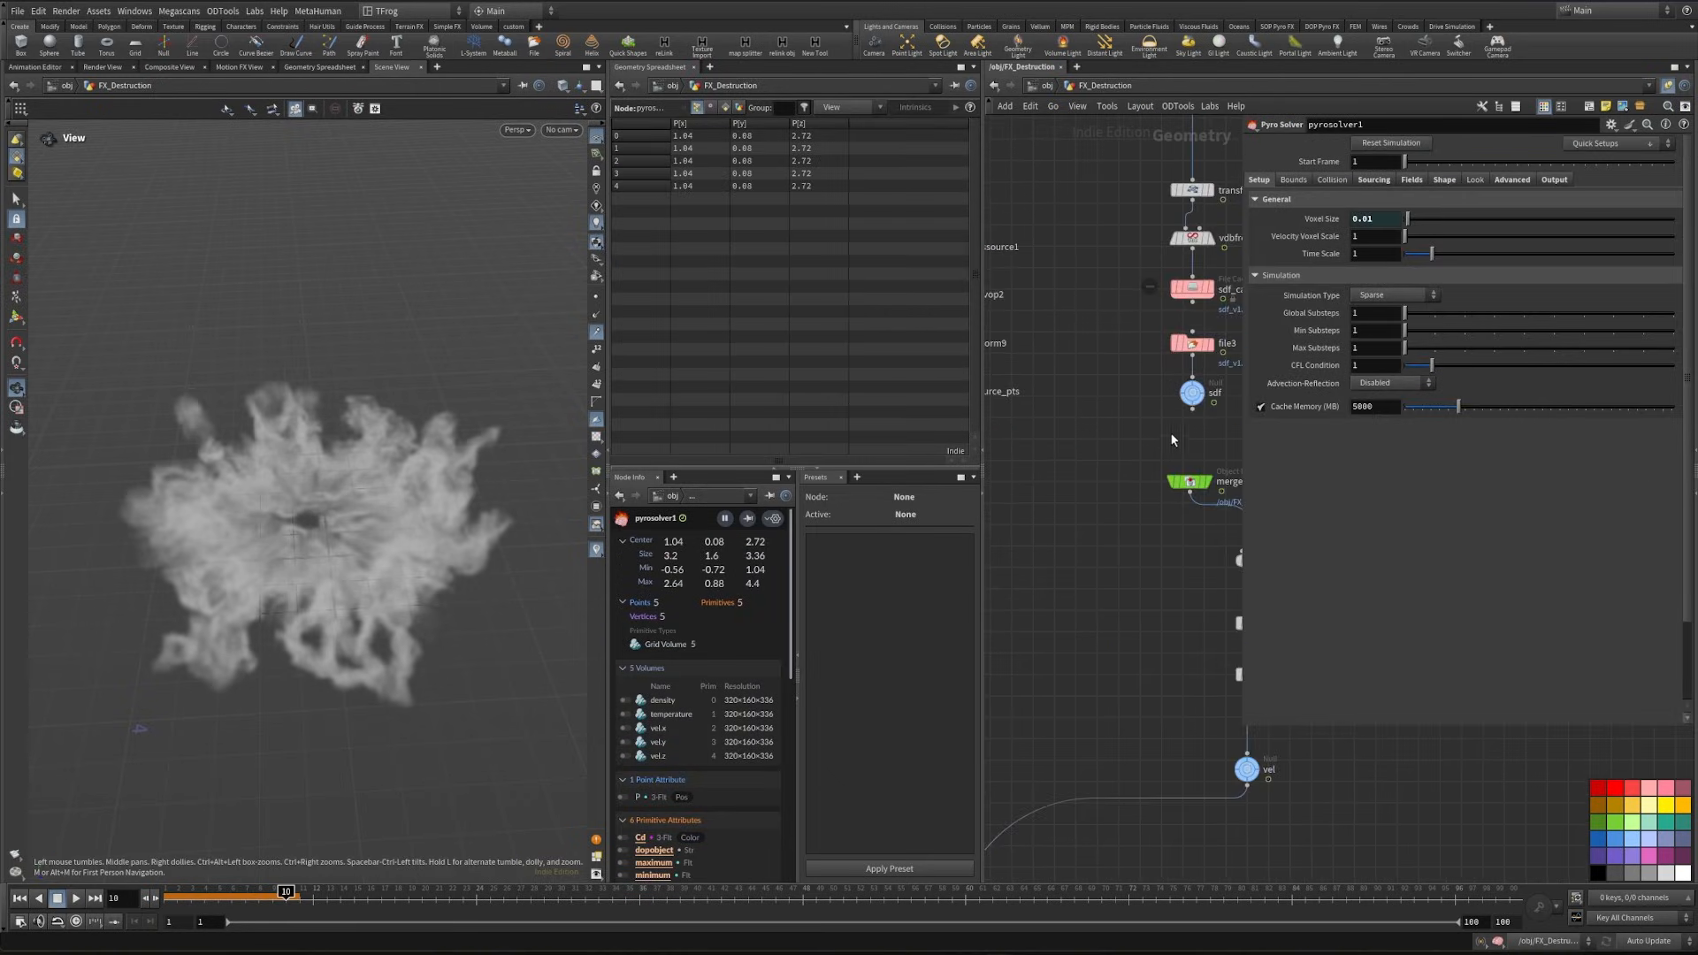
pyautogui.click(1198, 395)
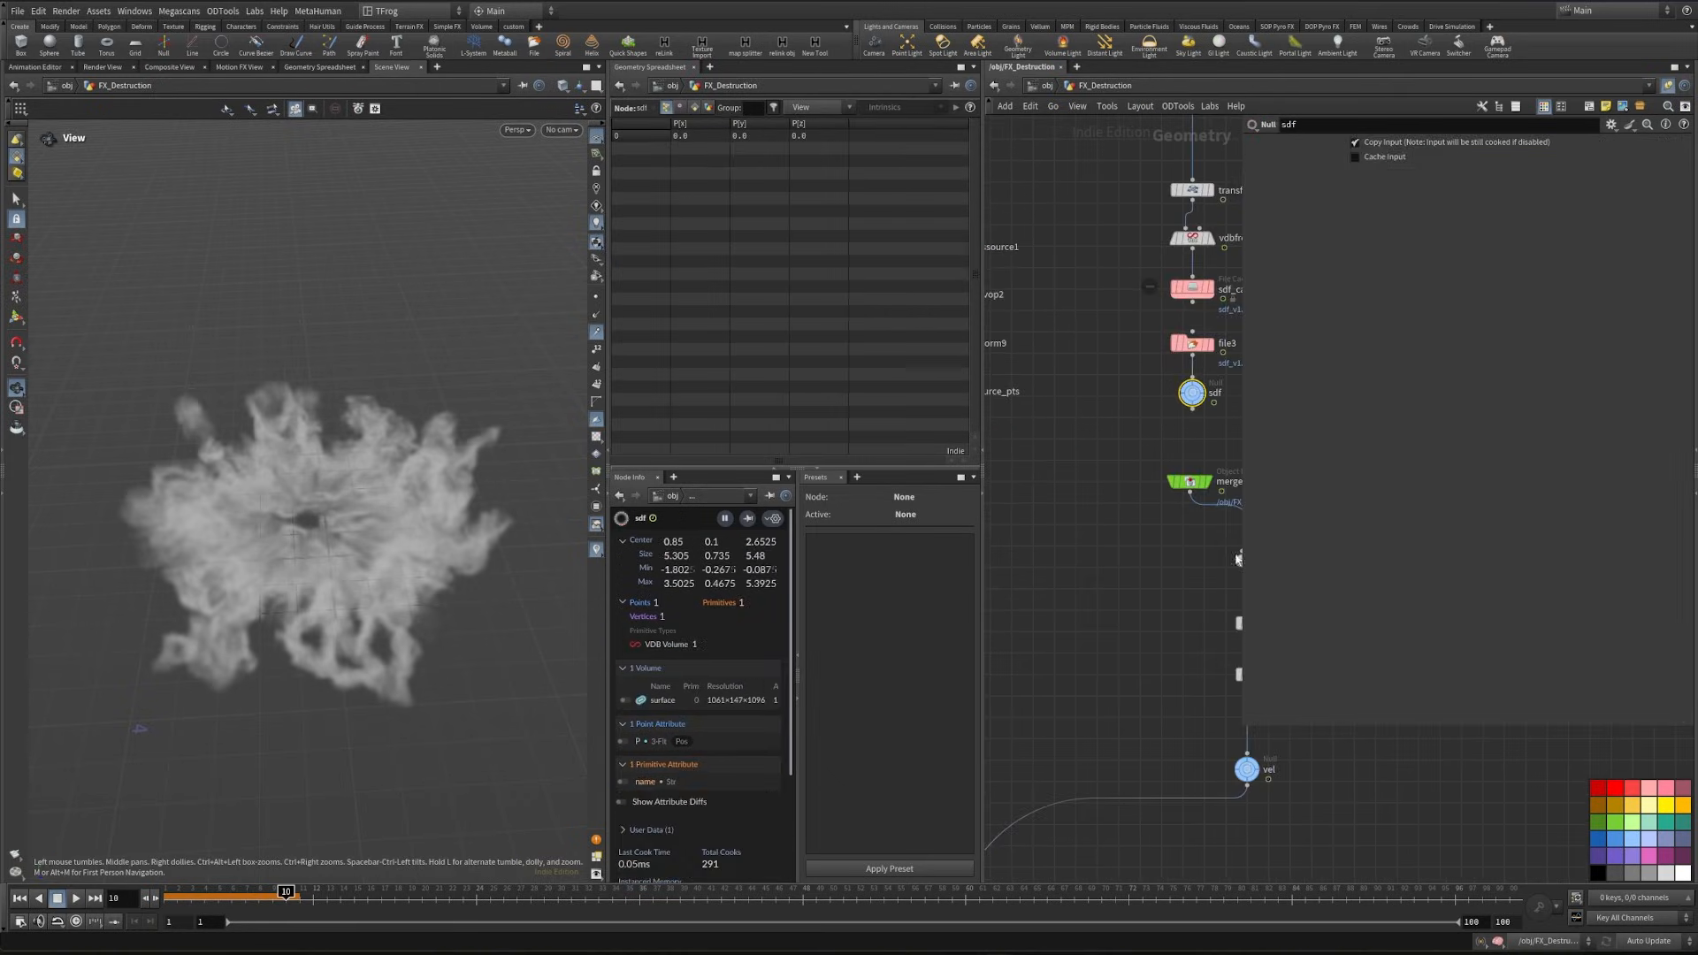
pyautogui.click(695, 107)
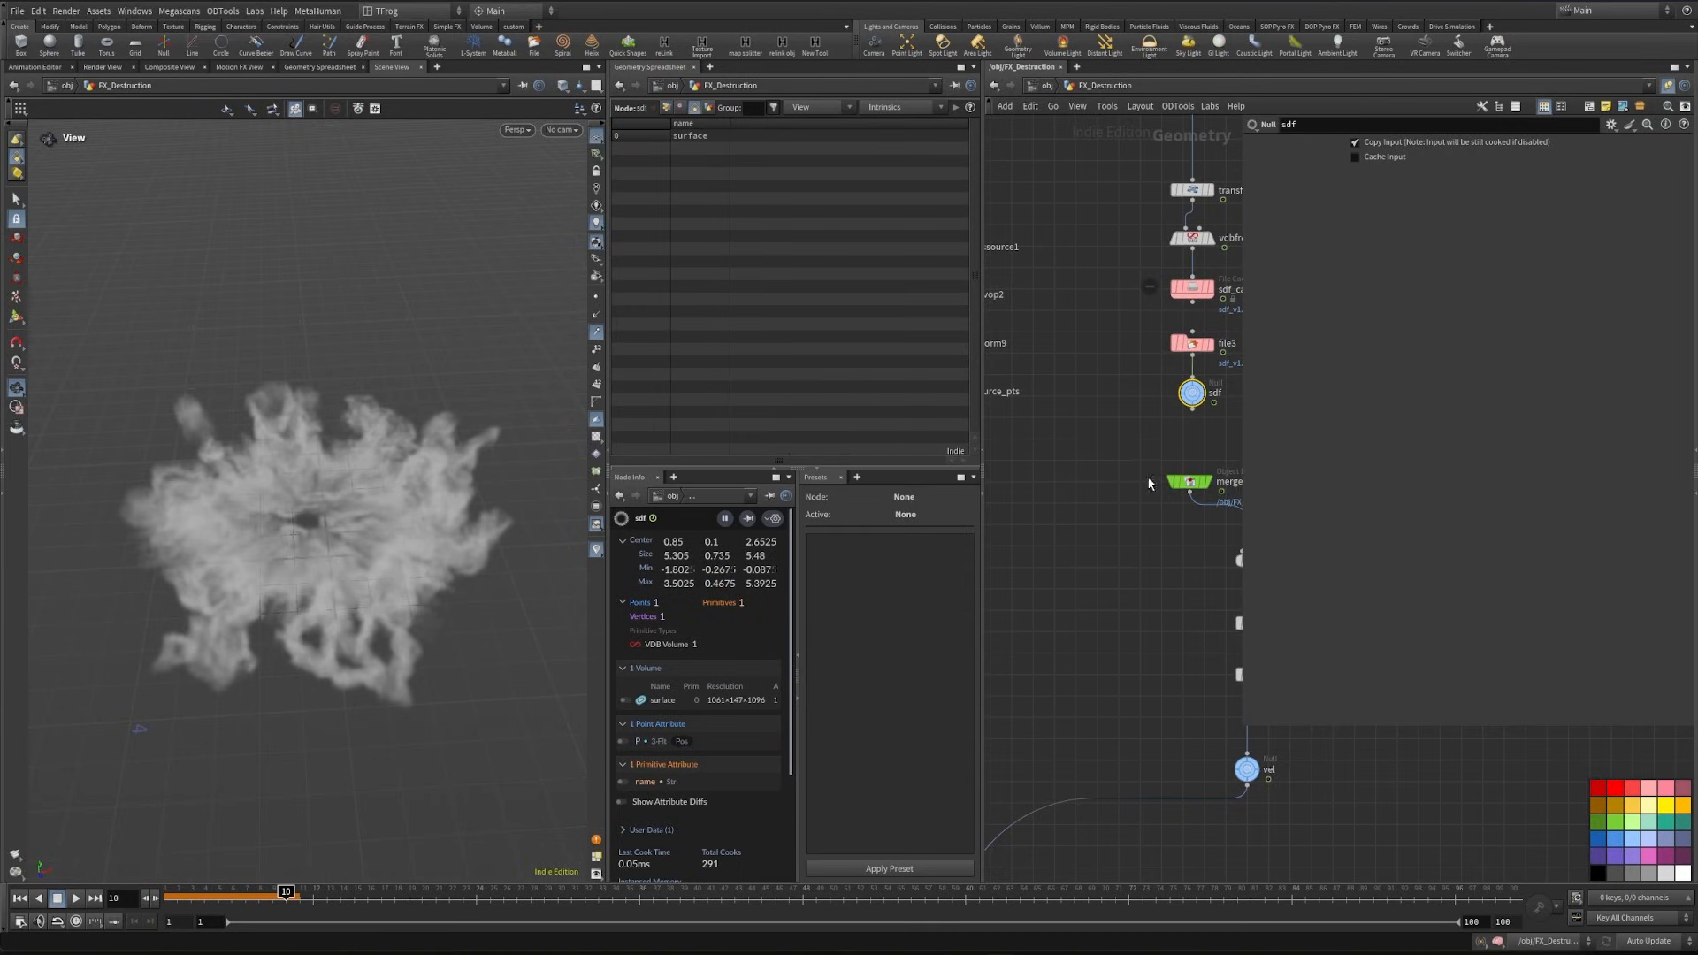
# - Set the Volume Source's collision source volume to surface and connect the node to force_output
pyautogui.moveTo(1123, 652); pyautogui.dragTo(1165, 455, button='middle')
pyautogui.doubleClick(1034, 749)
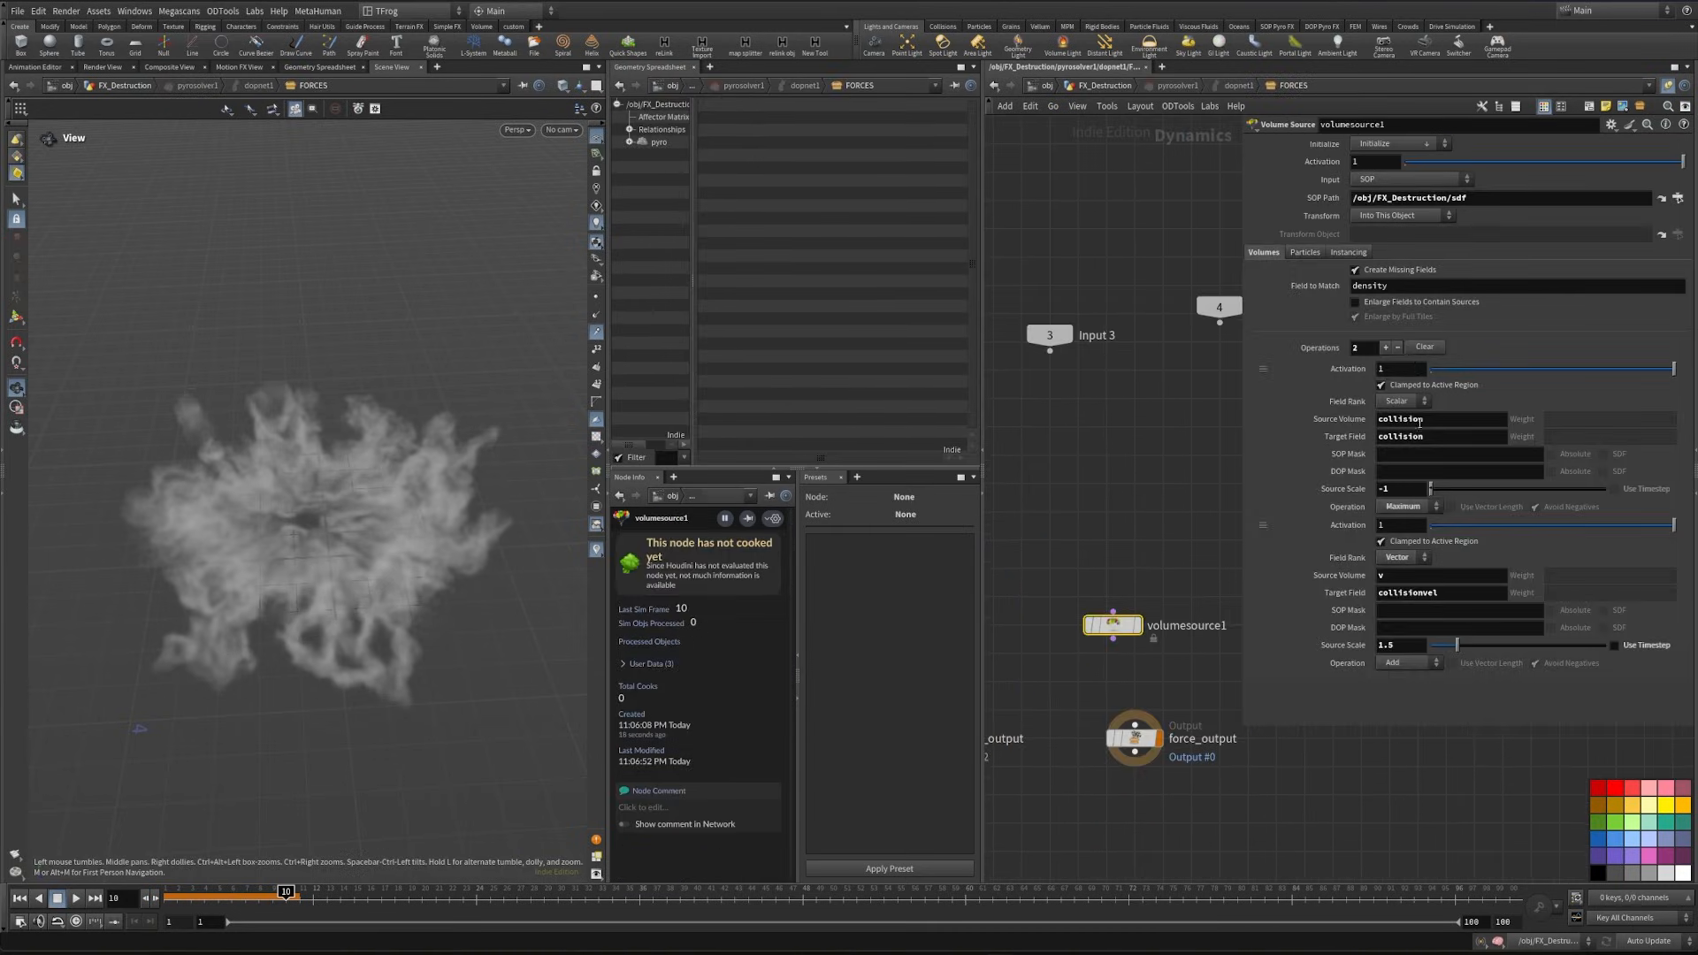
pyautogui.click(1414, 418)
pyautogui.write('surface')
pyautogui.press('Return')
pyautogui.moveTo(1113, 639); pyautogui.dragTo(1147, 736)
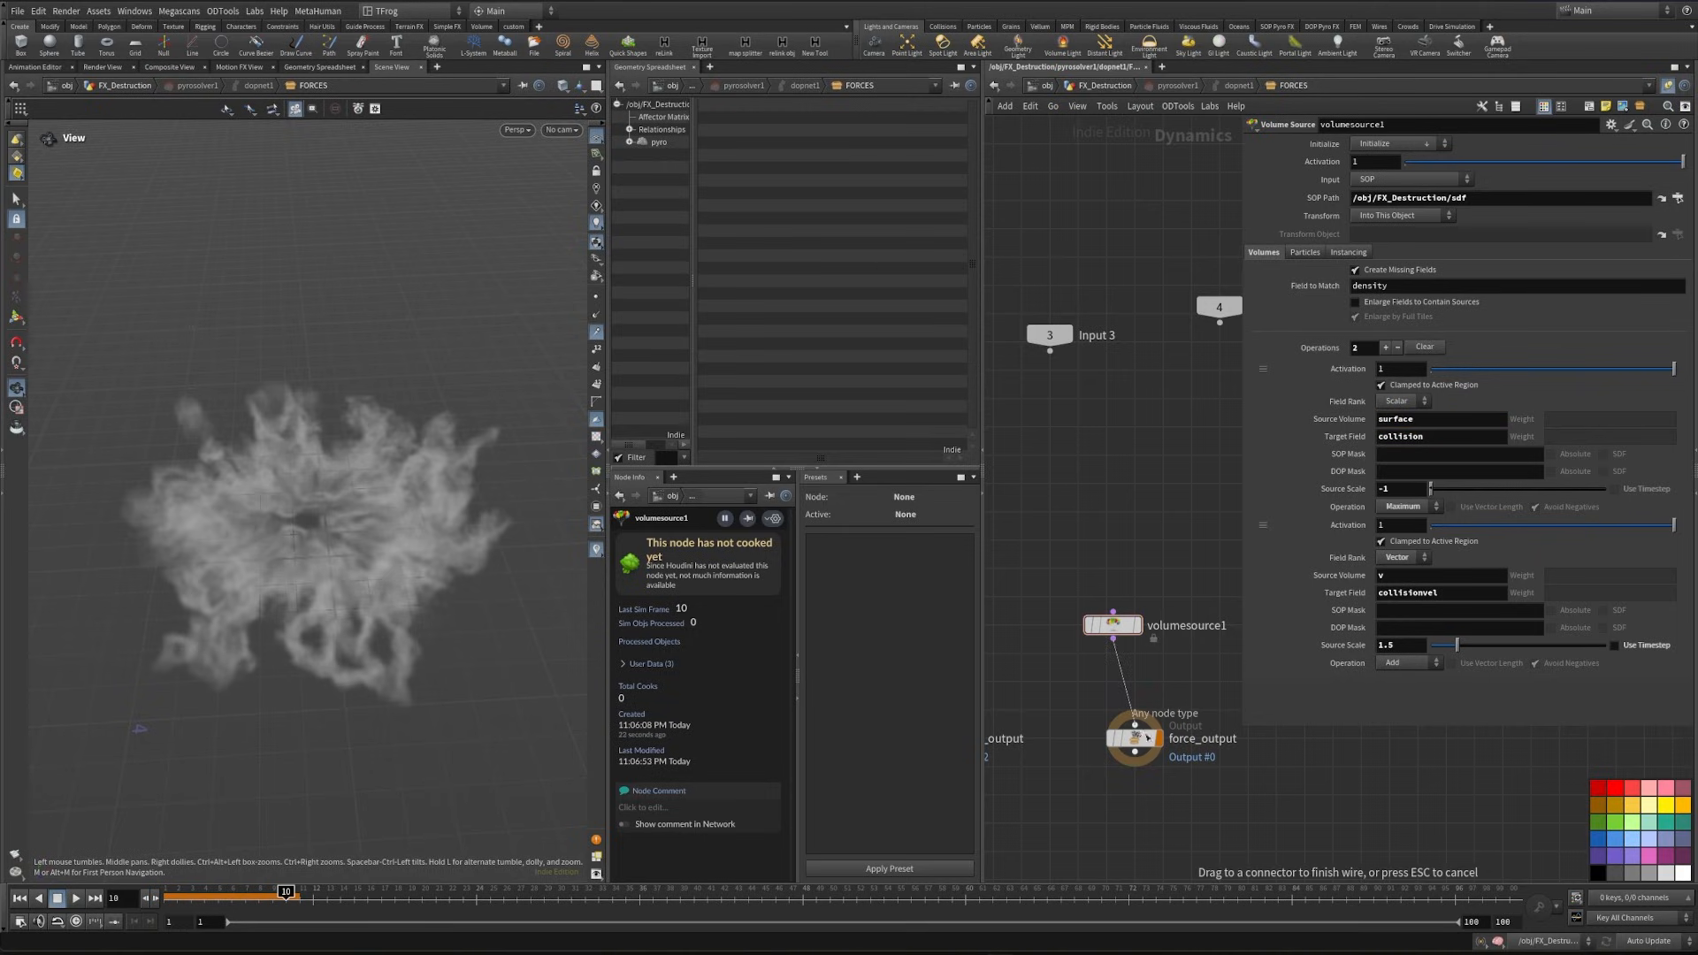
# - Resimulate from frame 1 to frame 10, return to the FX_Destruction network and examine the smoke against the collider
pyautogui.click(166, 894)
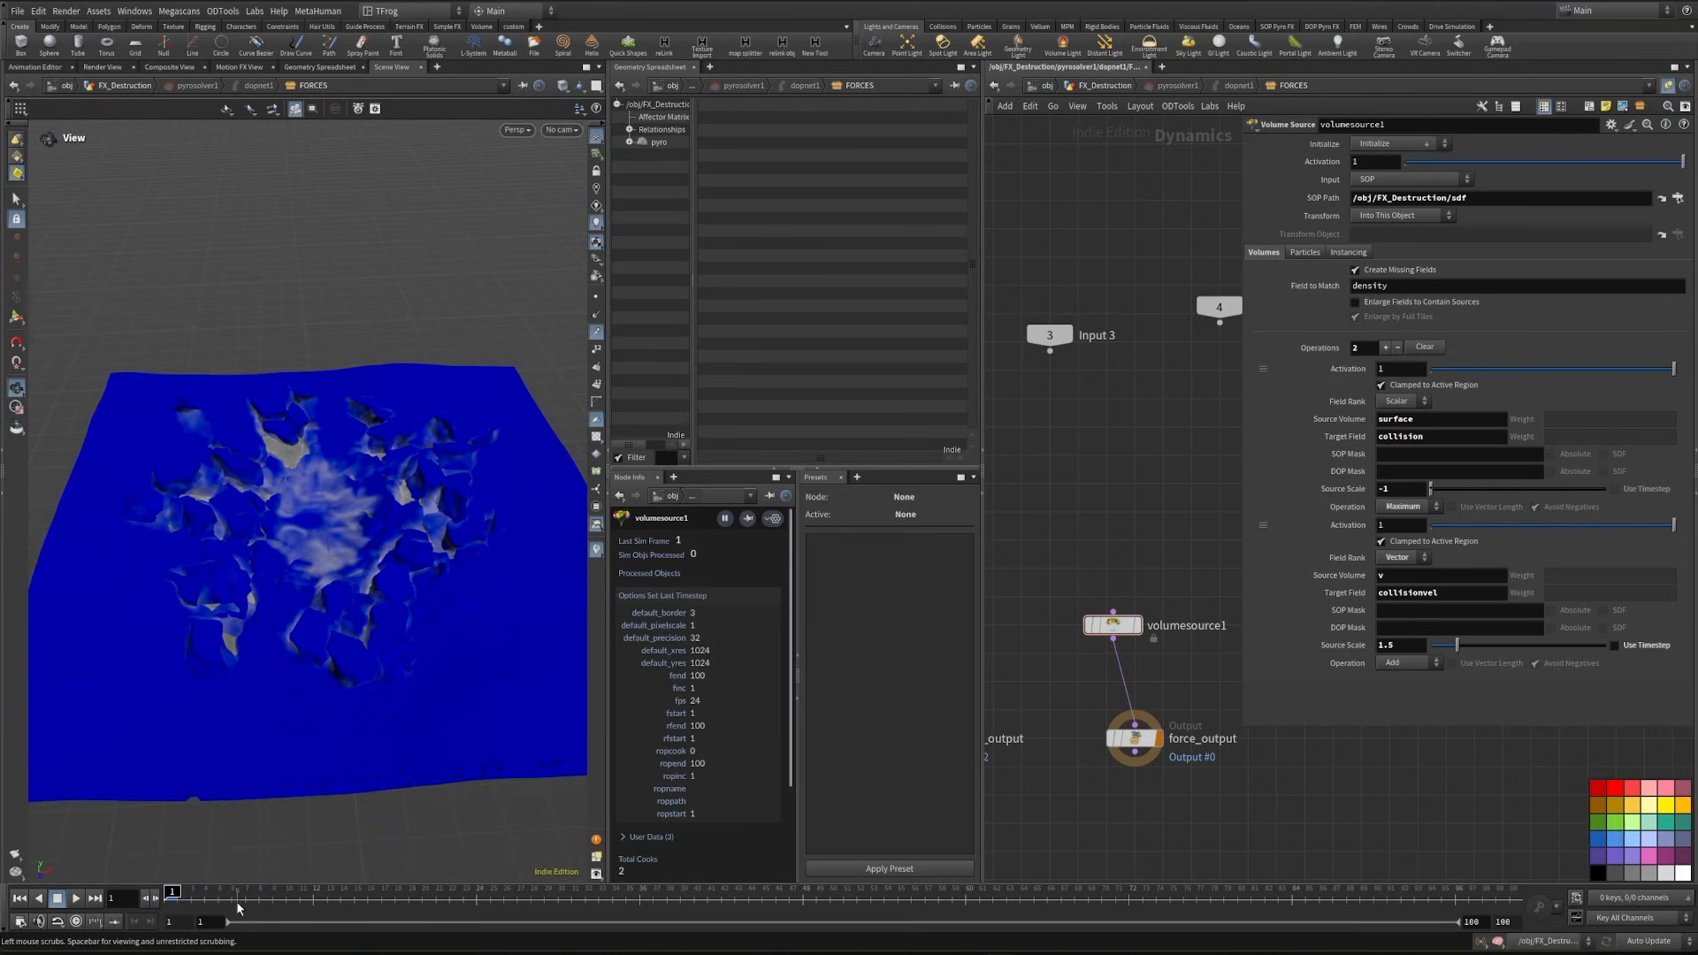
pyautogui.click(290, 895)
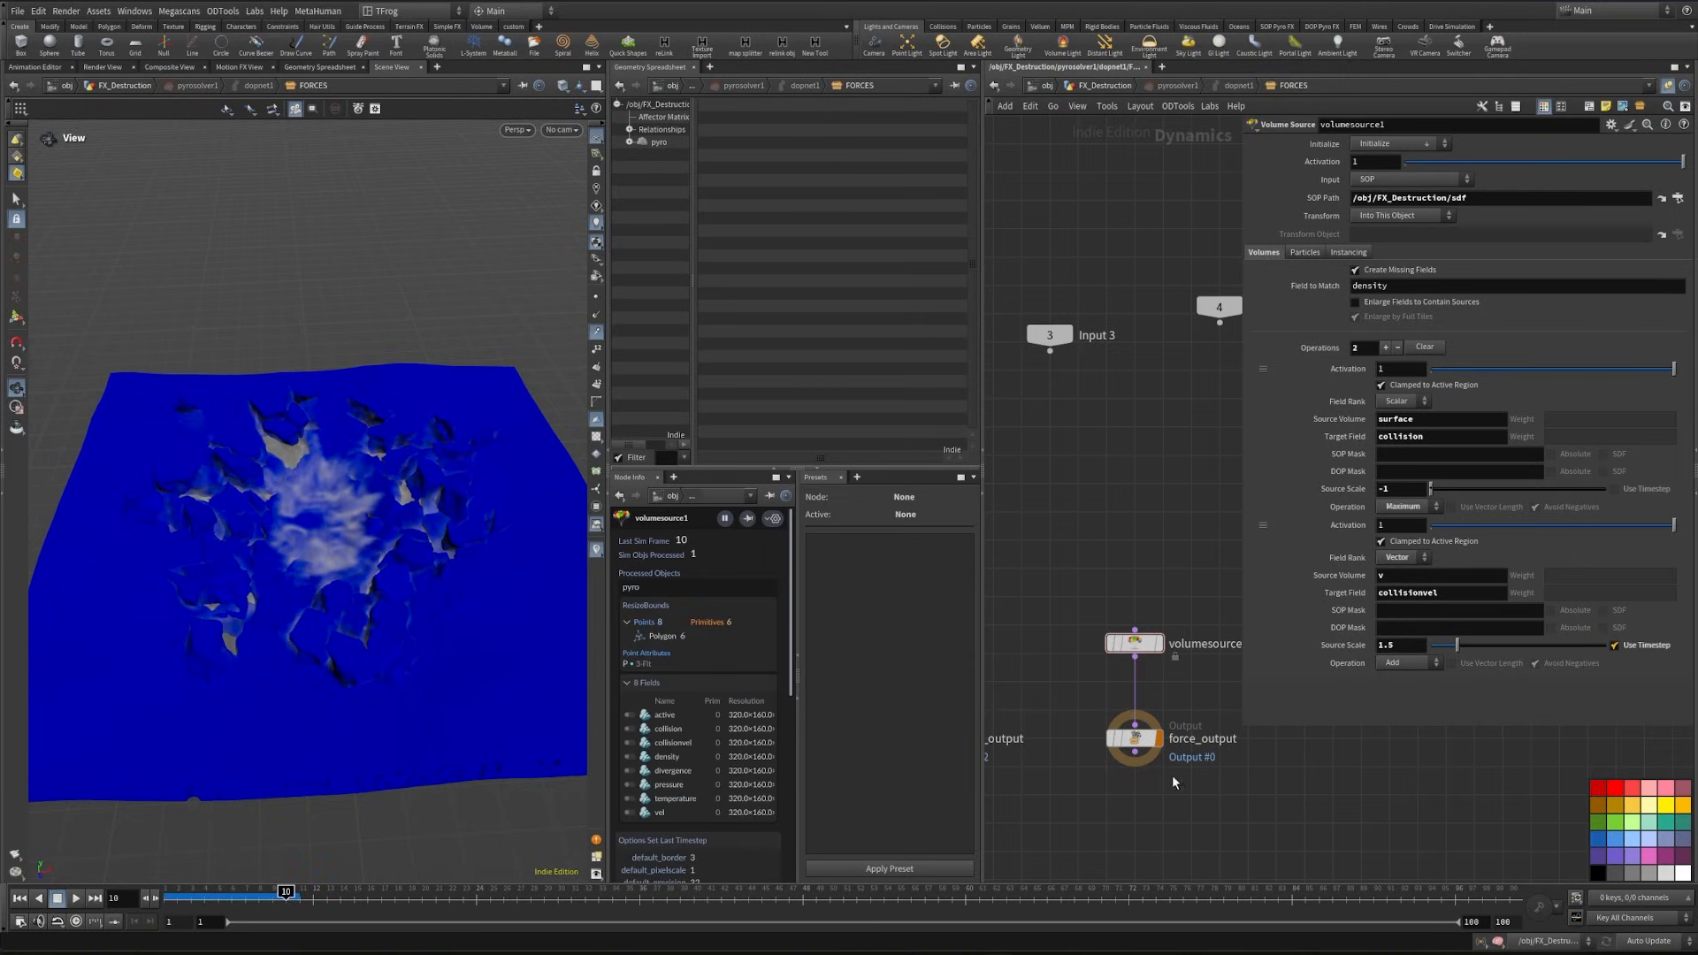
pyautogui.press('u')
pyautogui.press('u')
pyautogui.press('u')
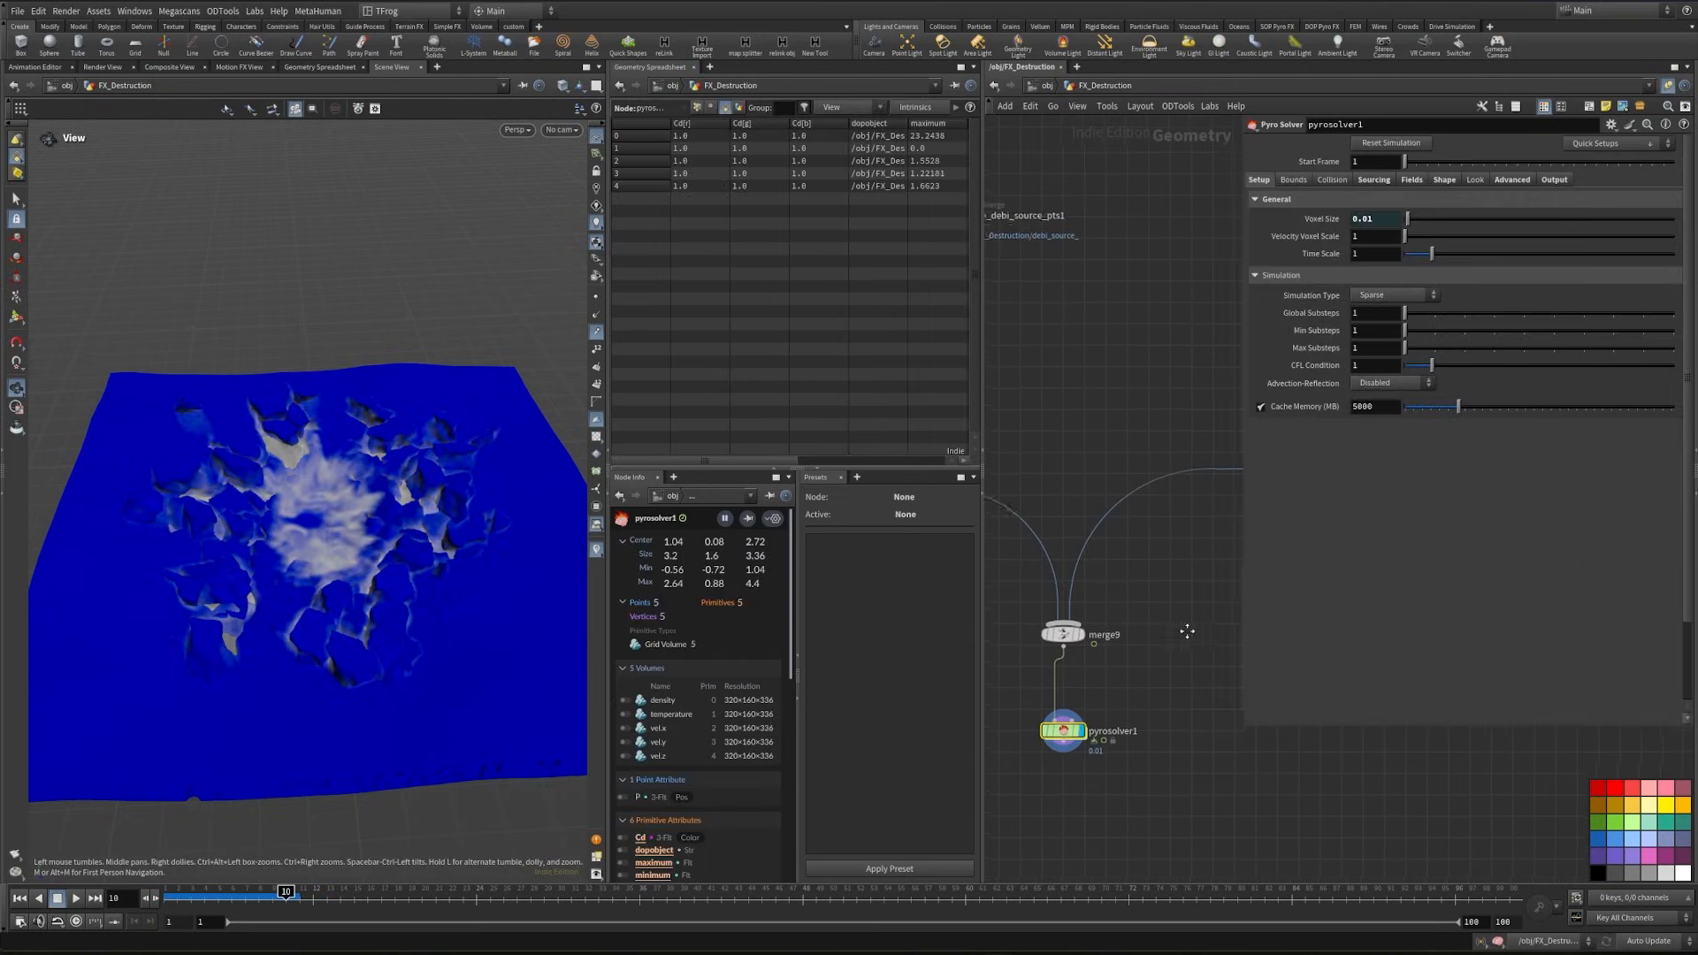
pyautogui.moveTo(371, 663); pyautogui.dragTo(473, 570)
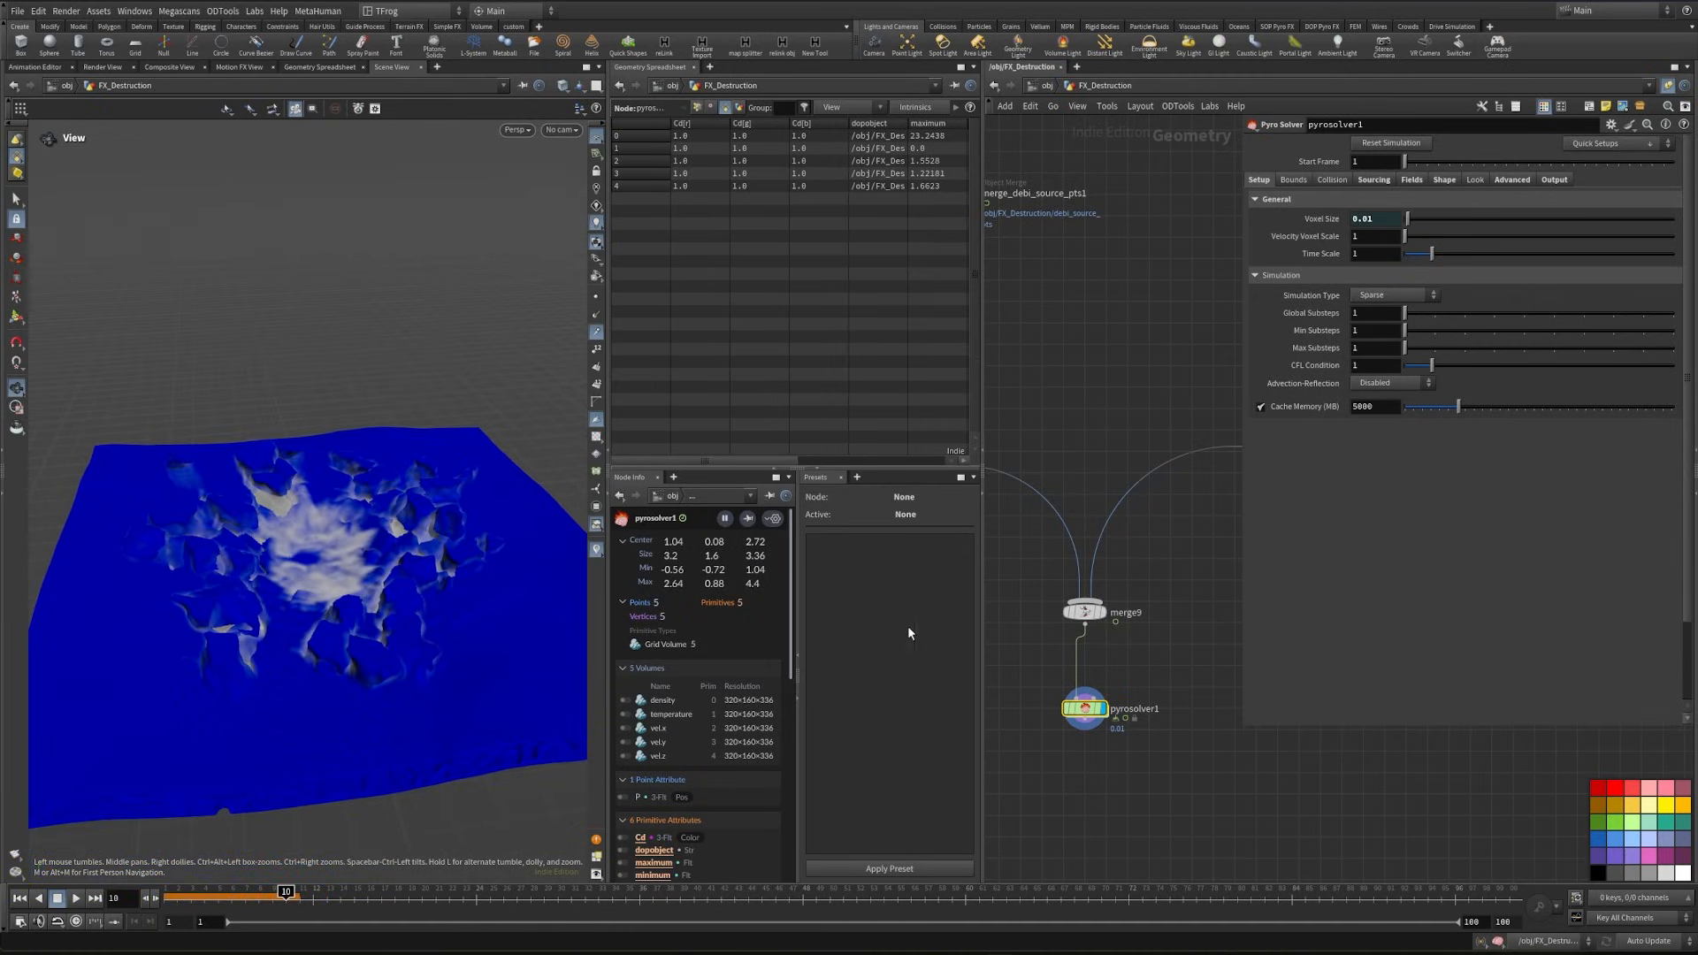
# - Reset the viewport with the Labs Reset Viewport tool
pyautogui.click(255, 11)
pyautogui.click(259, 16)
pyautogui.click(257, 13)
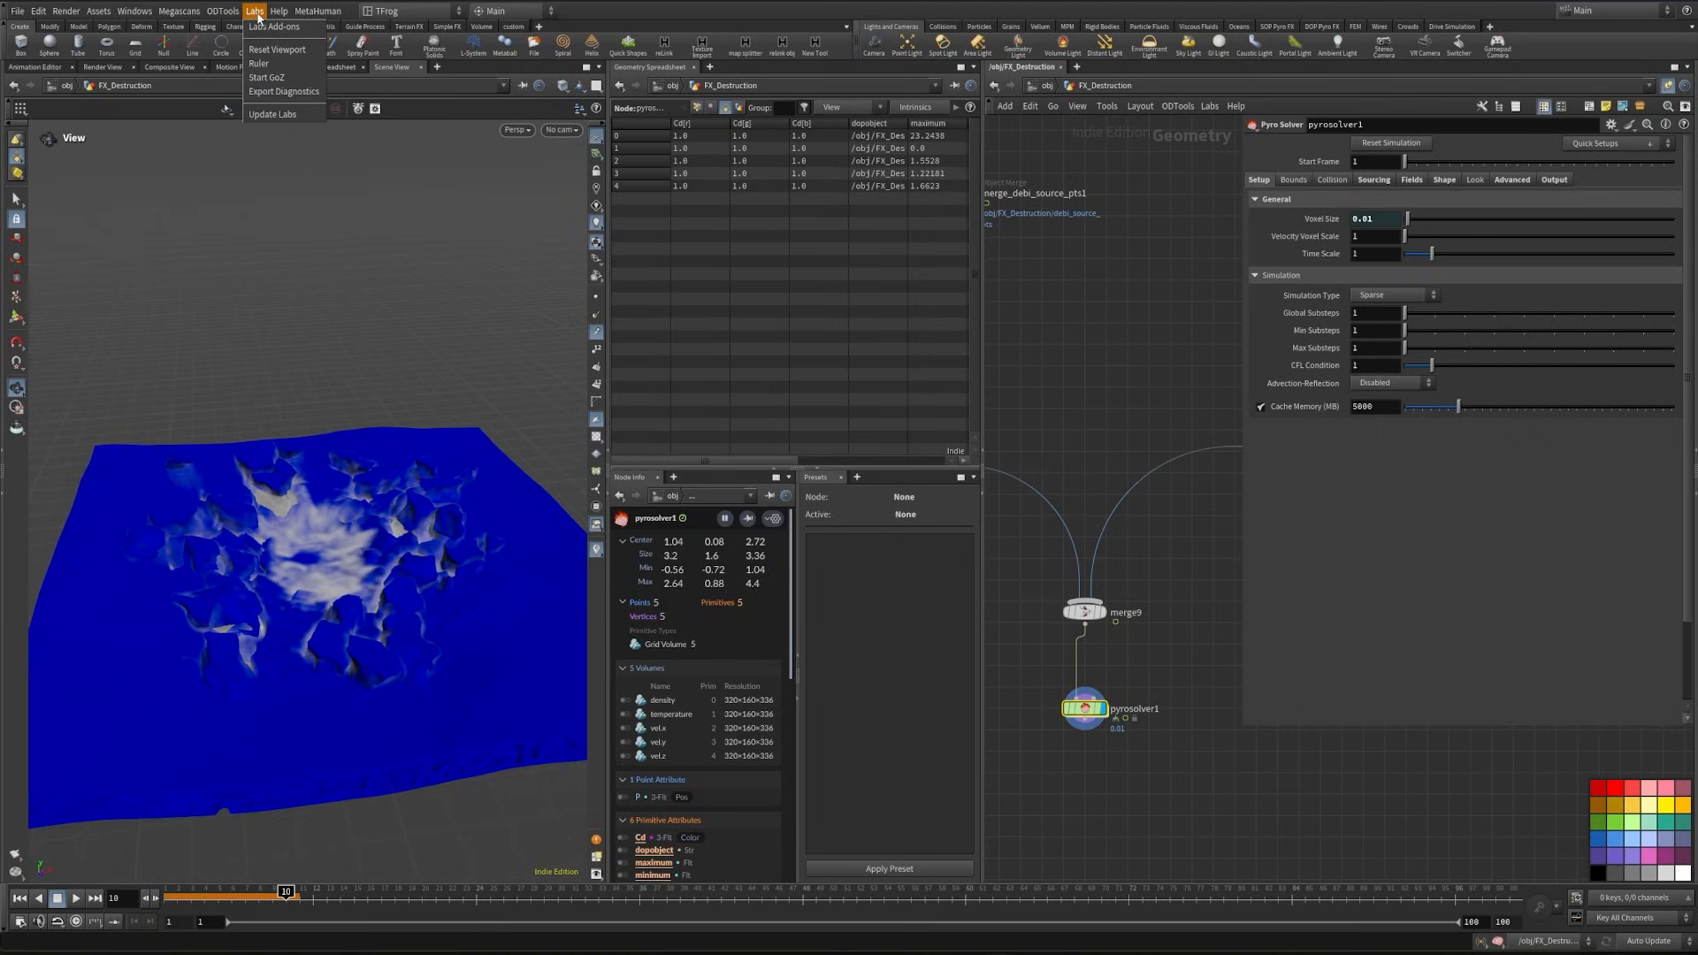
pyautogui.click(278, 51)
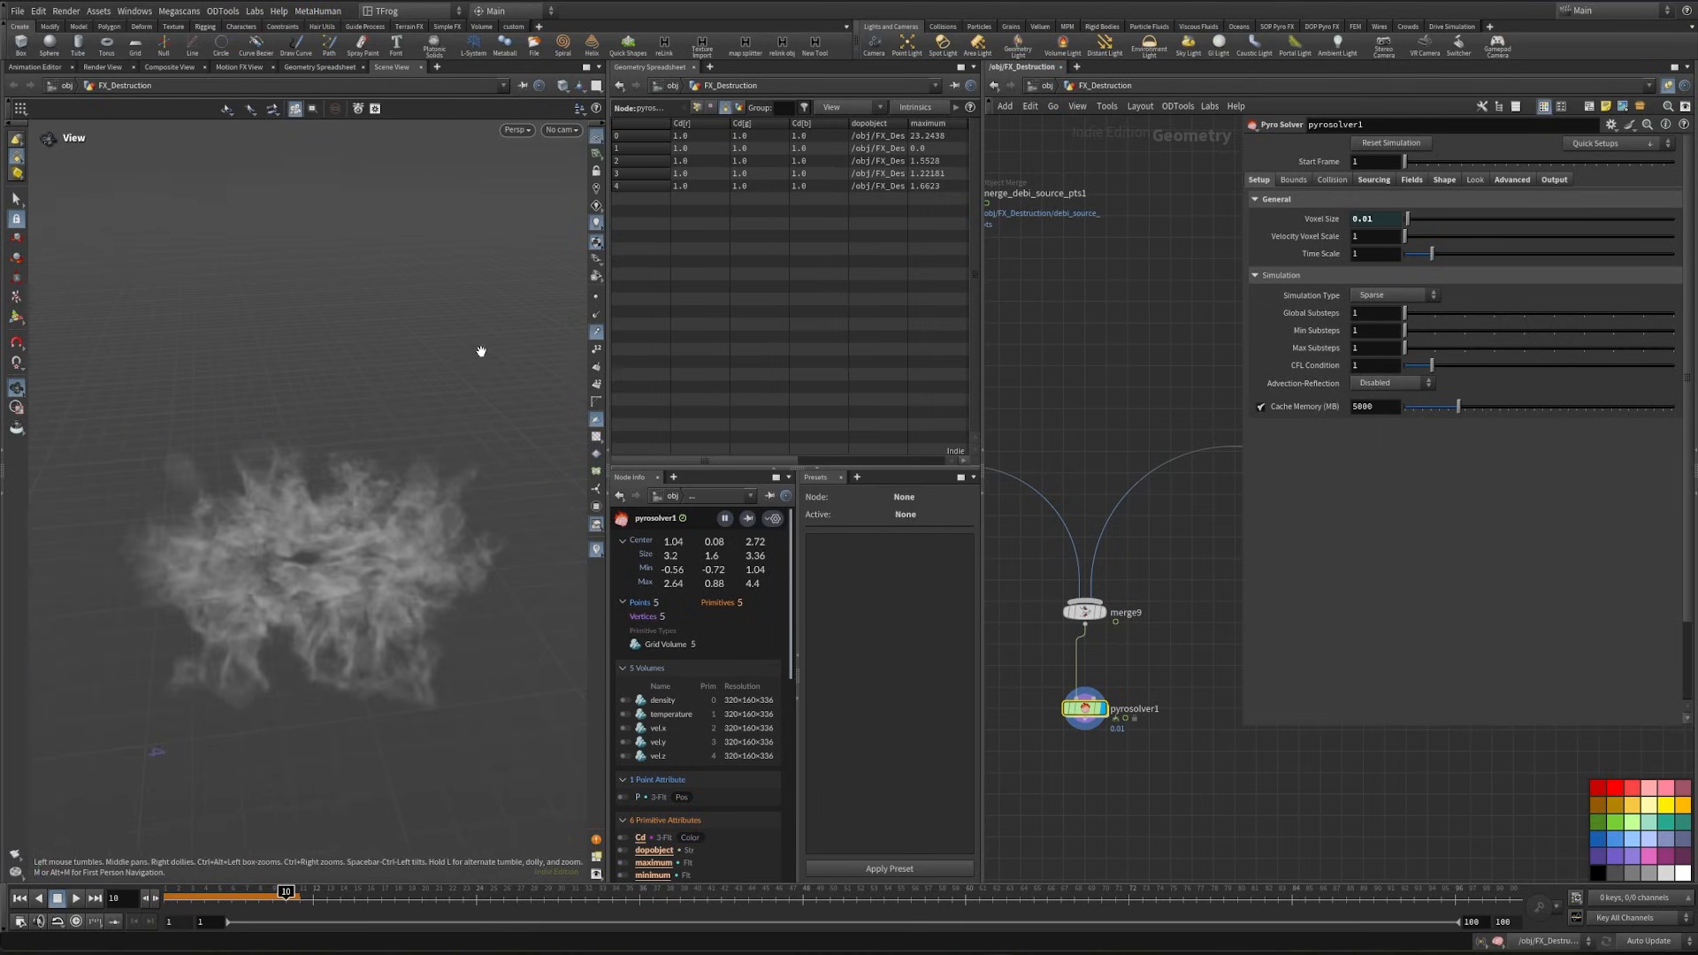
pyautogui.click(437, 69)
pyautogui.moveTo(476, 99)
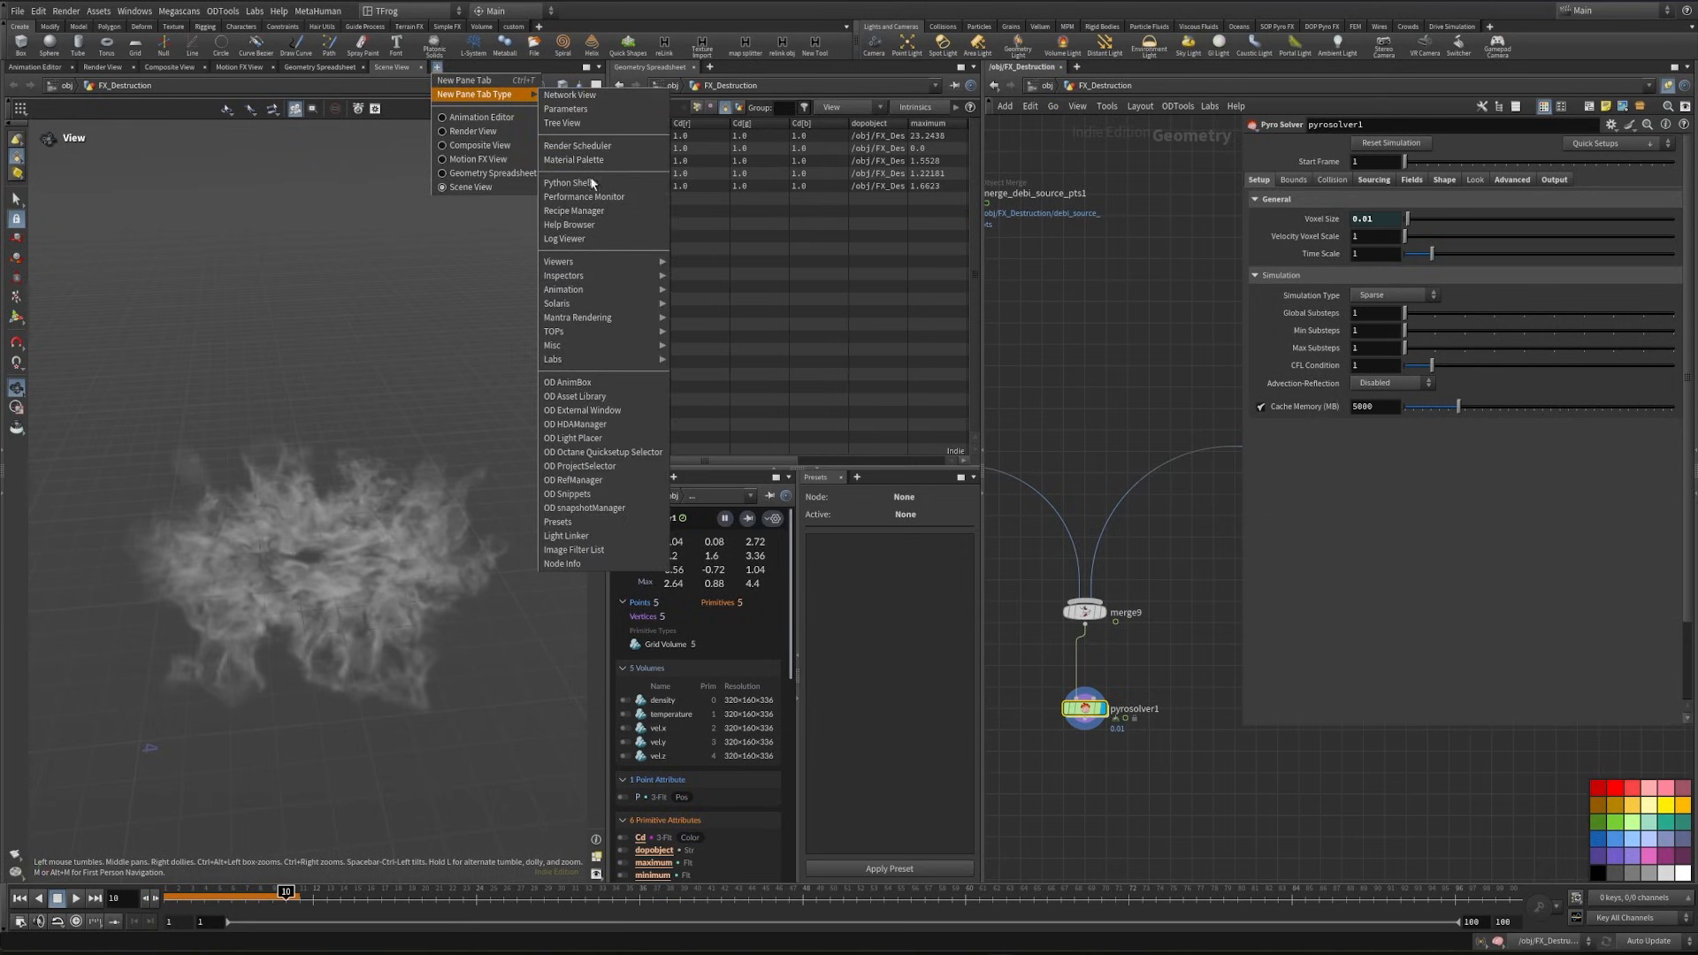
pyautogui.moveTo(659, 265)
pyautogui.click(420, 680)
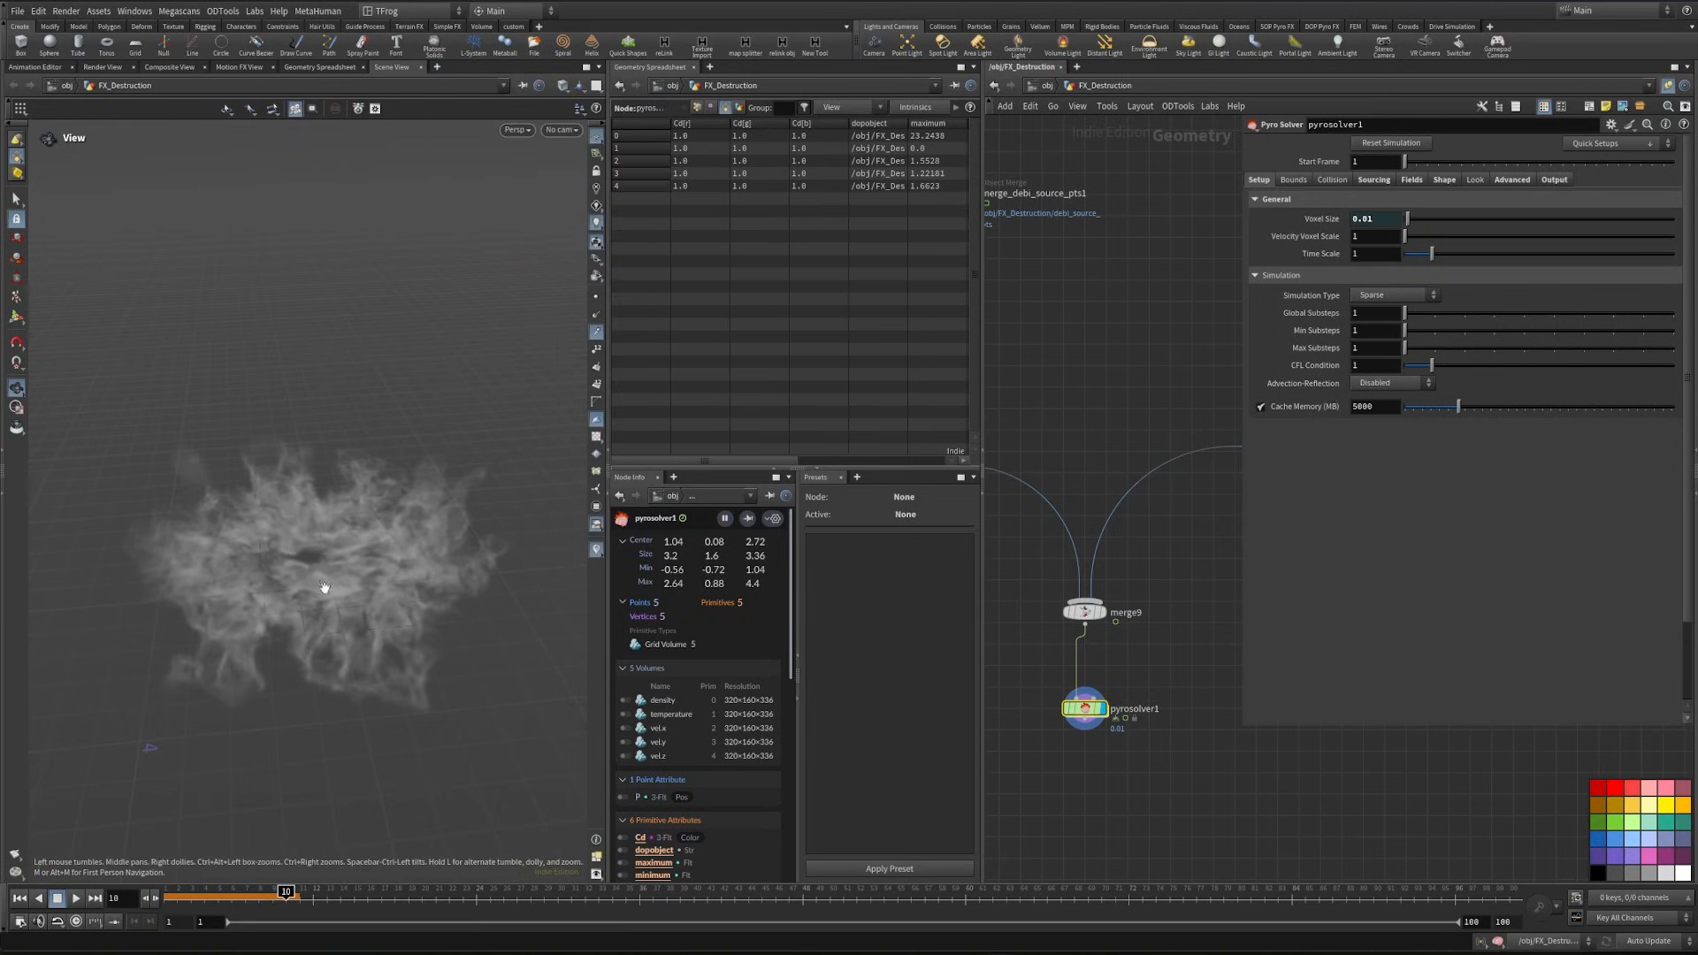
# - Simulate to frame 13 and examine the smoke up close from several angles
pyautogui.click(177, 896)
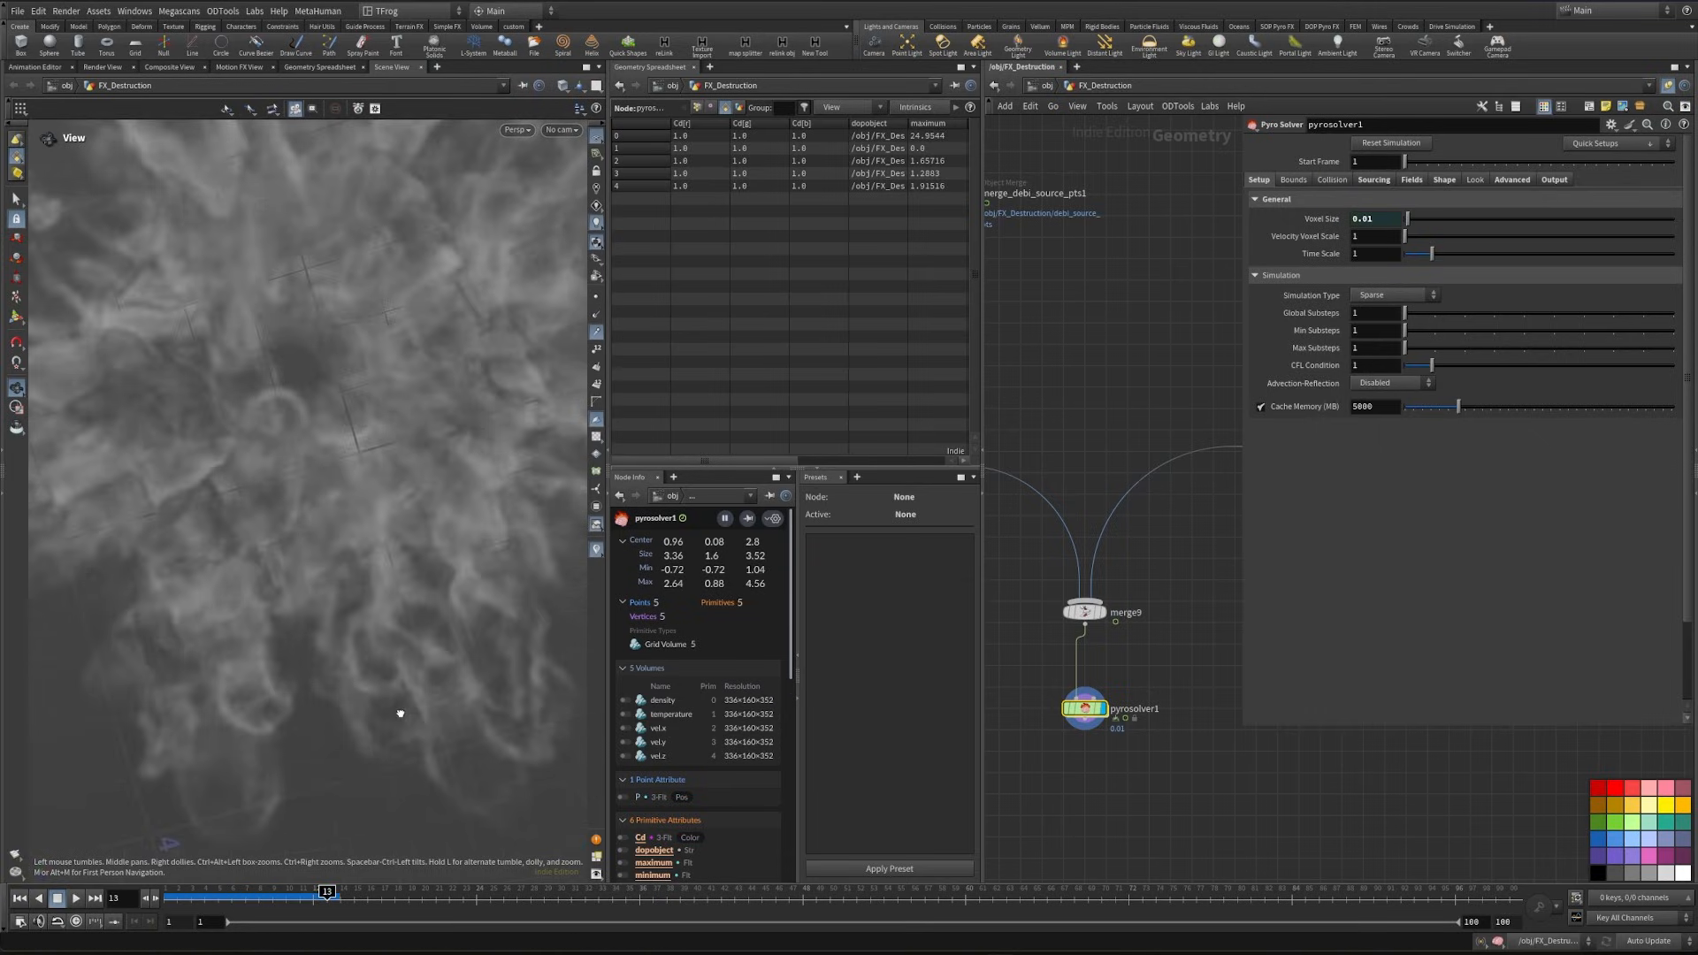
pyautogui.moveTo(390, 638); pyautogui.dragTo(272, 618)
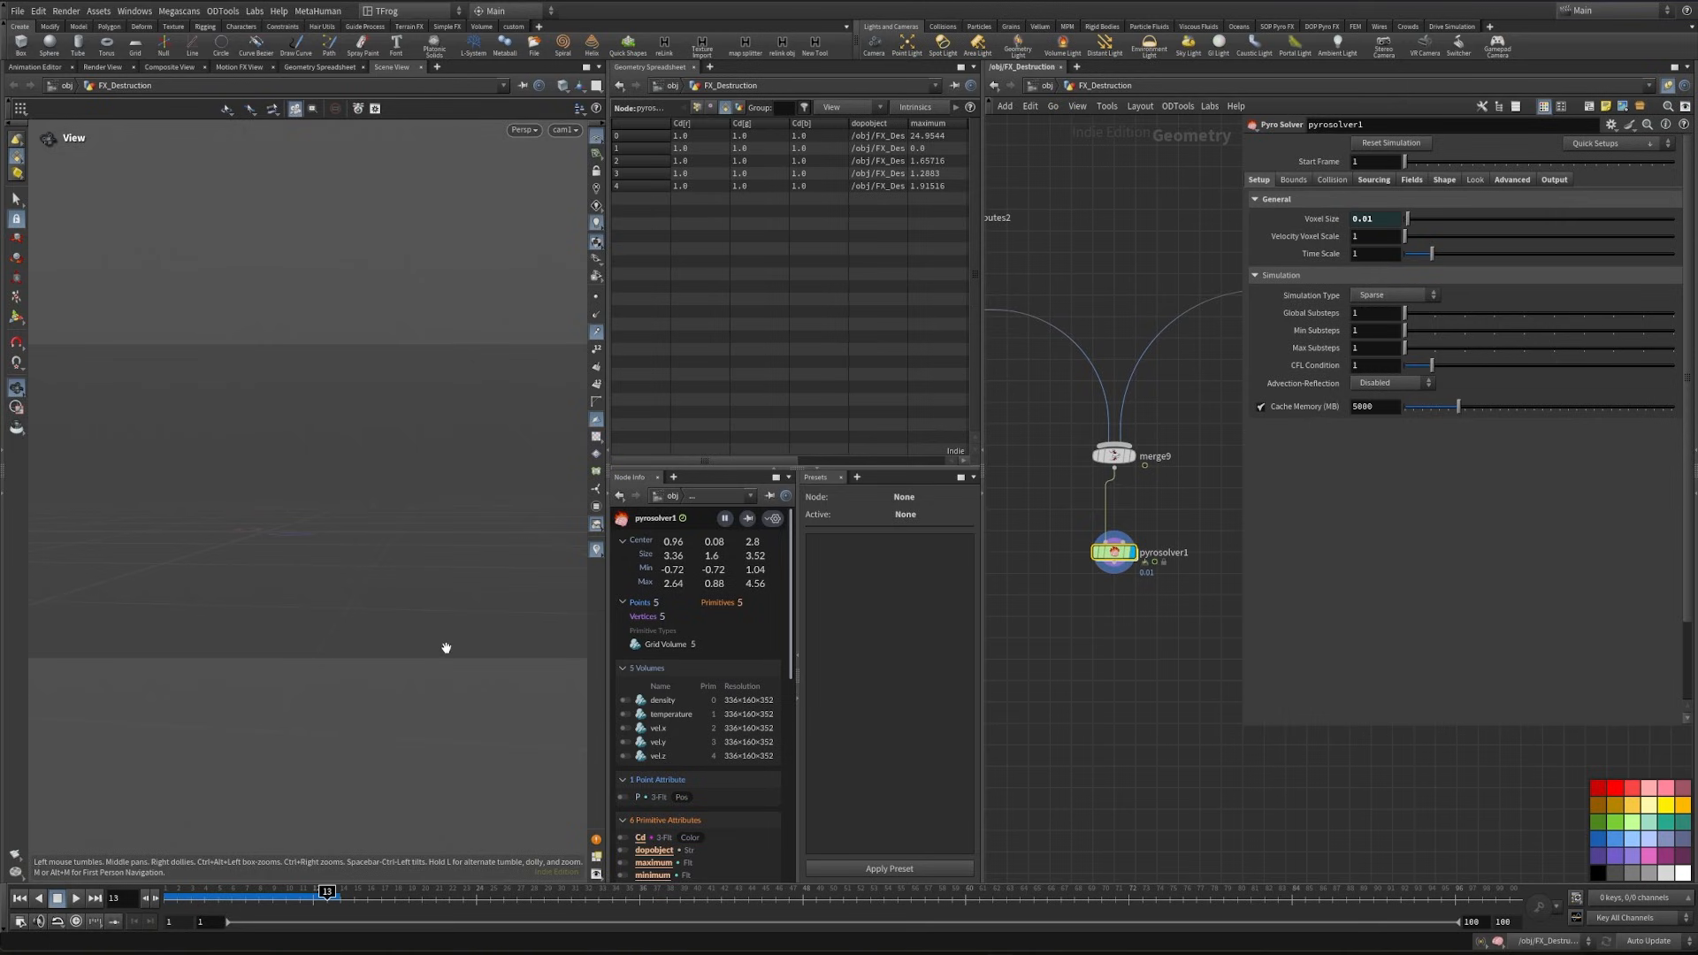
pyautogui.moveTo(505, 565); pyautogui.dragTo(302, 654)
# - Add a Transform node below the Pyro Solver and connect the solver's output to it
pyautogui.press('Tab')
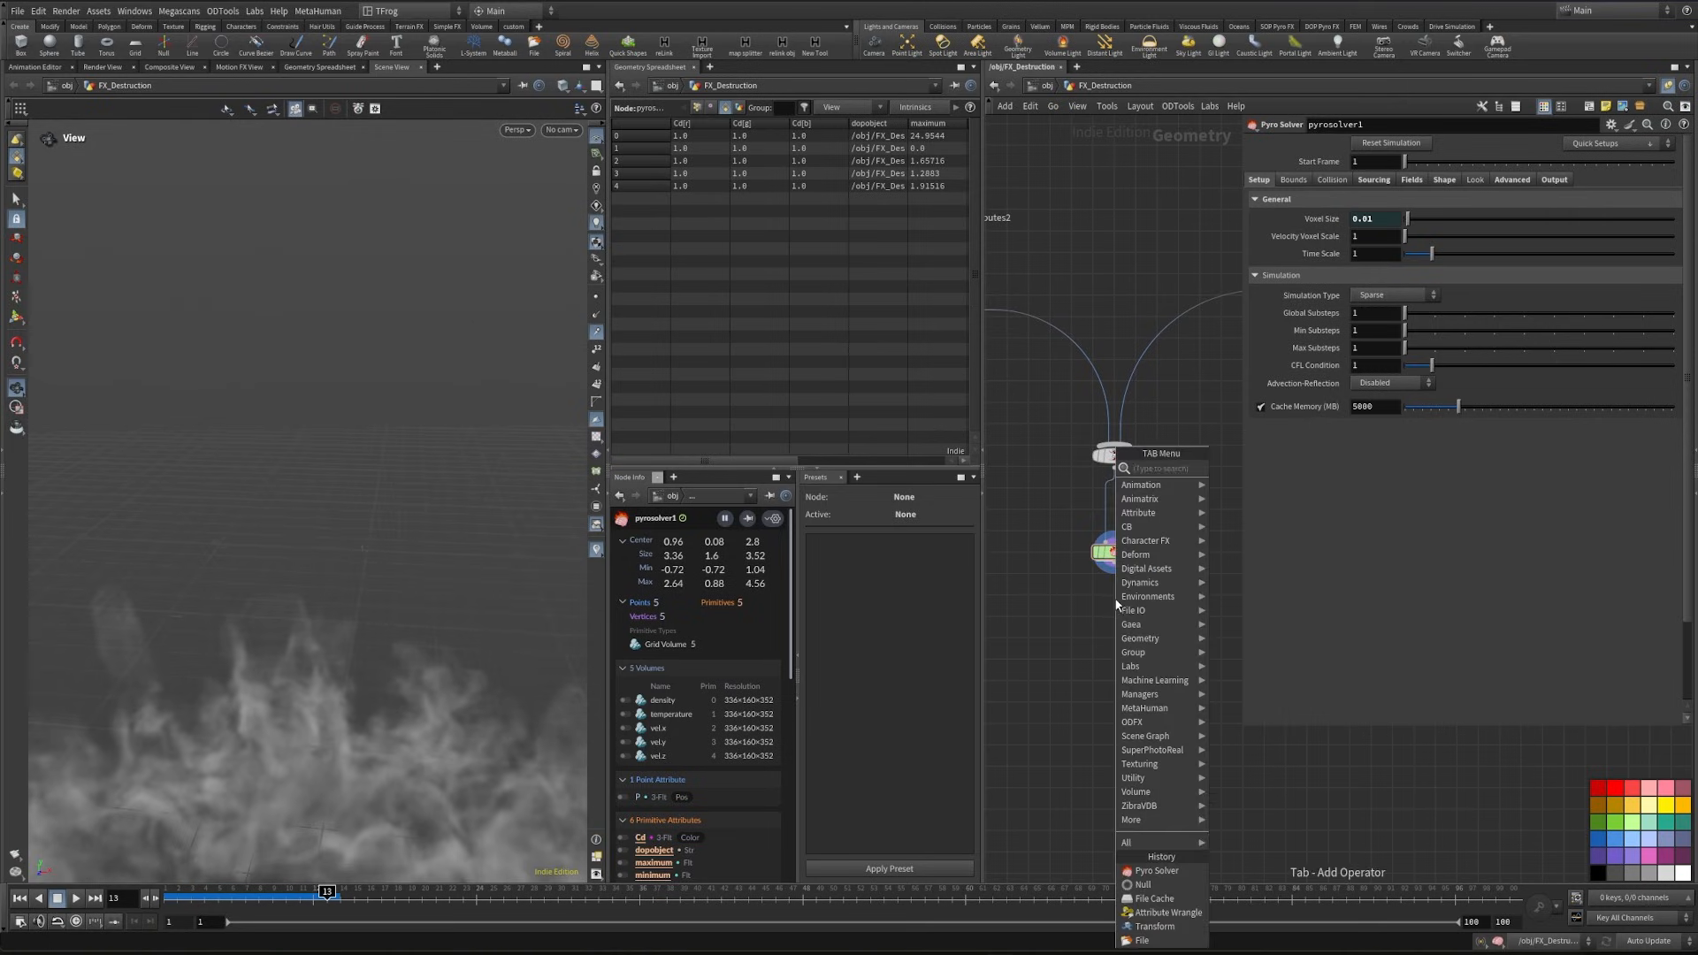
pyautogui.write('trans')
pyautogui.press('Return')
pyautogui.click(1113, 625)
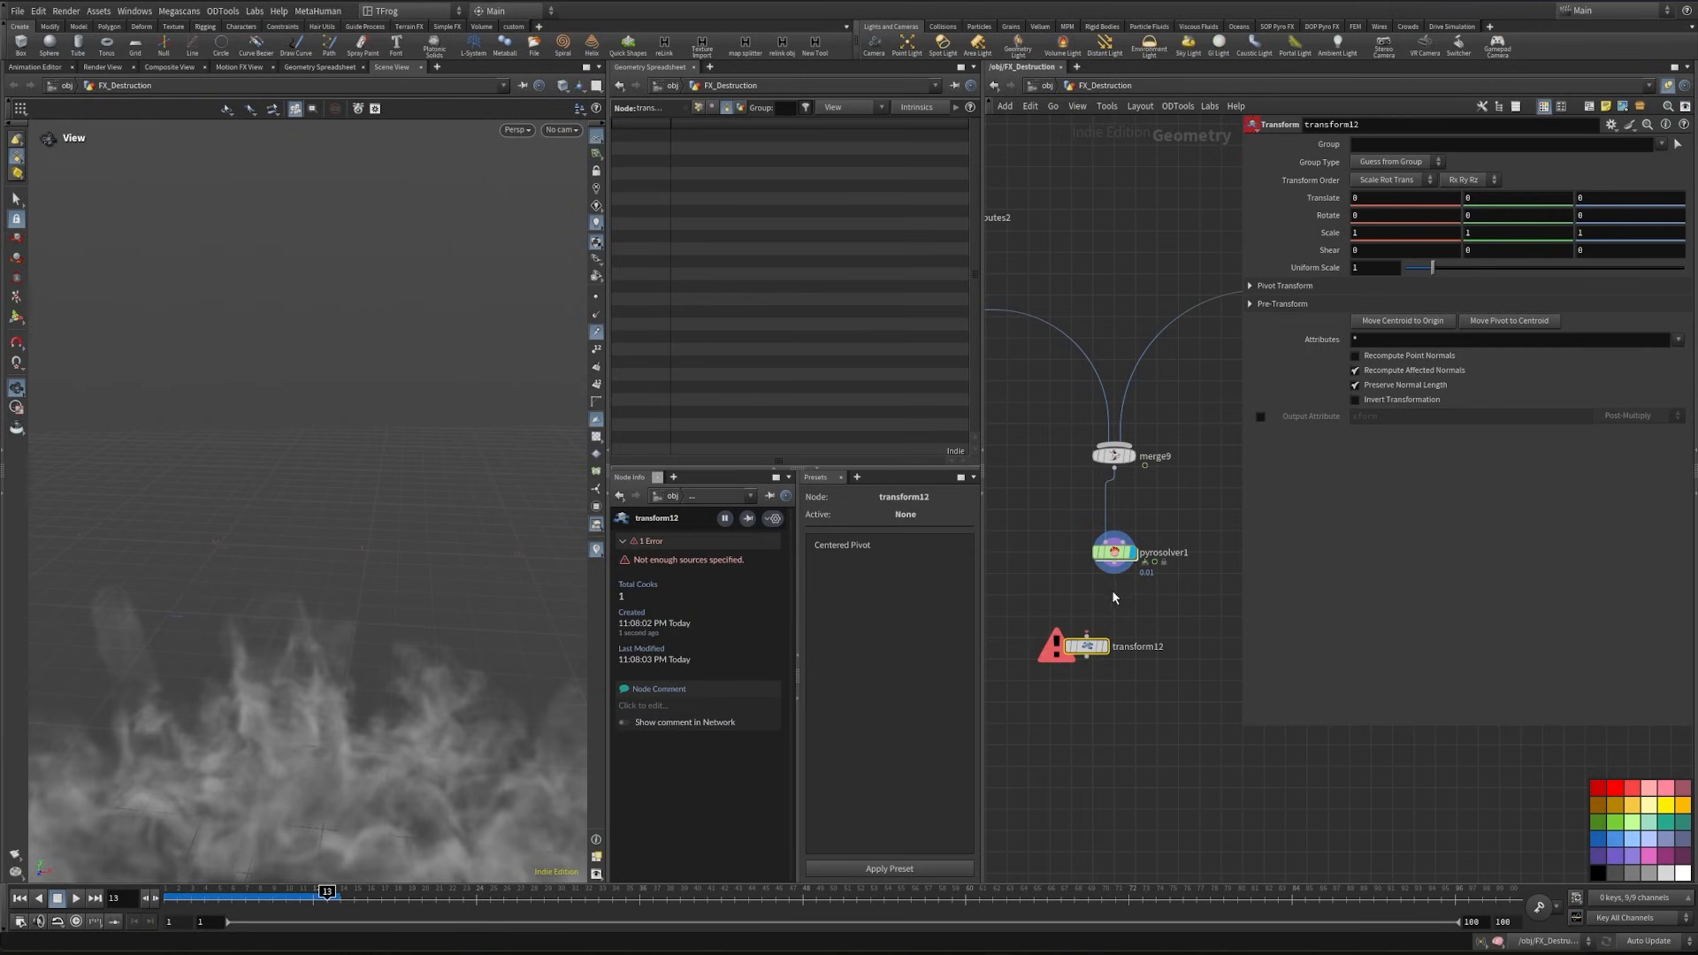
pyautogui.moveTo(1104, 610); pyautogui.dragTo(1087, 634)
# - Check how transform9 references the scale control and copy the scale parameter from null1
pyautogui.scroll(-4, 1132, 535)
pyautogui.moveTo(1099, 311); pyautogui.dragTo(1183, 681, button='middle')
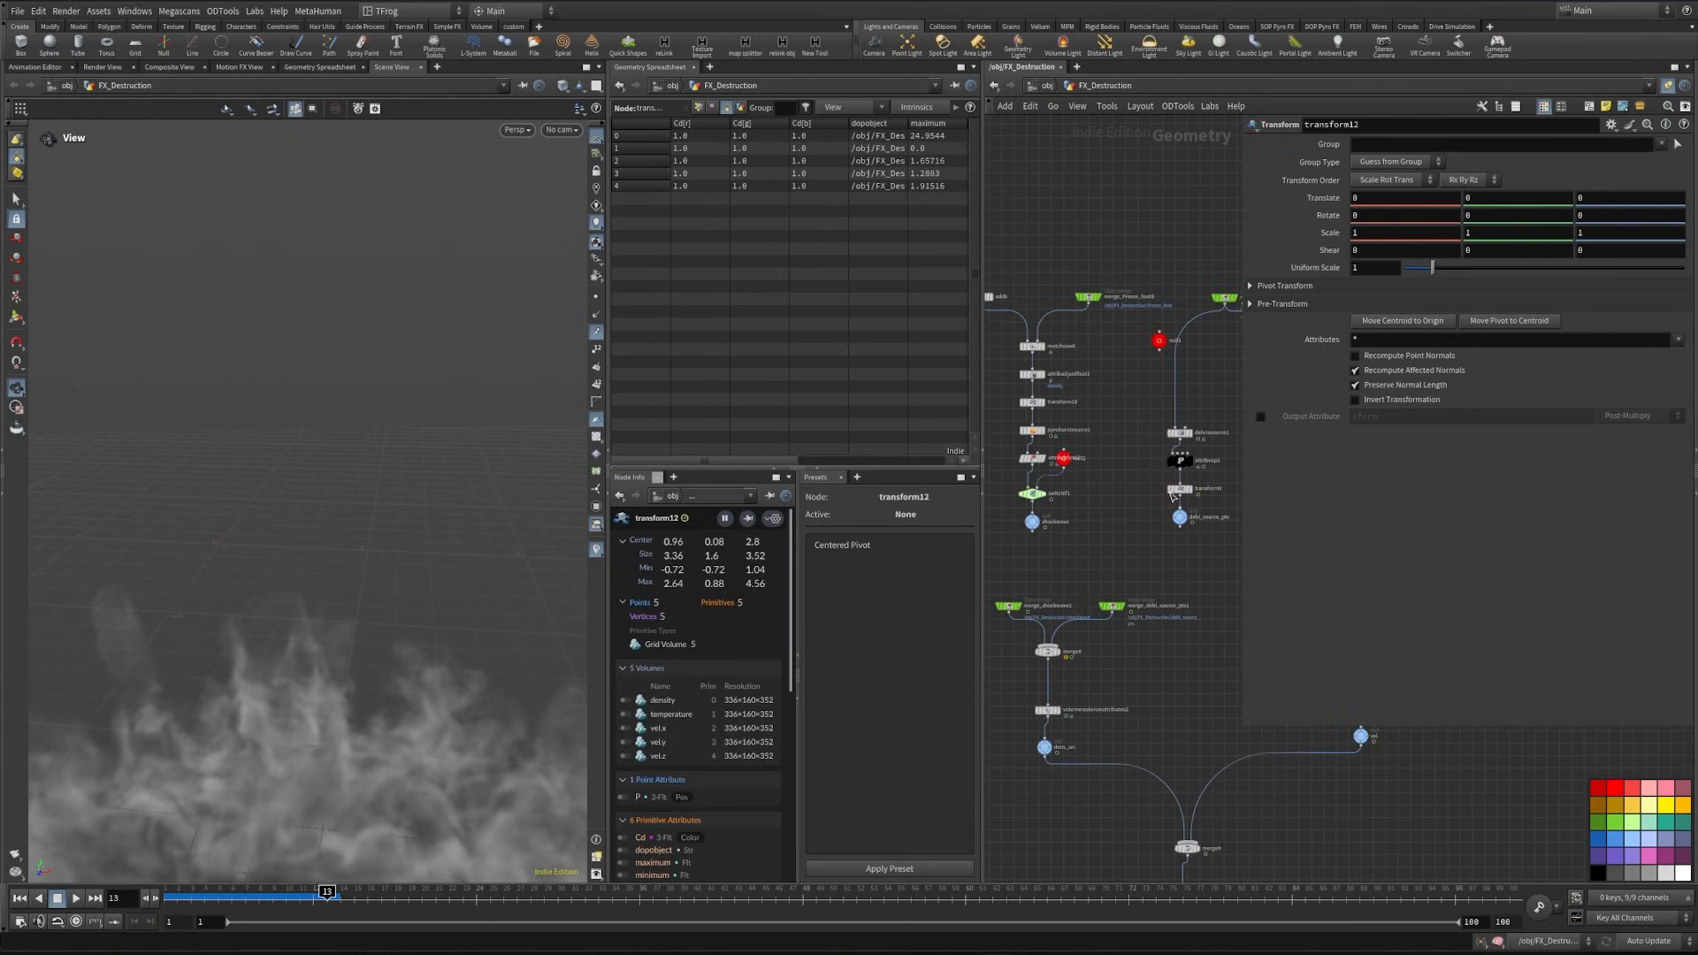
pyautogui.scroll(4, 1157, 372)
pyautogui.moveTo(1175, 622); pyautogui.dragTo(1108, 648, button='middle')
pyautogui.click(1139, 593)
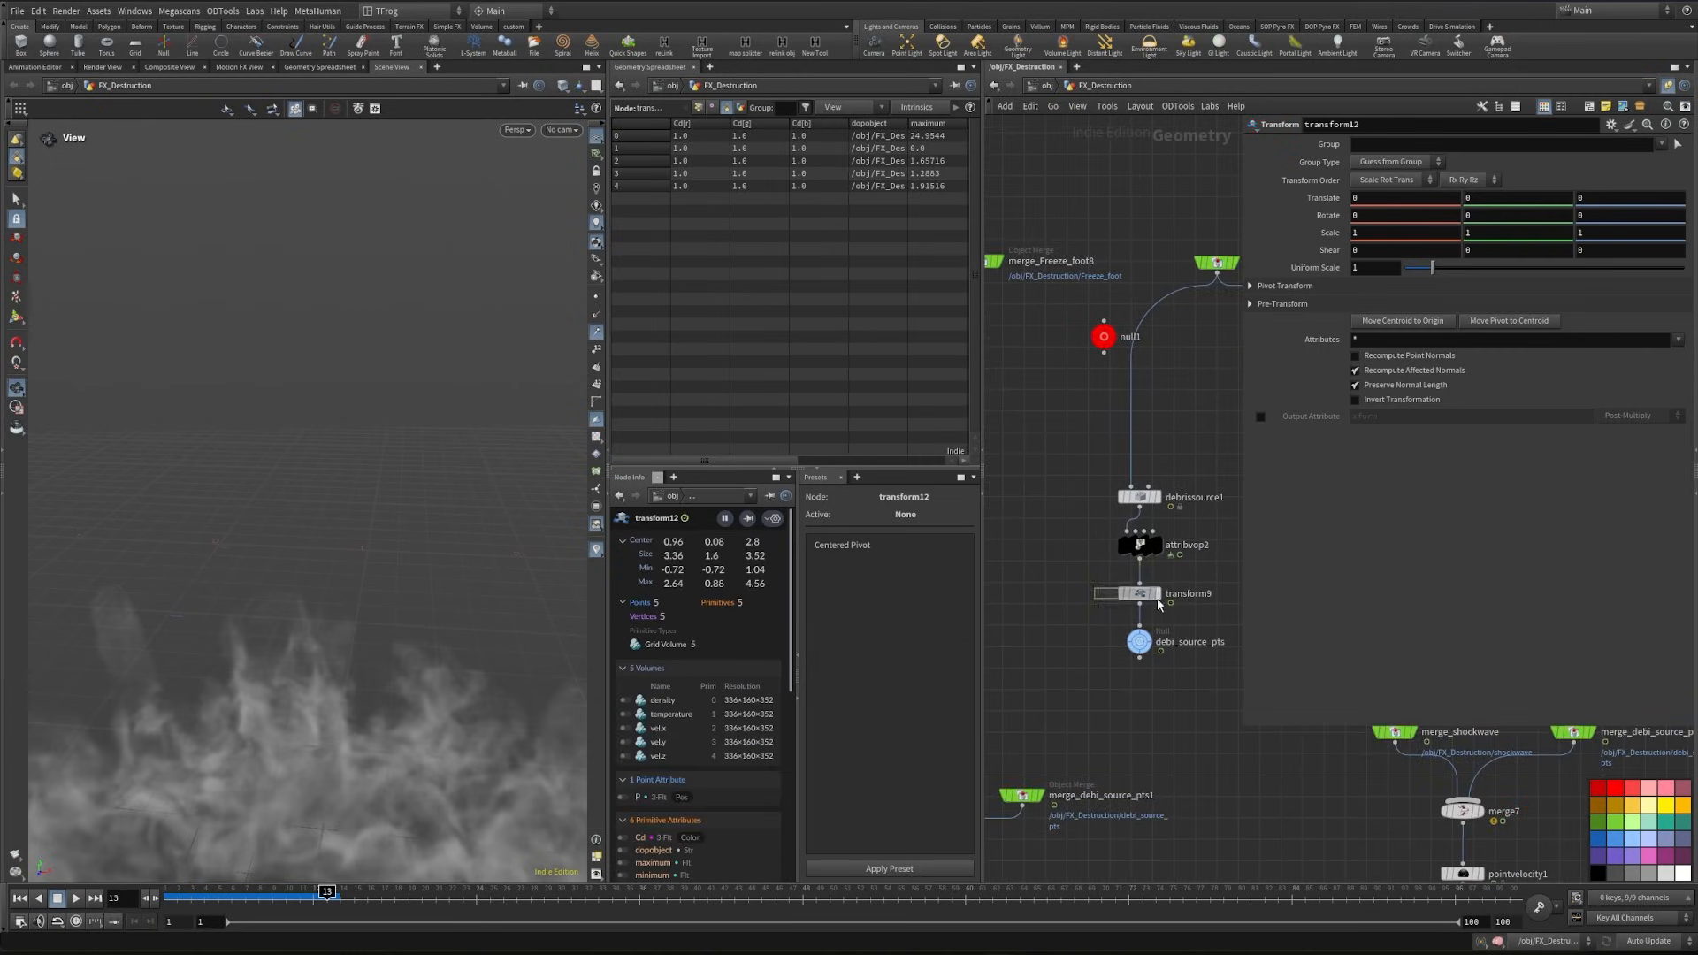
pyautogui.moveTo(1092, 399); pyautogui.dragTo(1100, 396, button='middle')
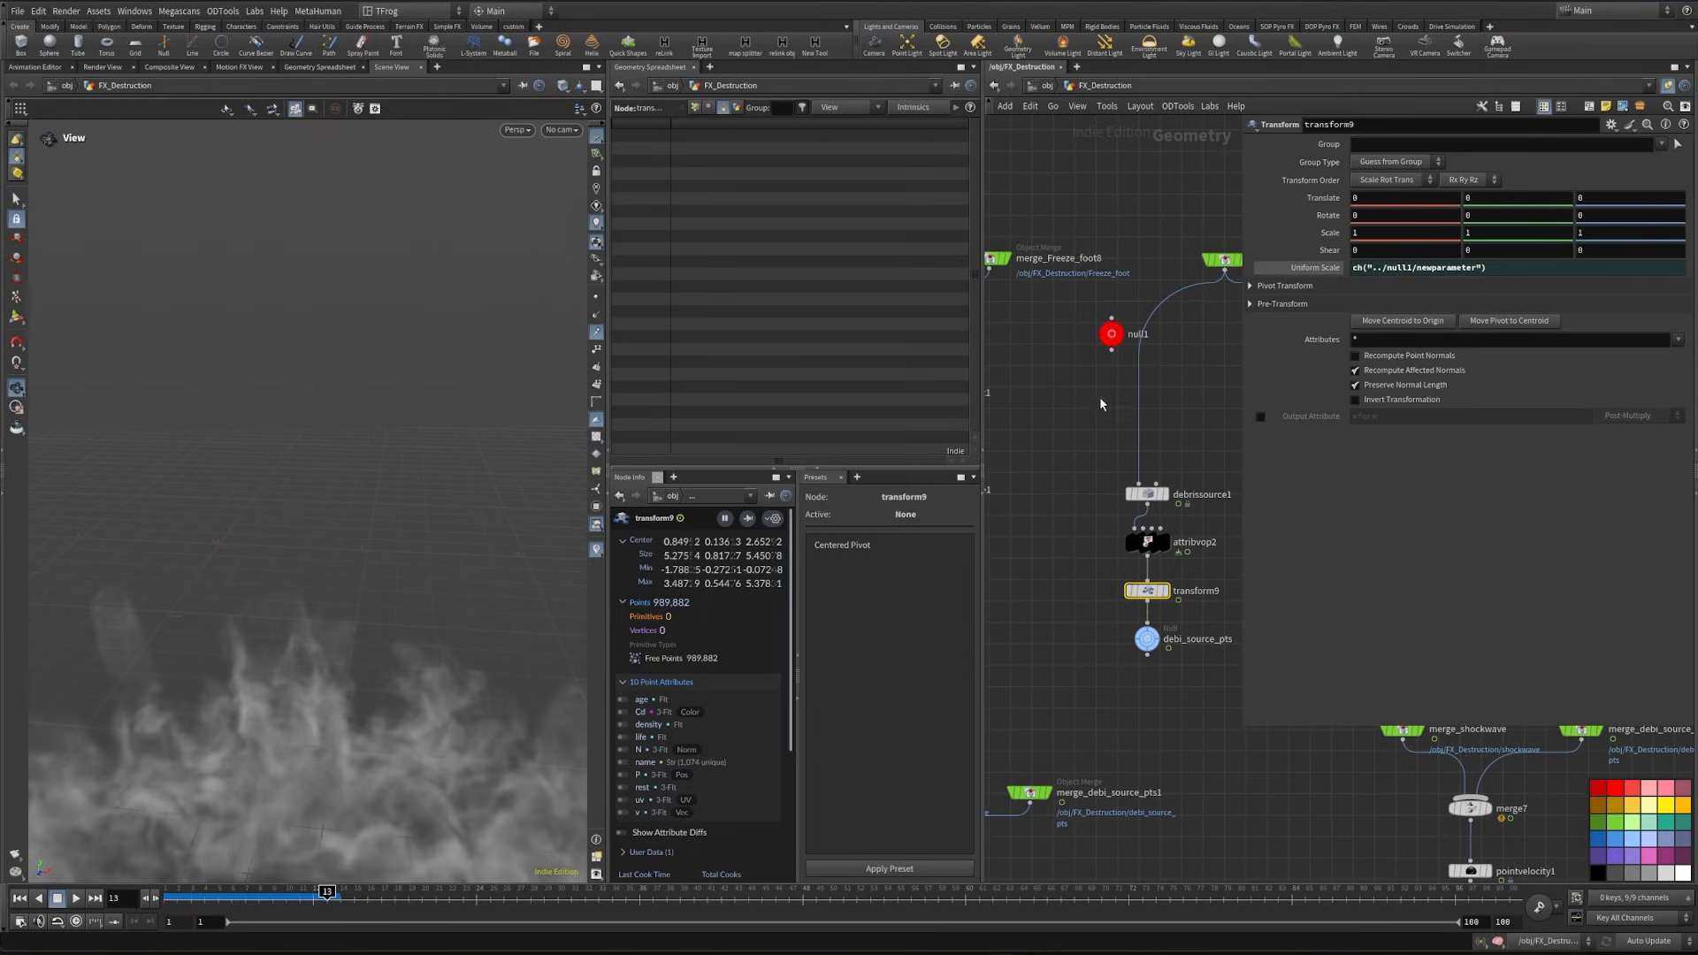
pyautogui.click(1110, 334)
pyautogui.rightClick(1338, 174)
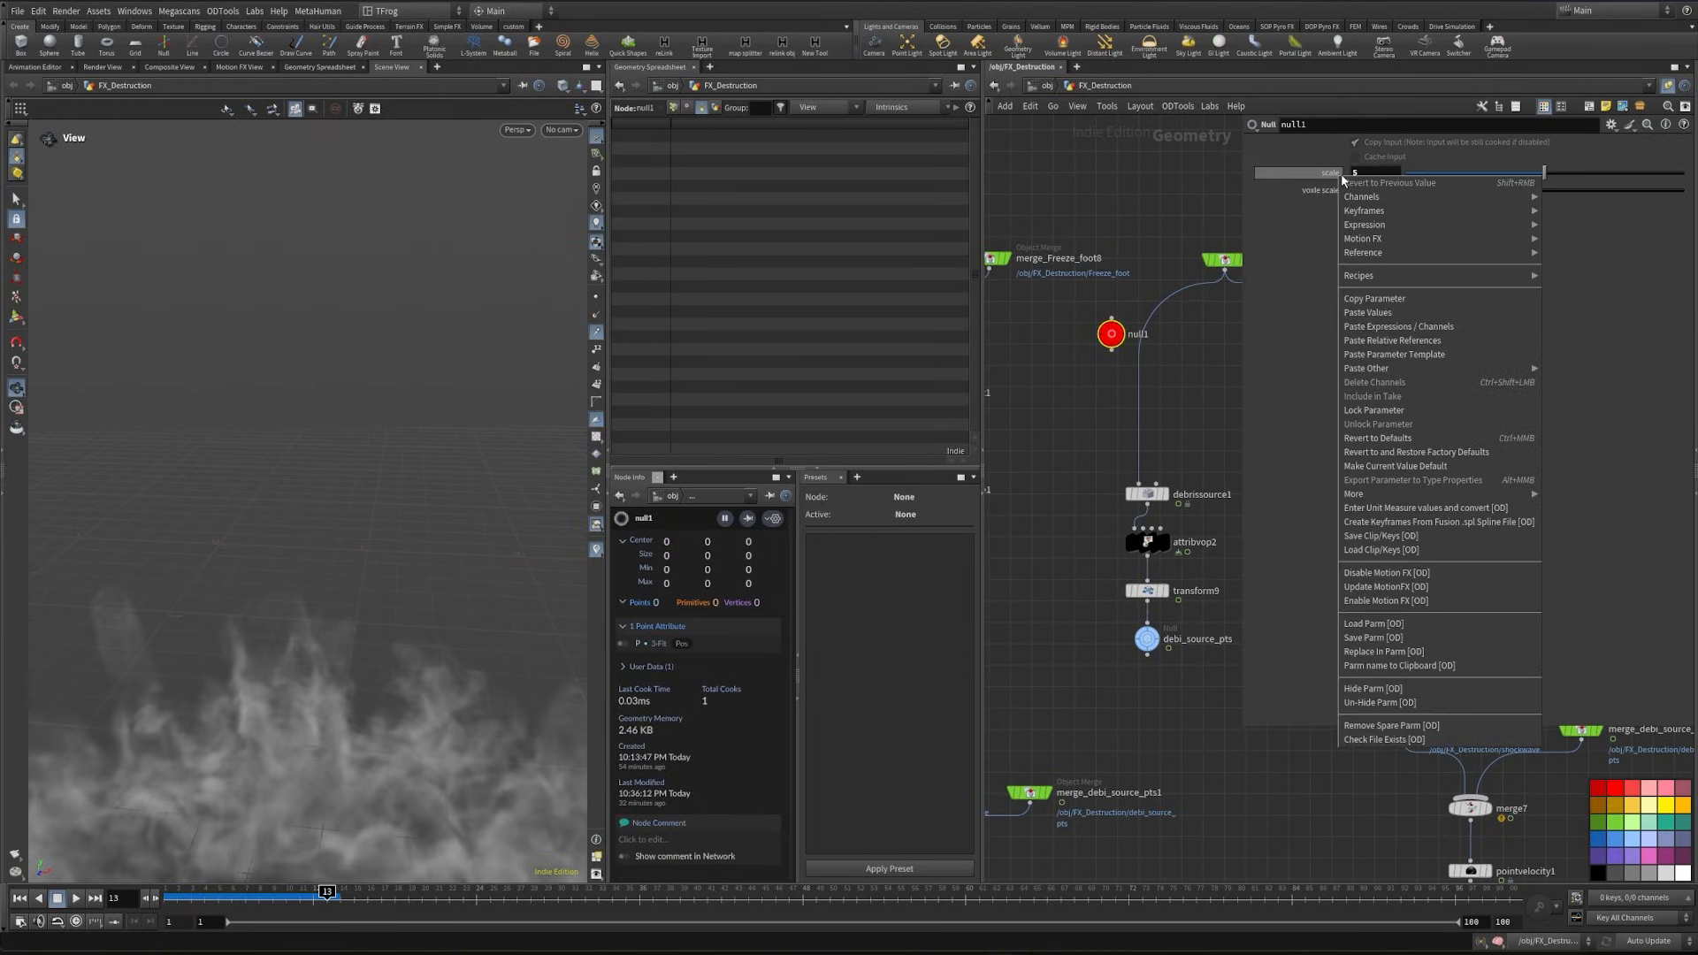
pyautogui.click(1395, 301)
# - Set the new Transform's Uniform Scale to 1 divided by a relative reference to null1's scale parameter
pyautogui.moveTo(1183, 756); pyautogui.dragTo(1155, 236, button='middle')
pyautogui.moveTo(1173, 511); pyautogui.dragTo(1168, 346, button='middle')
pyautogui.click(1100, 715)
pyautogui.click(1376, 268)
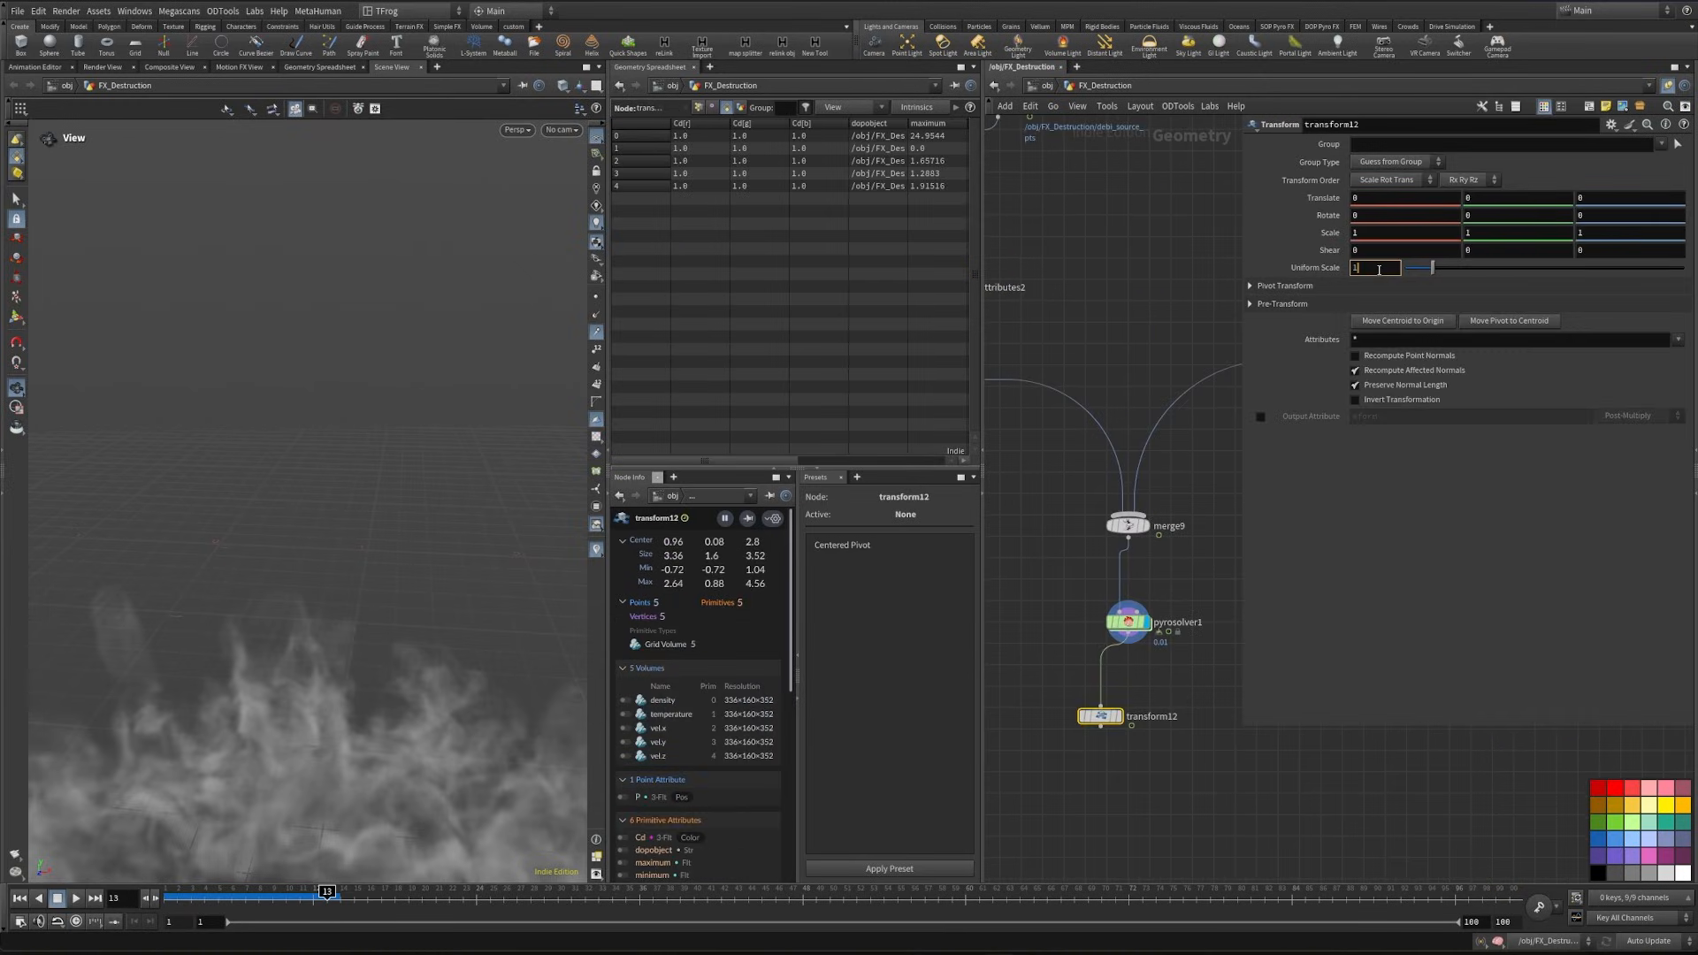
pyautogui.write('/')
pyautogui.rightClick(1377, 270)
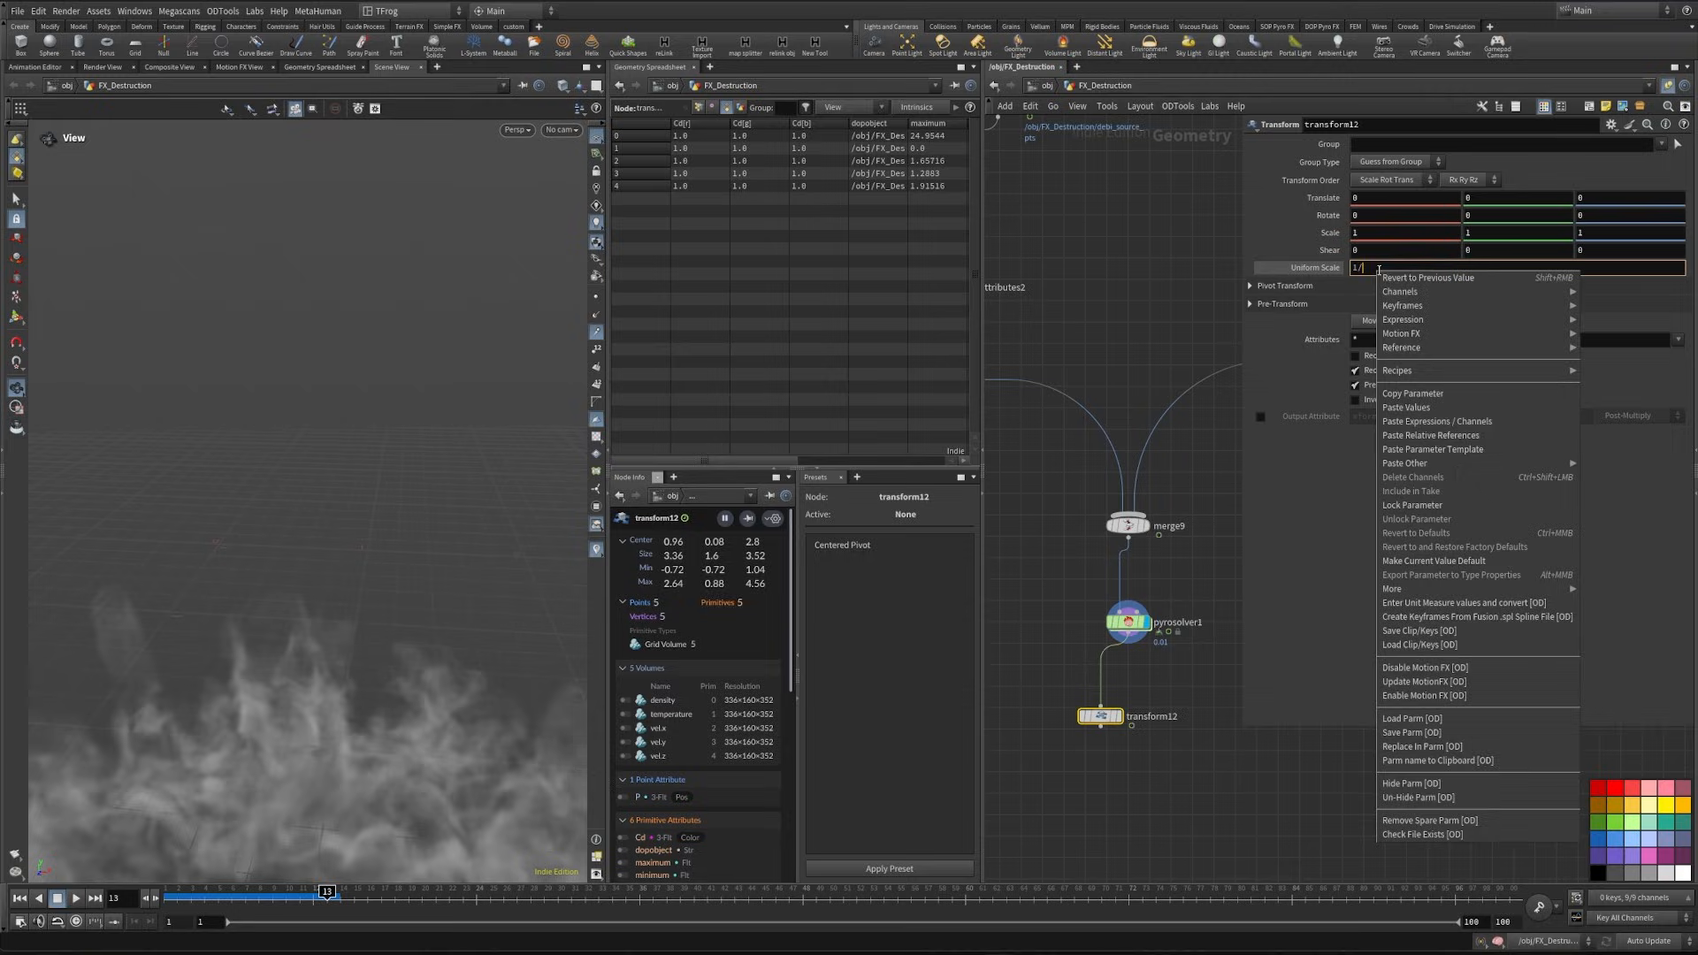
pyautogui.click(1430, 435)
pyautogui.click(1319, 269)
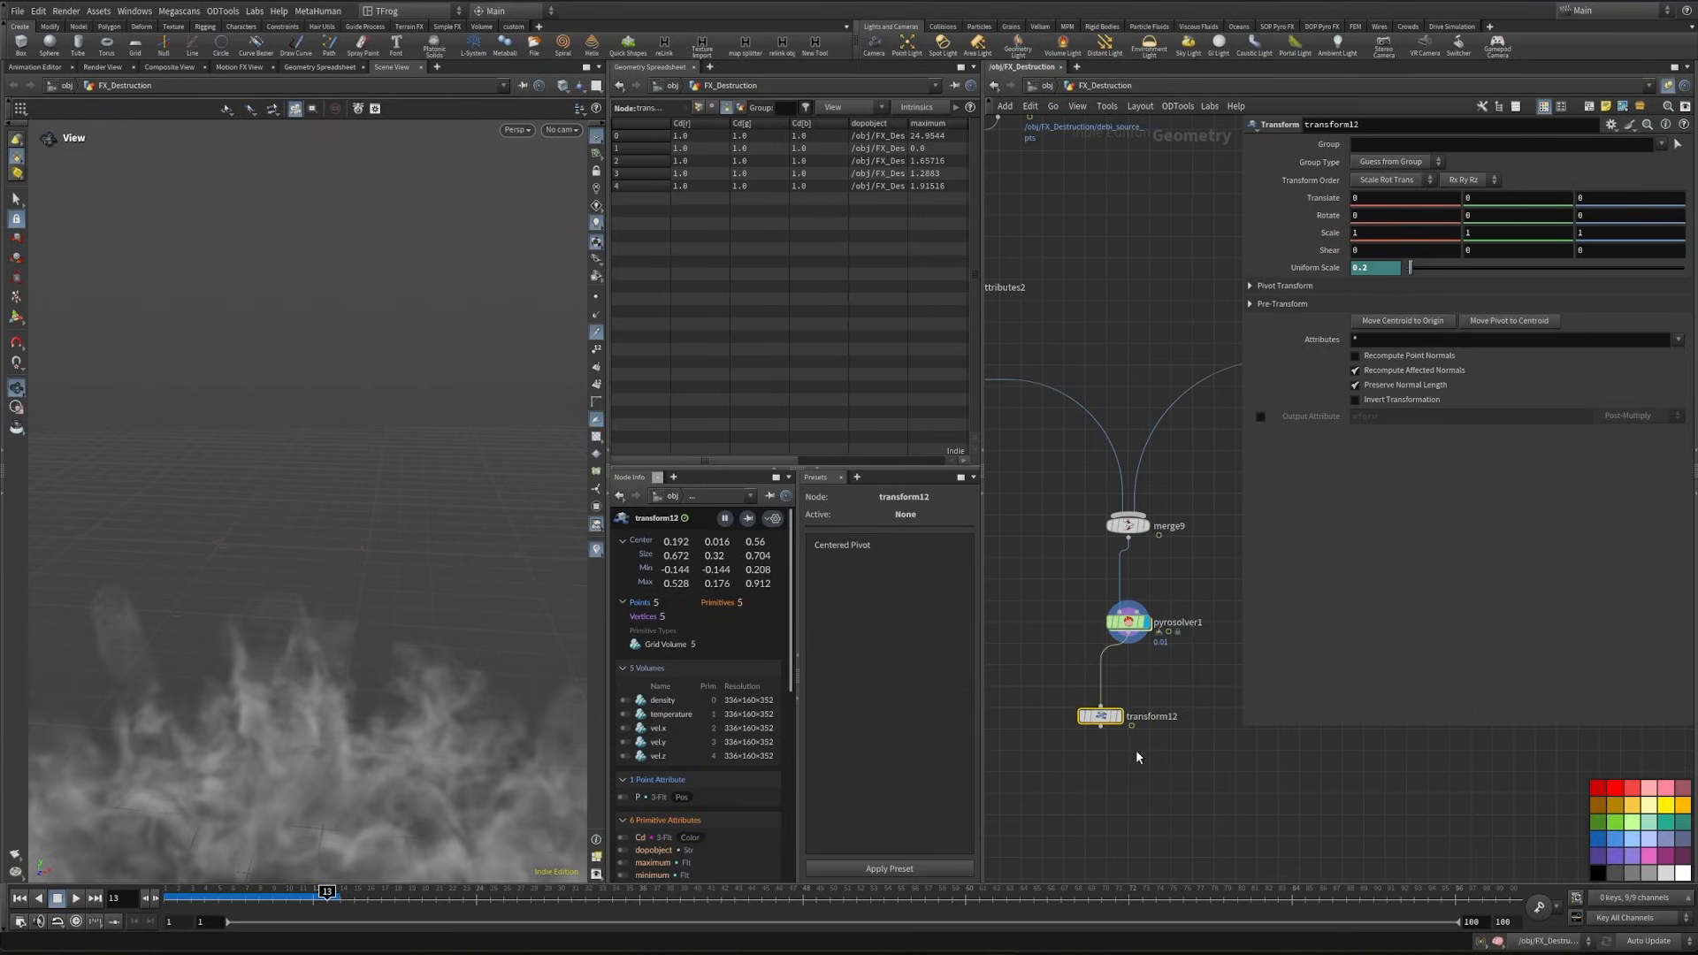
# - Display the new Transform's output and view the scaled-down smoke through cam1
pyautogui.moveTo(1165, 366); pyautogui.dragTo(1191, 358, button='middle')
pyautogui.click(1142, 706)
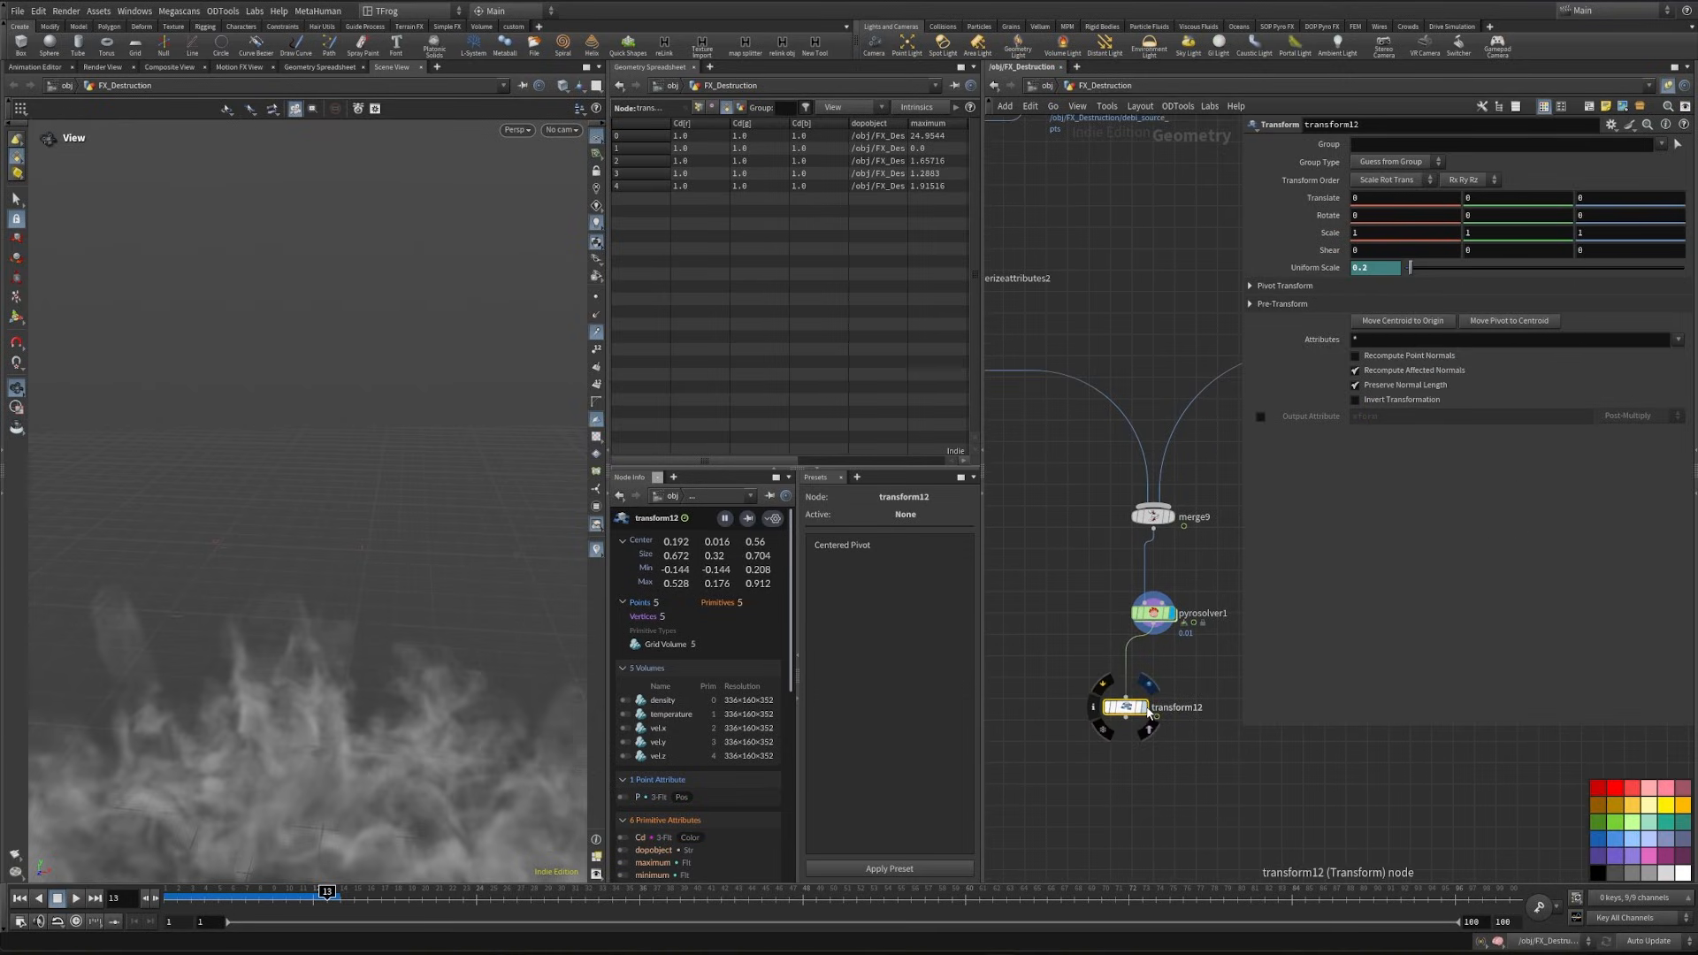
pyautogui.click(572, 132)
pyautogui.click(610, 141)
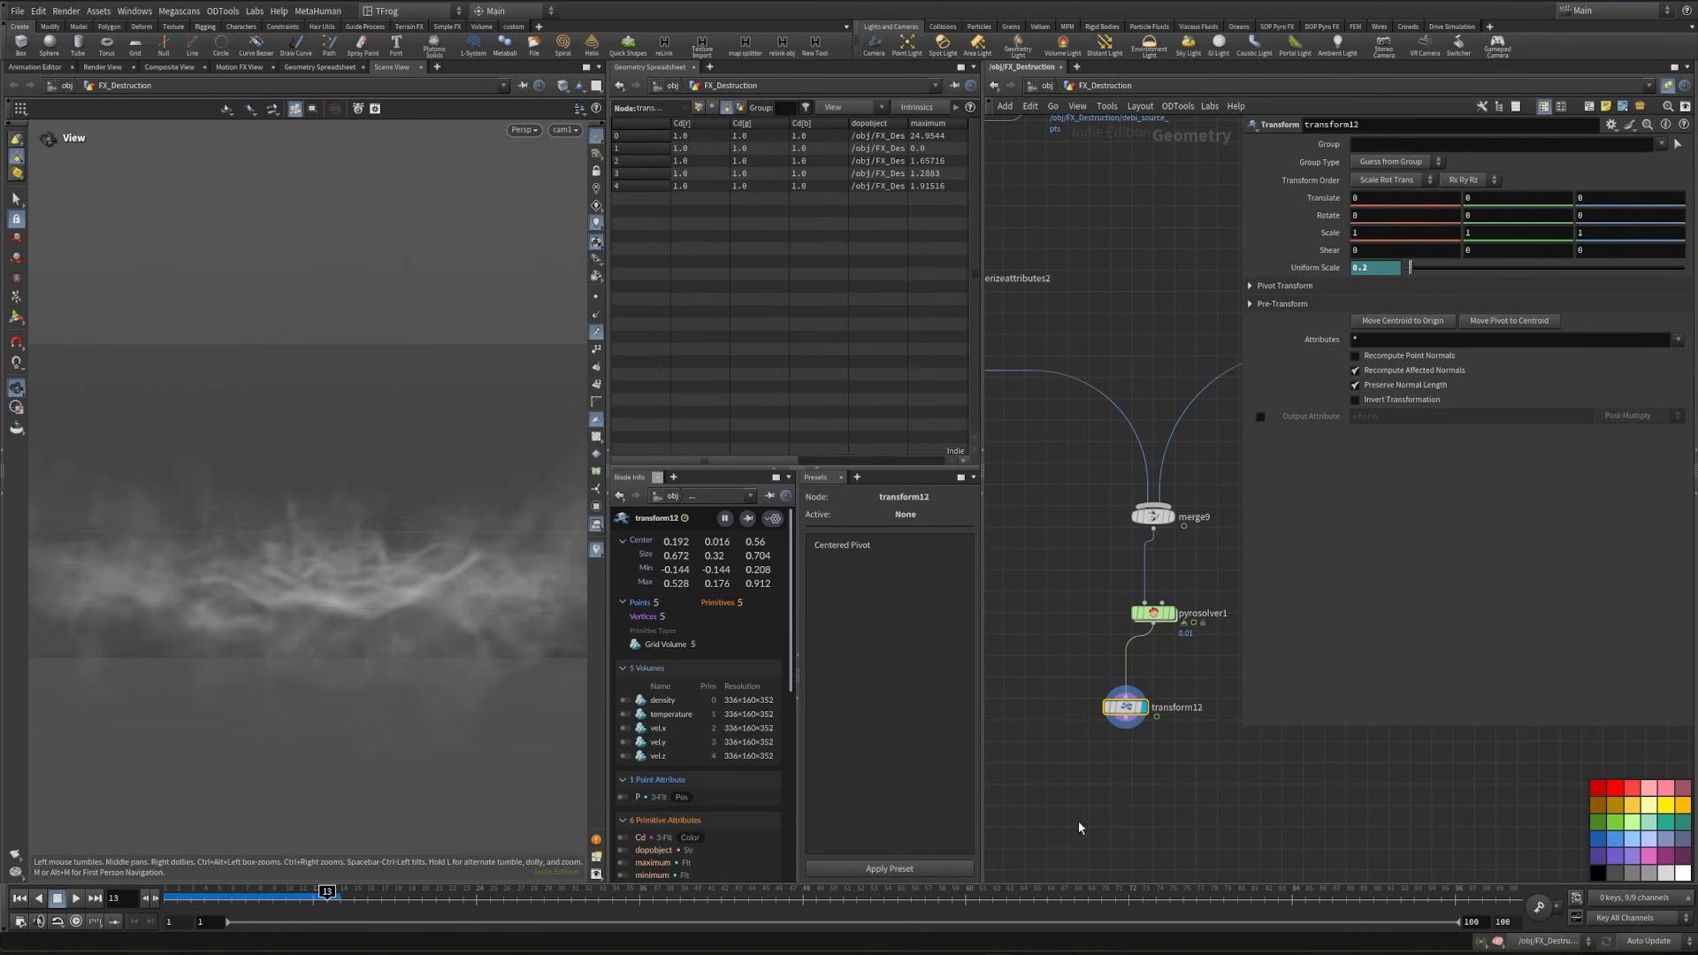
# - Add a Pyro Bake Volume node after the Transform and display its output
pyautogui.press('Tab')
pyautogui.write('vol')
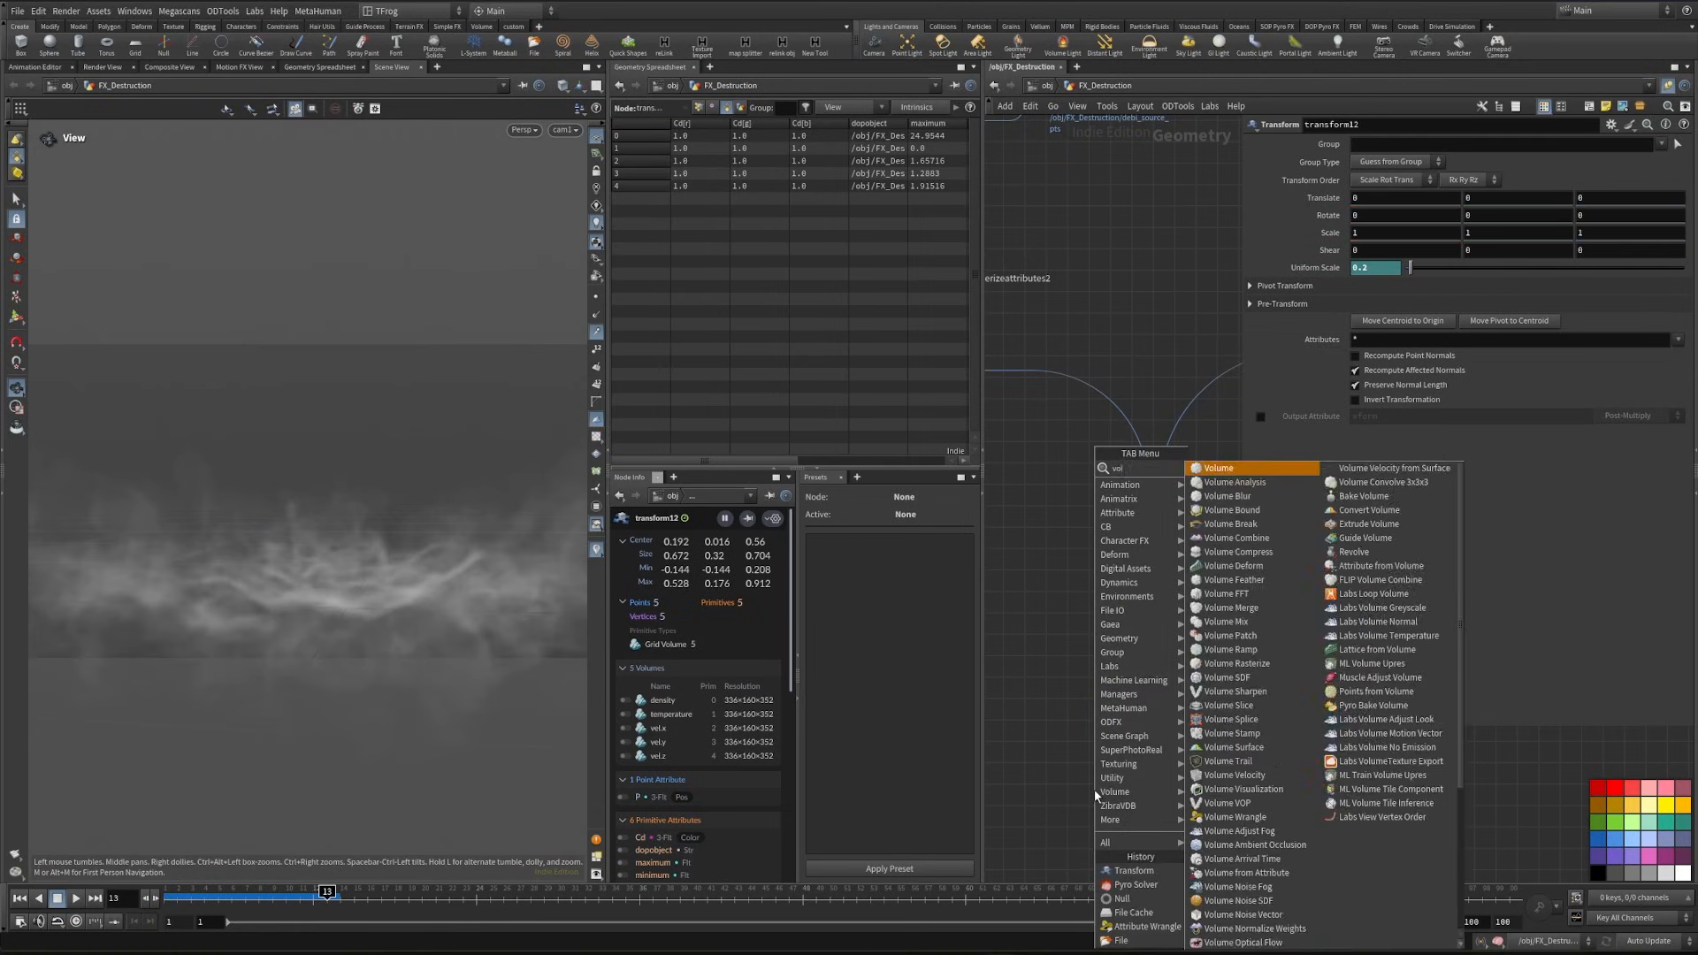
pyautogui.press('Tab')
pyautogui.write('pyroba')
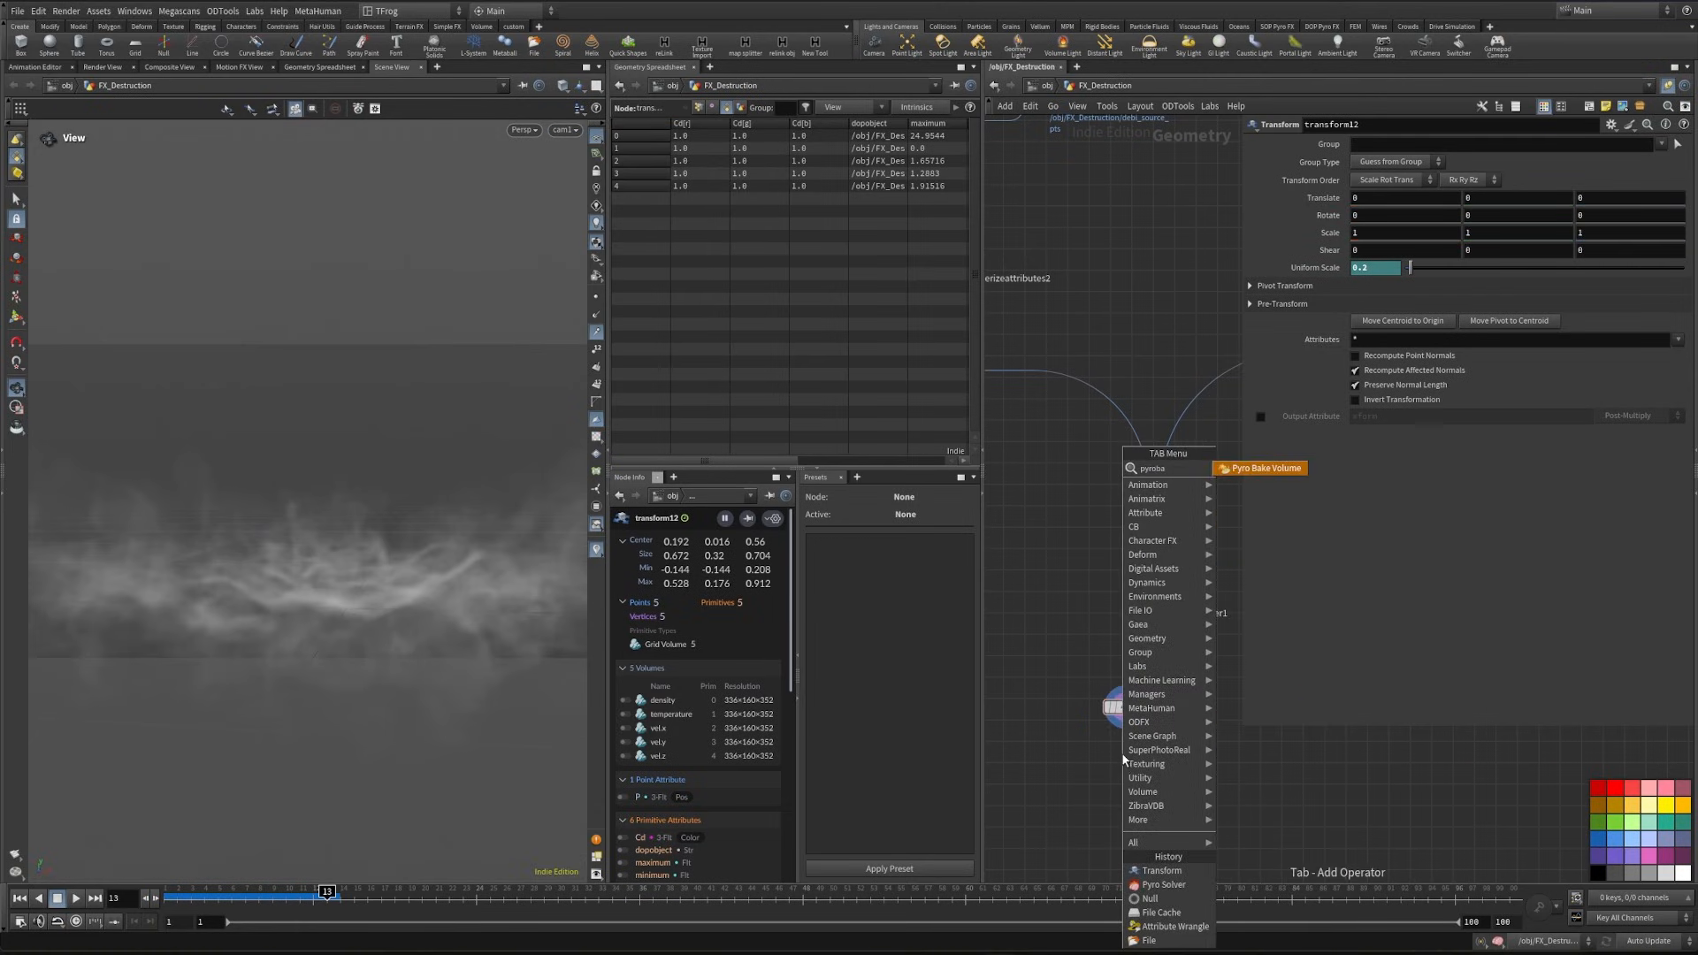
pyautogui.press('Return')
pyautogui.click(1123, 754)
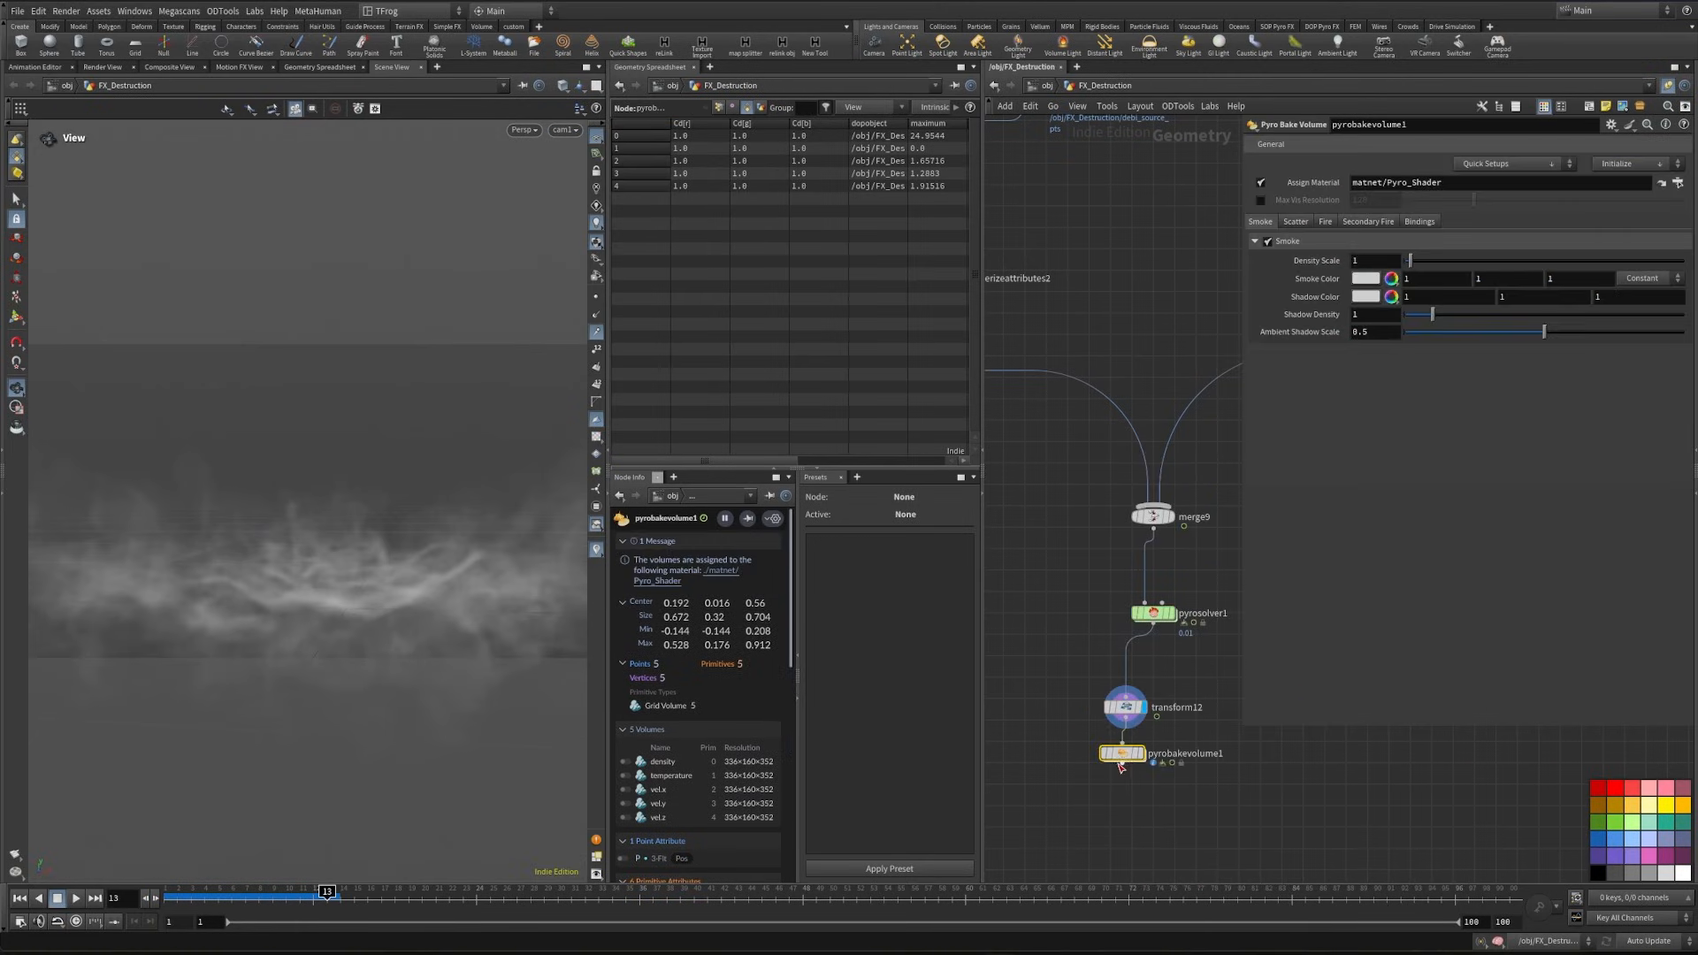
pyautogui.click(1142, 753)
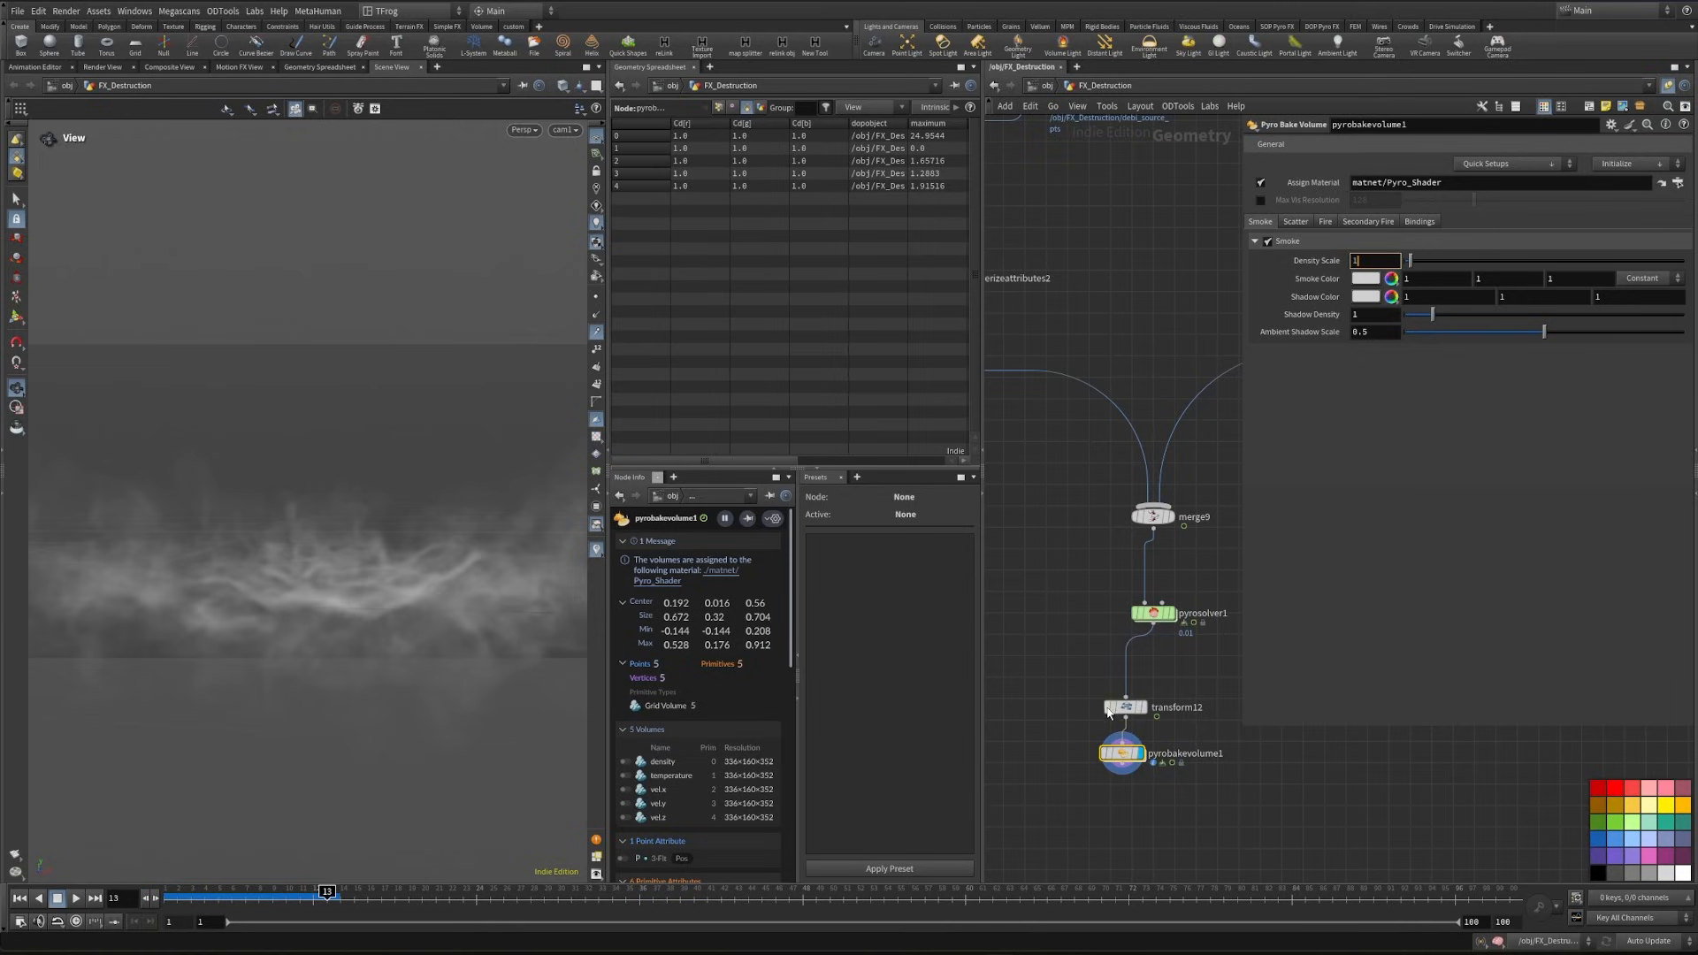
# - Set the baked smoke's Density Scale to 13 and its Smoke Color to brownish grey 0.372, 0.326529, 0.300204
pyautogui.press('Return')
pyautogui.click(1365, 278)
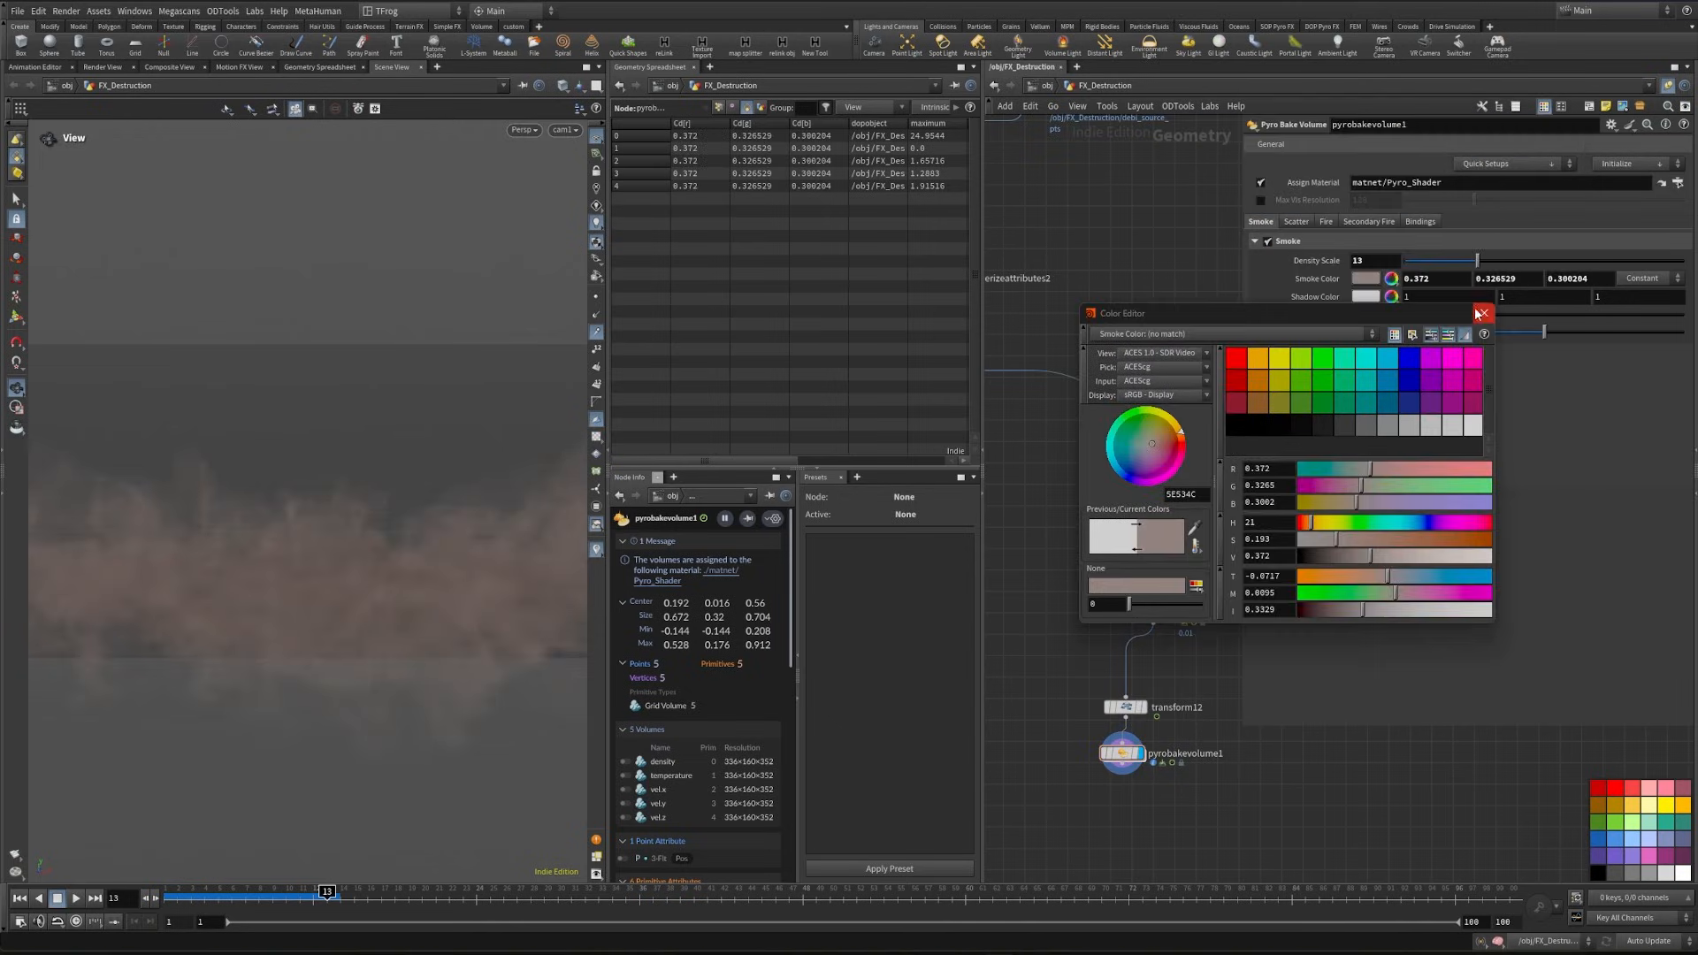
pyautogui.click(1482, 315)
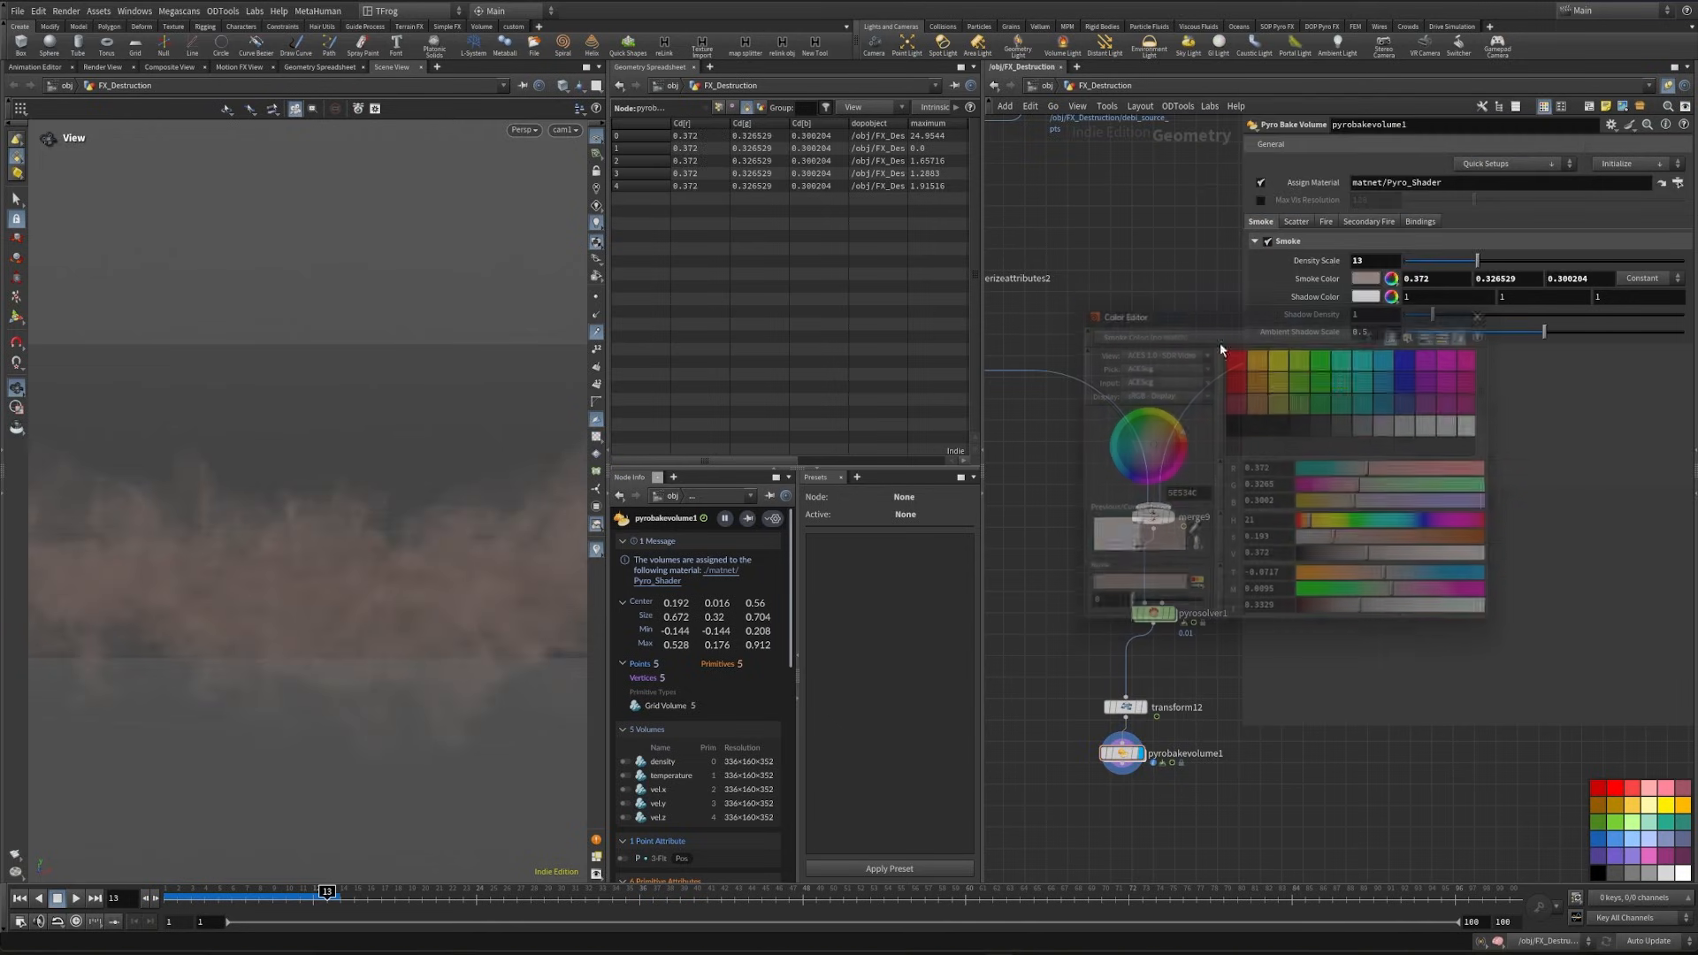
# - Make room below the Pyro Solver by moving the bake and Transform nodes, and add a File Cache node there
pyautogui.moveTo(1083, 735); pyautogui.dragTo(1113, 701, button='middle')
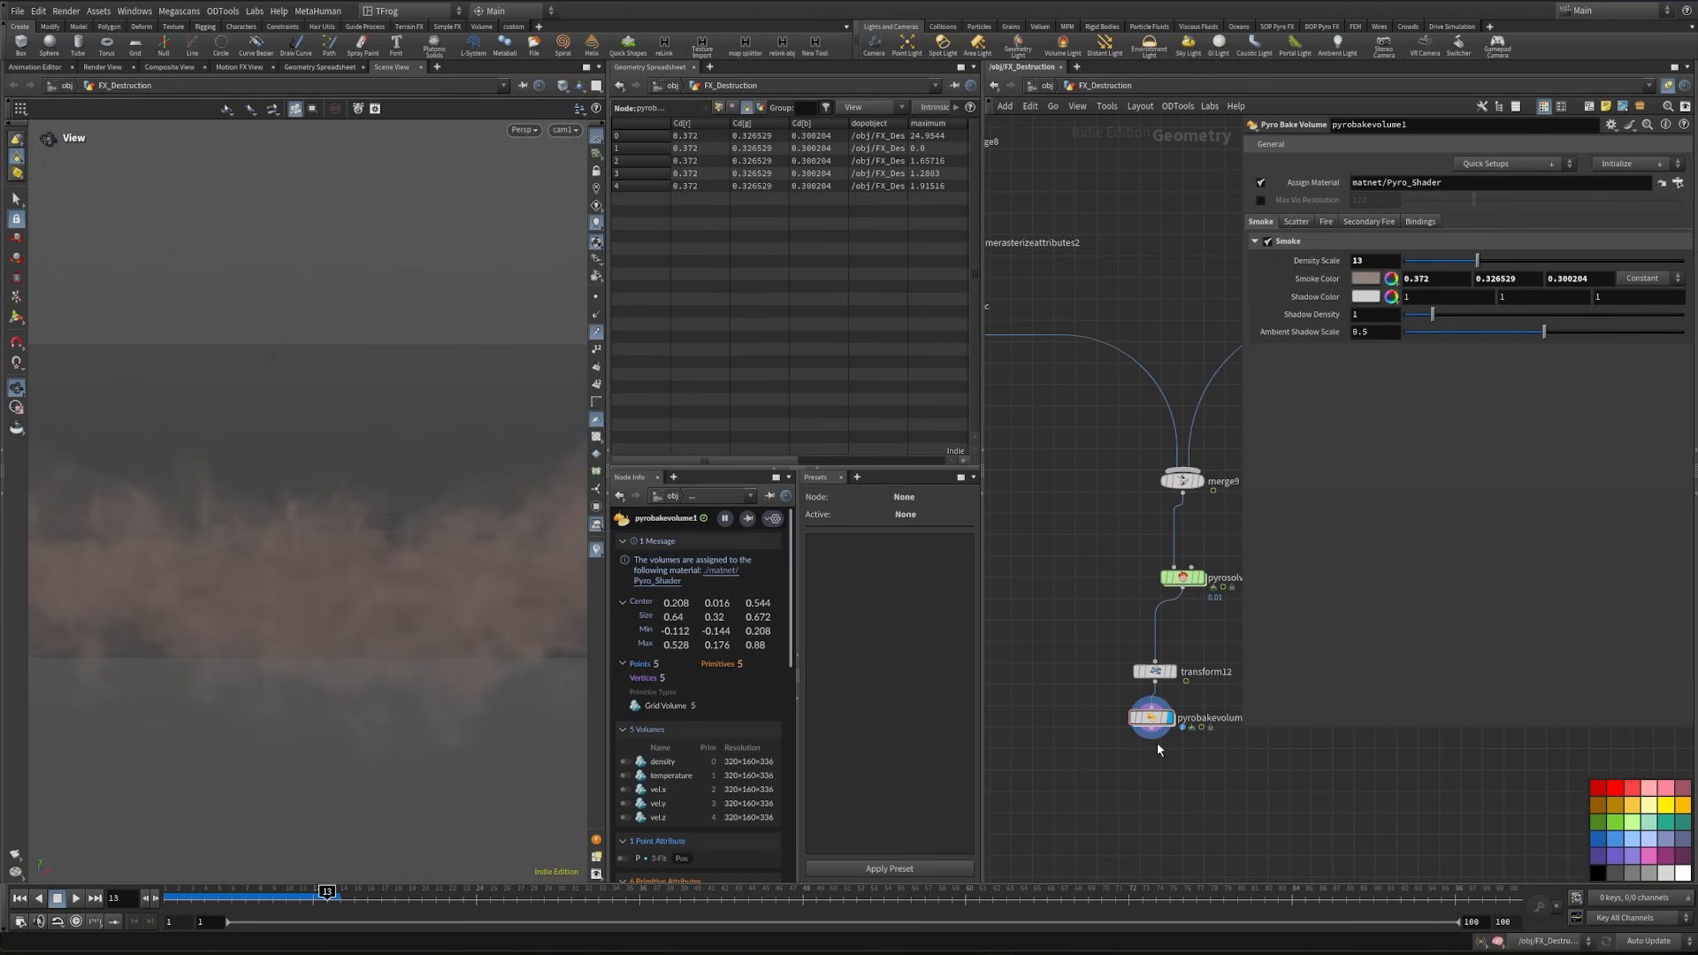
pyautogui.moveTo(1150, 718); pyautogui.dragTo(1052, 765)
pyautogui.moveTo(1153, 684); pyautogui.dragTo(1157, 728)
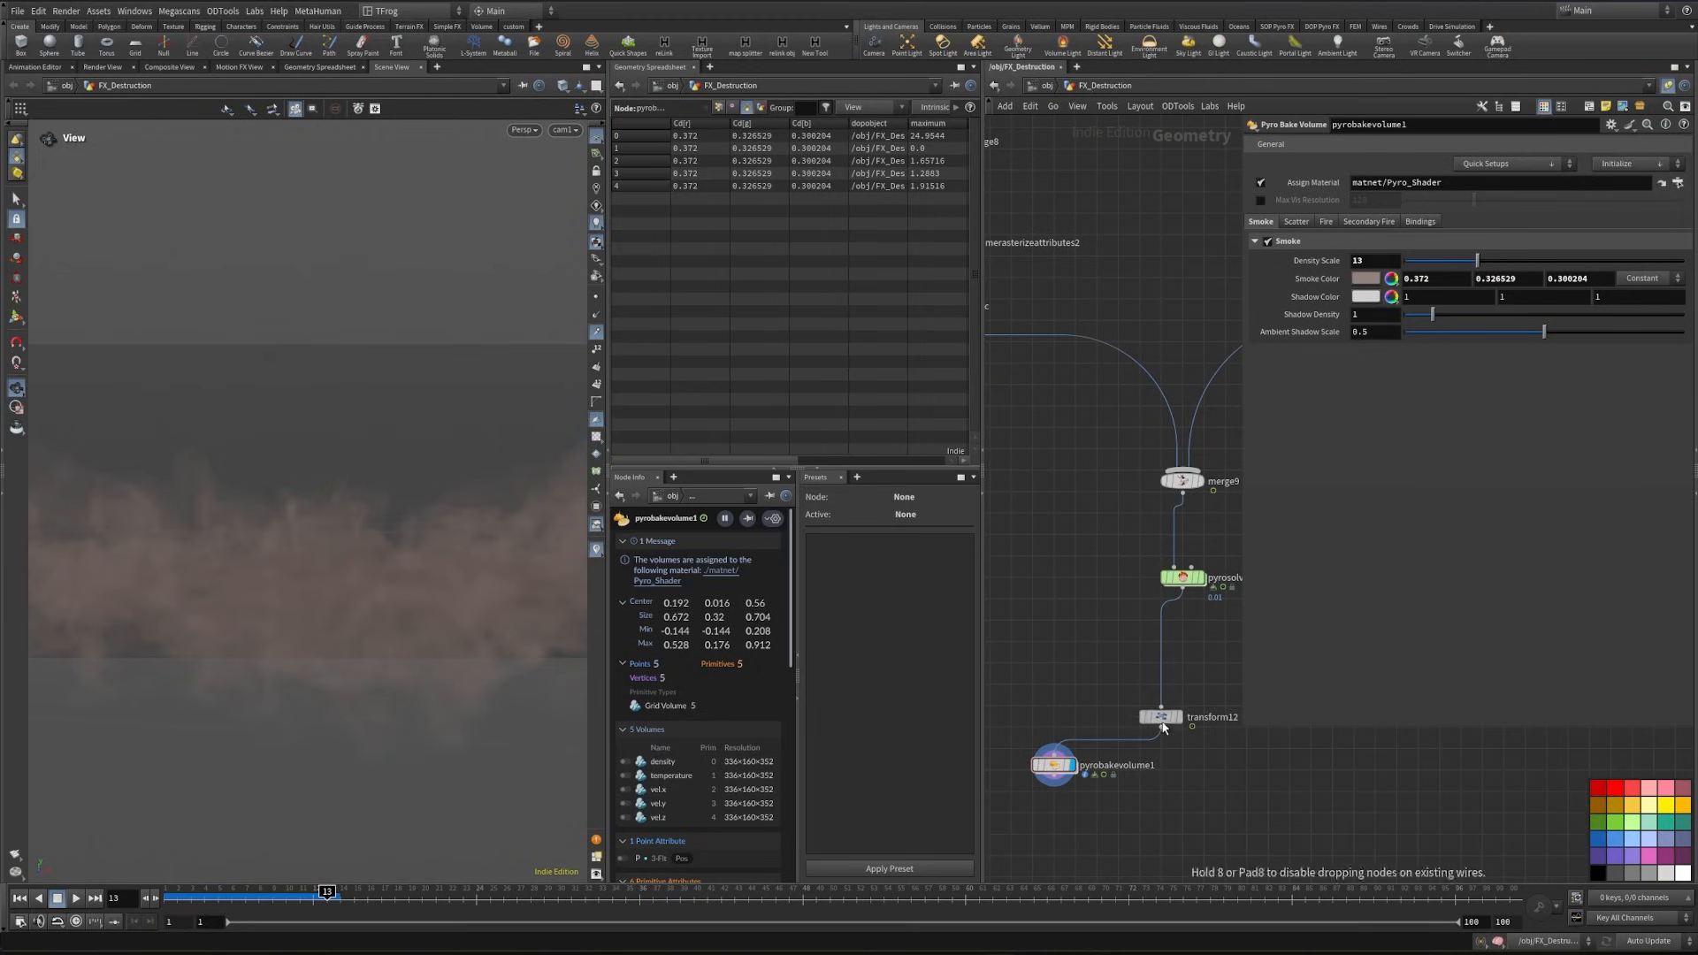
pyautogui.moveTo(1195, 658); pyautogui.dragTo(1144, 691, button='middle')
pyautogui.press('Tab')
pyautogui.write('file')
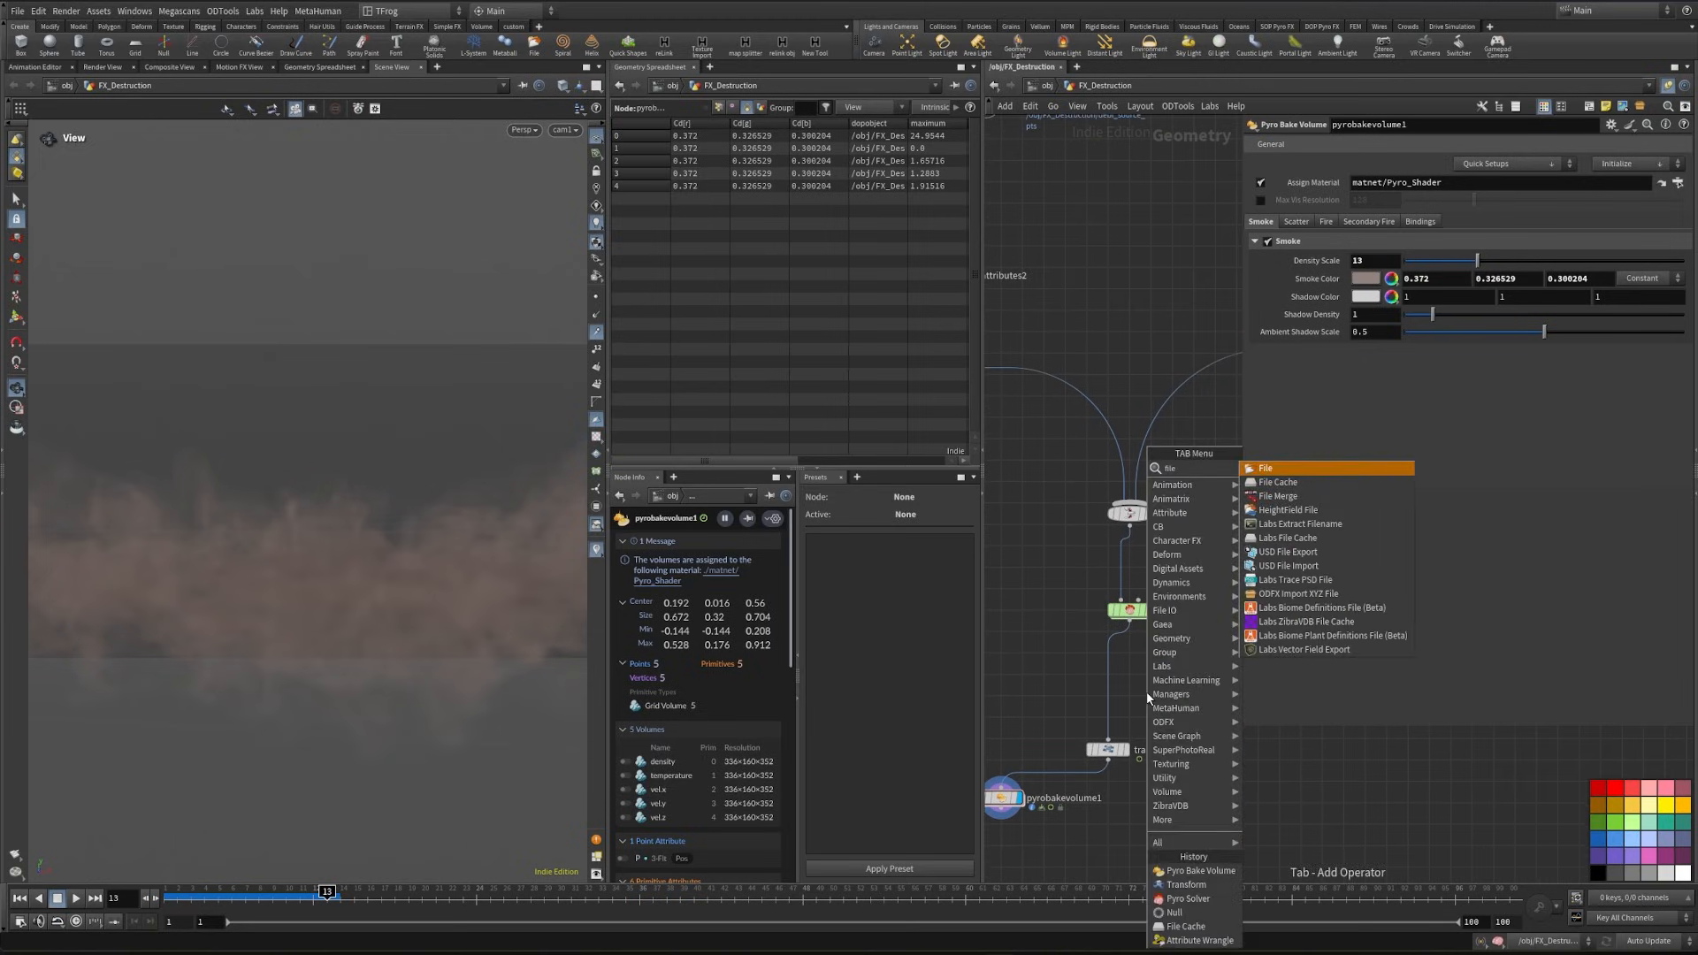
pyautogui.click(1290, 483)
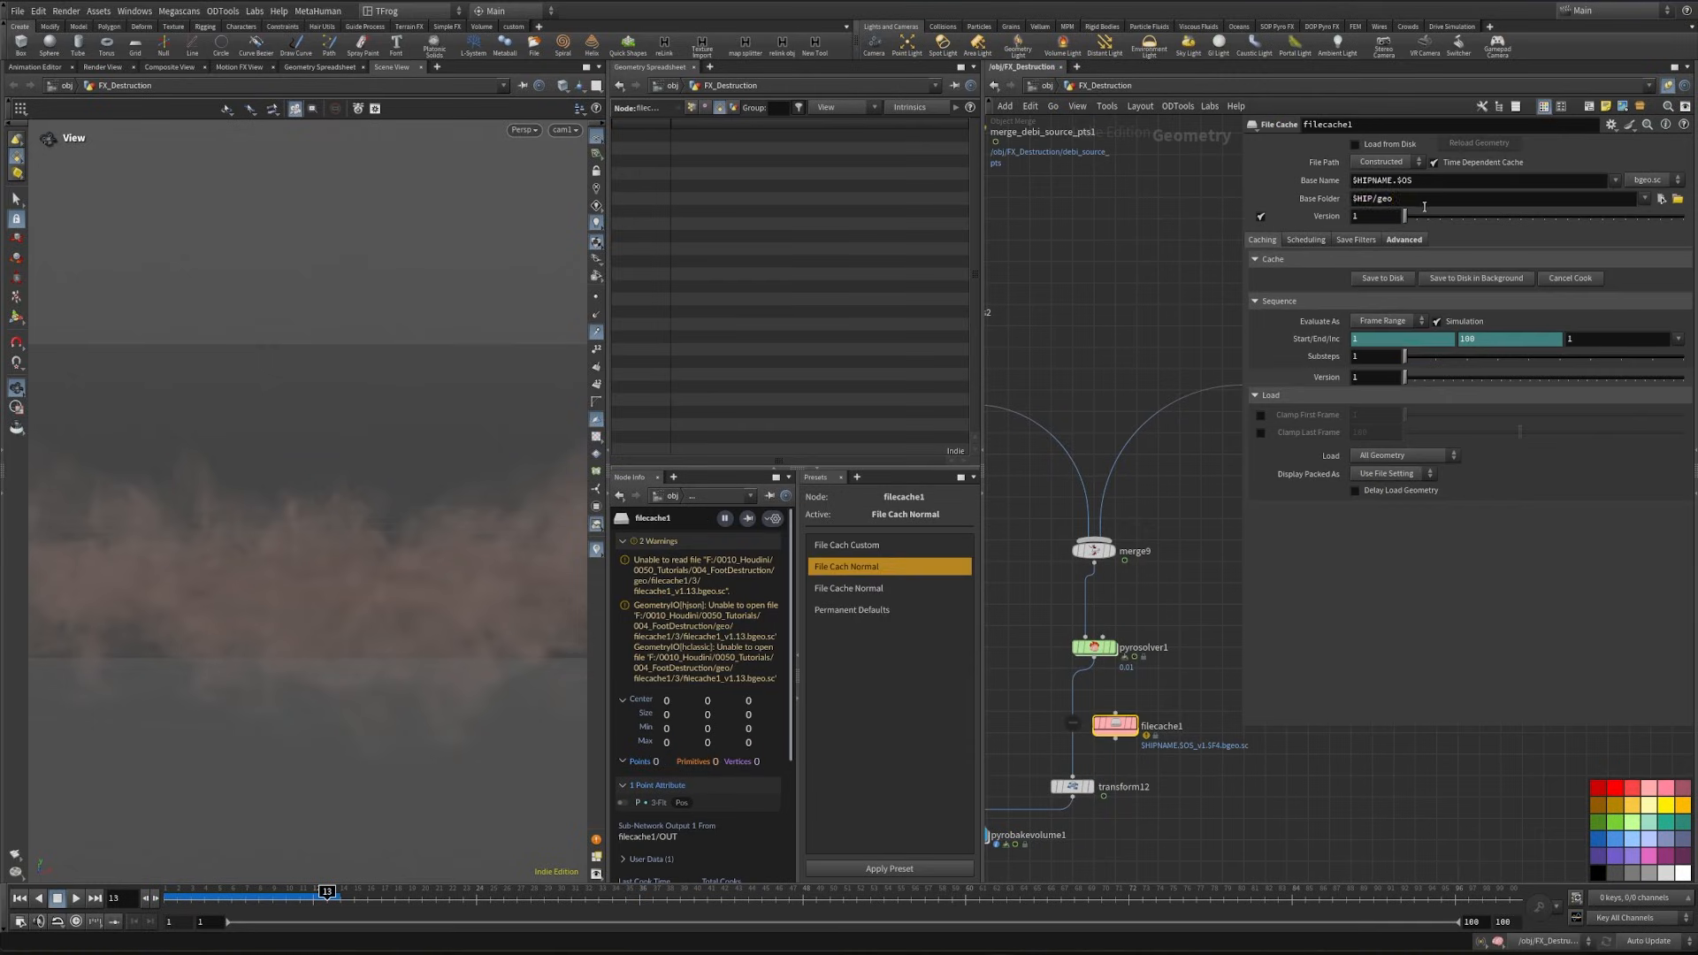
# - Set the File Cache's Base Folder to $HIP/geo/$OS and its Base Name to DebriSmoke
pyautogui.click(1423, 204)
pyautogui.write('/$')
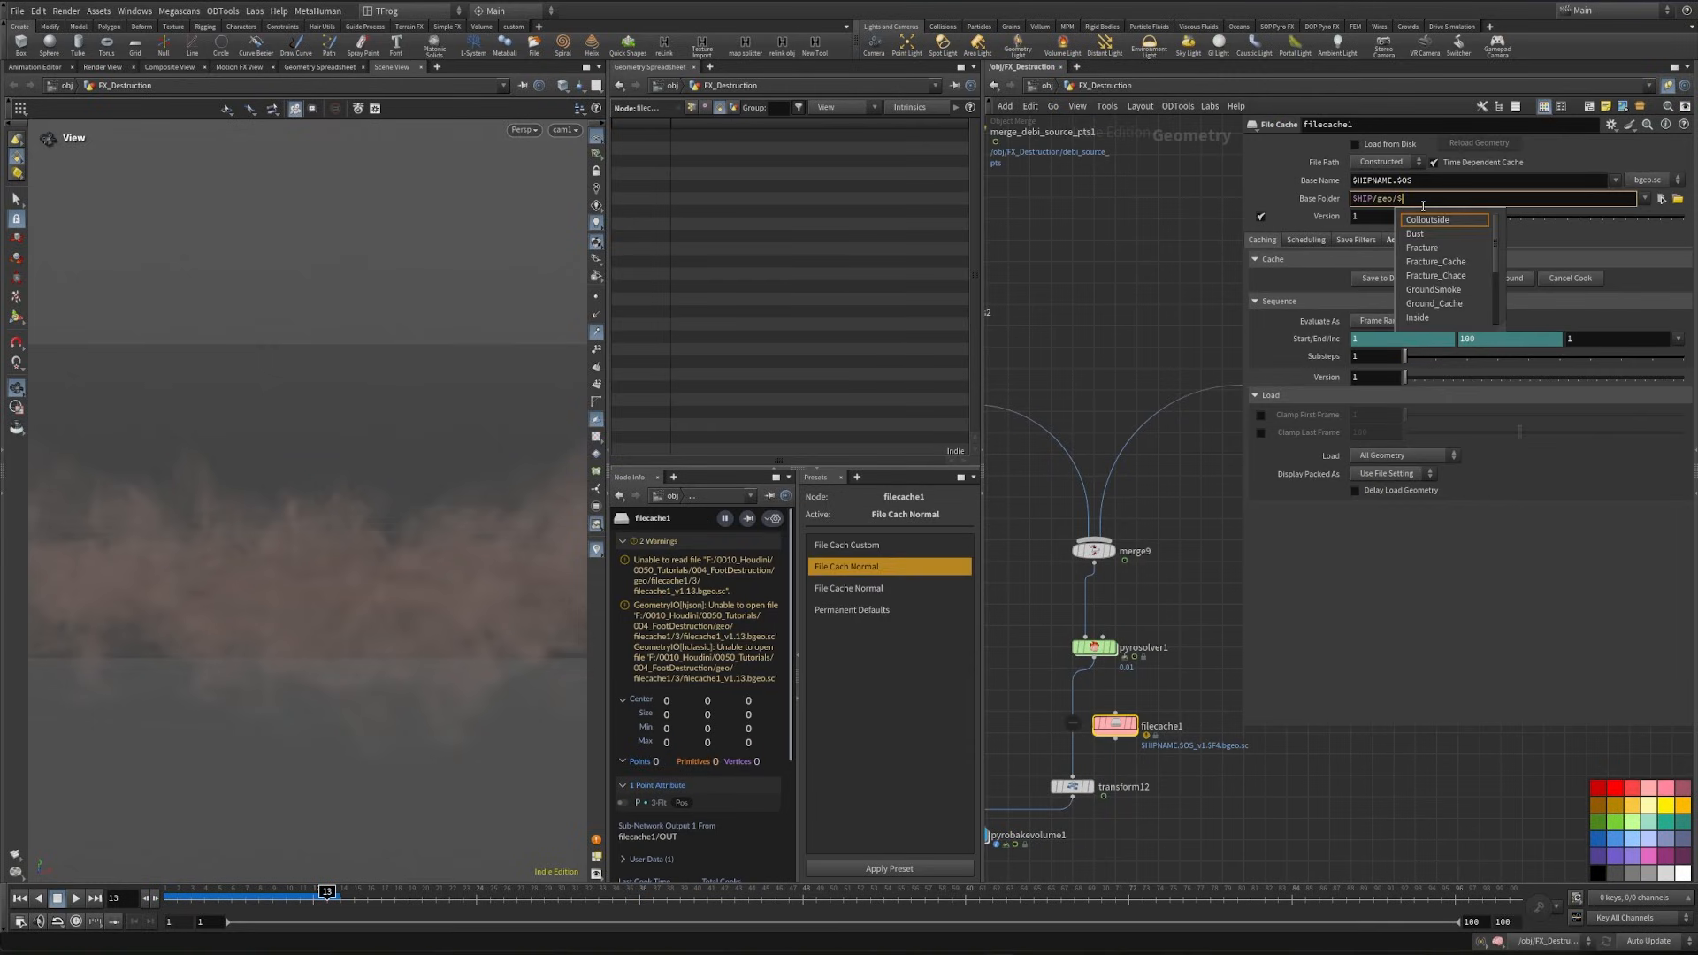
pyautogui.write('OS')
pyautogui.press('Tab')
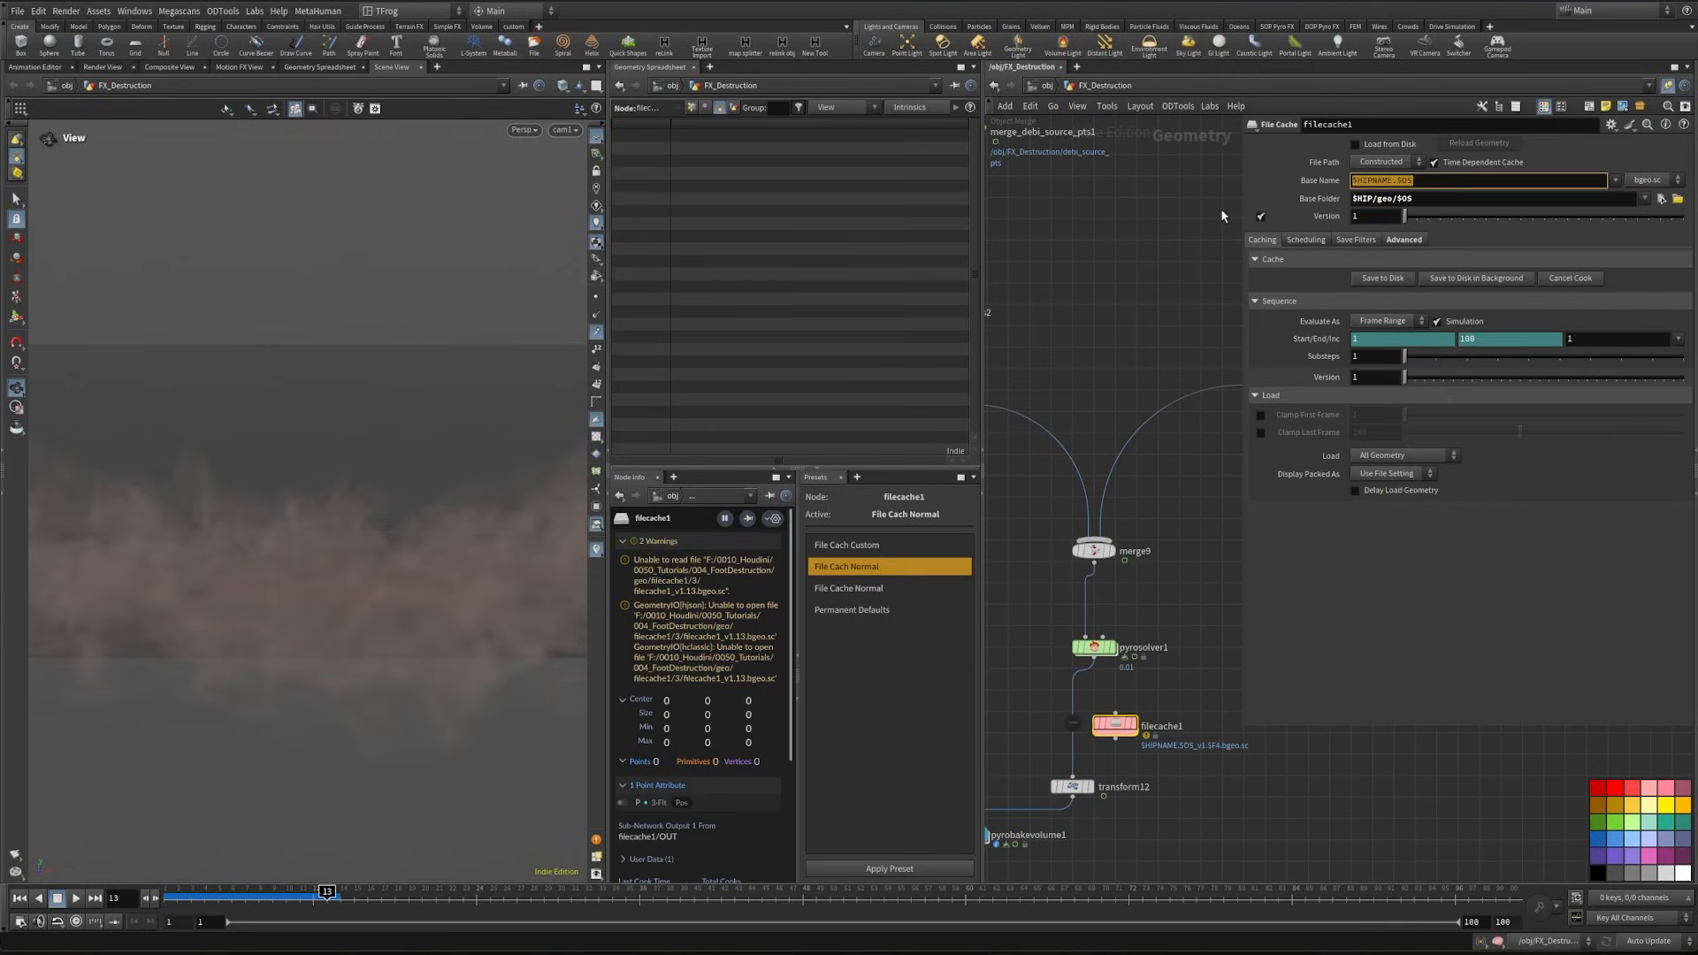
pyautogui.write('DebriSmoke')
pyautogui.press('Return')
# - Rename the File Cache node as Smoke_Debri_Cache and connect the Pyro Solver's output to it
pyautogui.doubleClick(1153, 692)
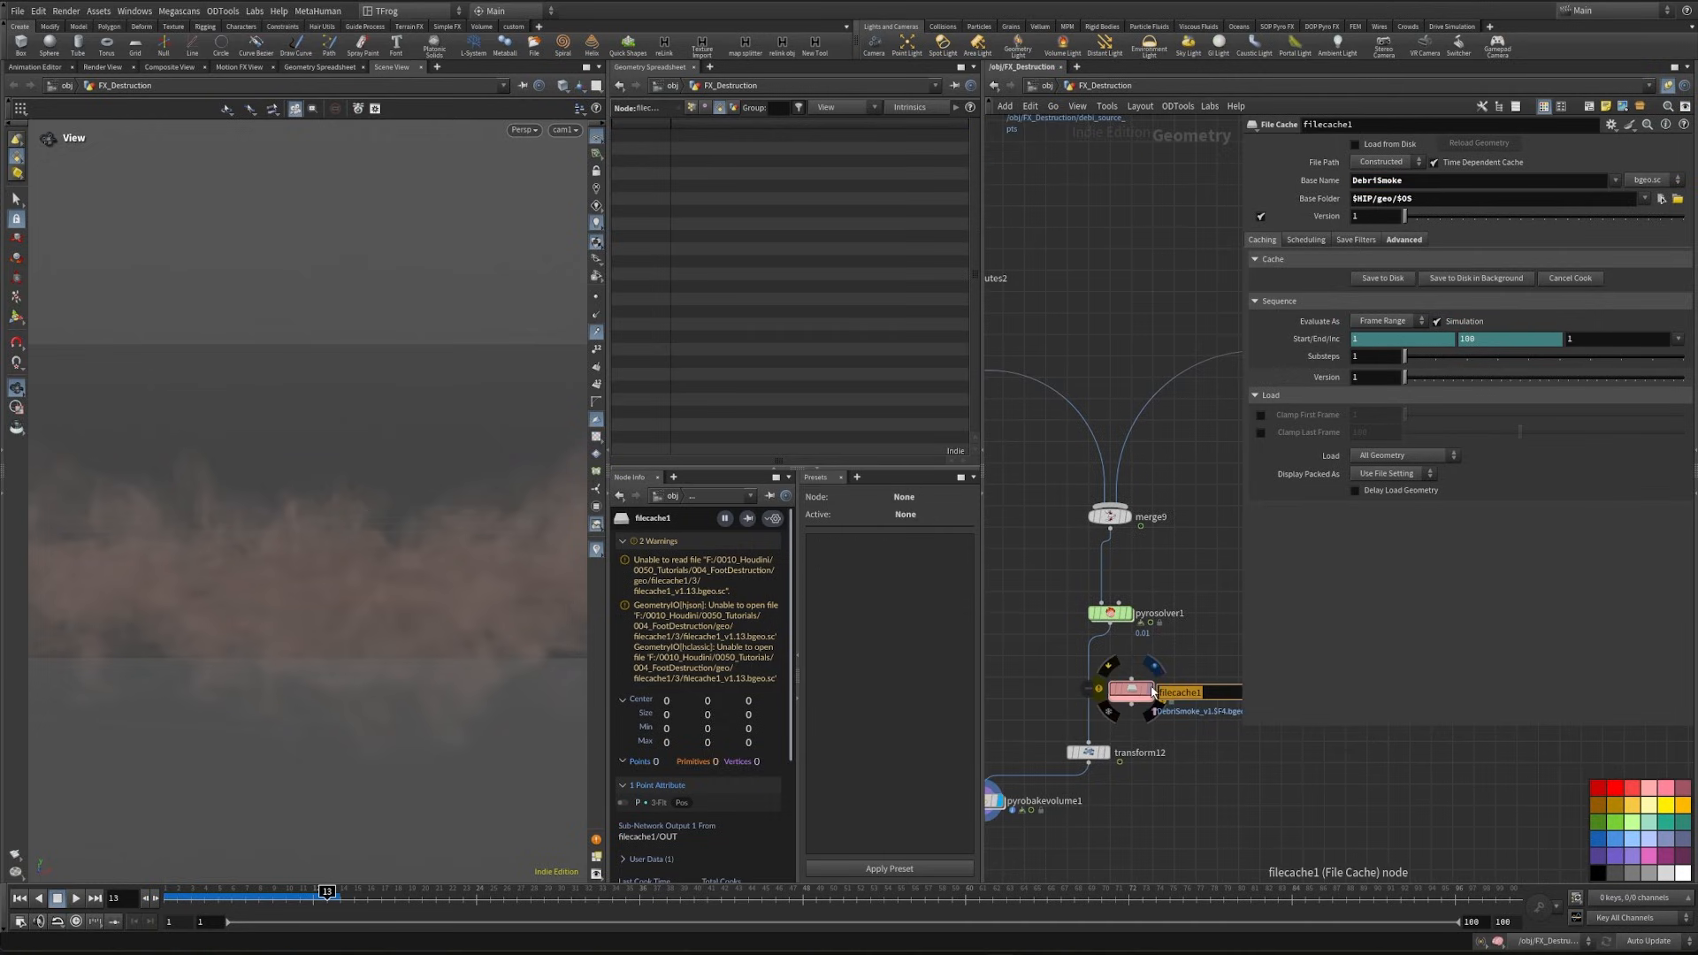
pyautogui.write('Smoke_Debri_Cacx')
pyautogui.press('BackSpace')
pyautogui.write('he')
pyautogui.press('Return')
pyautogui.moveTo(1110, 625); pyautogui.dragTo(1131, 678)
pyautogui.moveTo(1179, 657); pyautogui.dragTo(1143, 638, button='middle')
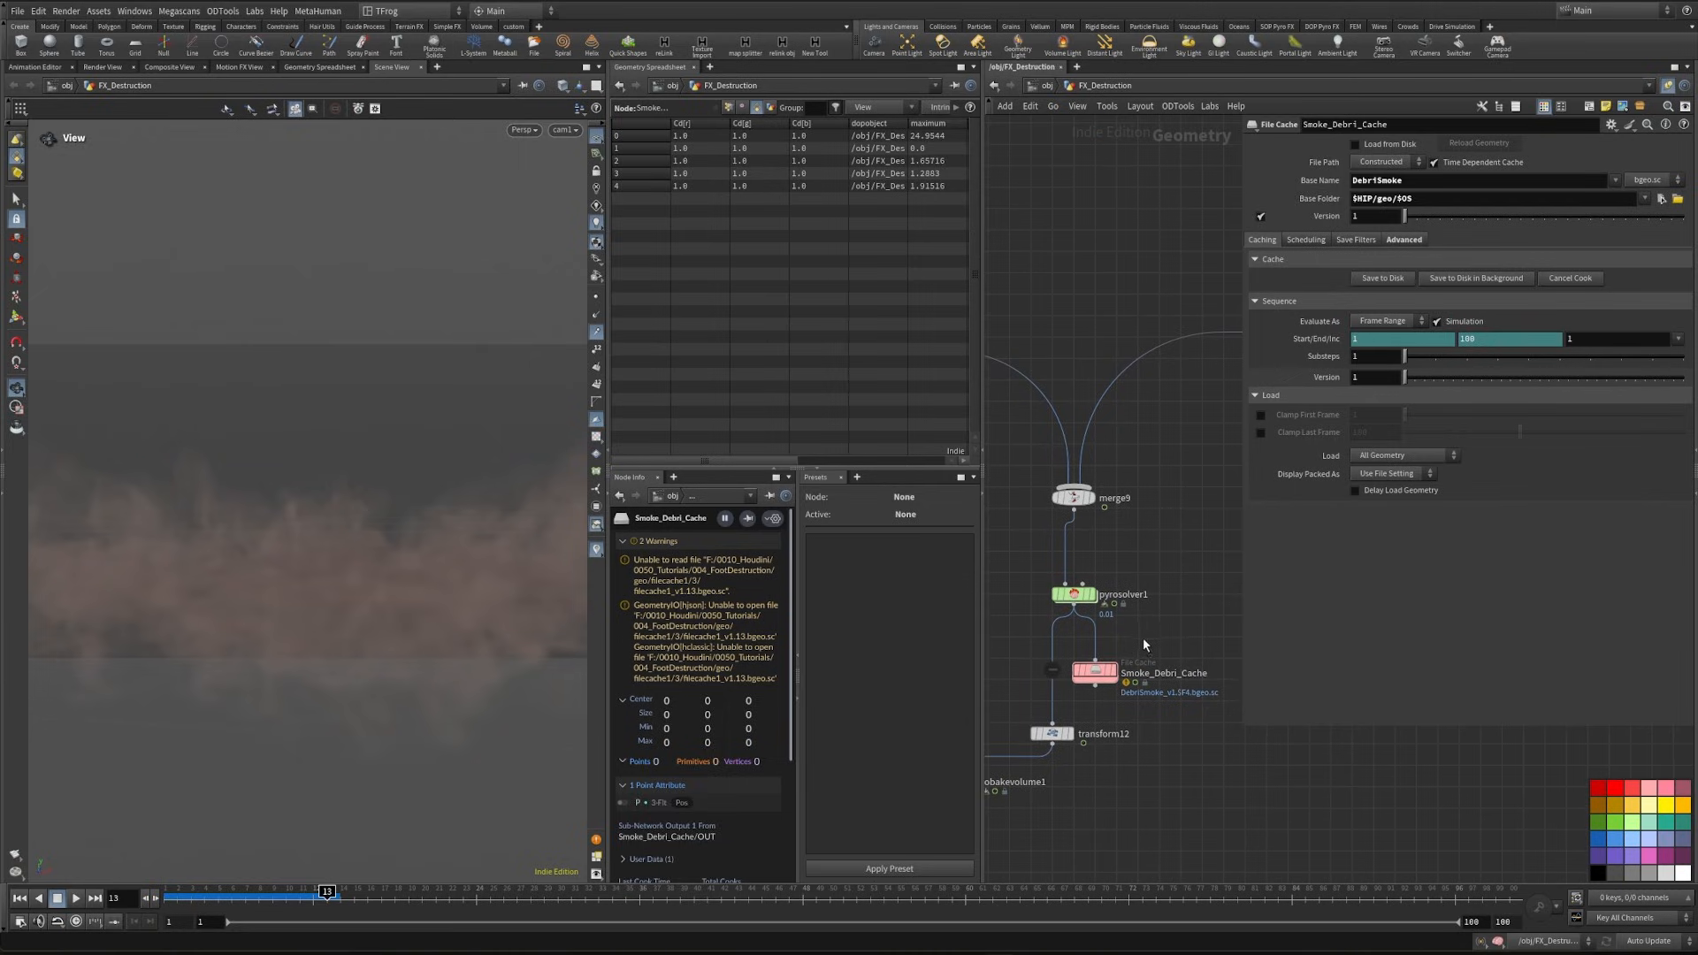
# - Save the Smoke_Debri_Cache simulation to disk and display the cached result
pyautogui.click(1096, 672)
pyautogui.click(1389, 279)
pyautogui.scroll(4, 1133, 582)
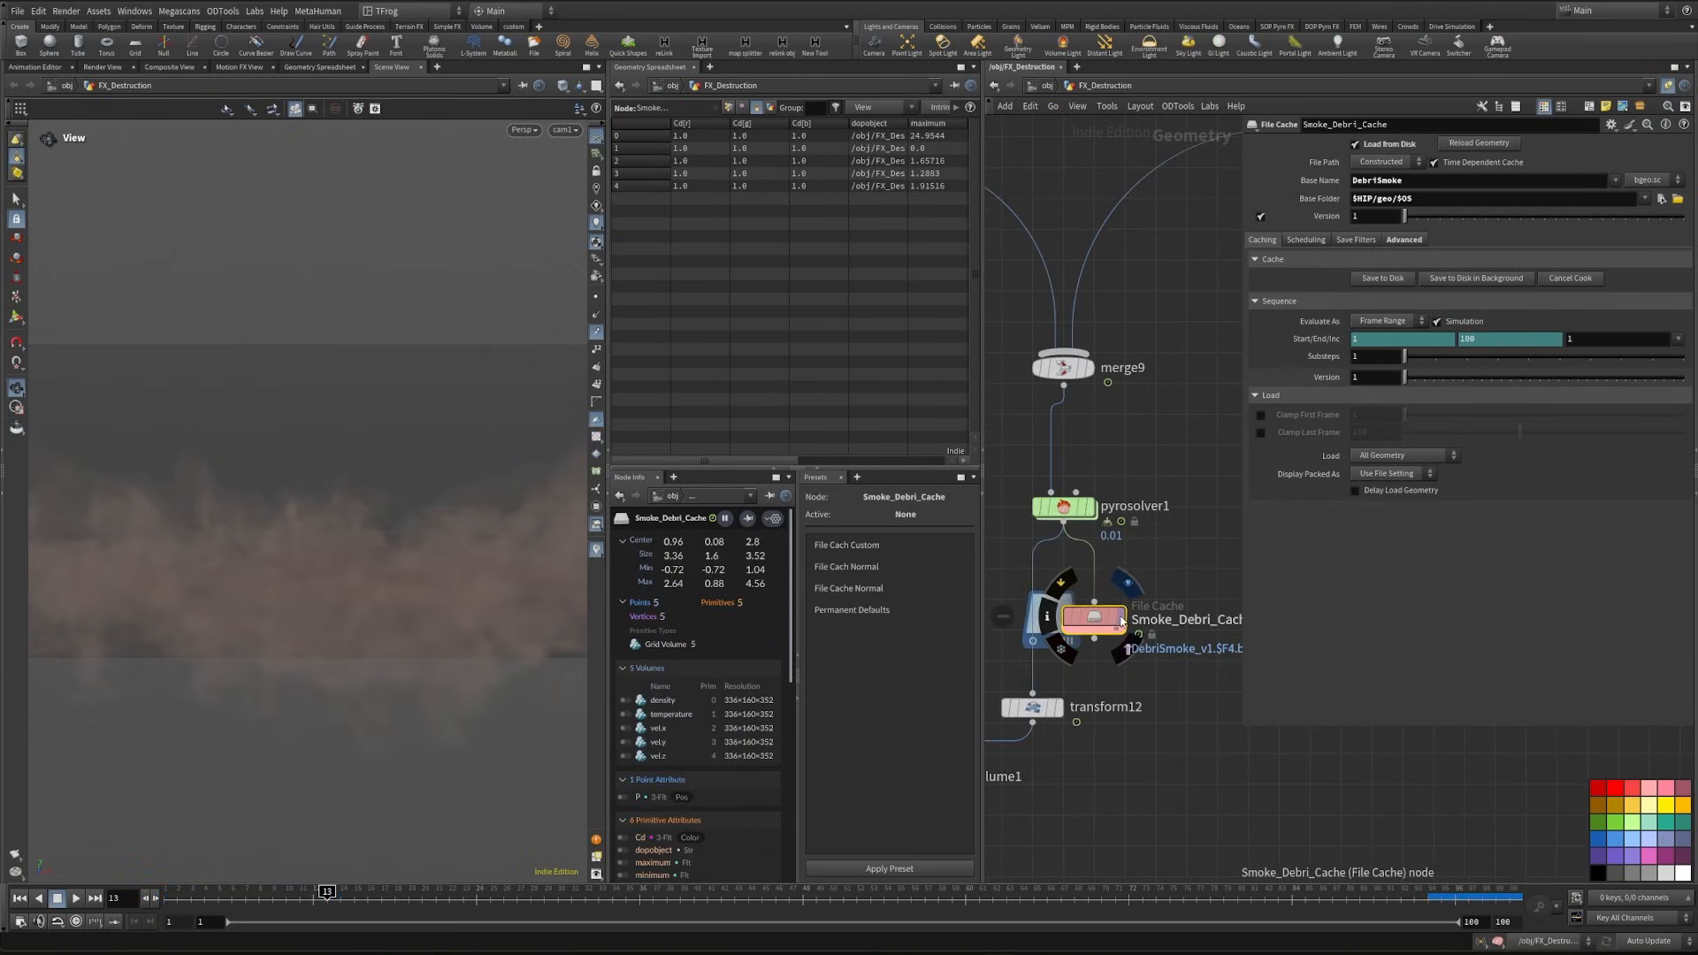
# - Add a File node that reads the cached DebriSmoke_v1.$F4 sequence from the smoke_debri_cache folder, and display it
pyautogui.press('Tab')
pyautogui.write('file')
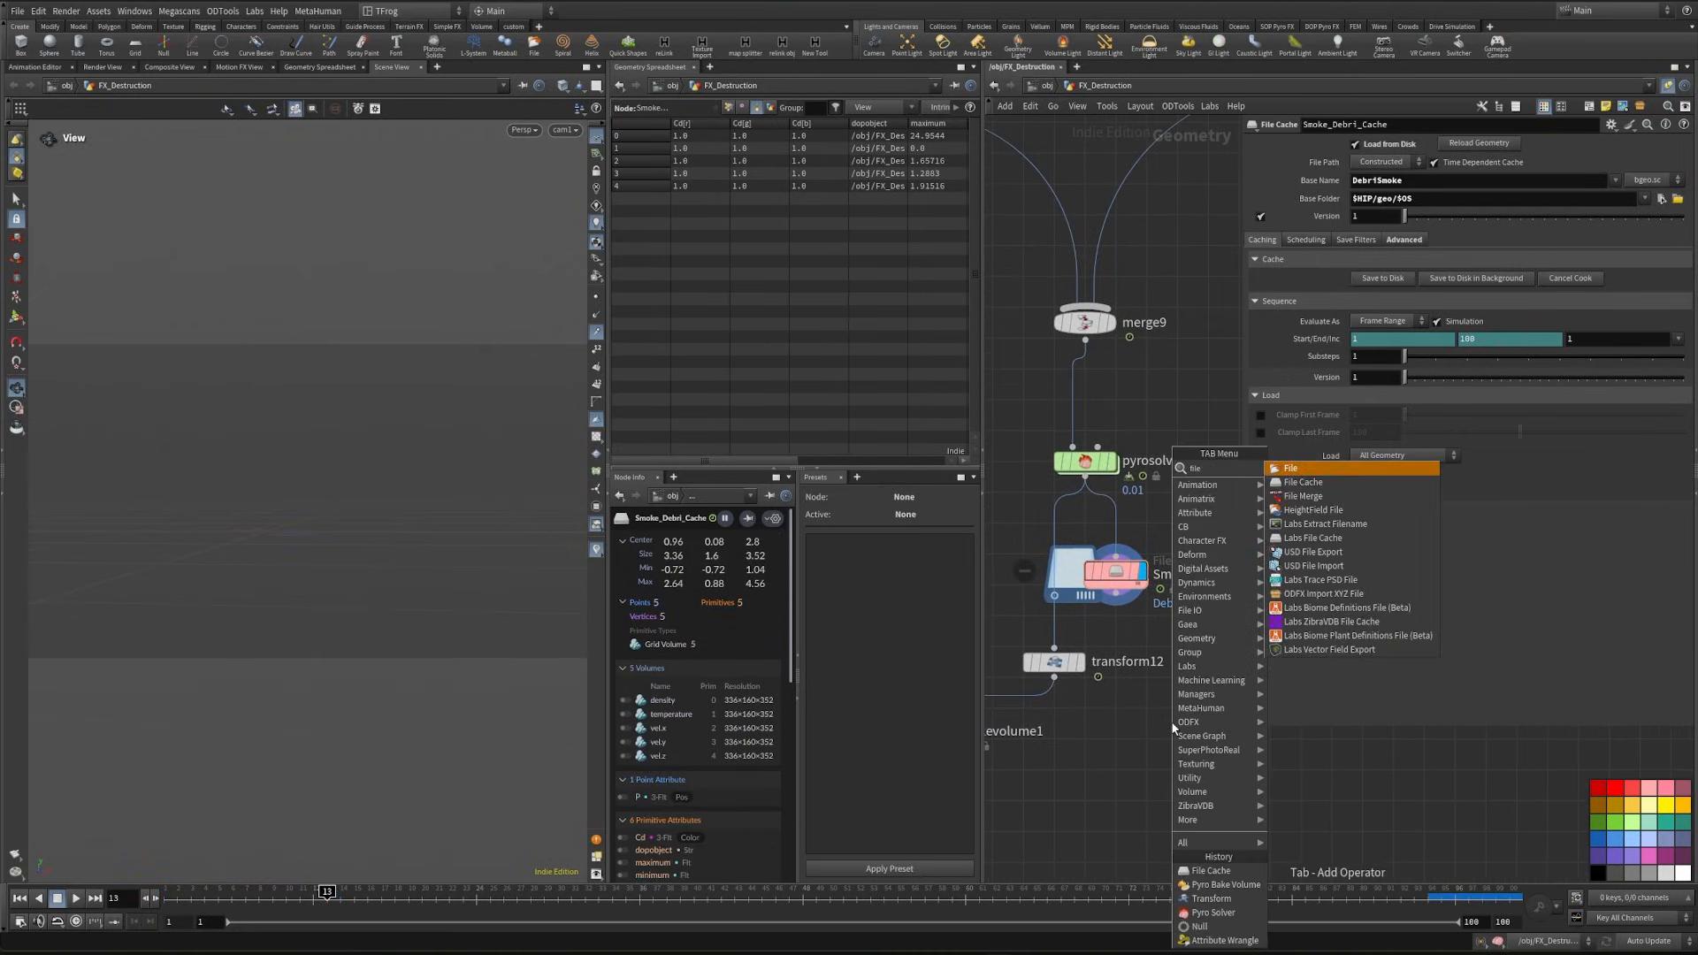
pyautogui.press('Return')
pyautogui.click(1112, 734)
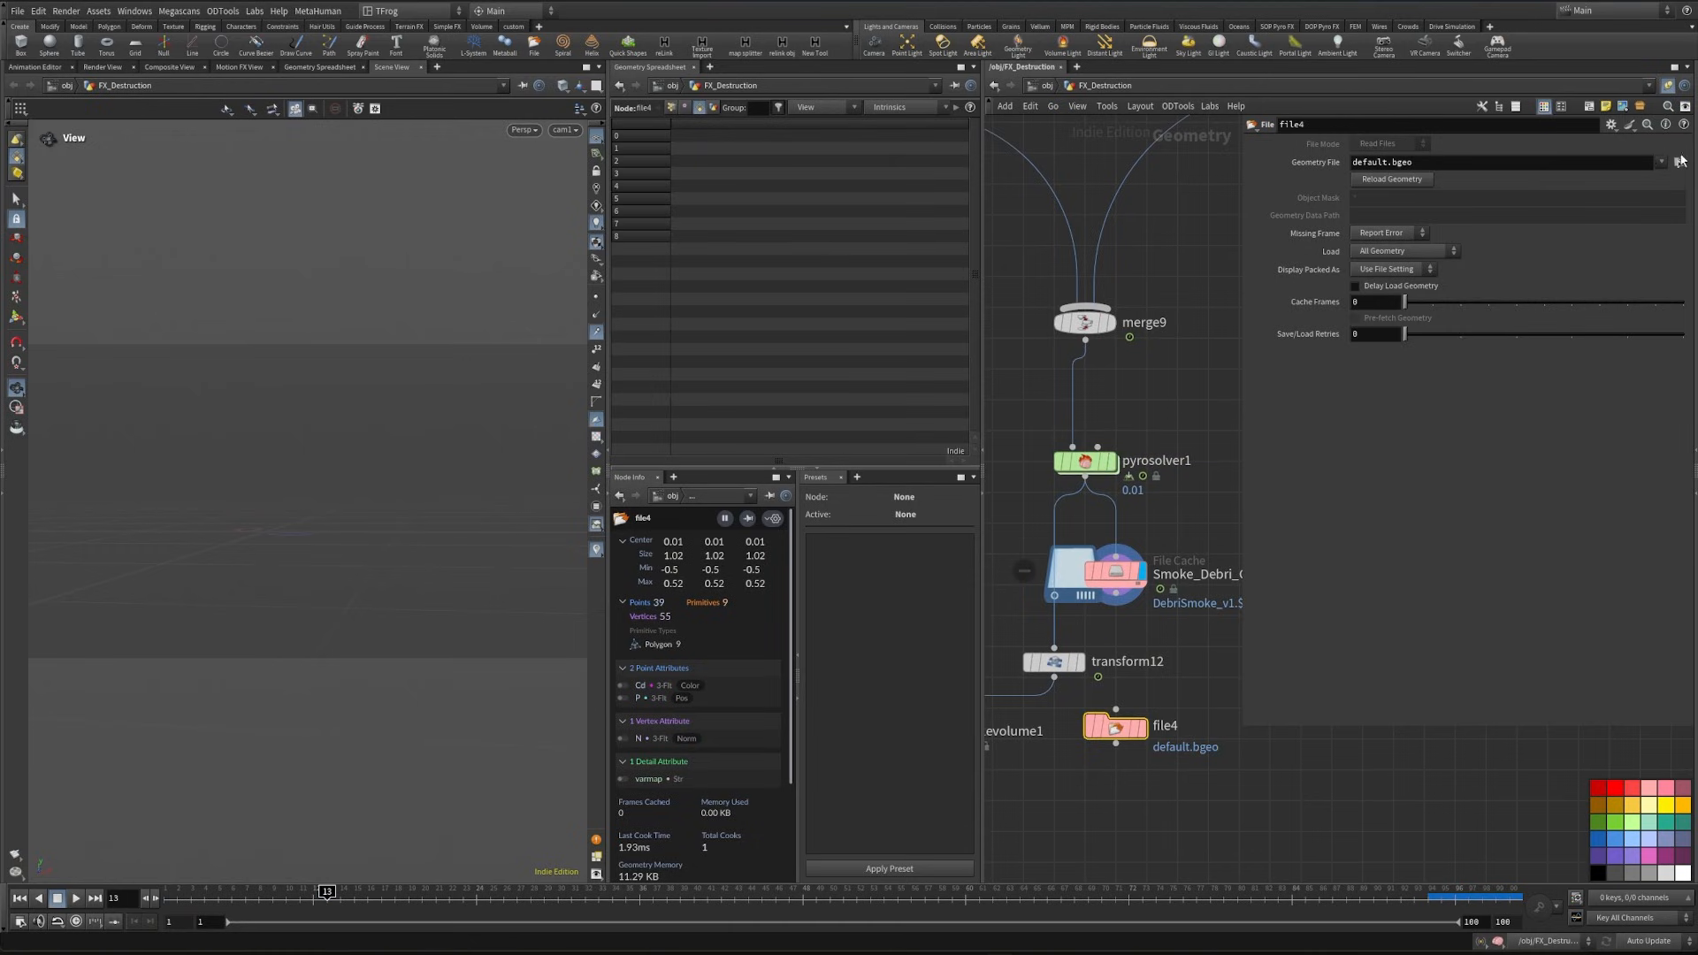
pyautogui.click(1679, 162)
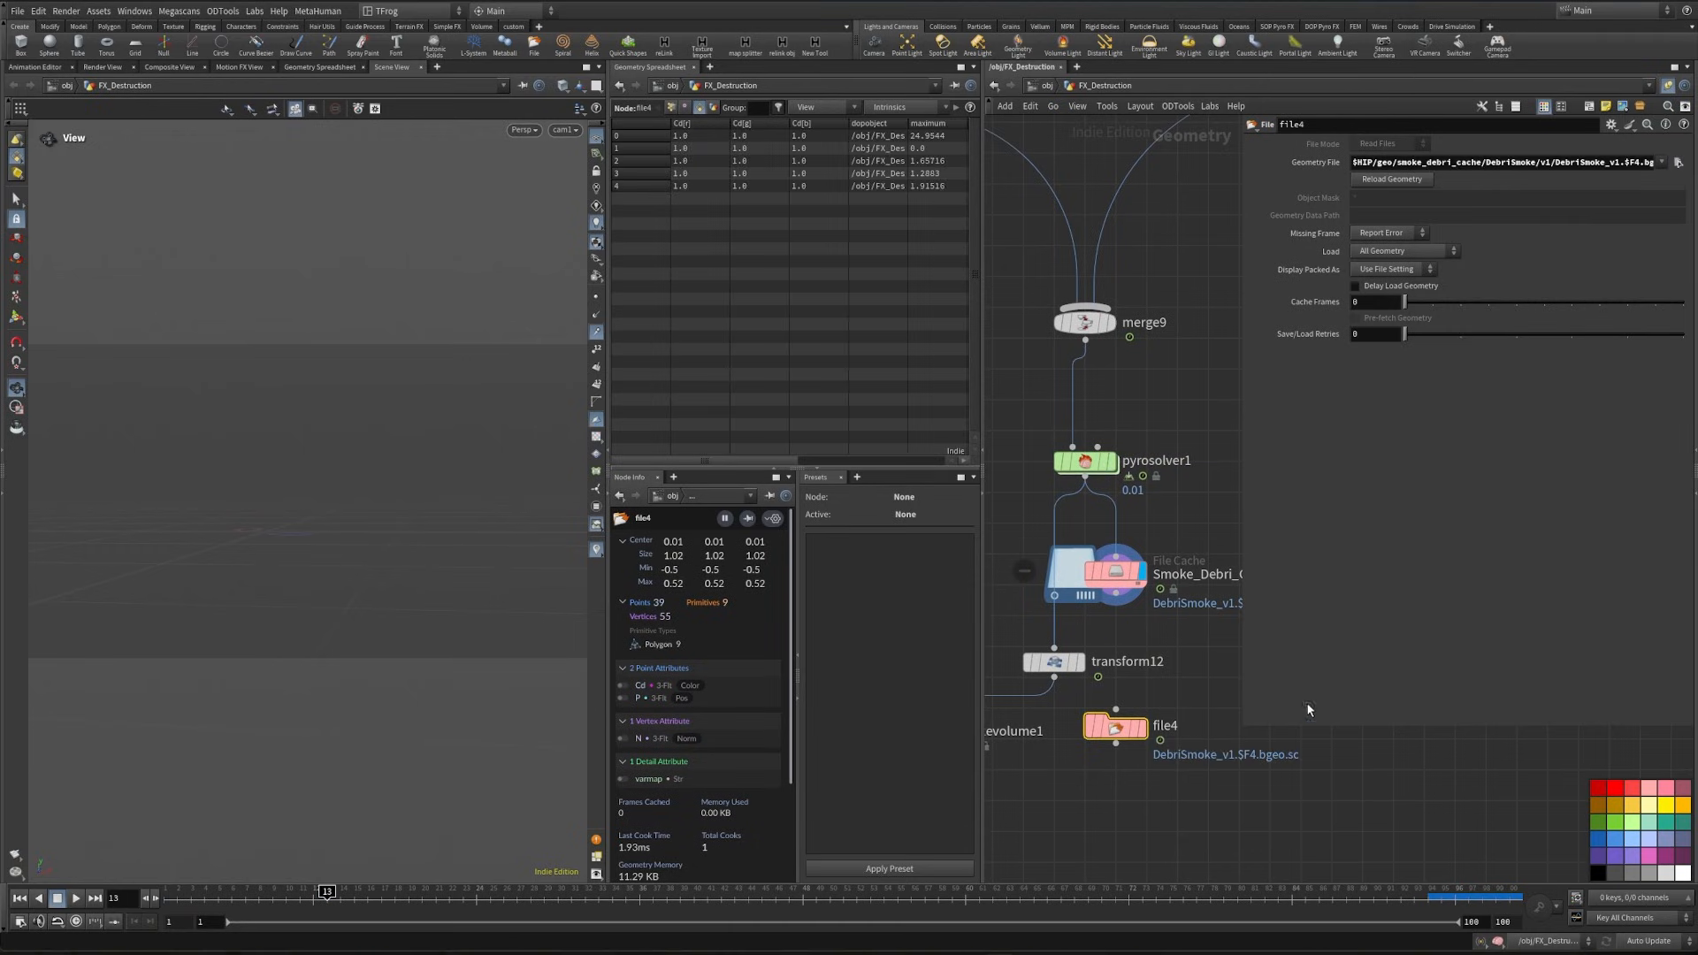
pyautogui.click(1142, 727)
# - Feed transform12 from the File node instead of the Pyro Solver and display the Pyro Bake Volume output
pyautogui.moveTo(1156, 661); pyautogui.dragTo(1191, 563, button='middle')
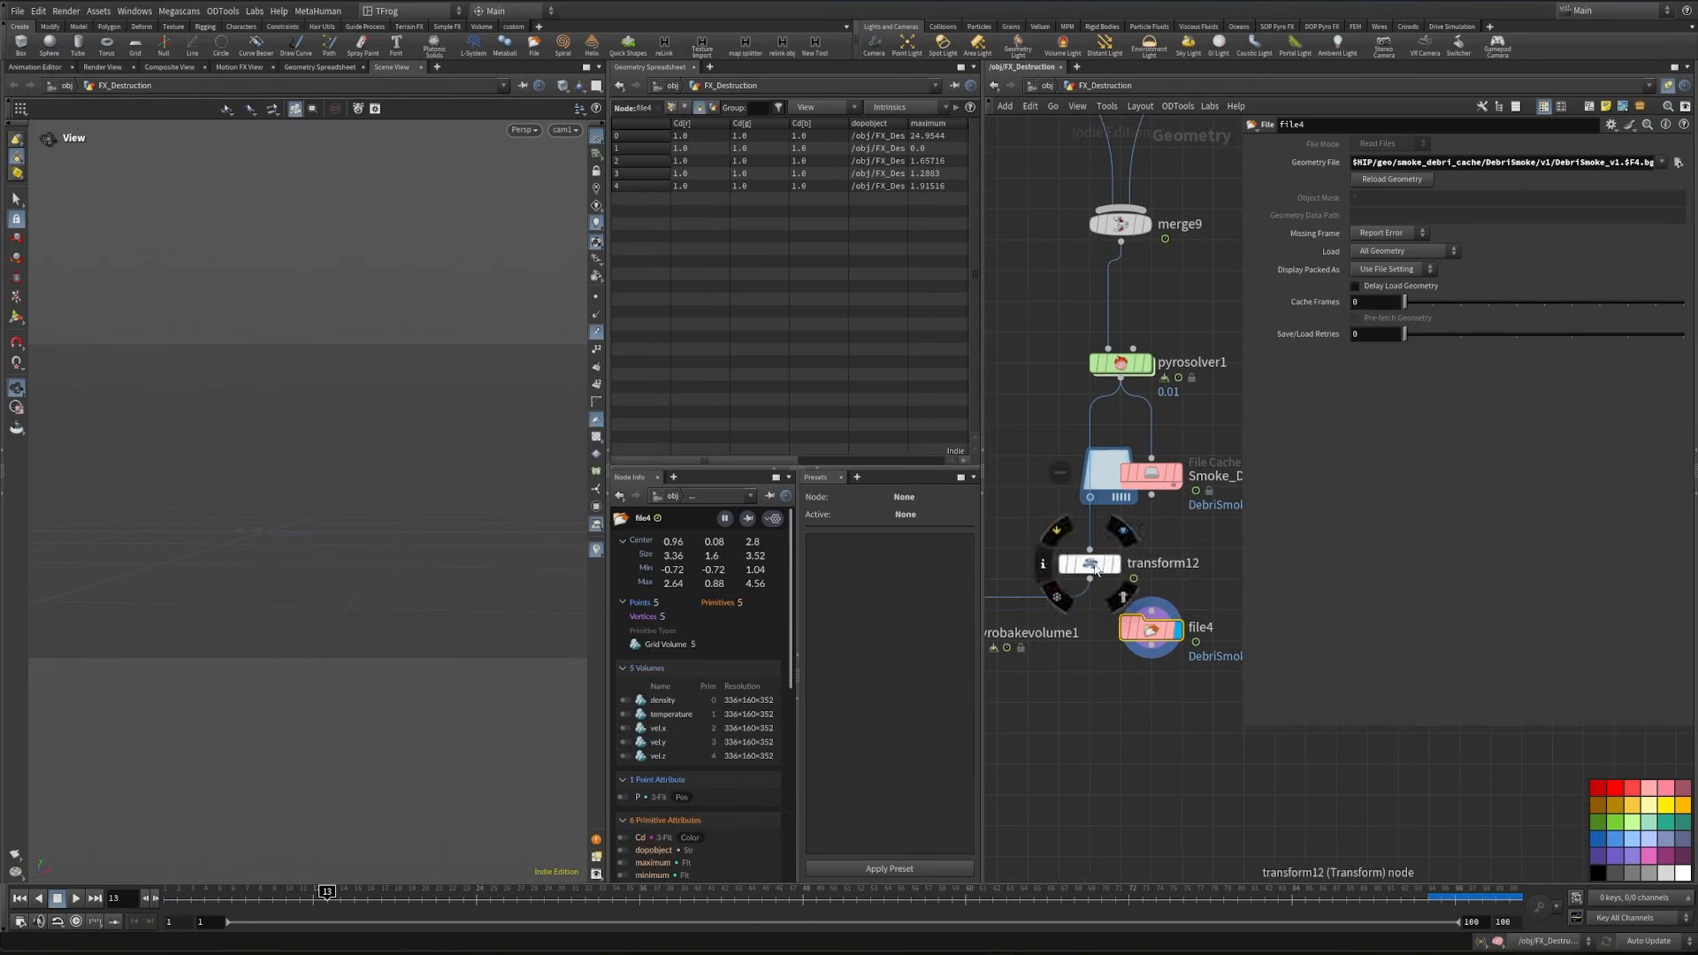
pyautogui.moveTo(1095, 570); pyautogui.dragTo(1096, 717)
pyautogui.moveTo(1151, 645); pyautogui.dragTo(1138, 735)
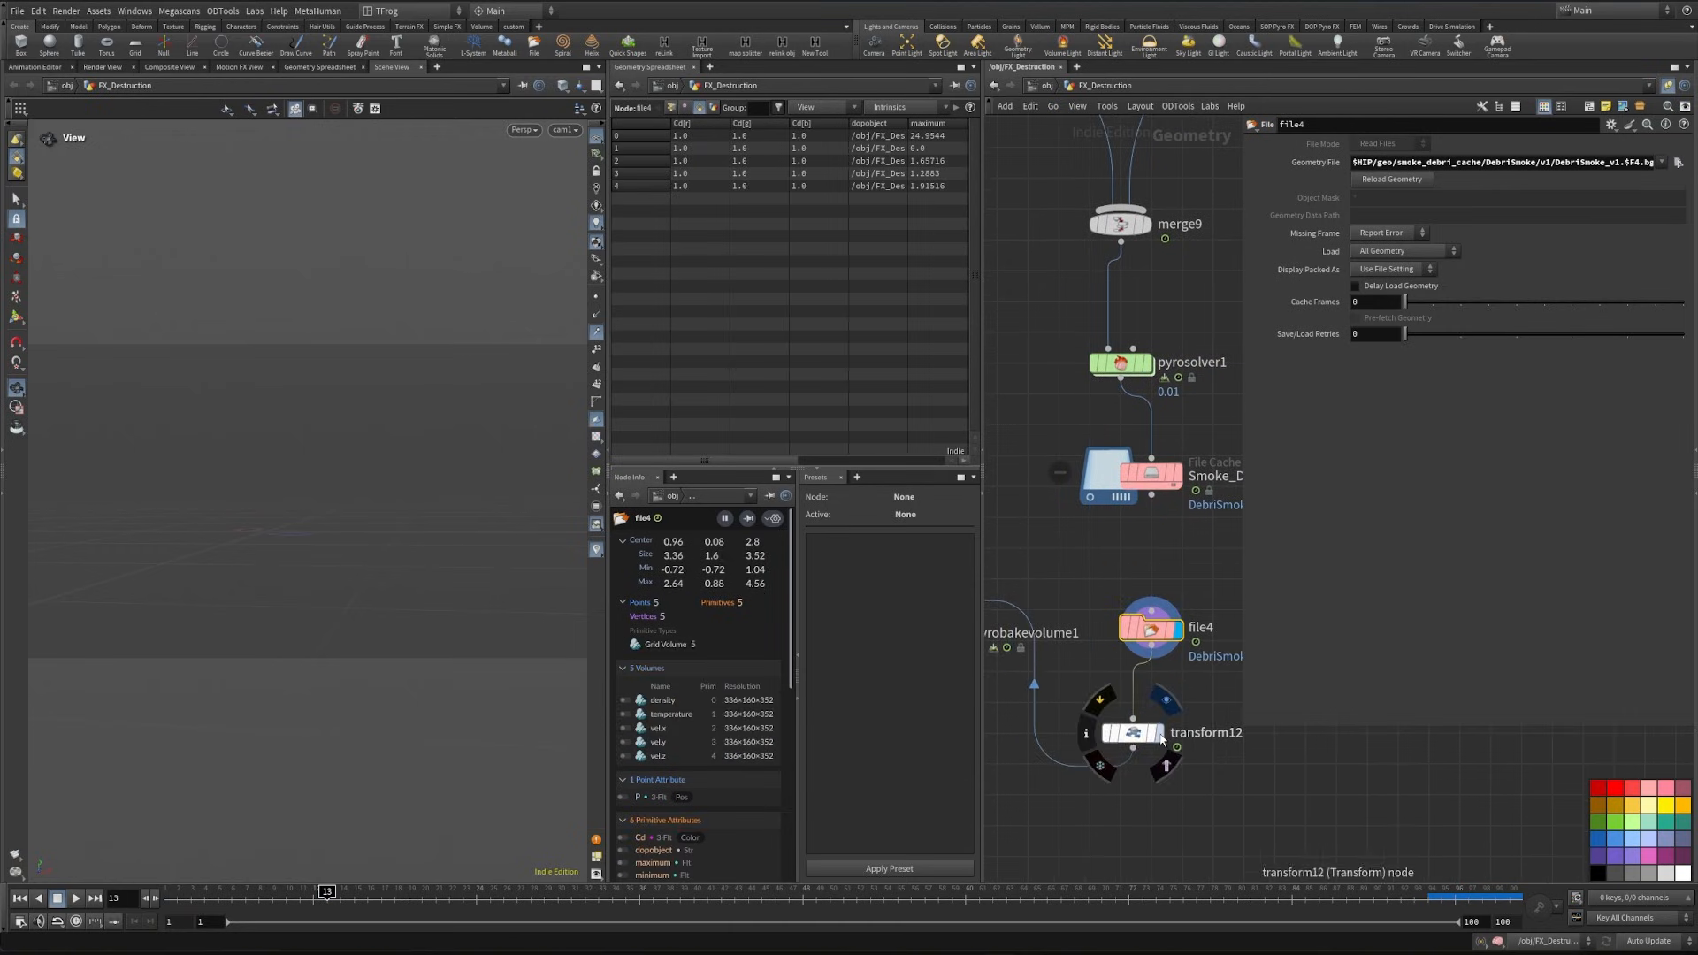
pyautogui.click(1161, 738)
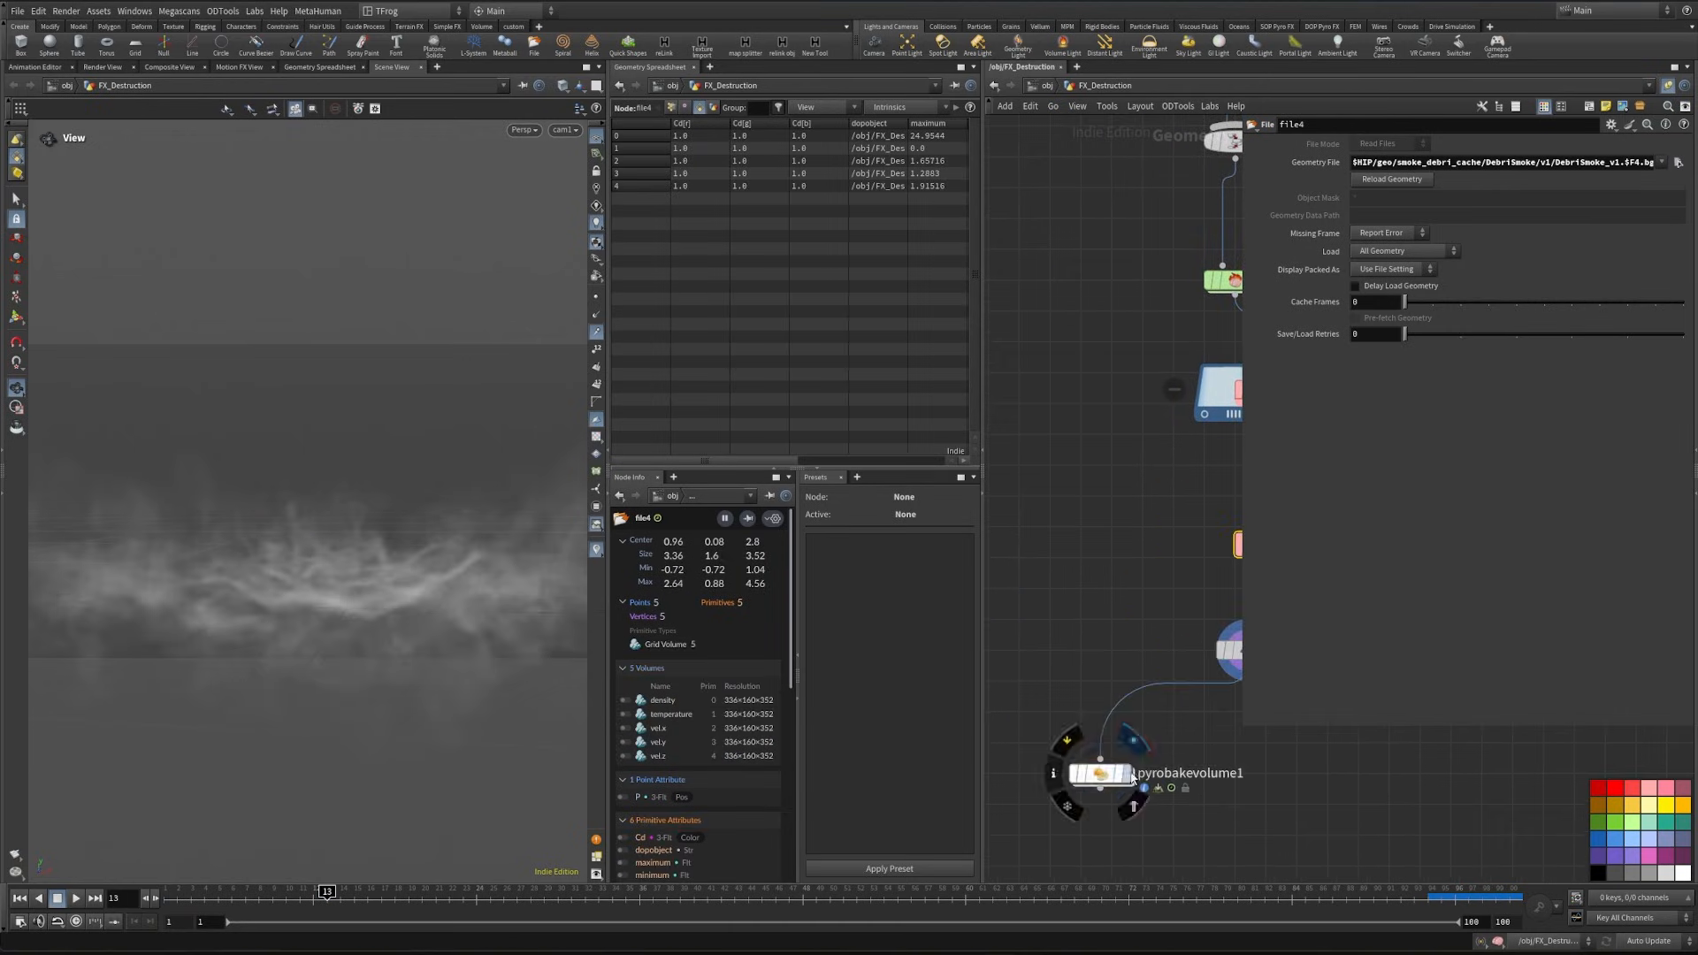
pyautogui.click(1127, 773)
pyautogui.moveTo(1264, 803); pyautogui.dragTo(1186, 796, button='middle')
# - Hide the parameter overlay in the network editor and locate the Animate Pts network box
pyautogui.scroll(-5, 1193, 798)
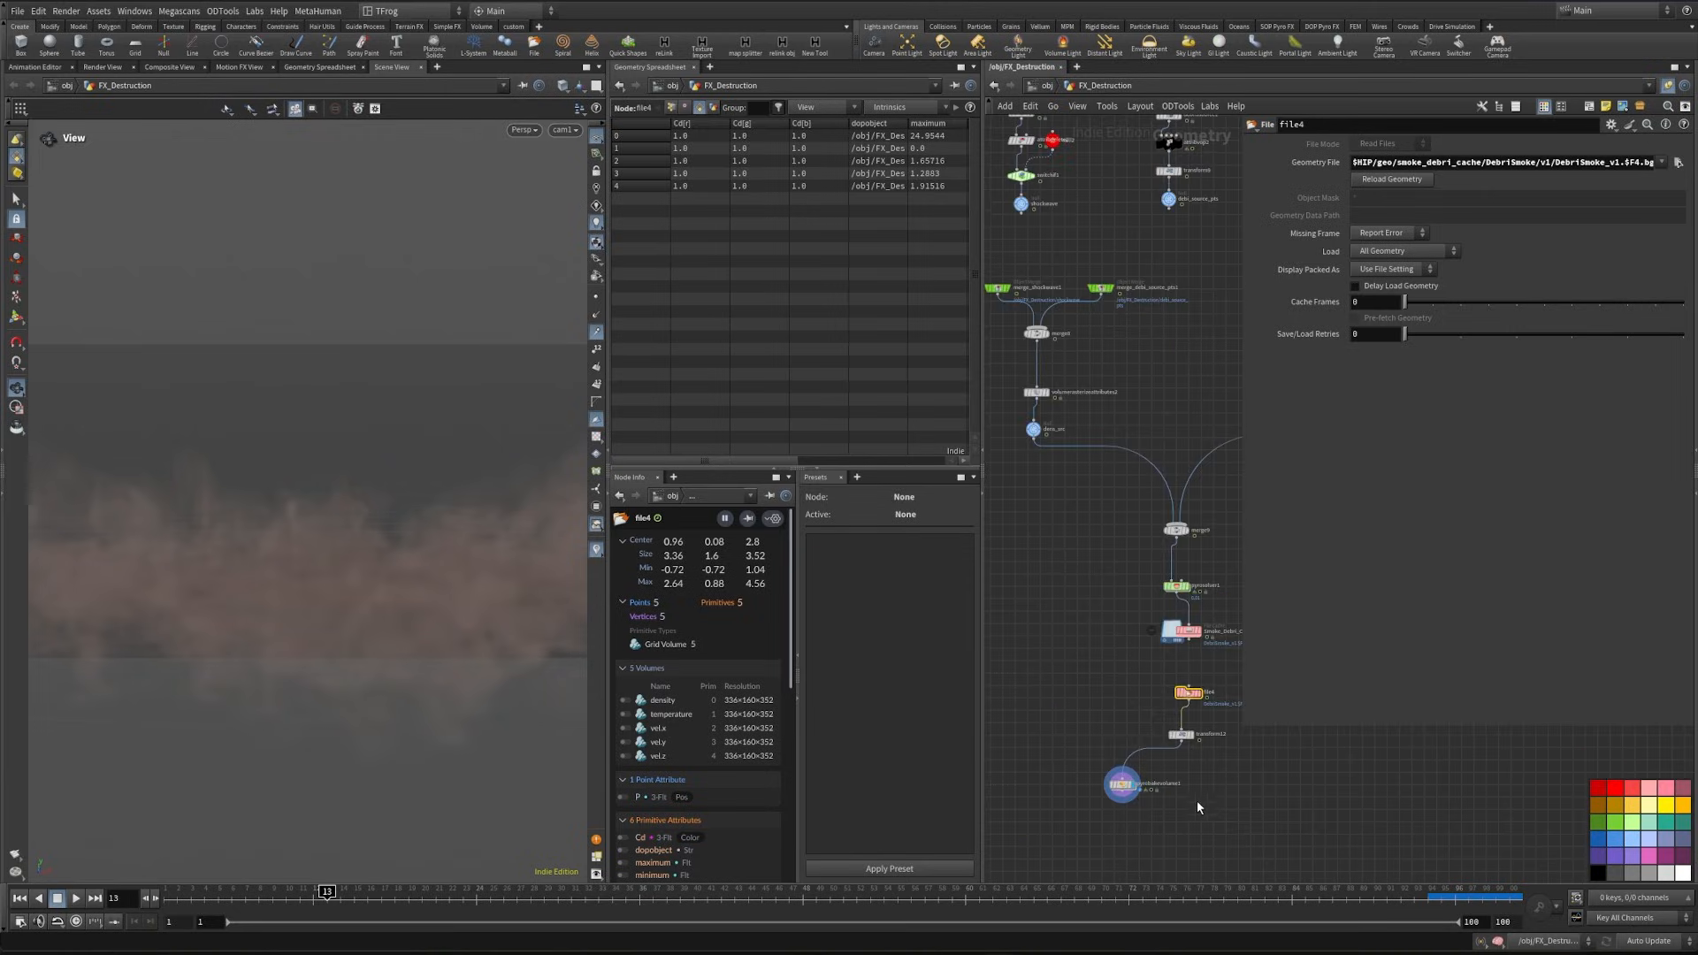
pyautogui.moveTo(1130, 626); pyautogui.dragTo(1053, 731, button='middle')
pyautogui.scroll(-3, 1141, 438)
pyautogui.moveTo(1144, 433); pyautogui.dragTo(1030, 769, button='middle')
pyautogui.scroll(-5, 1130, 451)
pyautogui.moveTo(1132, 375); pyautogui.dragTo(1096, 586, button='middle')
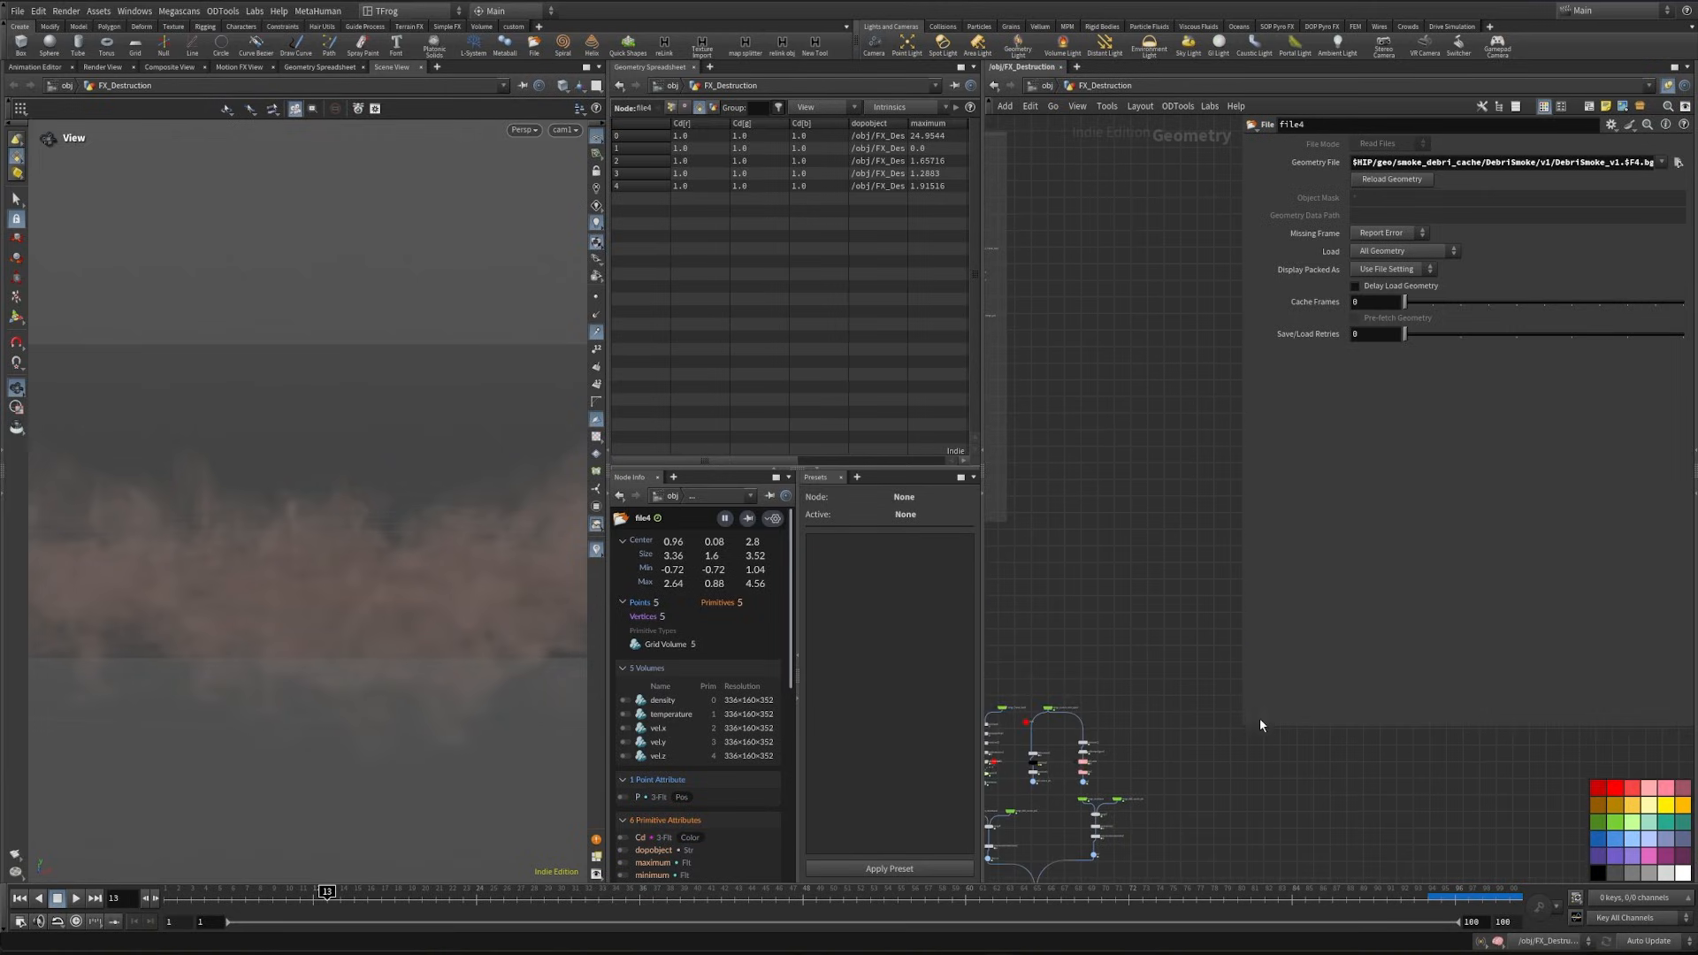
pyautogui.moveTo(1242, 725); pyautogui.dragTo(1298, 354)
pyautogui.press('p')
pyautogui.moveTo(1177, 477); pyautogui.dragTo(1565, 544, button='middle')
pyautogui.scroll(2, 1220, 563)
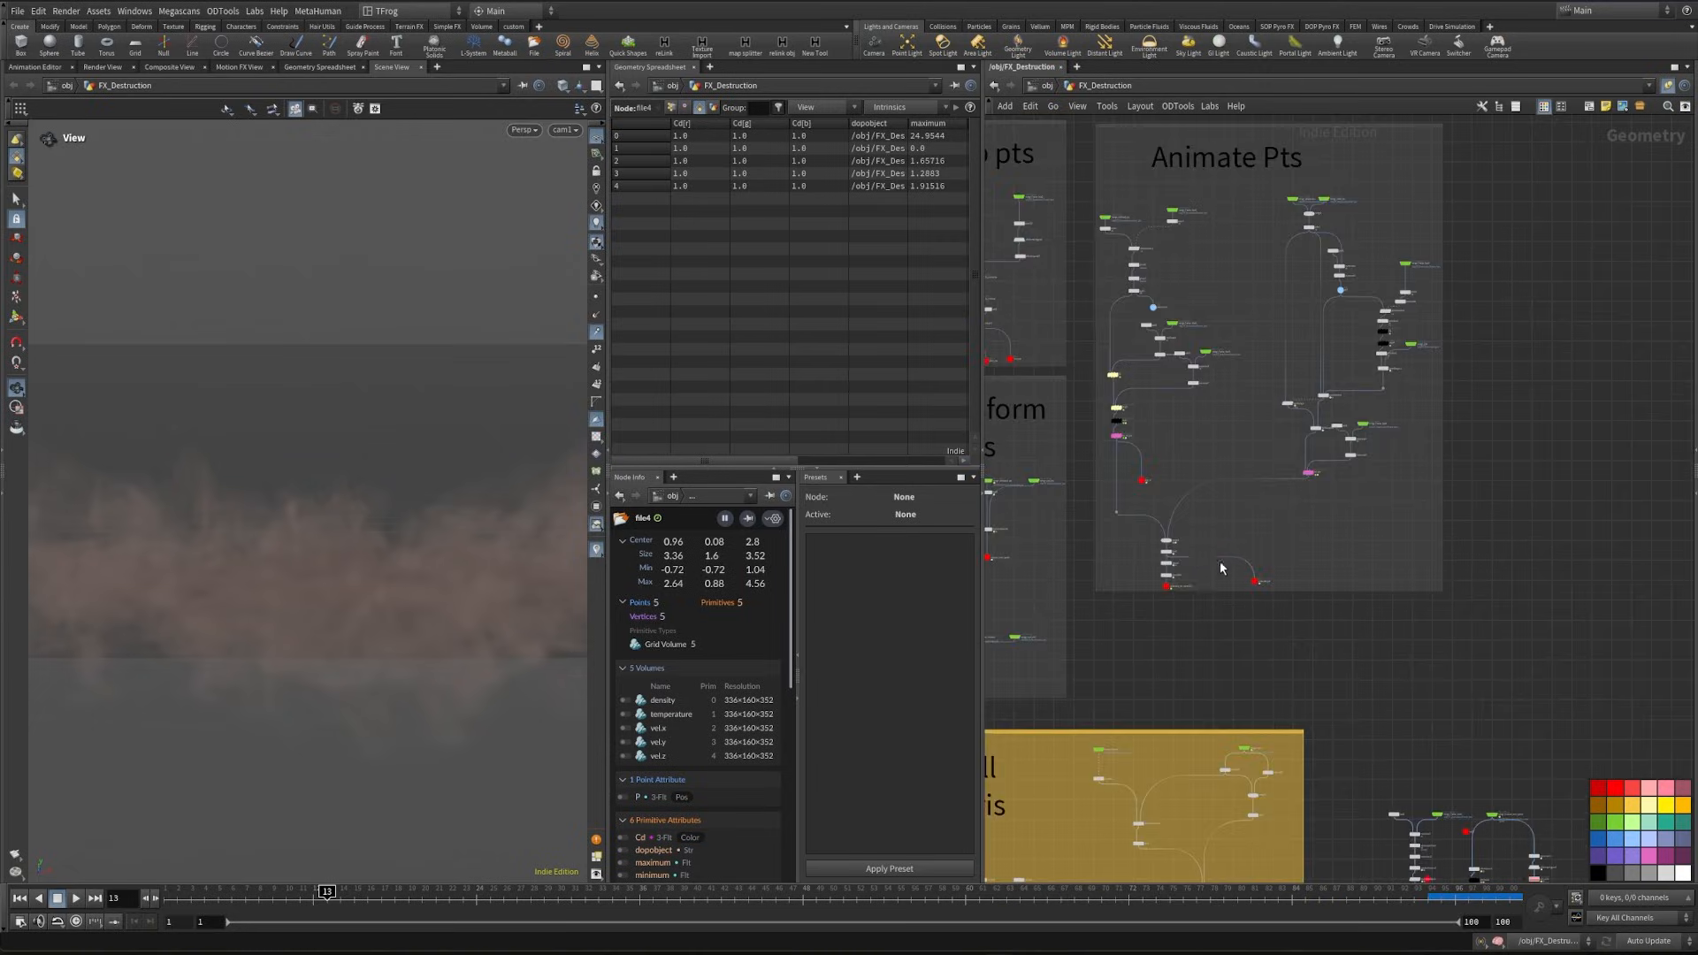
# - Copy the retime1 and timeshift2 nodes from the Animate Pts network for reuse in the smoke network
pyautogui.scroll(6, 1160, 550)
pyautogui.moveTo(1084, 587); pyautogui.dragTo(1099, 672, button='middle')
pyautogui.scroll(-5, 1178, 563)
pyautogui.moveTo(1361, 268); pyautogui.dragTo(1369, 358, button='middle')
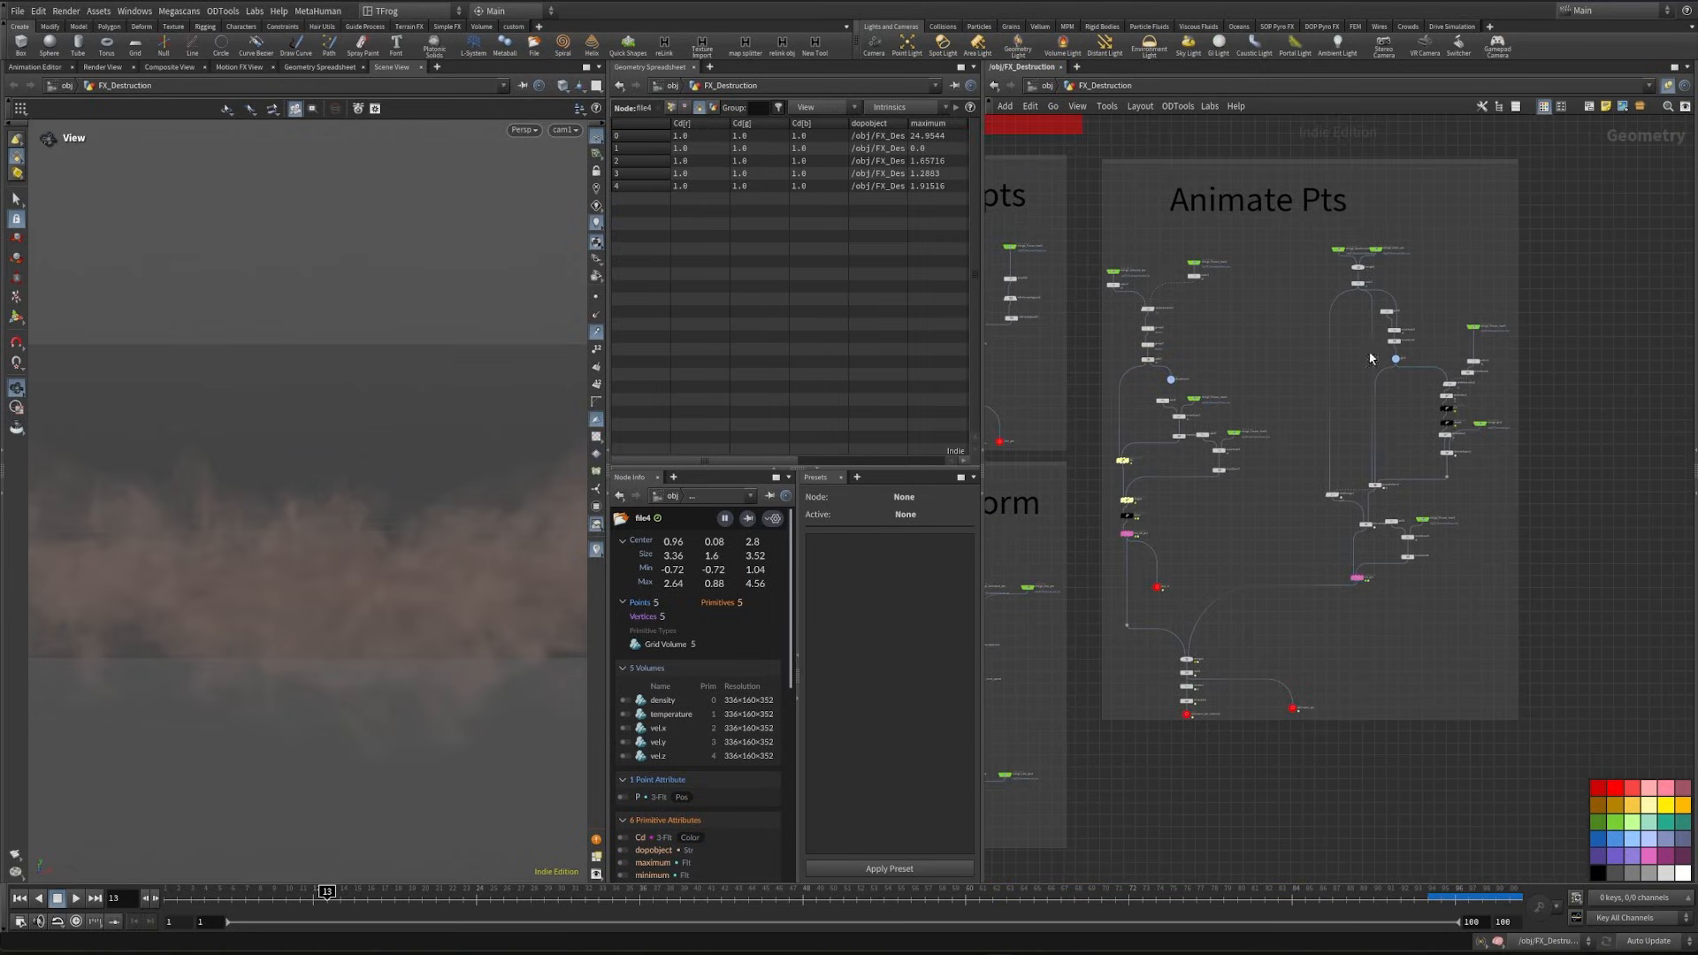
pyautogui.moveTo(1268, 546); pyautogui.dragTo(1289, 448, button='middle')
pyautogui.scroll(6, 1182, 580)
pyautogui.moveTo(1190, 563); pyautogui.dragTo(1256, 615)
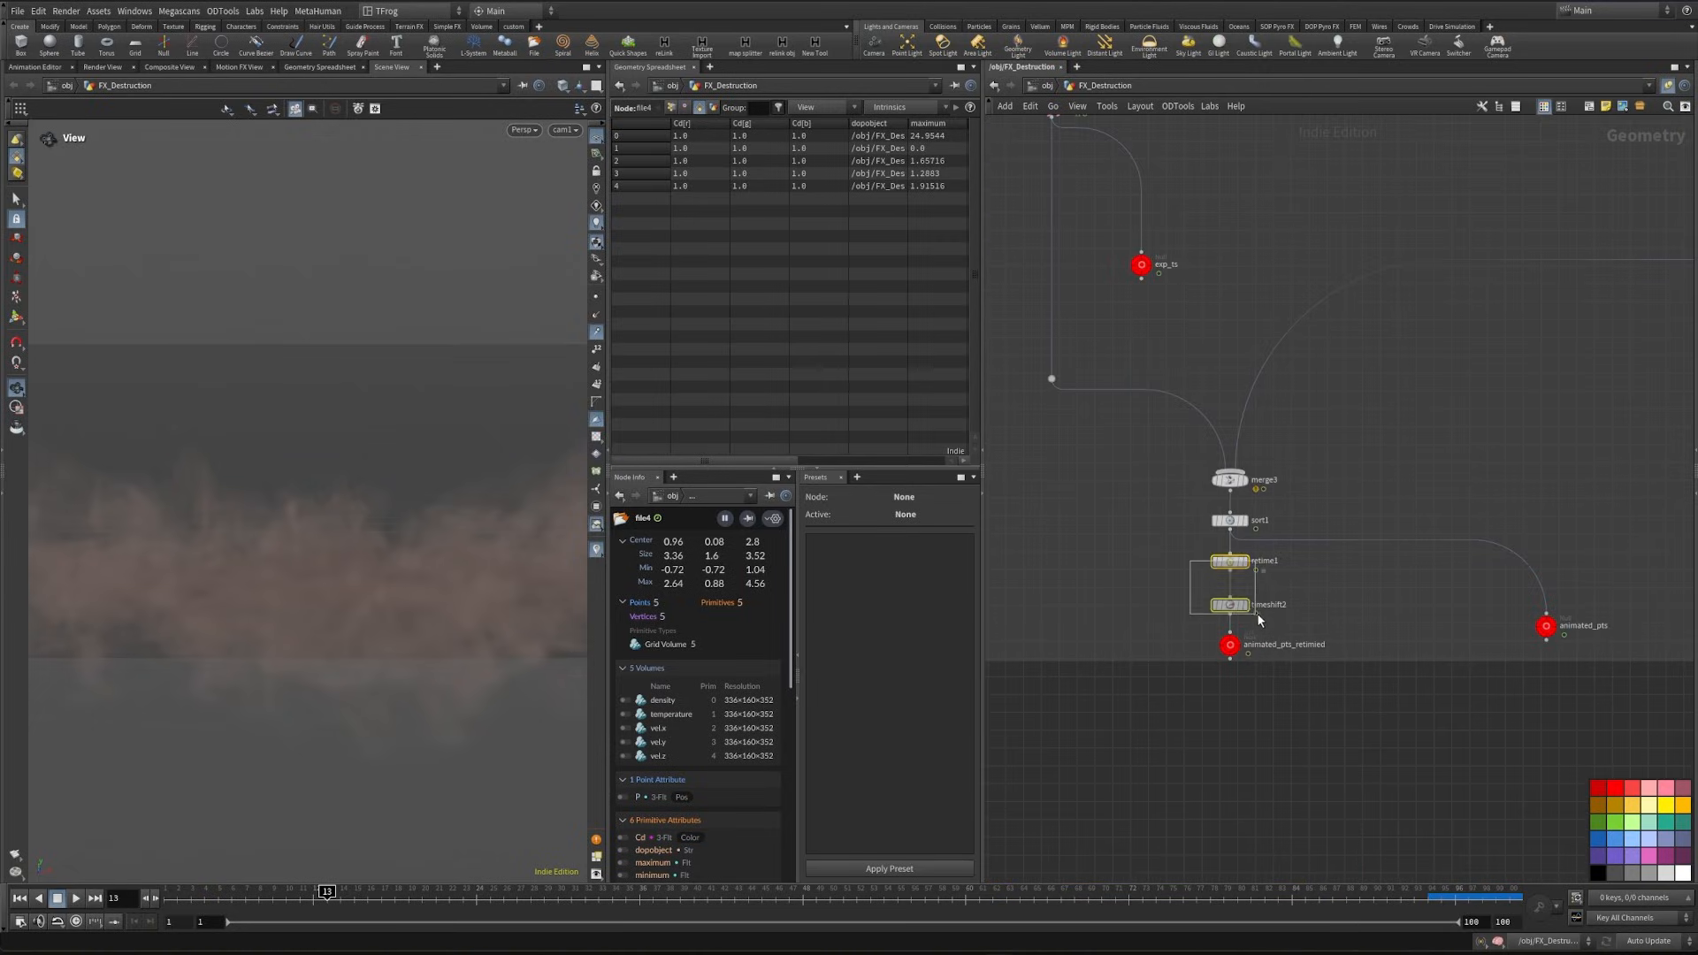
pyautogui.hotkey('ctrl', 'c')
pyautogui.scroll(-6, 1277, 673)
pyautogui.moveTo(1361, 761); pyautogui.dragTo(1106, 309, button='middle')
pyautogui.scroll(6, 1353, 492)
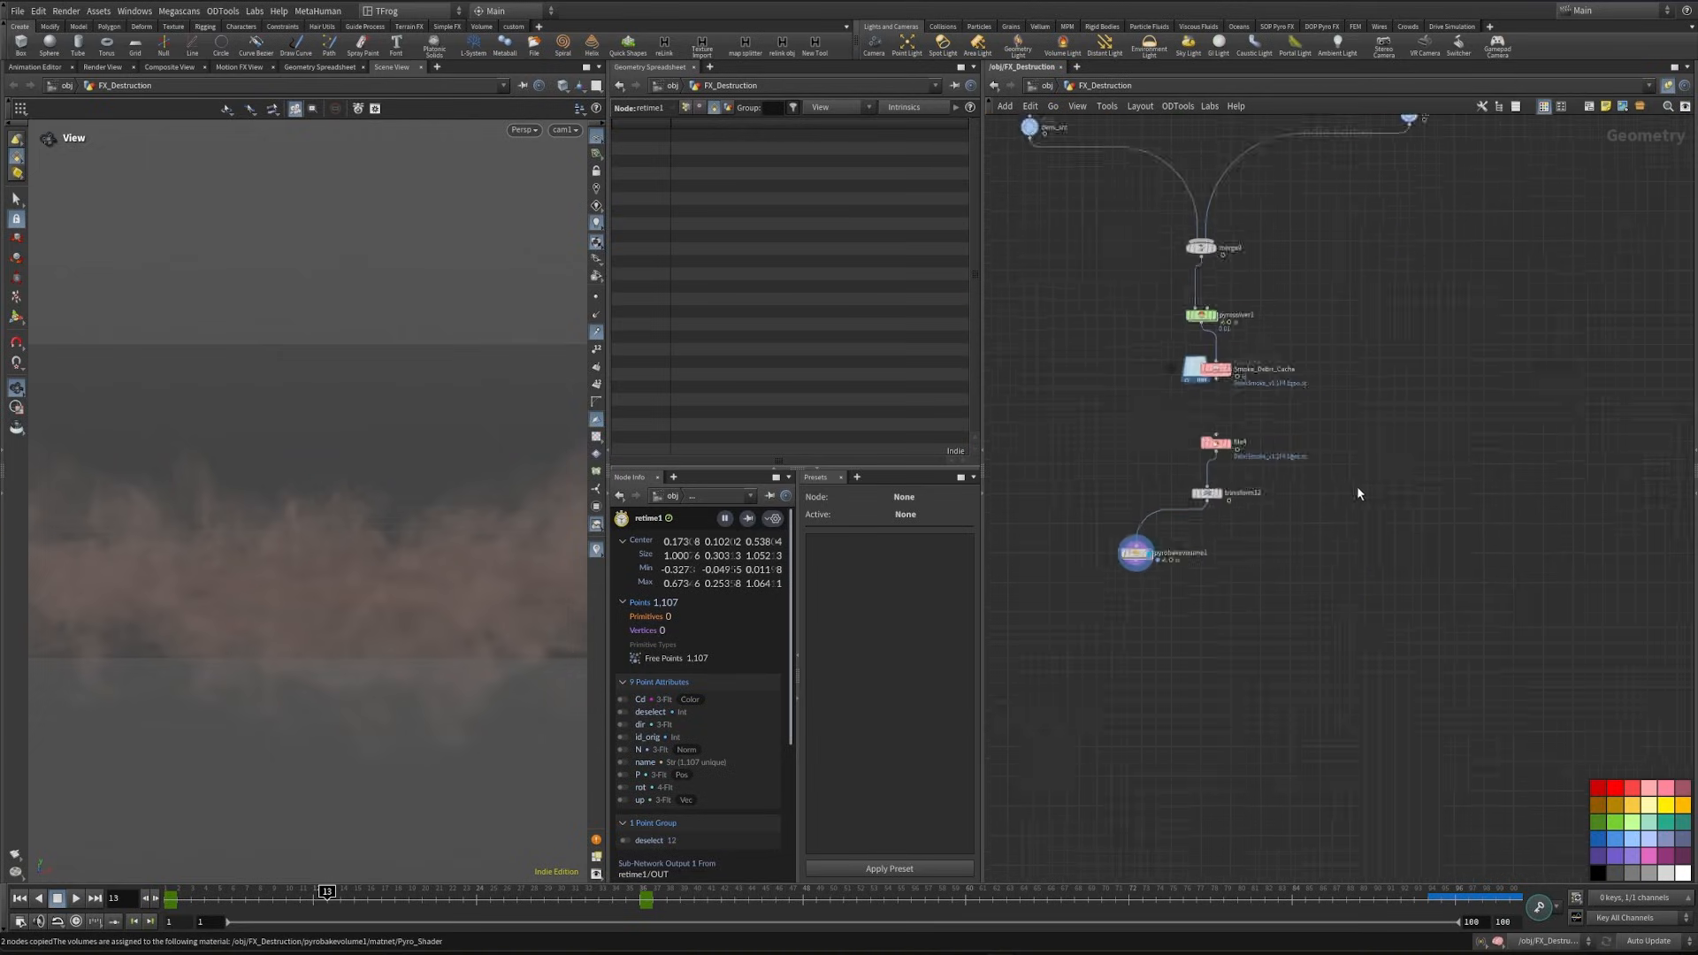
# - Paste the copied retime and time shift nodes into the smoke network and connect the retime to transform12's output
pyautogui.scroll(4, 1186, 561)
pyautogui.hotkey('ctrl', 'v')
pyautogui.moveTo(1174, 447); pyautogui.dragTo(1199, 508)
pyautogui.click(1246, 543)
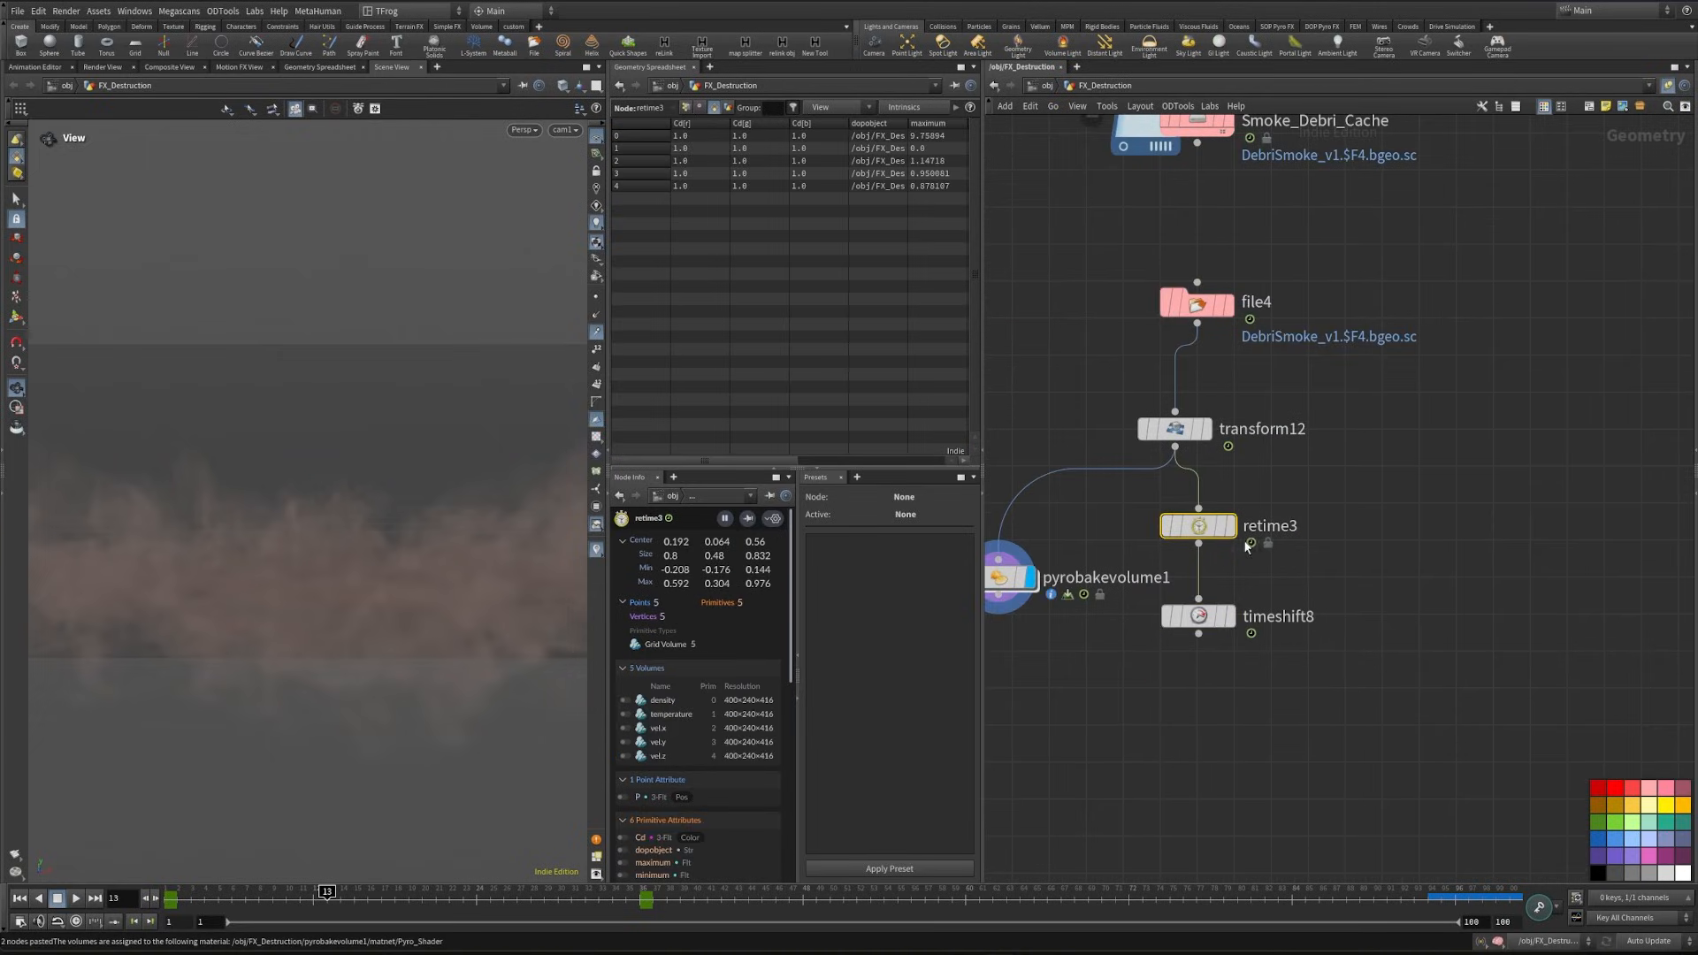
# - Set the volume blend mode of retime3 to By Voxel Position
pyautogui.press('p')
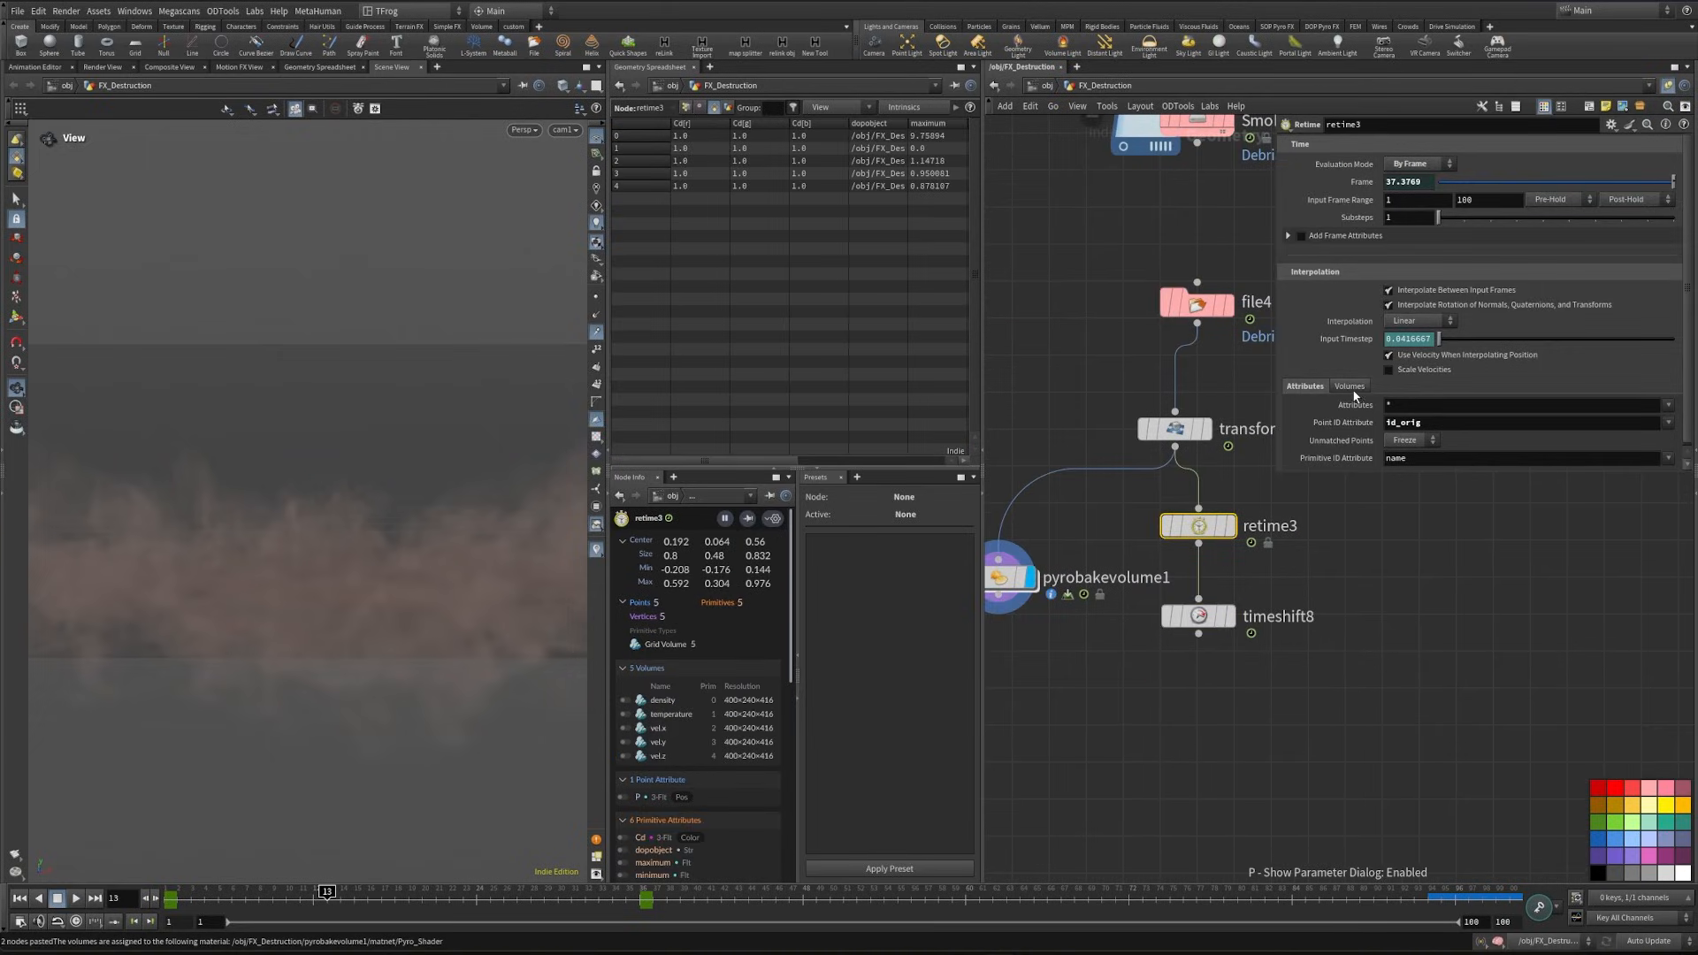
pyautogui.click(1349, 386)
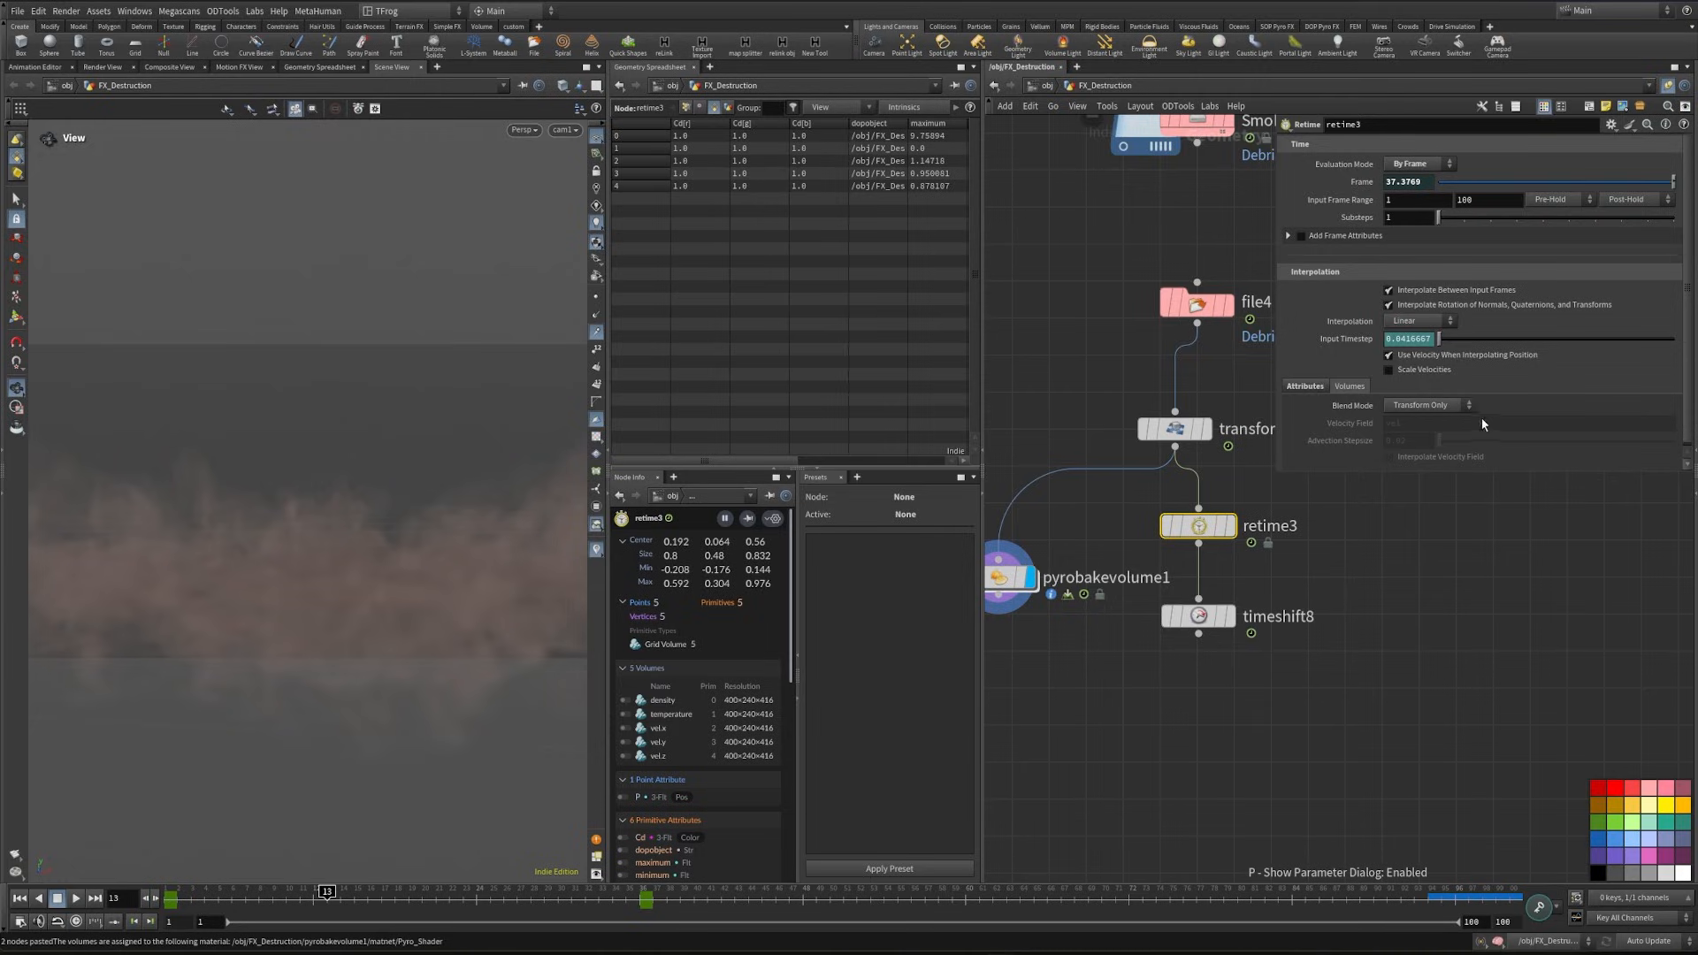
pyautogui.click(1433, 404)
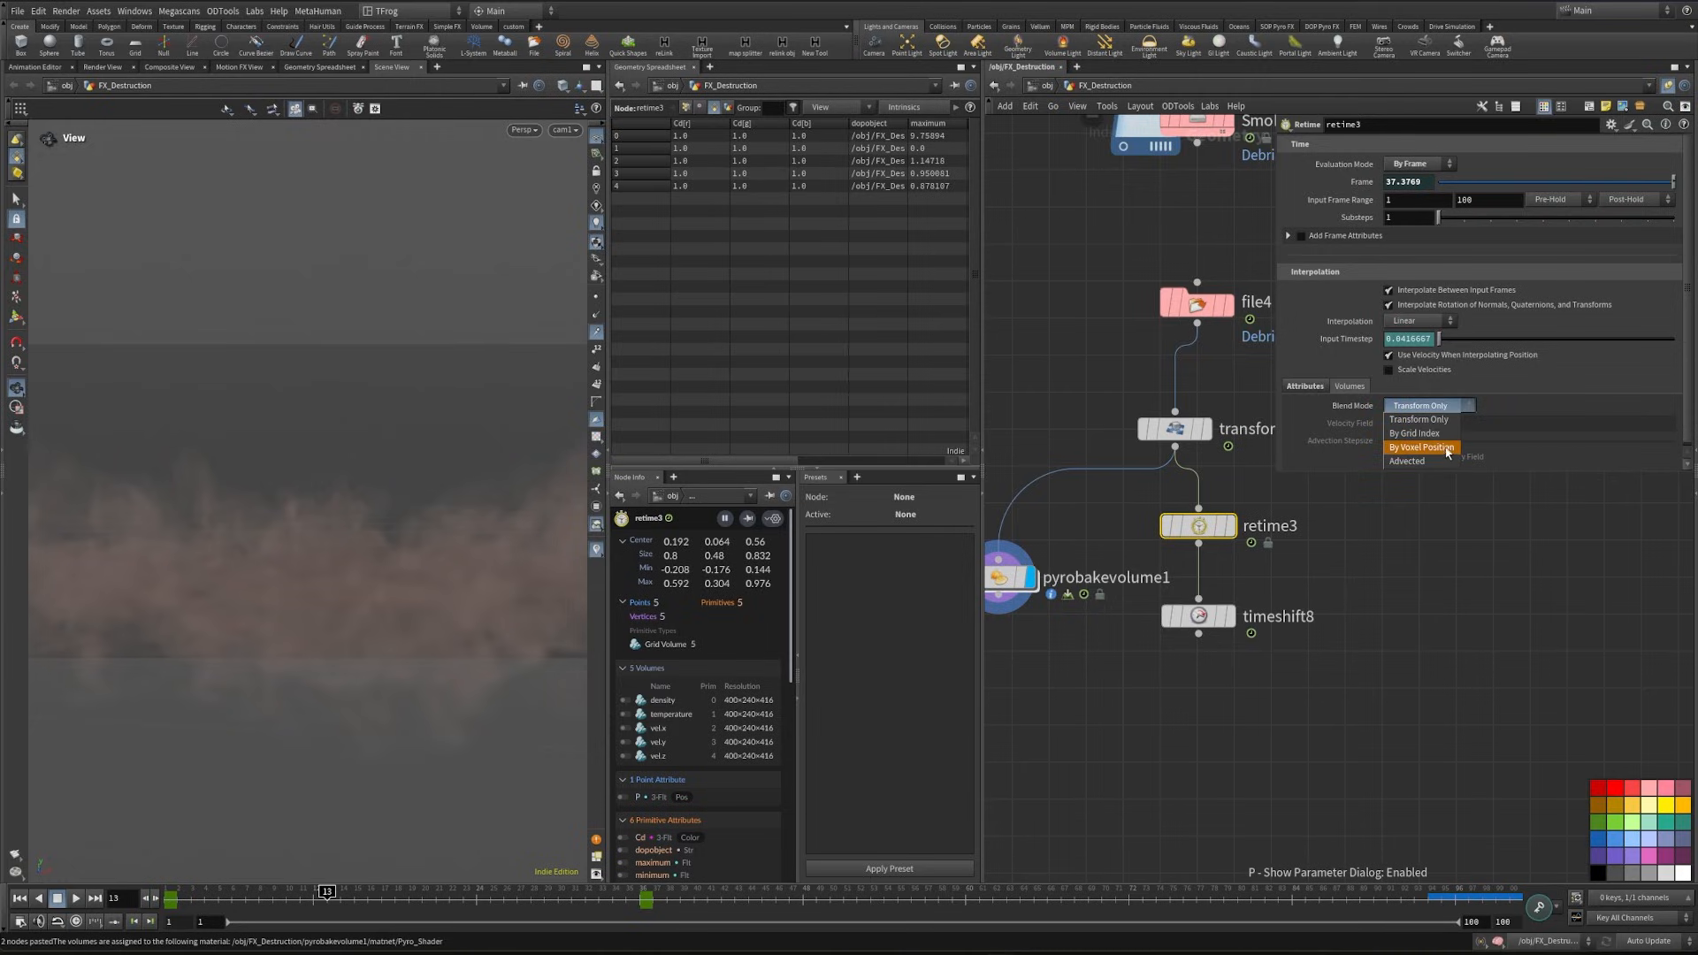
pyautogui.click(1444, 452)
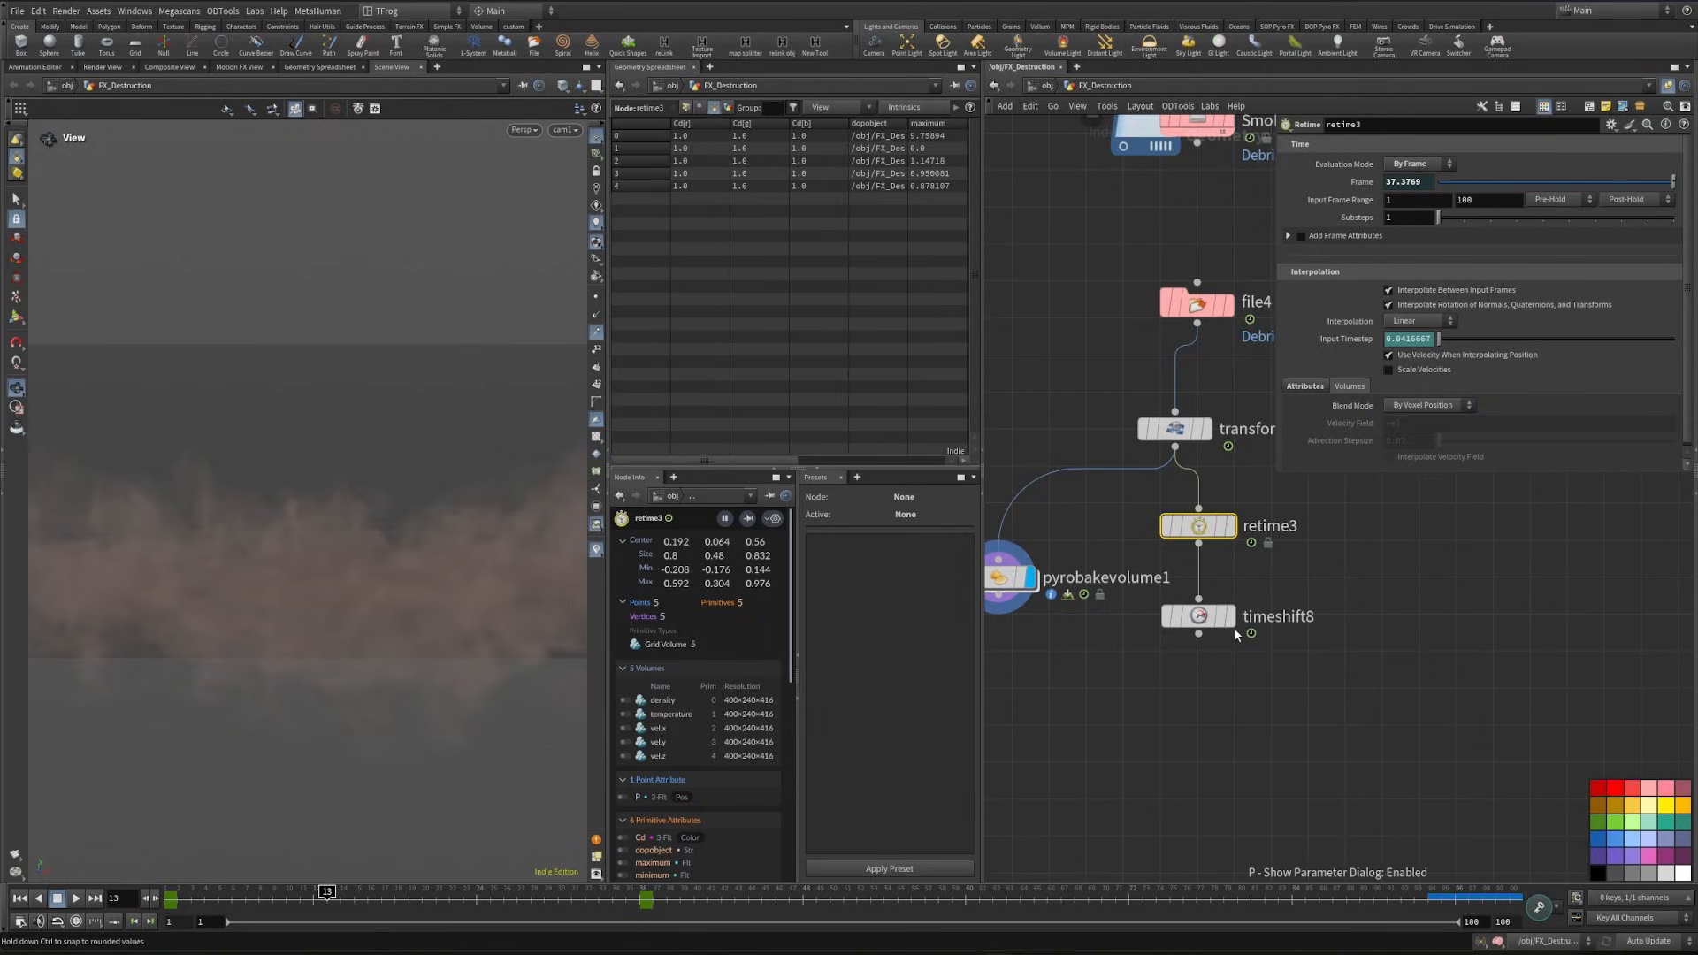
# - Feed pyrobakevolume1 from timeshift8 instead of transform12 and display its output
pyautogui.click(1231, 617)
pyautogui.moveTo(1141, 646); pyautogui.dragTo(1257, 583, button='middle')
pyautogui.moveTo(1125, 522); pyautogui.dragTo(1213, 737)
pyautogui.moveTo(1320, 579); pyautogui.dragTo(1203, 707)
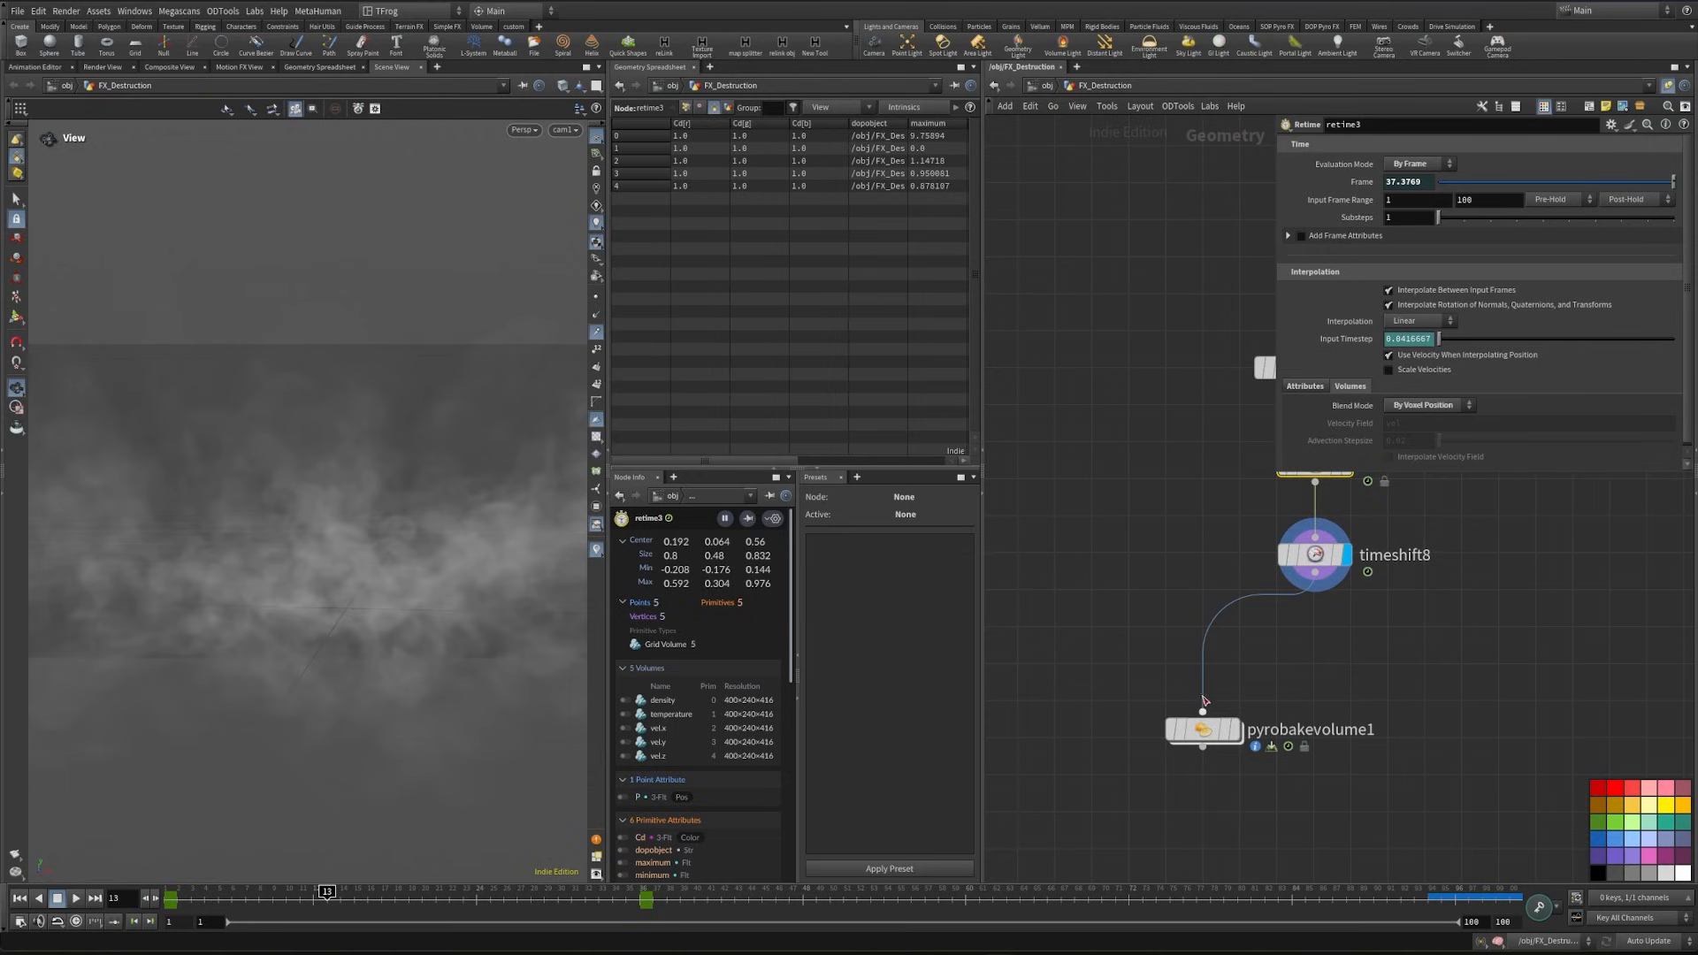
pyautogui.click(1234, 729)
pyautogui.moveTo(1353, 806); pyautogui.dragTo(1277, 777, button='middle')
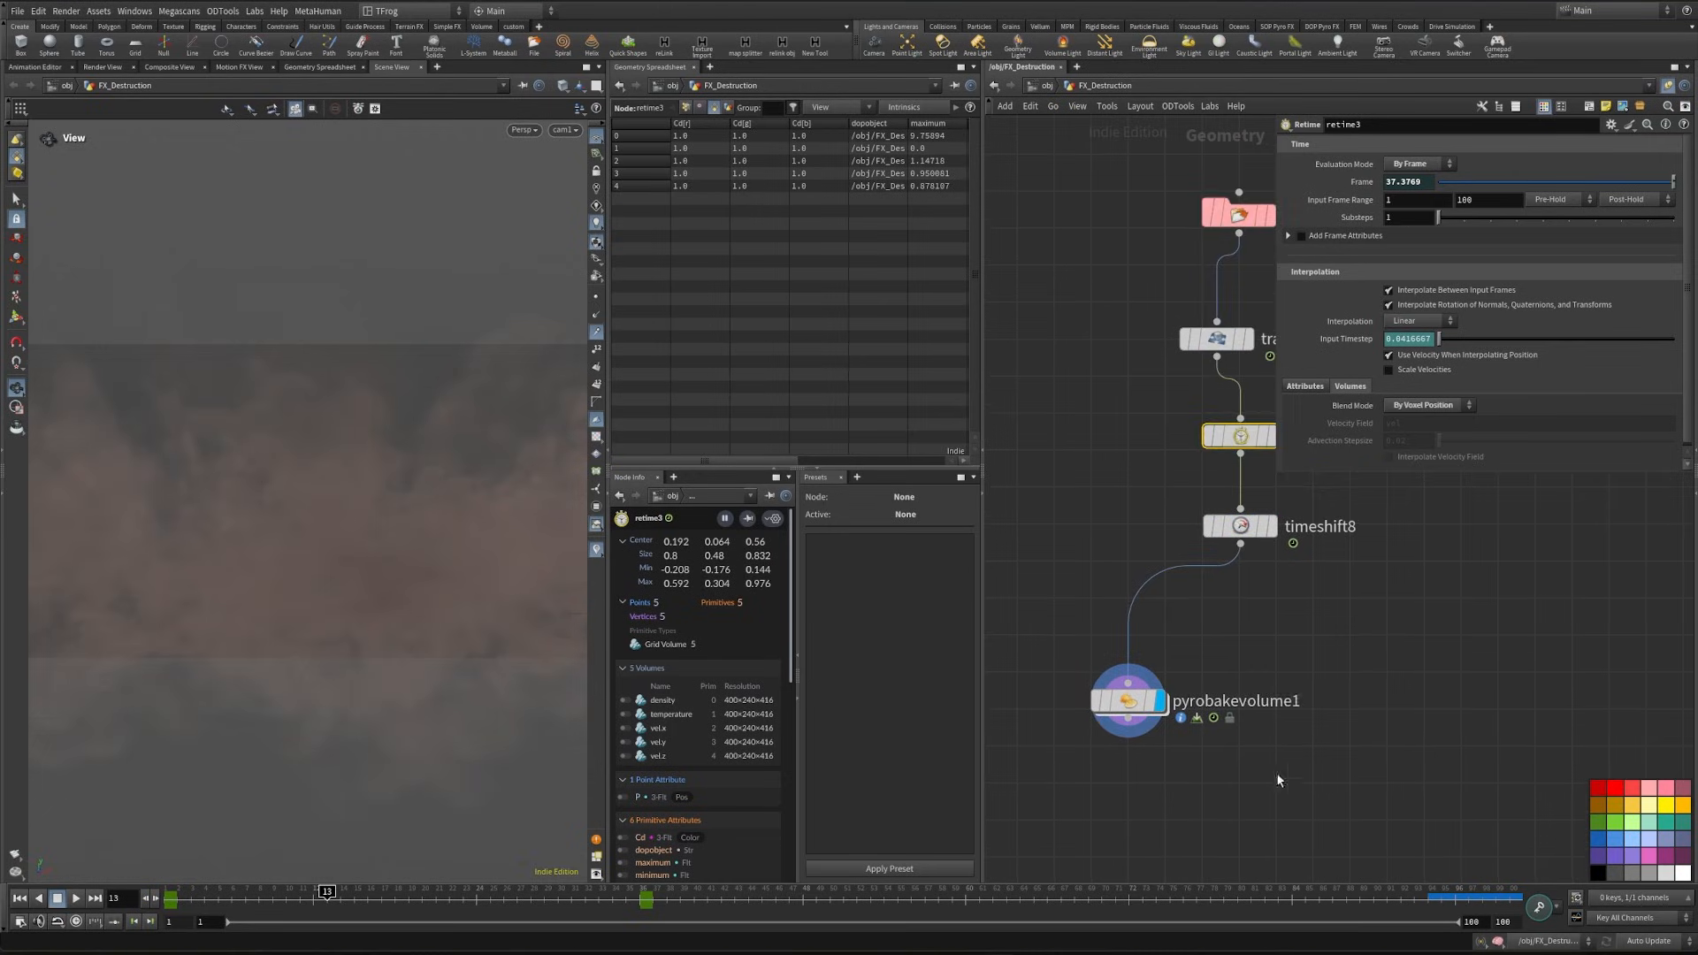
# - Move pyrobakevolume1 aside and align transform12, retime3 and timeshift8 in a straight column
pyautogui.moveTo(1152, 709); pyautogui.dragTo(1079, 755)
pyautogui.moveTo(1236, 669); pyautogui.dragTo(1190, 727, button='middle')
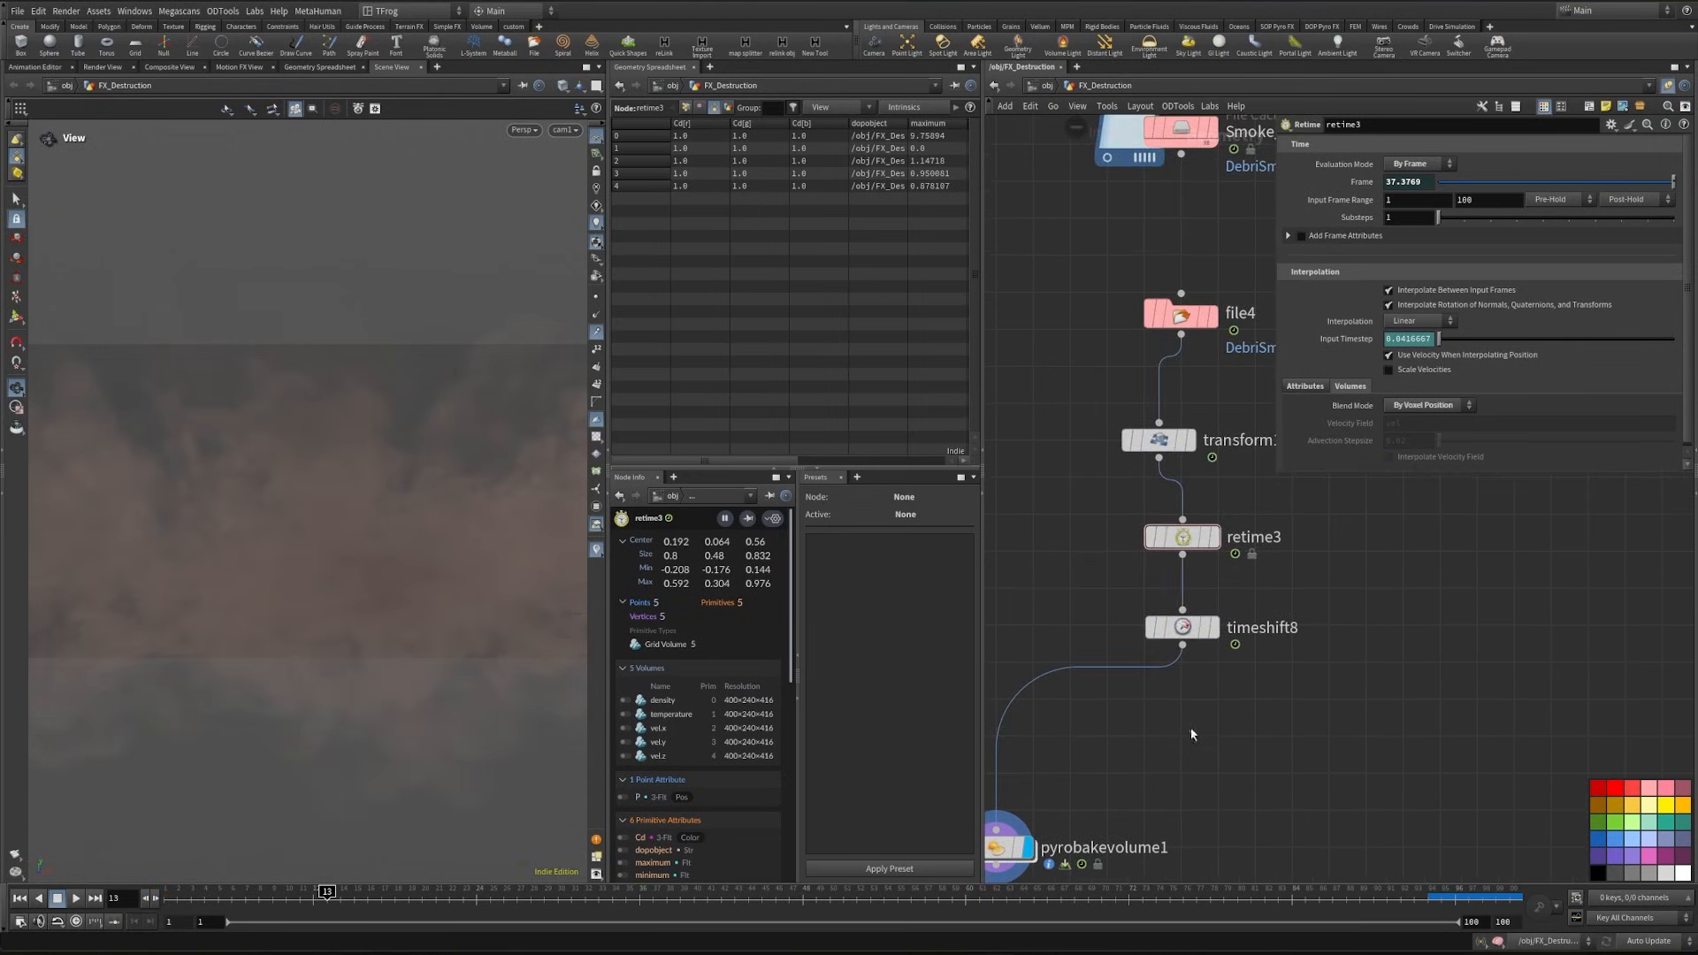
pyautogui.moveTo(1190, 727); pyautogui.dragTo(1154, 411)
pyautogui.press('l')
pyautogui.moveTo(1239, 740); pyautogui.dragTo(1262, 617, button='middle')
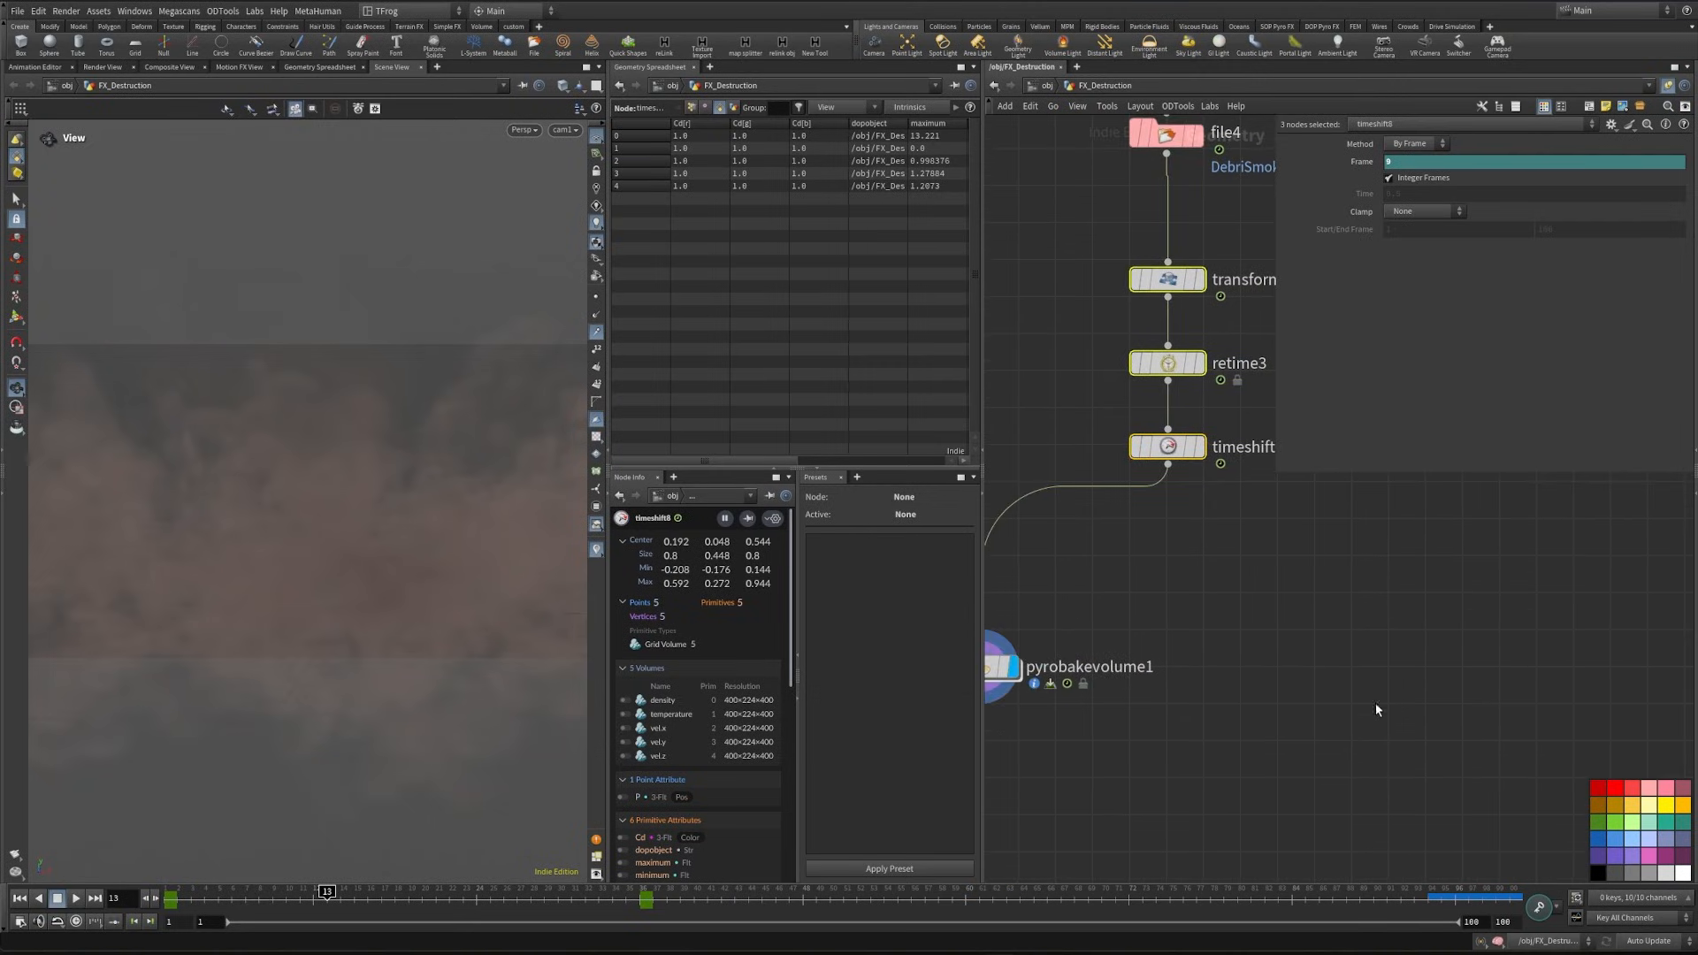
# - Add an Attribute Wrangle fed by timeshift8 and display it
pyautogui.click(1186, 673)
pyautogui.press('Tab')
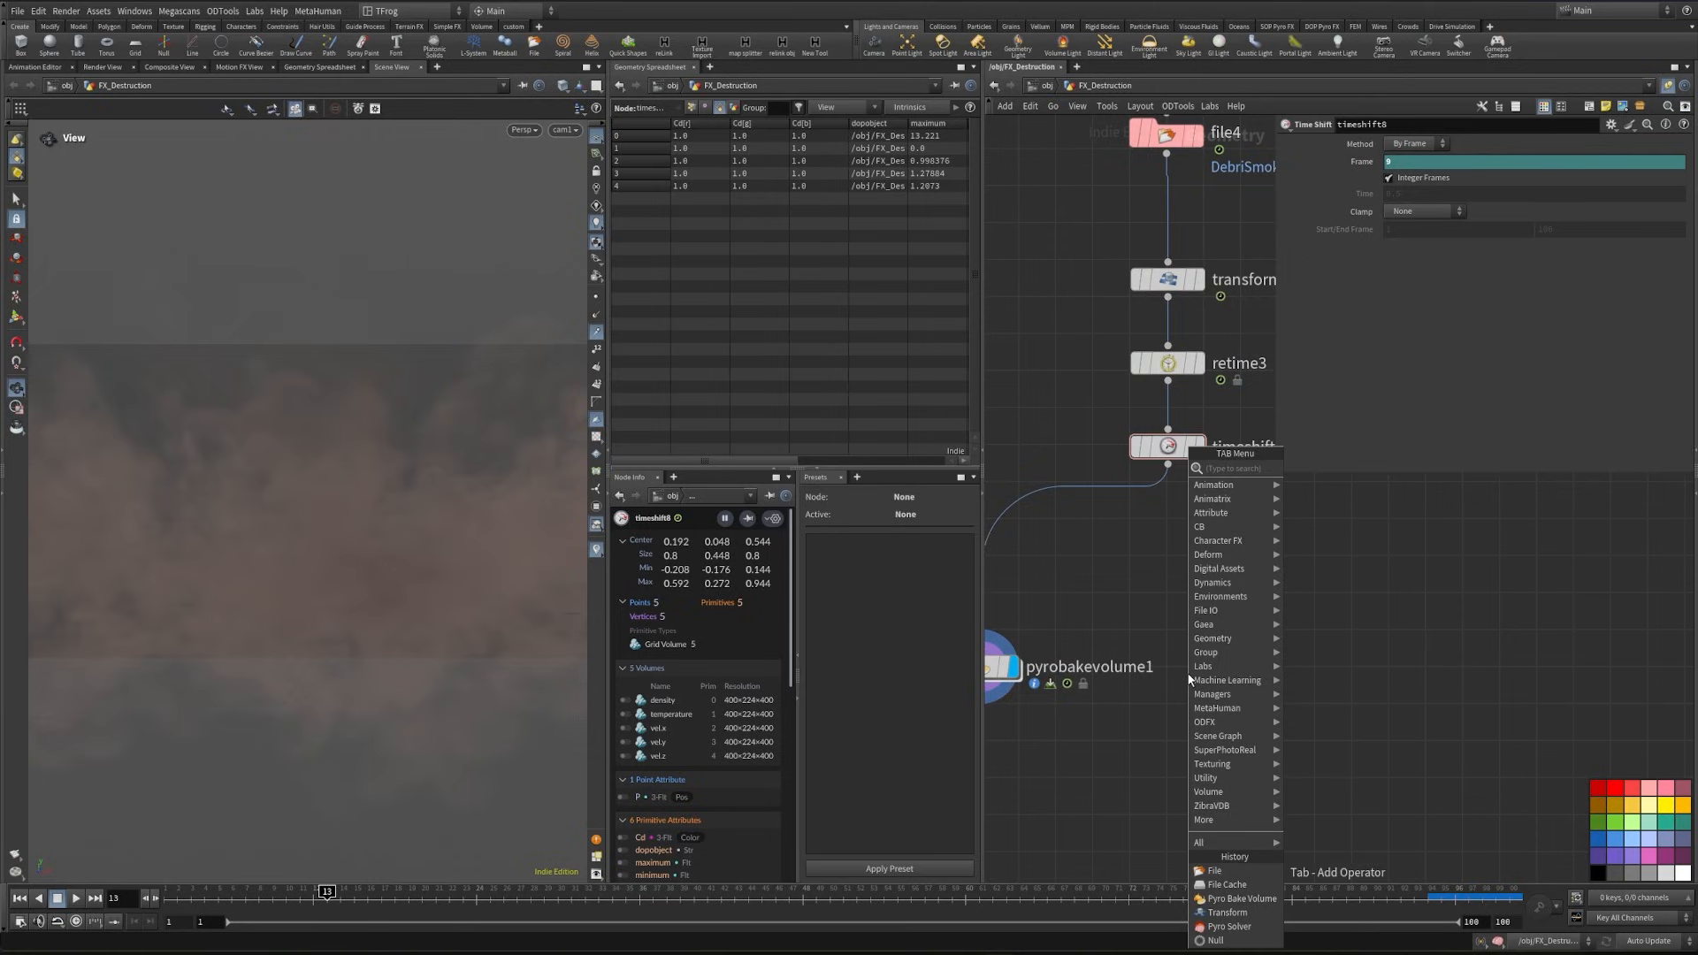
pyautogui.write('wrangle')
pyautogui.press('Return')
pyautogui.click(1167, 652)
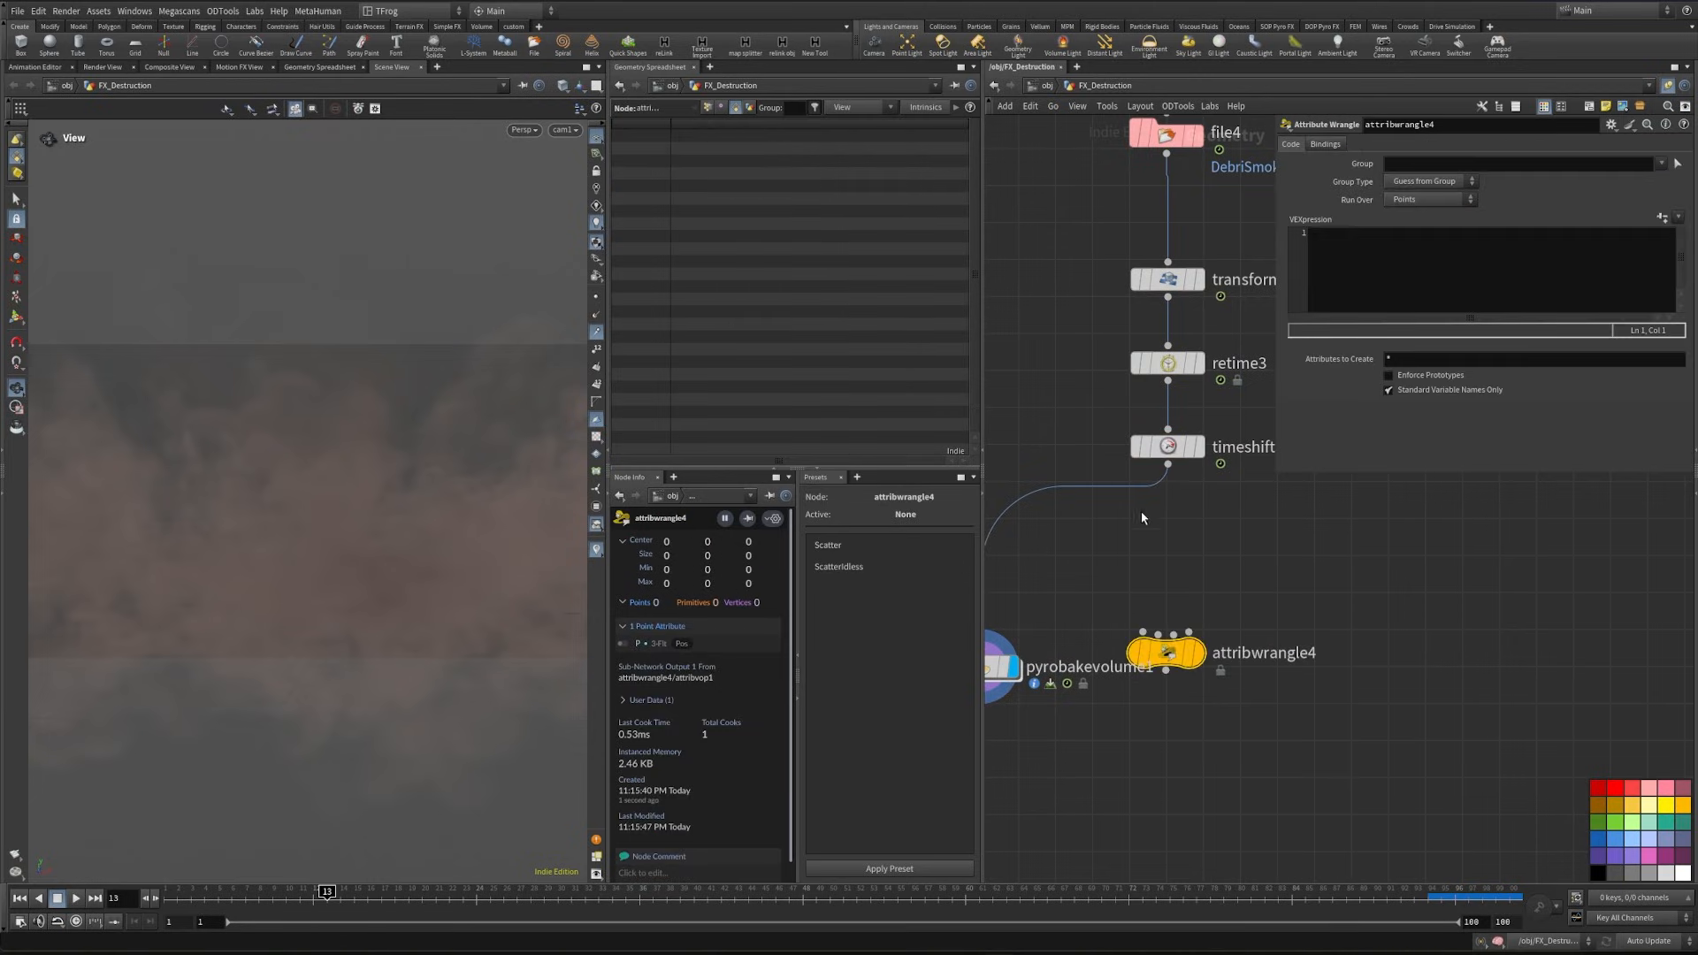
pyautogui.moveTo(1168, 465); pyautogui.dragTo(1166, 633)
pyautogui.click(1195, 653)
# - Enter the VEX line s@usdvolumepath = "DebriSmoke"; in the new wrangle
pyautogui.click(1404, 251)
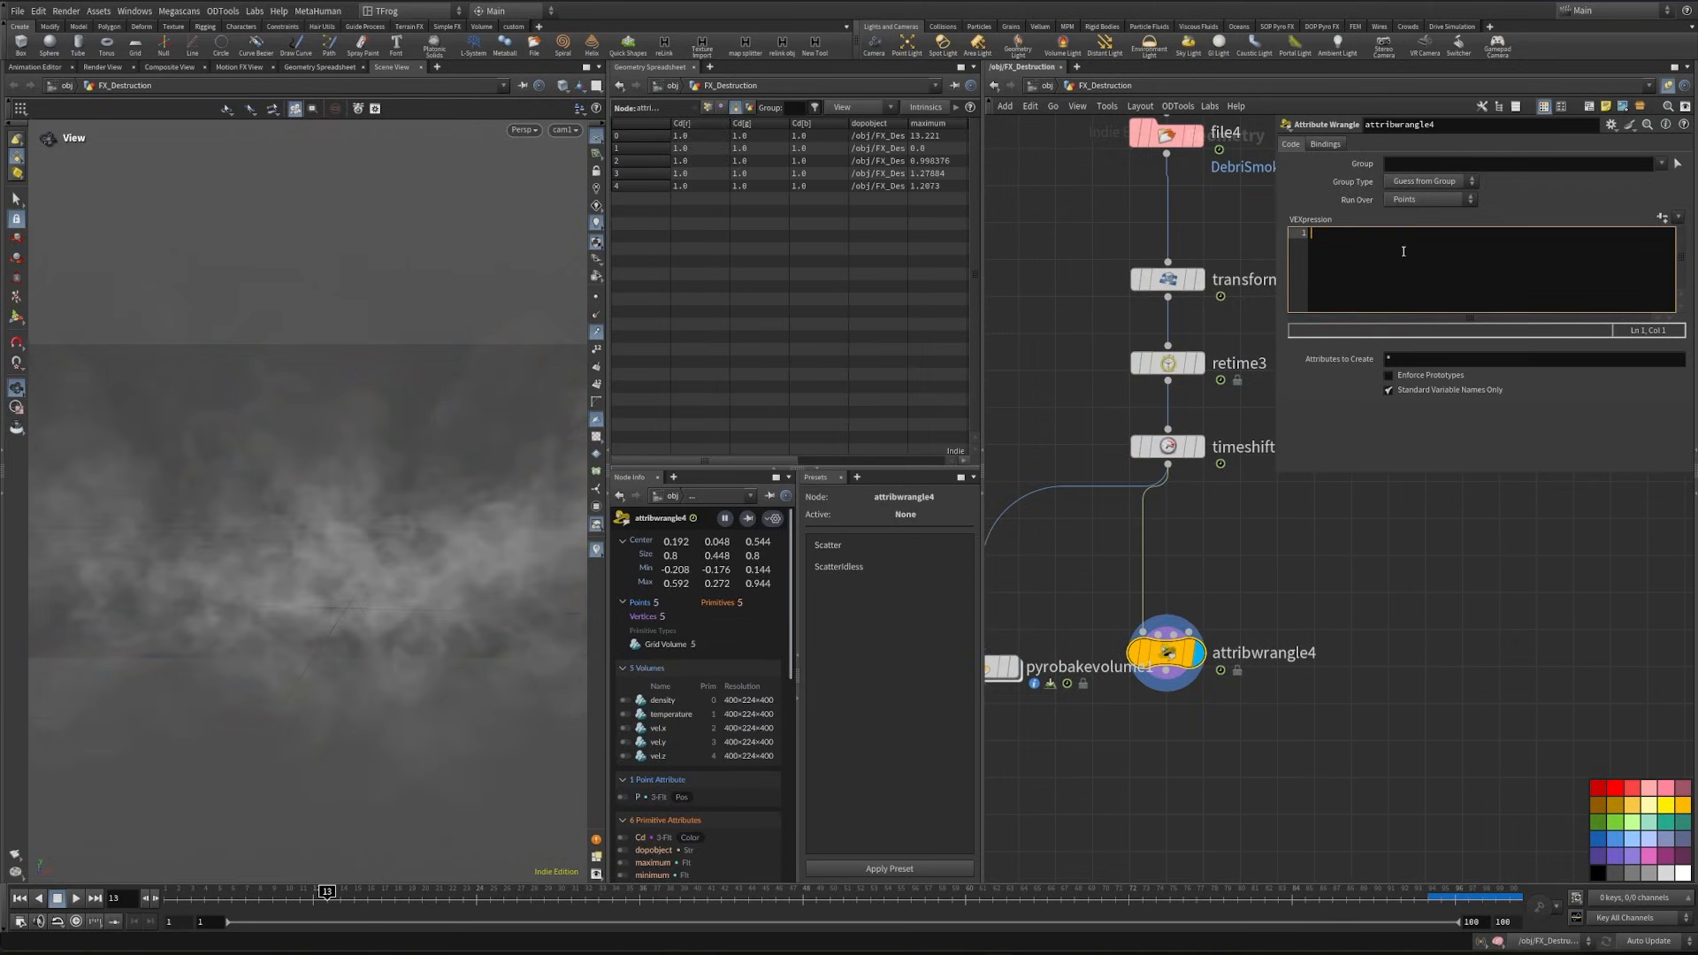
pyautogui.write('s@usdvolumepath = "DebriSmoke";')
# - Add a Null after the wrangle and rename it Debri_Smoke
pyautogui.moveTo(1190, 702); pyautogui.dragTo(1266, 619, button='middle')
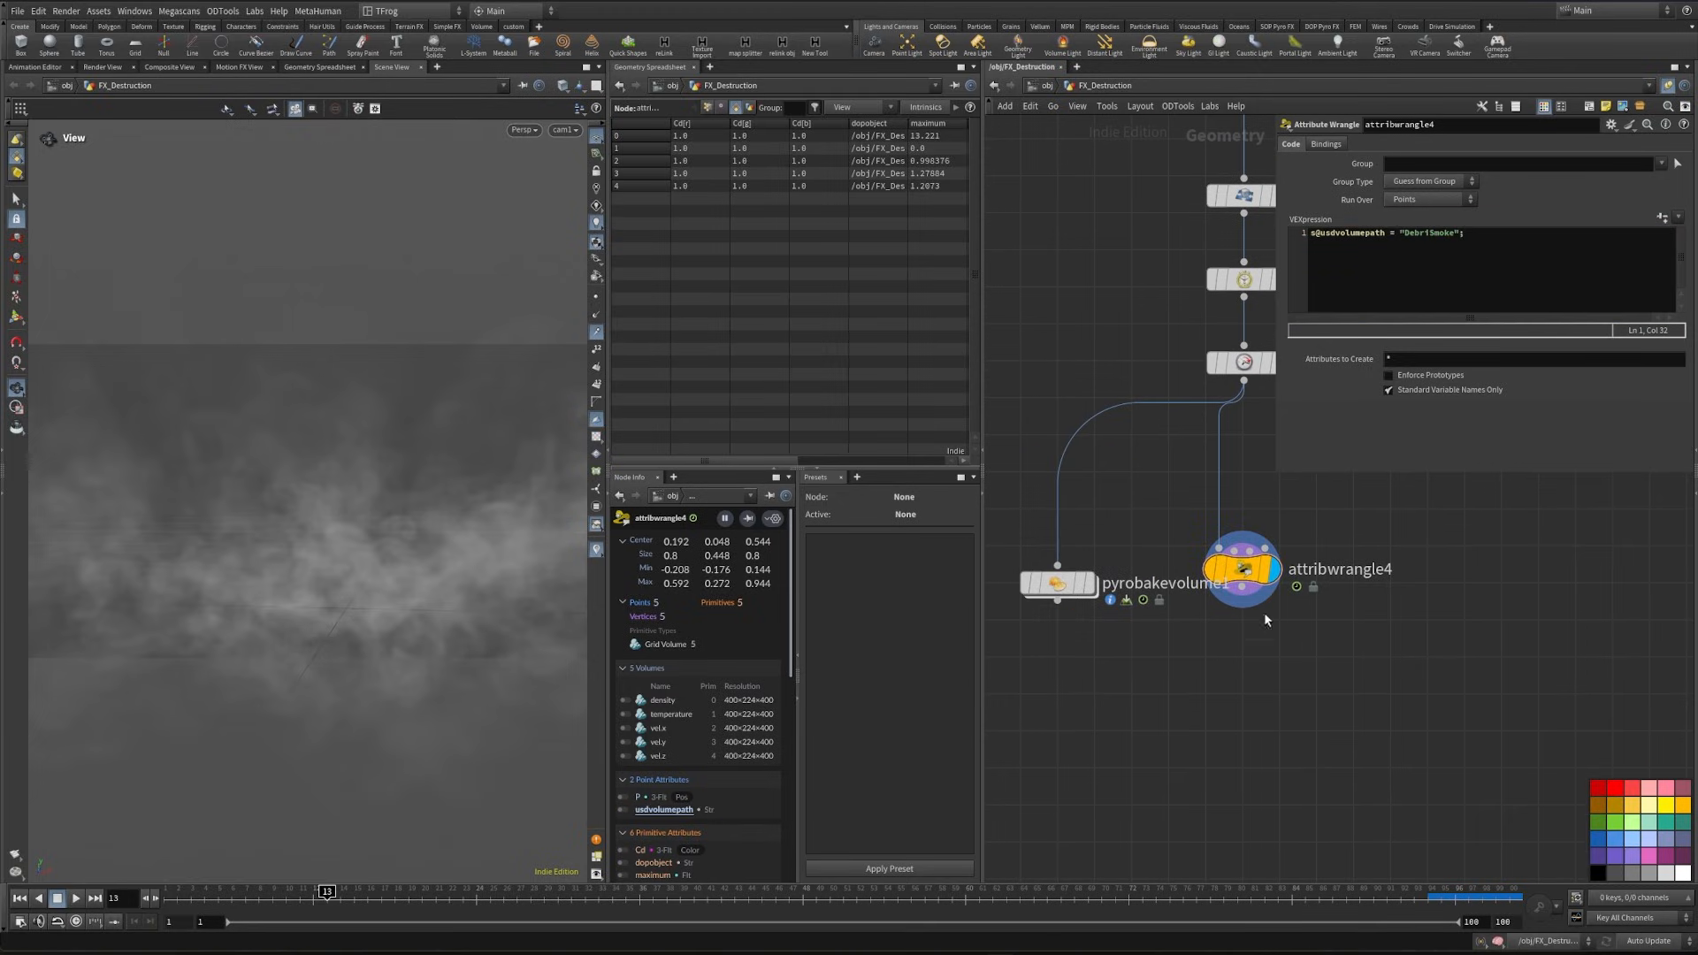
pyautogui.press('Tab')
pyautogui.write('null')
pyautogui.press('Return')
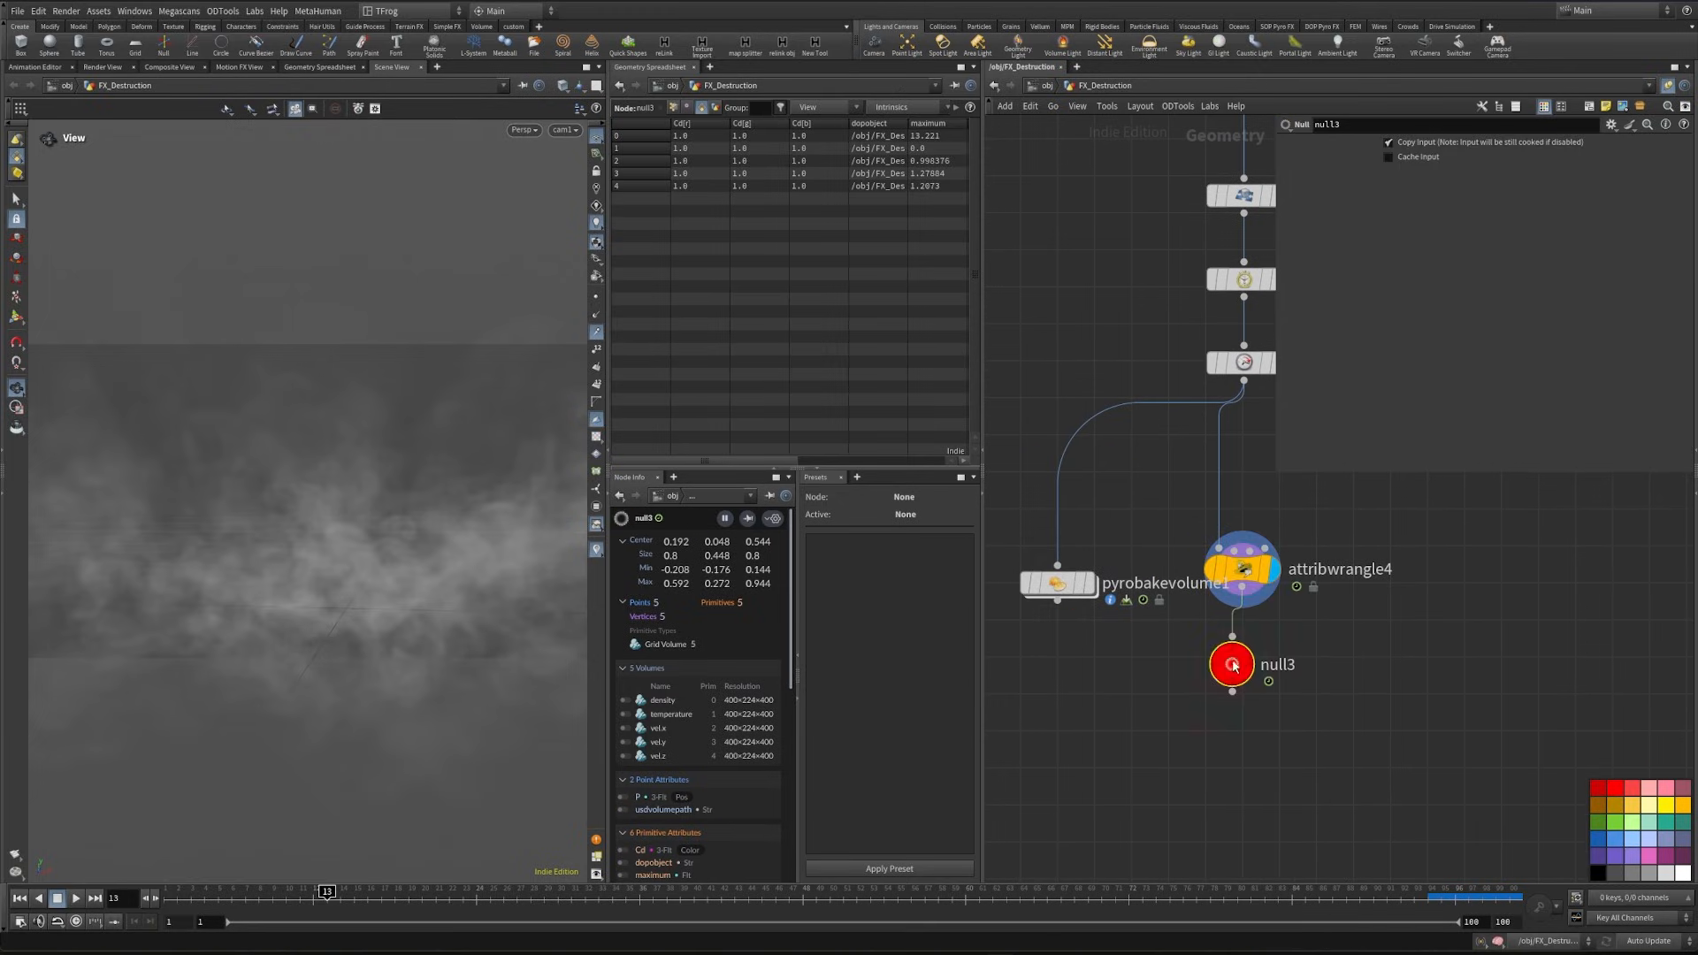
pyautogui.doubleClick(1277, 667)
pyautogui.write('Debri_Smoke')
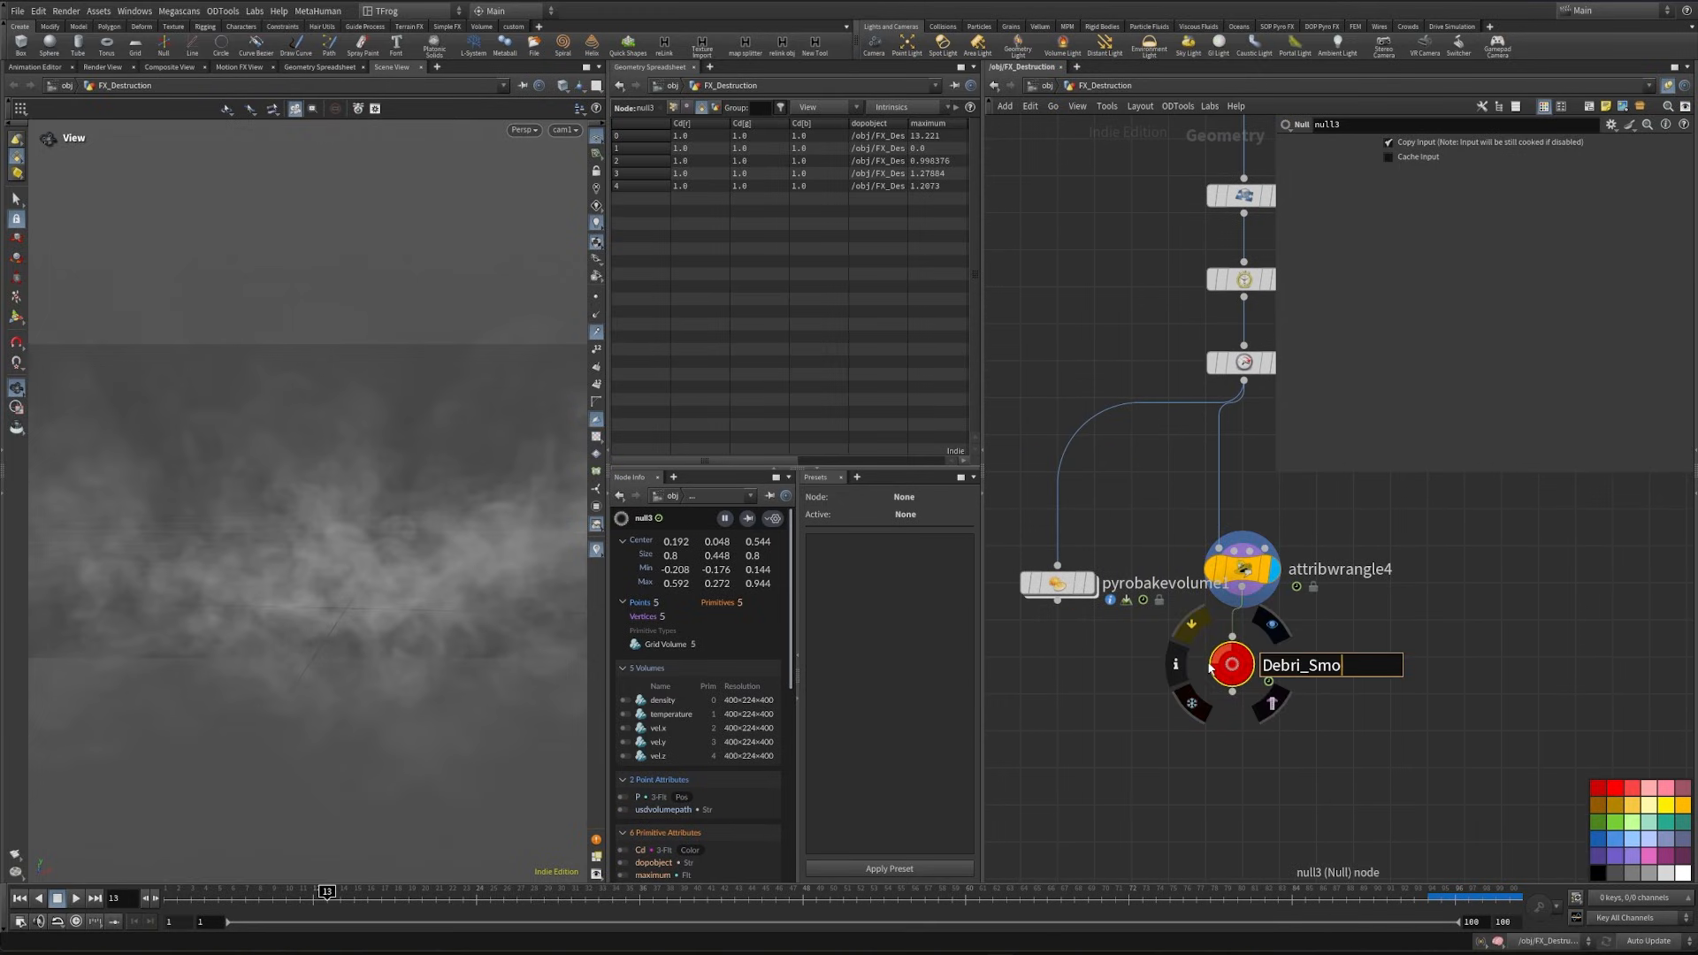
pyautogui.press('Return')
# - Lay out the chain from file4 to Debri_Smoke and align the Pyro Solver with its Smoke_Debri_Cache node
pyautogui.press('h')
pyautogui.scroll(5, 1189, 729)
pyautogui.moveTo(1105, 619); pyautogui.dragTo(1102, 487, button='middle')
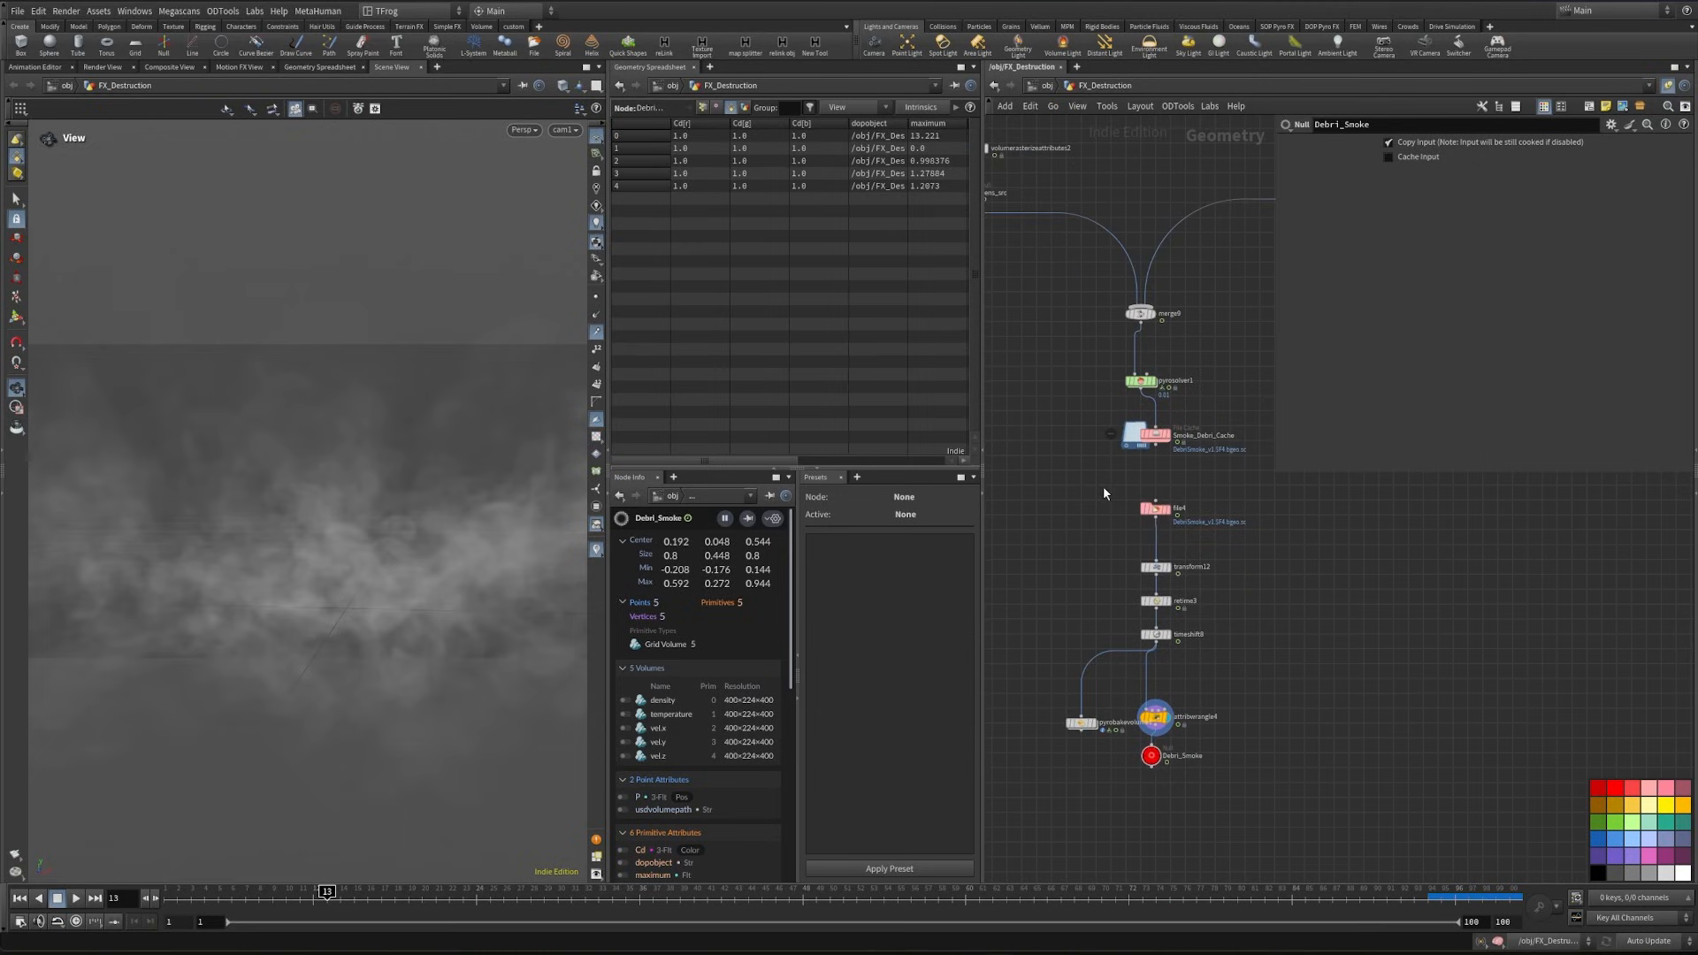
pyautogui.moveTo(1102, 486); pyautogui.dragTo(1192, 778)
pyautogui.press('l')
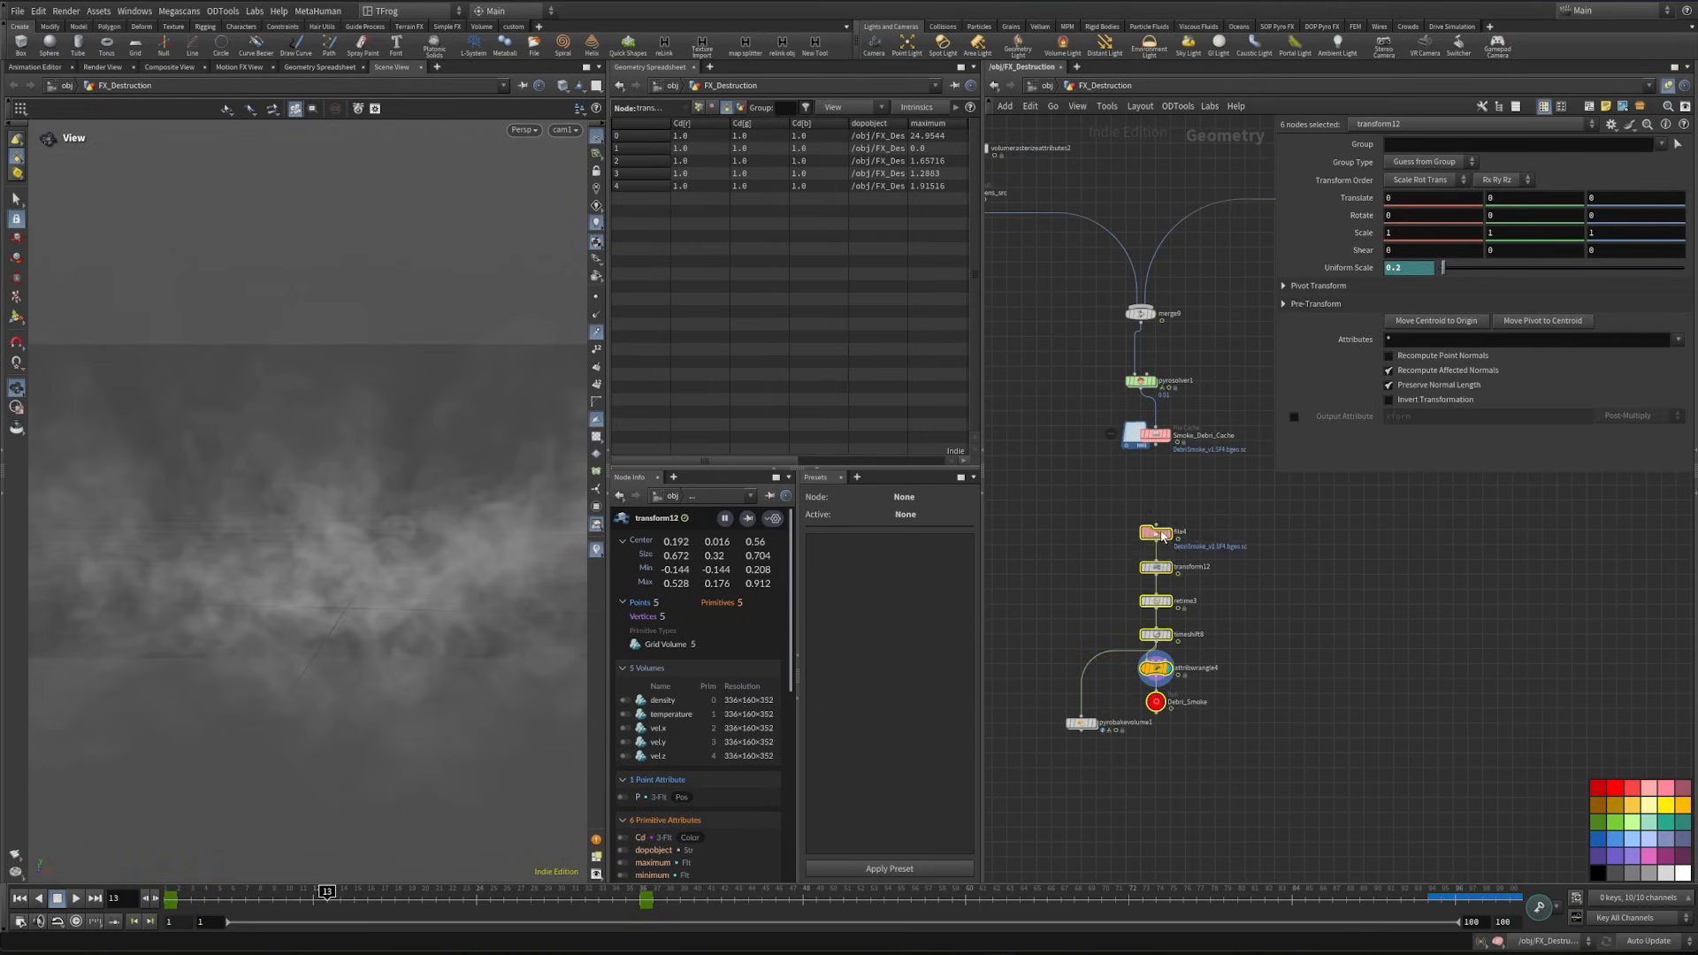
pyautogui.moveTo(1157, 536); pyautogui.dragTo(1156, 506)
pyautogui.moveTo(1111, 500); pyautogui.dragTo(1146, 657, button='middle')
pyautogui.moveTo(1141, 638); pyautogui.dragTo(1175, 540)
pyautogui.press('l')
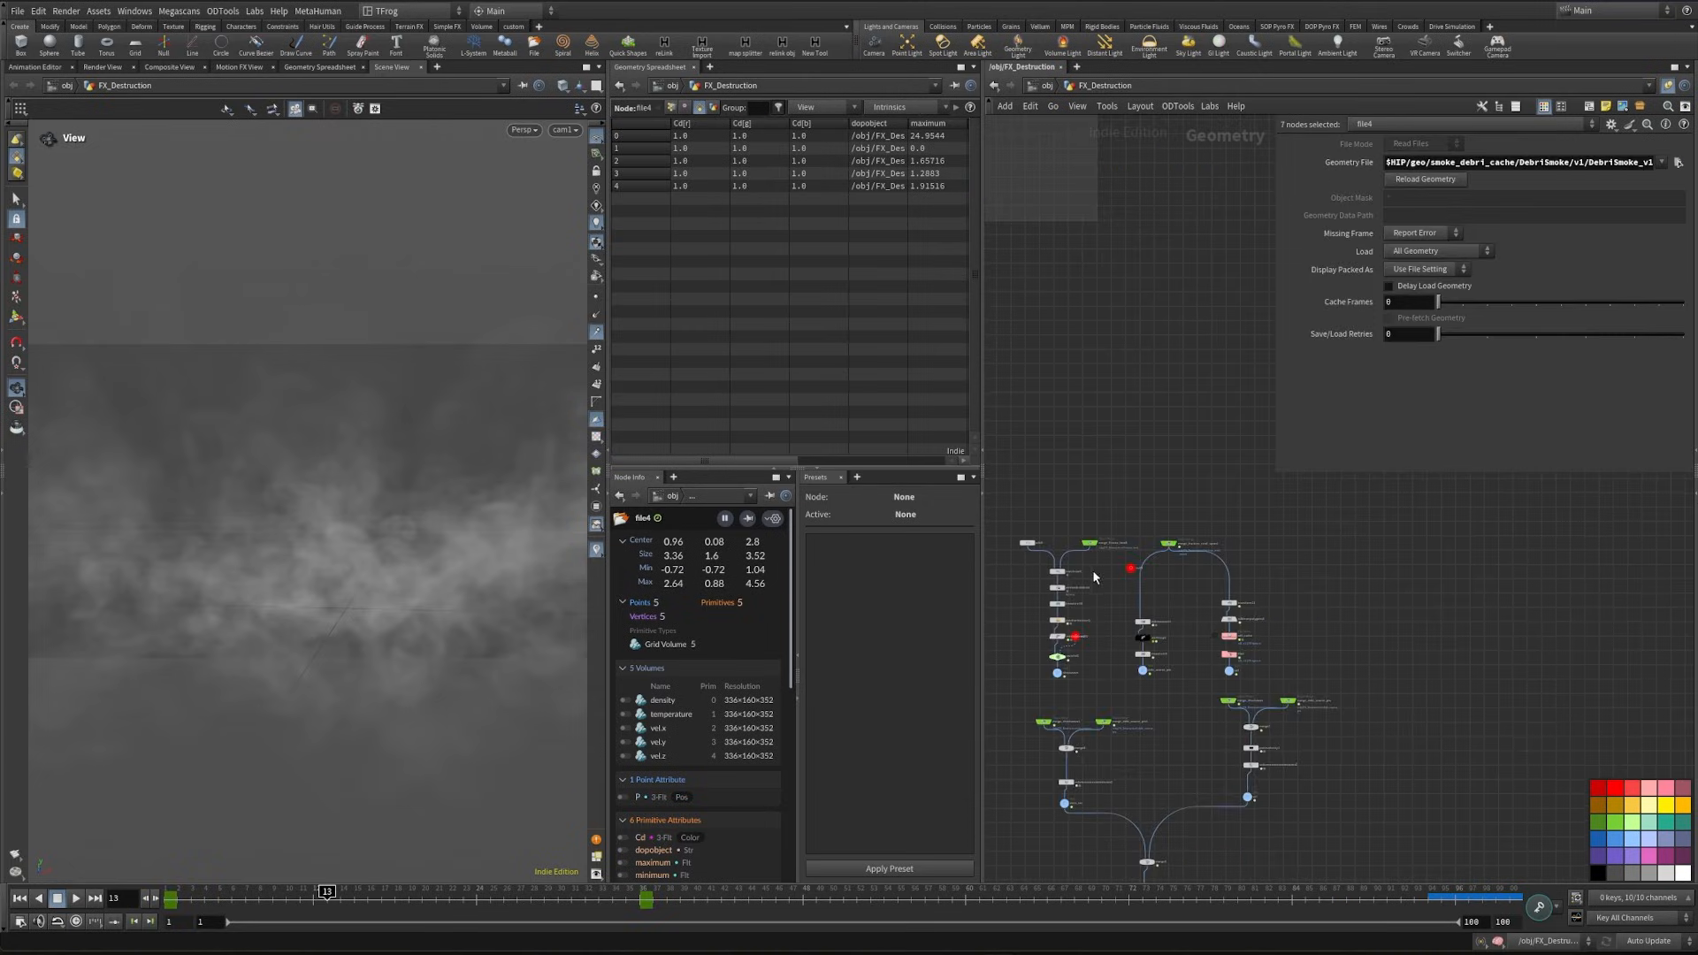
# - Tidy the smoke network by placing the file4 chain beneath the cache and moving the stray red null clear of the source nodes
pyautogui.moveTo(1091, 569); pyautogui.dragTo(1141, 576, button='middle')
pyautogui.scroll(5, 1162, 584)
pyautogui.moveTo(1202, 569); pyautogui.dragTo(1204, 444)
pyautogui.scroll(-3, 1157, 538)
pyautogui.moveTo(1157, 538); pyautogui.dragTo(1271, 625, button='middle')
pyautogui.scroll(-3, 1151, 570)
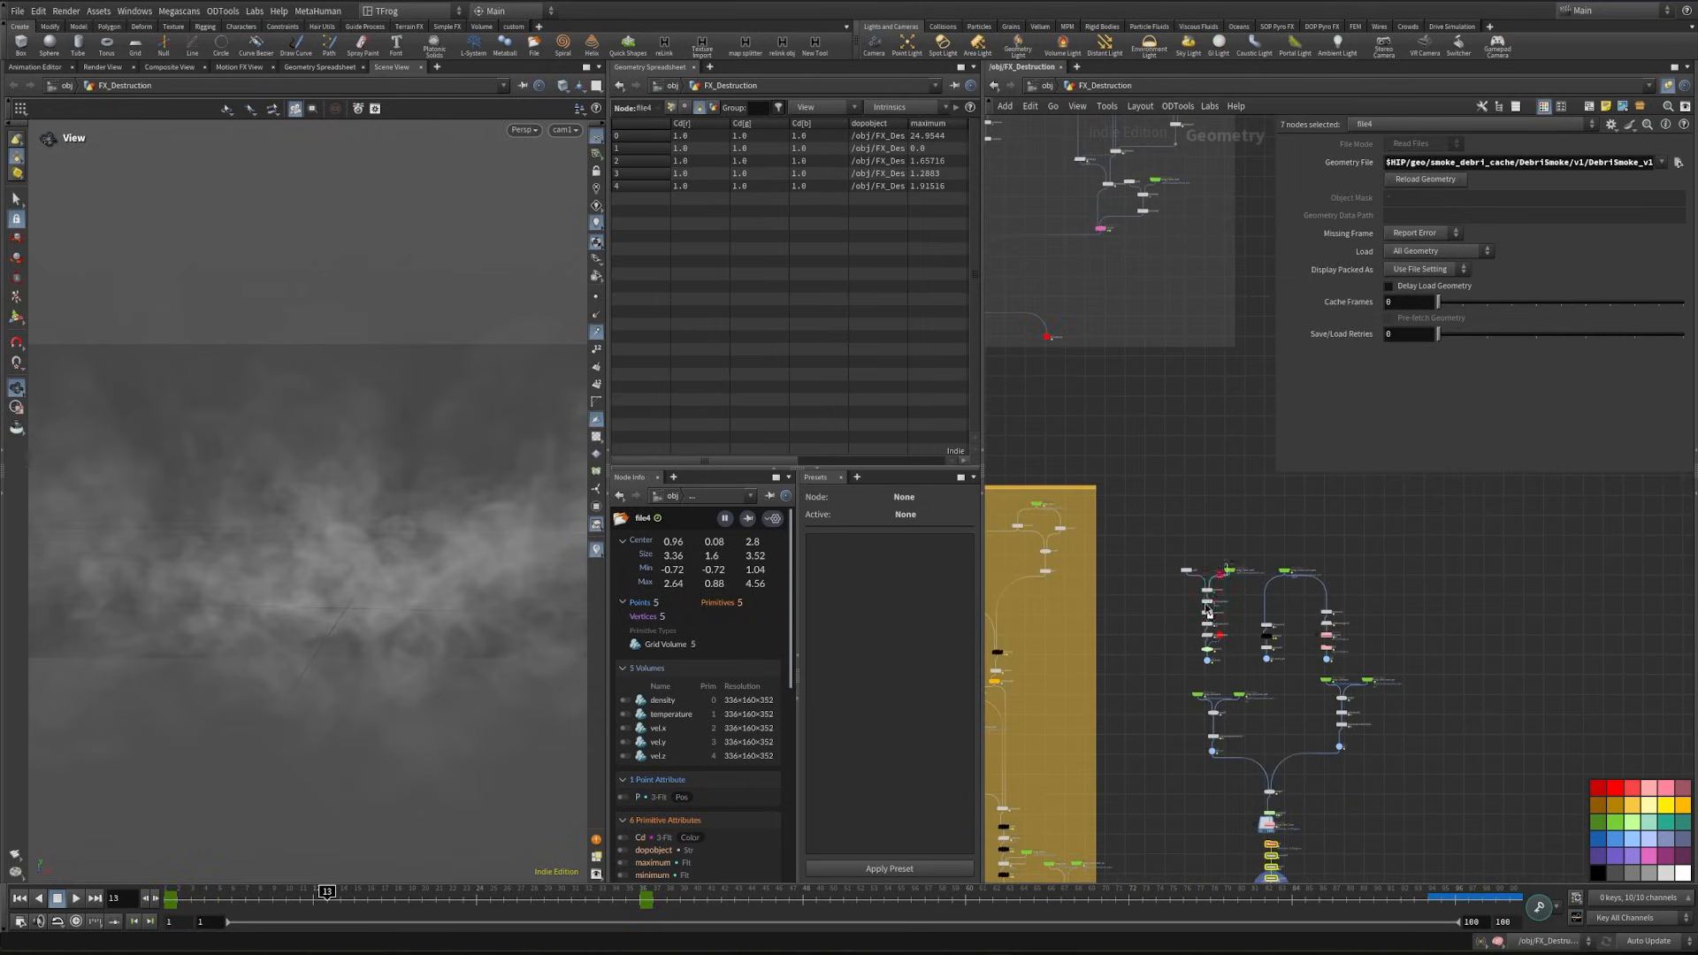
pyautogui.moveTo(1257, 546); pyautogui.dragTo(1177, 676)
pyautogui.moveTo(1174, 626); pyautogui.dragTo(1327, 671, button='middle')
# - Copy the Small Debris sticky note above the smoke network and change its text to Smoke Debri
pyautogui.scroll(-3, 1163, 617)
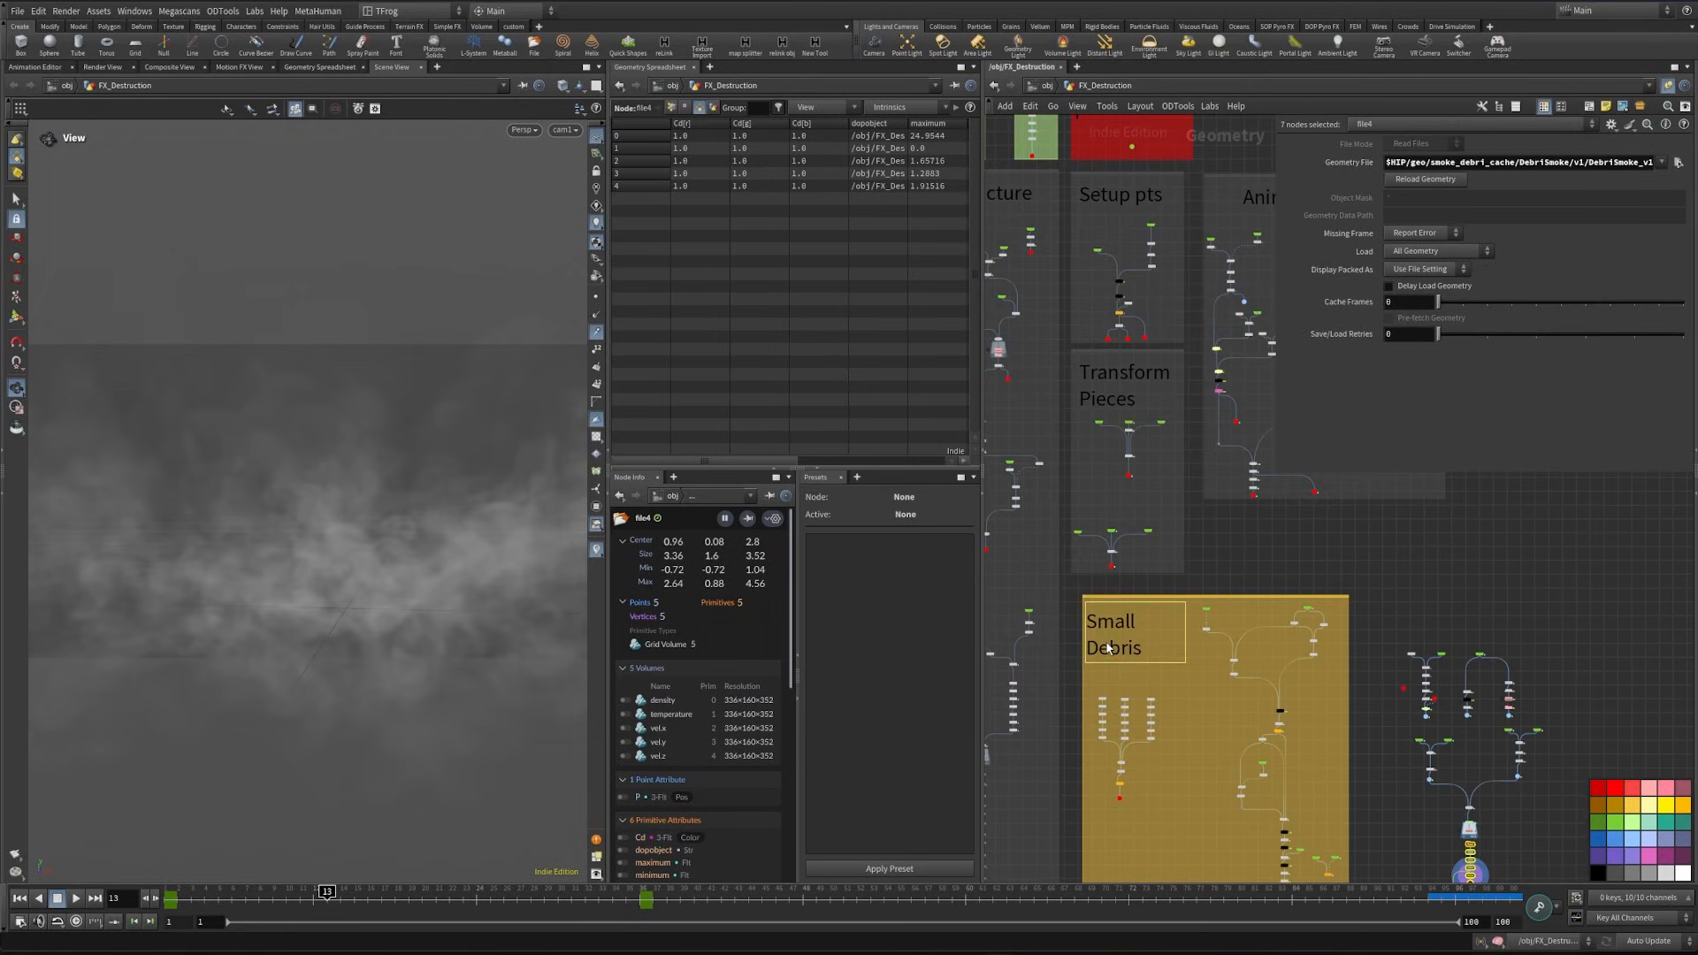
pyautogui.keyDown('alt'); pyautogui.moveTo(1104, 640); pyautogui.dragTo(1419, 627); pyautogui.keyUp('alt')
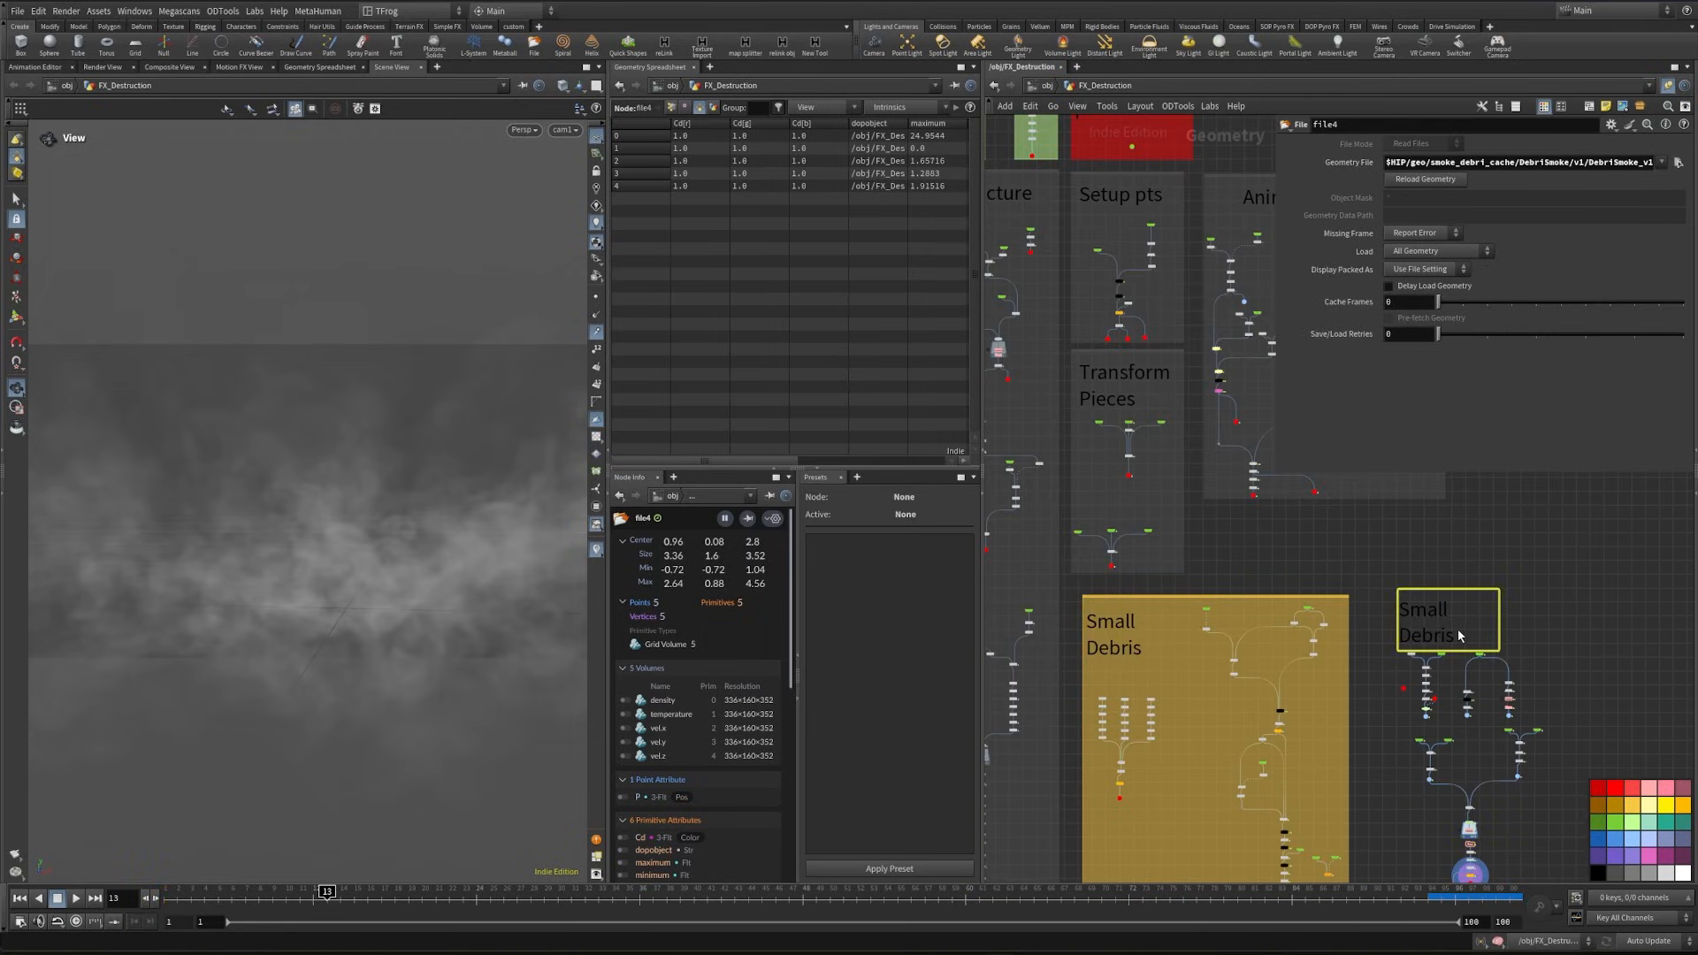
pyautogui.doubleClick(1457, 629)
pyautogui.hotkey('ctrl', 'a')
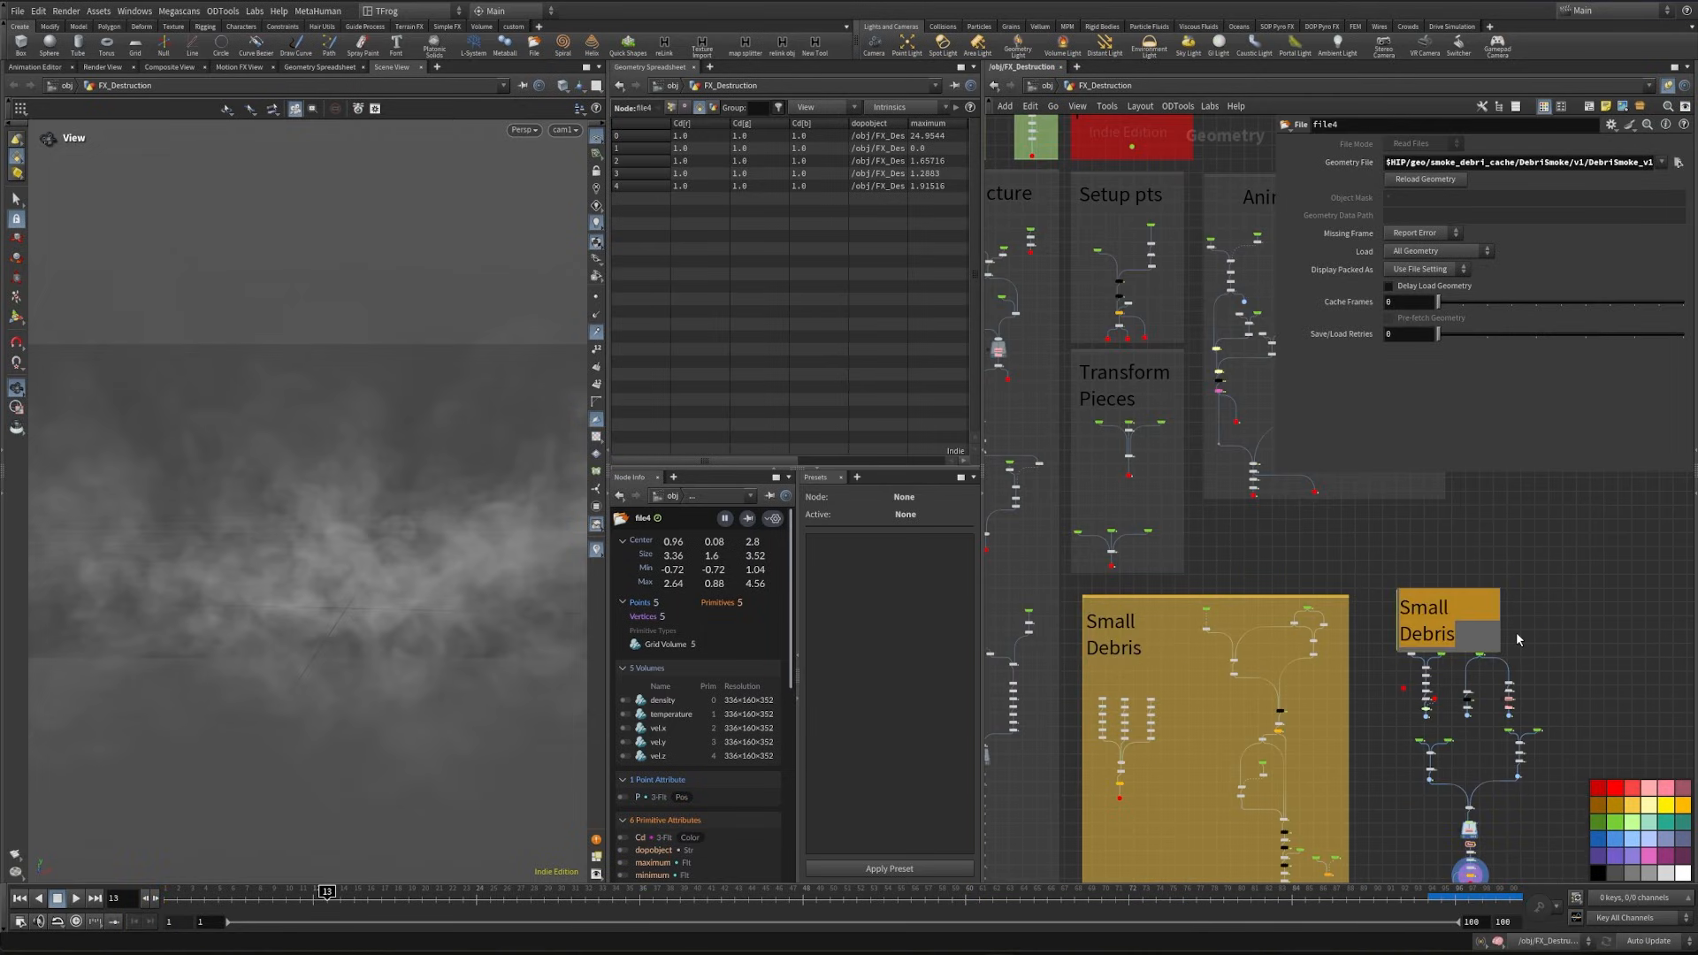
pyautogui.write('Smoke Debri')
# - Resize the Smoke Debri sticky note so its title fits on one line with less empty height
pyautogui.moveTo(1501, 621); pyautogui.dragTo(1526, 622)
pyautogui.scroll(3, 1528, 622)
pyautogui.moveTo(1588, 625); pyautogui.dragTo(1577, 610, button='middle')
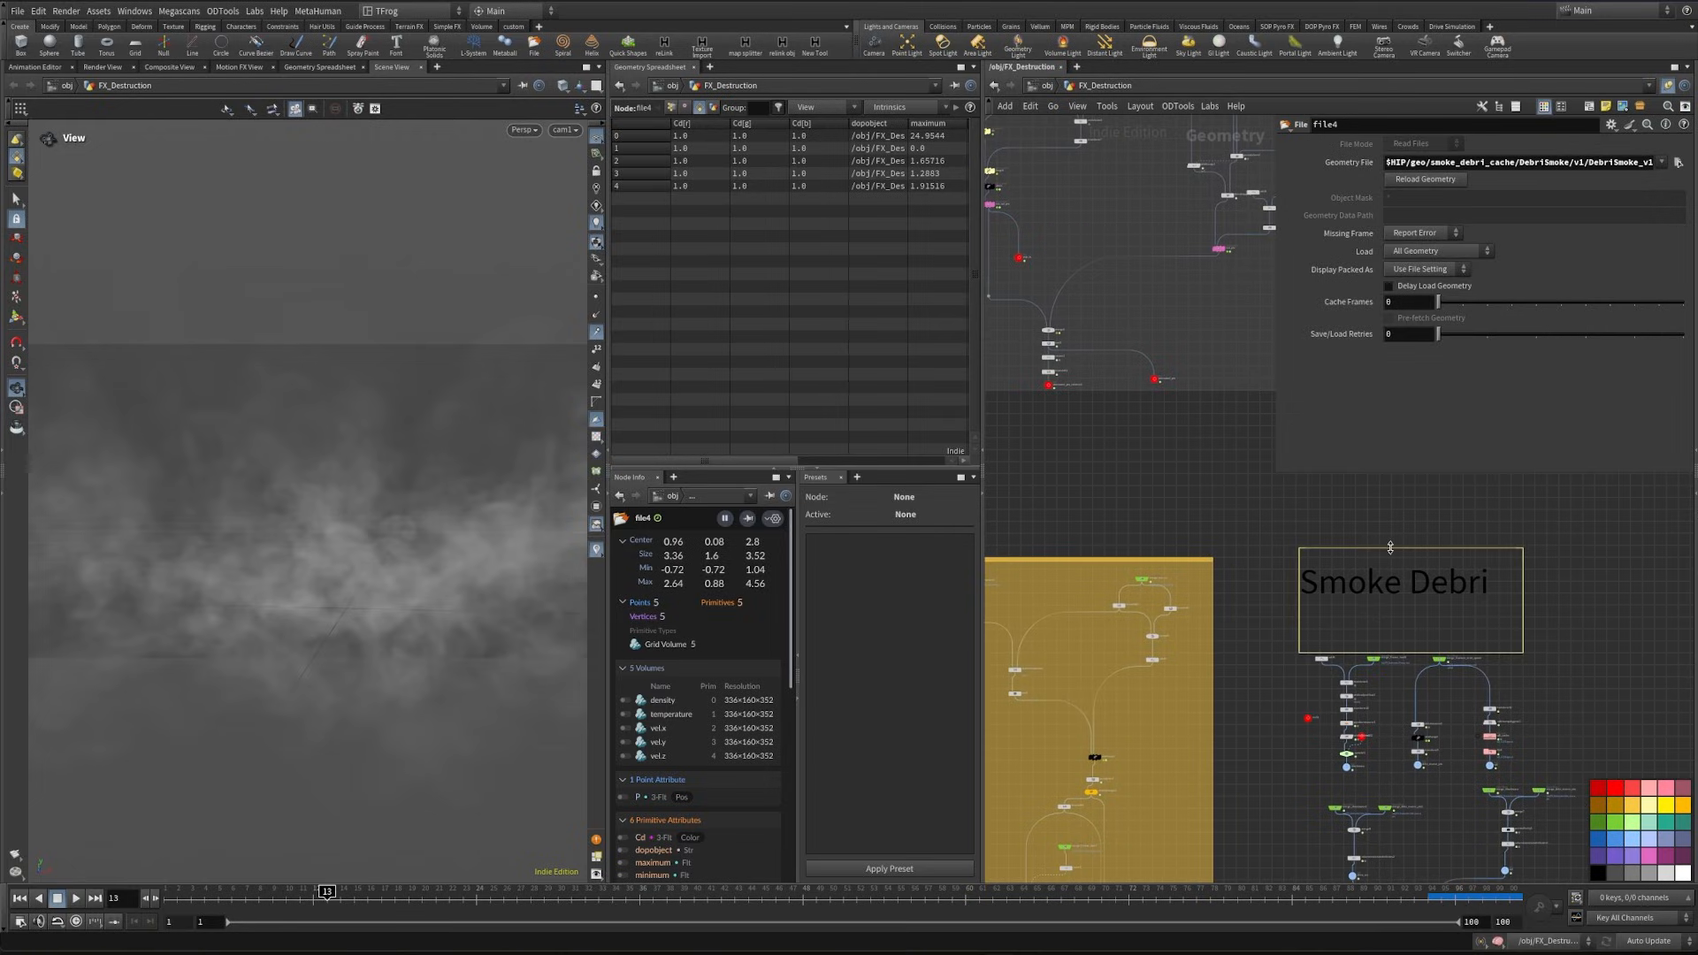
pyautogui.moveTo(1391, 548); pyautogui.dragTo(1394, 583)
# - Enclose all smoke nodes and the Smoke Debri note in a new network box
pyautogui.moveTo(1383, 511); pyautogui.dragTo(1344, 448, button='middle')
pyautogui.scroll(-3, 1114, 518)
pyautogui.moveTo(1177, 510); pyautogui.dragTo(1395, 841)
pyautogui.click(1591, 107)
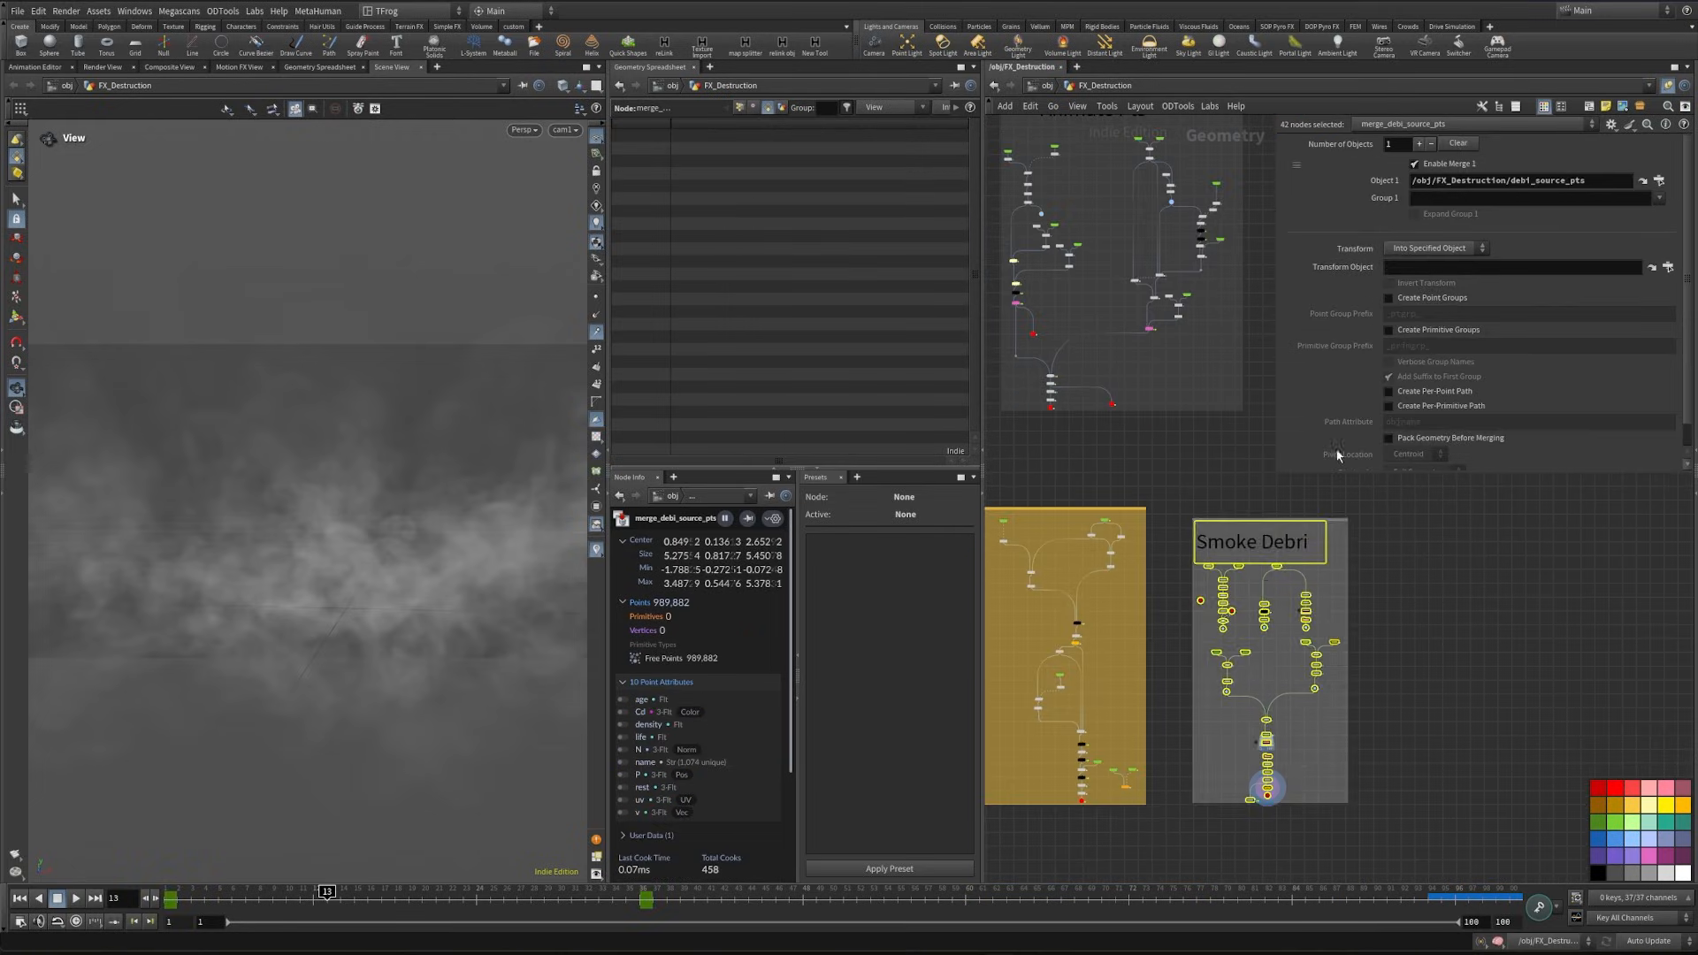
# - Colour the Smoke Debri network box dark orange
pyautogui.scroll(3, 1332, 522)
pyautogui.moveTo(1340, 508); pyautogui.dragTo(1291, 484, button='middle')
pyautogui.moveTo(1433, 608); pyautogui.dragTo(1599, 691, button='middle')
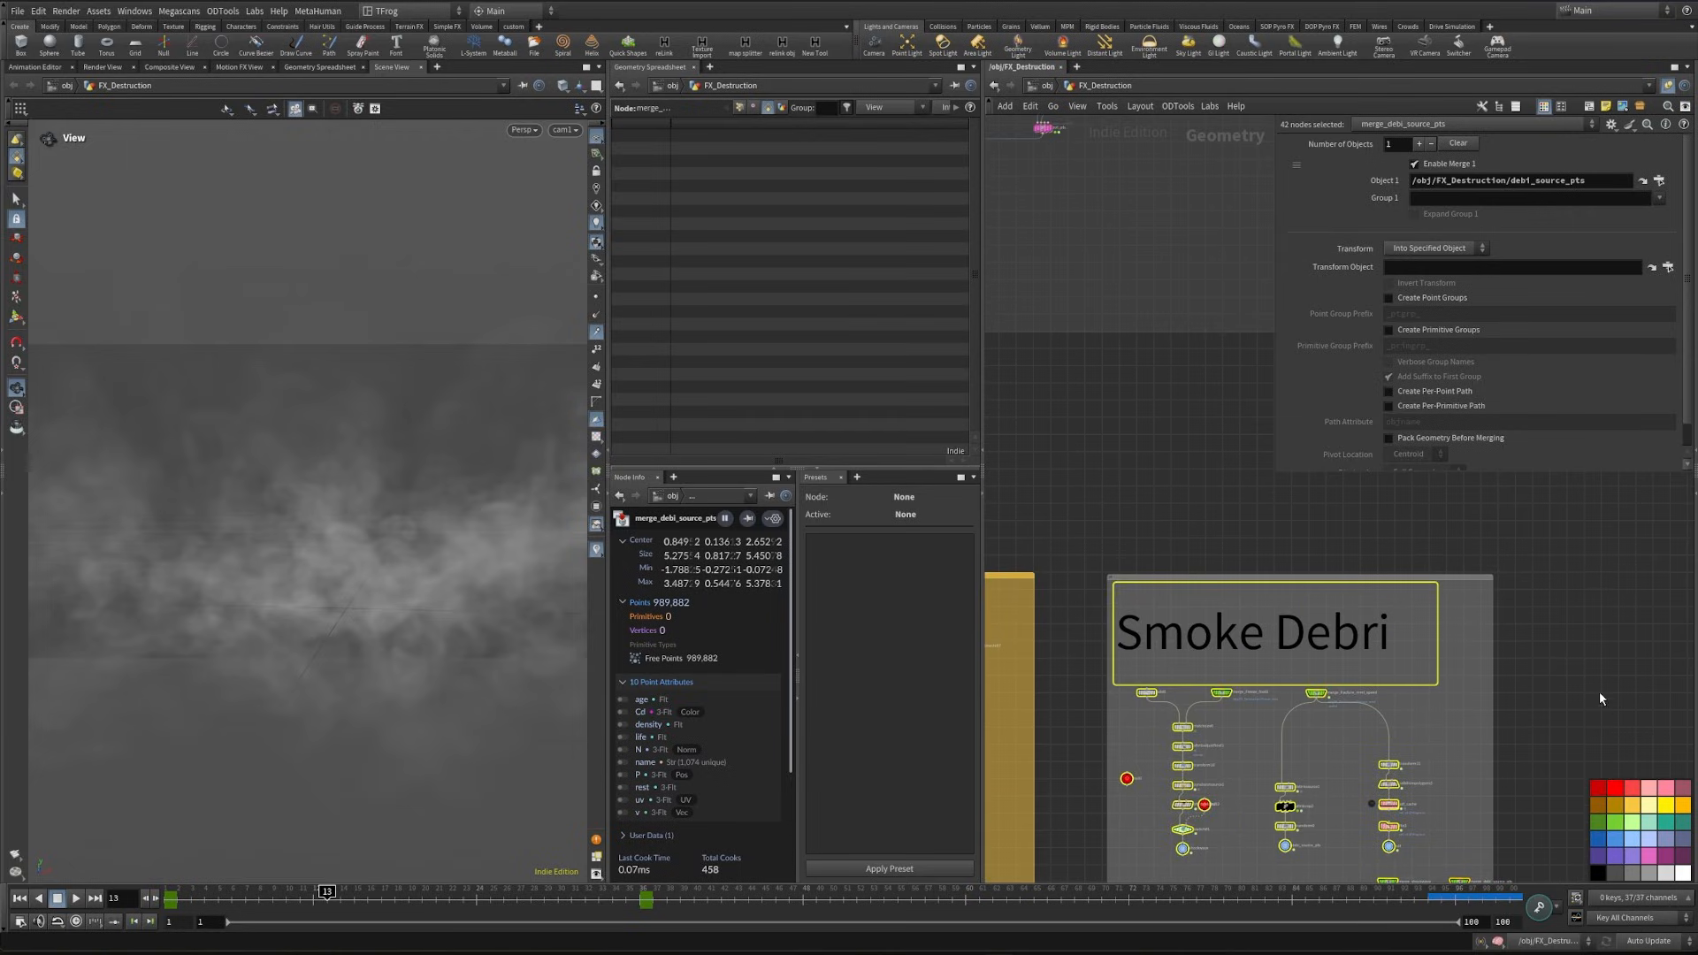
pyautogui.moveTo(1430, 642); pyautogui.dragTo(1529, 664, button='middle')
pyautogui.click(1567, 594)
pyautogui.click(1597, 805)
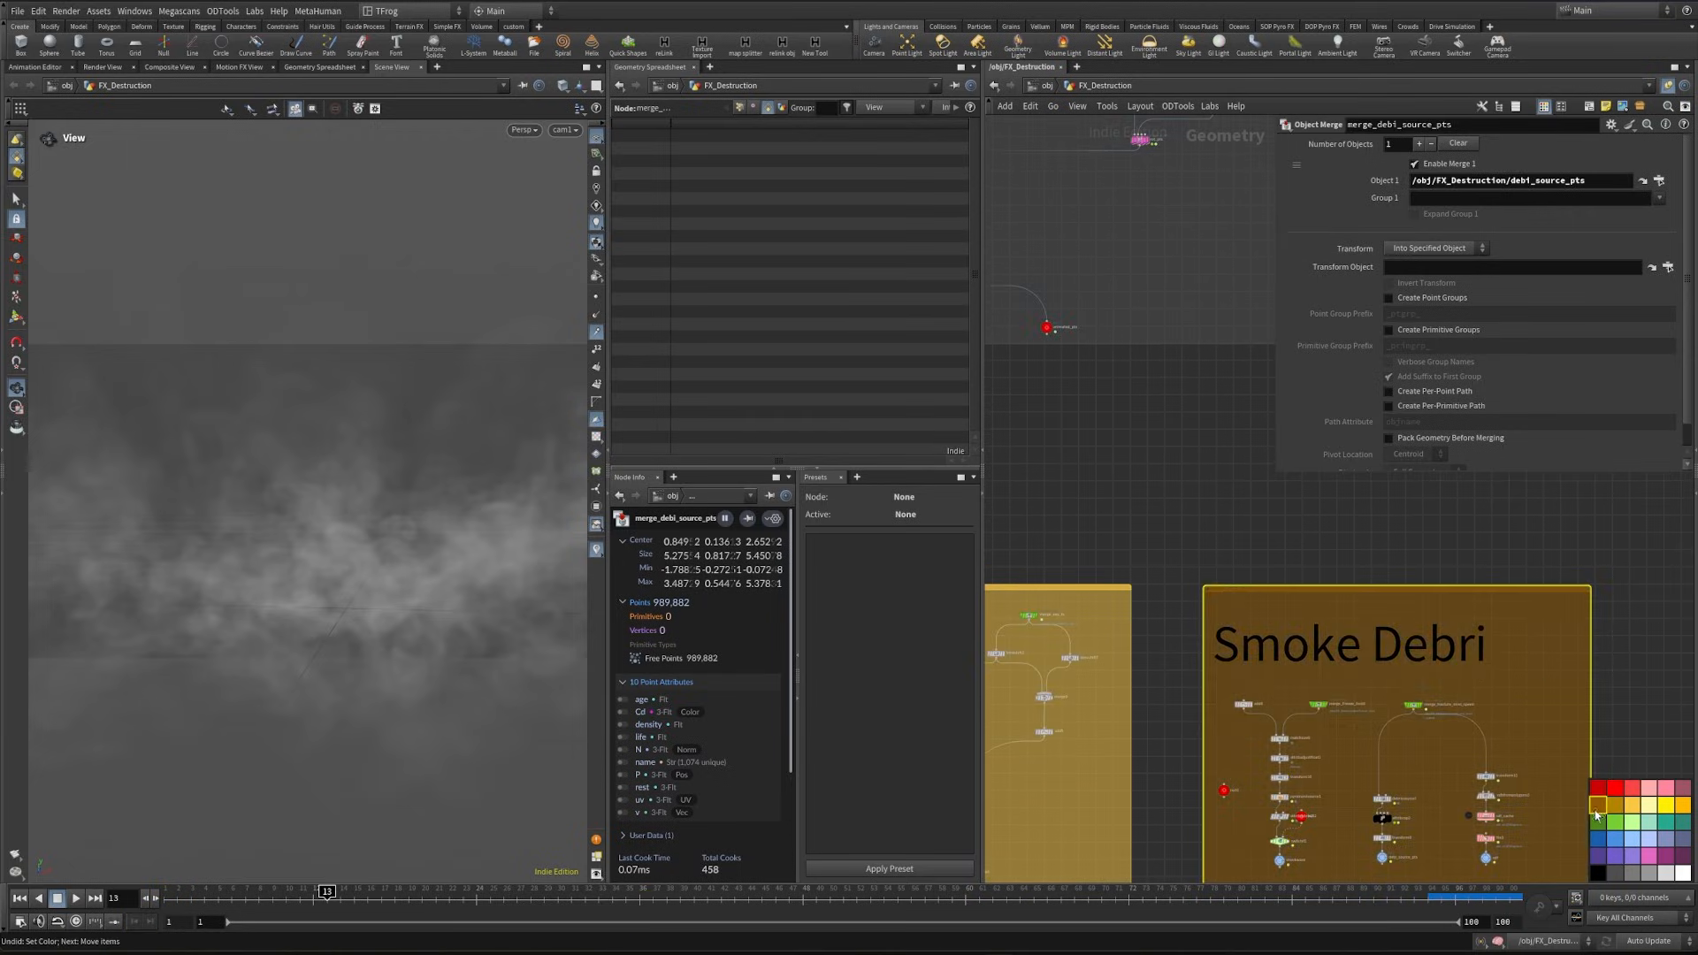
pyautogui.scroll(-3, 1538, 685)
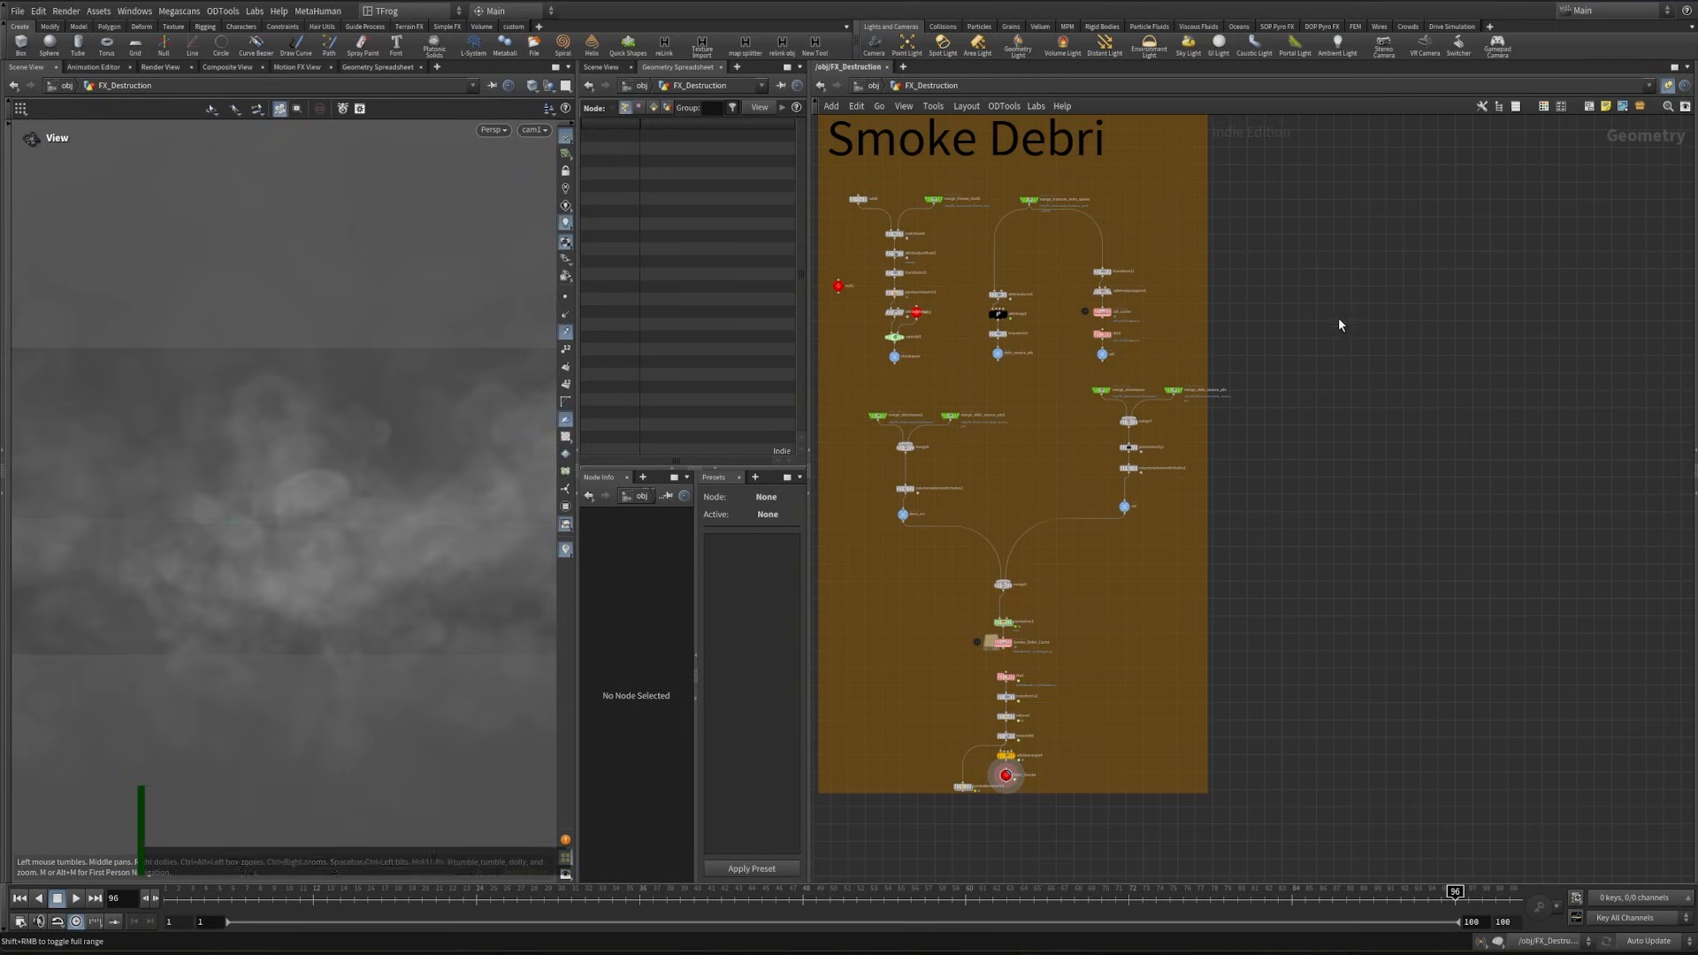
# - Leave the camera view and inspect the smoke together with the camera from outside
pyautogui.moveTo(1312, 337); pyautogui.dragTo(1195, 587, button='middle')
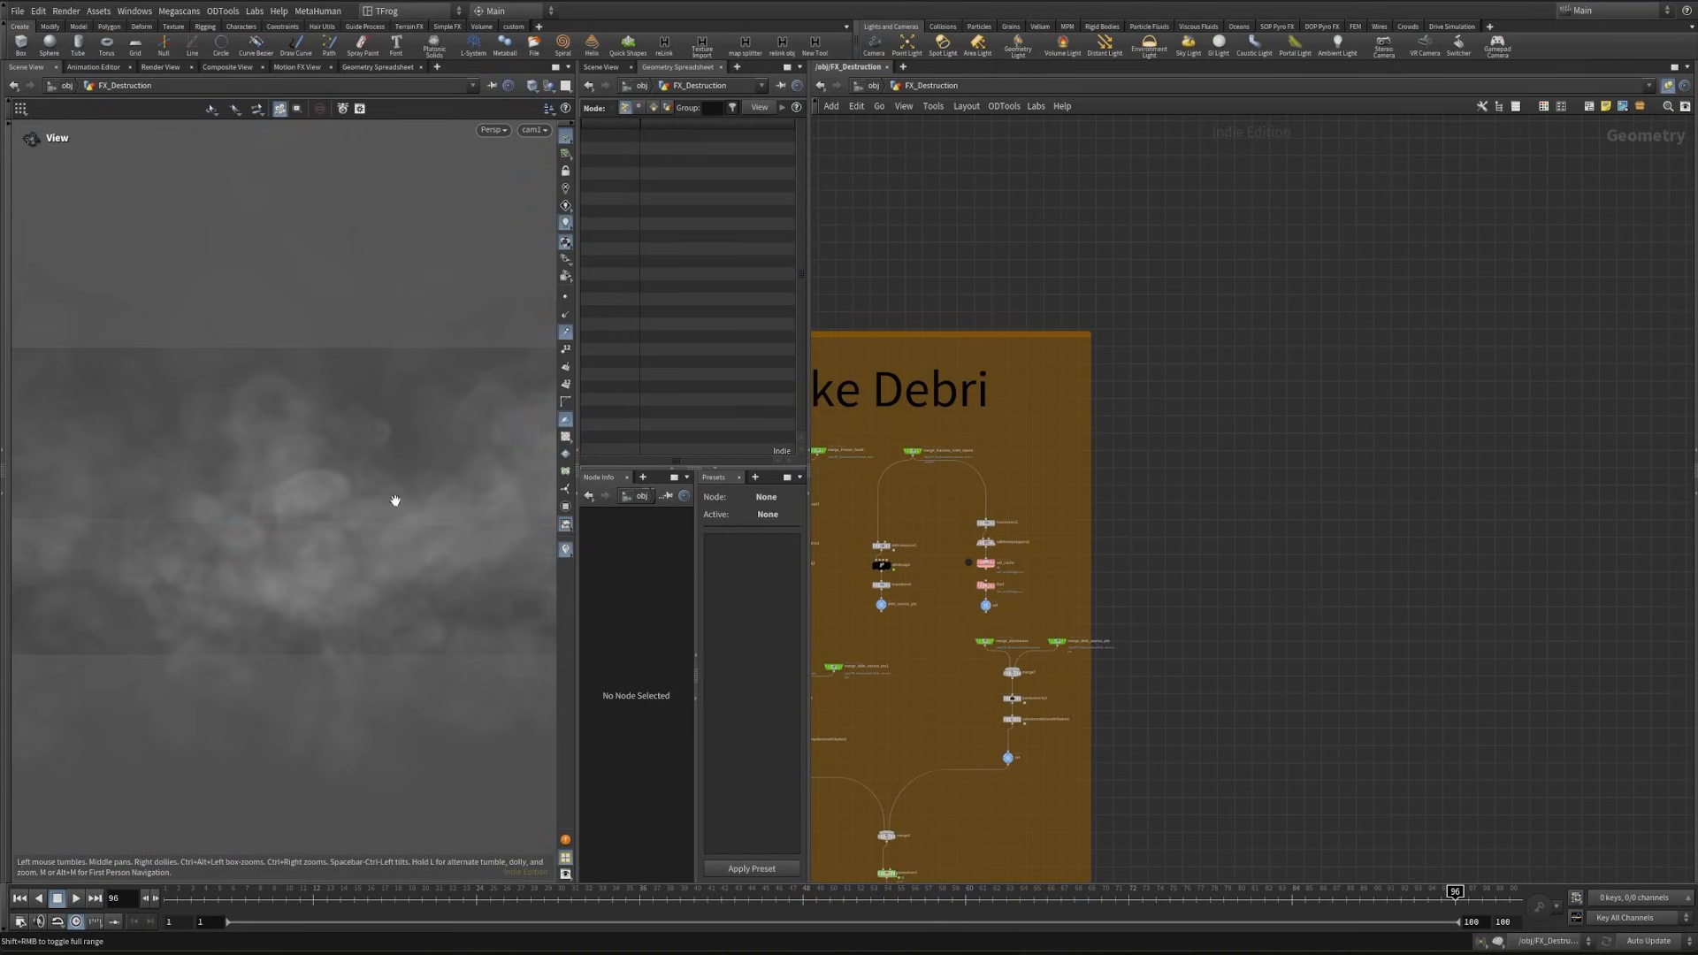
pyautogui.scroll(-5, 396, 501)
pyautogui.moveTo(172, 524); pyautogui.dragTo(414, 612)
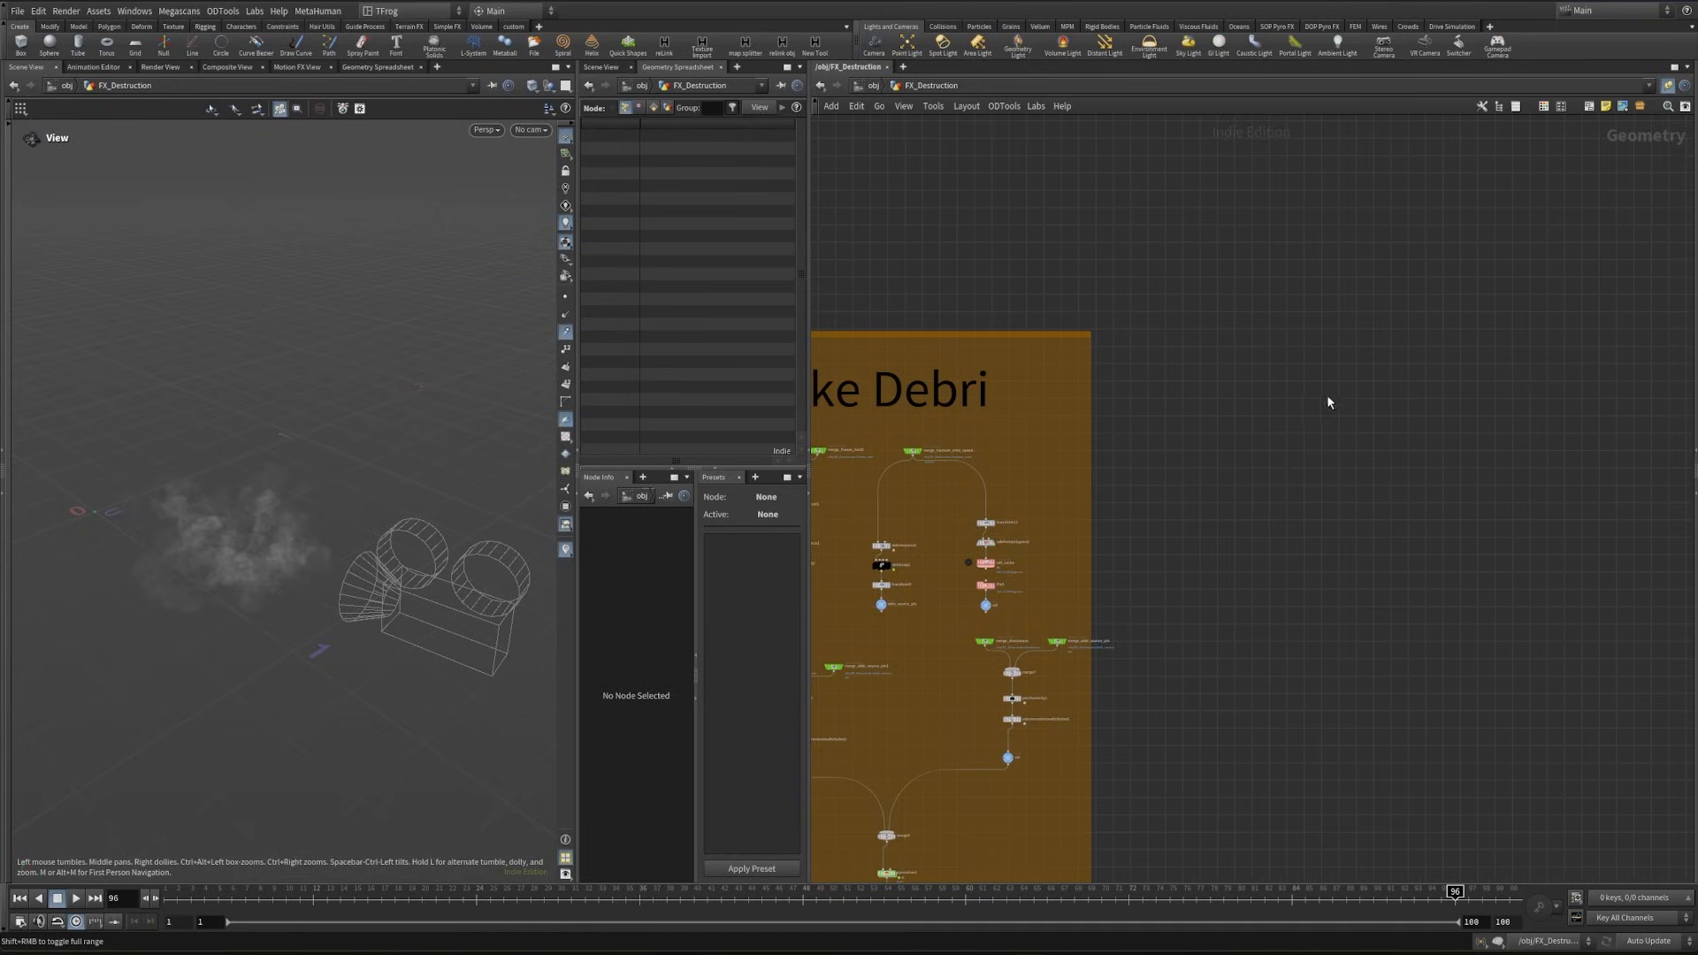
pyautogui.moveTo(1117, 486); pyautogui.dragTo(1028, 501, button='middle')
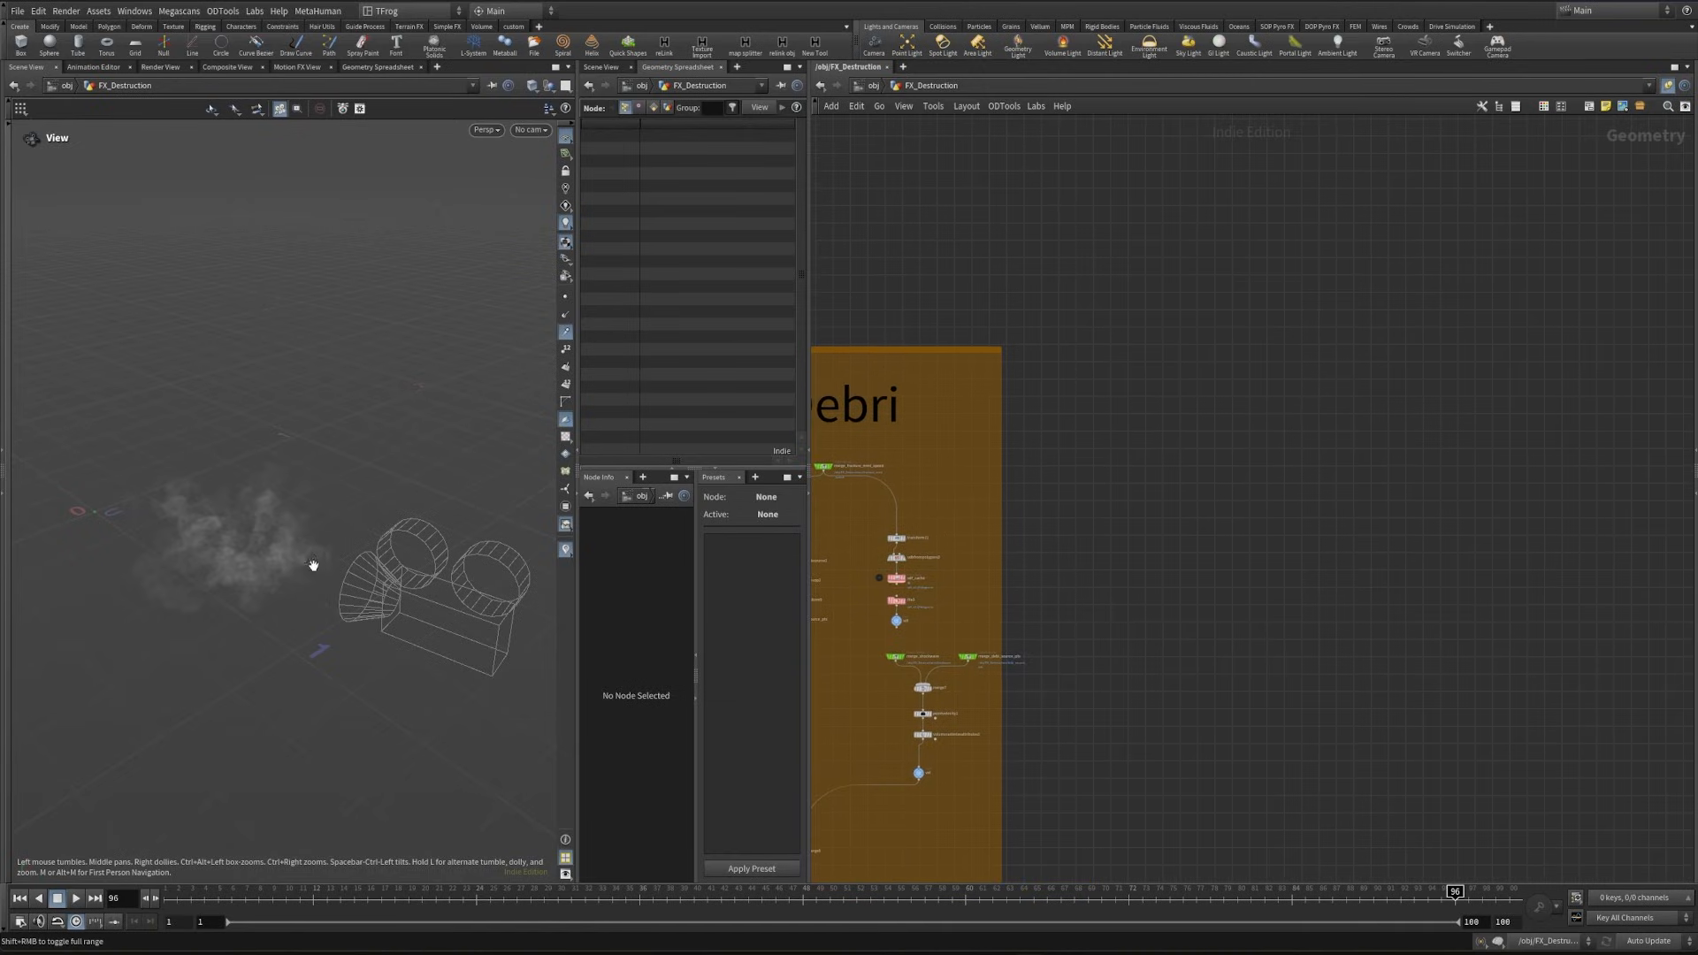
pyautogui.moveTo(313, 564); pyautogui.dragTo(266, 548)
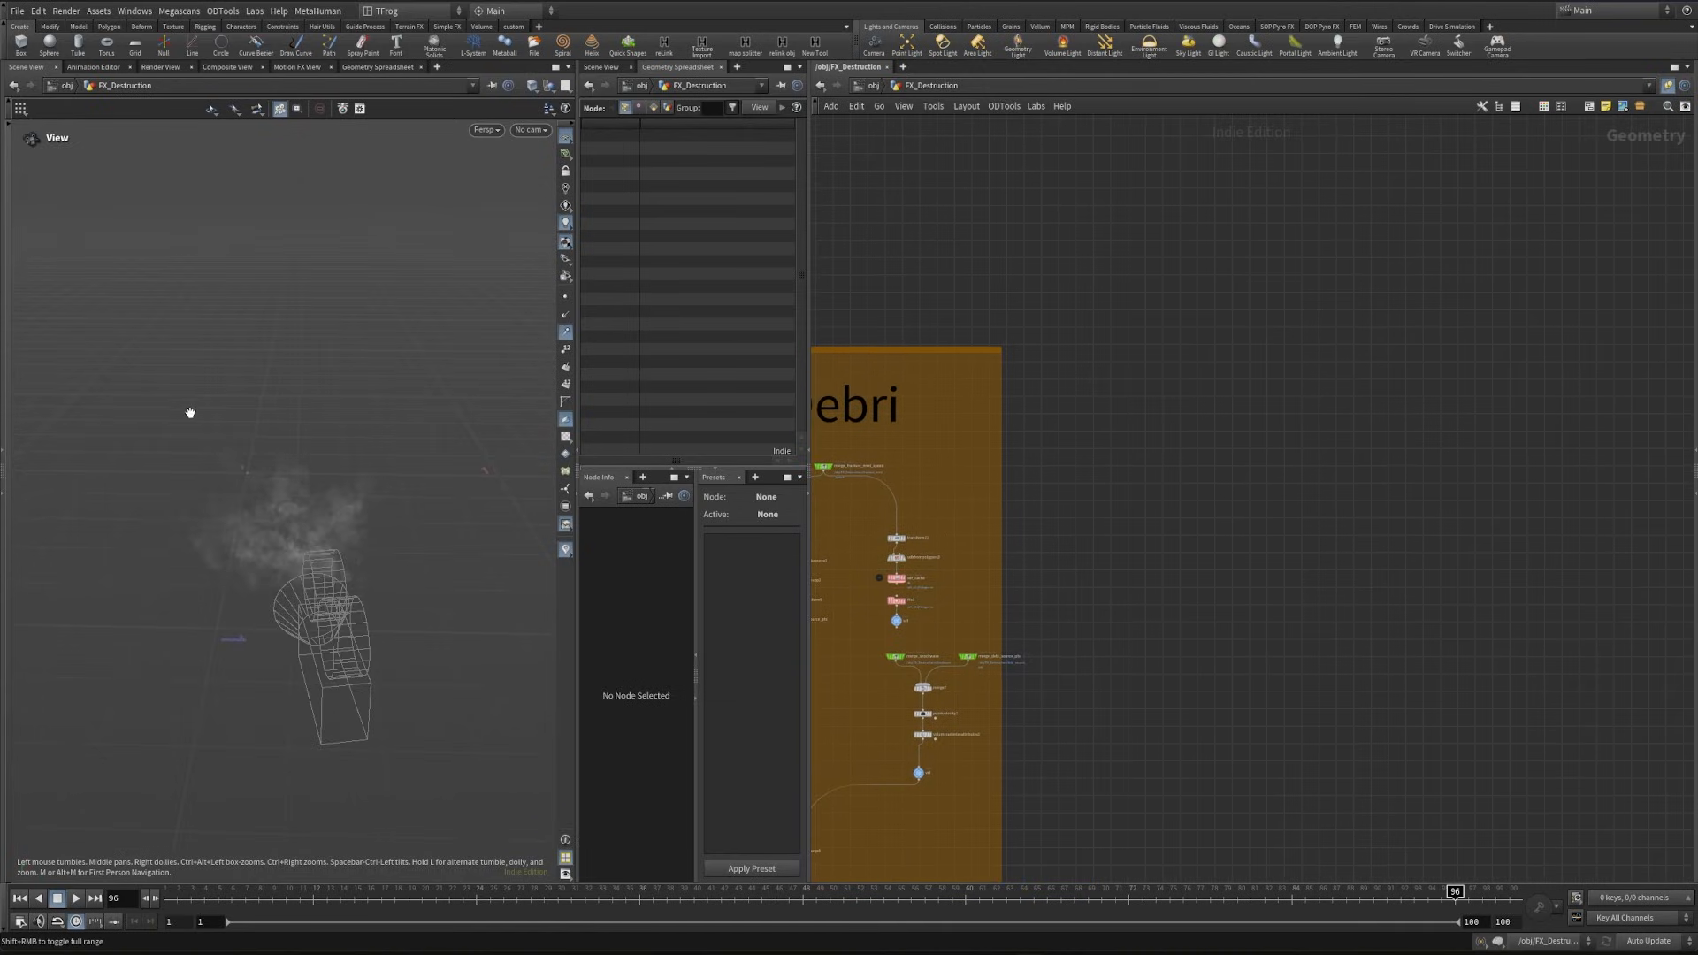
pyautogui.scroll(3, 1087, 532)
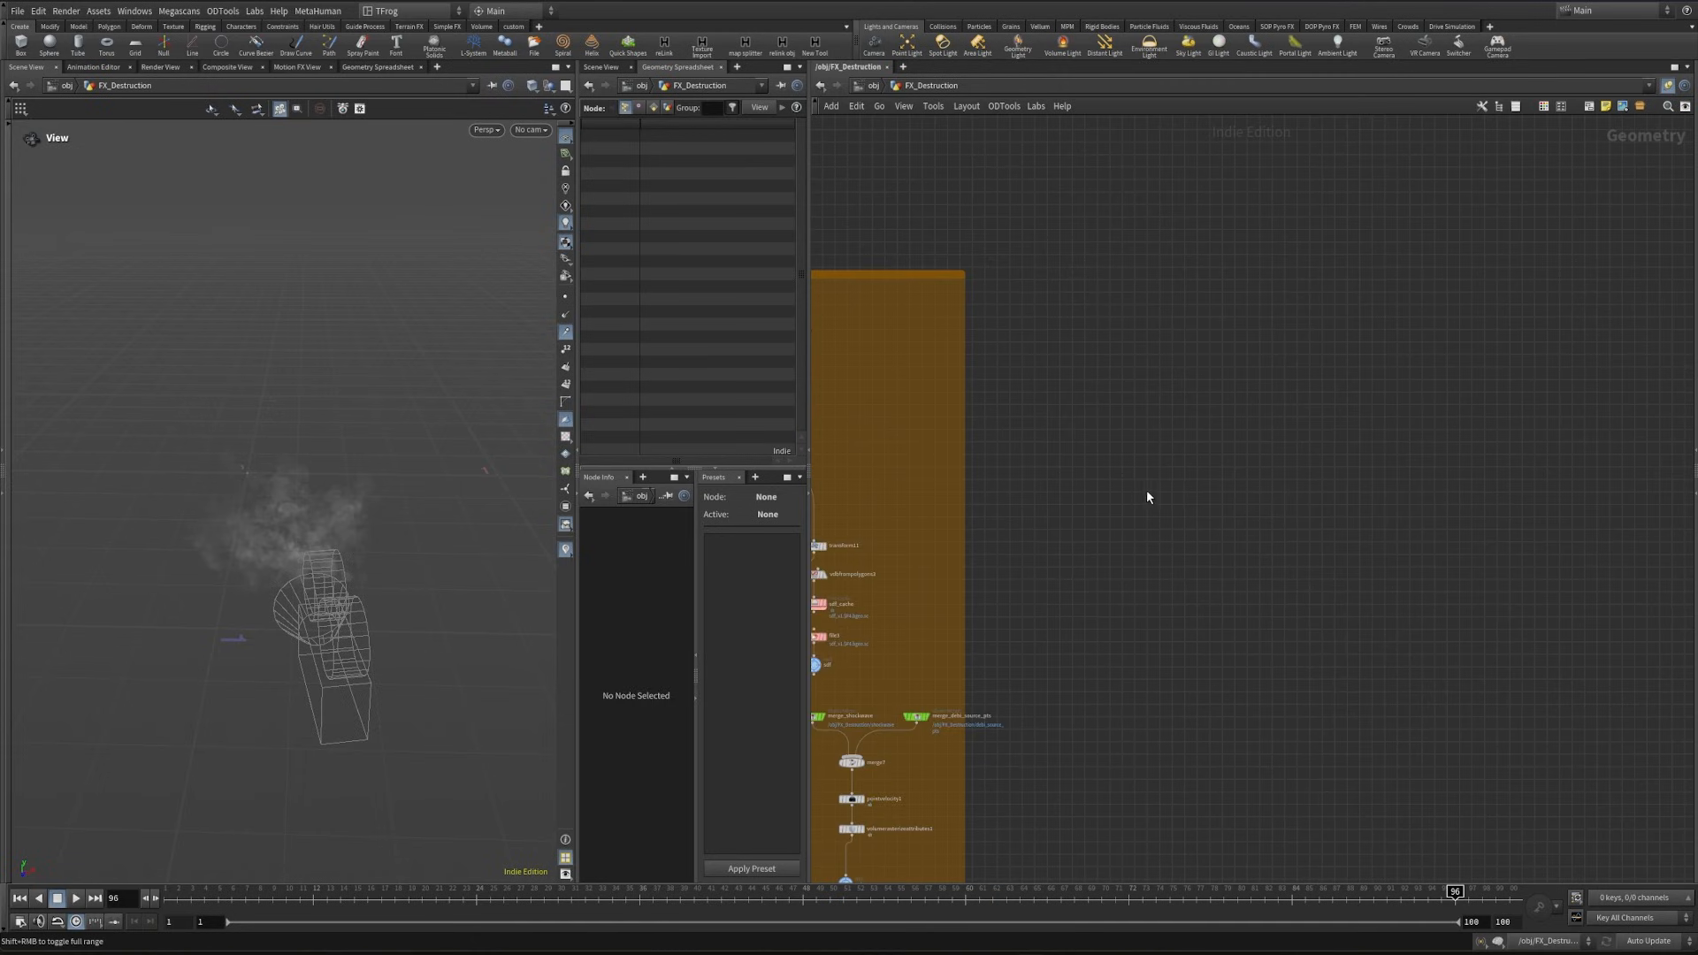
# - Add a Box node in the empty area beside the Smoke Debri network box and show its parameters
pyautogui.press('Tab')
pyautogui.write('box')
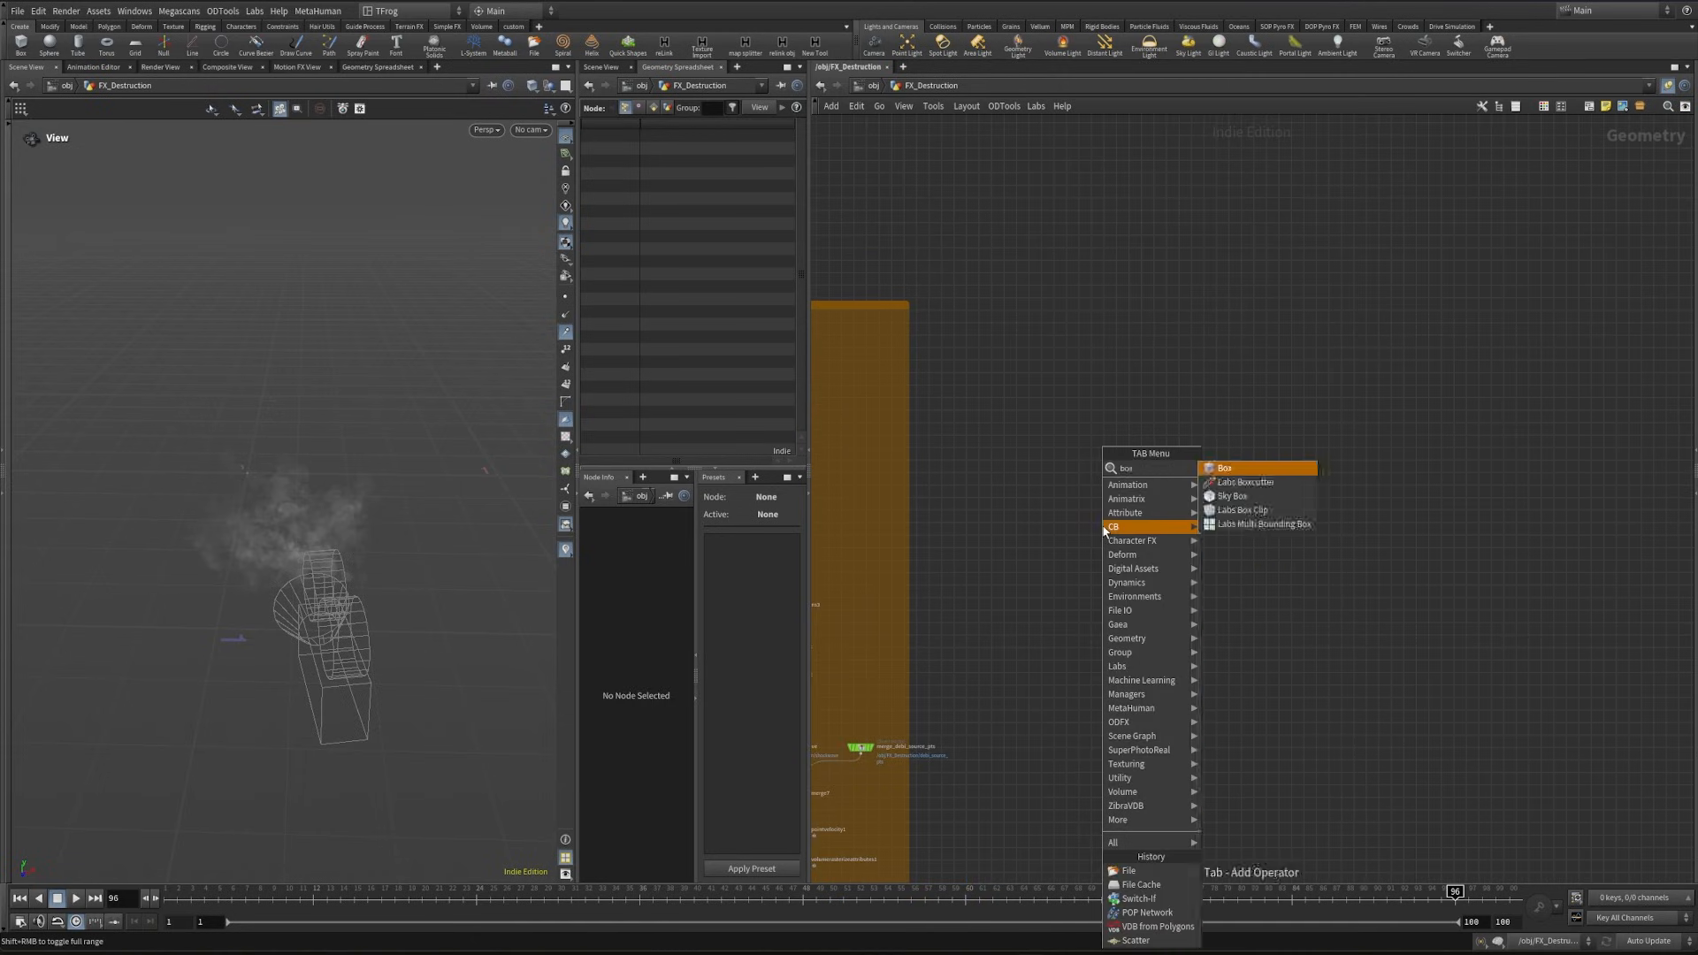
pyautogui.press('Return')
pyautogui.click(1116, 414)
pyautogui.press('p')
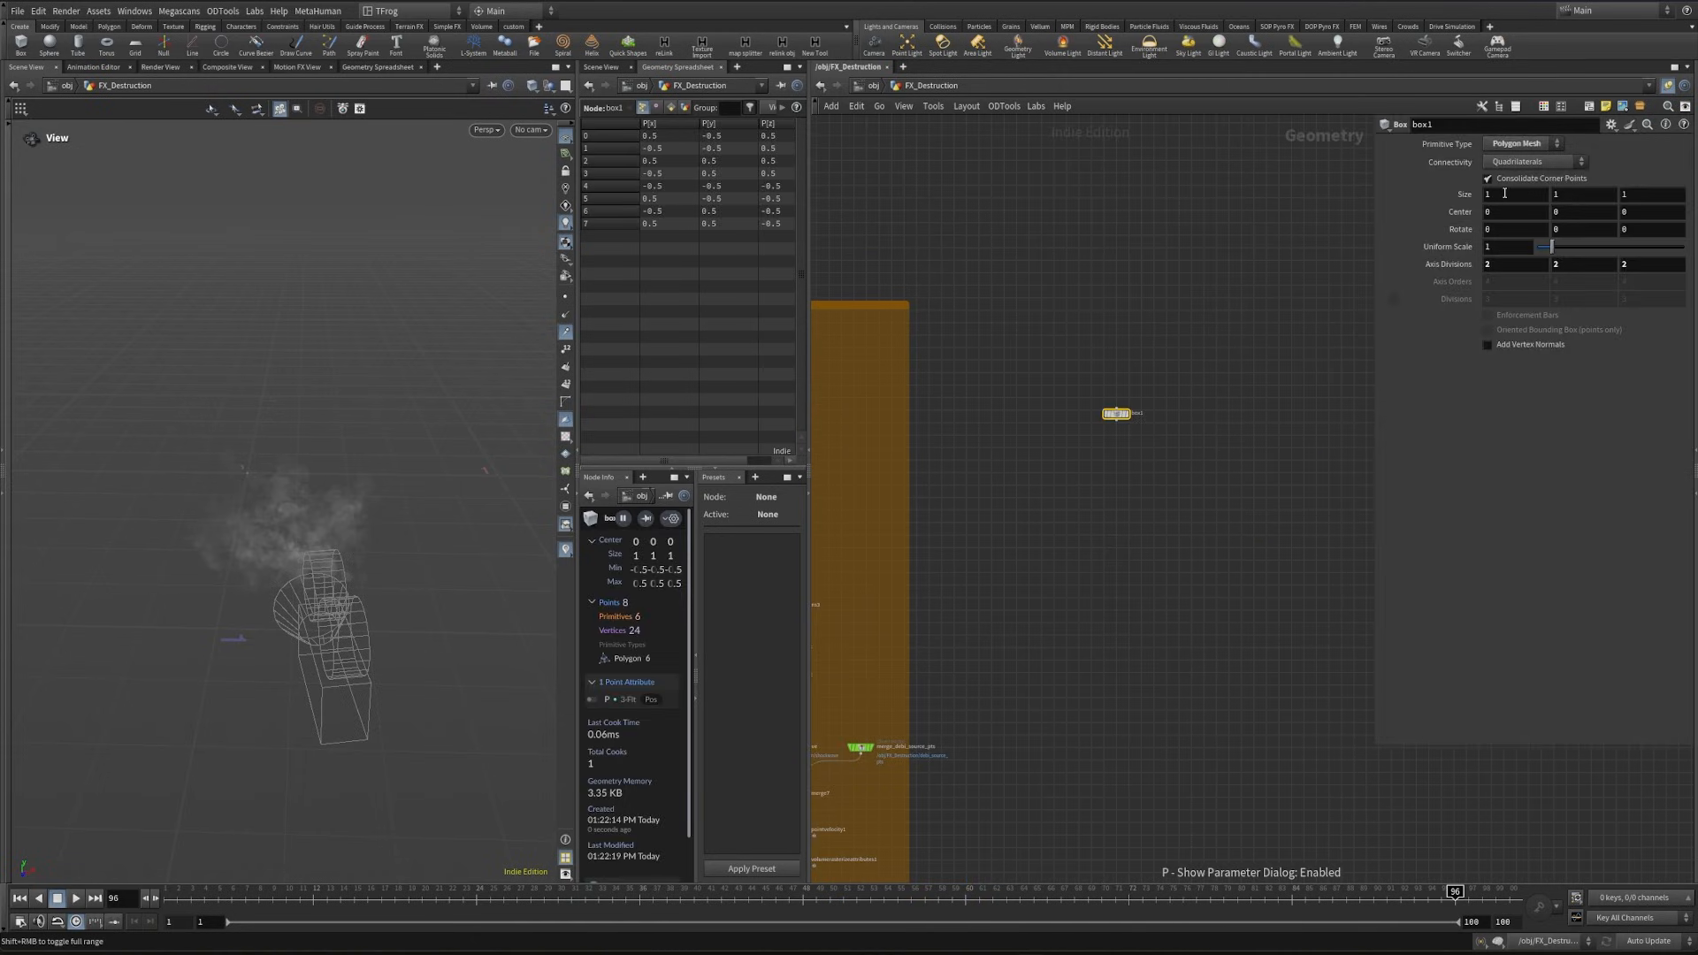
# - Set the box's center X and Y to .5 and display the box
pyautogui.moveTo(1512, 214); pyautogui.dragTo(1430, 234)
pyautogui.write('.5')
pyautogui.press('Tab')
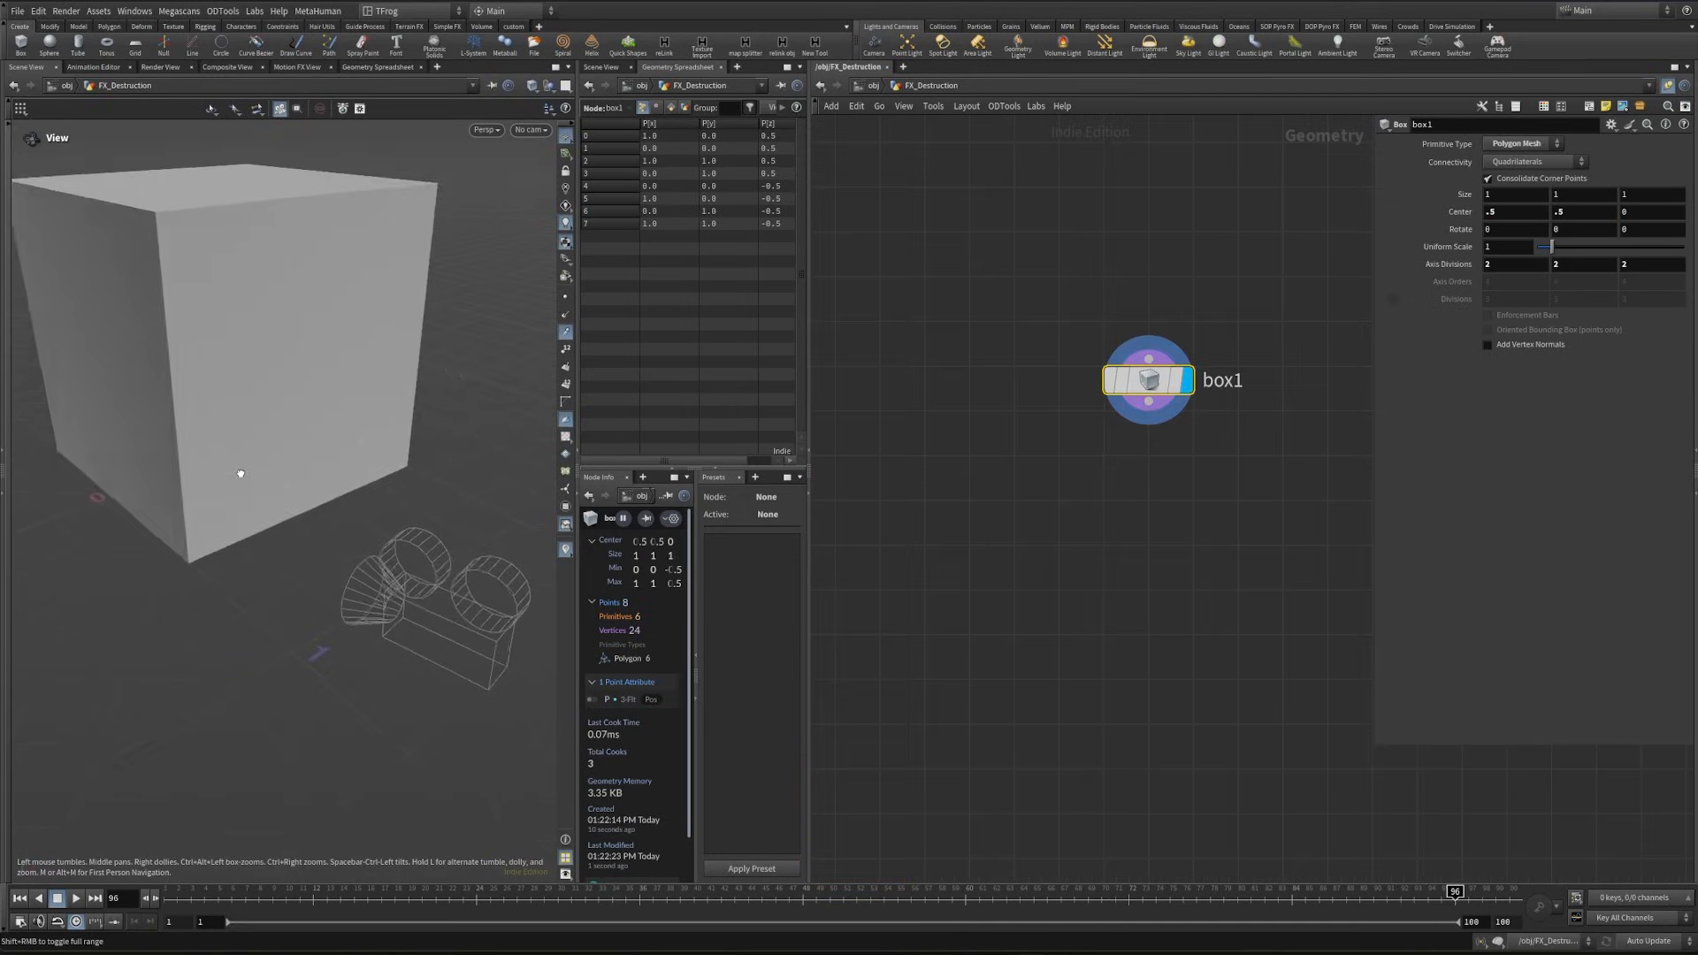
pyautogui.moveTo(239, 471); pyautogui.dragTo(183, 492)
pyautogui.click(1147, 416)
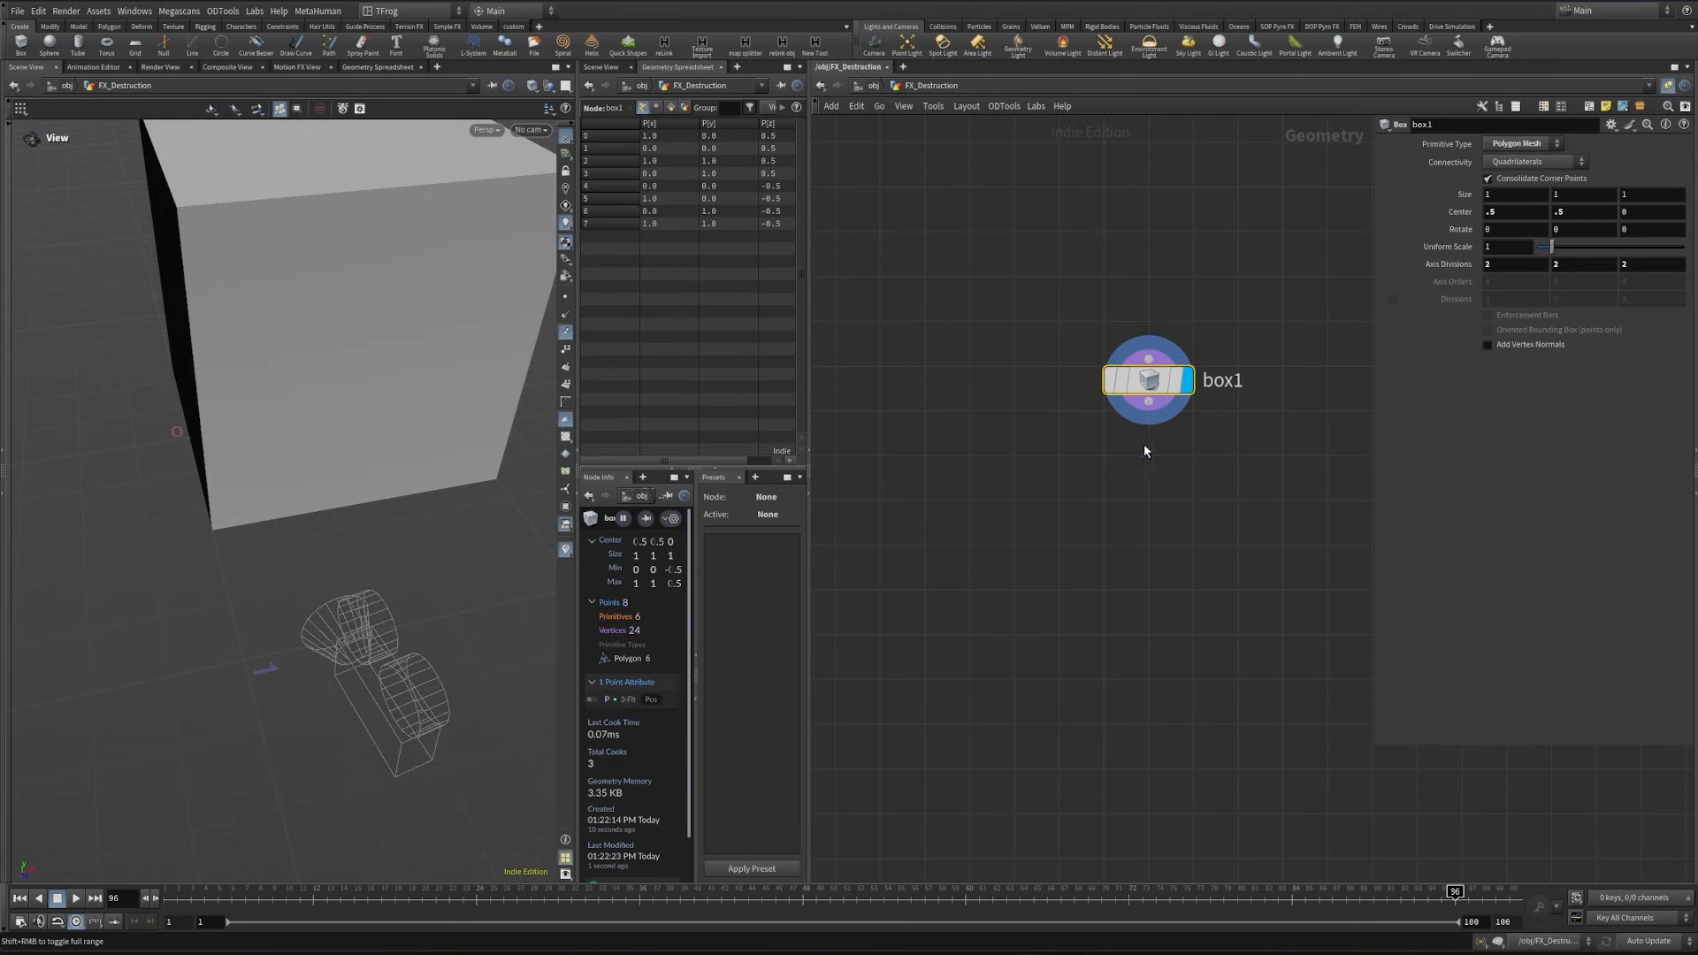
# - Add an Attribute Wrangle after box1 and display it
pyautogui.press('Tab')
pyautogui.write('wran')
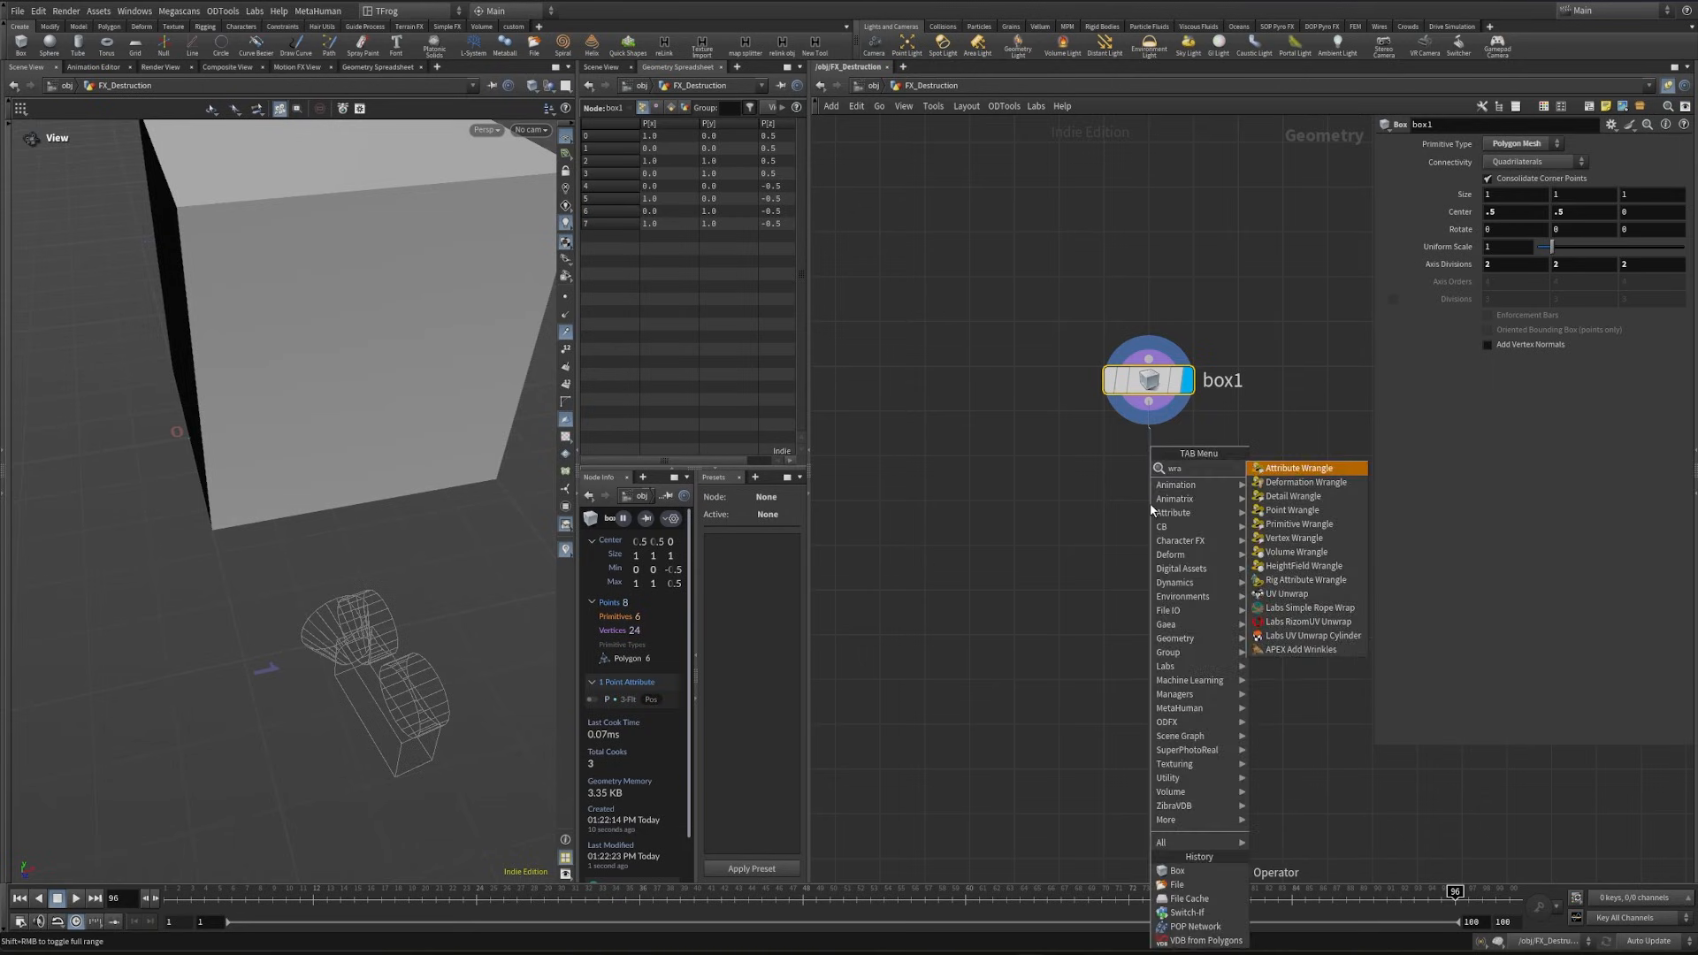
pyautogui.press('Return')
pyautogui.press('Return')
pyautogui.click(1189, 502)
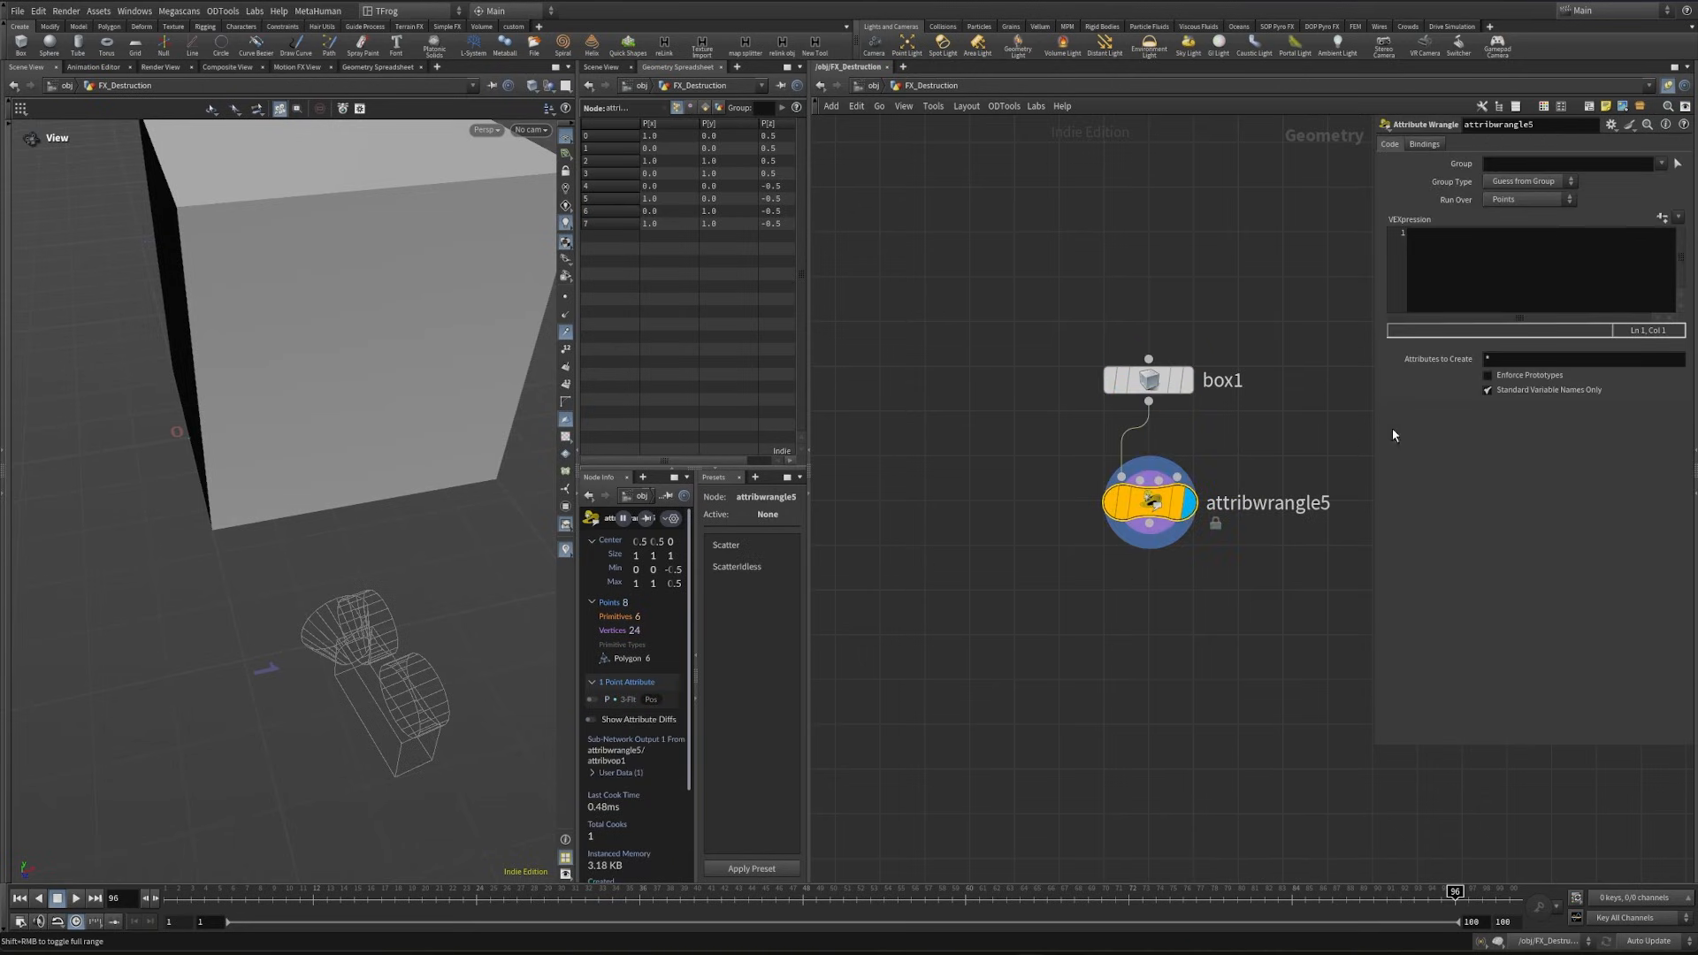
# - Begin the wrangle's VEX code with string cam = chs( to read a camera path parameter
pyautogui.click(1516, 290)
pyautogui.write('string c')
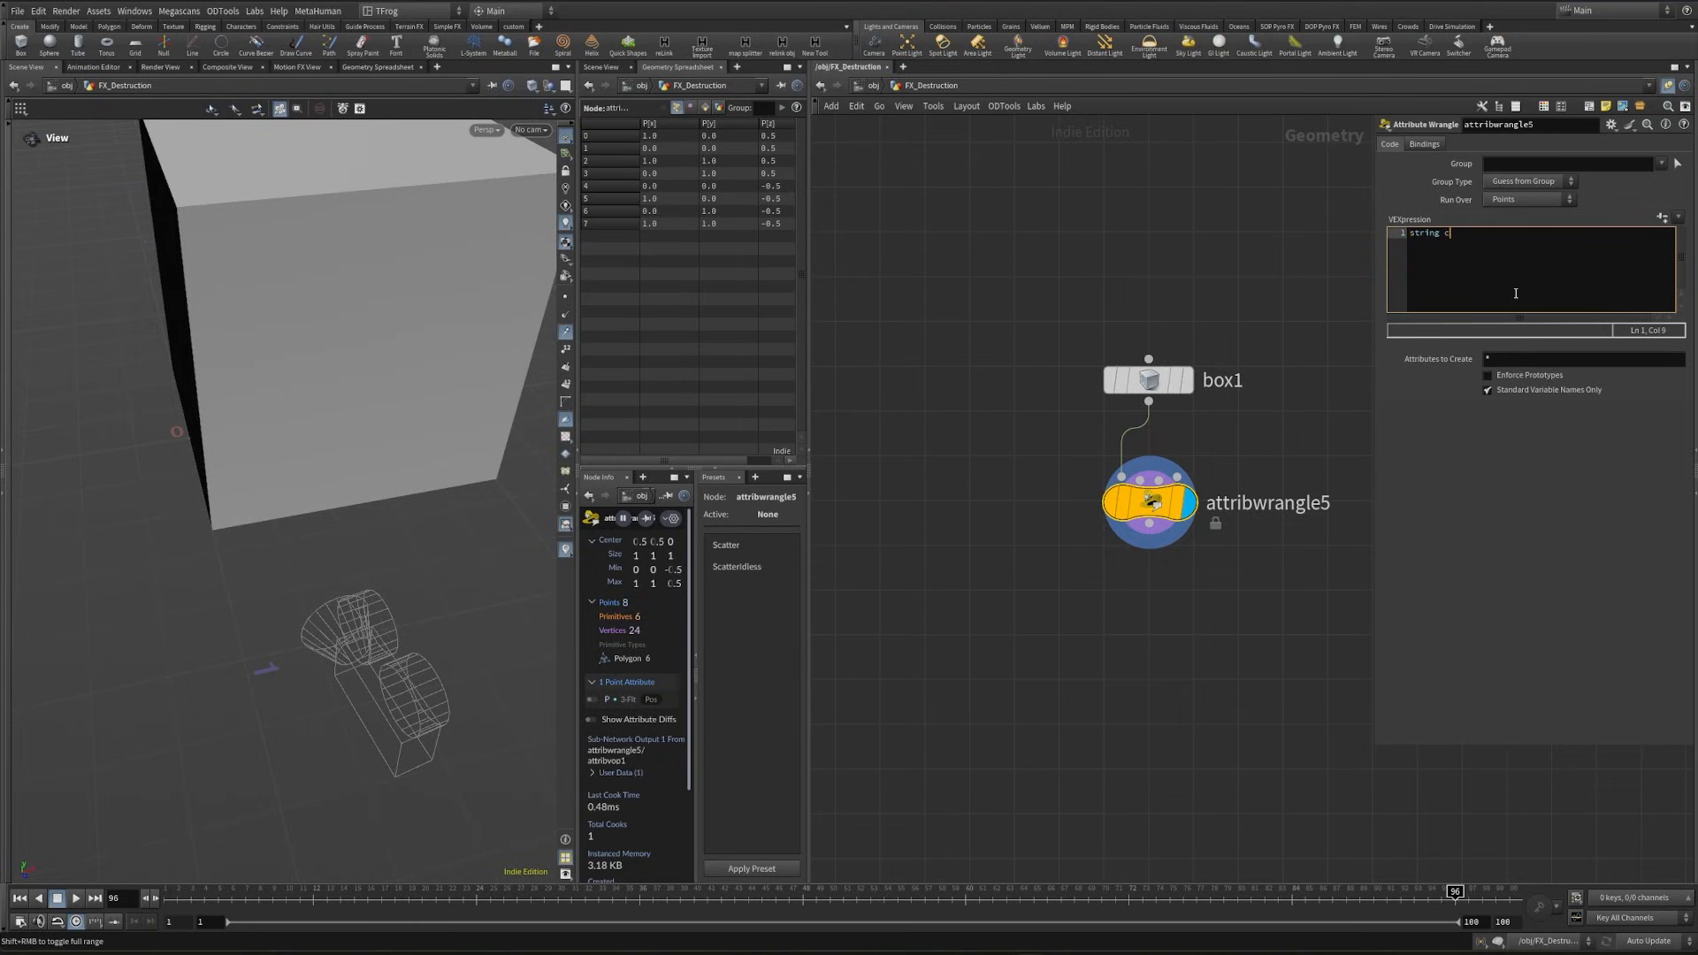
pyautogui.write('am = chs("cam");')
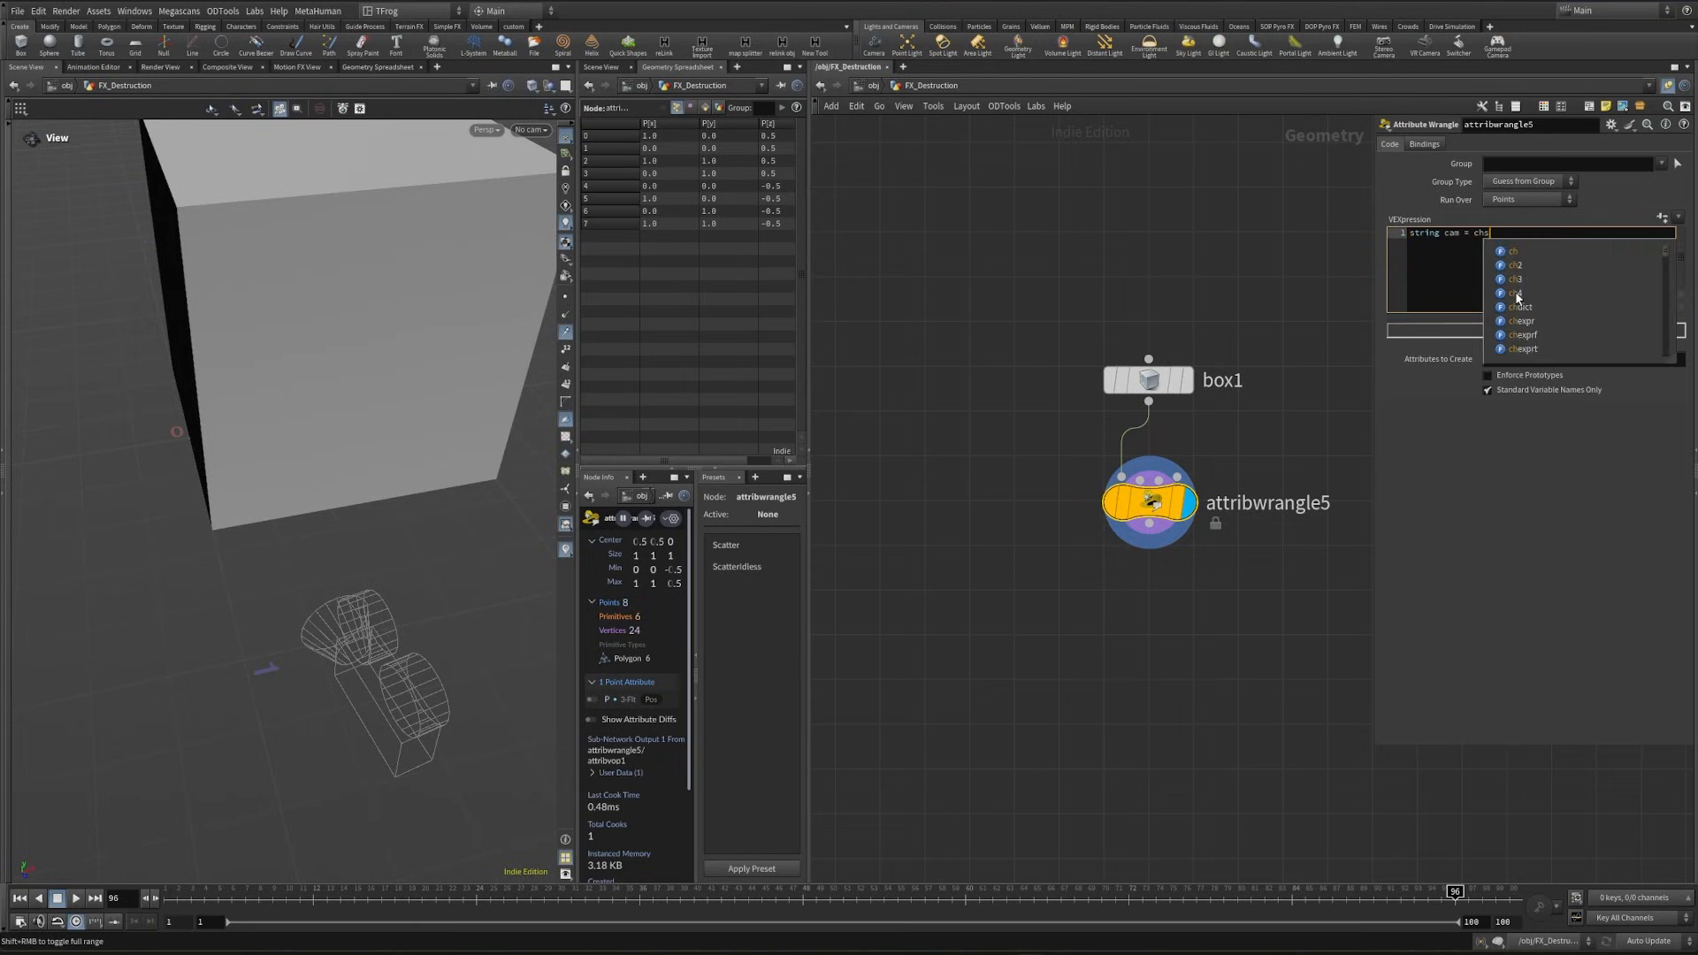
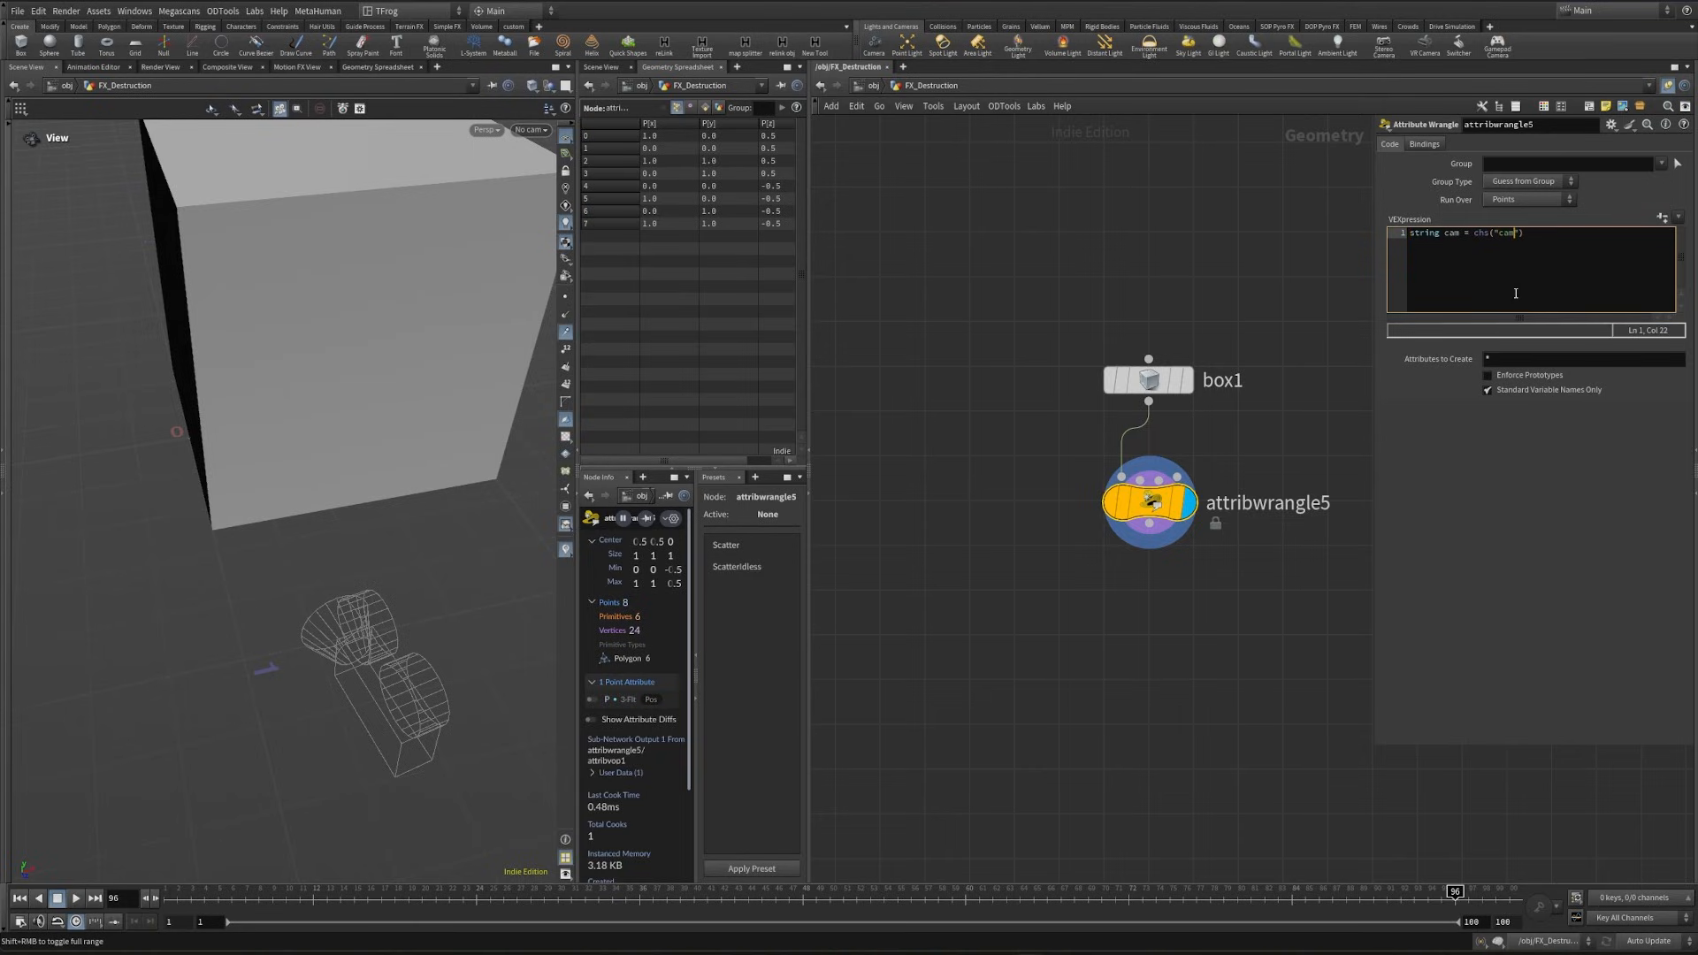
# - Create the wrangle's Cam parameter from the code and set it to /obj/cam
pyautogui.click(1664, 219)
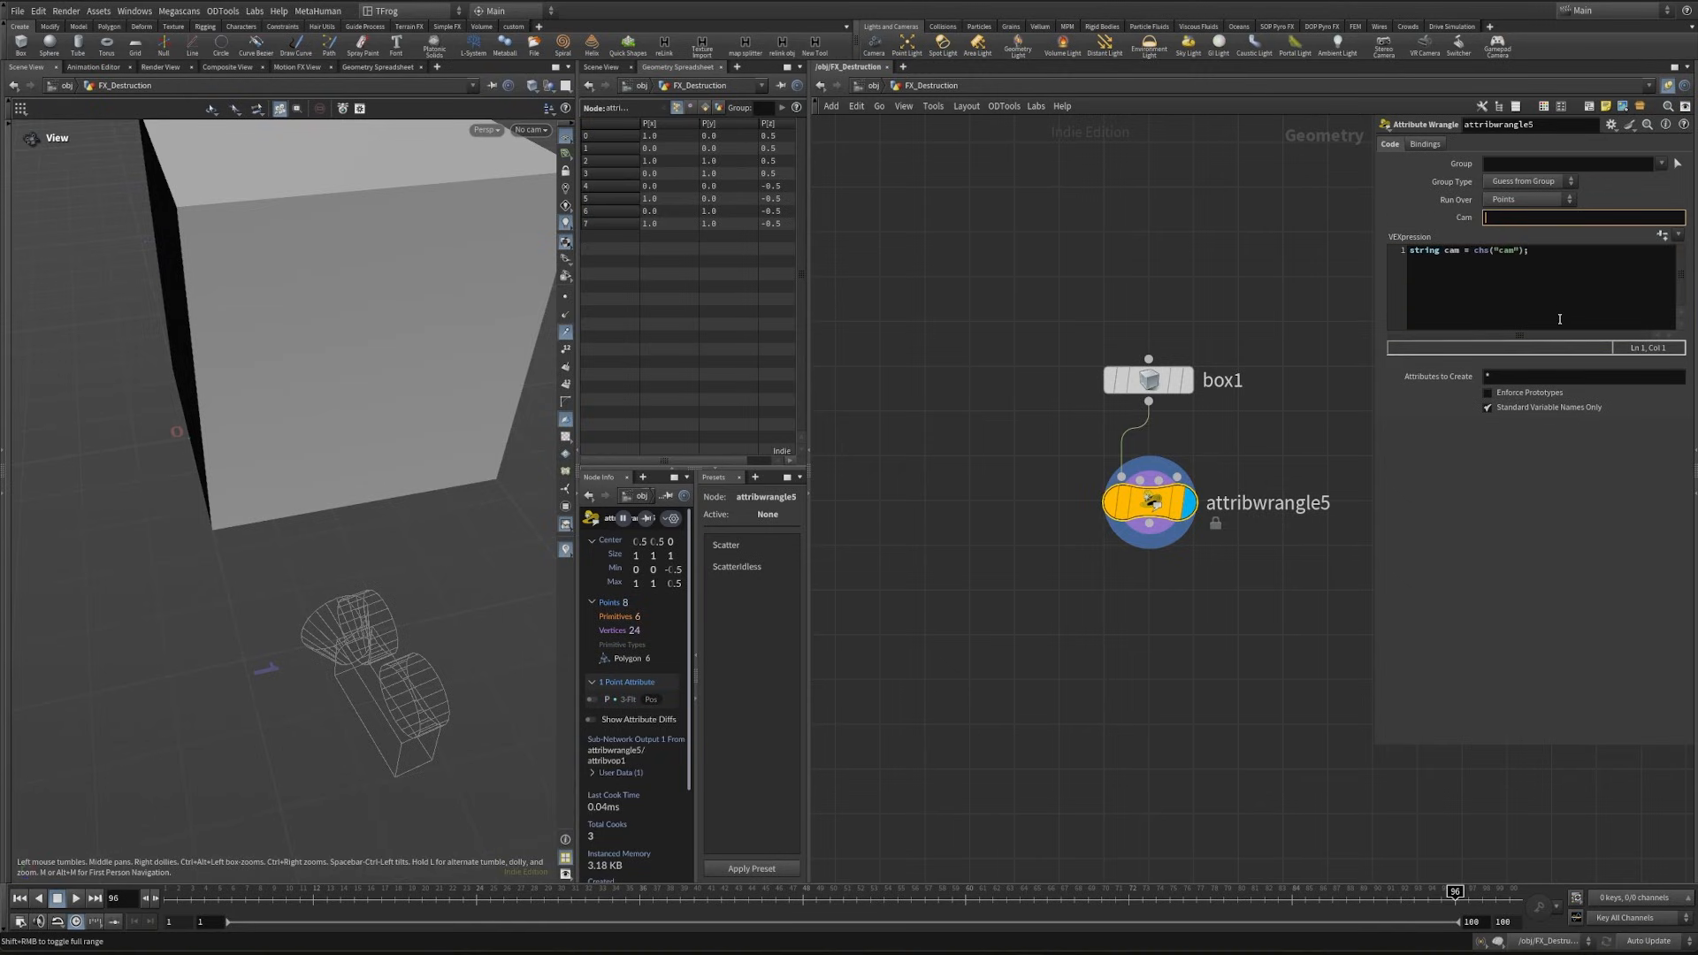
pyautogui.write('/obj')
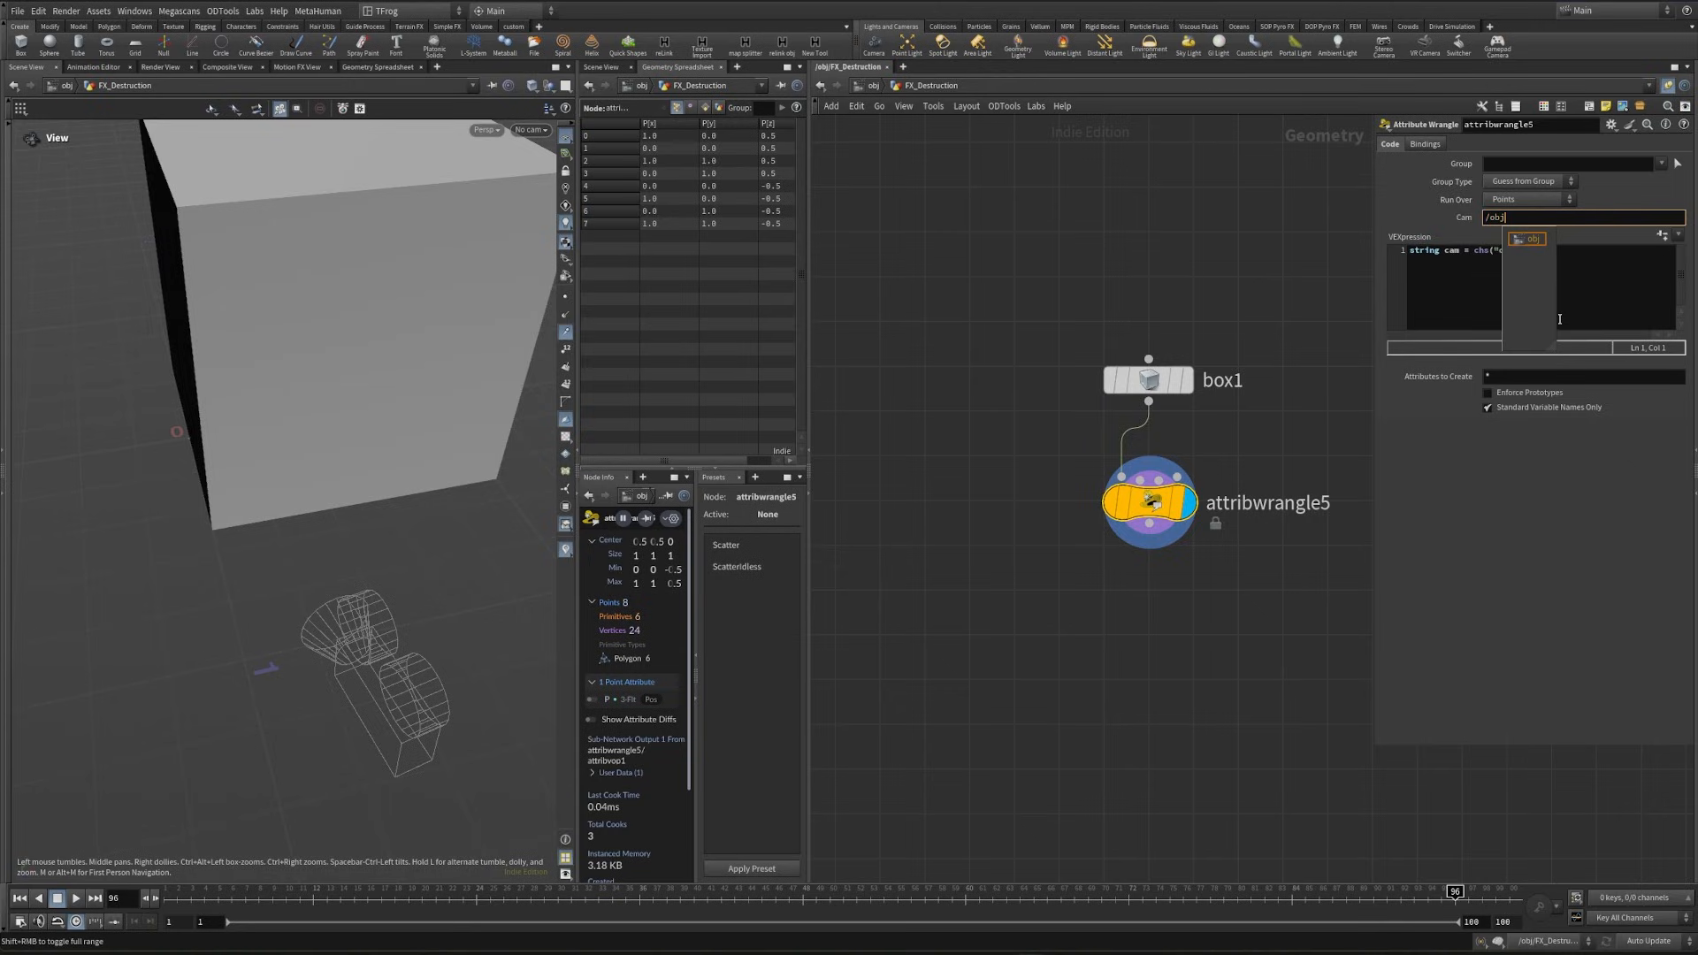
pyautogui.write('/')
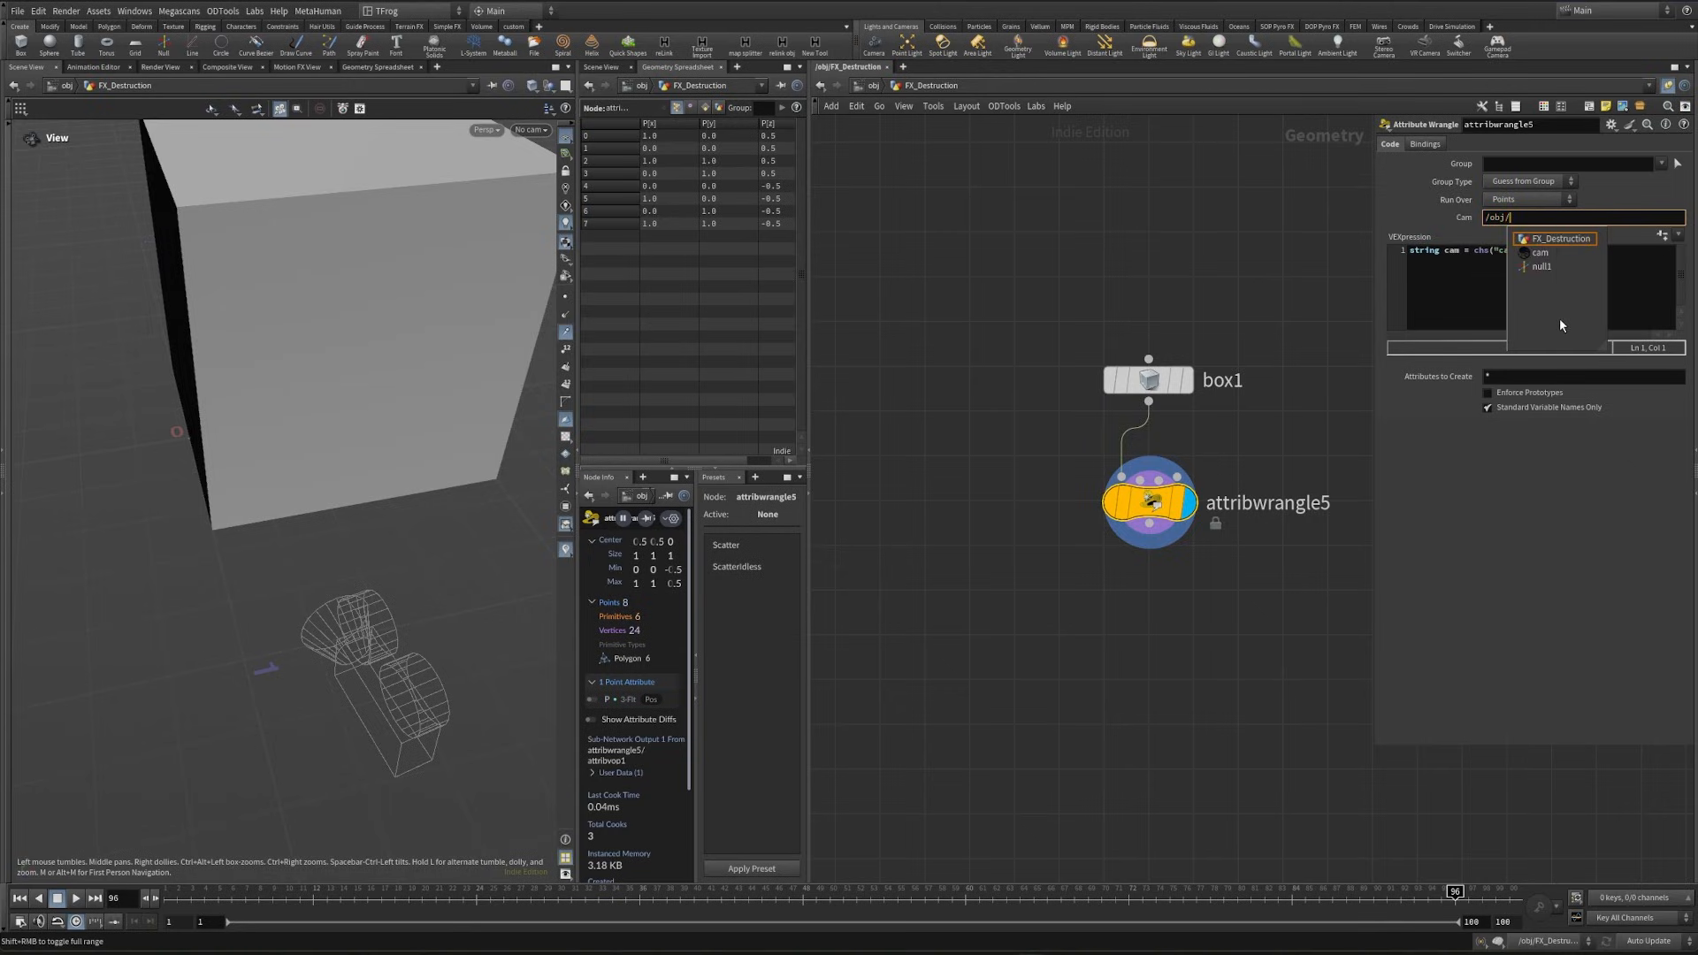
pyautogui.click(1554, 259)
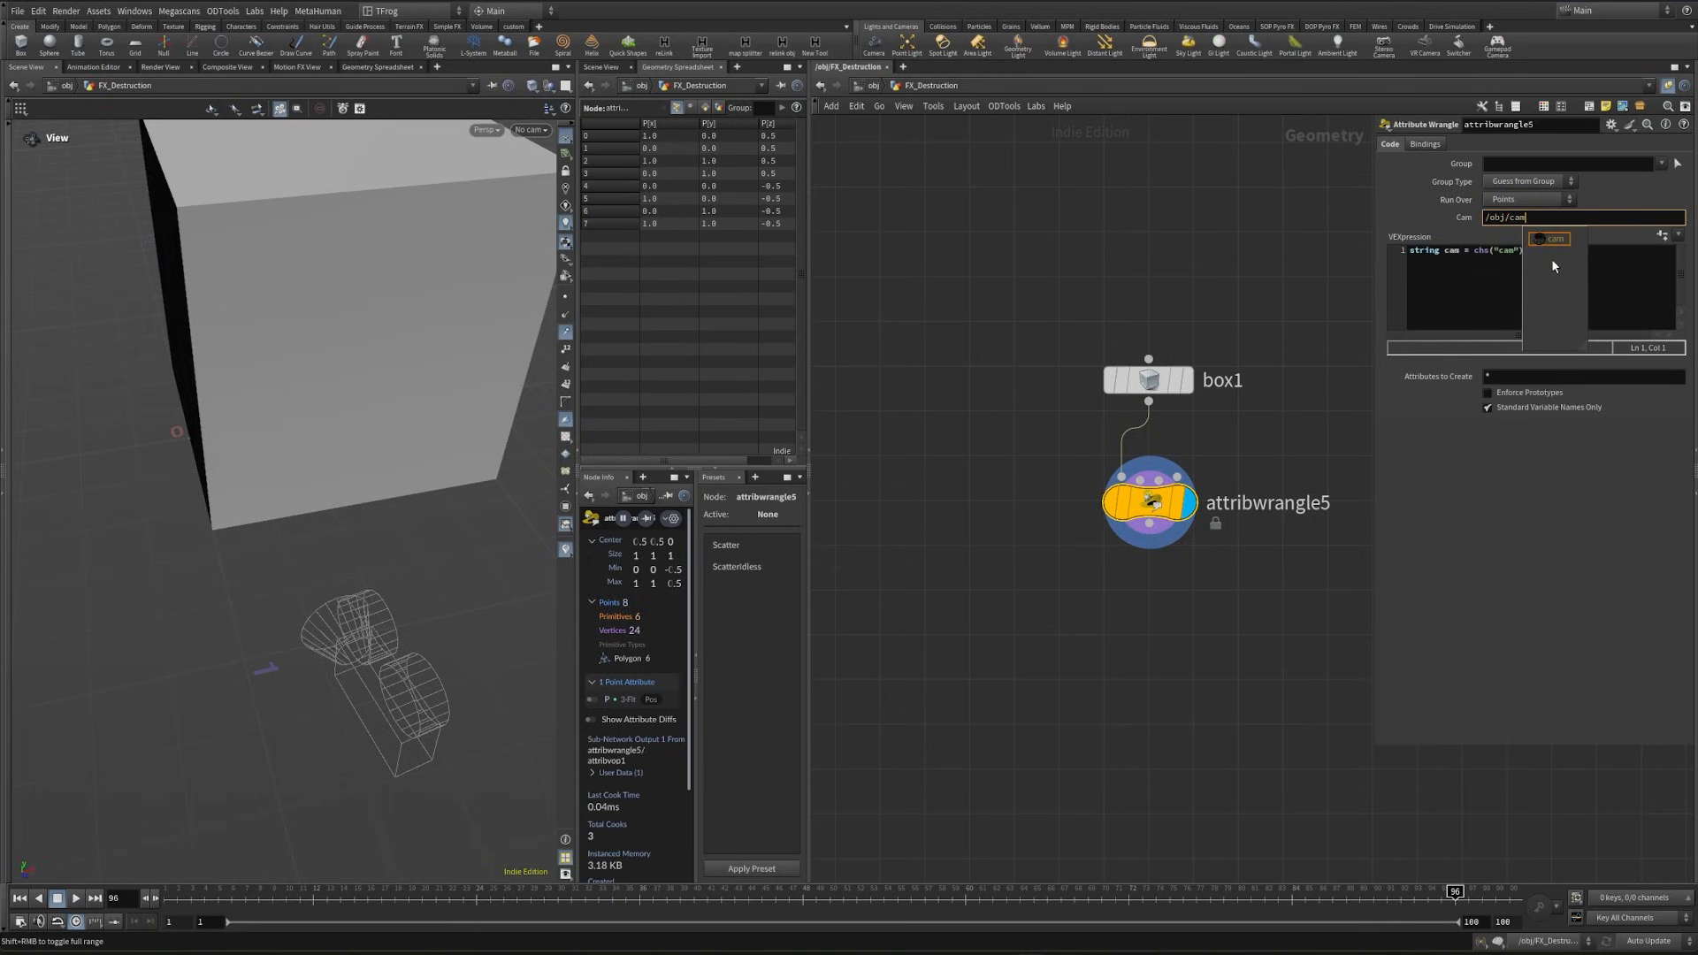
# - Add the line @P = fromNDC(cam,@P); to the wrangle code and inspect the resulting box at the camera
pyautogui.click(1464, 306)
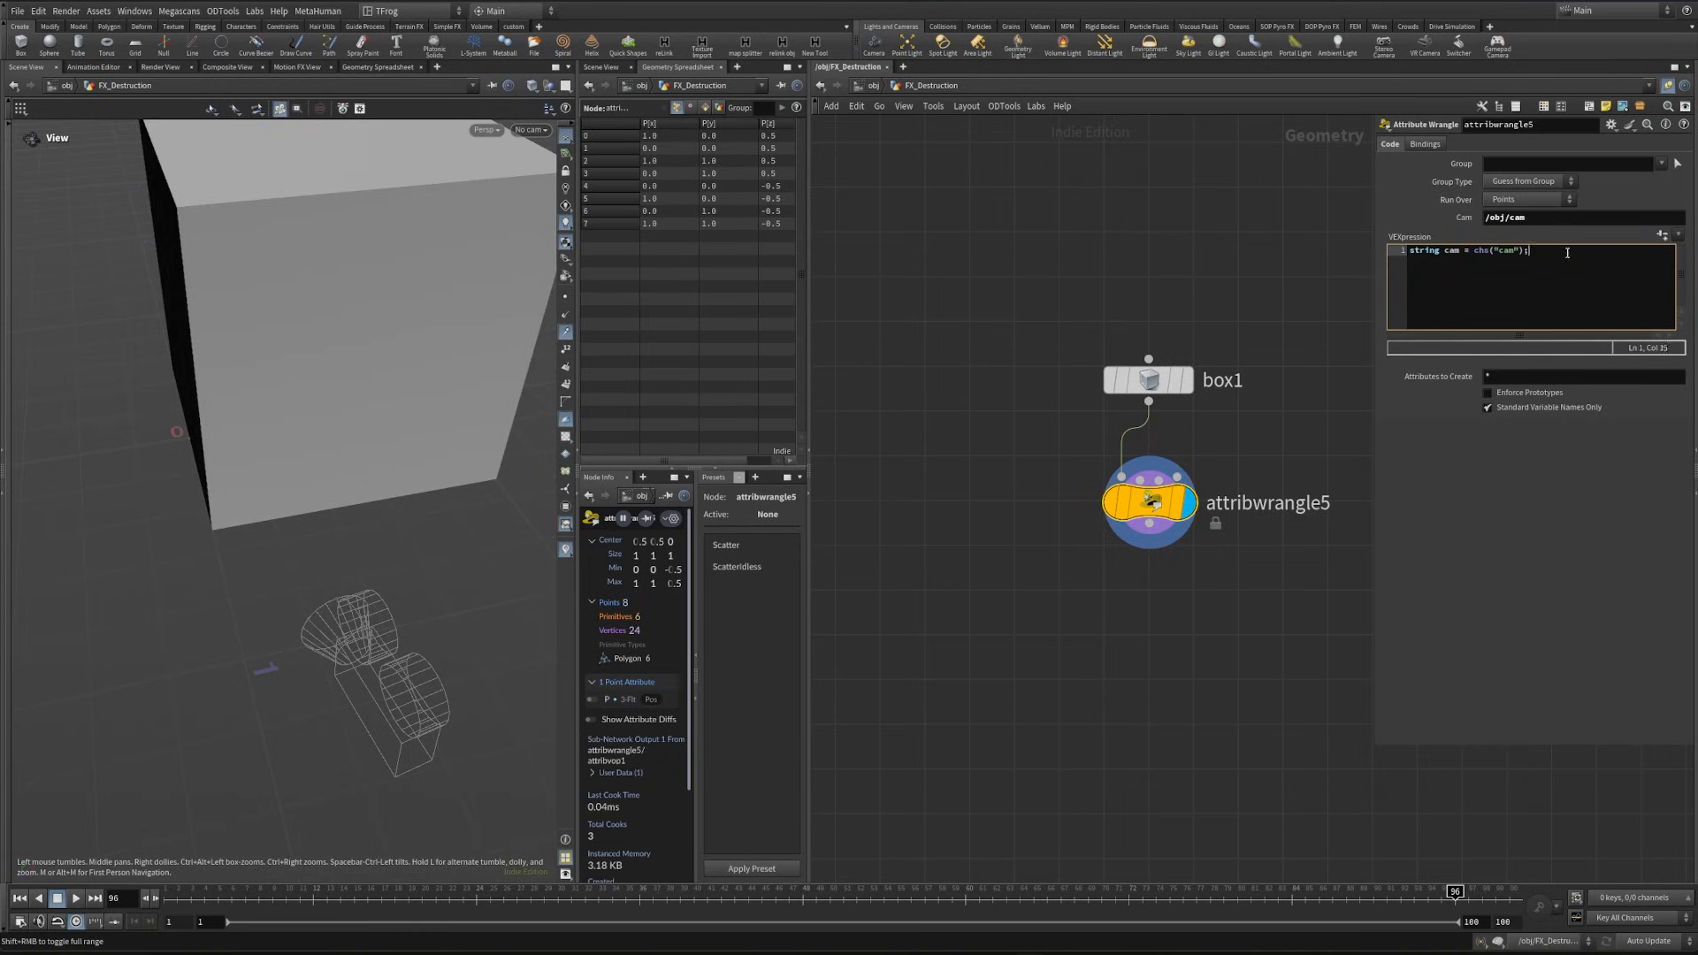
pyautogui.press('Return')
pyautogui.write('@P = fromNDC')
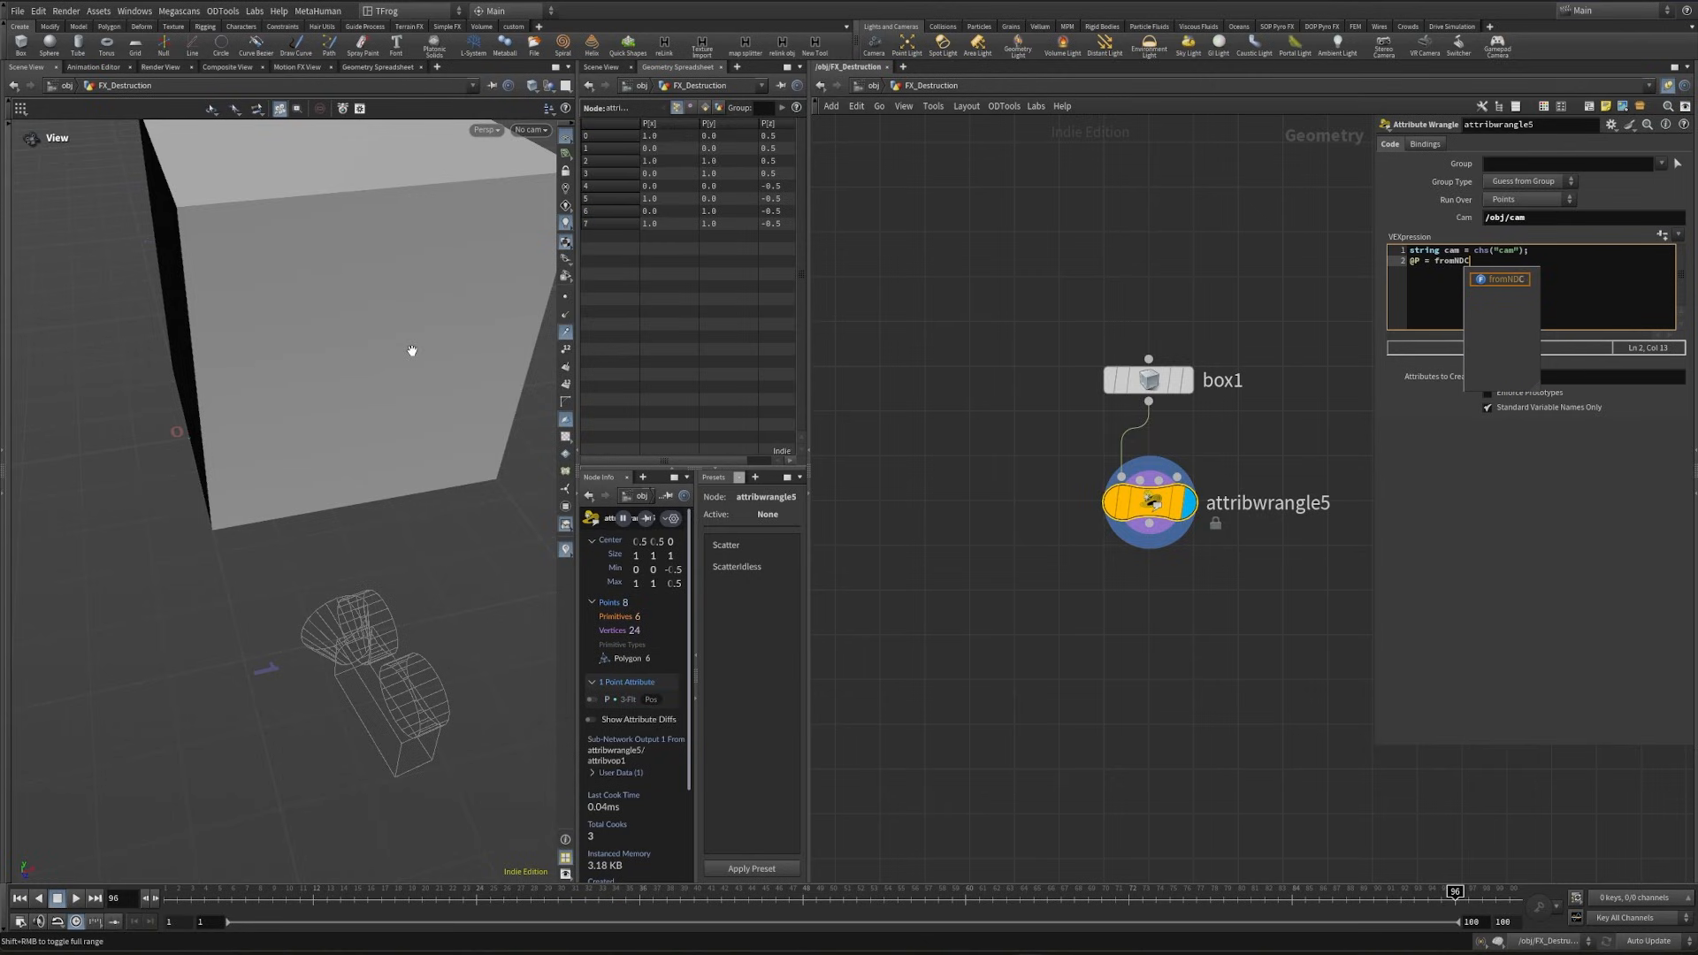
pyautogui.write('(cam,')
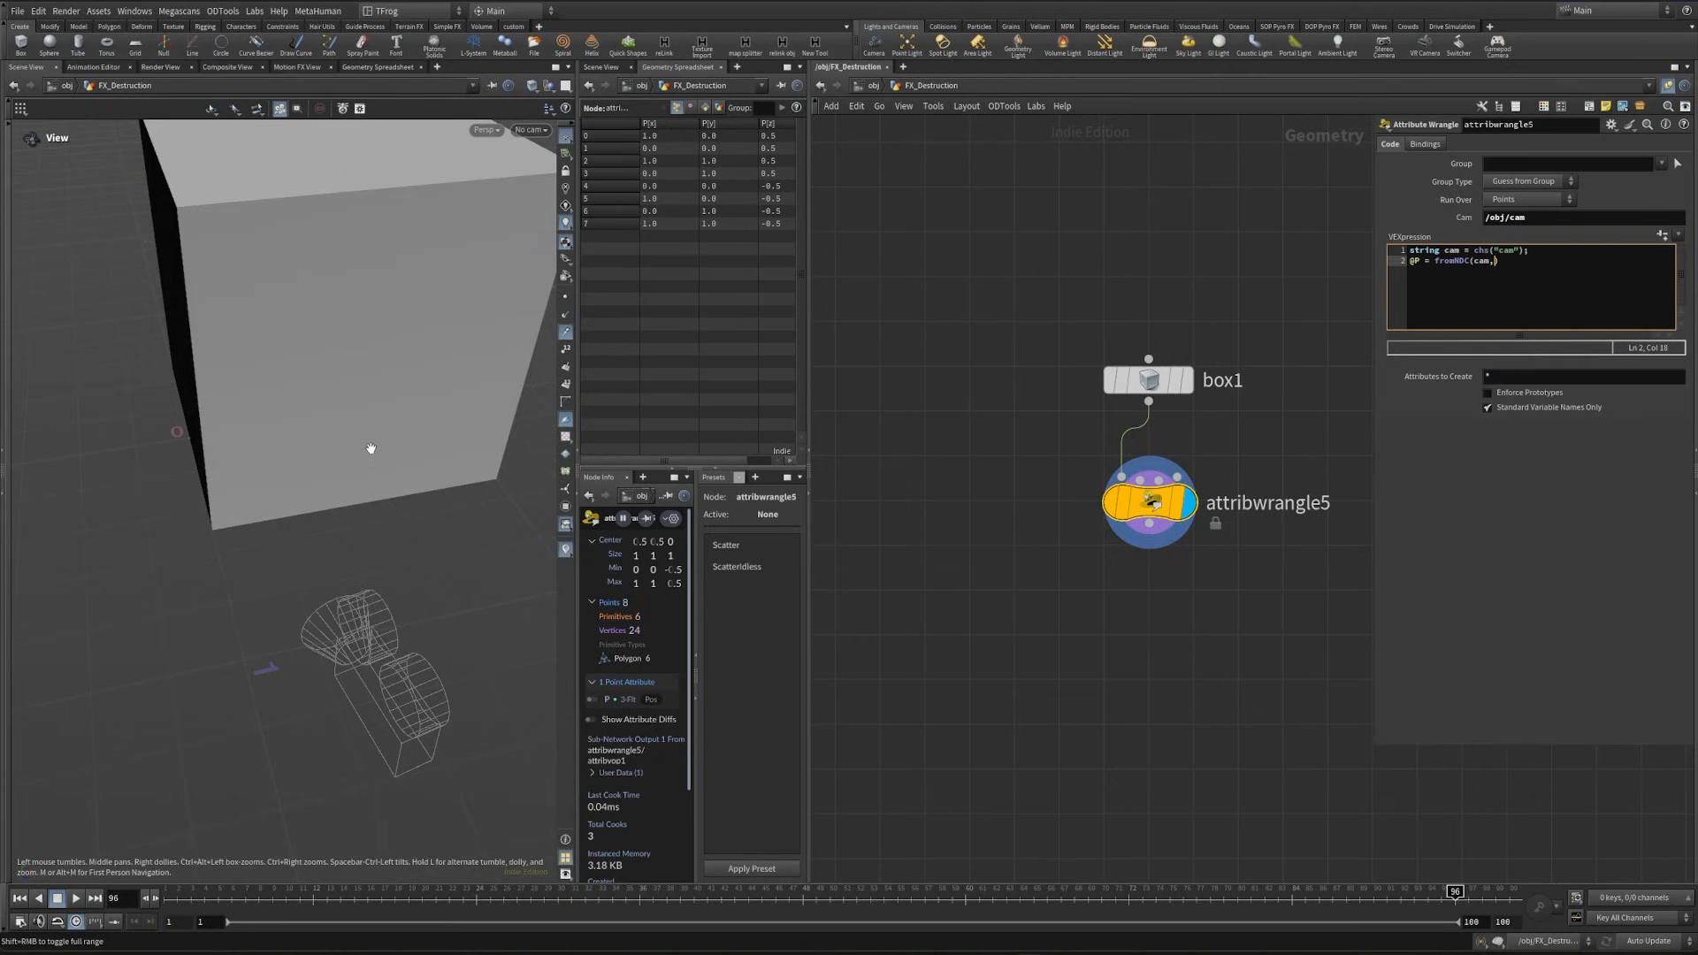
pyautogui.write('@P);')
pyautogui.moveTo(387, 671); pyautogui.dragTo(389, 650)
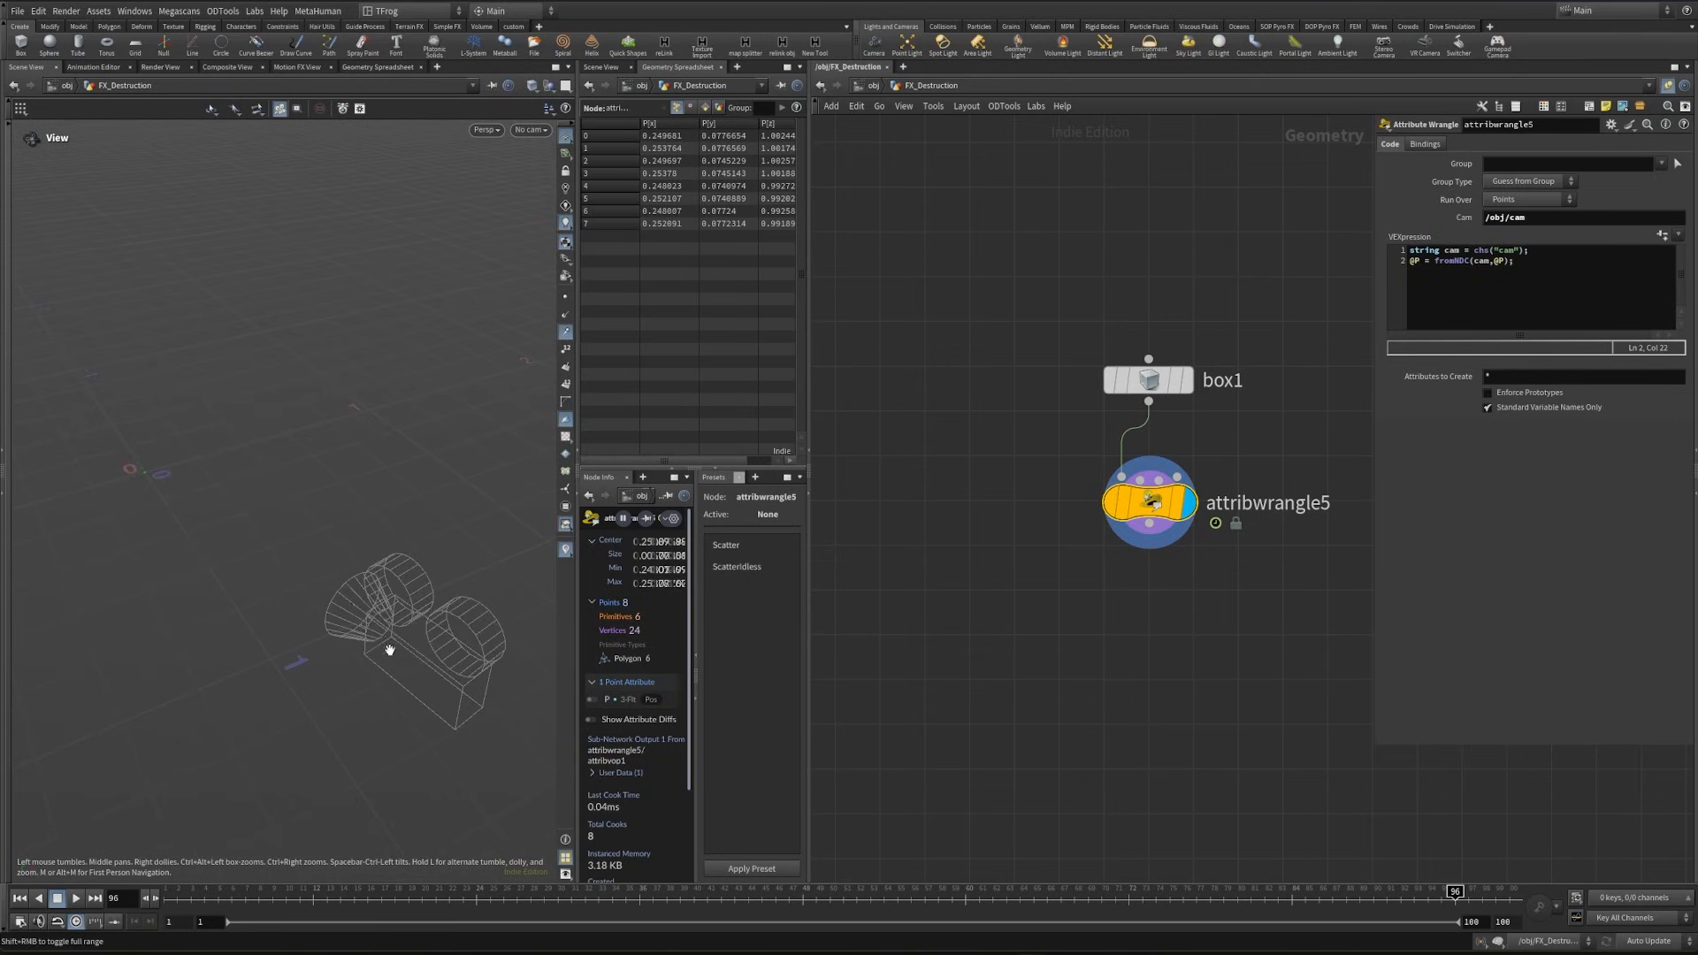
pyautogui.moveTo(367, 614); pyautogui.dragTo(490, 602, button='right')
pyautogui.scroll(8, 458, 581)
pyautogui.scroll(-4, 454, 568)
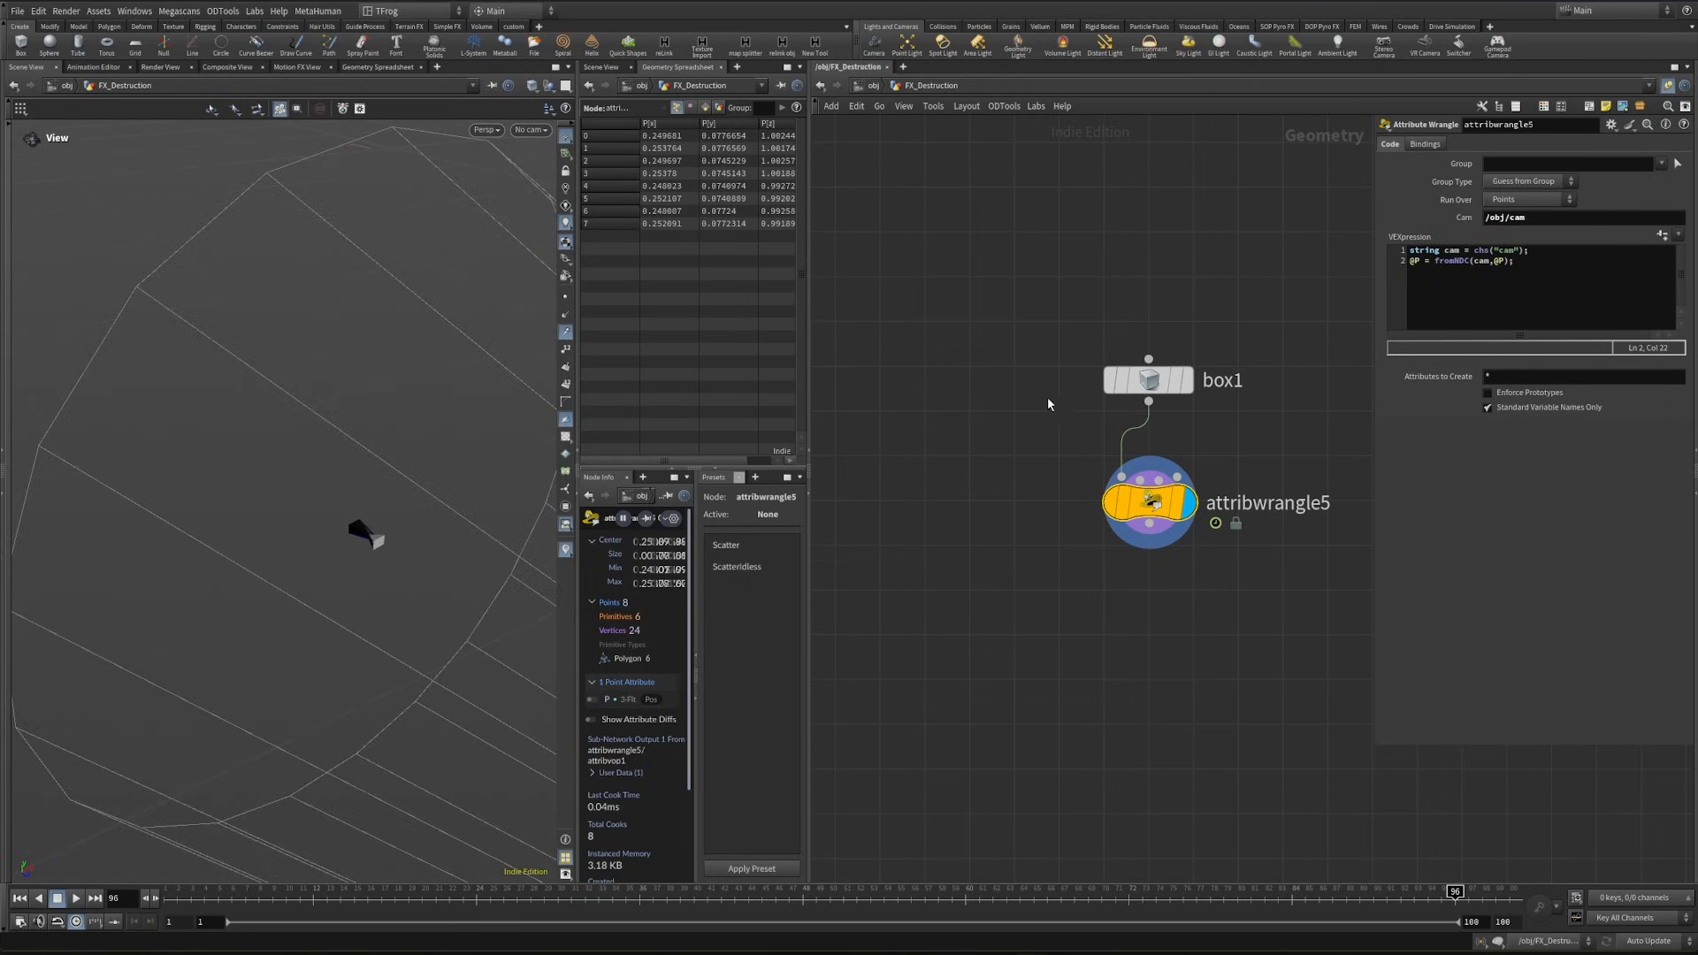
# - Inspect the uniform scale of null1, the camera's parent, at object level and return inside FX_Destruction
pyautogui.moveTo(1004, 364); pyautogui.dragTo(1010, 412, button='middle')
pyautogui.press('n')
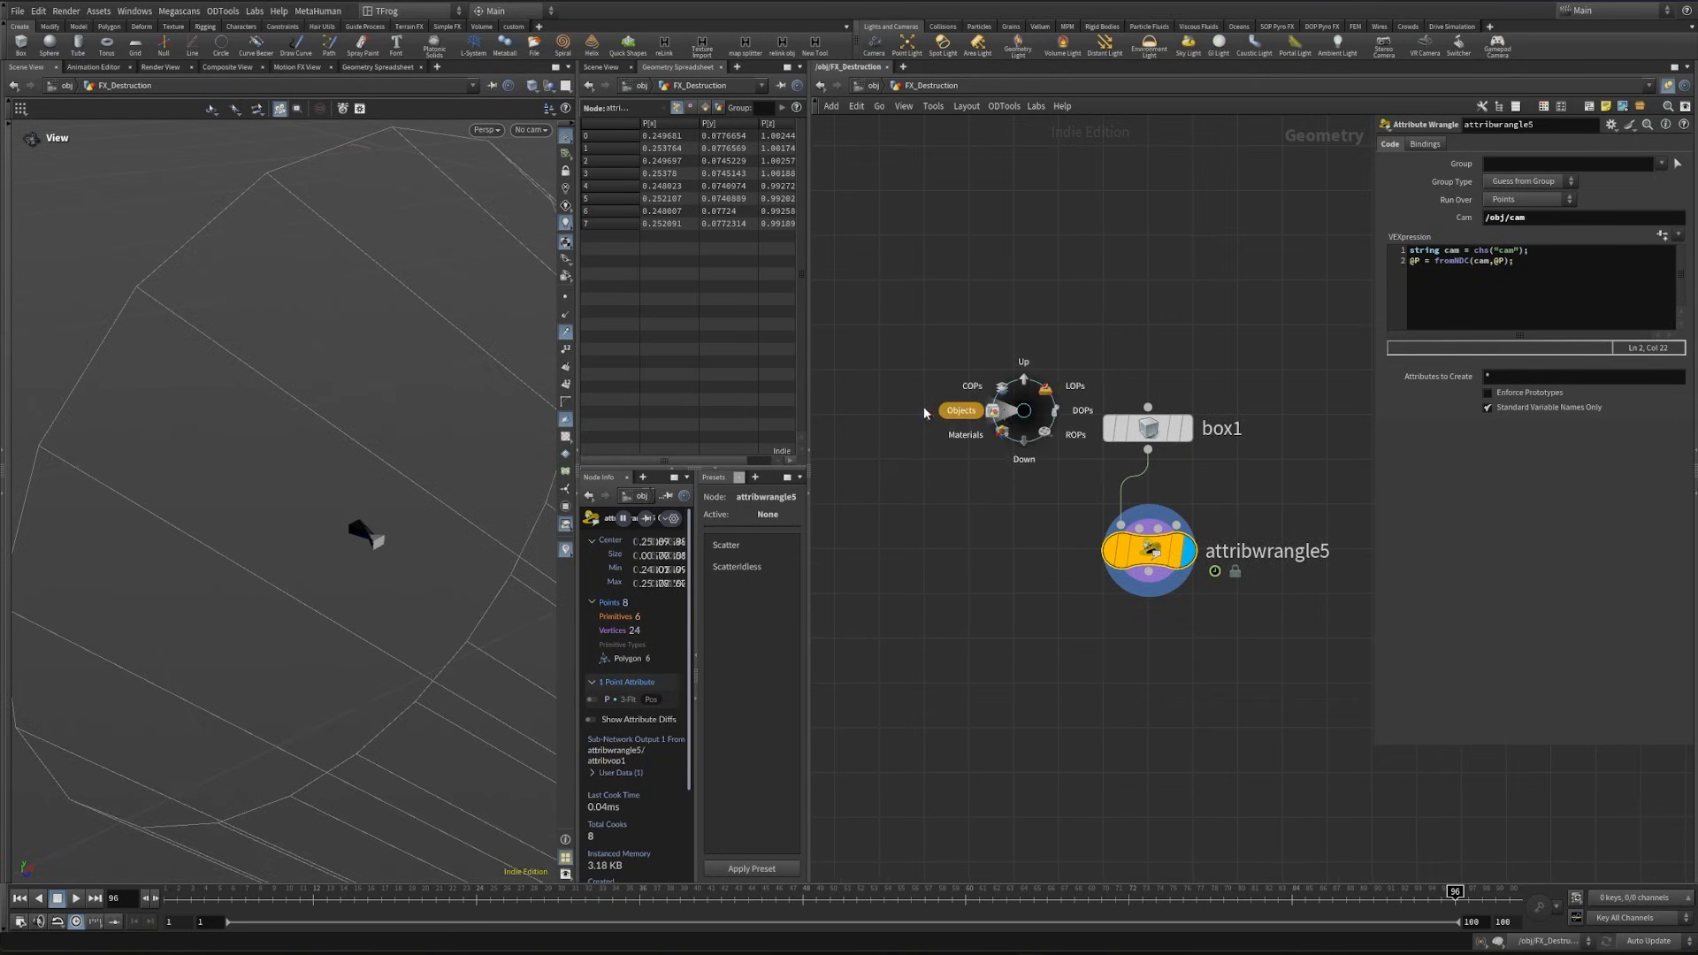
pyautogui.click(923, 406)
pyautogui.moveTo(1050, 497); pyautogui.dragTo(1208, 551)
pyautogui.moveTo(1070, 400); pyautogui.dragTo(1261, 463)
pyautogui.click(1507, 272)
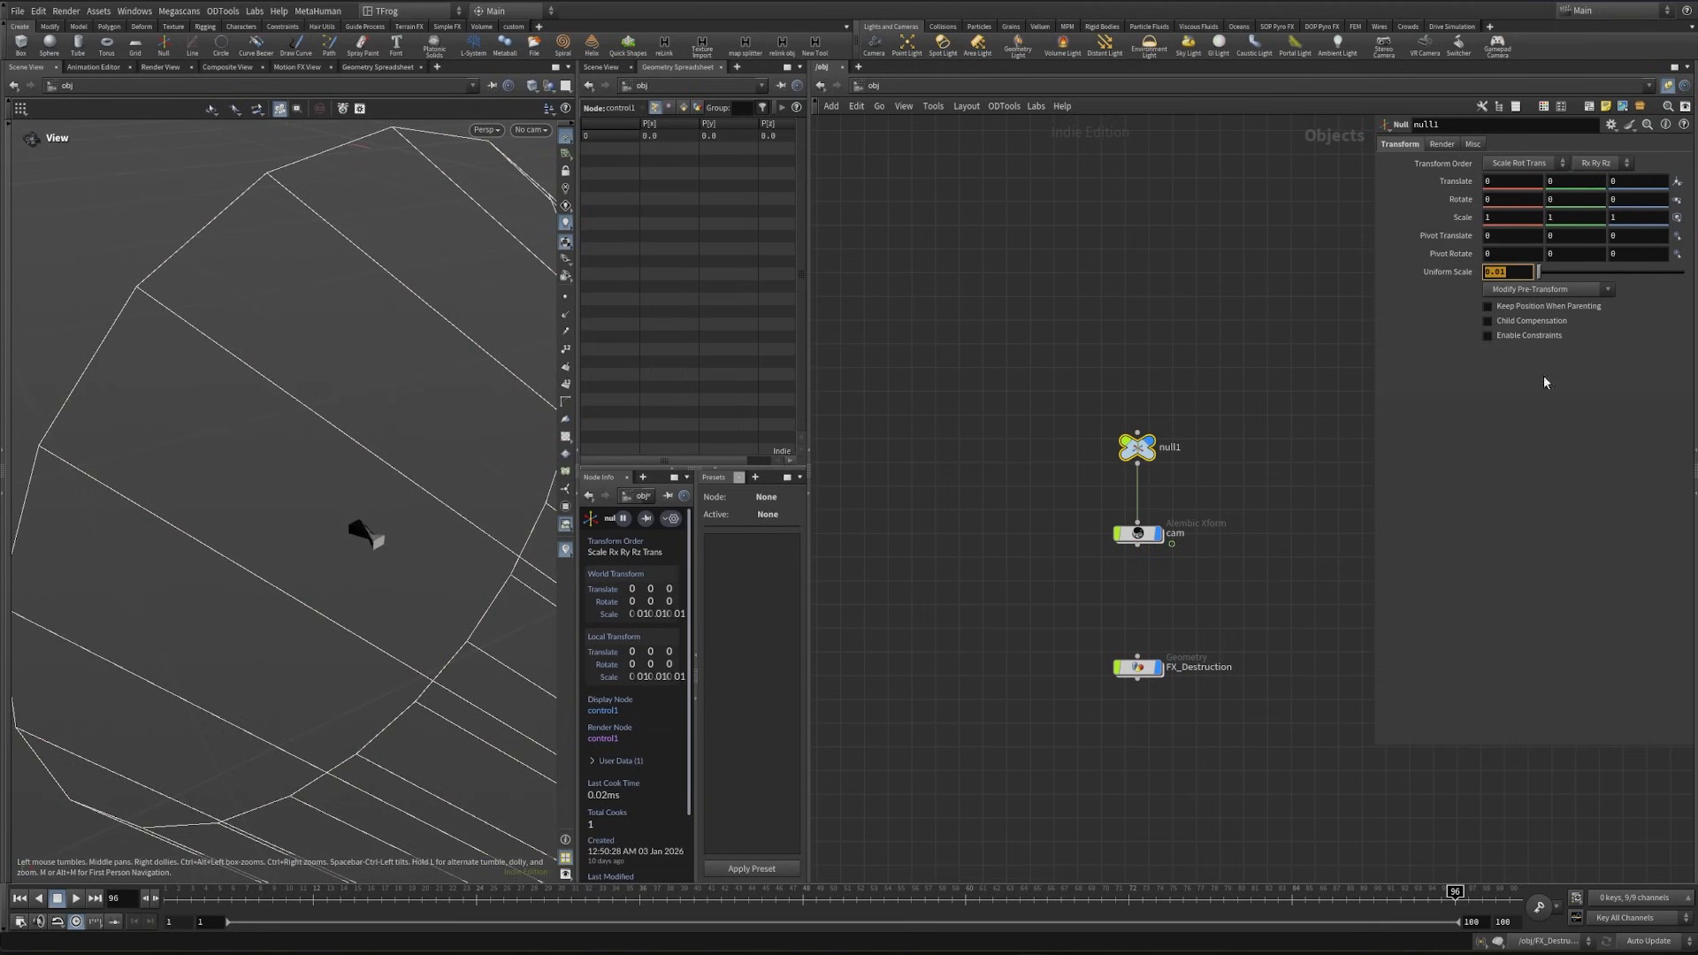
pyautogui.doubleClick(1140, 666)
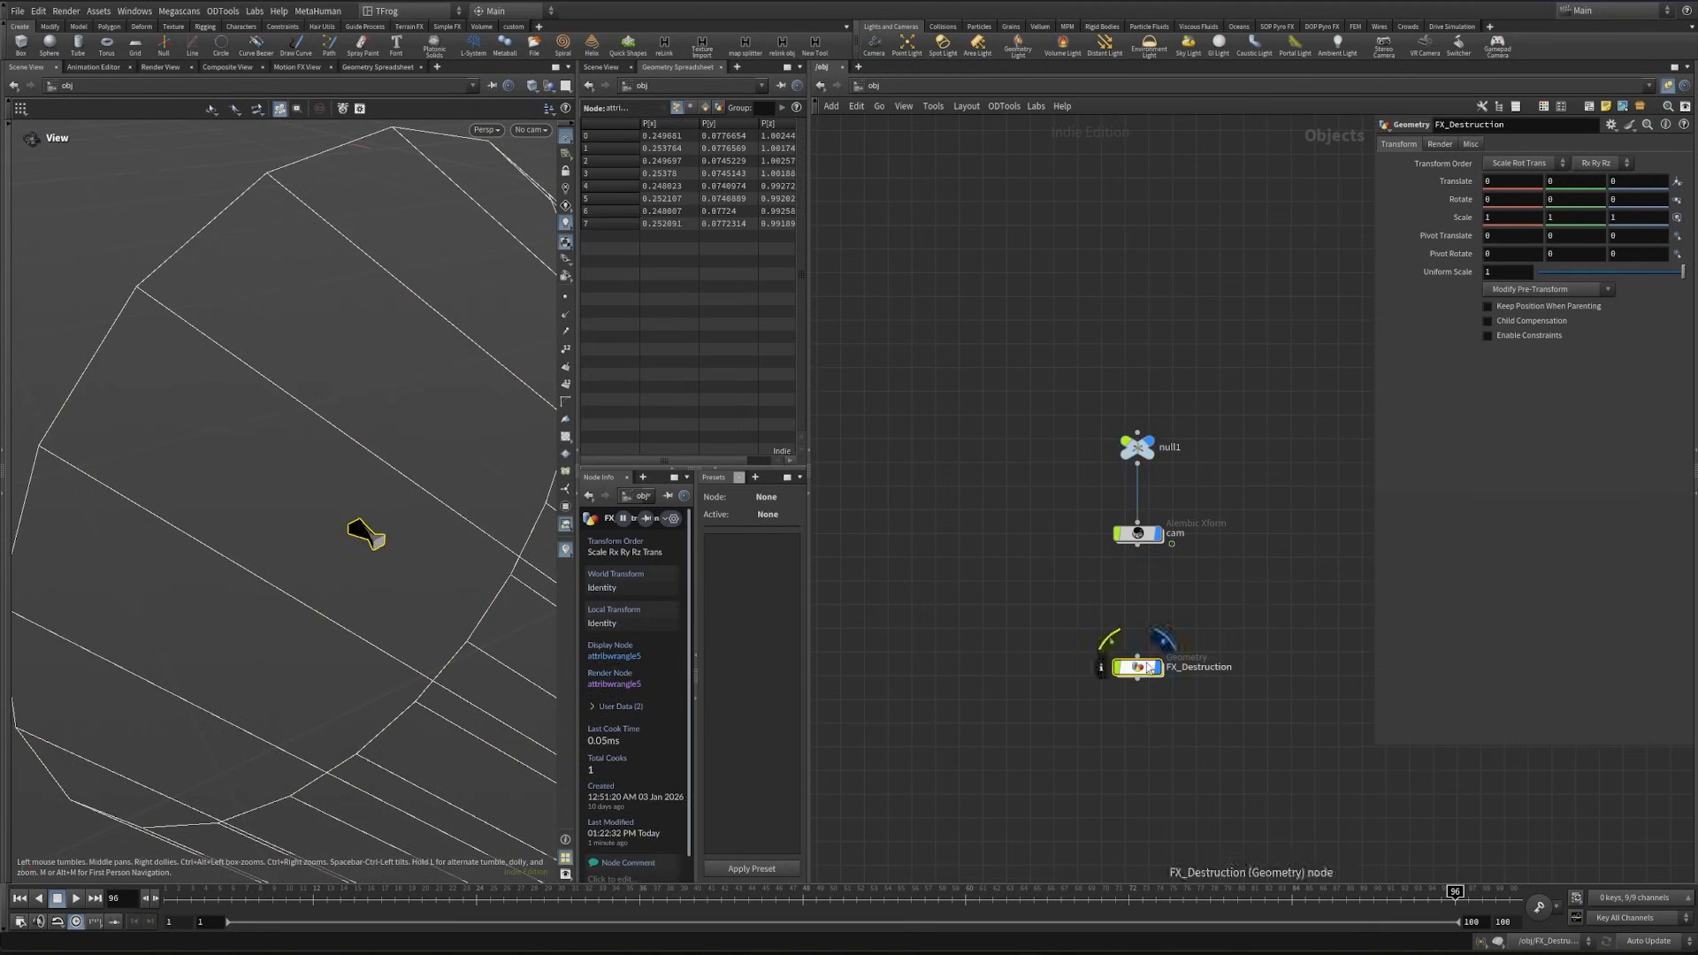
# - Set box1's Z size to 100 and view the box around the camera
pyautogui.moveTo(1146, 663); pyautogui.dragTo(1112, 716, button='middle')
pyautogui.moveTo(1008, 465); pyautogui.dragTo(1180, 518)
pyautogui.click(1651, 194)
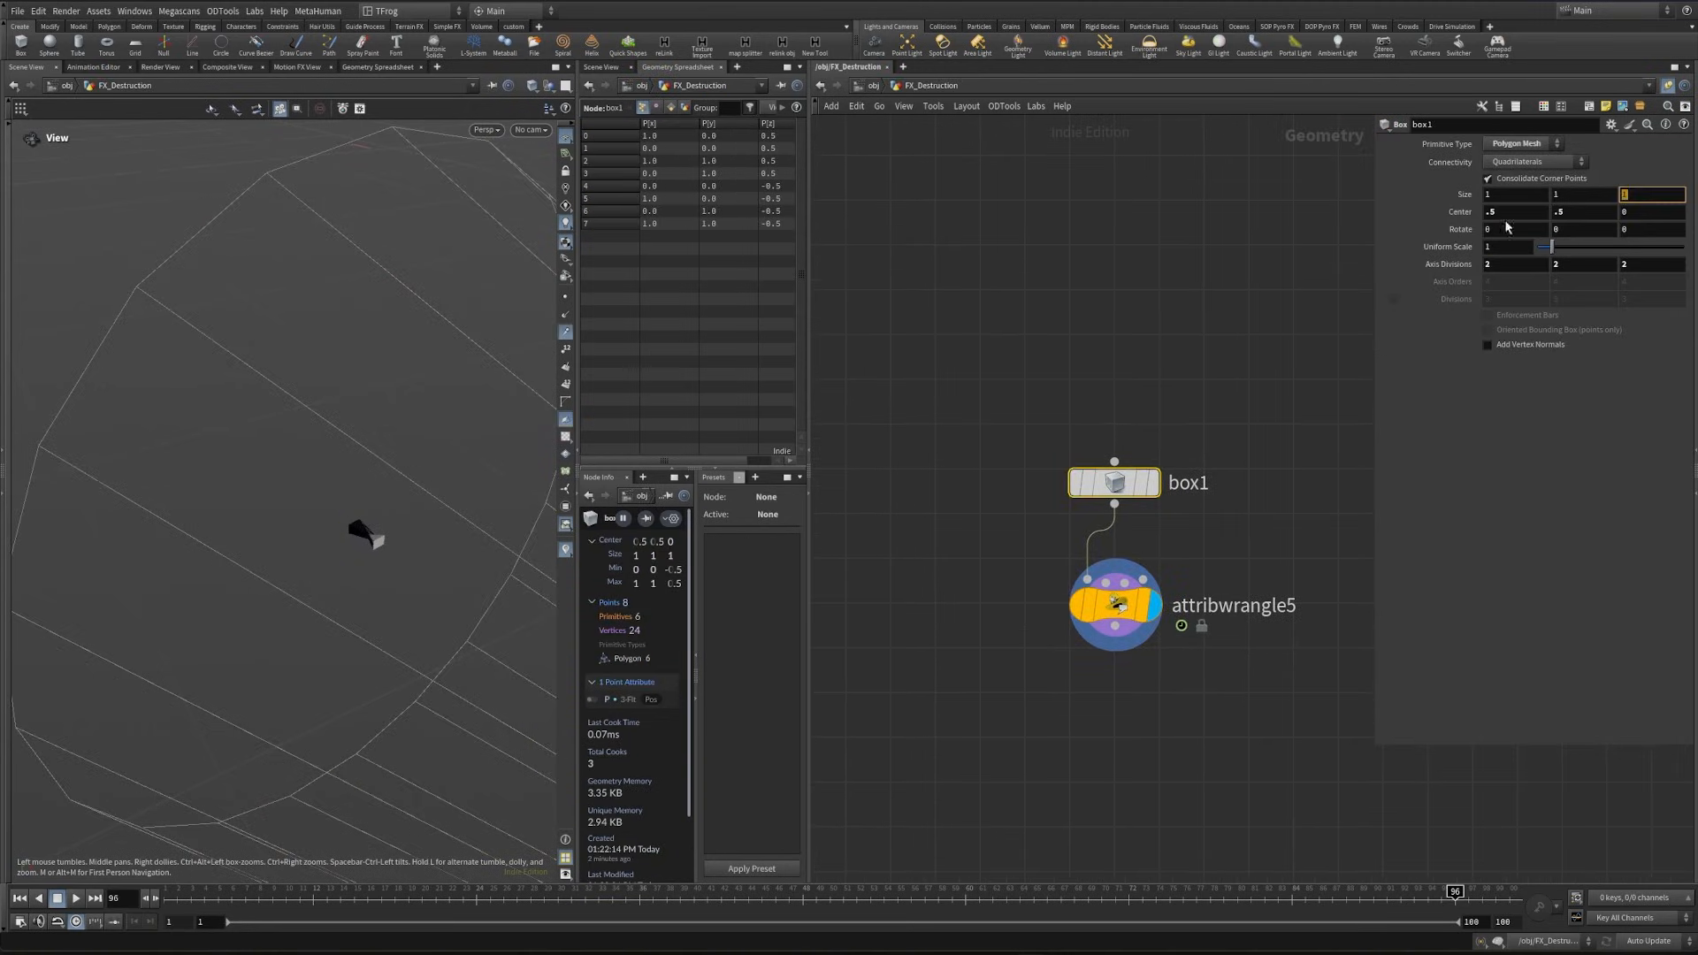
pyautogui.press('Return')
pyautogui.moveTo(360, 513); pyautogui.dragTo(274, 575)
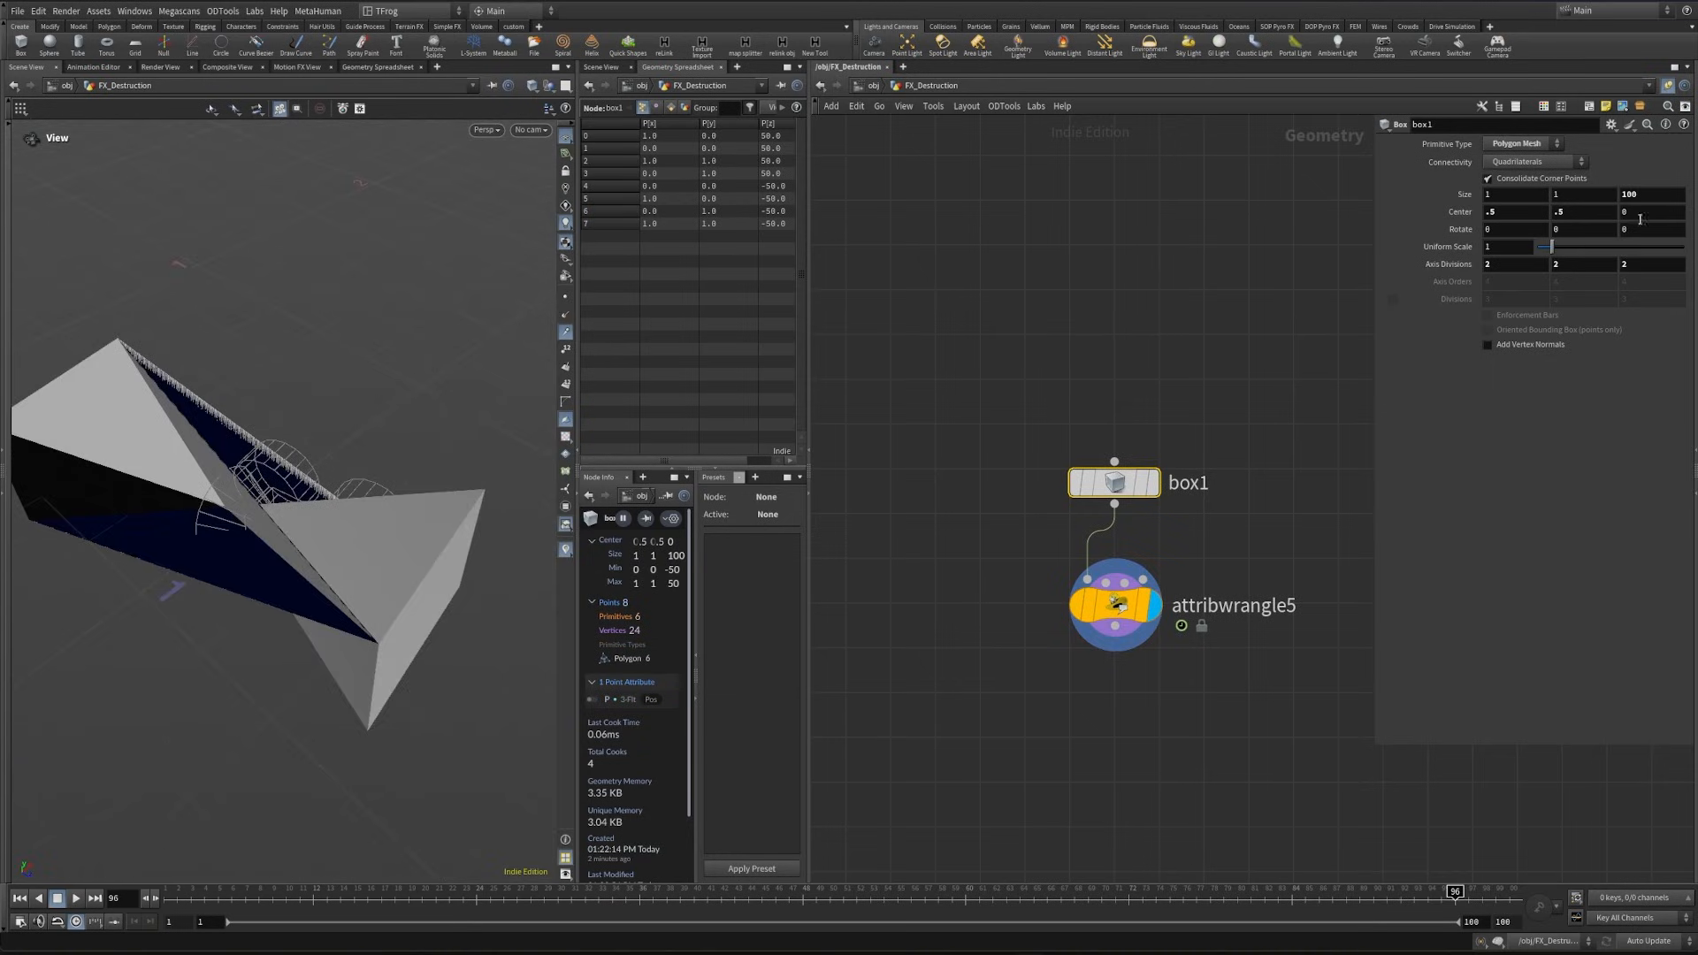
# - Set box1's center Z to -50 so the box extends only in front of the camera
pyautogui.moveTo(1643, 212); pyautogui.dragTo(1485, 247)
pyautogui.rightClick(1642, 195)
pyautogui.click(1662, 320)
pyautogui.click(1645, 214)
pyautogui.press('Return')
pyautogui.moveTo(350, 536); pyautogui.dragTo(275, 531)
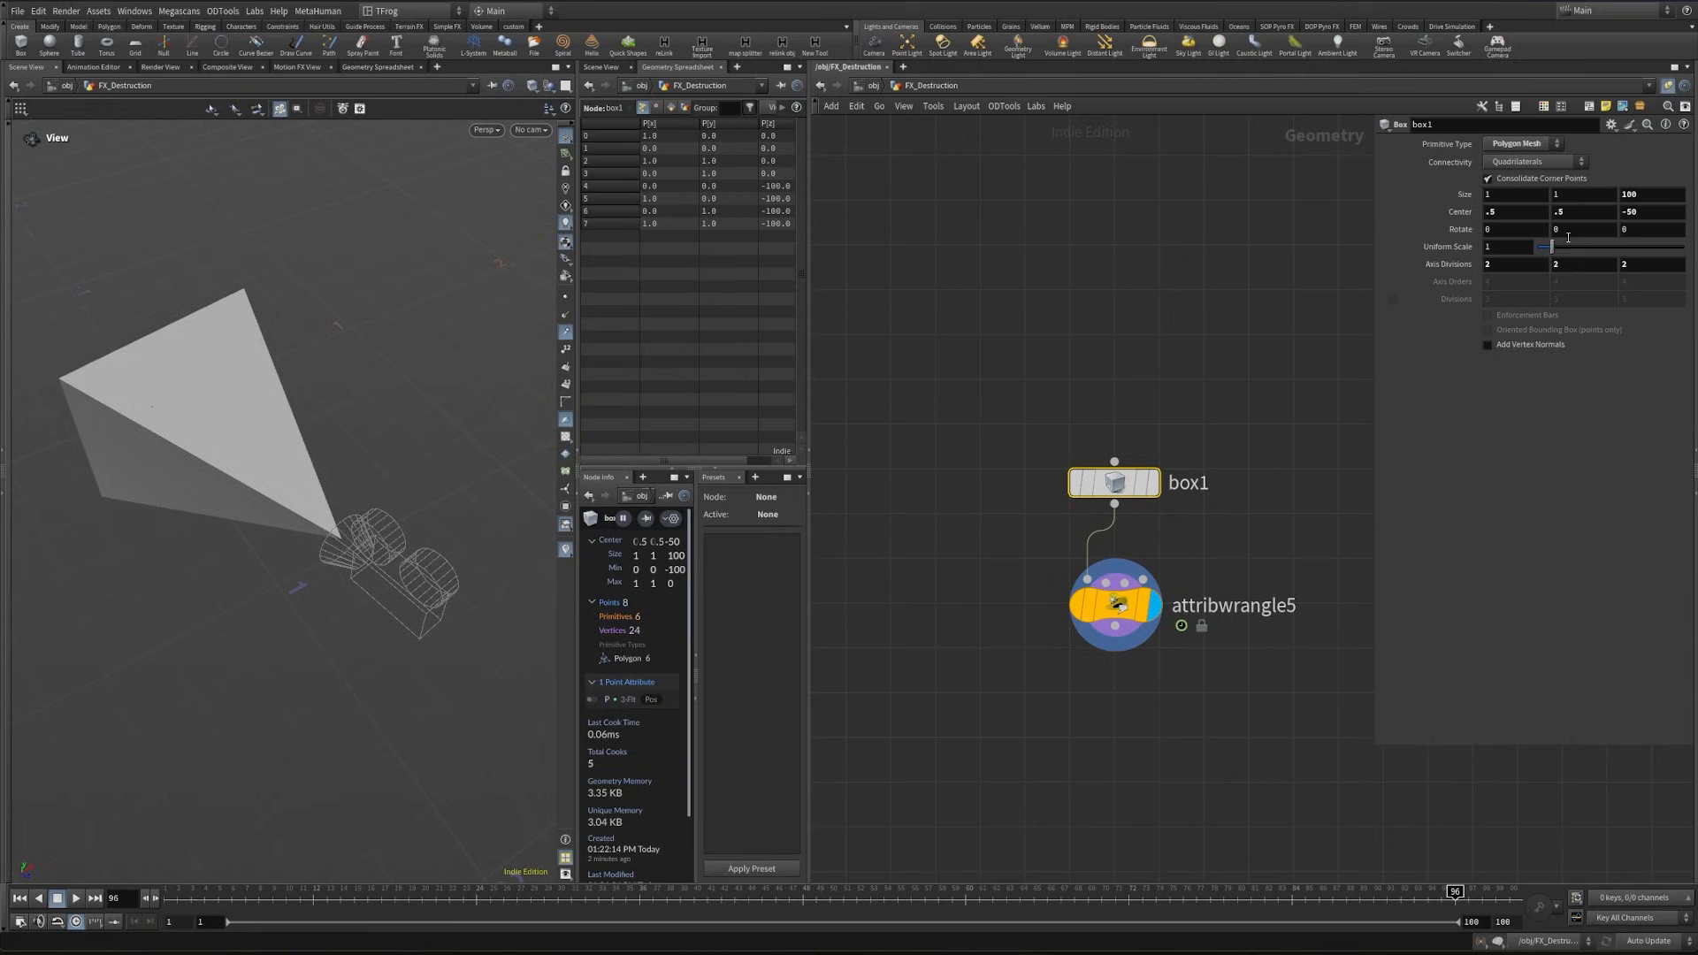
# - Drive box1's center Z with a relative reference to its Z size, using the expression -ch("sizez")/2
pyautogui.click(1645, 214)
pyautogui.moveTo(1373, 256); pyautogui.dragTo(1240, 255)
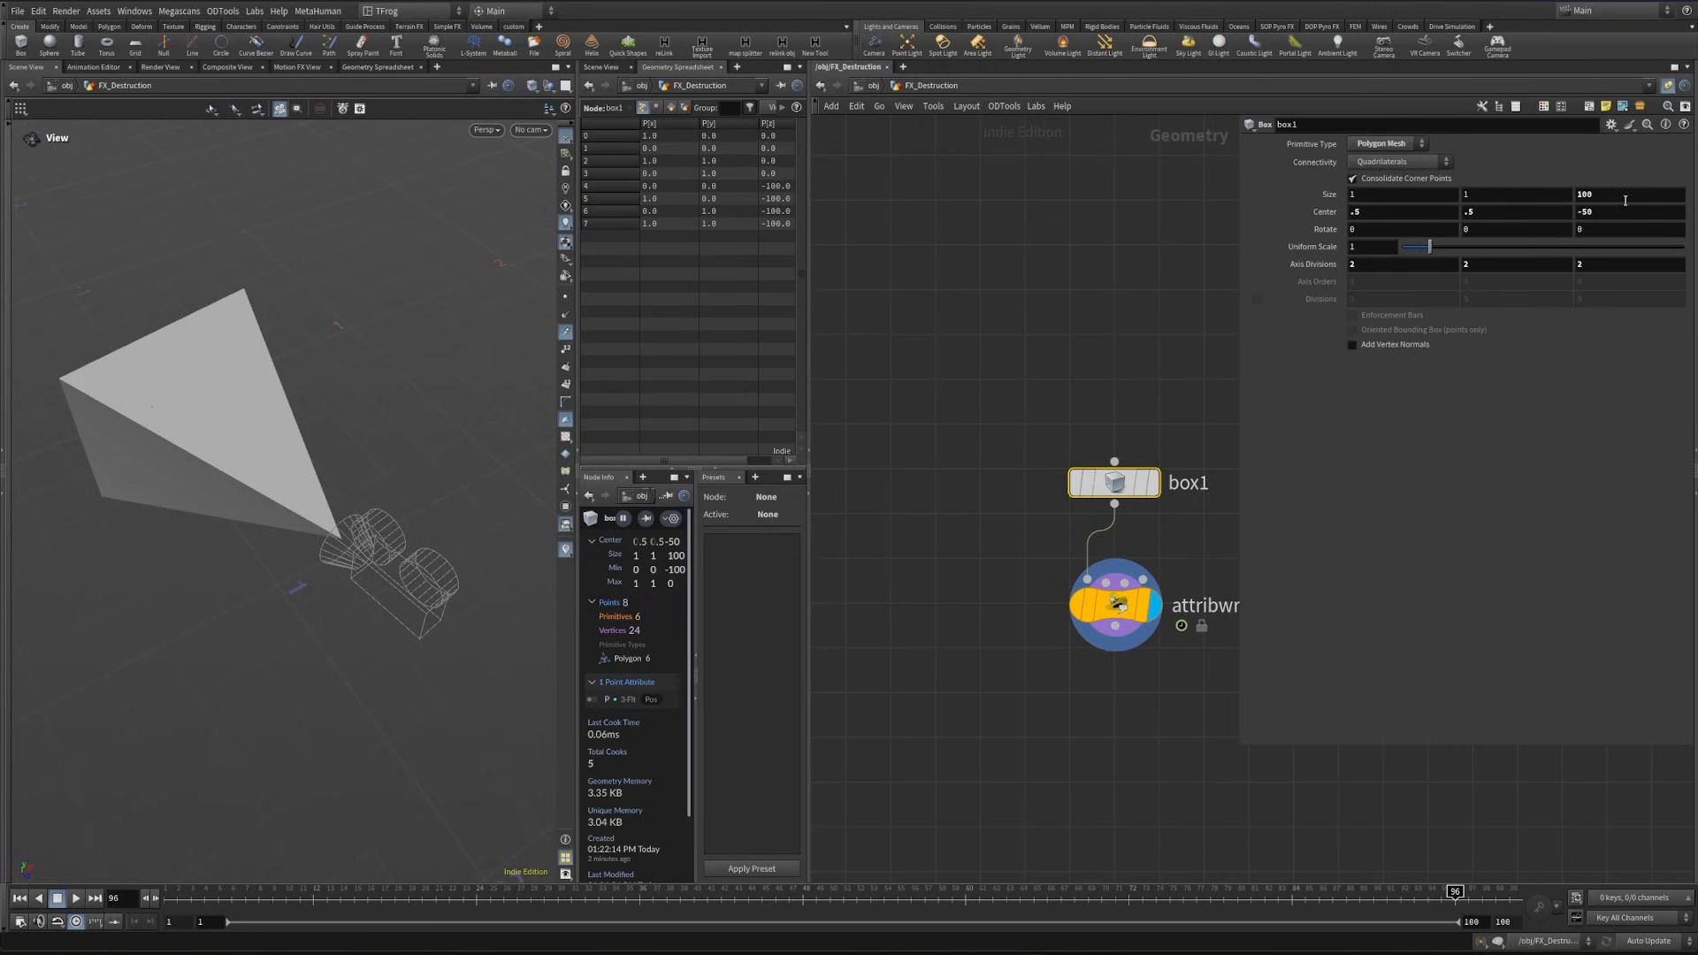
pyautogui.click(1591, 194)
pyautogui.click(1582, 214)
pyautogui.rightClick(1602, 214)
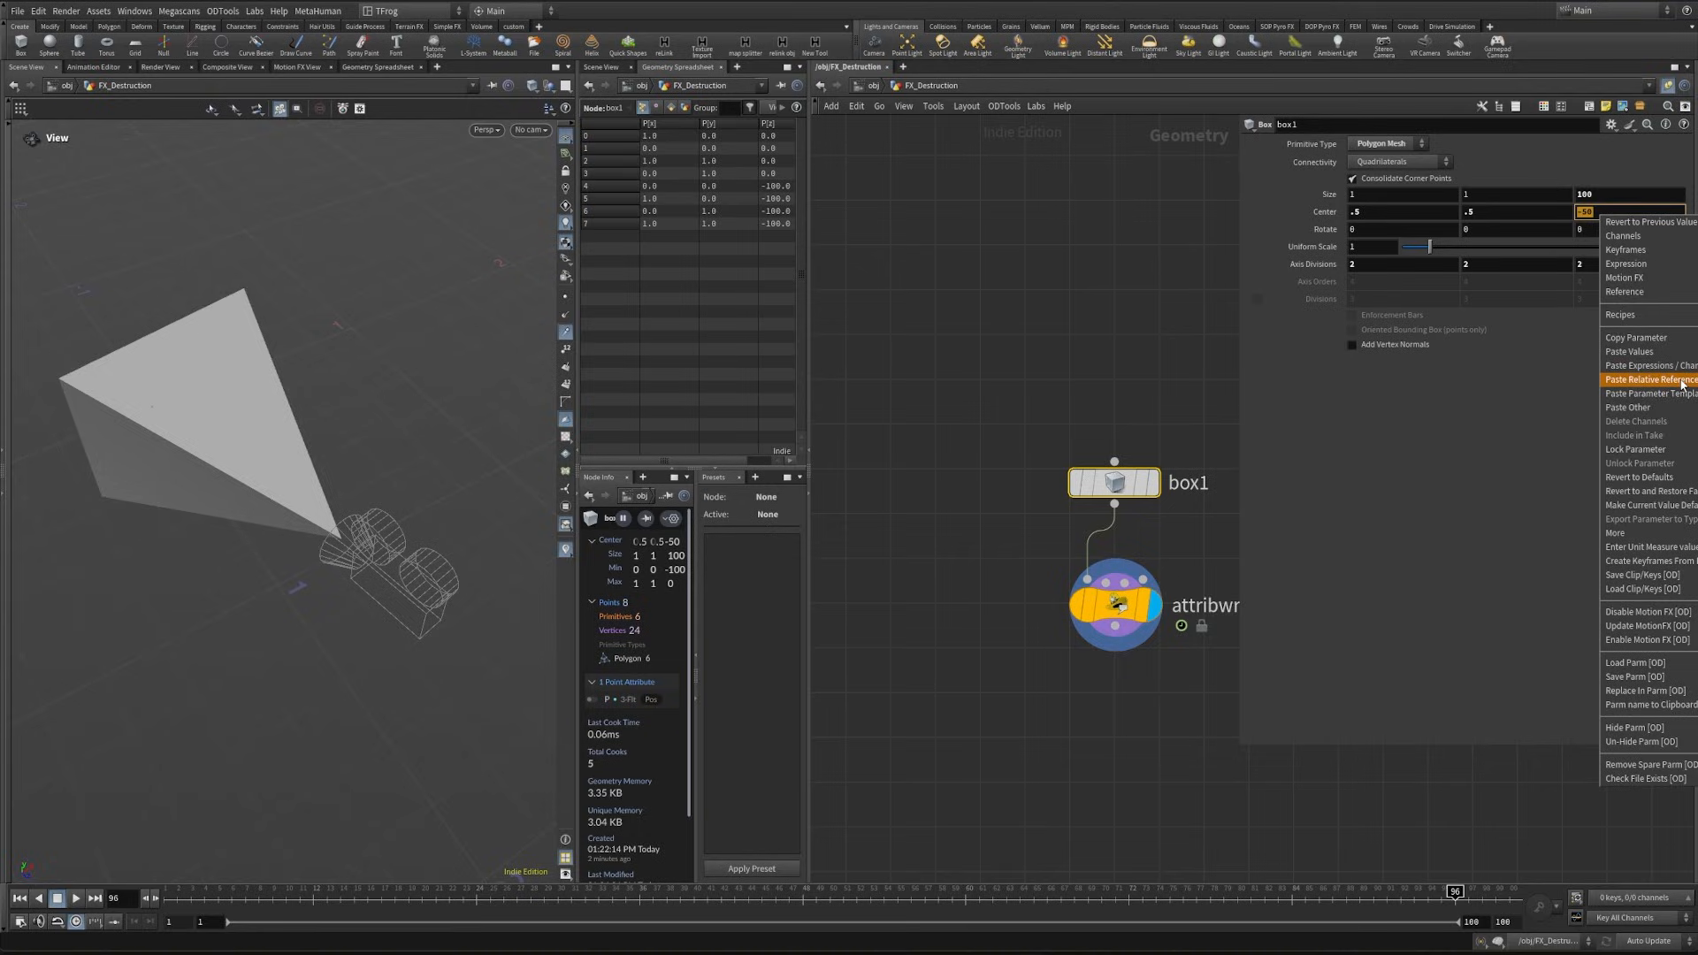
pyautogui.click(1649, 380)
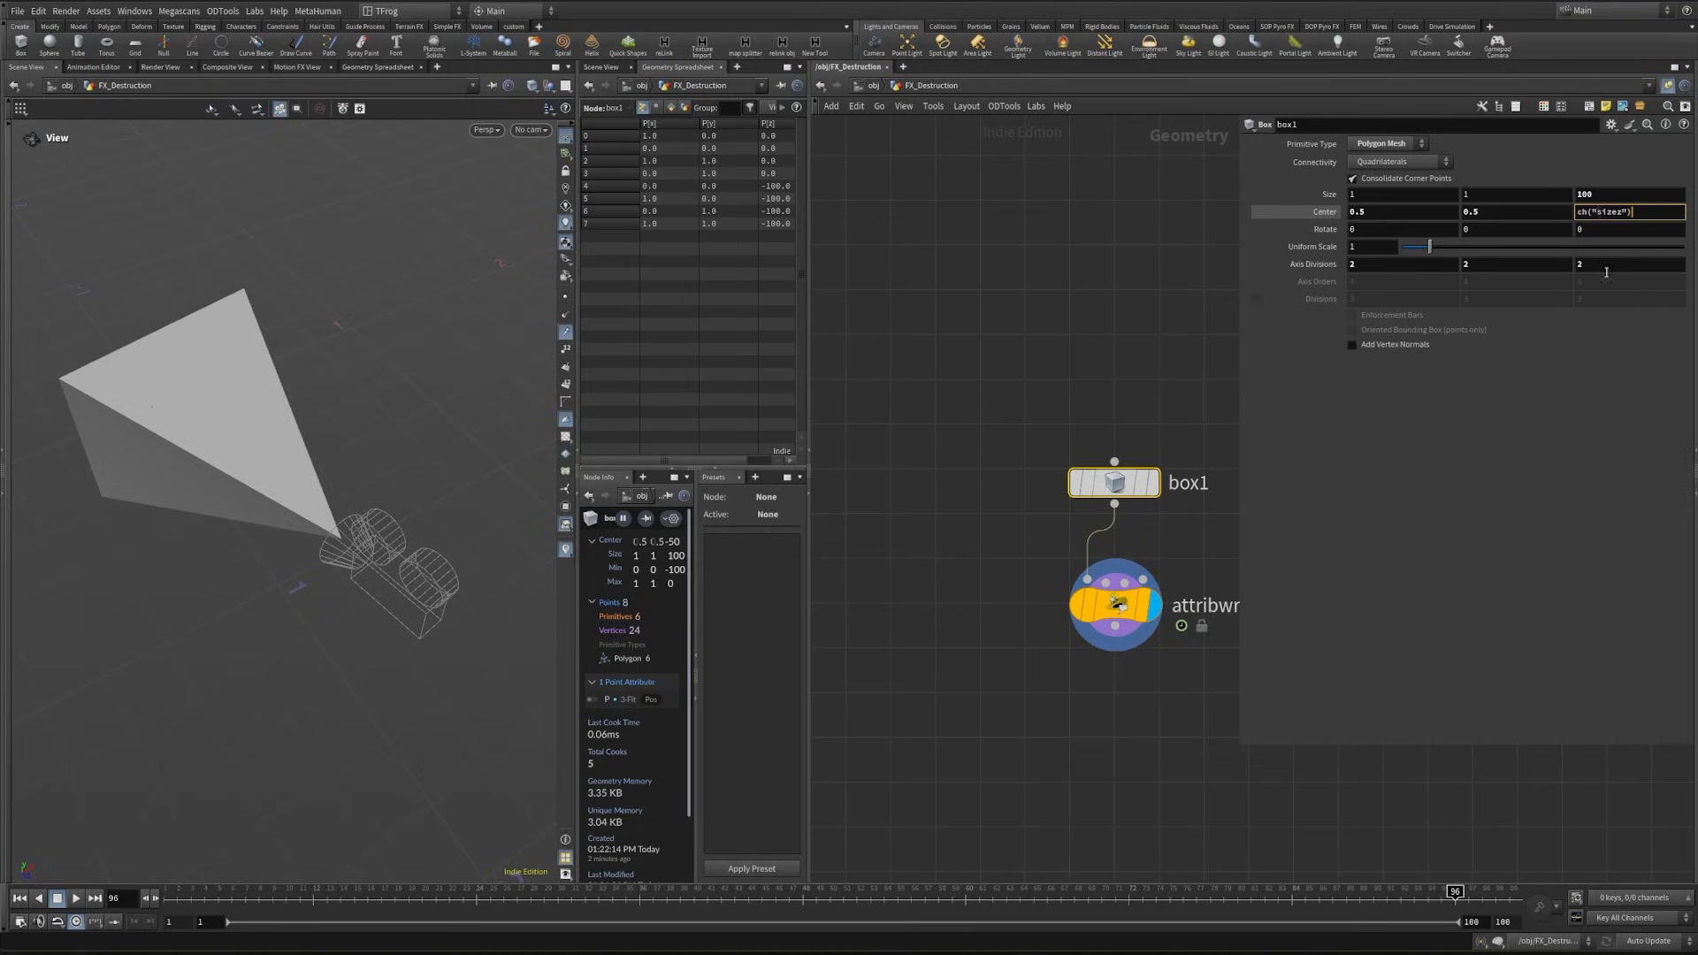
pyautogui.write('/2')
pyautogui.click(1577, 214)
pyautogui.write('-')
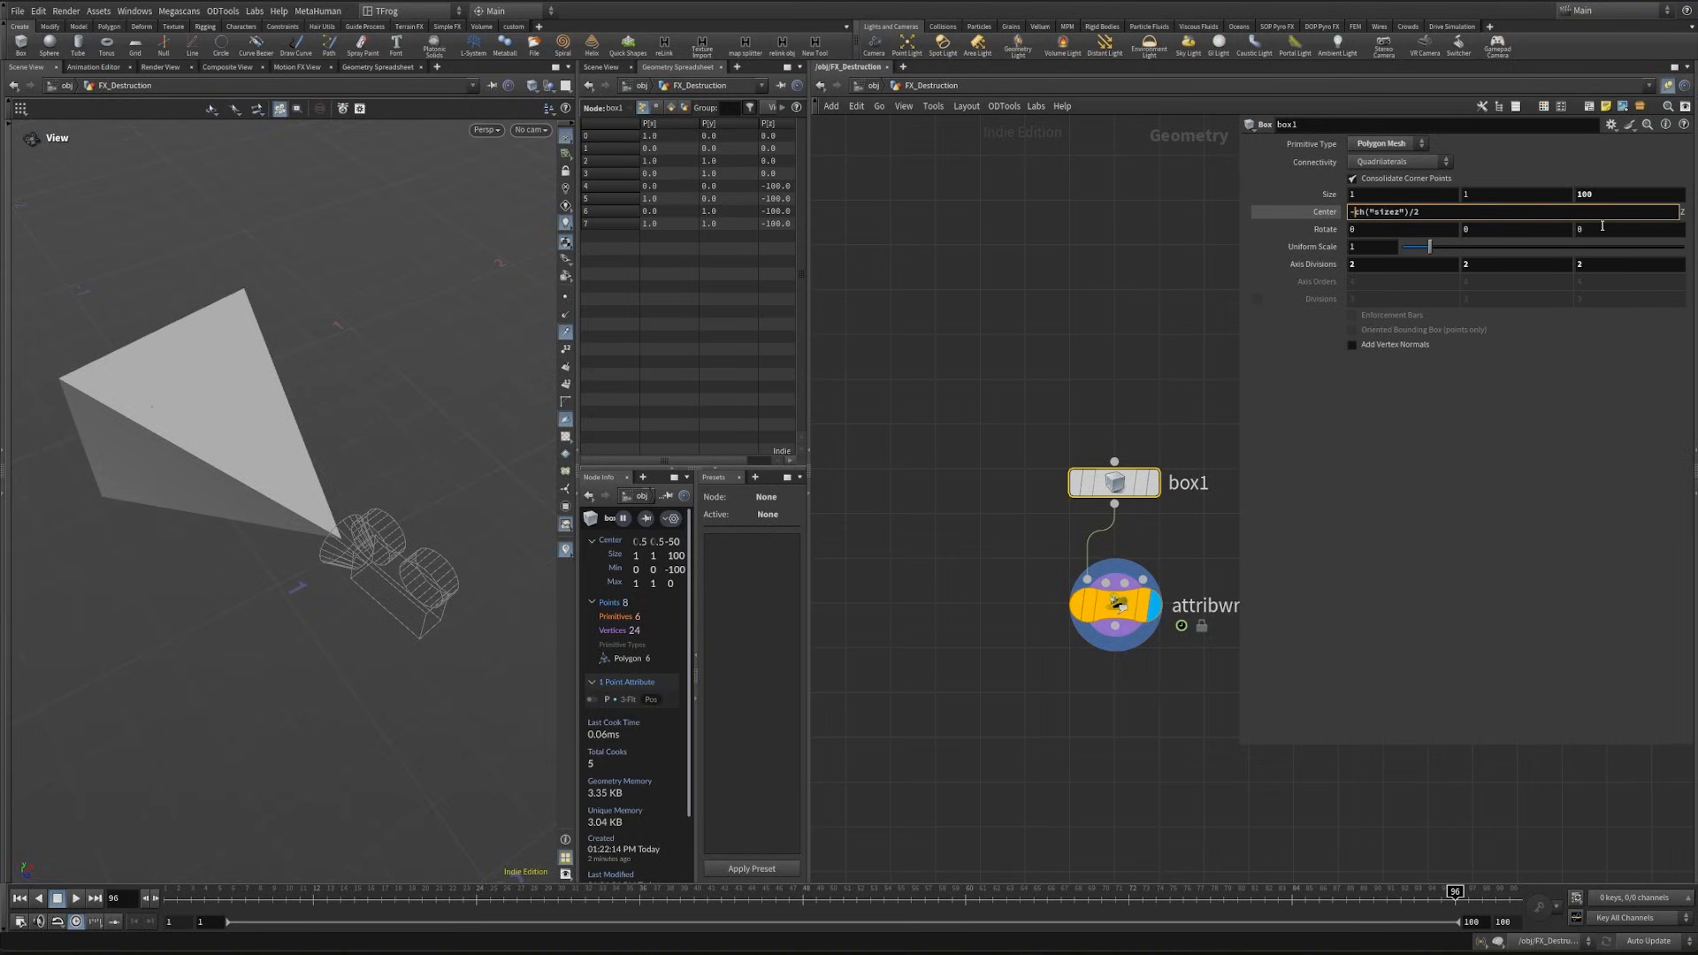
pyautogui.click(1077, 333)
# - Test box1's Z size at 20, set it to 200 and view the frustum from the side
pyautogui.doubleClick(1587, 195)
pyautogui.write('20')
pyautogui.press('Return')
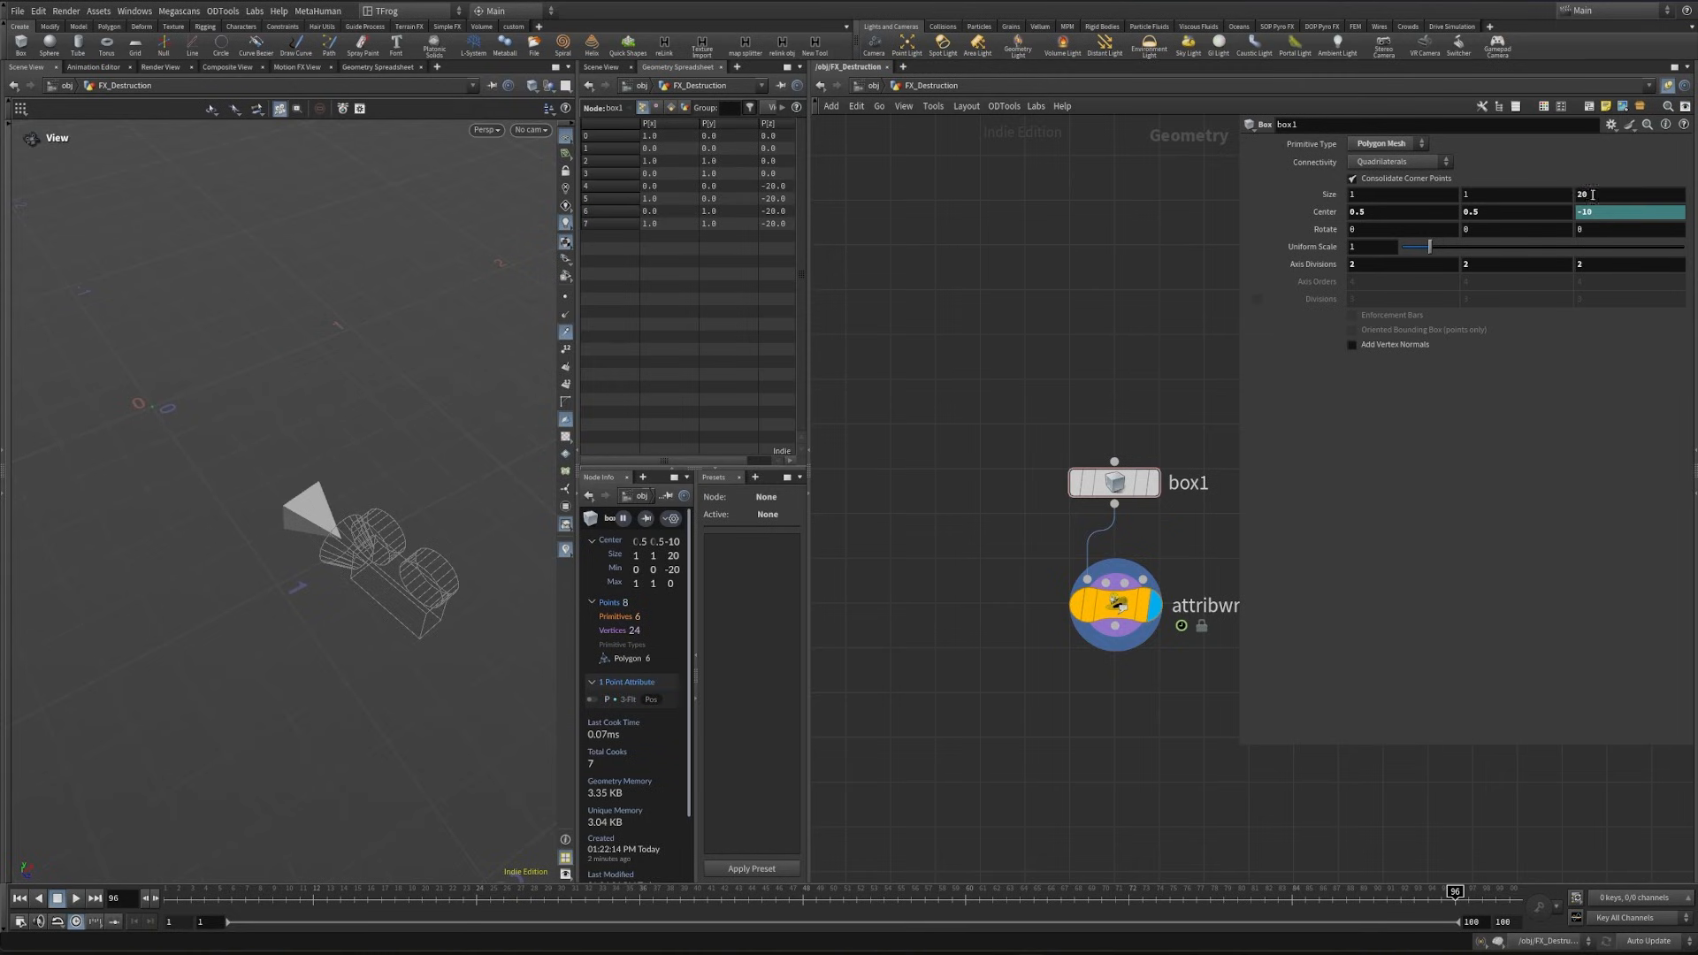
pyautogui.click(1592, 194)
pyautogui.write('200')
pyautogui.press('Return')
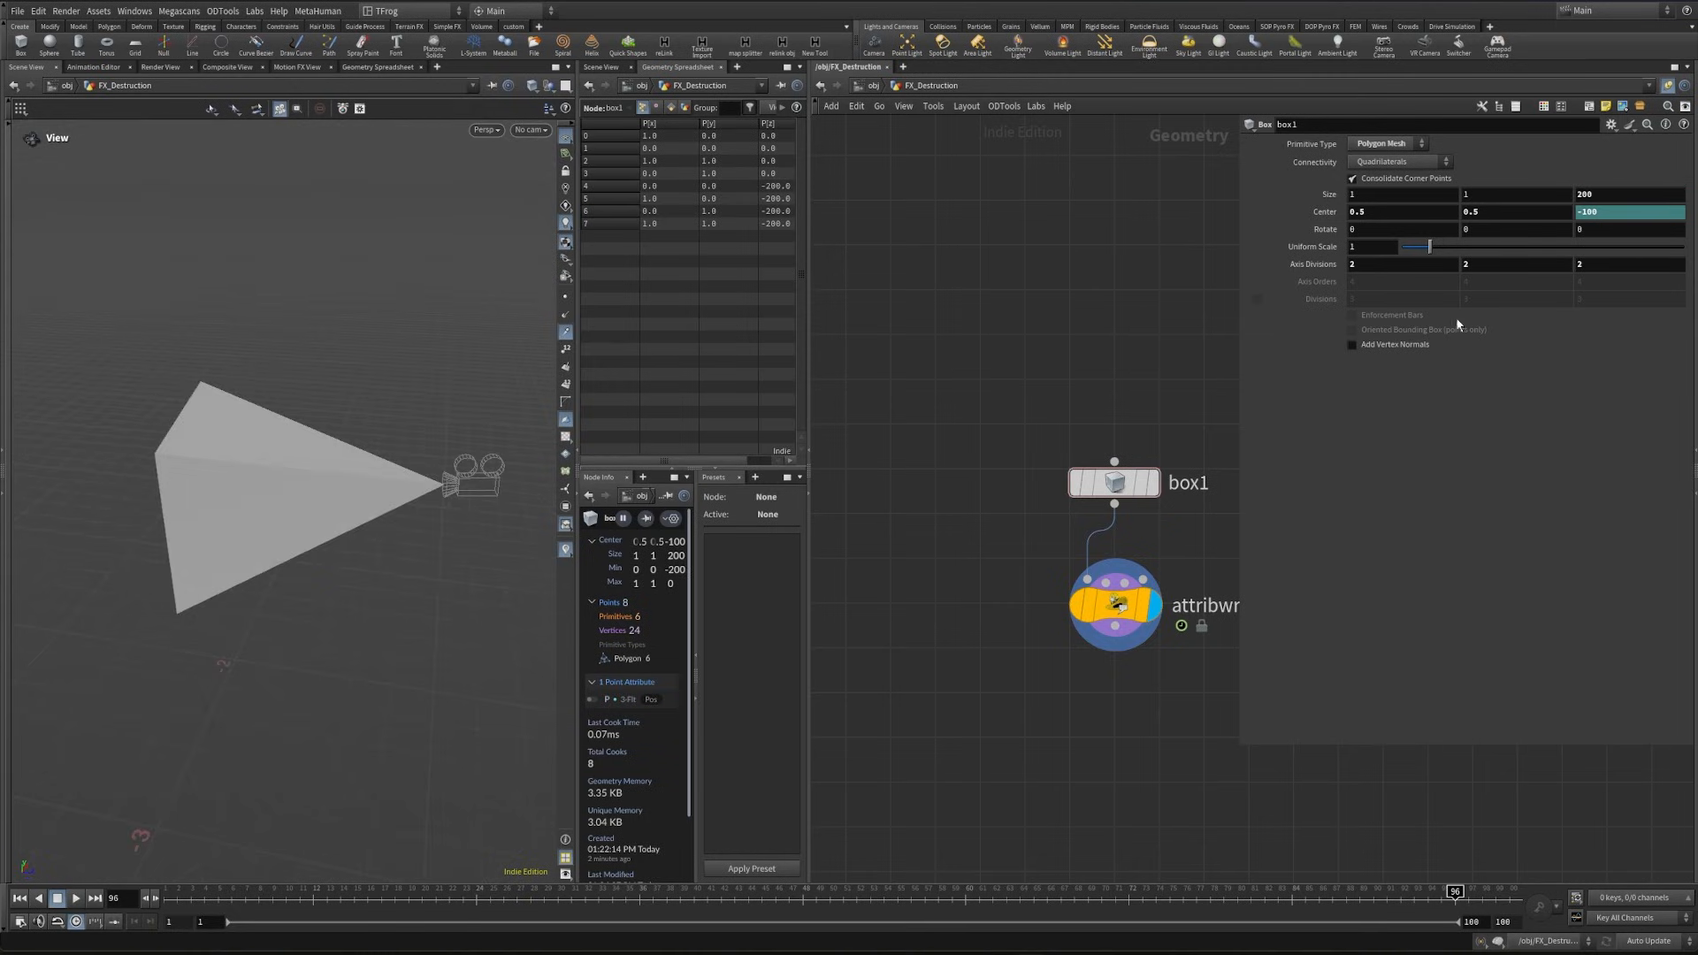
pyautogui.click(1602, 215)
pyautogui.moveTo(310, 520)
pyautogui.mouseDown()
pyautogui.moveTo(356, 519)
pyautogui.moveTo(283, 528)
pyautogui.mouseUp()
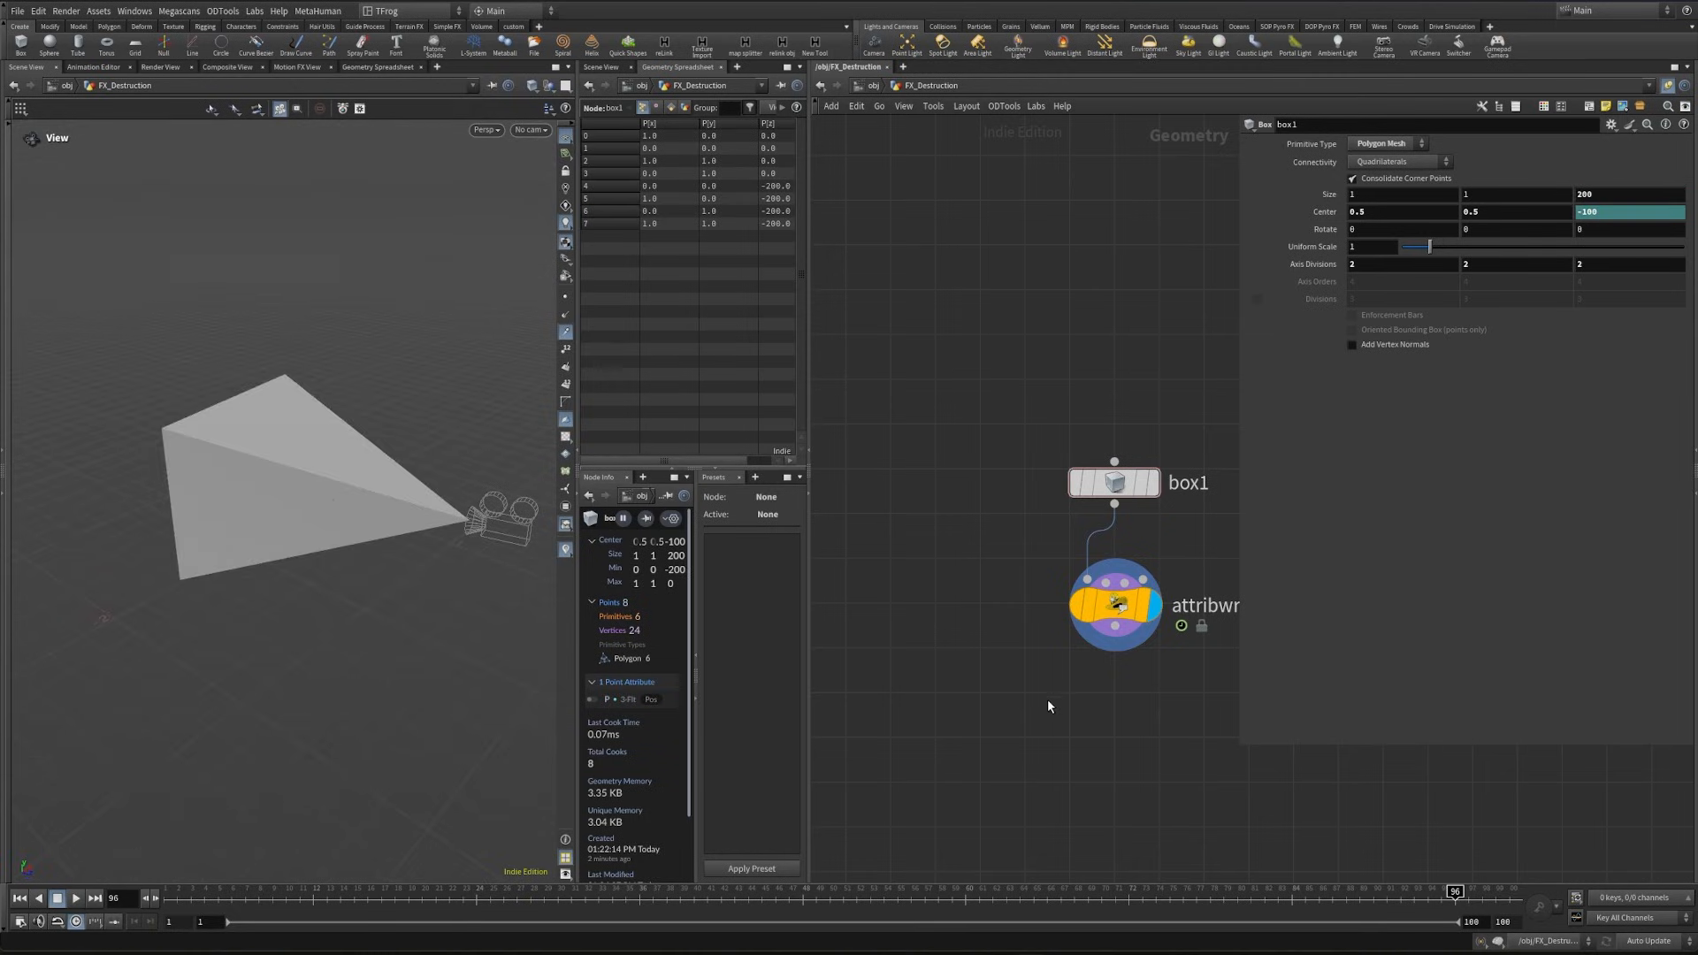
# - Add a Scatter node after attribwrangle5, display it and examine the points on the camera frustum
pyautogui.moveTo(1095, 718); pyautogui.dragTo(982, 537, button='middle')
pyautogui.click(1000, 444)
pyautogui.rightClick(985, 683)
pyautogui.write('sca')
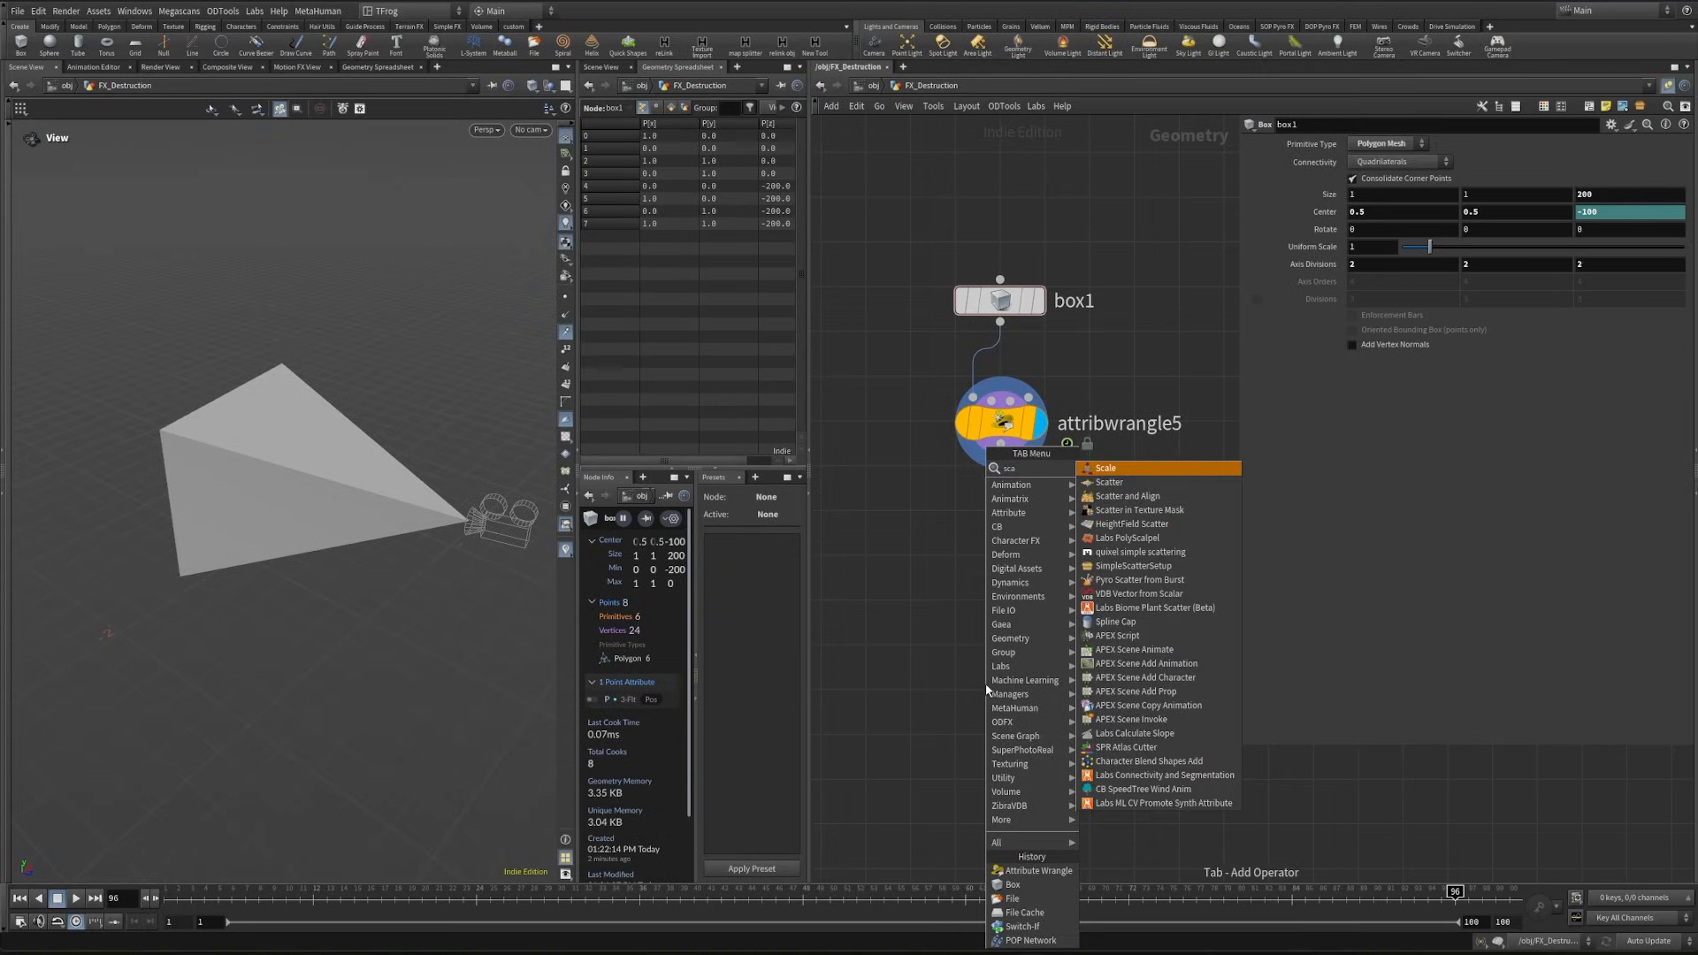
pyautogui.press('Return')
pyautogui.click(1021, 684)
pyautogui.moveTo(304, 570); pyautogui.dragTo(288, 450)
pyautogui.moveTo(348, 538); pyautogui.dragTo(544, 464)
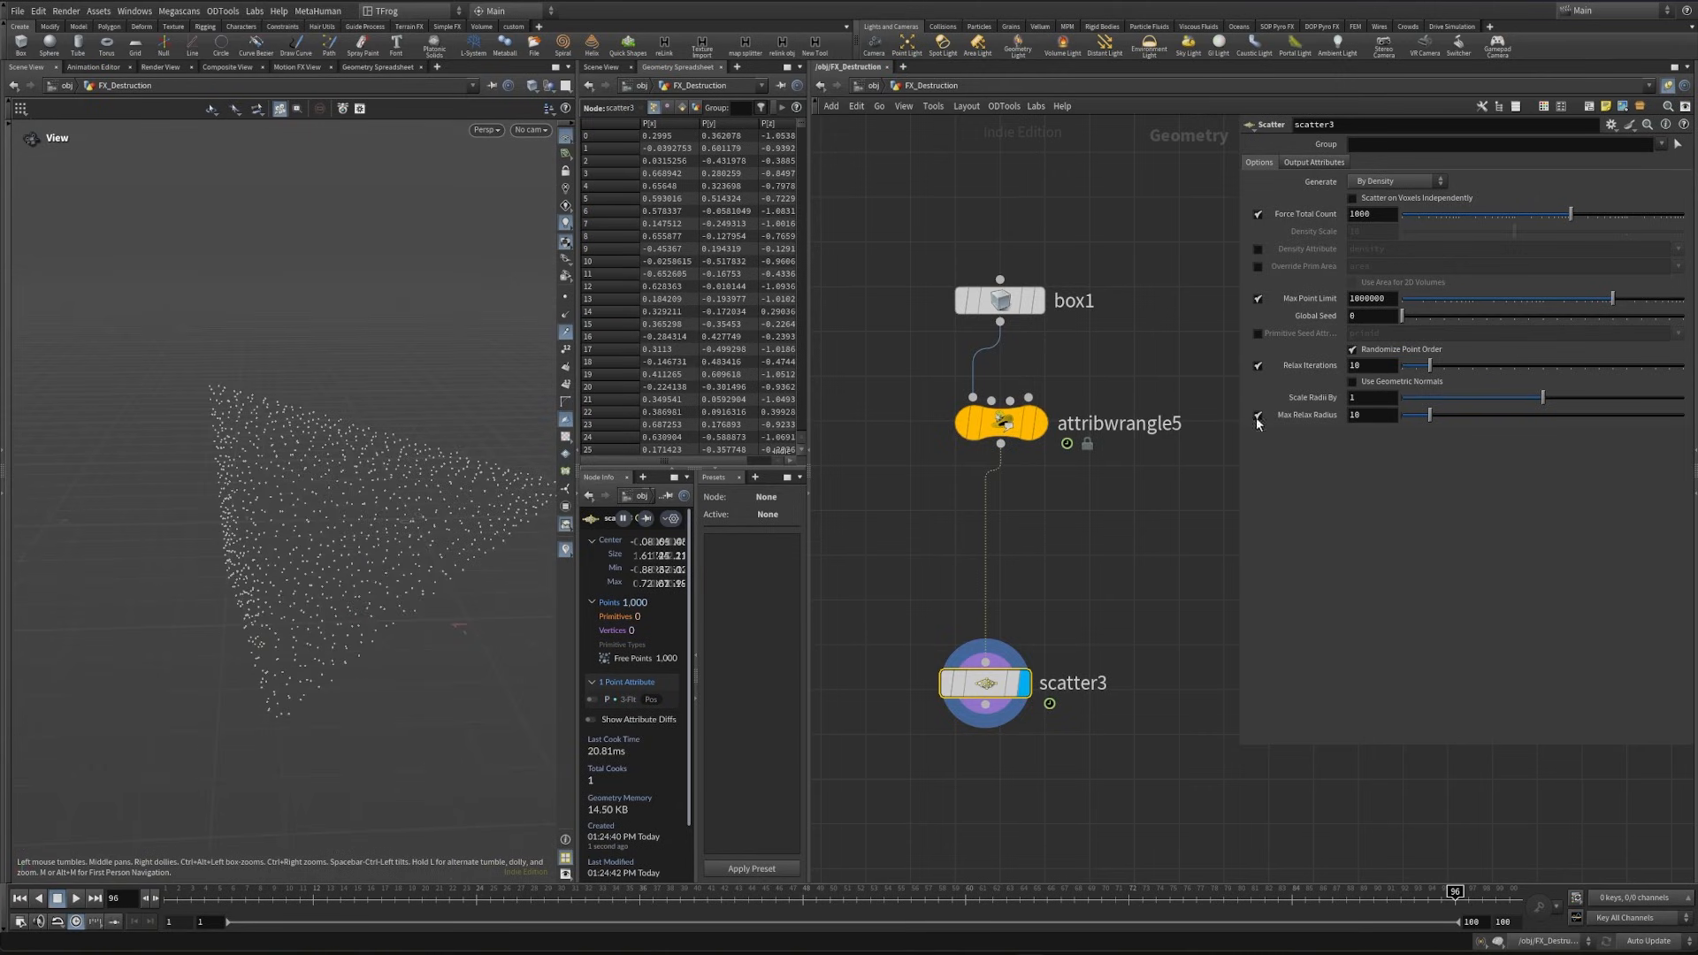
pyautogui.moveTo(477, 530)
pyautogui.mouseDown()
pyautogui.moveTo(375, 546)
pyautogui.moveTo(486, 539)
pyautogui.mouseUp()
# - Insert a VDB from Polygons node before scatter3 and output a density fog VDB instead of the distance VDB
pyautogui.click(1177, 601)
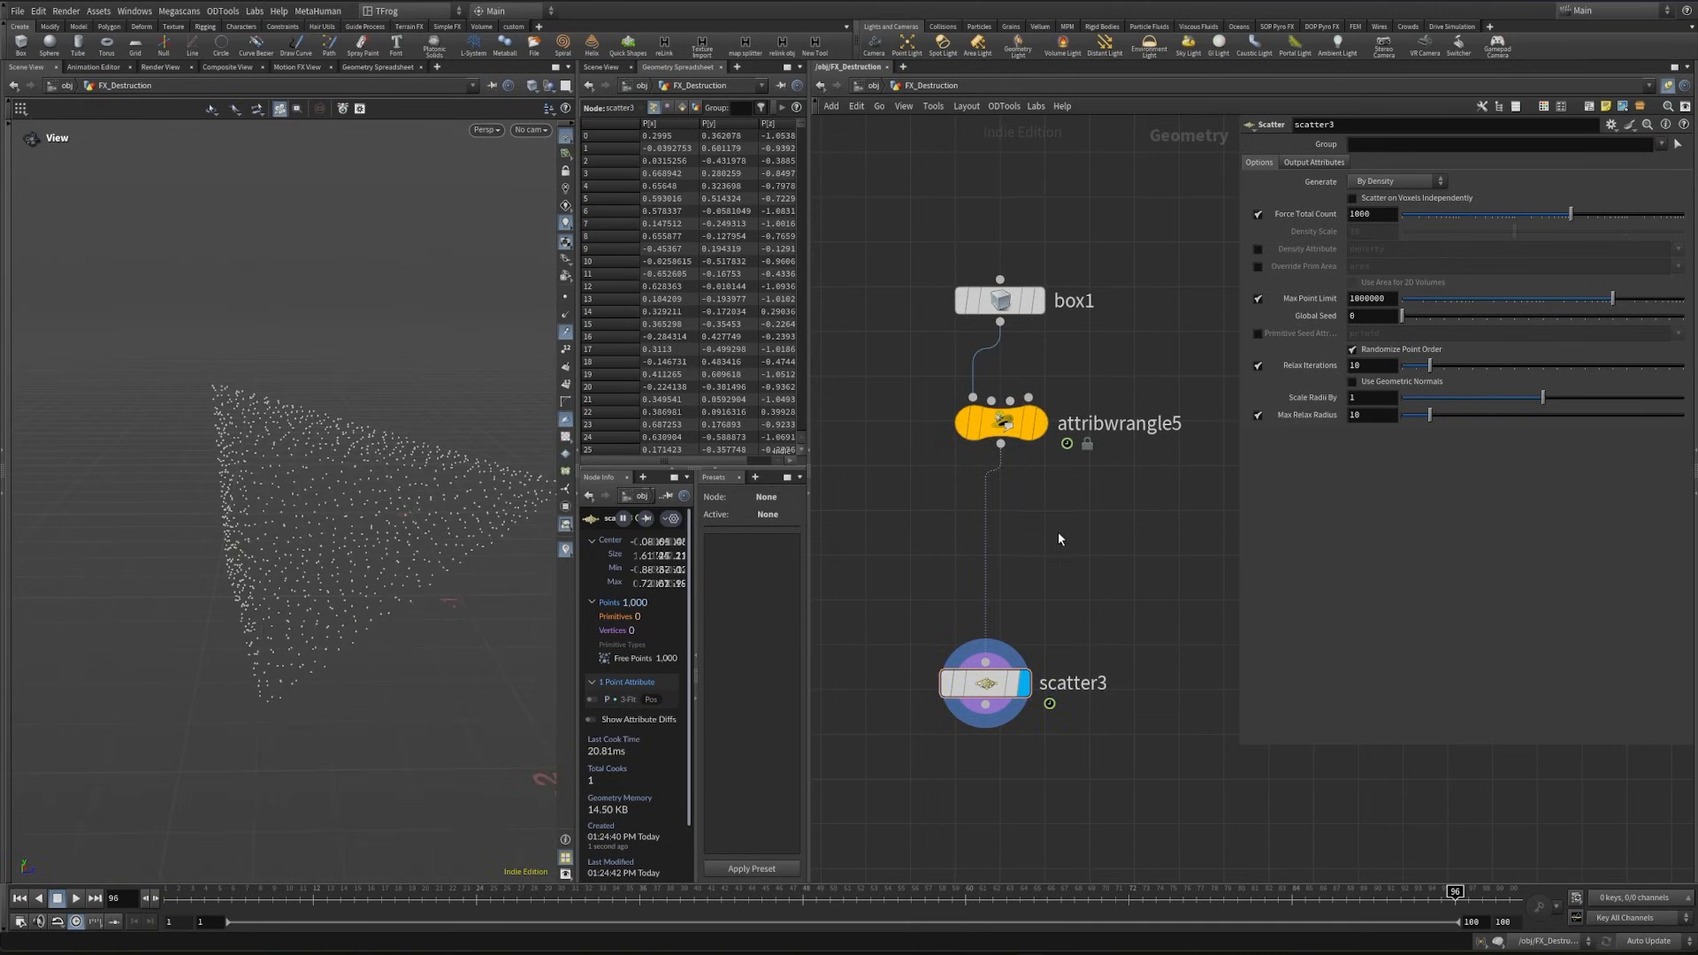
pyautogui.press('Tab')
pyautogui.write('vdb fr')
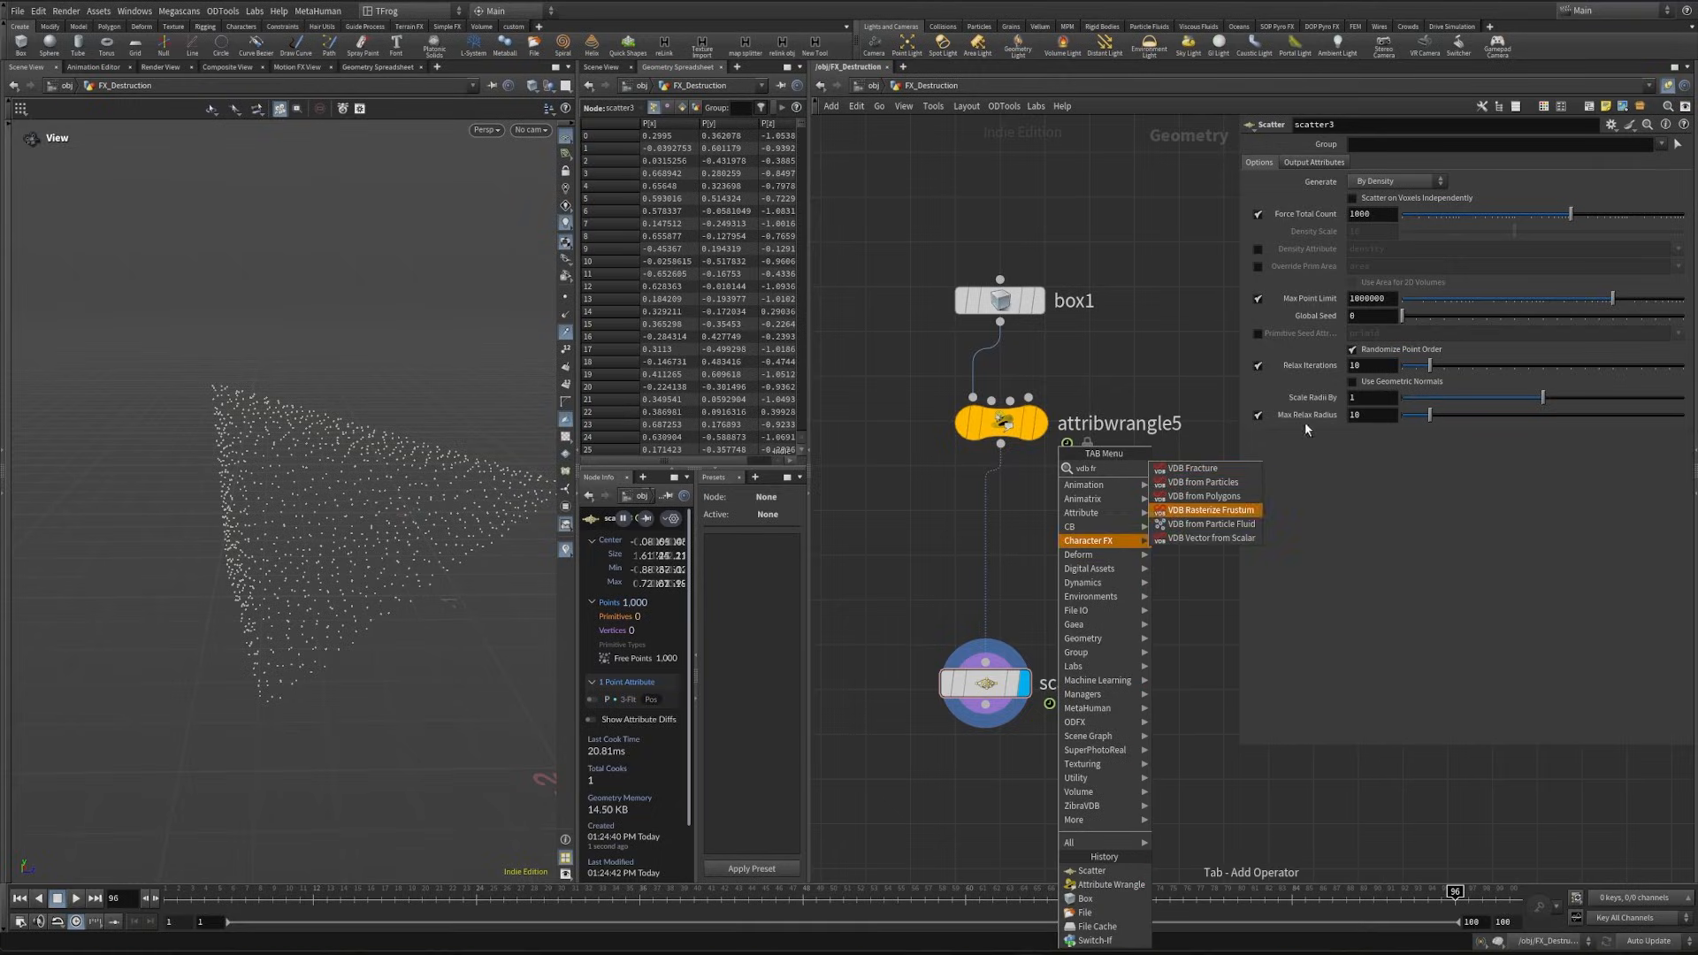
pyautogui.press('Up')
pyautogui.press('Return')
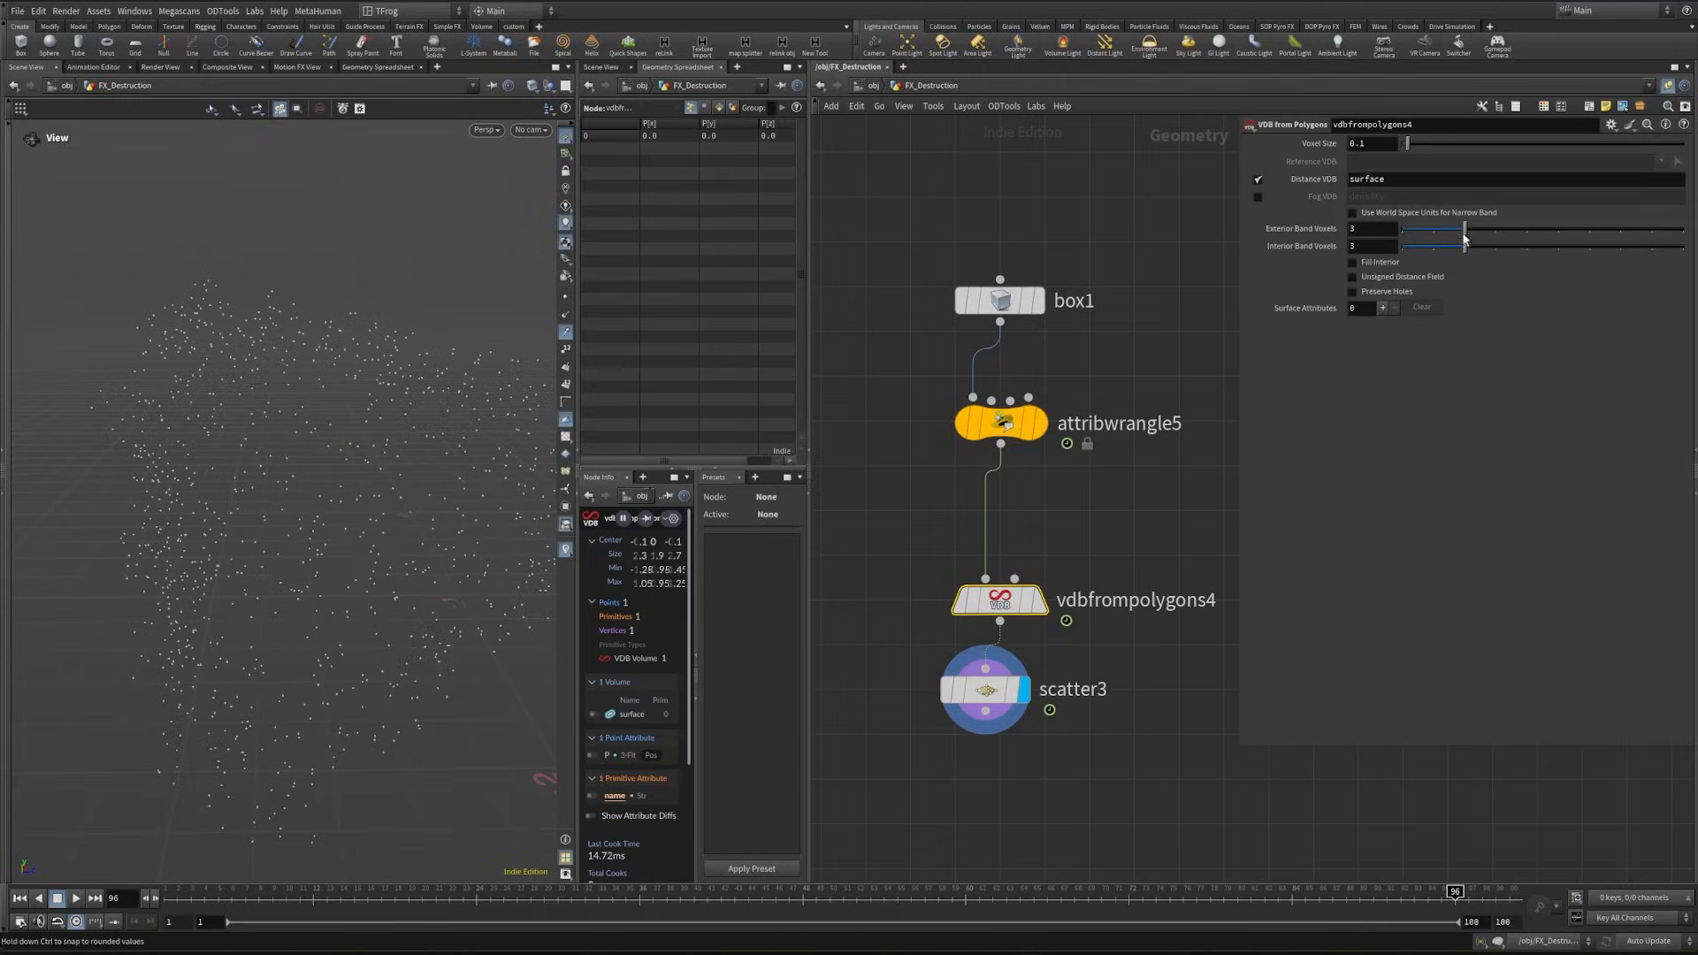
pyautogui.click(1257, 179)
pyautogui.click(1257, 197)
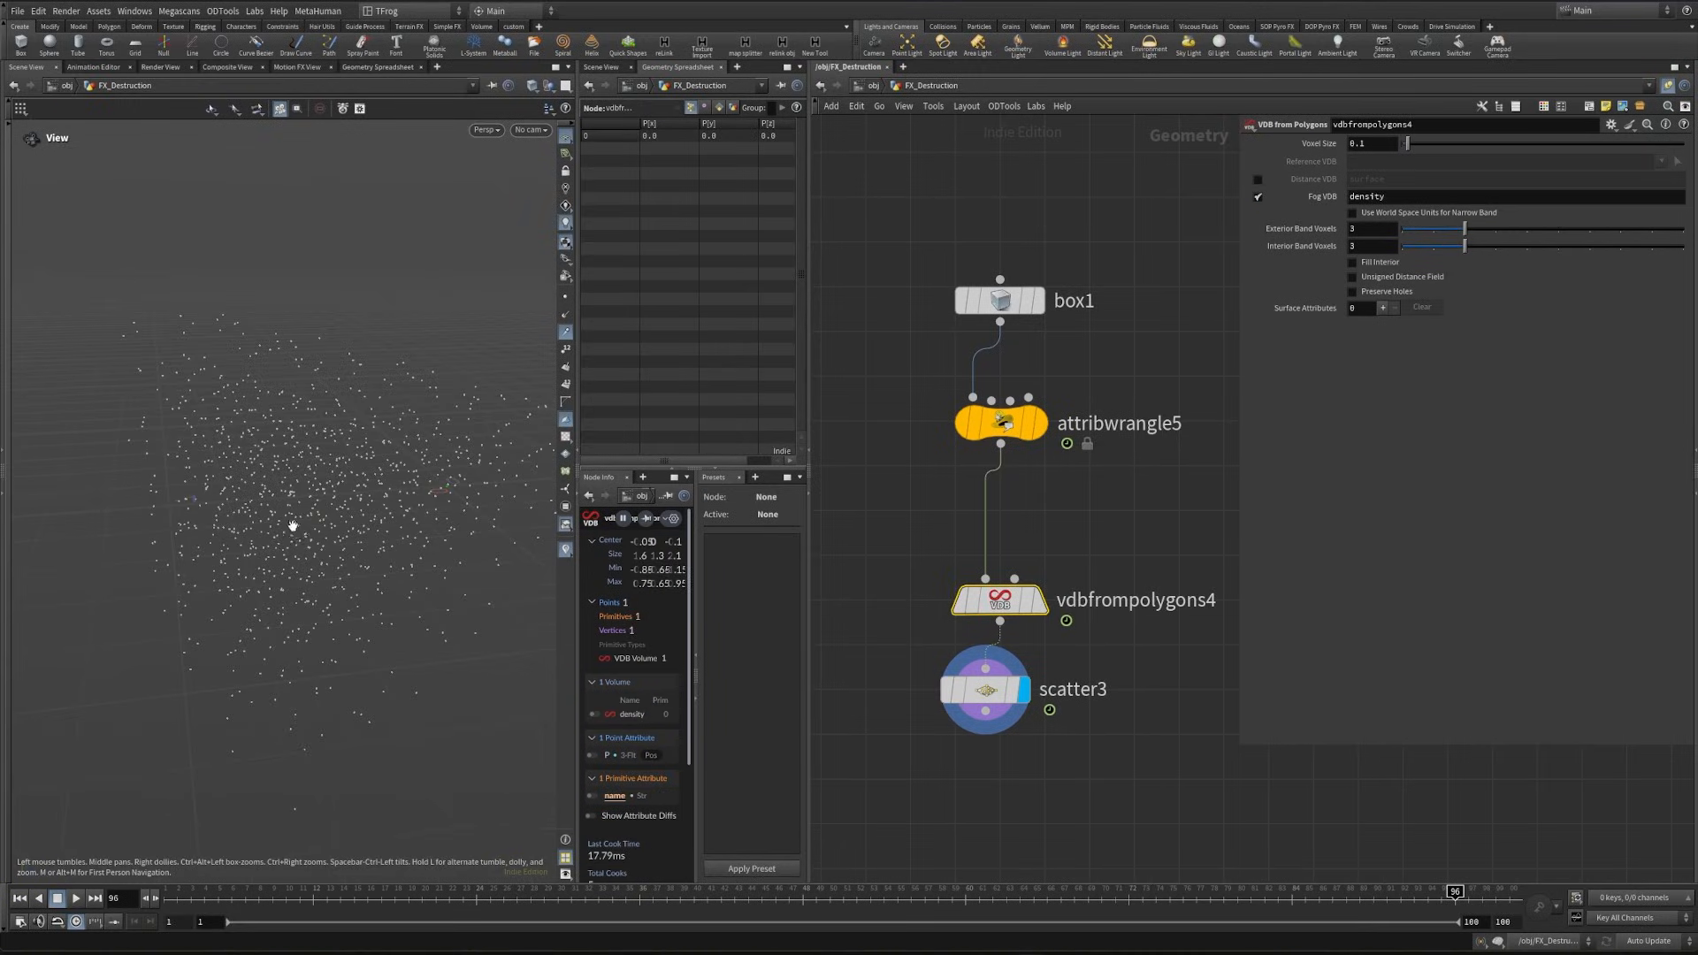
# - Turn off relax iterations on scatter3 and scrub the timeline to frame 22 to check the points in motion
pyautogui.click(981, 690)
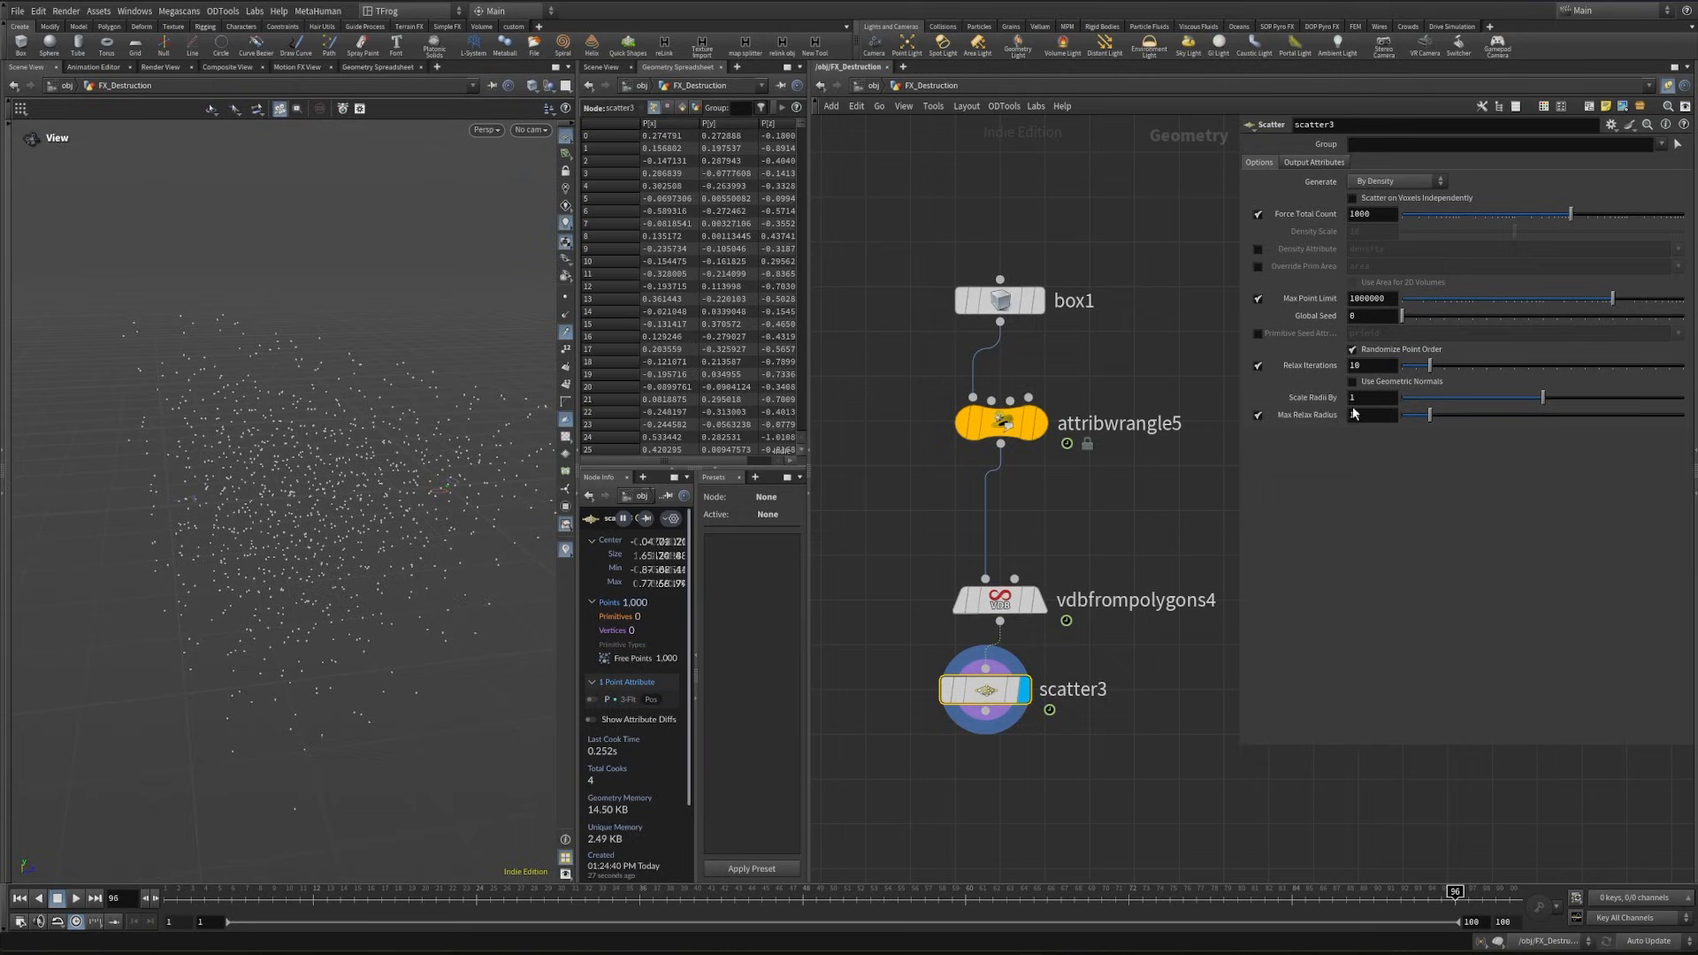
pyautogui.click(1258, 366)
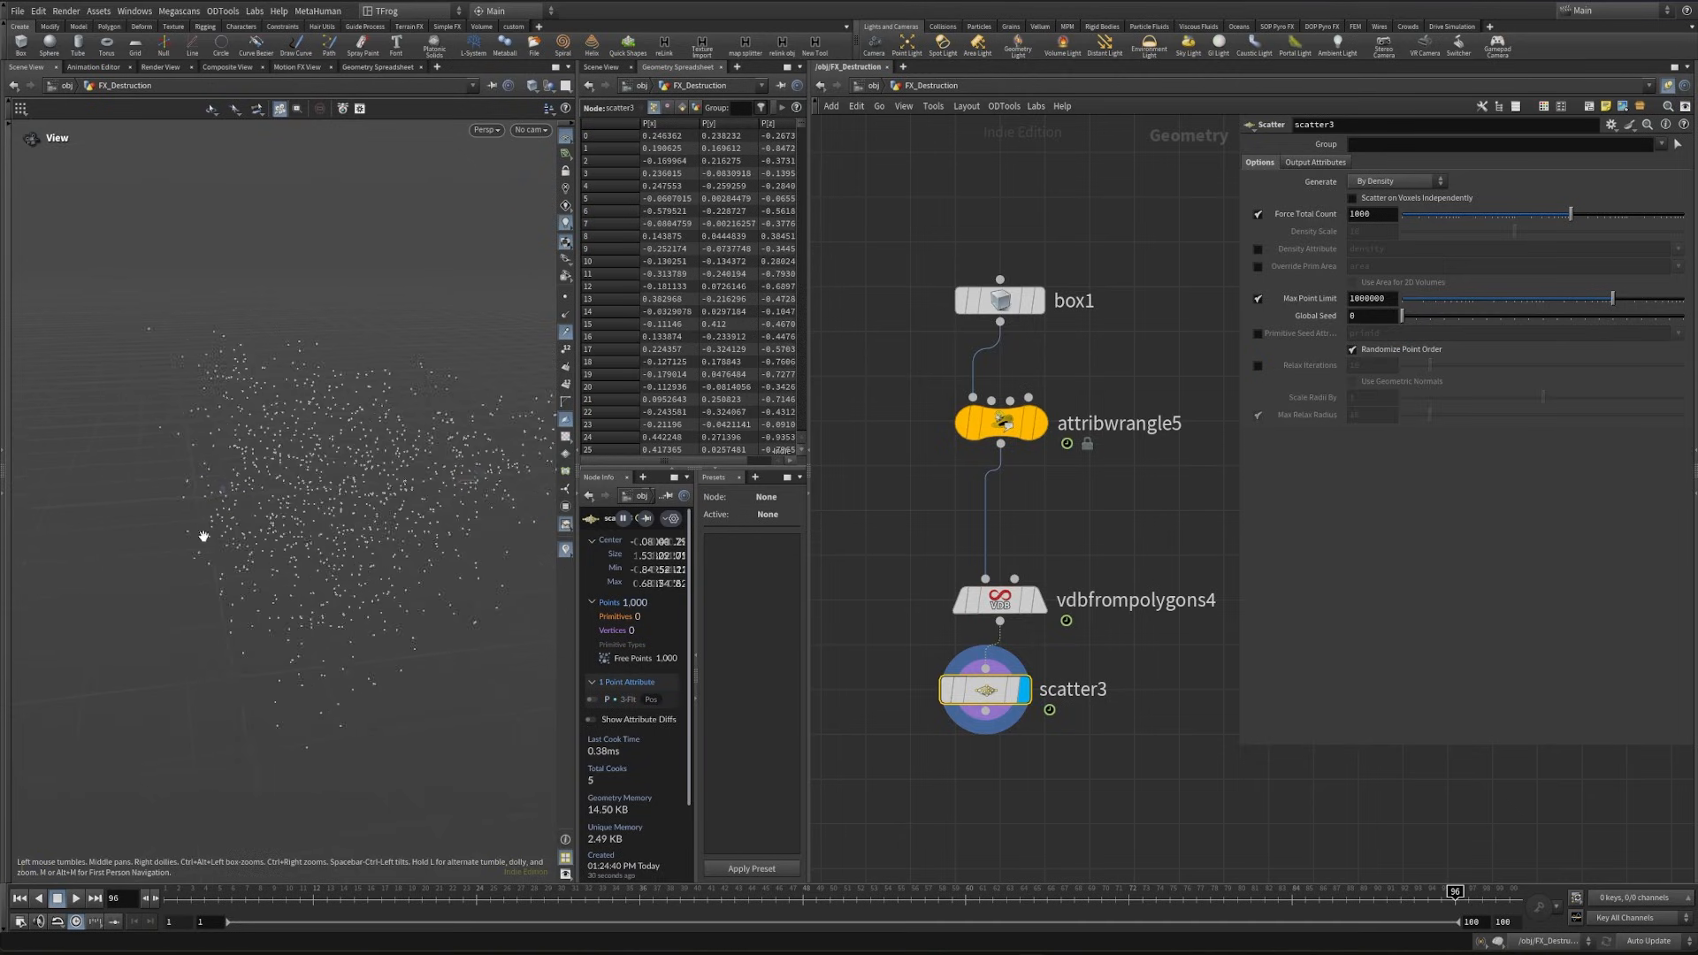
pyautogui.moveTo(205, 534); pyautogui.dragTo(330, 528)
pyautogui.moveTo(331, 528); pyautogui.dragTo(310, 792)
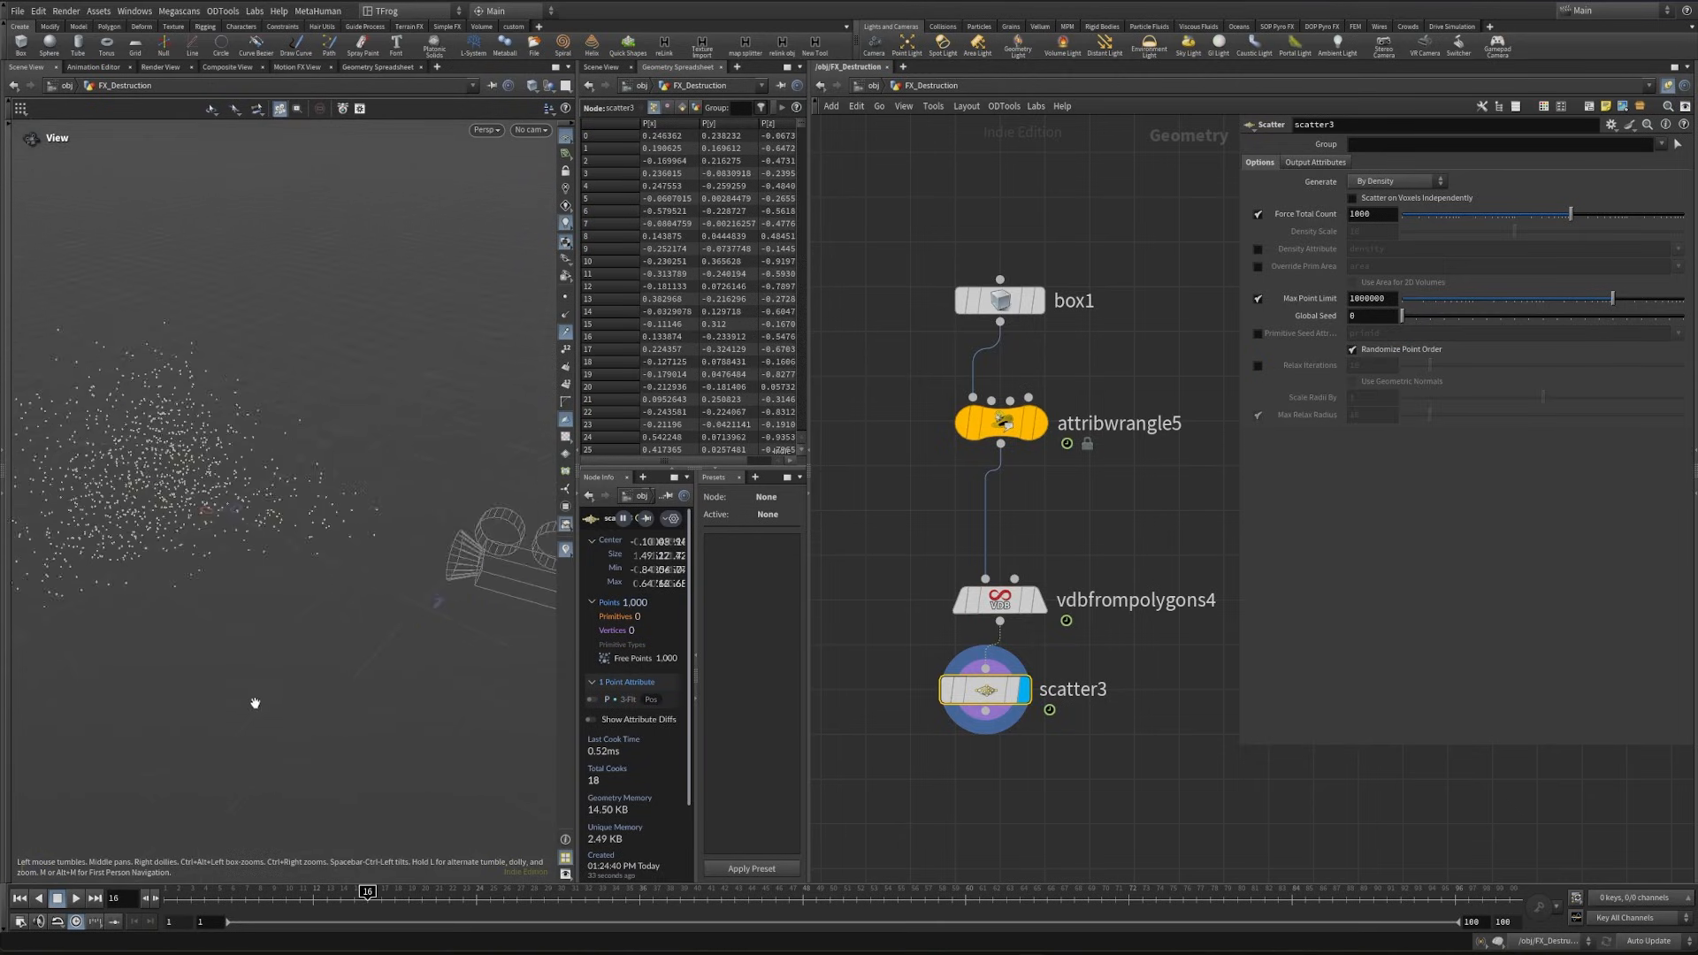
pyautogui.moveTo(181, 900); pyautogui.dragTo(449, 891)
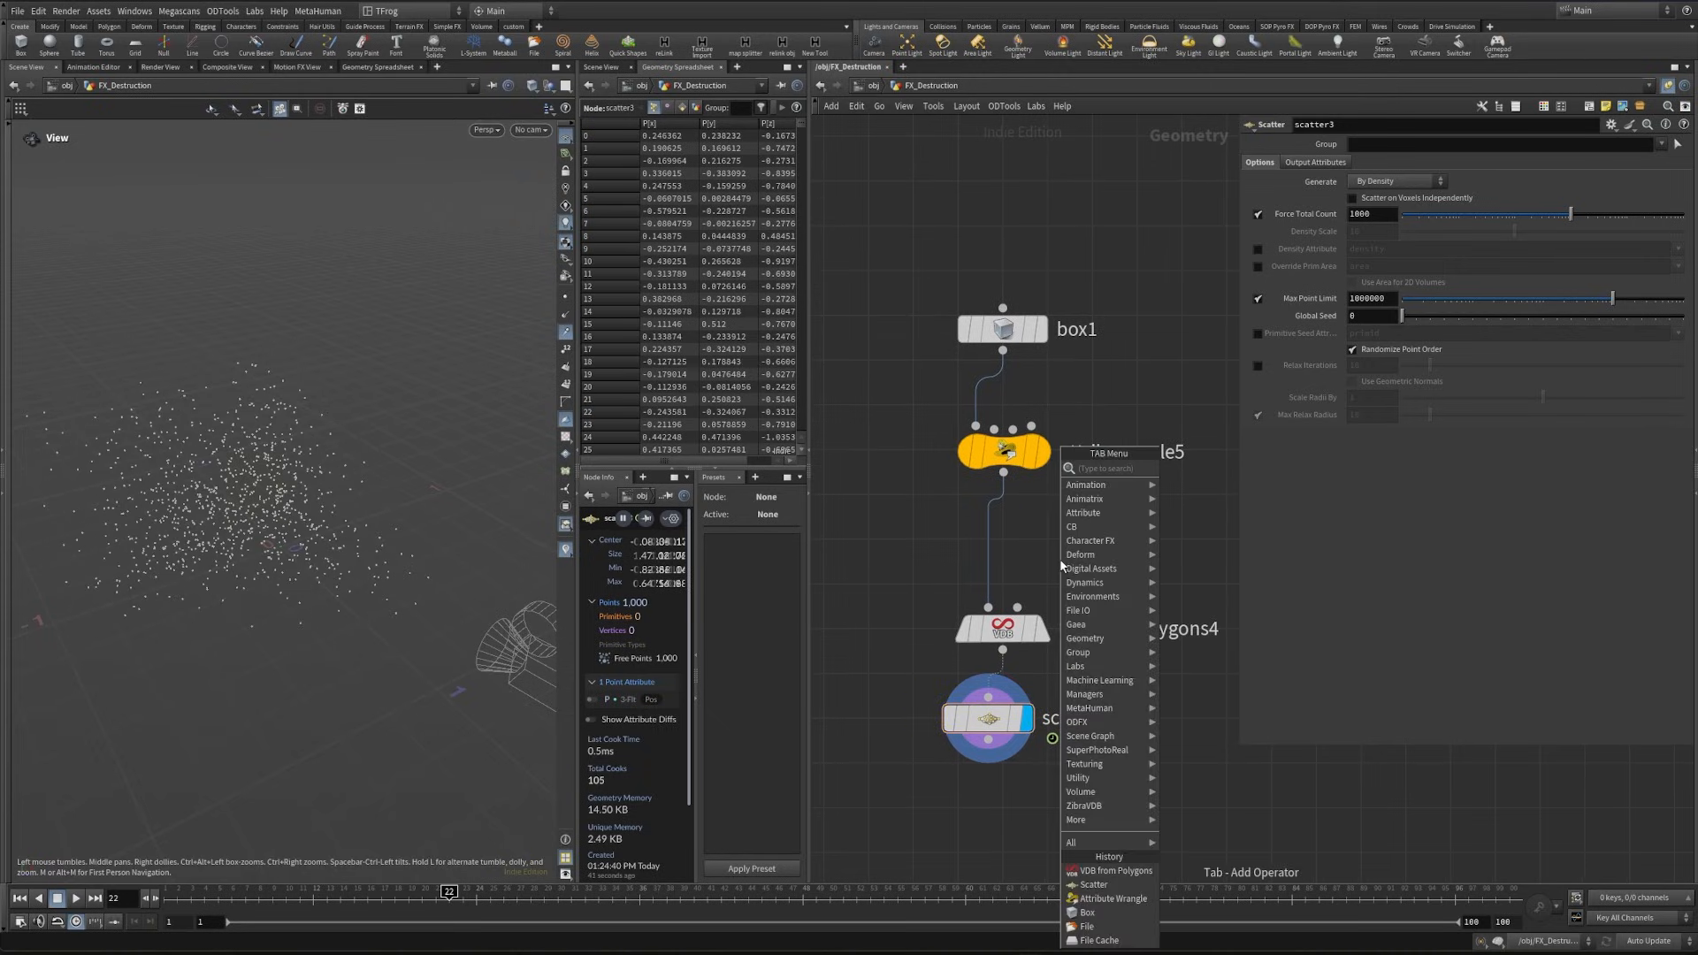
# - Insert a Time Shift node between attribwrangle5 and the VDB from Polygons node
pyautogui.press('Tab')
pyautogui.write('time')
pyautogui.press('Down')
pyautogui.press('Return')
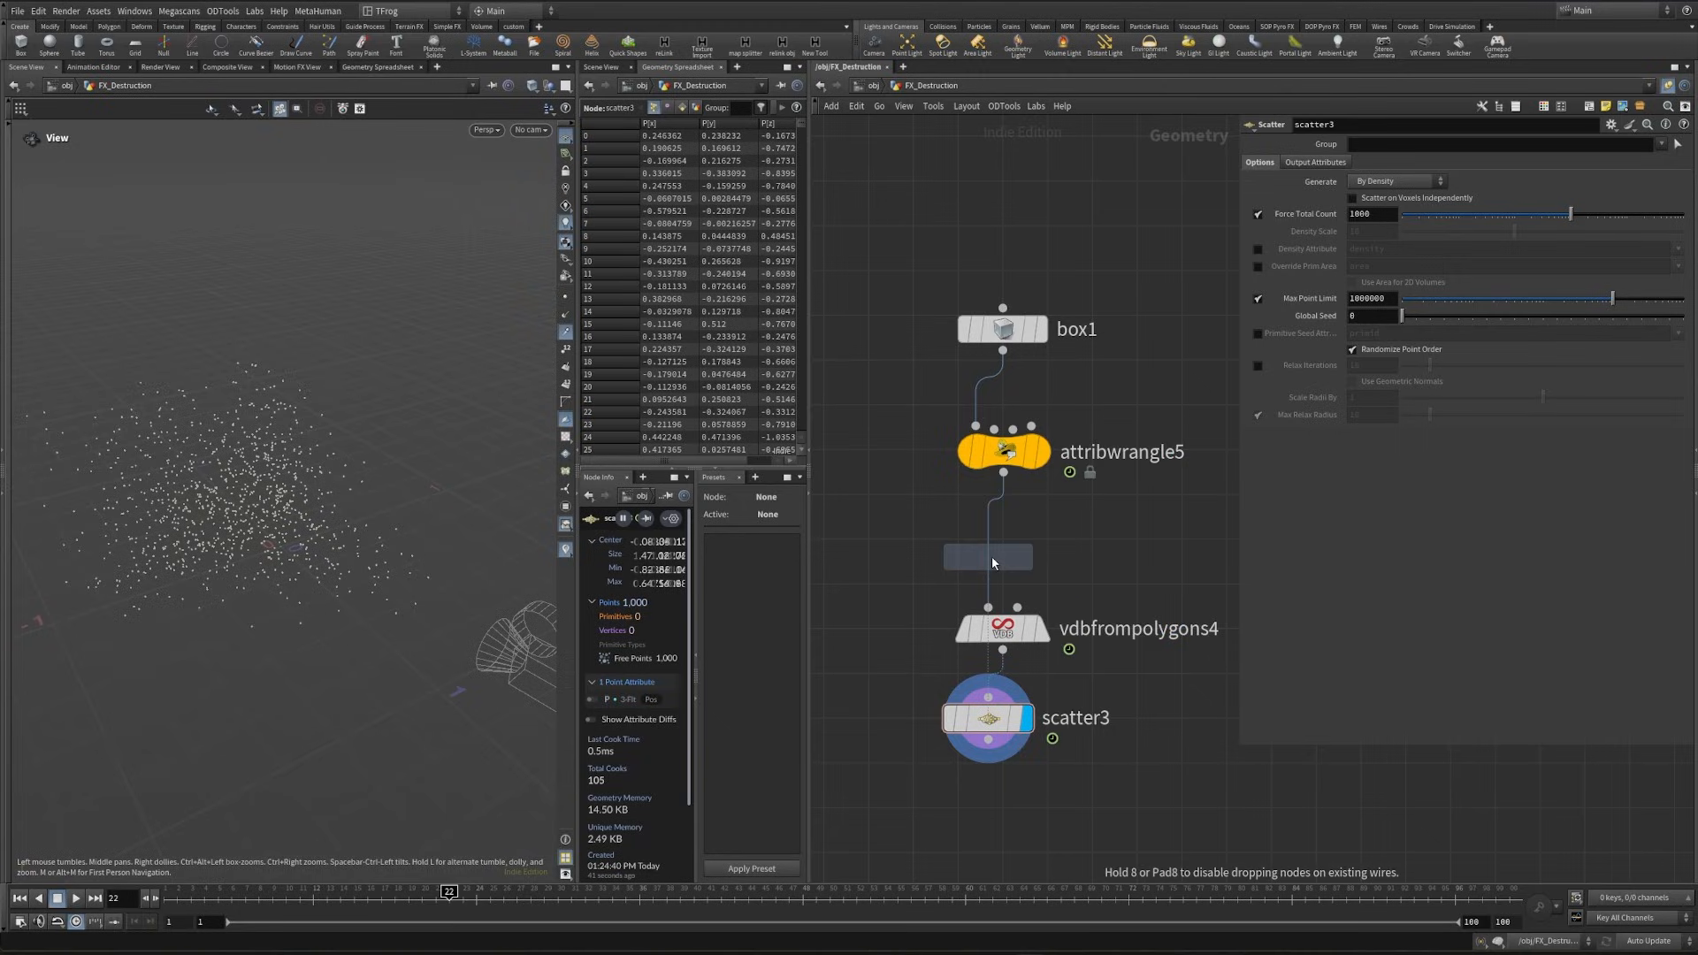
pyautogui.click(1007, 597)
# - Copy the start_frame parameter of the Controller node in the Controller pts box
pyautogui.scroll(-10, 1047, 495)
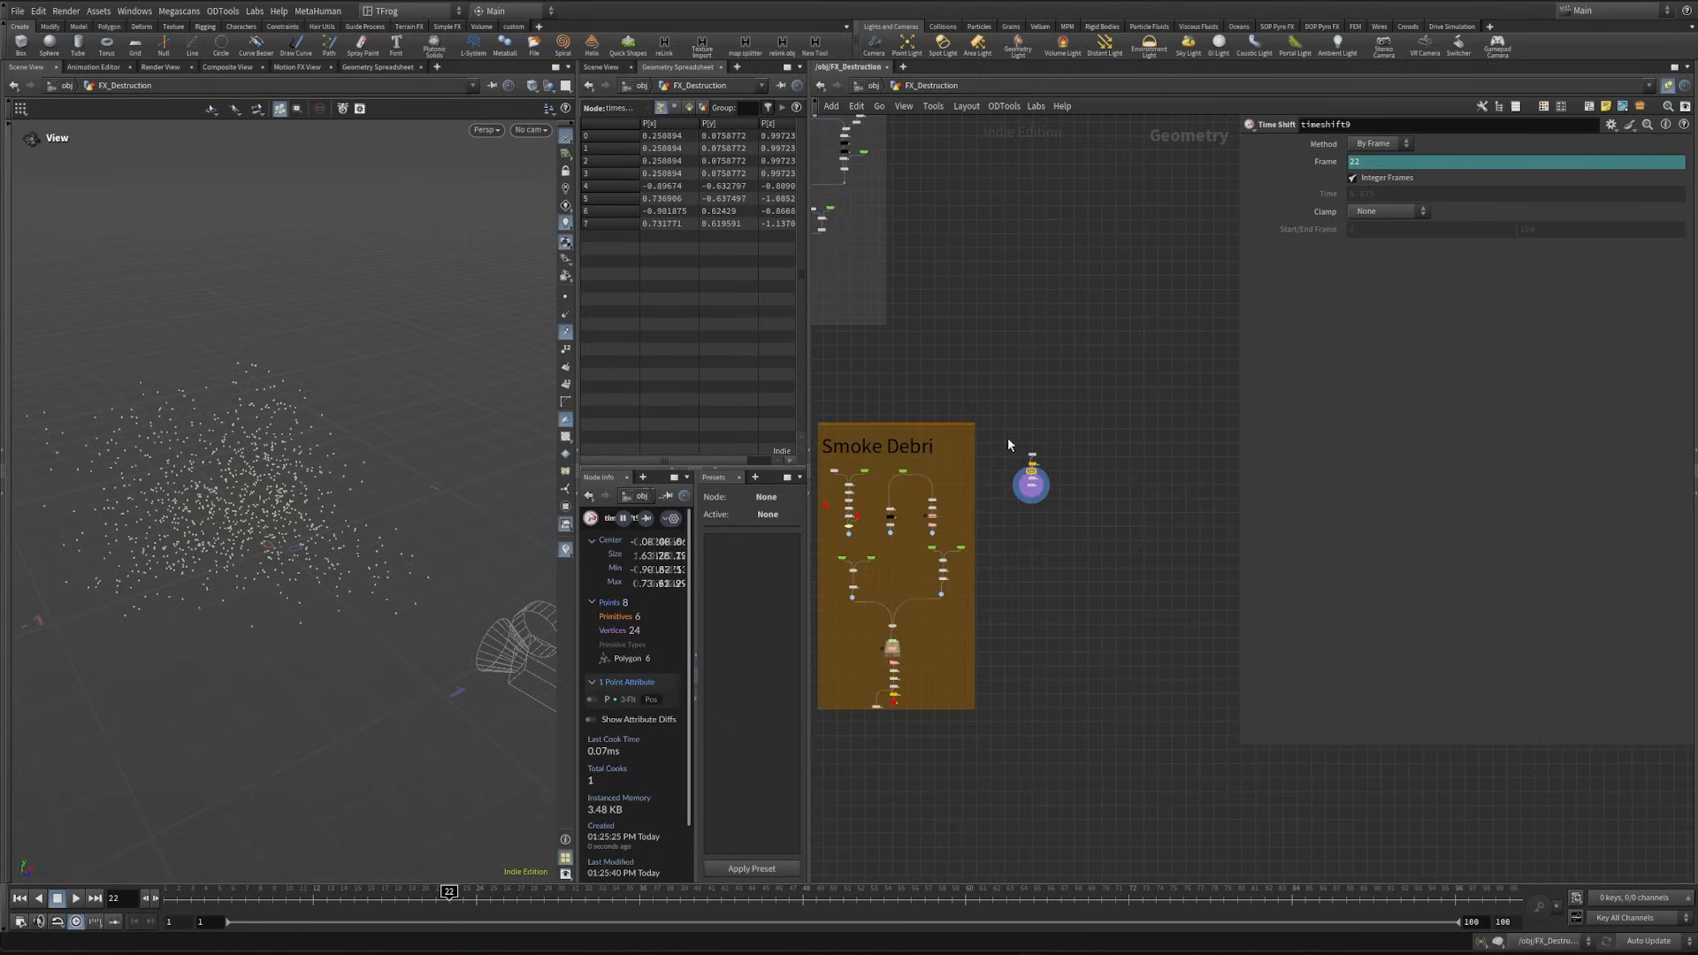
pyautogui.moveTo(908, 261); pyautogui.dragTo(1122, 611, button='middle')
pyautogui.moveTo(959, 261); pyautogui.dragTo(1195, 376, button='middle')
pyautogui.scroll(4, 1020, 439)
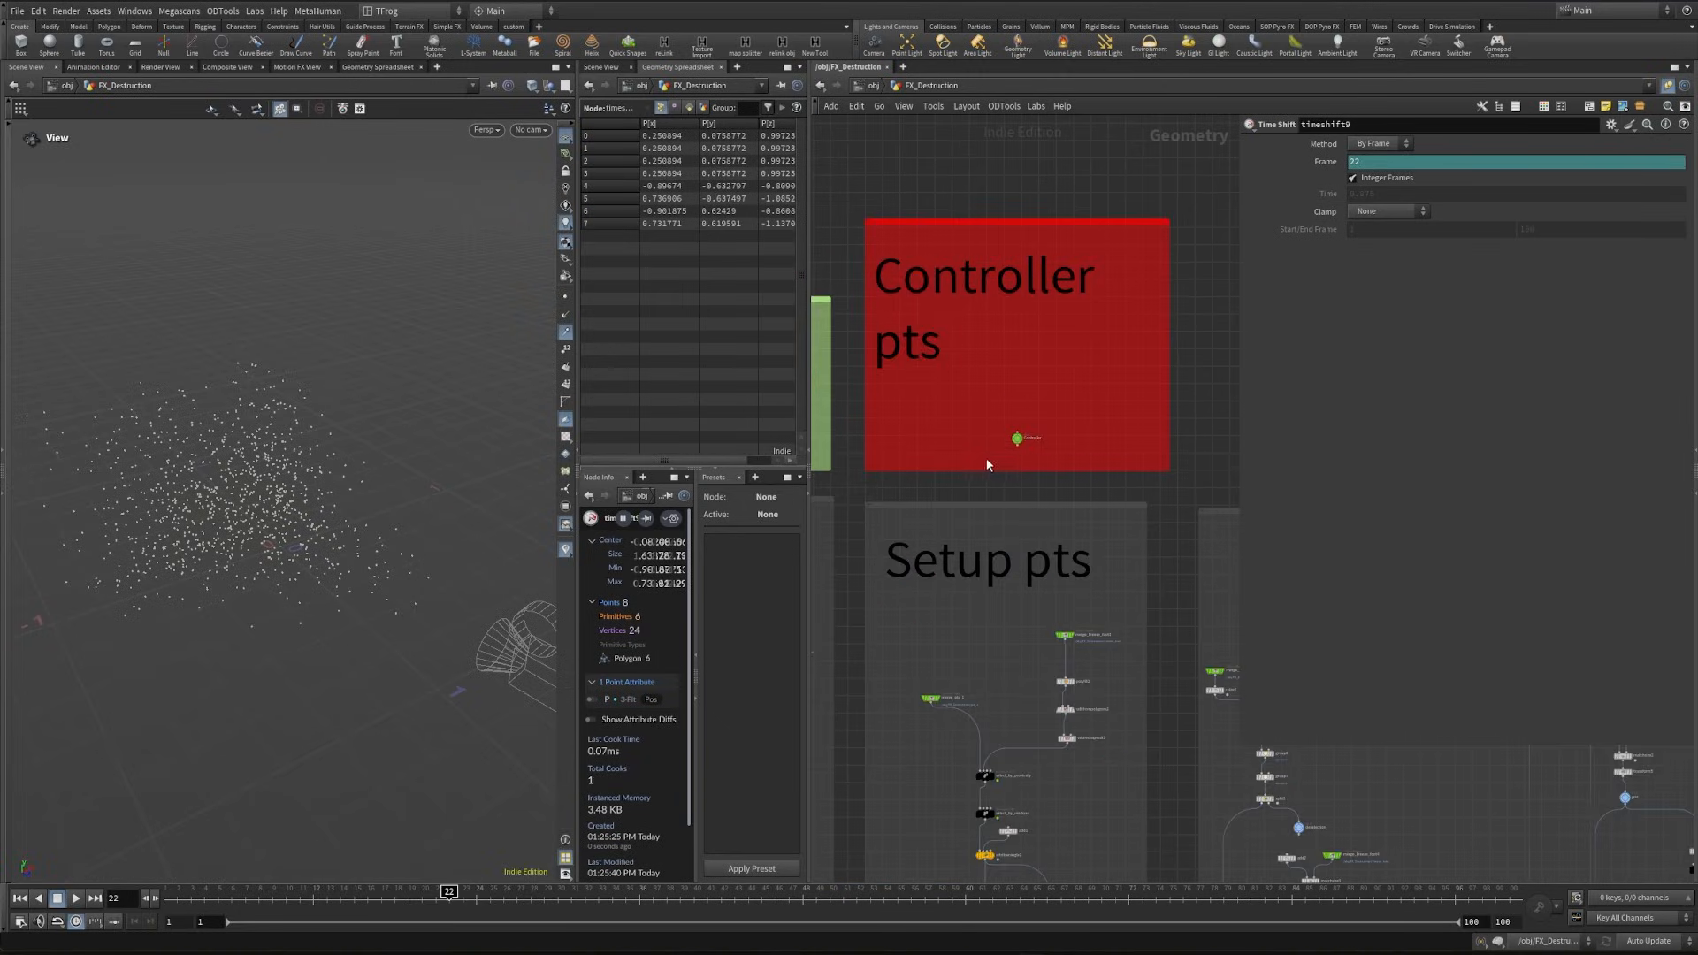
pyautogui.click(1017, 438)
pyautogui.rightClick(1313, 249)
# - Paste the copied start_frame parameter as a relative reference into the Frame value of timeshift9
pyautogui.moveTo(1172, 601); pyautogui.dragTo(865, 222, button='middle')
pyautogui.moveTo(1028, 613); pyautogui.dragTo(606, 299, button='middle')
pyautogui.scroll(5, 1220, 632)
pyautogui.click(1123, 454)
pyautogui.click(1110, 403)
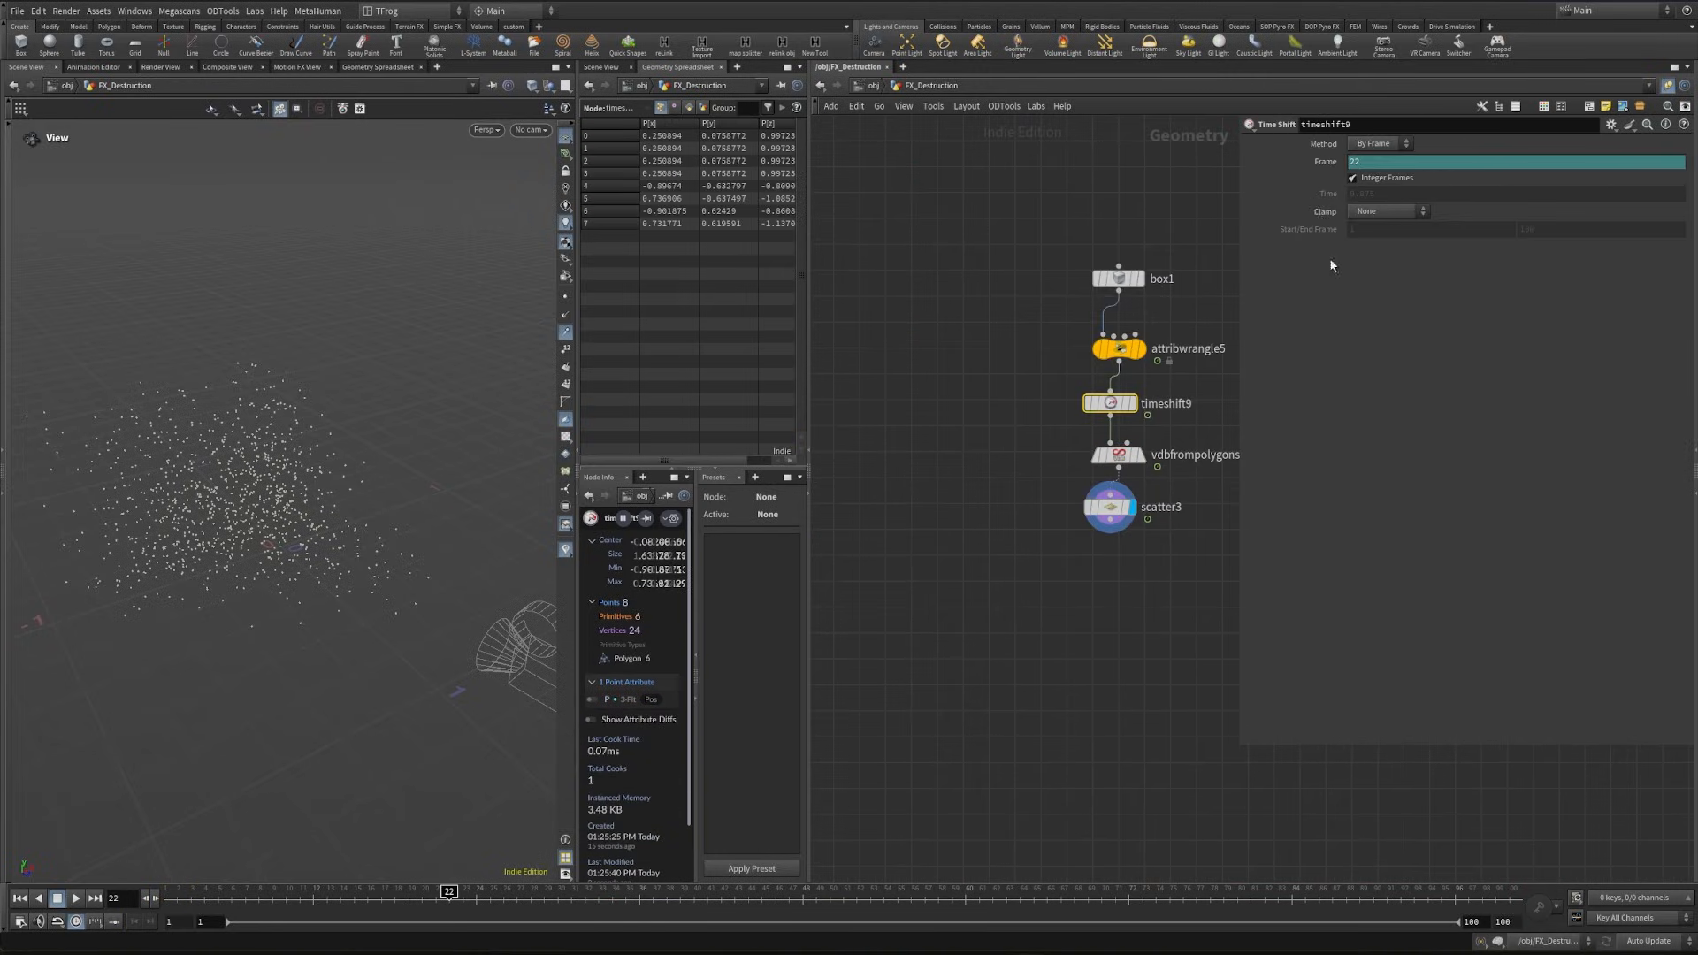
pyautogui.rightClick(1323, 162)
pyautogui.click(1394, 327)
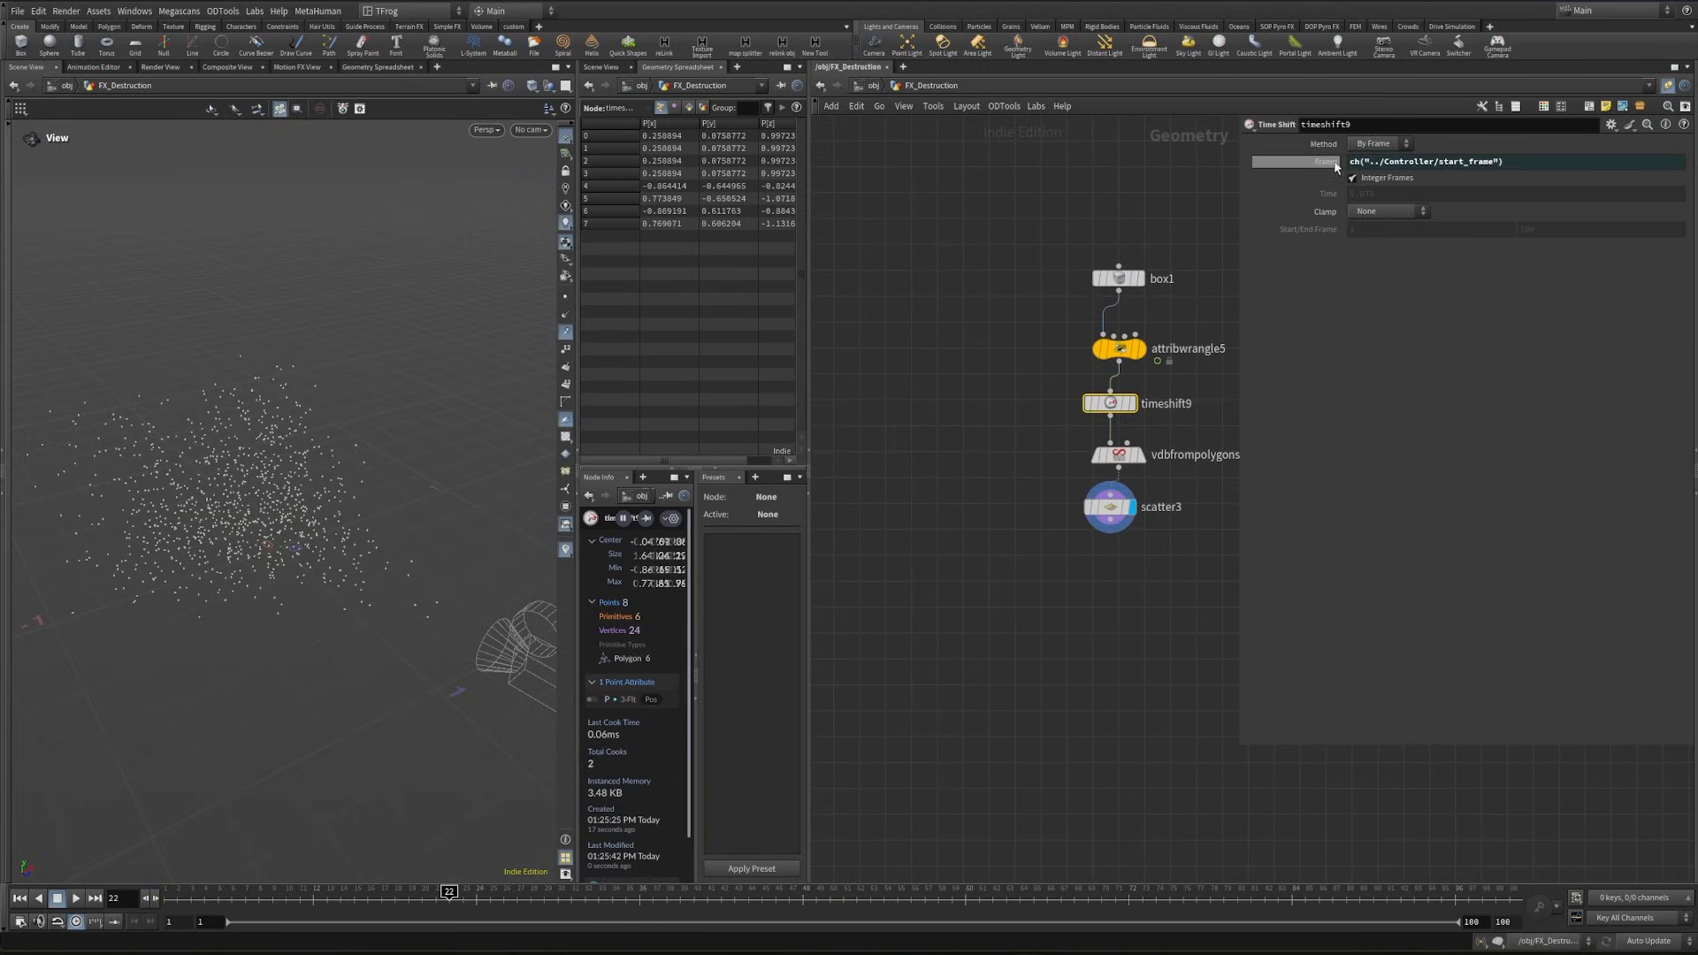
# - Scrub the timeline to frame 14 and look through cam1 to check how the points fill the camera frame
pyautogui.moveTo(198, 895); pyautogui.dragTo(339, 895)
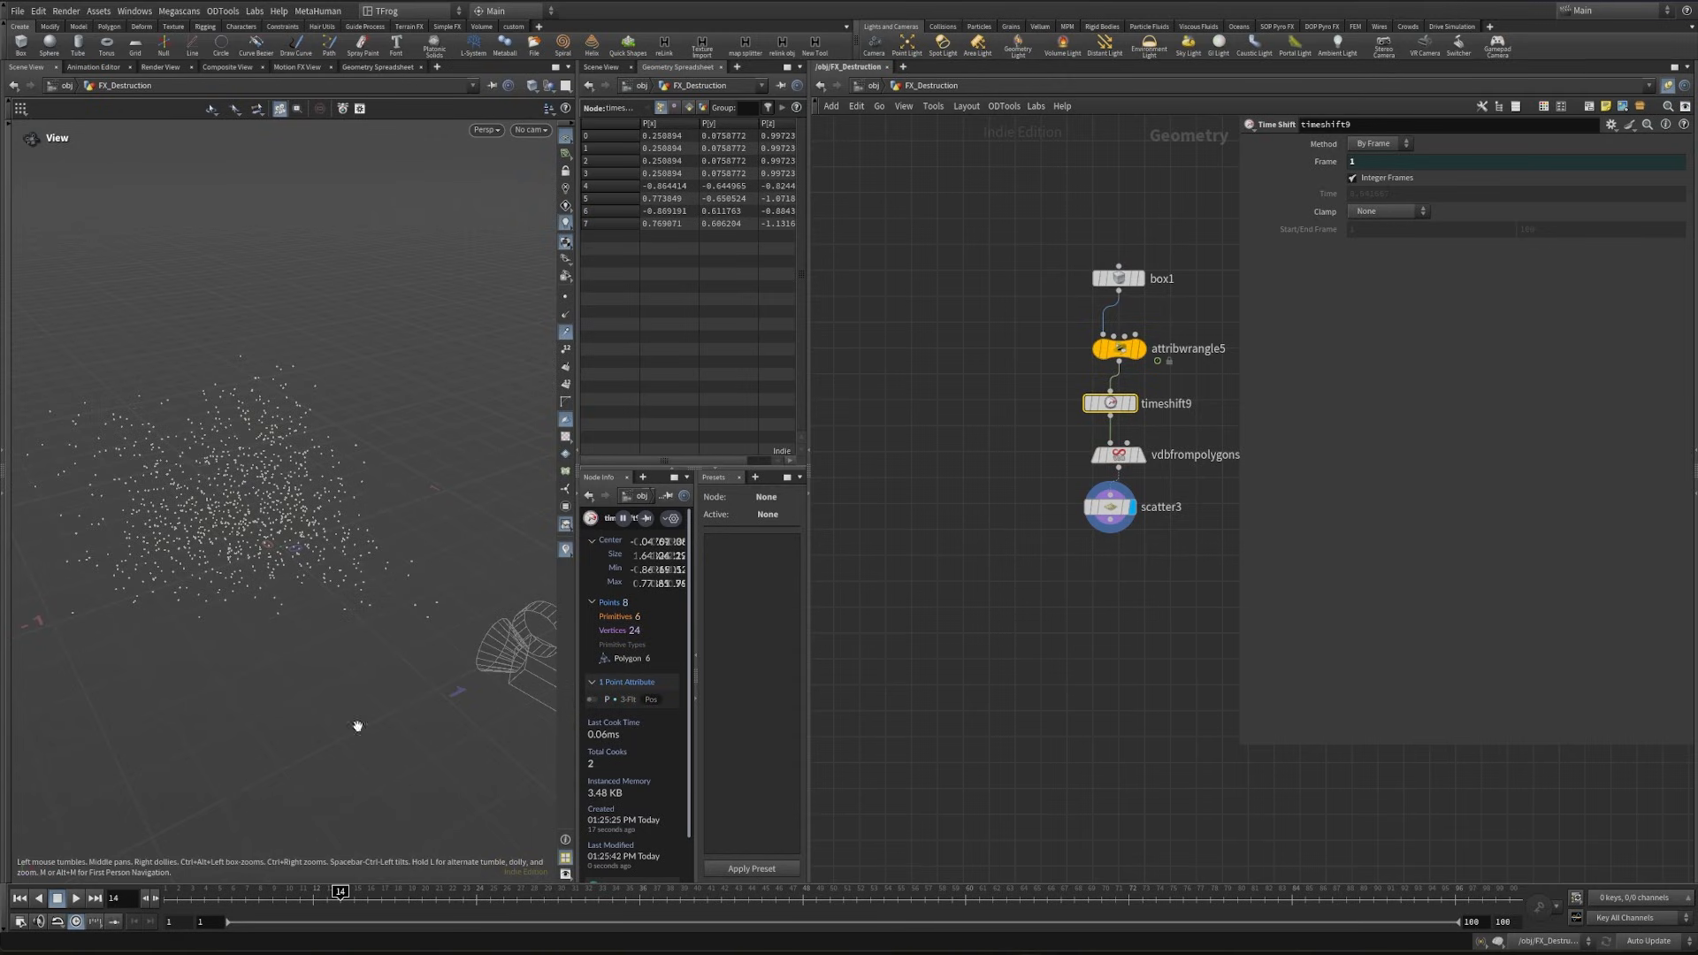
pyautogui.click(532, 130)
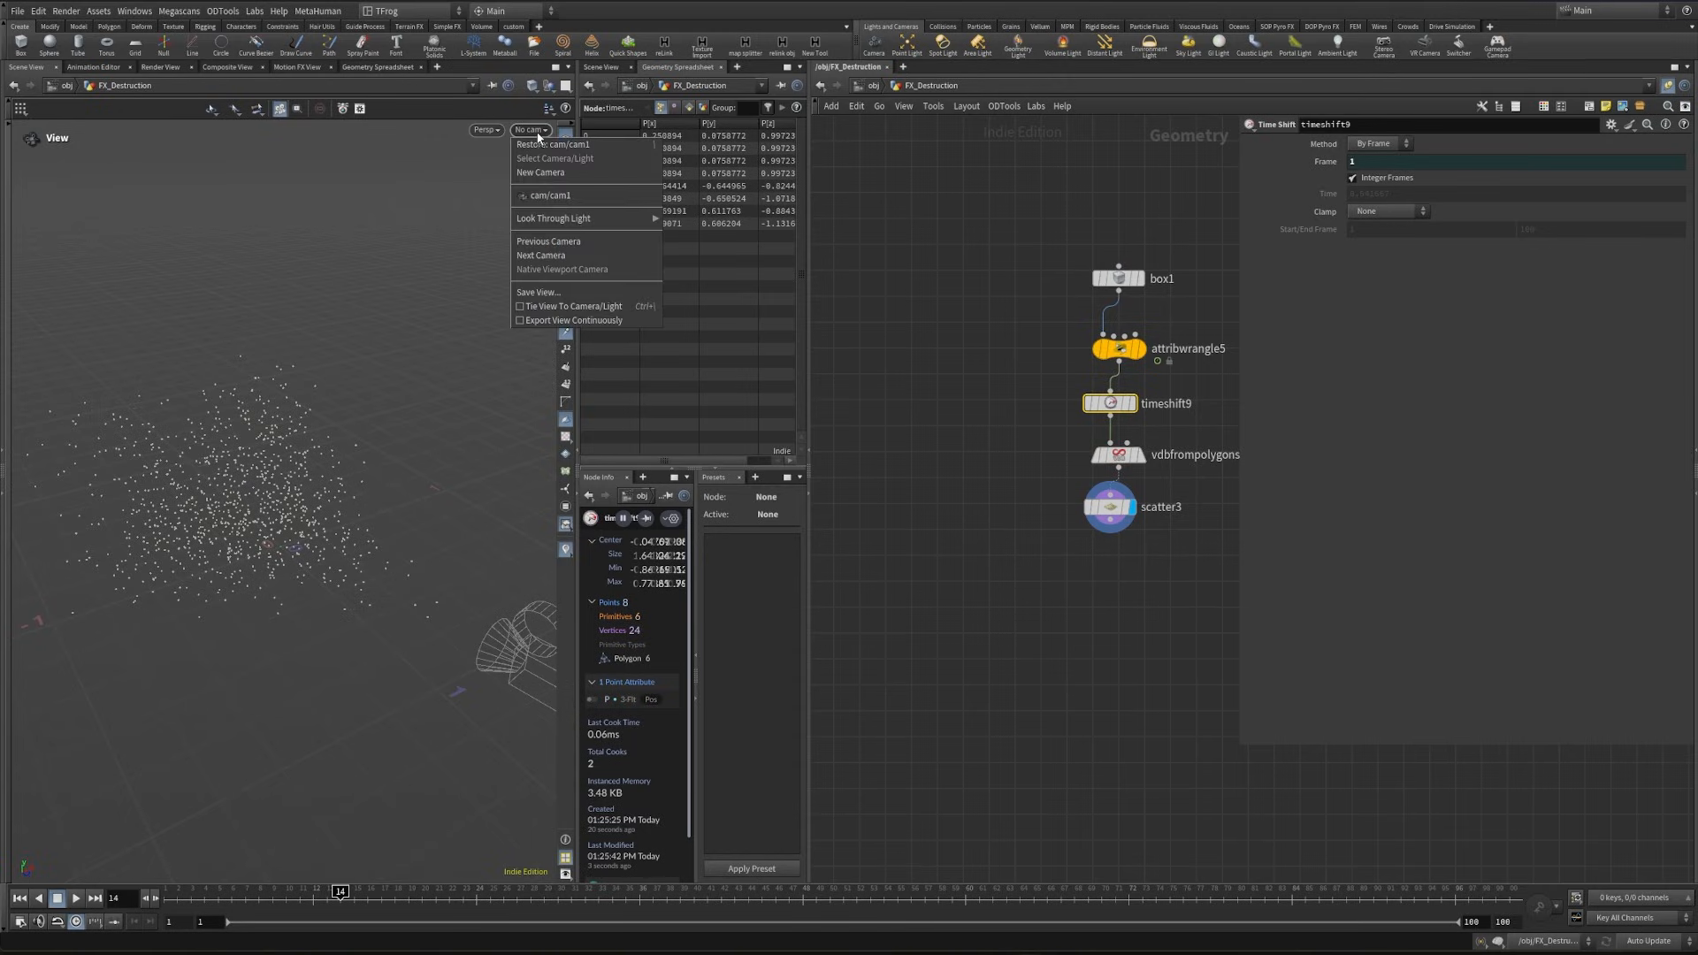
pyautogui.click(557, 193)
pyautogui.click(394, 896)
pyautogui.moveTo(400, 897); pyautogui.dragTo(340, 896)
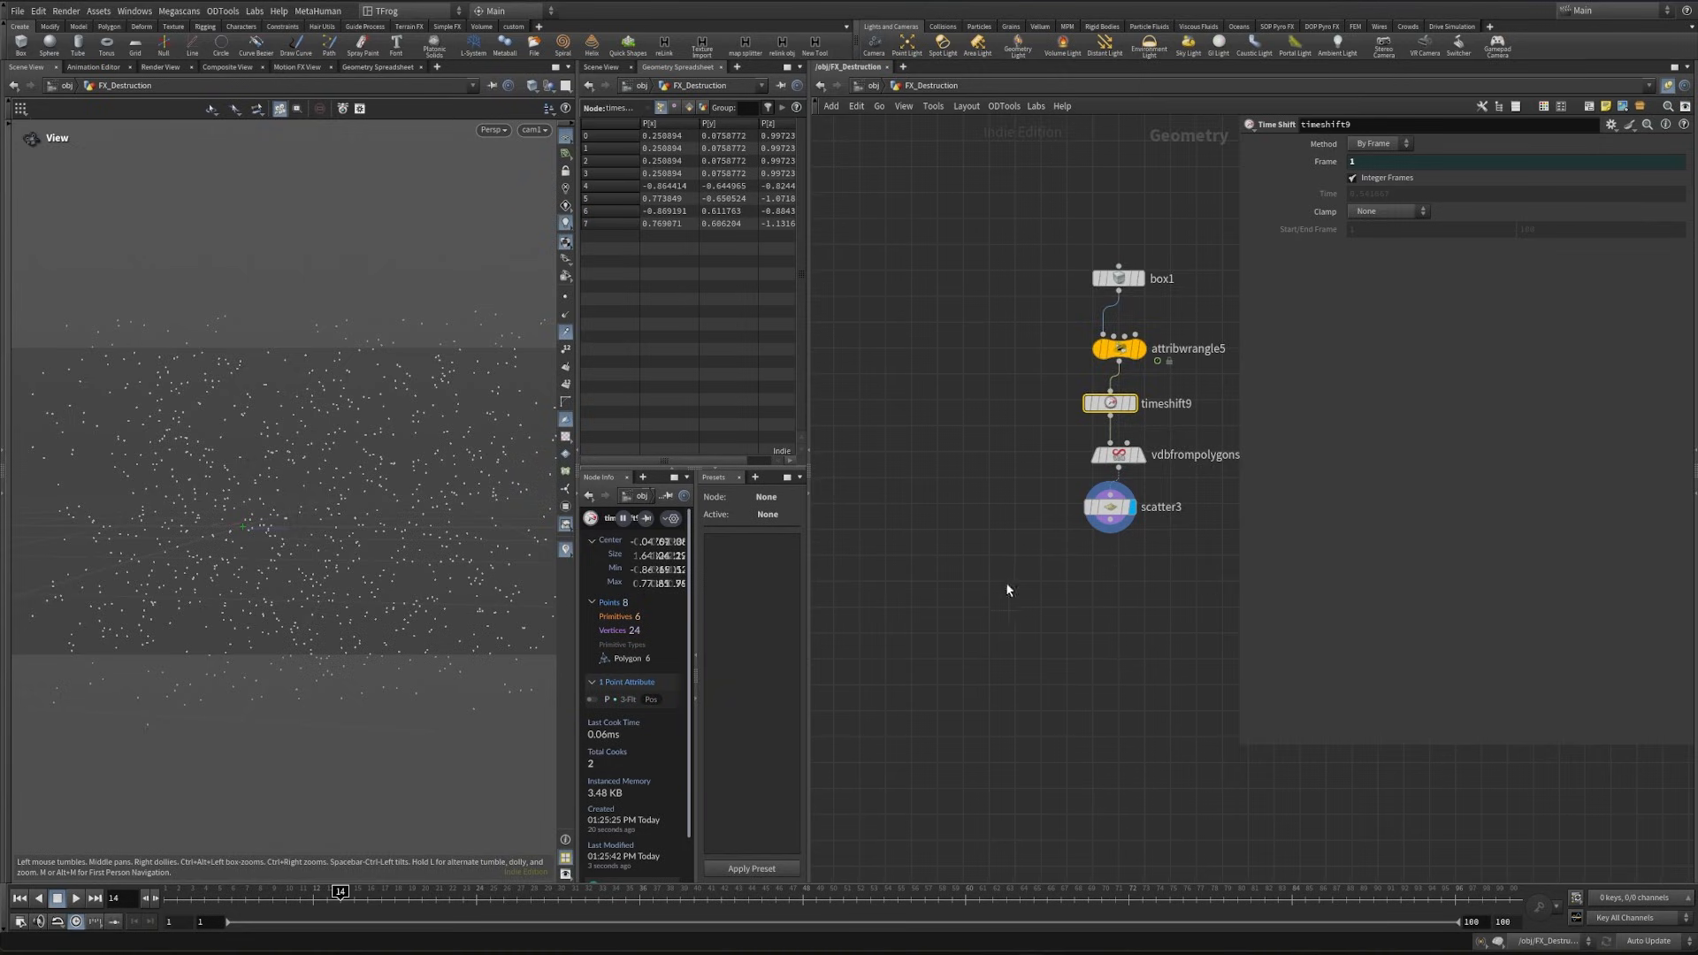
# - Set the size of box1 to 1.2 in X and 1.1 in Y
pyautogui.moveTo(1007, 584); pyautogui.dragTo(949, 662, button='middle')
pyautogui.click(1062, 356)
pyautogui.click(1377, 196)
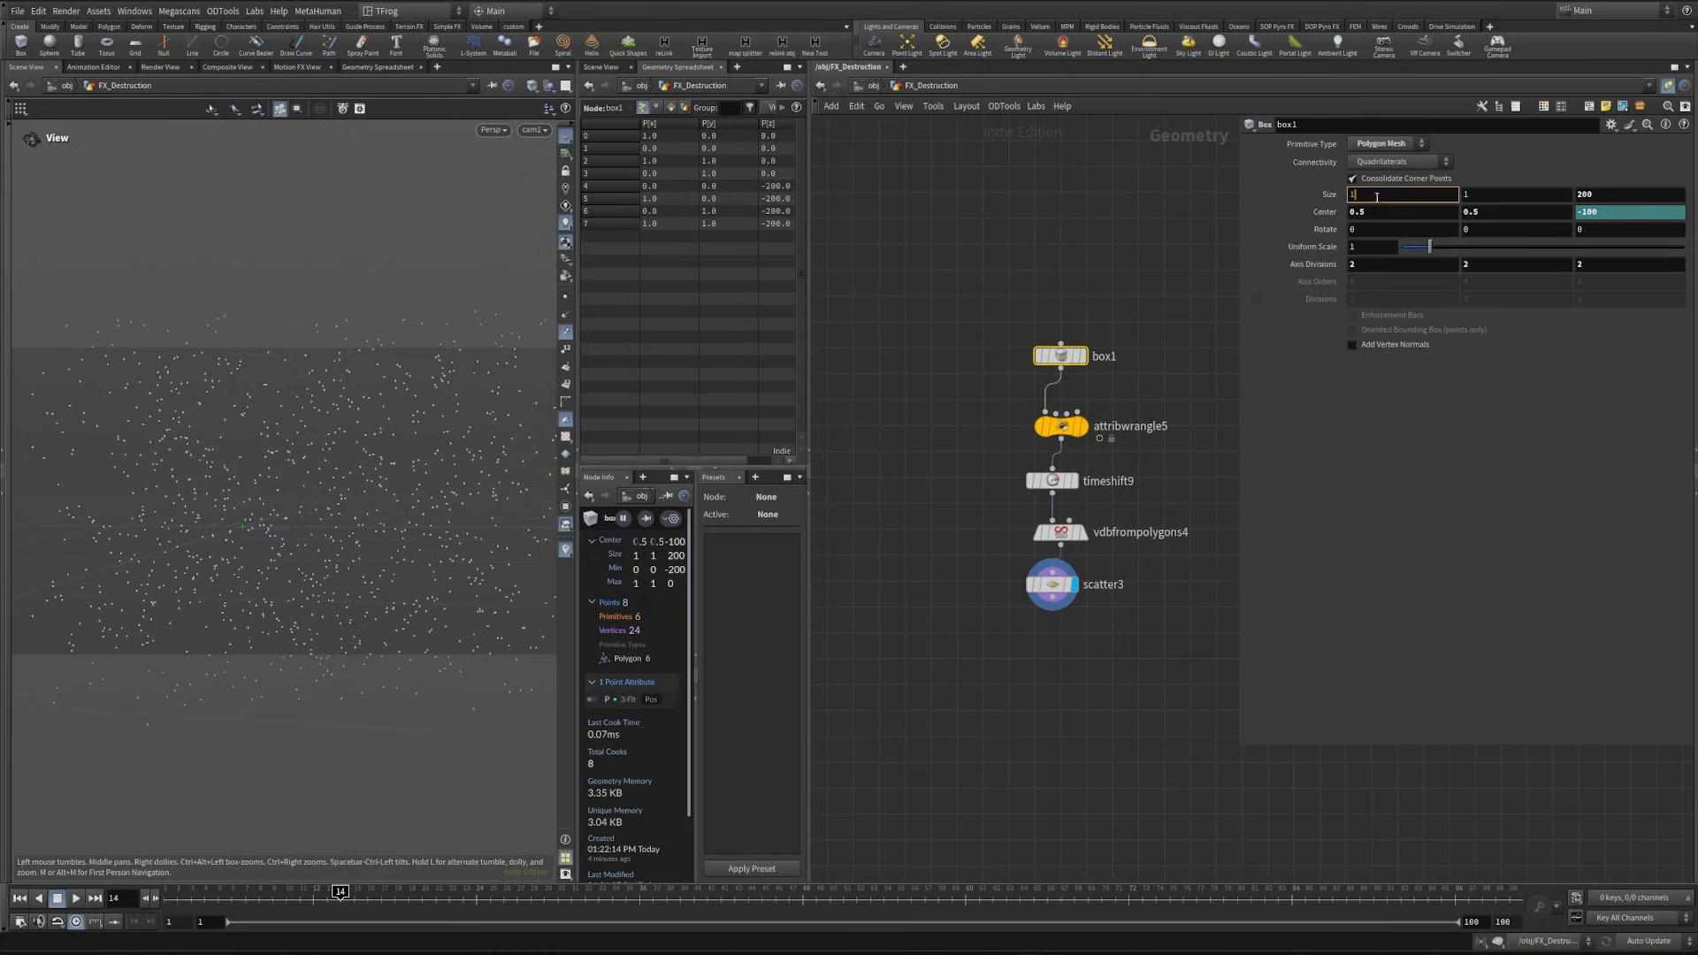
pyautogui.write('.2')
pyautogui.press('Return')
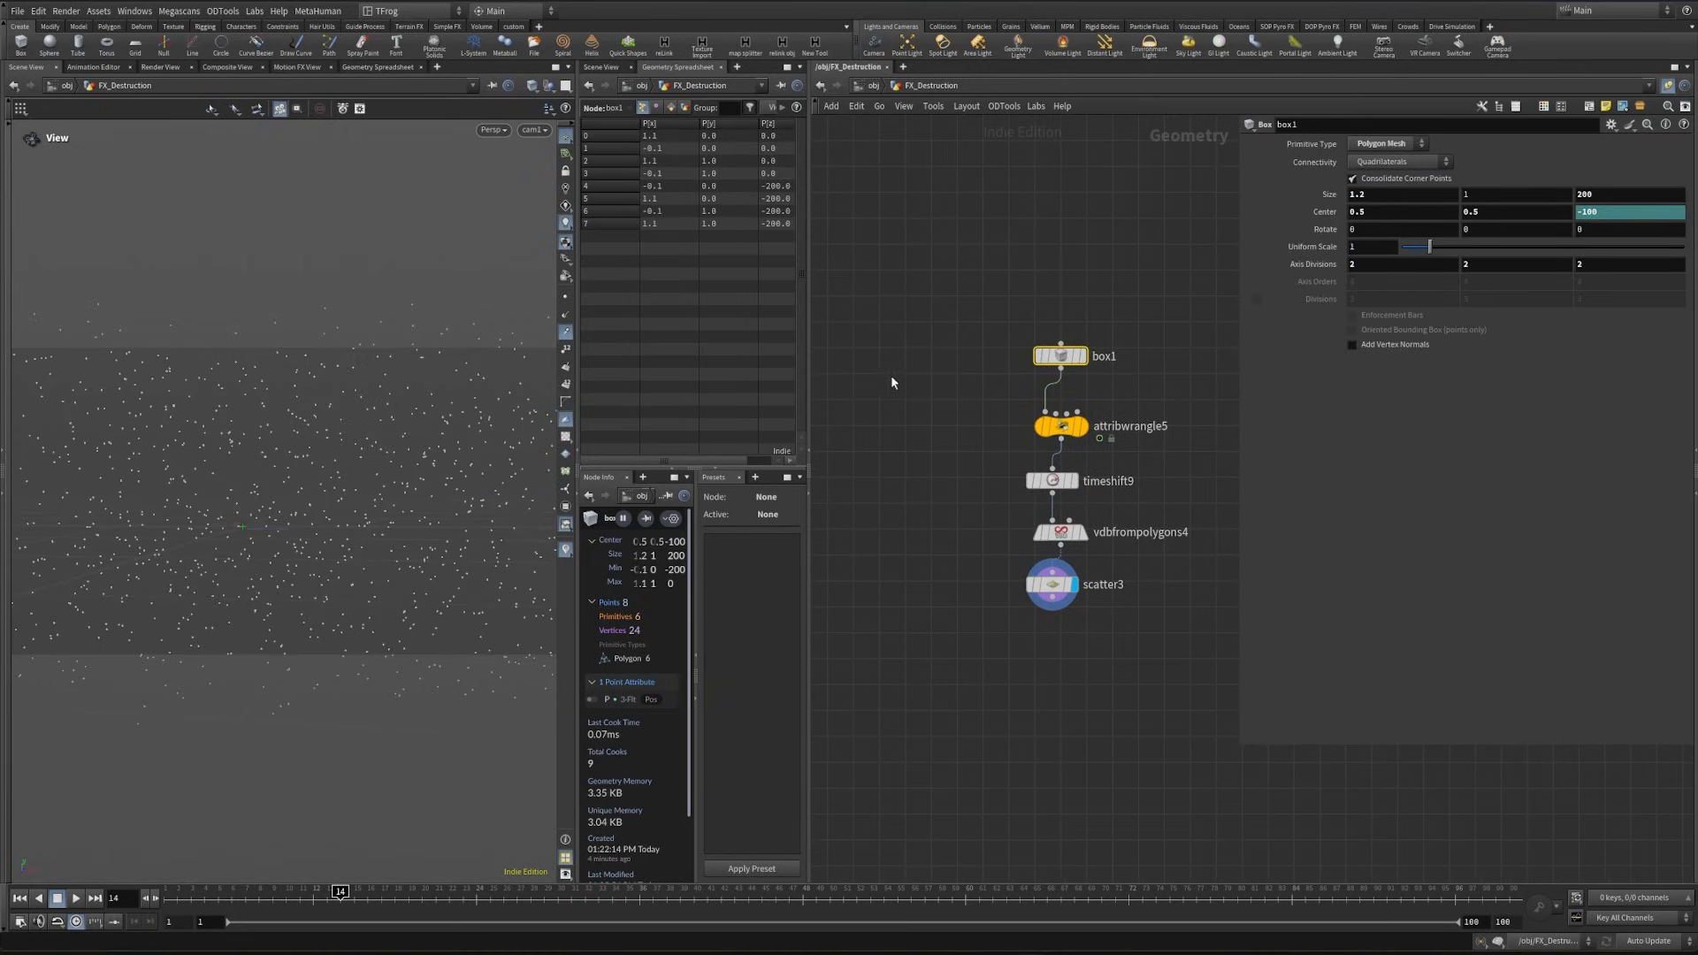
pyautogui.click(1483, 195)
pyautogui.write('.1')
pyautogui.press('Return')
pyautogui.click(190, 897)
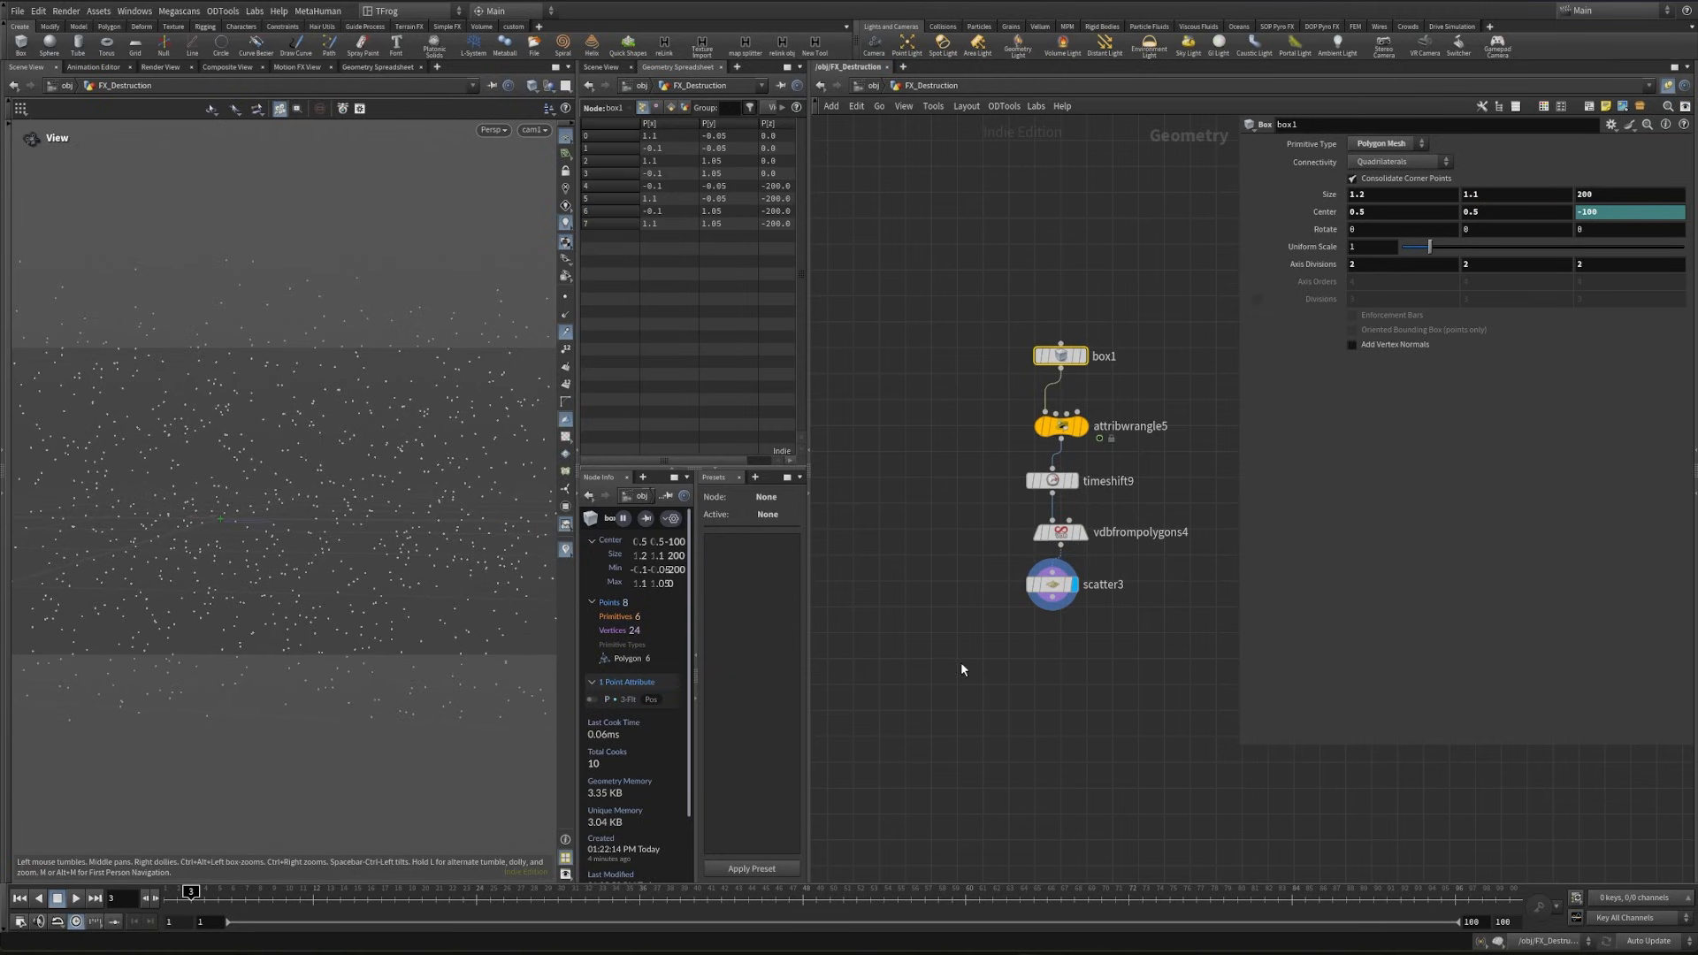
# - Lay out the frustum nodes, add a POP Network node below scatter3 and display it at frame 1
pyautogui.moveTo(962, 669); pyautogui.dragTo(1127, 332)
pyautogui.press('l')
pyautogui.click(1012, 697)
pyautogui.moveTo(1074, 712); pyautogui.dragTo(1013, 602, button='middle')
pyautogui.click(997, 505)
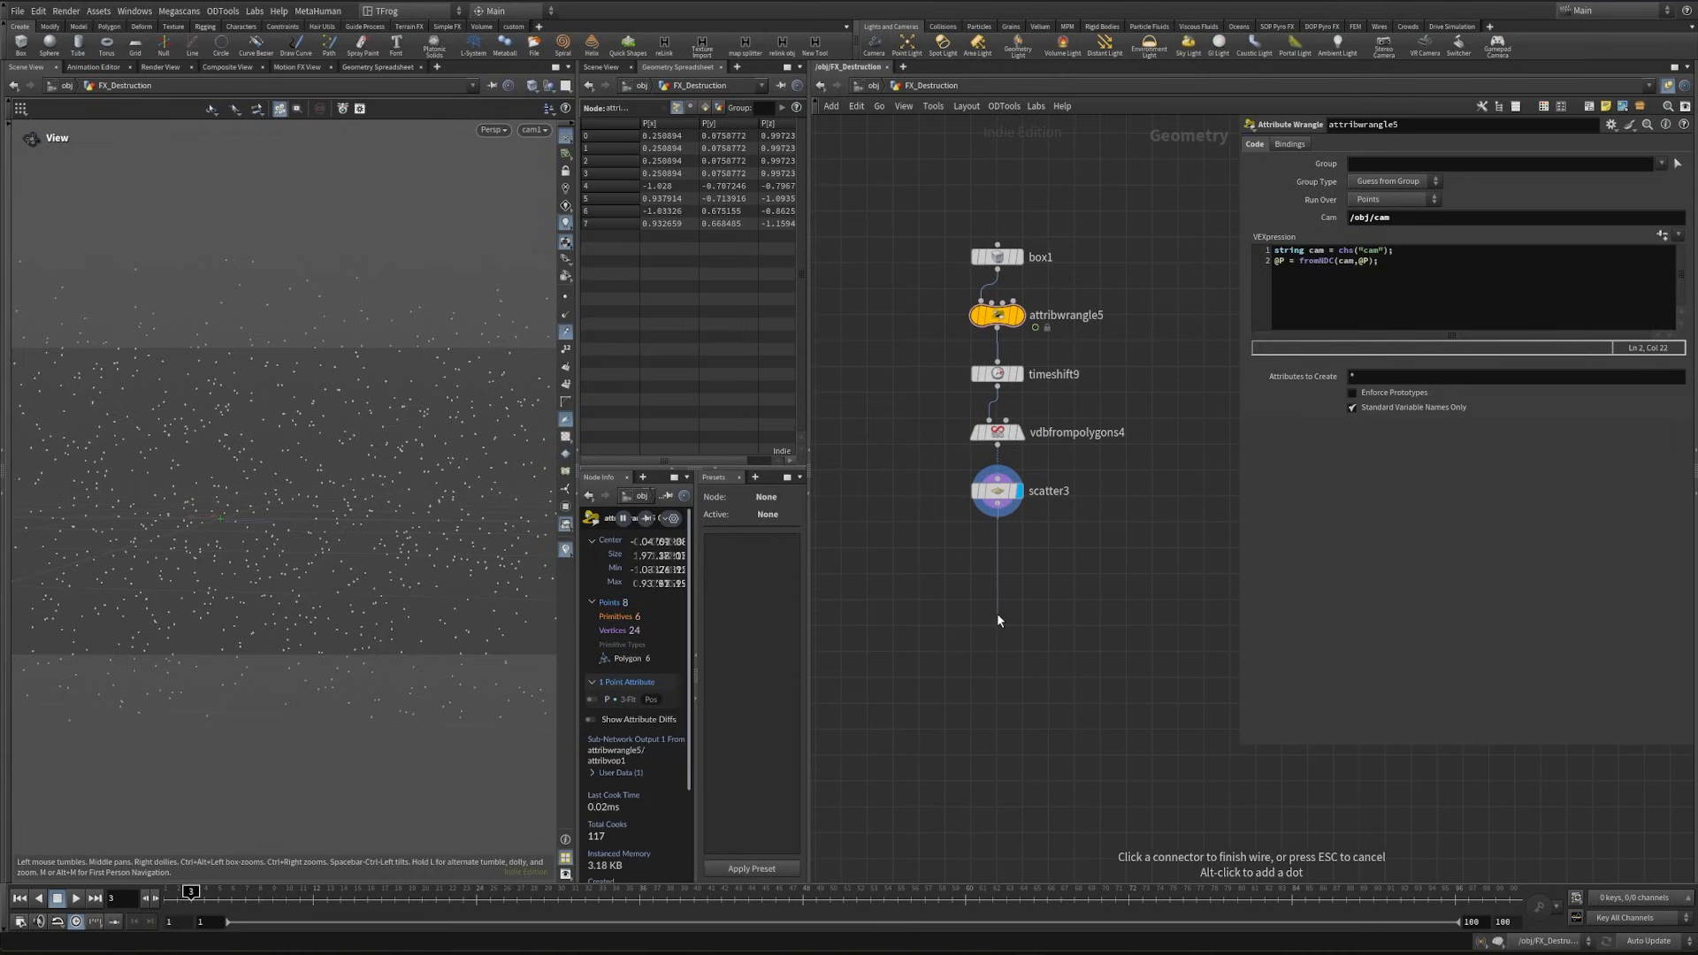
pyautogui.press('Tab')
pyautogui.write('pop')
pyautogui.press('Return')
pyautogui.press('Return')
pyautogui.click(1019, 617)
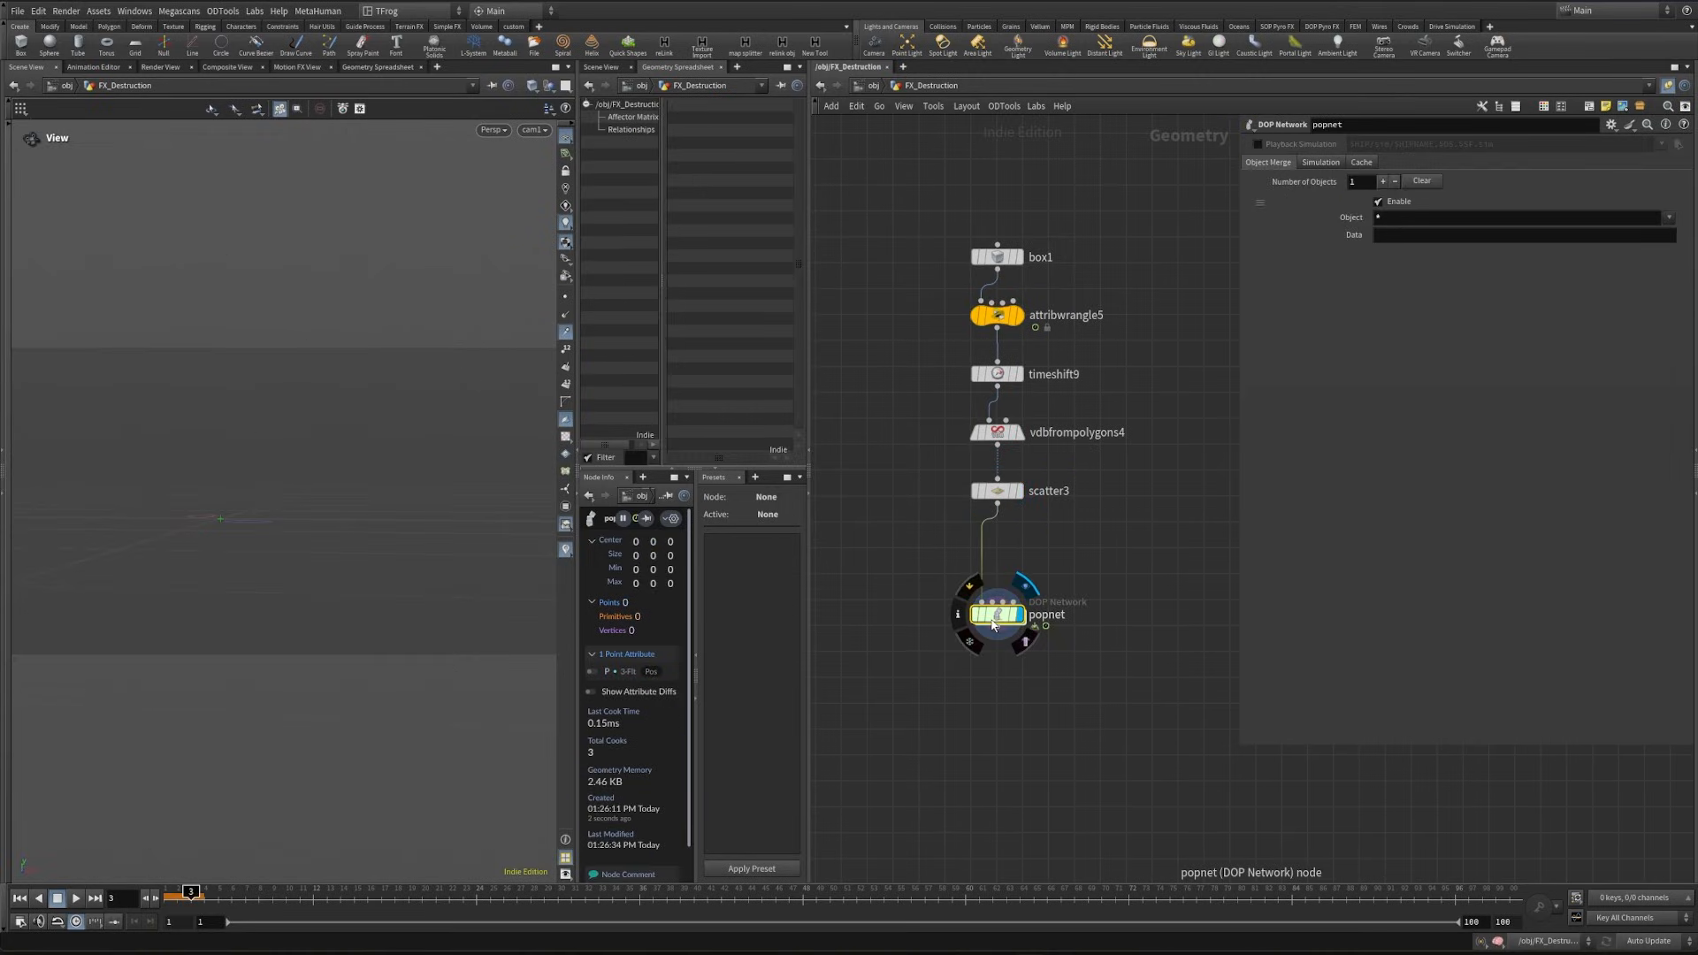
pyautogui.click(171, 892)
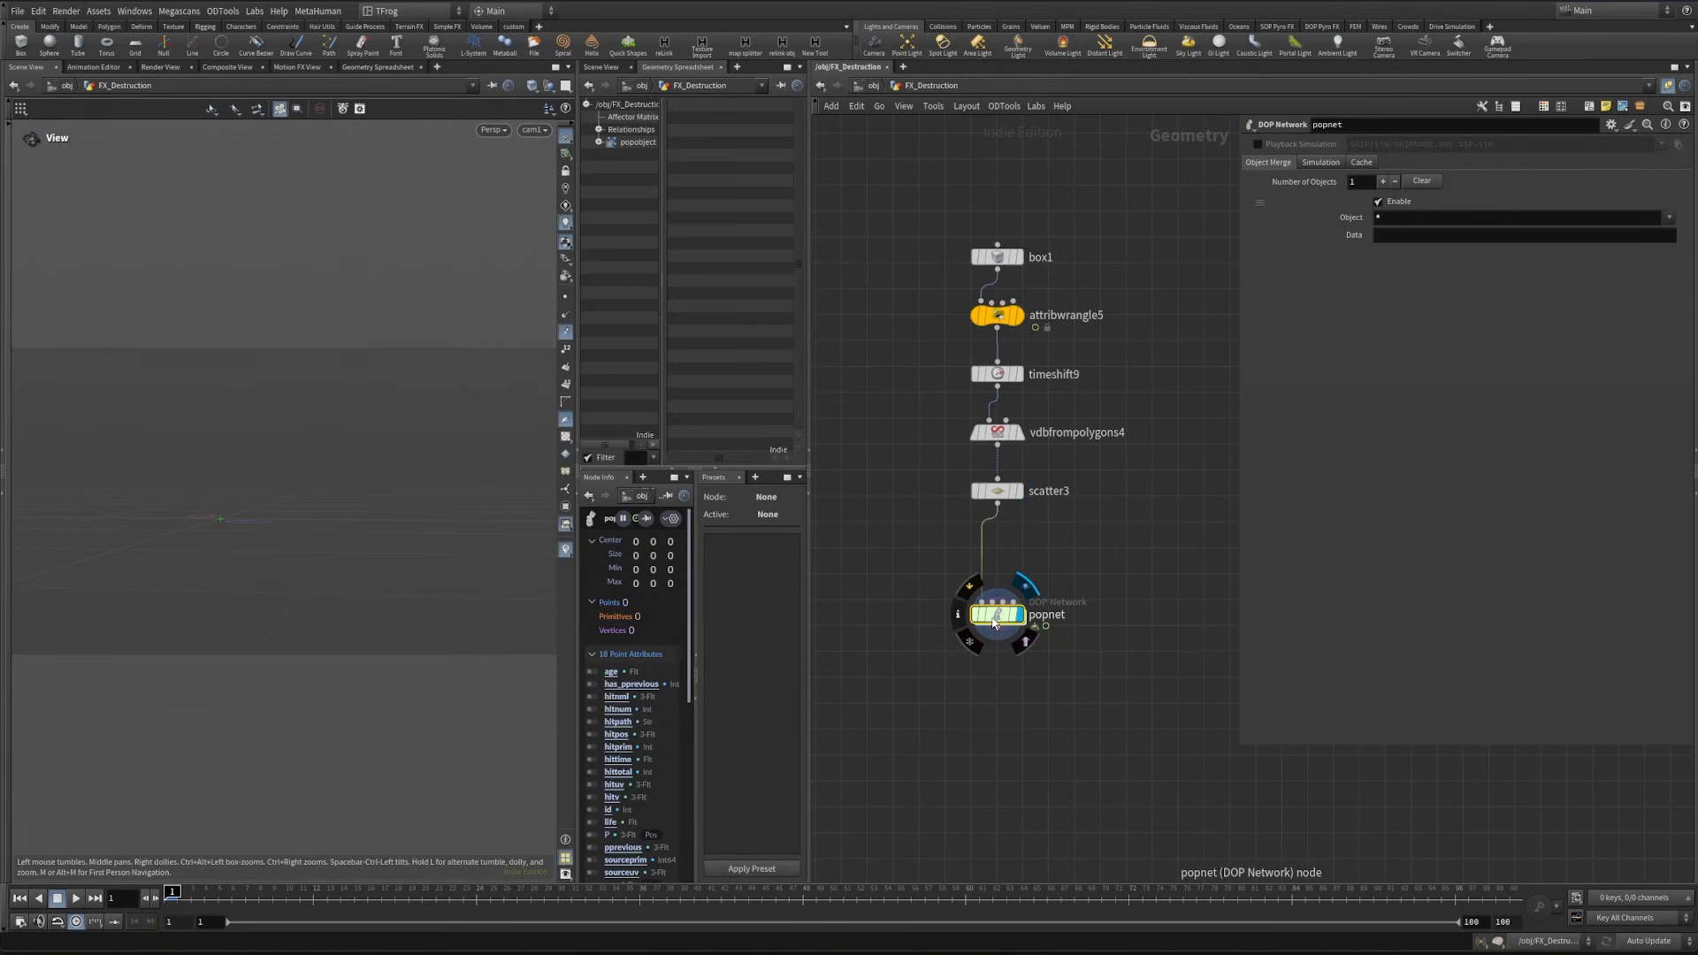
# - Inside popnet, set the emission type of source_first_input to All Points and scrub the first frames to check it
pyautogui.doubleClick(998, 617)
pyautogui.click(999, 406)
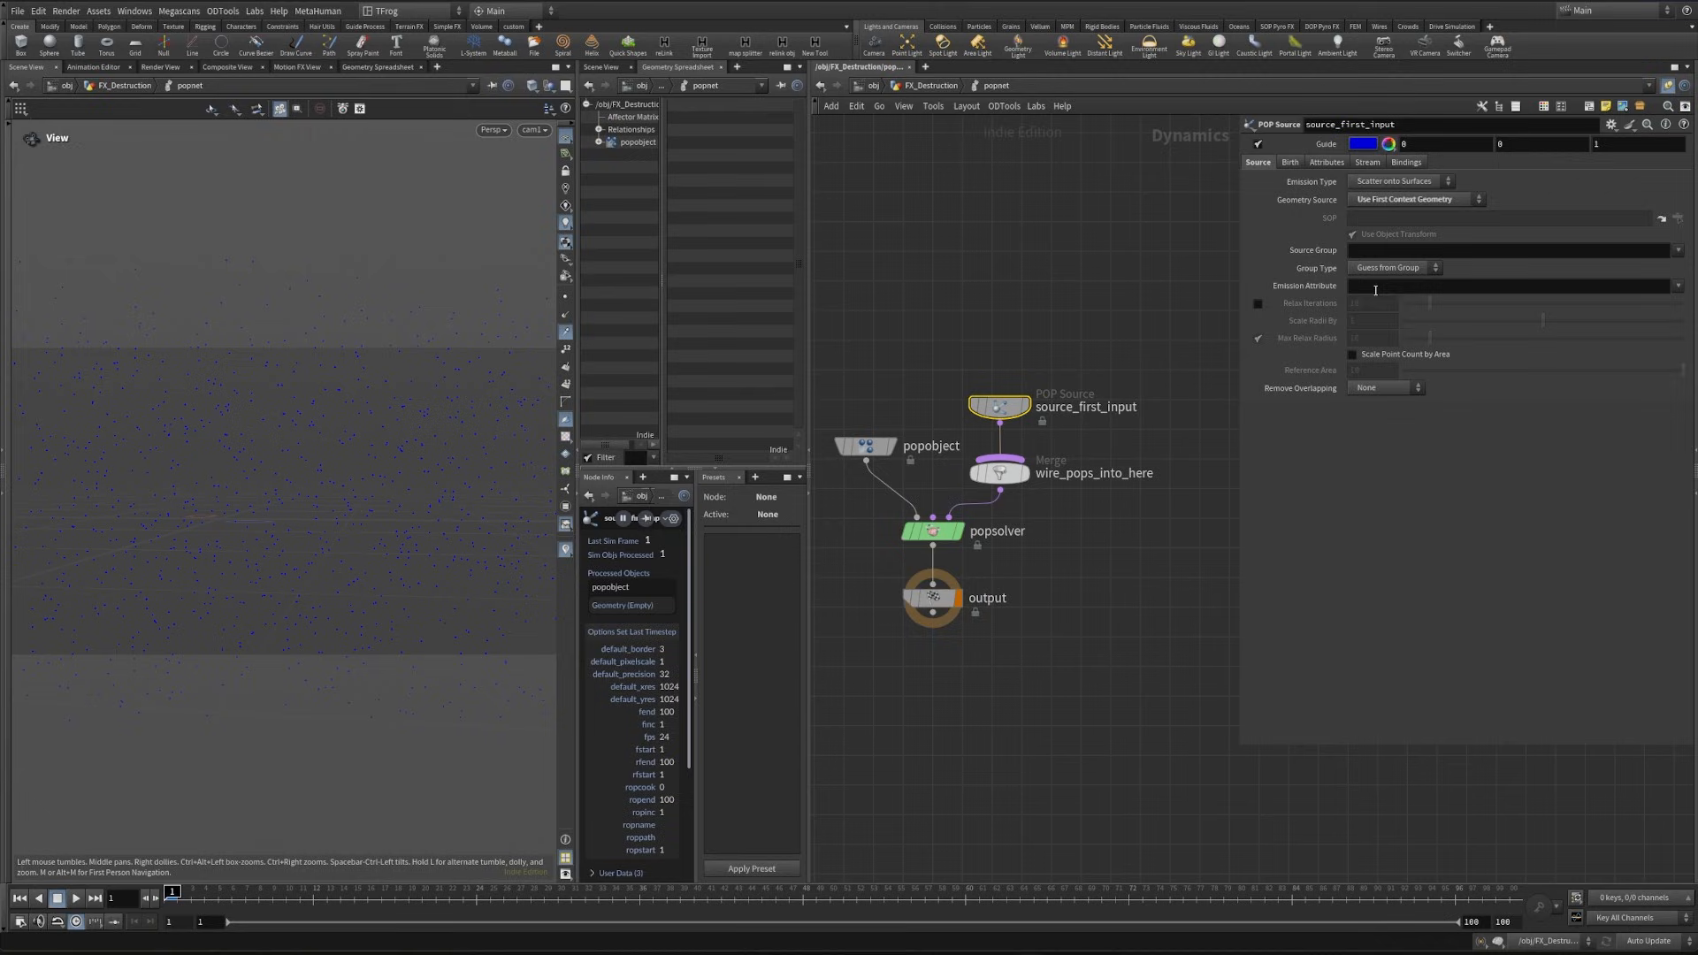
pyautogui.click(1397, 182)
pyautogui.click(1383, 188)
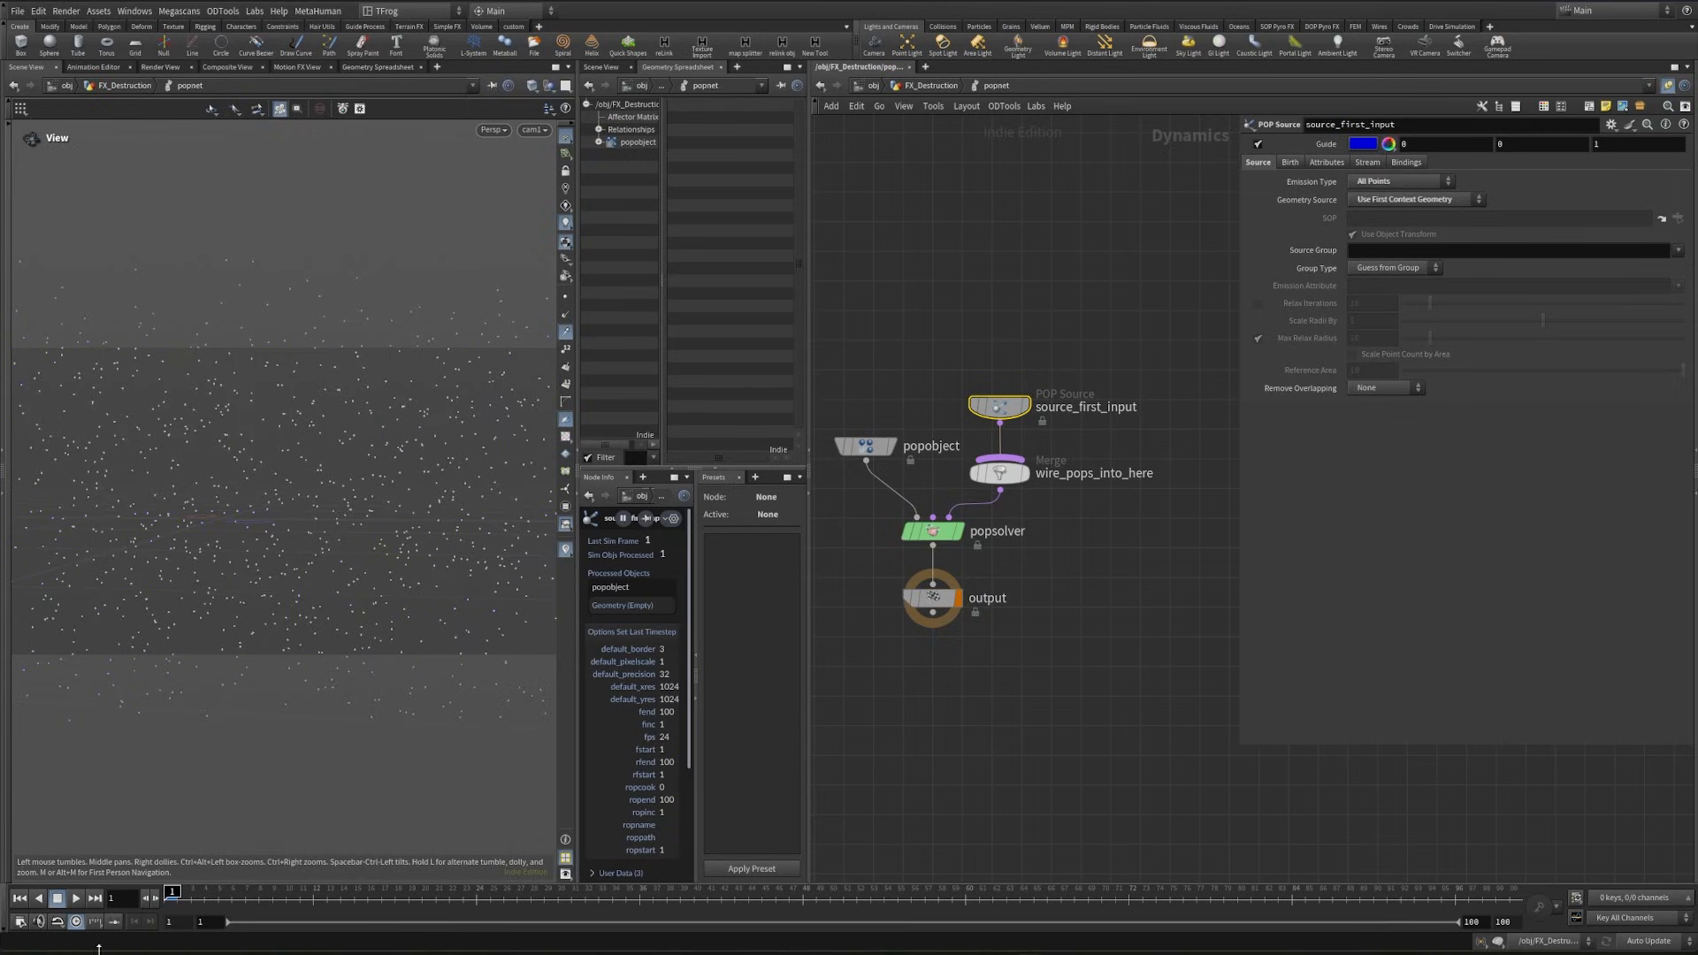
pyautogui.click(191, 891)
pyautogui.moveTo(200, 893); pyautogui.dragTo(268, 898)
pyautogui.hotkey('ctrl', 'Up')
pyautogui.hotkey('ctrl', 'Up')
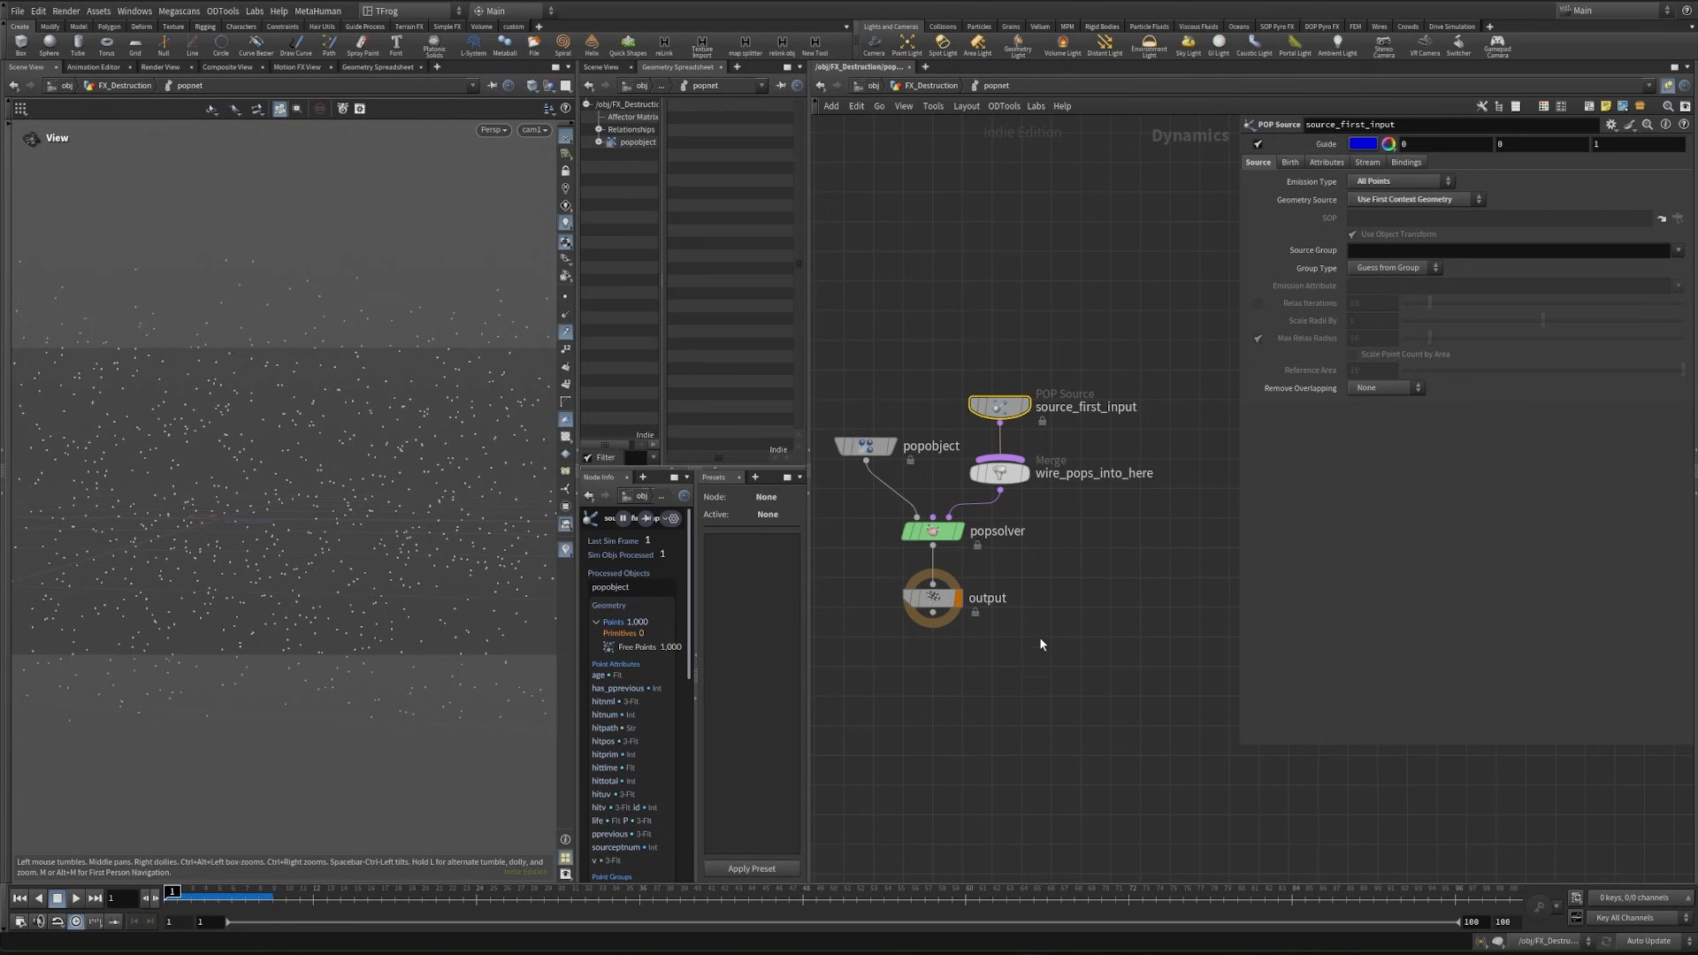
# - Add a Gravity Force node between popsolver and output and scrub the first frames to check the emission
pyautogui.click(1041, 643)
pyautogui.moveTo(1032, 607); pyautogui.dragTo(1026, 675, button='middle')
pyautogui.press('Tab')
pyautogui.write('wind')
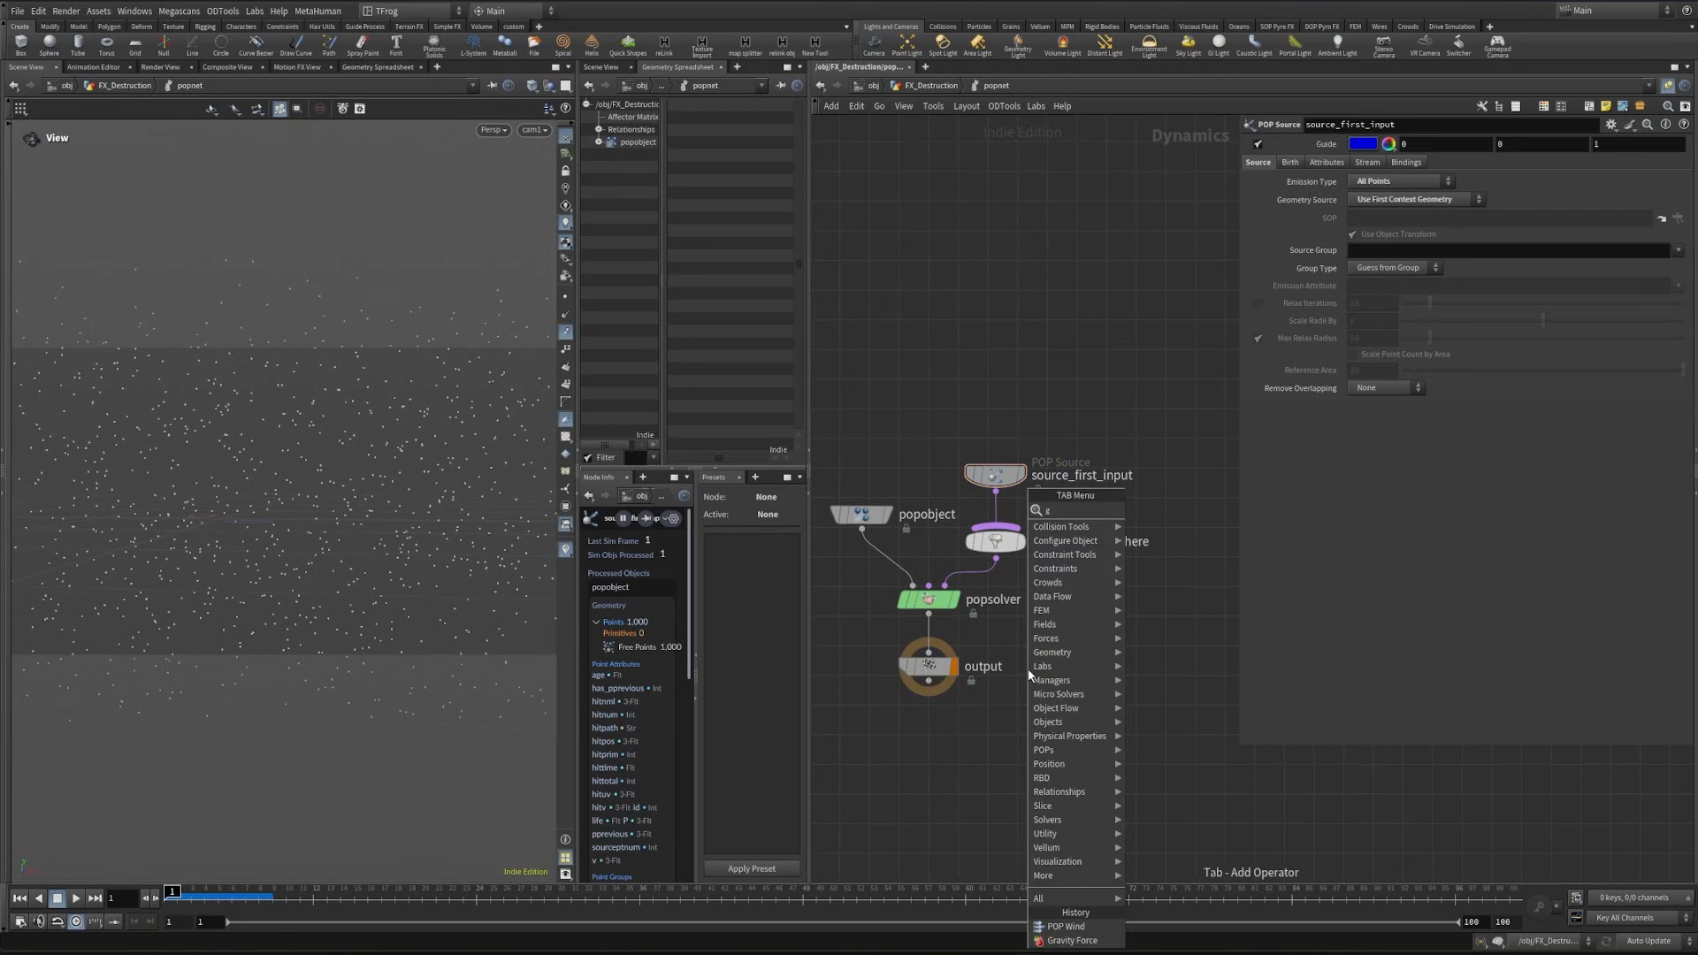
pyautogui.press('Return')
pyautogui.click(997, 504)
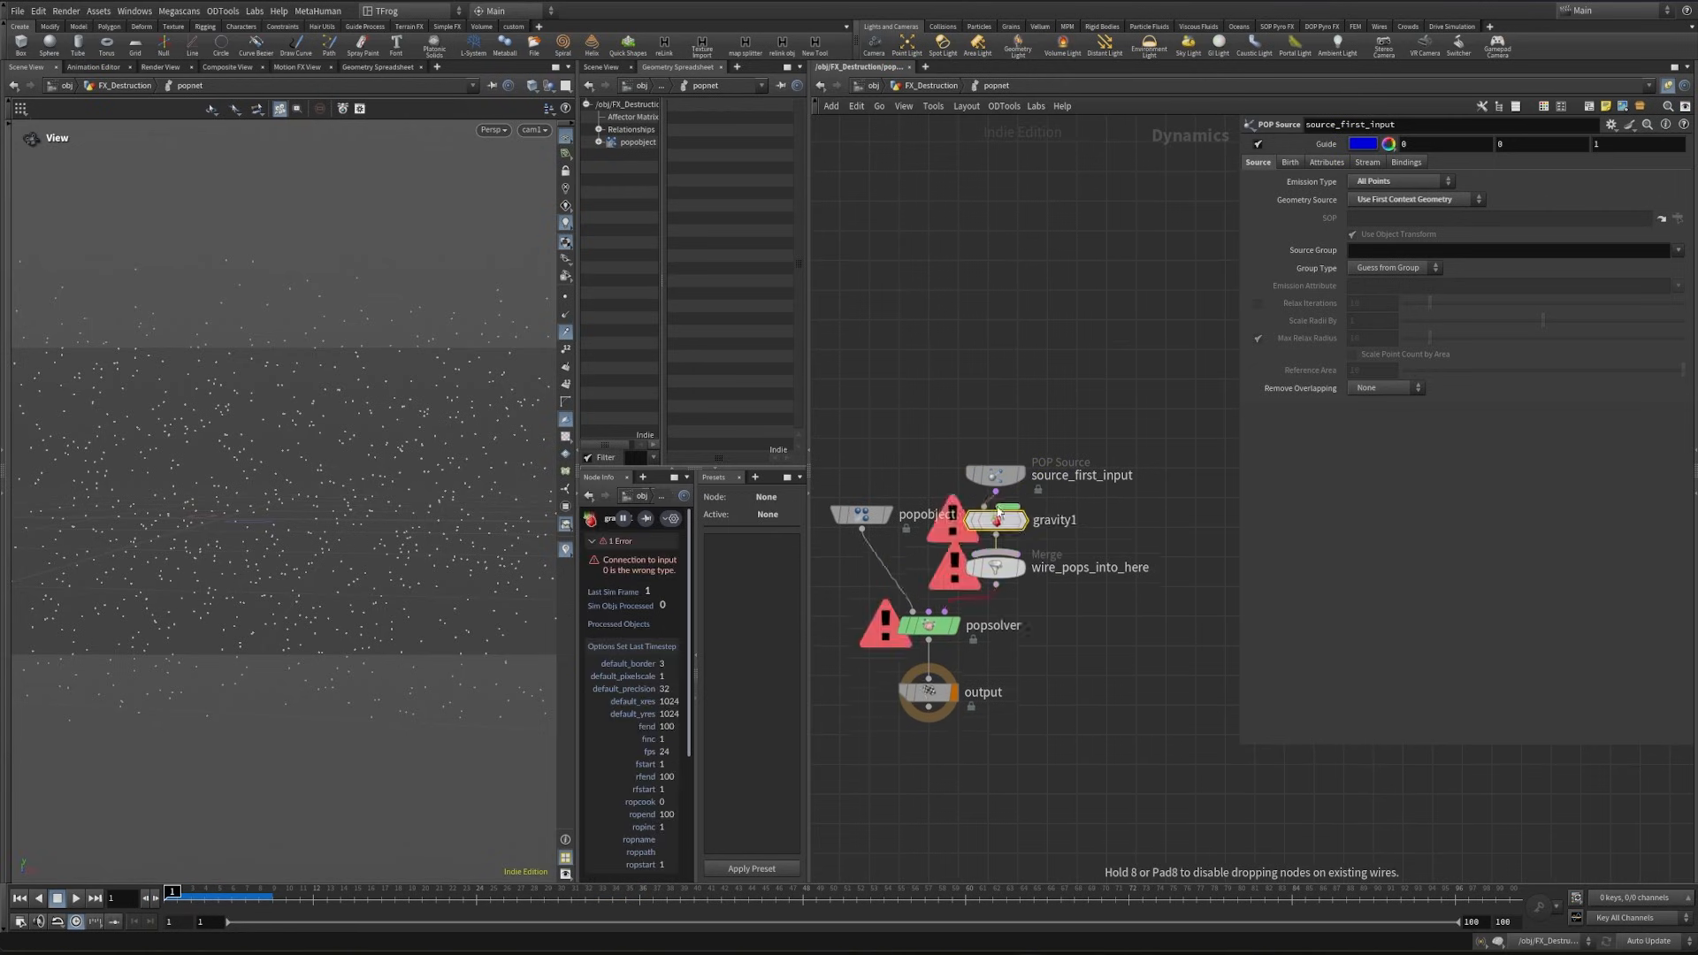
pyautogui.press('Up')
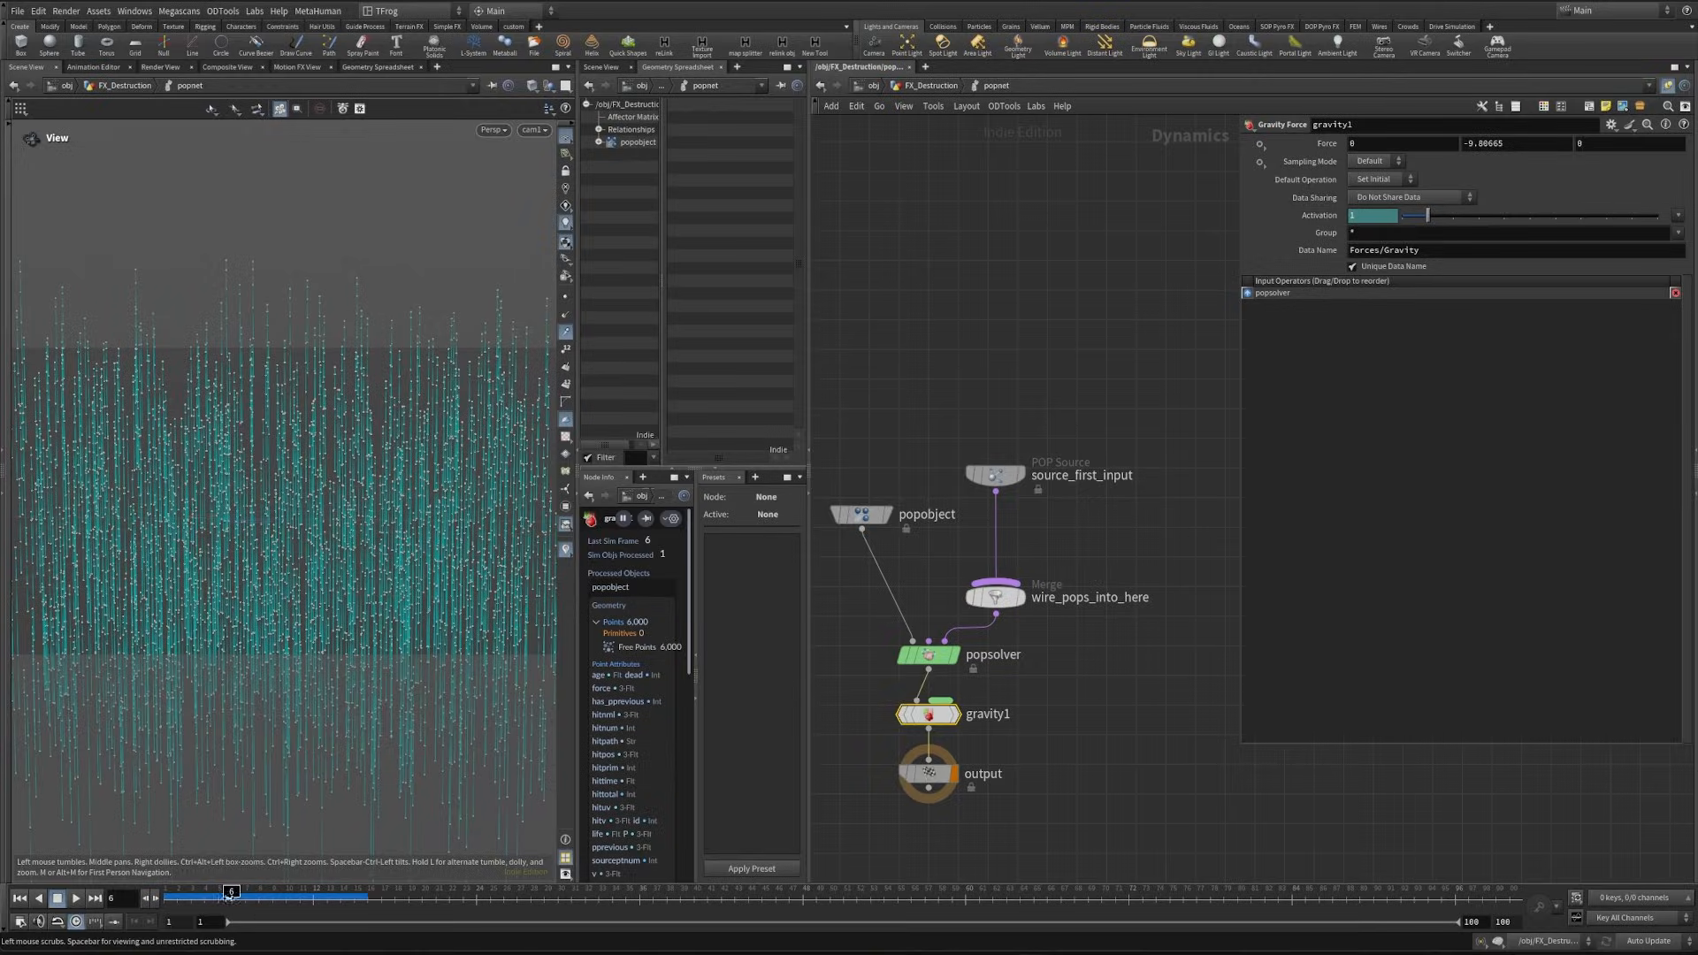
pyautogui.hotkey('ctrl', 'Up')
# - Return to the geometry network and insert a Switch-If node between scatter3 and popnet
pyautogui.press('u')
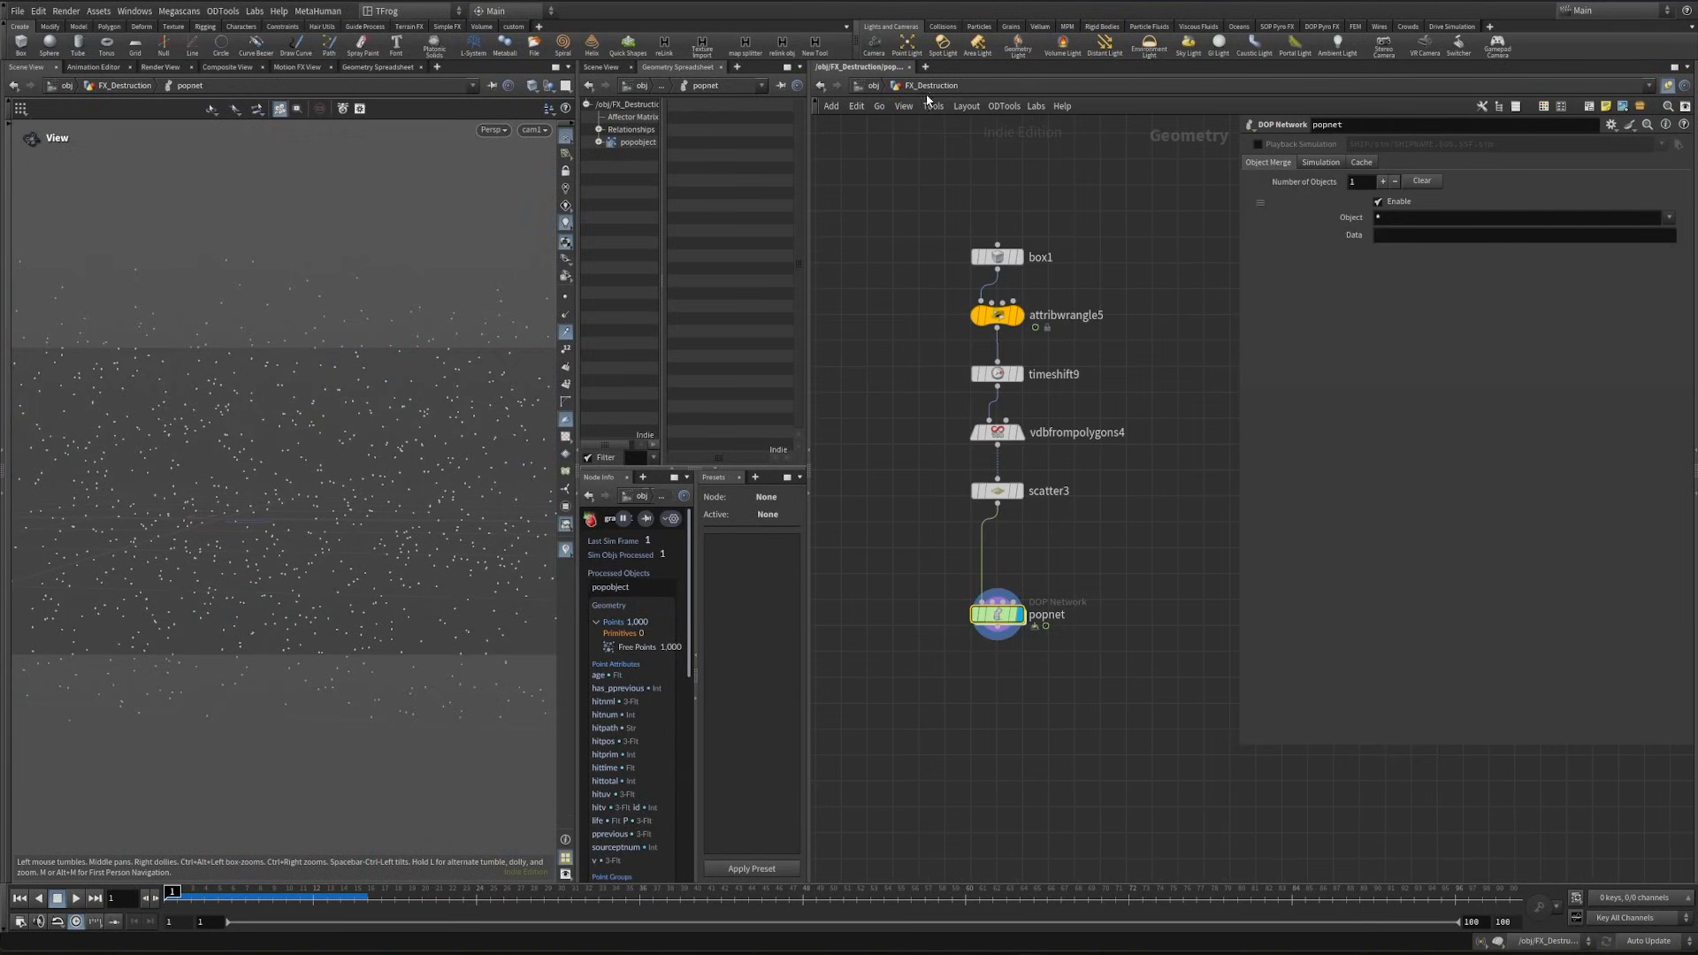
pyautogui.press('Tab')
pyautogui.write('switch')
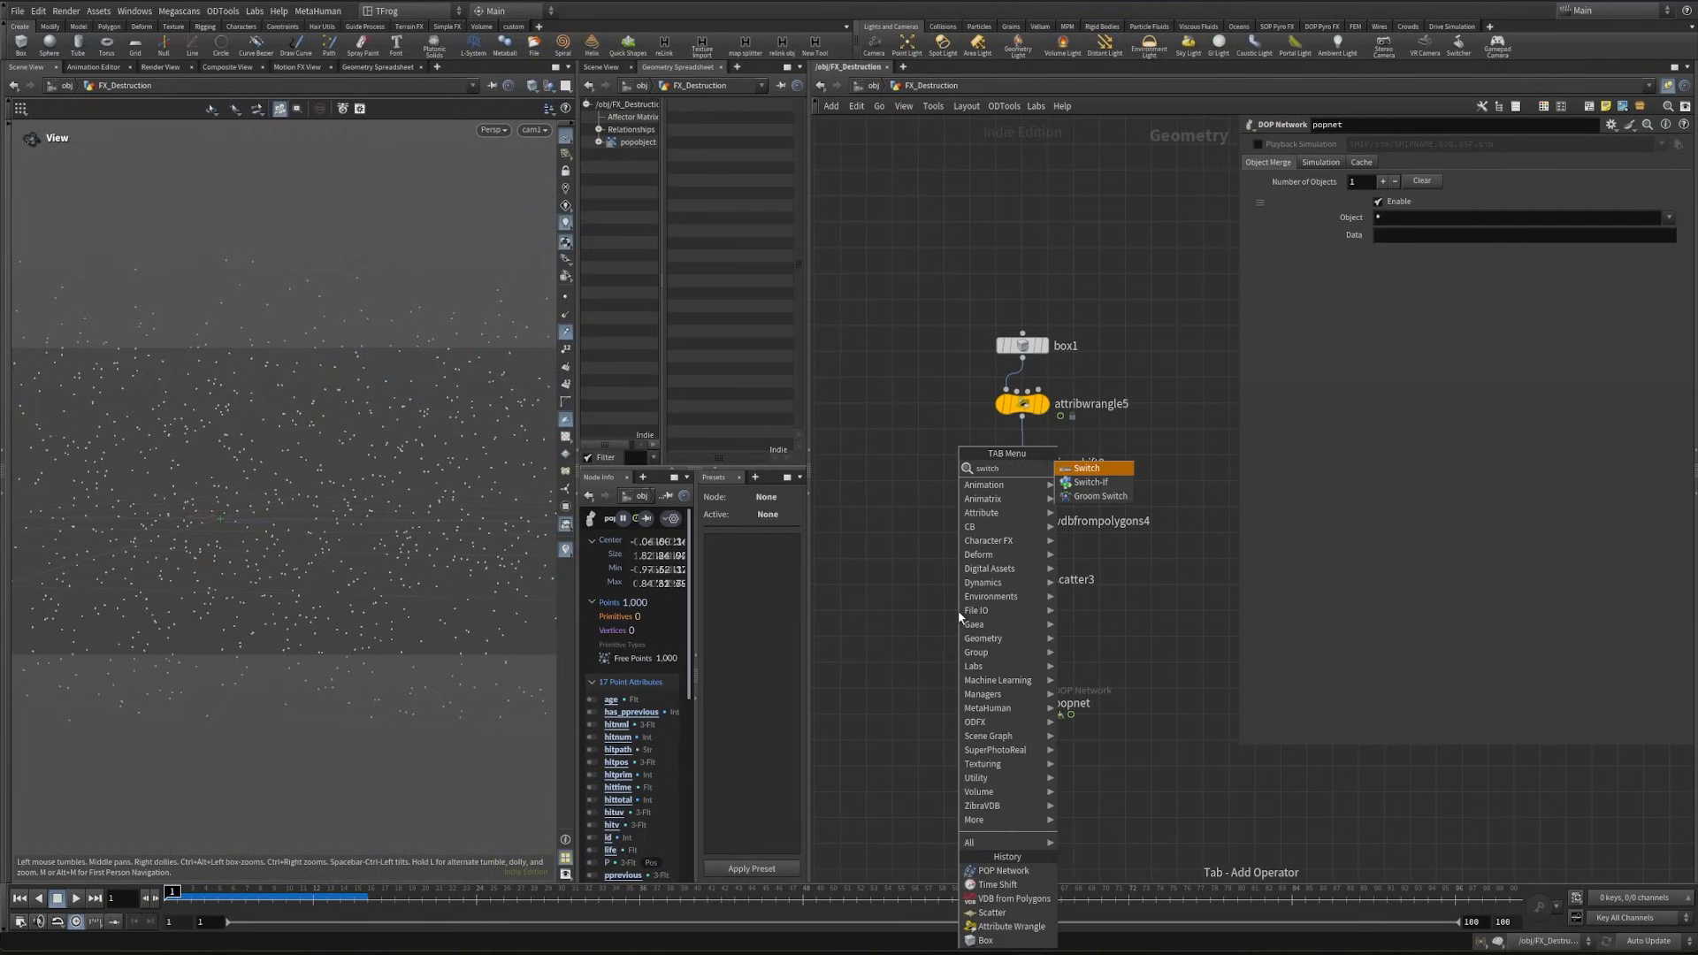
pyautogui.press('Down')
pyautogui.press('Return')
pyautogui.click(957, 610)
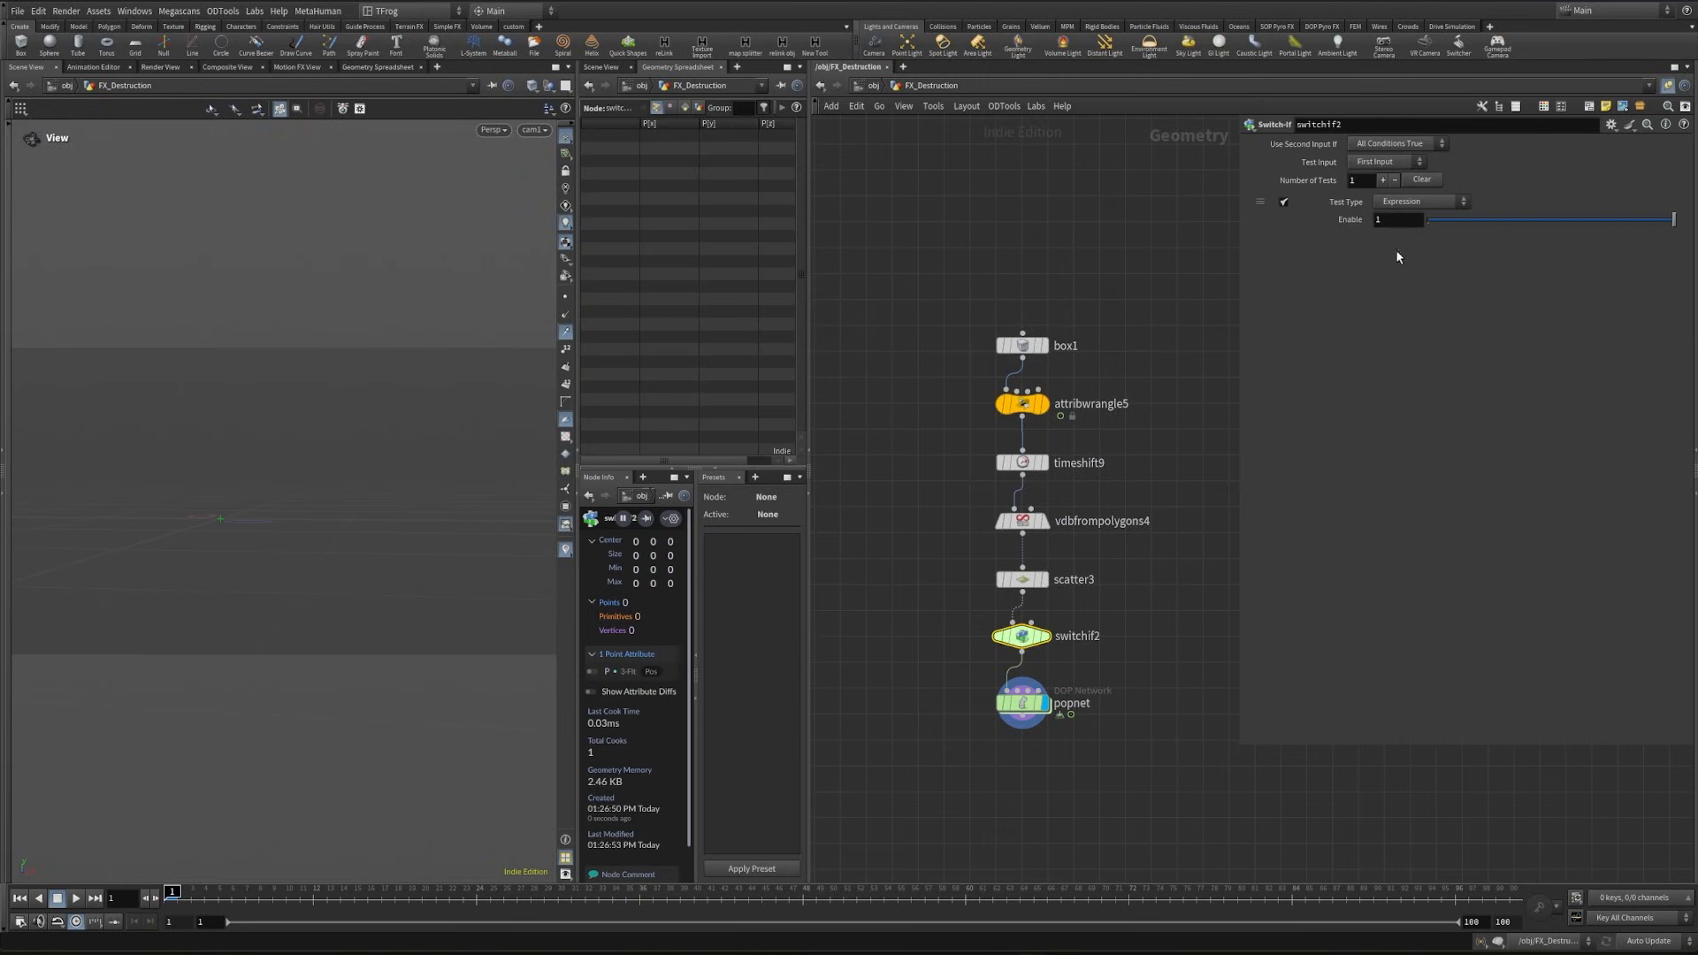
# - Set the switchif2 test expression to $F>1 and scrub the first frames to check the particle emission
pyautogui.write('$F')
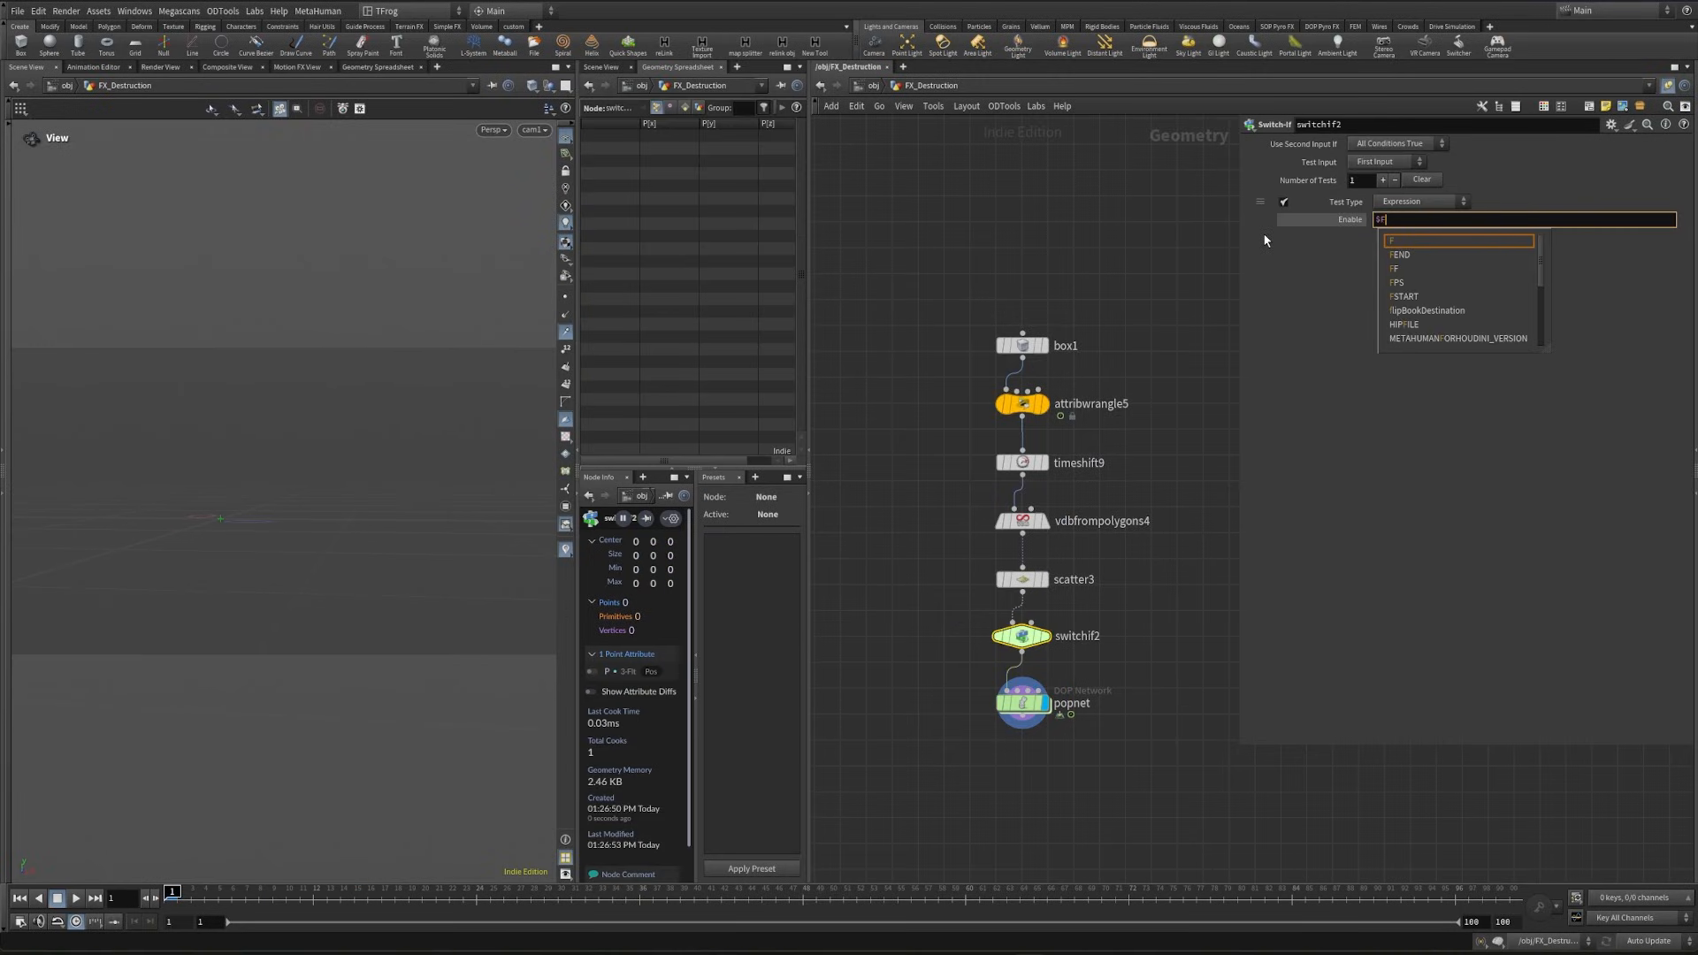
pyautogui.write('>1')
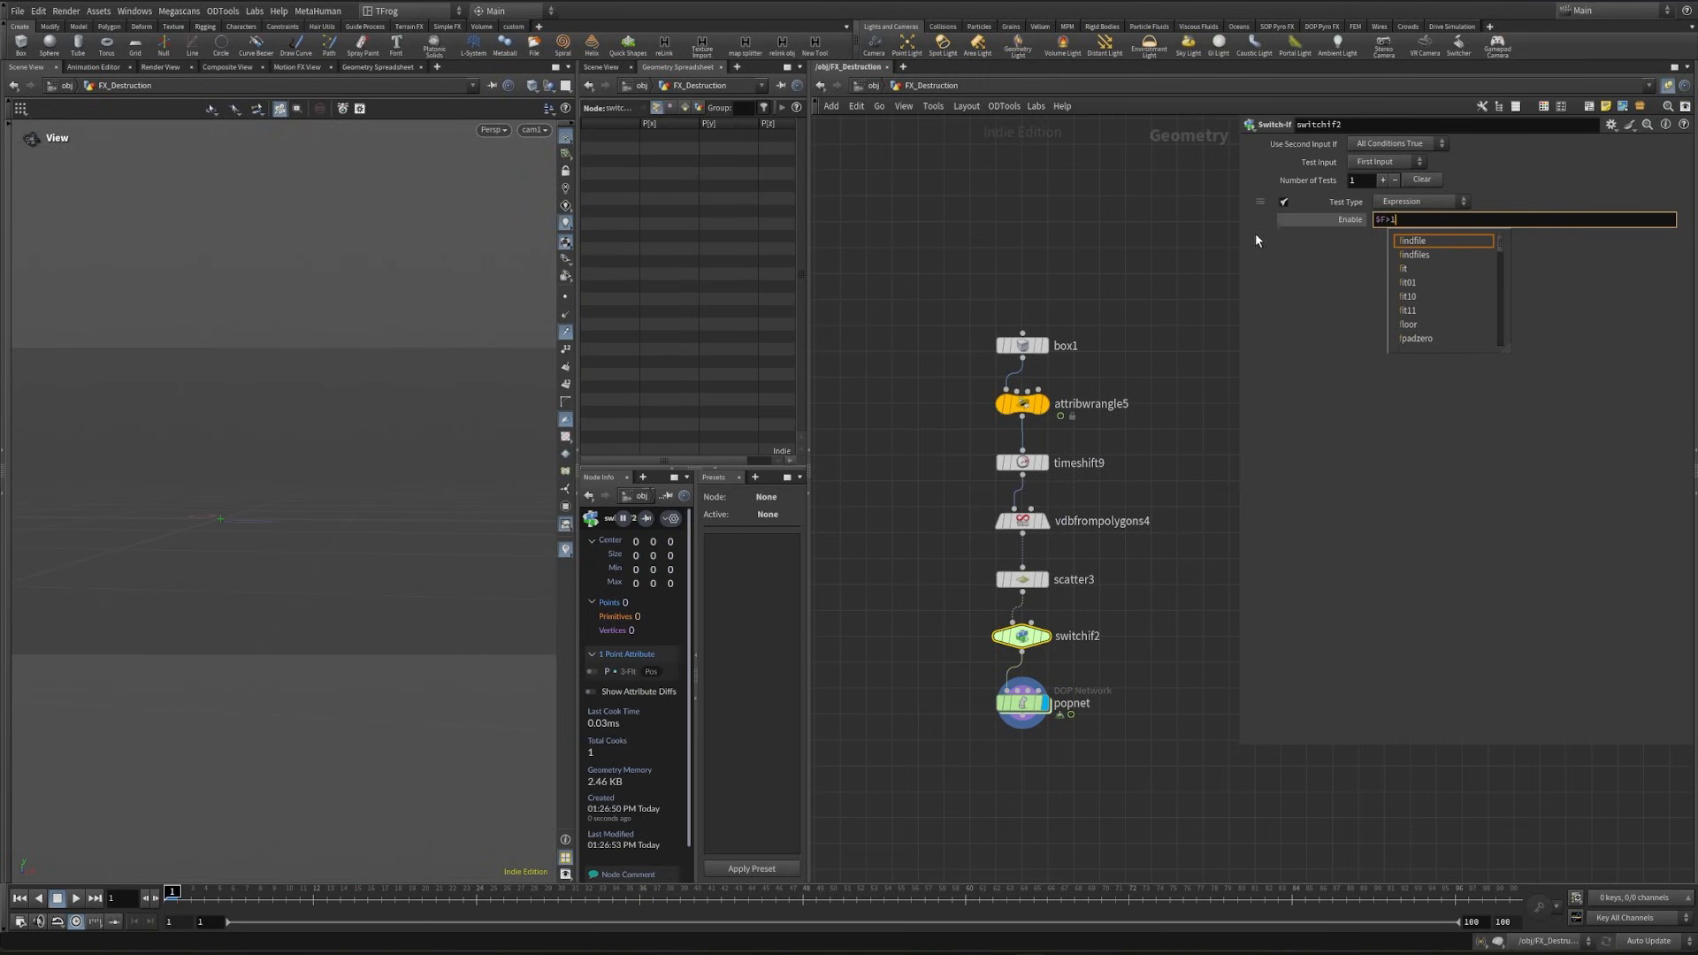
pyautogui.press('Return')
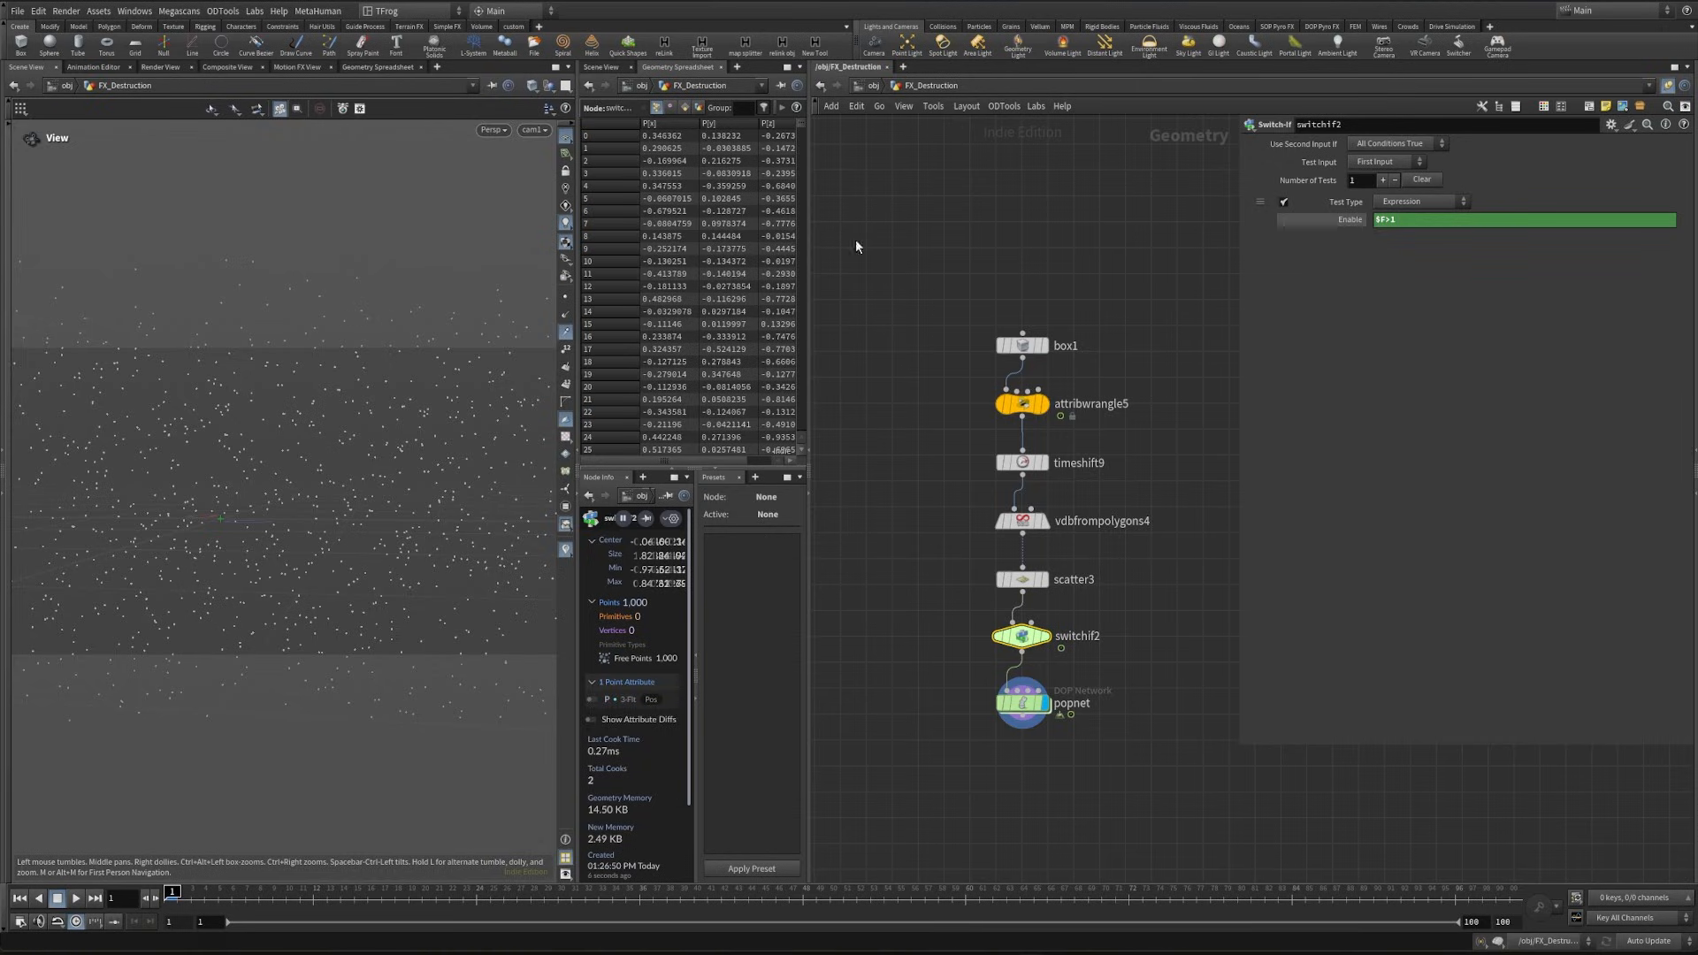
pyautogui.click(188, 891)
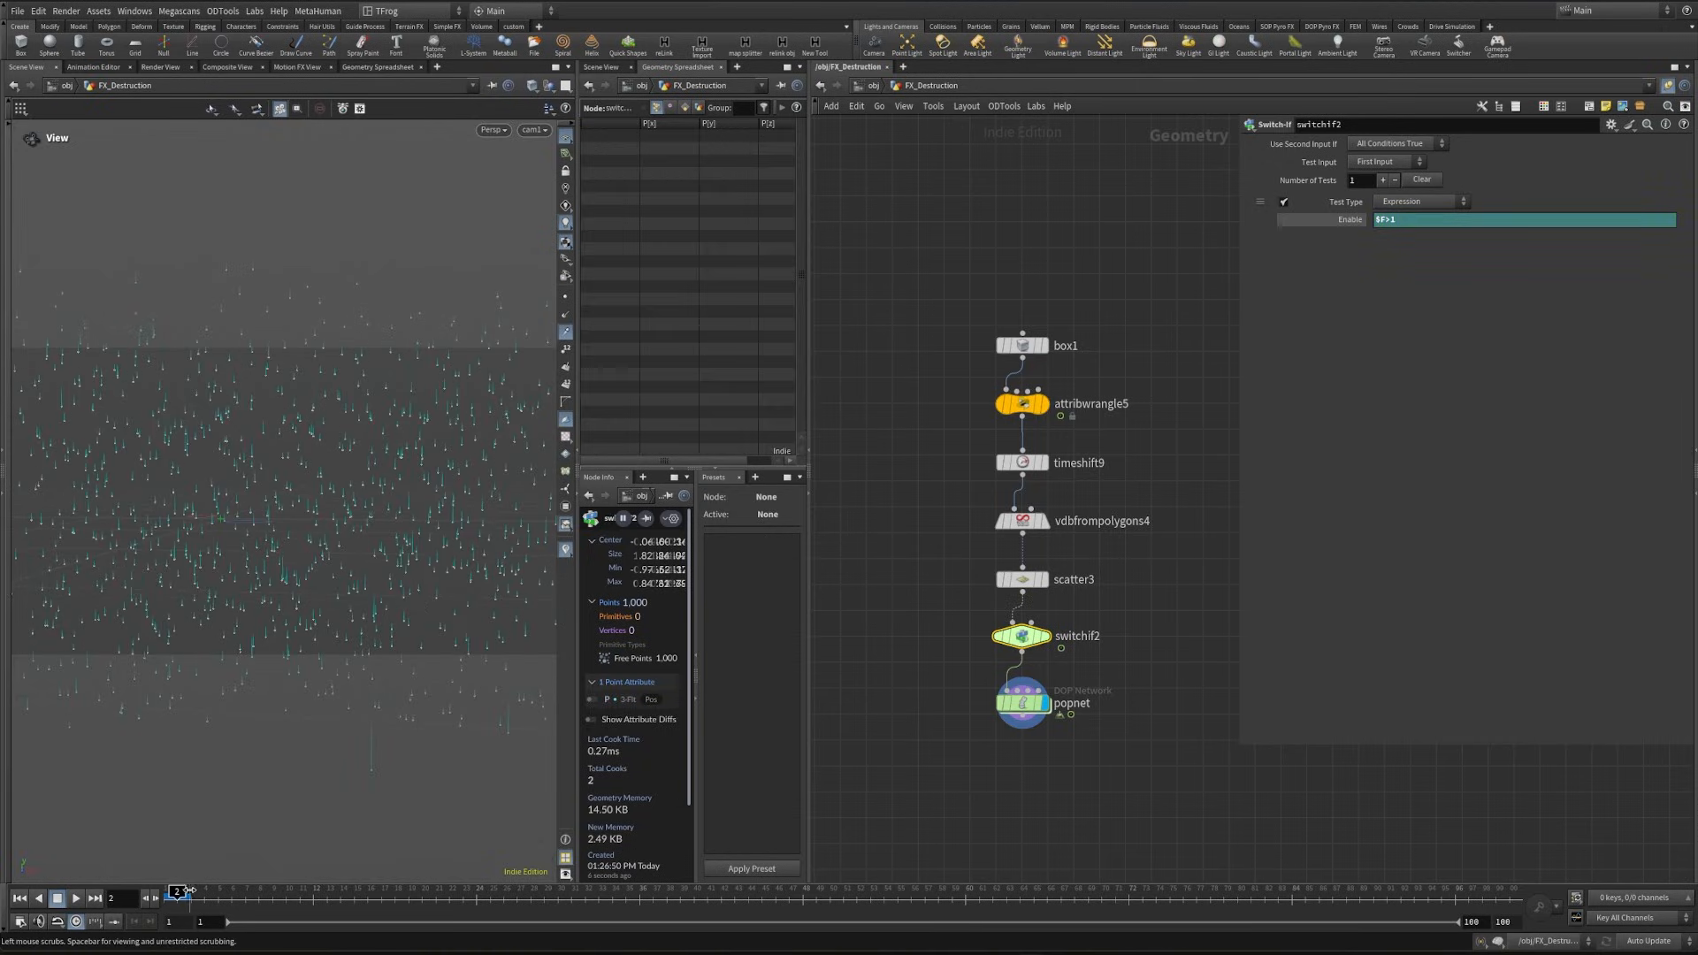
pyautogui.moveTo(195, 890); pyautogui.dragTo(241, 905)
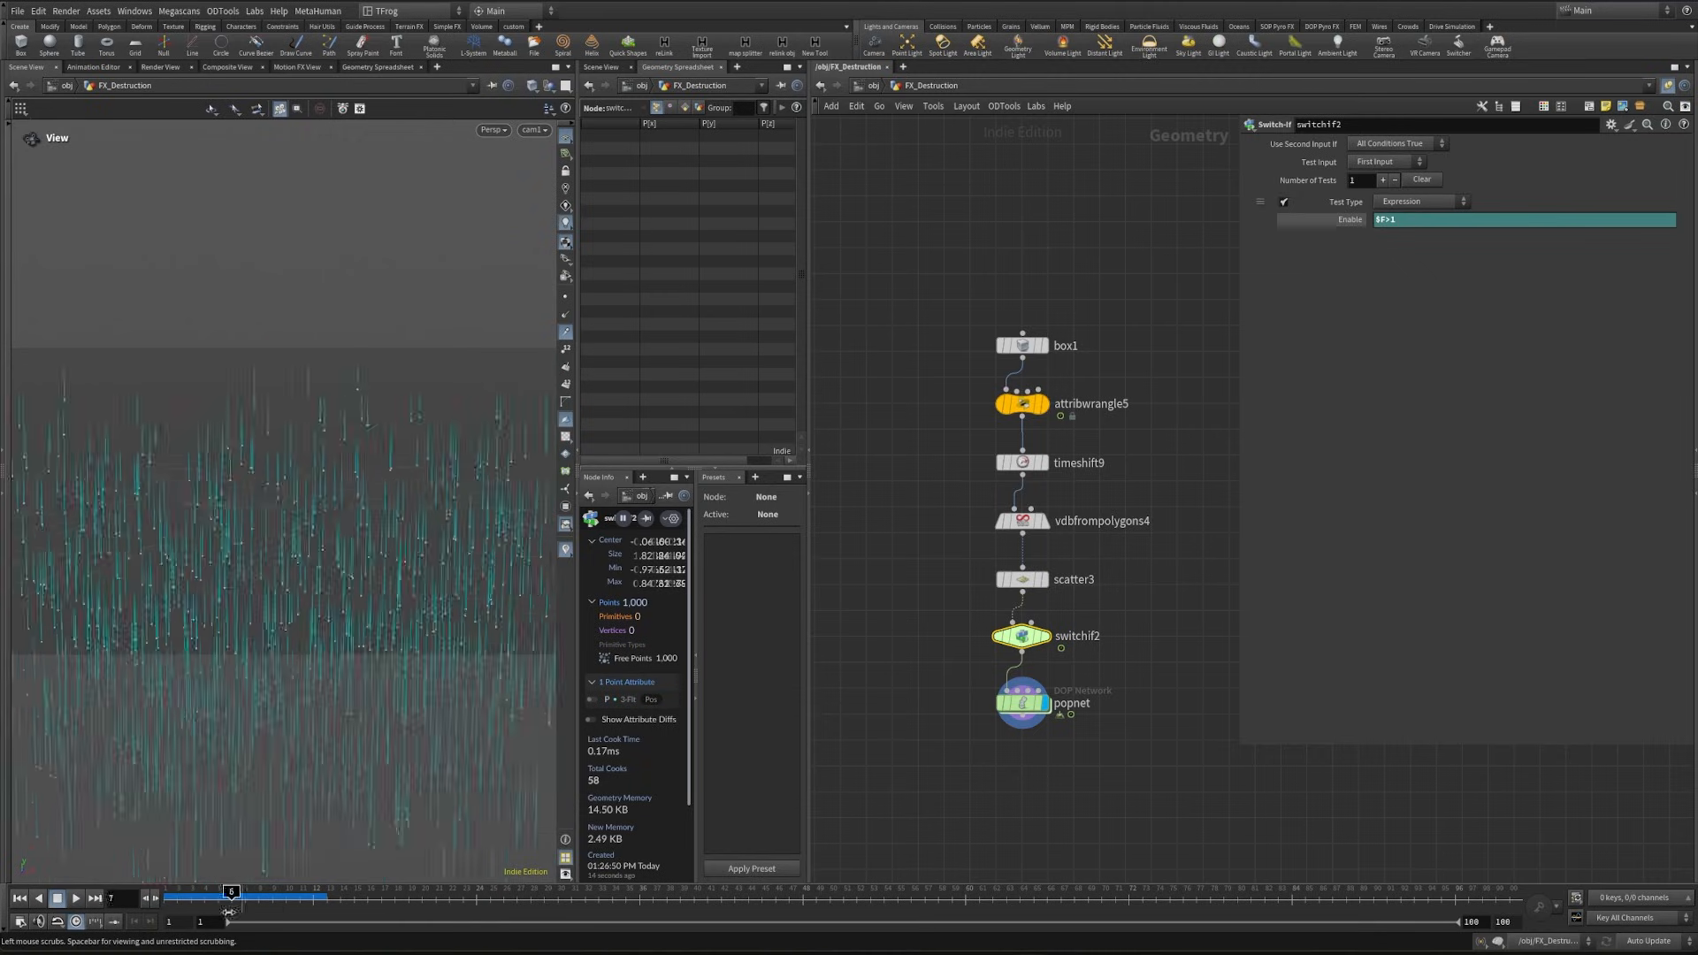
pyautogui.hotkey('ctrl', 'Up')
# - Inside popnet, delete the gravity node and insert a POP Wind node between source_first_input and wire_pops_into_here
pyautogui.doubleClick(1051, 701)
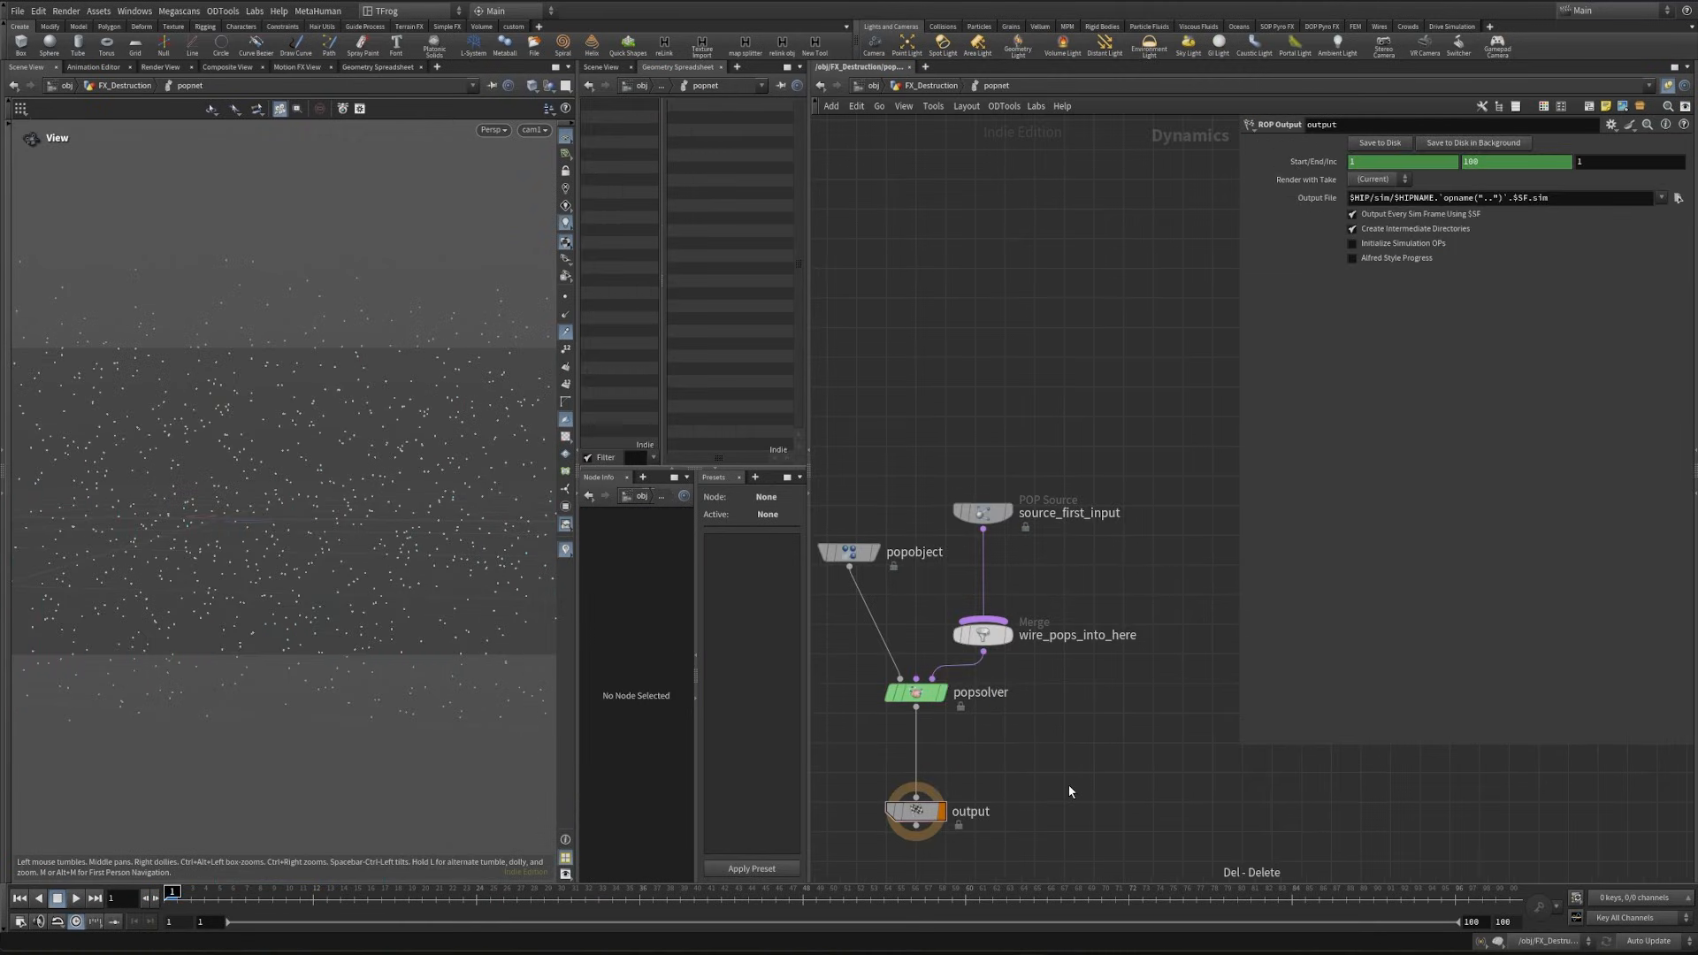
pyautogui.press('Tab')
pyautogui.write('pop')
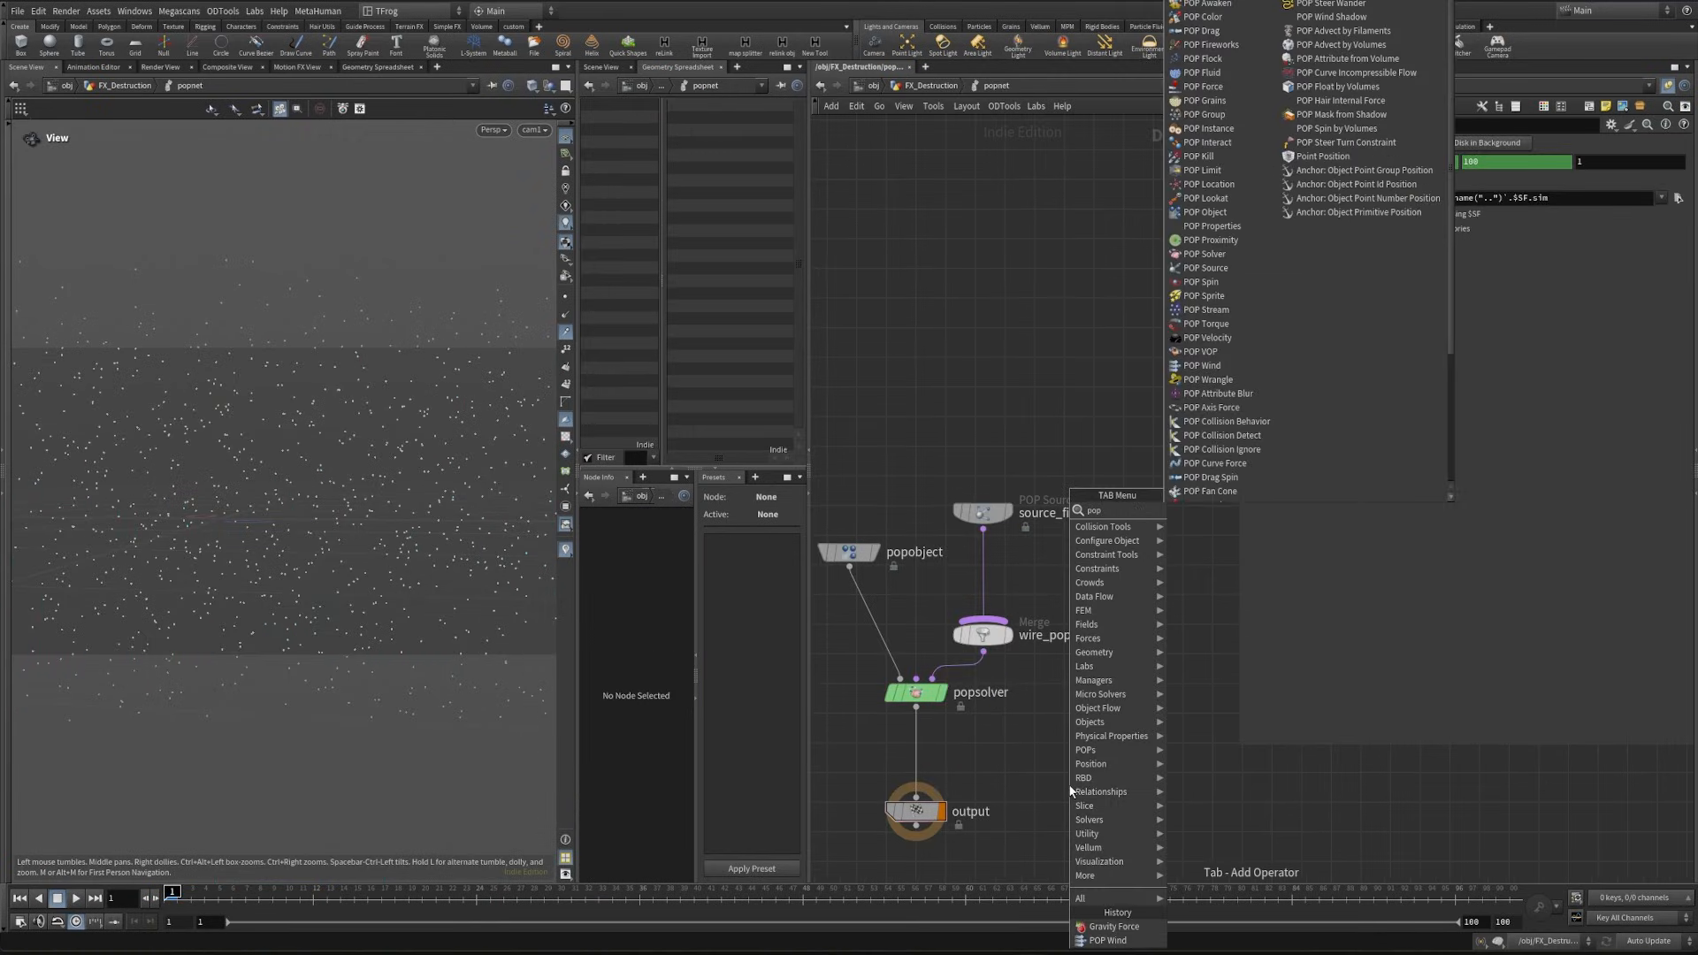
pyautogui.write('wind')
pyautogui.press('Return')
pyautogui.click(982, 571)
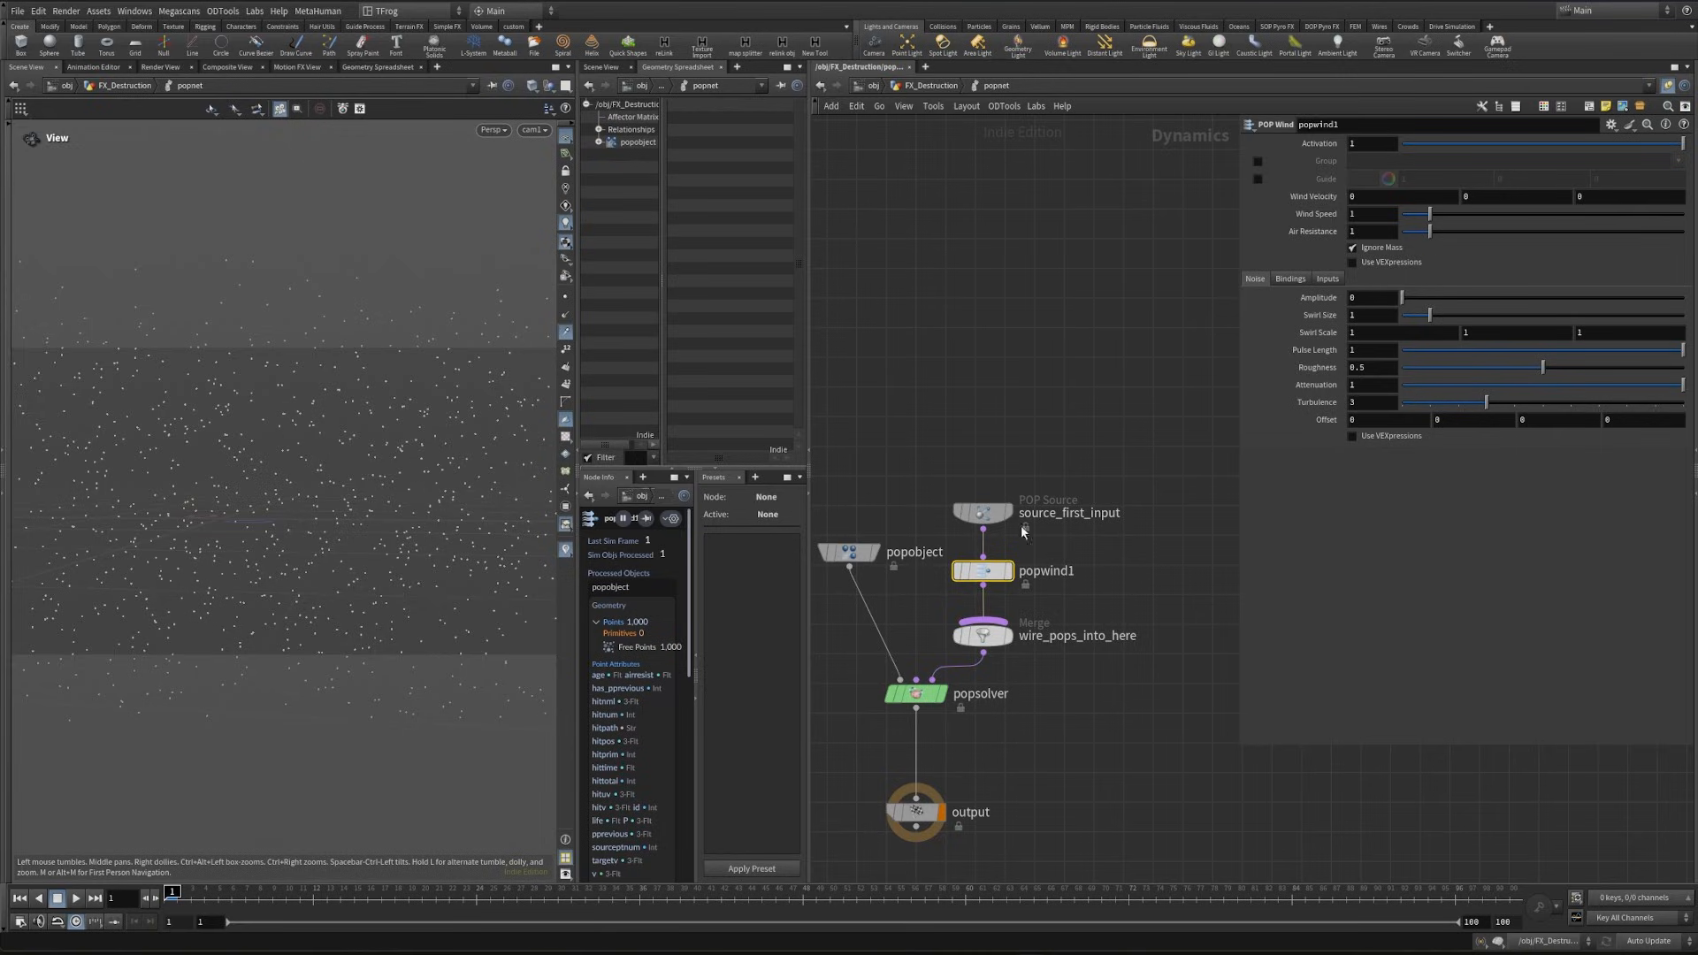
# - Set the popwind1 noise amplitude to .15 and swirl size to 2, and play the simulation to check the motion
pyautogui.write('.15')
pyautogui.press('Return')
pyautogui.click(1370, 315)
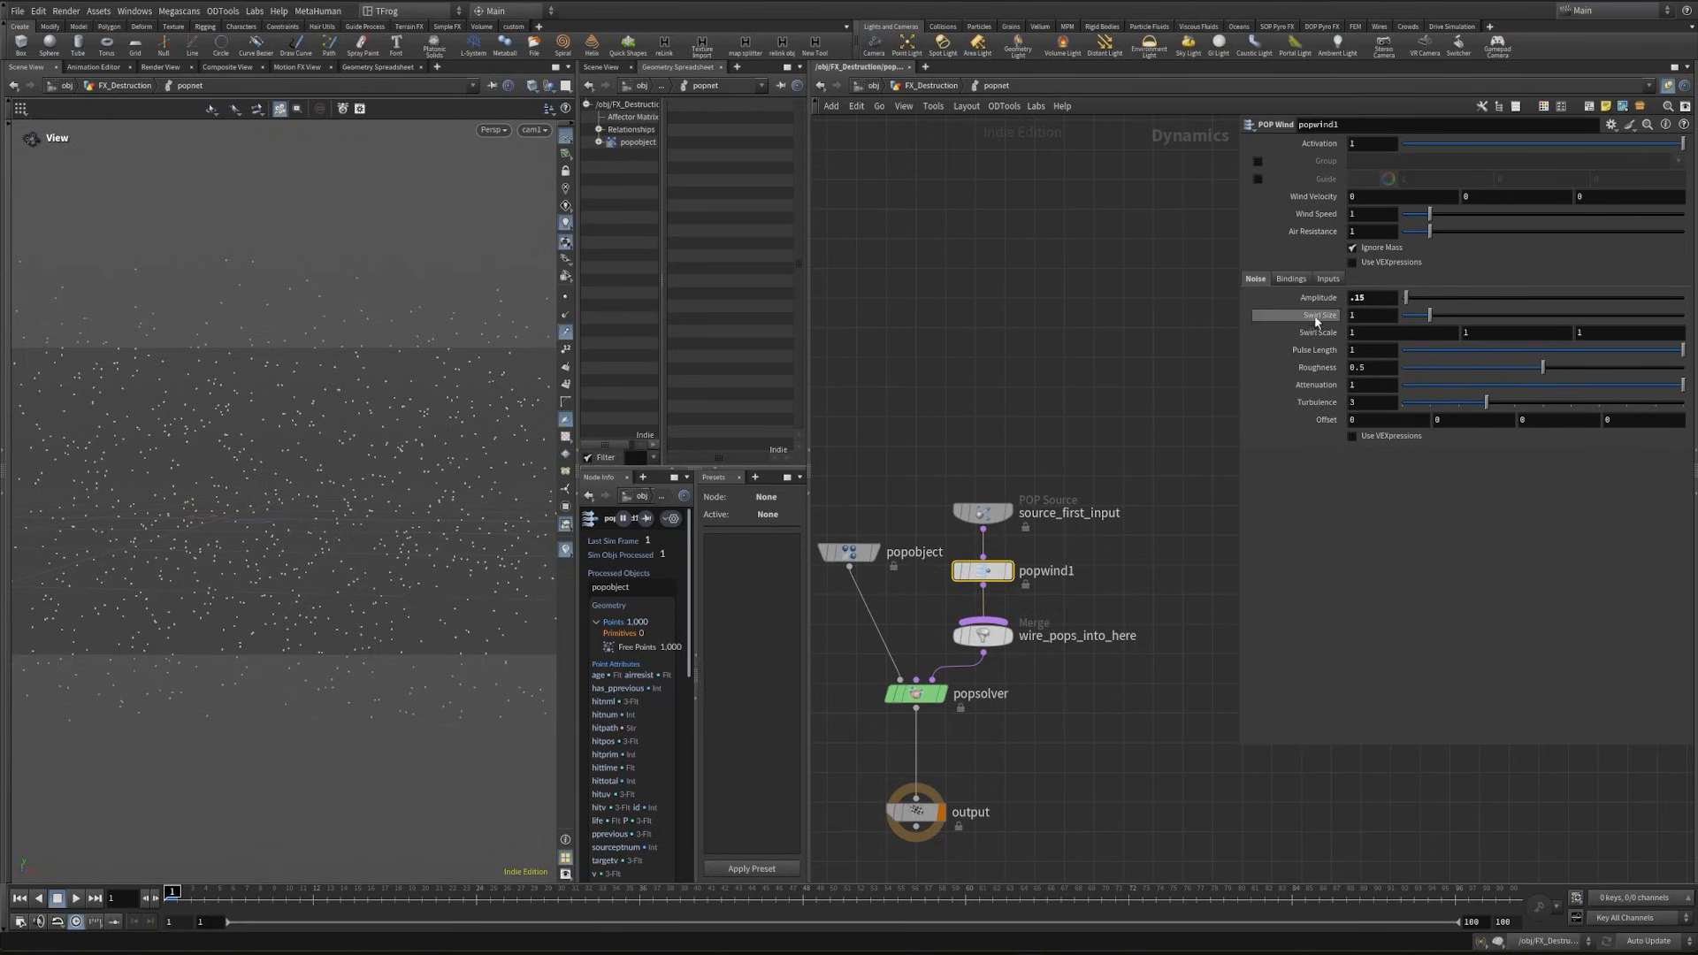
pyautogui.write('2')
pyautogui.press('Return')
pyautogui.click(76, 898)
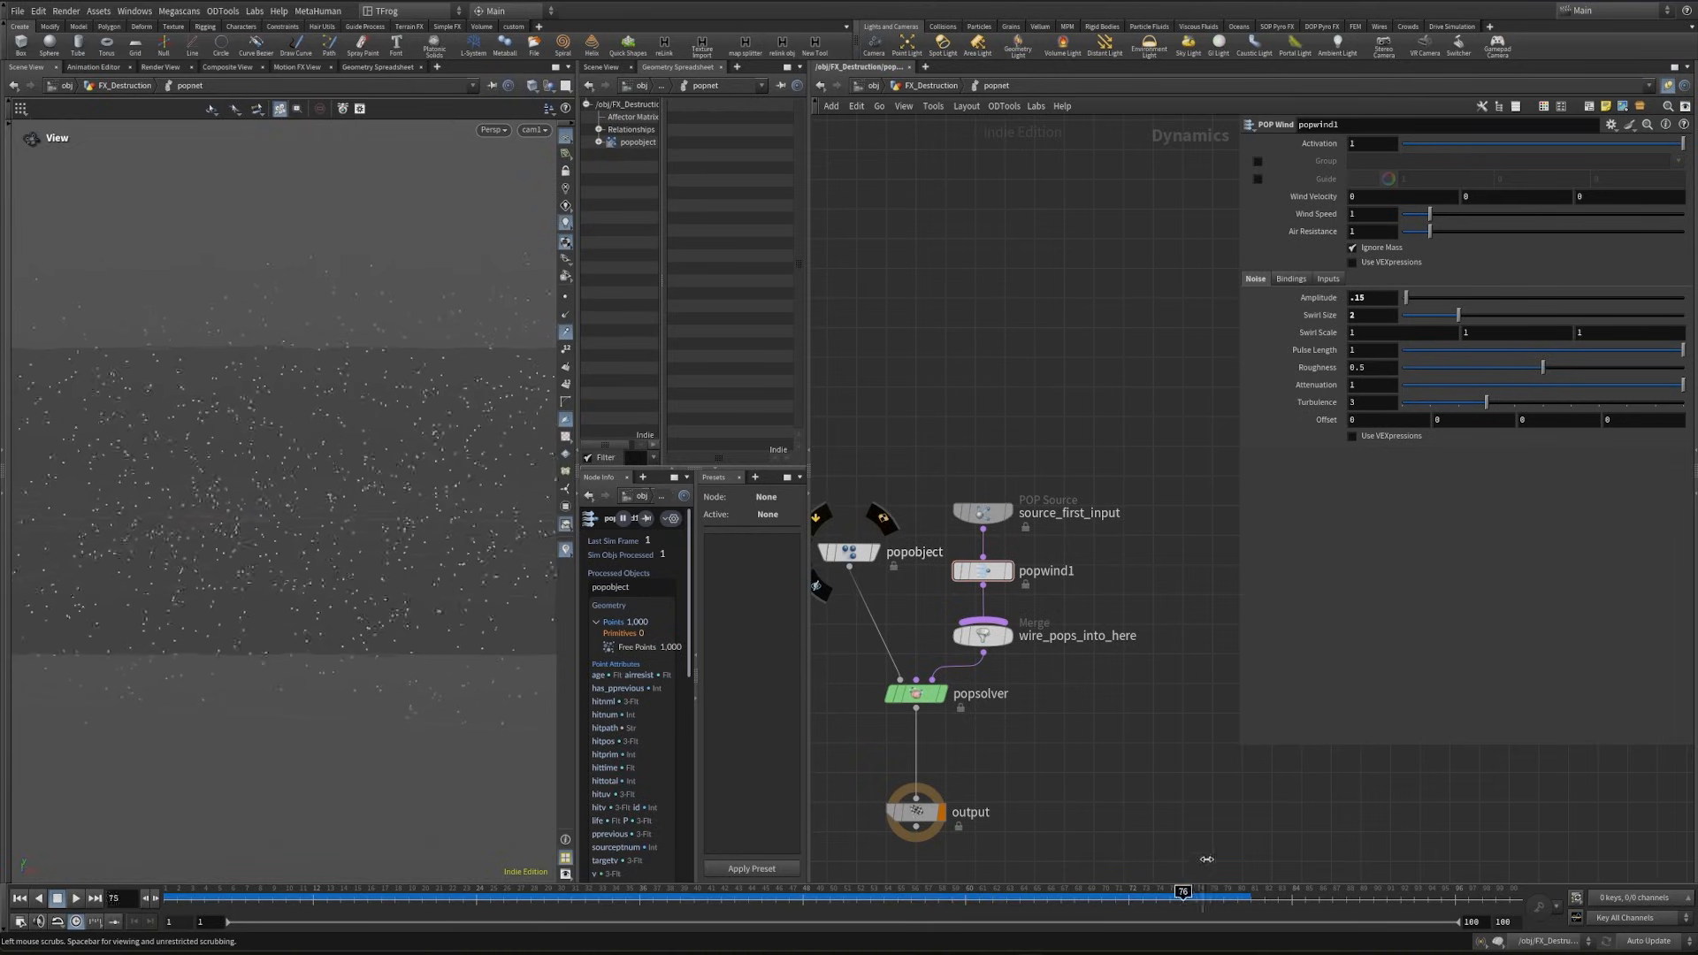
pyautogui.moveTo(560, 760); pyautogui.dragTo(159, 756)
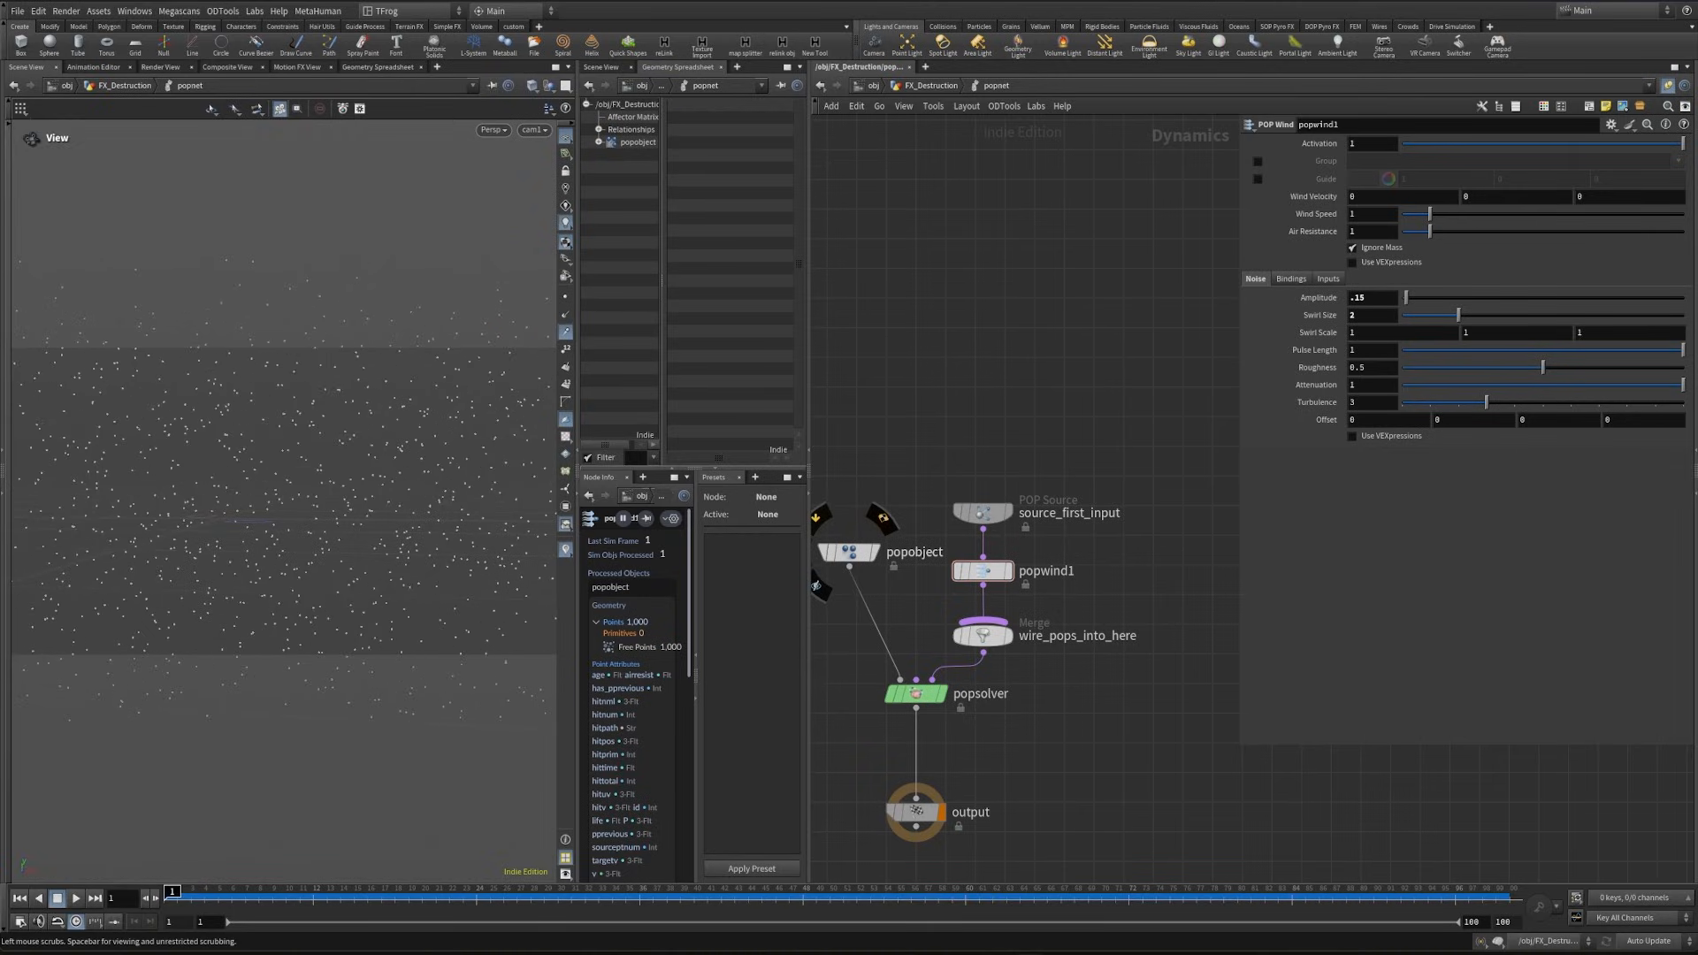
pyautogui.click(1351, 436)
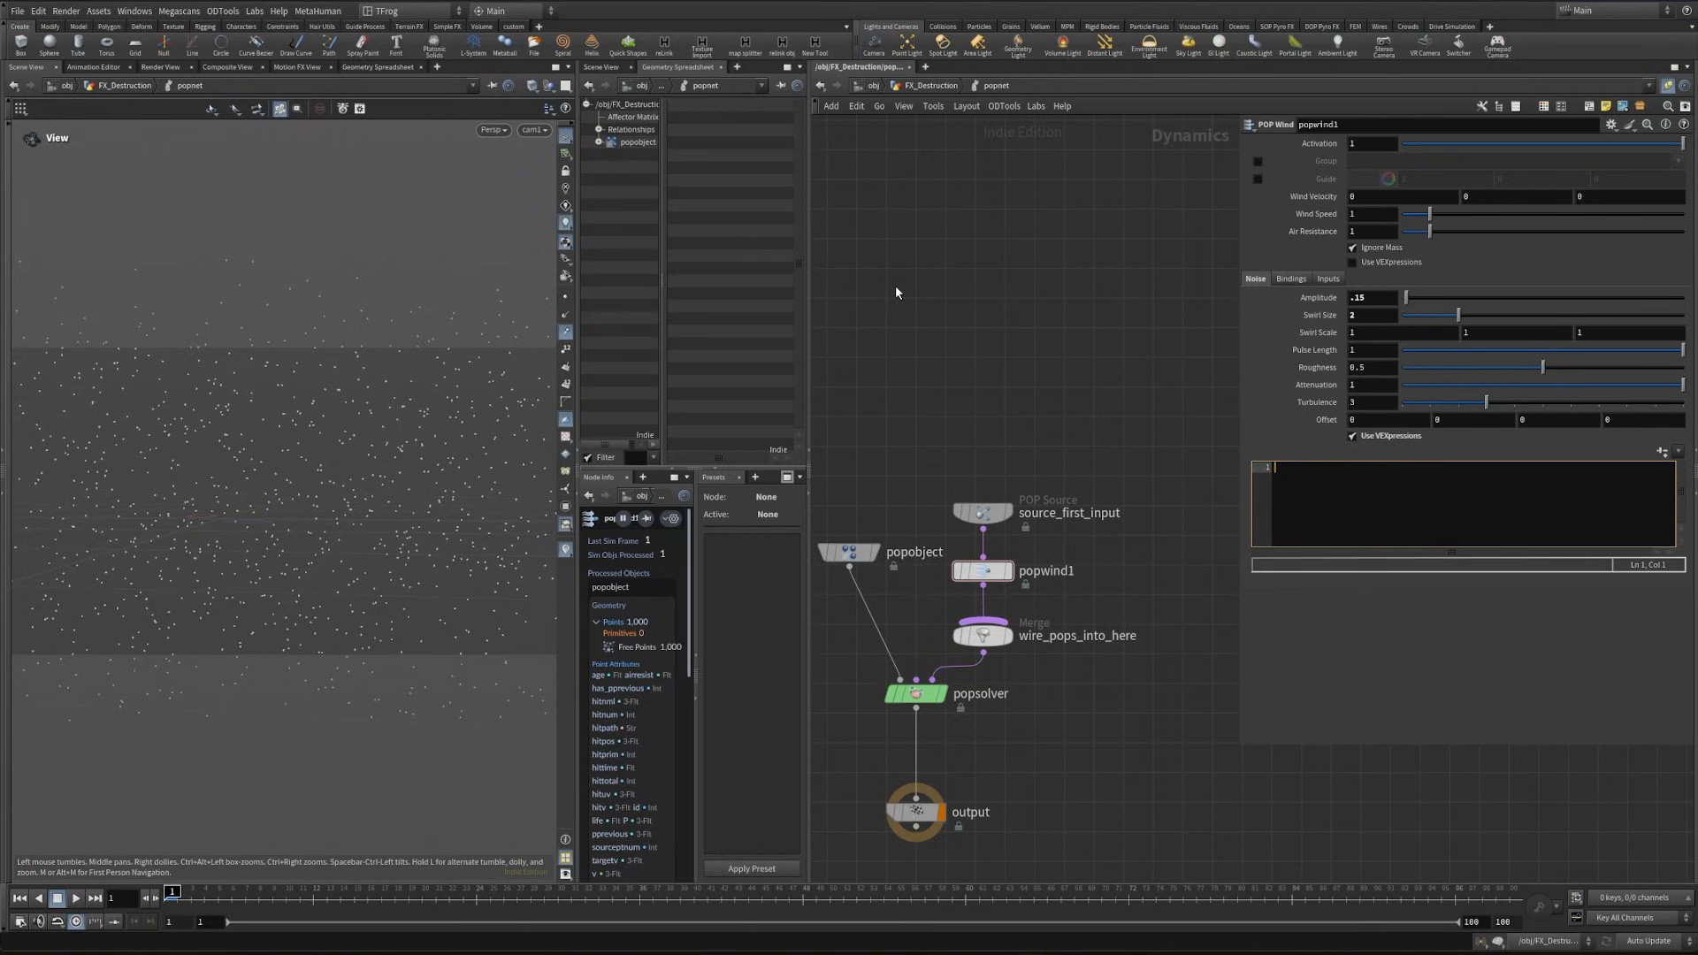
pyautogui.write('offset.x = @id/5')
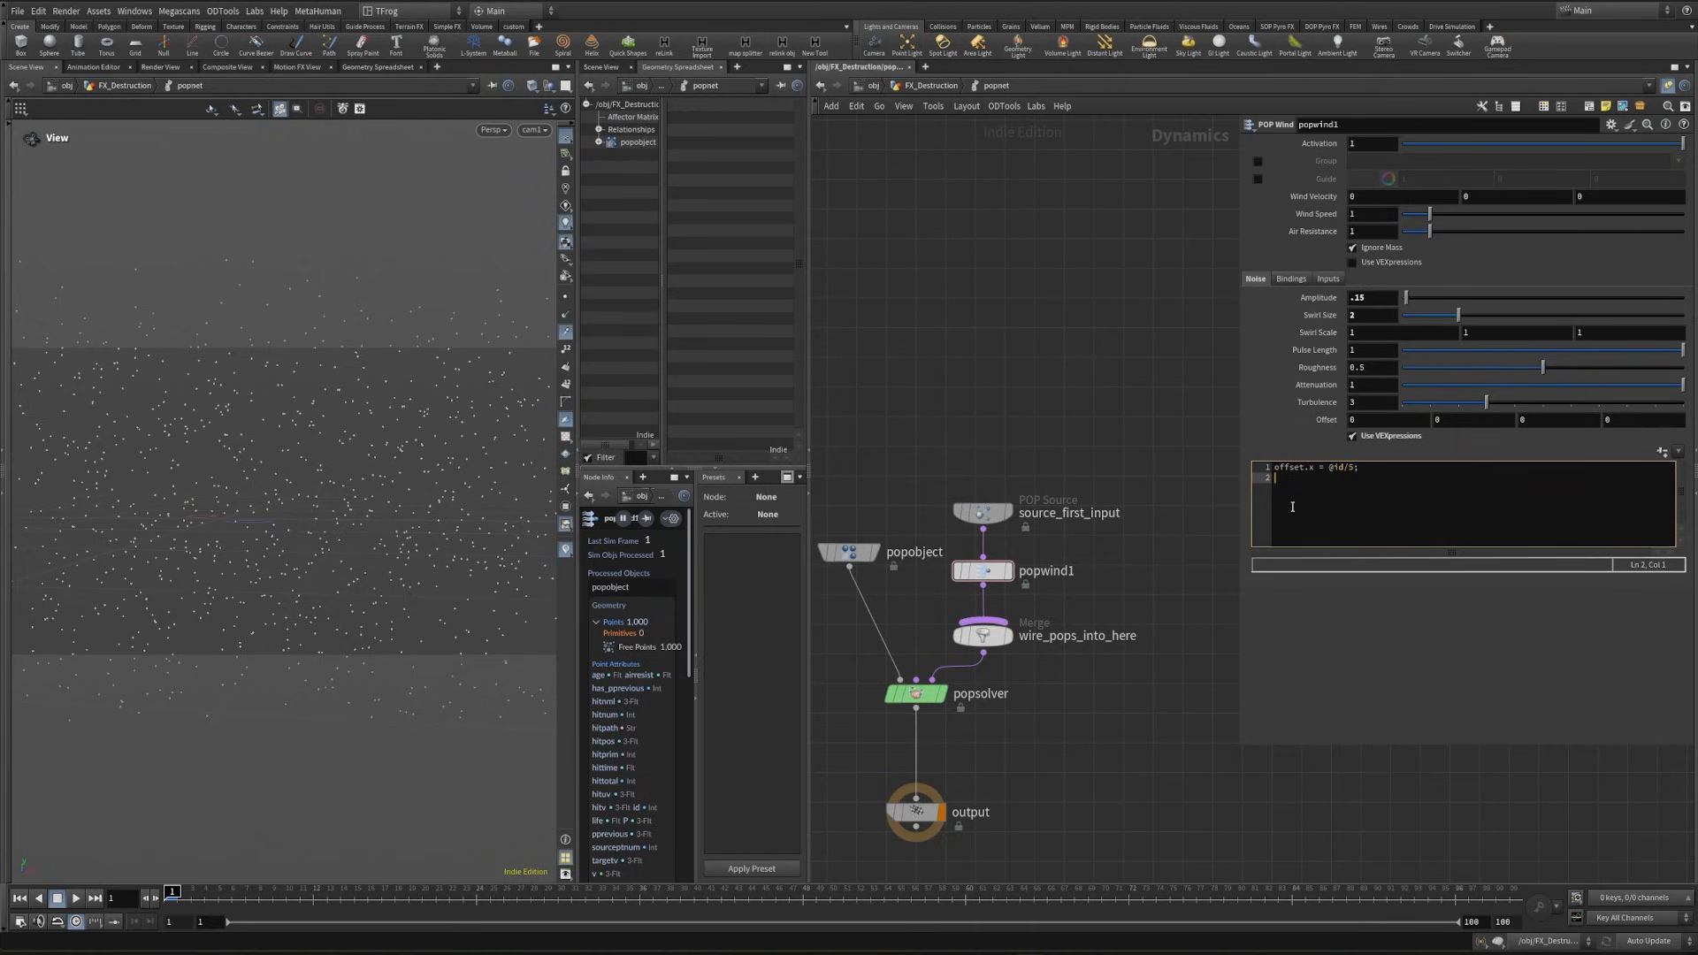
pyautogui.write('airre')
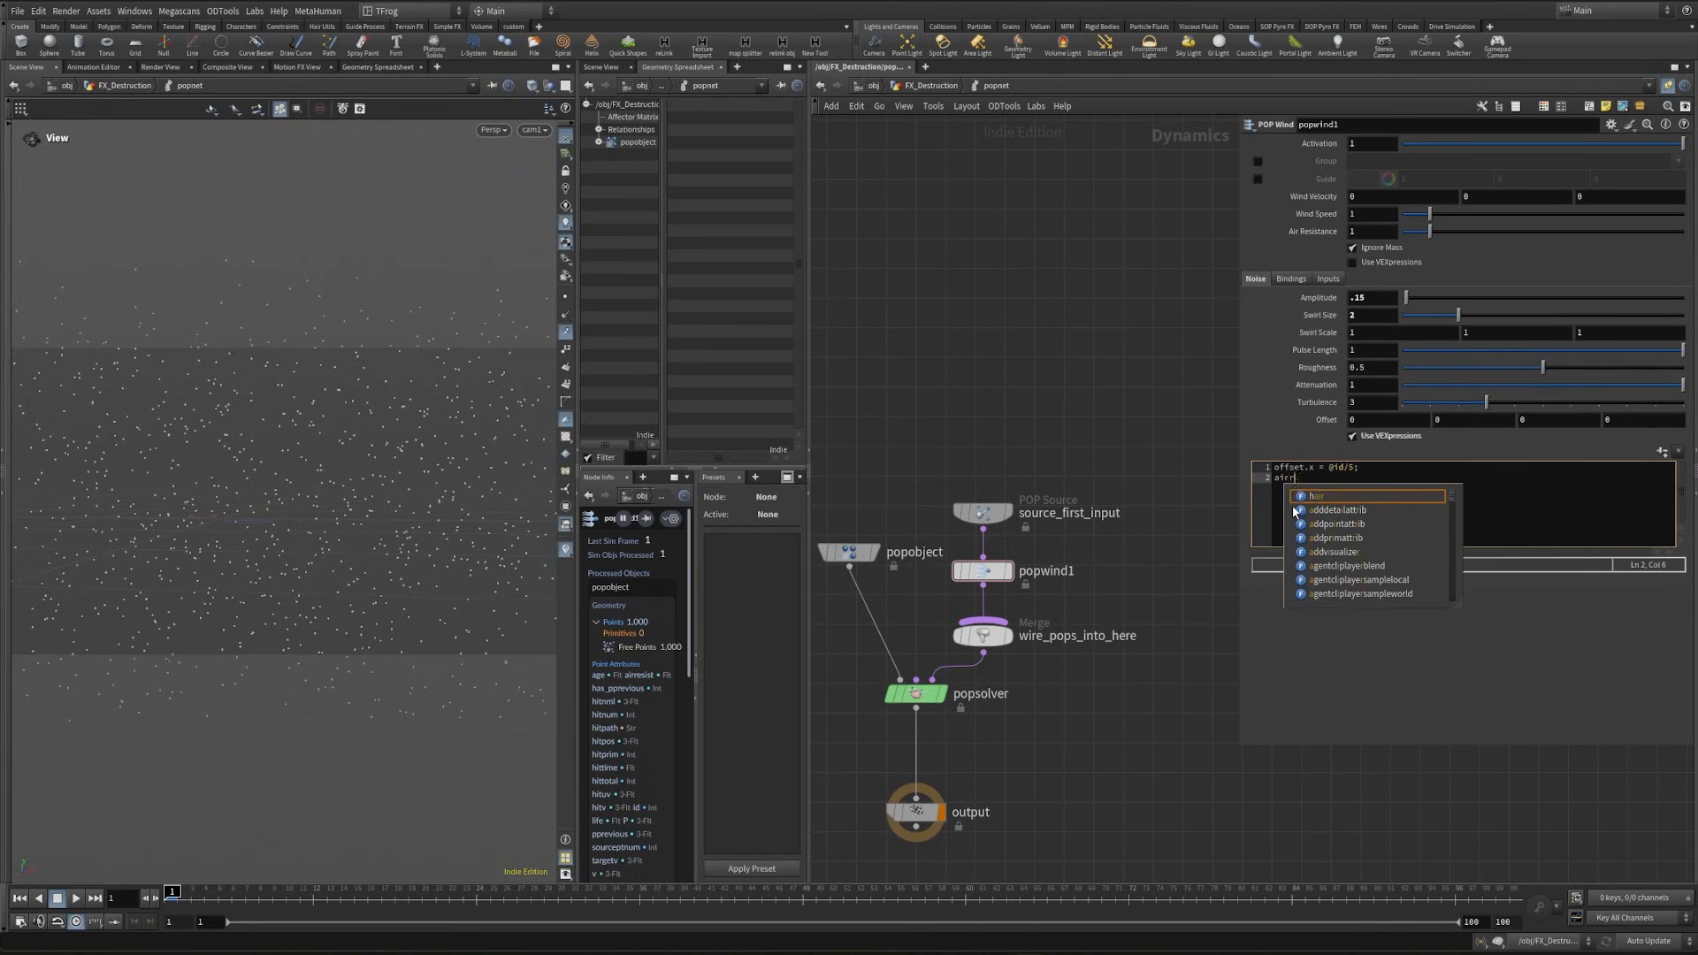
pyautogui.write('sist *=')
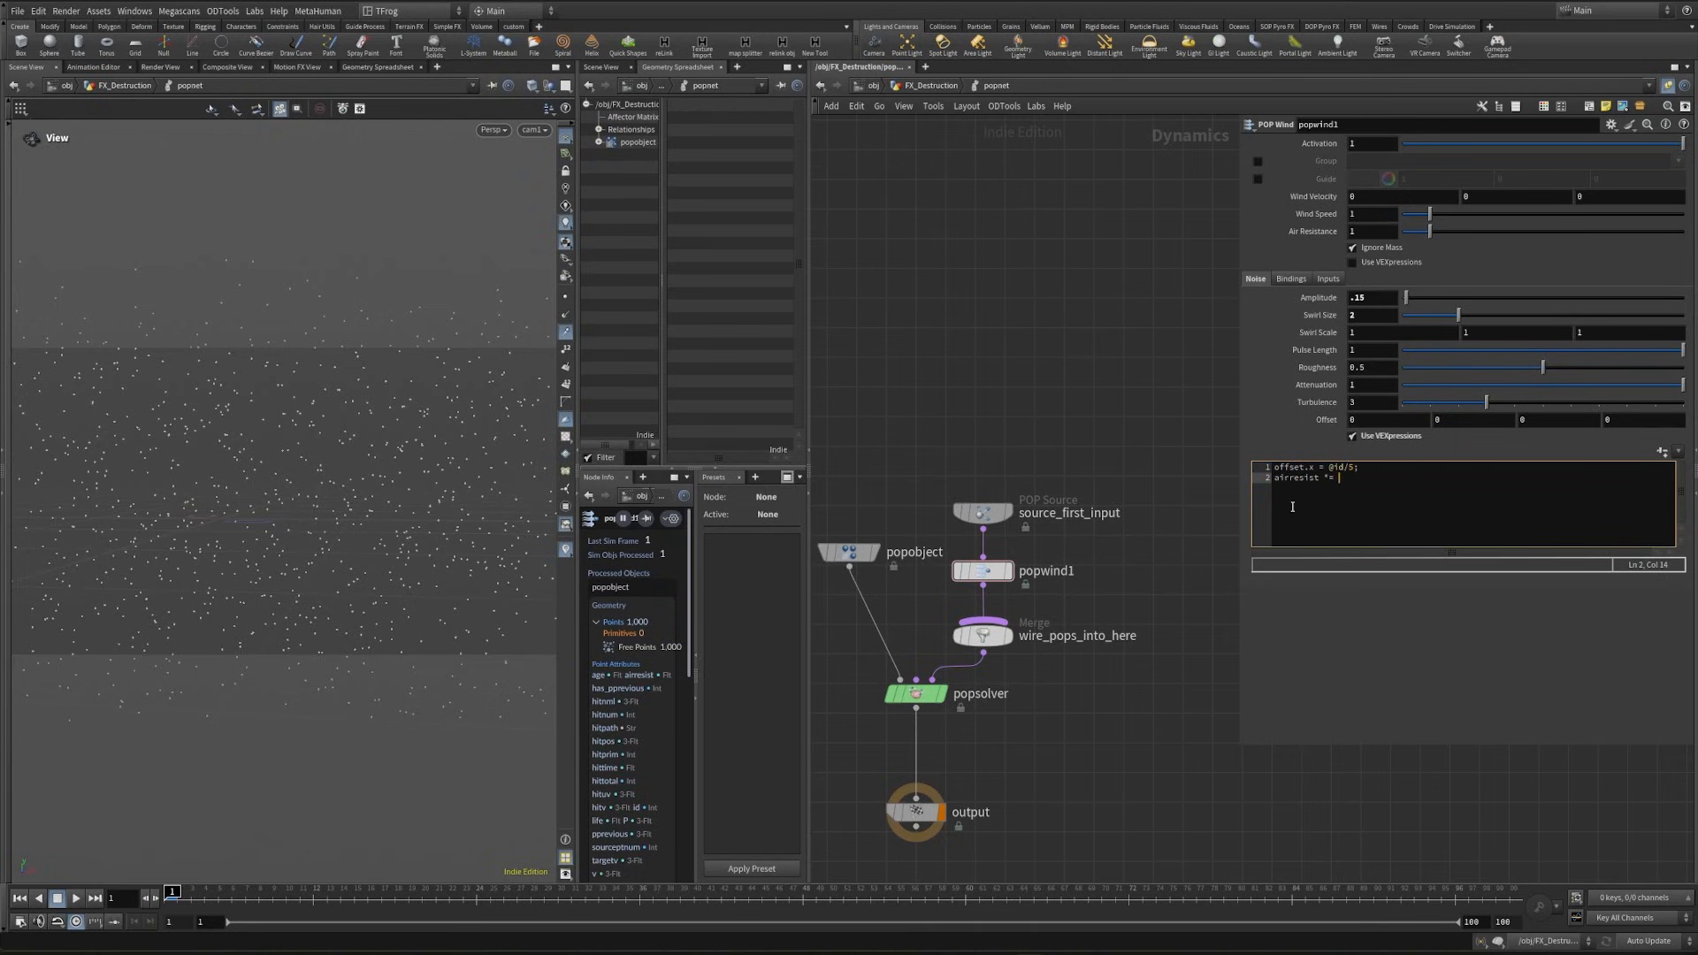
pyautogui.write(' fit01(rand(@id),.5,1);')
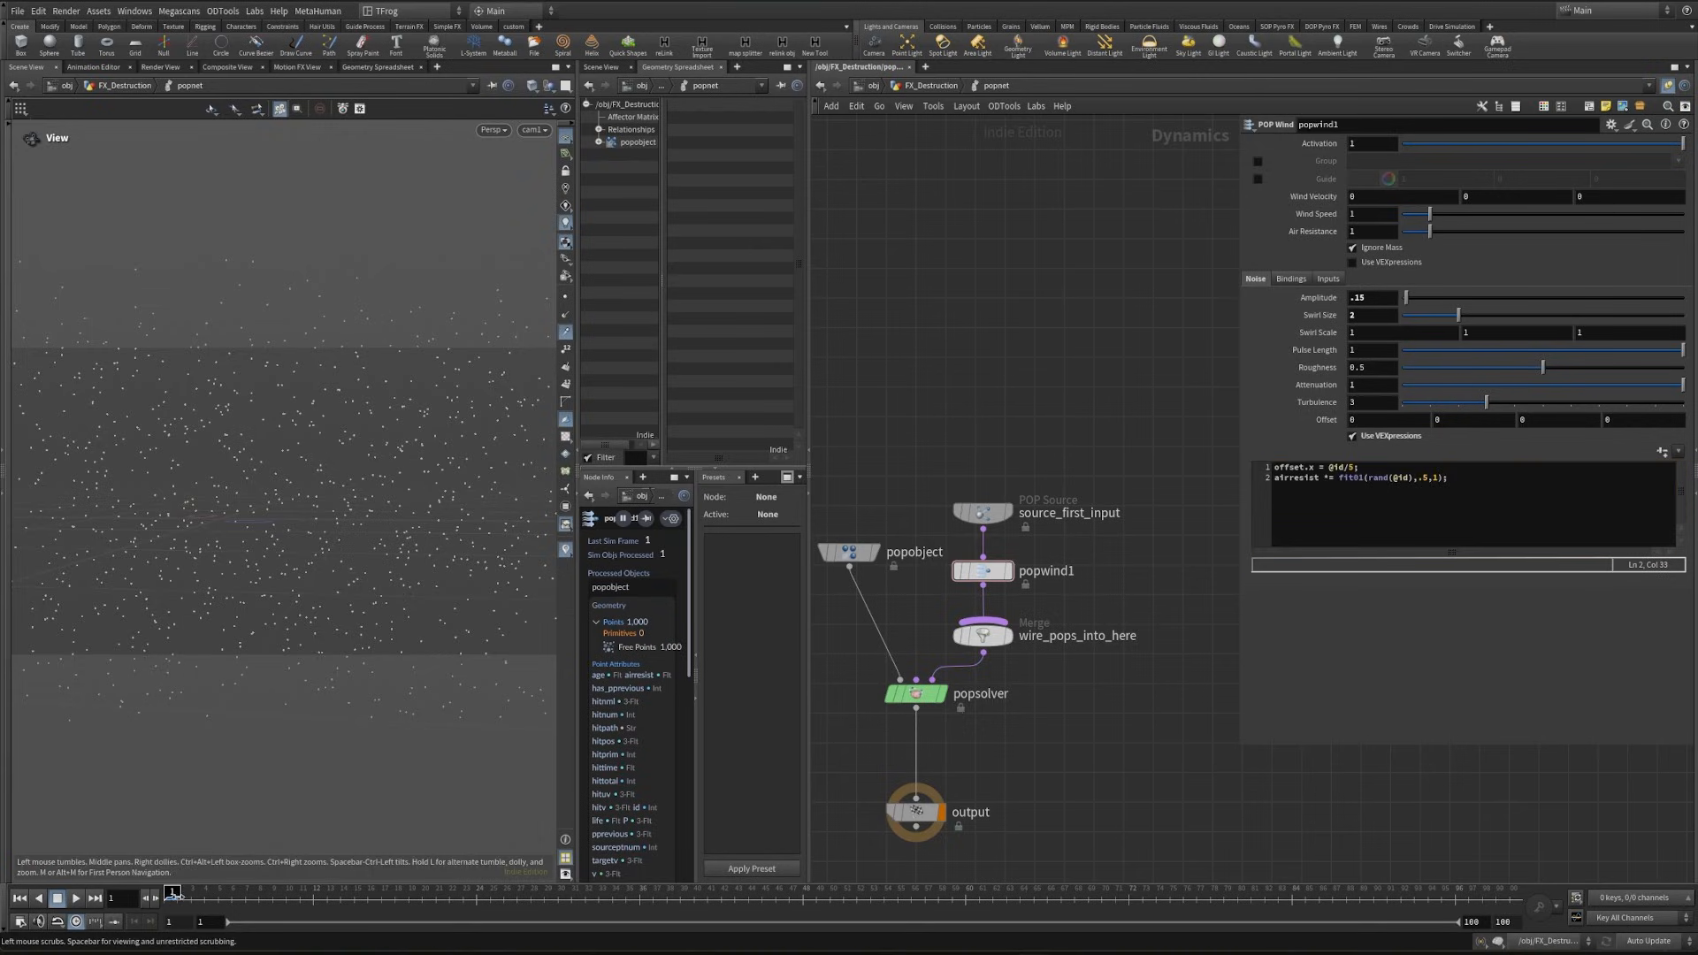
pyautogui.moveTo(172, 901)
pyautogui.mouseDown()
pyautogui.moveTo(596, 923)
pyautogui.moveTo(1250, 921)
pyautogui.moveTo(170, 918)
pyautogui.mouseUp()
# - Return to the geometry network, add a File Cache node below popnet with the File Cach Normal preset, and name it dust_pts
pyautogui.press('u')
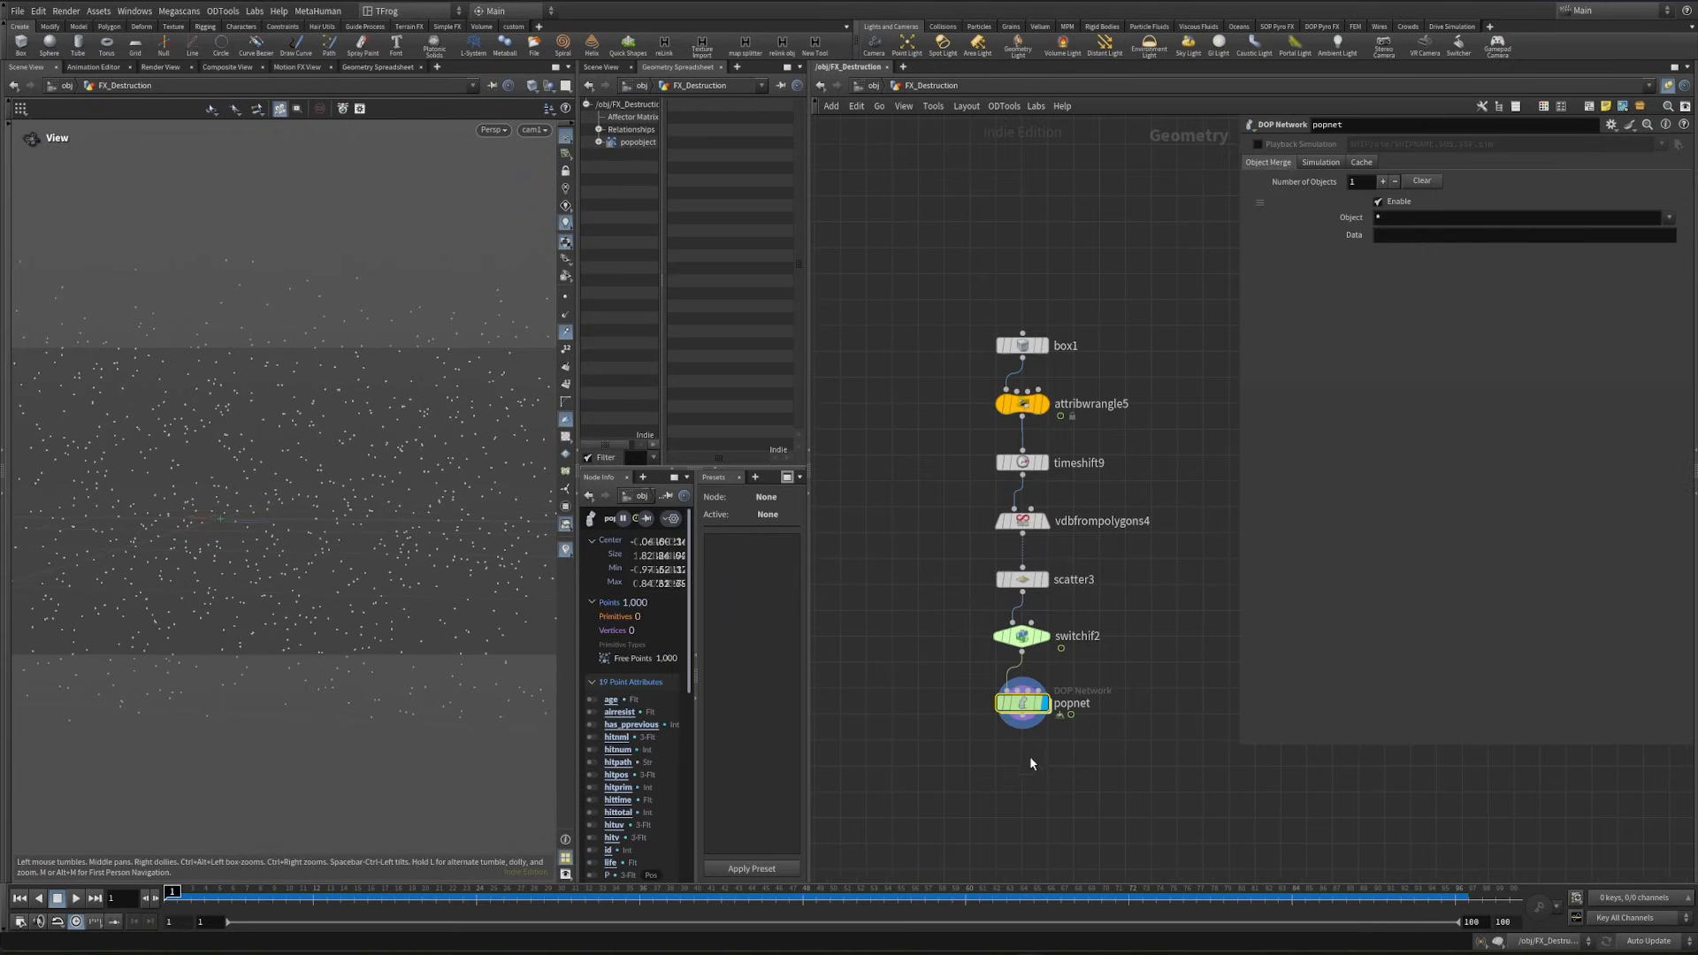
pyautogui.press('Tab')
pyautogui.write('file c')
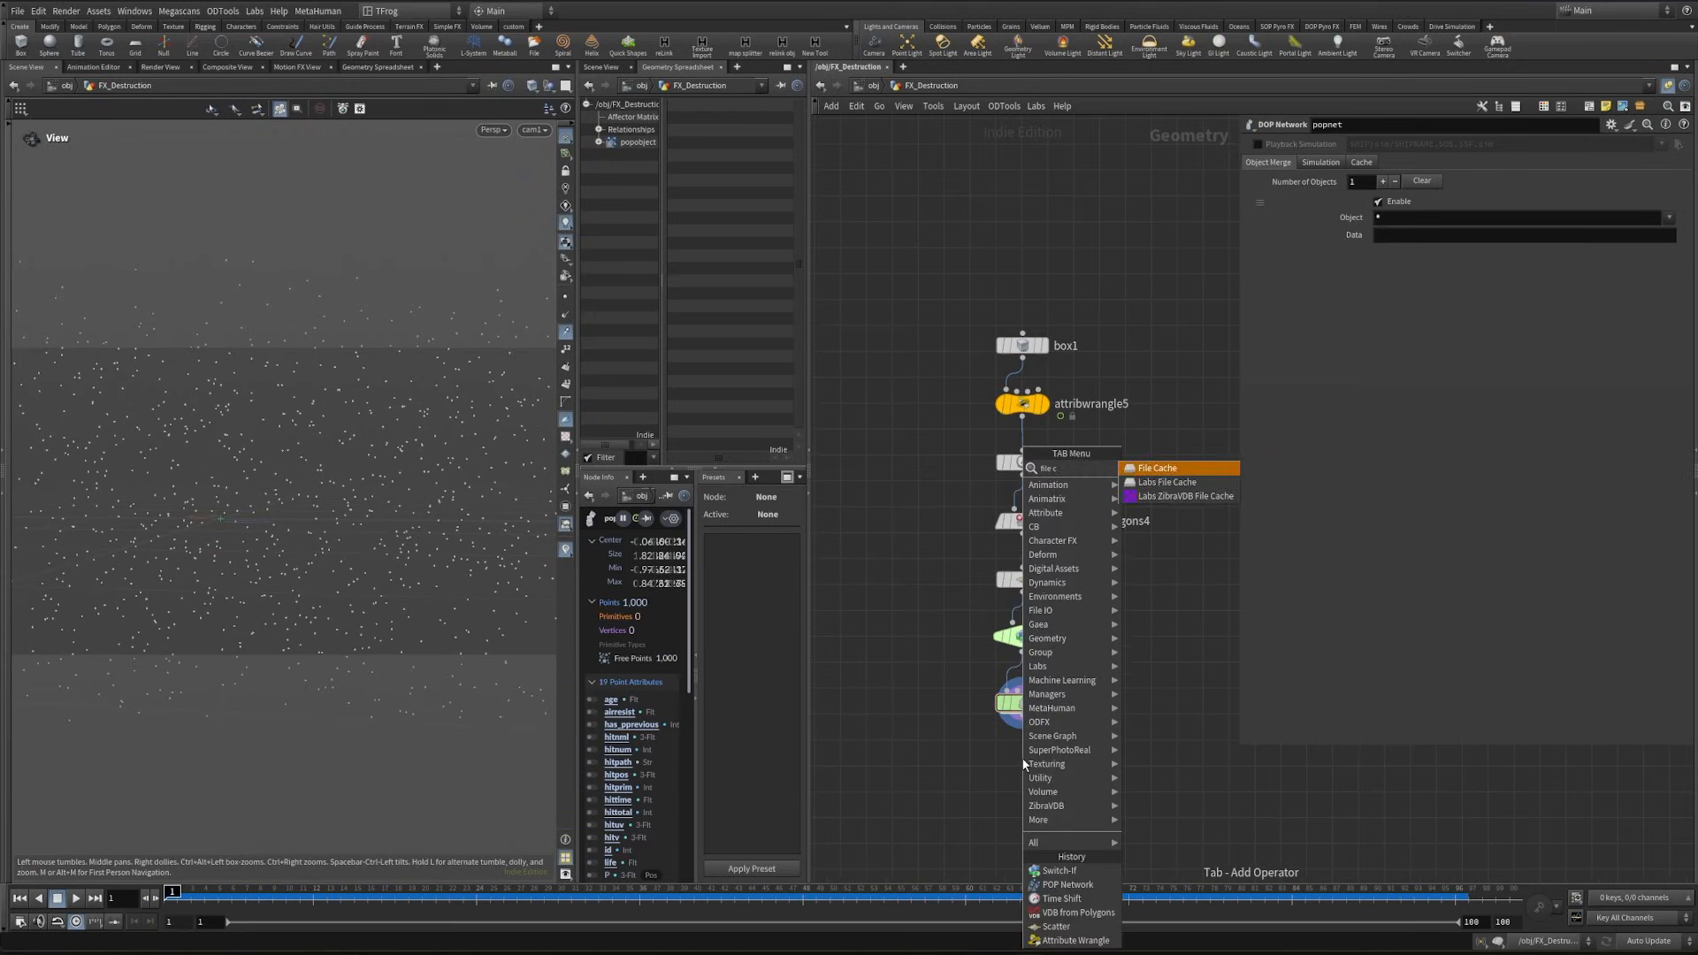
pyautogui.press('Return')
pyautogui.click(1023, 780)
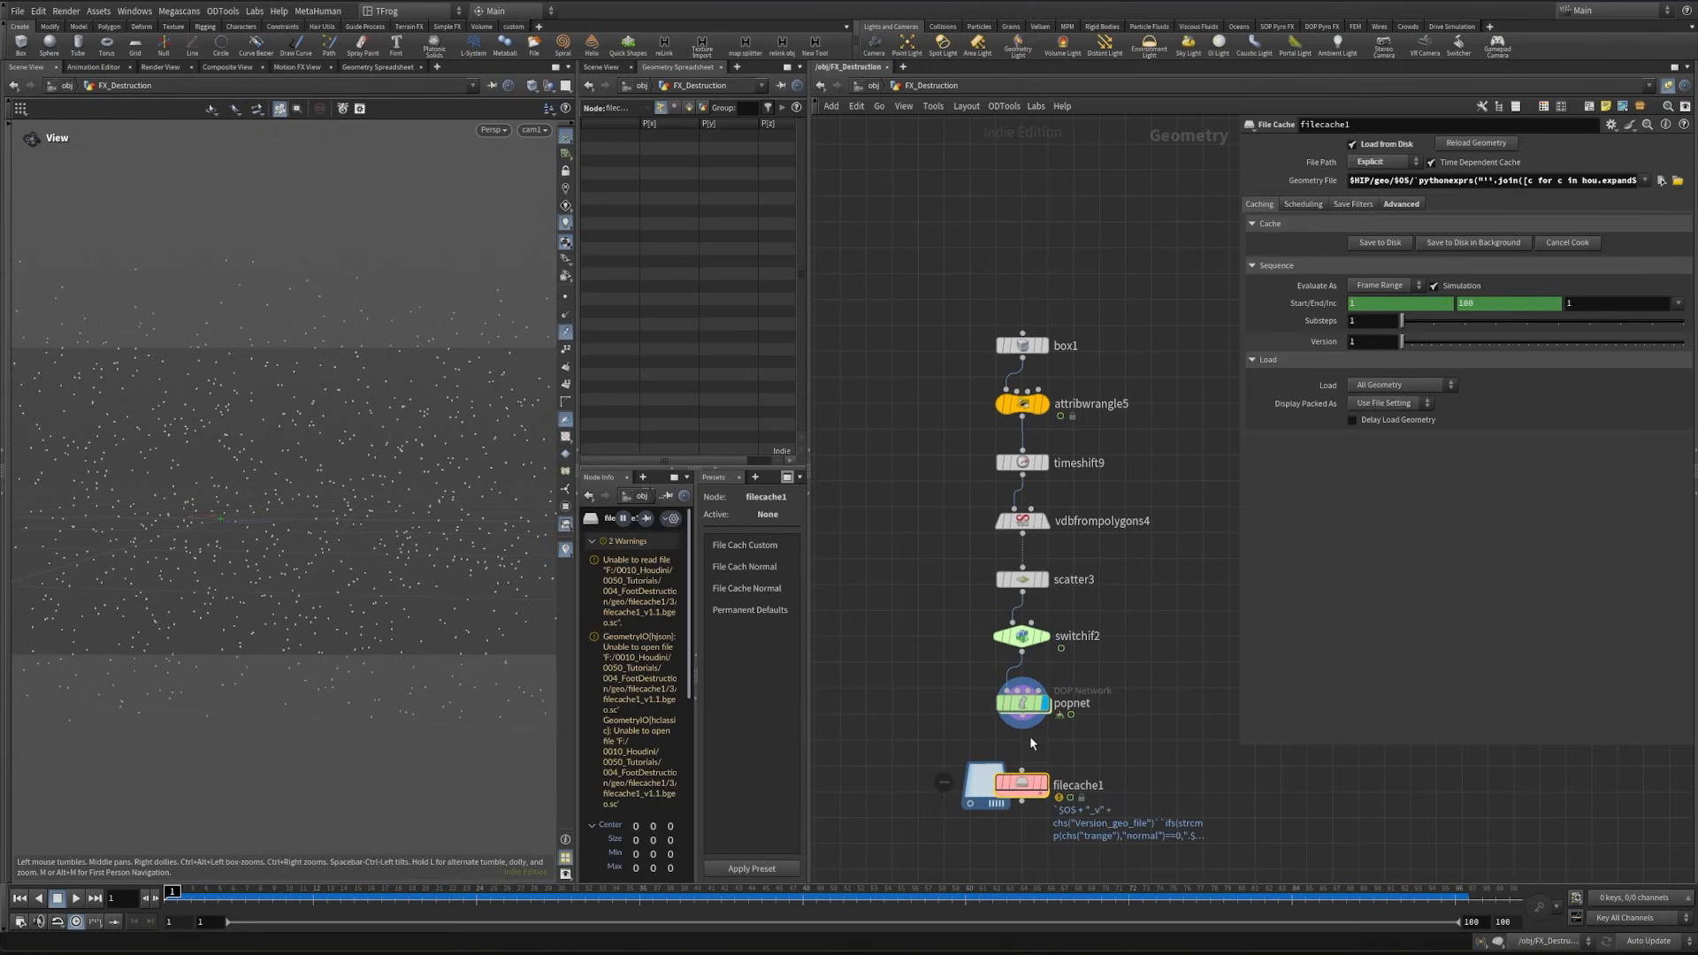
pyautogui.write('dust_')
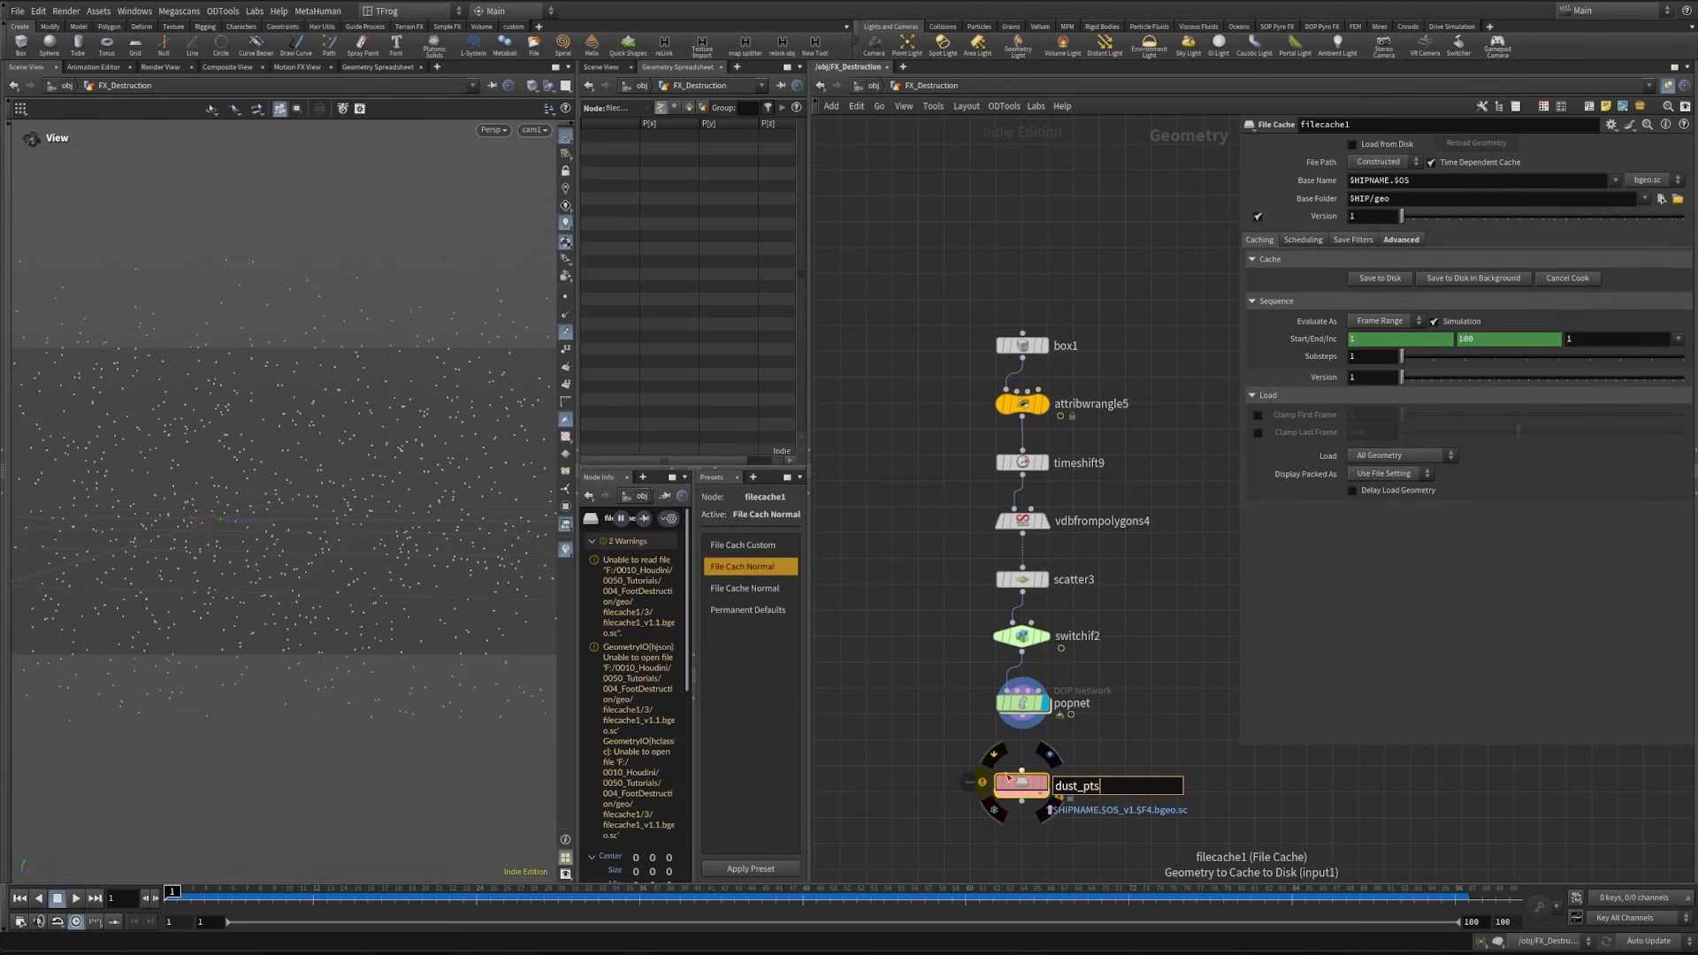
pyautogui.write('pts')
# - Set the dust_pts base folder to $HIP/geo/$OS and base name to DustPts, wire popnet into it, and save the cache to disk
pyautogui.click(1416, 201)
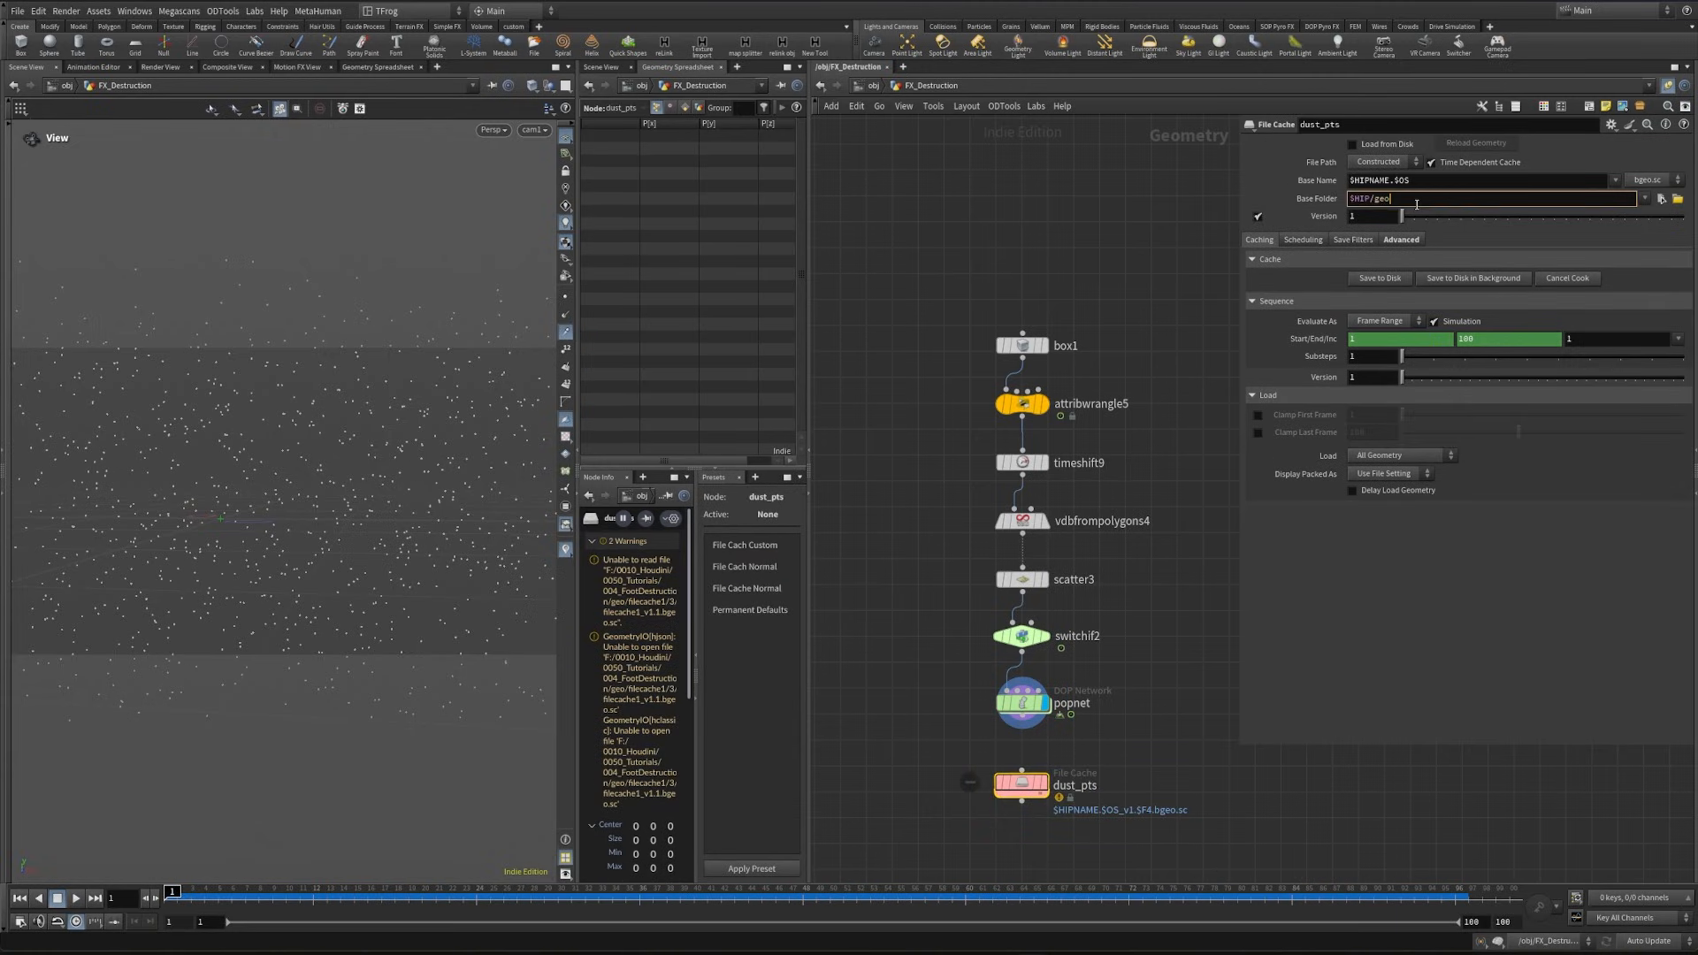
pyautogui.write('/$OS')
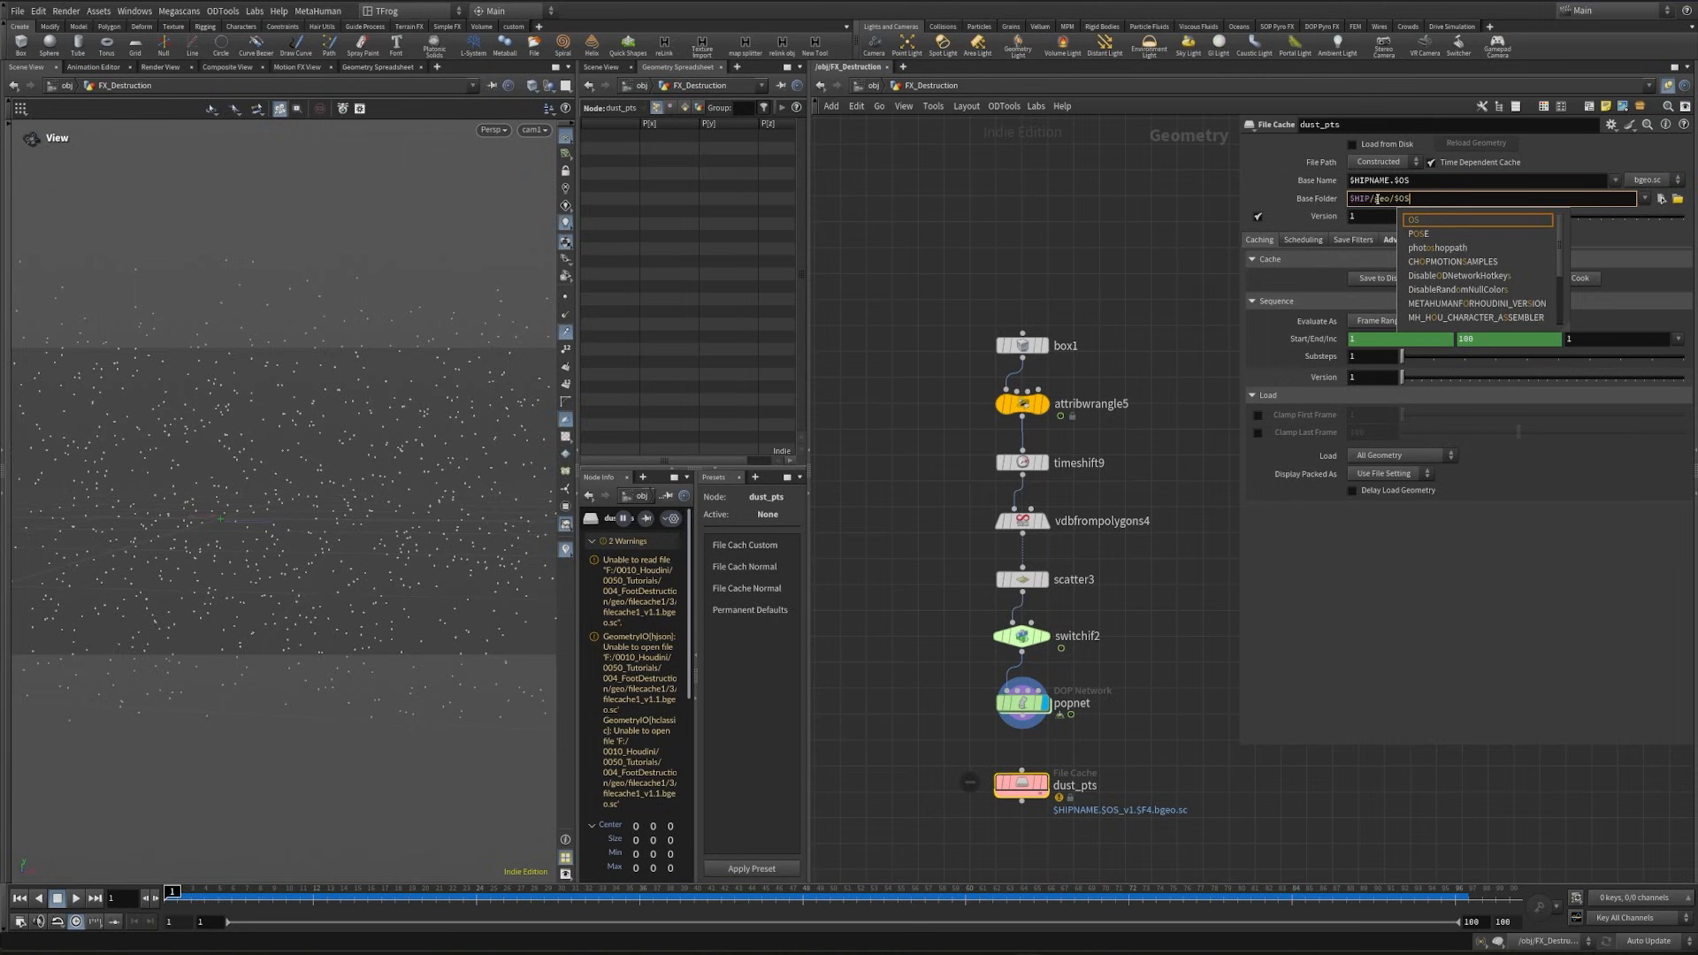
pyautogui.press('Return')
pyautogui.hotkey('shift', 'Tab')
pyautogui.write('Dust')
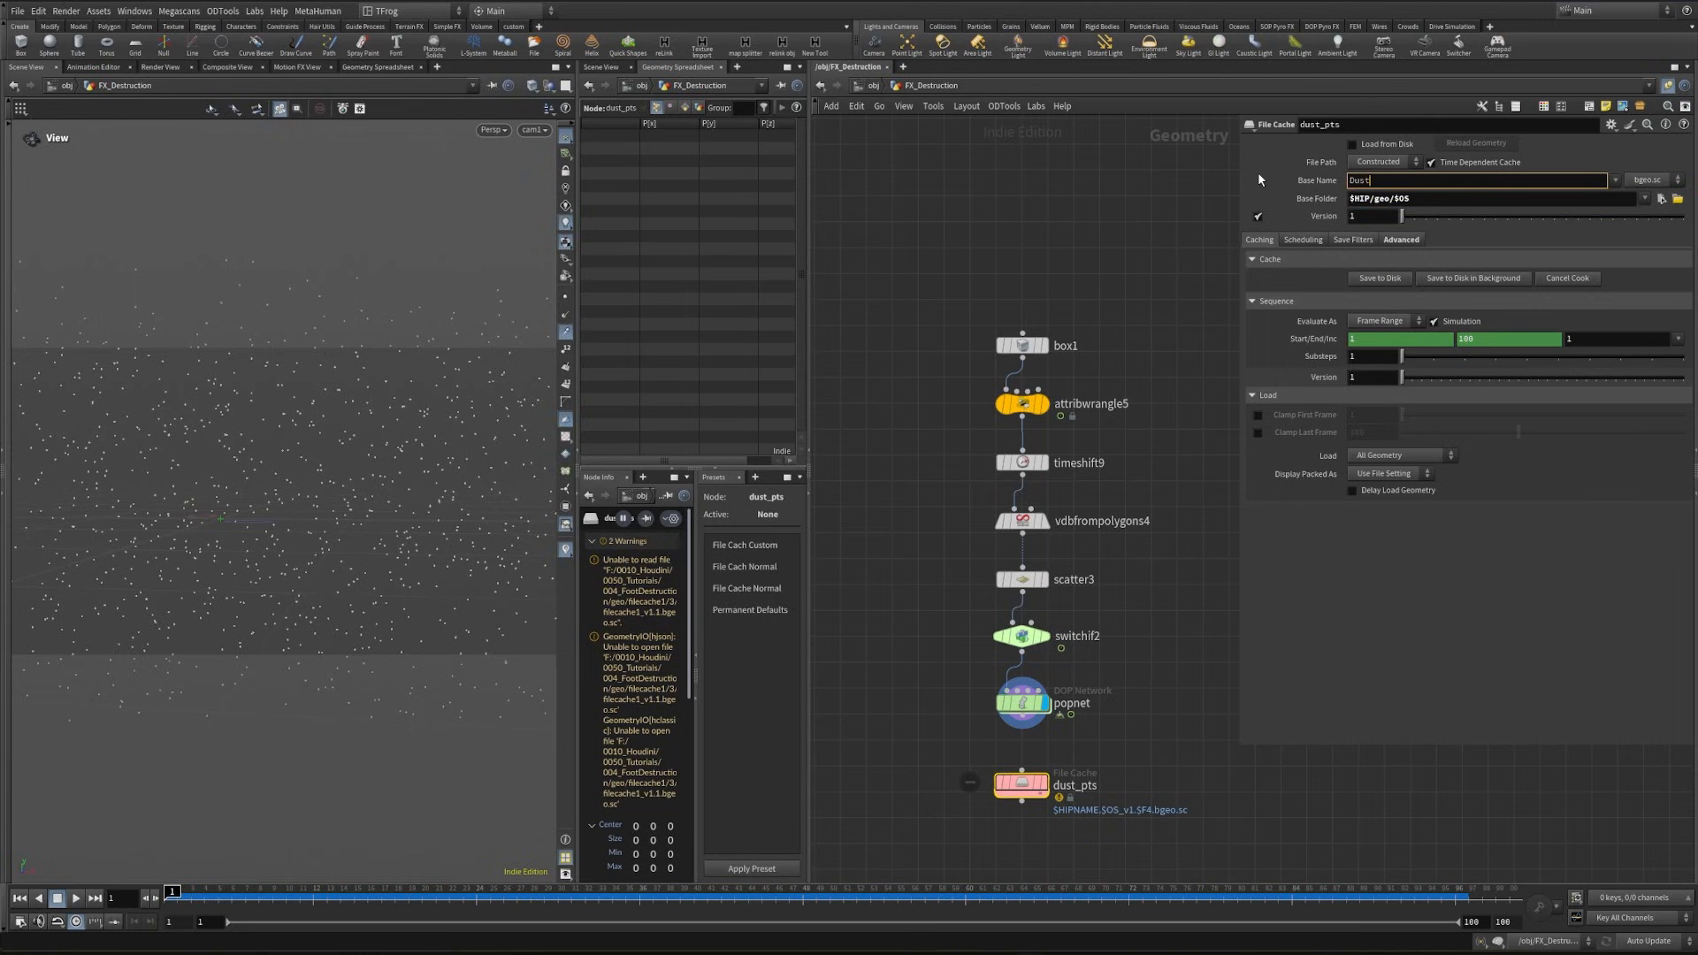
pyautogui.write('Pts')
pyautogui.press('Return')
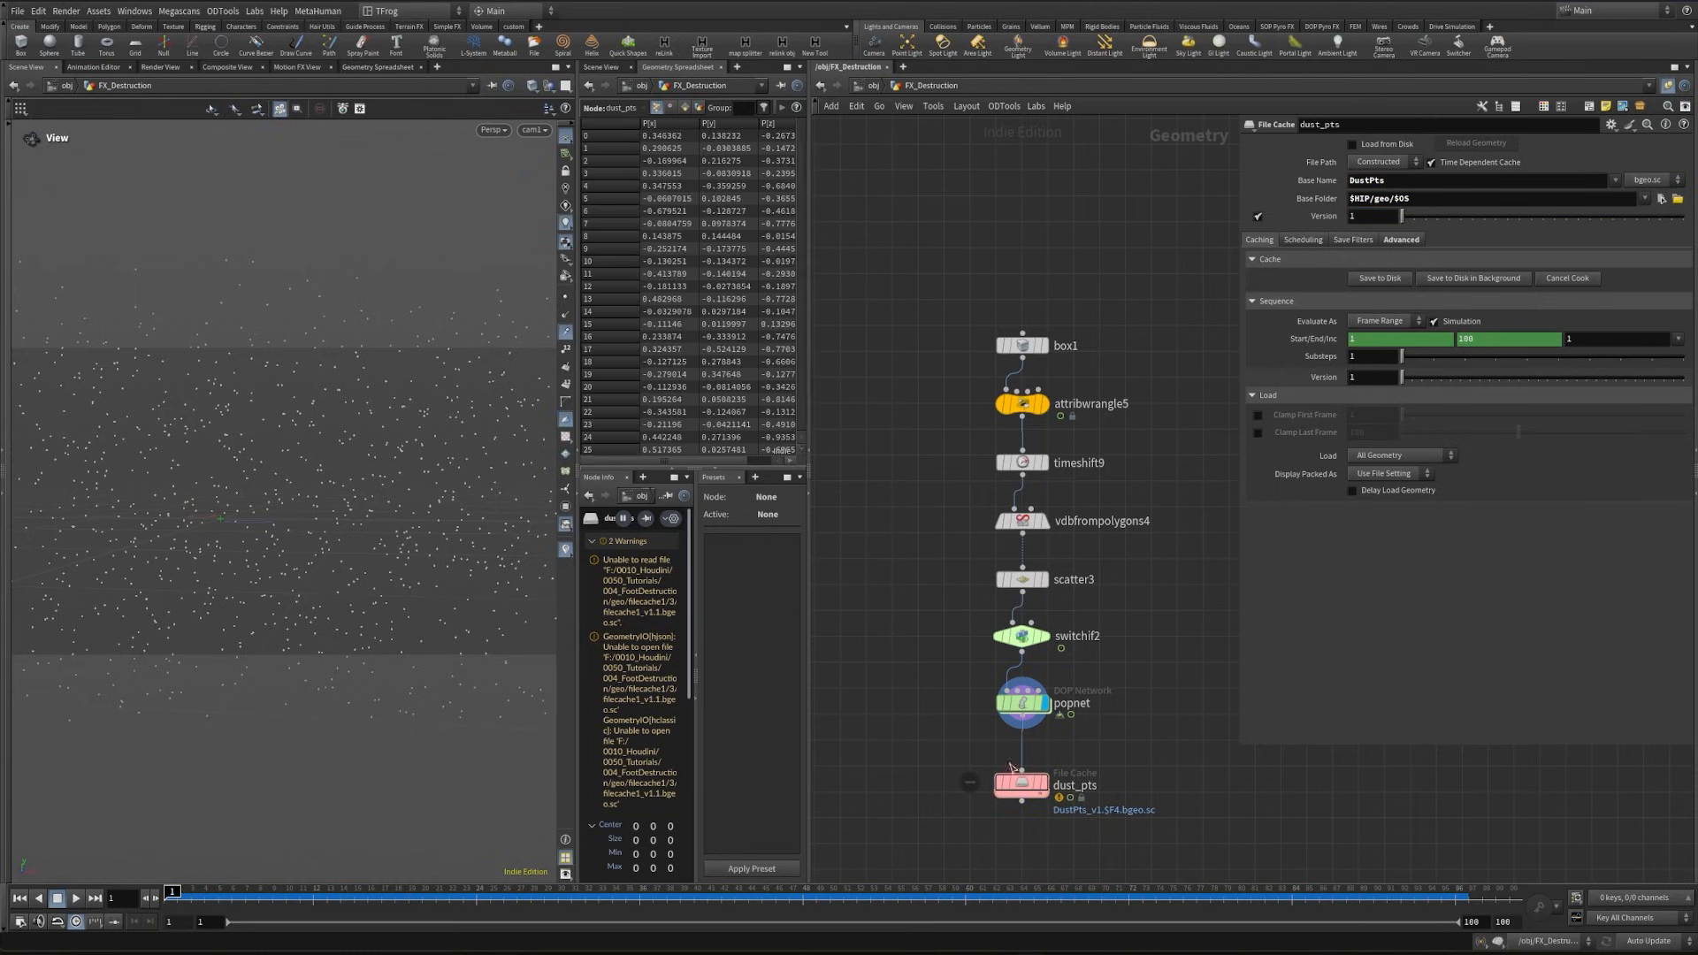
pyautogui.click(1017, 780)
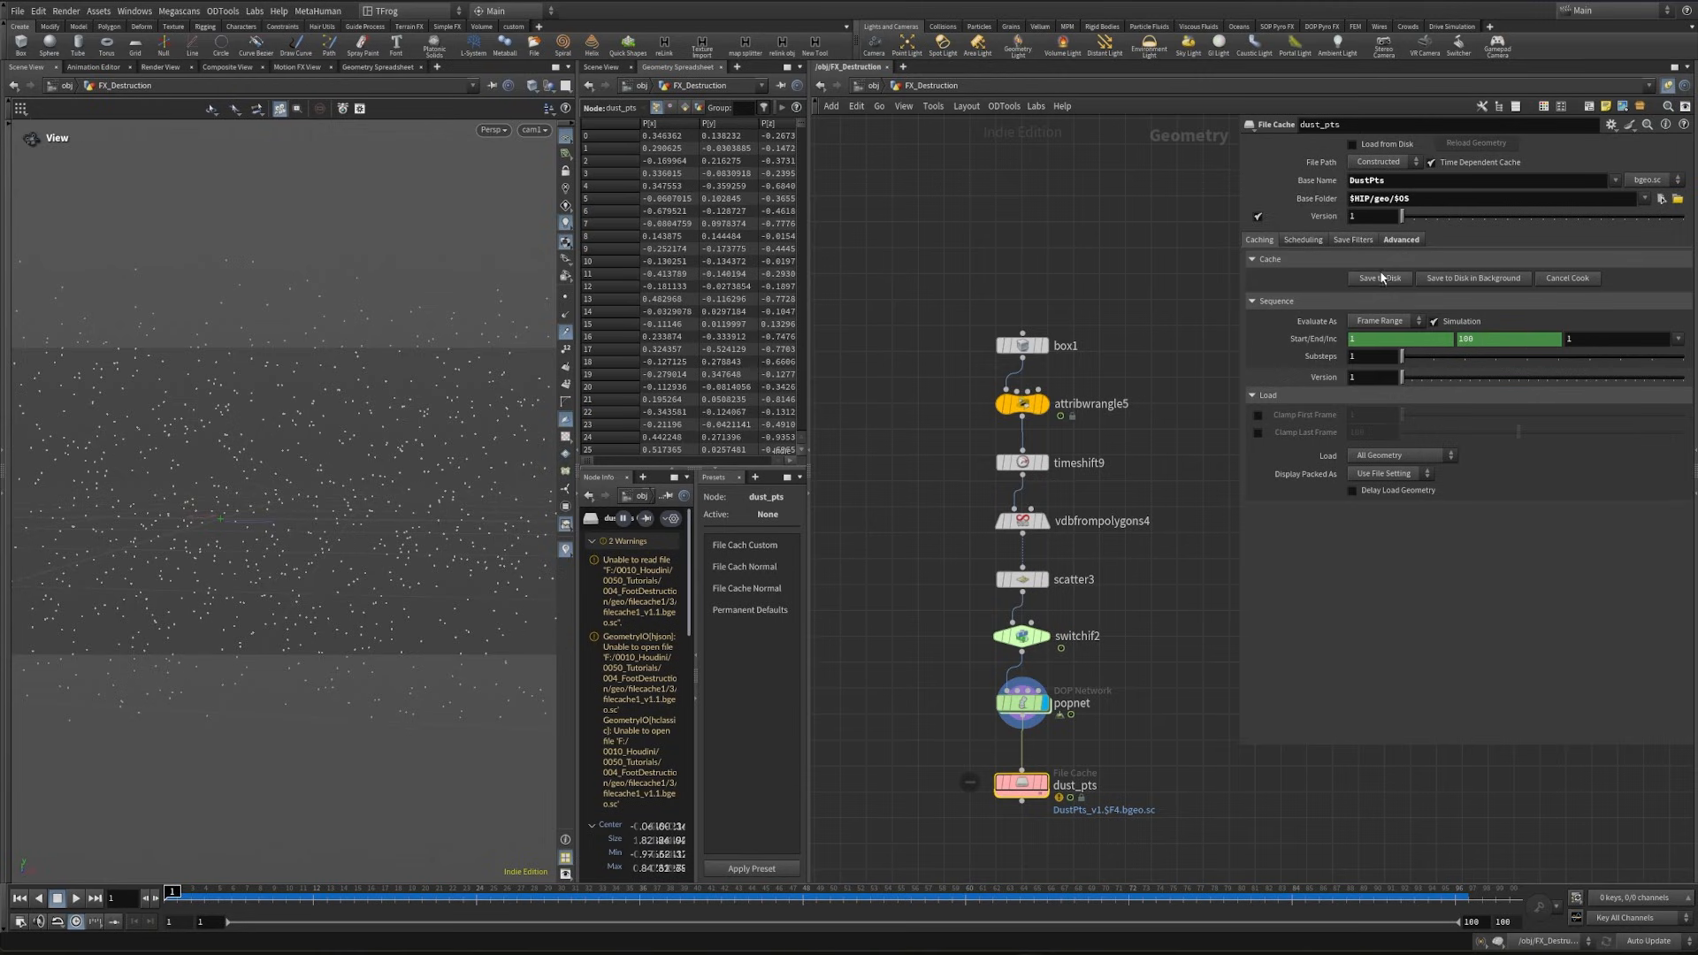
# - Add a File node that loads the DustPts_v1.$F4.bgeo.sc sequence, display it, and scrub the cached particles
pyautogui.press('Tab')
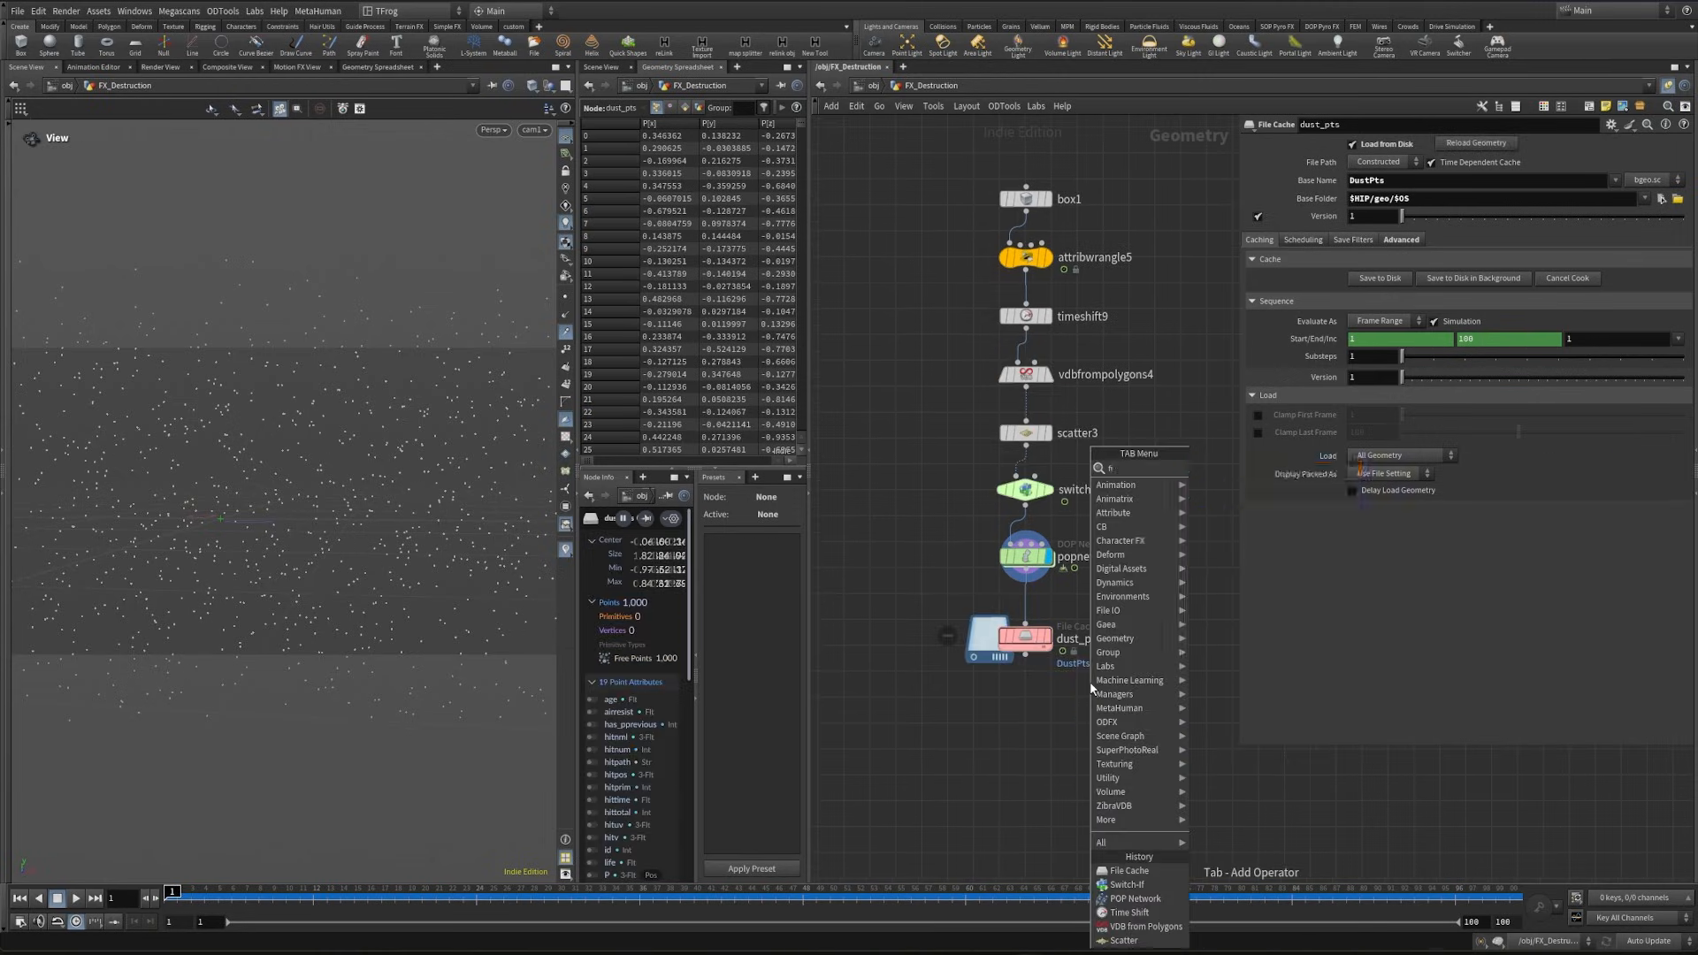
pyautogui.write('file')
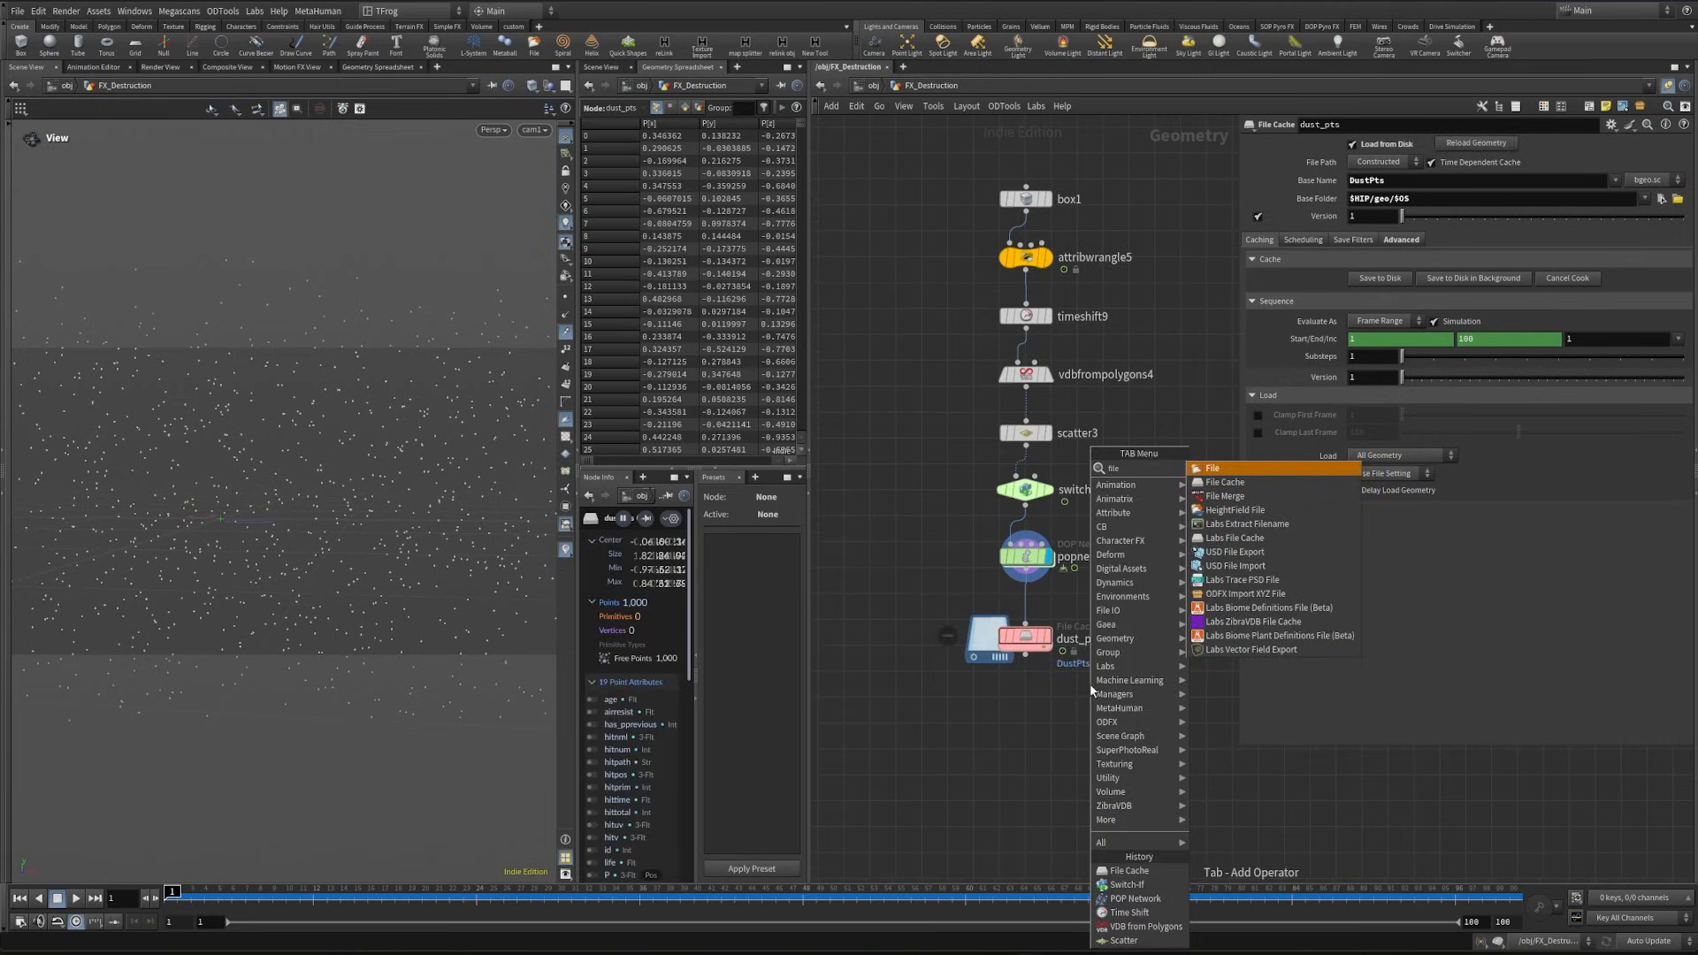
pyautogui.press('Return')
pyautogui.click(1091, 687)
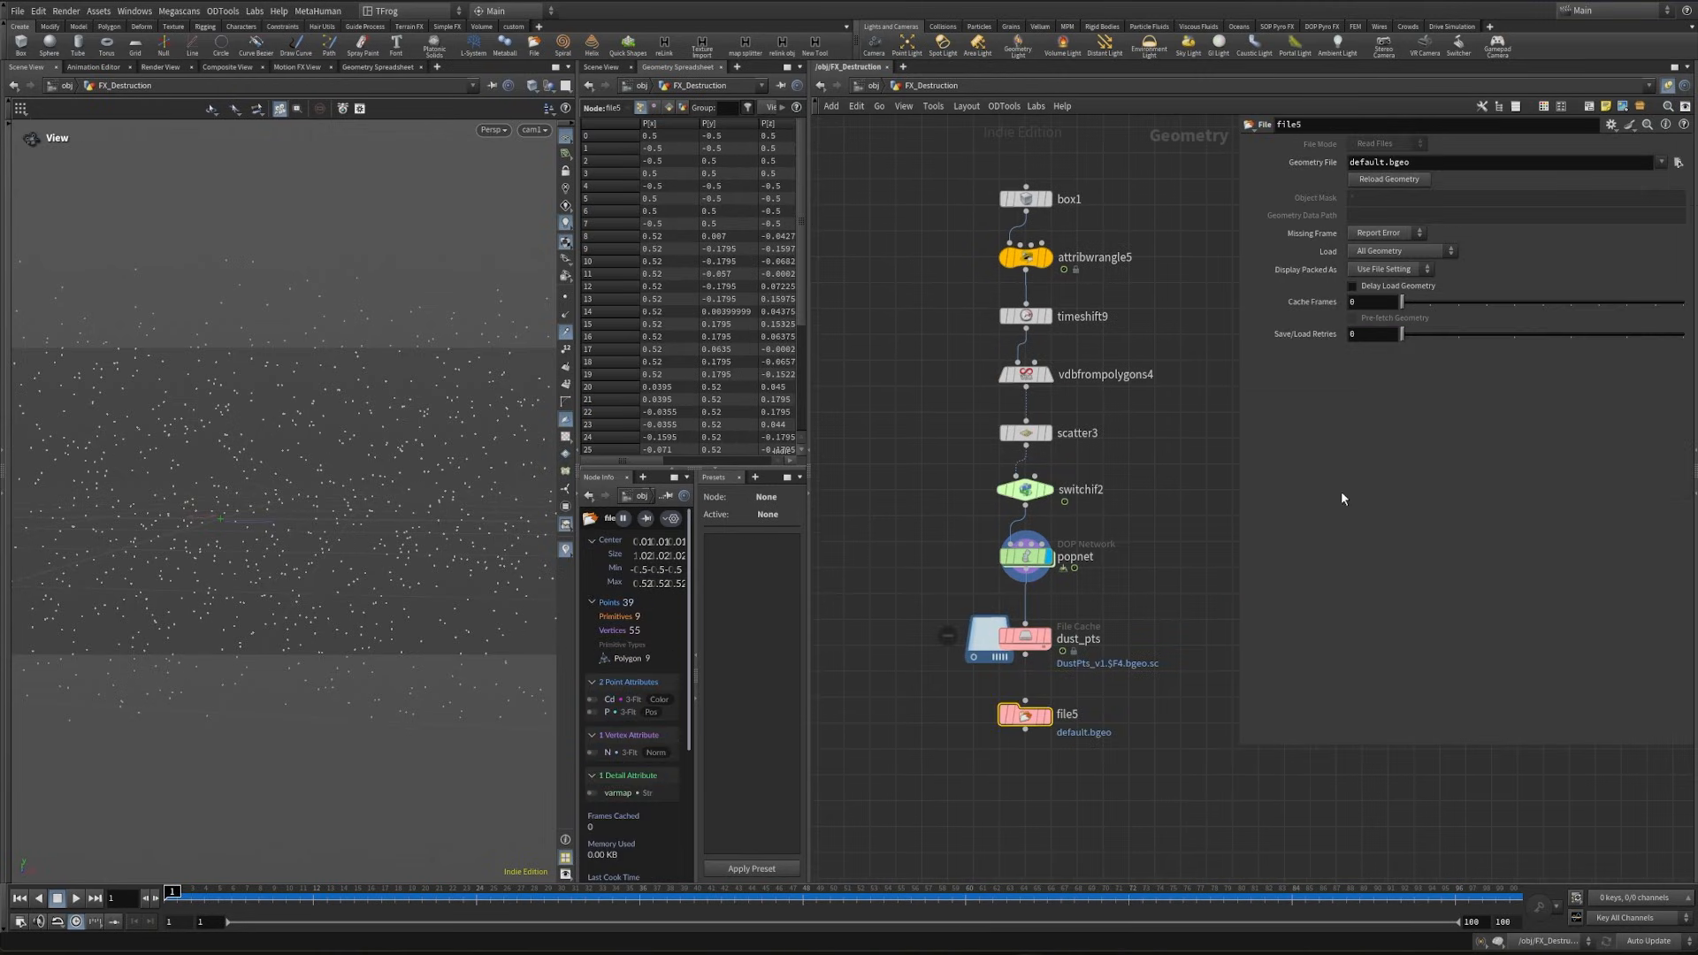
pyautogui.click(1682, 165)
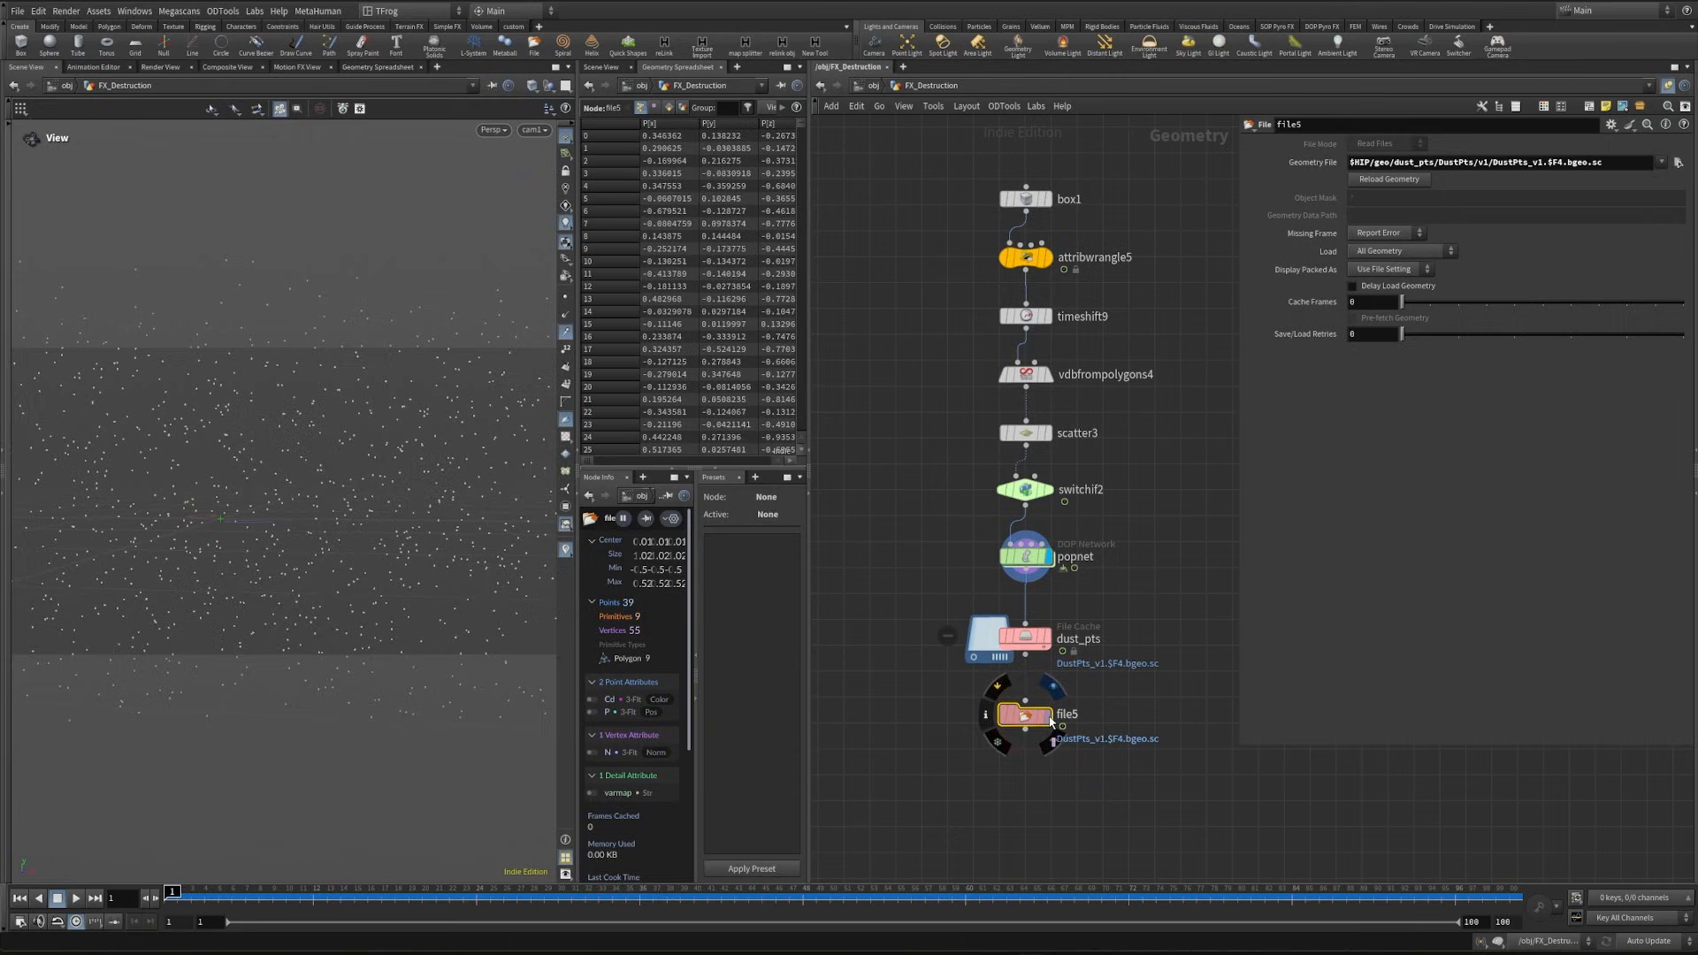
pyautogui.click(1049, 715)
pyautogui.click(220, 893)
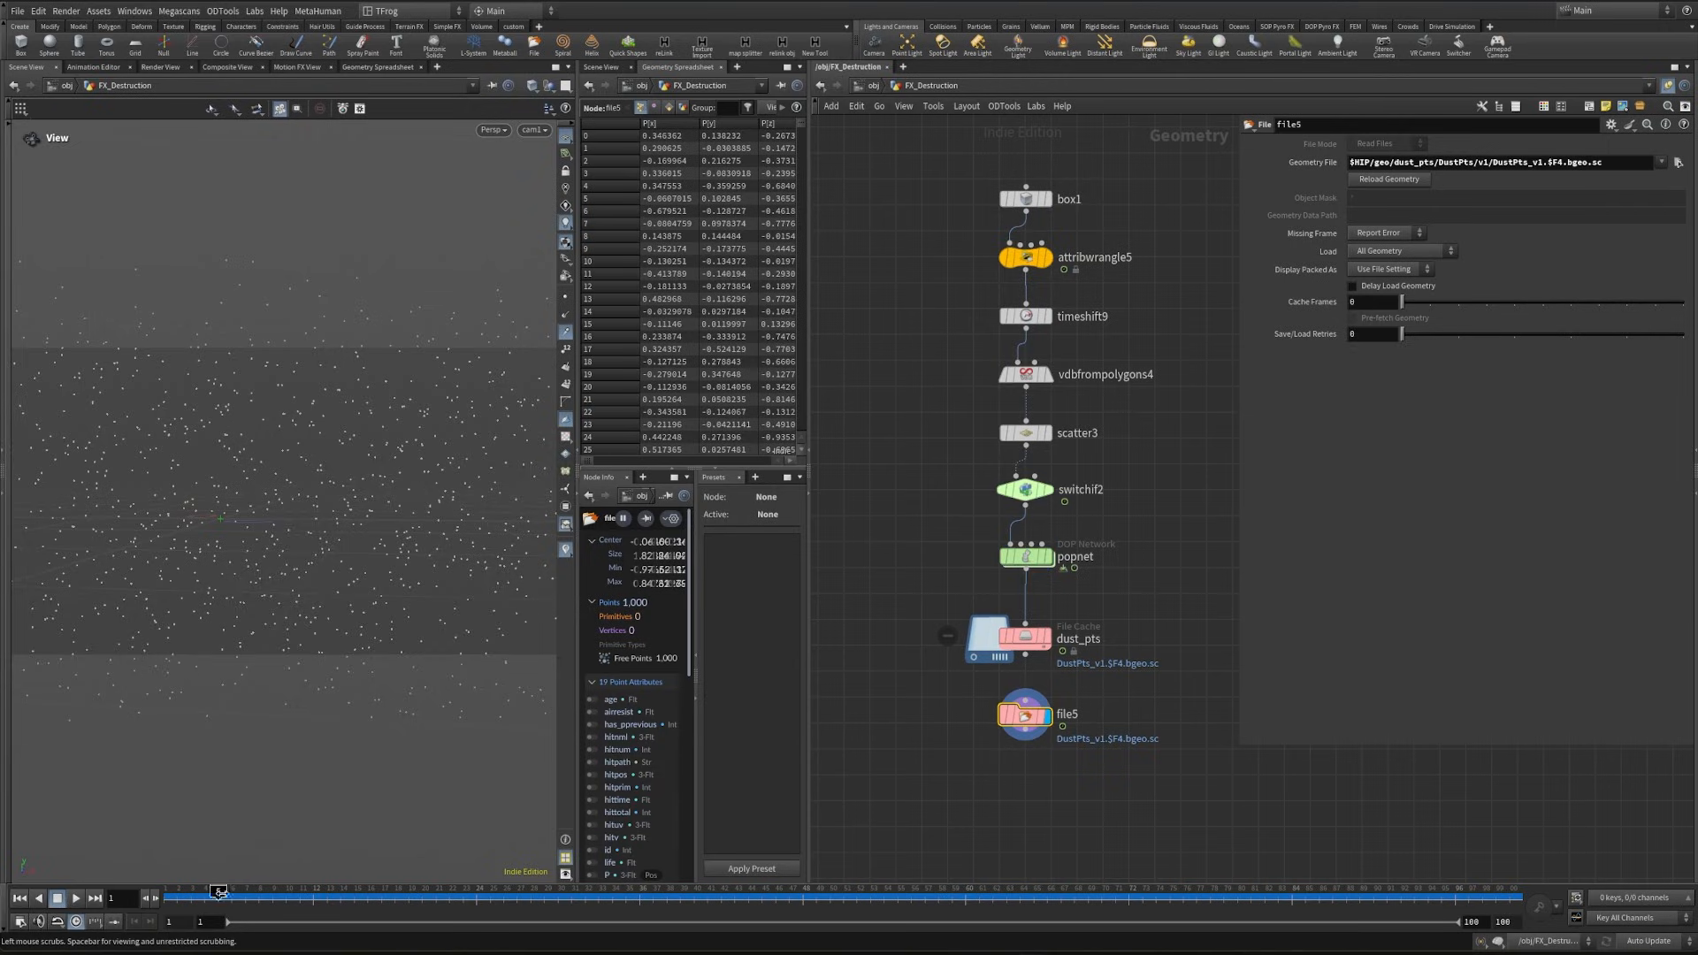
pyautogui.moveTo(220, 893); pyautogui.dragTo(313, 894)
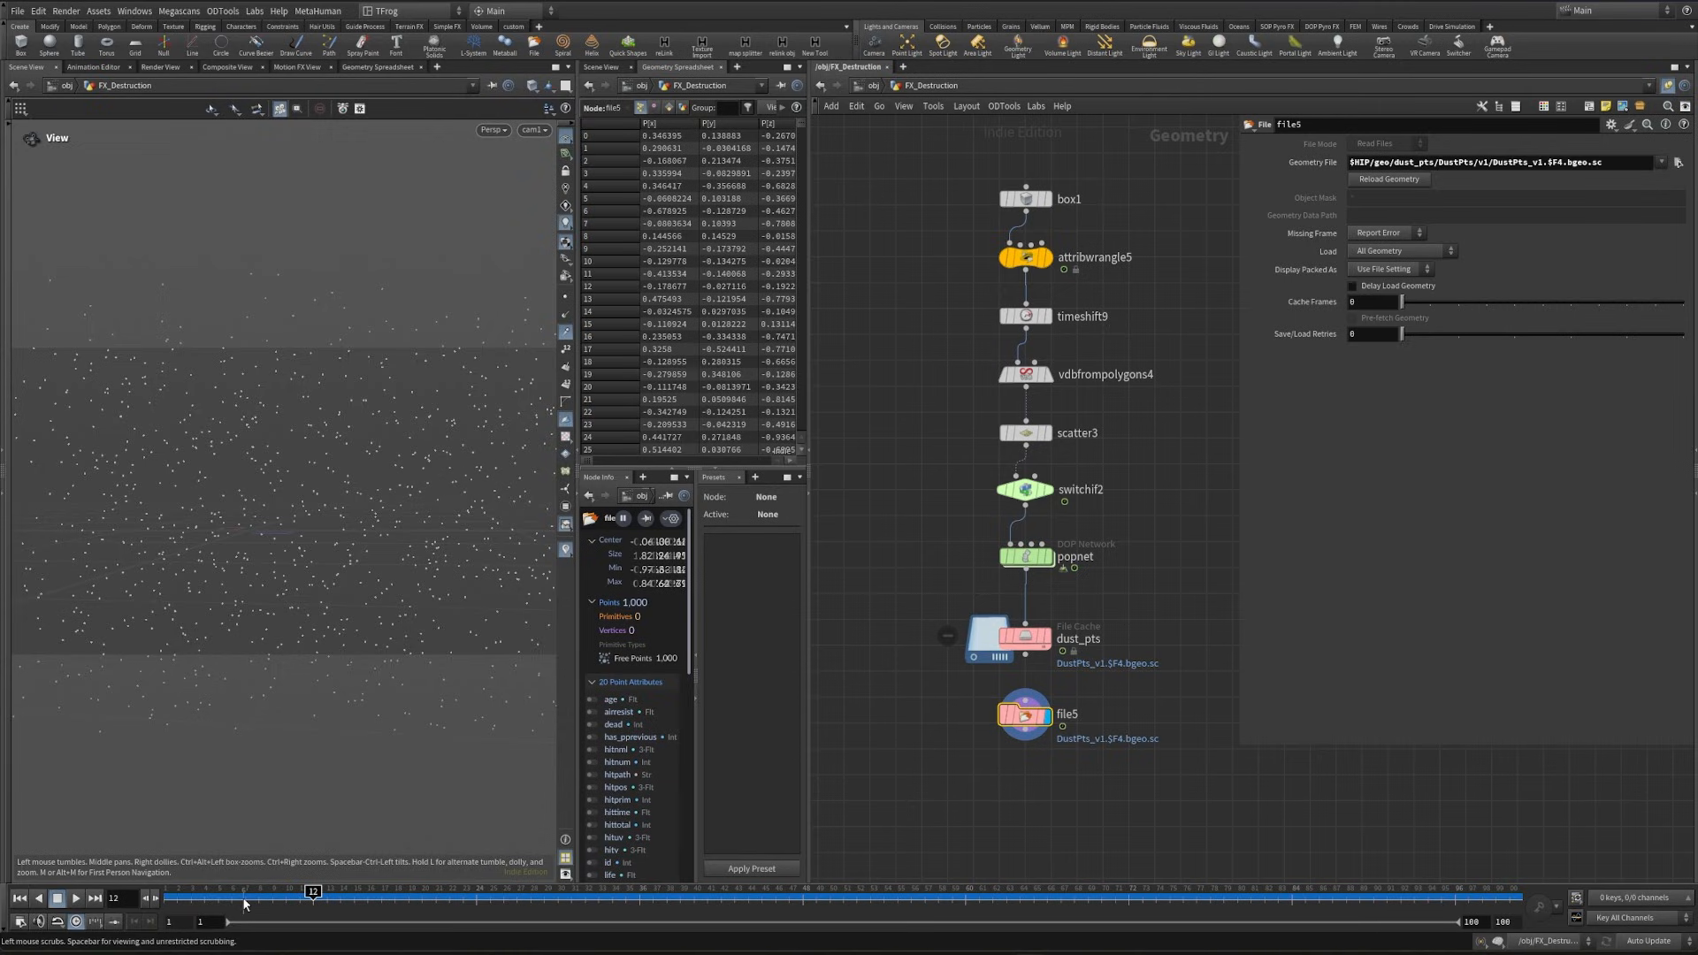
# - Add a Trail node below file5, set its result type to Compute Velocity, and check it at frame 1
pyautogui.moveTo(946, 755); pyautogui.dragTo(925, 694, button='middle')
pyautogui.click(992, 689)
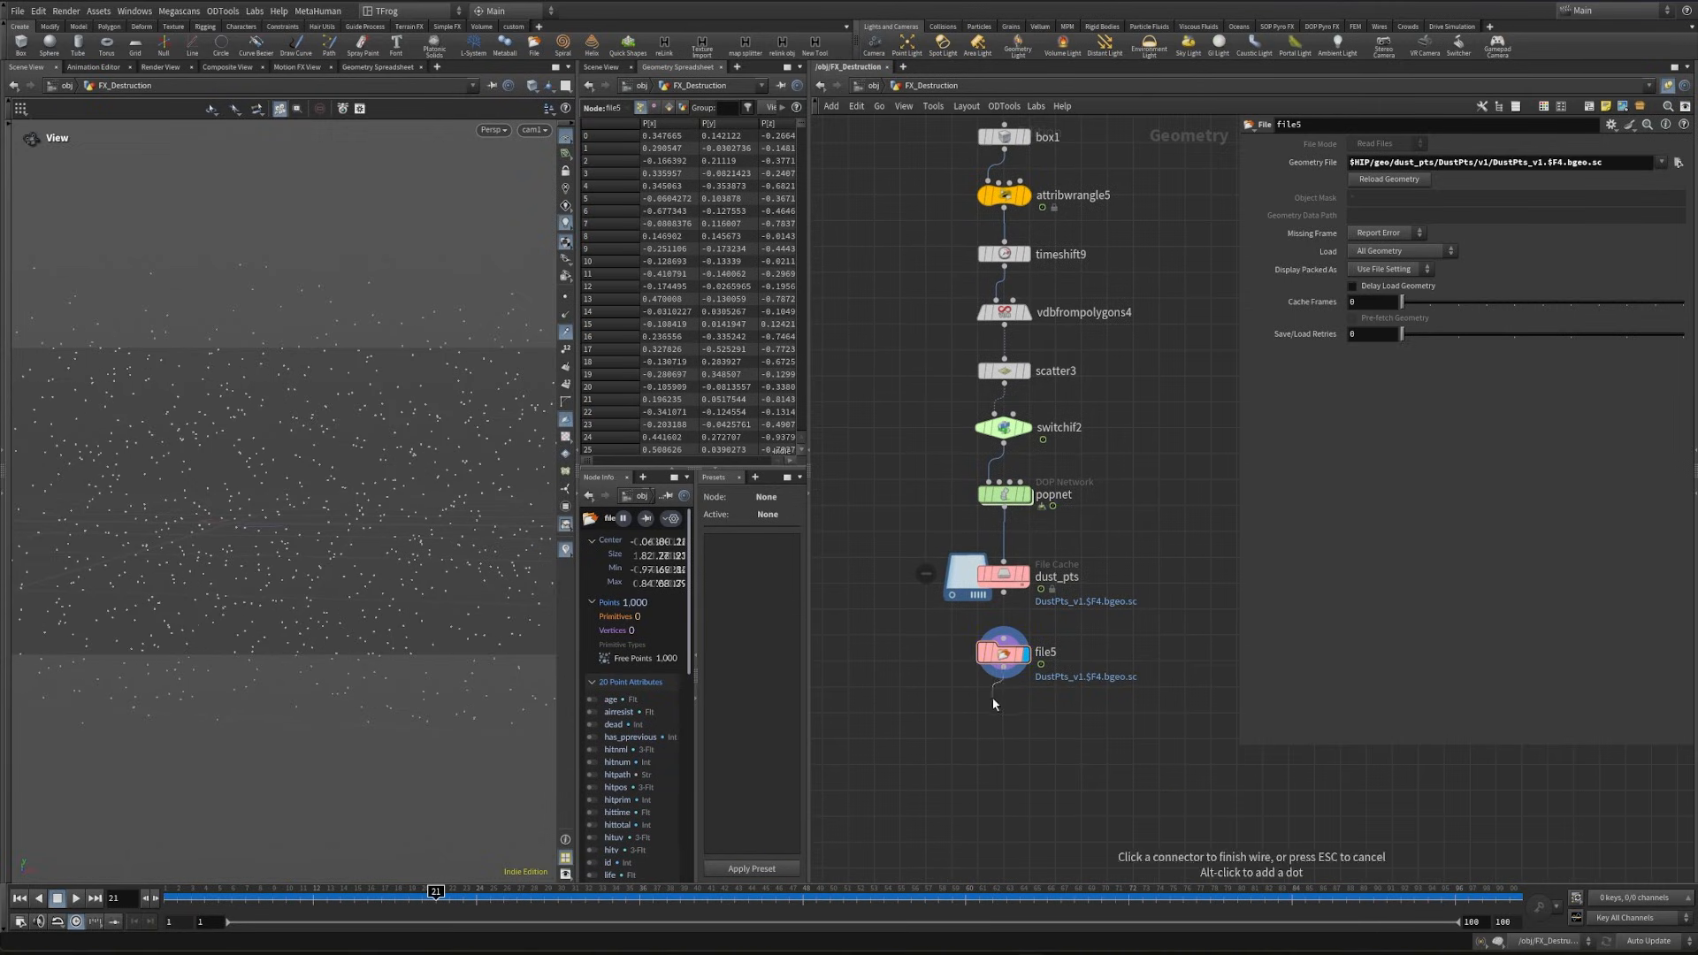
pyautogui.press('Tab')
pyautogui.write('trail')
pyautogui.press('Return')
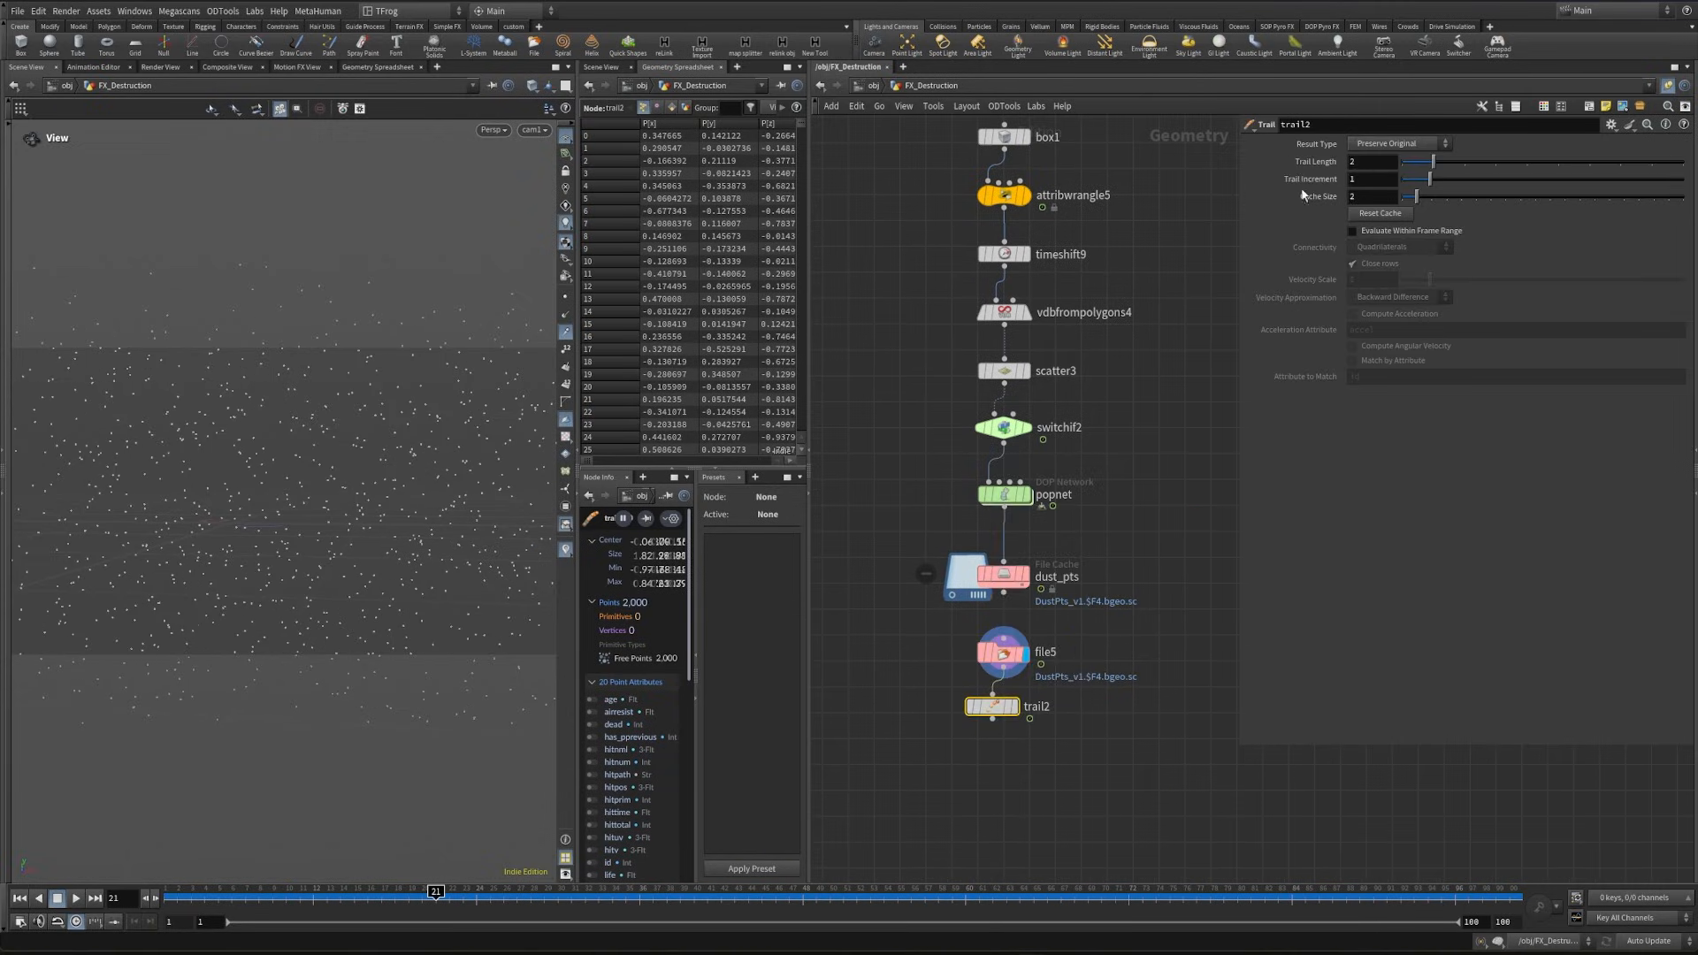
pyautogui.click(1377, 145)
pyautogui.click(1413, 199)
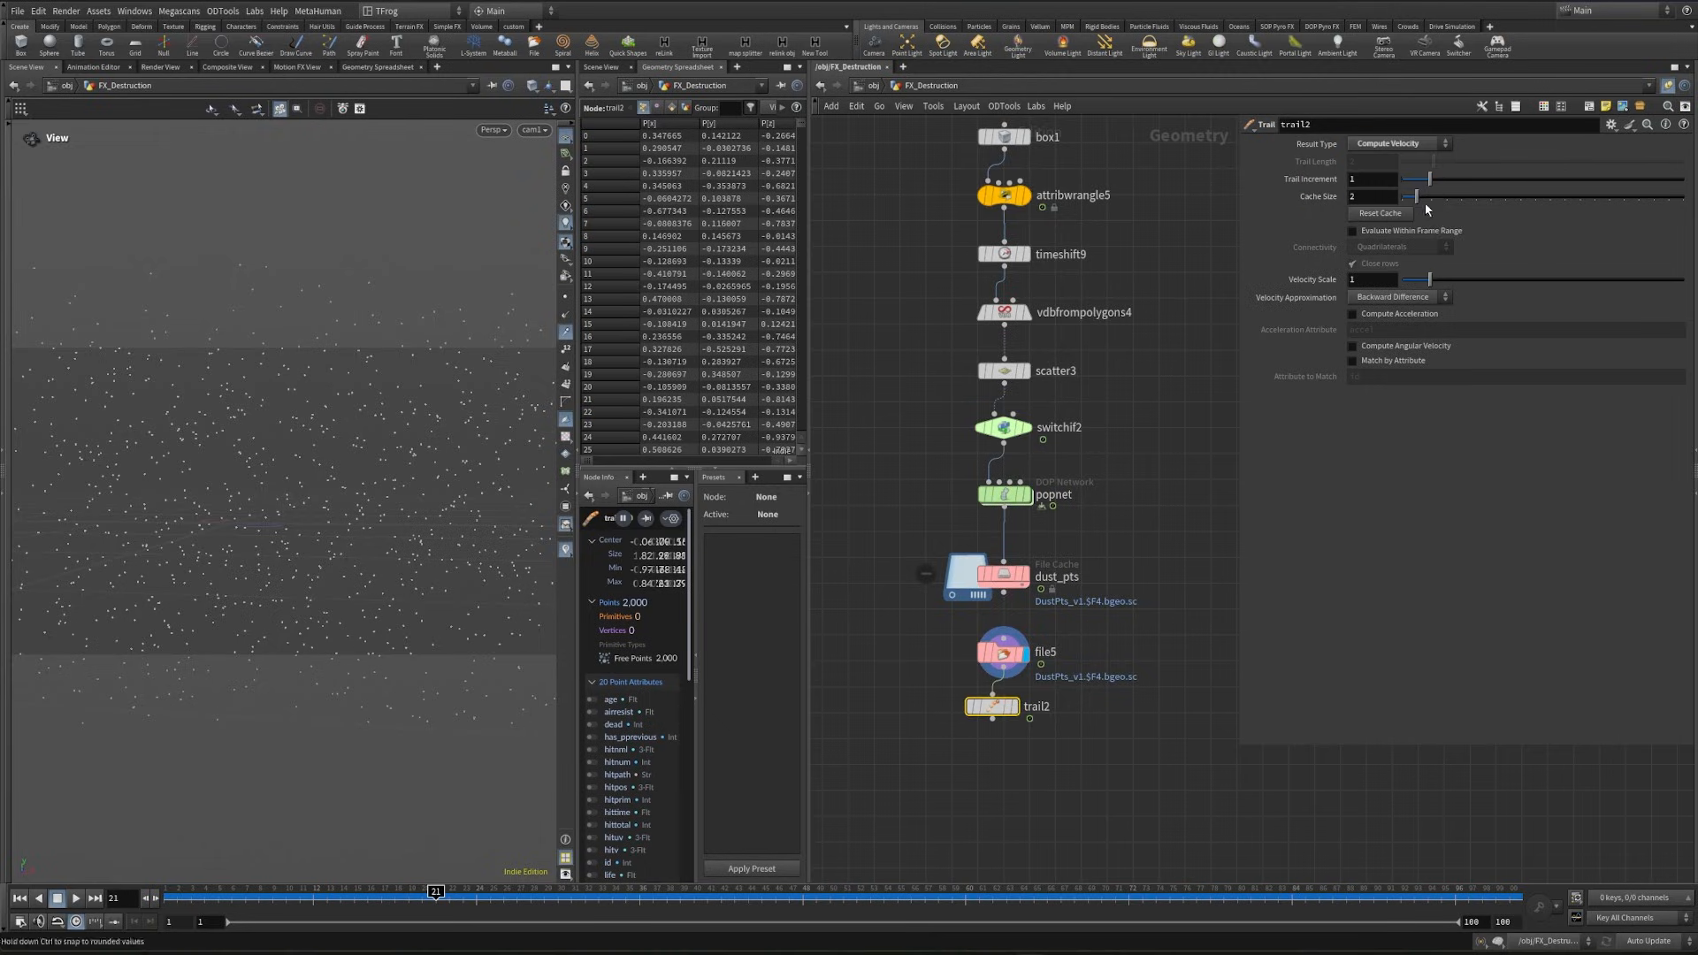
pyautogui.click(171, 900)
pyautogui.moveTo(992, 707); pyautogui.dragTo(1004, 718)
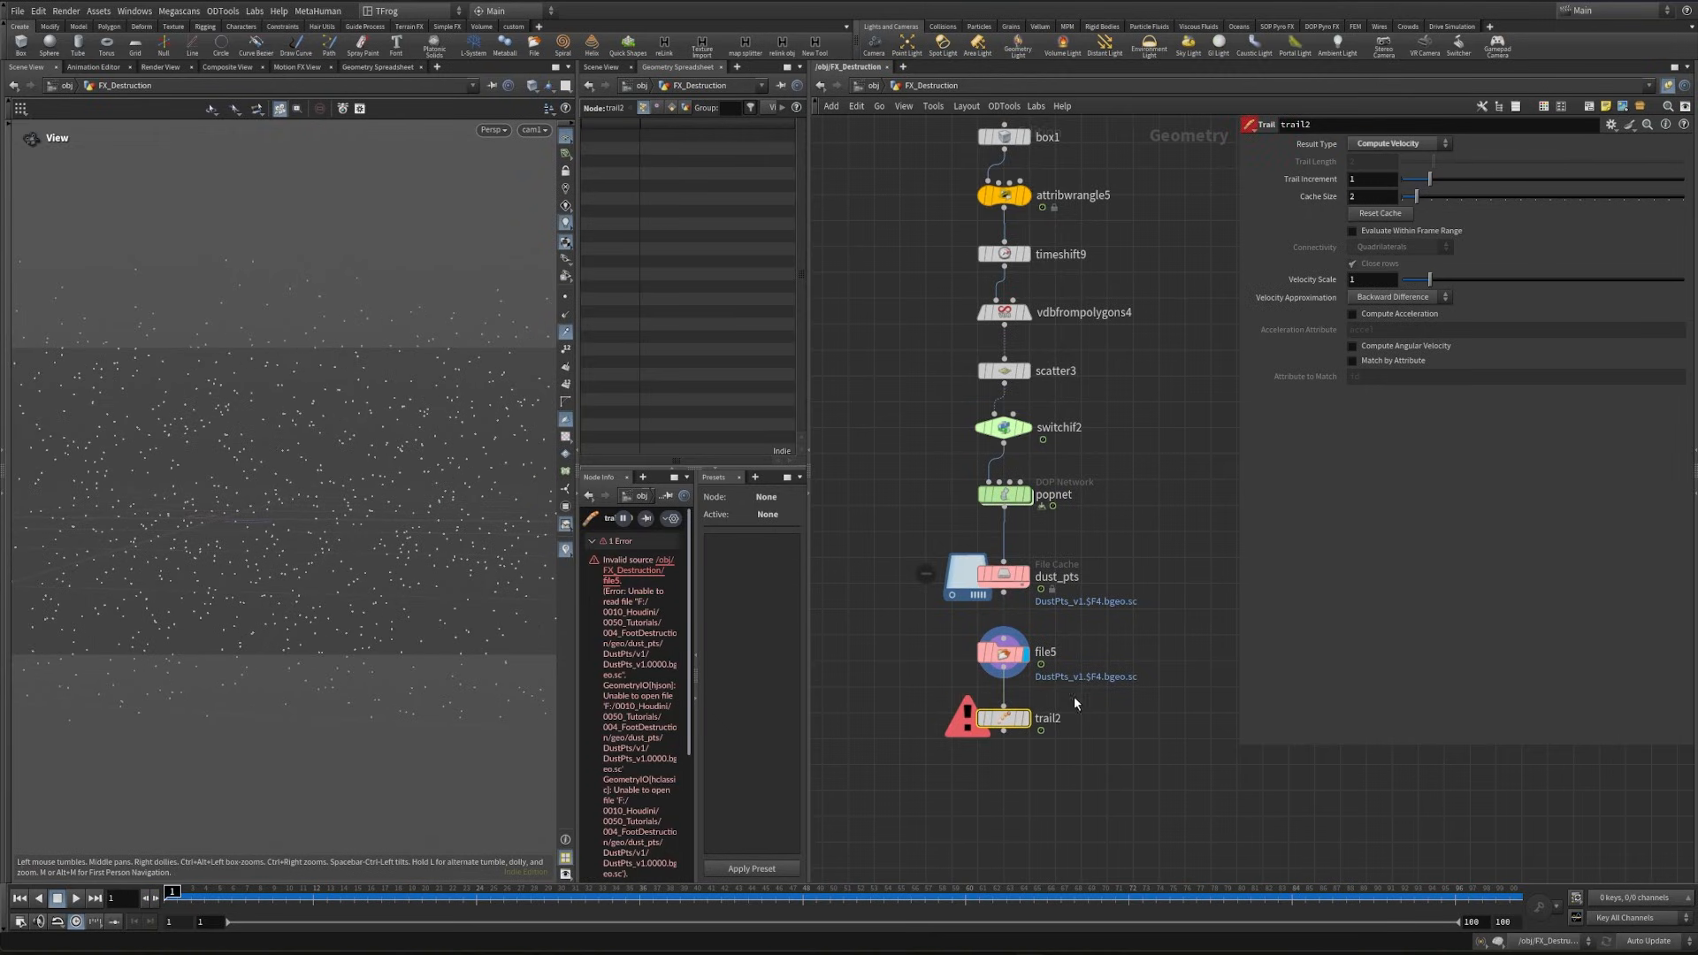
# - Set the dust_pts cache start frame to 0, check popnet's simulation start frame, and save the cache to disk again
pyautogui.click(1000, 574)
pyautogui.click(1376, 343)
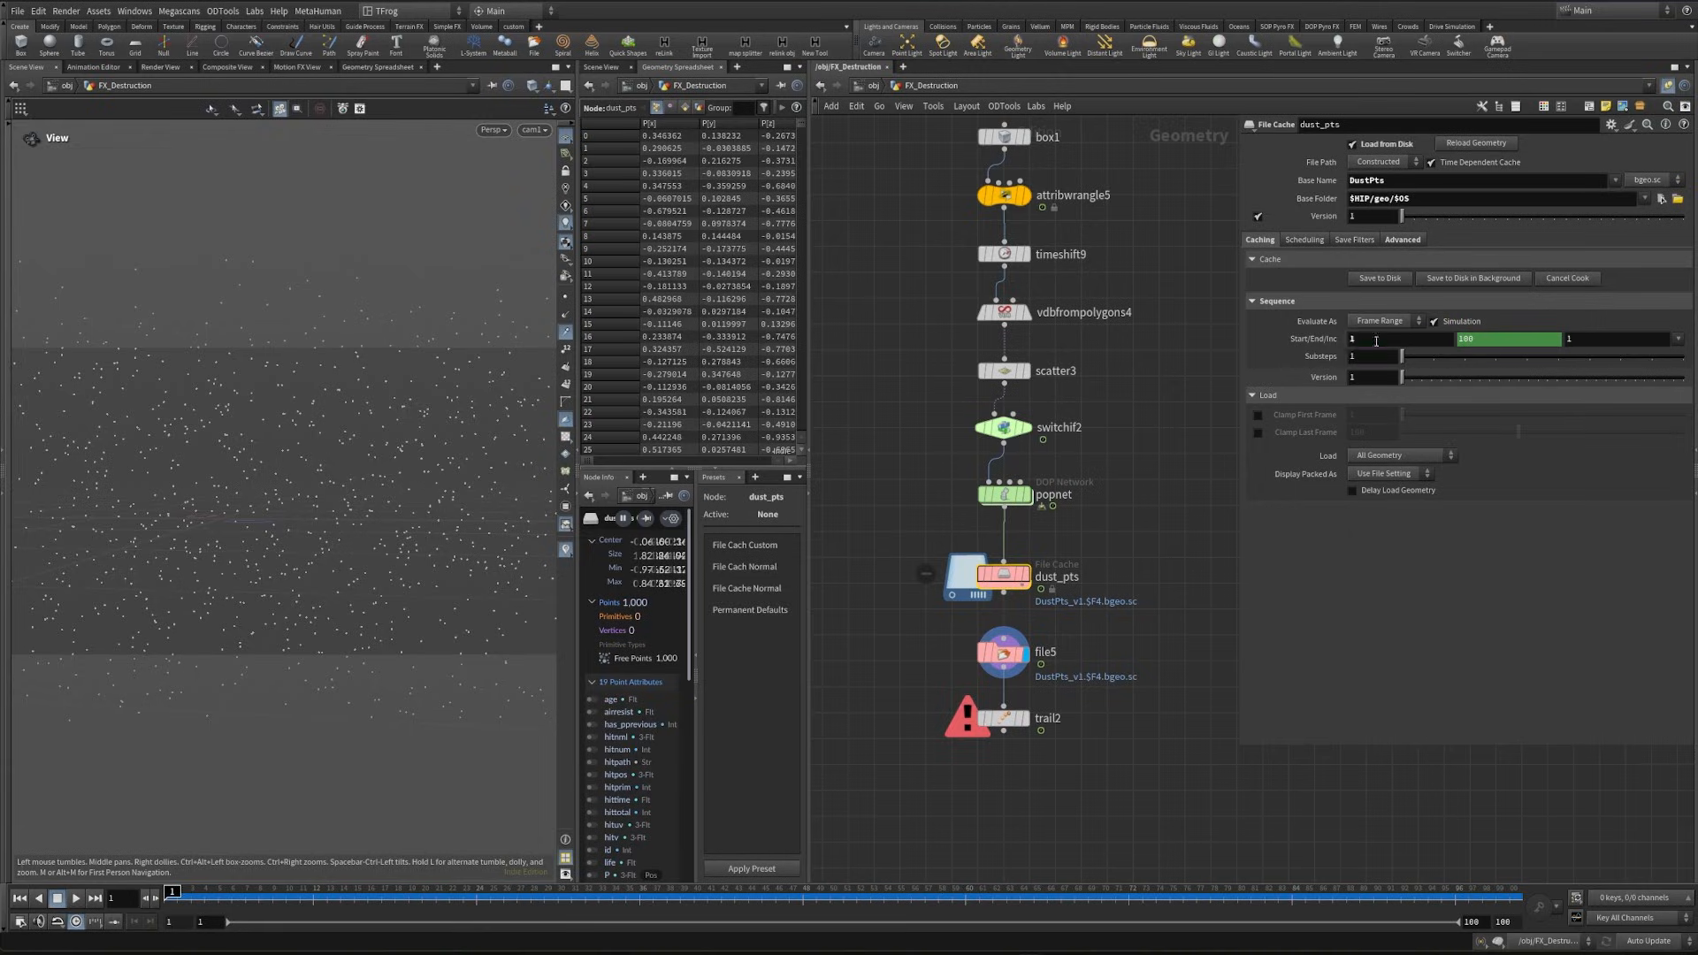
pyautogui.write('0')
pyautogui.click(982, 494)
pyautogui.click(1299, 163)
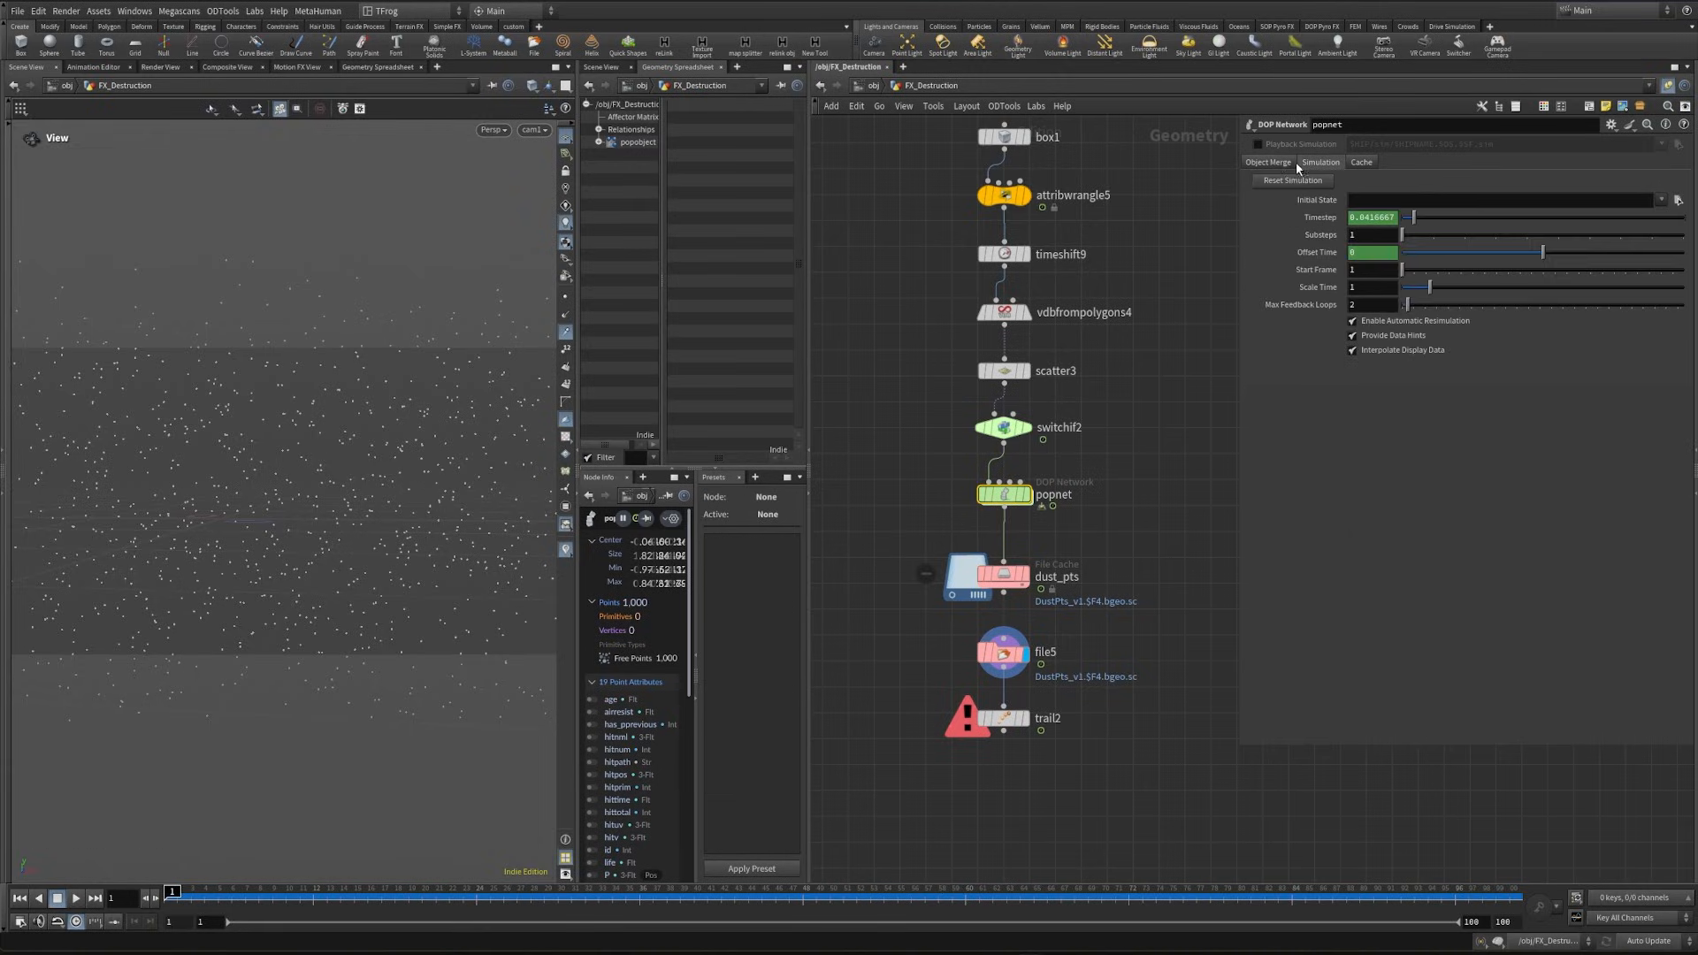
pyautogui.click(1373, 270)
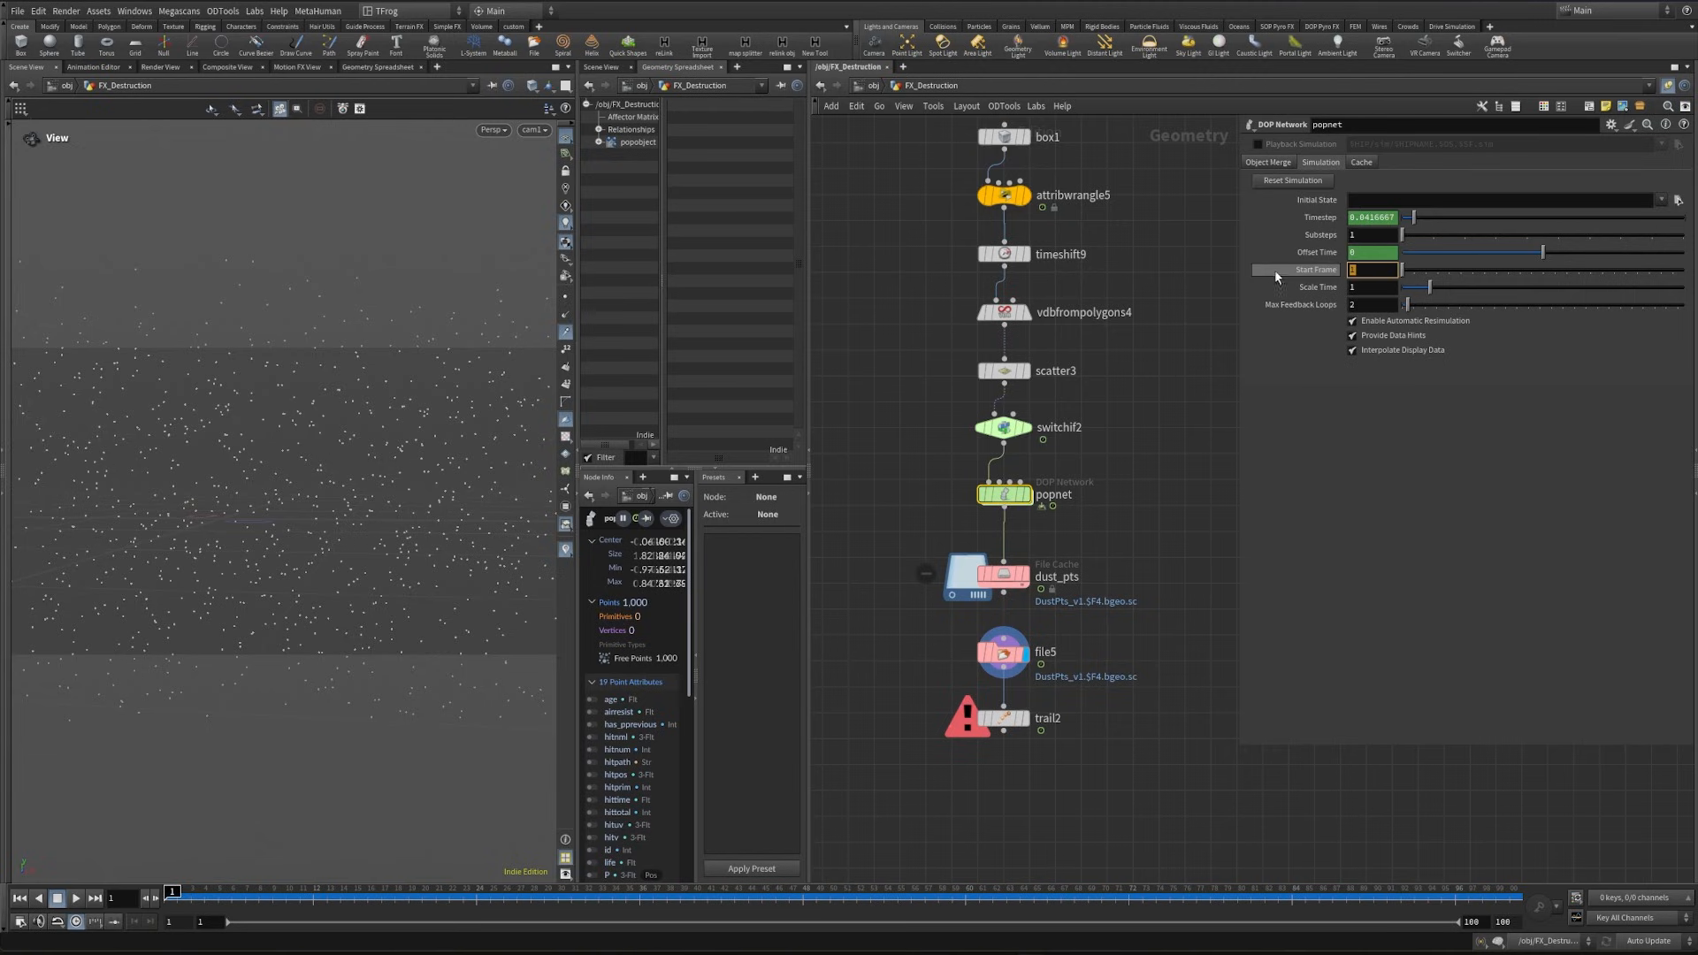
pyautogui.click(994, 579)
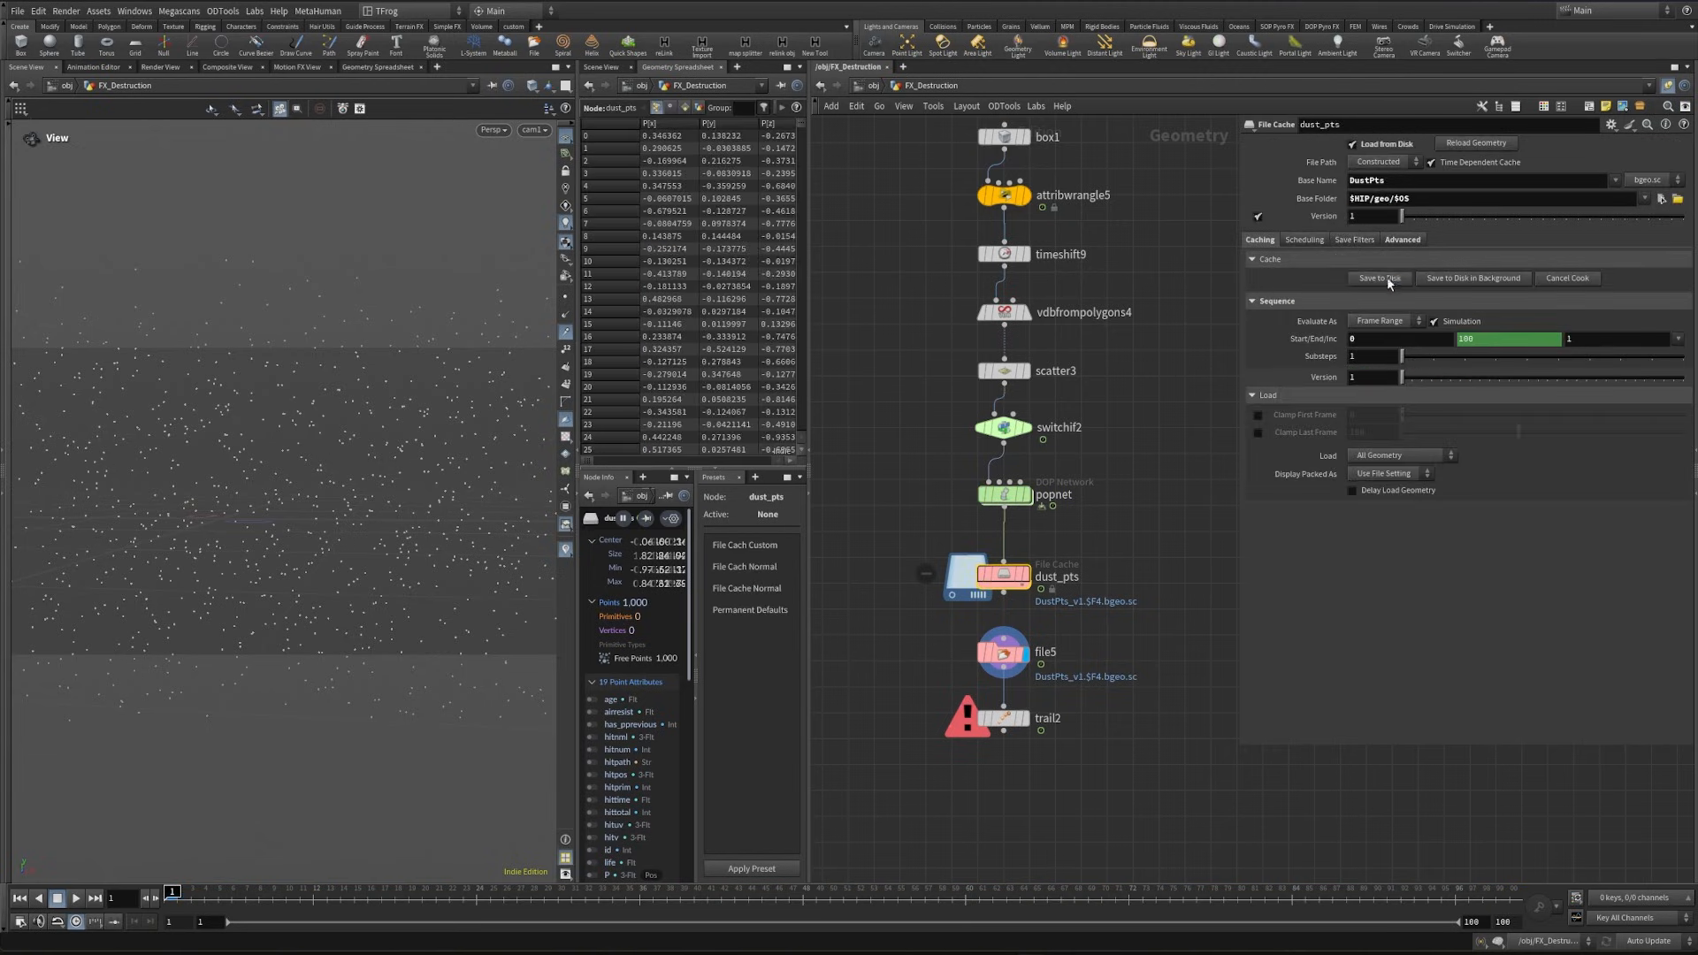
pyautogui.click(1381, 278)
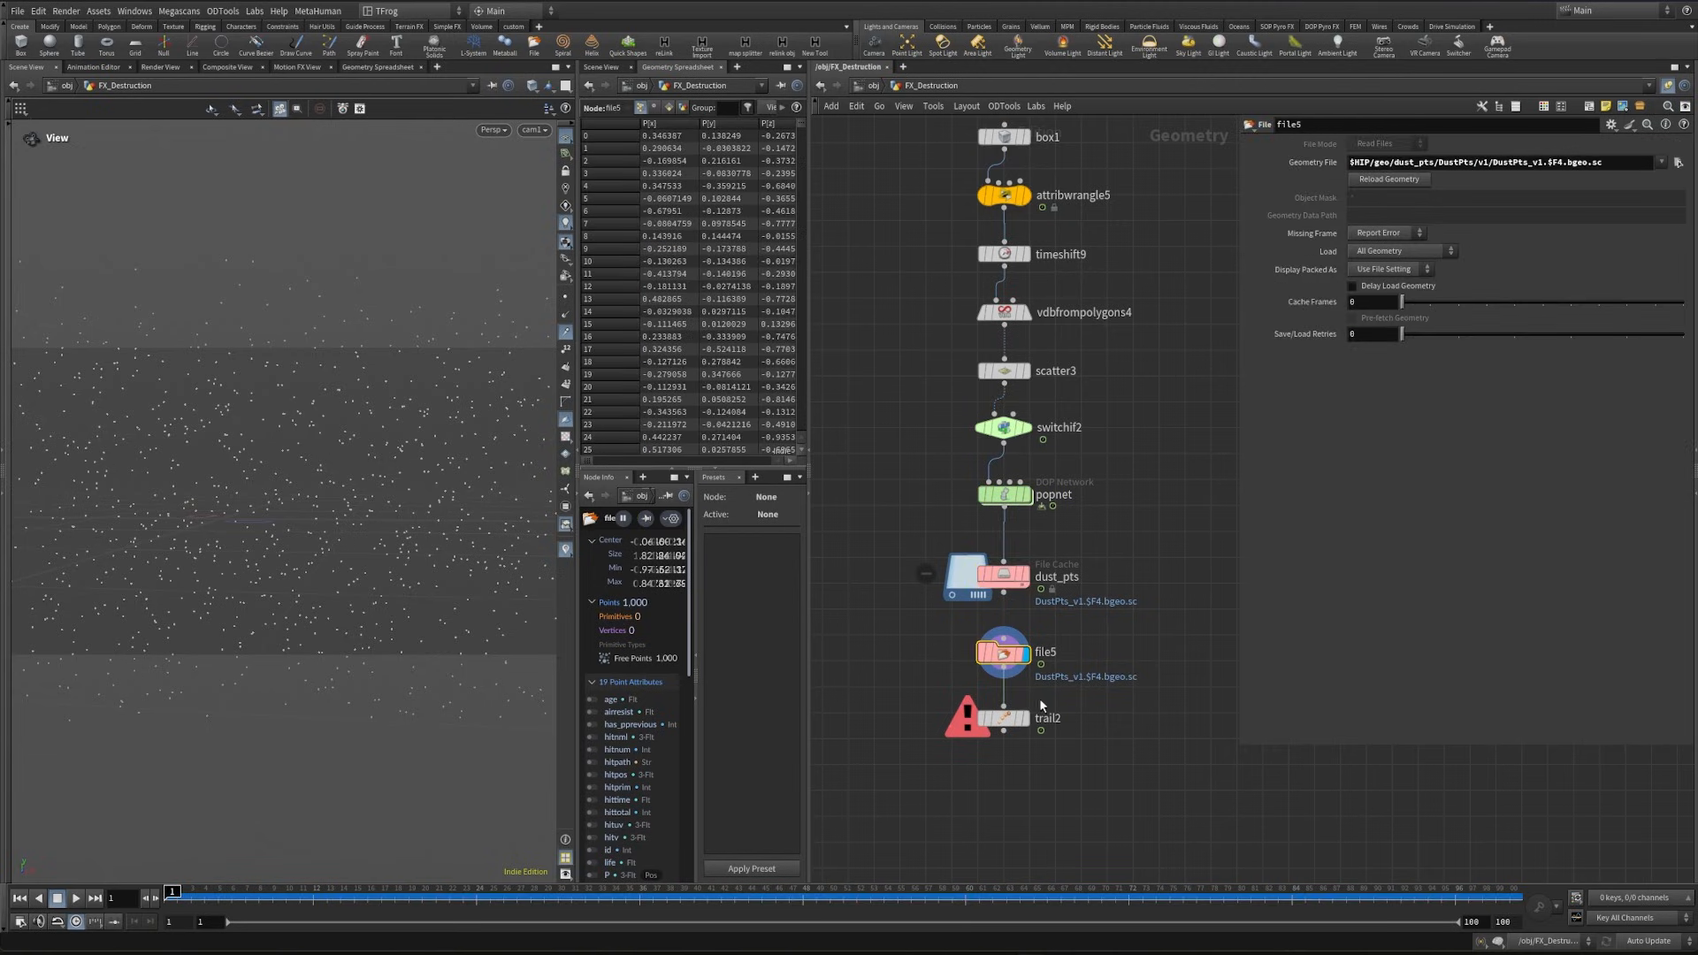
# - Display trail2 and inspect its velocity vectors at a vector scale of 10 while scrubbing the timeline
pyautogui.click(1008, 717)
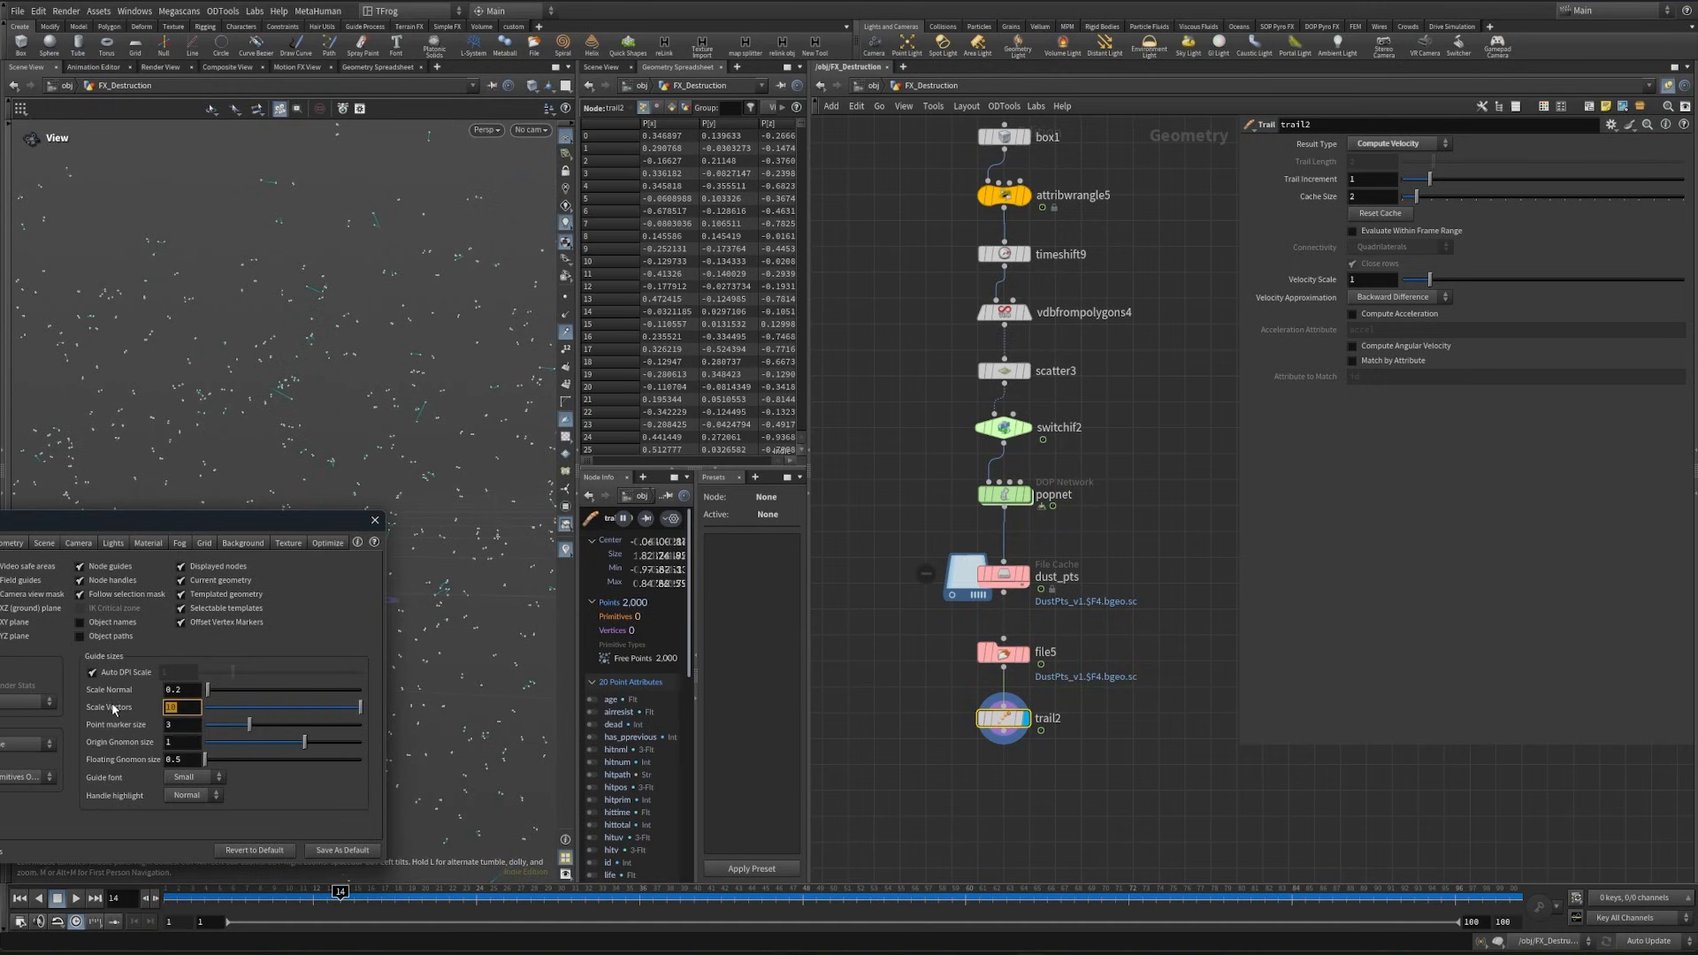
pyautogui.moveTo(380, 247); pyautogui.dragTo(326, 456)
pyautogui.moveTo(340, 895); pyautogui.dragTo(1319, 895)
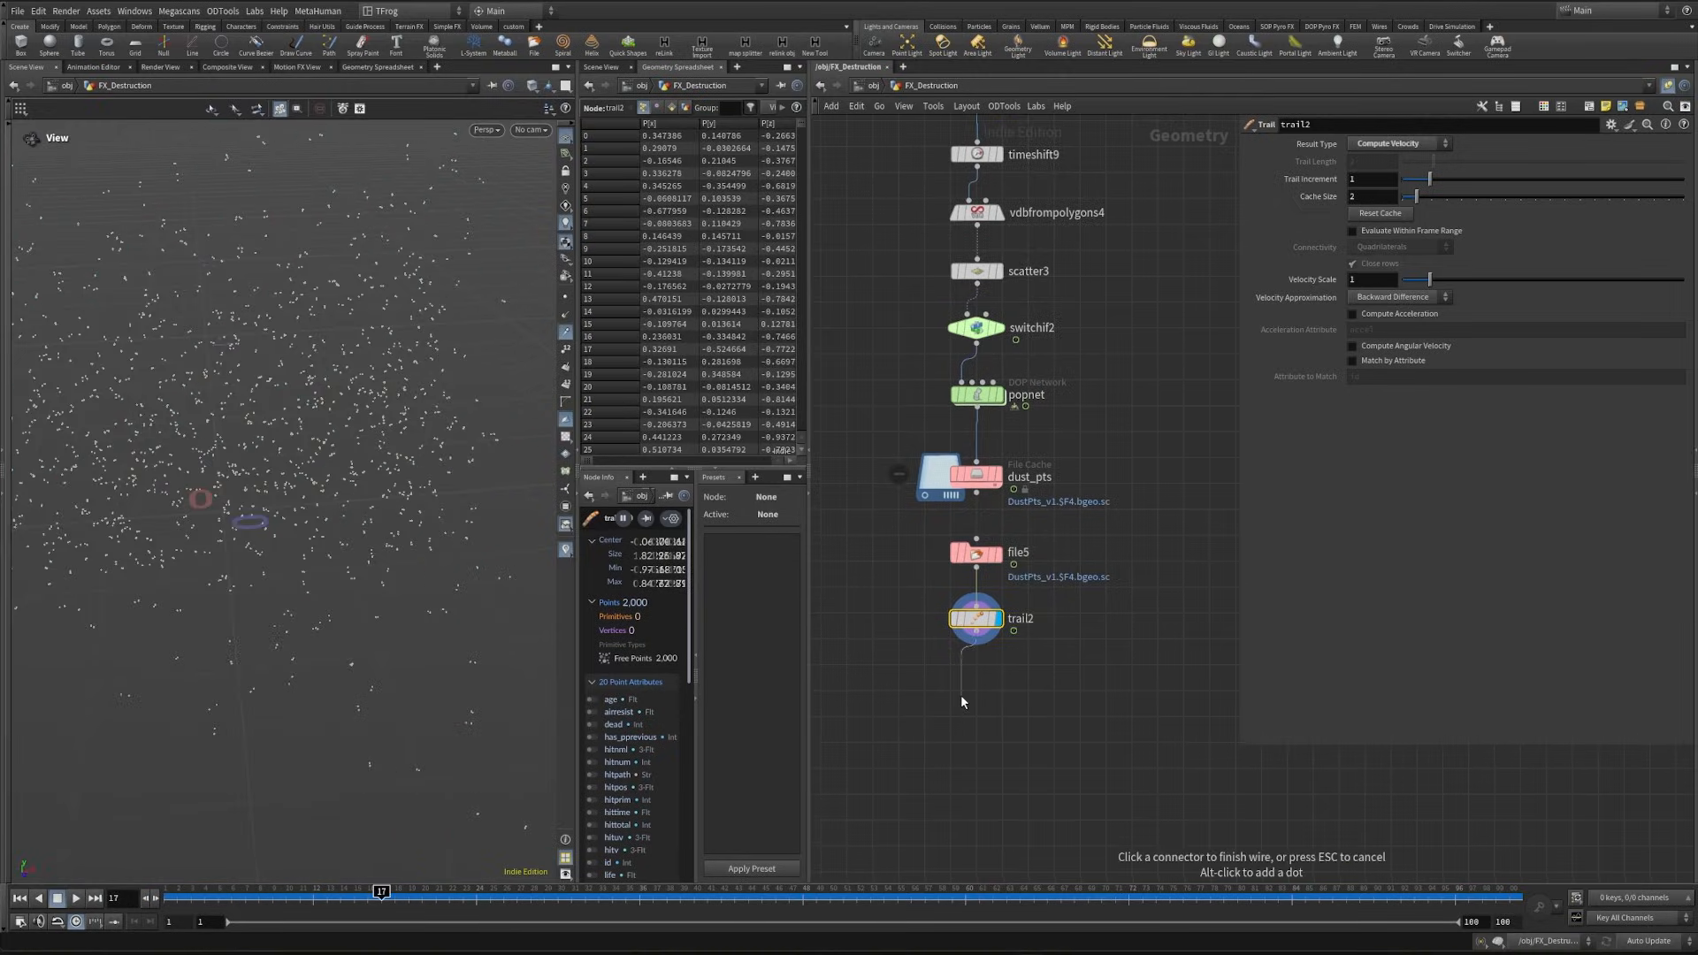
pyautogui.press('Escape')
# - Copy retime1 and its companion time shift node from the earlier geometry branch and paste them below trail2
pyautogui.scroll(-6, 984, 708)
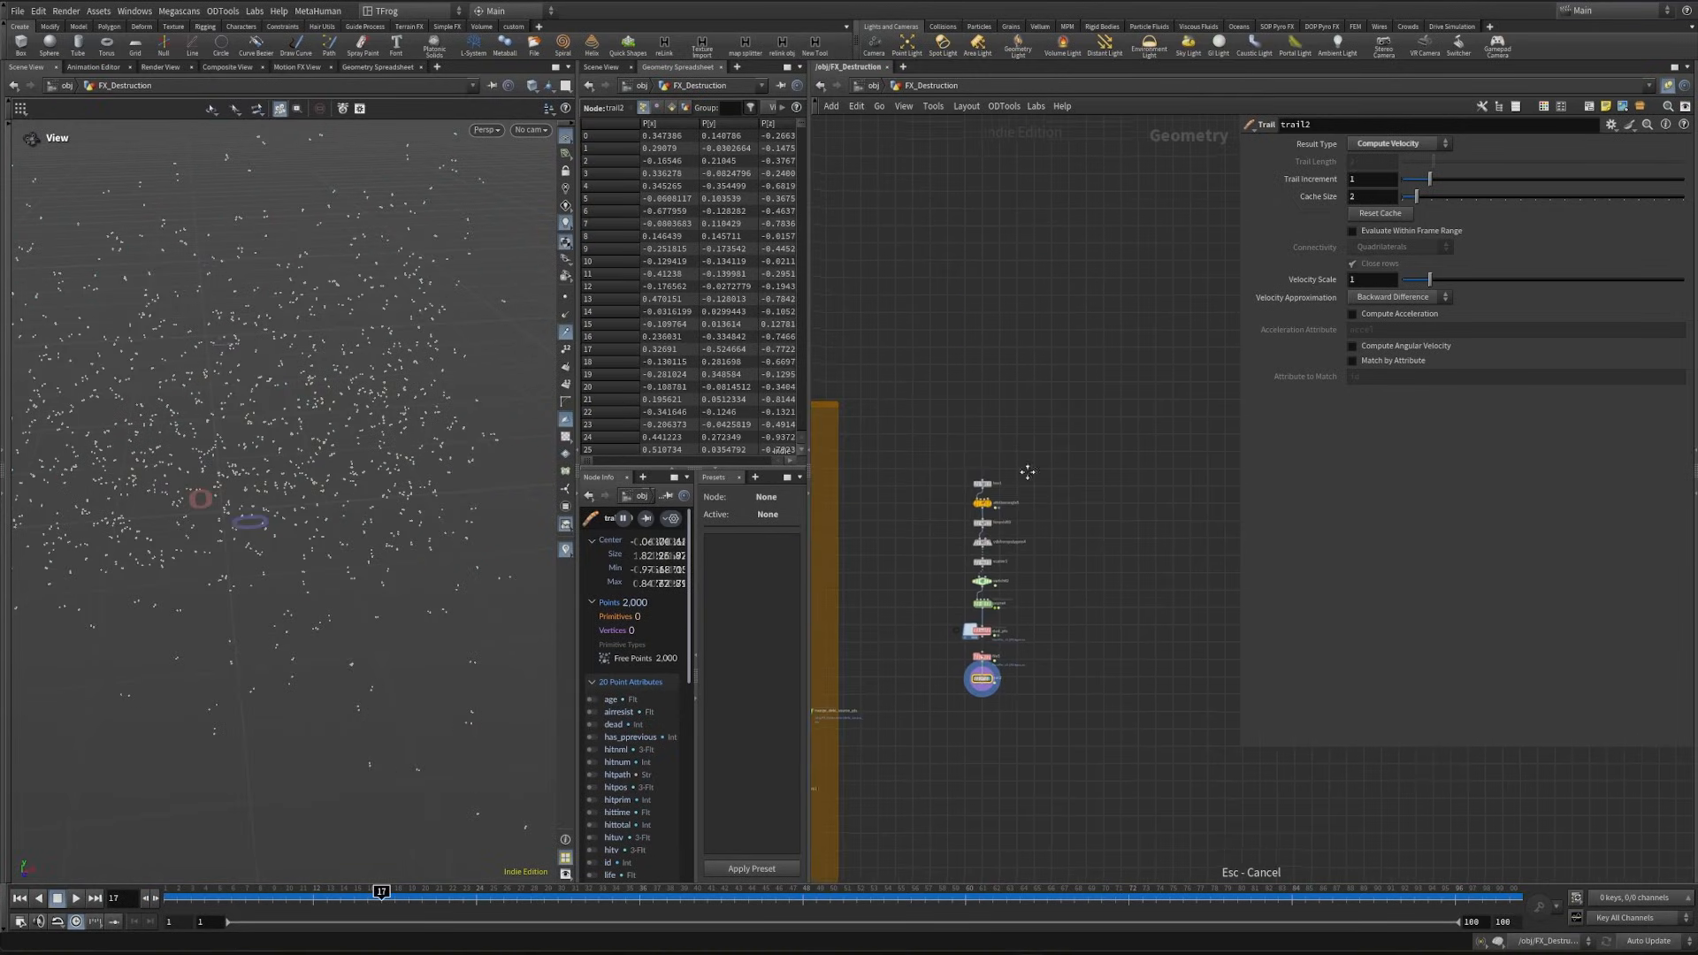
pyautogui.moveTo(1027, 474); pyautogui.dragTo(1214, 537, button='middle')
pyautogui.scroll(-2, 1214, 537)
pyautogui.moveTo(931, 398); pyautogui.dragTo(1207, 518, button='middle')
pyautogui.moveTo(876, 465); pyautogui.dragTo(1058, 555, button='middle')
pyautogui.scroll(4, 1058, 554)
pyautogui.moveTo(1017, 473); pyautogui.dragTo(1074, 506)
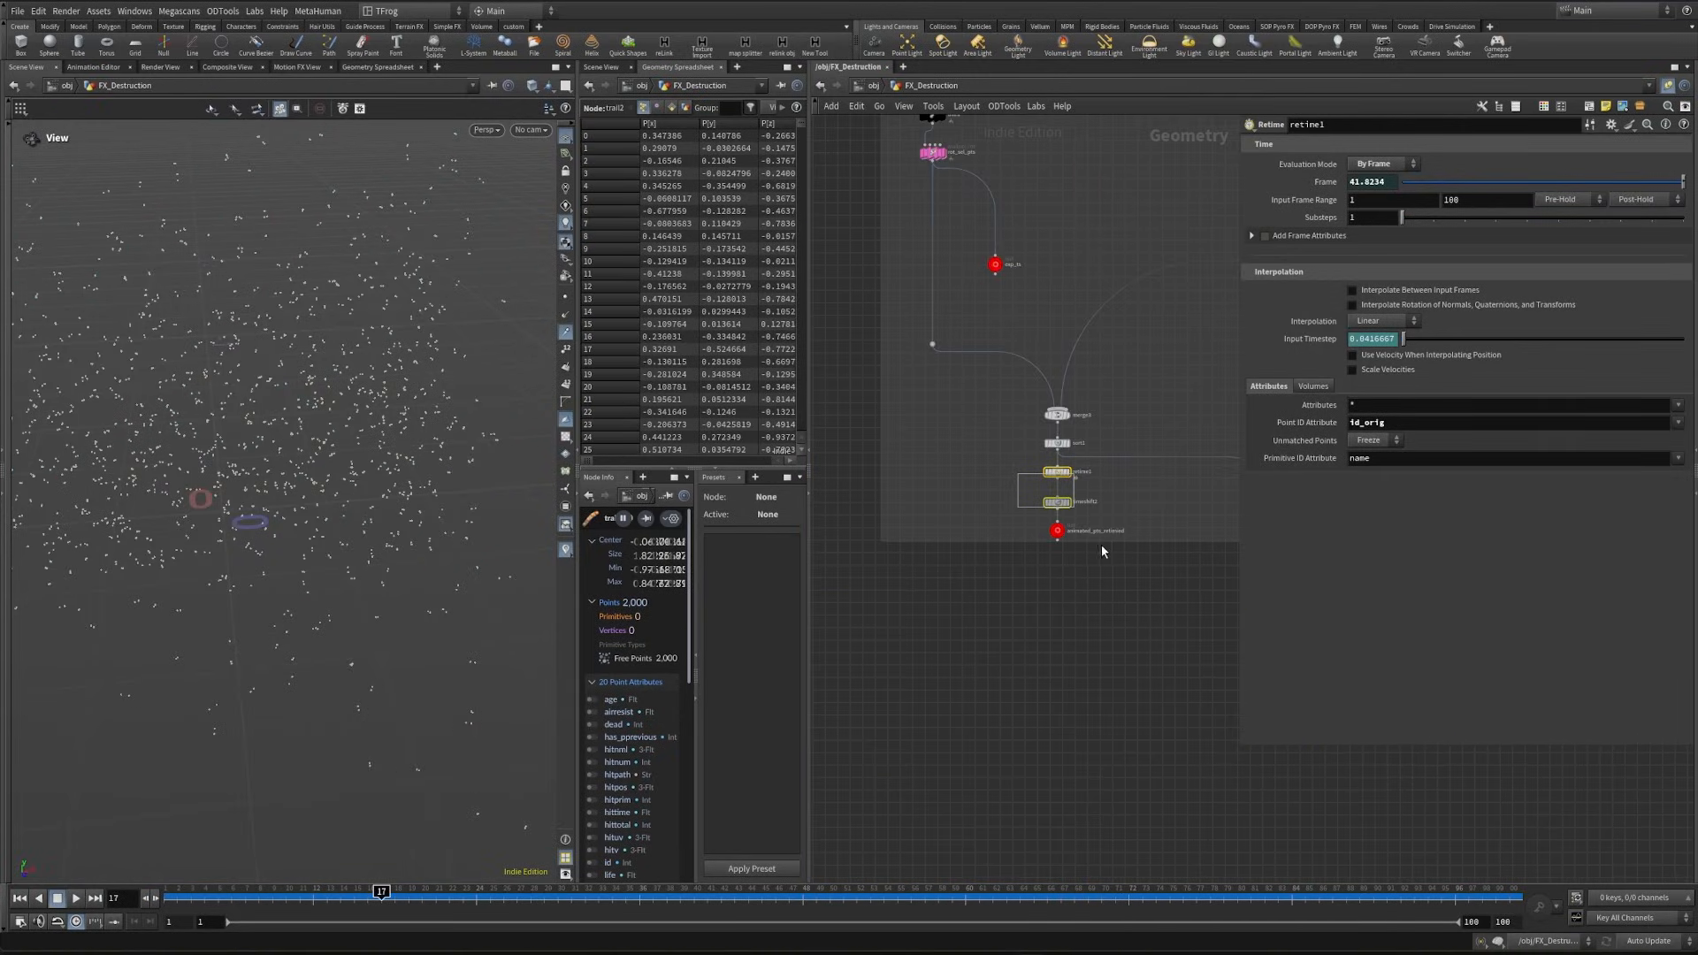
pyautogui.hotkey('ctrl', 'c')
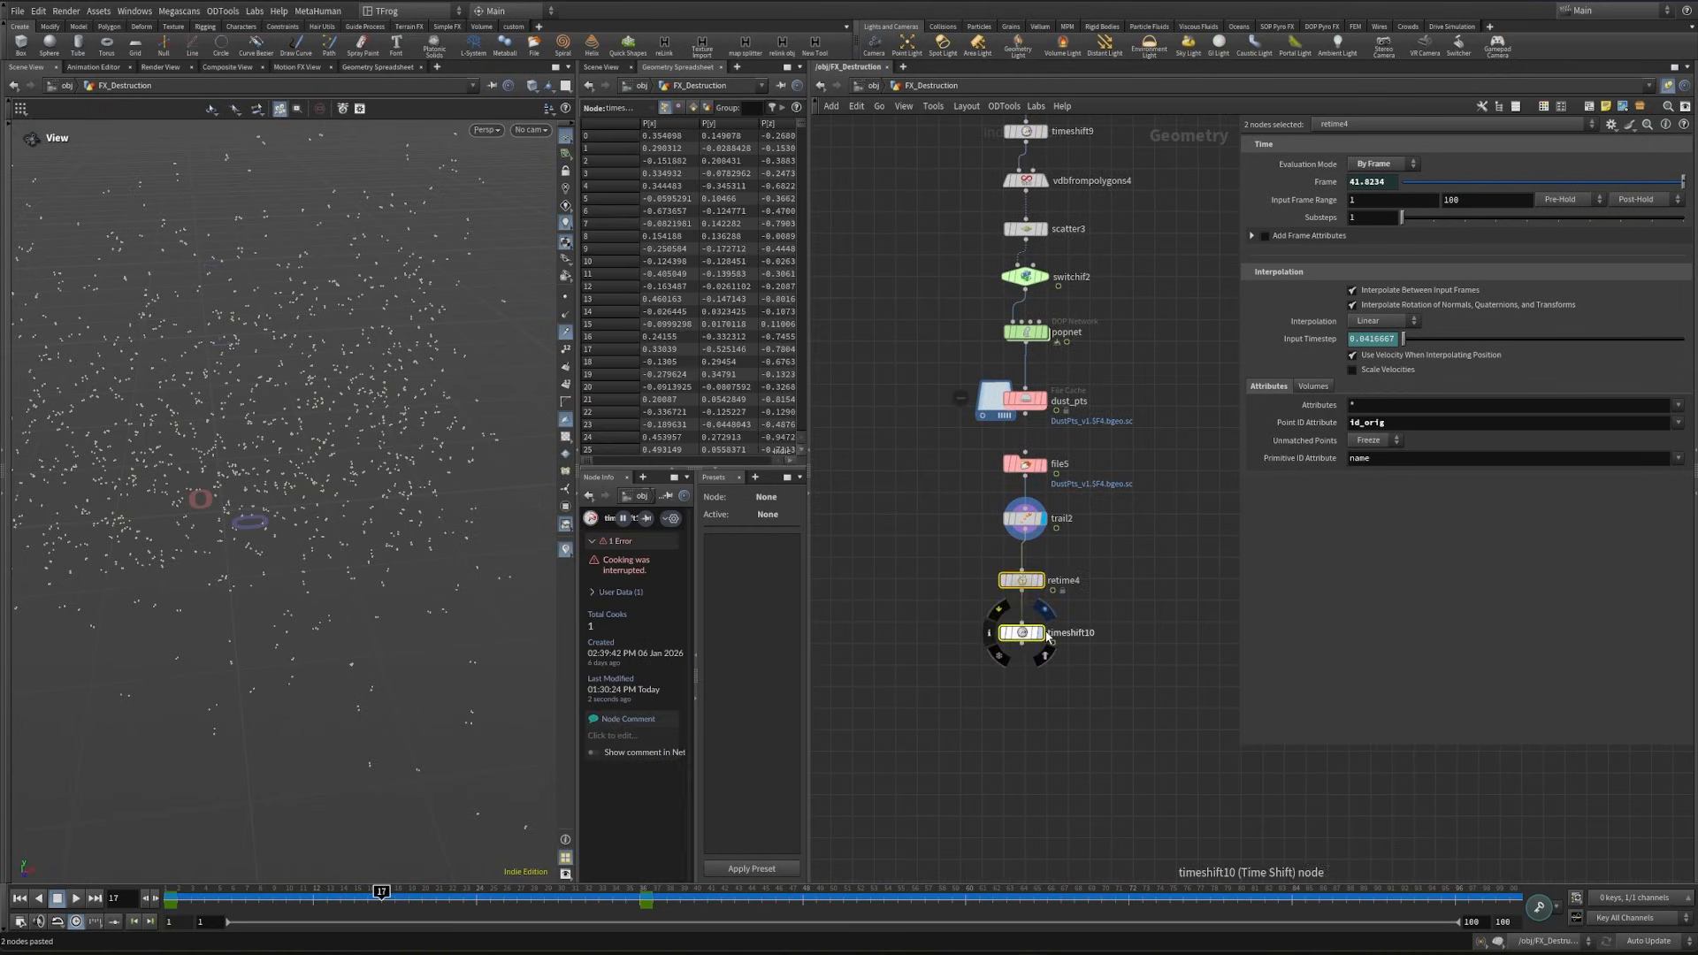
pyautogui.click(1042, 633)
pyautogui.moveTo(947, 617); pyautogui.dragTo(1107, 679)
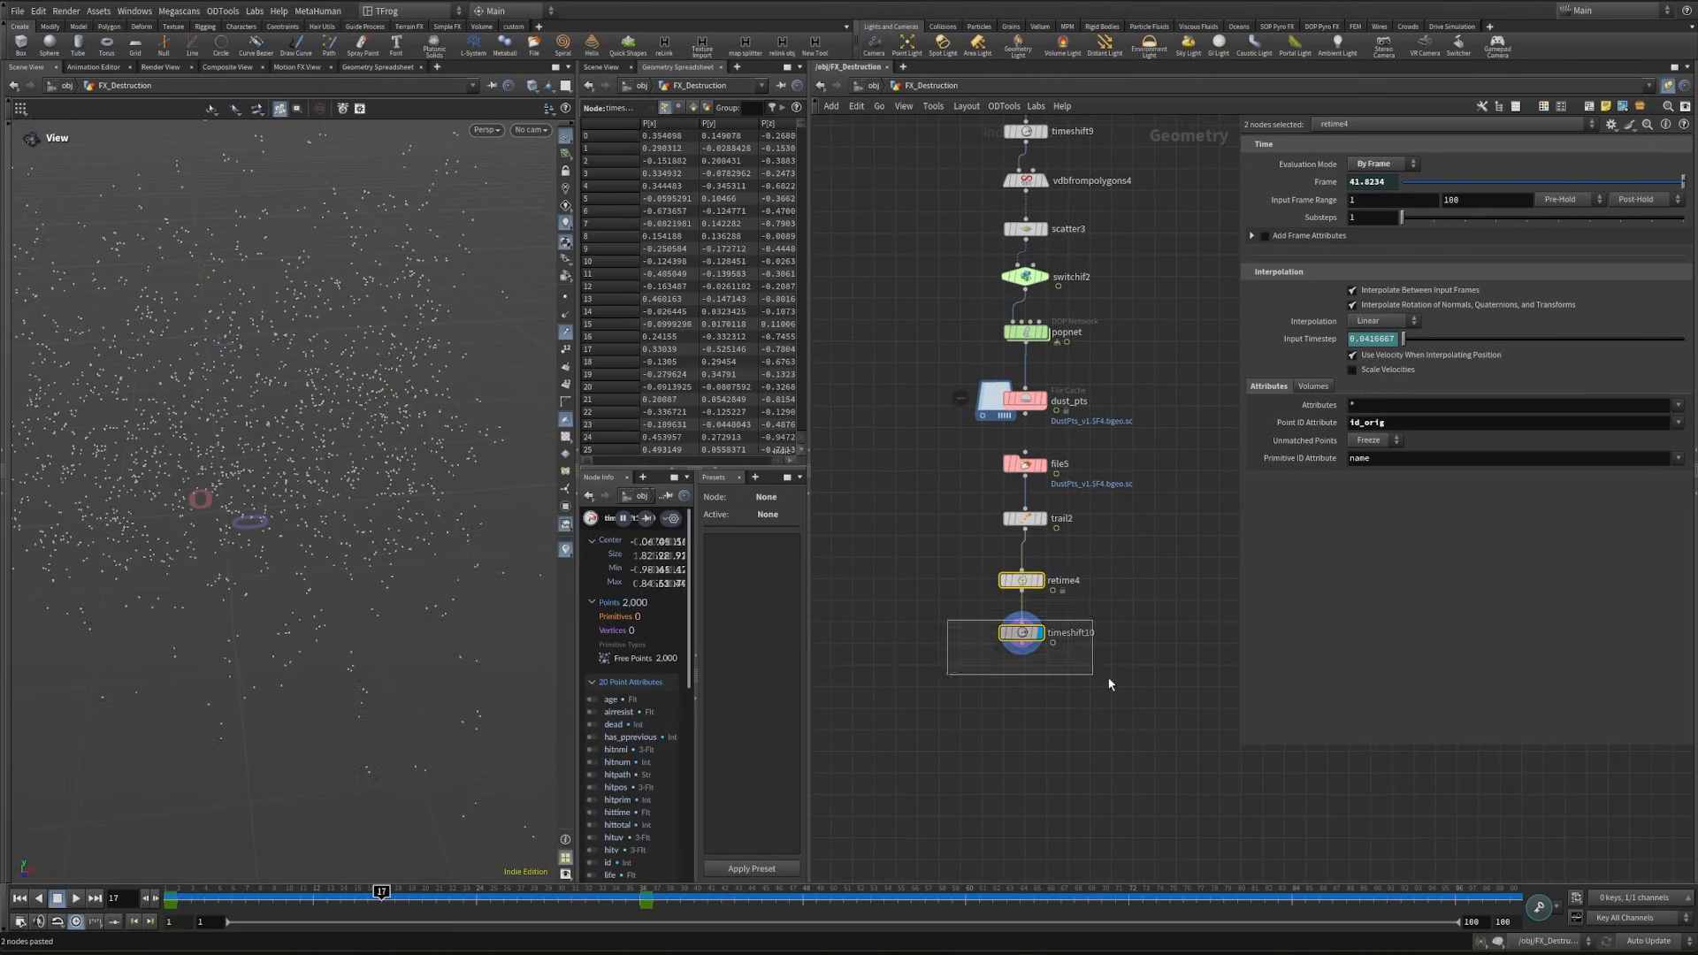
# - Check the dust particles over the first frames, and change switchif2's enable expression to $F>0
pyautogui.moveTo(172, 896); pyautogui.dragTo(245, 915)
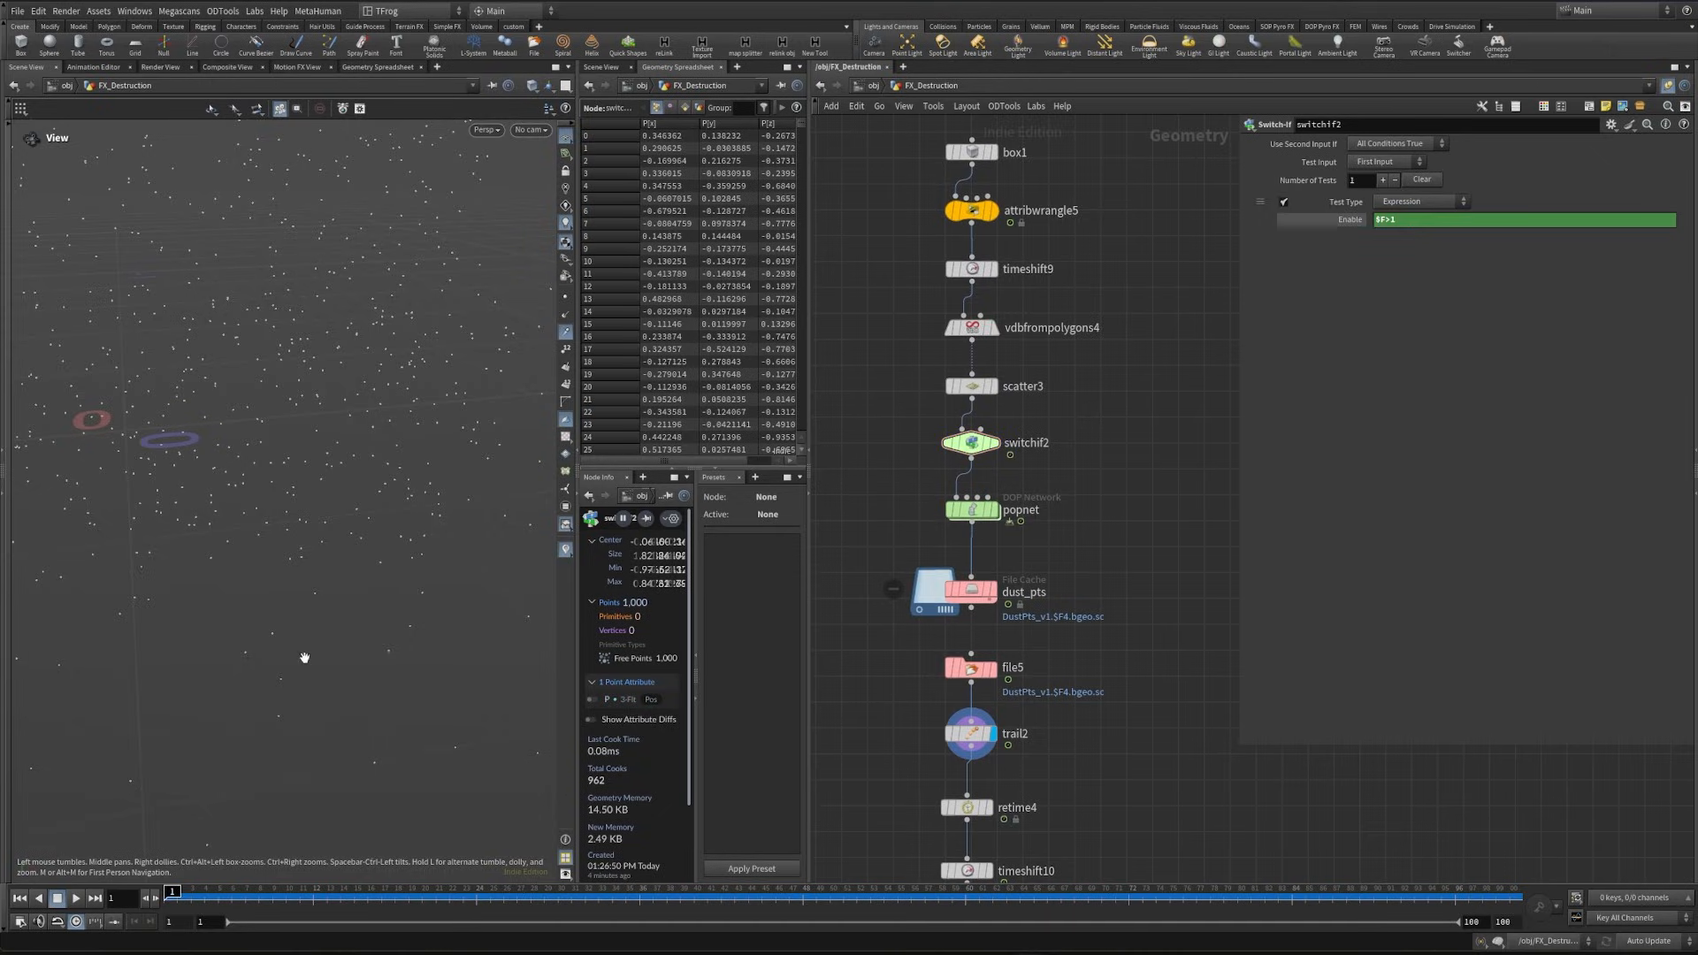
pyautogui.moveTo(303, 655); pyautogui.dragTo(358, 595)
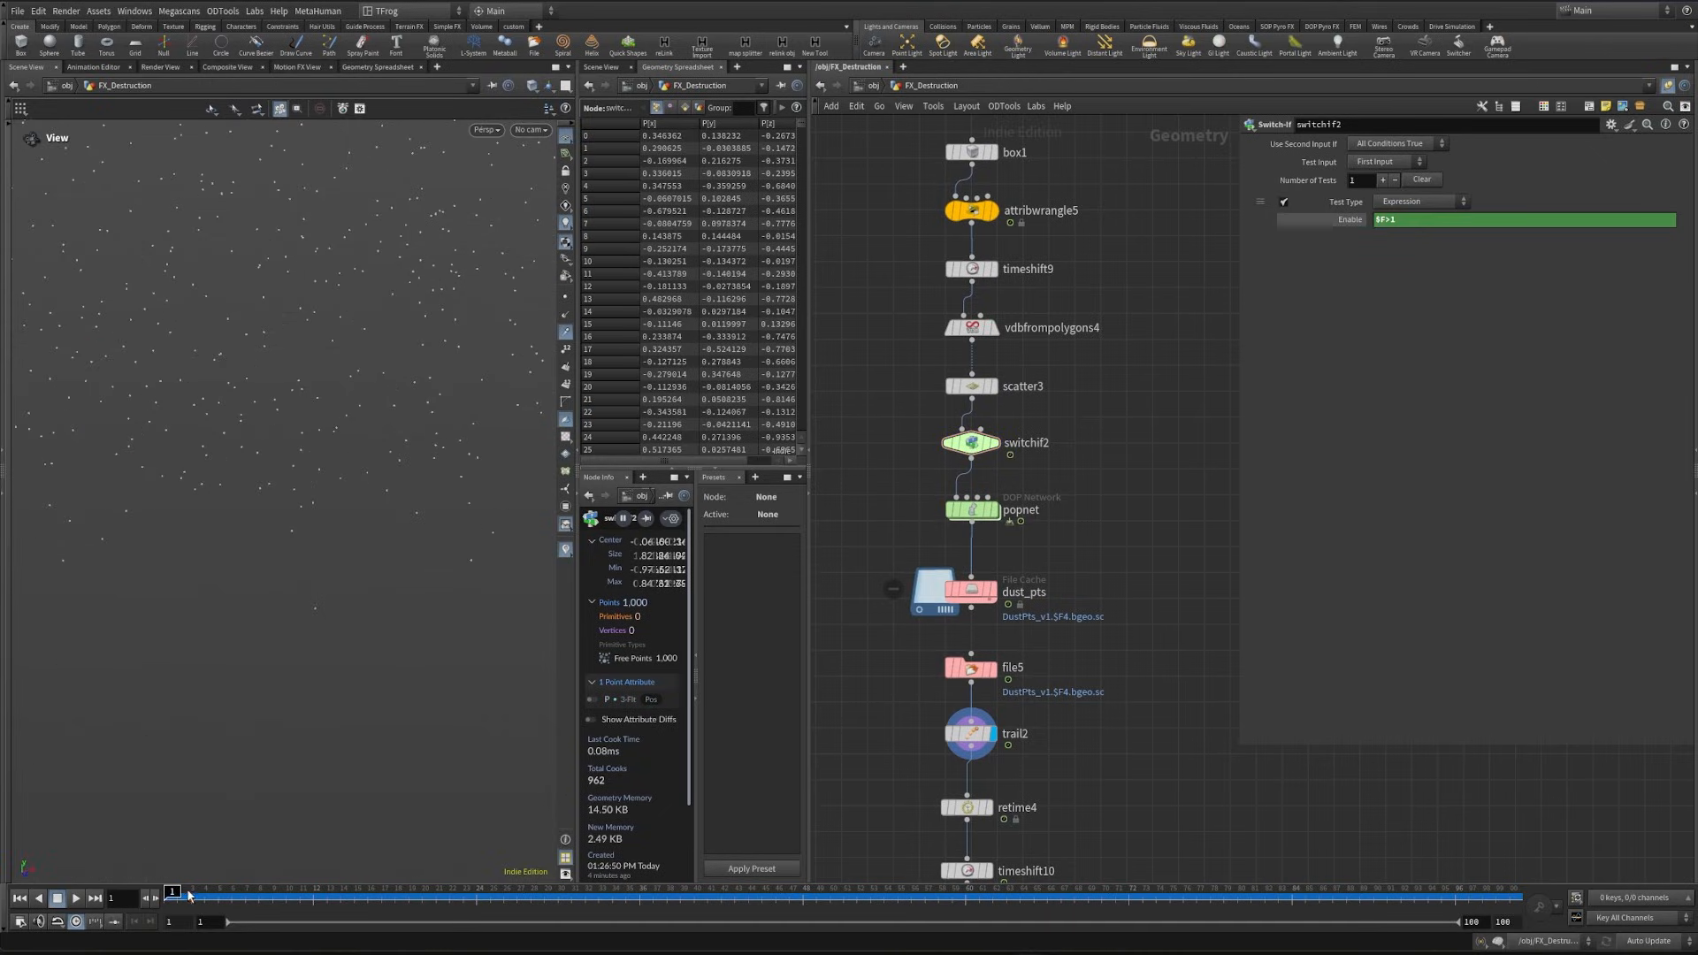
pyautogui.moveTo(203, 896); pyautogui.dragTo(342, 937)
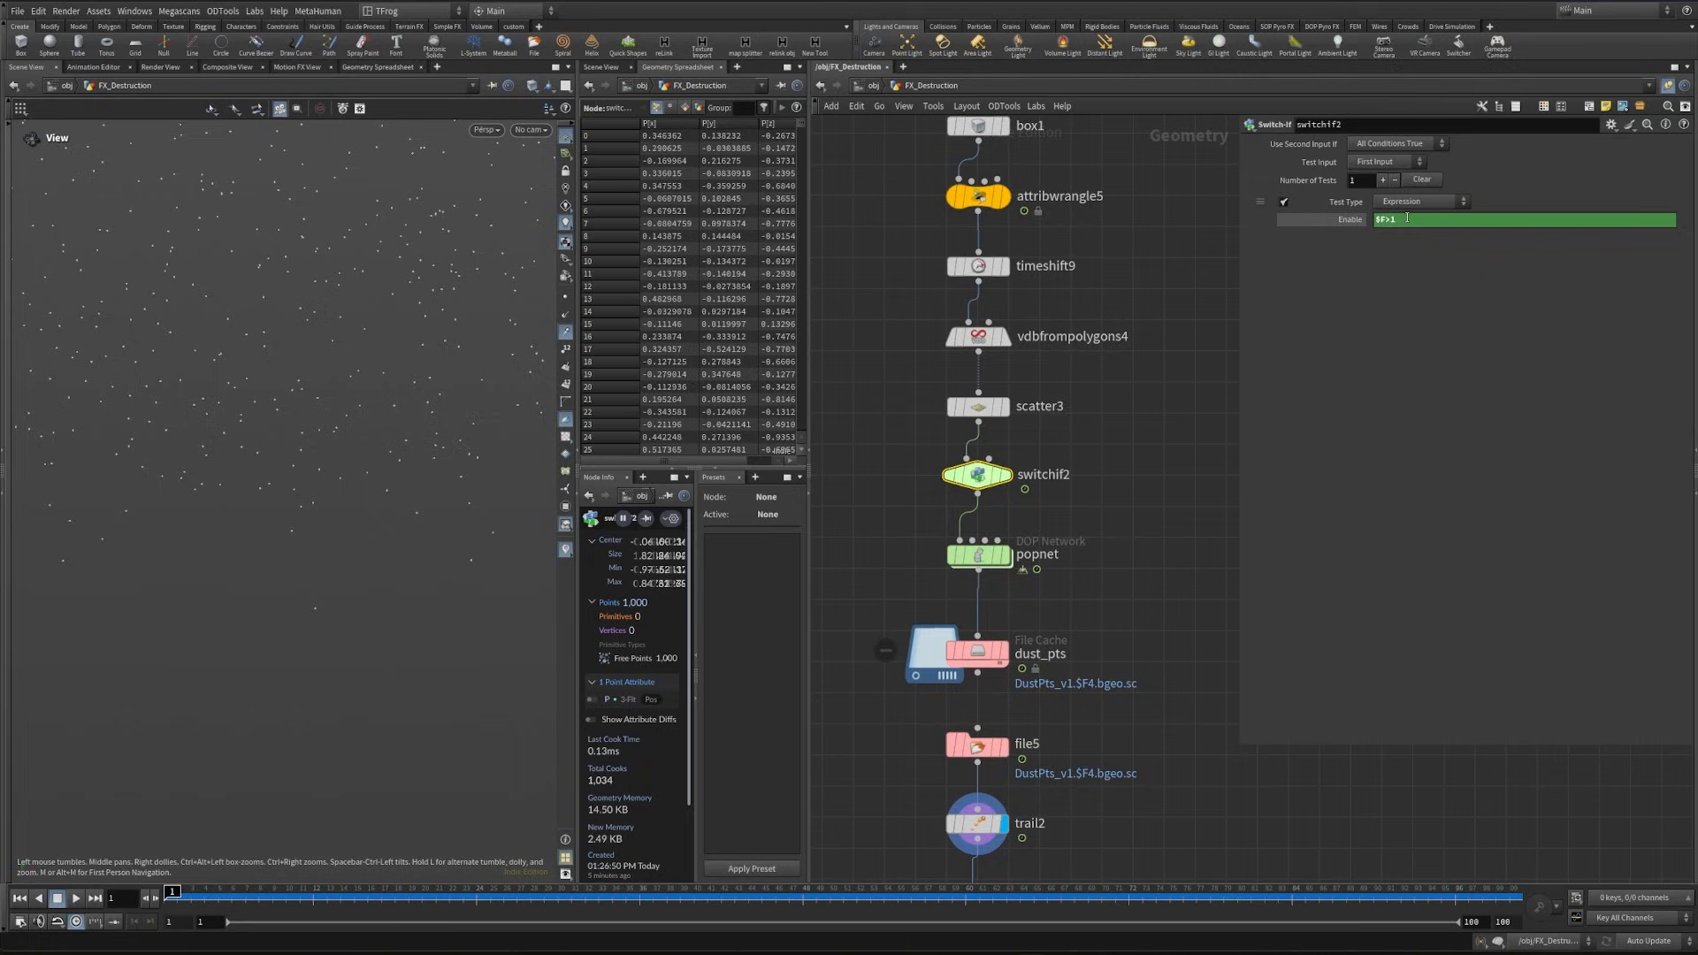
pyautogui.click(1407, 217)
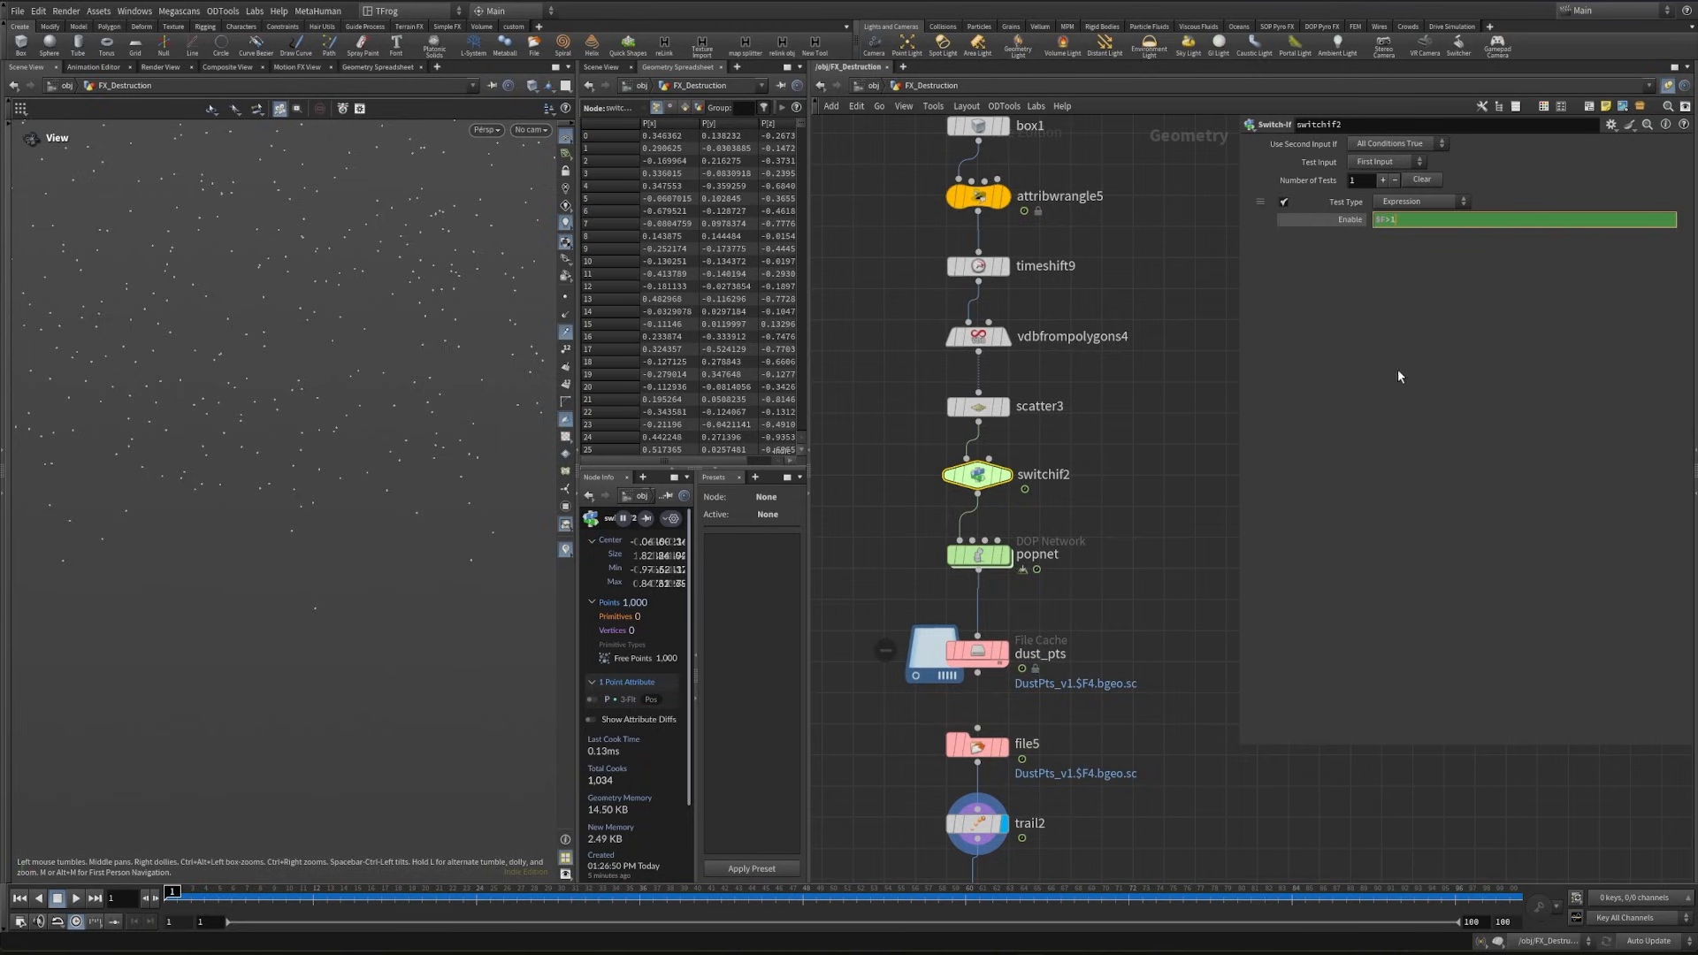
pyautogui.press('BackSpace')
pyautogui.write('0')
pyautogui.press('Return')
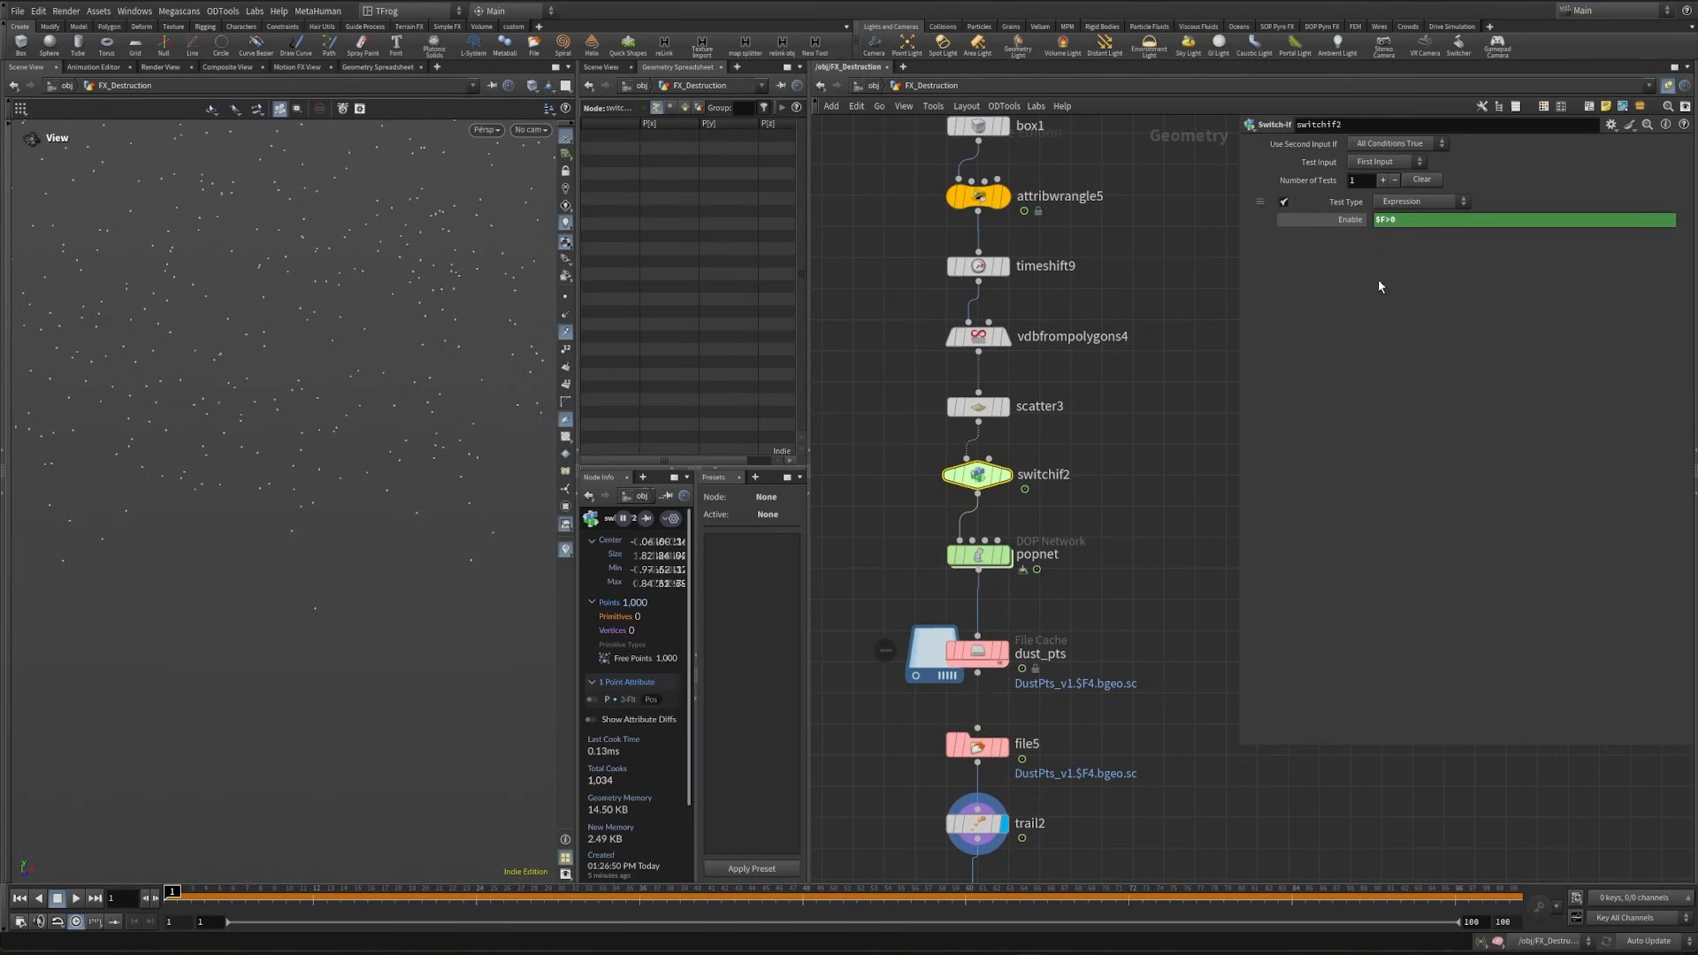
# - Save the dust_pts cache to disk again, and check the particles from frame 1 to 14 with timeshift10 displayed
pyautogui.moveTo(1069, 477); pyautogui.dragTo(1012, 423, button='middle')
pyautogui.click(927, 600)
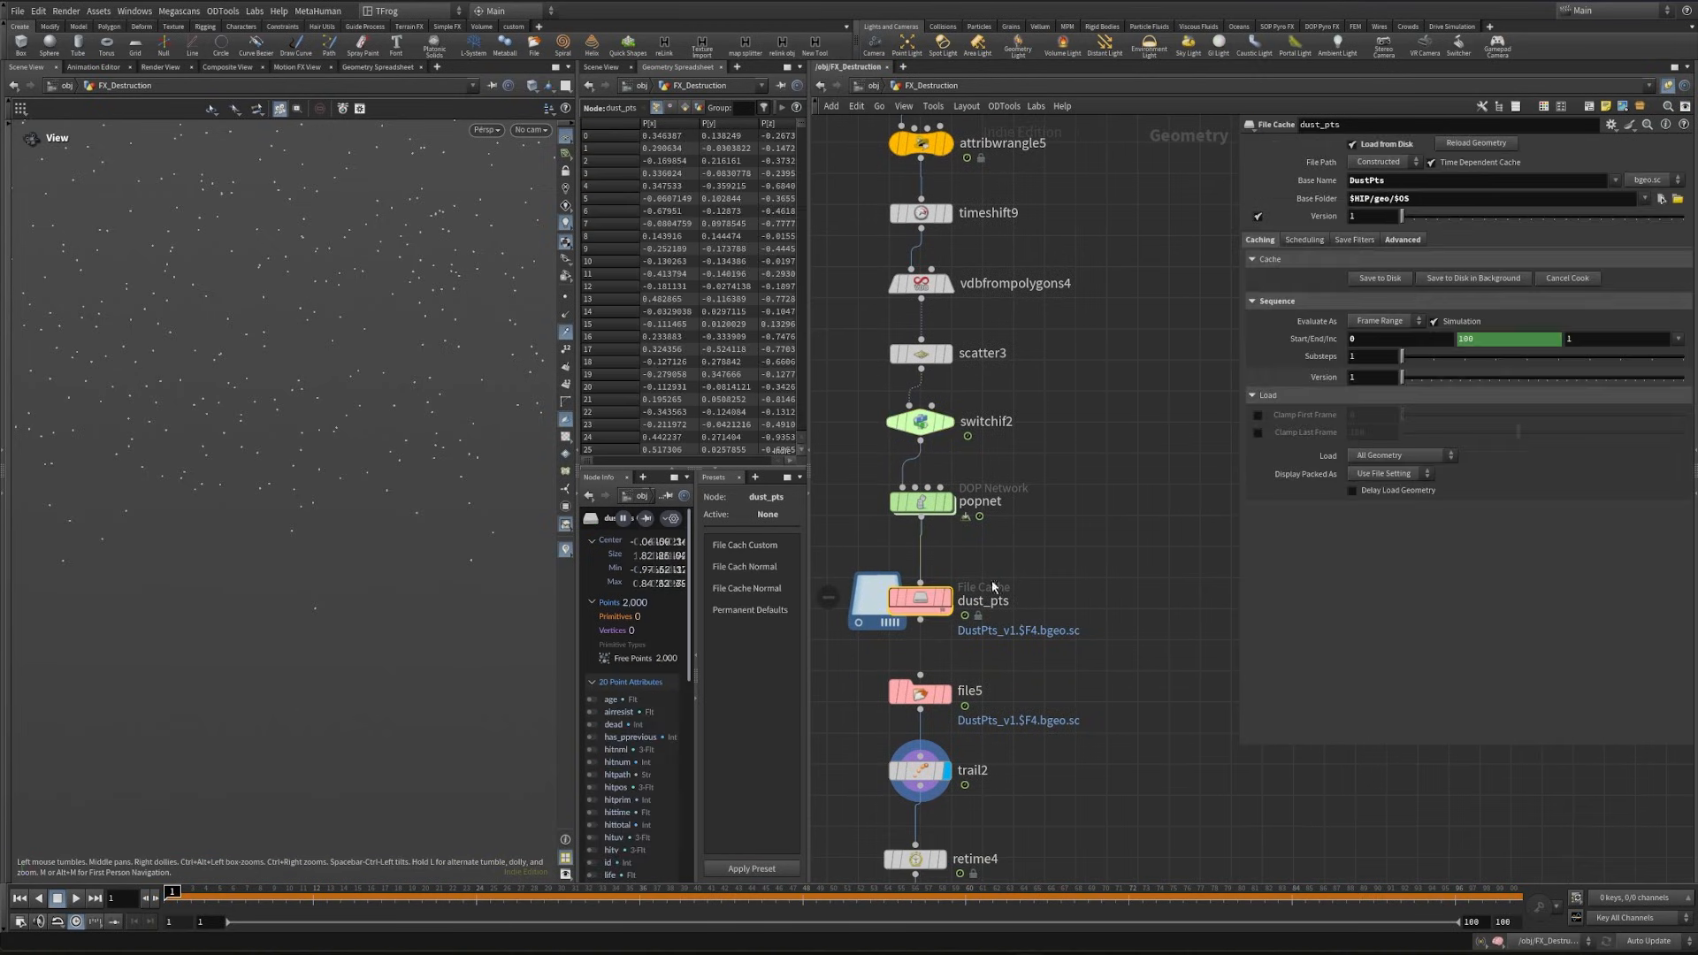
pyautogui.click(1371, 278)
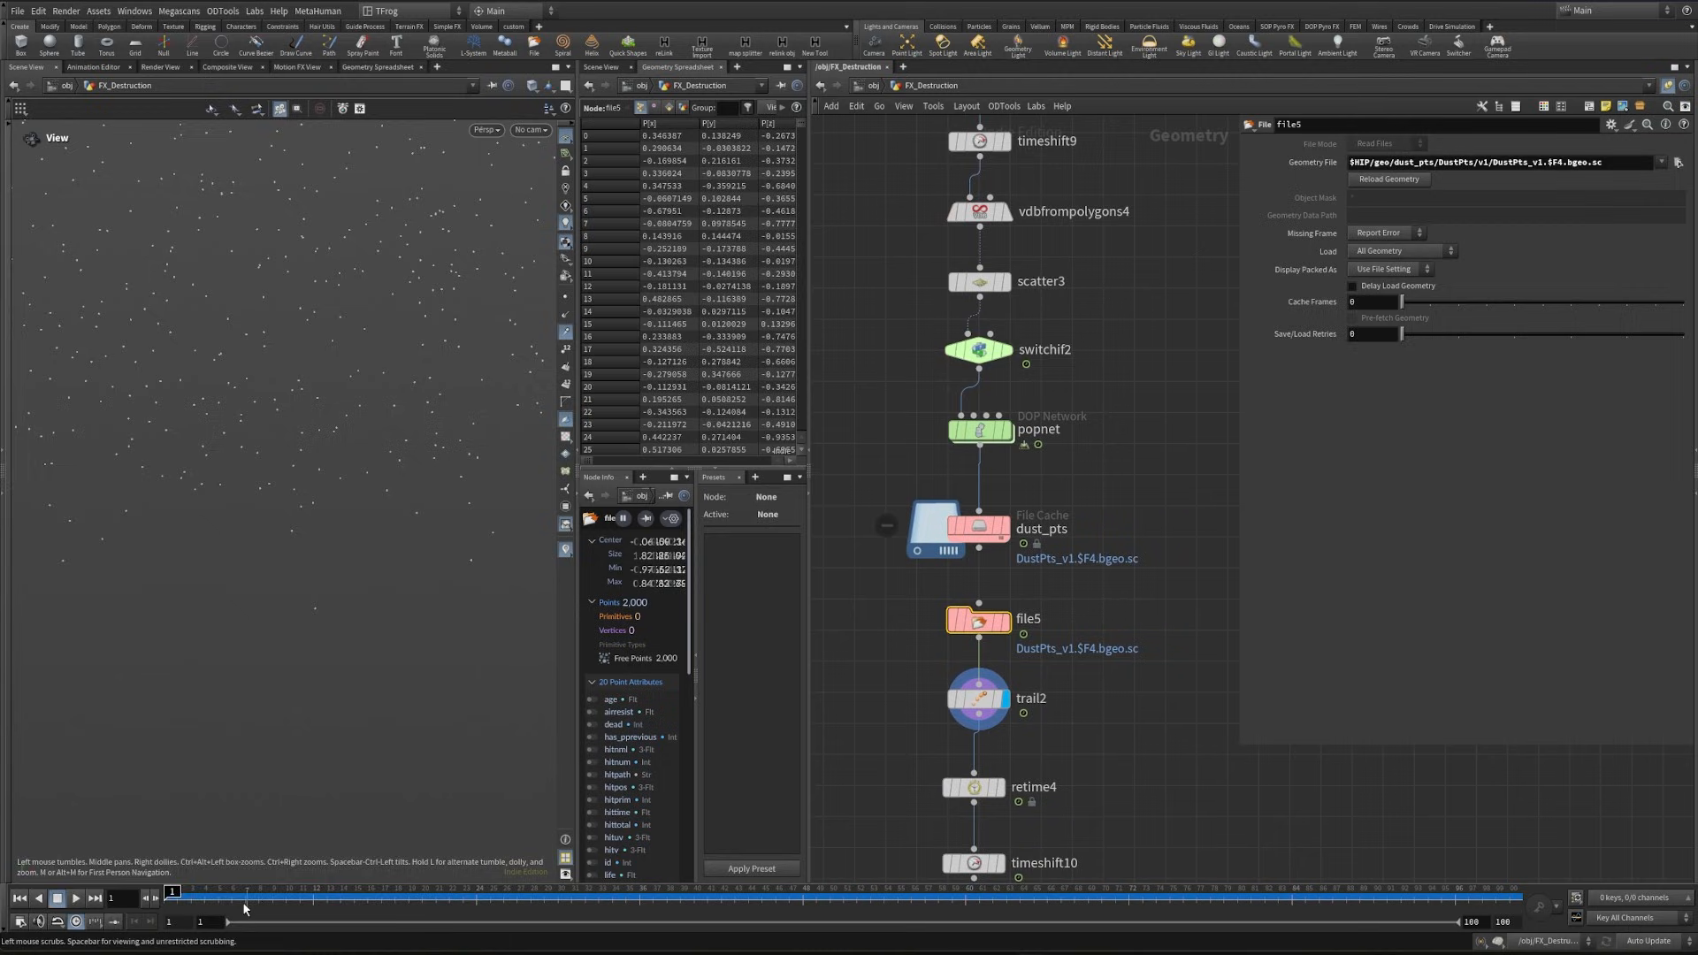
pyautogui.moveTo(188, 905)
pyautogui.mouseDown()
pyautogui.moveTo(667, 910)
pyautogui.moveTo(172, 909)
pyautogui.mouseUp()
pyautogui.moveTo(1099, 755); pyautogui.dragTo(1099, 750, button='middle')
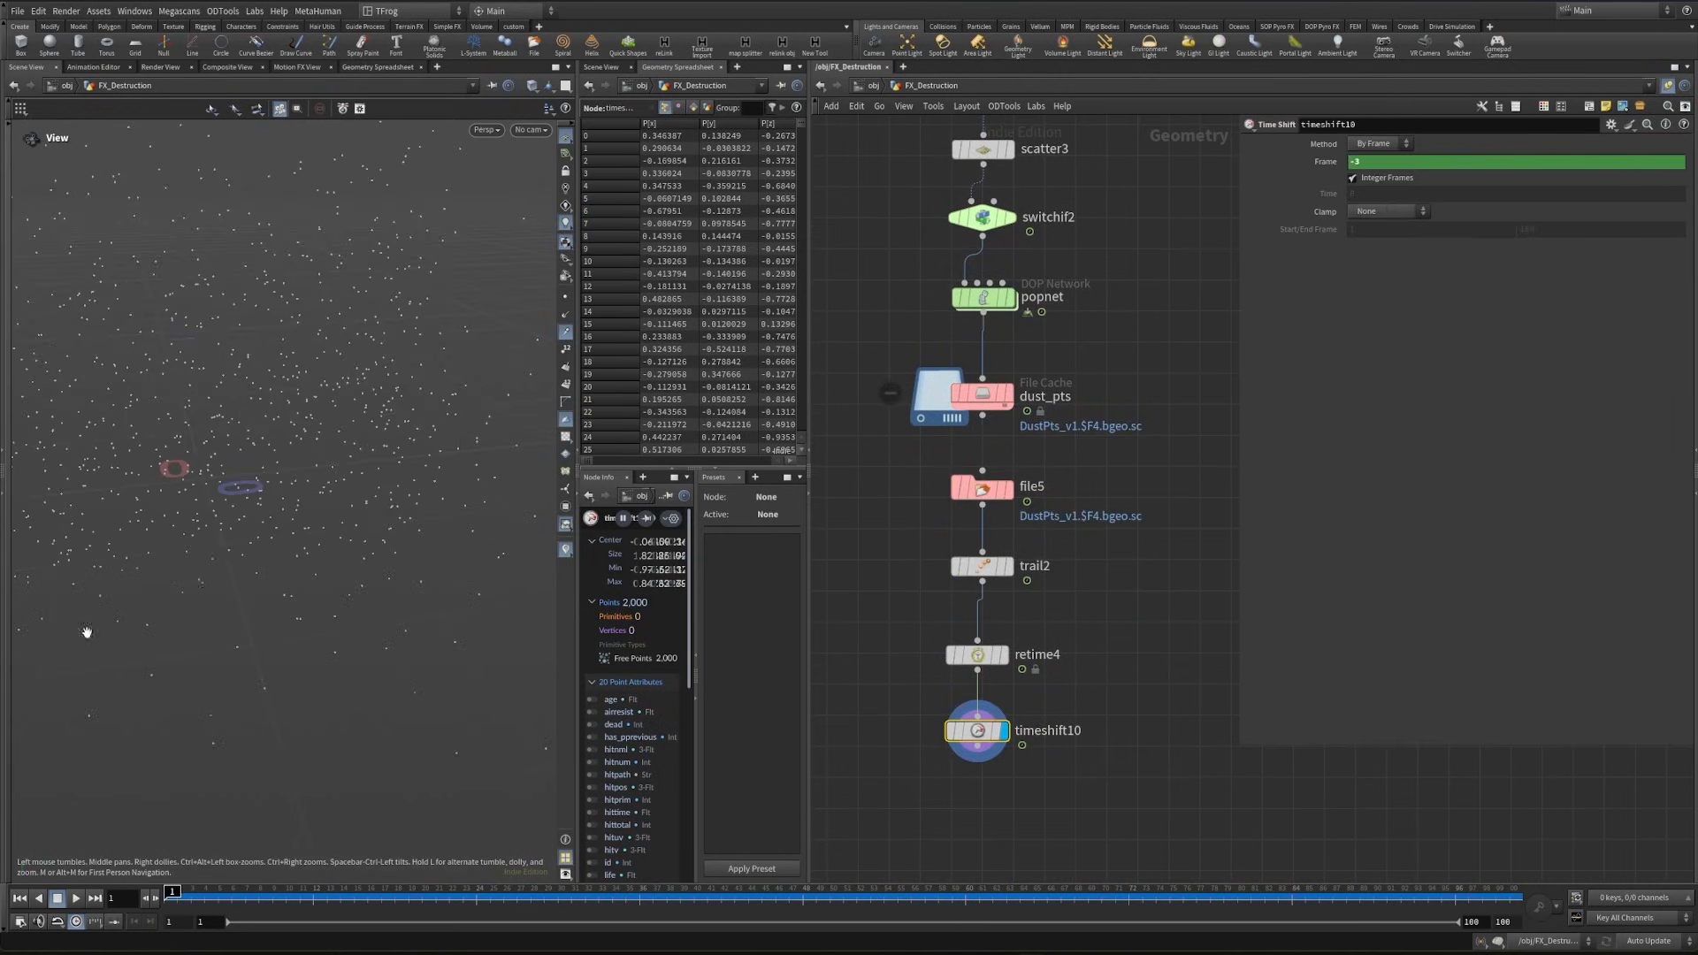
pyautogui.moveTo(87, 631); pyautogui.dragTo(98, 626, button='right')
pyautogui.moveTo(98, 625); pyautogui.dragTo(125, 669, button='middle')
pyautogui.moveTo(210, 903); pyautogui.dragTo(339, 911)
pyautogui.scroll(-2, 1137, 637)
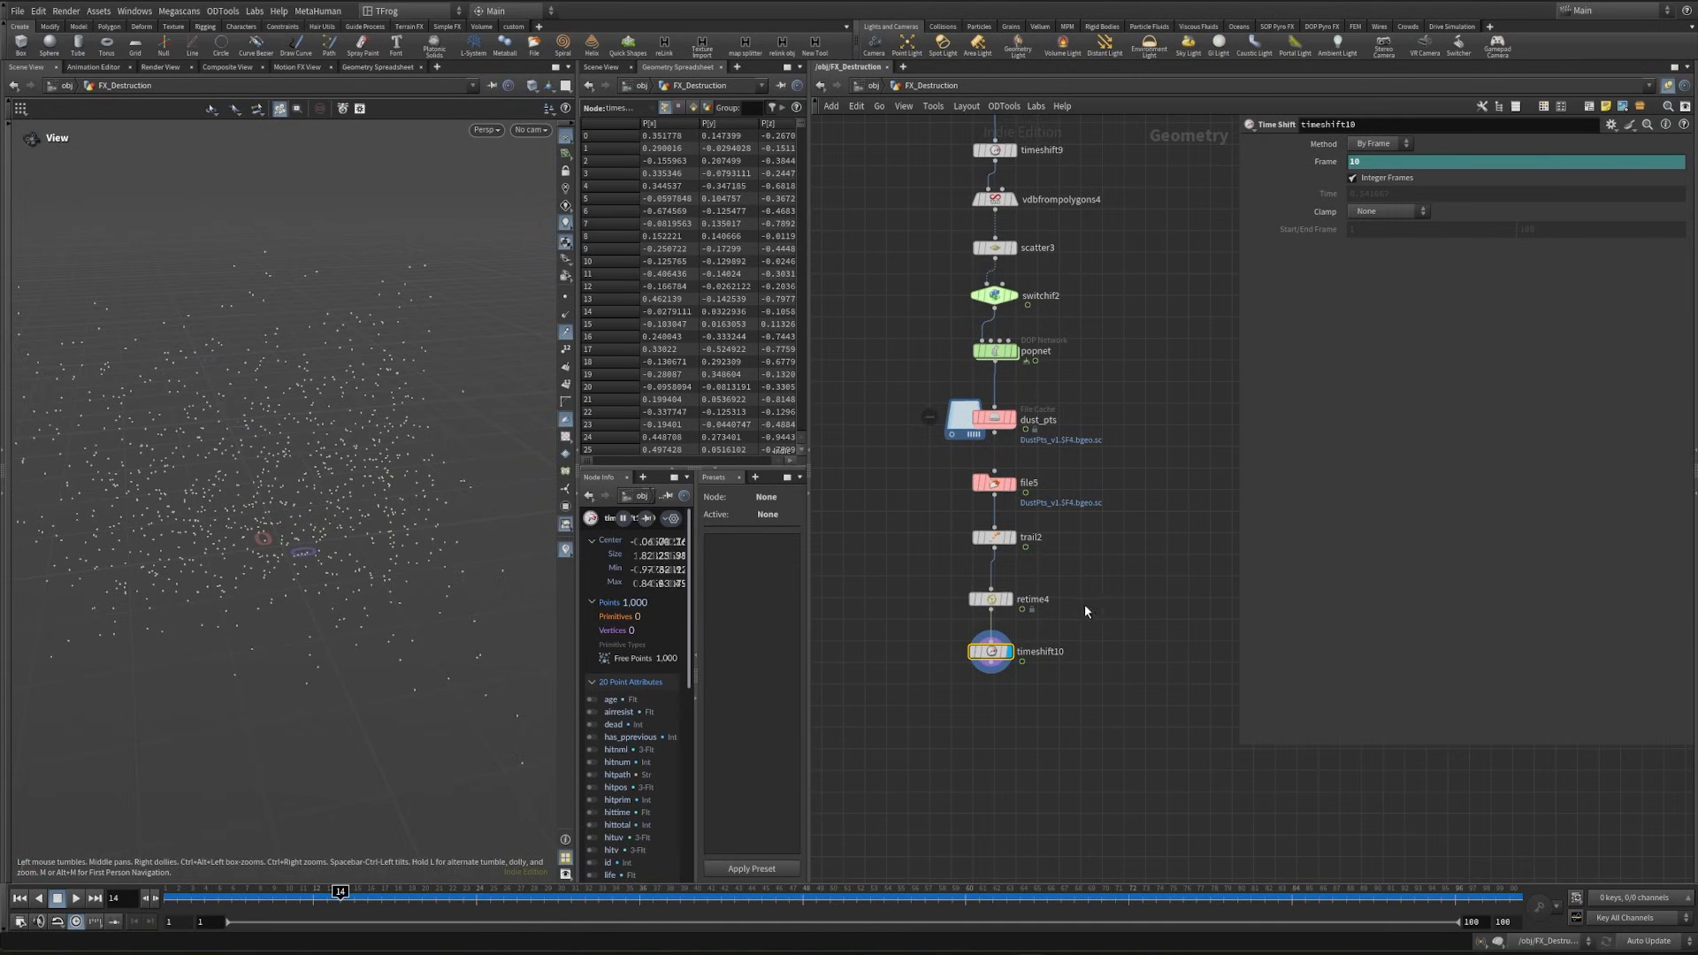
# - Add a Sphere node beside the particle chain as a Polygon primitive with frequency 17, and display it with wireframe shading
pyautogui.moveTo(897, 569); pyautogui.dragTo(1021, 580, button='middle')
pyautogui.moveTo(888, 514); pyautogui.dragTo(1022, 575, button='middle')
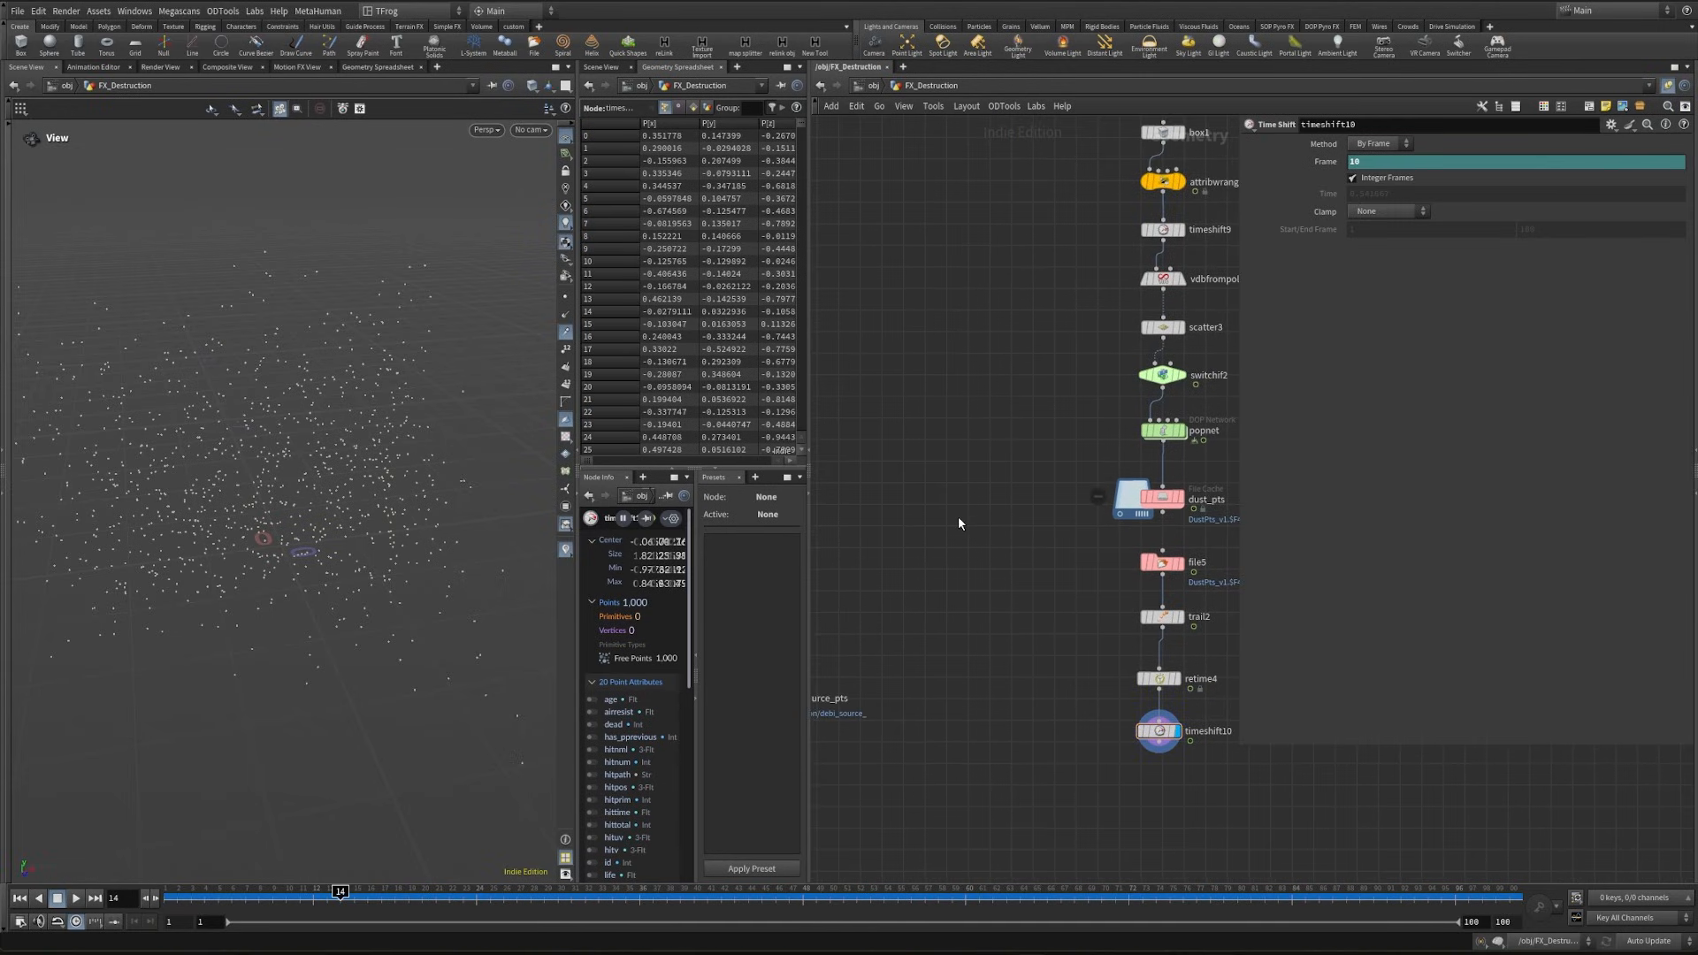
pyautogui.press('Tab')
pyautogui.write('sphere')
pyautogui.press('Return')
pyautogui.click(1028, 457)
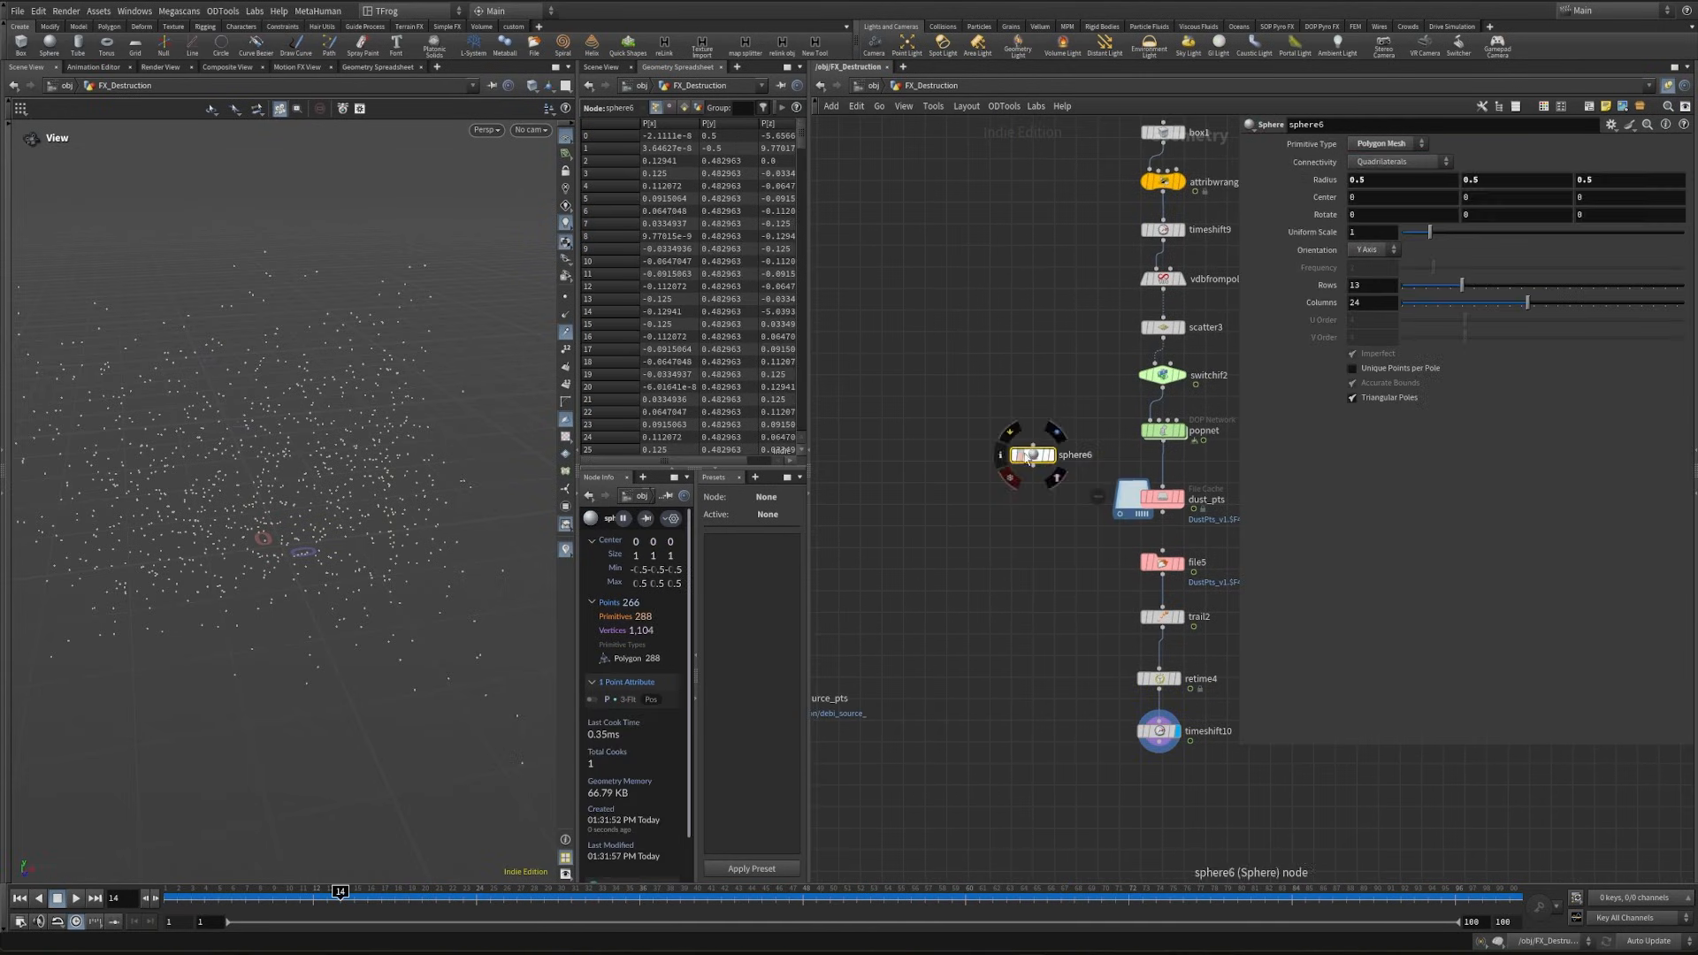
pyautogui.click(1385, 144)
pyautogui.click(1382, 165)
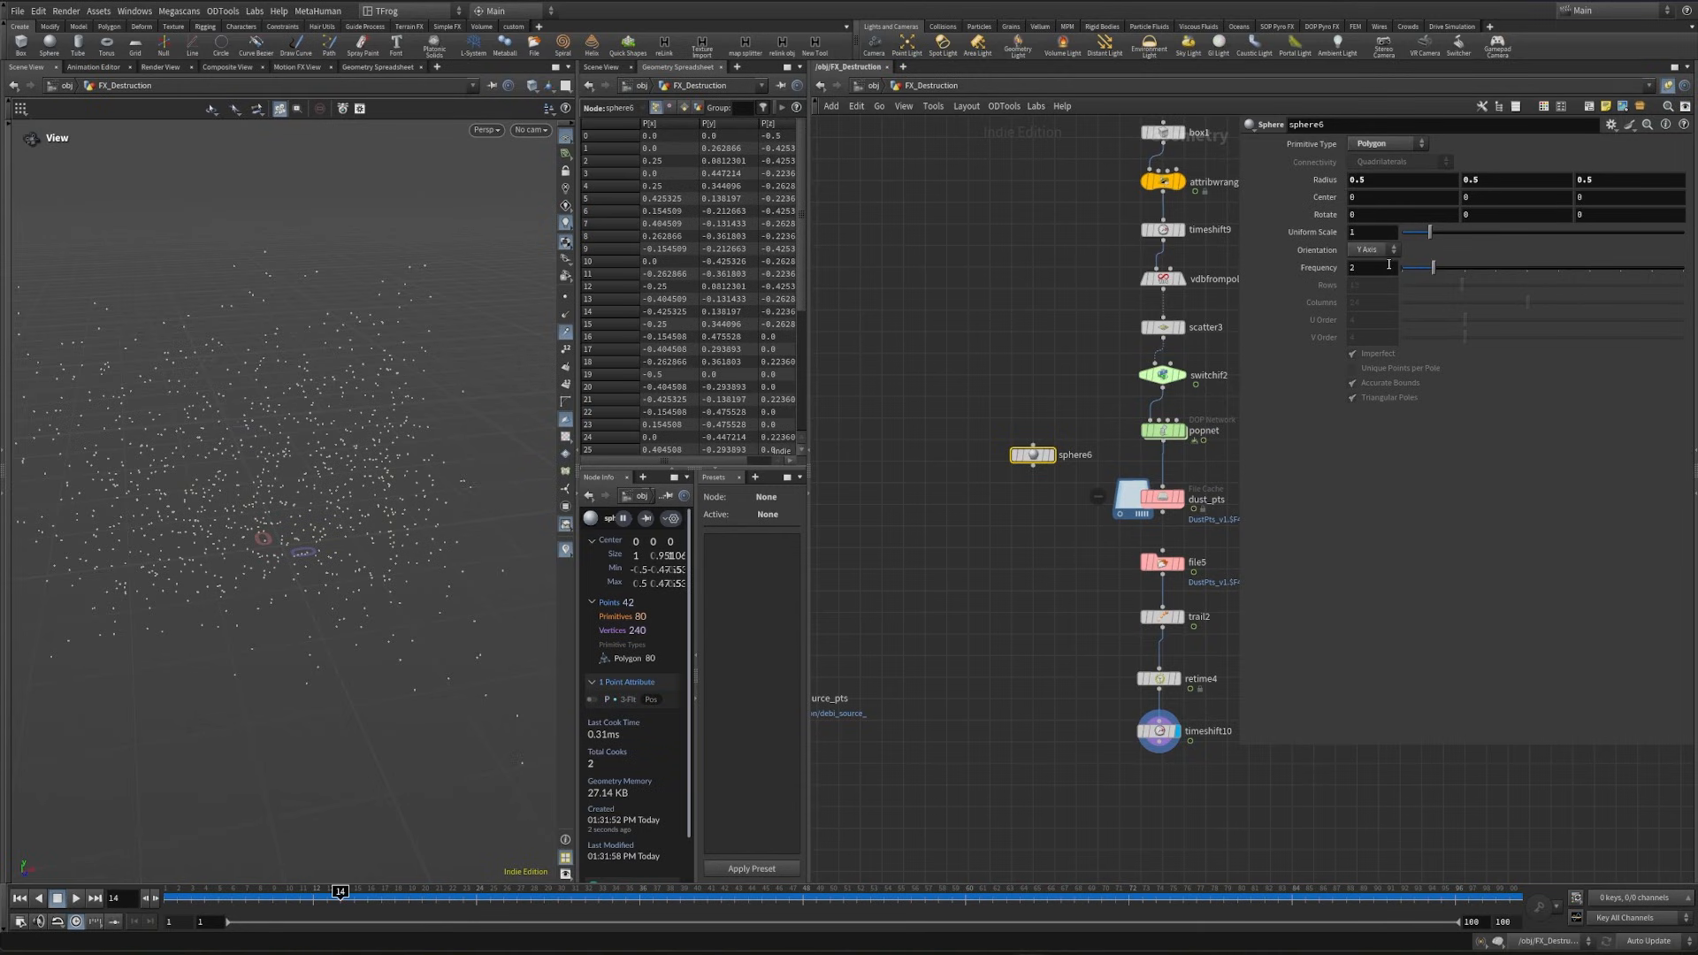
pyautogui.click(1389, 266)
pyautogui.write('17')
pyautogui.press('Return')
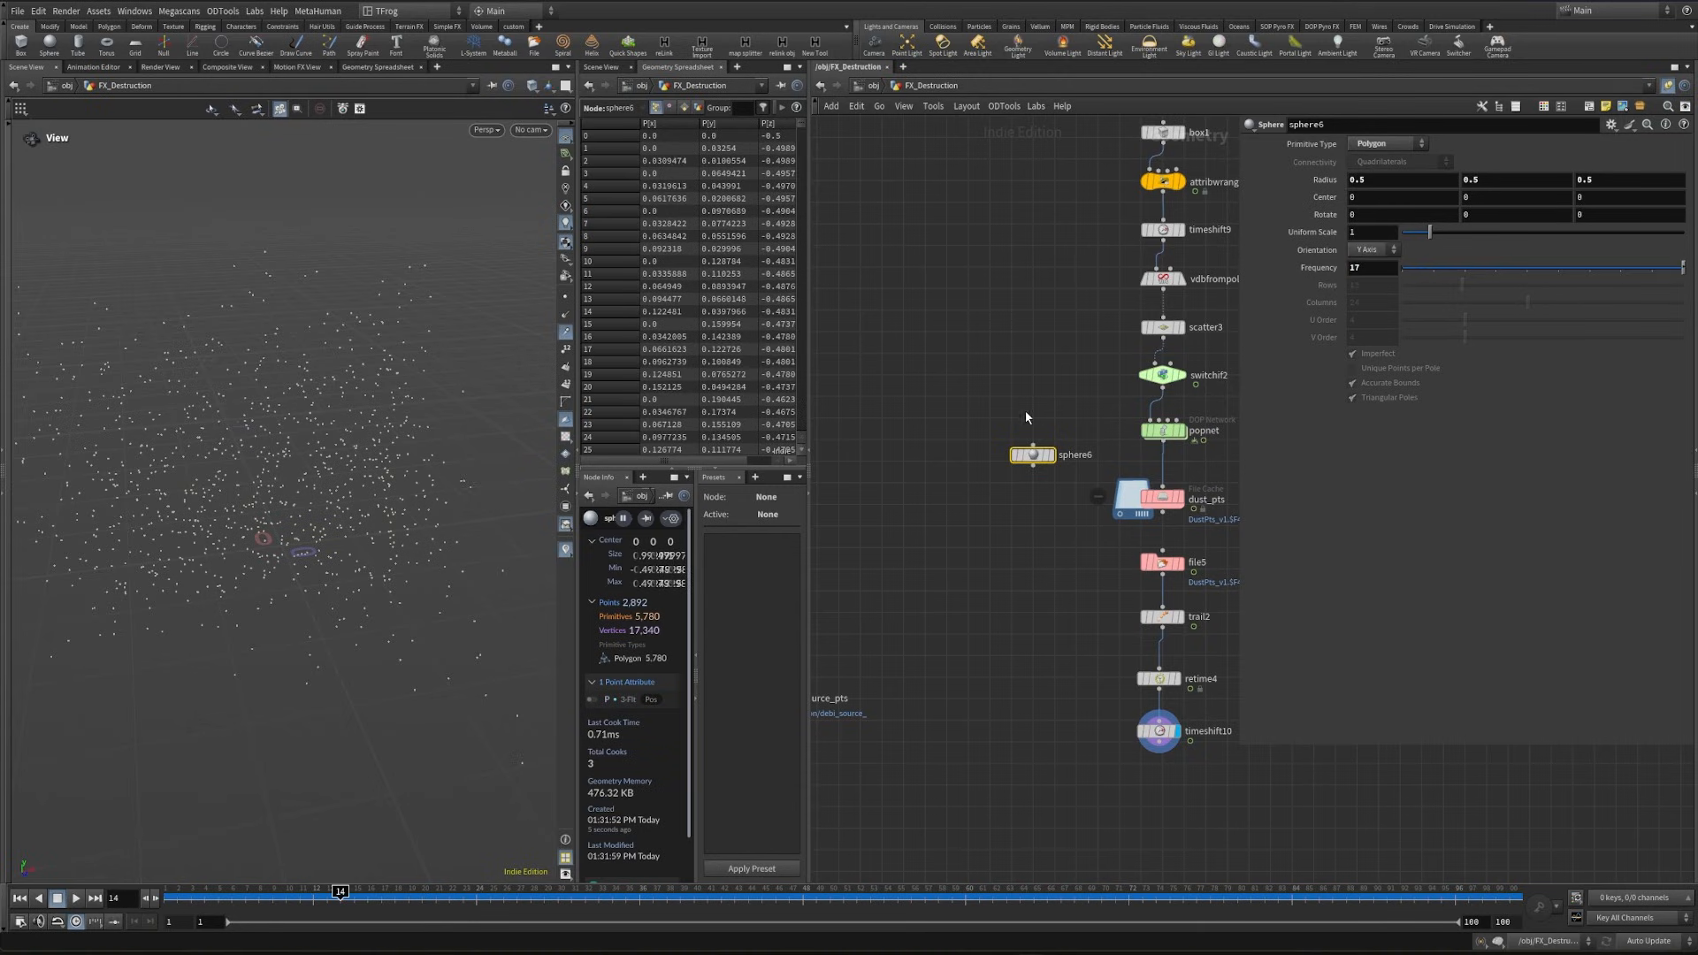
pyautogui.moveTo(1050, 455); pyautogui.dragTo(986, 476)
pyautogui.hotkey('shift', 'w')
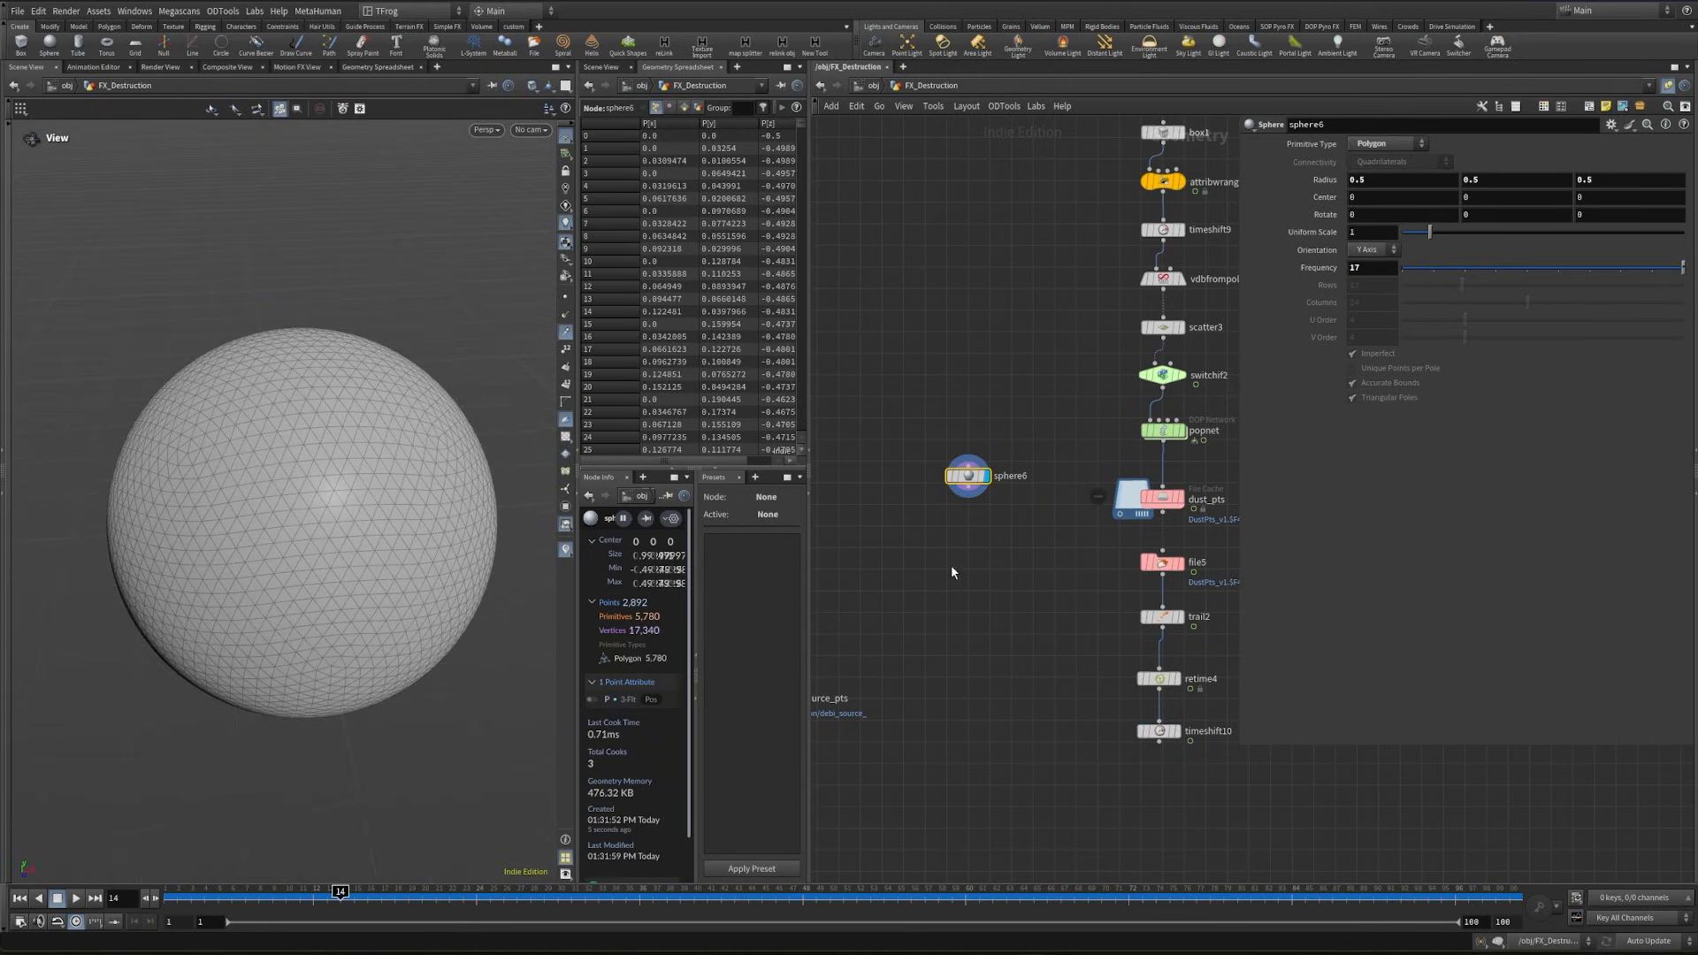
# - Add a Mountain node below sphere6 and set its noise element size to 0.5
pyautogui.press('Tab')
pyautogui.write('mount')
pyautogui.press('Return')
pyautogui.click(934, 531)
pyautogui.scroll(3, 1021, 522)
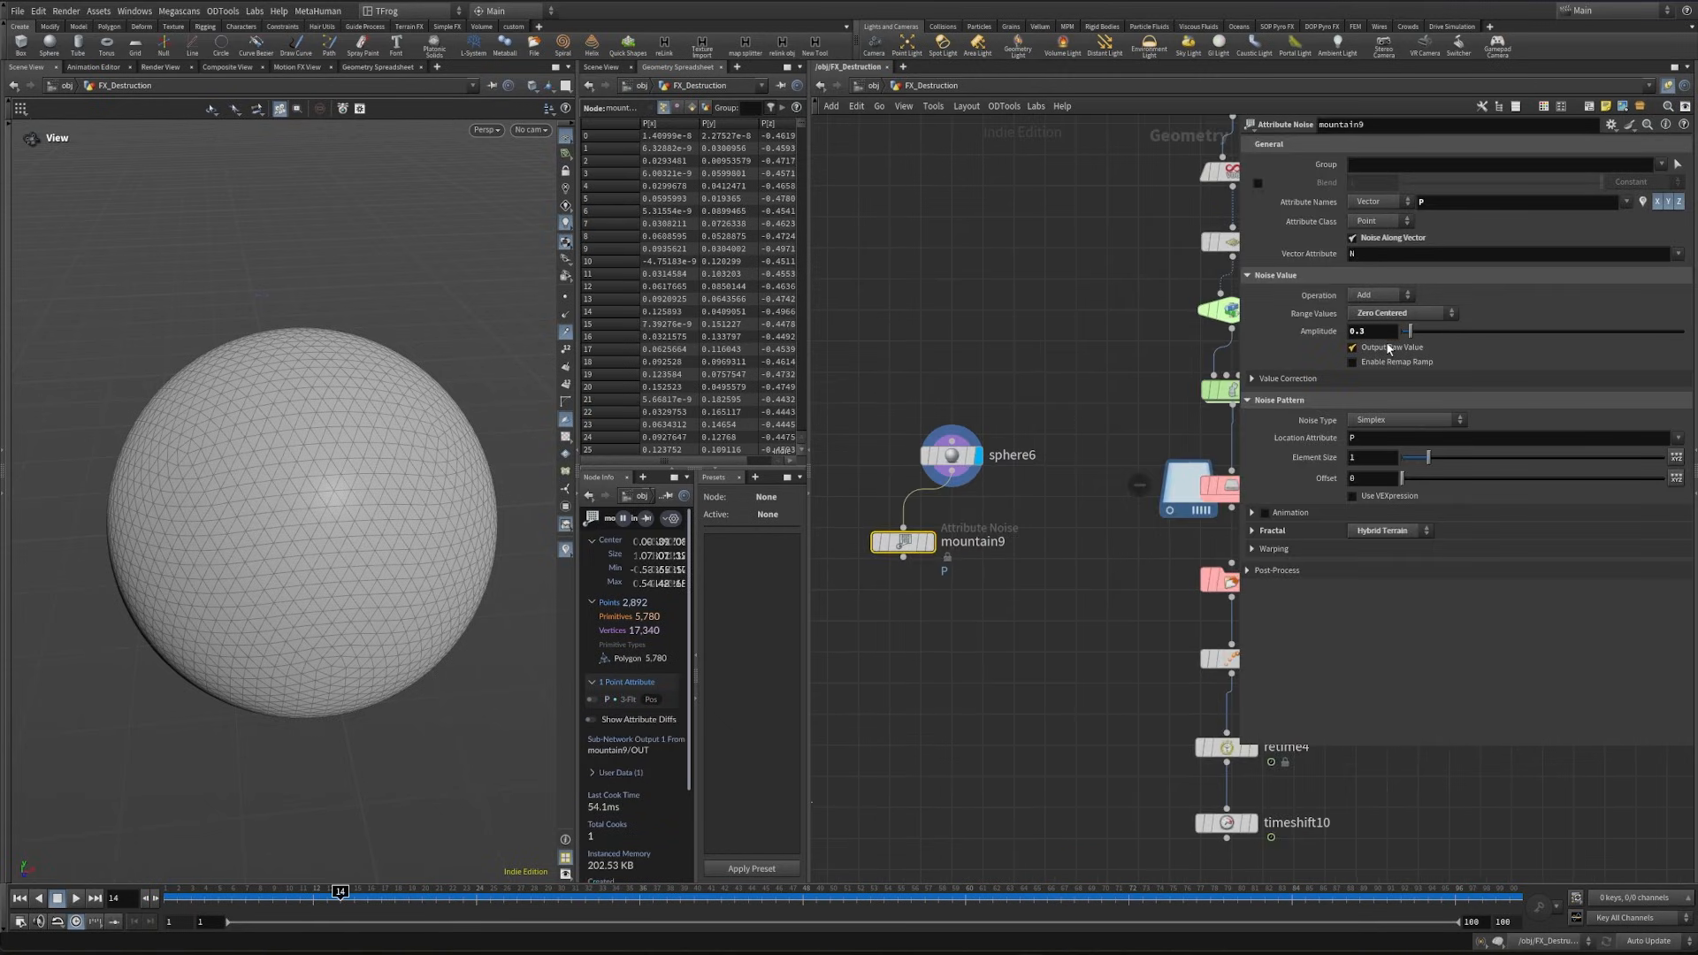
pyautogui.moveTo(1378, 457); pyautogui.dragTo(1302, 464)
pyautogui.write('.5')
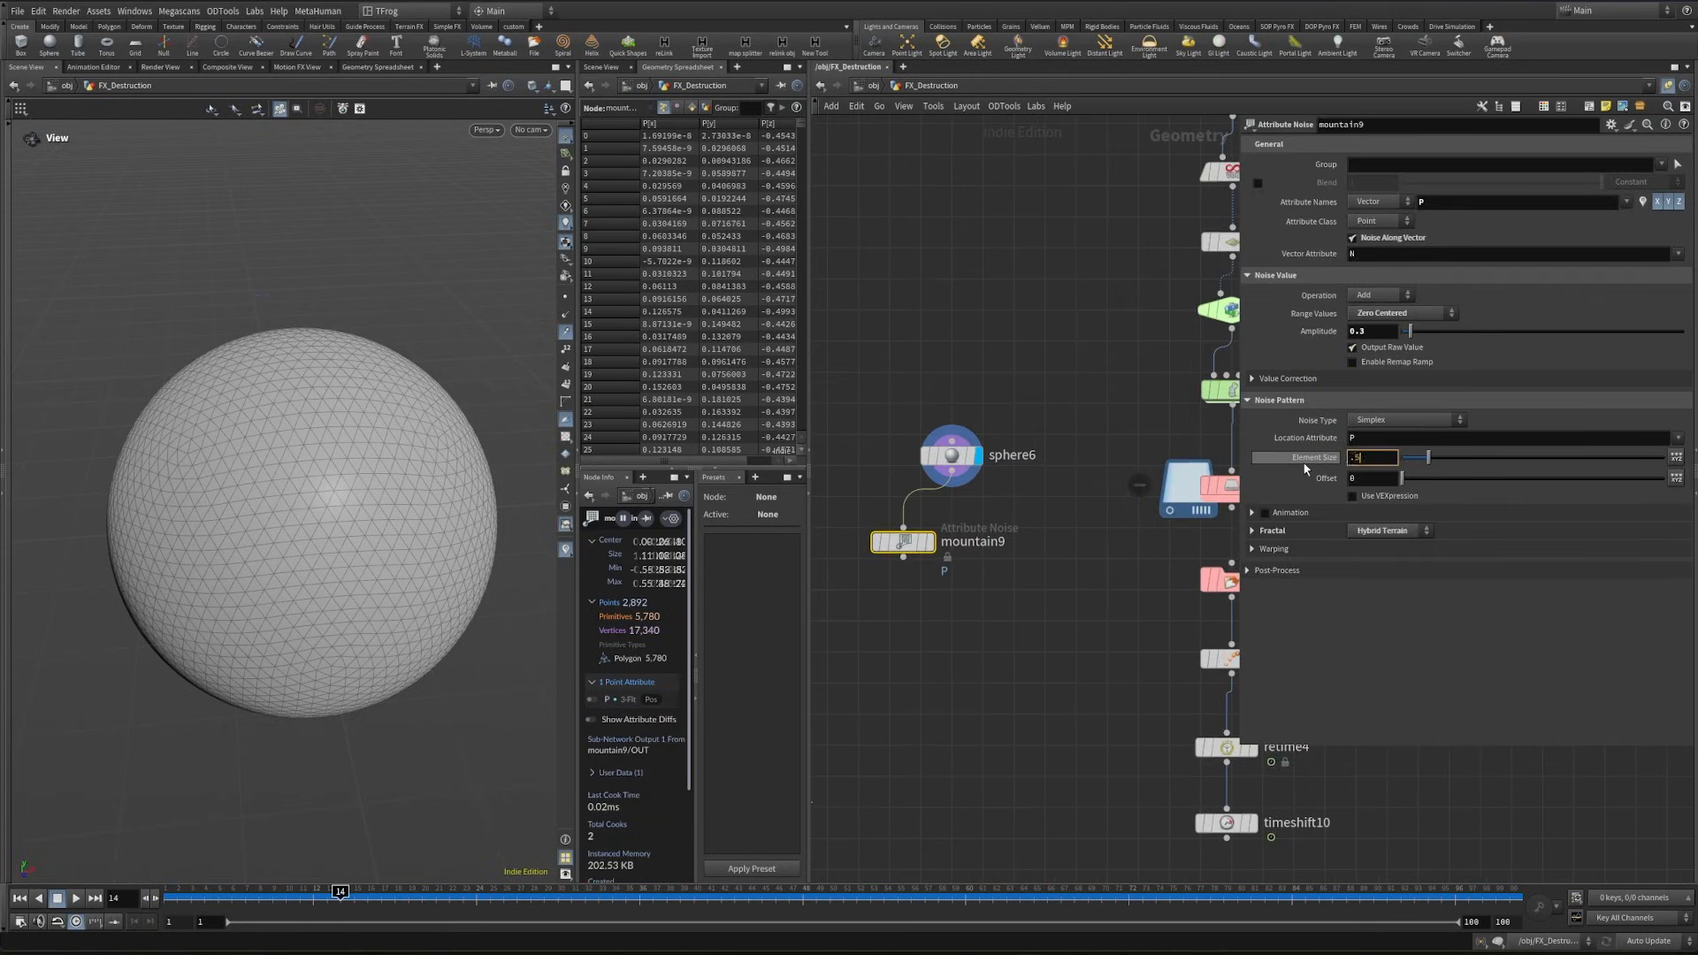
pyautogui.press('Return')
# - Duplicate the Mountain node into three variants with differing noise offsets, 37.3 for the third, and merge all three
pyautogui.click(929, 543)
pyautogui.moveTo(912, 634); pyautogui.dragTo(962, 600, button='middle')
pyautogui.moveTo(935, 513); pyautogui.dragTo(1037, 520)
pyautogui.moveTo(1406, 478); pyautogui.dragTo(1538, 487)
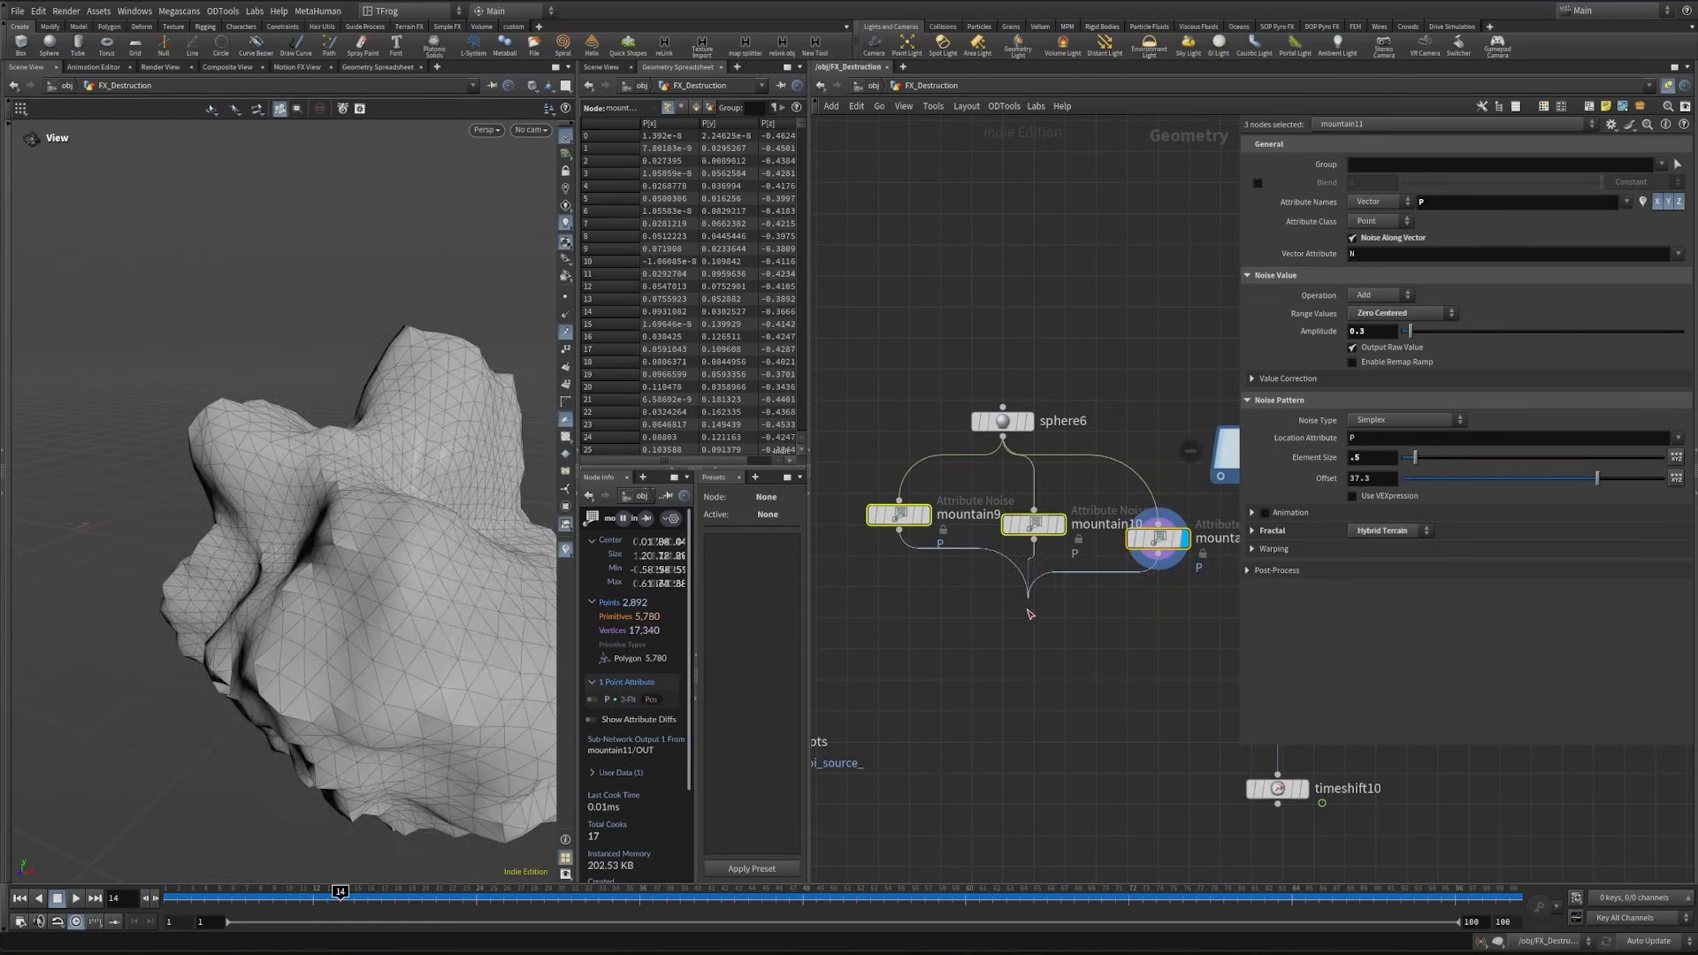
pyautogui.click(1036, 690)
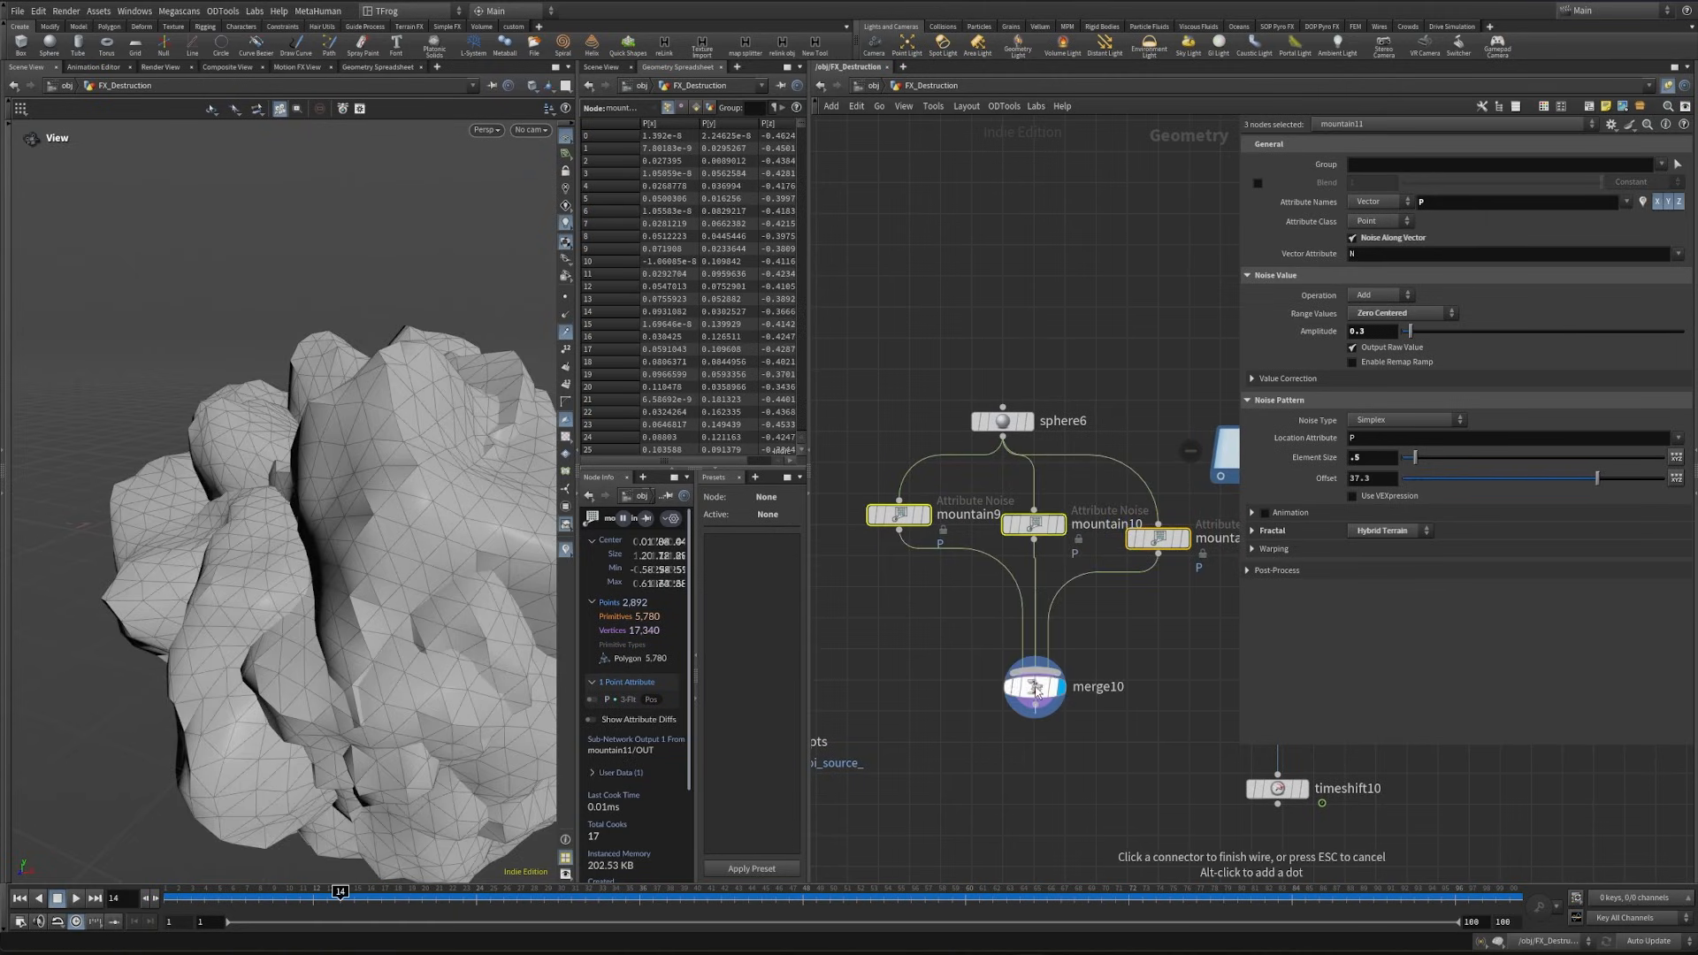
# - Add a Connectivity node below merge10 with connectivity type Primitive and name its attribute variant
pyautogui.moveTo(1039, 786); pyautogui.dragTo(996, 638, button='middle')
pyautogui.press('Tab')
pyautogui.write('conn')
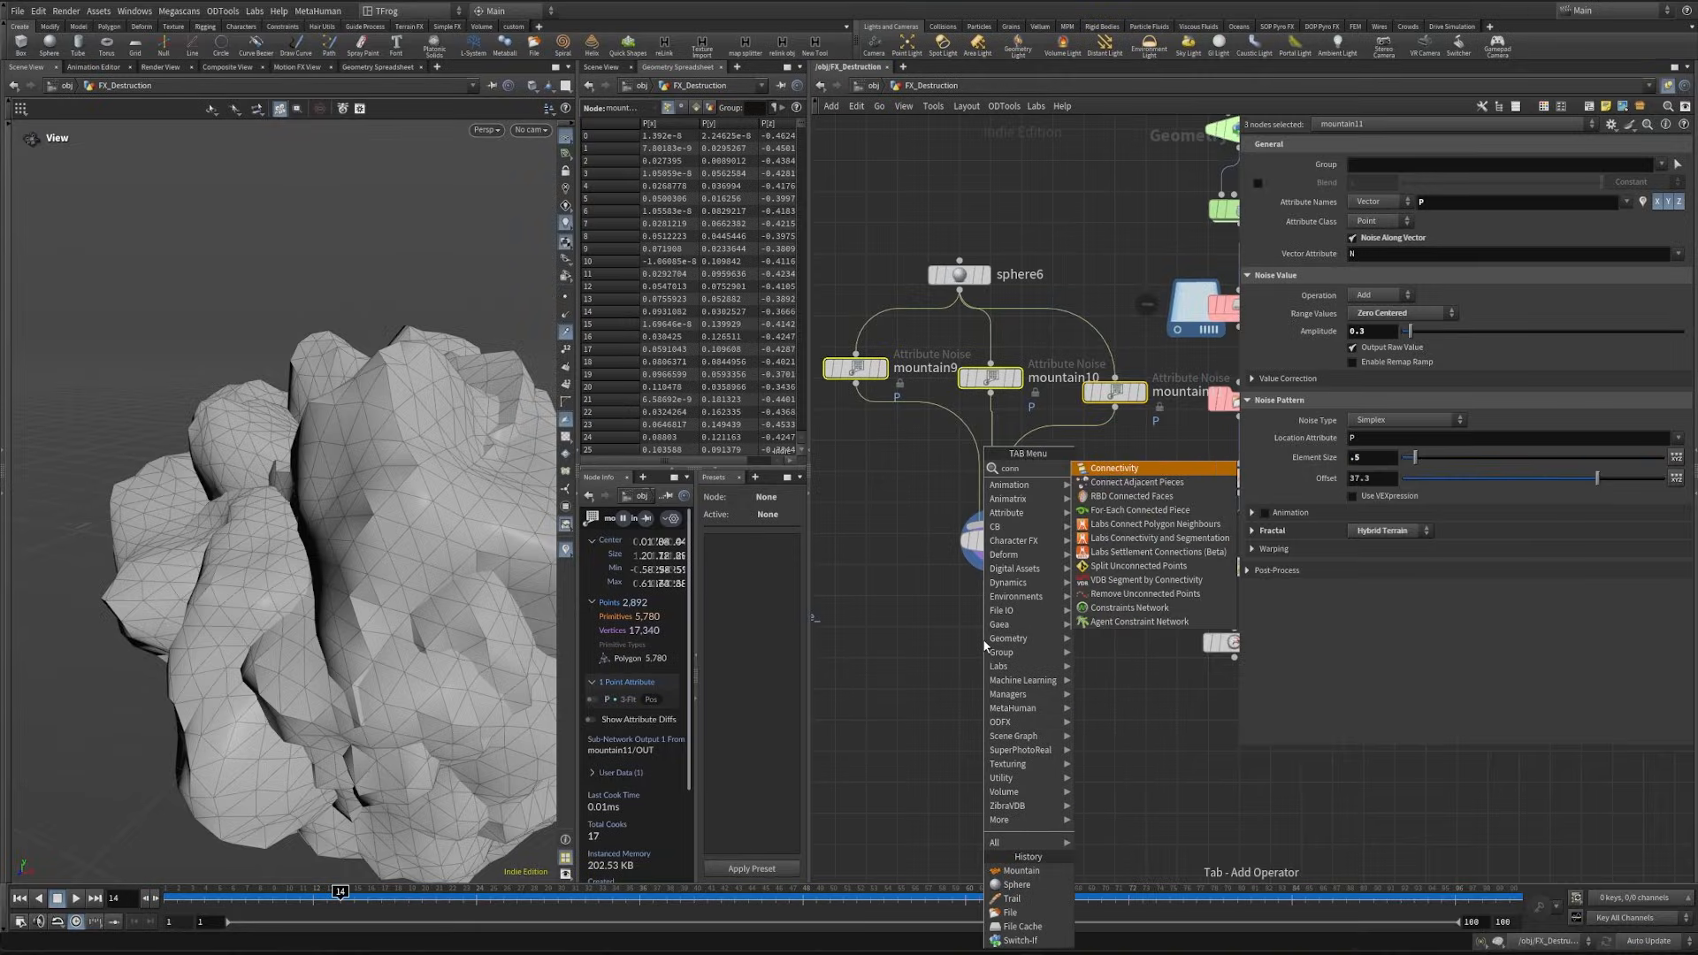
pyautogui.press('Return')
pyautogui.click(1378, 144)
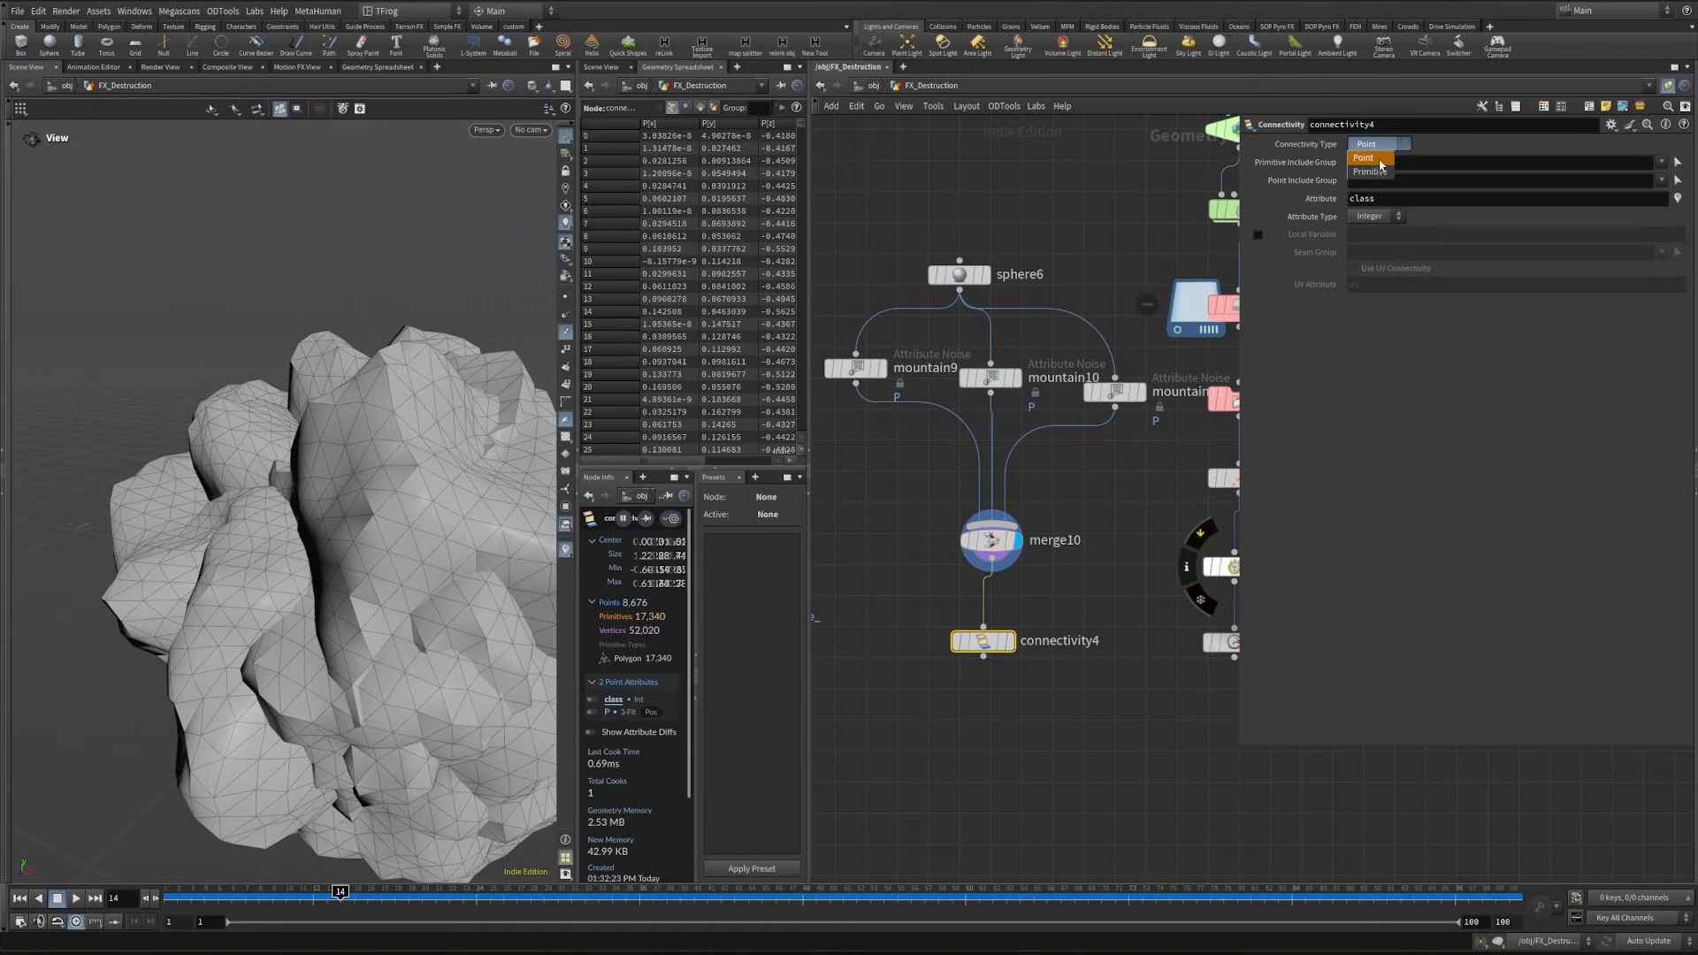
pyautogui.click(1386, 172)
pyautogui.doubleClick(1379, 180)
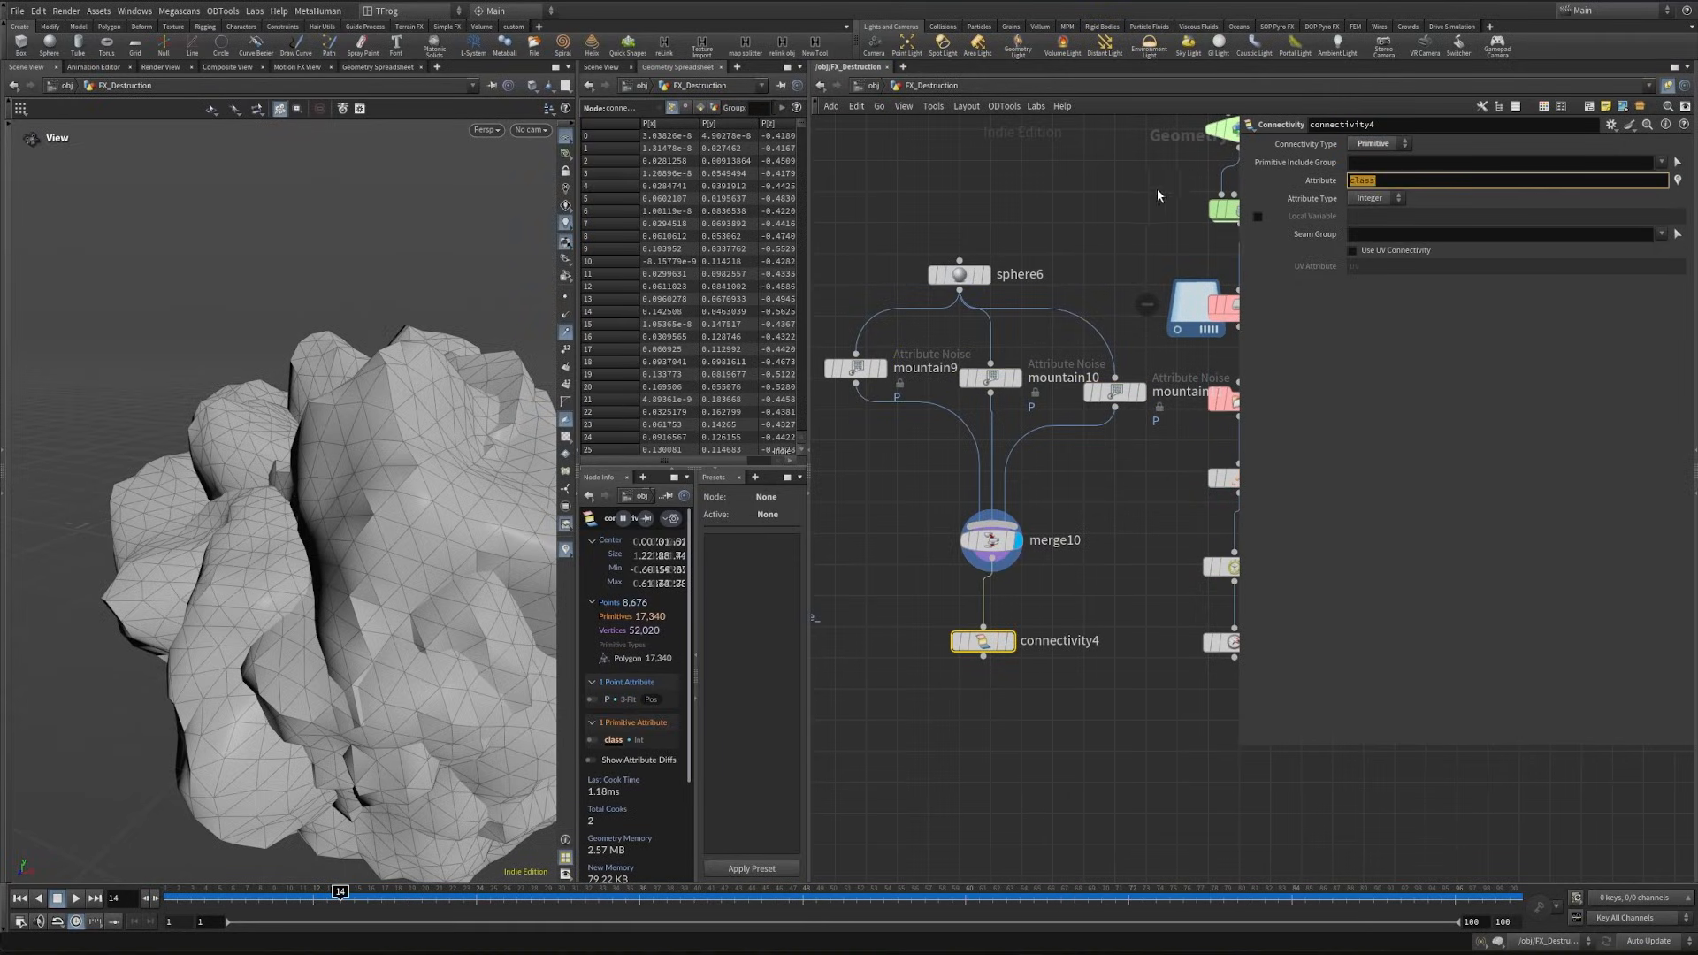
pyautogui.write('variant')
pyautogui.click(1019, 695)
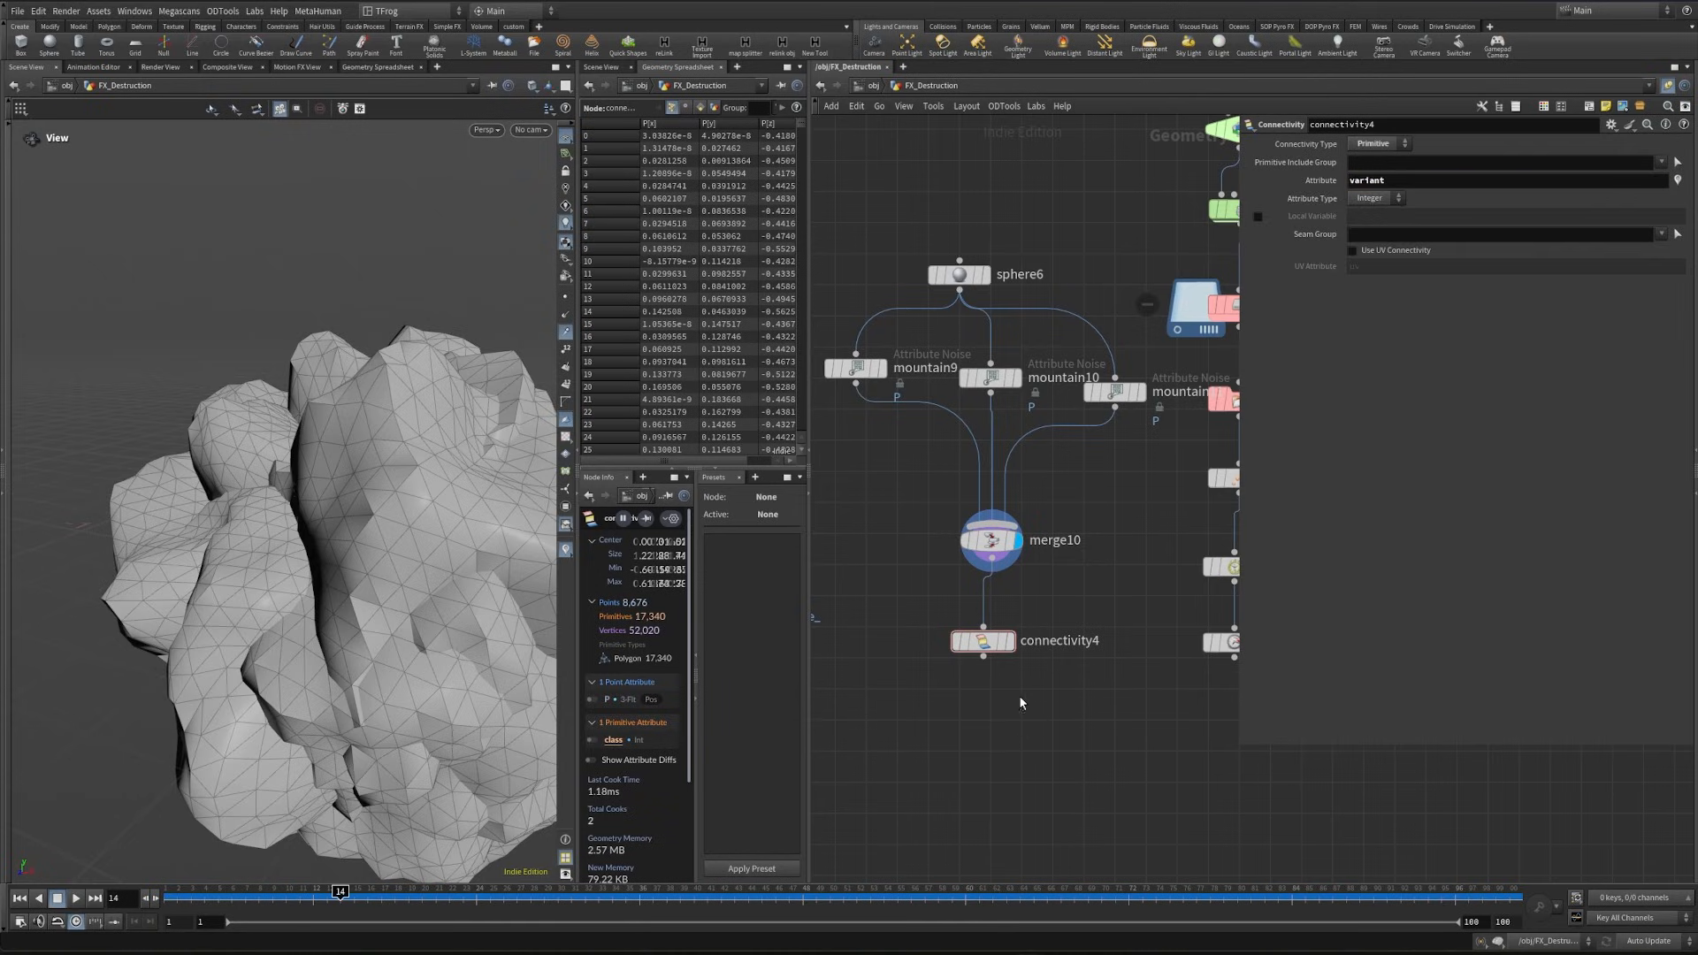
# - Add a Null node below connectivity4 and name it Dust_var
pyautogui.press('n')
pyautogui.doubleClick(993, 747)
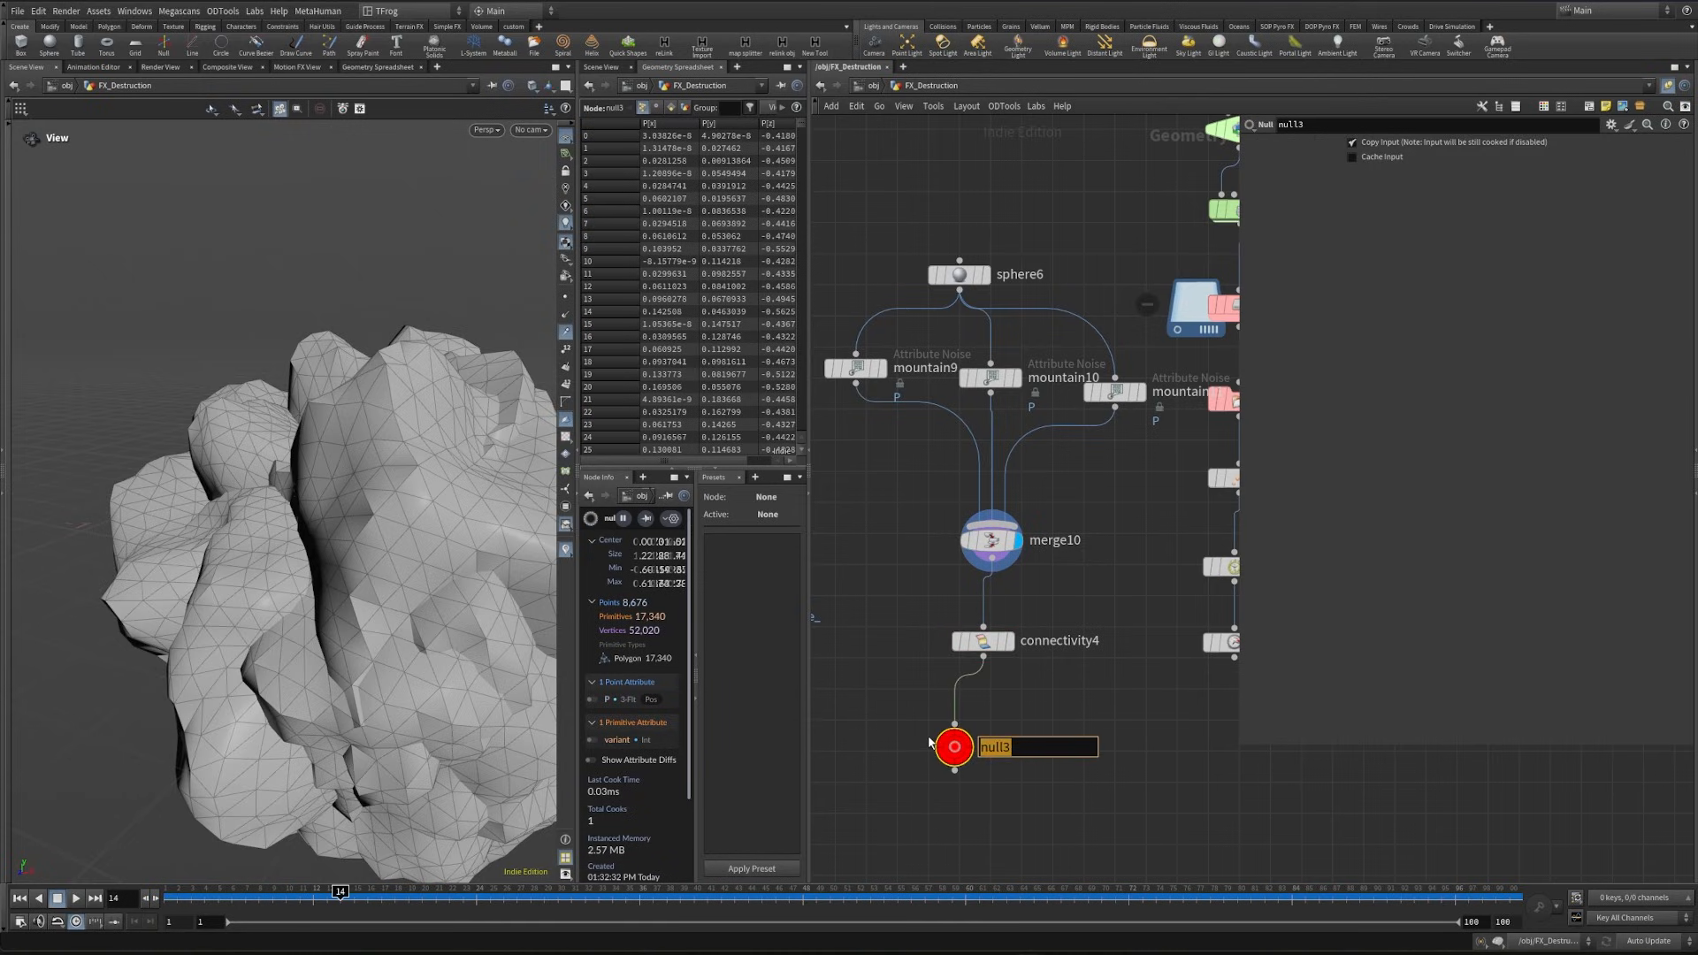
pyautogui.press('Return')
pyautogui.scroll(-4, 1027, 817)
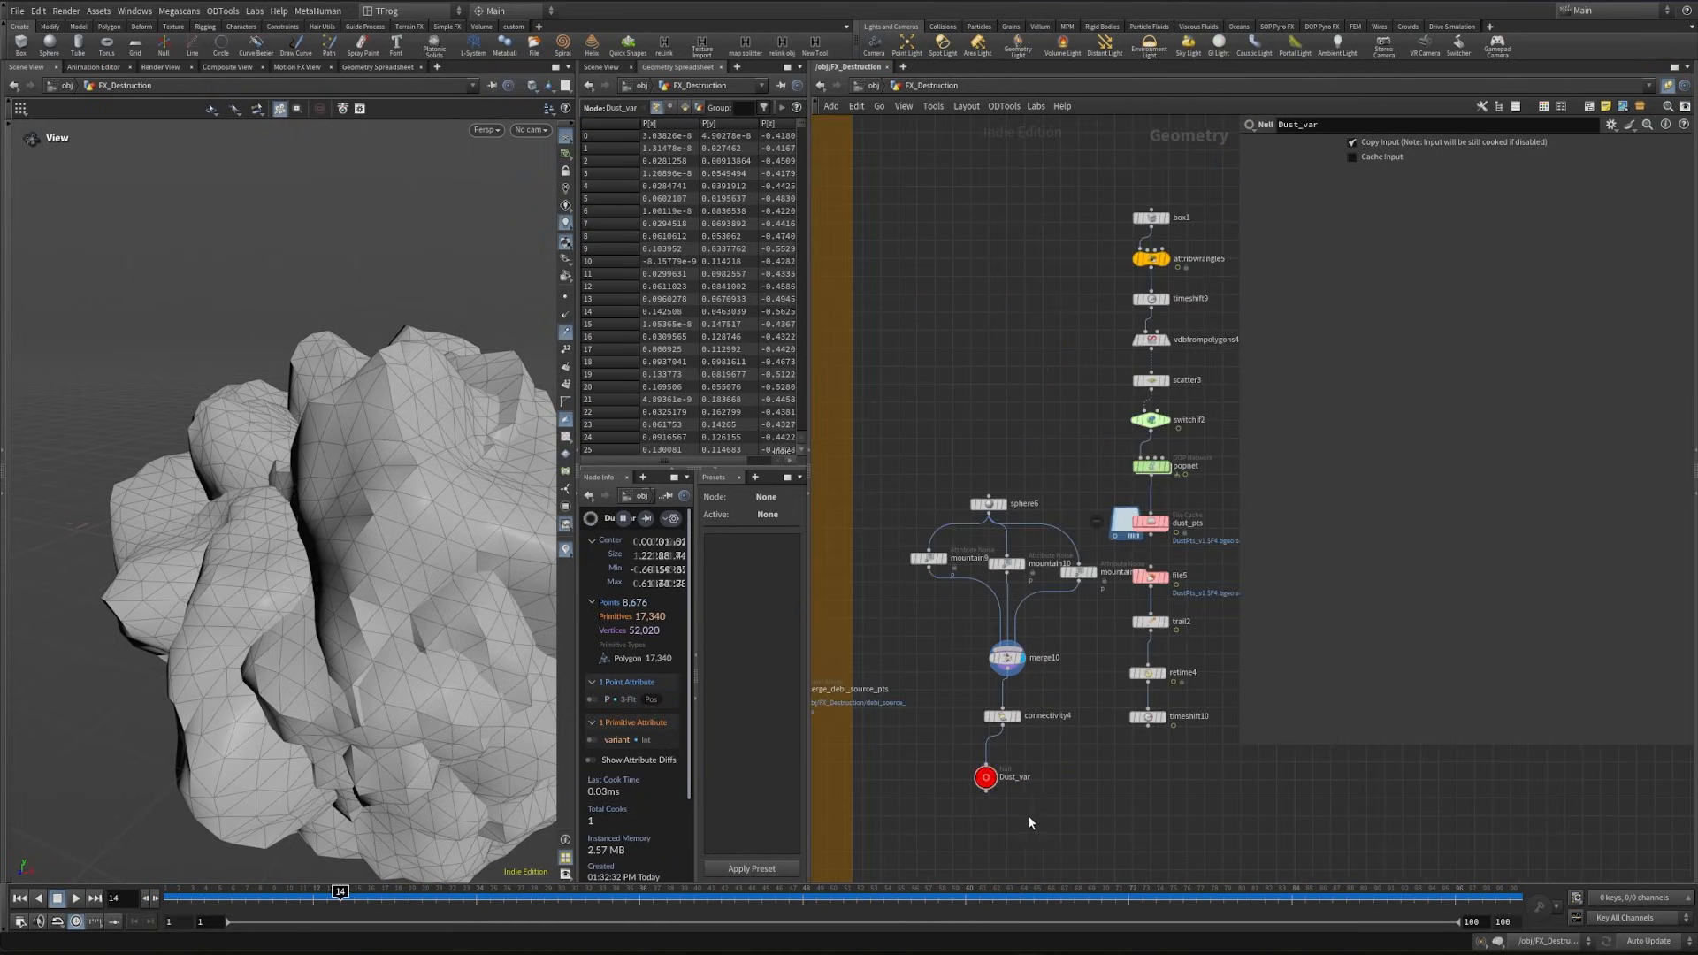
# - Copy the Dust_var null and paste it as an Object Merge reference beside timeshift10
pyautogui.moveTo(989, 782); pyautogui.dragTo(1006, 678)
pyautogui.moveTo(1005, 165); pyautogui.dragTo(893, 828)
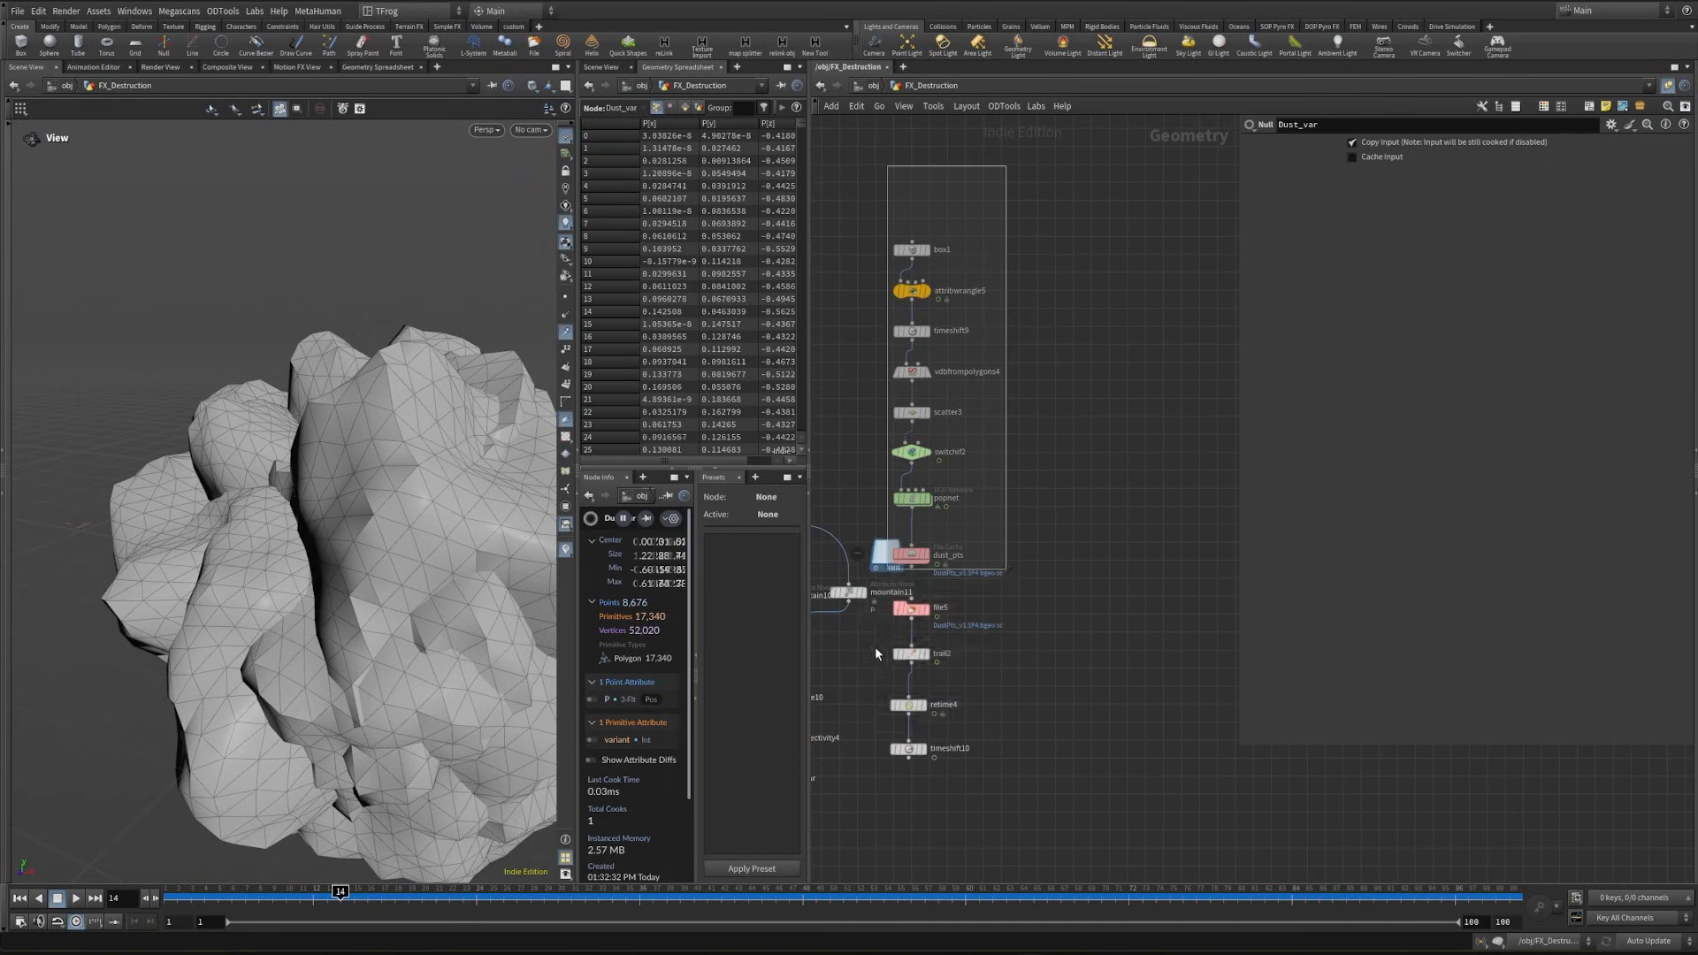
pyautogui.moveTo(922, 750); pyautogui.dragTo(1034, 744)
pyautogui.moveTo(1015, 815); pyautogui.dragTo(1150, 761, button='middle')
pyautogui.moveTo(969, 768); pyautogui.dragTo(866, 708)
pyautogui.moveTo(1092, 778); pyautogui.dragTo(784, 755, button='middle')
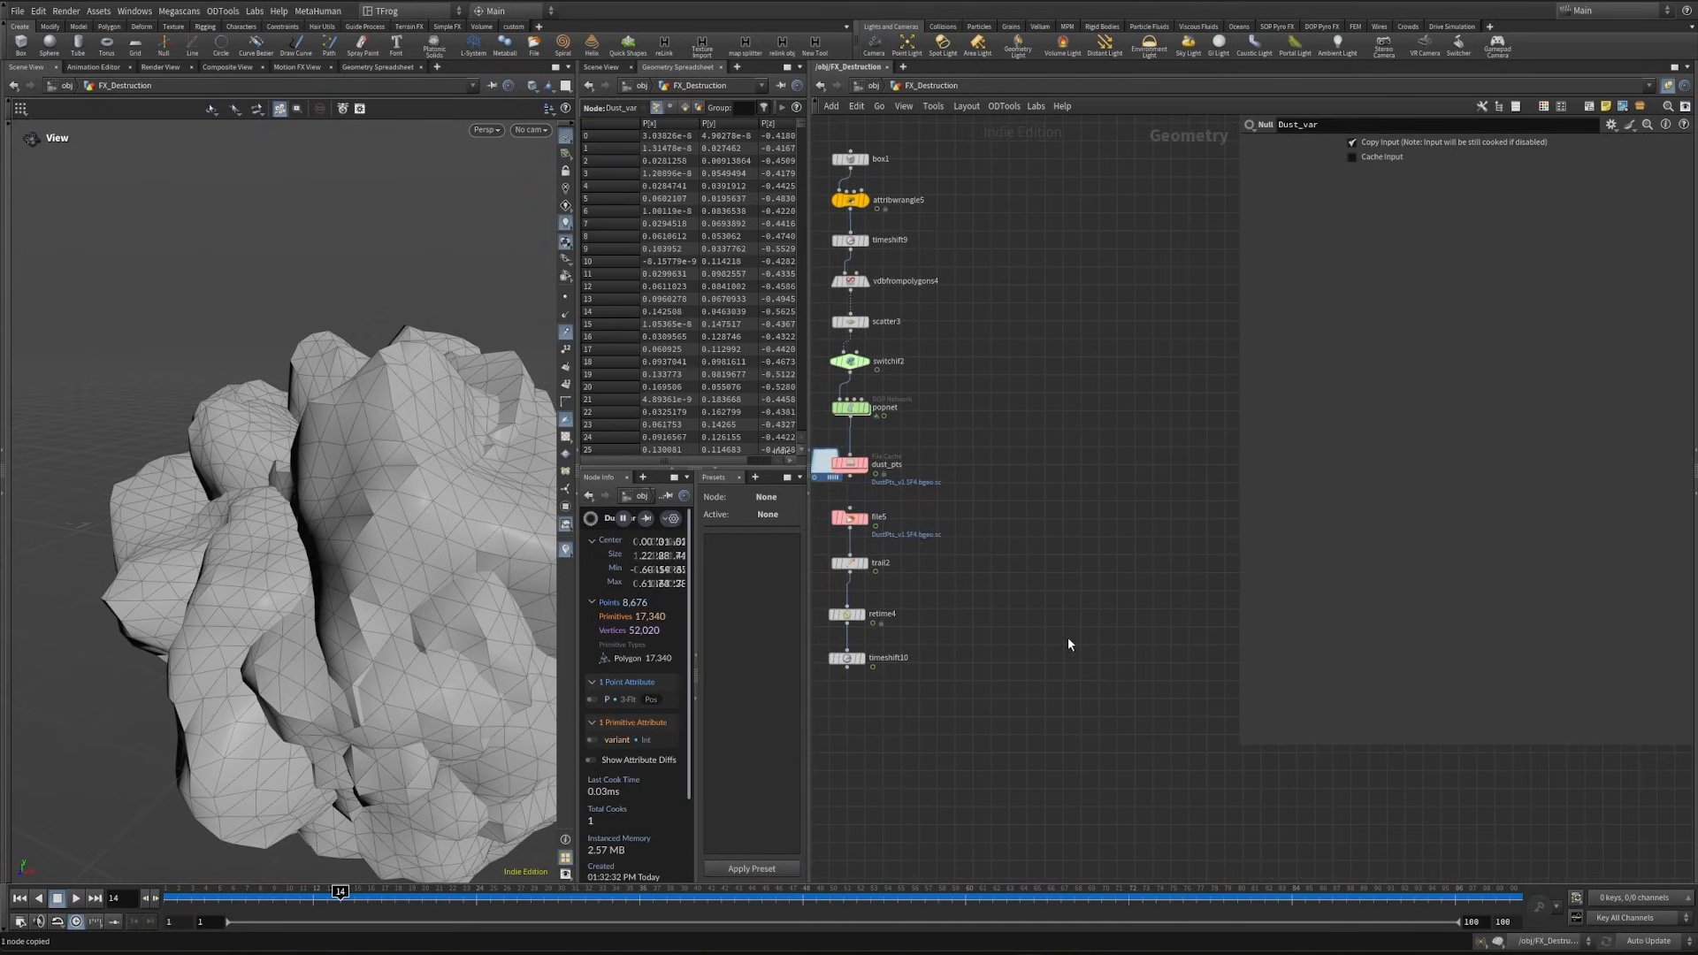
pyautogui.hotkey('ctrl', 'shift', 'v')
pyautogui.moveTo(1087, 631); pyautogui.dragTo(996, 641)
pyautogui.moveTo(911, 681); pyautogui.dragTo(1010, 697, button='middle')
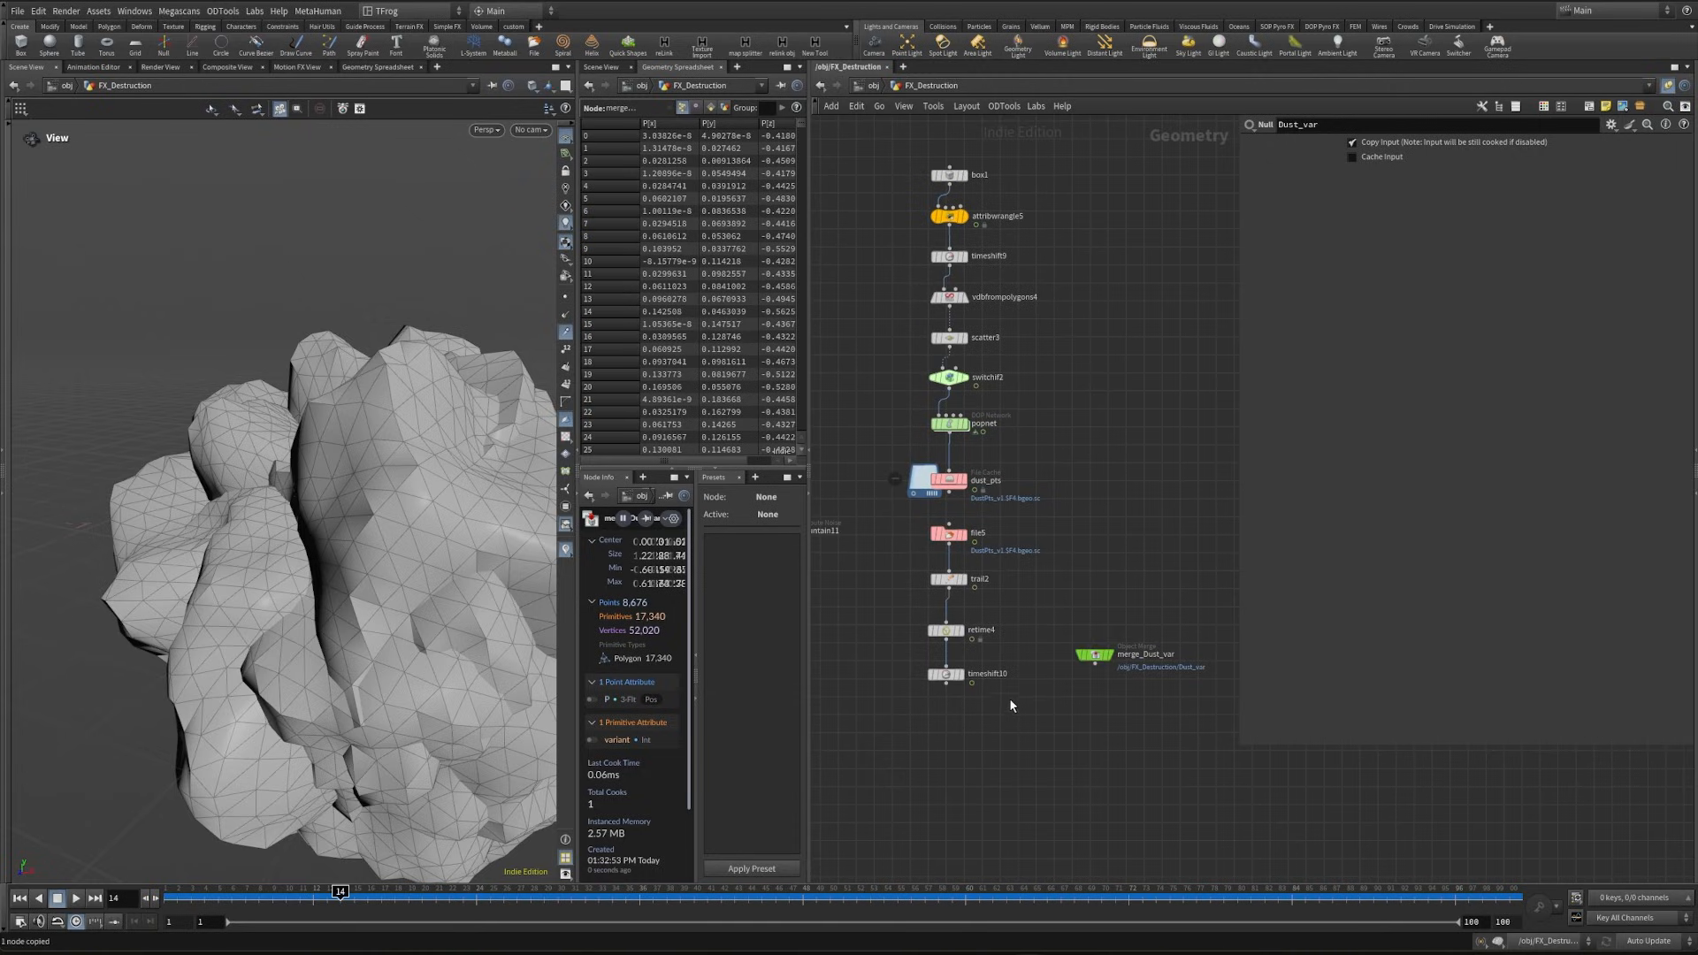
pyautogui.scroll(3, 964, 672)
pyautogui.moveTo(1211, 634); pyautogui.dragTo(1143, 655)
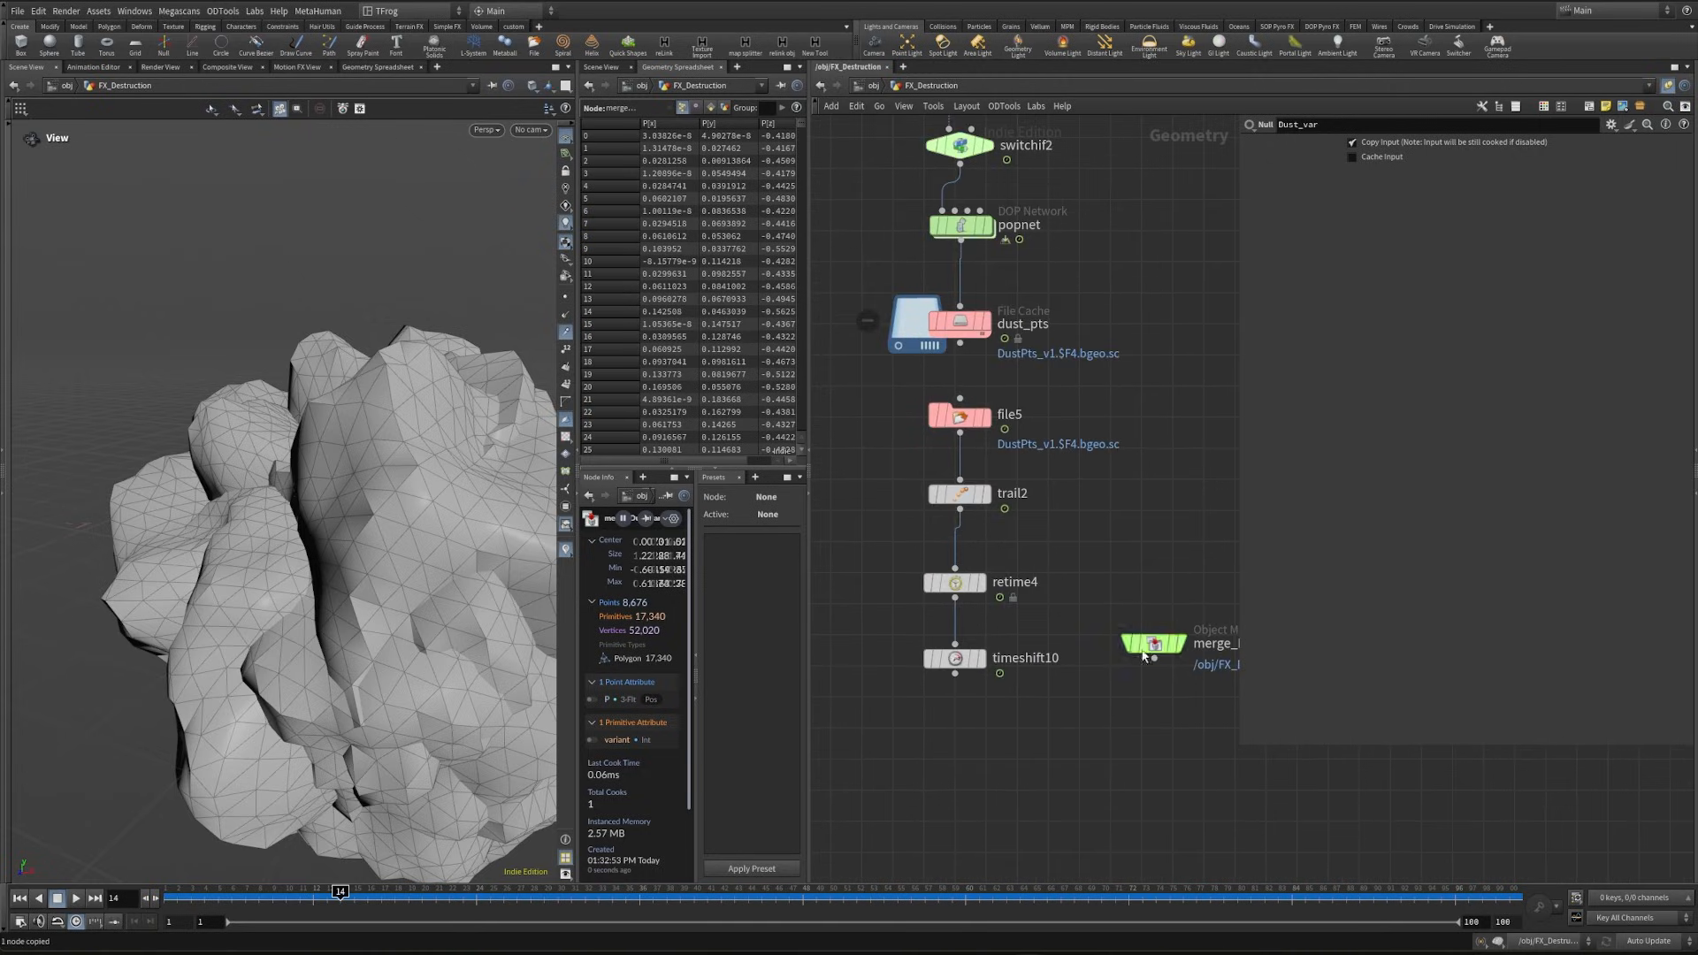
# - Add an Attribute from Pieces node below timeshift10, set its piece attribute to variant, and wire merge_Dust_var into its second input
pyautogui.moveTo(992, 716); pyautogui.dragTo(921, 665)
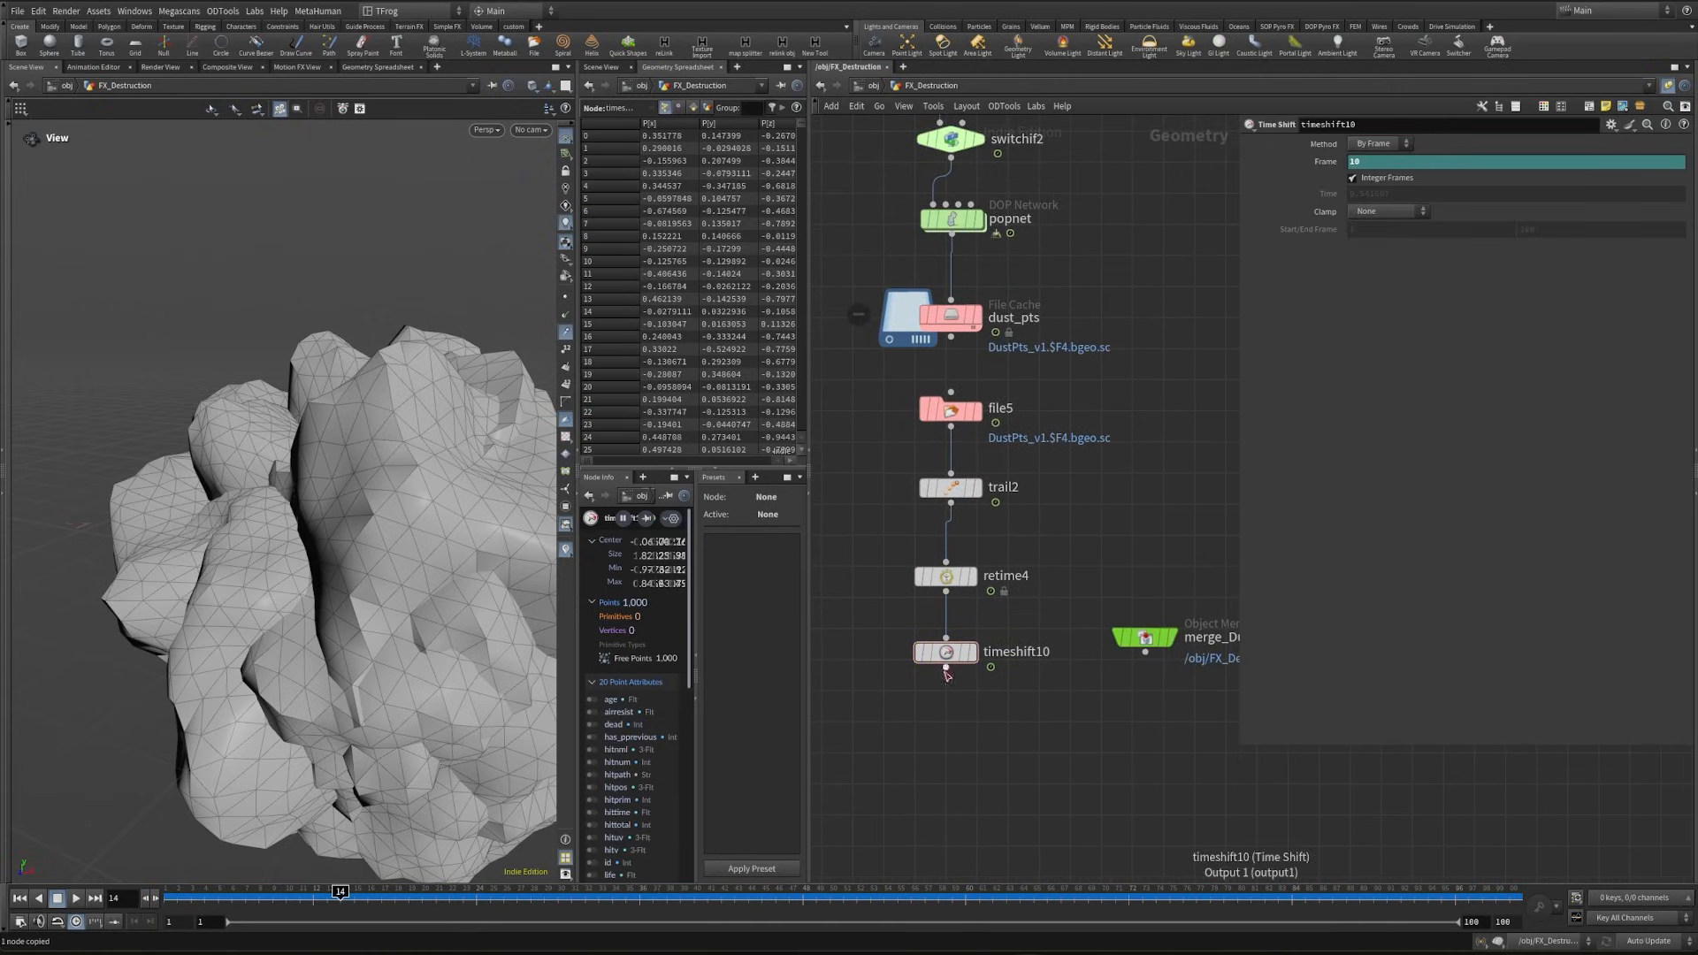
pyautogui.press('Tab')
pyautogui.write('att fro pie')
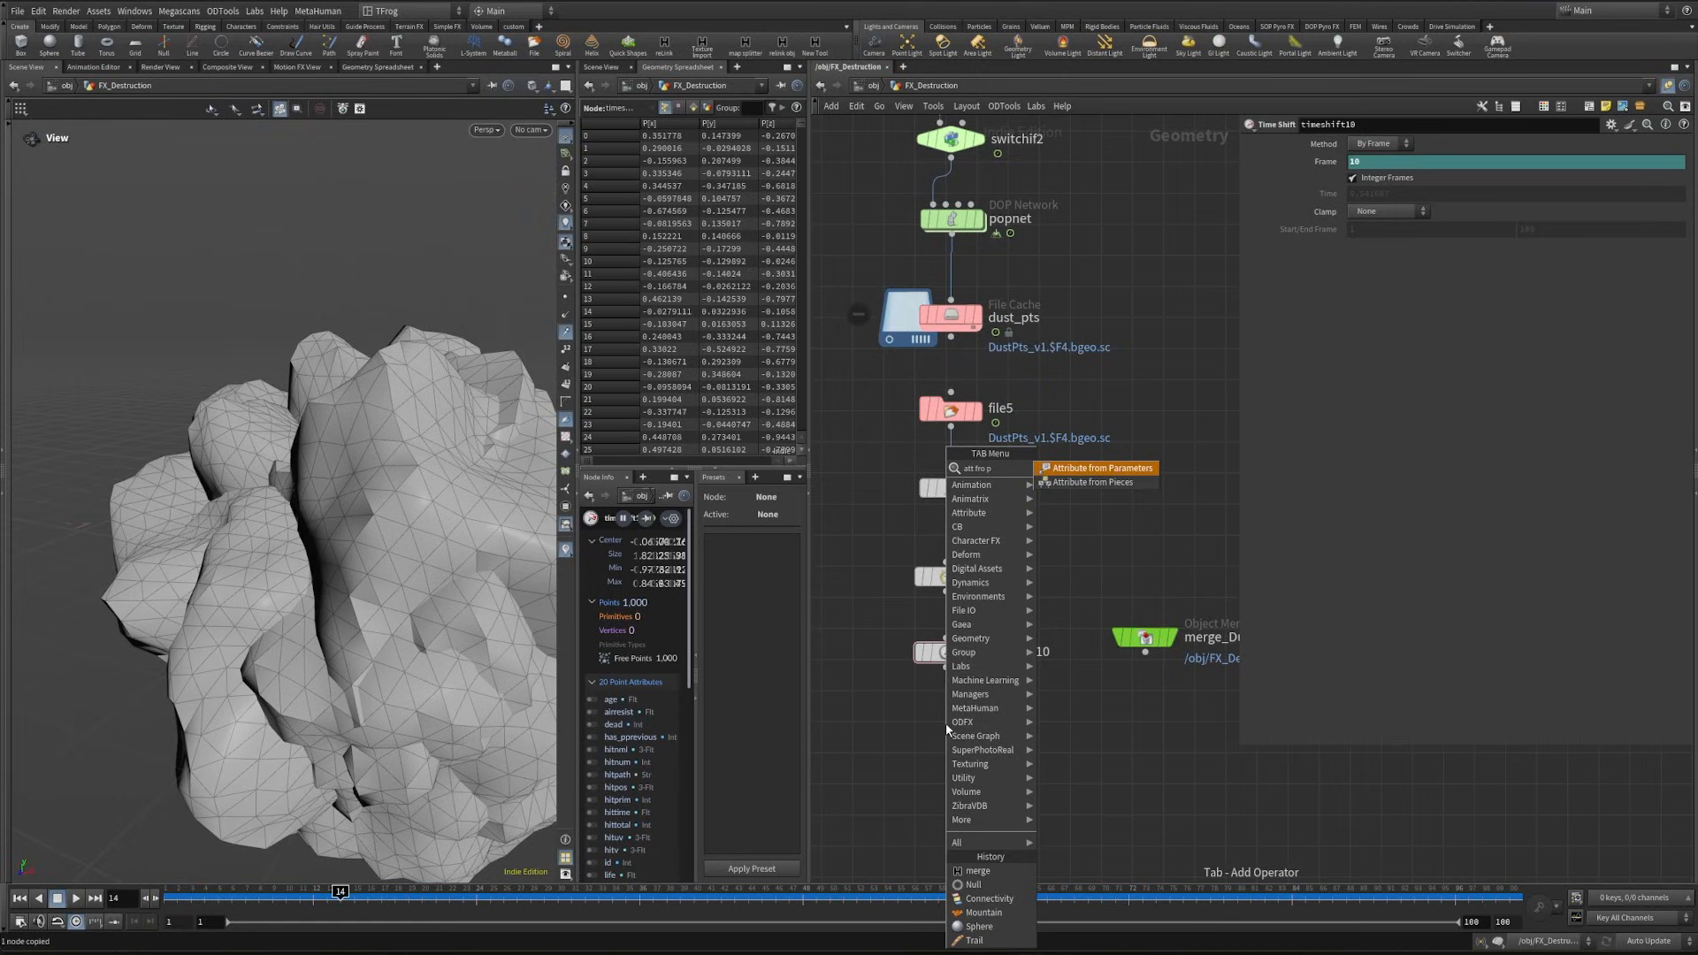
pyautogui.press('Return')
pyautogui.click(946, 727)
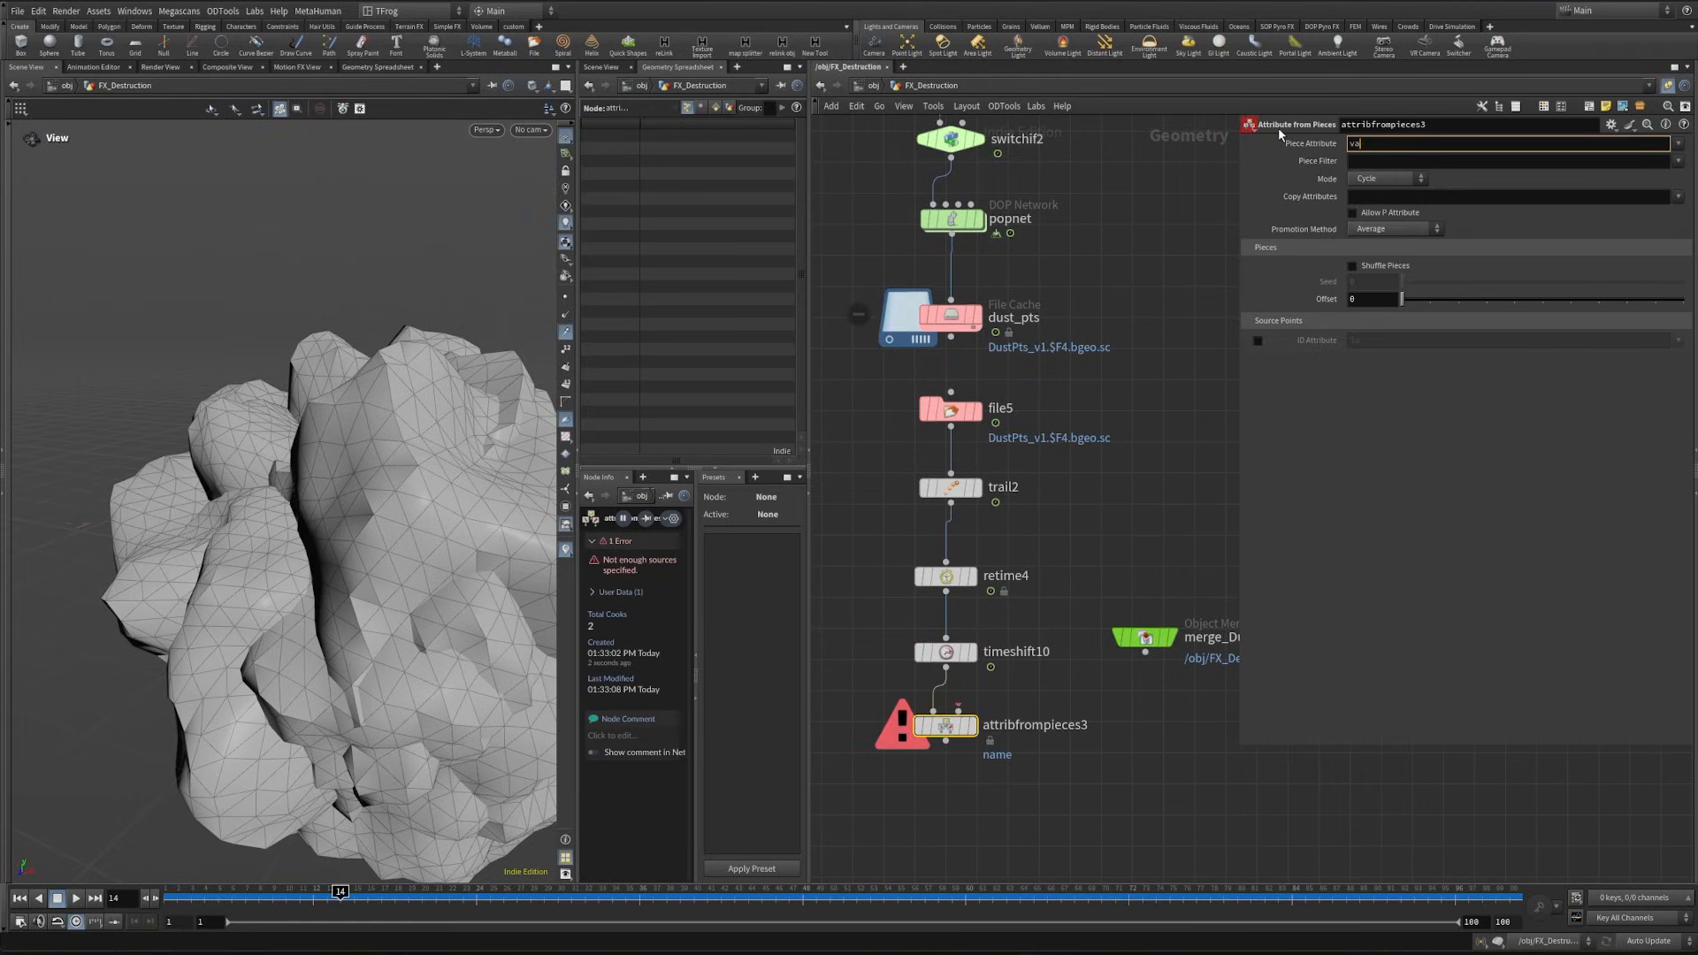
pyautogui.press('Return')
pyautogui.moveTo(958, 709); pyautogui.dragTo(1146, 652)
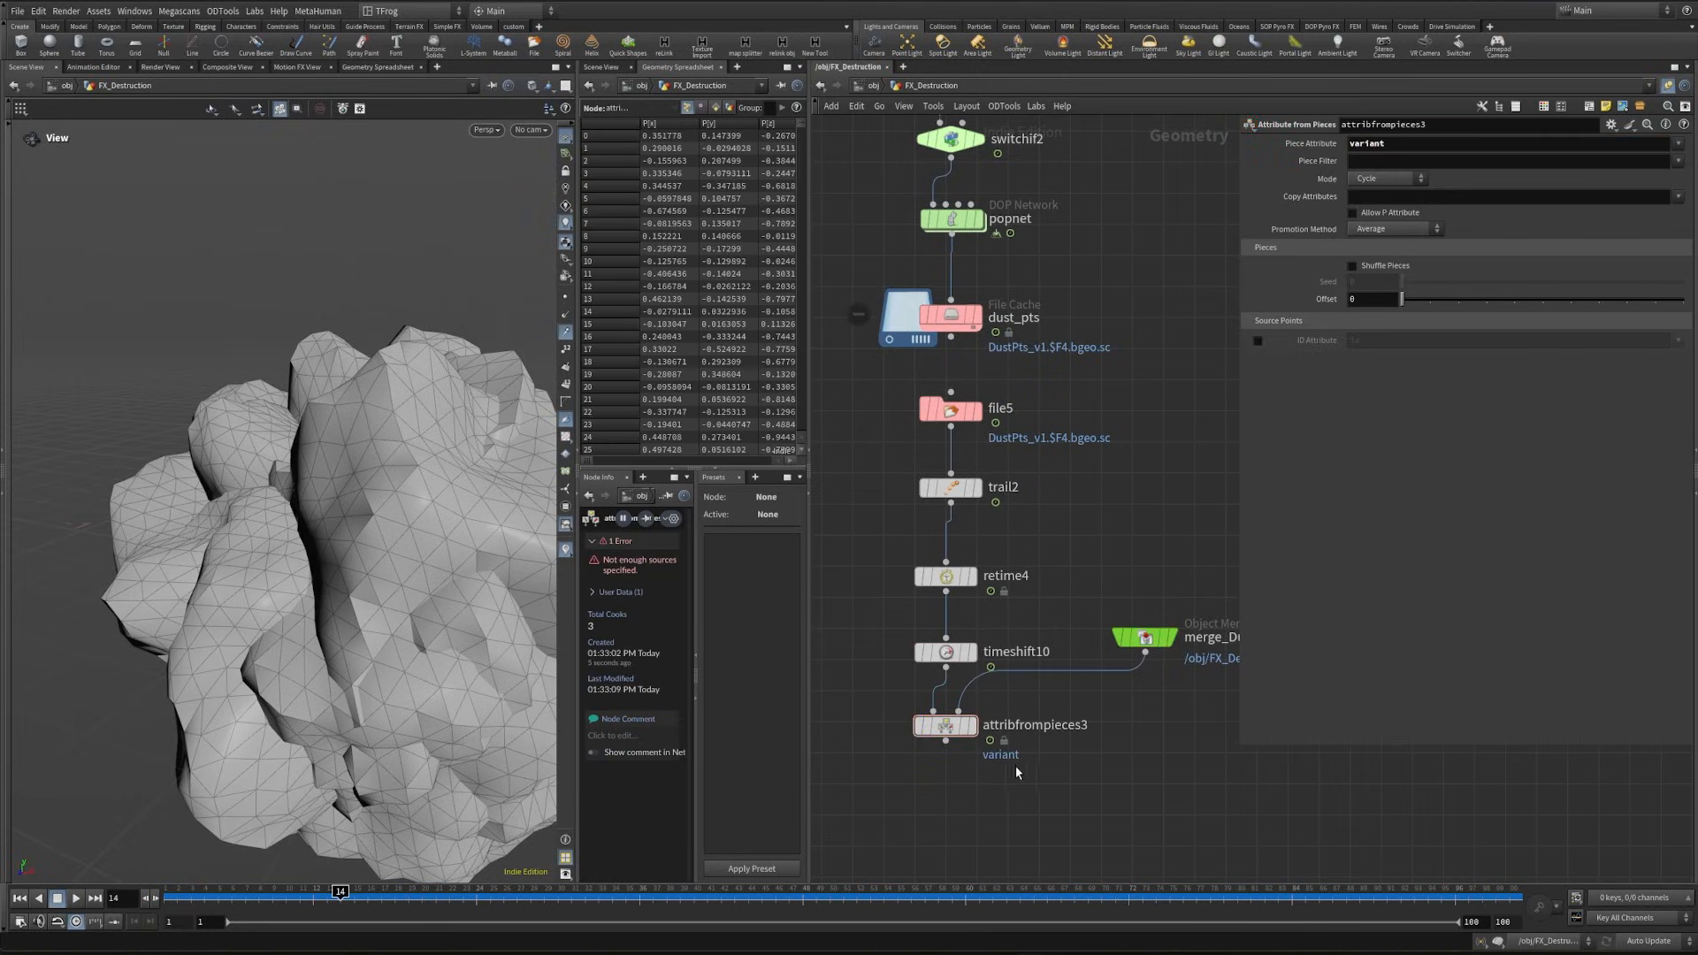
# - Set attribfrompieces3's mode to Random, display the node, and inspect the sorted variant values in the geometry spreadsheet
pyautogui.click(1389, 178)
pyautogui.click(1384, 218)
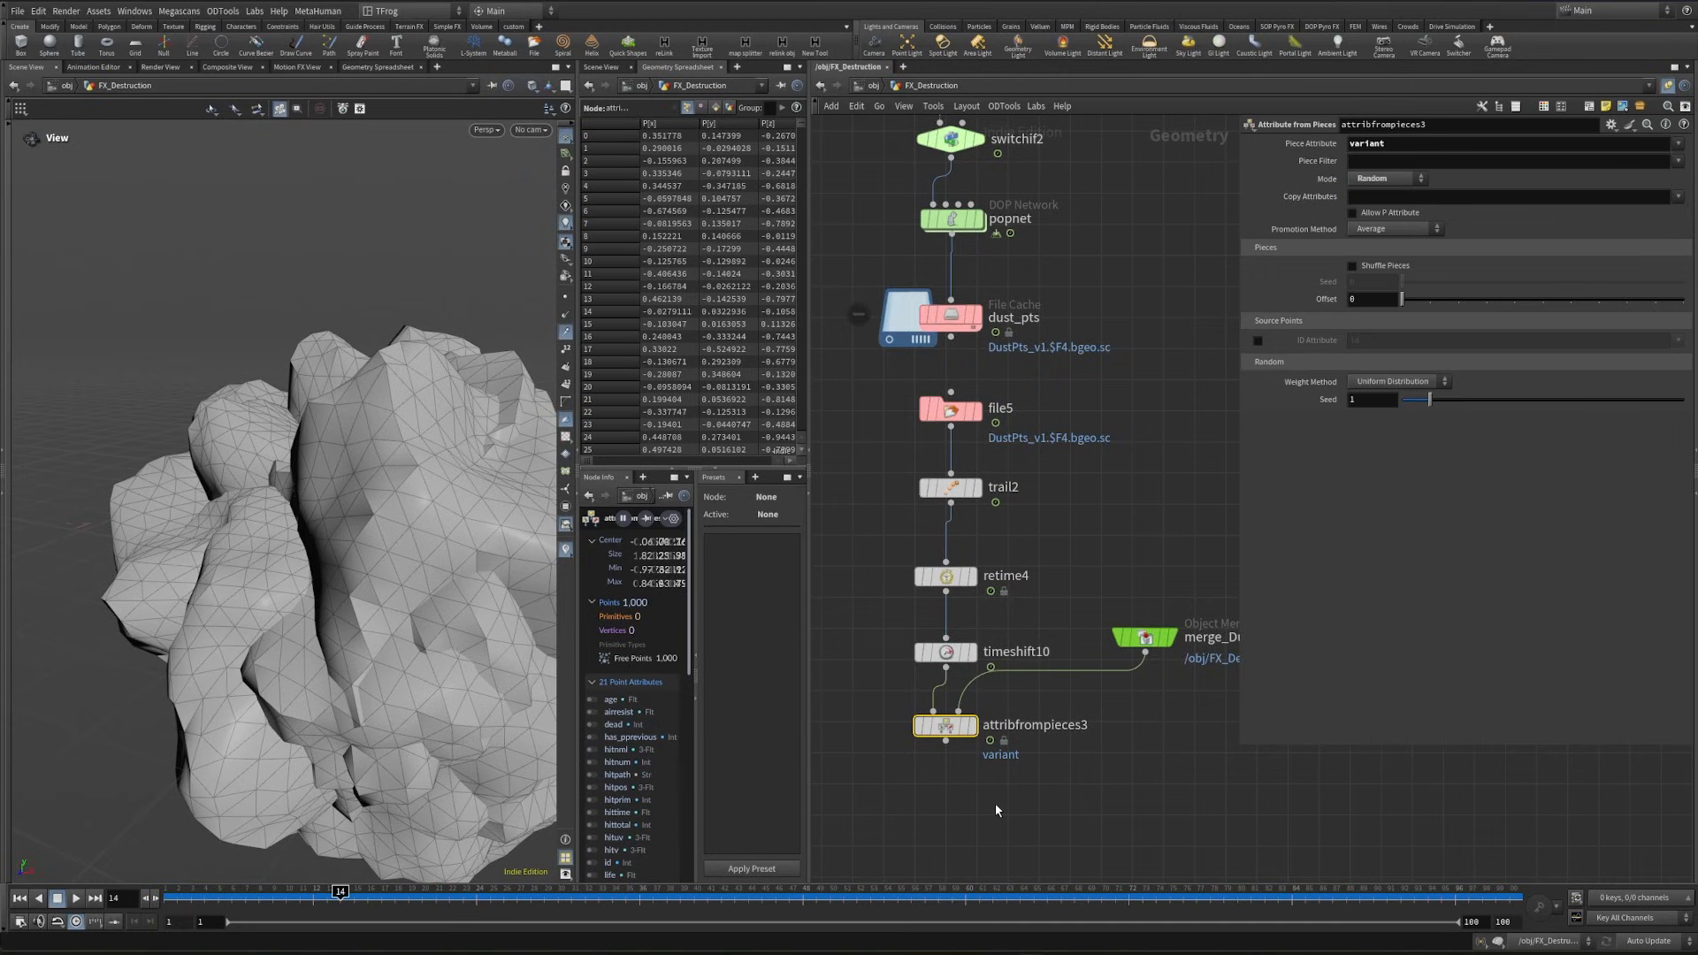
pyautogui.moveTo(1000, 741); pyautogui.dragTo(1026, 638, button='middle')
pyautogui.click(997, 623)
pyautogui.moveTo(809, 434); pyautogui.dragTo(1001, 411)
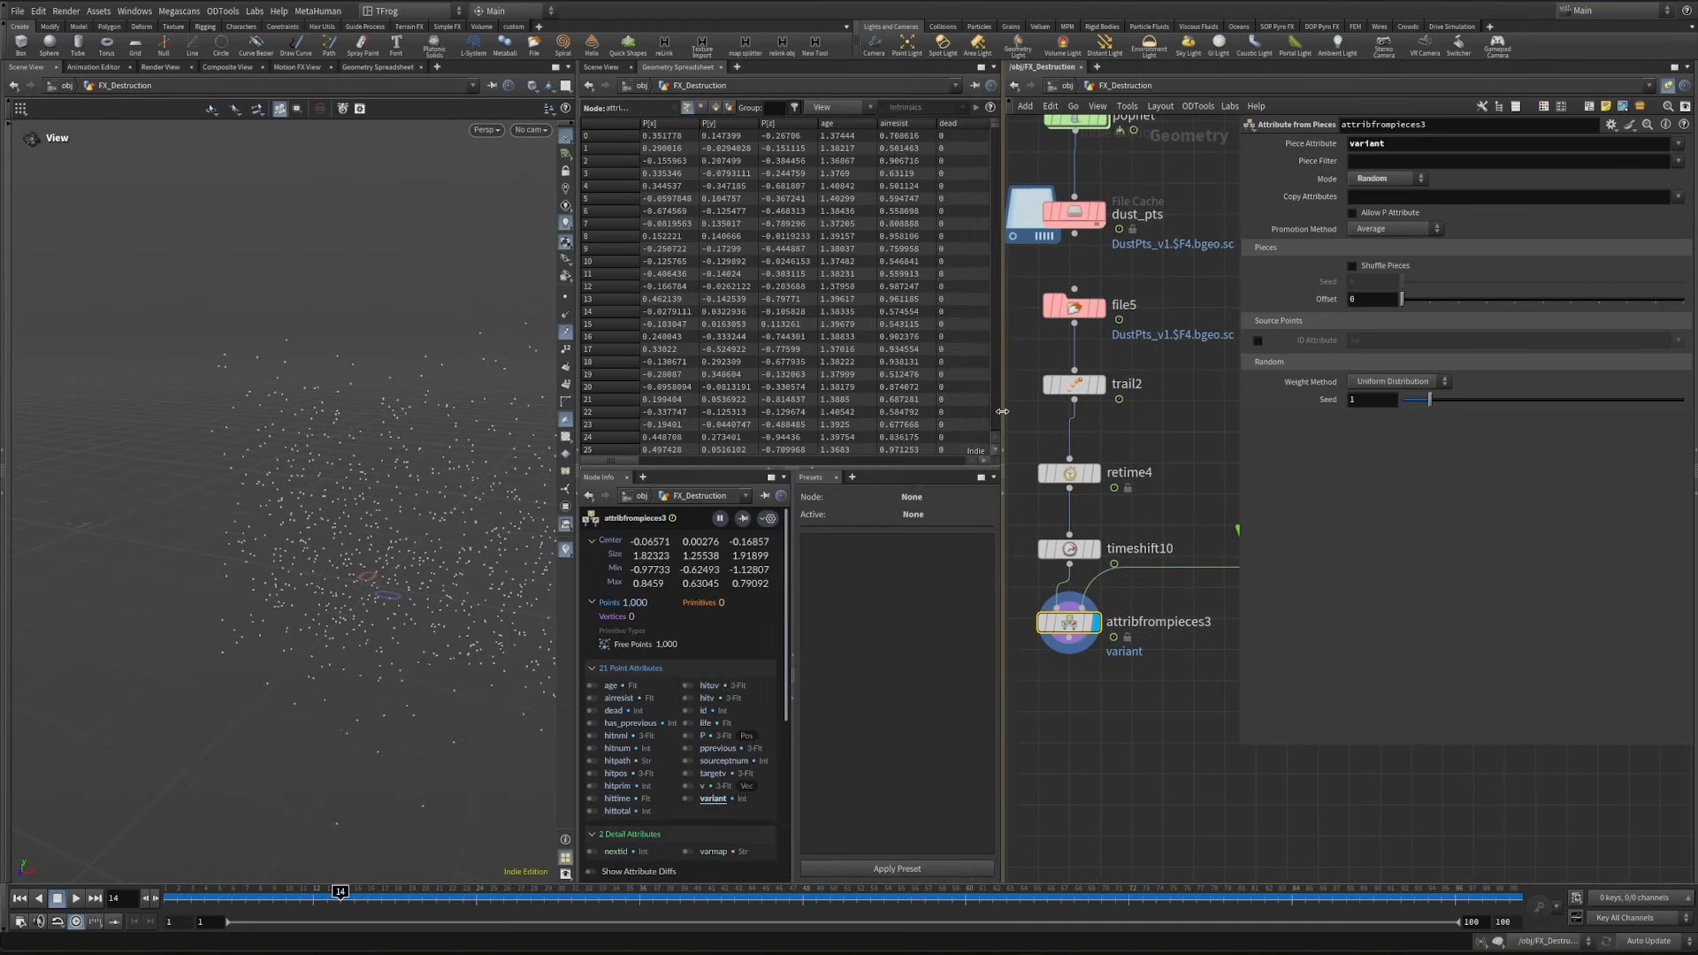
pyautogui.moveTo(630, 460); pyautogui.dragTo(894, 115)
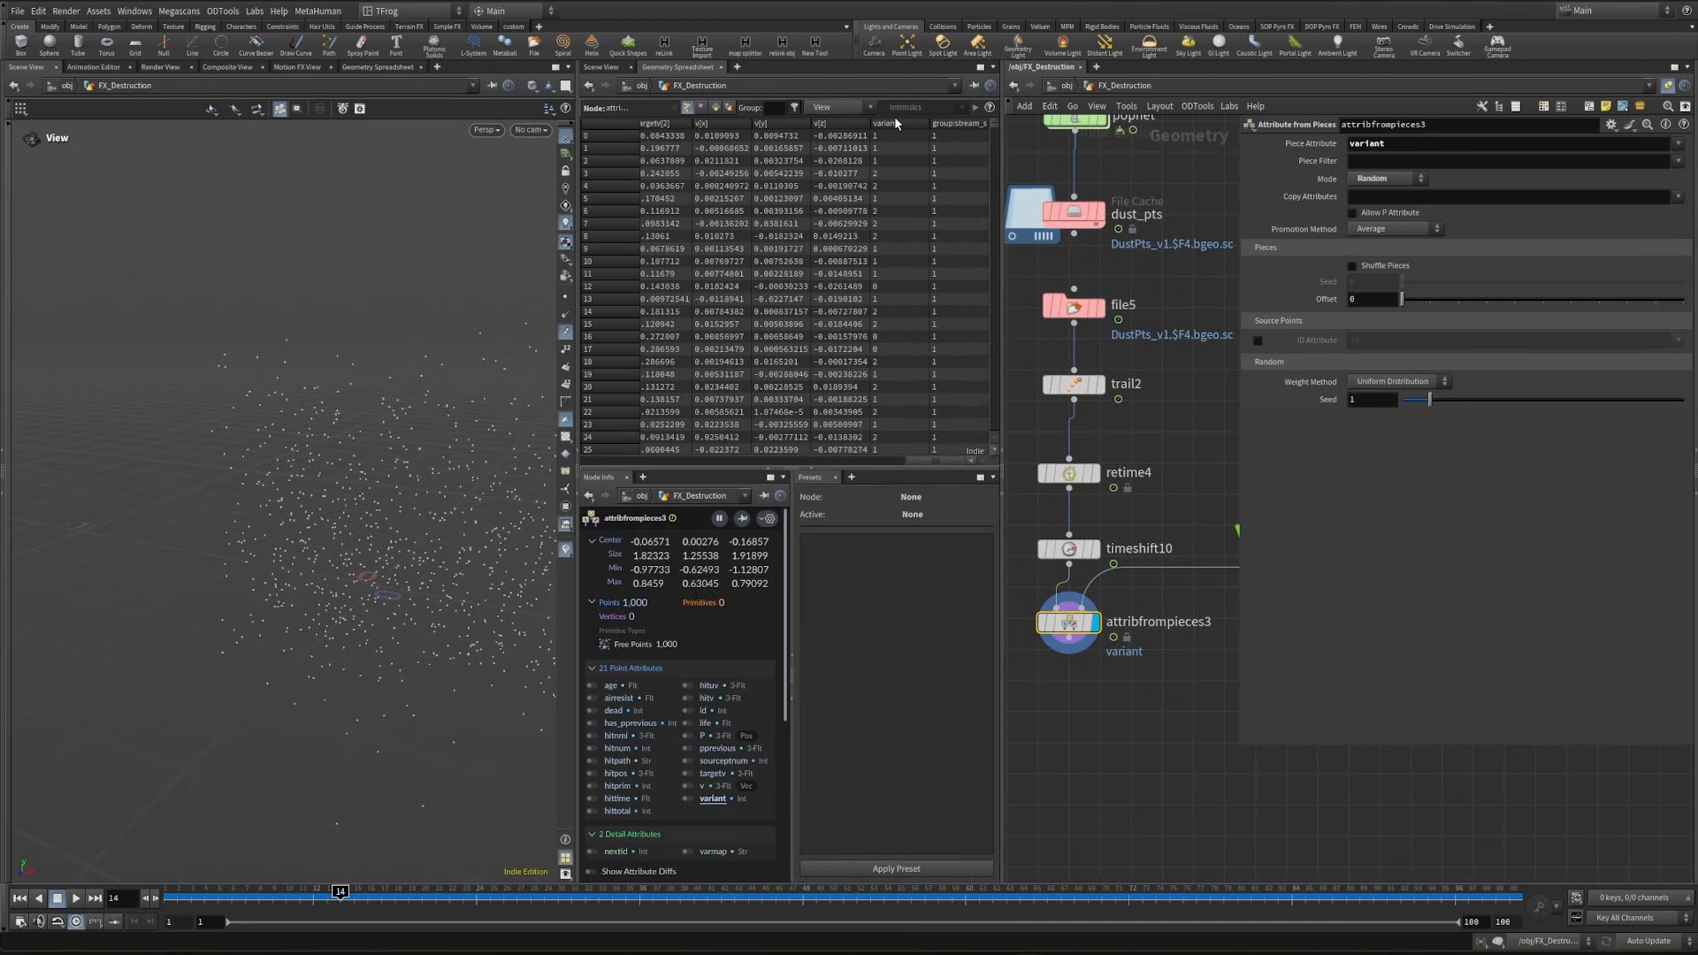
pyautogui.click(895, 120)
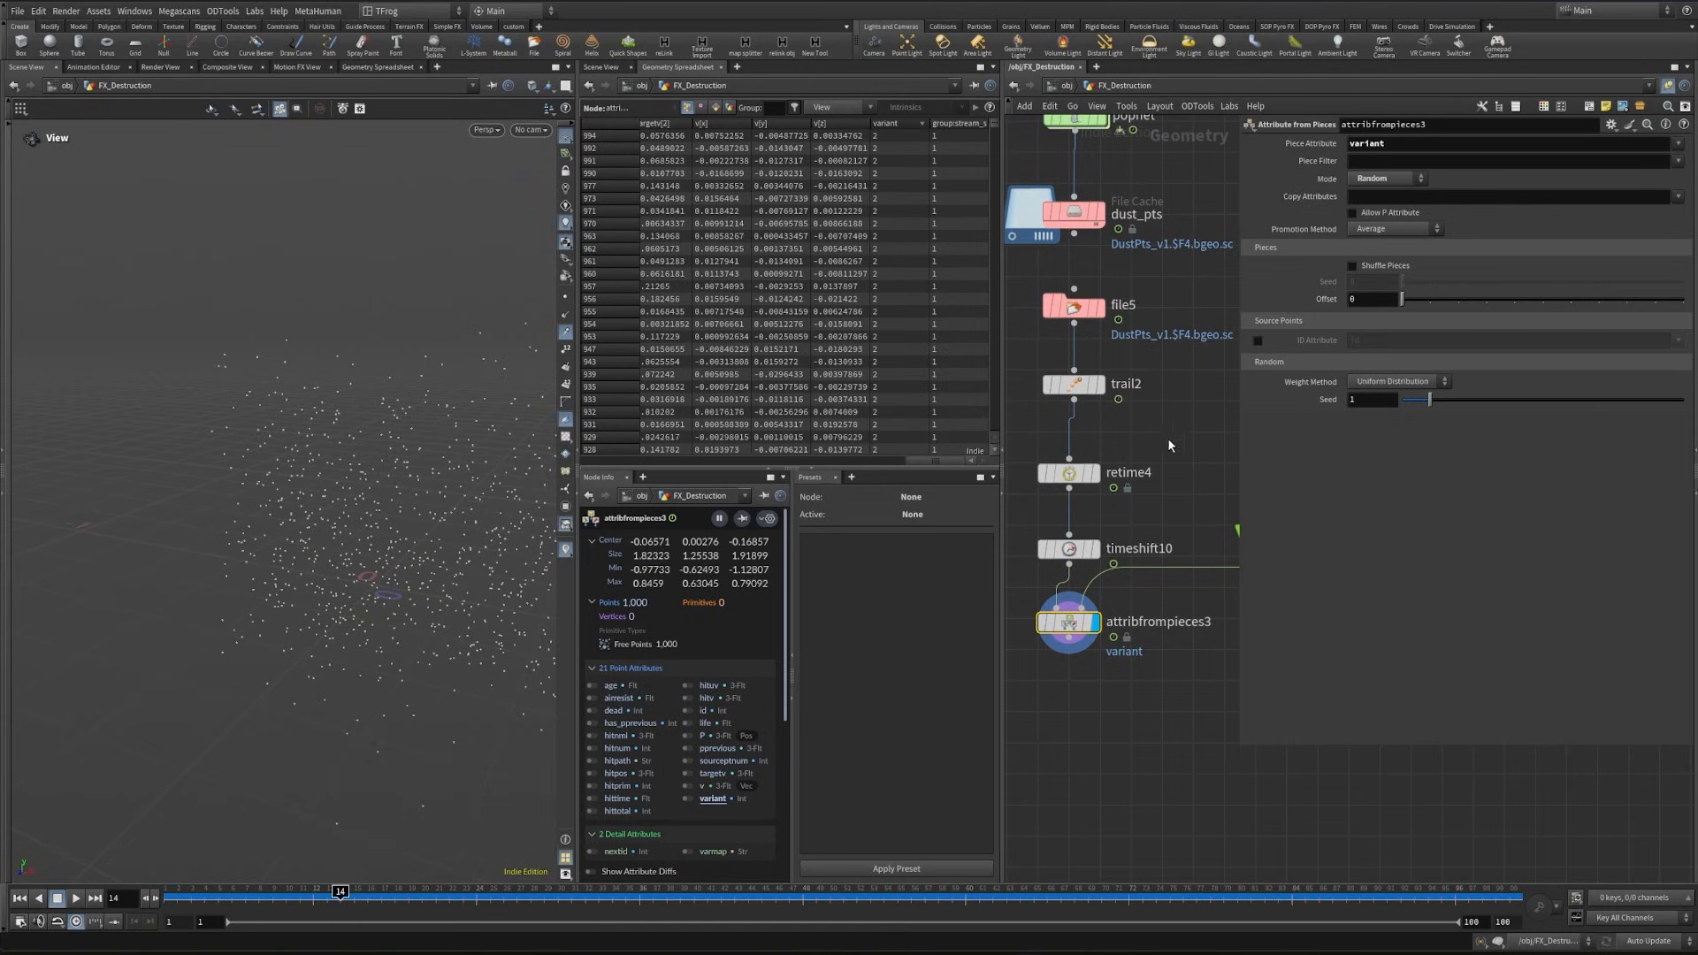
# - Add an Attribute Delete node below attribfrompieces3
pyautogui.moveTo(1169, 445); pyautogui.dragTo(1200, 382, button='middle')
pyautogui.press('Tab')
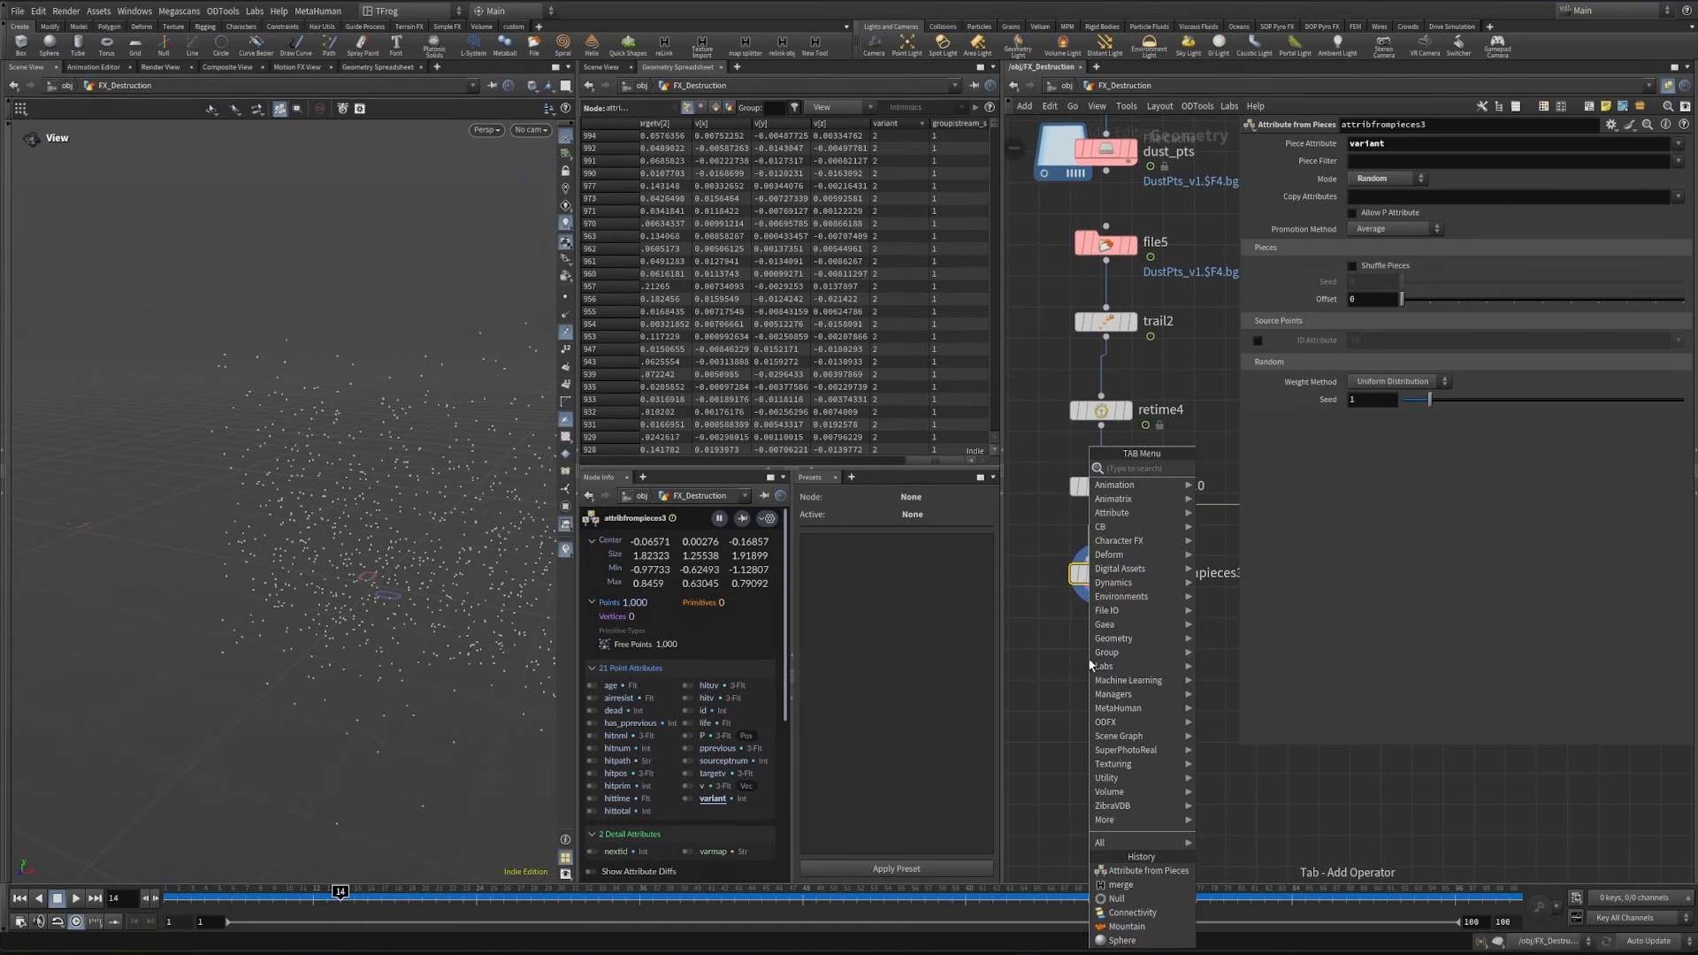
pyautogui.write('attdel')
pyautogui.press('Return')
pyautogui.click(1088, 656)
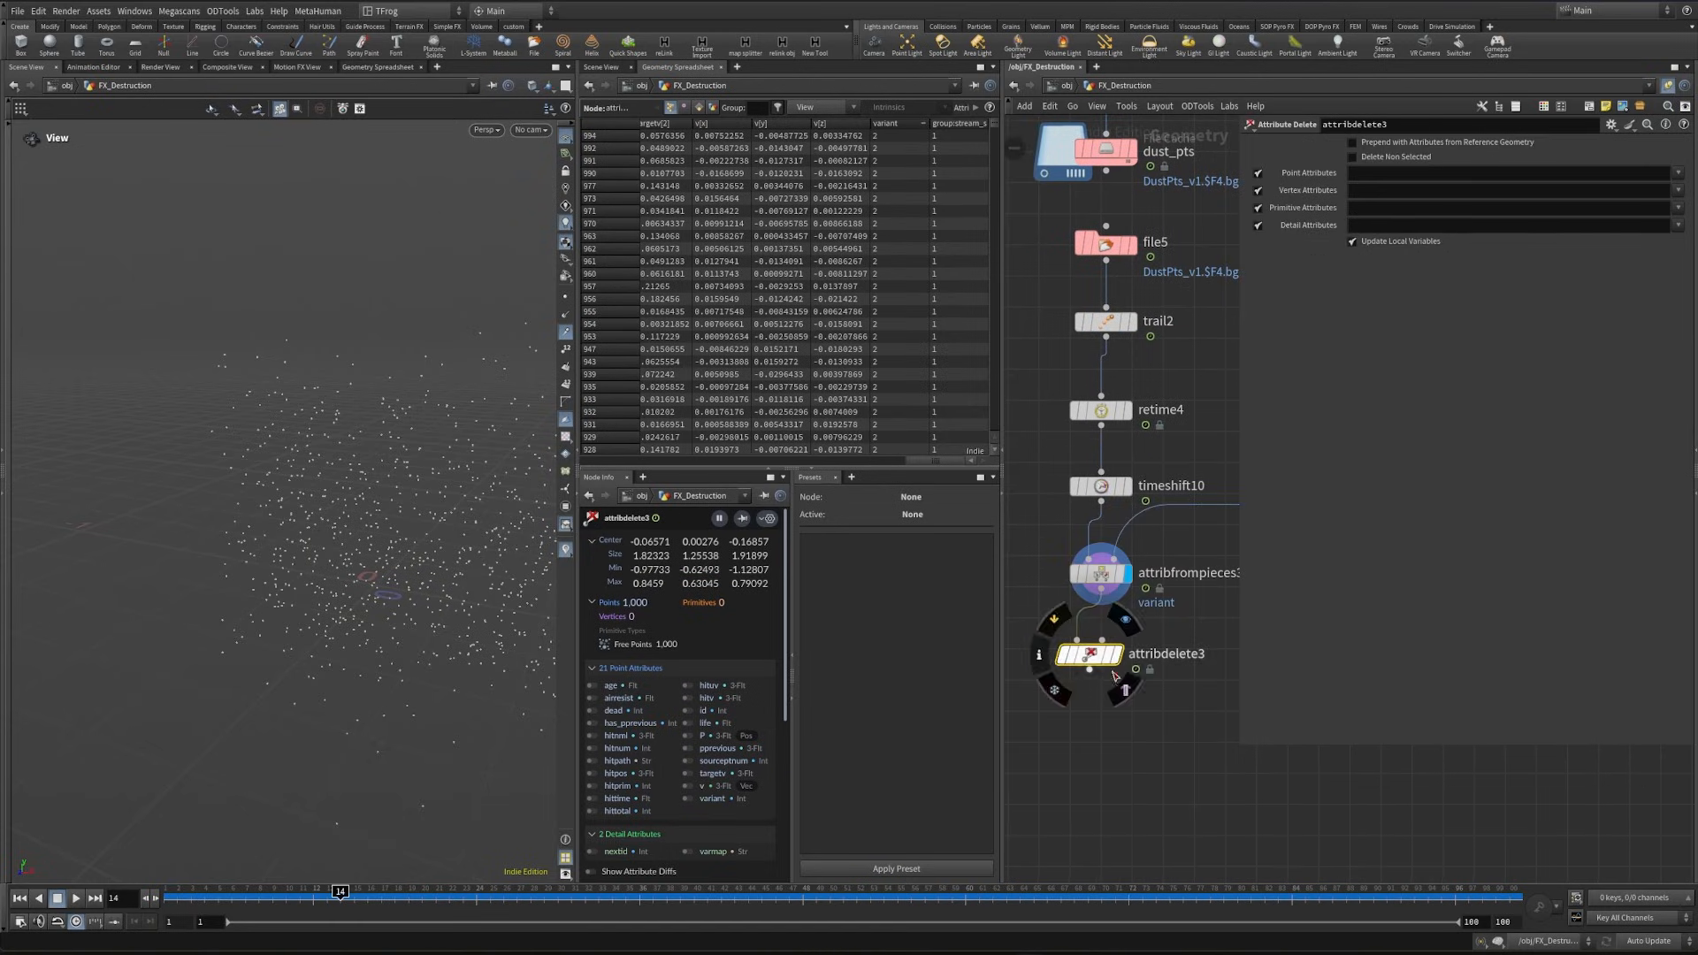
# - Turn on Delete Non Selected in attribdelete3 and disable its vertex, primitive and detail attribute fields
pyautogui.click(1353, 157)
pyautogui.click(1258, 209)
pyautogui.click(1258, 190)
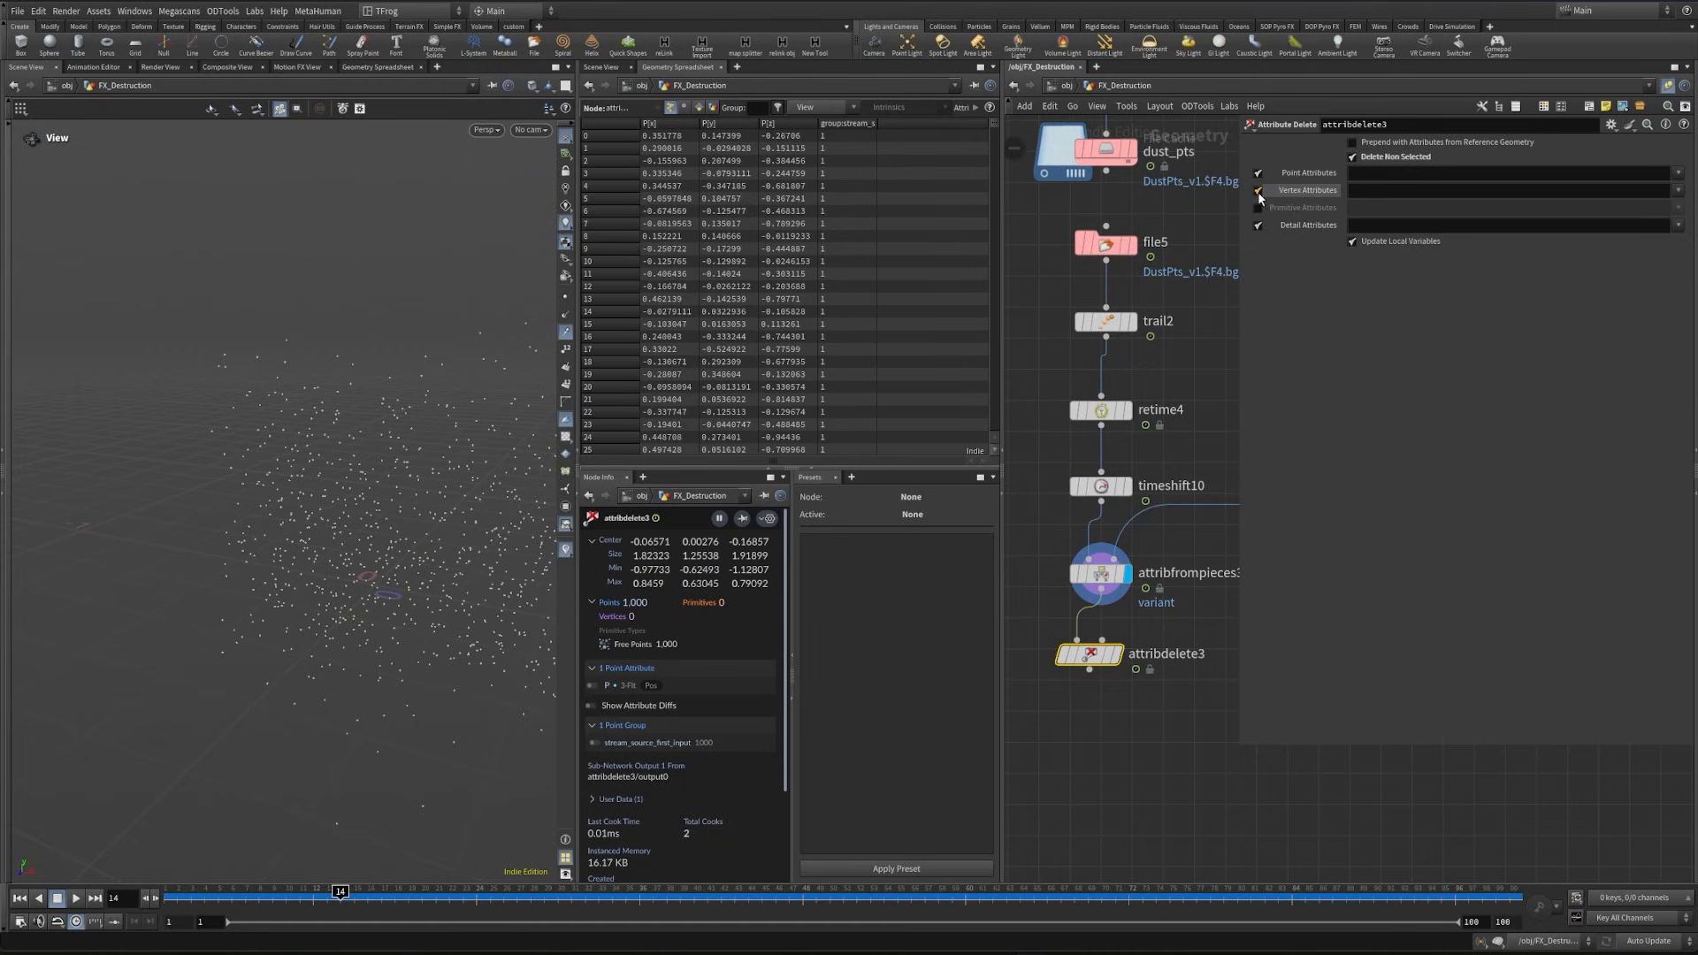
pyautogui.click(1258, 226)
# - Set attribdelete3's point attributes to v, id and variant, and display the node
pyautogui.click(1678, 173)
pyautogui.click(1685, 202)
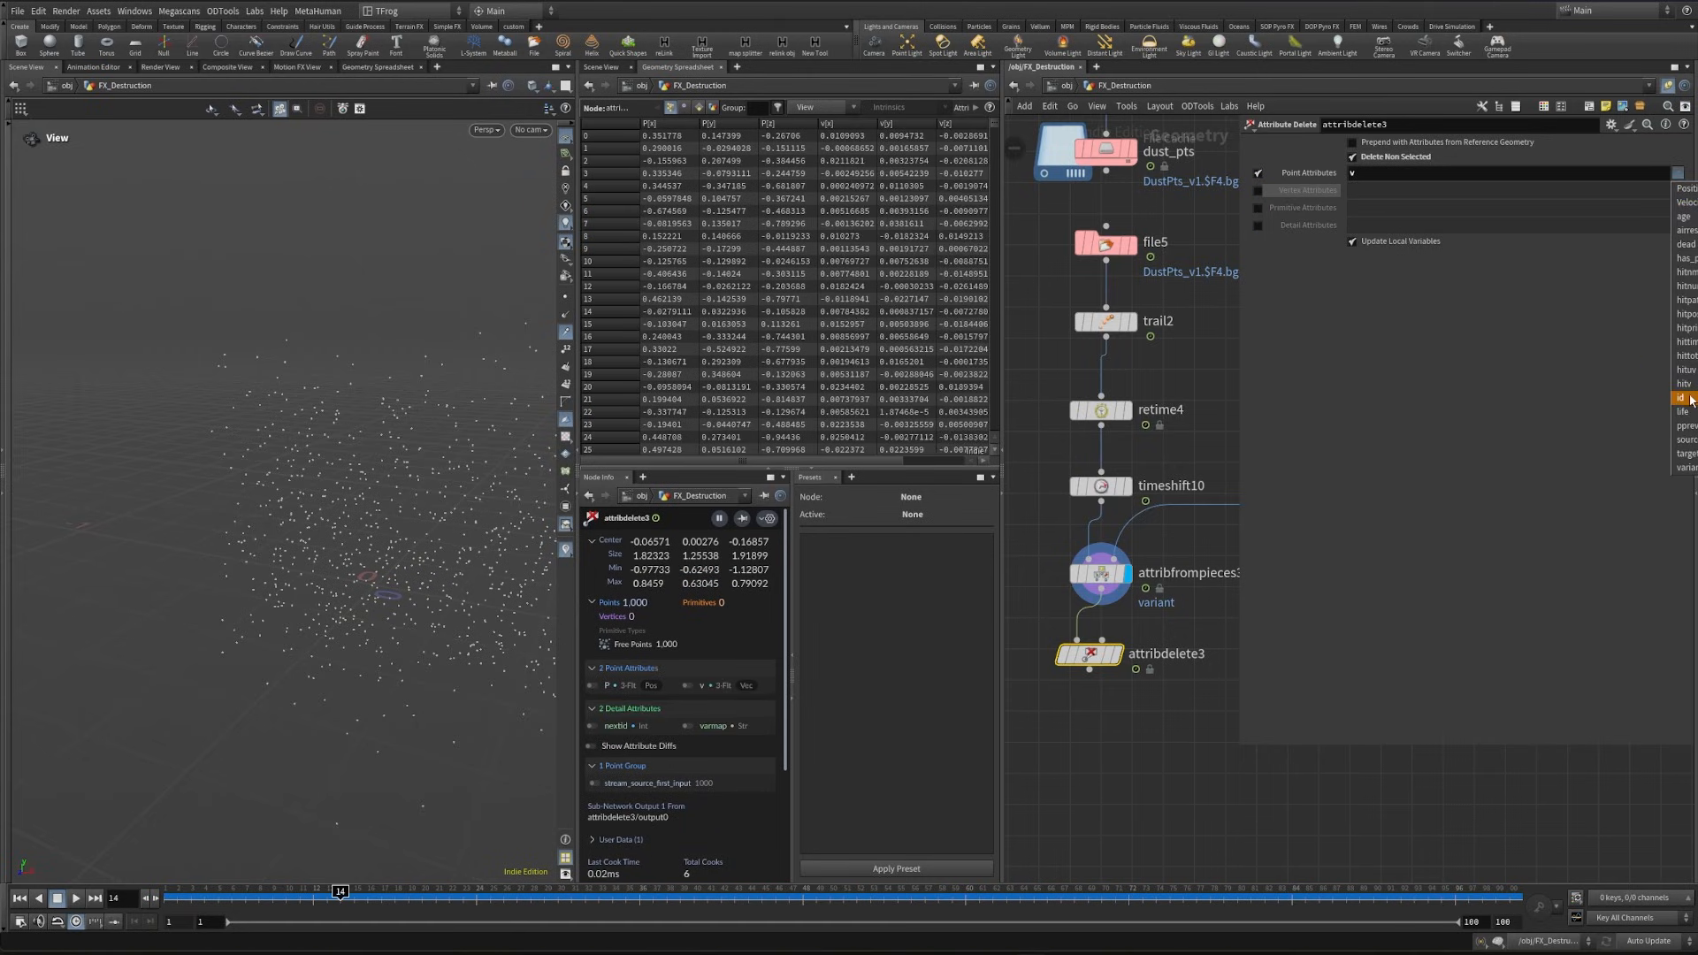
pyautogui.click(1684, 398)
pyautogui.click(1678, 175)
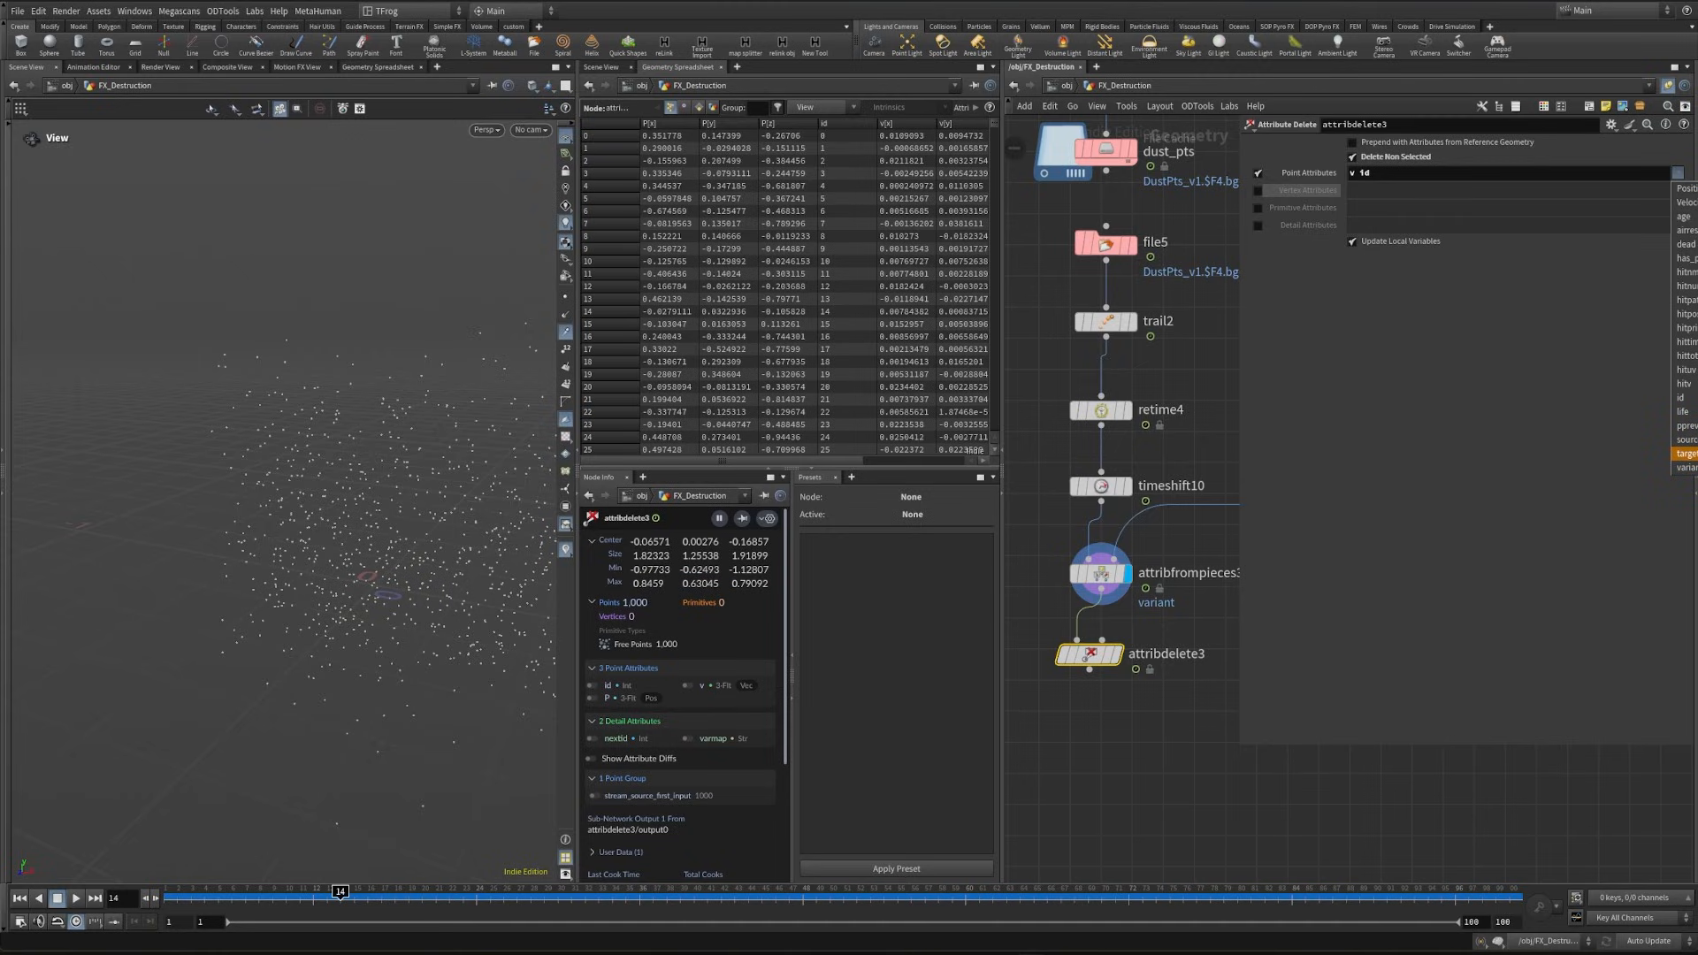
pyautogui.click(1684, 468)
pyautogui.click(1678, 175)
pyautogui.click(1679, 178)
pyautogui.moveTo(1139, 678); pyautogui.dragTo(1130, 572, button='middle')
pyautogui.click(1106, 548)
pyautogui.moveTo(761, 460)
pyautogui.mouseDown()
pyautogui.moveTo(860, 459)
pyautogui.moveTo(753, 456)
pyautogui.mouseUp()
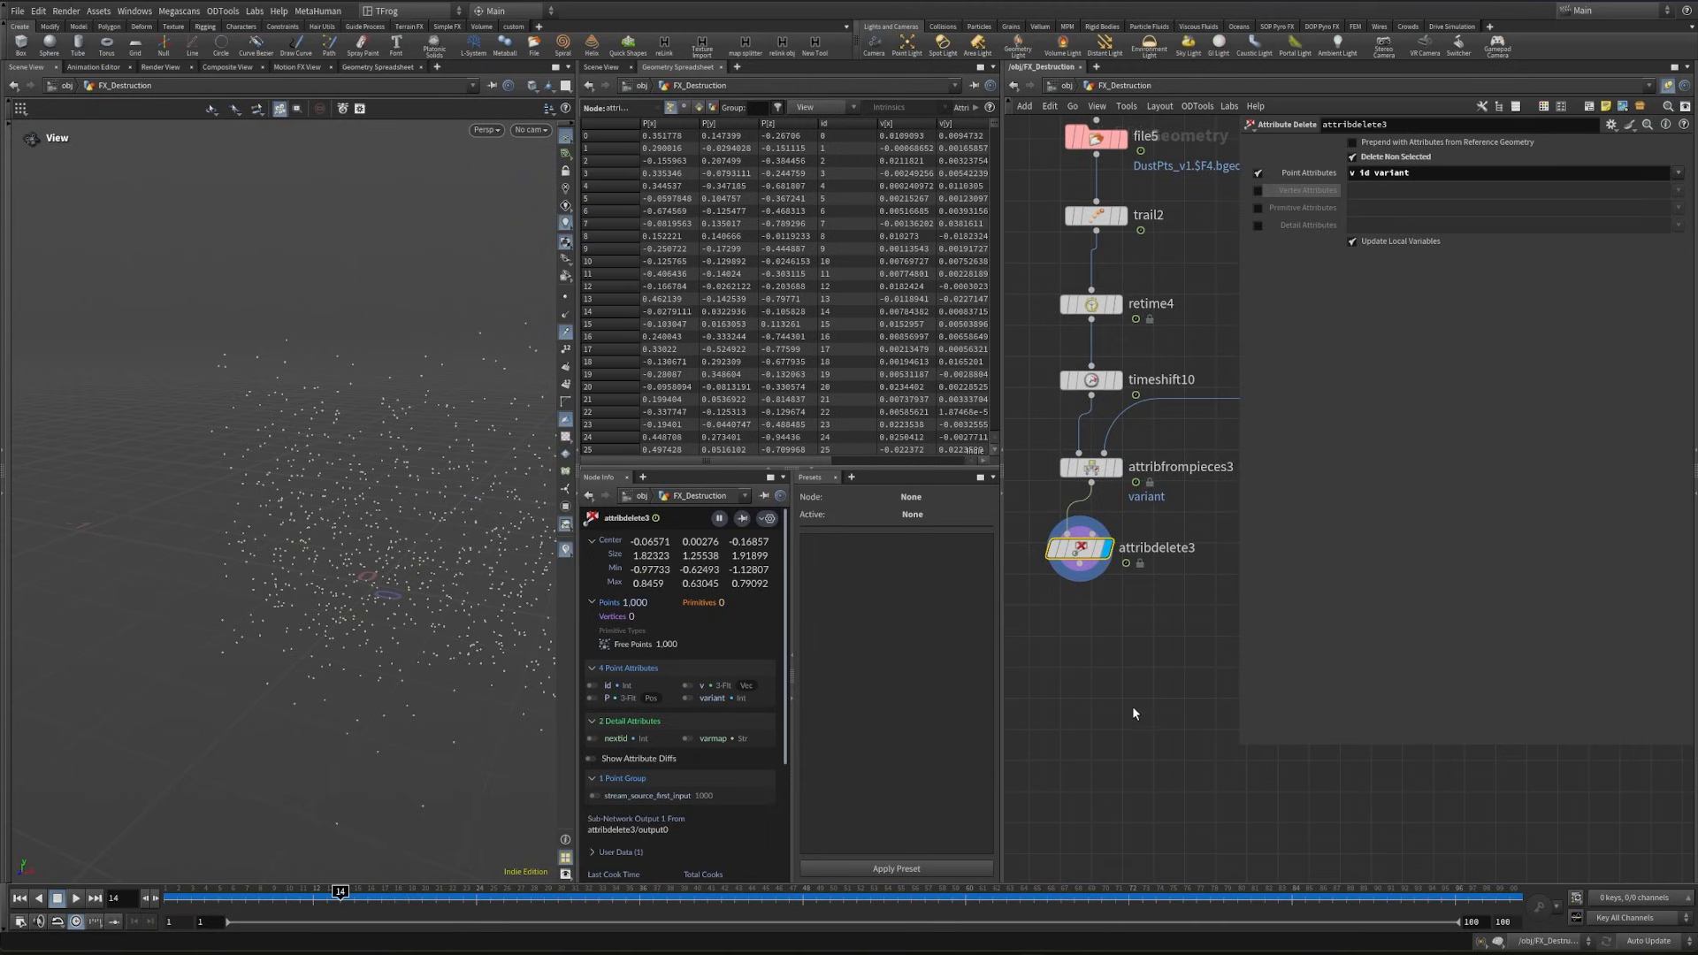
# - Add an Attribute Randomize node below attribdelete3, display it, and set its attribute name to pscale
pyautogui.moveTo(1132, 706); pyautogui.dragTo(1123, 668, button='middle')
pyautogui.press('Tab')
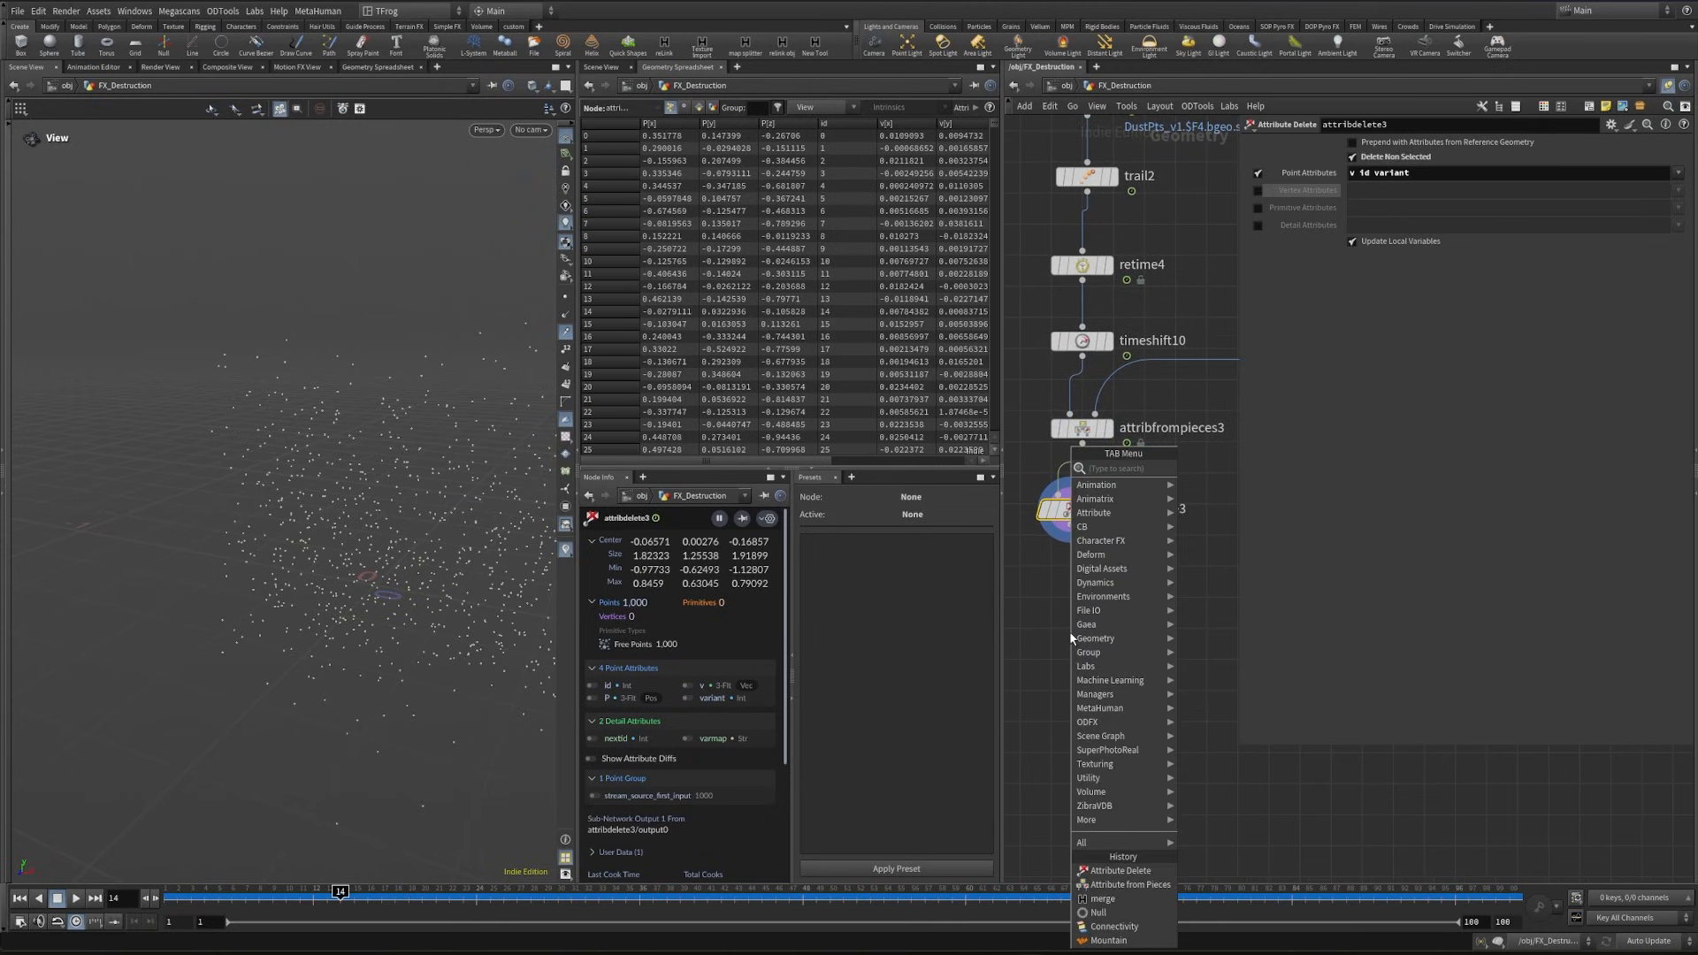
pyautogui.write('att')
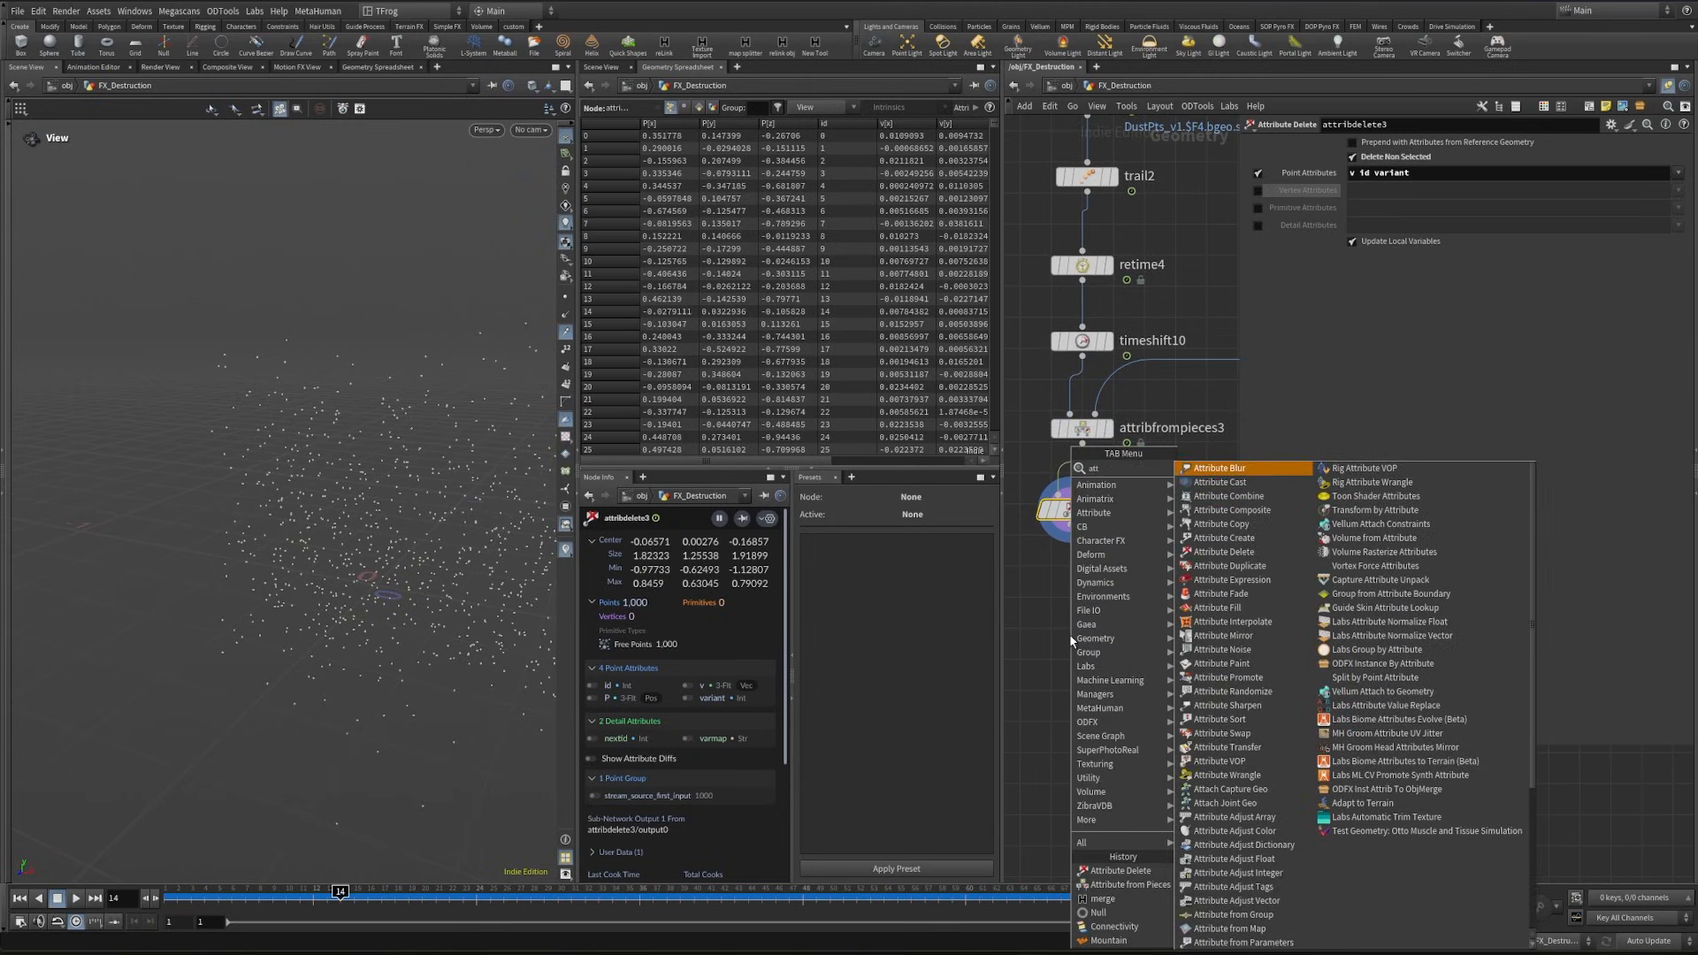
pyautogui.write('rand')
pyautogui.press('Return')
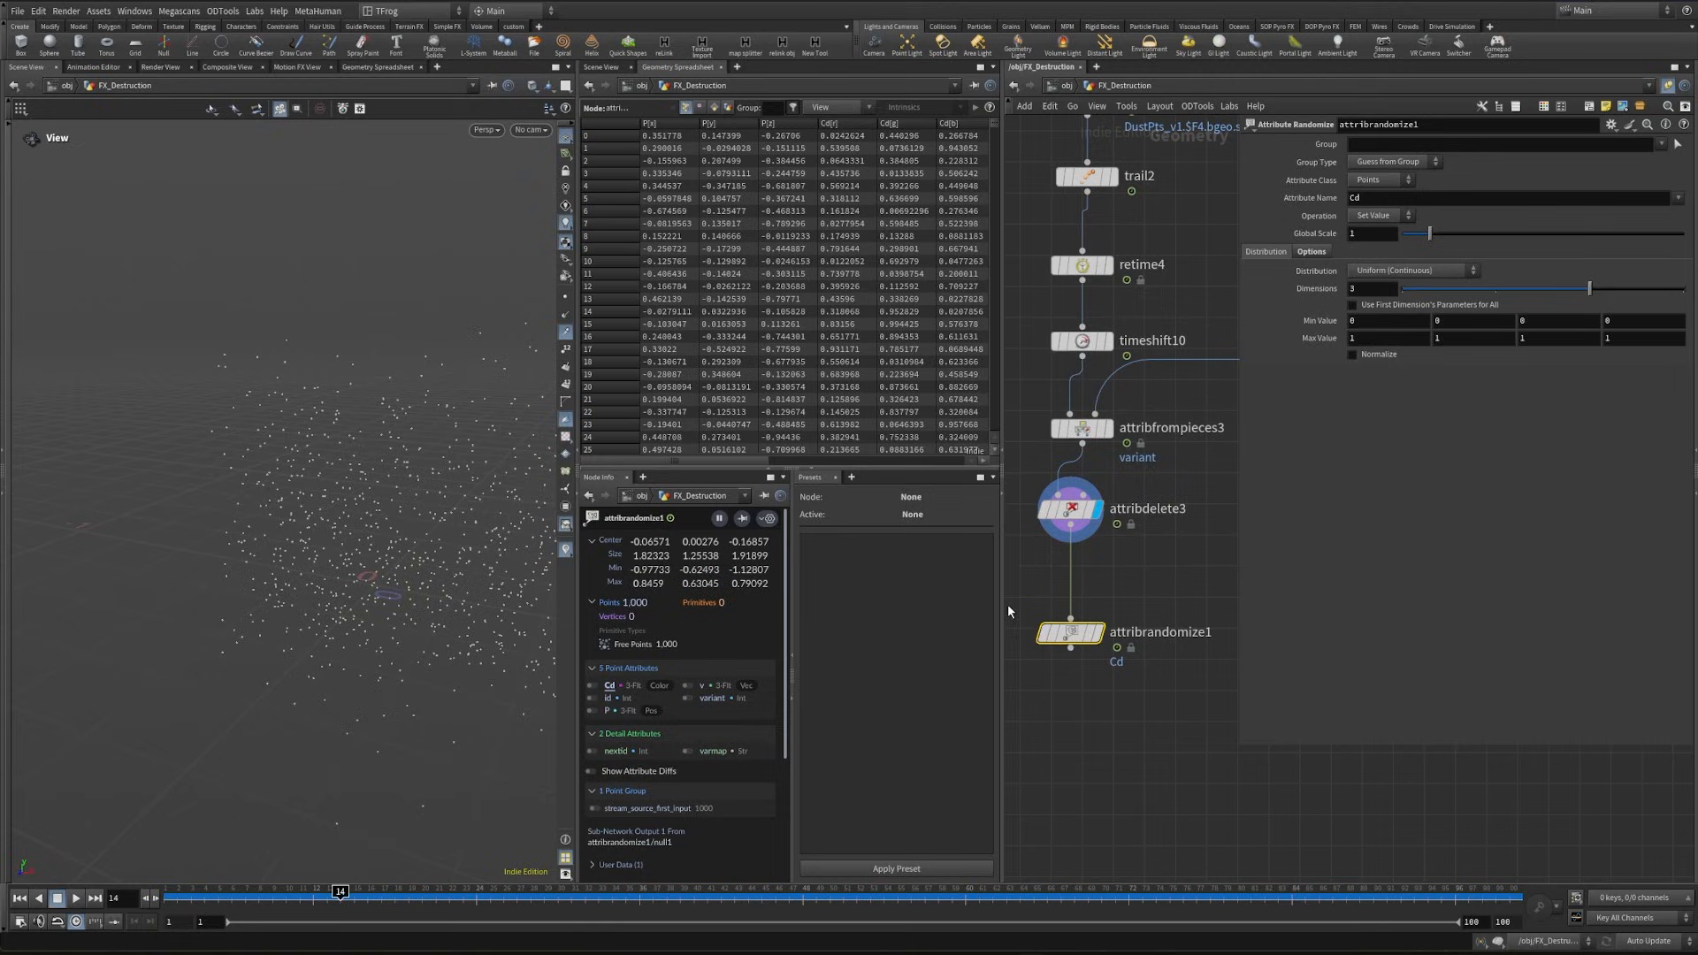
pyautogui.click(1110, 630)
pyautogui.write('pscale')
pyautogui.press('Return')
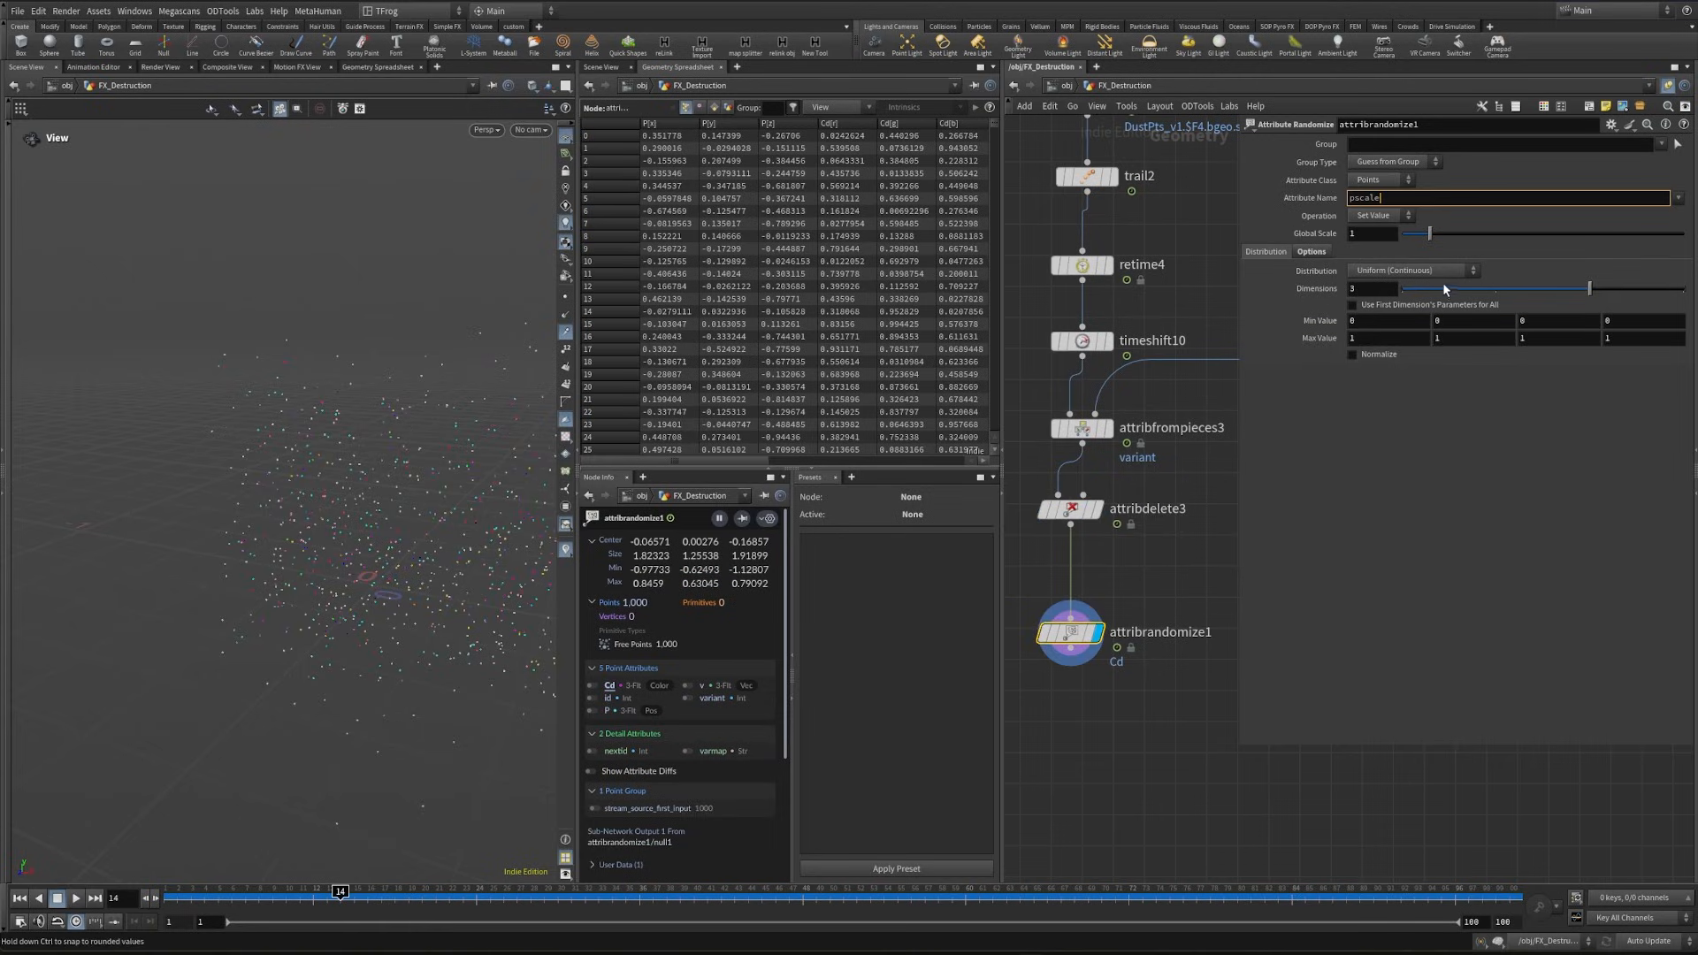
# - Set attribrandomize1 to a Custom Ramp distribution fitted from 0.1 to 0.3, and reduce its global scale
pyautogui.click(1373, 270)
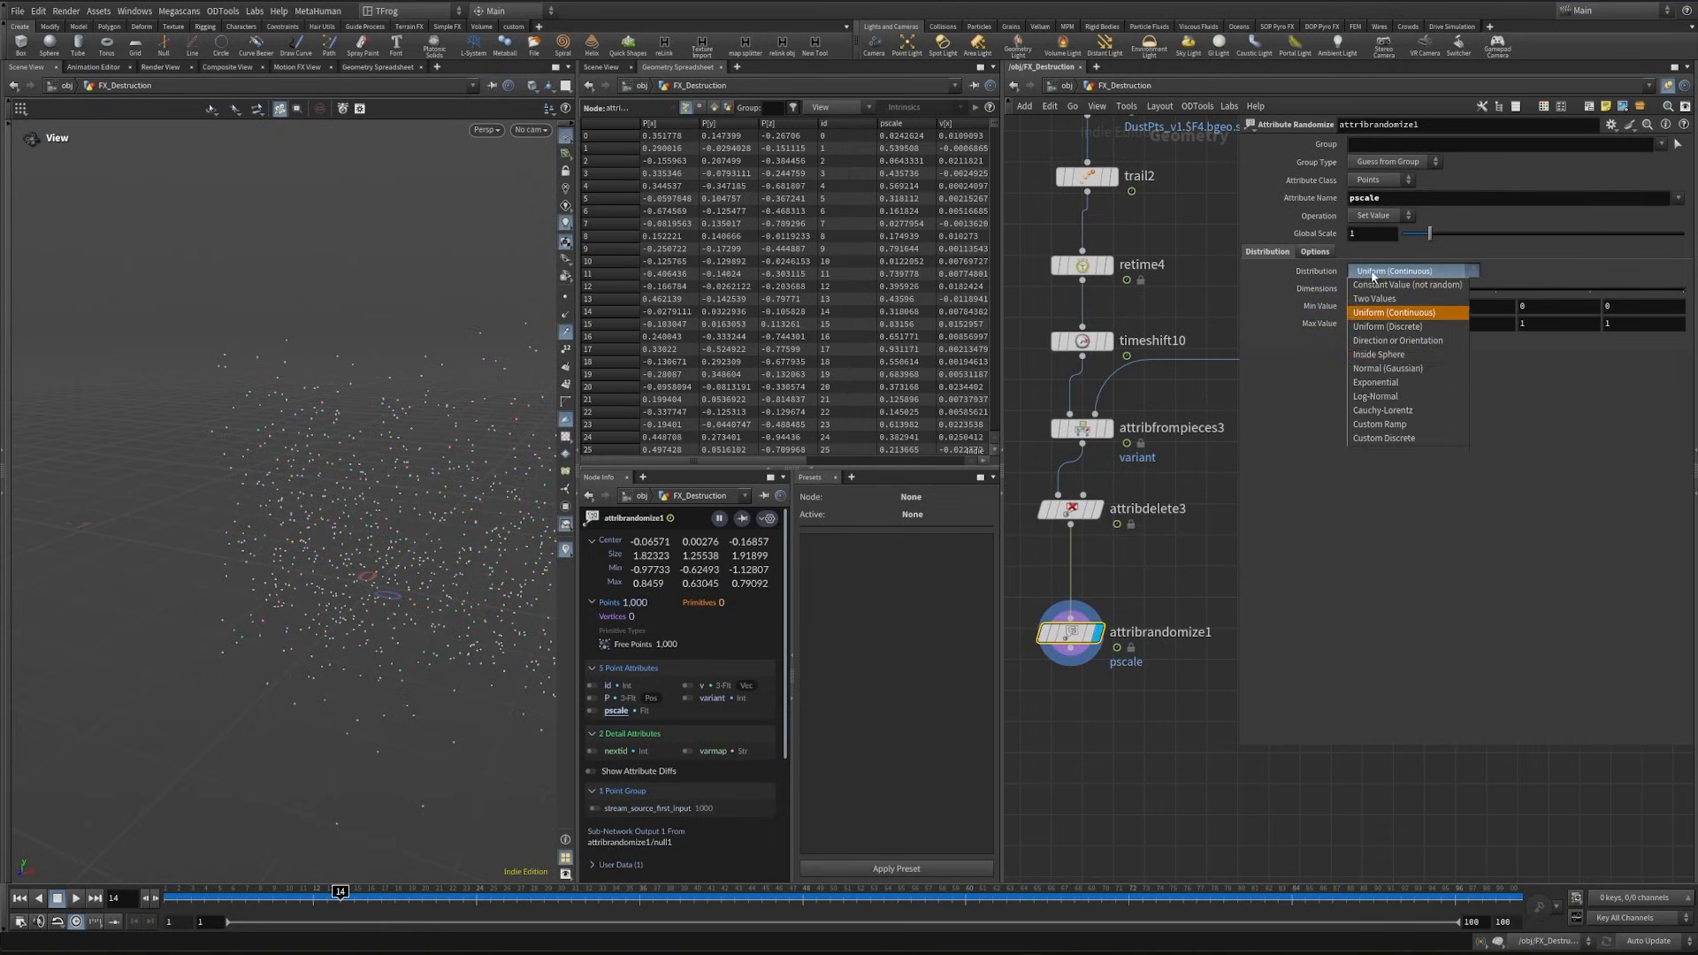
pyautogui.click(1407, 416)
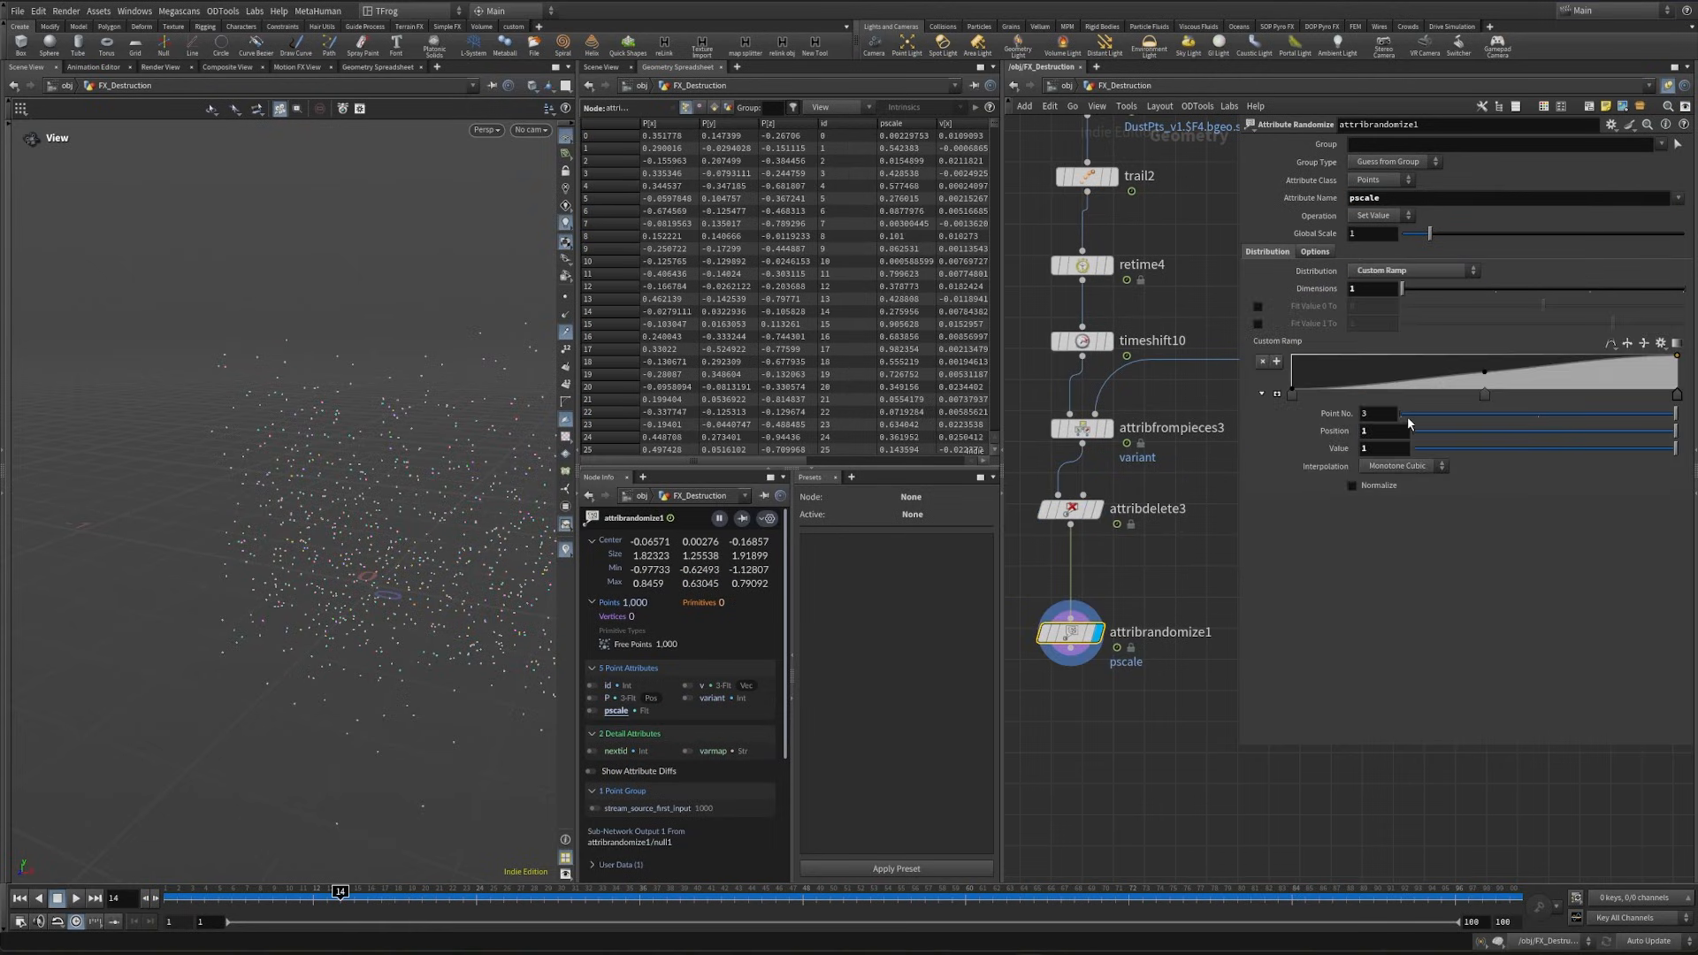
pyautogui.click(1257, 323)
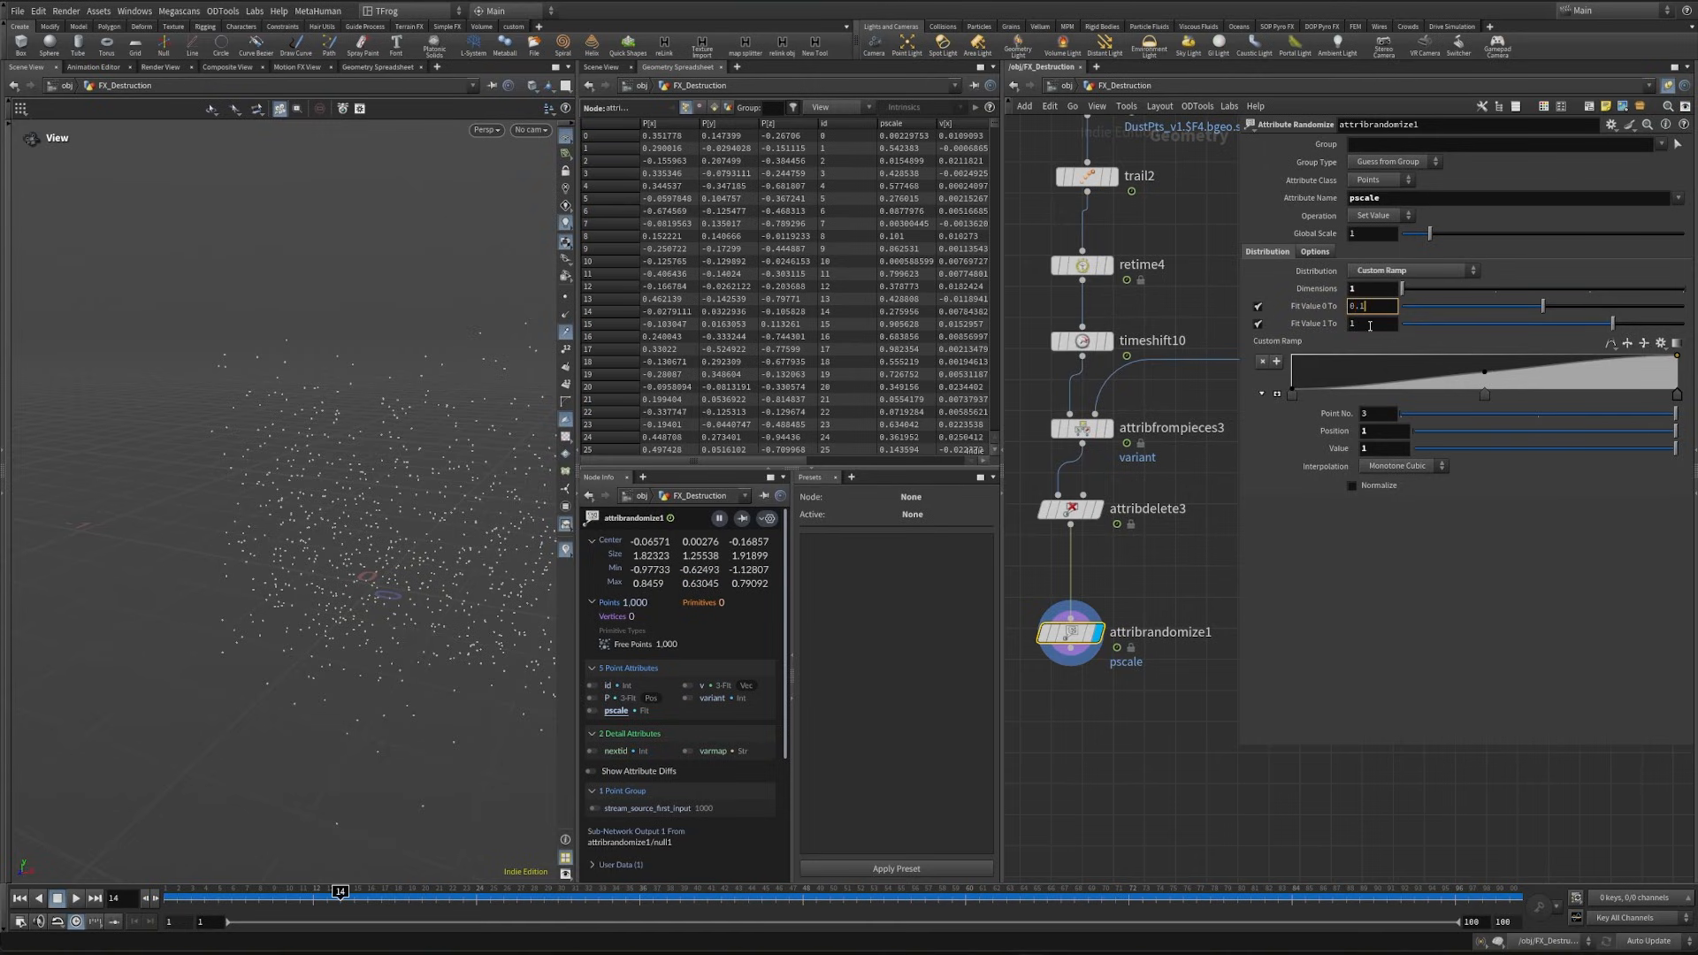
pyautogui.press('Tab')
pyautogui.press('Return')
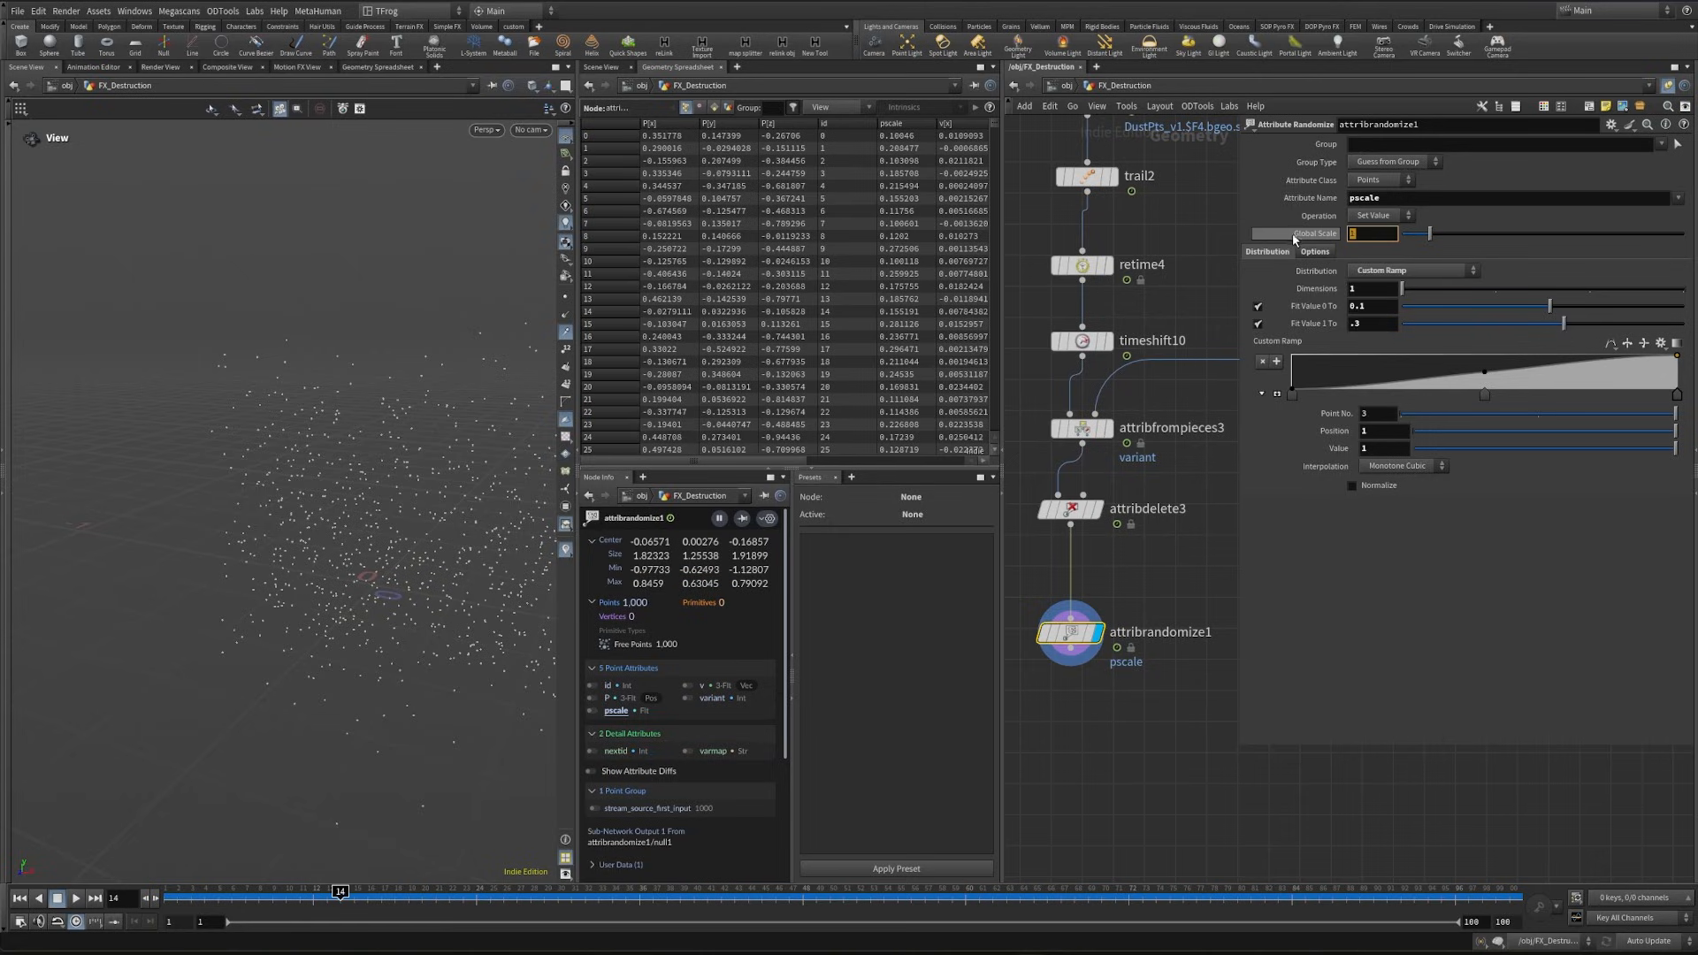
pyautogui.write('.004')
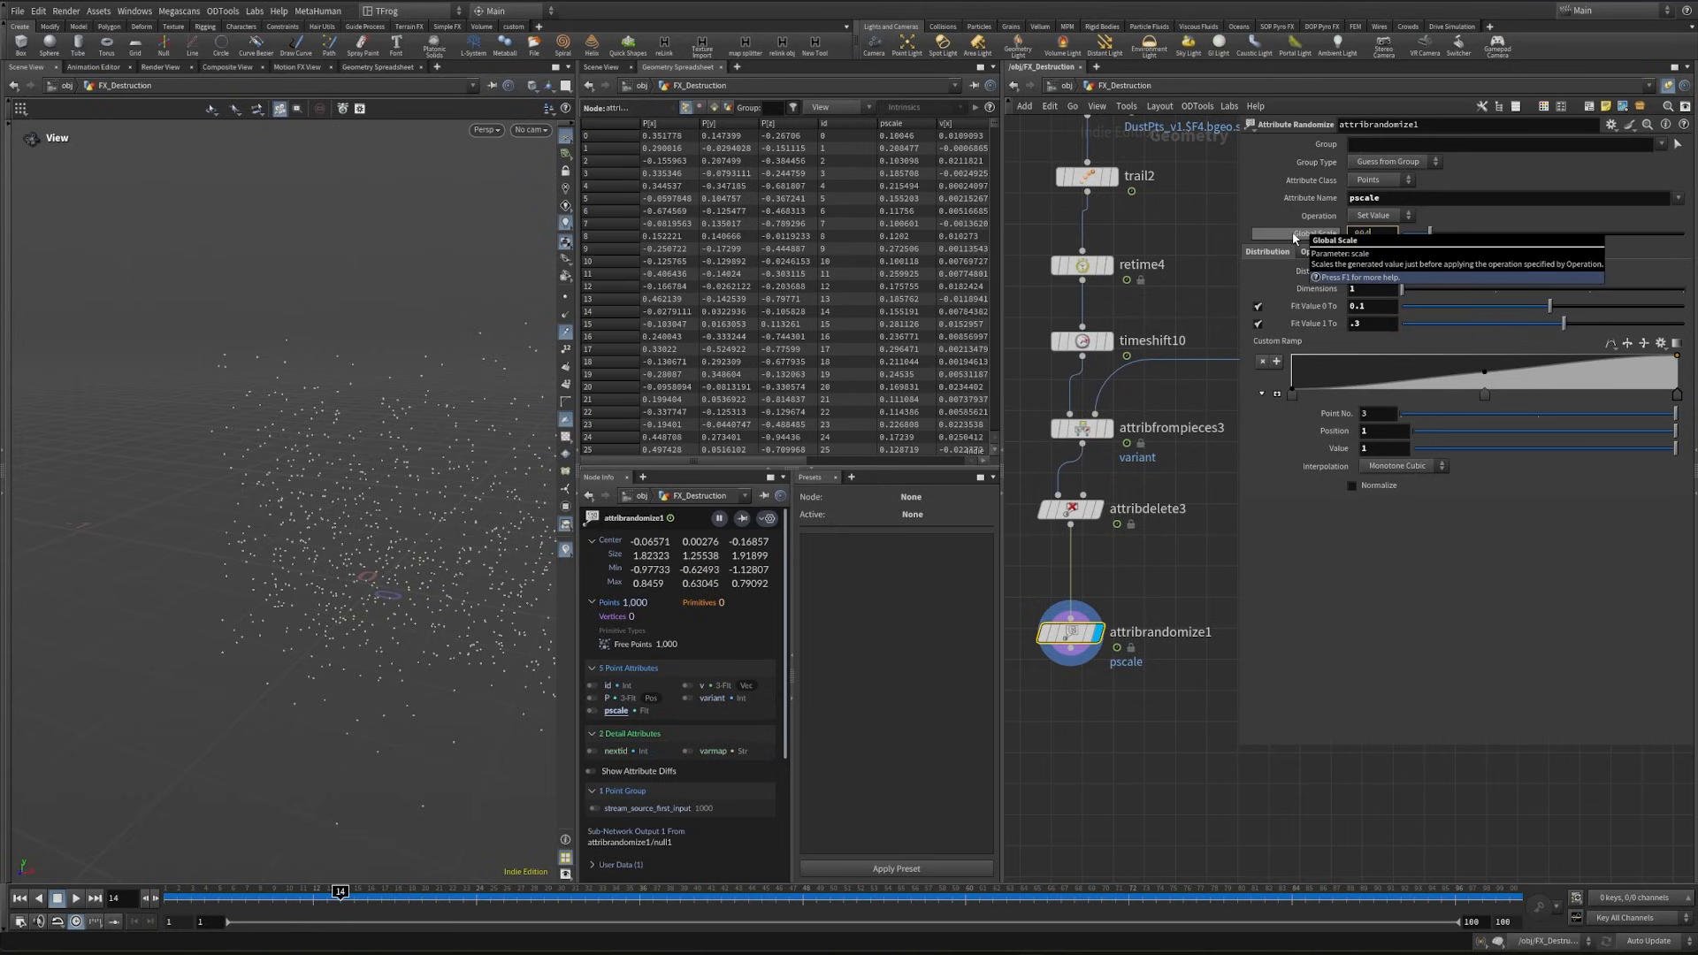
pyautogui.press('Return')
pyautogui.press('p')
# - Add a Null below attribrandomize1 and name it Scatter_dust_pts
pyautogui.scroll(-3, 1258, 644)
pyautogui.press('Tab')
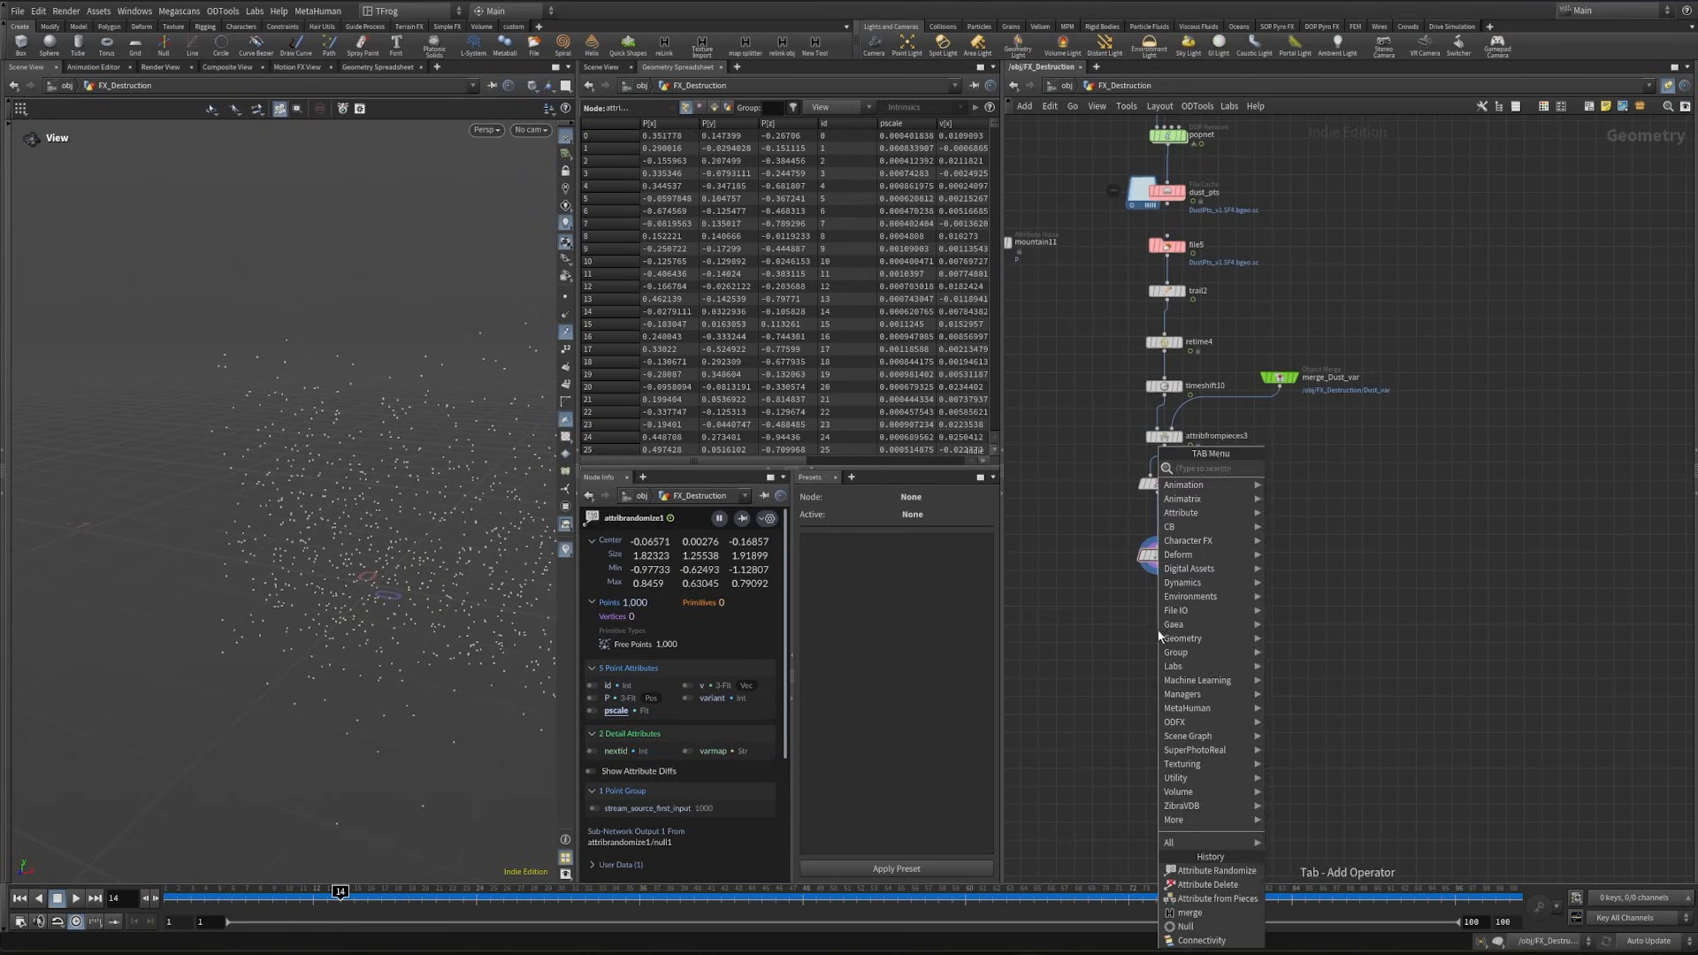
pyautogui.write('null')
pyautogui.press('Return')
pyautogui.click(1158, 631)
pyautogui.scroll(3, 1169, 670)
pyautogui.click(1201, 618)
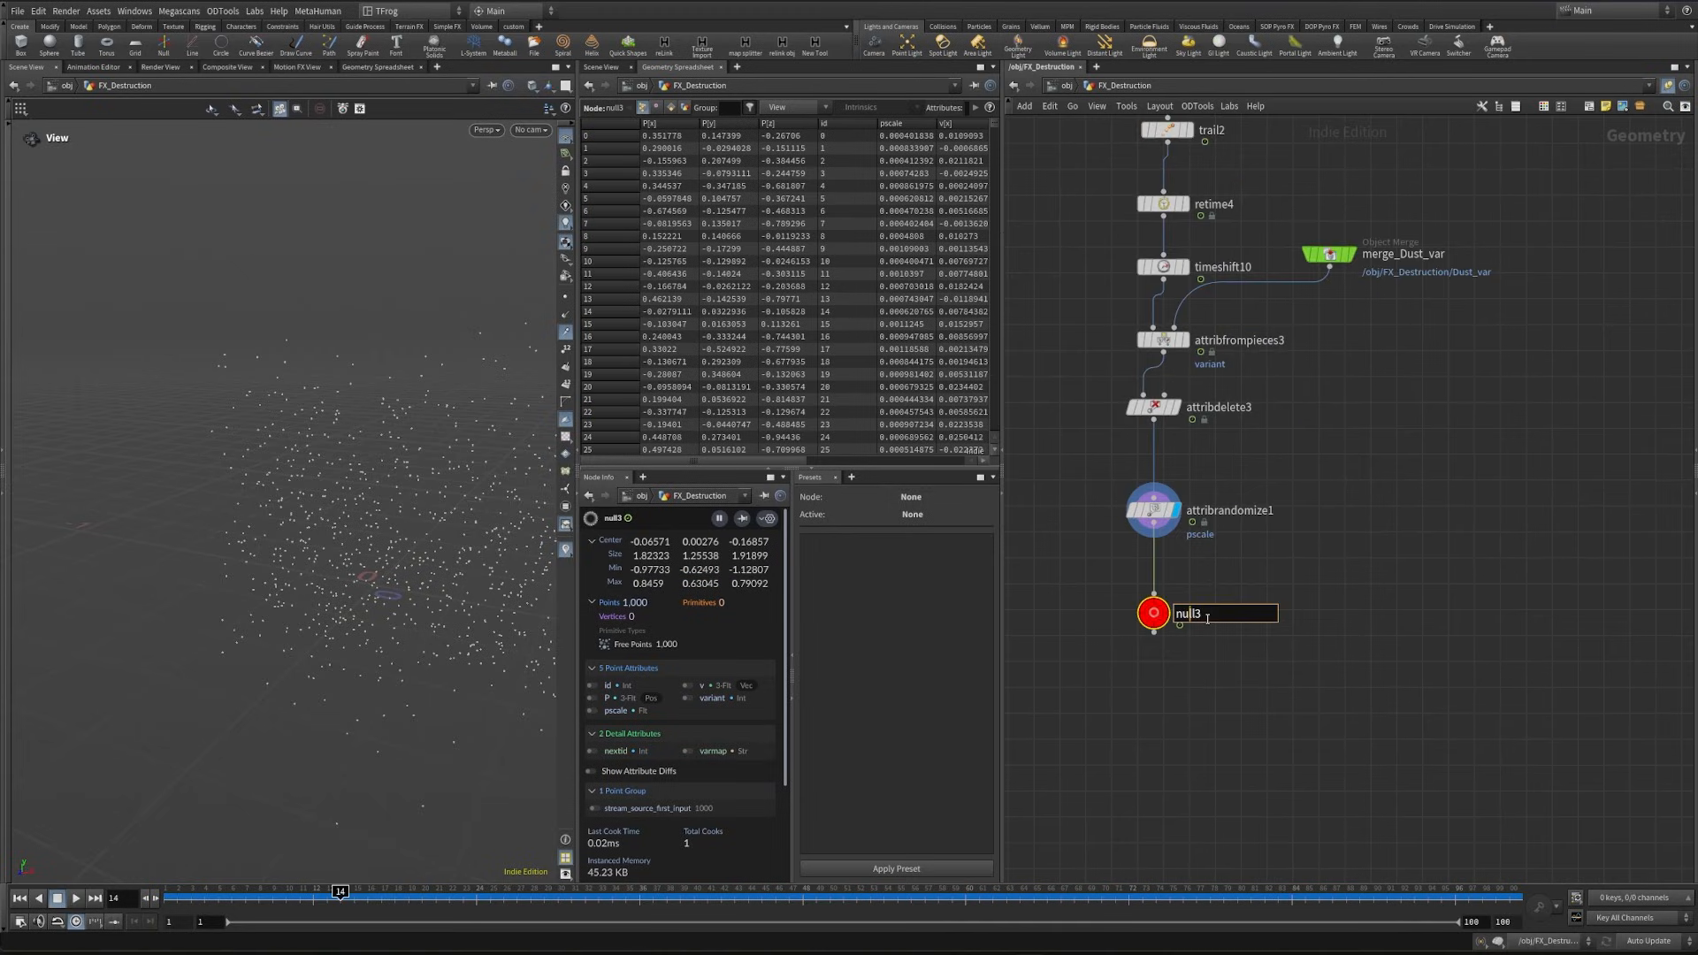
pyautogui.moveTo(1207, 619); pyautogui.dragTo(1147, 621)
pyautogui.write('Scatter_dust_pt')
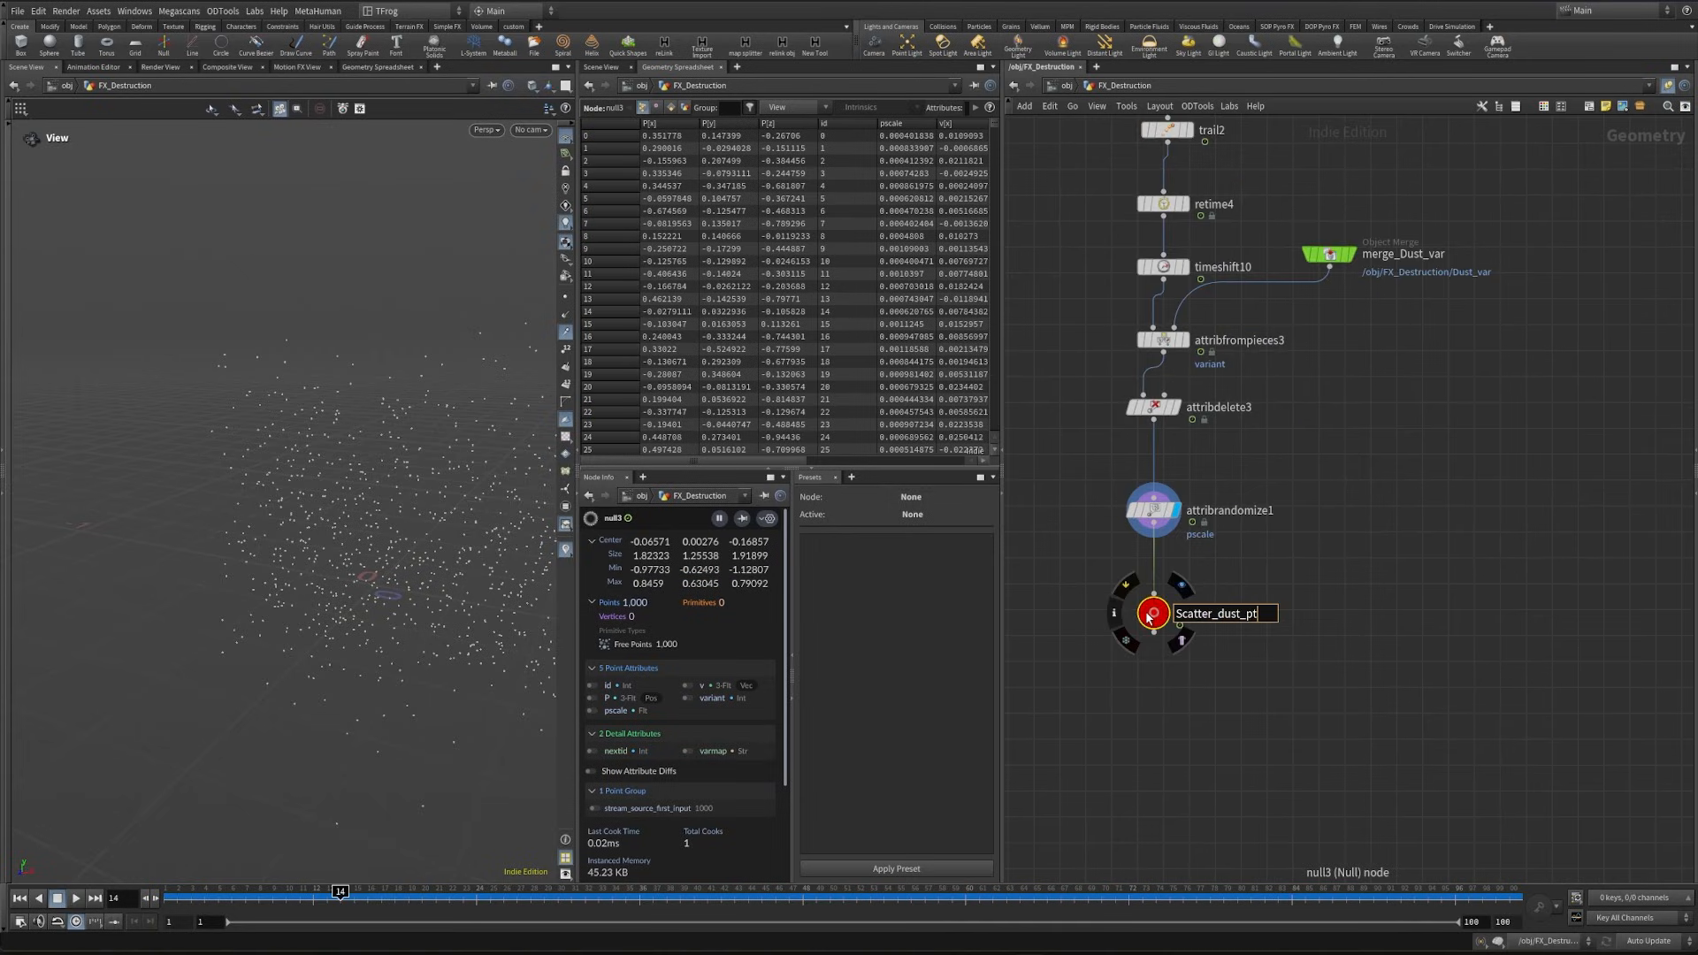
pyautogui.write('s')
pyautogui.press('Return')
# - Copy the Dust_var and Scatter_dust_pts nulls and paste them as Object Merge references beside the dust particle chain
pyautogui.scroll(-3, 1304, 735)
pyautogui.moveTo(1304, 734); pyautogui.dragTo(1590, 611, button='middle')
pyautogui.click(1304, 378)
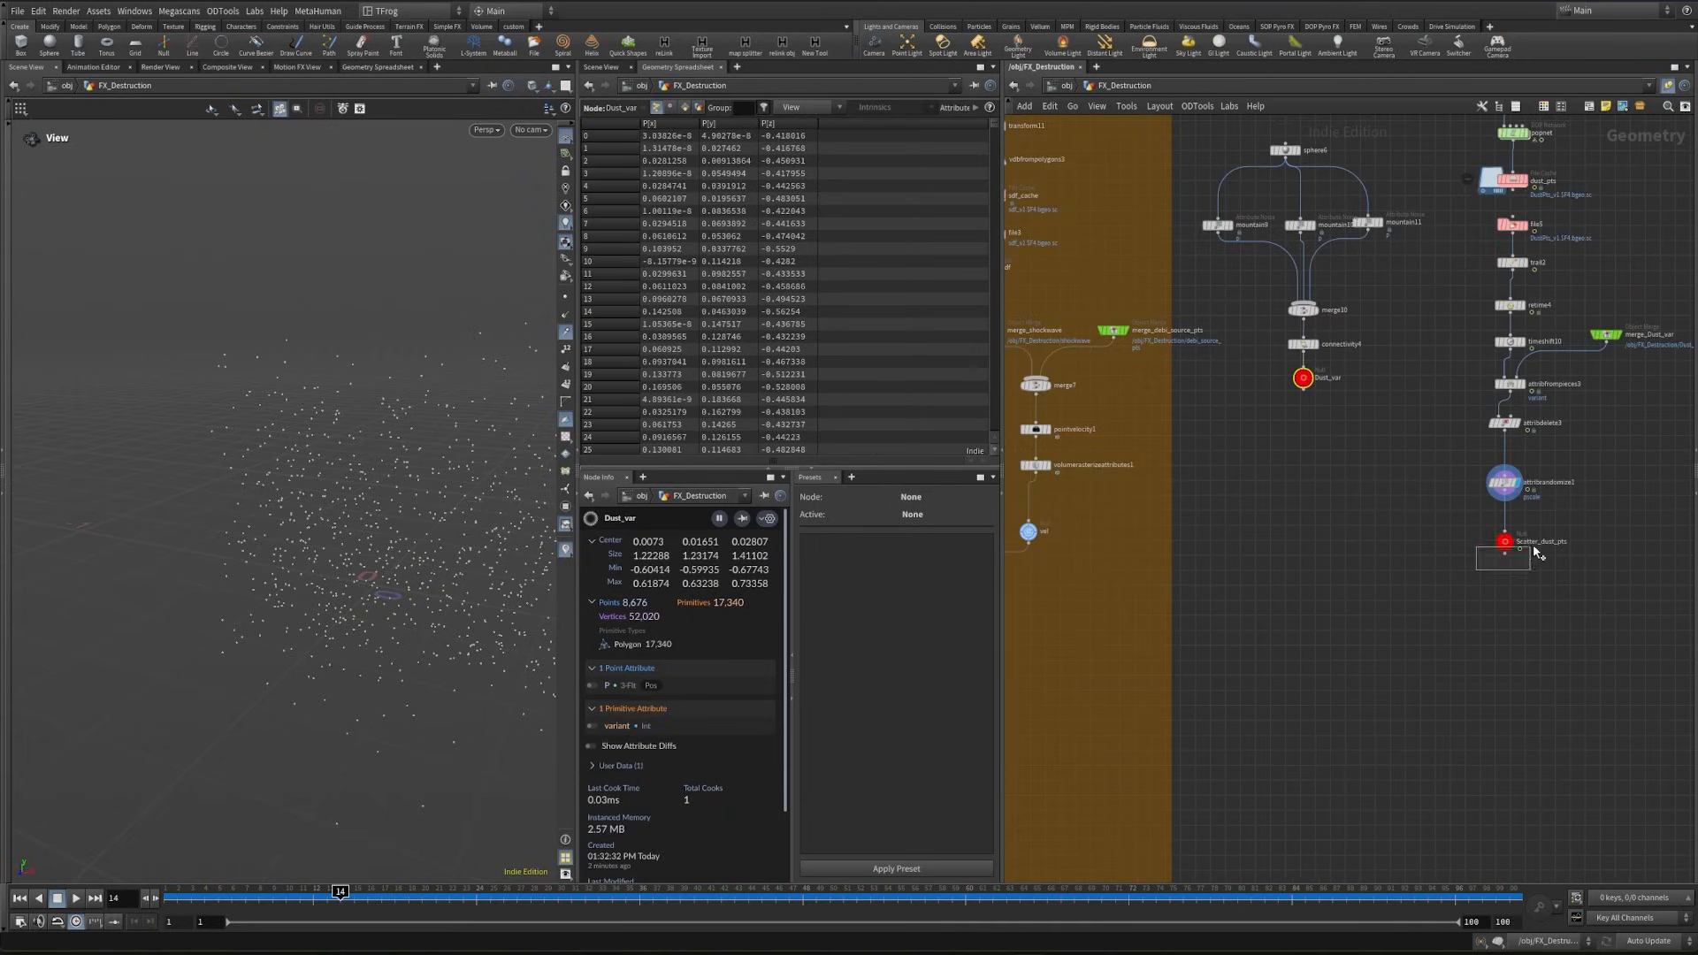
pyautogui.keyDown('shift'); pyautogui.moveTo(1535, 550); pyautogui.dragTo(1534, 552); pyautogui.keyUp('shift')
pyautogui.hotkey('ctrl', 'c')
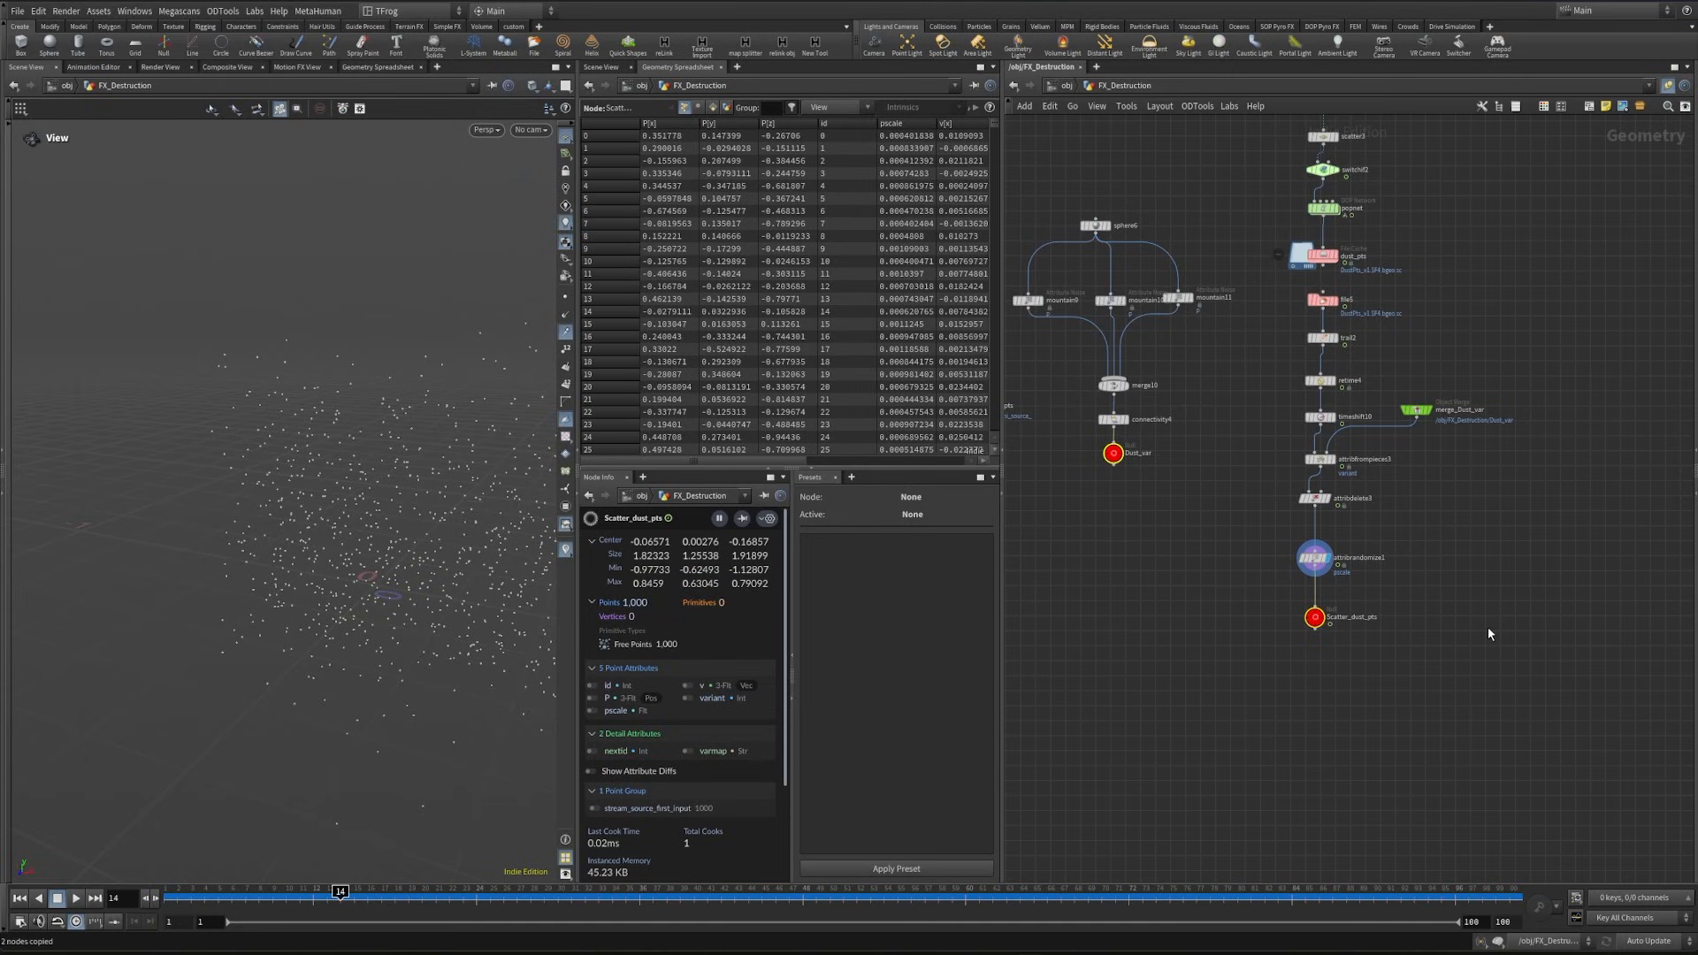
pyautogui.hotkey('ctrl', 'shift', 'v')
pyautogui.scroll(5, 1451, 619)
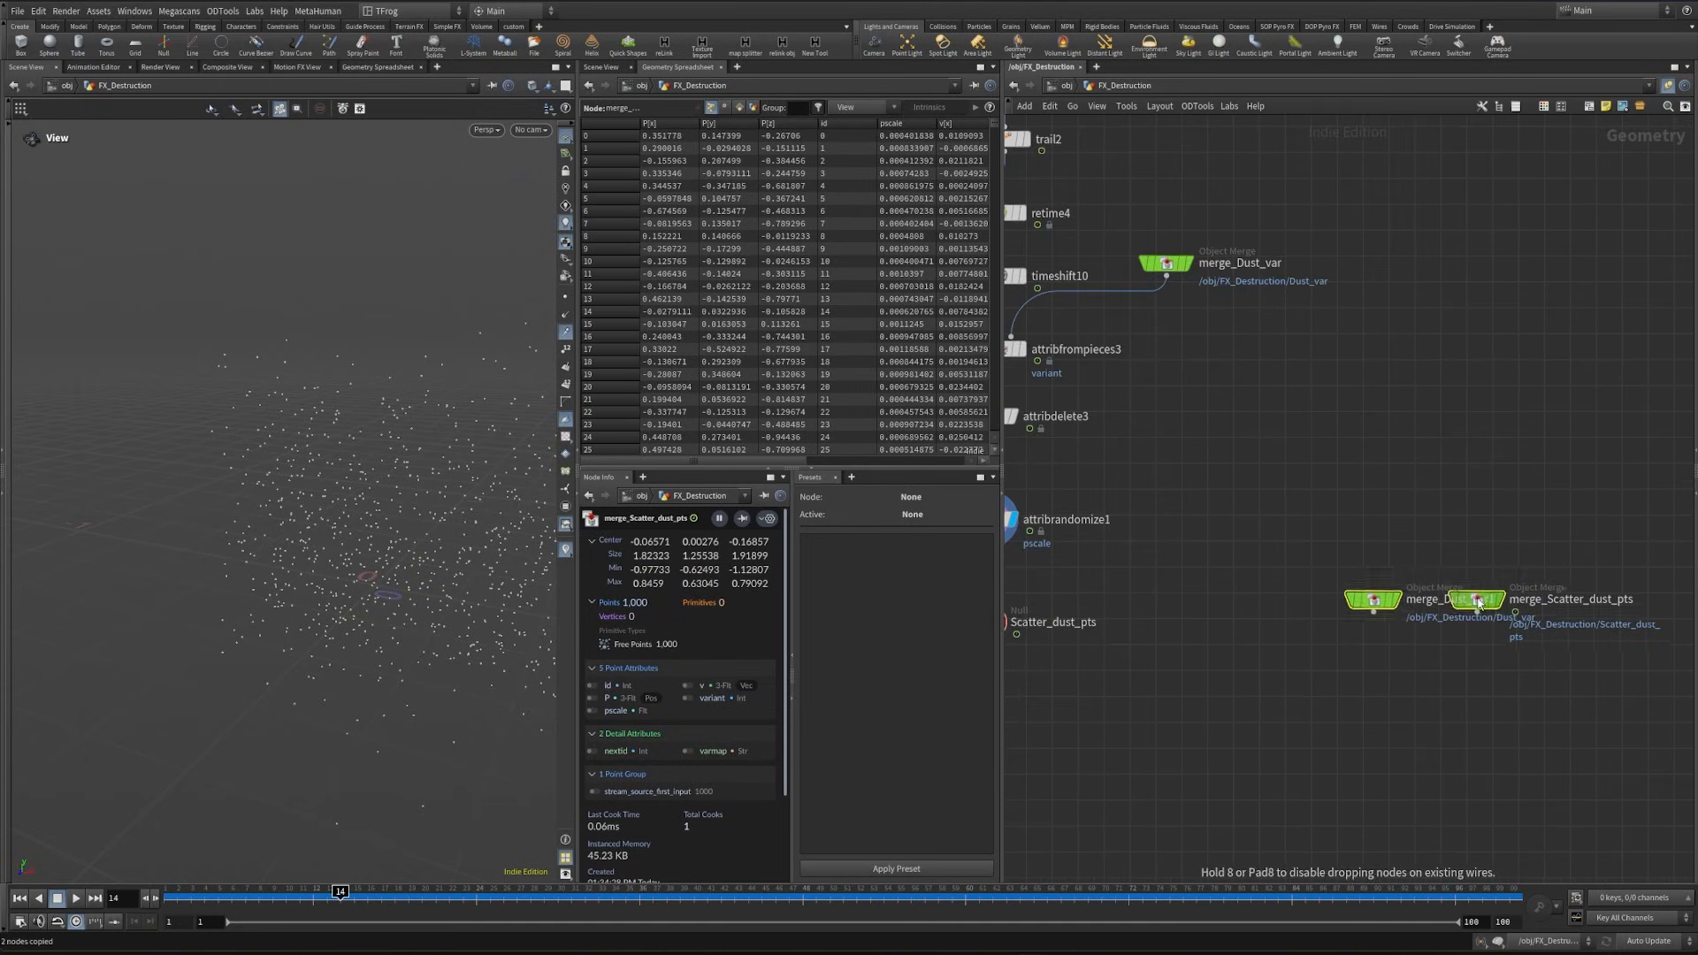
pyautogui.click(1428, 604)
pyautogui.press('Tab')
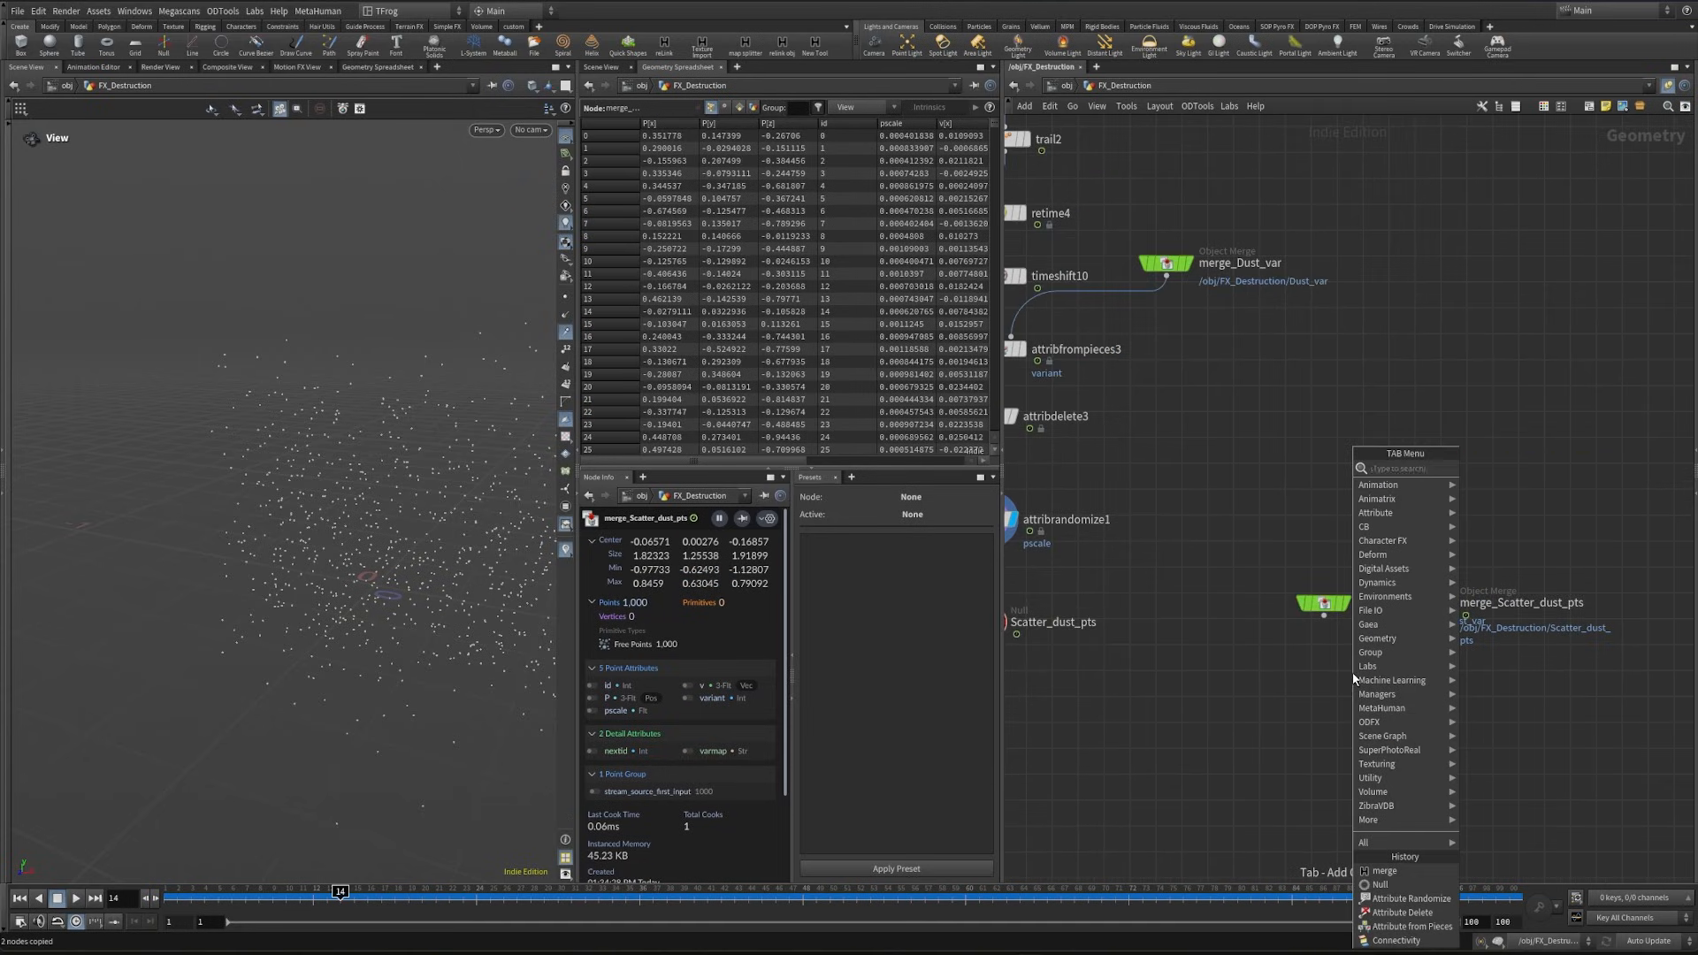
pyautogui.write('copyt')
pyautogui.press('Return')
pyautogui.press('Escape')
# - Add a Copy to Points node below the two Object Merges and wire merge_Dust_var1 into its first input
pyautogui.press('Tab')
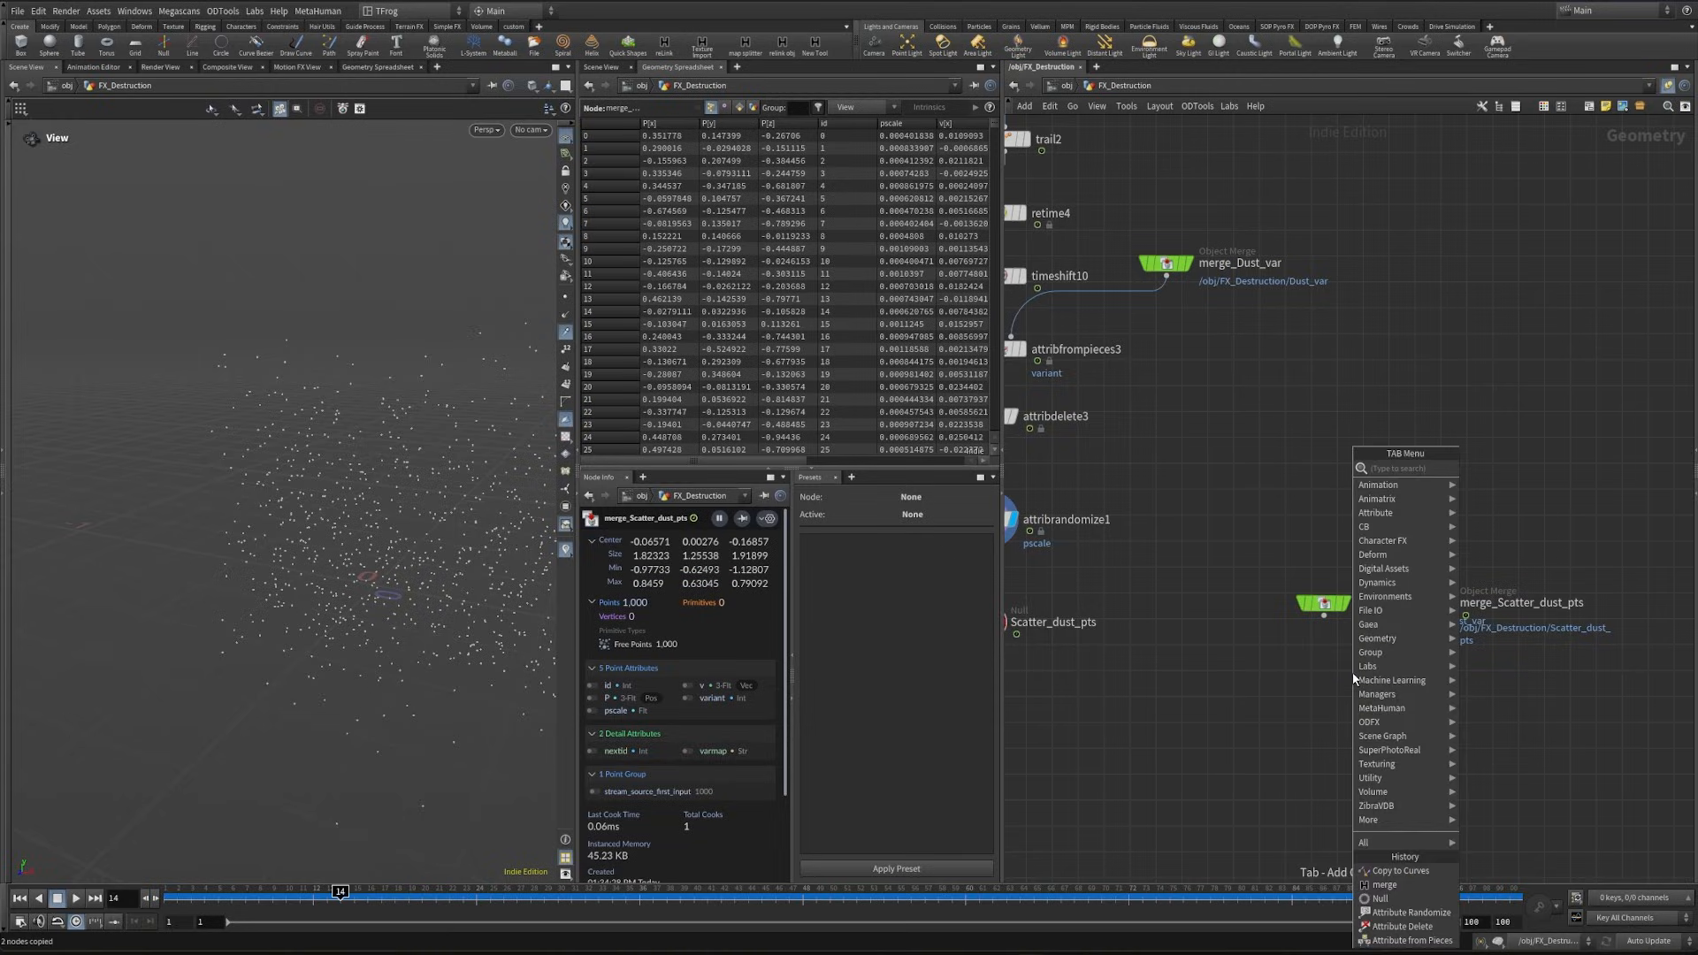
pyautogui.write('copytop')
pyautogui.press('Return')
pyautogui.click(1399, 713)
pyautogui.scroll(3, 1372, 650)
pyautogui.click(1327, 570)
pyautogui.moveTo(1273, 557); pyautogui.dragTo(1400, 732)
pyautogui.moveTo(1292, 710); pyautogui.dragTo(1155, 688, button='middle')
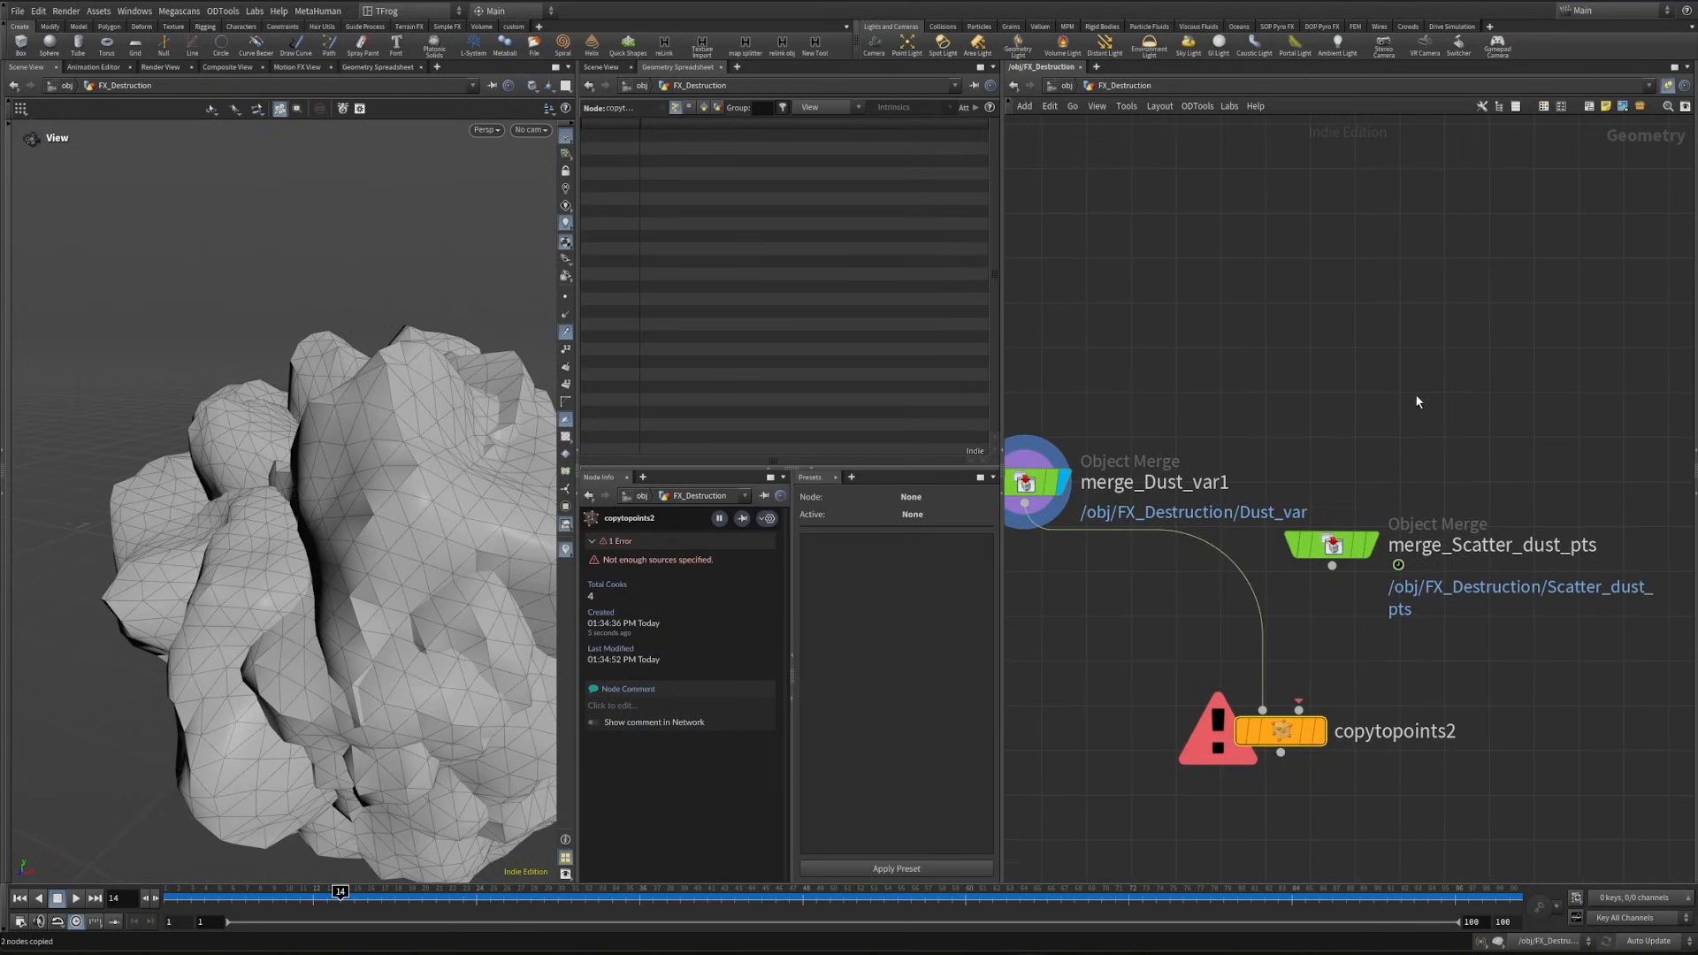
# - Enable Pack and Instance and the Piece Attribute option on copytopoints2
pyautogui.press('p')
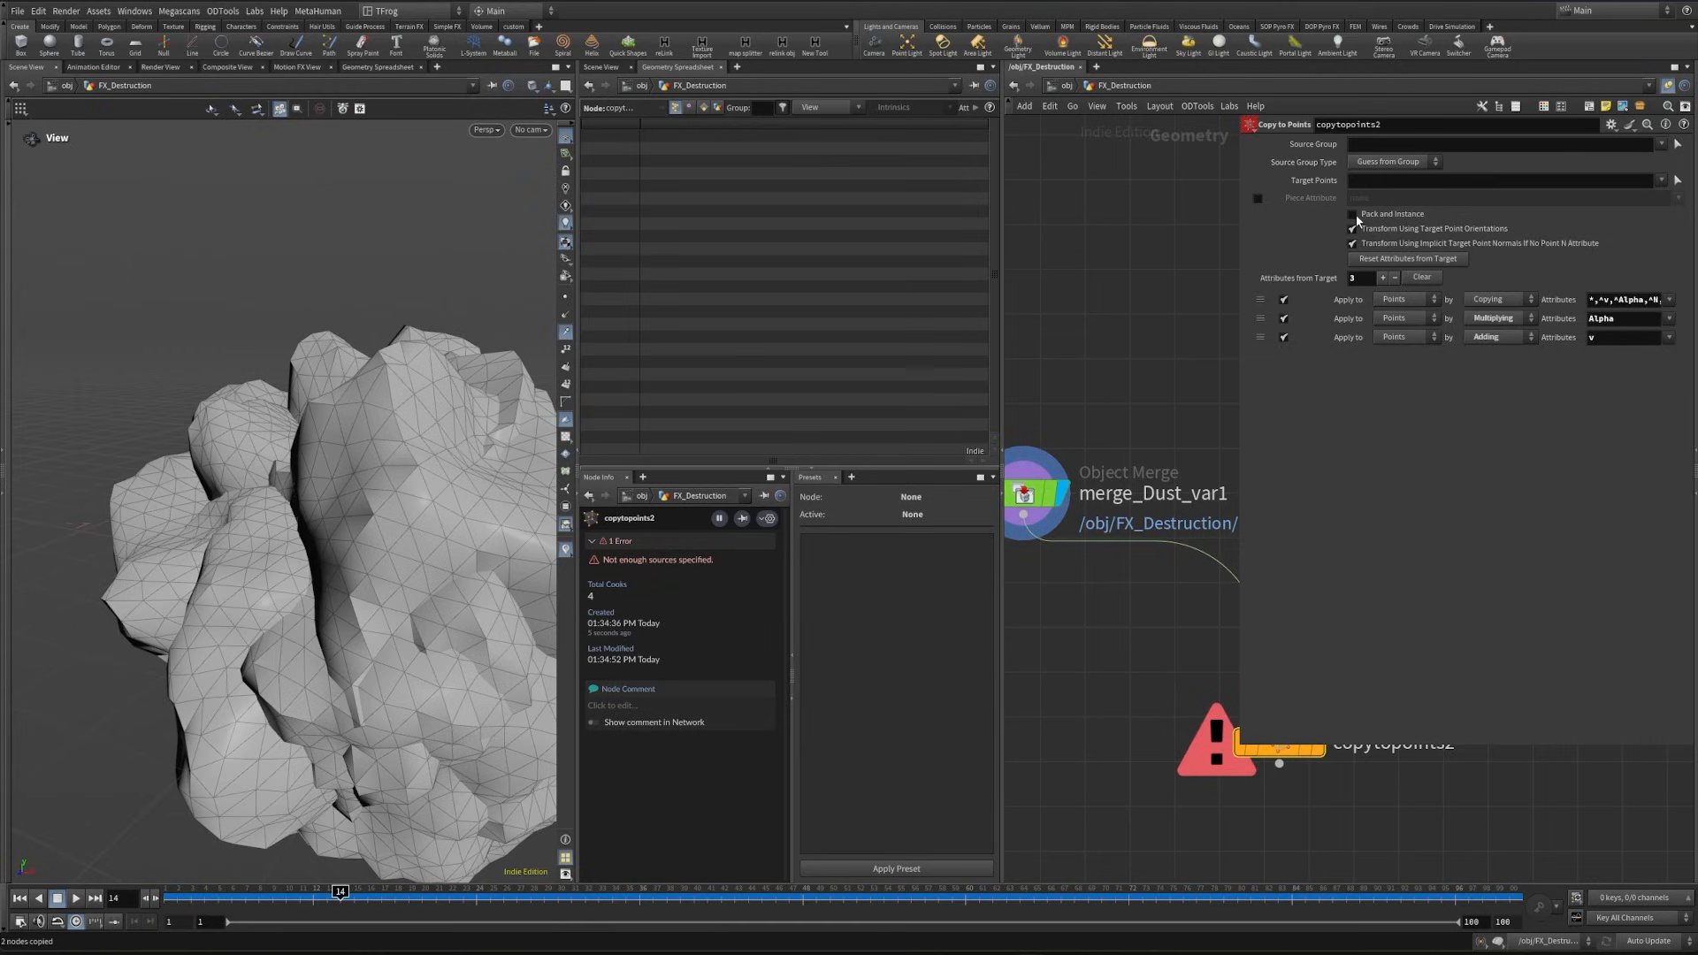
pyautogui.click(1353, 214)
pyautogui.click(1256, 198)
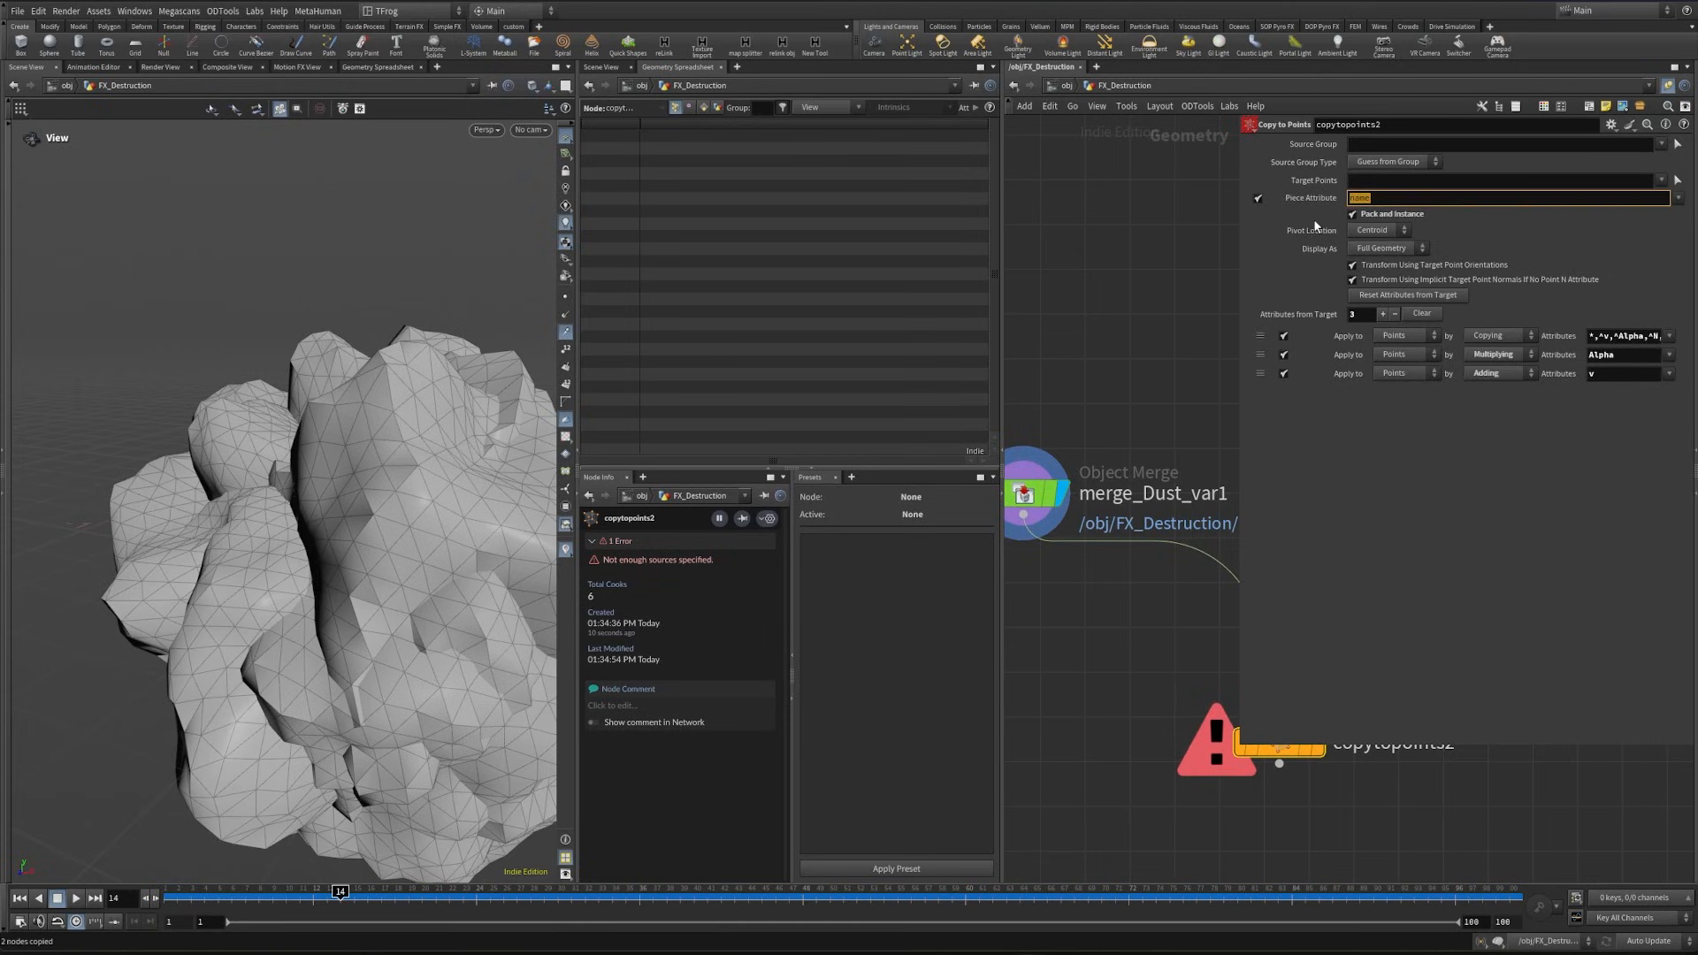
pyautogui.click(1215, 267)
pyautogui.press('p')
# - Wire merge_Scatter_dust_pts into copytopoints2's second input, display the node, and frame it in the viewport
pyautogui.moveTo(1337, 583); pyautogui.dragTo(1298, 719)
pyautogui.click(1324, 699)
pyautogui.hotkey('space', 'f')
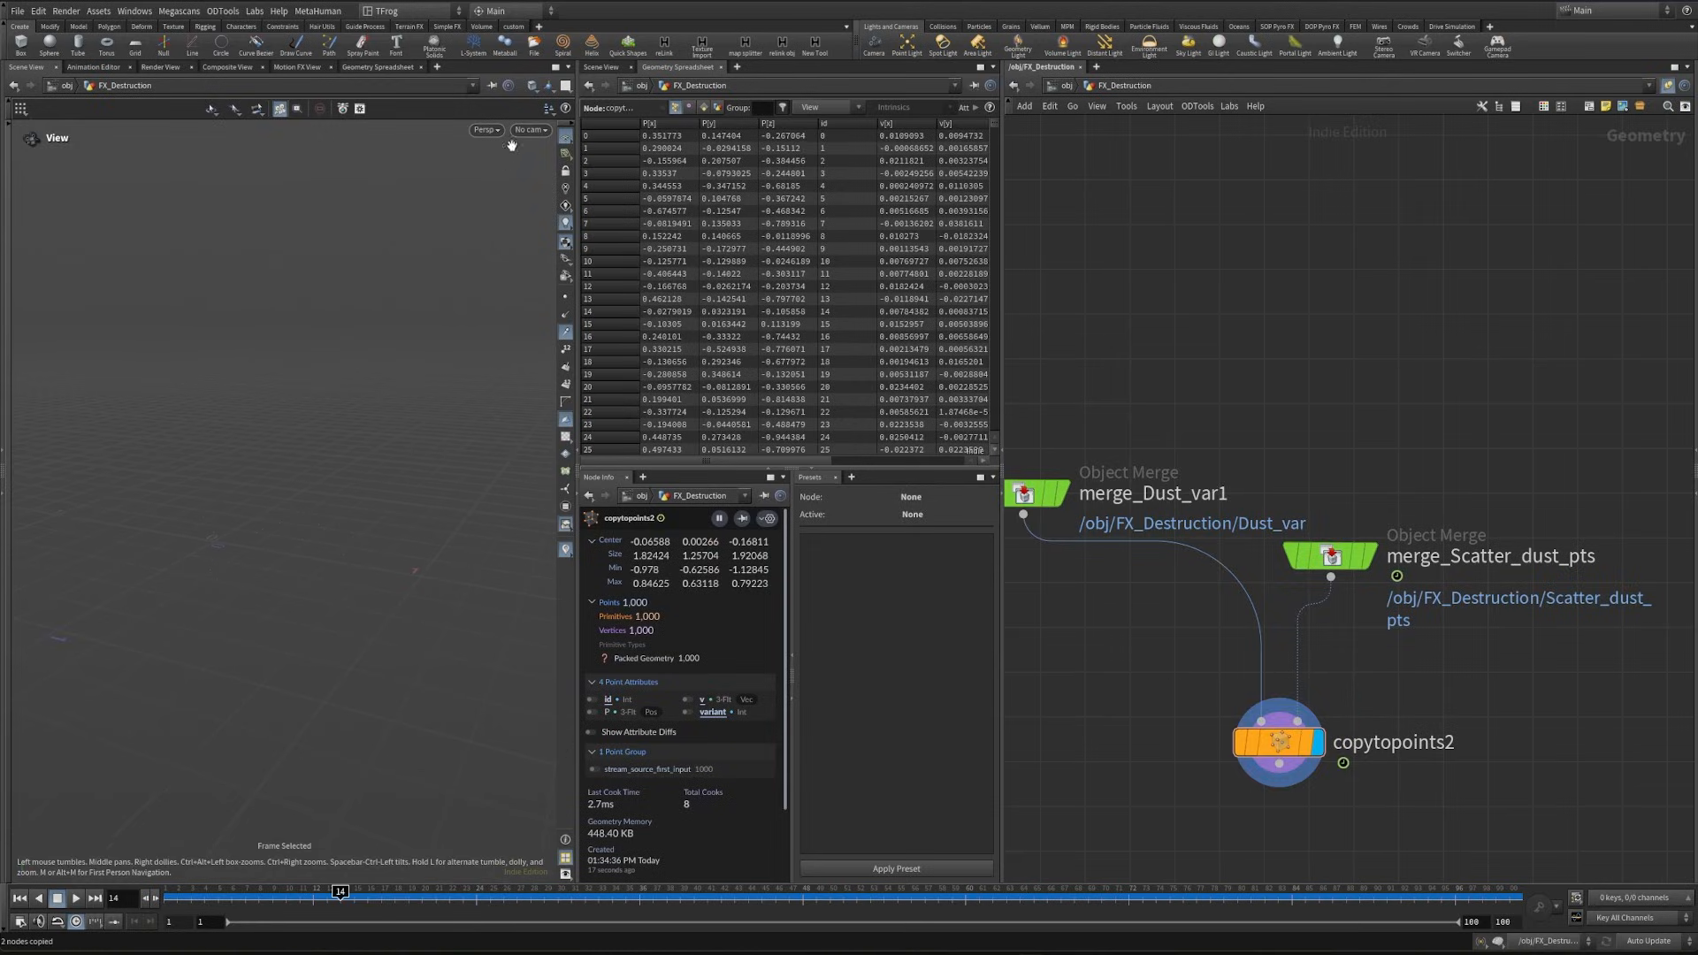
# - Look through cam1 and scrub between frames 10 and 15 to examine the instanced dust
pyautogui.click(528, 130)
pyautogui.click(542, 199)
pyautogui.click(291, 900)
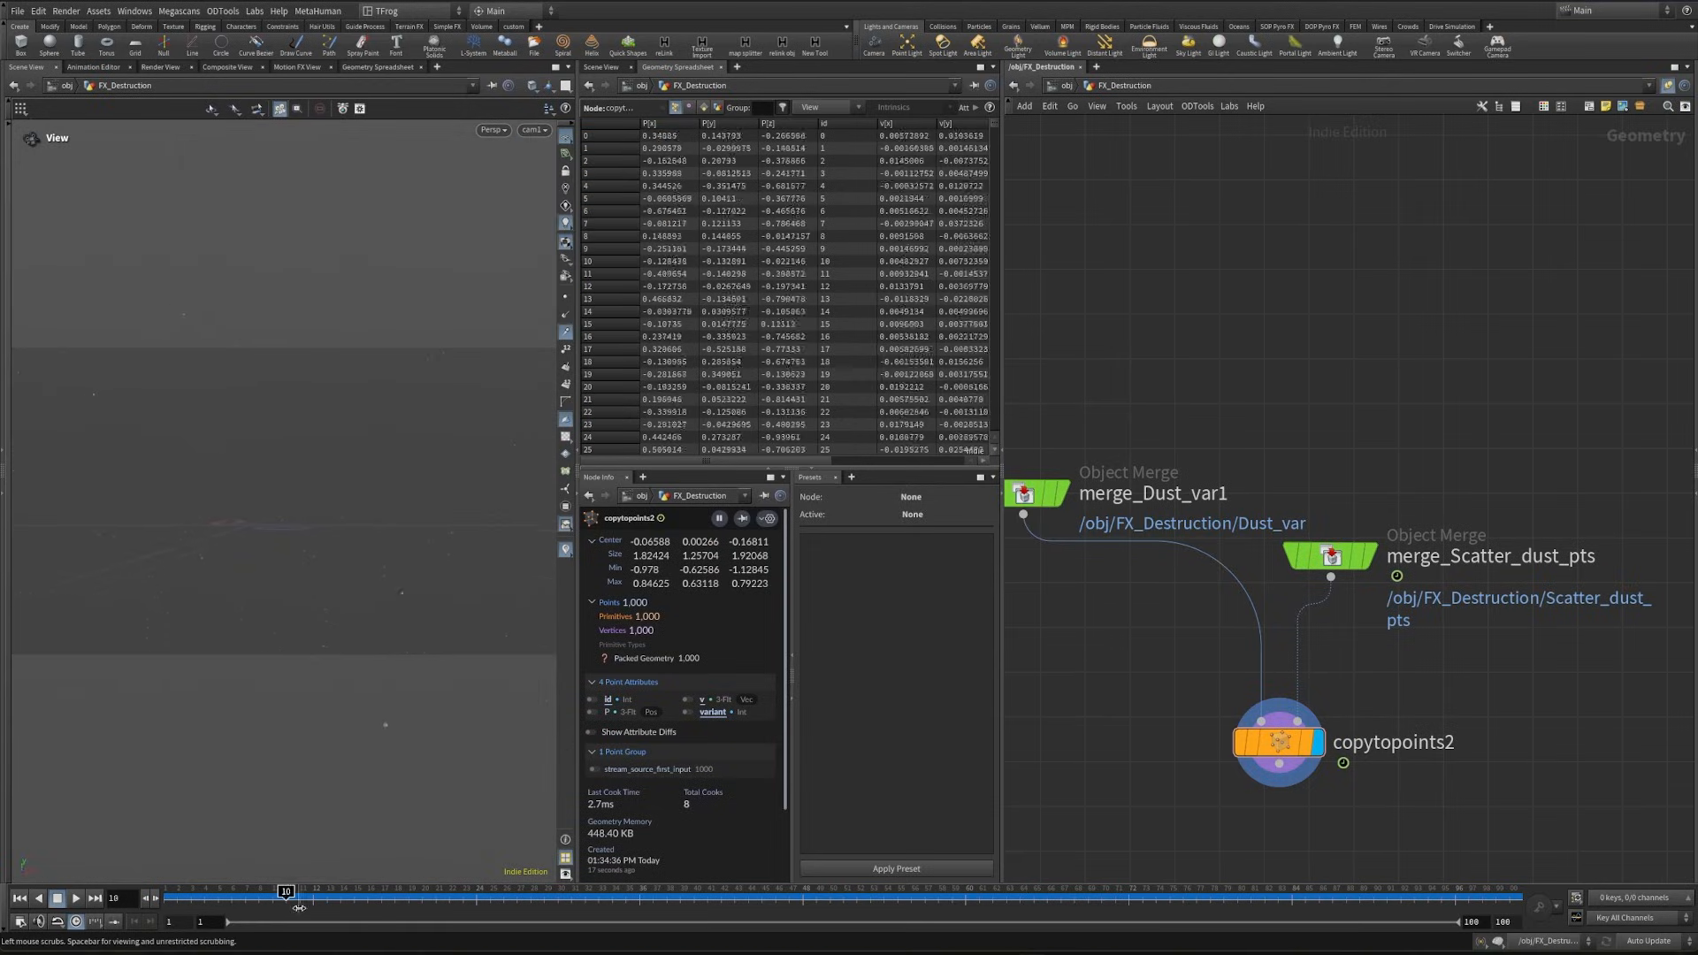
pyautogui.moveTo(299, 907)
pyautogui.mouseDown()
pyautogui.moveTo(639, 895)
pyautogui.moveTo(355, 900)
pyautogui.mouseUp()
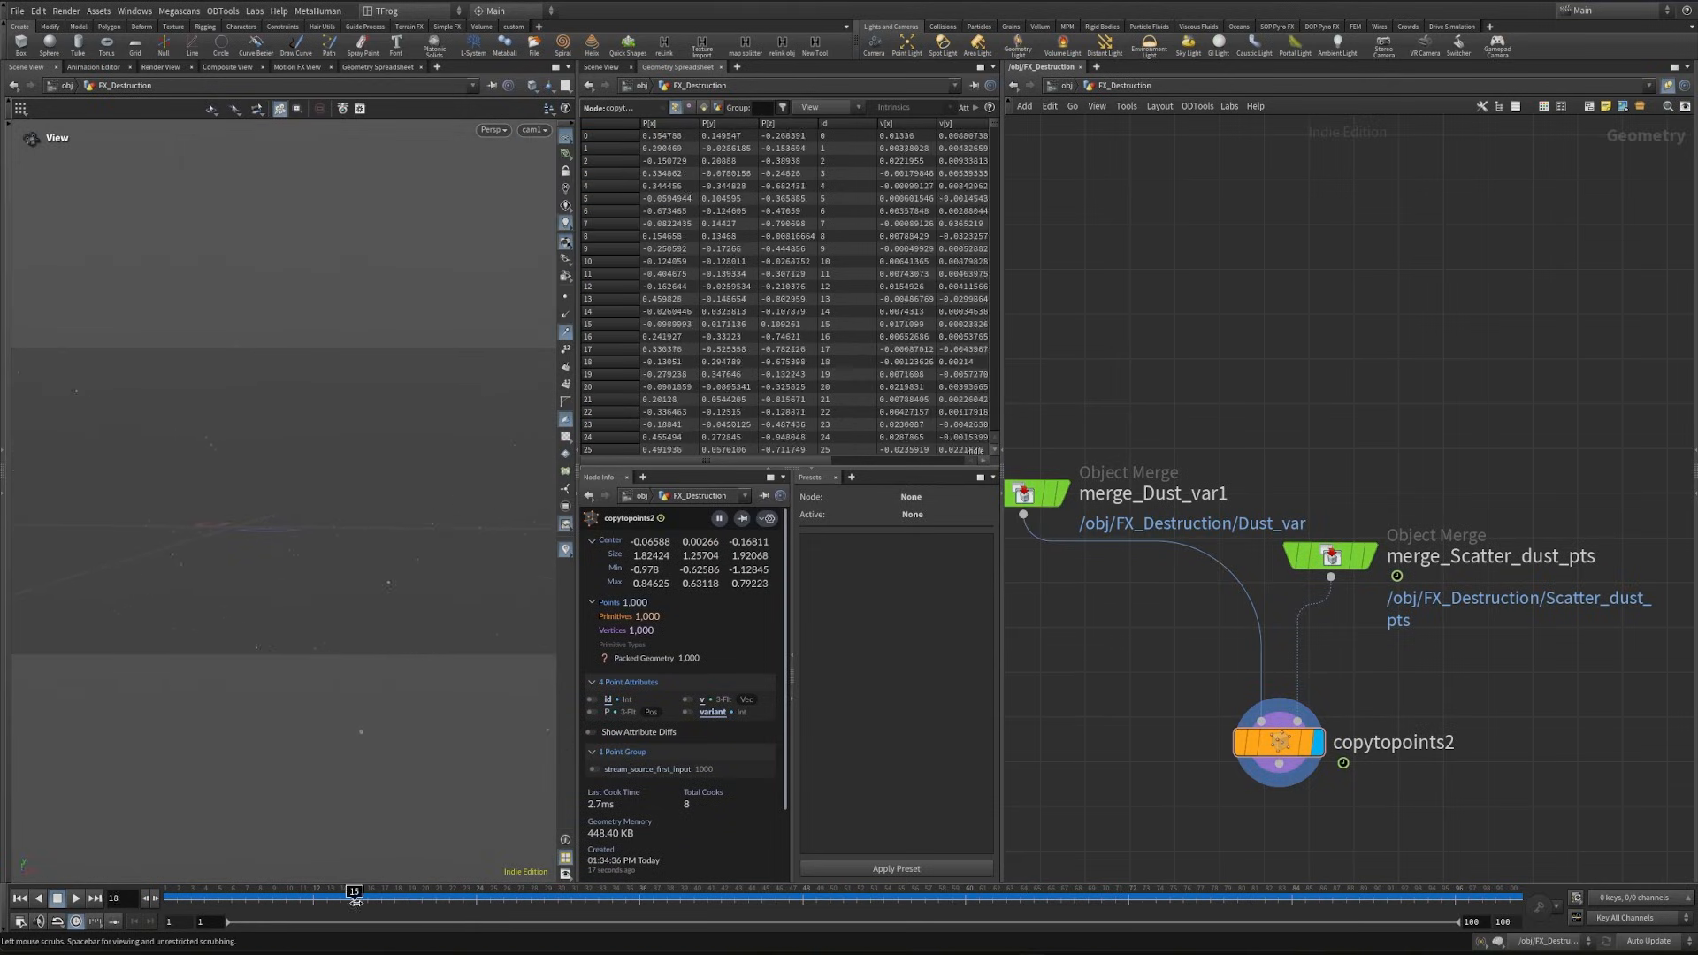
pyautogui.moveTo(355, 900); pyautogui.dragTo(285, 900)
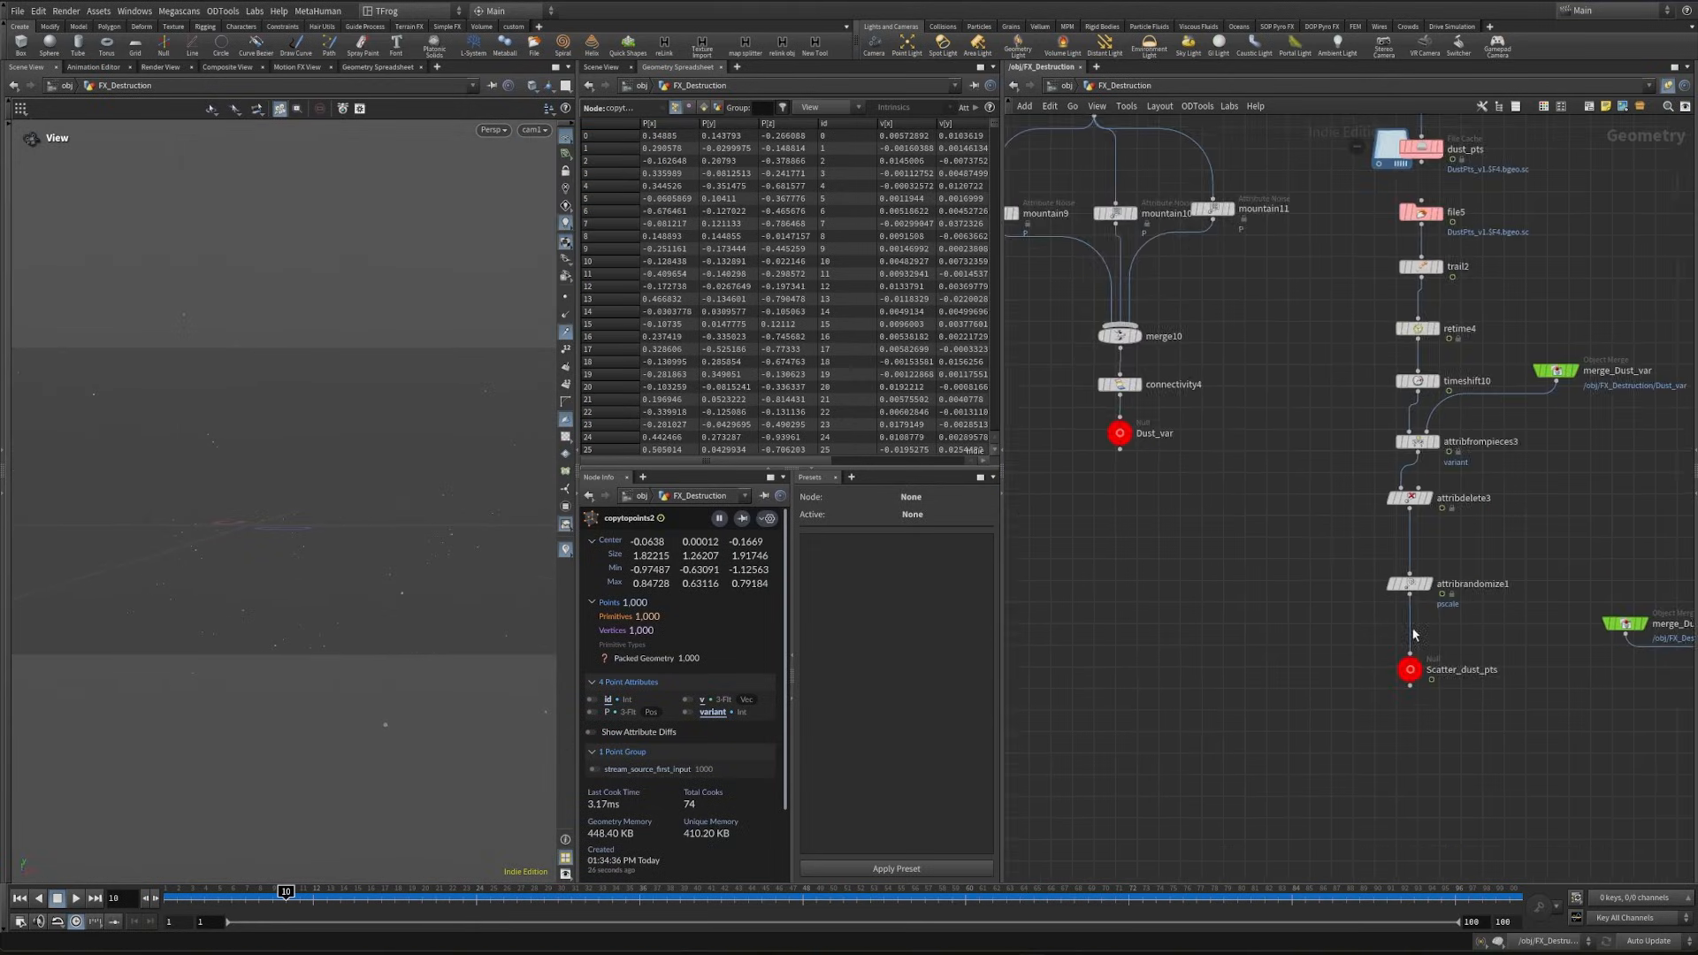
# - Insert a Transform node between sphere6 and mountain10
pyautogui.moveTo(1199, 387); pyautogui.dragTo(1264, 650, button='middle')
pyautogui.moveTo(1213, 482); pyautogui.dragTo(1239, 534, button='middle')
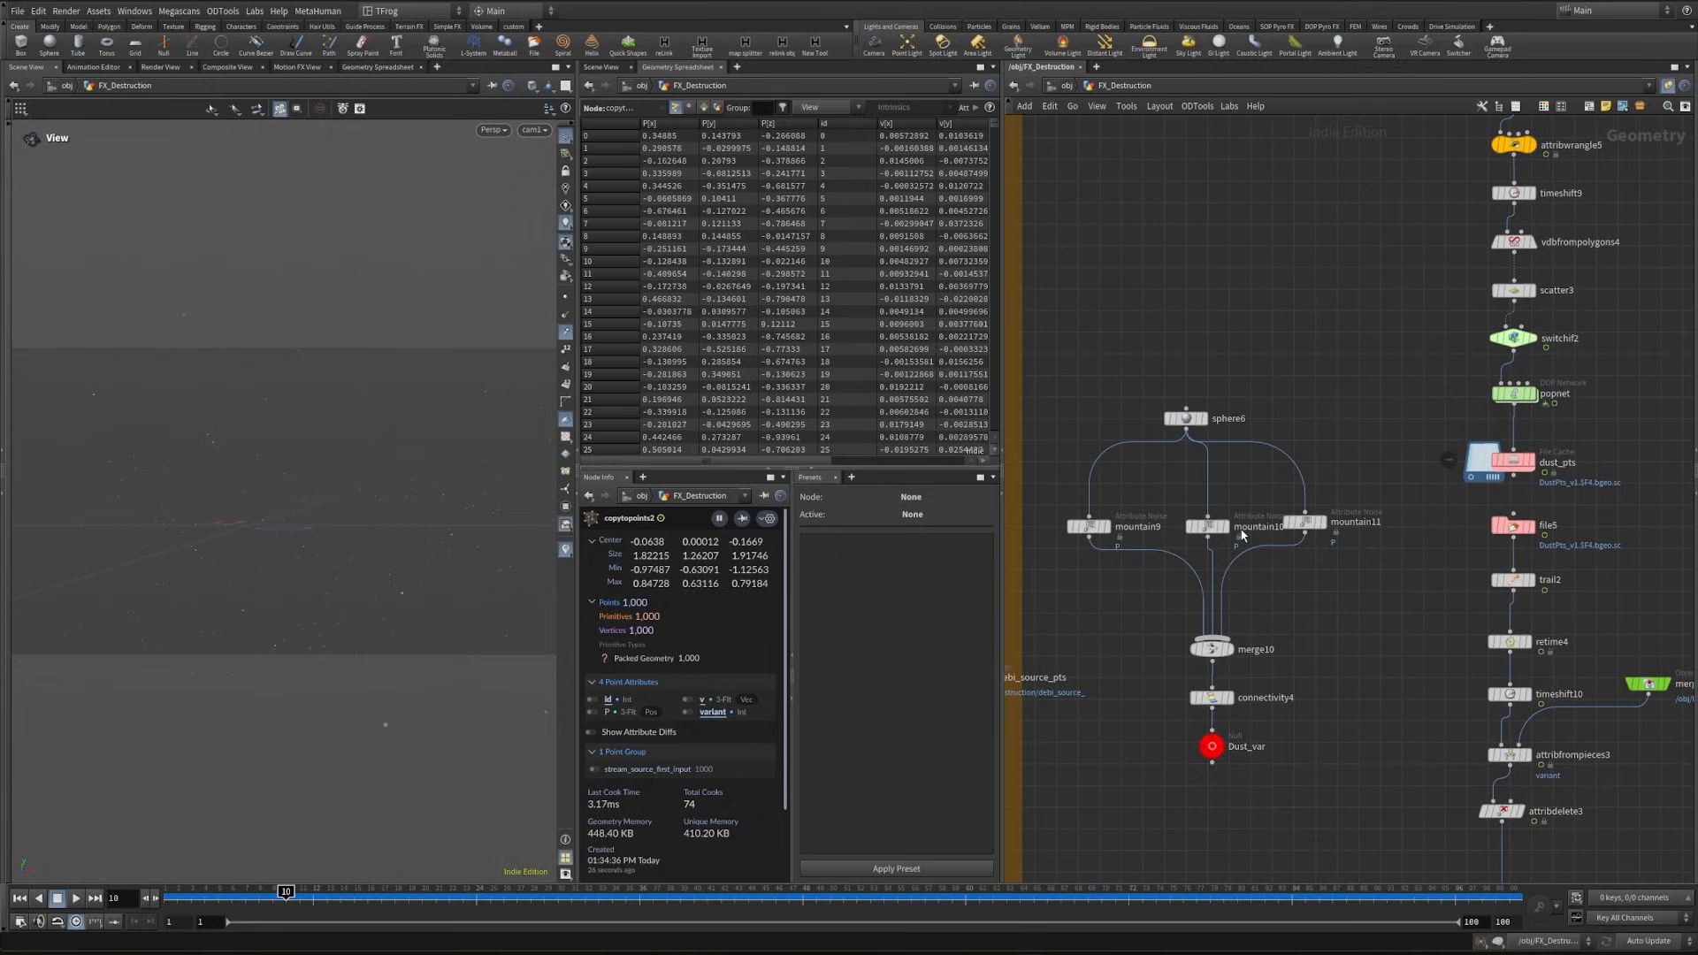
pyautogui.press('Tab')
pyautogui.write('tr')
pyautogui.press('Return')
pyautogui.click(1207, 491)
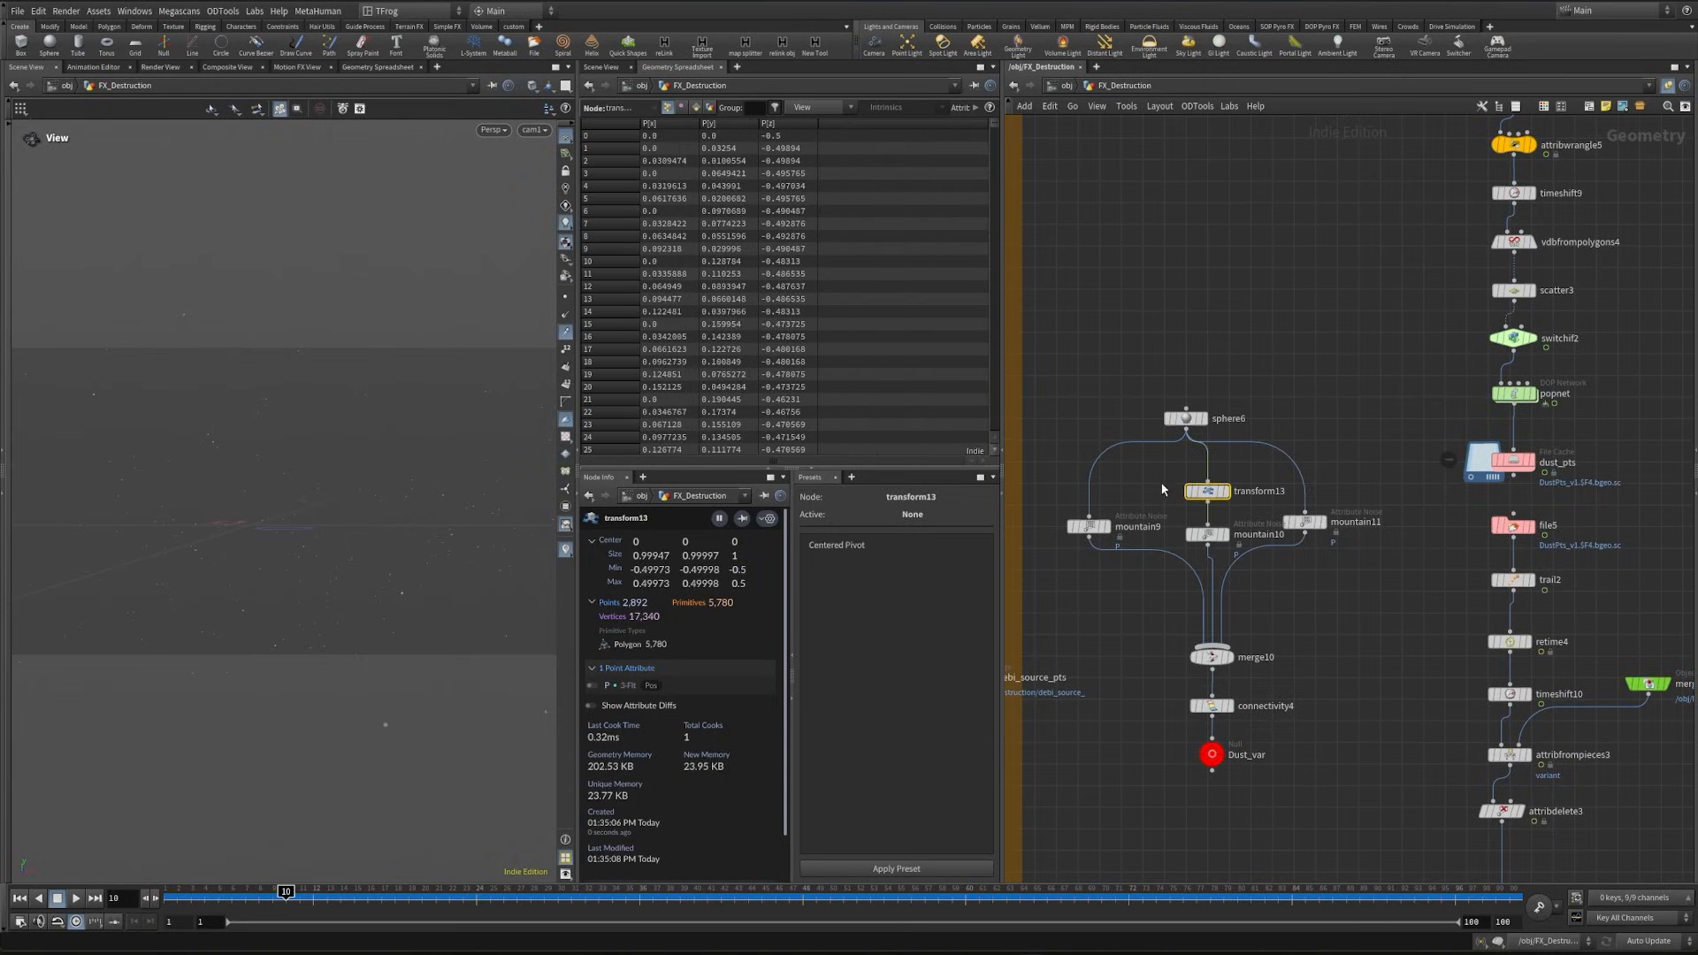
# - Set transform13's Y scale to 2.5 to stretch that dust variant
pyautogui.press('p')
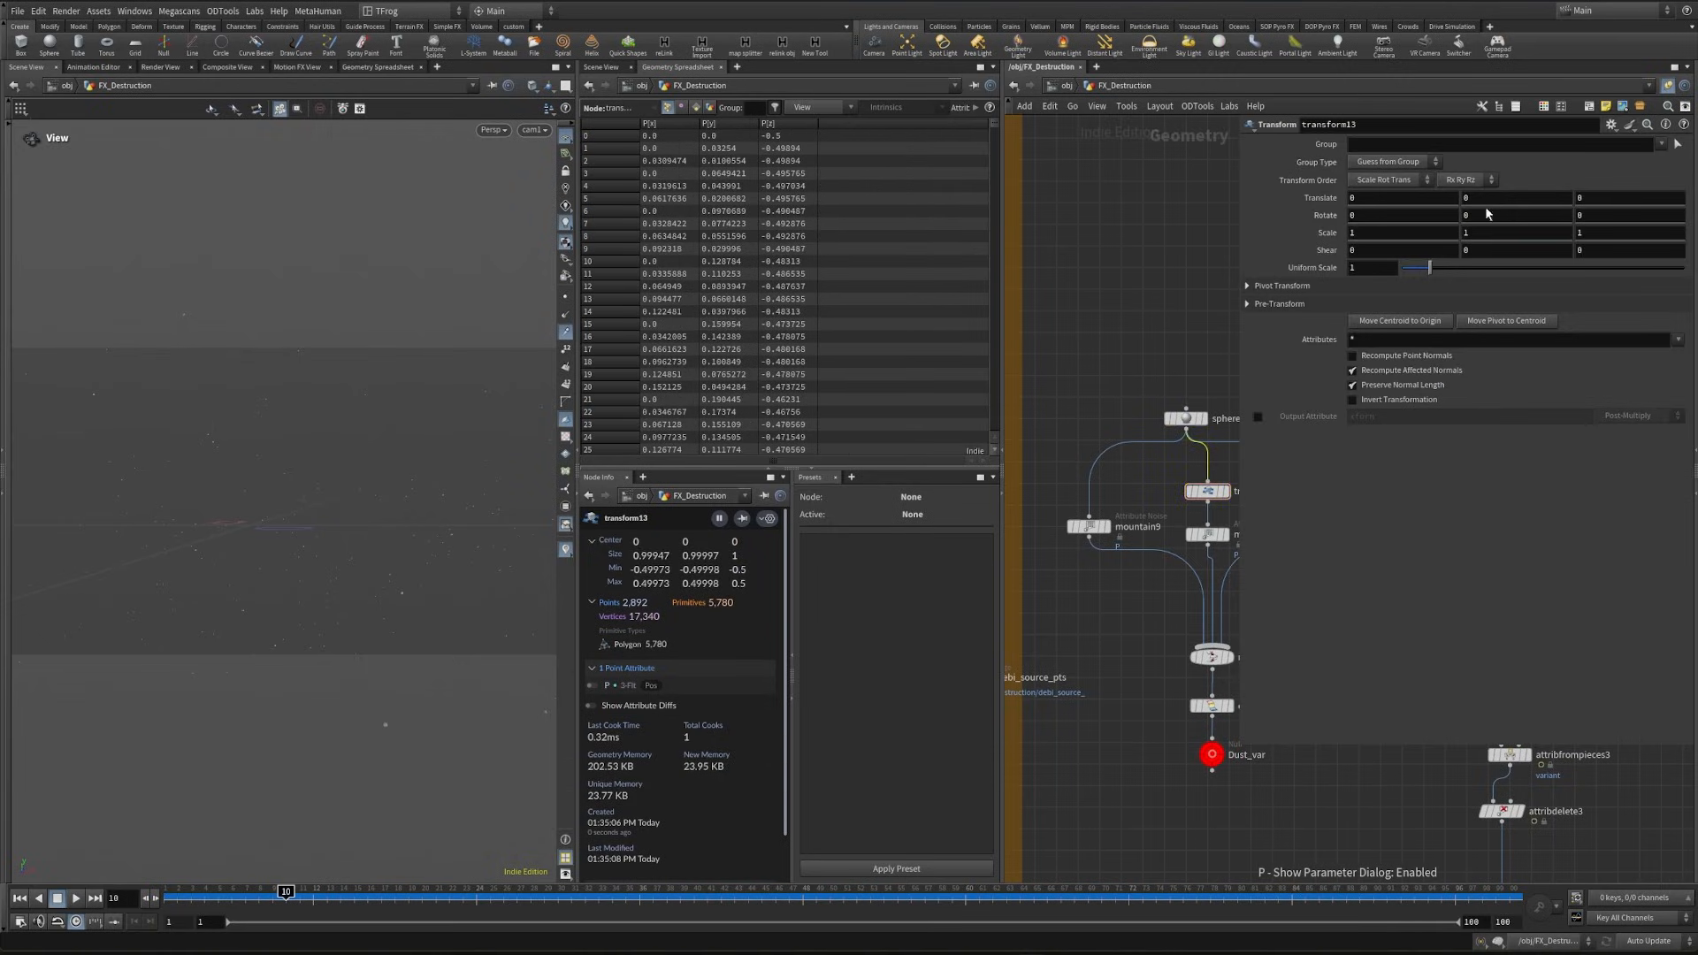
pyautogui.write('2')
pyautogui.press('Return')
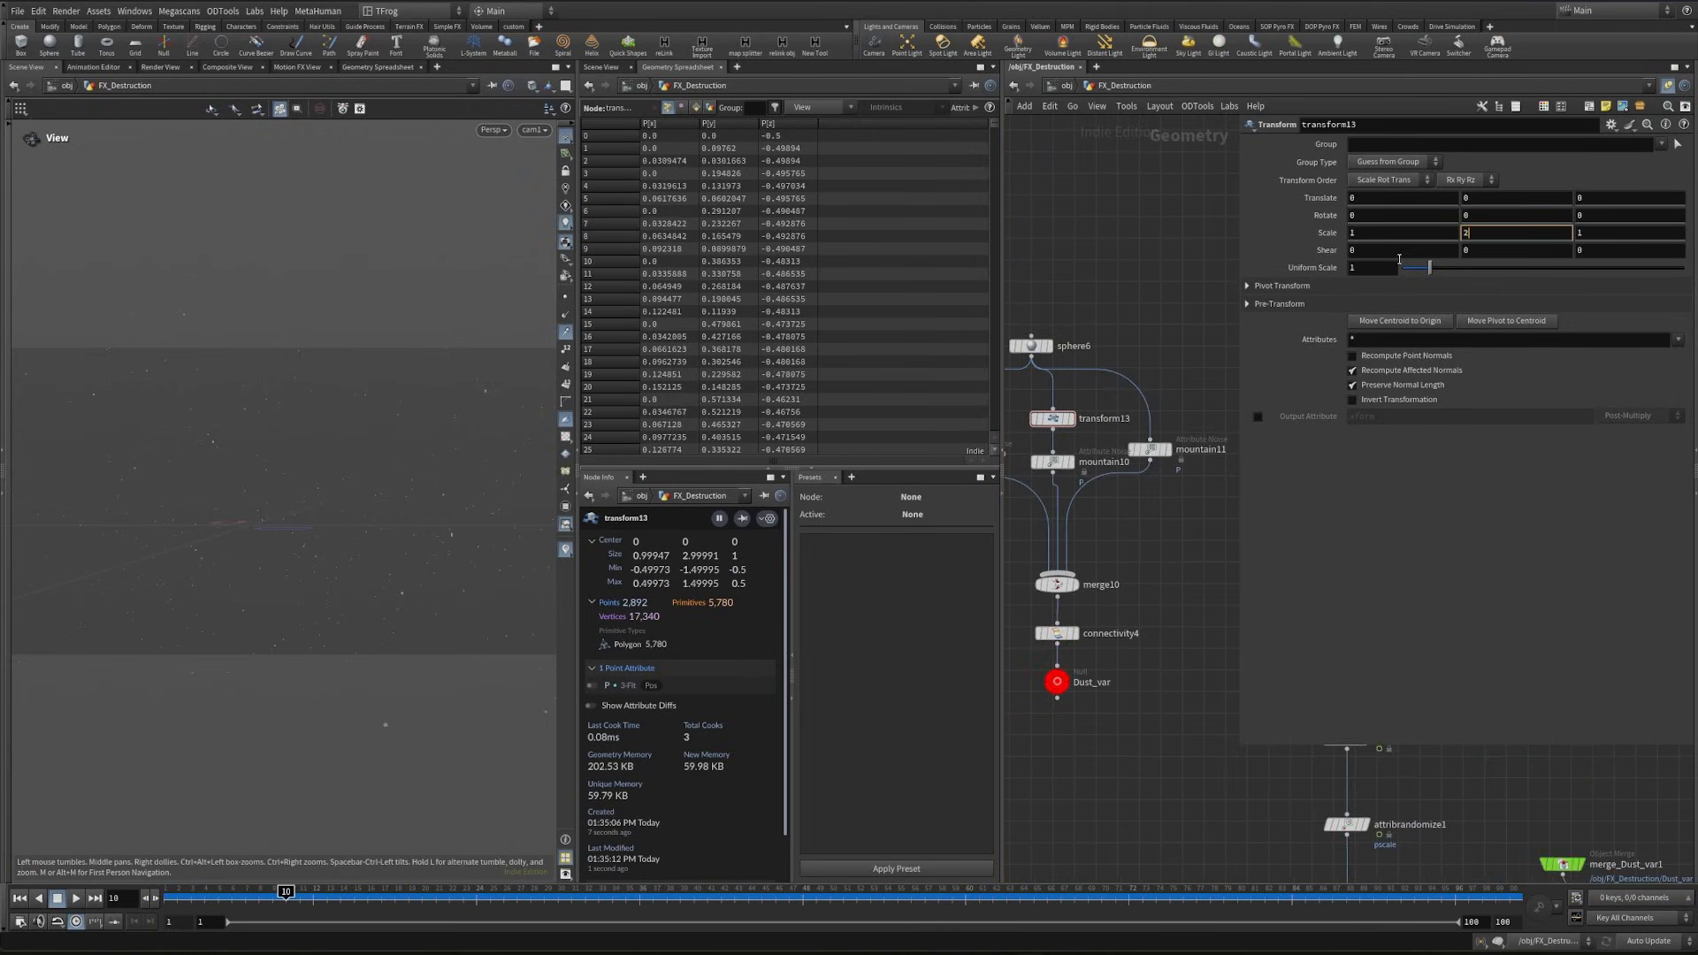
pyautogui.write('5')
pyautogui.press('Return')
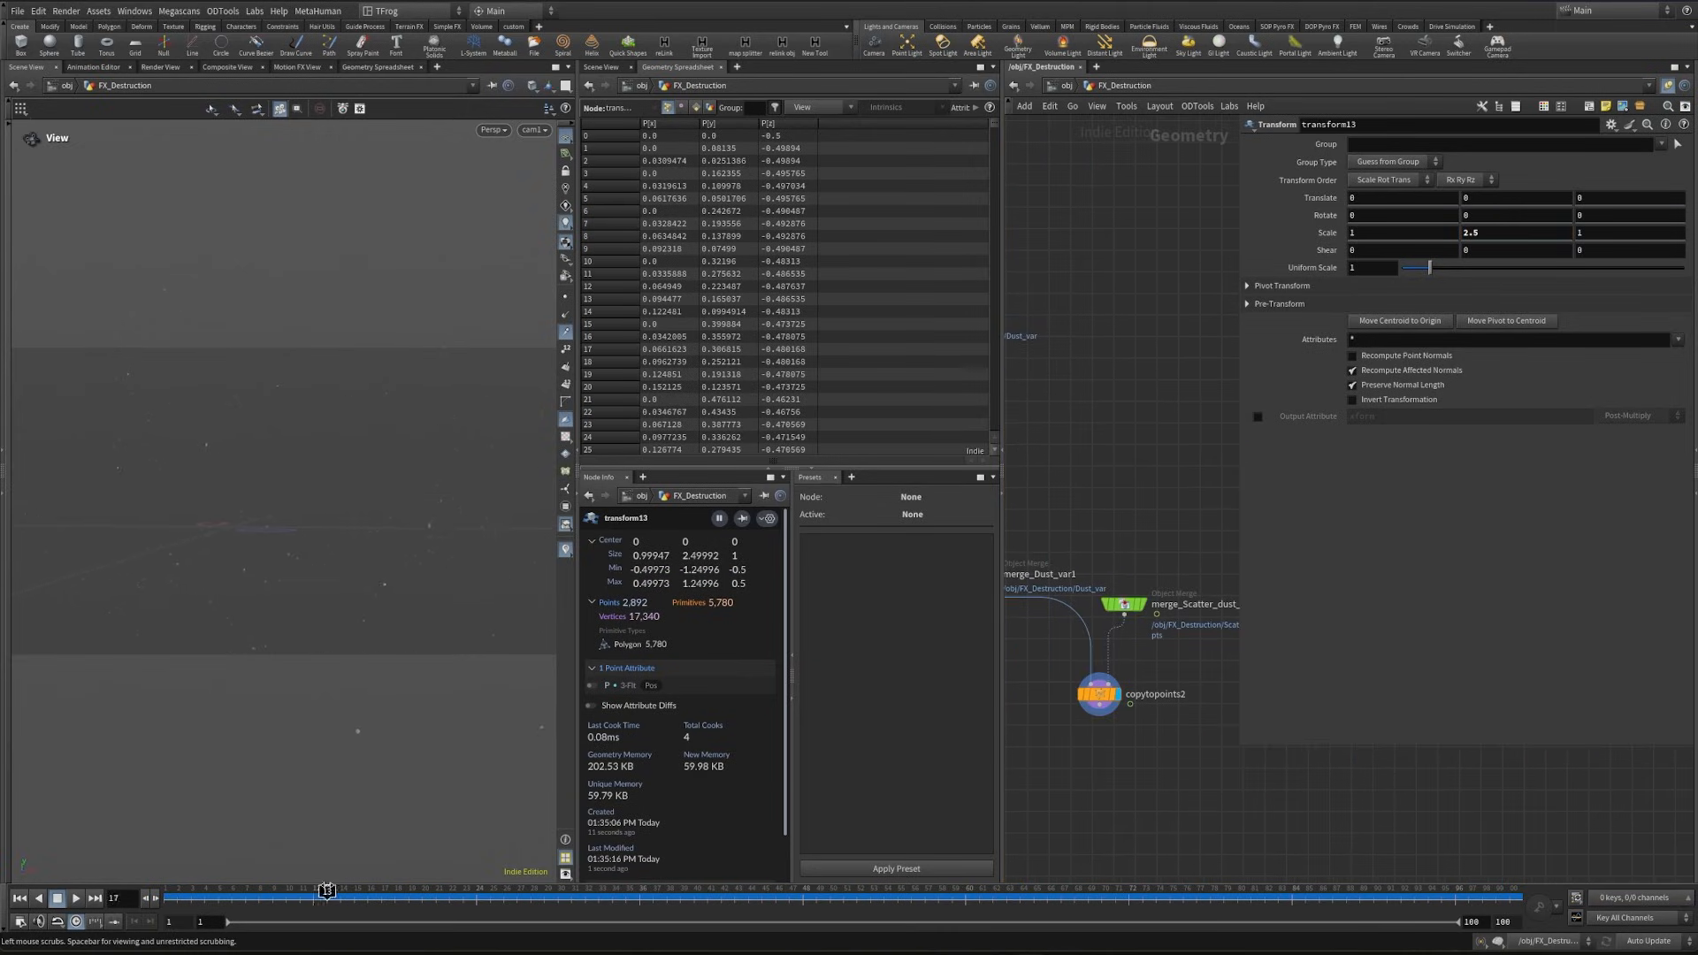
# - Tidy the network by moving the dust variant nodes lower and repositioning the copytopoints2 node with its two Object Merges
pyautogui.scroll(-3, 1106, 782)
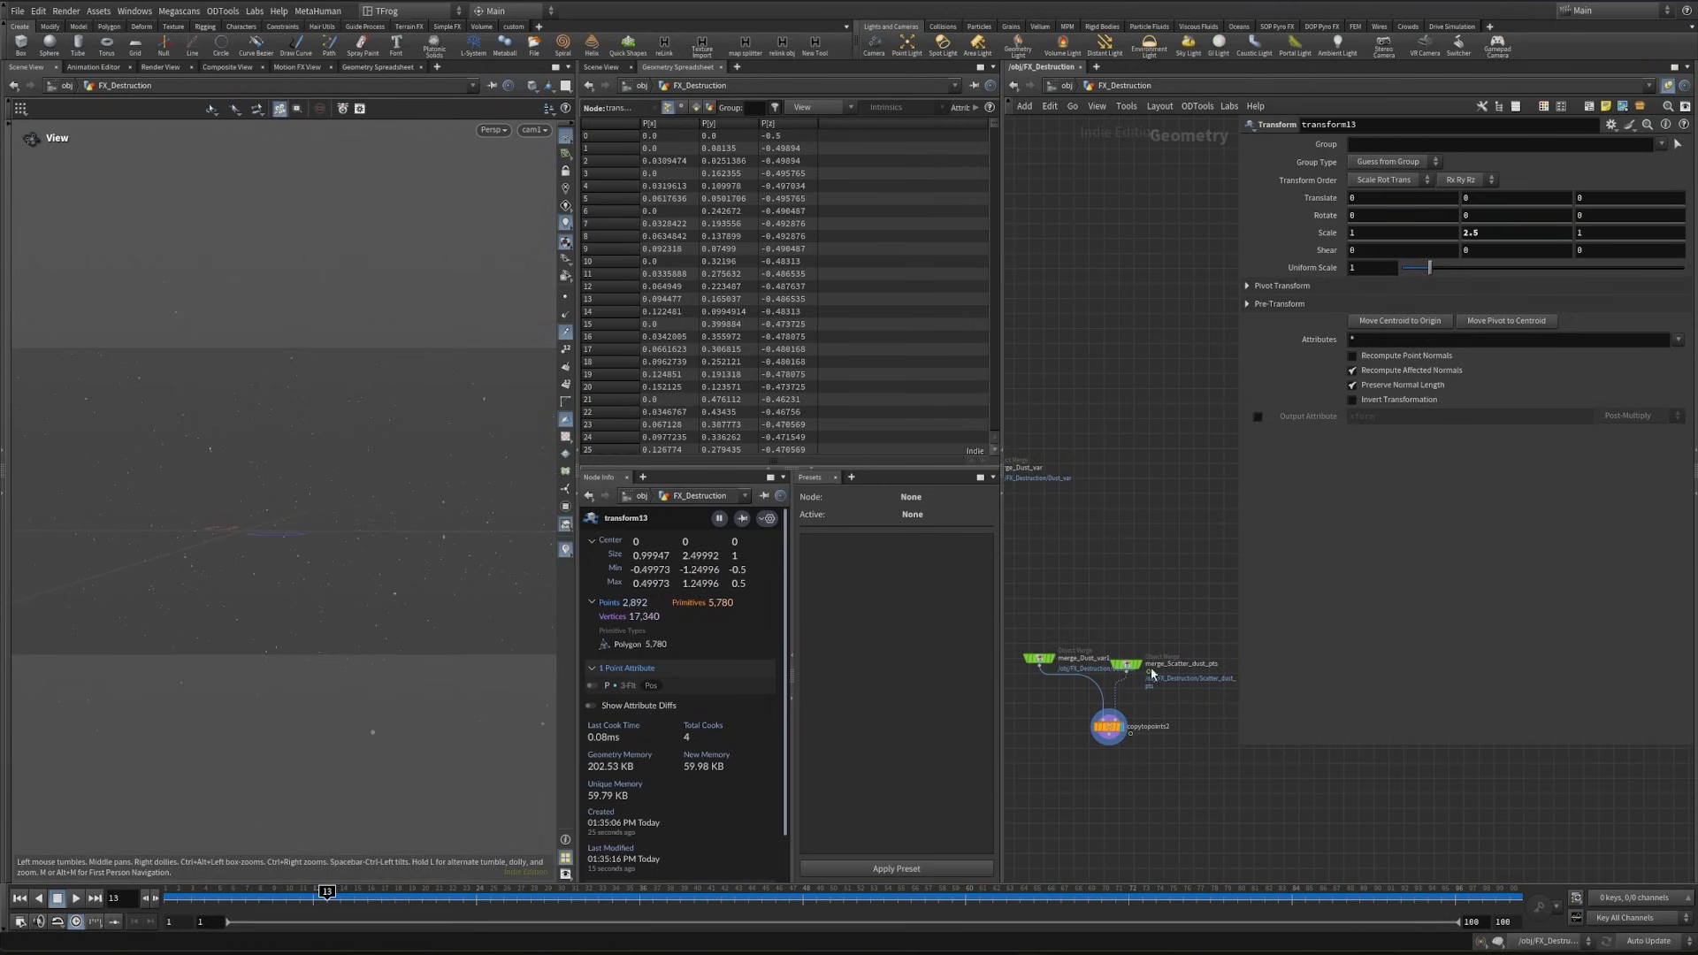
pyautogui.press('h')
pyautogui.press('p')
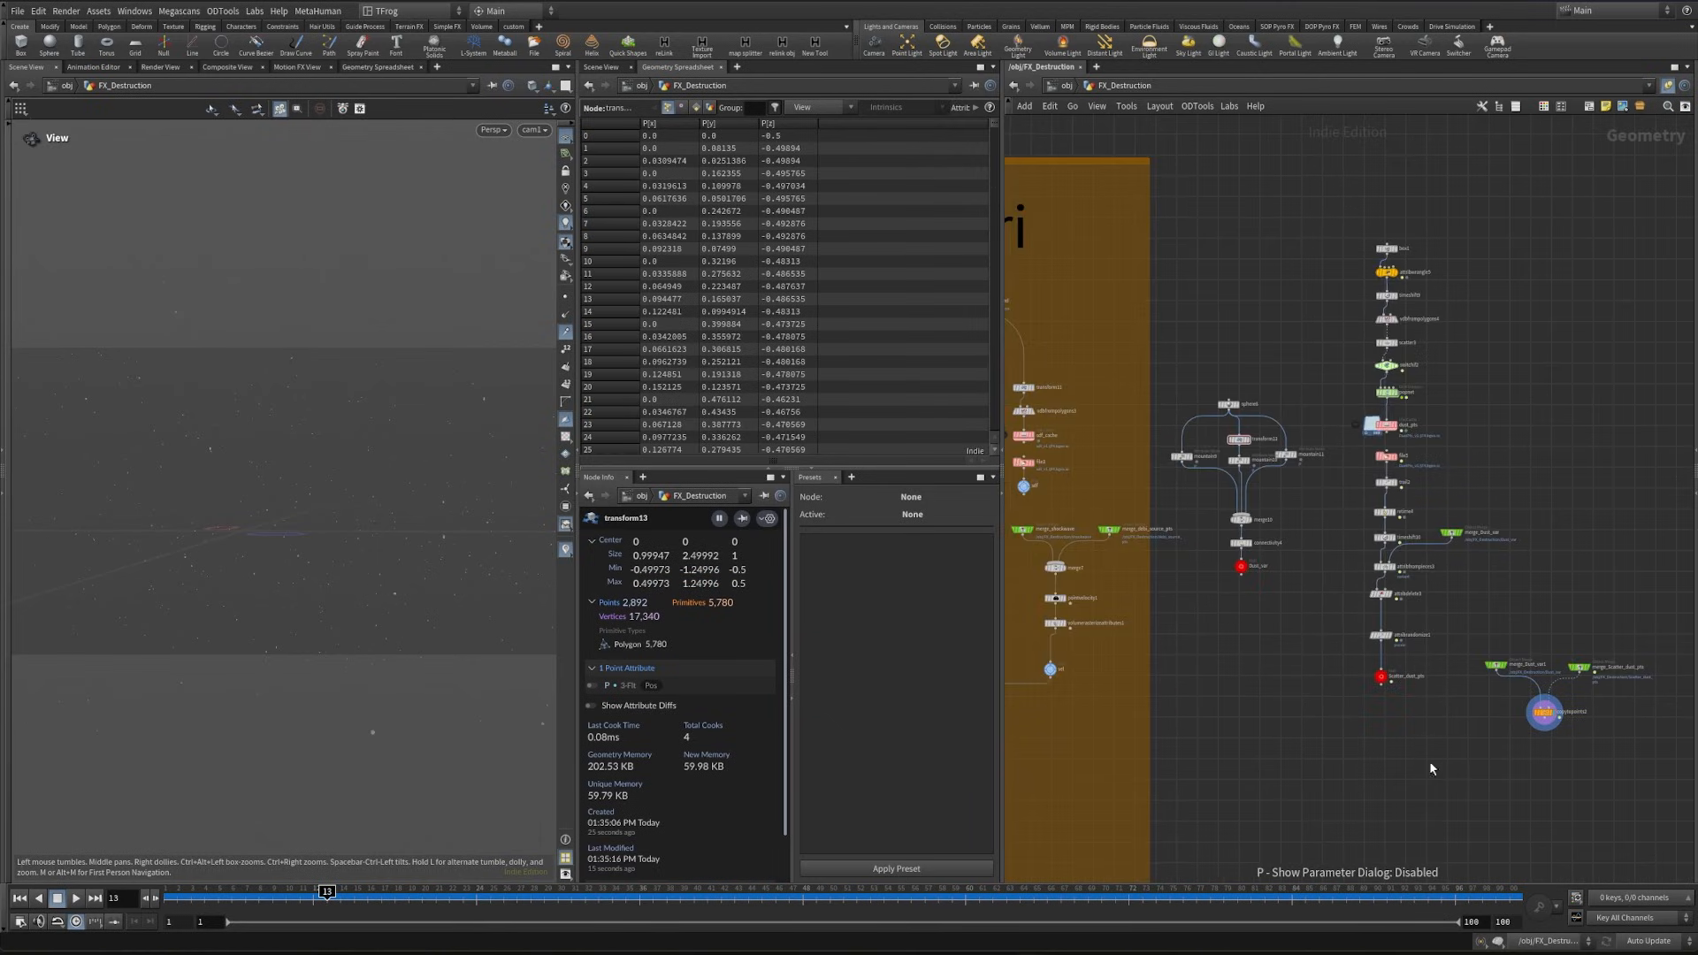
pyautogui.moveTo(1175, 375); pyautogui.dragTo(1296, 575)
pyautogui.moveTo(1242, 570); pyautogui.dragTo(1271, 673)
pyautogui.moveTo(1238, 705); pyautogui.dragTo(1095, 678, button='middle')
pyautogui.moveTo(1337, 766); pyautogui.dragTo(1494, 614)
pyautogui.moveTo(1399, 682); pyautogui.dragTo(1437, 654)
pyautogui.scroll(-3, 1348, 671)
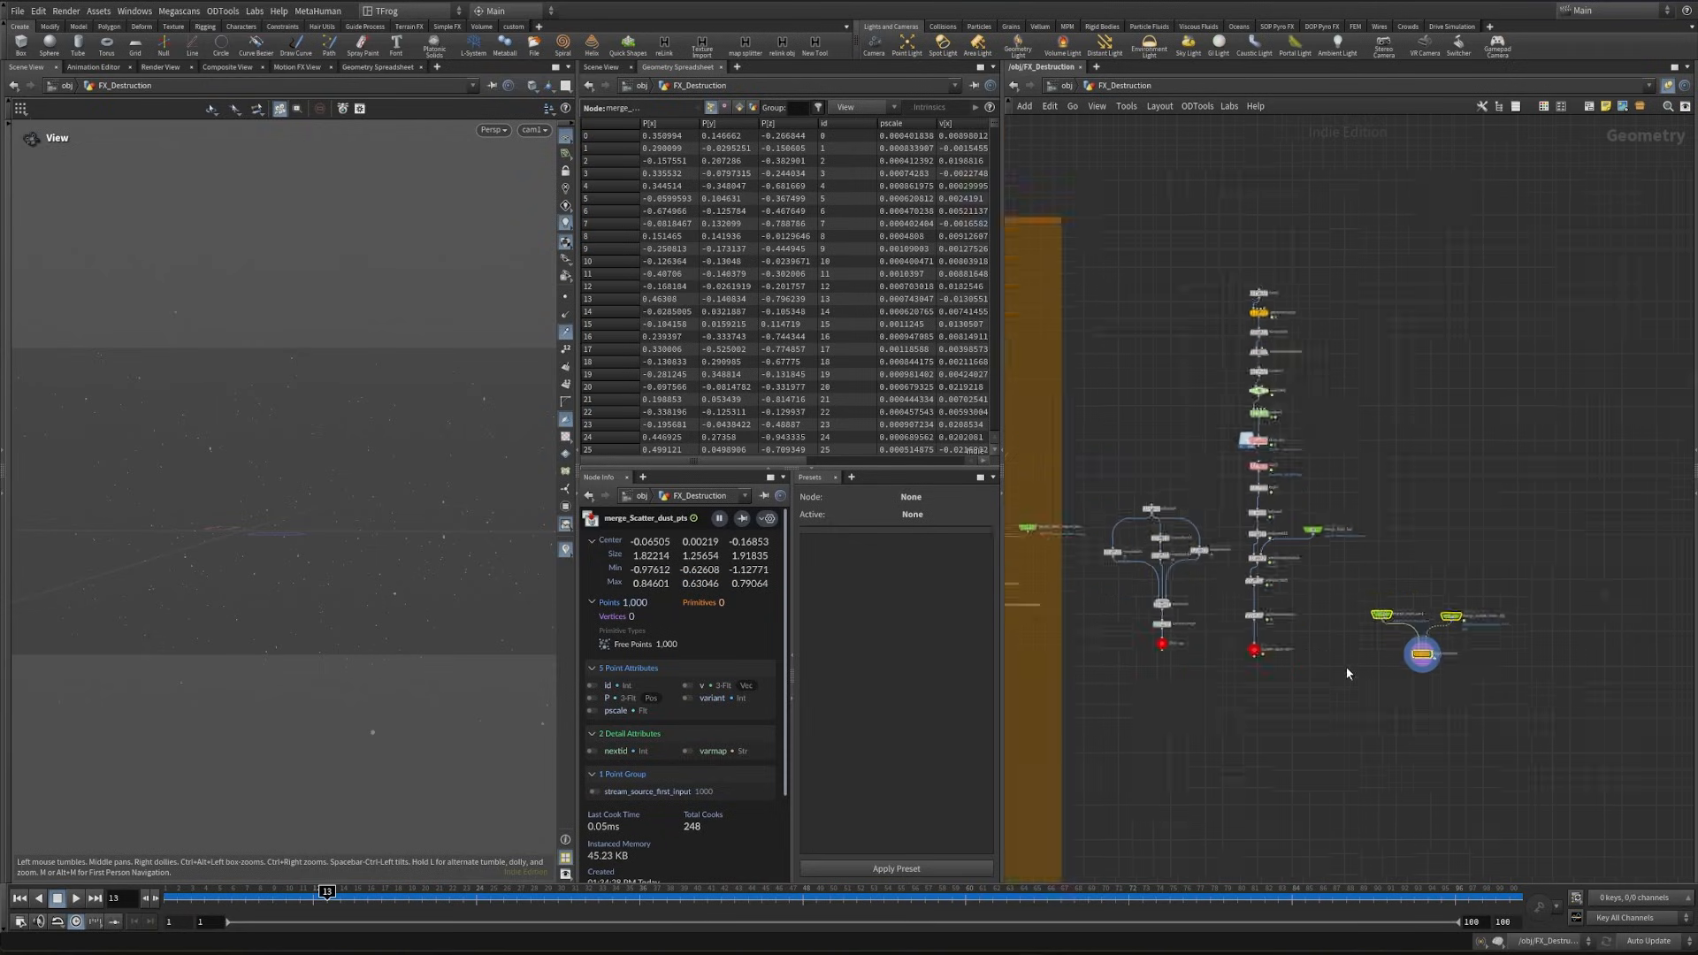
# - Duplicate the Smoke Debri title note and place the copy above the dust nodes
pyautogui.keyDown('shift'); pyautogui.moveTo(1356, 722); pyautogui.dragTo(1166, 385); pyautogui.keyUp('shift')
pyautogui.hotkey('ctrl', 'z')
pyautogui.moveTo(1285, 409); pyautogui.dragTo(1276, 559)
pyautogui.moveTo(1217, 466); pyautogui.dragTo(1293, 495, button='middle')
pyautogui.keyDown('alt'); pyautogui.moveTo(1102, 432); pyautogui.dragTo(1376, 433); pyautogui.keyUp('alt')
# - Retitle the copied note Dust, shrink it to fit the text, and position it above the dust nodes
pyautogui.doubleClick(1376, 433)
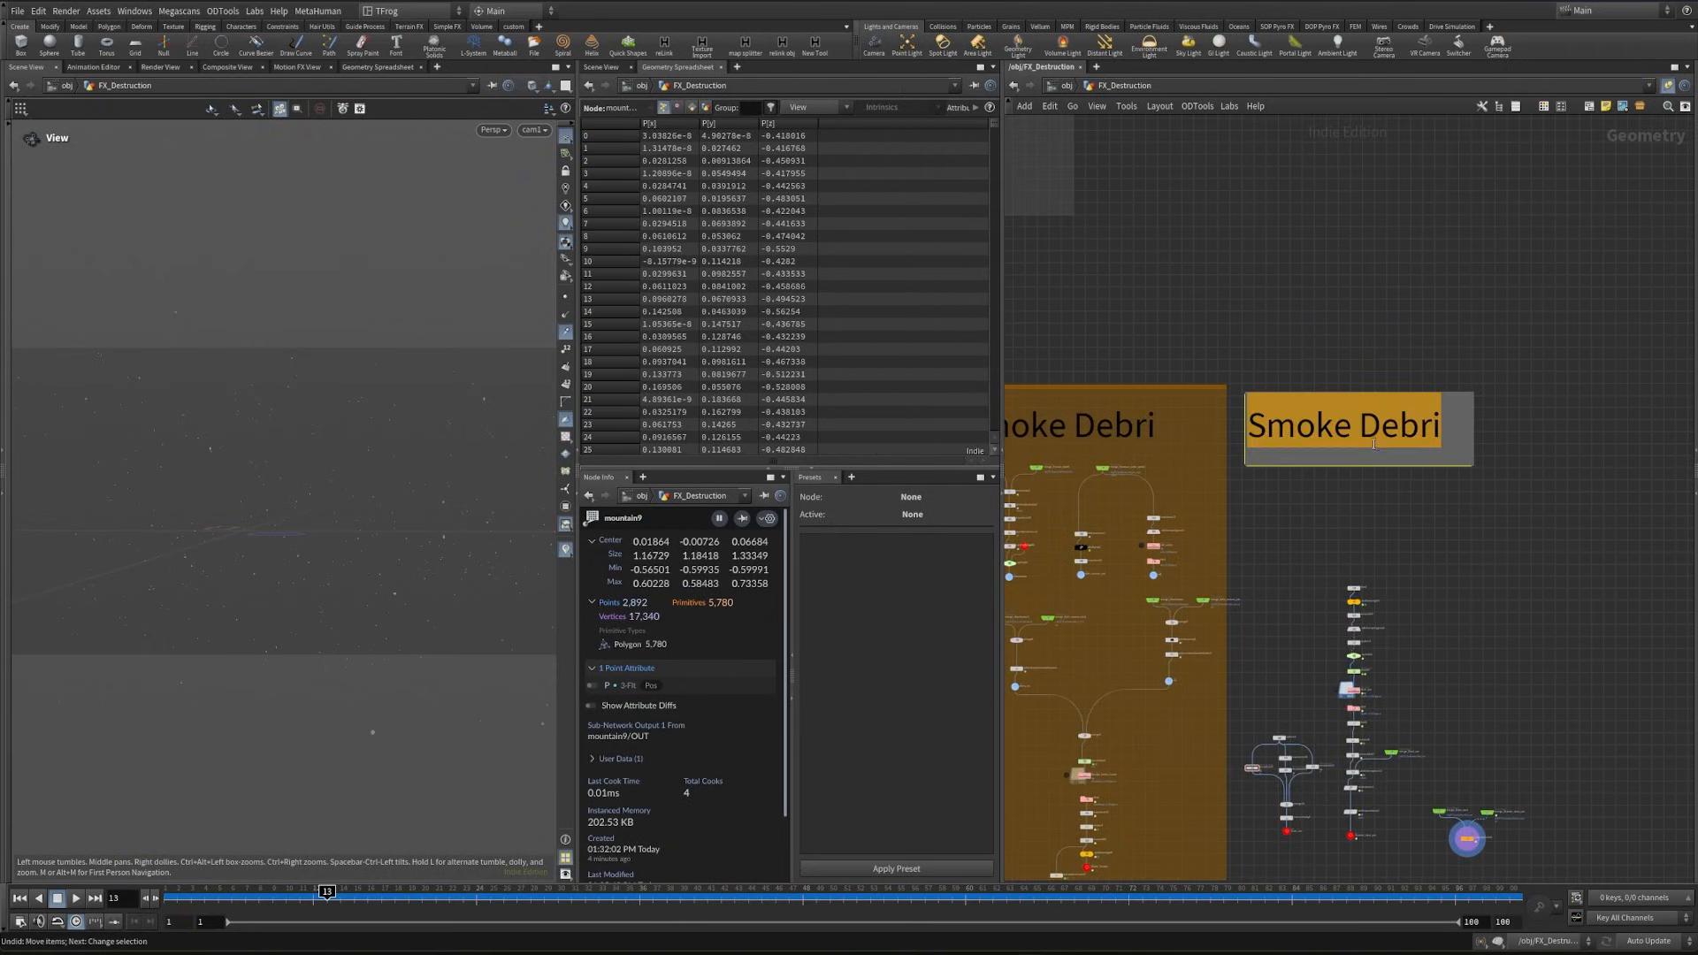
pyautogui.write('Dust')
pyautogui.press('Escape')
pyautogui.moveTo(1472, 453); pyautogui.dragTo(1343, 453)
pyautogui.moveTo(1295, 435); pyautogui.dragTo(1368, 465)
pyautogui.moveTo(1368, 495); pyautogui.dragTo(1378, 356, button='middle')
# - Enclose the Dust note and all dust nodes in a network box lined up beside the Smoke Debri box
pyautogui.moveTo(1252, 257); pyautogui.dragTo(1577, 745)
pyautogui.click(1588, 106)
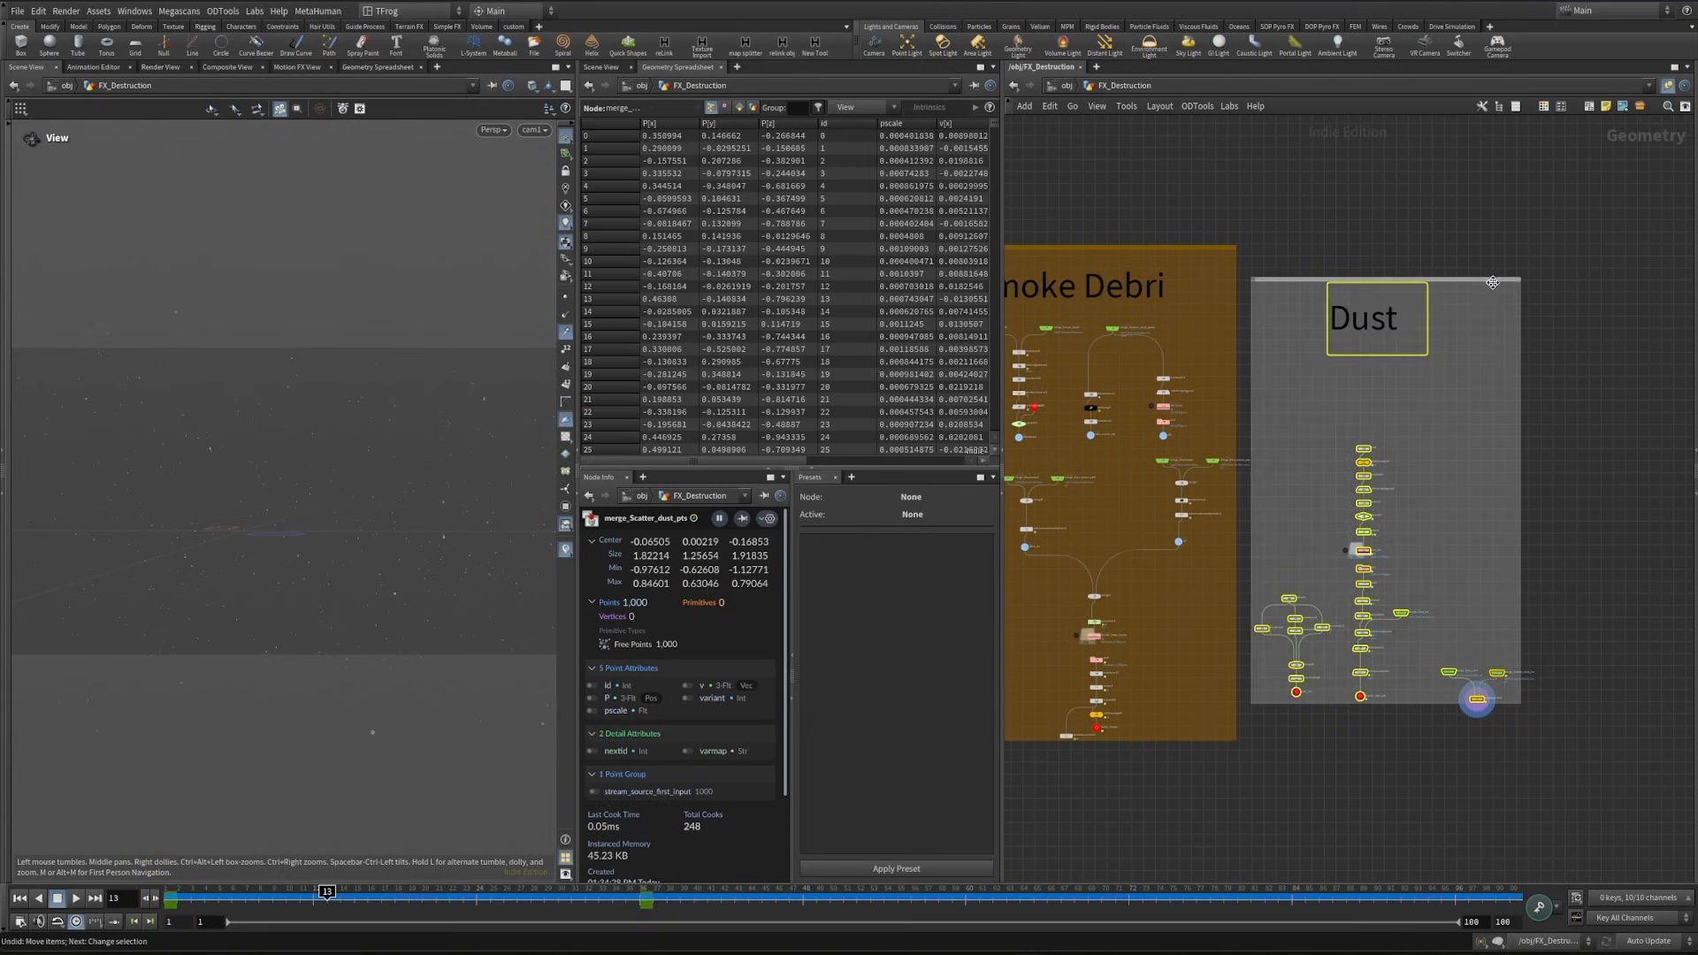
pyautogui.press('c')
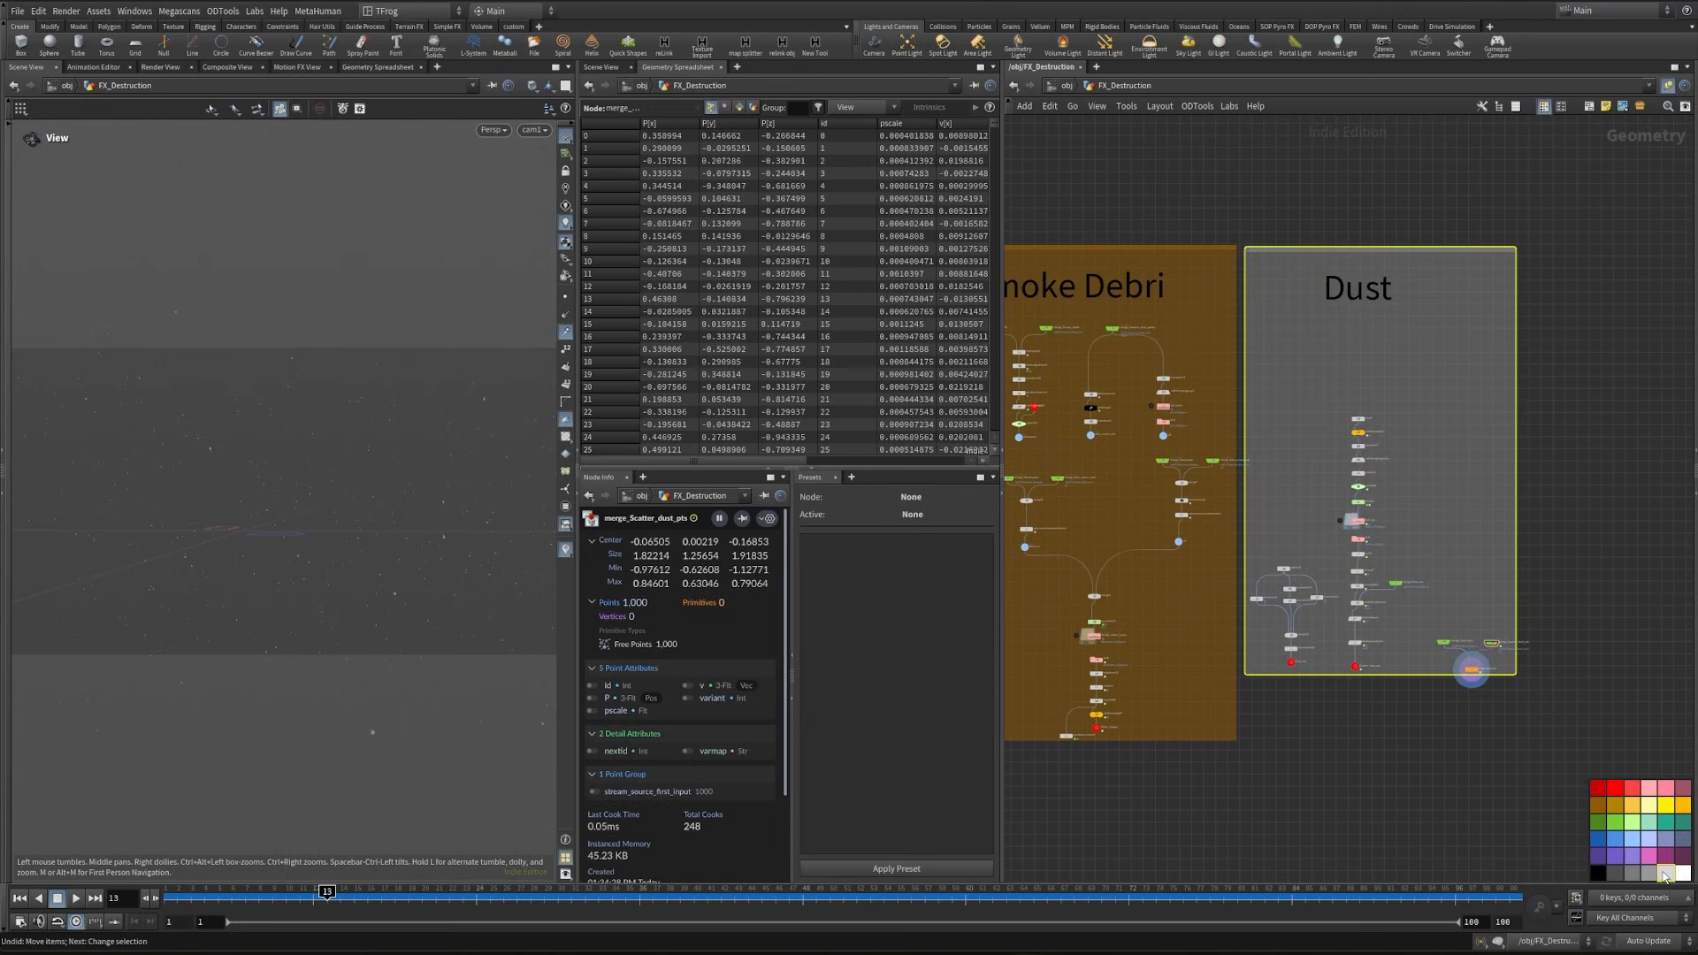
pyautogui.click(1611, 876)
pyautogui.moveTo(1498, 480); pyautogui.dragTo(1565, 682)
pyautogui.scroll(-5, 1487, 463)
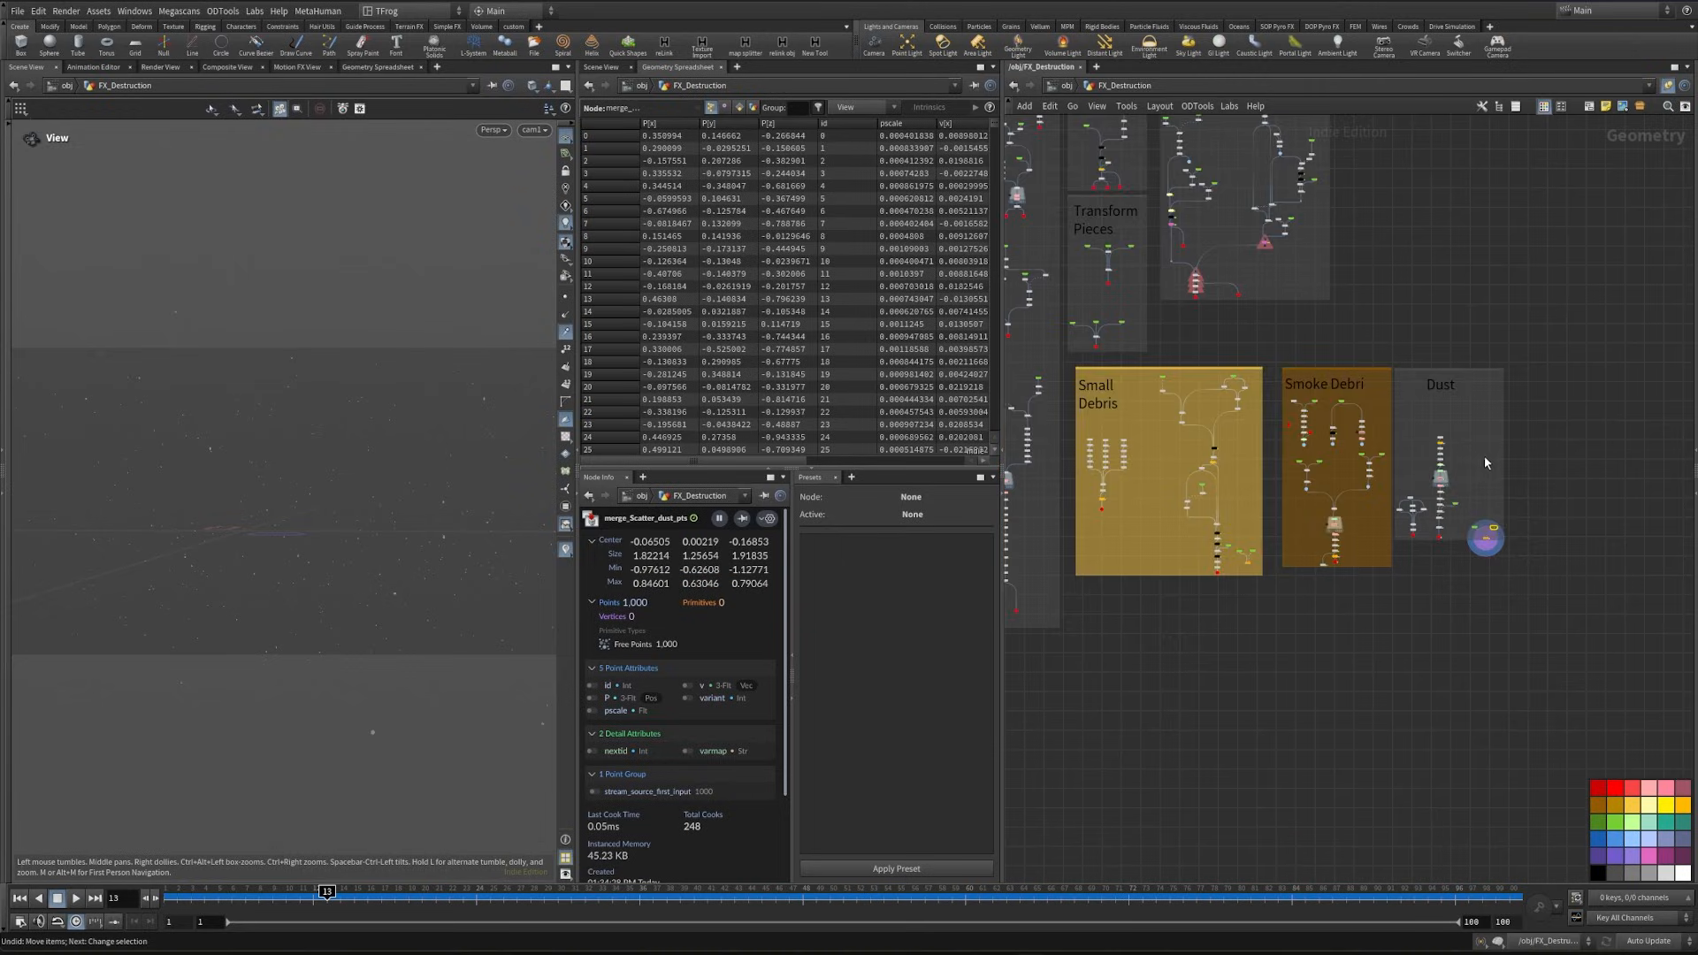
# - Recolour the Dust network box blue-purple
pyautogui.moveTo(1353, 380); pyautogui.dragTo(1270, 464, button='middle')
pyautogui.scroll(4, 1376, 456)
pyautogui.click(1421, 456)
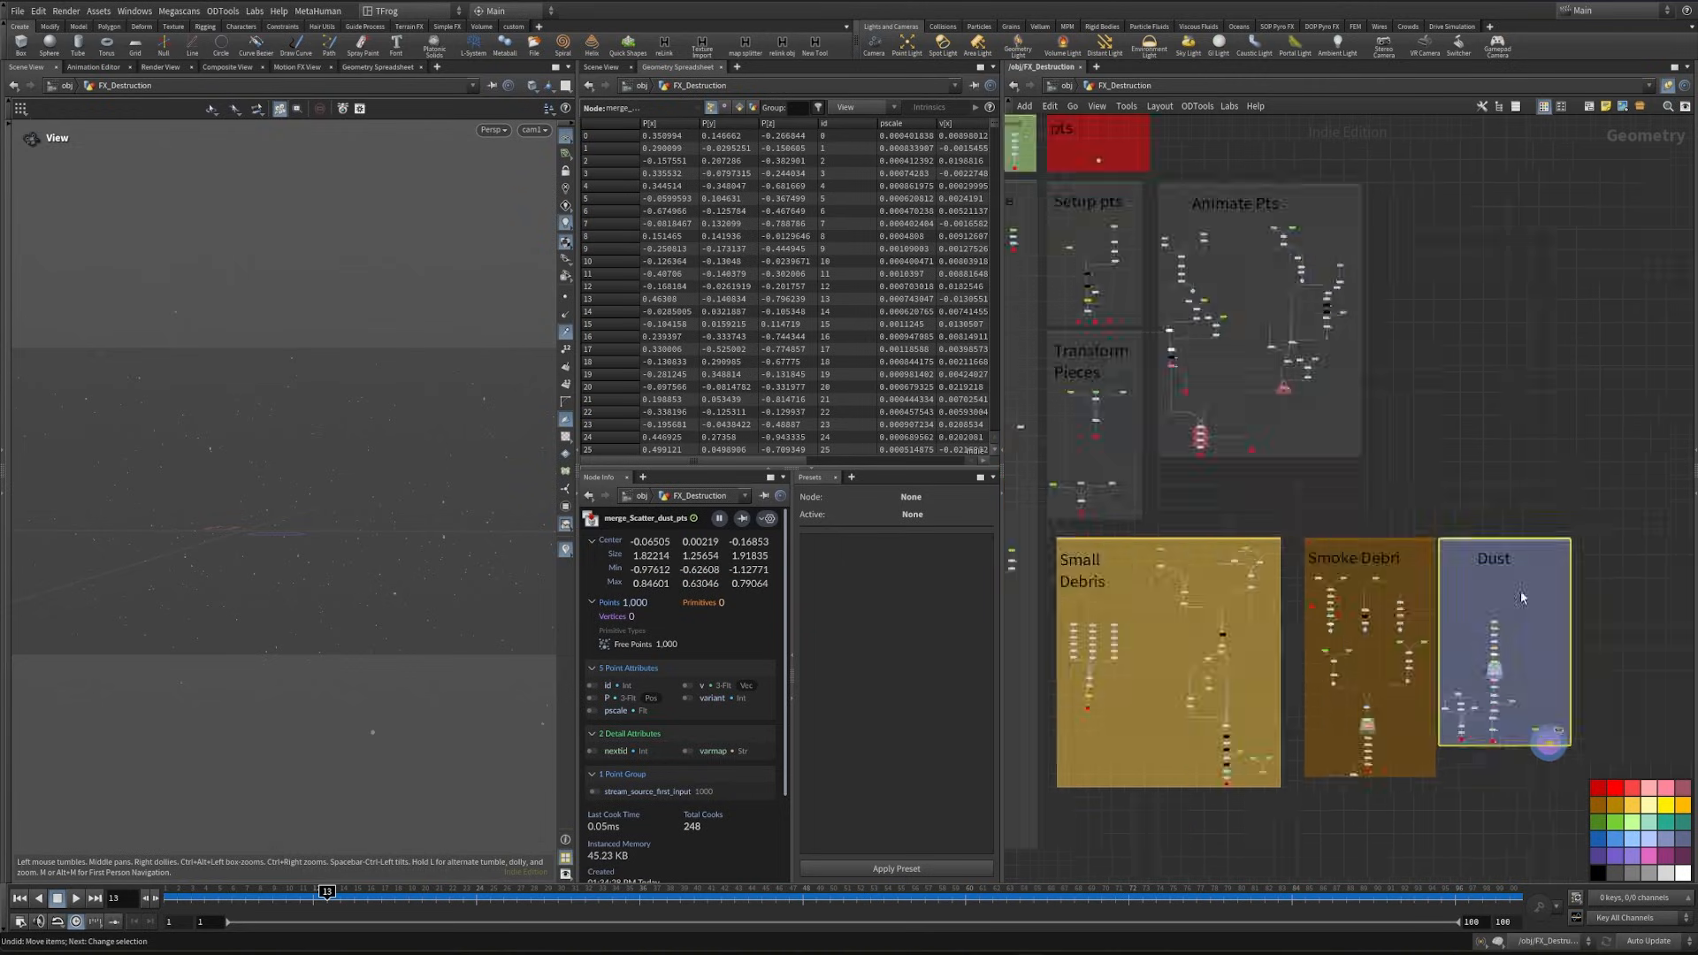
pyautogui.scroll(-3, 1524, 592)
pyautogui.click(1502, 520)
pyautogui.moveTo(1541, 521); pyautogui.dragTo(1344, 509, button='middle')
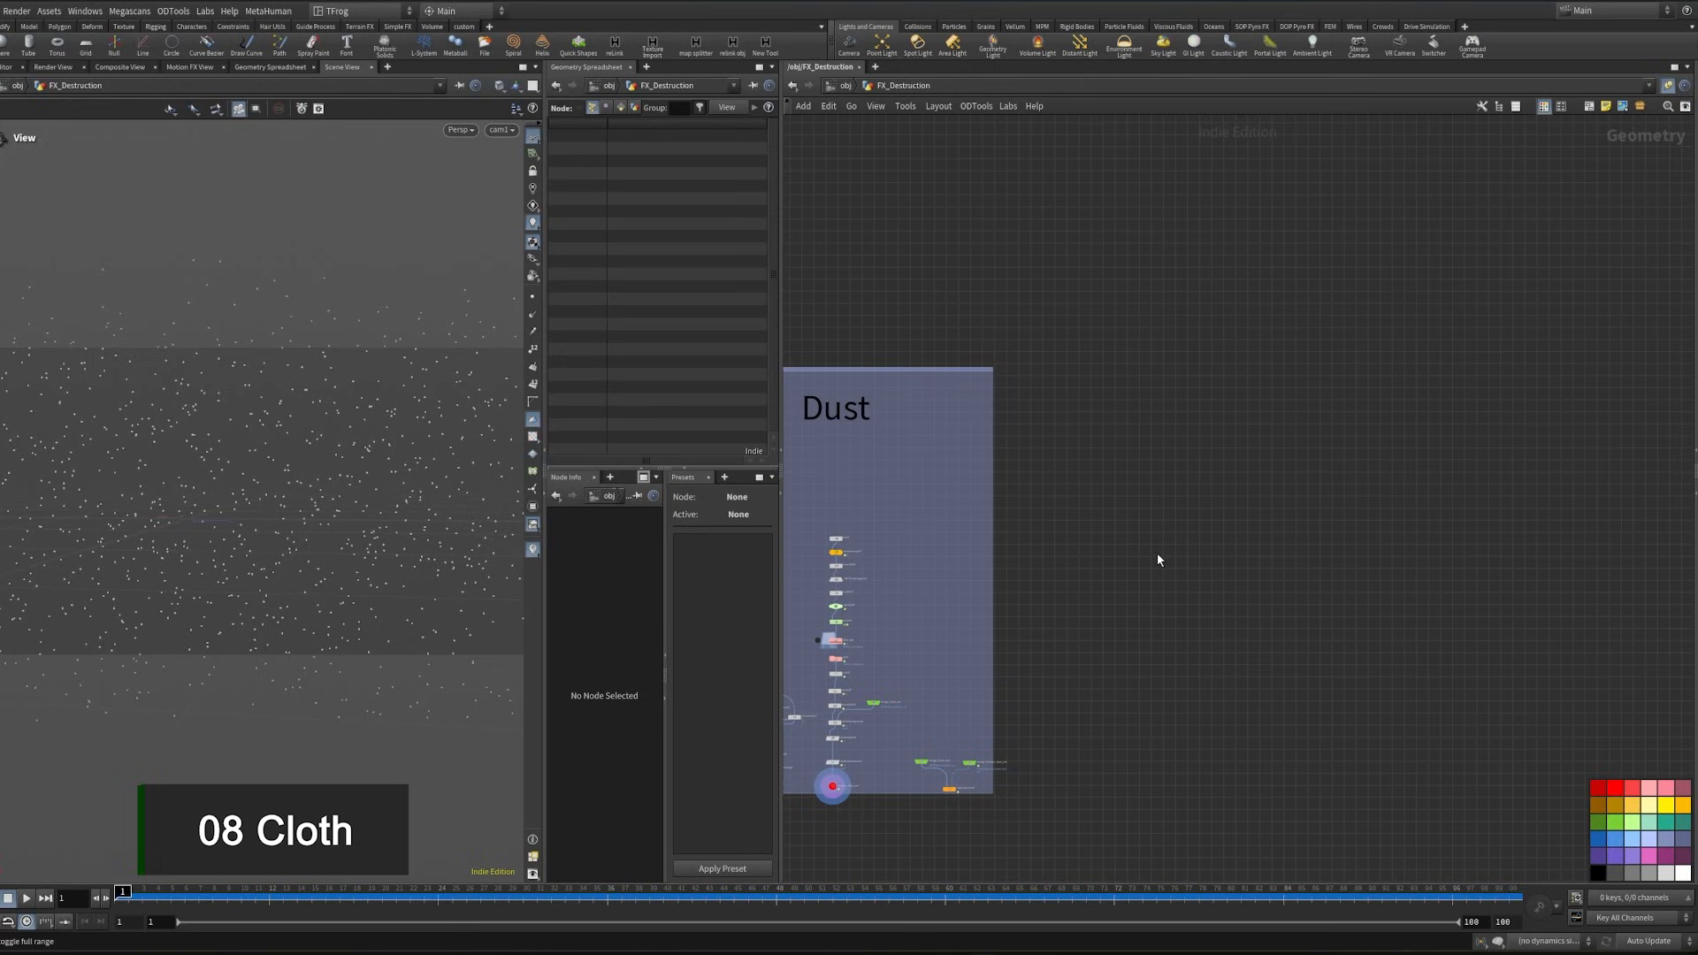
# - Add a File node between the Character and Ground boxes and load ichigo_cloth_v006.obj
pyautogui.moveTo(1105, 460); pyautogui.dragTo(1274, 513, button='middle')
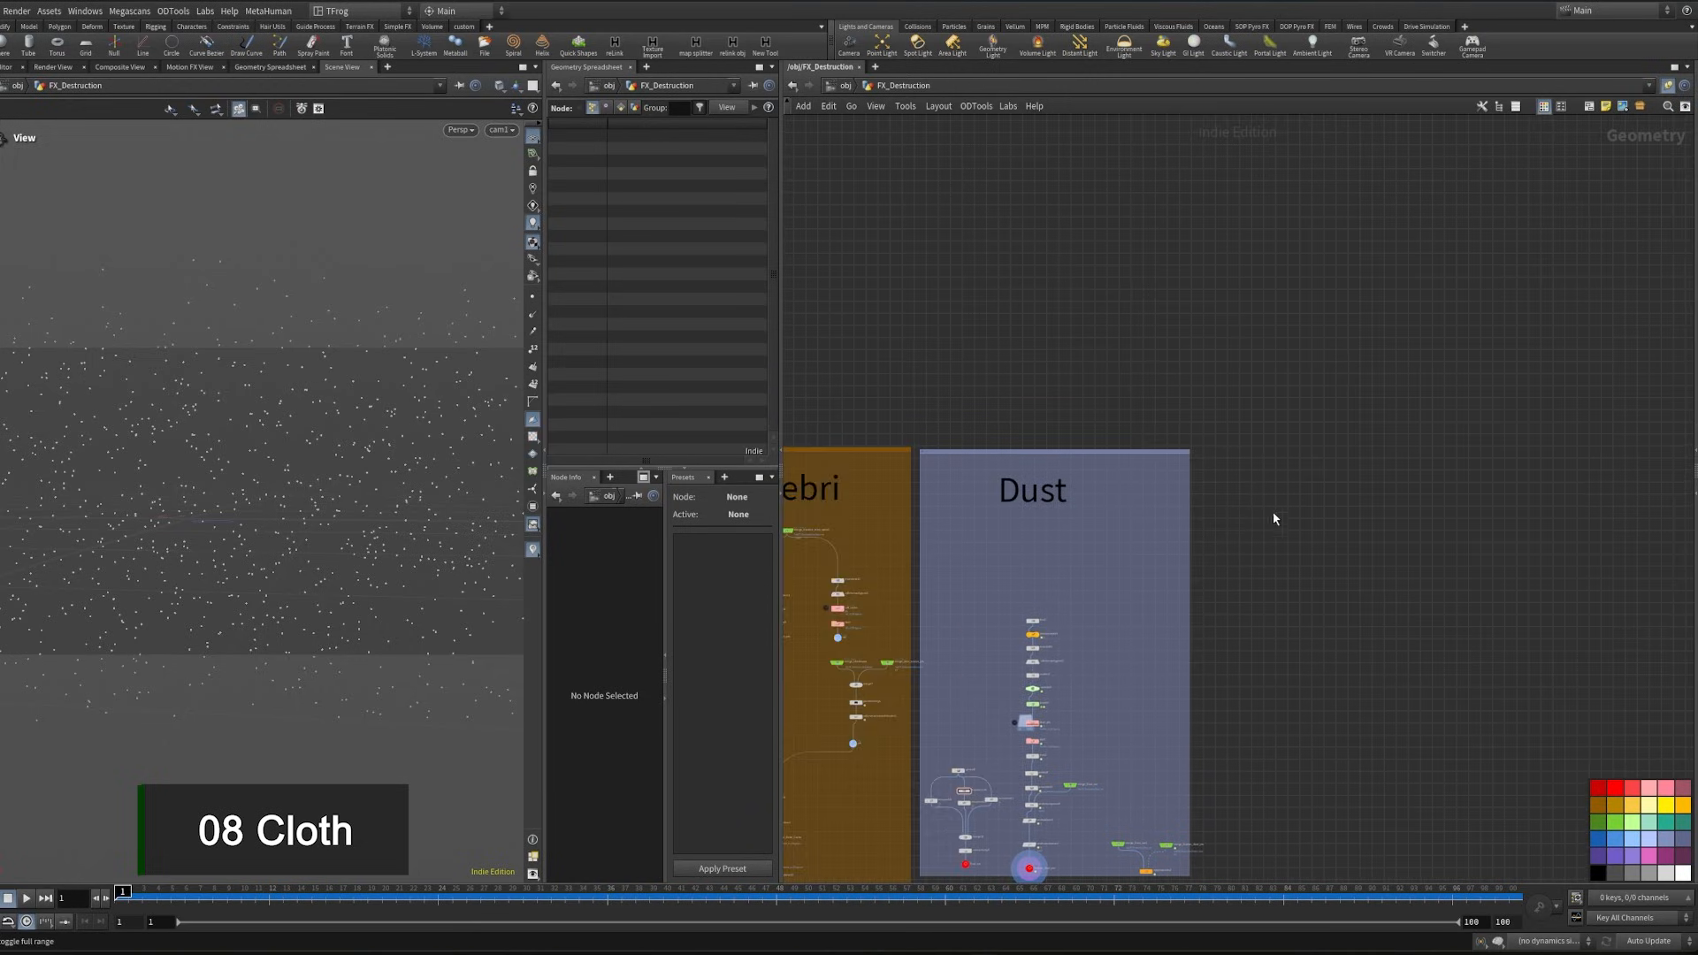
pyautogui.scroll(-5, 1242, 506)
pyautogui.moveTo(1122, 384); pyautogui.dragTo(1503, 712, button='middle')
pyautogui.scroll(6, 936, 400)
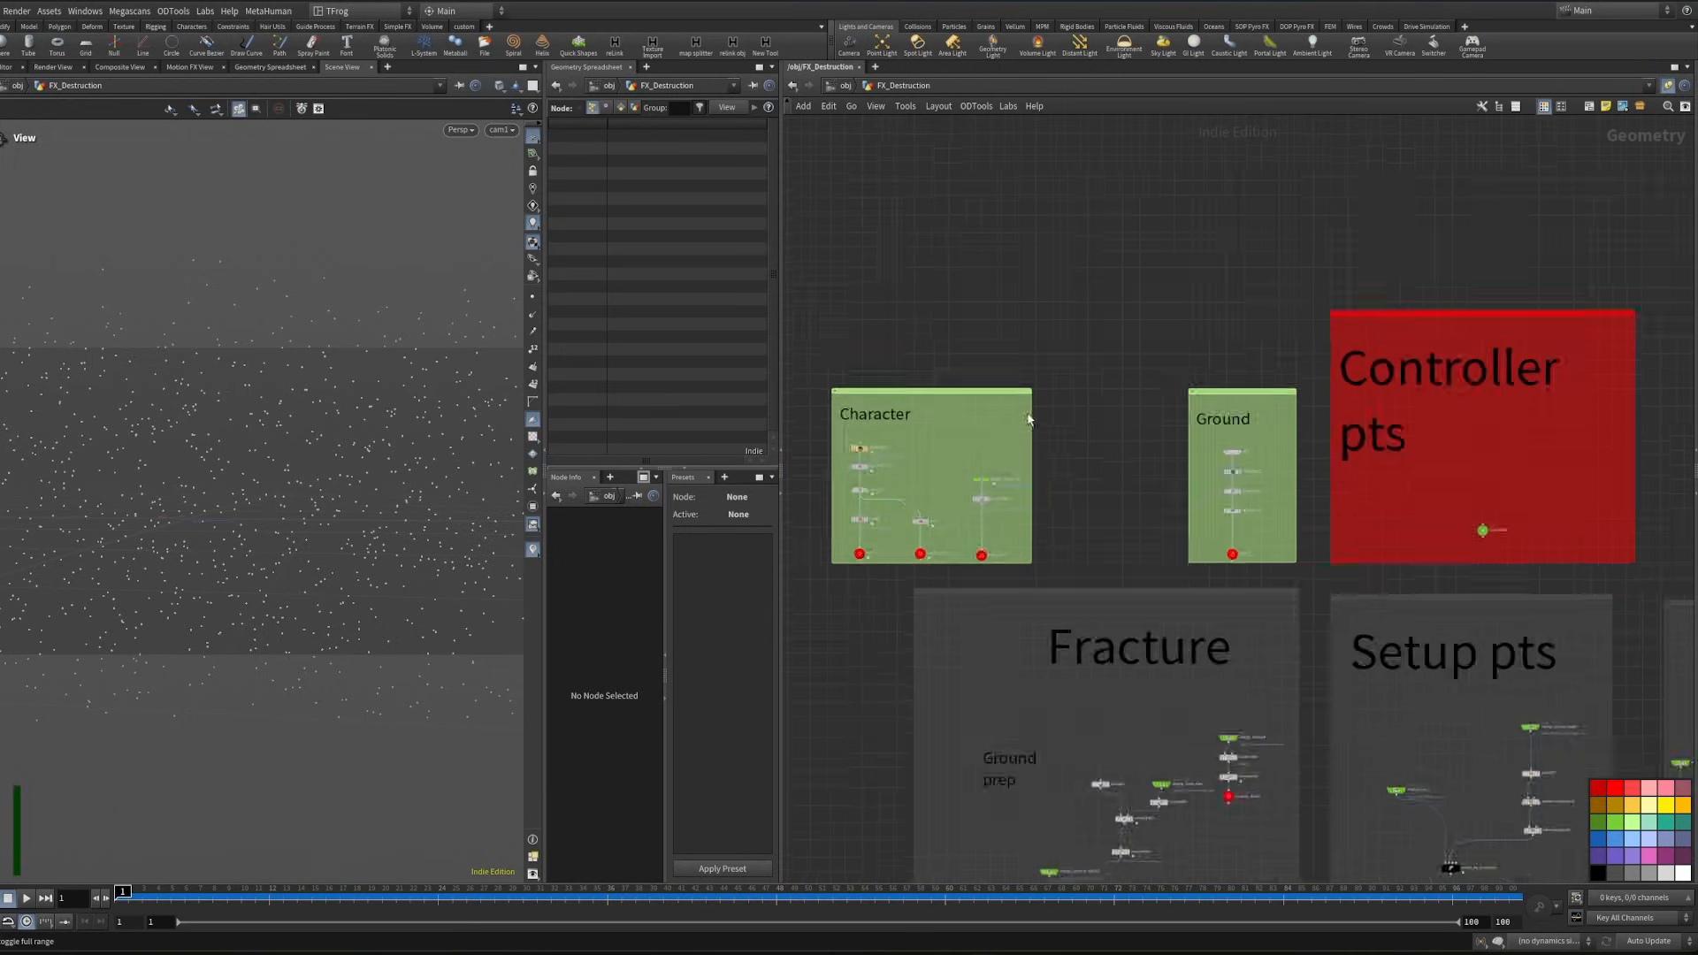
pyautogui.press('Tab')
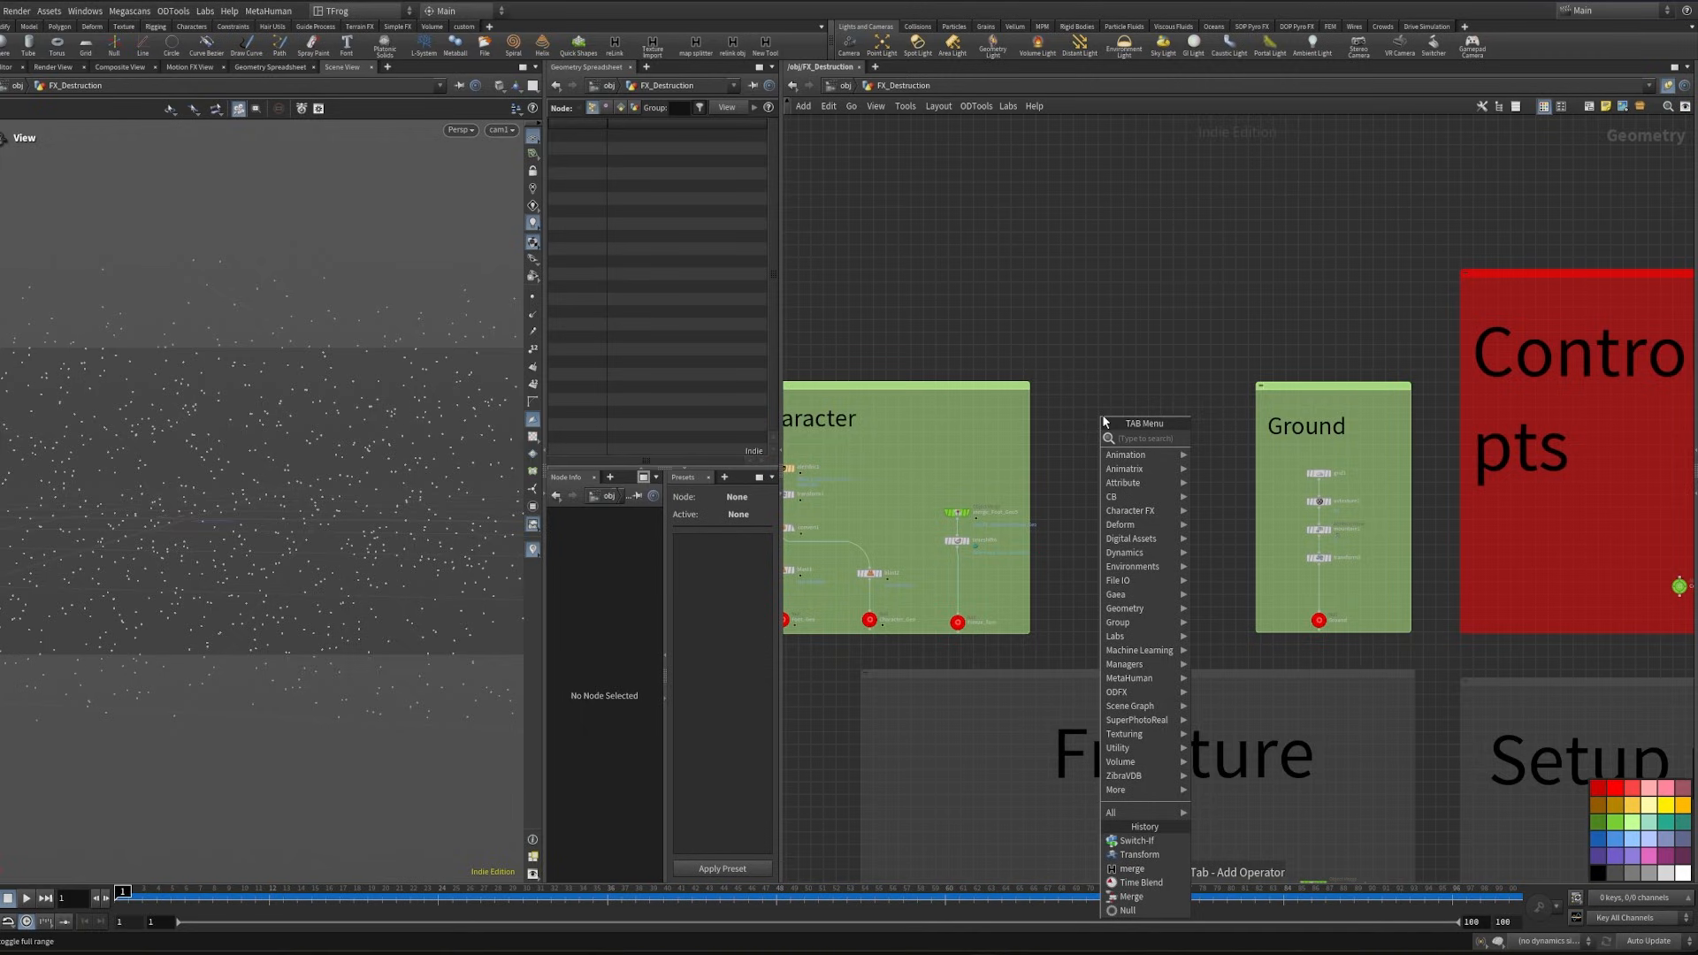
pyautogui.write('file')
pyautogui.press('Return')
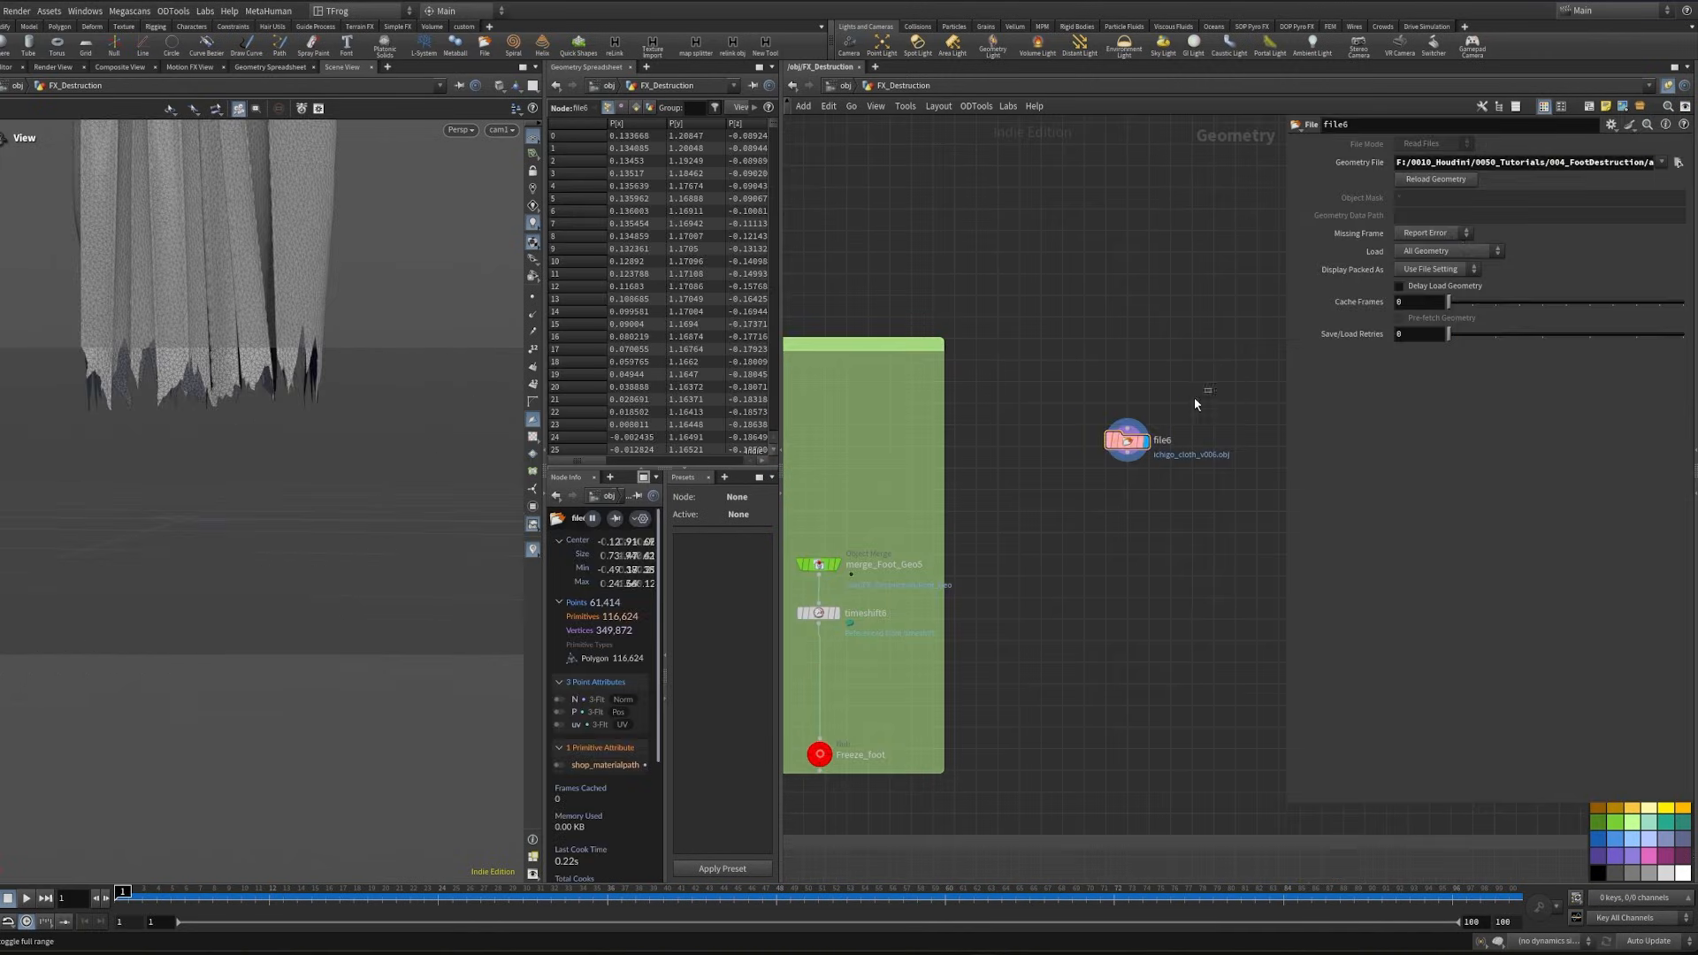
pyautogui.moveTo(239, 442); pyautogui.dragTo(26, 504, button='right')
pyautogui.moveTo(273, 262); pyautogui.dragTo(260, 475, button='middle')
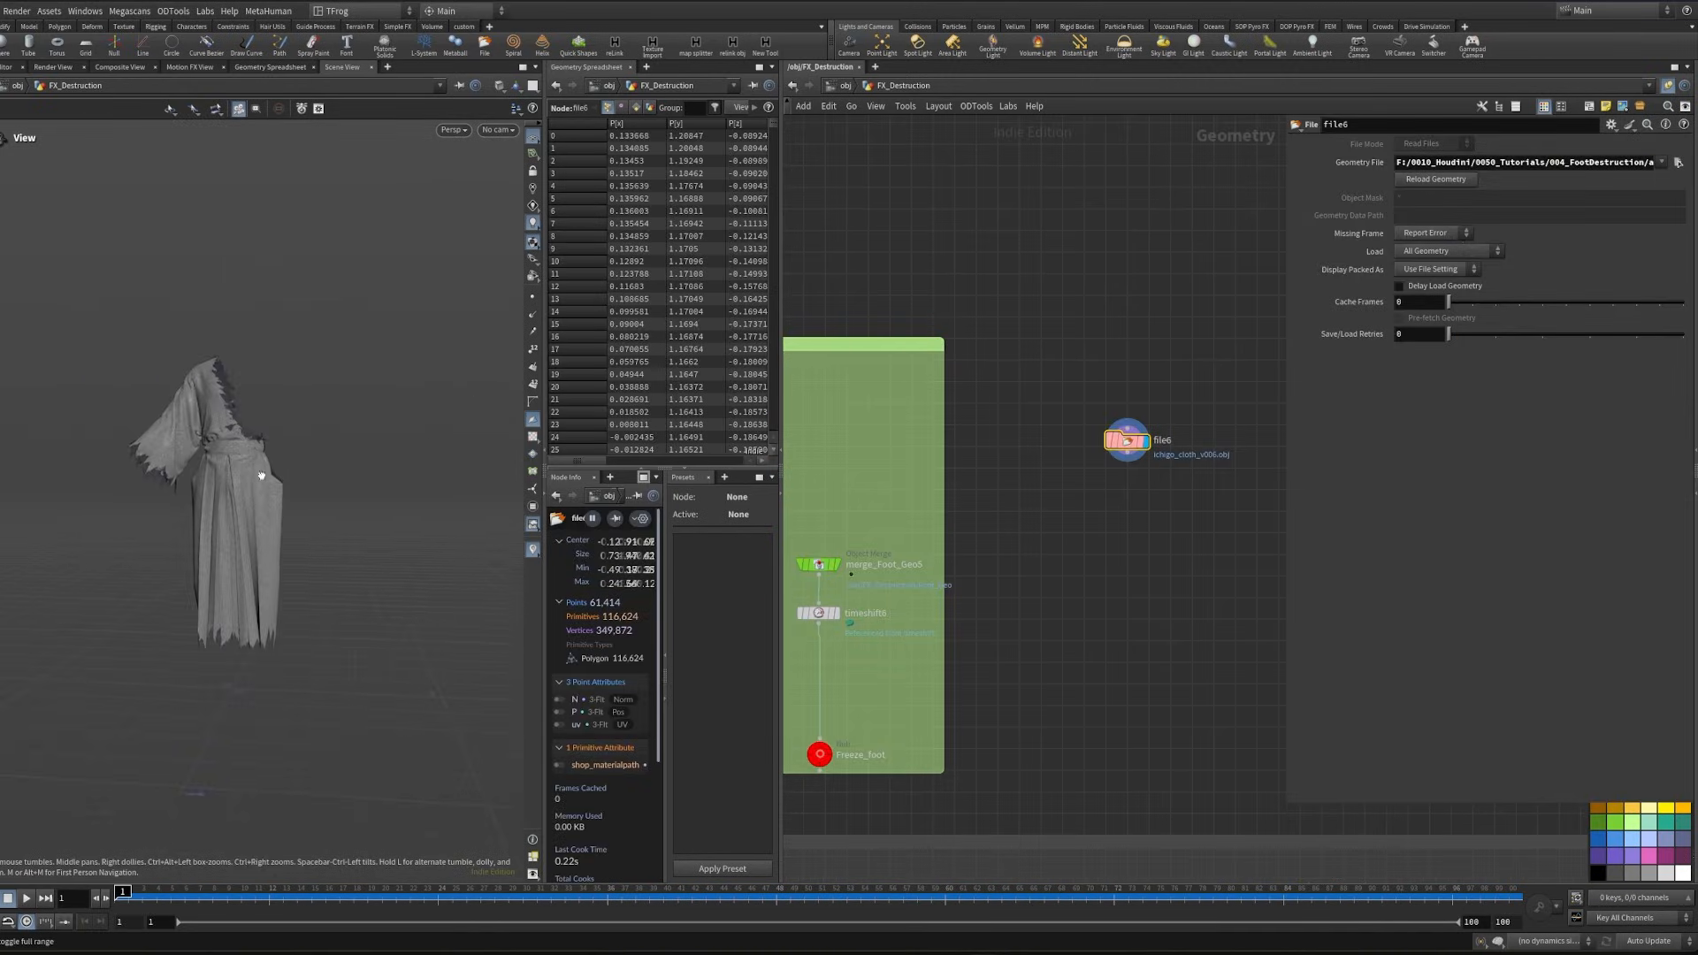
pyautogui.moveTo(261, 475); pyautogui.dragTo(221, 509)
# - Connect a Blast node below the cloth File node
pyautogui.press('Tab')
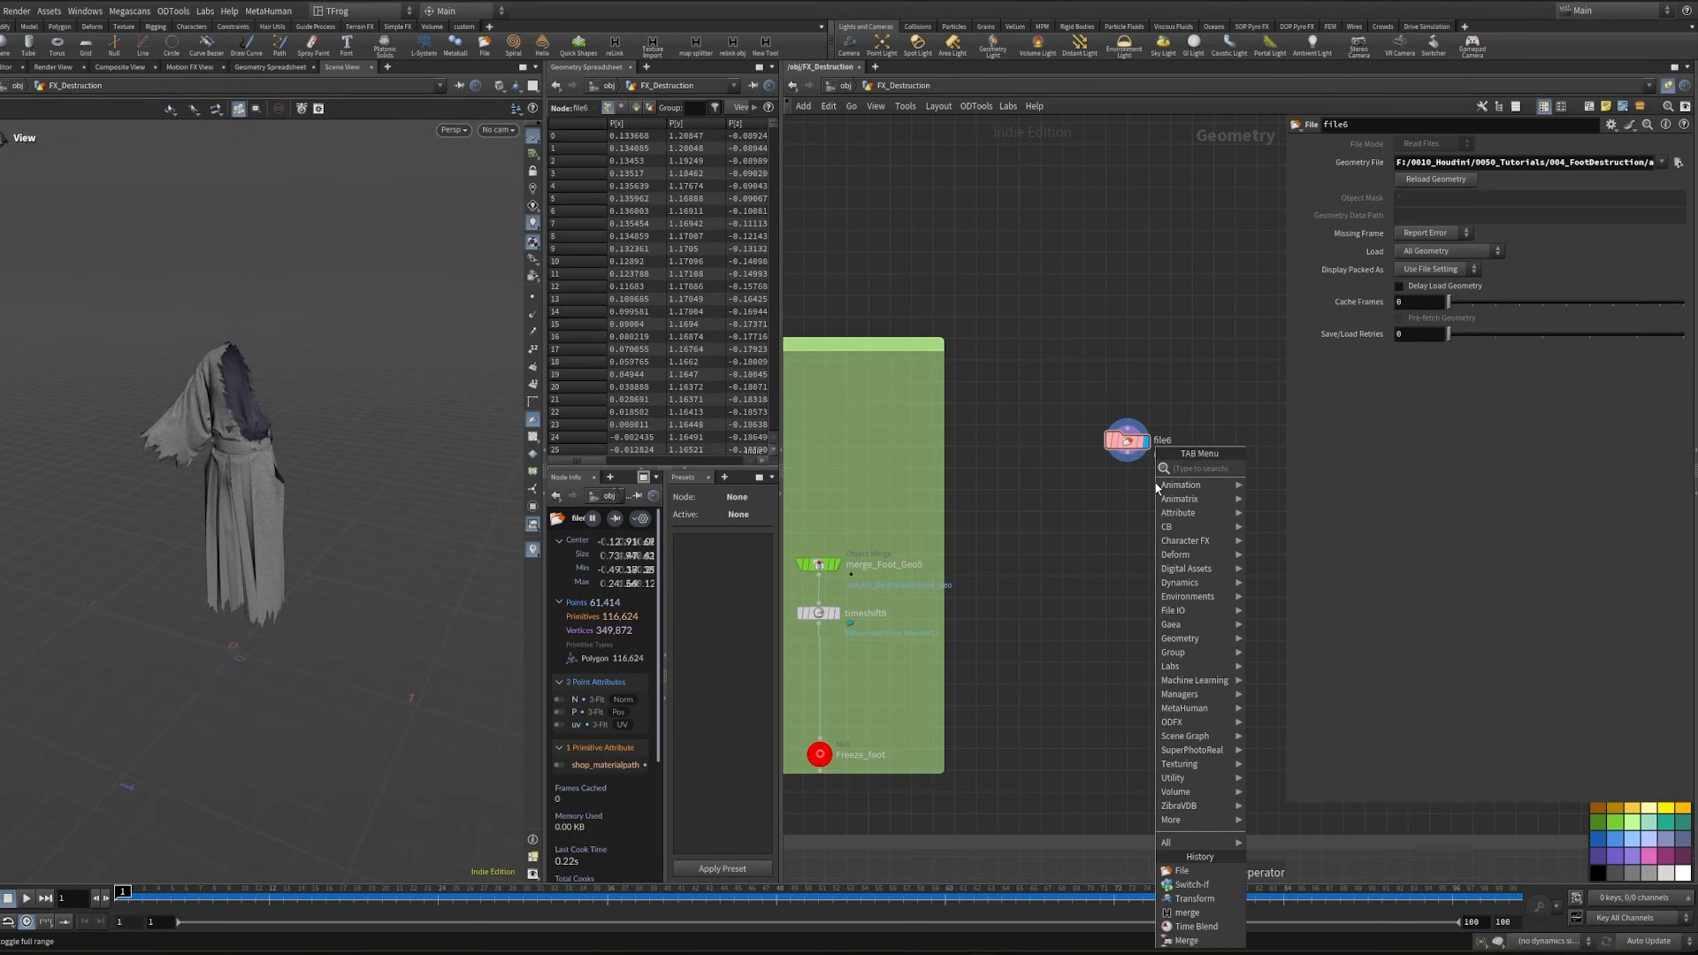
pyautogui.write('bl')
pyautogui.press('Return')
pyautogui.click(1133, 514)
pyautogui.click(1132, 515)
pyautogui.scroll(3, 1132, 448)
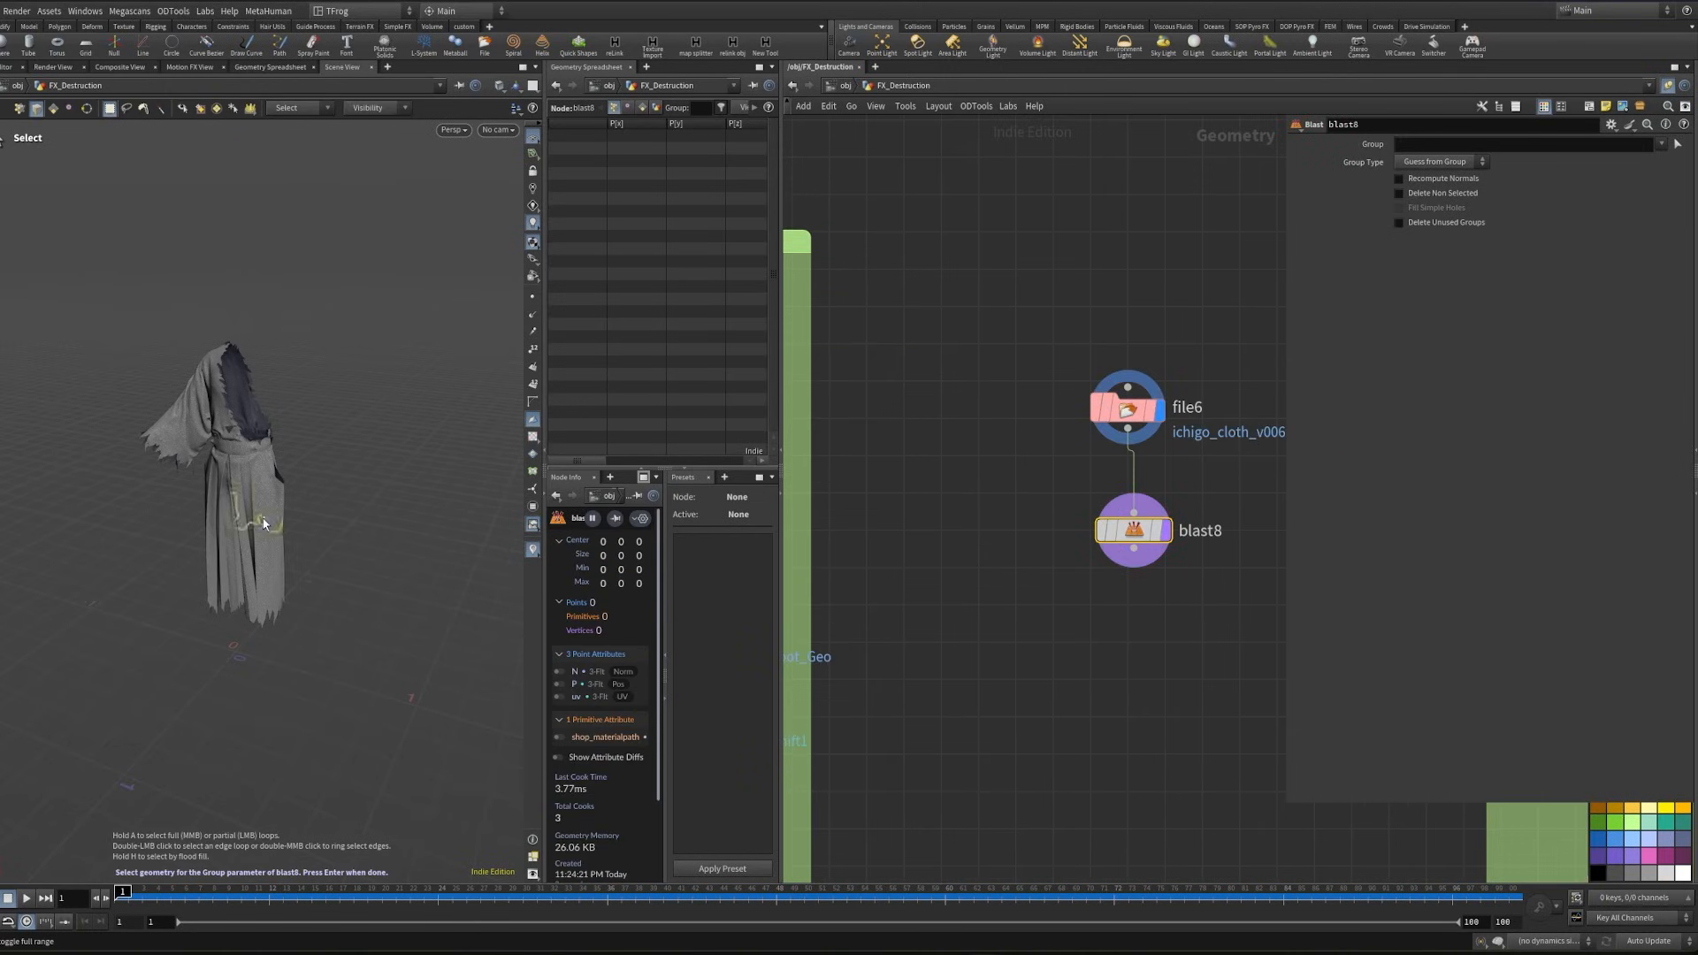
# - Select the skirt cloth panels as whole primitive pieces for blast8 and enable Delete Non Selected
pyautogui.scroll(5, 263, 524)
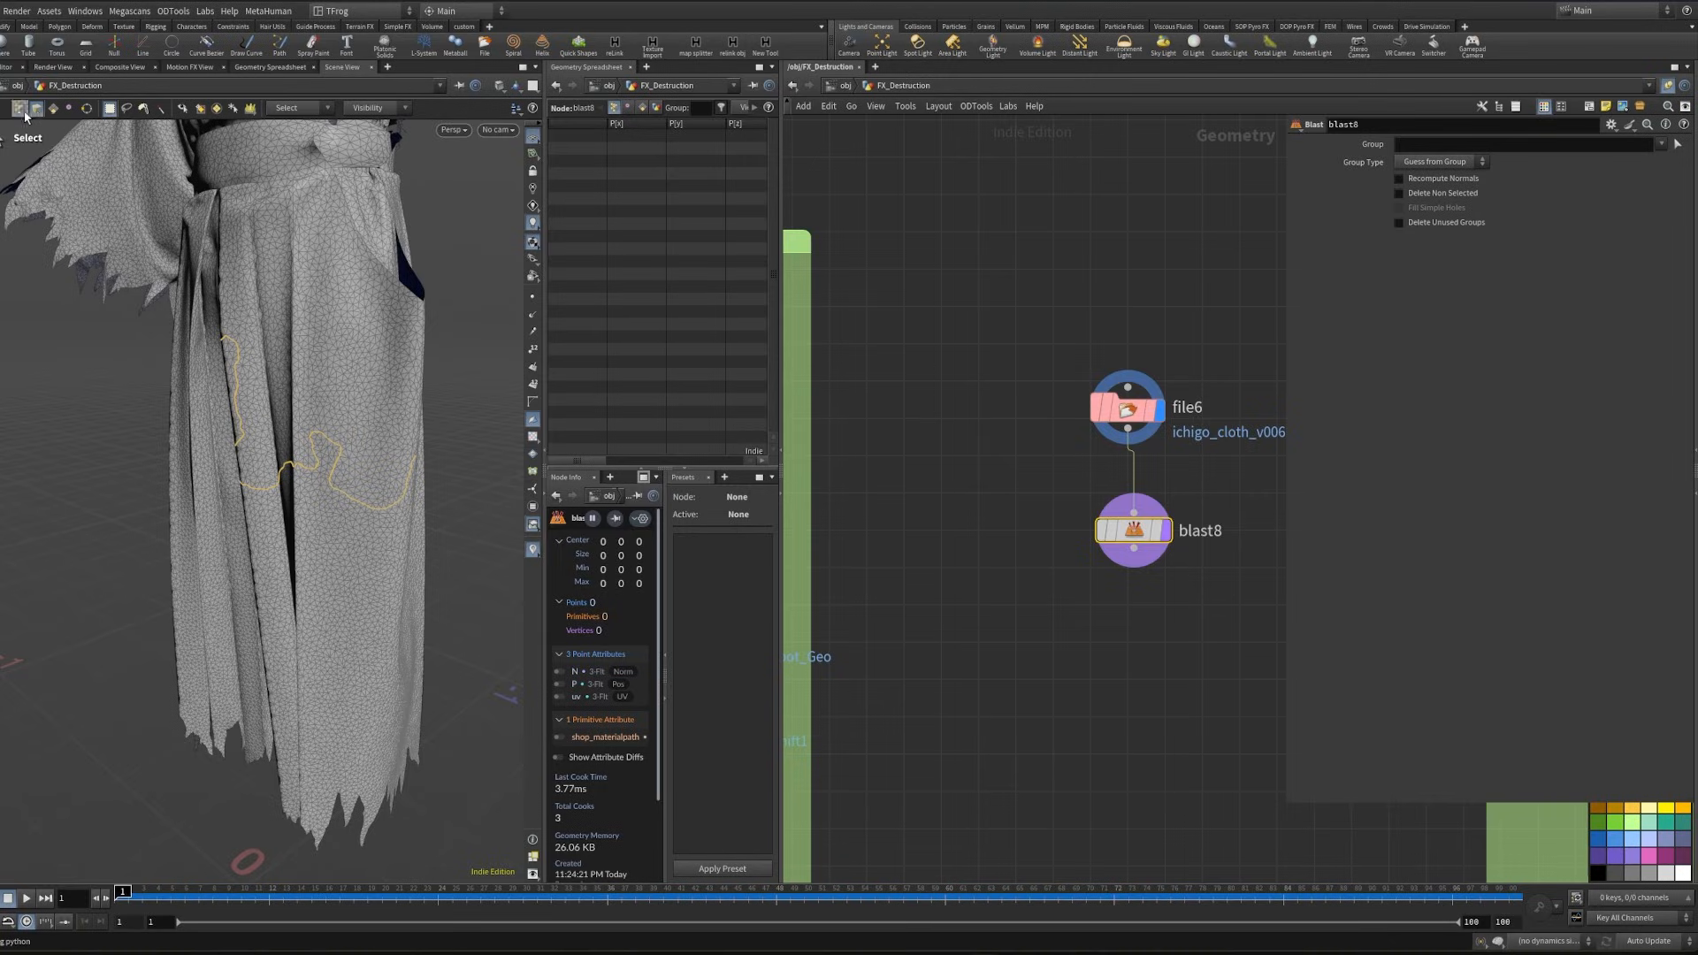
pyautogui.click(54, 109)
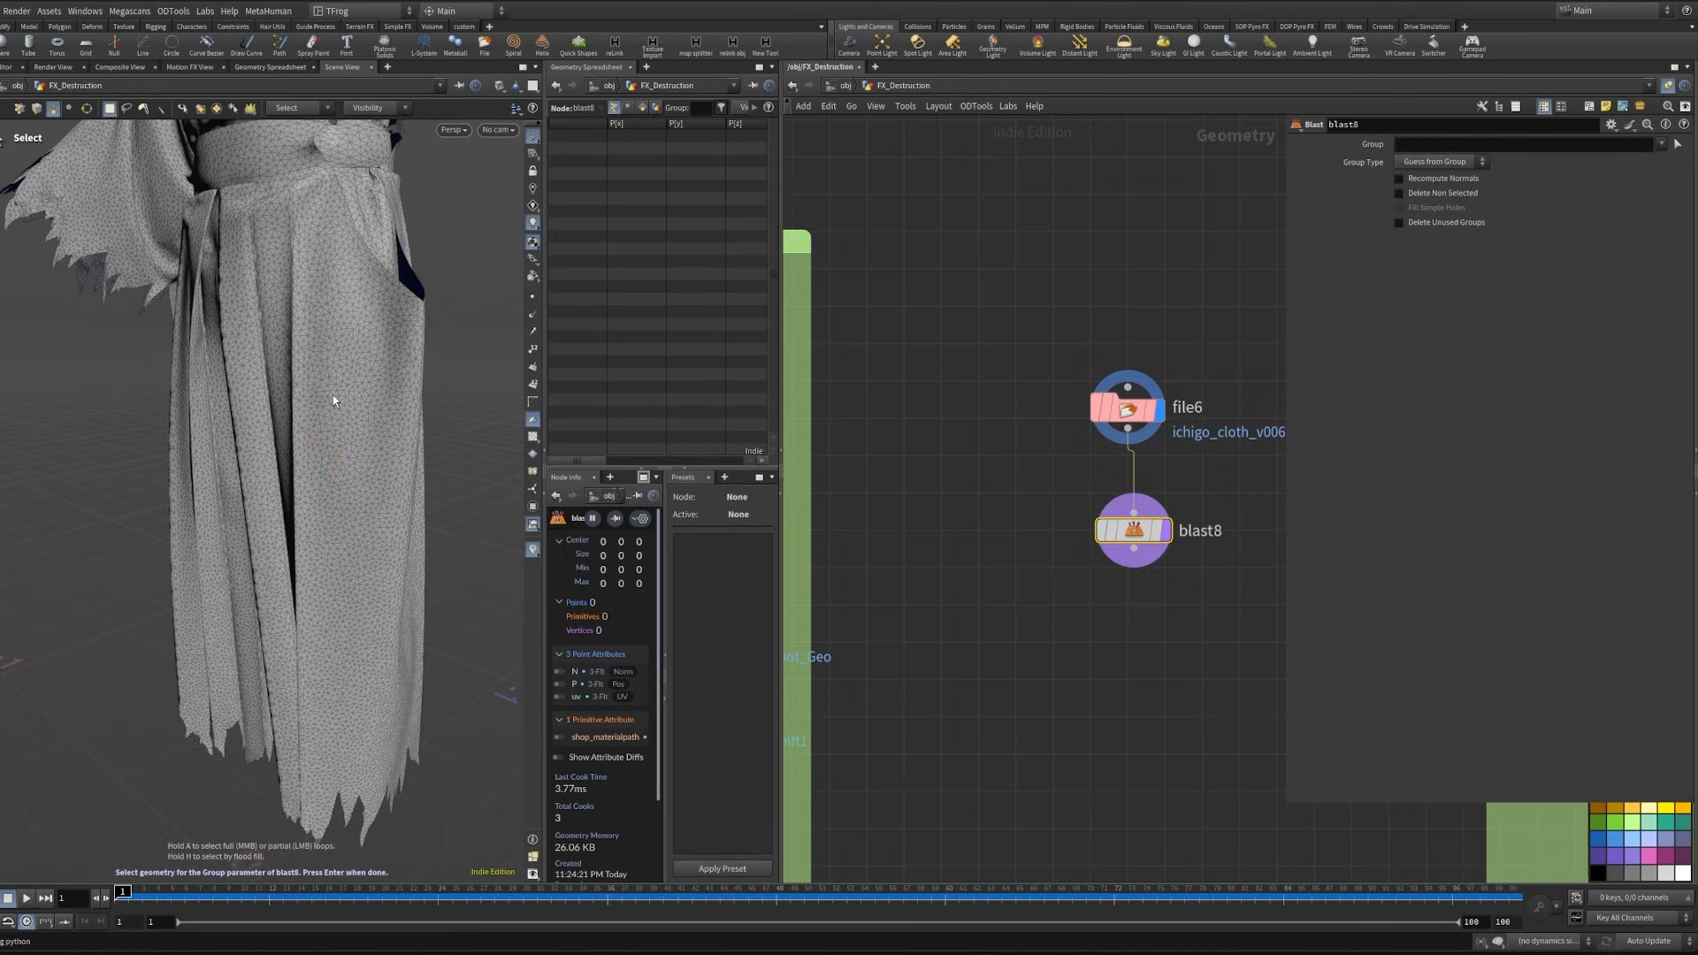
pyautogui.doubleClick(333, 397)
pyautogui.keyDown('alt'); pyautogui.moveTo(375, 363); pyautogui.dragTo(254, 367); pyautogui.keyUp('alt')
pyautogui.keyDown('shift'); pyautogui.doubleClick(401, 345); pyautogui.keyUp('shift')
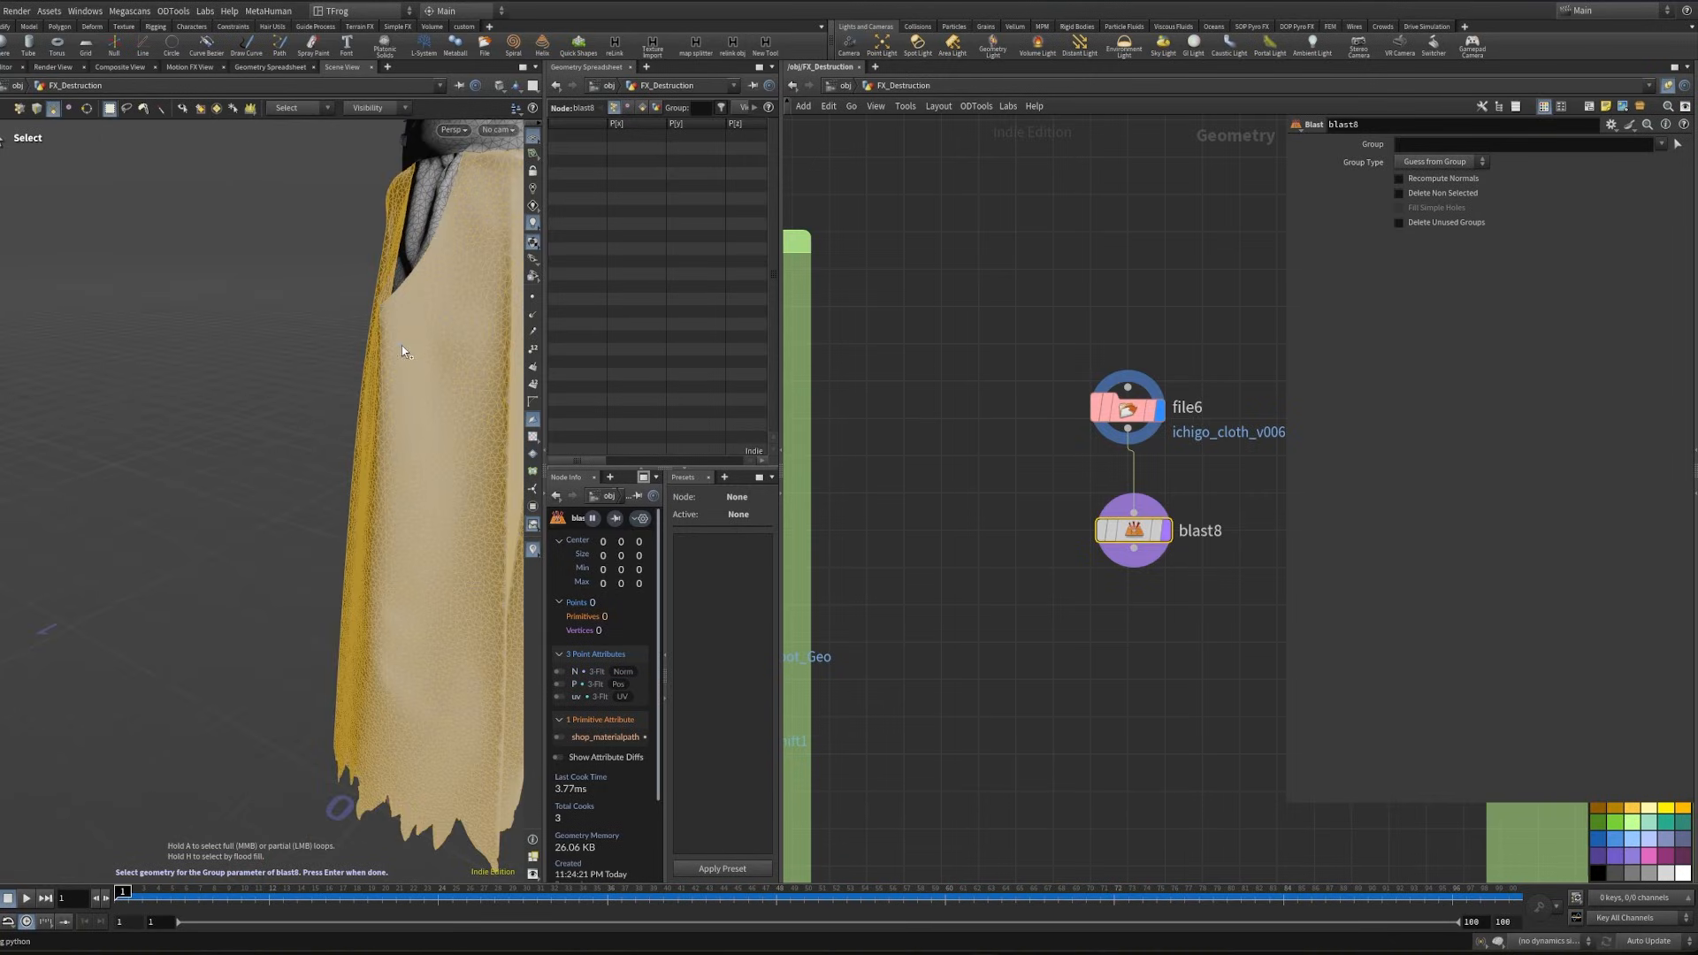
pyautogui.moveTo(379, 375)
pyautogui.keyDown('alt'); pyautogui.mouseDown()
pyautogui.moveTo(481, 363)
pyautogui.moveTo(413, 380)
pyautogui.moveTo(367, 363)
pyautogui.mouseUp(); pyautogui.keyUp('alt')
pyautogui.keyDown('alt'); pyautogui.moveTo(367, 362); pyautogui.dragTo(331, 458, button='middle'); pyautogui.keyUp('alt')
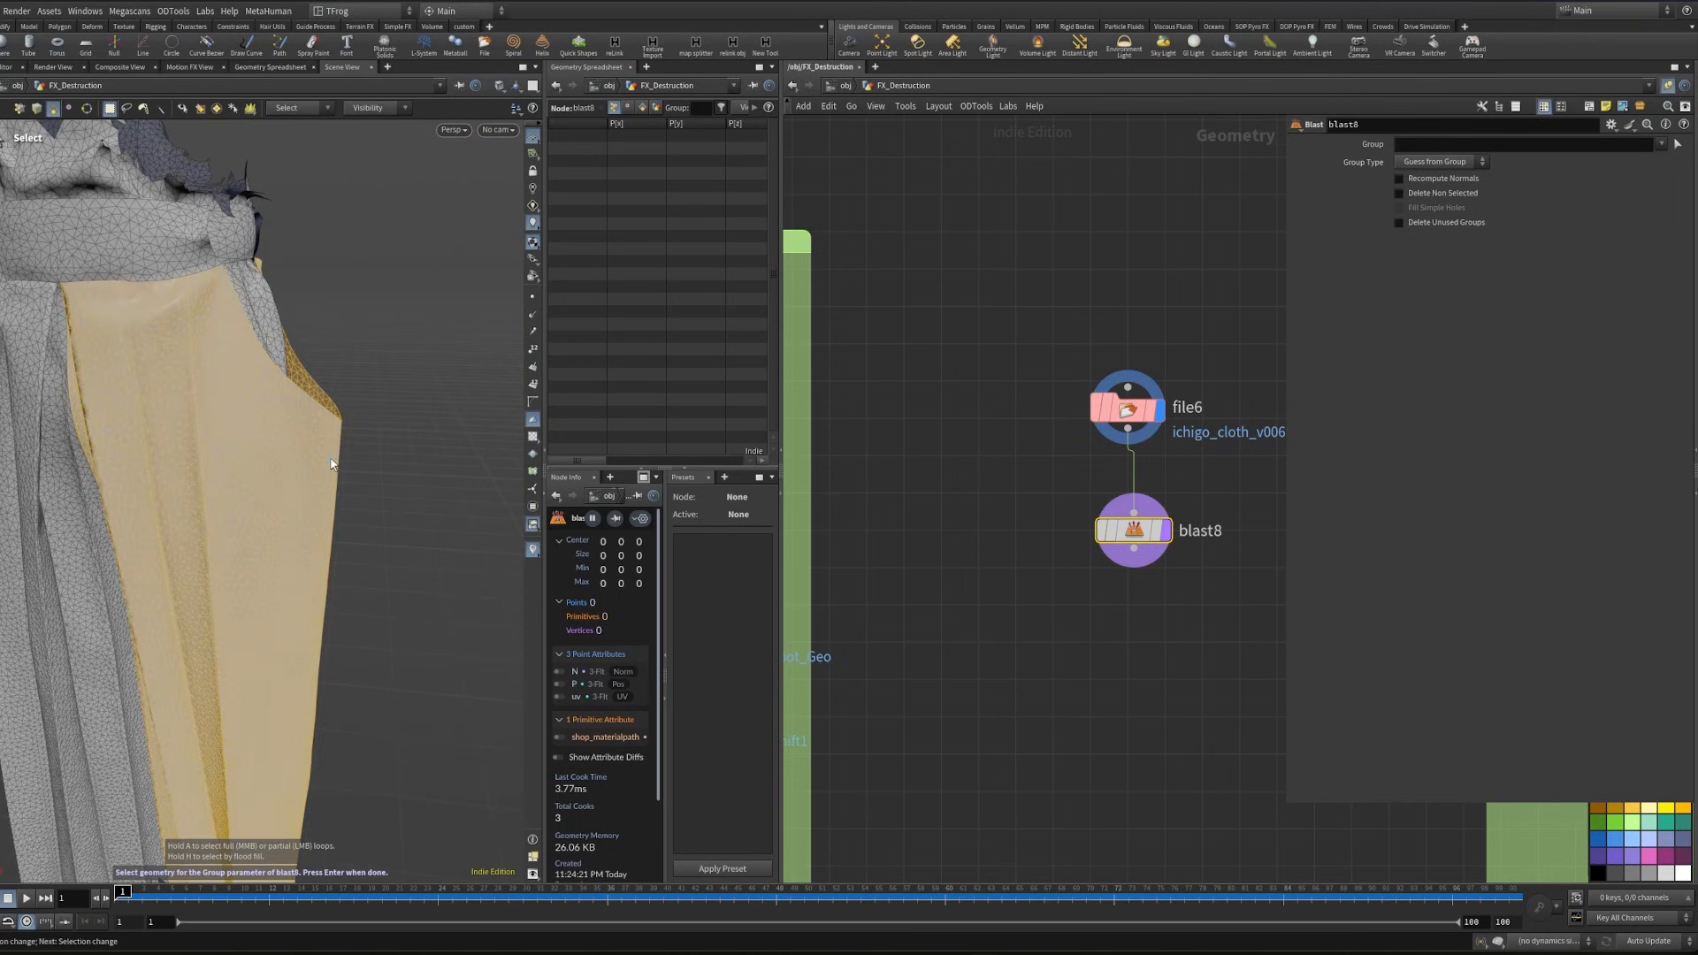
pyautogui.press('Return')
pyautogui.click(1399, 192)
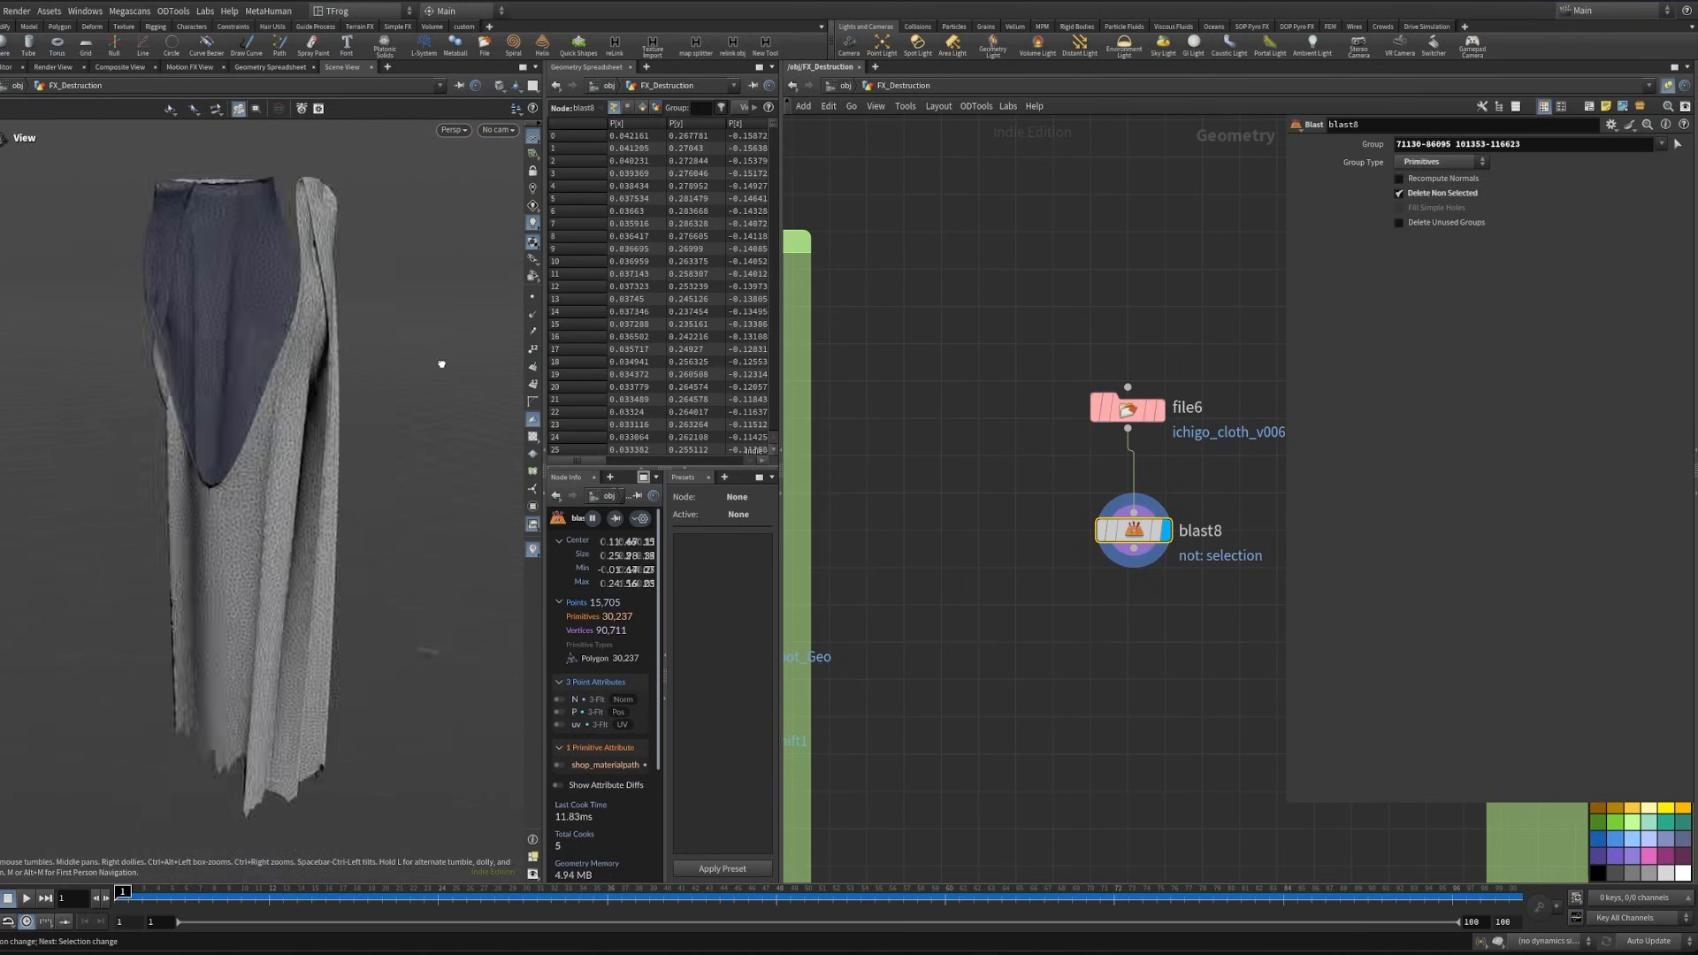
# - Check the isolated cloth's UVs with the texture grid and spreadsheet, and add an Attribute Promote node below blast8
pyautogui.keyDown('alt'); pyautogui.moveTo(441, 363); pyautogui.dragTo(486, 479); pyautogui.keyUp('alt')
pyautogui.moveTo(470, 464); pyautogui.dragTo(381, 468)
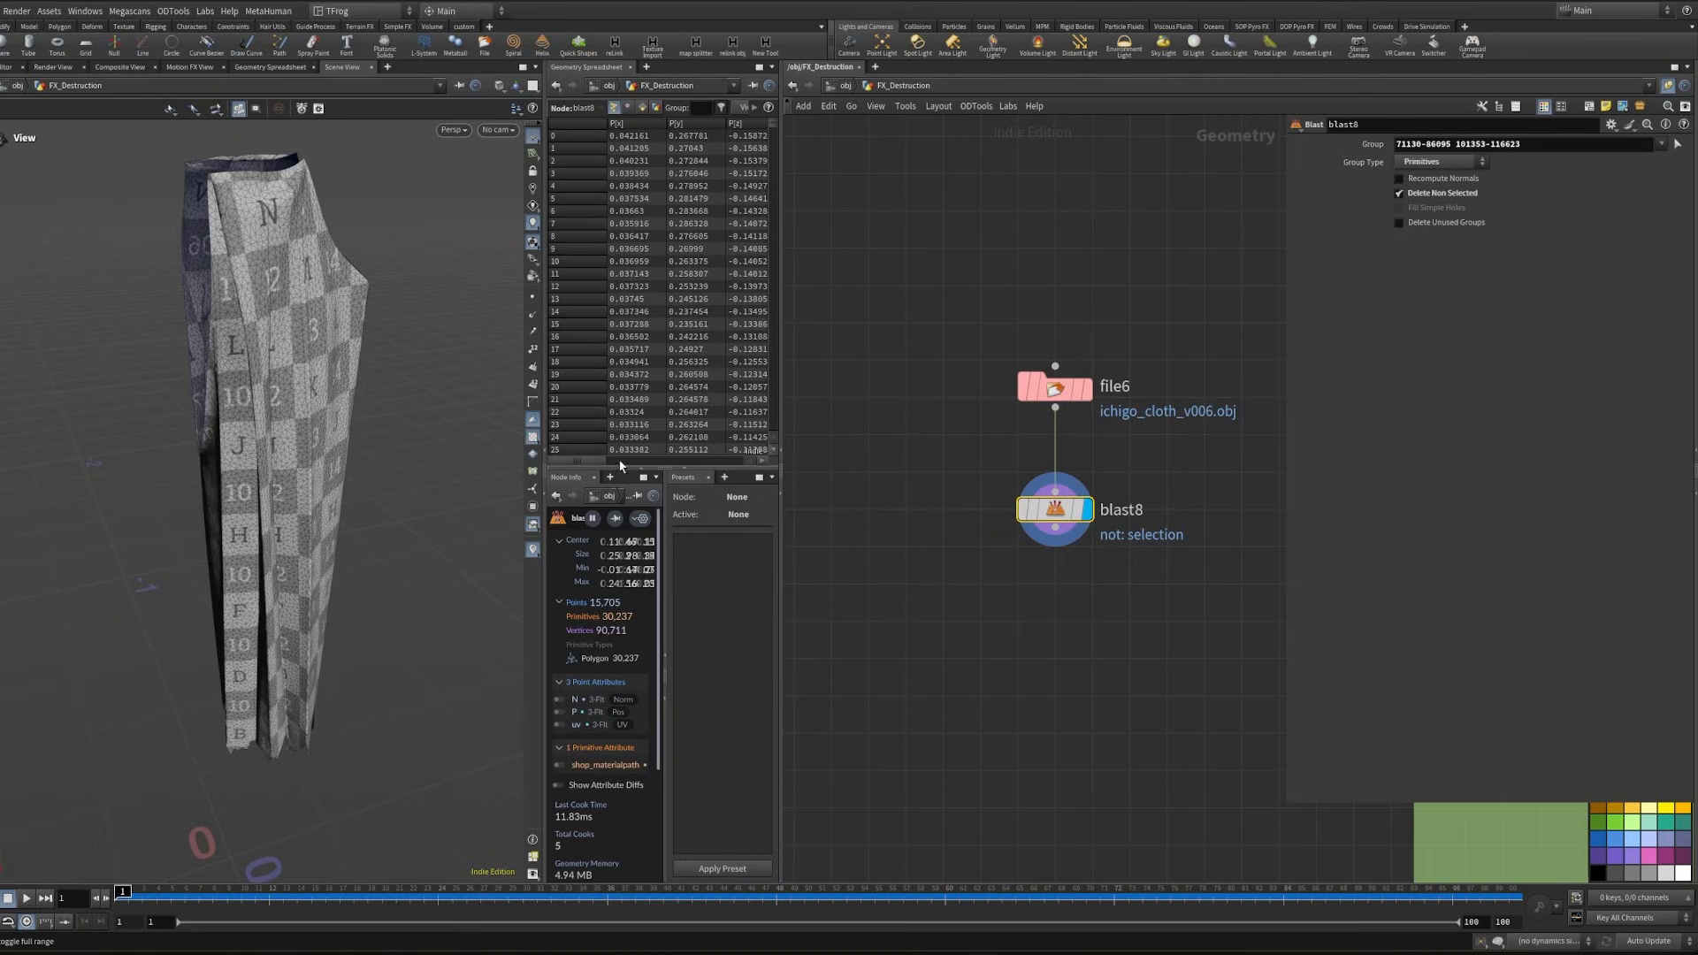
pyautogui.moveTo(587, 458); pyautogui.dragTo(698, 466)
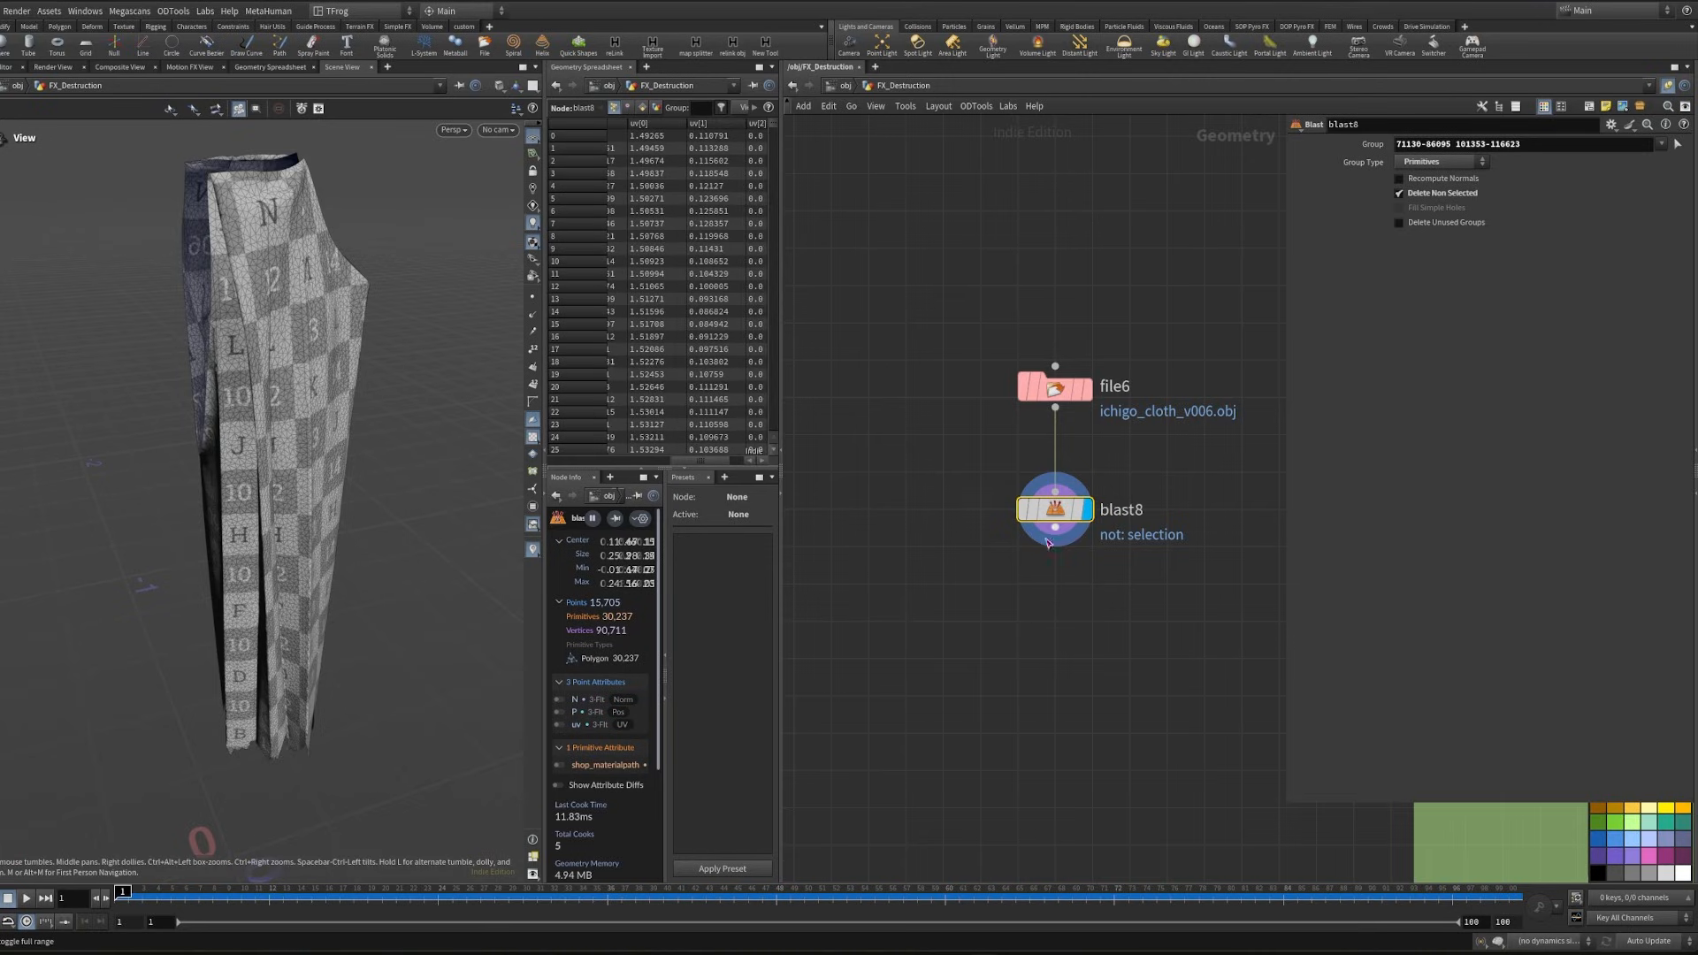
pyautogui.press('Tab')
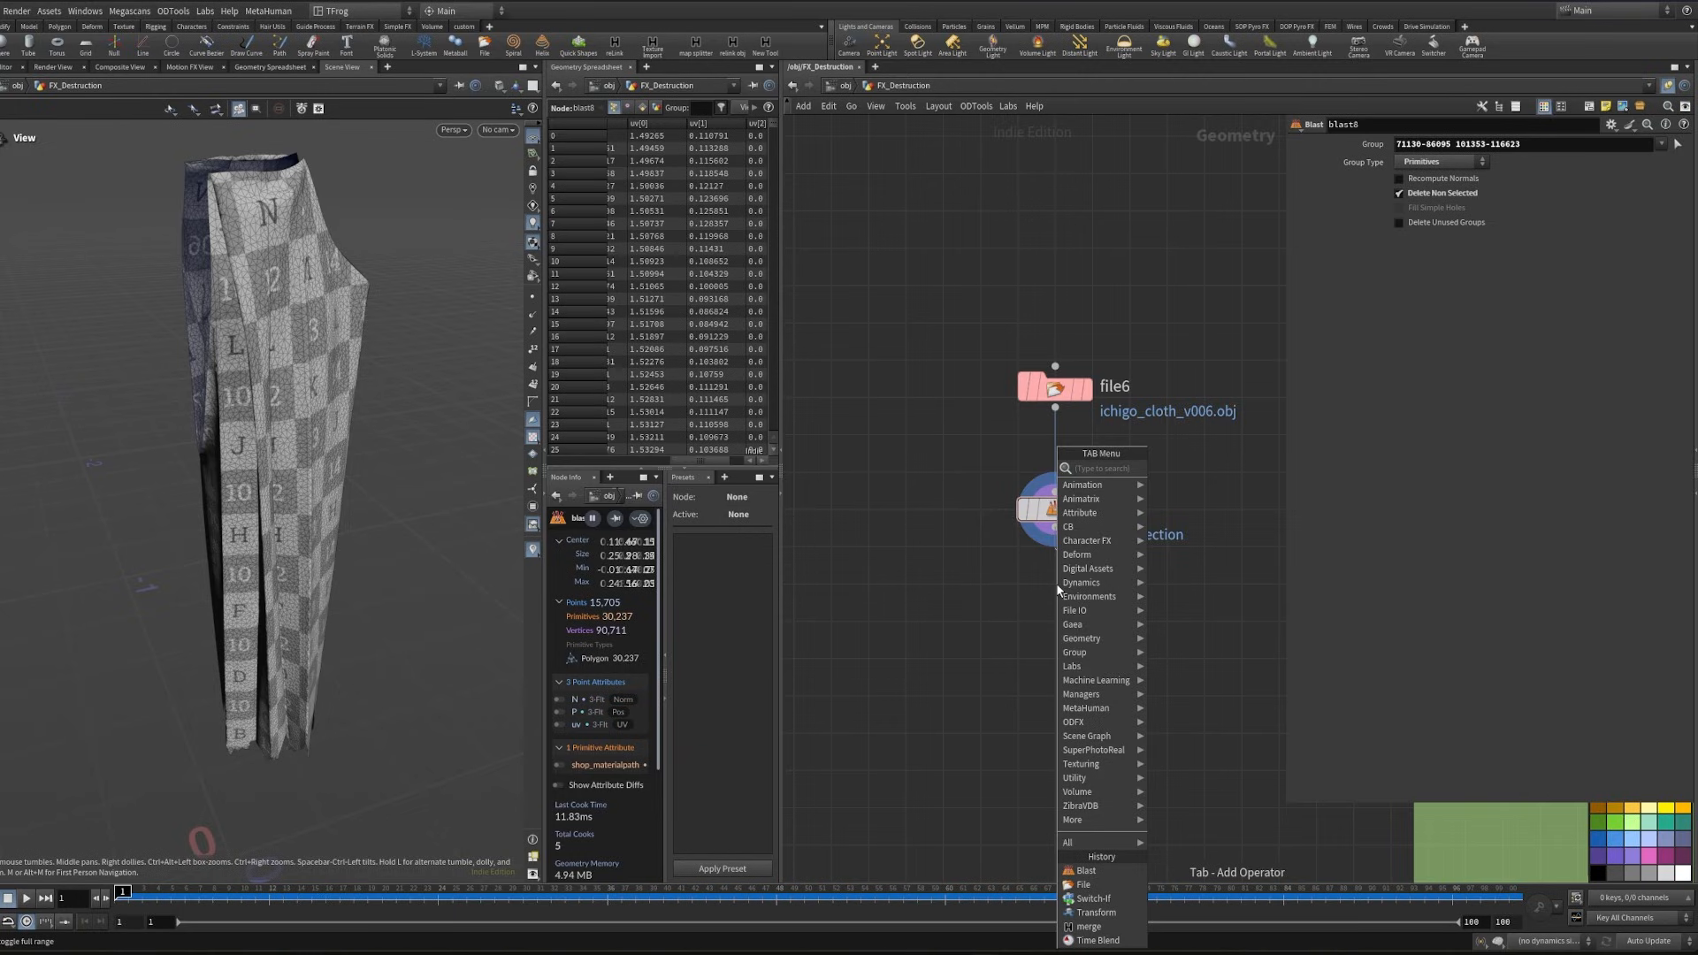
pyautogui.write('attpro')
pyautogui.press('Return')
pyautogui.click(1057, 590)
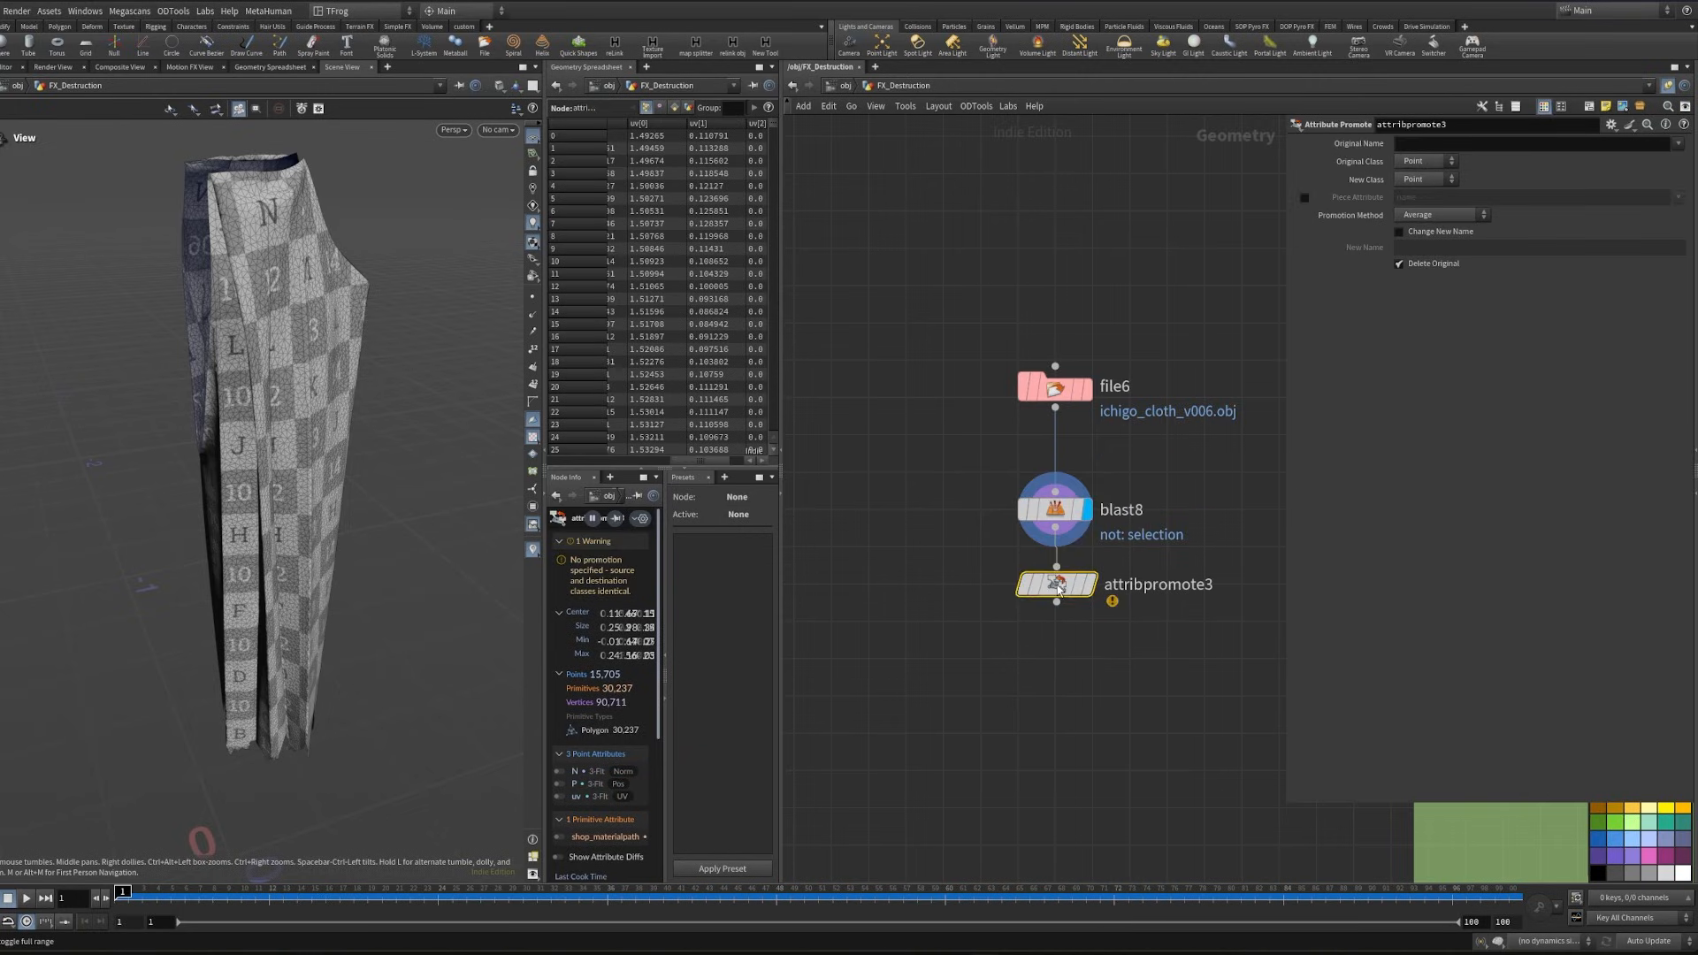
# - Promote the uv attribute from Point to Vertex class and display the attribpromote3 node
pyautogui.click(1447, 179)
pyautogui.click(1419, 227)
pyautogui.click(1677, 143)
pyautogui.click(1686, 186)
pyautogui.click(1091, 584)
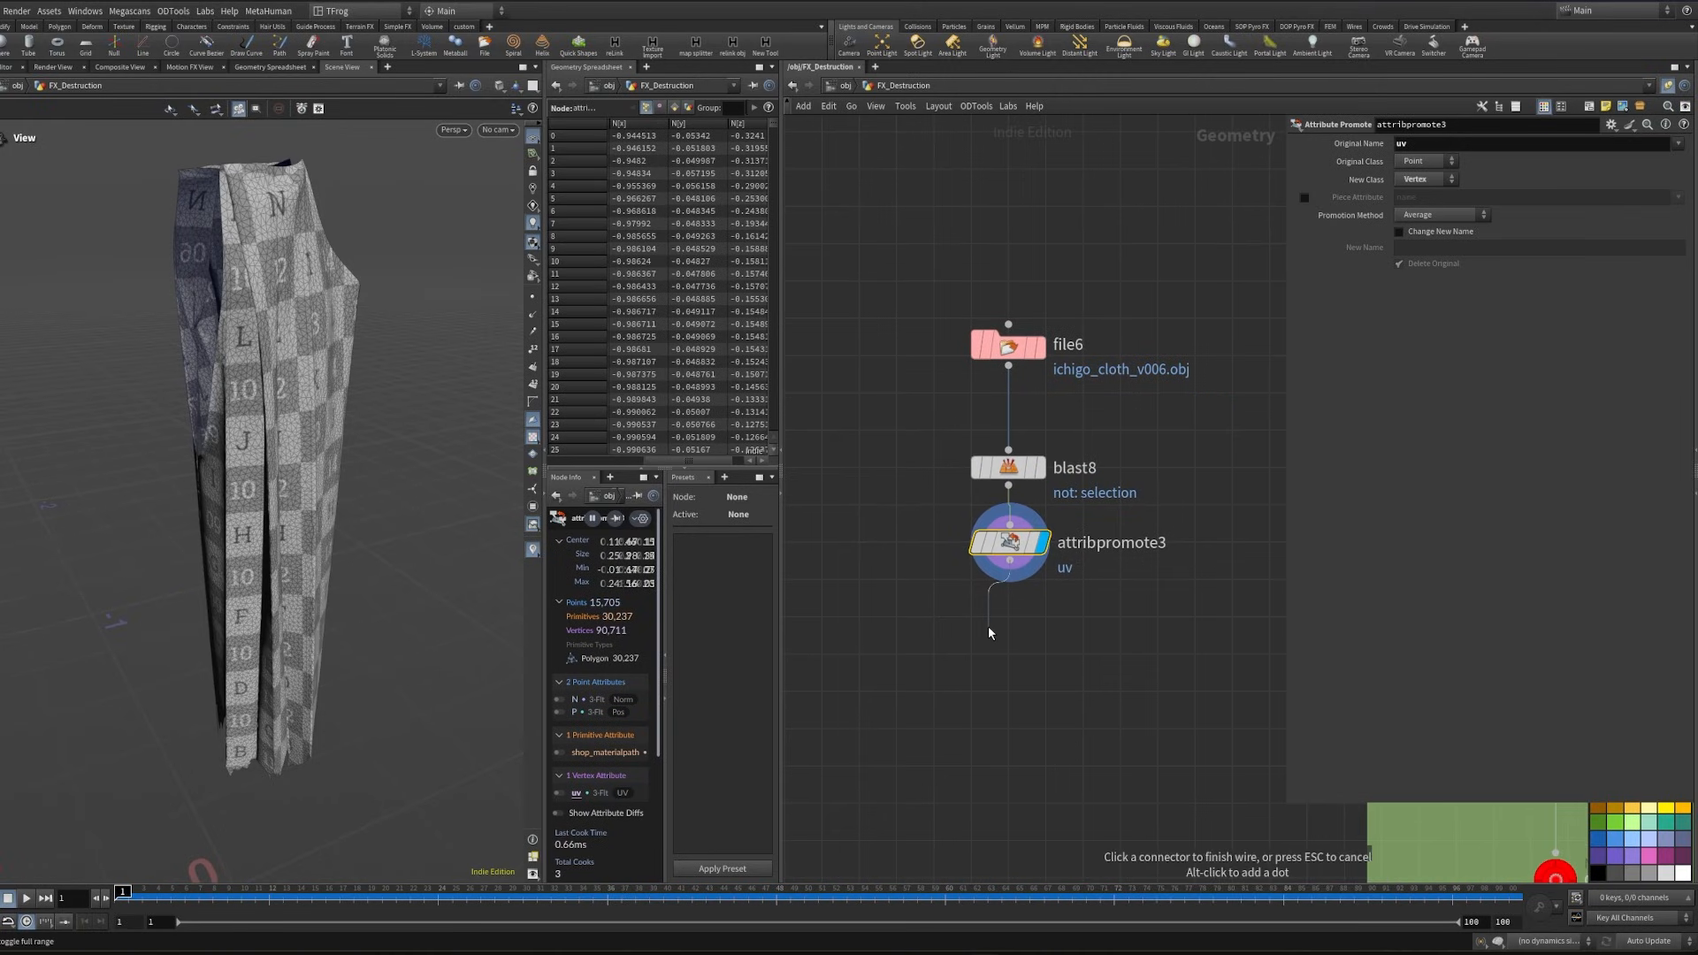
# - Add a Fuse node below attribpromote3 and display its output
pyautogui.press('Tab')
pyautogui.write('f')
pyautogui.press('Escape')
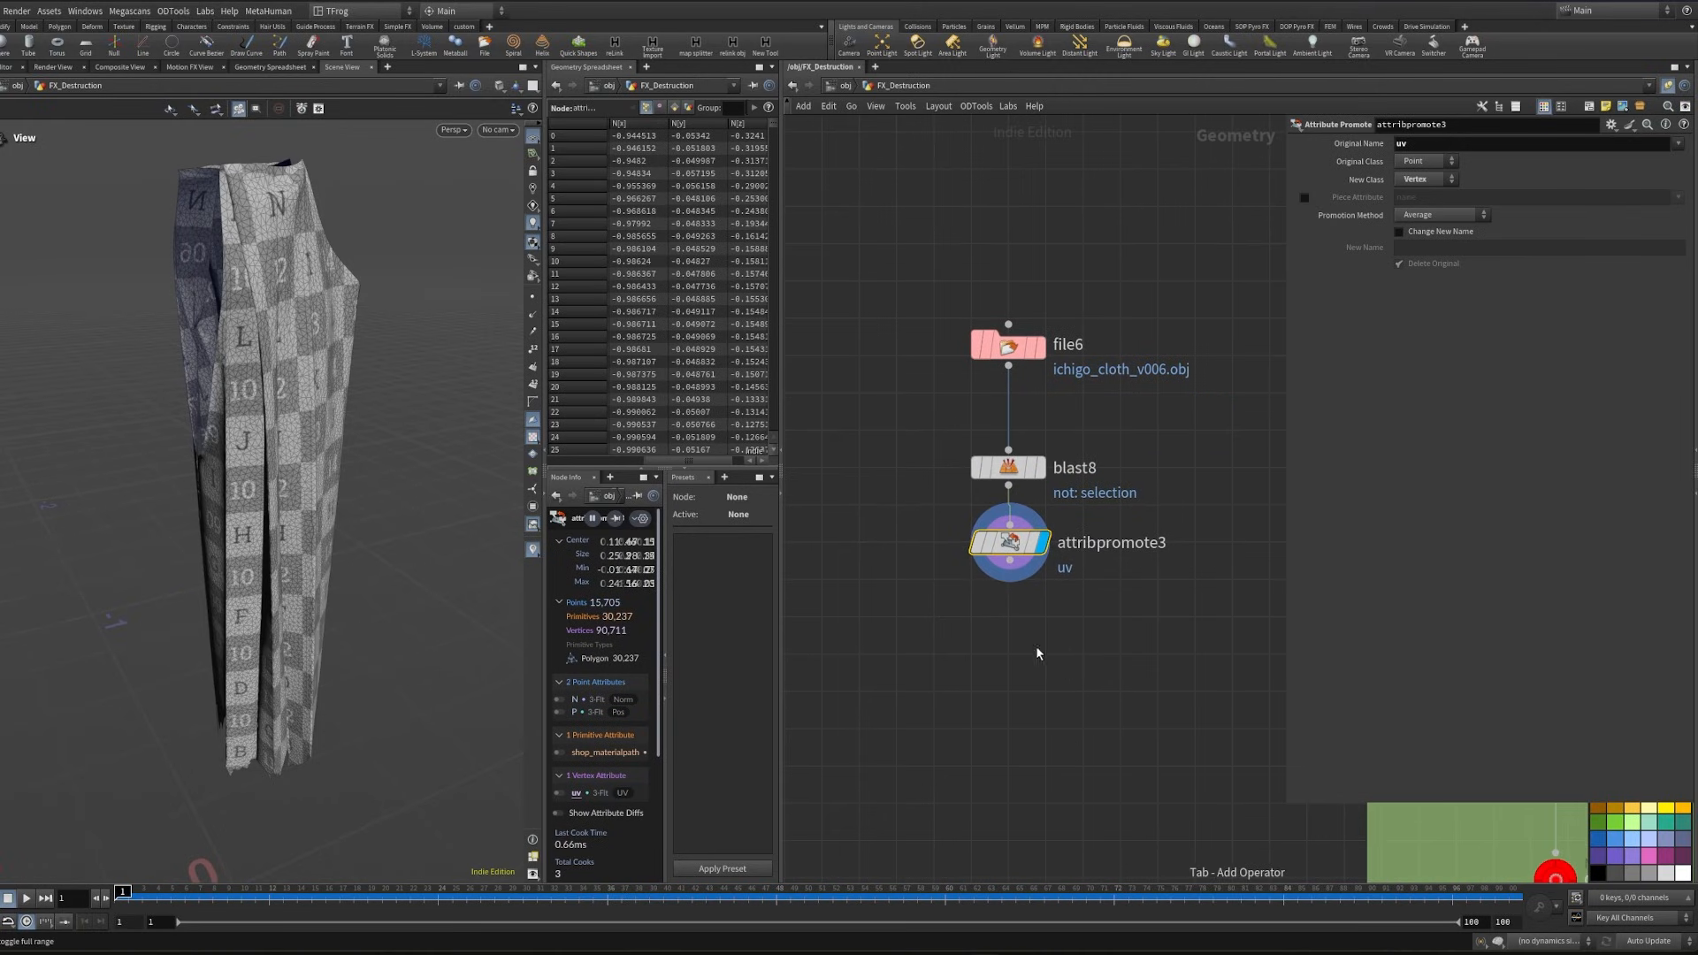
pyautogui.click(1013, 635)
pyautogui.click(1041, 633)
# - Add a Null node below fuse2 and rename it Cloth
pyautogui.press('Tab')
pyautogui.write('nu')
pyautogui.press('Return')
pyautogui.click(999, 741)
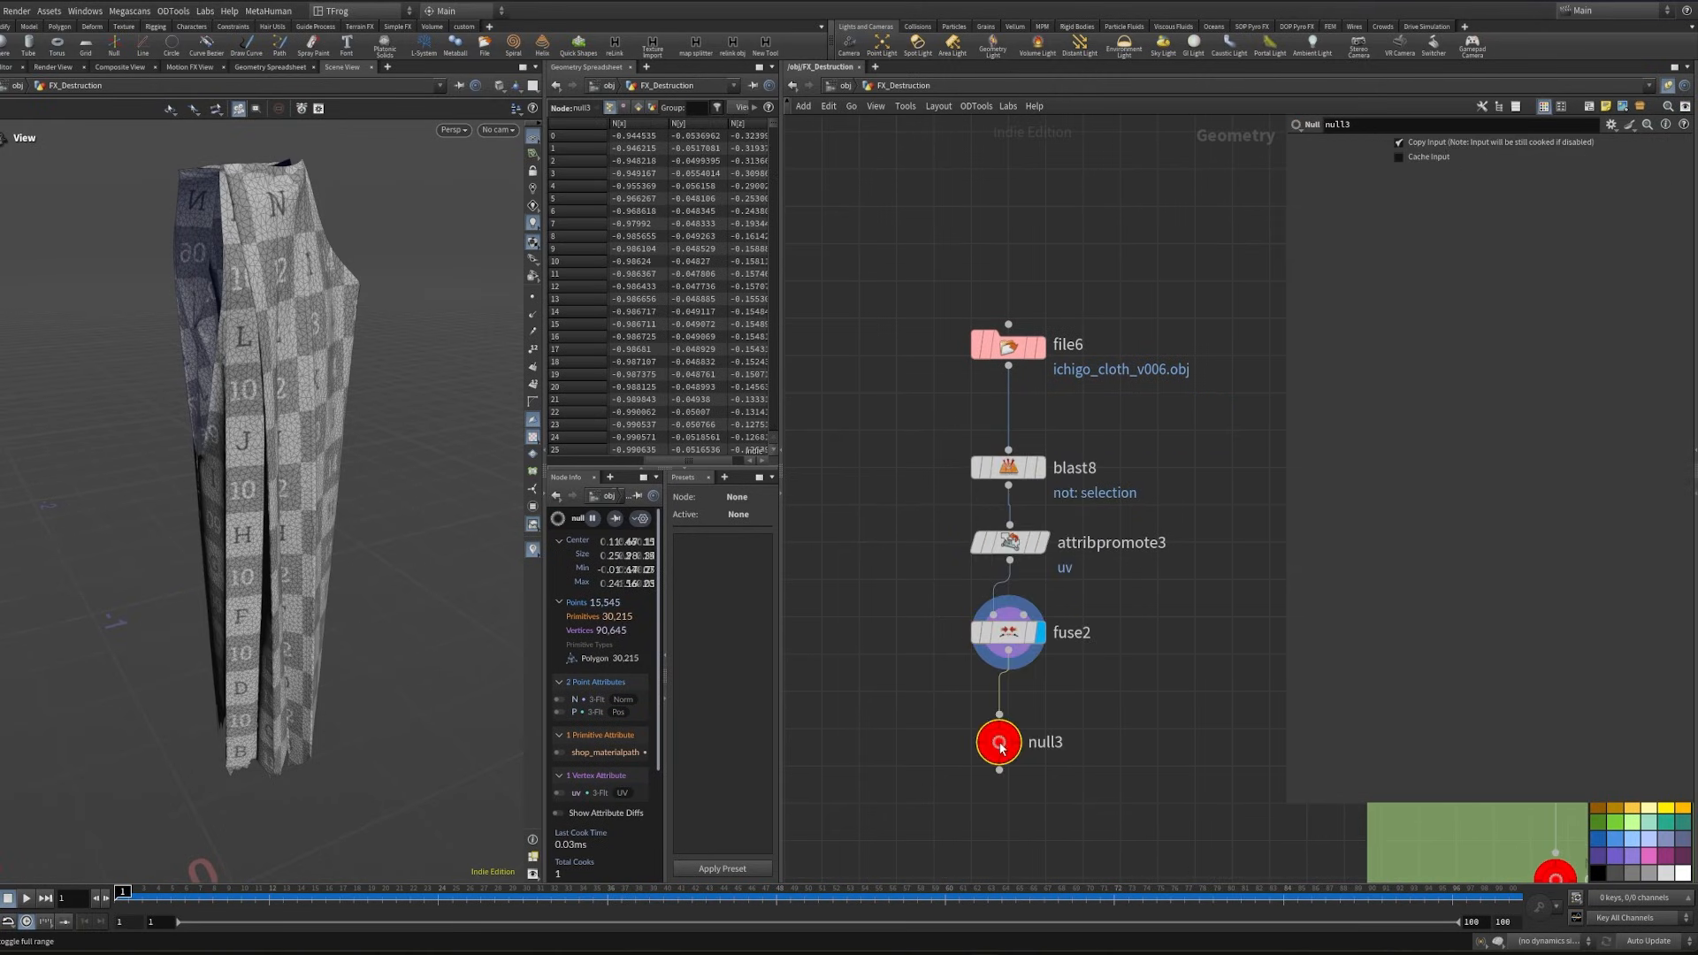
pyautogui.press('F2')
pyautogui.write('Cloth')
pyautogui.press('Return')
# - Place a copy of the Ground title note above the cloth nodes and retitle it Cloth
pyautogui.scroll(-10, 993, 655)
pyautogui.keyDown('alt'); pyautogui.moveTo(1015, 505); pyautogui.dragTo(1012, 506); pyautogui.keyUp('alt')
pyautogui.doubleClick(1030, 511)
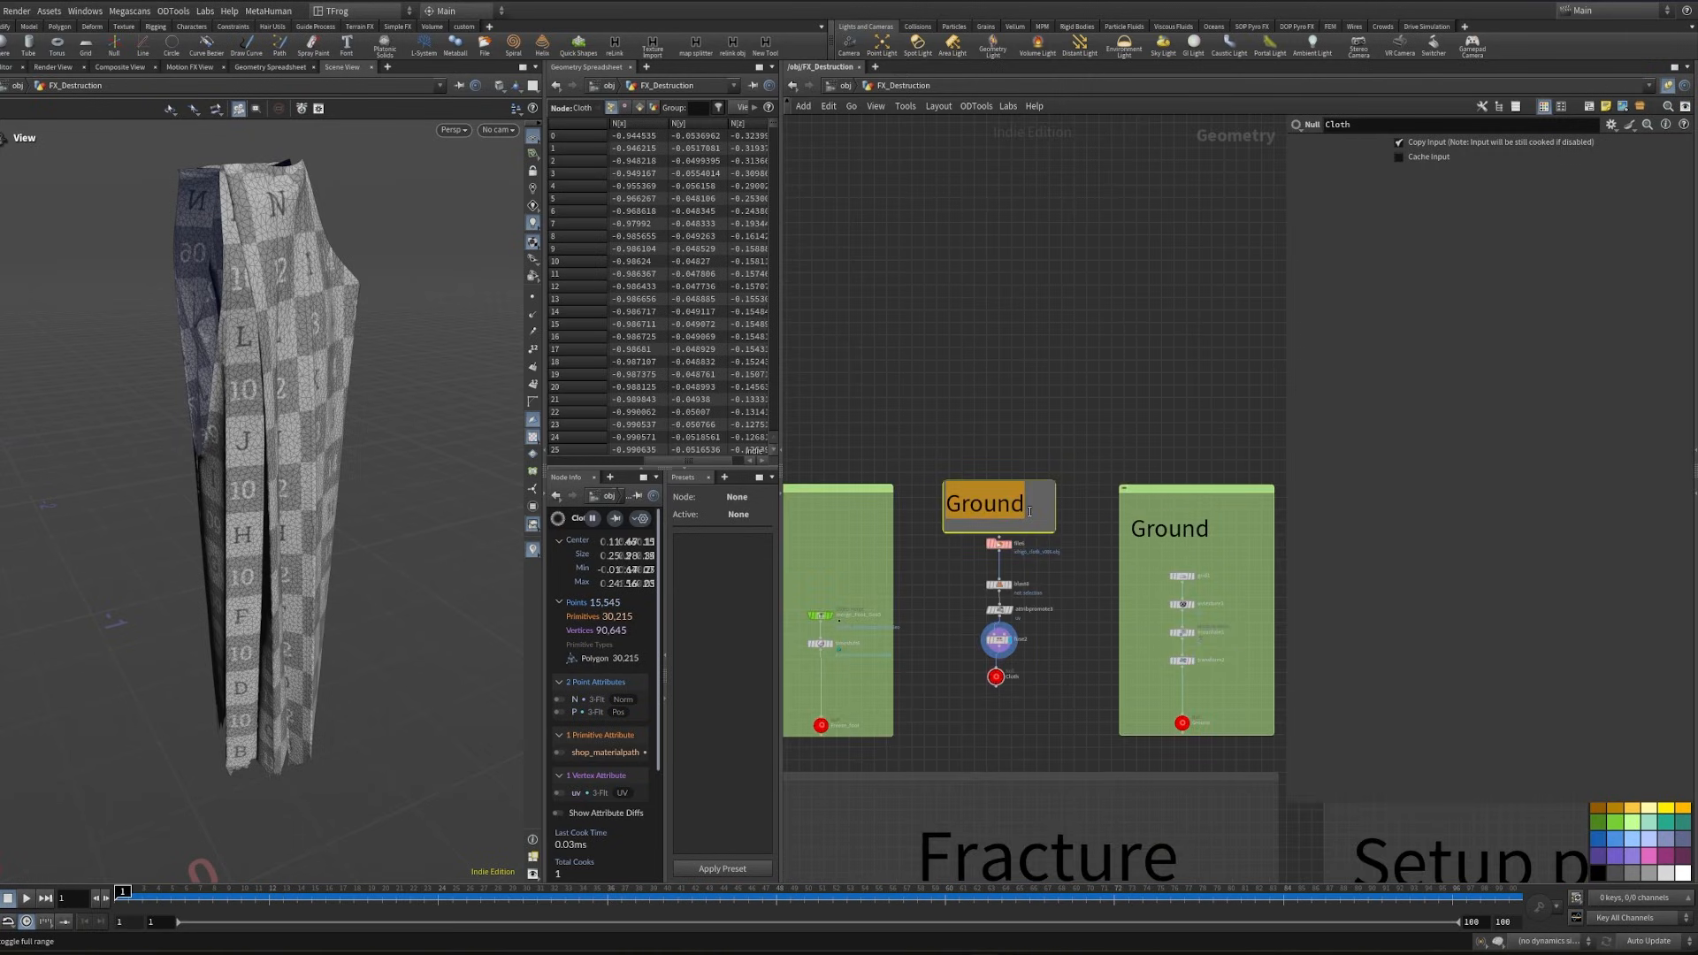
pyautogui.write('Cloth')
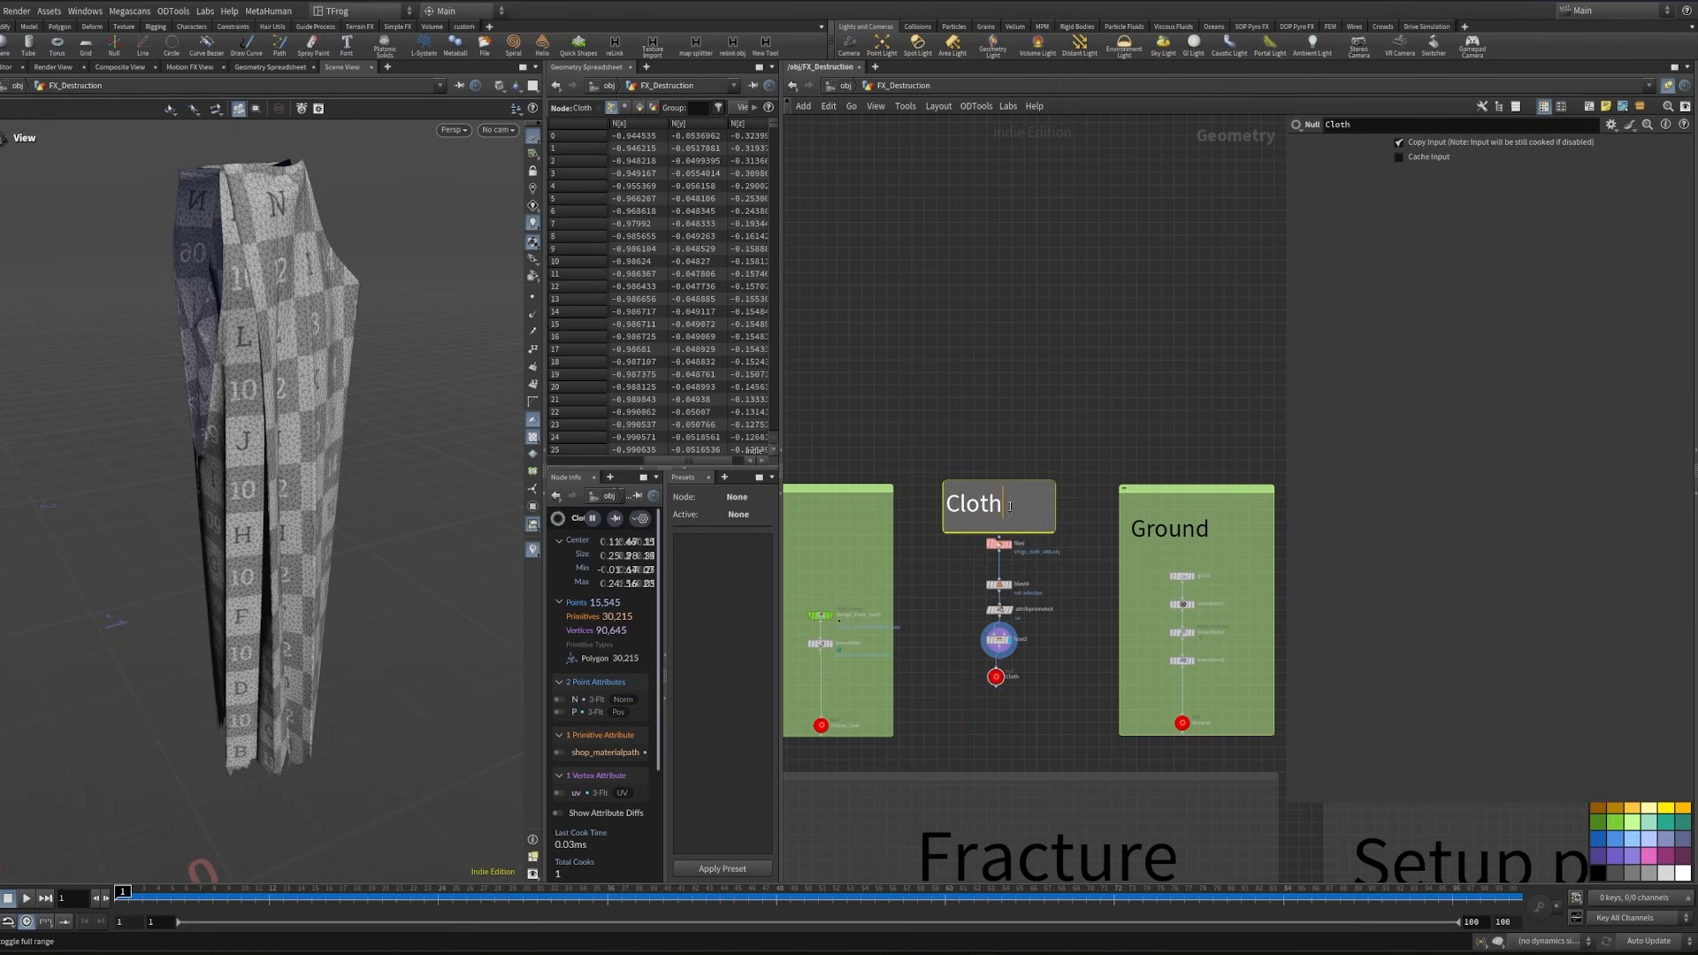
# - Enclose the Cloth note and nodes in a green network box and fit it between the Character and Ground boxes
pyautogui.moveTo(930, 460); pyautogui.dragTo(1065, 712)
pyautogui.click(1589, 106)
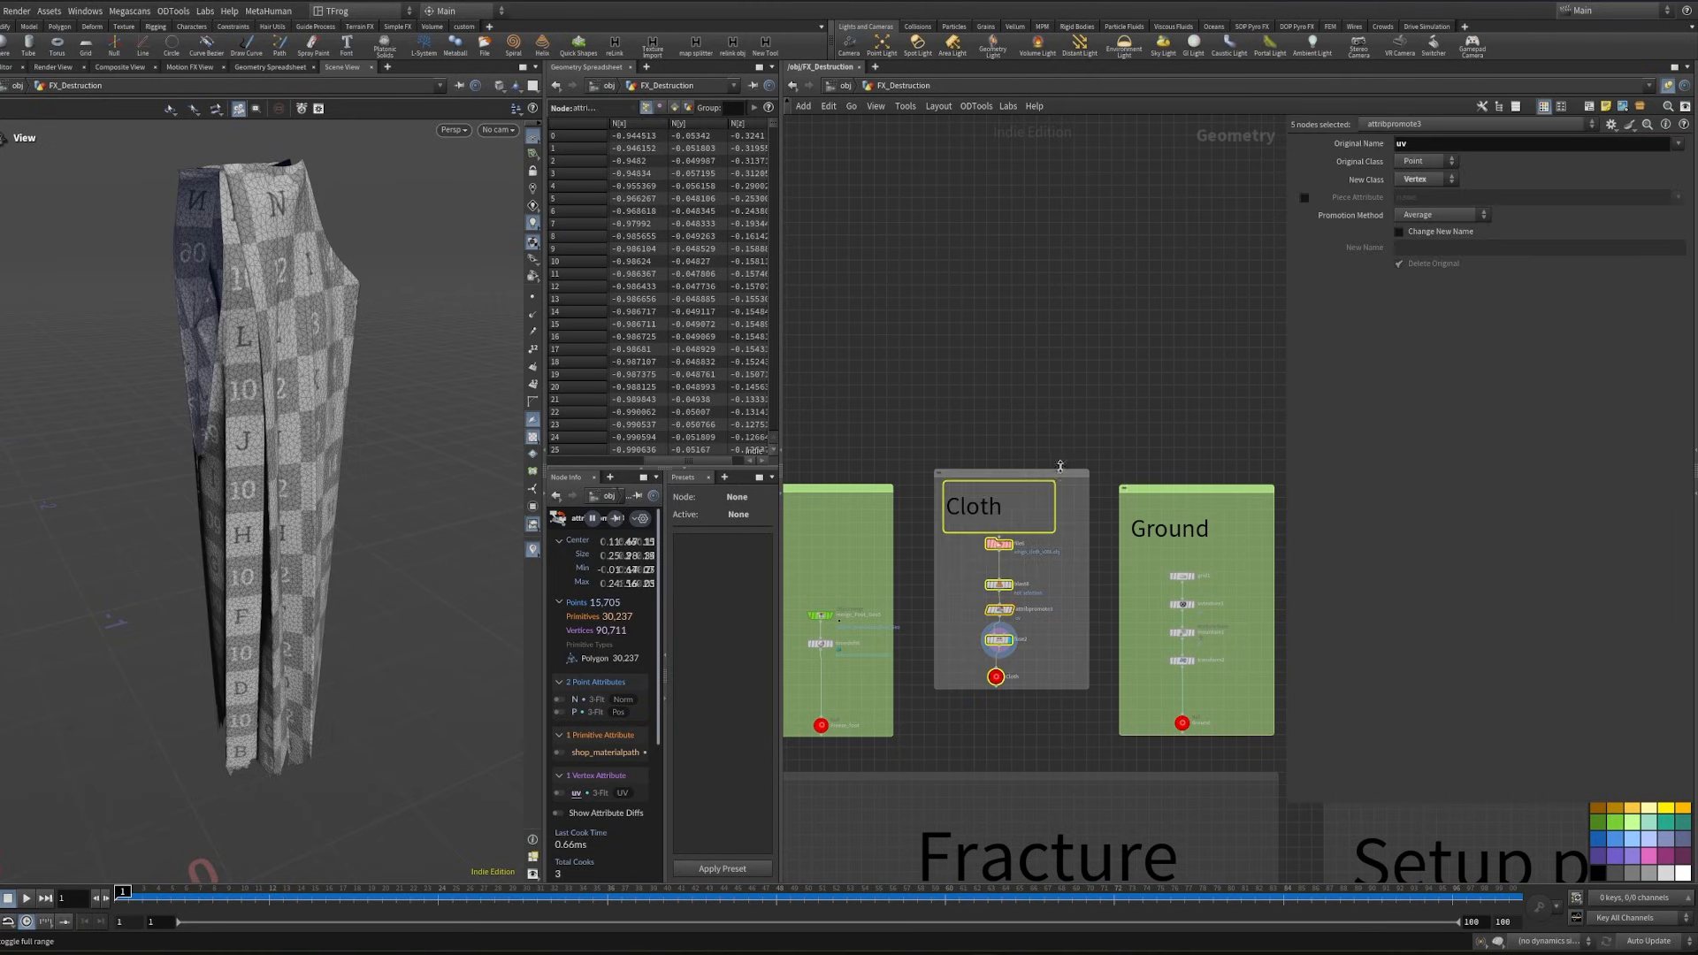
pyautogui.moveTo(1061, 472); pyautogui.dragTo(1072, 487)
pyautogui.click(1630, 822)
pyautogui.scroll(-3, 1042, 705)
pyautogui.moveTo(1043, 705); pyautogui.dragTo(1086, 460, button='middle')
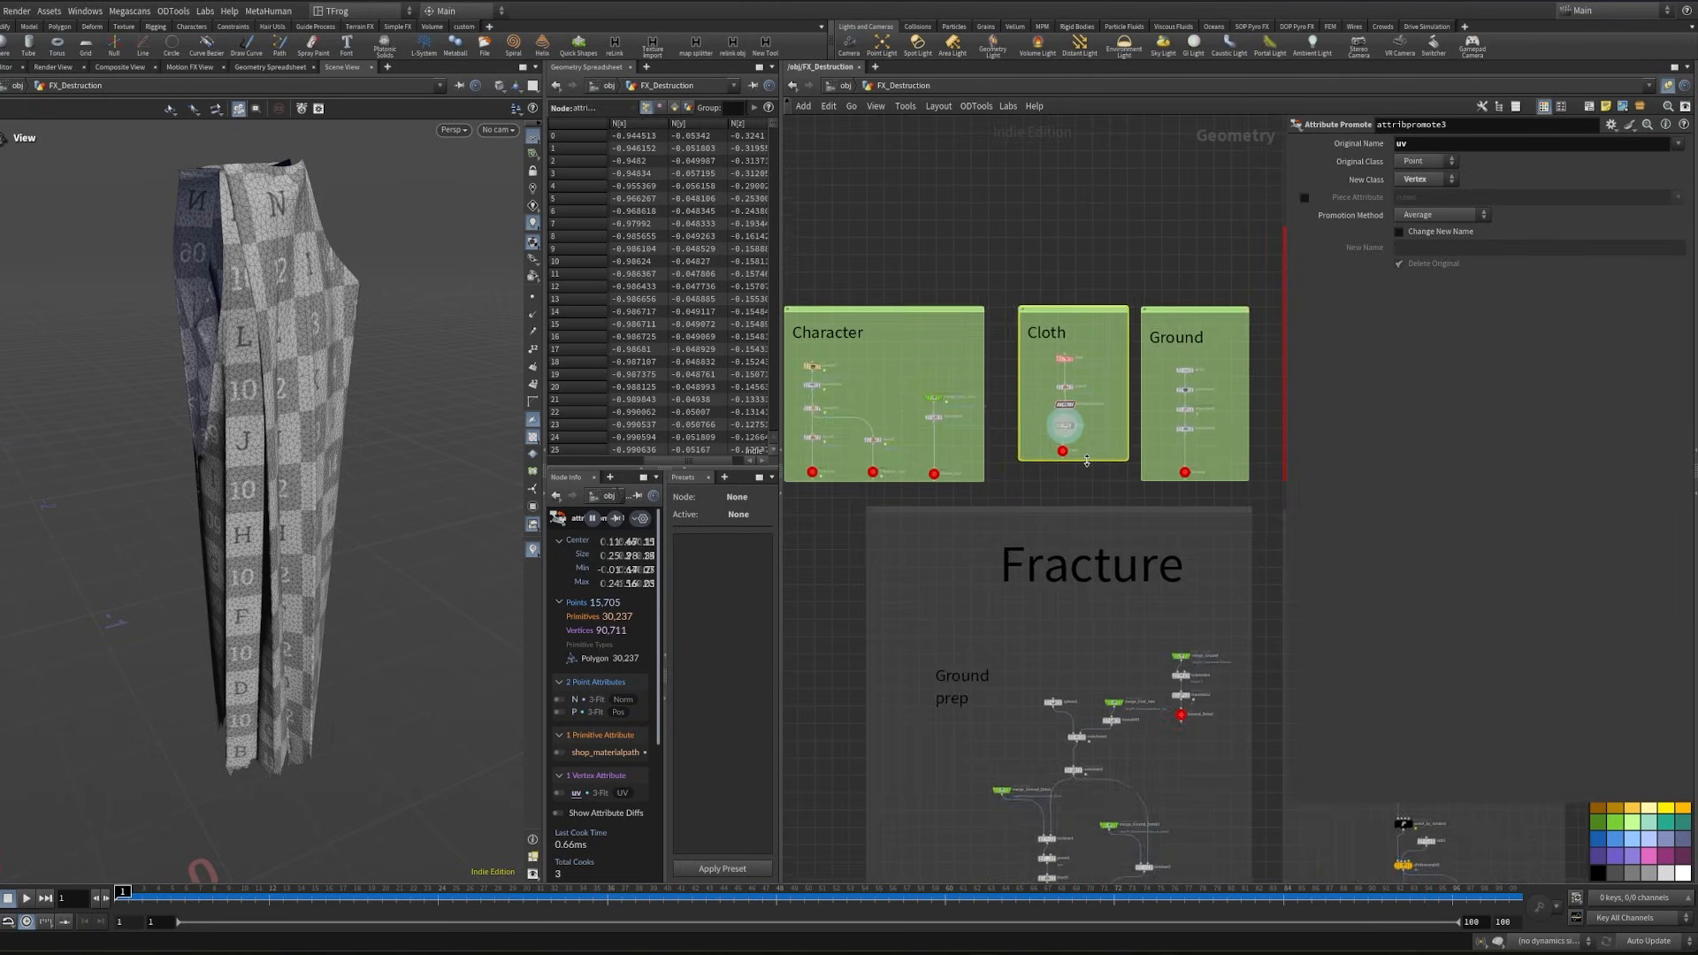
# - Reference the Cloth null through an Object Merge in the empty area beside the Dust box and turn off the UV texture display
pyautogui.scroll(4, 1086, 461)
pyautogui.click(1035, 579)
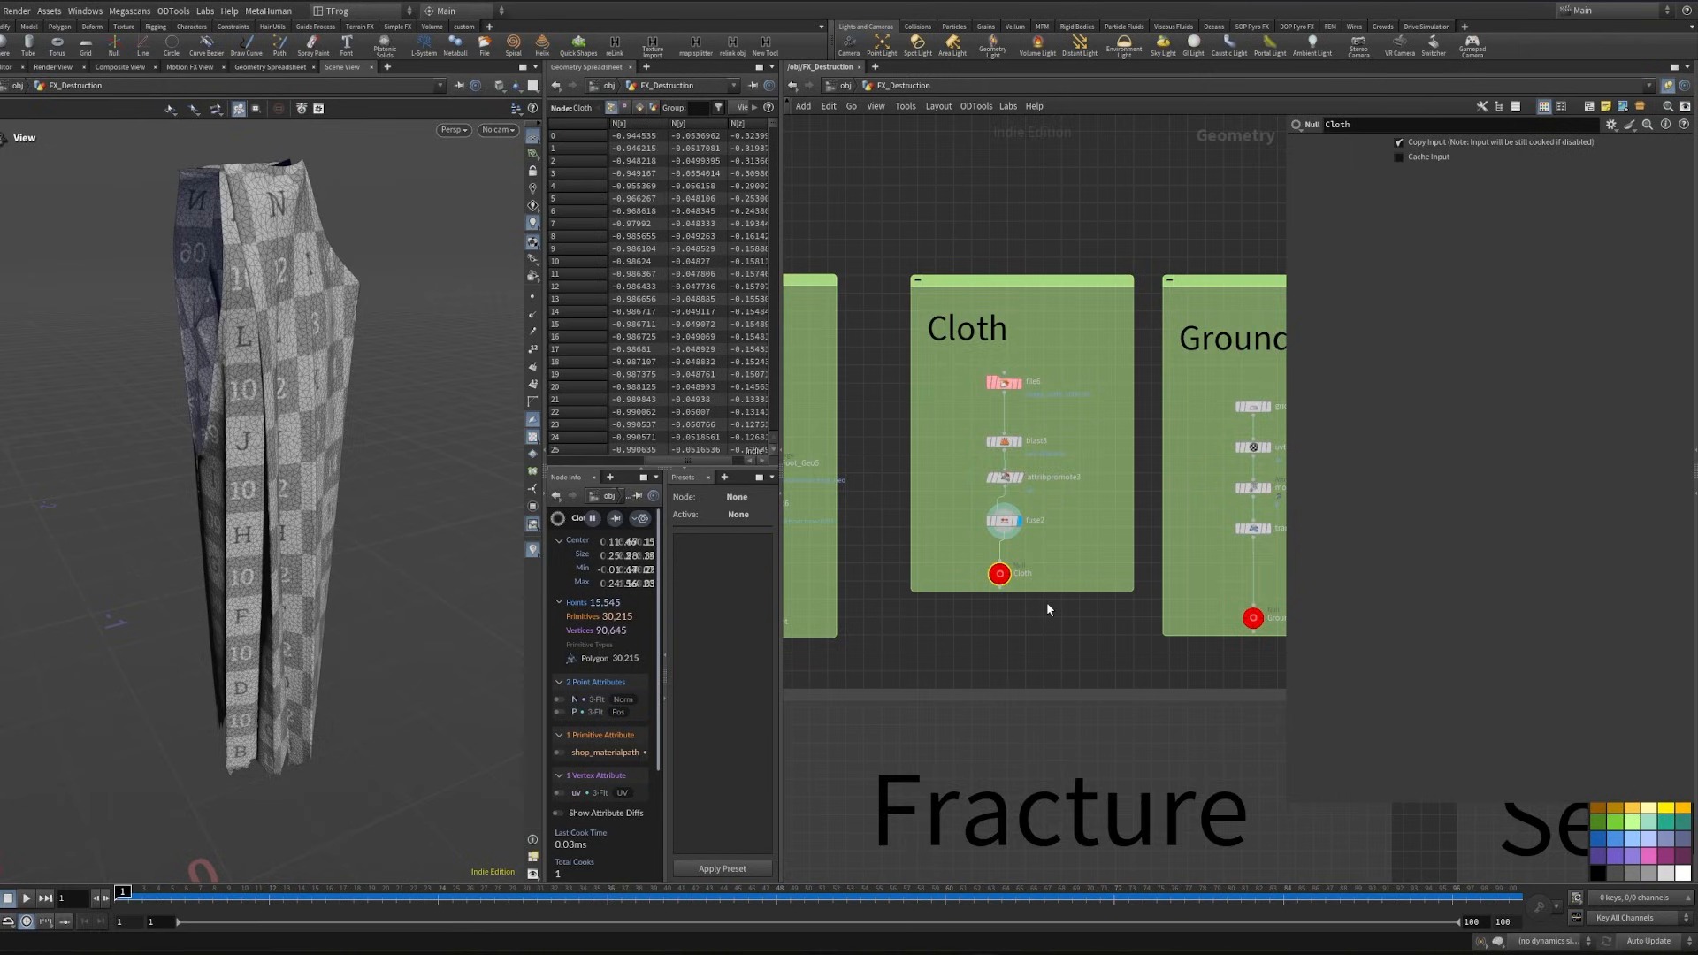
pyautogui.scroll(-4, 1047, 601)
pyautogui.moveTo(1149, 644); pyautogui.dragTo(1109, 608, button='middle')
pyautogui.scroll(2, 1132, 589)
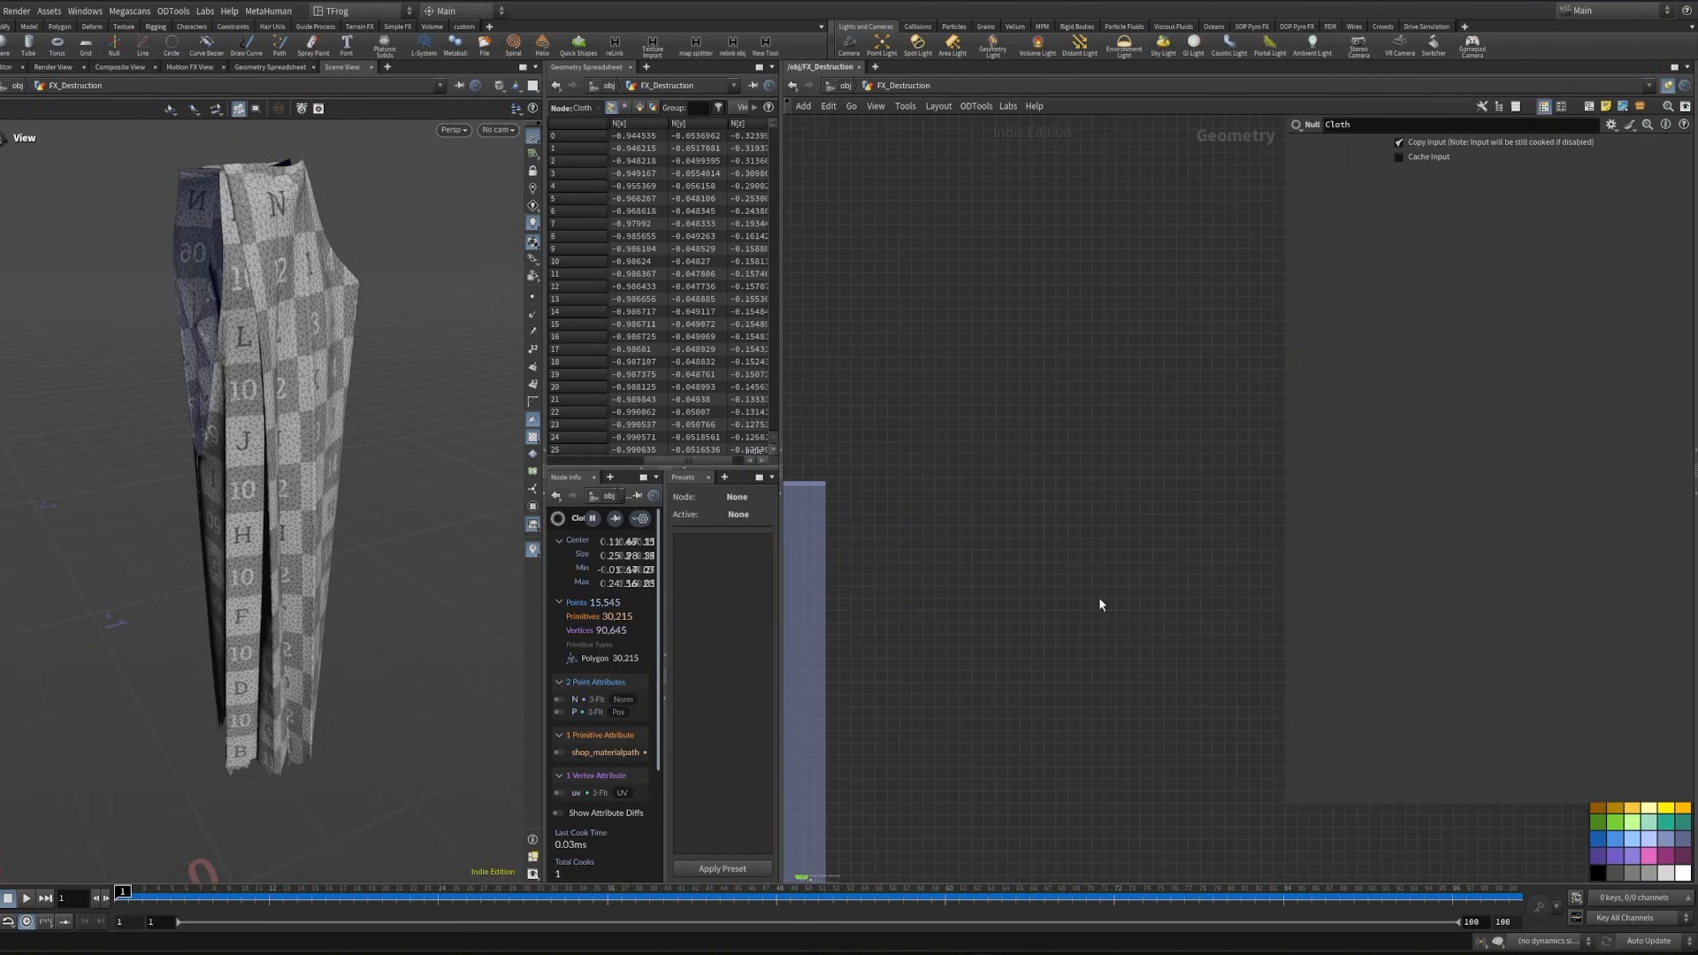
pyautogui.hotkey('ctrl', 'shift', 'v')
pyautogui.scroll(1, 1100, 598)
pyautogui.click(1099, 589)
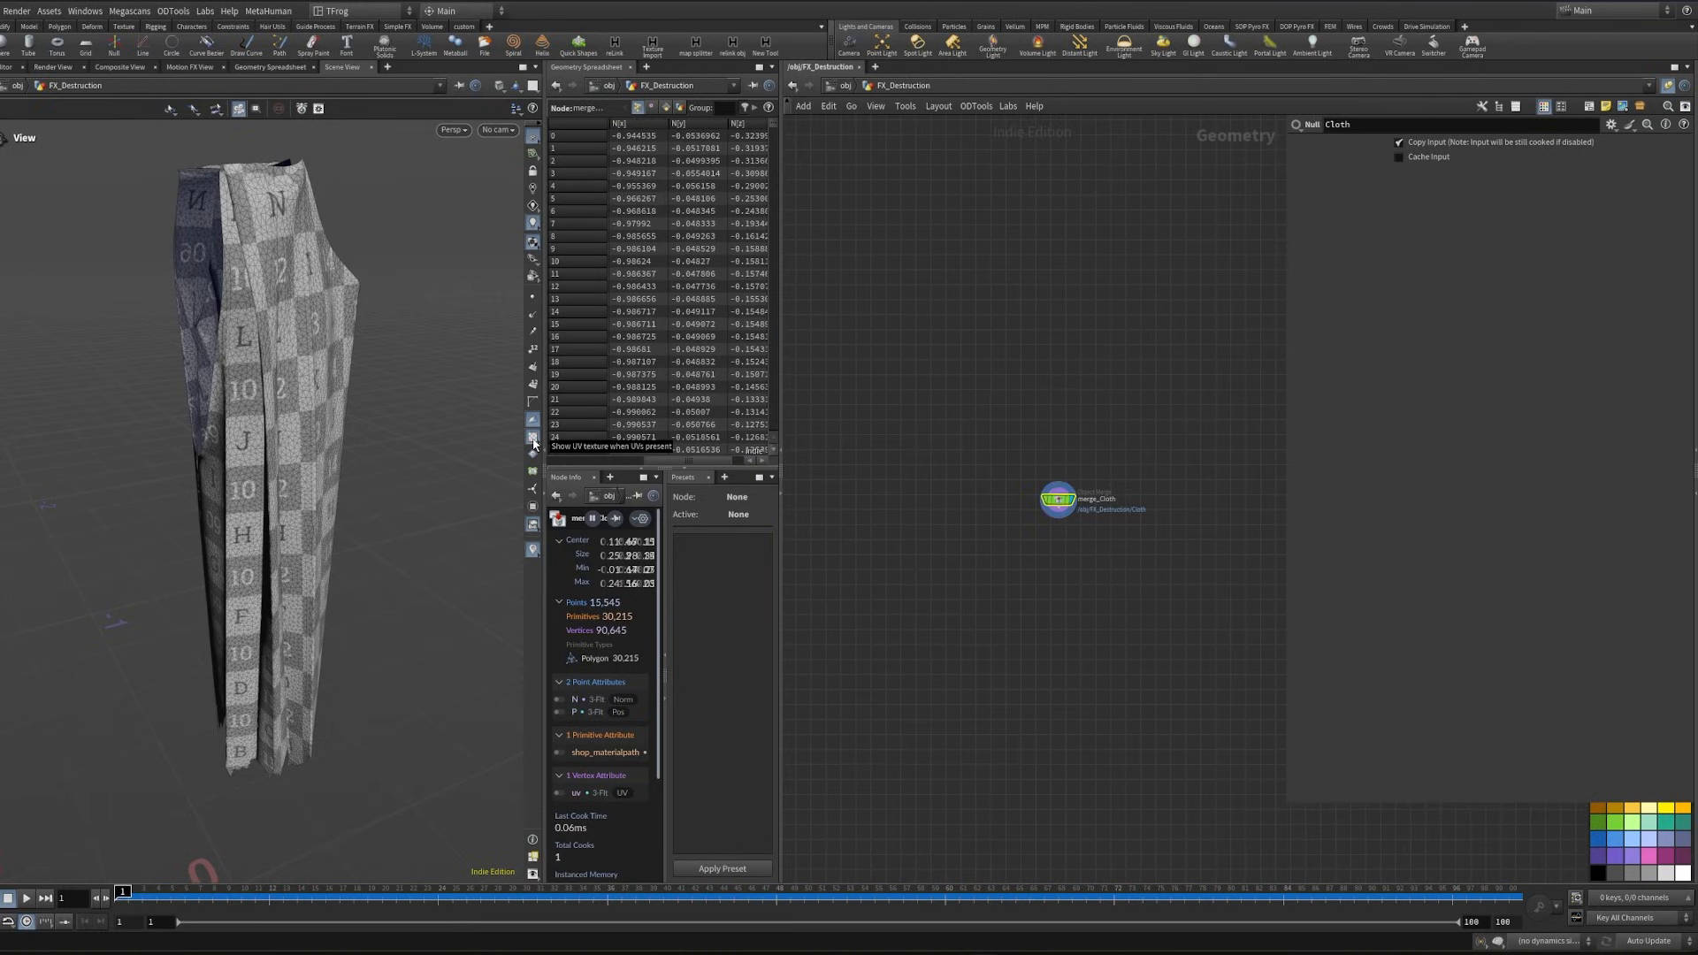
pyautogui.click(533, 439)
pyautogui.scroll(3, 1028, 518)
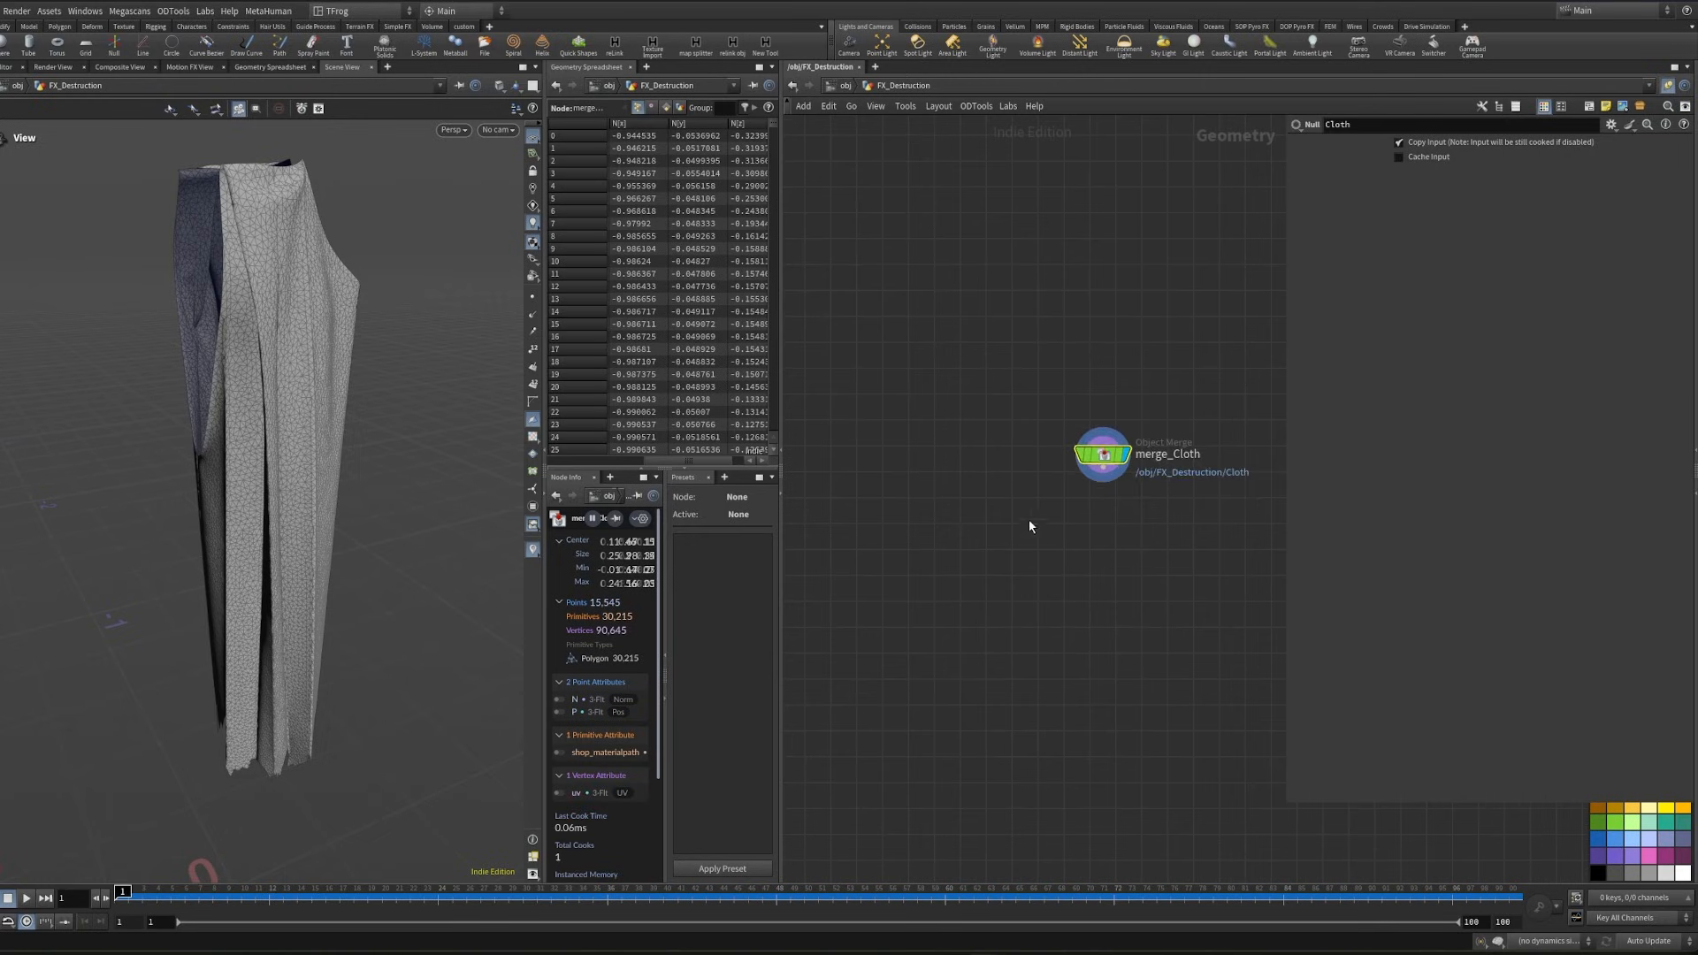
# - Connect a Vellum Constraints cloth node below merge_Cloth
pyautogui.click(964, 414)
pyautogui.press('Tab')
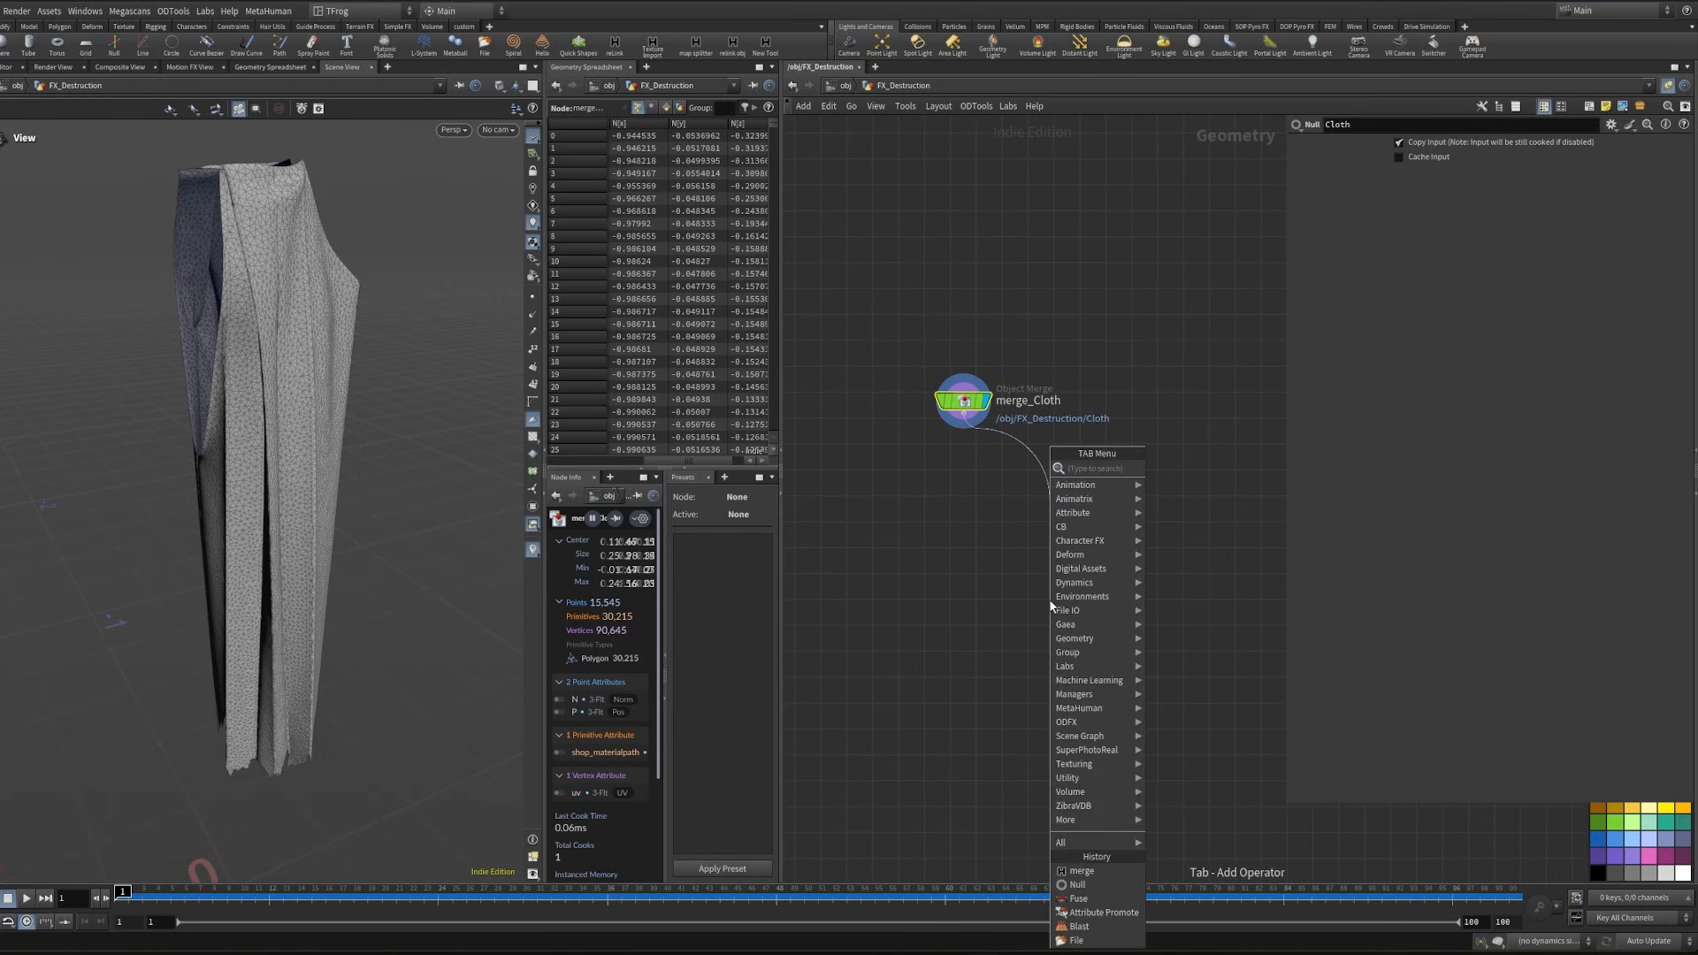
pyautogui.write('vcc')
pyautogui.press('Return')
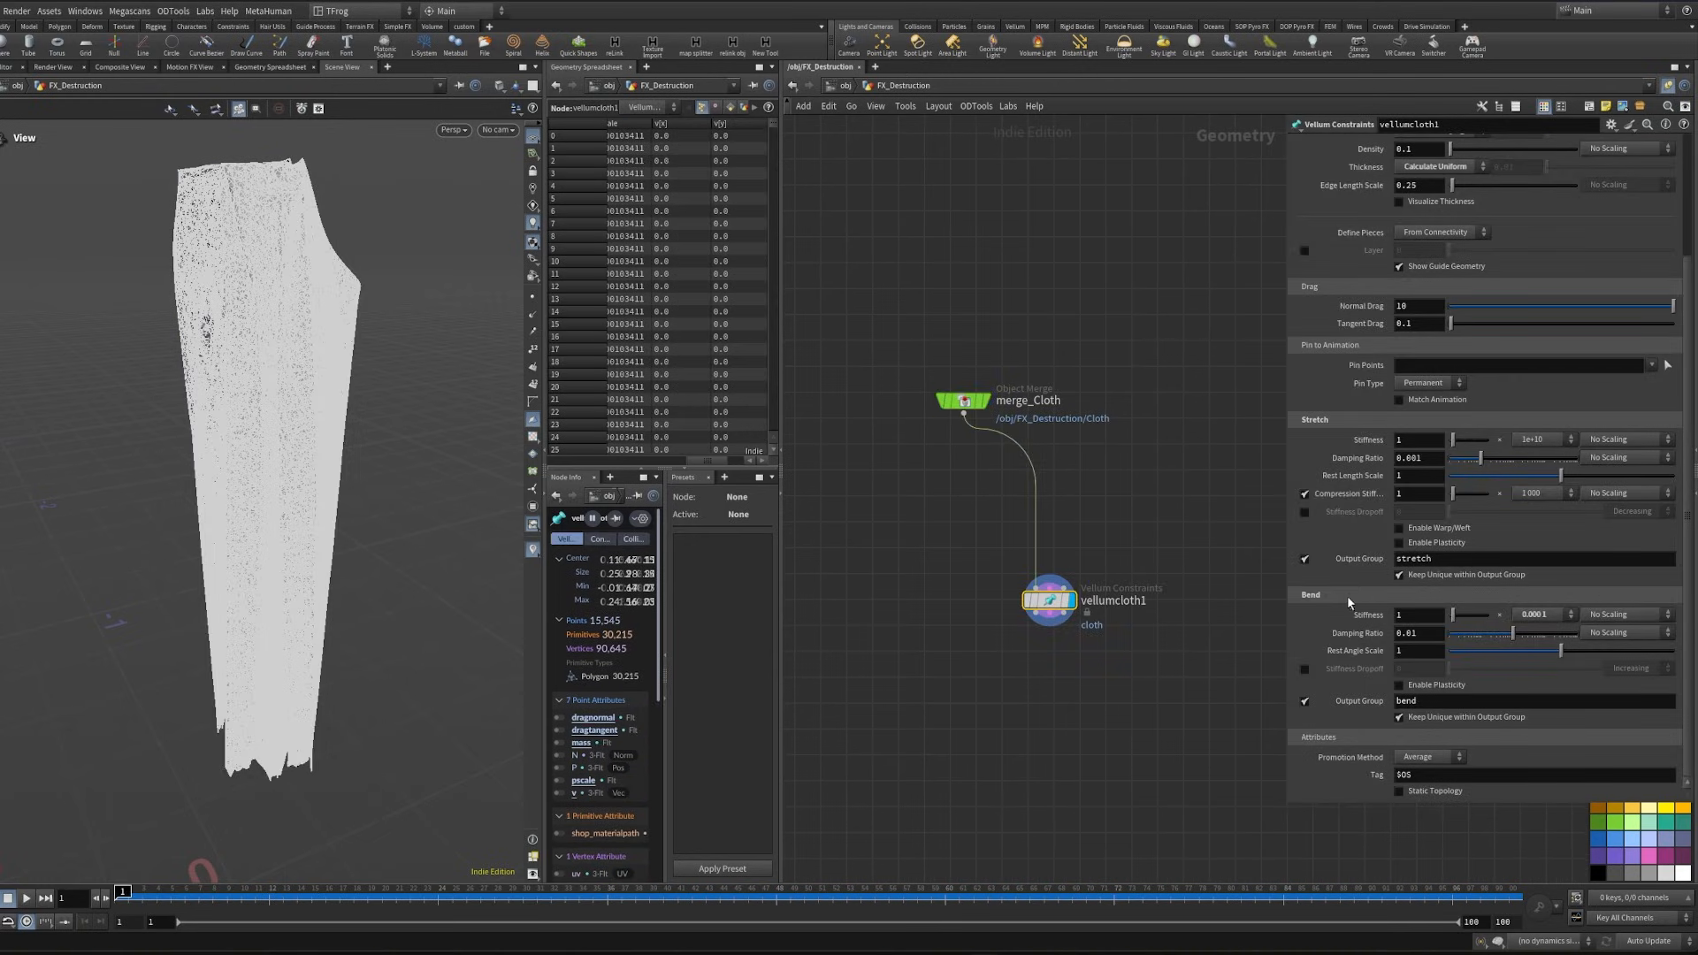
# - Lower the vellumcloth1 bend stiffness multiplier to 0.000001 and set the cloth density to 0.03
pyautogui.click(1540, 619)
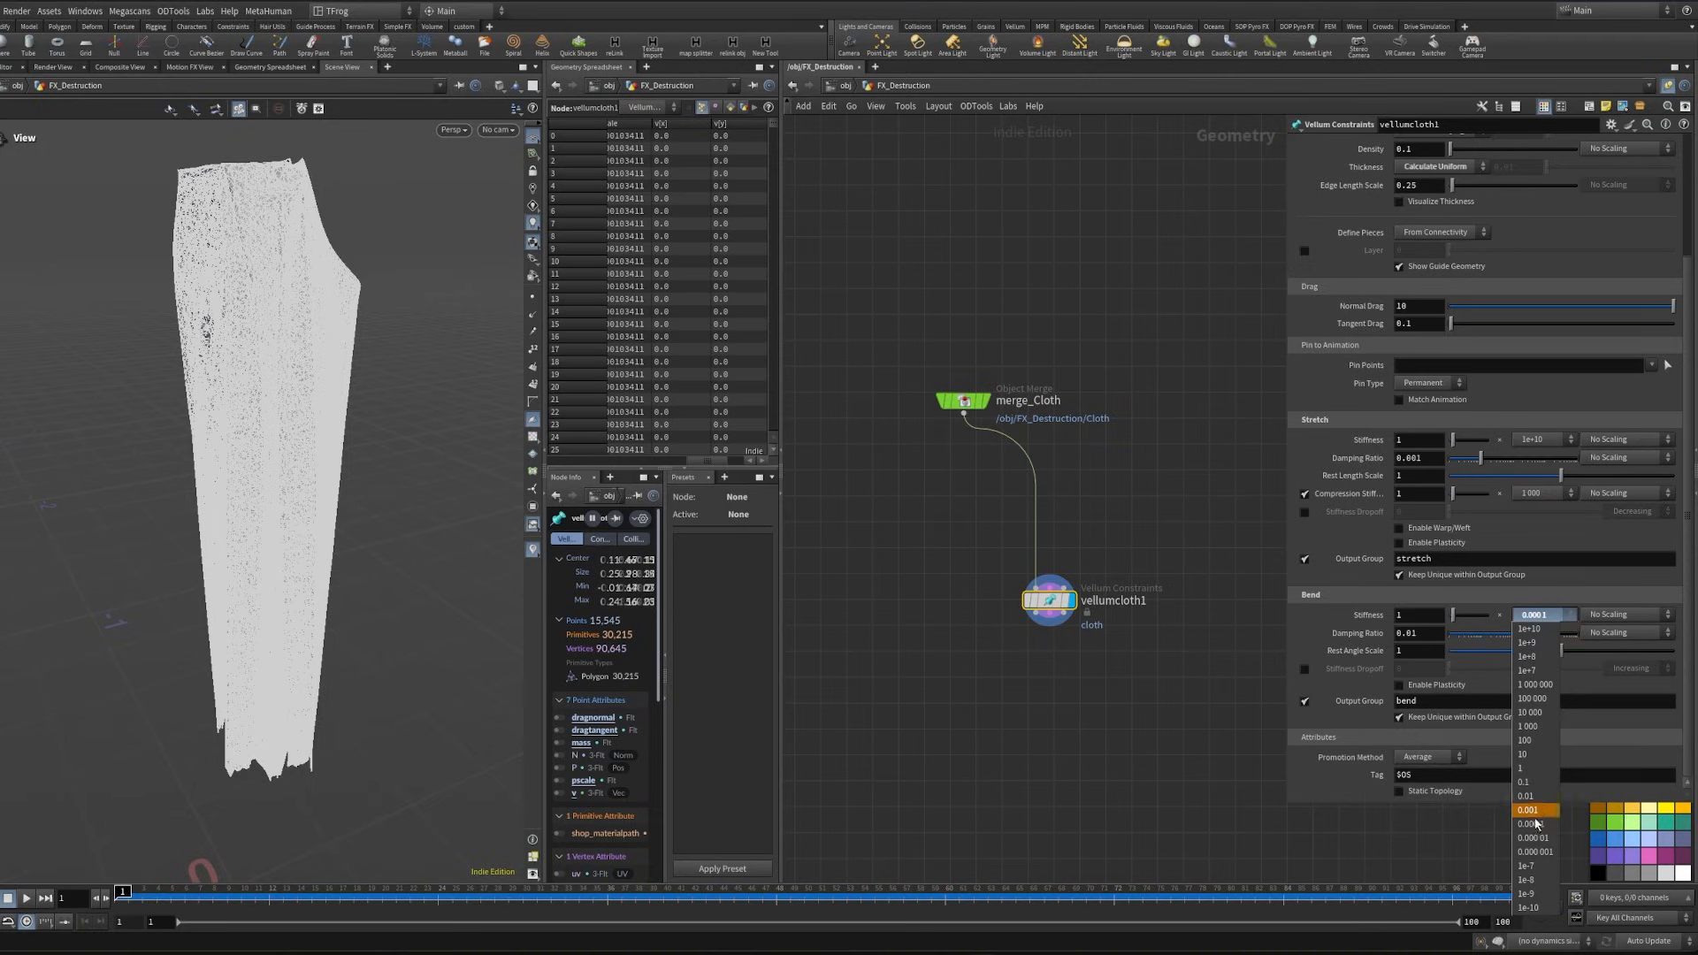
pyautogui.click(1536, 853)
pyautogui.scroll(3, 1385, 480)
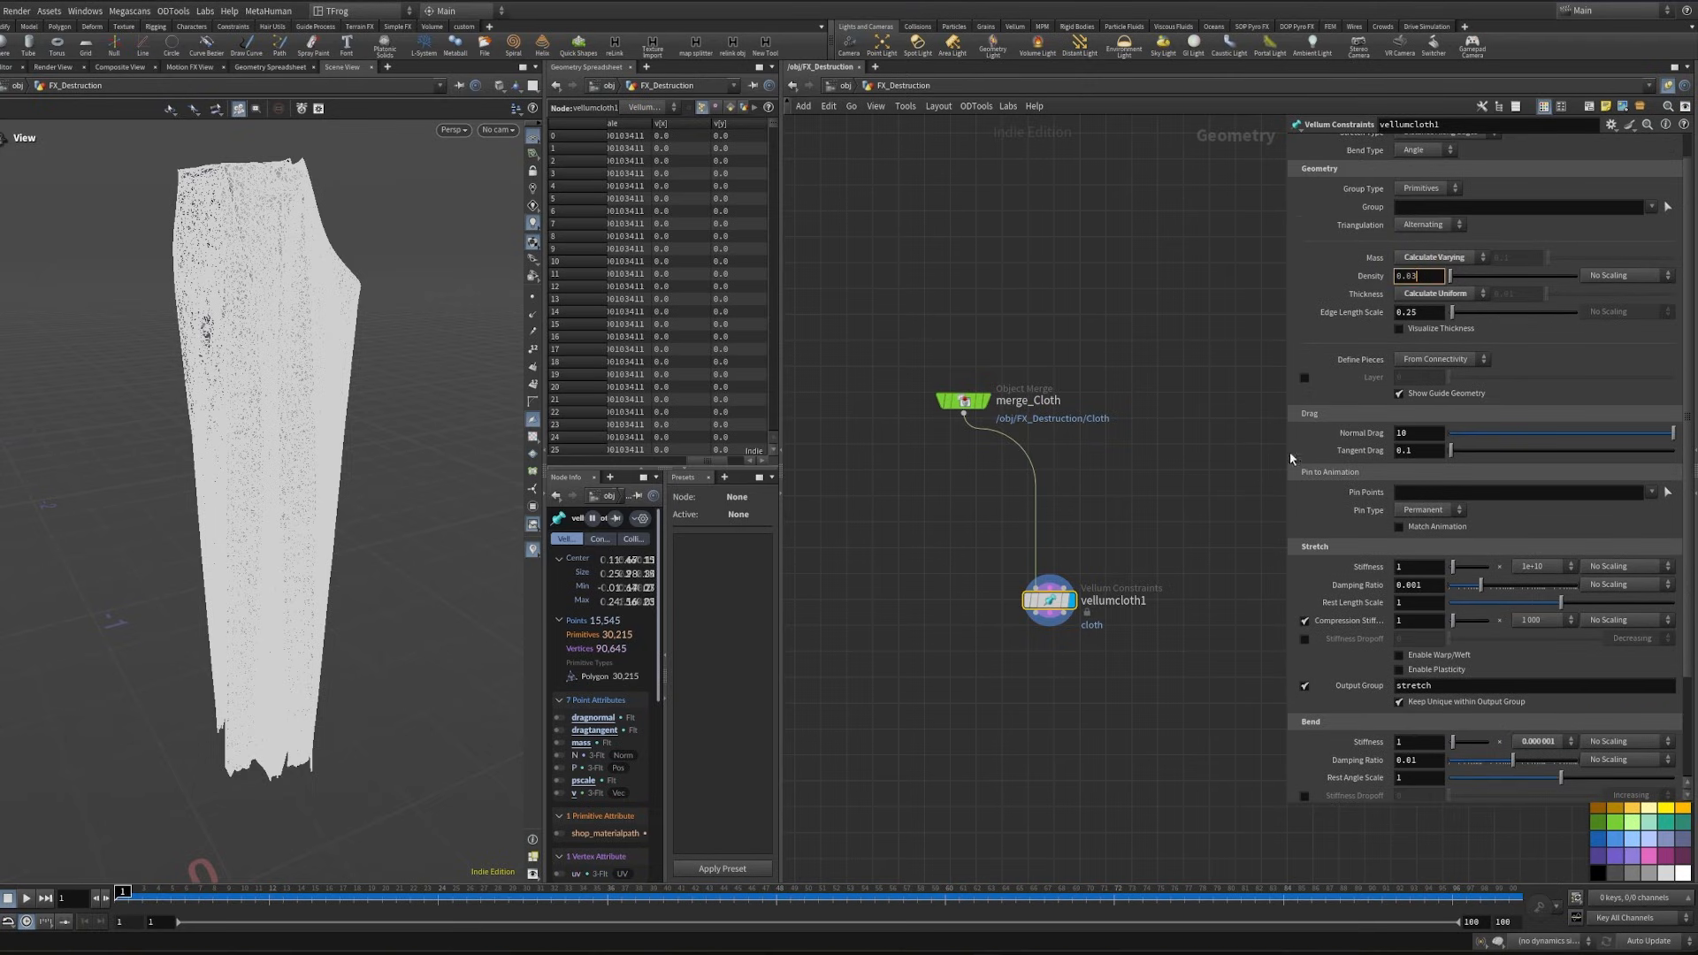
pyautogui.moveTo(320, 536); pyautogui.dragTo(222, 428)
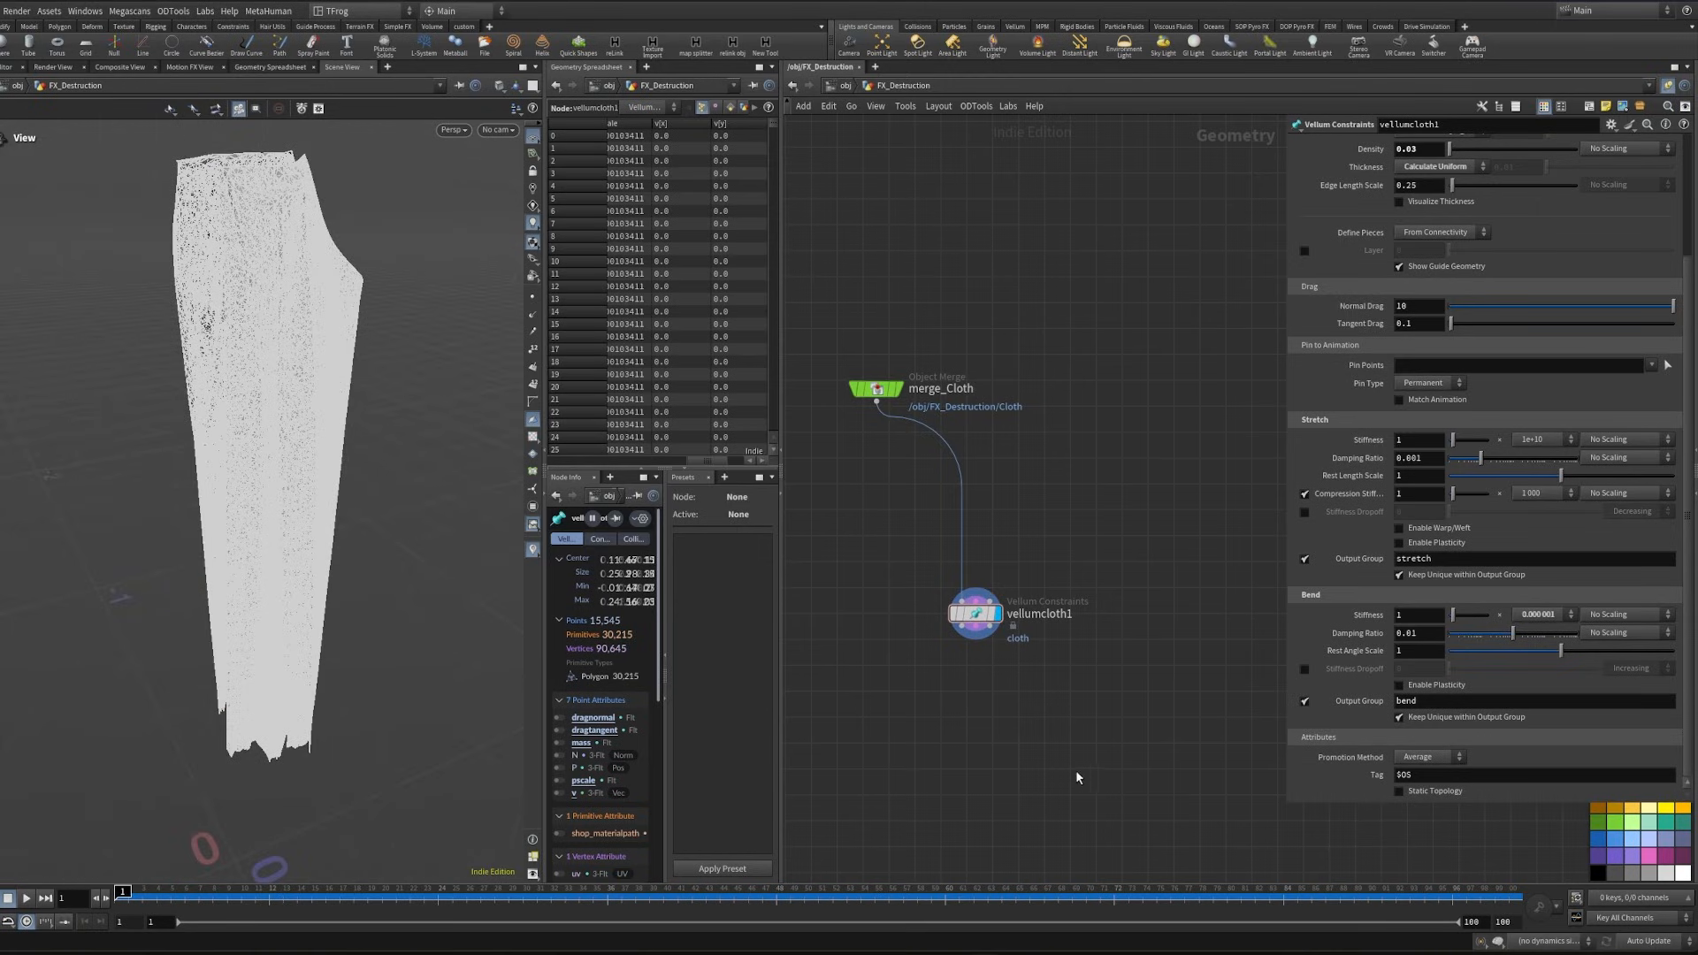
# - Connect a Vellum Constraints node below vellumcloth1 and set its constraint type to Attach to Geometry
pyautogui.click(961, 628)
pyautogui.press('Tab')
pyautogui.write('vell')
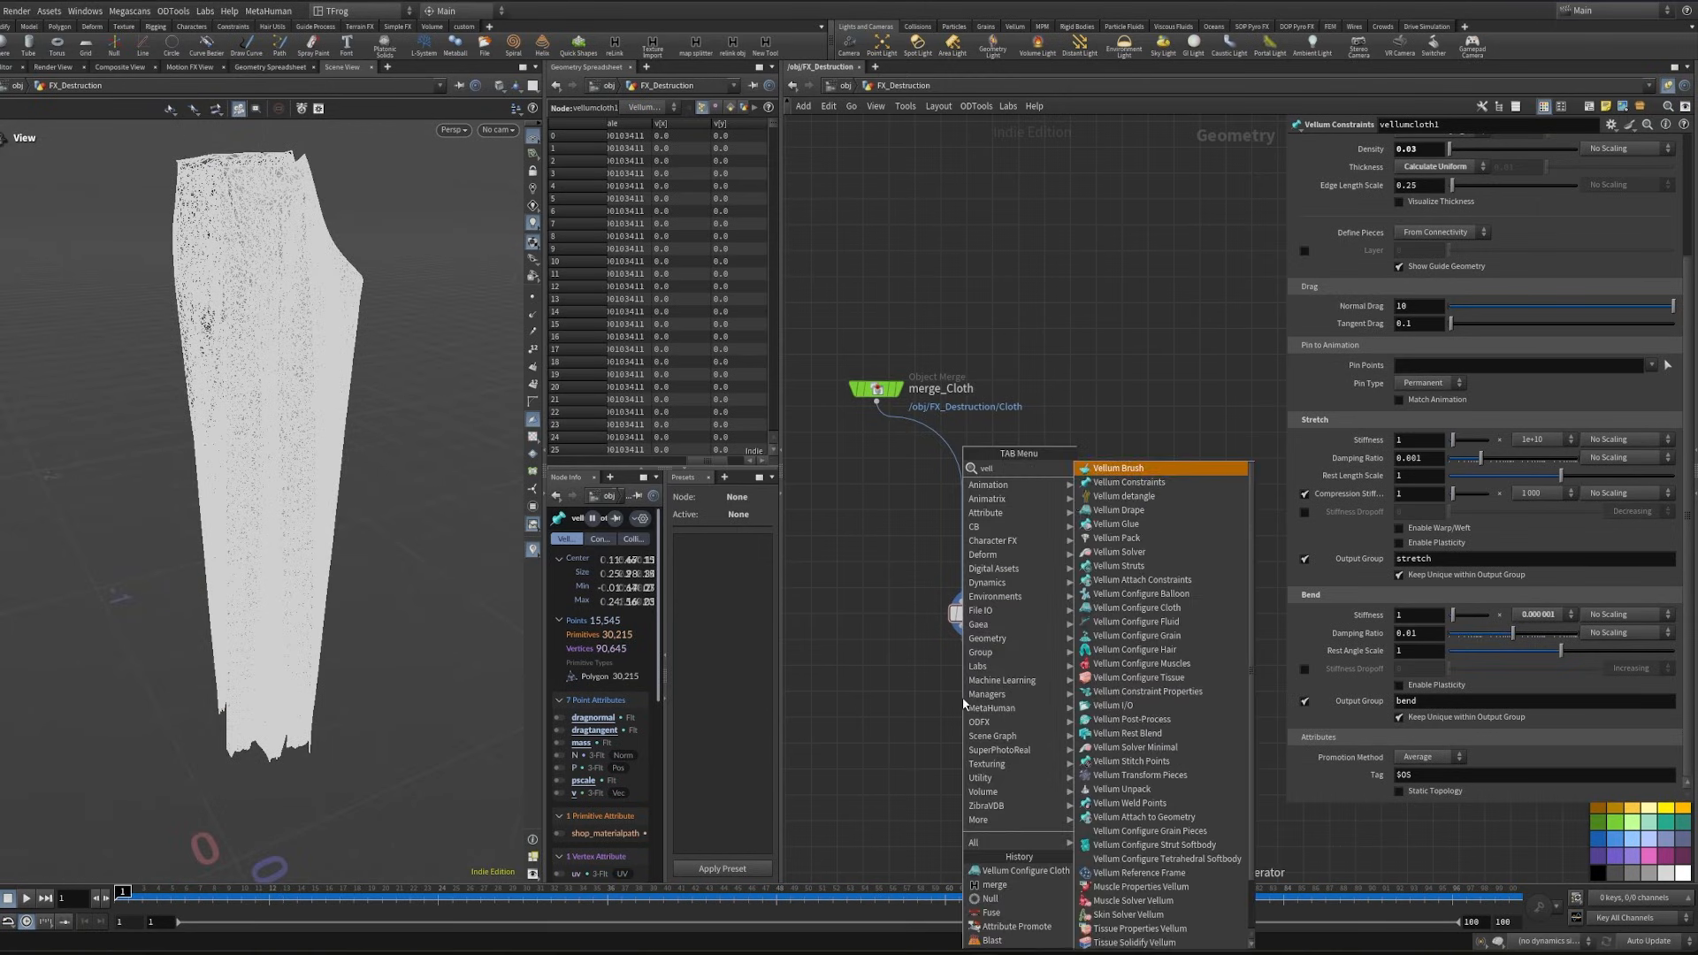
pyautogui.click(1146, 485)
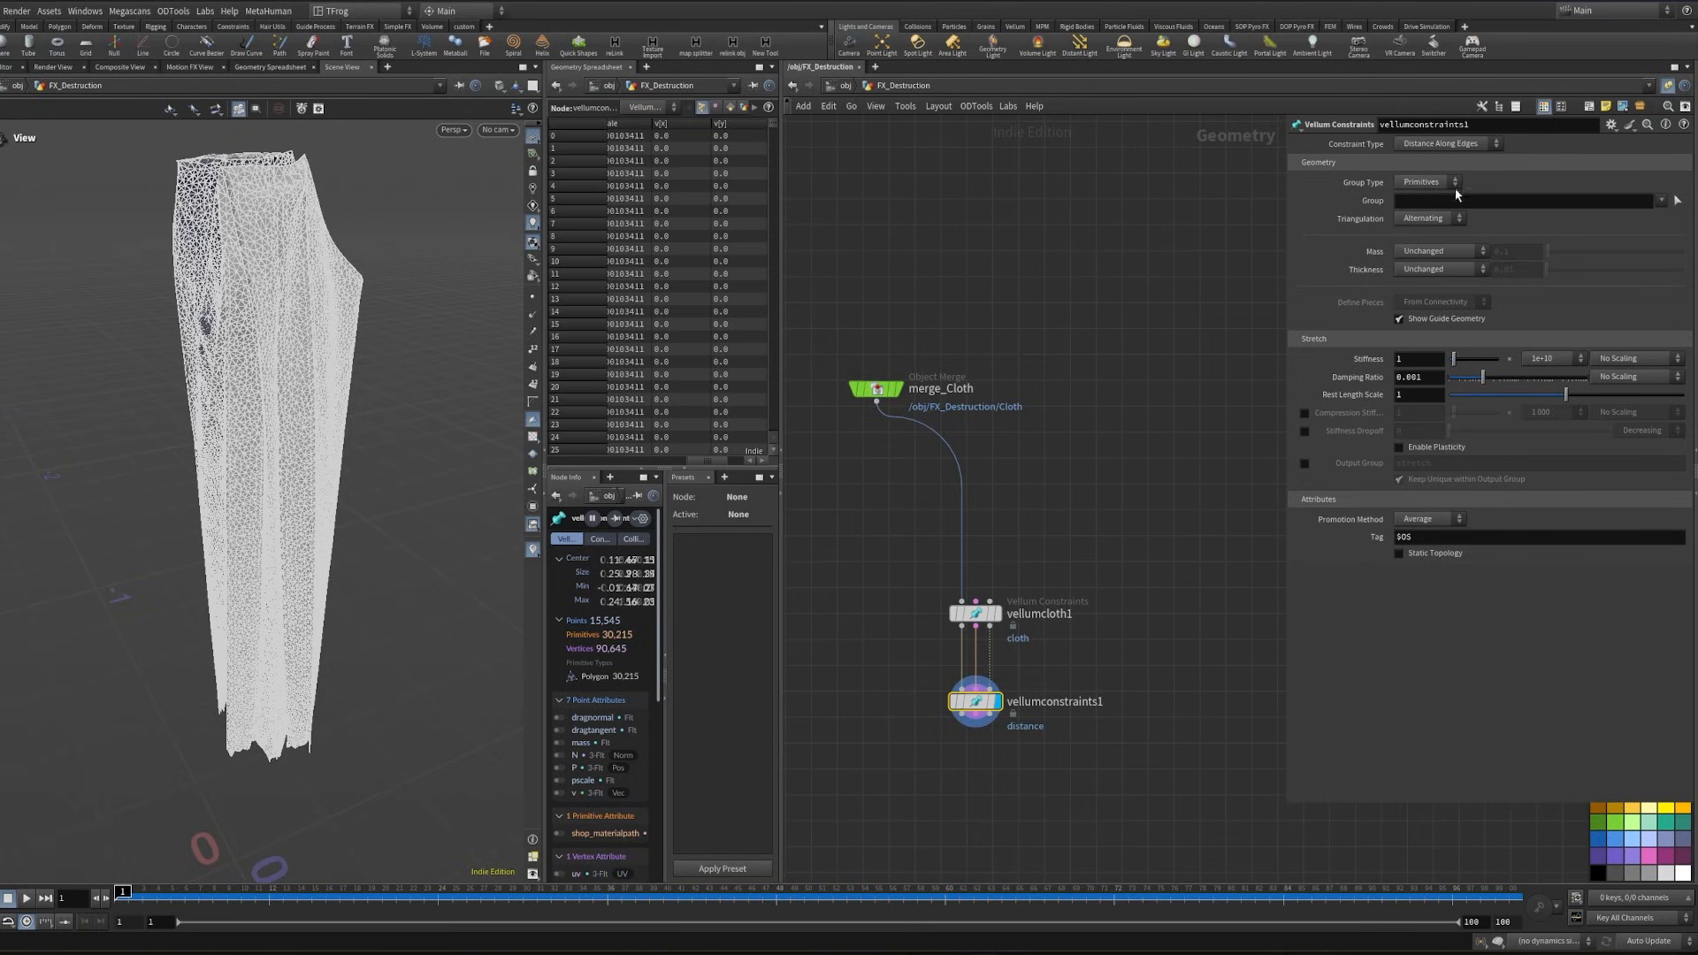
pyautogui.click(1447, 144)
pyautogui.click(1370, 144)
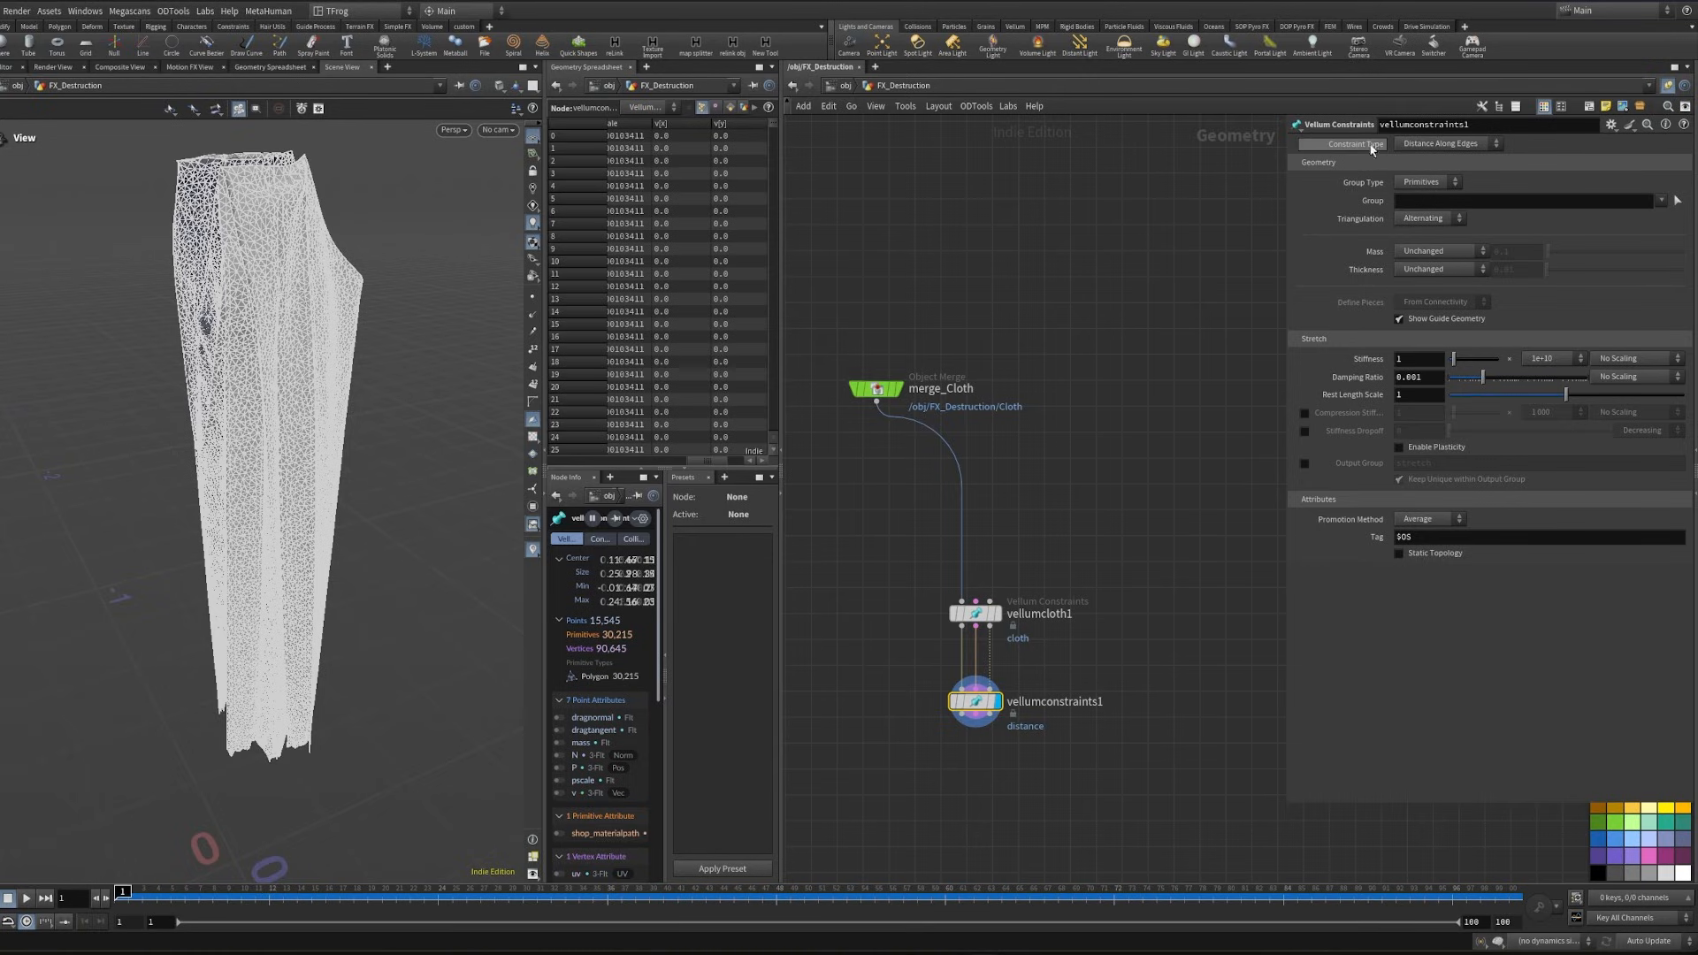
pyautogui.click(1435, 145)
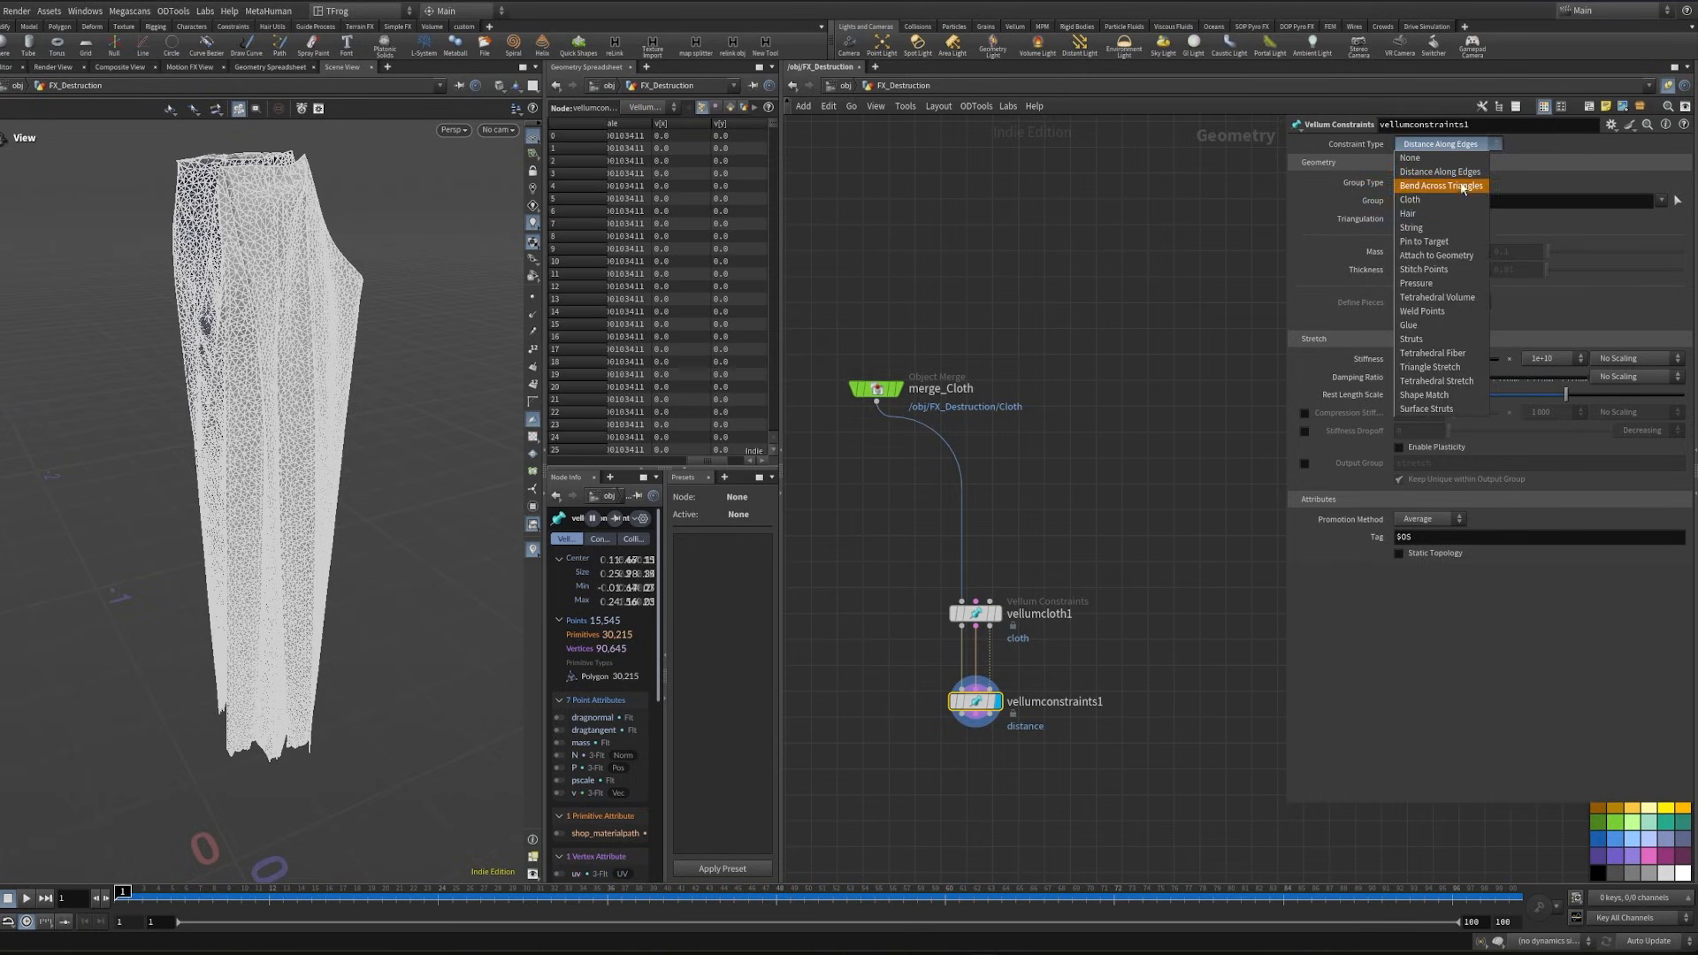
pyautogui.click(1435, 256)
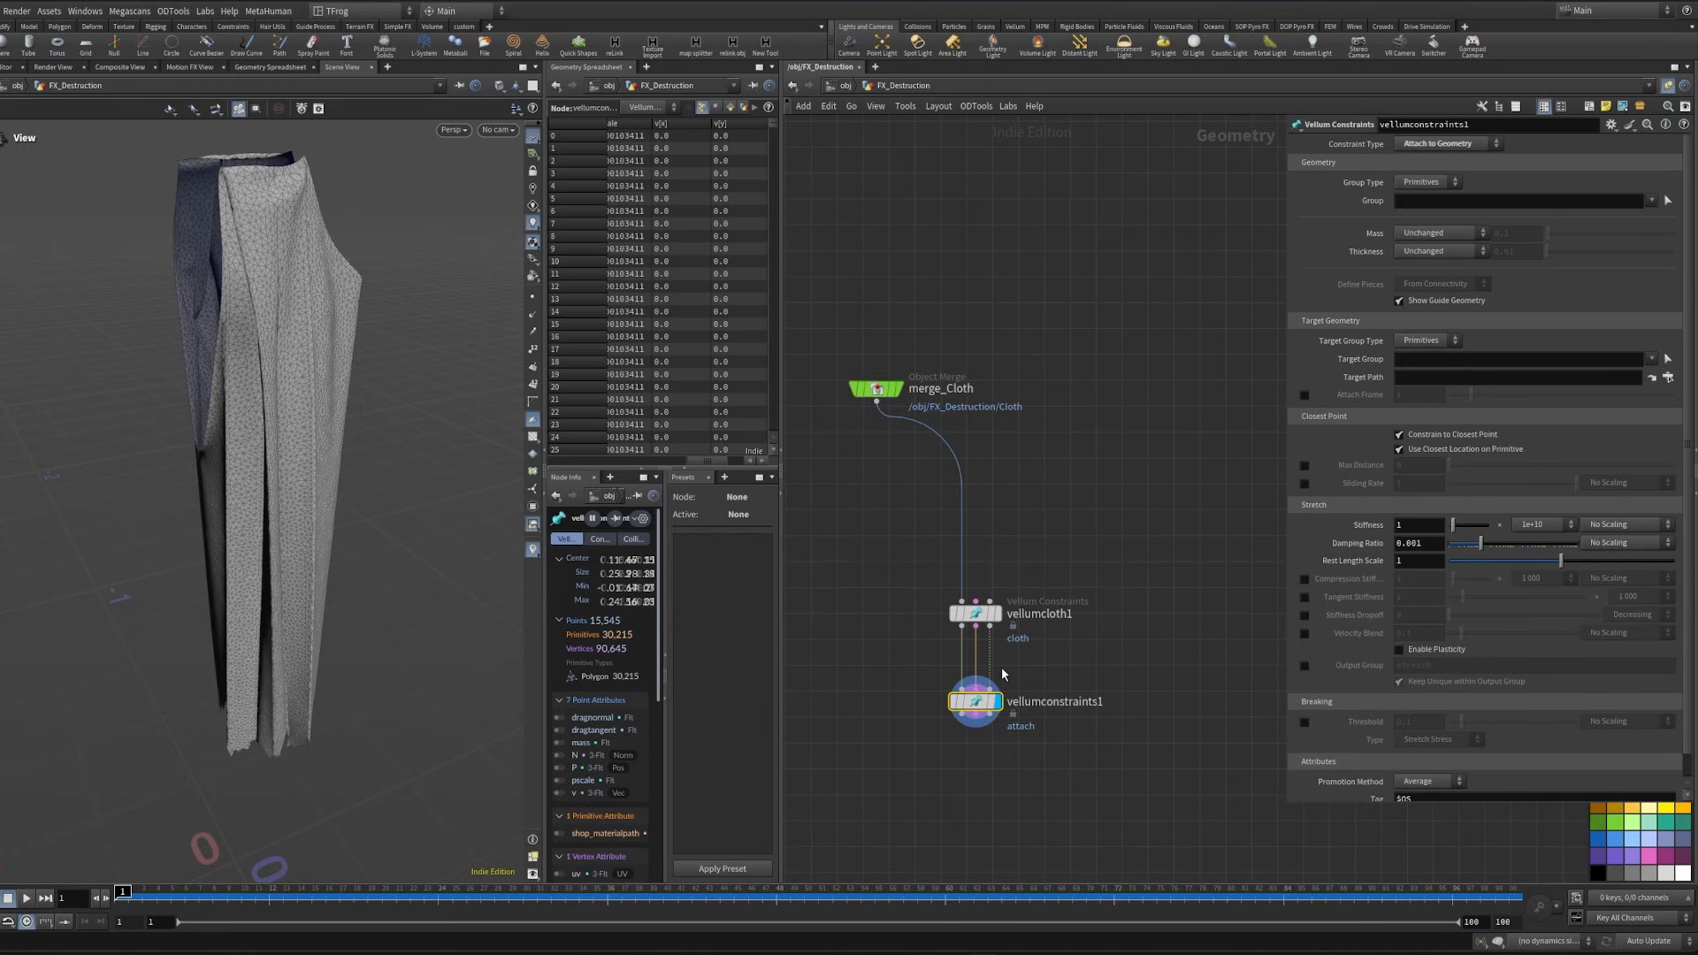
# - Try referencing the Foot_Geo null from the Character box through an Object Merge beside merge_Cloth and display it
pyautogui.scroll(-2, 1084, 534)
pyautogui.moveTo(1084, 534); pyautogui.dragTo(1103, 378, button='middle')
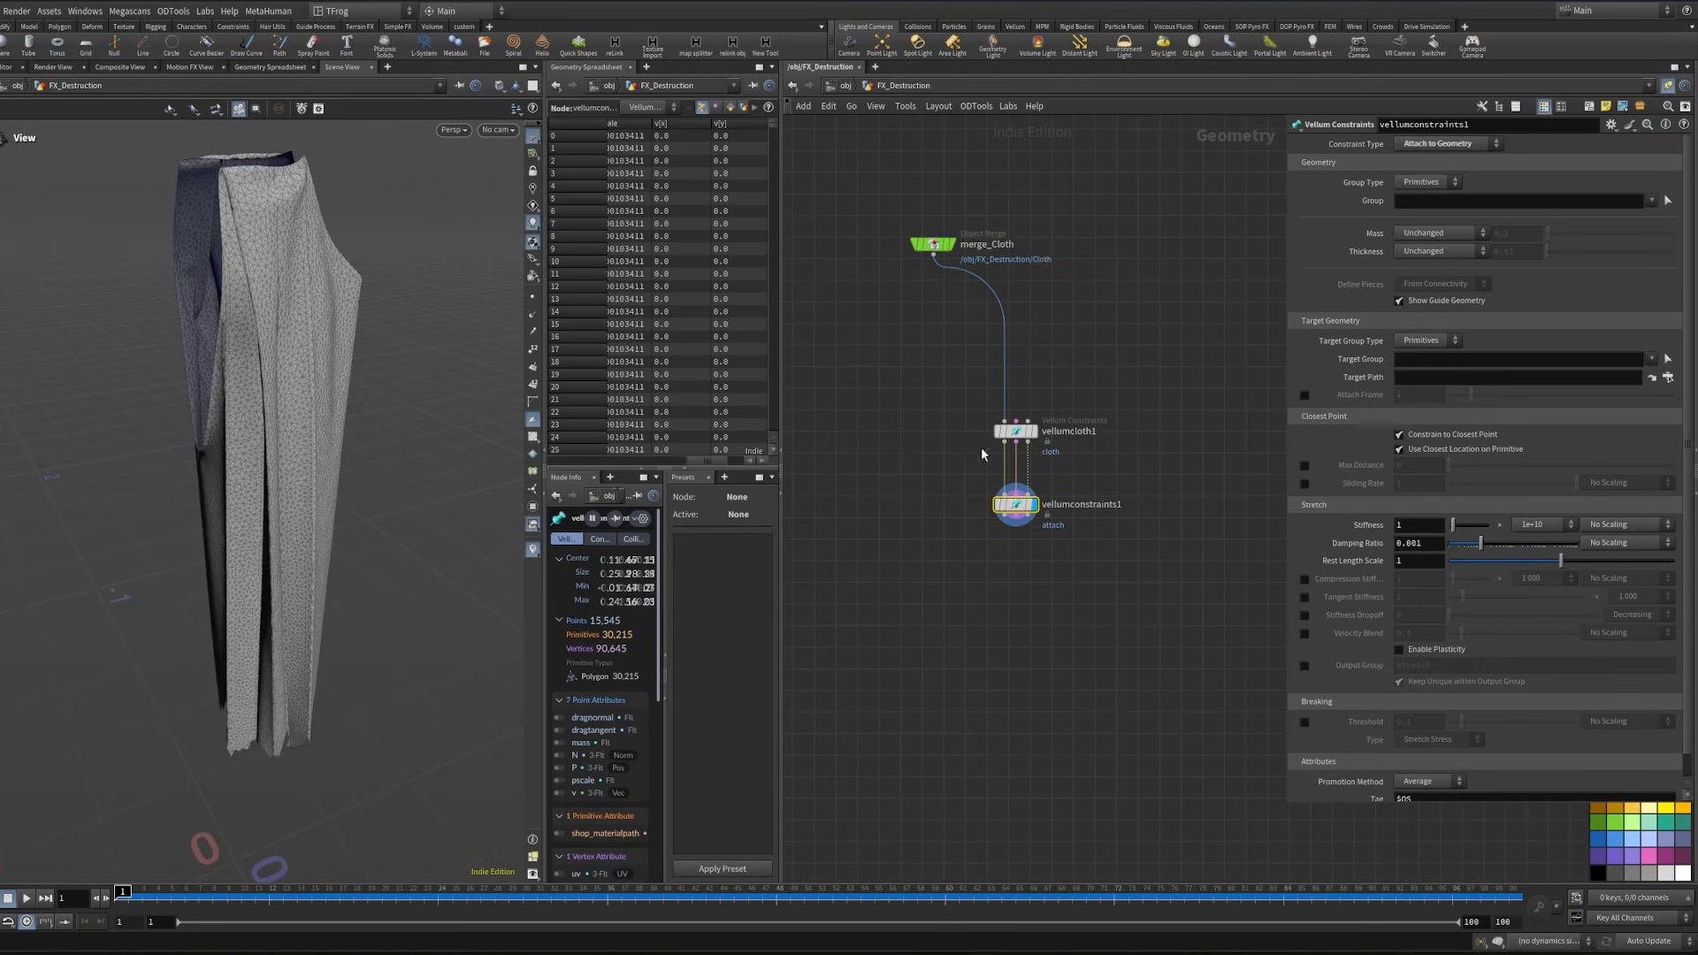
pyautogui.scroll(-3, 1072, 514)
pyautogui.scroll(-3, 982, 527)
pyautogui.moveTo(981, 528); pyautogui.dragTo(1135, 619, button='middle')
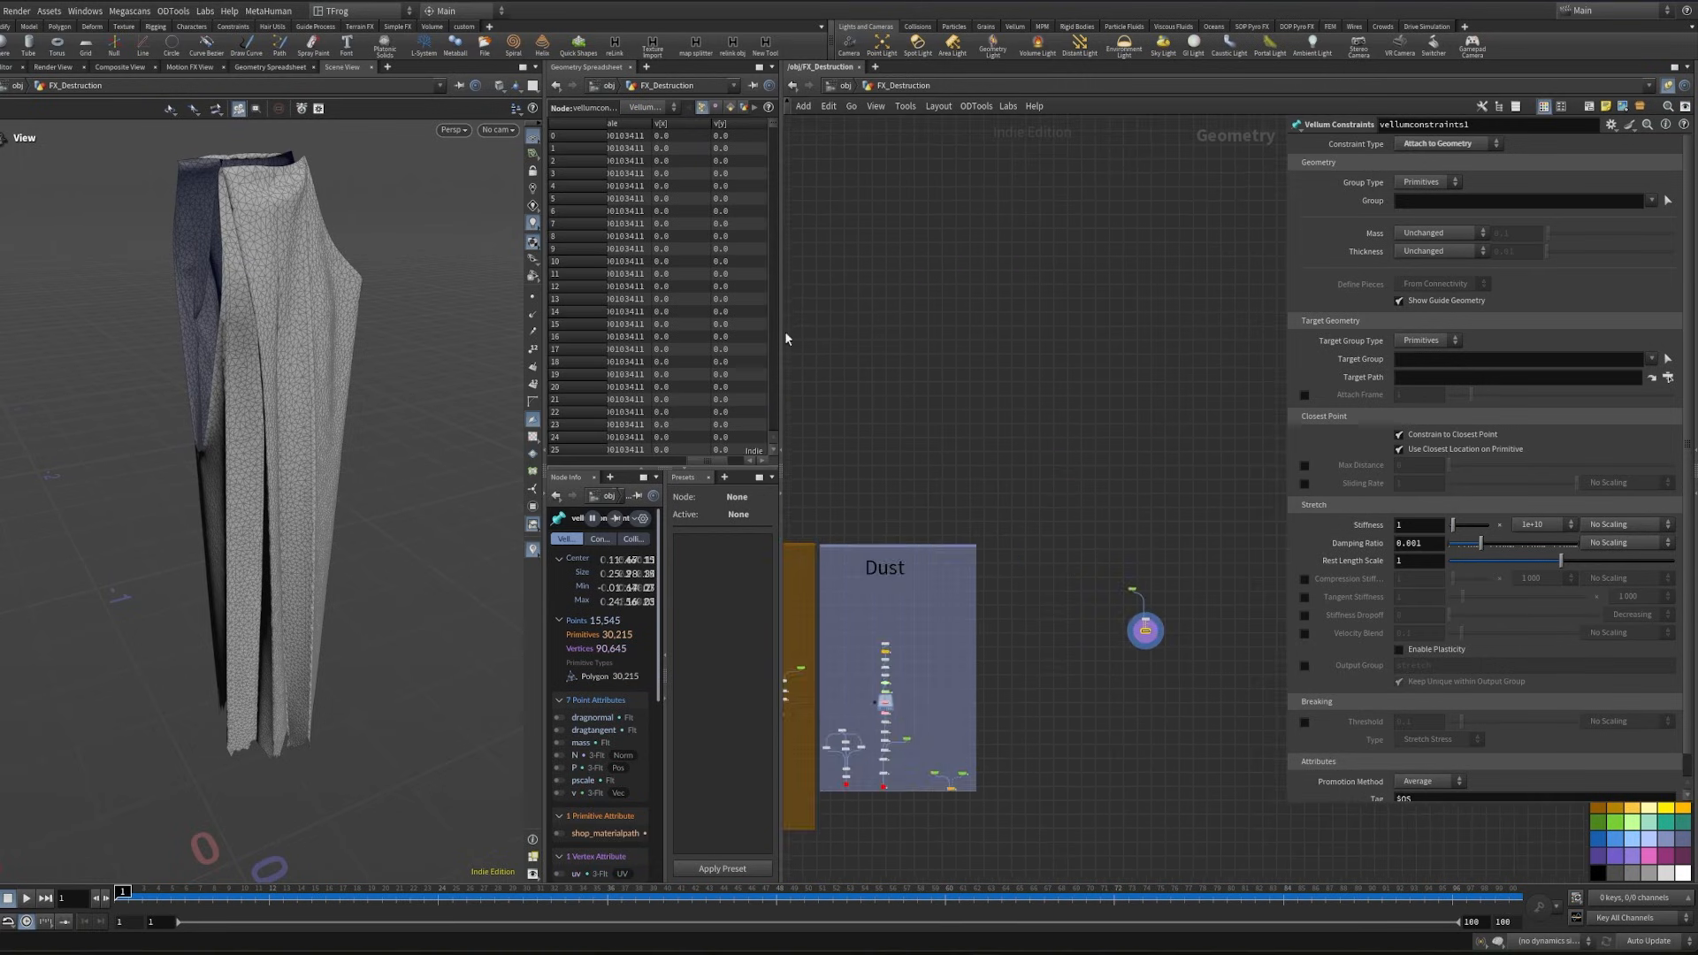
pyautogui.scroll(-2, 785, 335)
pyautogui.moveTo(786, 334); pyautogui.dragTo(1091, 347, button='middle')
pyautogui.moveTo(788, 277); pyautogui.dragTo(943, 394, button='middle')
pyautogui.moveTo(855, 302); pyautogui.dragTo(1037, 438, button='middle')
pyautogui.scroll(3, 1036, 438)
pyautogui.scroll(5, 986, 420)
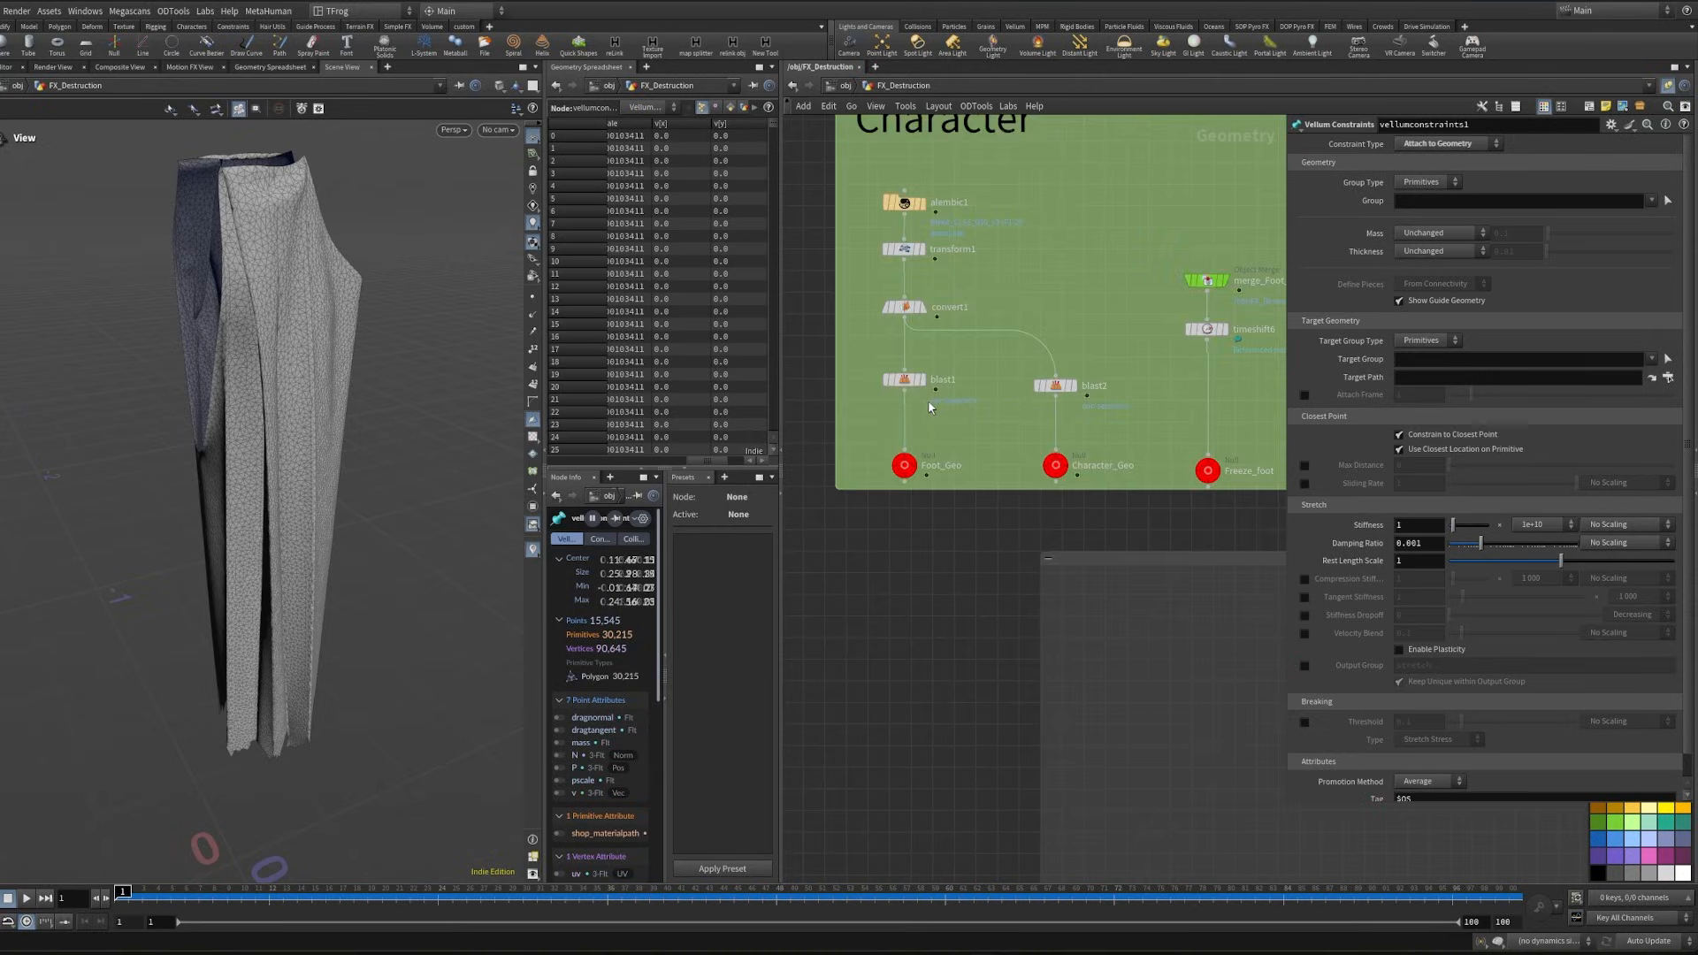
pyautogui.moveTo(893, 467); pyautogui.dragTo(883, 476)
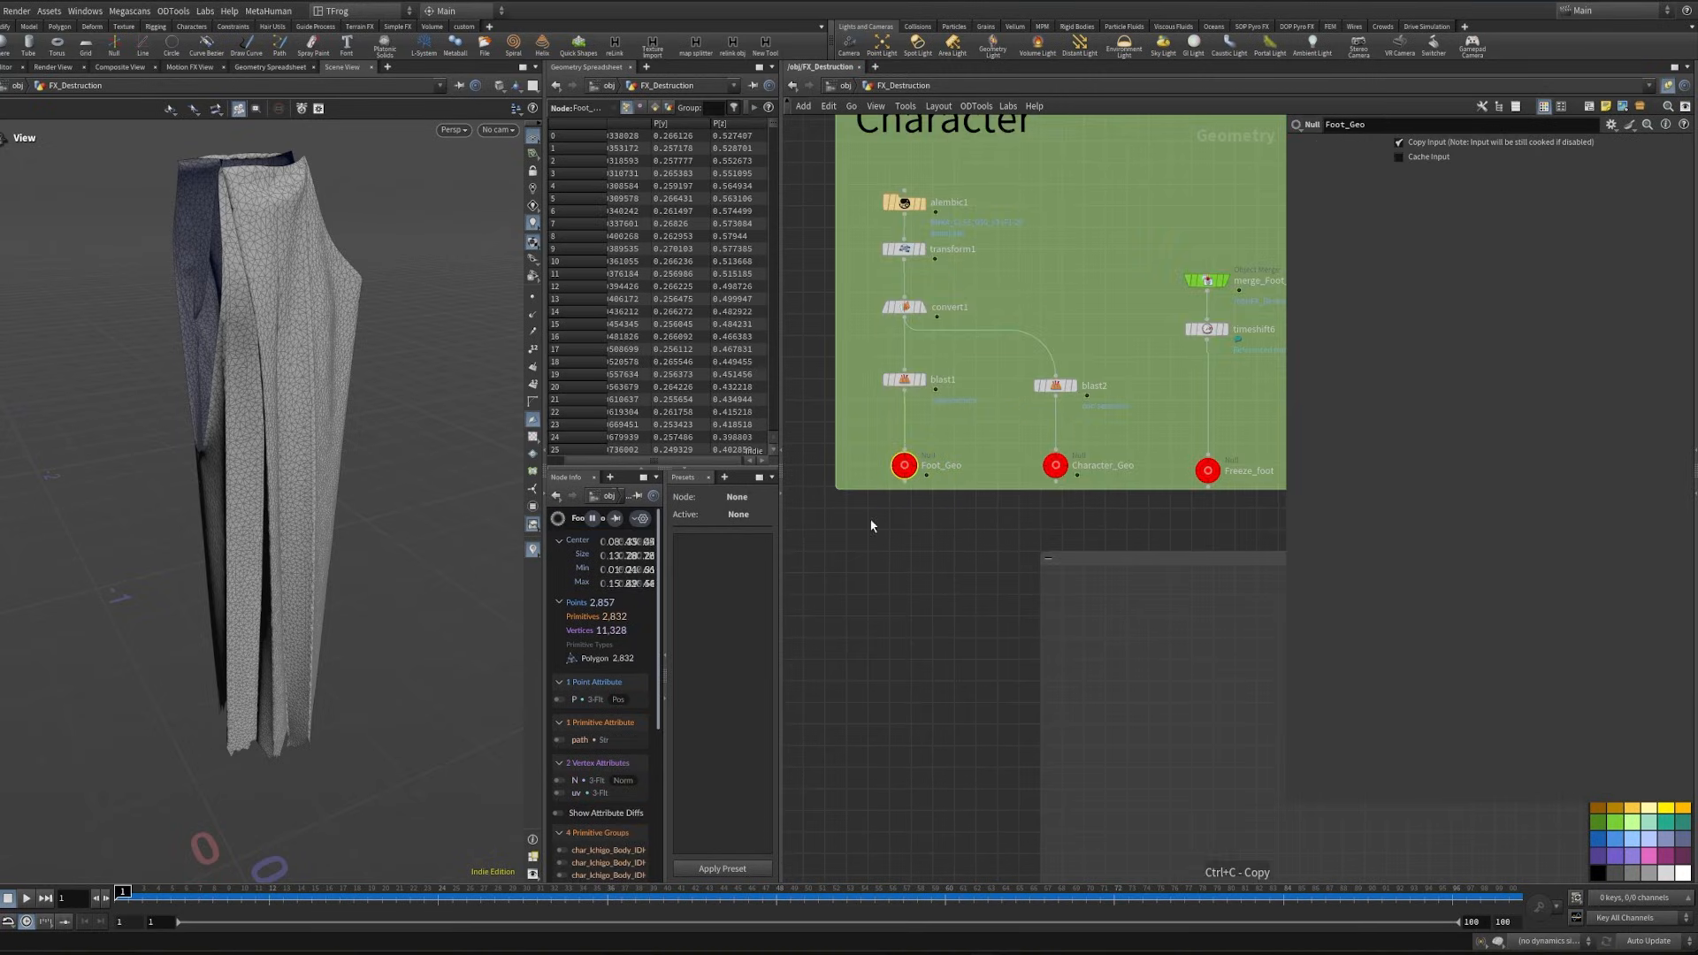
pyautogui.scroll(-5, 872, 523)
pyautogui.scroll(5, 965, 625)
pyautogui.hotkey('ctrl', 'shift', 'v')
pyautogui.moveTo(988, 663); pyautogui.dragTo(1068, 587, button='middle')
pyautogui.click(1073, 541)
pyautogui.hotkey('space', 'g')
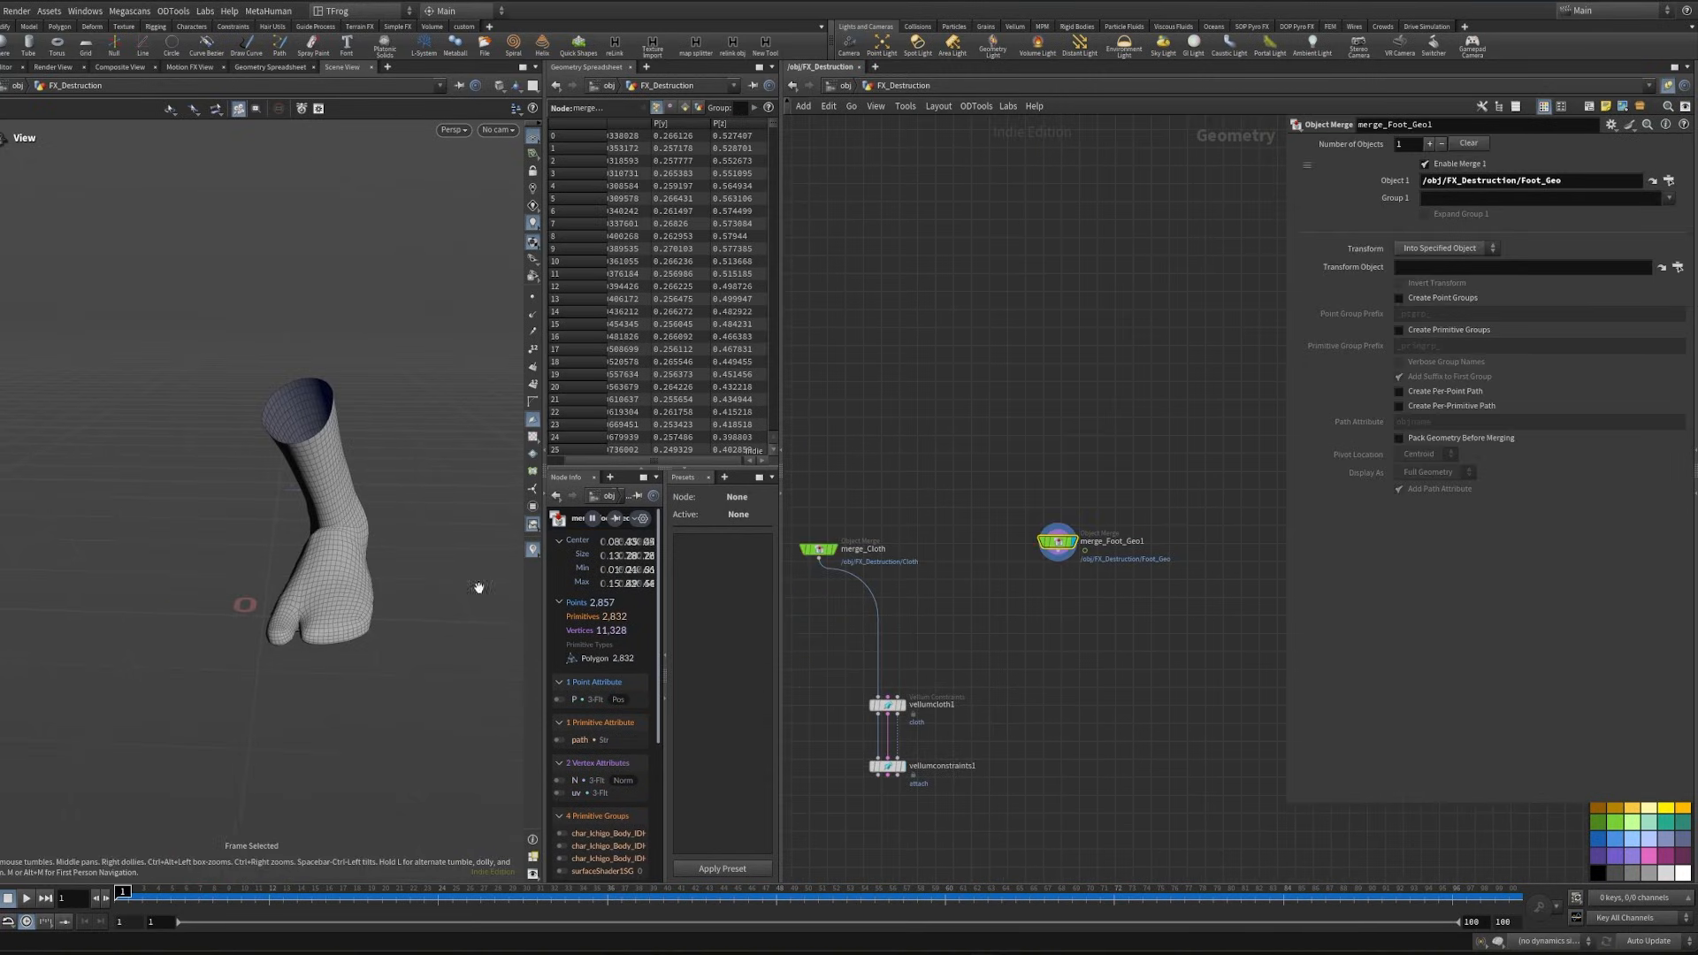
# - Delete the Object Merge that references Foot_Geo
pyautogui.moveTo(997, 500); pyautogui.dragTo(1072, 595)
pyautogui.scroll(-3, 1072, 600)
pyautogui.press('Delete')
# - Reselect the blast2 group in the Character box using Alembic path selection, keeping only the bare leg without the sandal
pyautogui.scroll(-4, 1025, 417)
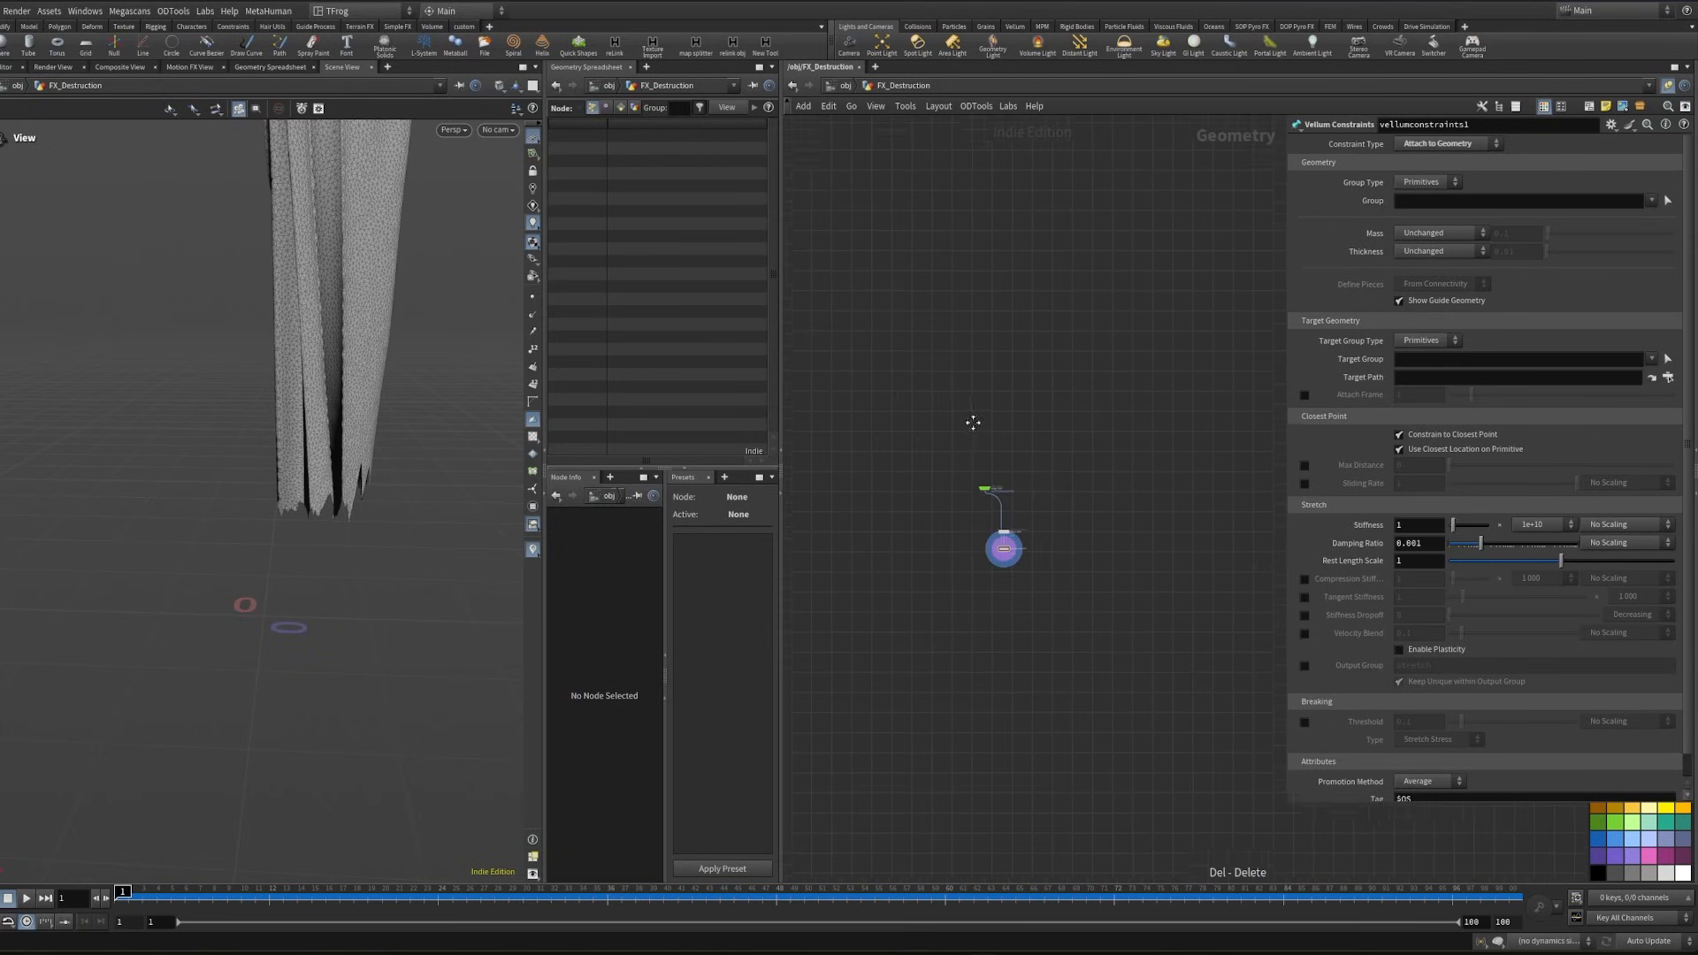
pyautogui.moveTo(973, 421); pyautogui.dragTo(1326, 601, button='middle')
pyautogui.scroll(-4, 1044, 441)
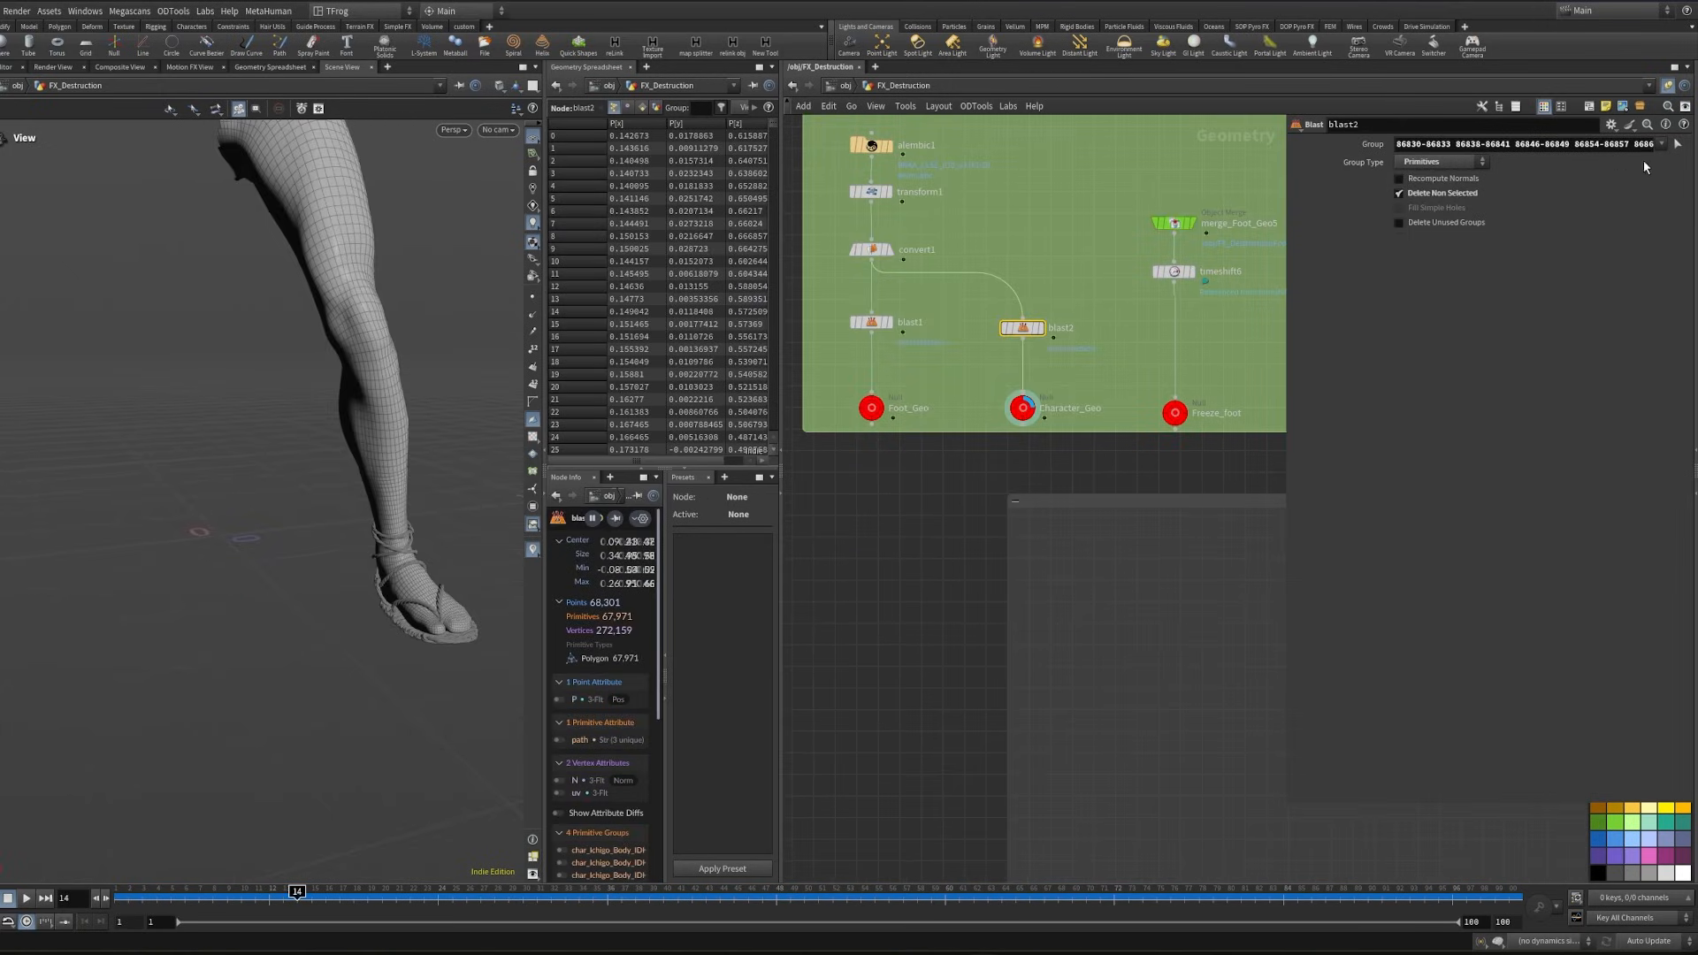
pyautogui.click(1677, 150)
pyautogui.click(294, 108)
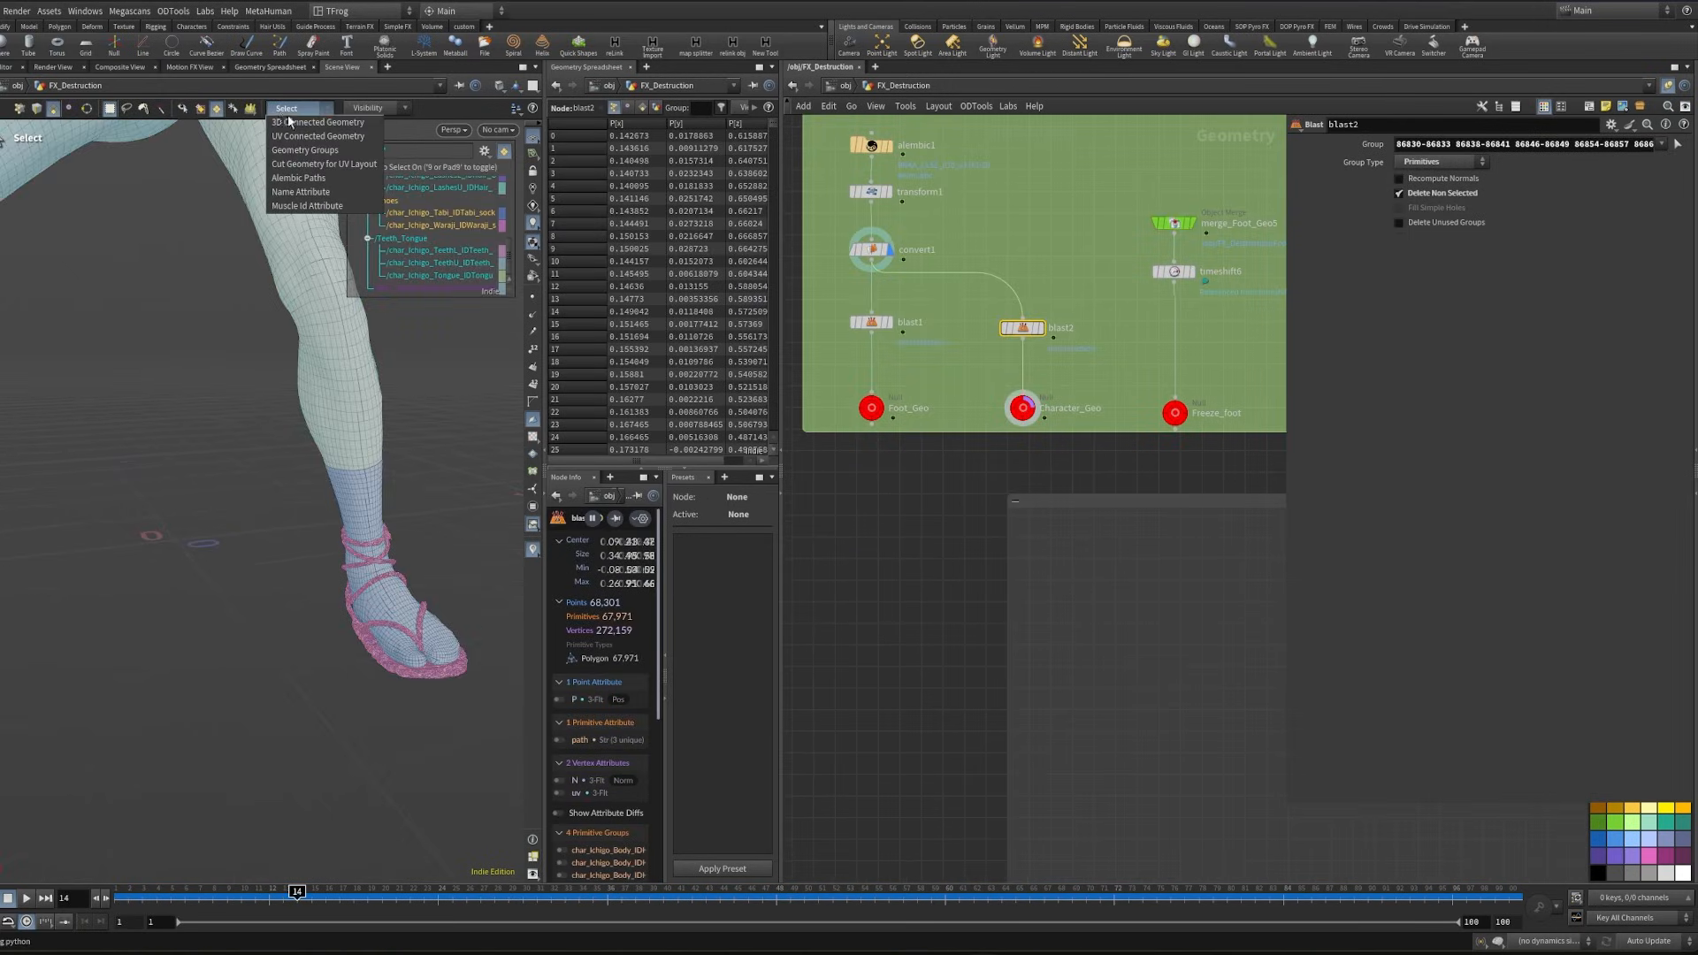
pyautogui.click(327, 178)
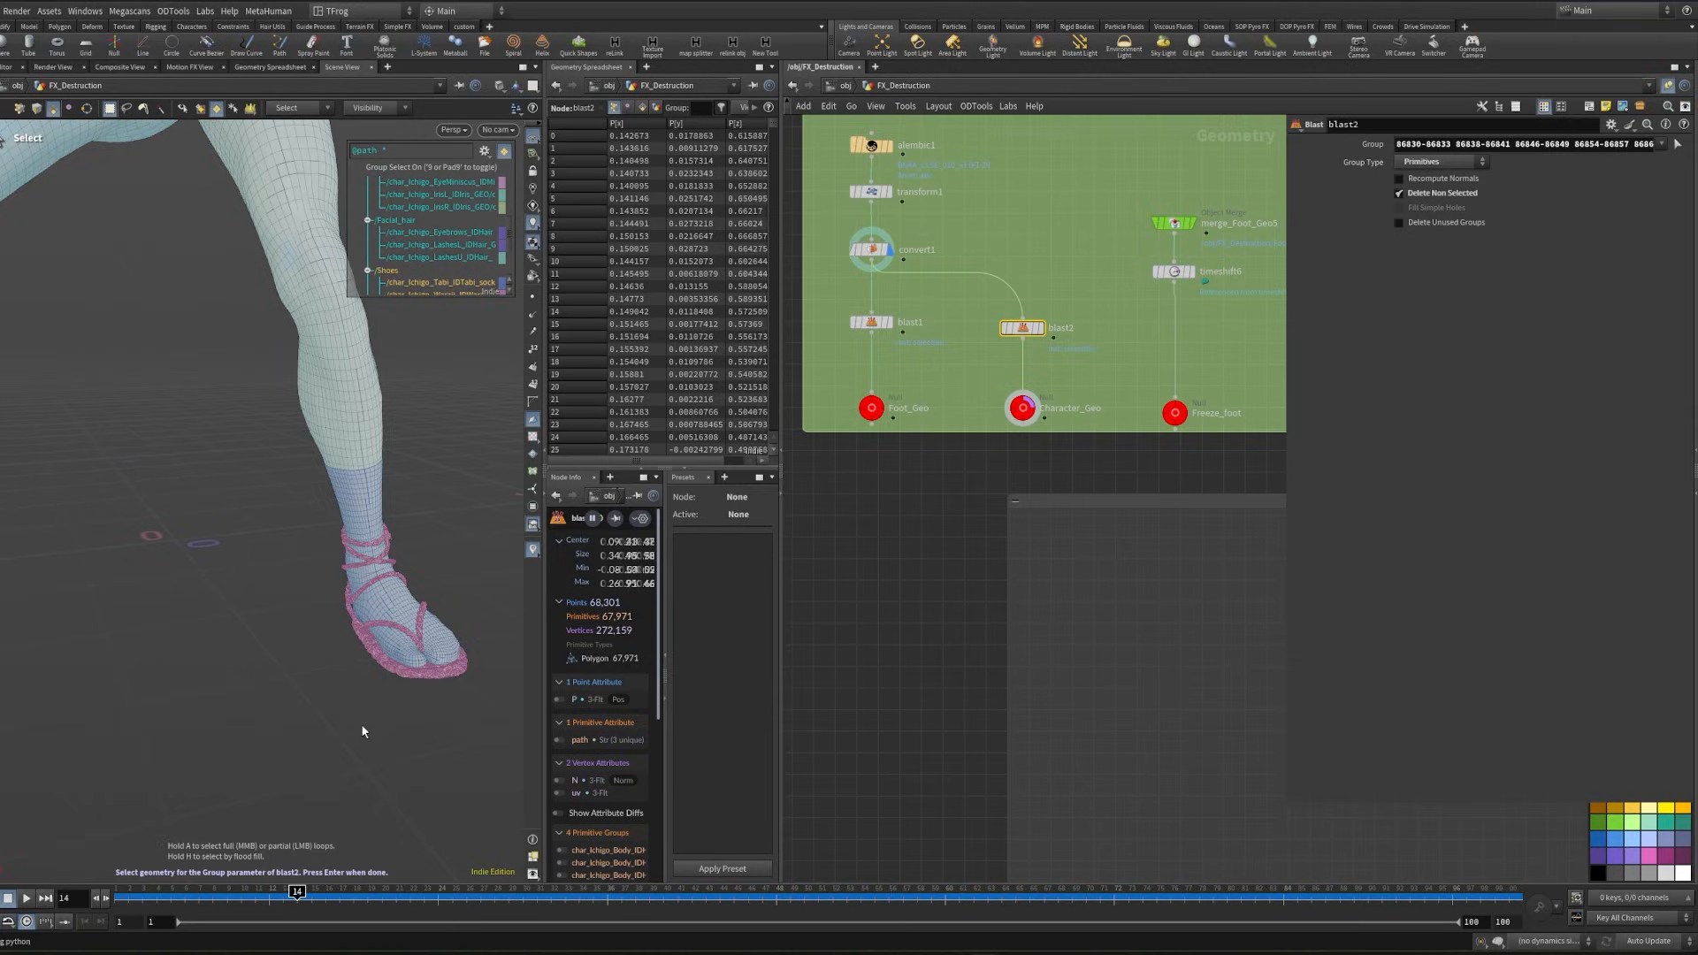
pyautogui.press('Return')
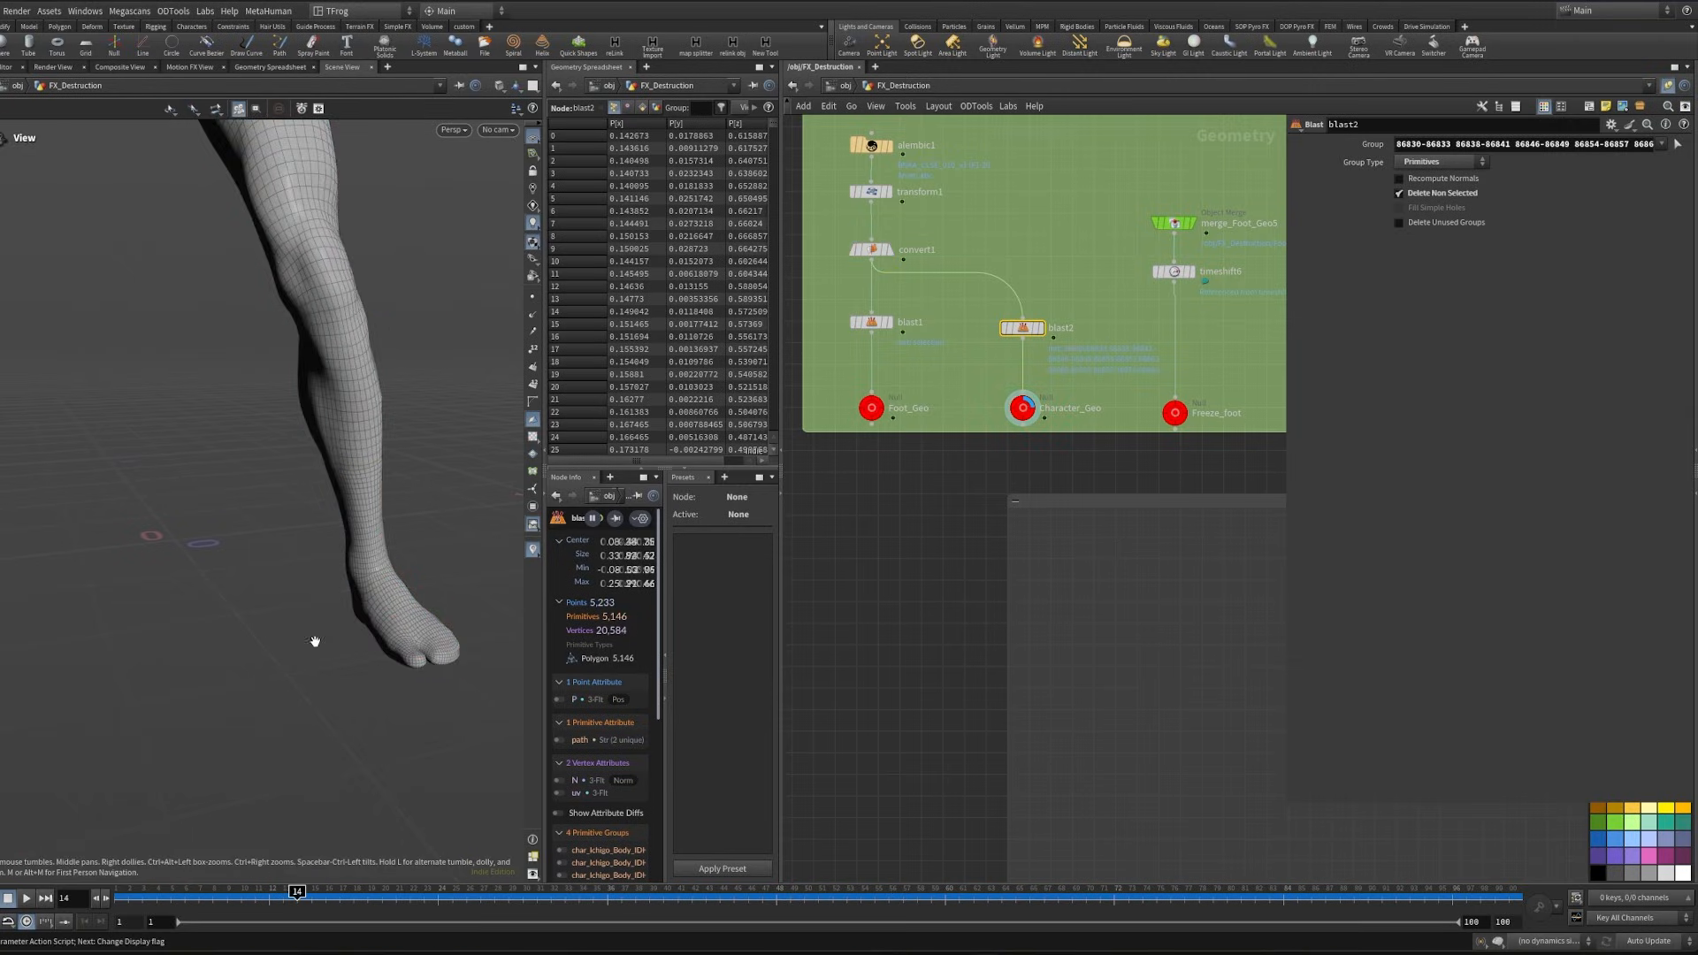
pyautogui.moveTo(315, 637); pyautogui.dragTo(322, 523)
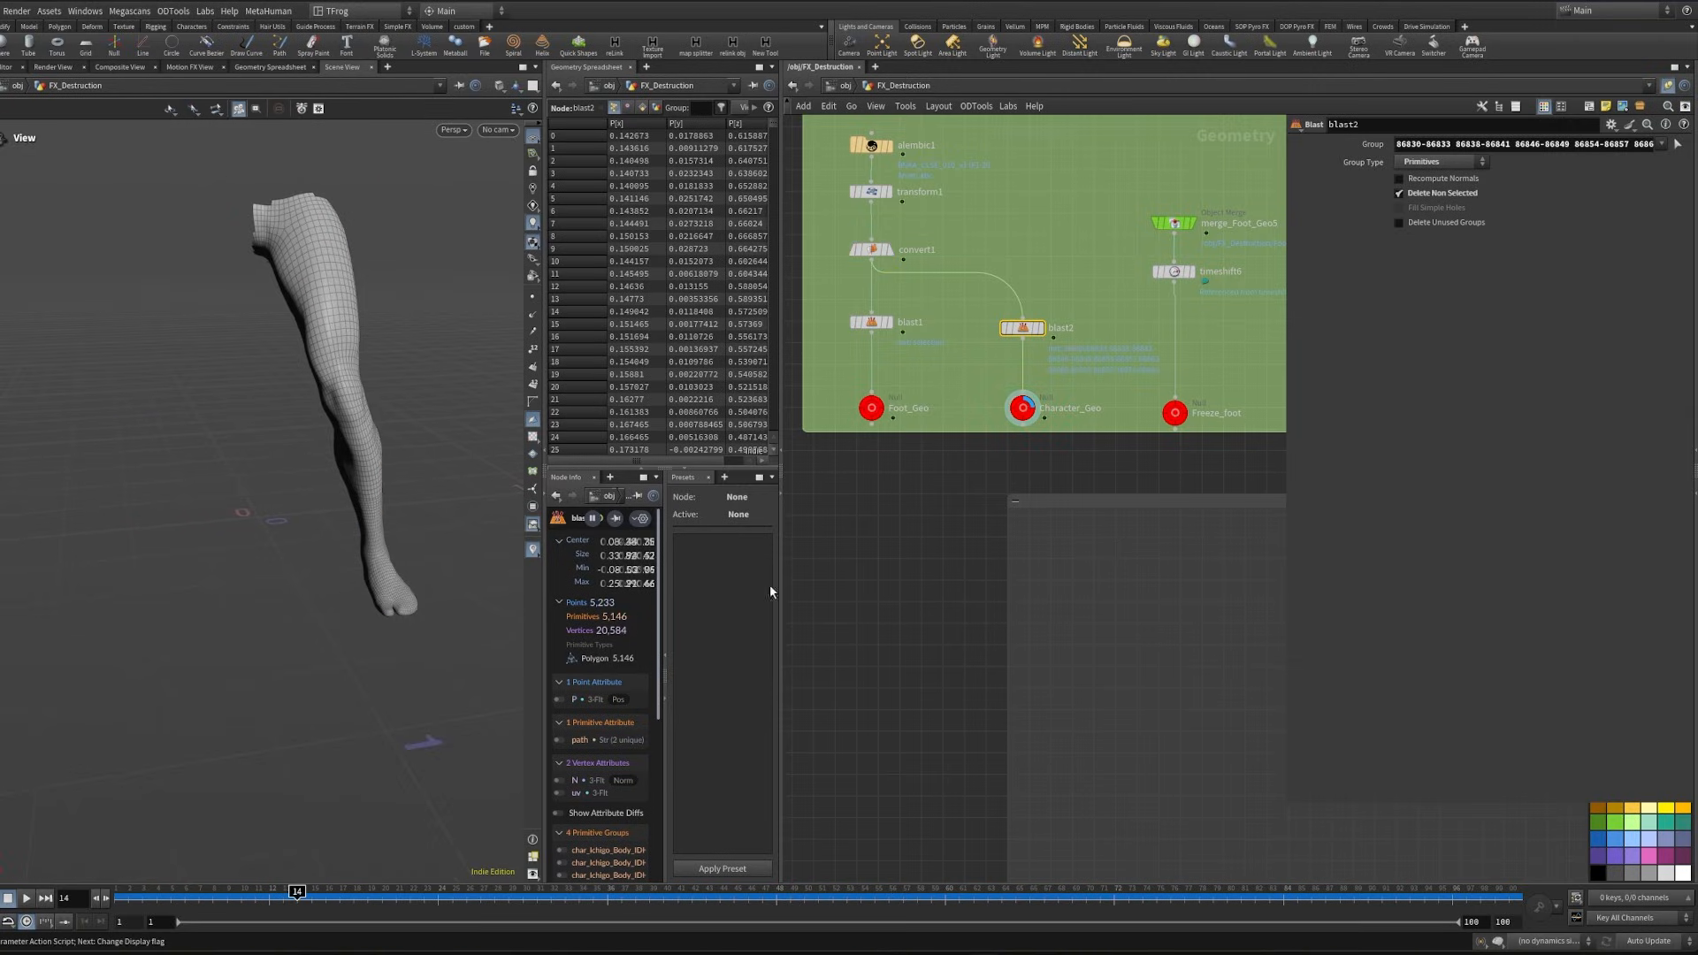
# - Reference the Character_Geo null through an Object Merge placed beside merge_Cloth and display it
pyautogui.click(1022, 408)
pyautogui.scroll(-10, 1073, 595)
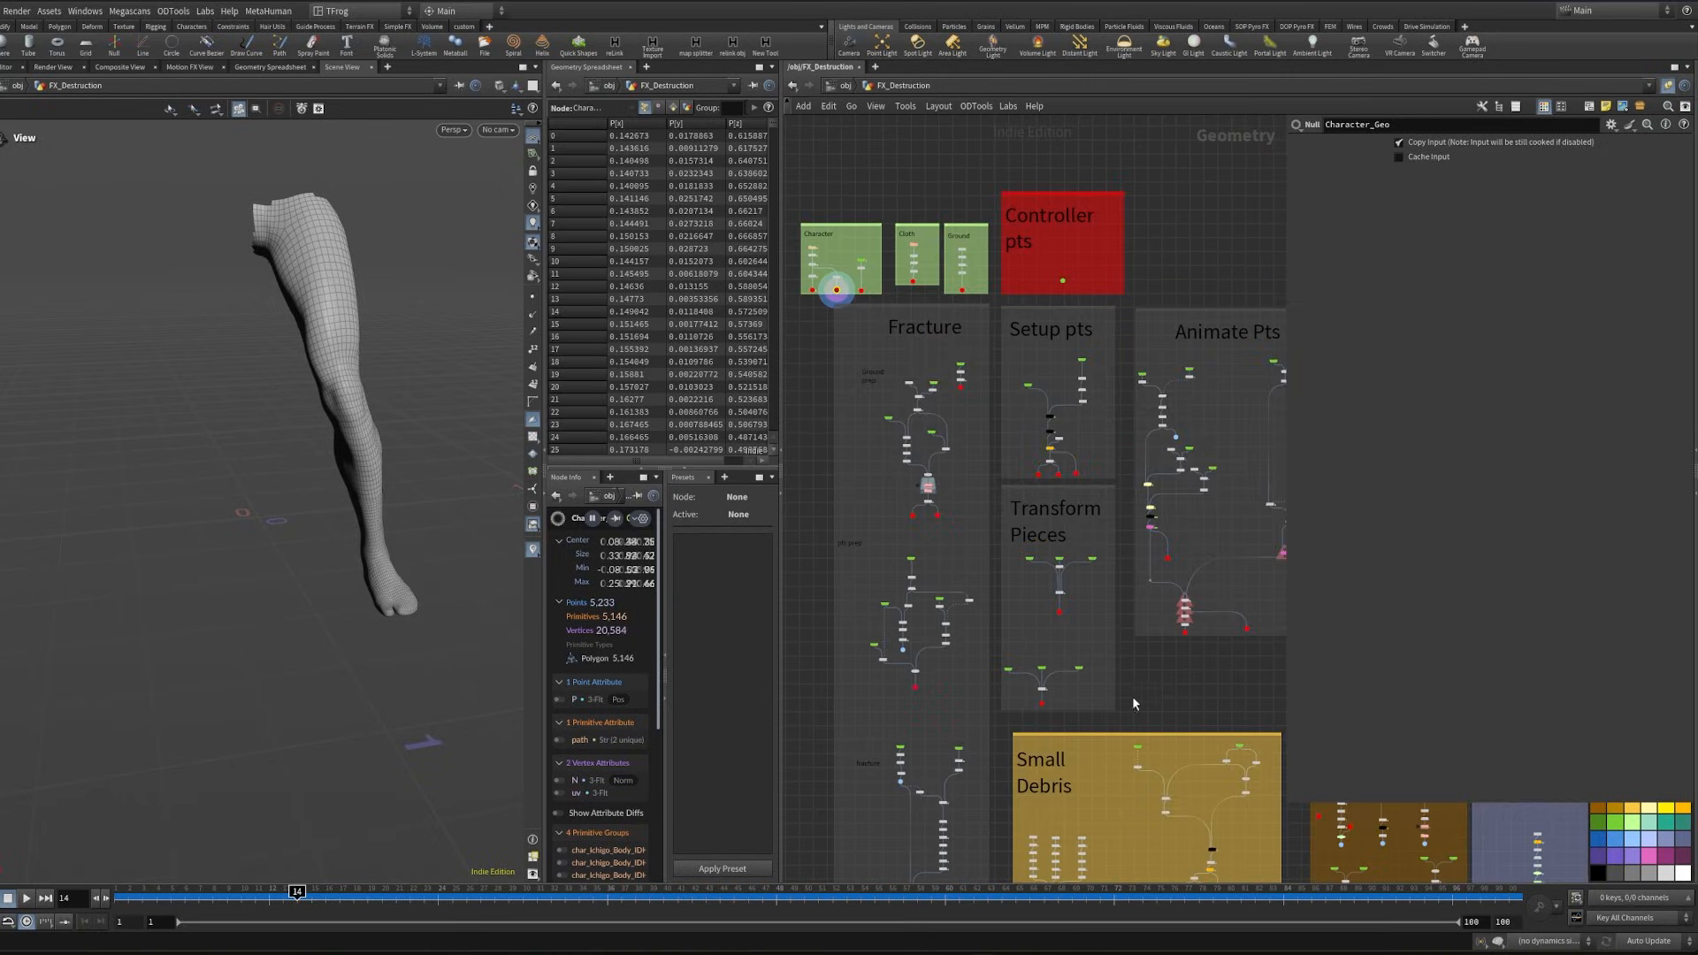
pyautogui.scroll(3, 1140, 565)
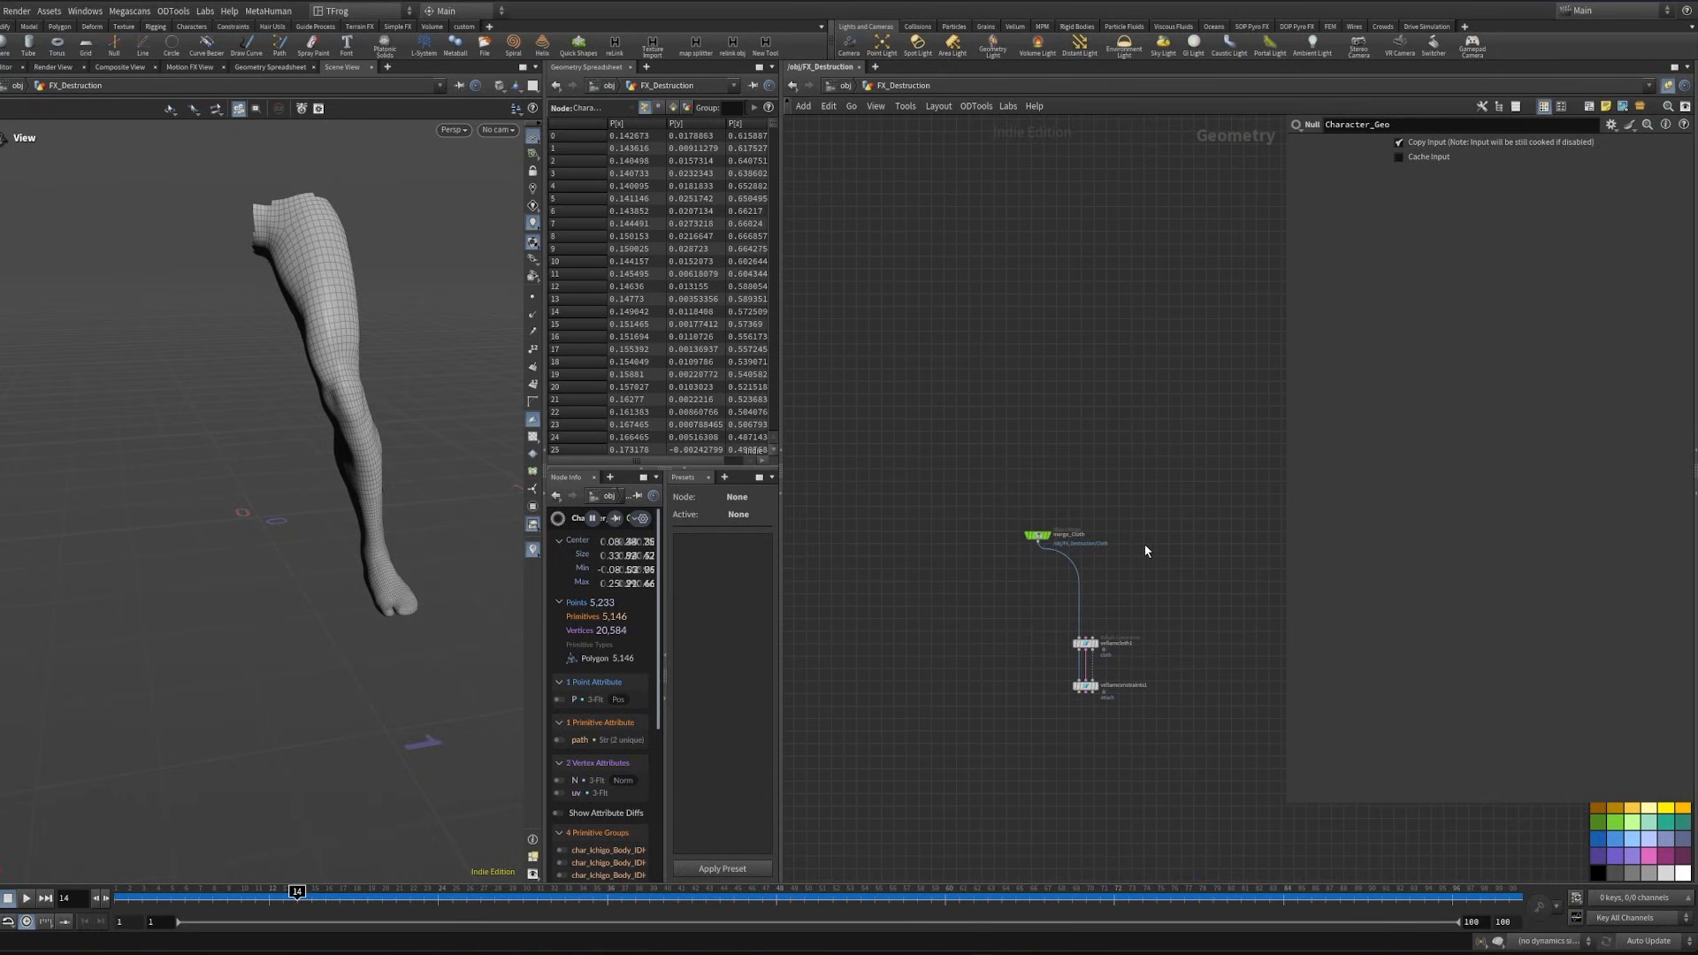
pyautogui.hotkey('ctrl', 'shift', 'v')
pyautogui.scroll(3, 1153, 542)
pyautogui.moveTo(1171, 550); pyautogui.dragTo(1114, 520, button='middle')
pyautogui.moveTo(1100, 511); pyautogui.dragTo(1121, 492)
pyautogui.scroll(4, 1123, 518)
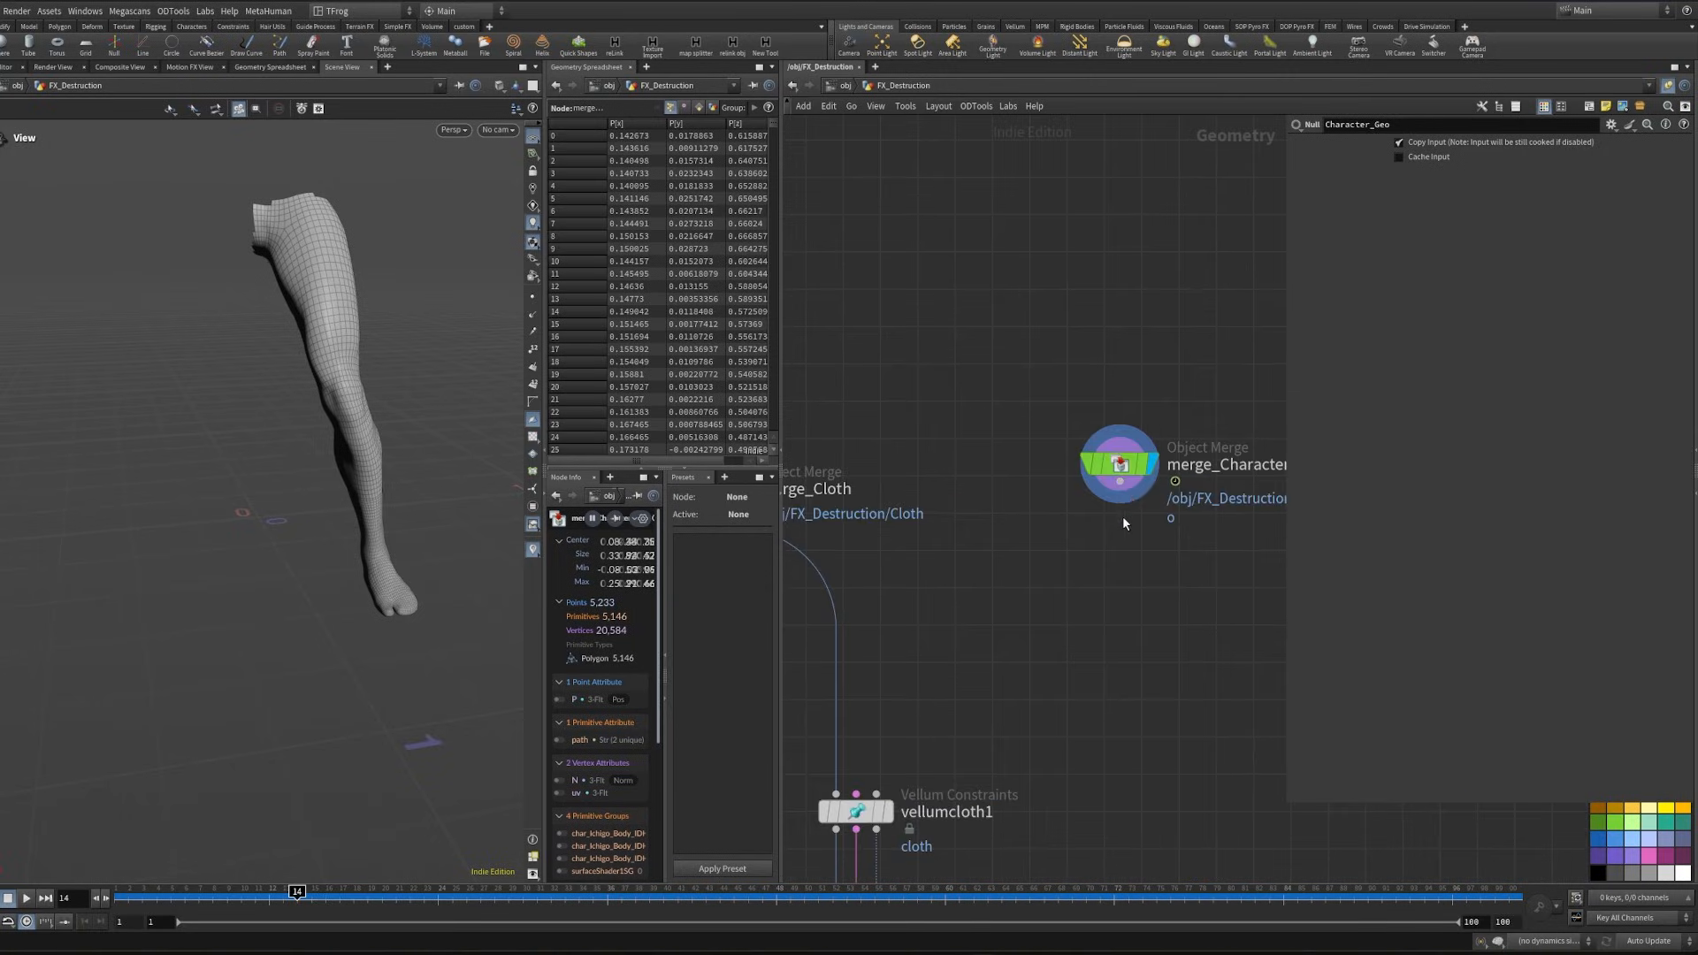
# - Add a Time Shift below merge_Character_Geo with its frame set to $F-50 and display it
pyautogui.click(1121, 484)
pyautogui.press('Tab')
pyautogui.write('time')
pyautogui.press('Return')
pyautogui.press('Return')
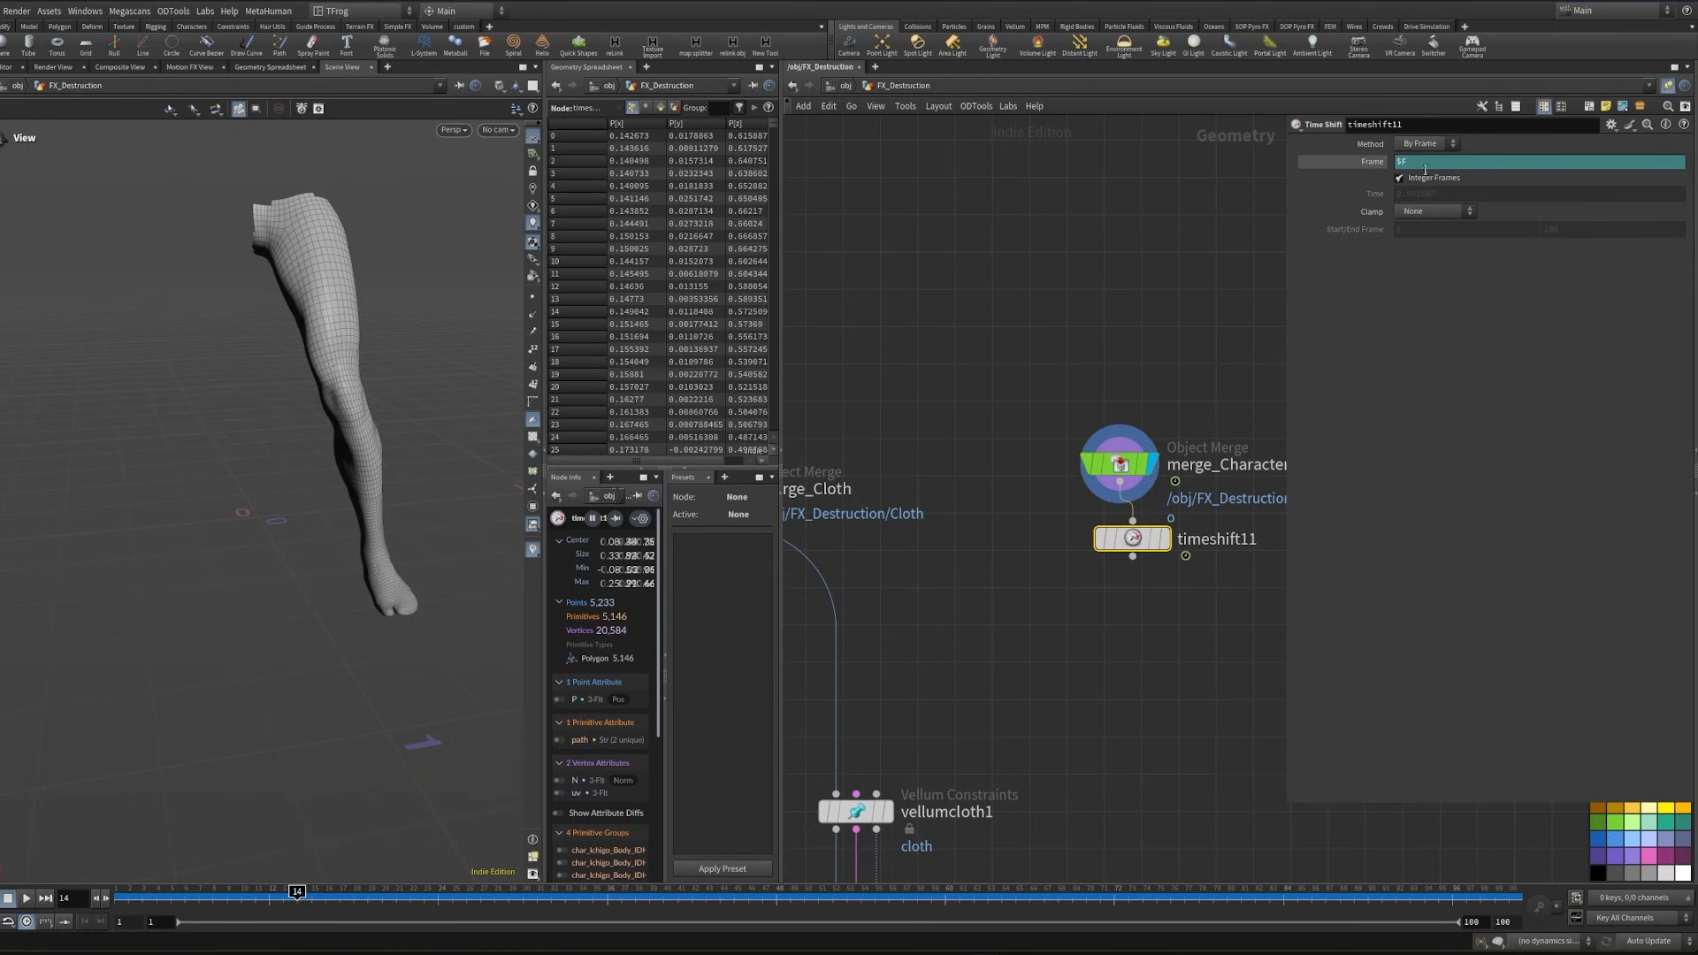
pyautogui.click(1424, 163)
pyautogui.write('-50')
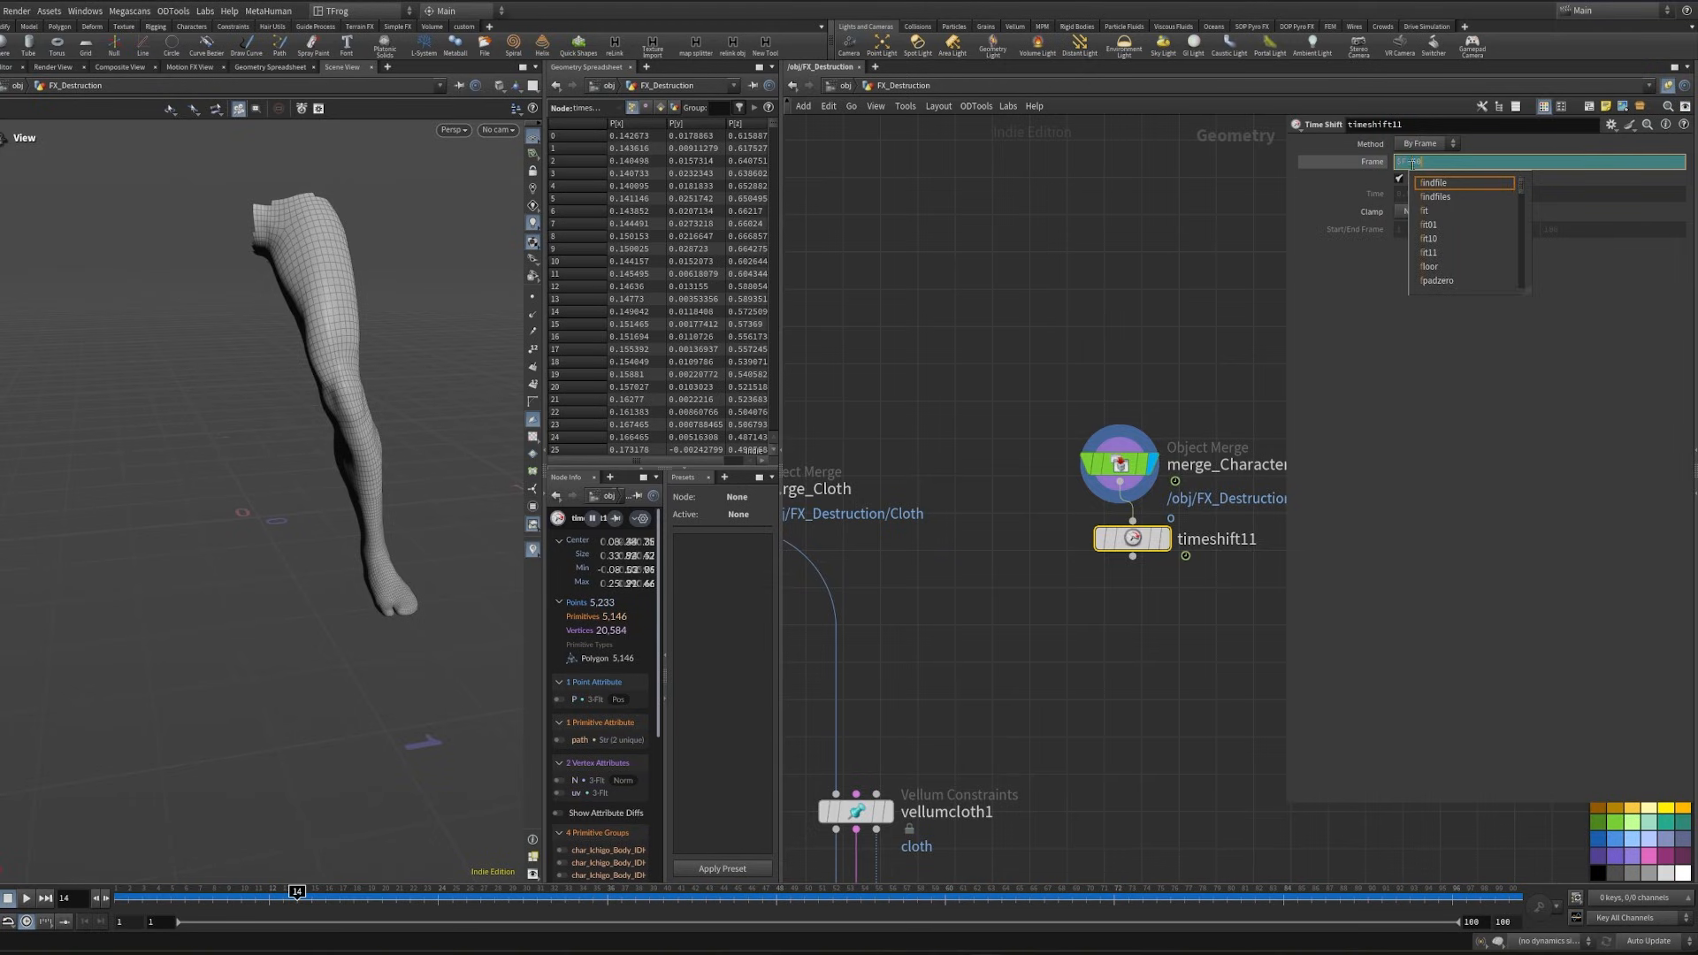
pyautogui.moveTo(1117, 267); pyautogui.dragTo(1037, 225, button='middle')
pyautogui.click(1086, 498)
# - Scrub the timeline to frame 66 and inspect the open top of the time-shifted leg
pyautogui.press('Right')
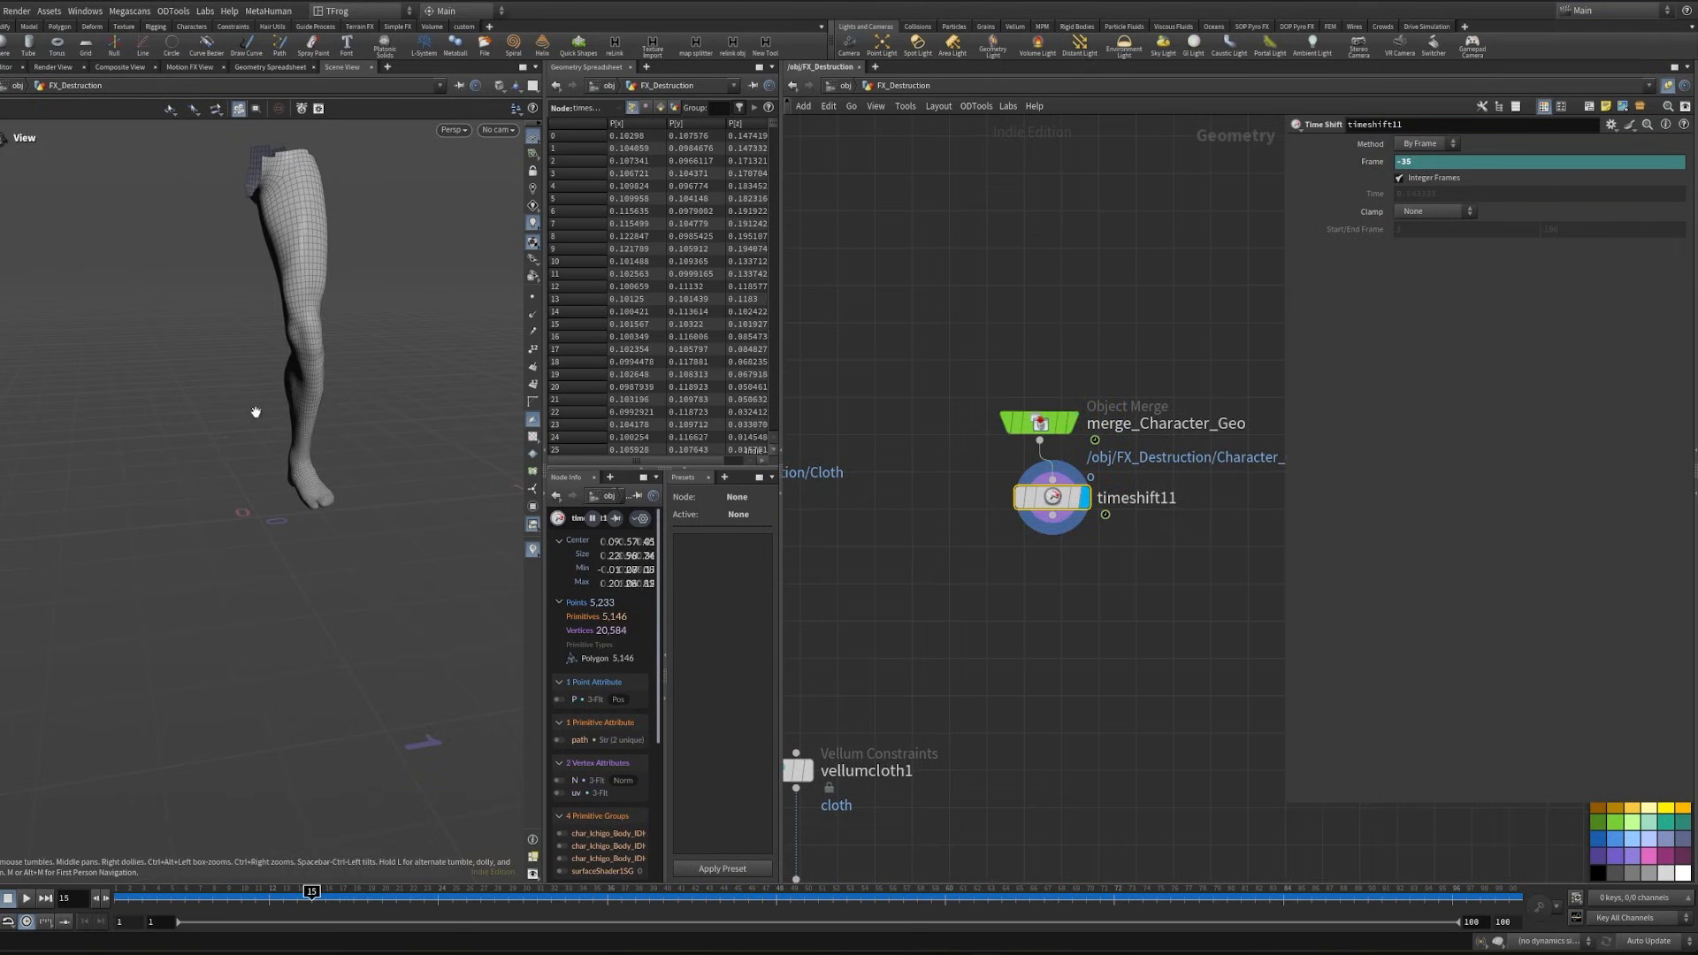
pyautogui.scroll(-1, 312, 427)
pyautogui.scroll(-1, 311, 427)
pyautogui.moveTo(118, 900); pyautogui.dragTo(1030, 893)
pyautogui.moveTo(1094, 532); pyautogui.dragTo(973, 467, button='middle')
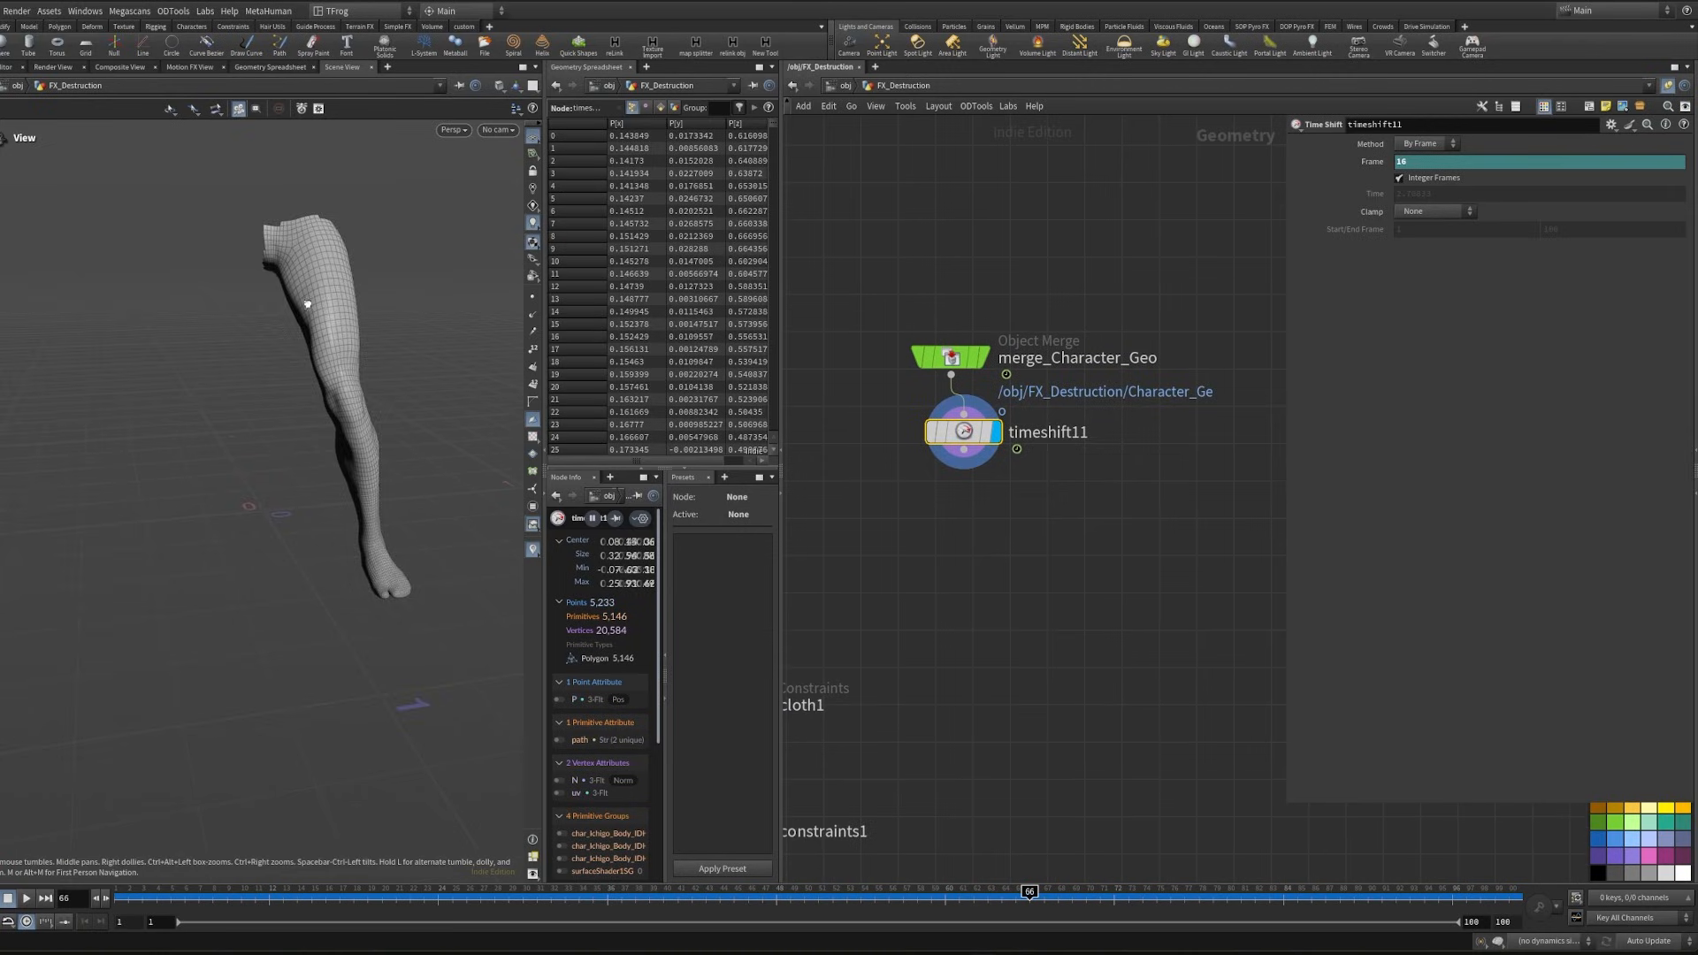
pyautogui.moveTo(307, 303)
pyautogui.mouseDown()
pyautogui.moveTo(507, 334)
pyautogui.moveTo(277, 313)
pyautogui.mouseUp()
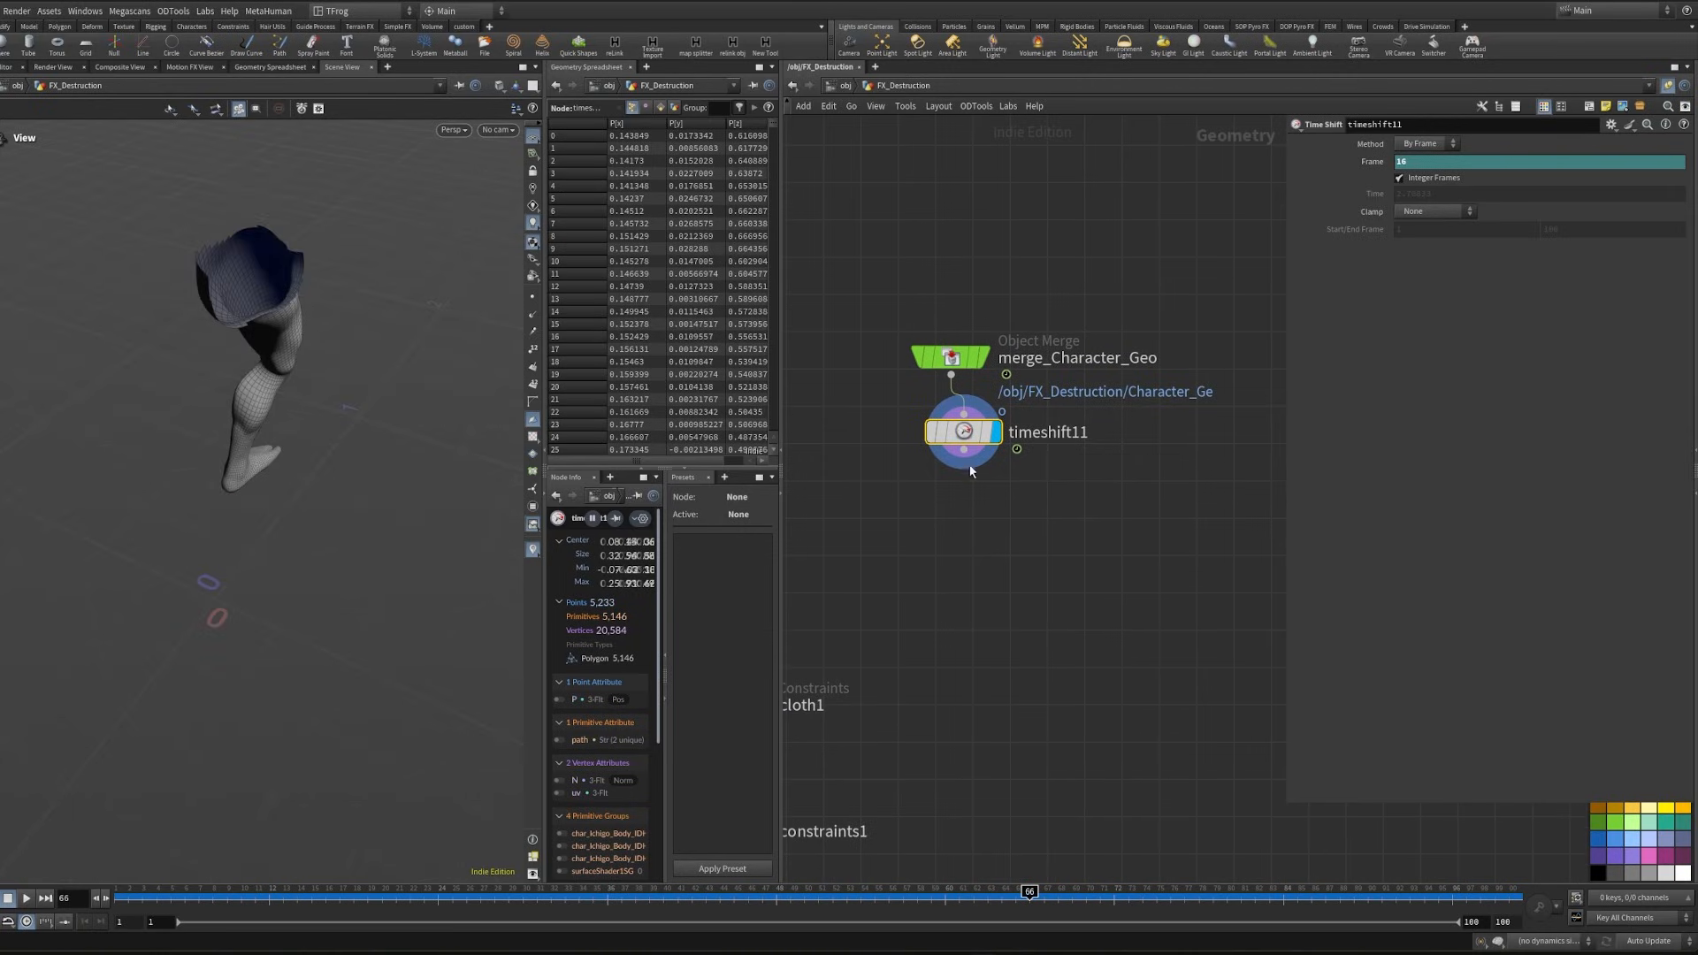
# - Align merge_Character_Geo with its time shift, connect a PolyFill below in Single Polygon mode, and display it
pyautogui.press('l')
pyautogui.moveTo(889, 539); pyautogui.dragTo(1032, 244)
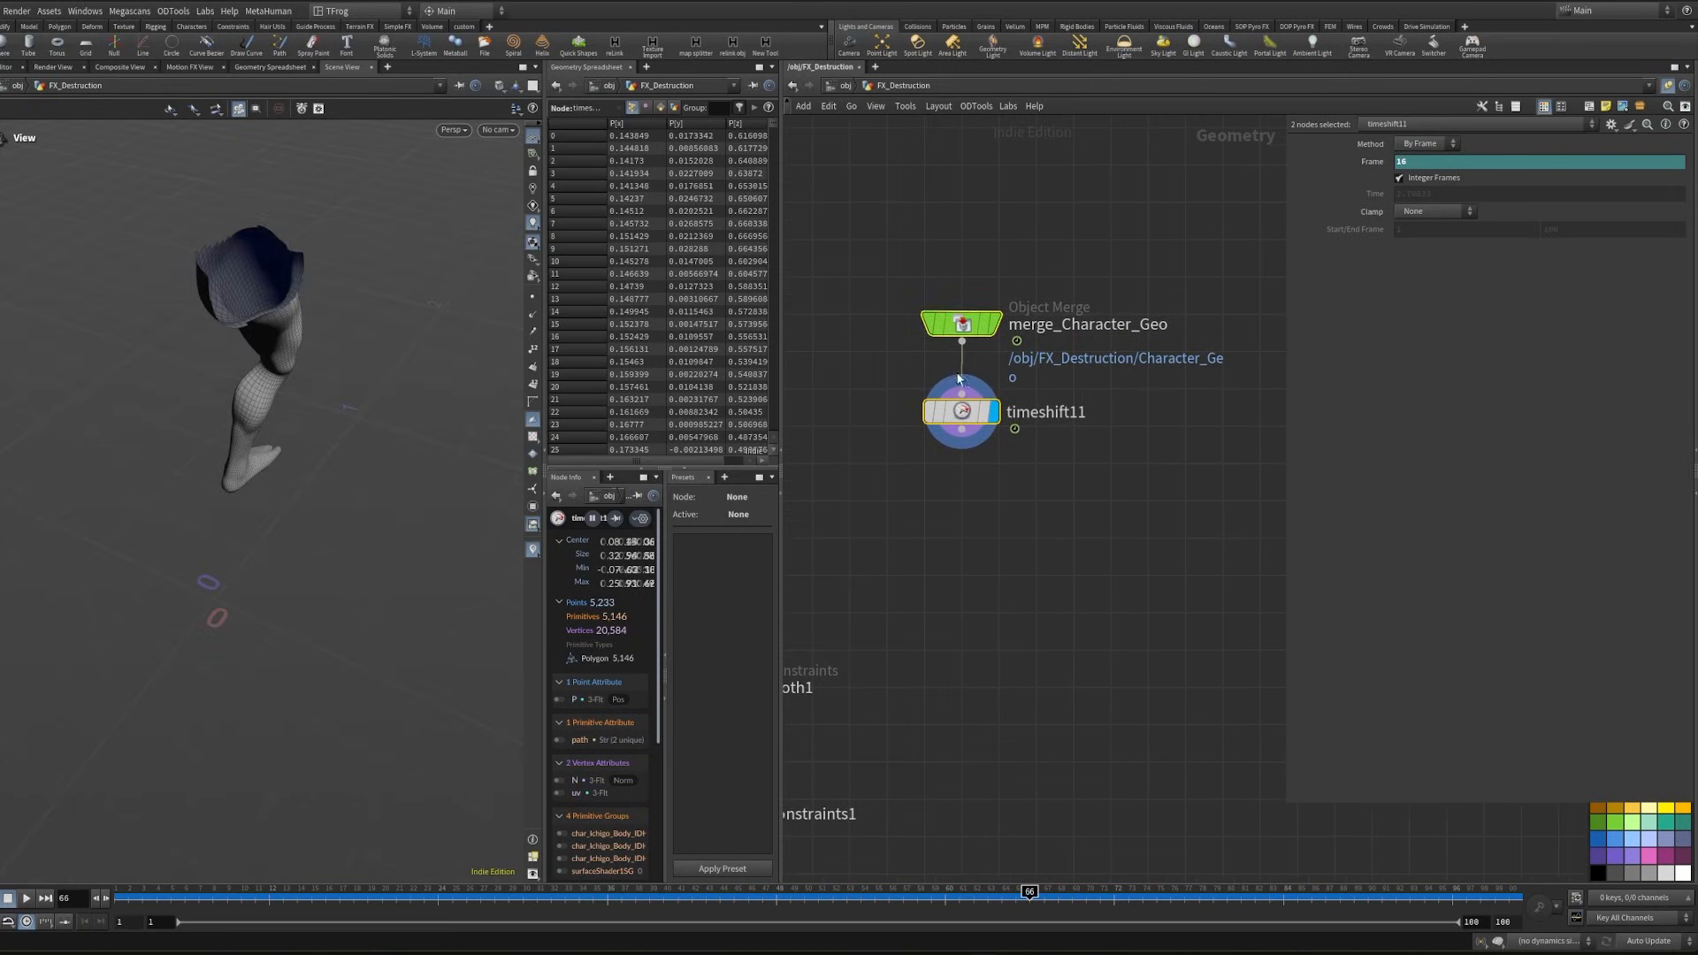
pyautogui.moveTo(966, 414); pyautogui.dragTo(1207, 362)
pyautogui.click(1200, 390)
pyautogui.click(1069, 497)
pyautogui.click(1061, 478)
pyautogui.moveTo(1101, 458); pyautogui.dragTo(988, 458, button='middle')
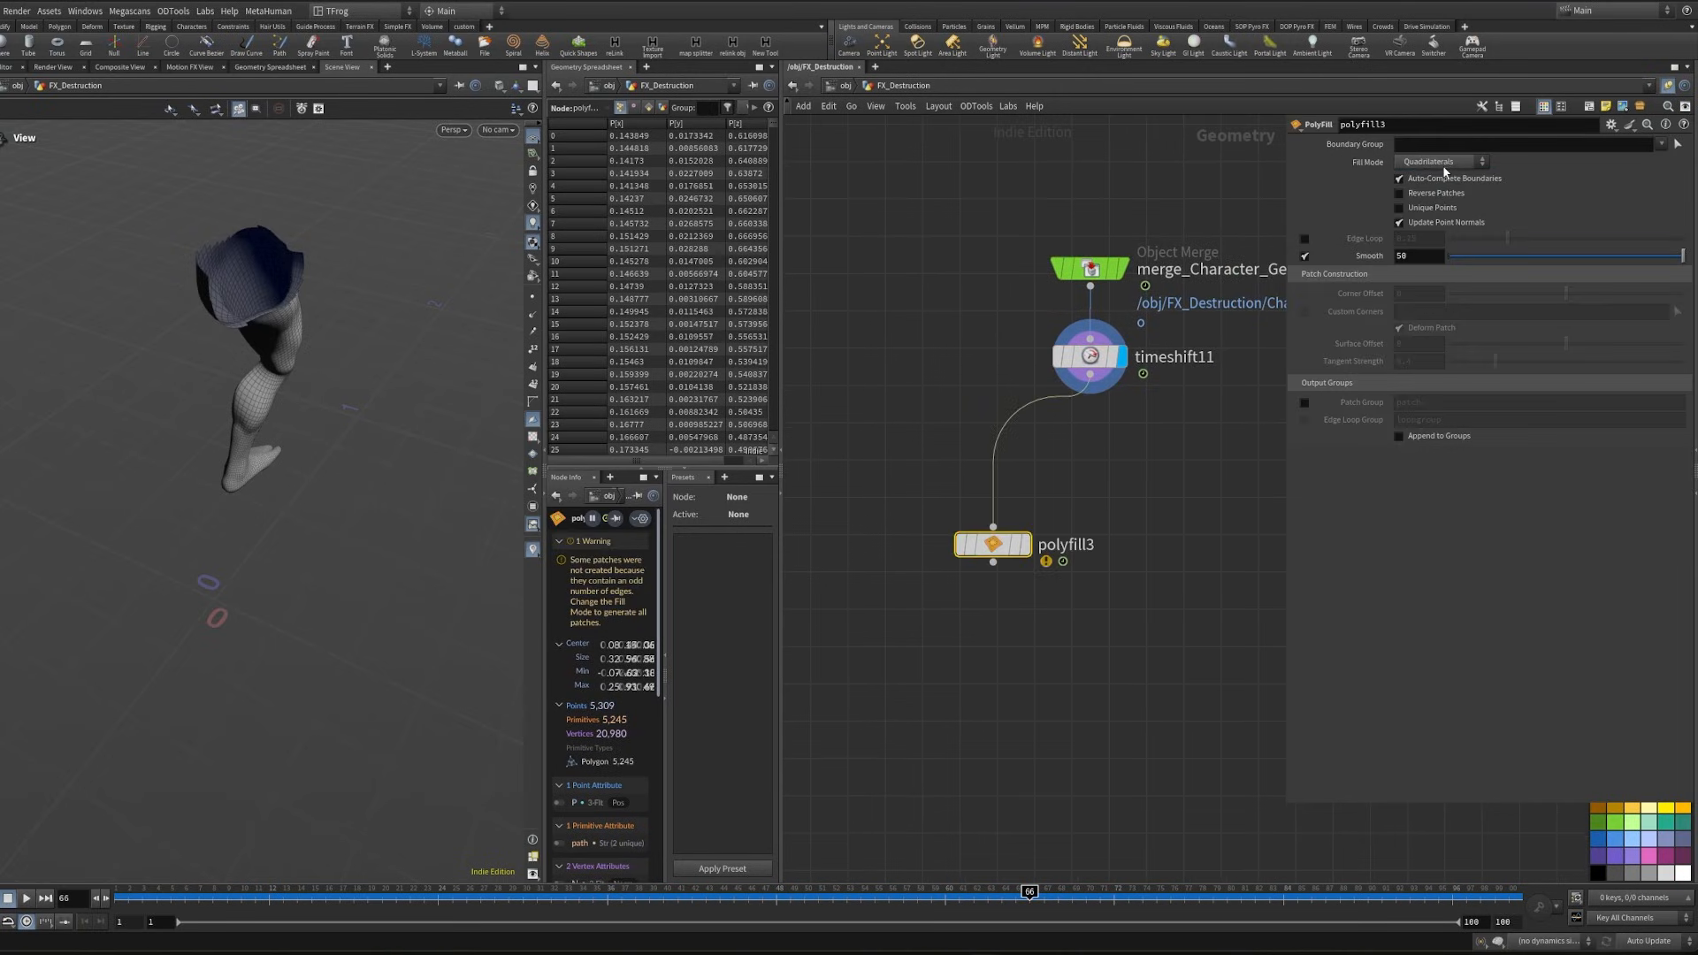
pyautogui.click(1445, 163)
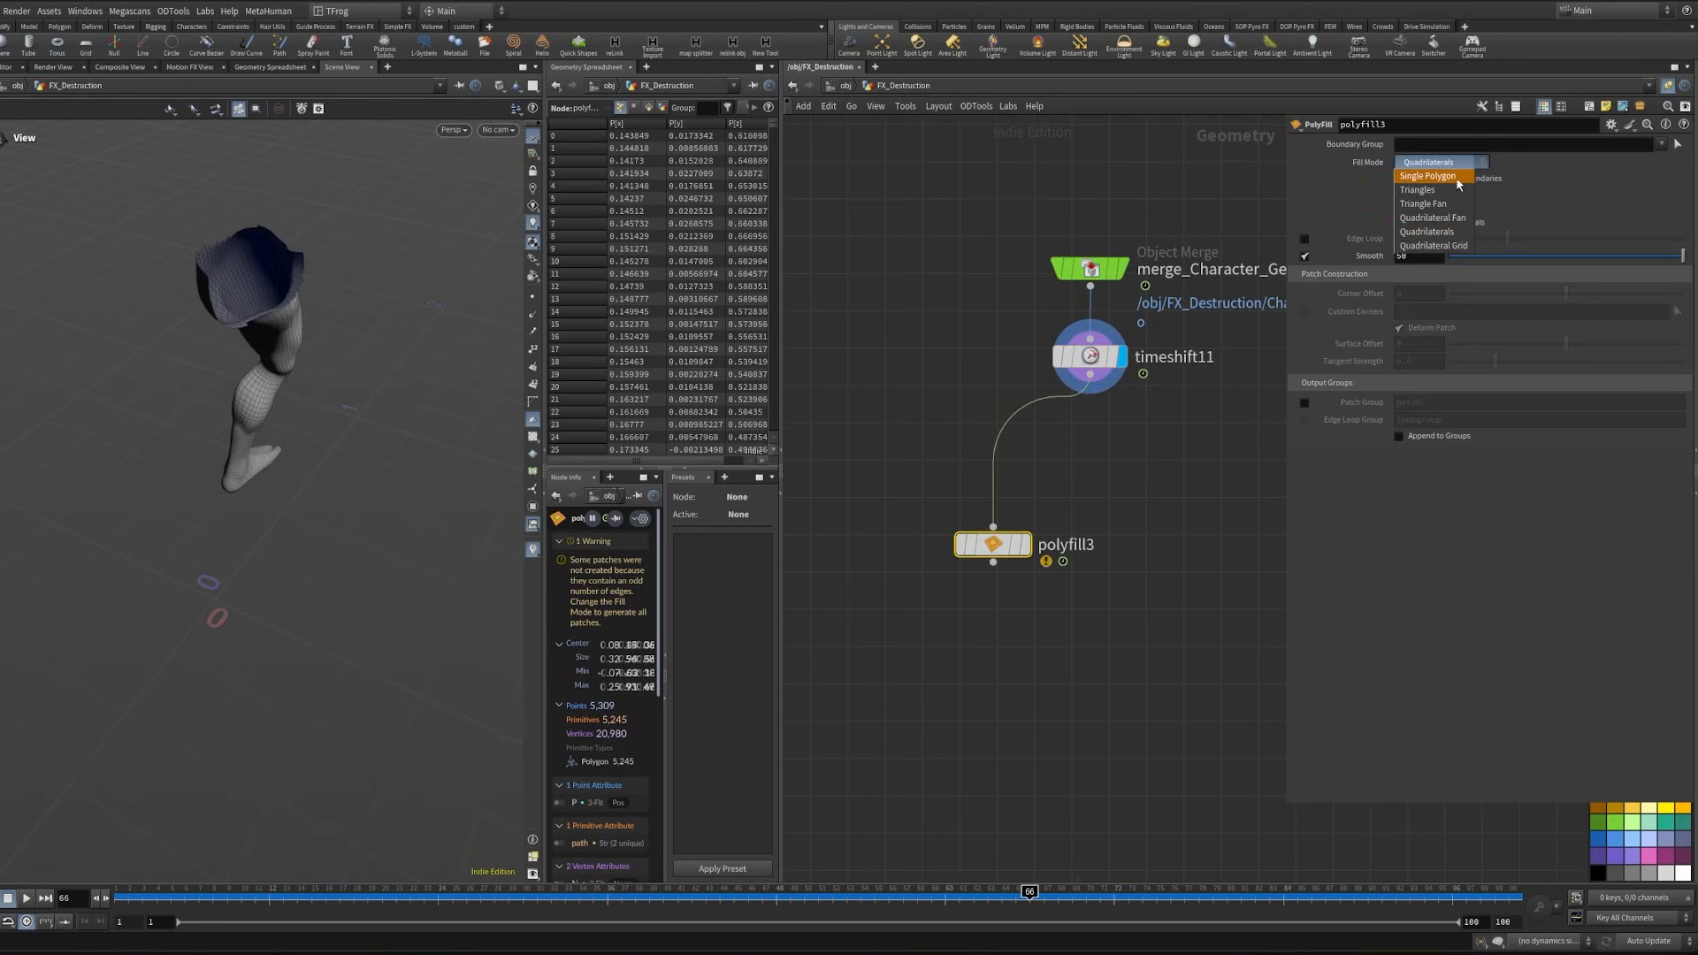
pyautogui.click(1456, 177)
pyautogui.moveTo(992, 544); pyautogui.dragTo(959, 595)
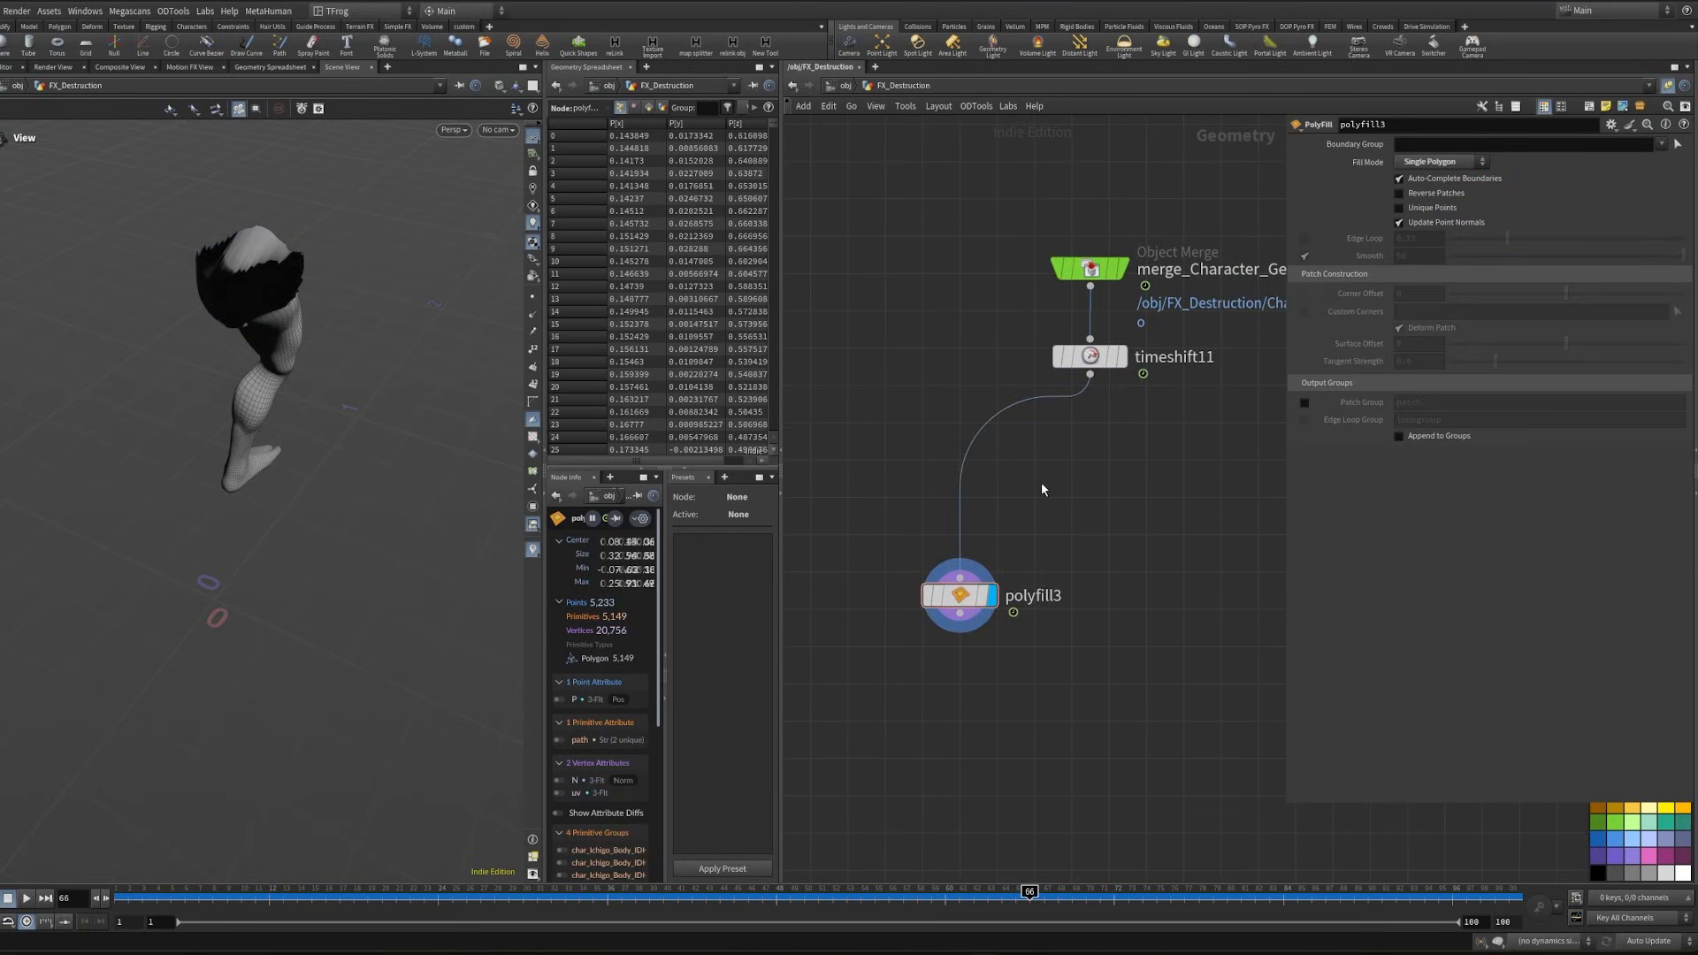
# - Insert a Time Shift fixed at frame 1 between timeshift11 and polyfill3 and display it
pyautogui.press('Tab')
pyautogui.write('time s')
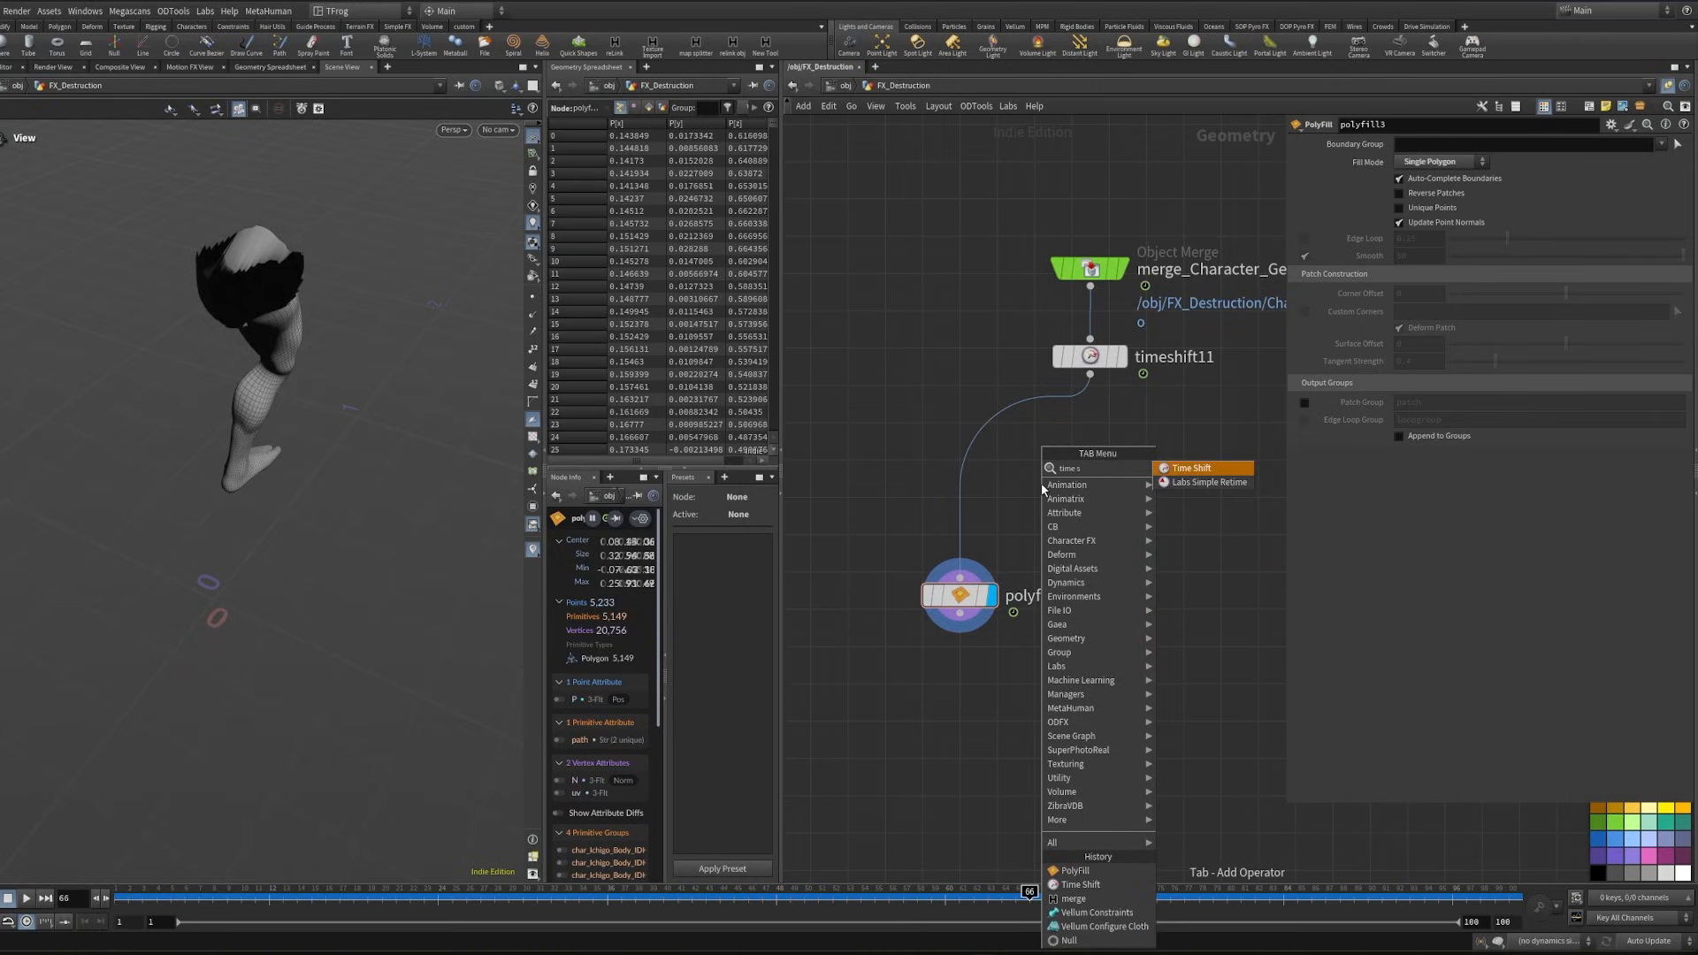
pyautogui.press('Return')
pyautogui.click(960, 479)
pyautogui.keyDown('ctrl'); pyautogui.keyDown('shift'); pyautogui.click(1423, 162); pyautogui.keyUp('shift'); pyautogui.keyUp('ctrl')
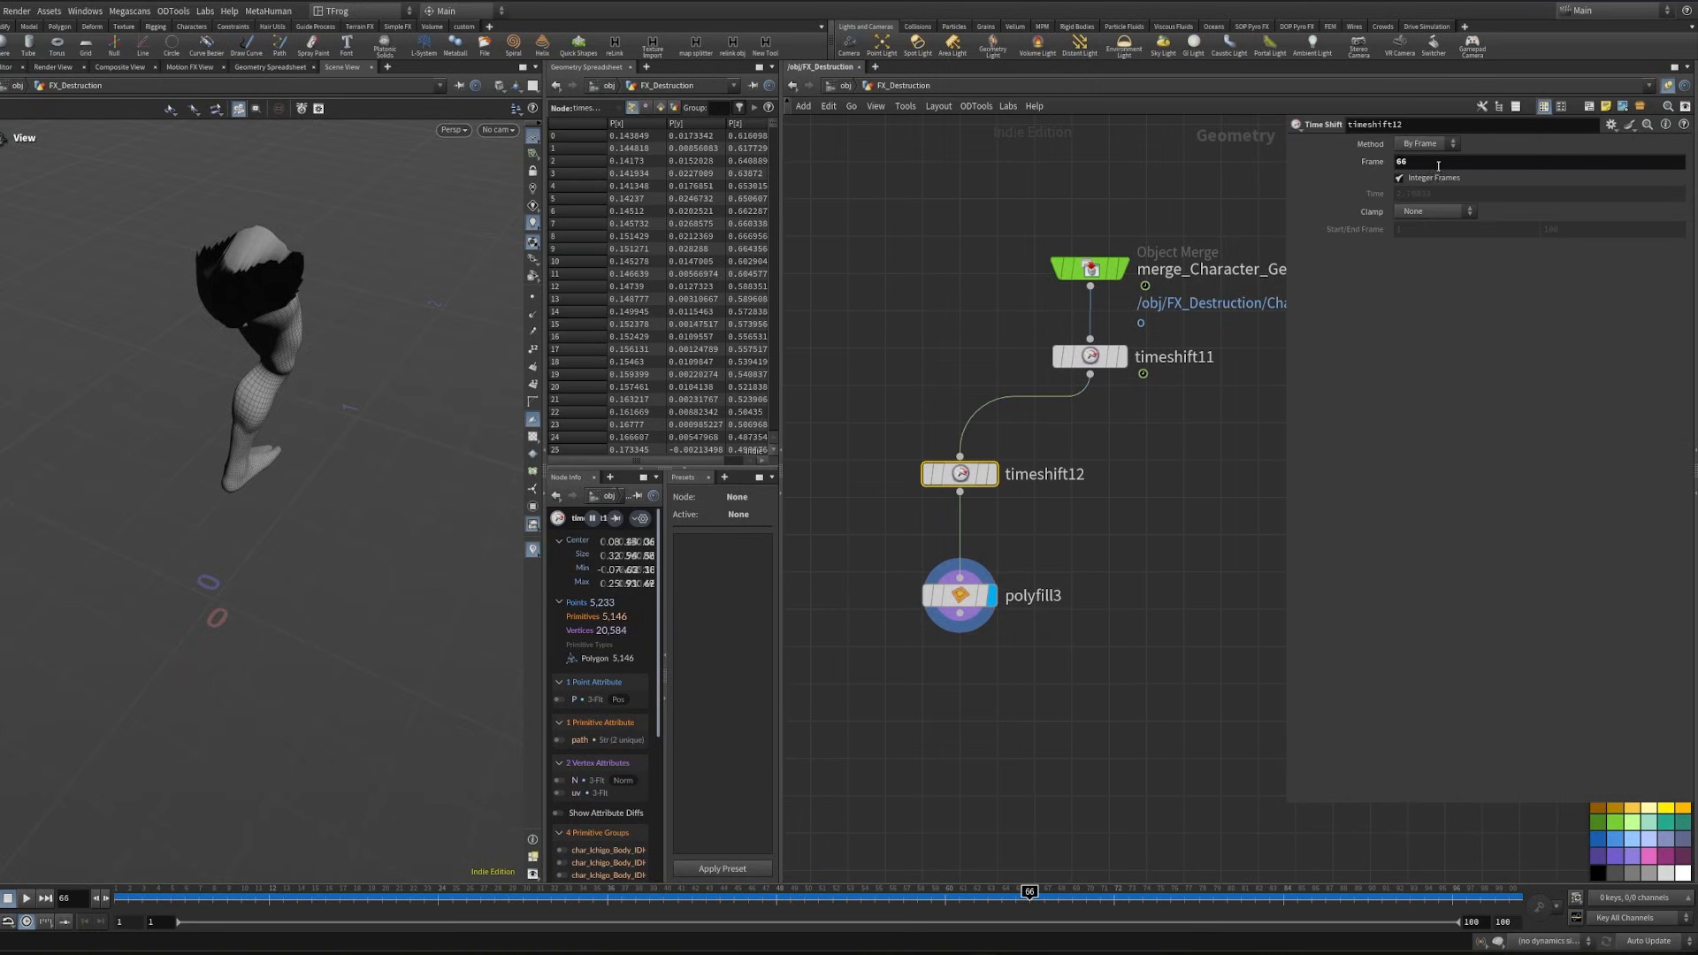
pyautogui.doubleClick(1423, 162)
pyautogui.write('1')
pyautogui.press('Return')
pyautogui.click(992, 474)
# - Add a Point Deform node below polyfill3 with the capped leg as its first input
pyautogui.moveTo(1136, 736); pyautogui.dragTo(1070, 577, button='middle')
pyautogui.press('Tab')
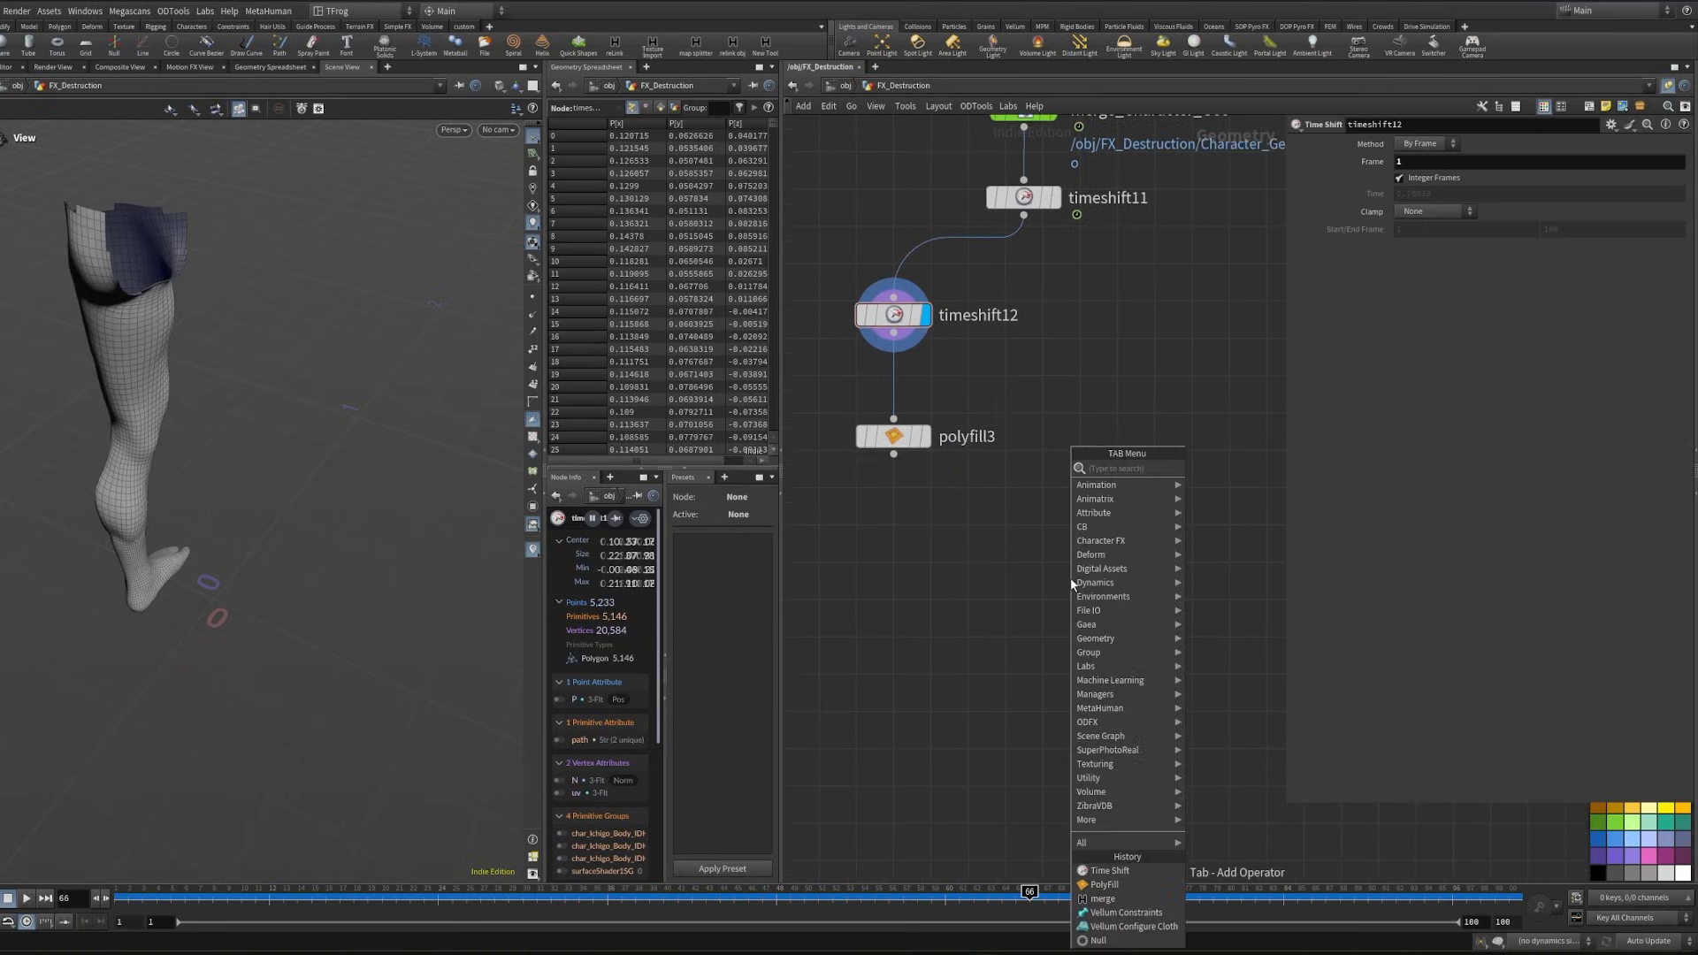
pyautogui.write('point de')
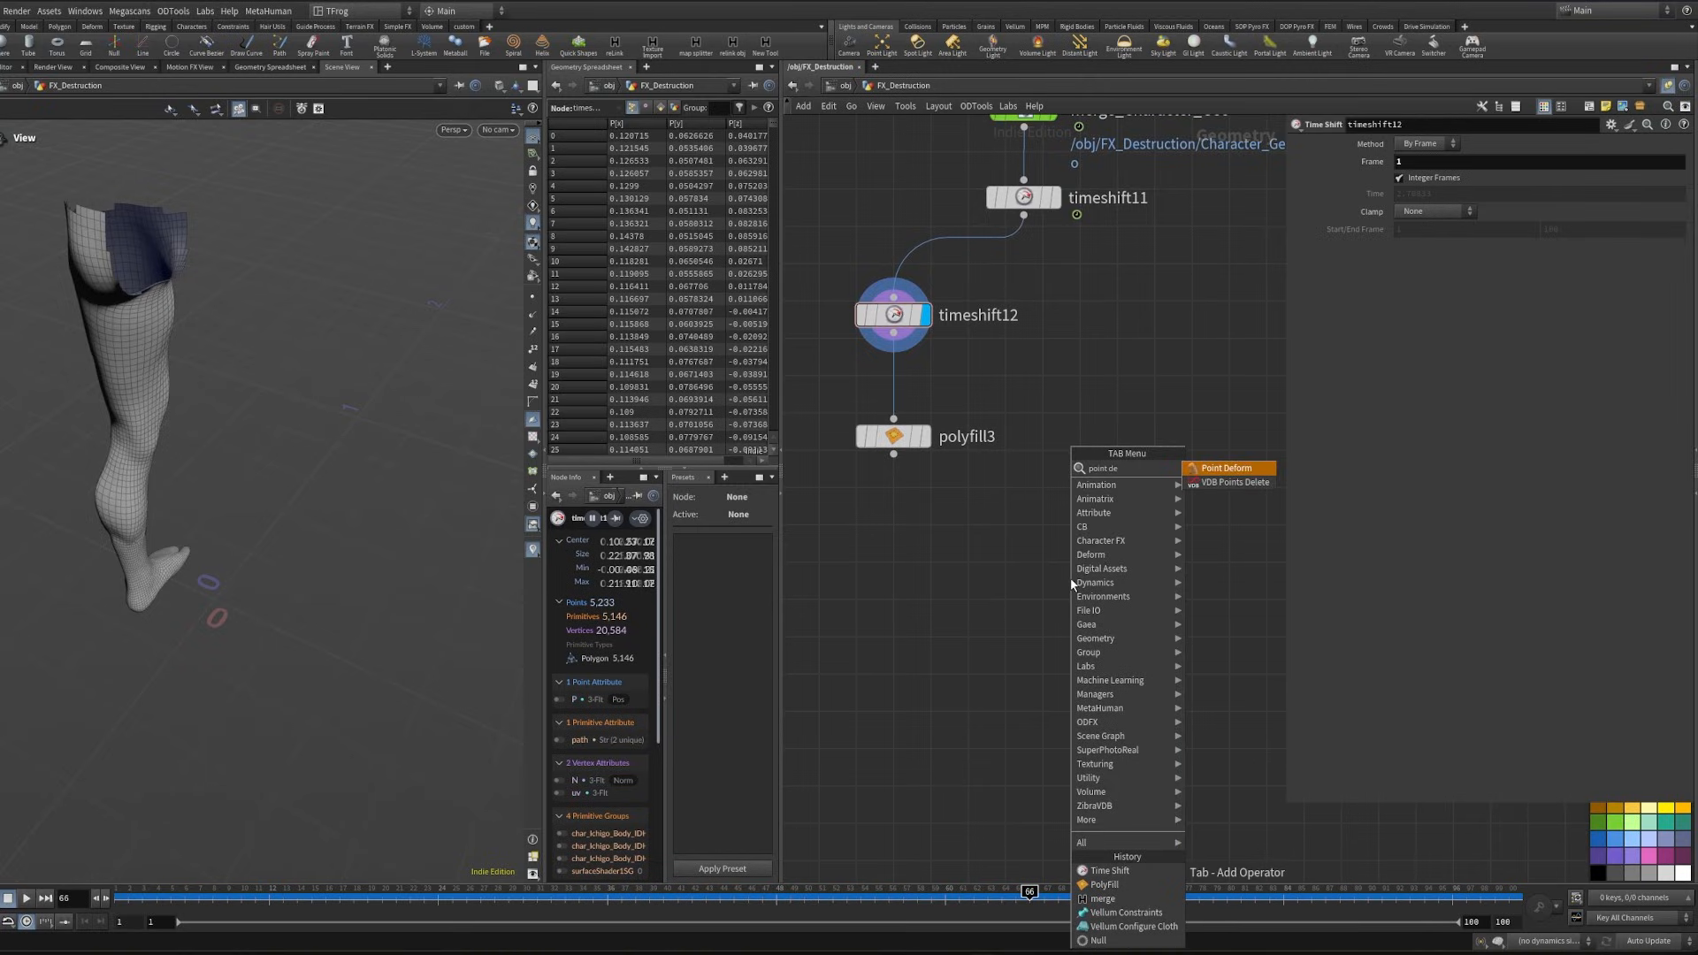
pyautogui.press('Return')
pyautogui.click(1017, 576)
# - Connect timeshift12 as the rest input and timeshift11 as the deformed input of pointdeform3, and display it
pyautogui.moveTo(1023, 216); pyautogui.dragTo(1023, 553)
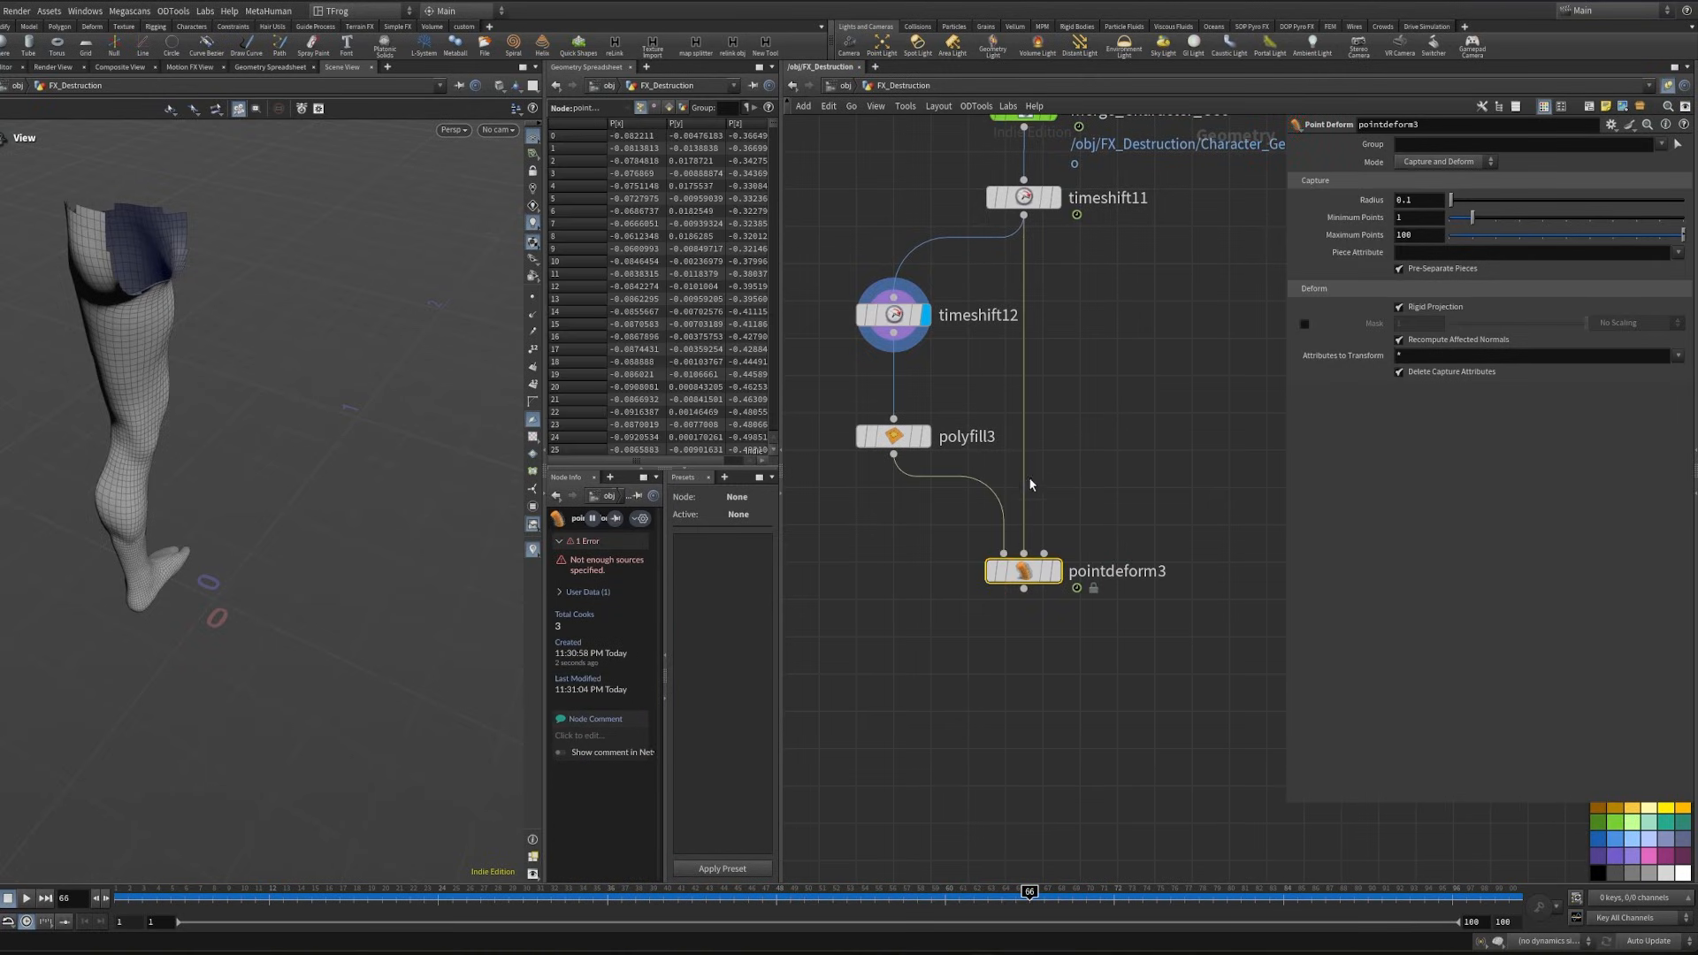
pyautogui.moveTo(893, 334); pyautogui.dragTo(948, 312)
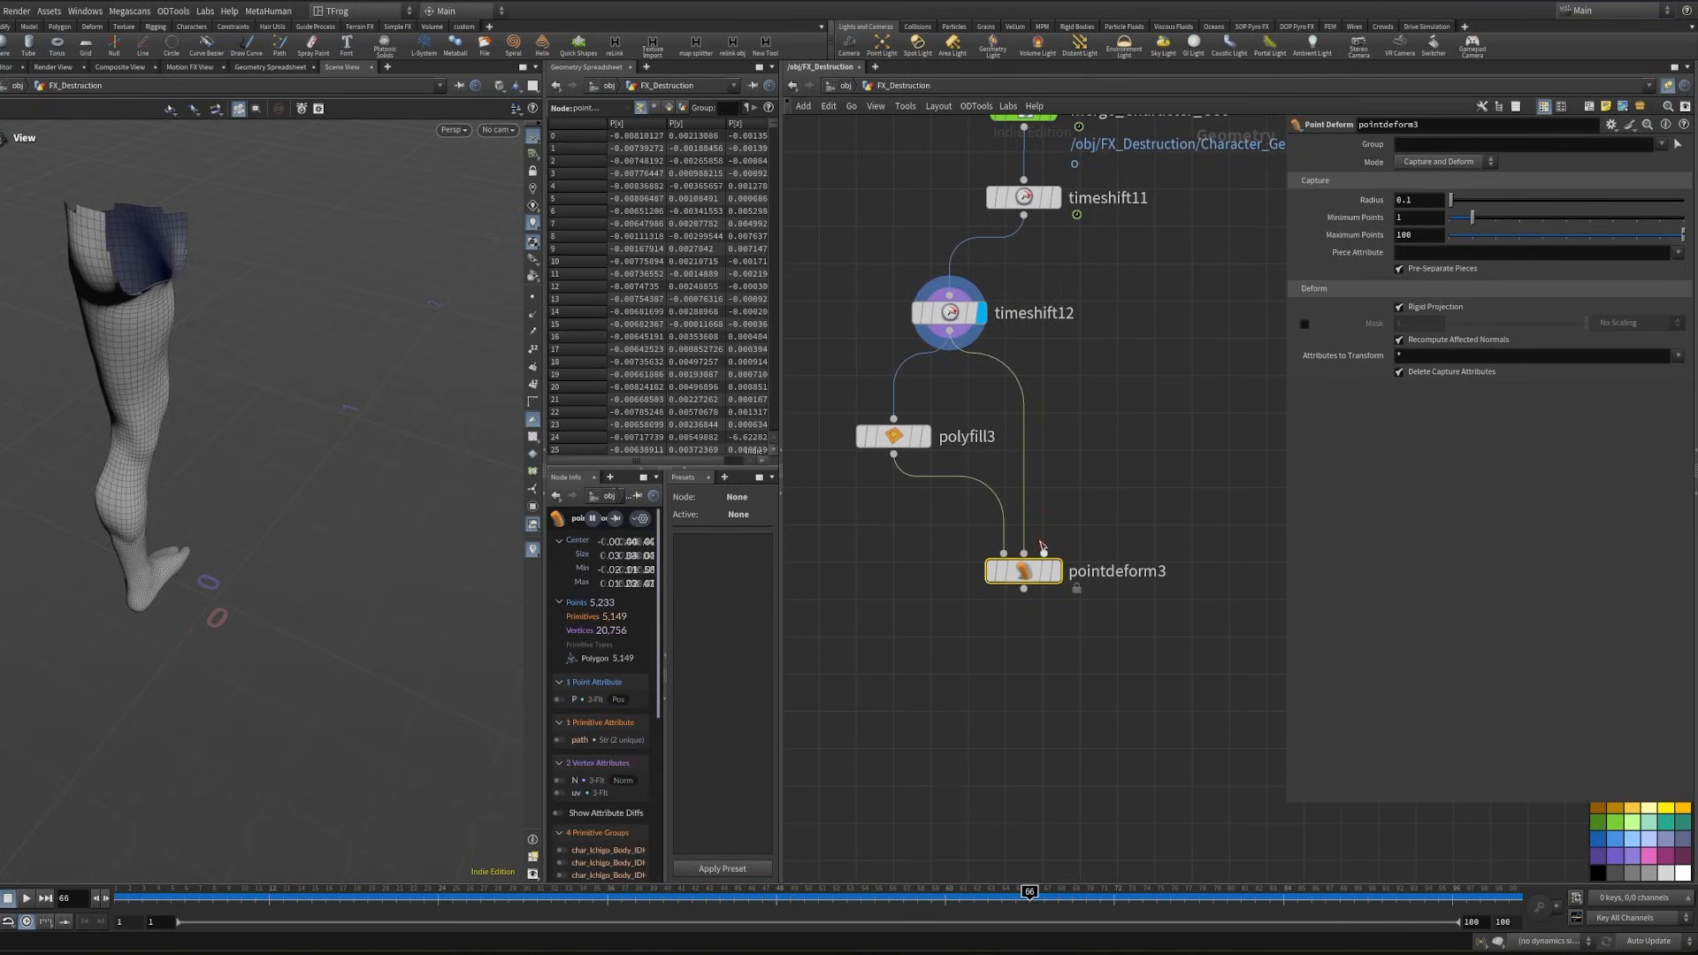
pyautogui.moveTo(1044, 552); pyautogui.dragTo(1023, 217)
pyautogui.click(1054, 571)
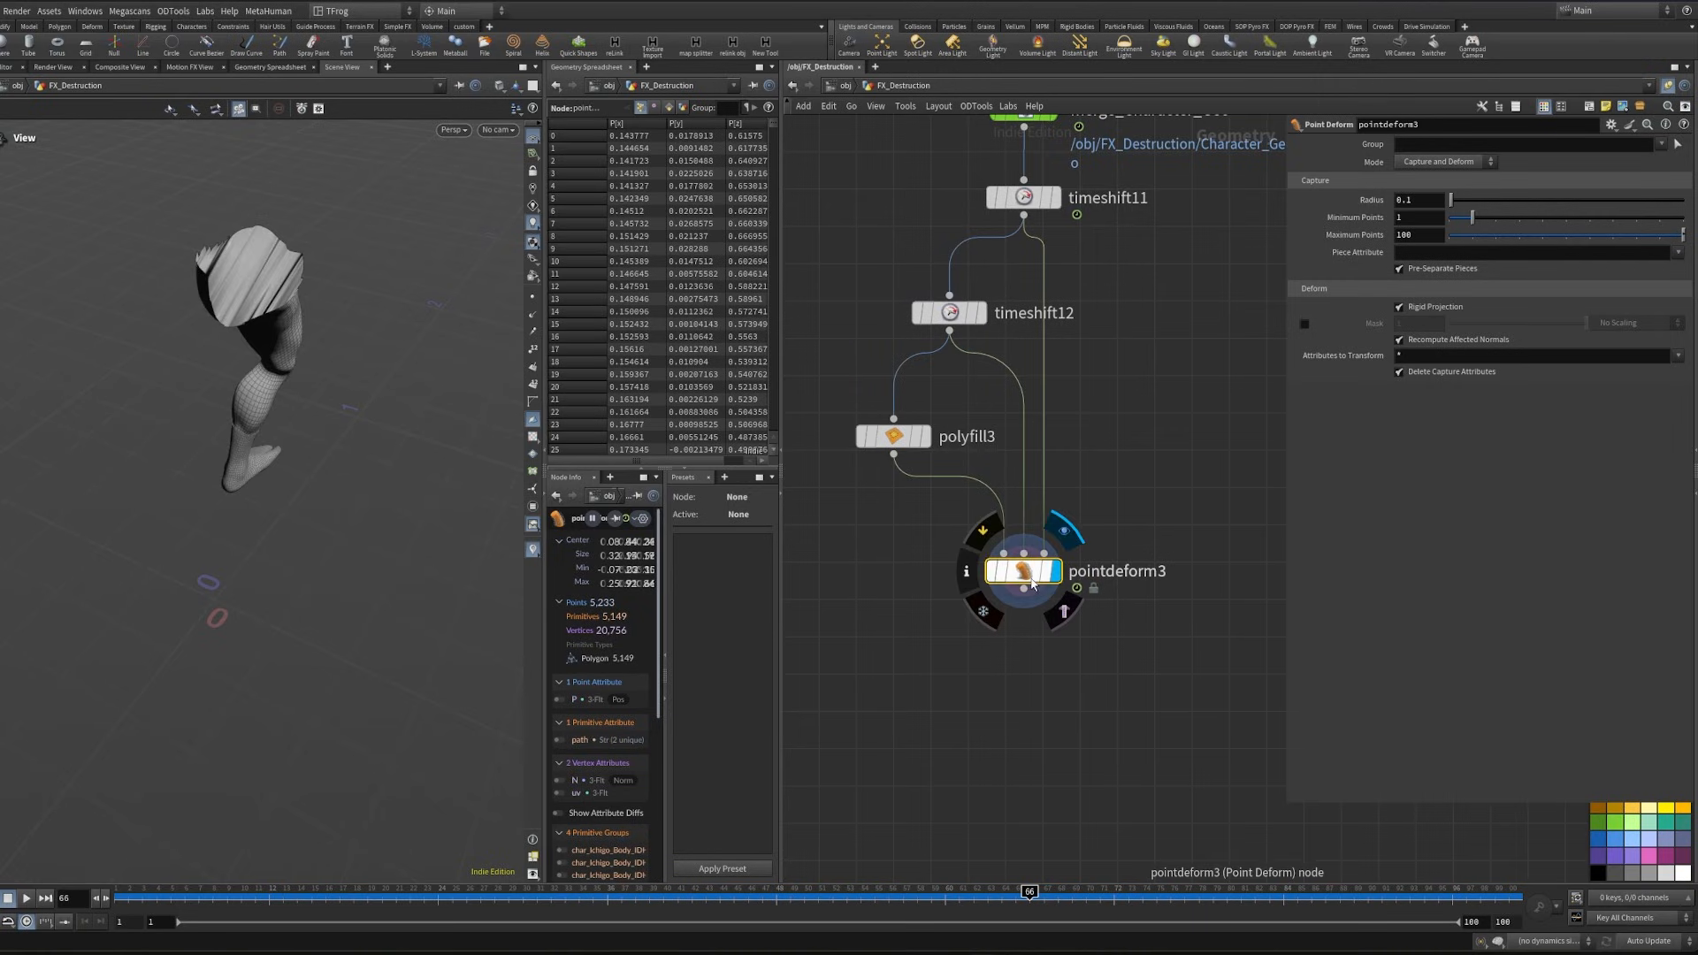
# - Scrub the timeline to frame 41 and inspect the cap on the deformed leg
pyautogui.click(241, 893)
pyautogui.moveTo(302, 885); pyautogui.dragTo(678, 889)
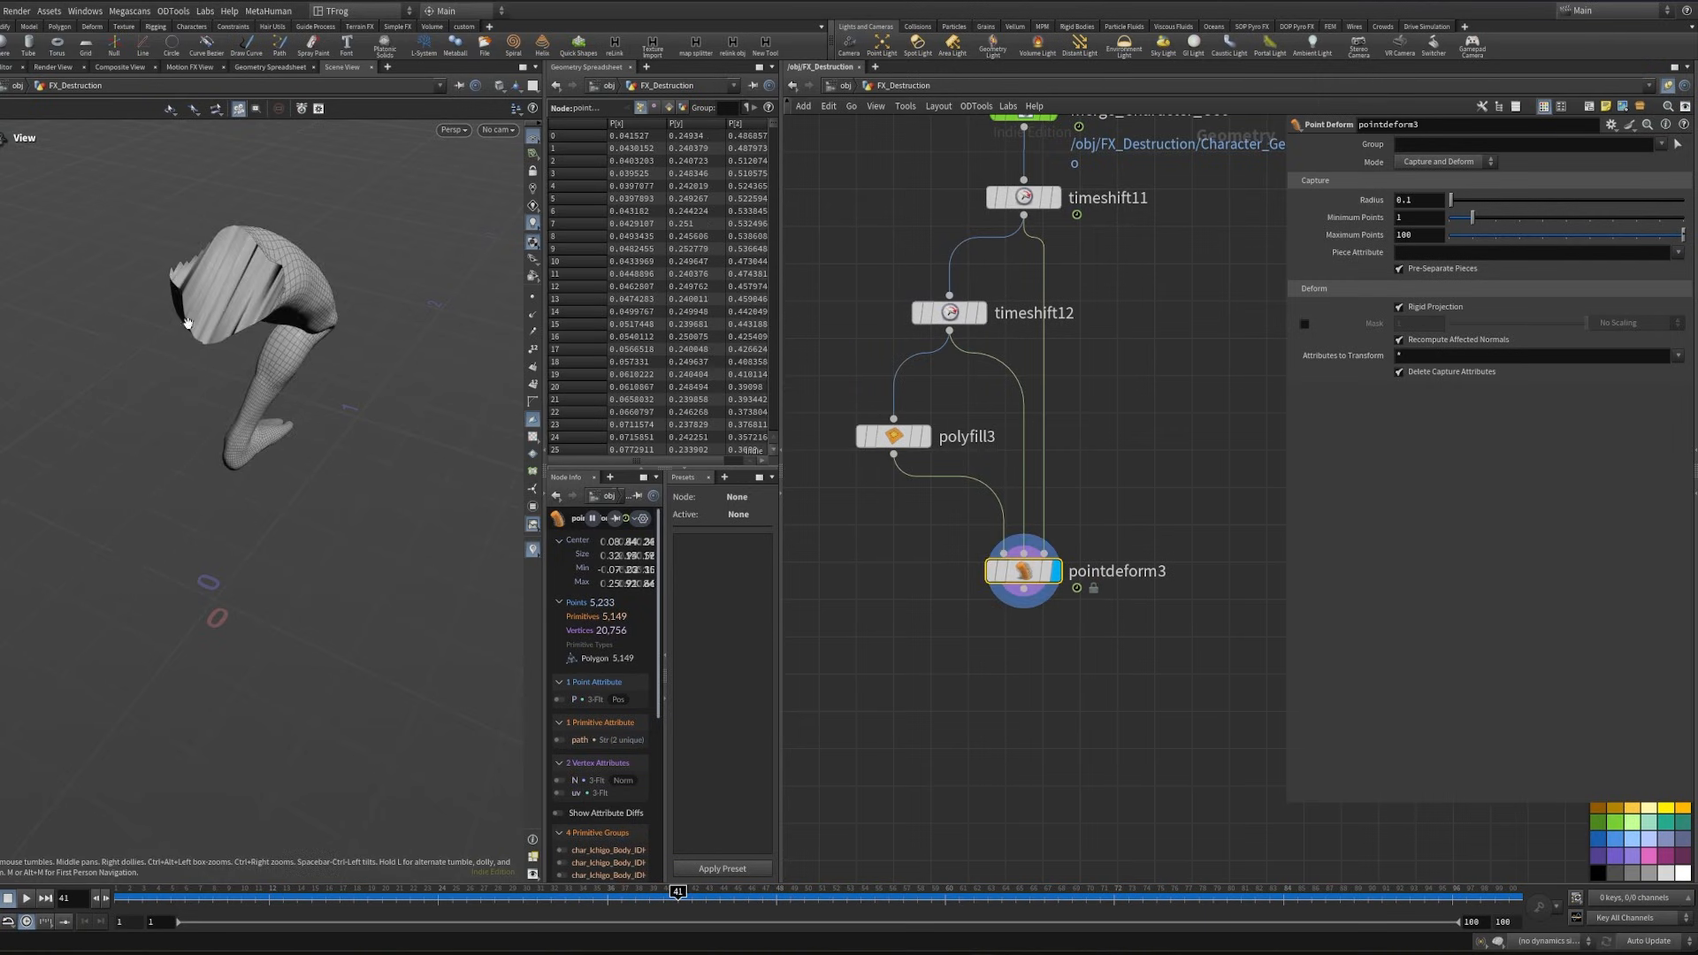
pyautogui.moveTo(186, 322)
pyautogui.mouseDown()
pyautogui.moveTo(48, 302)
pyautogui.moveTo(155, 329)
pyautogui.mouseUp()
# - Move pointdeform3 further down the network to make room above it and display polyfill3
pyautogui.moveTo(1023, 571); pyautogui.dragTo(1060, 736)
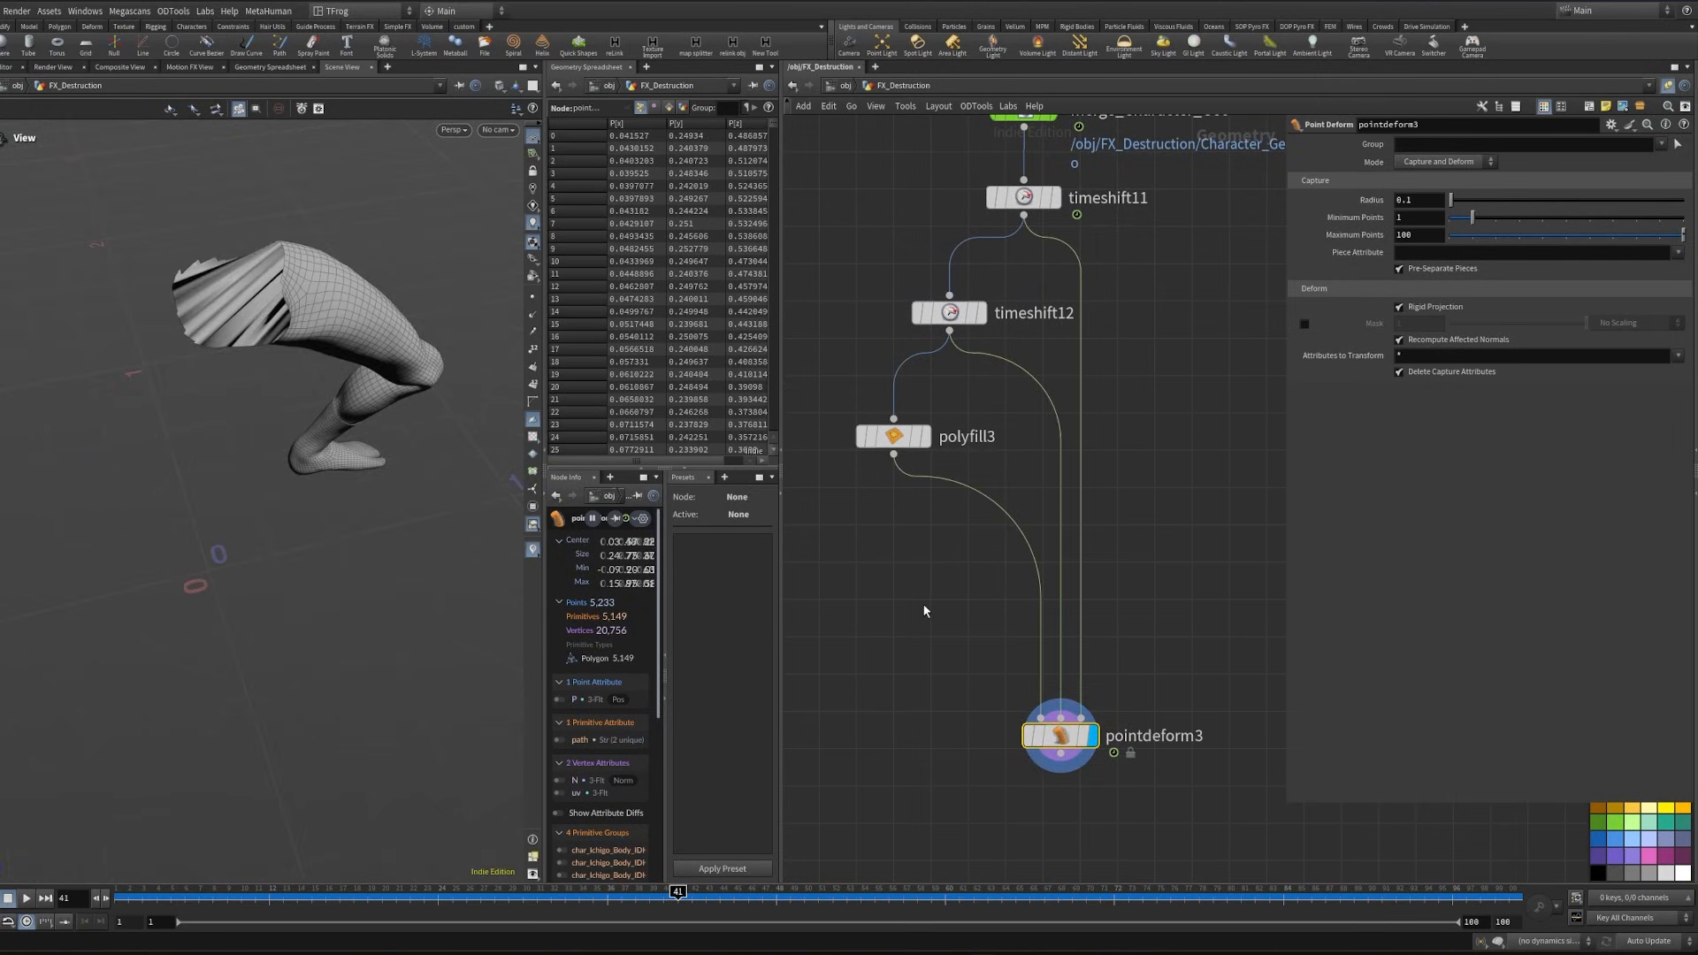
pyautogui.click(927, 436)
pyautogui.moveTo(201, 315); pyautogui.dragTo(164, 328)
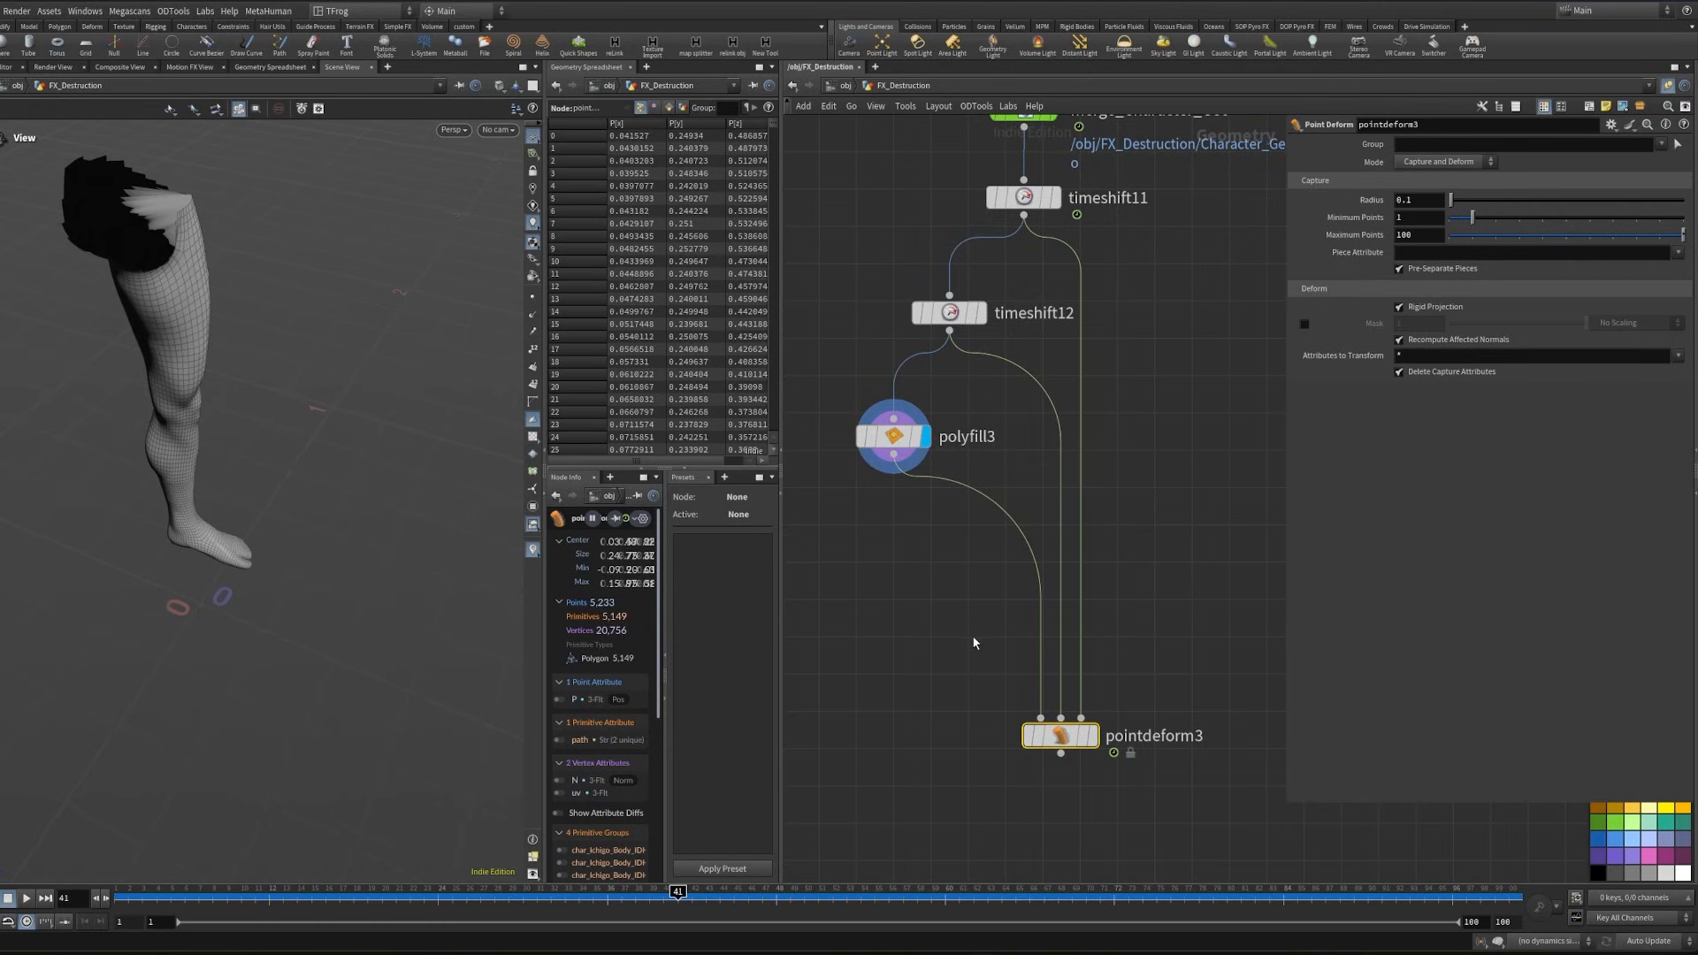
# - Insert a VDB from Polygons with voxel size 0.003 between polyfill3 and pointdeform3 and display it
pyautogui.click(973, 643)
pyautogui.press('Tab')
pyautogui.write('vd')
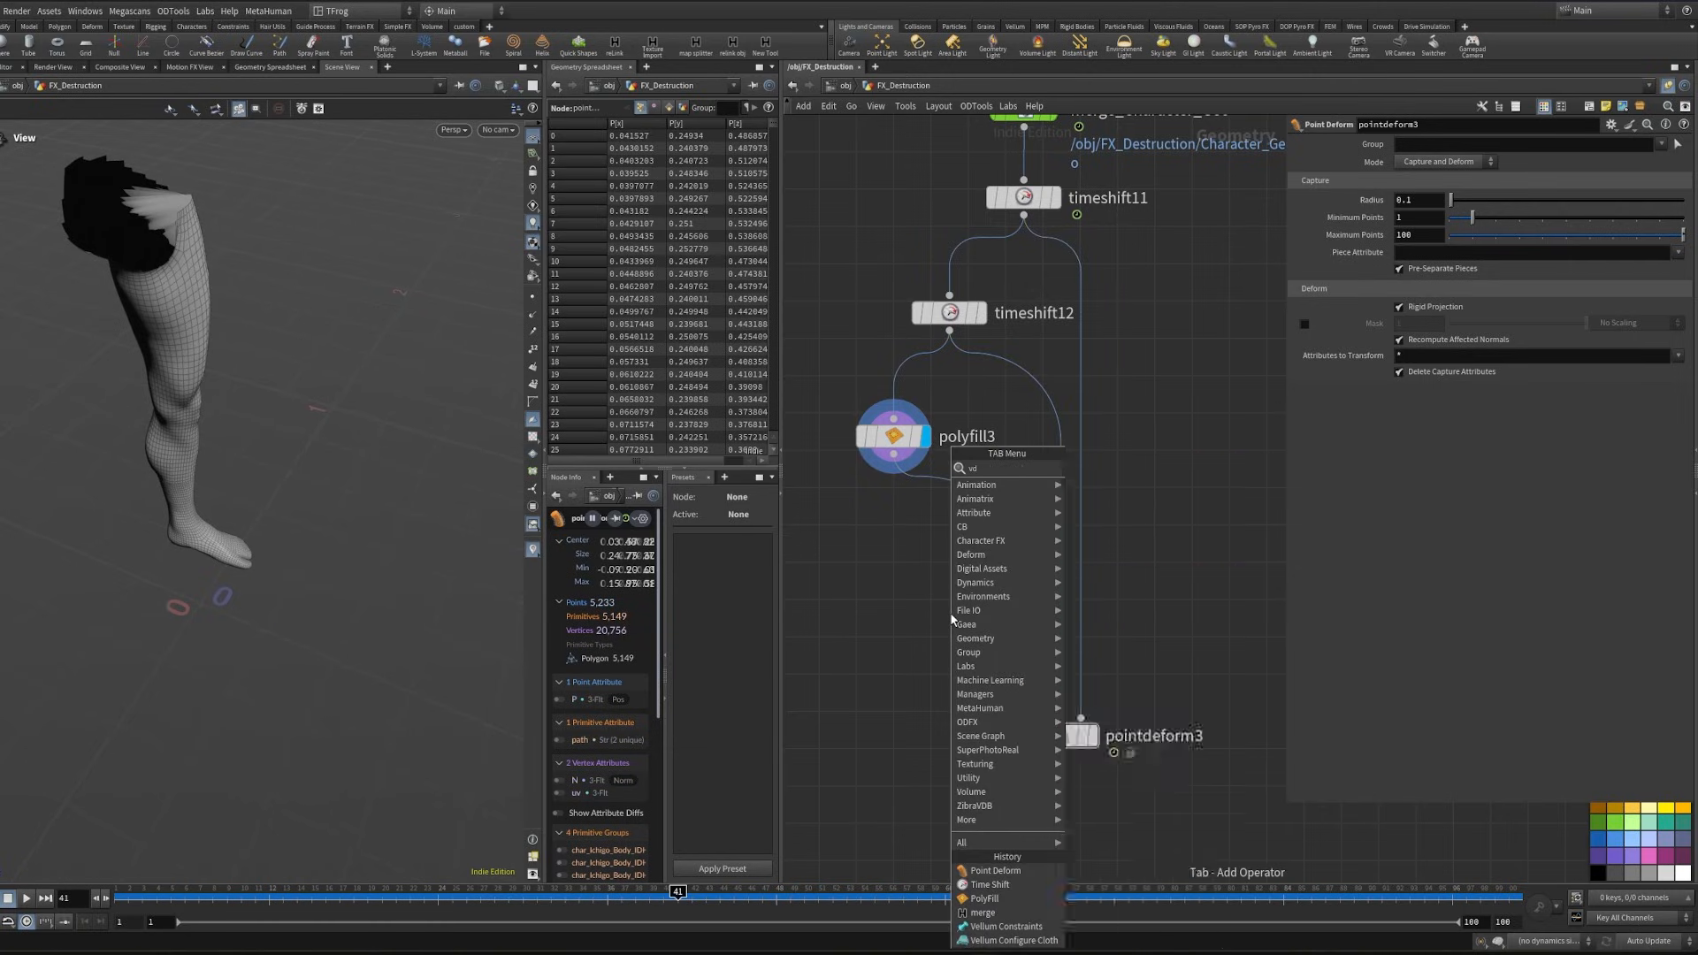
pyautogui.write('b fro')
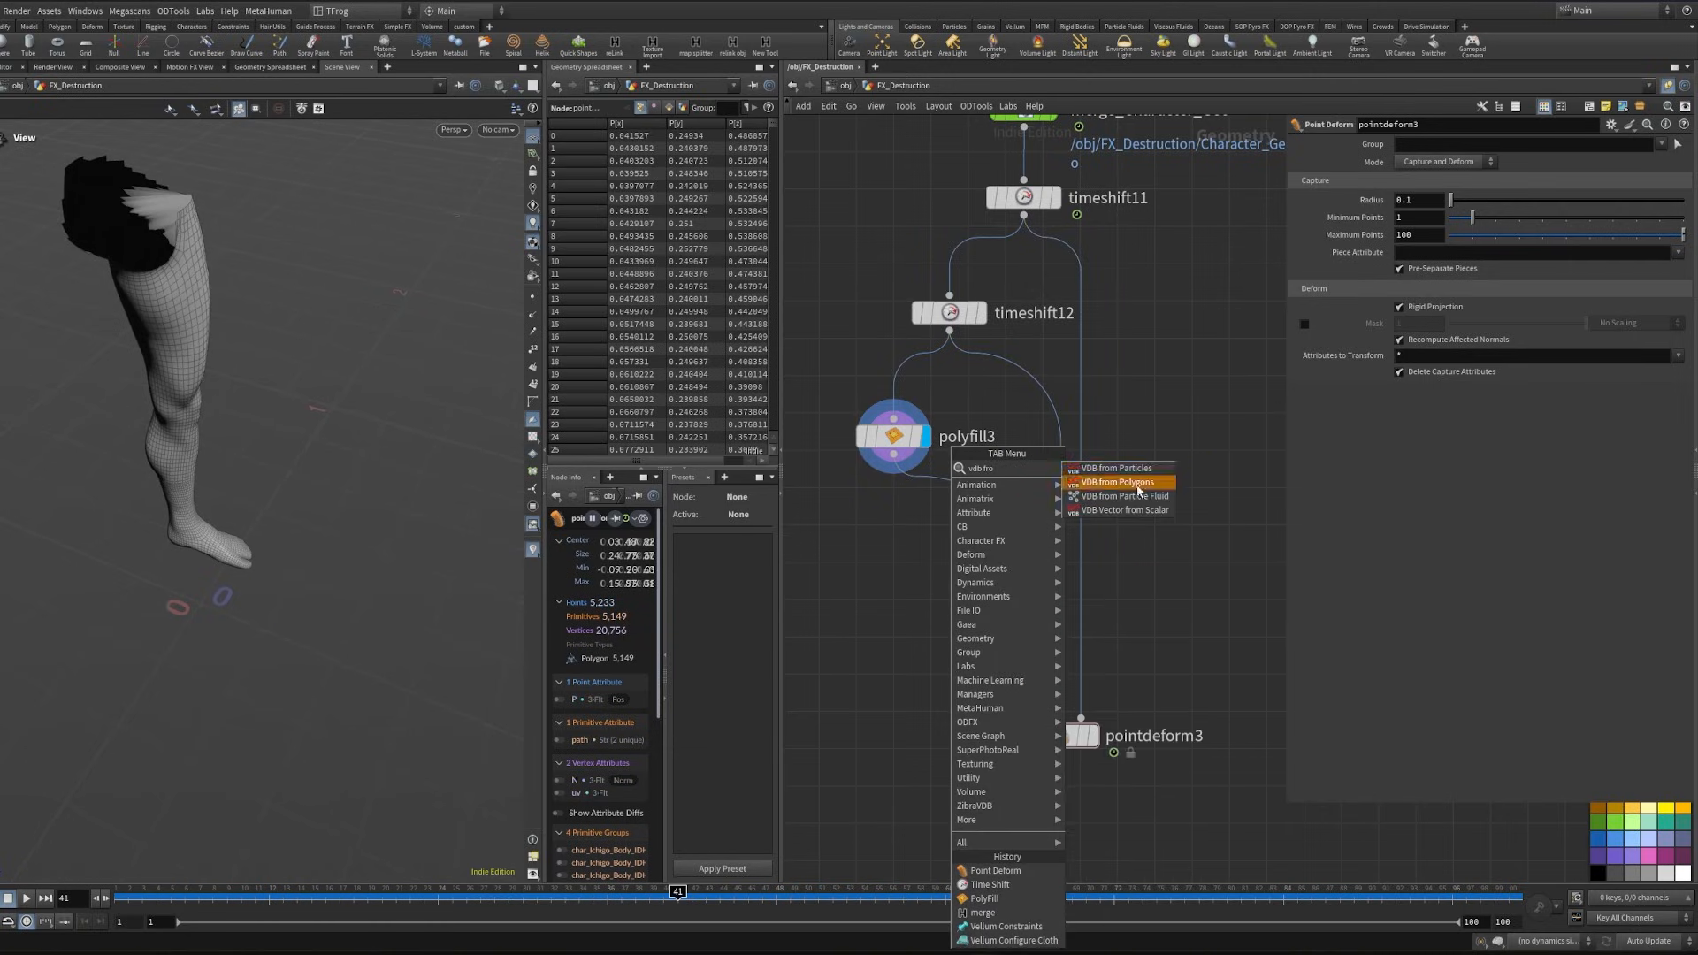
pyautogui.click(1119, 482)
pyautogui.click(1425, 149)
pyautogui.write('0.005')
pyautogui.press('Return')
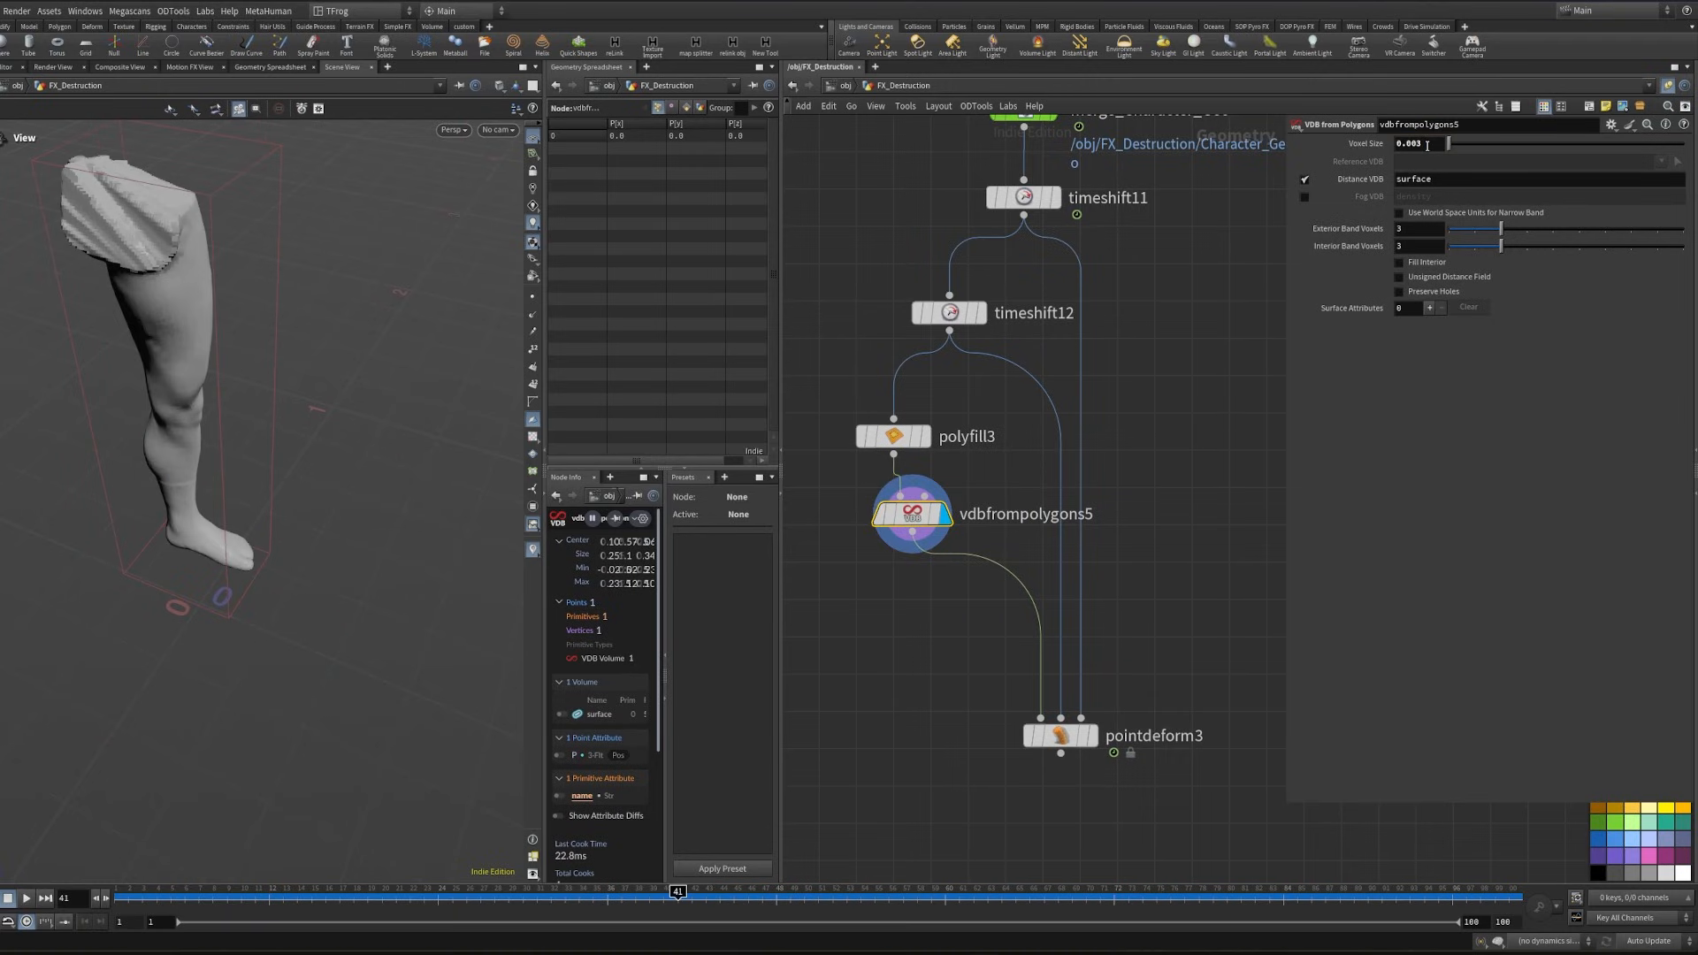
# - Insert a Convert VDB between vdbfrompolygons5 and pointdeform3, converting to Polygons
pyautogui.press('Tab')
pyautogui.write('conv')
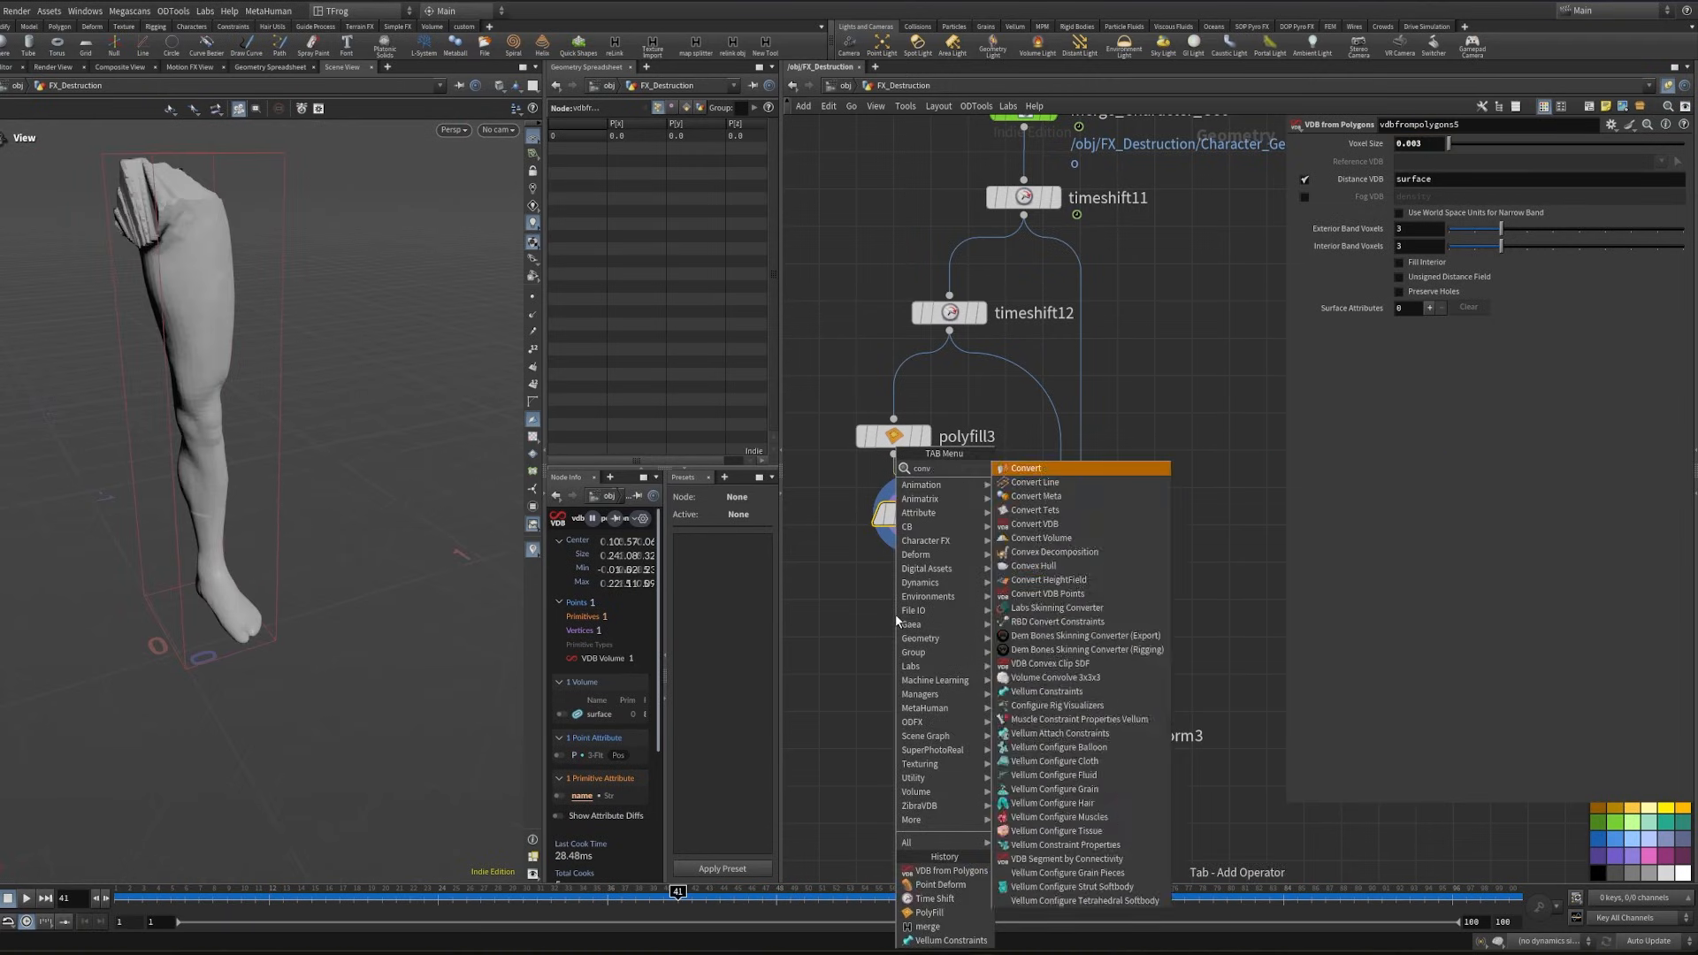
pyautogui.write('ertvdb')
pyautogui.press('Return')
pyautogui.click(968, 585)
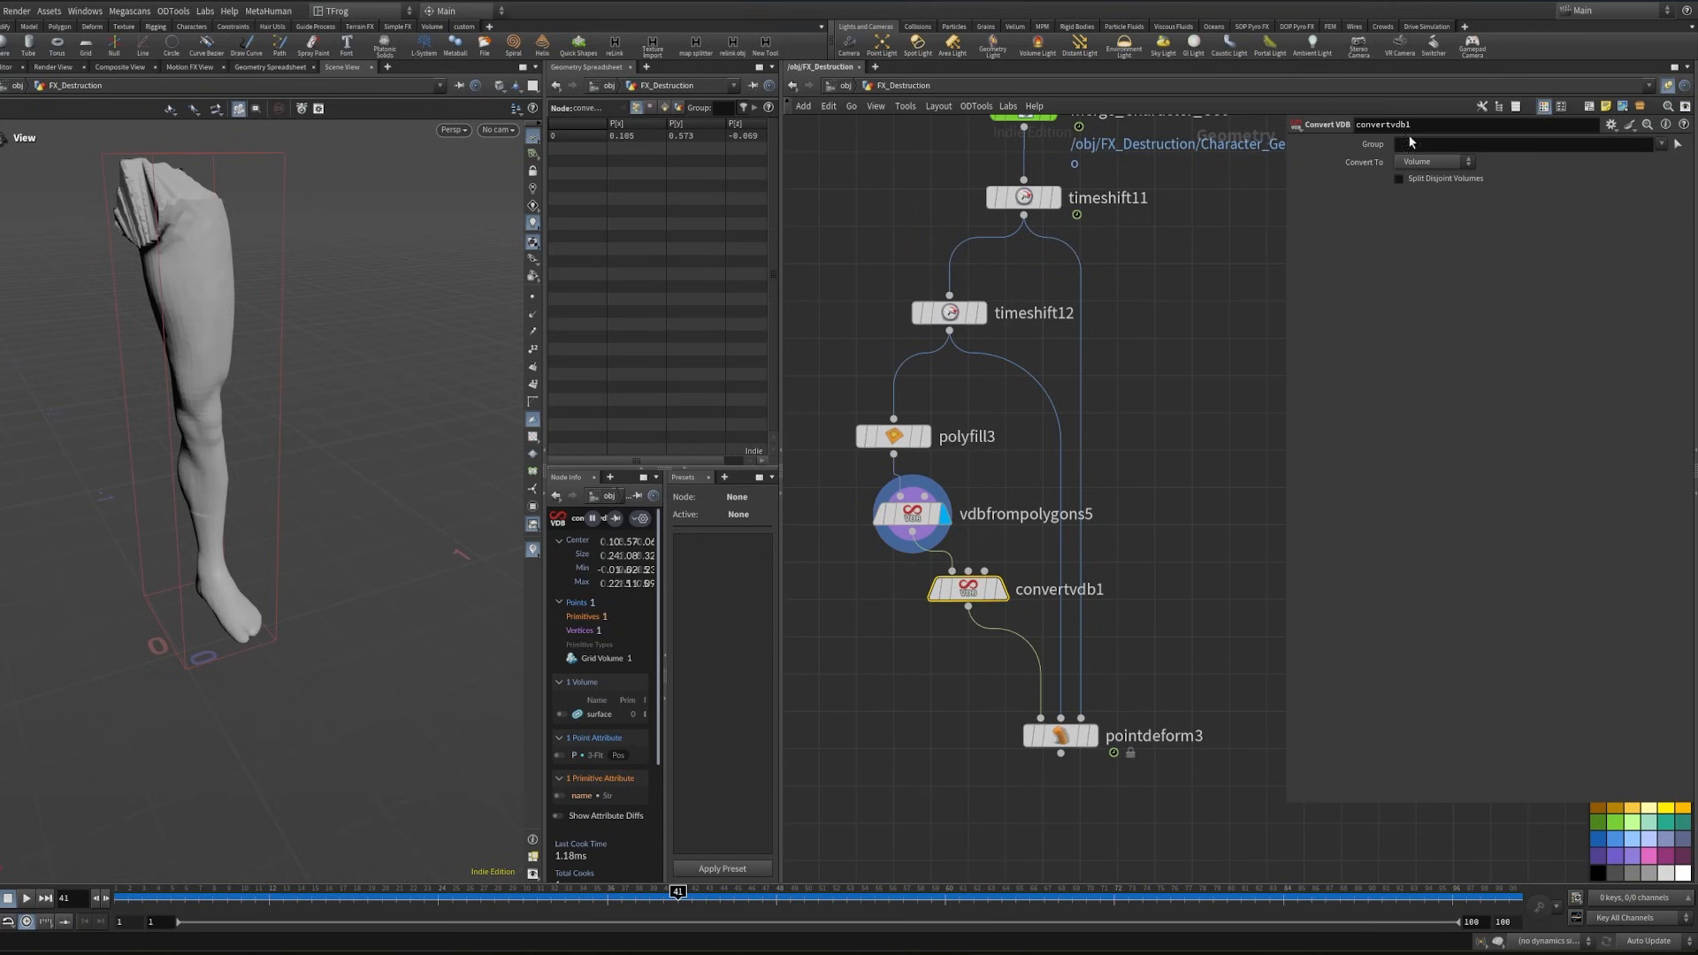
pyautogui.click(1436, 161)
pyautogui.click(1439, 179)
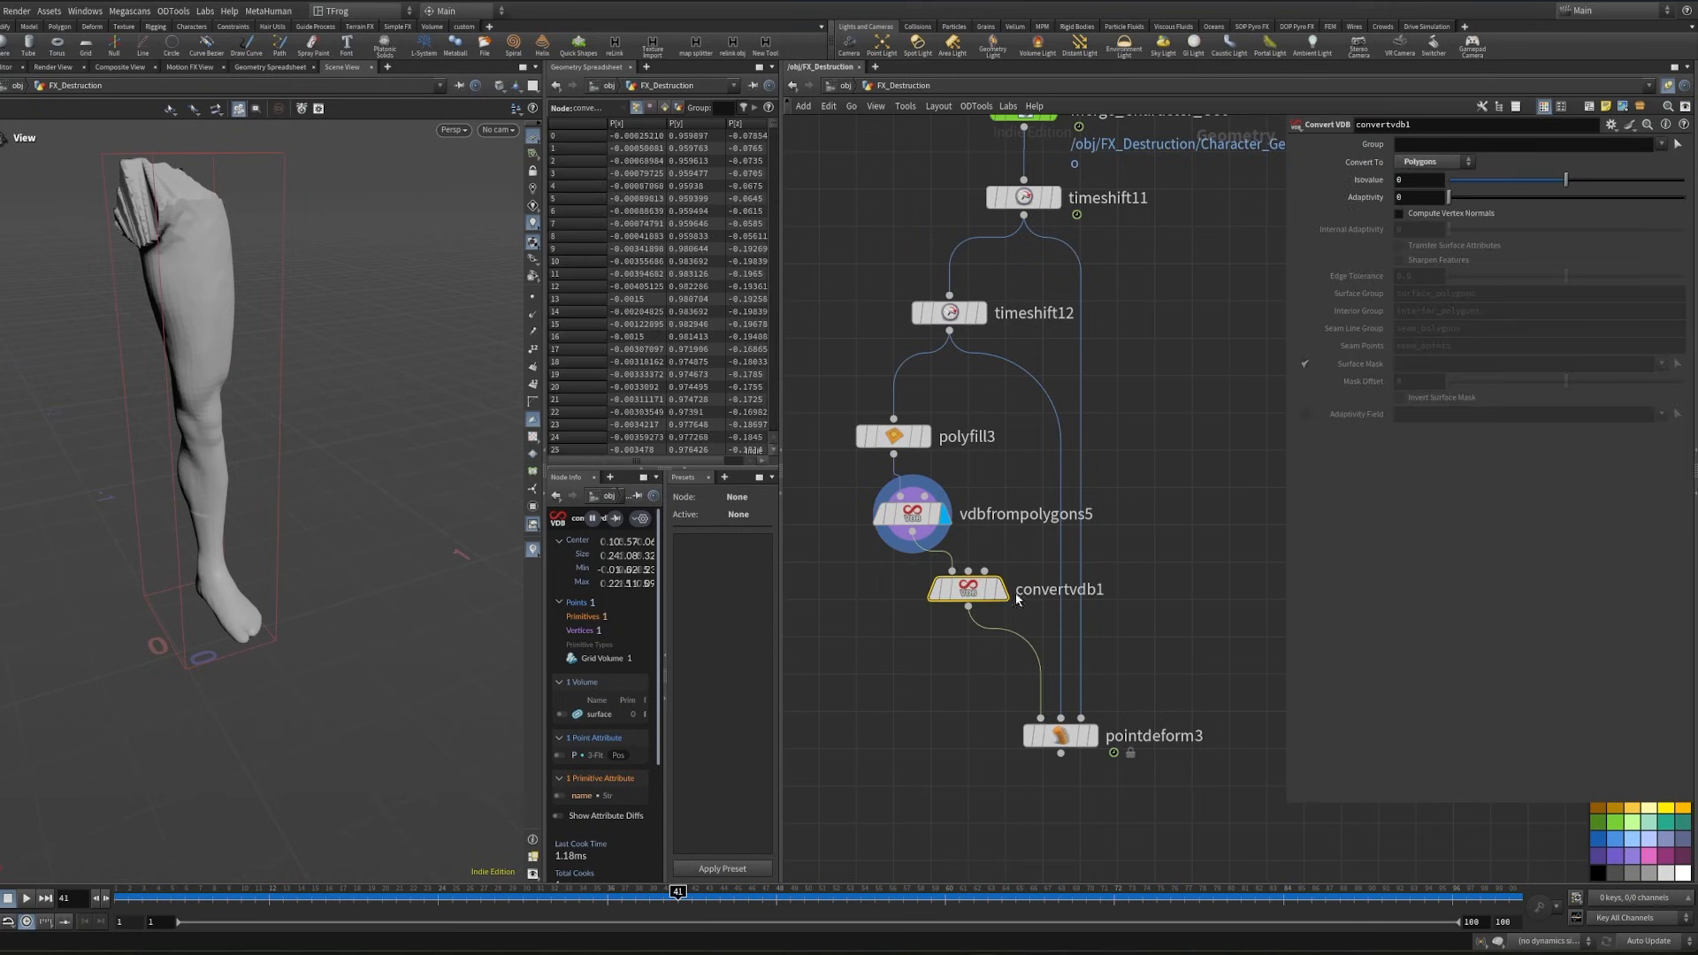
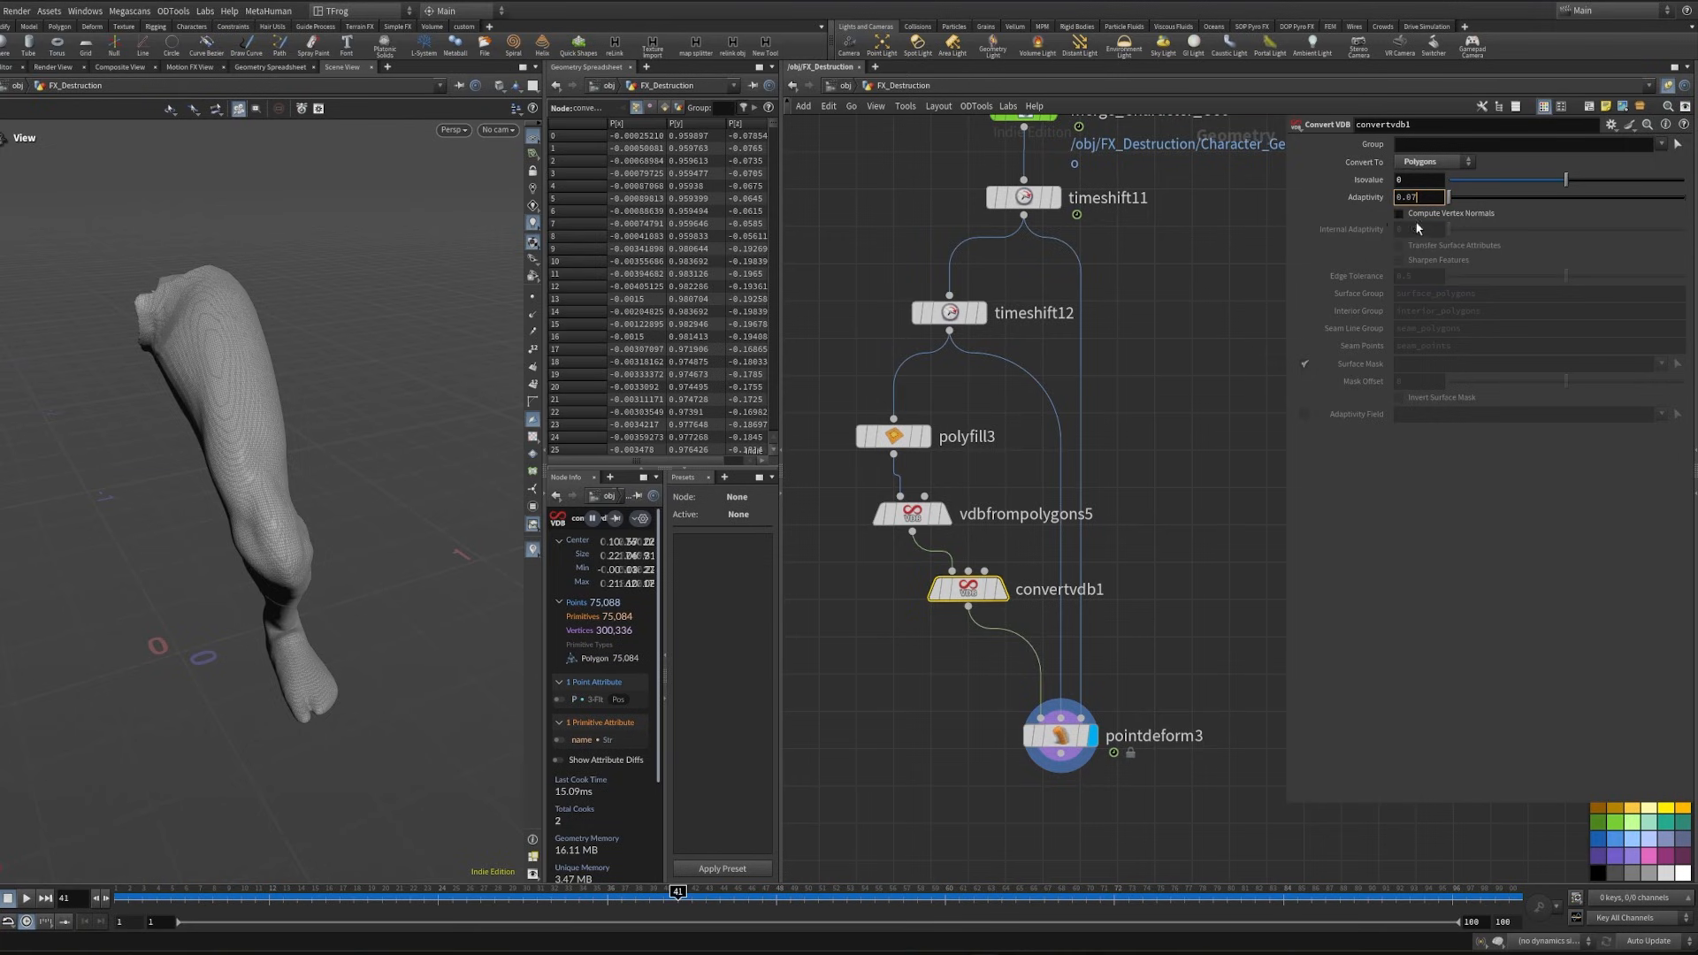
# - Set the Convert VDB adaptivity to 0.07 and check the reduced leg mesh at frame 30
pyautogui.click(1150, 585)
pyautogui.moveTo(168, 543); pyautogui.dragTo(246, 501)
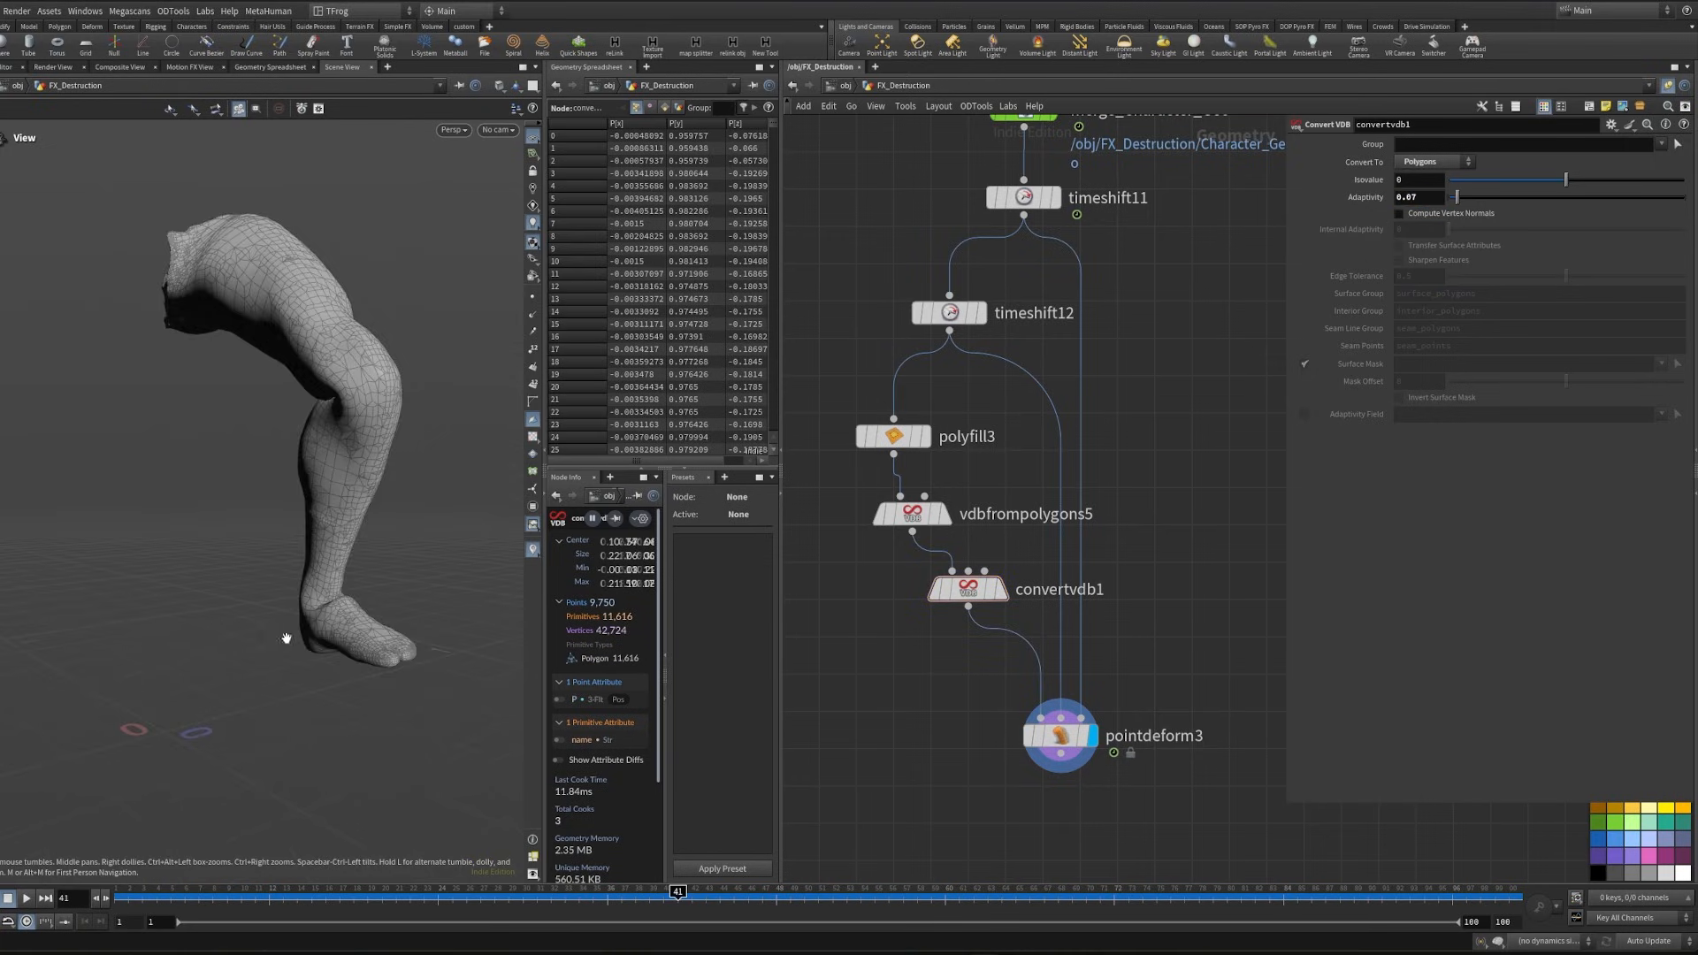
pyautogui.moveTo(212, 897); pyautogui.dragTo(523, 898)
pyautogui.moveTo(257, 368); pyautogui.dragTo(199, 451)
# - Reposition the cloth nodes, connect pointdeform3 to vellumcloth1's collision input, and display vellumconstraints1
pyautogui.scroll(-5, 829, 781)
pyautogui.moveTo(830, 782); pyautogui.dragTo(1133, 584, button='middle')
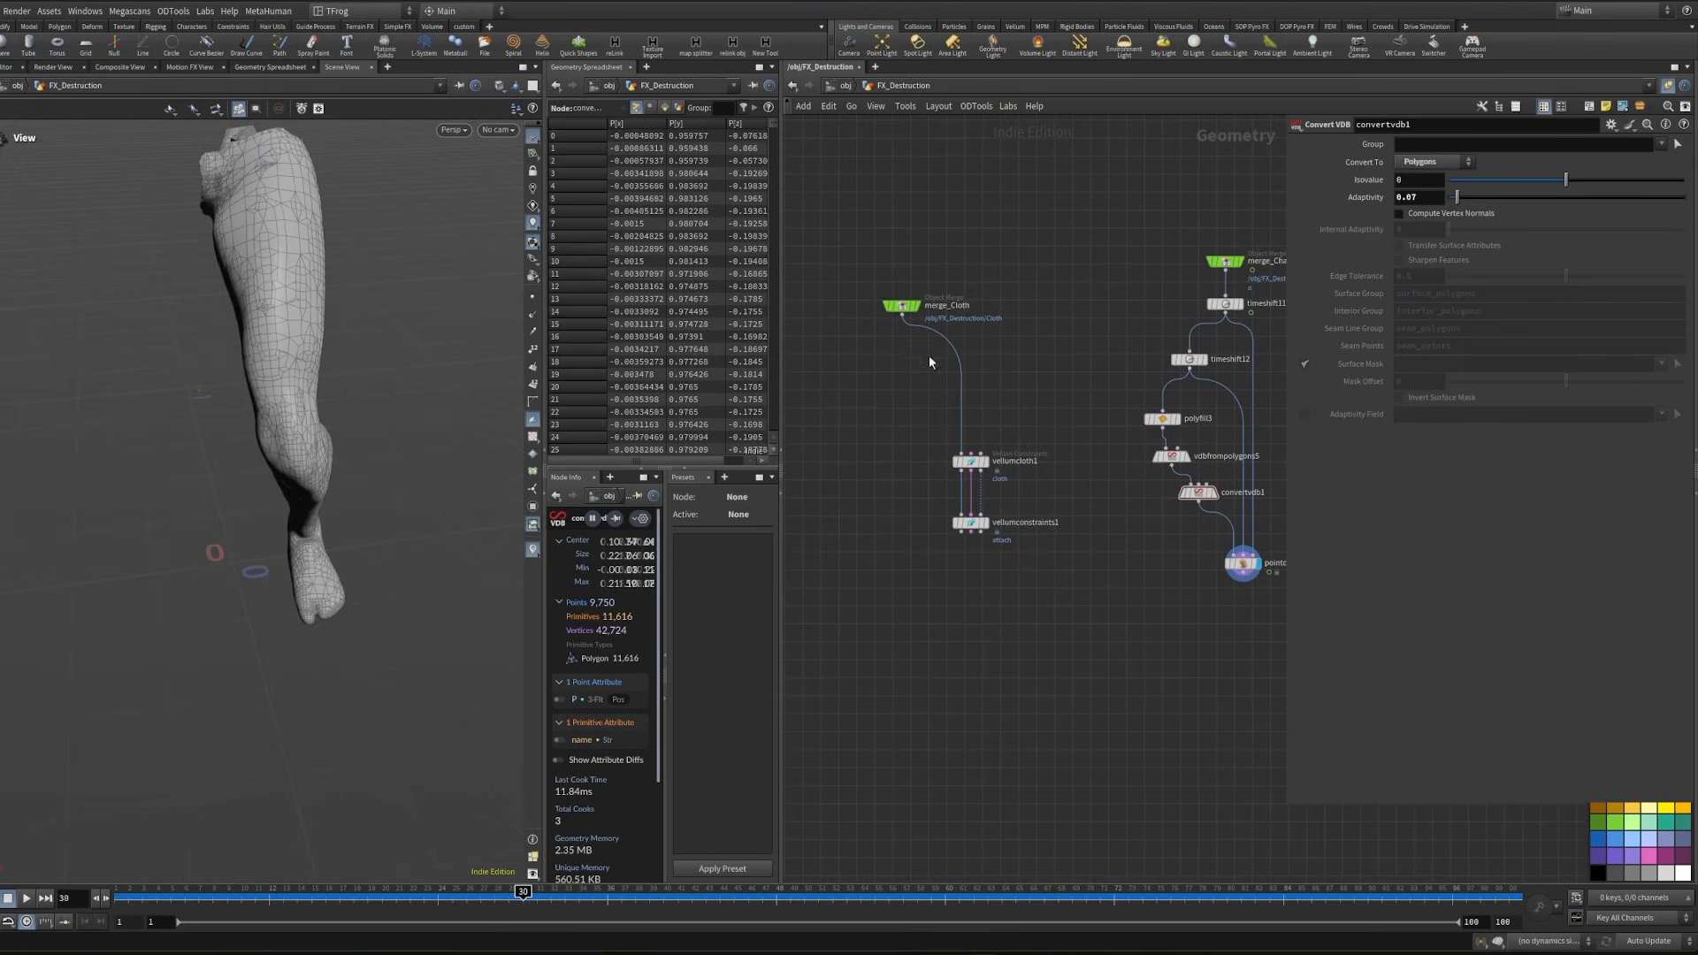
pyautogui.moveTo(855, 218); pyautogui.dragTo(975, 677)
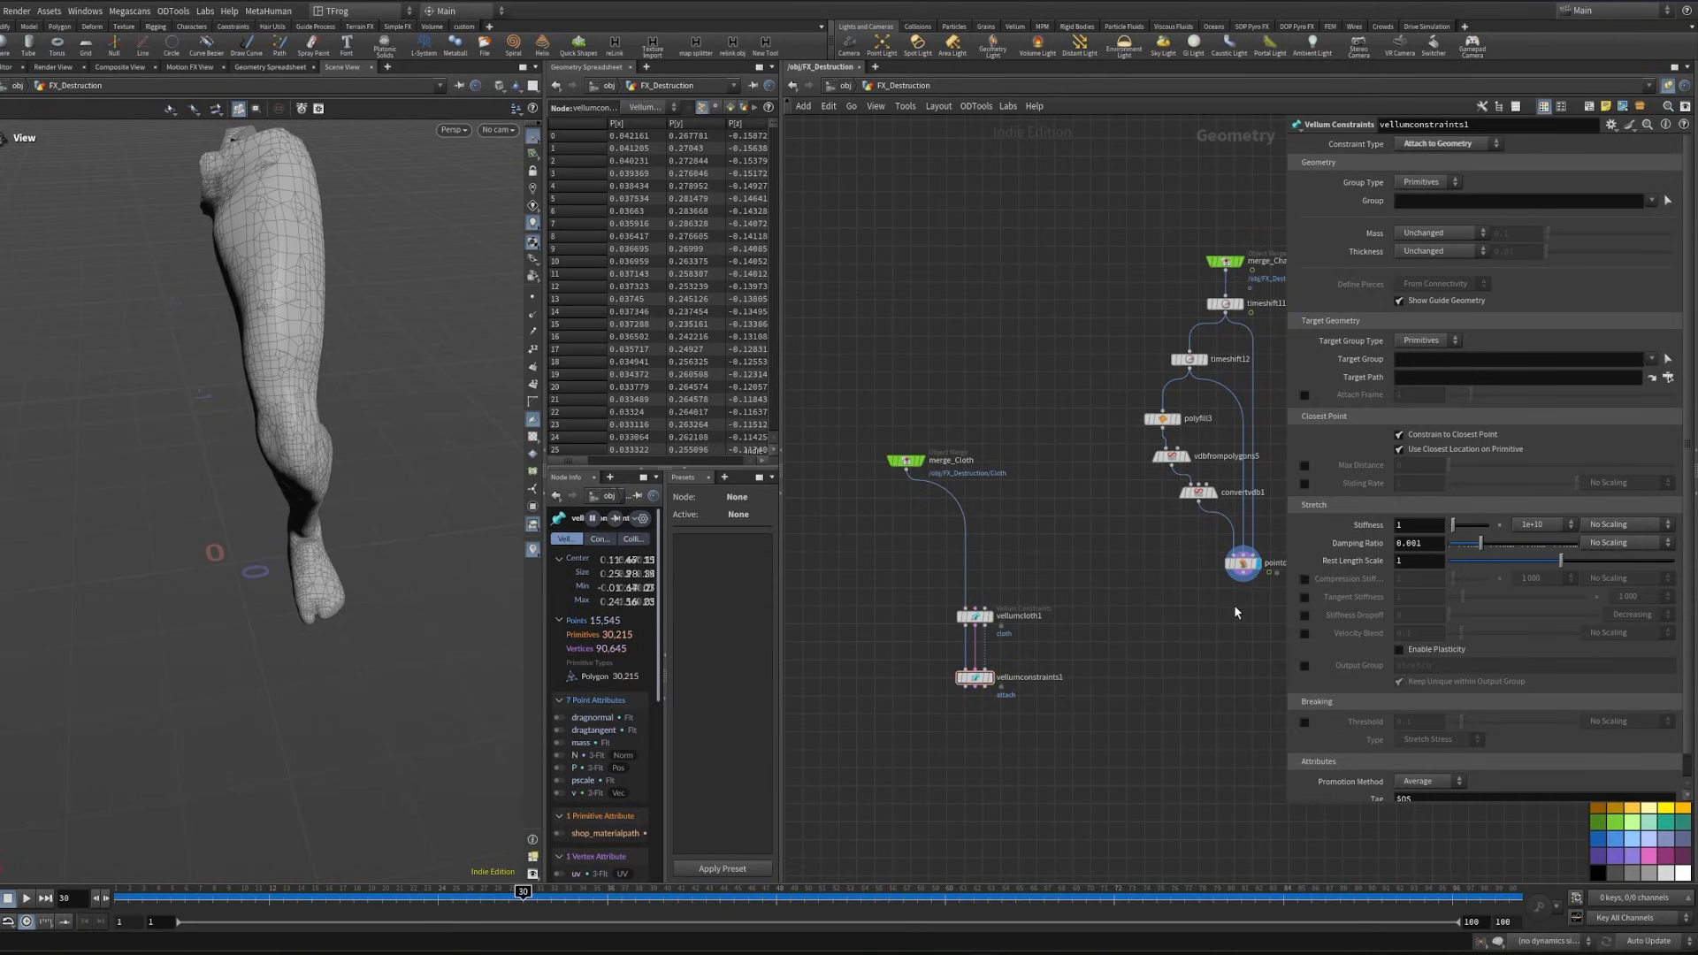
pyautogui.moveTo(1243, 577); pyautogui.dragTo(985, 608)
pyautogui.scroll(4, 929, 760)
pyautogui.click(1056, 592)
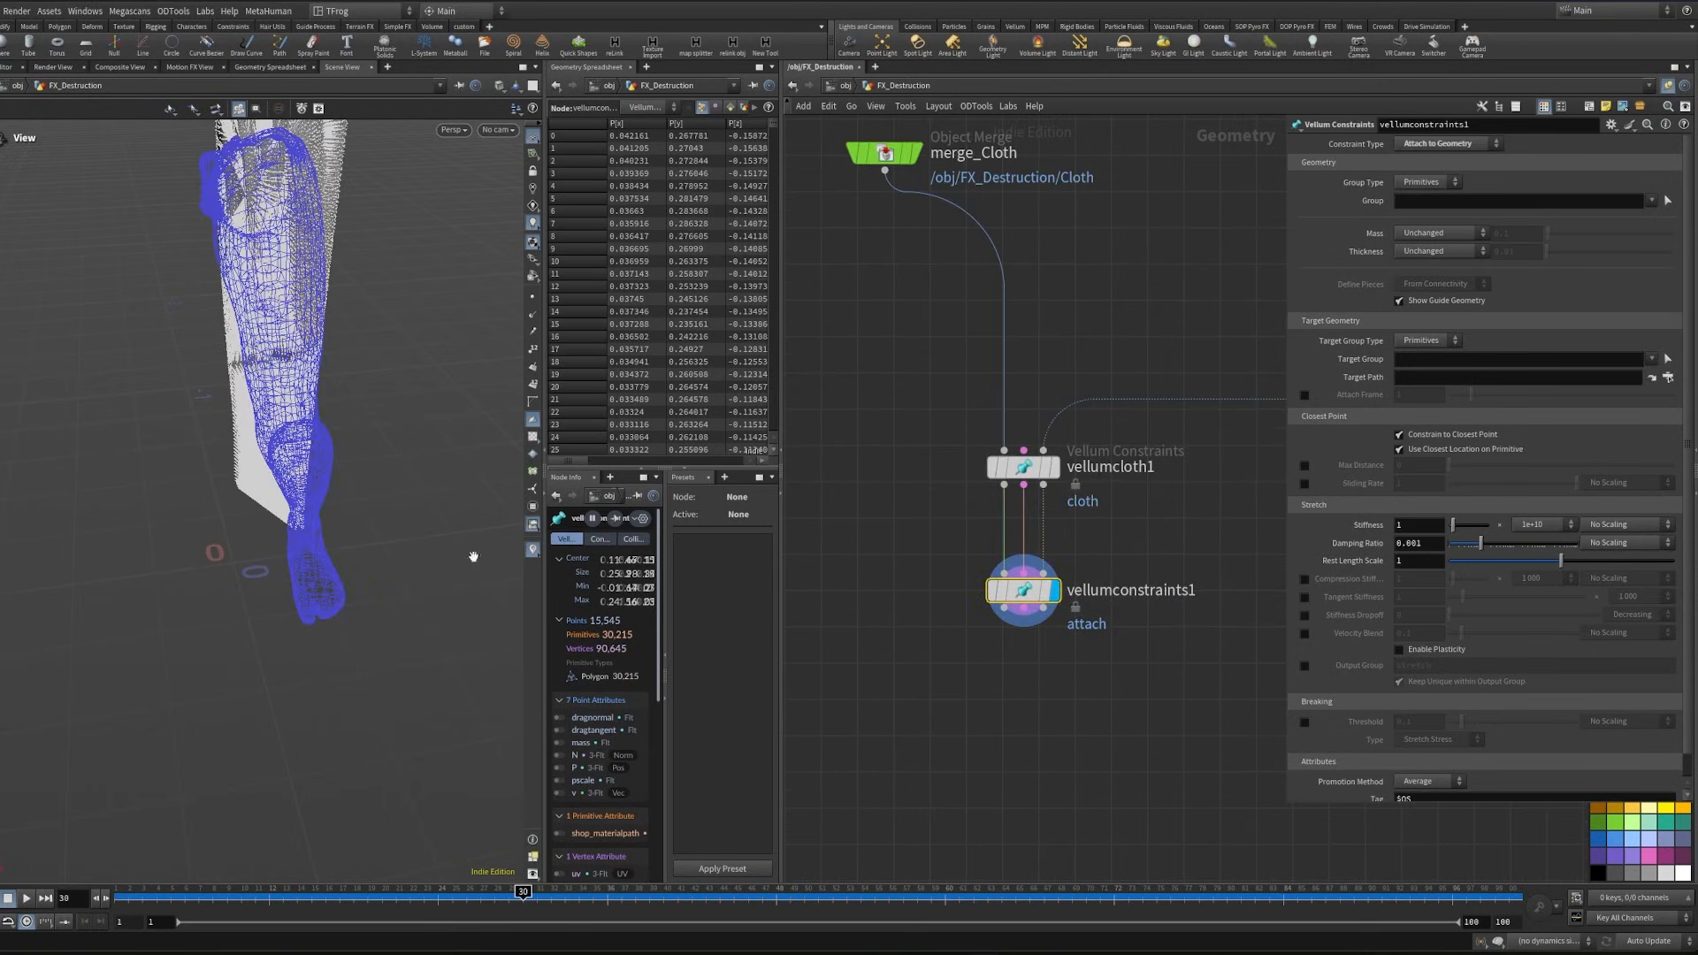
# - Return to frame 1 and set the attach constraint's group type to Edges
pyautogui.scroll(-3, 473, 557)
pyautogui.hotkey('ctrl', 'Up')
pyautogui.moveTo(329, 349); pyautogui.dragTo(252, 424)
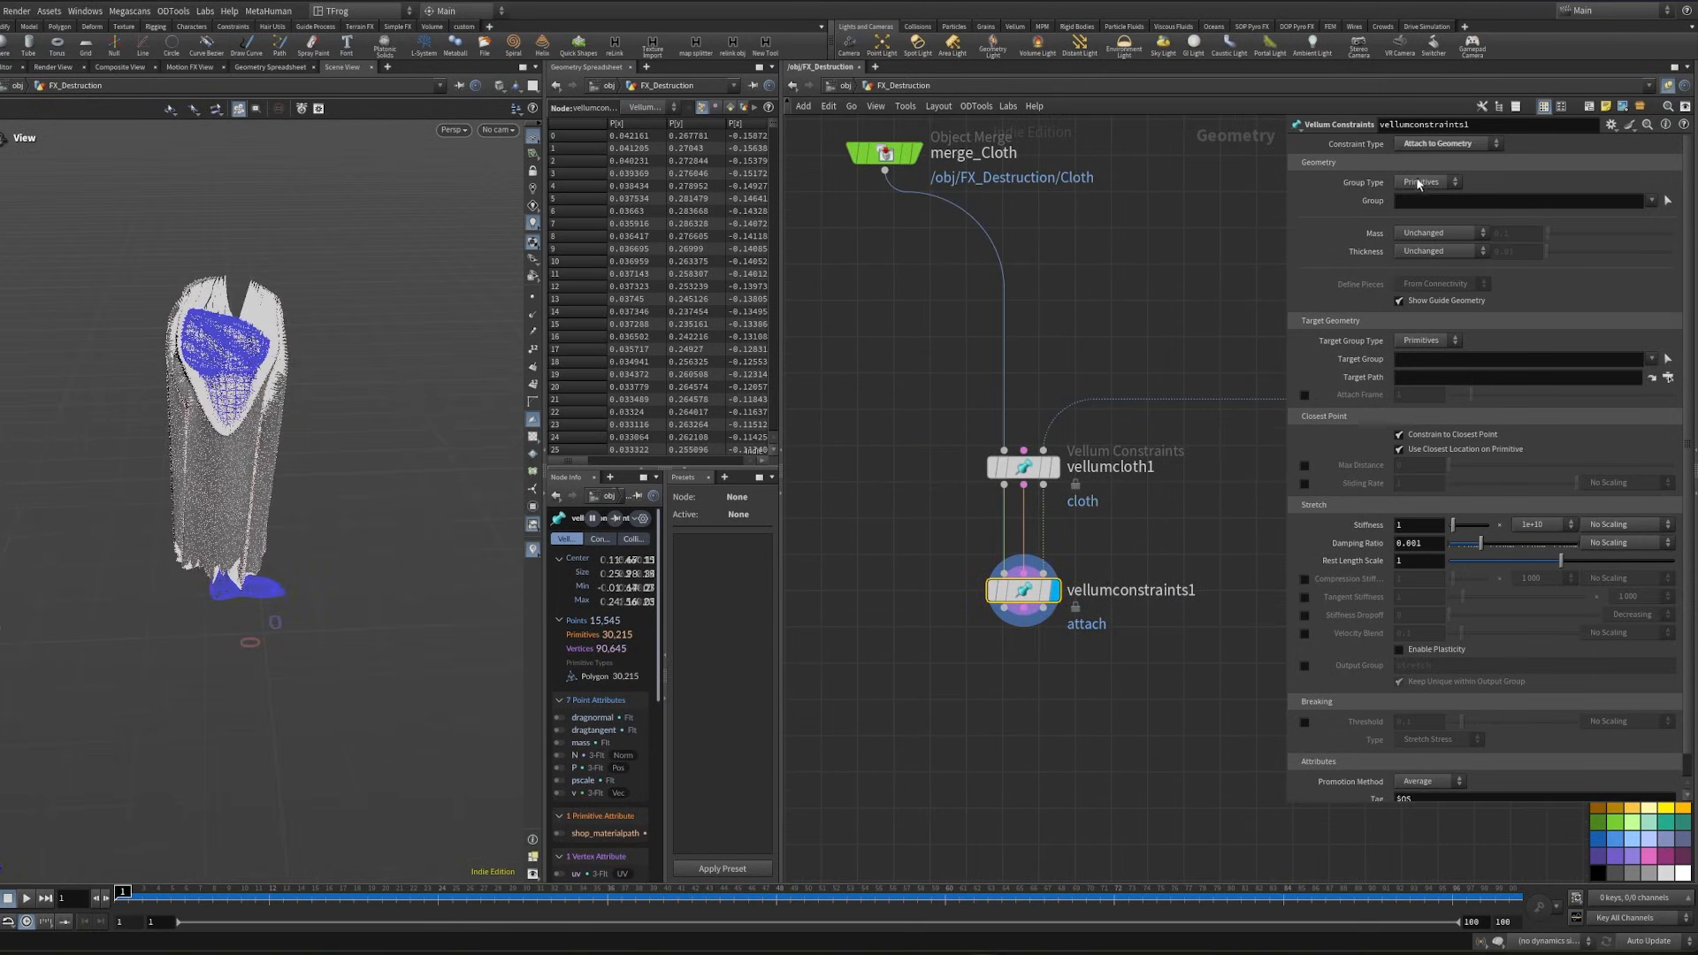
pyautogui.click(1411, 223)
# - Select the edges along the cloth's upper opening as the attach constraint's group
pyautogui.click(1668, 200)
pyautogui.keyDown('alt'); pyautogui.moveTo(312, 314); pyautogui.dragTo(322, 390, button='middle'); pyautogui.keyUp('alt')
pyautogui.scroll(2, 322, 389)
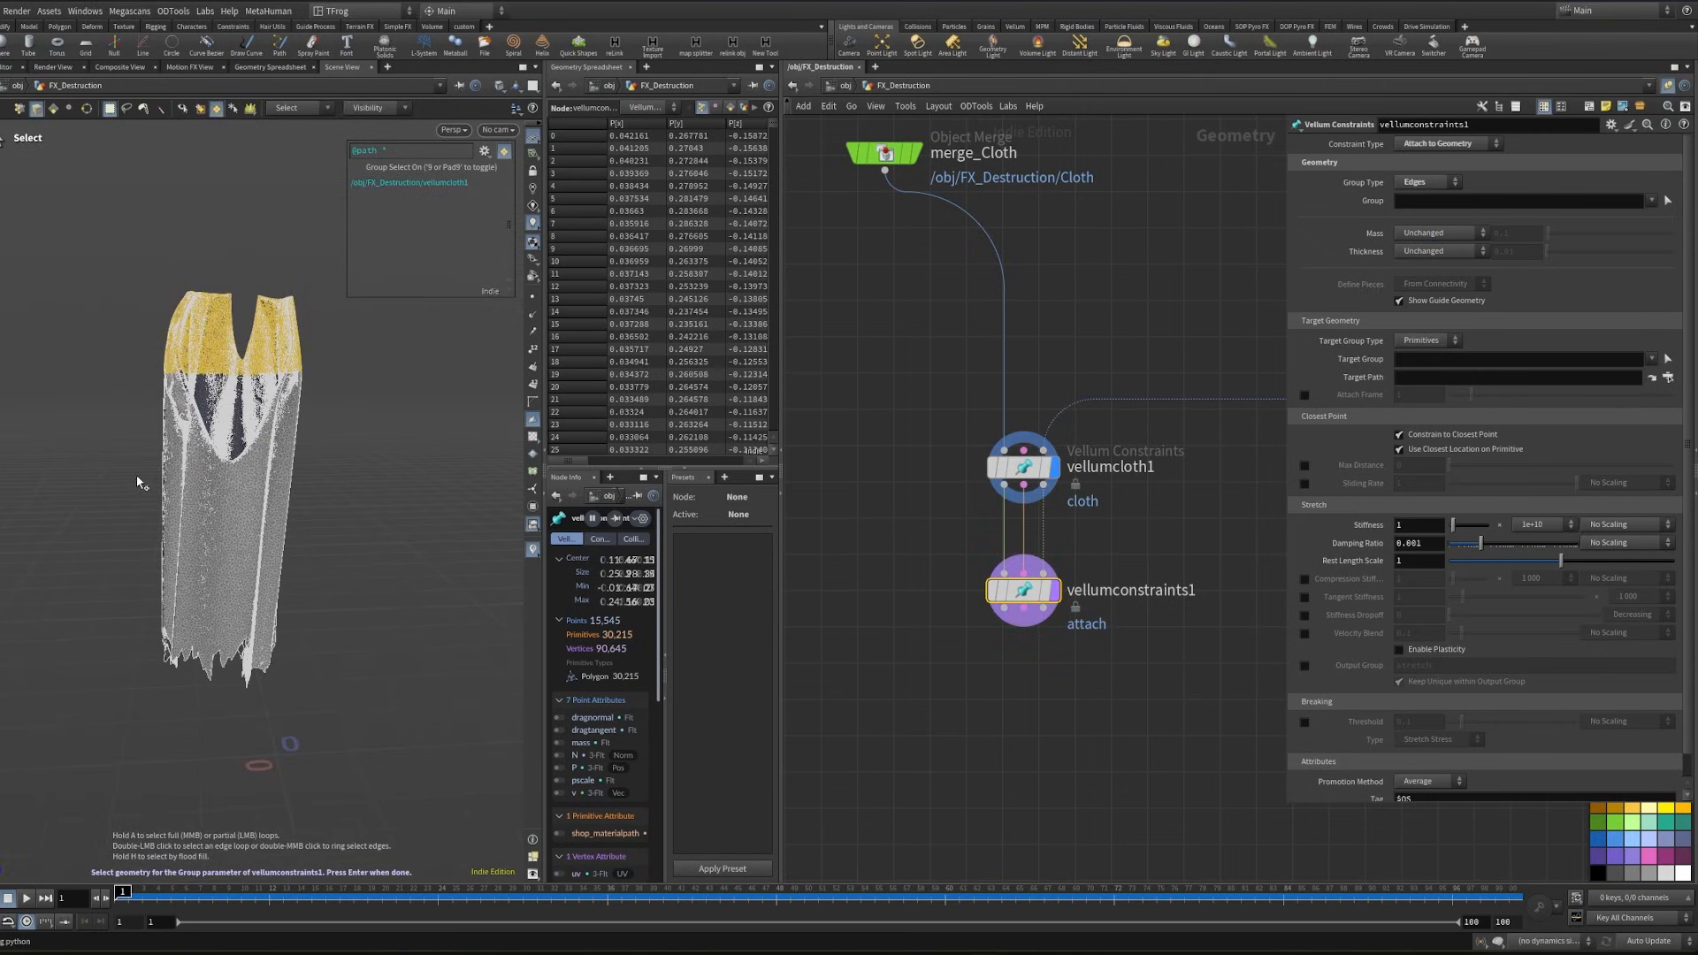
pyautogui.moveTo(139, 473); pyautogui.dragTo(183, 513)
pyautogui.keyDown('alt'); pyautogui.moveTo(183, 512); pyautogui.dragTo(53, 325); pyautogui.keyUp('alt')
pyautogui.hotkey('ctrl', 'z')
pyautogui.press('Return')
# - Add a Group Create node after vellumconstraints1
pyautogui.keyDown('alt'); pyautogui.moveTo(248, 367); pyautogui.dragTo(420, 347); pyautogui.keyUp('alt')
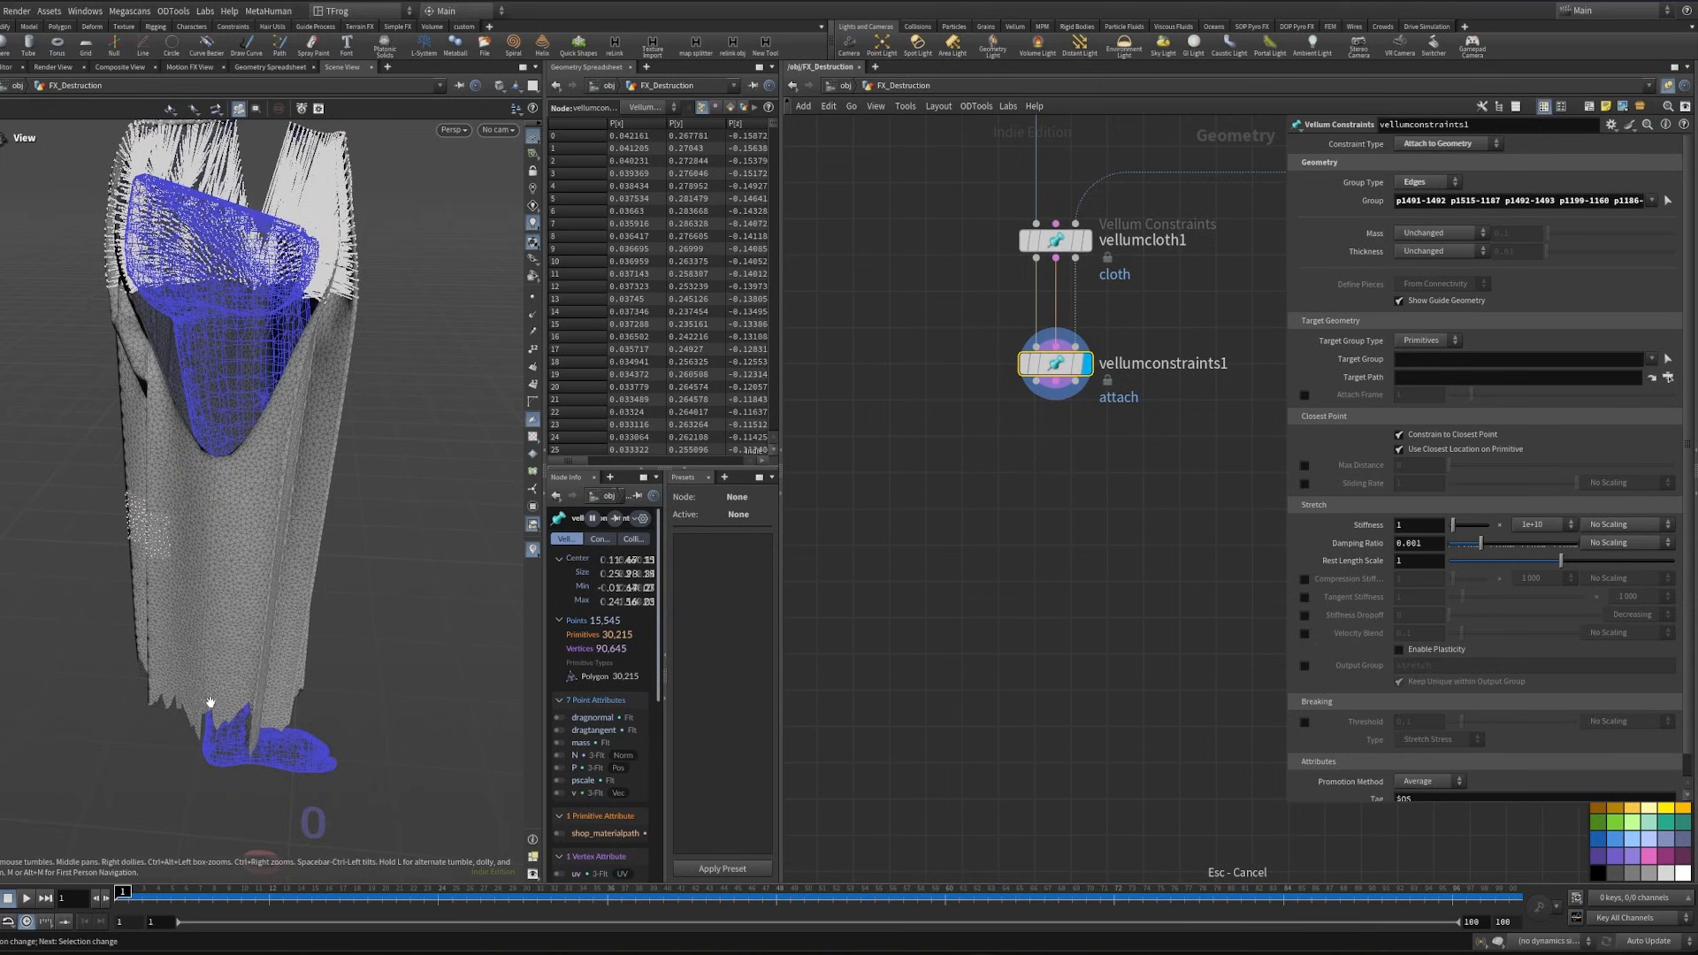
pyautogui.scroll(3, 242, 593)
pyautogui.keyDown('alt'); pyautogui.moveTo(242, 593); pyautogui.dragTo(246, 517); pyautogui.keyUp('alt')
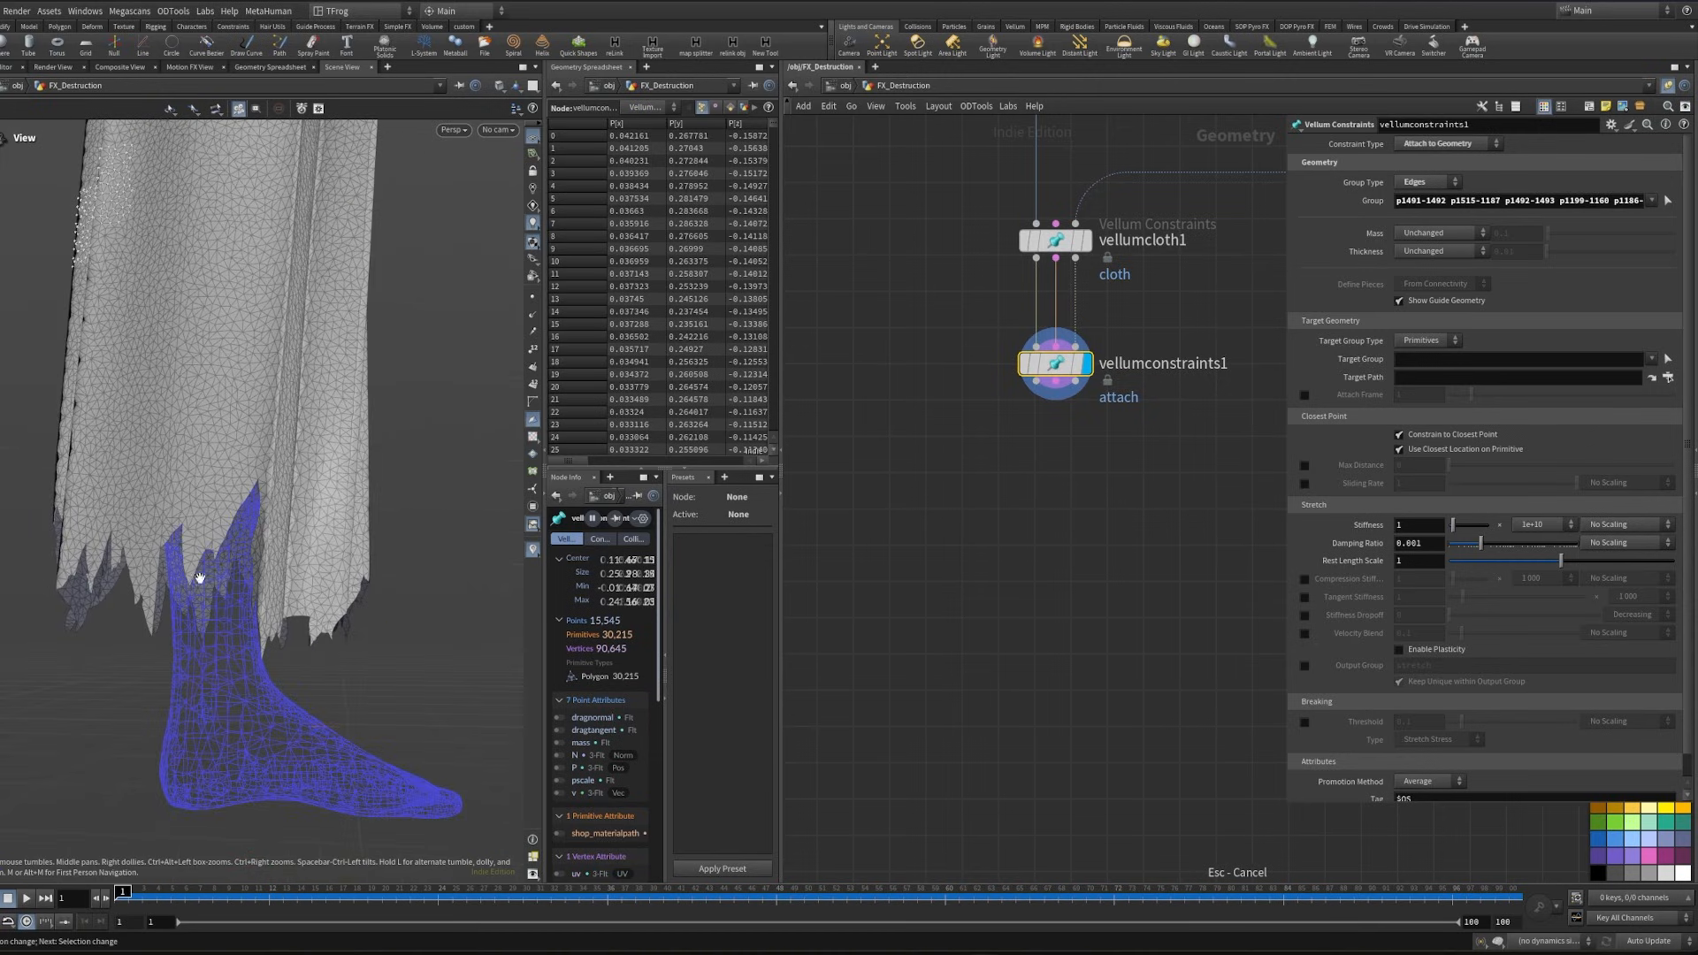
pyautogui.press('Tab')
pyautogui.write('grou')
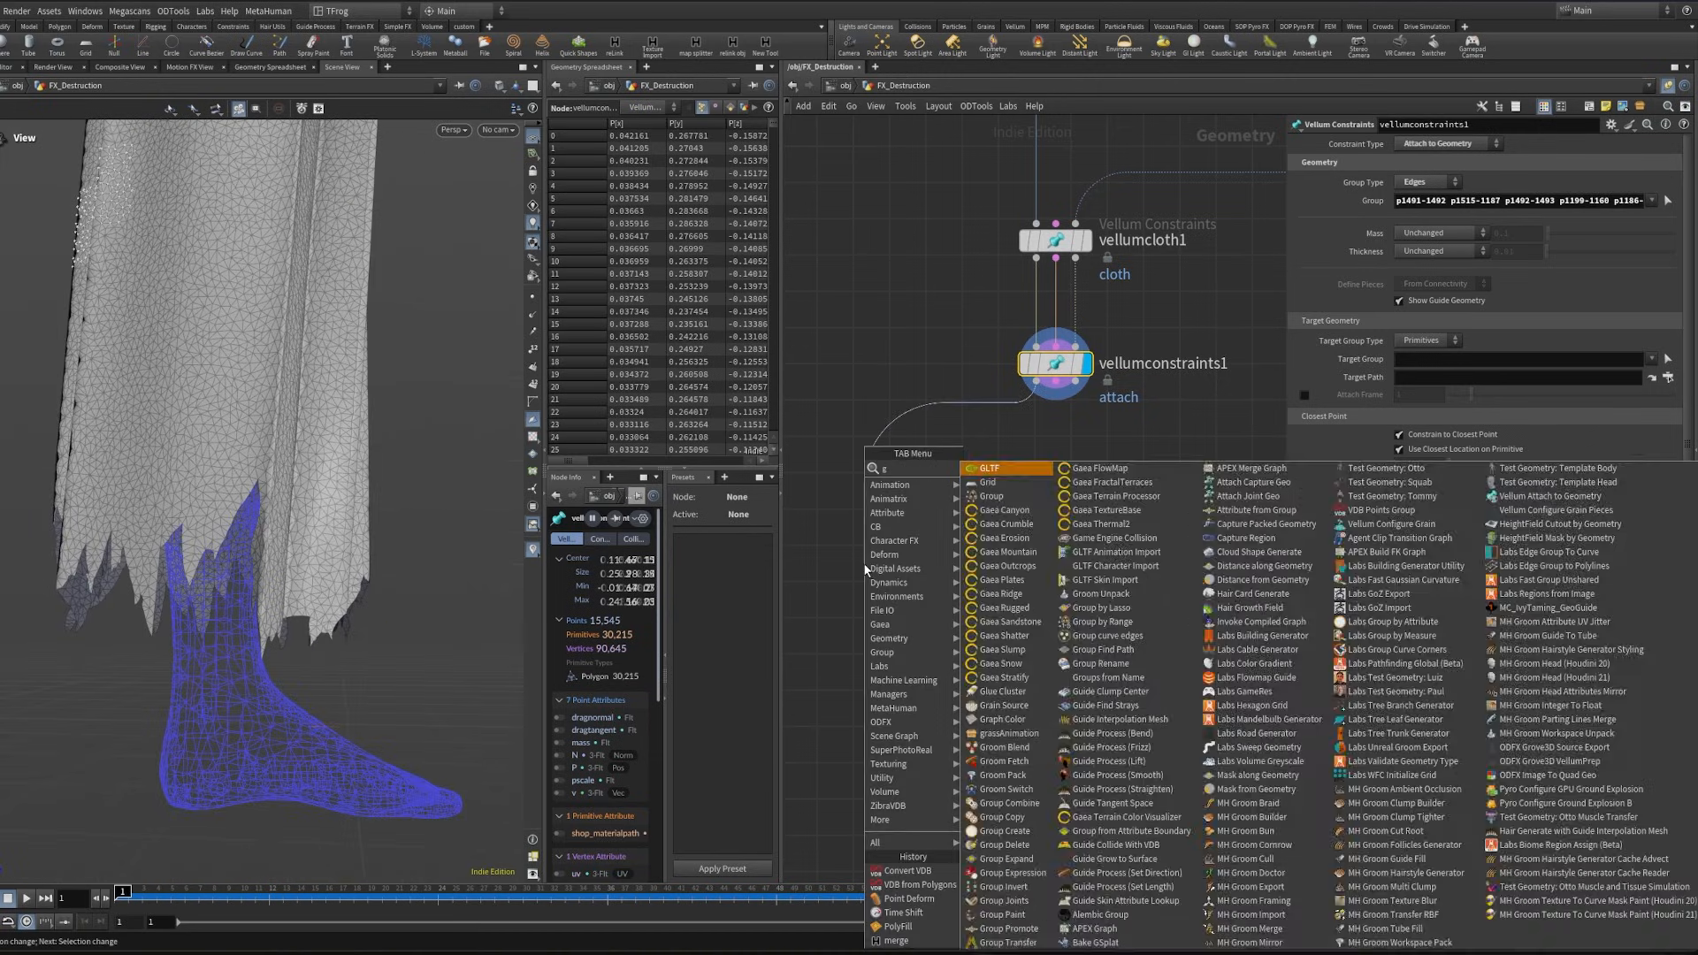
pyautogui.press('Return')
pyautogui.click(865, 562)
# - Set the new group's type to Edges and pick the cloth's ragged hem edges as its base group
pyautogui.click(1423, 161)
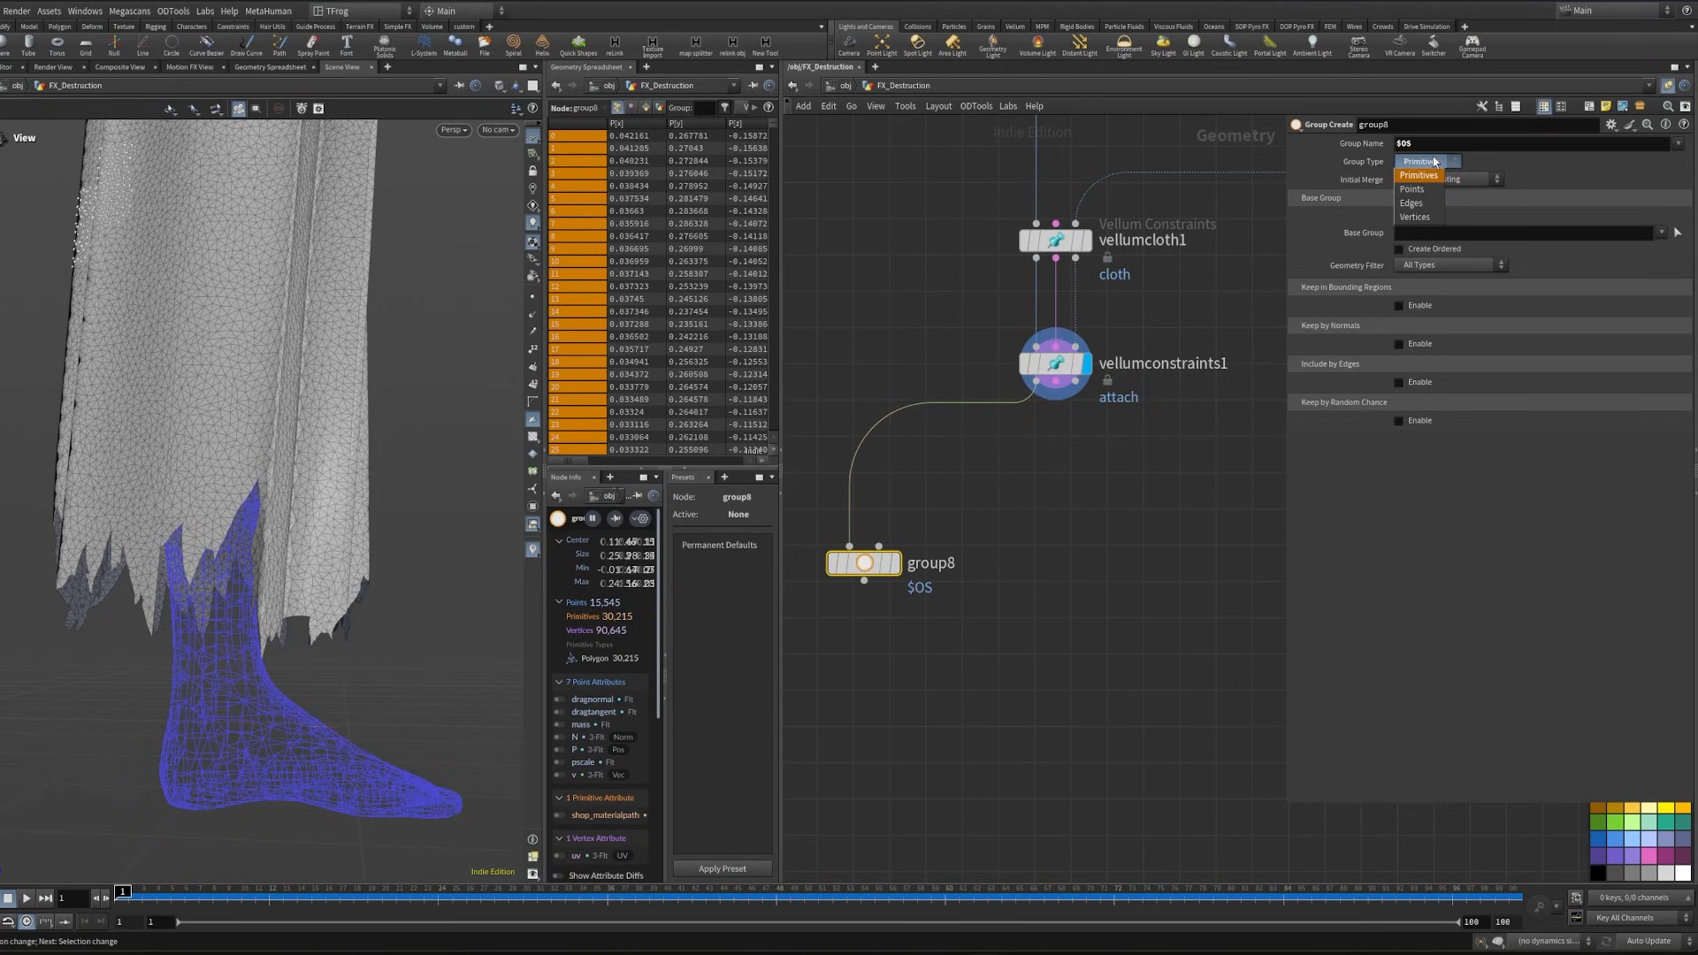
pyautogui.click(1430, 203)
pyautogui.click(1677, 232)
pyautogui.scroll(5, 237, 529)
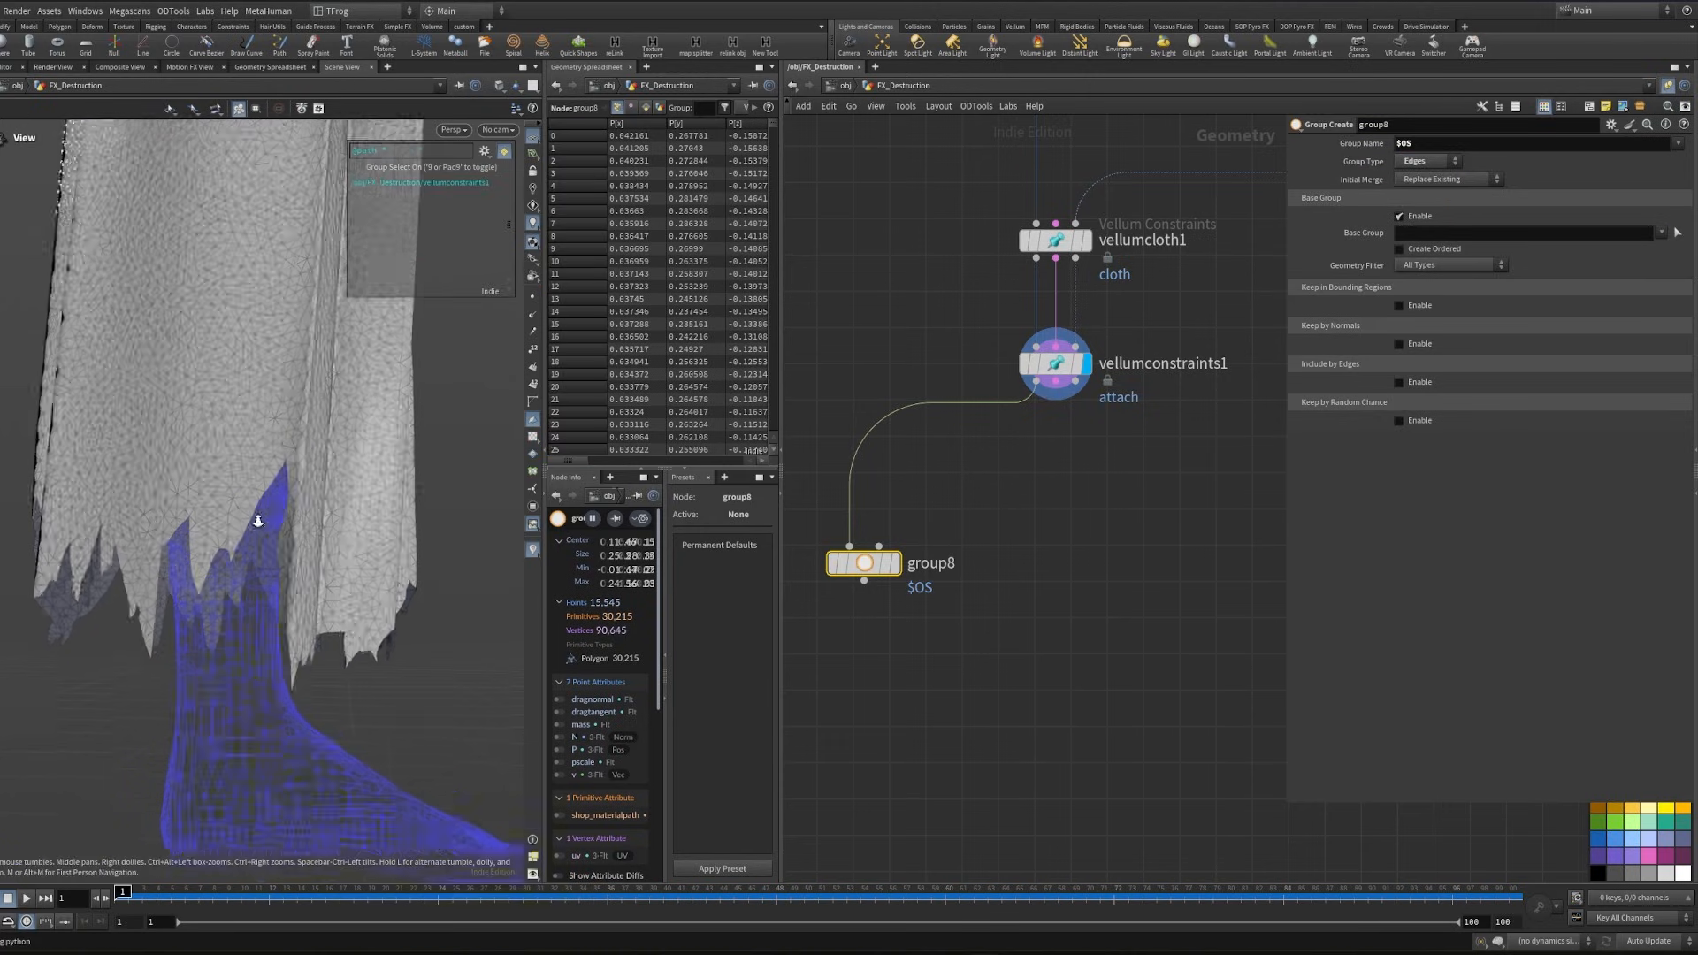
pyautogui.press('Escape')
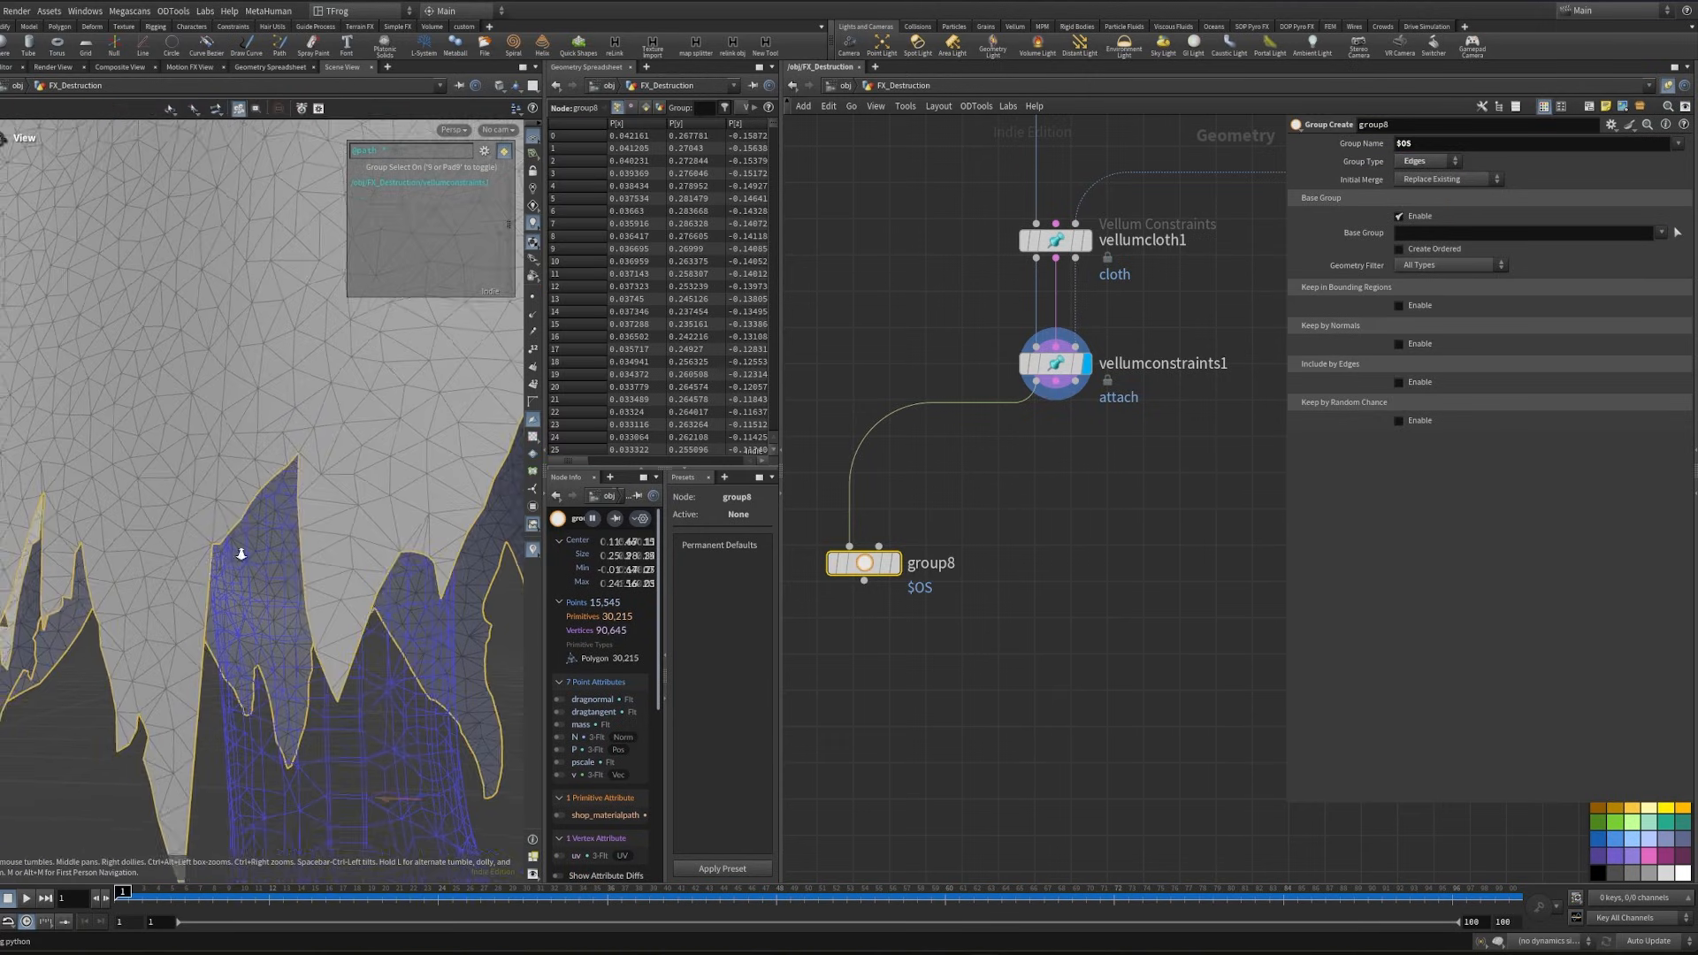
pyautogui.scroll(-5, 234, 530)
pyautogui.keyDown('alt'); pyautogui.moveTo(360, 556); pyautogui.dragTo(270, 570); pyautogui.keyUp('alt')
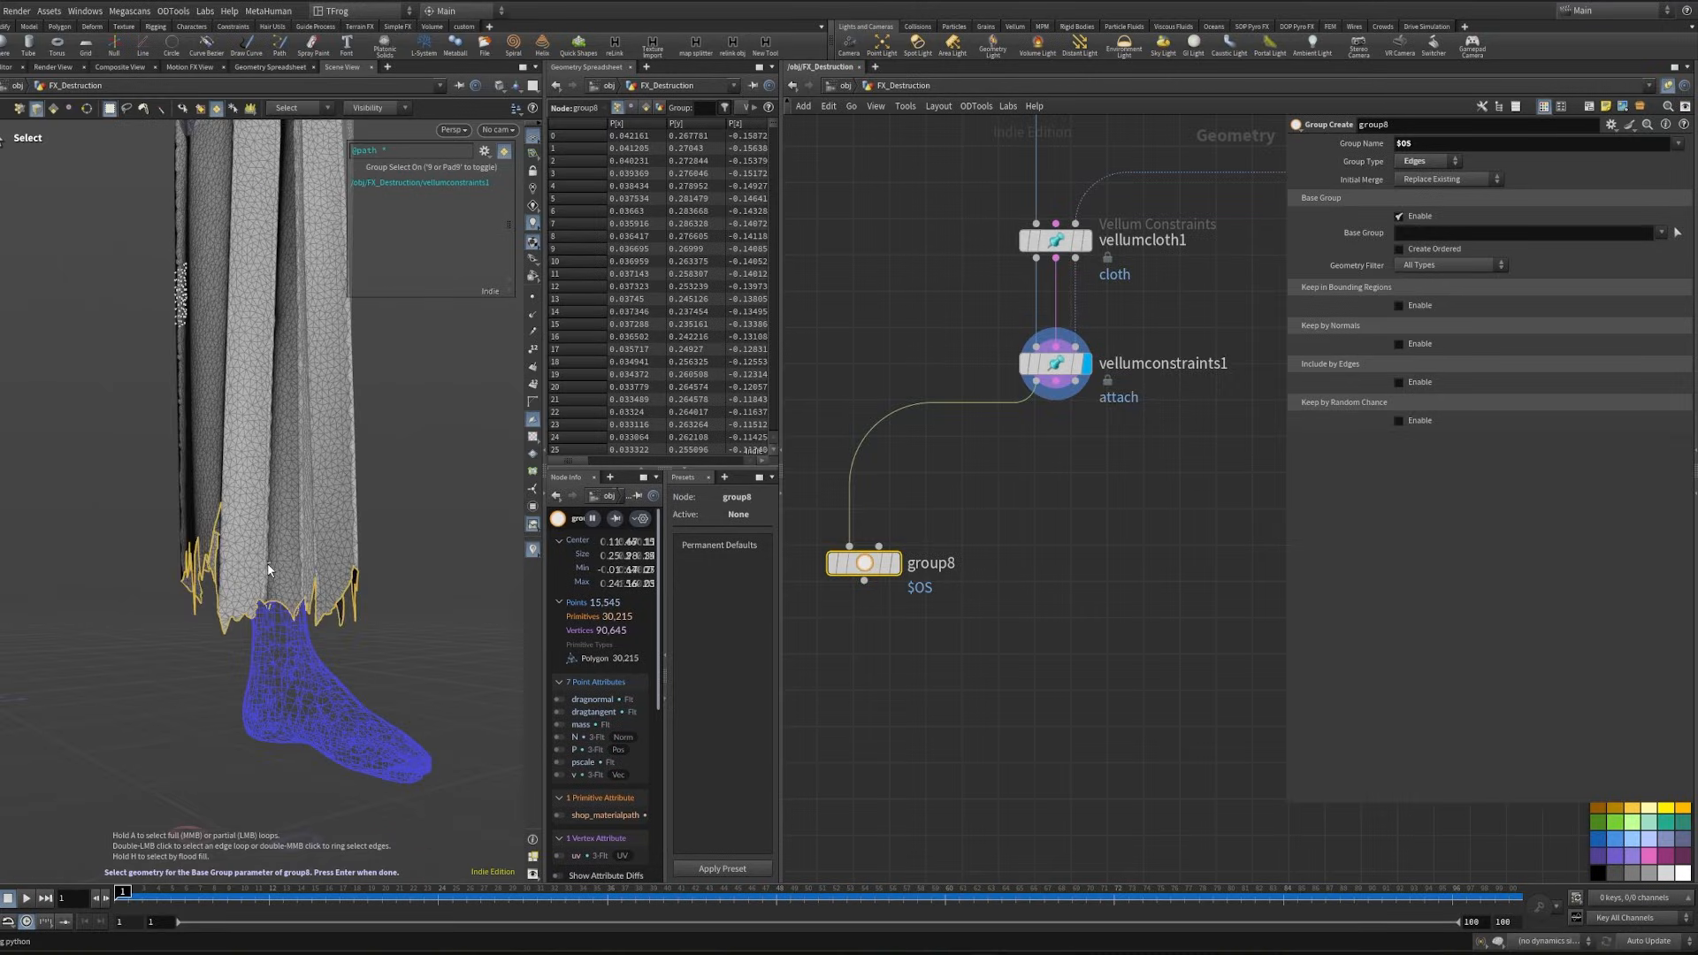
pyautogui.press('Return')
# - Display the Group Create node and name its group "border"
pyautogui.click(895, 564)
pyautogui.moveTo(1434, 143); pyautogui.dragTo(1345, 149)
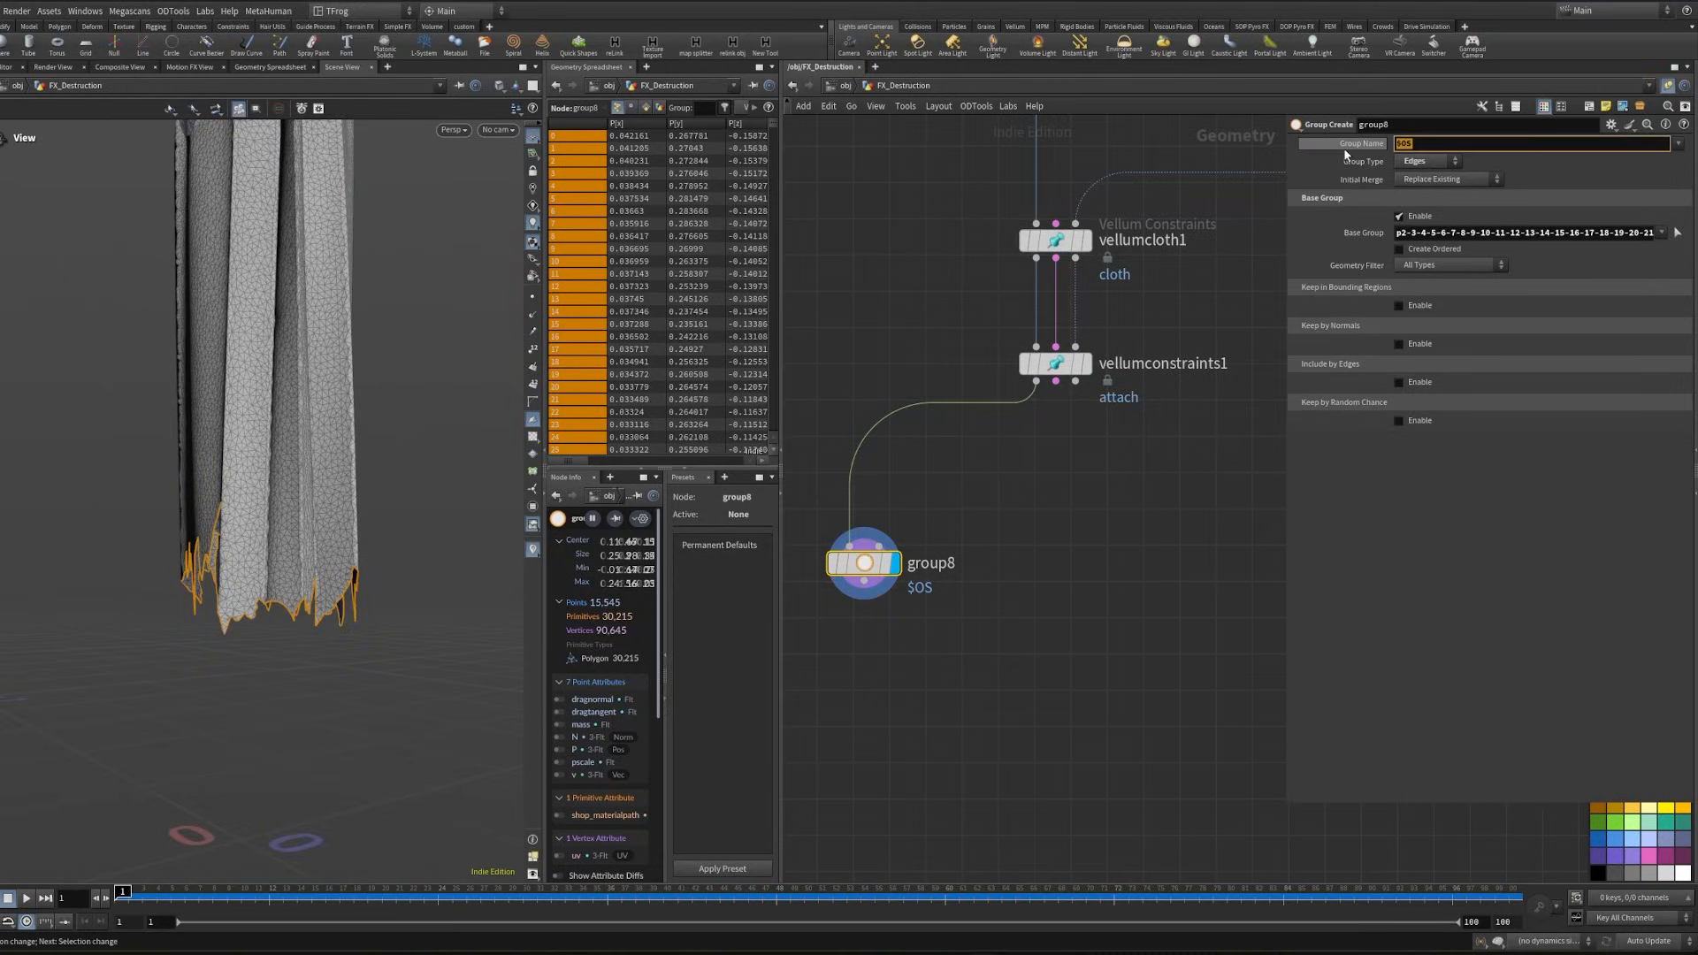
pyautogui.write('border')
pyautogui.press('Return')
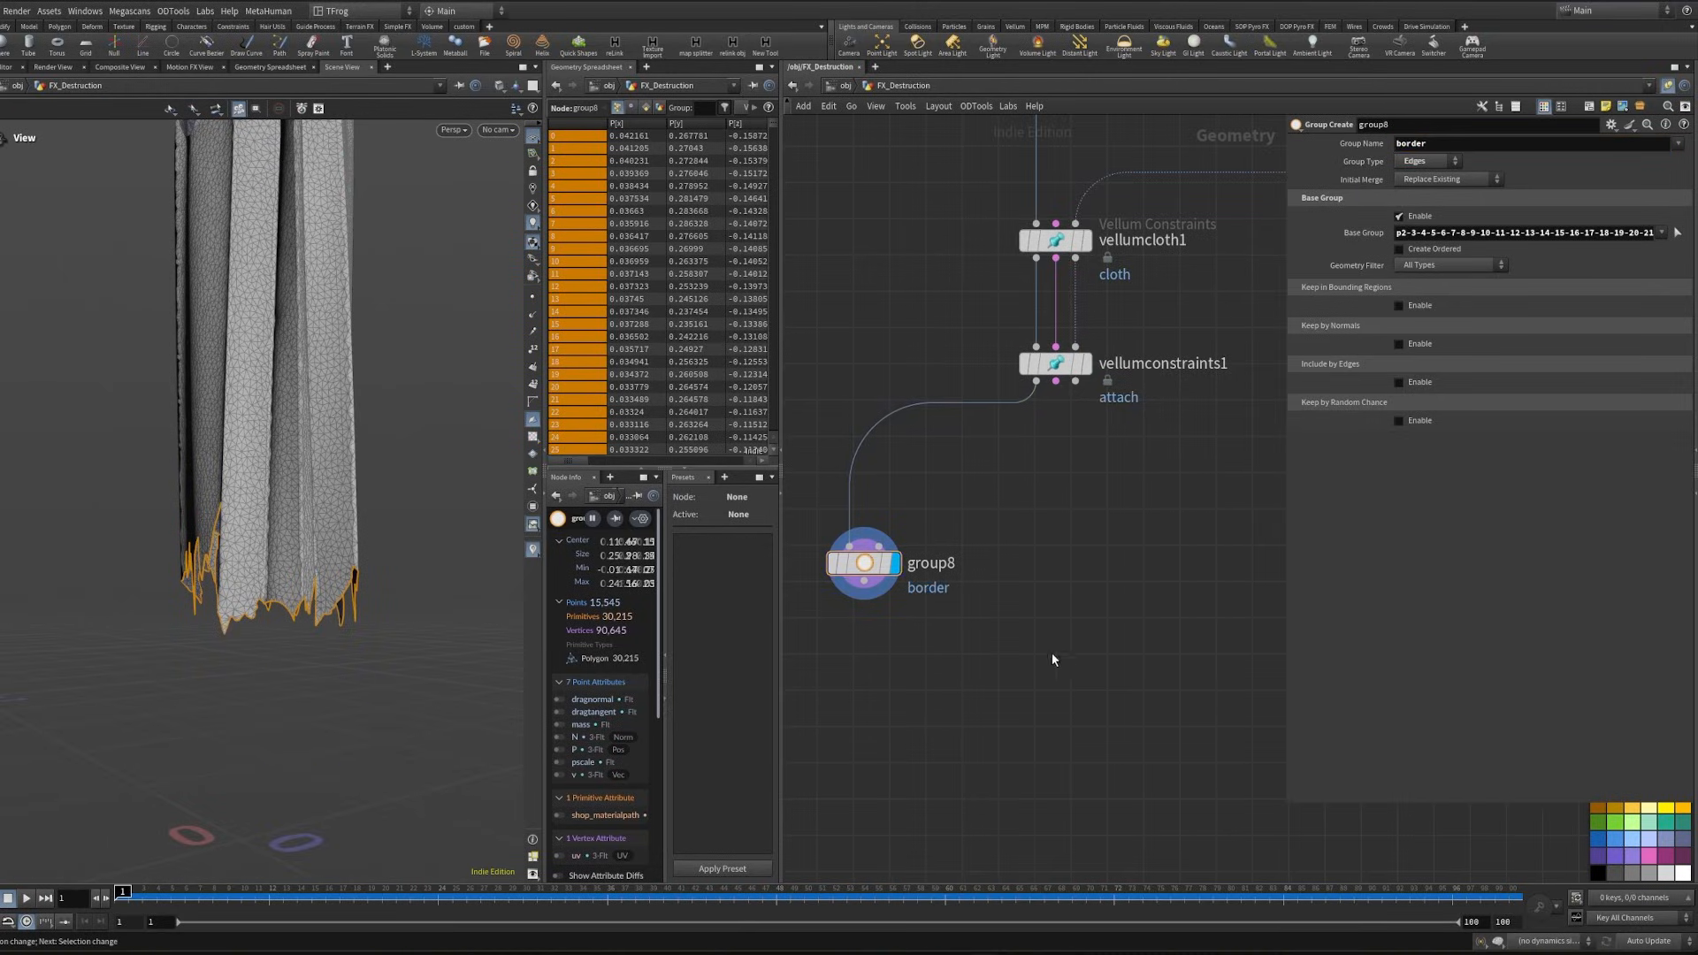
# - Add a Vellum Pack node fed by group8's geometry and vellumconstraints1's constraint output
pyautogui.moveTo(1049, 652); pyautogui.dragTo(1196, 521, button='middle')
pyautogui.click(1009, 452)
pyautogui.moveTo(1078, 562); pyautogui.dragTo(1047, 564, button='middle')
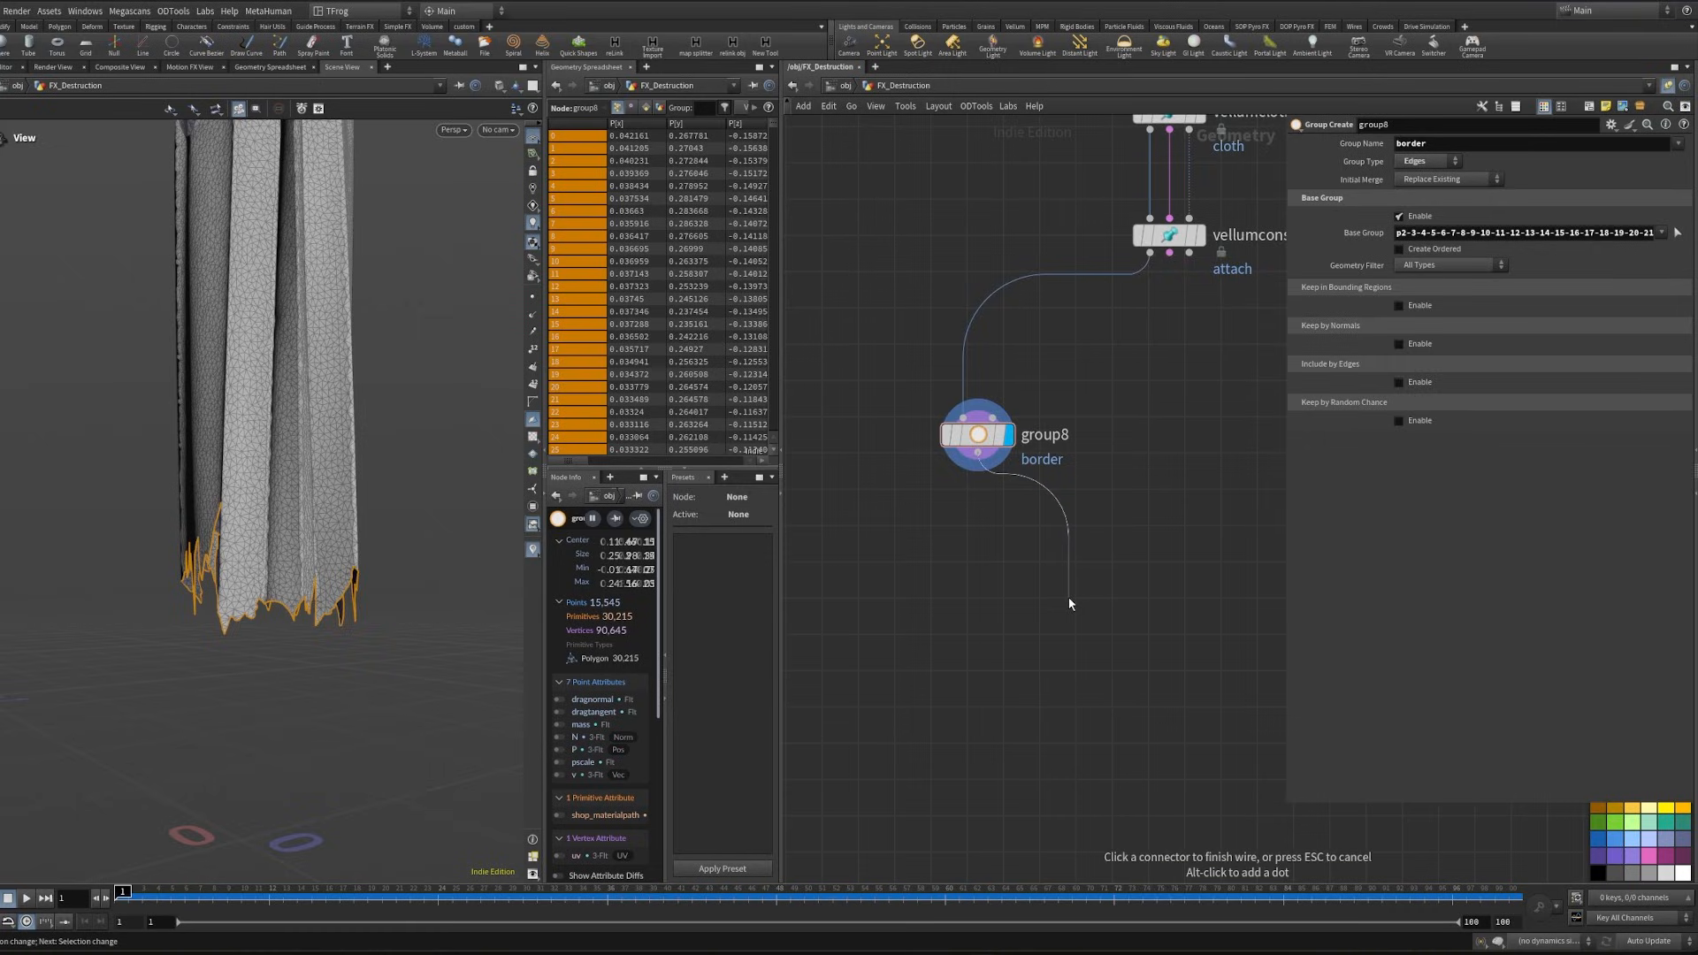
pyautogui.press('Tab')
pyautogui.write('vellum pa')
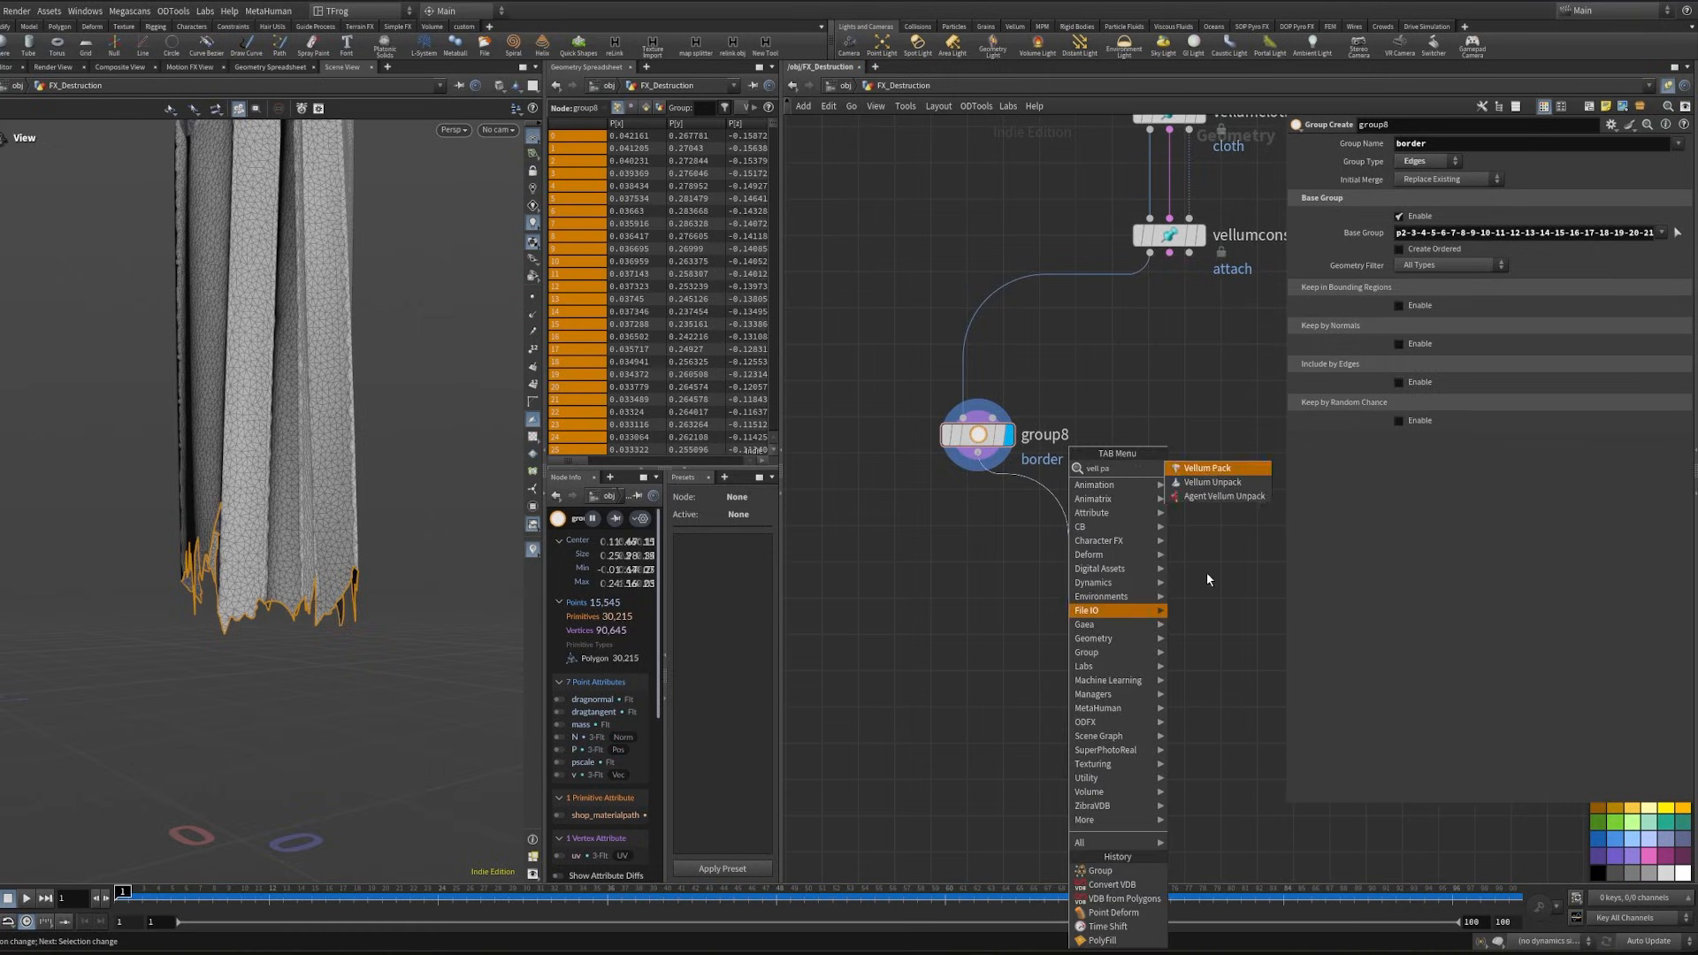
pyautogui.press('Return')
pyautogui.moveTo(1171, 265); pyautogui.dragTo(1123, 317, button='middle')
pyautogui.moveTo(1121, 306); pyautogui.dragTo(1034, 631)
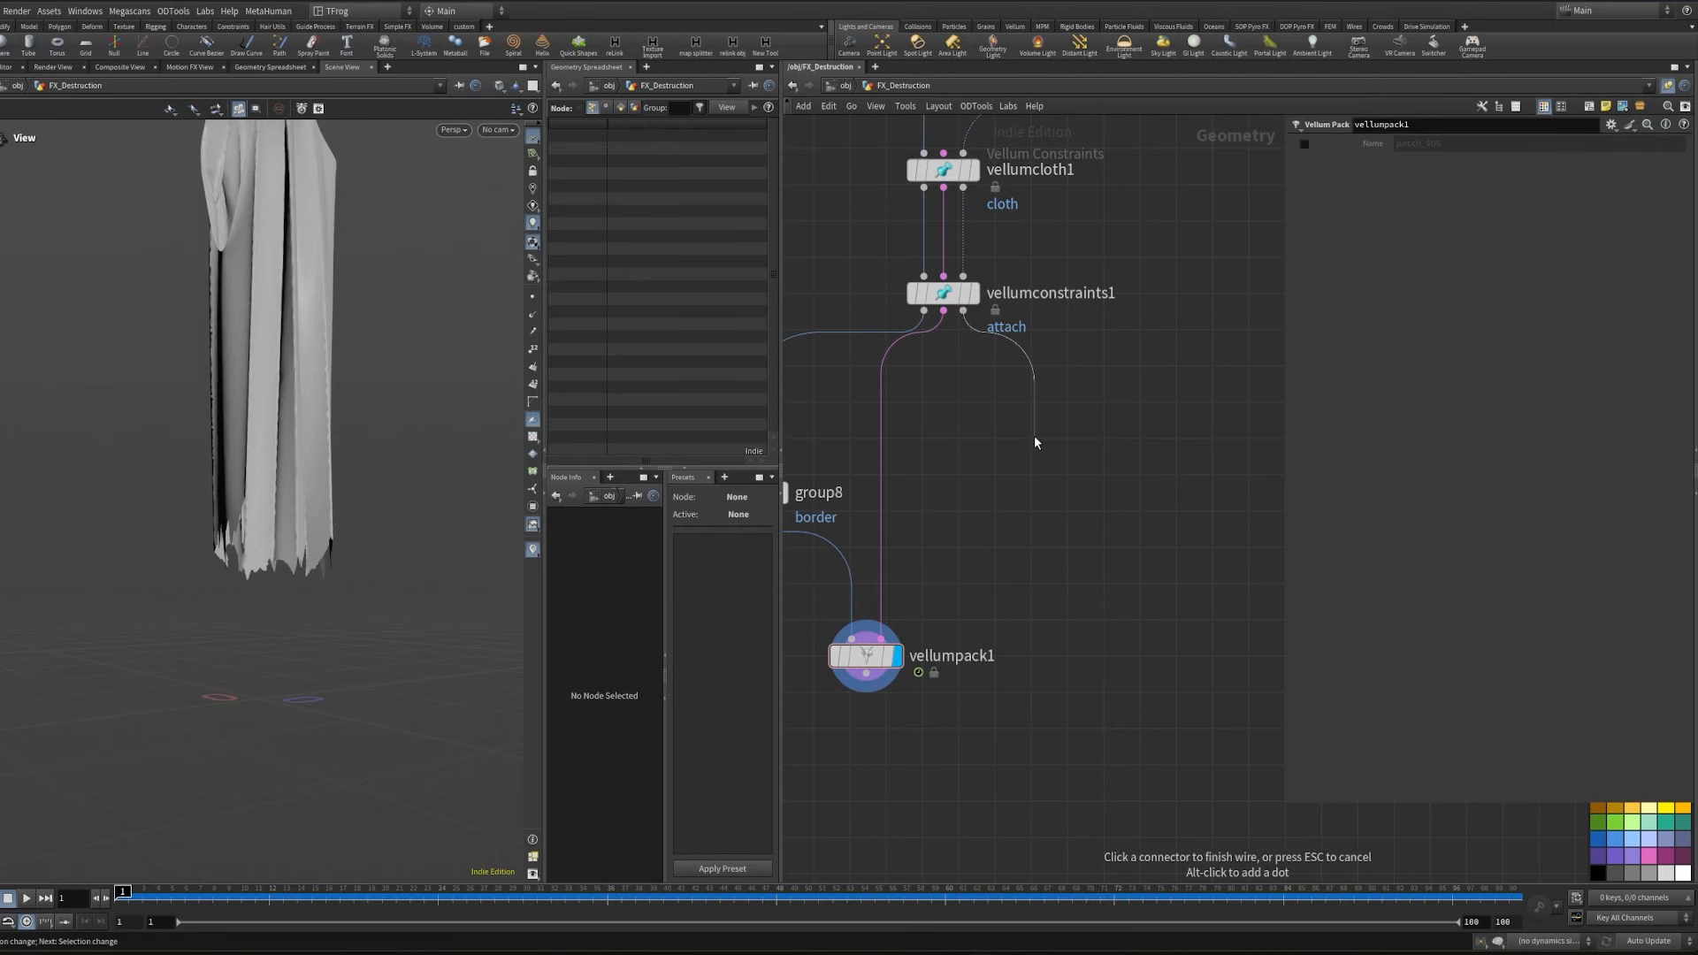
# - Add a Null on vellumconstraints1's collision output, rename it "leg", and colour it blue
pyautogui.press('Tab')
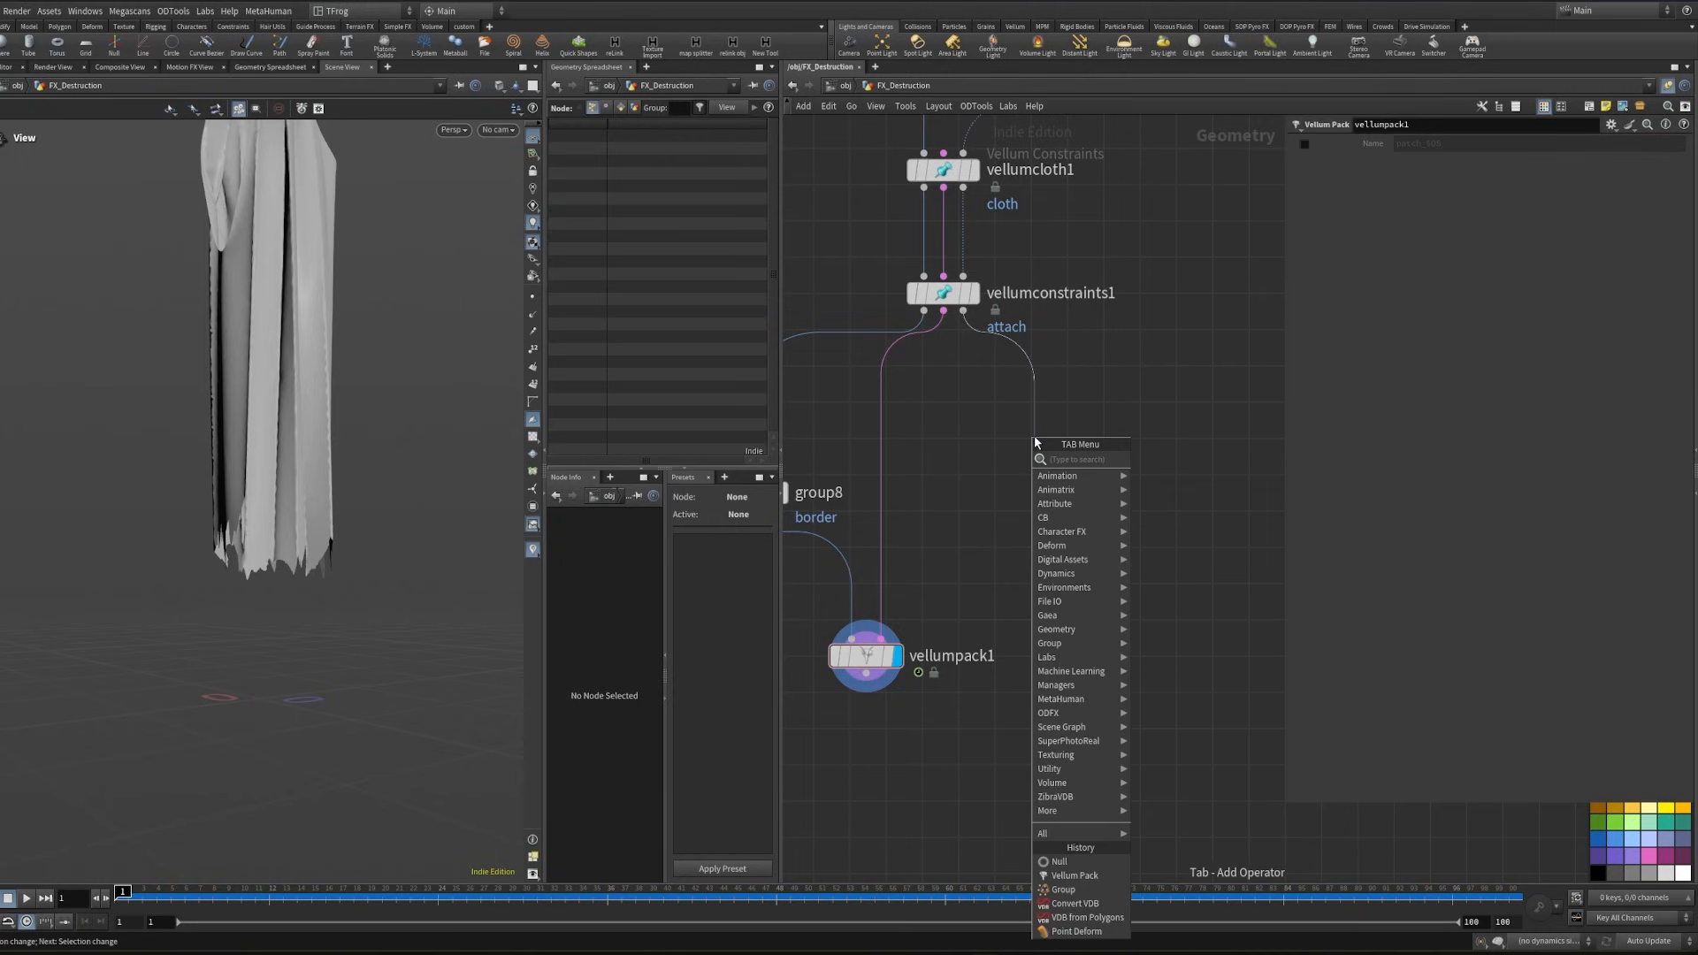
pyautogui.write('null')
pyautogui.press('Return')
pyautogui.click(1035, 437)
pyautogui.click(1098, 438)
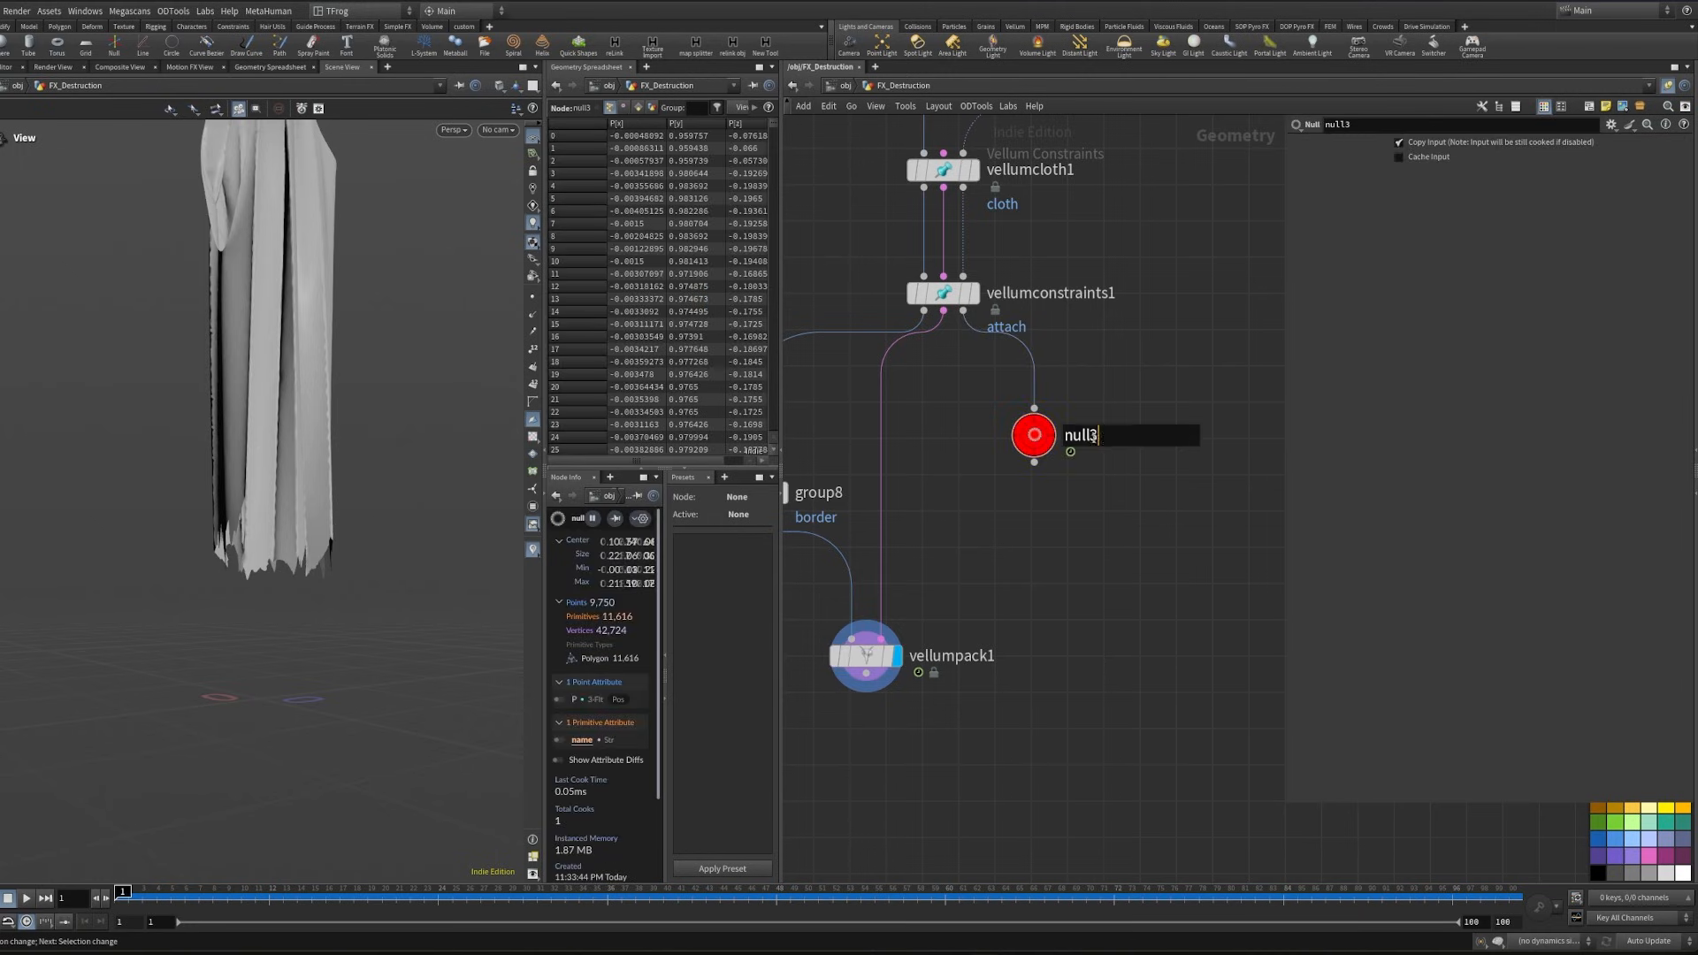
pyautogui.moveTo(1099, 438); pyautogui.dragTo(978, 447)
pyautogui.write('leg')
pyautogui.press('Return')
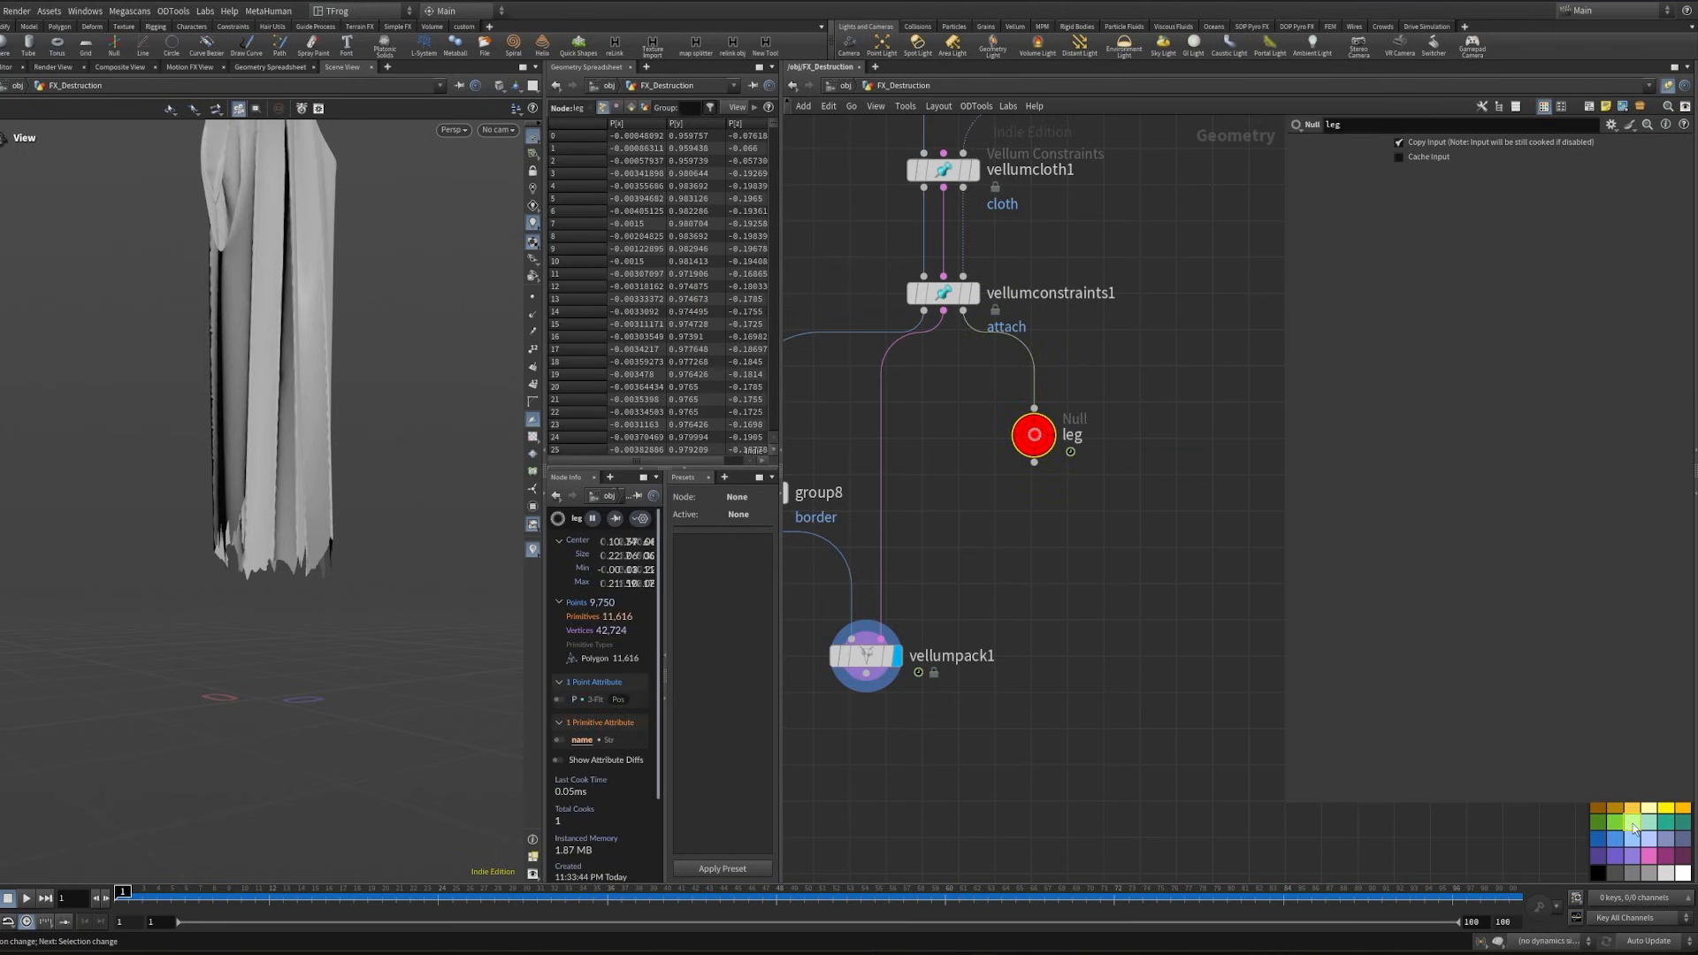
pyautogui.click(1598, 838)
# - Add a Vellum Unpack node after vellumpack1
pyautogui.press('Tab')
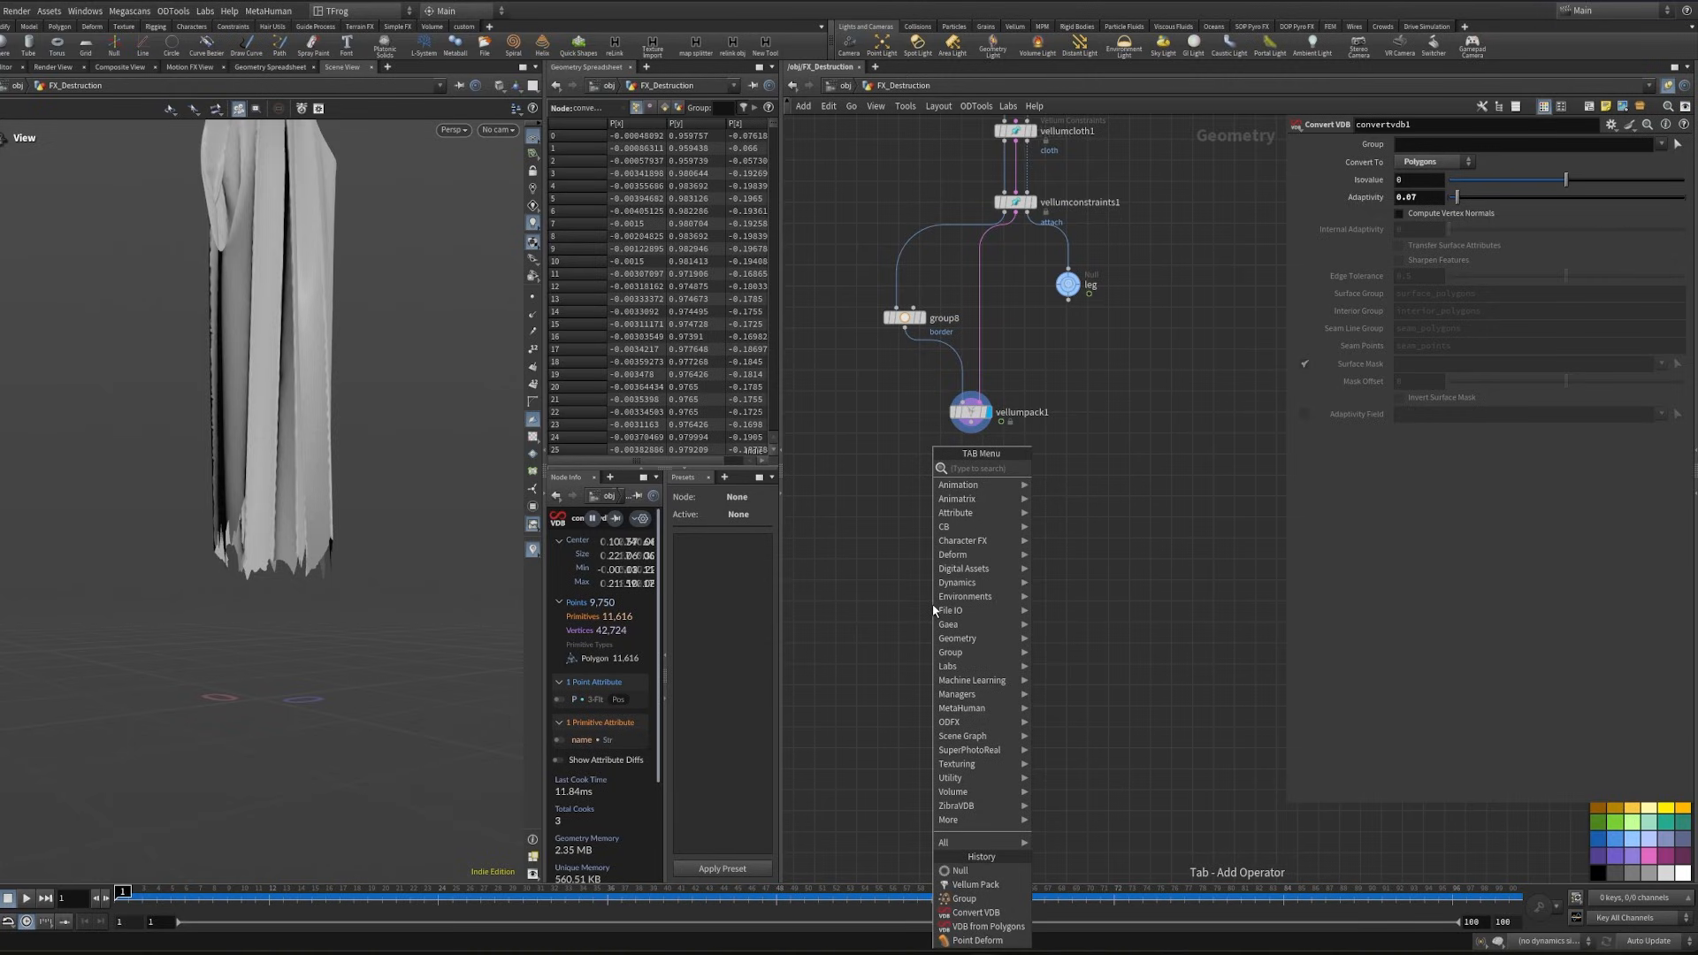
pyautogui.write('vellumn')
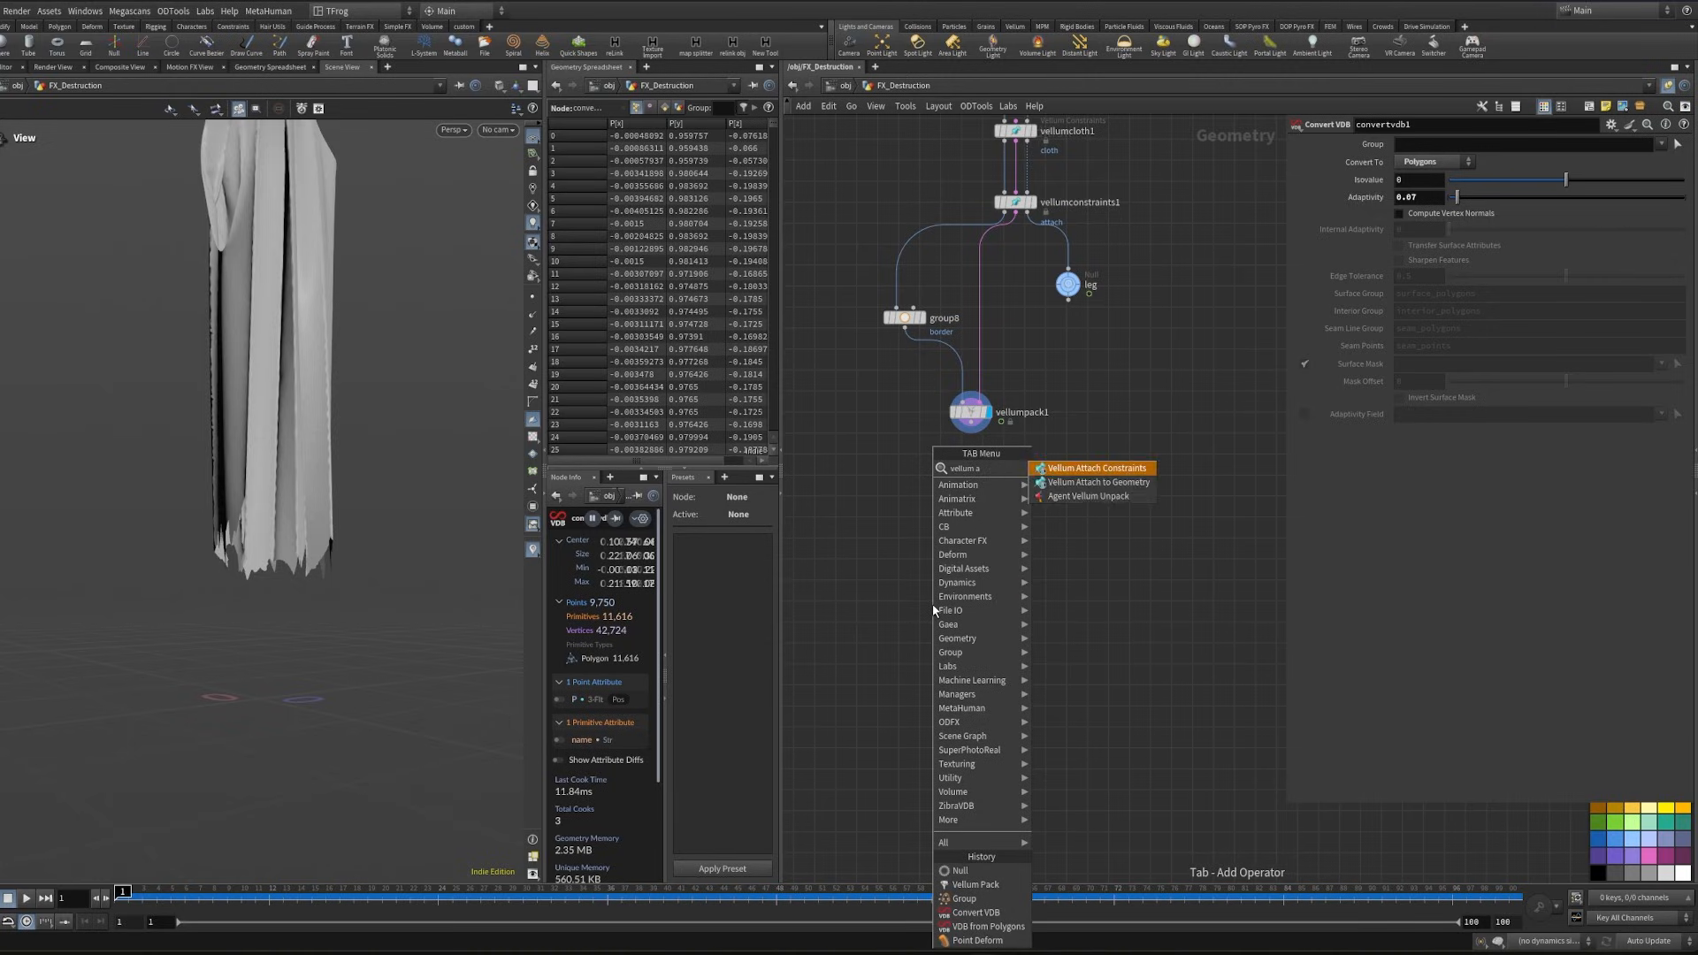
pyautogui.press('BackSpace')
# - Insert a Merge node between vellumpack1 and vellumunpack1
pyautogui.press('Tab')
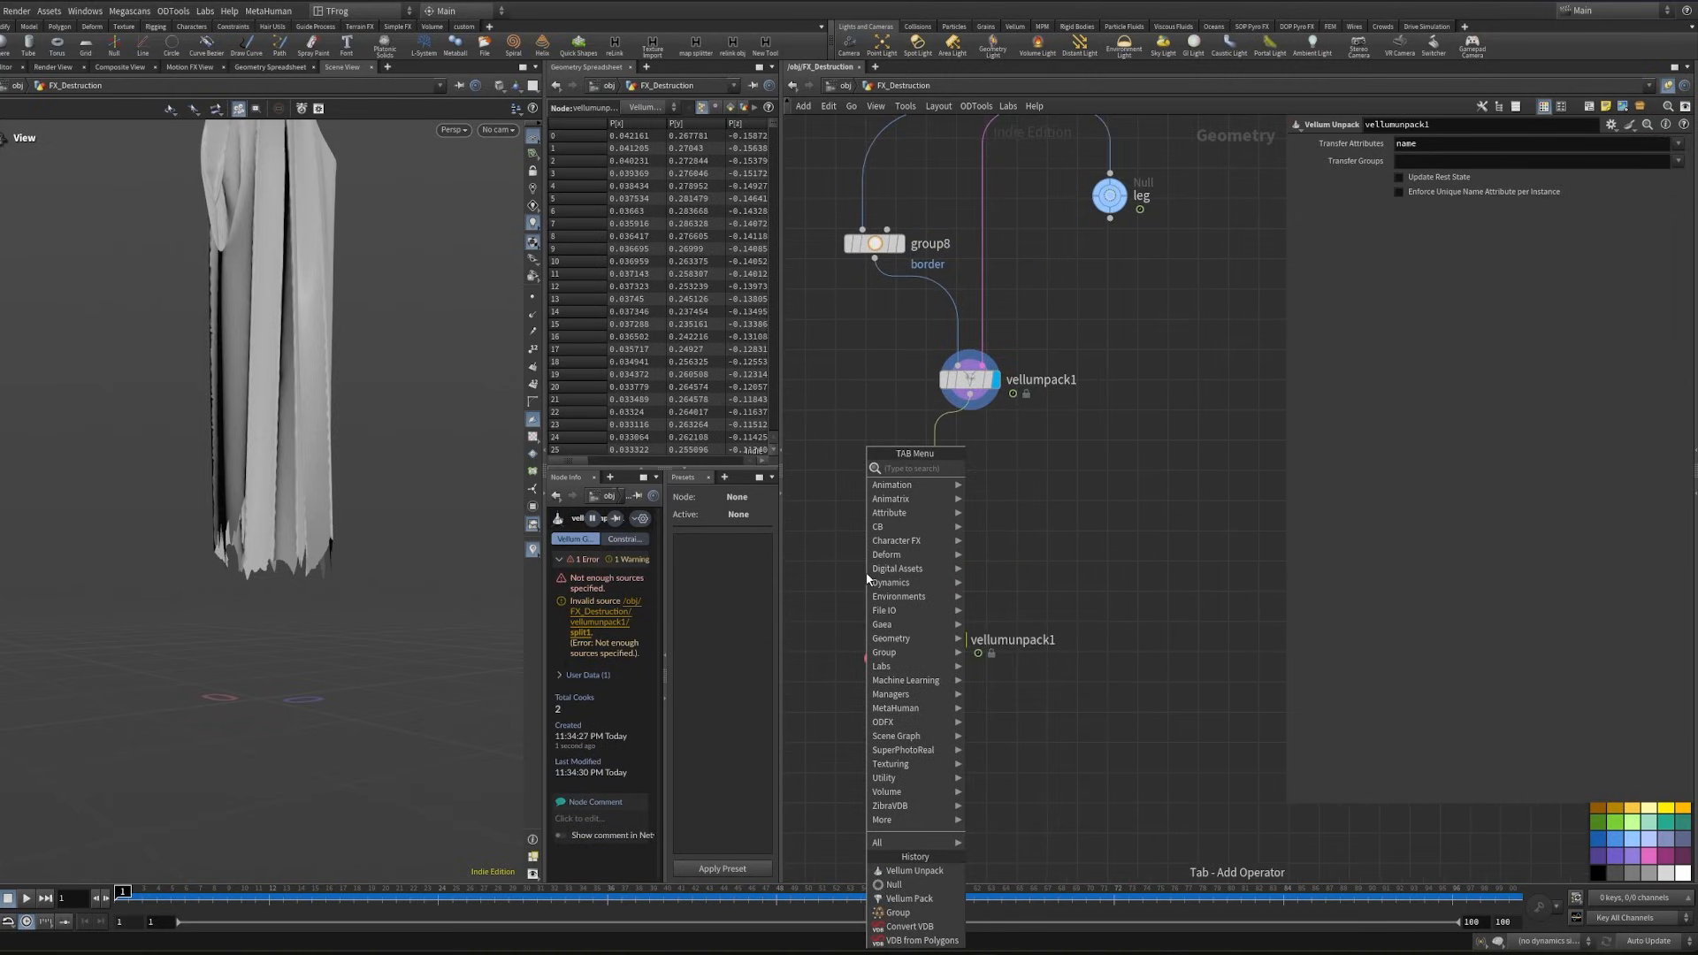
pyautogui.write('merge')
pyautogui.press('Return')
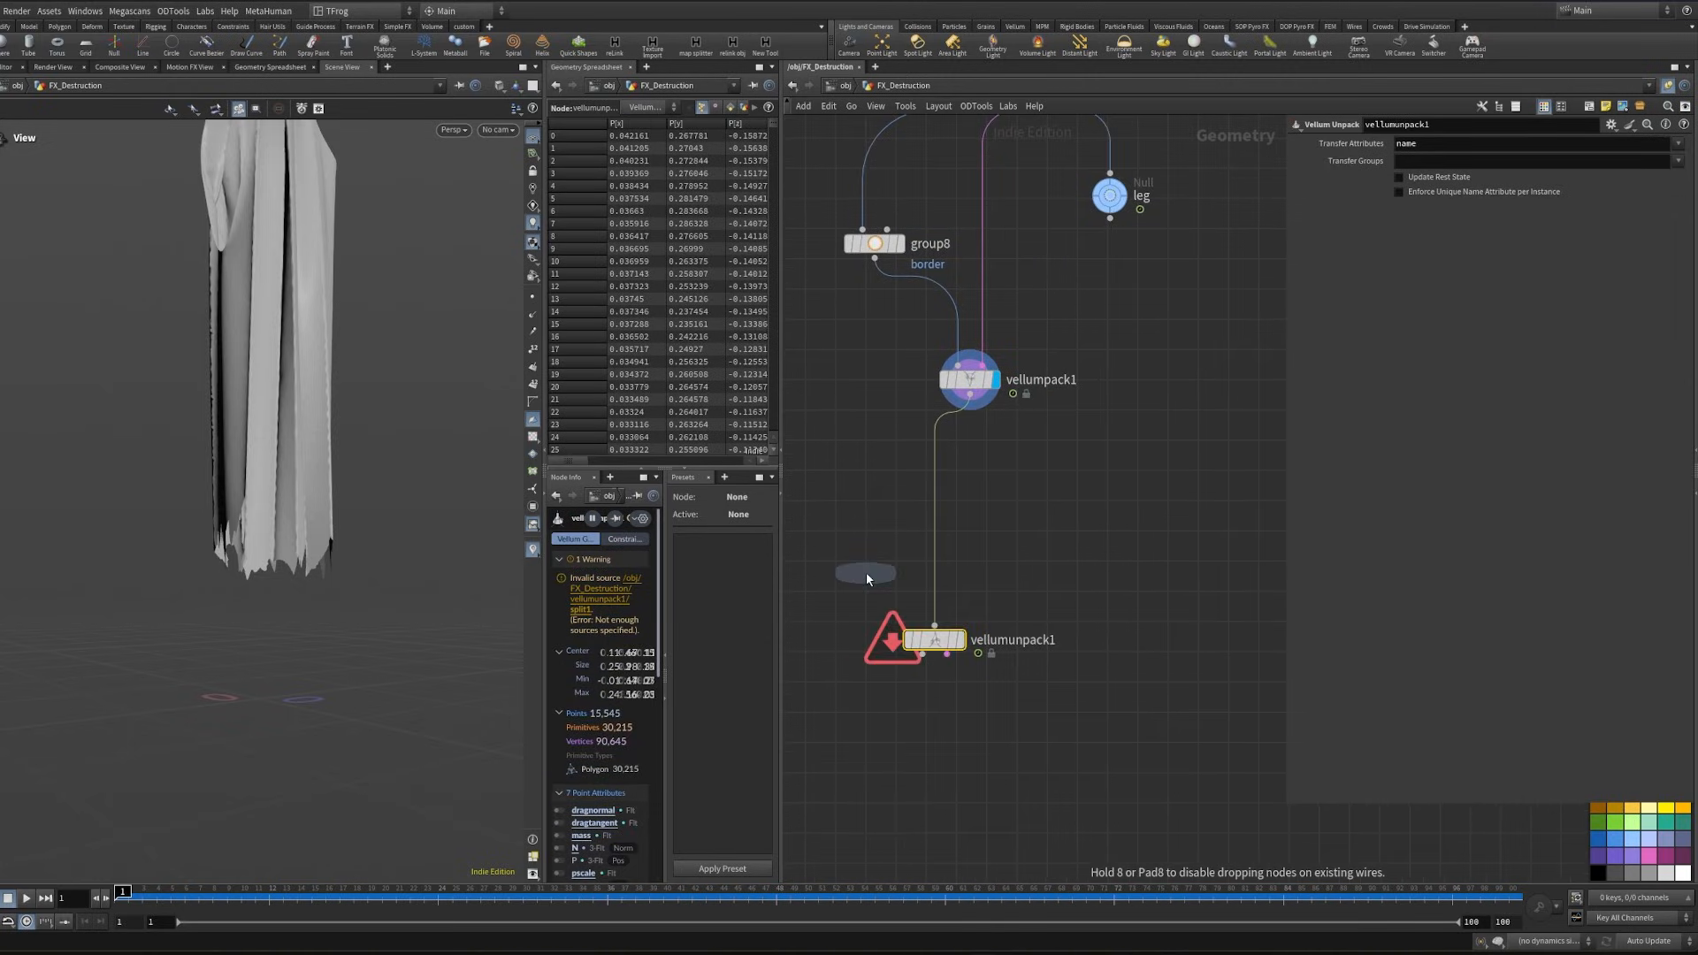
pyautogui.click(922, 546)
pyautogui.moveTo(922, 546); pyautogui.dragTo(914, 540)
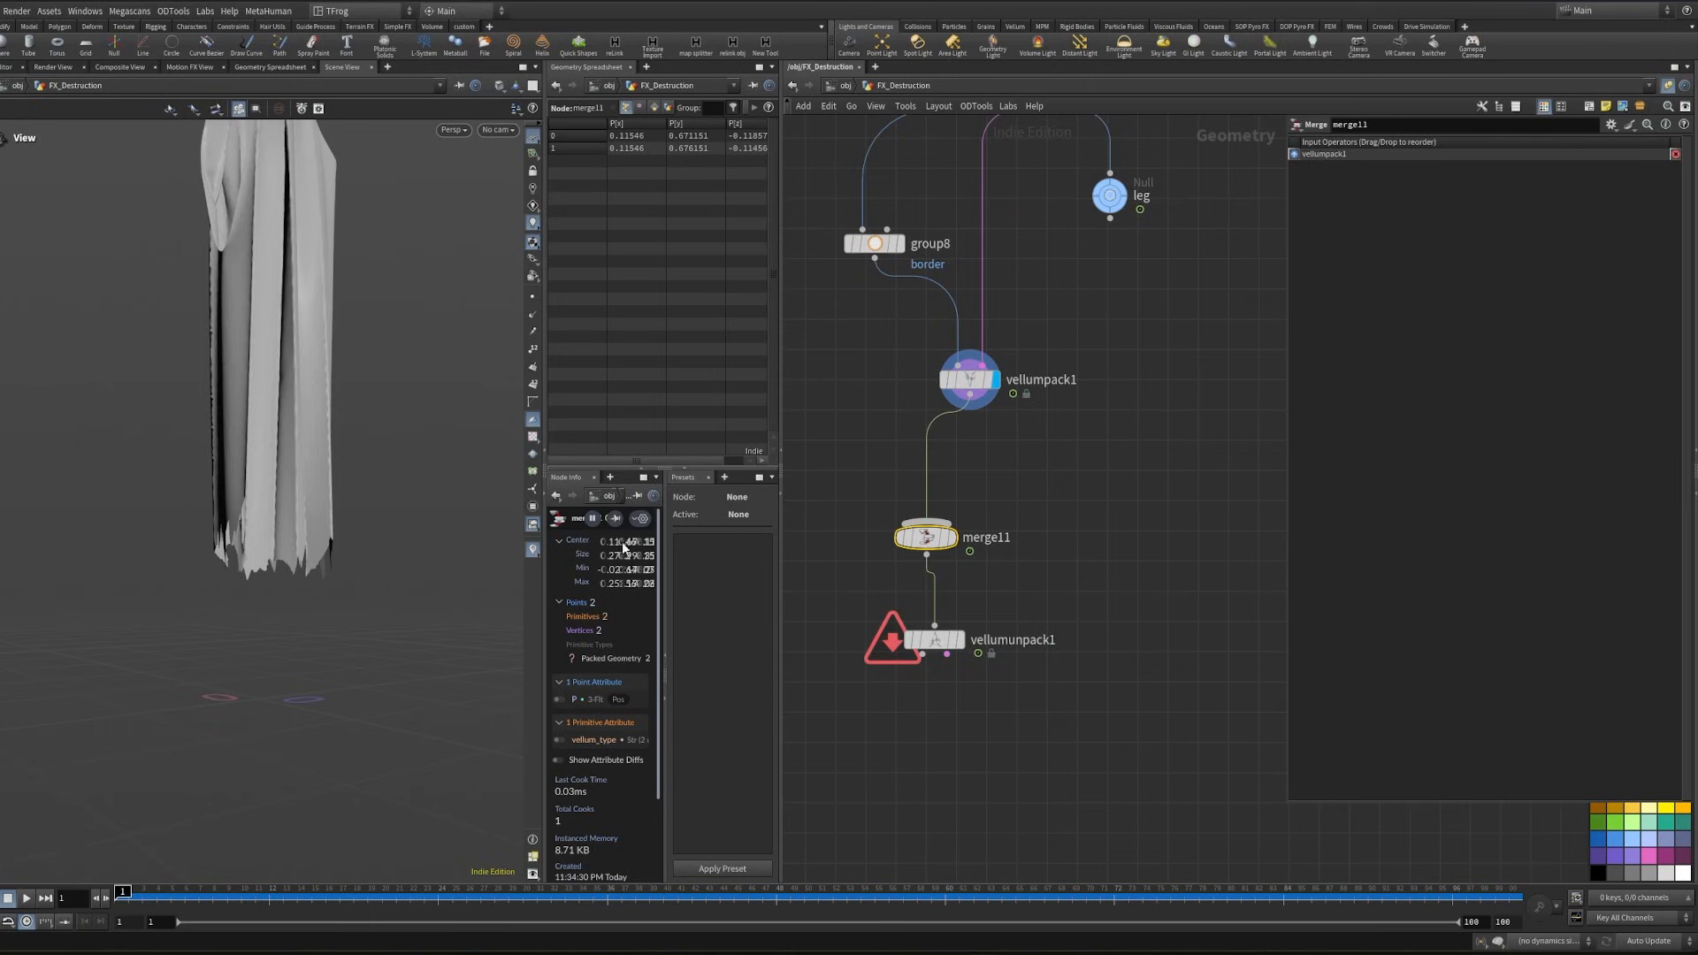
pyautogui.moveTo(873, 589); pyautogui.dragTo(942, 625, button='middle')
pyautogui.moveTo(276, 448)
pyautogui.mouseDown()
pyautogui.moveTo(348, 459)
pyautogui.moveTo(284, 467)
pyautogui.mouseUp()
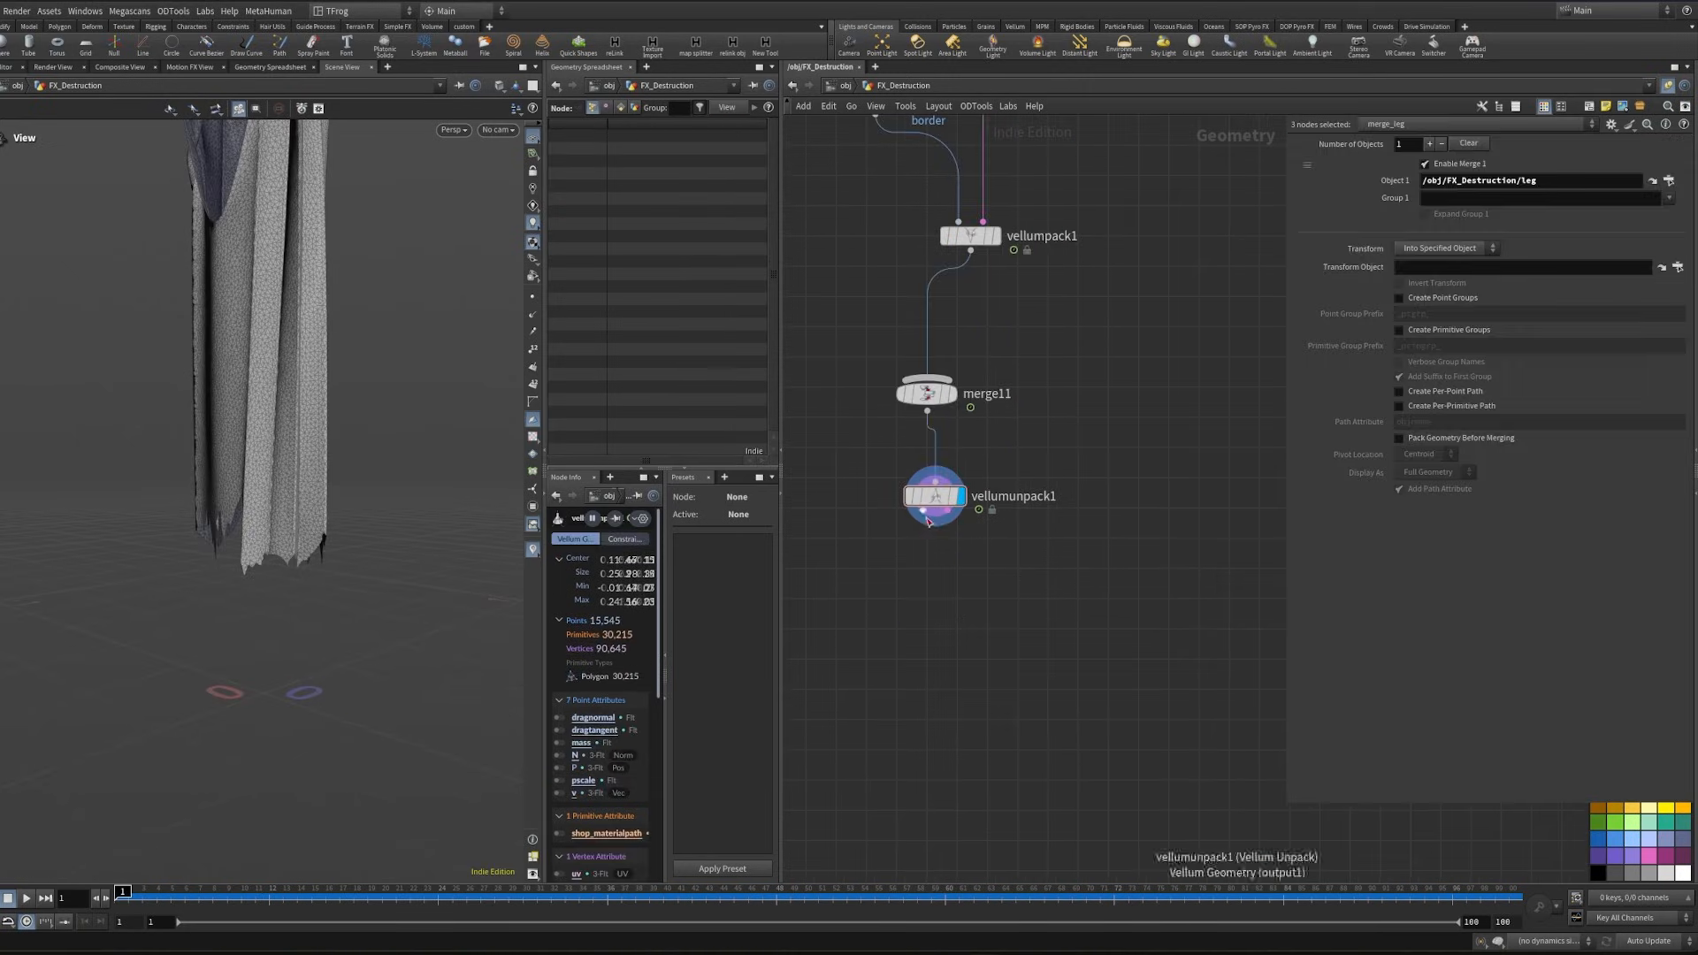
pyautogui.click(923, 511)
# - Add a Vellum Stitch Points node connected to vellumunpack1's geometry and constraint outputs
pyautogui.press('Tab')
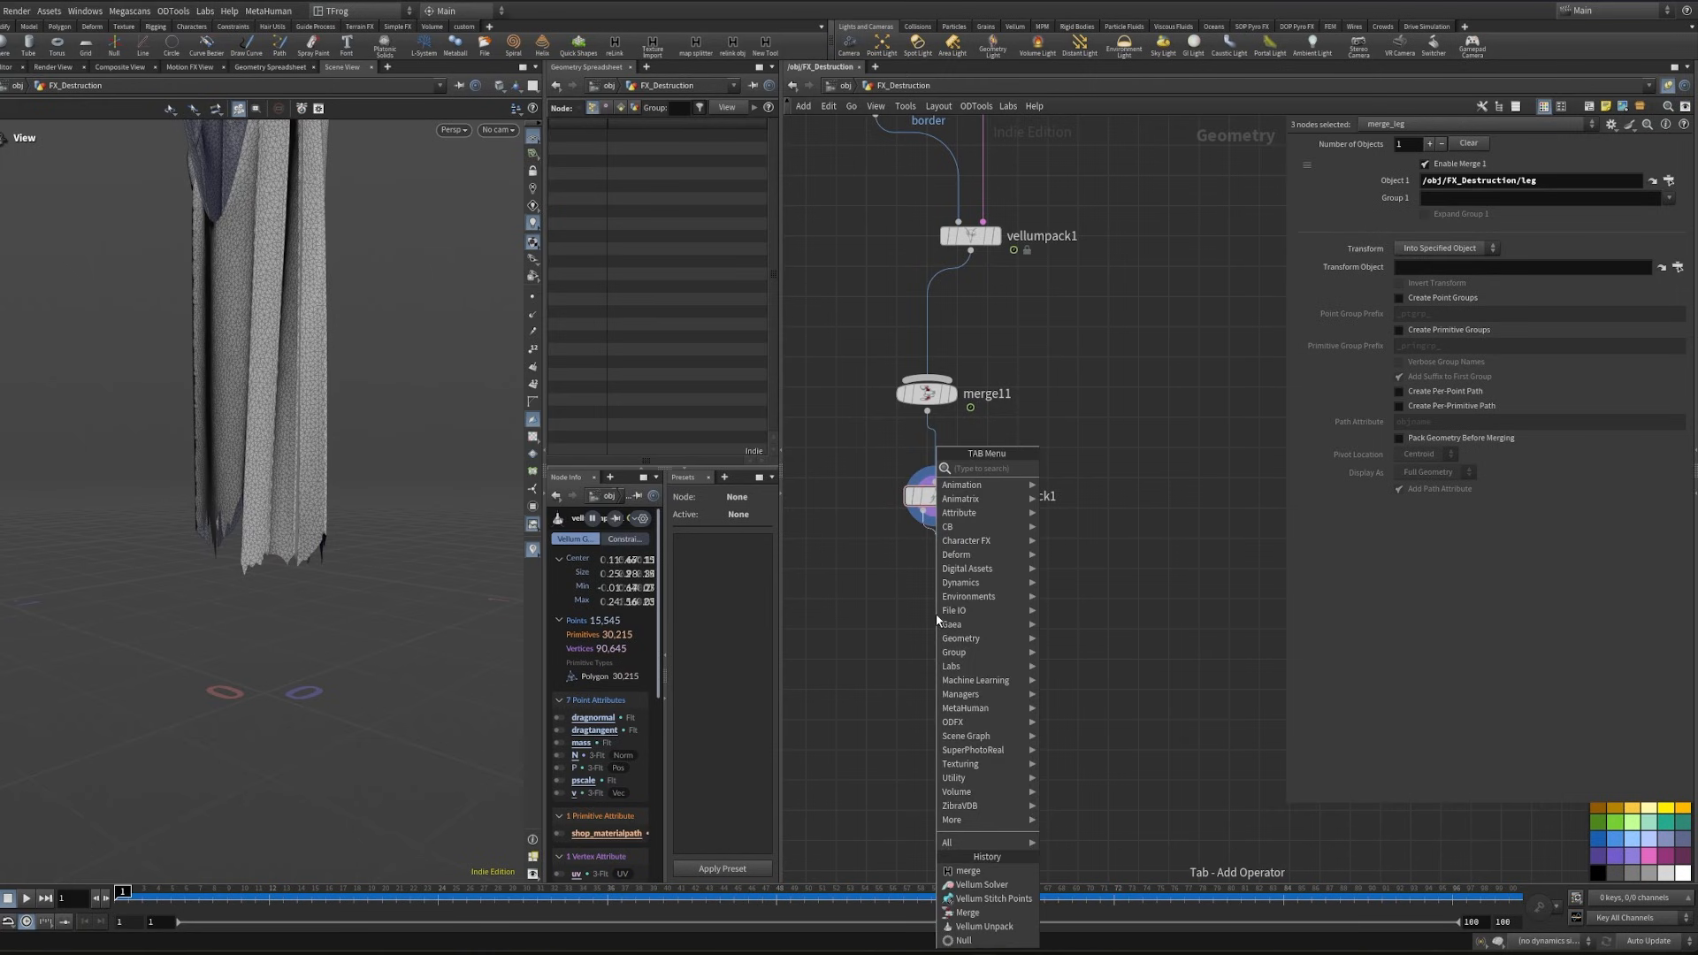
pyautogui.write('vellum st')
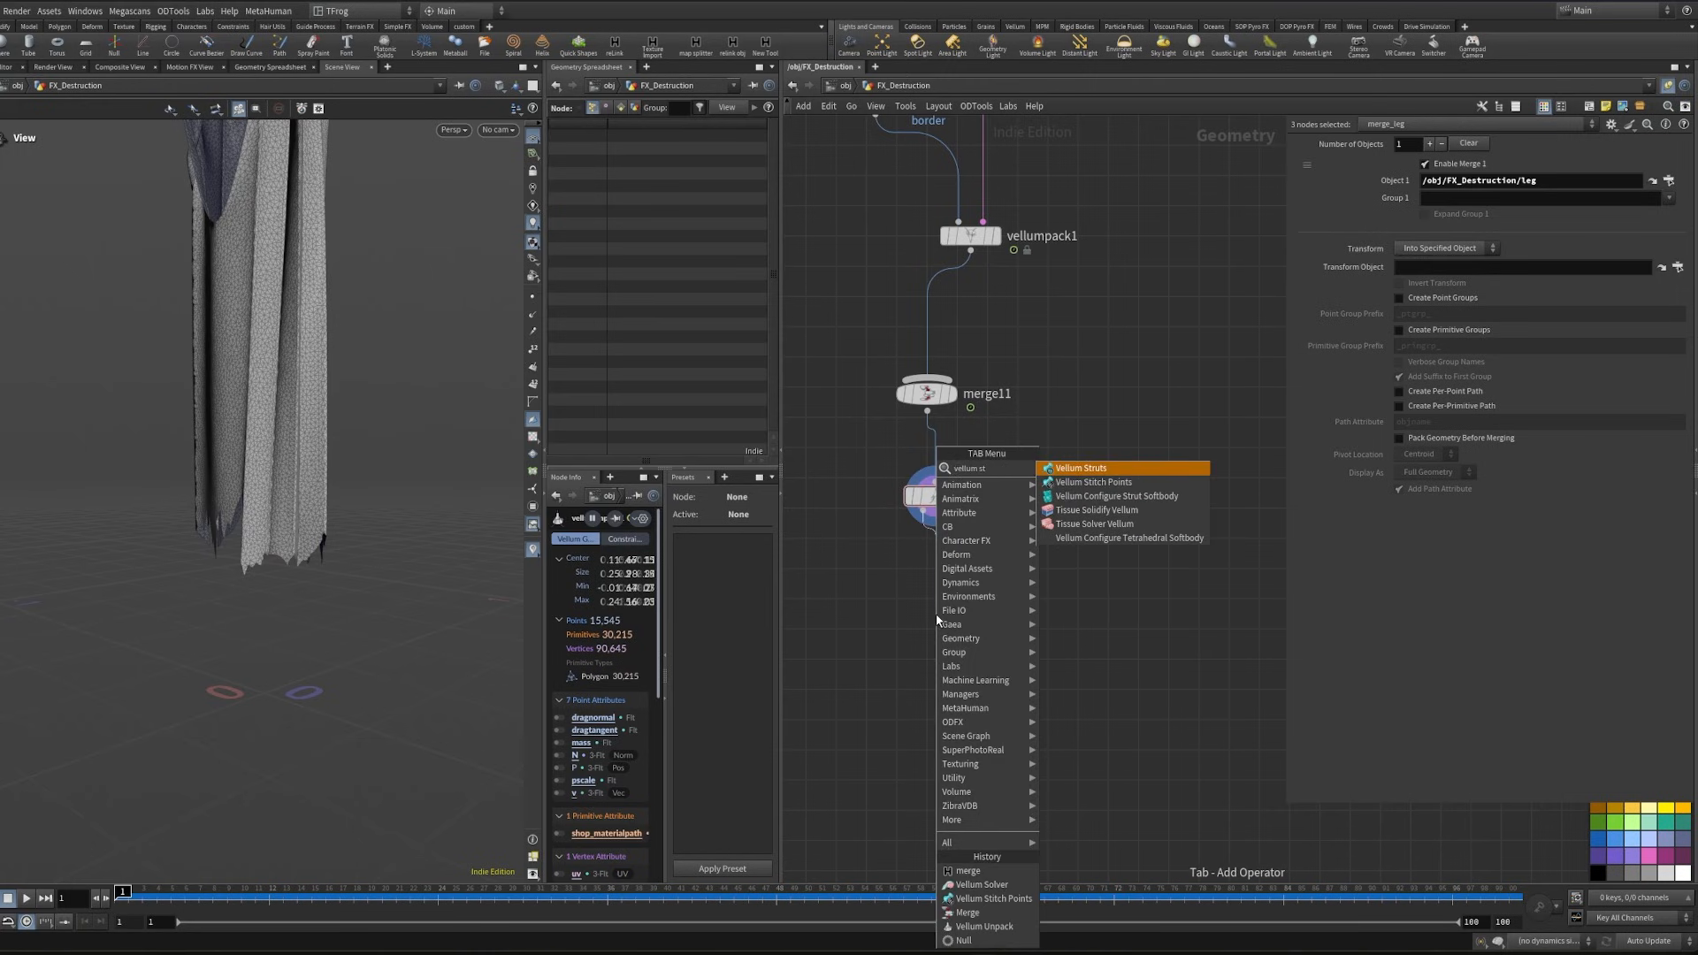
pyautogui.press('Down')
pyautogui.press('Return')
pyautogui.click(948, 626)
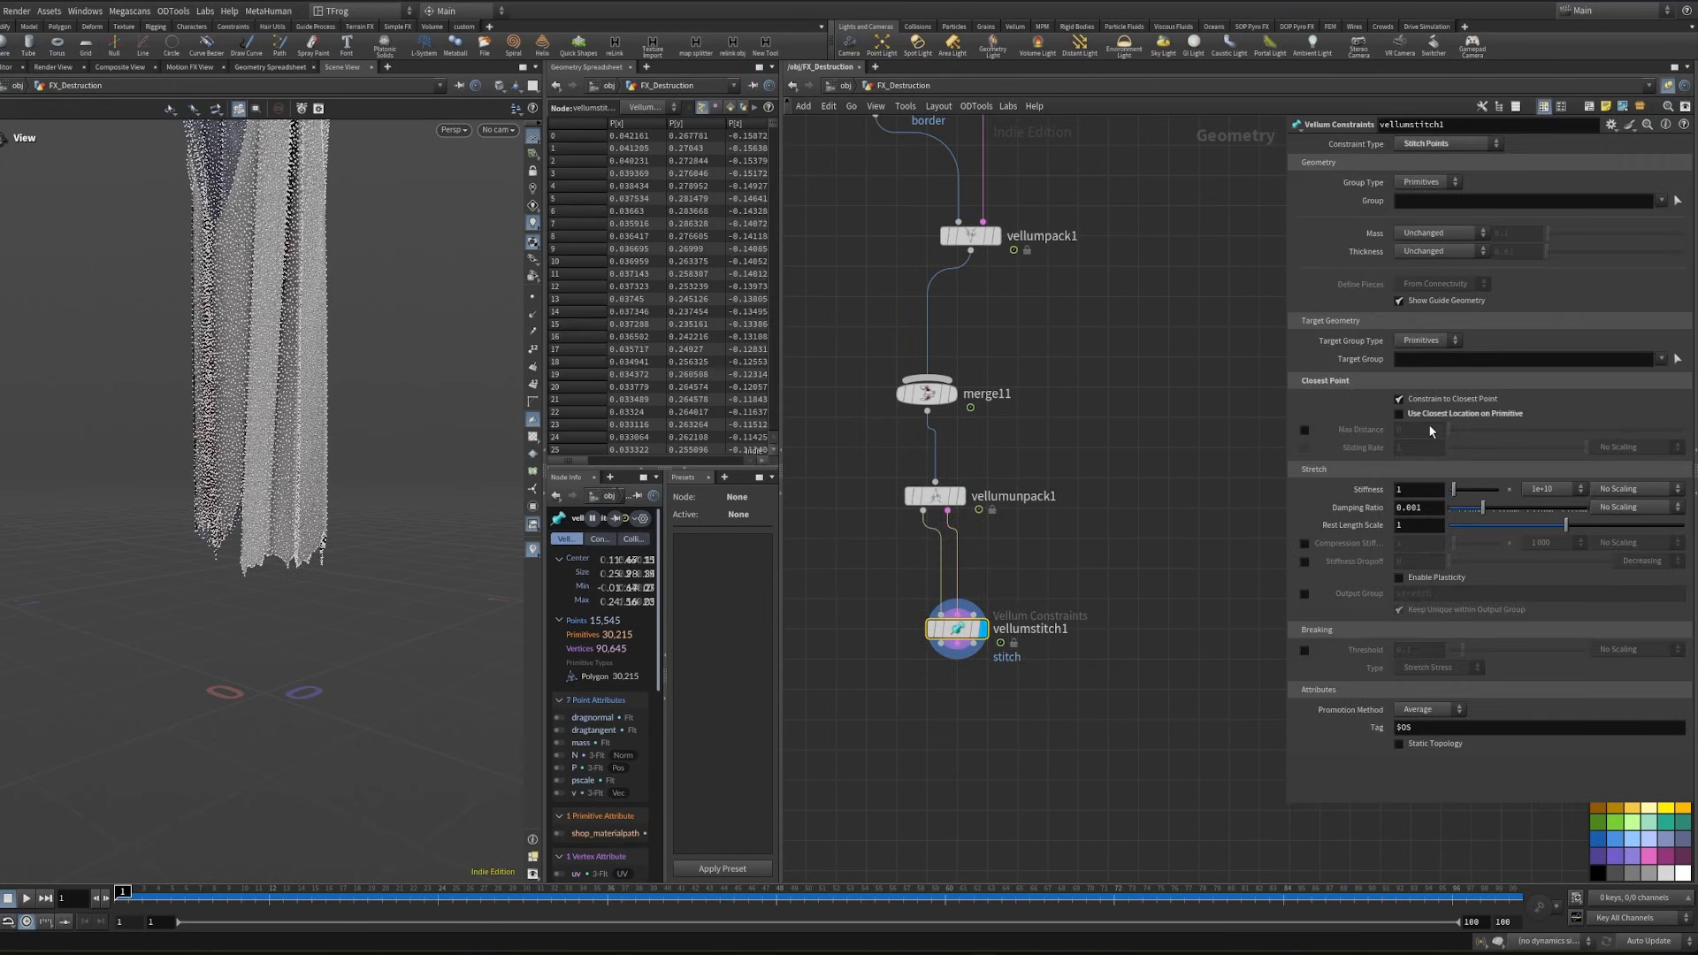
# - Enable Use Closest Location on Primitive for the stitch constraint and set its group type to Points
pyautogui.click(1441, 414)
pyautogui.click(1427, 184)
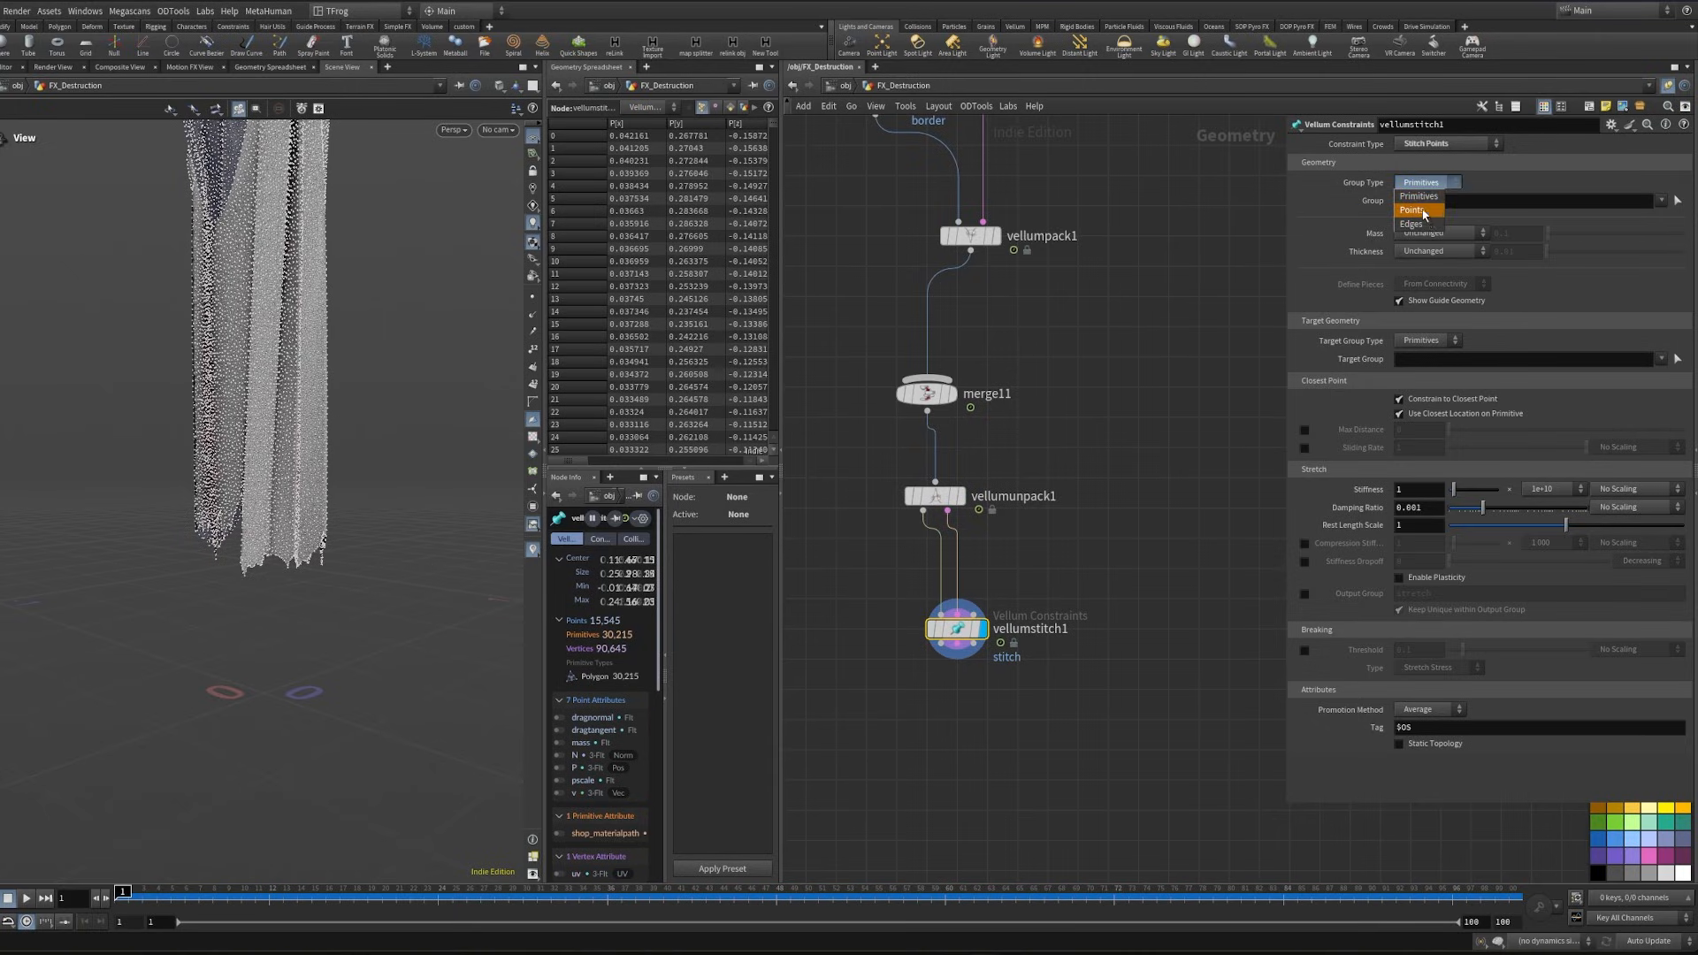
pyautogui.click(1419, 215)
# - Add a Vellum Solver after vellumstitch1 and cut the wire into its collision geometry input
pyautogui.moveTo(1100, 534); pyautogui.dragTo(1050, 407, button='middle')
pyautogui.press('Tab')
pyautogui.write('ve')
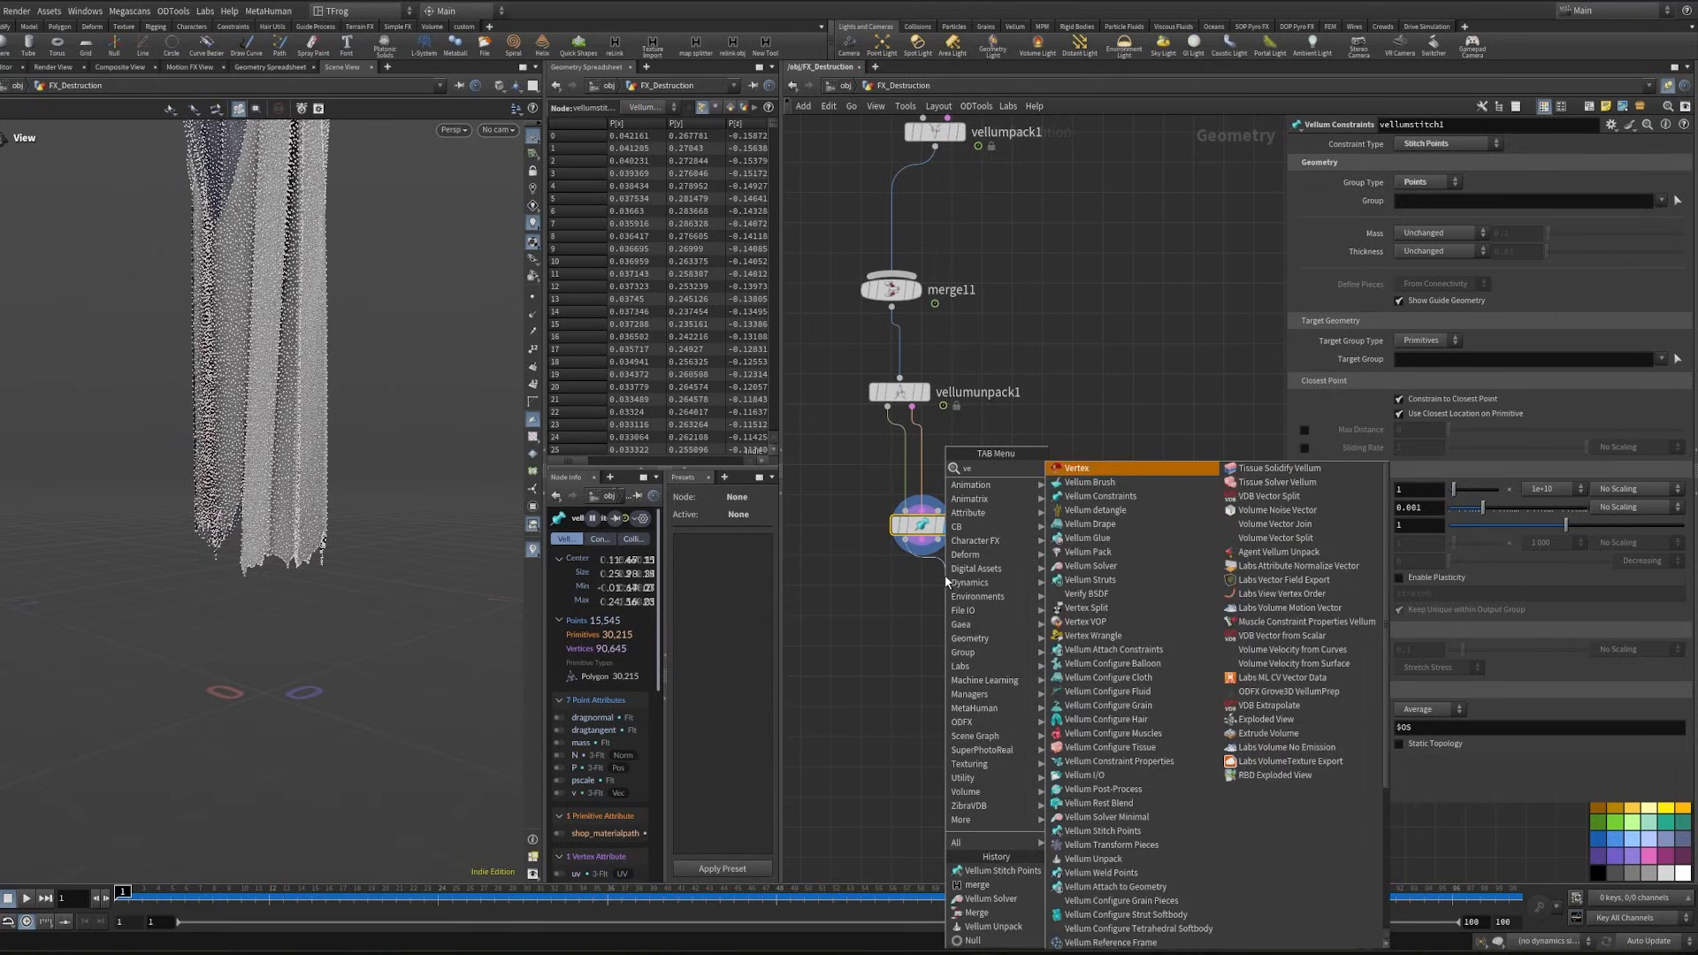
pyautogui.write('ll solv')
pyautogui.press('Return')
pyautogui.press('Return')
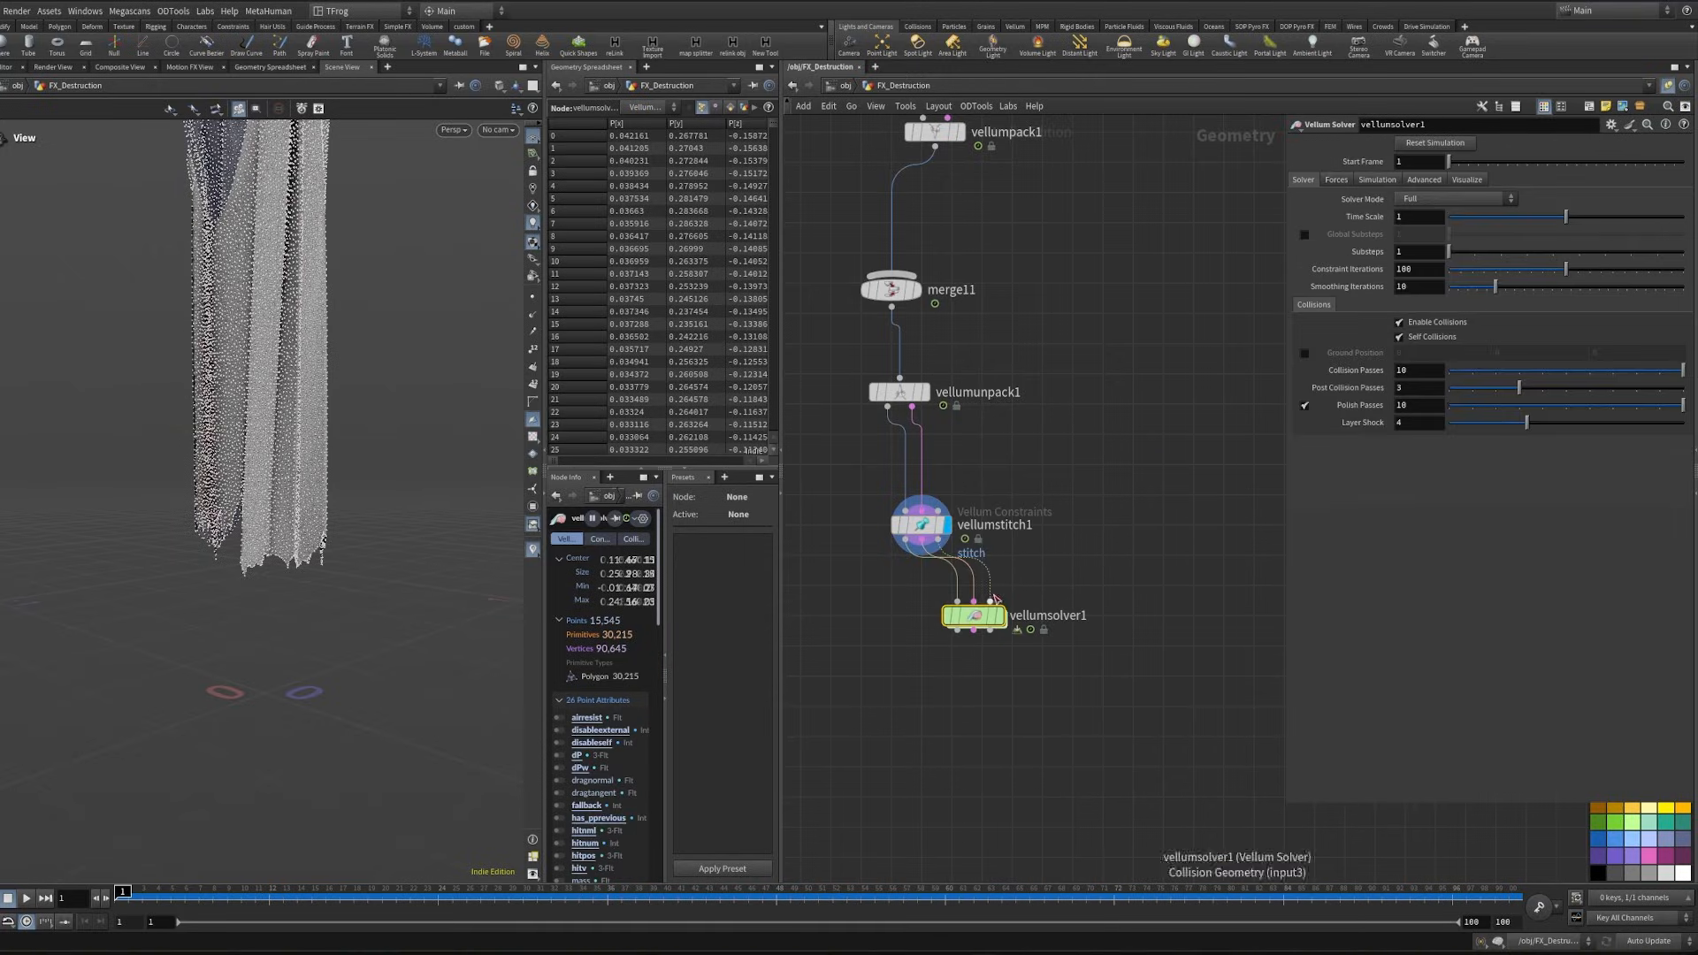
pyautogui.press('y')
pyautogui.moveTo(980, 585); pyautogui.dragTo(1042, 574)
# - Paste the leg null as an Object Merge reference, connect it to the solver's collision input, and display and select vellumsolver1
pyautogui.moveTo(1062, 333); pyautogui.dragTo(1054, 555, button='middle')
pyautogui.moveTo(1066, 221); pyautogui.dragTo(1095, 161)
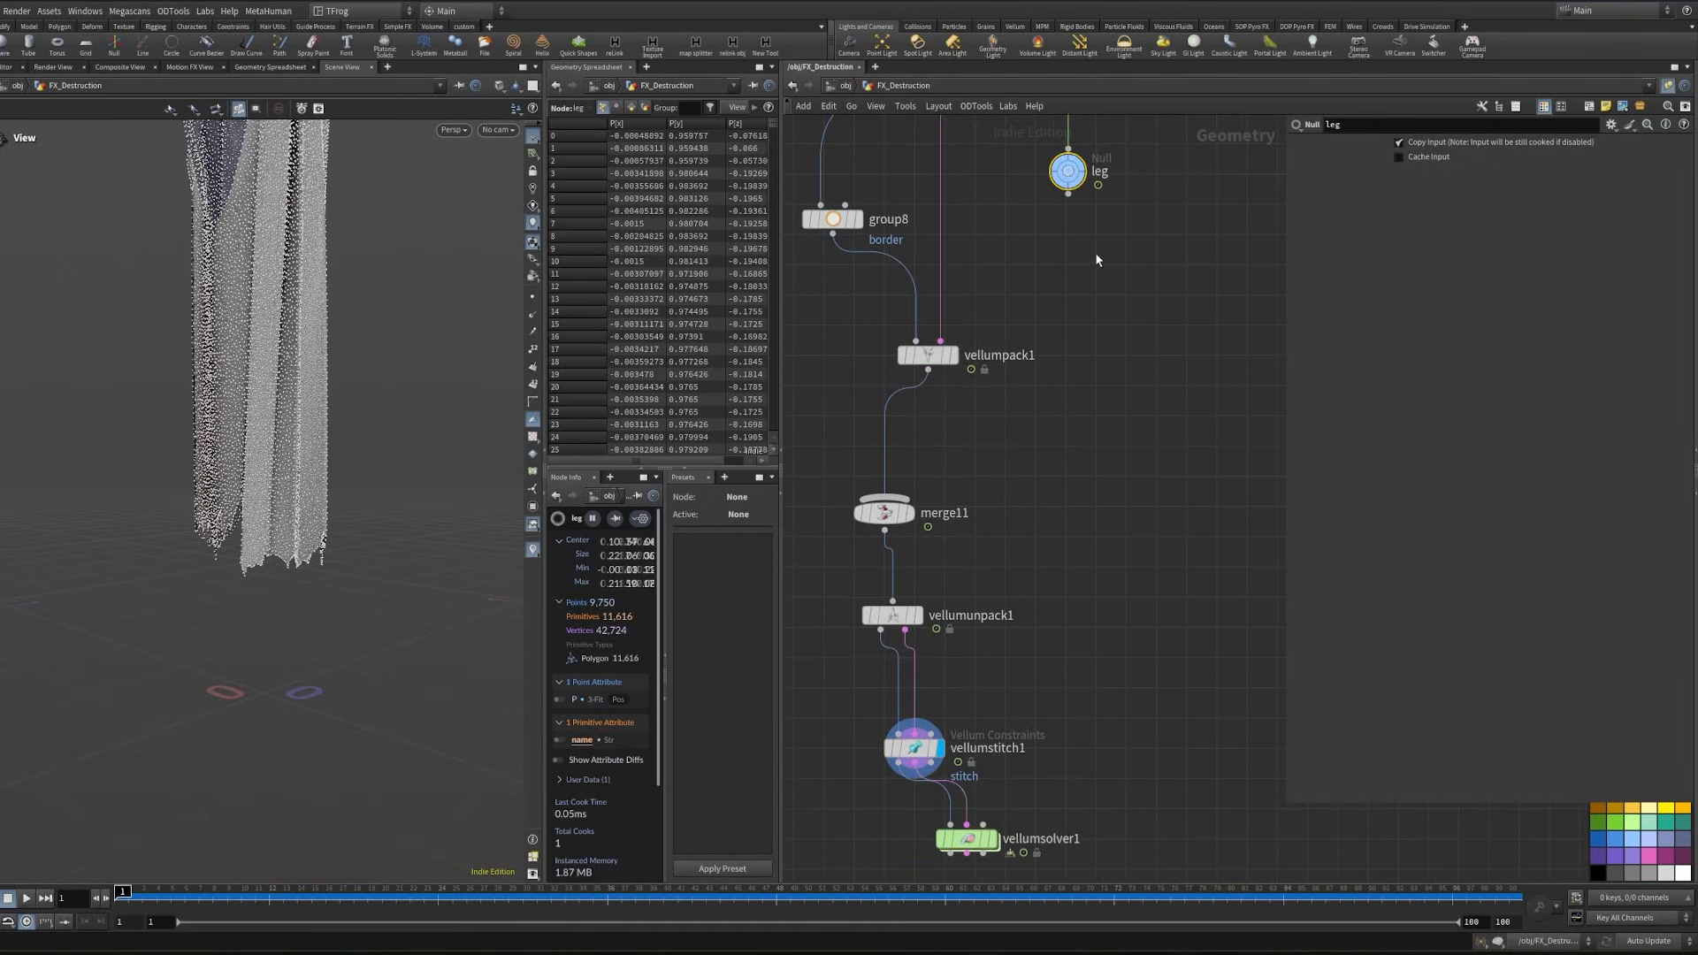
pyautogui.hotkey('ctrl', 'c')
pyautogui.moveTo(1053, 689); pyautogui.dragTo(1077, 589, button='middle')
pyautogui.hotkey('ctrl', 'shift', 'v')
pyautogui.moveTo(1120, 581); pyautogui.dragTo(1007, 726)
pyautogui.click(1017, 741)
pyautogui.moveTo(1017, 740); pyautogui.dragTo(1038, 678, button='middle')
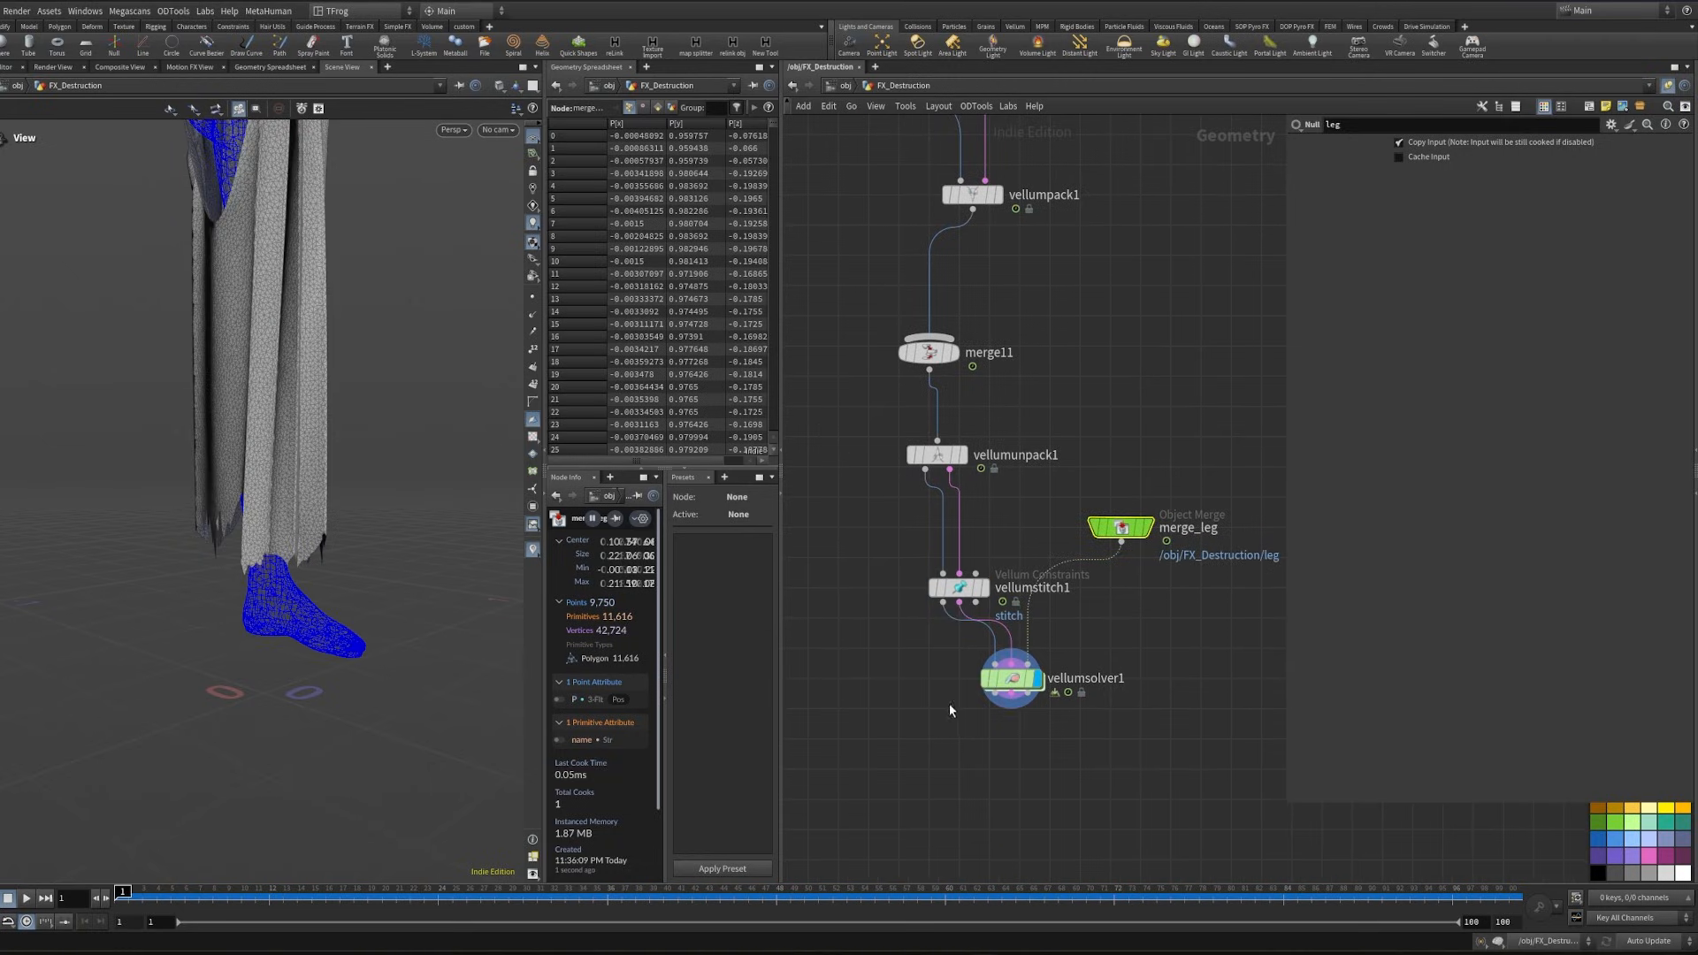
pyautogui.click(1009, 678)
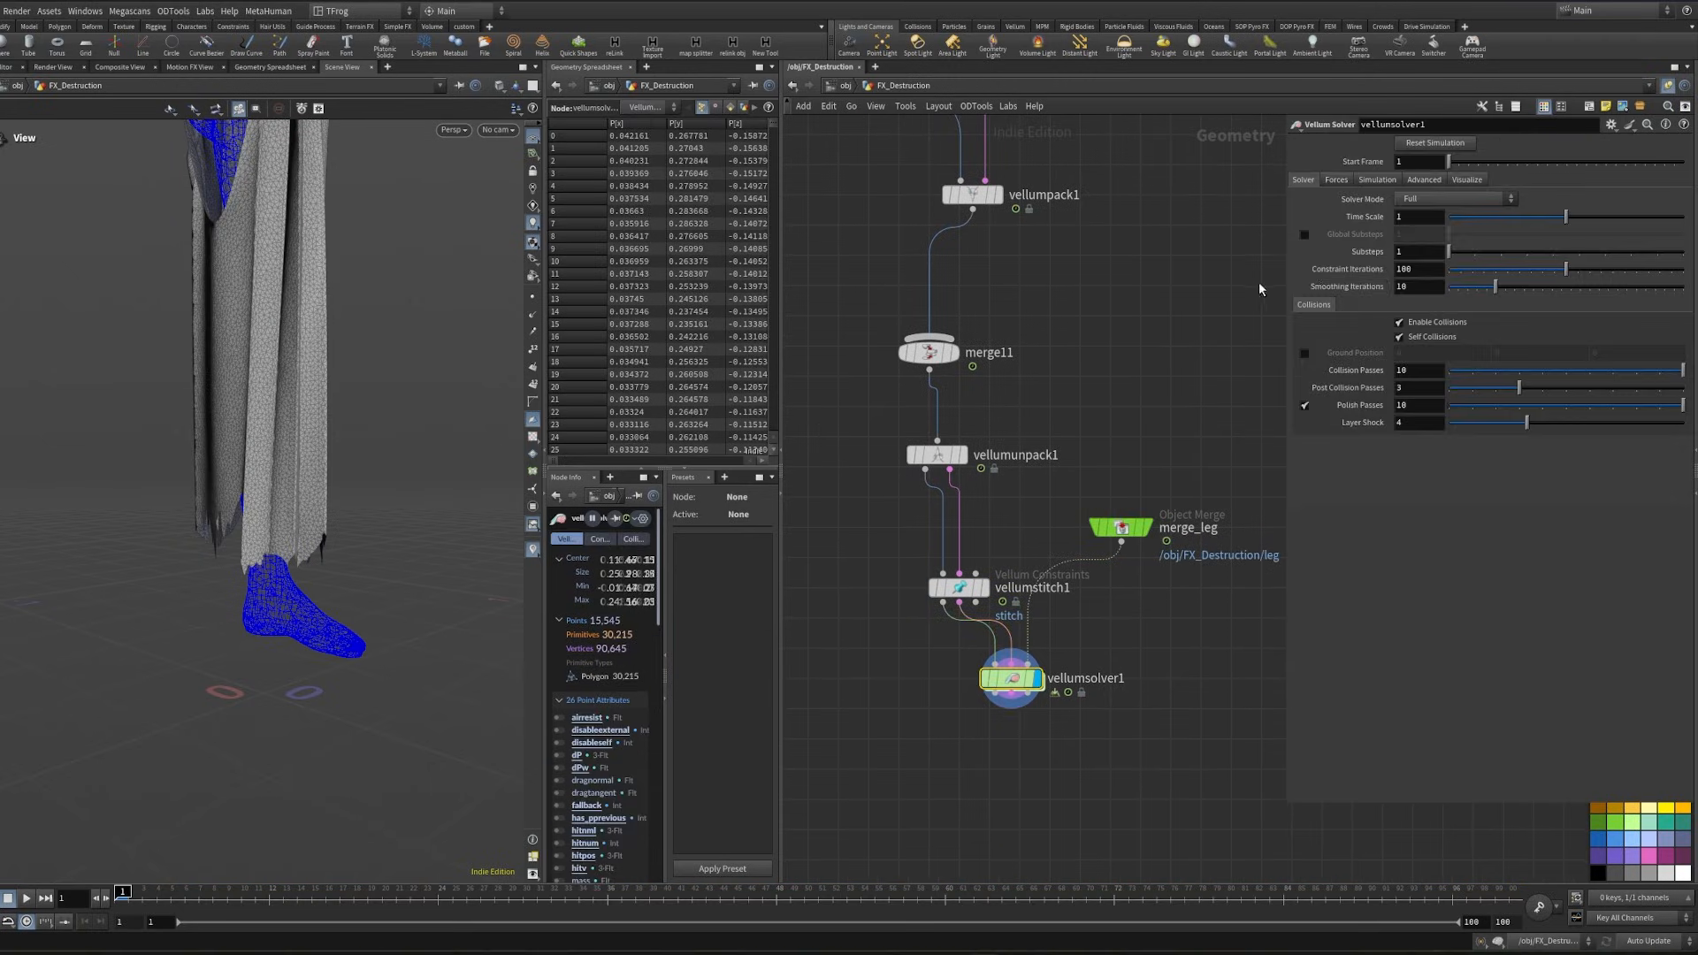
# - Enable Global Substeps on vellumsolver1 with a value of 8 and set Constraint Iterations to 200
pyautogui.click(1304, 235)
pyautogui.click(1409, 235)
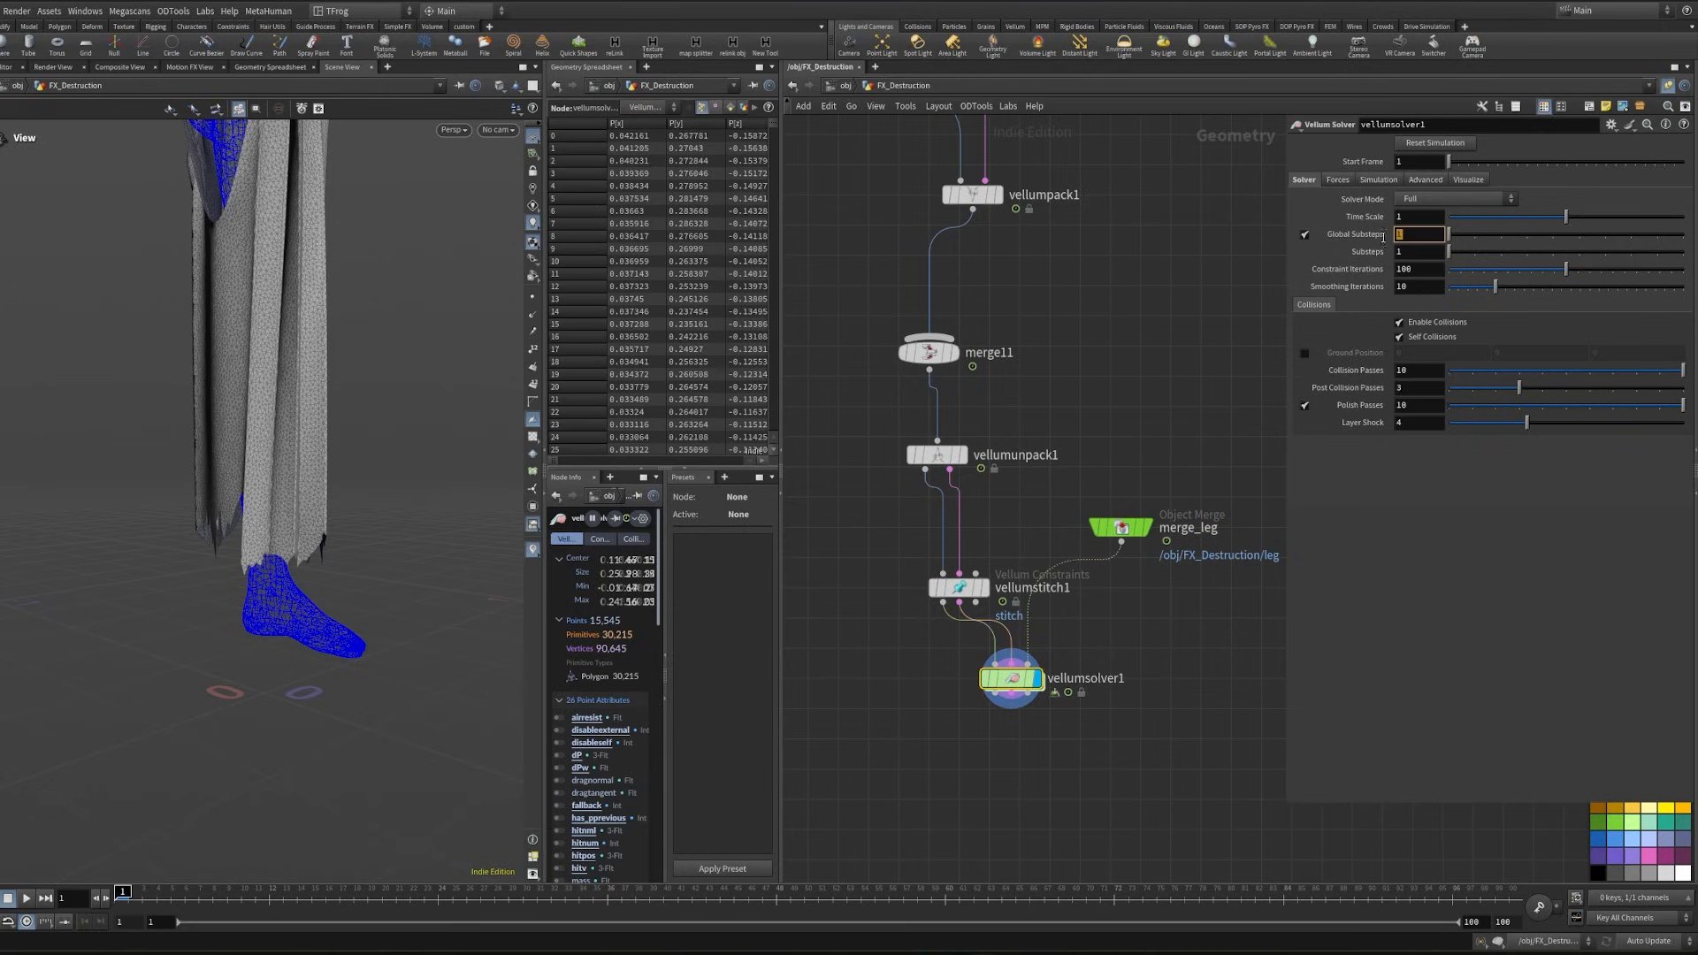
pyautogui.write('8')
pyautogui.press('Return')
pyautogui.click(1399, 269)
pyautogui.write('200')
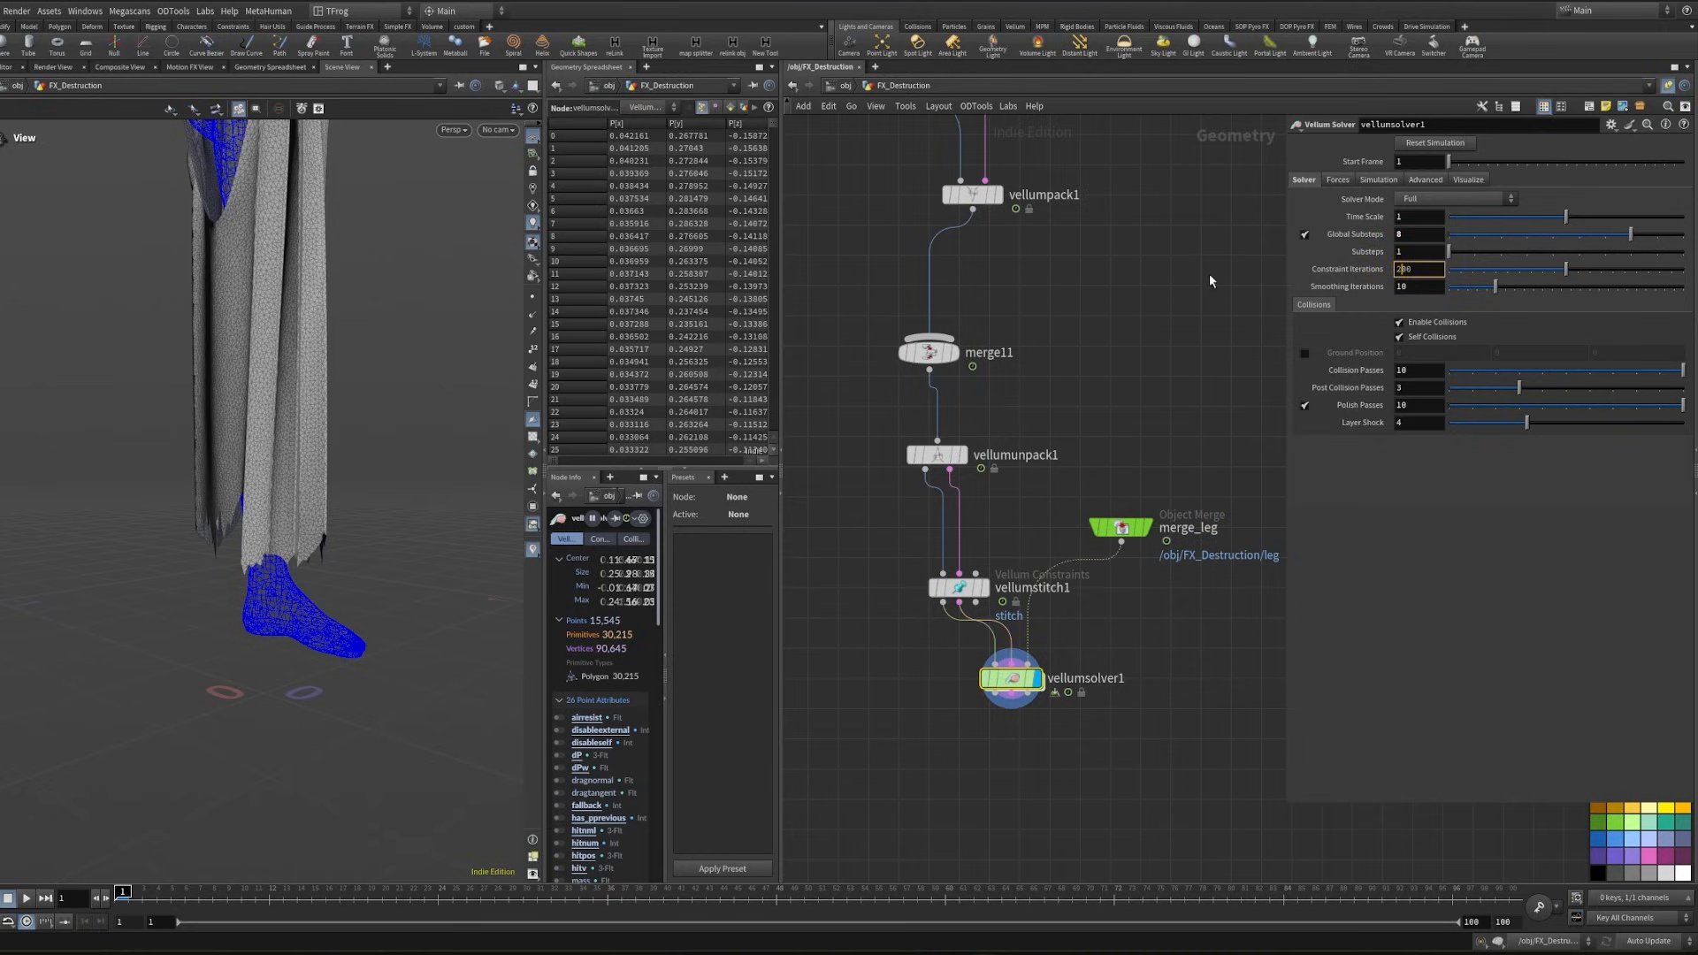
pyautogui.press('Return')
# - Set the friction Static Threshold in vellumsolver1's force settings to 0.03
pyautogui.click(1338, 180)
pyautogui.click(1420, 324)
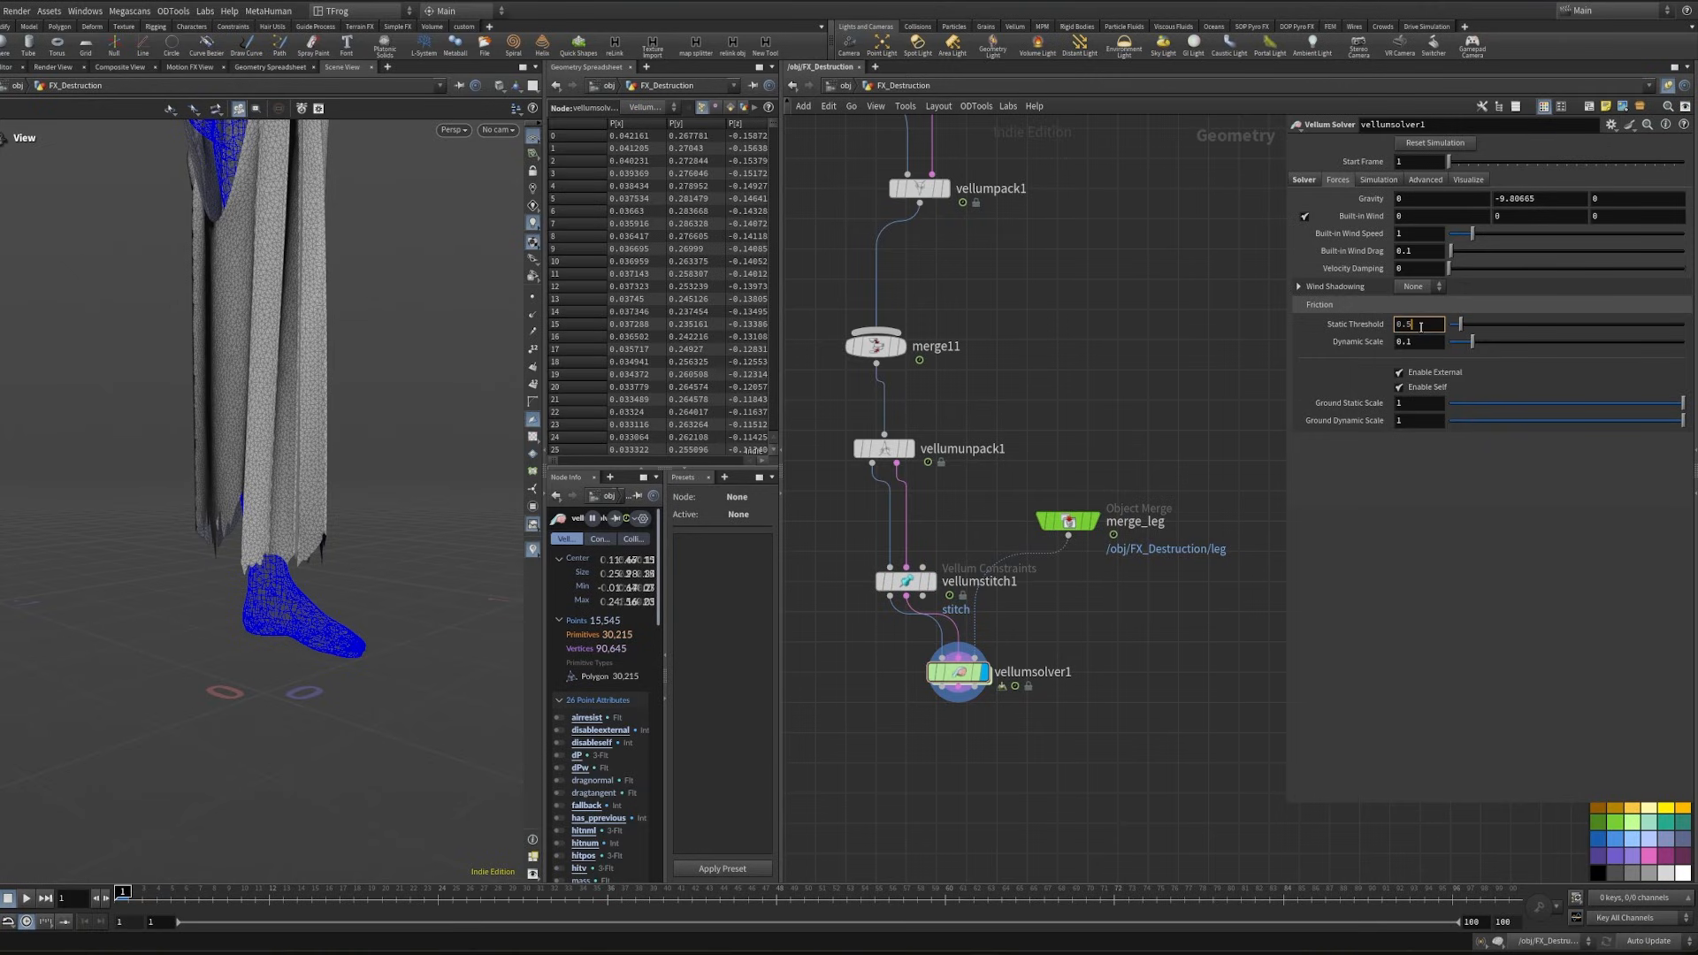
pyautogui.write('0.03')
pyautogui.press('Tab')
pyautogui.press('Return')
# - Set vellumsolver1's simulation Cache Memory to 50000 MB
pyautogui.click(1303, 180)
pyautogui.click(1425, 199)
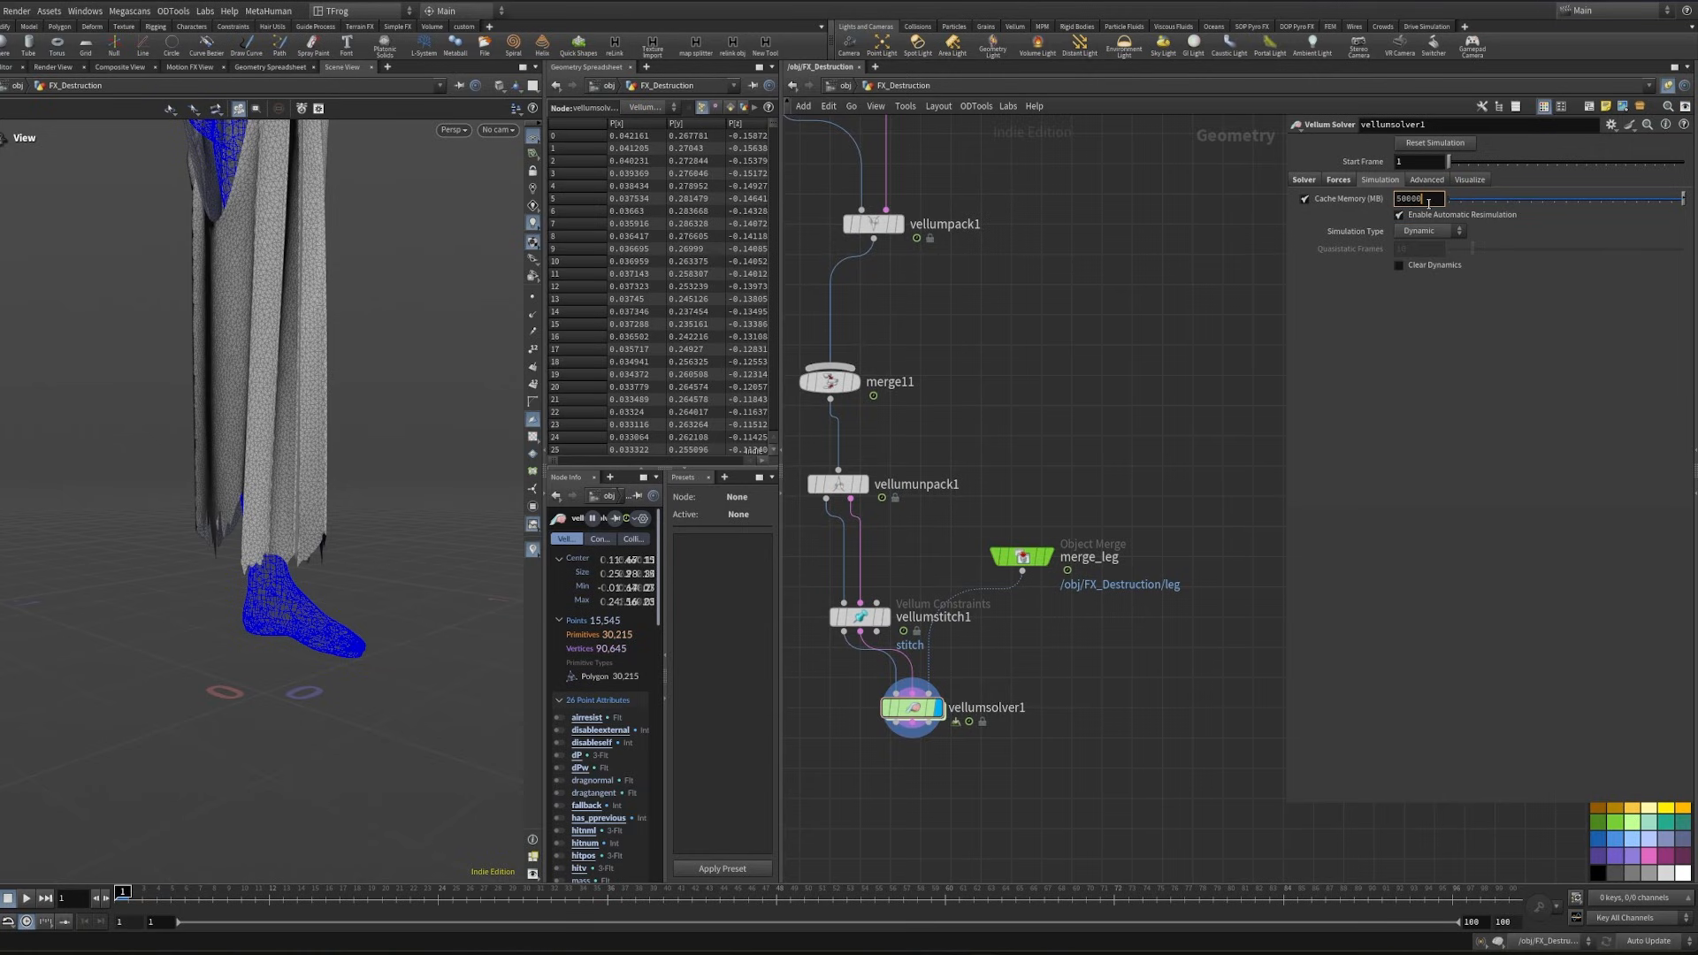
pyautogui.press('Return')
pyautogui.click(1379, 179)
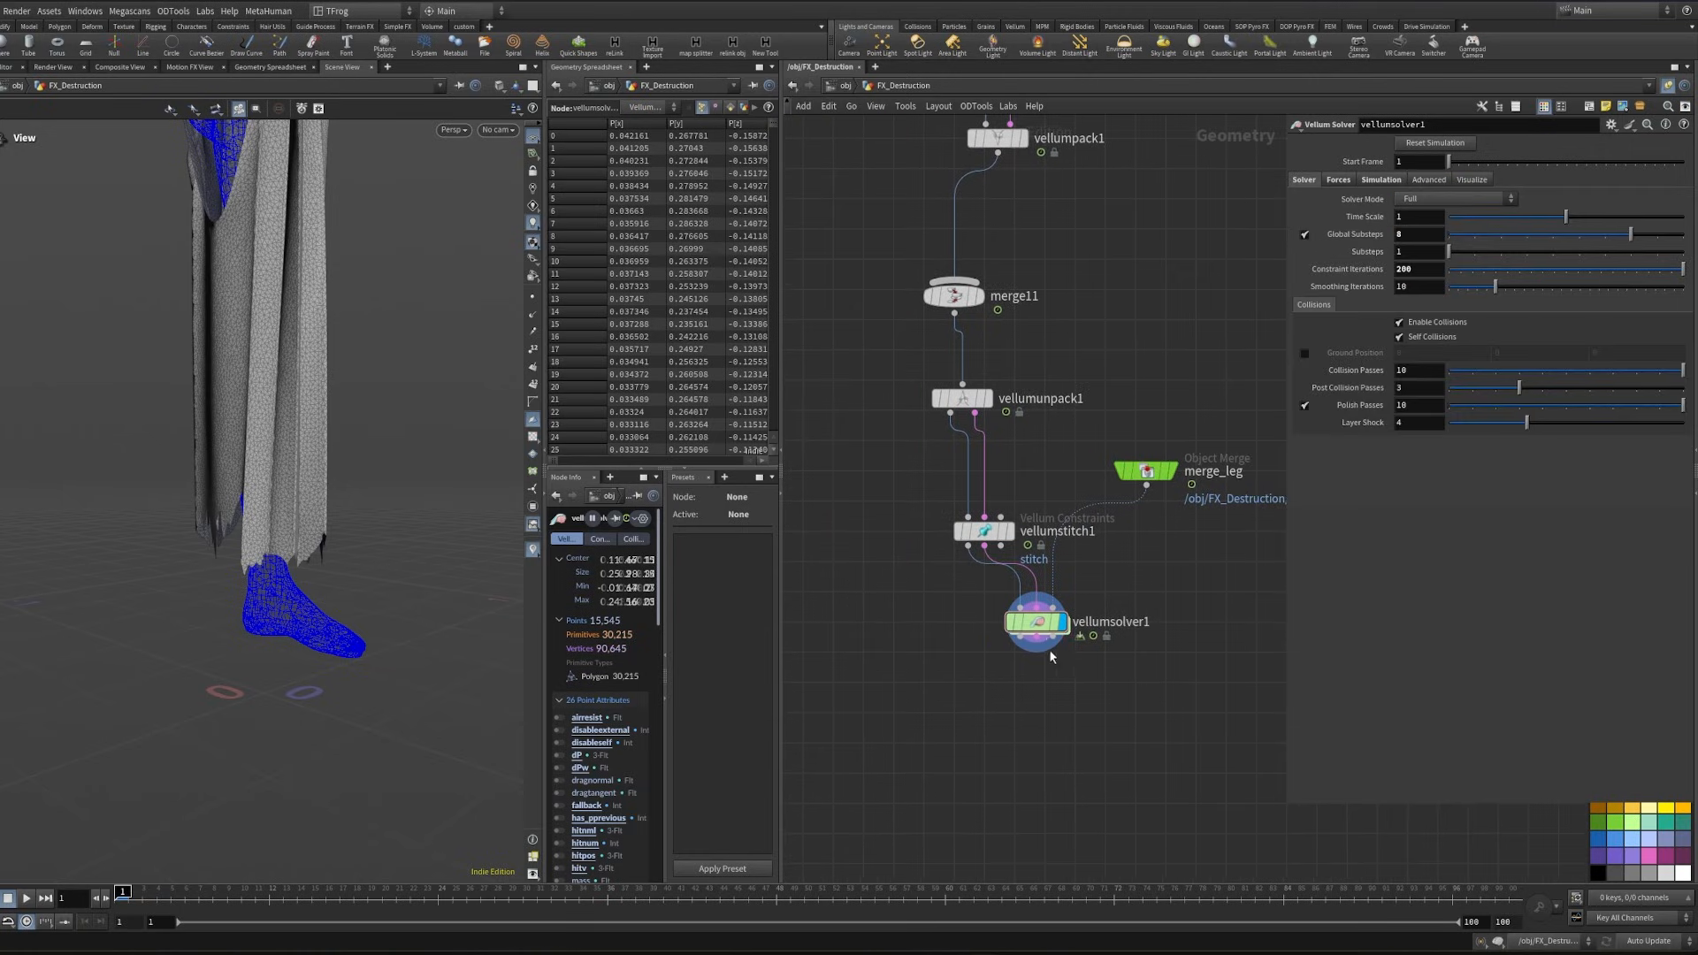
# - Enter vellumsolver1's forces network, add a POP Wind node and connect it to the FORCE output
pyautogui.moveTo(1039, 626); pyautogui.dragTo(1048, 653)
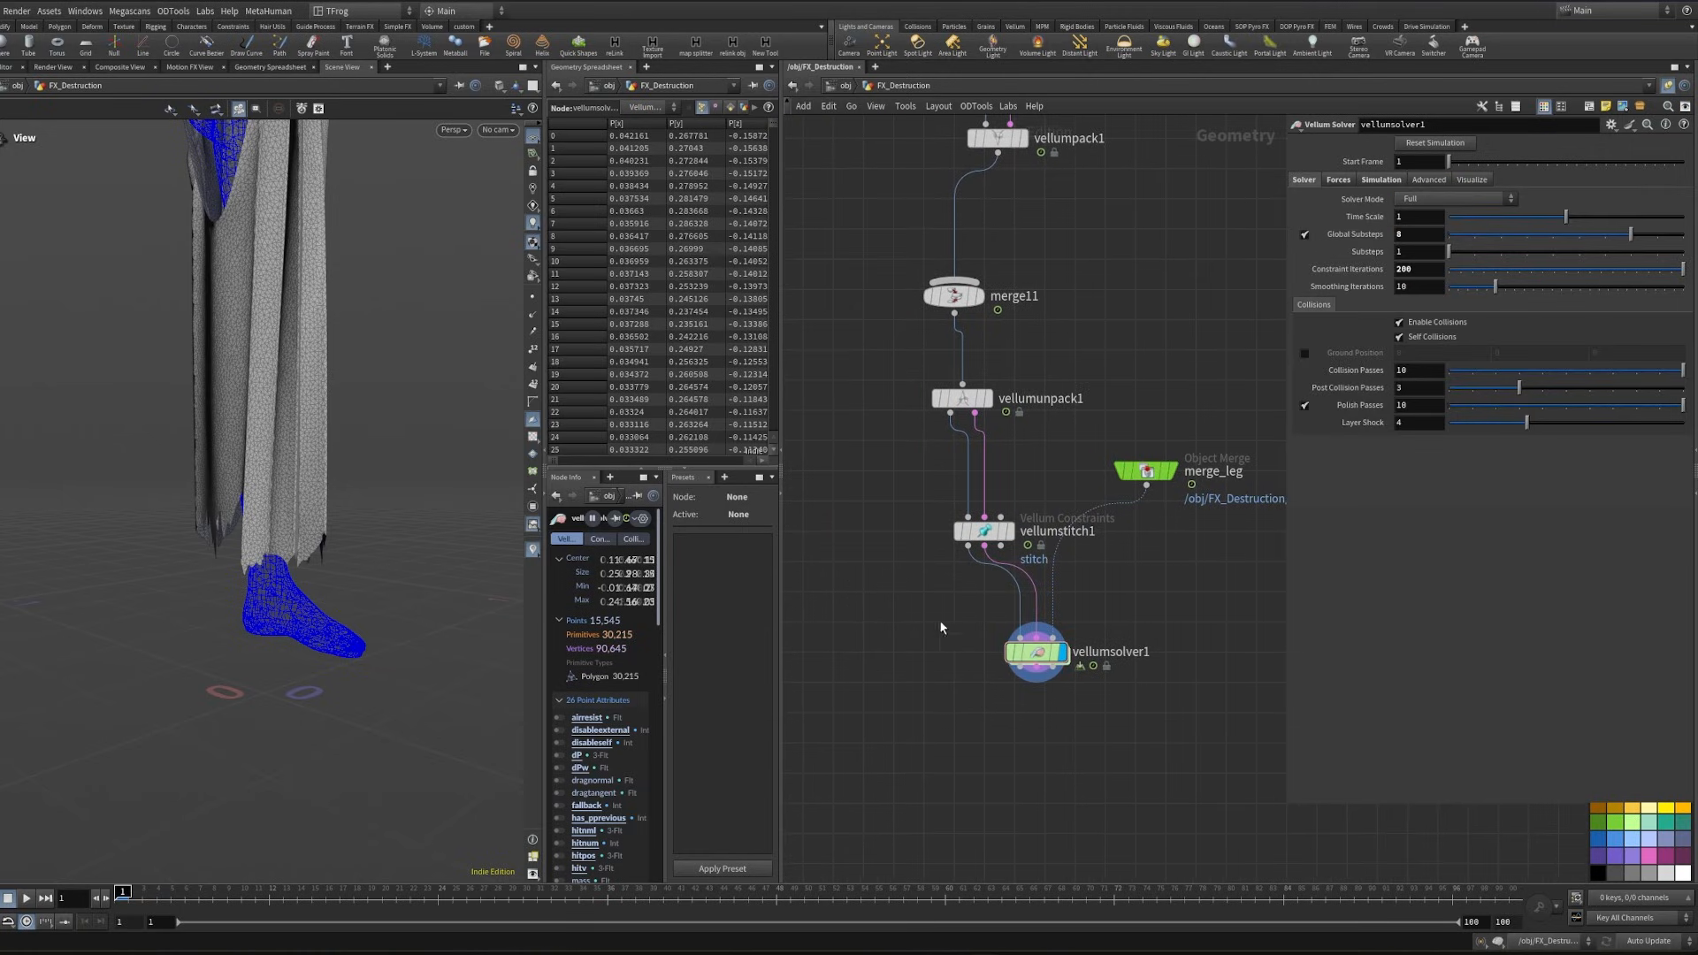
pyautogui.doubleClick(1043, 652)
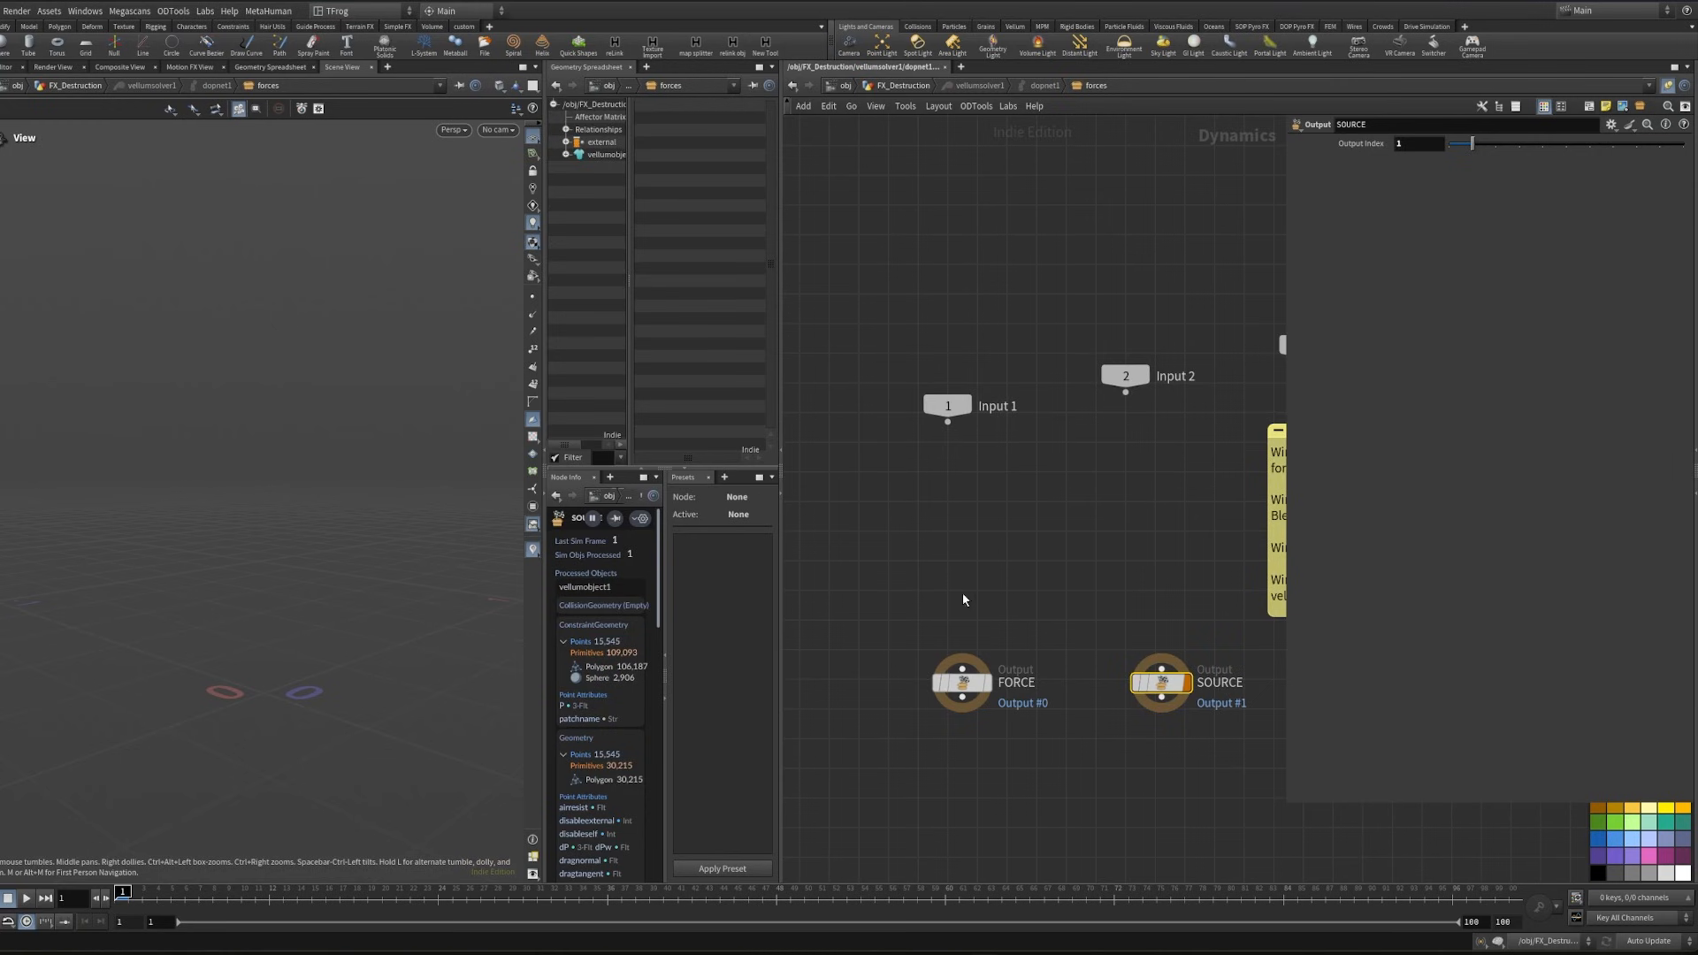
pyautogui.press('Tab')
pyautogui.write('pop wi')
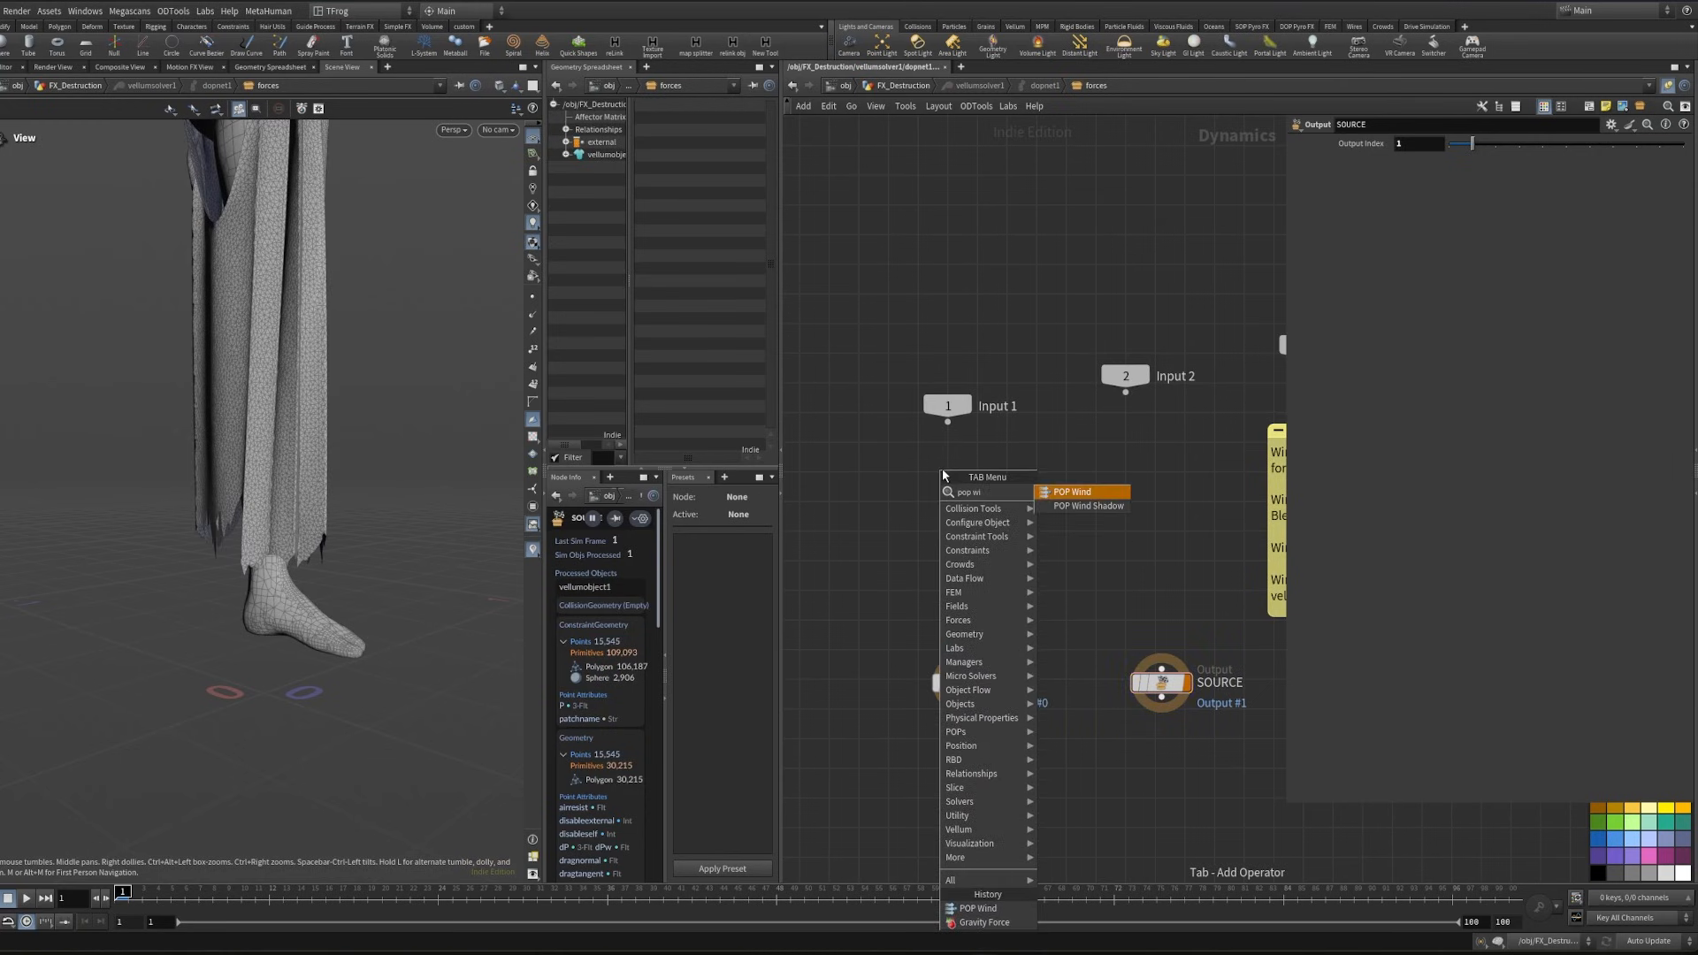
pyautogui.press('Return')
pyautogui.click(962, 530)
pyautogui.moveTo(962, 546); pyautogui.dragTo(962, 669)
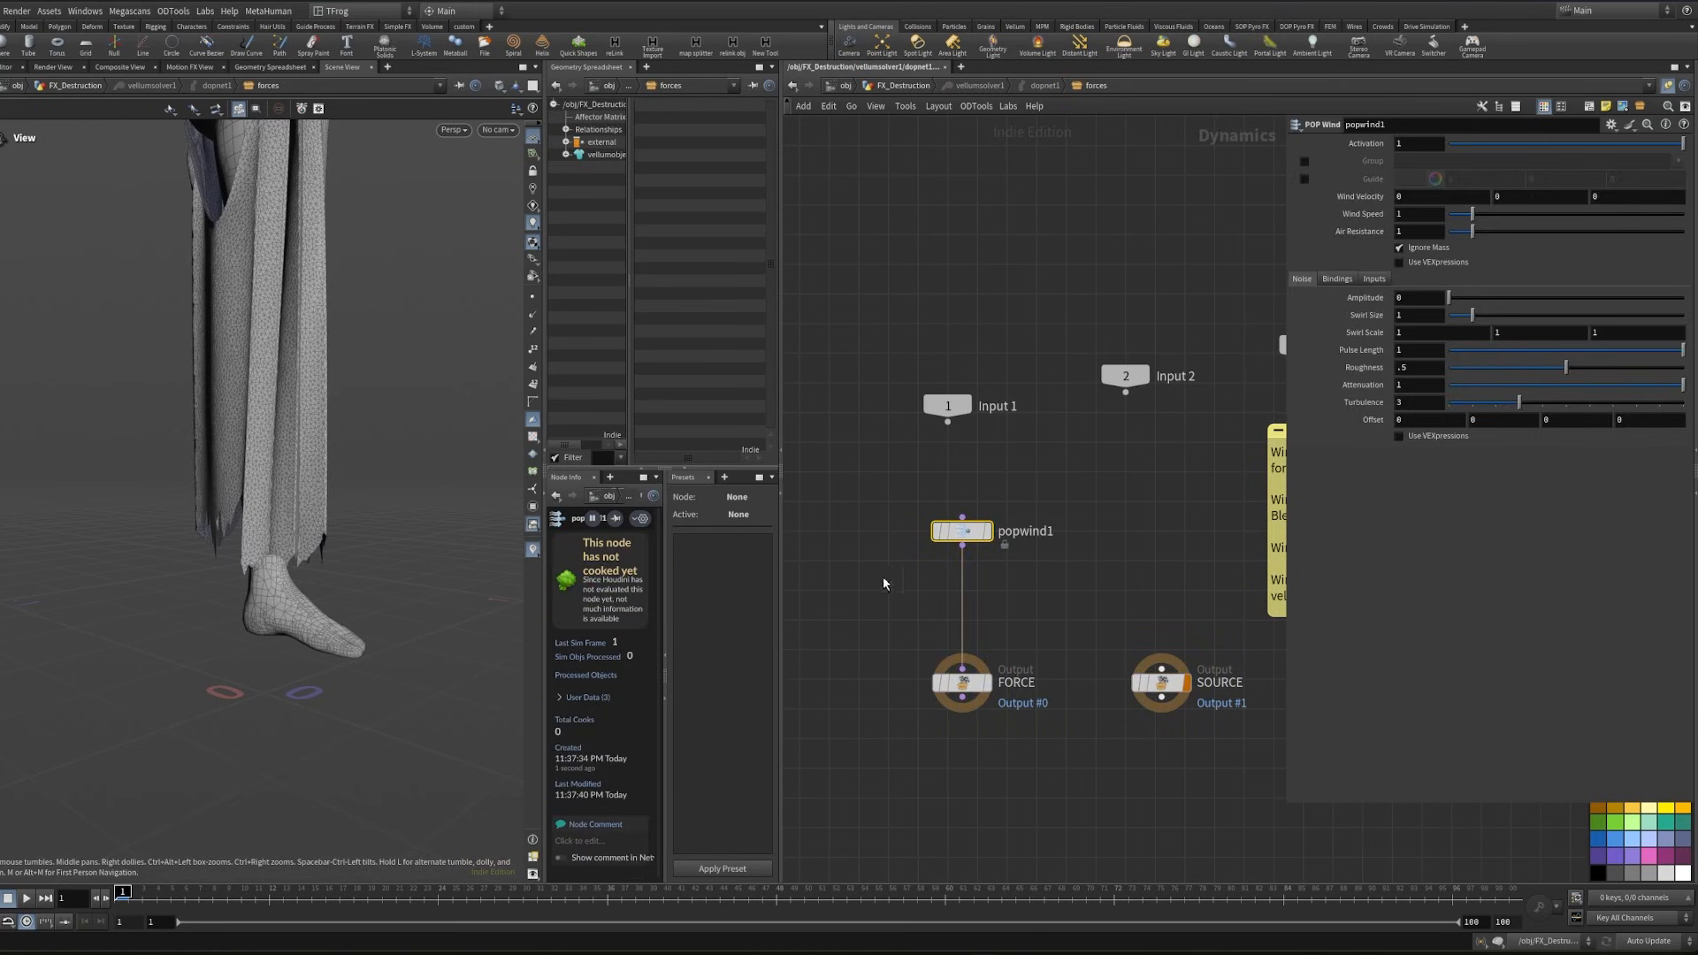
# - Set popwind1's noise Amplitude to 1 and Air Resistance to 1.15, and return to the FX_Destruction network
pyautogui.click(1151, 521)
pyautogui.moveTo(1174, 494); pyautogui.dragTo(1146, 482, button='middle')
pyautogui.click(1430, 233)
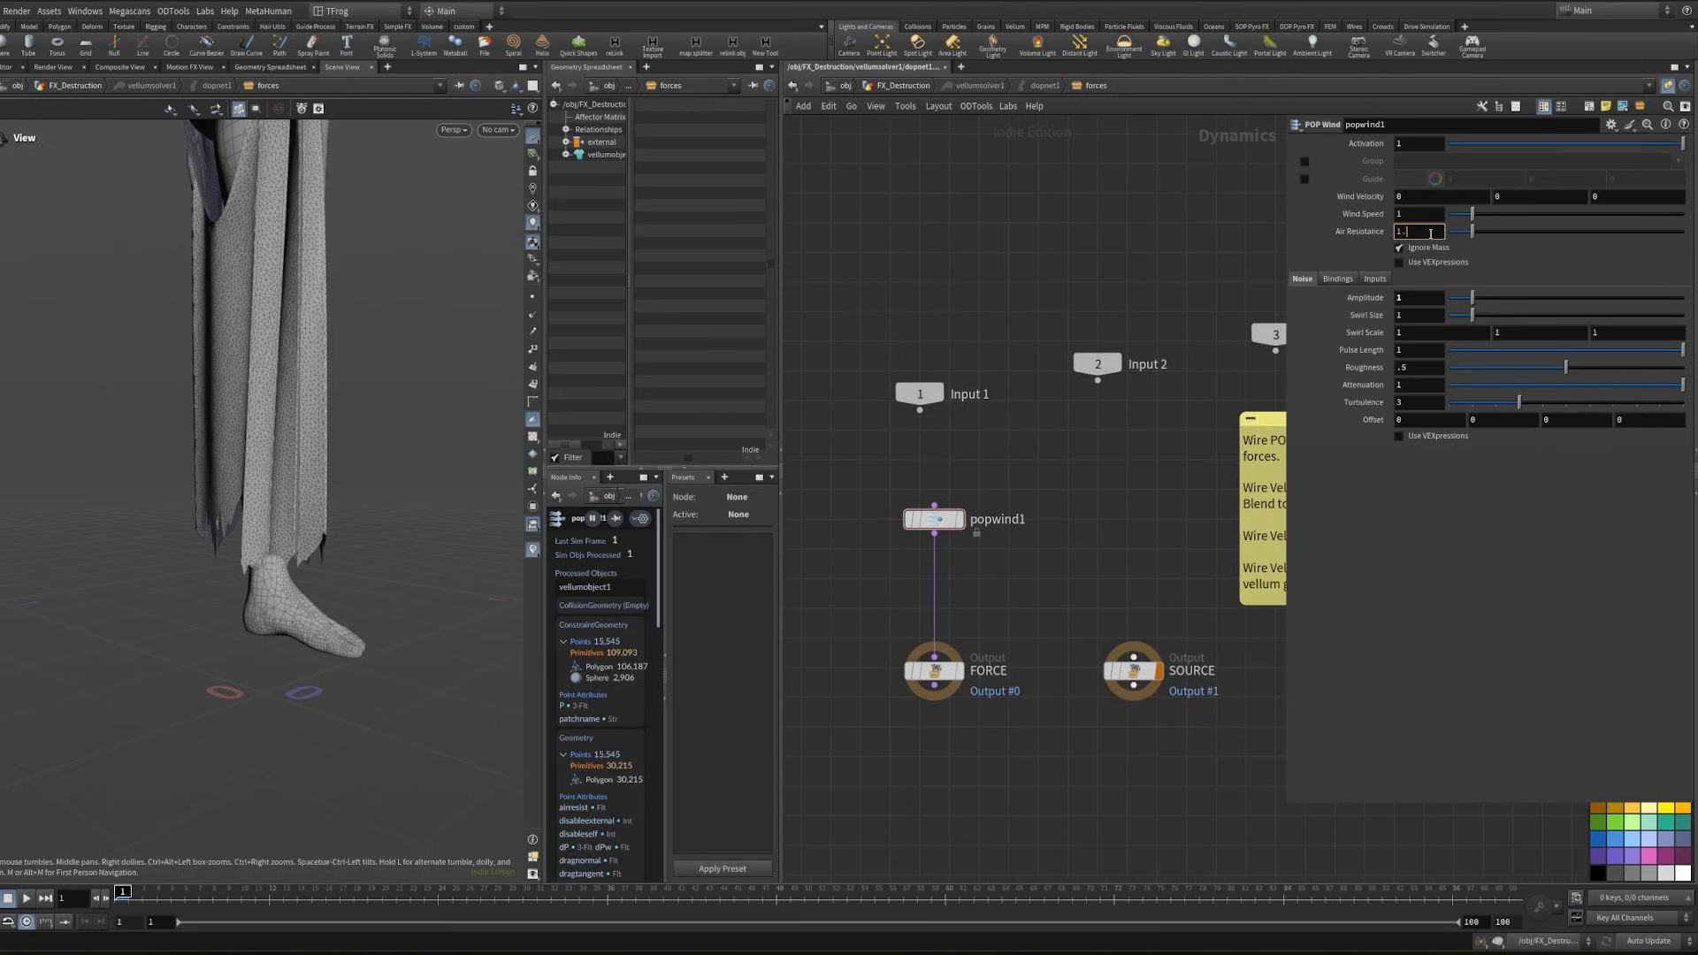
pyautogui.click(1029, 273)
pyautogui.moveTo(1028, 273); pyautogui.dragTo(1003, 199, button='middle')
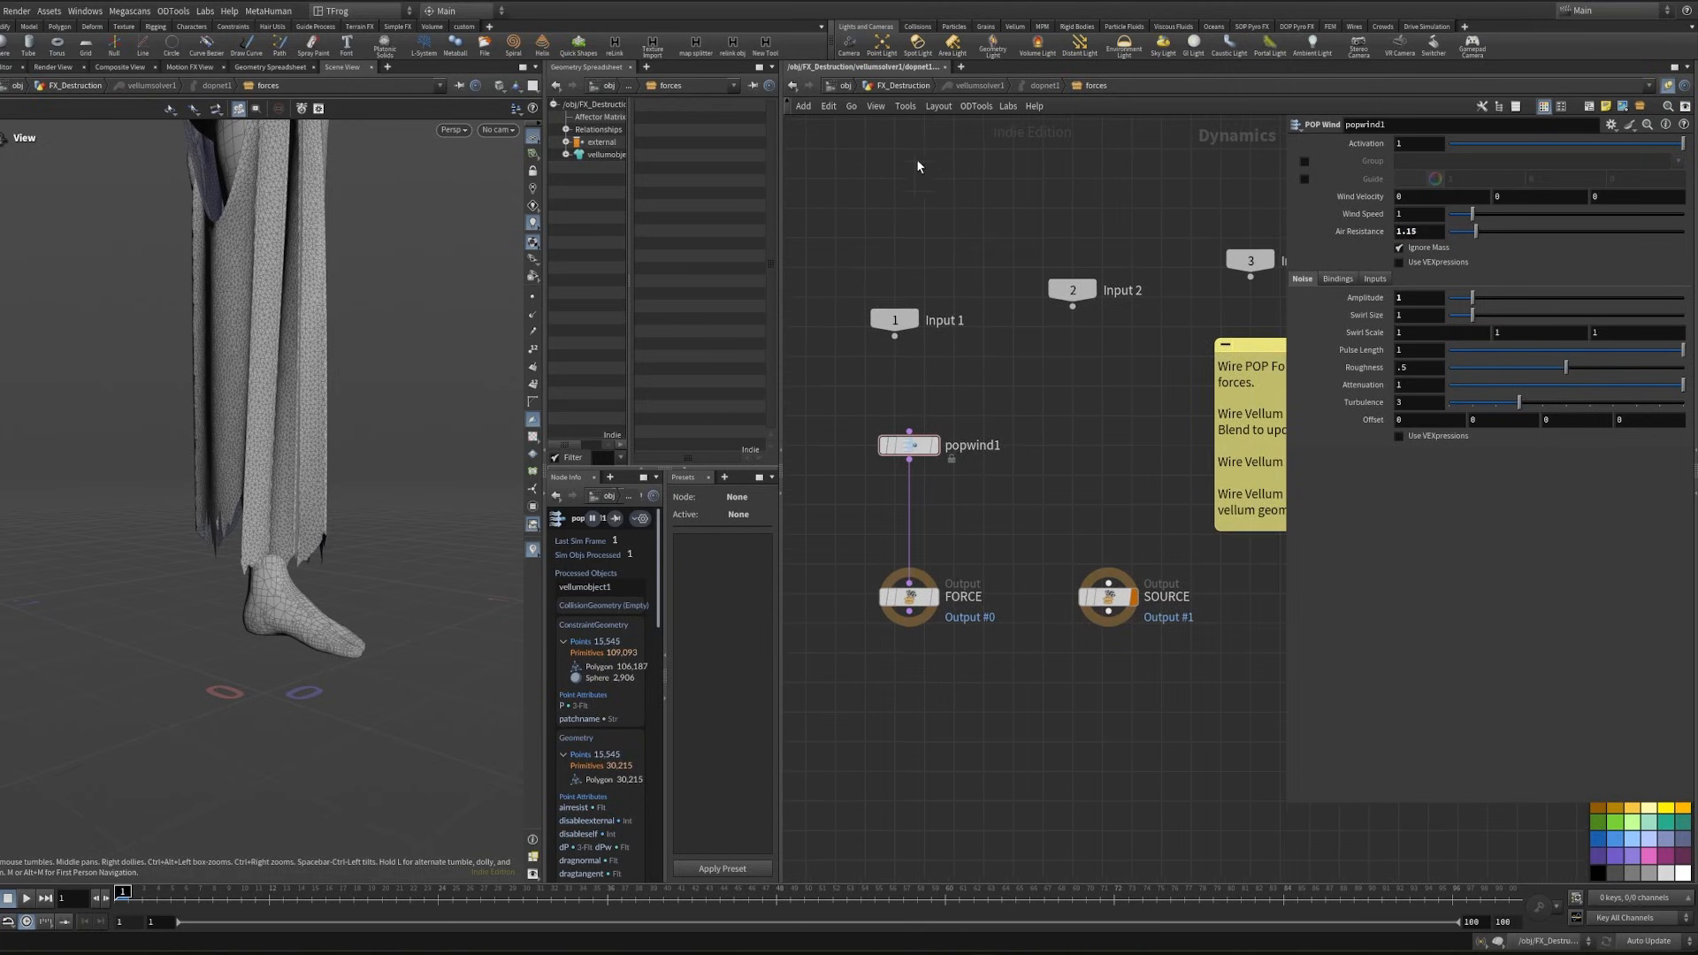
pyautogui.click(899, 86)
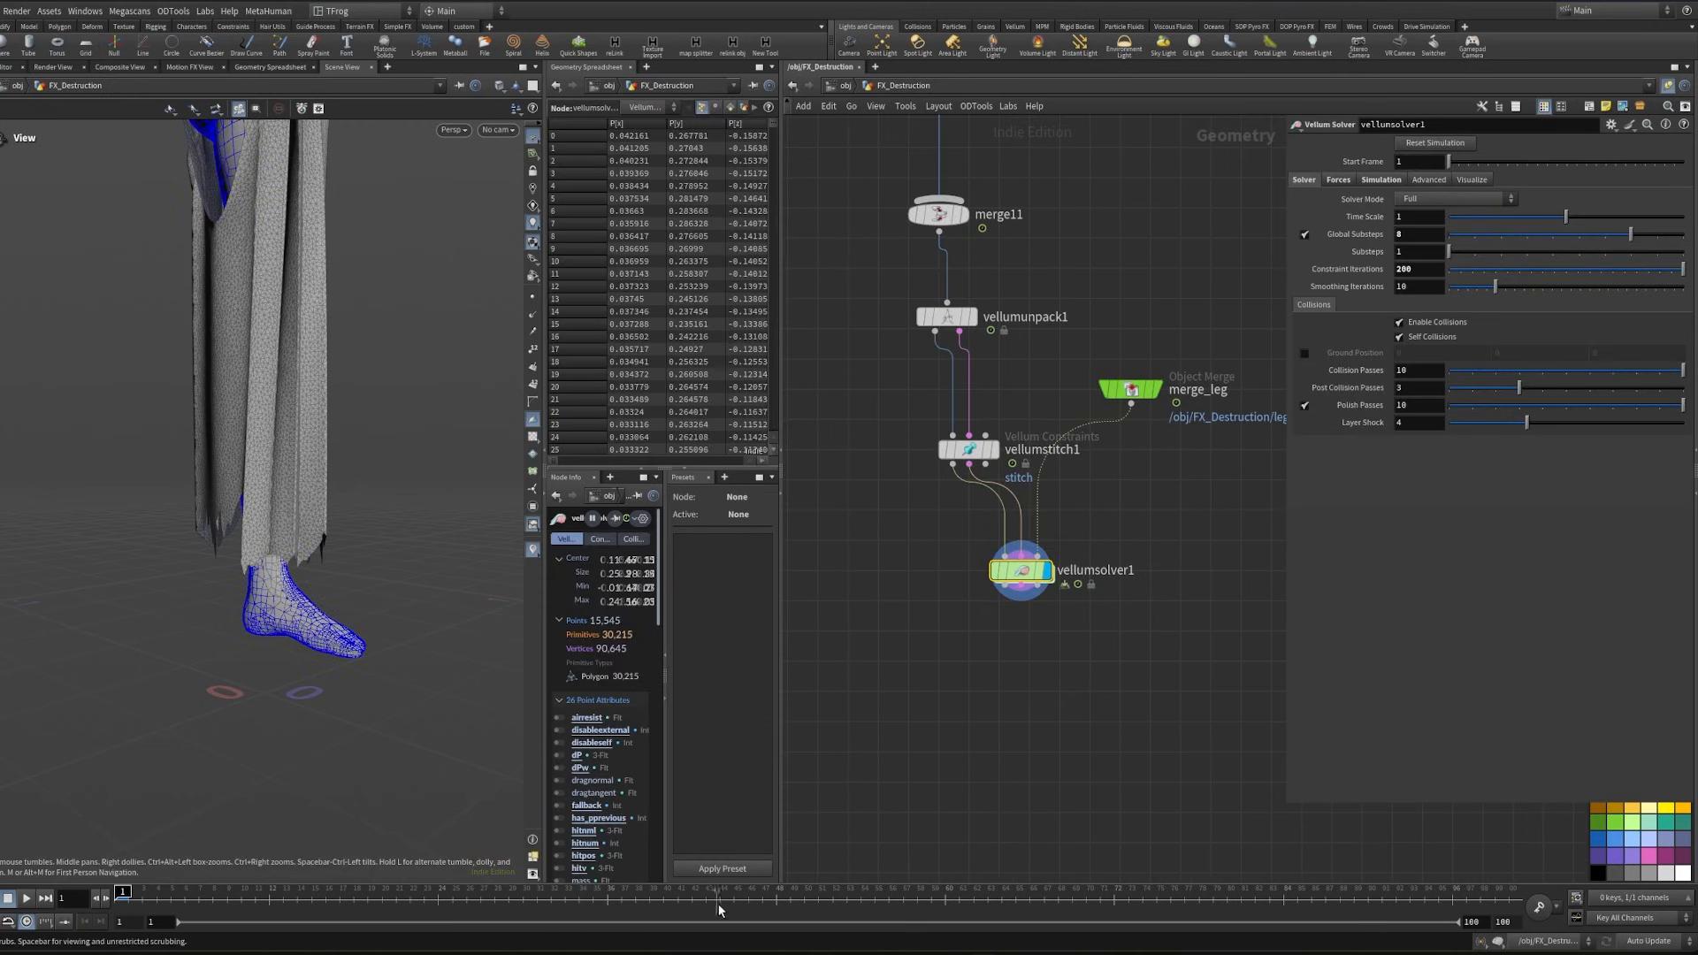
# - Simulate the cloth up to frame 58 and examine the torn hem around the moving leg
pyautogui.click(885, 904)
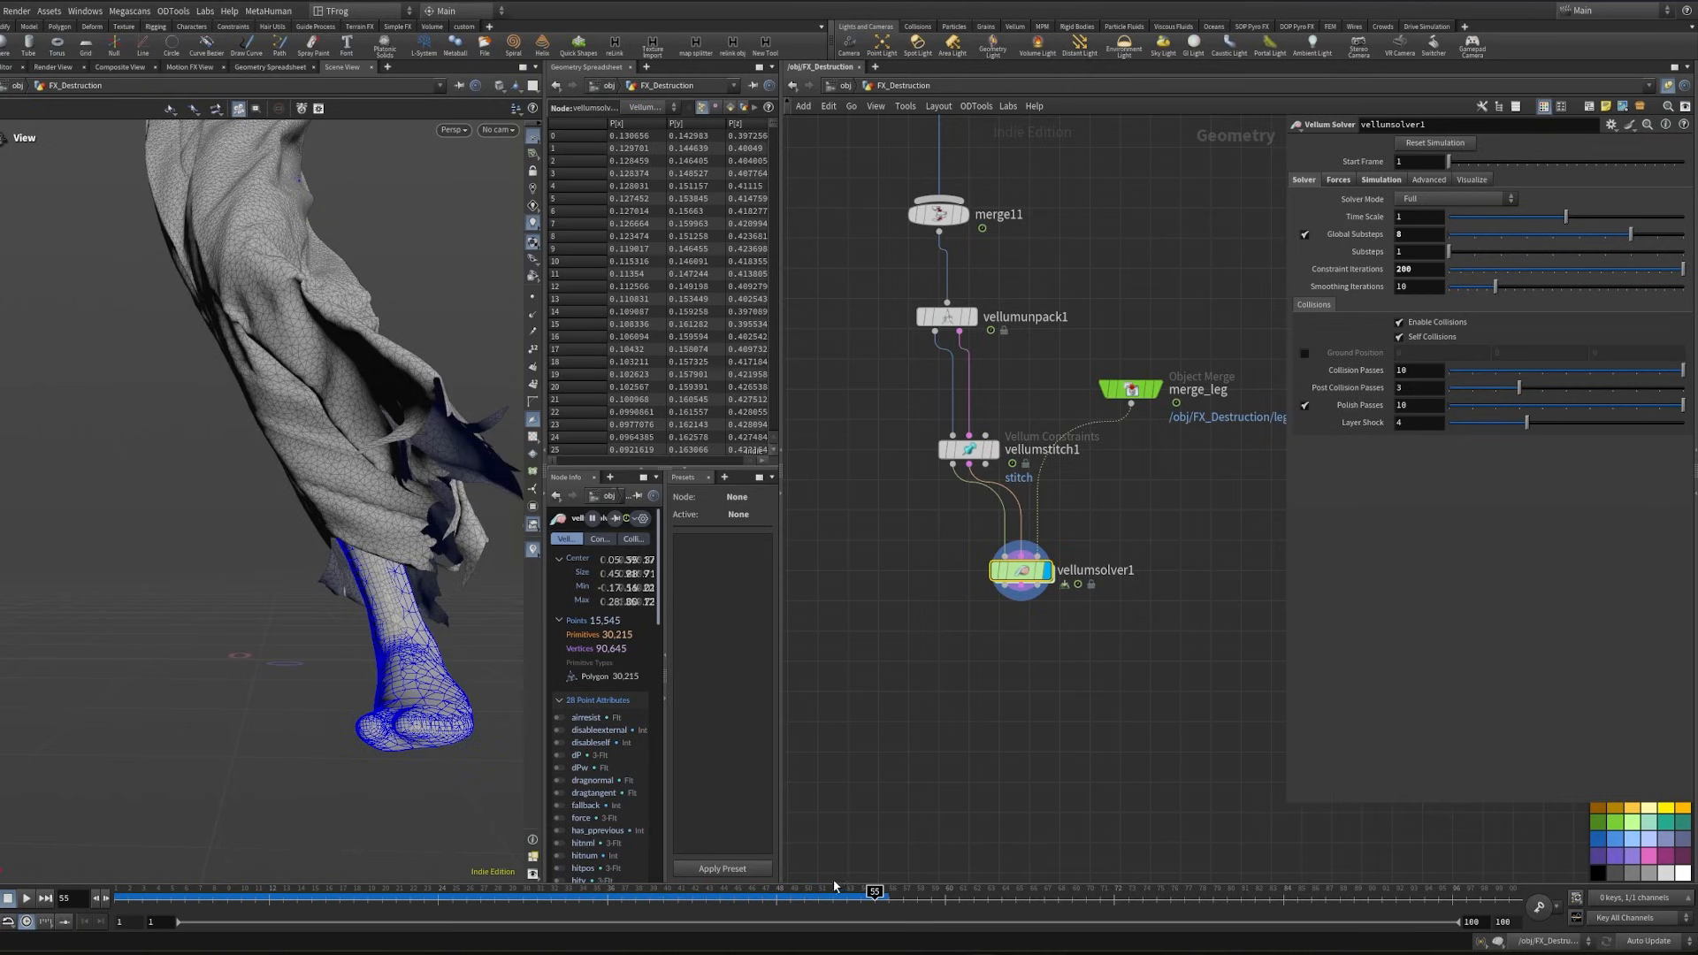
pyautogui.moveTo(861, 901); pyautogui.dragTo(917, 893)
pyautogui.scroll(-3, 822, 270)
pyautogui.moveTo(823, 270); pyautogui.dragTo(935, 591, button='middle')
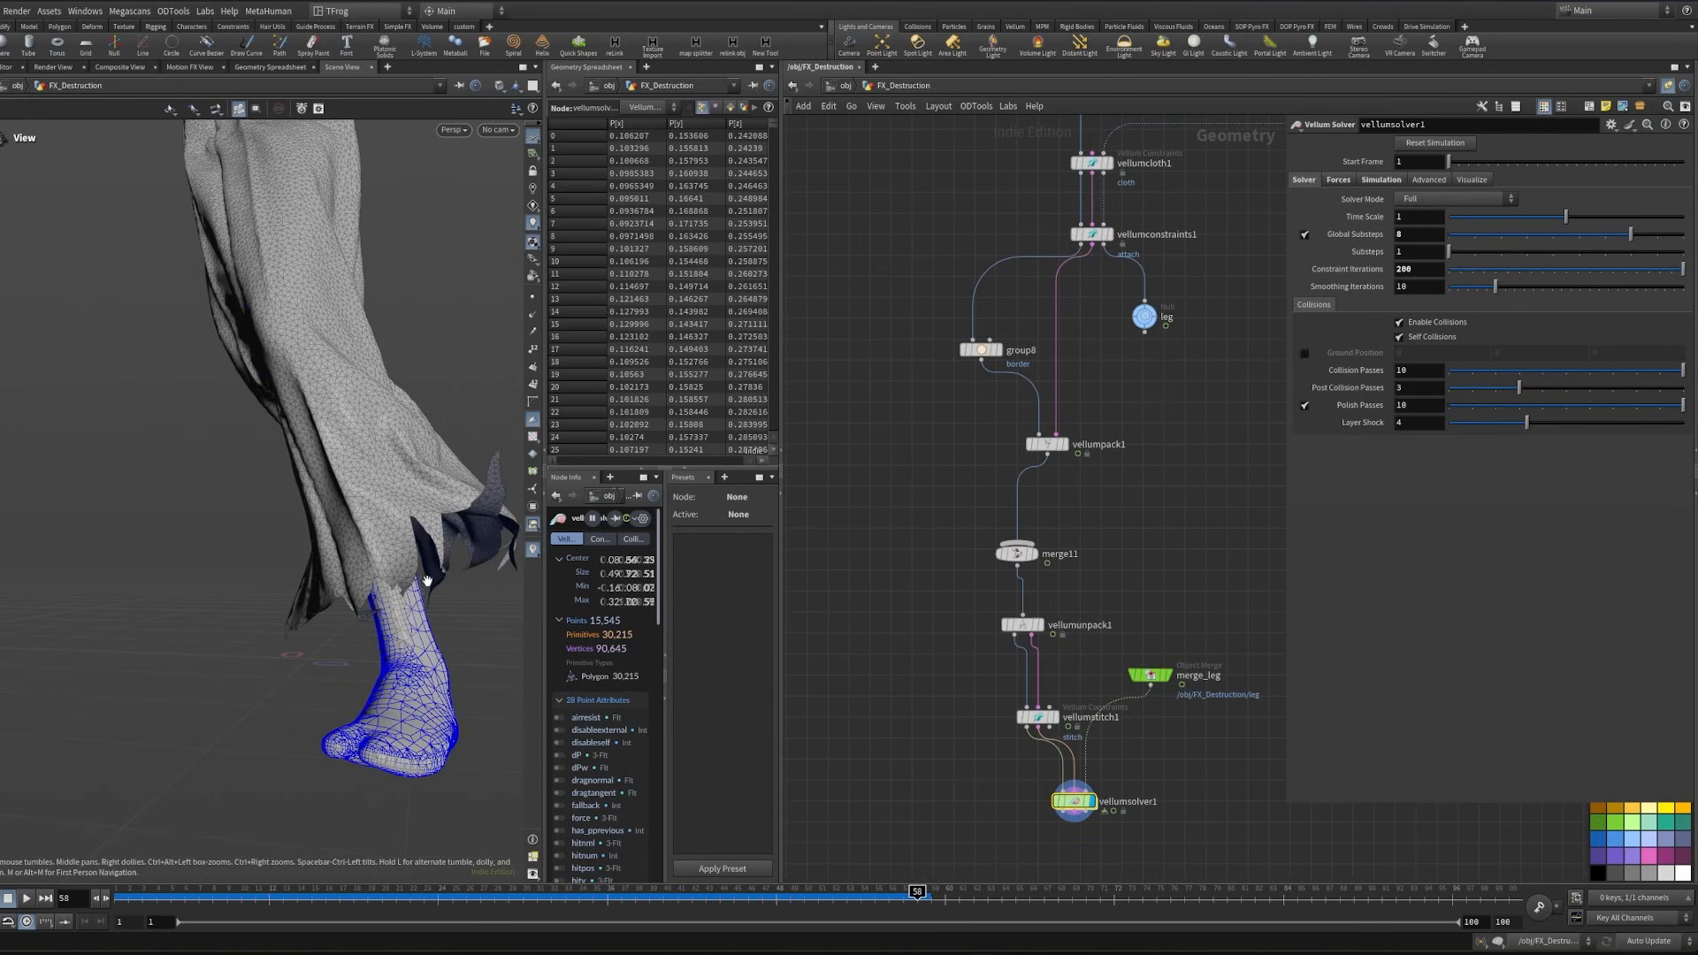
pyautogui.moveTo(428, 580); pyautogui.dragTo(388, 555, button='right')
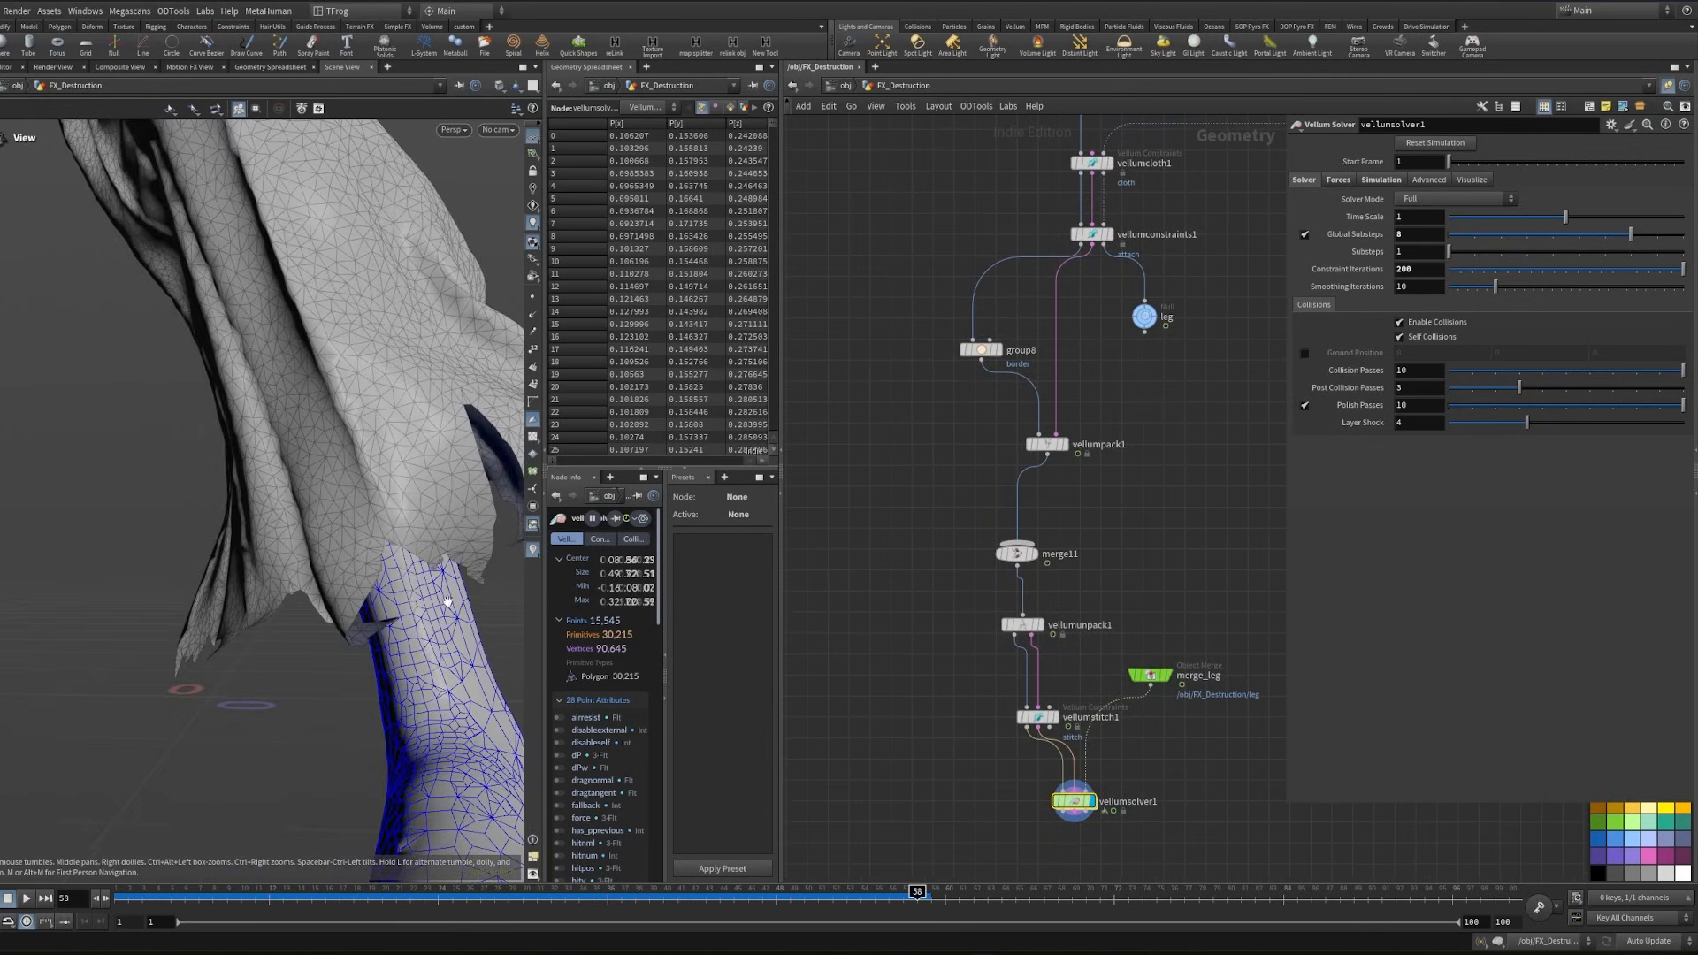
pyautogui.moveTo(403, 605); pyautogui.dragTo(250, 565)
# - Duplicate merge_Cloth and group8 into a separate branch, with the copied border group fed by the copied cloth merge, and display it
pyautogui.scroll(-3, 972, 481)
pyautogui.moveTo(972, 284); pyautogui.dragTo(954, 559, button='middle')
pyautogui.scroll(3, 890, 644)
pyautogui.moveTo(997, 629); pyautogui.dragTo(1102, 646, button='middle')
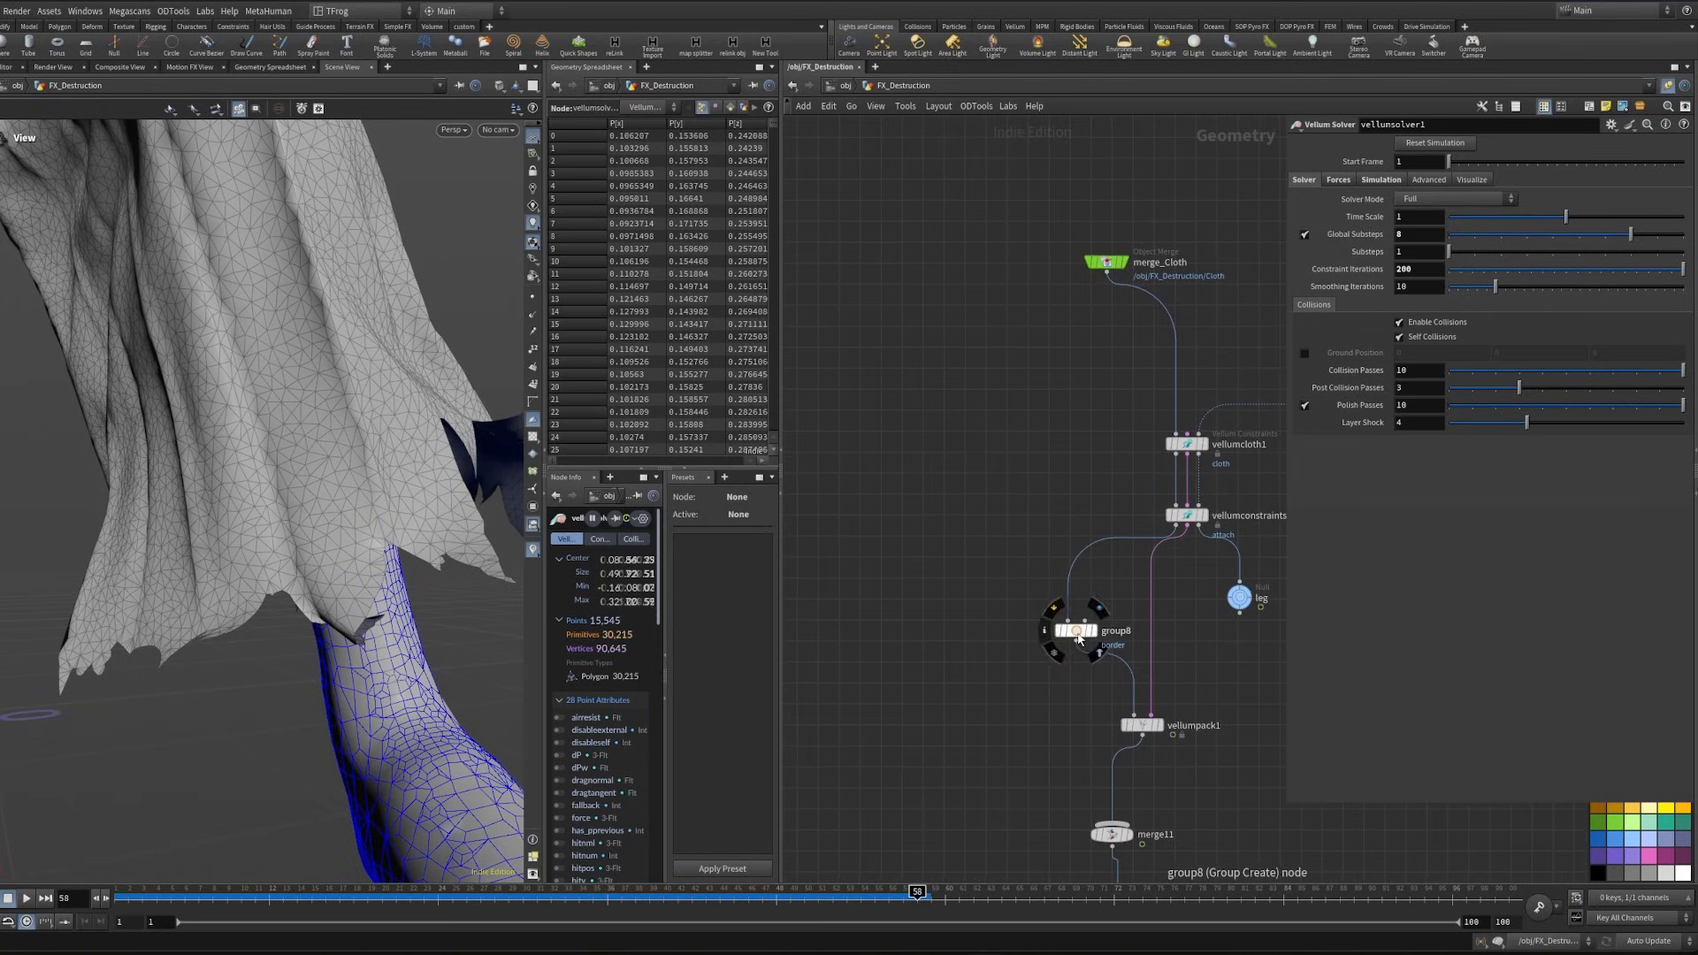
pyautogui.keyDown('alt'); pyautogui.moveTo(1077, 638); pyautogui.dragTo(866, 408); pyautogui.keyUp('alt')
pyautogui.moveTo(868, 408); pyautogui.dragTo(930, 536, button='middle')
pyautogui.keyDown('alt'); pyautogui.moveTo(1169, 393); pyautogui.dragTo(918, 517); pyautogui.keyUp('alt')
pyautogui.click(944, 528)
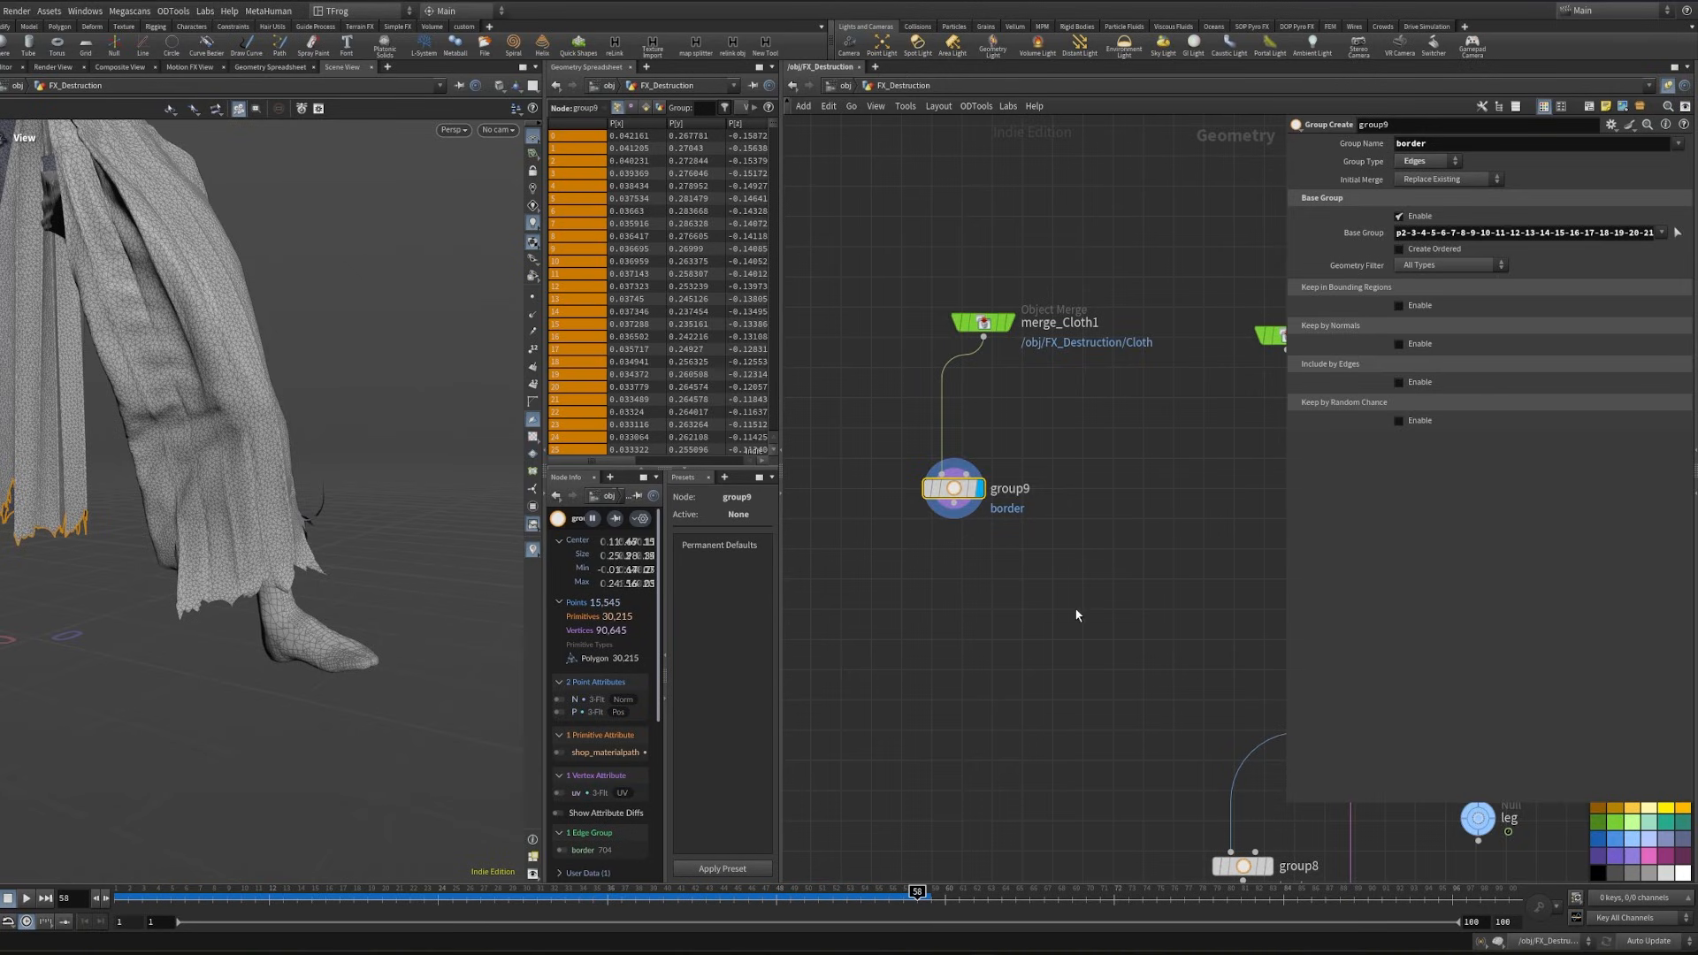
# - Reset the viewport and inspect the border edge group along the trousers' torn hem
pyautogui.scroll(-3, 1022, 587)
pyautogui.moveTo(1022, 587); pyautogui.dragTo(1031, 655, button='middle')
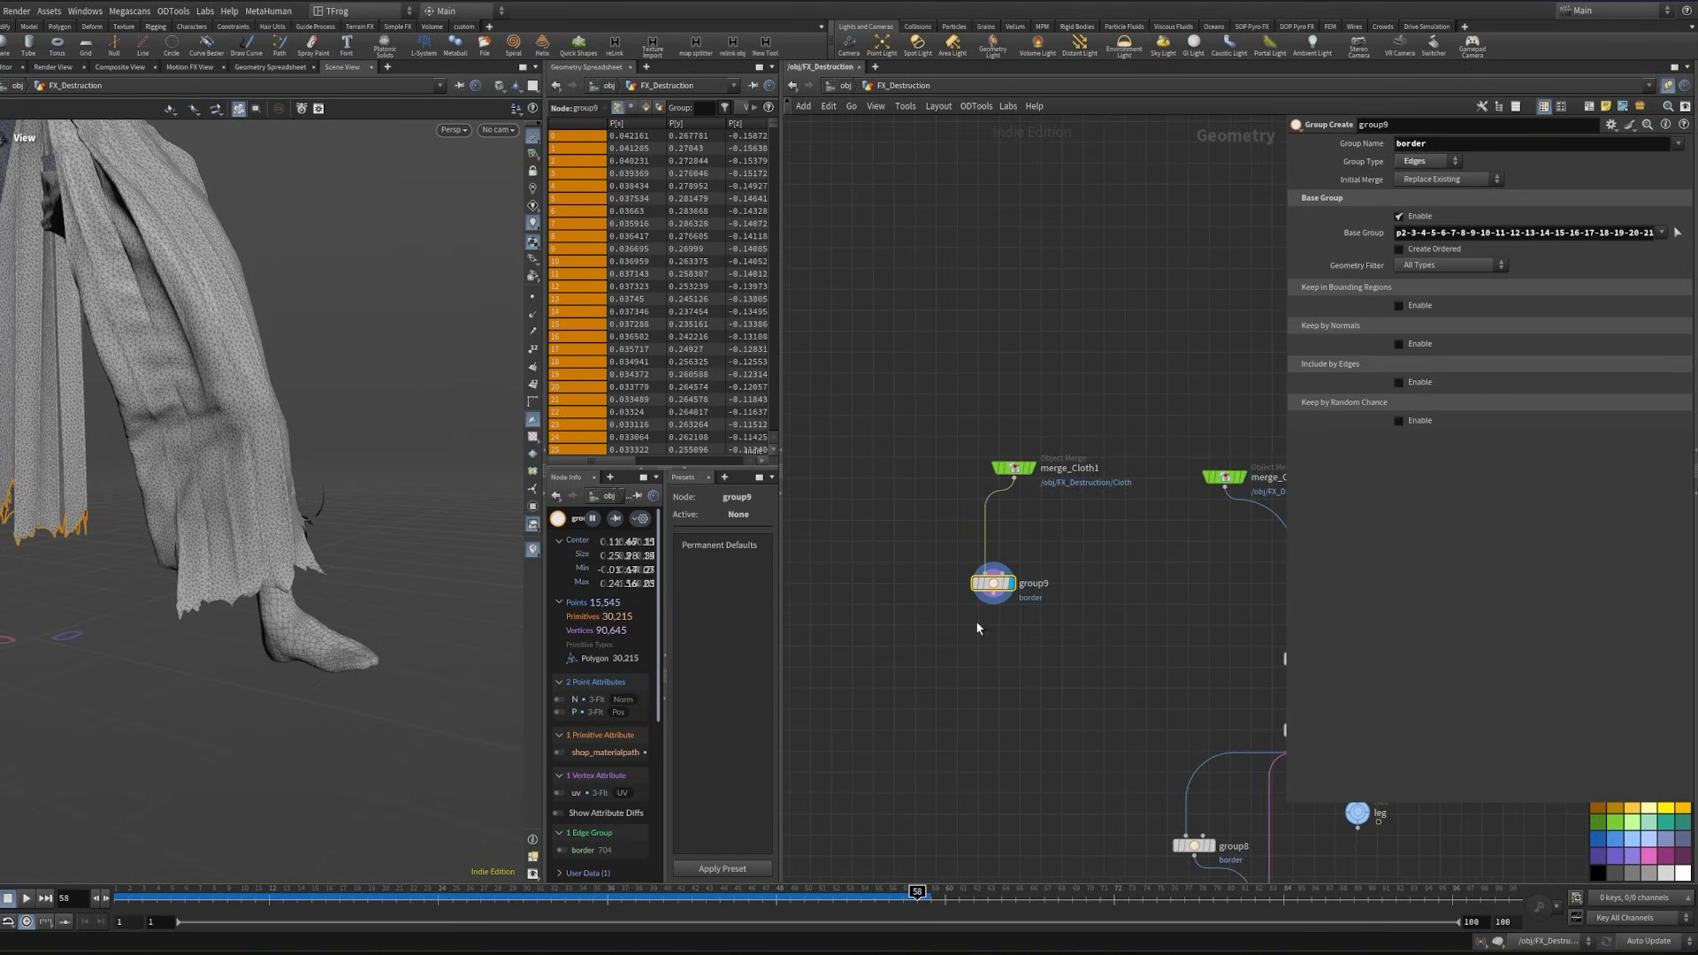
pyautogui.click(204, 13)
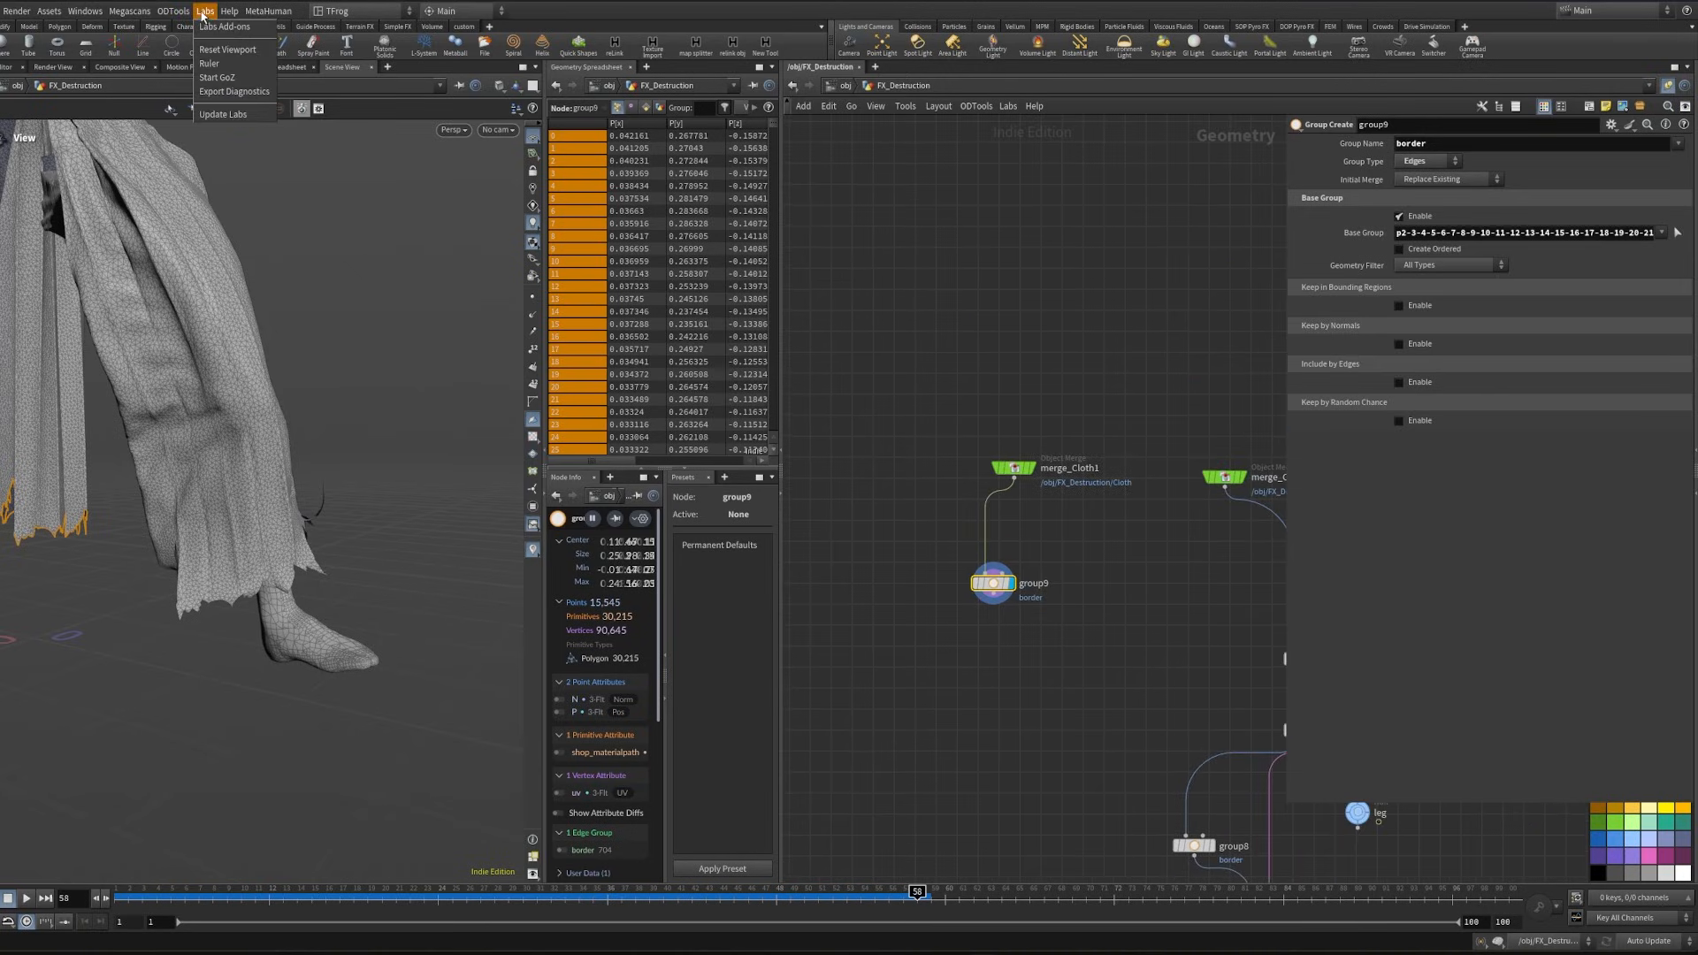
pyautogui.click(222, 51)
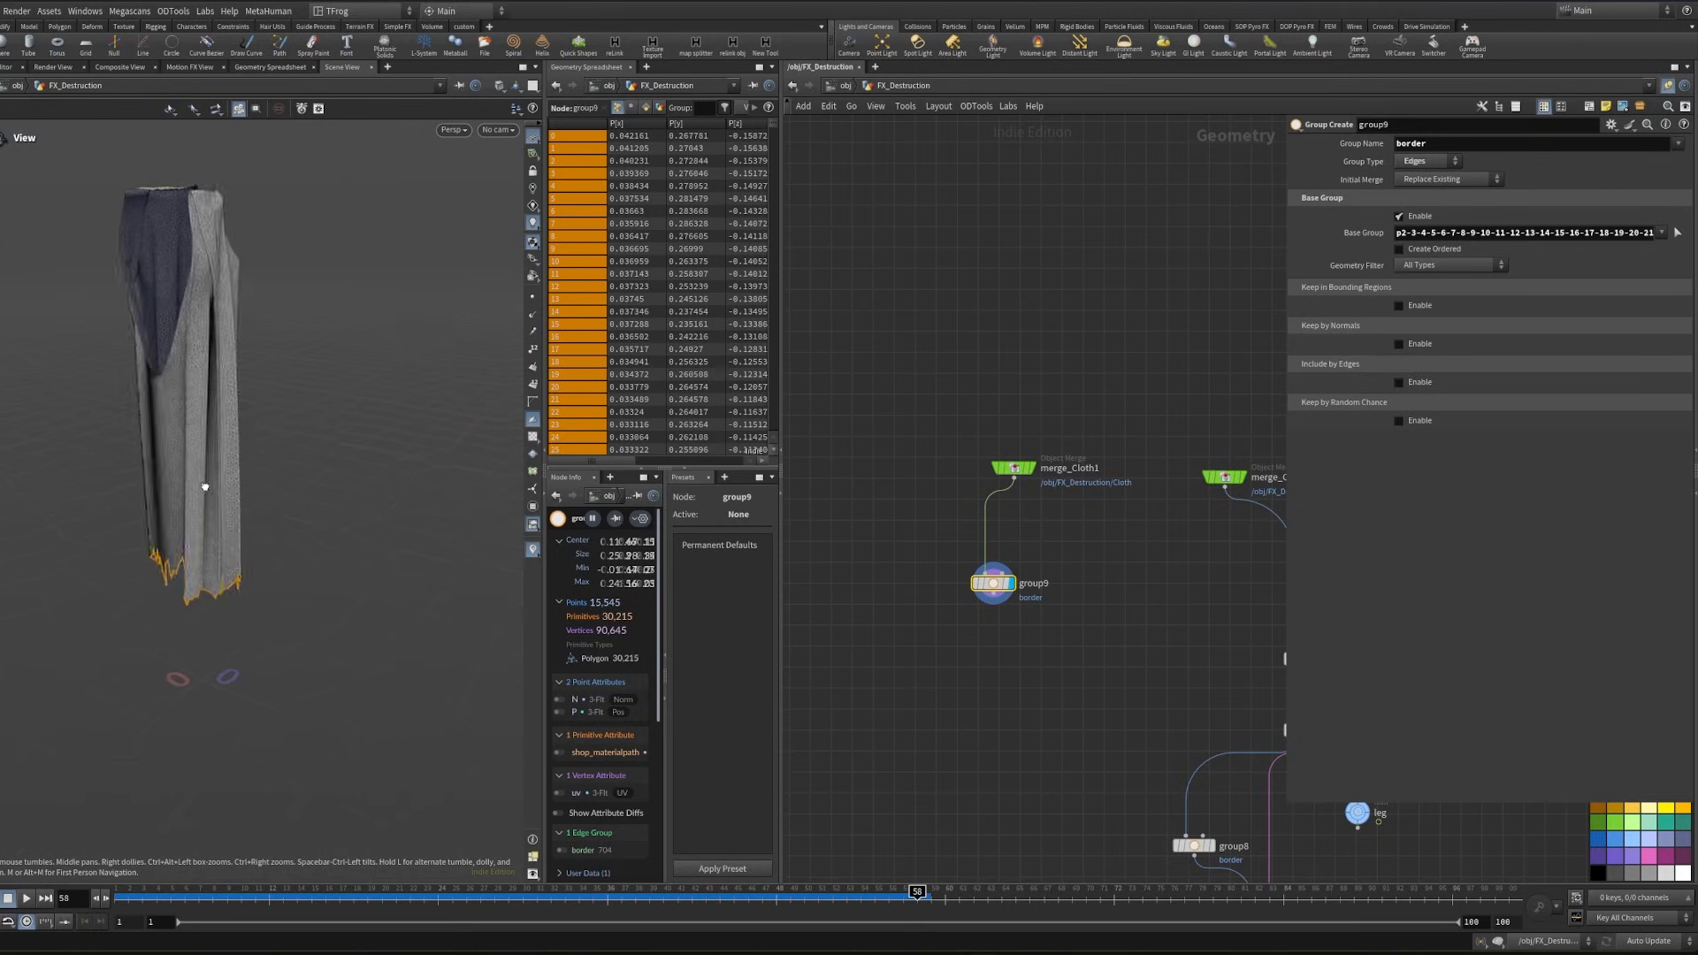
pyautogui.moveTo(961, 555); pyautogui.dragTo(947, 524, button='middle')
pyautogui.scroll(8, 305, 579)
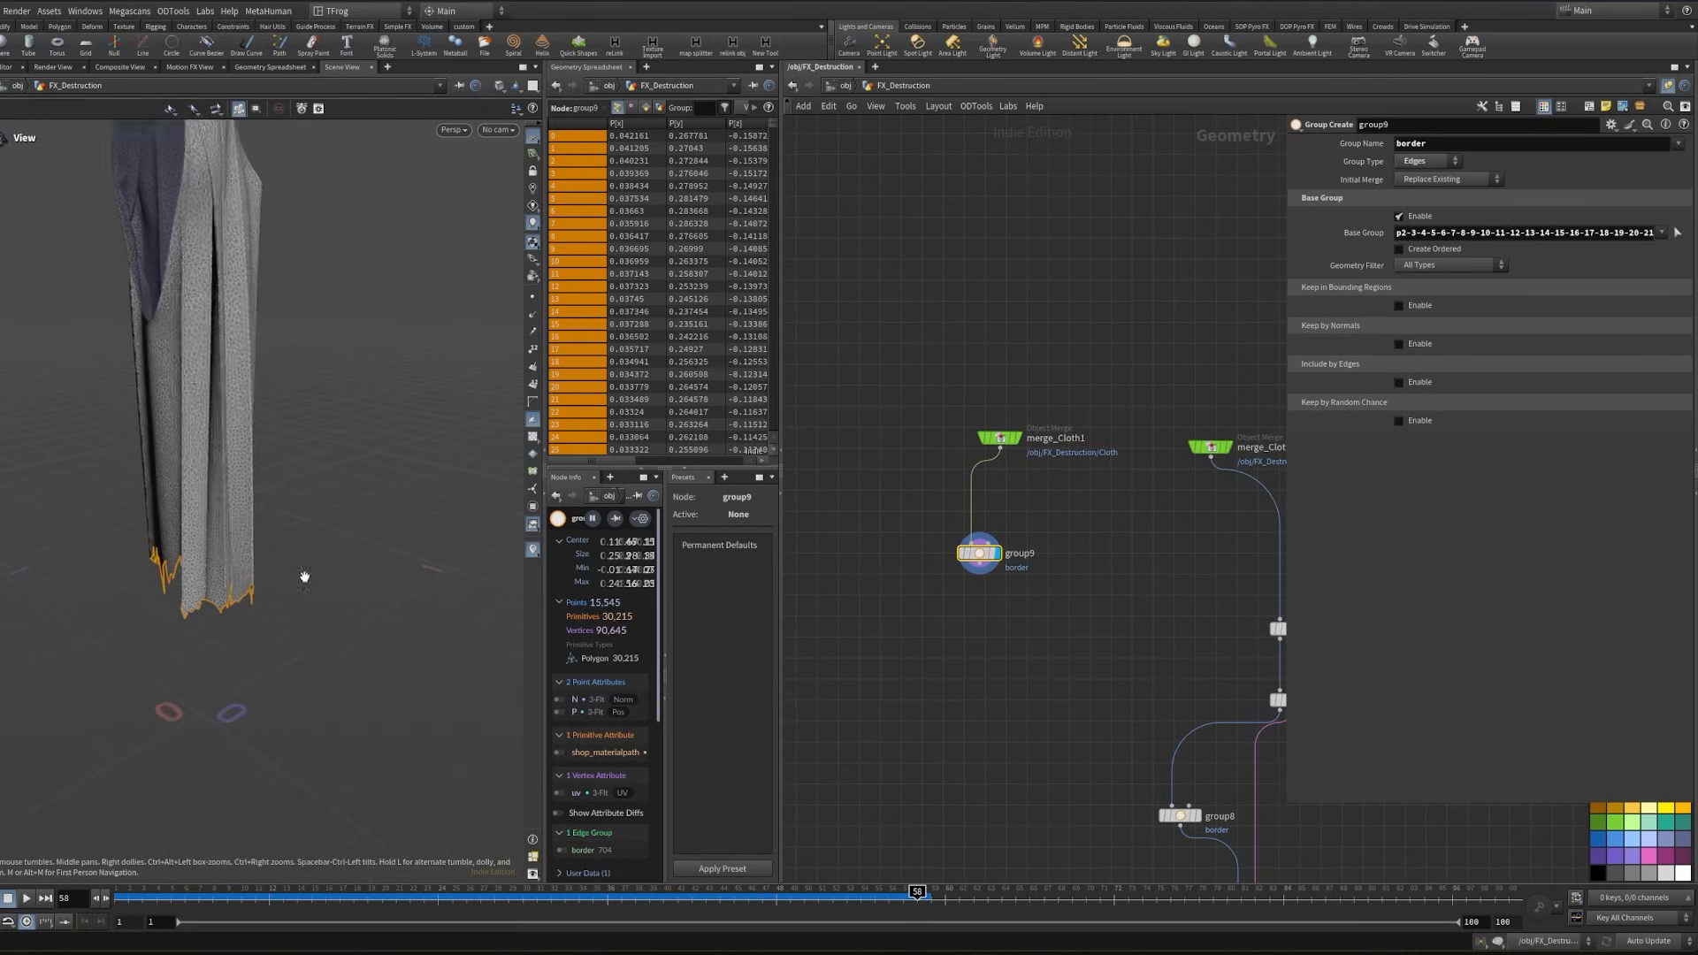
pyautogui.moveTo(332, 545); pyautogui.dragTo(282, 541)
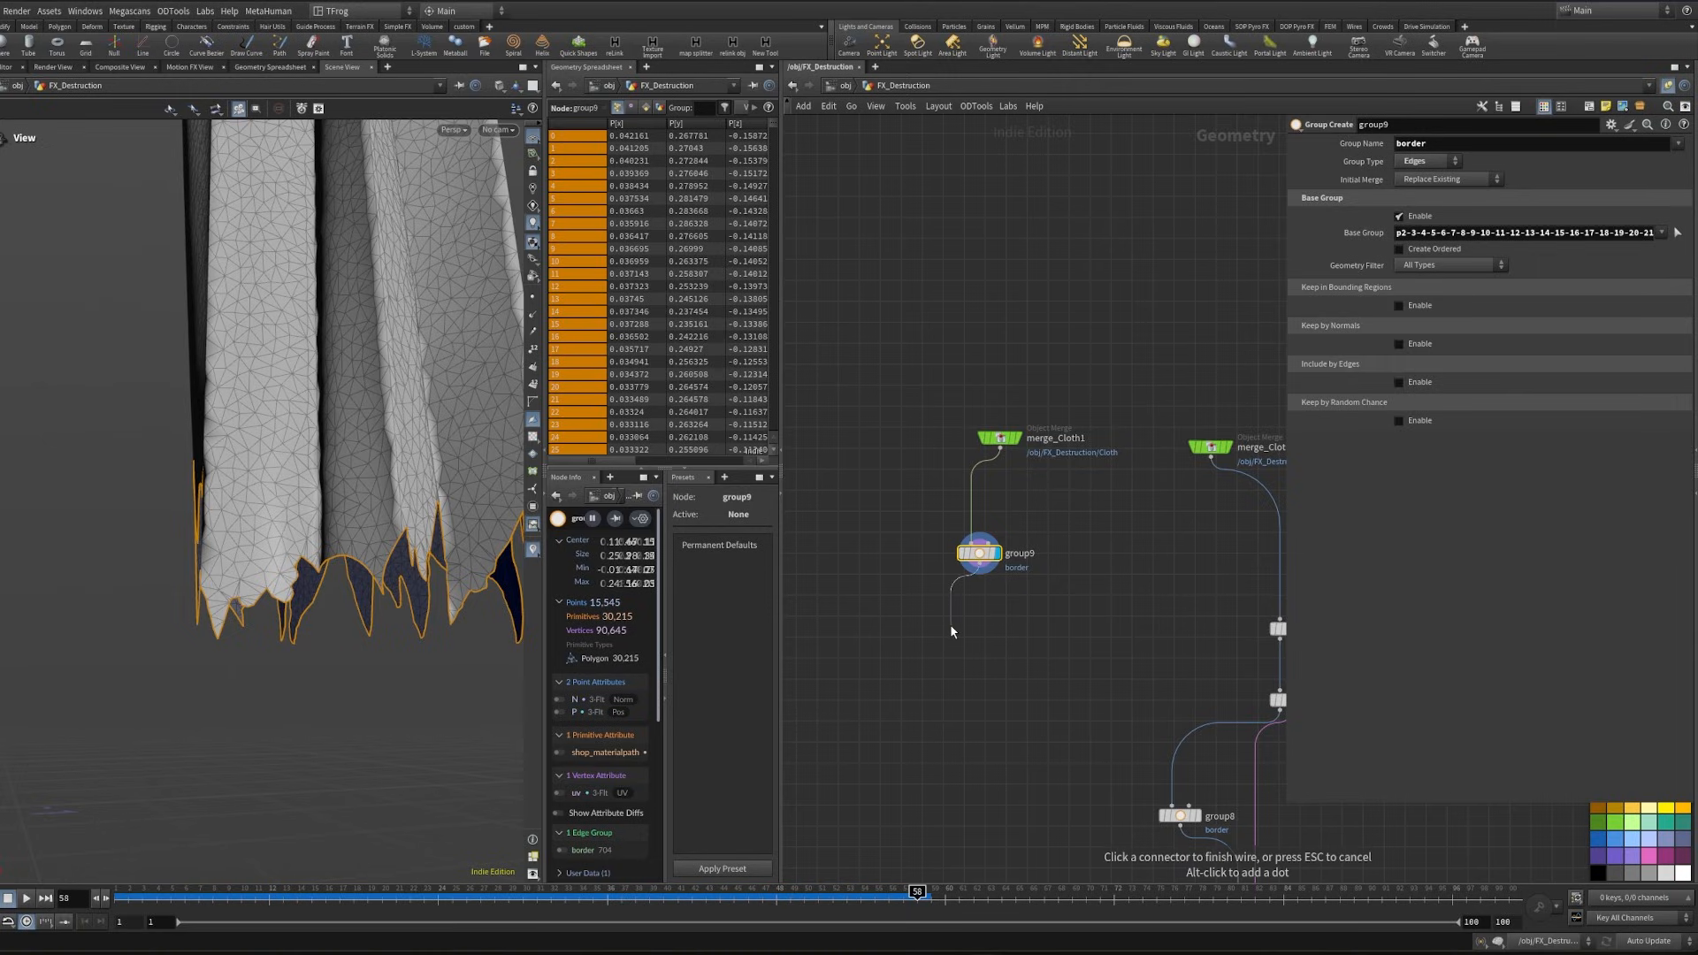
# - Add a Labs Edge Group To Curve node after group9, set its group to border and display it
pyautogui.press('Tab')
pyautogui.write('edgegr')
pyautogui.press('Return')
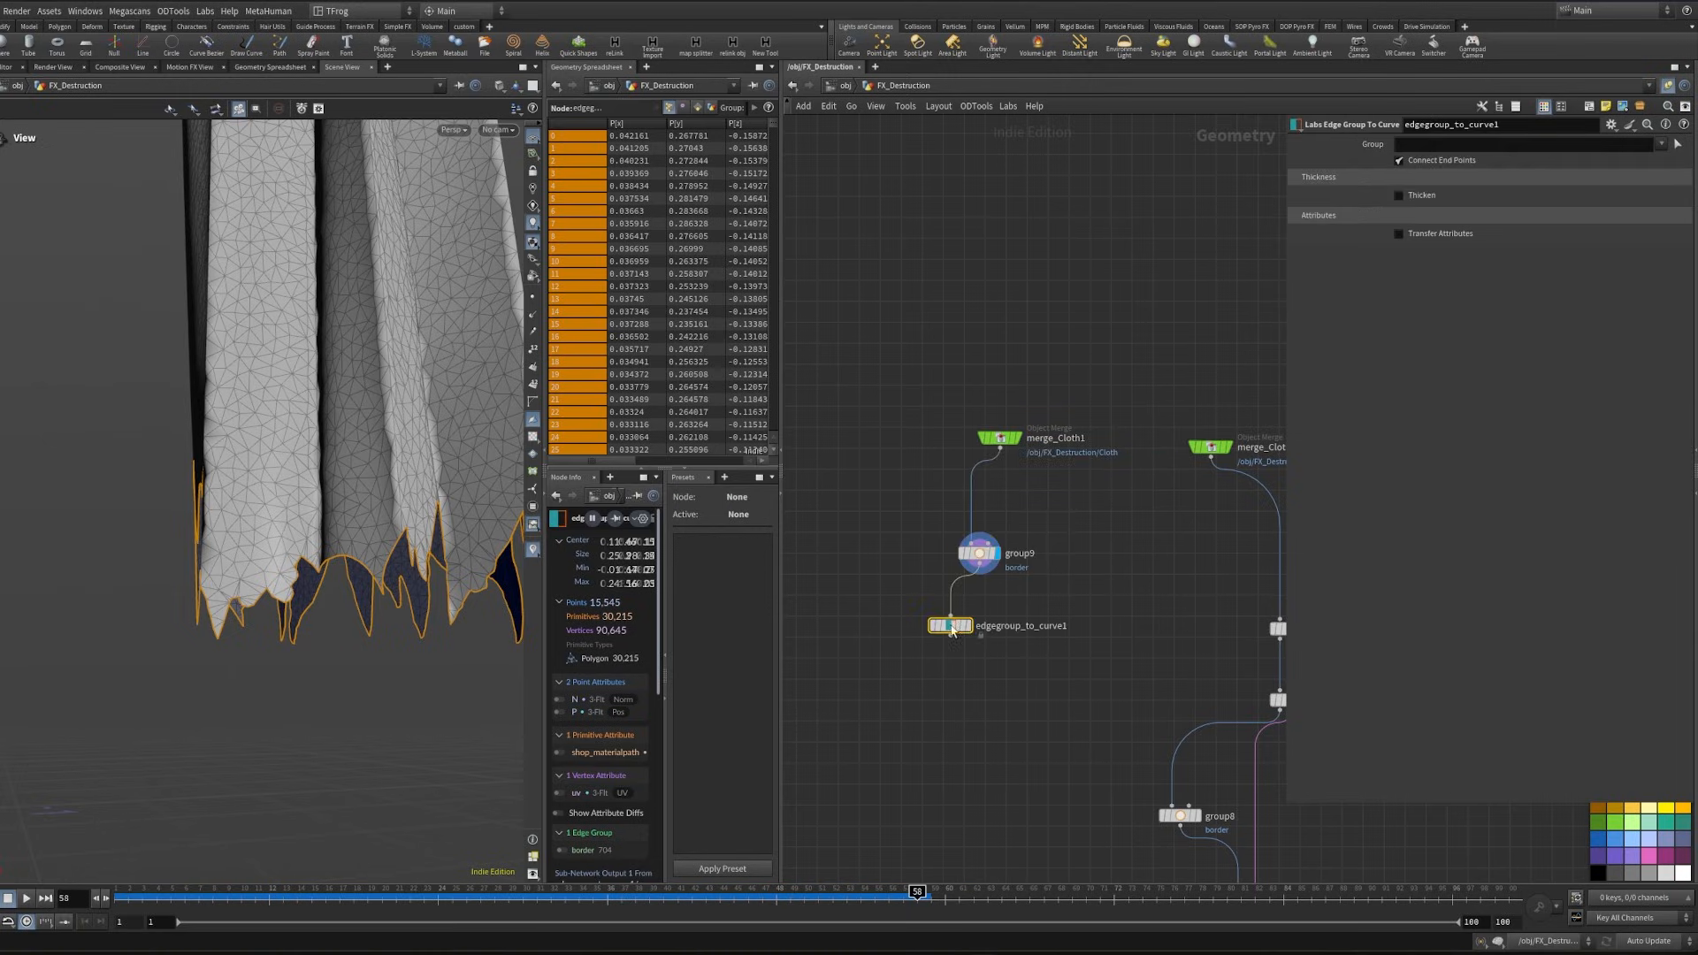
pyautogui.click(968, 626)
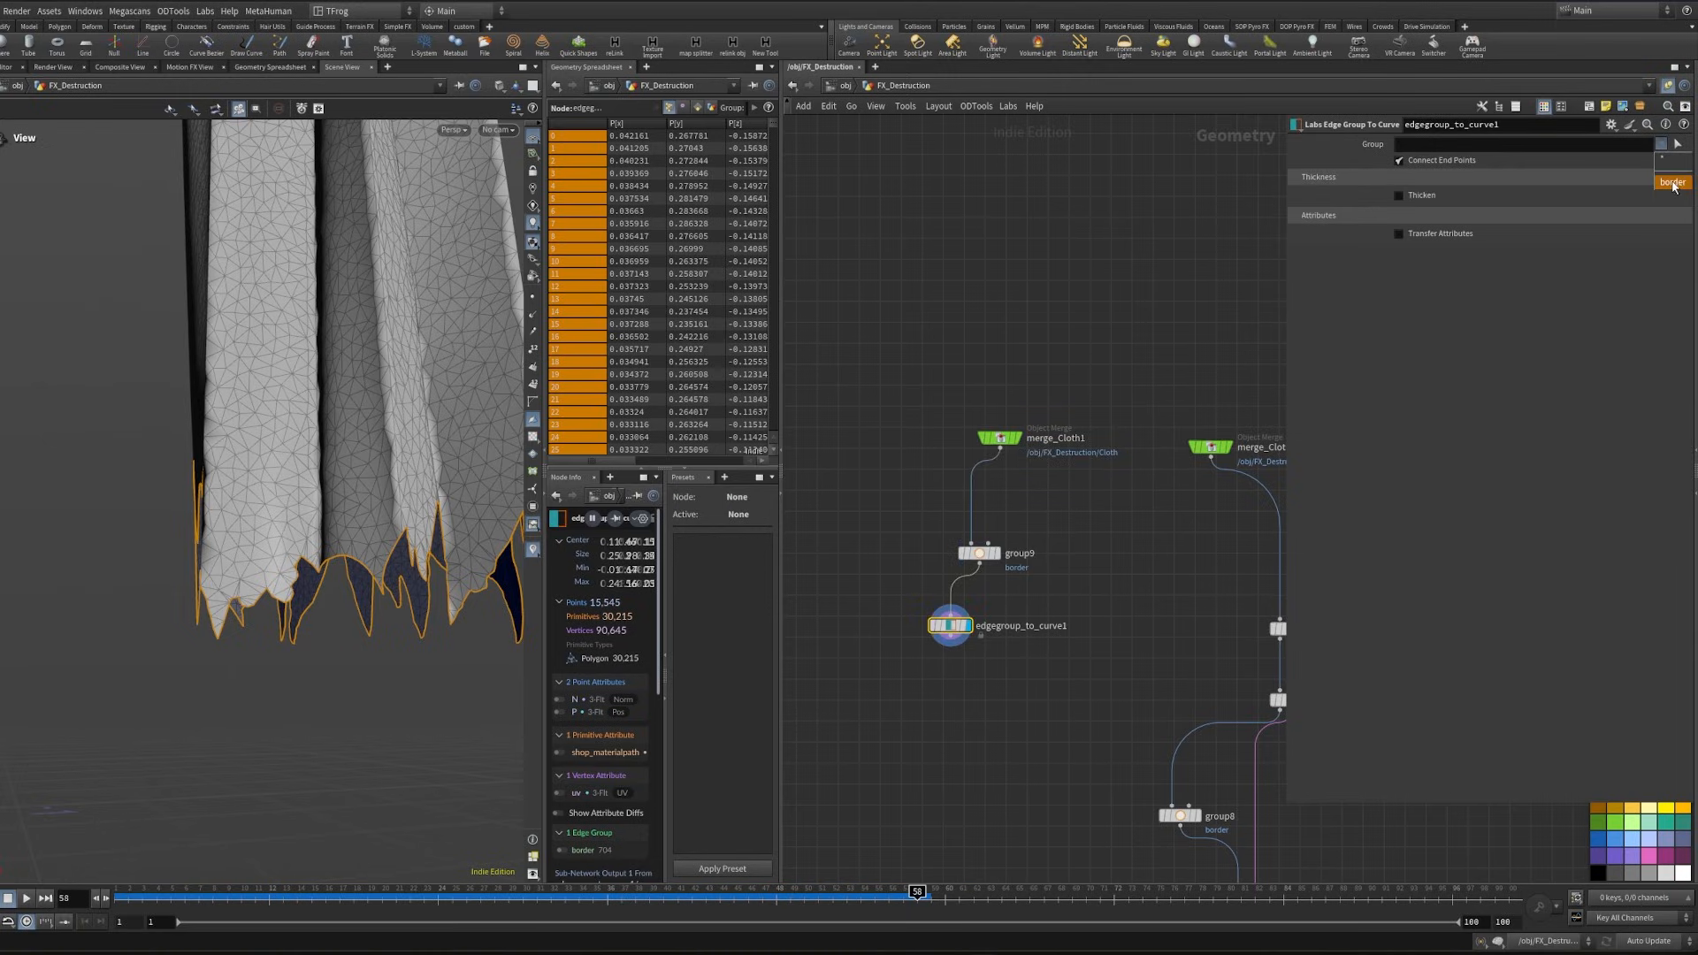
pyautogui.moveTo(949, 625); pyautogui.dragTo(978, 626)
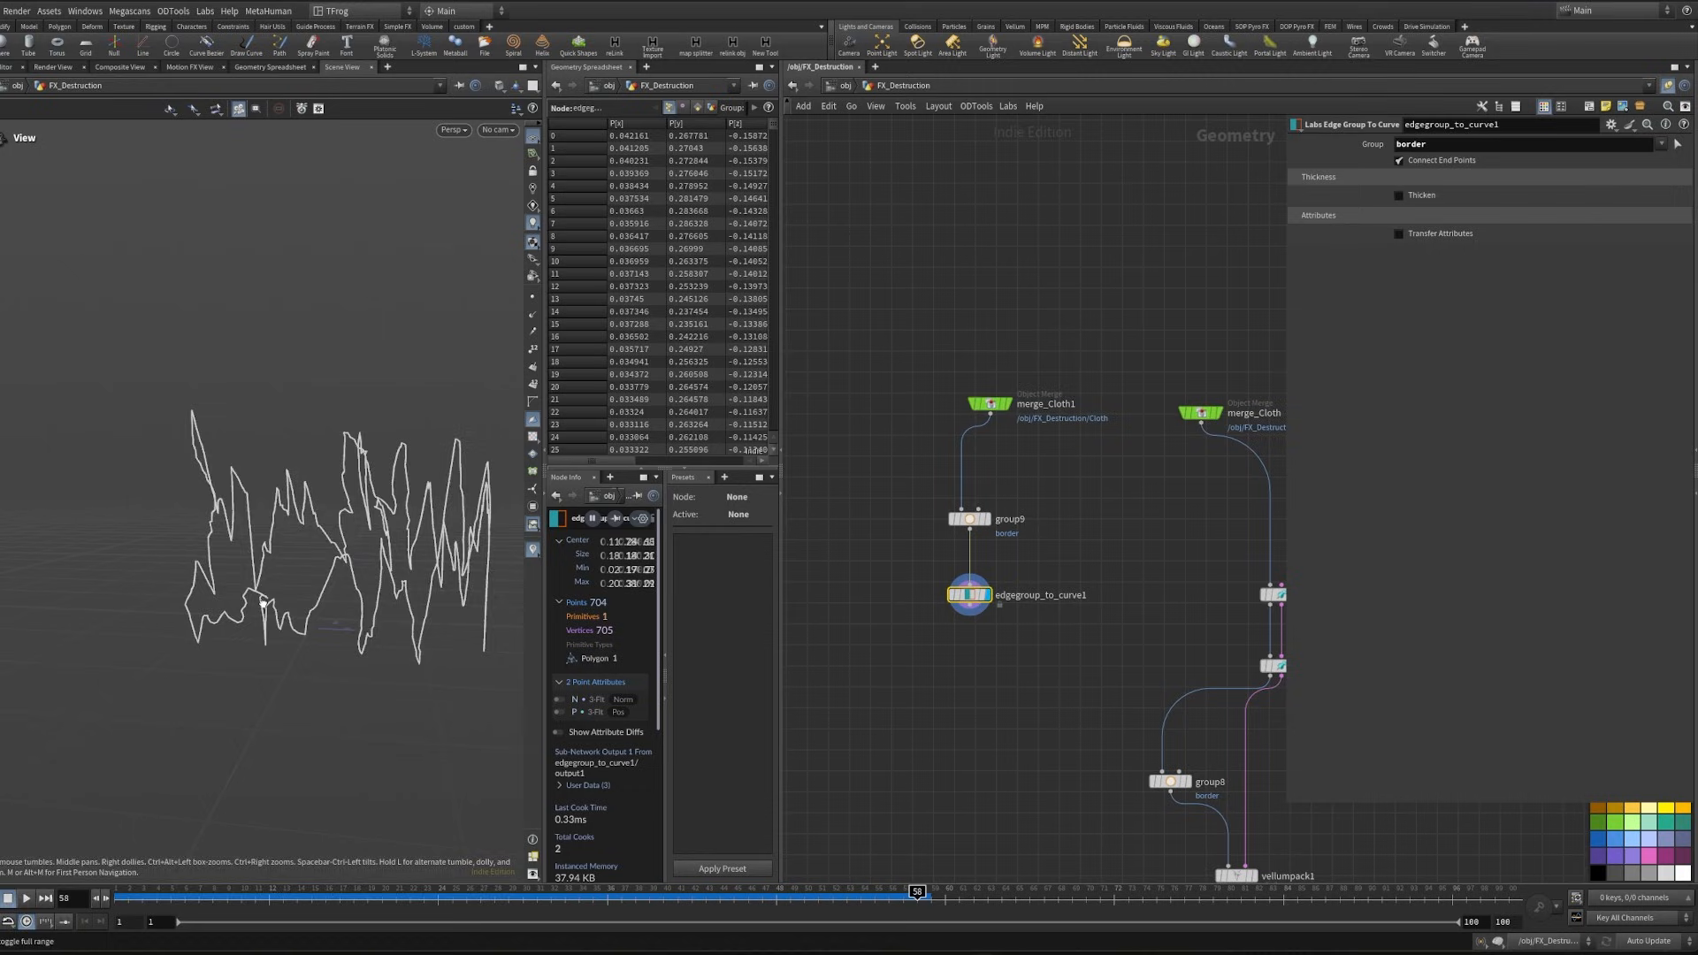
pyautogui.moveTo(292, 548); pyautogui.dragTo(371, 544)
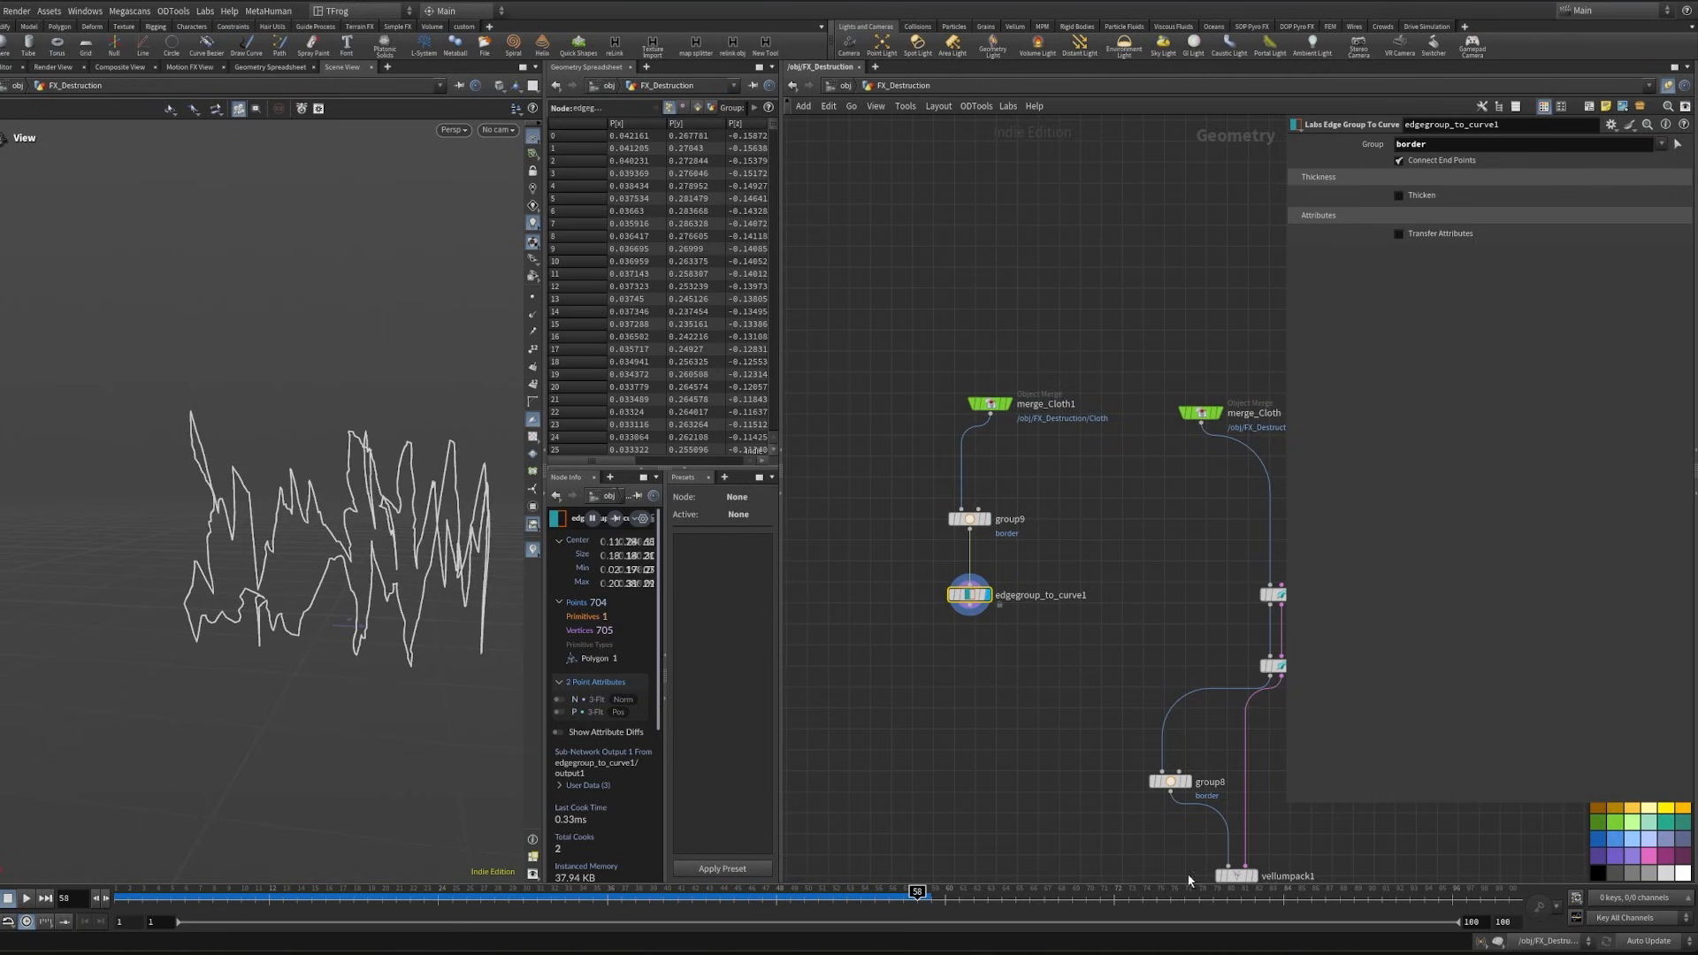
# - Add and display a Scatter after edgegroup_to_curve1 with Force Total Count 2500 and Relax Iterations disabled
pyautogui.scroll(3, 980, 623)
pyautogui.press('Tab')
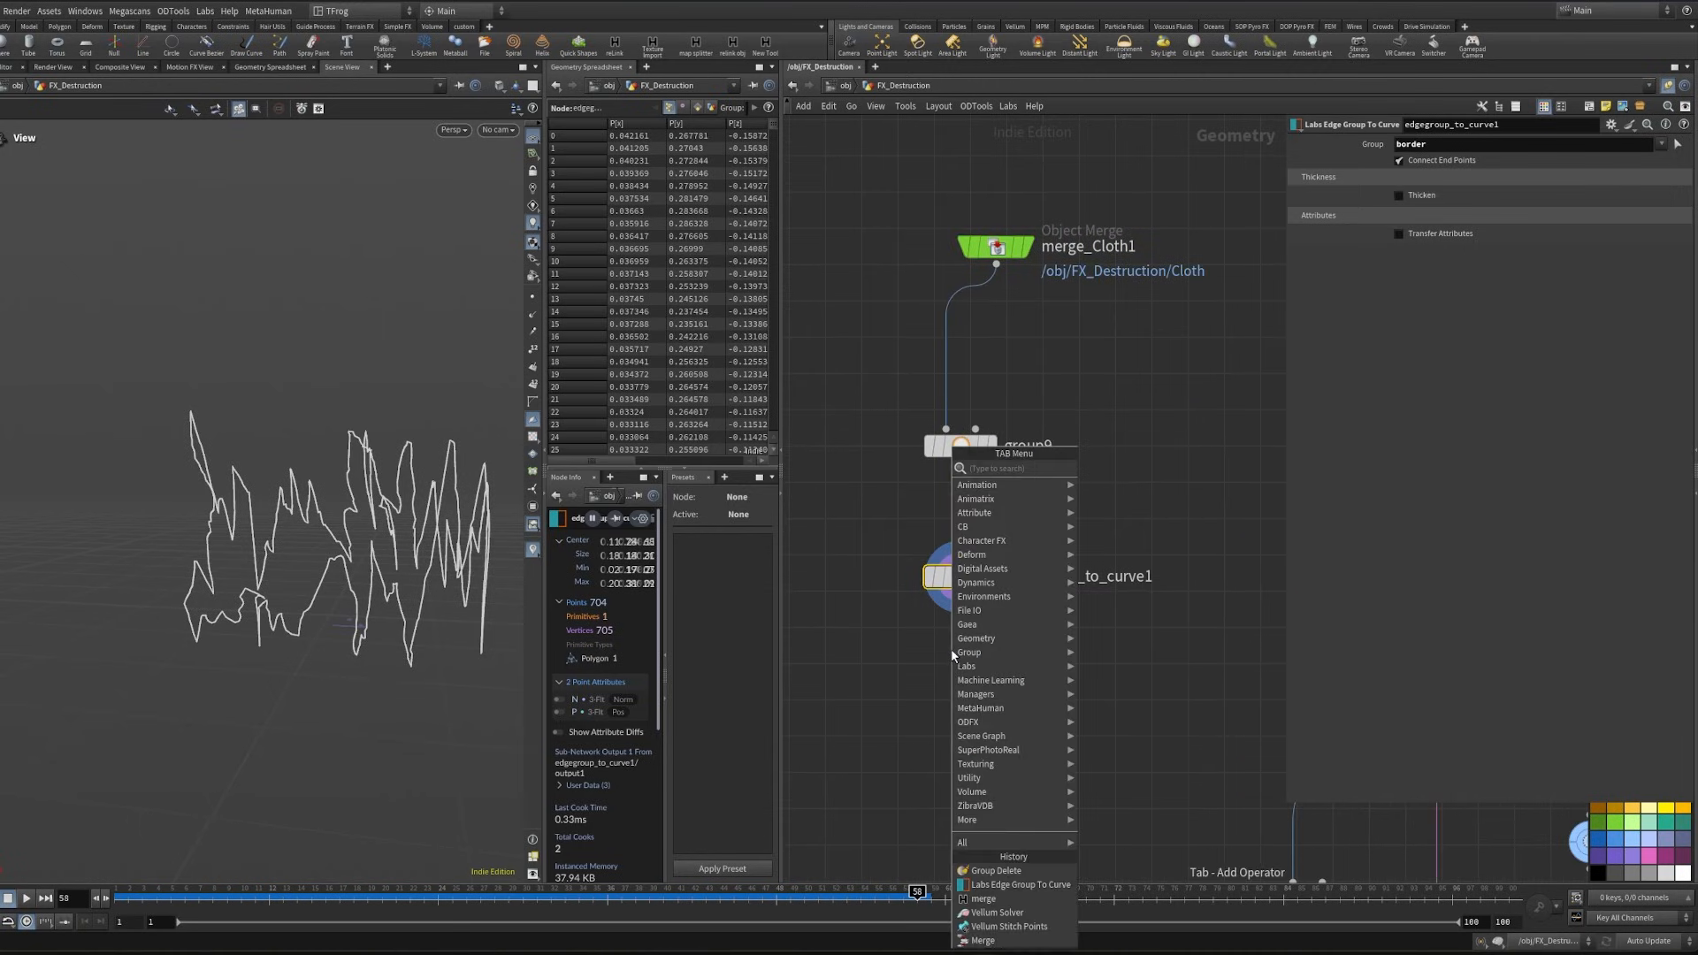
pyautogui.write('scat')
pyautogui.press('Return')
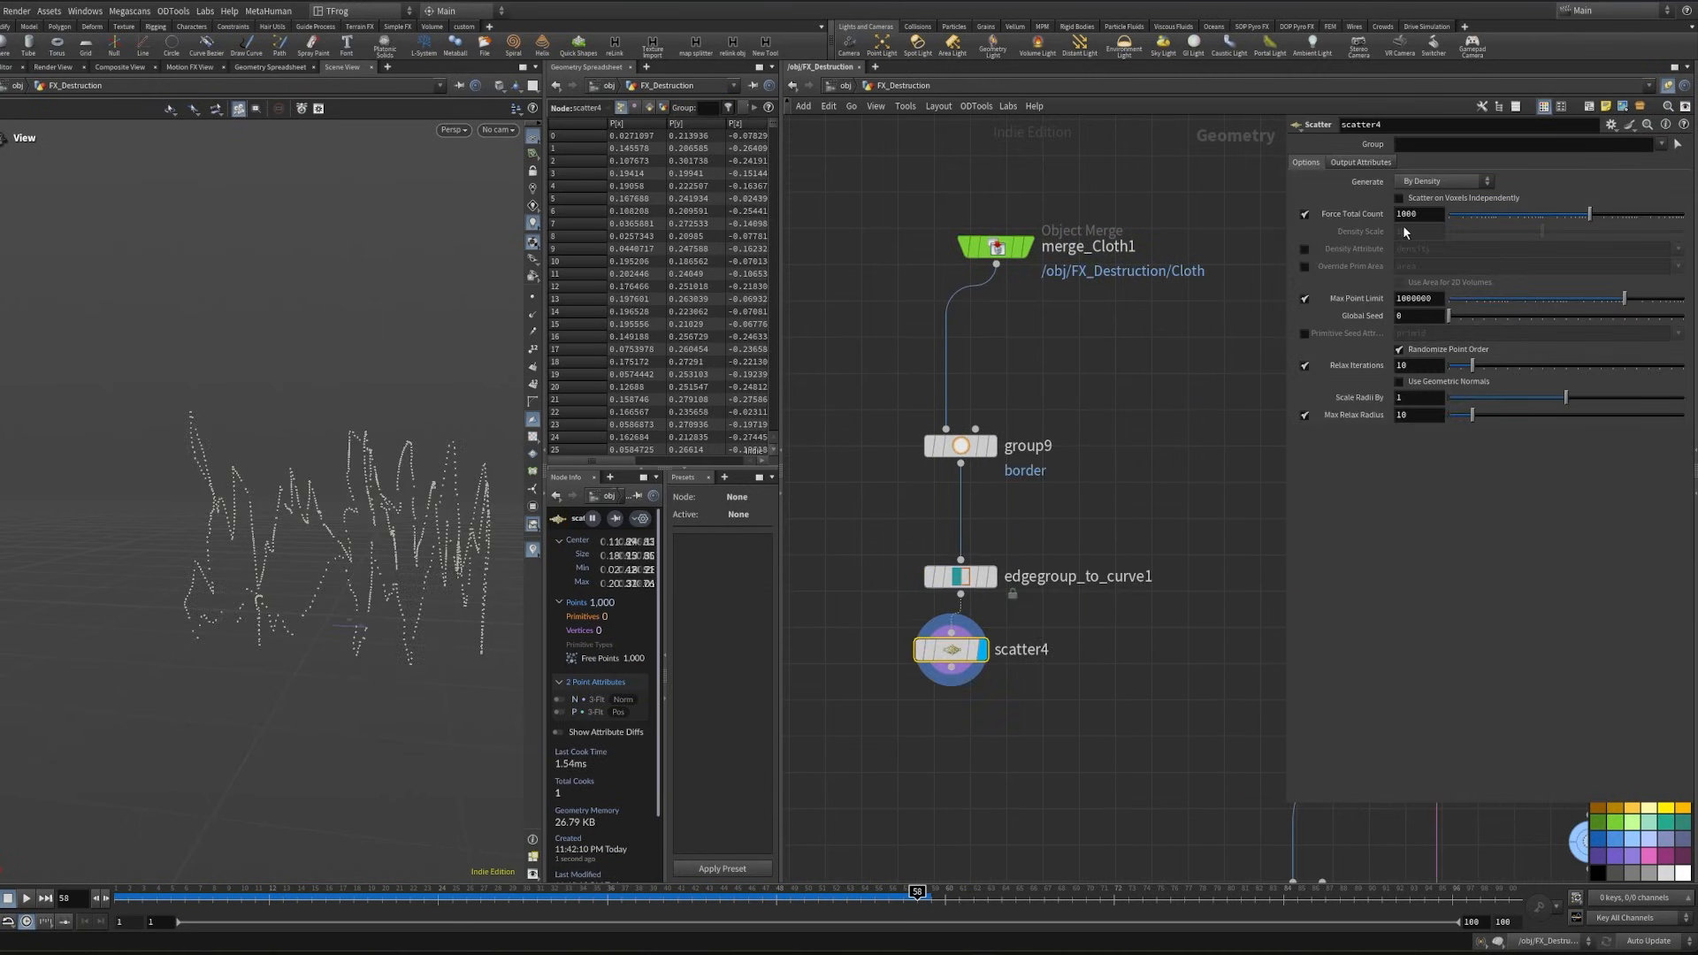
pyautogui.click(1406, 213)
pyautogui.write('2500')
pyautogui.click(1304, 366)
pyautogui.moveTo(425, 619); pyautogui.dragTo(281, 589)
pyautogui.moveTo(878, 717); pyautogui.dragTo(864, 622, button='middle')
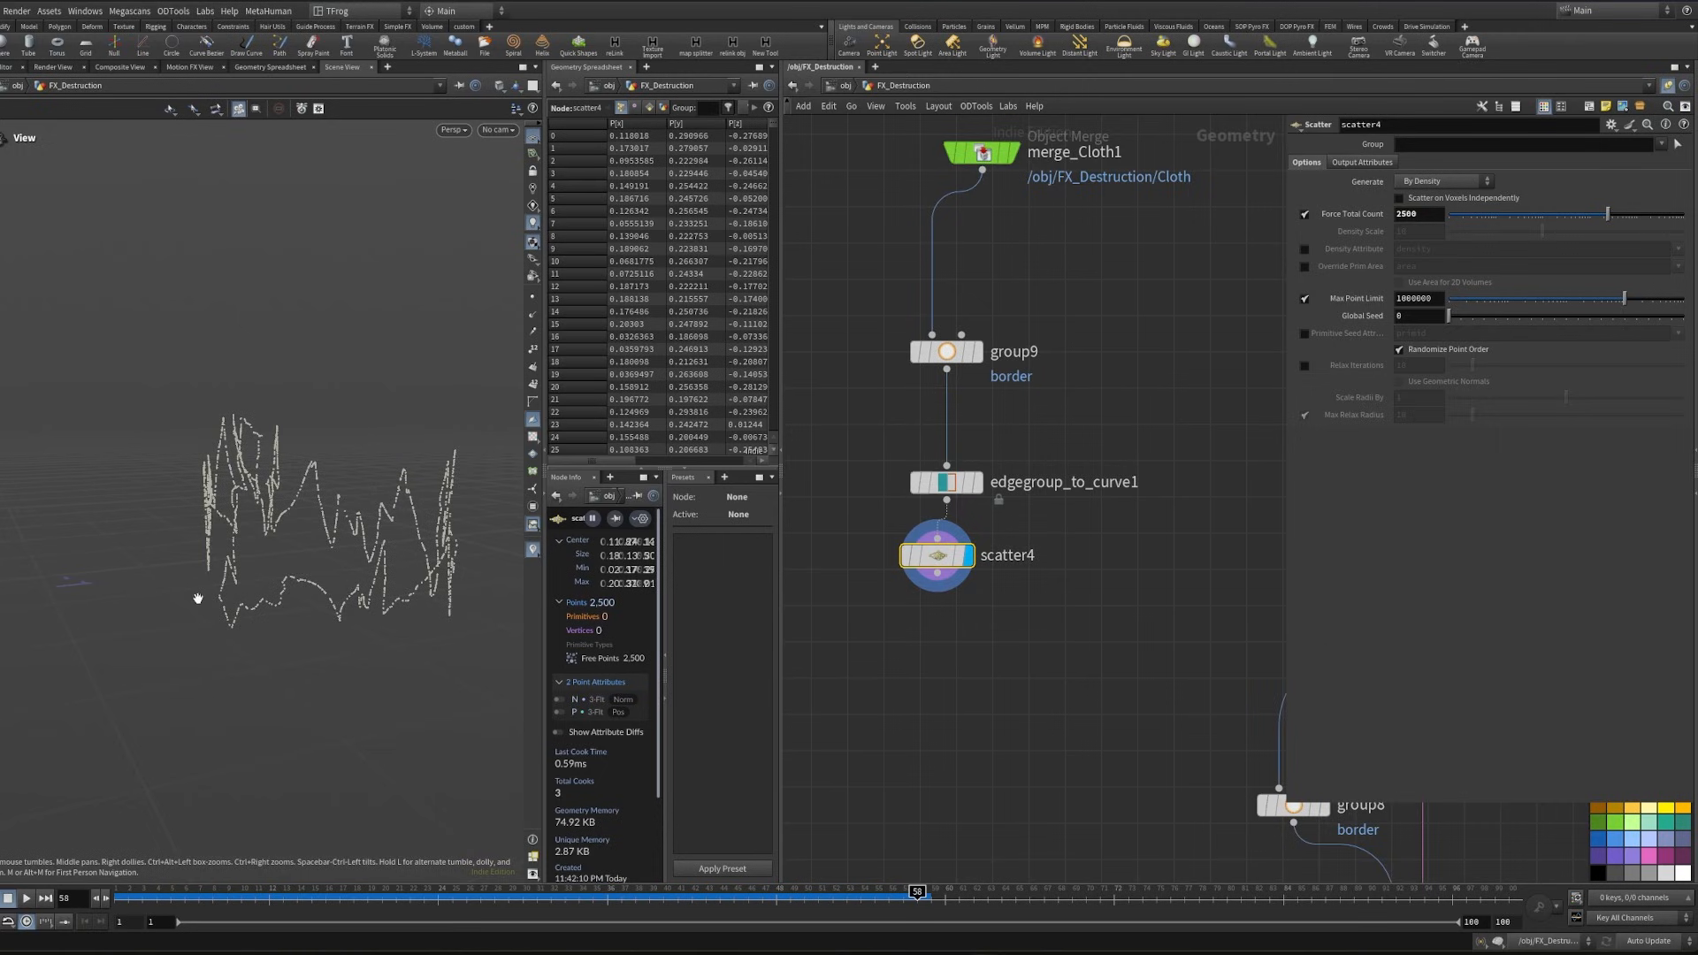
pyautogui.moveTo(198, 598); pyautogui.dragTo(254, 580)
# - Add an Attribute Wrangle node connected to scatter4's output
pyautogui.click(937, 574)
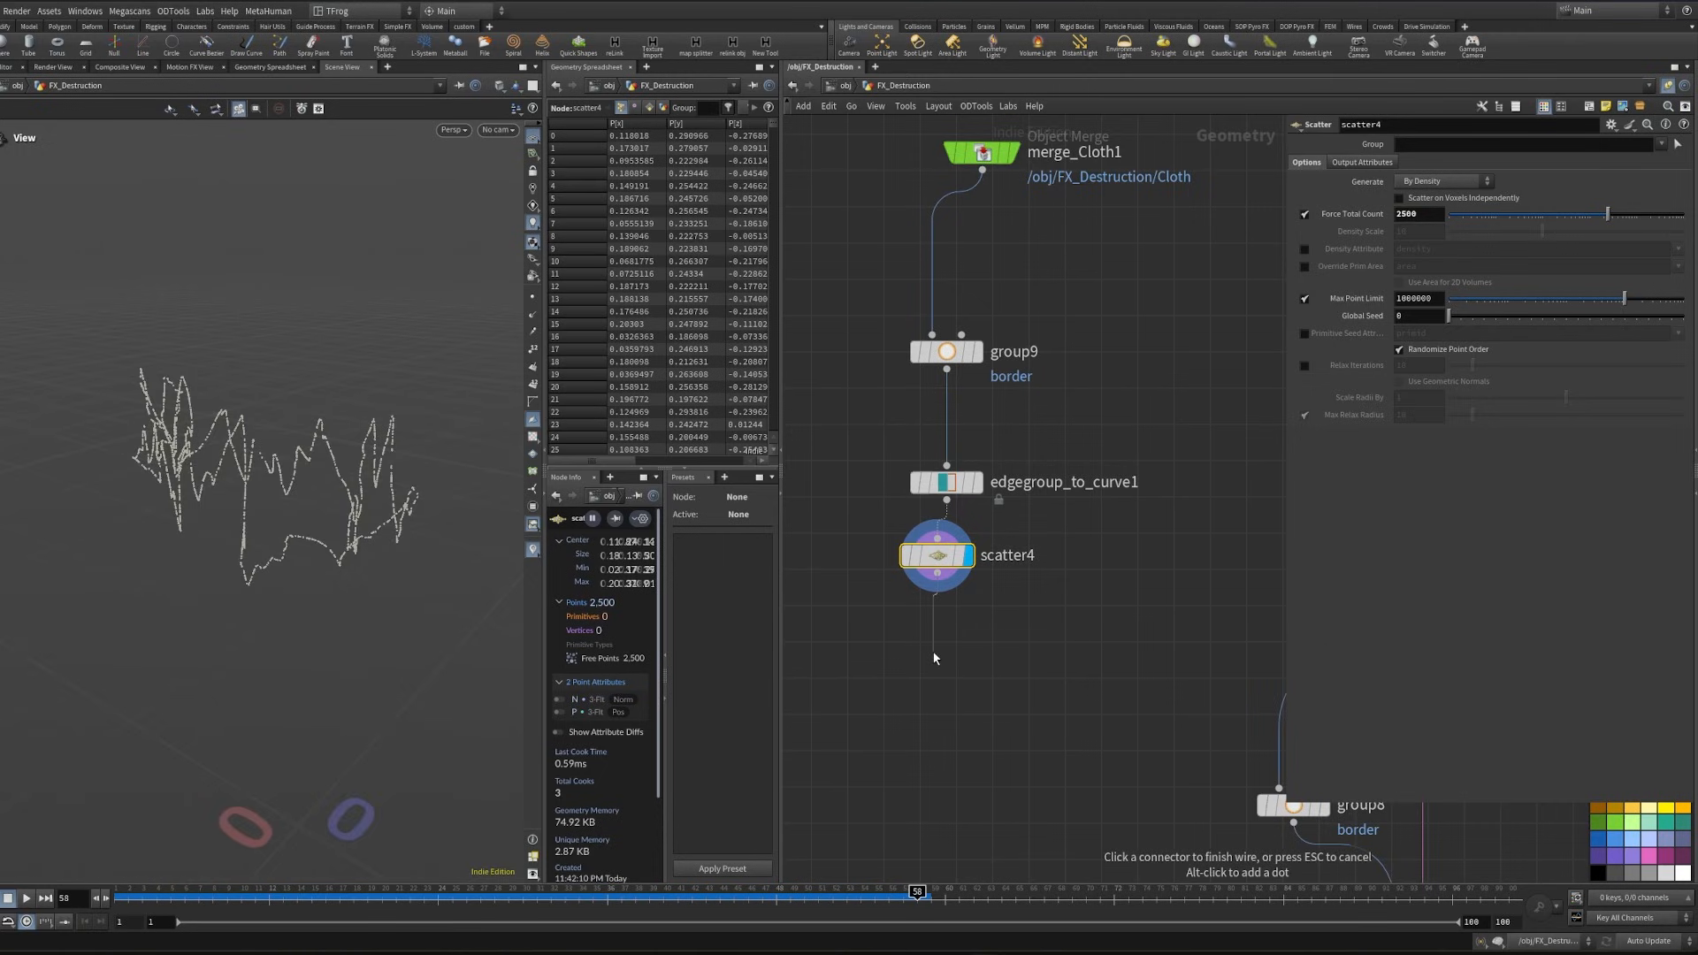
pyautogui.click(934, 658)
pyautogui.write('w')
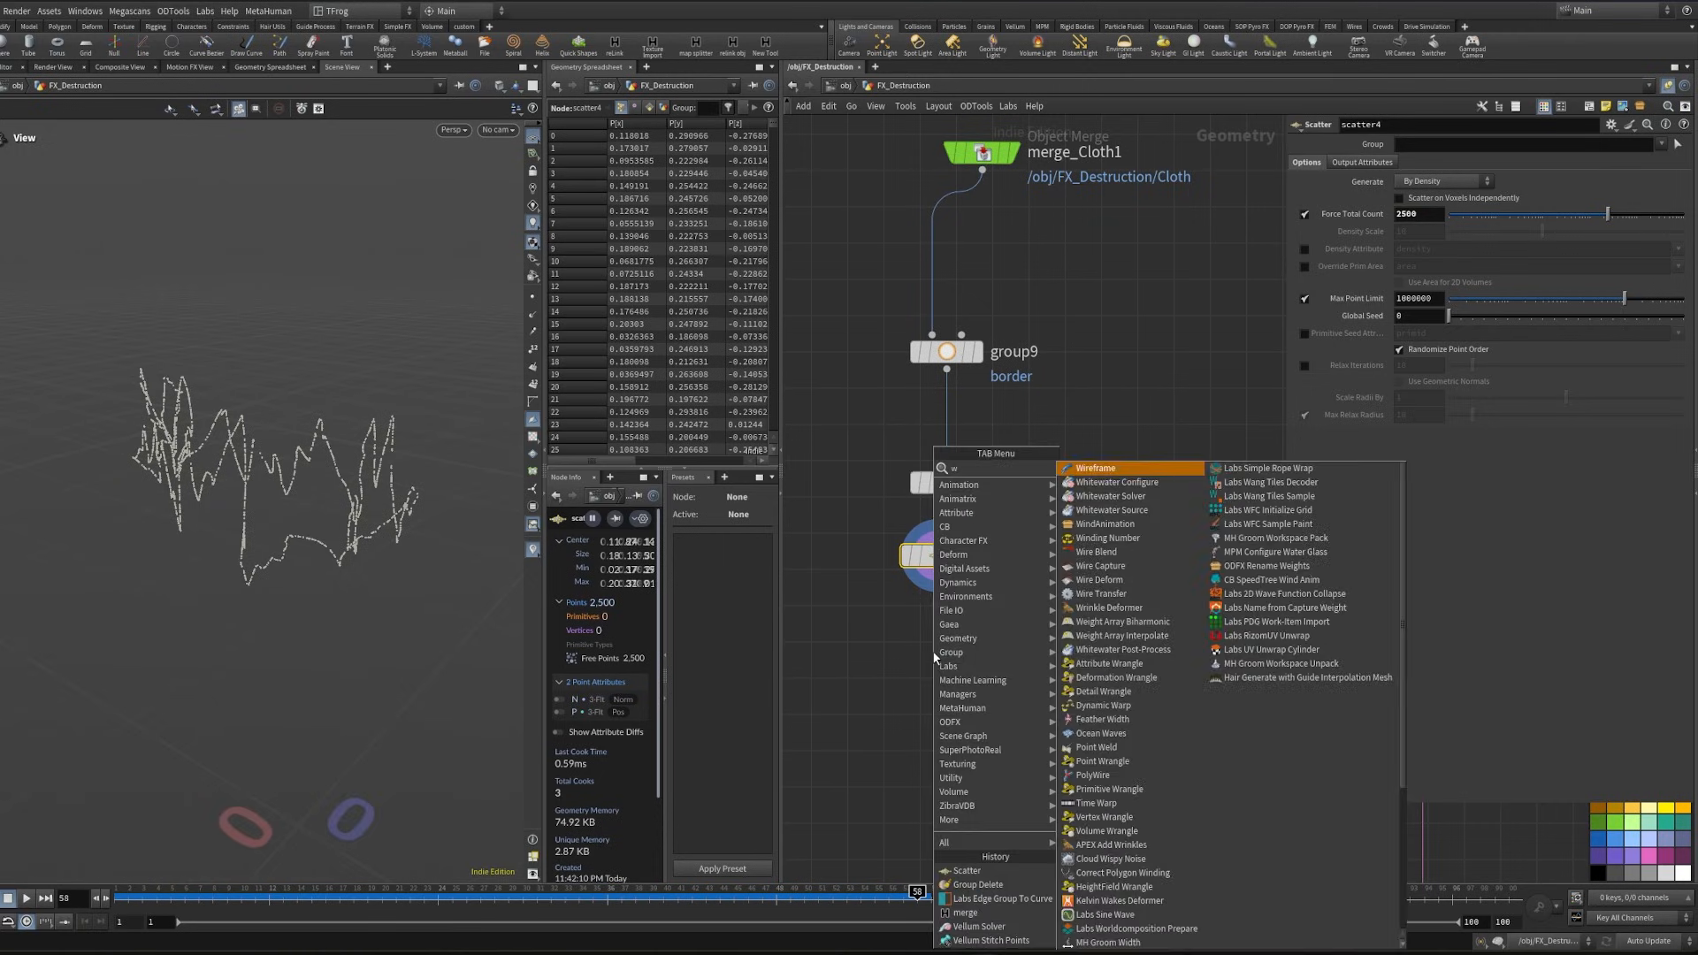
pyautogui.write('ran')
pyautogui.press('BackSpace')
pyautogui.press('BackSpace')
pyautogui.press('BackSpace')
pyautogui.press('BackSpace')
pyautogui.write('aw')
pyautogui.press('Return')
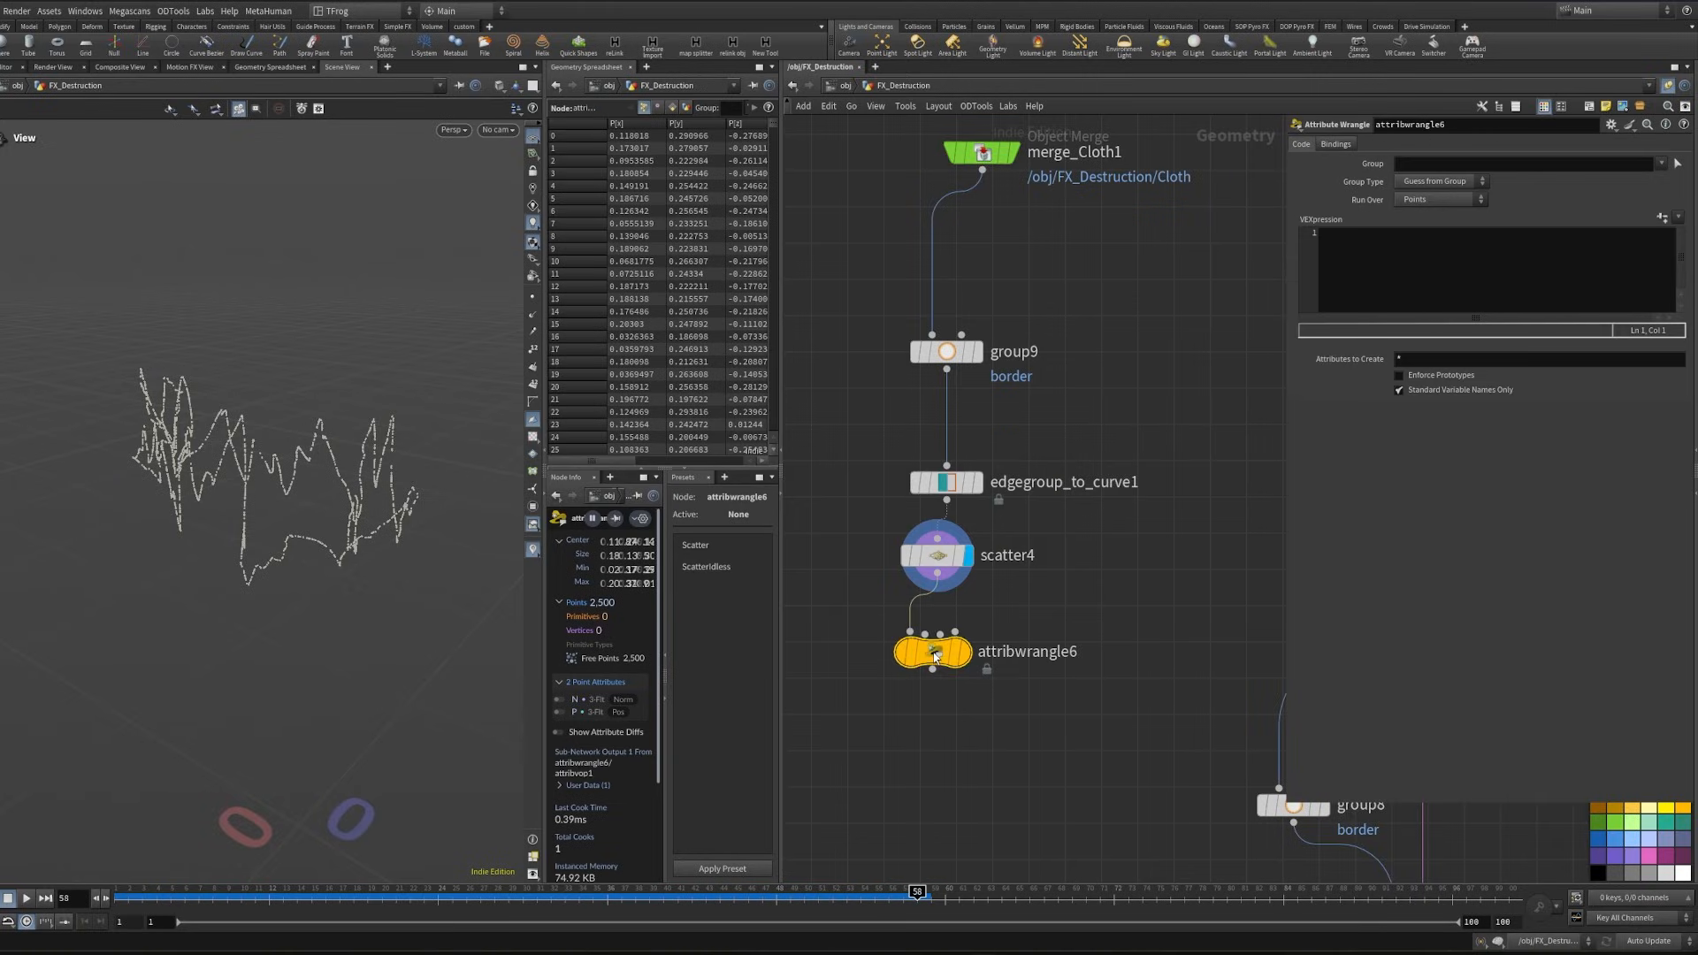
# - Write the VEX expression v@N = set(0,1,0); in attribwrangle6 and display the node
pyautogui.click(1361, 298)
pyautogui.write('v@')
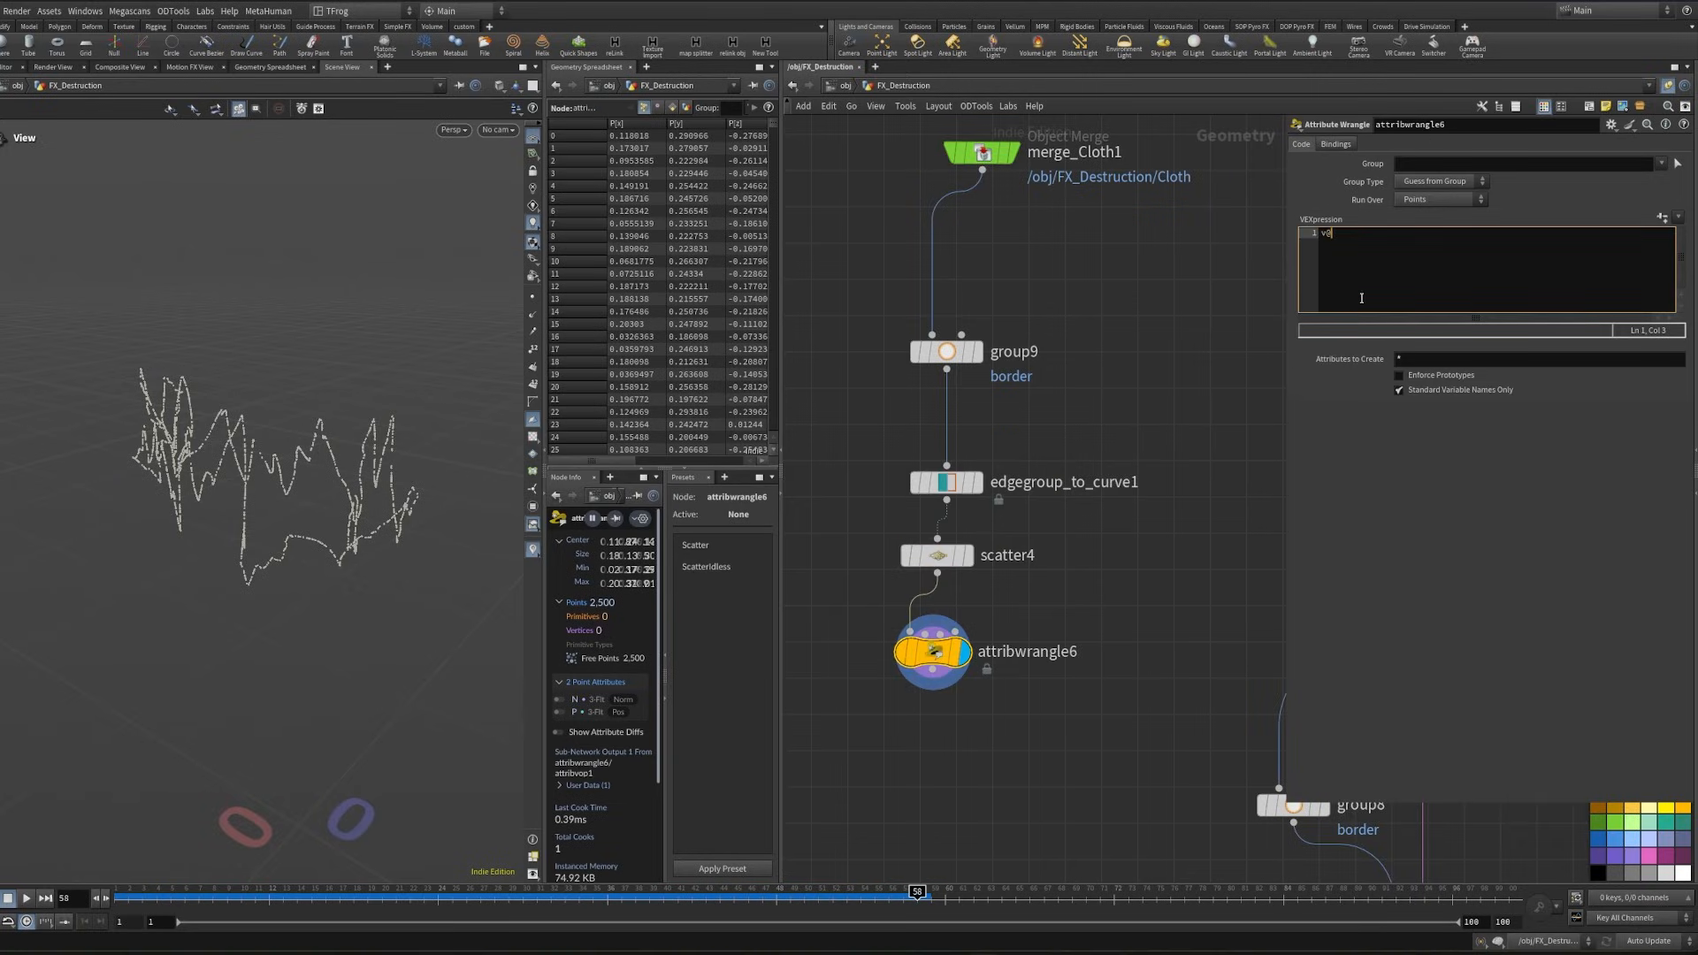
pyautogui.write('N = set()0,1,0')
pyautogui.press('Right')
pyautogui.write(';')
pyautogui.click(1017, 707)
pyautogui.moveTo(1017, 707); pyautogui.dragTo(1058, 589, button='middle')
# - Add and display an Attribute Randomize node after attribwrangle6, and set its attribute name to pscale
pyautogui.click(973, 550)
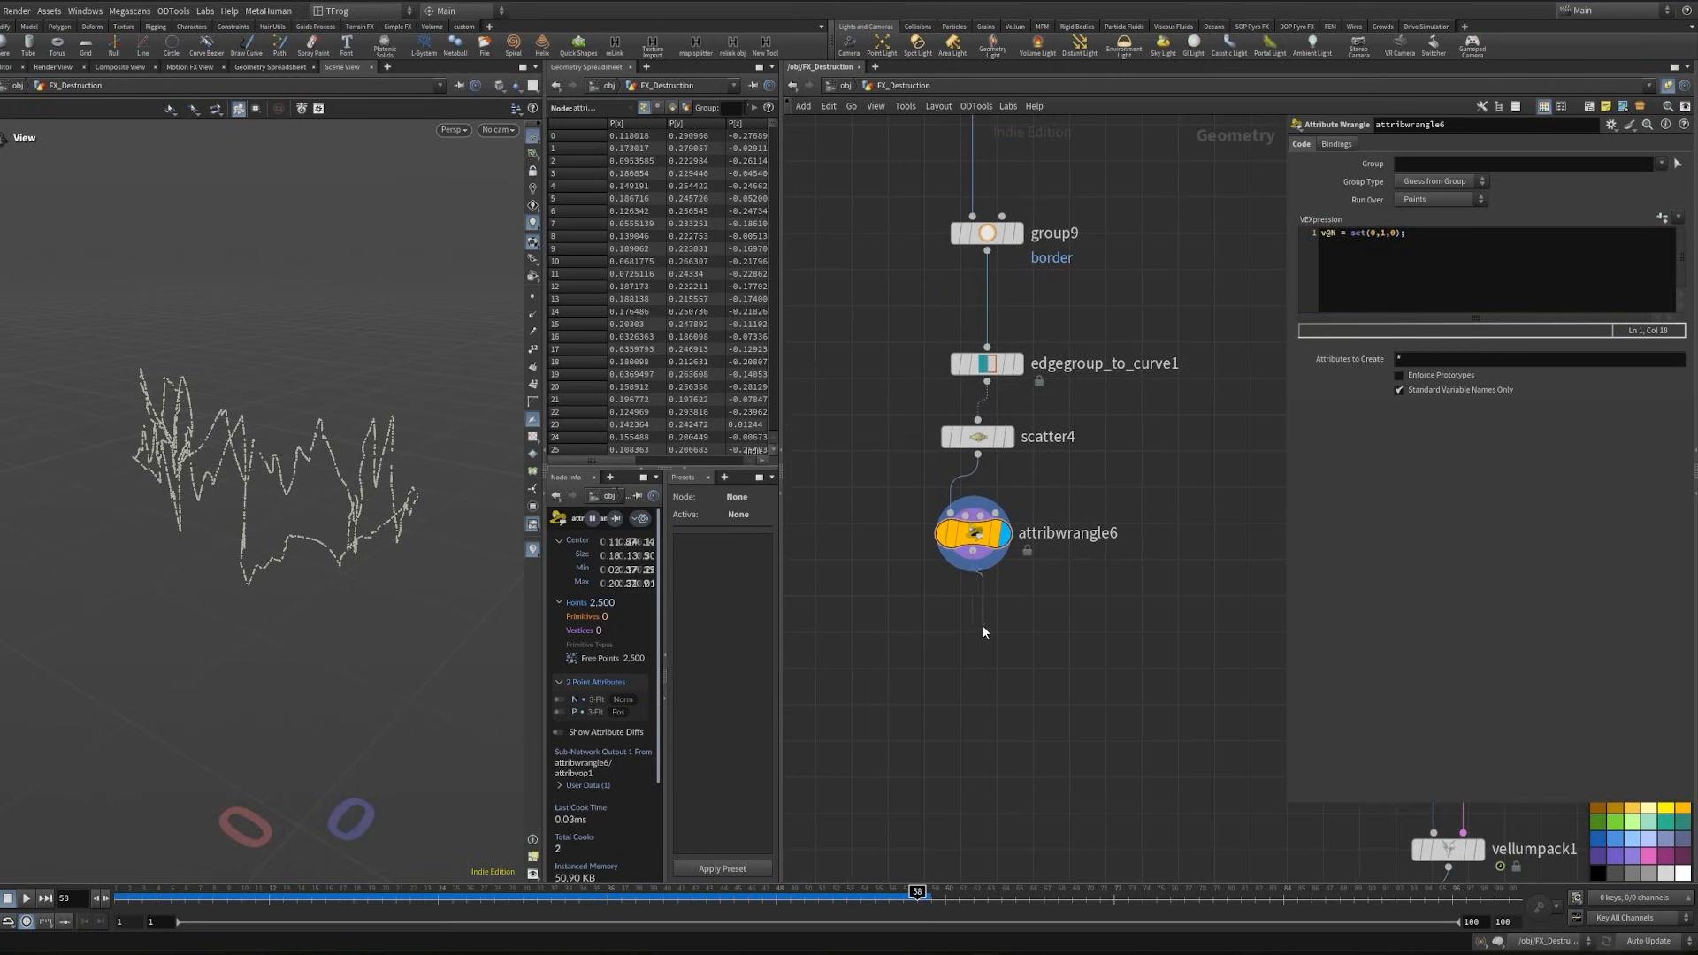
pyautogui.press('Tab')
pyautogui.write('ar')
pyautogui.press('Return')
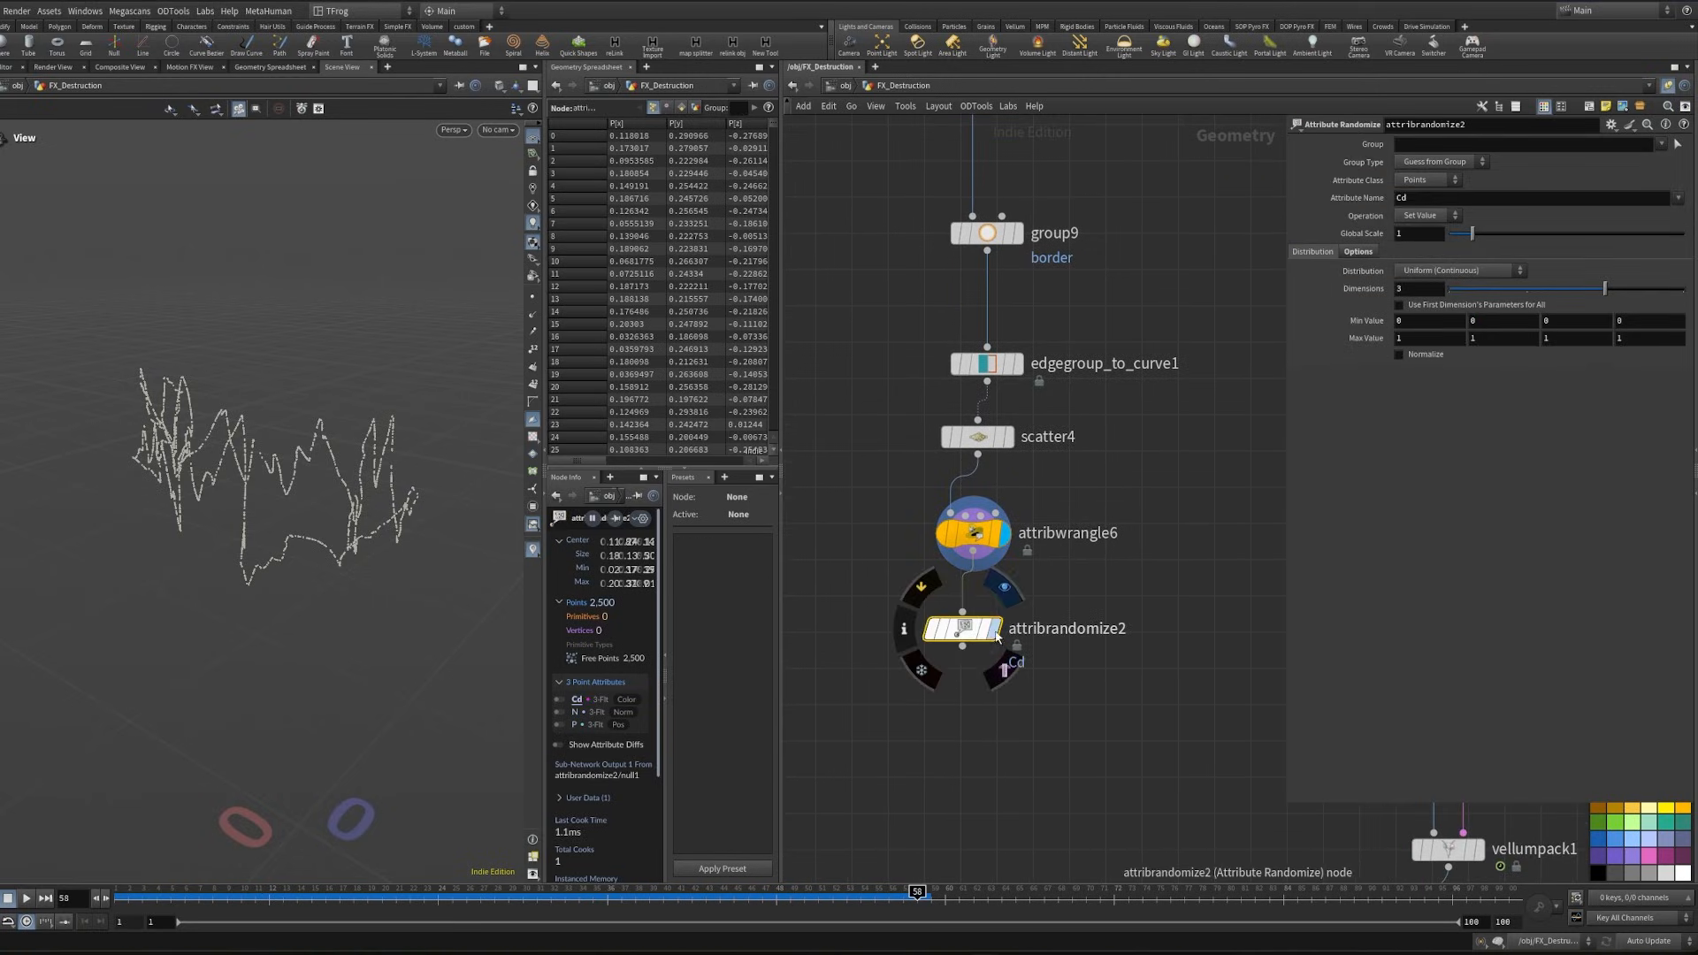
pyautogui.click(1006, 664)
pyautogui.click(1422, 213)
pyautogui.click(1419, 200)
pyautogui.moveTo(1413, 197); pyautogui.dragTo(1349, 202)
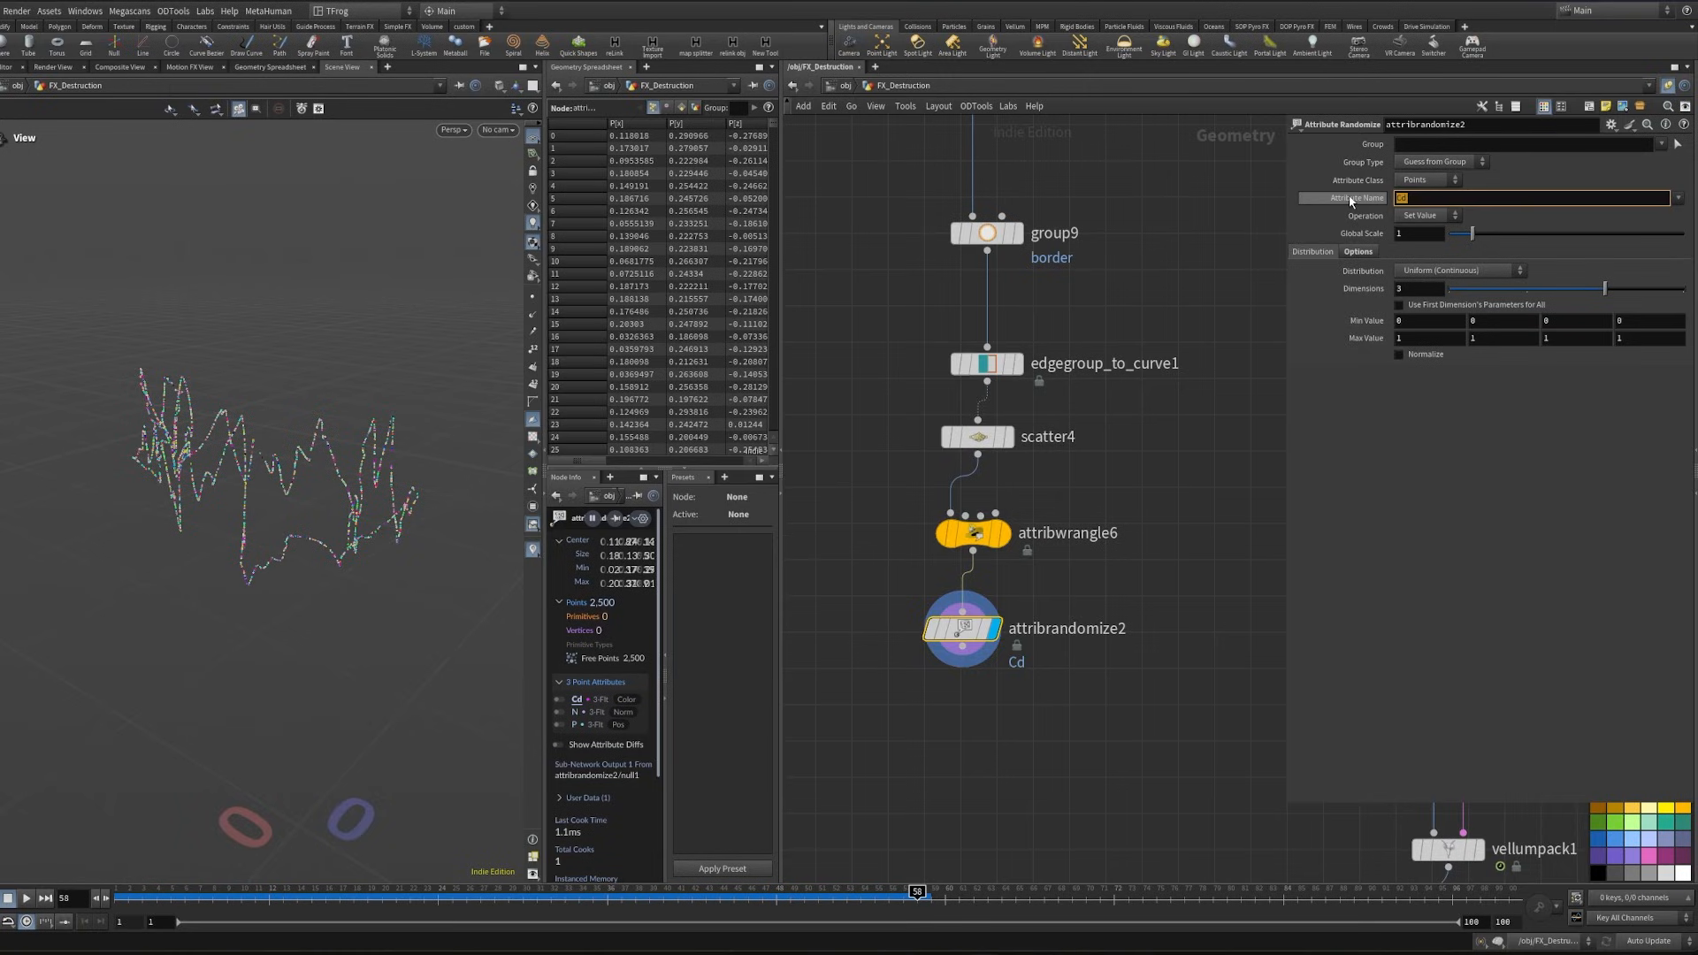
pyautogui.write('pscale')
pyautogui.press('Return')
# - Set the pscale randomization to a Custom Ramp distribution and add a ramp point at position about 0.81 with value about 0.08
pyautogui.click(1459, 271)
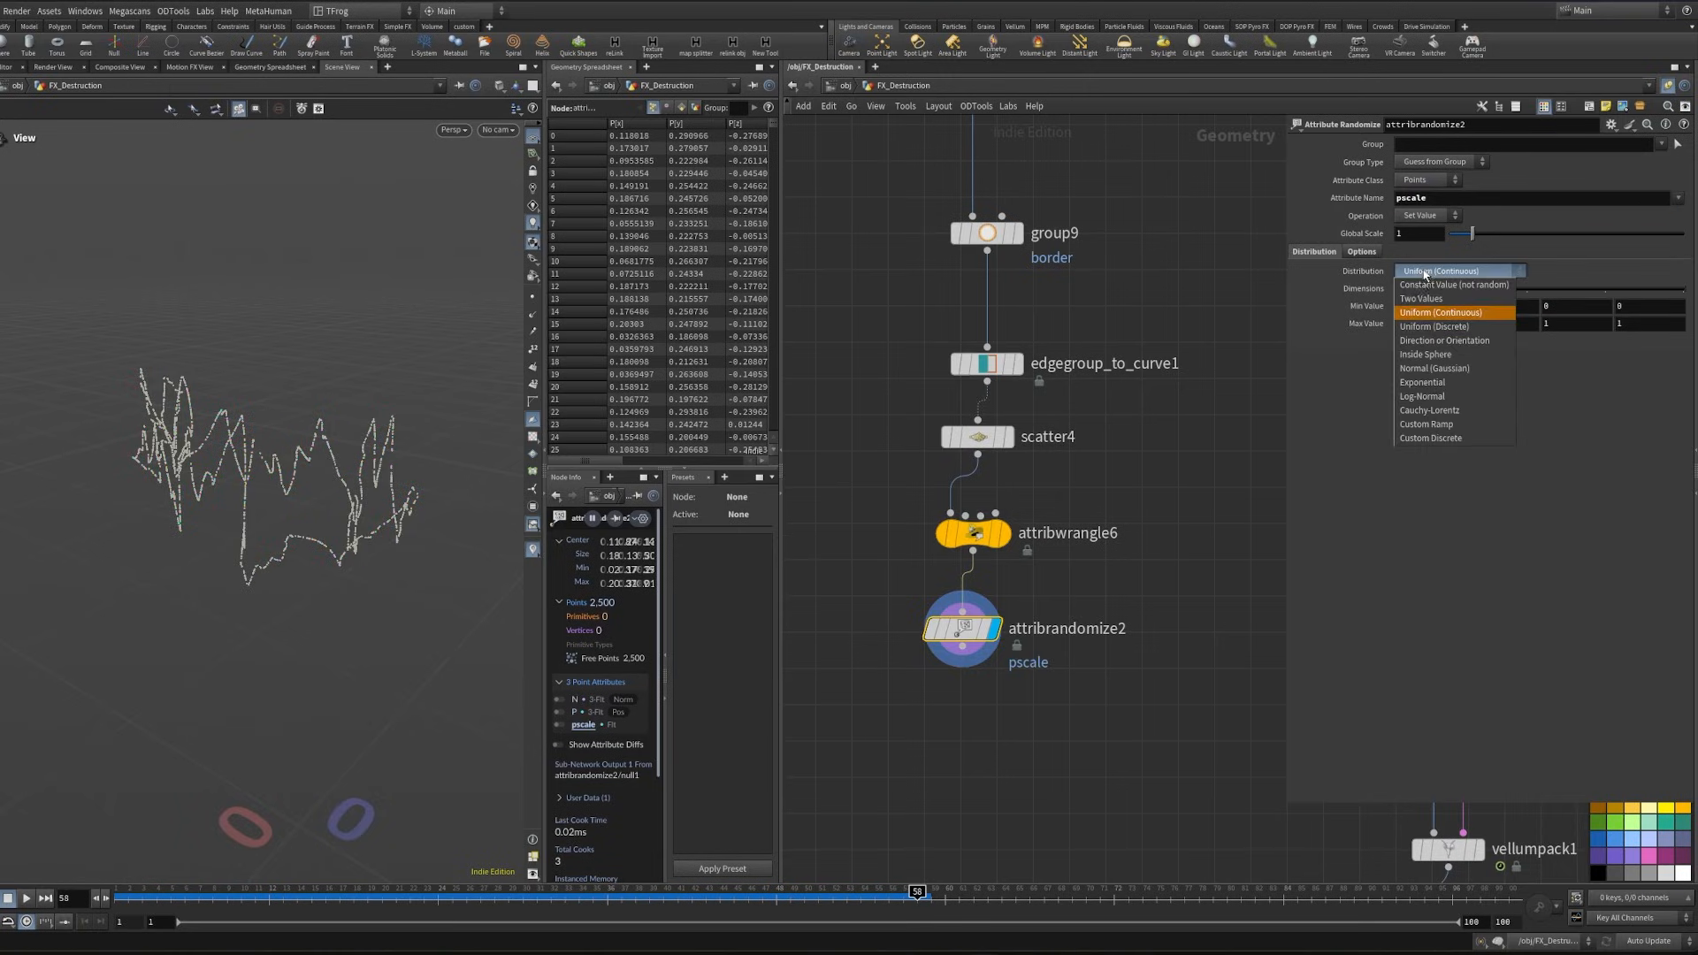
pyautogui.click(1458, 424)
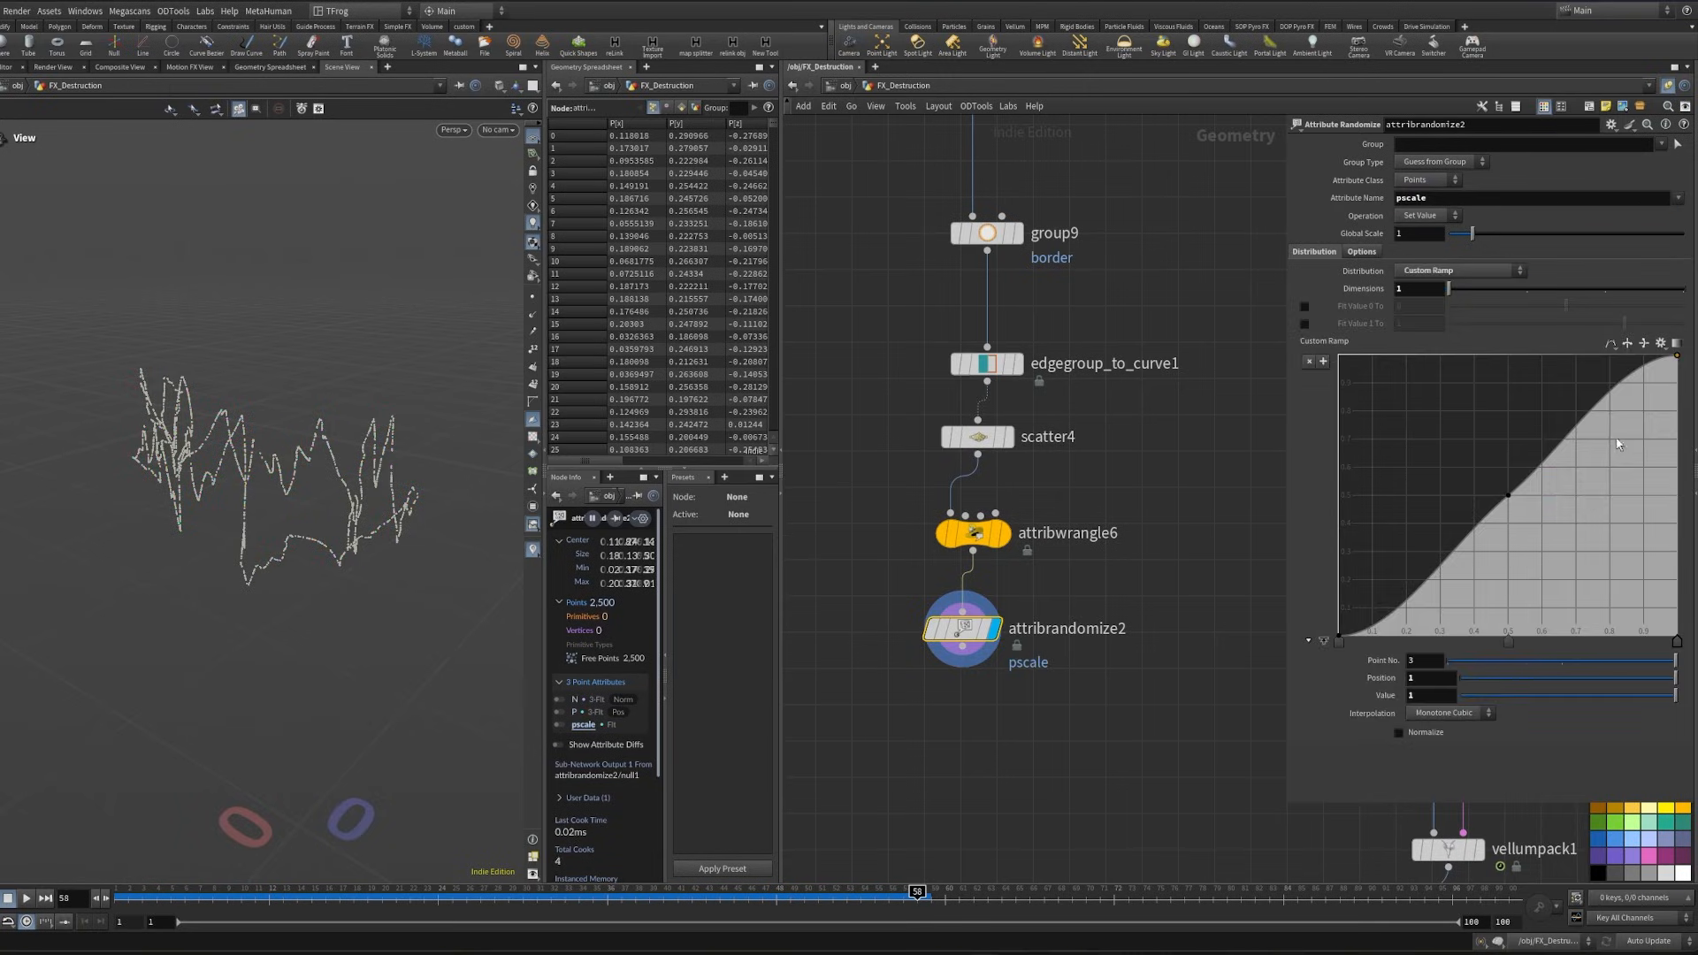
pyautogui.moveTo(1618, 445); pyautogui.dragTo(1611, 613)
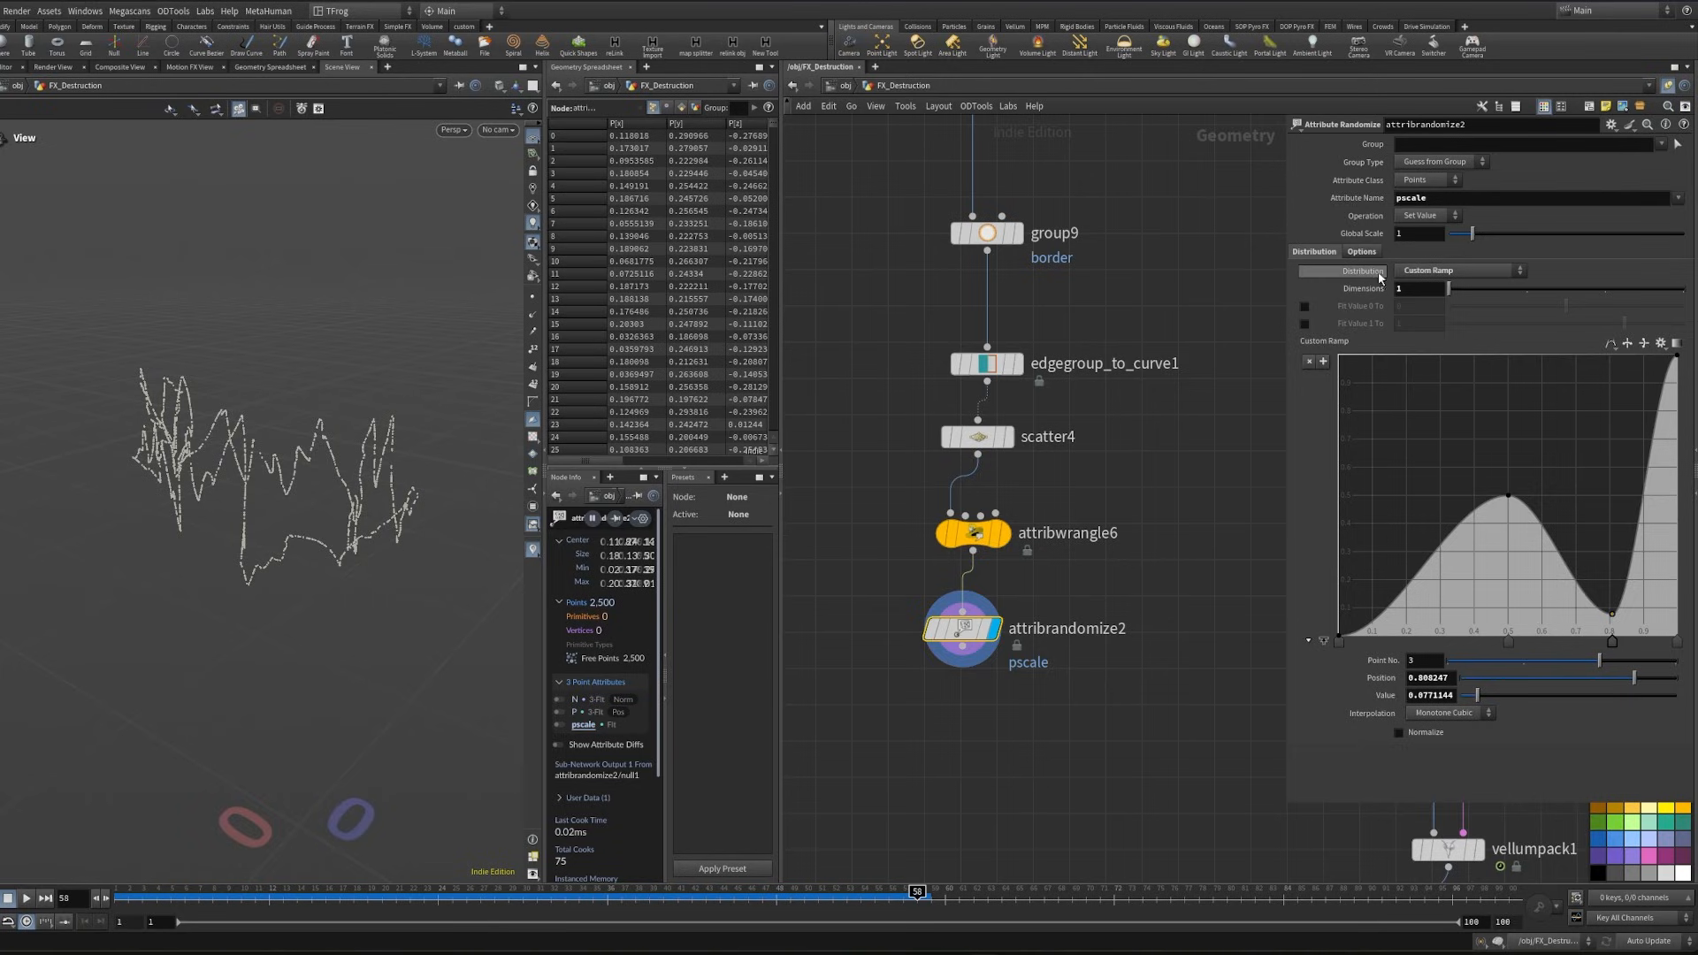
# - Enable both ramp fit values in attribrandomize2 and set Fit Value 0 To to 0.1
pyautogui.click(1304, 307)
pyautogui.click(1304, 325)
pyautogui.click(1401, 306)
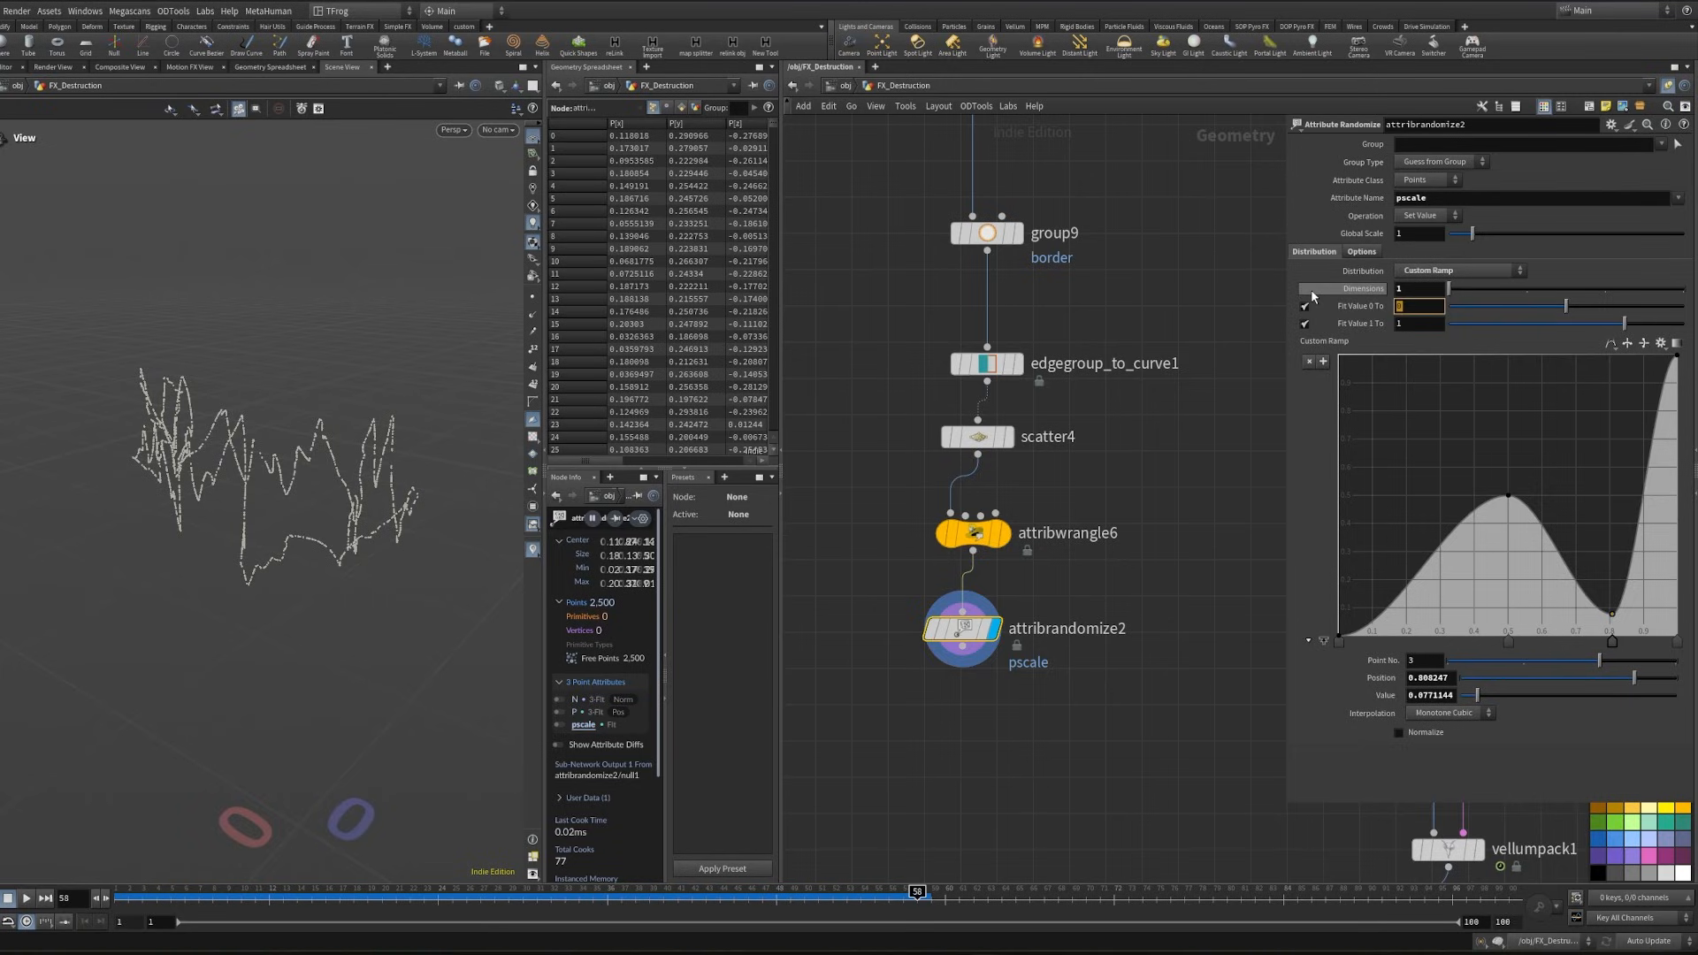
pyautogui.write('.1')
# - Add a Copy to Points node that takes attribrandomize2's output as its target points
pyautogui.moveTo(865, 639); pyautogui.dragTo(1070, 549, button='middle')
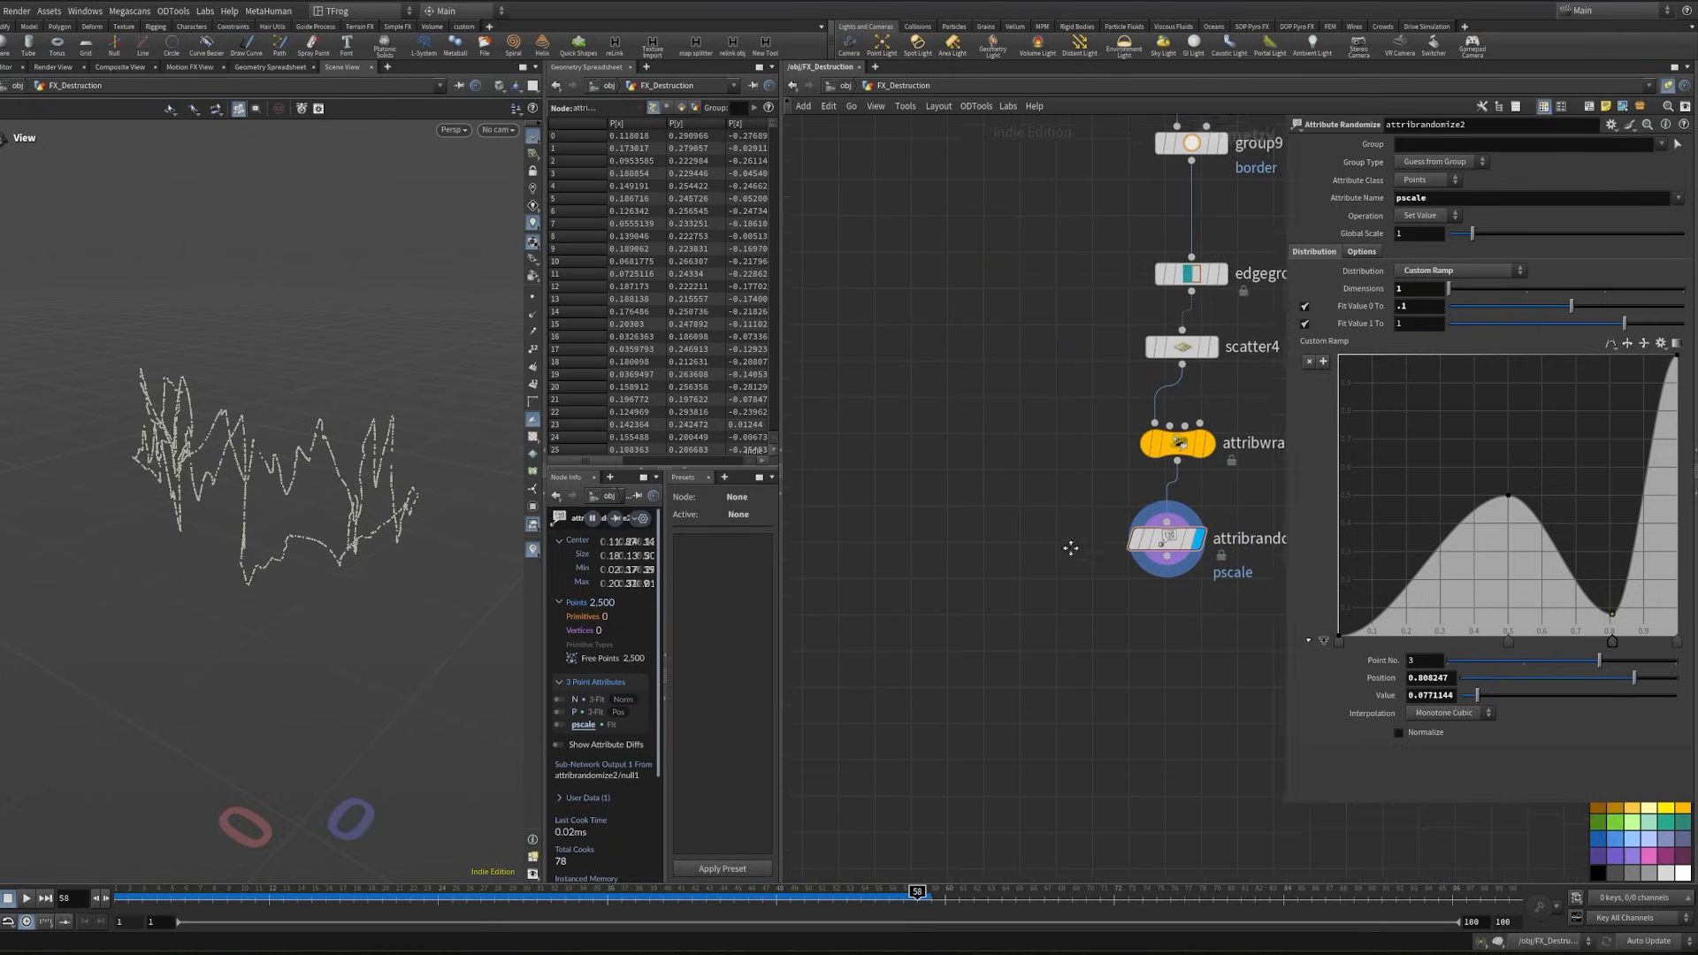
pyautogui.press('Tab')
pyautogui.write('copy to')
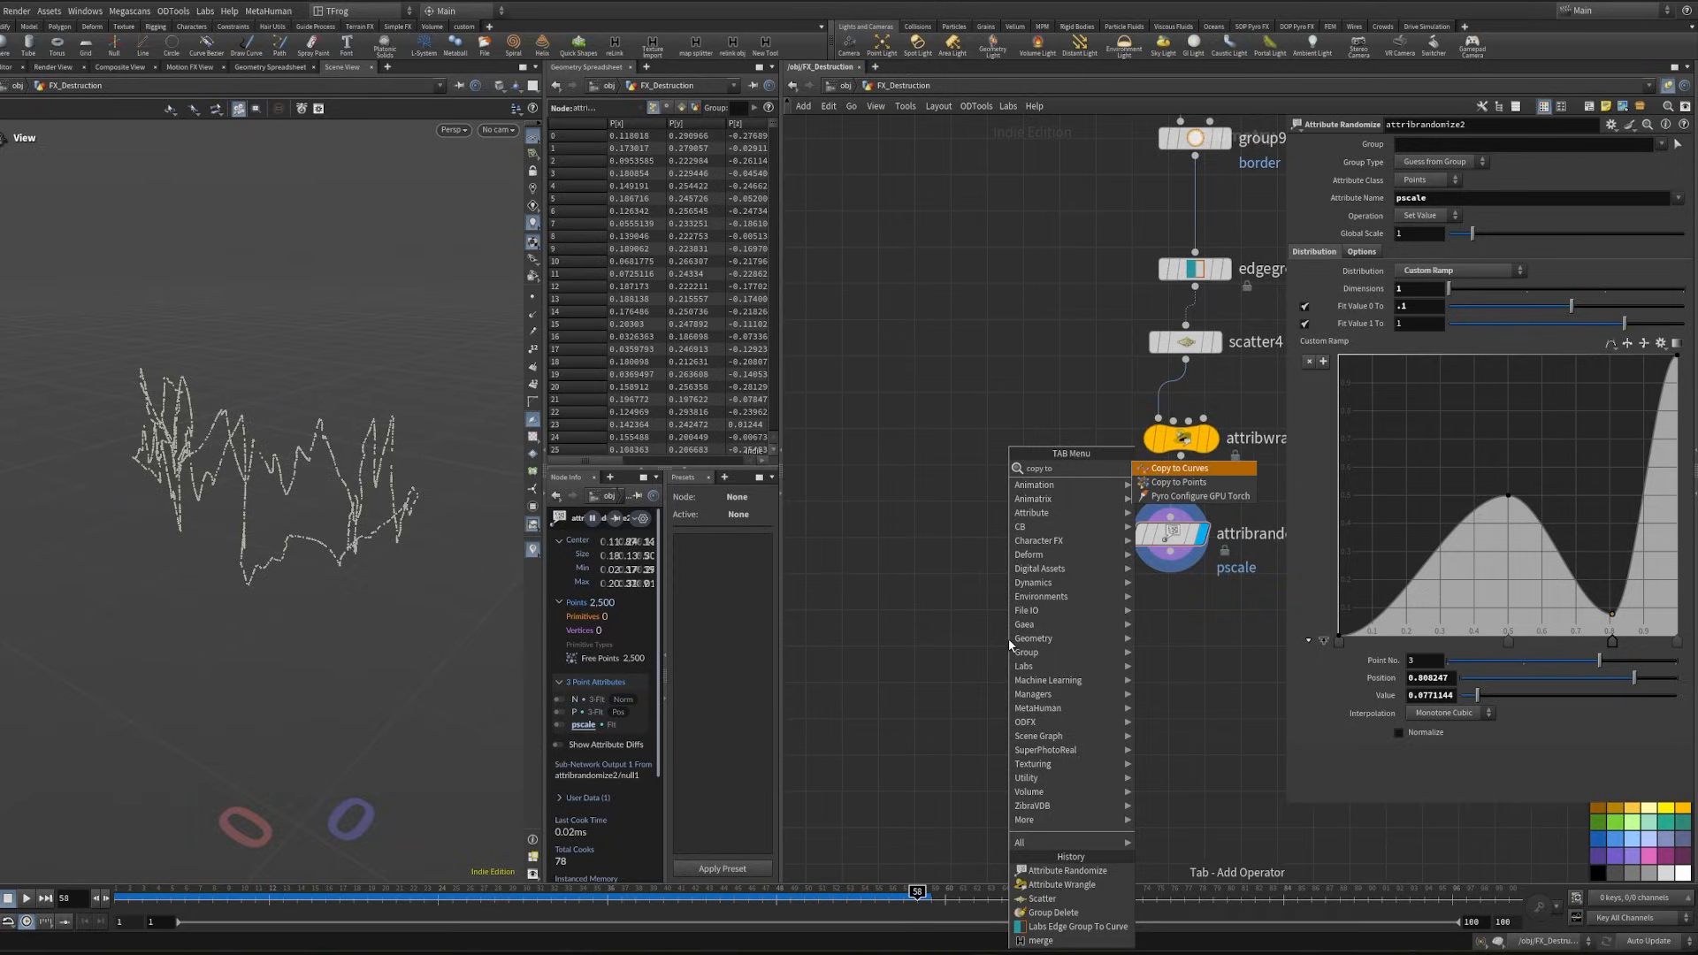
pyautogui.press('Down')
pyautogui.press('Return')
pyautogui.click(1043, 644)
# - Add a Line node with direction 0, 0, -1 and length 0.02
pyautogui.press('Tab')
pyautogui.write('li')
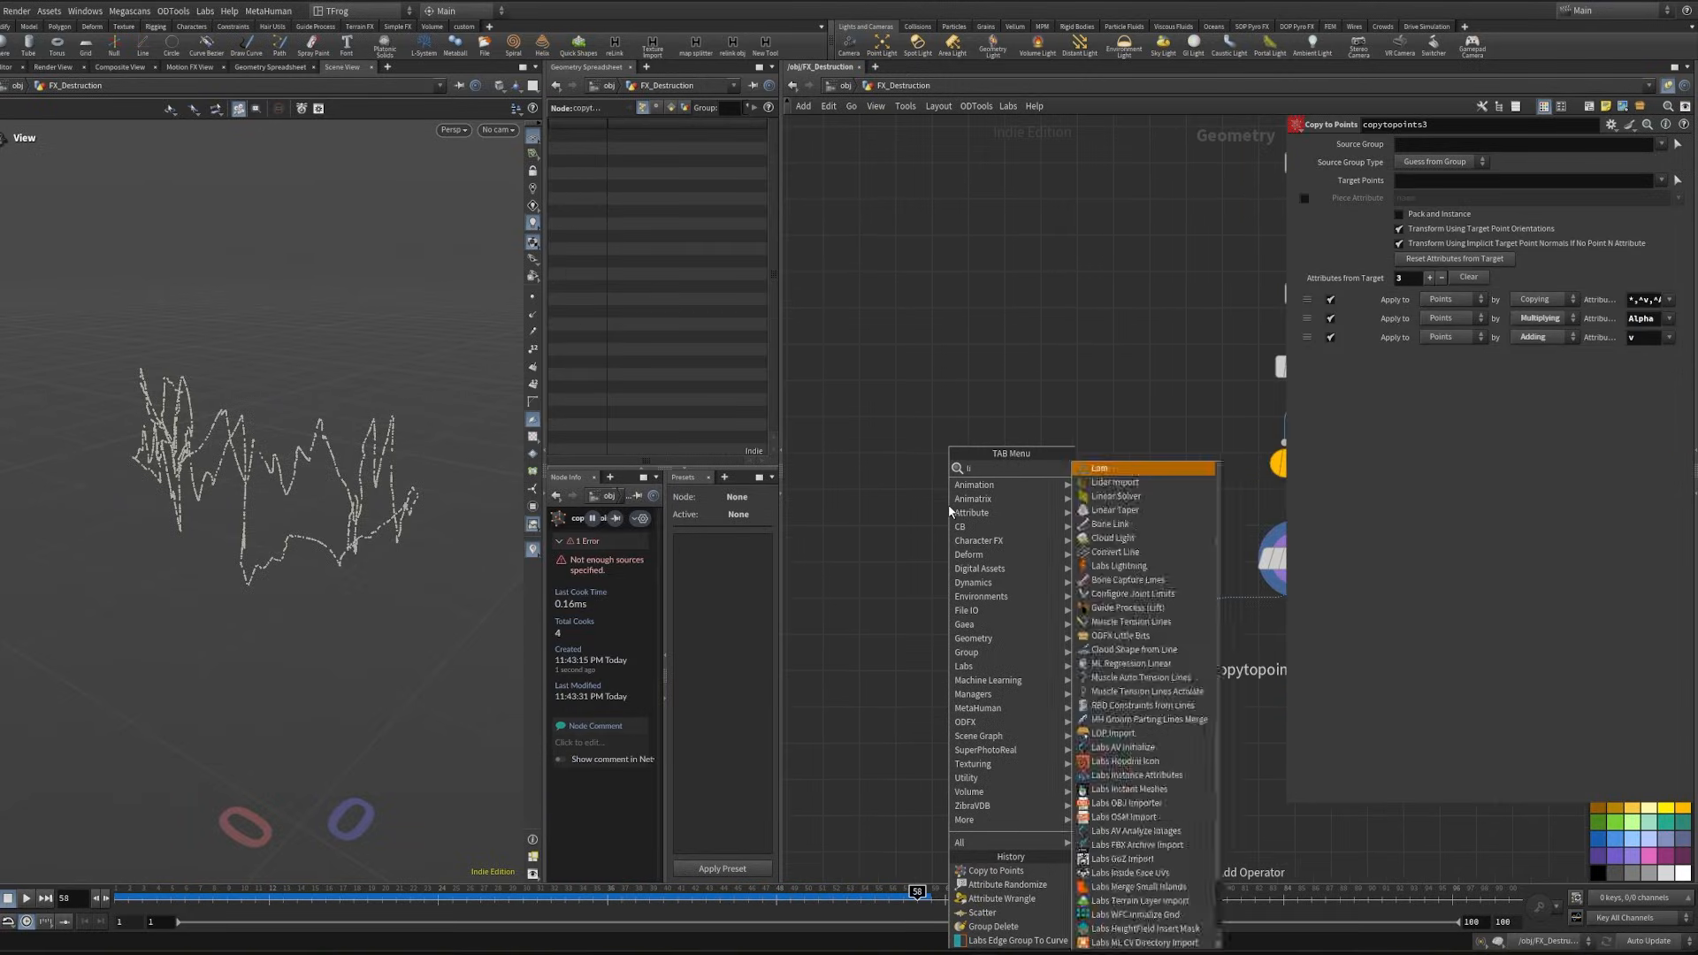
pyautogui.press('Return')
pyautogui.click(948, 510)
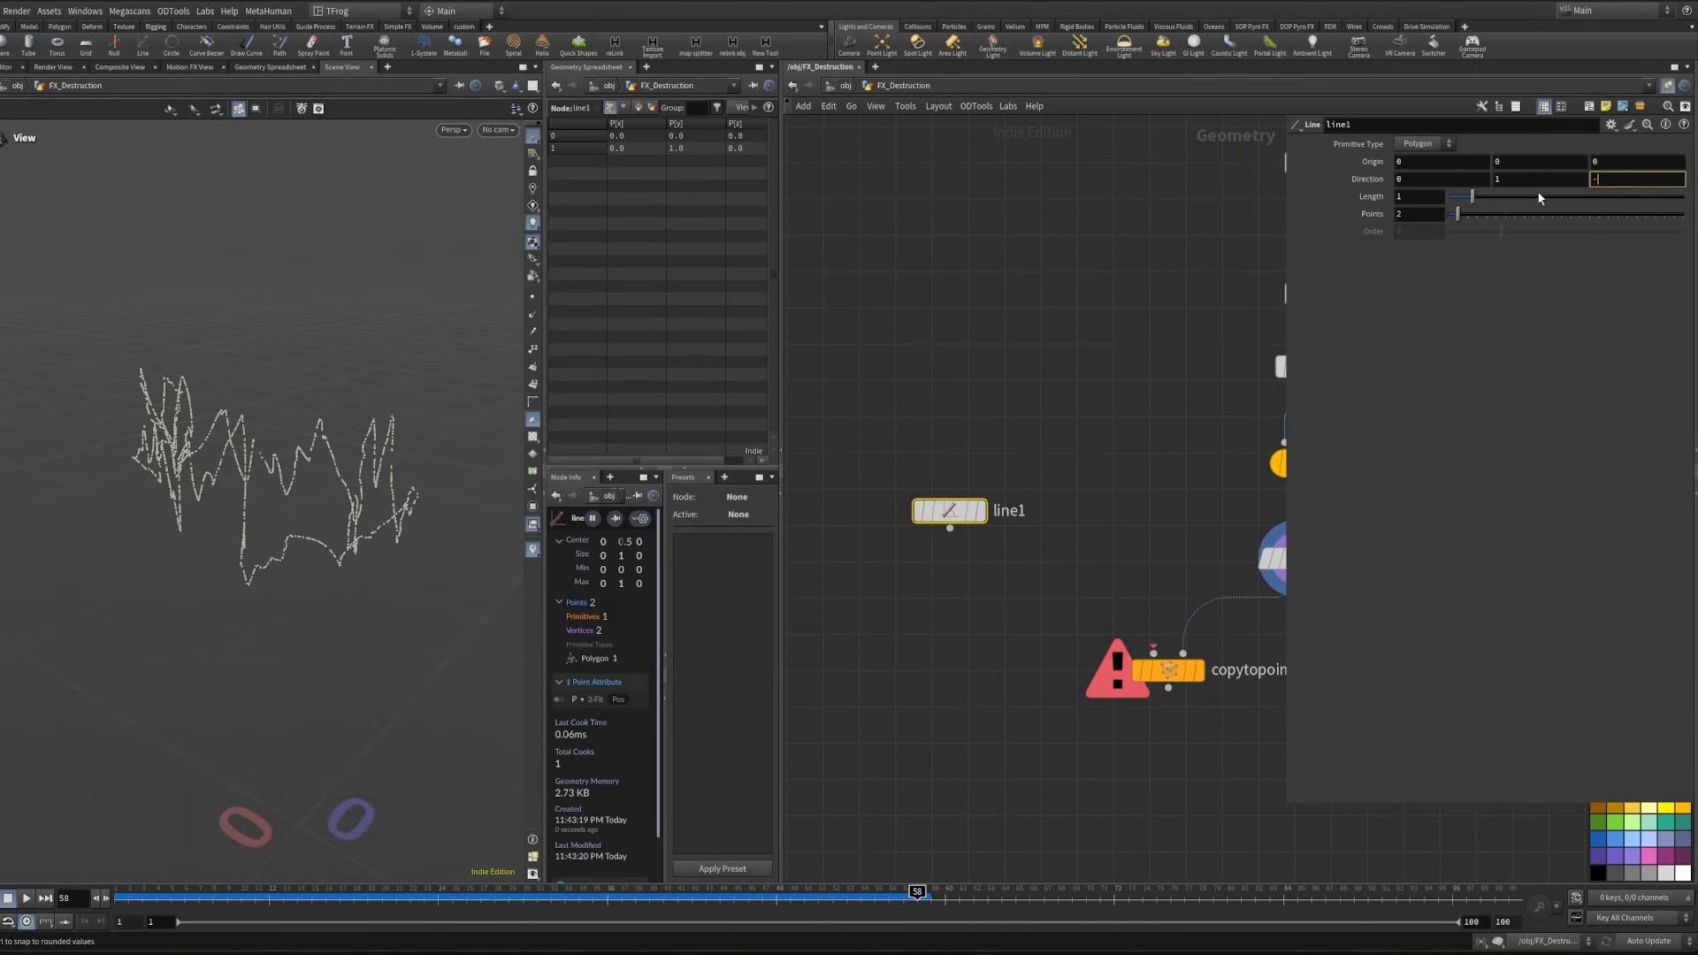
pyautogui.moveTo(1531, 179); pyautogui.dragTo(1334, 204)
pyautogui.write('0')
pyautogui.click(1193, 242)
pyautogui.write('.02')
pyautogui.press('Return')
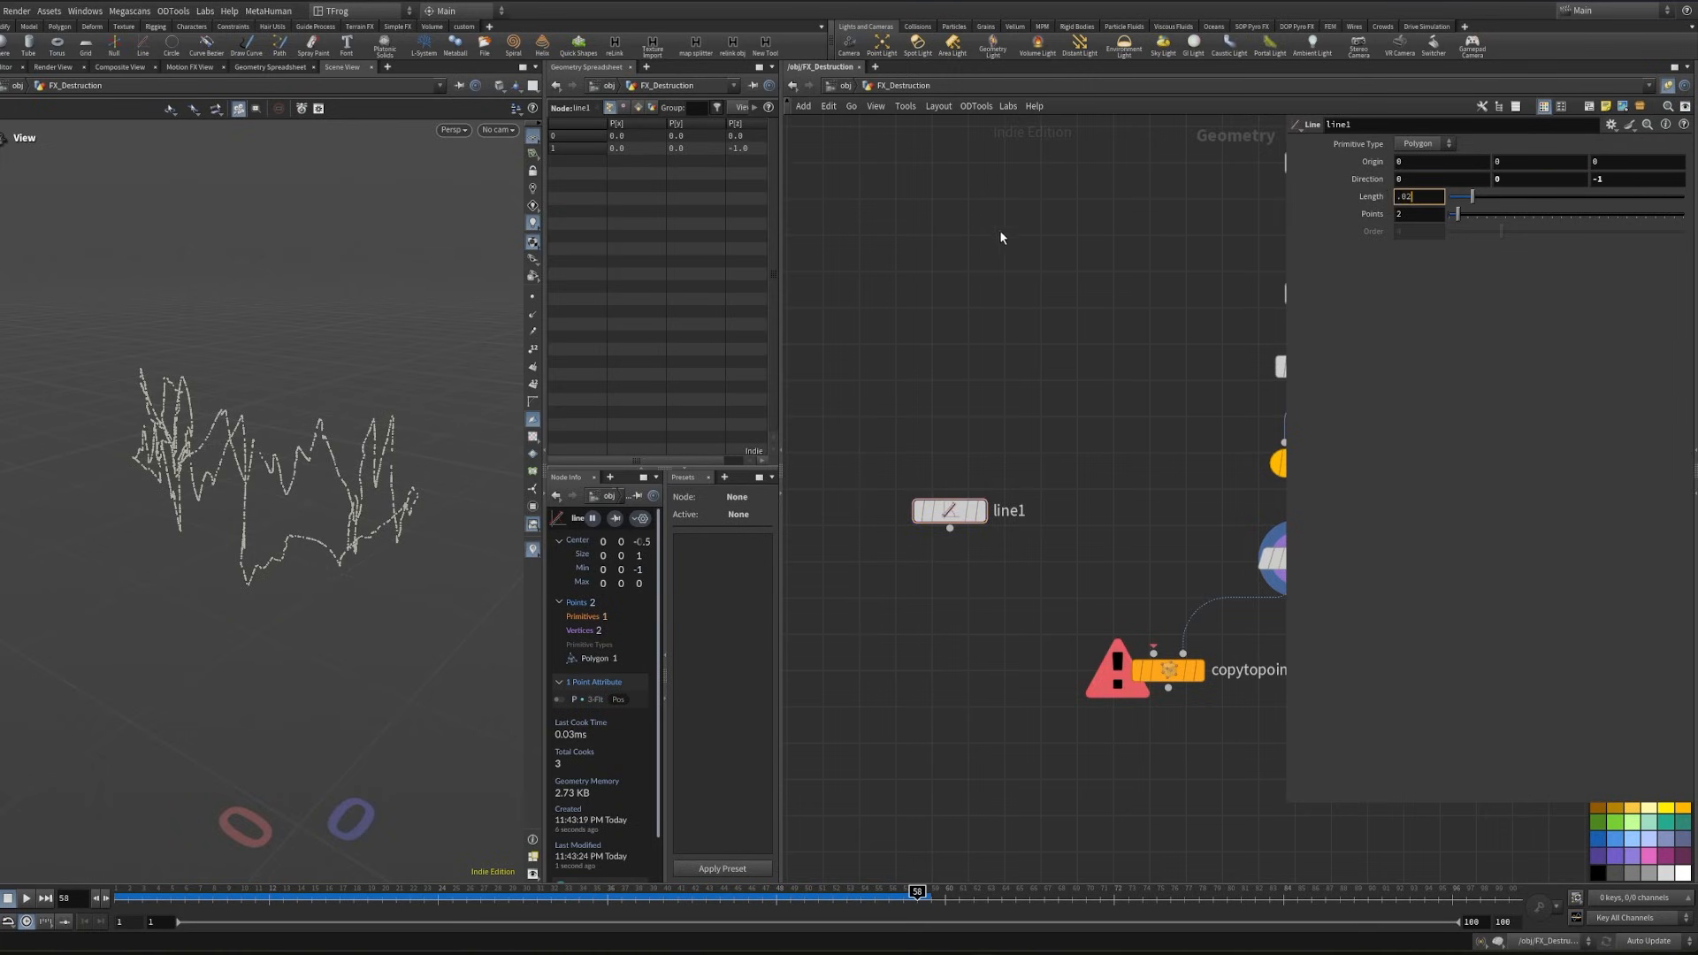
# - Connect line1 to the source input of copytopoints3, display the node and inspect the copied strands
pyautogui.moveTo(949, 529); pyautogui.dragTo(1153, 653)
pyautogui.click(1199, 671)
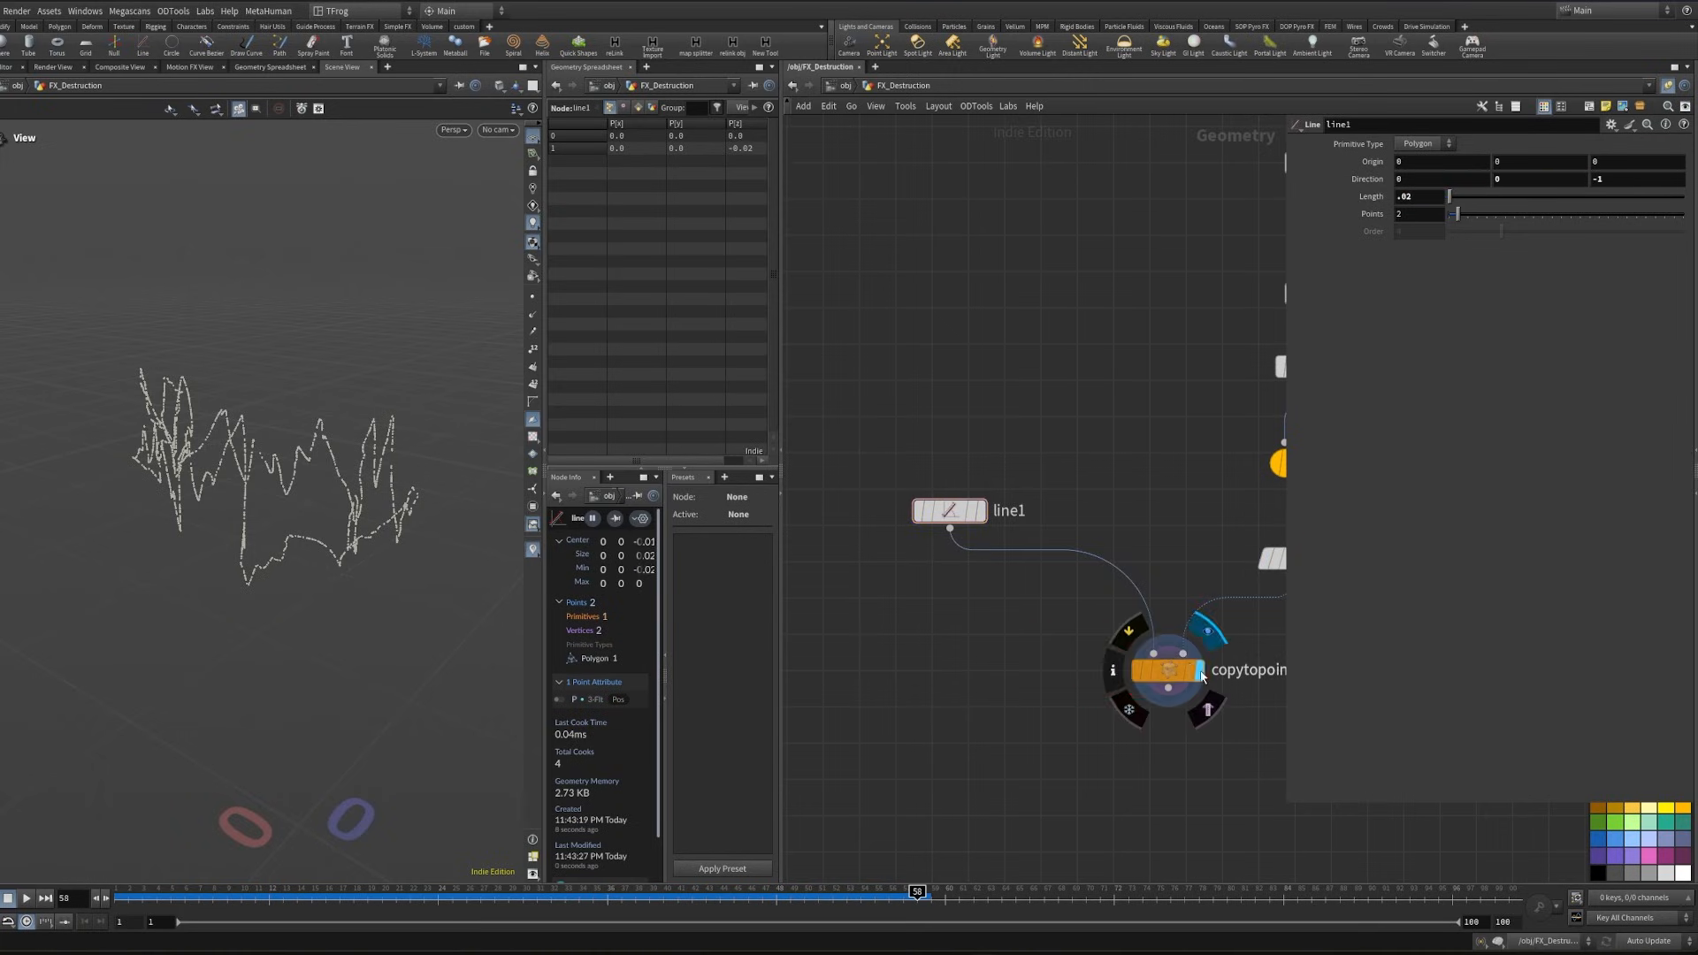
pyautogui.moveTo(227, 519); pyautogui.dragTo(281, 521)
pyautogui.moveTo(199, 521); pyautogui.dragTo(312, 478, button='right')
pyautogui.moveTo(311, 477); pyautogui.dragTo(248, 478)
pyautogui.moveTo(356, 501); pyautogui.dragTo(346, 508)
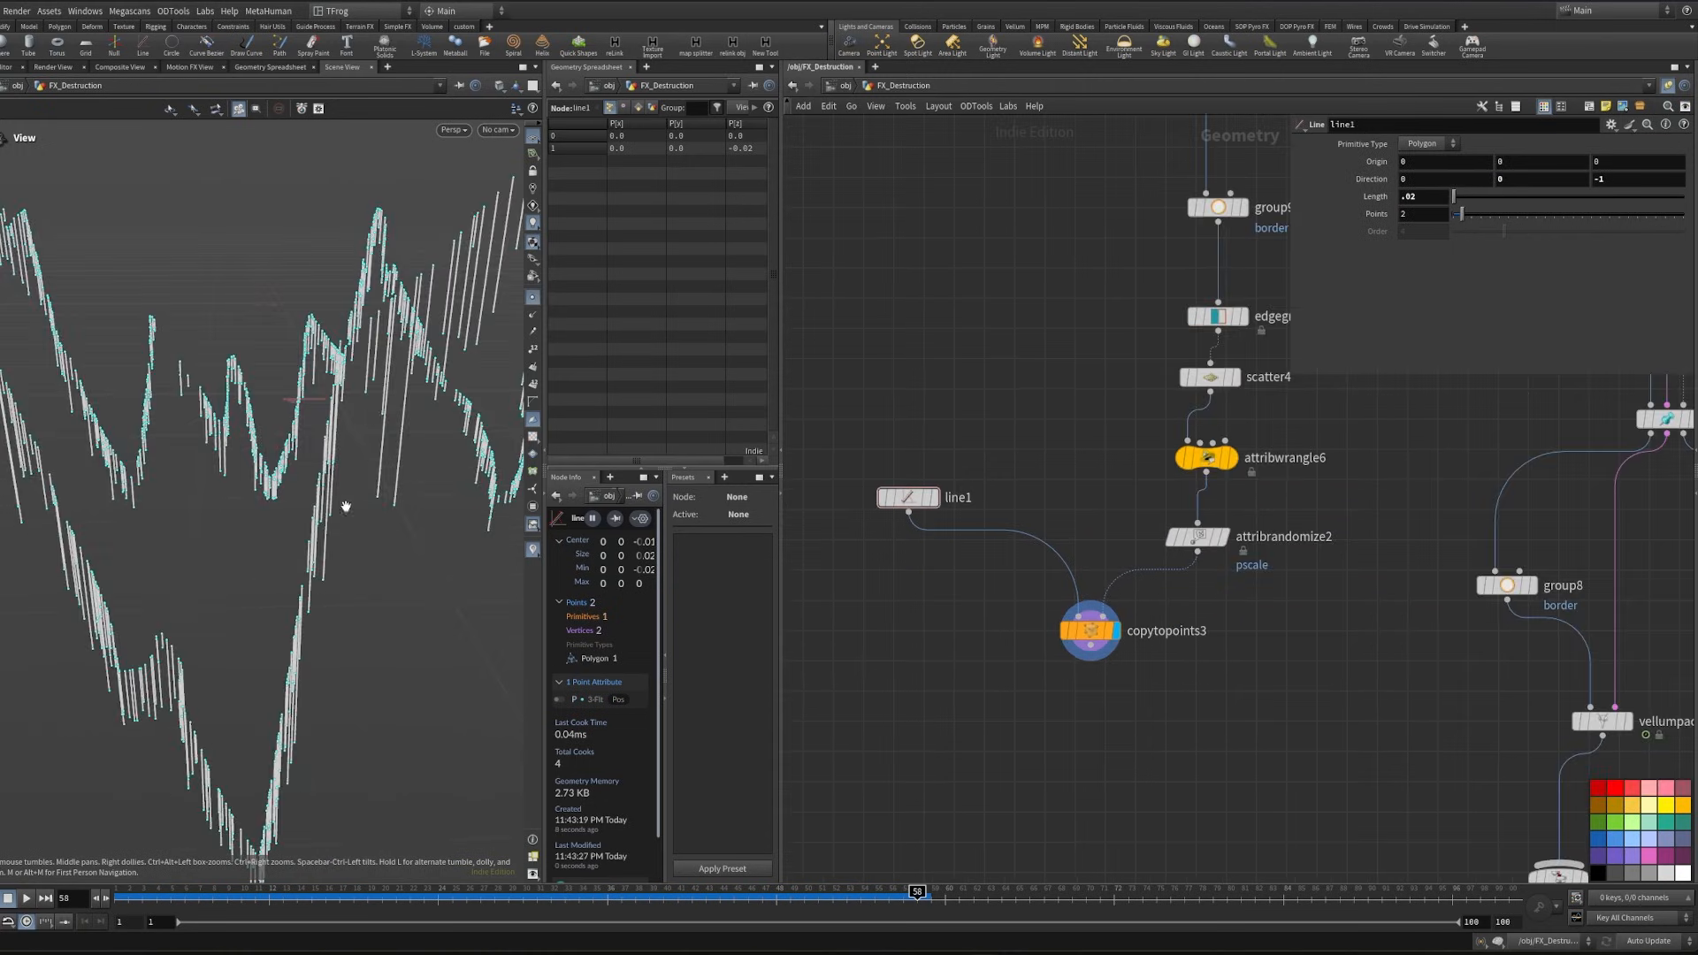
pyautogui.moveTo(390, 418); pyautogui.dragTo(361, 513)
# - Add and display a Resample node after copytopoints3 with a segment length of 0.002
pyautogui.moveTo(1017, 750); pyautogui.dragTo(1027, 616, button='middle')
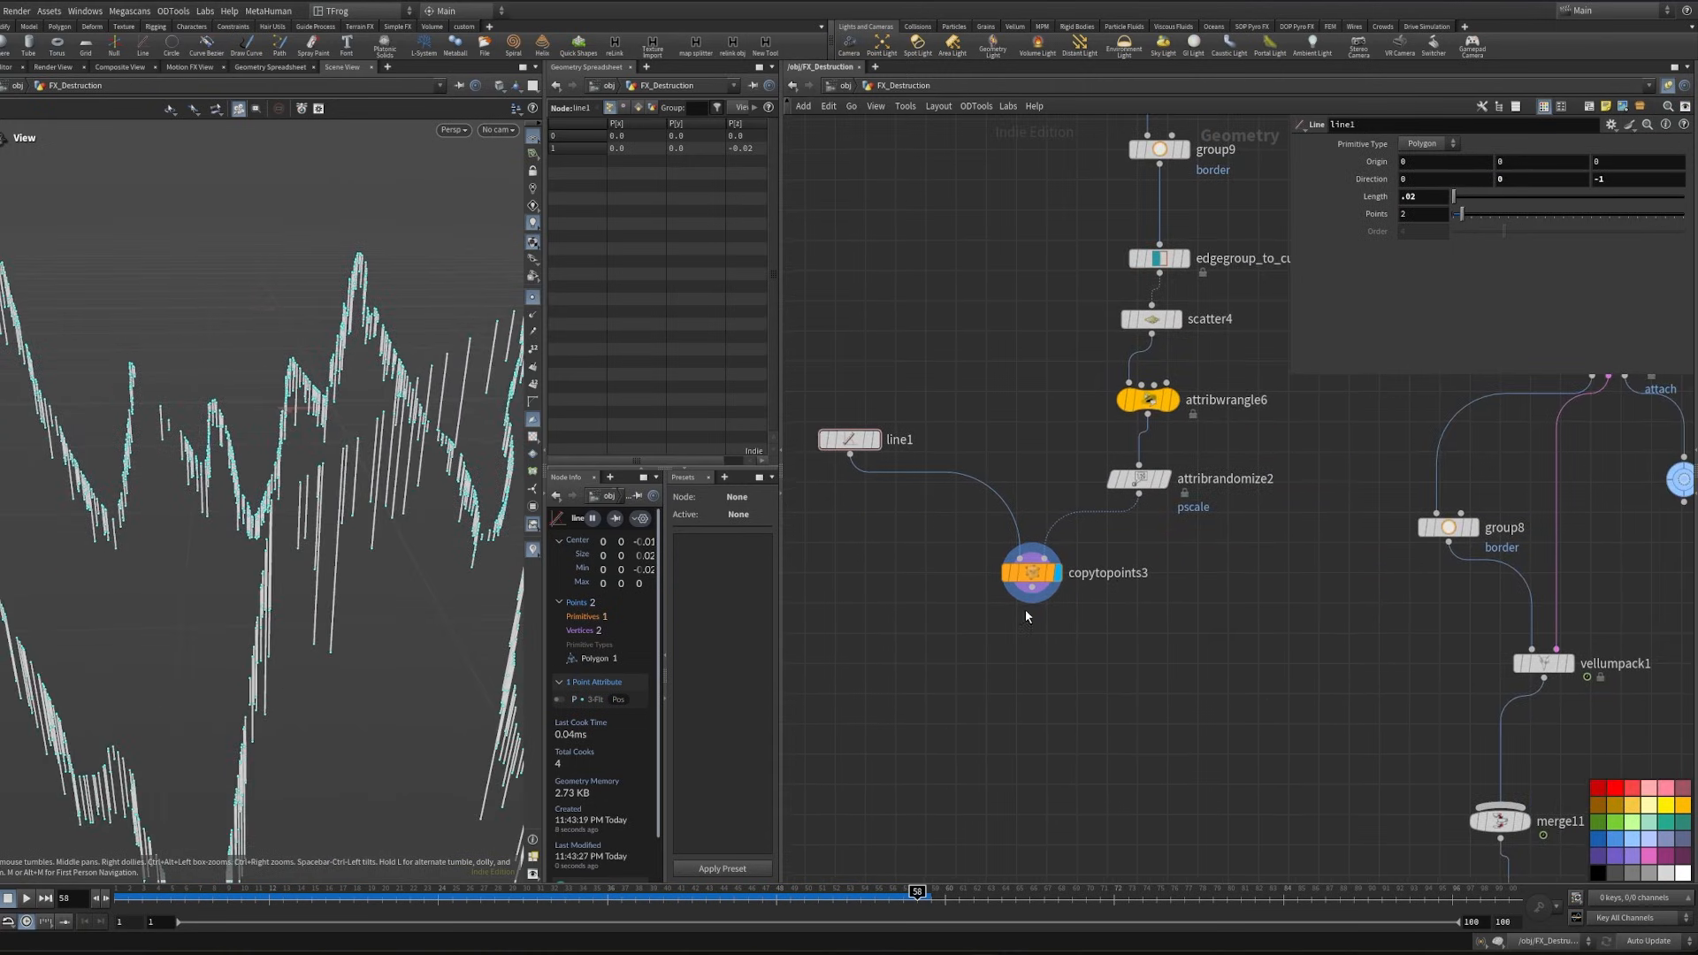
pyautogui.press('Tab')
pyautogui.write('resample')
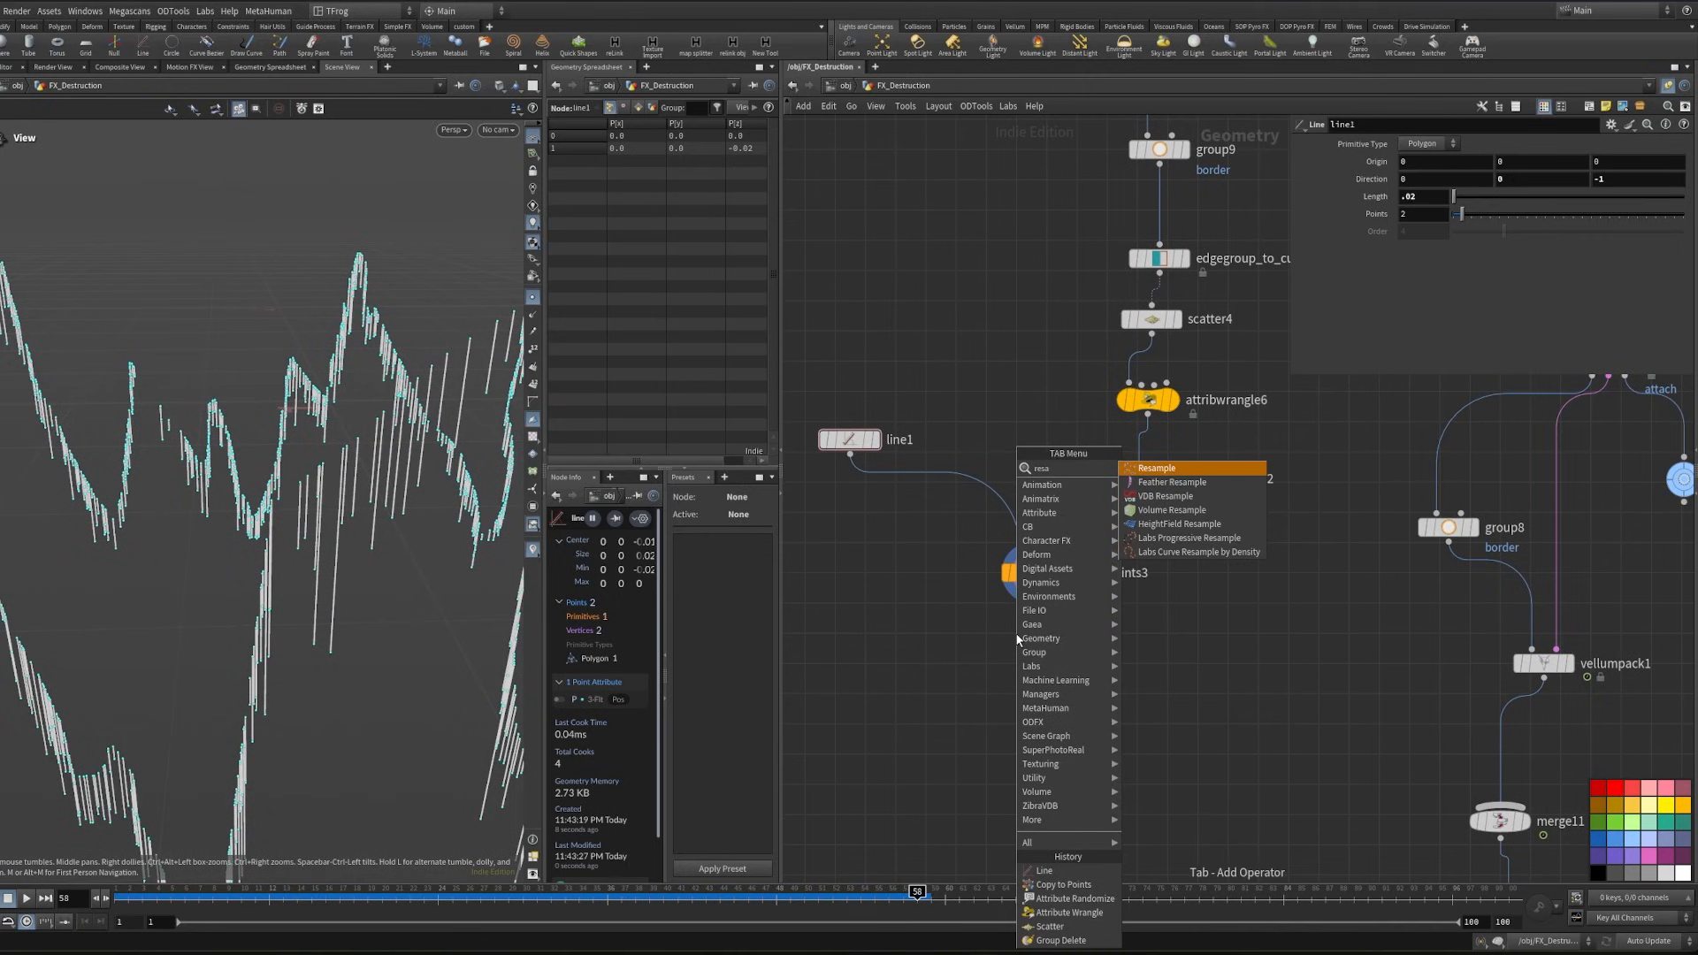
pyautogui.press('Return')
pyautogui.click(1432, 260)
pyautogui.press('Return')
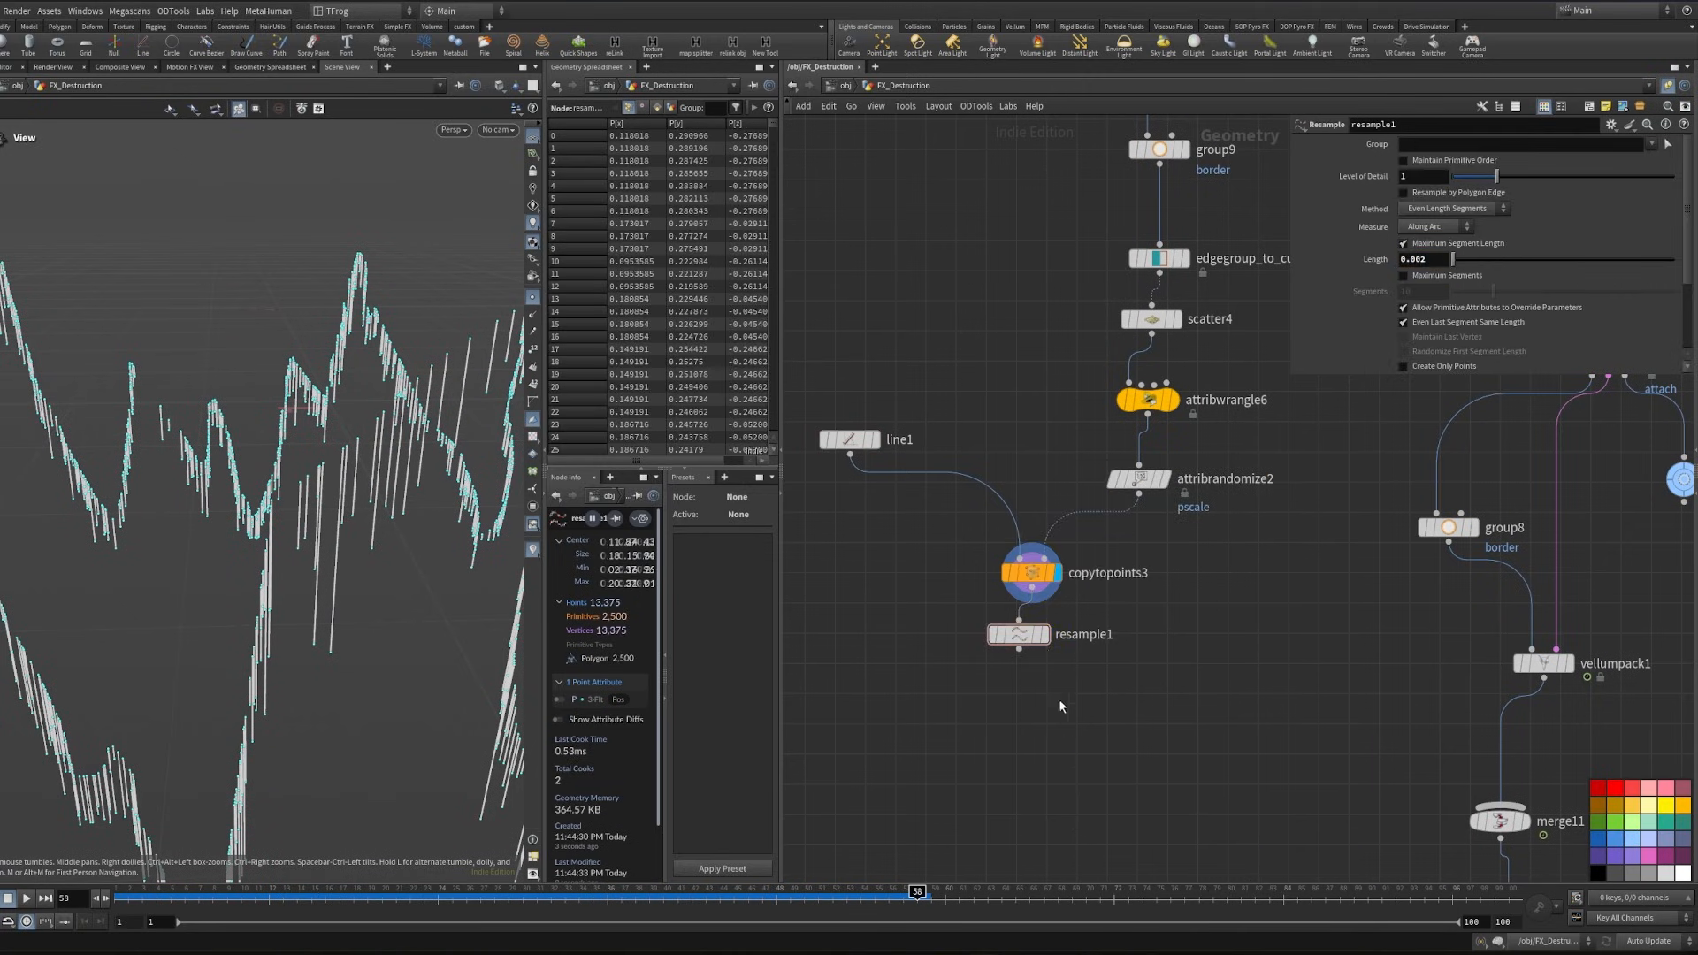
pyautogui.click(1044, 634)
pyautogui.moveTo(346, 540); pyautogui.dragTo(374, 419)
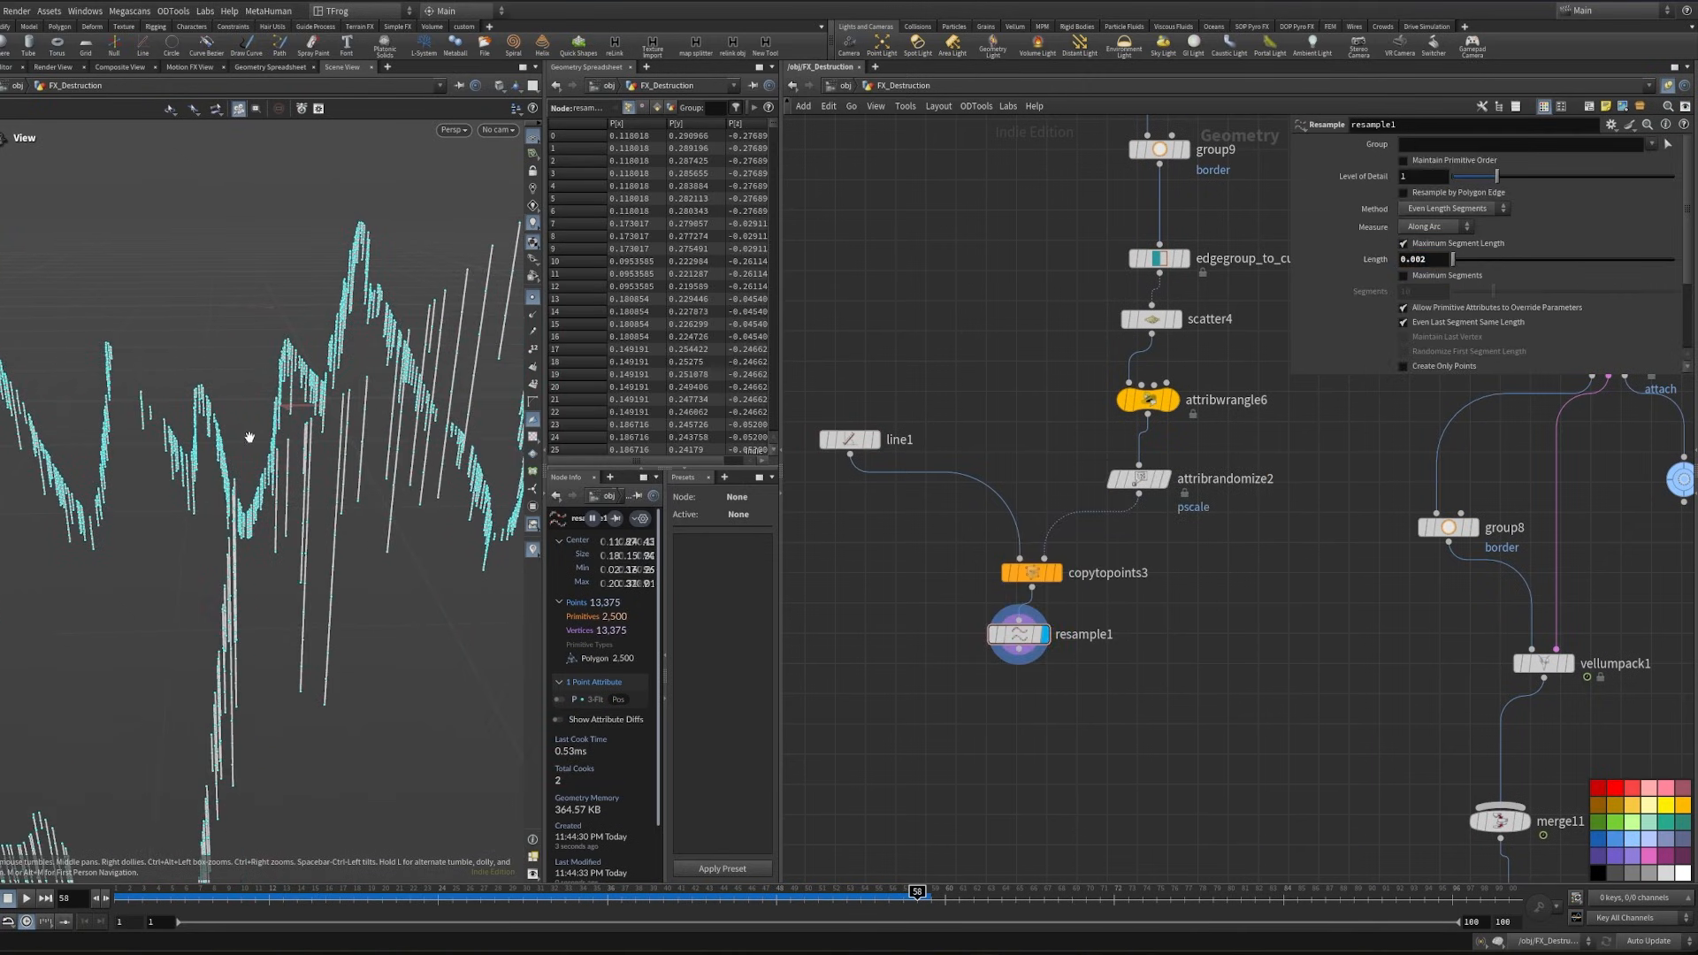
# - Set resample1's segment length to 0.001 and check the strands
pyautogui.click(1444, 259)
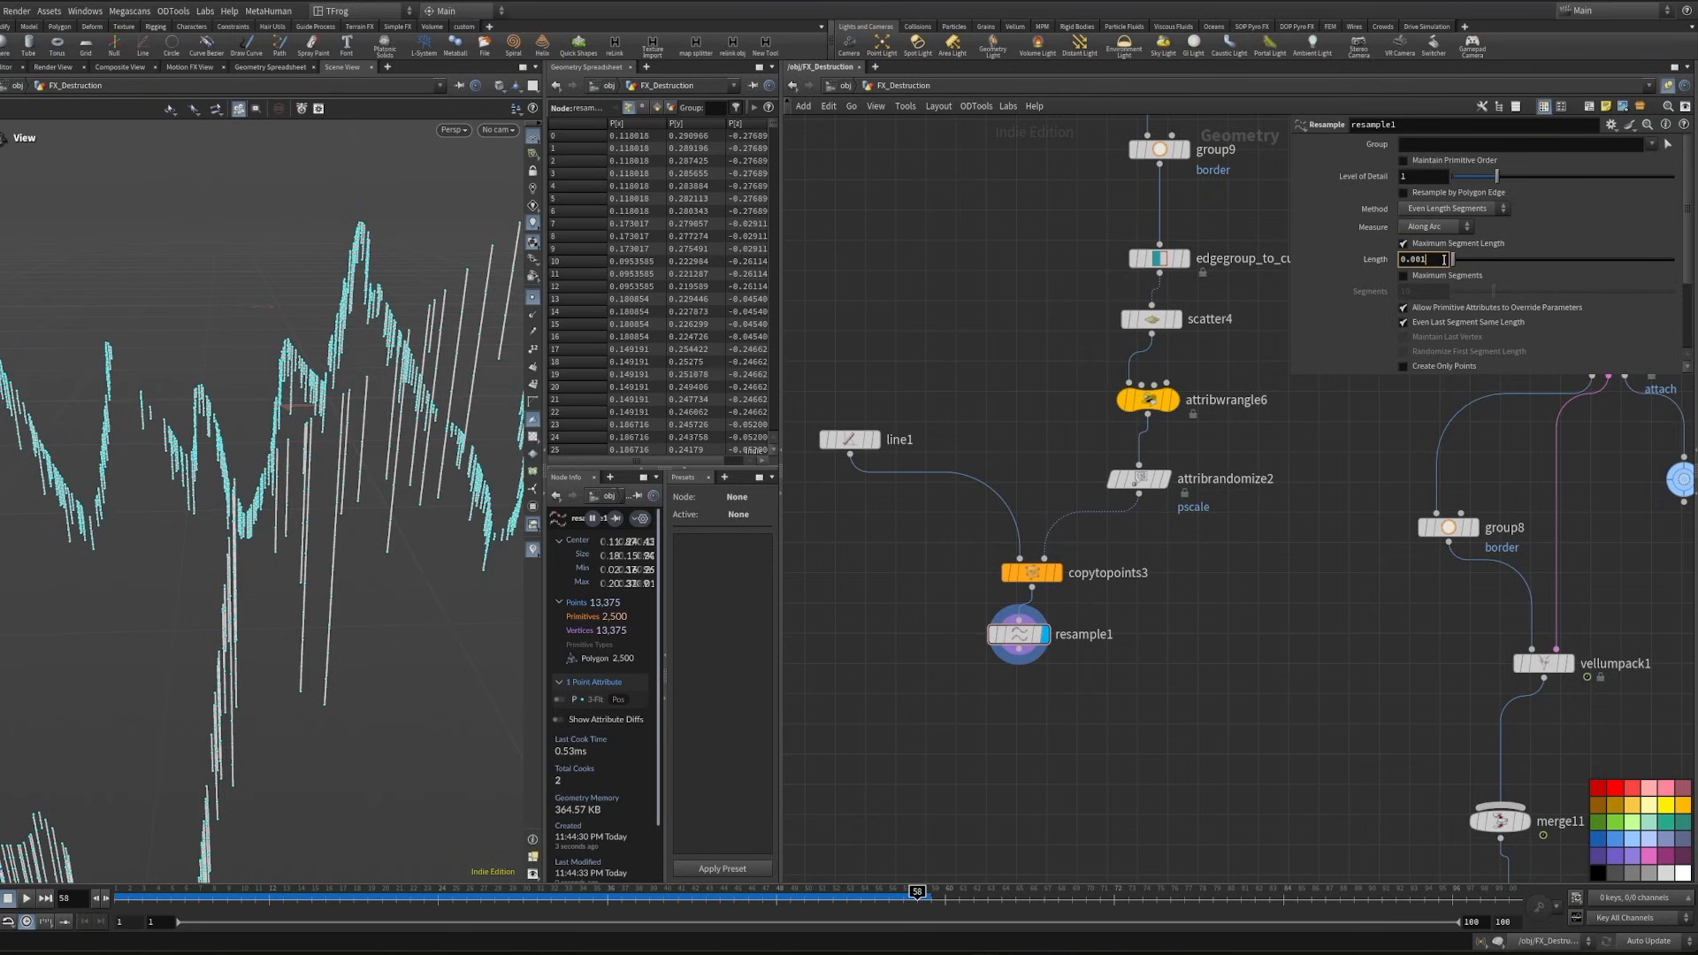
pyautogui.press('Return')
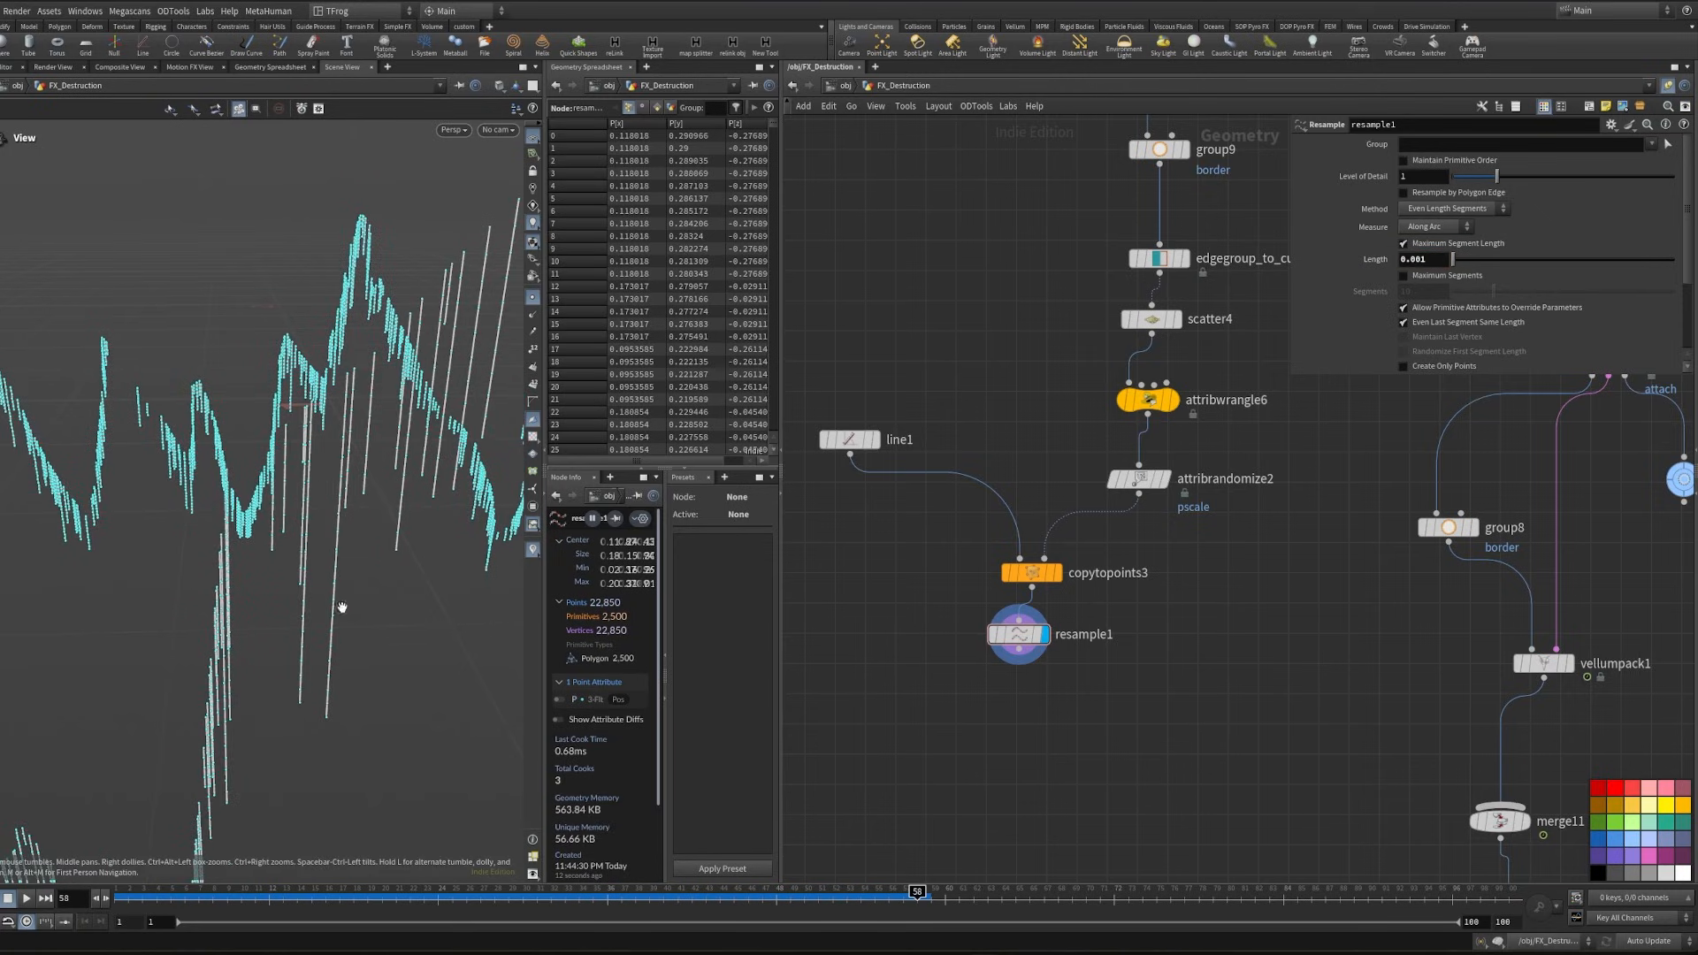
pyautogui.moveTo(343, 606); pyautogui.dragTo(154, 513)
pyautogui.moveTo(325, 364)
pyautogui.mouseDown()
pyautogui.moveTo(296, 314)
pyautogui.moveTo(268, 348)
pyautogui.moveTo(239, 332)
pyautogui.moveTo(298, 348)
pyautogui.mouseUp()
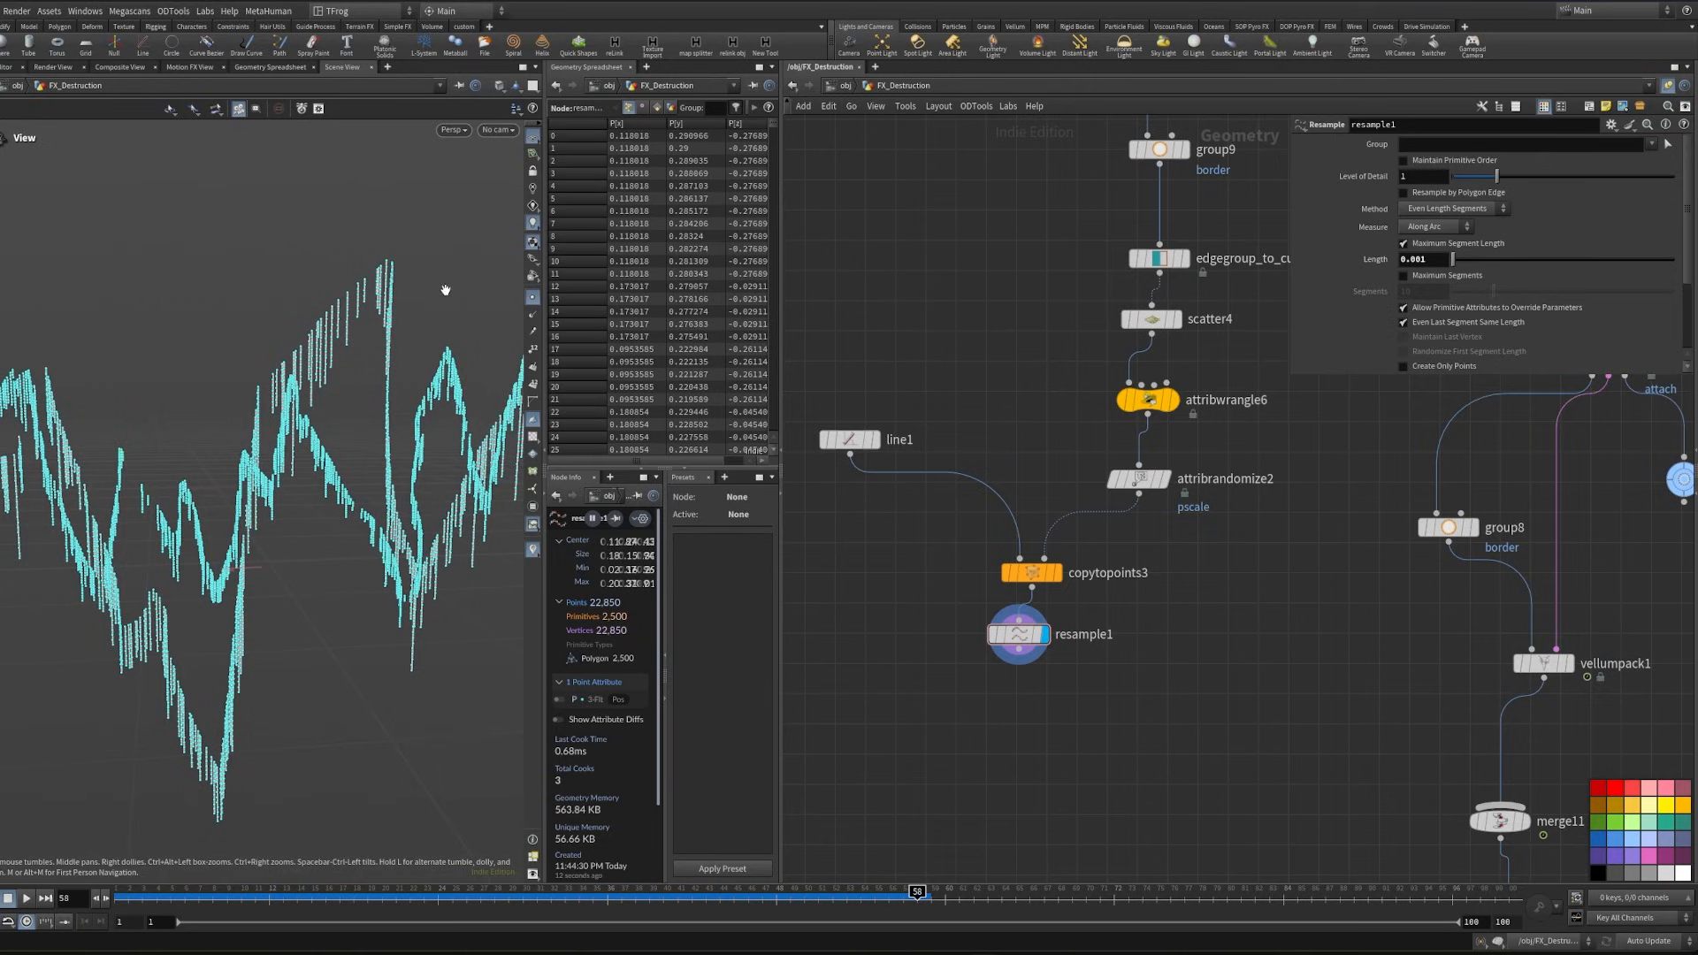
# - Add a Group Expression node after resample1 and set its group type to Points
pyautogui.press('Tab')
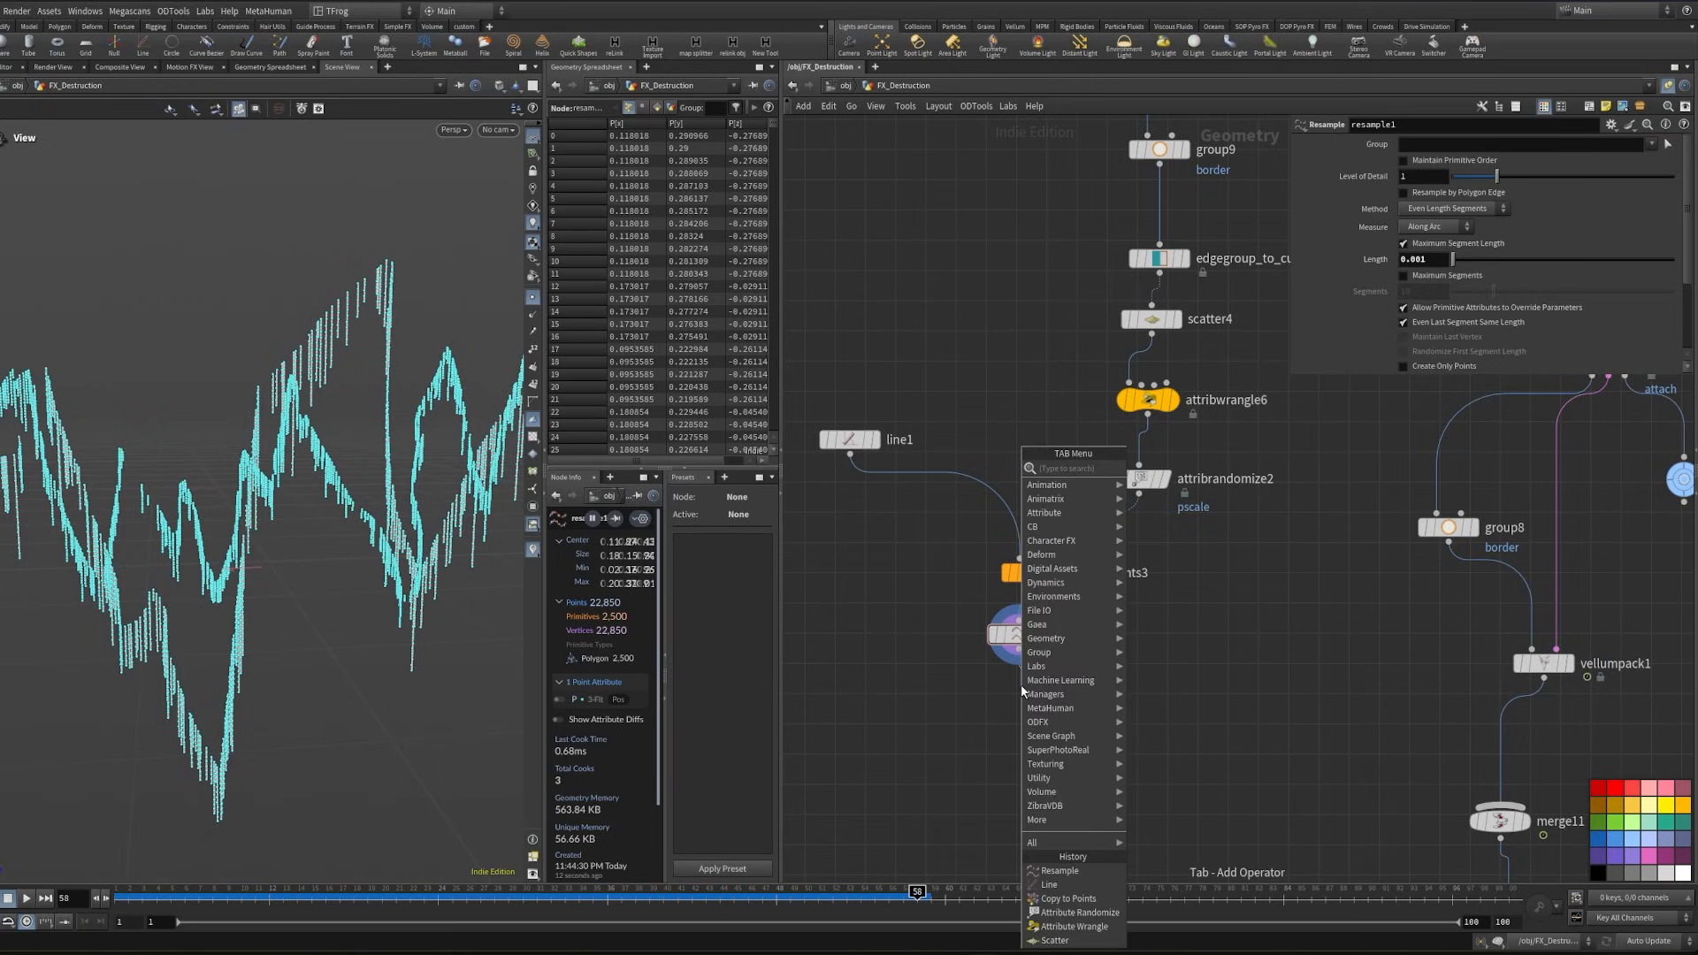
pyautogui.write('group ex')
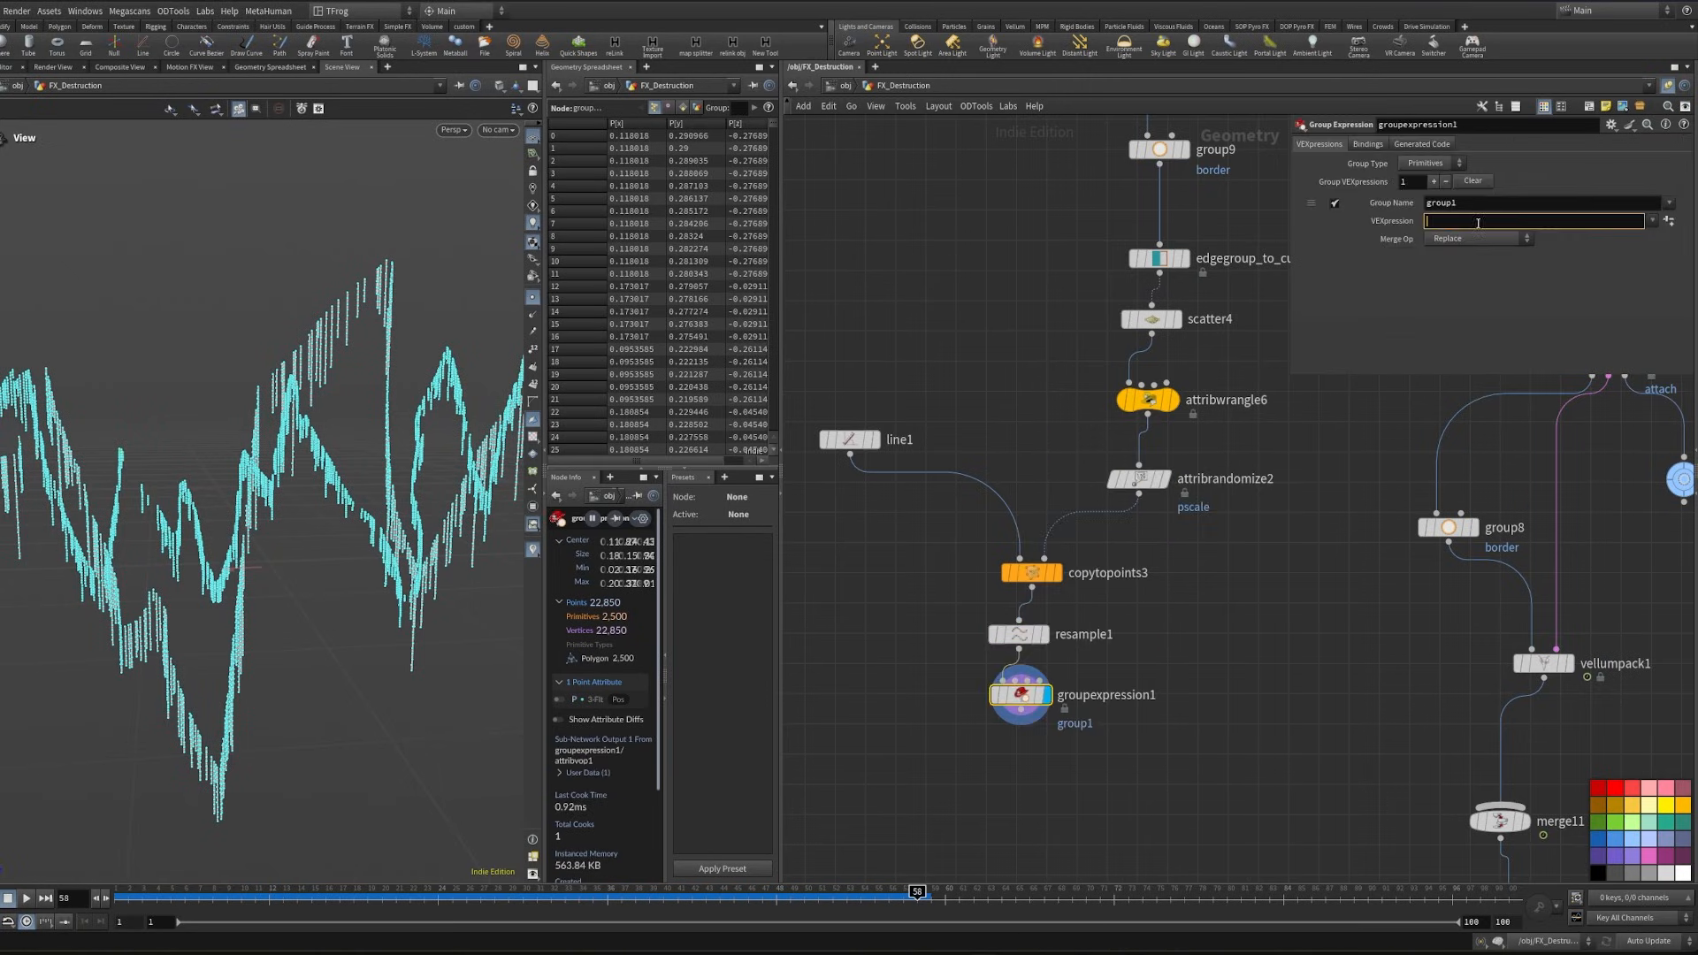
pyautogui.click(1435, 165)
pyautogui.click(1428, 161)
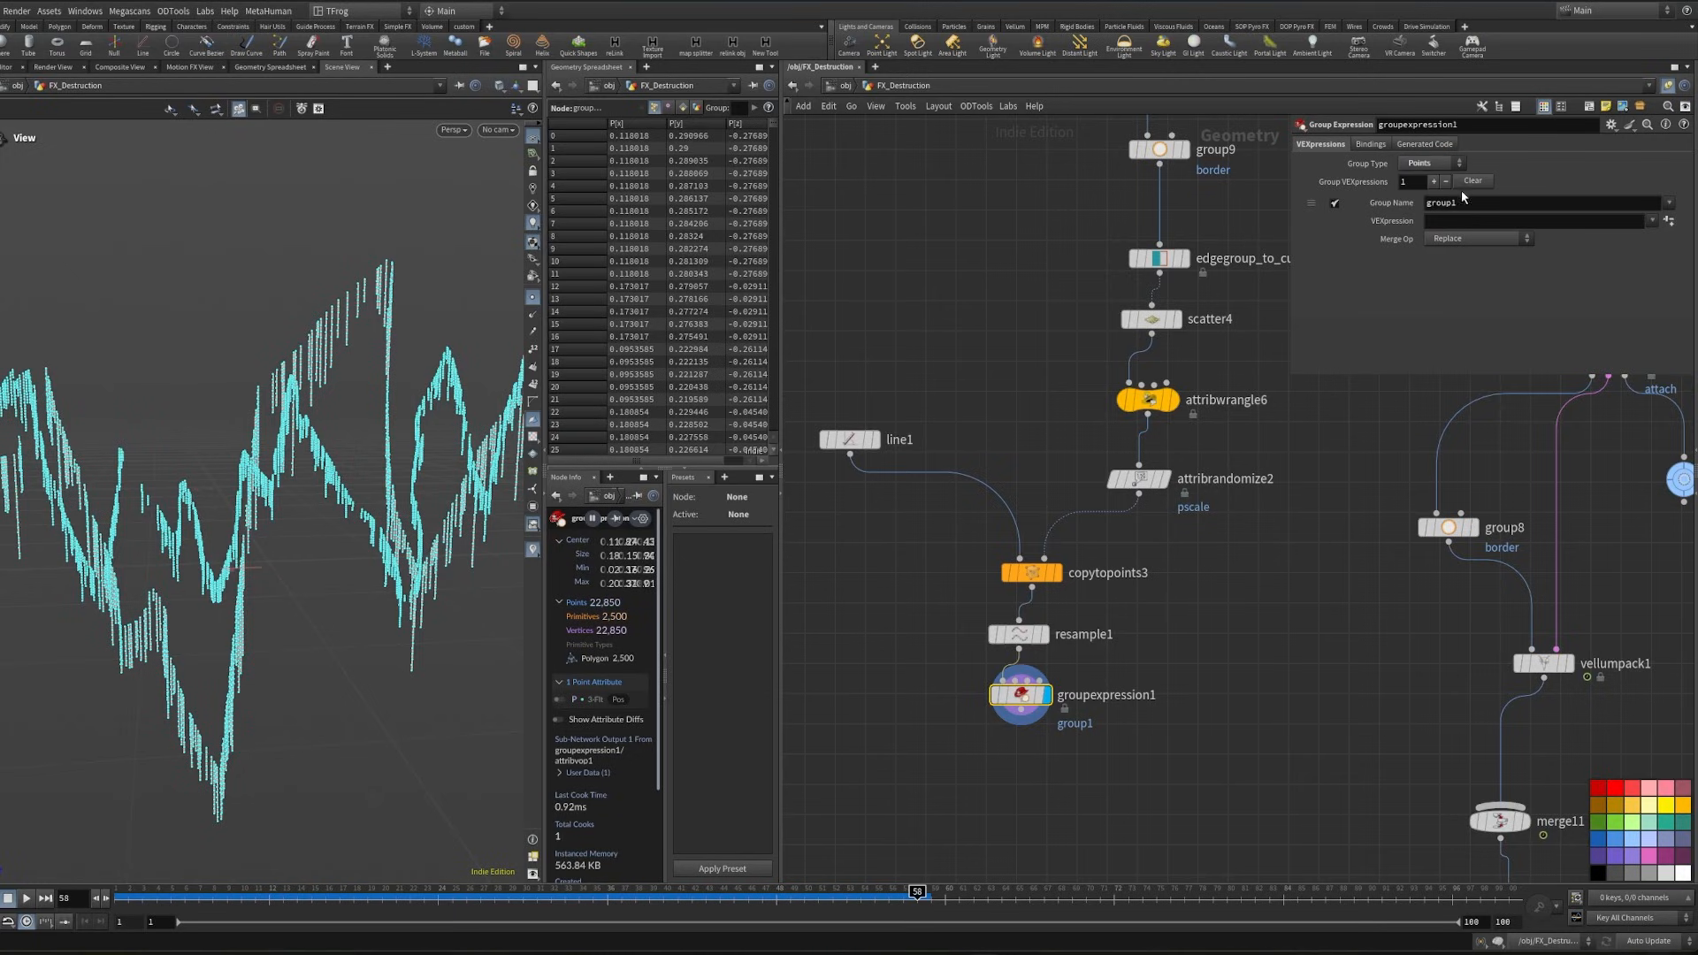
pyautogui.click(1457, 223)
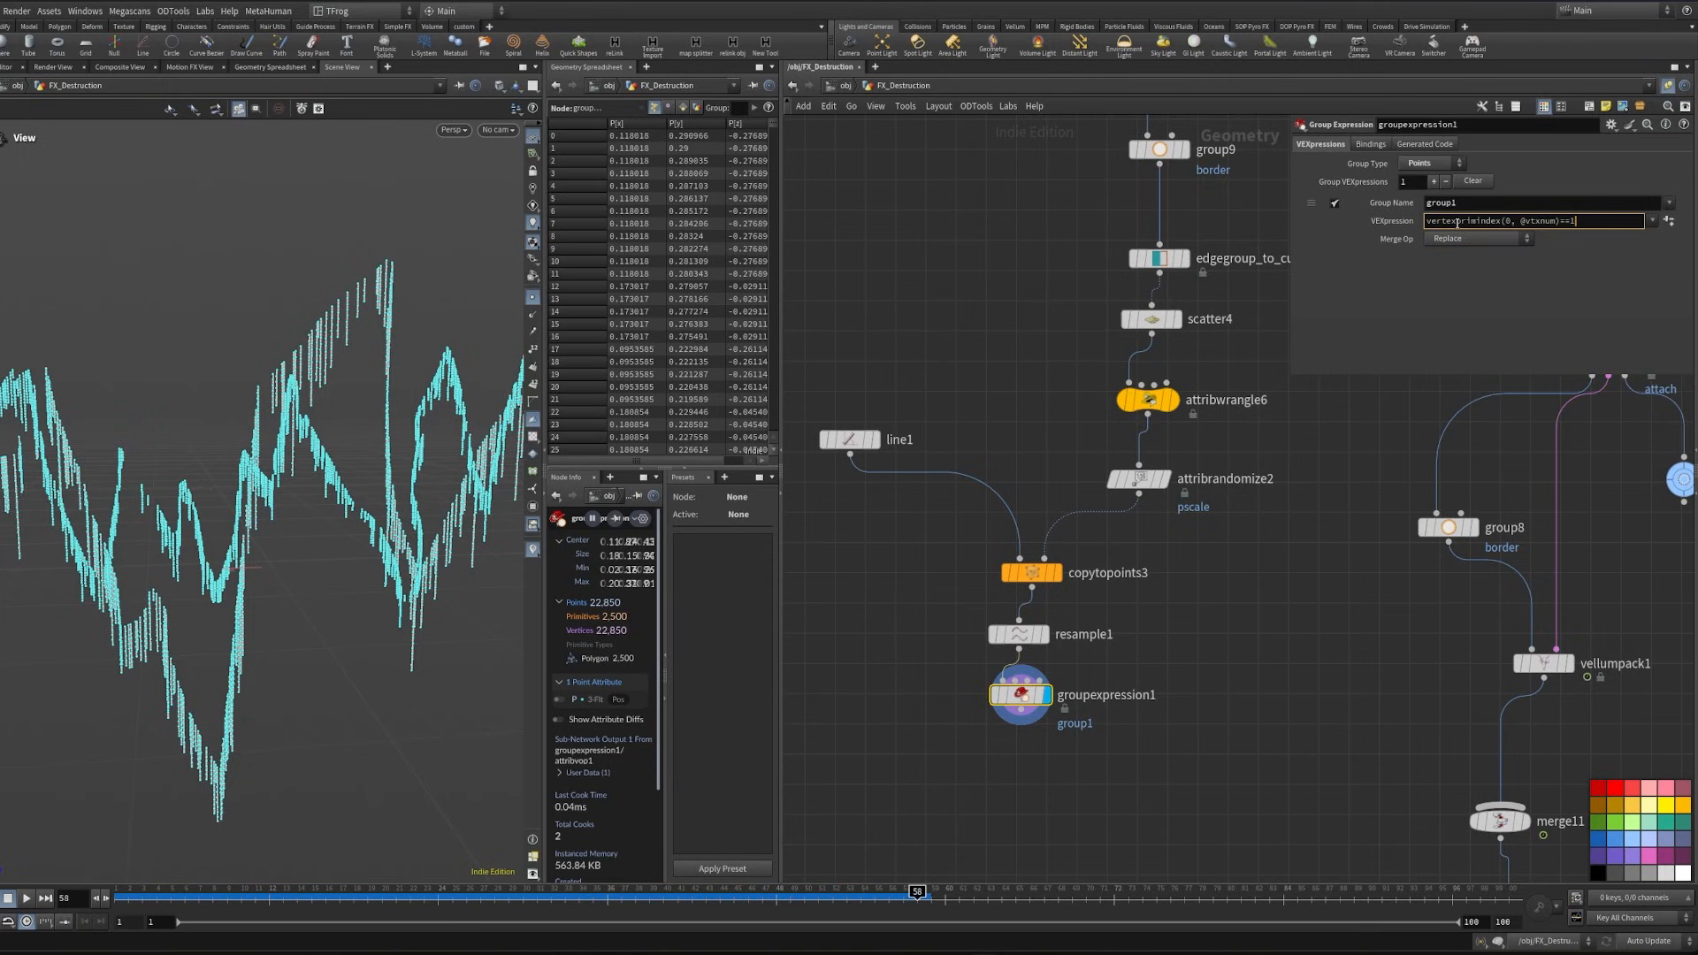
pyautogui.press('Return')
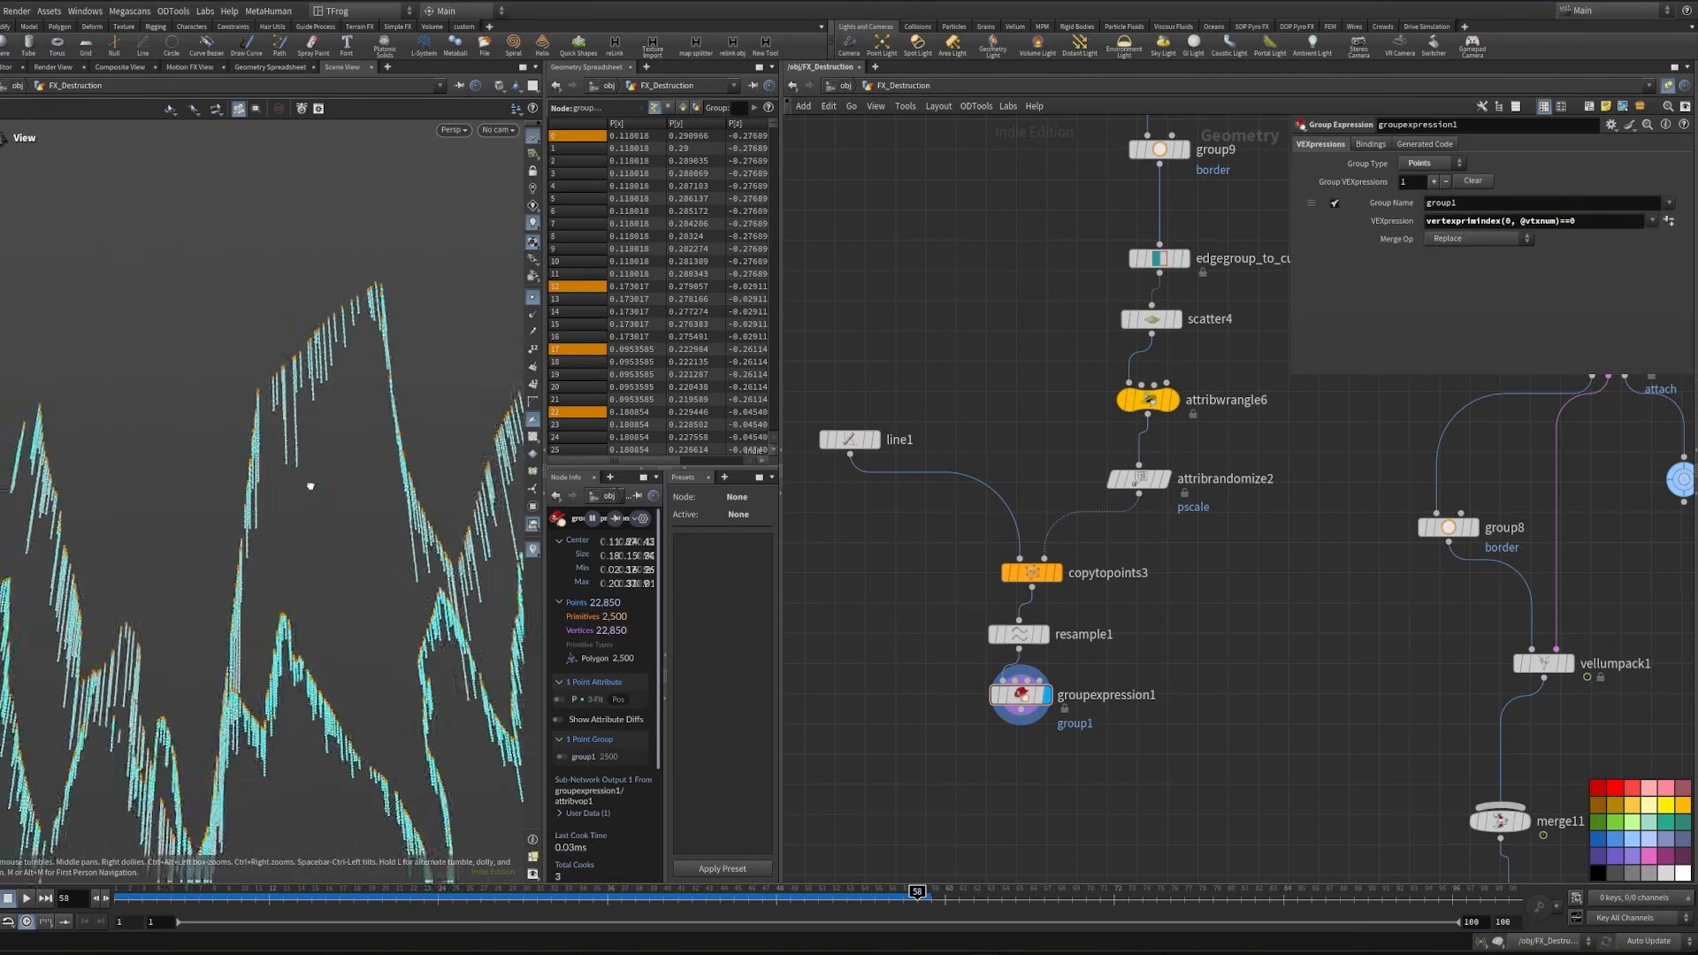
pyautogui.moveTo(353, 433); pyautogui.dragTo(313, 471)
pyautogui.moveTo(345, 362); pyautogui.dragTo(336, 356)
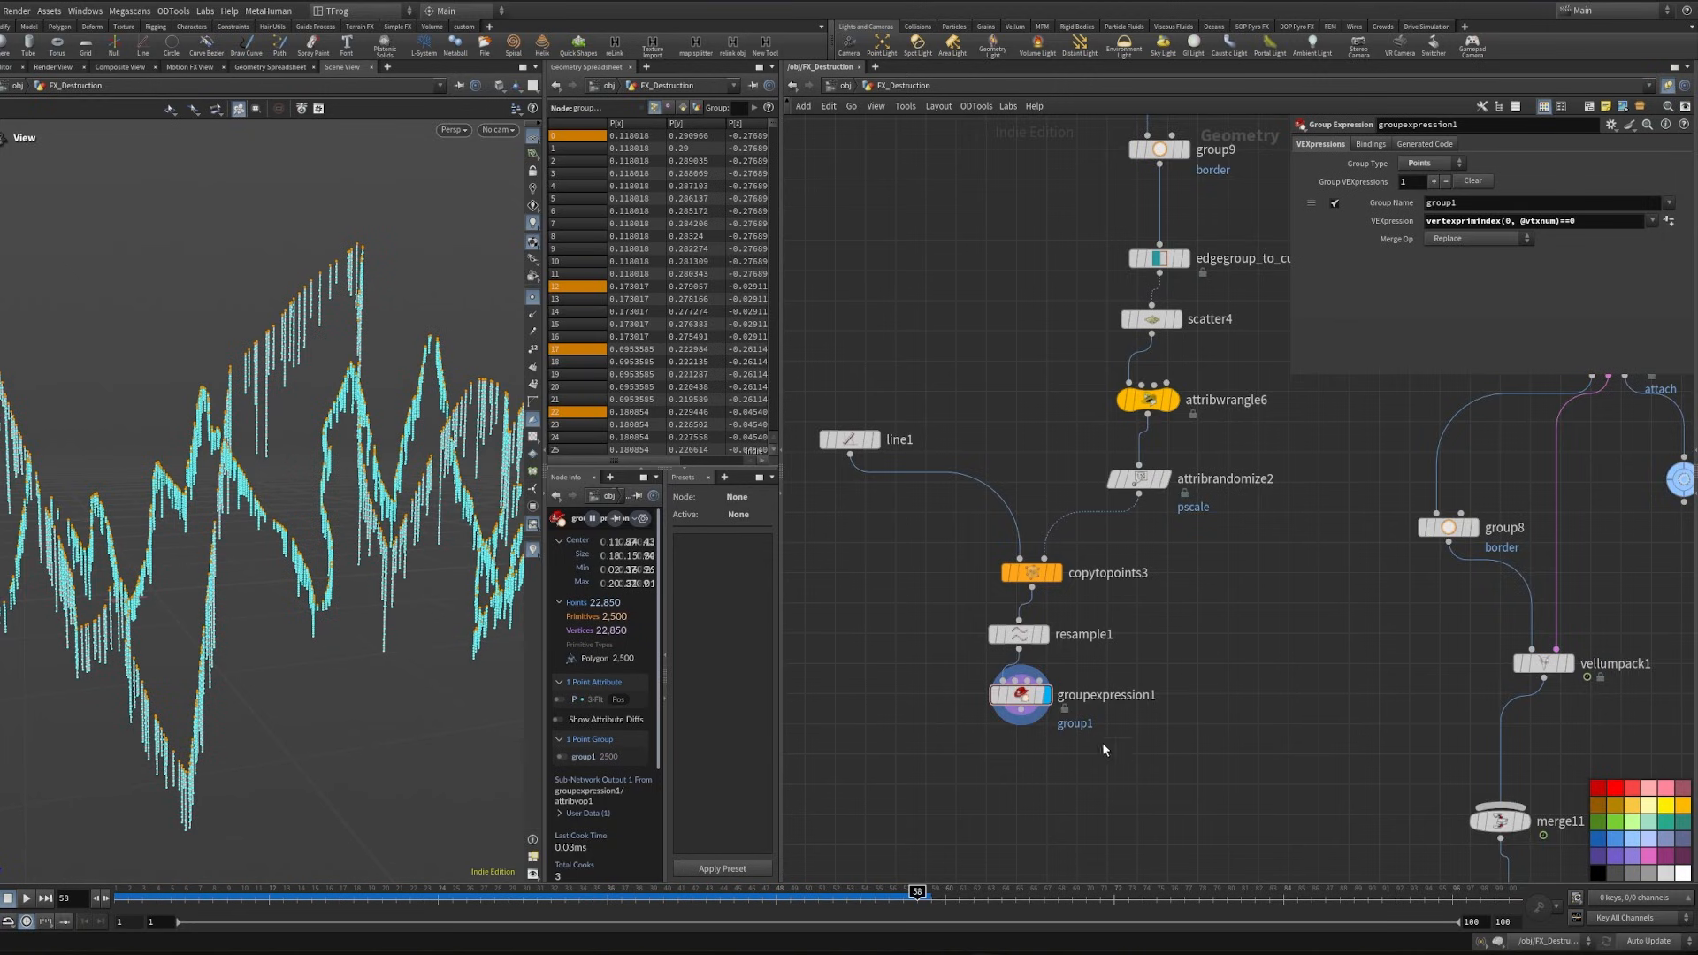
# - Add a Vellum Configure Hair node after groupexpression1
pyautogui.moveTo(1111, 746); pyautogui.dragTo(1155, 596, button='middle')
pyautogui.press('Tab')
pyautogui.write('vell c')
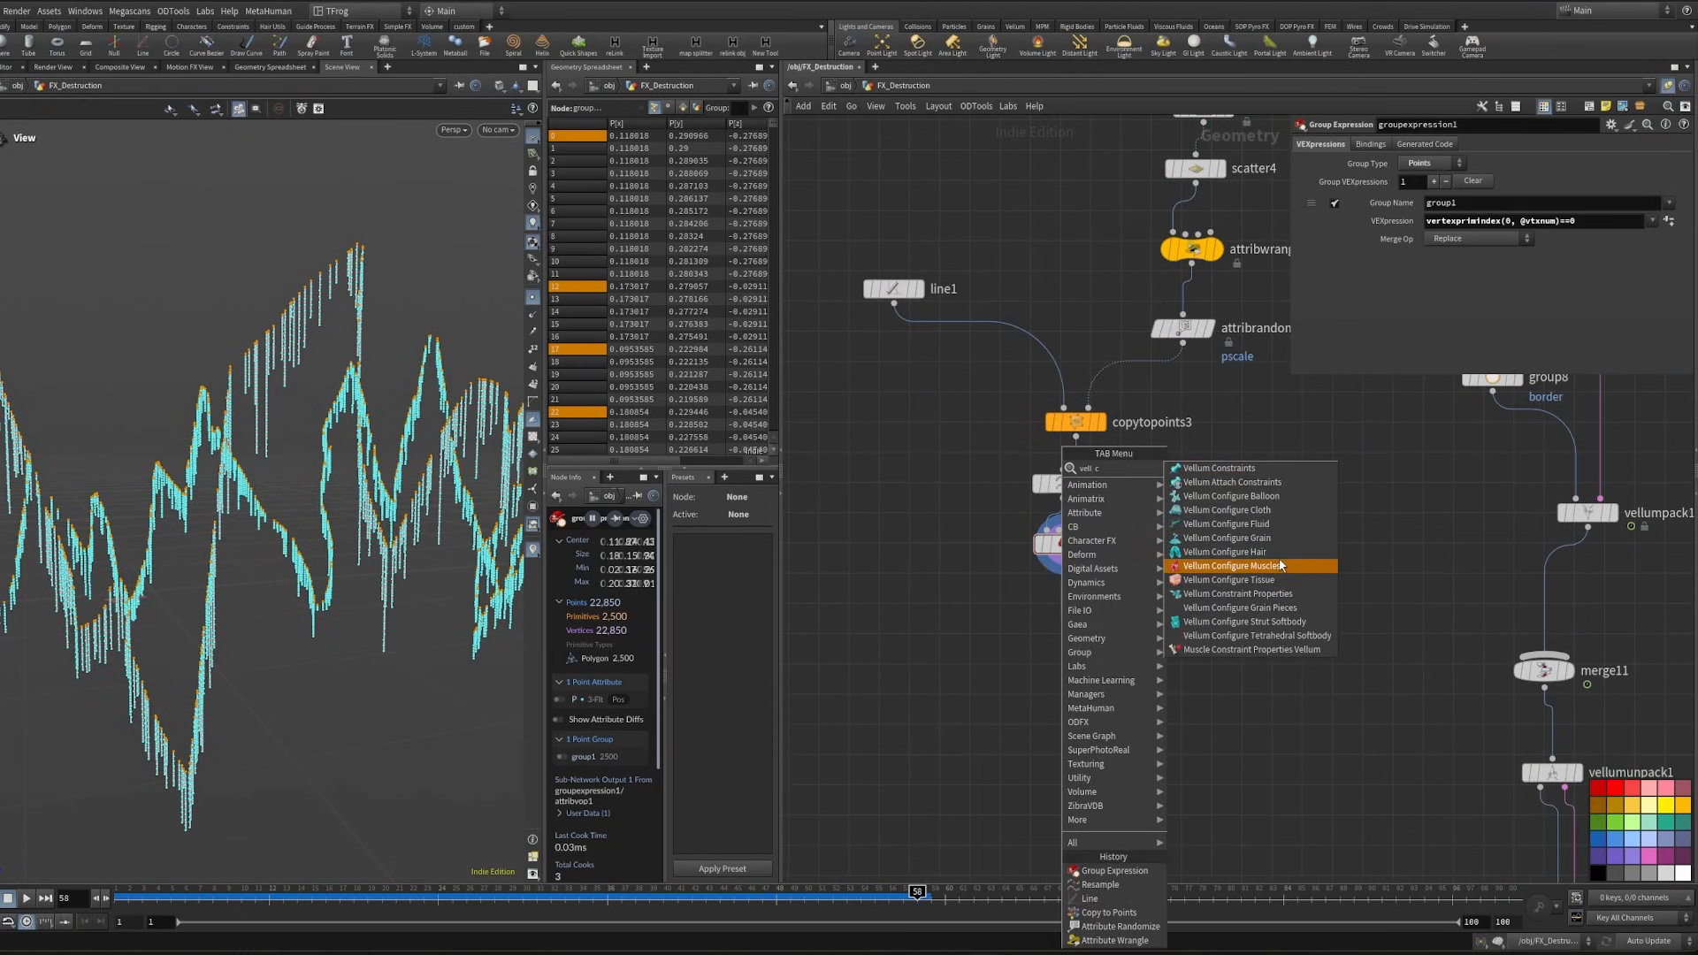
pyautogui.click(1280, 553)
# - Set vellumhair1's bend stiffness multiplier to 0.00001 and its bend damping ratio to 0.02
pyautogui.scroll(-5, 1339, 368)
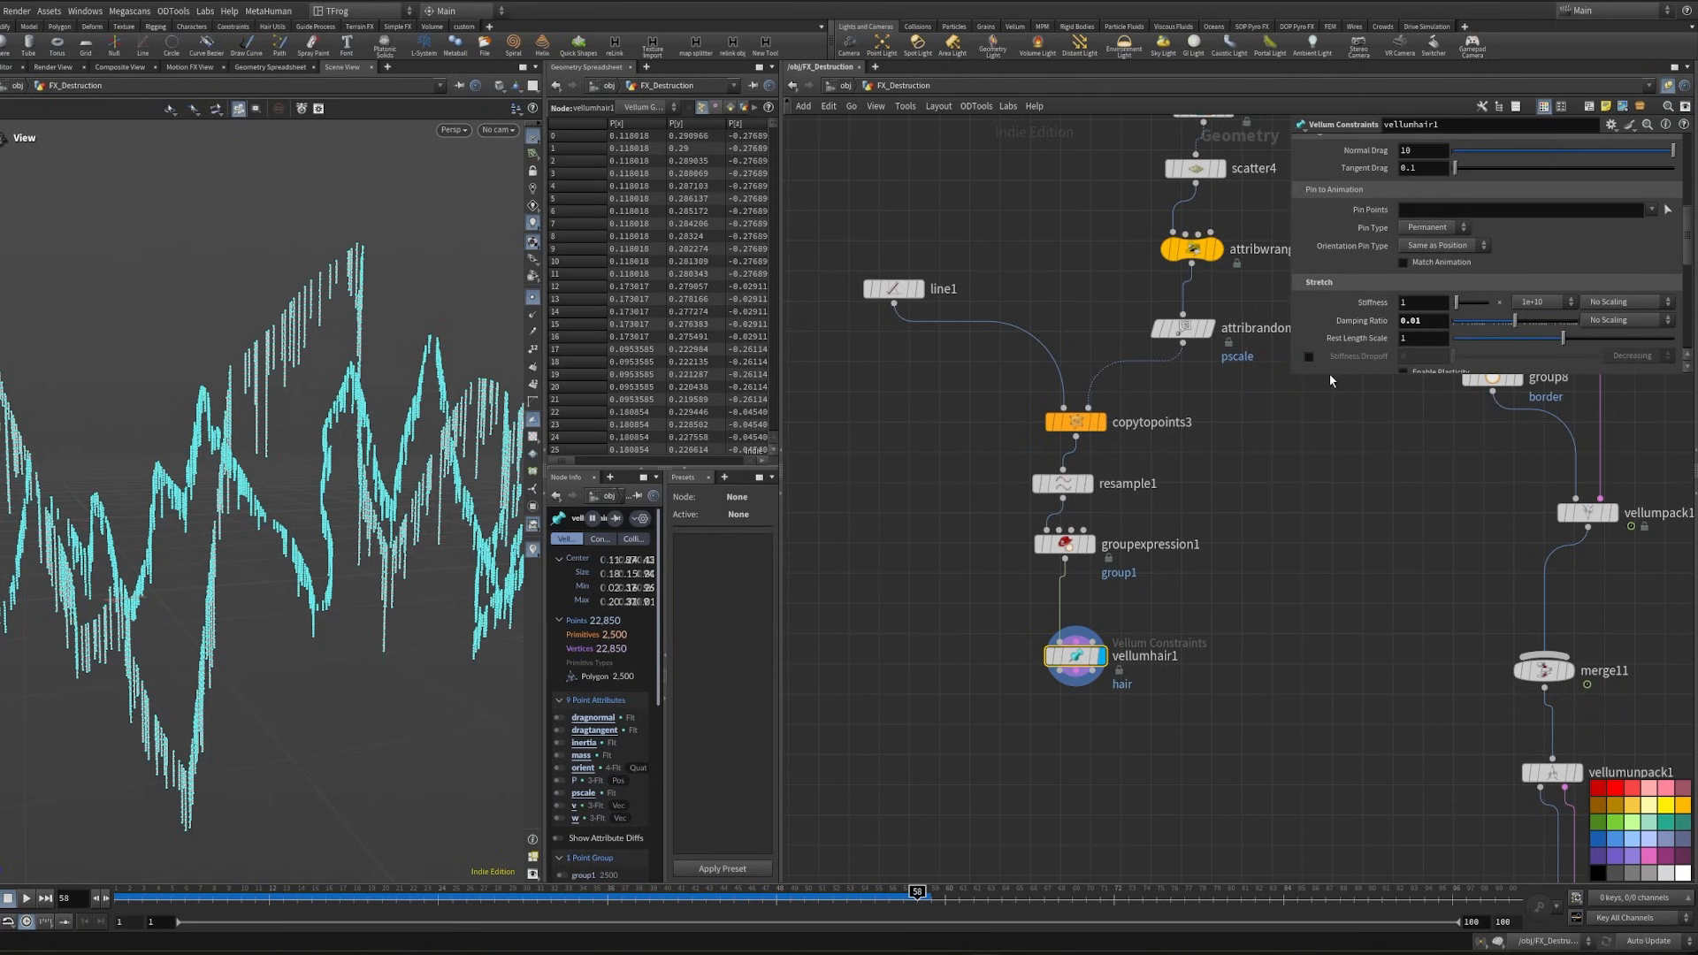
pyautogui.moveTo(1324, 373); pyautogui.dragTo(1335, 758)
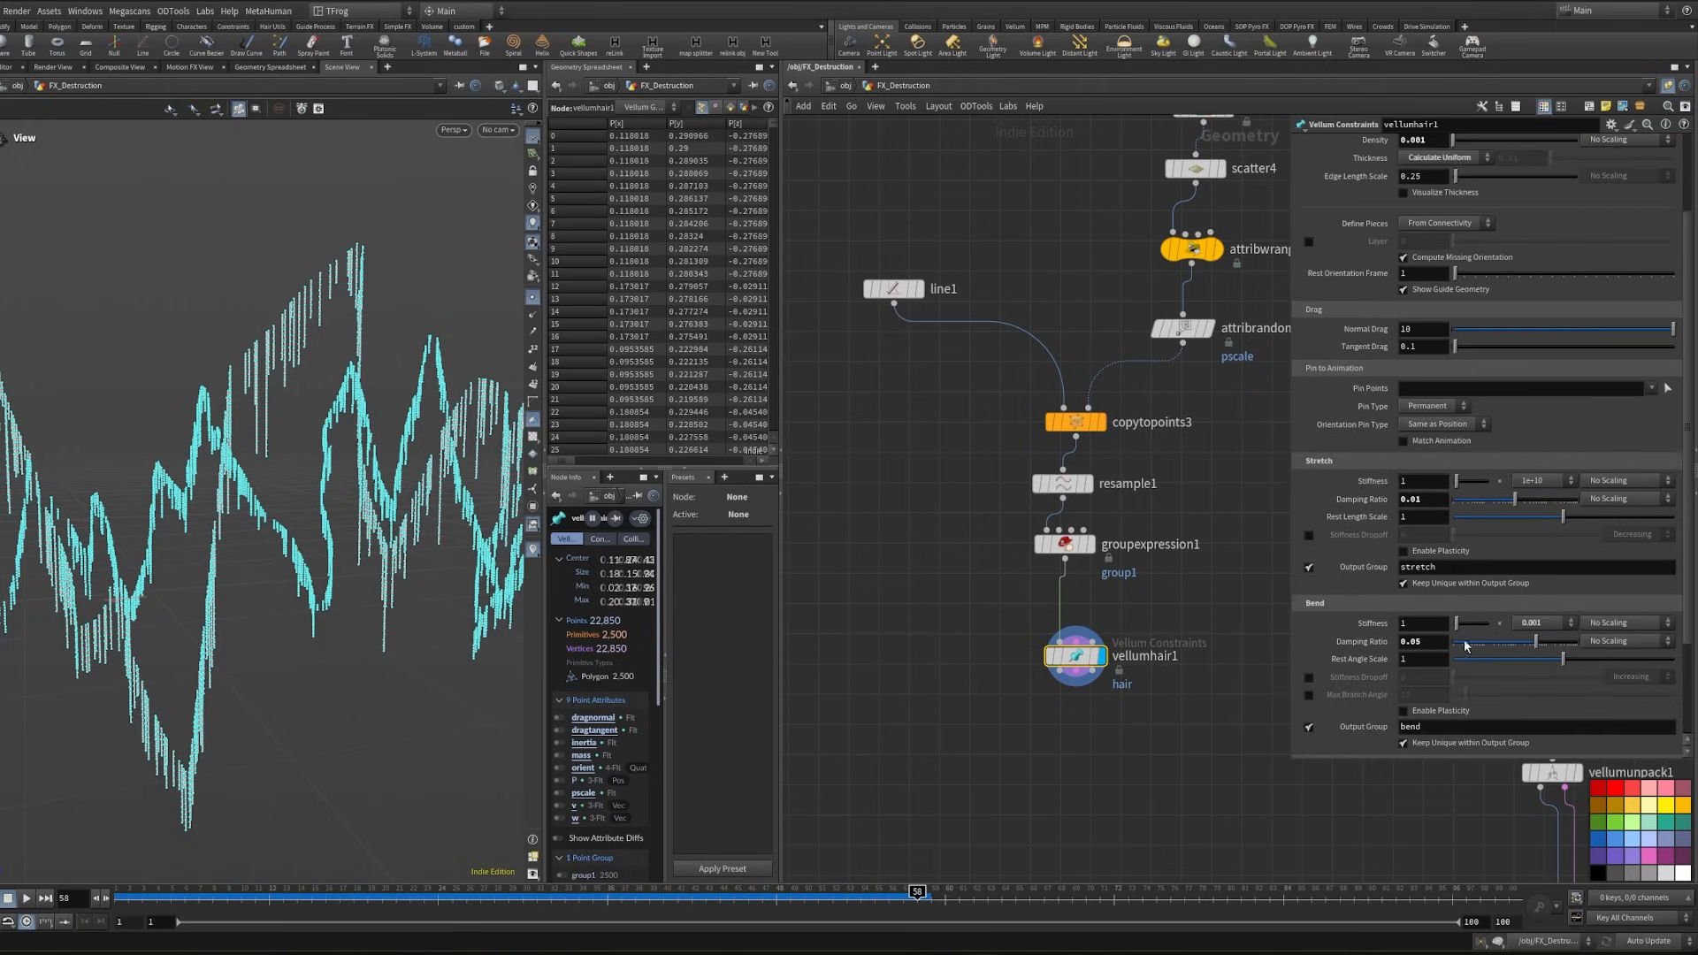
pyautogui.click(1568, 623)
pyautogui.click(1537, 850)
pyautogui.click(1435, 641)
pyautogui.press('Return')
# - Pack the vellumhair1 outputs with a Vellum Pack node and connect it to merge11
pyautogui.moveTo(987, 497); pyautogui.dragTo(954, 323, button='middle')
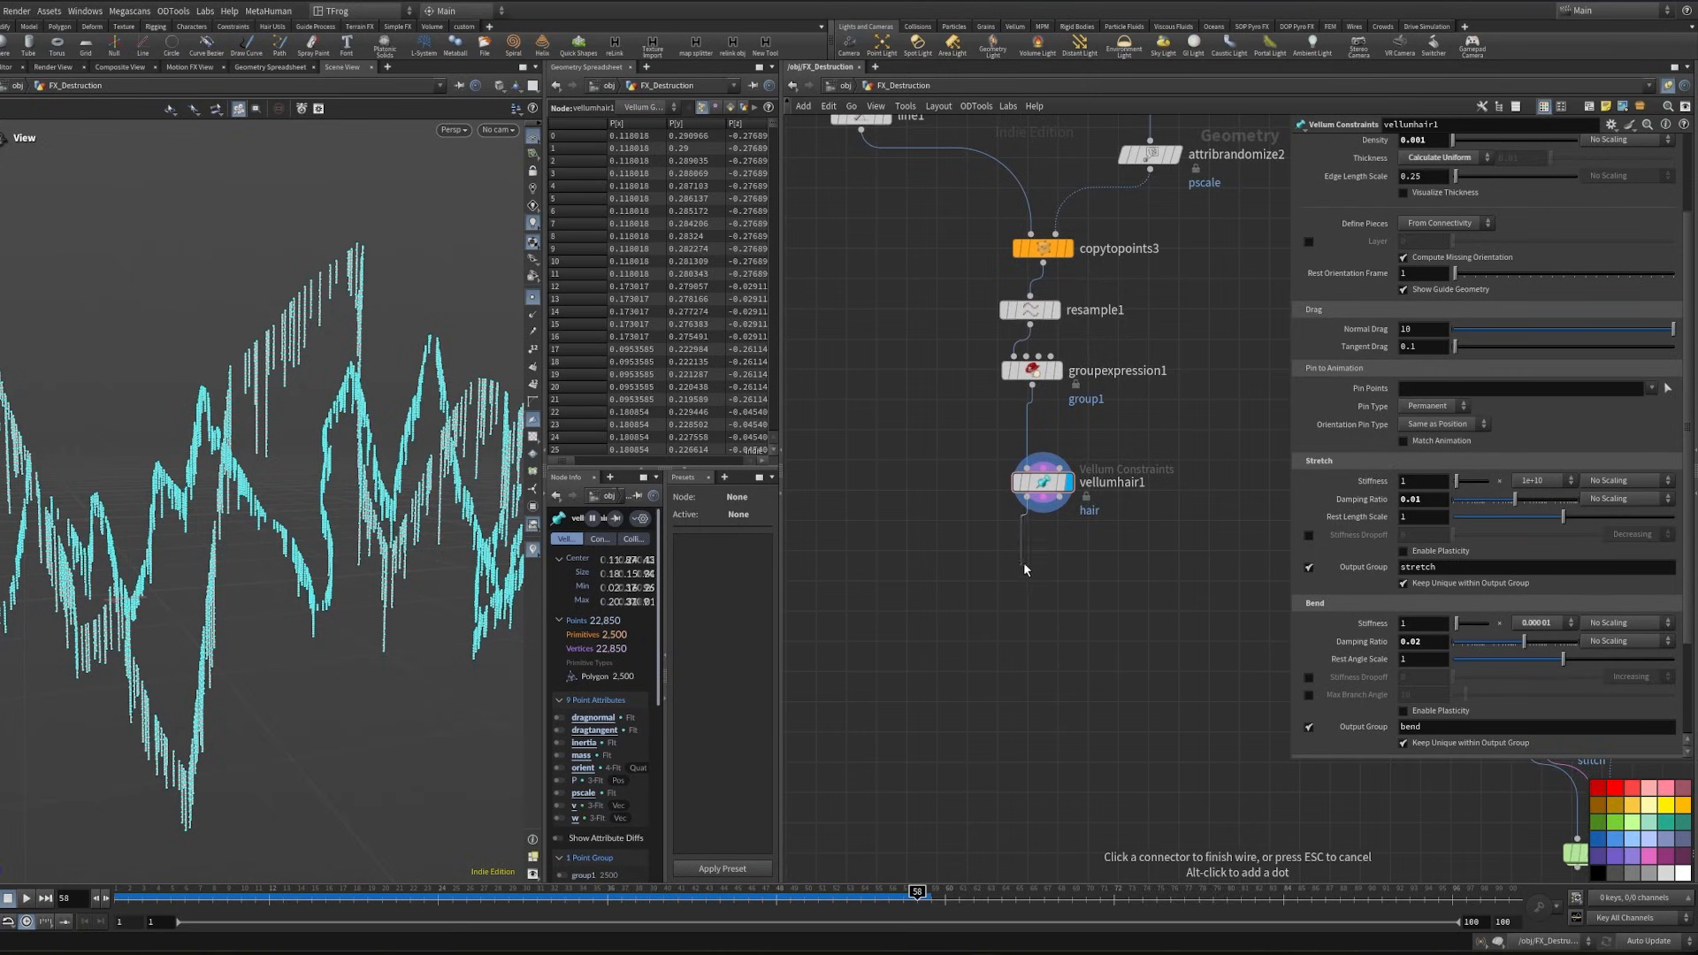
pyautogui.press('Tab')
pyautogui.write('b')
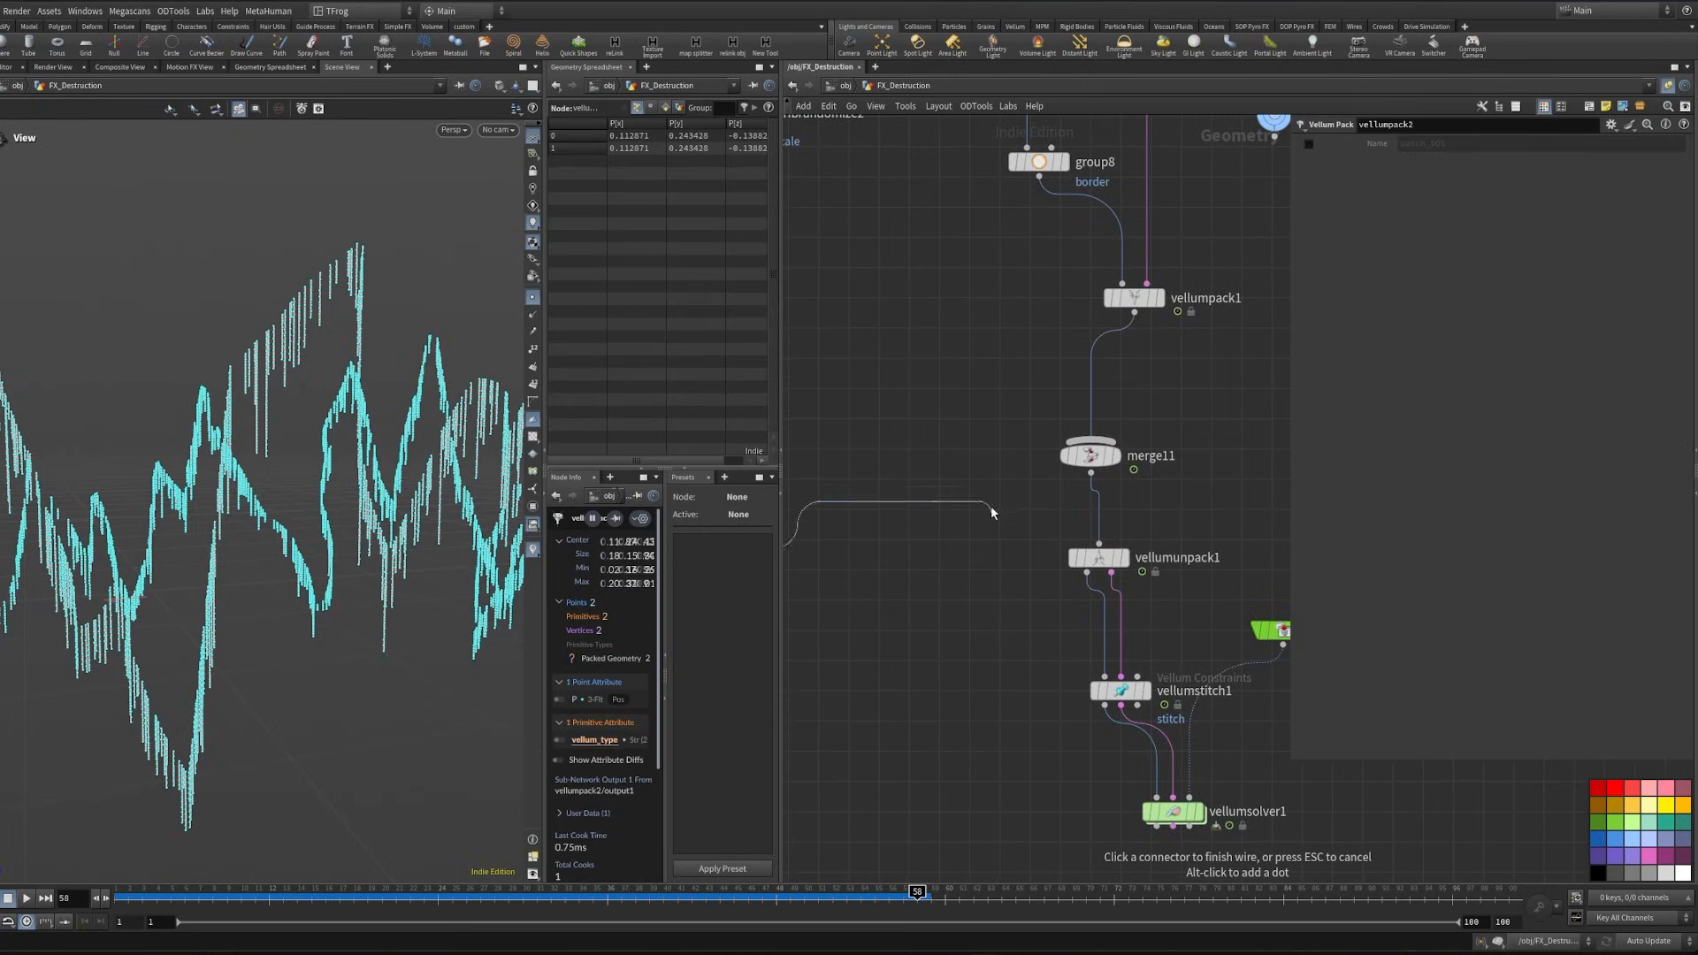
pyautogui.click(1061, 455)
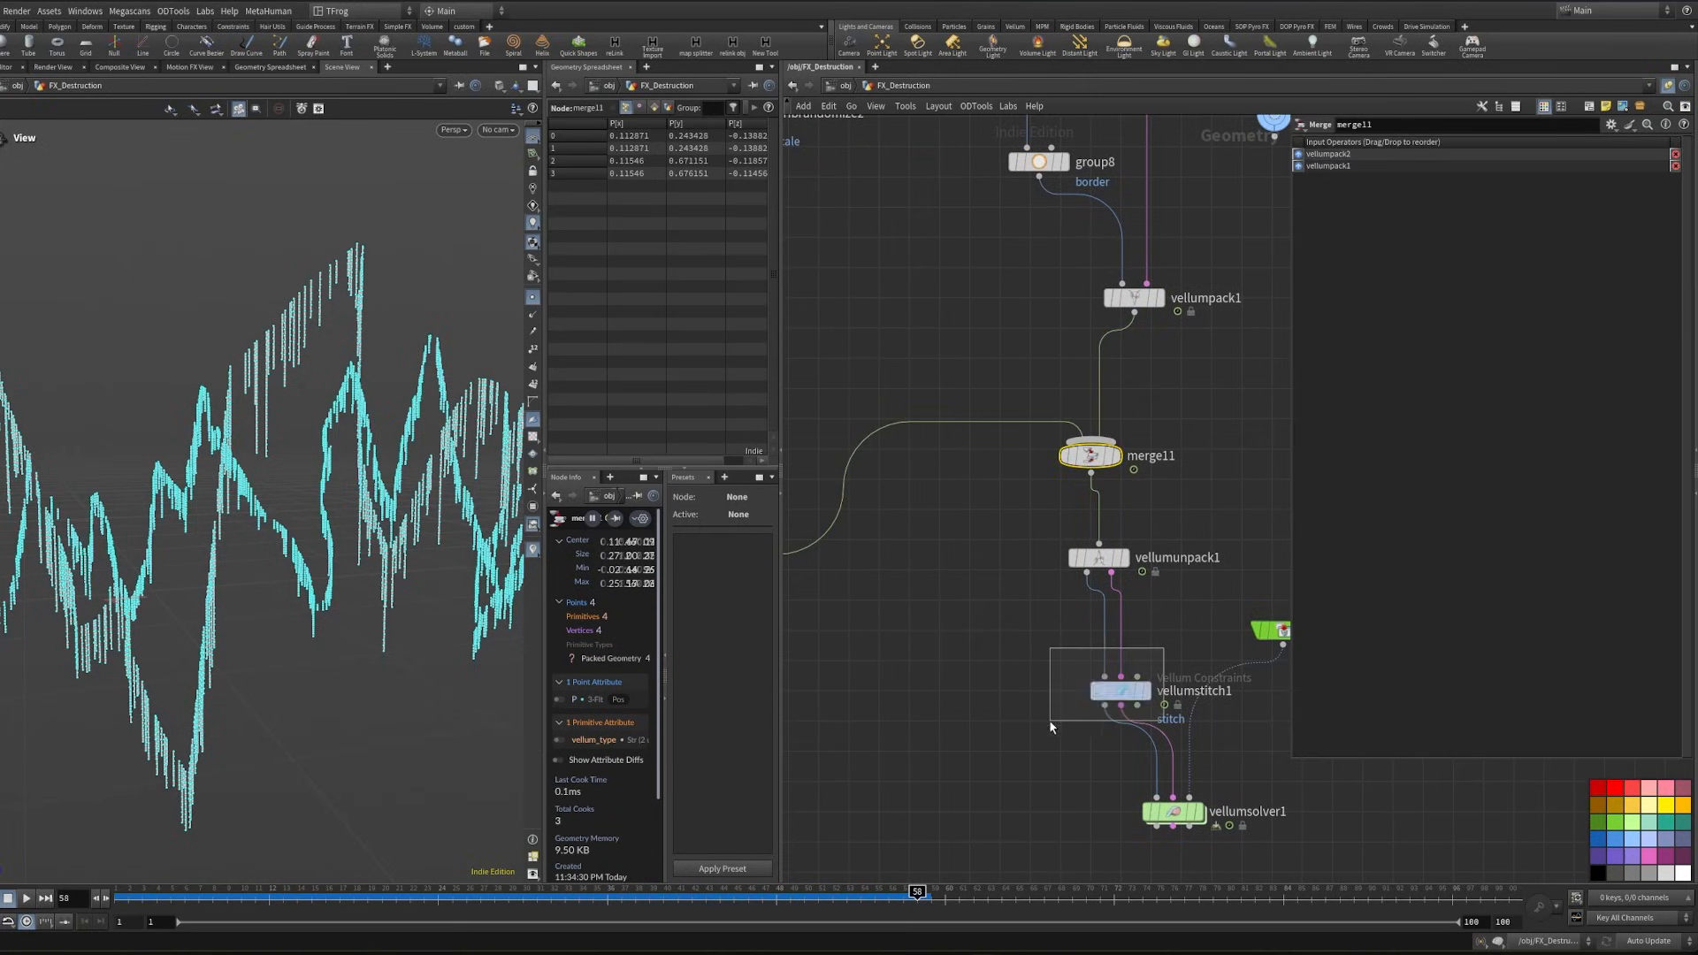
# - Move vellumstitch1 closer under vellumunpack1 and set its point group to group1
pyautogui.click(1121, 693)
pyautogui.moveTo(1127, 703); pyautogui.dragTo(1103, 672)
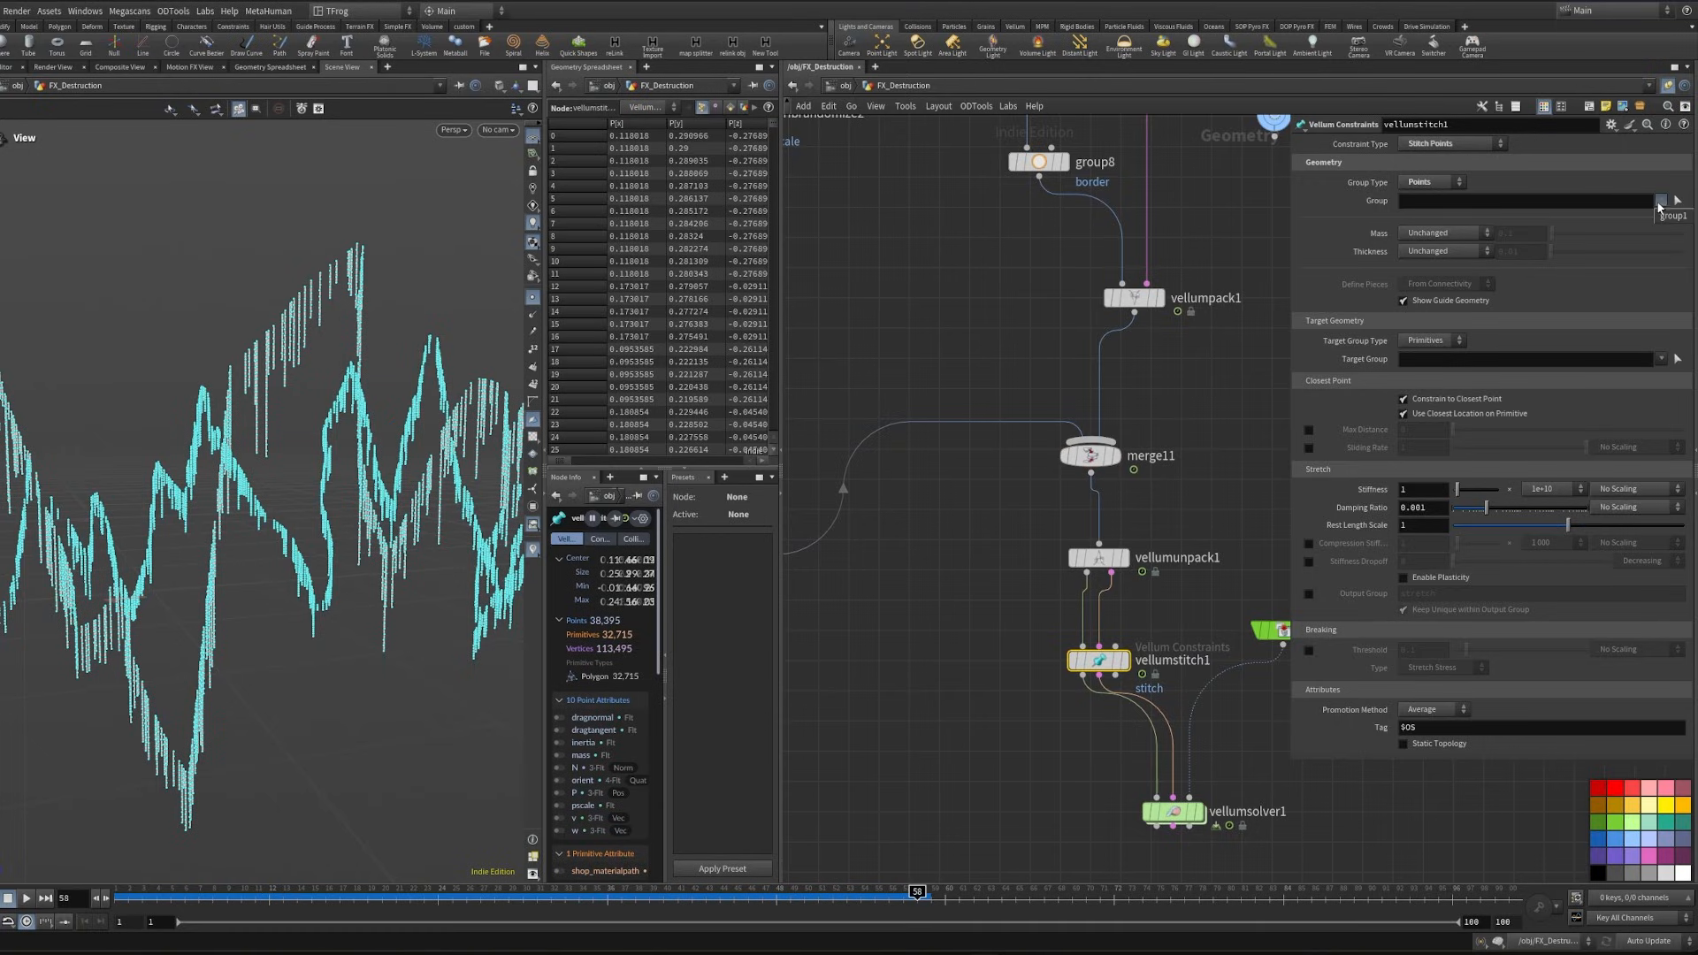
pyautogui.click(1672, 218)
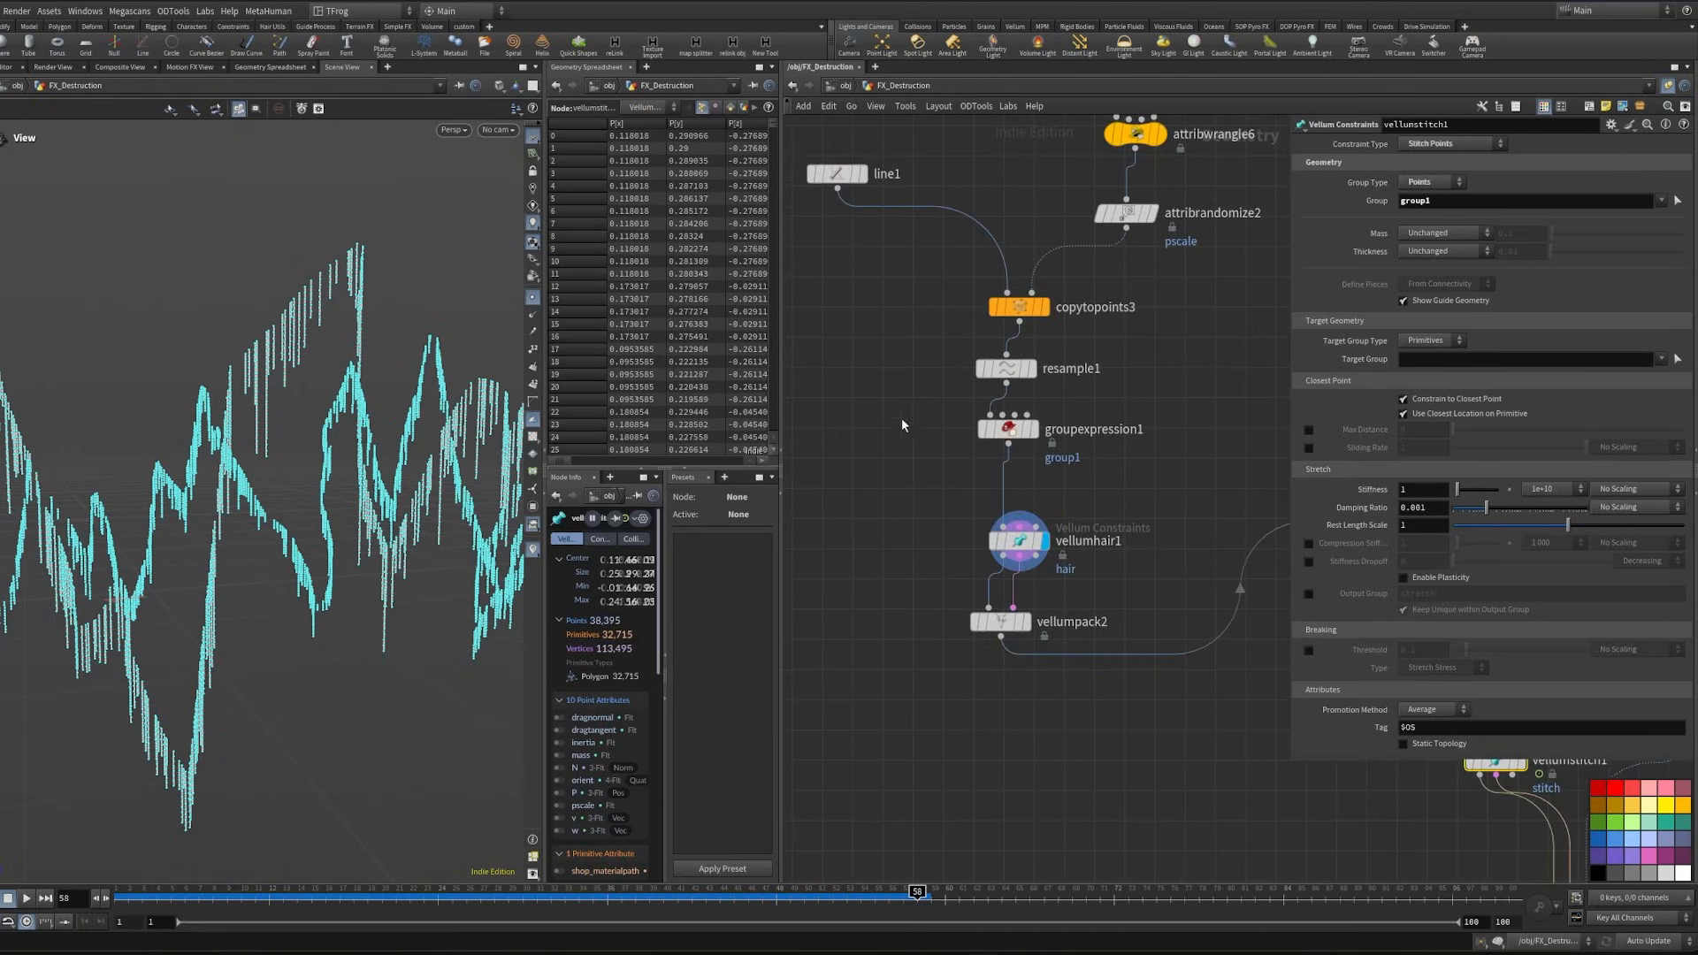
# - Rename groupexpression1's group to pin and make vellumstitch1 stitch the pin points to the border edge group
pyautogui.click(1008, 430)
pyautogui.click(1476, 205)
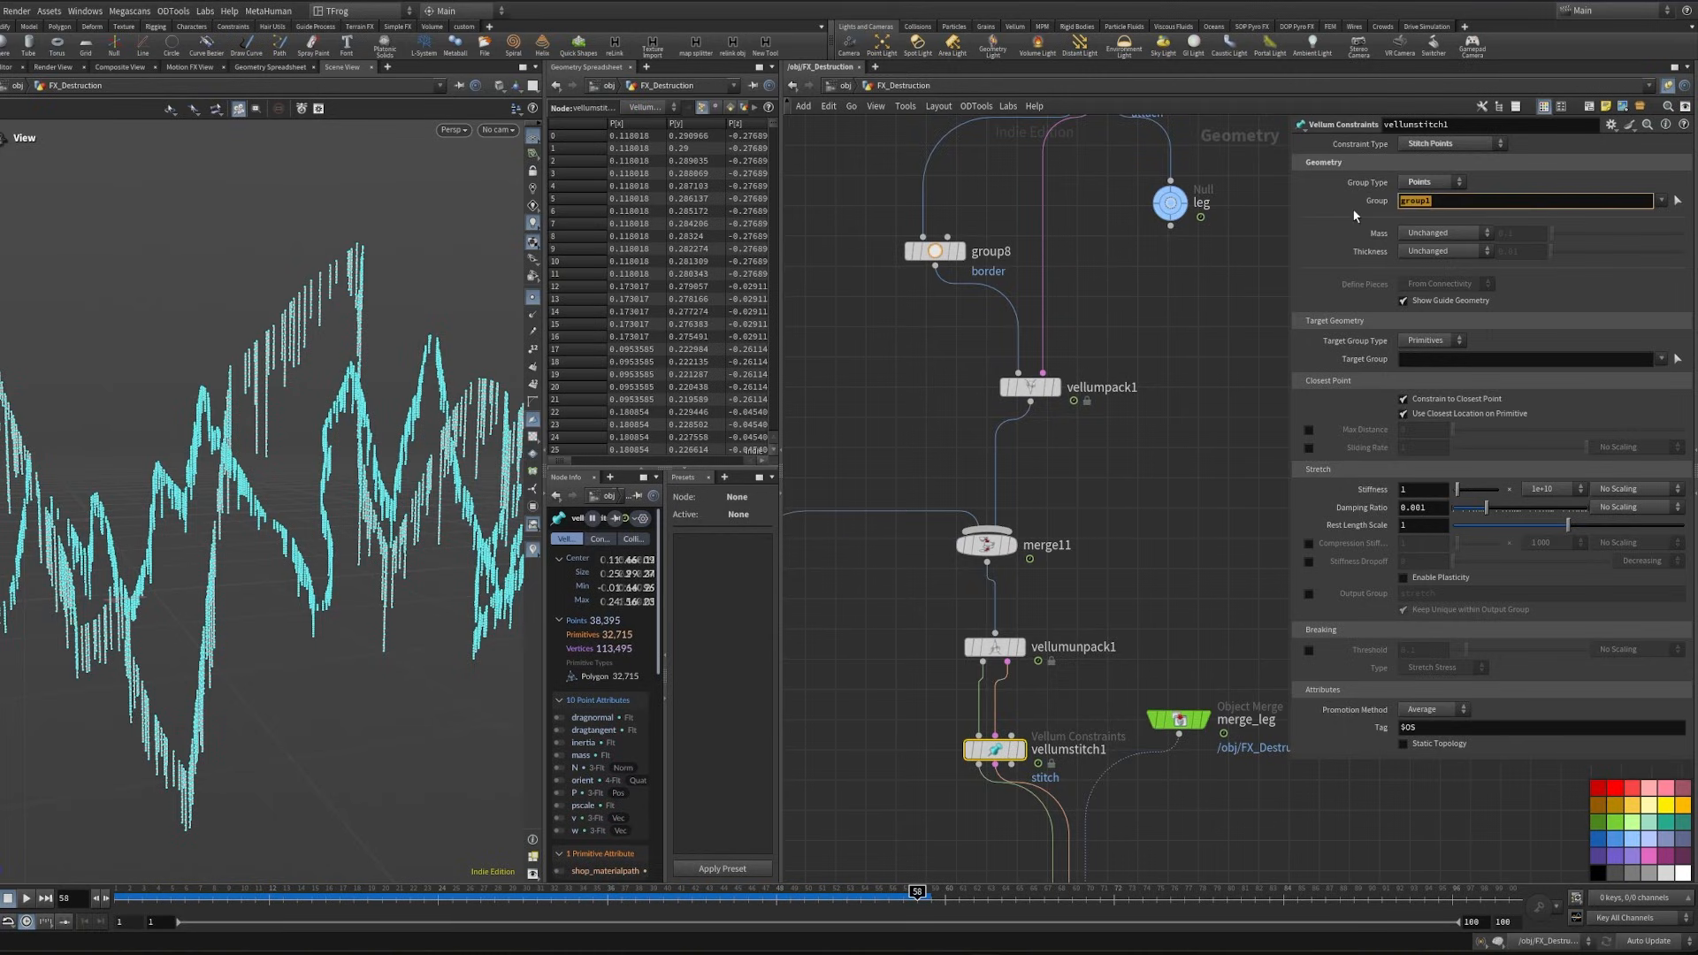
pyautogui.write('pin')
pyautogui.click(1430, 341)
pyautogui.click(1424, 378)
pyautogui.click(1662, 359)
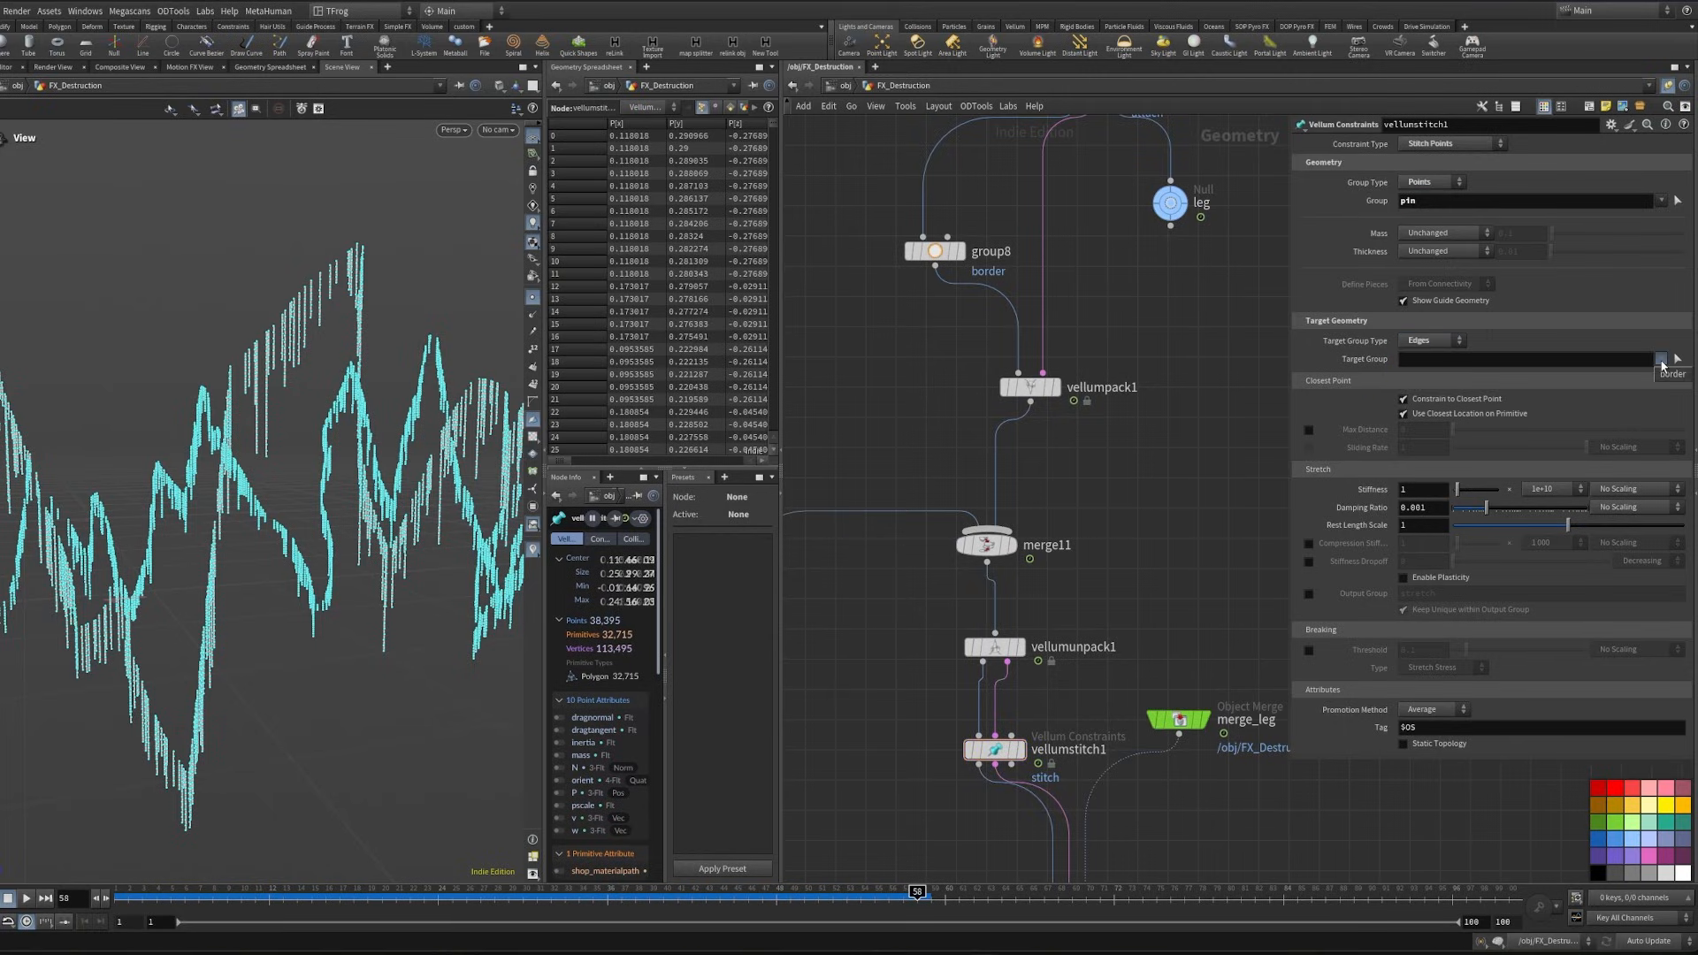
pyautogui.click(1672, 373)
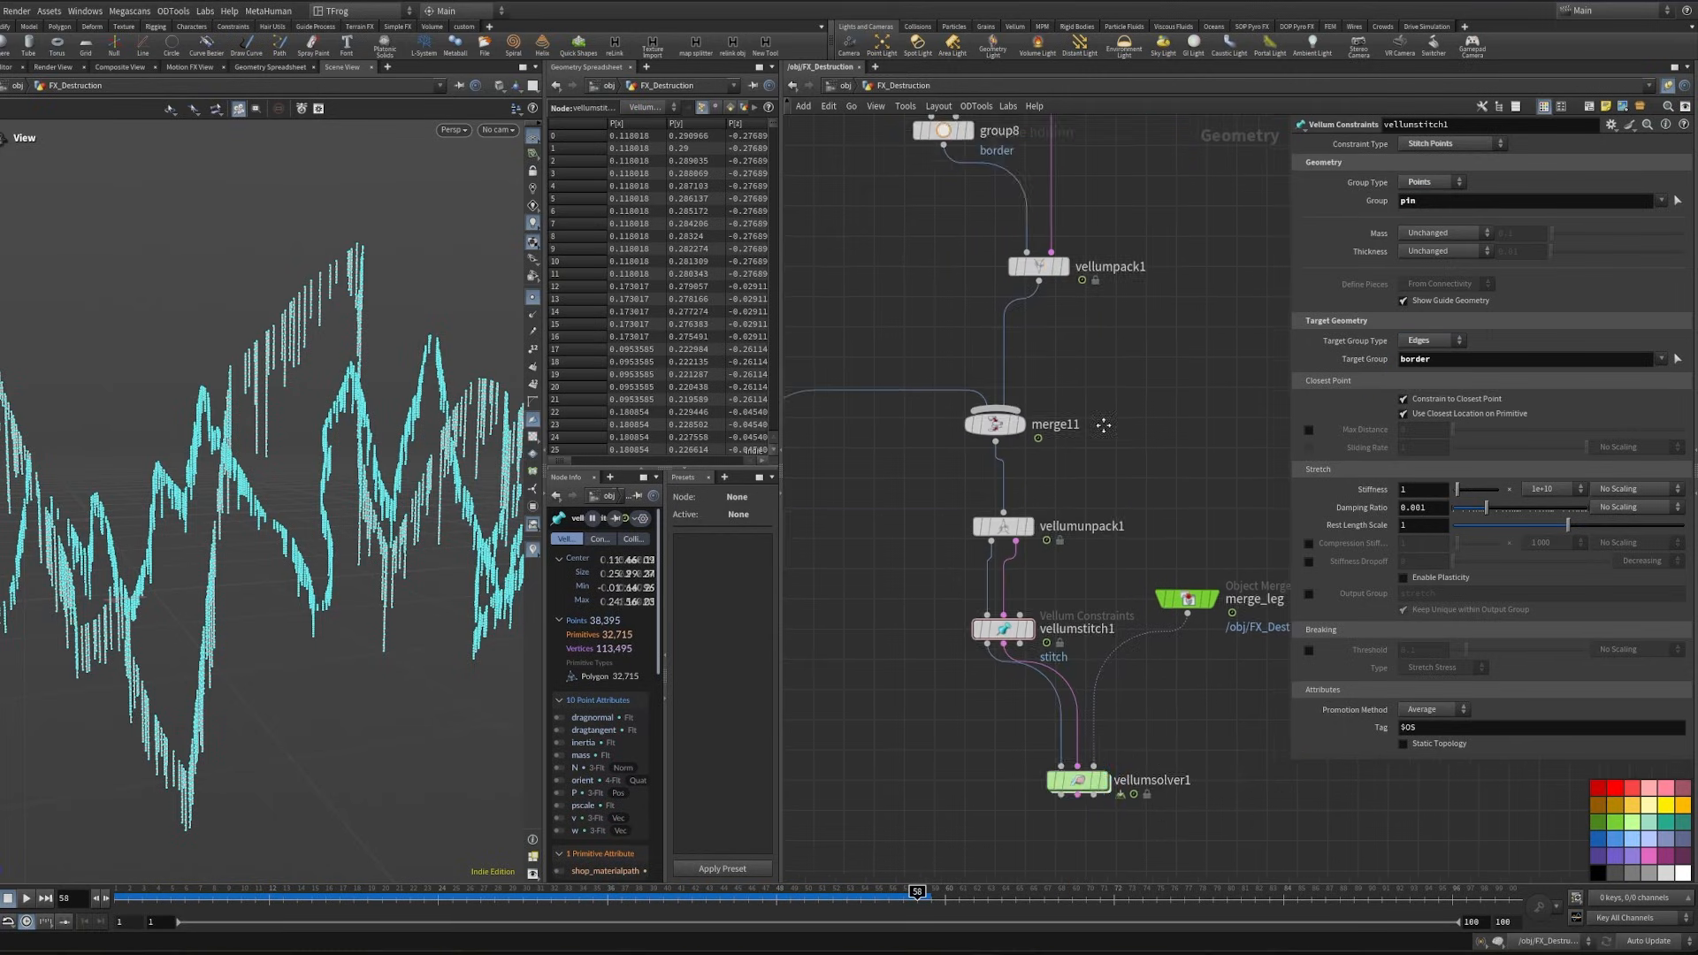
# - Display the vellumsolver1 result and examine the torn cloth and hair threads back at frame 44
pyautogui.moveTo(1158, 690); pyautogui.dragTo(989, 775)
pyautogui.moveTo(1122, 502); pyautogui.dragTo(1108, 382, button='middle')
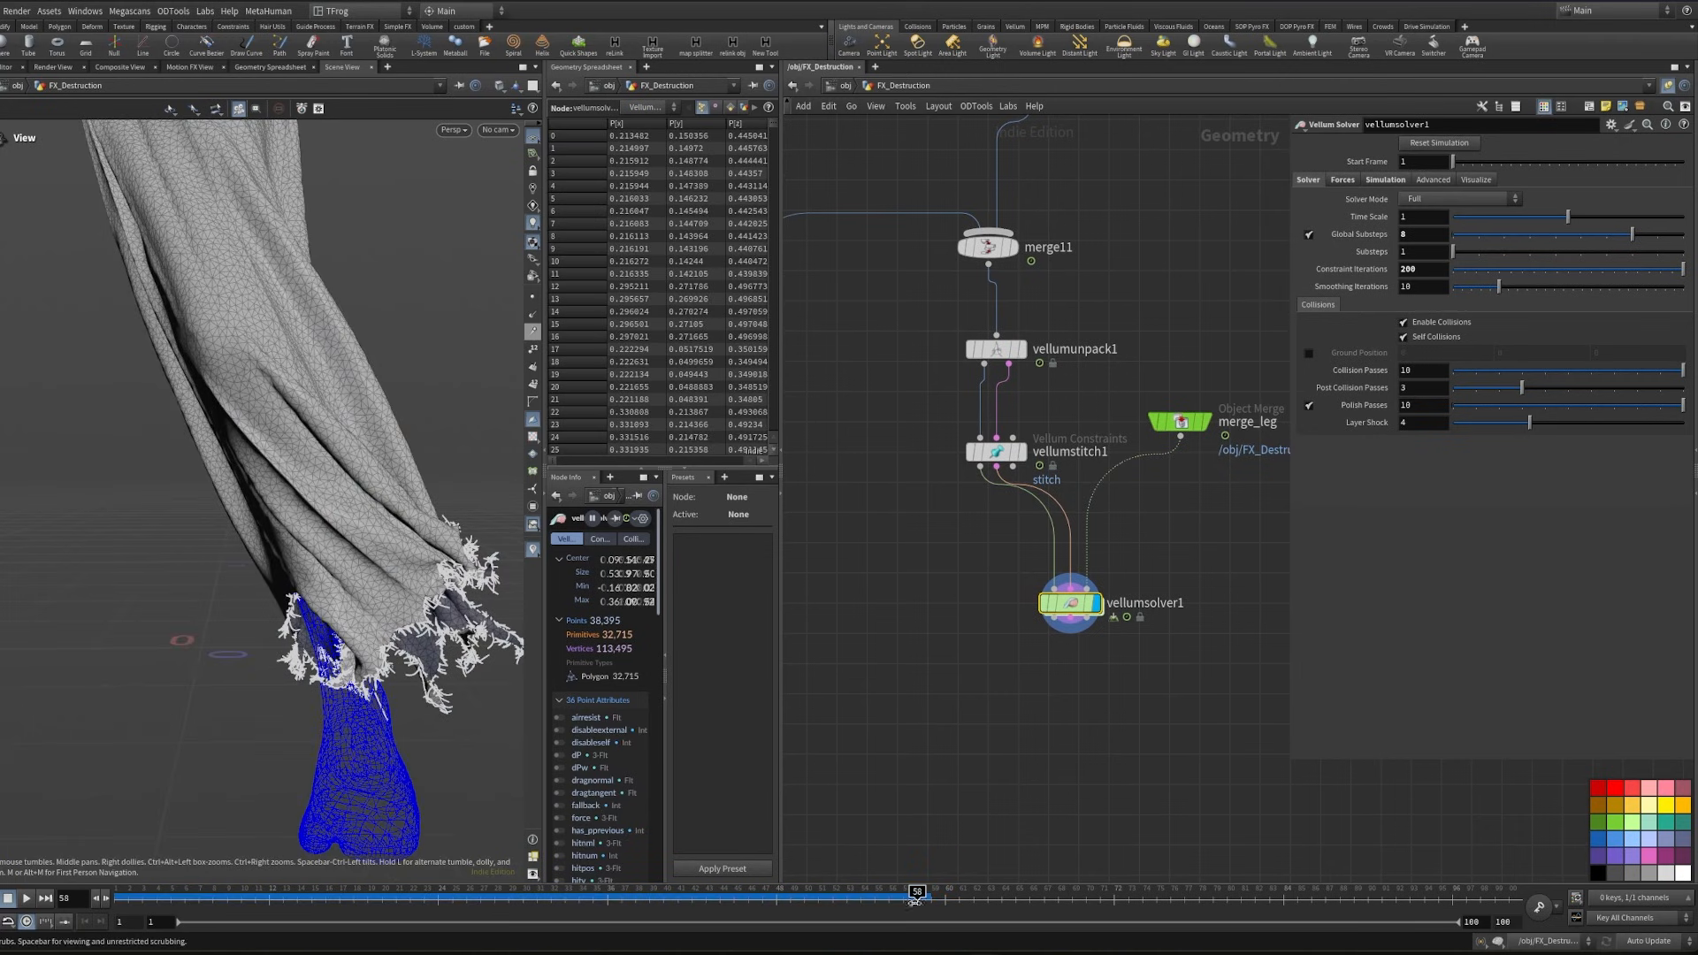
pyautogui.moveTo(916, 896); pyautogui.dragTo(720, 896)
pyautogui.moveTo(457, 644); pyautogui.dragTo(345, 562)
# - Edit the edge group of the vellumconstraints1 attach constraint, picking additional edges on both sides of the cloth at knee height
pyautogui.moveTo(915, 562); pyautogui.dragTo(770, 793, button='middle')
pyautogui.moveTo(991, 435); pyautogui.dragTo(1006, 732, button='middle')
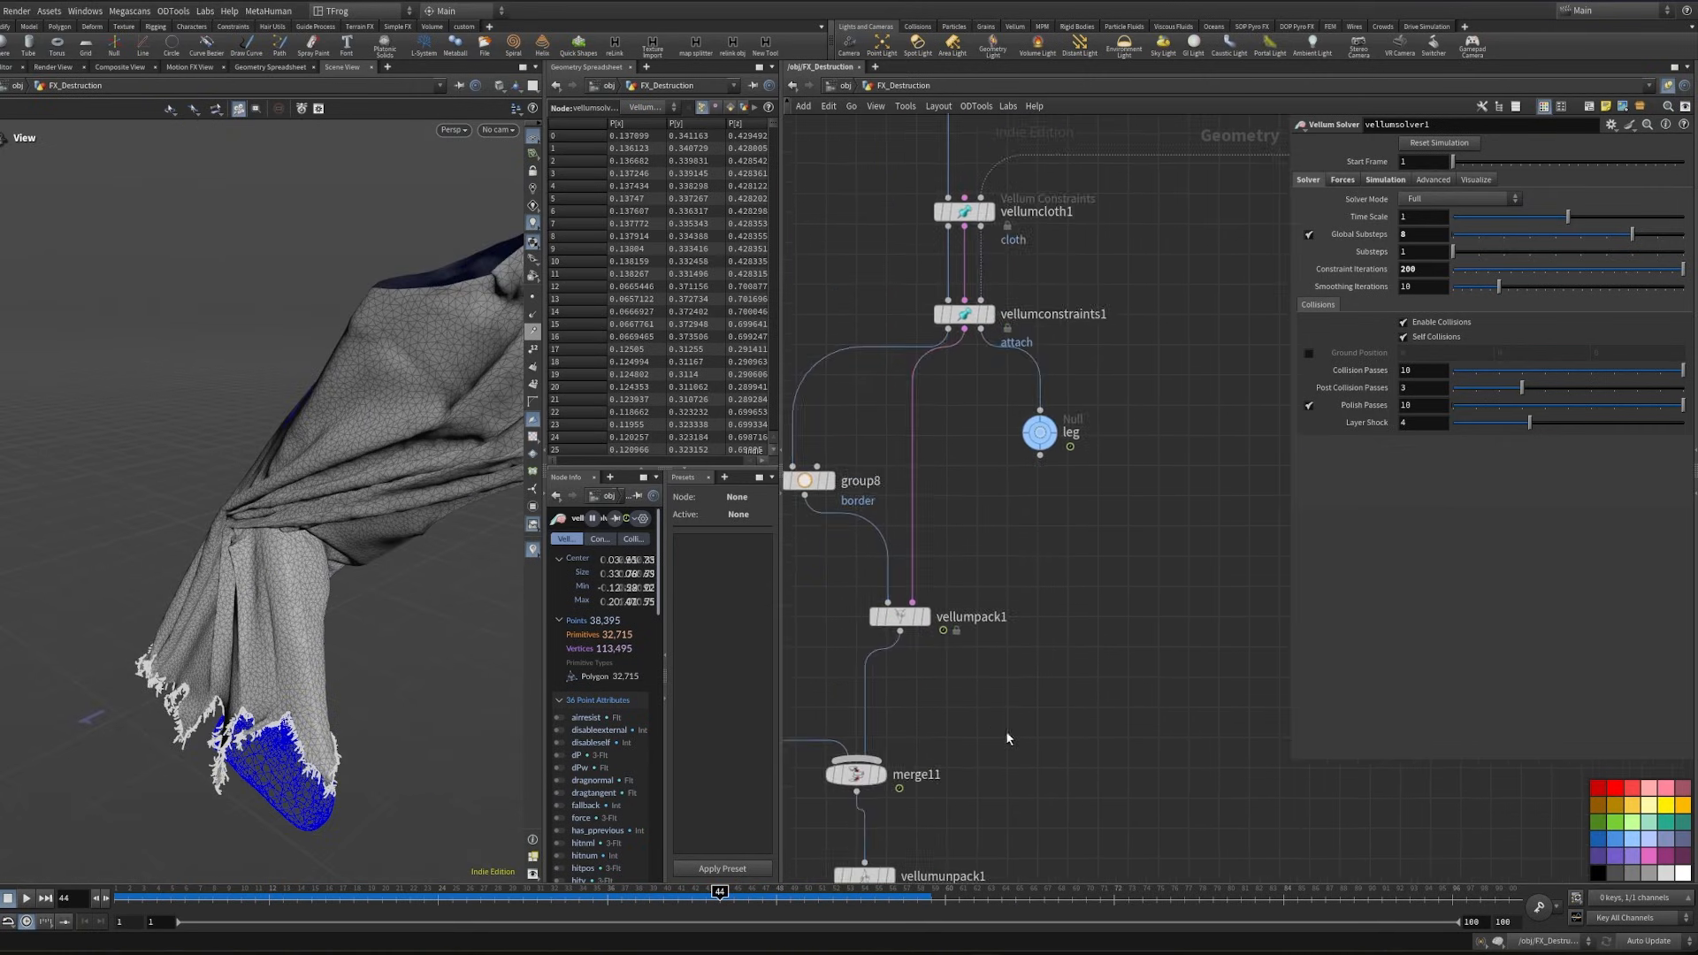
pyautogui.moveTo(1052, 346); pyautogui.dragTo(1097, 571, button='middle')
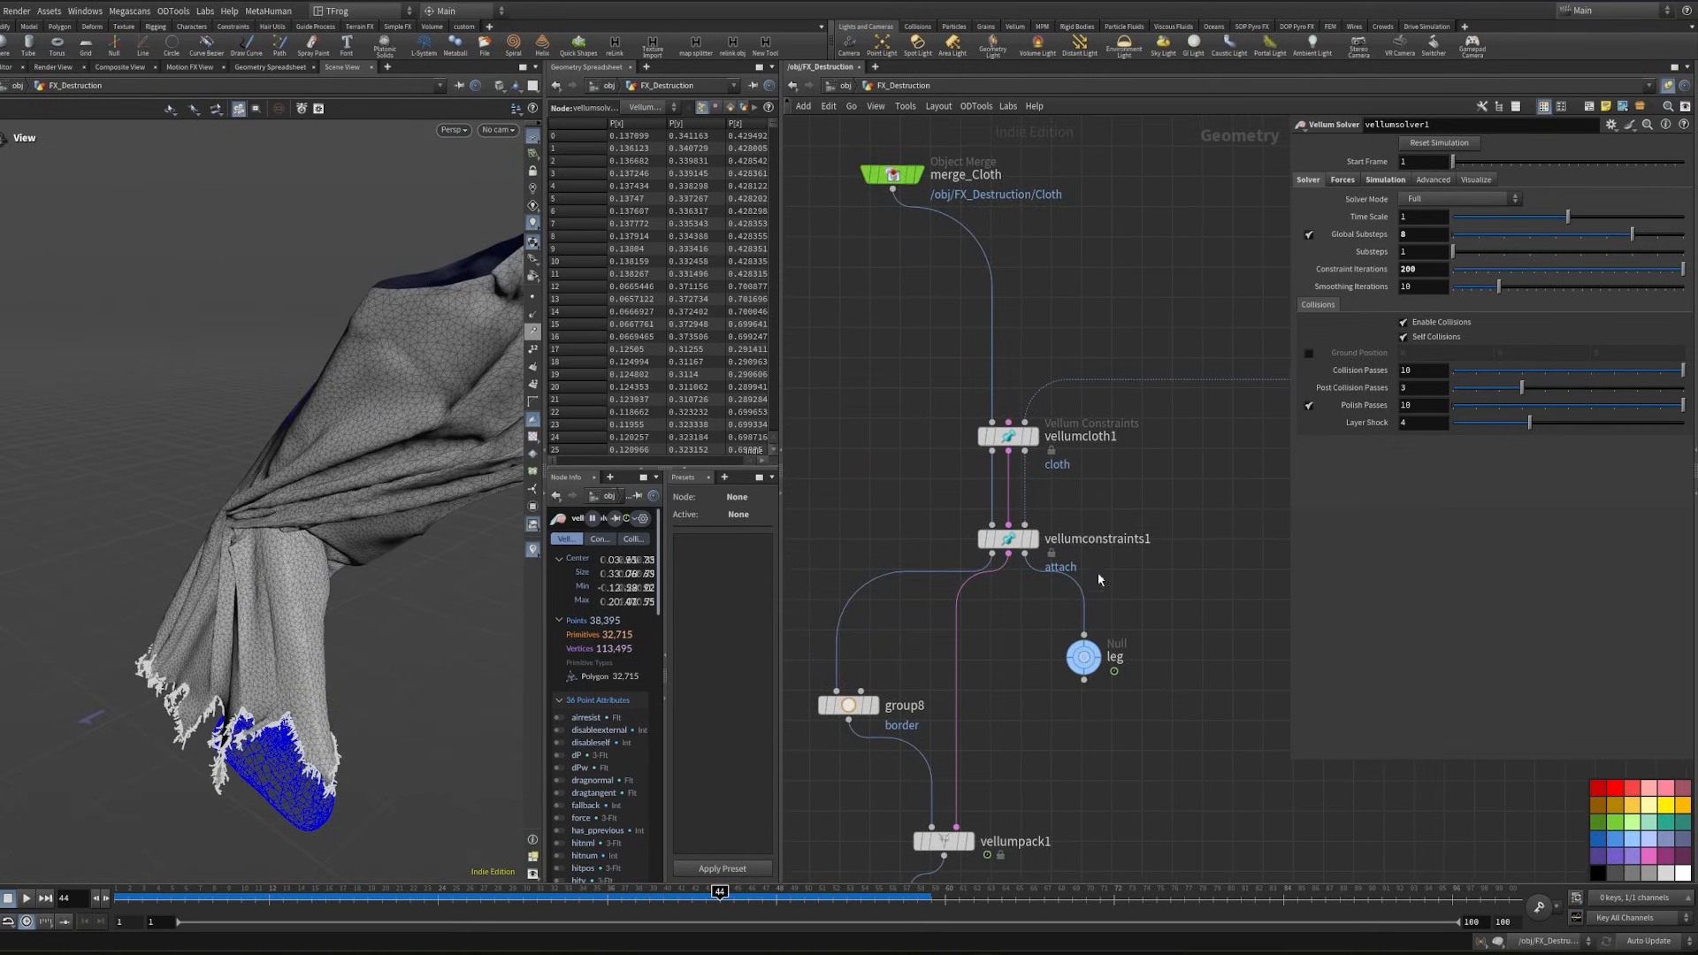
pyautogui.click(1035, 540)
pyautogui.click(1011, 541)
pyautogui.click(1668, 169)
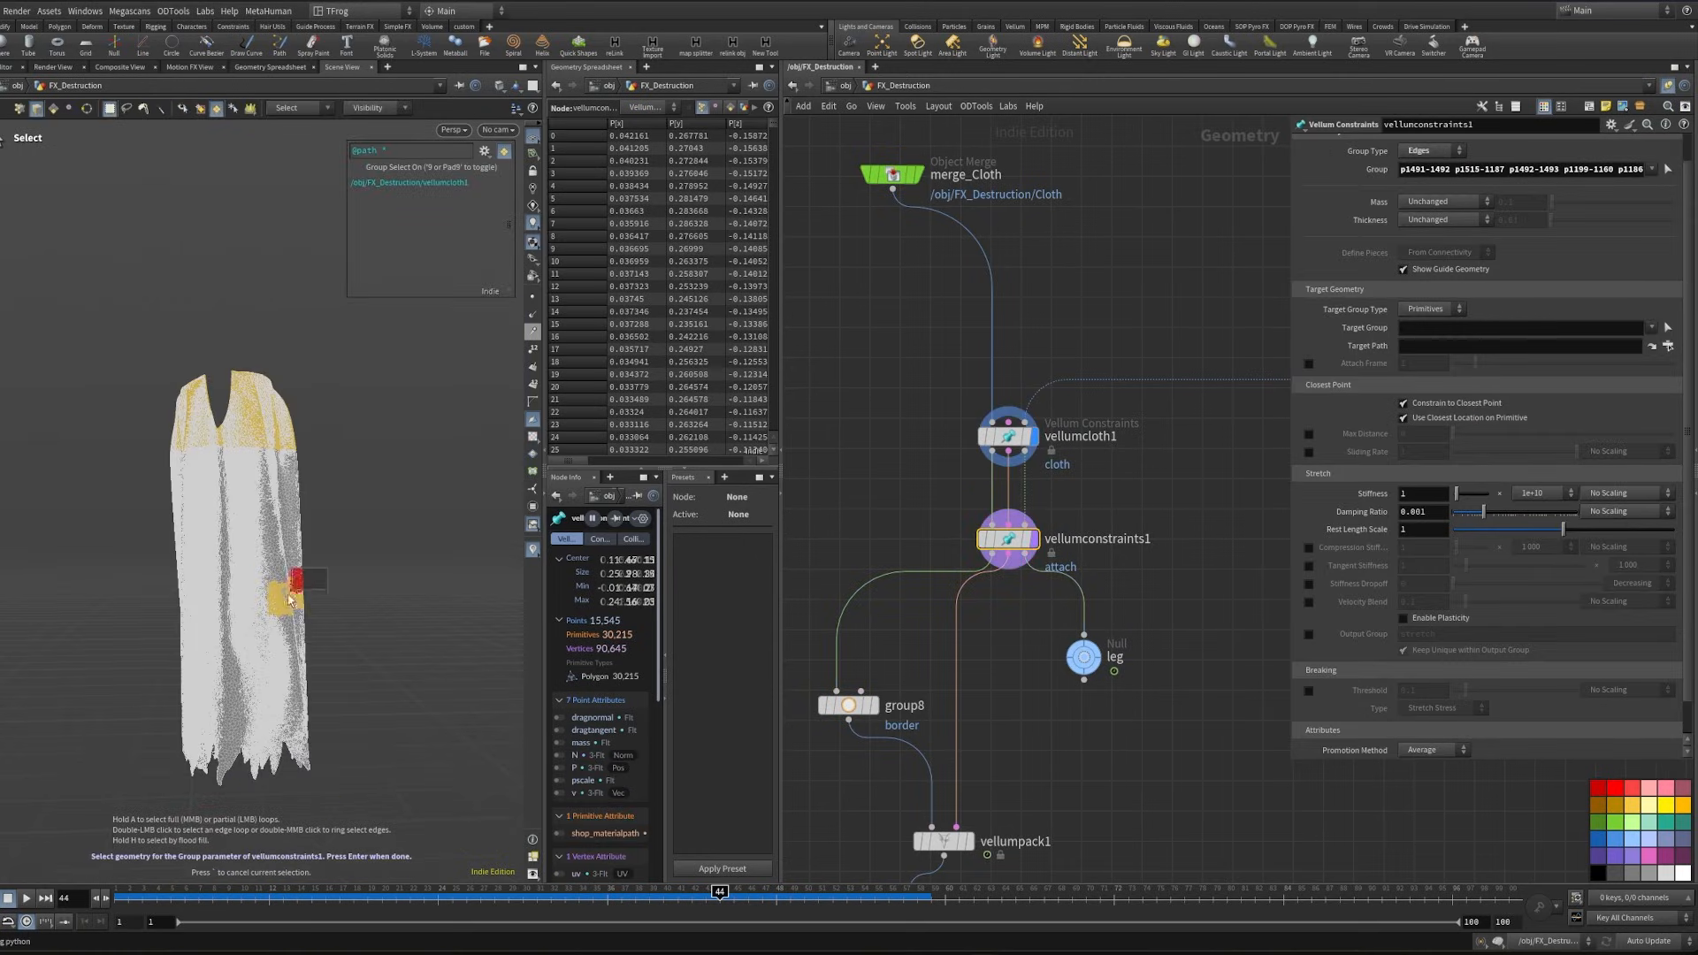
pyautogui.keyDown('shift'); pyautogui.click(290, 573); pyautogui.keyUp('shift')
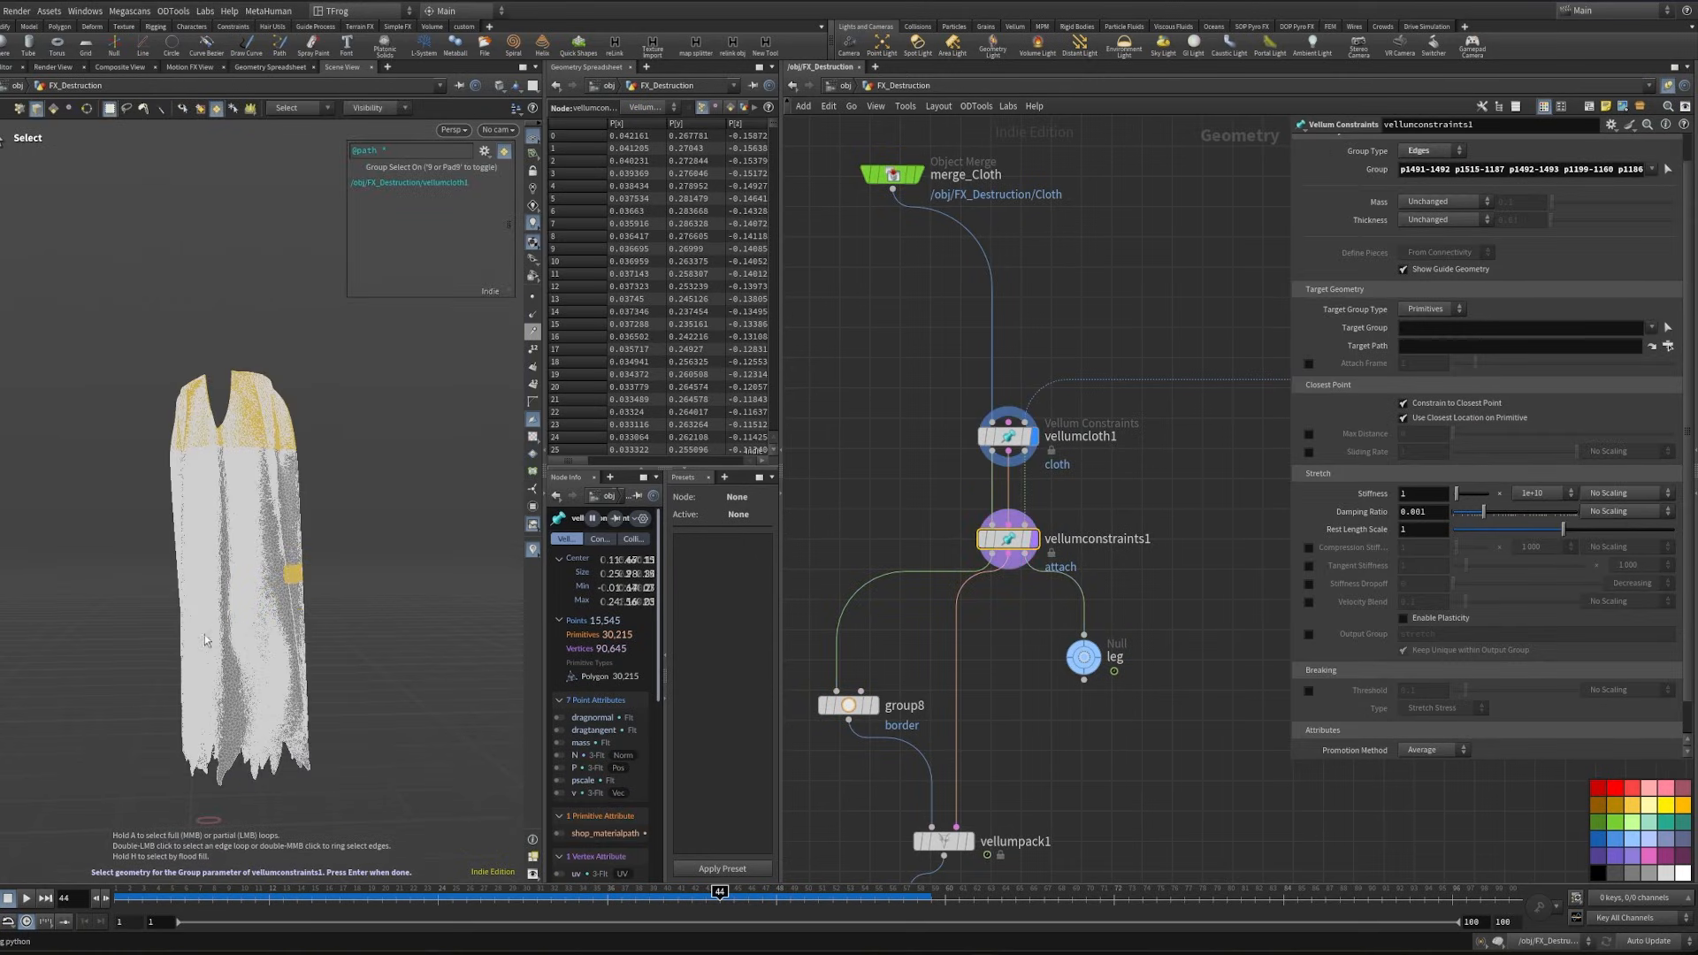
pyautogui.keyDown('shift'); pyautogui.click(176, 603); pyautogui.keyUp('shift')
pyautogui.press('Return')
# - Insert a Transform node between merge_Cloth and vellumcloth1 and display it
pyautogui.moveTo(949, 448); pyautogui.dragTo(1092, 645, button='middle')
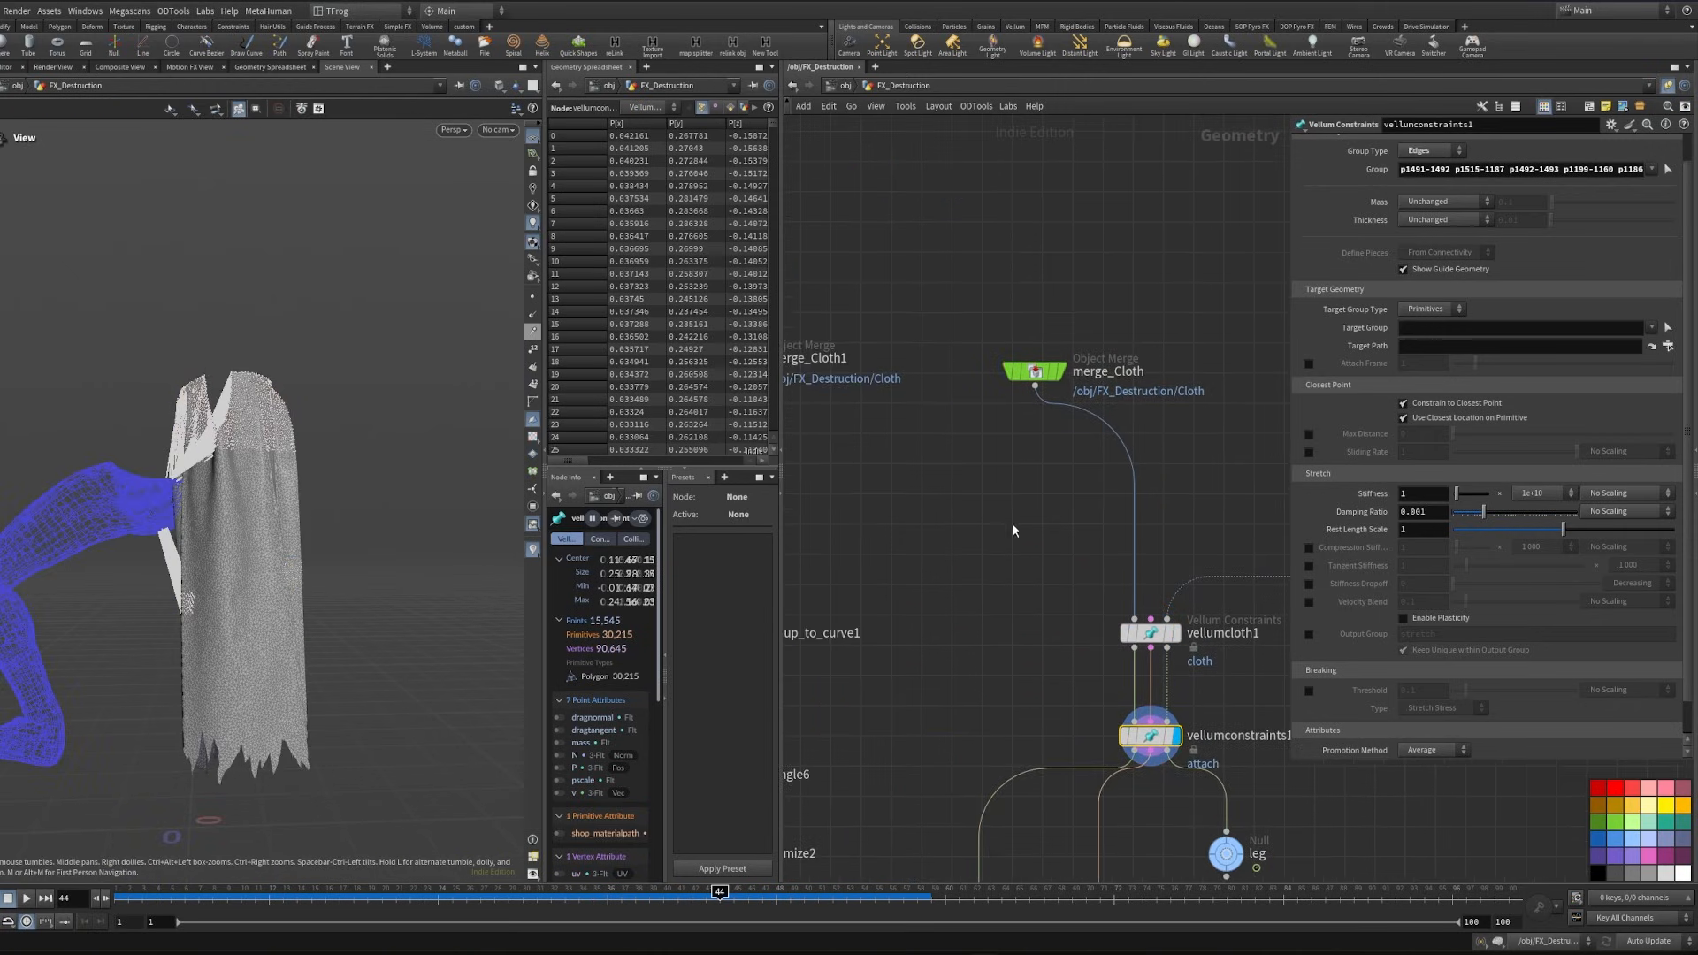
pyautogui.press('Tab')
pyautogui.write('tran')
pyautogui.click(1110, 469)
pyautogui.click(1133, 487)
pyautogui.moveTo(959, 504); pyautogui.dragTo(1023, 552, button='middle')
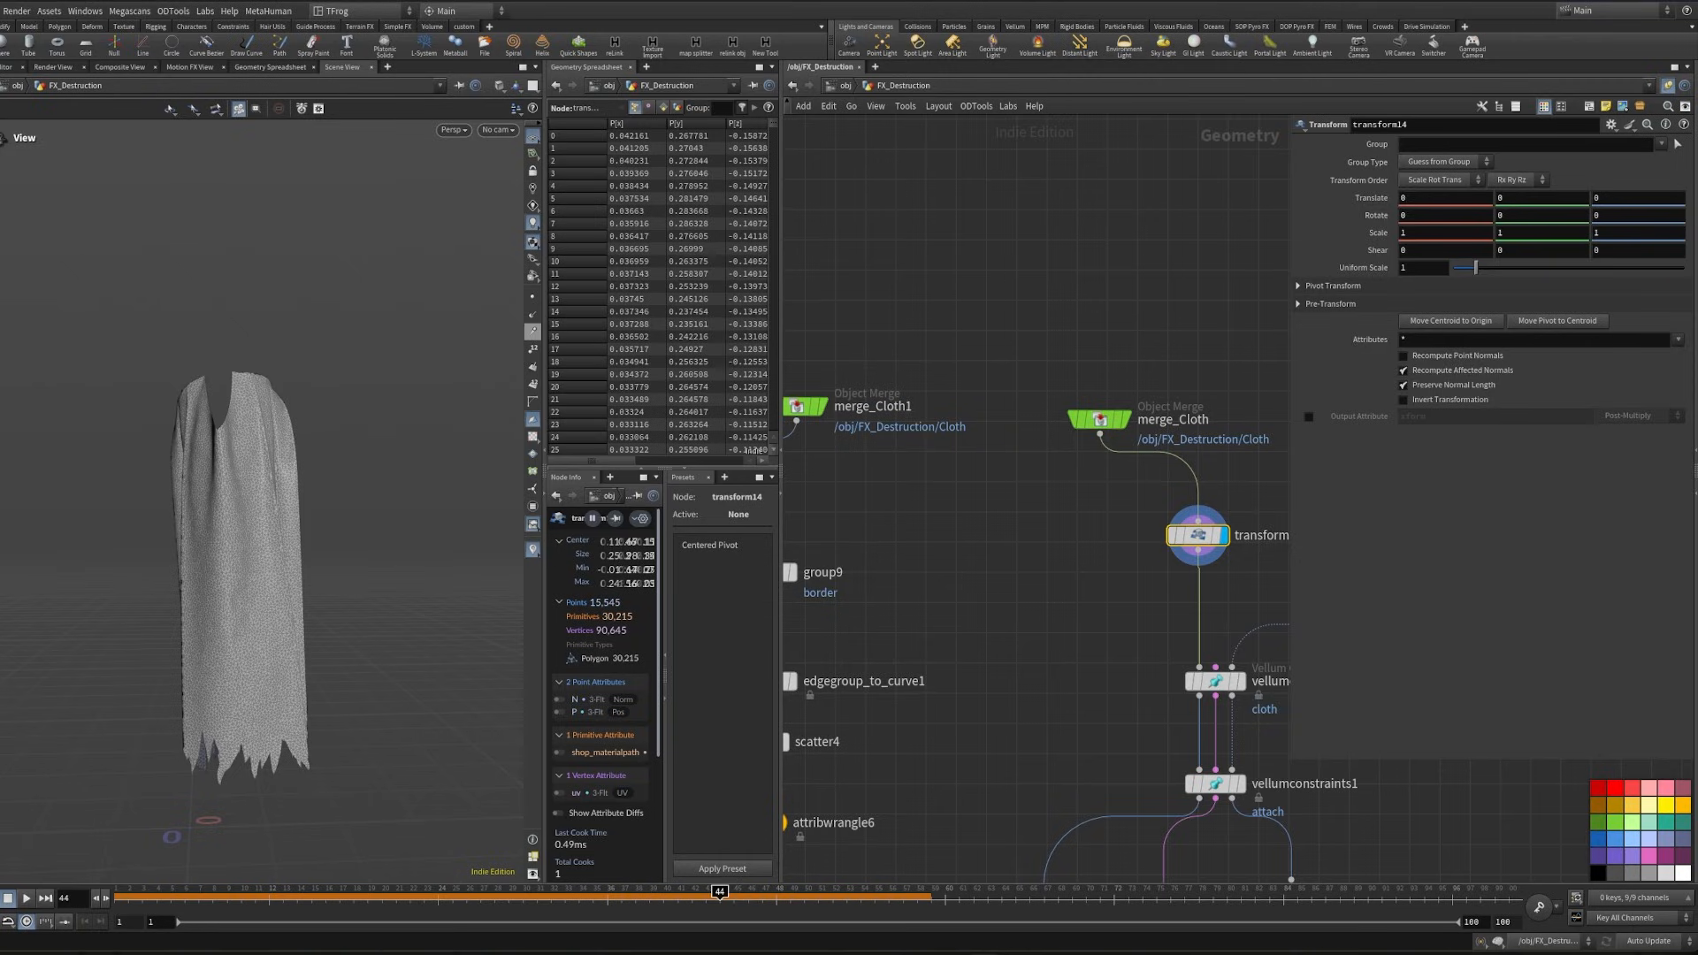
# - Set transform14's pivot translate to the centroid expressions $CEX, $CEY and $CEZ
pyautogui.click(1303, 287)
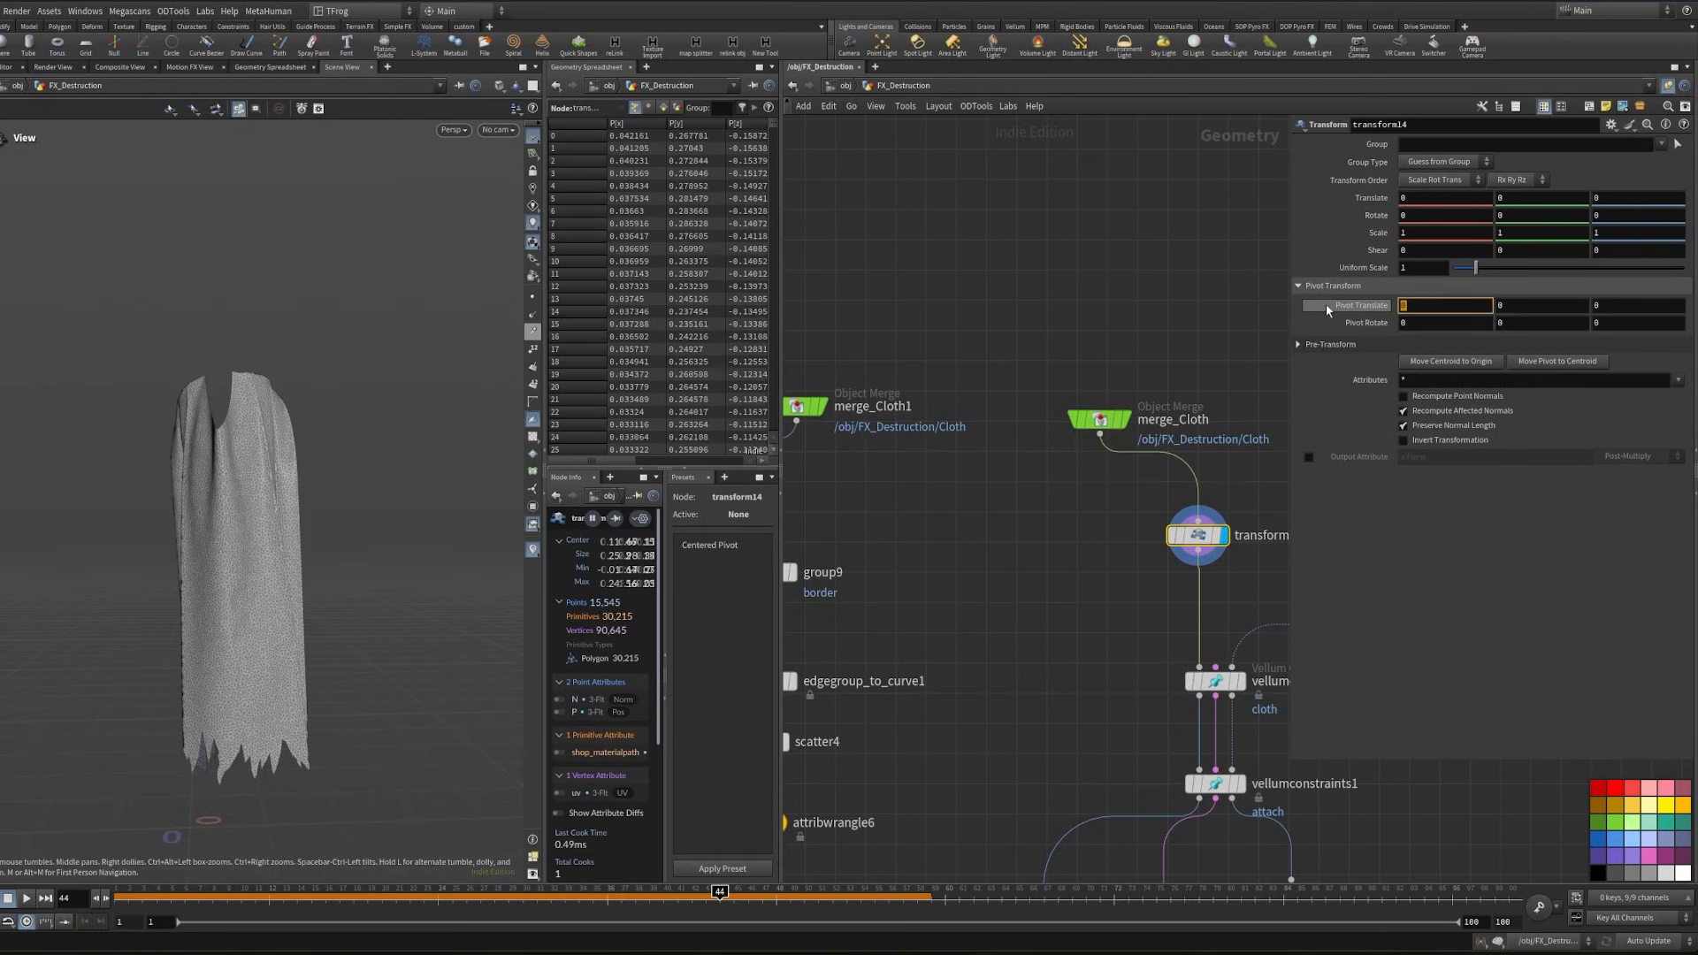
pyautogui.write('$CEX')
pyautogui.click(1107, 281)
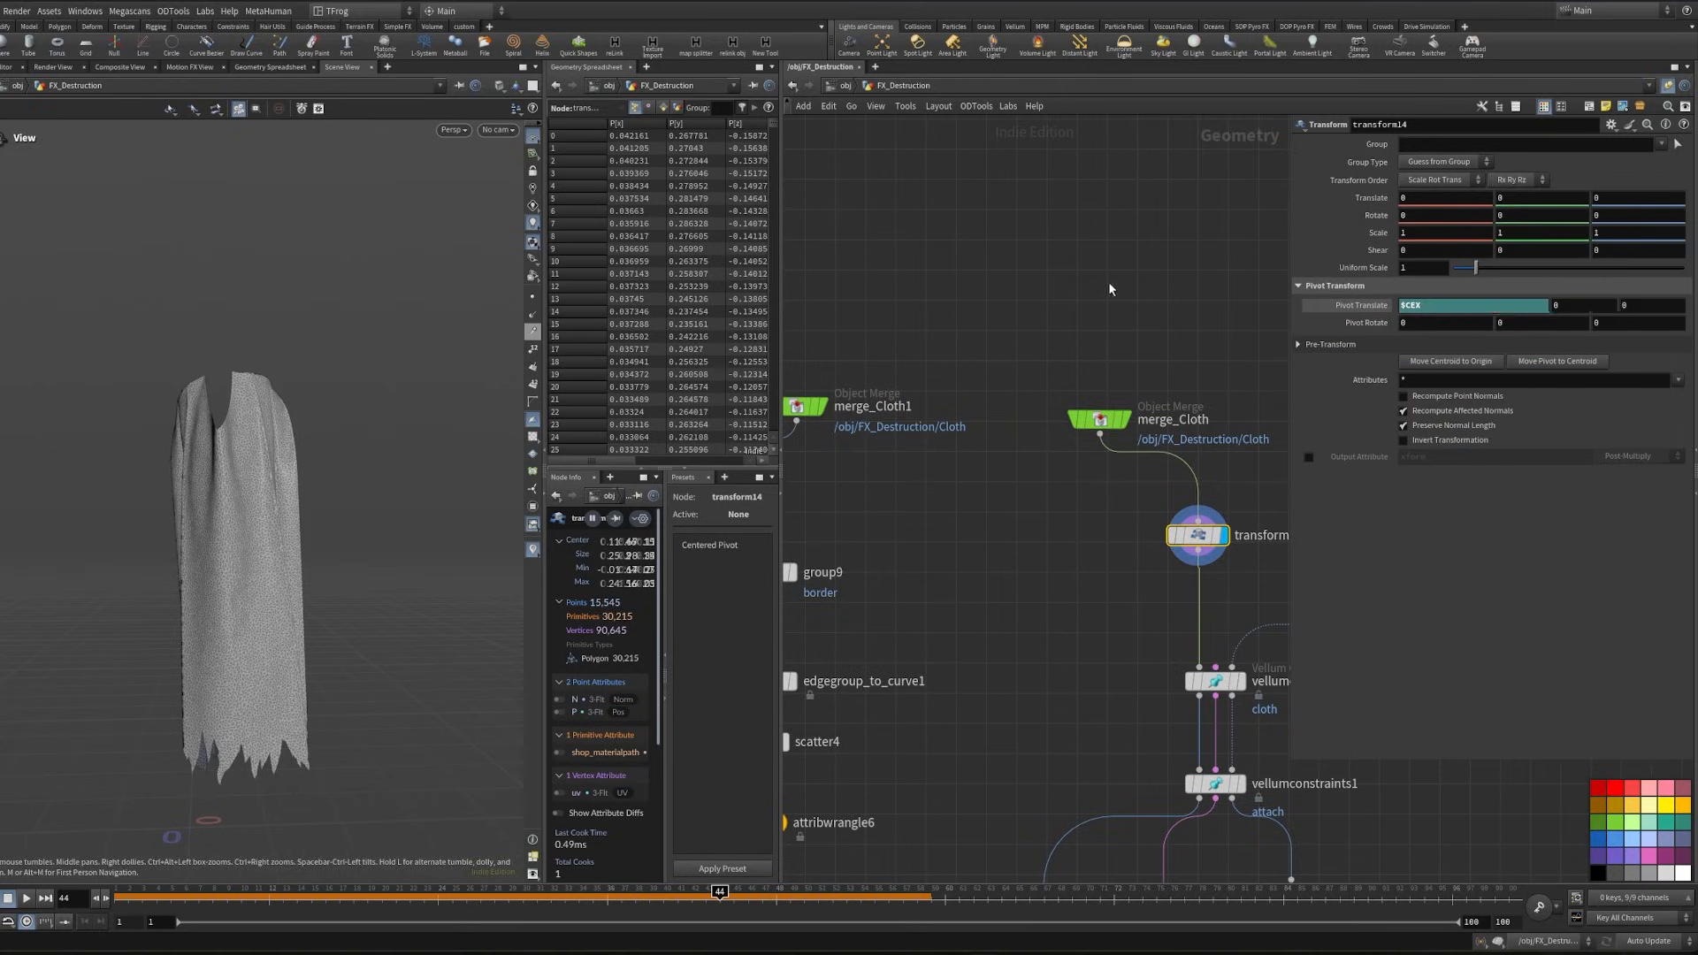
pyautogui.write('$CEY')
pyautogui.press('Tab')
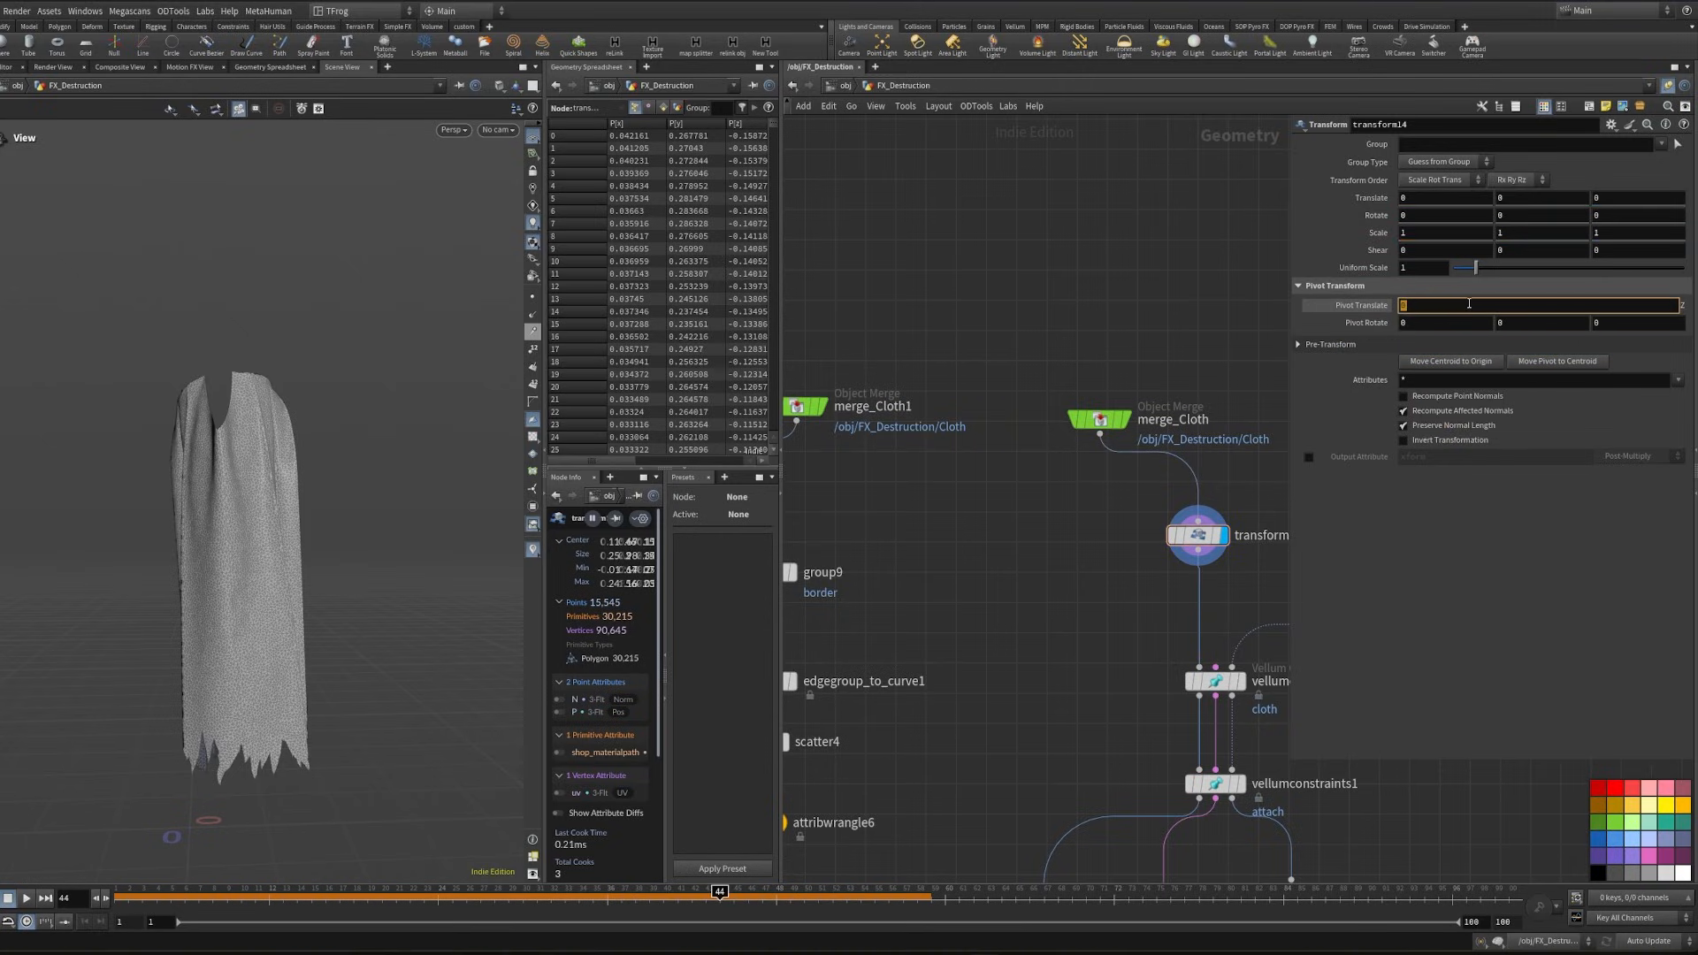
pyautogui.write('$CEZ')
pyautogui.press('Return')
# - Scale the cloth to 1.03 on all axes in transform14 and translate it 0.02 in X and 0.05 in Y
pyautogui.press('Return')
pyautogui.press('Escape')
pyautogui.moveTo(113, 600); pyautogui.dragTo(234, 669)
pyautogui.press('Return')
pyautogui.moveTo(1371, 233); pyautogui.dragTo(1411, 271, button='middle')
pyautogui.click(1530, 198)
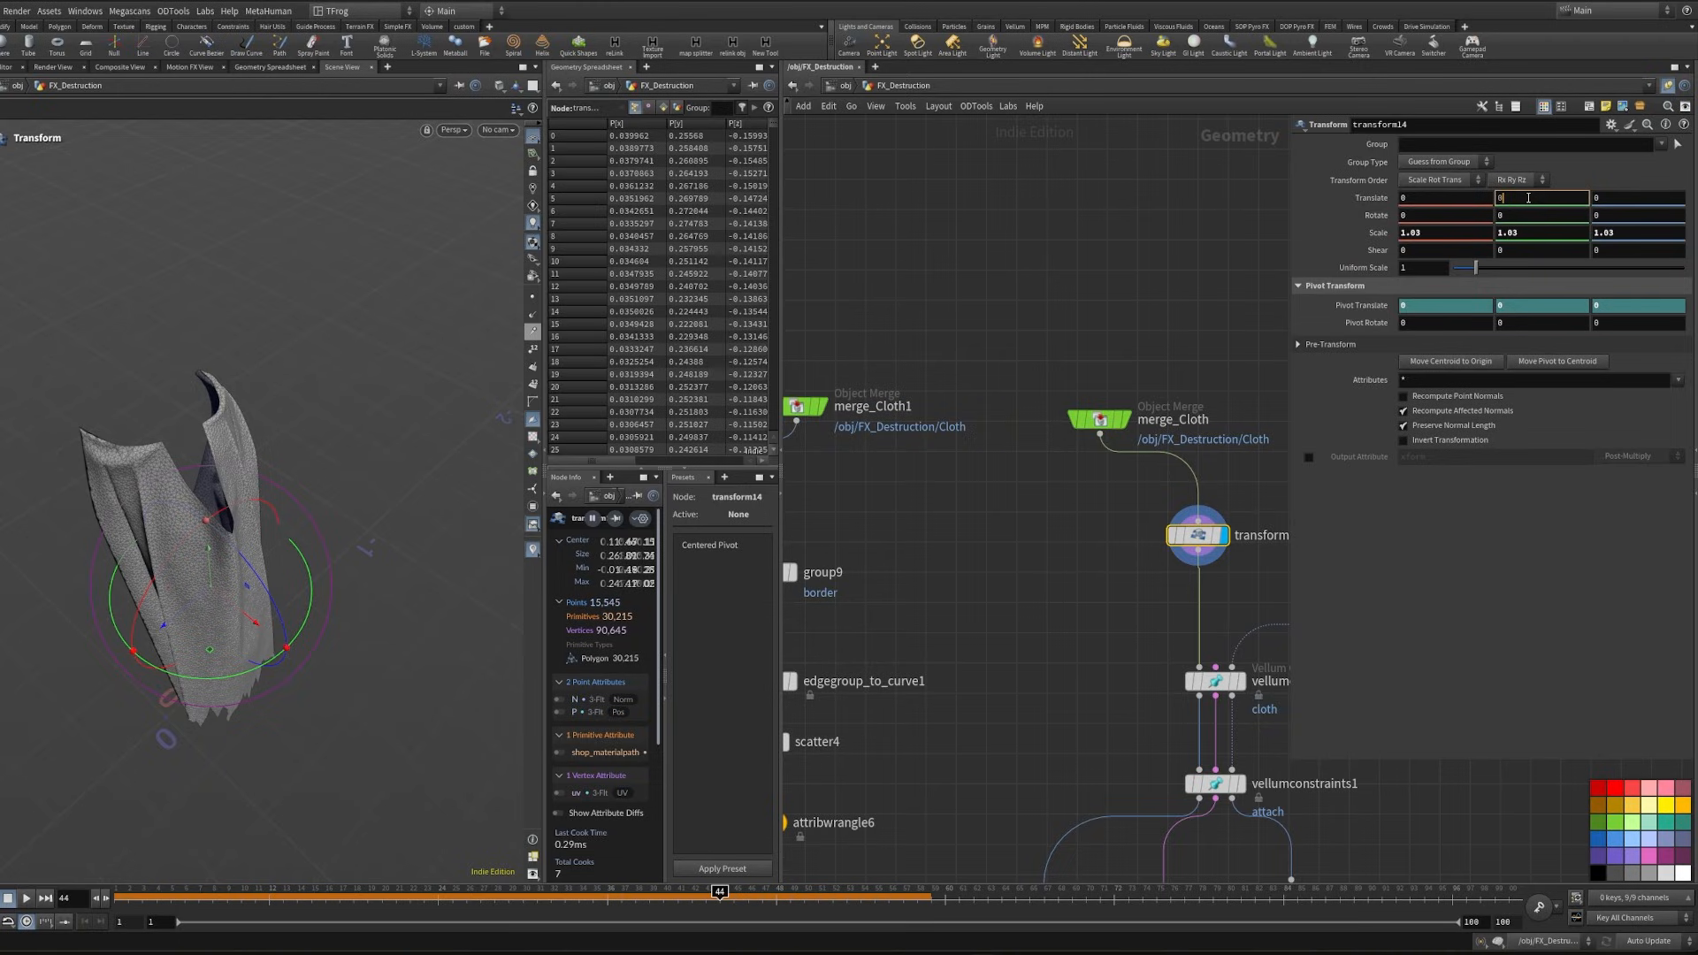
pyautogui.press('Return')
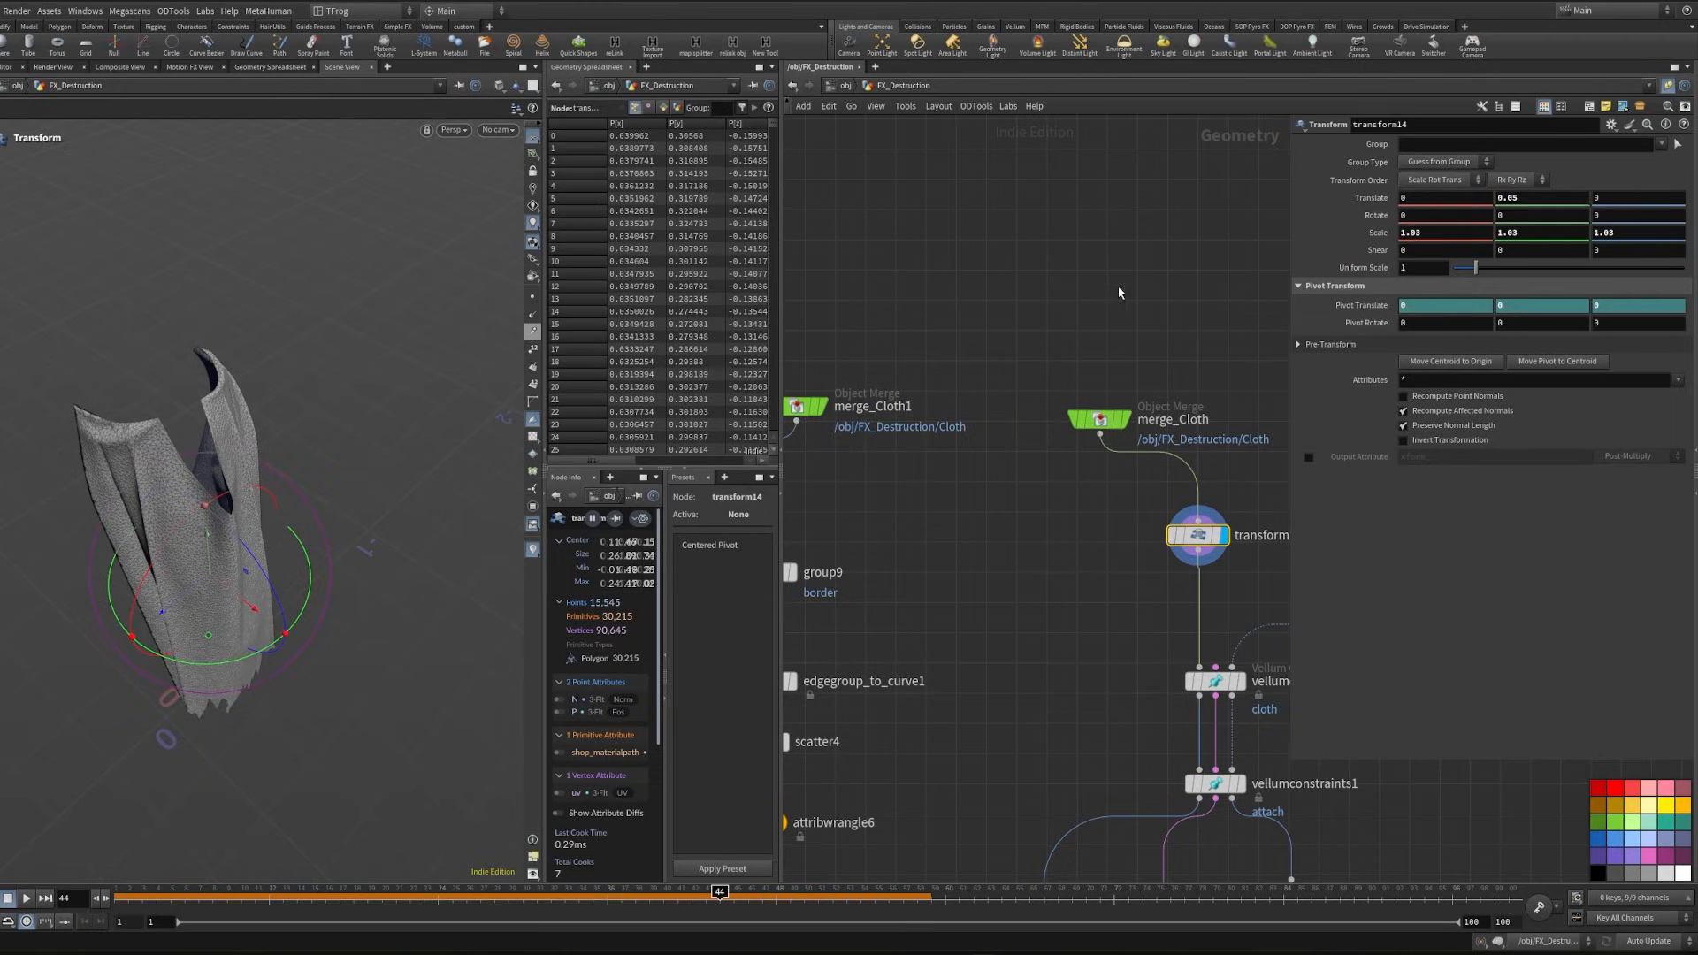
pyautogui.click(1415, 198)
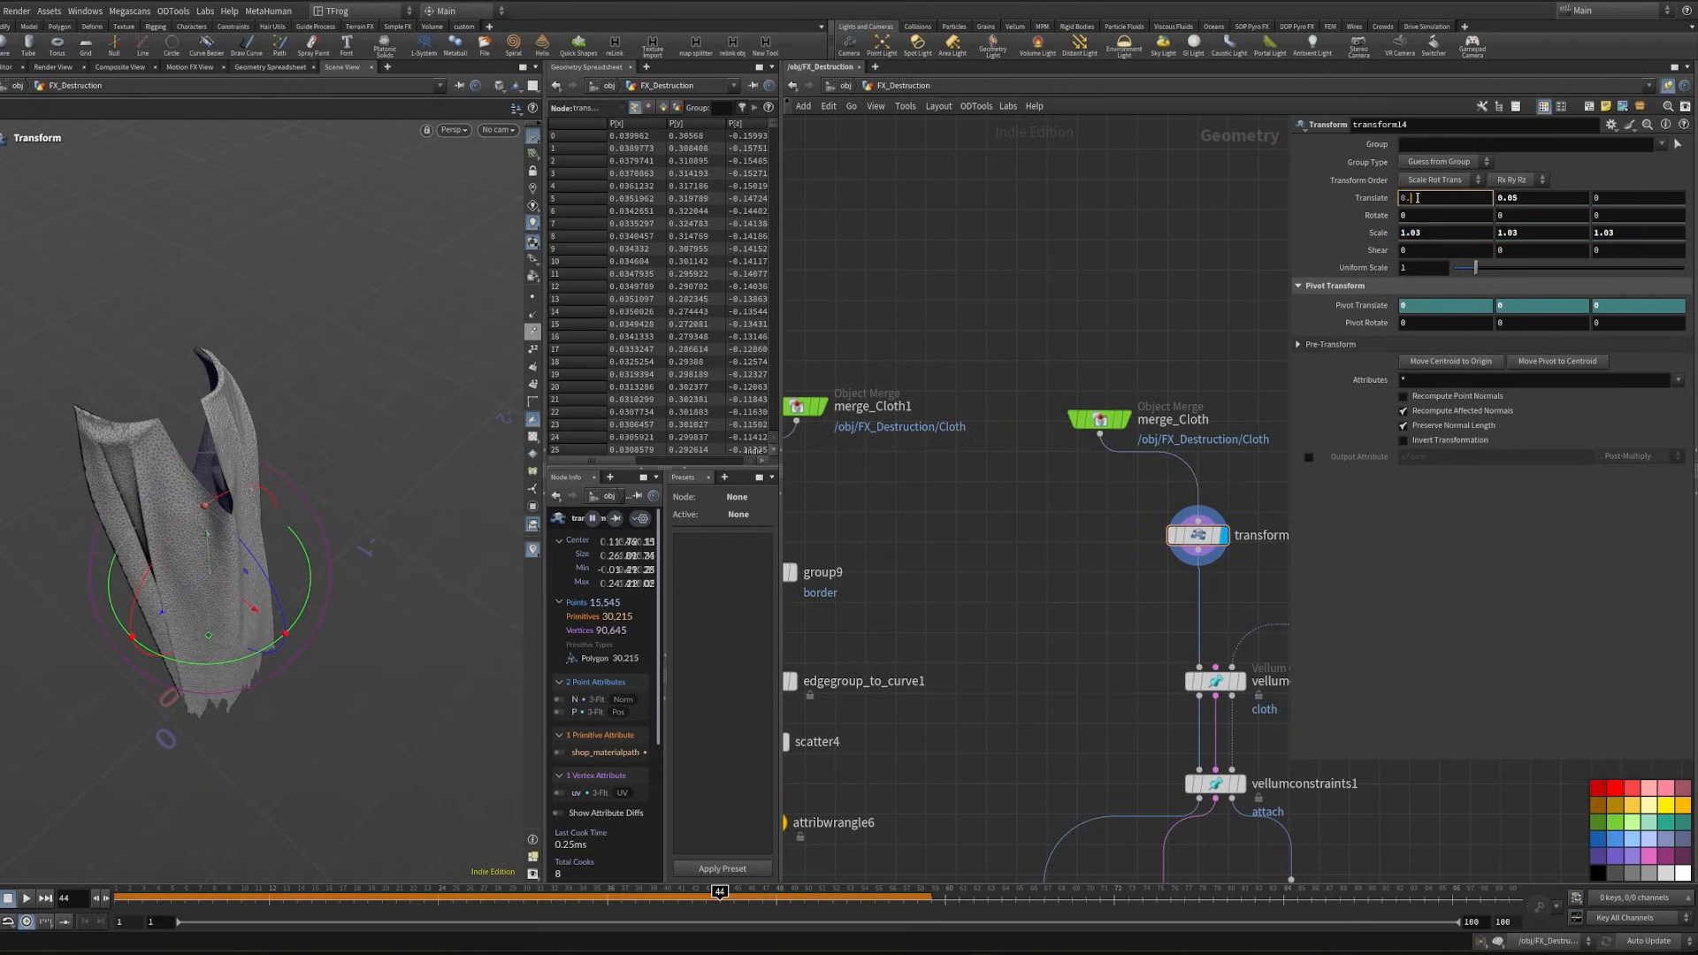
pyautogui.press('Return')
# - Feed group9 from transform14's output and delete the merge_Cloth1 node
pyautogui.moveTo(978, 598); pyautogui.dragTo(1019, 560, button='middle')
pyautogui.moveTo(1238, 501); pyautogui.dragTo(1223, 466)
pyautogui.click(1223, 478)
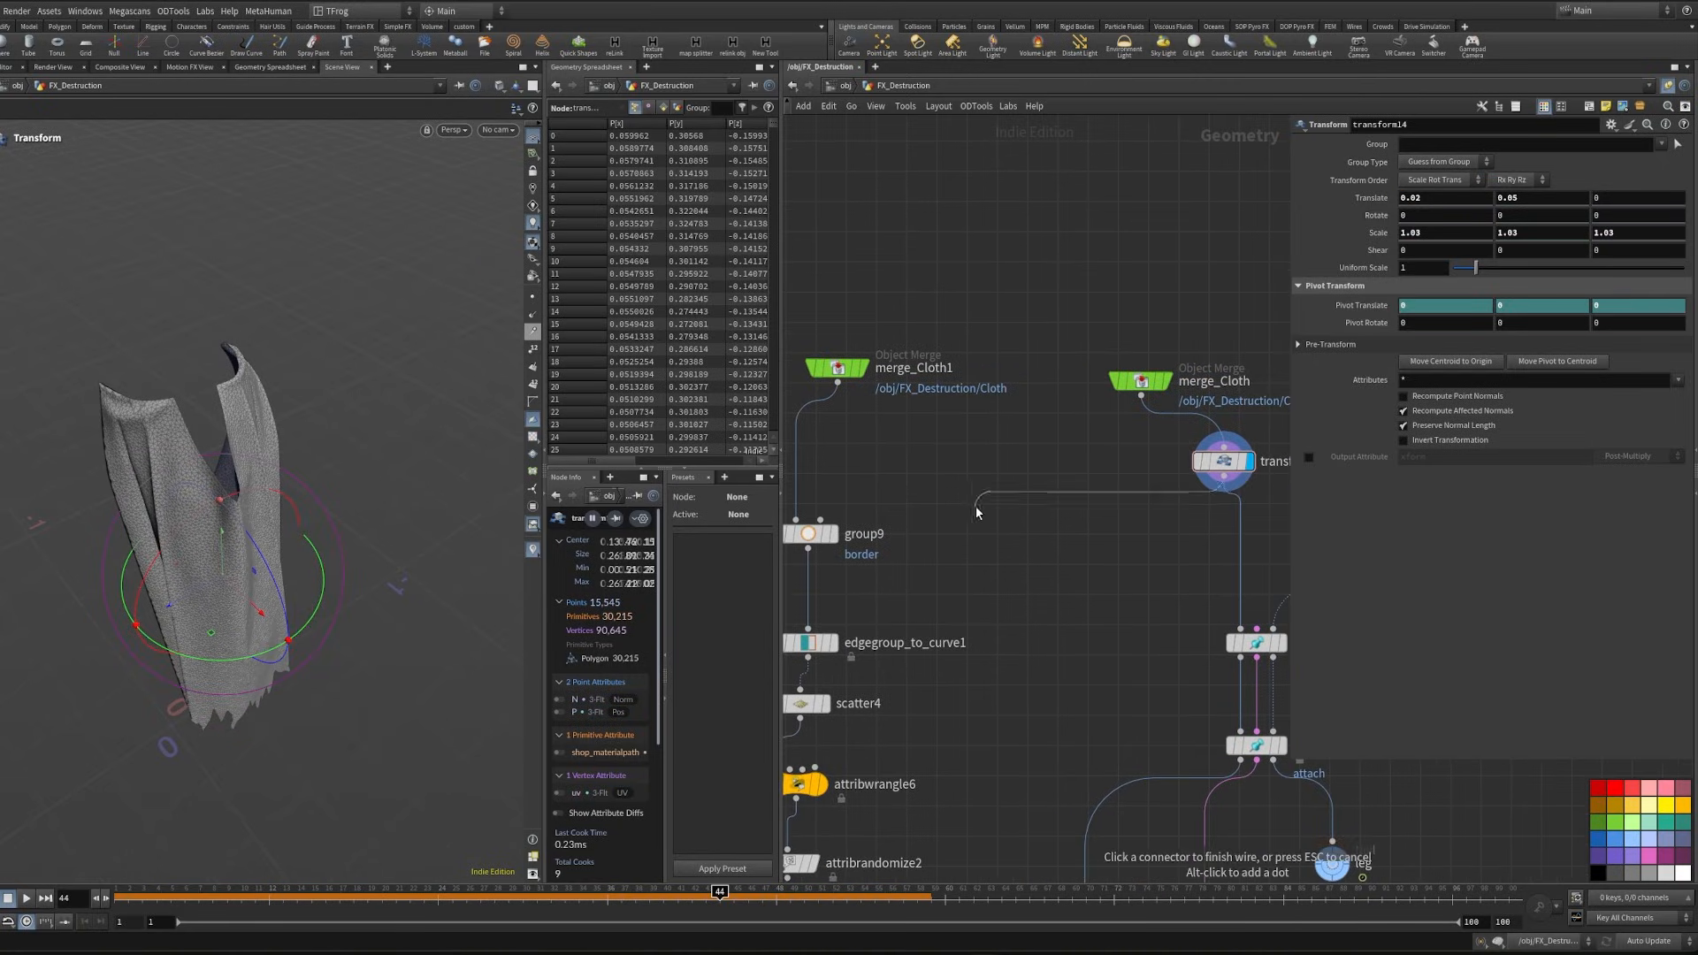
pyautogui.moveTo(893, 508); pyautogui.dragTo(954, 508, button='middle')
pyautogui.click(857, 518)
pyautogui.click(875, 359)
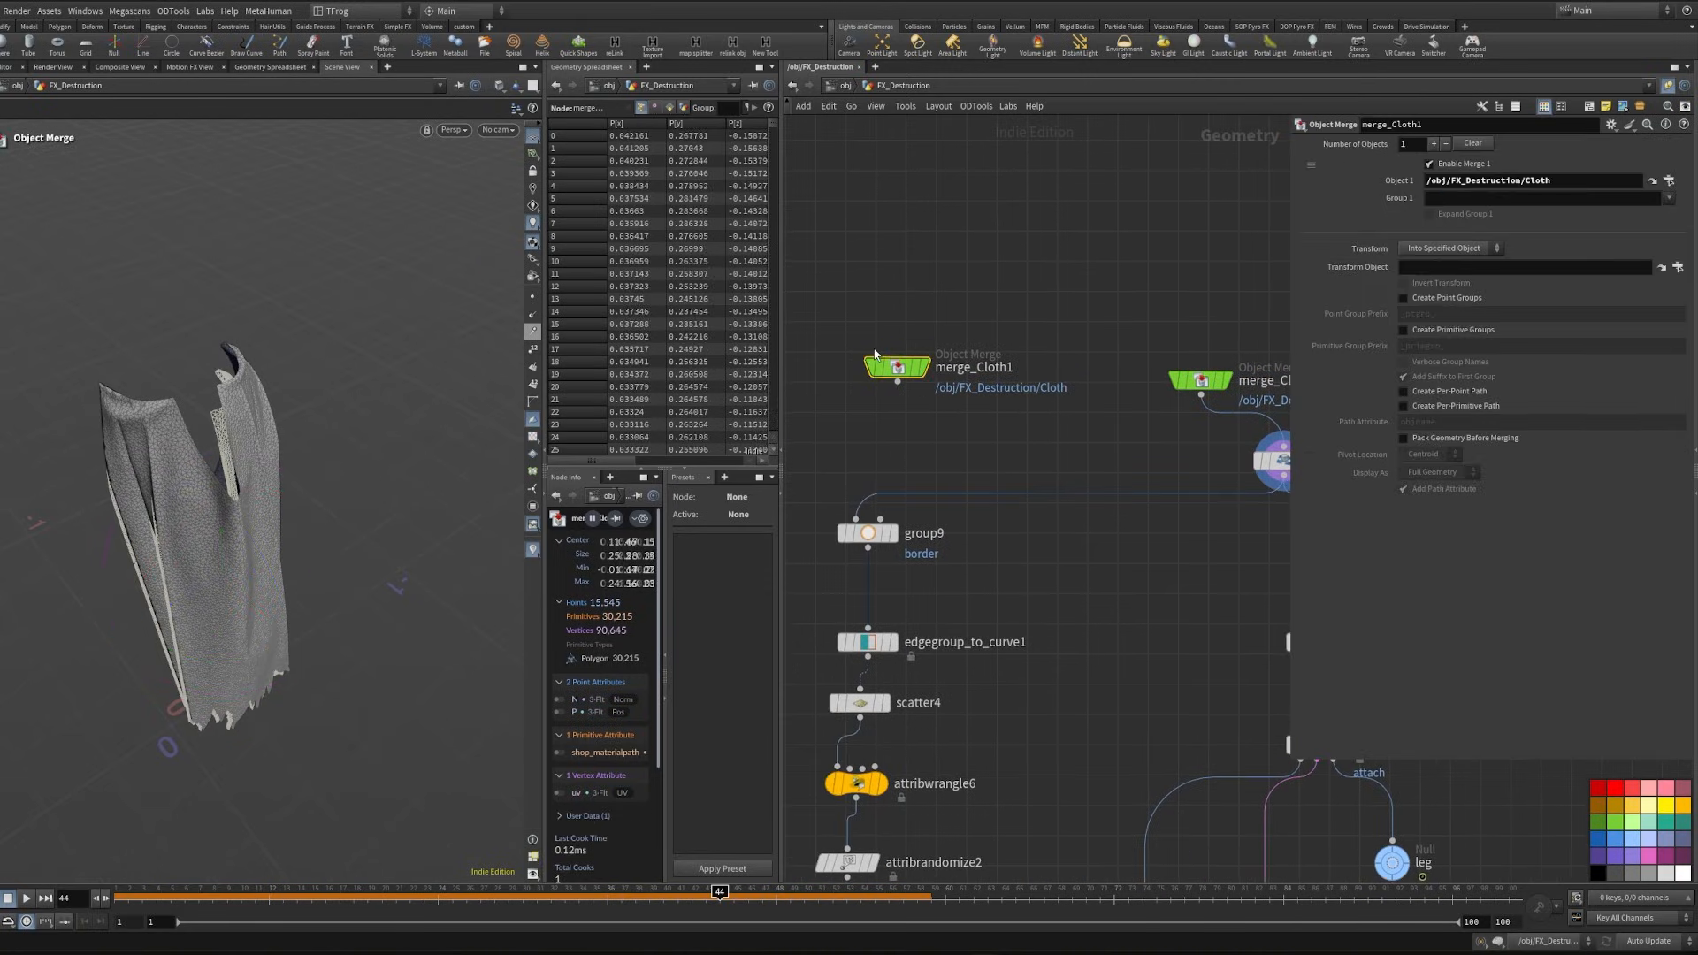
pyautogui.press('Delete')
pyautogui.moveTo(981, 425); pyautogui.dragTo(853, 415, button='middle')
# - Display vellumstitch1 at frame 1 to check the transformed cloth with its border threads
pyautogui.scroll(-3, 991, 707)
pyautogui.moveTo(990, 708); pyautogui.dragTo(954, 213, button='middle')
pyautogui.scroll(3, 1008, 611)
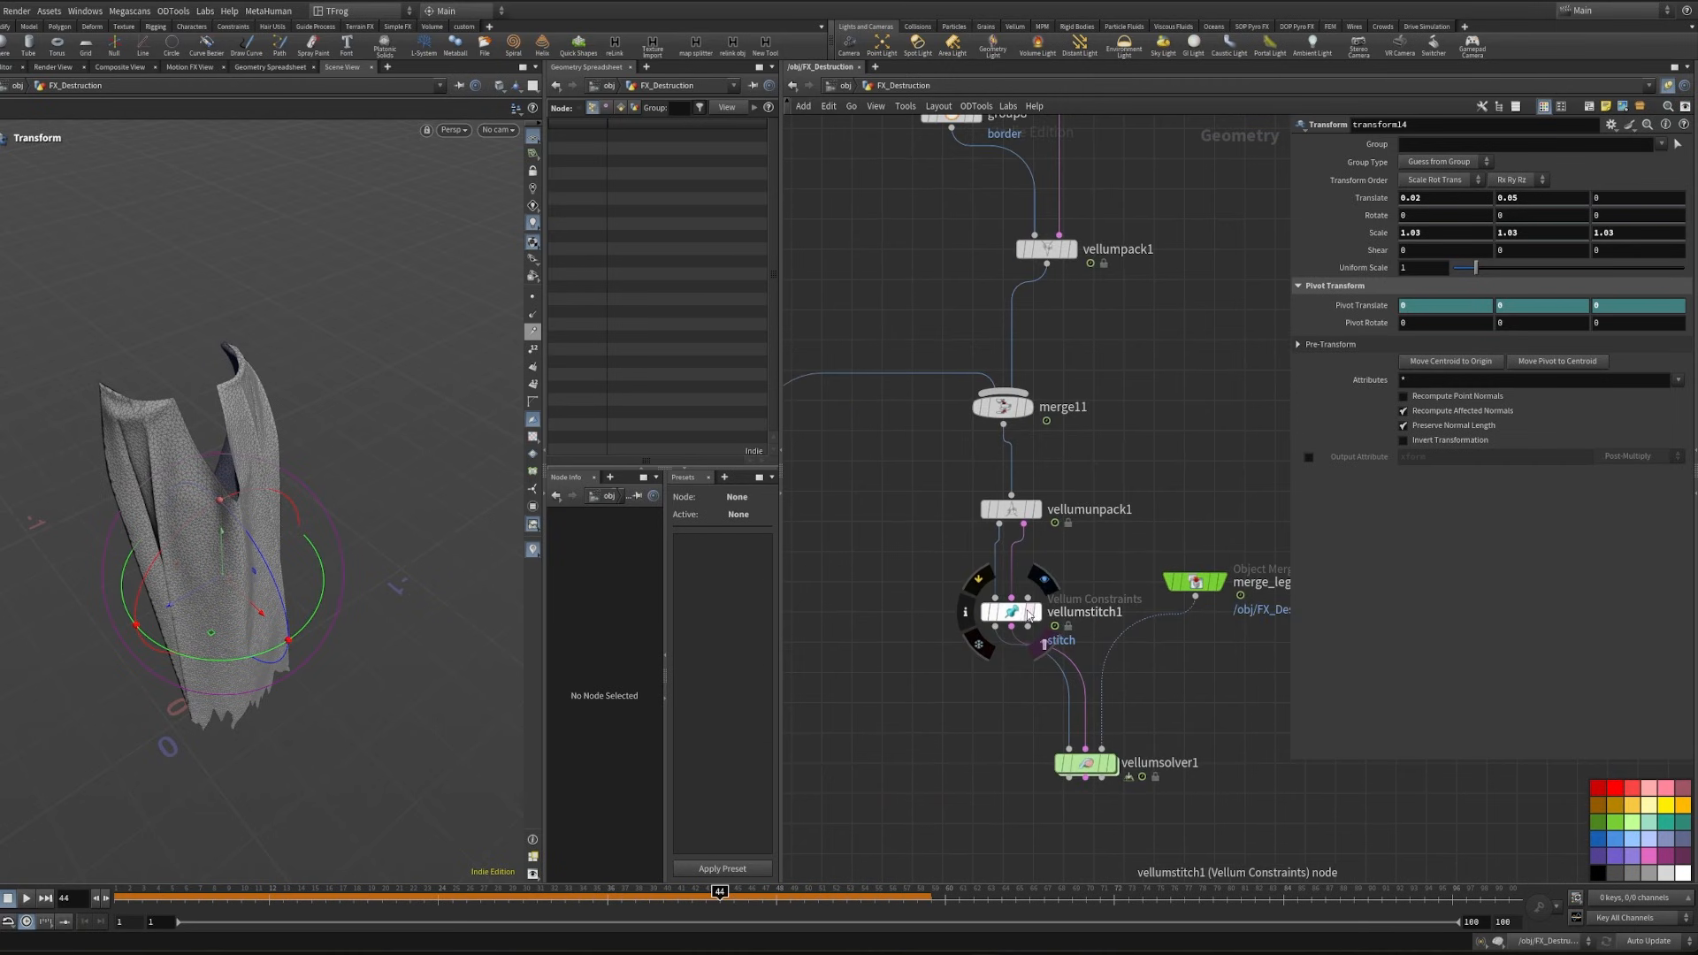
pyautogui.click(1036, 611)
pyautogui.click(116, 898)
pyautogui.keyDown('alt'); pyautogui.moveTo(469, 755); pyautogui.dragTo(482, 654); pyautogui.keyUp('alt')
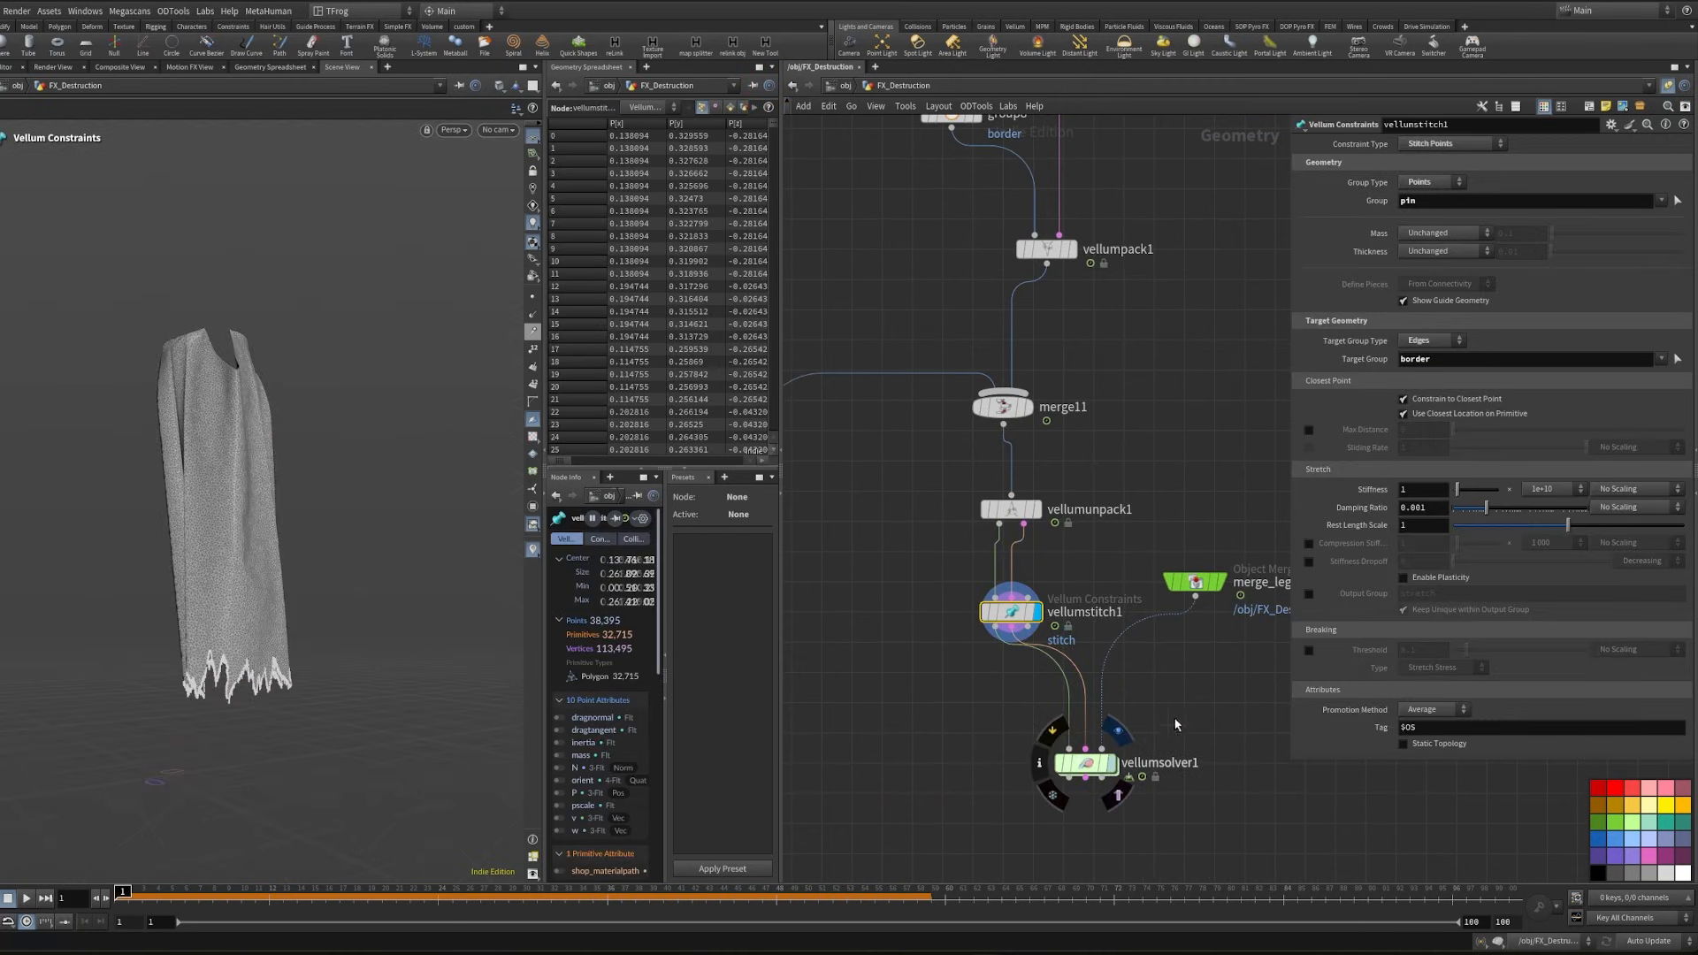
# - Run the vellumsolver1 simulation and inspect the torn border and threads at frame 53 from several angles
pyautogui.click(1120, 734)
pyautogui.click(1085, 763)
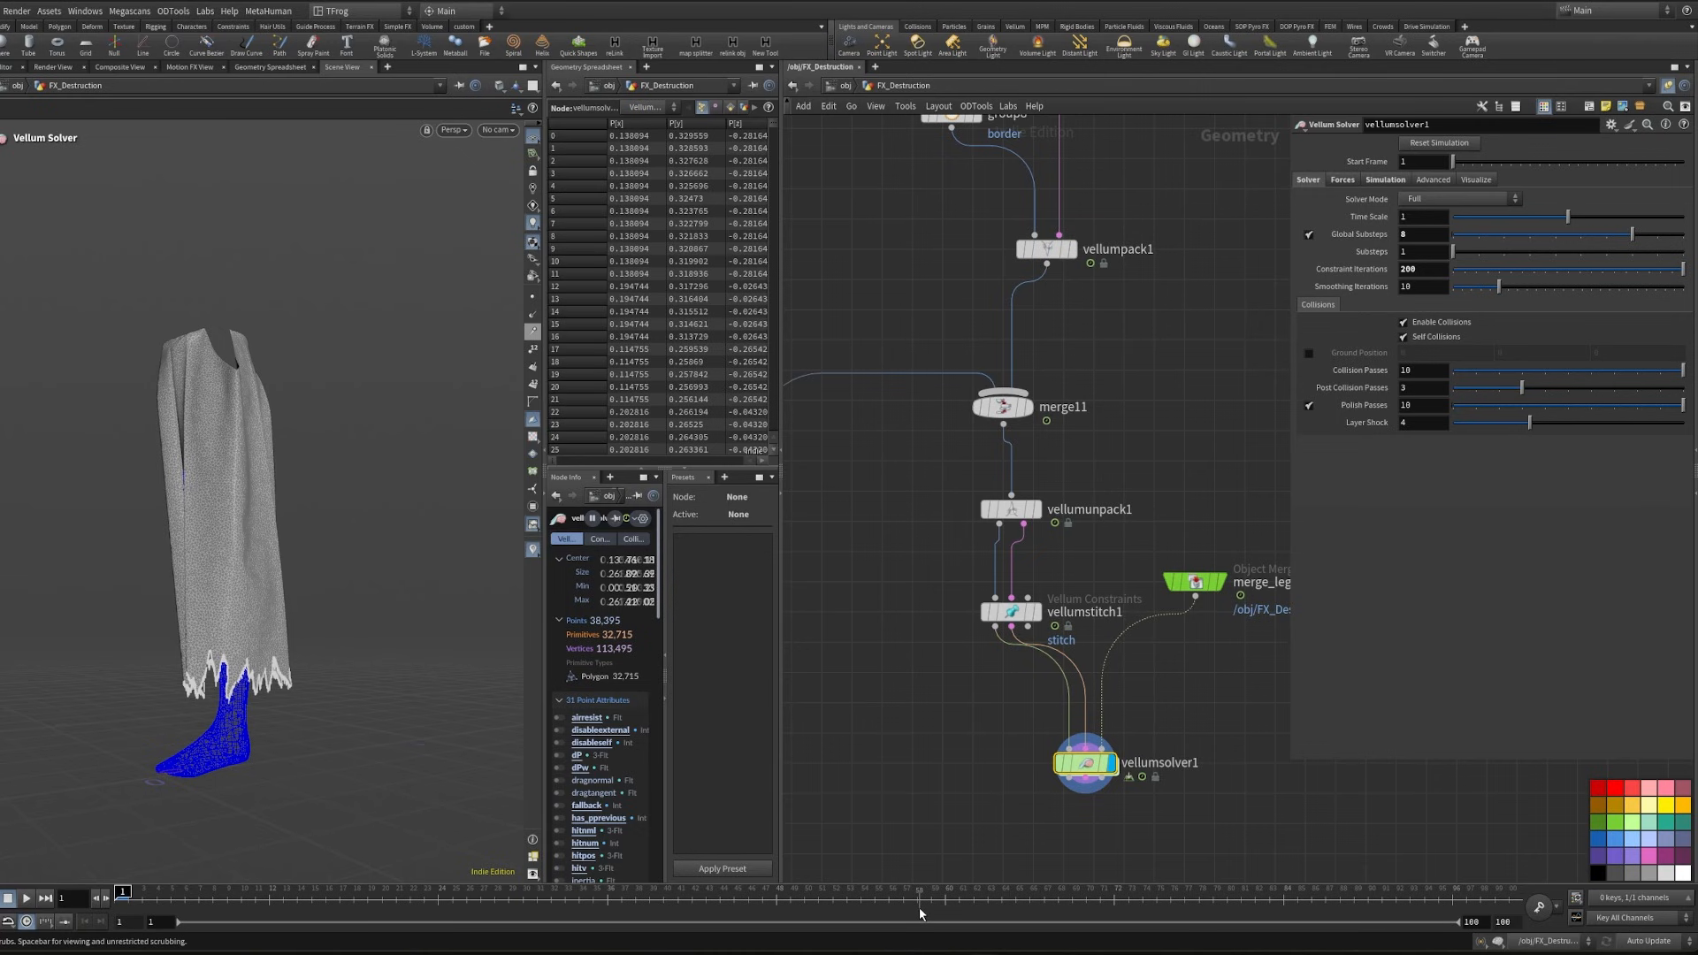
pyautogui.click(918, 905)
pyautogui.moveTo(916, 893); pyautogui.dragTo(846, 893)
pyautogui.keyDown('alt'); pyautogui.moveTo(482, 614); pyautogui.dragTo(340, 621); pyautogui.keyUp('alt')
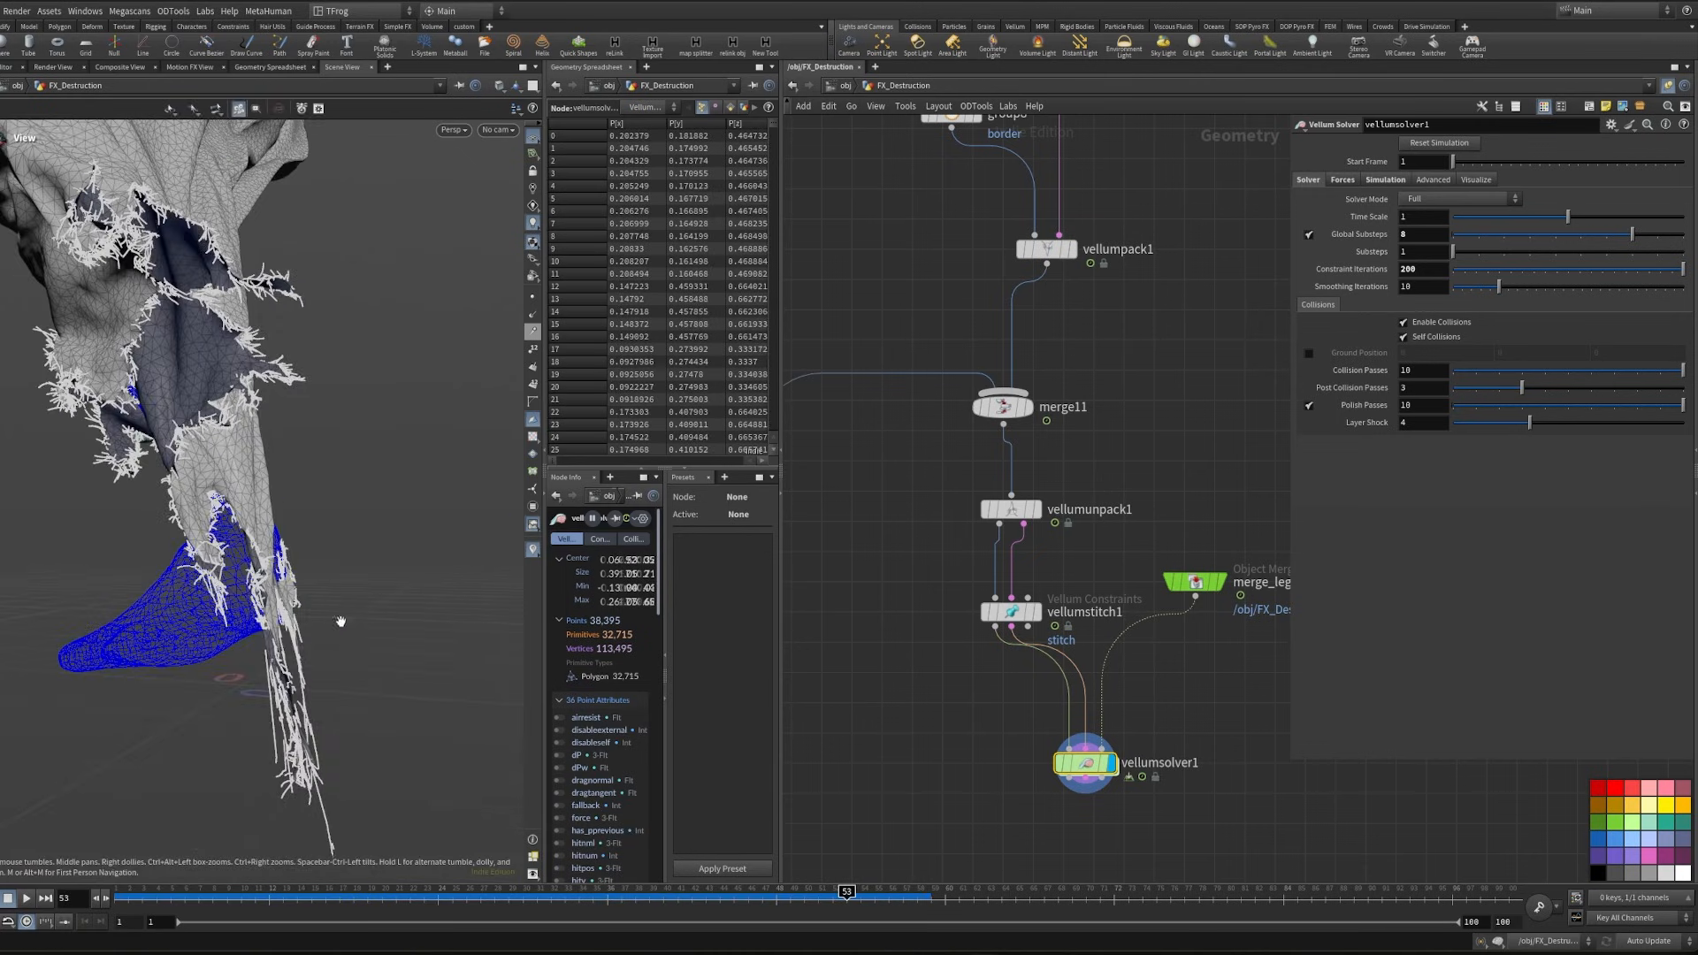
pyautogui.click(897, 732)
pyautogui.moveTo(898, 732); pyautogui.dragTo(857, 654, button='middle')
pyautogui.keyDown('alt'); pyautogui.moveTo(433, 566); pyautogui.dragTo(302, 549); pyautogui.keyUp('alt')
# - Set vellumcloth1's bend damping ratio to 0.02
pyautogui.scroll(-4, 1030, 454)
pyautogui.moveTo(1078, 325); pyautogui.dragTo(1148, 713, button='middle')
pyautogui.moveTo(1049, 432); pyautogui.dragTo(1008, 462, button='middle')
pyautogui.scroll(4, 1045, 497)
pyautogui.click(1105, 549)
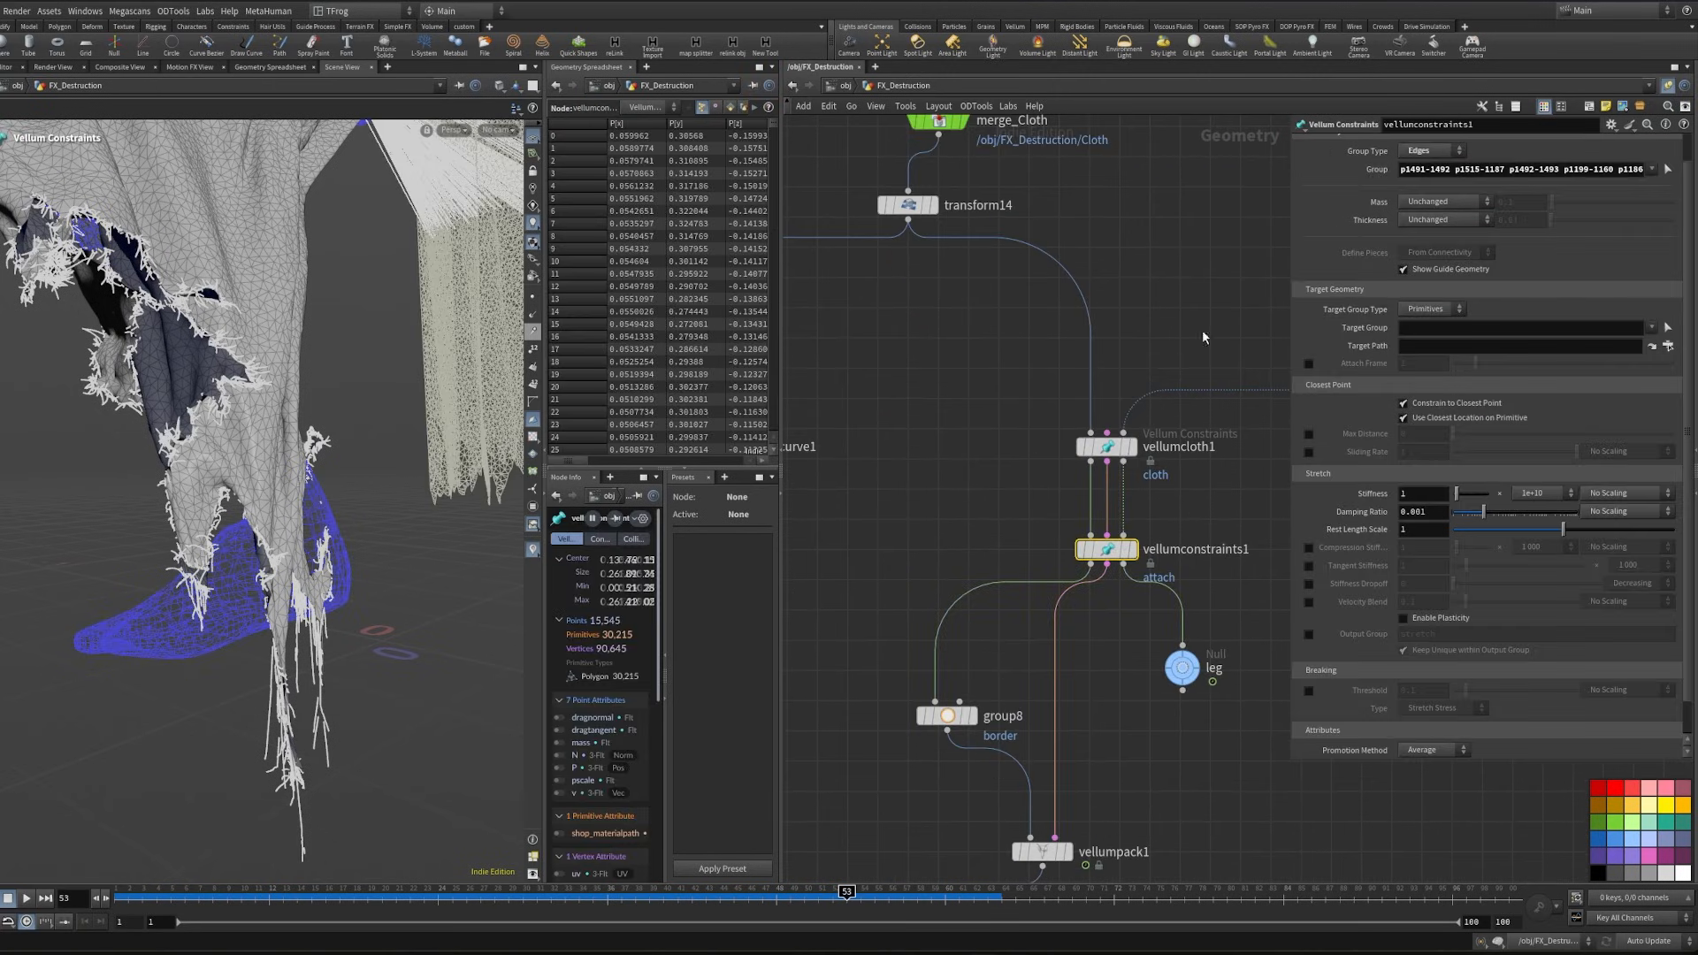
pyautogui.moveTo(265, 536)
pyautogui.keyDown('alt'); pyautogui.mouseDown()
pyautogui.moveTo(348, 538)
pyautogui.moveTo(238, 534)
pyautogui.mouseUp(); pyautogui.keyUp('alt')
pyautogui.click(1105, 448)
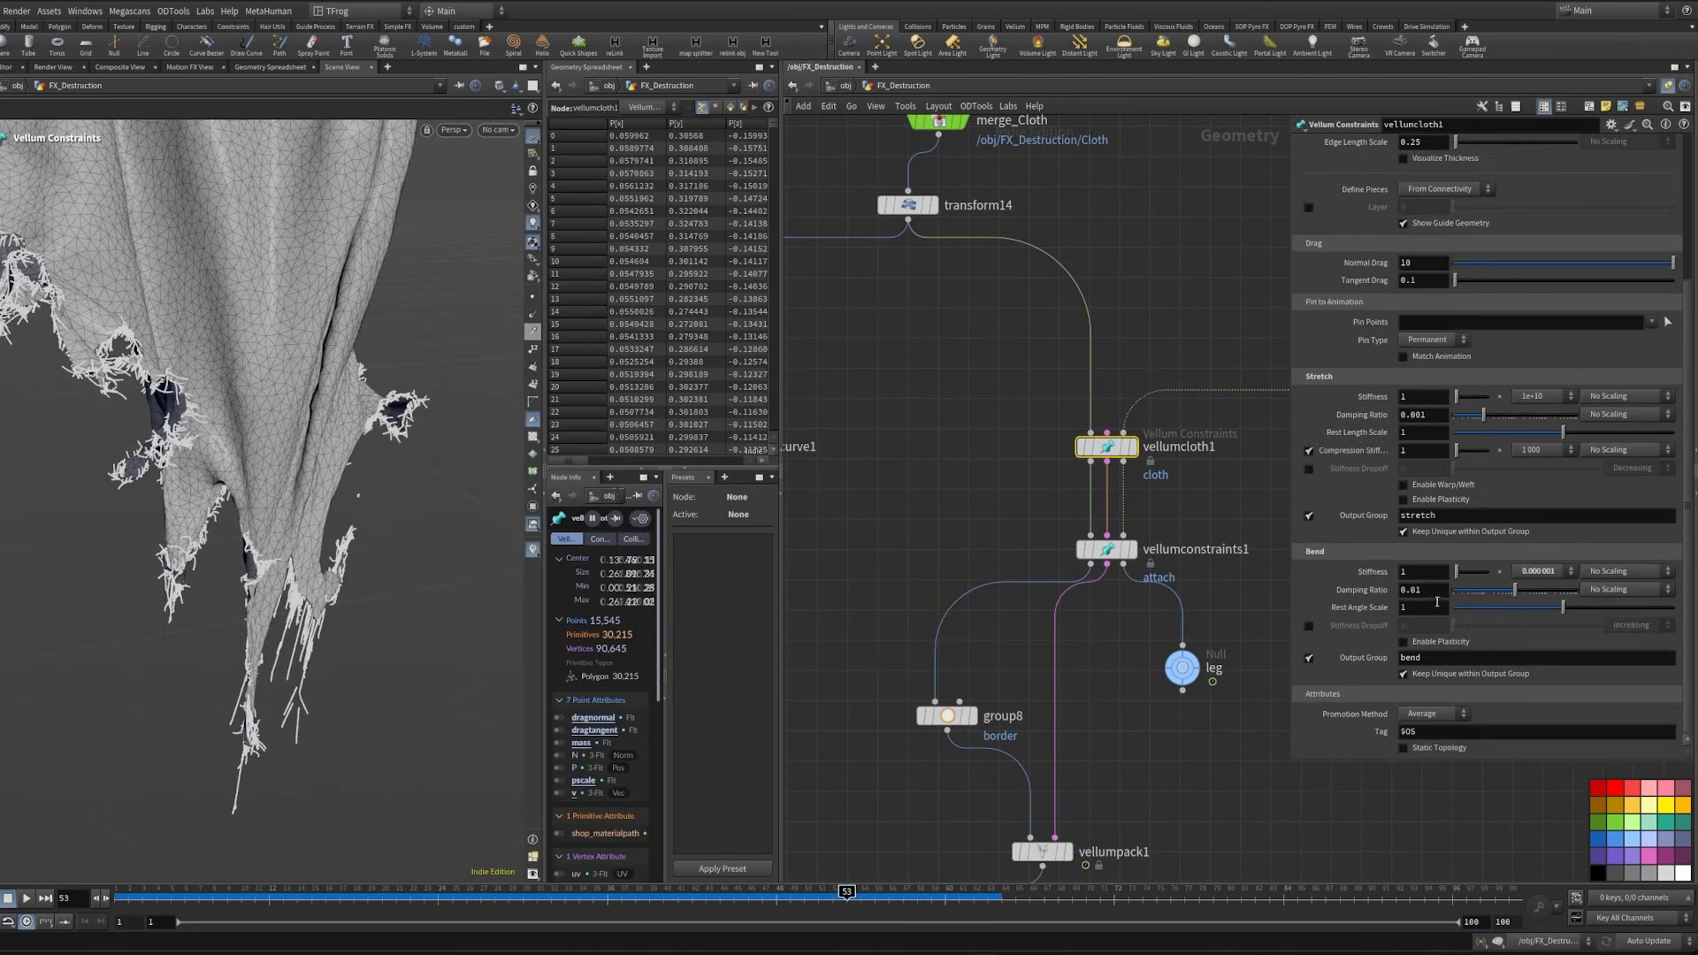
pyautogui.click(1429, 590)
pyautogui.press('BackSpace')
pyautogui.write('2')
pyautogui.press('Return')
# - Display vellumconstraints1 at frame 1 and reselect its attach edge group around the cloth's upper part and knee
pyautogui.moveTo(1140, 836); pyautogui.dragTo(1117, 298, button='middle')
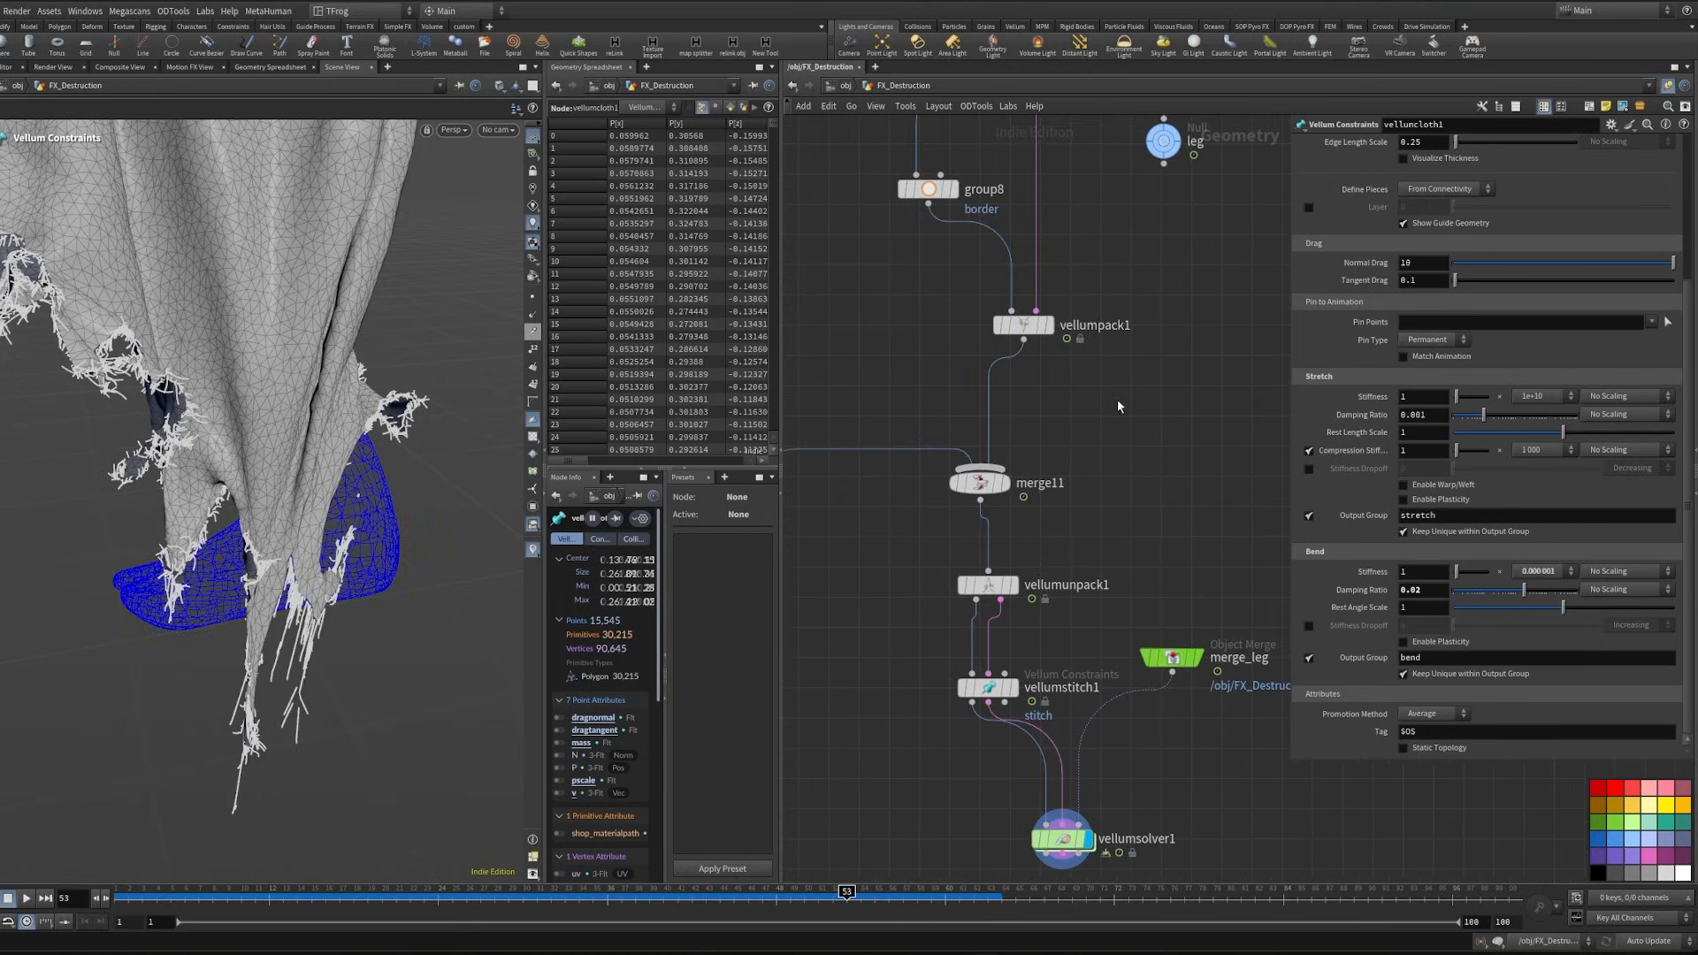
pyautogui.moveTo(1110, 425); pyautogui.dragTo(1085, 851, button='middle')
pyautogui.click(1088, 452)
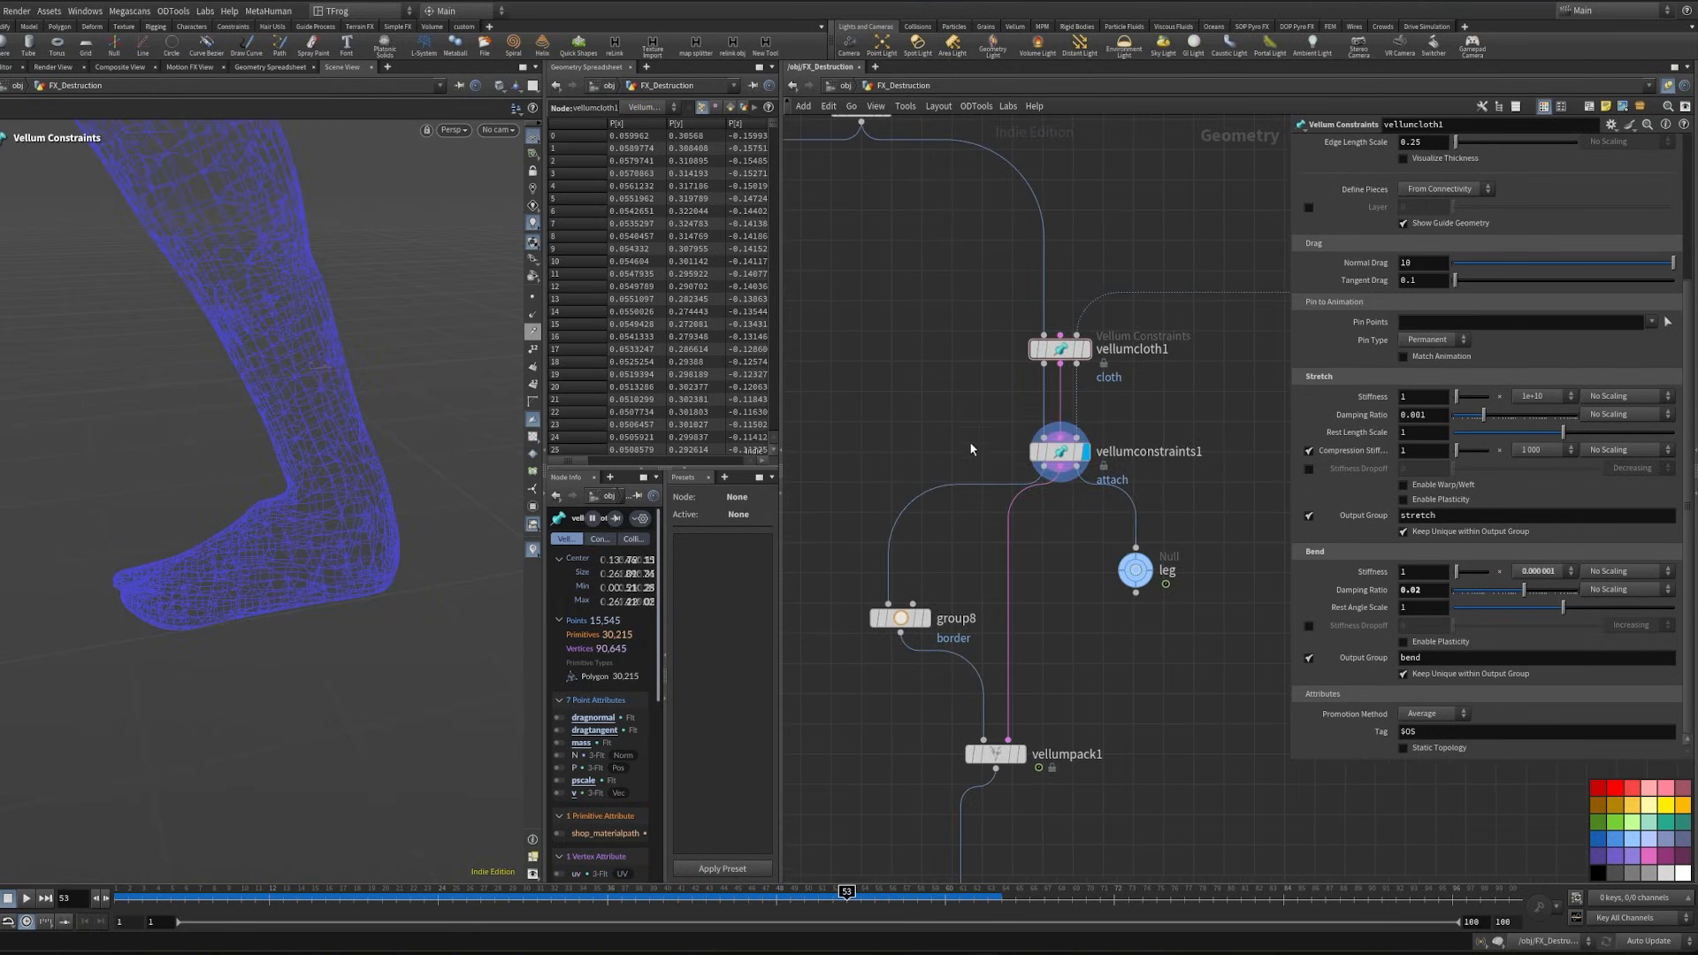
pyautogui.keyDown('alt'); pyautogui.moveTo(356, 406); pyautogui.dragTo(178, 390, button='right'); pyautogui.keyUp('alt')
pyautogui.keyDown('alt'); pyautogui.moveTo(268, 334); pyautogui.dragTo(176, 532, button='right'); pyautogui.keyUp('alt')
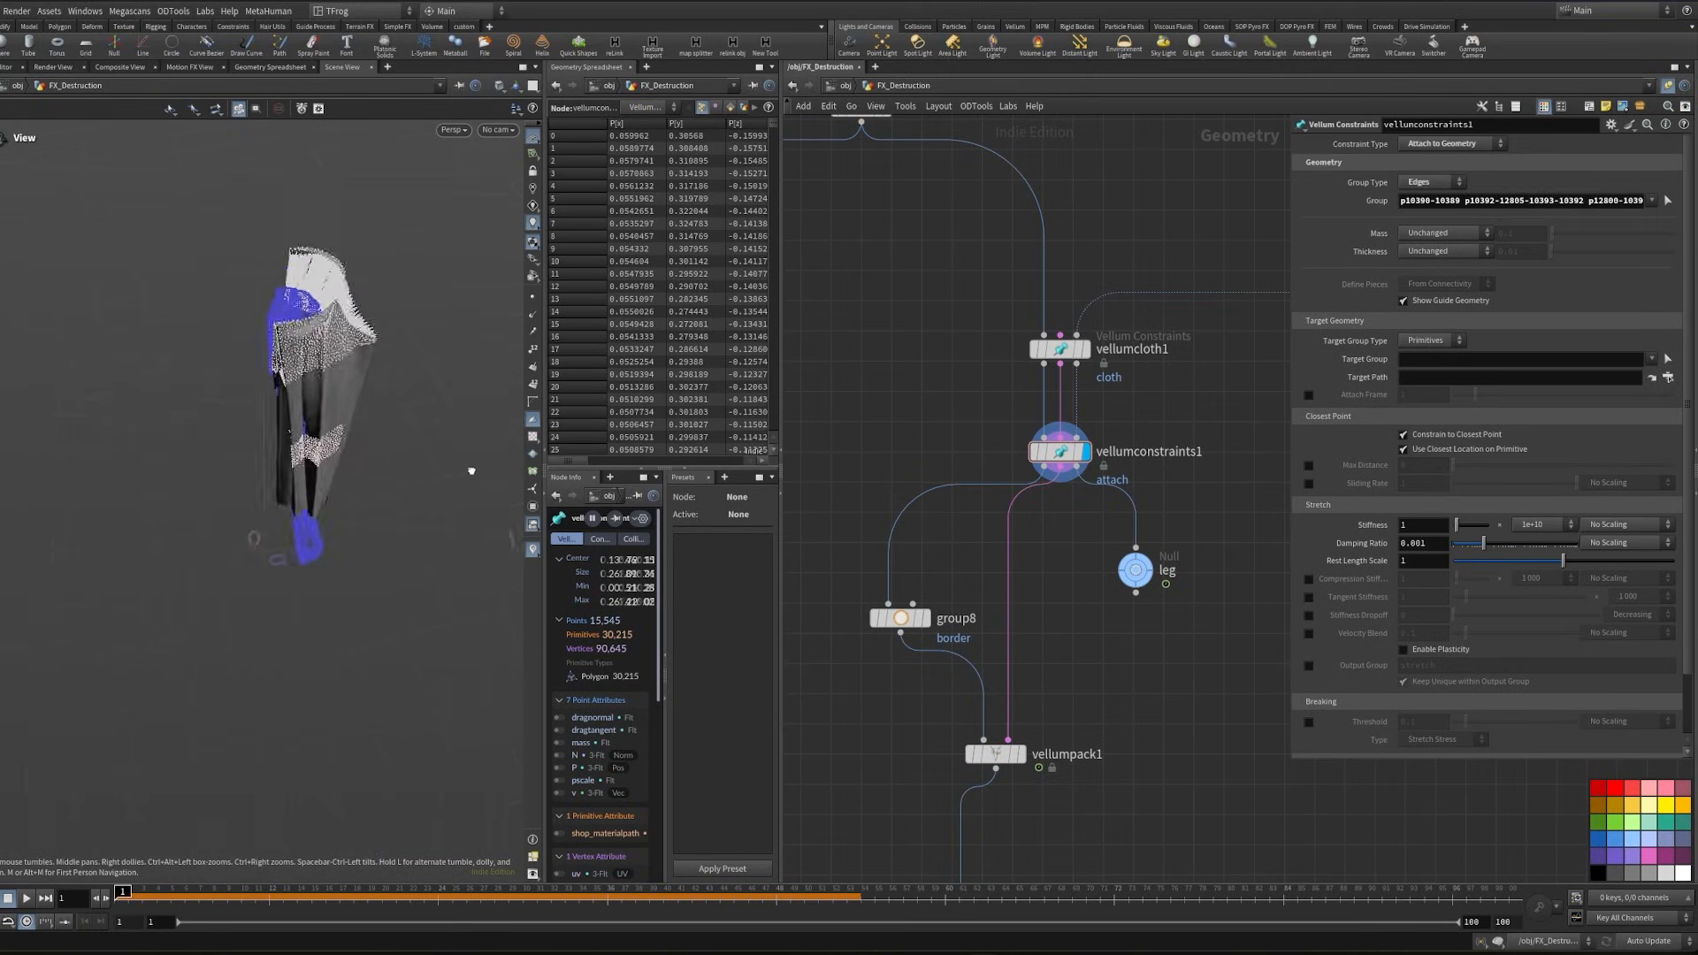
pyautogui.keyDown('alt'); pyautogui.moveTo(469, 469); pyautogui.dragTo(307, 474); pyautogui.keyUp('alt')
pyautogui.keyDown('alt'); pyautogui.moveTo(306, 474); pyautogui.dragTo(295, 428, button='right'); pyautogui.keyUp('alt')
pyautogui.keyDown('alt'); pyautogui.moveTo(295, 428); pyautogui.dragTo(230, 323); pyautogui.keyUp('alt')
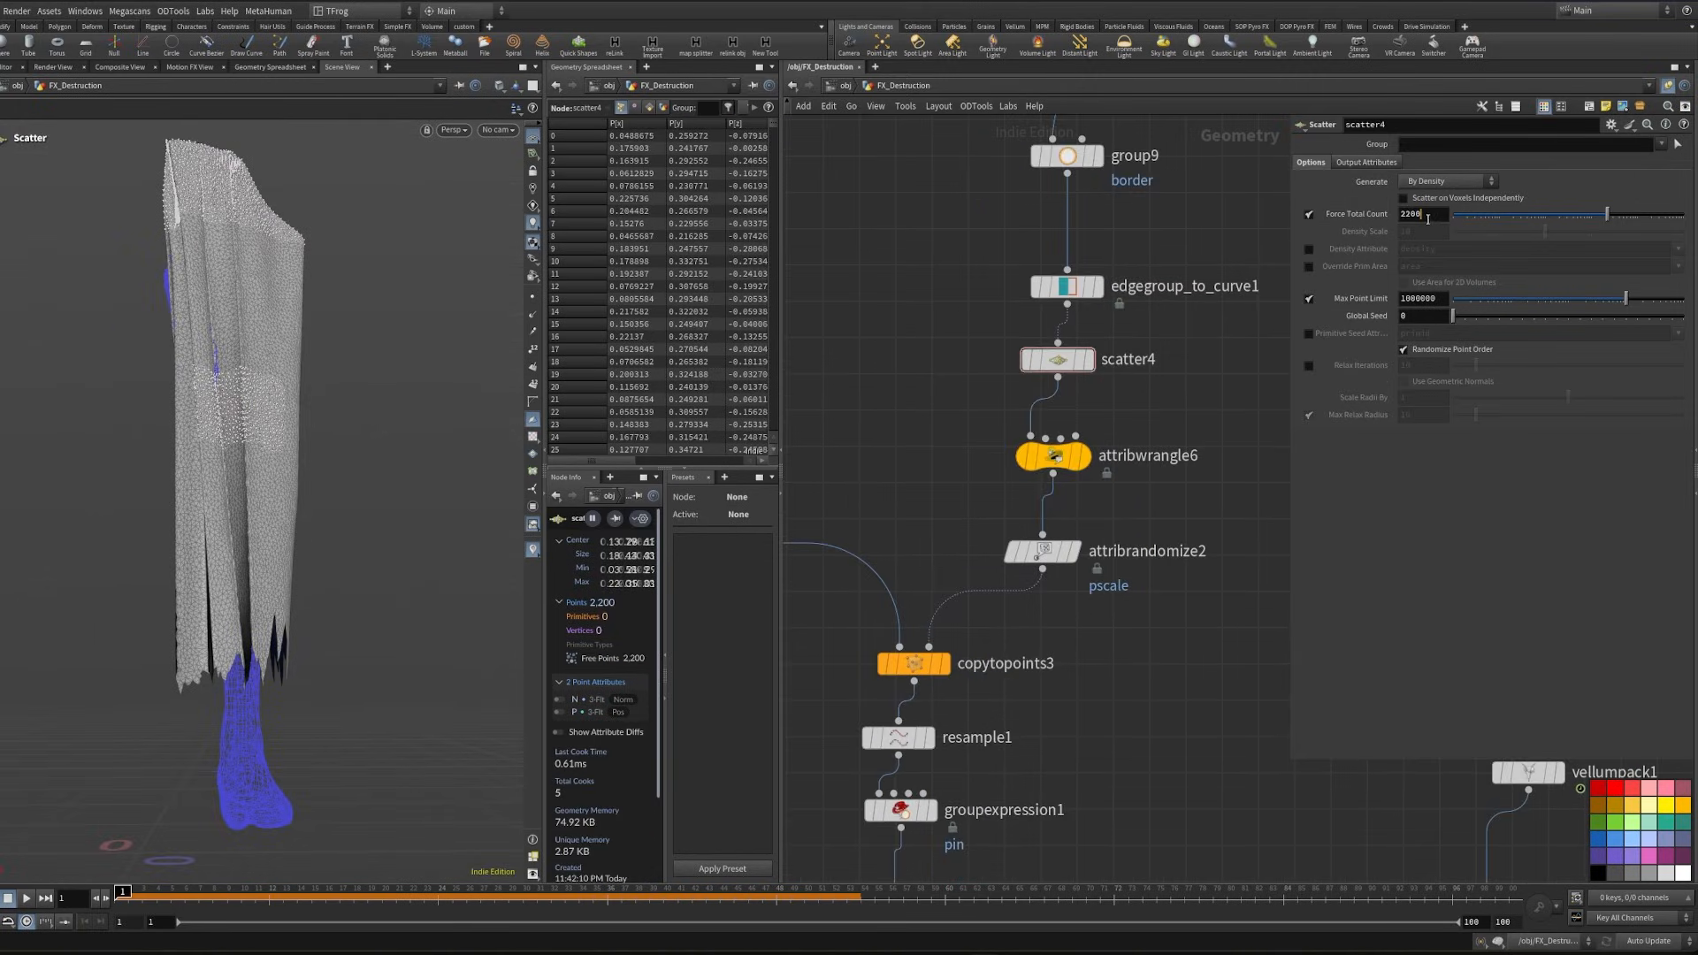
# - Set scatter4's forced total count to 2200 points
pyautogui.doubleClick(1427, 219)
pyautogui.moveTo(1203, 401); pyautogui.dragTo(1166, 252, button='middle')
pyautogui.scroll(-2, 1118, 476)
pyautogui.moveTo(1107, 518); pyautogui.dragTo(1126, 234, button='middle')
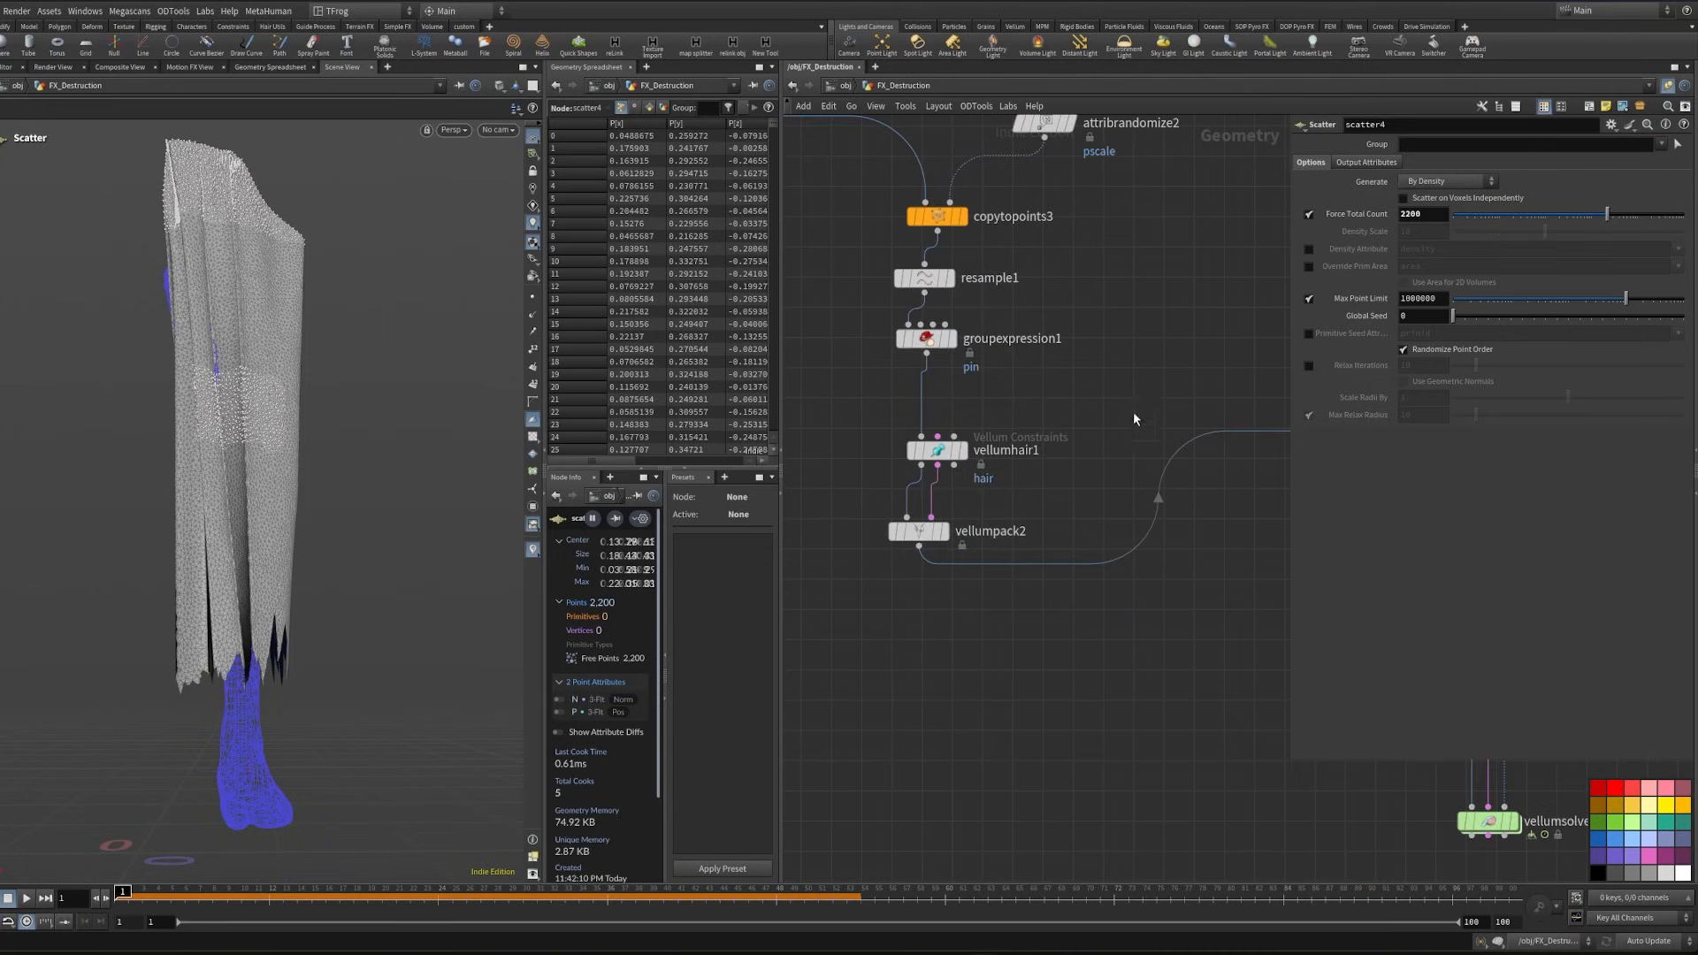
# - Move merge11 and the nodes downstream of it farther below vellumpack1, and display vellumstitch1
pyautogui.moveTo(1241, 485); pyautogui.dragTo(981, 360, button='middle')
pyautogui.scroll(-2, 982, 360)
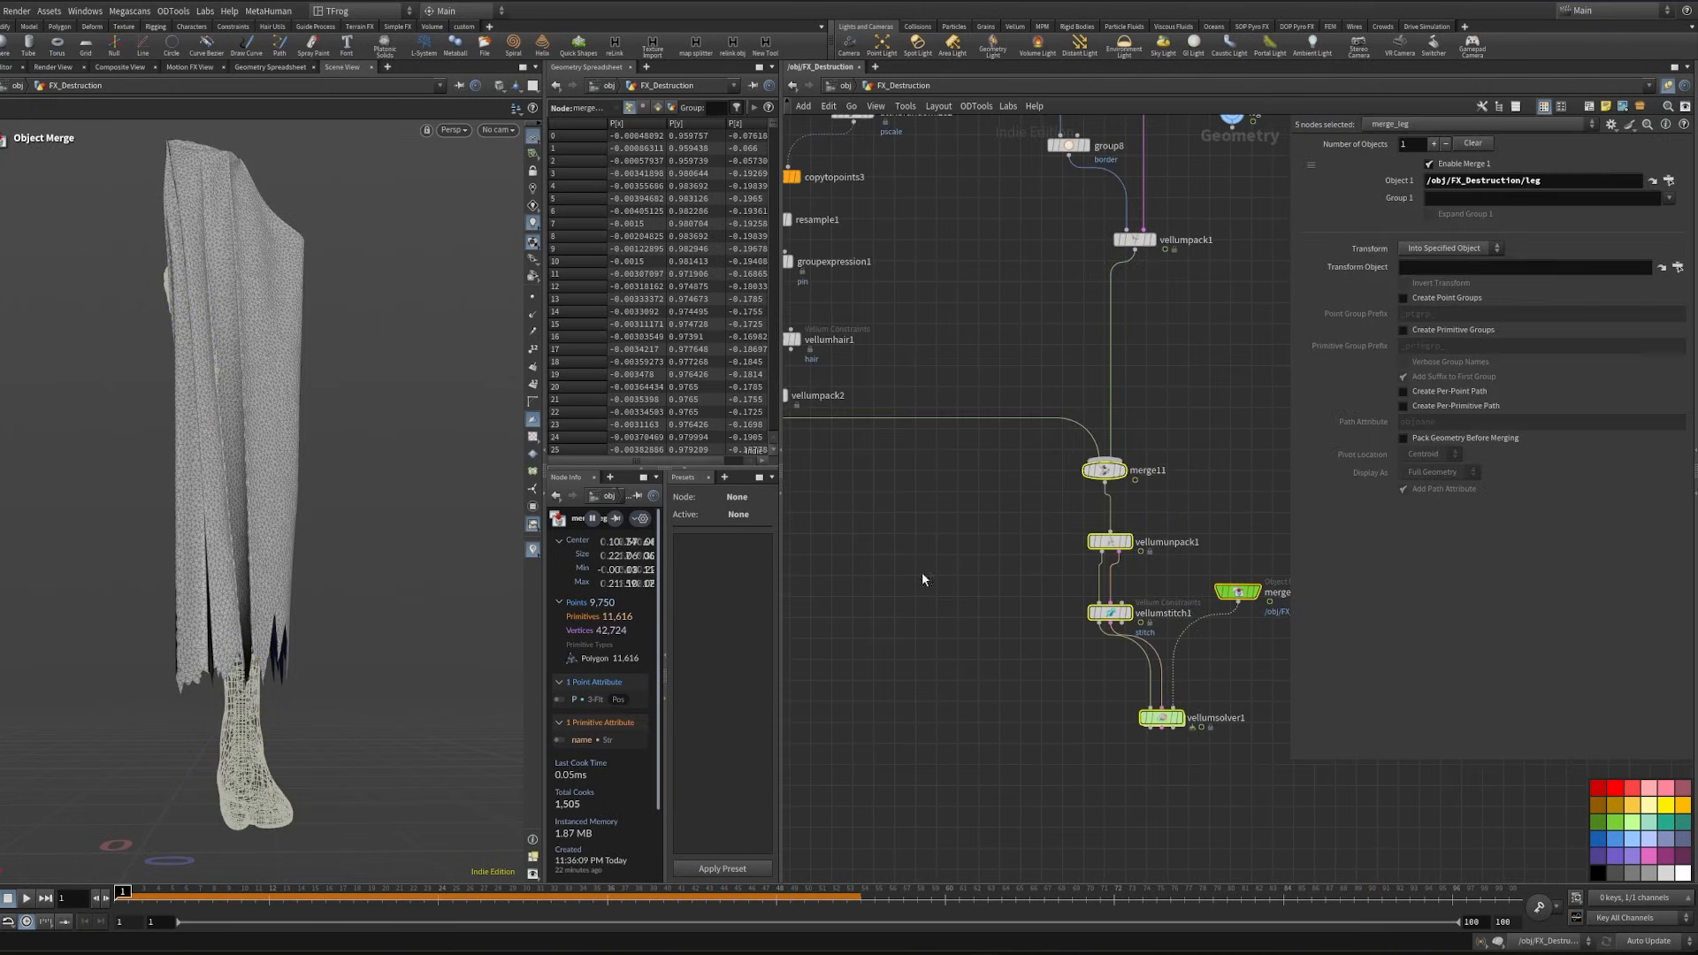
pyautogui.moveTo(993, 554); pyautogui.dragTo(883, 594, button='middle')
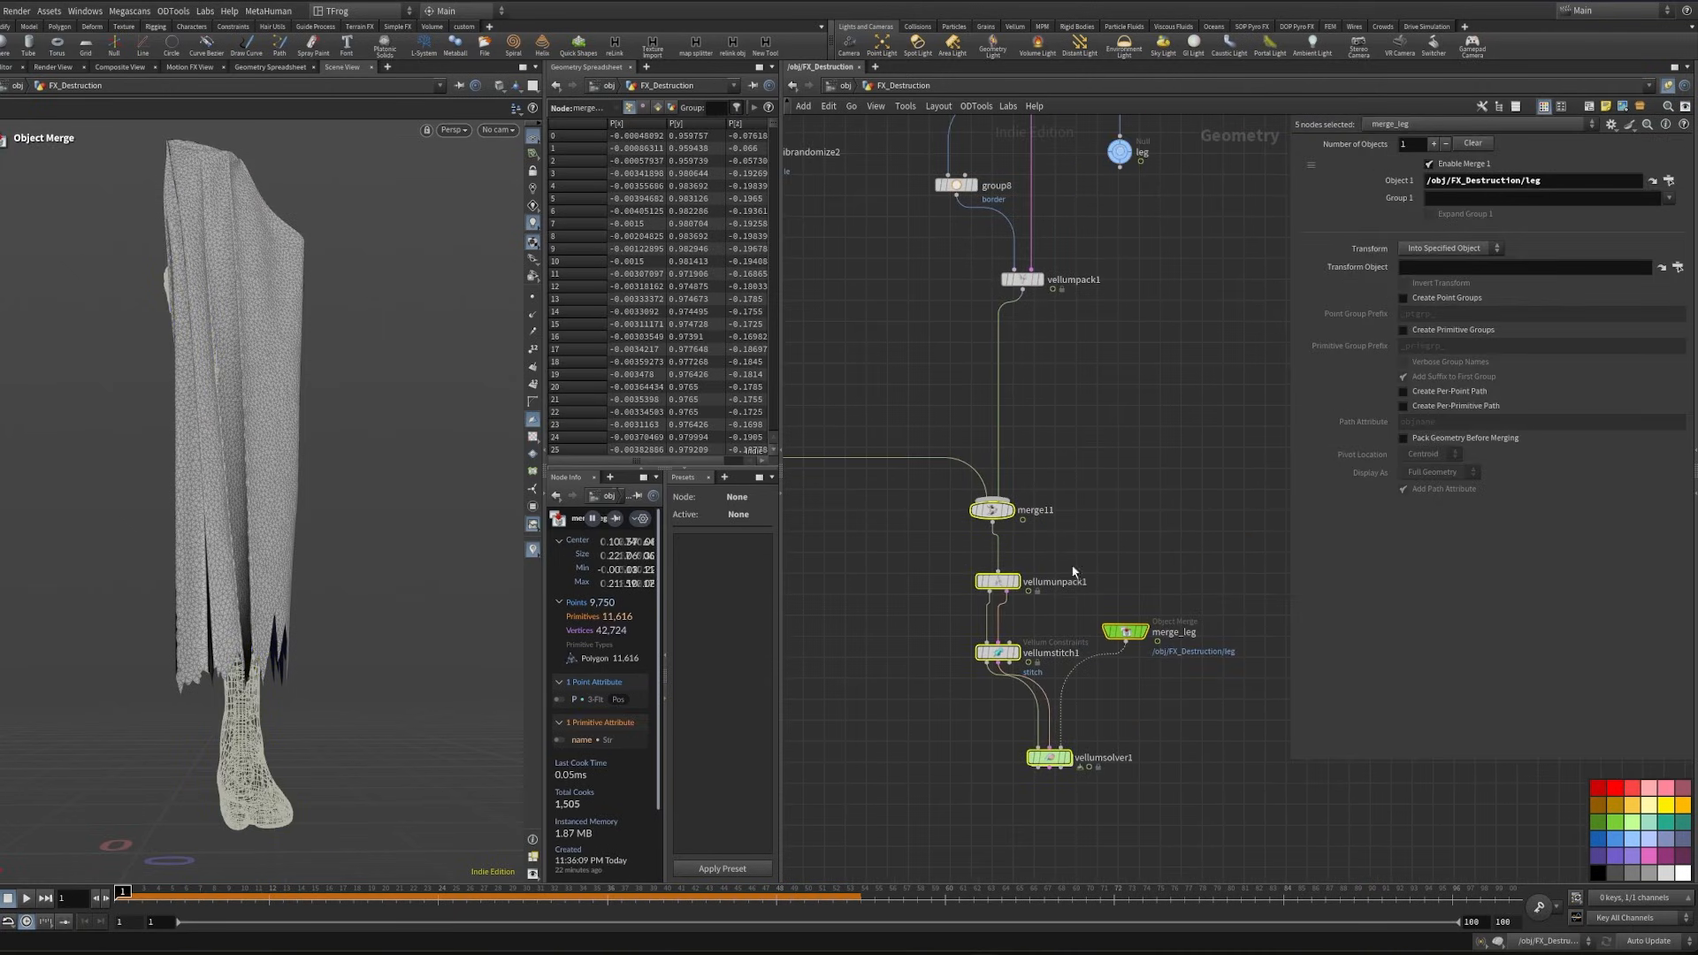
pyautogui.click(1015, 653)
pyautogui.scroll(3, 989, 782)
pyautogui.moveTo(989, 782); pyautogui.dragTo(921, 678, button='middle')
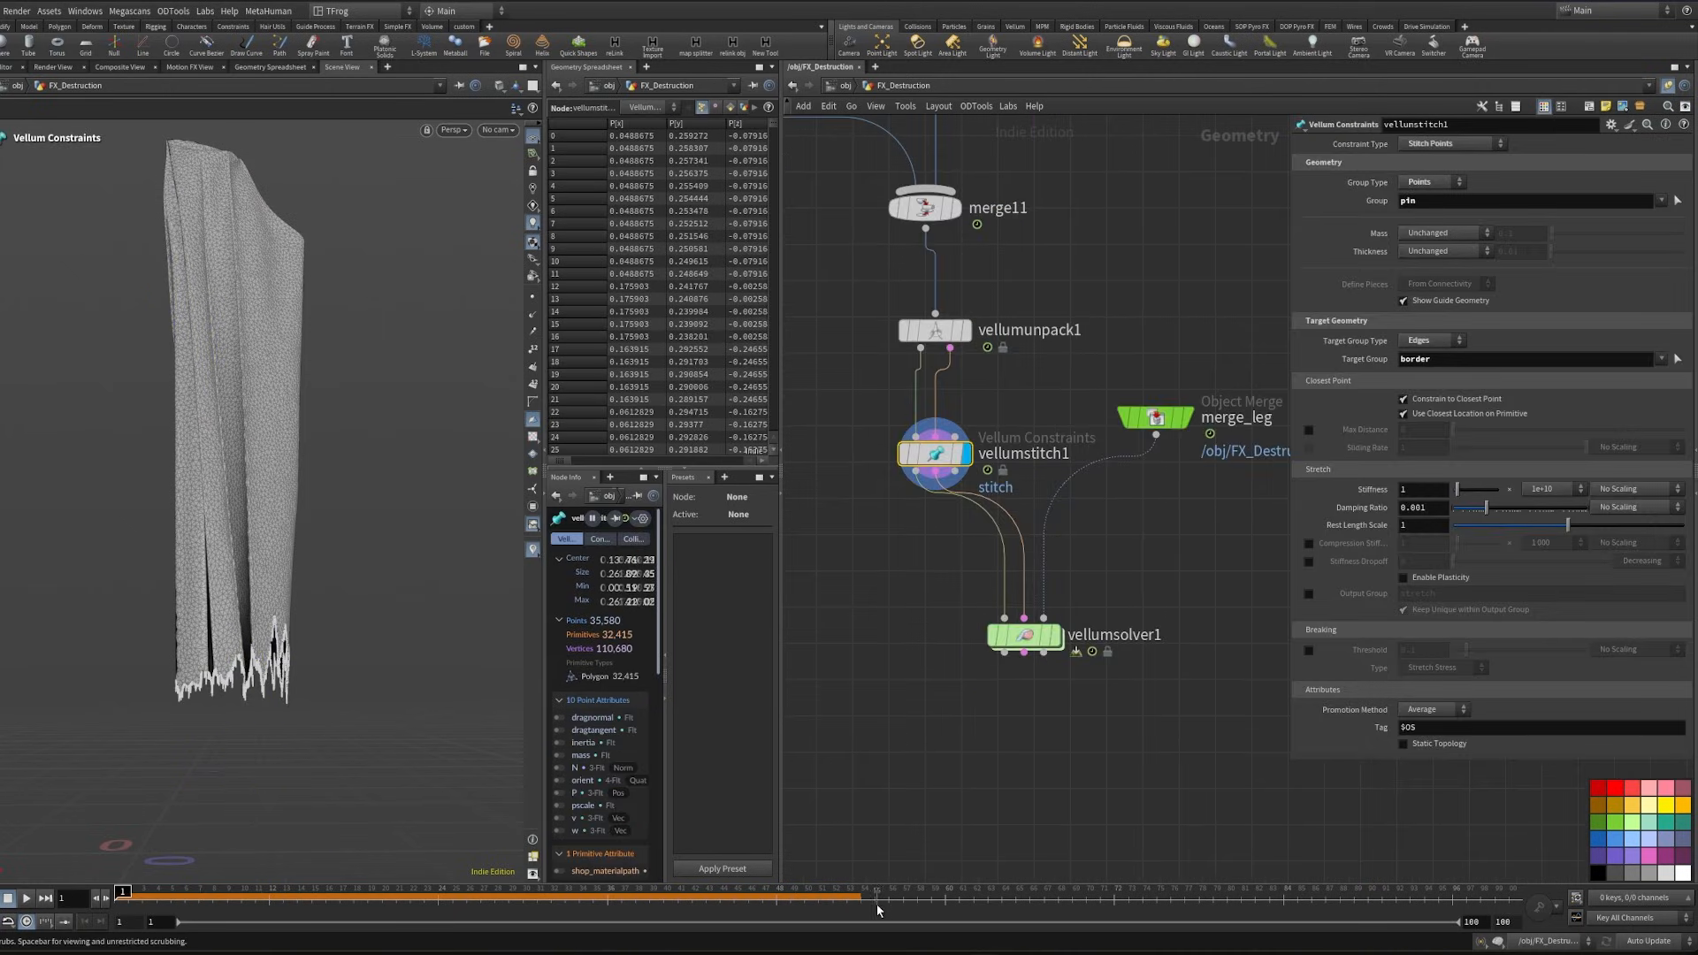
# - Simulate vellumsolver1 up to frame 58, inspect the torn threads, and look through cam1
pyautogui.moveTo(1052, 673)
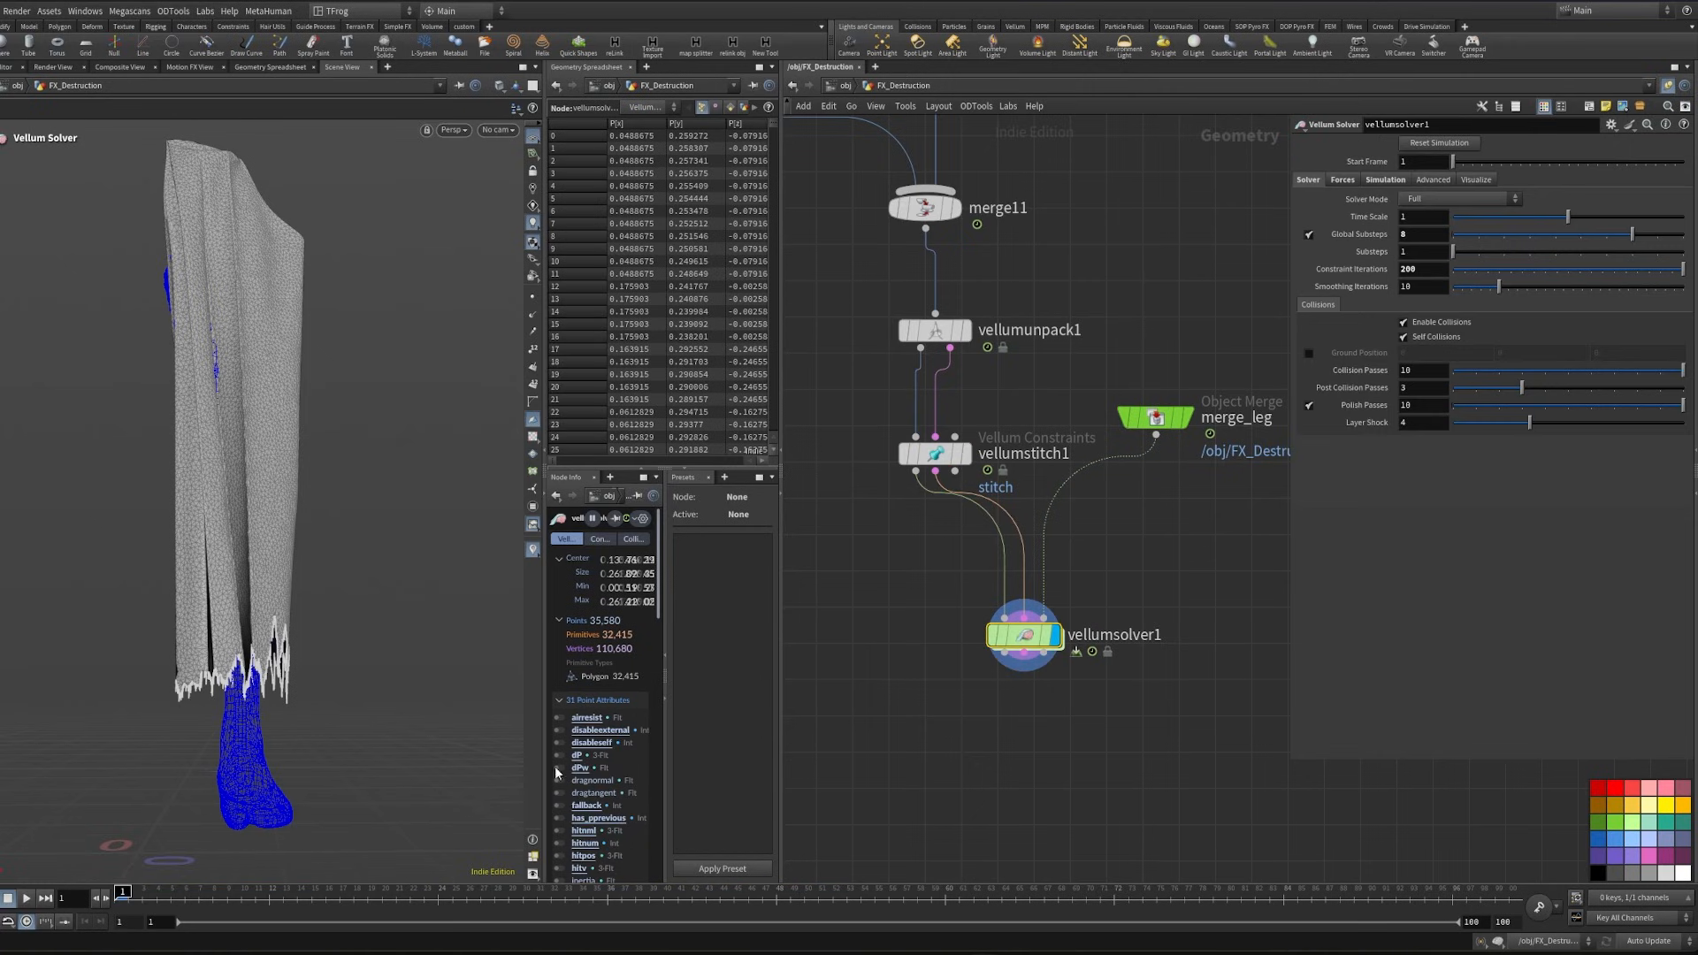
pyautogui.click(917, 901)
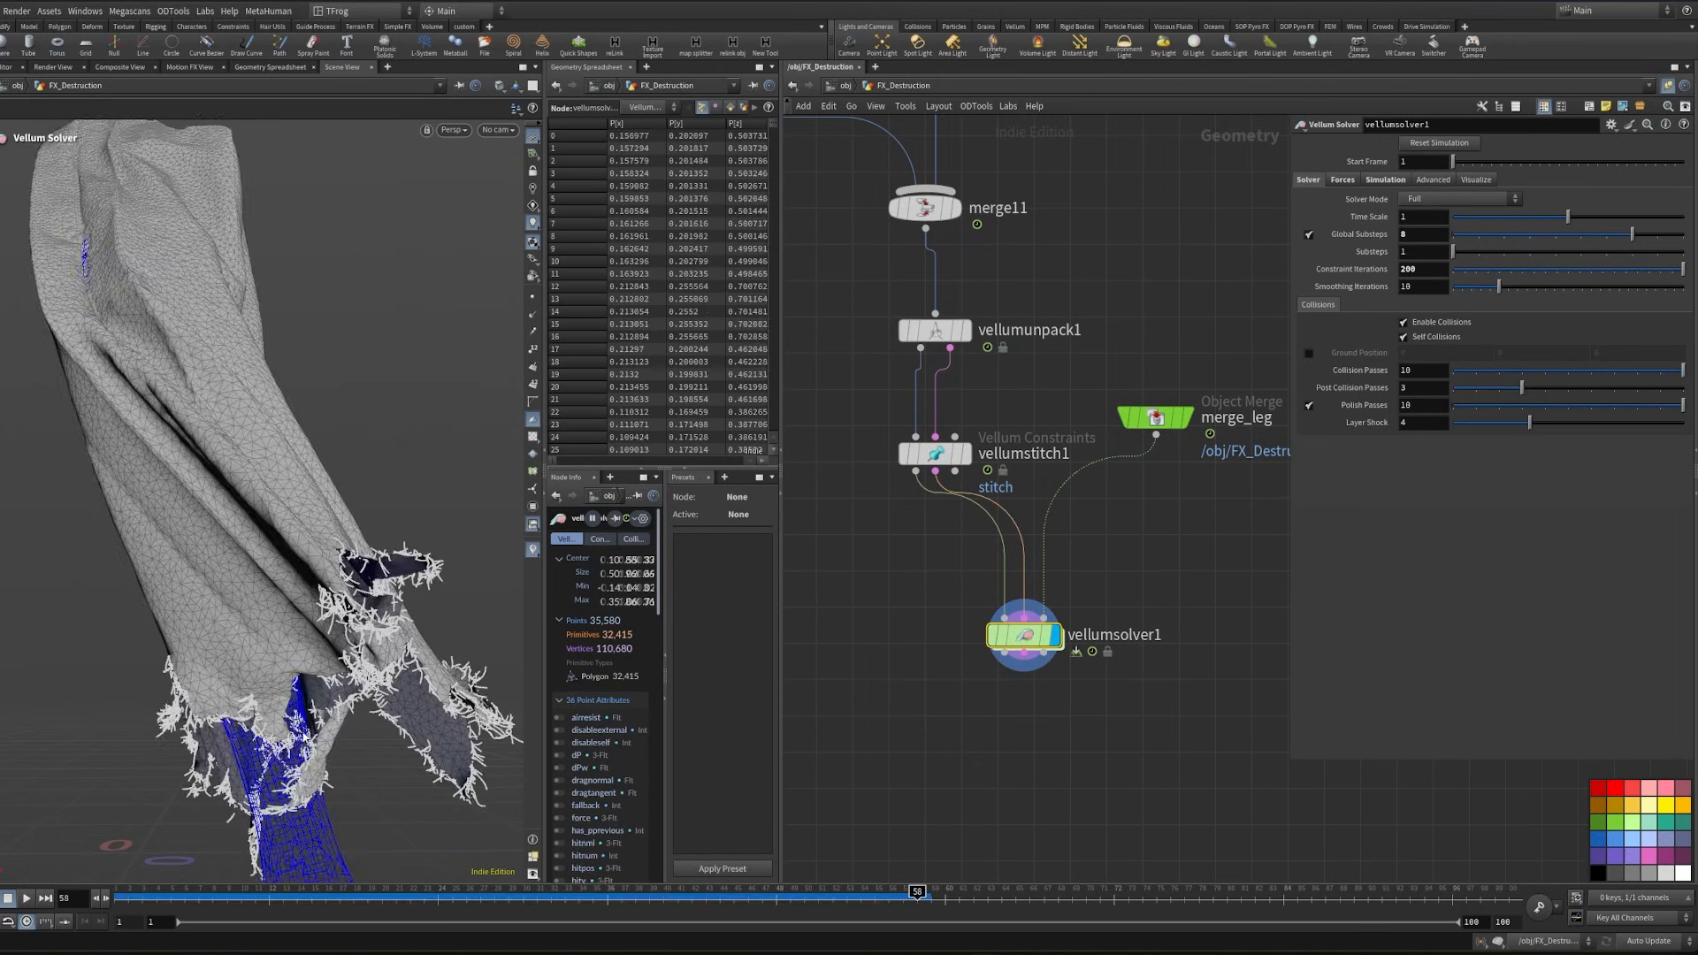
pyautogui.keyDown('alt'); pyautogui.moveTo(305, 737); pyautogui.dragTo(278, 603); pyautogui.keyUp('alt')
pyautogui.click(498, 129)
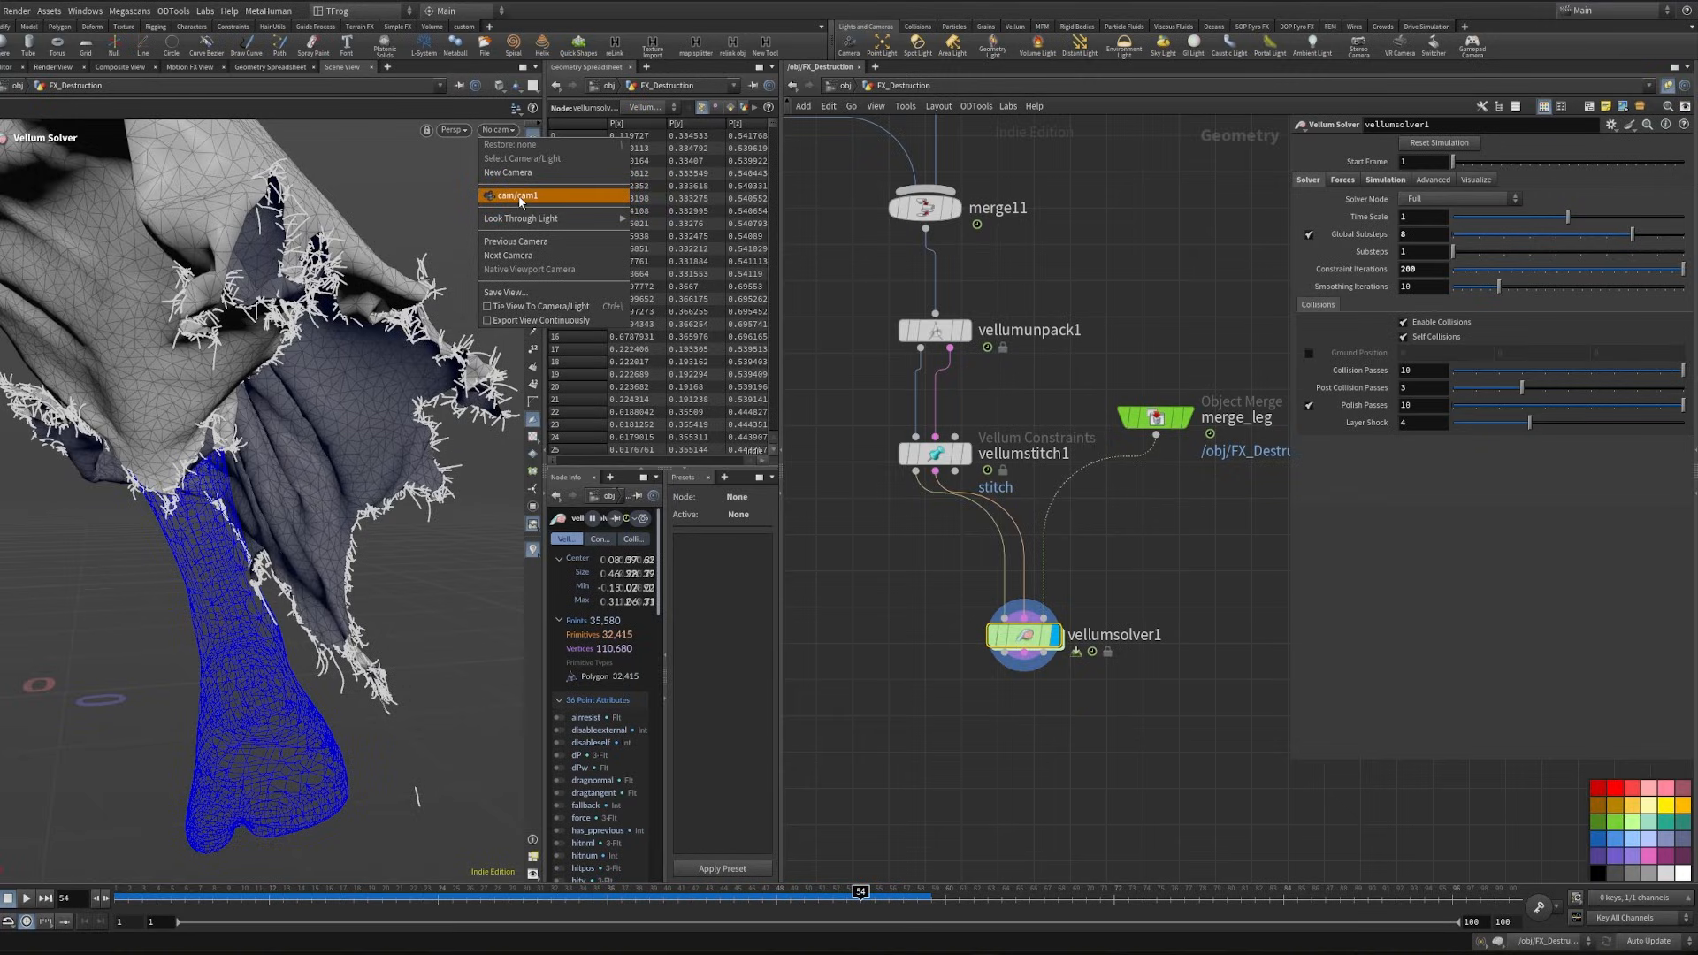
pyautogui.click(553, 198)
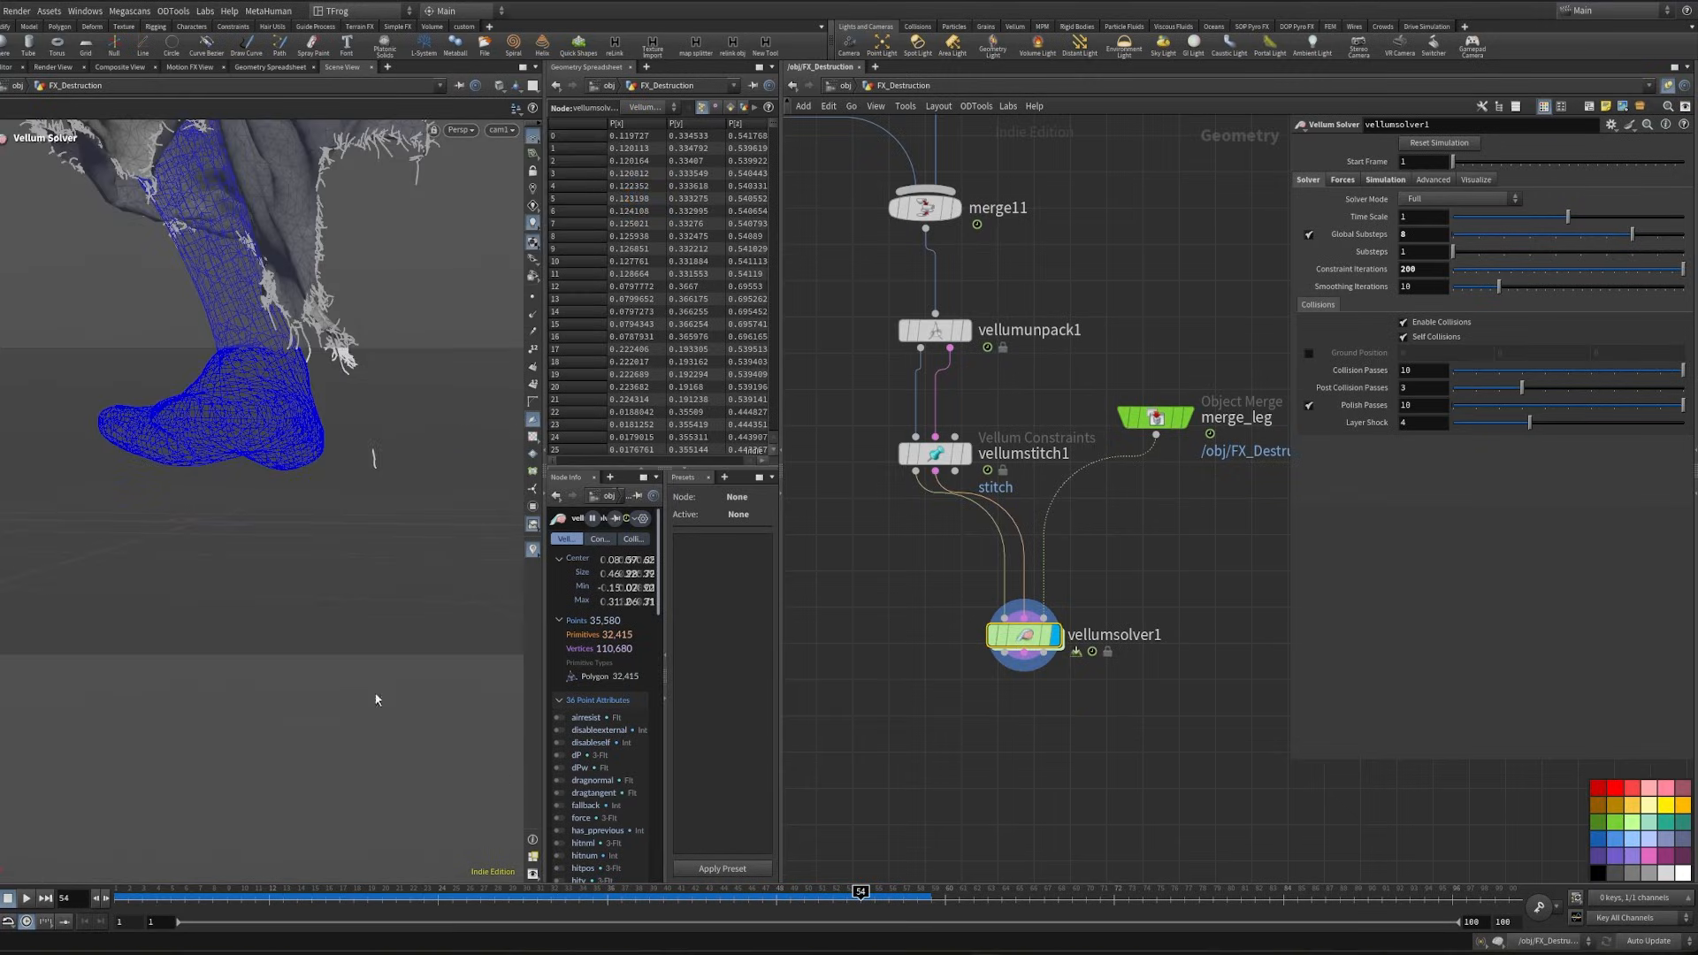
# - Add a File Cache node below vellumsolver1, connected to its geometry output
pyautogui.click(829, 895)
pyautogui.moveTo(943, 738); pyautogui.dragTo(884, 594, button='middle')
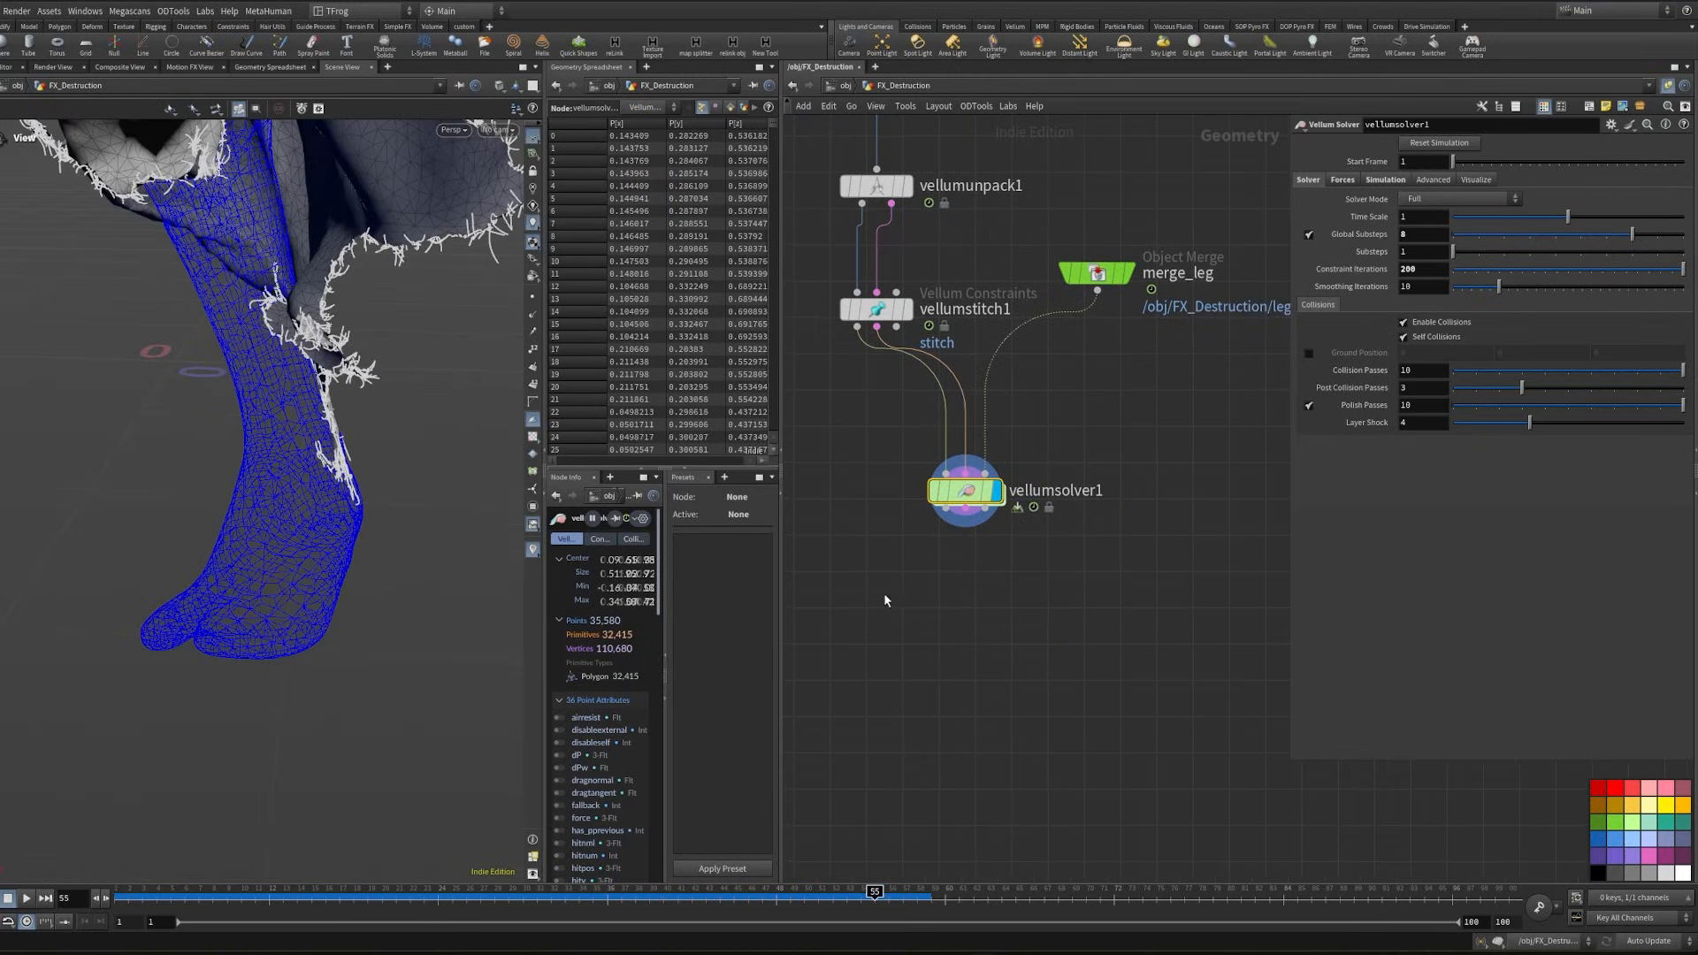
pyautogui.press('Tab')
pyautogui.write('file')
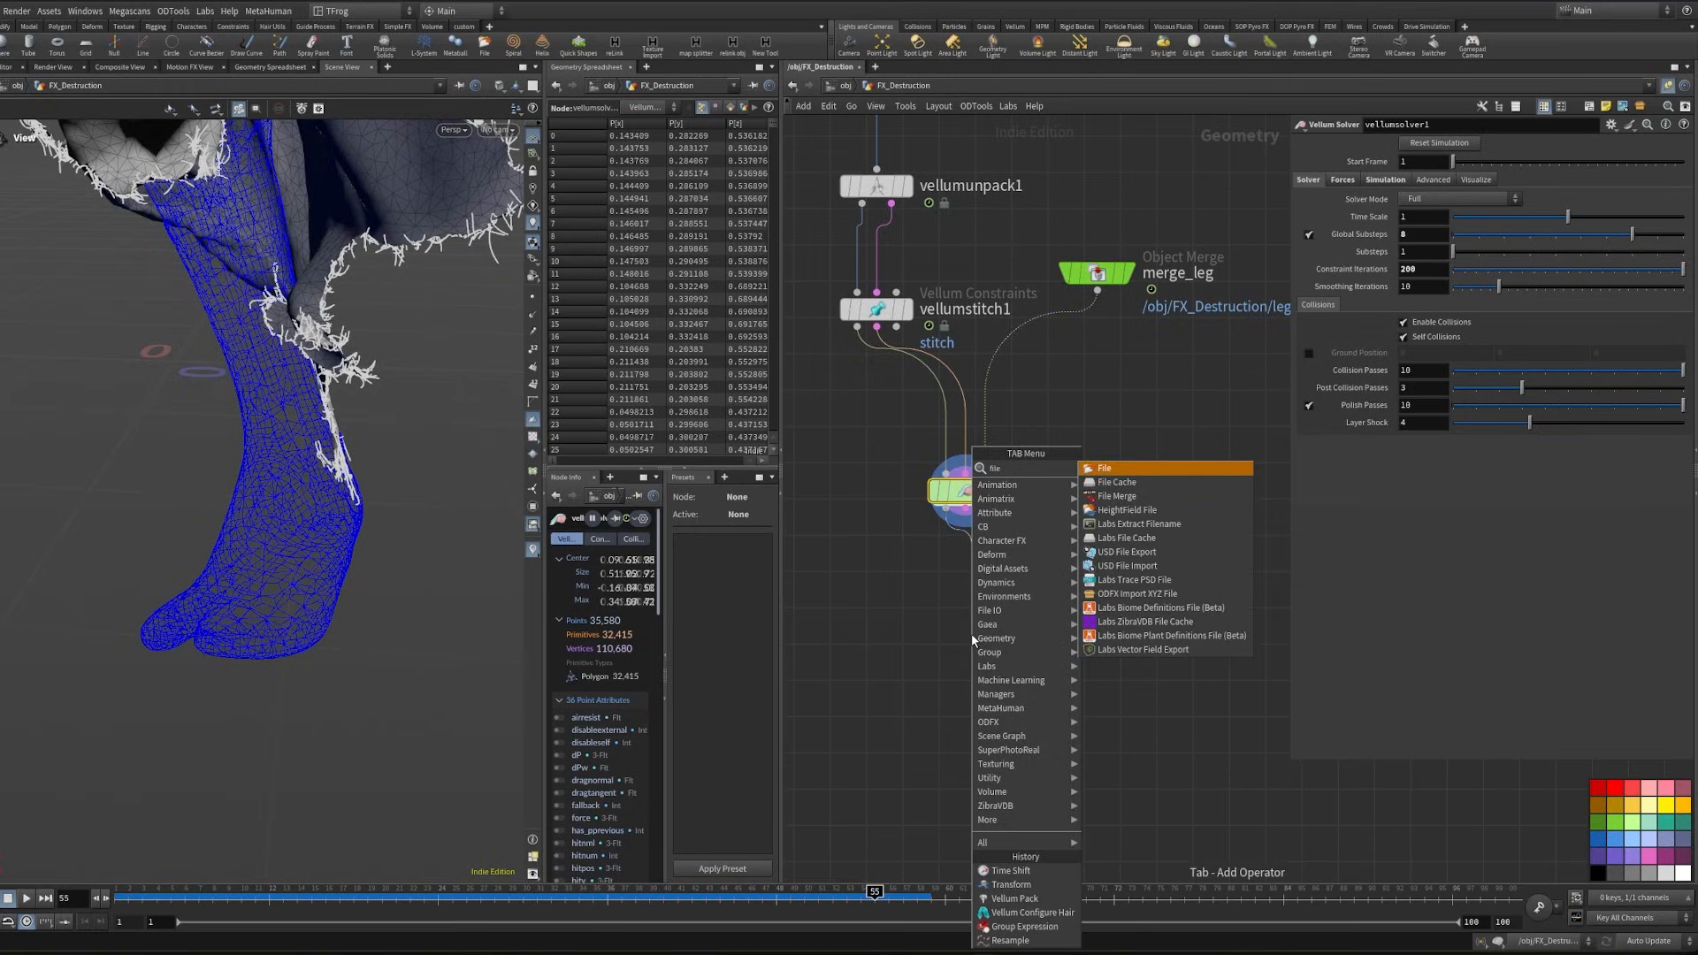
pyautogui.click(1117, 482)
pyautogui.click(971, 633)
# - Set the file cache's base folder to $HIP/geo/$OS and its base name to Pants, and rename the node Pants_cache
pyautogui.click(1458, 197)
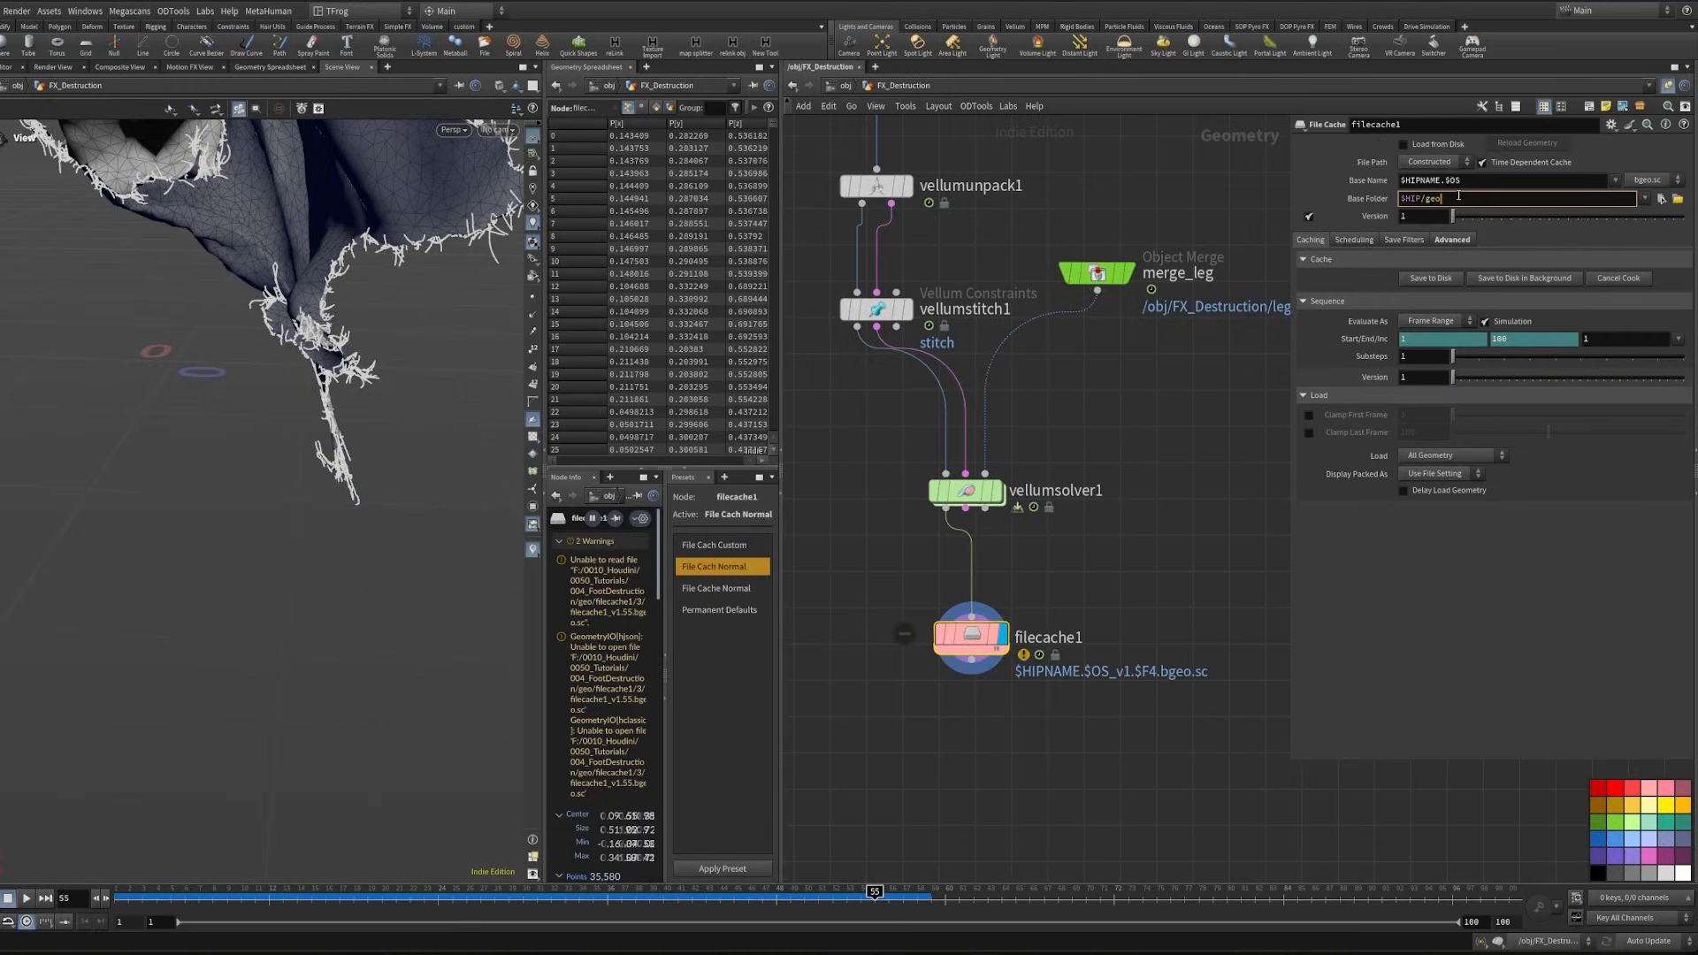
pyautogui.write('/$OS')
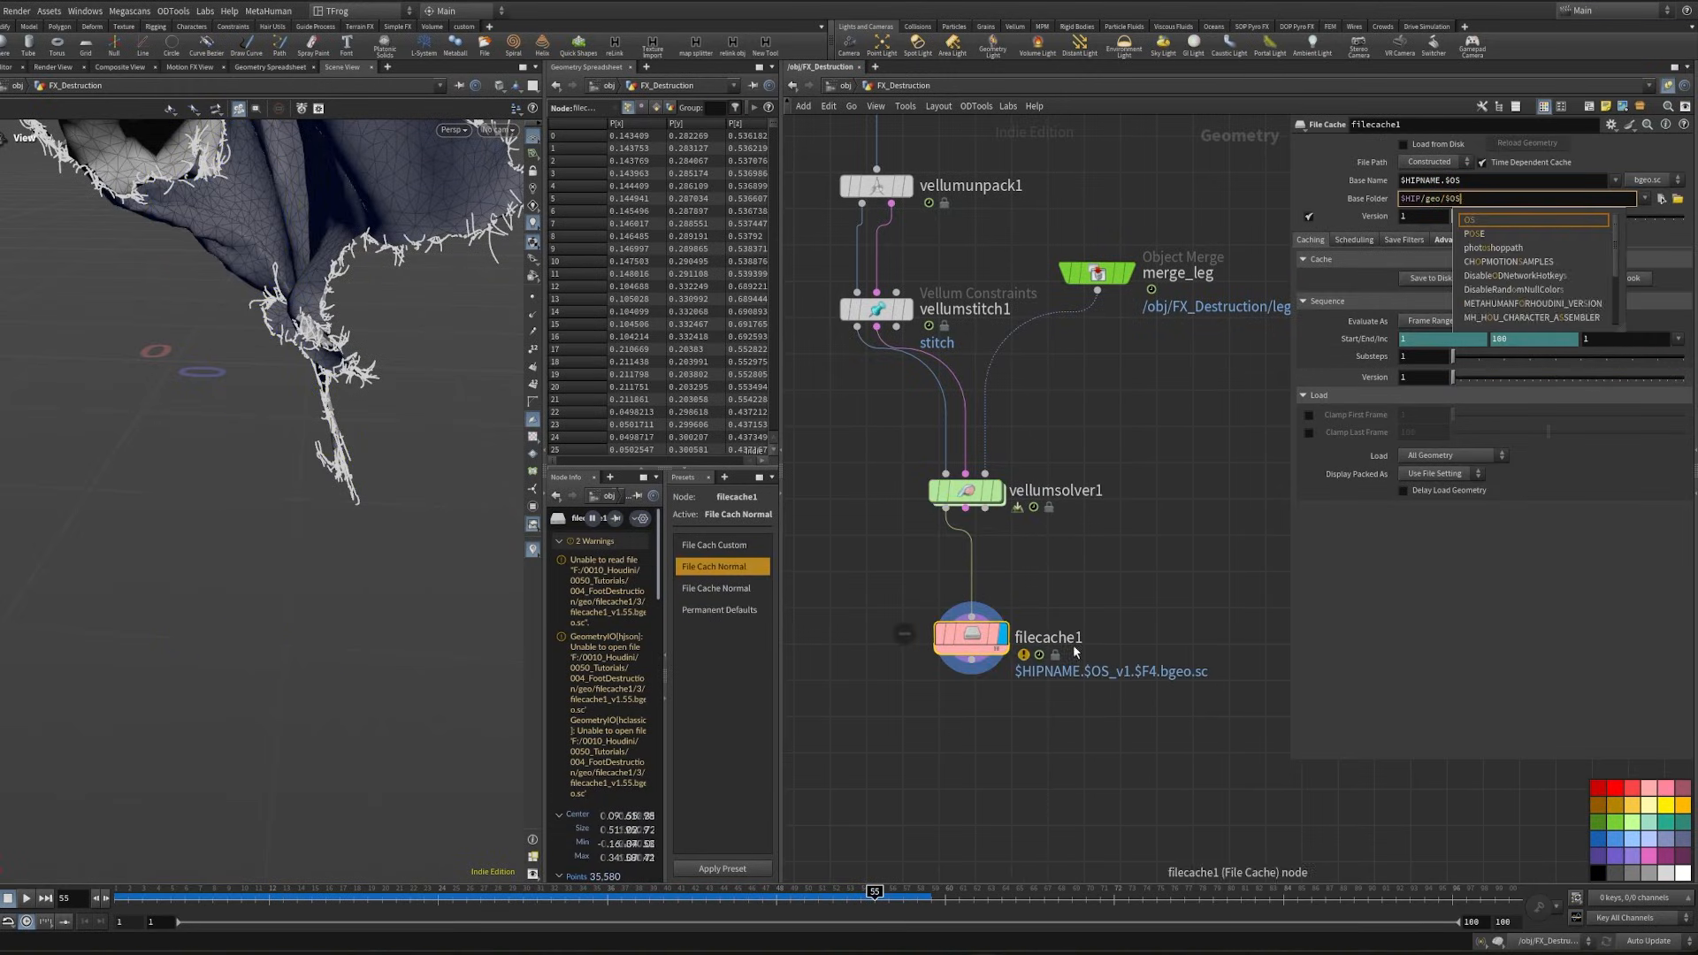
pyautogui.click(1074, 644)
pyautogui.write('Pants_cache')
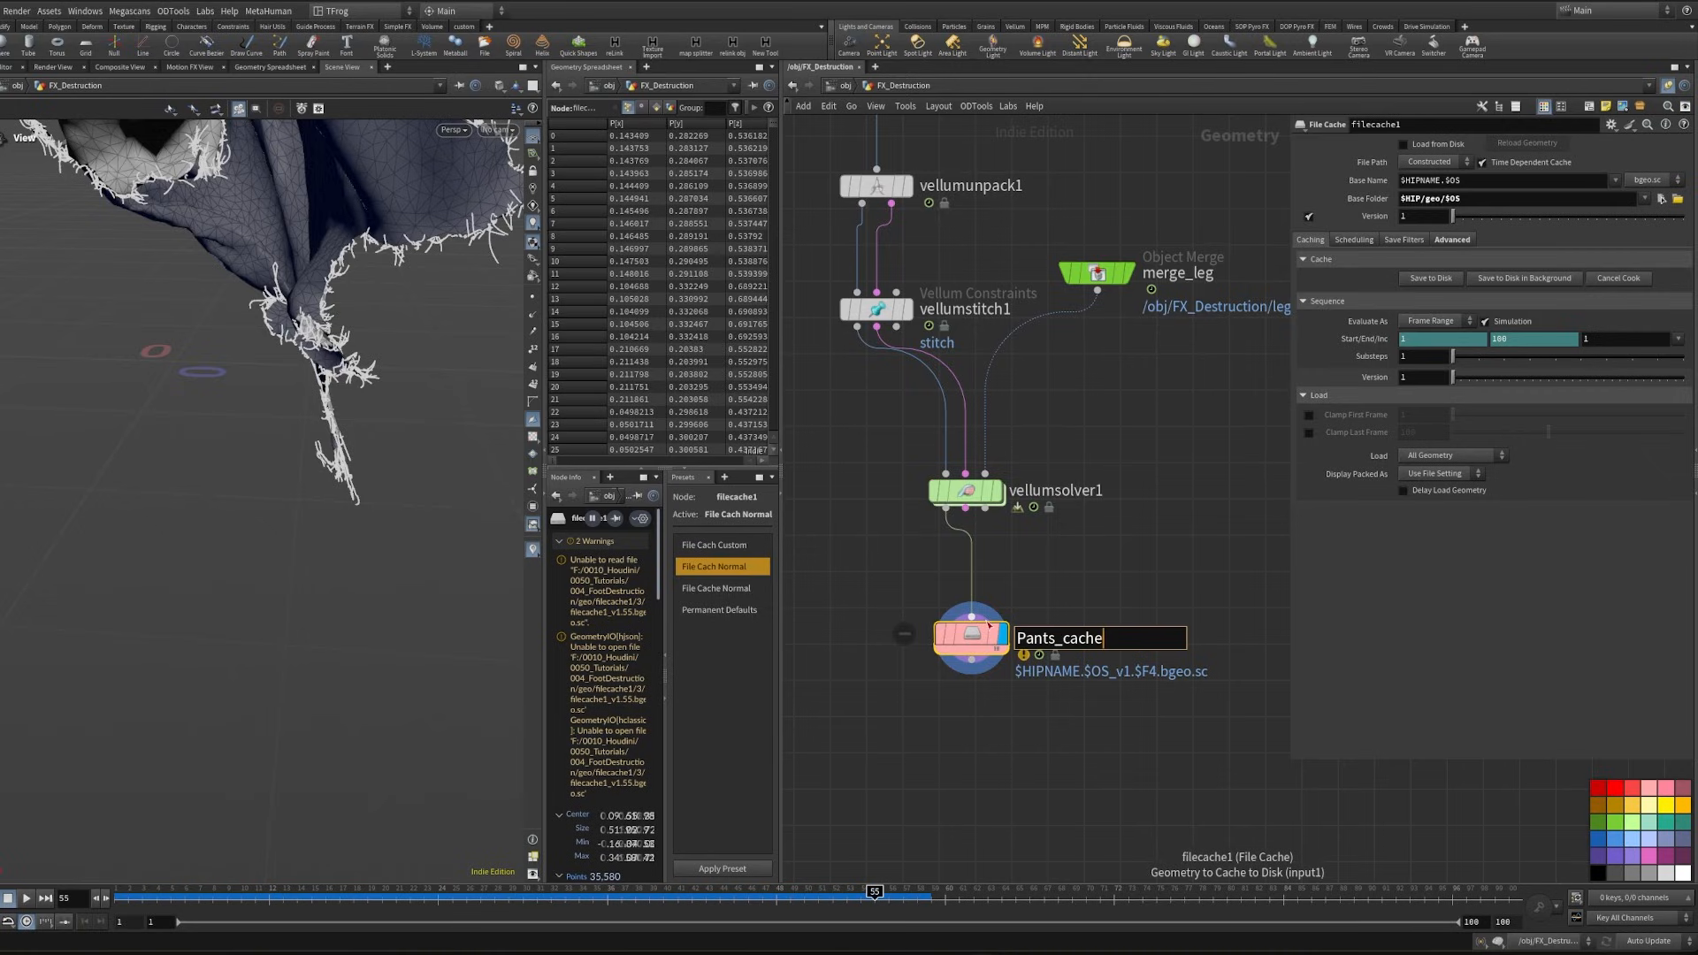
pyautogui.press('Return')
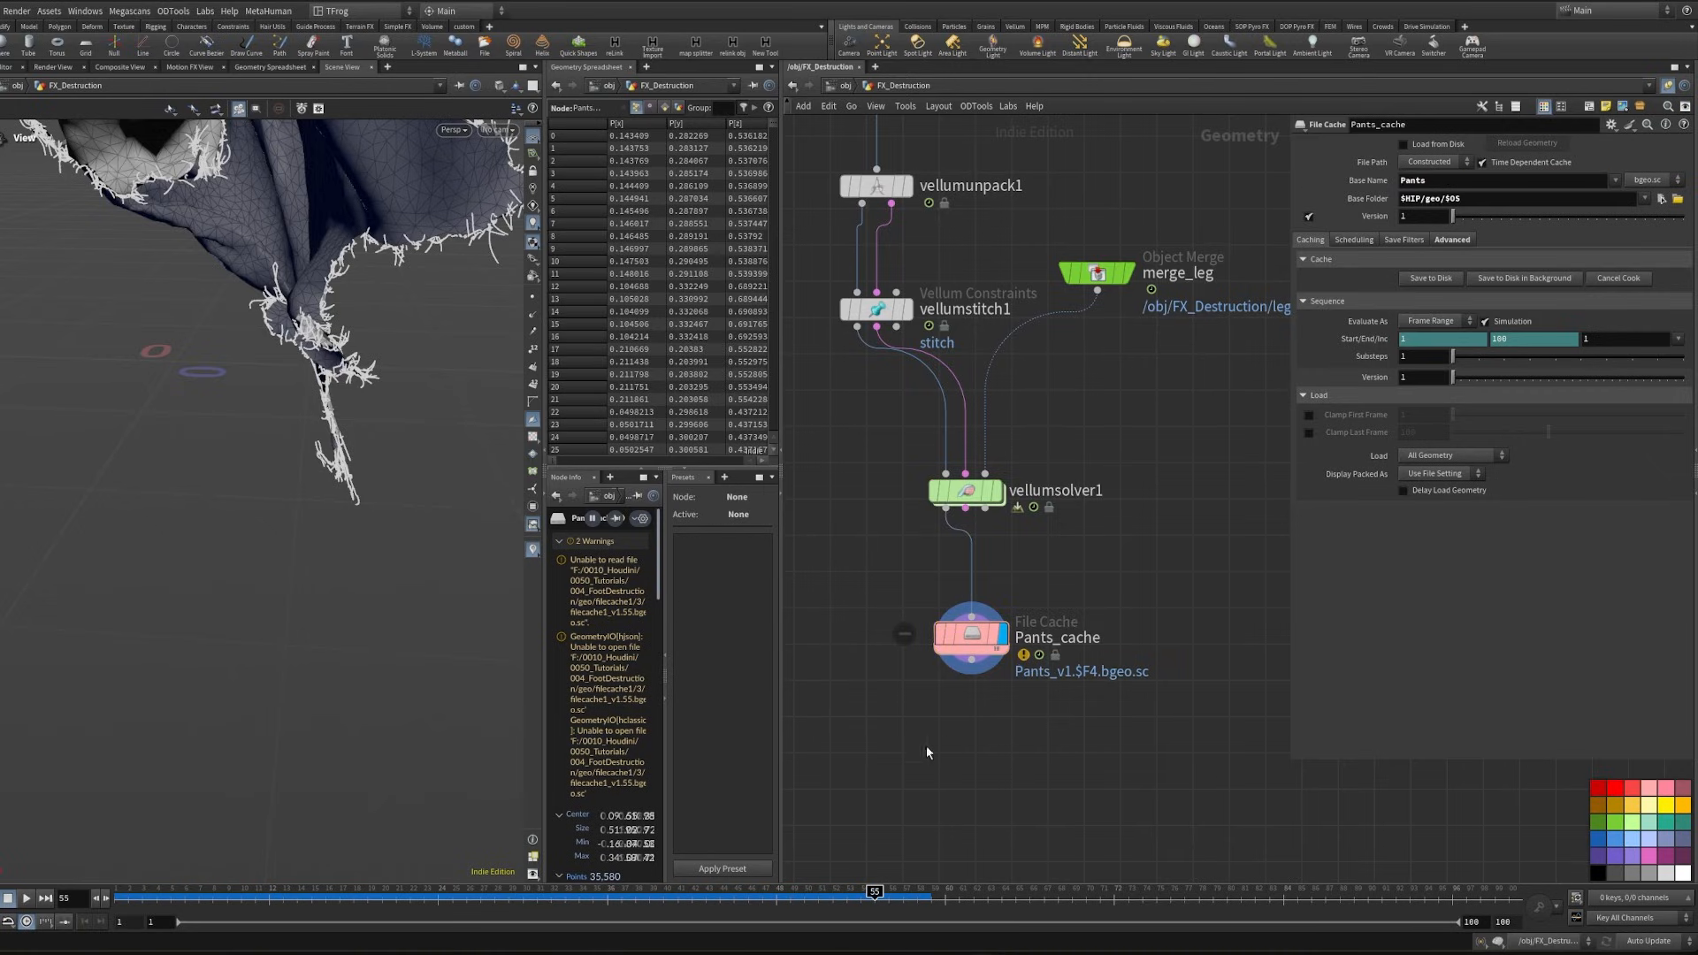
# - Add a File node below Pants_cache, load the Pants_v1.$F4.bgeo.sc sequence from $HIP/geo/Pants_cache/Pants/v1, and display it
pyautogui.moveTo(906, 710); pyautogui.dragTo(959, 642)
pyautogui.press('Tab')
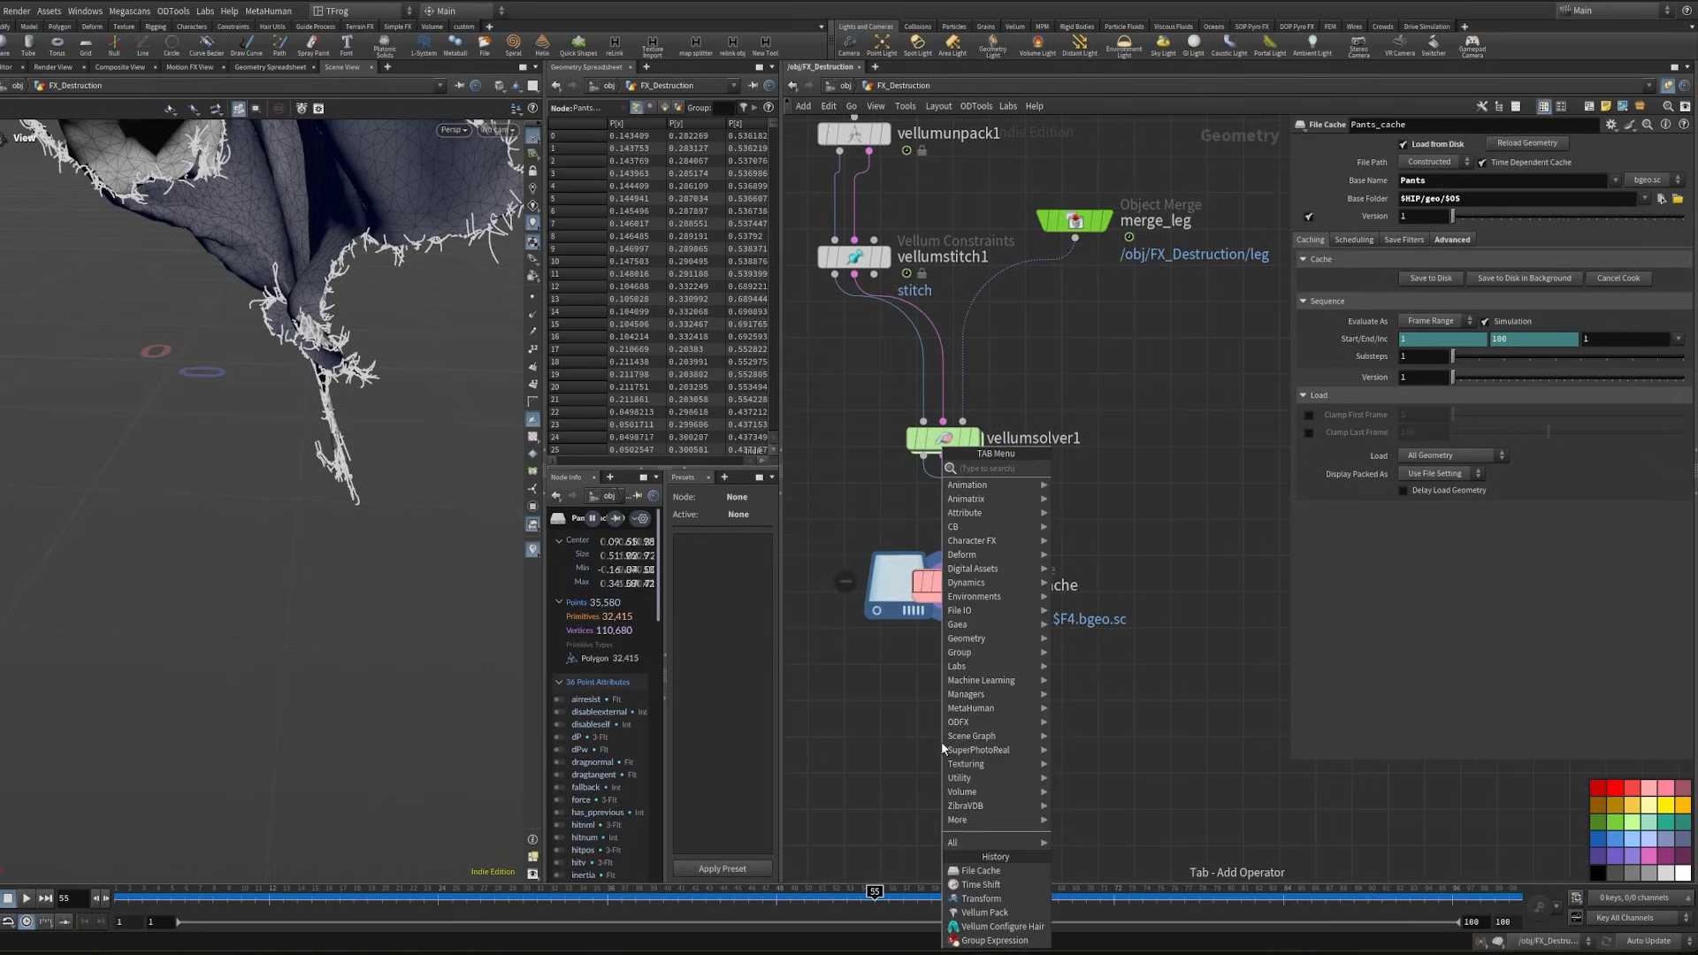
pyautogui.press('Escape')
pyautogui.press('Tab')
pyautogui.write('file')
pyautogui.press('Return')
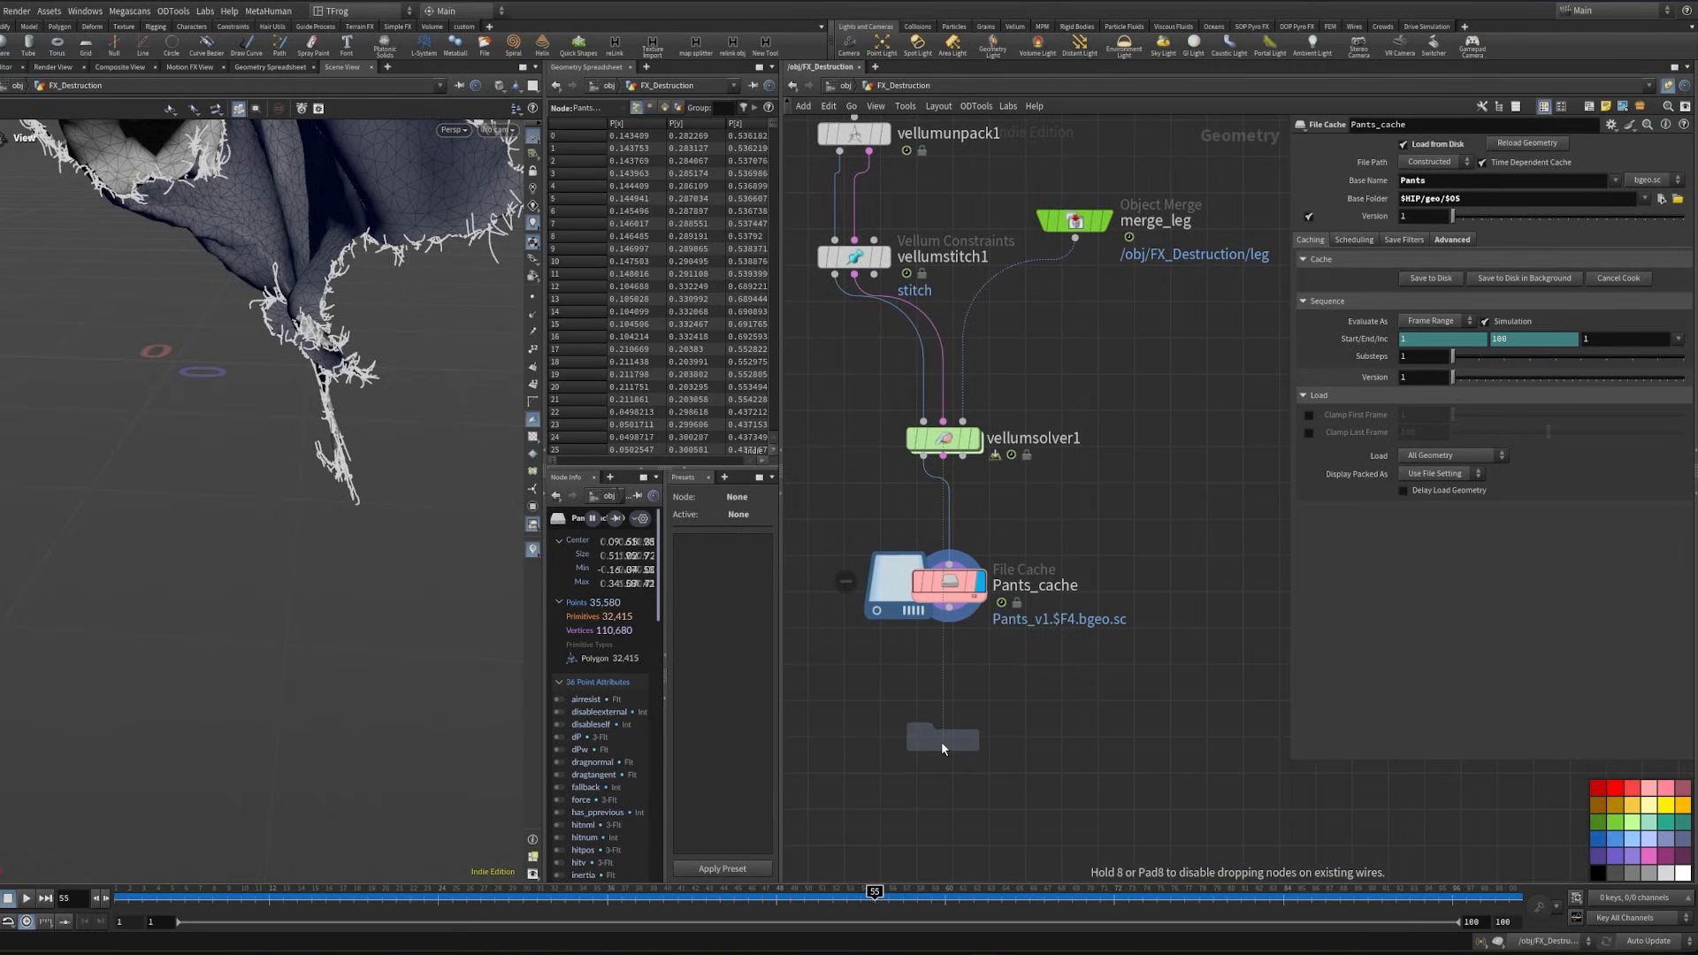
pyautogui.click(942, 739)
pyautogui.click(1677, 161)
pyautogui.click(1061, 287)
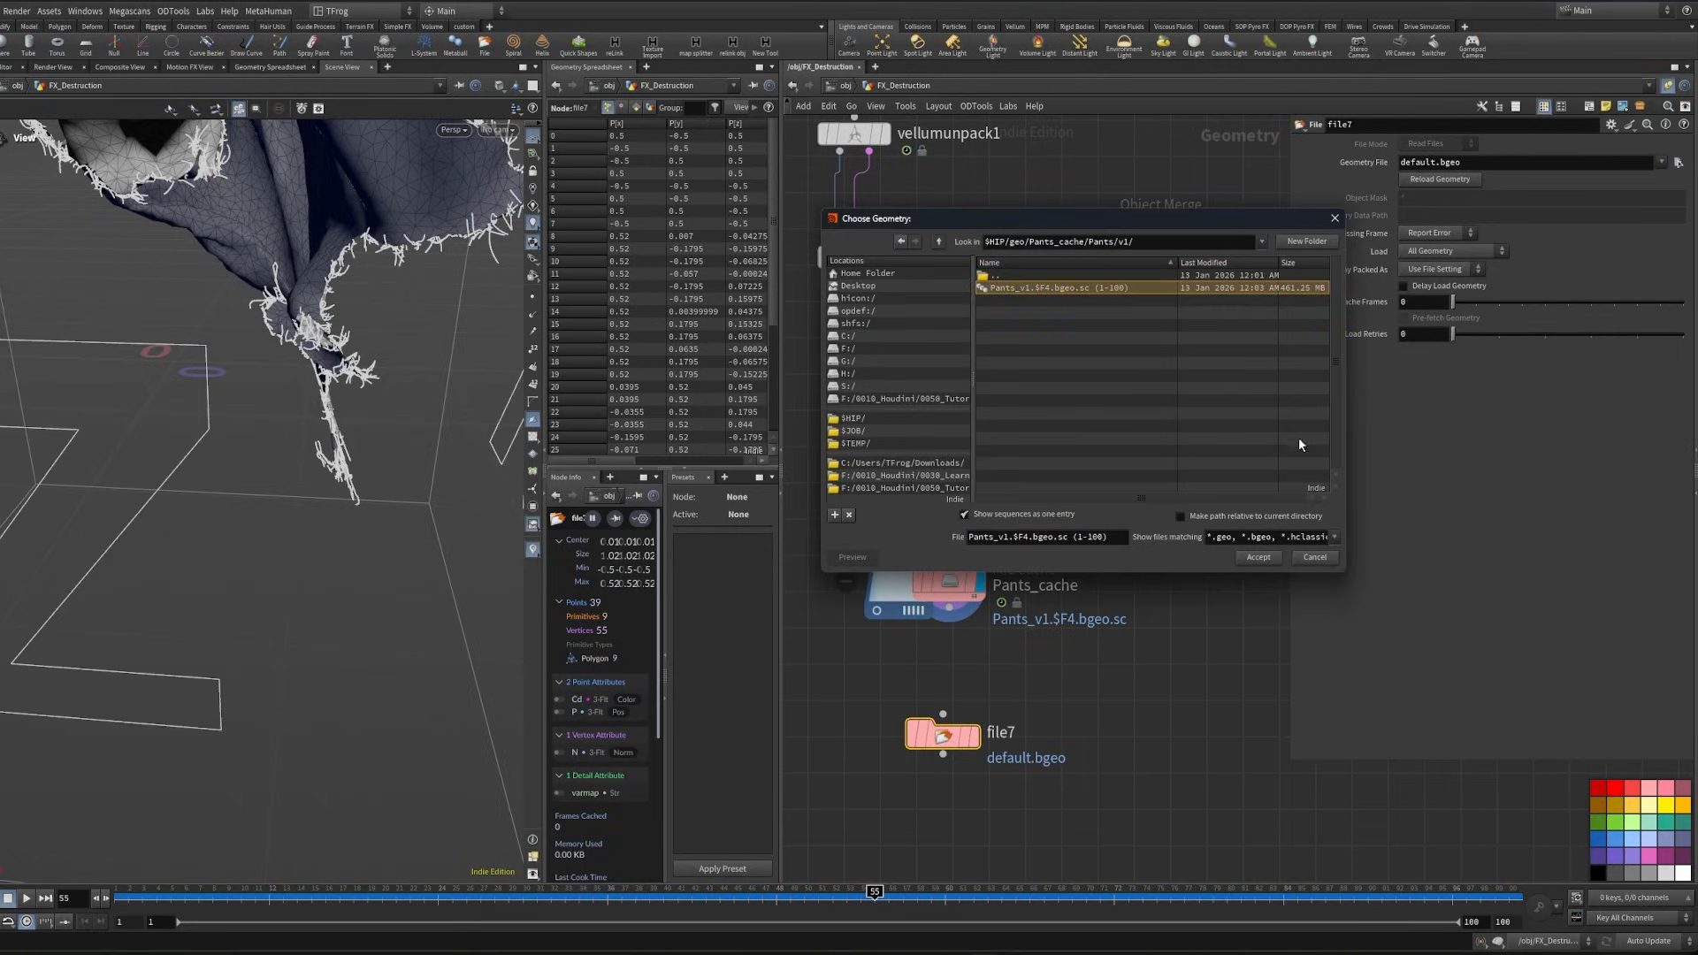
pyautogui.click(1259, 557)
pyautogui.click(975, 735)
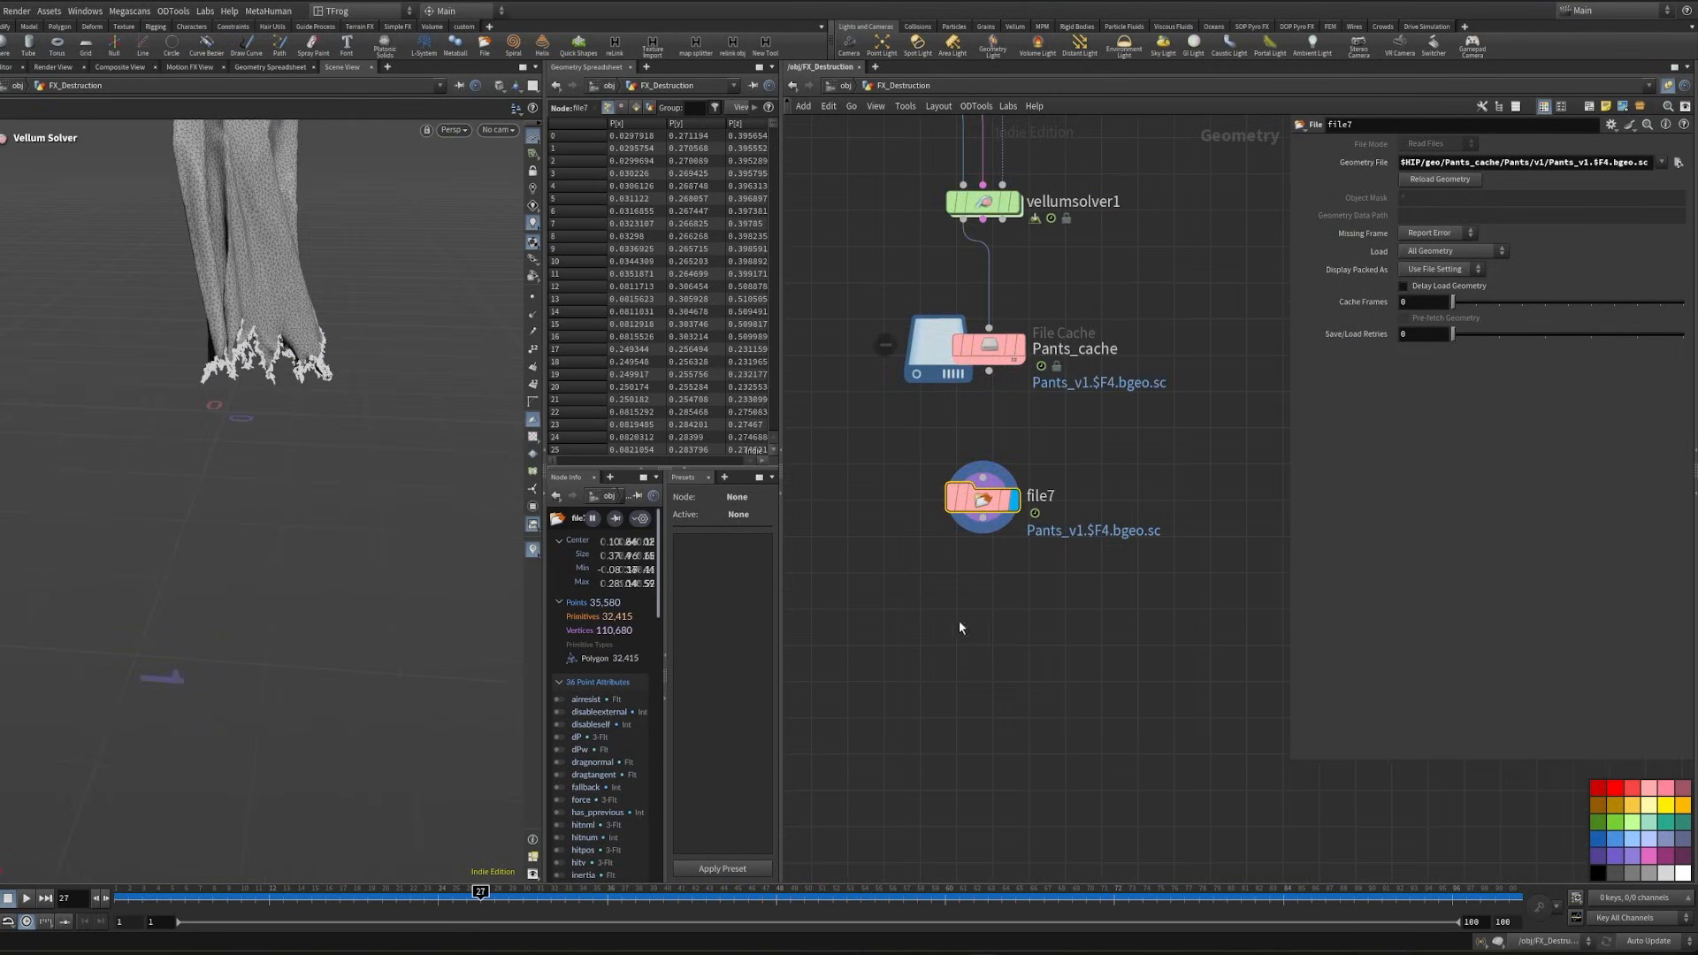
# - Add a Time Shift after file7, set its frame to $F+50, and display it
pyautogui.scroll(4, 962, 566)
pyautogui.press('Tab')
pyautogui.write('time s')
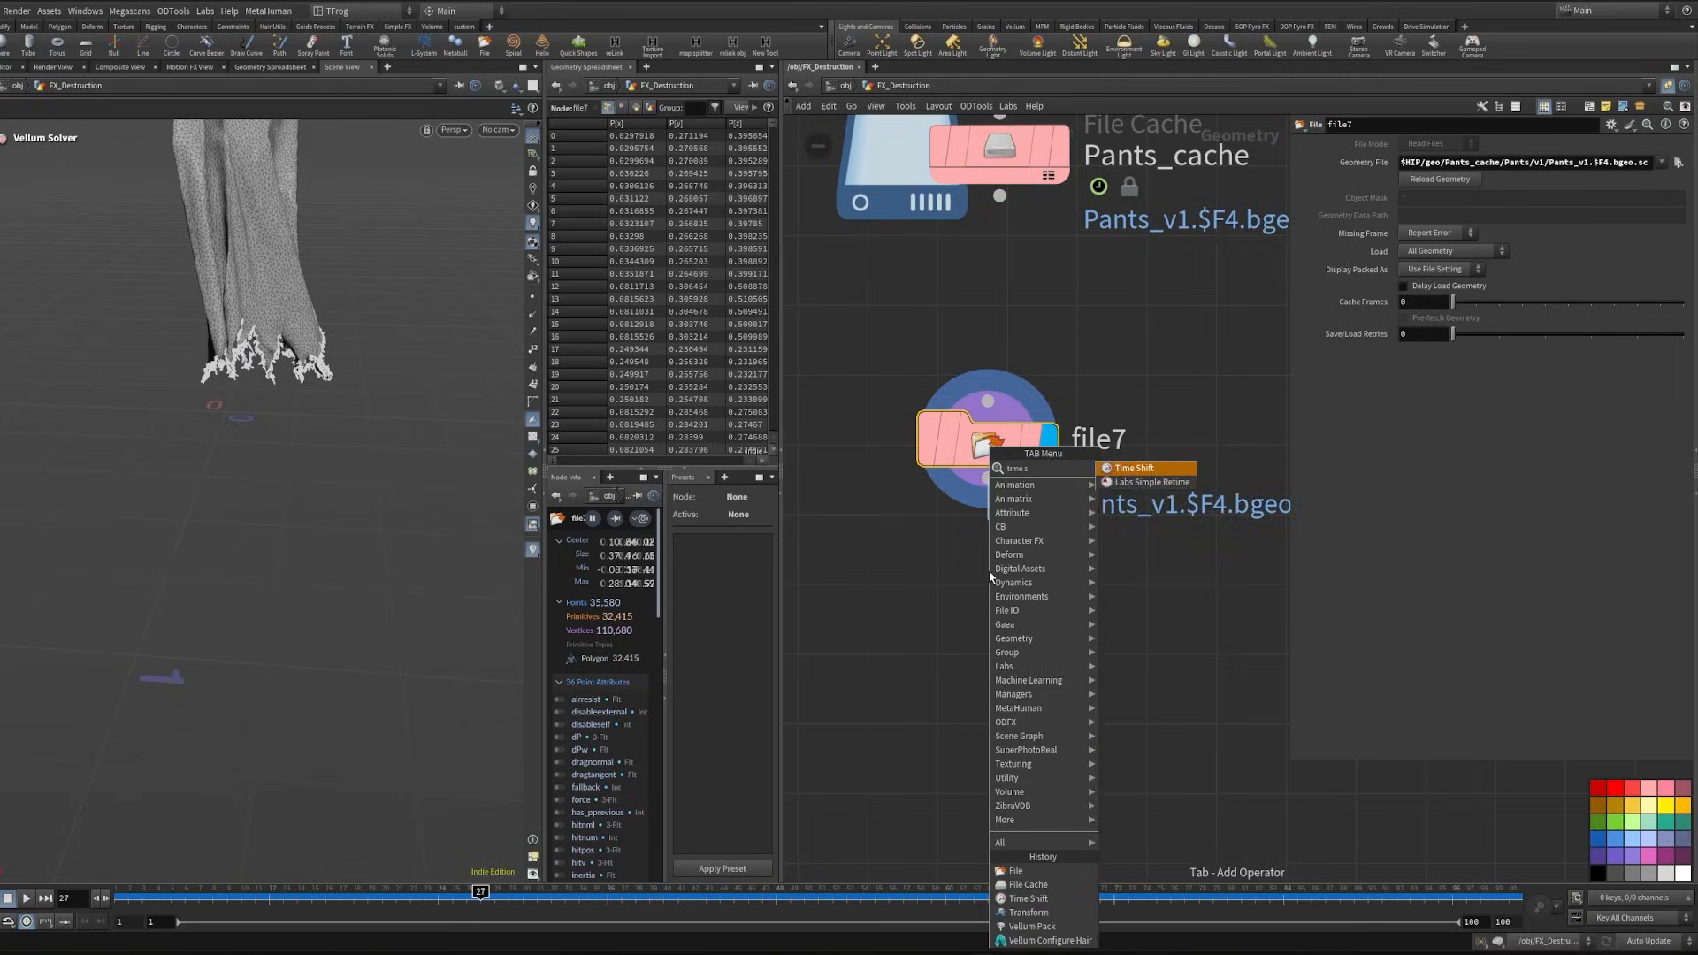
pyautogui.press('Return')
pyautogui.doubleClick(1443, 163)
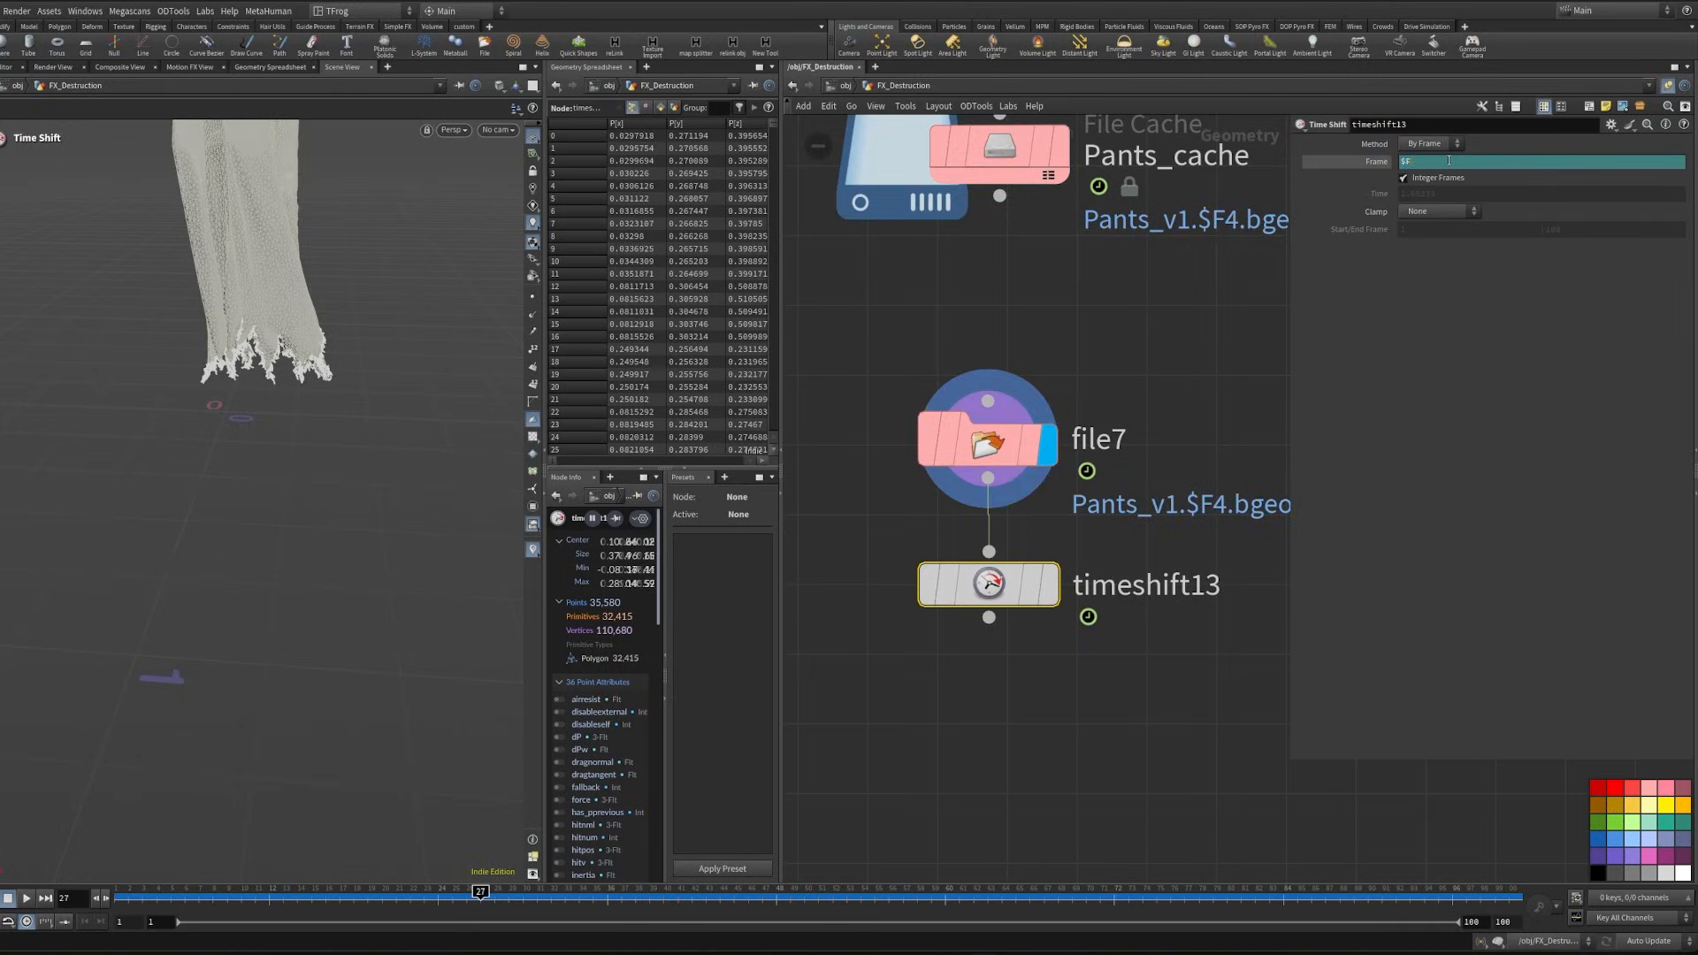
pyautogui.write('$F+f')
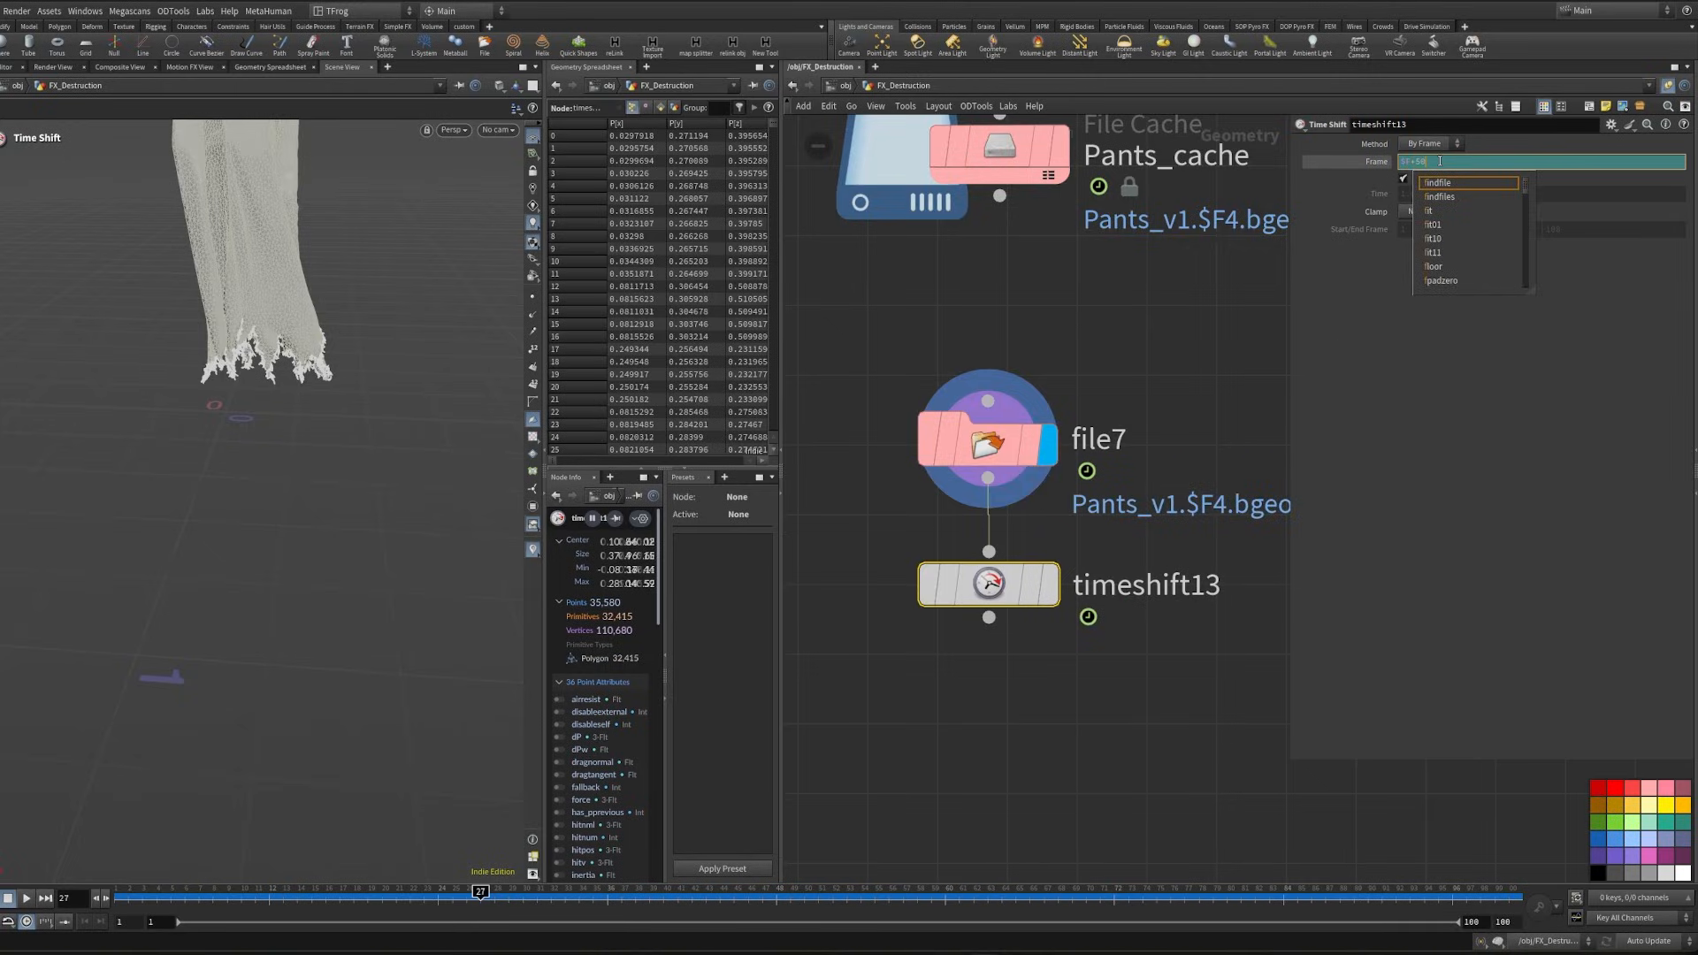
pyautogui.press('Return')
pyautogui.click(1049, 583)
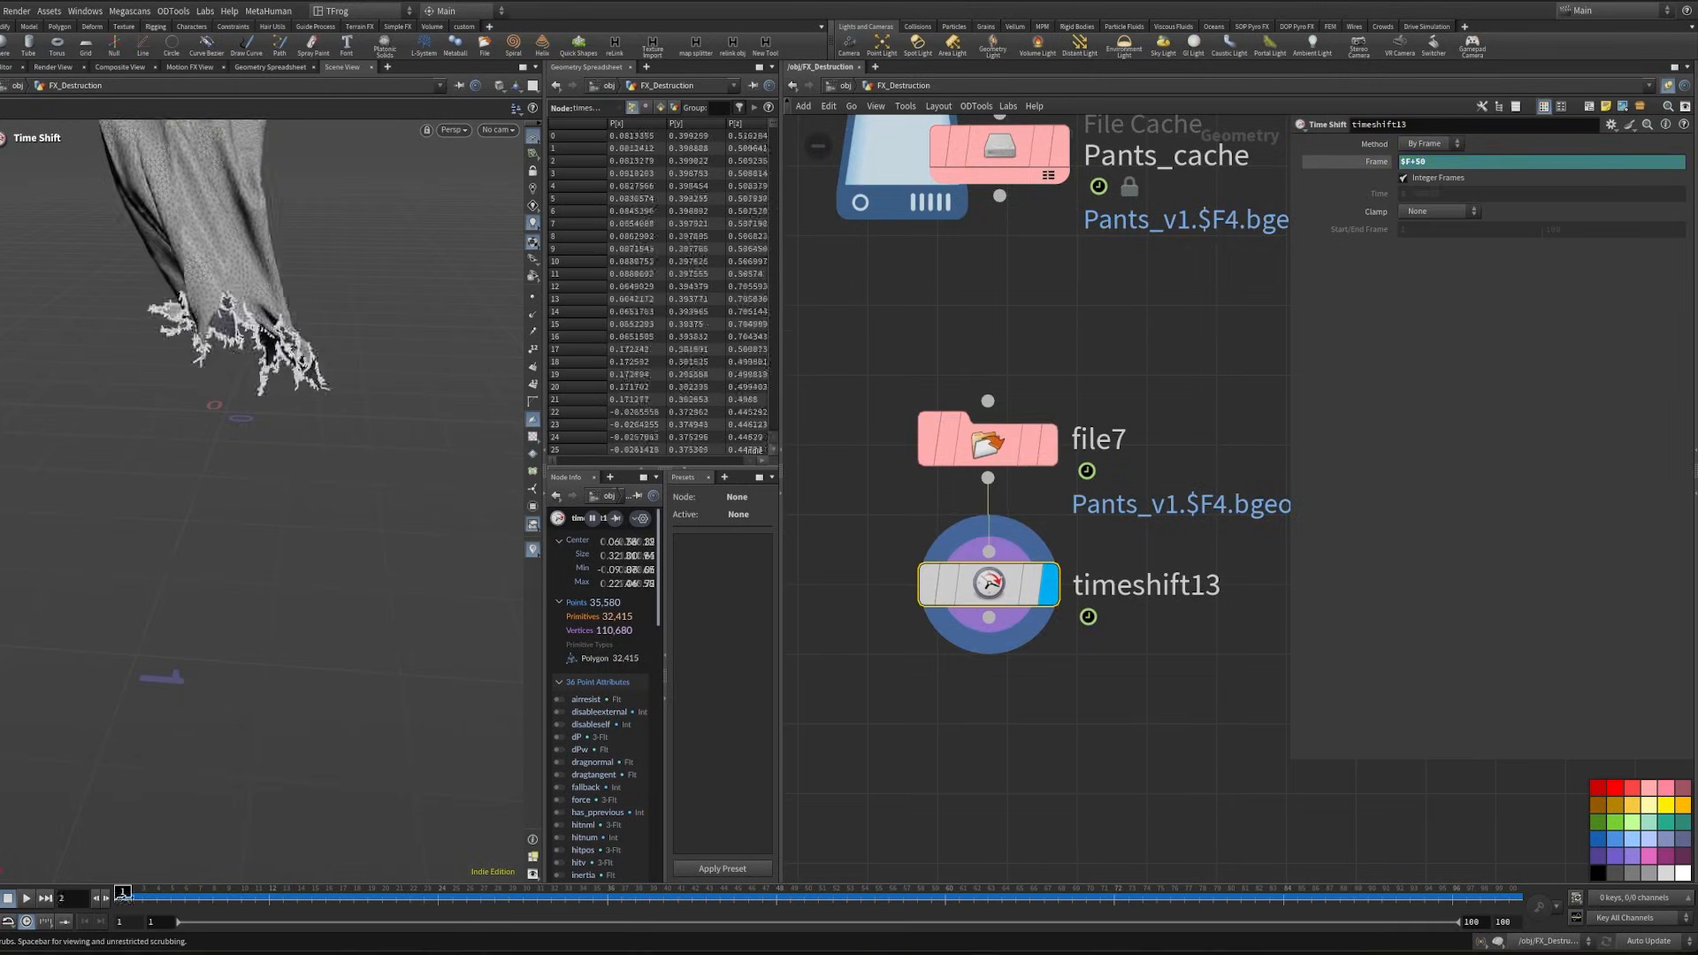
# - Check the time-shifted cloth at frame 5, and add a Retime node after timeshift13
pyautogui.moveTo(123, 897); pyautogui.dragTo(173, 911)
pyautogui.moveTo(985, 676); pyautogui.dragTo(967, 594, button='middle')
pyautogui.click(969, 536)
pyautogui.press('Tab')
pyautogui.press('Escape')
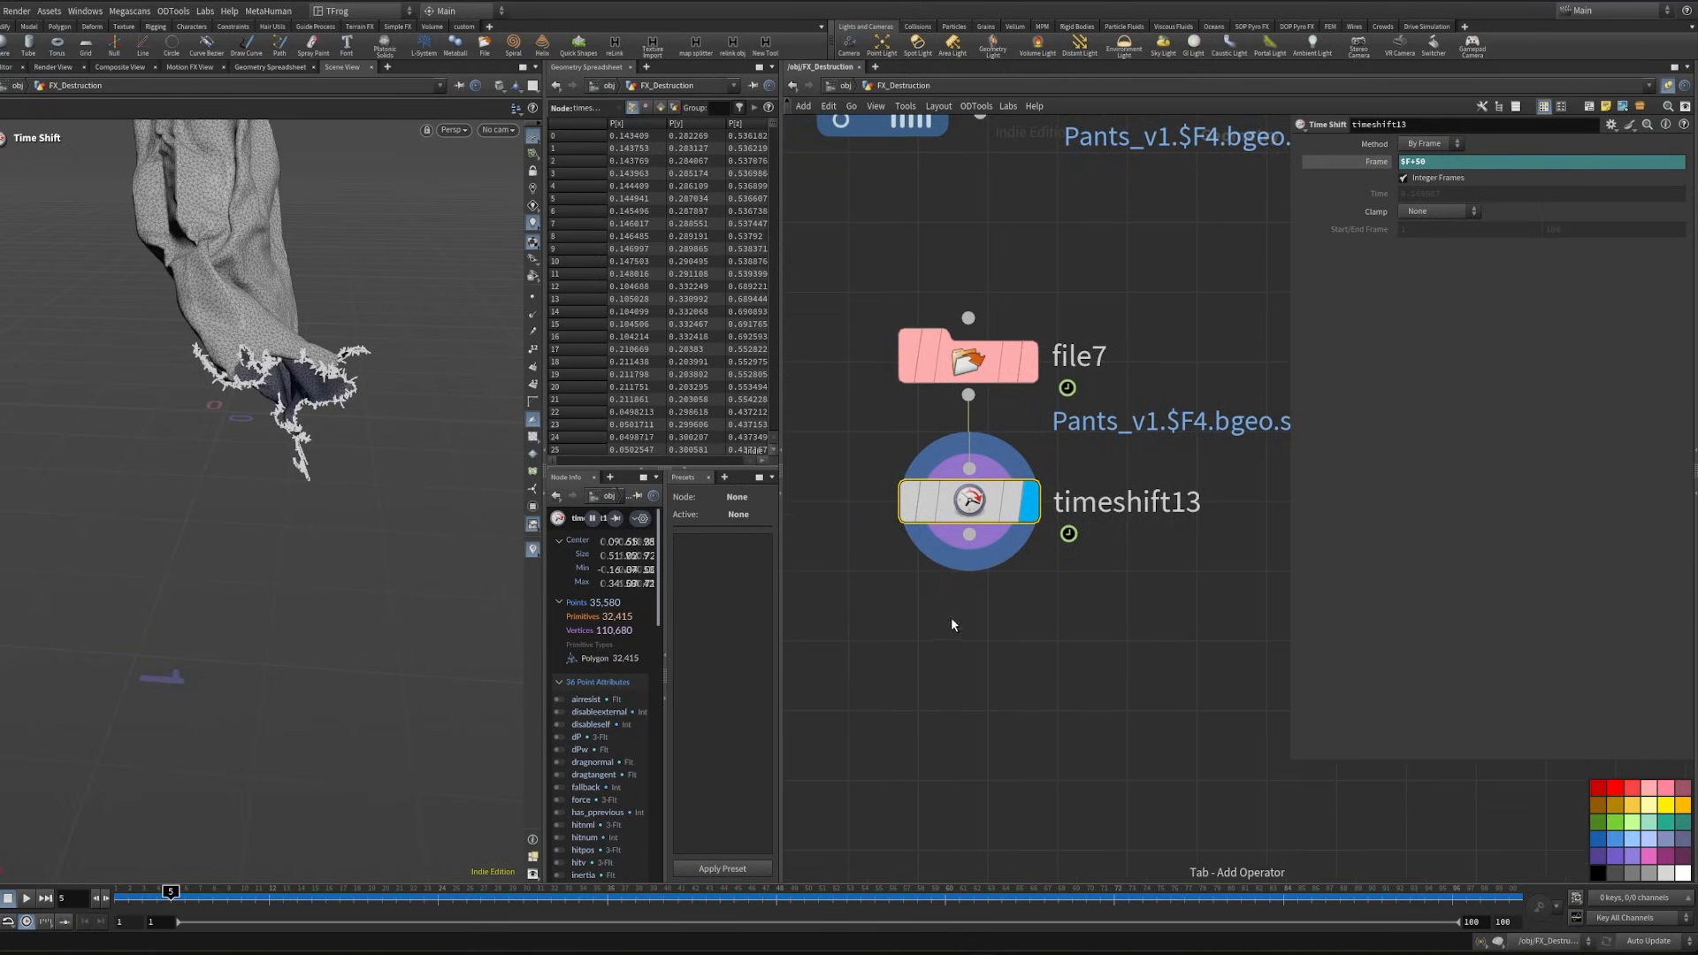
pyautogui.press('Tab')
pyautogui.write('retime')
pyautogui.press('Return')
pyautogui.click(975, 641)
# - Keyframe retime5's speed at 1 on frame 10 and at 0.1 on frame 29
pyautogui.moveTo(199, 890); pyautogui.dragTo(241, 896)
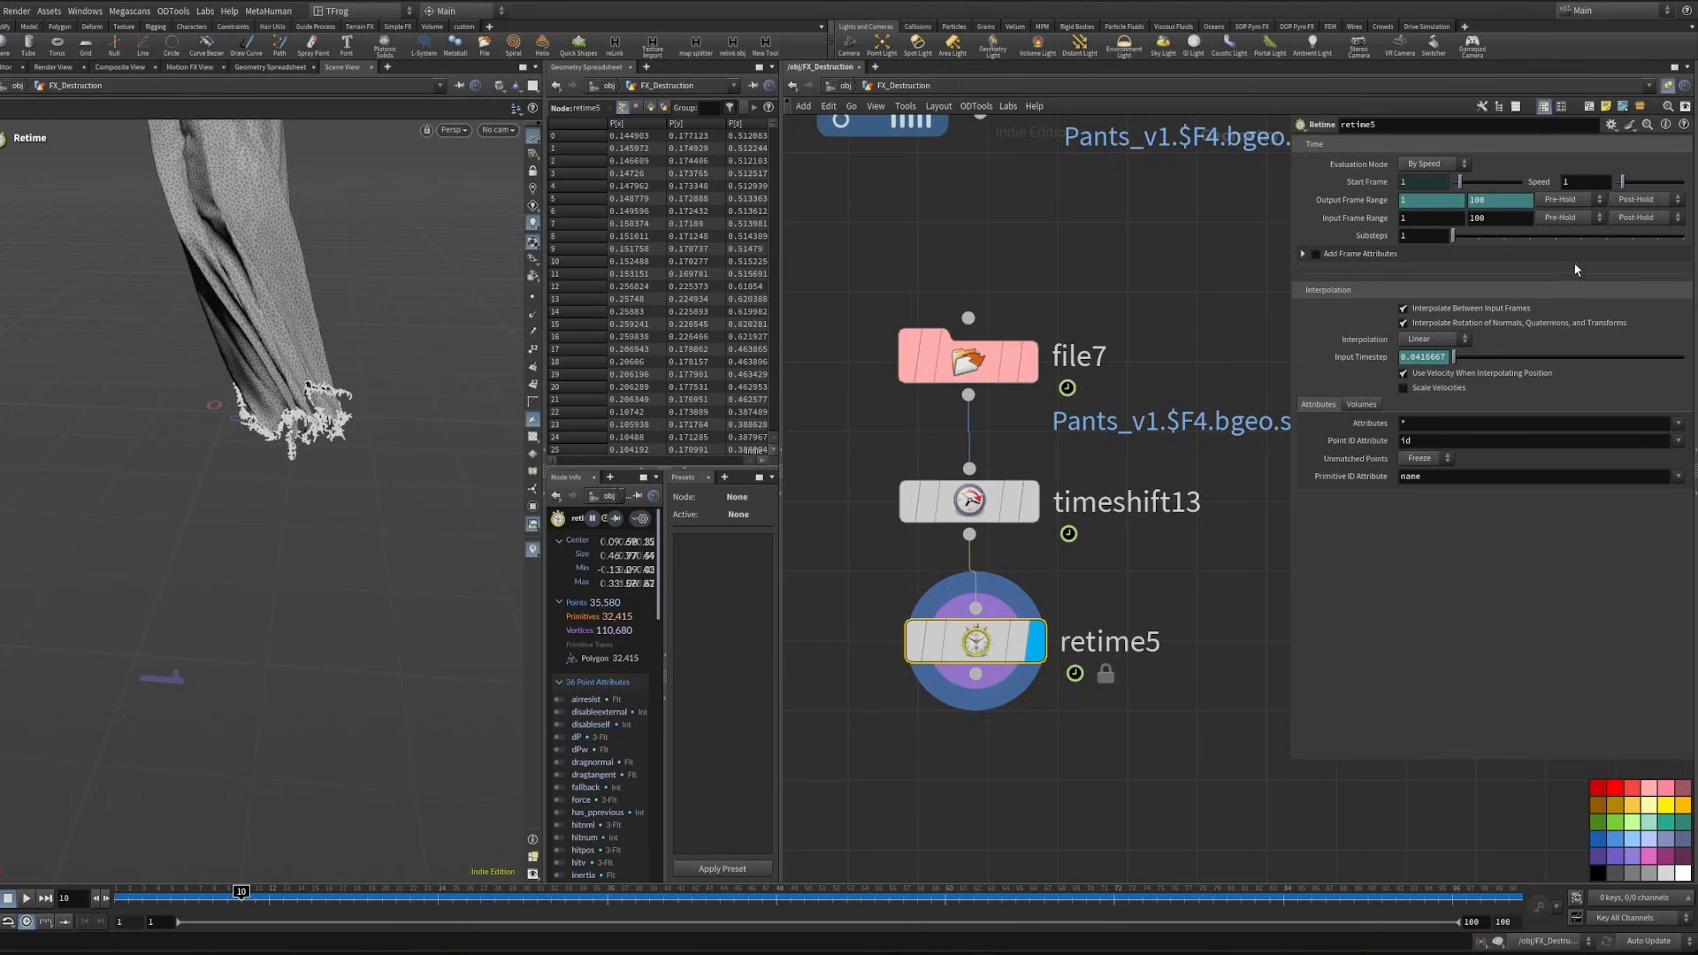
pyautogui.keyDown('alt'); pyautogui.click(1580, 182); pyautogui.keyUp('alt')
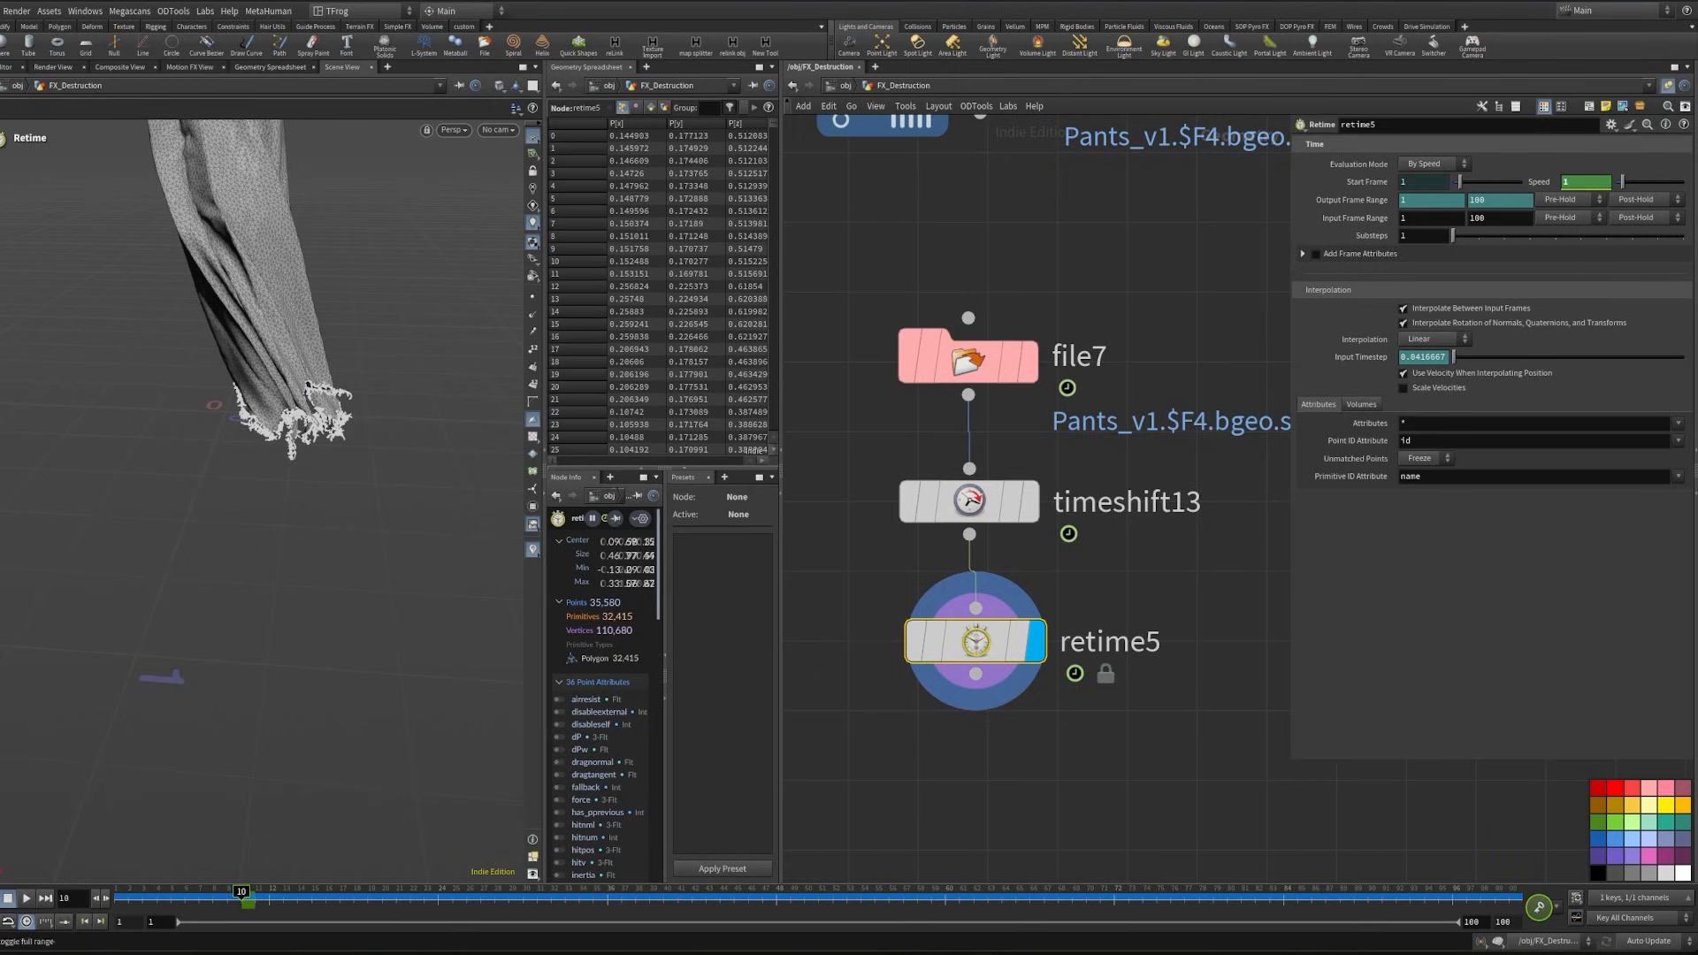
pyautogui.moveTo(399, 902); pyautogui.dragTo(510, 901)
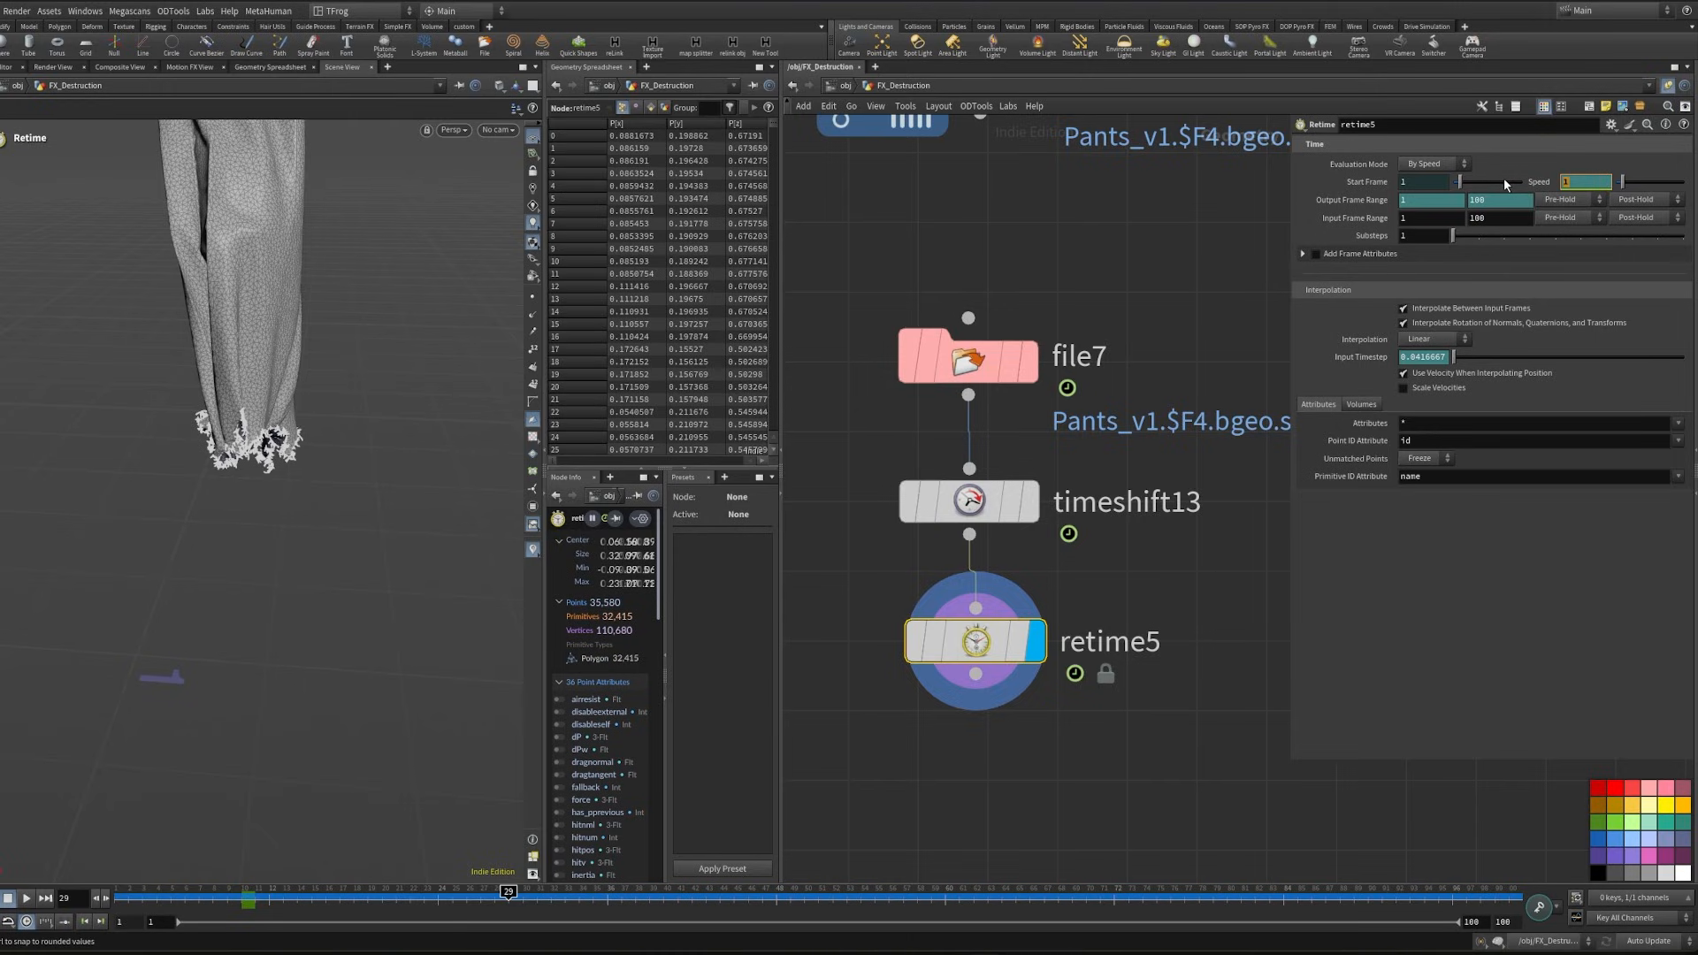
pyautogui.write('0.1')
pyautogui.press('Return')
# - In the Animation Editor, steepen the speed curve's tangent at frame 10 so the slowdown starts more abruptly
pyautogui.moveTo(633, 908); pyautogui.dragTo(481, 911)
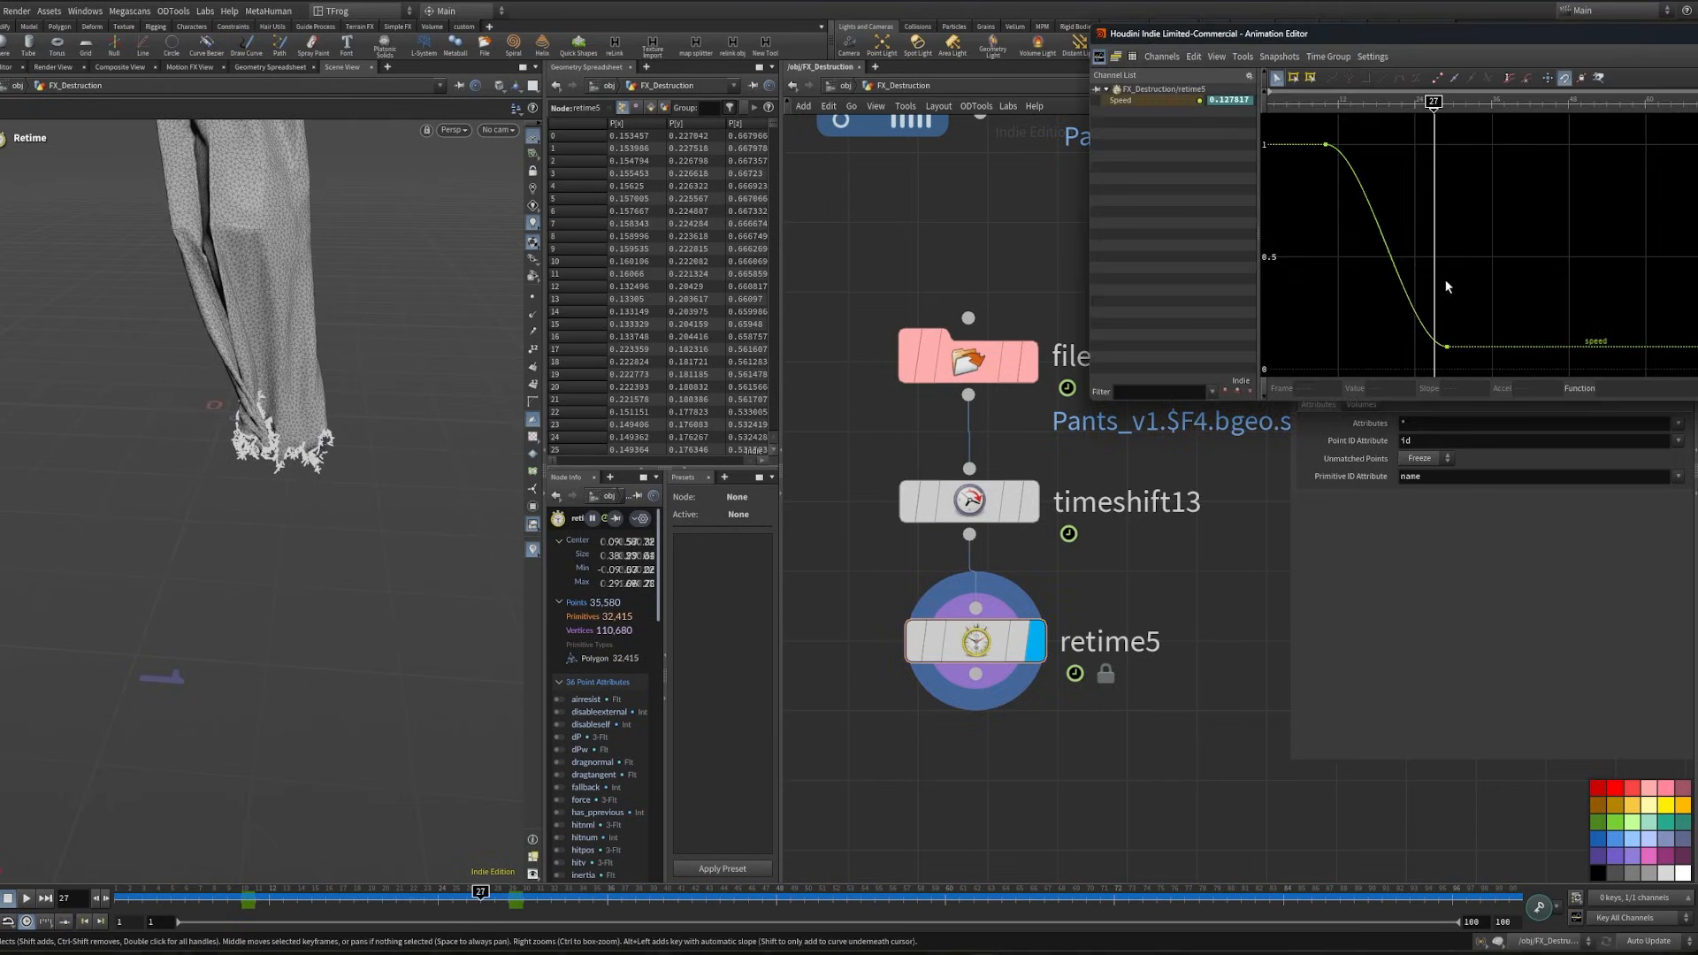
pyautogui.moveTo(1481, 31); pyautogui.dragTo(977, 205)
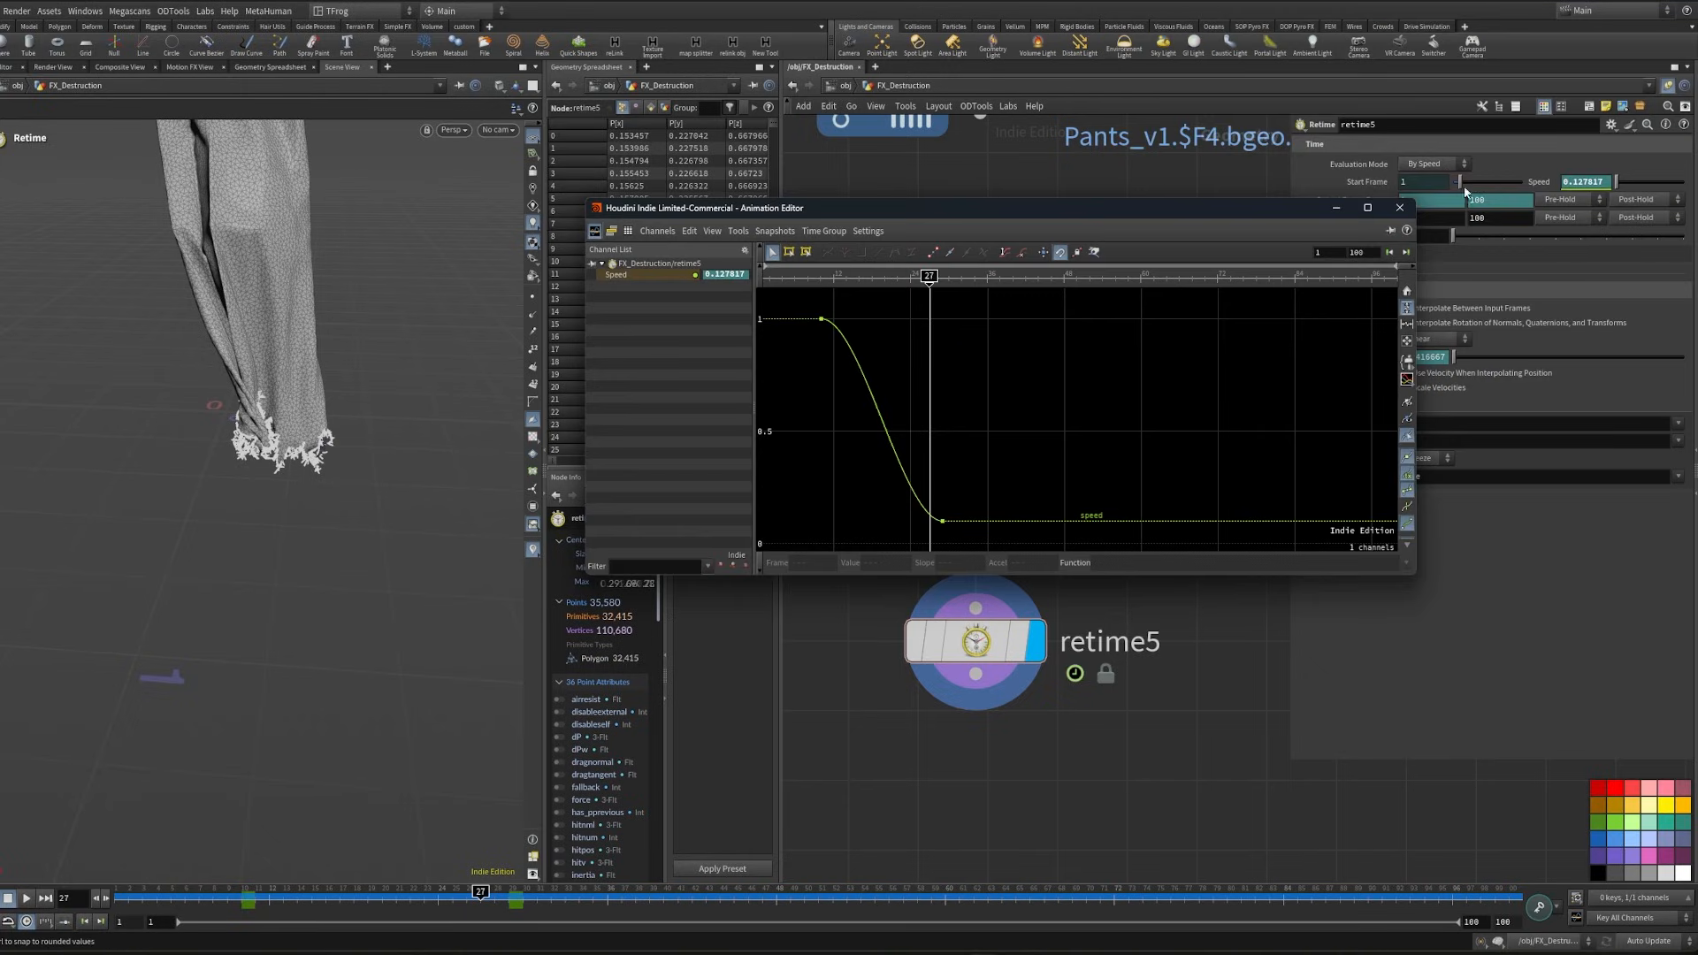
pyautogui.moveTo(867, 302); pyautogui.dragTo(787, 336)
pyautogui.moveTo(859, 319); pyautogui.dragTo(833, 438)
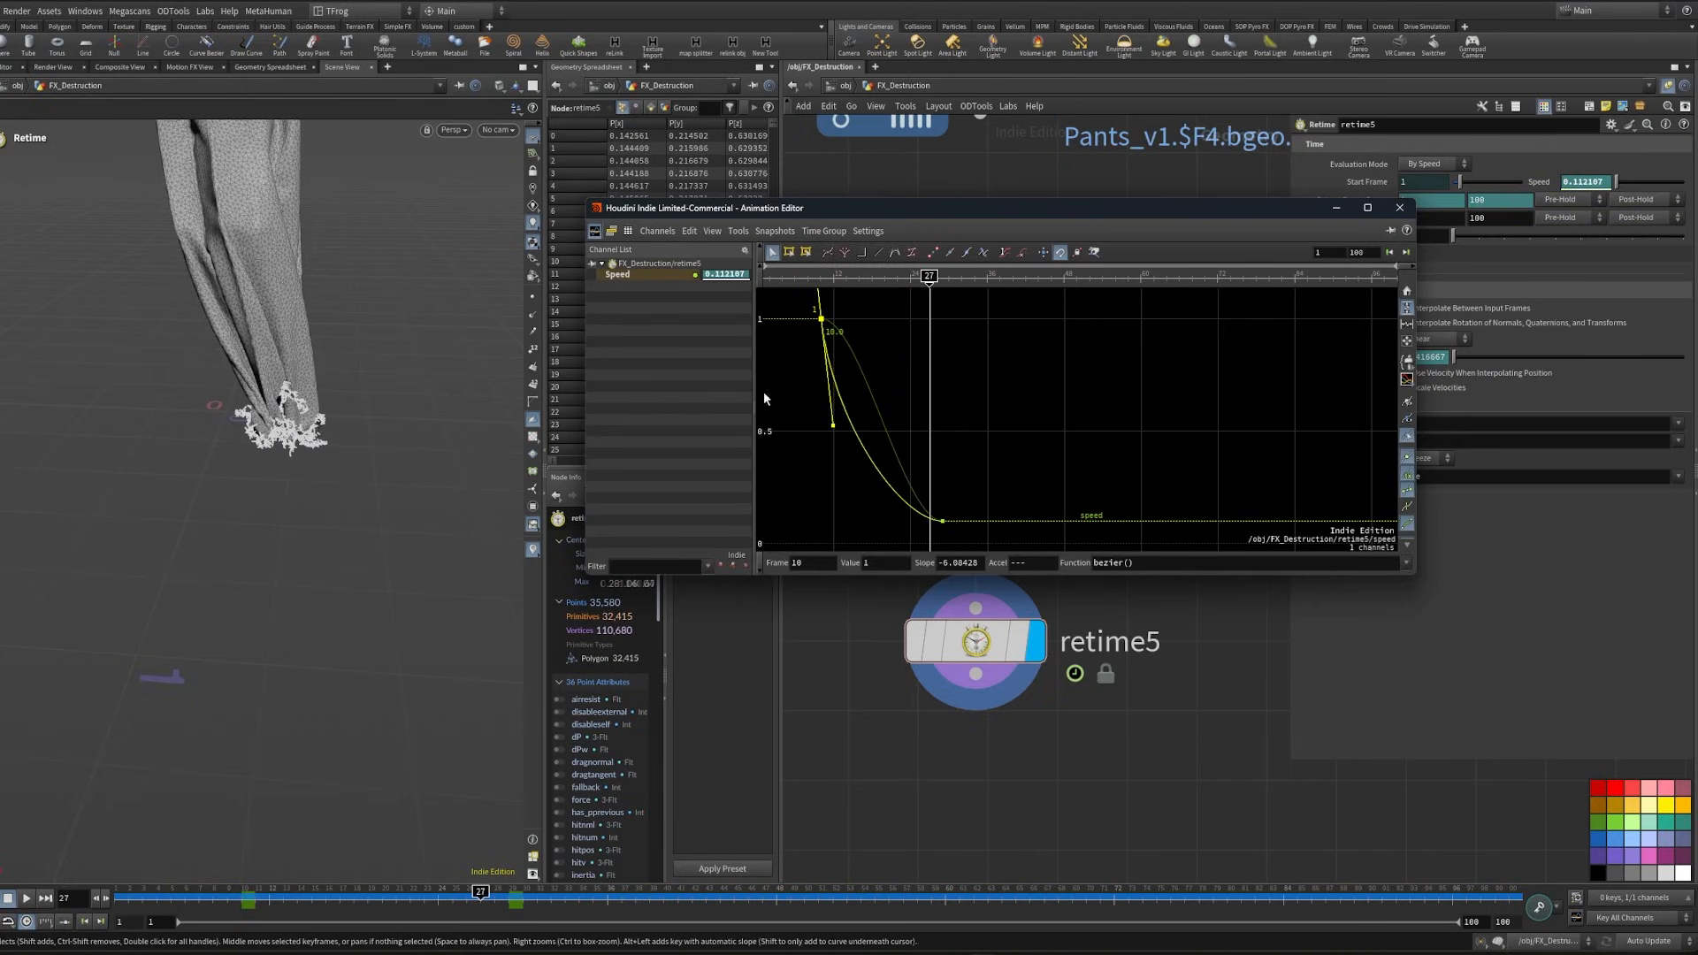
pyautogui.click(820, 279)
# - Look through cam1 and review the first frames of the retimed cloth
pyautogui.click(495, 130)
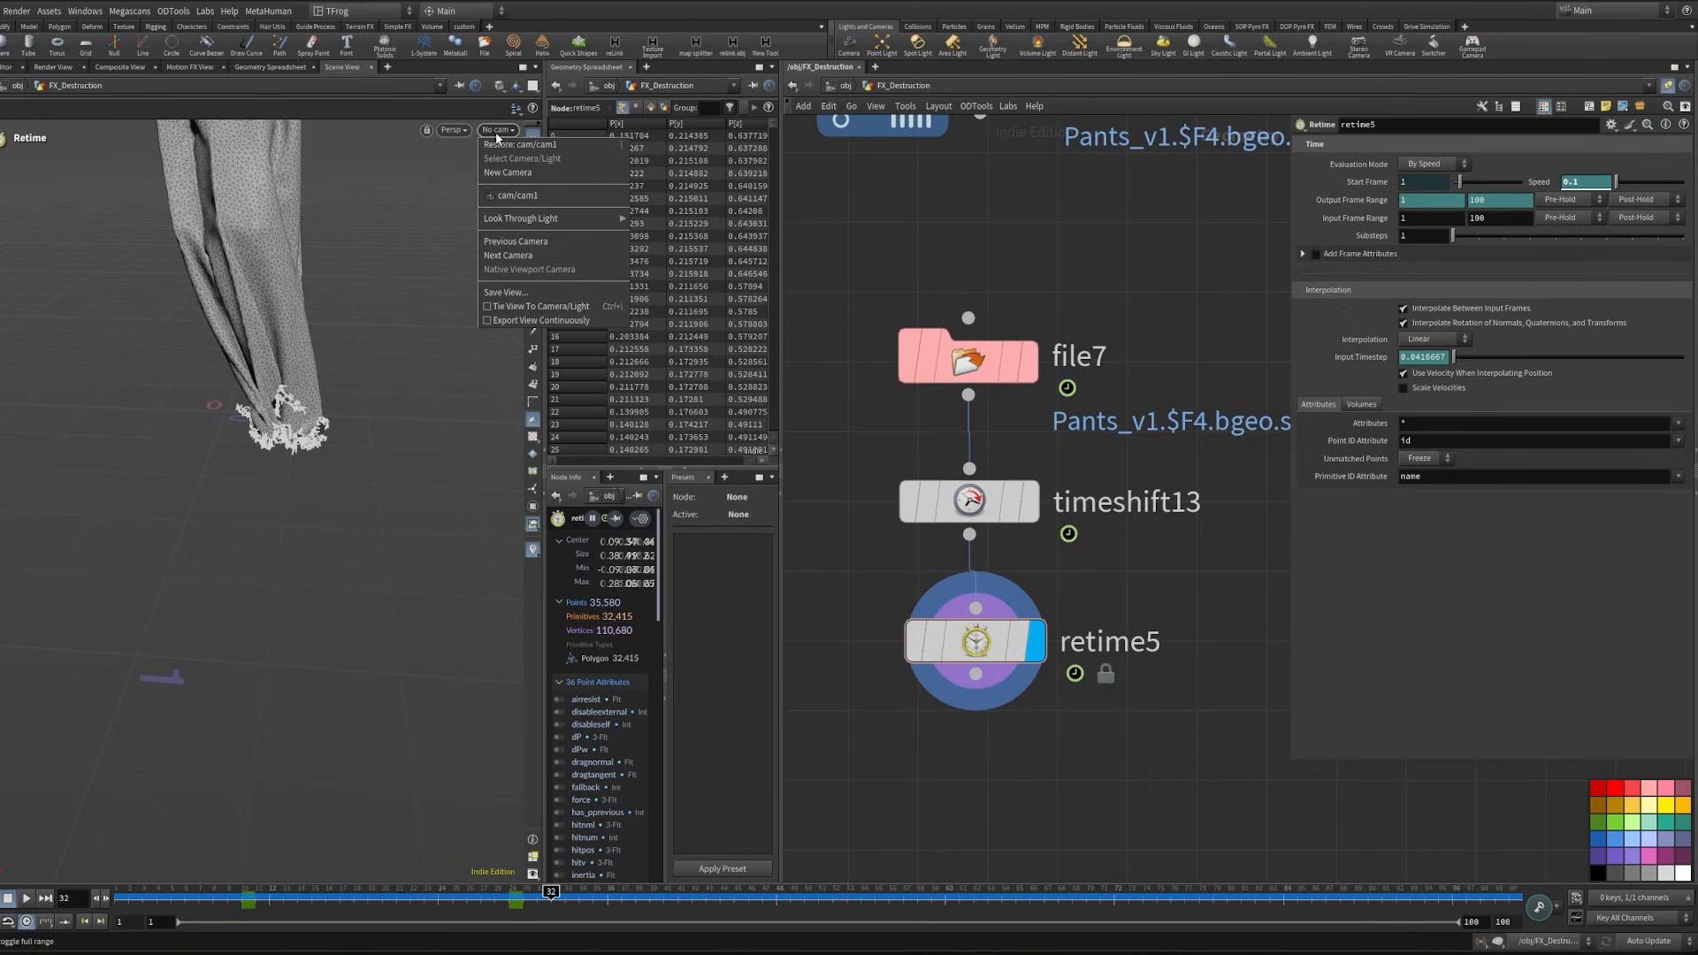
pyautogui.click(507, 194)
pyautogui.click(151, 893)
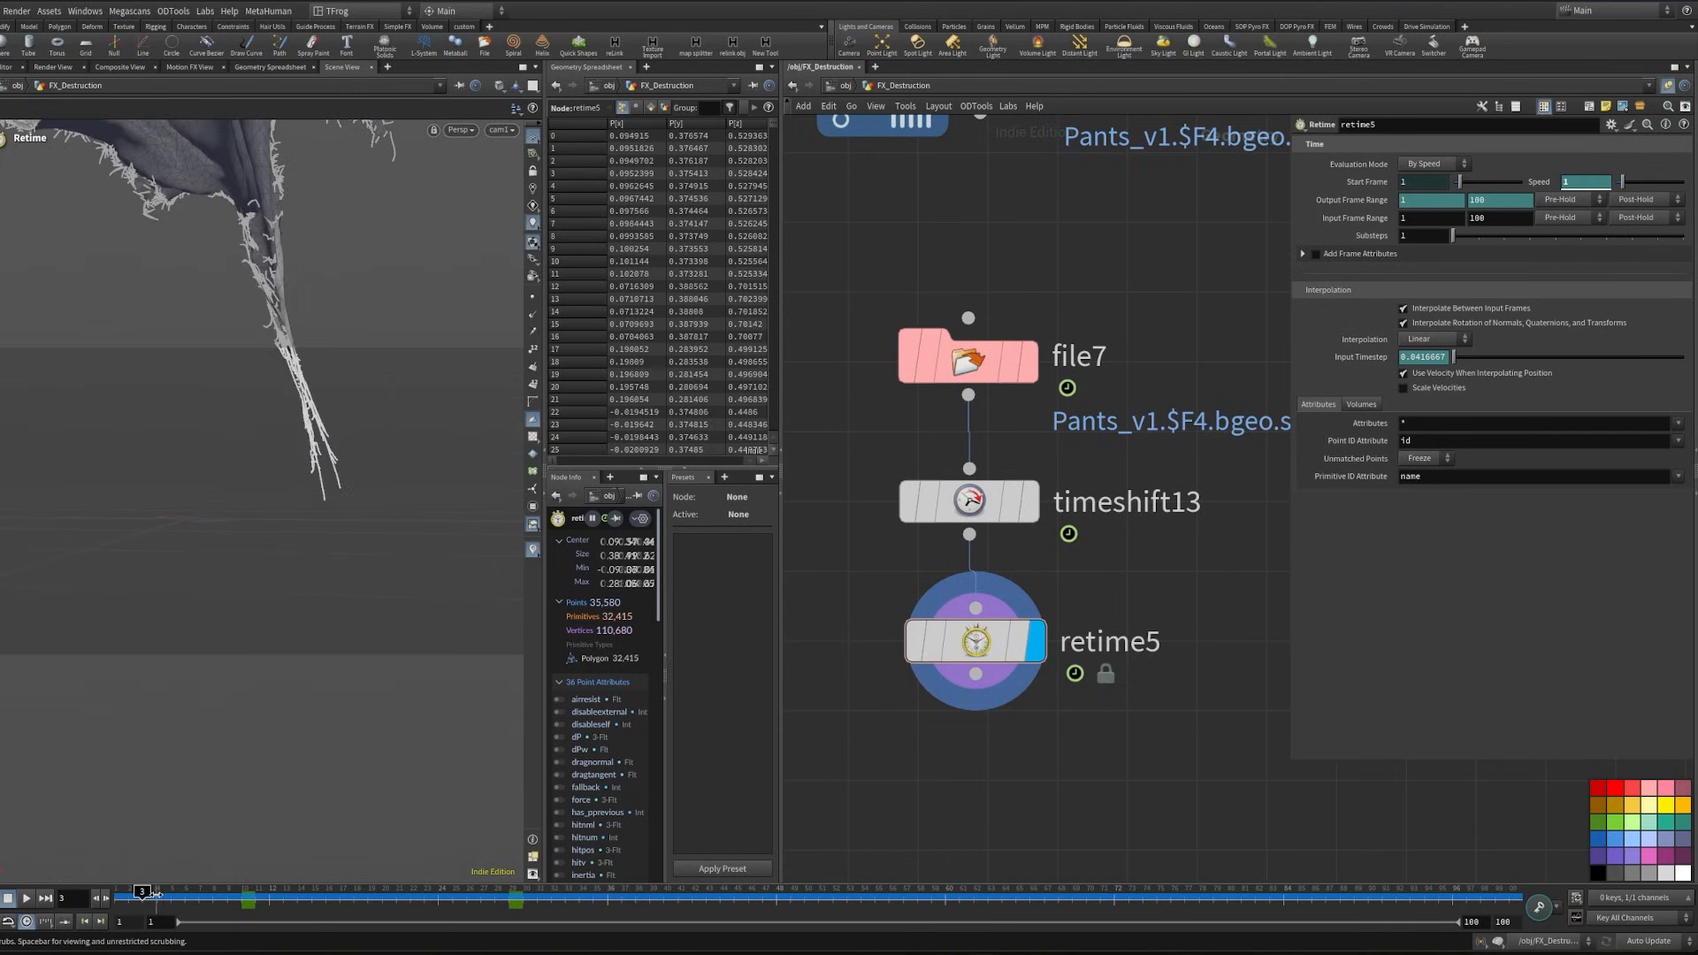
pyautogui.moveTo(155, 893); pyautogui.dragTo(158, 892)
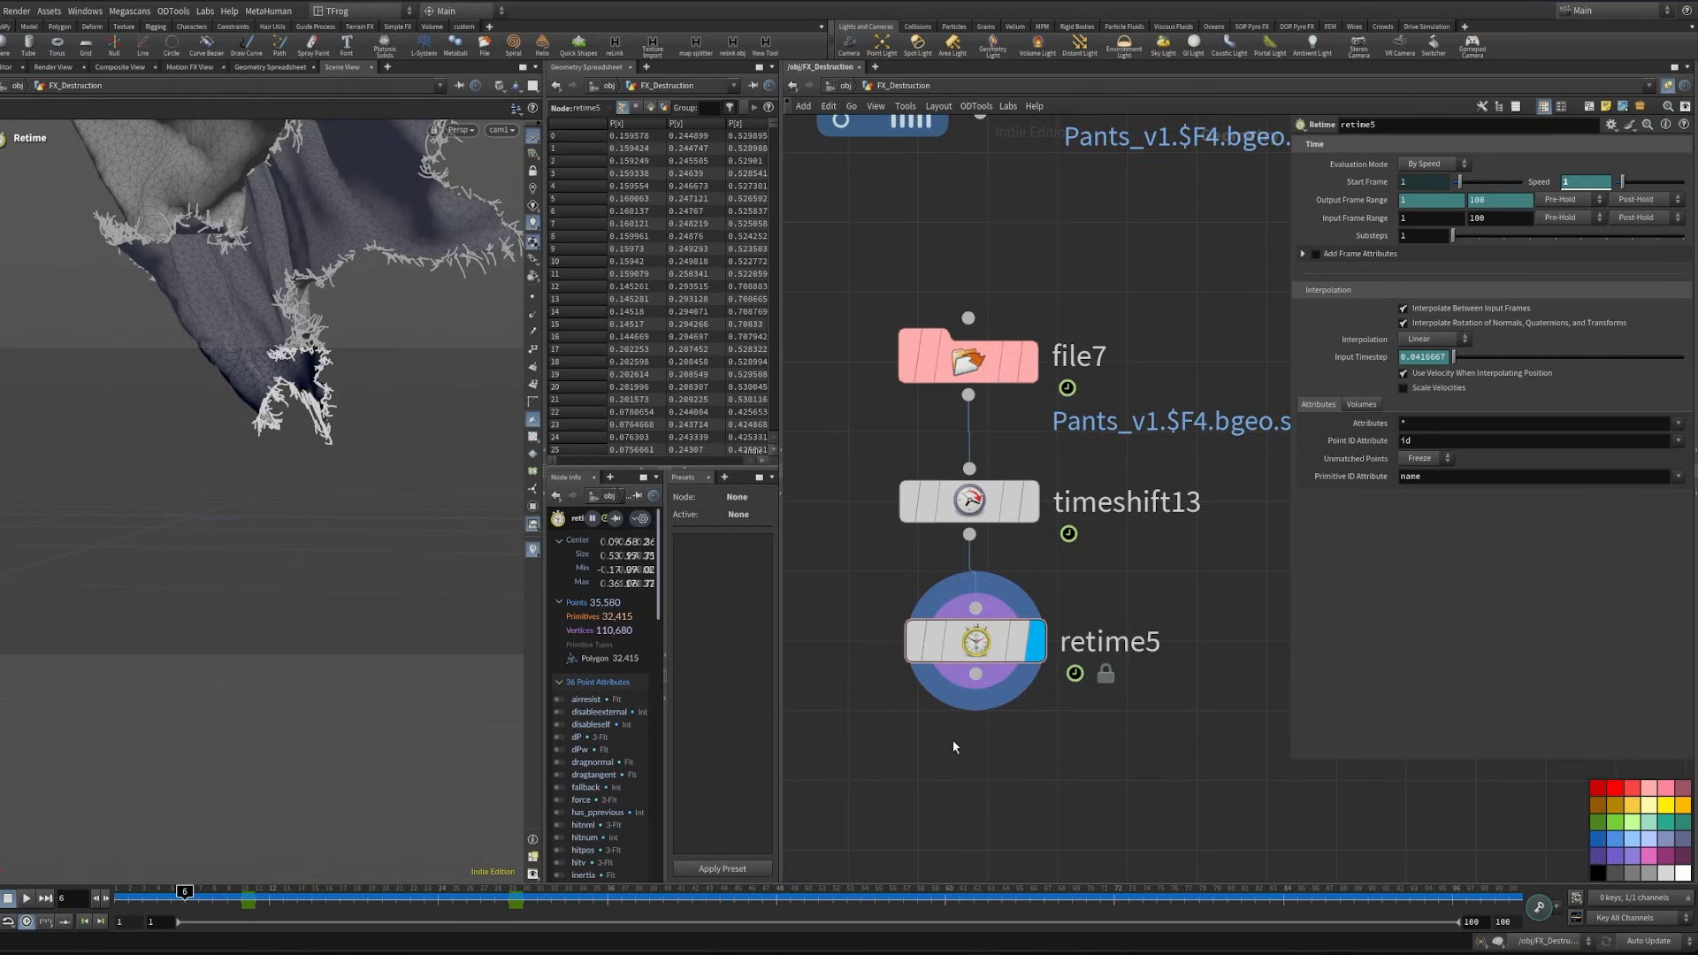
# - Add a Switch-If node after retime5 and display it
pyautogui.moveTo(953, 741); pyautogui.dragTo(946, 572, button='middle')
pyautogui.press('Tab')
pyautogui.write('swit')
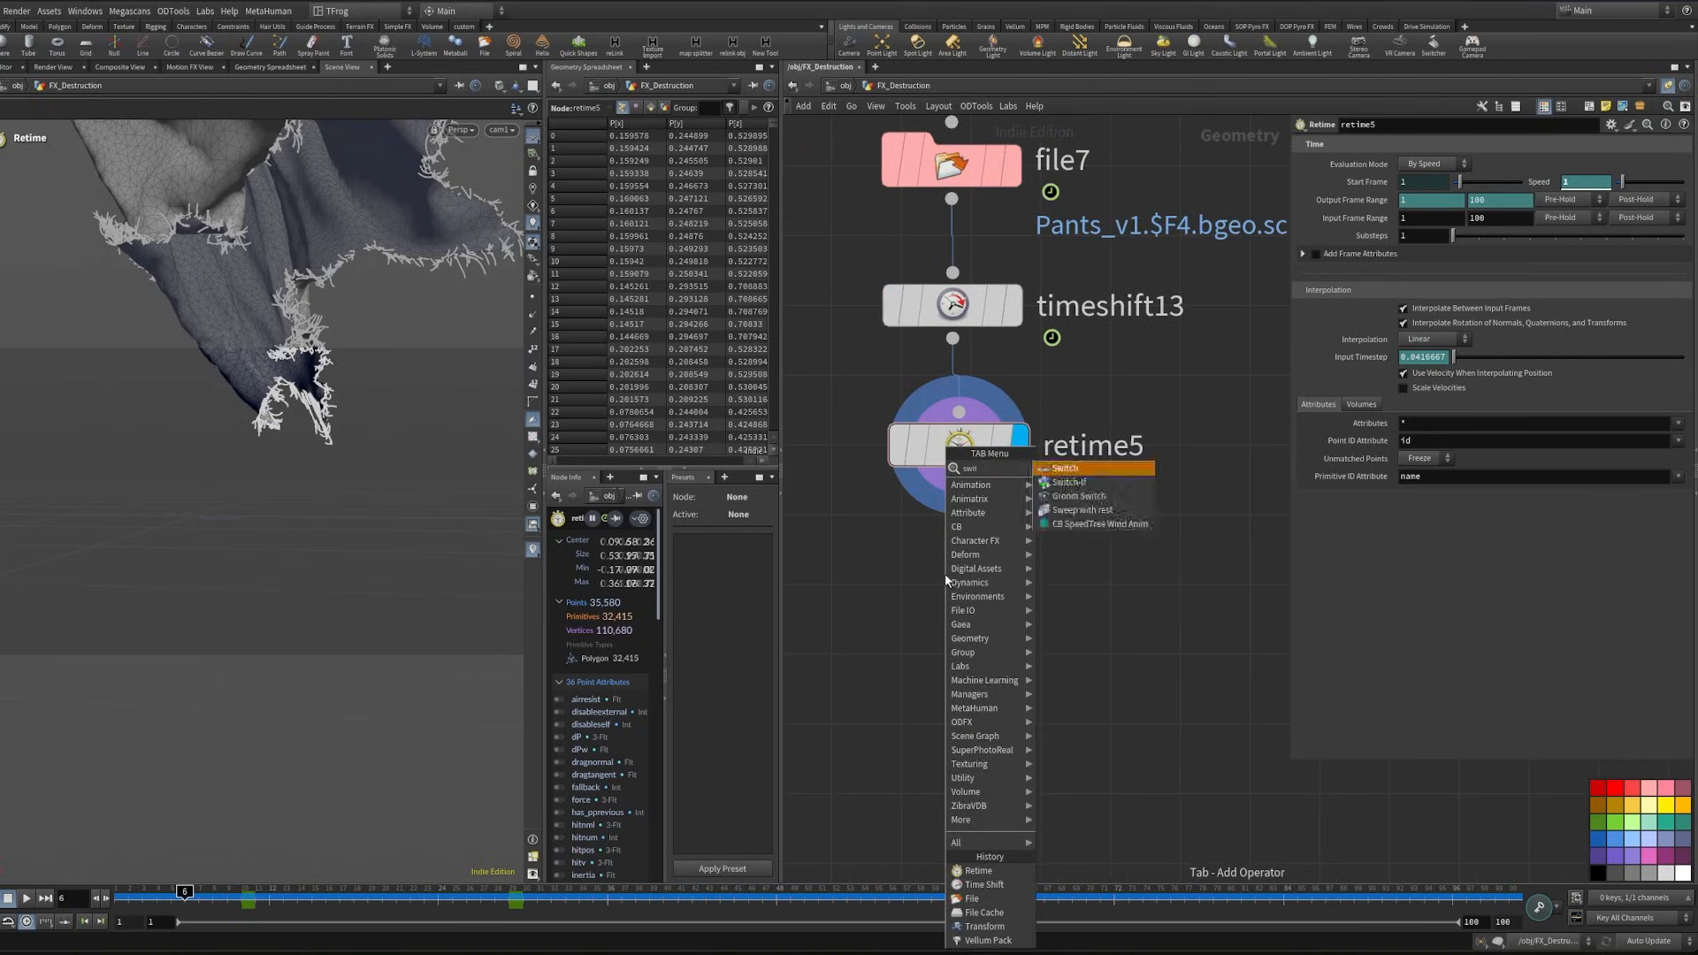
pyautogui.press('Down')
pyautogui.press('Return')
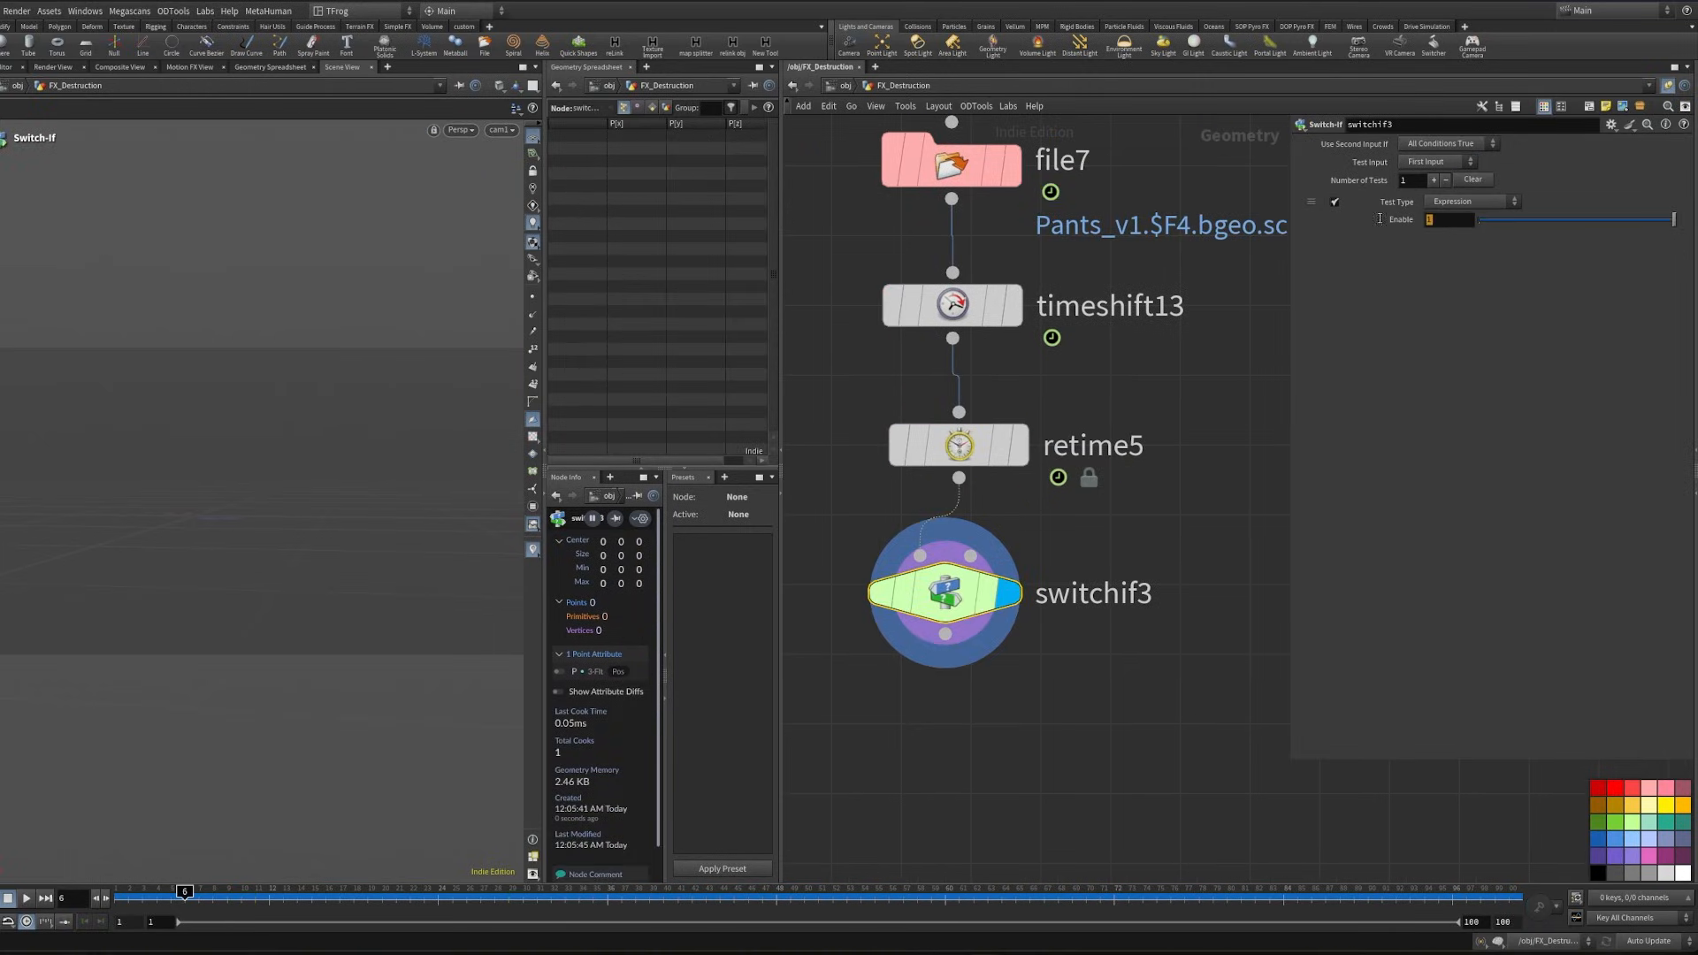
# - Set switchif3's expression to $F>5 with the second input used when all conditions are false, and check the switch across frames
pyautogui.moveTo(1380, 219); pyautogui.dragTo(1362, 232)
pyautogui.write('$F')
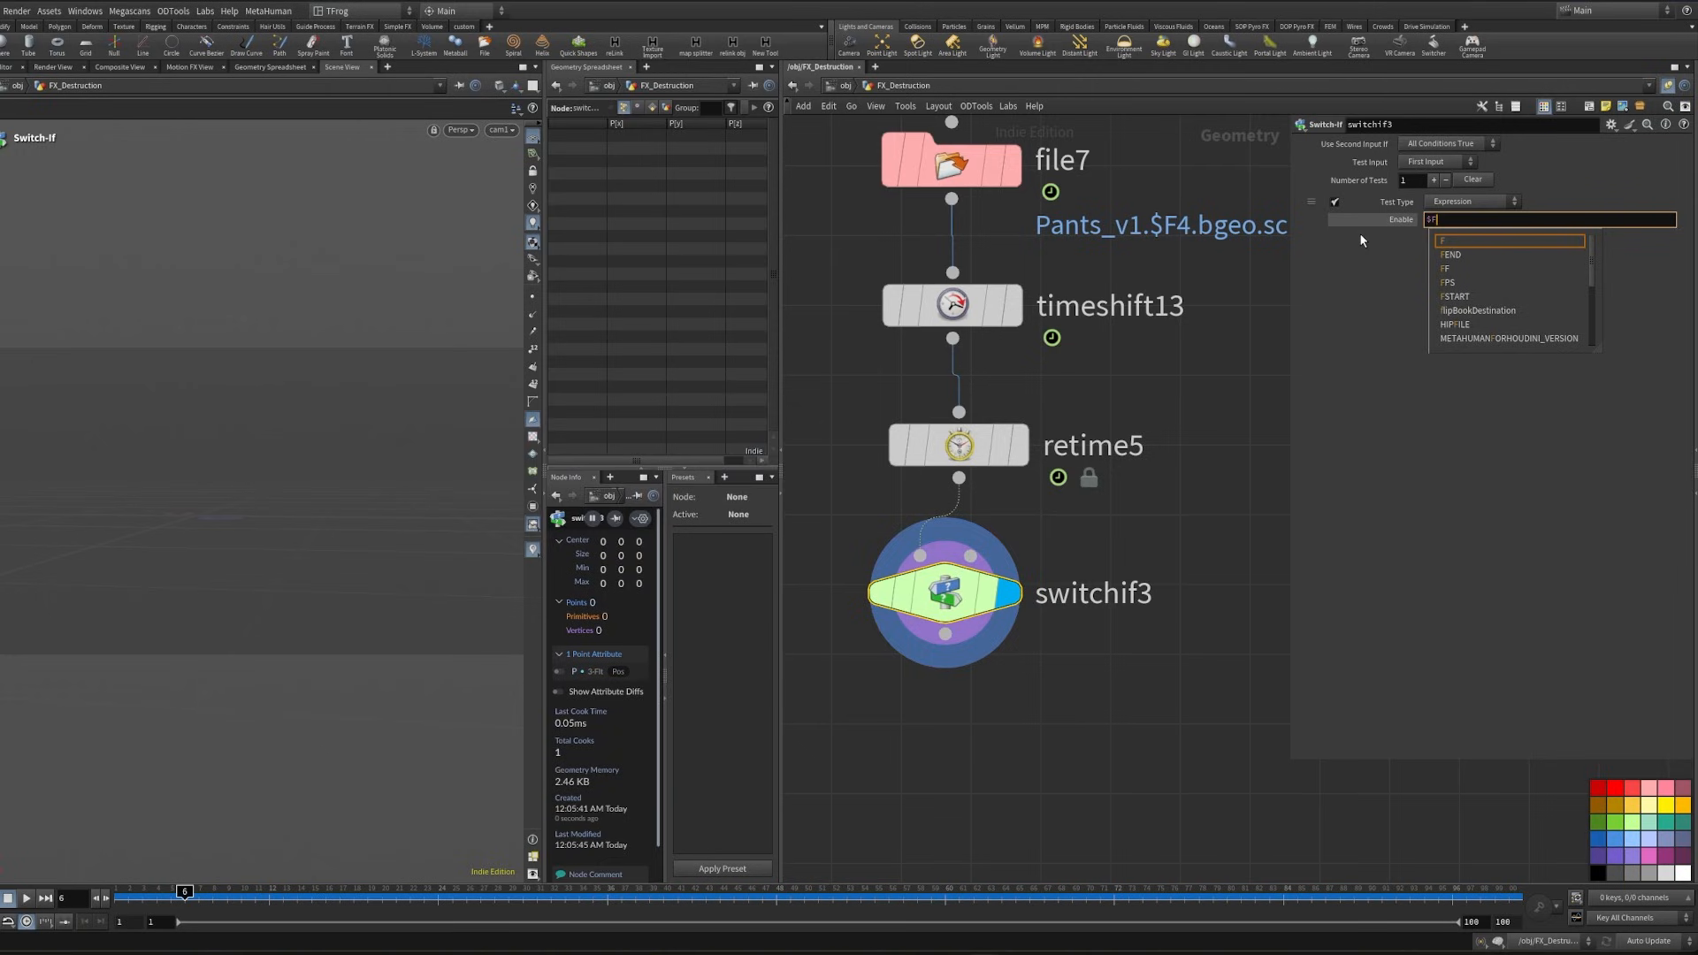
pyautogui.write('>5')
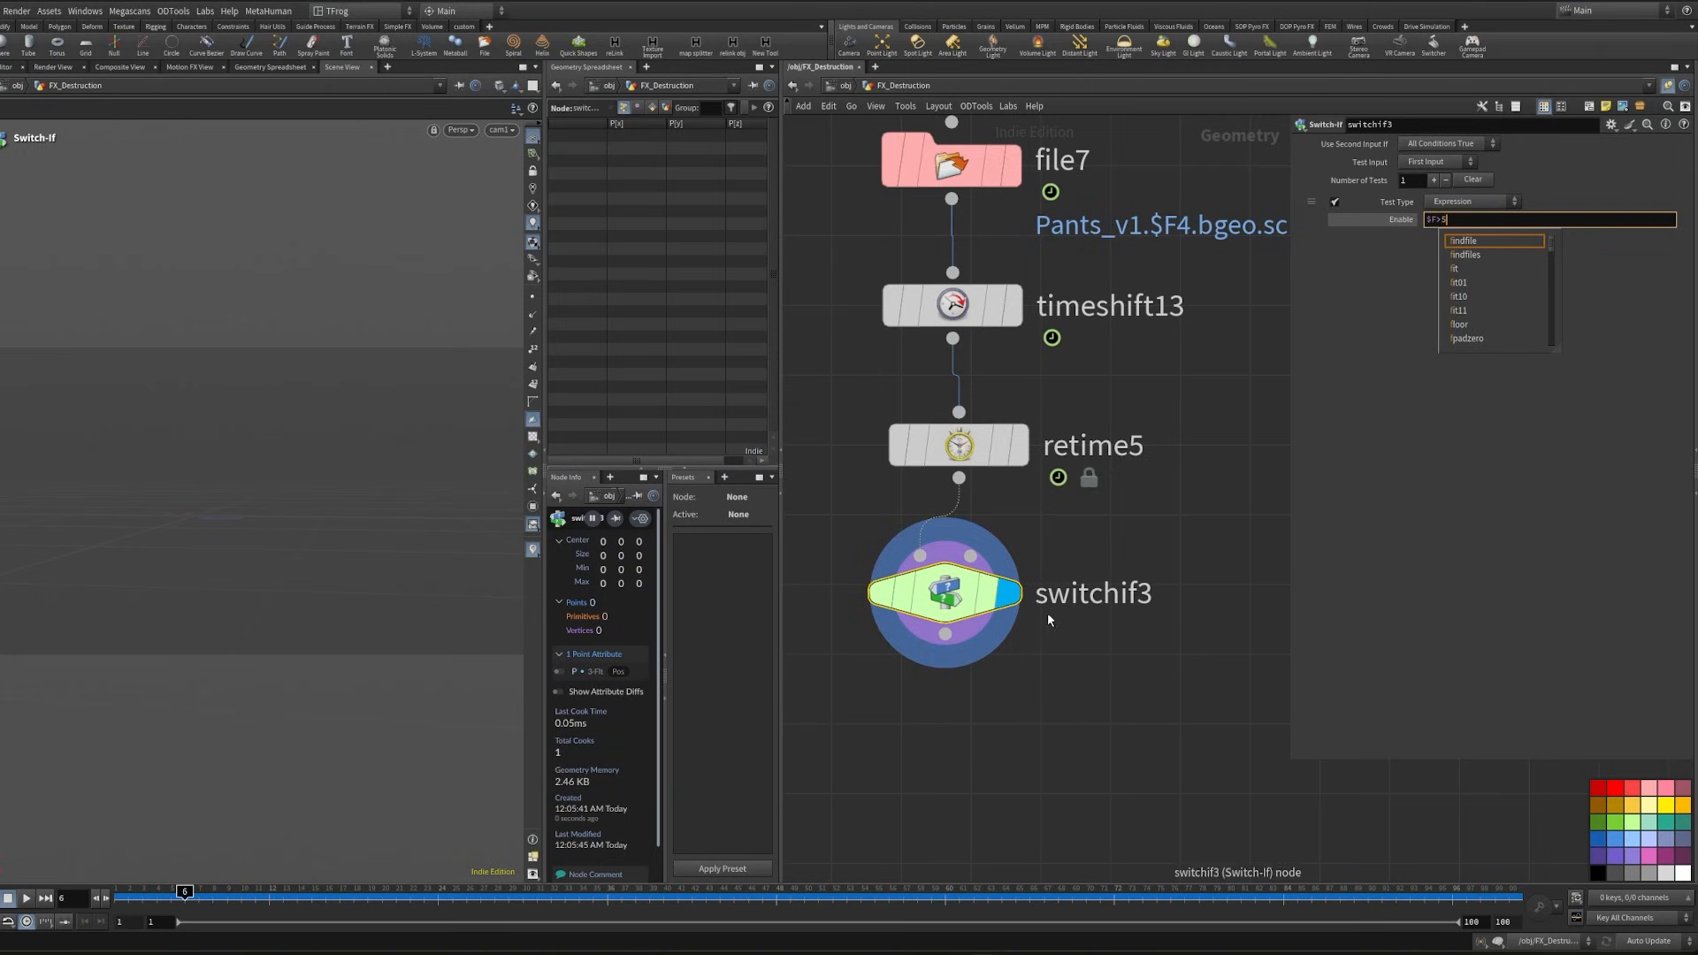
pyautogui.click(1447, 143)
pyautogui.click(1475, 193)
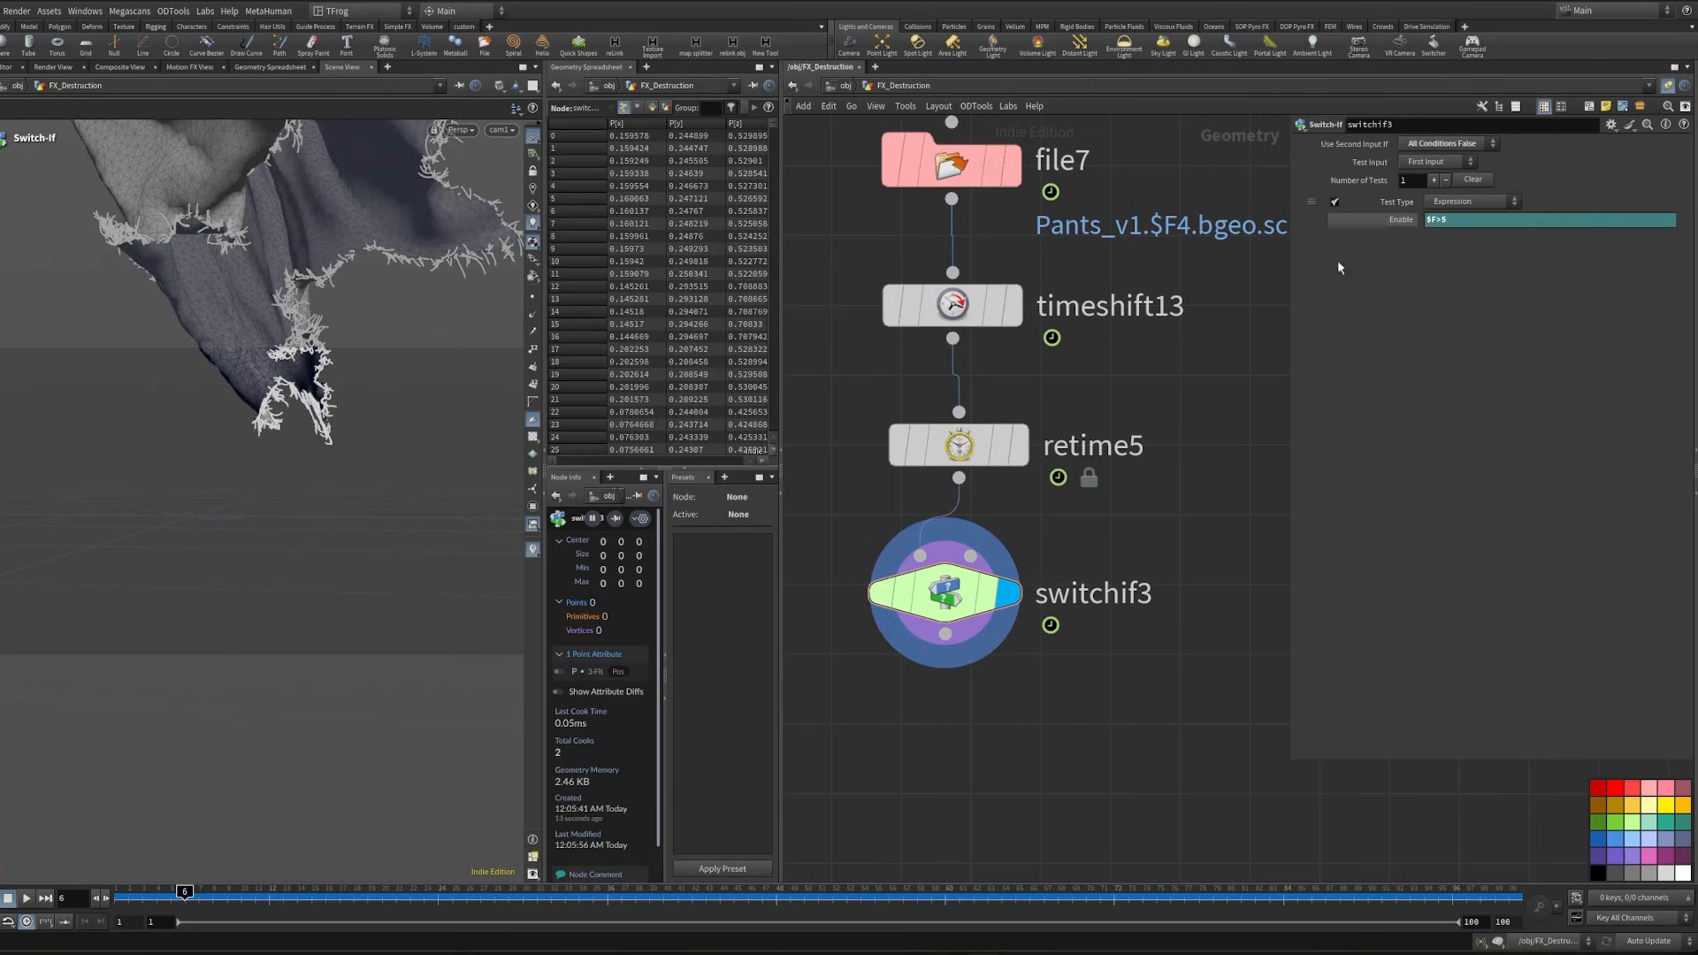
pyautogui.click(180, 897)
pyautogui.moveTo(178, 900); pyautogui.dragTo(268, 902)
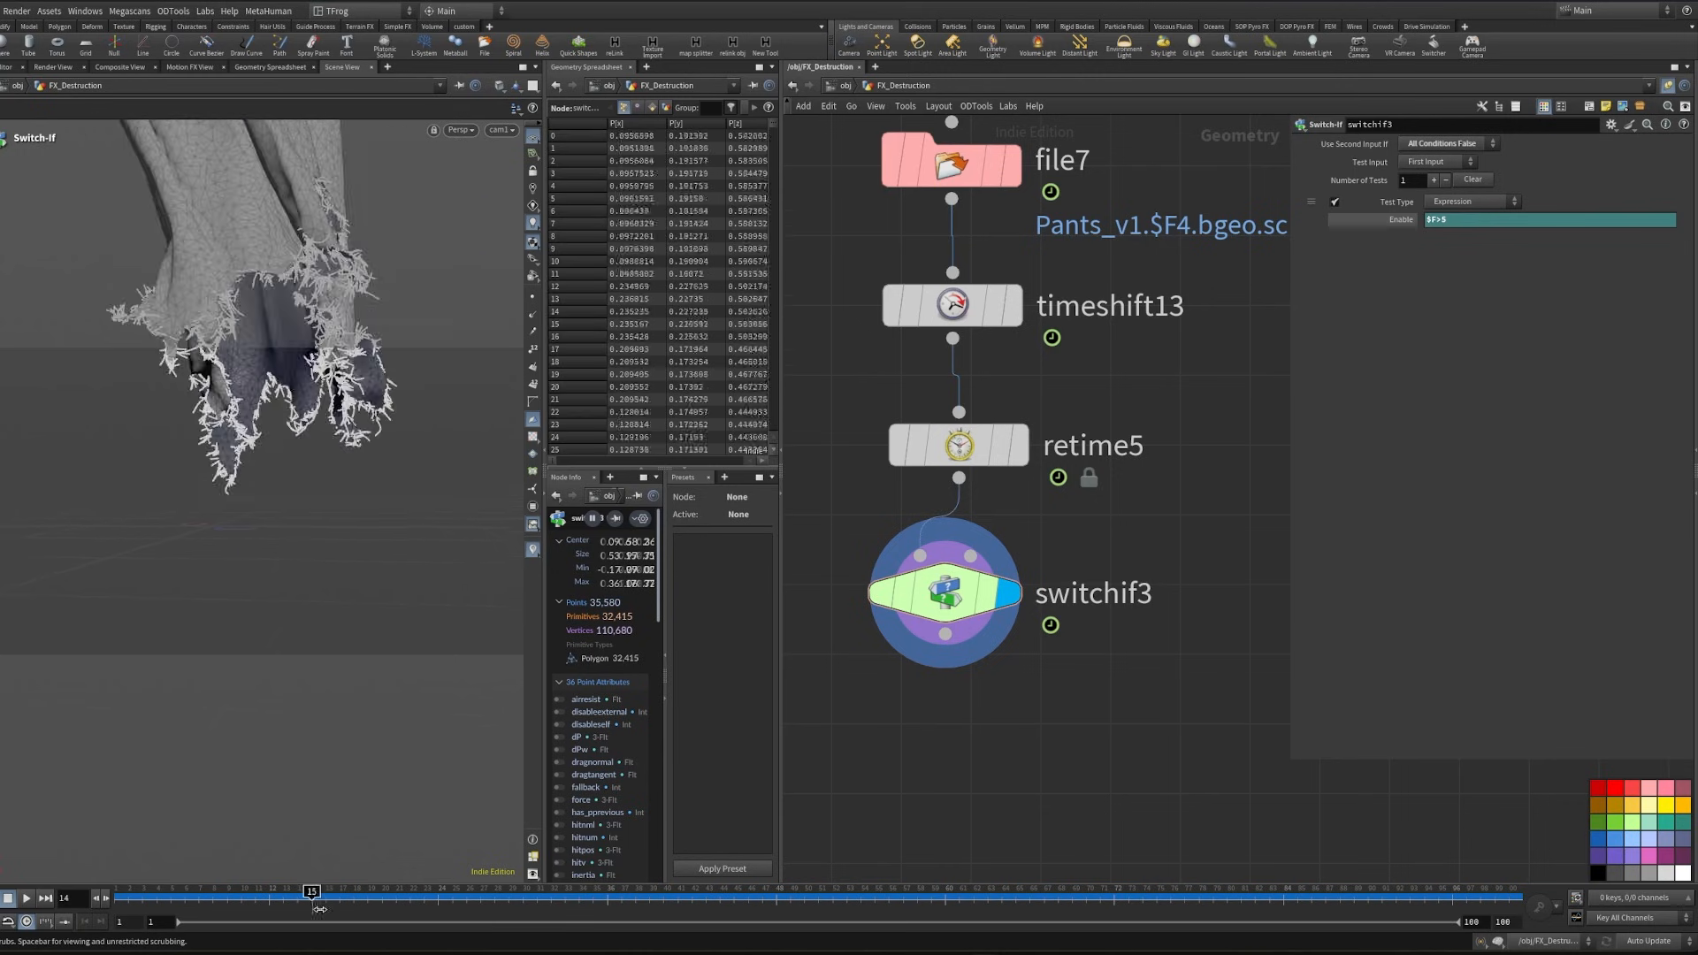
# - Add a Merge node fed by switchif3's output
pyautogui.scroll(-5, 1008, 628)
pyautogui.moveTo(904, 516); pyautogui.dragTo(989, 571)
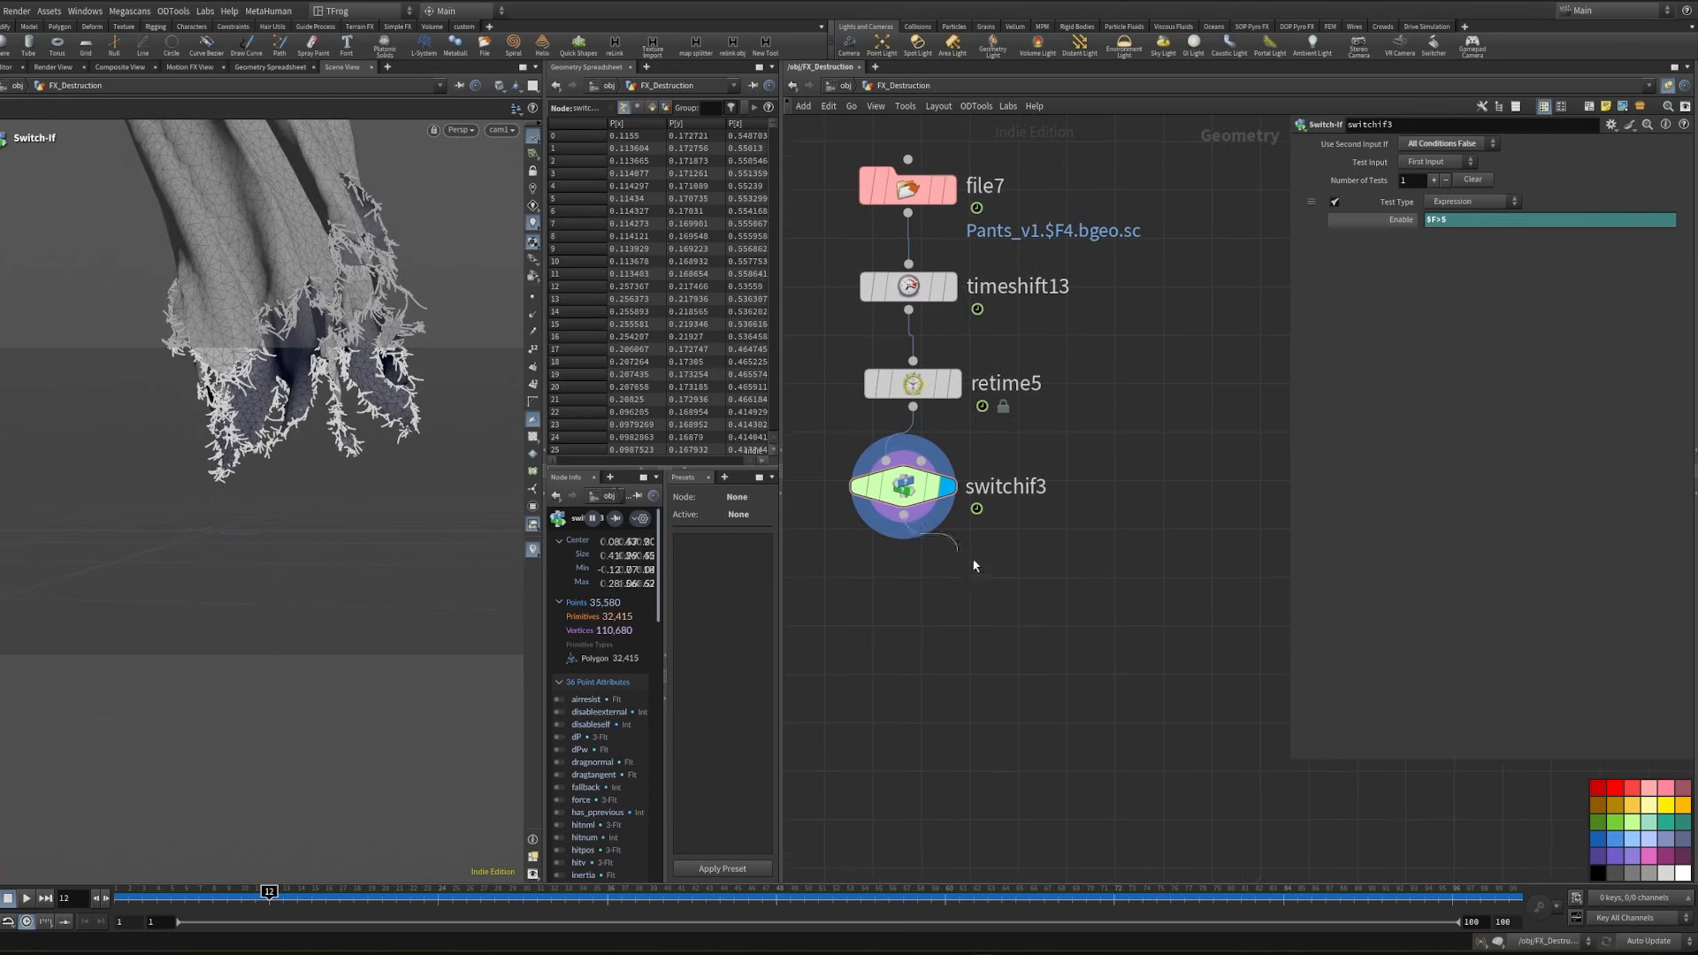
pyautogui.write('merge')
pyautogui.press('Return')
pyautogui.scroll(-6, 1021, 499)
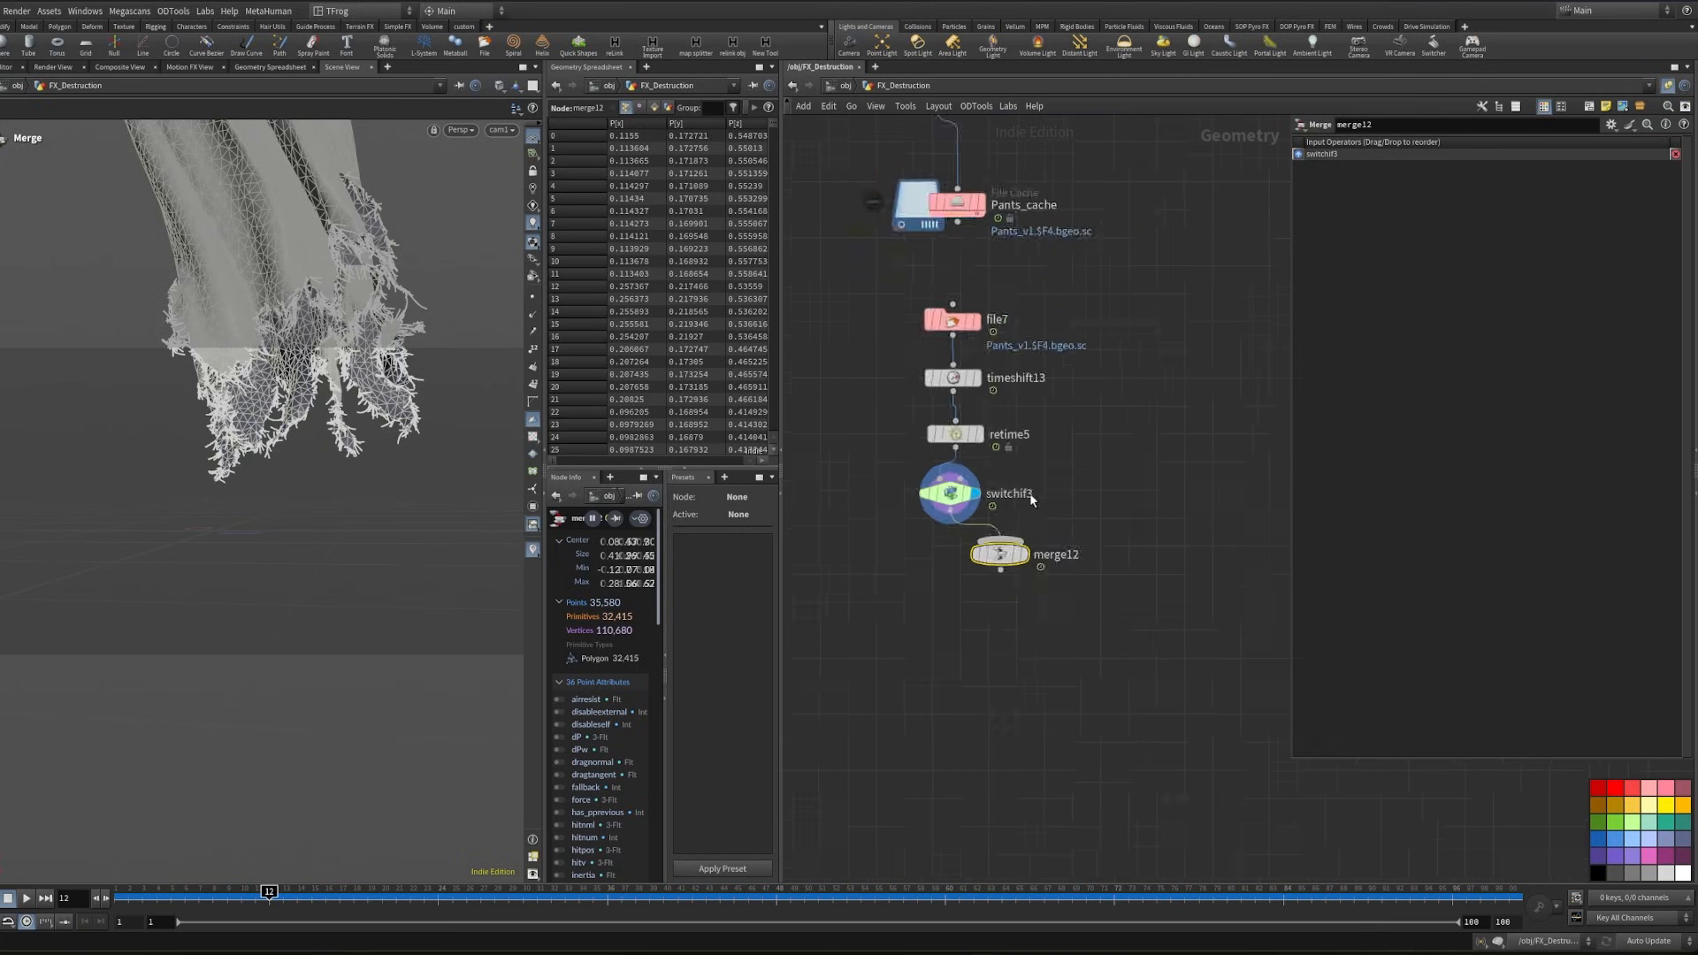
# - Bring an Object Merge of /obj/FX_Destruction/Character_Geo beside switchif3, connect it to merge12, and display the merge
pyautogui.moveTo(1057, 292); pyautogui.dragTo(1111, 629, button='middle')
pyautogui.scroll(-3, 1061, 530)
pyautogui.moveTo(1052, 517); pyautogui.dragTo(1106, 711, button='middle')
pyautogui.moveTo(1143, 564); pyautogui.dragTo(1037, 728, button='middle')
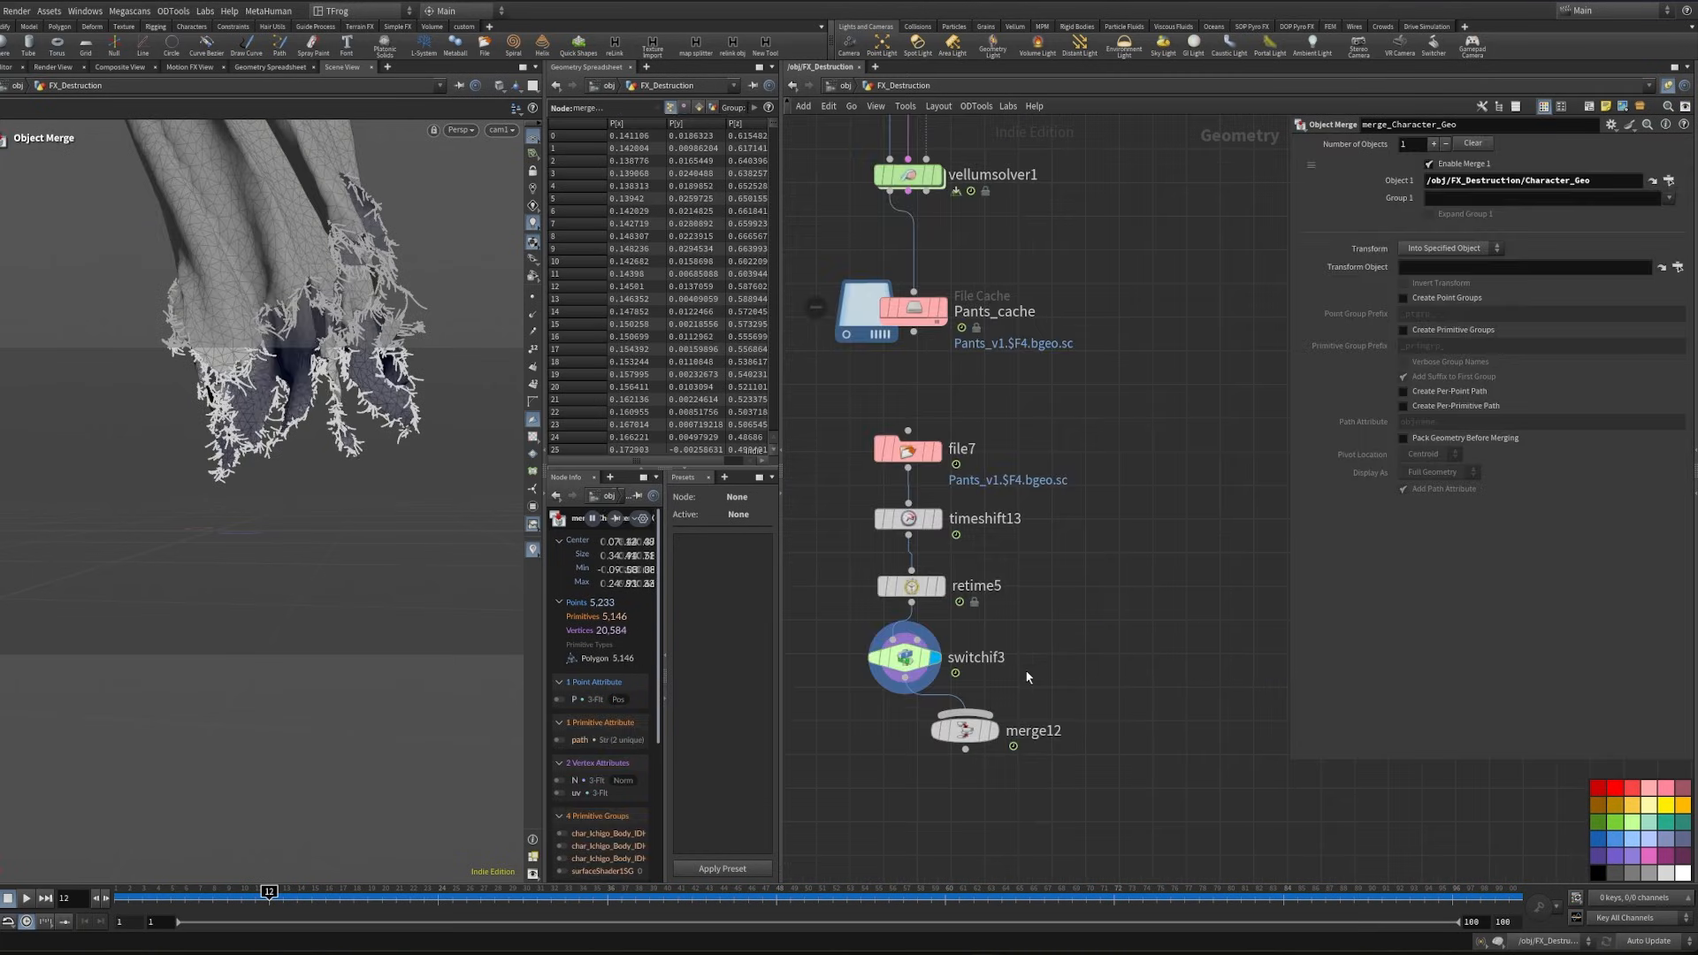
pyautogui.hotkey('ctrl', 'v')
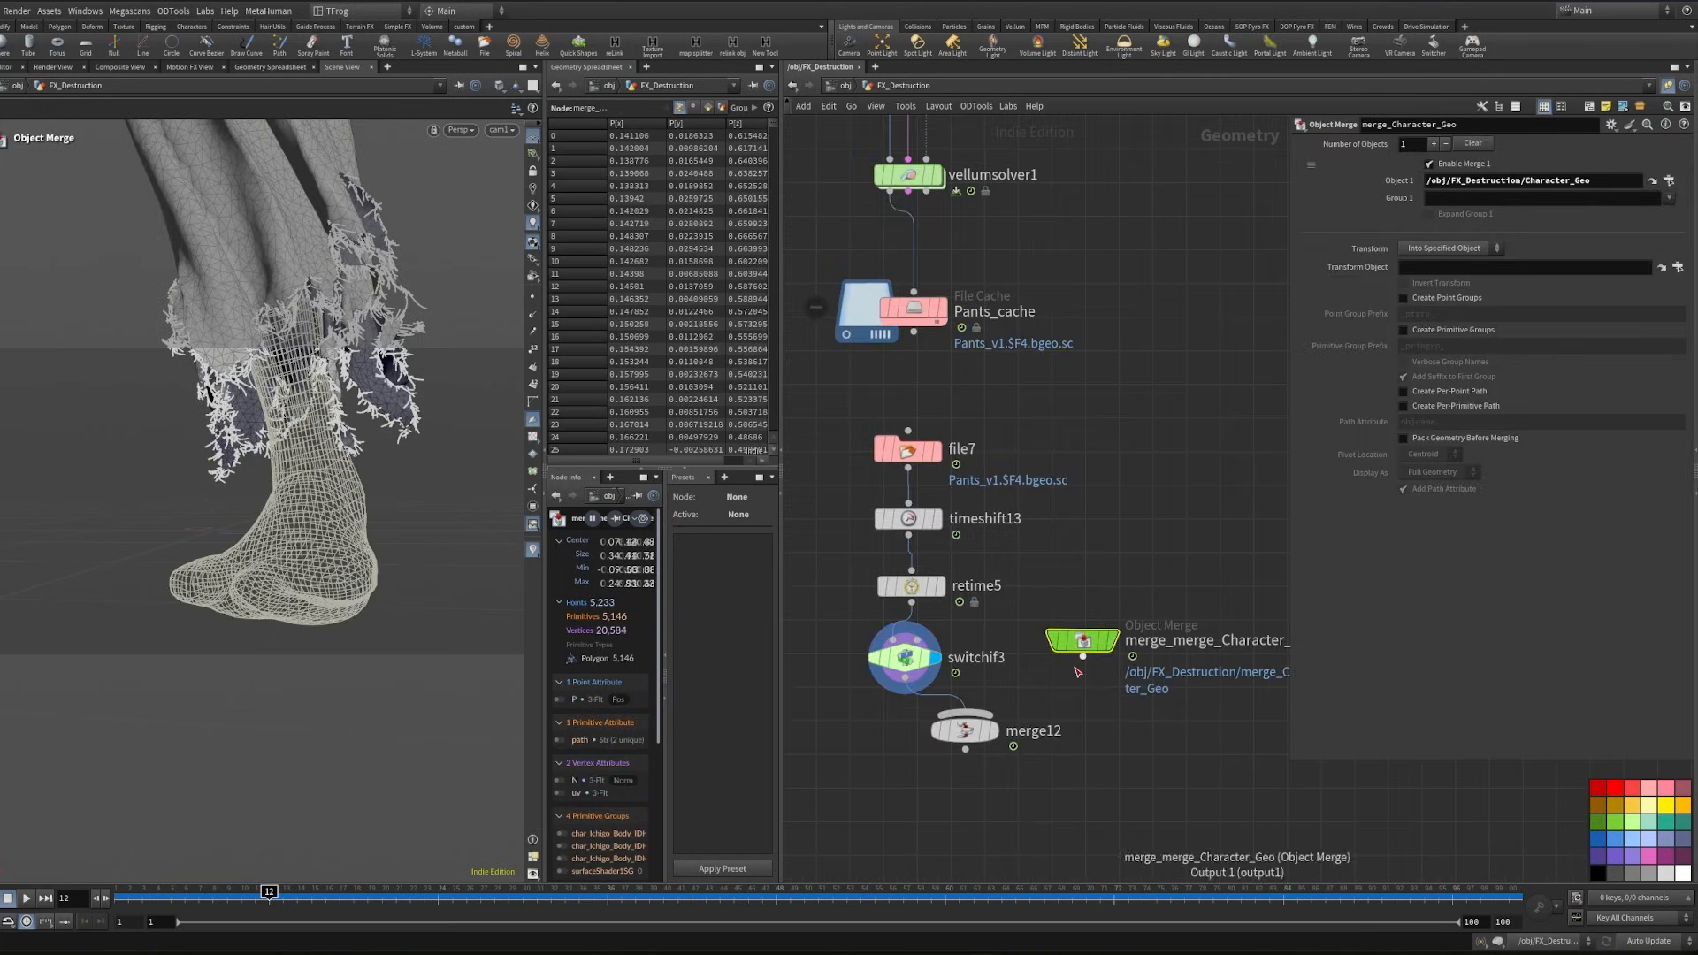
pyautogui.click(996, 732)
pyautogui.moveTo(1079, 705); pyautogui.dragTo(894, 785)
# - Go to frame 53, then place merge12 farther below switchif3 and align the character object merge beside the switch
pyautogui.moveTo(794, 896); pyautogui.dragTo(847, 897)
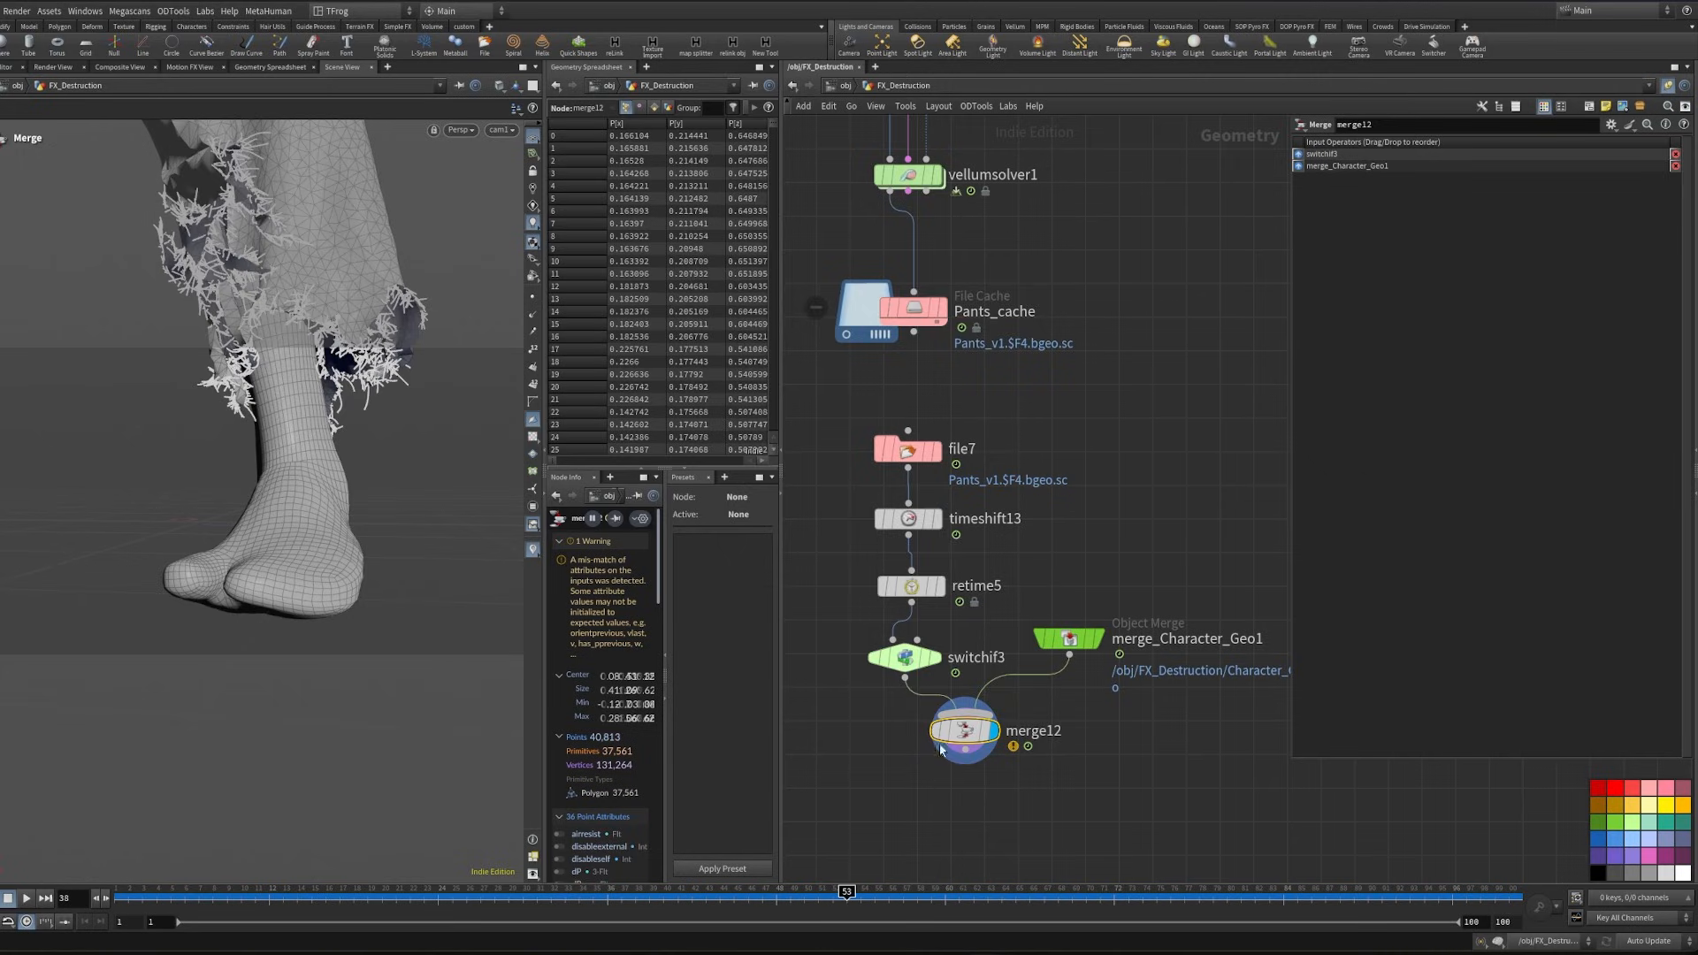
pyautogui.moveTo(955, 761); pyautogui.dragTo(1037, 686, button='middle')
pyautogui.moveTo(1038, 686); pyautogui.dragTo(1038, 766)
pyautogui.moveTo(1150, 563); pyautogui.dragTo(1167, 577)
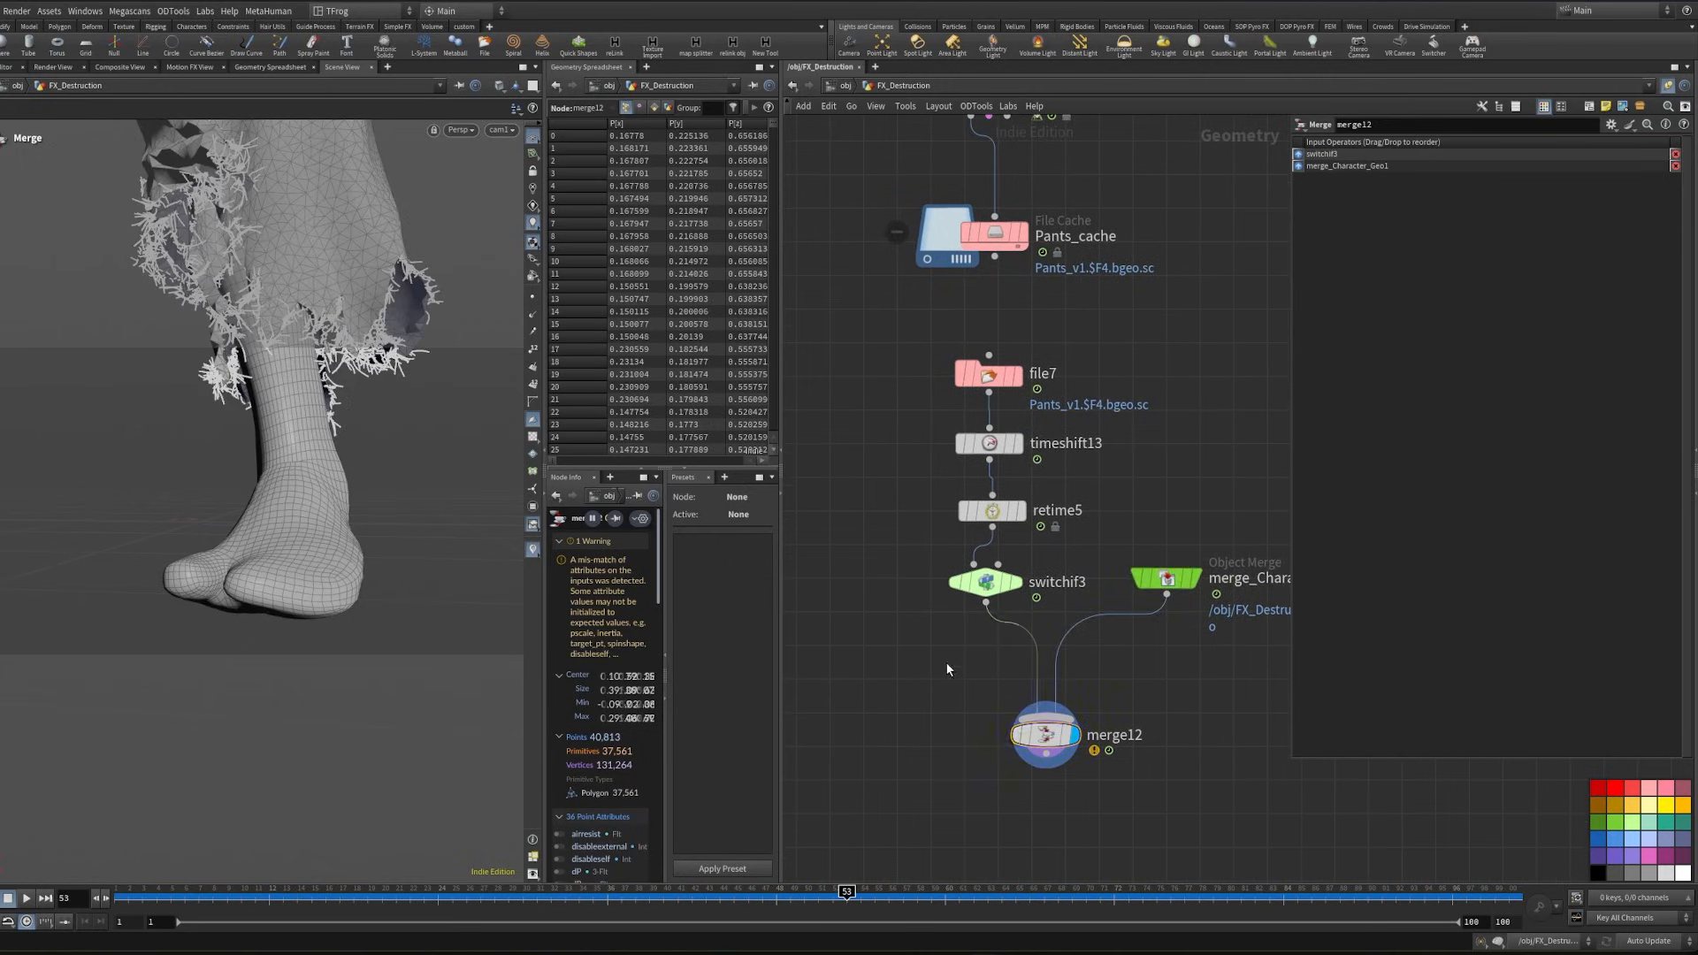
# - Insert a Transform node between switchif3 and merge12 with a Y translation of -.05
pyautogui.press('Tab')
pyautogui.write('tran')
pyautogui.press('Return')
pyautogui.click(997, 655)
pyautogui.click(1461, 202)
pyautogui.press('Tab')
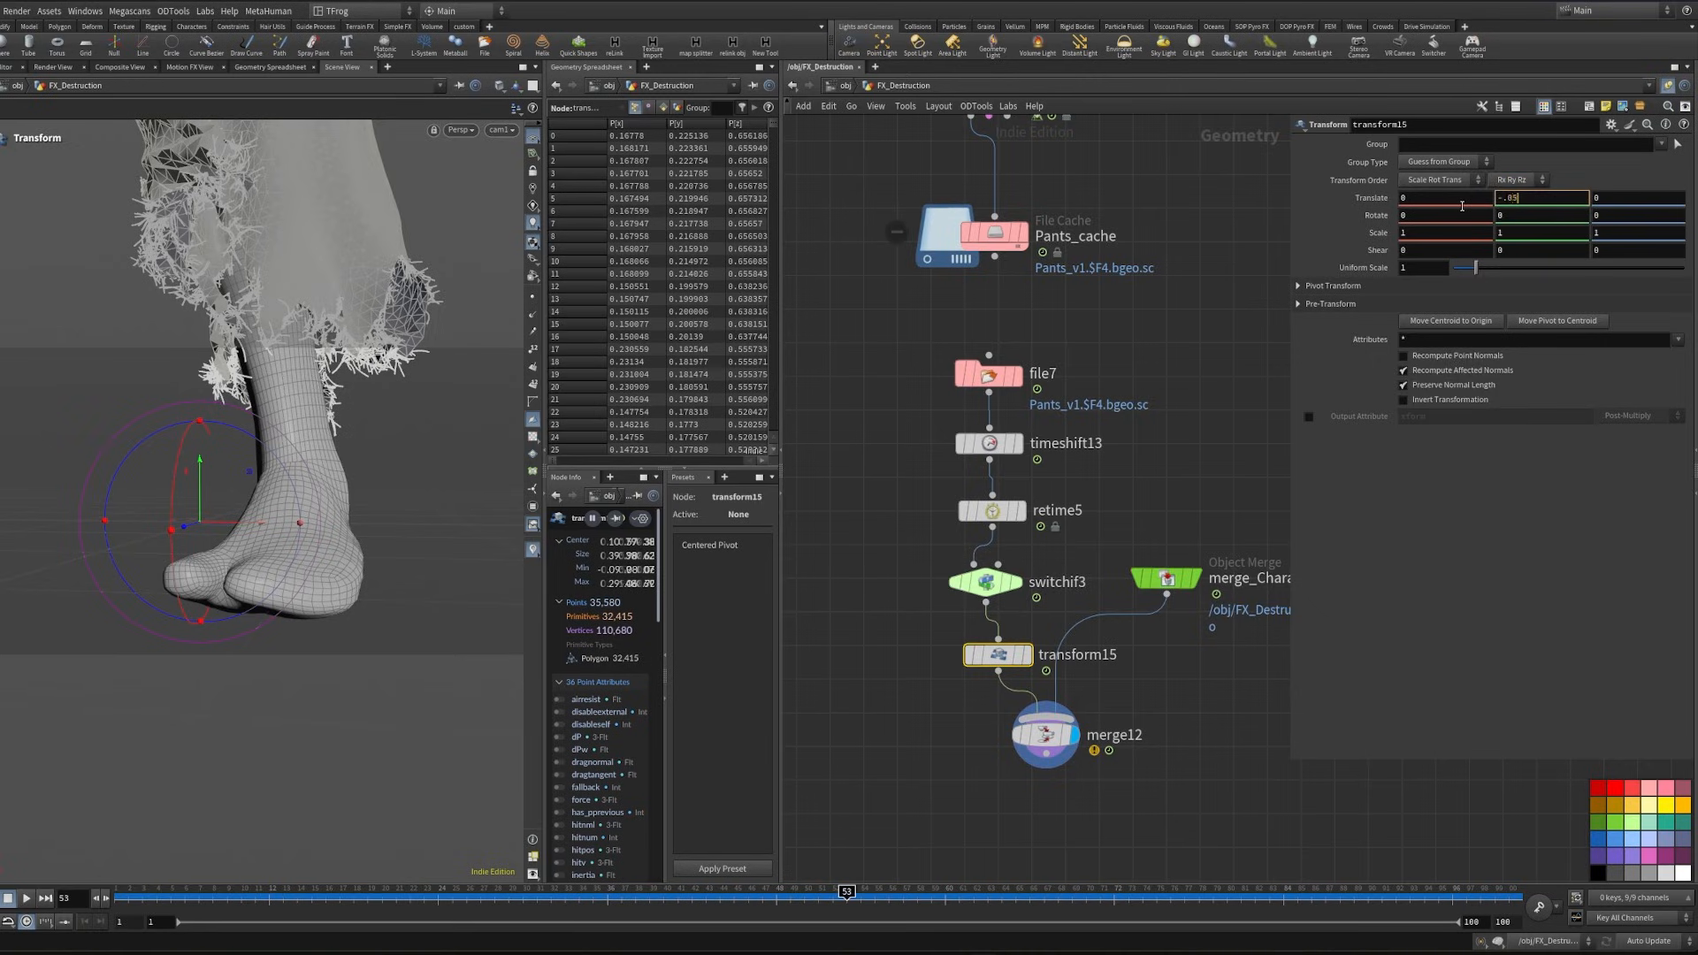
pyautogui.press('Return')
# - Set transform15's Y translation to -.07 and check the trousers against the leg at frame 12
pyautogui.click(1545, 198)
pyautogui.press('BackSpace')
pyautogui.write('8')
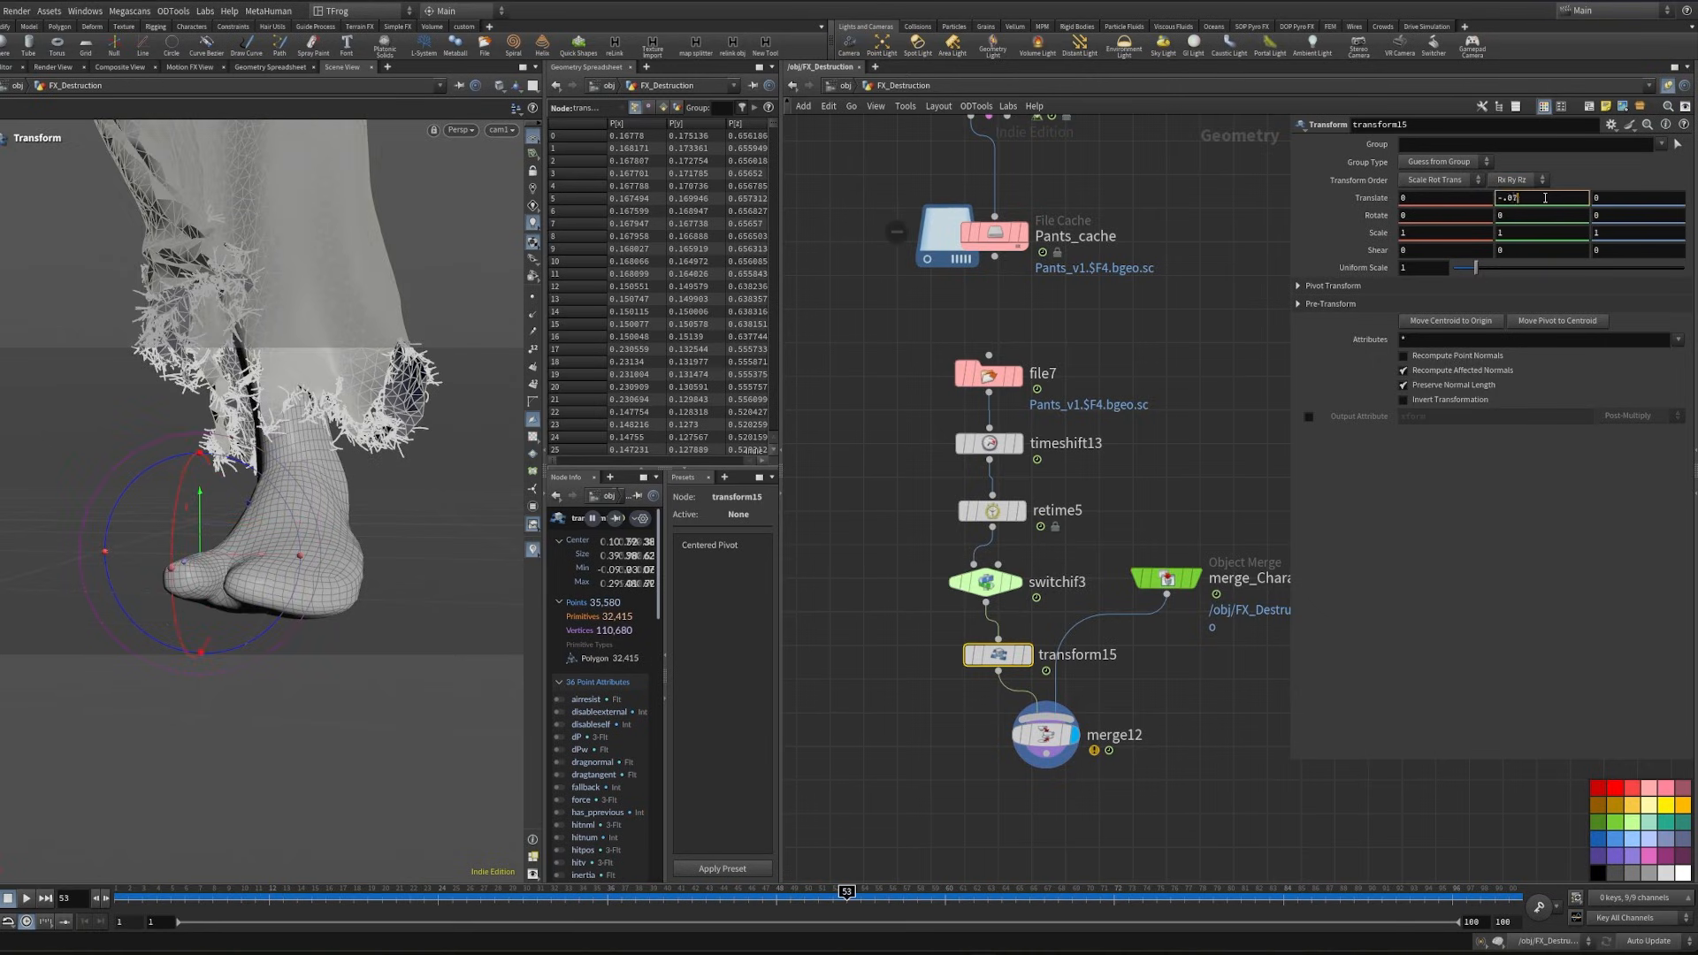
pyautogui.press('Return')
pyautogui.moveTo(128, 897); pyautogui.dragTo(268, 897)
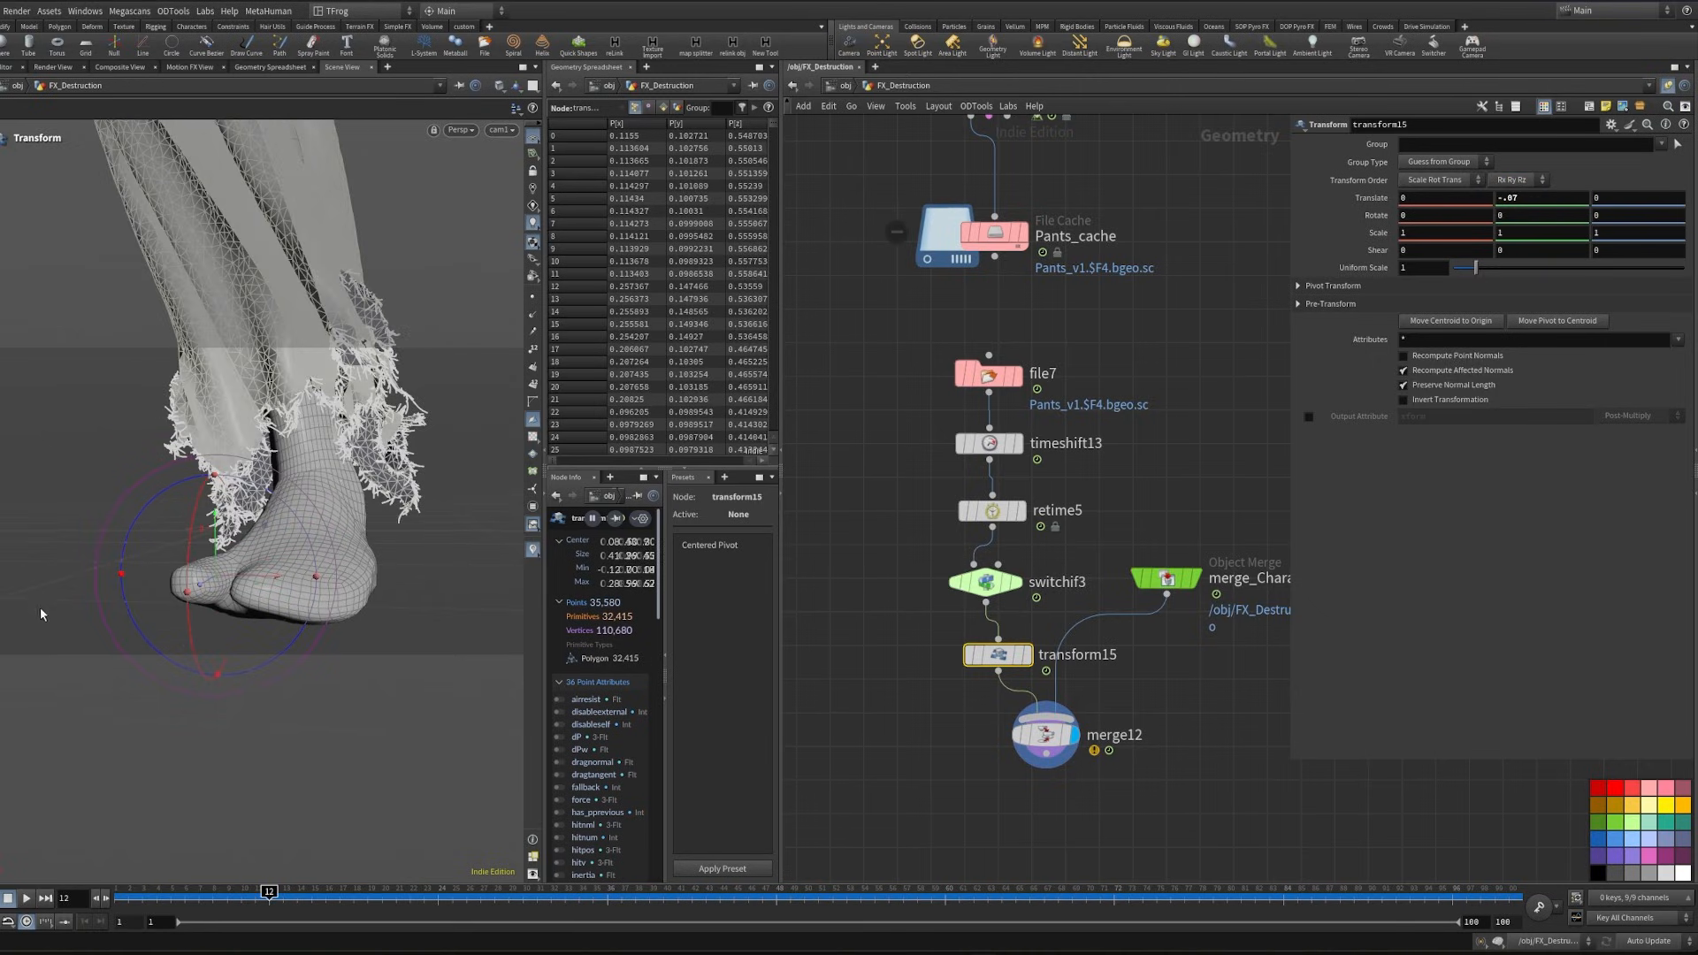
# - Delete merge12 and the character object merge, leaving transform15 as the end of the trouser chain
pyautogui.moveTo(1002, 756); pyautogui.dragTo(937, 743, button='middle')
pyautogui.moveTo(941, 758); pyautogui.dragTo(1074, 718)
pyautogui.press('Delete')
pyautogui.press('Delete')
pyautogui.scroll(-3, 1091, 646)
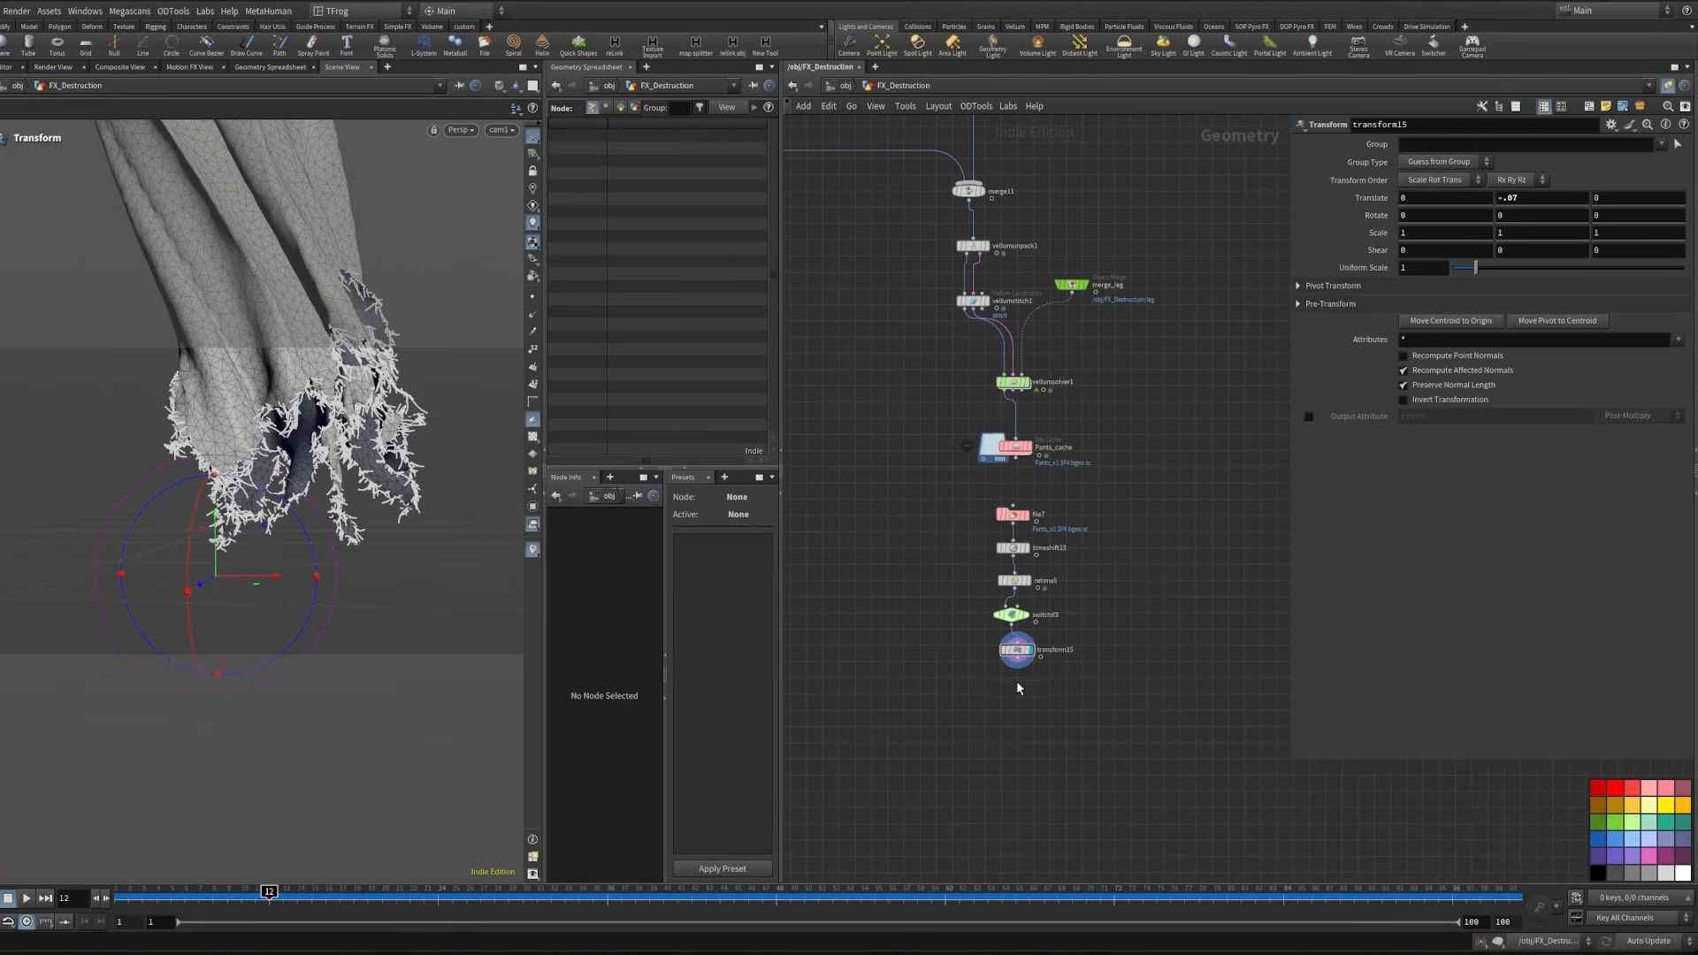
# - Add a Null below transform15 as the chain's output and name it Pants
pyautogui.press('Tab')
pyautogui.write('null')
pyautogui.press('Return')
pyautogui.scroll(3, 1008, 691)
pyautogui.write('p')
pyautogui.press('BackSpace')
pyautogui.write('Pants')
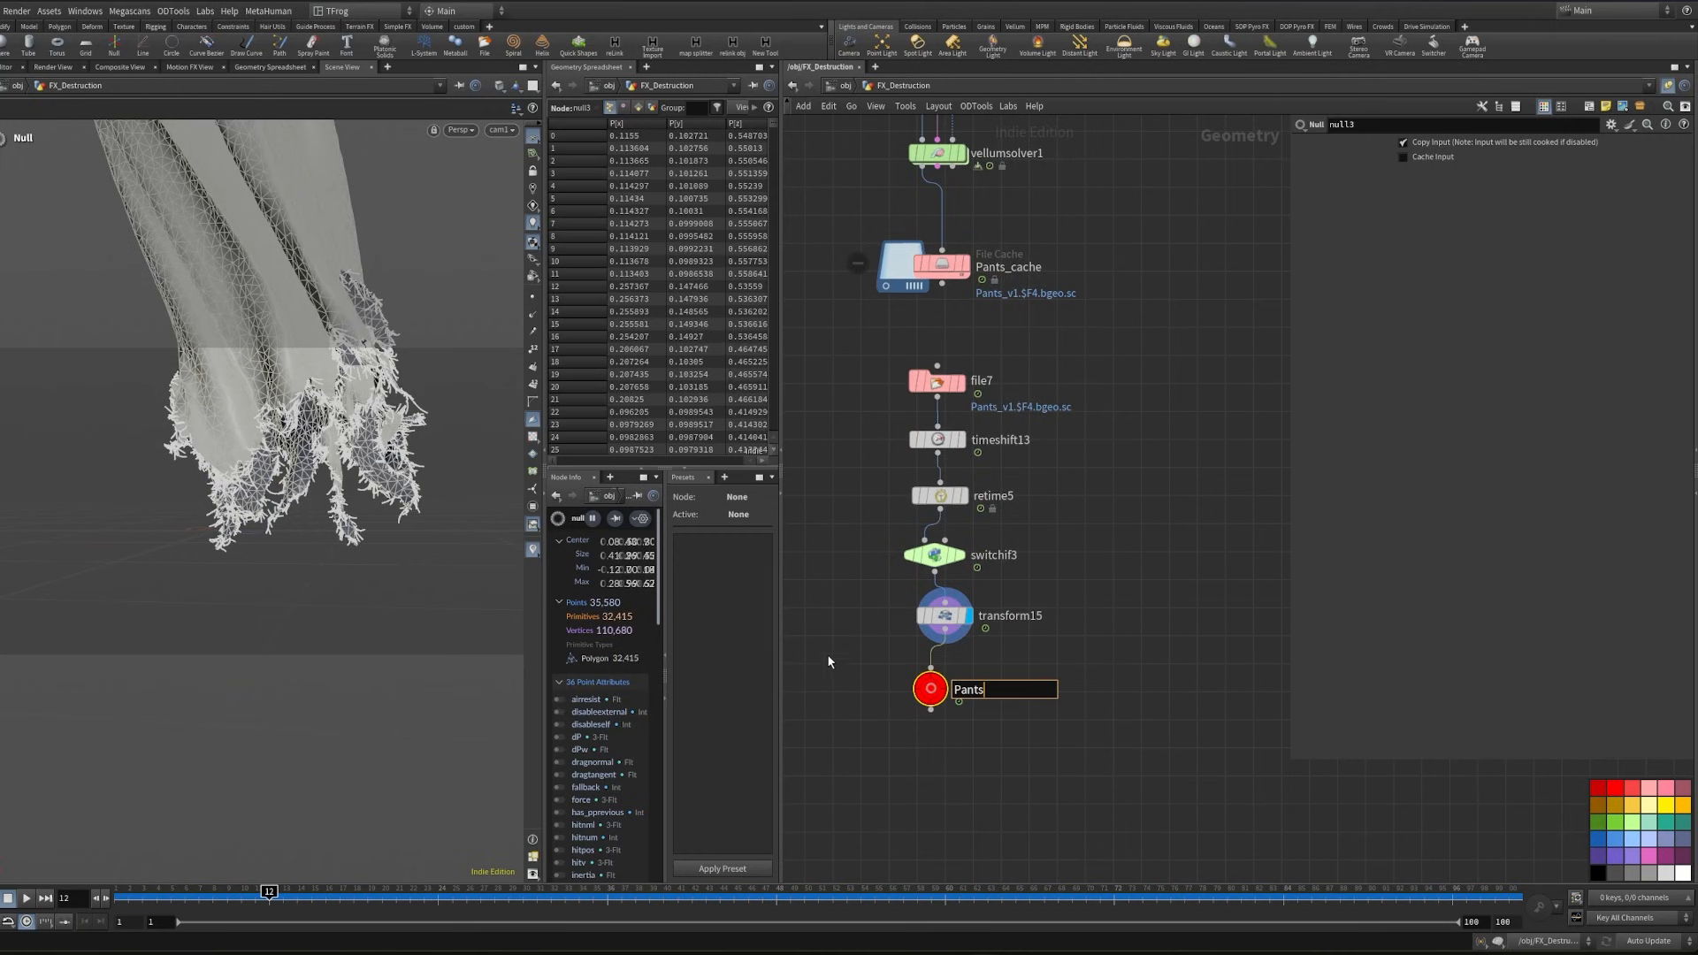
pyautogui.press('Return')
# - Align the retimed trouser chain down to Pants, and straighten the merge11, Vellum unpack and vellumstitch1 nodes above the solver
pyautogui.scroll(-4, 890, 720)
pyautogui.moveTo(875, 559); pyautogui.dragTo(956, 725)
pyautogui.press('a')
pyautogui.moveTo(863, 638); pyautogui.dragTo(893, 585)
pyautogui.moveTo(893, 585); pyautogui.dragTo(1023, 754, button='middle')
pyautogui.moveTo(980, 582); pyautogui.dragTo(1035, 447)
pyautogui.press('a')
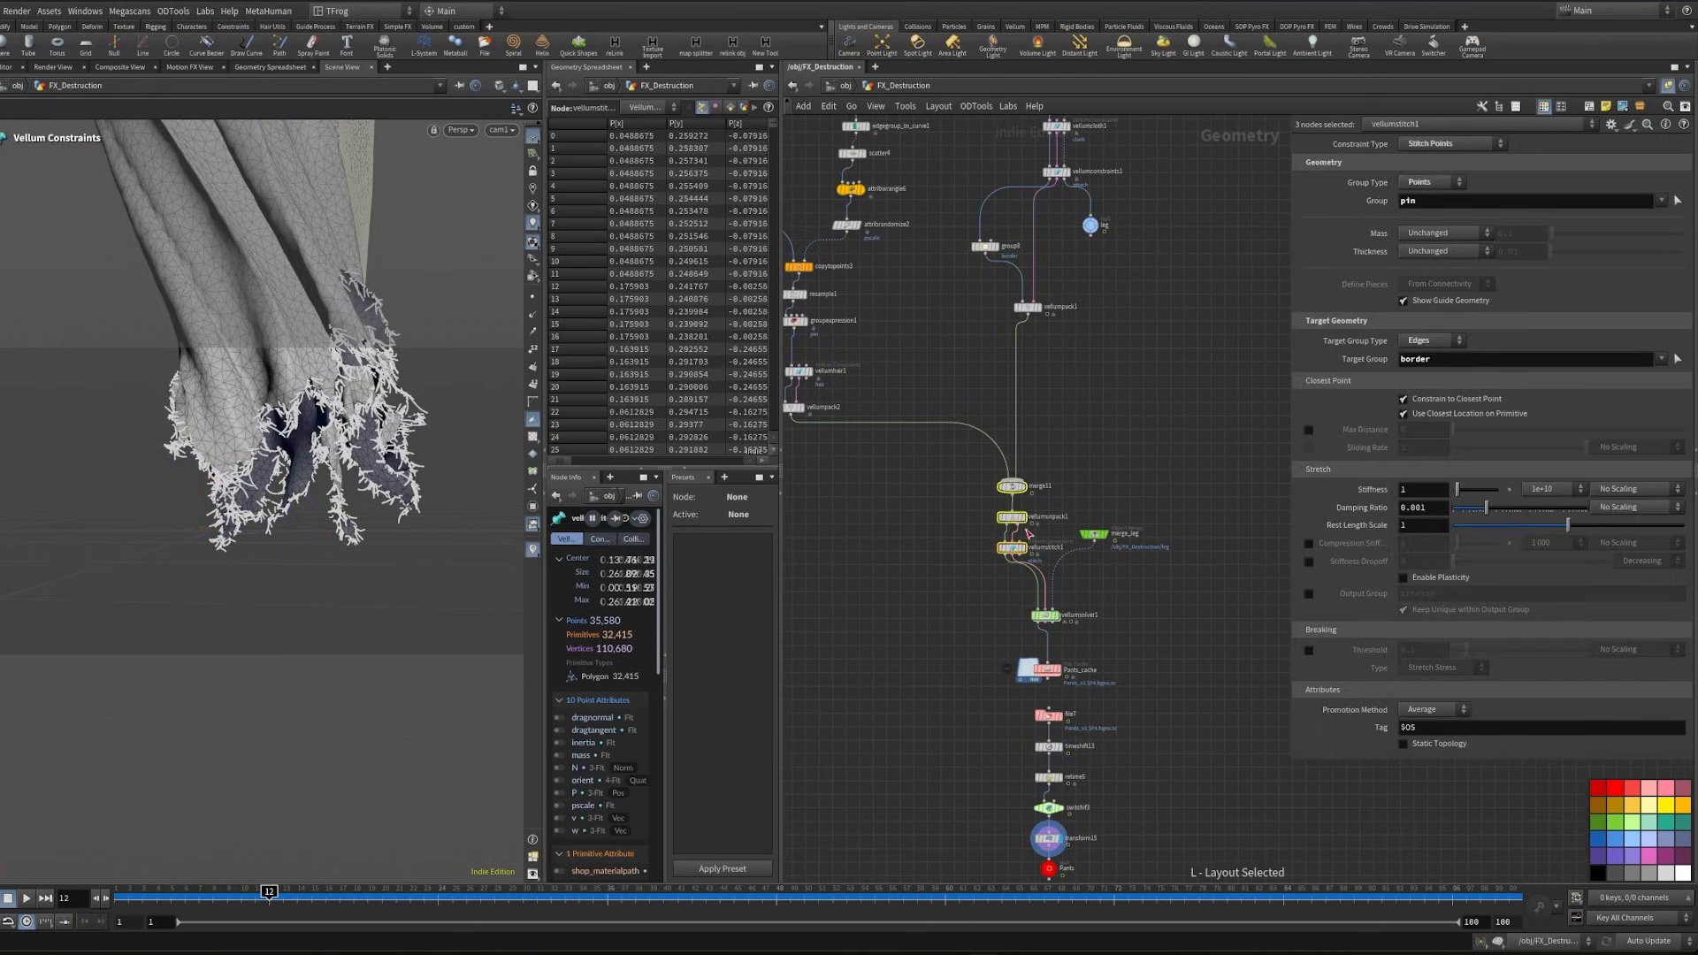
pyautogui.moveTo(1022, 533); pyautogui.dragTo(1043, 484)
# - Lay out the hair branch from copytopoints3 down to its Vellum pack node in an even vertical column
pyautogui.moveTo(875, 438); pyautogui.dragTo(1060, 678, button='middle')
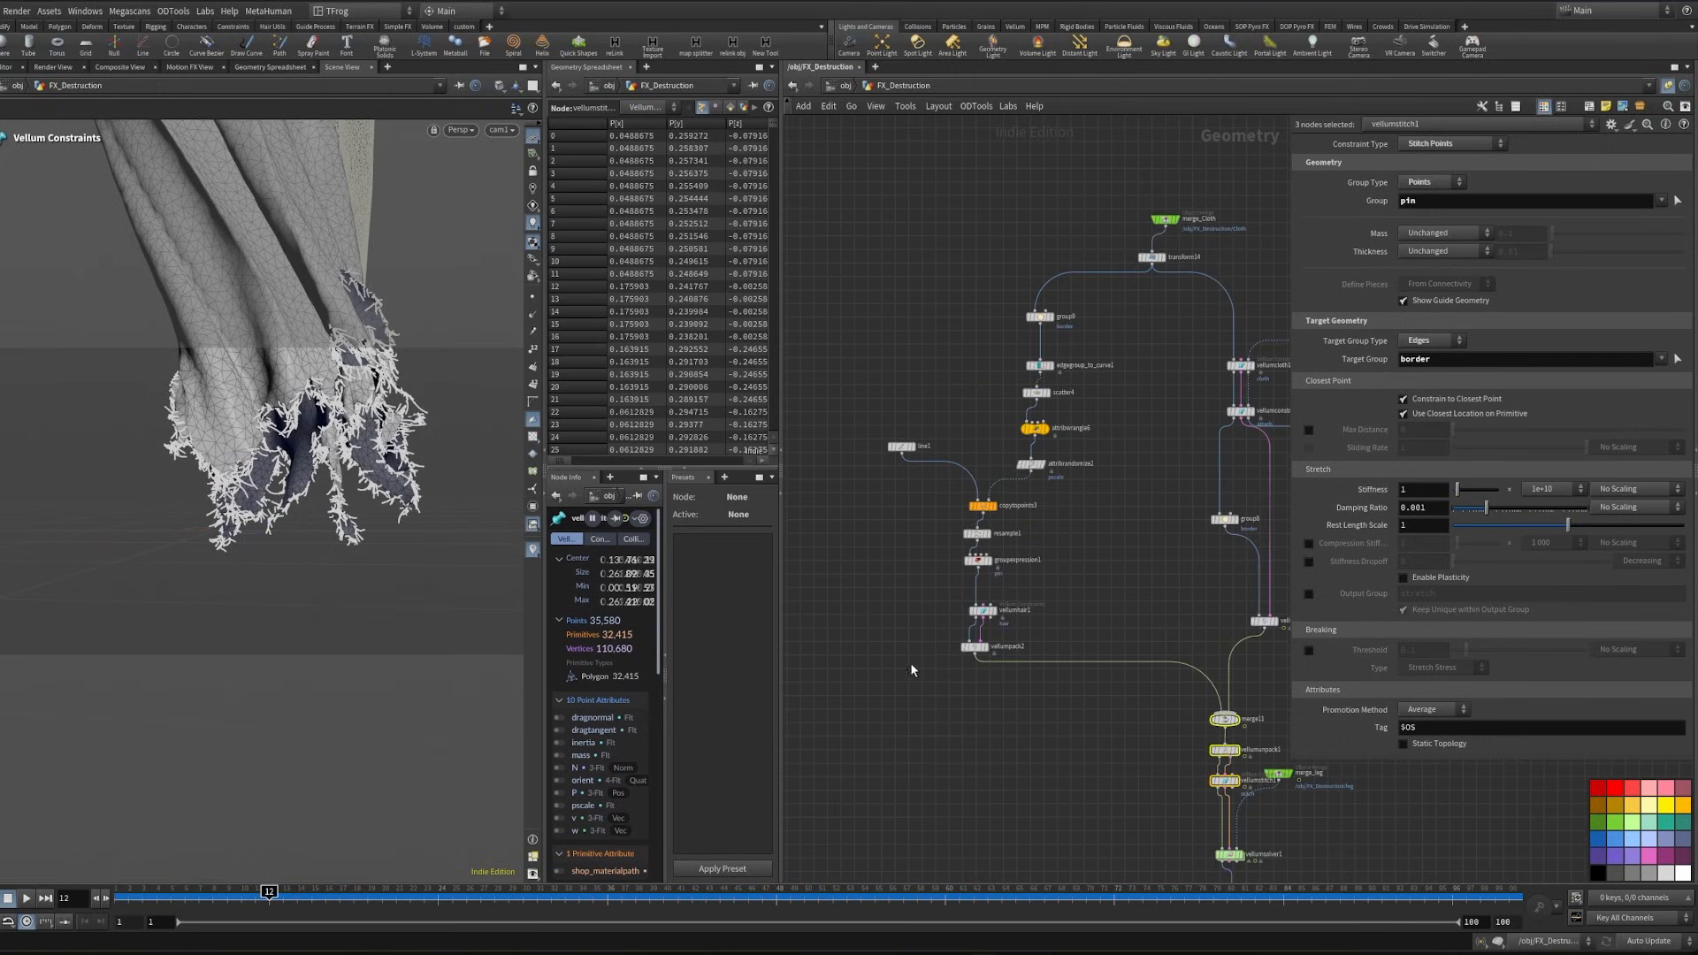
pyautogui.moveTo(926, 686); pyautogui.dragTo(1023, 497)
pyautogui.press('l')
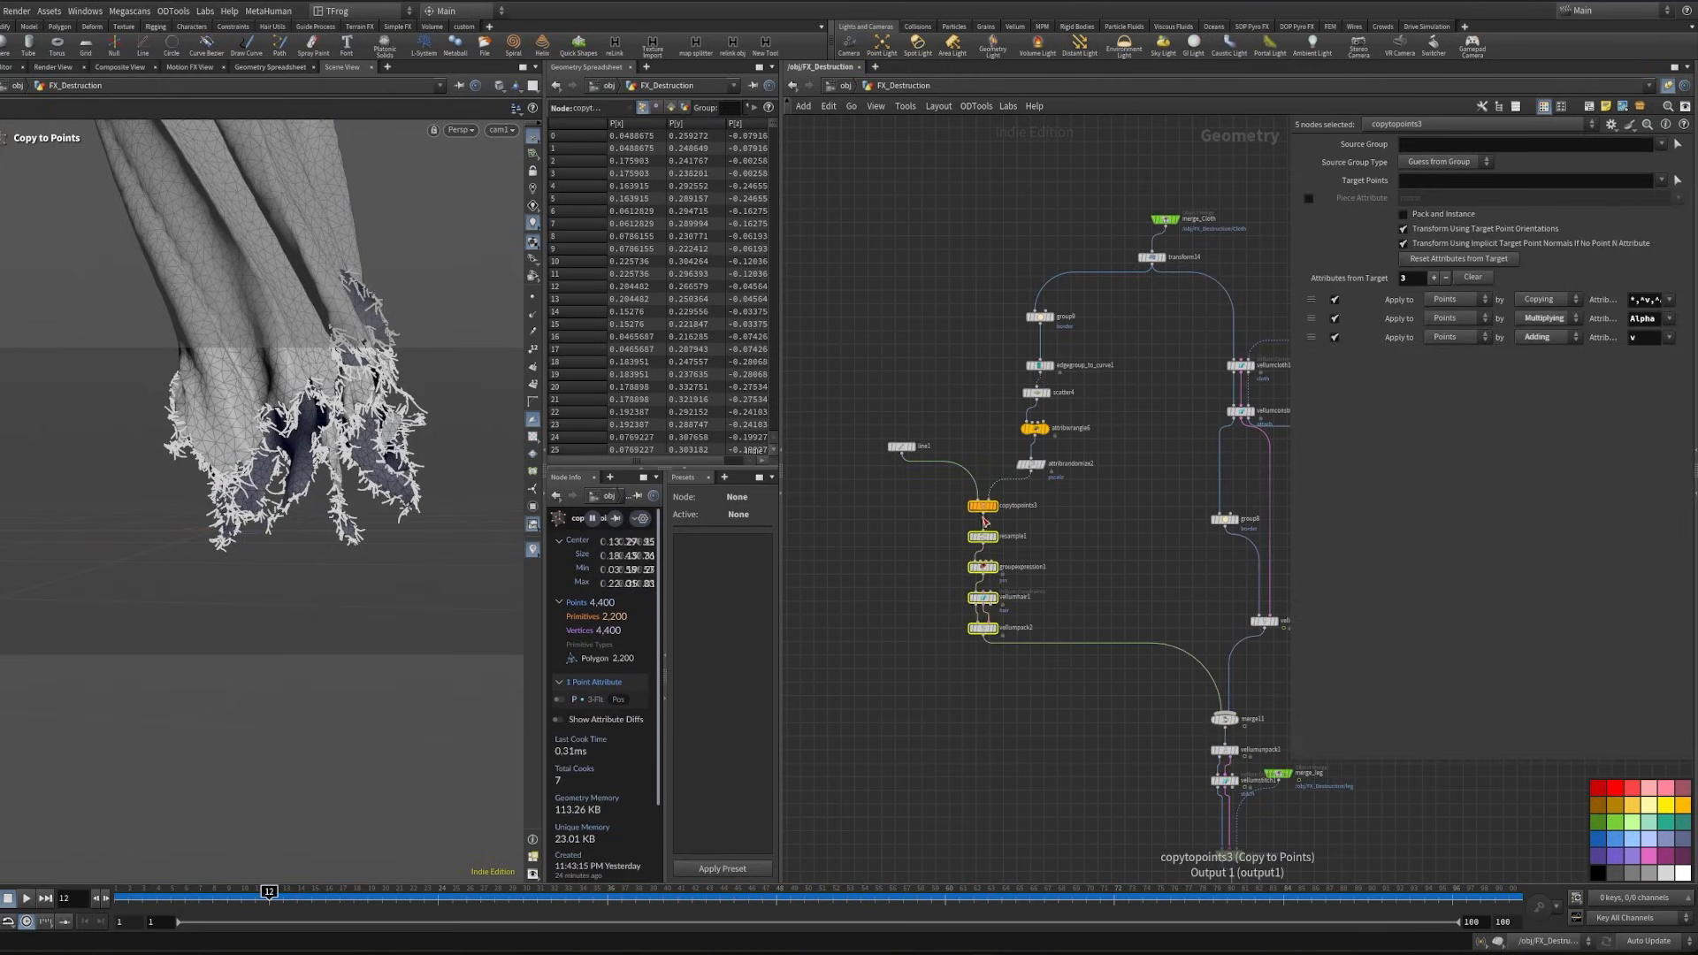
pyautogui.click(984, 510)
pyautogui.scroll(-6, 1080, 644)
# - Duplicate the Dust title note above the trouser network and change its text to Pants
pyautogui.moveTo(921, 505); pyautogui.dragTo(1051, 486, button='middle')
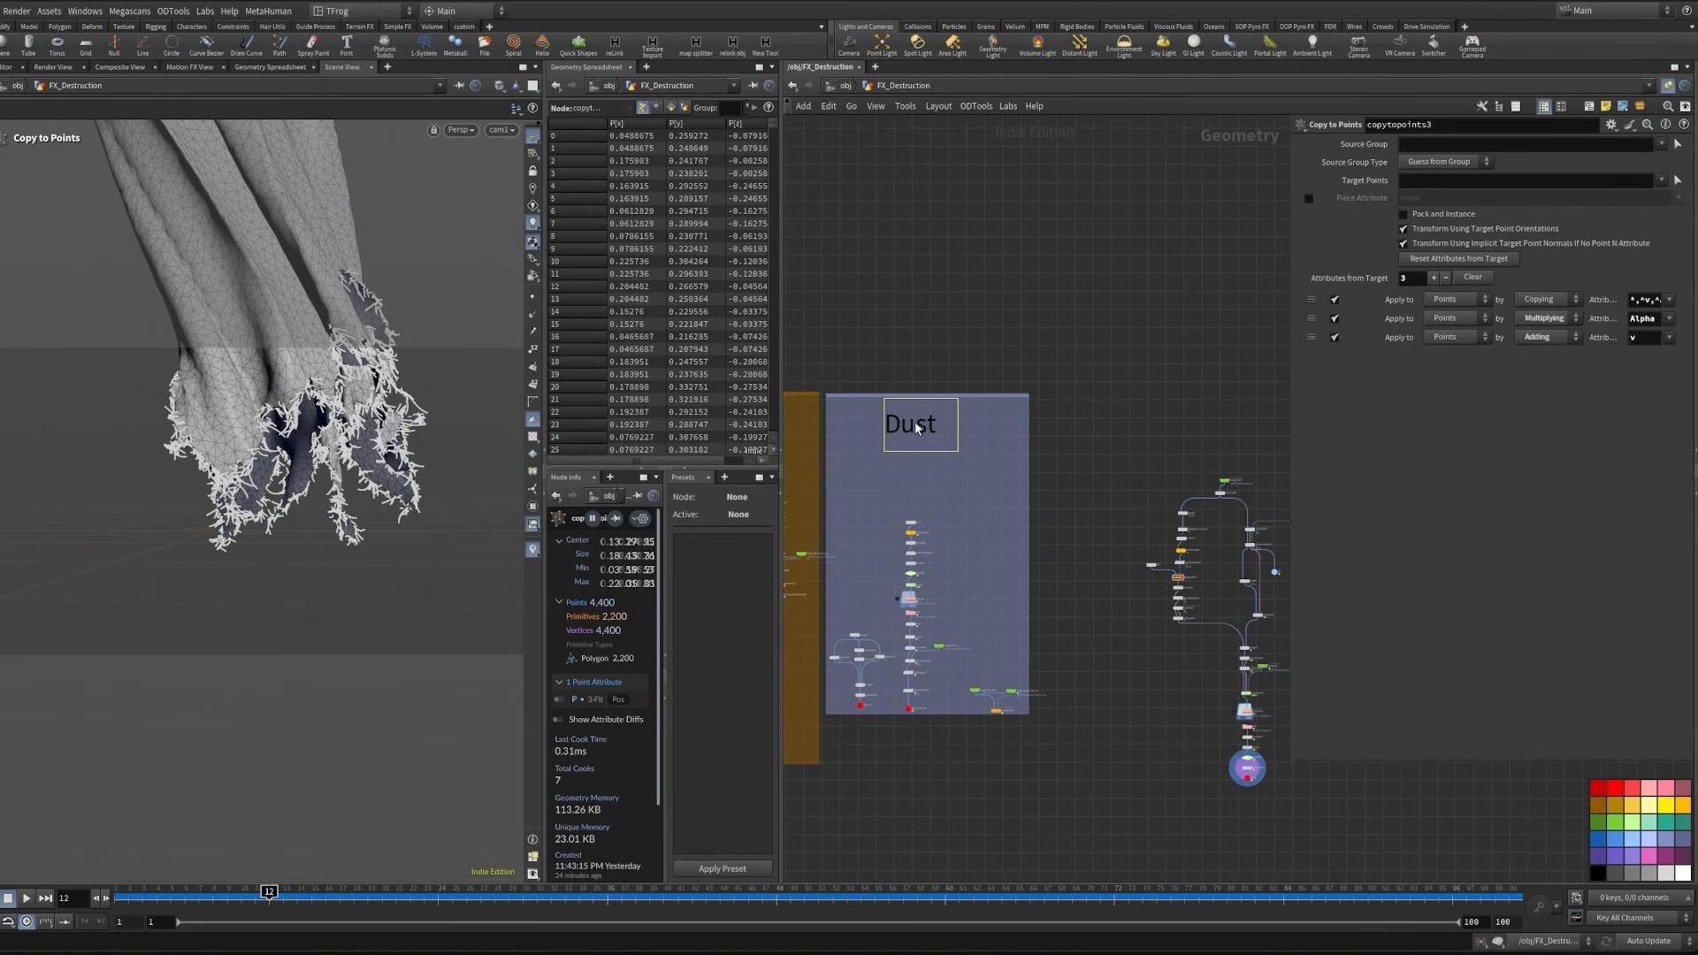
pyautogui.keyDown('alt'); pyautogui.moveTo(916, 428); pyautogui.dragTo(1190, 428); pyautogui.keyUp('alt')
pyautogui.moveTo(1181, 461); pyautogui.dragTo(1021, 398, button='middle')
pyautogui.doubleClick(1119, 451)
pyautogui.press('BackSpace')
pyautogui.press('BackSpace')
pyautogui.press('BackSpace')
pyautogui.press('BackSpace')
pyautogui.write('Pants')
# - Enclose the Pants note and all trouser nodes in a network box and place it beside the Dust box
pyautogui.moveTo(1005, 352); pyautogui.dragTo(1285, 796)
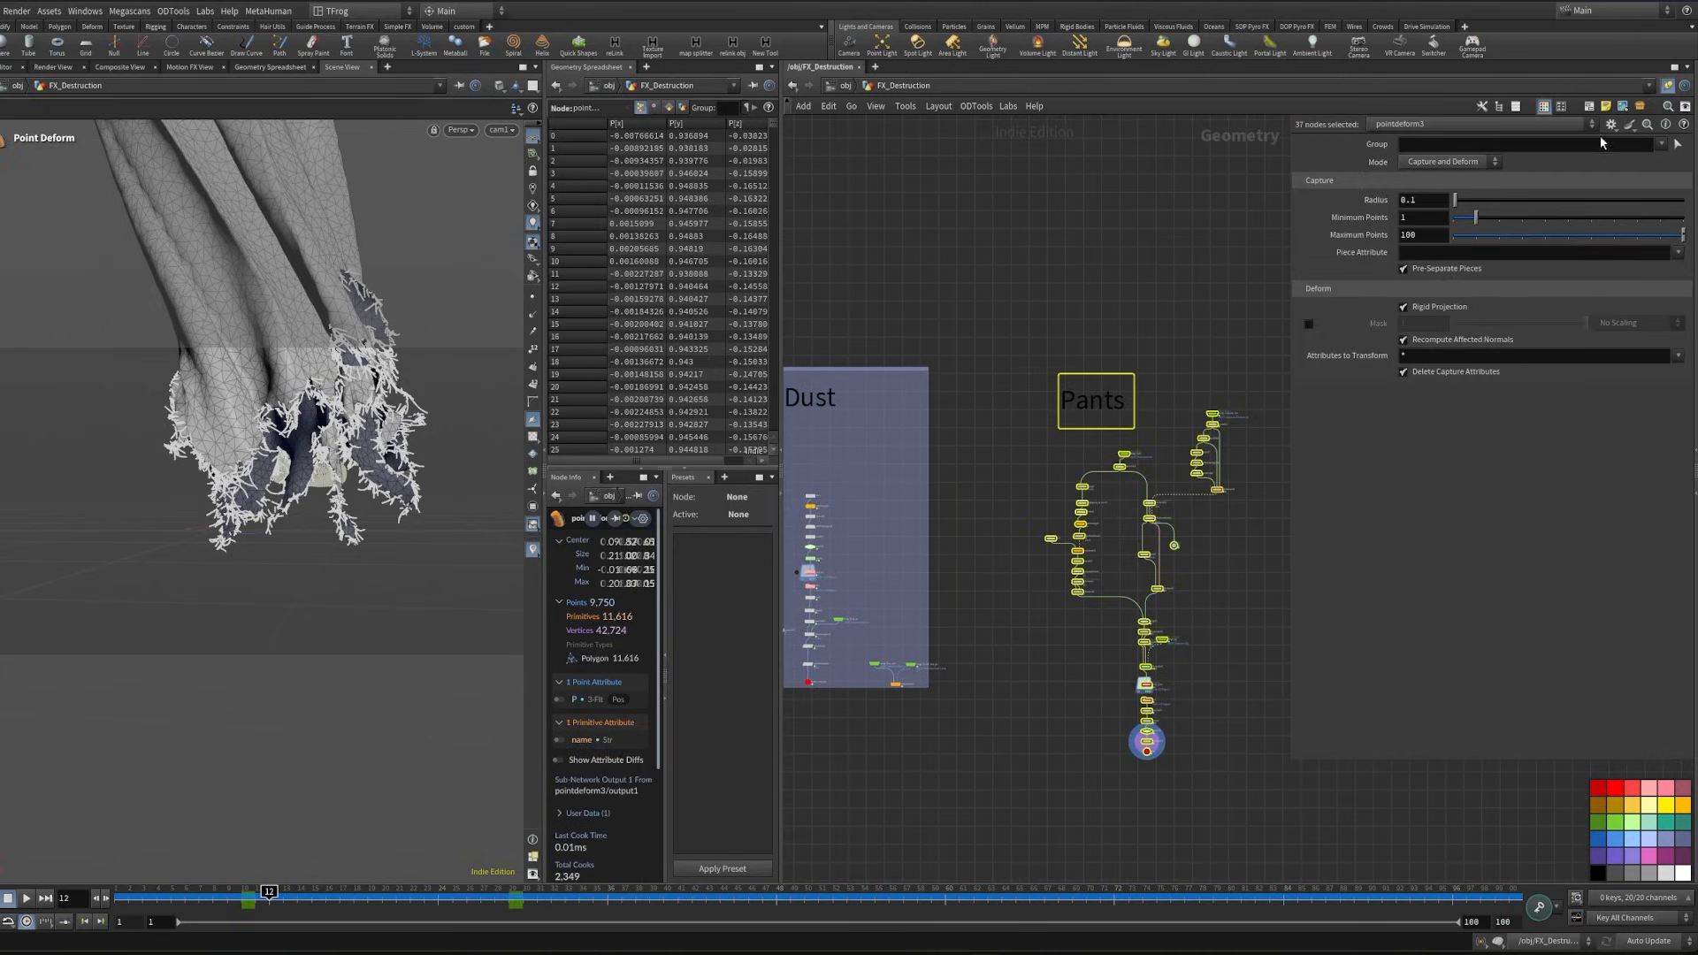
pyautogui.hotkey('shift', 'o')
pyautogui.moveTo(1183, 373); pyautogui.dragTo(1091, 367)
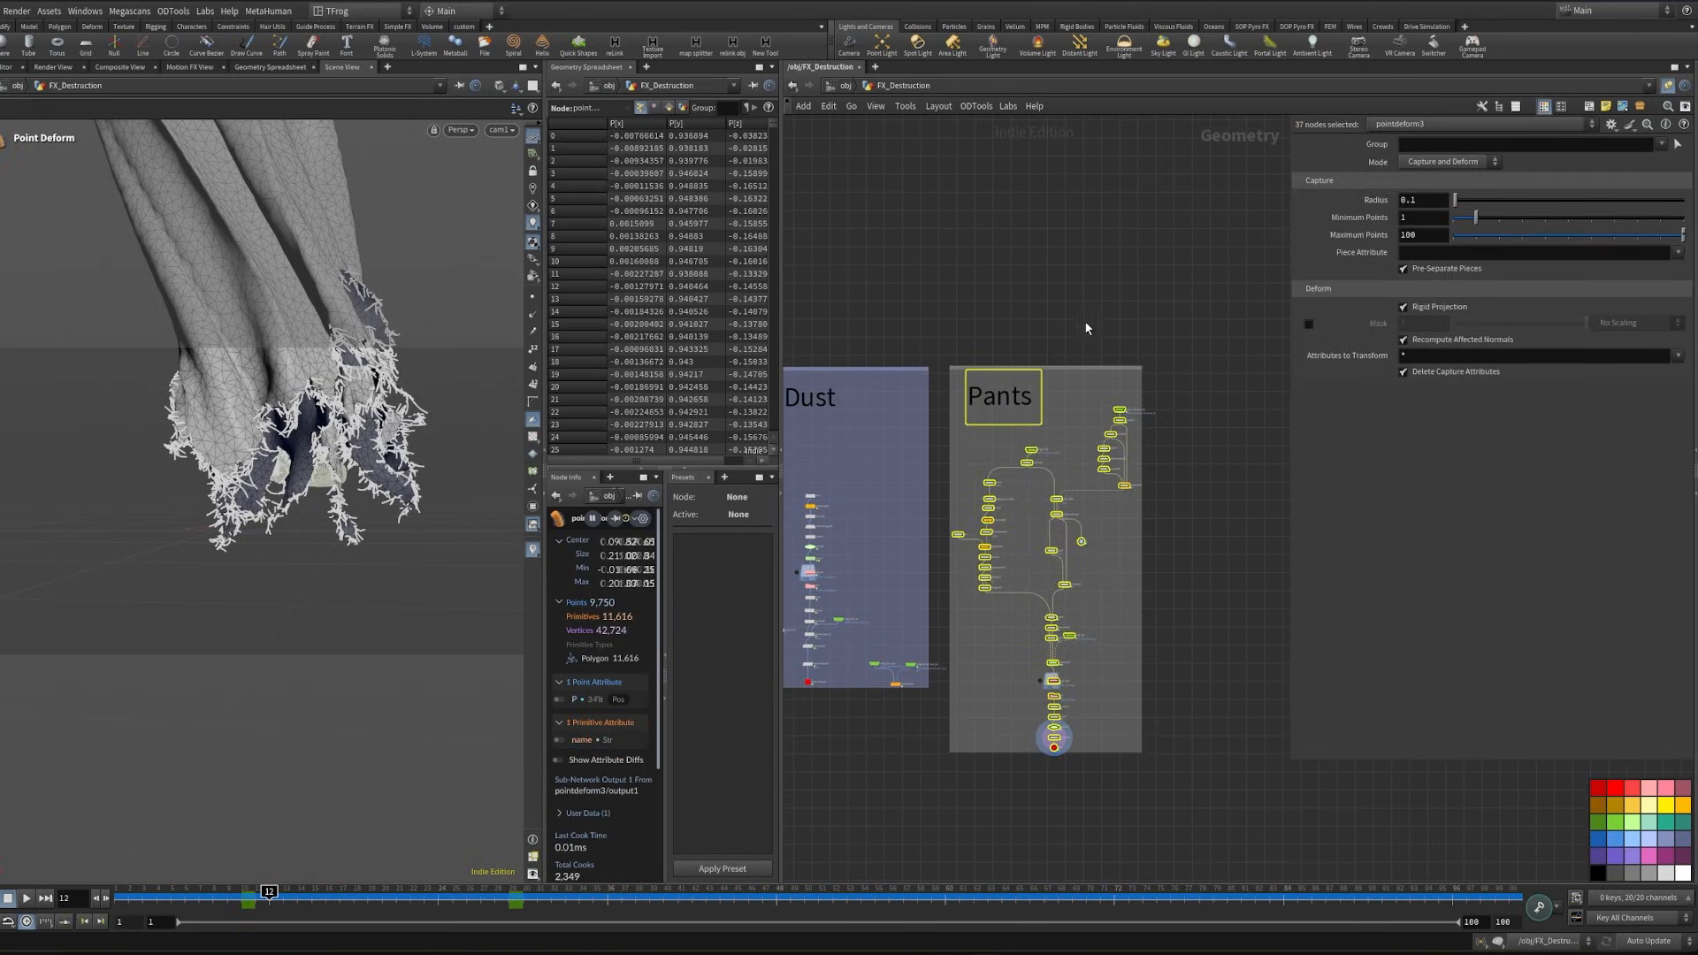
# - Extend the Pants network box above its title, color it purple, and hide the node parameters
pyautogui.scroll(5, 1049, 347)
pyautogui.click(1049, 352)
pyautogui.click(1057, 391)
pyautogui.moveTo(1088, 361); pyautogui.dragTo(1083, 306, button='middle')
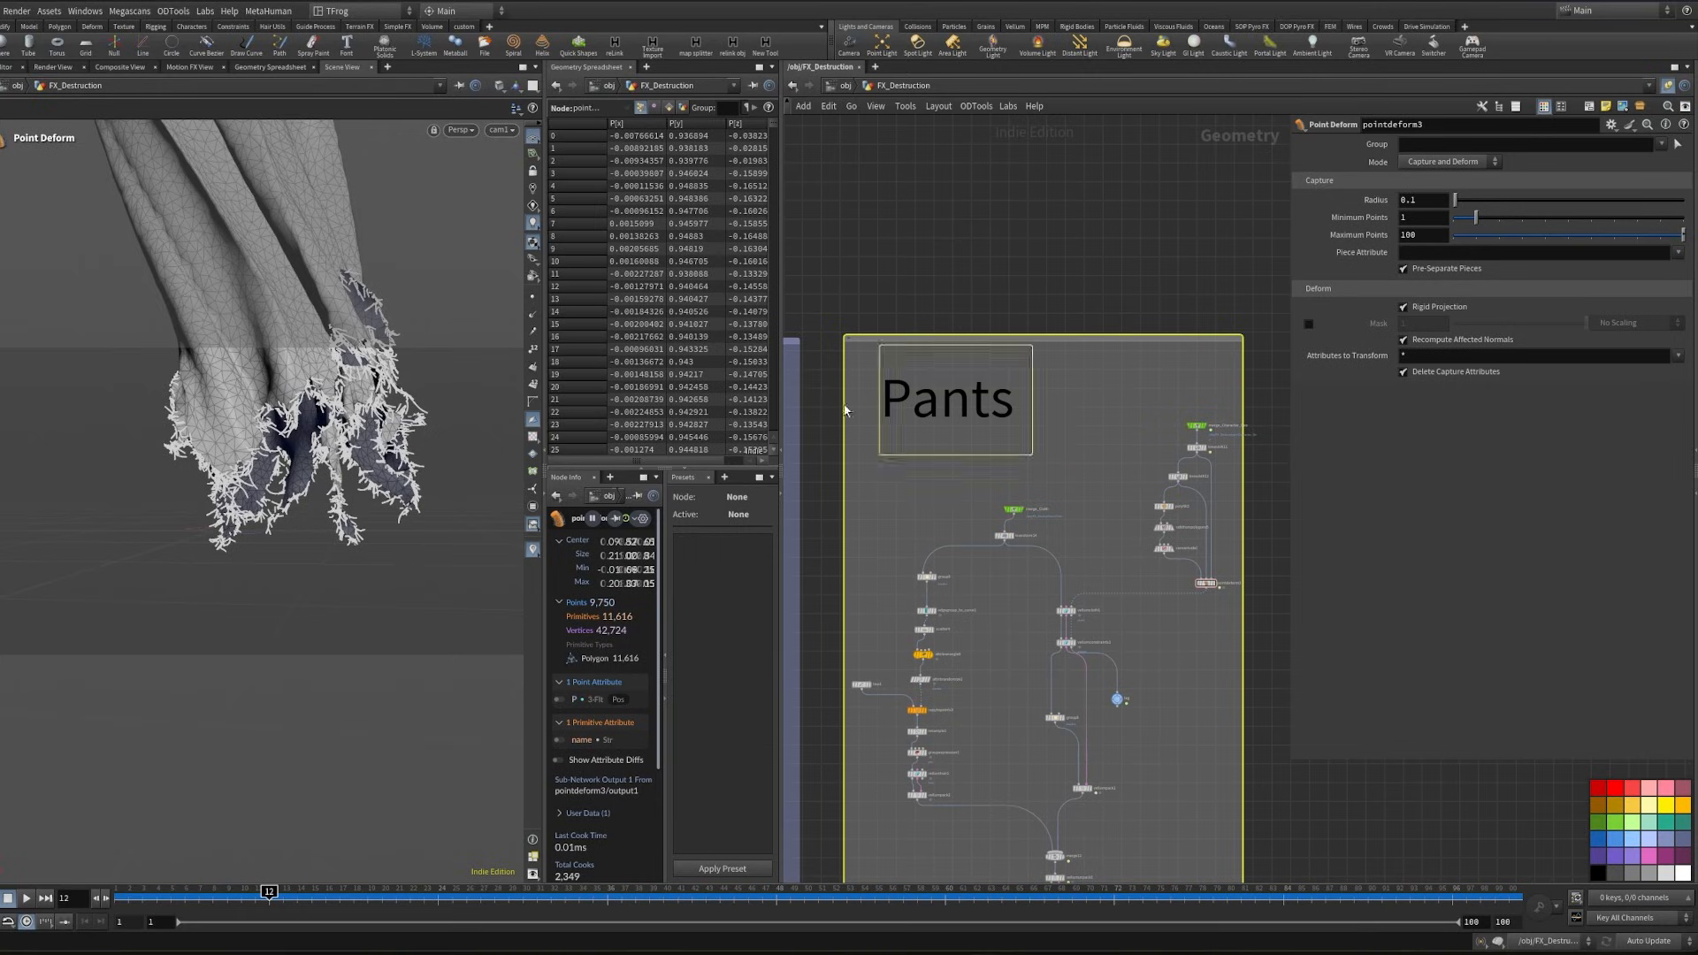
pyautogui.click(1622, 861)
pyautogui.scroll(-6, 950, 513)
pyautogui.moveTo(871, 415); pyautogui.dragTo(1173, 432, button='middle')
pyautogui.scroll(-2, 1017, 418)
pyautogui.press('p')
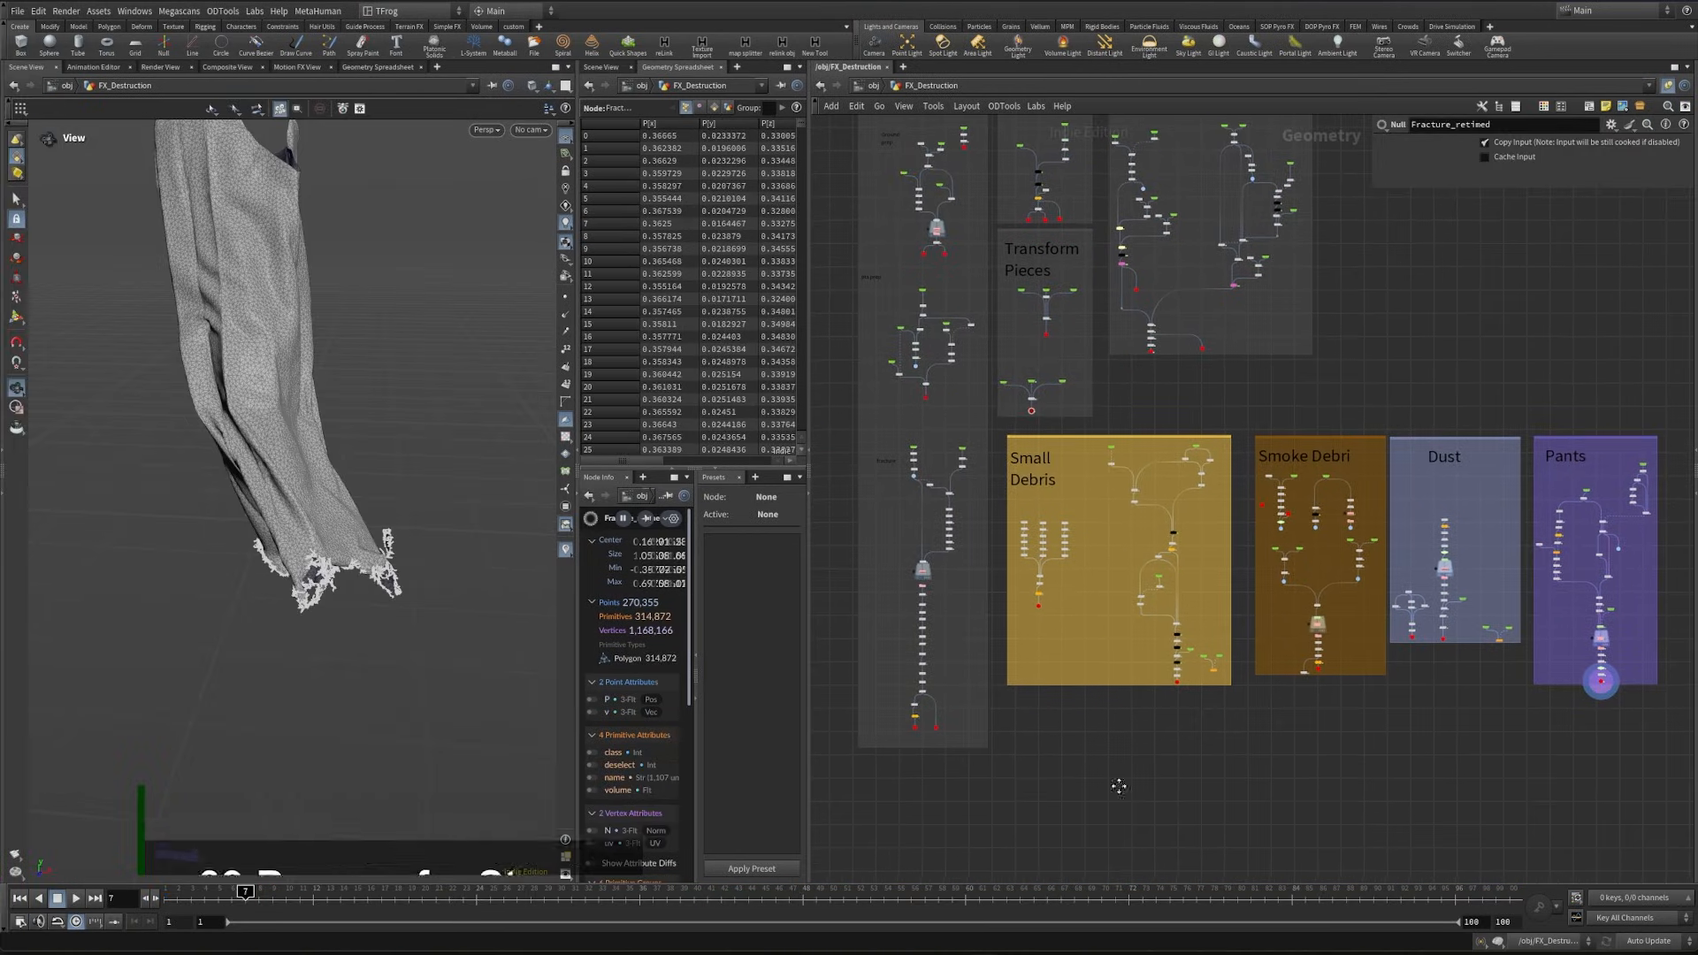
# - Create an Object Merge of /obj/FX_Destruction/Fracture_retimed in an empty network area and show its primitive attributes
pyautogui.moveTo(1118, 786); pyautogui.dragTo(1146, 832, button='middle')
pyautogui.scroll(10, 1065, 449)
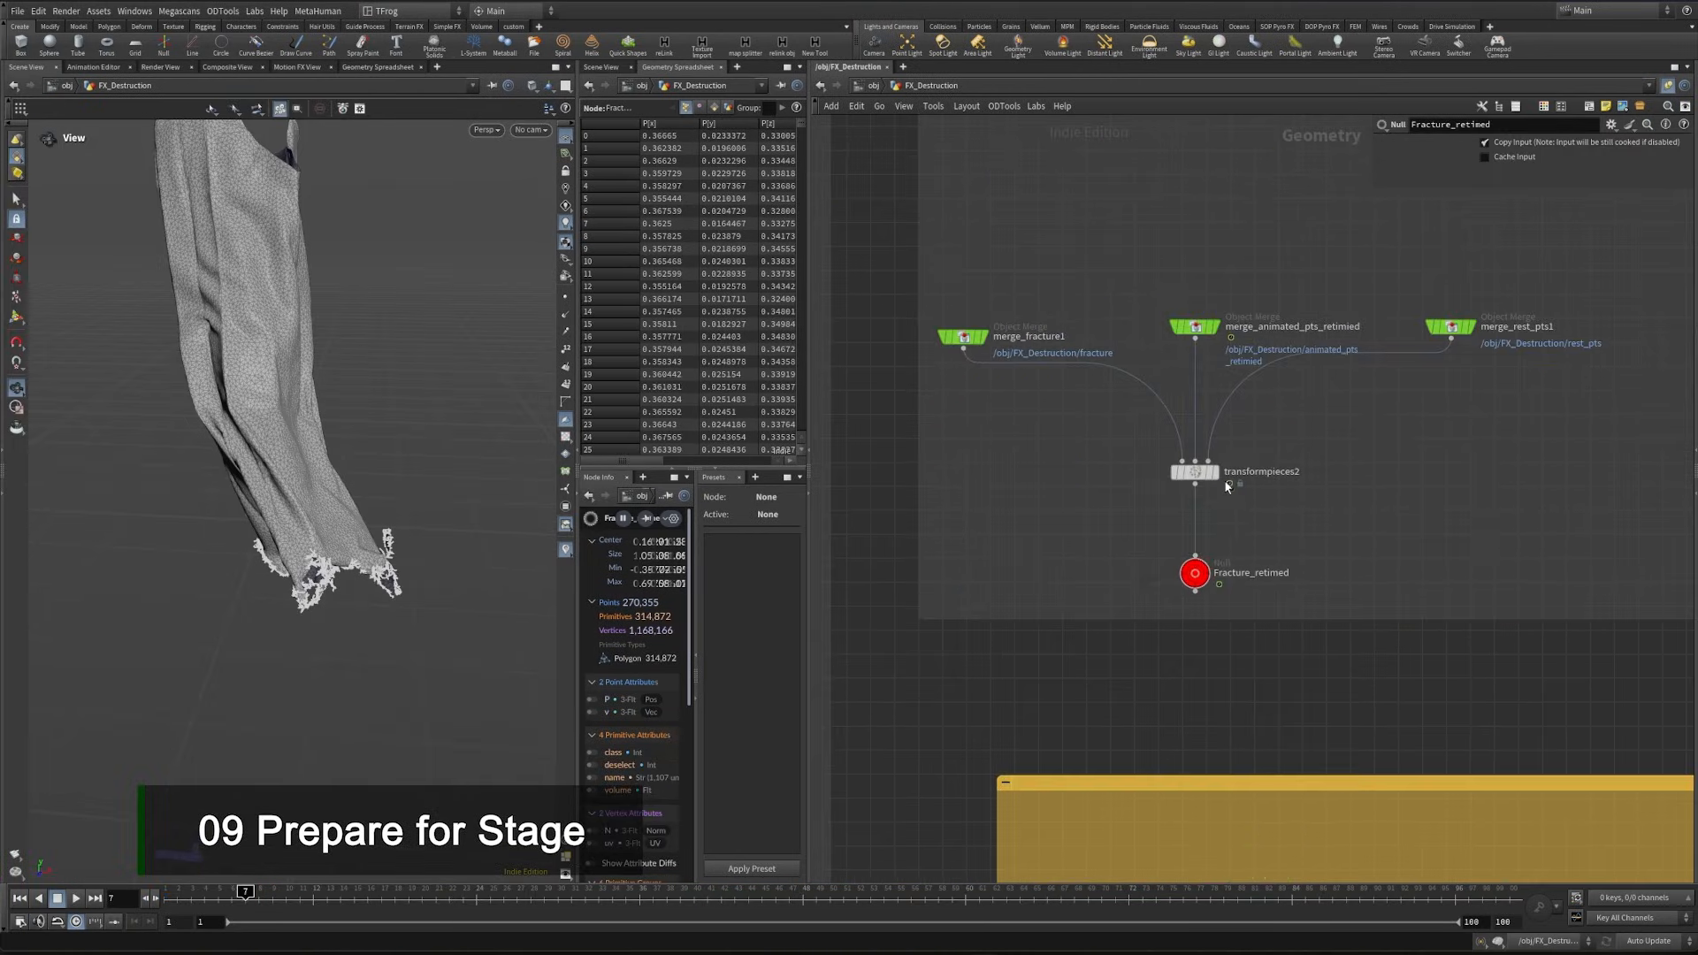
pyautogui.click(1221, 551)
pyautogui.hotkey('ctrl', 'c')
pyautogui.scroll(-7, 1242, 592)
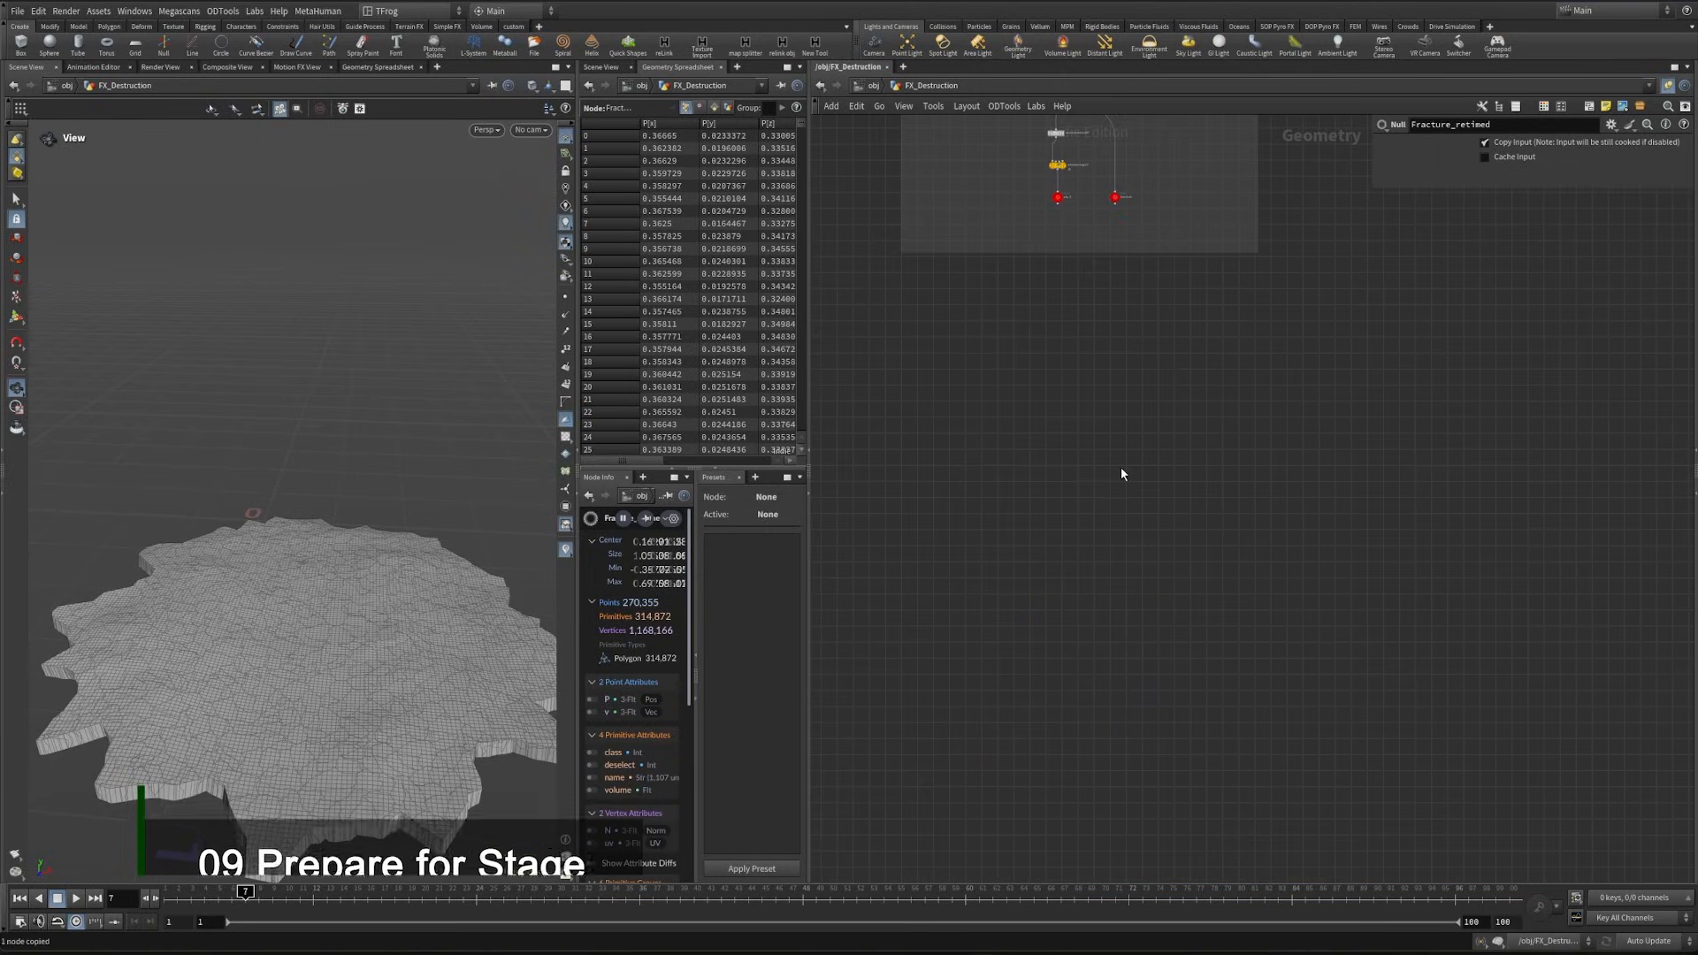
pyautogui.hotkey('ctrl', 'shift', 'v')
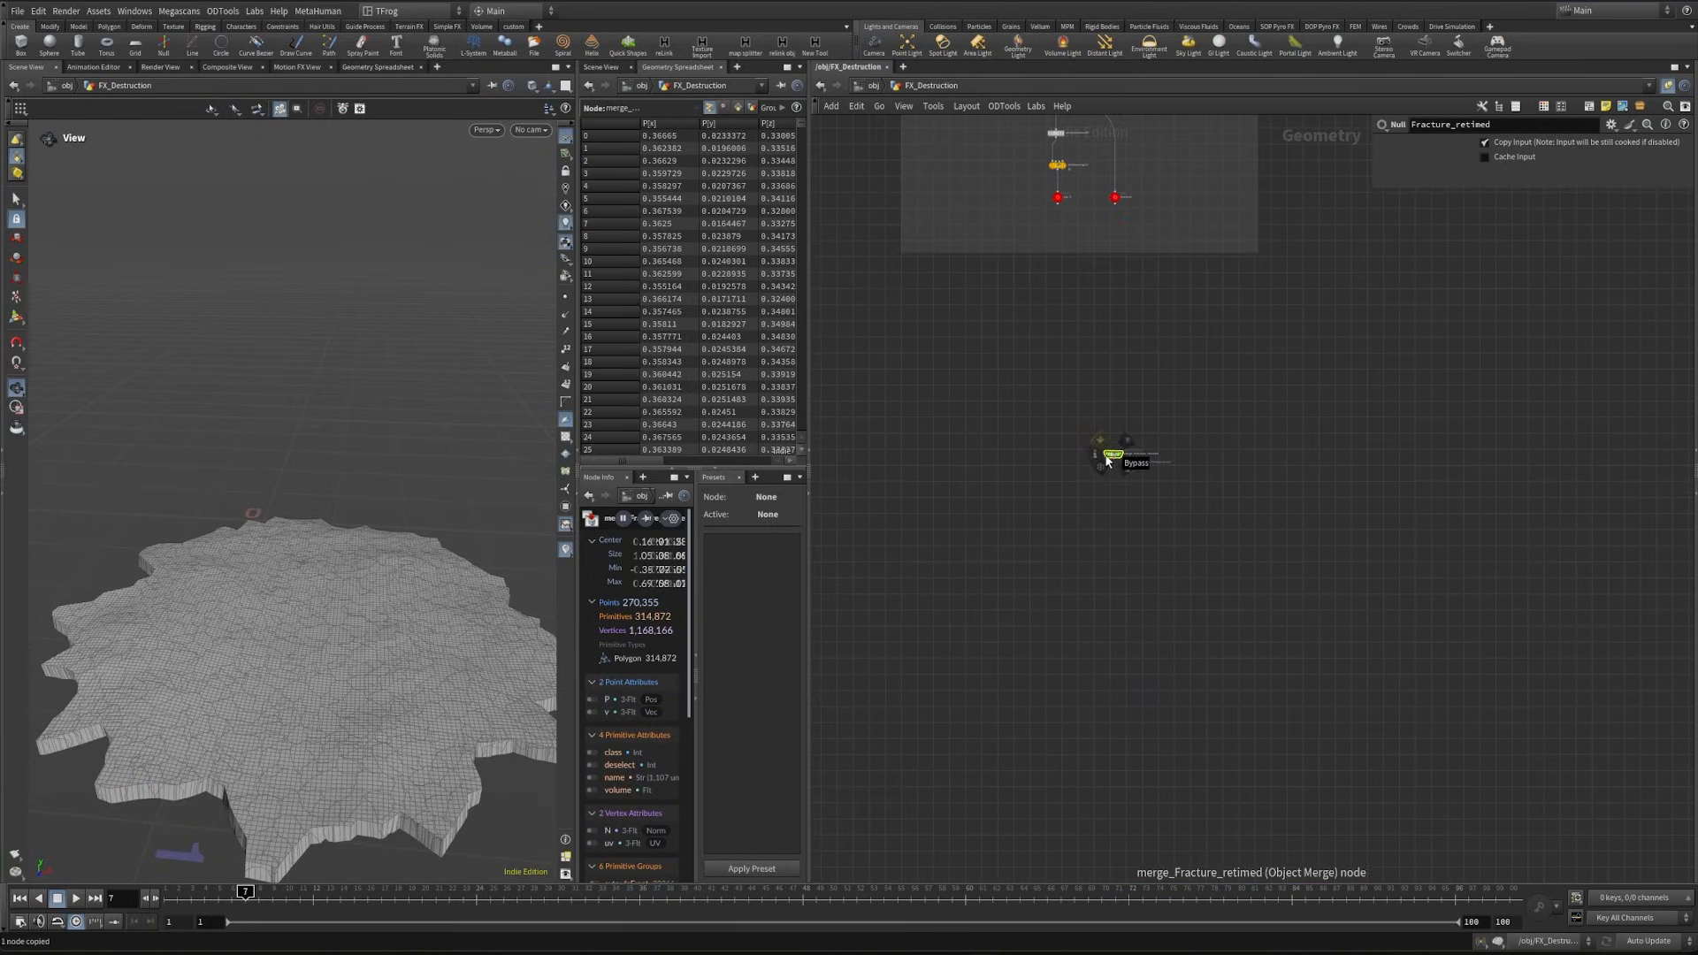
pyautogui.scroll(8, 1114, 462)
pyautogui.click(738, 107)
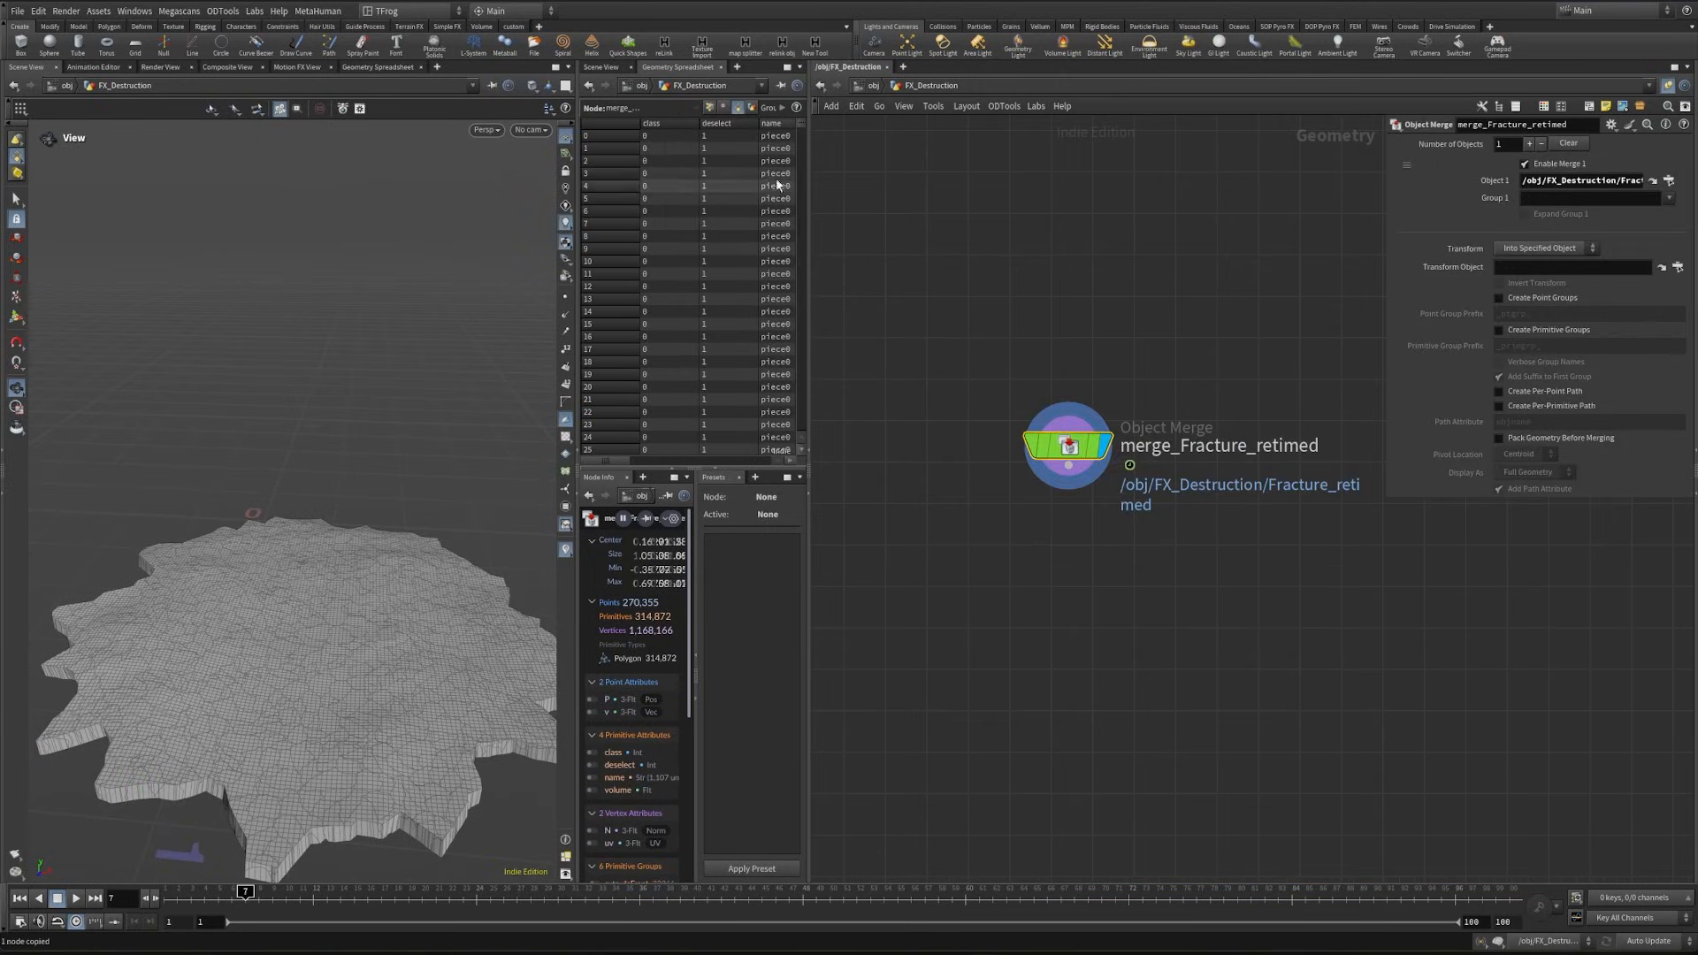
# - Add a Name node below merge_Fracture_retimed that sets the primitive name attribute to Destruction, and check it in the spreadsheet
pyautogui.click(1077, 478)
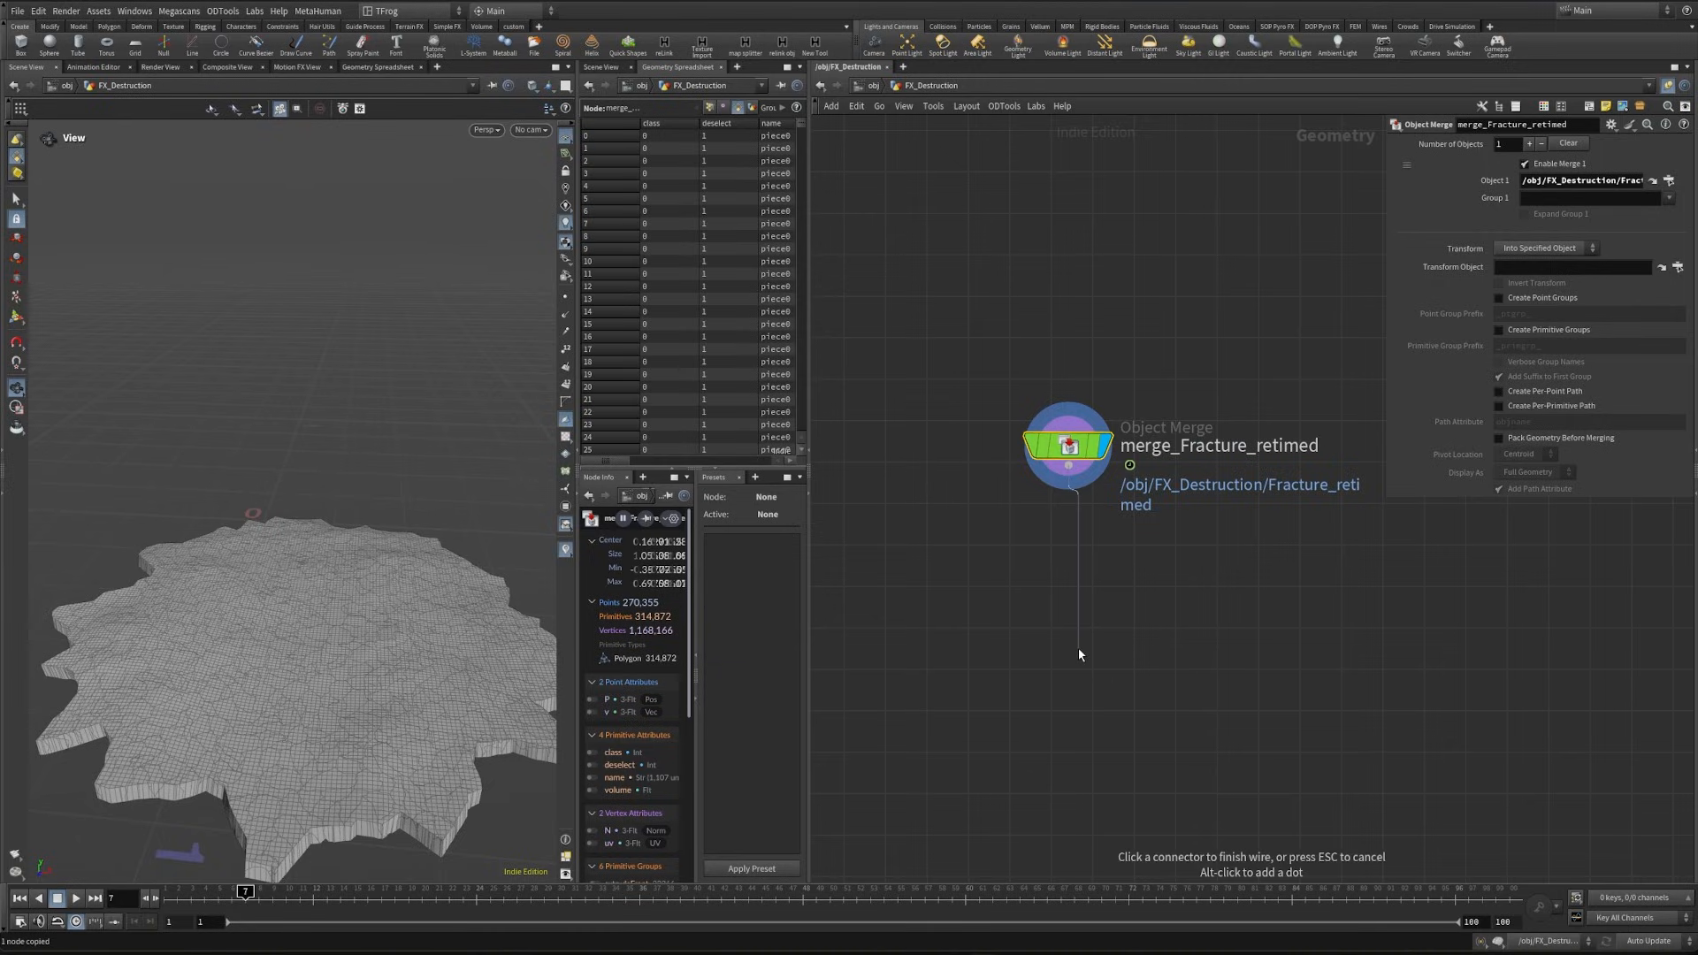
pyautogui.press('Tab')
pyautogui.write('name')
pyautogui.press('Return')
pyautogui.click(1115, 651)
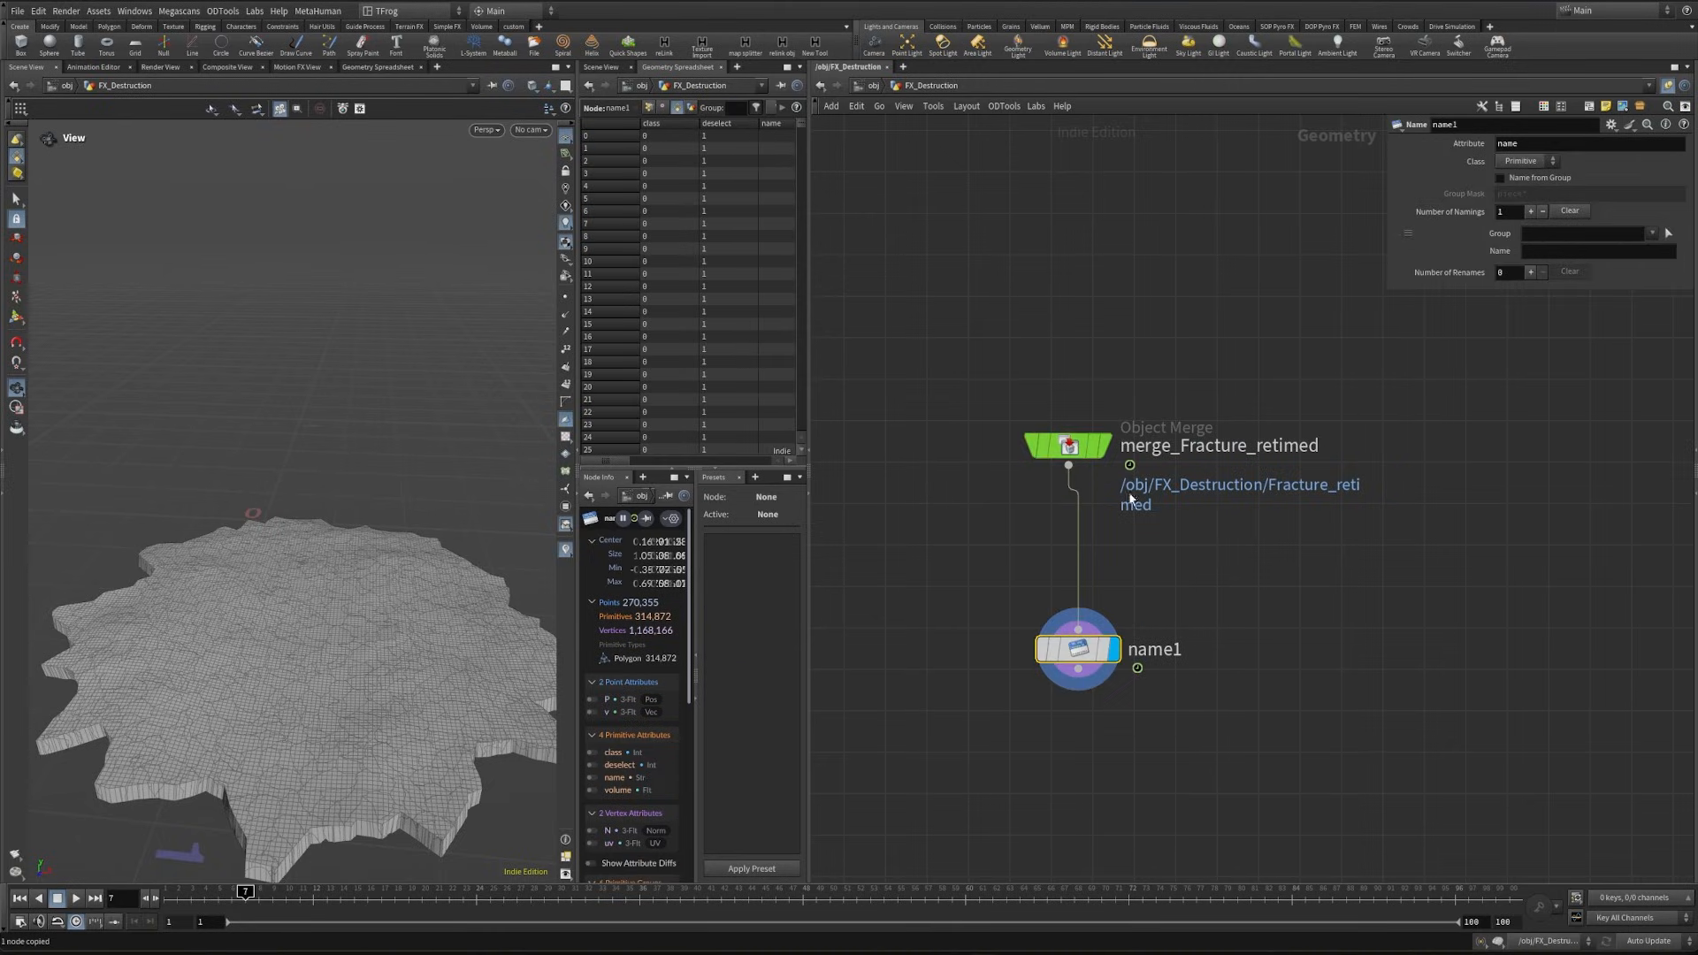
pyautogui.moveTo(1535, 144); pyautogui.dragTo(1346, 165)
pyautogui.click(1572, 251)
pyautogui.write('Destruction')
pyautogui.press('Return')
pyautogui.press('h')
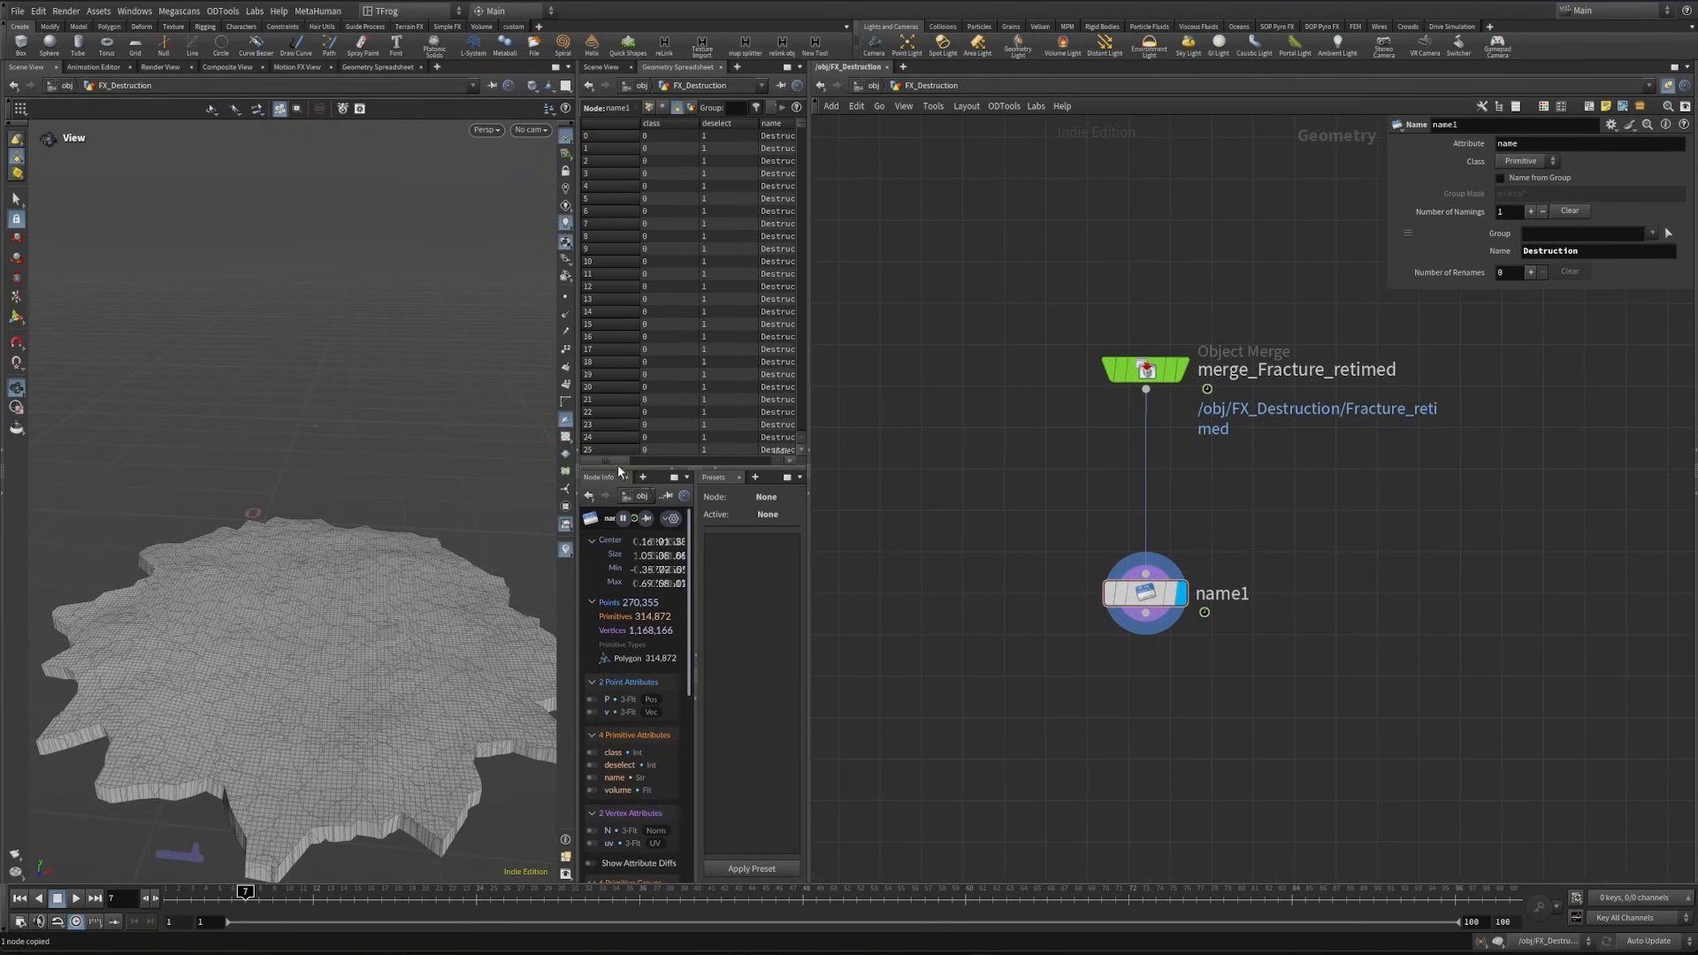
pyautogui.moveTo(614, 461); pyautogui.dragTo(619, 460)
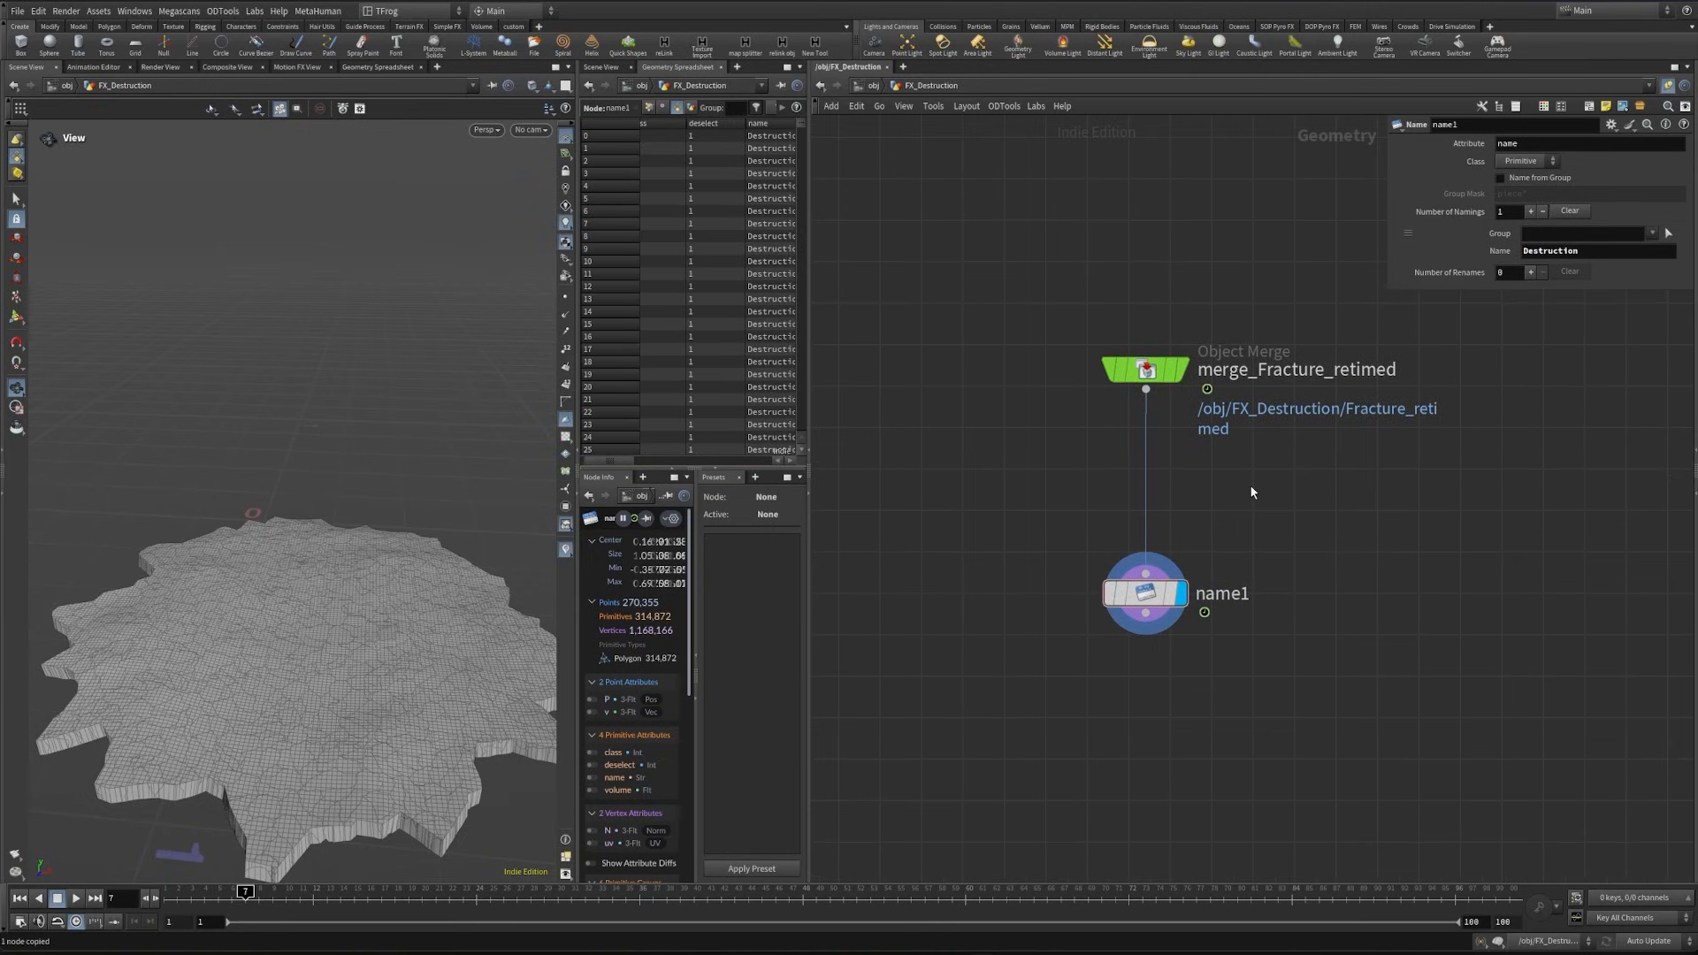
# - Insert an Attribute Wrangle before name1 running s@deform = s@name; over Primitives, and check the deform values by sorting them
pyautogui.press('Tab')
pyautogui.write('aw')
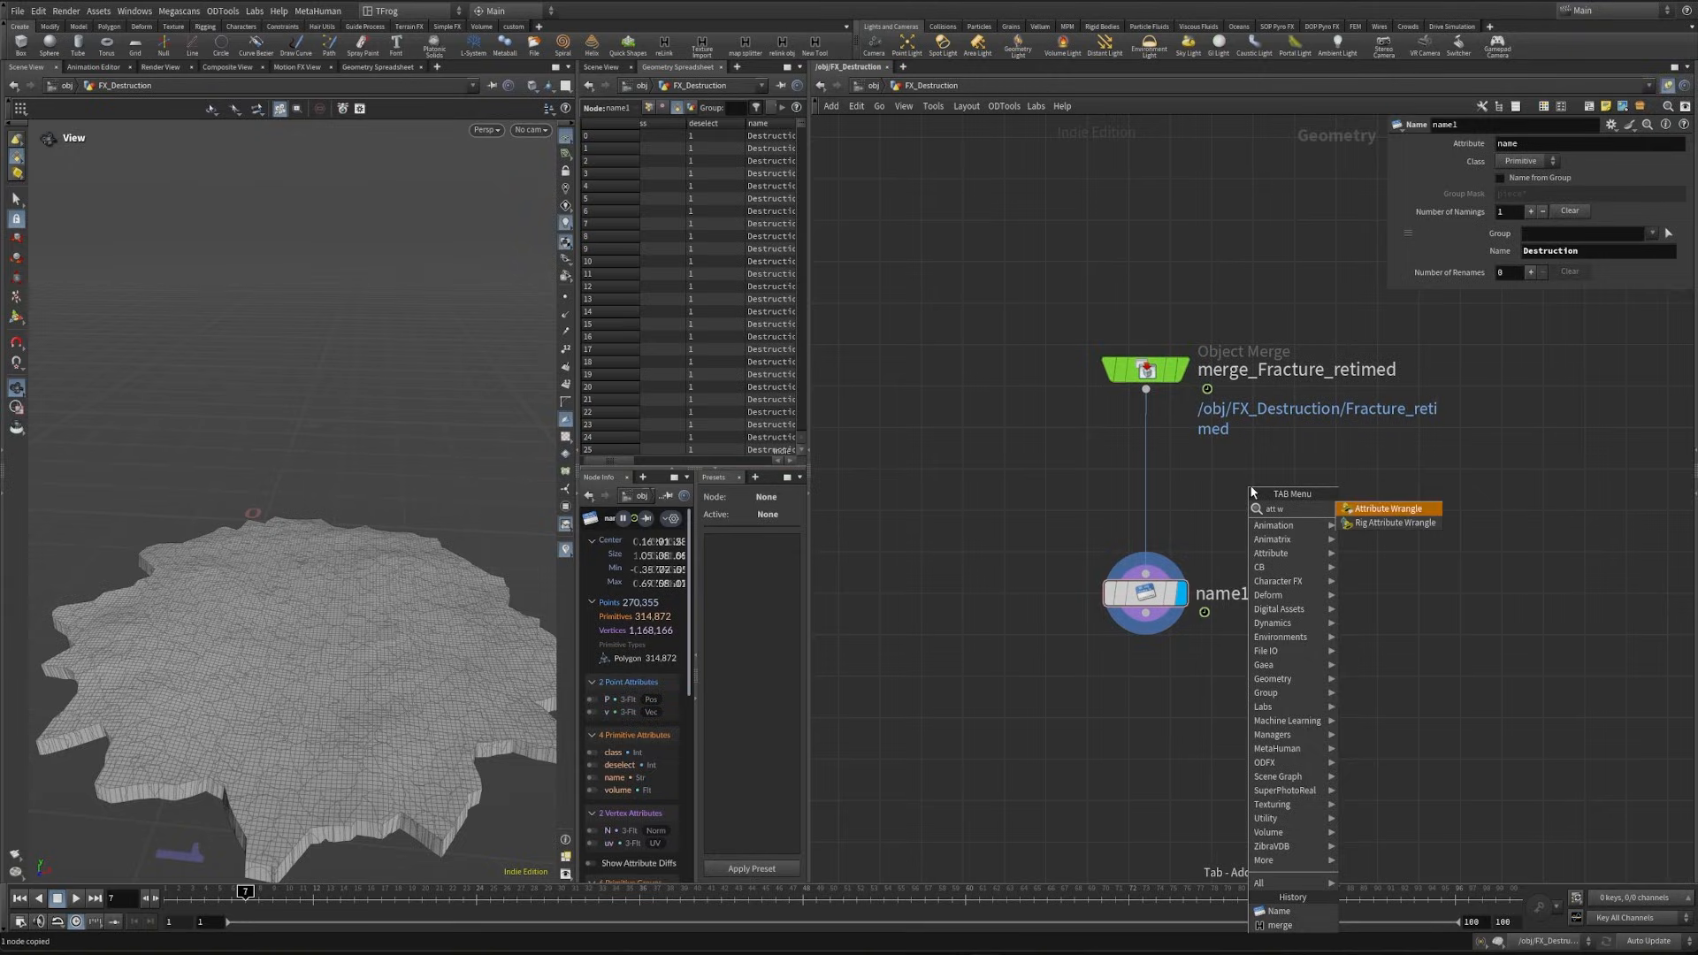
pyautogui.press('Return')
pyautogui.click(1145, 492)
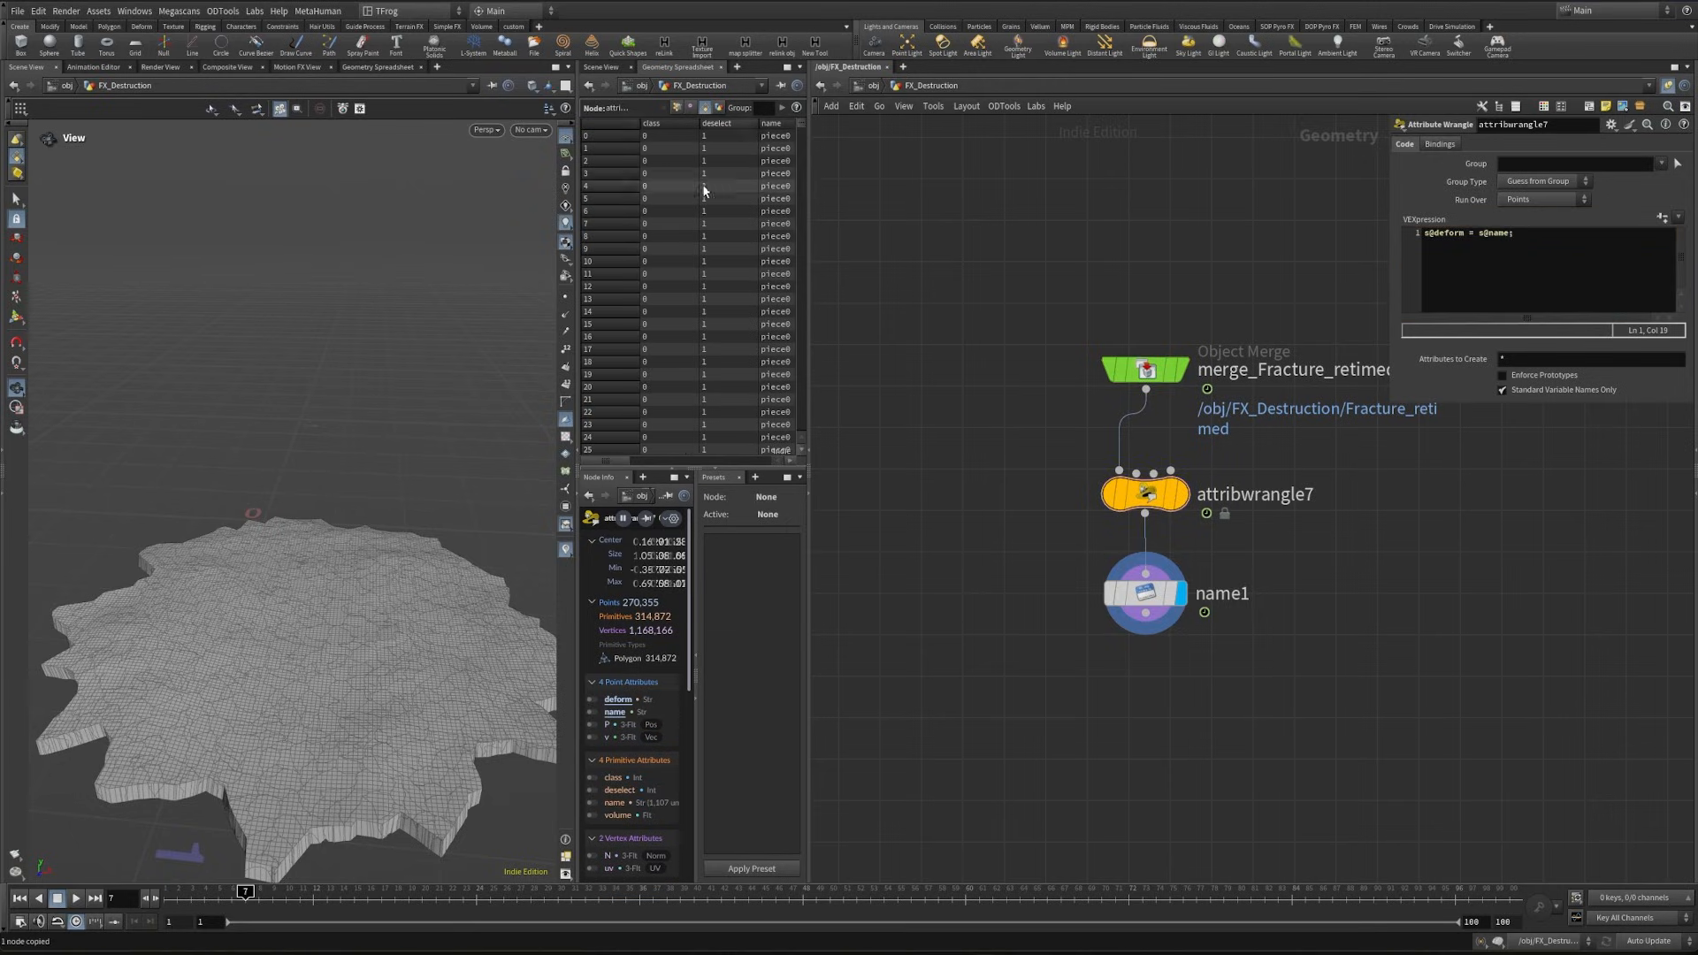
pyautogui.click(1539, 199)
pyautogui.click(1537, 216)
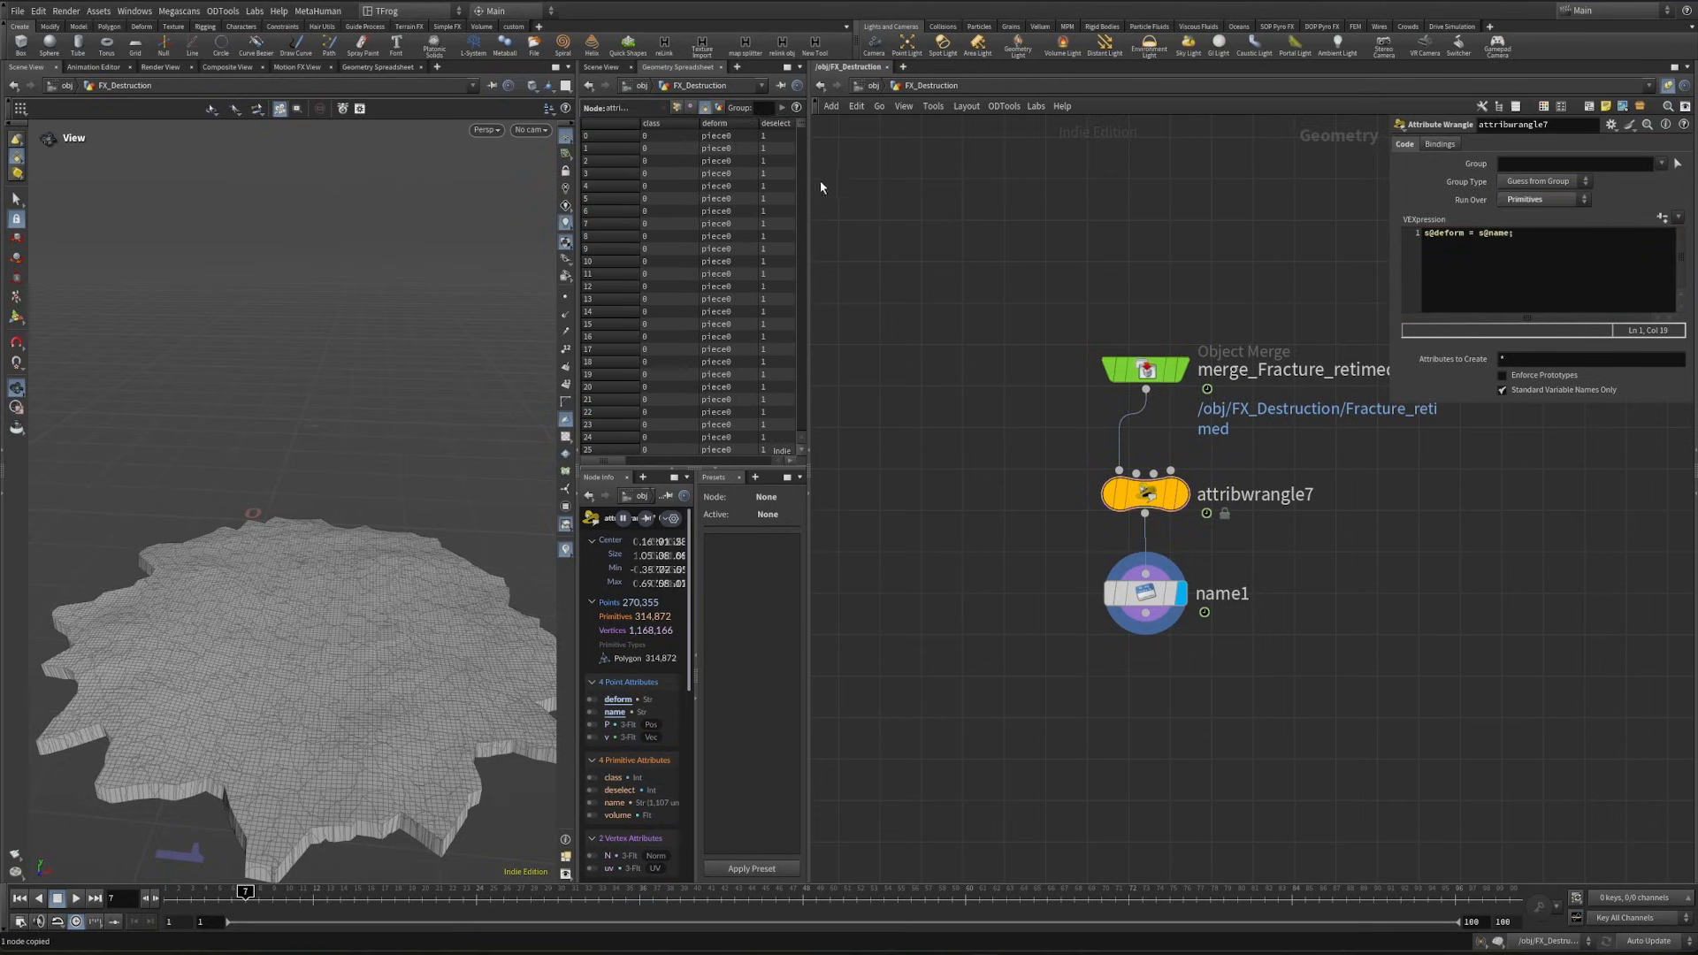
pyautogui.click(731, 125)
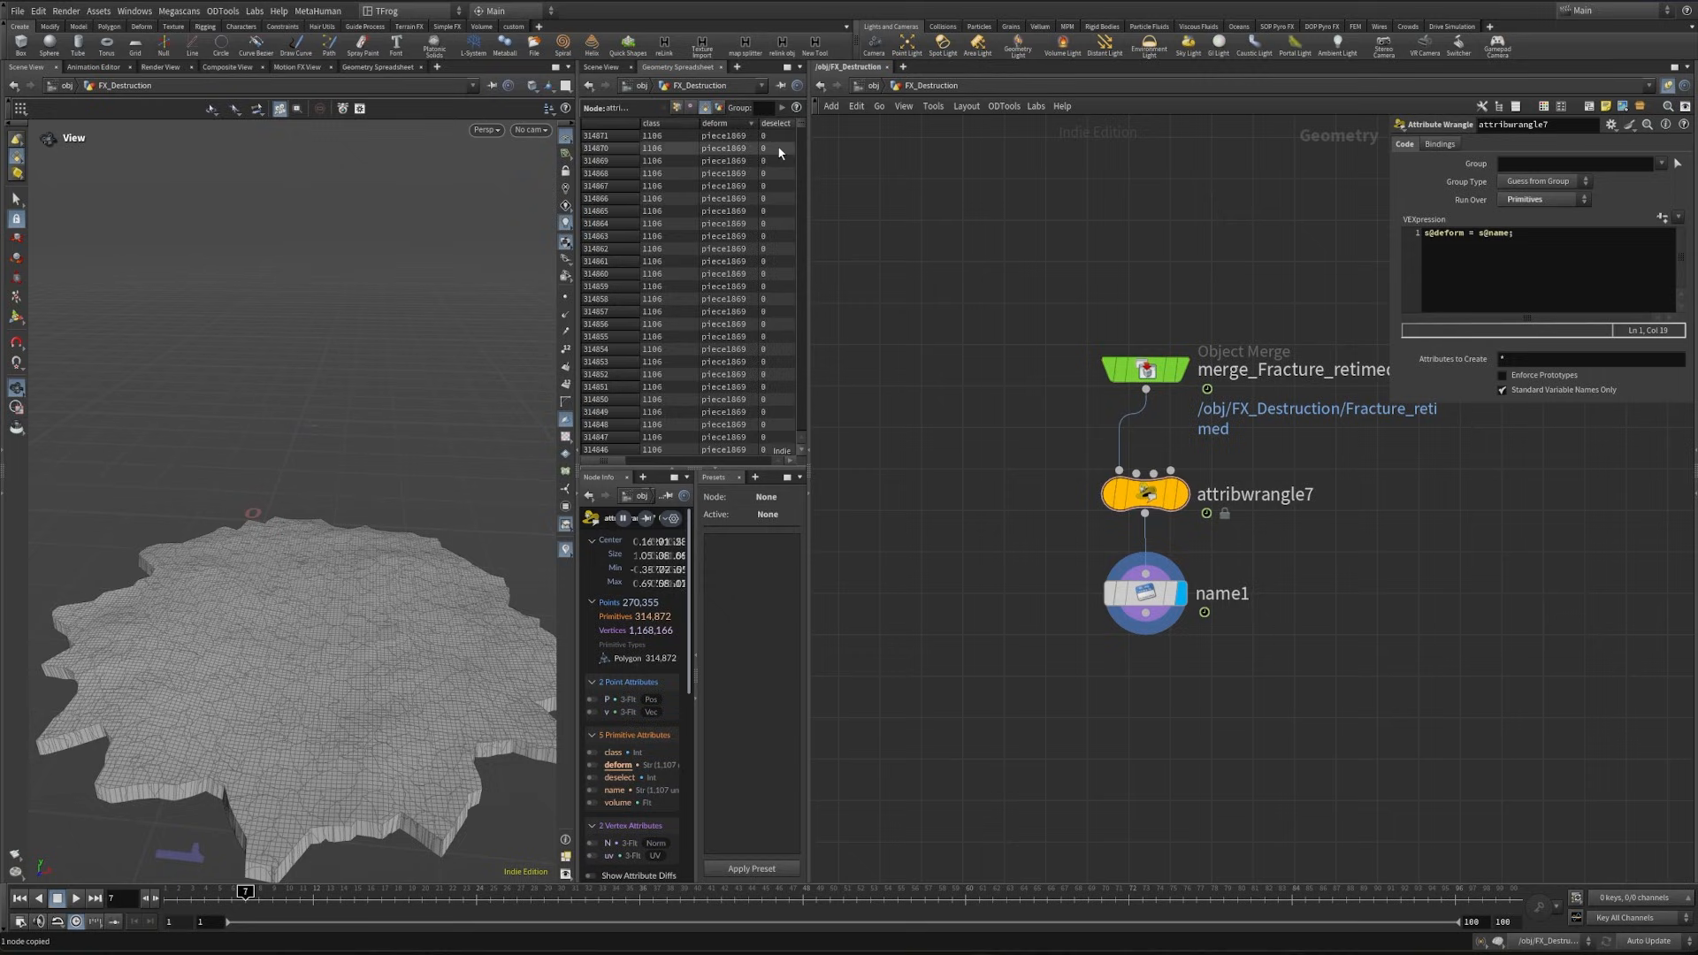
pyautogui.click(734, 124)
# - Add an Attribute Promote after name1 that promotes deform from Primitive to Point, and display it
pyautogui.click(1150, 596)
pyautogui.moveTo(620, 461); pyautogui.dragTo(656, 461)
pyautogui.moveTo(1180, 549); pyautogui.dragTo(1136, 340, button='middle')
pyautogui.click(1101, 405)
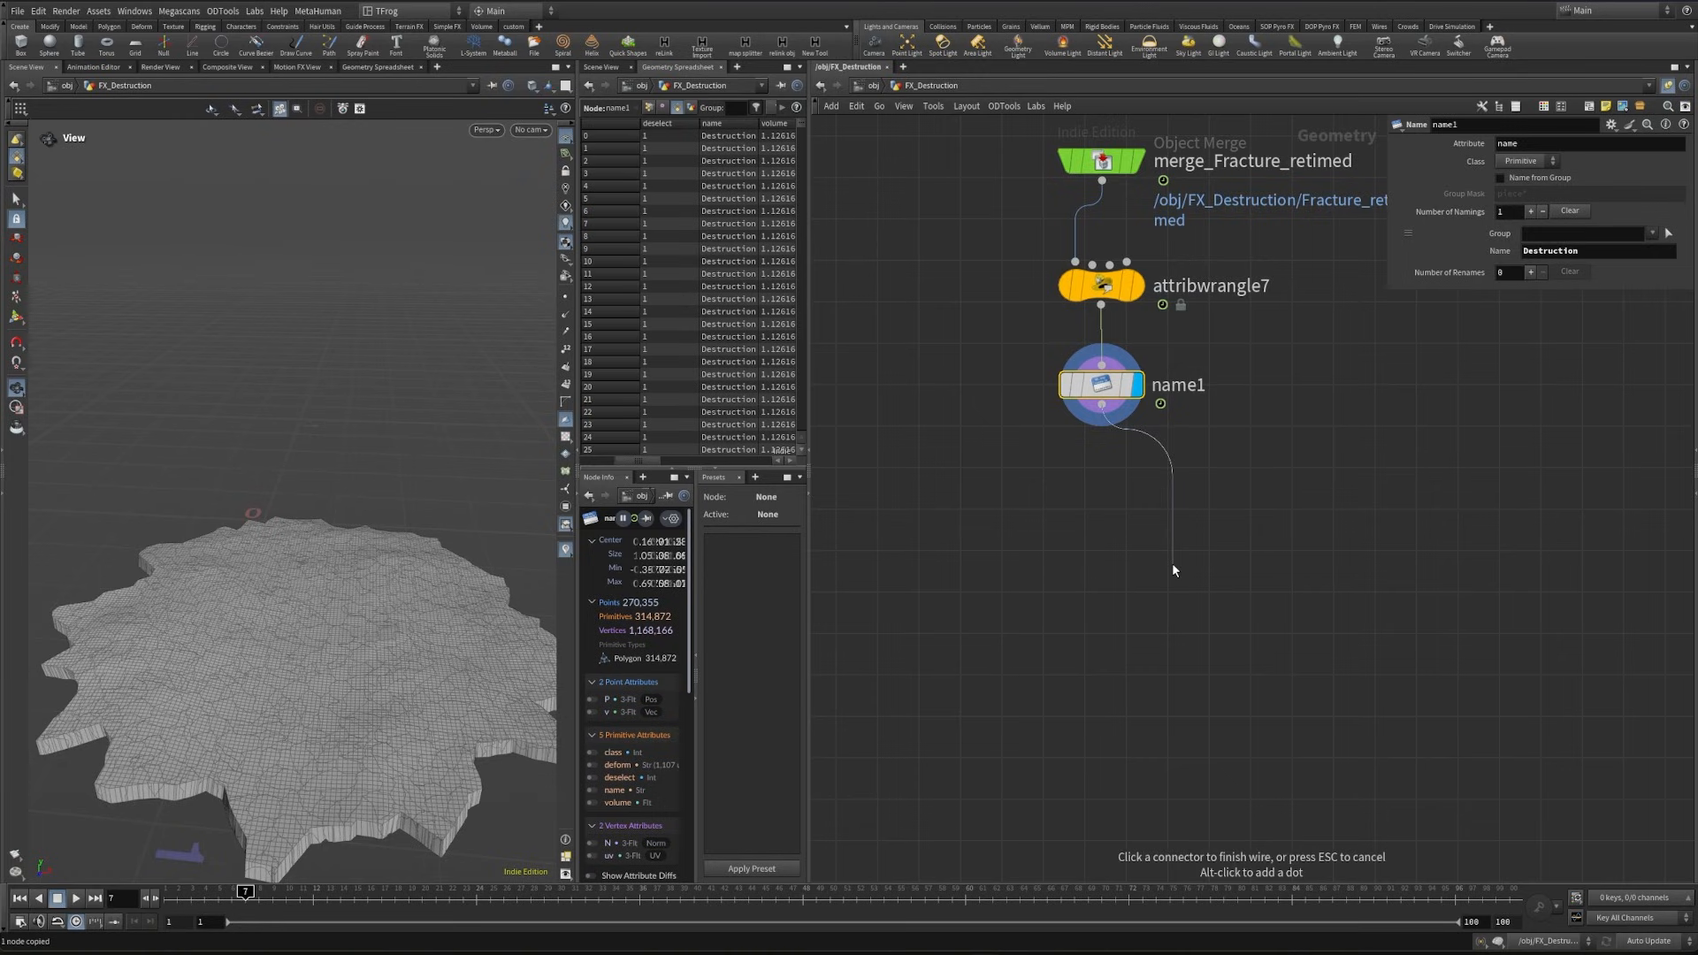
pyautogui.press('Tab')
pyautogui.write('attt')
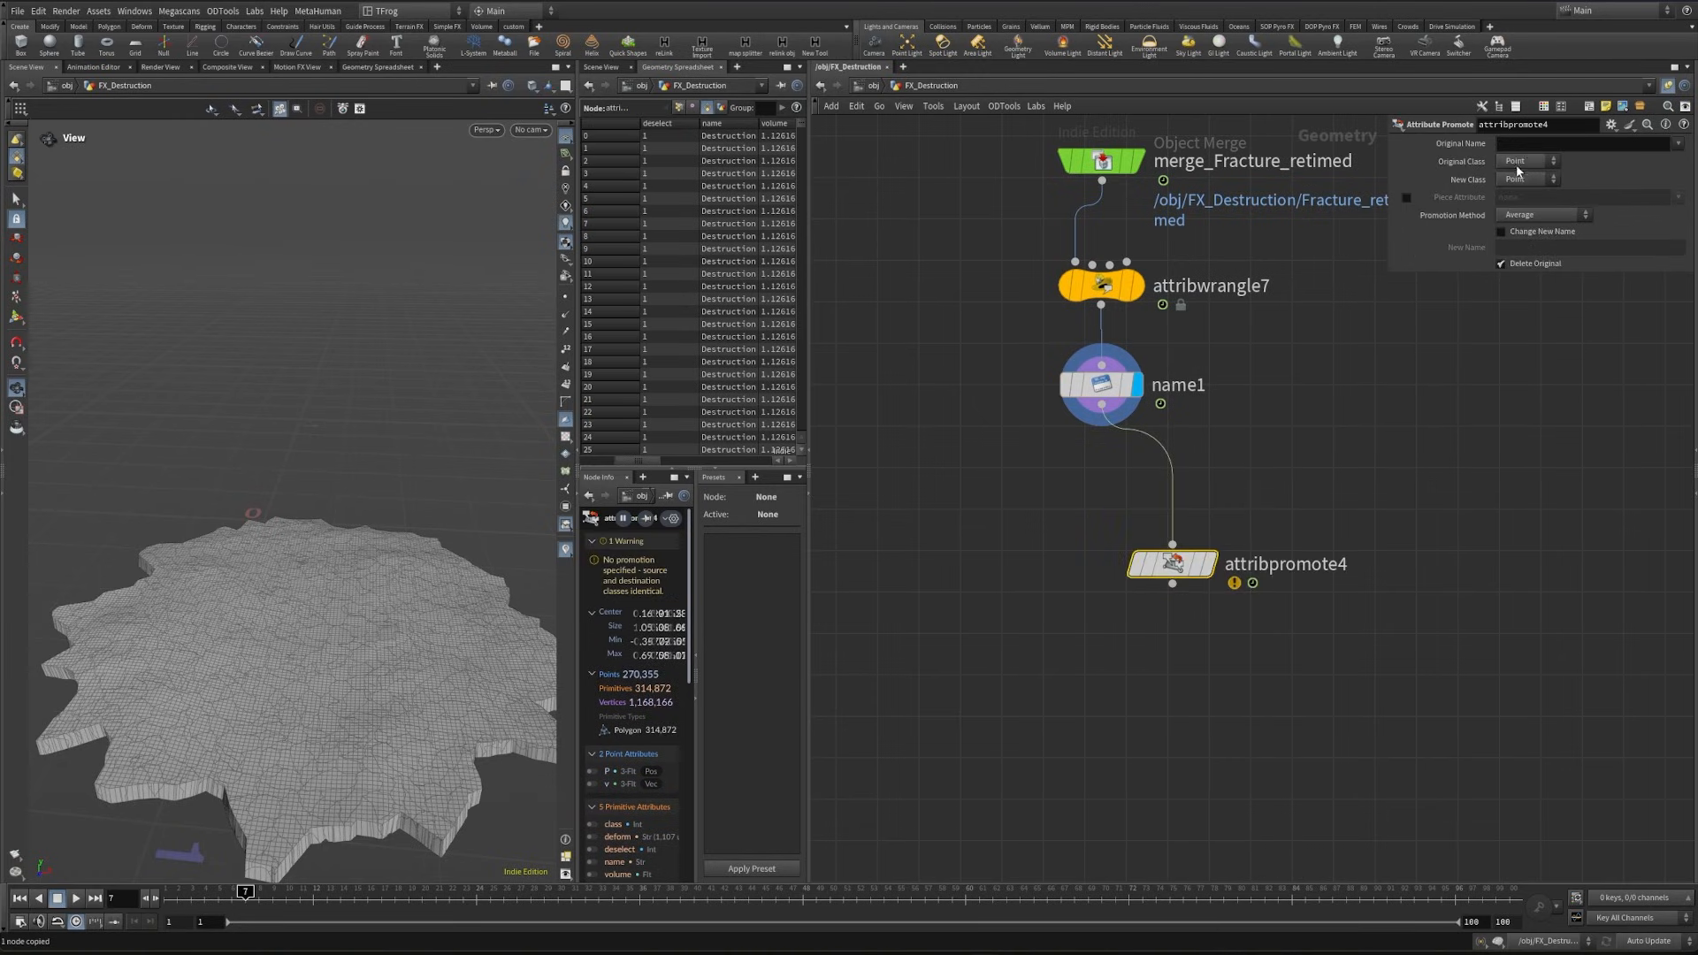
pyautogui.click(1518, 164)
pyautogui.click(1529, 191)
pyautogui.click(1677, 145)
pyautogui.click(1682, 170)
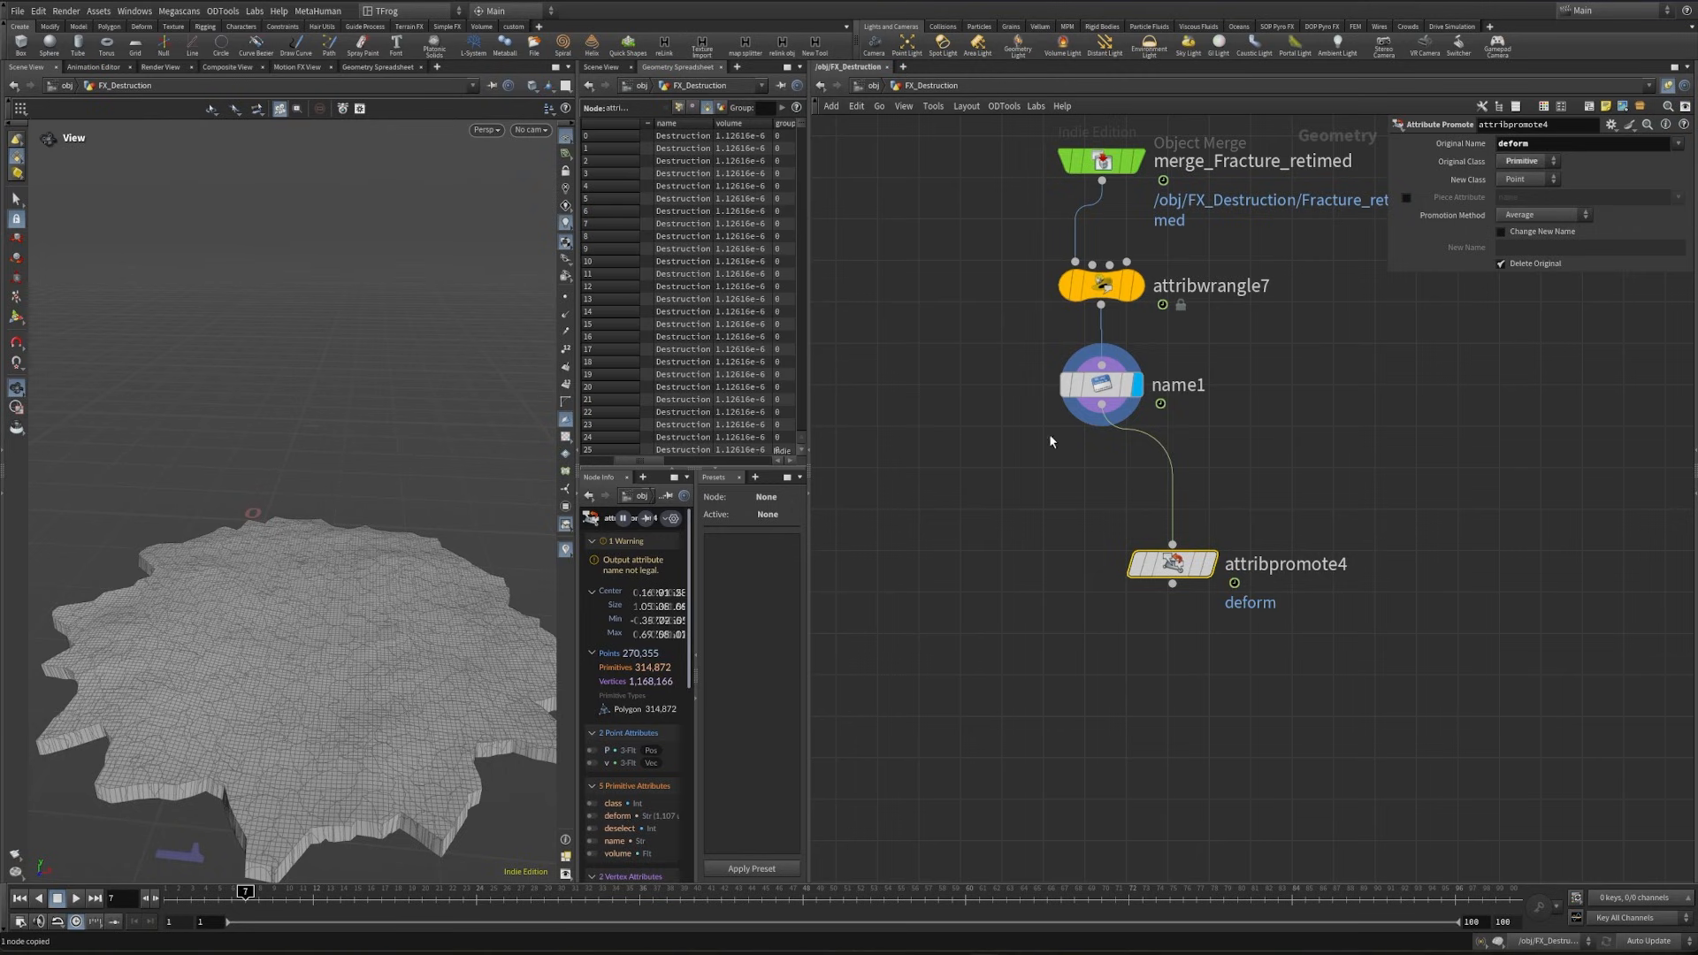
pyautogui.click(1211, 563)
# - Add a PolyReduce node below attribpromote4 and set it to keep 20 percent of the polygons
pyautogui.keyDown('alt'); pyautogui.moveTo(223, 707); pyautogui.dragTo(276, 740); pyautogui.keyUp('alt')
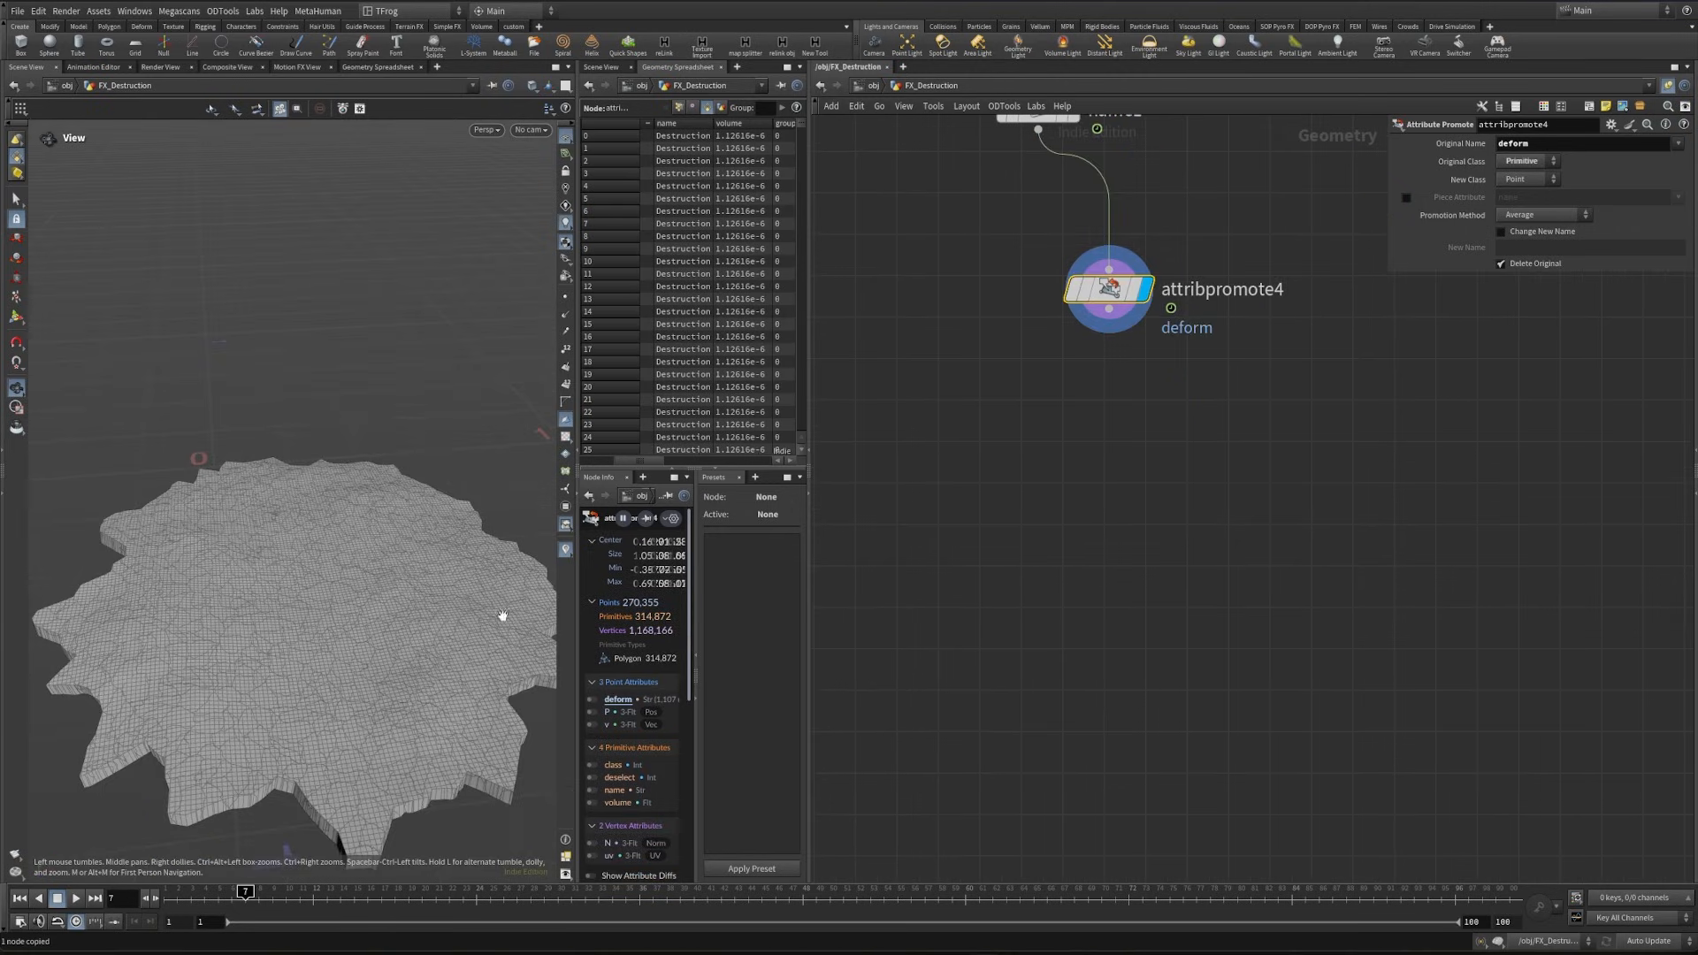
pyautogui.moveTo(1134, 391); pyautogui.dragTo(1140, 425)
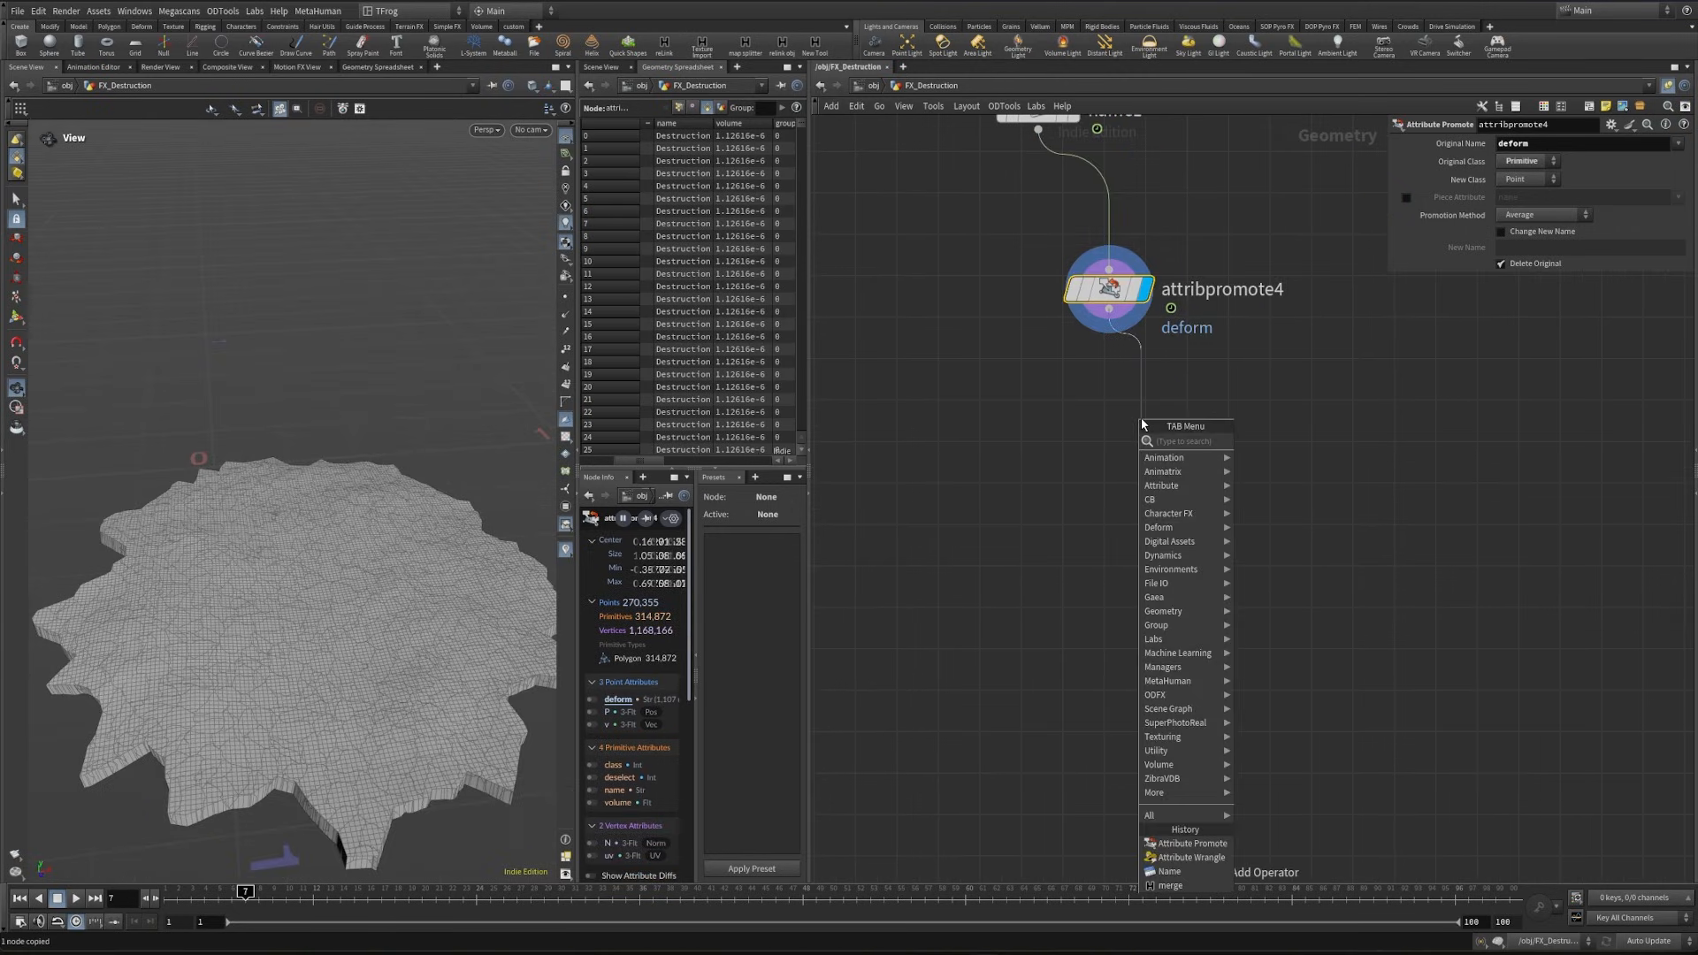
pyautogui.write('poly')
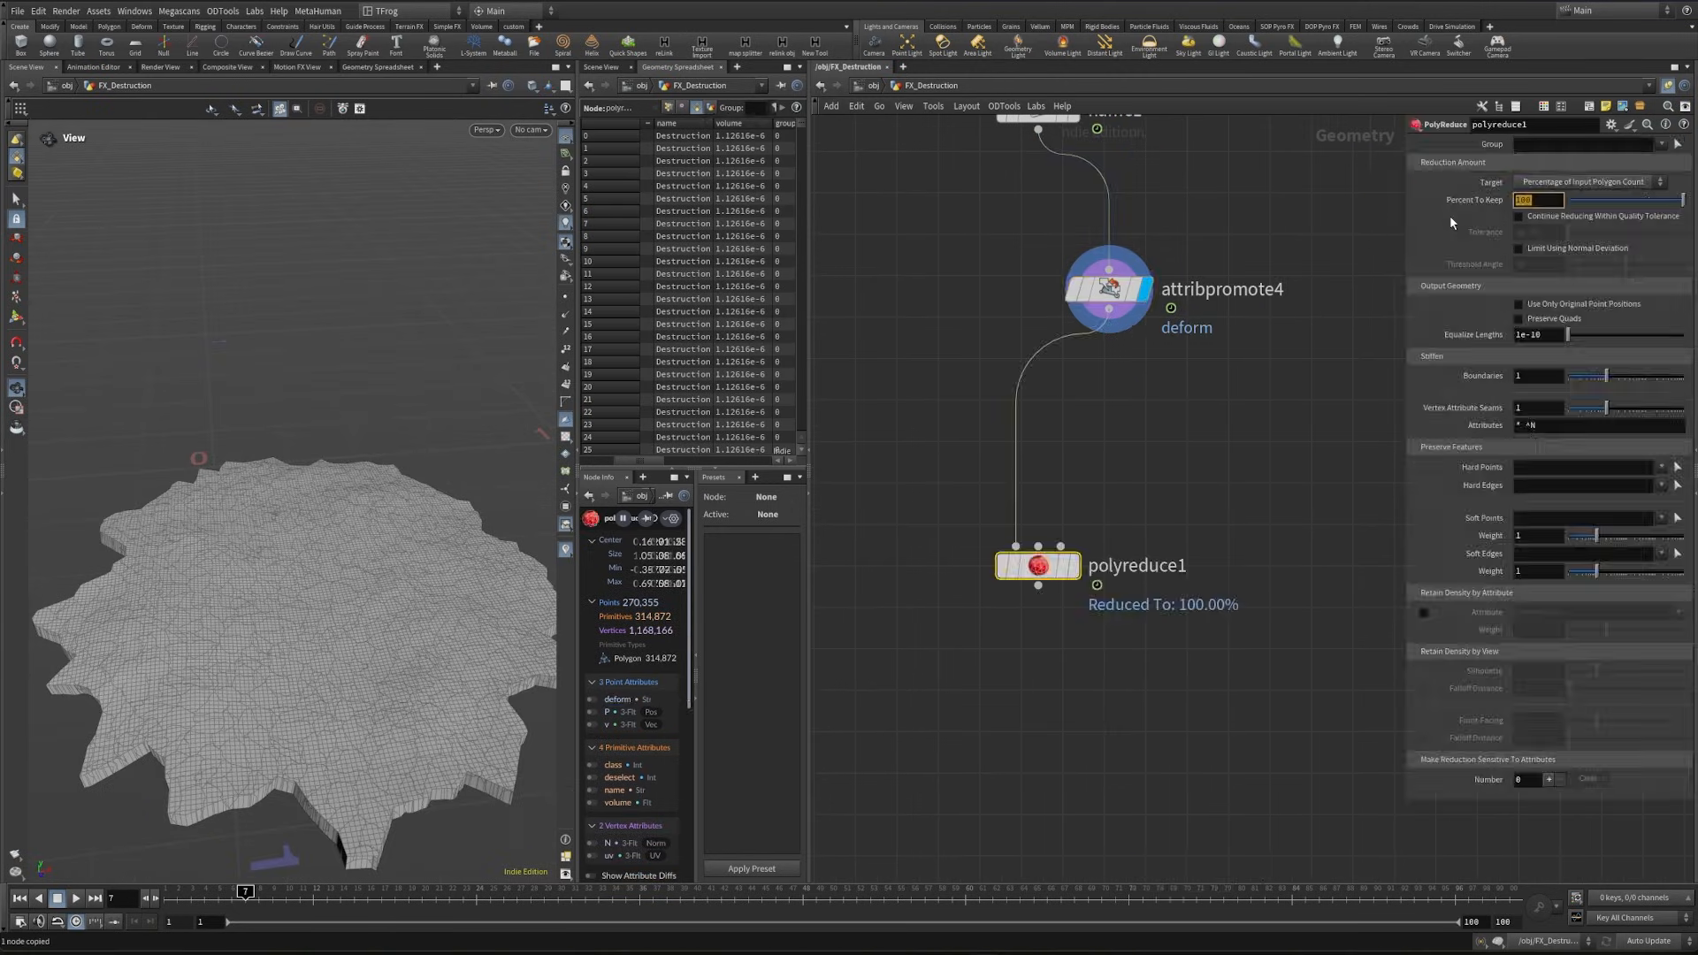
pyautogui.write('20')
pyautogui.press('Return')
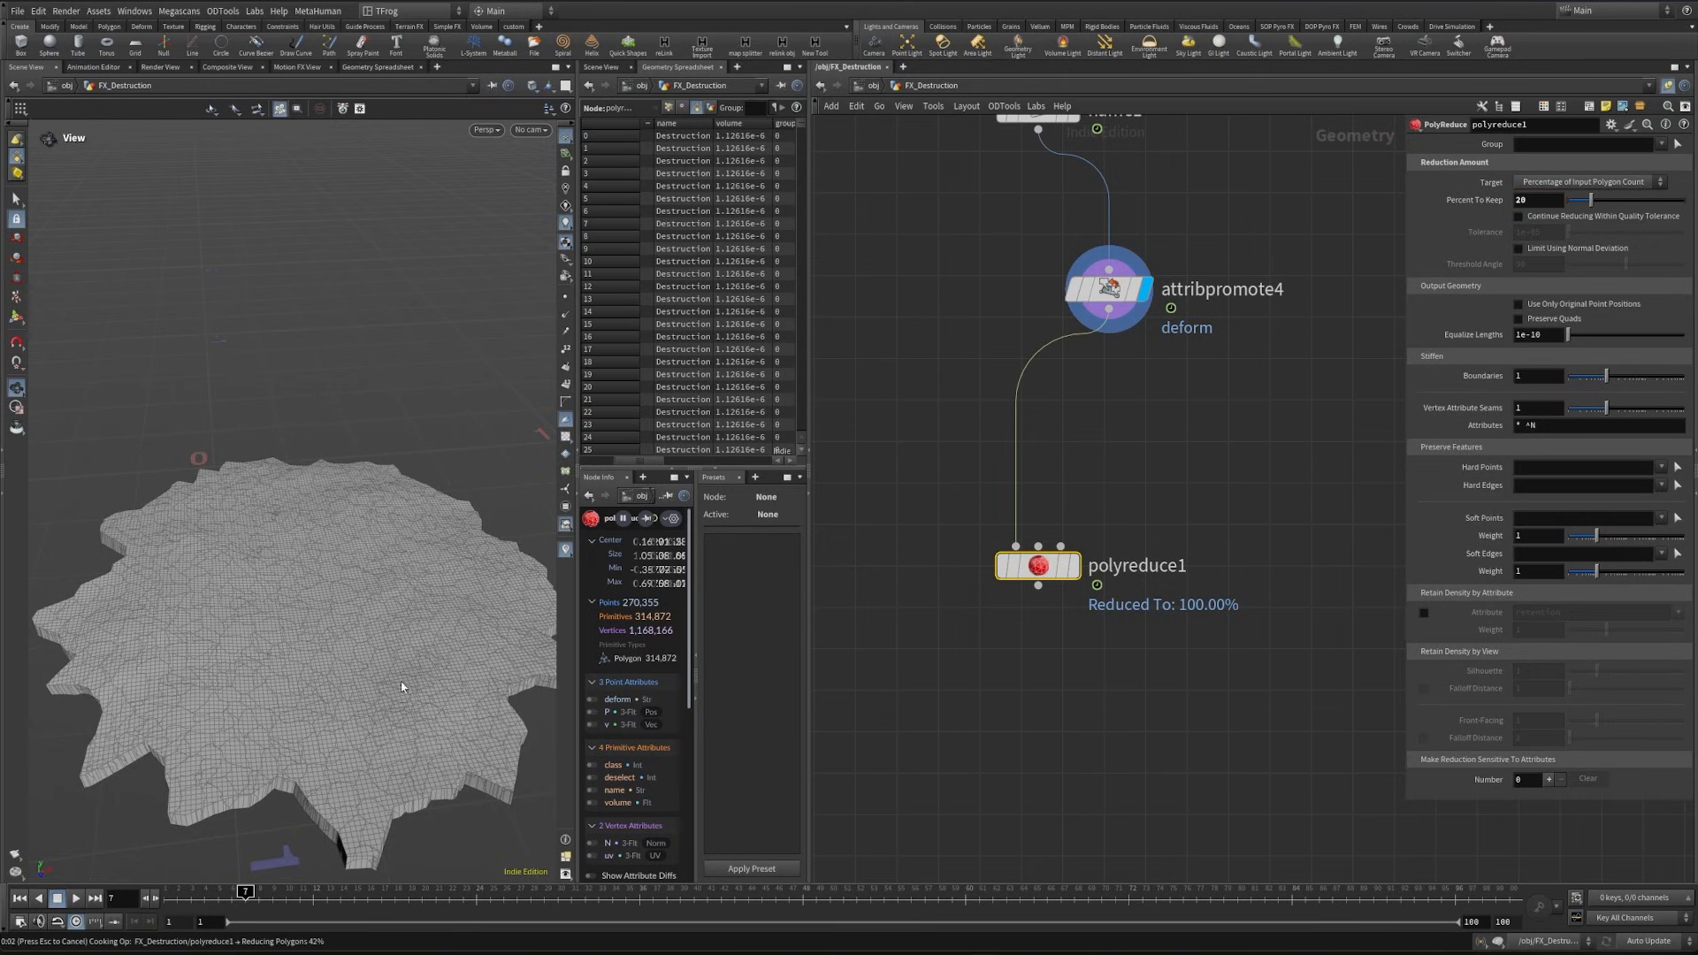
# - Inspect the reduced fractured ground mesh up close and move the timeline to frame 10
pyautogui.scroll(5, 329, 576)
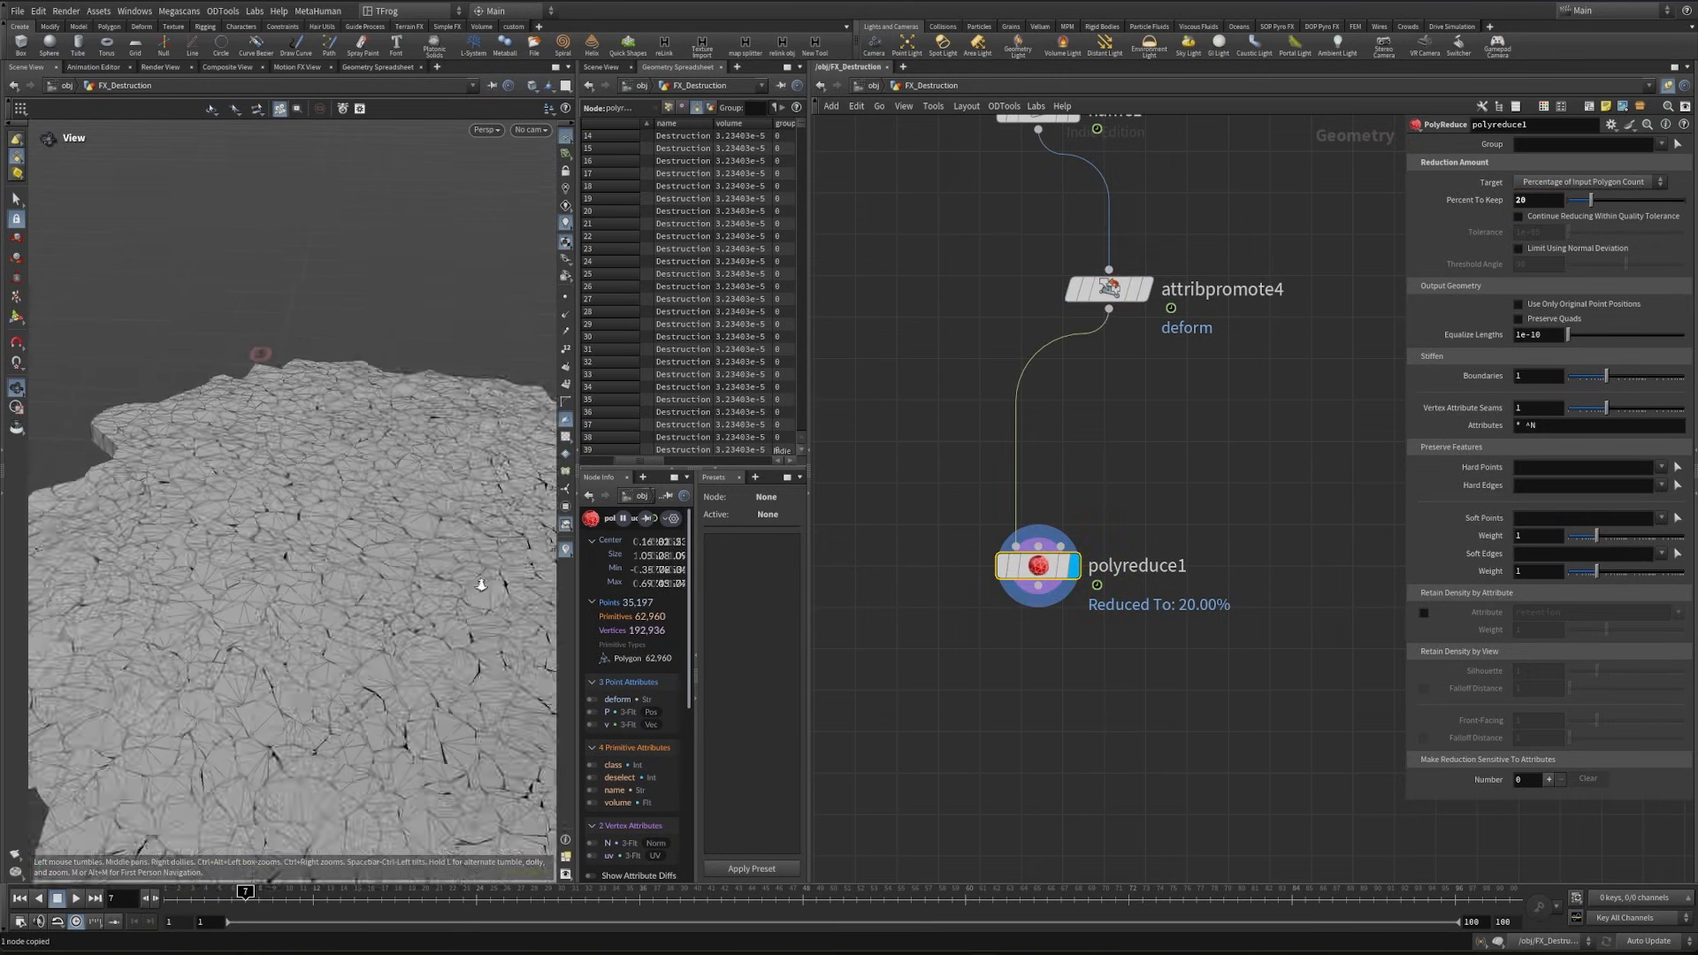
pyautogui.moveTo(329, 576); pyautogui.dragTo(416, 576)
pyautogui.moveTo(416, 577); pyautogui.dragTo(424, 619)
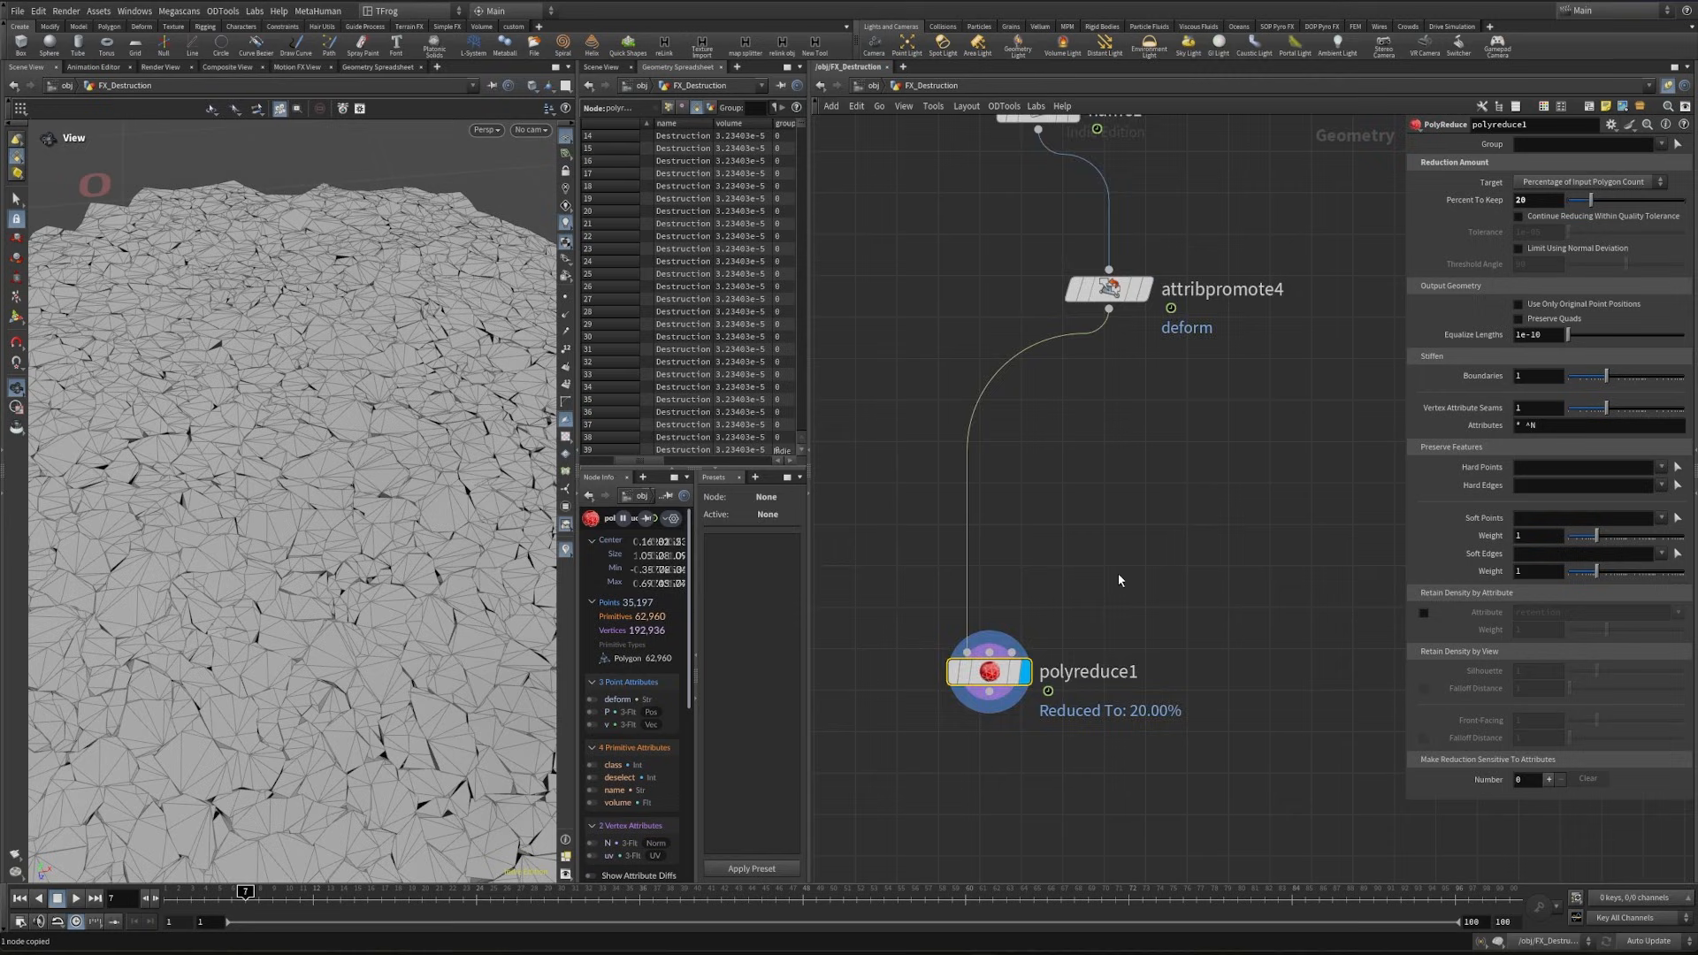
pyautogui.moveTo(1118, 576); pyautogui.dragTo(1040, 471, button='middle')
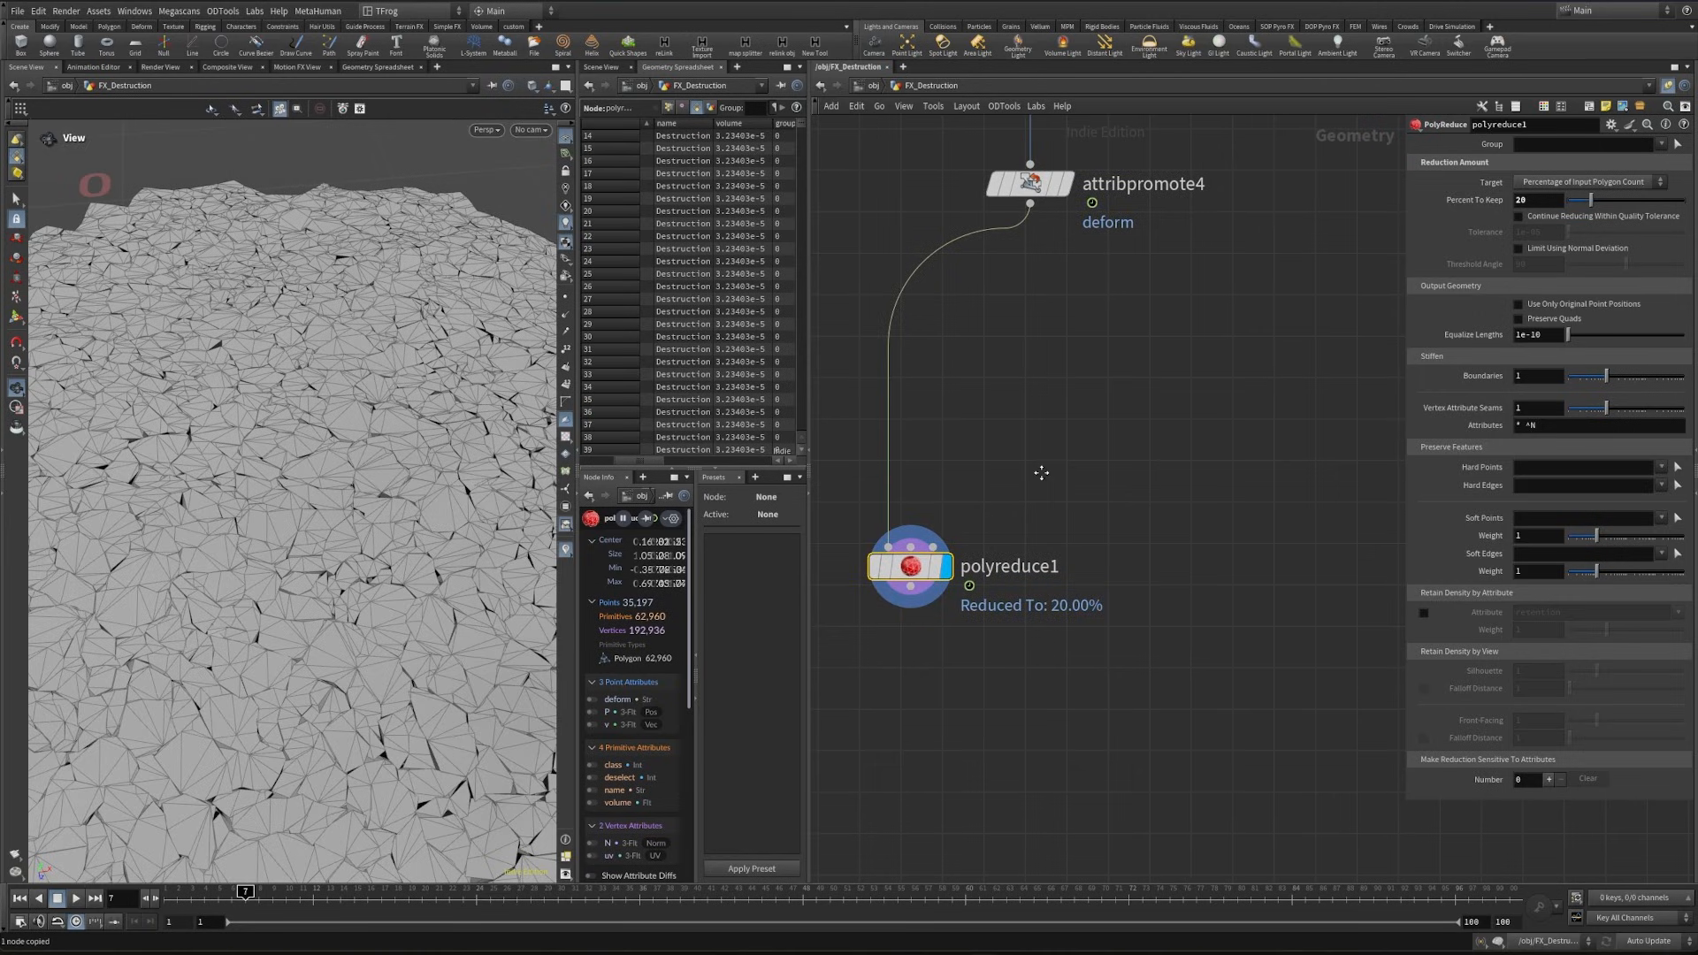
pyautogui.press('j')
pyautogui.moveTo(479, 524); pyautogui.dragTo(511, 524)
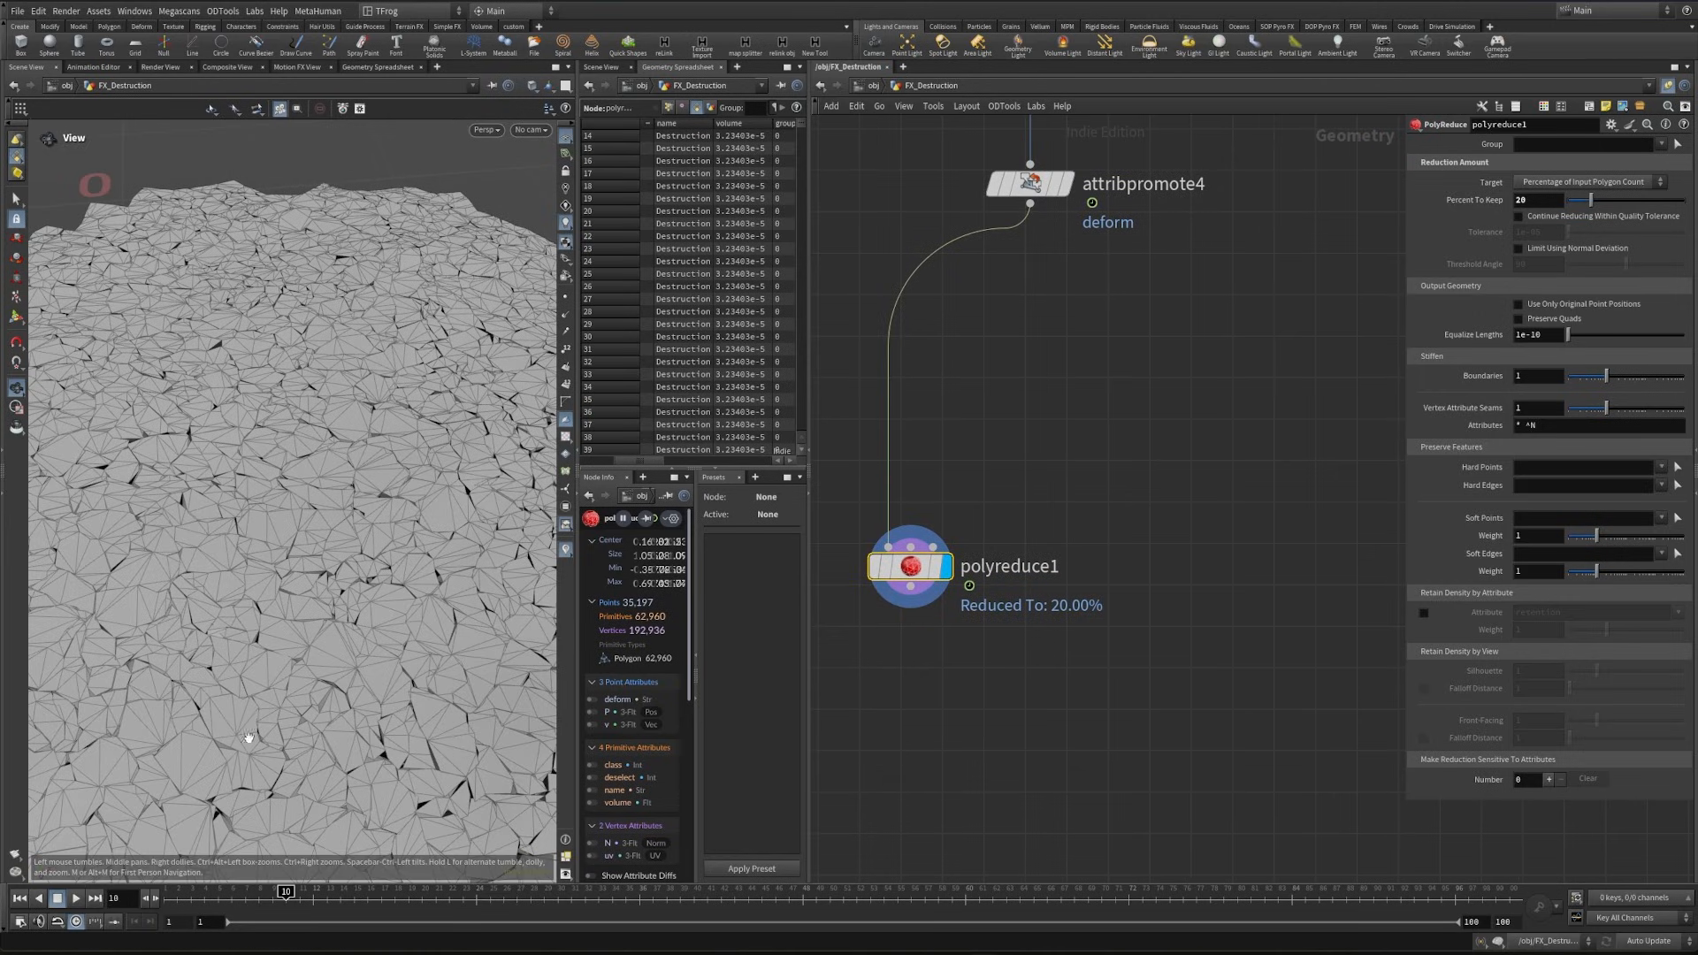
# - Insert a Time Shift node between attribpromote4 and polyreduce1, frozen at frame 1
pyautogui.moveTo(331, 637); pyautogui.dragTo(298, 617)
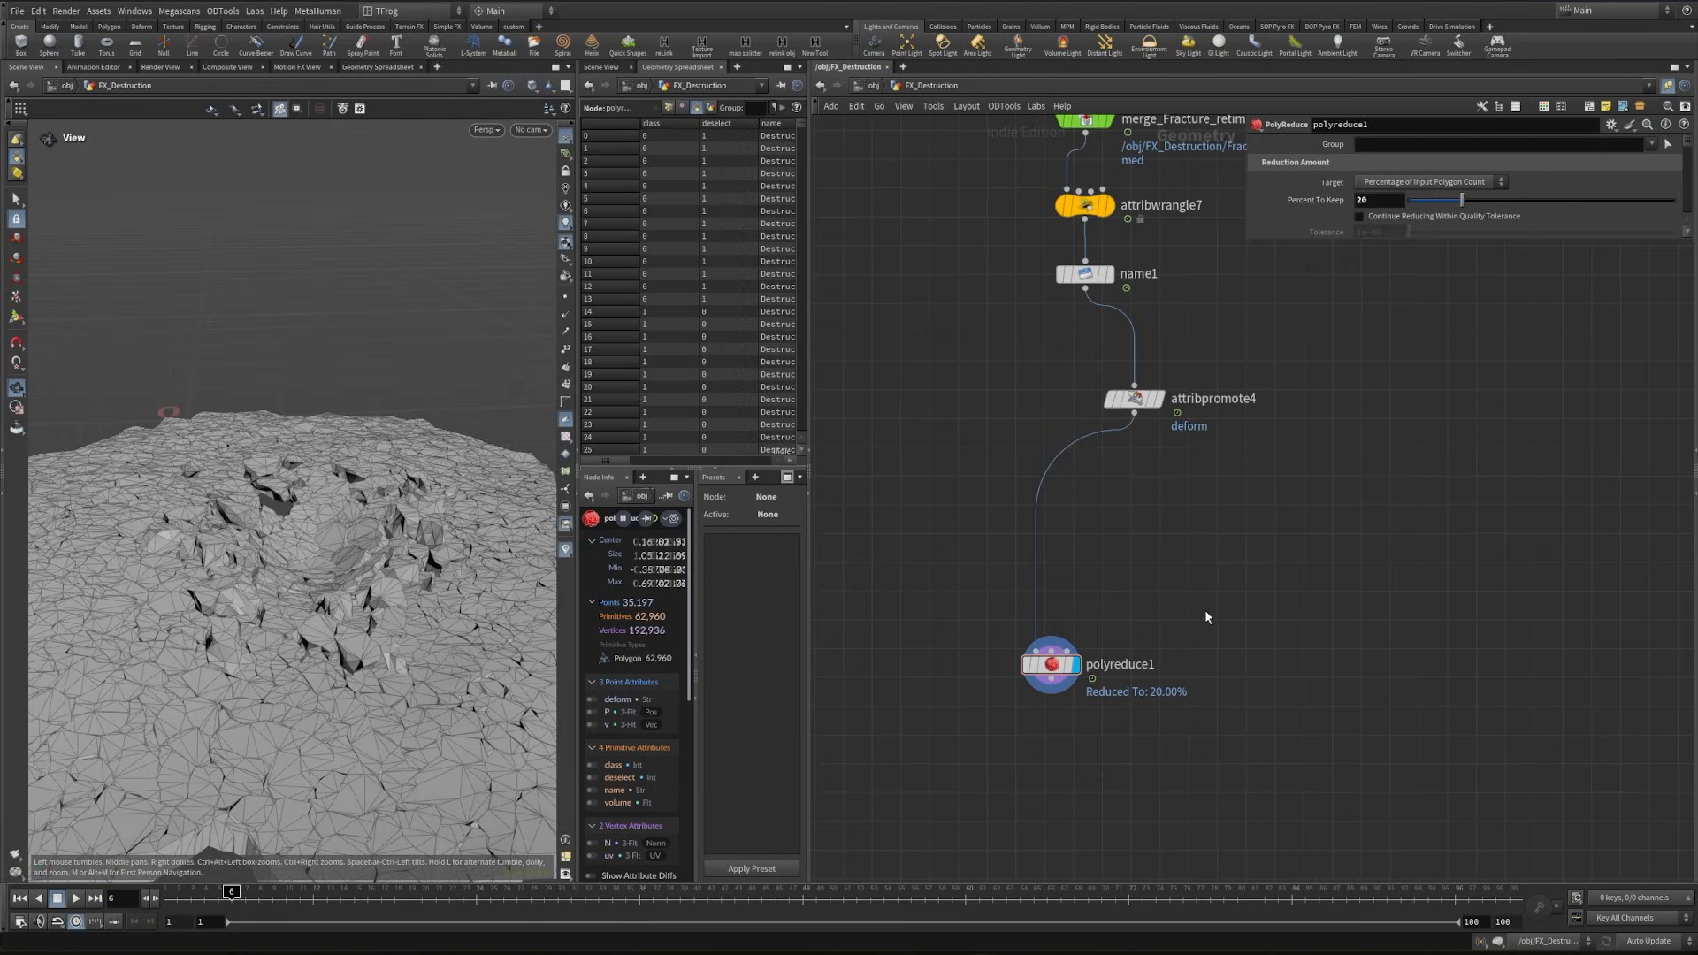
pyautogui.press('Tab')
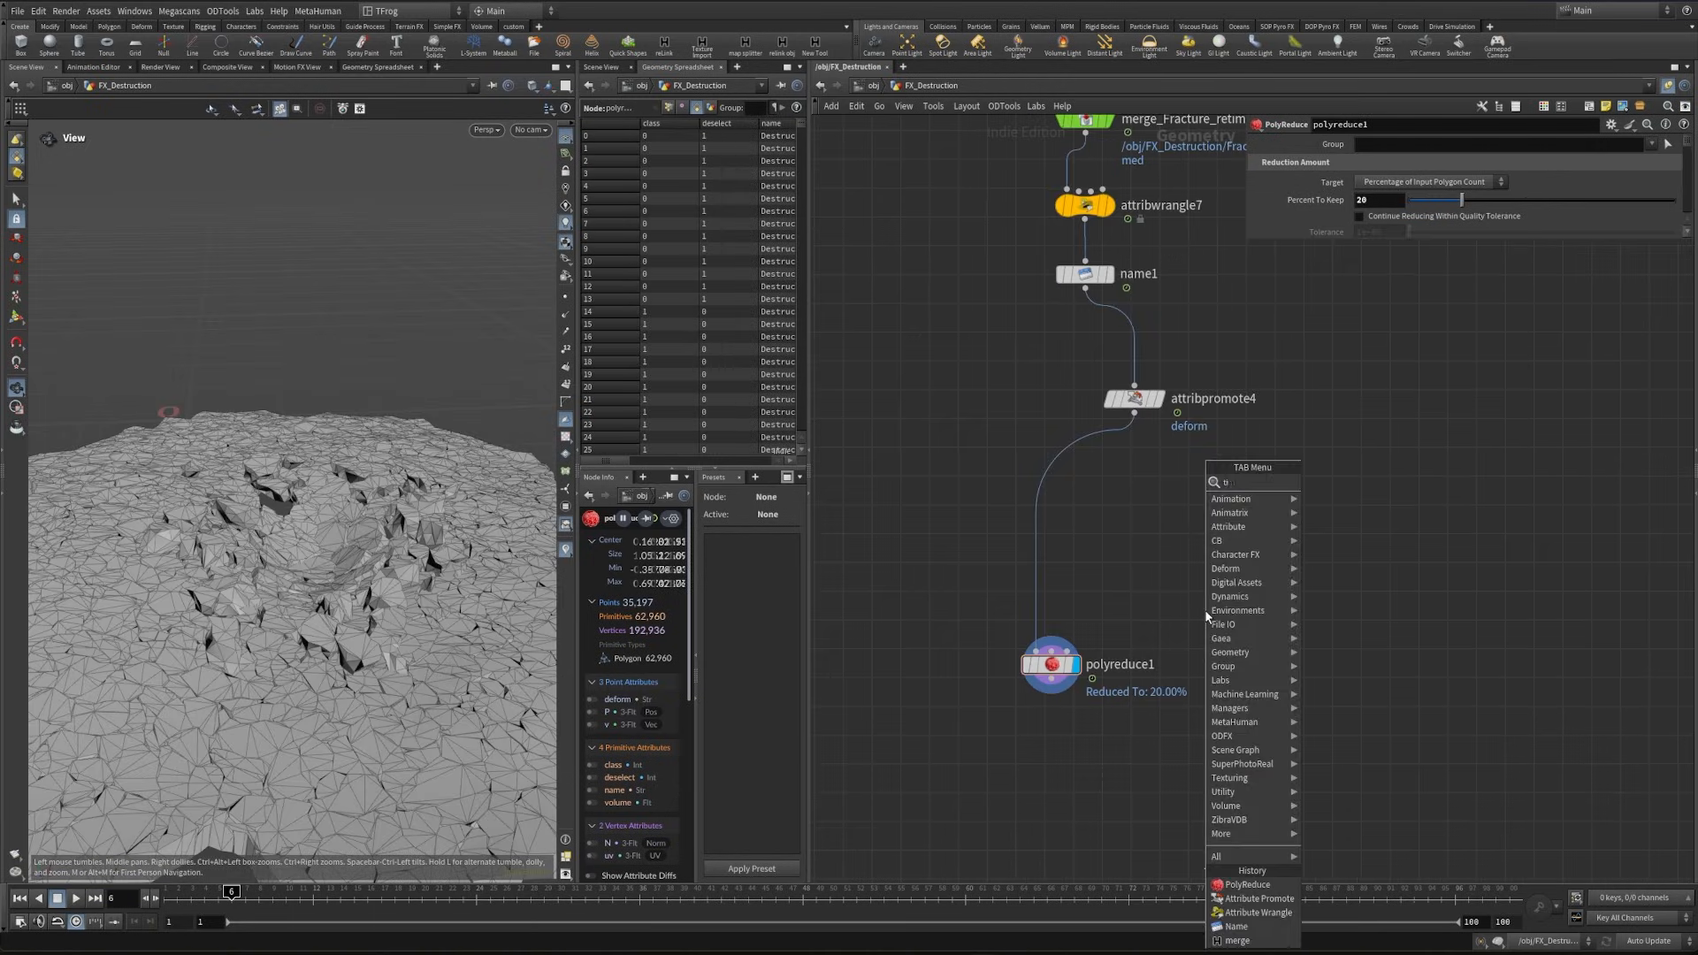
pyautogui.press('Return')
pyautogui.click(1039, 535)
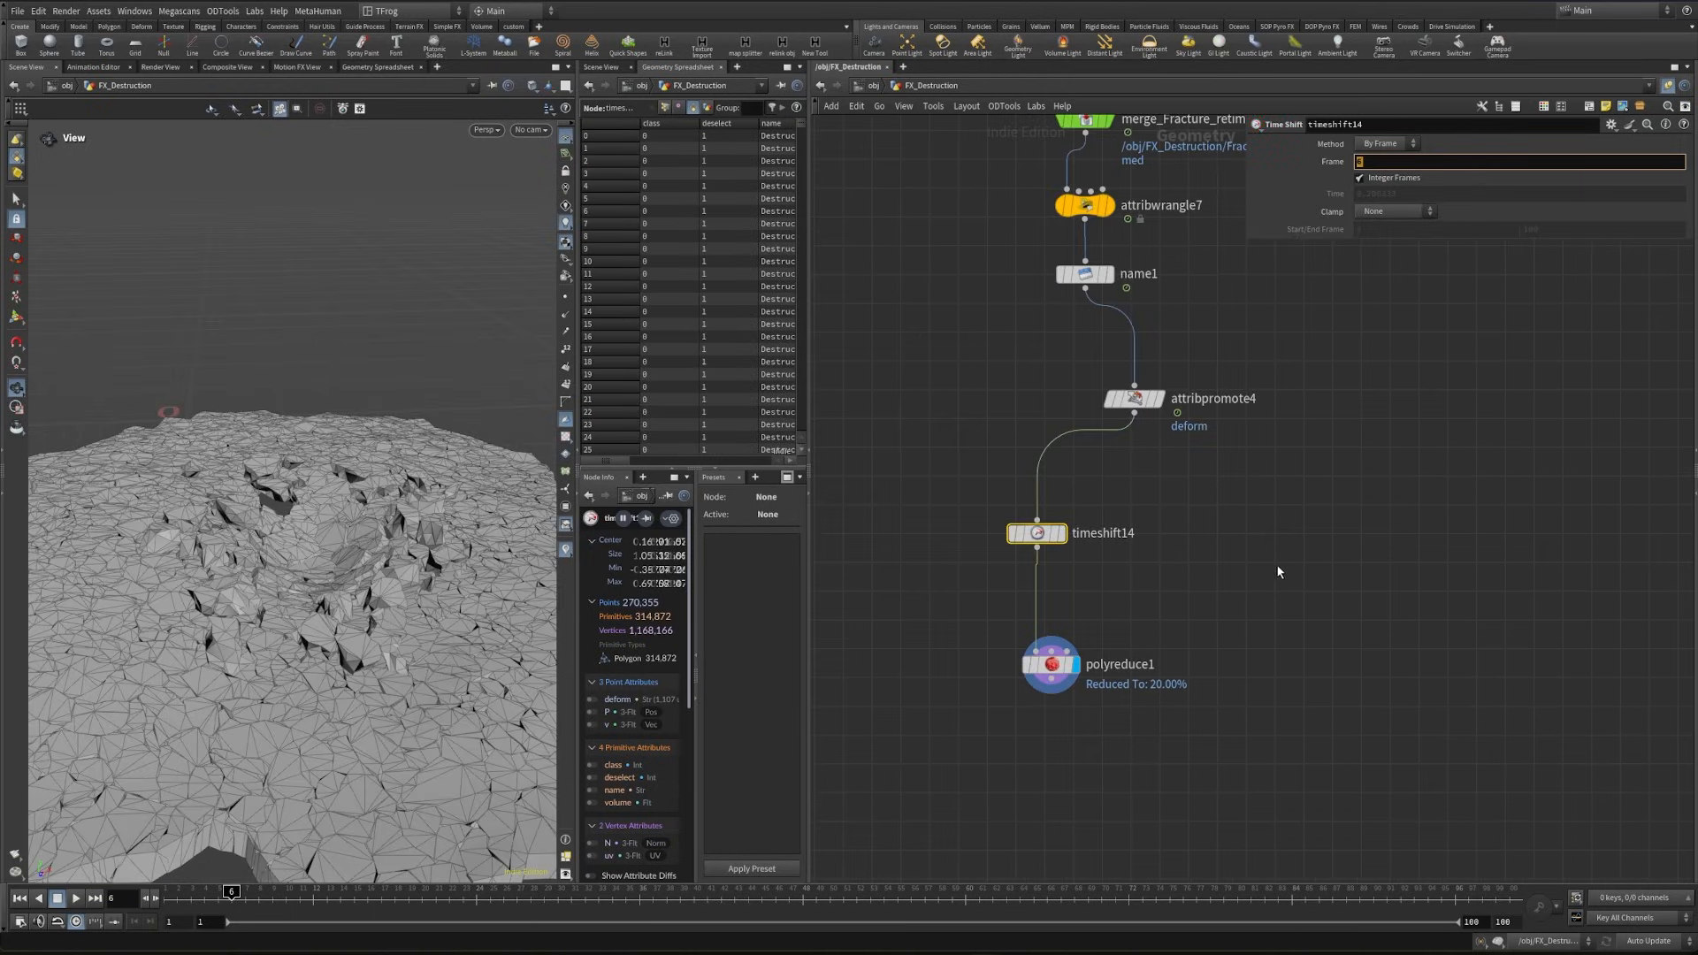
pyautogui.write('1')
pyautogui.press('Return')
pyautogui.moveTo(1045, 539); pyautogui.dragTo(1144, 531)
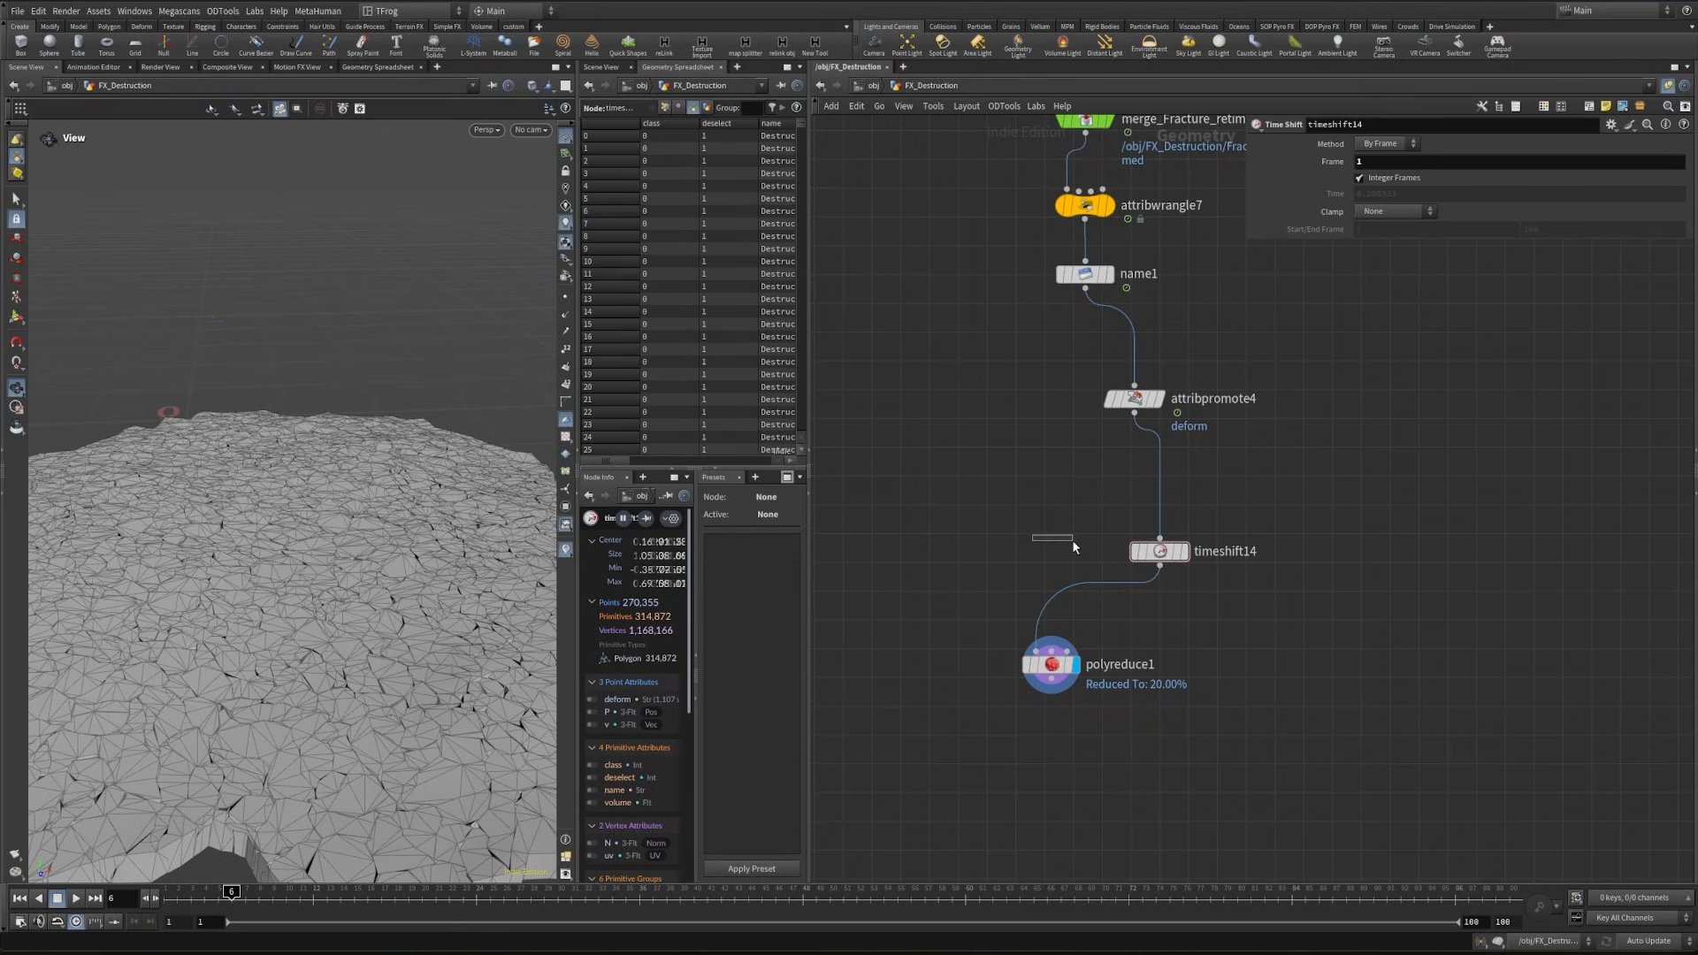
# - Add a Point Deform fed by polyreduce1, timeshift14 as rest and attribpromote4 as the animated input, and display it
pyautogui.press('Tab')
pyautogui.write('pointde')
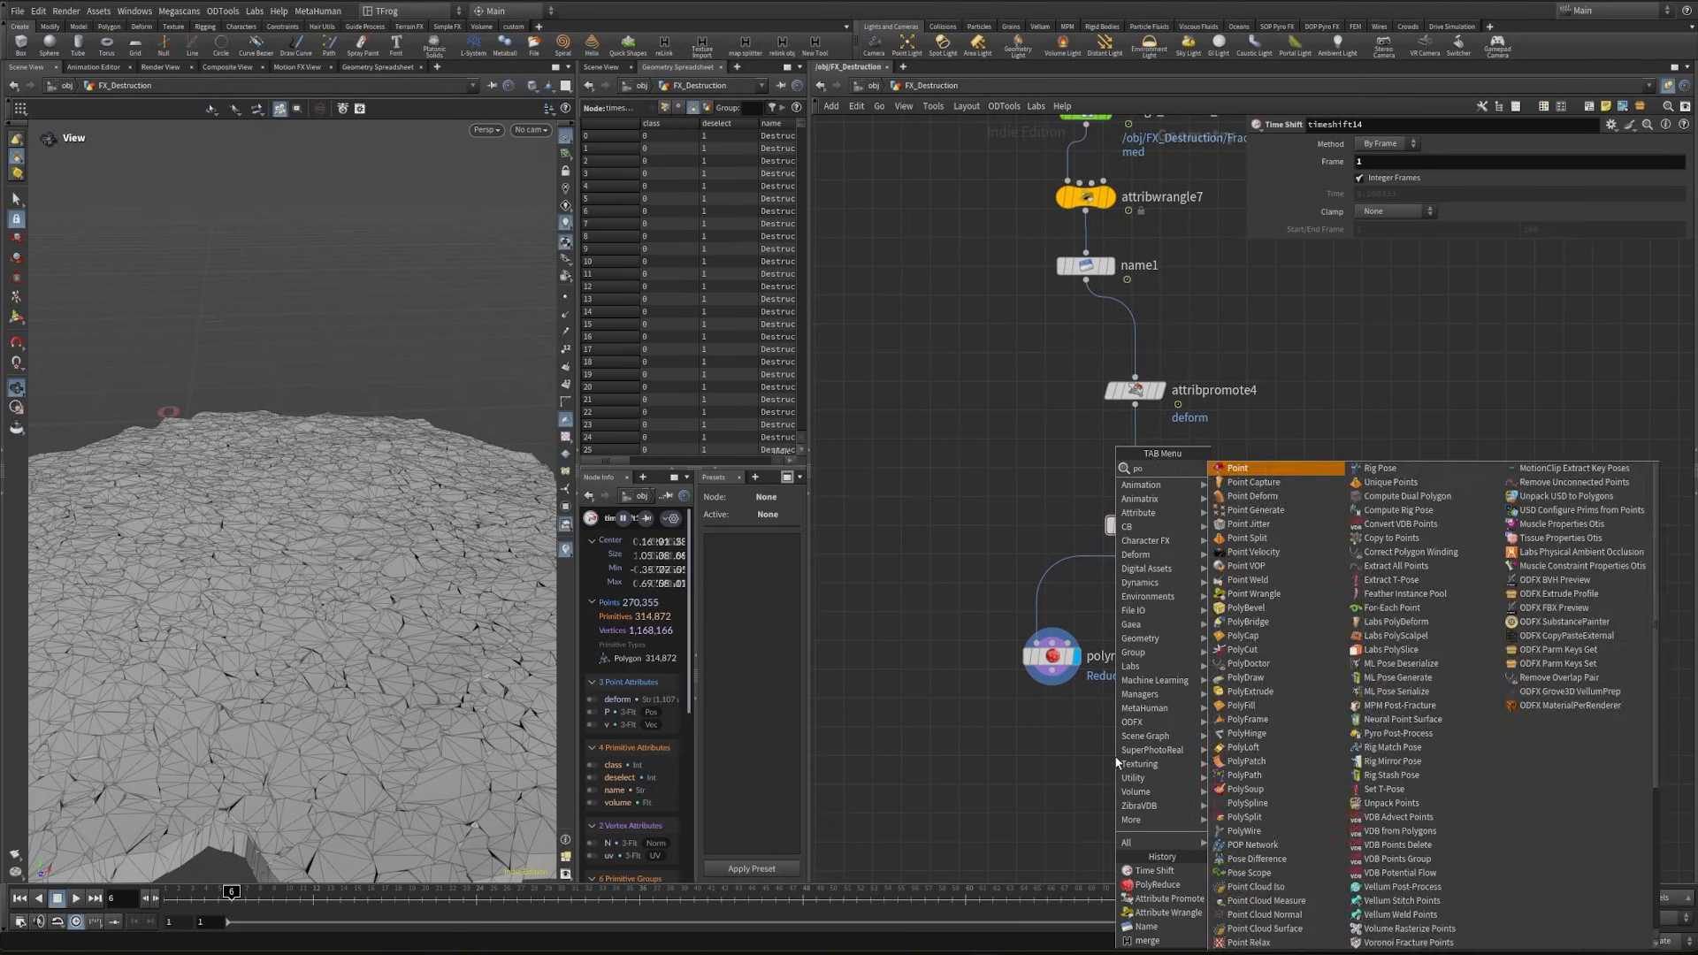
pyautogui.press('Return')
pyautogui.press('Return')
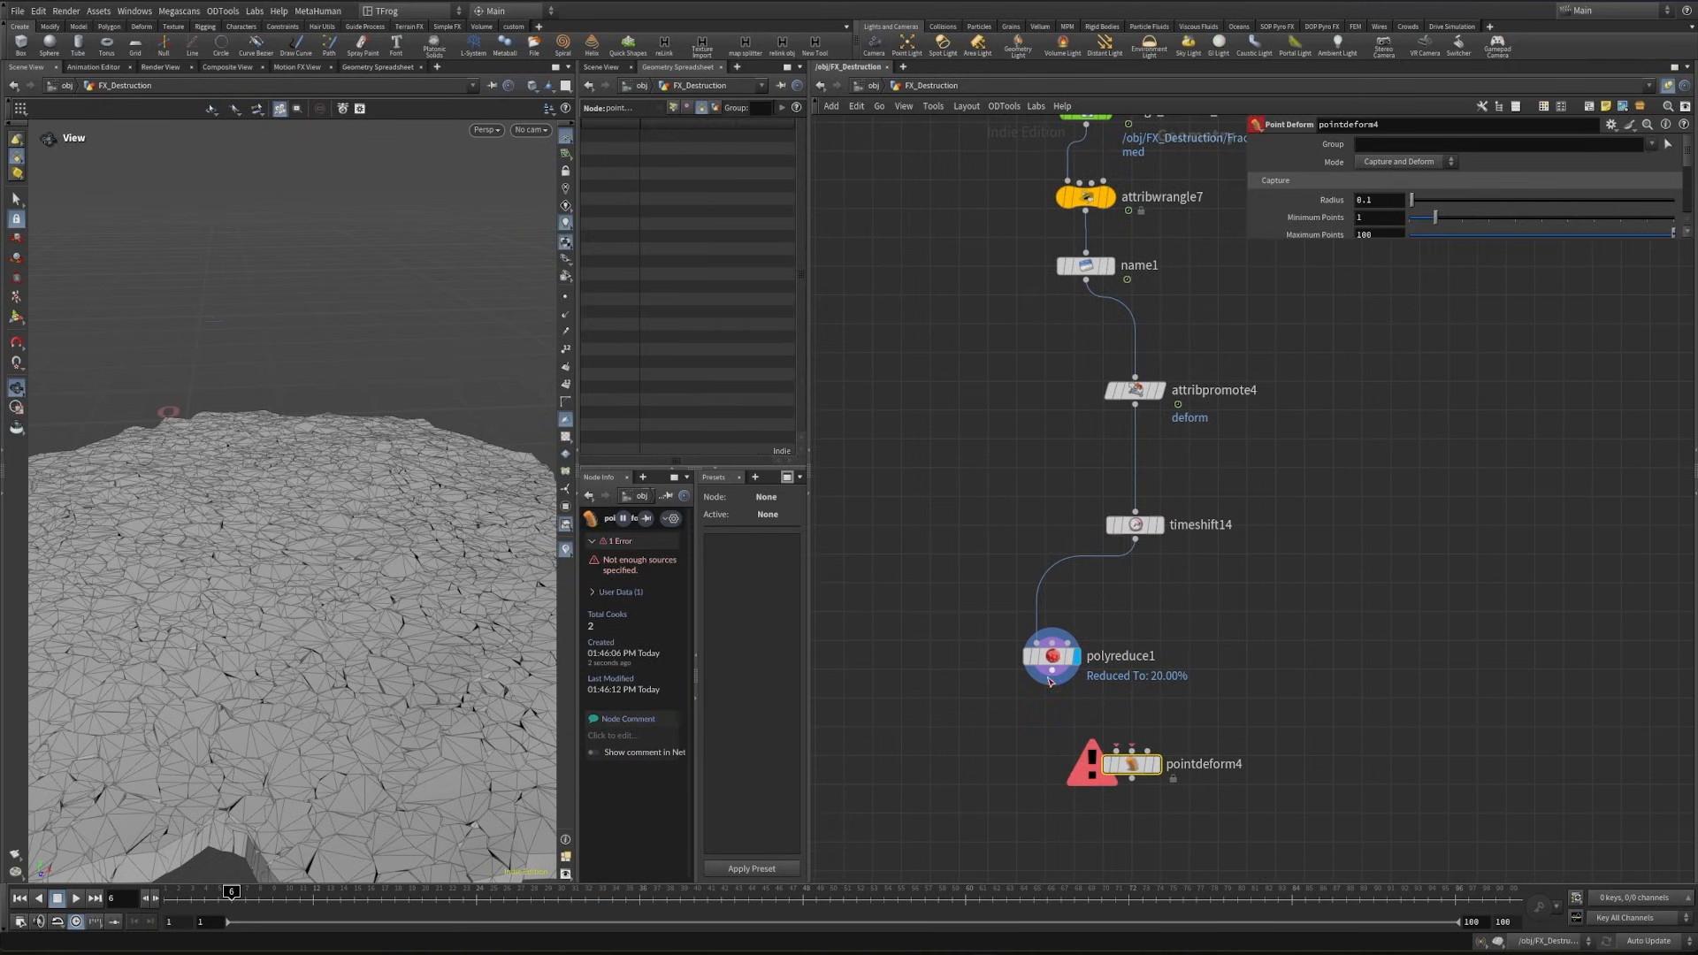
pyautogui.moveTo(1053, 671); pyautogui.dragTo(1151, 565)
pyautogui.click(1152, 569)
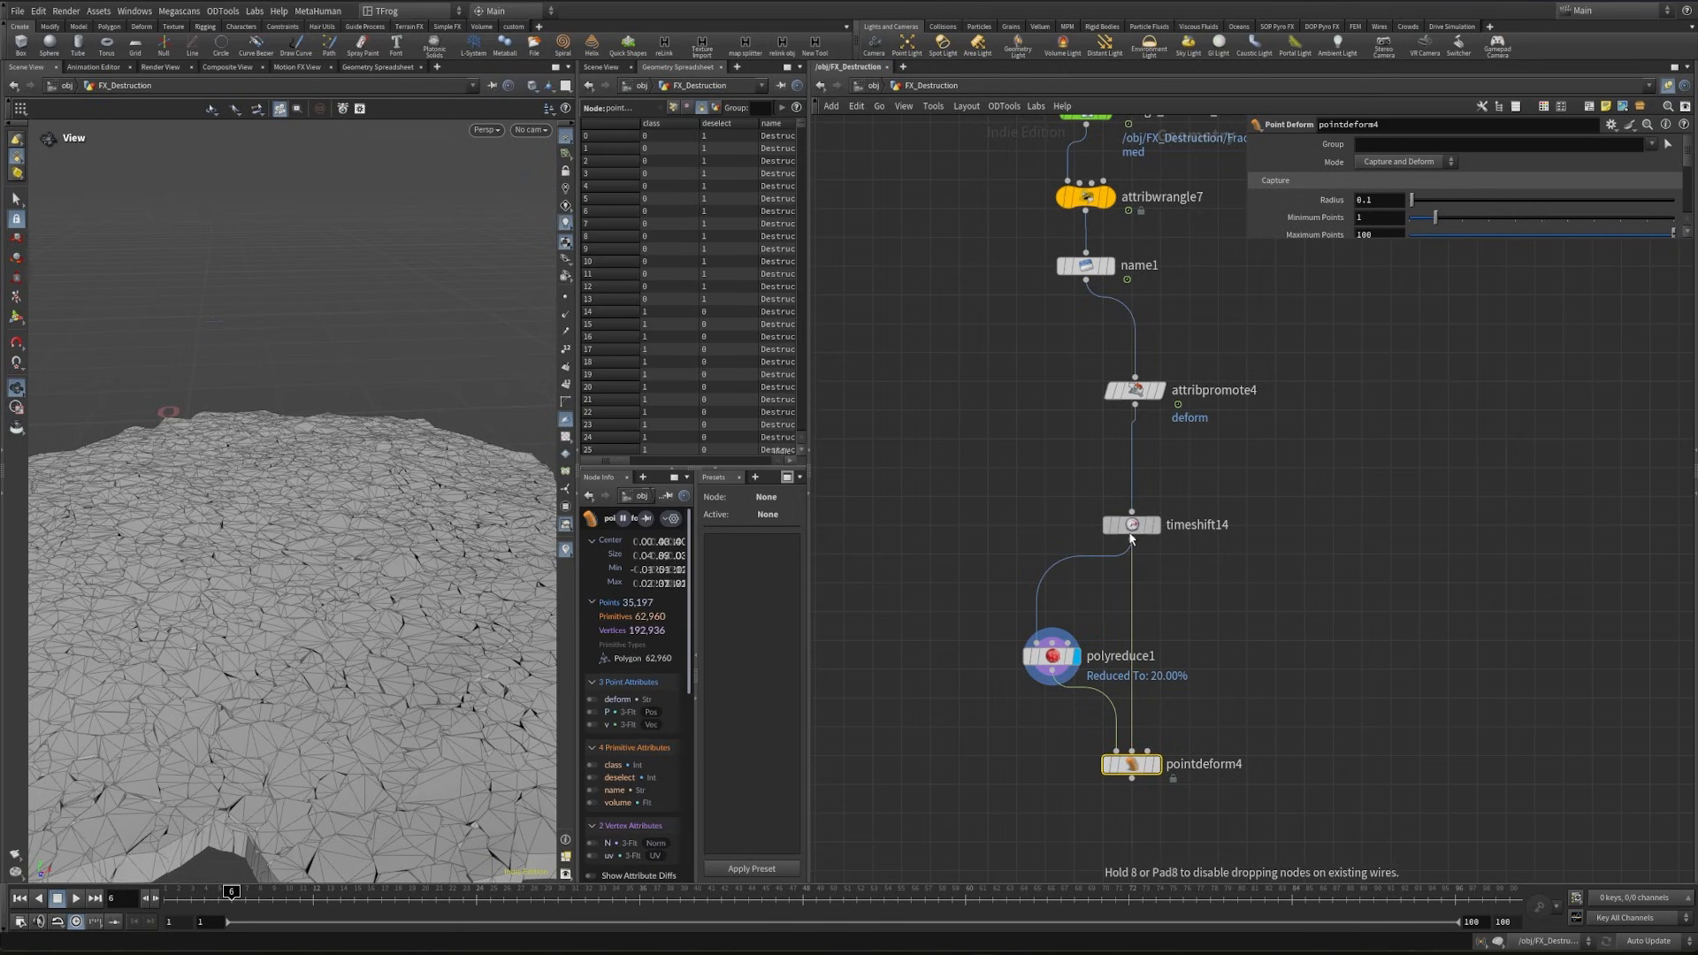
pyautogui.moveTo(1217, 410); pyautogui.dragTo(1147, 751)
pyautogui.click(1156, 766)
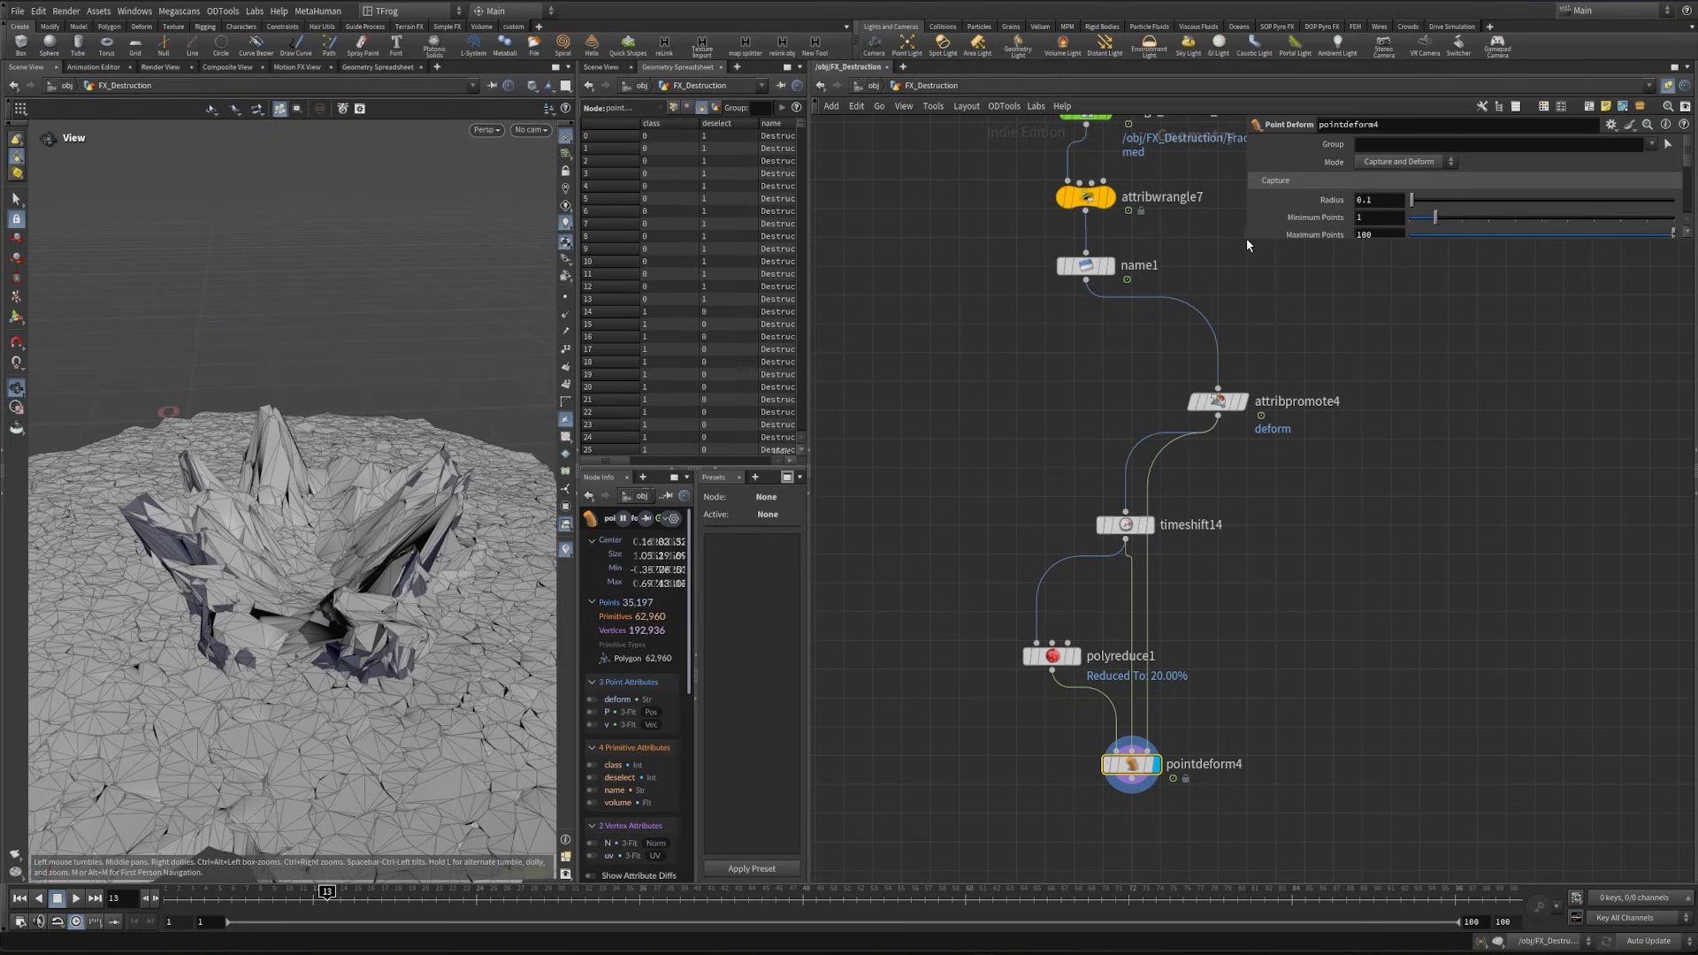
# - Set the Point Deform's Piece Attribute to deform
pyautogui.moveTo(1245, 241); pyautogui.dragTo(1326, 535)
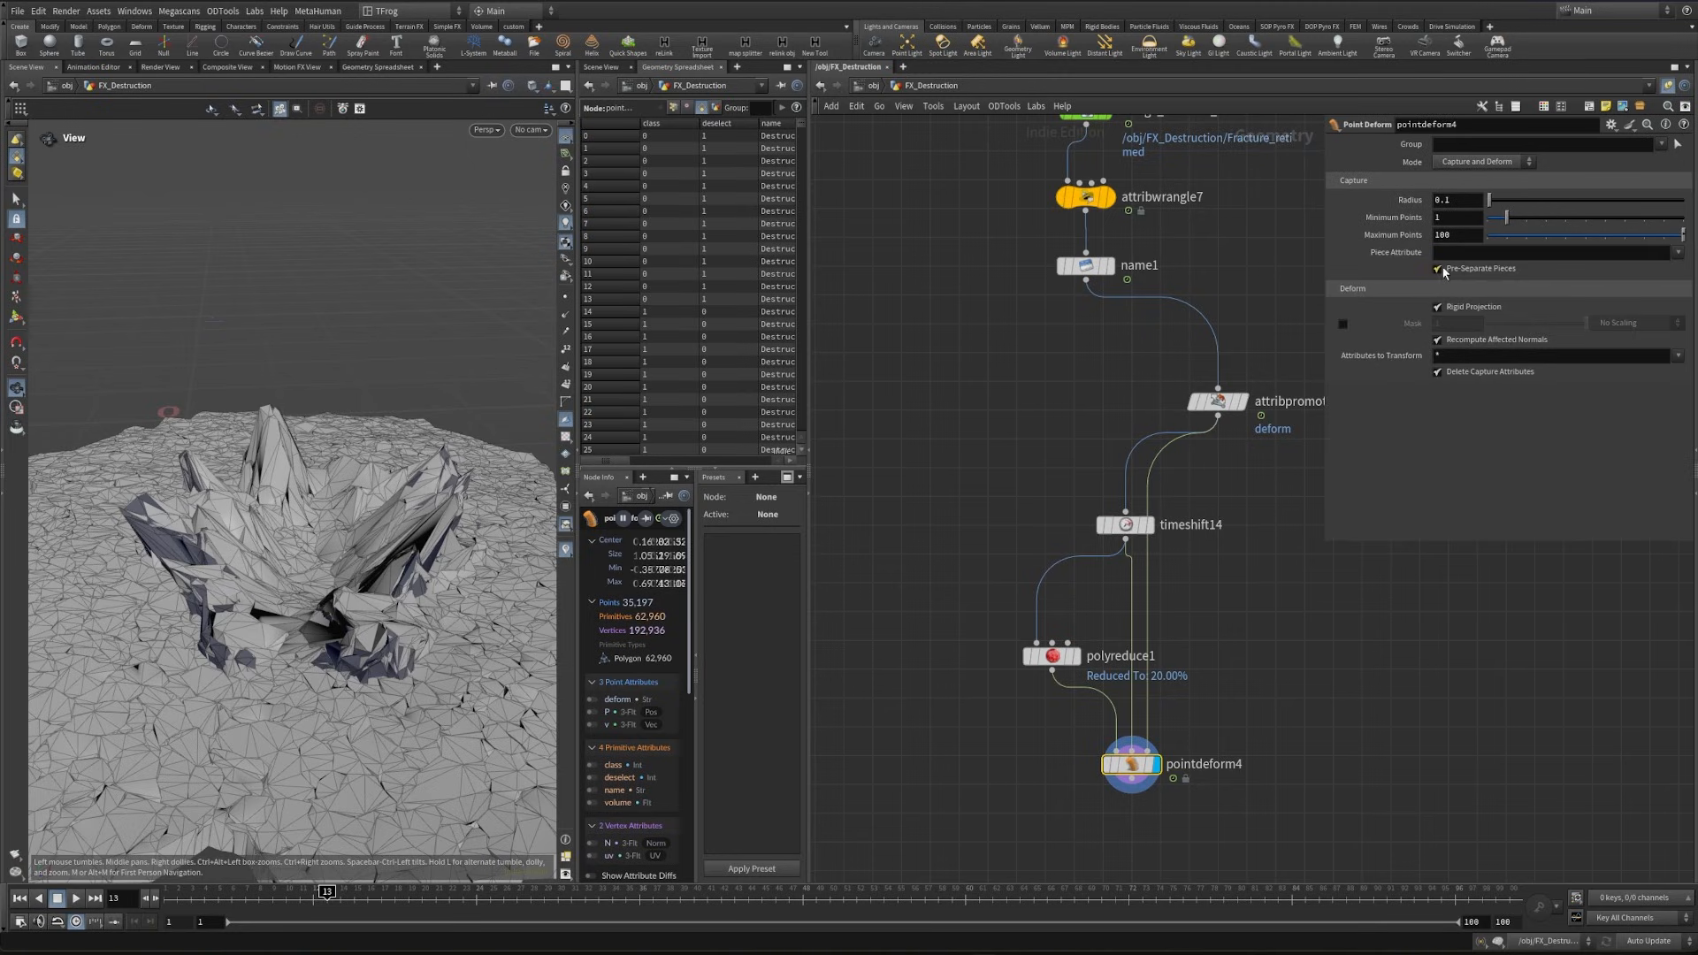
pyautogui.click(1677, 254)
pyautogui.click(1684, 269)
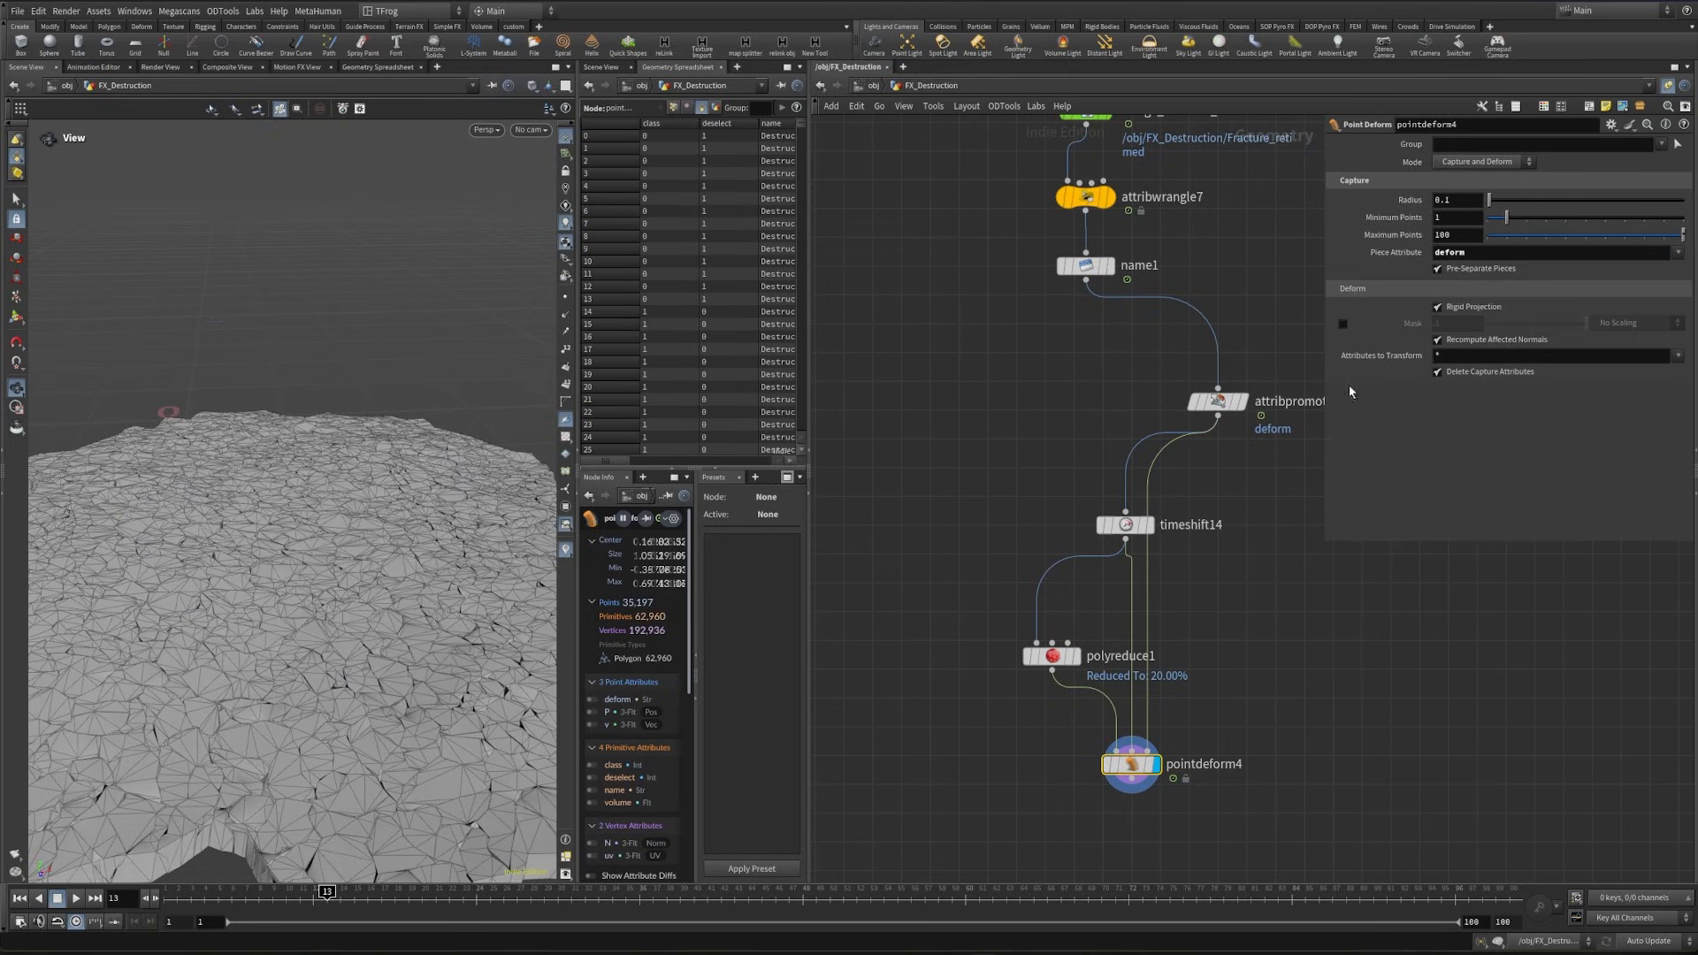
# - Make polyreduce1's reduction sensitive to the deform attribute and check the deformed fracture at frame 16
pyautogui.click(1051, 655)
pyautogui.moveTo(1050, 655); pyautogui.dragTo(1001, 655)
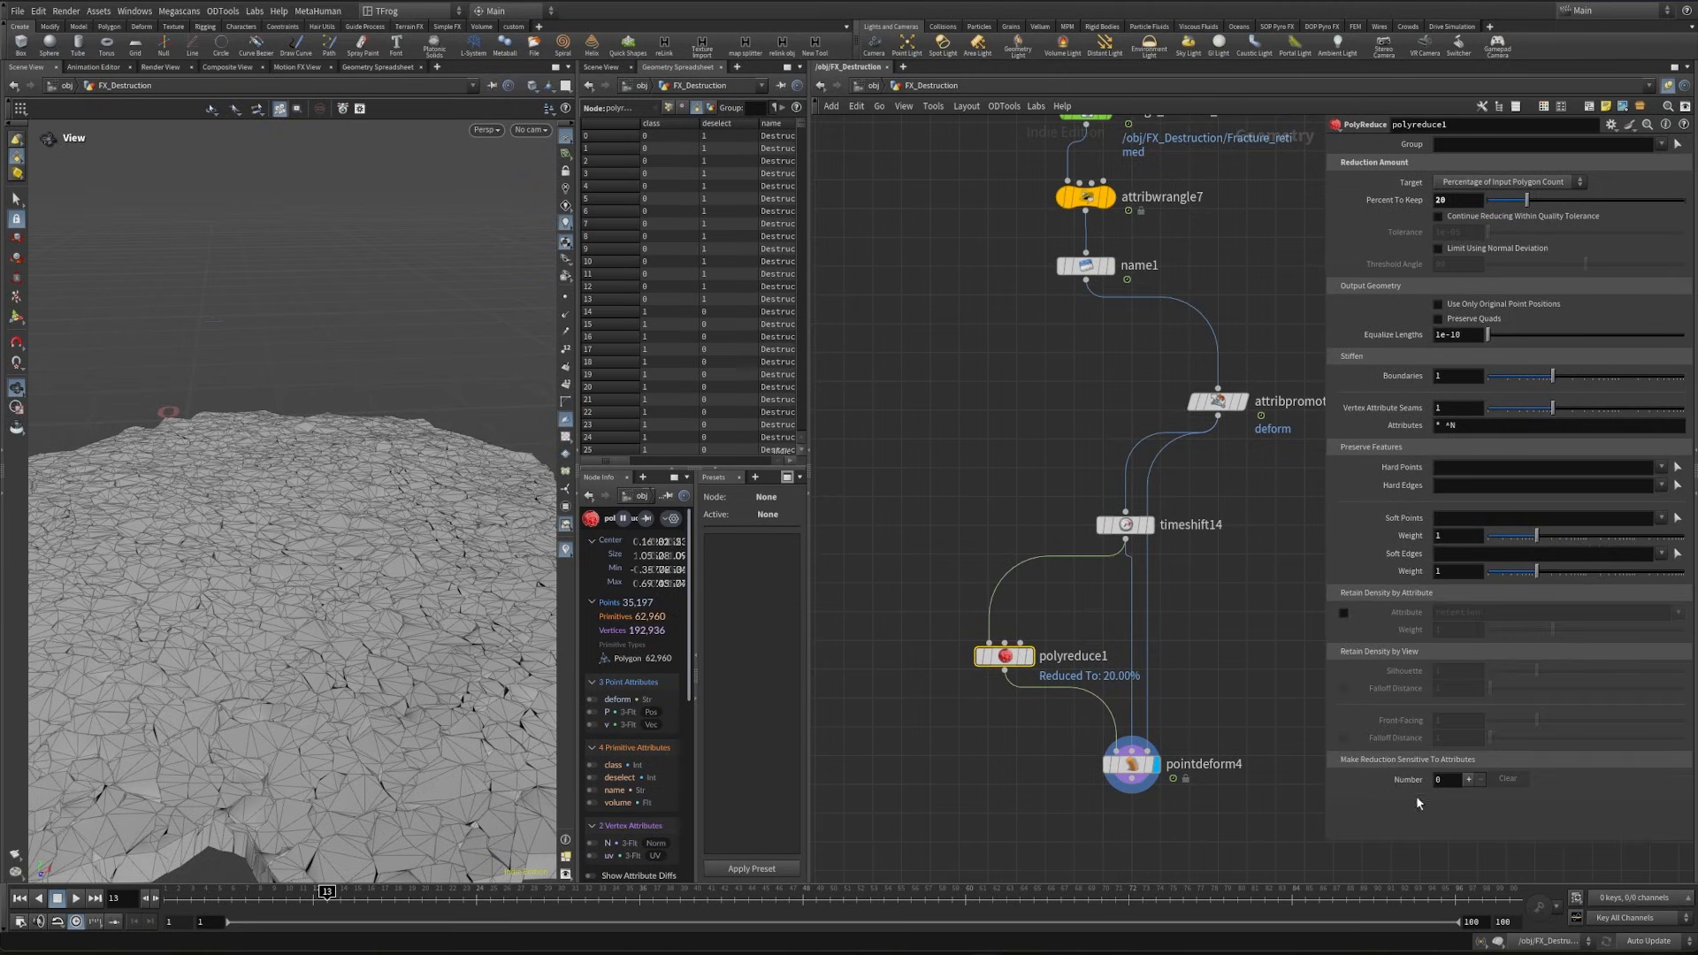
pyautogui.click(1467, 779)
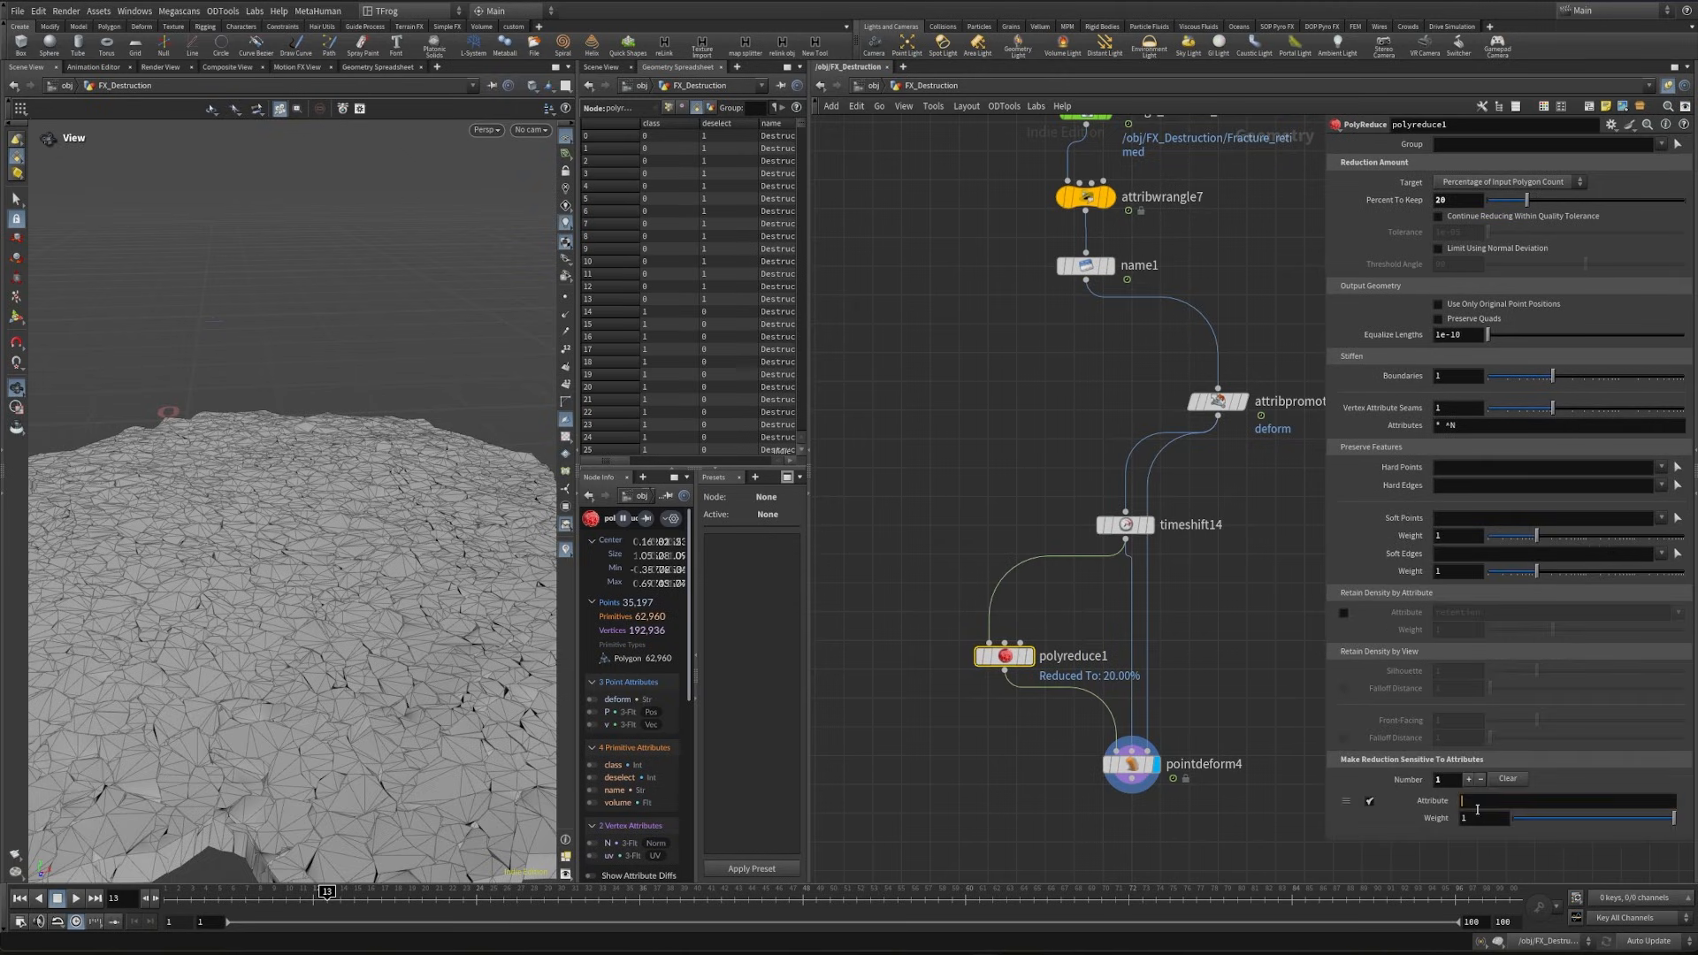
pyautogui.click(1473, 802)
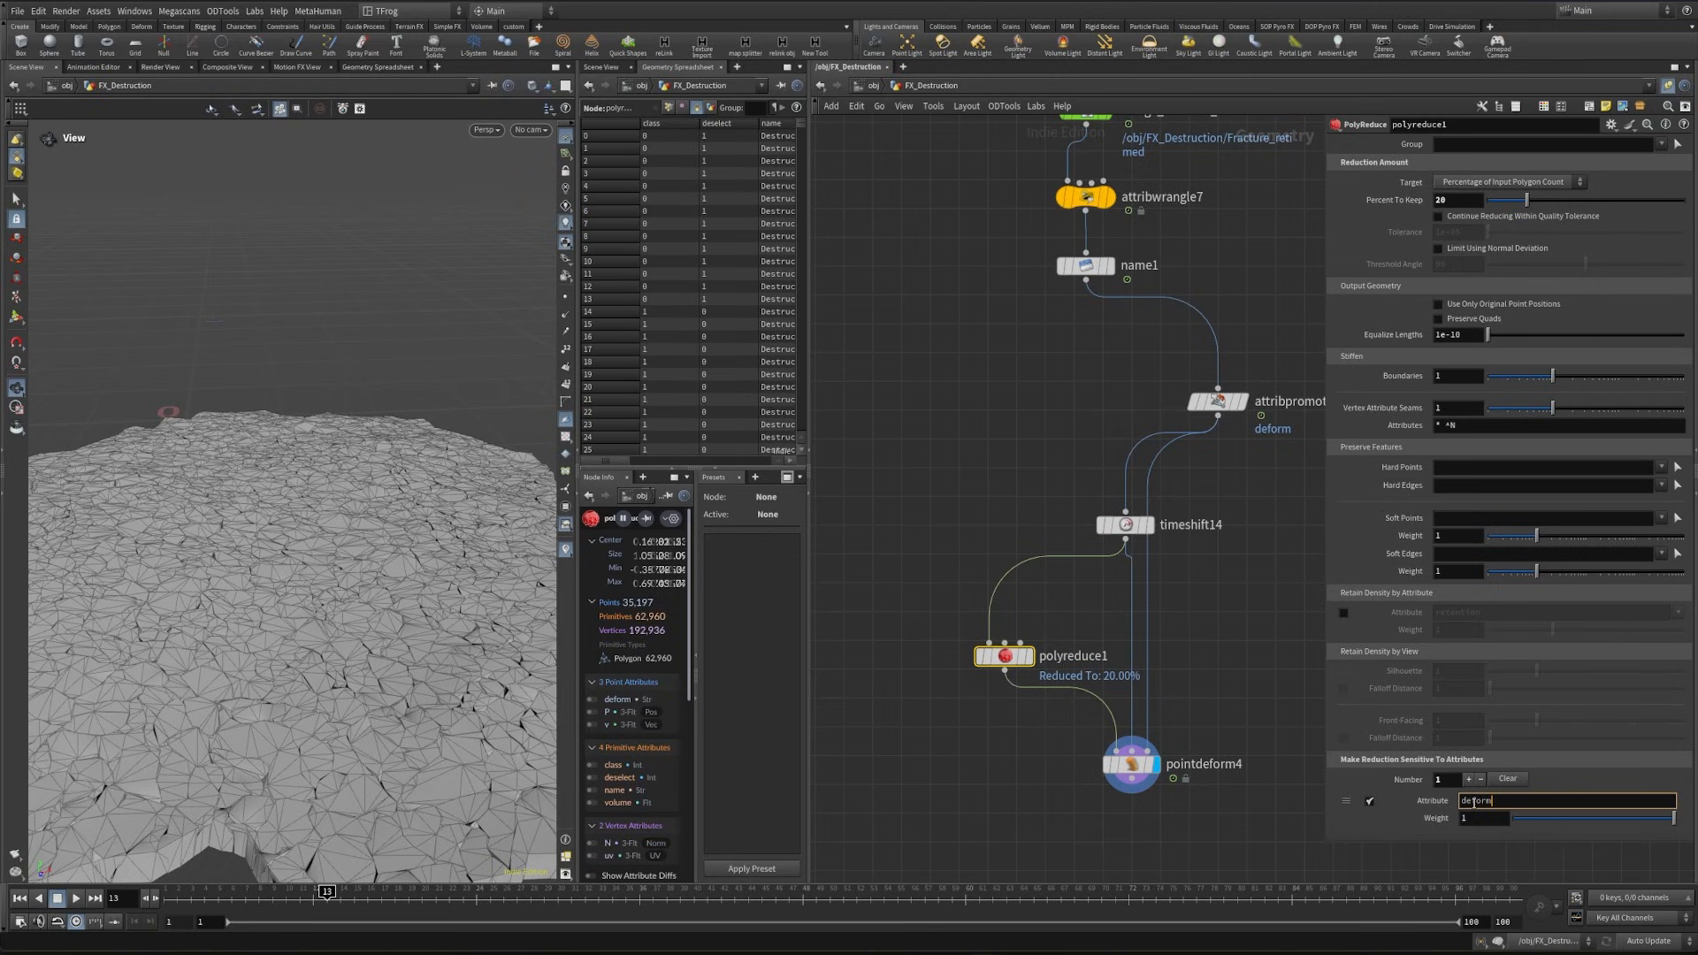
pyautogui.write('deform')
pyautogui.press('Return')
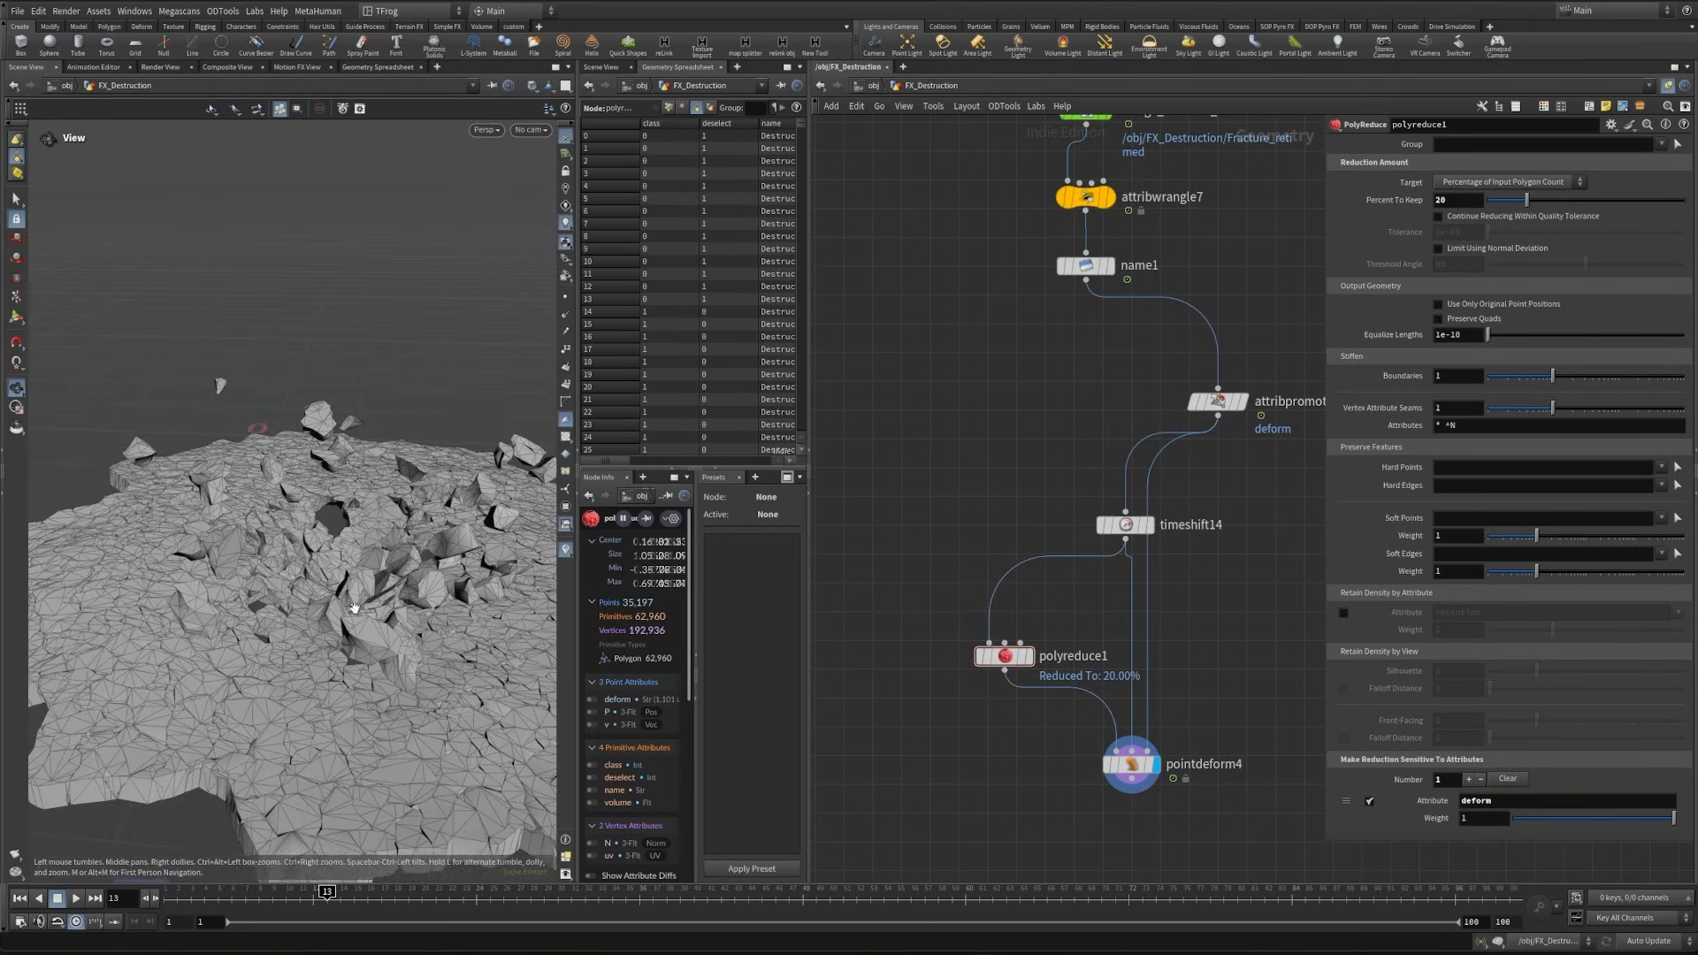
pyautogui.moveTo(341, 900)
pyautogui.mouseDown()
pyautogui.moveTo(539, 901)
pyautogui.moveTo(199, 902)
pyautogui.moveTo(367, 901)
pyautogui.mouseUp()
pyautogui.scroll(-5, 1011, 587)
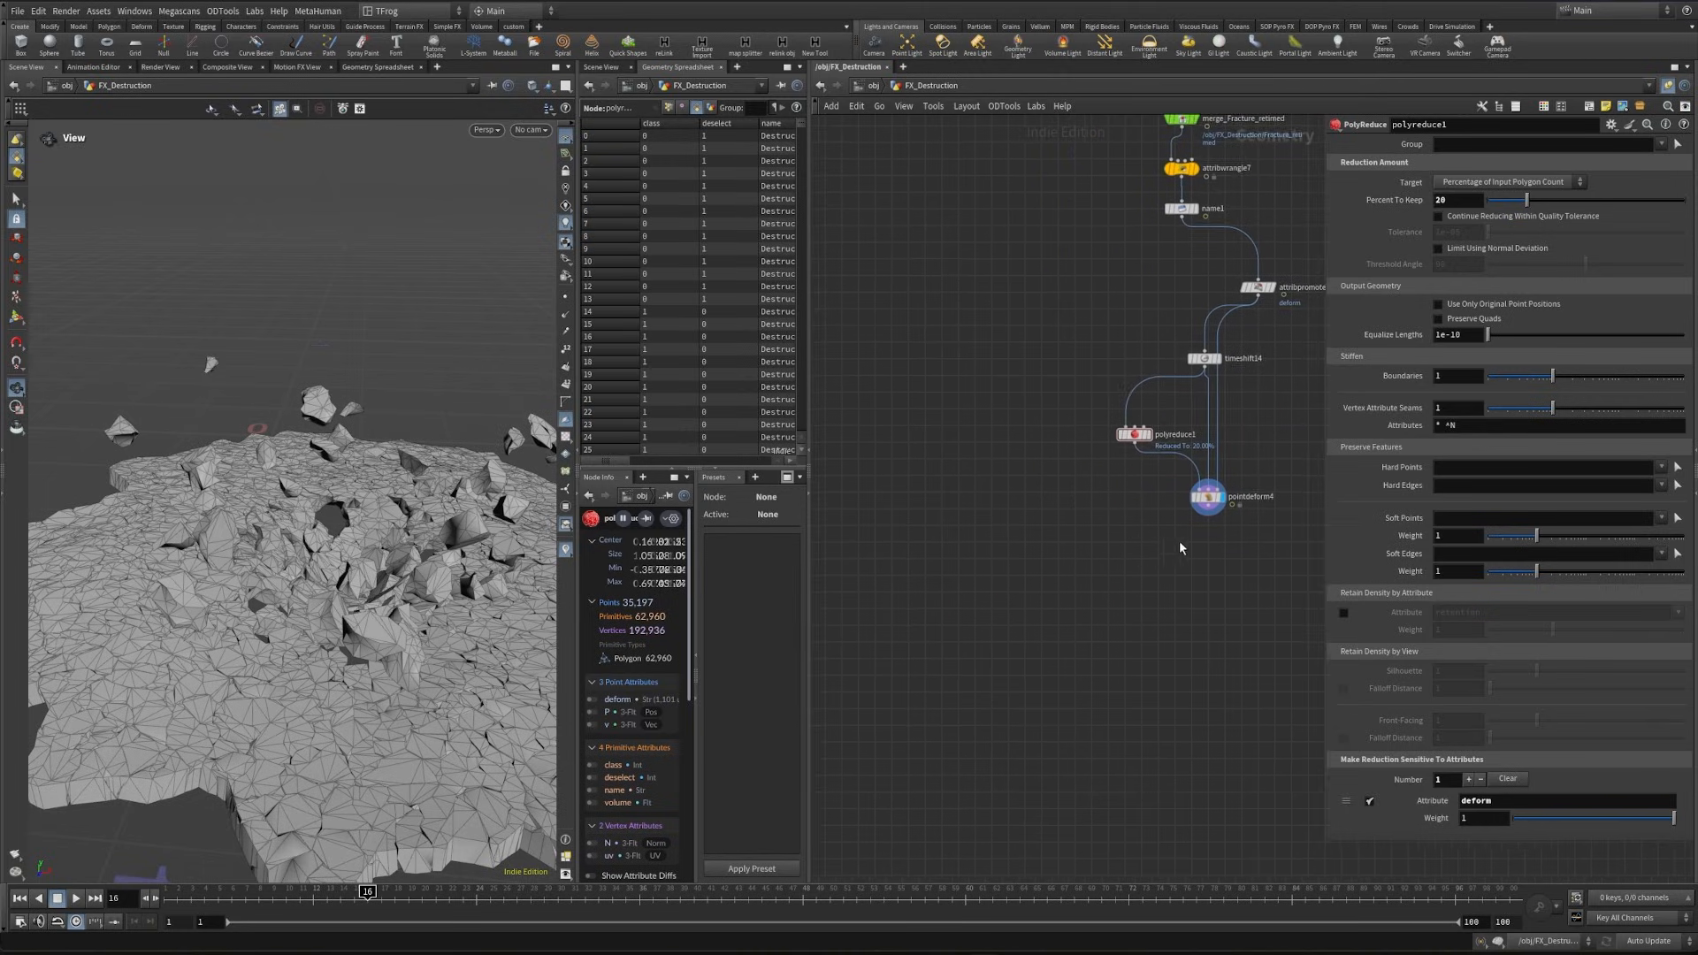
# - Add a displayed Attribute Wrangle after pointdeform4 running s@usdpurpose = "proxy"; over Primitives
pyautogui.scroll(2, 1157, 590)
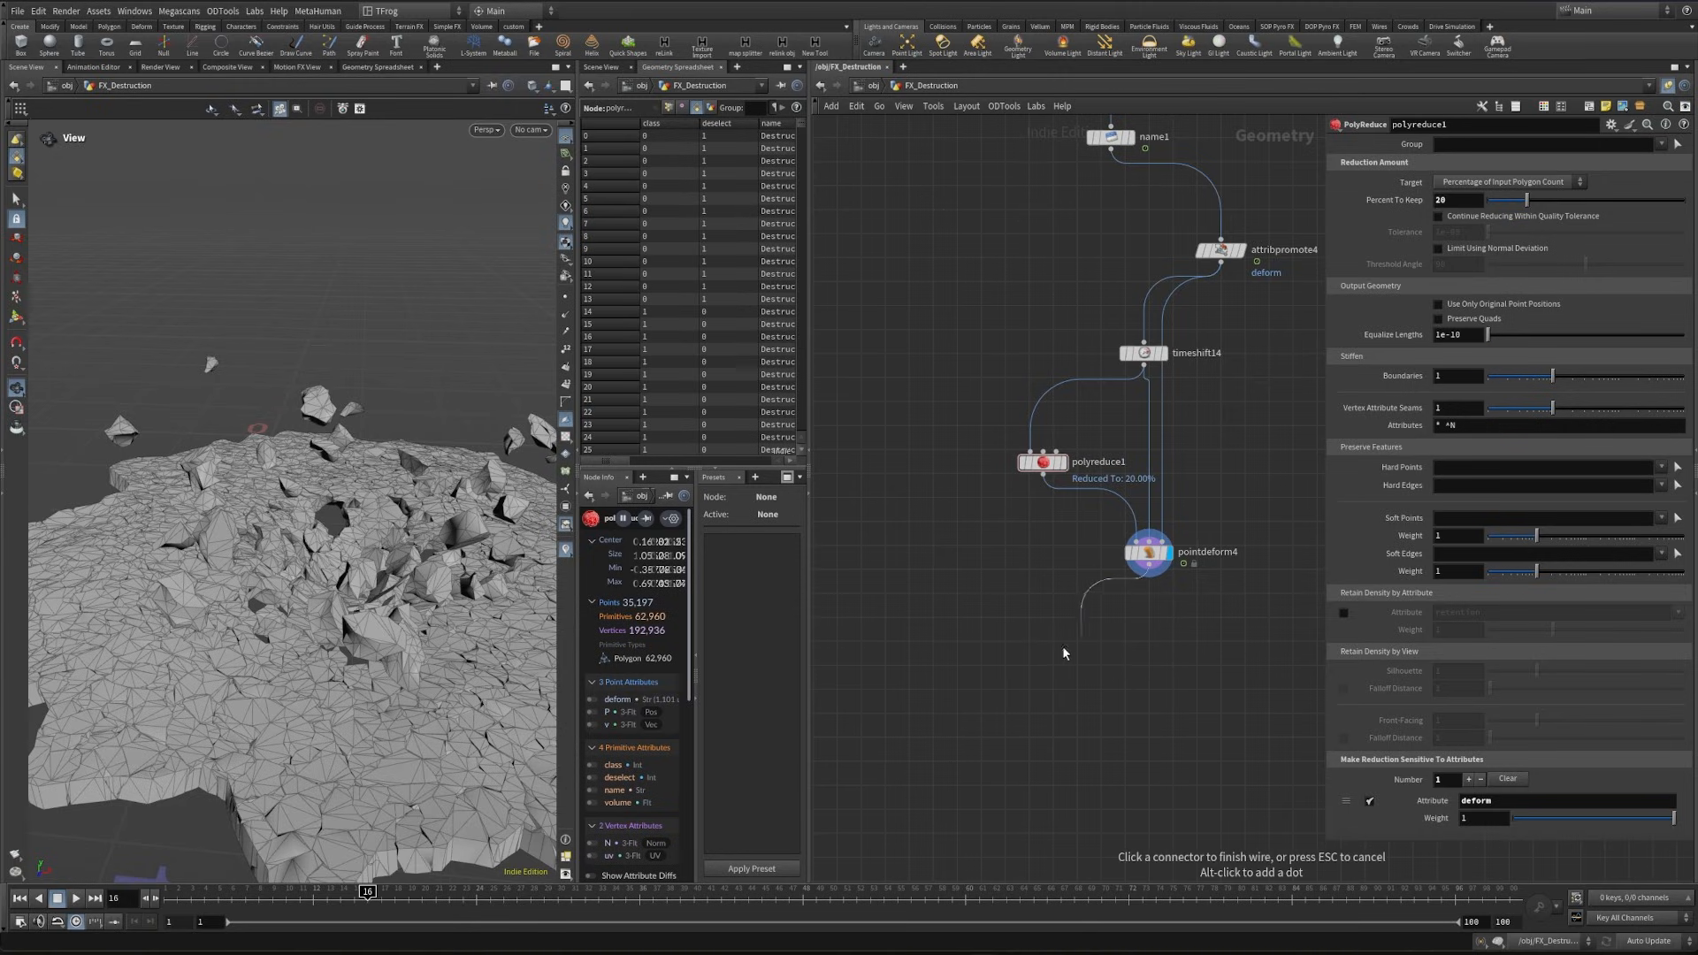
pyautogui.press('Tab')
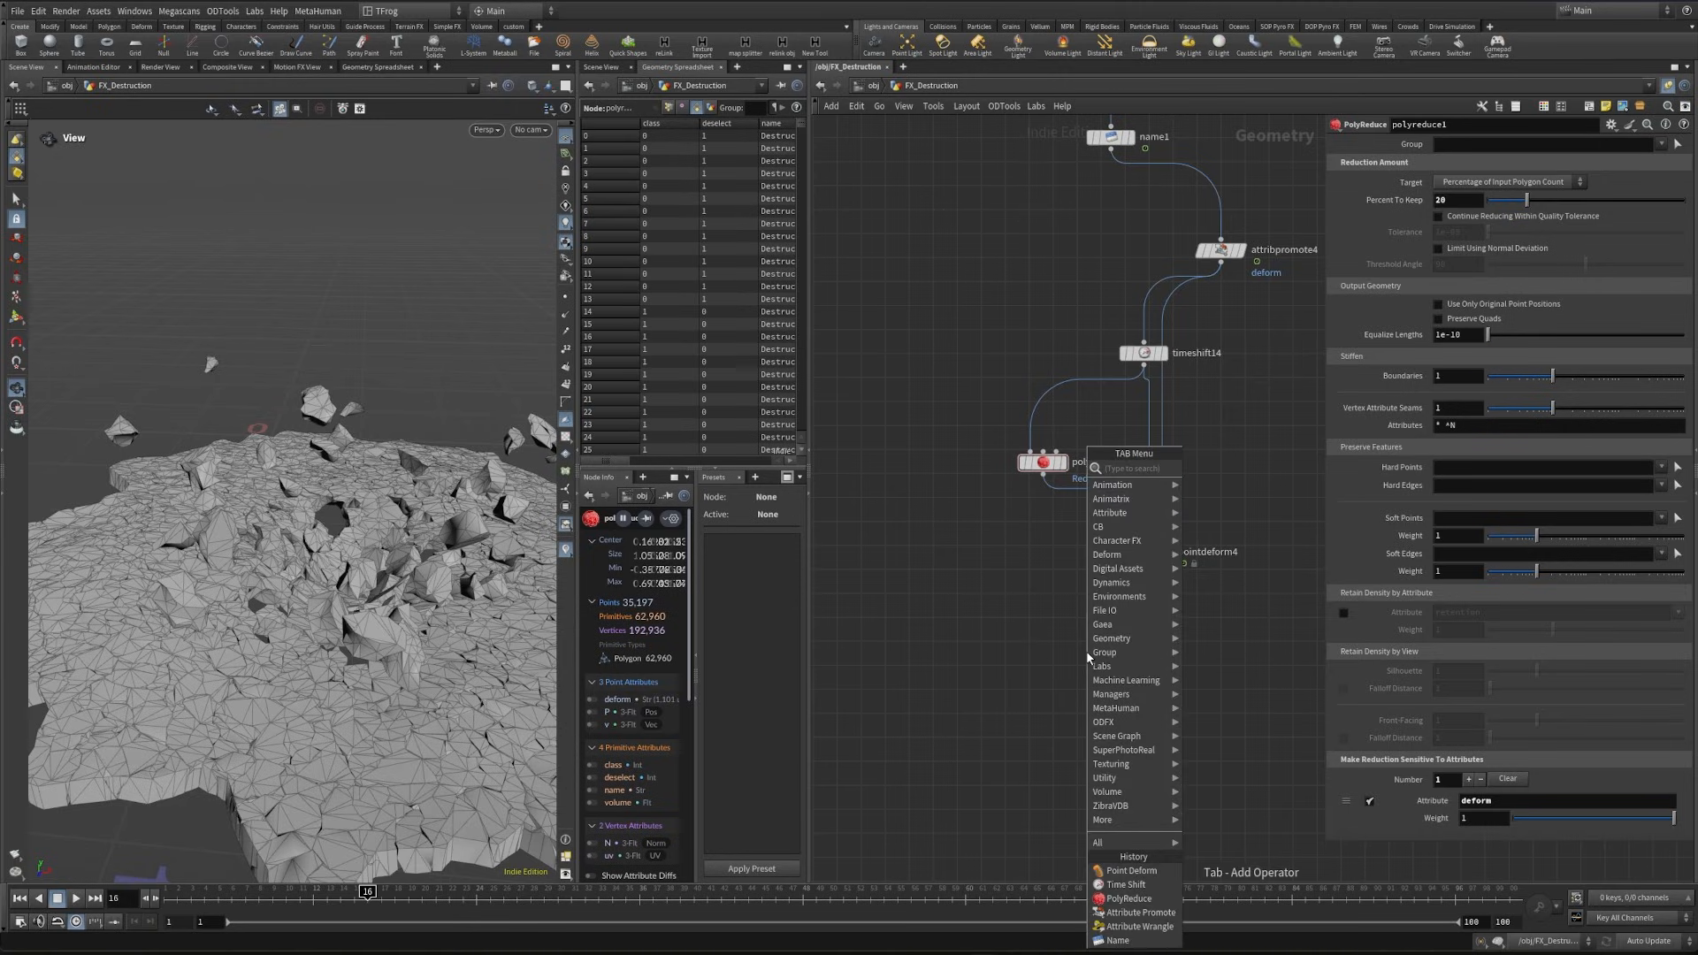
pyautogui.write('atw')
pyautogui.press('Return')
pyautogui.click(1466, 271)
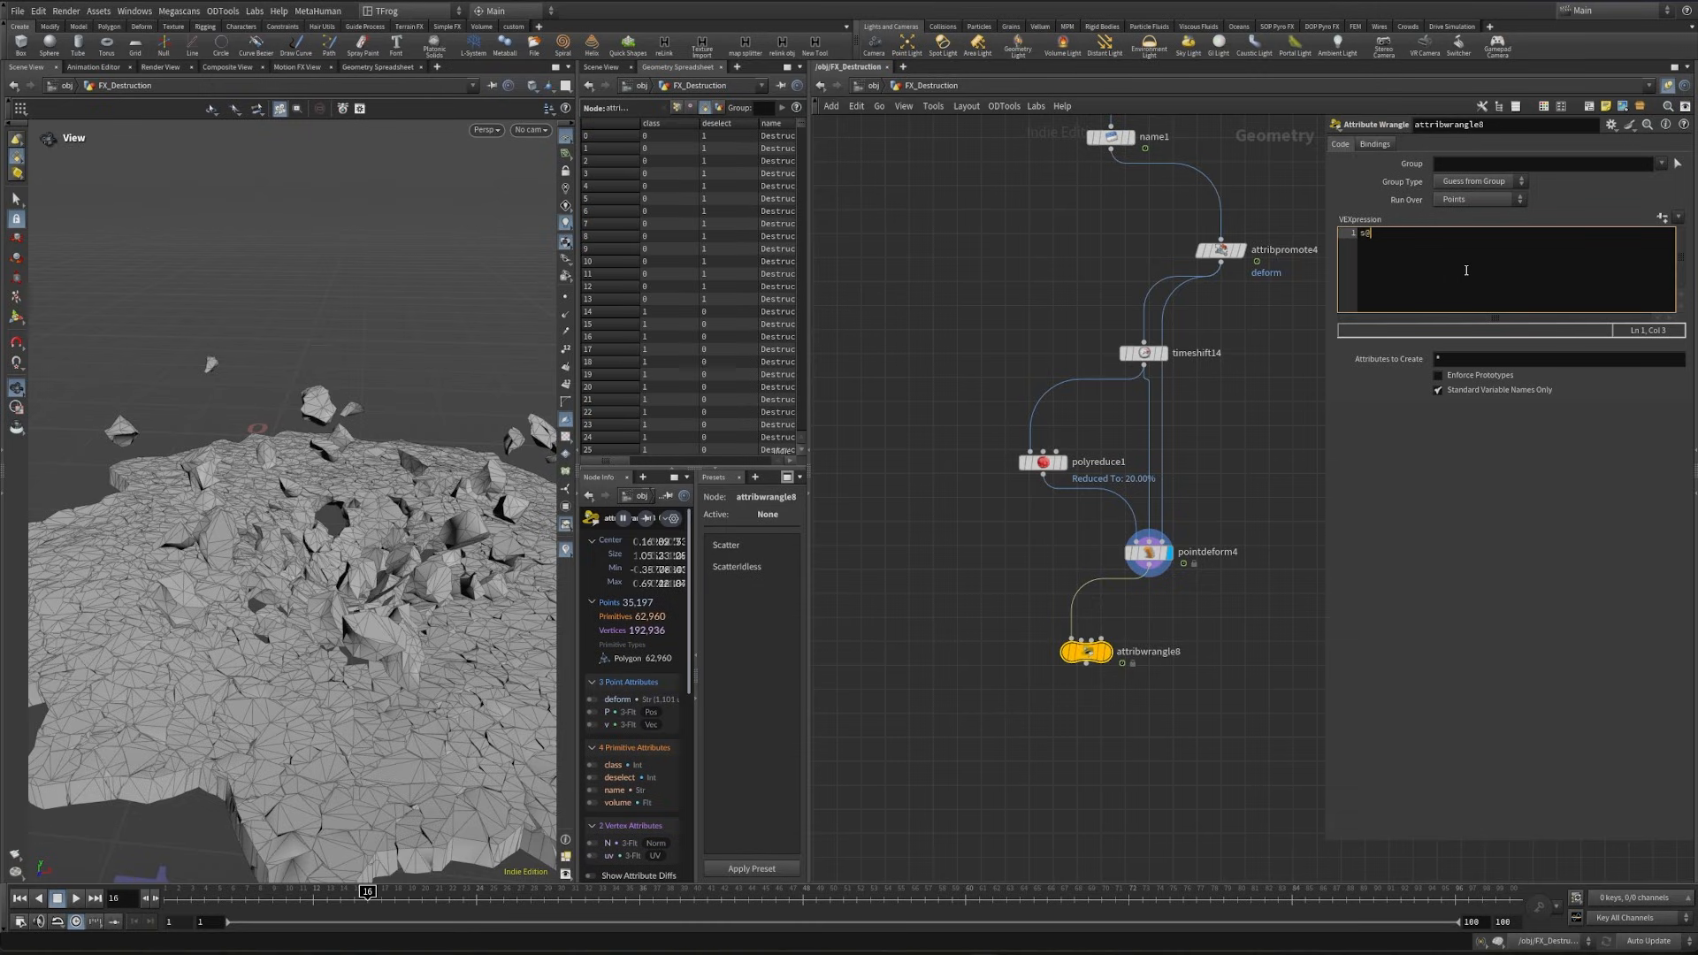
pyautogui.write('s@usdpurpose = "proxy";')
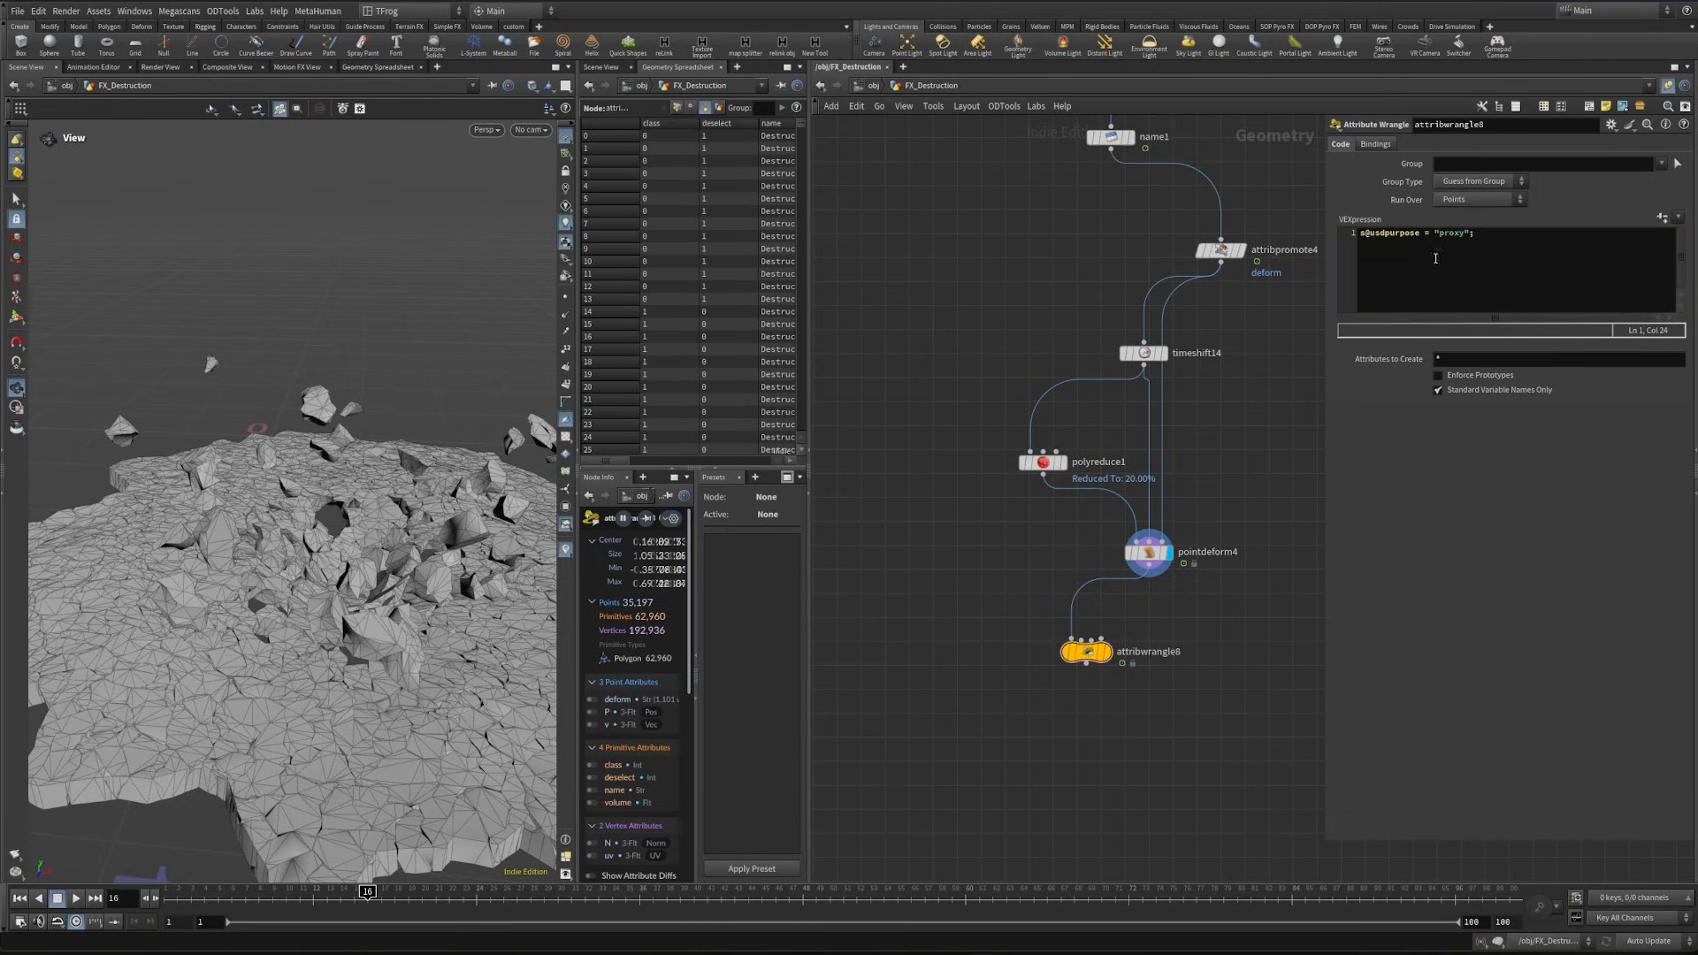
pyautogui.click(1481, 199)
pyautogui.click(1473, 229)
pyautogui.click(1107, 652)
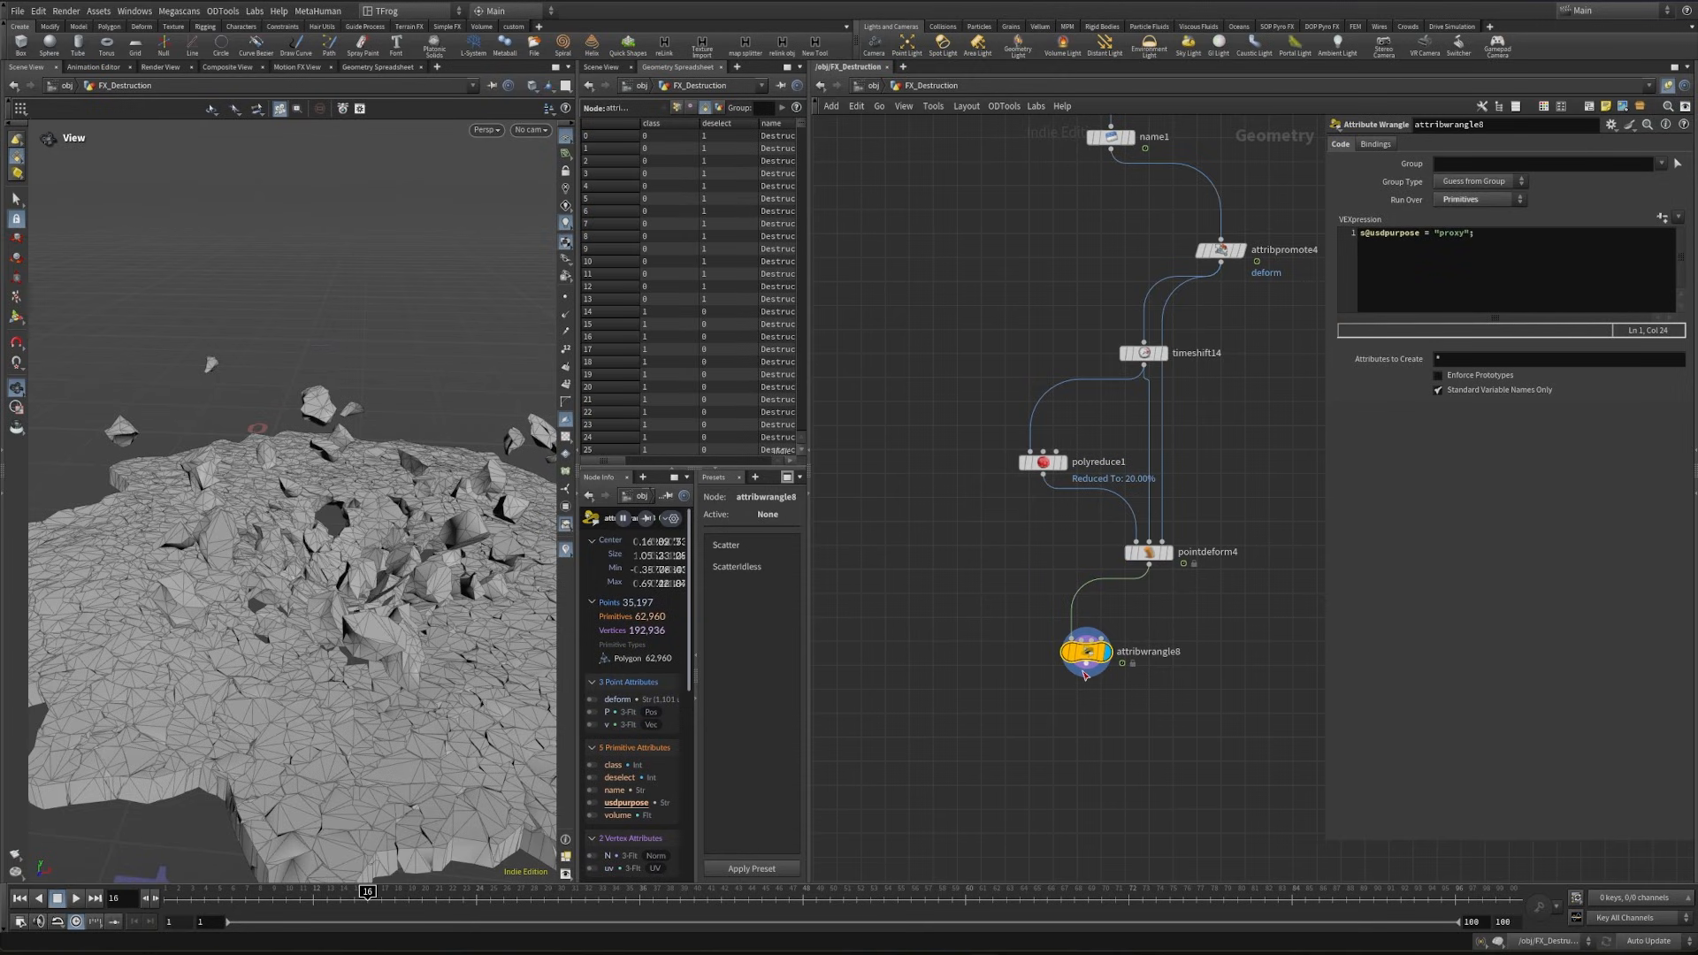
# - Add a displayed Color node after the proxy wrangle with a muted yellow of 0.7145, 0.631, 0.2545
pyautogui.click(1086, 665)
pyautogui.press('Tab')
pyautogui.write('color')
pyautogui.press('Return')
pyautogui.press('Return')
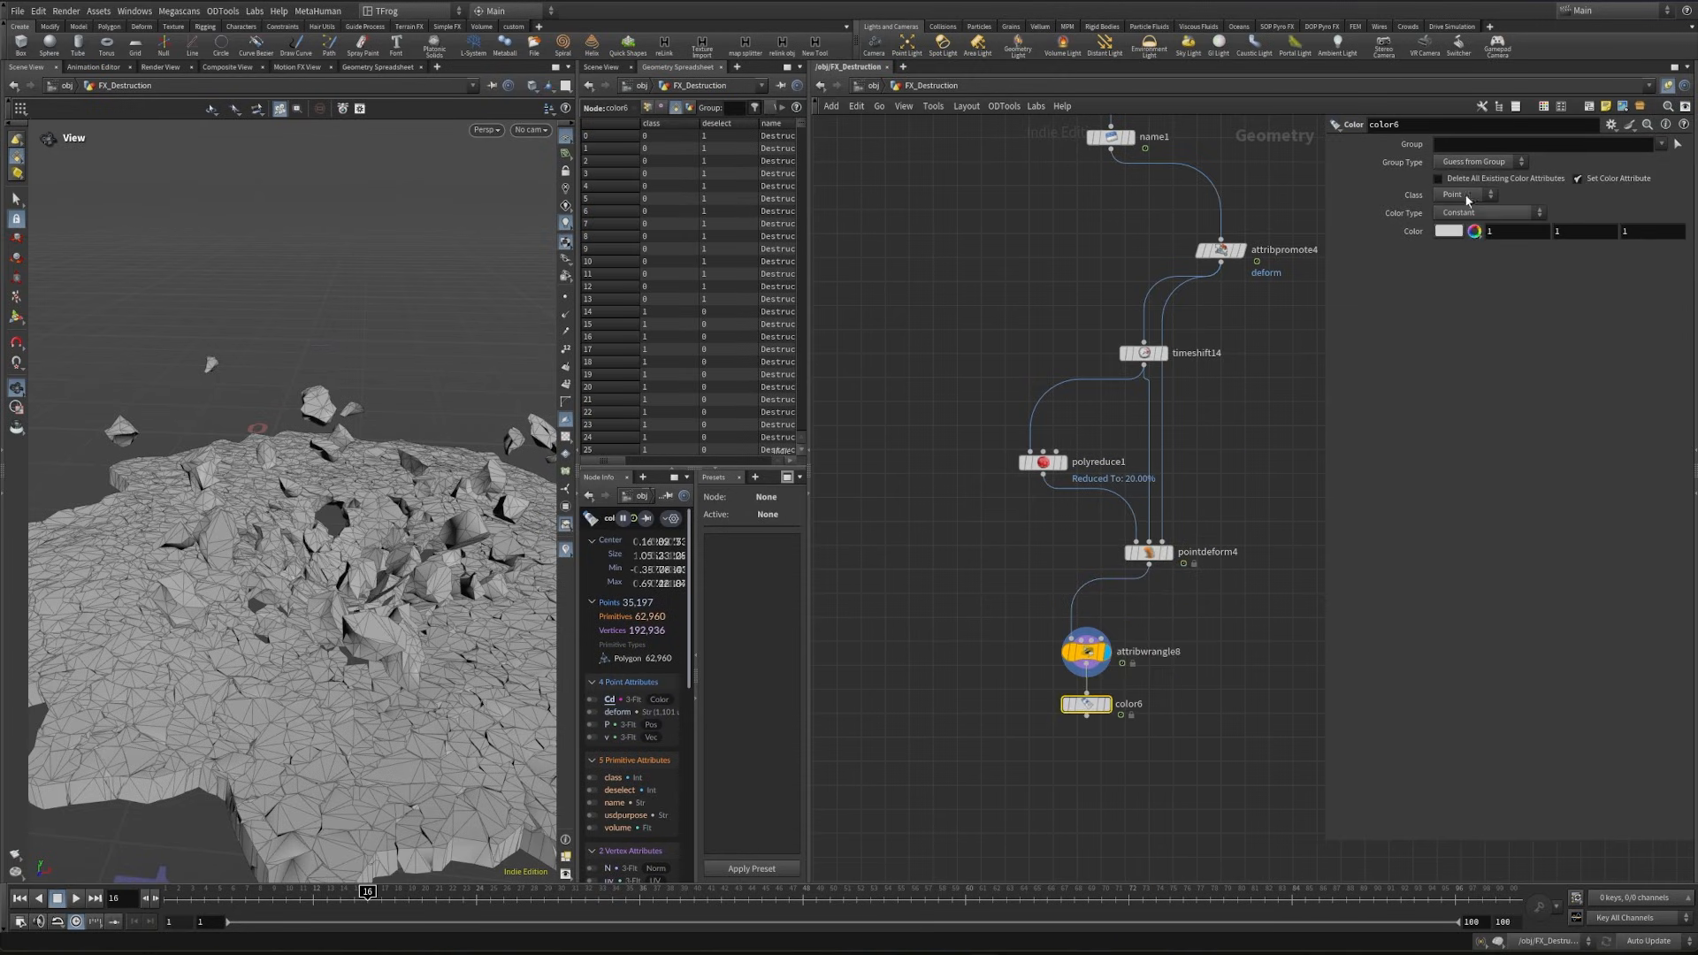
pyautogui.click(1474, 231)
pyautogui.click(1434, 131)
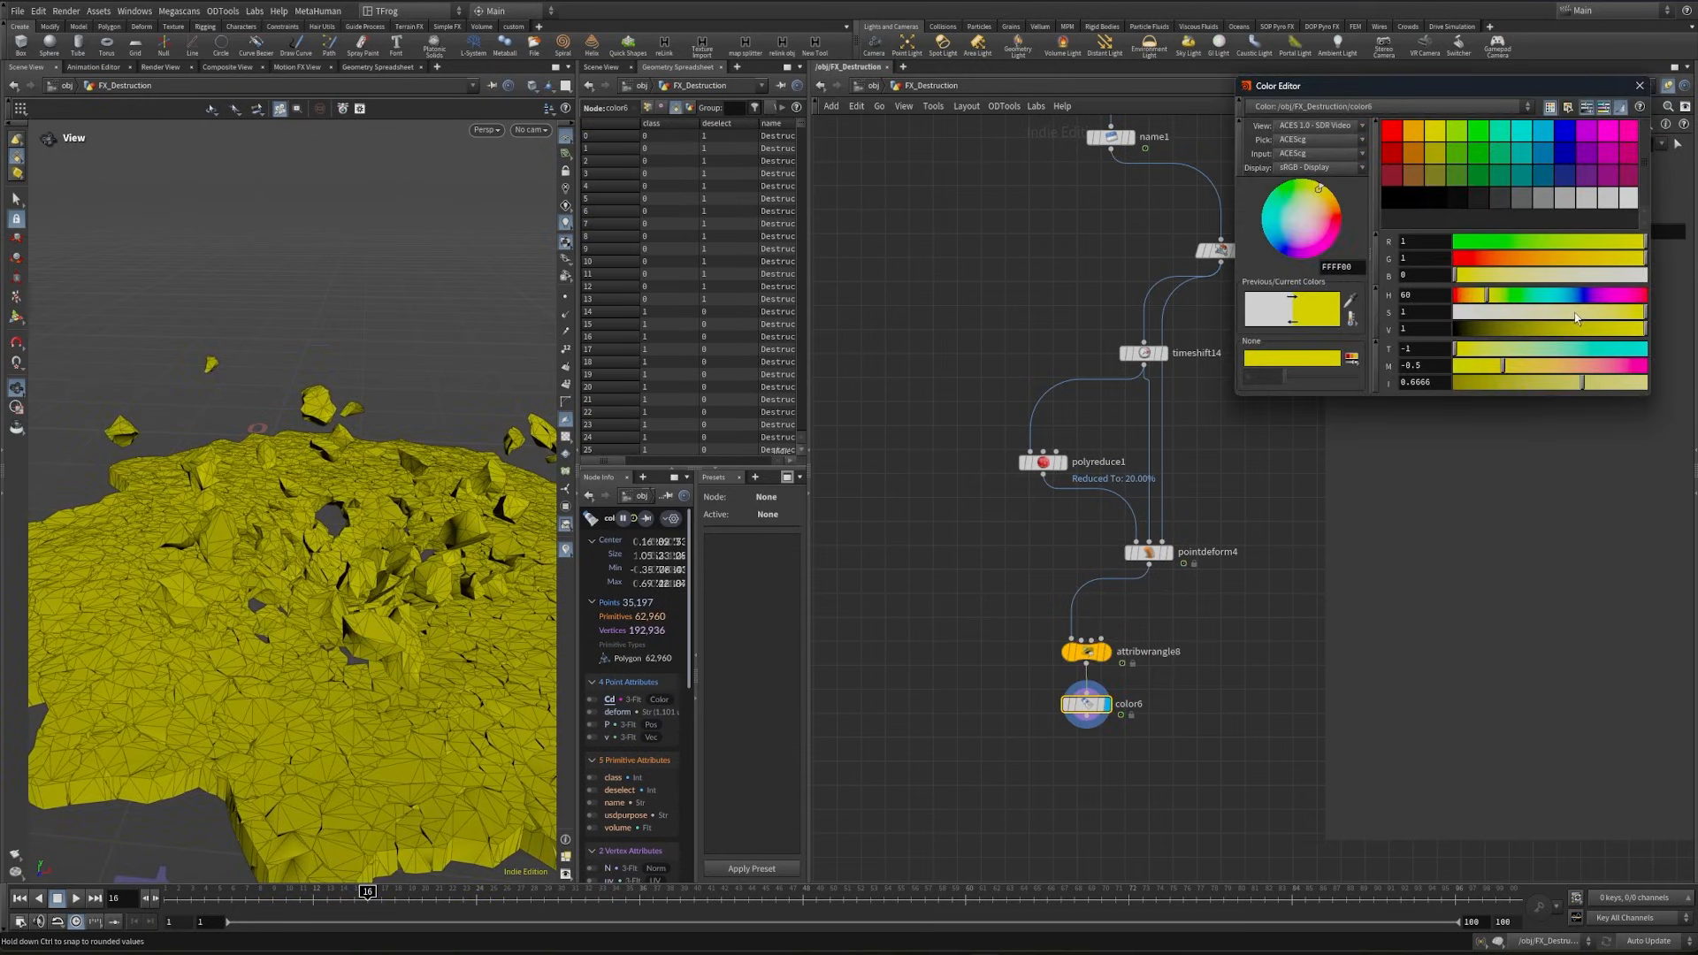
pyautogui.moveTo(1575, 313)
pyautogui.mouseDown()
pyautogui.moveTo(1543, 315)
pyautogui.moveTo(1575, 331)
pyautogui.mouseUp()
pyautogui.click(1506, 348)
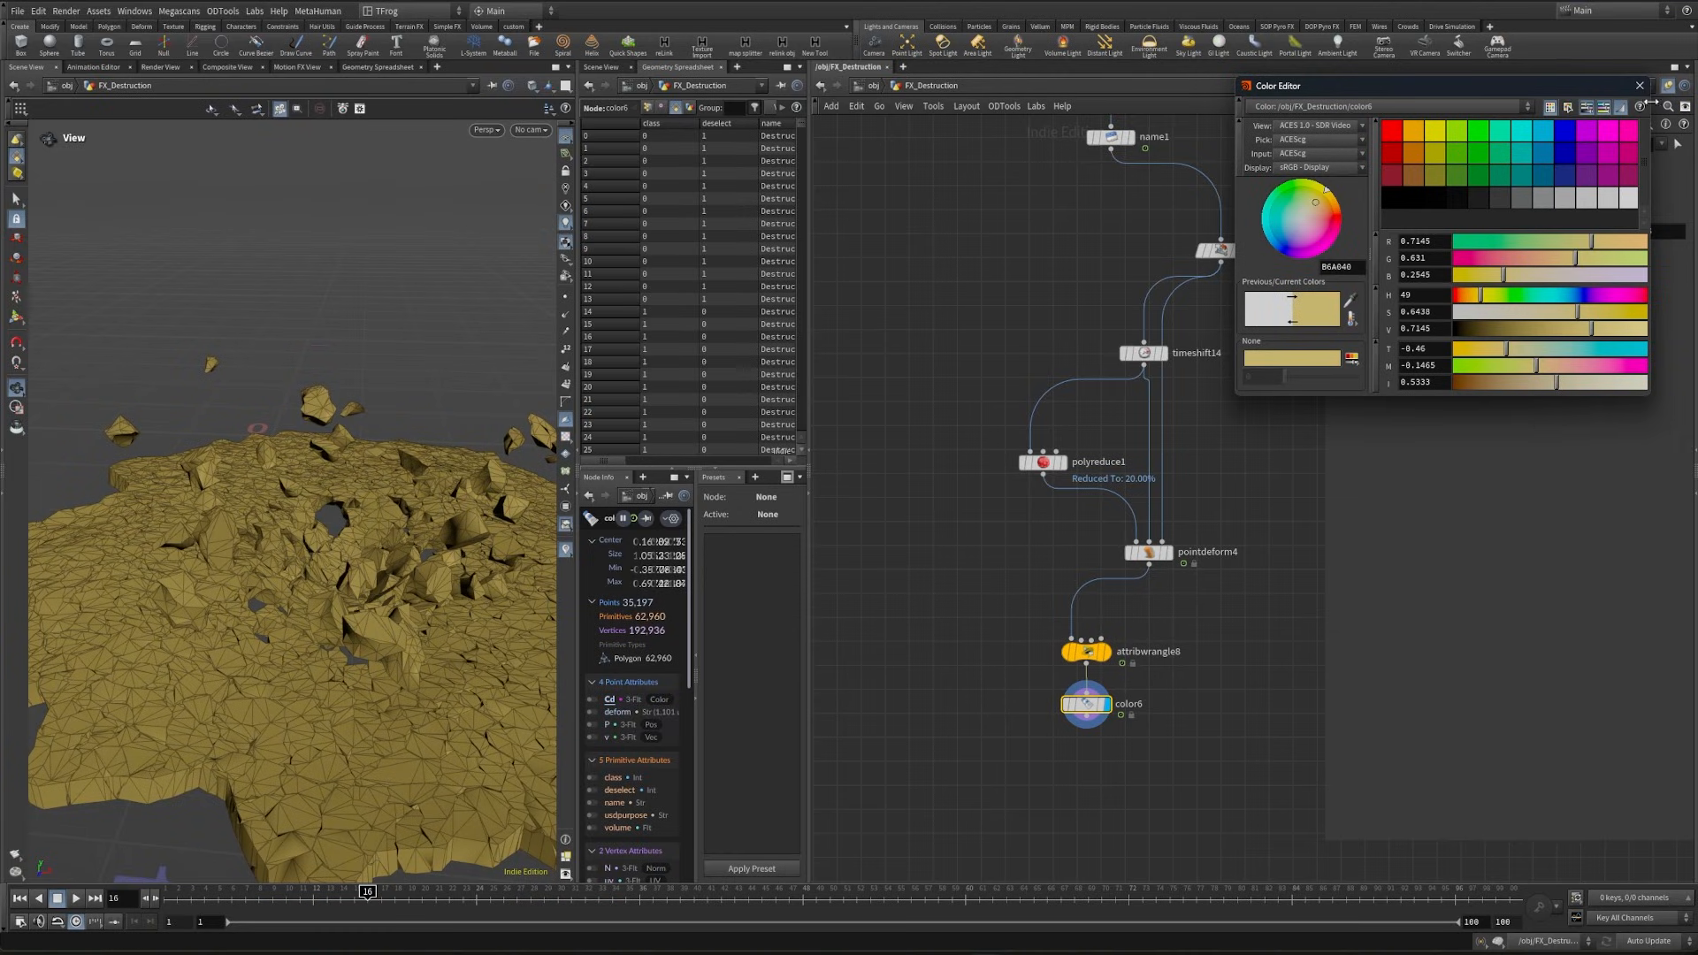
pyautogui.click(1639, 86)
# - Branch a second Attribute Wrangle directly off name1 and set it to run over Primitives
pyautogui.scroll(-1, 1114, 178)
pyautogui.moveTo(1114, 177); pyautogui.dragTo(1145, 371, button='middle')
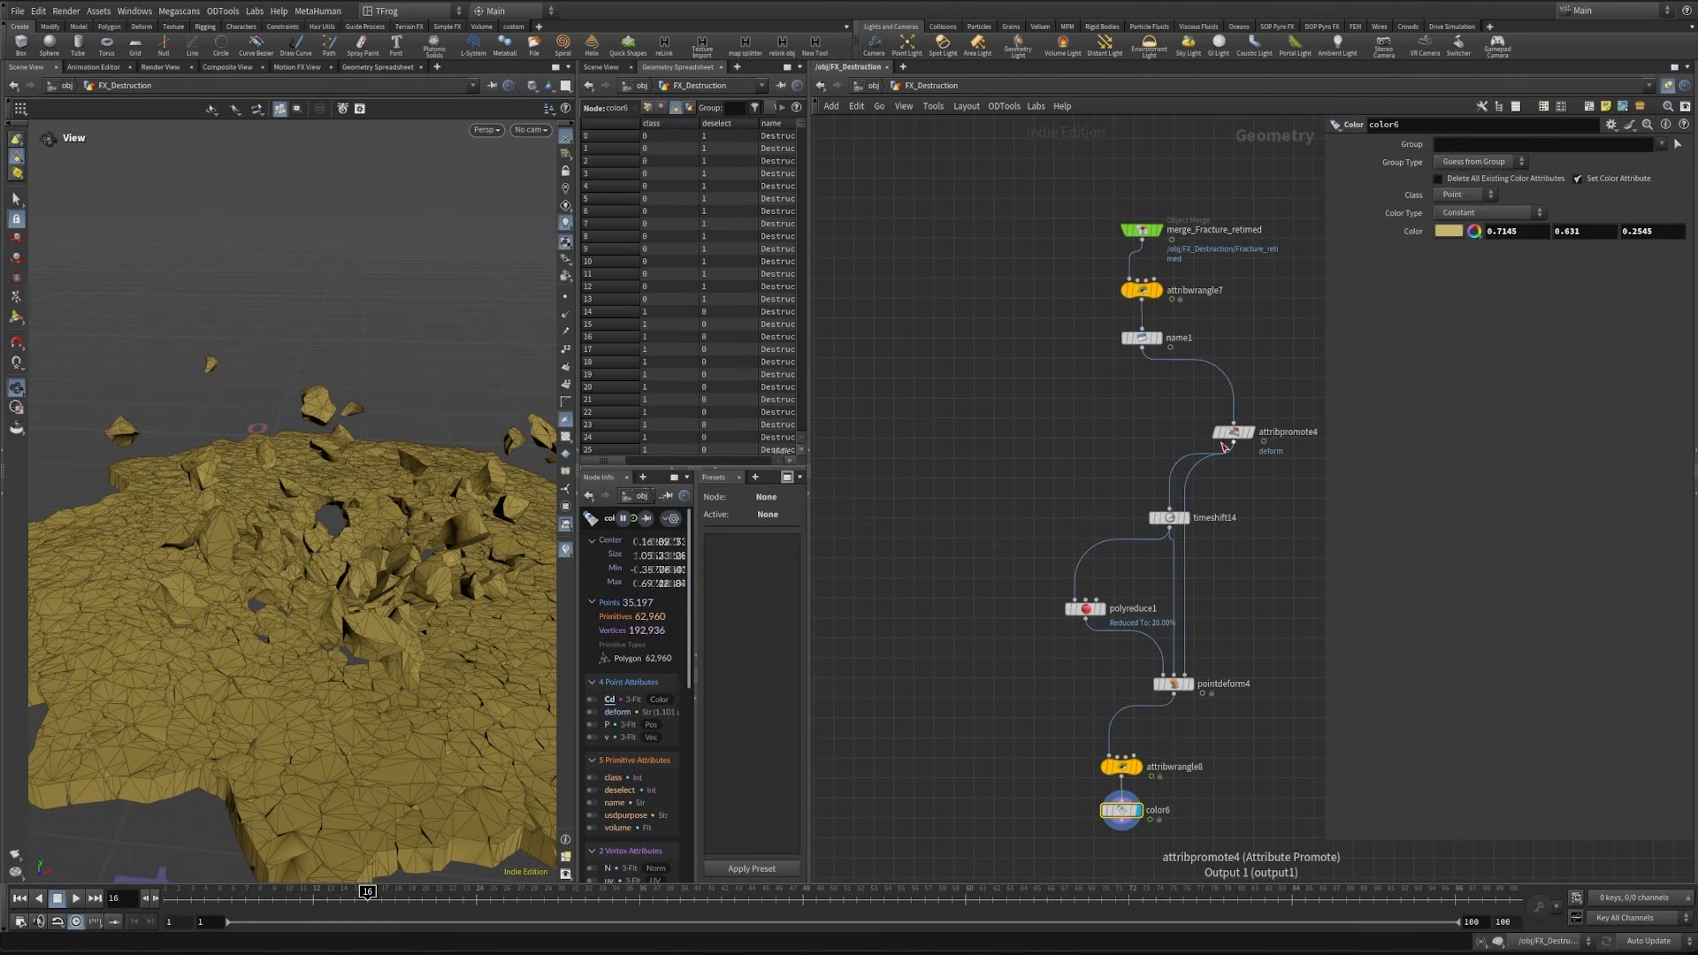
pyautogui.moveTo(1221, 443); pyautogui.dragTo(1309, 446, button='middle')
pyautogui.click(1229, 351)
pyautogui.moveTo(1063, 532); pyautogui.dragTo(1051, 321, button='middle')
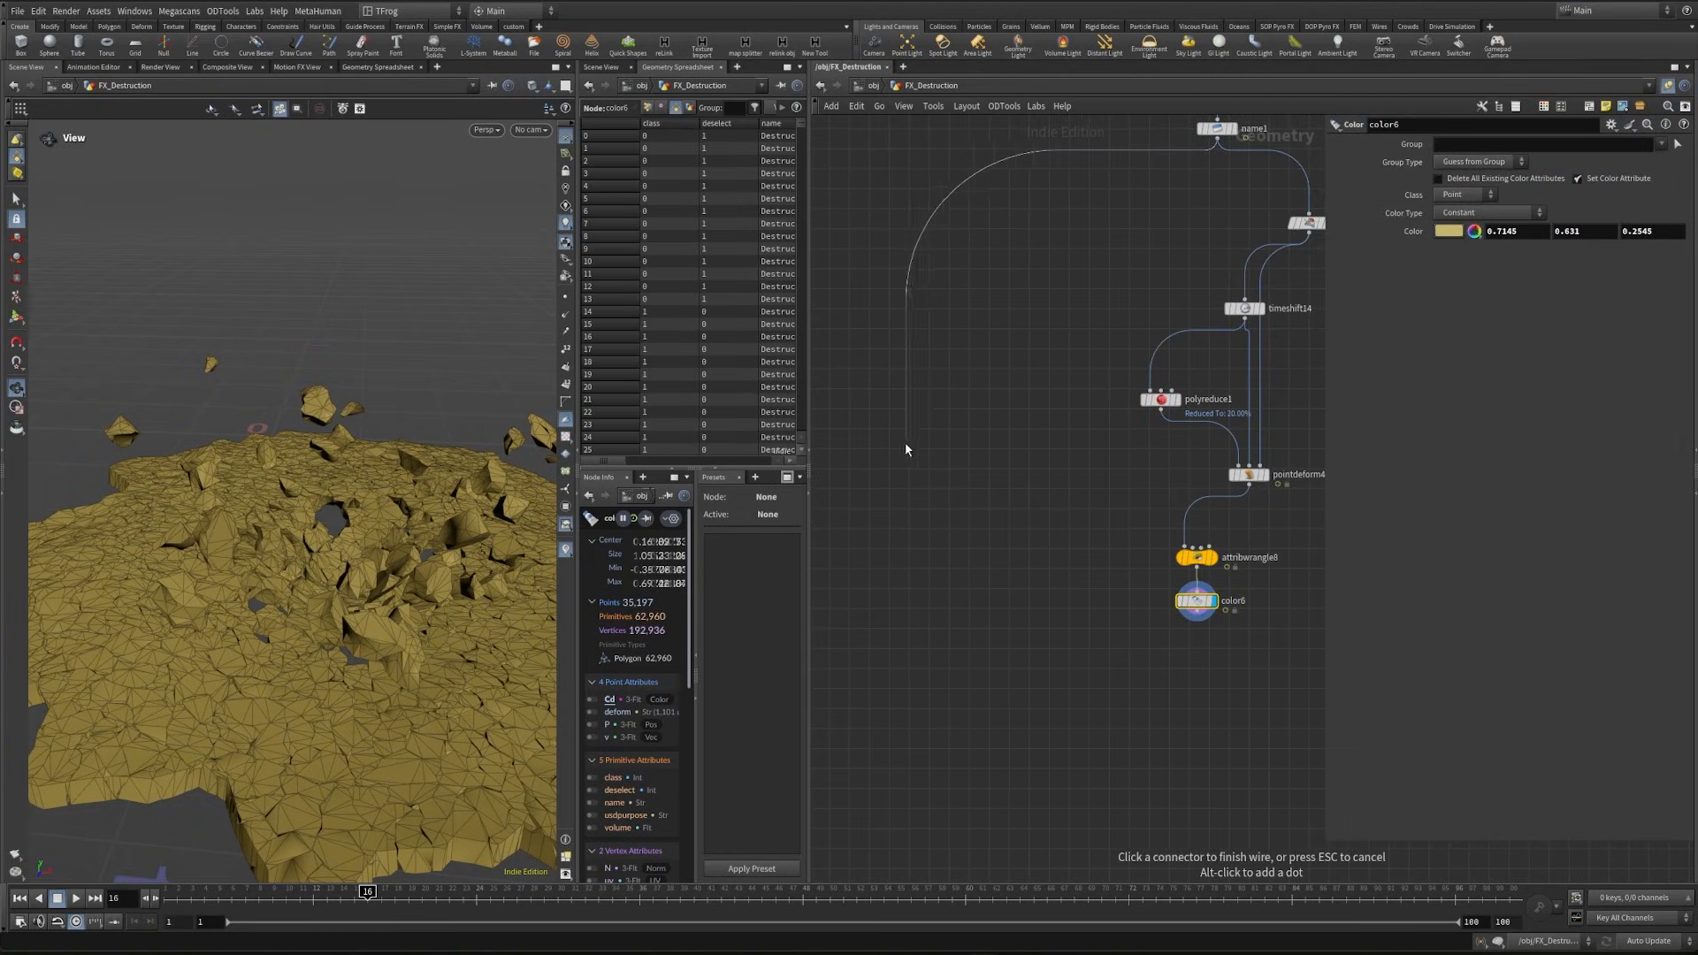
pyautogui.write('attrib wrangle')
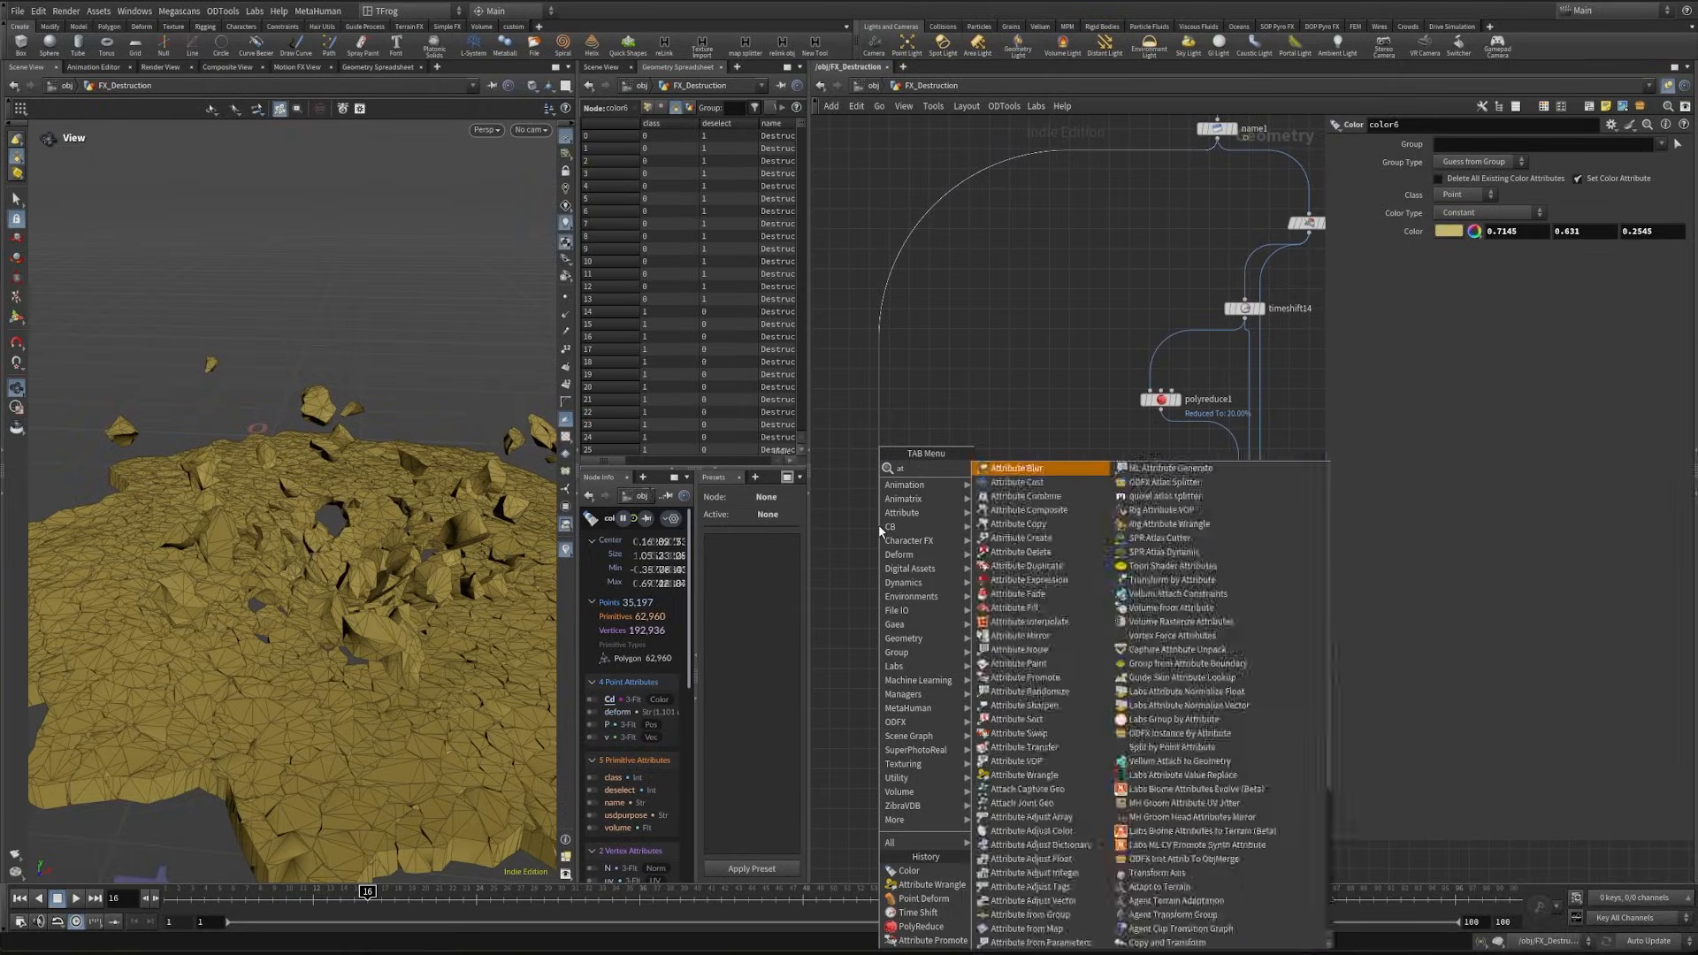
pyautogui.press('Return')
pyautogui.click(1479, 200)
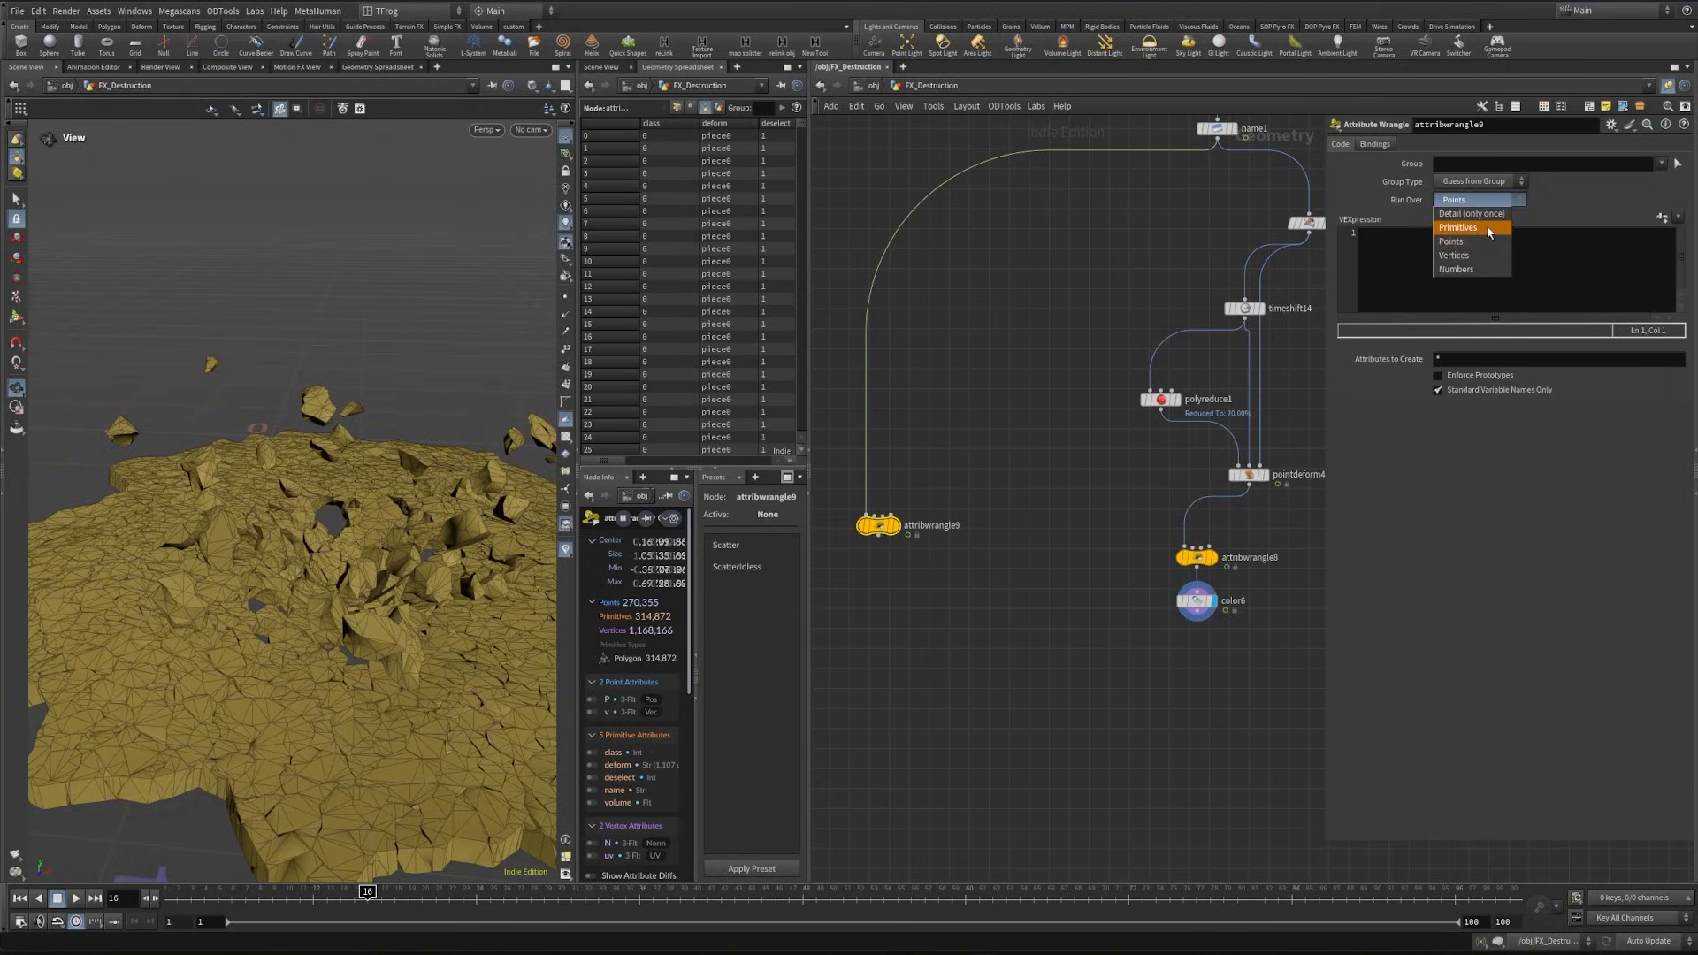
pyautogui.click(1489, 229)
# - Copy the usdpurpose expression from attribwrangle8 into attribwrangle9 and change its value to "render"
pyautogui.click(1189, 558)
pyautogui.moveTo(1495, 237); pyautogui.dragTo(1427, 237)
pyautogui.hotkey('ctrl', 'c')
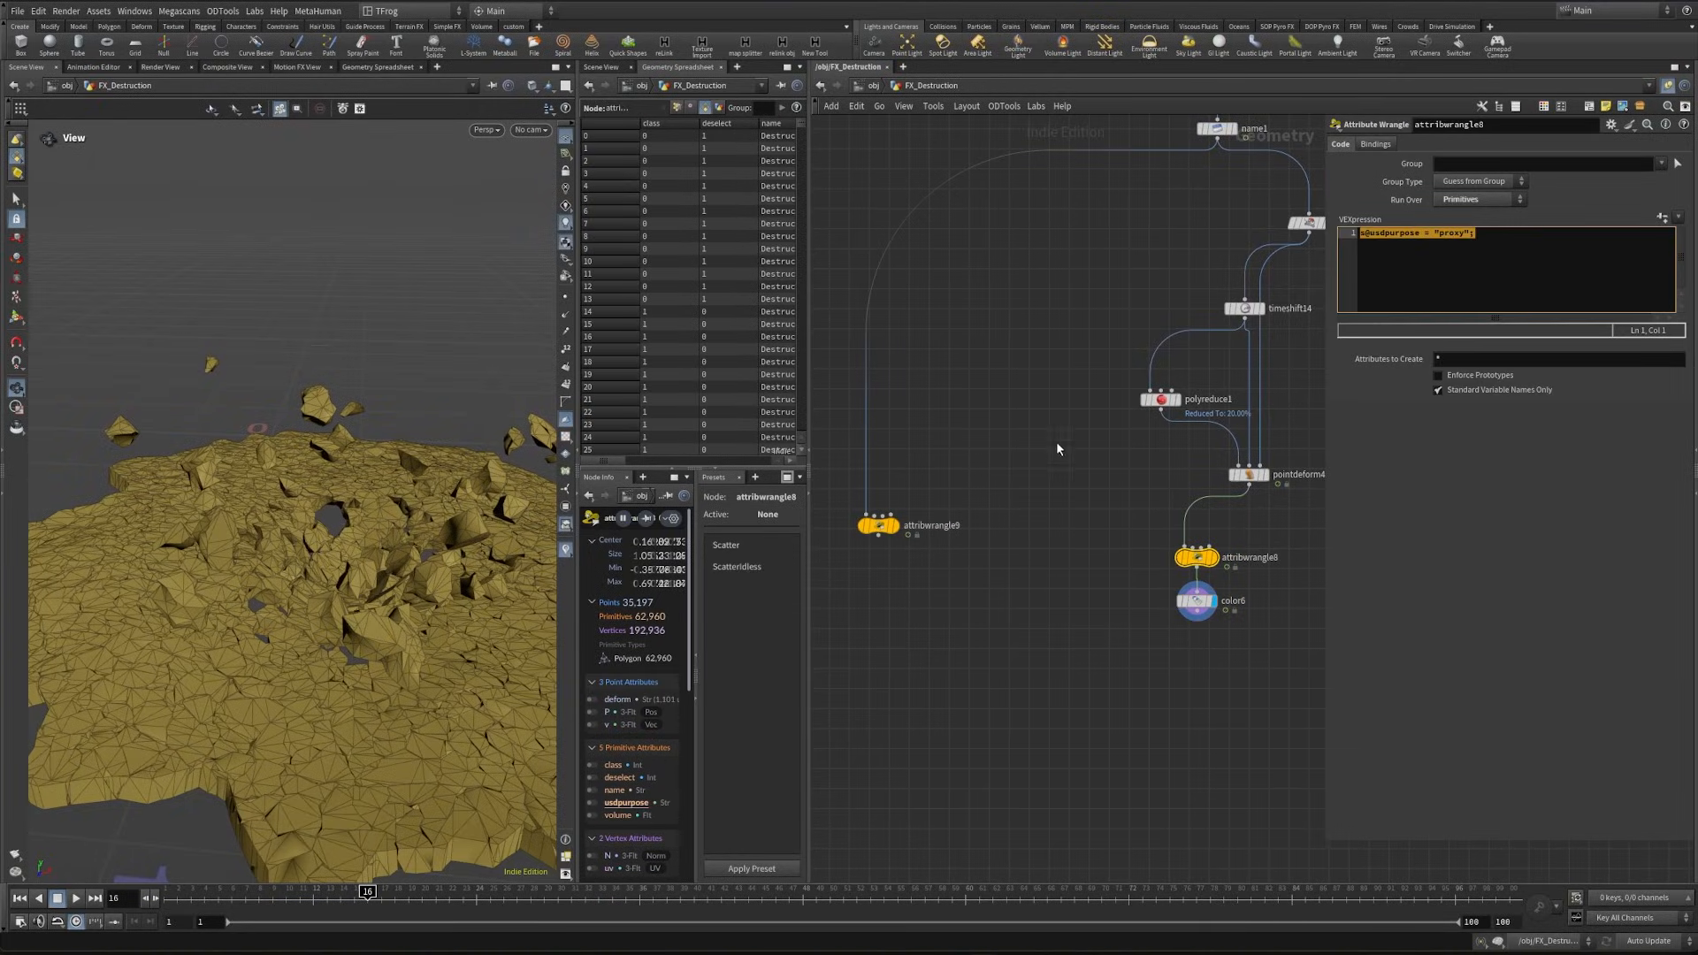
pyautogui.moveTo(981, 455); pyautogui.dragTo(834, 588)
pyautogui.click(1468, 245)
pyautogui.hotkey('ctrl', 'v')
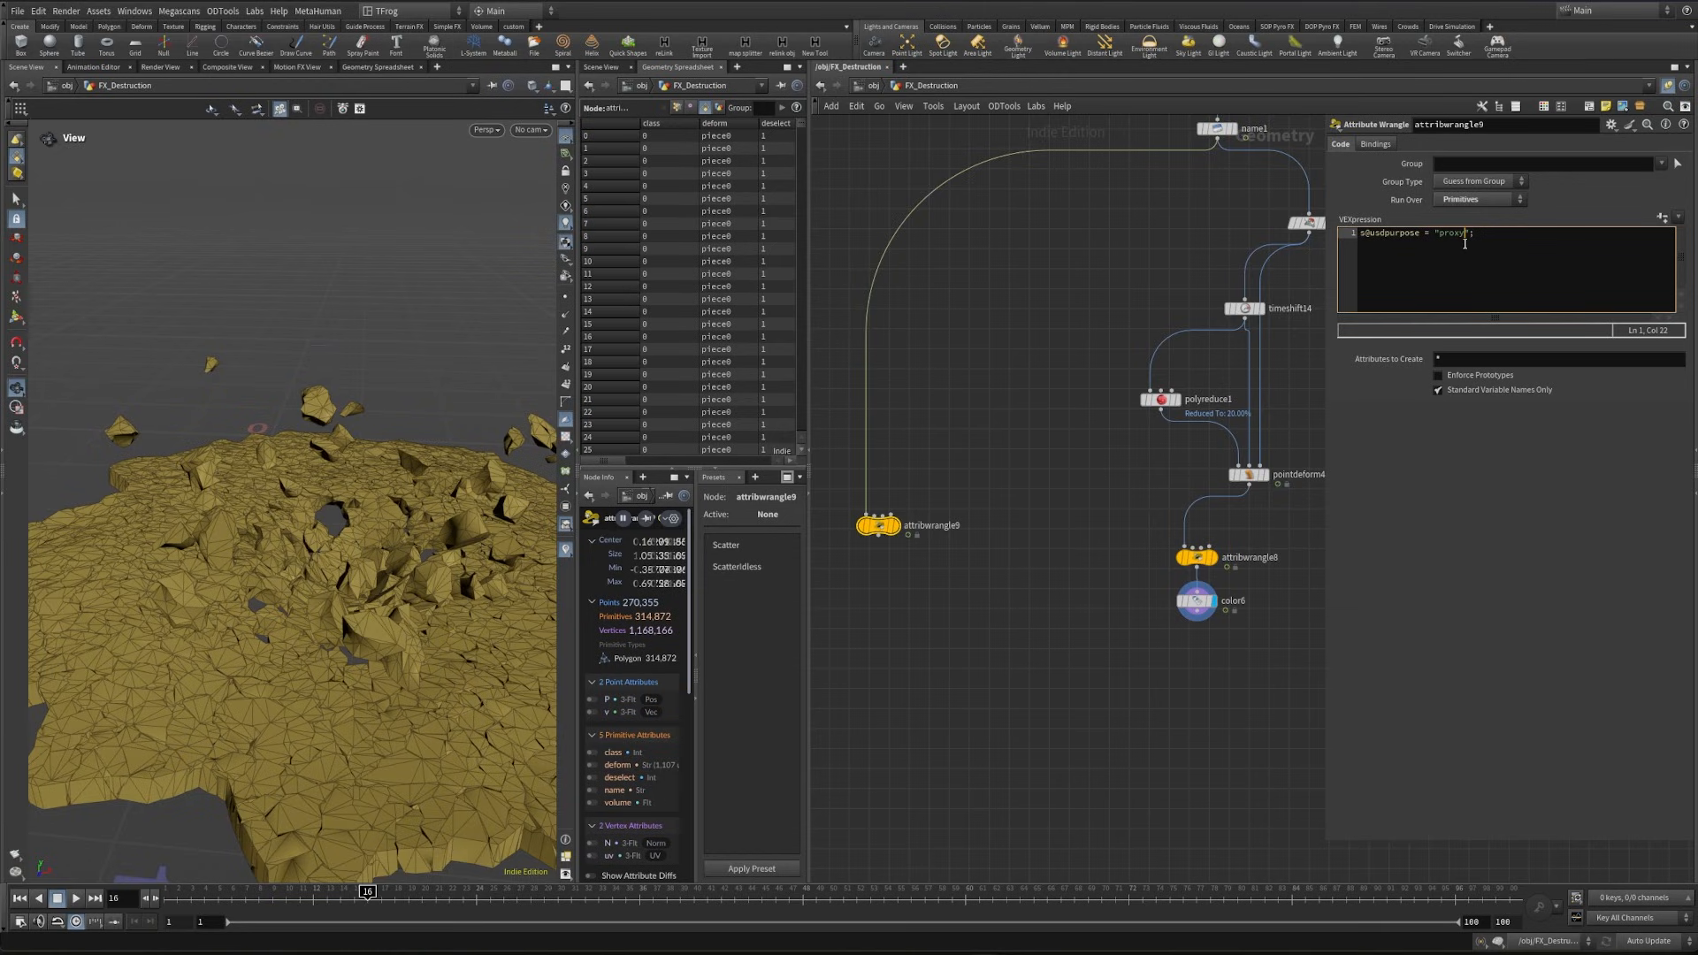
pyautogui.write('render')
# - Add a Merge node that combines the render wrangle with the colored proxy branch
pyautogui.click(978, 675)
pyautogui.moveTo(978, 674); pyautogui.dragTo(1019, 577, button='middle')
pyautogui.press('Tab')
pyautogui.write('merge')
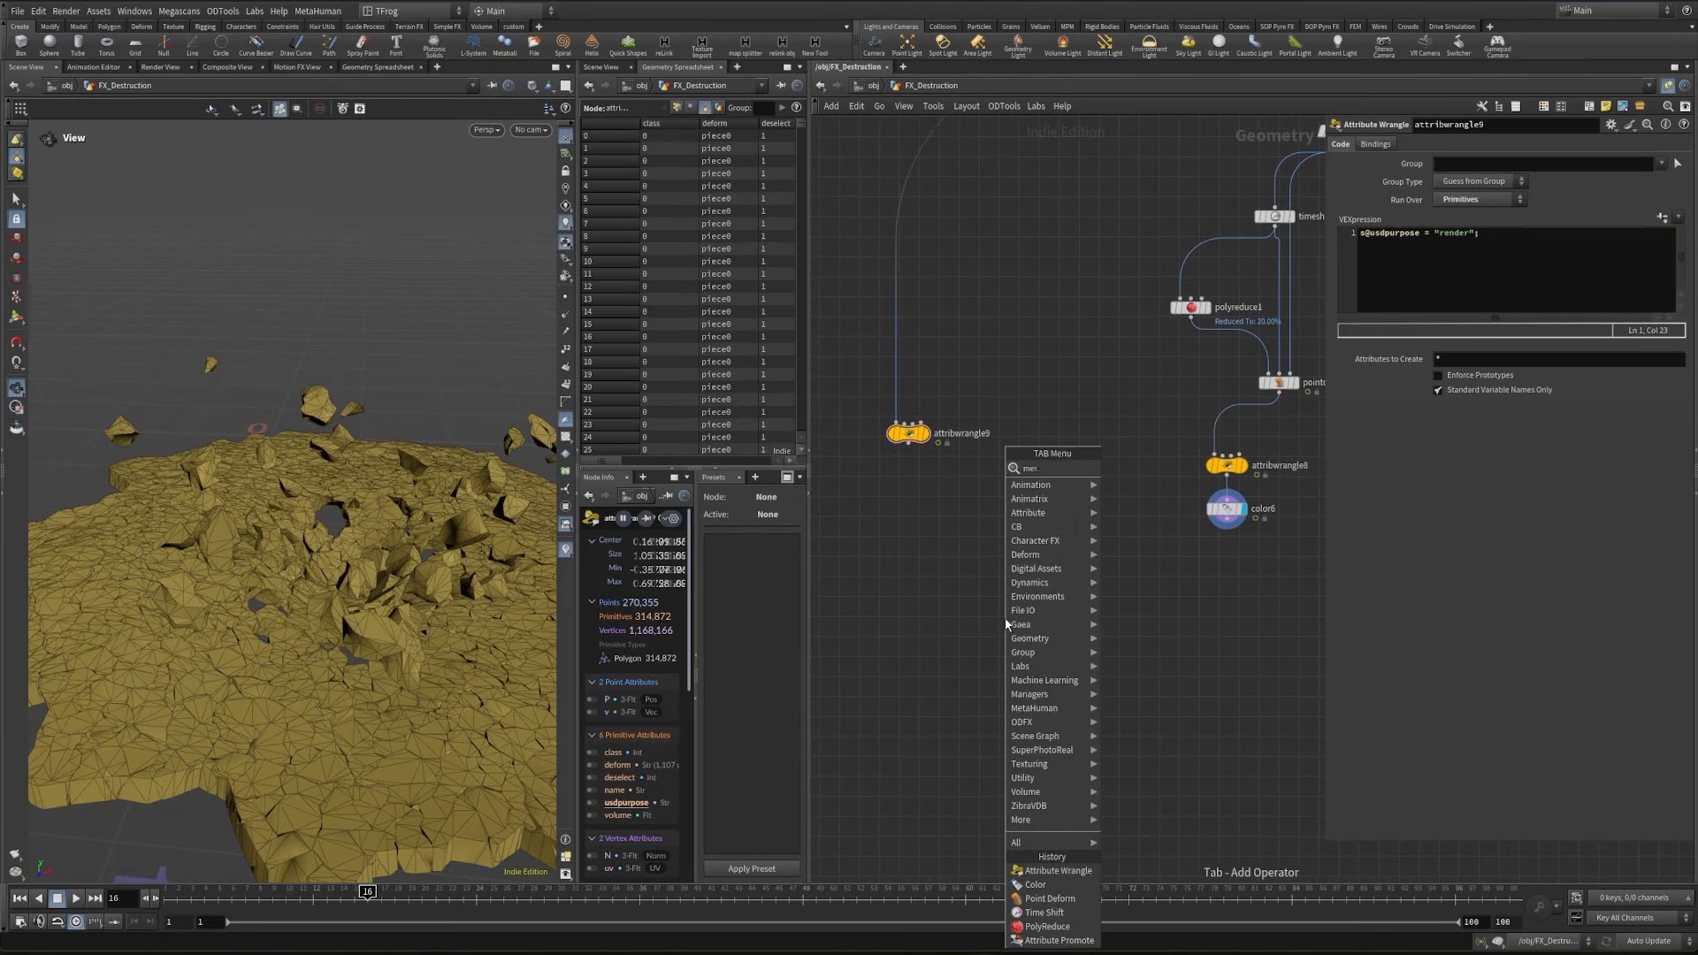
pyautogui.press('Return')
pyautogui.click(1005, 619)
pyautogui.moveTo(1009, 607); pyautogui.dragTo(1220, 528)
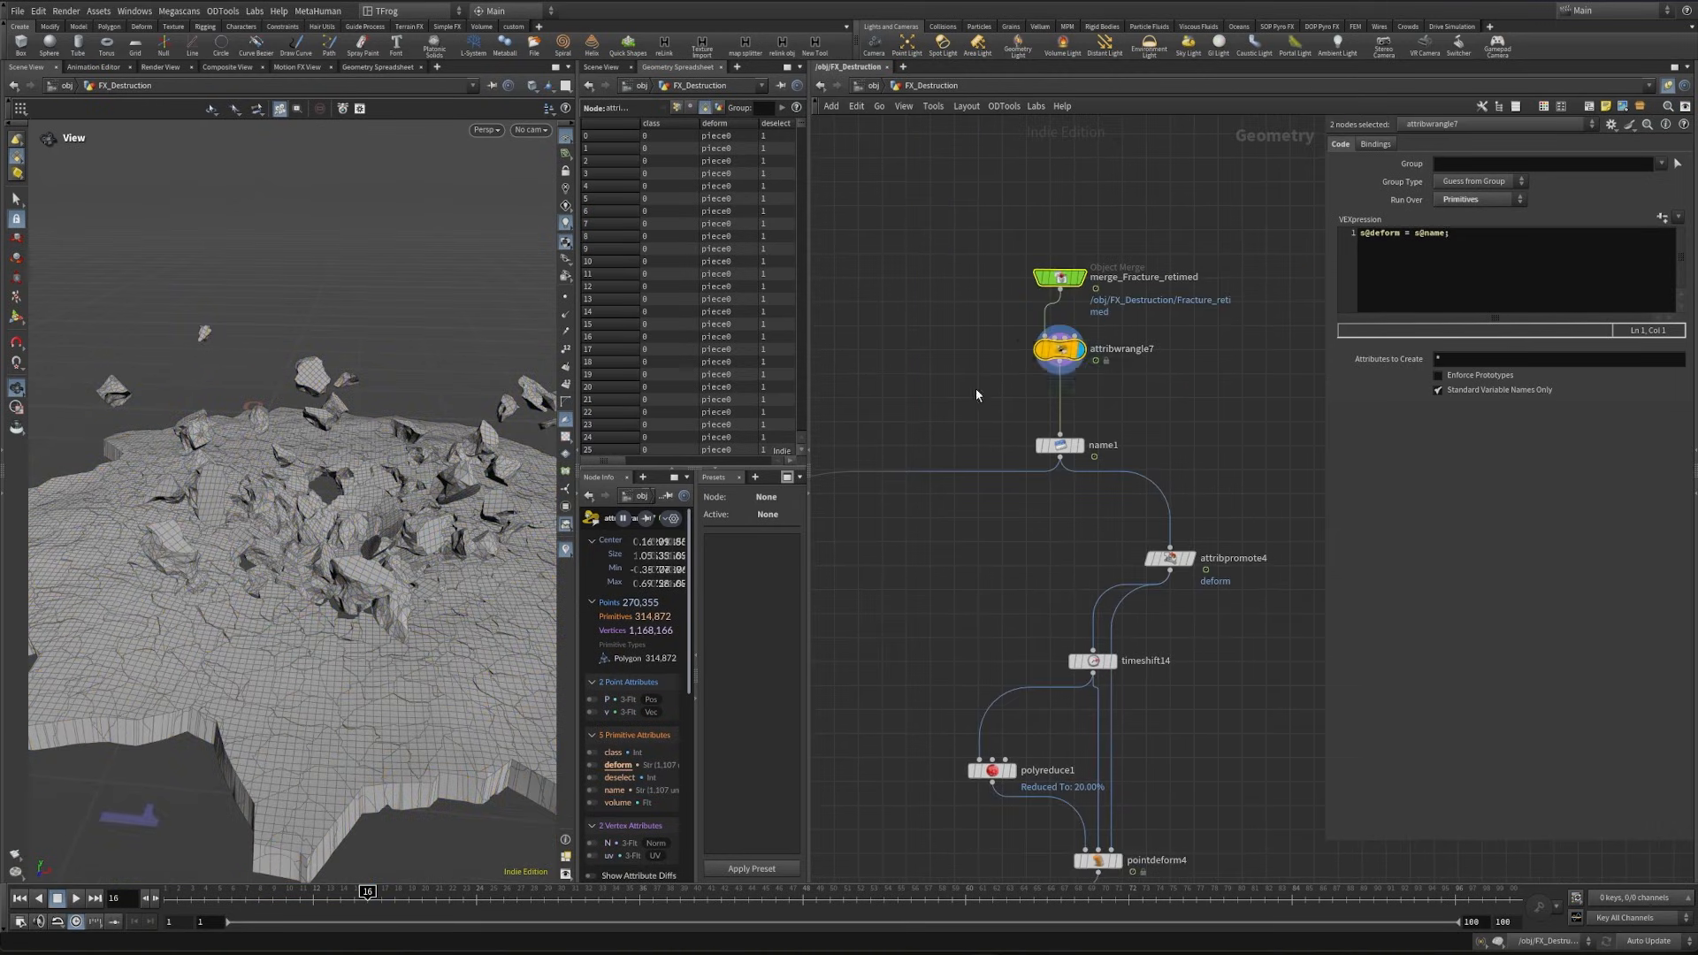
# - Try a Clean node between attribwrangle7 and name1 with Remove Degenerate Primitives off, and delete it again
pyautogui.click(1060, 350)
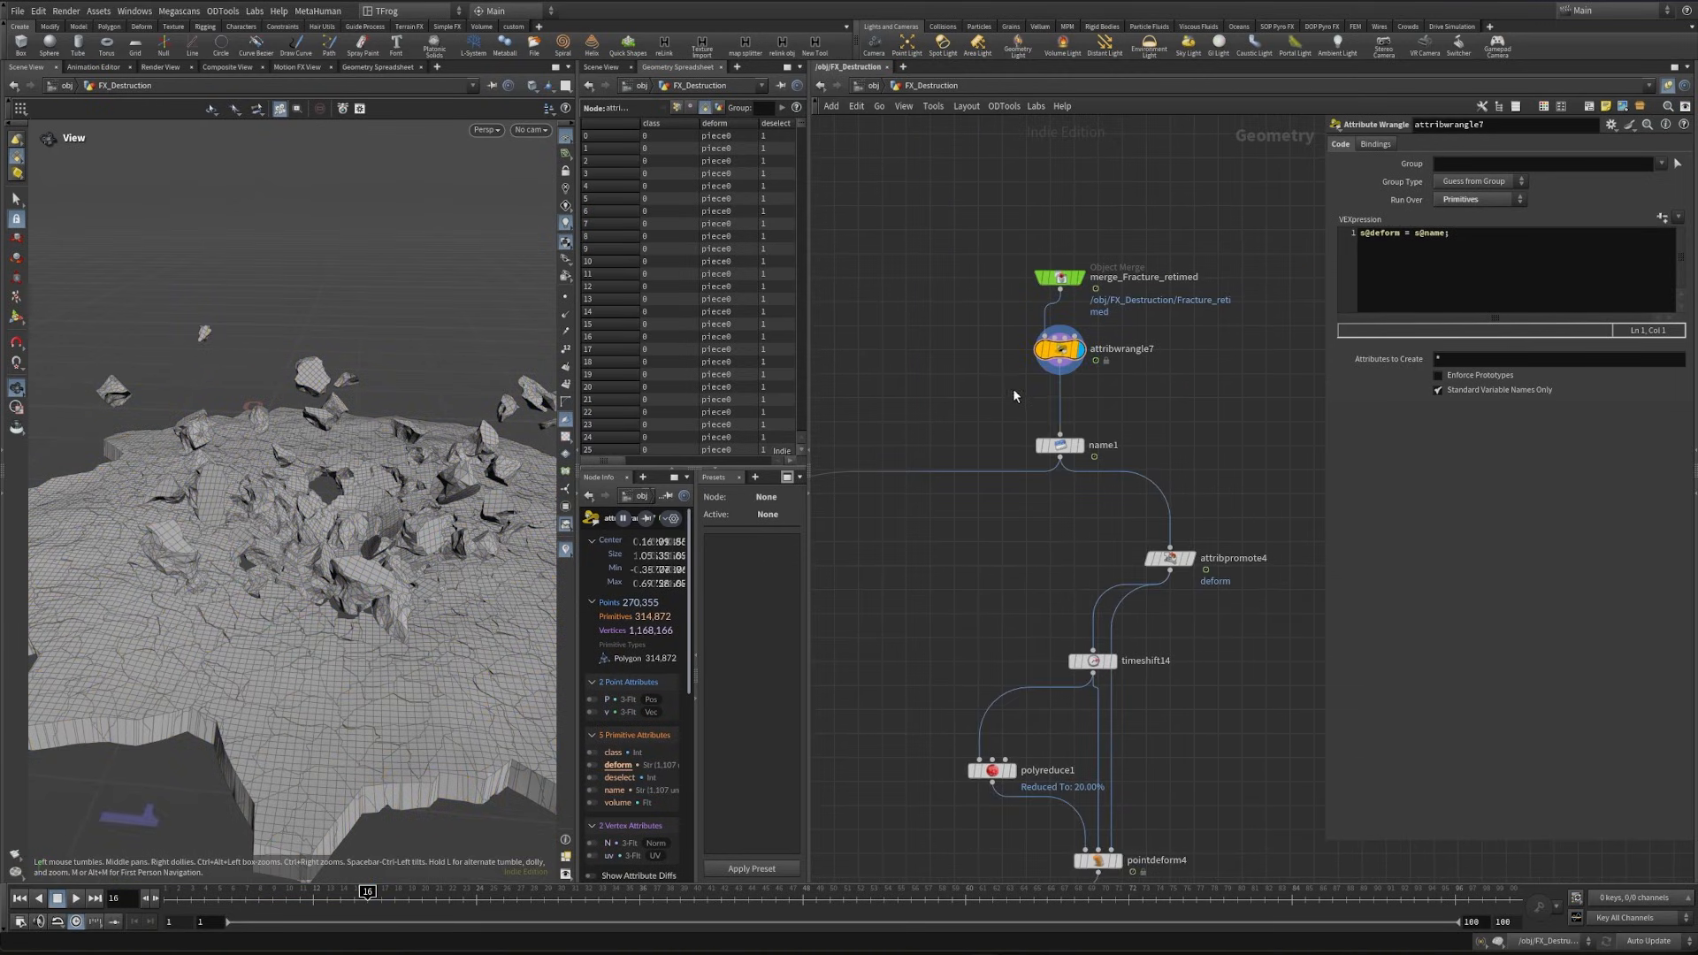
pyautogui.press('Tab')
pyautogui.write('color')
pyautogui.press('Return')
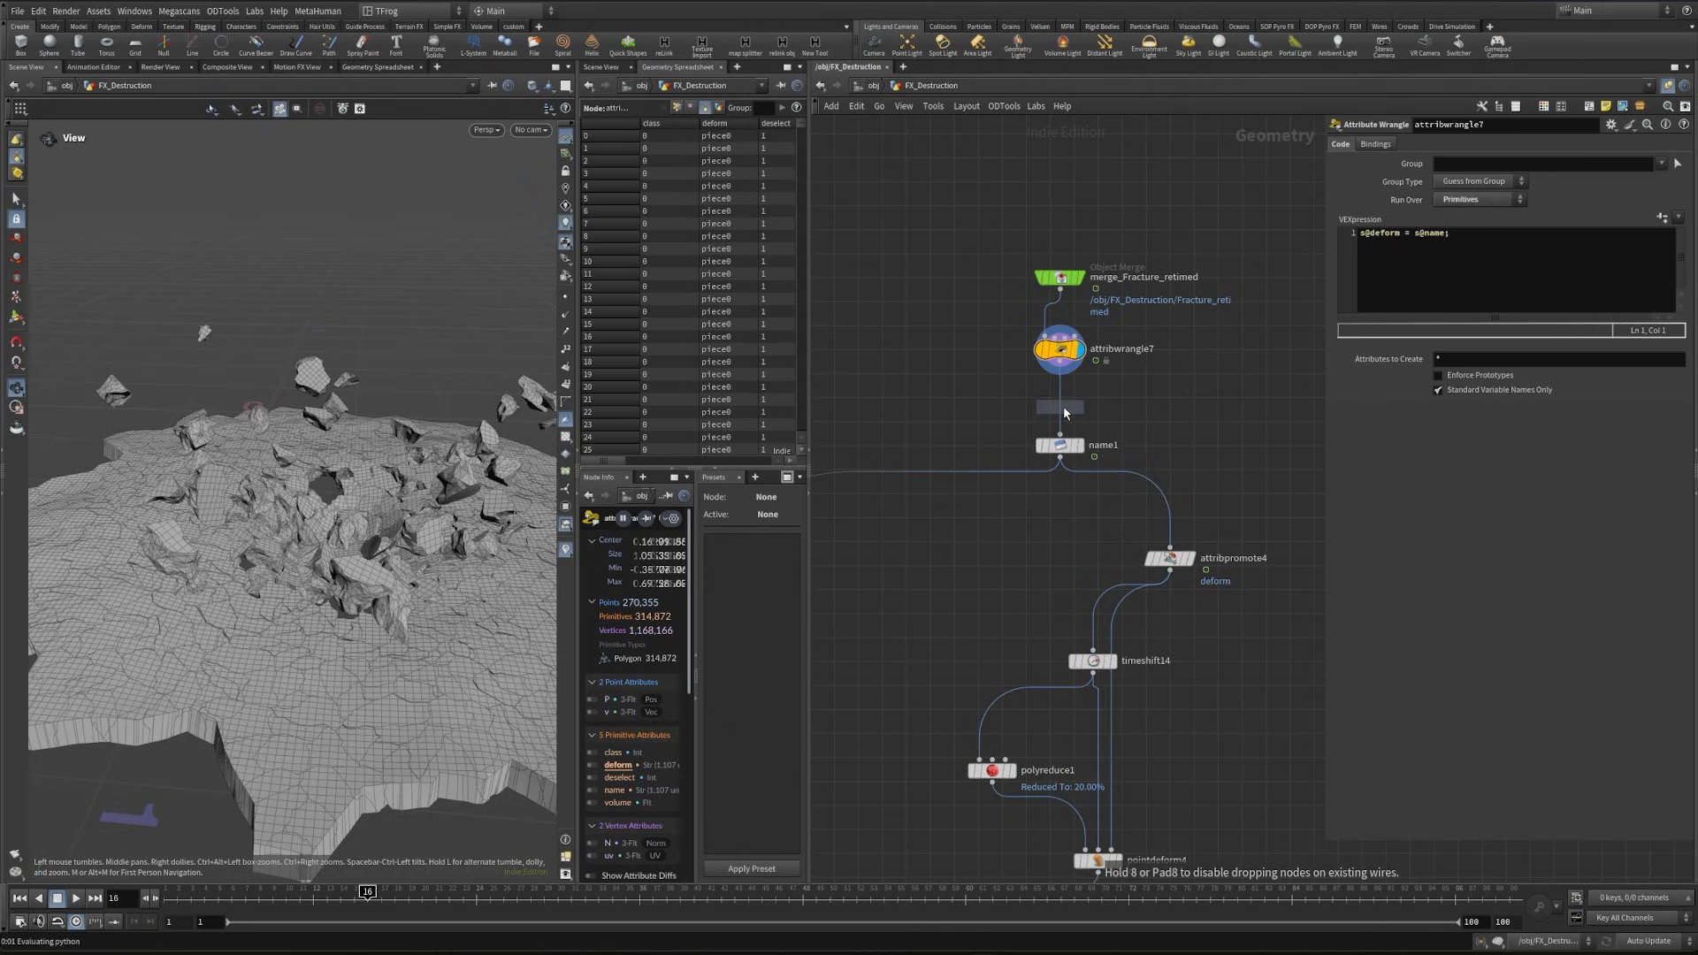
pyautogui.click(1065, 402)
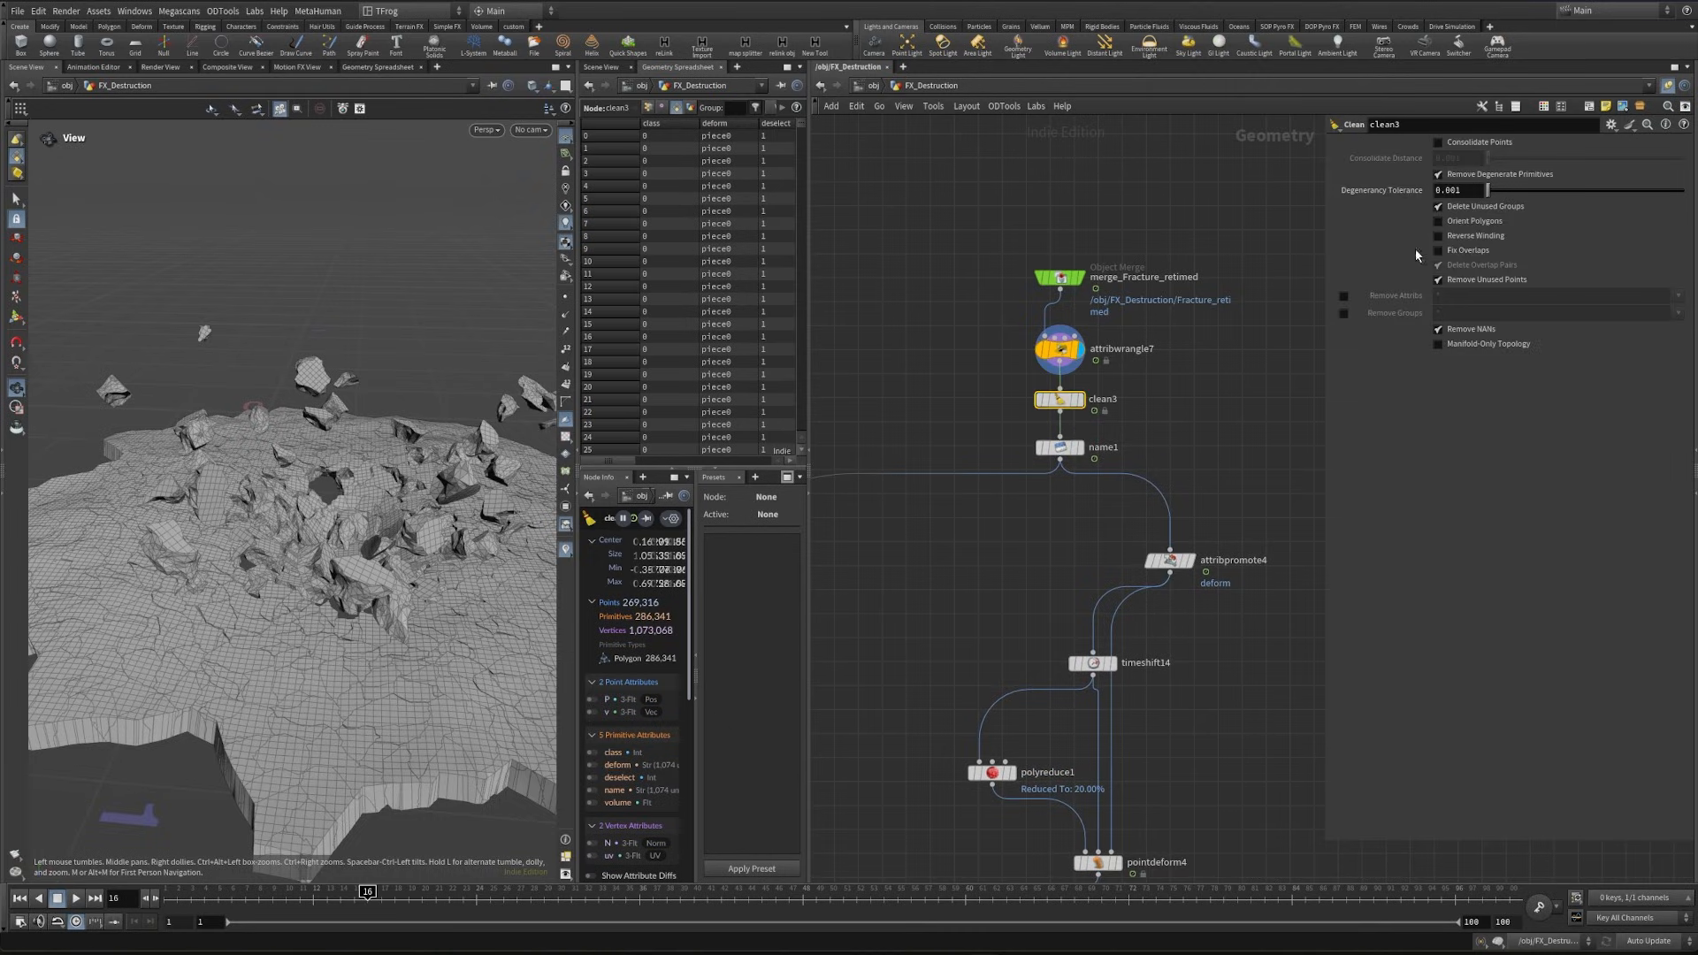
pyautogui.click(1438, 175)
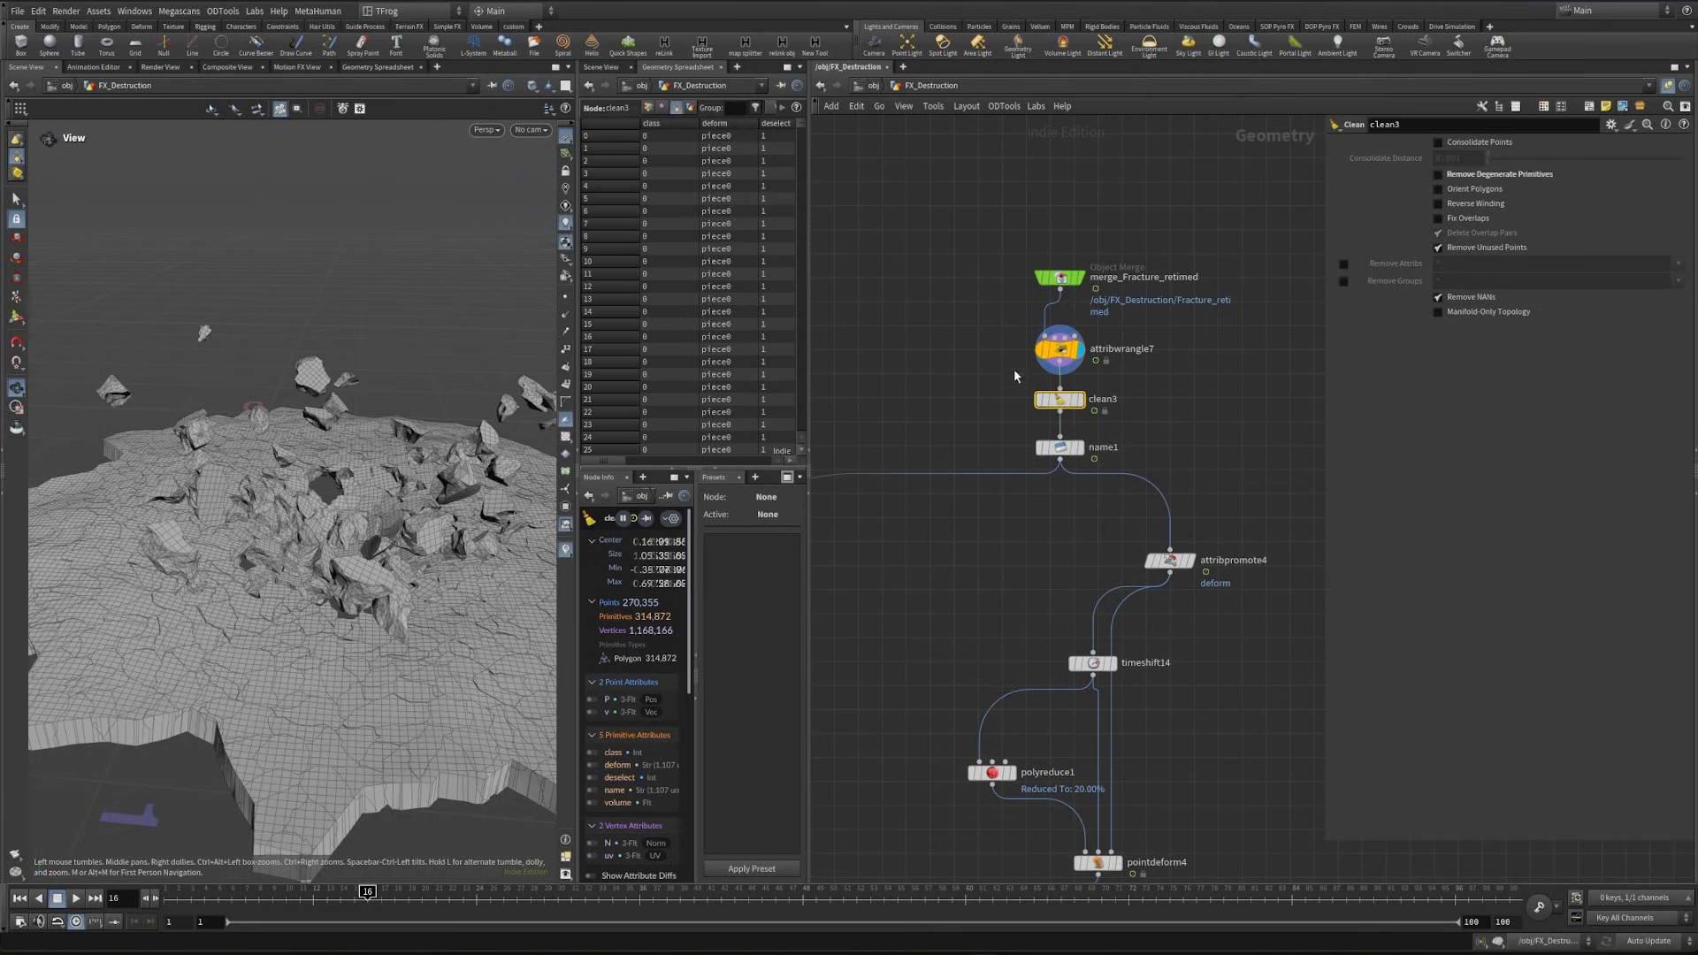
pyautogui.click(1078, 358)
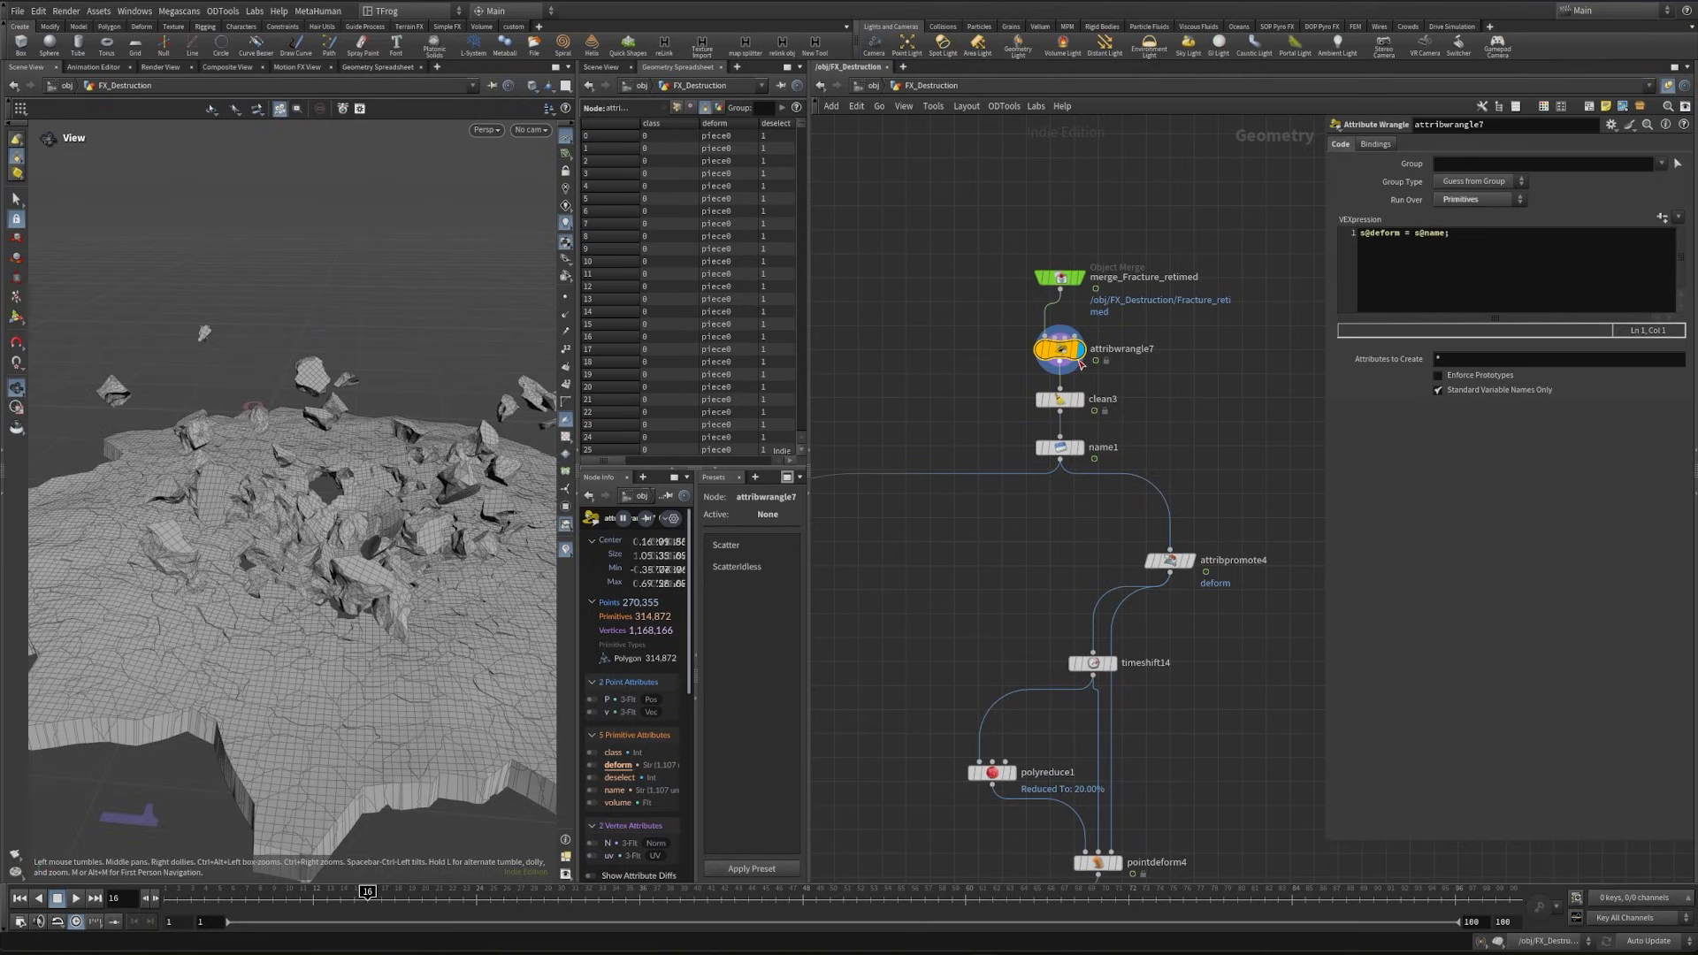
pyautogui.press('Down')
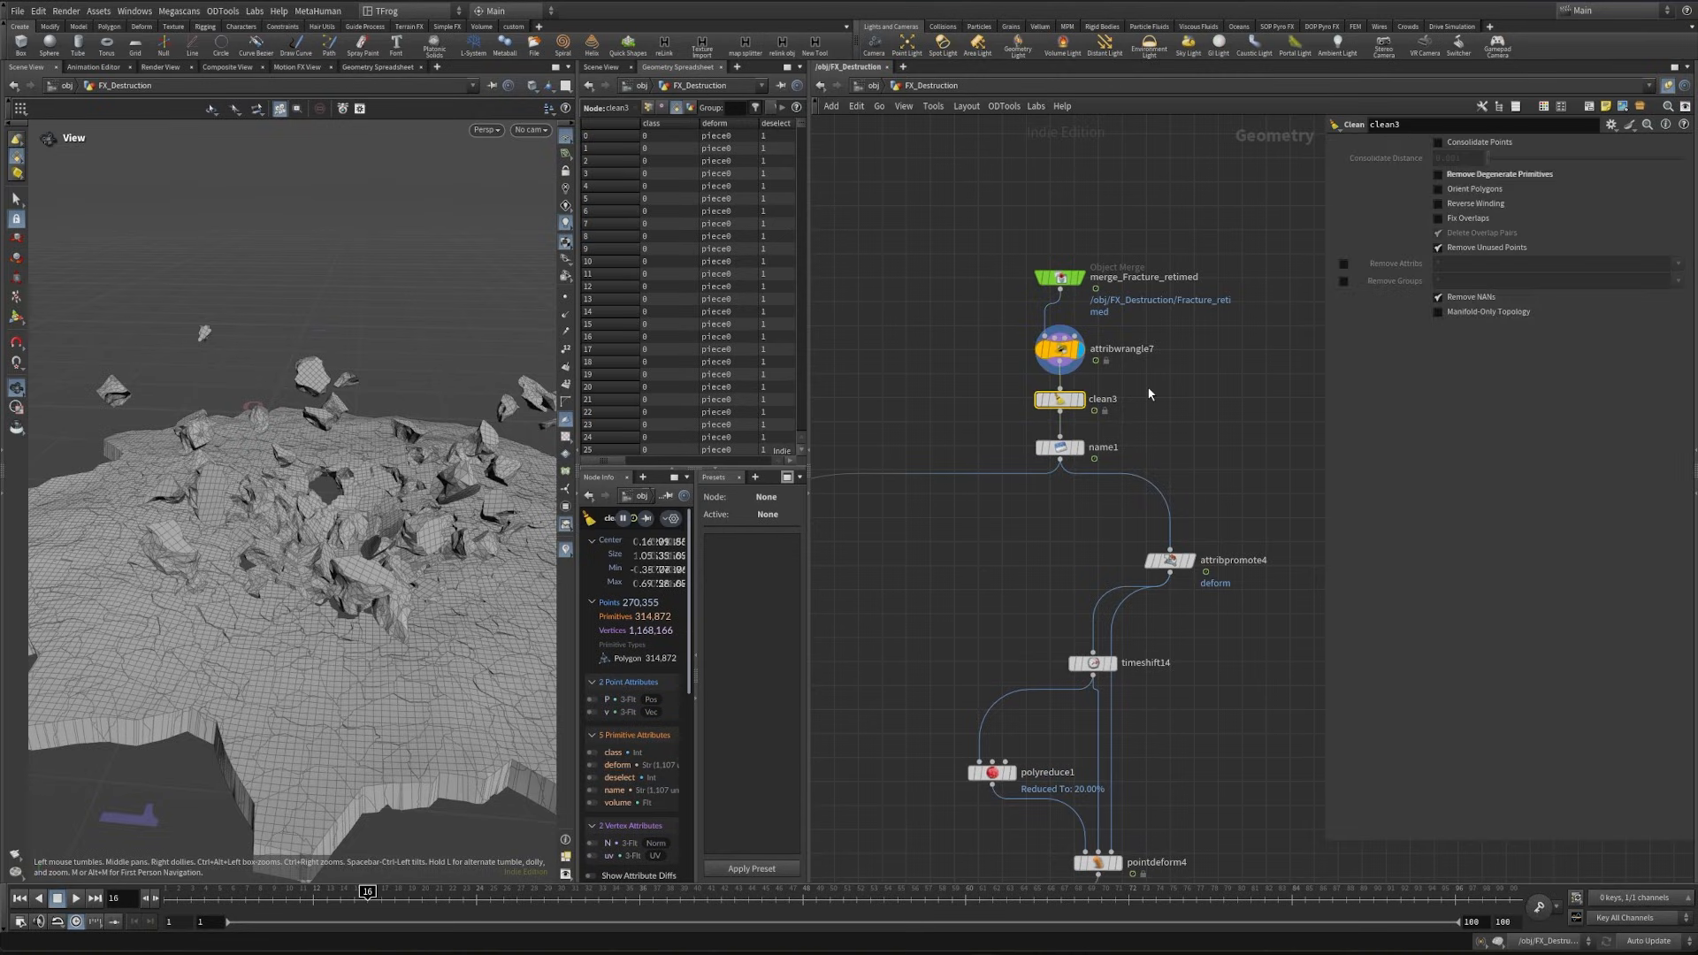
pyautogui.press('Delete')
# - Add a displayed Attribute Wrangle below merge12 and start writing its VEX expression
pyautogui.moveTo(1045, 512); pyautogui.dragTo(1106, 383, button='middle')
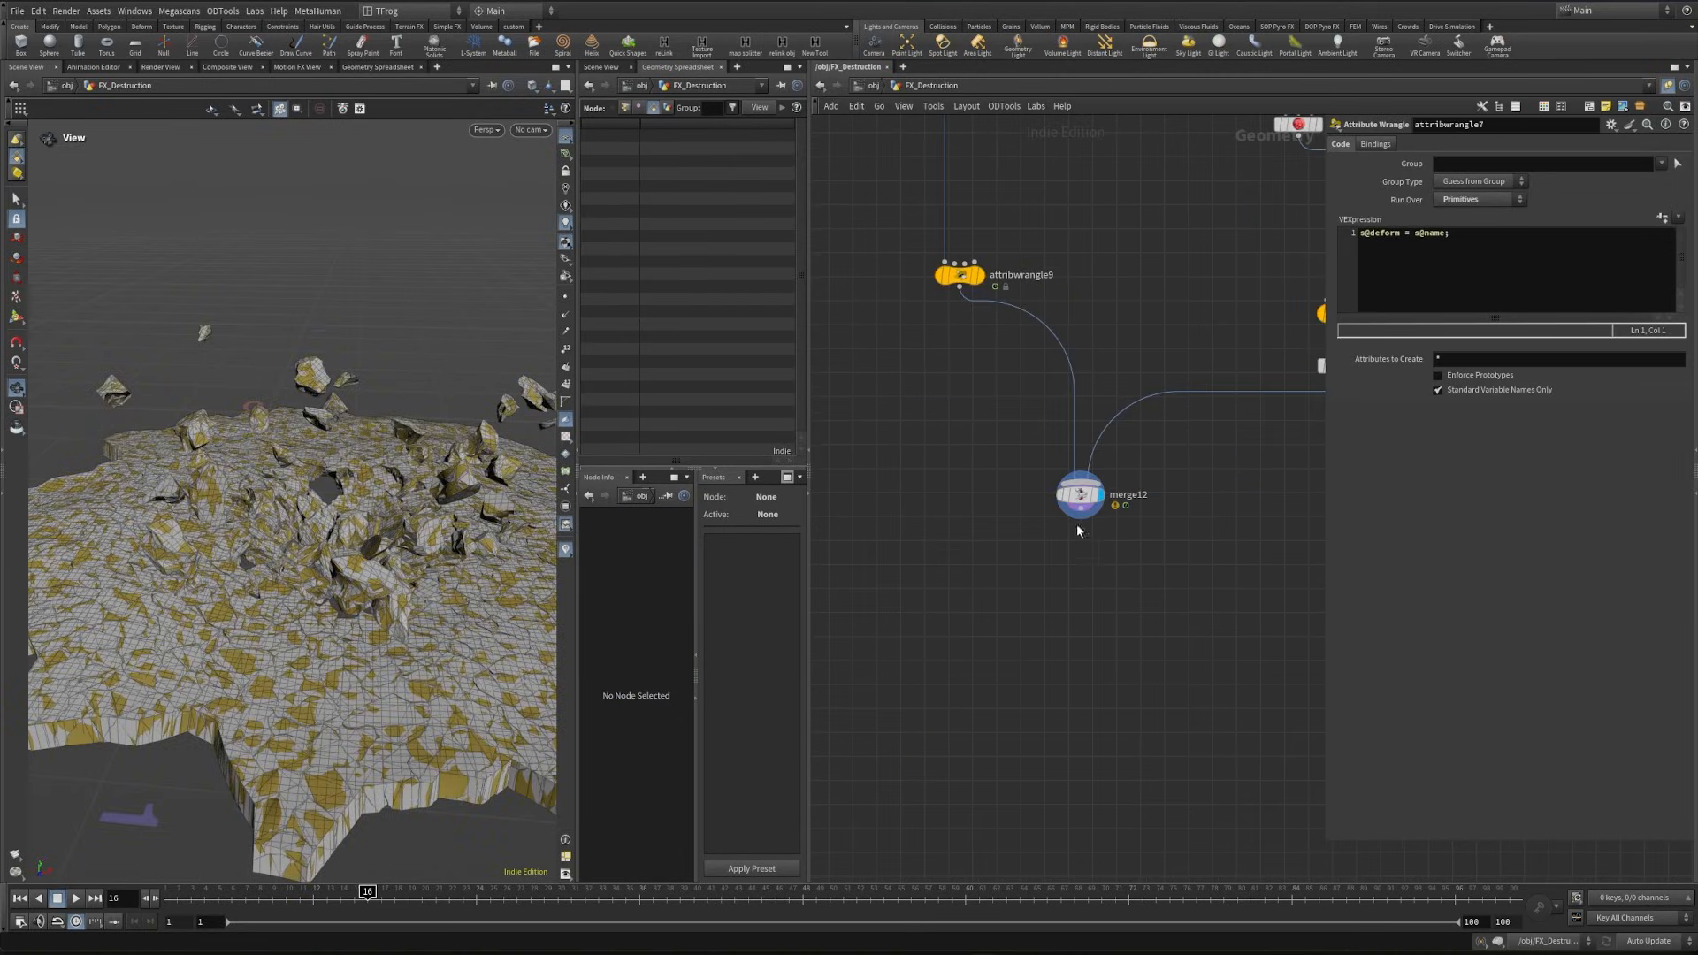
pyautogui.press('Tab')
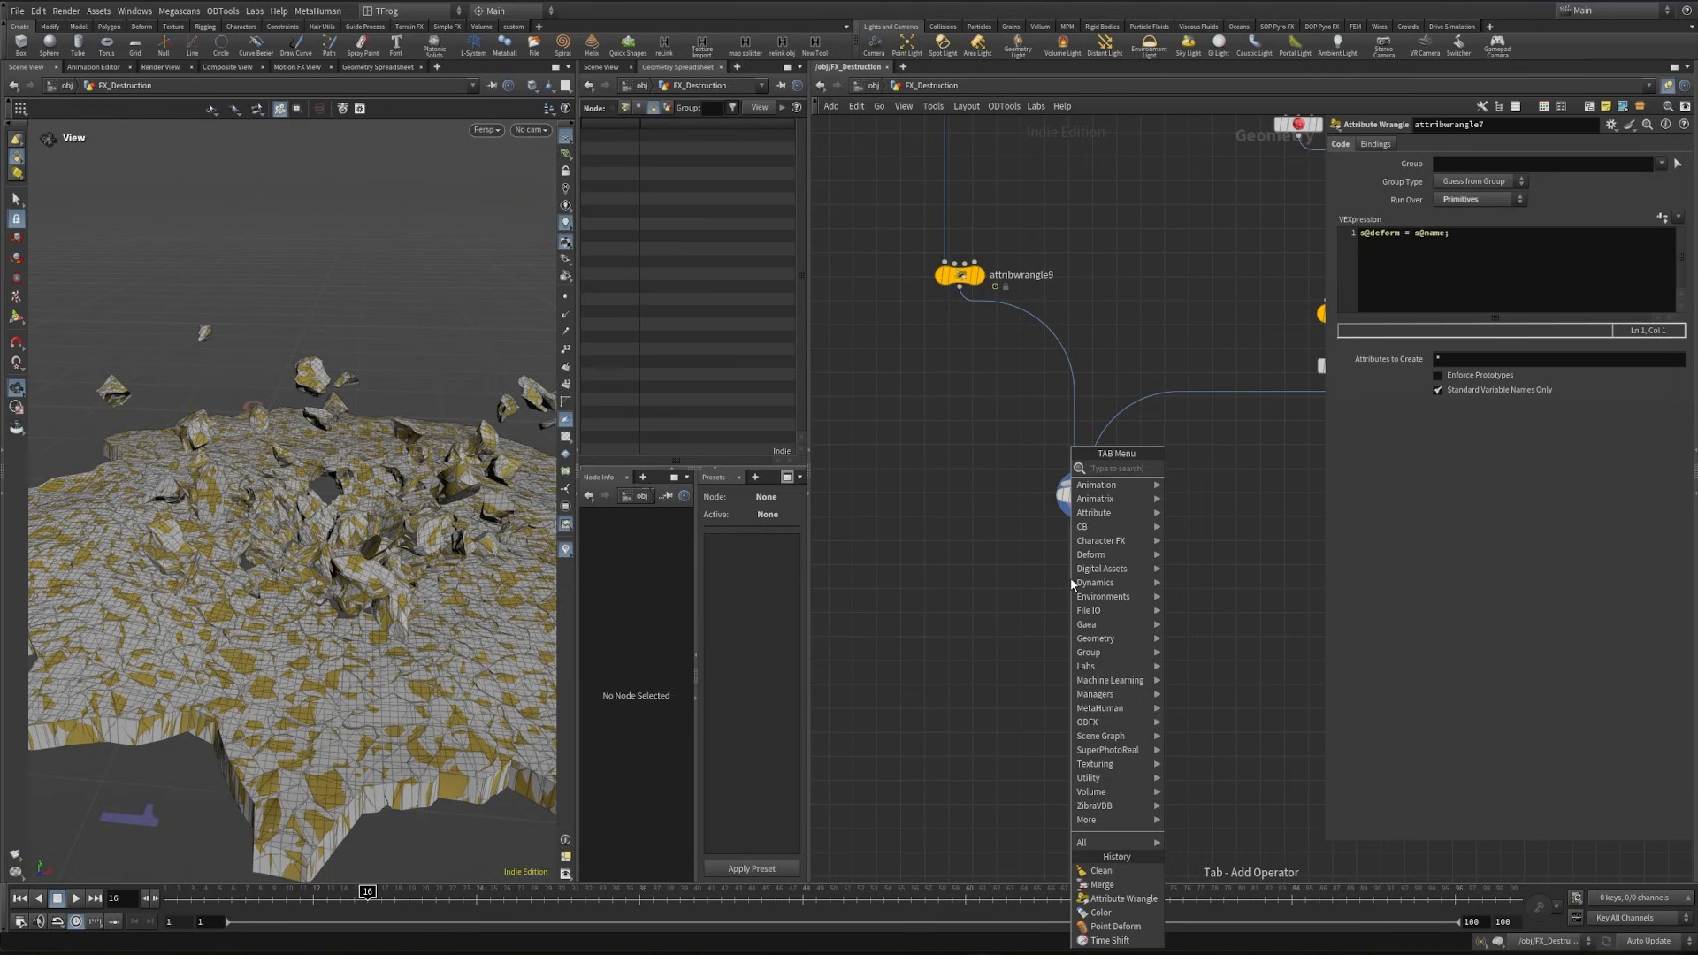
pyautogui.write('ar')
pyautogui.press('Return')
pyautogui.click(1093, 580)
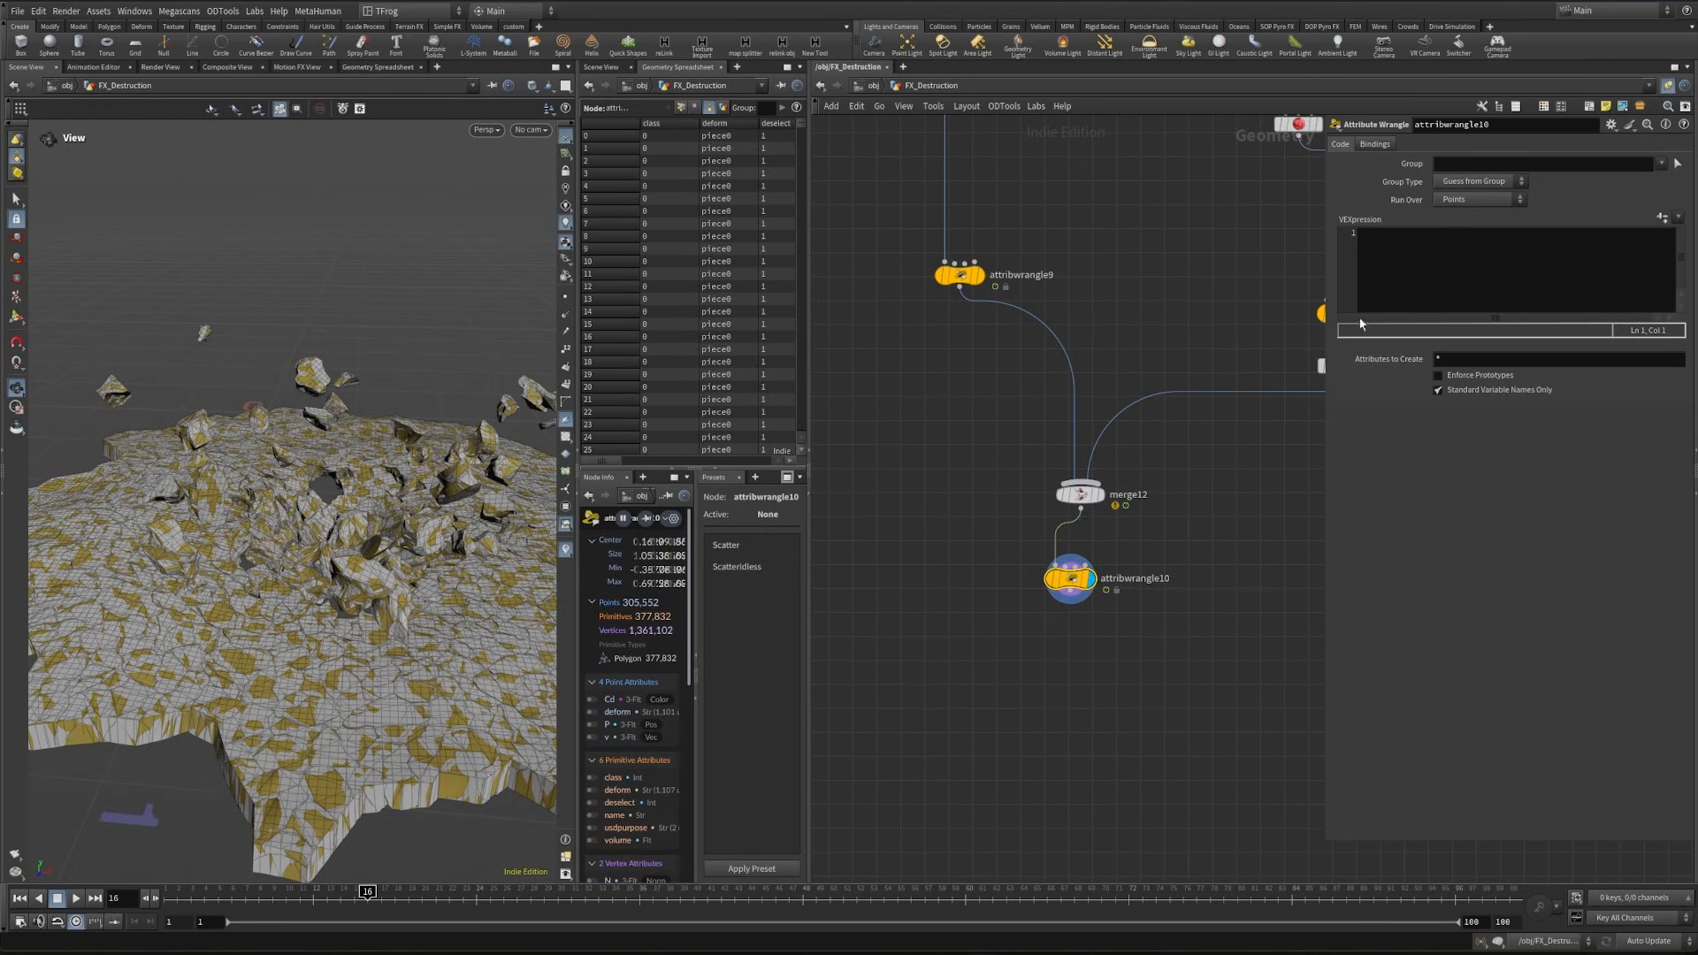
pyautogui.click(1401, 261)
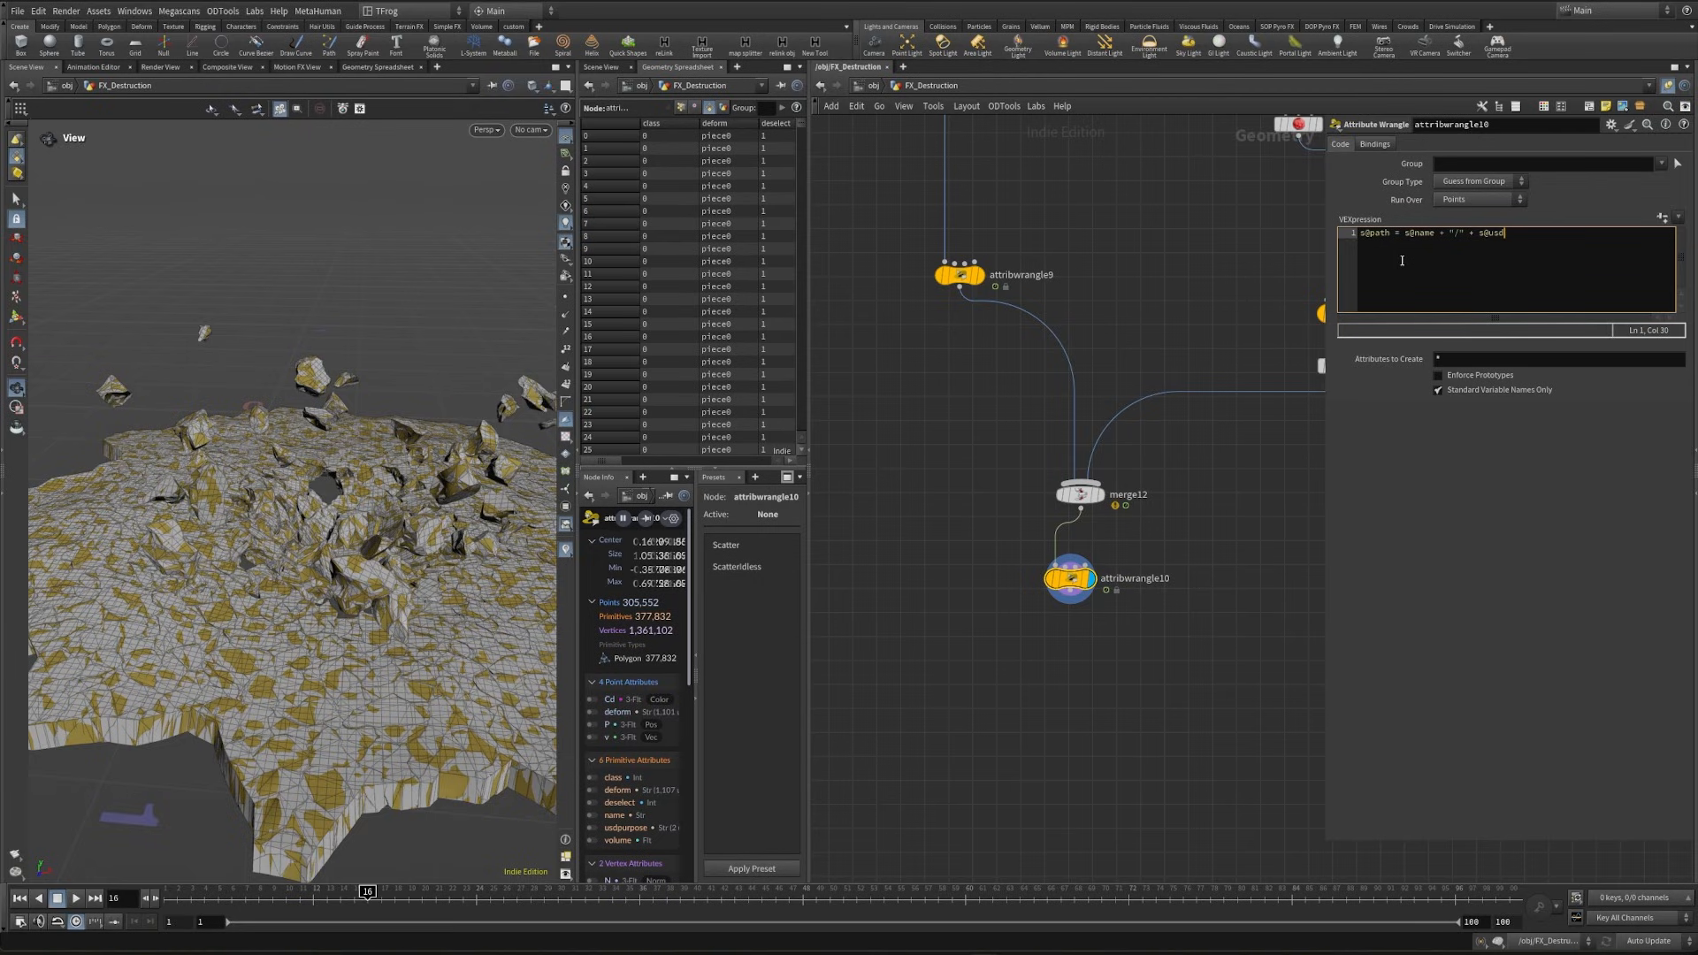
# - Complete the attribwrangle10 expression as s@path = s@name + "/" + s@usdpurpose; run it over Primitives, and check the path values in the spreadsheet
pyautogui.write('urpose;')
pyautogui.click(1503, 199)
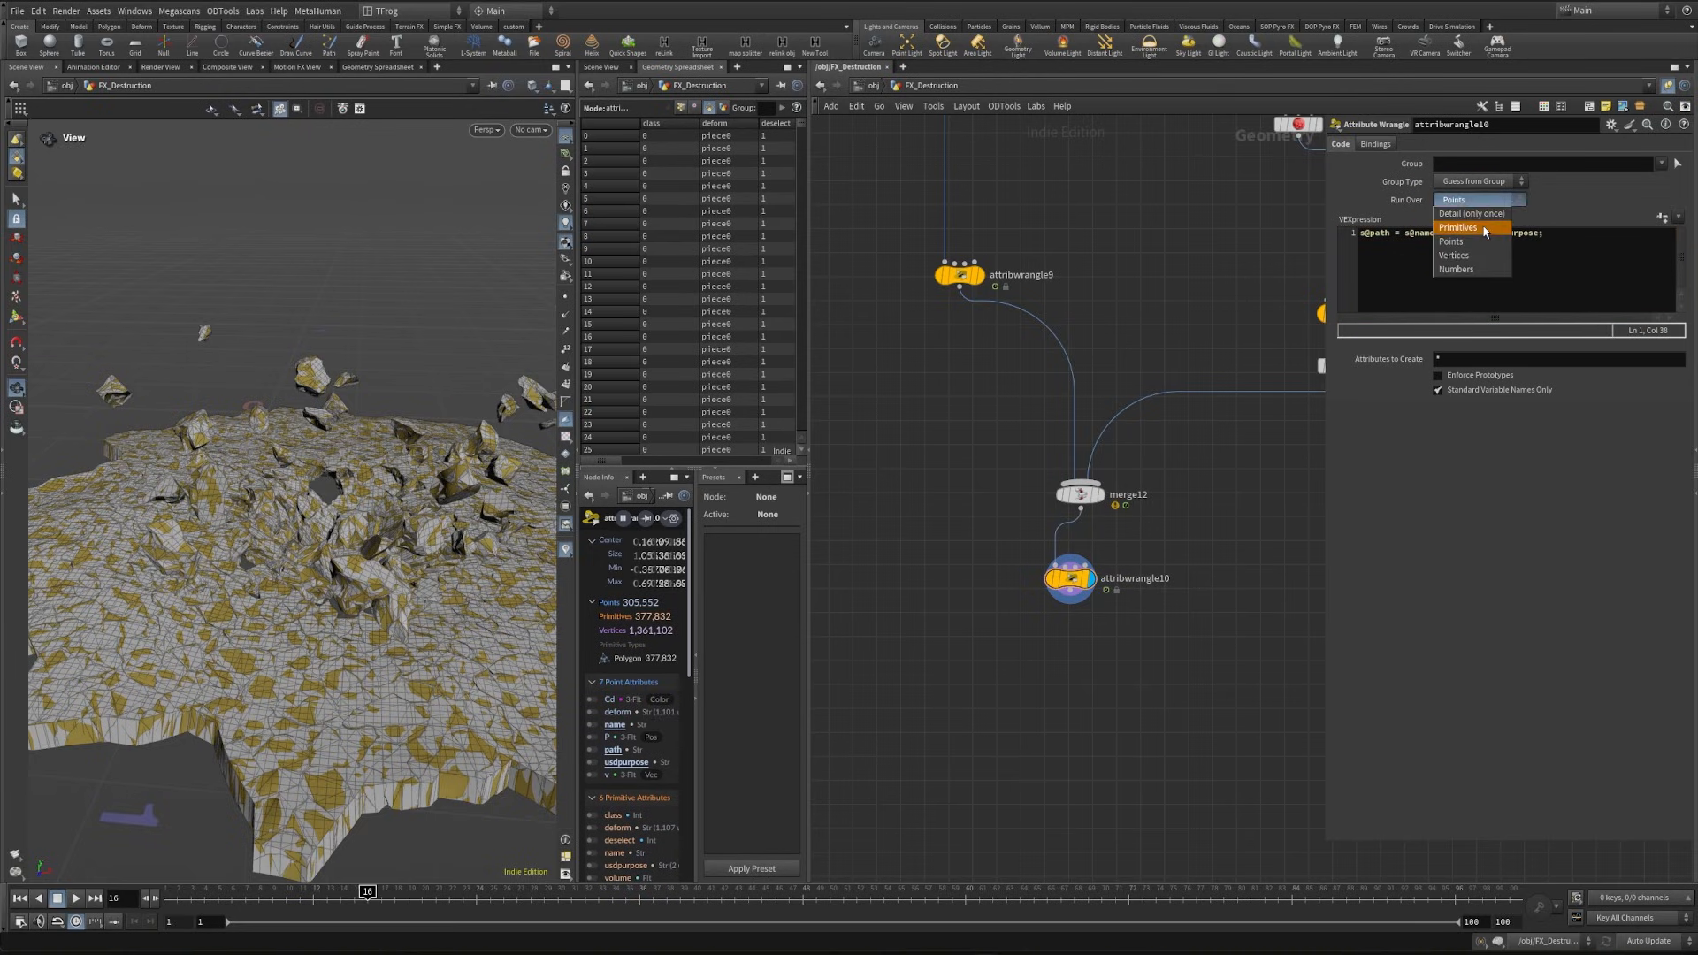
pyautogui.click(1472, 219)
pyautogui.moveTo(603, 459); pyautogui.dragTo(657, 459)
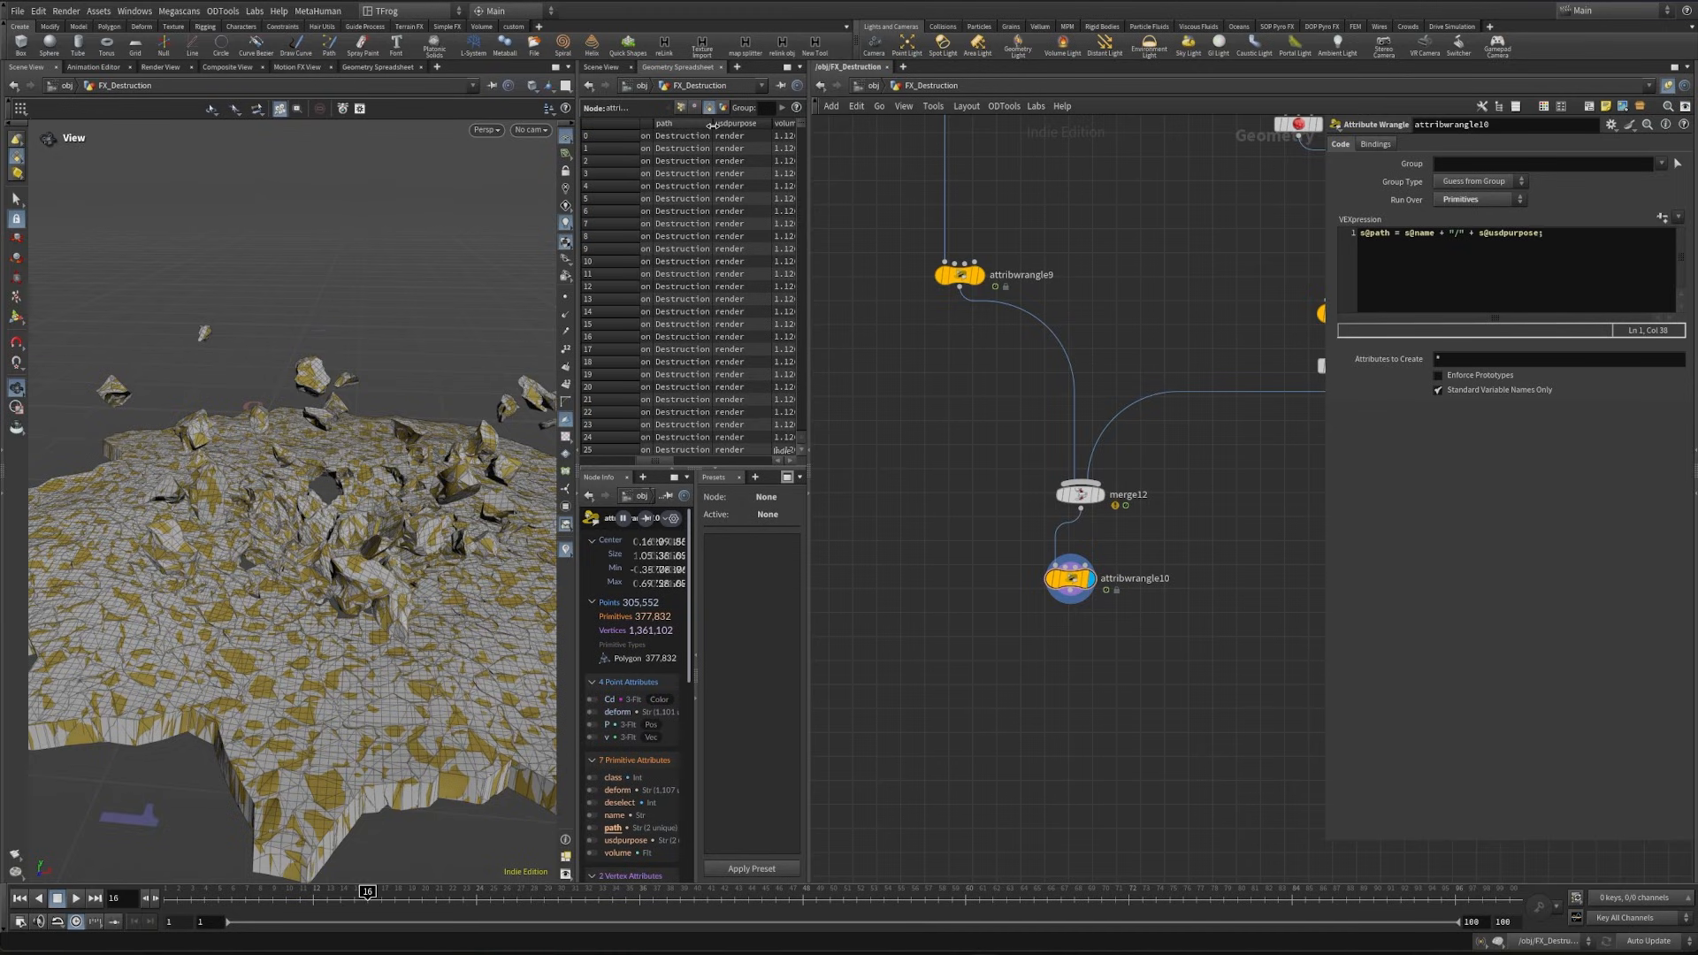
pyautogui.moveTo(713, 125); pyautogui.dragTo(802, 442)
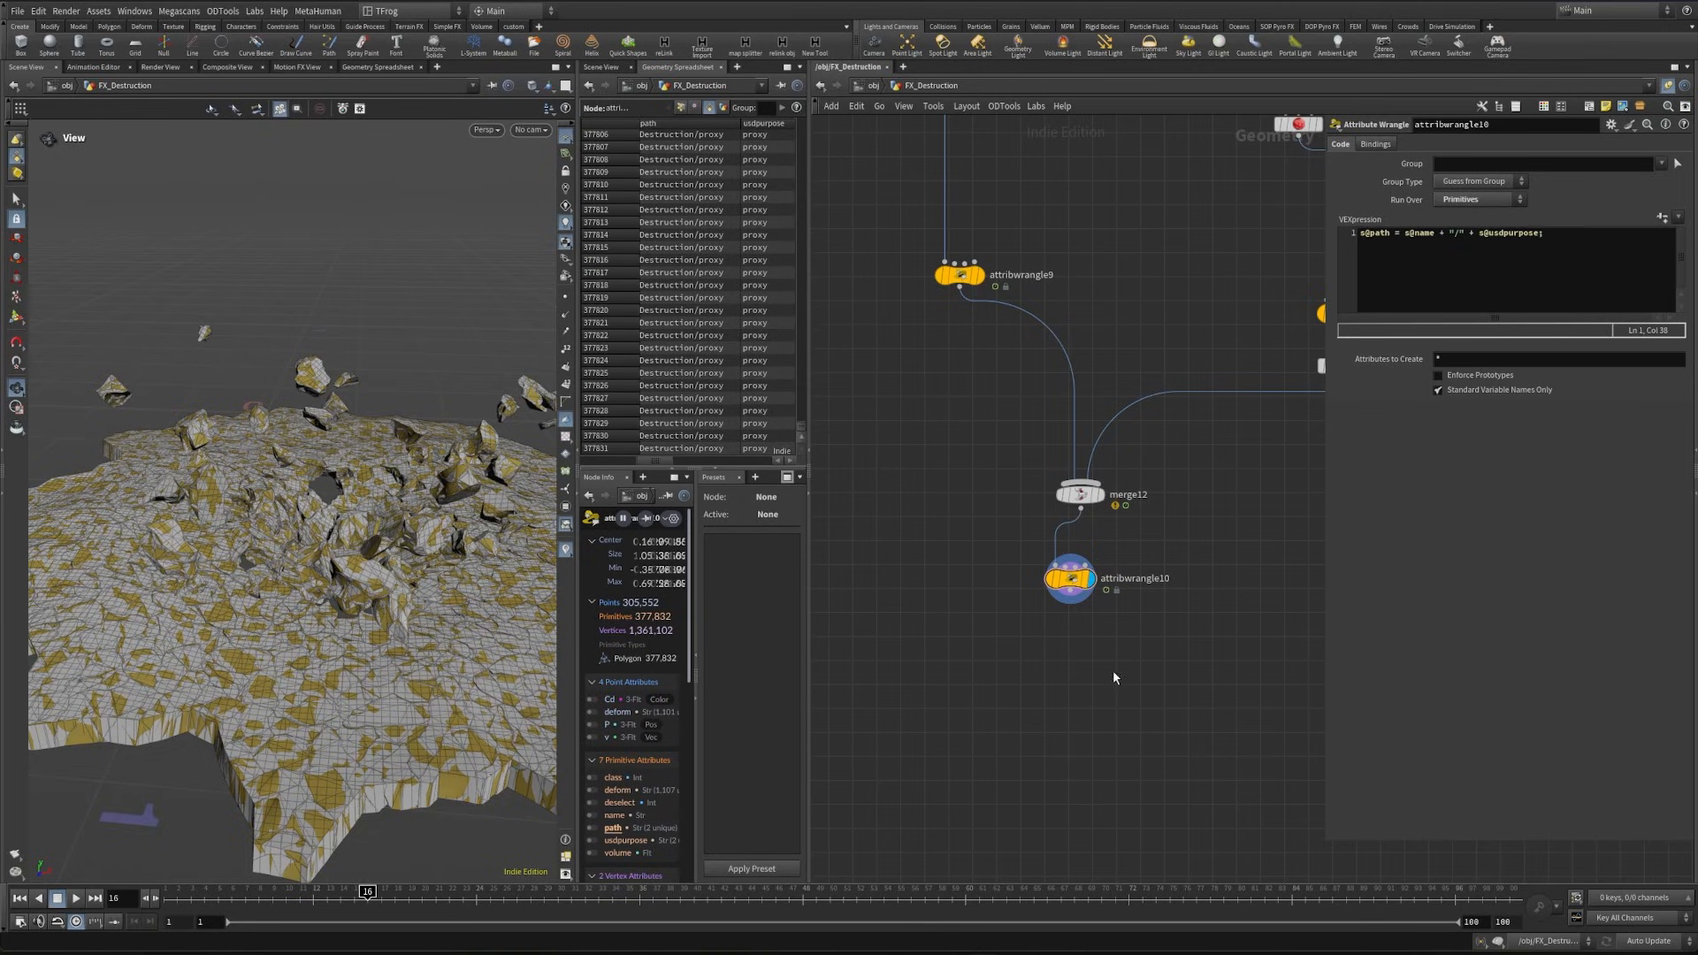
# - Add a USD File Export node below attribwrangle10 and set its output file to $HIP/usd/$OS/$OS.usd
pyautogui.scroll(-3, 1057, 641)
pyautogui.press('Tab')
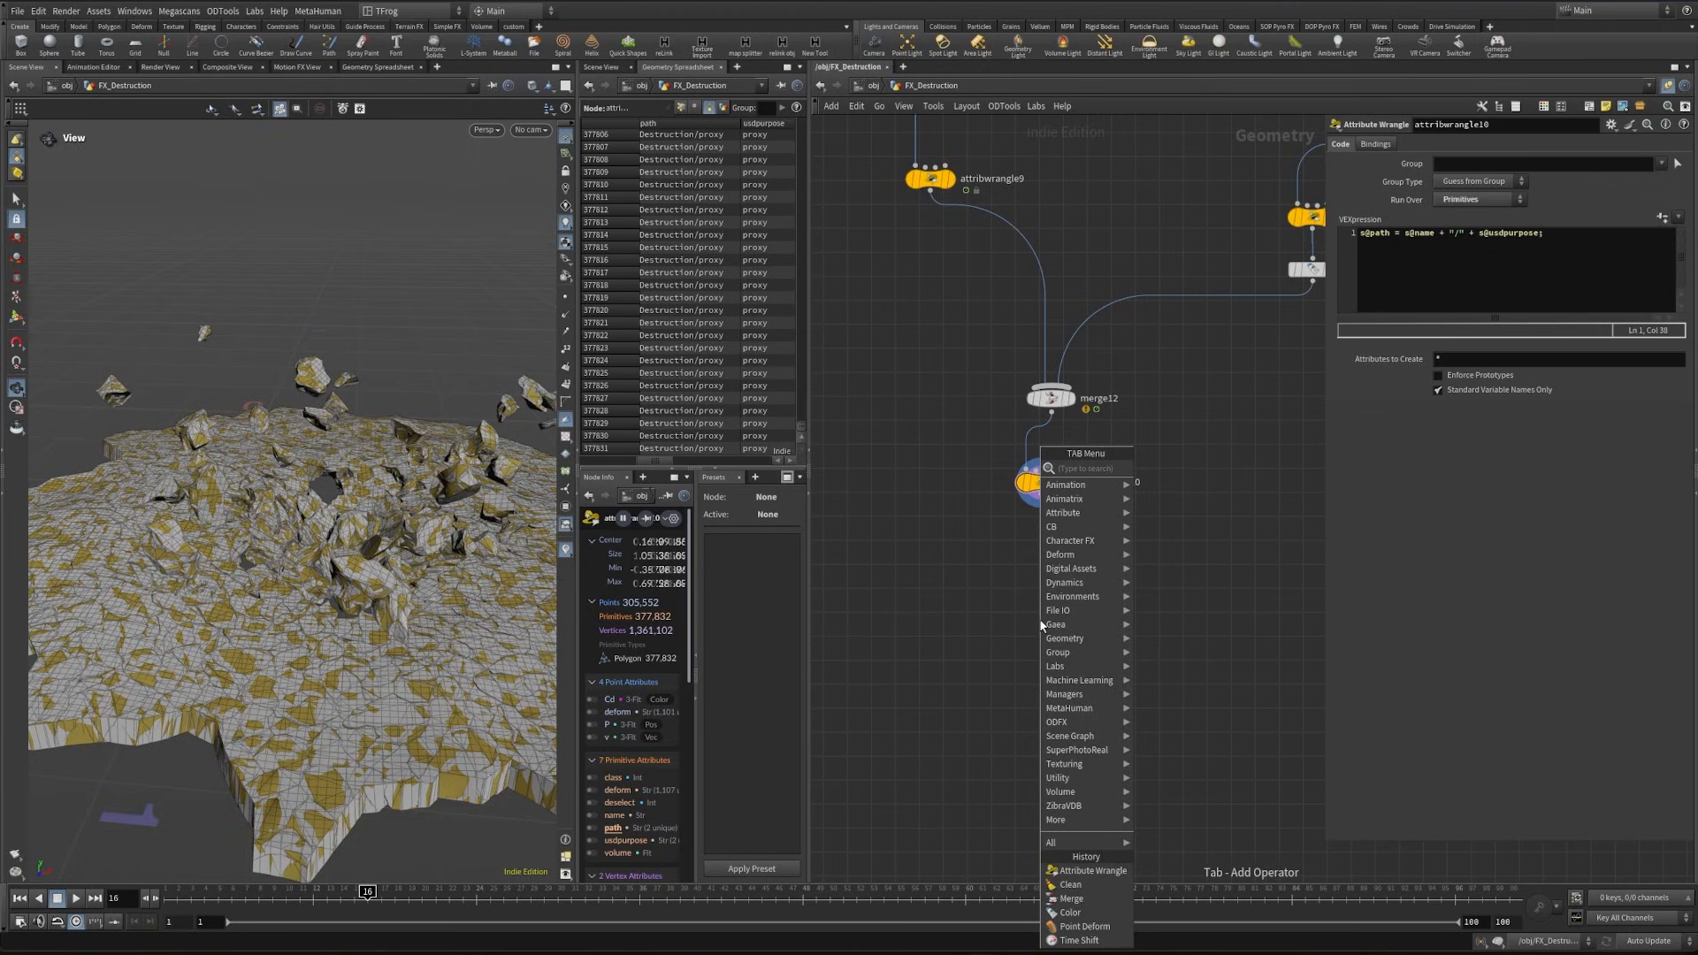
pyautogui.write('usd export')
pyautogui.press('Return')
pyautogui.click(1038, 618)
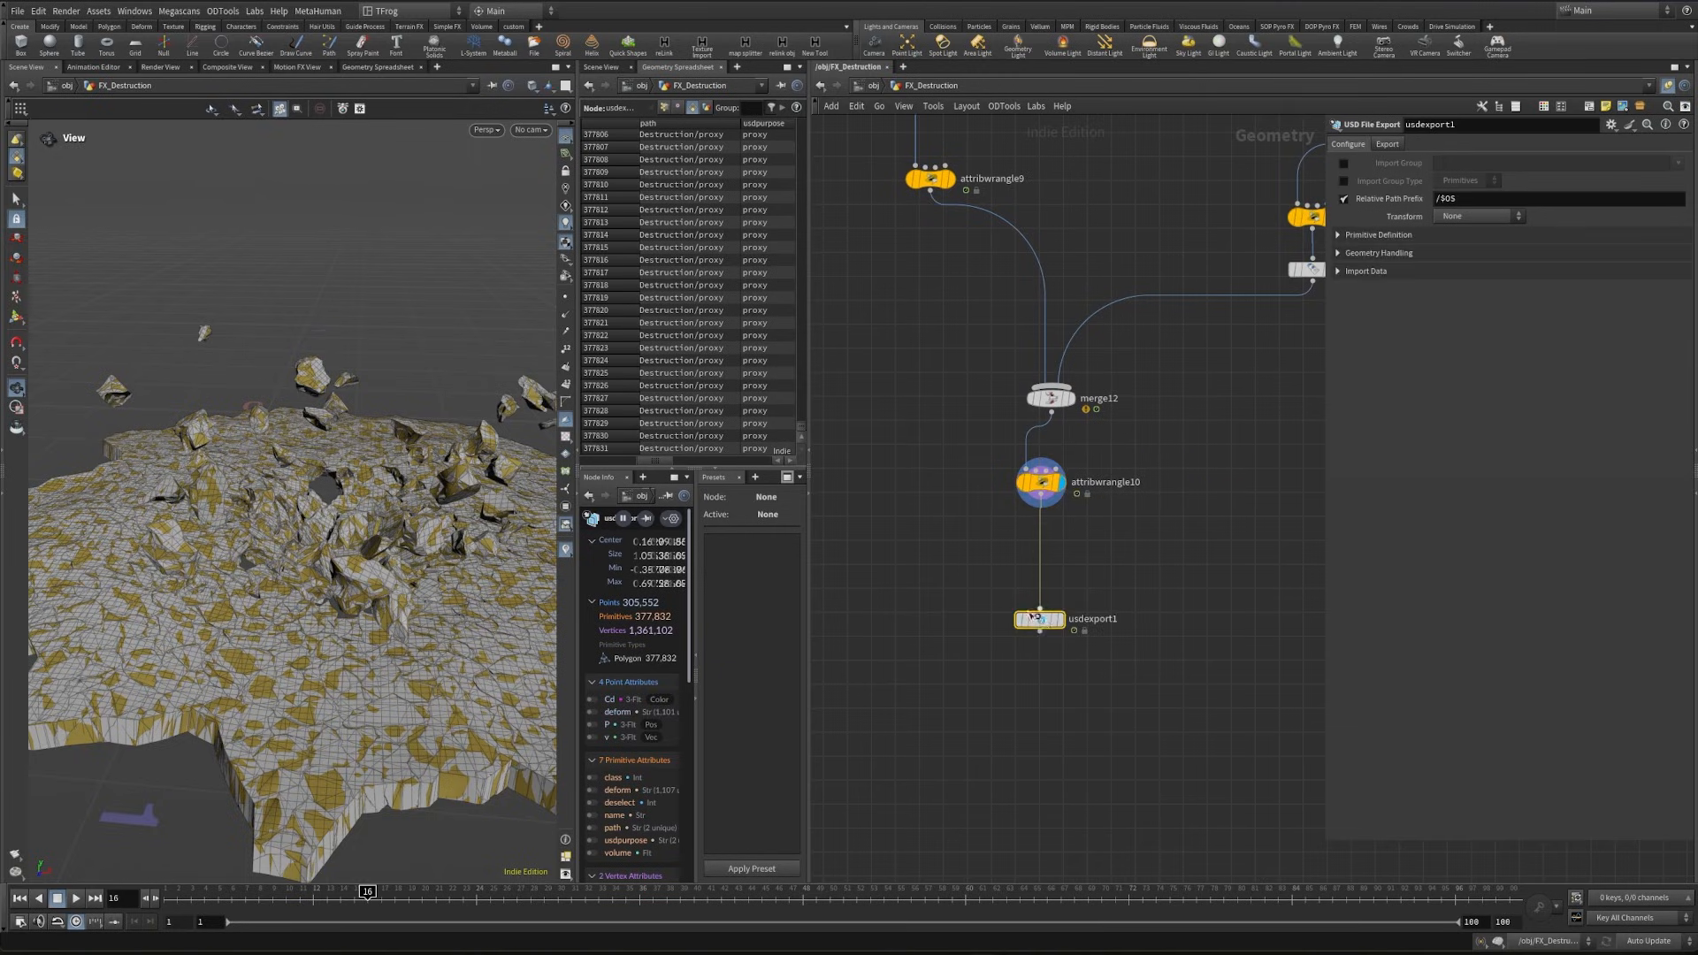
pyautogui.click(1386, 144)
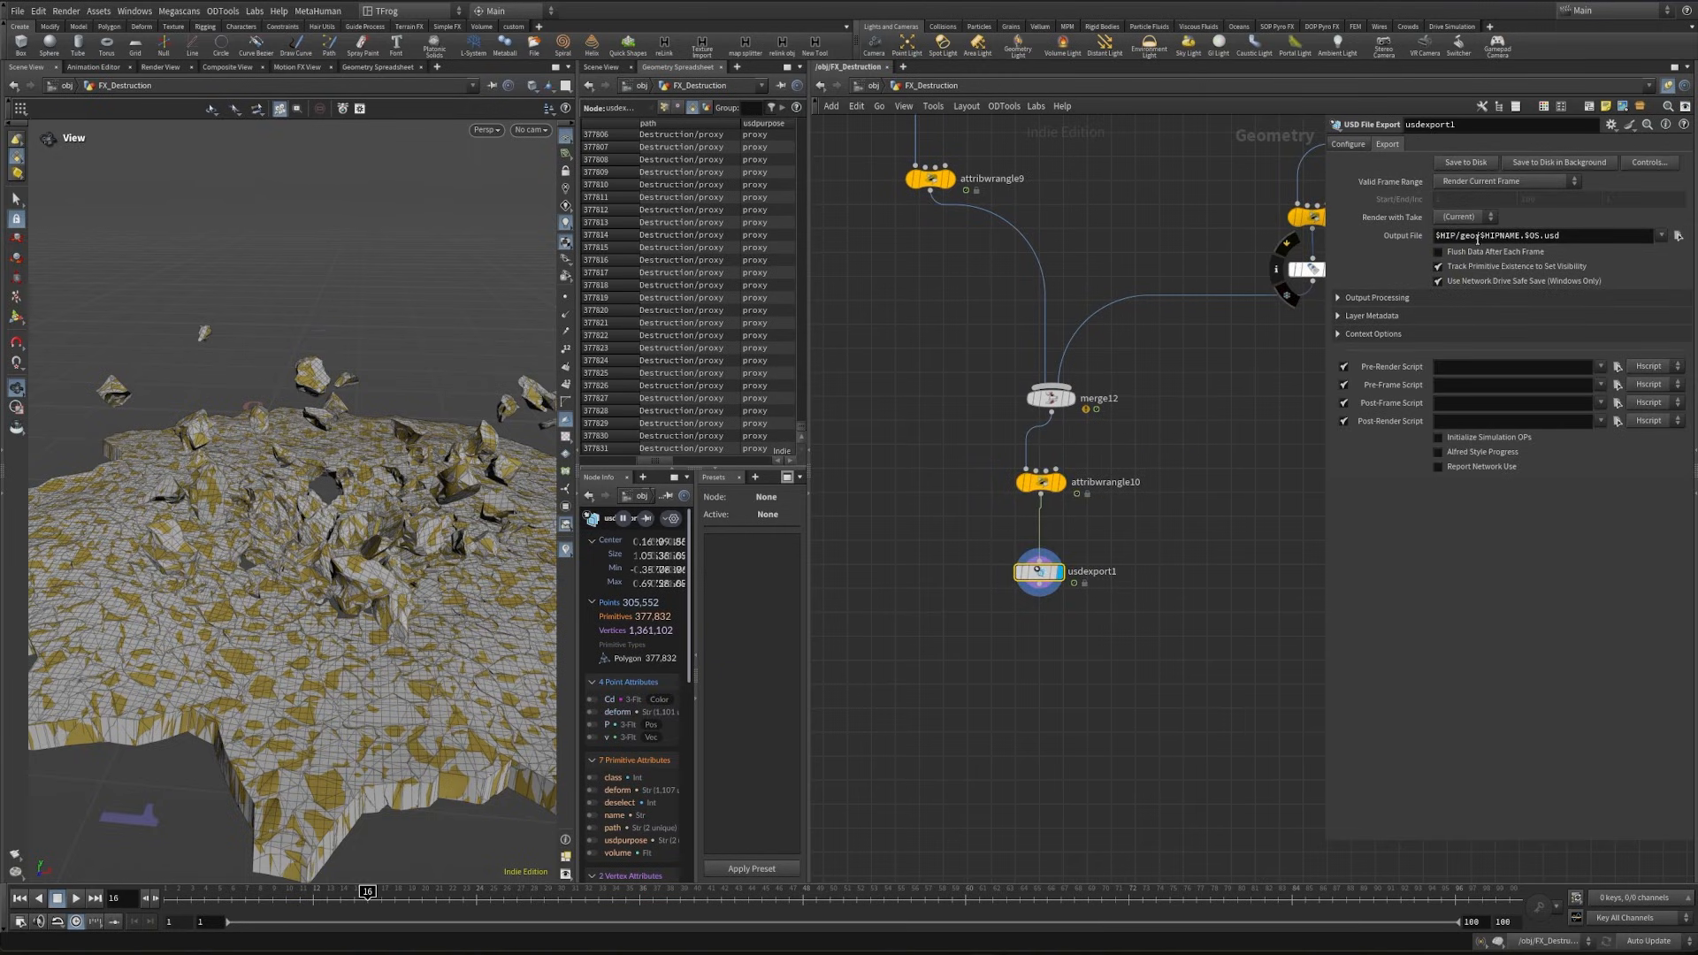
pyautogui.doubleClick(1465, 236)
pyautogui.write('usd/$')
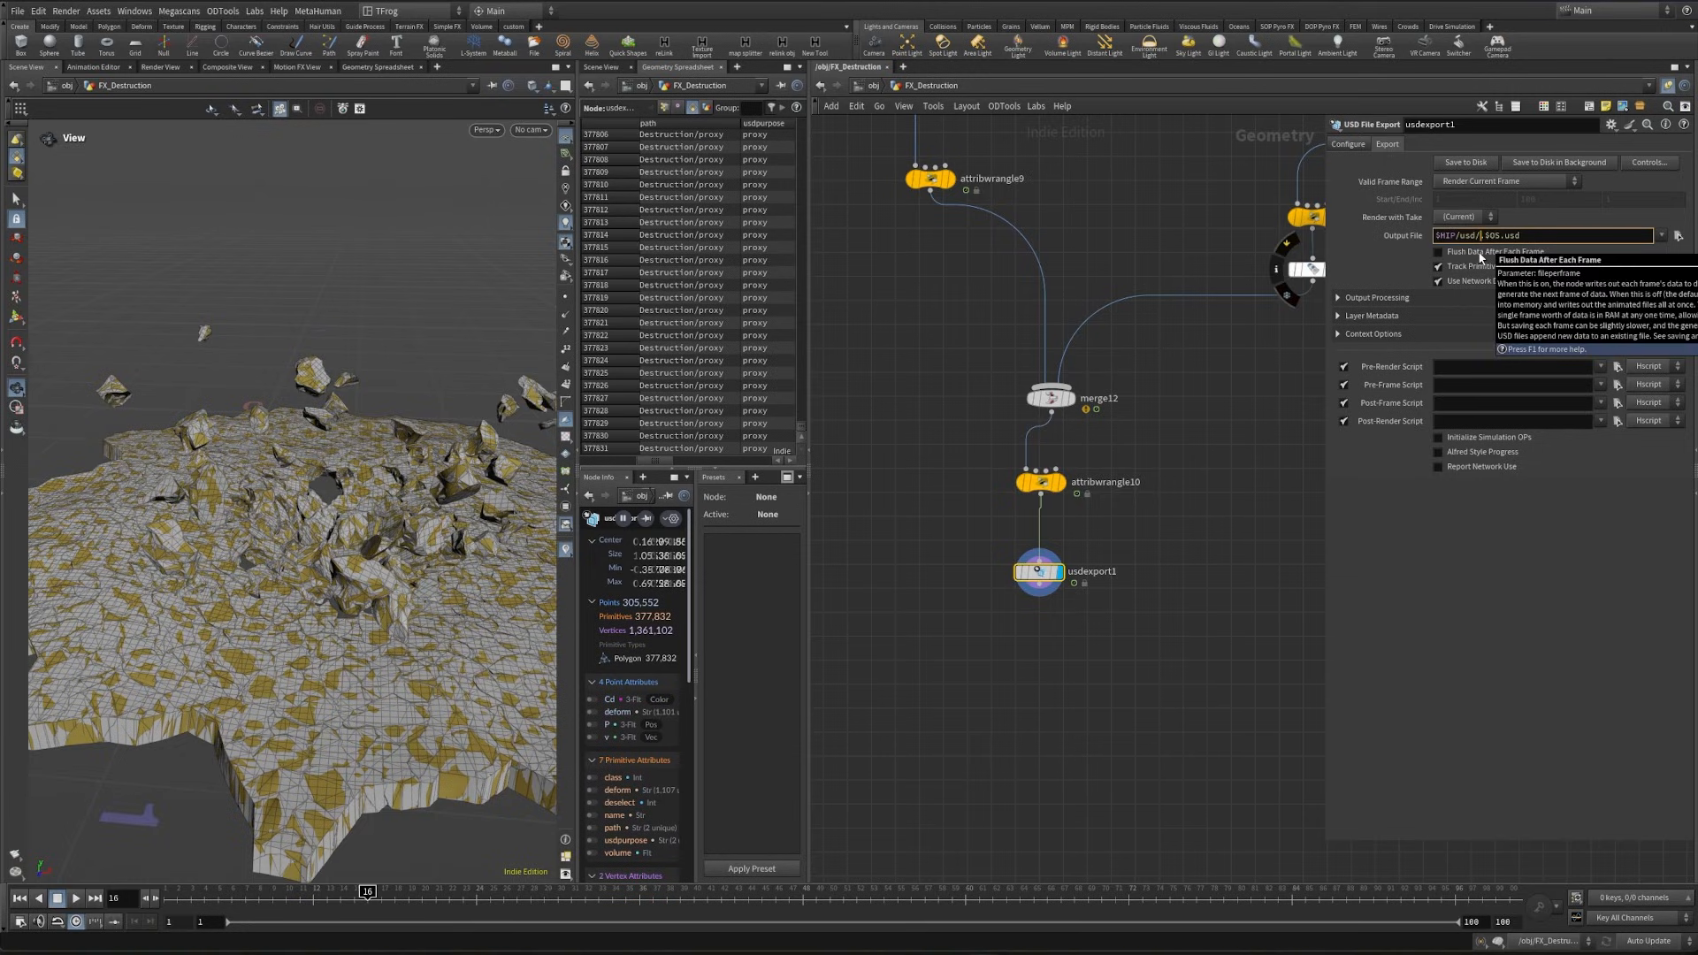
pyautogui.write('OS/$OS')
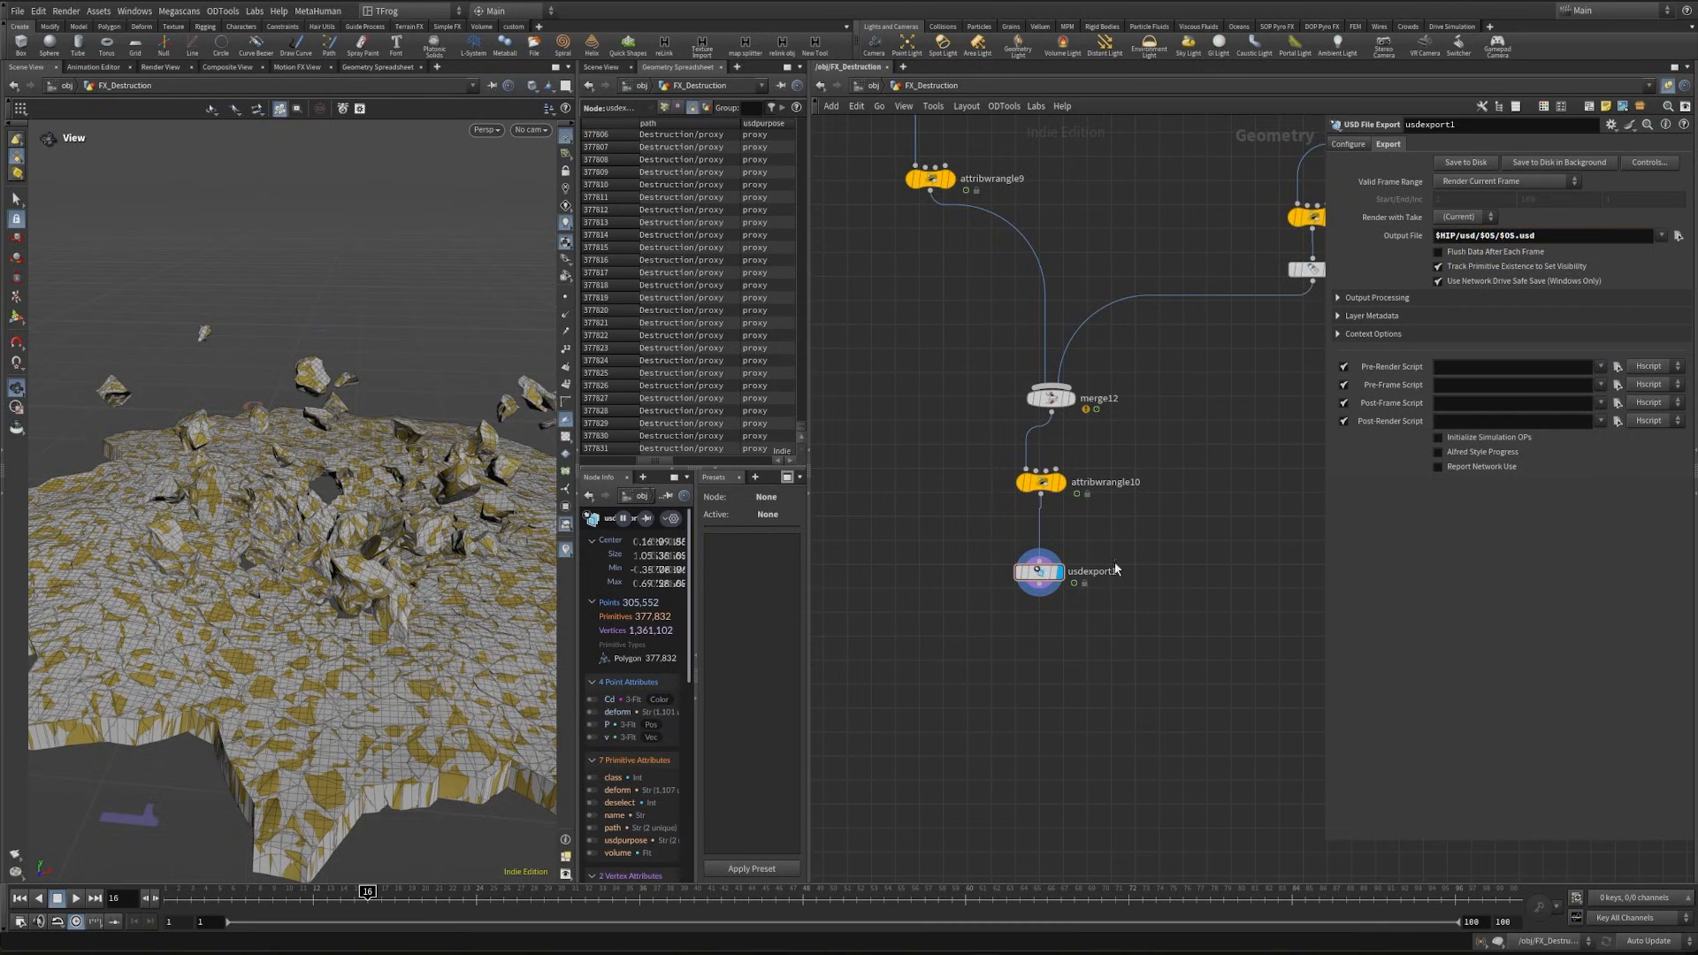
# - Rename the USD export node to Destruction and color it red
pyautogui.doubleClick(1091, 571)
pyautogui.hotkey('ctrl', 'a')
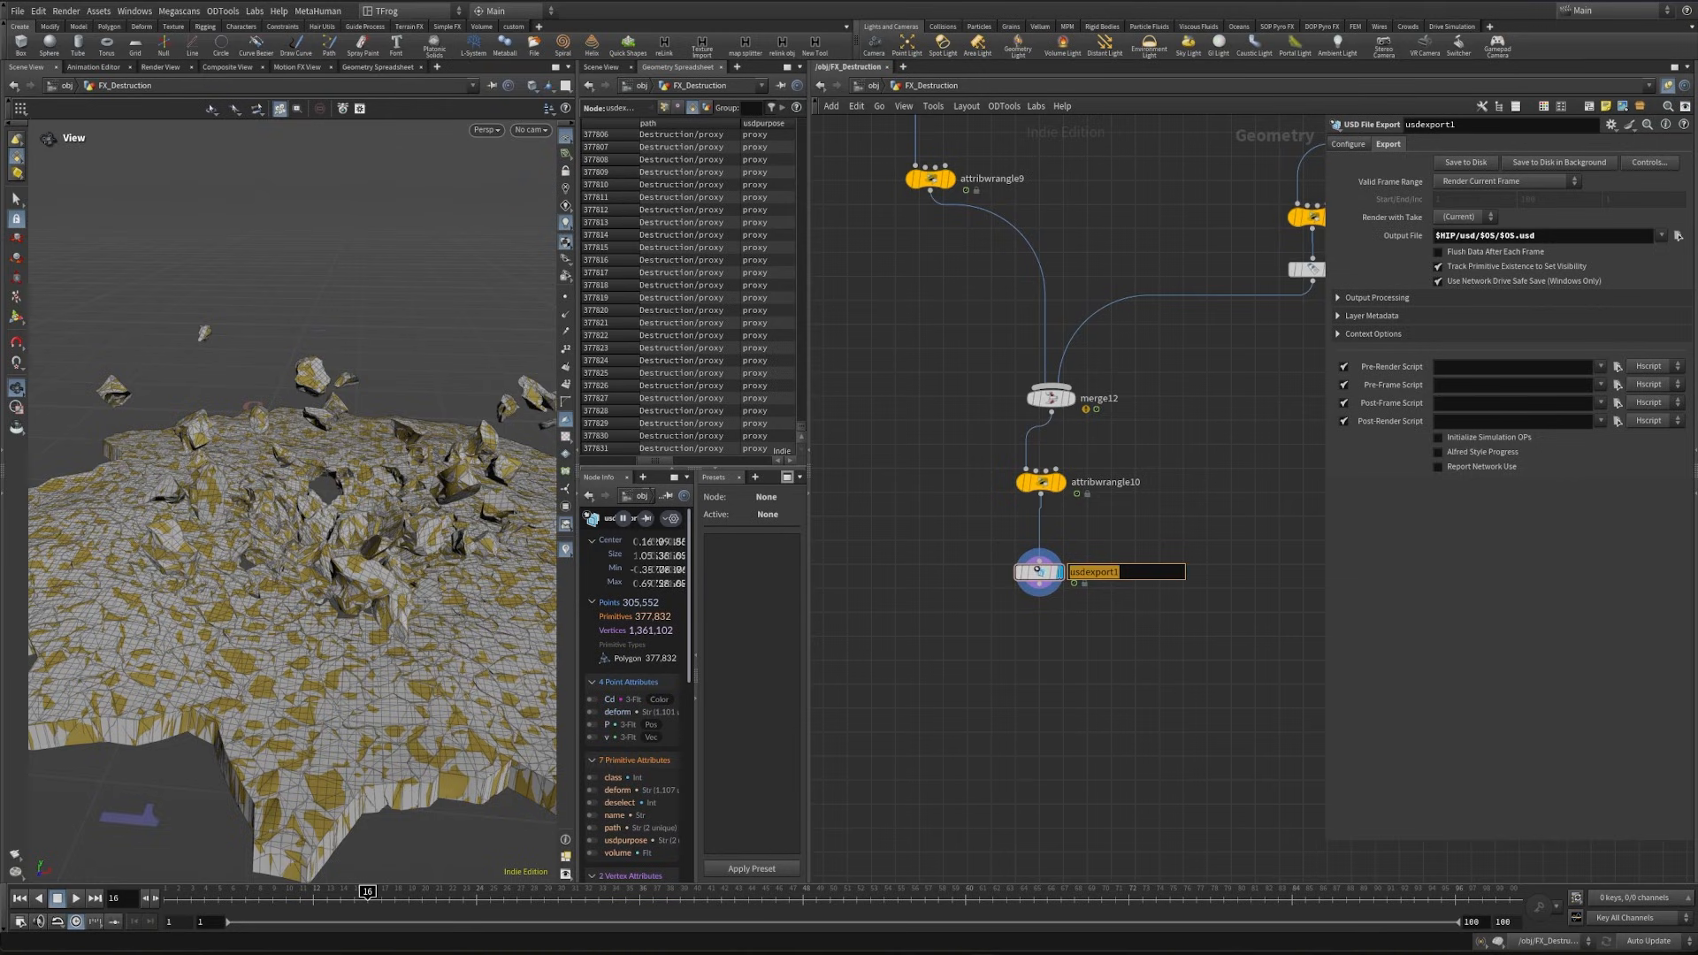
pyautogui.write('Destruction')
pyautogui.press('Return')
pyautogui.press('c')
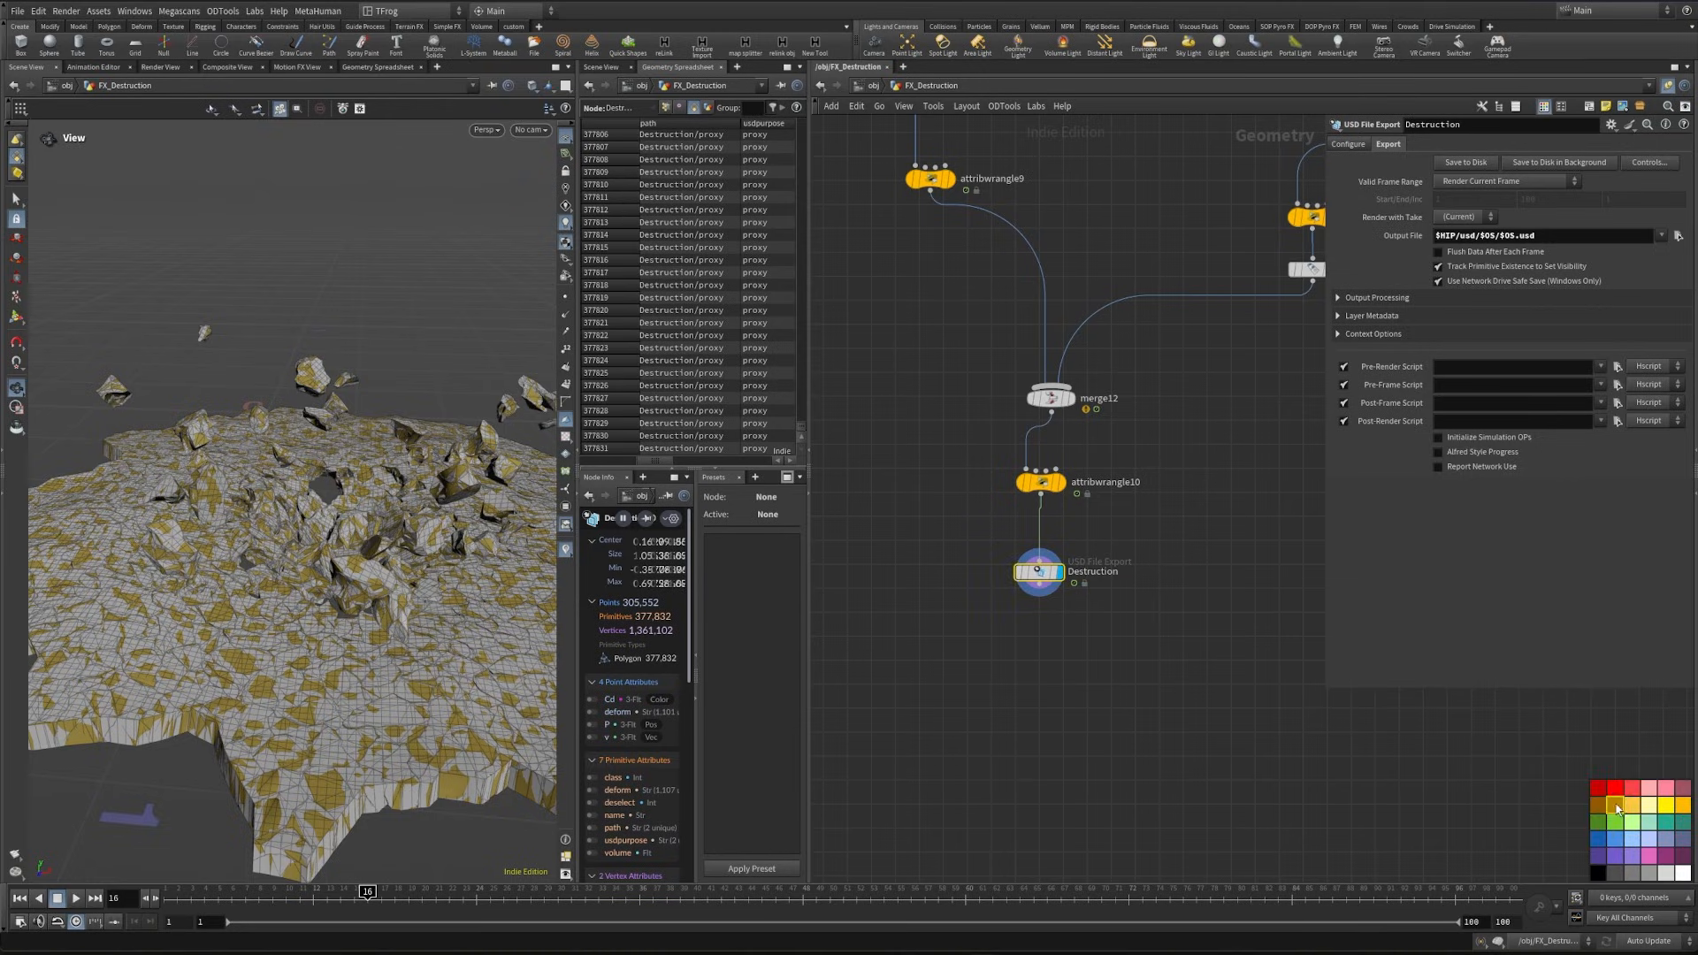
pyautogui.click(1616, 789)
# - Set the Destruction export to render a frame range ending at frame 40, scrubbing the timeline to judge the end
pyautogui.click(1523, 206)
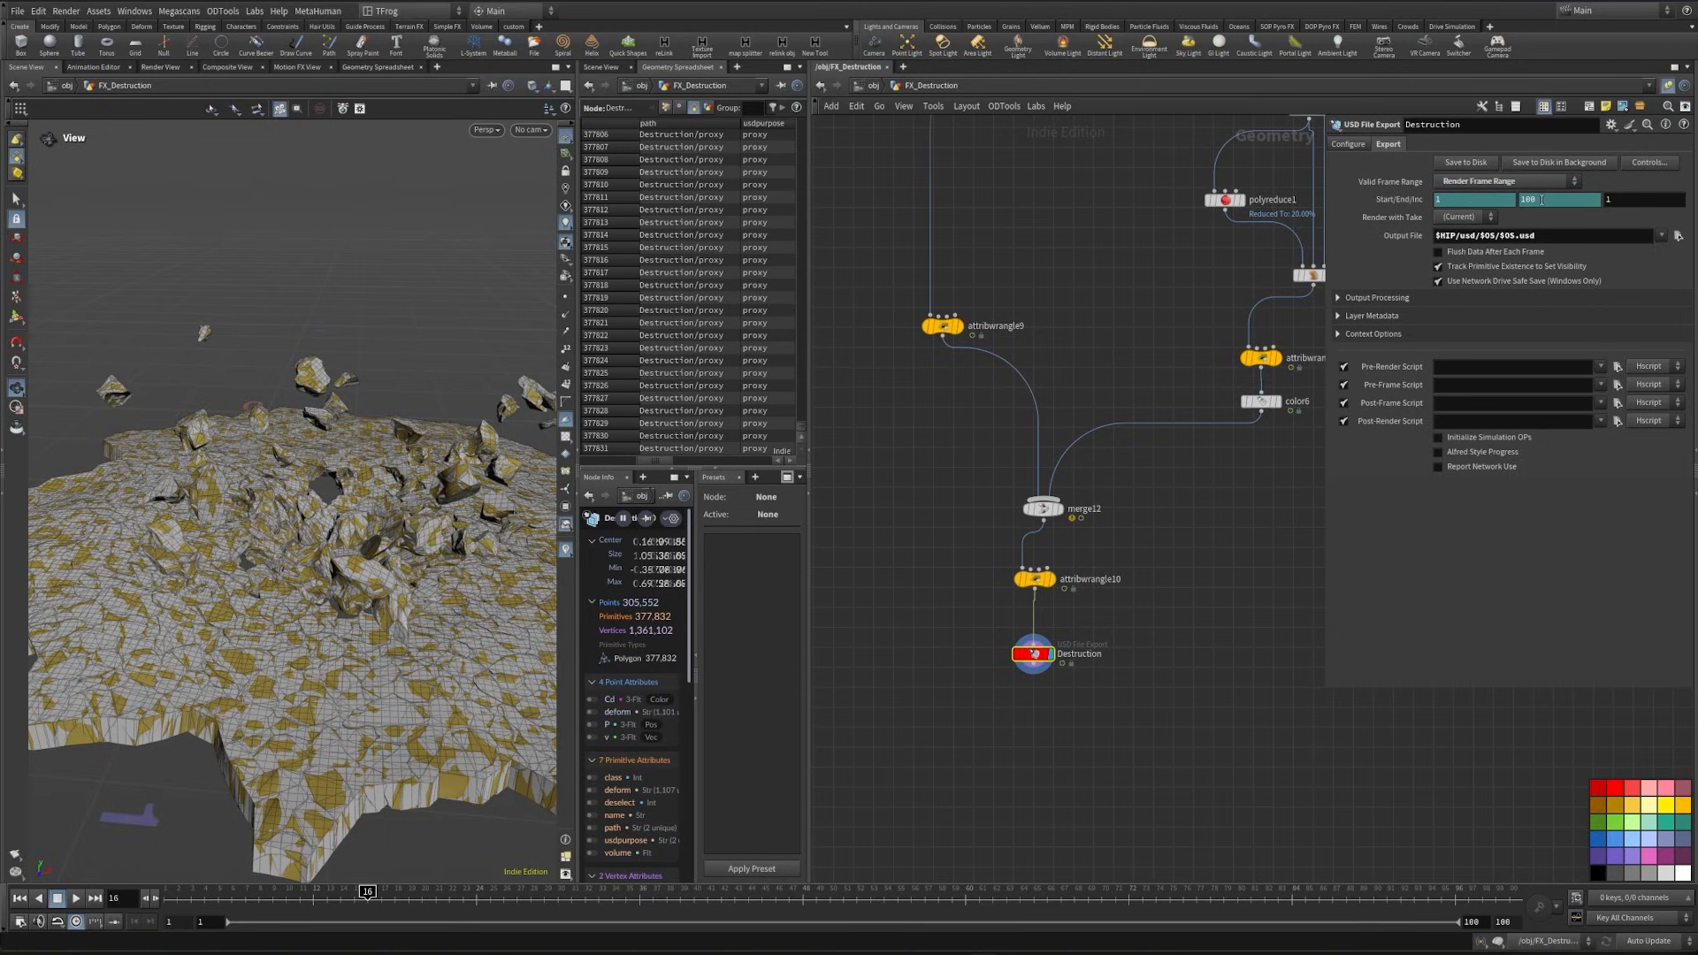
pyautogui.click(1542, 200)
pyautogui.moveTo(389, 902); pyautogui.dragTo(680, 897)
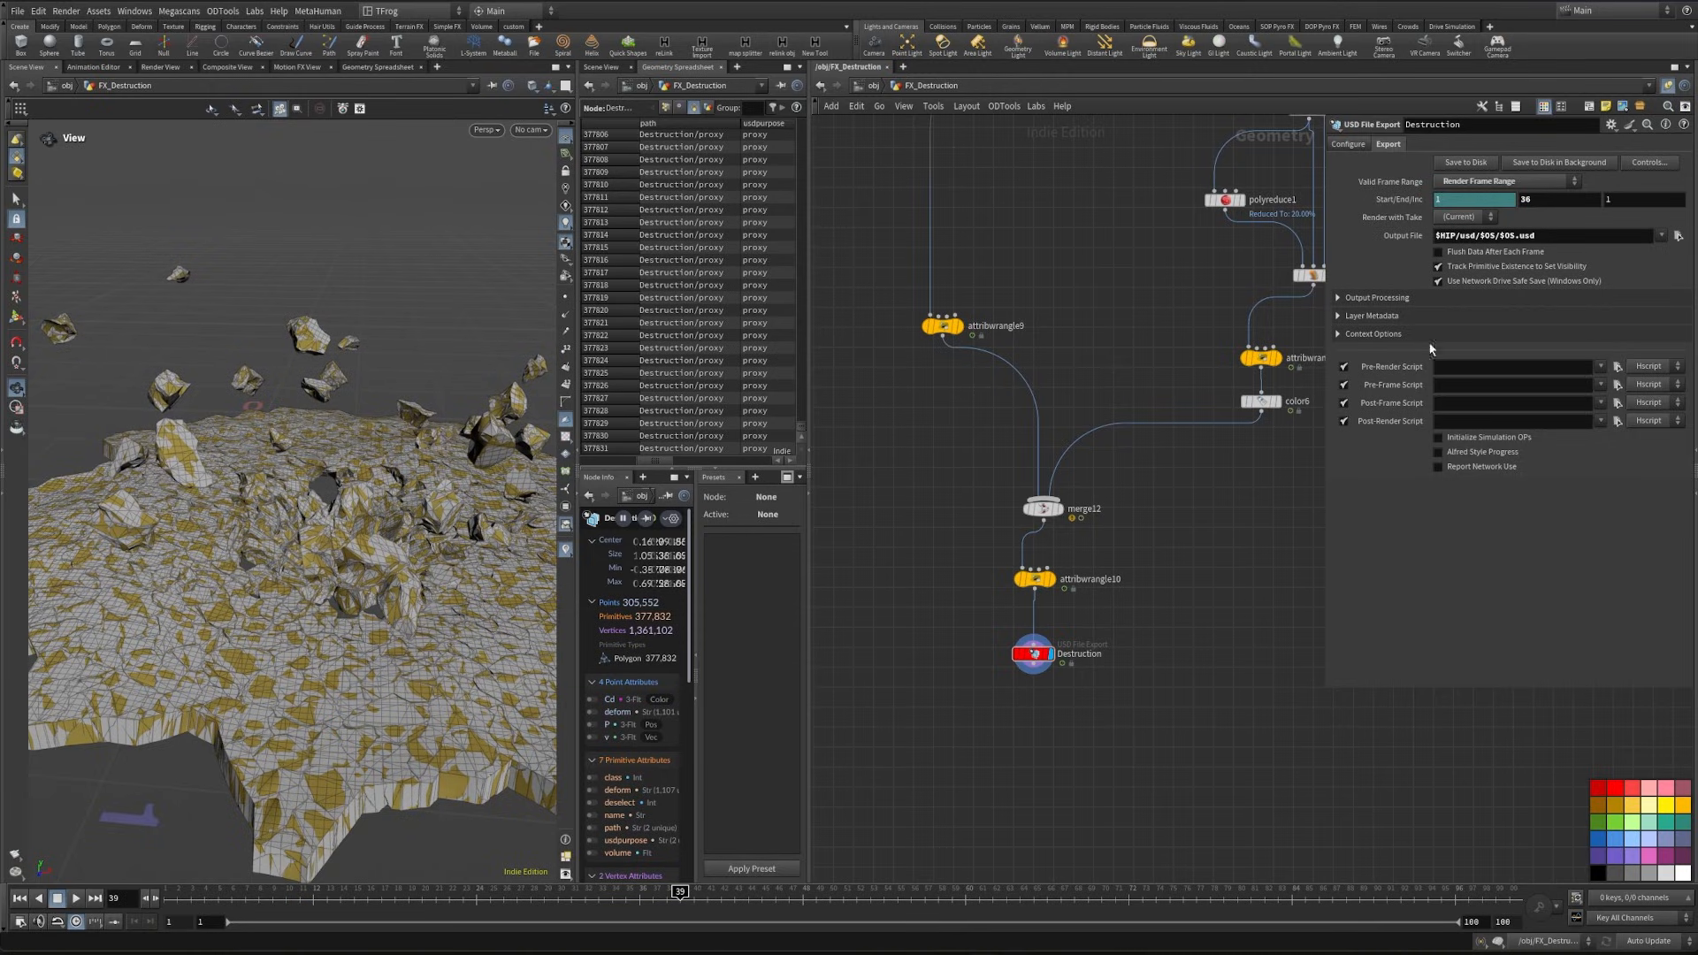
# - Copy the fracture sticky note above the retimed fracture export network and change its text to "Destruction"
pyautogui.press('h')
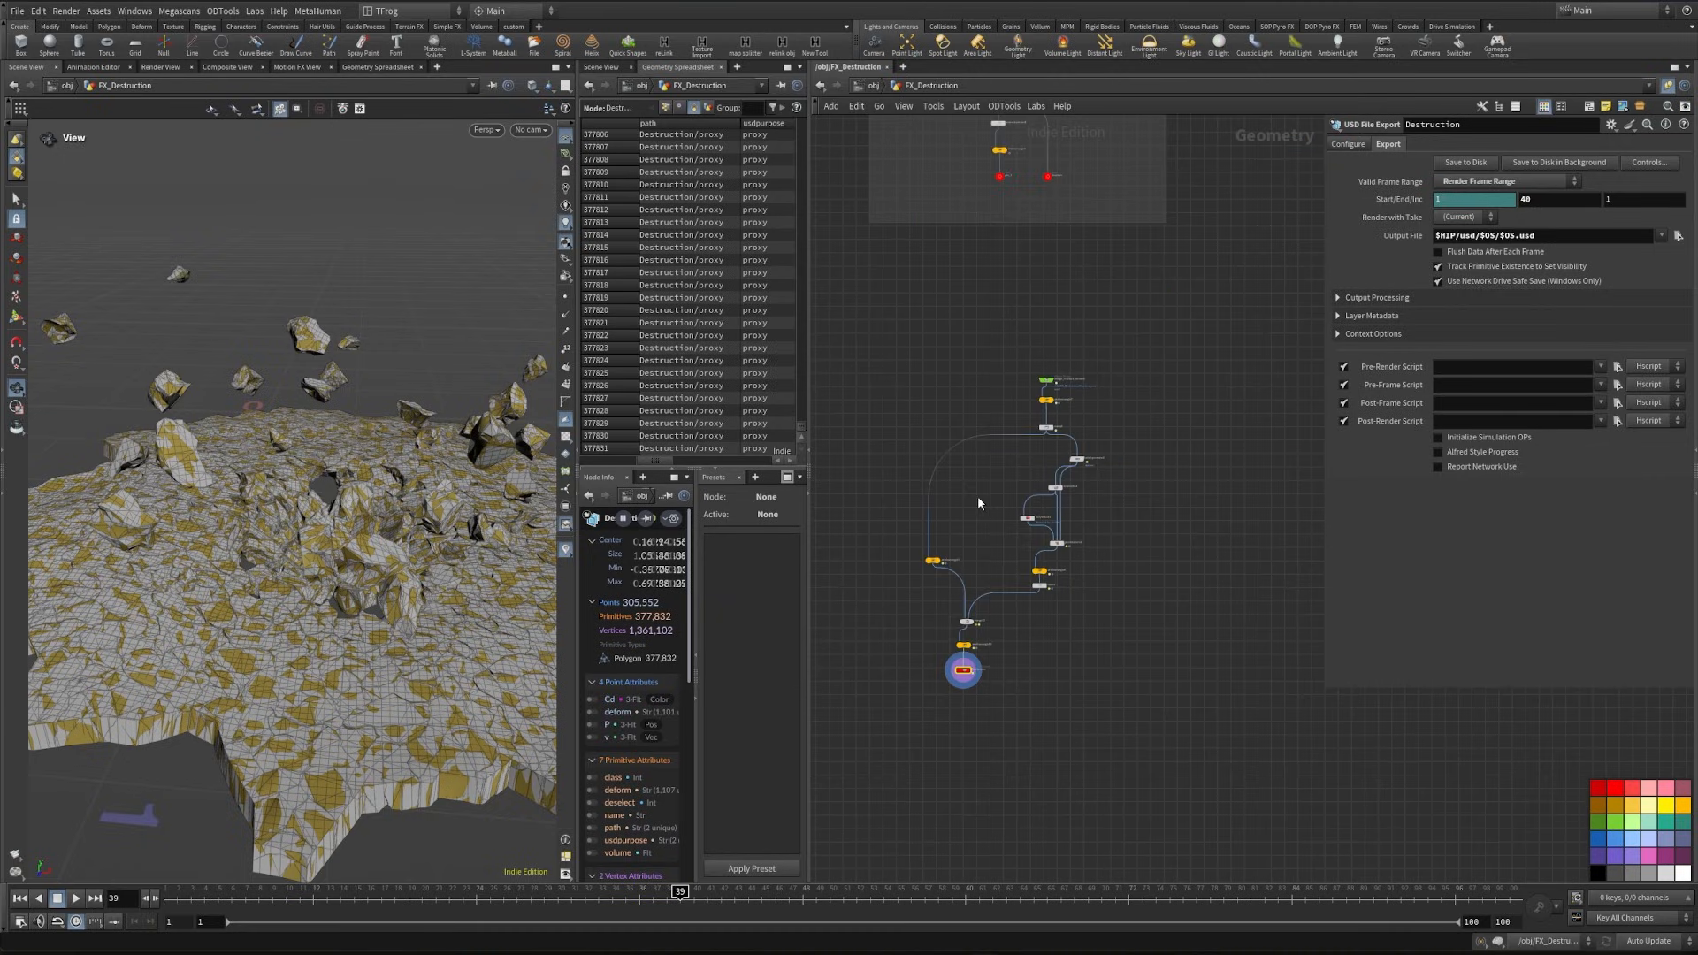
pyautogui.moveTo(1129, 310); pyautogui.dragTo(1066, 712, button='middle')
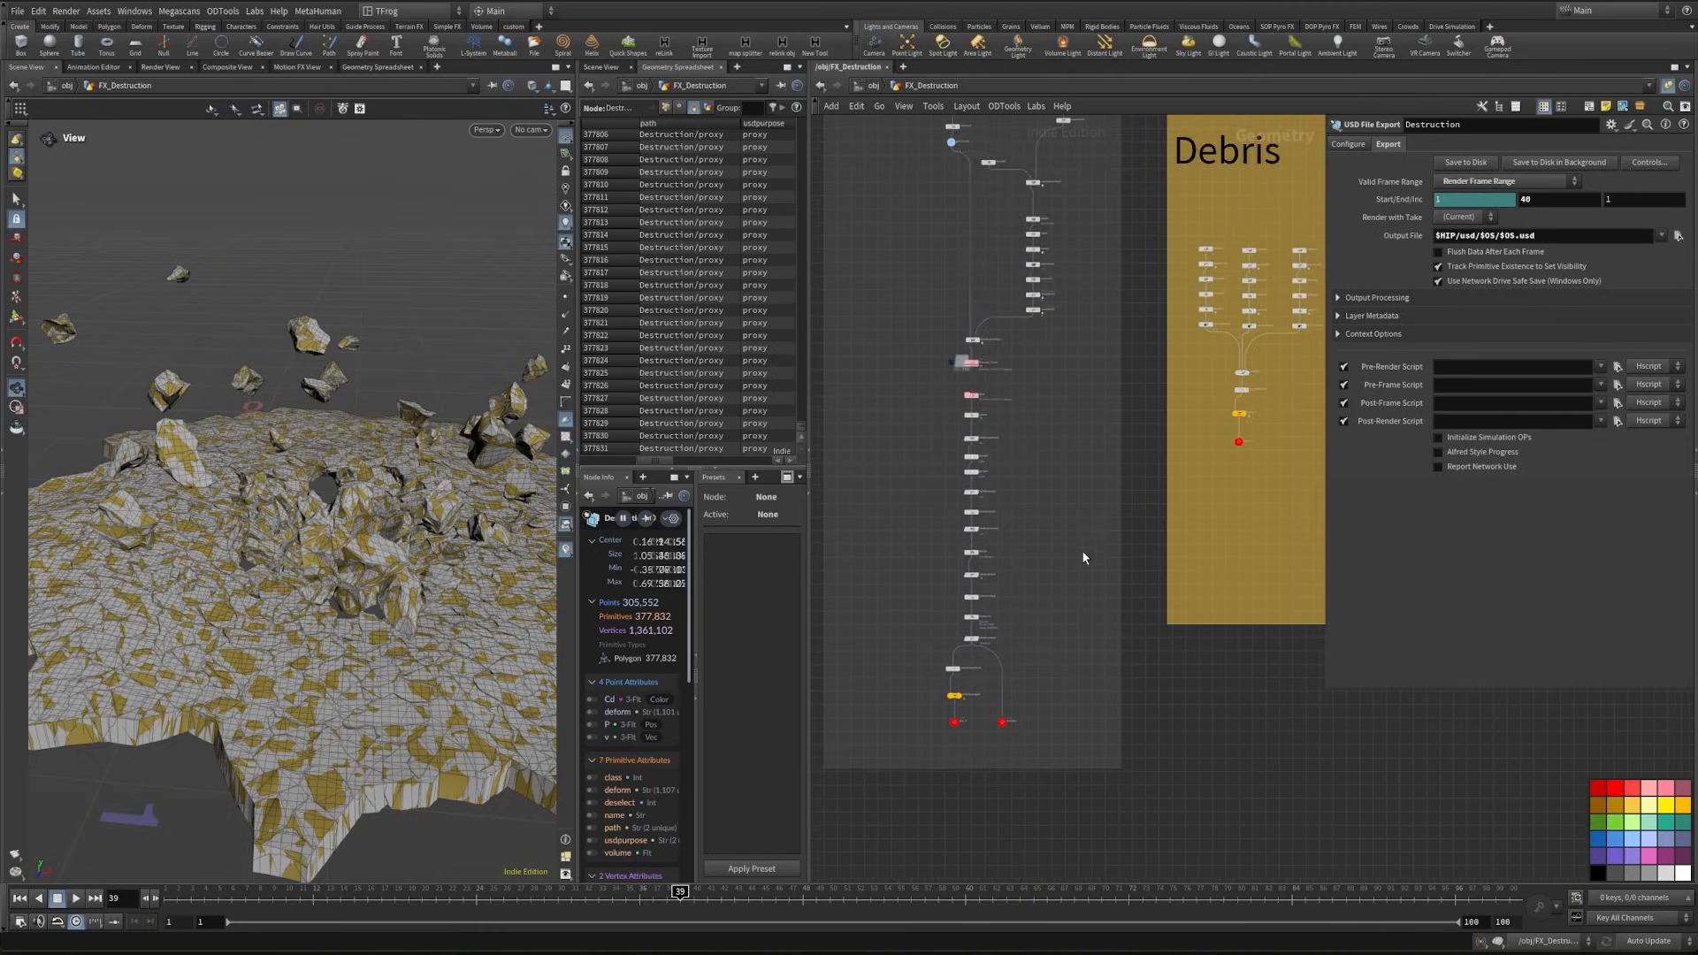
pyautogui.scroll(-5, 1081, 548)
pyautogui.scroll(6, 964, 391)
pyautogui.moveTo(1047, 478); pyautogui.dragTo(1047, 479)
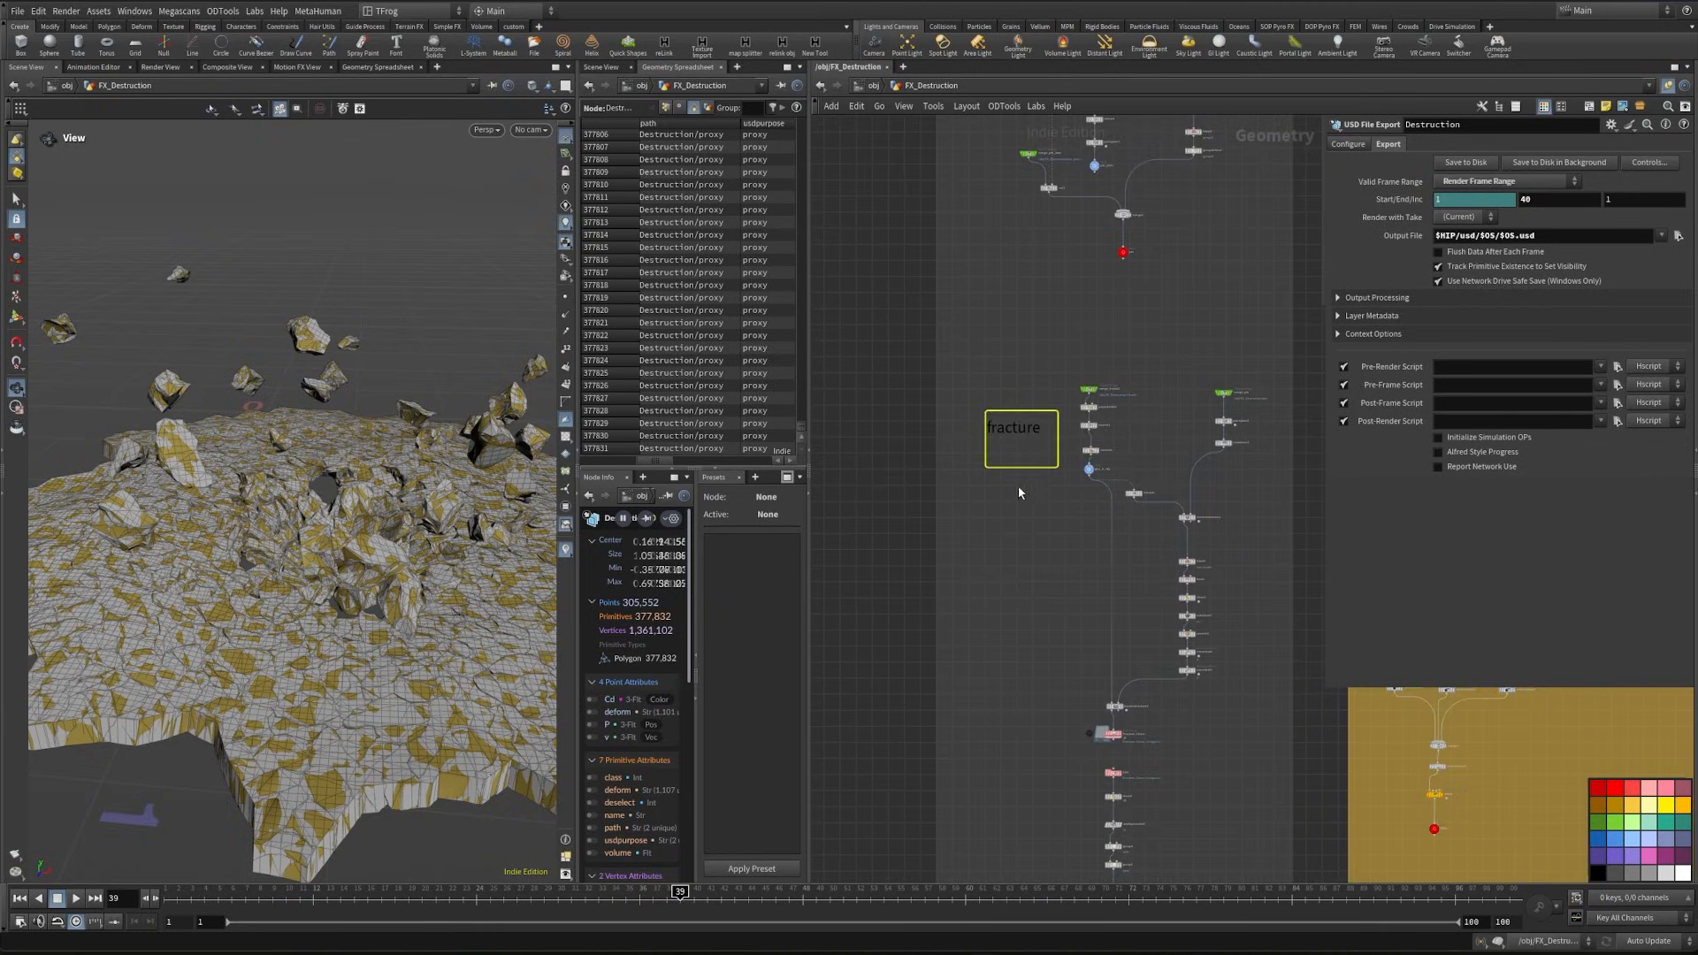
pyautogui.hotkey('ctrl', 'c')
pyautogui.moveTo(1010, 743); pyautogui.dragTo(959, 160, button='middle')
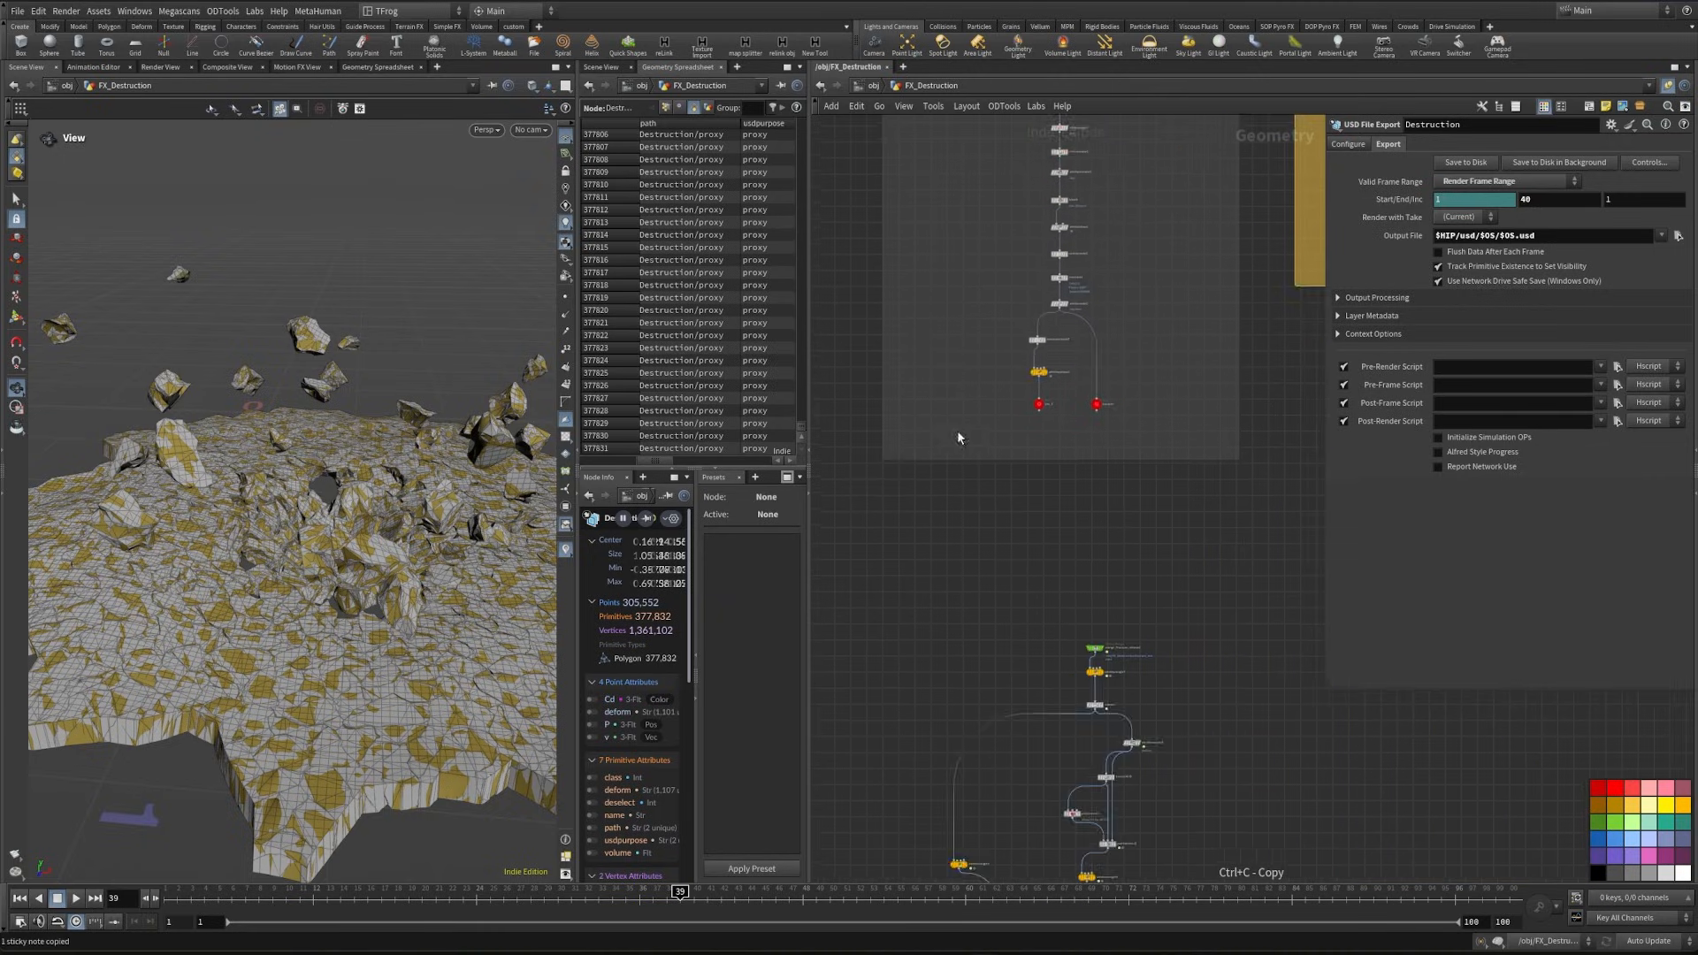
pyautogui.scroll(4, 1059, 593)
pyautogui.hotkey('ctrl', 'v')
pyautogui.doubleClick(1051, 588)
pyautogui.write('Dest')
pyautogui.write('truction')
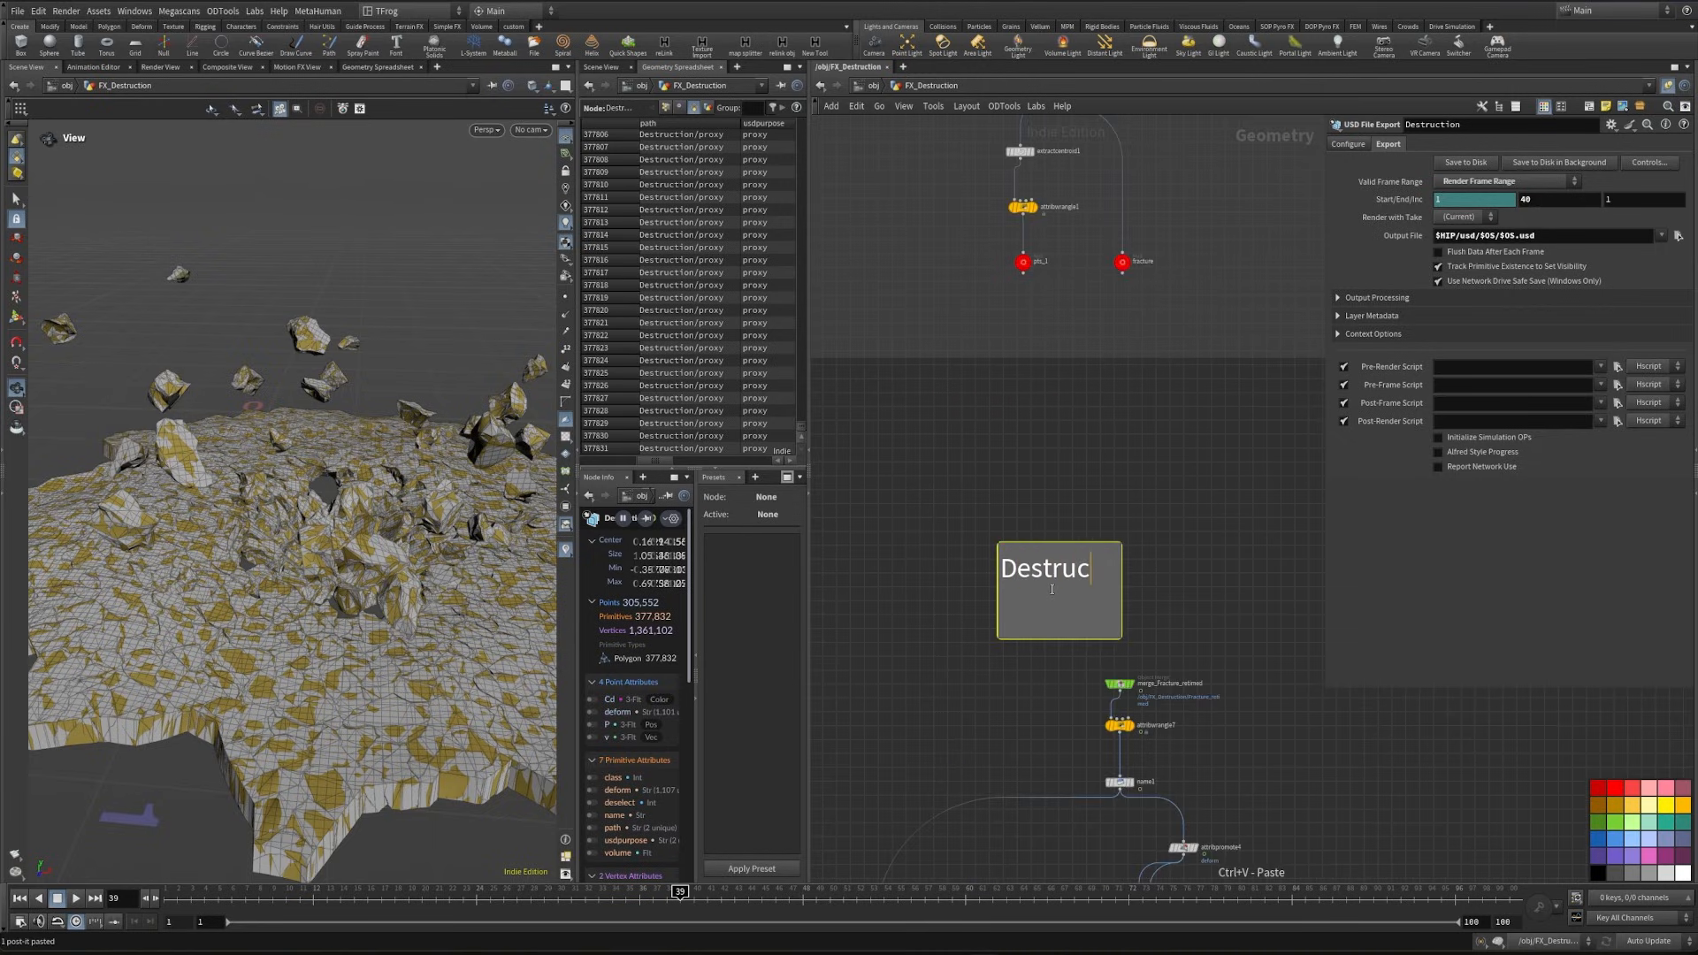
pyautogui.click(1121, 586)
# - Copy the Pants null and paste it as an Object Merge beside the Destruction network, displaying the merged pants
pyautogui.scroll(-3, 923, 204)
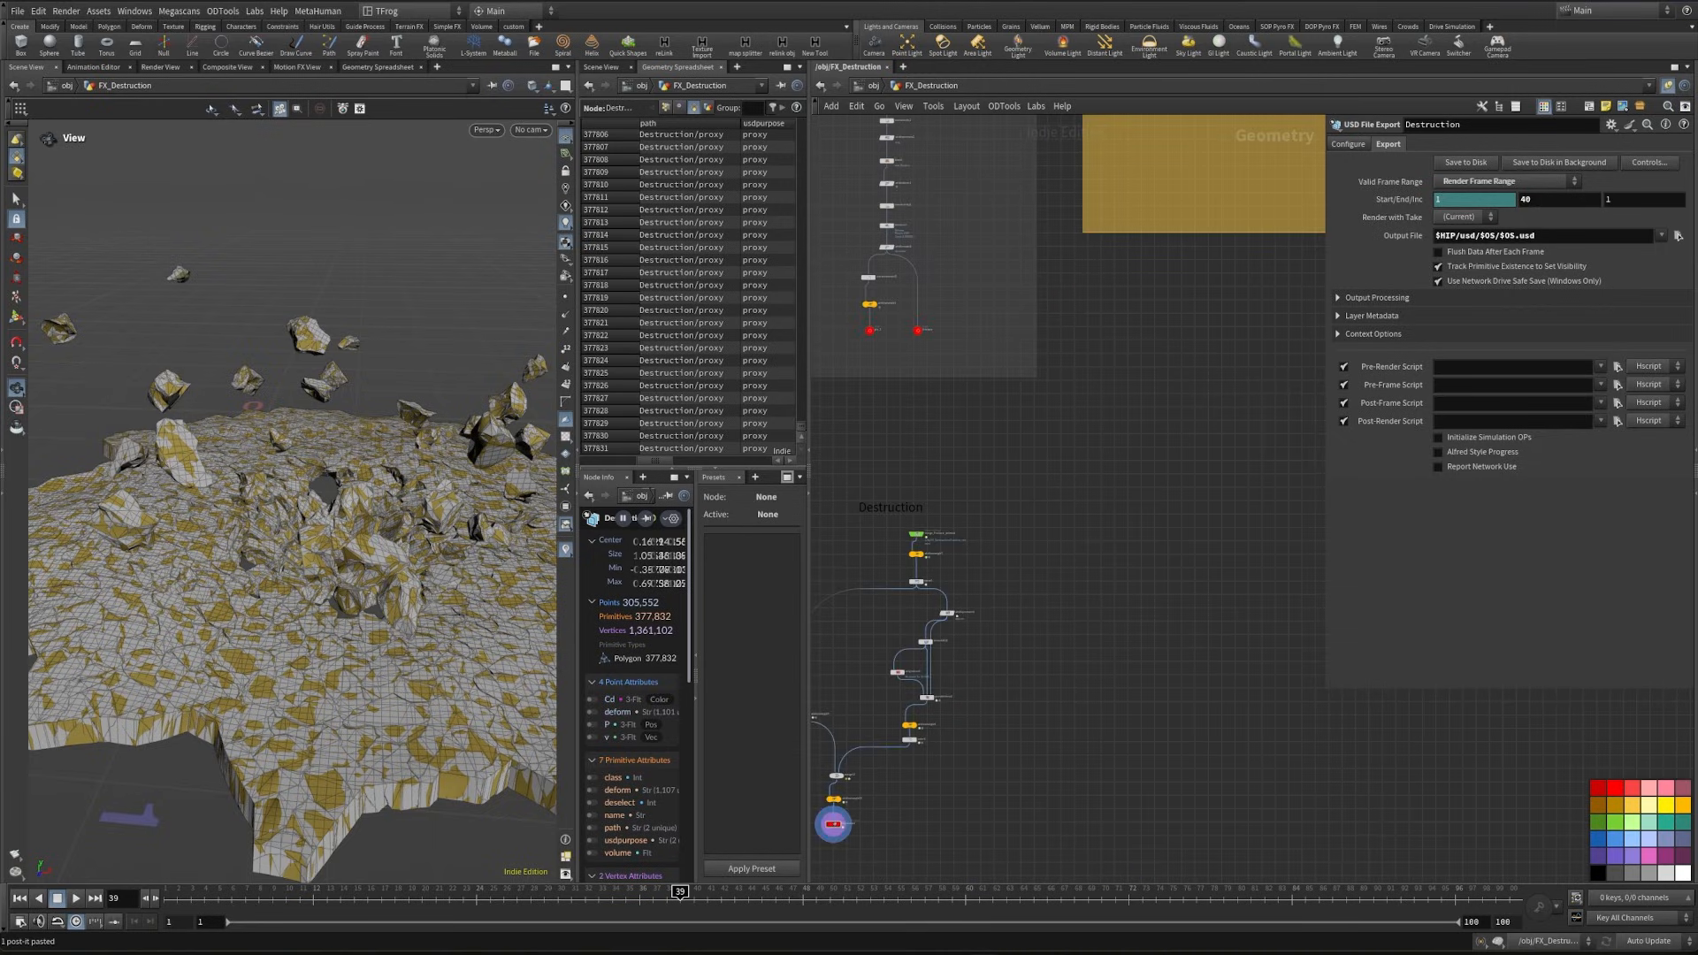
pyautogui.scroll(-5, 1088, 426)
pyautogui.moveTo(1317, 397); pyautogui.dragTo(1035, 465, button='middle')
pyautogui.scroll(7, 1226, 412)
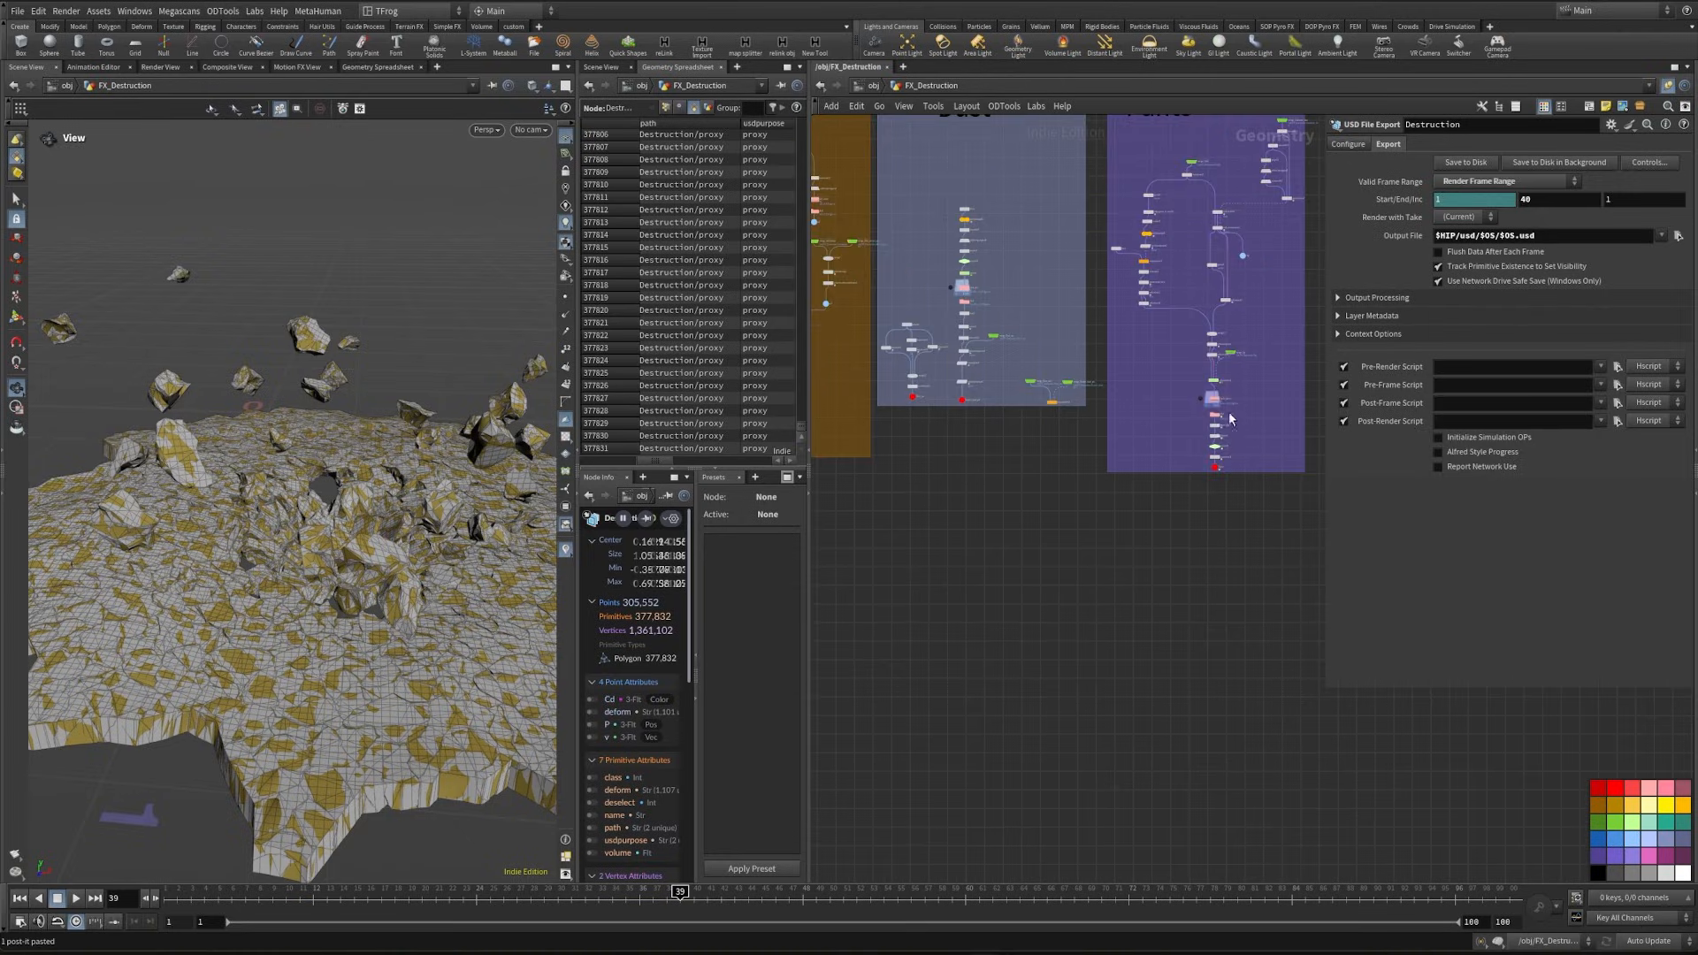
pyautogui.scroll(3, 1202, 478)
pyautogui.moveTo(1209, 474); pyautogui.dragTo(1279, 502)
pyautogui.hotkey('ctrl', 'c')
pyautogui.scroll(-8, 1277, 500)
pyautogui.scroll(3, 995, 555)
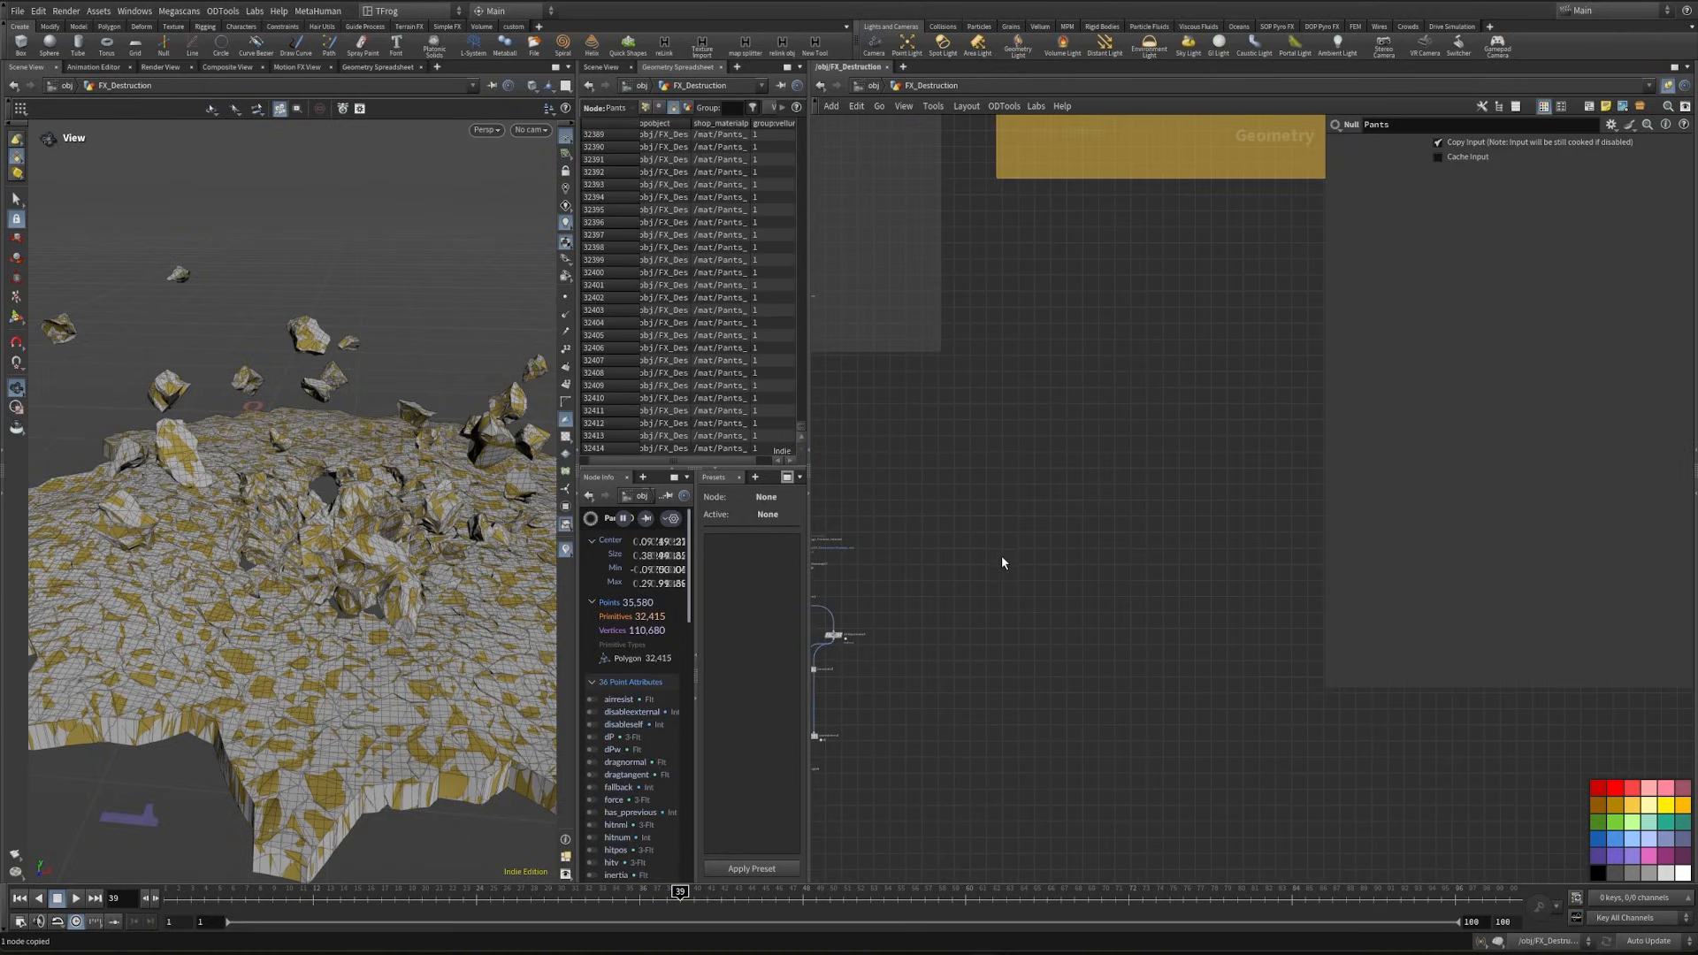
pyautogui.hotkey('ctrl', 'shift', 'v')
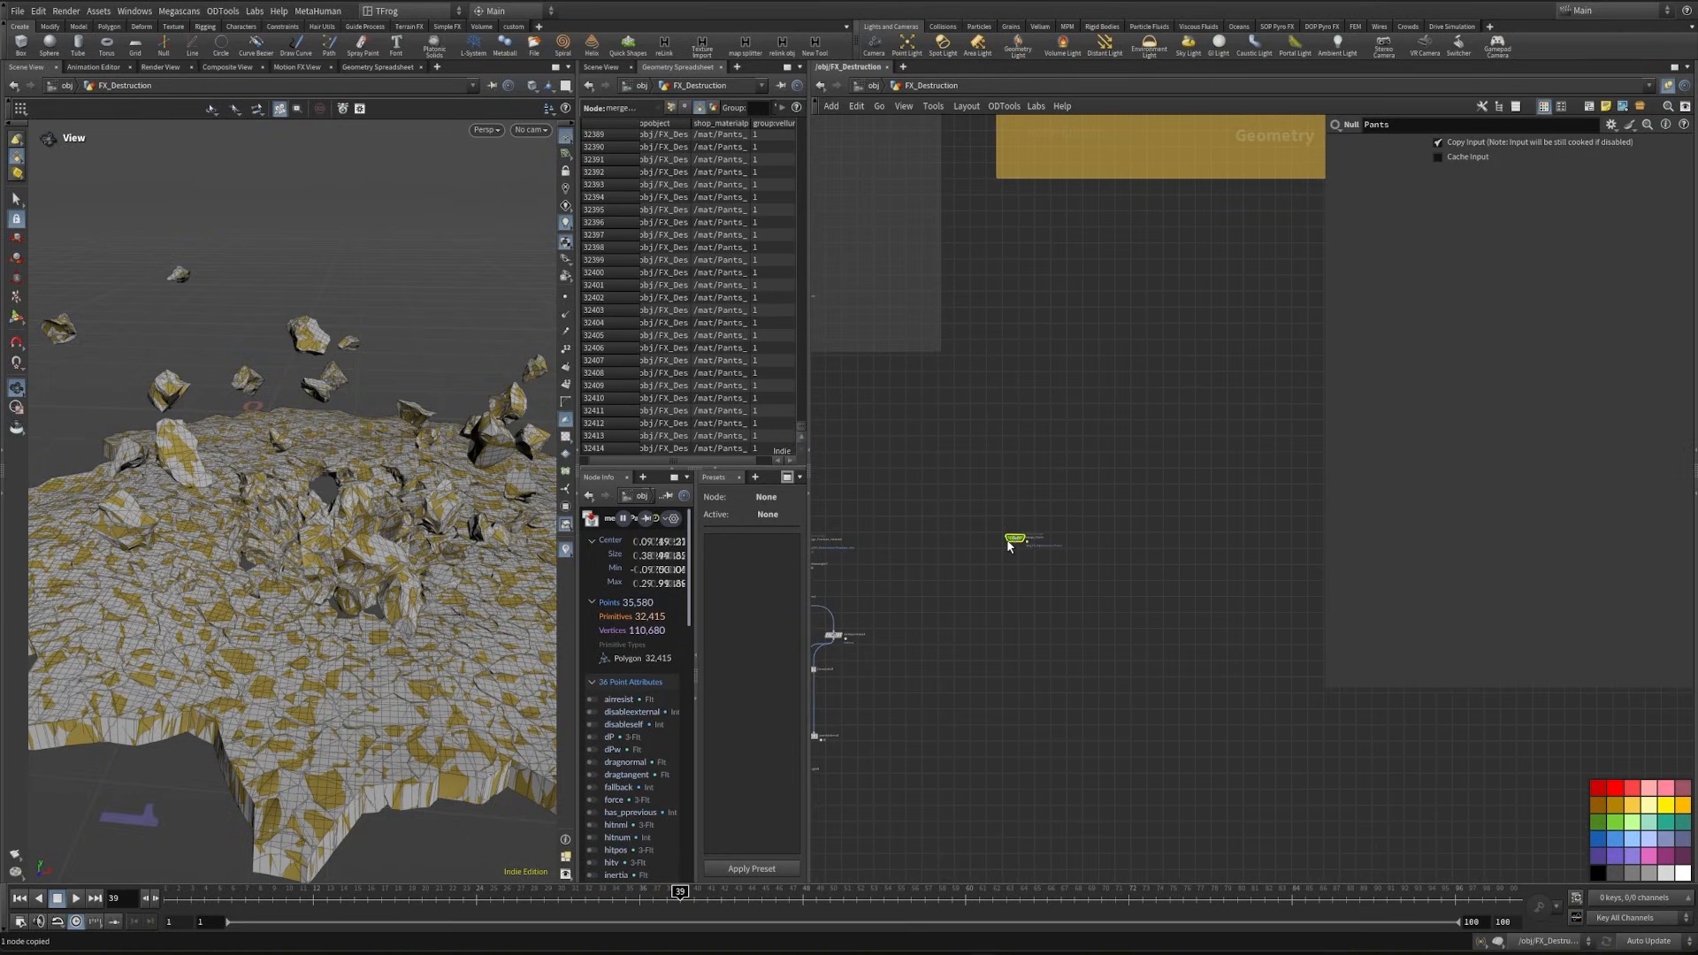
pyautogui.click(1046, 537)
pyautogui.moveTo(357, 446); pyautogui.dragTo(280, 390)
# - Examine the Pants network, including the frayed-thread branch and the settings of the border group node group8
pyautogui.scroll(-3, 1109, 450)
pyautogui.scroll(-3, 1109, 450)
pyautogui.moveTo(1260, 181); pyautogui.dragTo(1056, 484, button='middle')
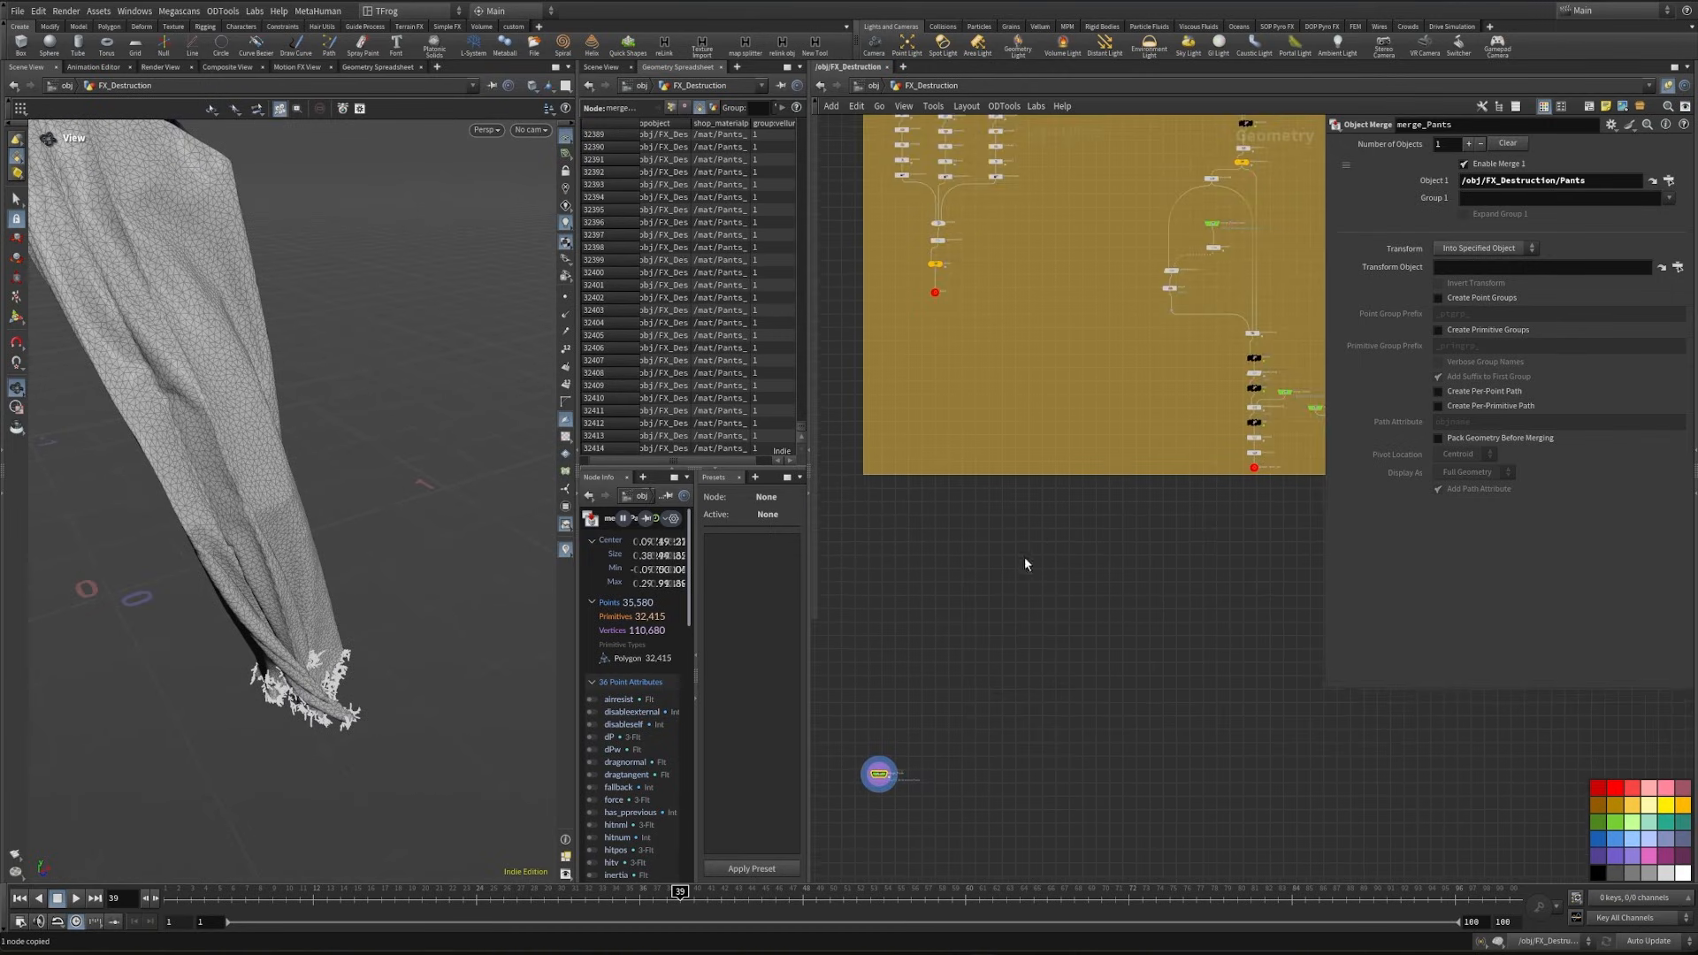
pyautogui.moveTo(1022, 562); pyautogui.dragTo(1012, 497, button='middle')
pyautogui.scroll(-3, 1011, 497)
pyautogui.moveTo(1250, 462); pyautogui.dragTo(878, 627, button='middle')
pyautogui.moveTo(1175, 613); pyautogui.dragTo(912, 806, button='middle')
pyautogui.scroll(5, 1081, 712)
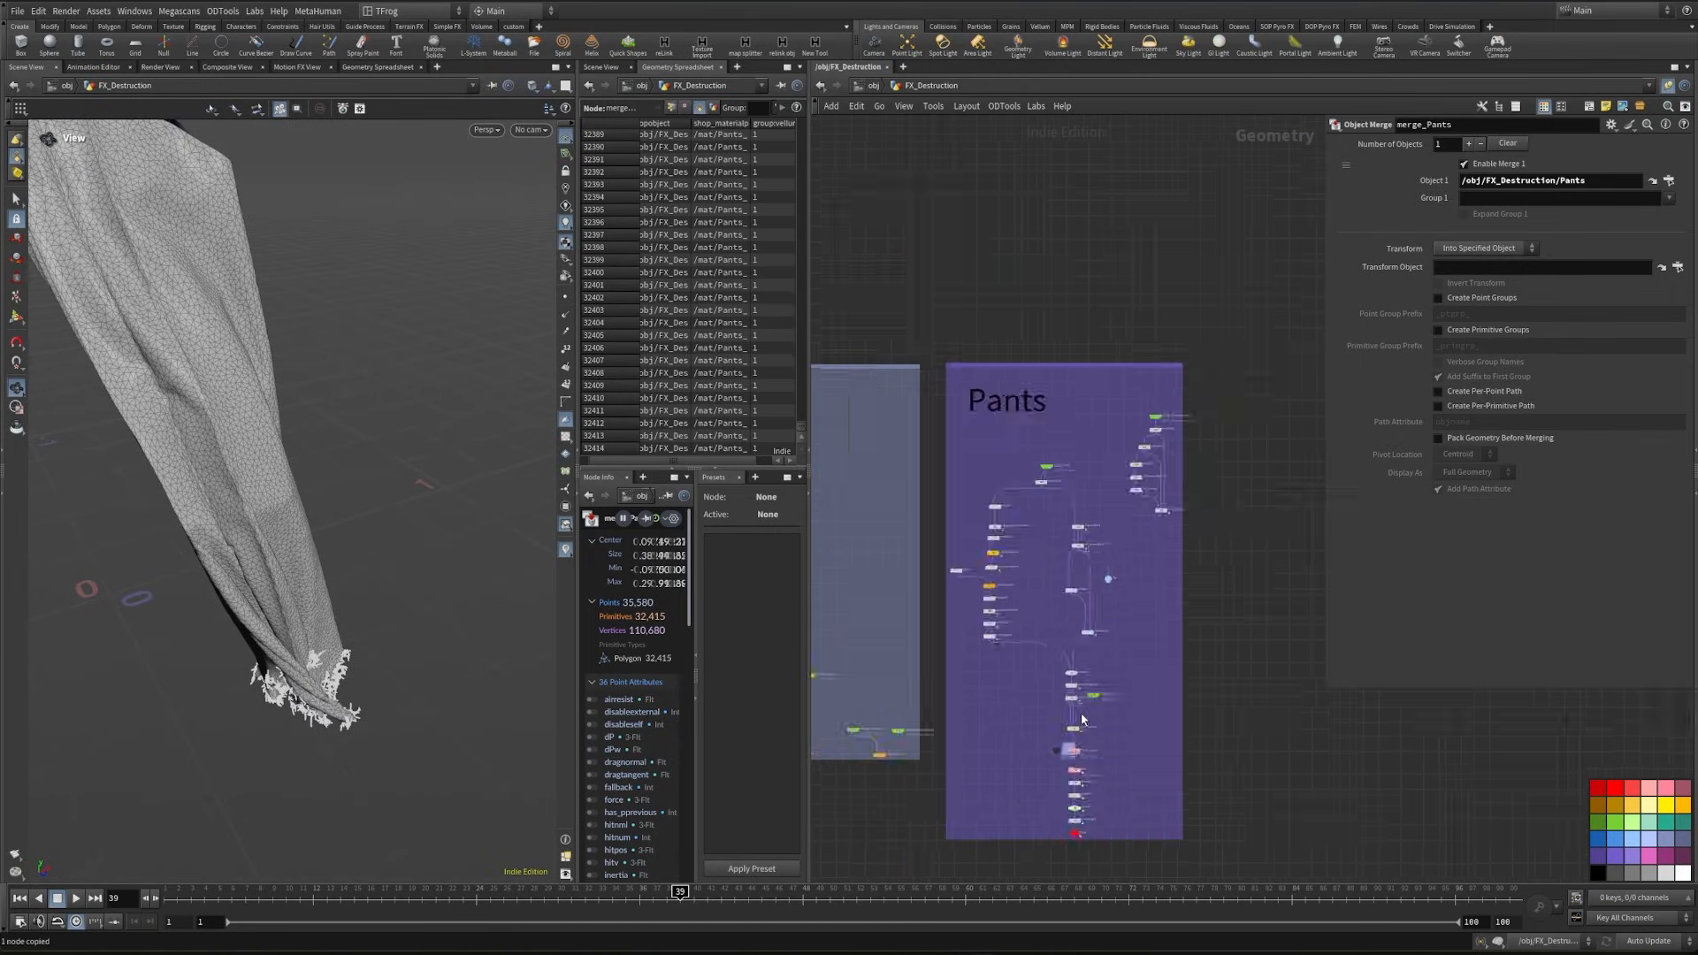
pyautogui.moveTo(946, 609); pyautogui.dragTo(893, 702, button='middle')
pyautogui.scroll(5, 979, 580)
pyautogui.scroll(-4, 1043, 570)
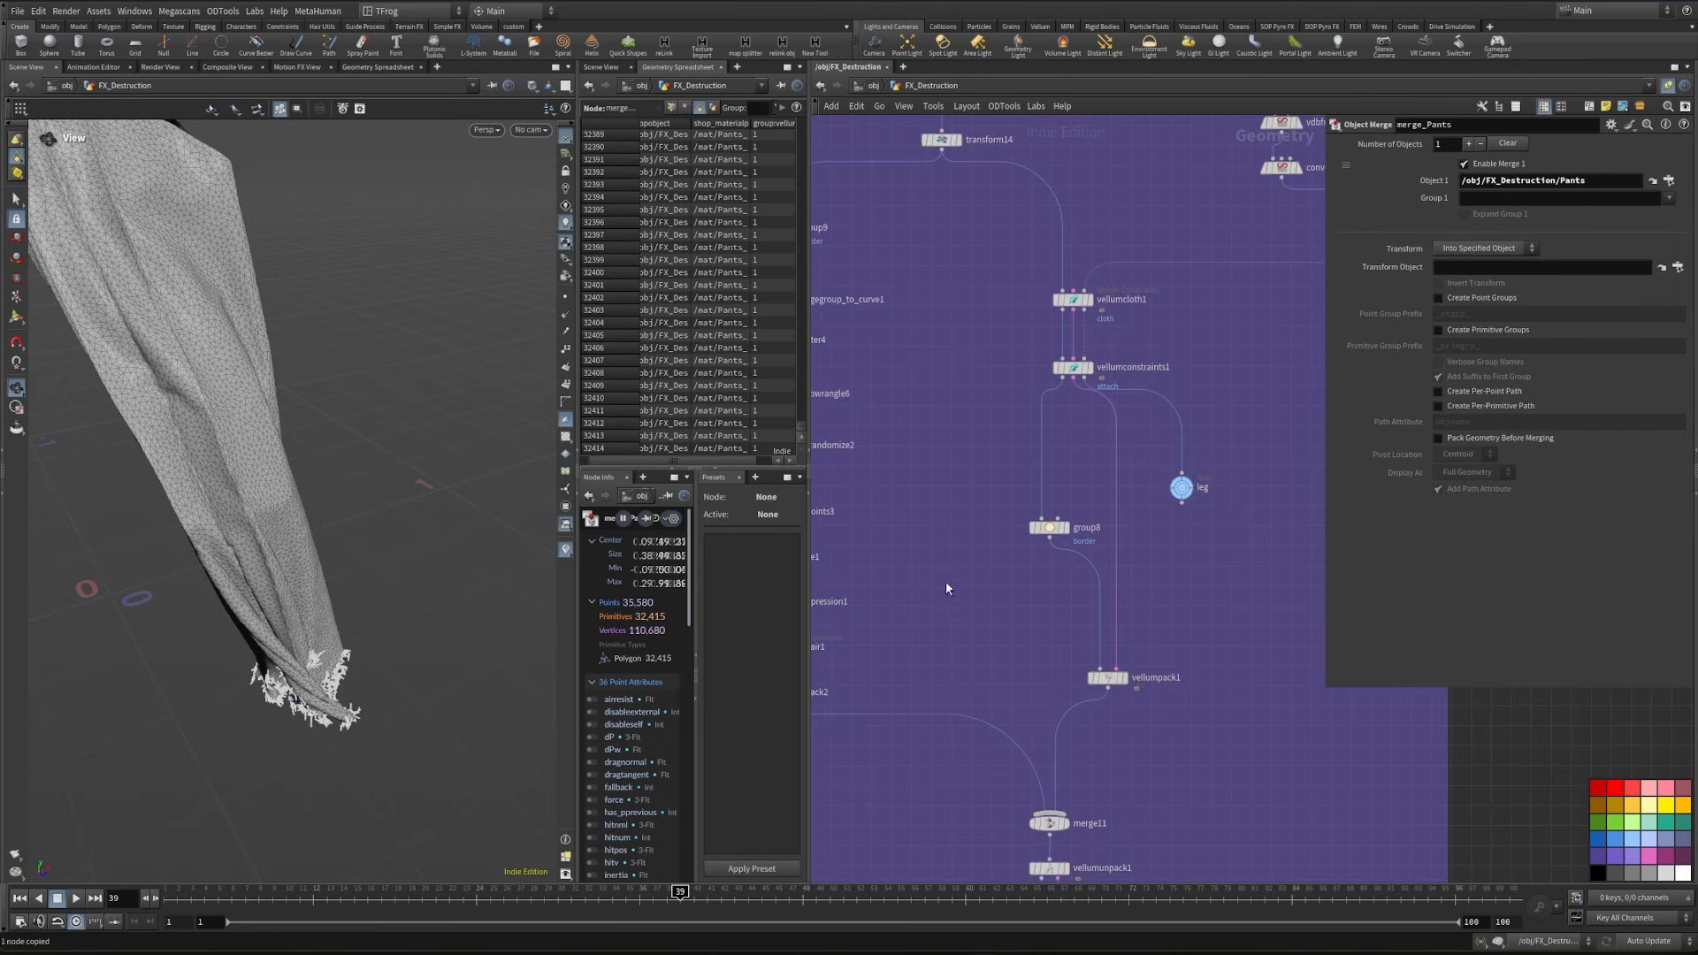
pyautogui.moveTo(820, 575); pyautogui.dragTo(1050, 557, button='middle')
pyautogui.scroll(4, 992, 543)
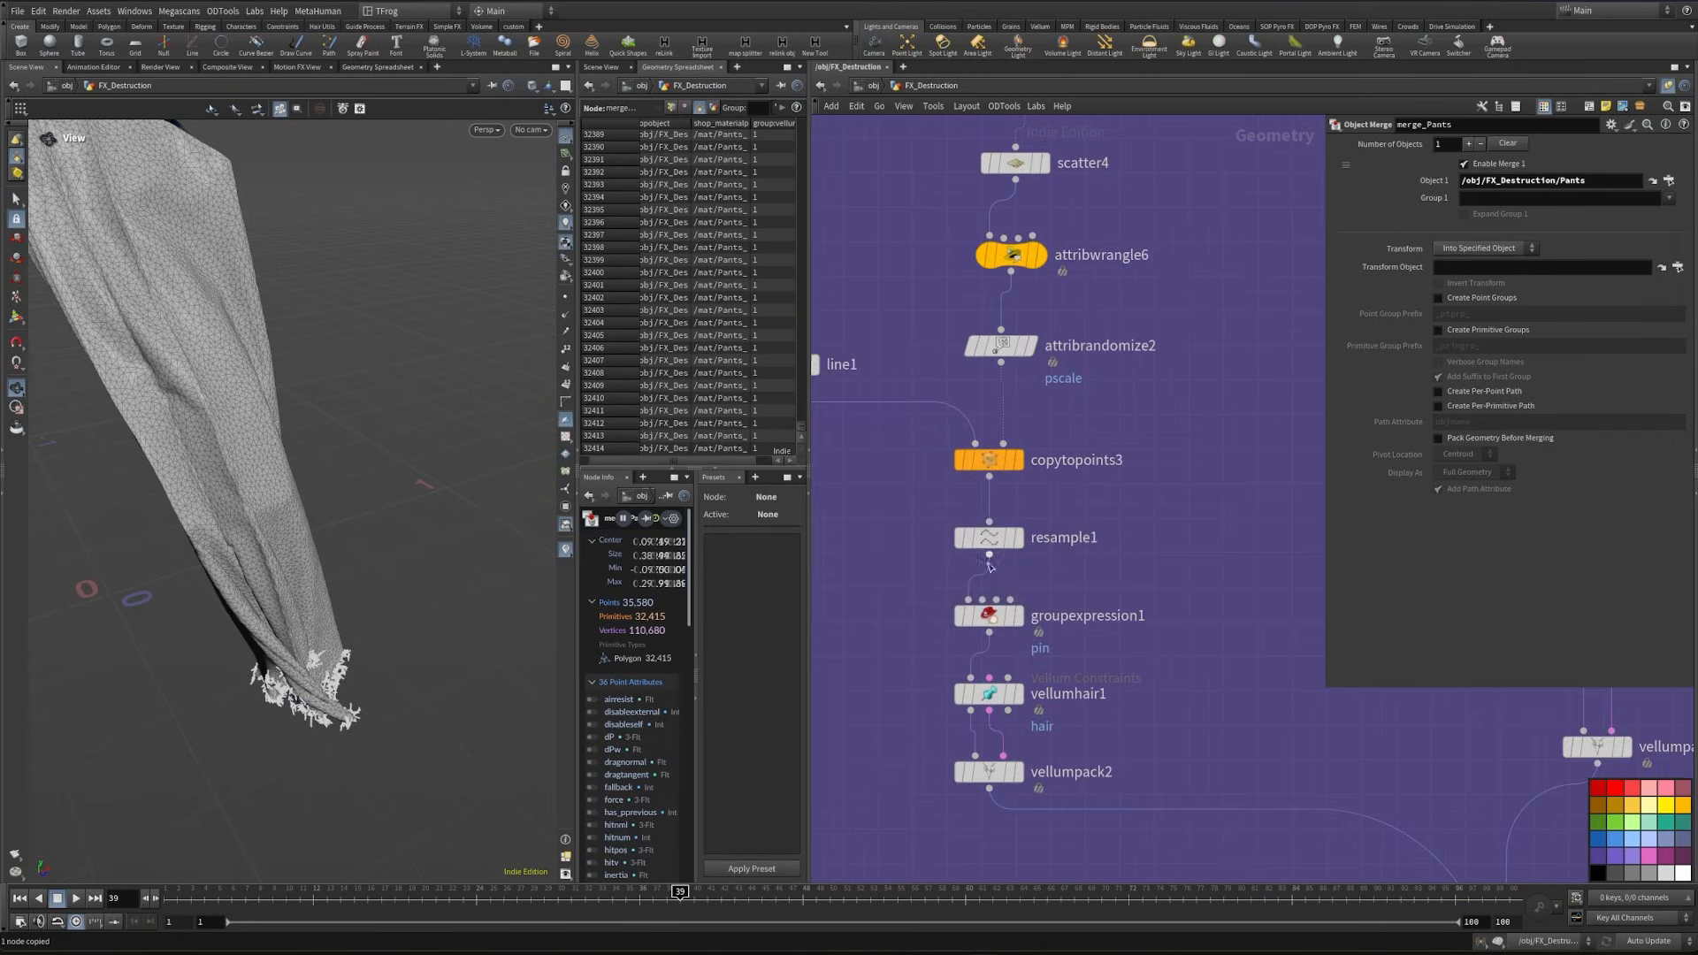
pyautogui.scroll(-5, 950, 563)
pyautogui.moveTo(1184, 558); pyautogui.dragTo(1073, 493, button='middle')
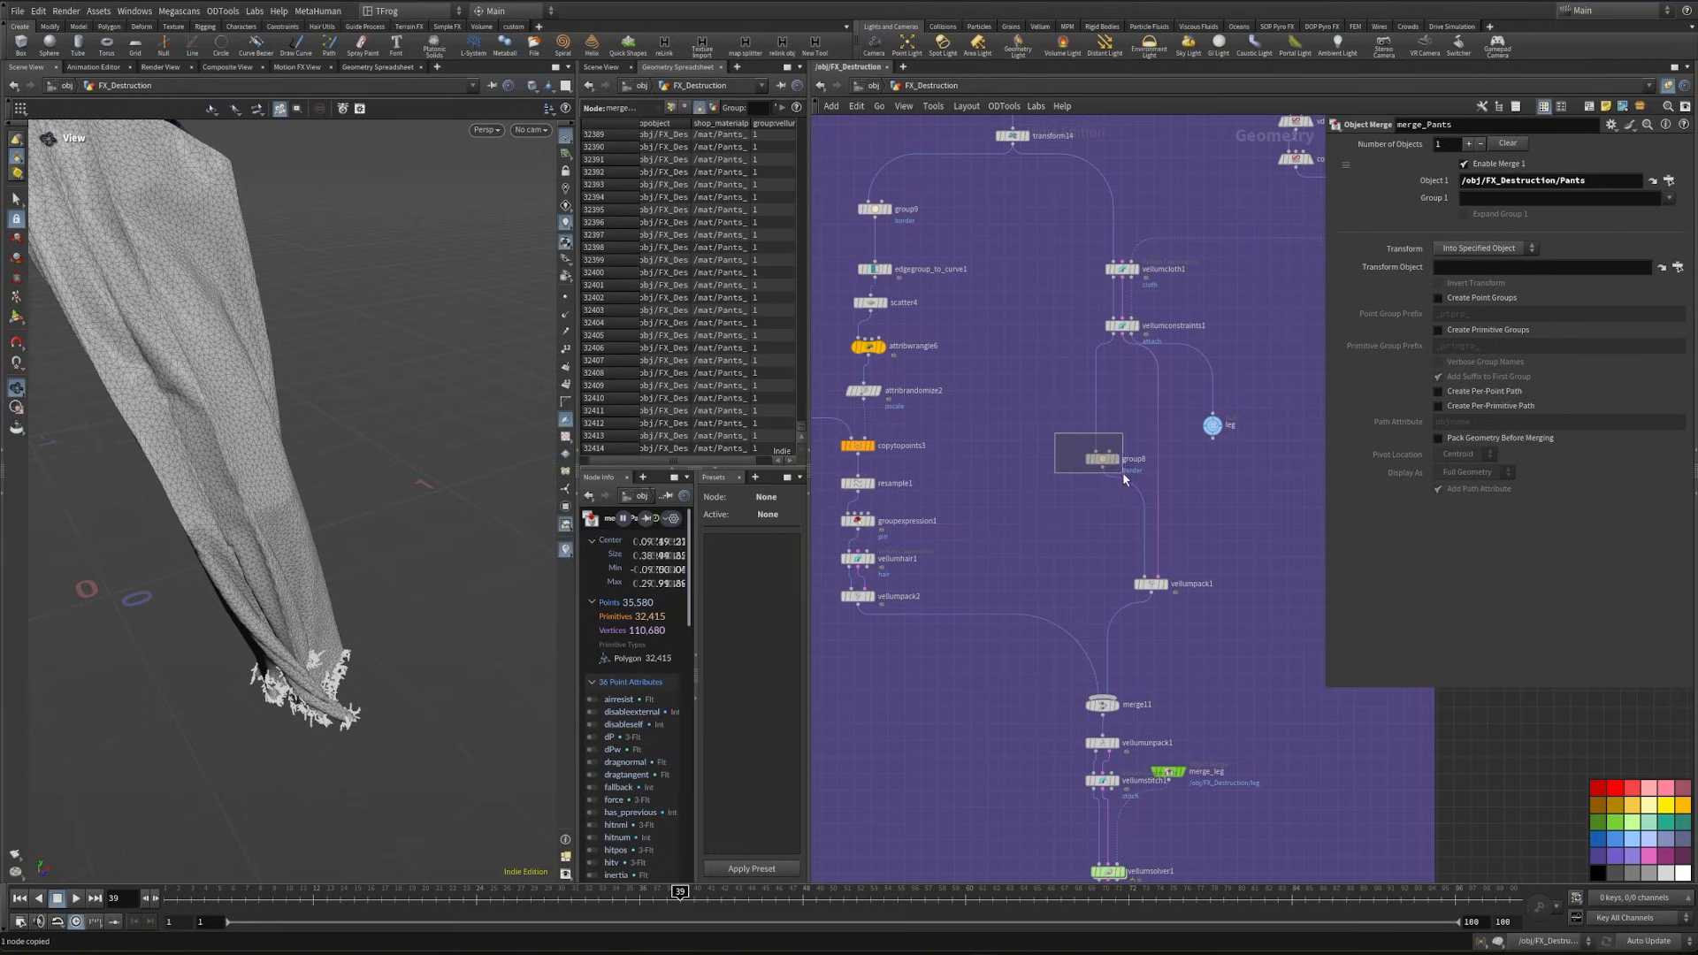
pyautogui.moveTo(1122, 472); pyautogui.dragTo(1124, 473)
pyautogui.moveTo(782, 539); pyautogui.dragTo(889, 518, button='middle')
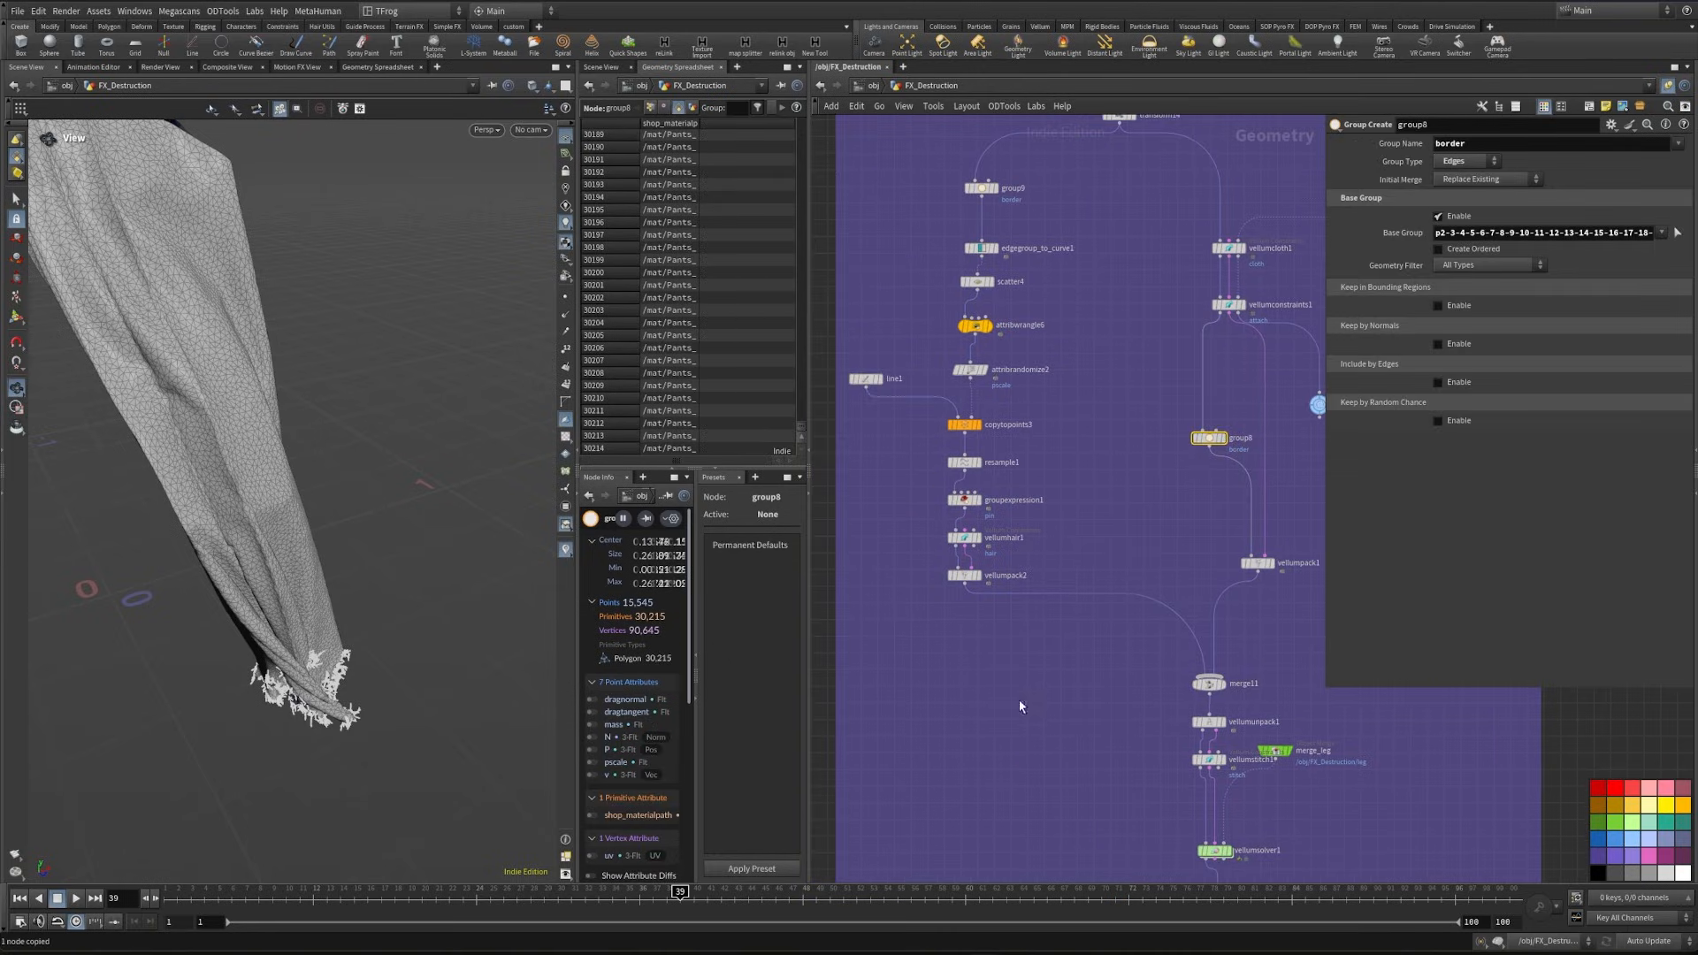
# - Add a Connectivity node below merge_Pants with its connectivity type set to Primitive
pyautogui.scroll(-5, 1020, 707)
pyautogui.moveTo(1030, 751); pyautogui.dragTo(1133, 459, button='middle')
pyautogui.moveTo(1080, 619); pyautogui.dragTo(1303, 443, button='middle')
pyautogui.scroll(-3, 1303, 443)
pyautogui.moveTo(1031, 434); pyautogui.dragTo(1051, 439, button='middle')
pyautogui.scroll(8, 1049, 442)
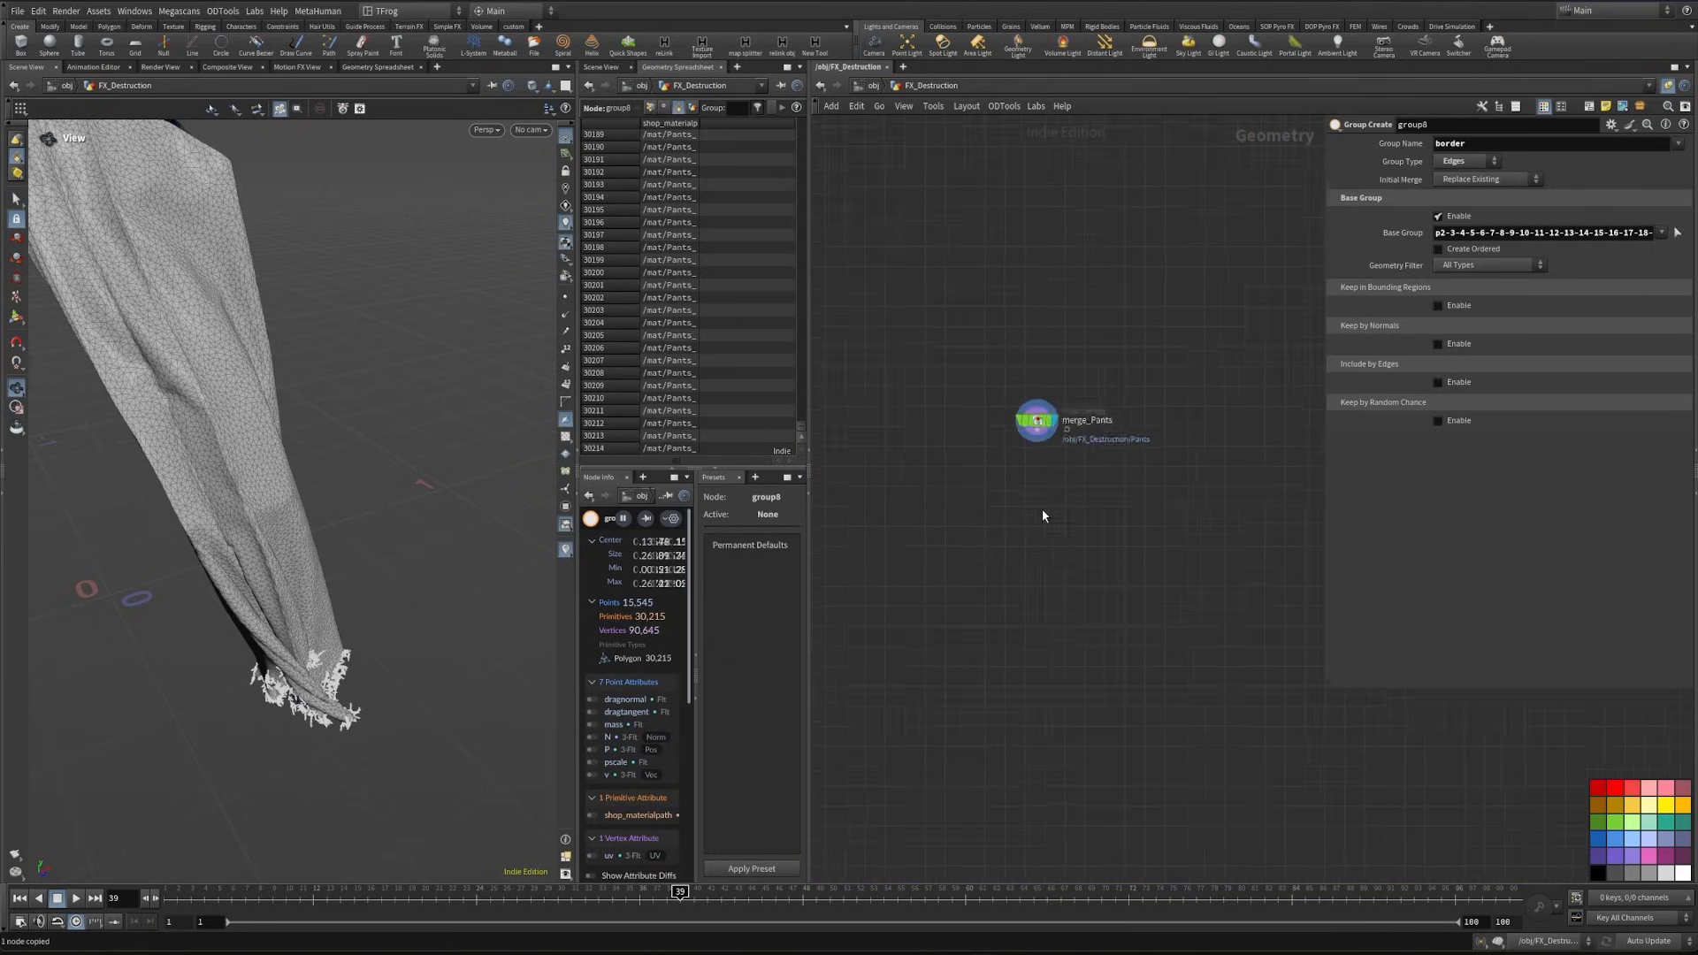
pyautogui.scroll(2, 1029, 439)
pyautogui.click(1034, 424)
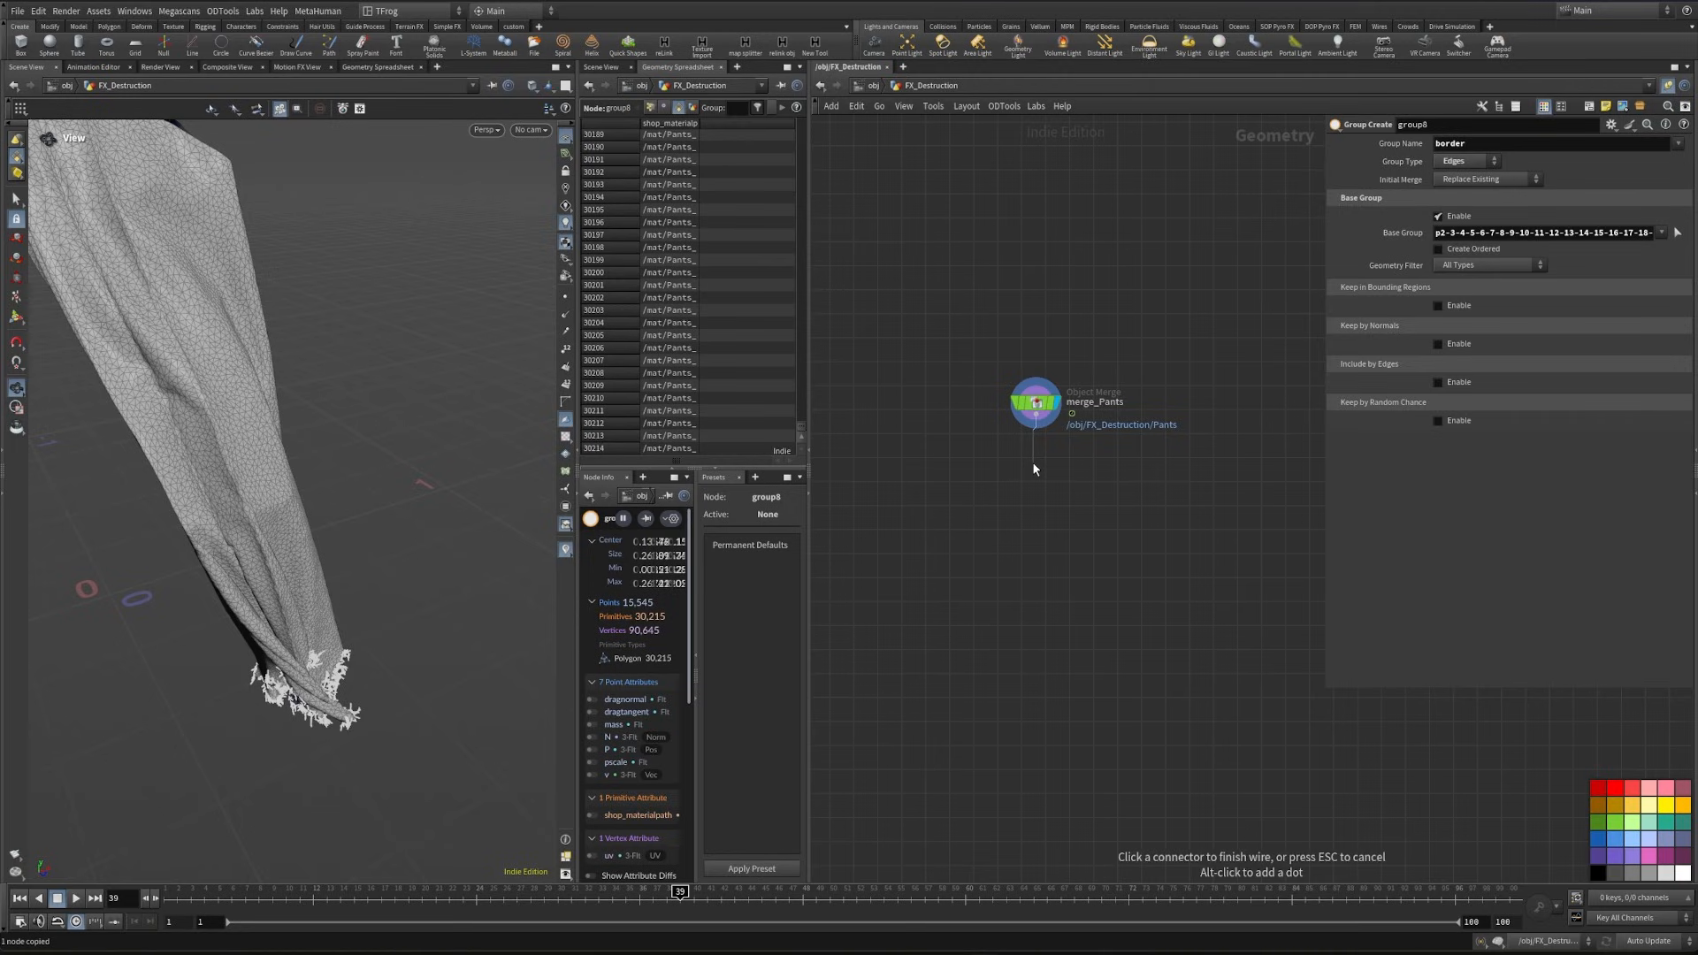
pyautogui.press('Tab')
pyautogui.write('conn')
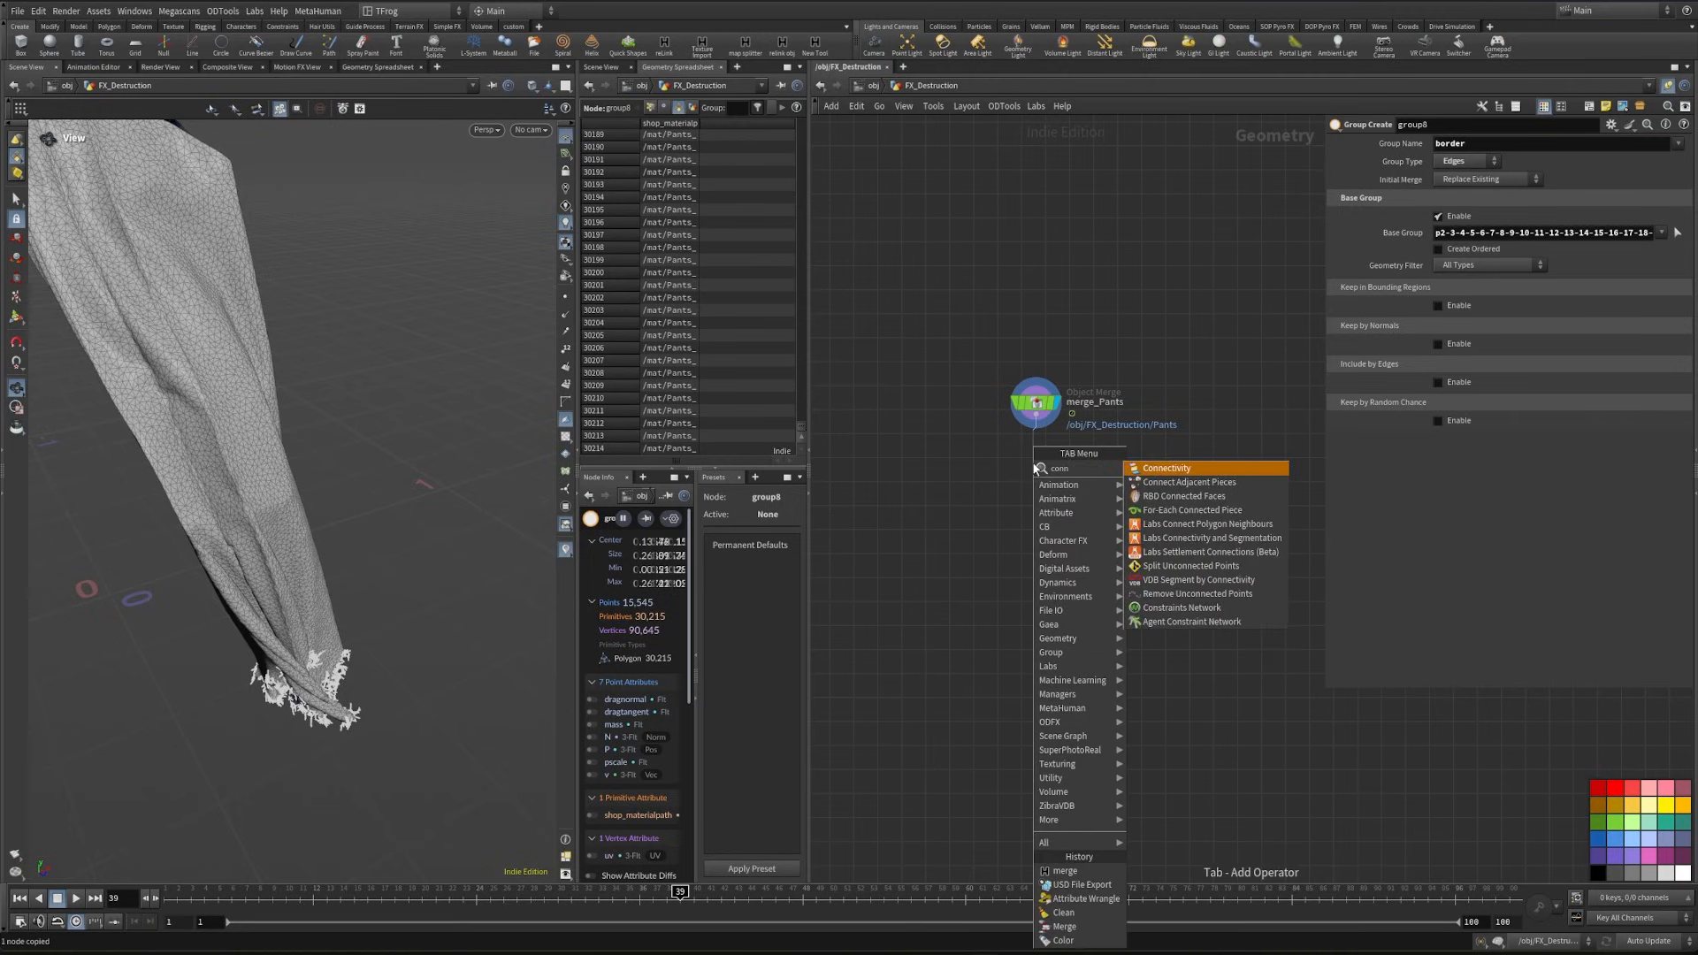
pyautogui.press('Return')
pyautogui.click(1461, 144)
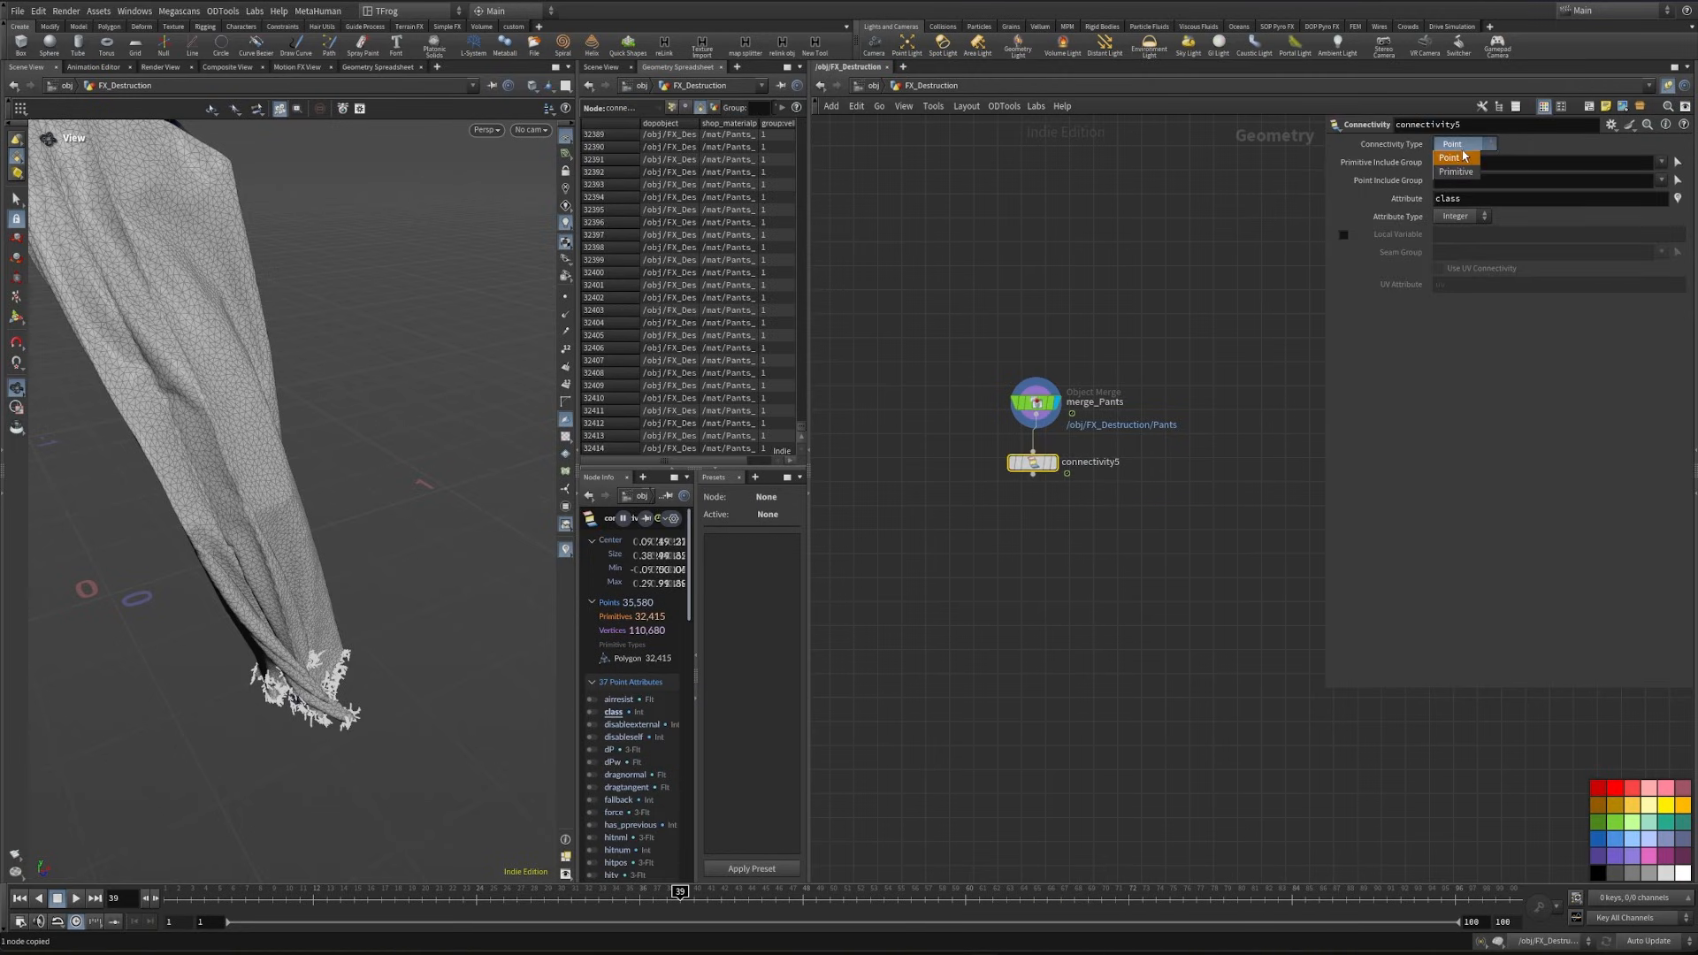
pyautogui.click(1459, 162)
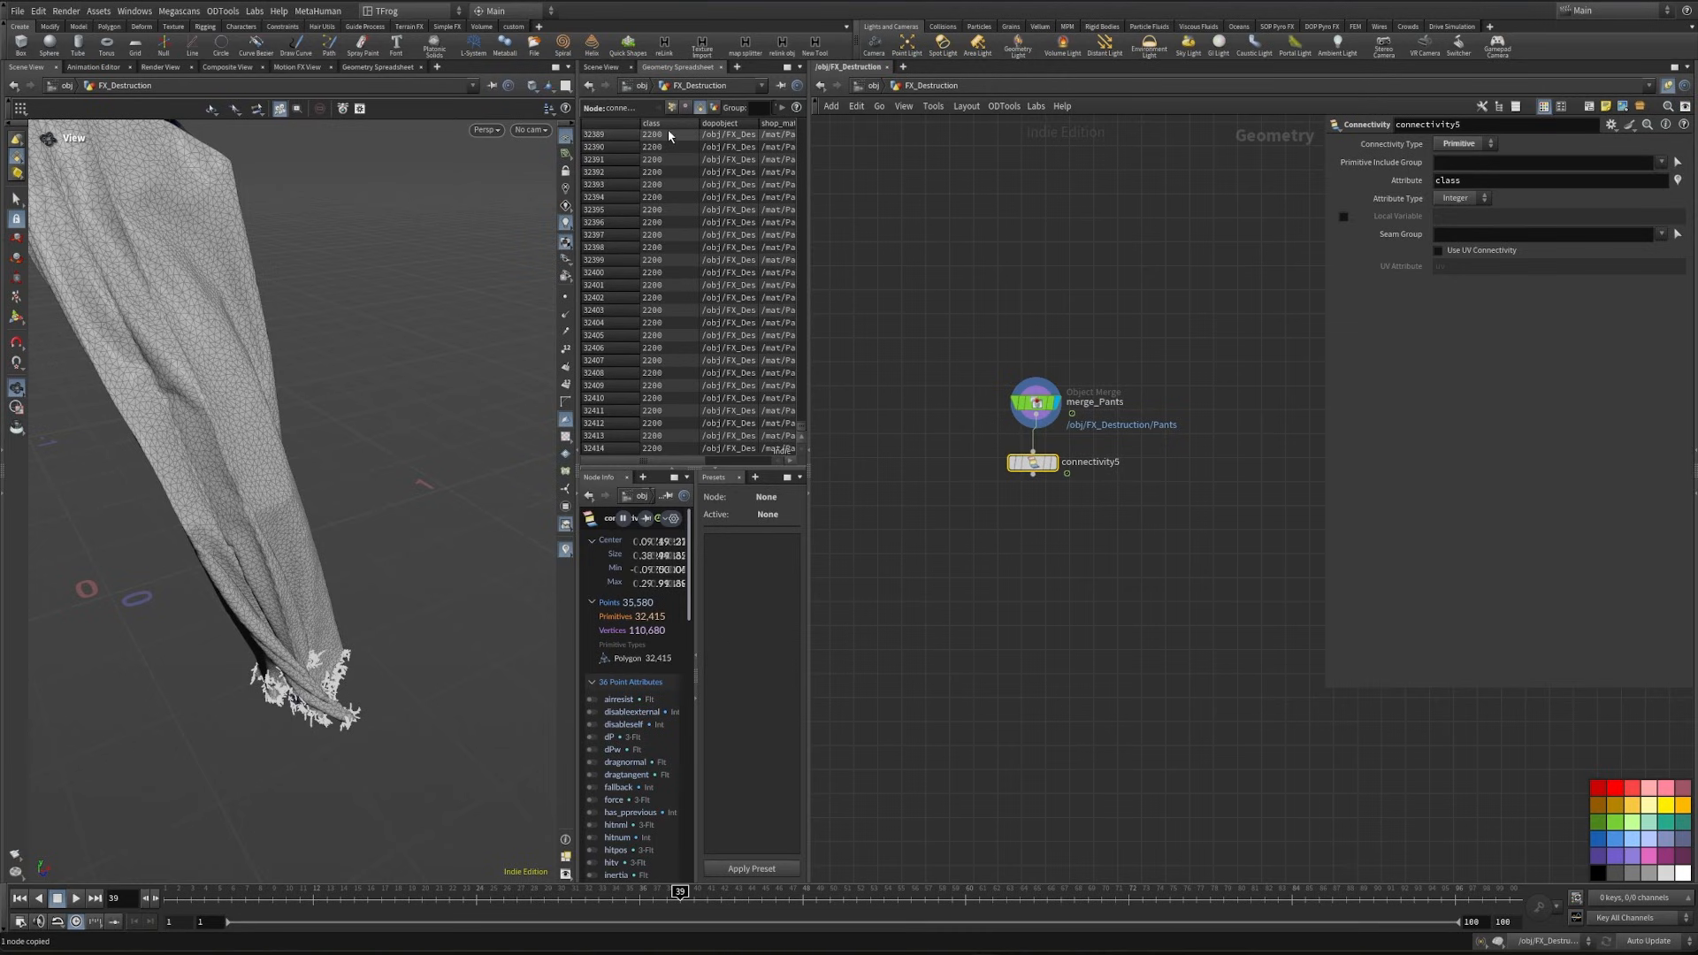
# - Add a displayed Measure node after the Connectivity node, measuring Perimeter / Length accumulated Per Piece by the class attribute
pyautogui.press('Tab')
pyautogui.write('meas')
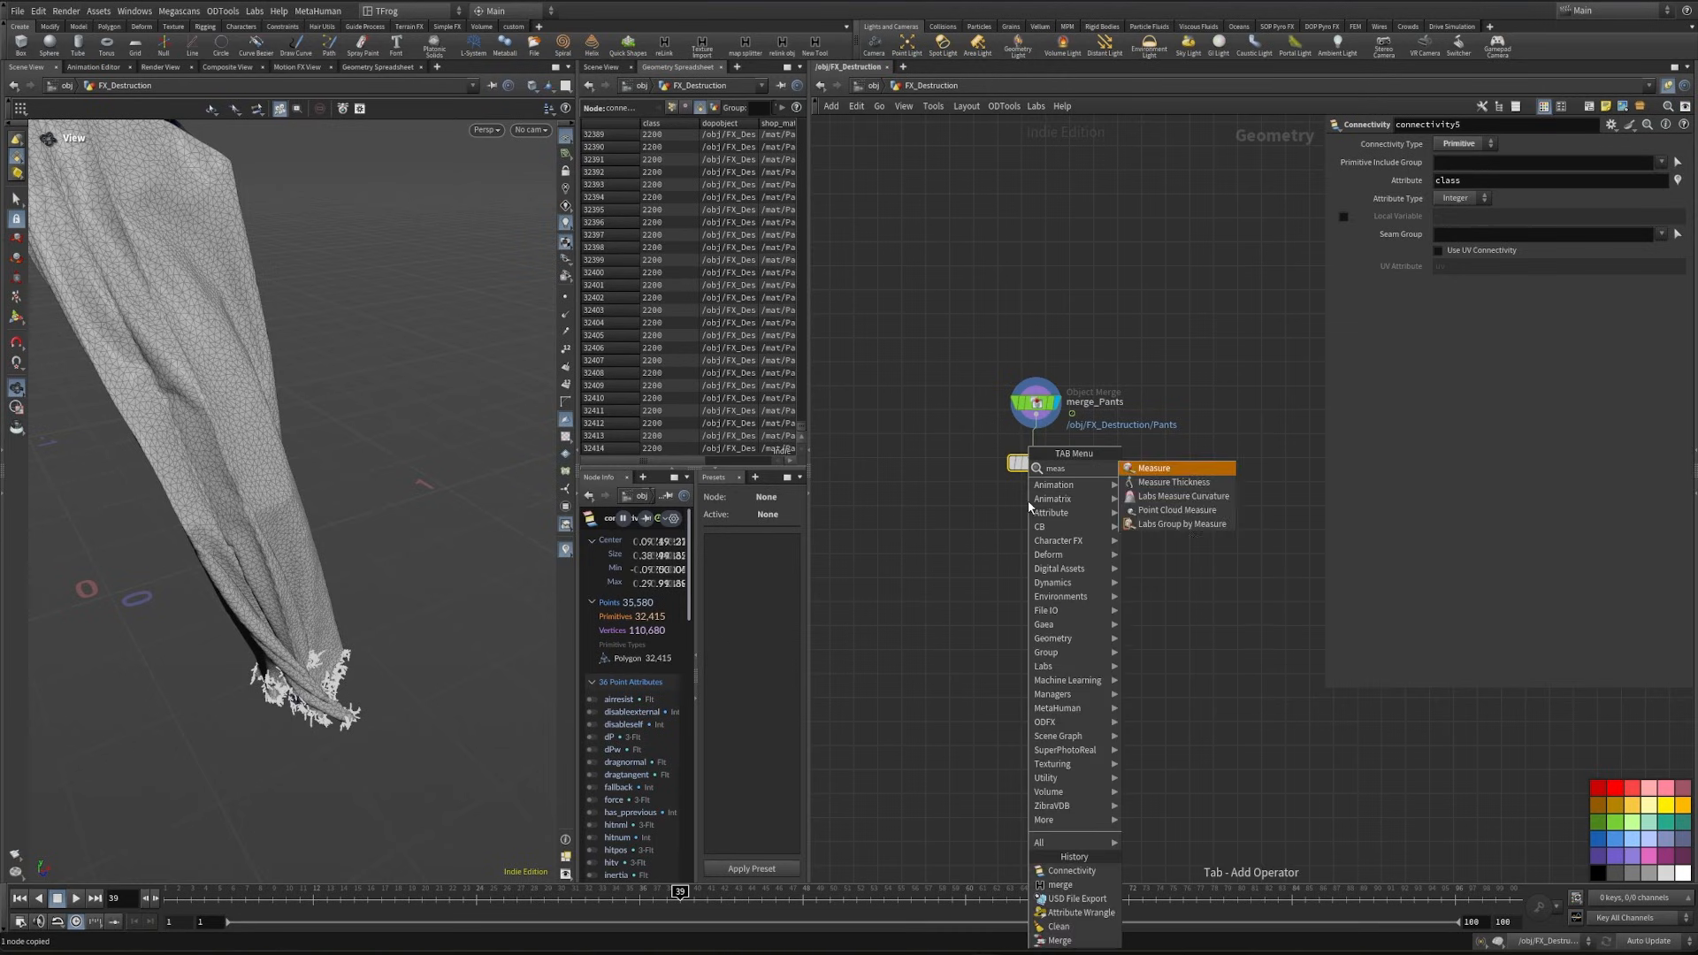
pyautogui.press('Return')
pyautogui.click(1467, 201)
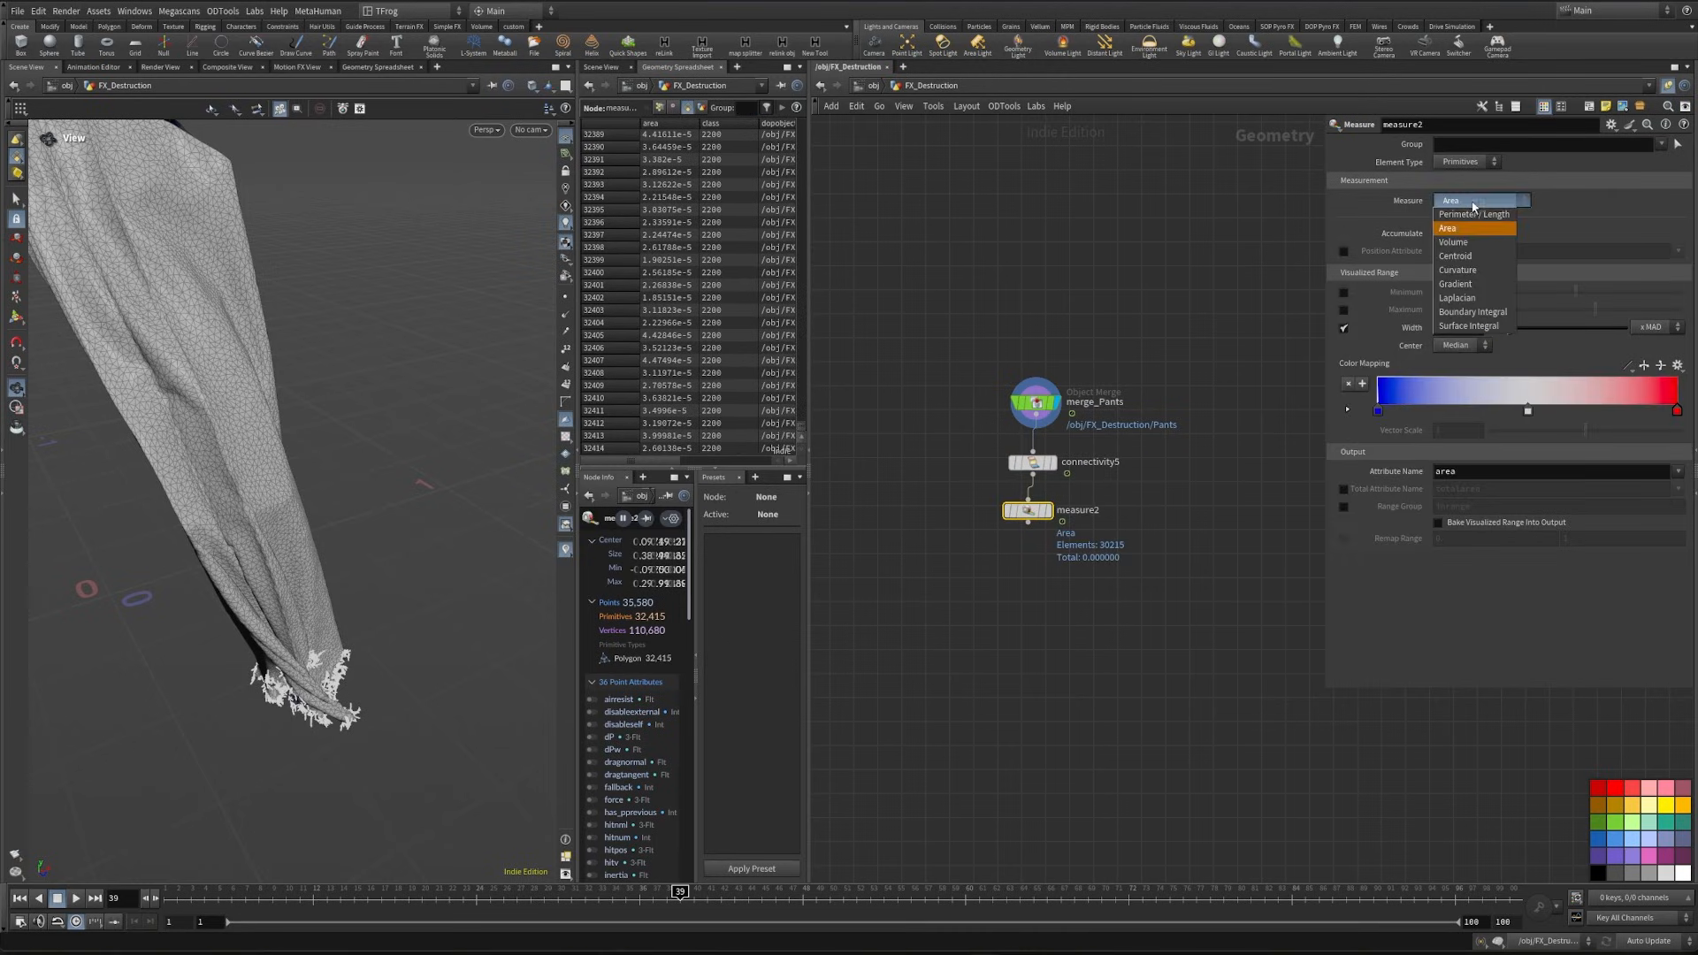
pyautogui.click(1473, 216)
pyautogui.click(1467, 233)
pyautogui.click(1468, 250)
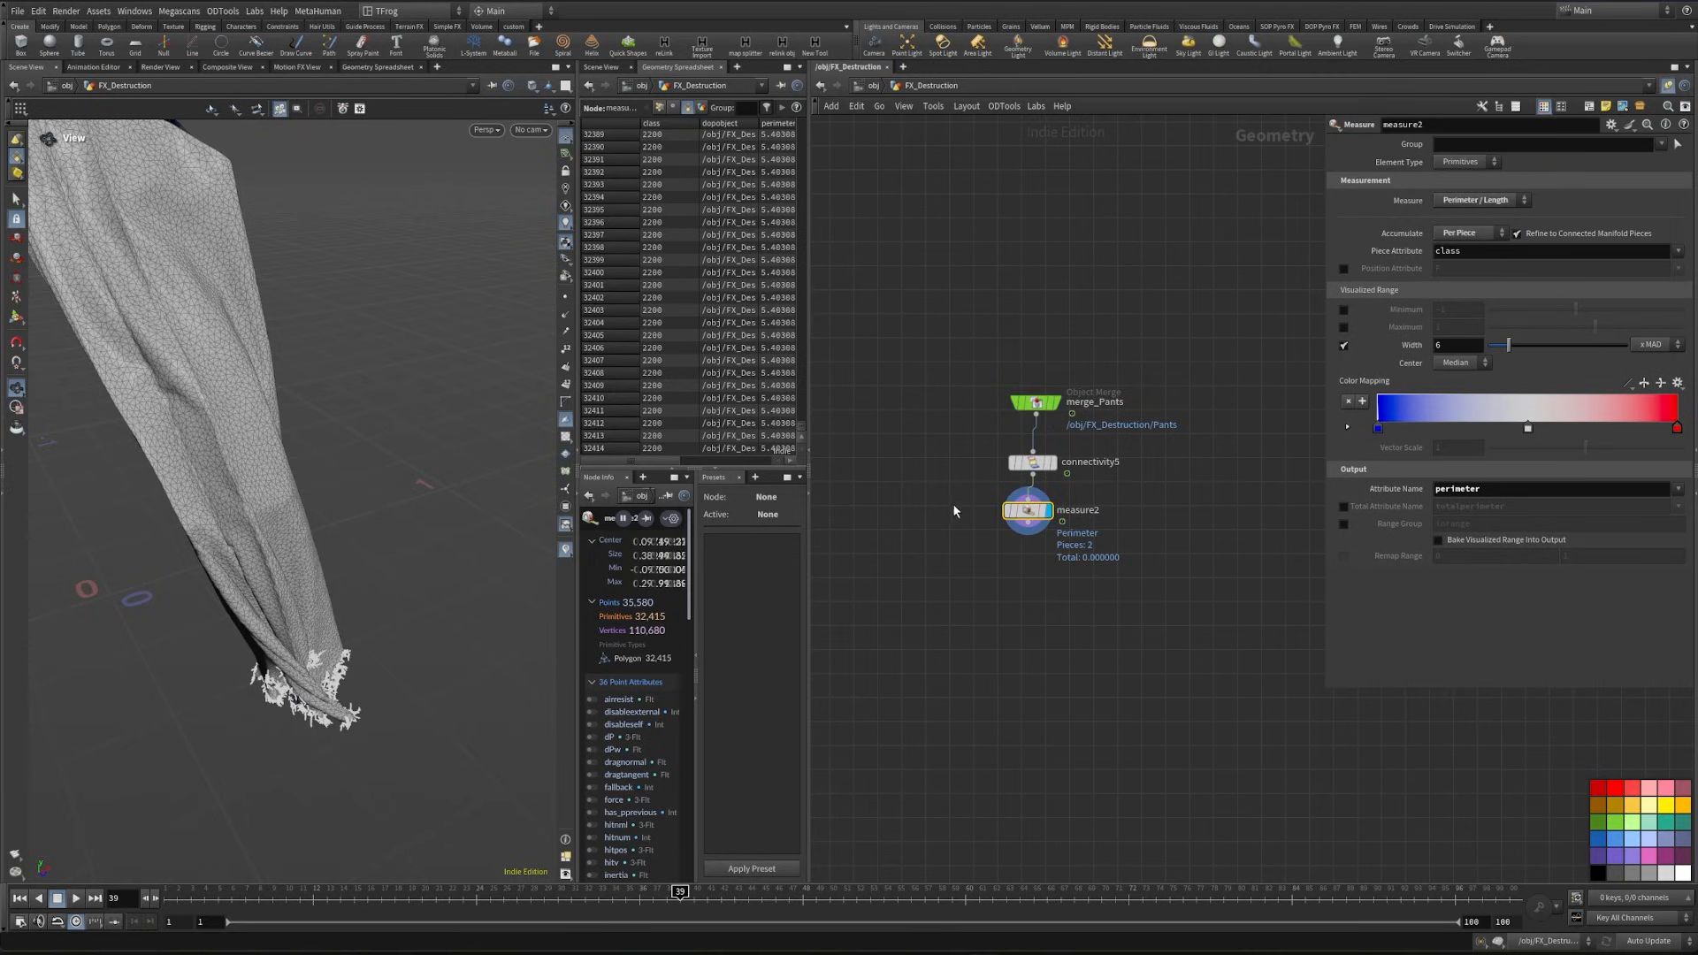
pyautogui.press('Tab')
pyautogui.write('split')
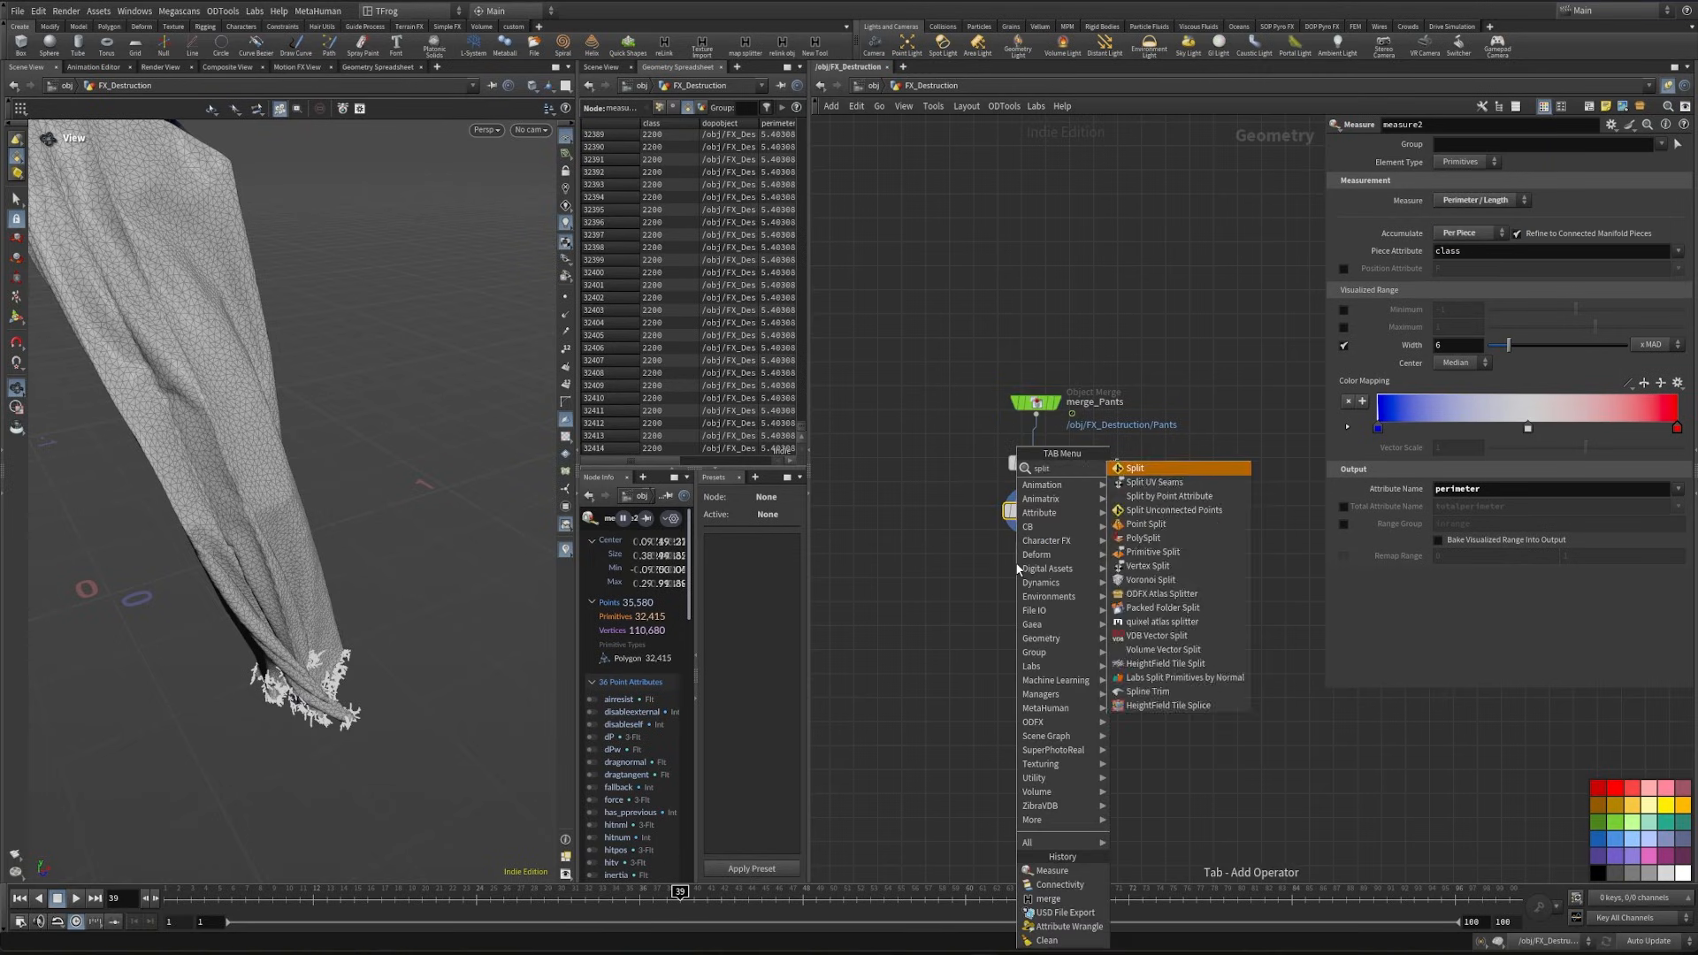
pyautogui.press('Return')
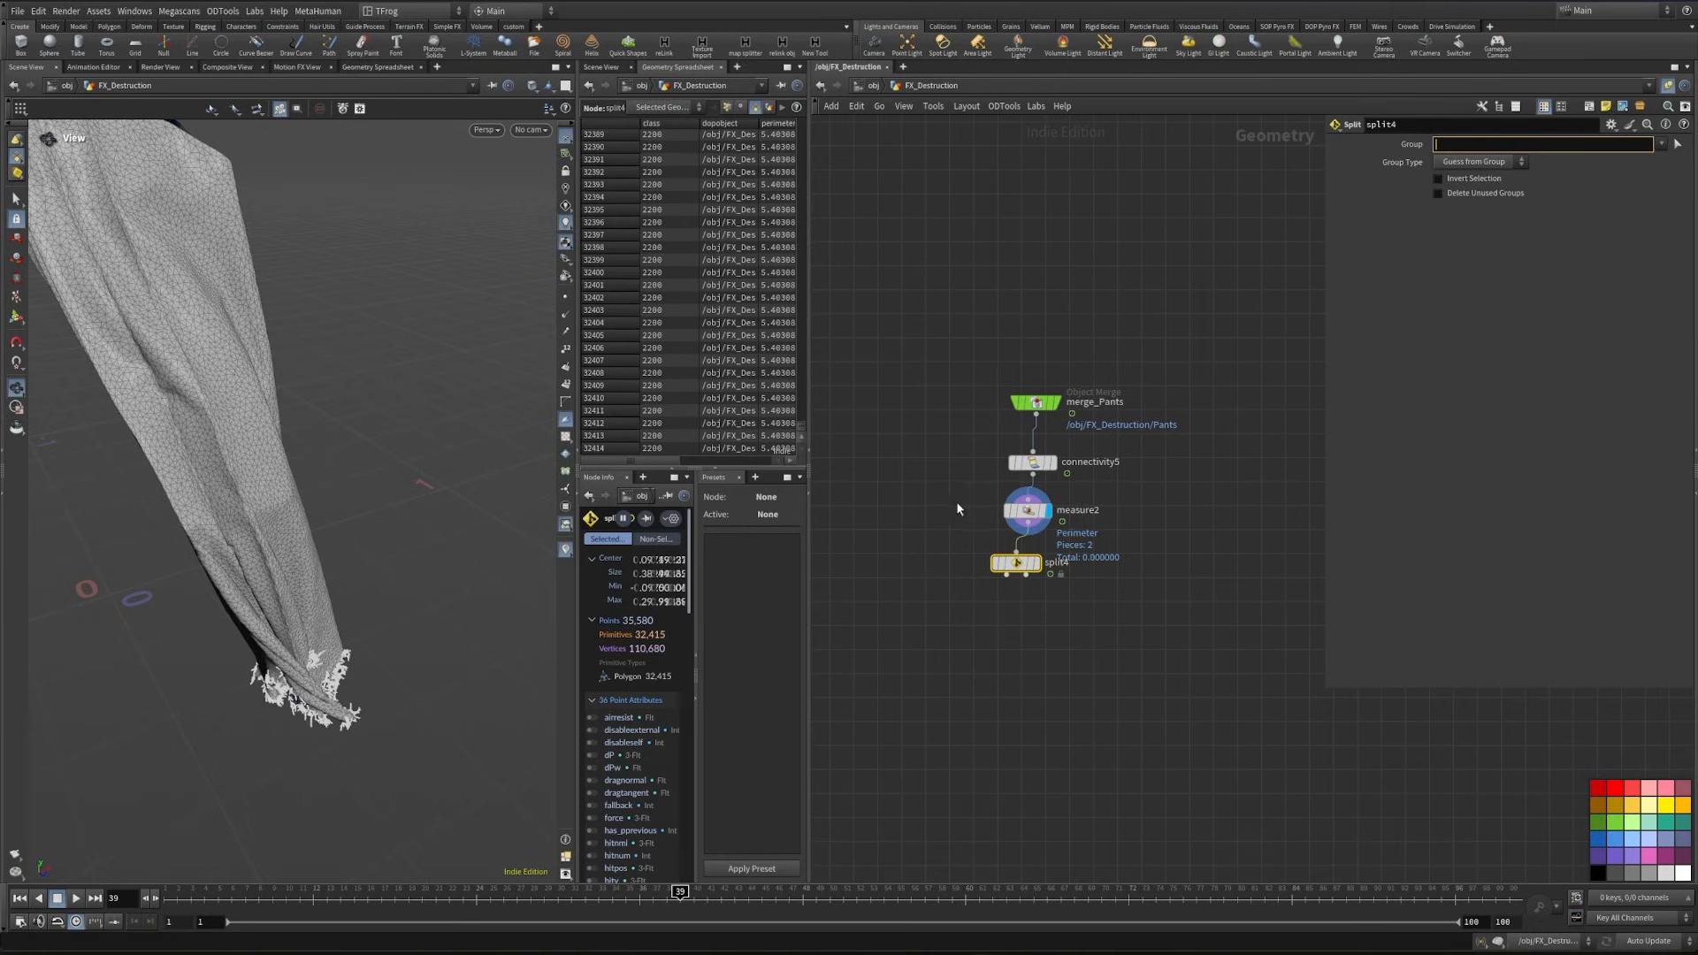
pyautogui.click(1028, 510)
pyautogui.doubleClick(1463, 489)
pyautogui.hotkey('ctrl', 'c')
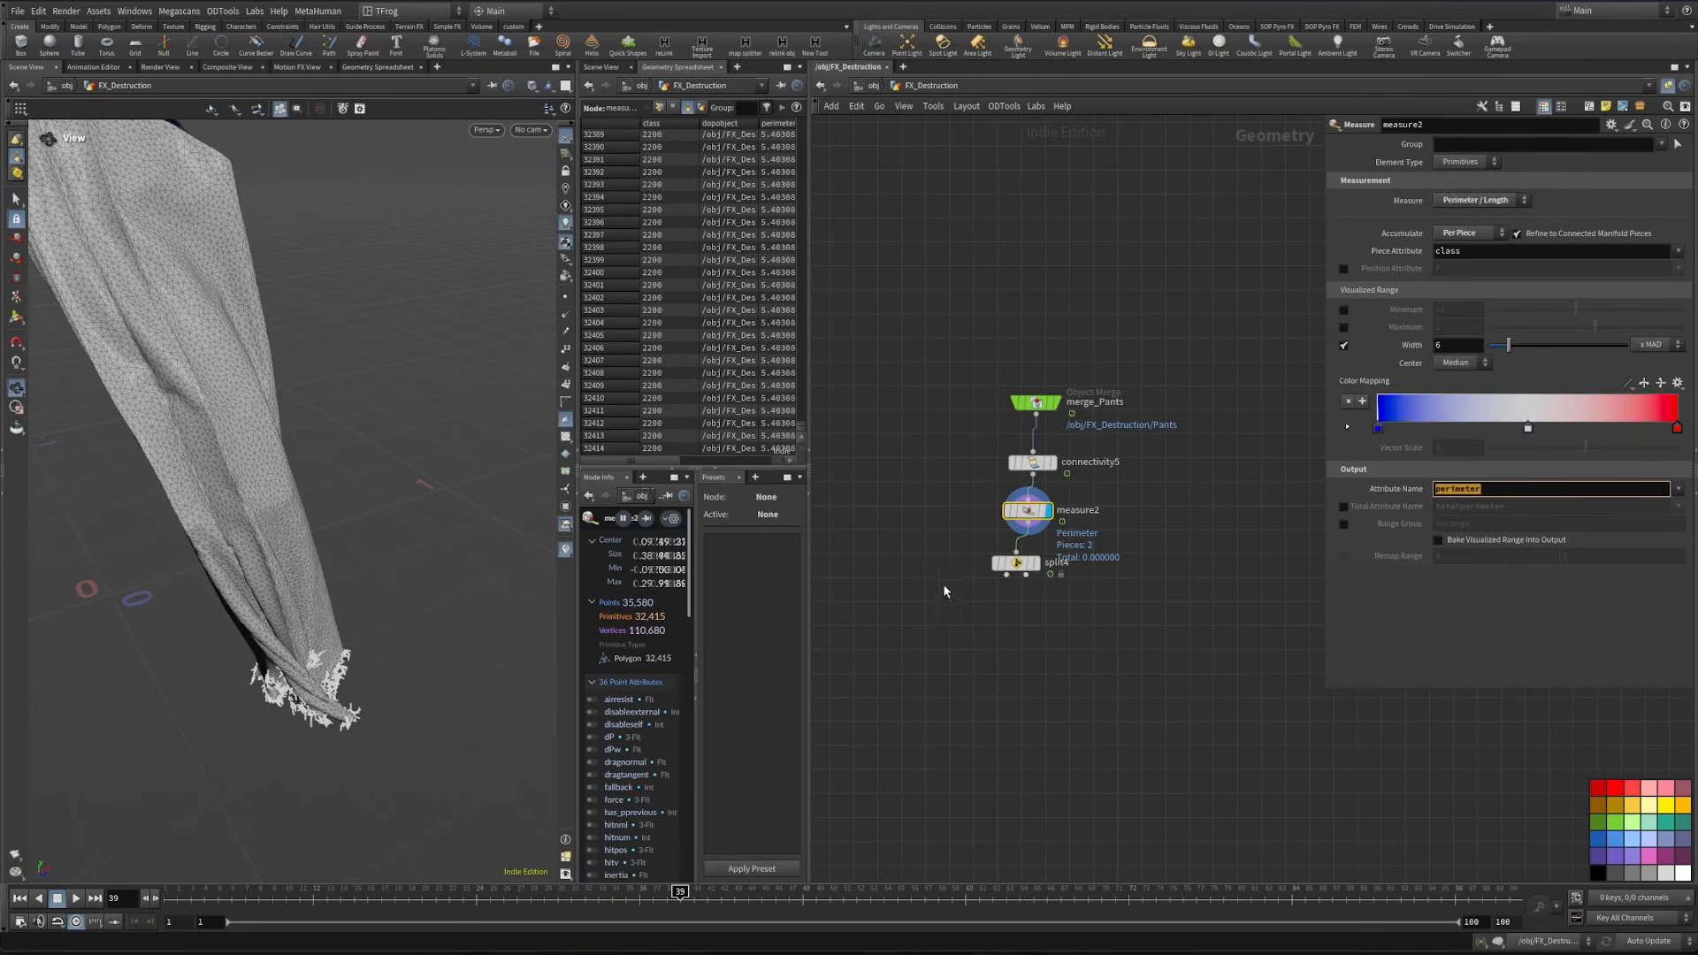
pyautogui.click(1015, 563)
pyautogui.click(1466, 145)
pyautogui.write('@')
pyautogui.hotkey('ctrl', 'v')
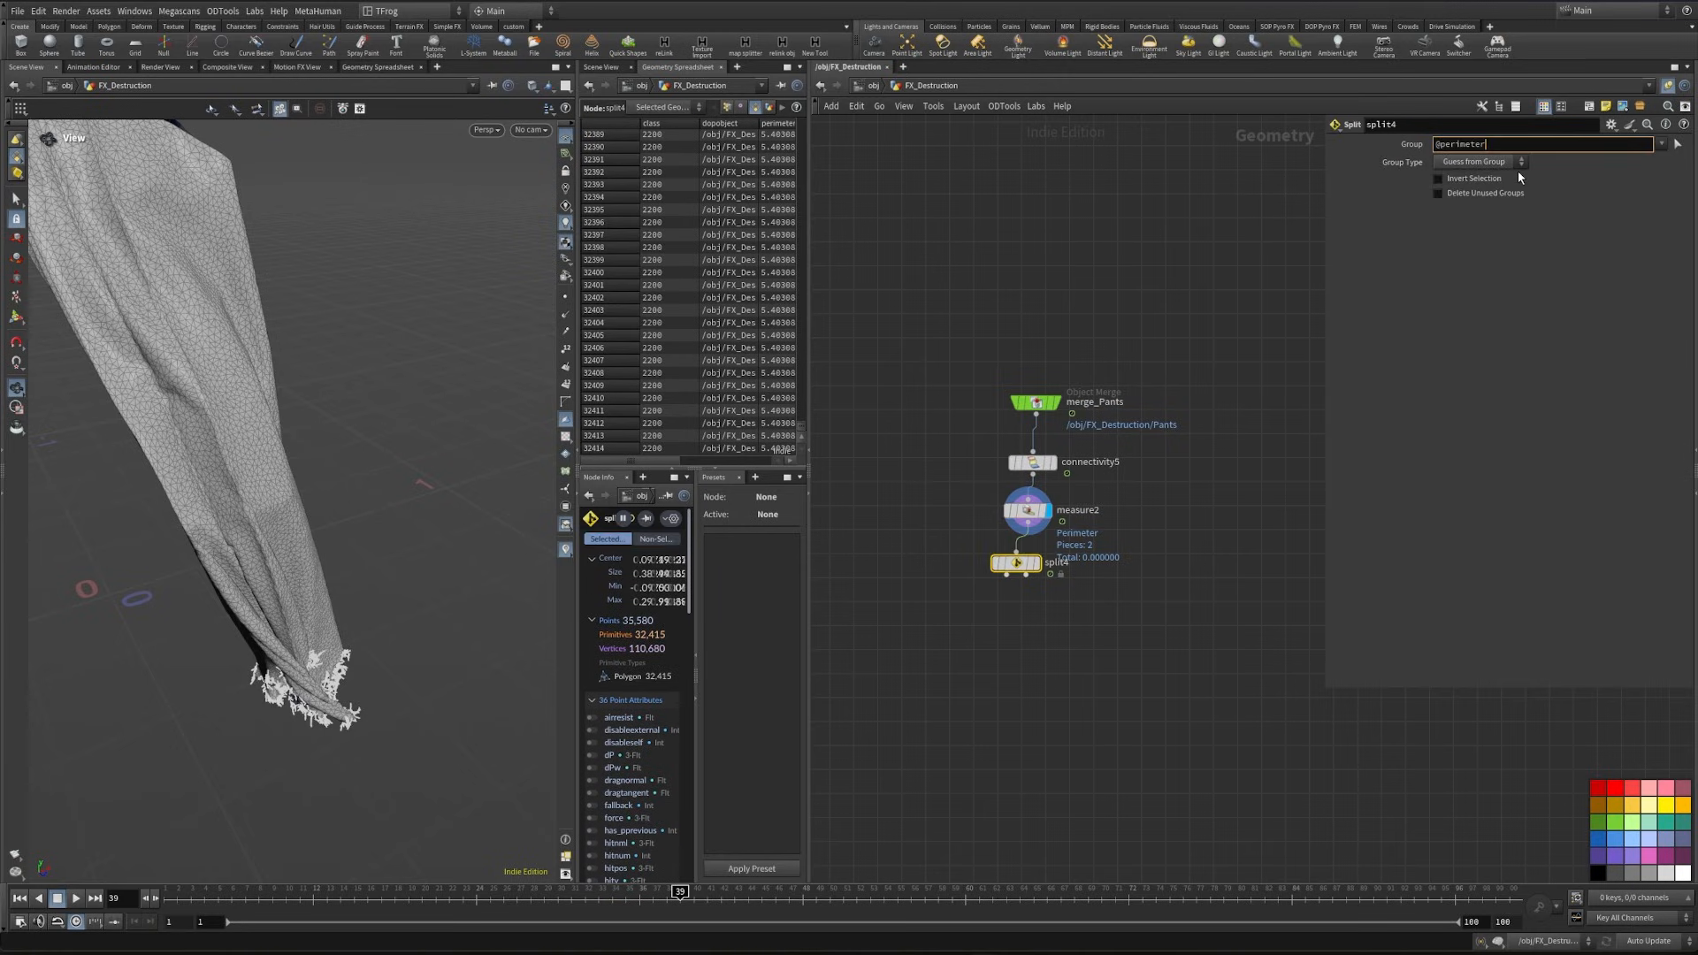
pyautogui.click(1036, 563)
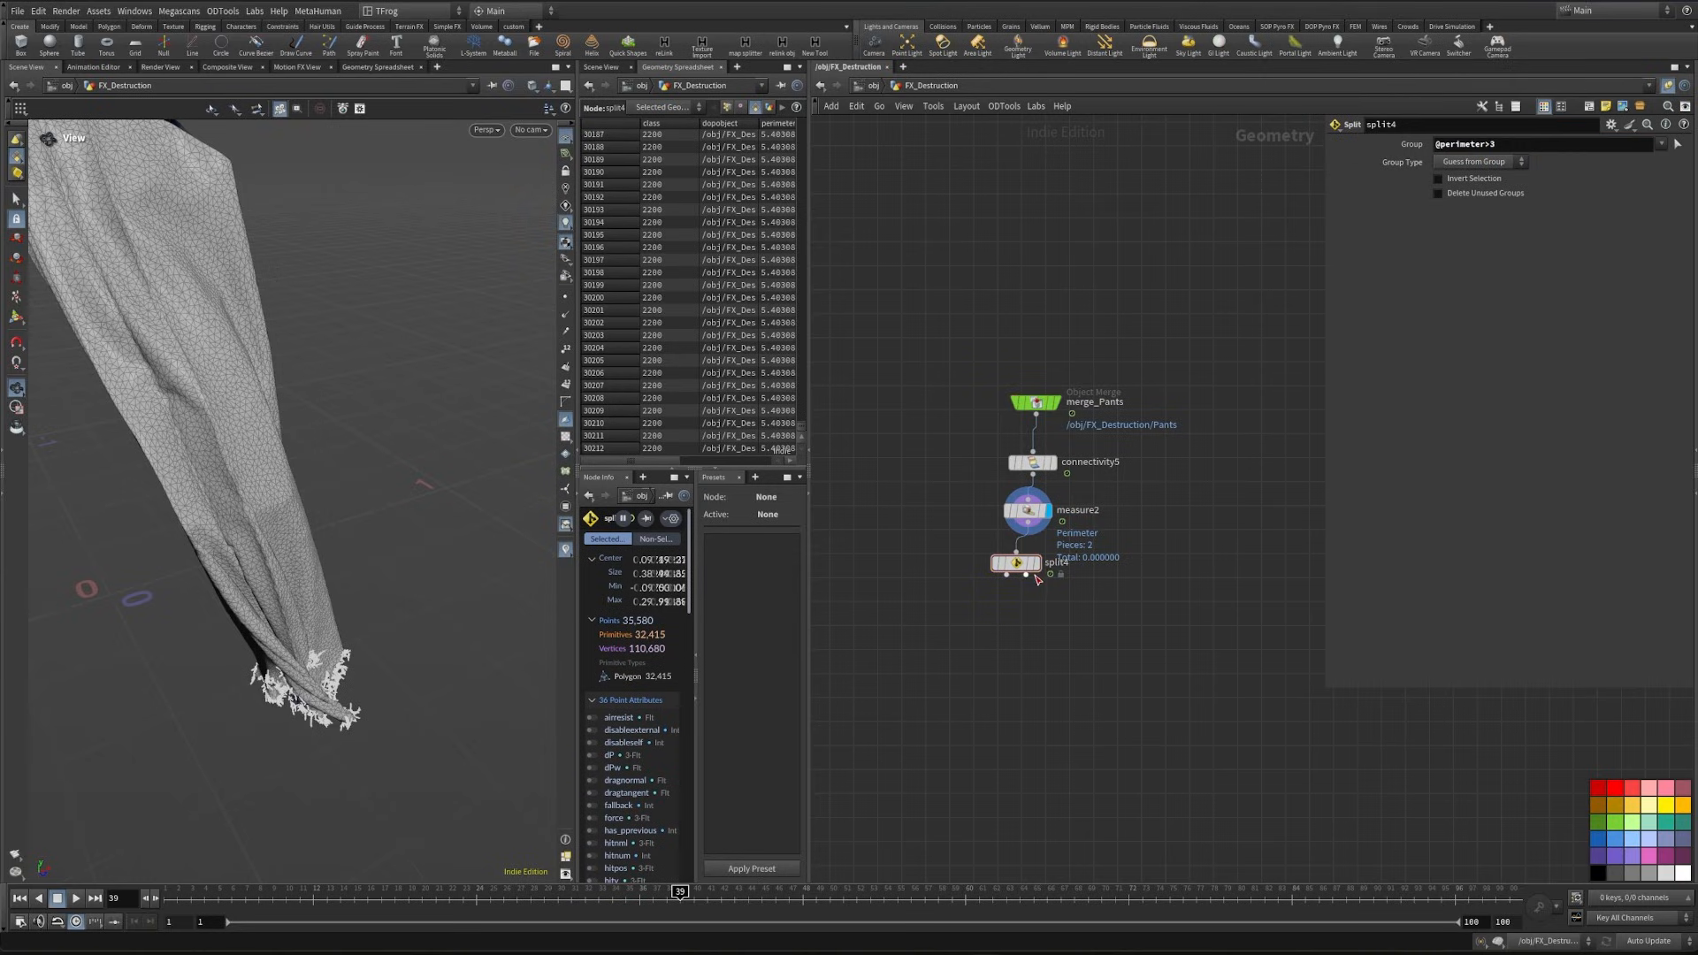
pyautogui.moveTo(269, 486); pyautogui.dragTo(141, 430)
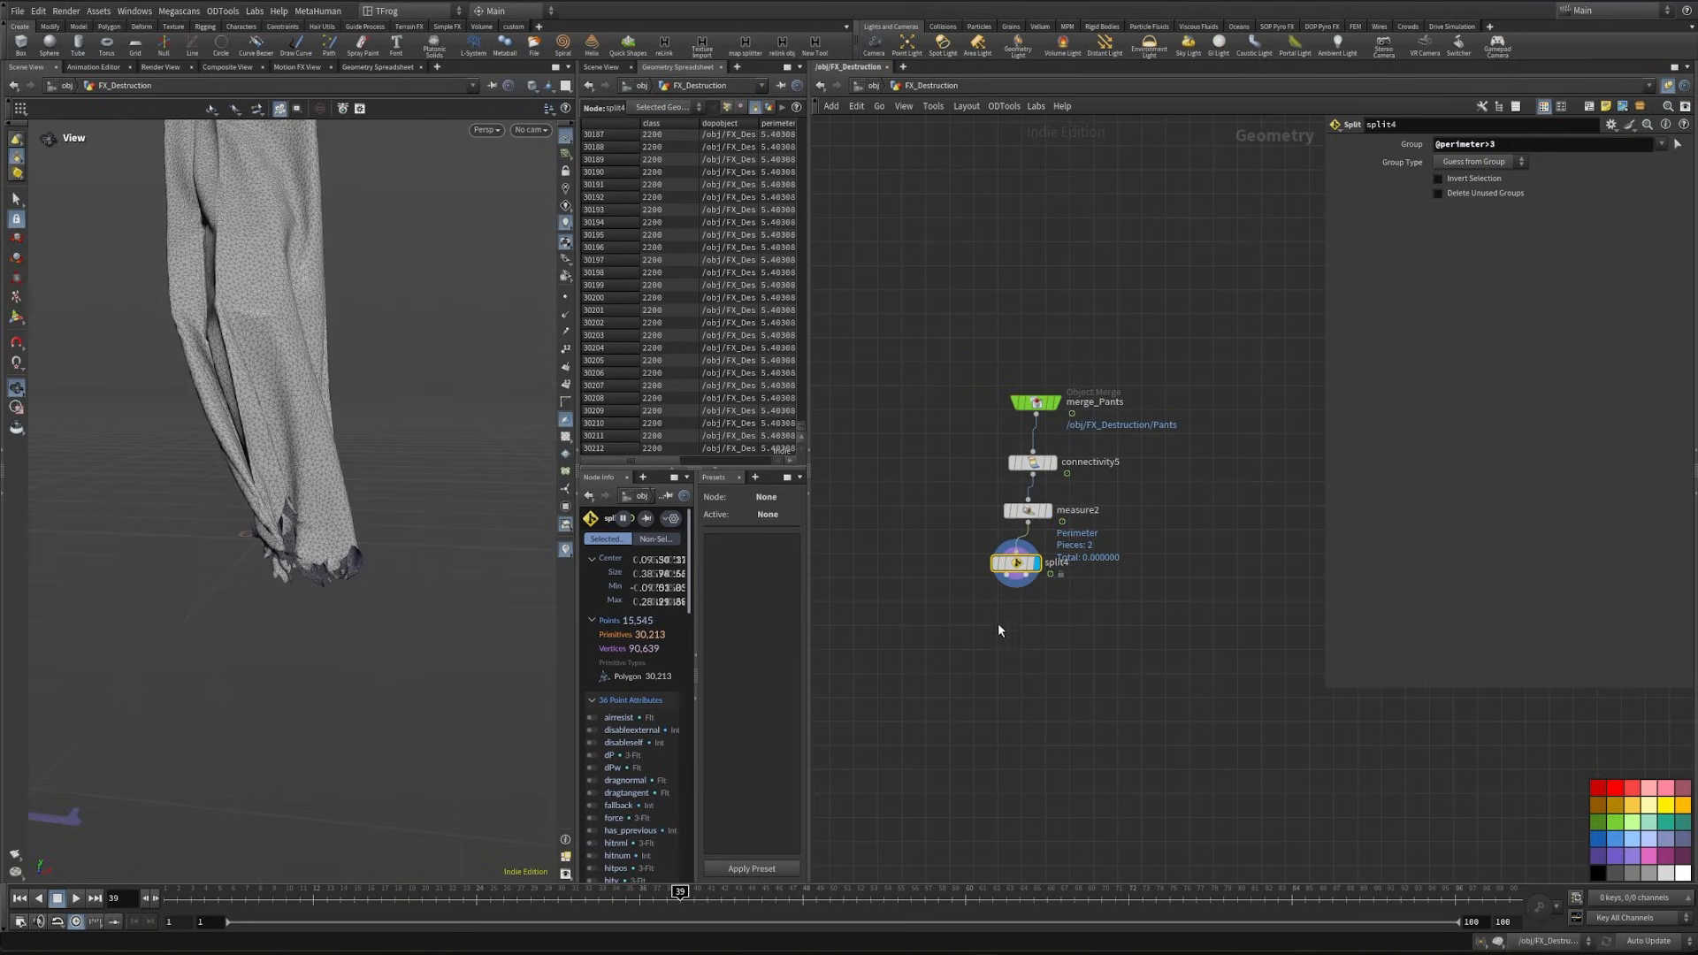
# - Display the split's second output through a temporary Null node to inspect the frayed threads, and delete that Null
pyautogui.press('Tab')
pyautogui.write('nul')
pyautogui.press('Return')
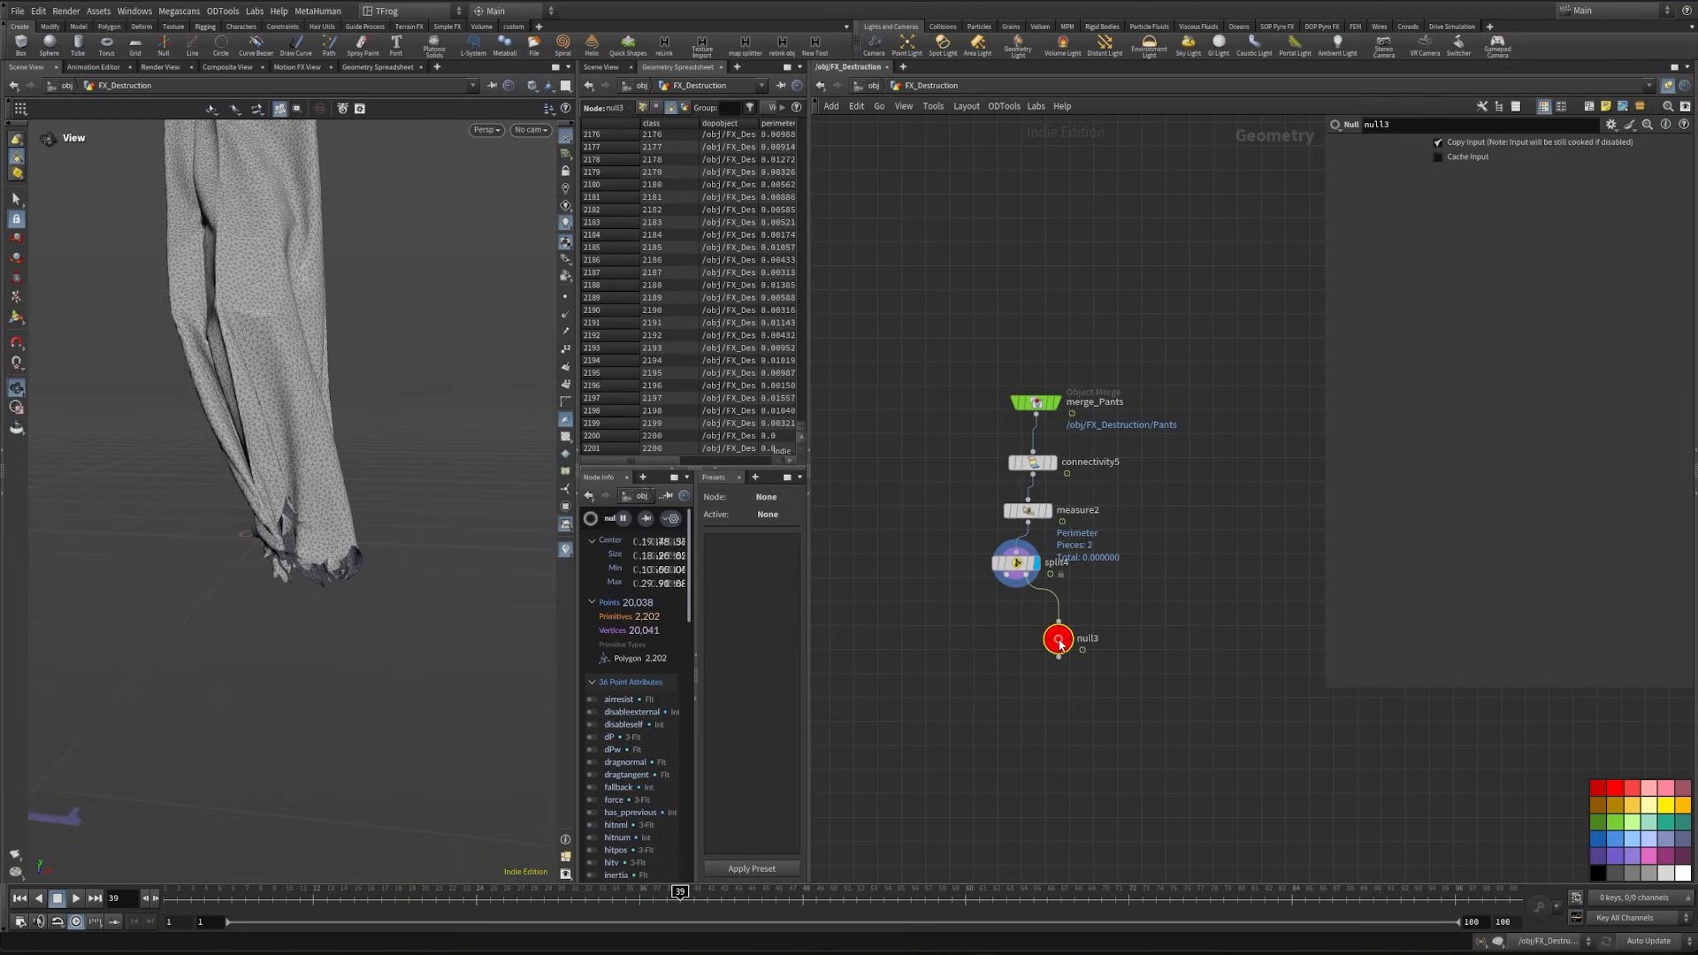
pyautogui.click(1058, 638)
pyautogui.moveTo(288, 555); pyautogui.dragTo(372, 584)
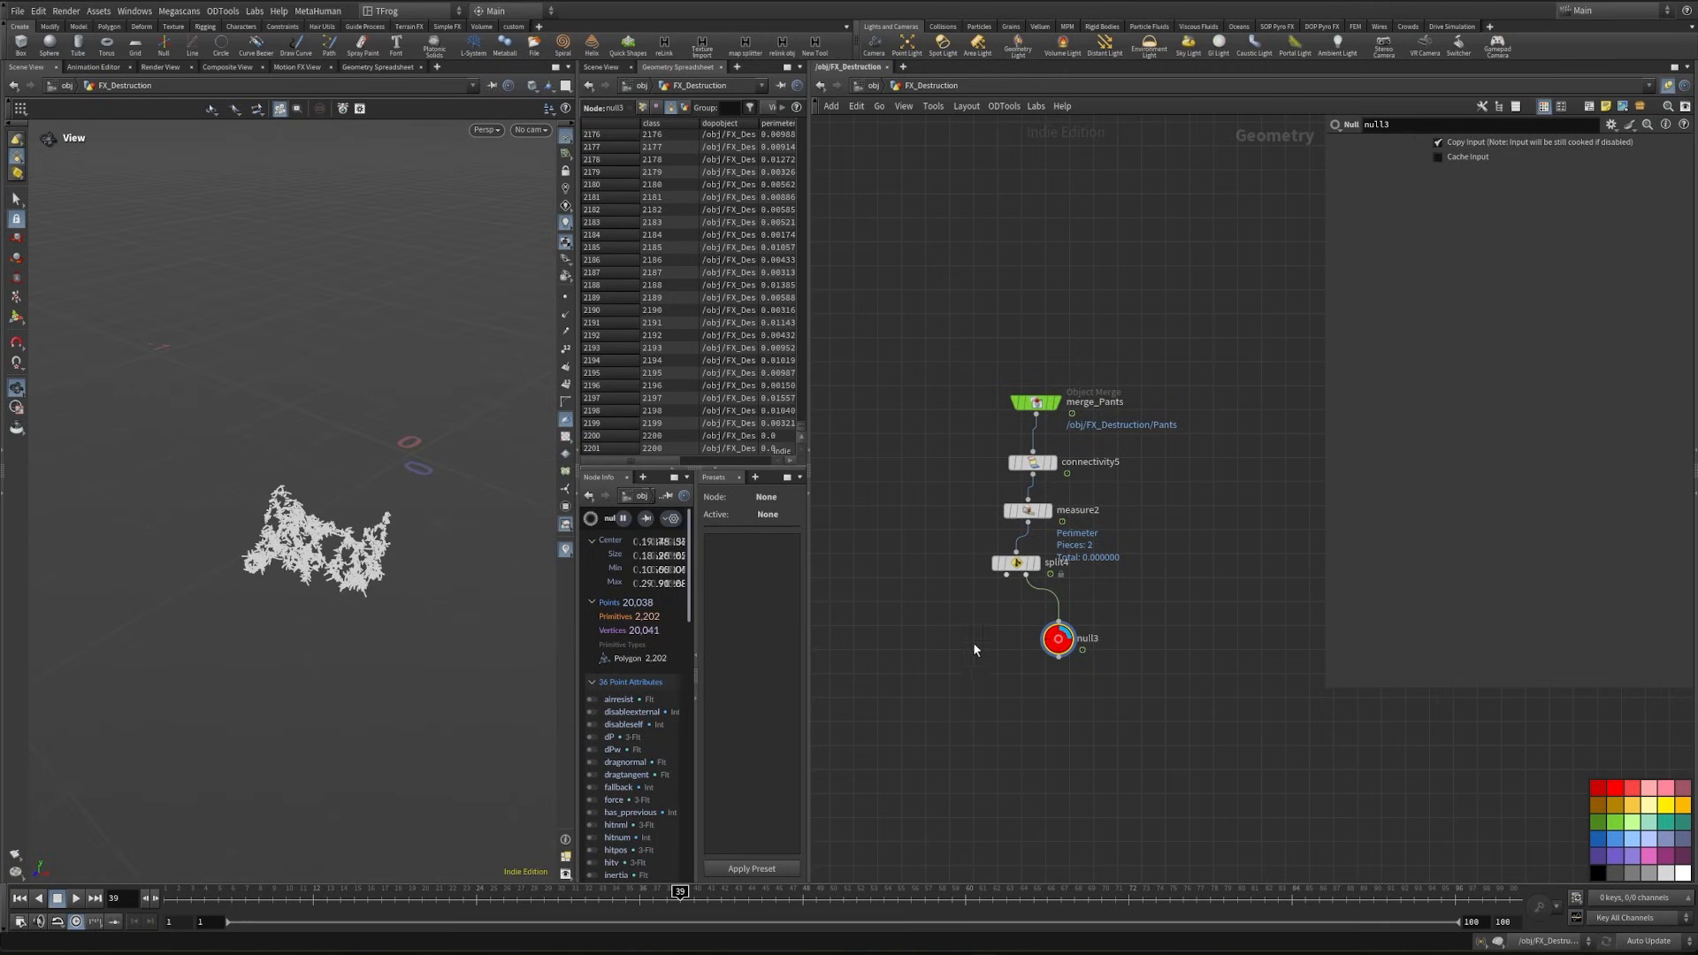
pyautogui.press('Delete')
# - Lay out the pants nodes neatly and add a displayed Group Delete node on the split's first output
pyautogui.hotkey('ctrl', 'a')
pyautogui.press('l')
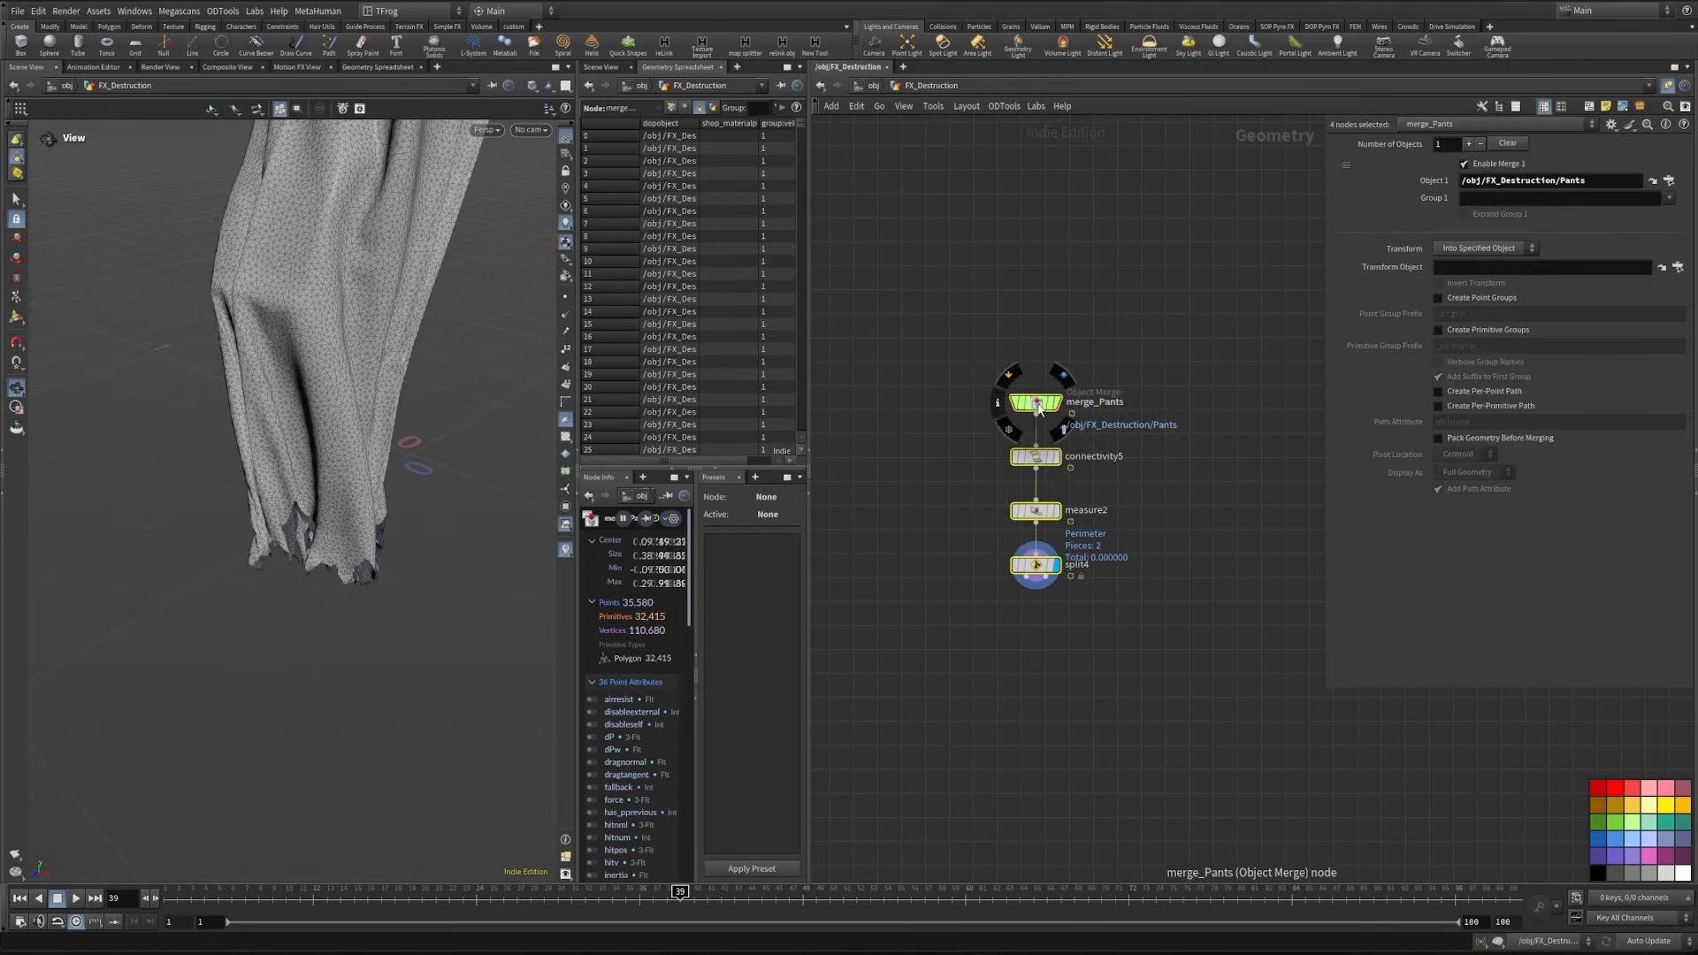
pyautogui.click(1037, 595)
pyautogui.moveTo(1051, 541); pyautogui.dragTo(935, 587)
pyautogui.write('group de')
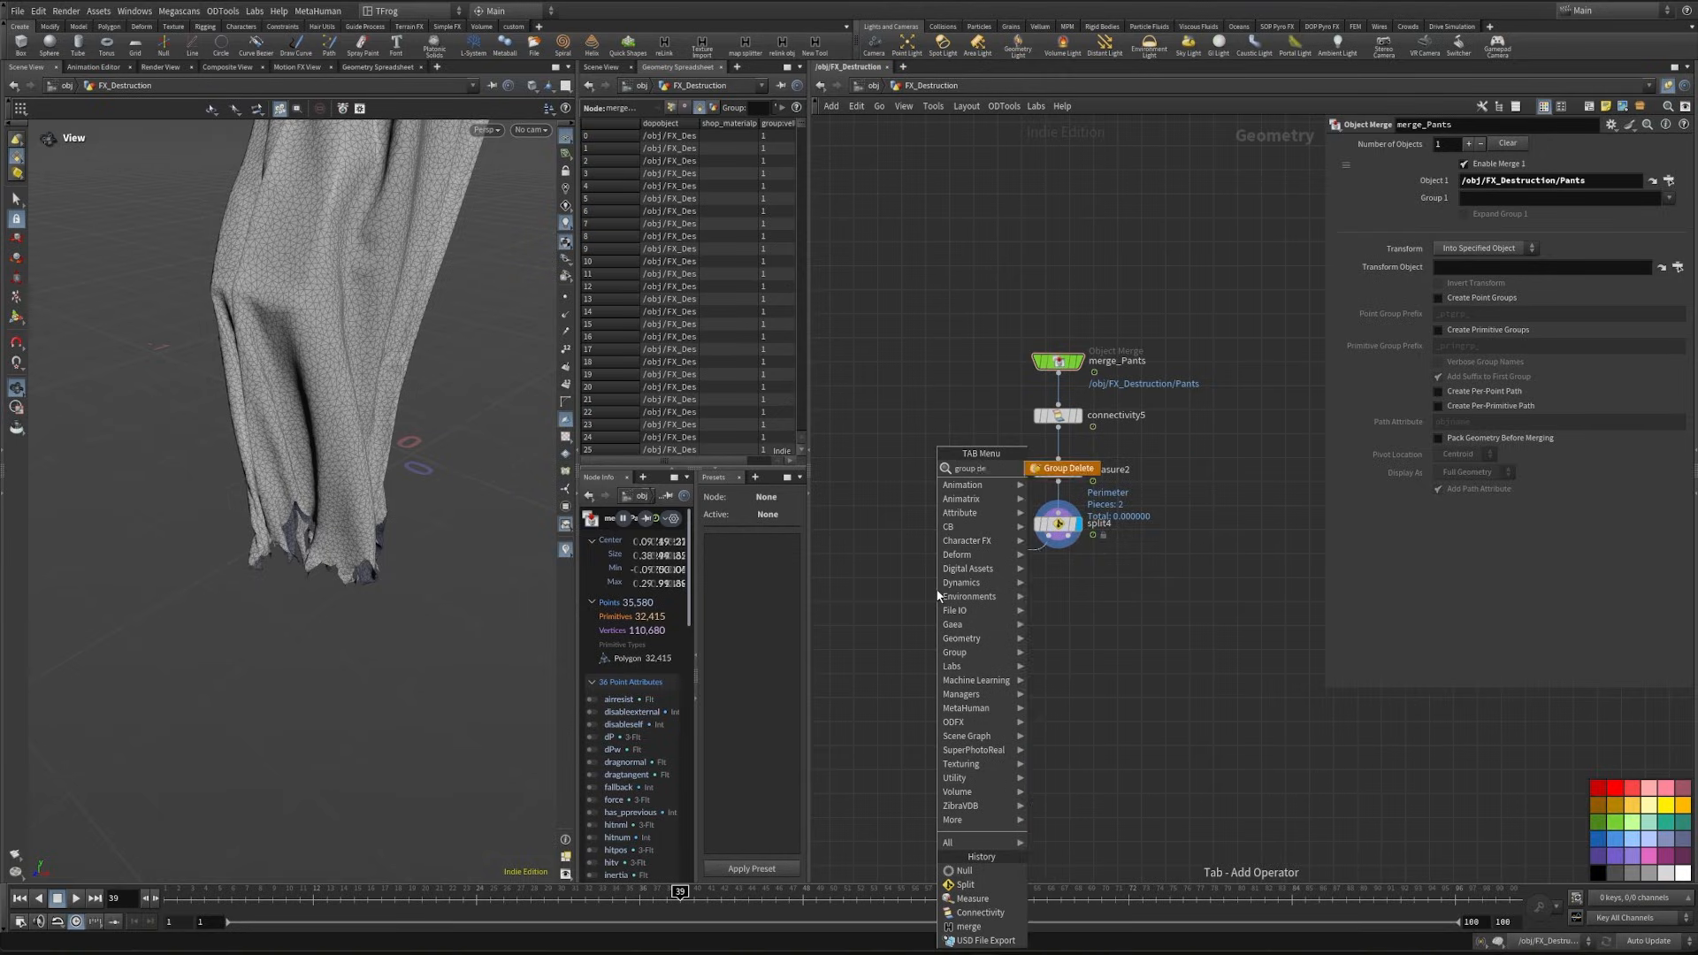
pyautogui.press('Return')
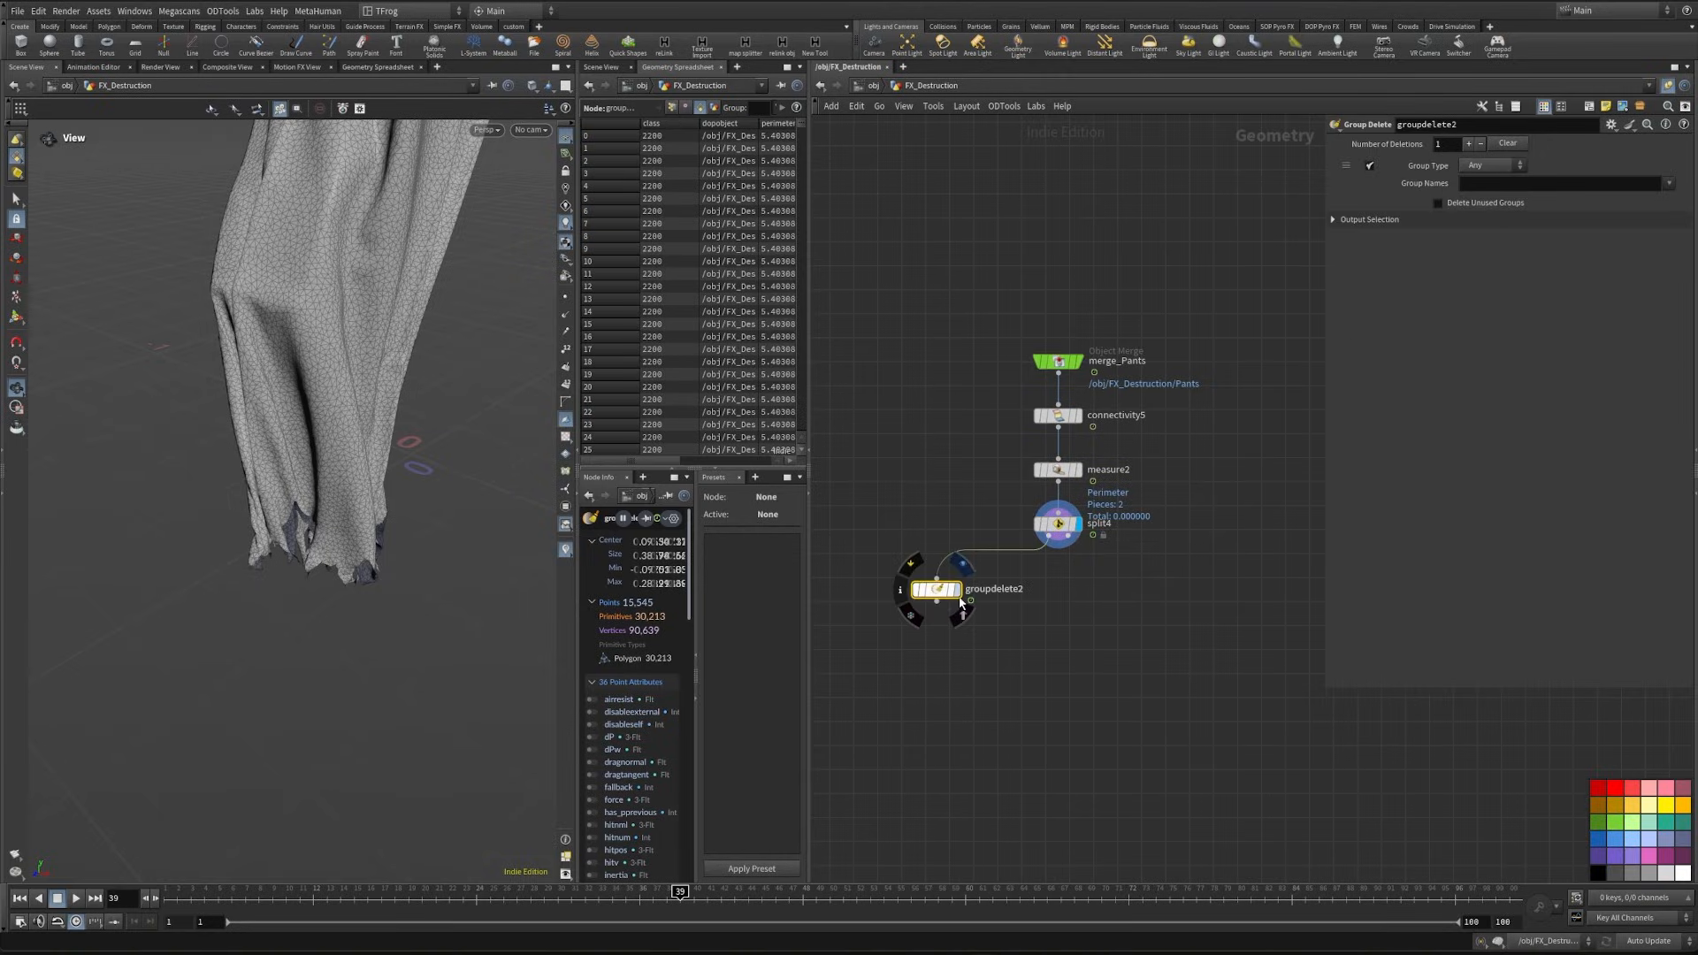
pyautogui.click(963, 598)
# - Add a Name node below the Group Delete node and name the primitives pants
pyautogui.moveTo(929, 603); pyautogui.dragTo(1047, 557, button='middle')
pyautogui.moveTo(1049, 557); pyautogui.dragTo(1054, 586)
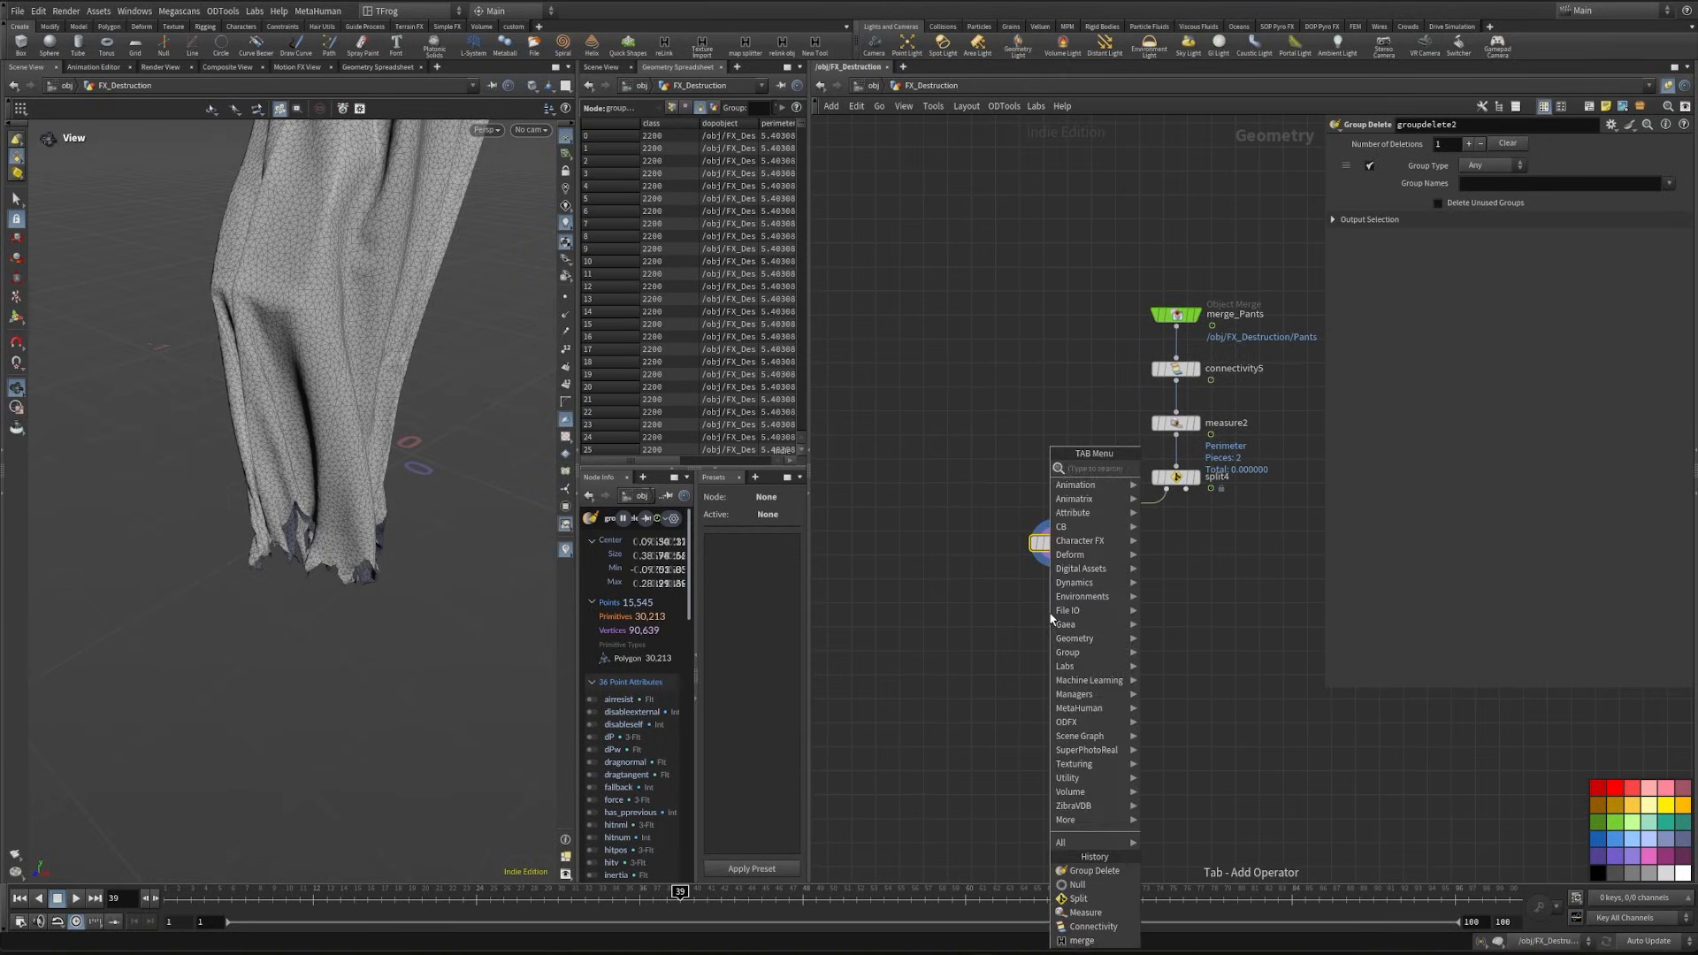
pyautogui.write('name')
pyautogui.press('Return')
pyautogui.click(1516, 253)
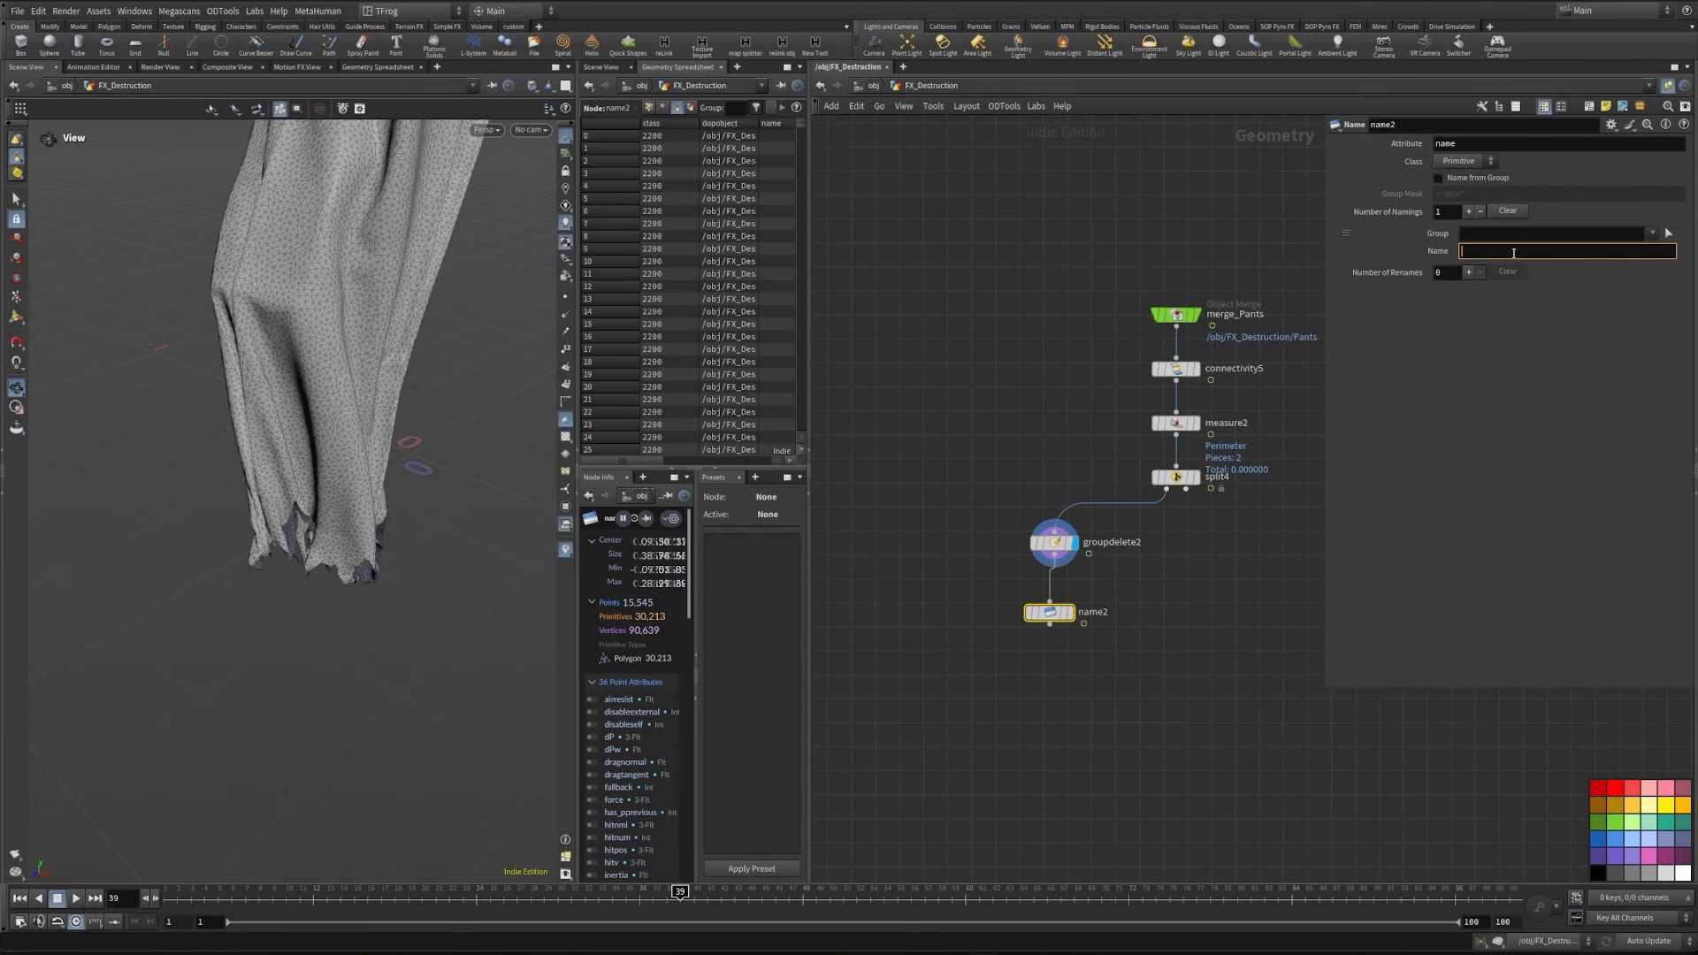
pyautogui.press('Return')
pyautogui.moveTo(1019, 641); pyautogui.dragTo(917, 519, button='middle')
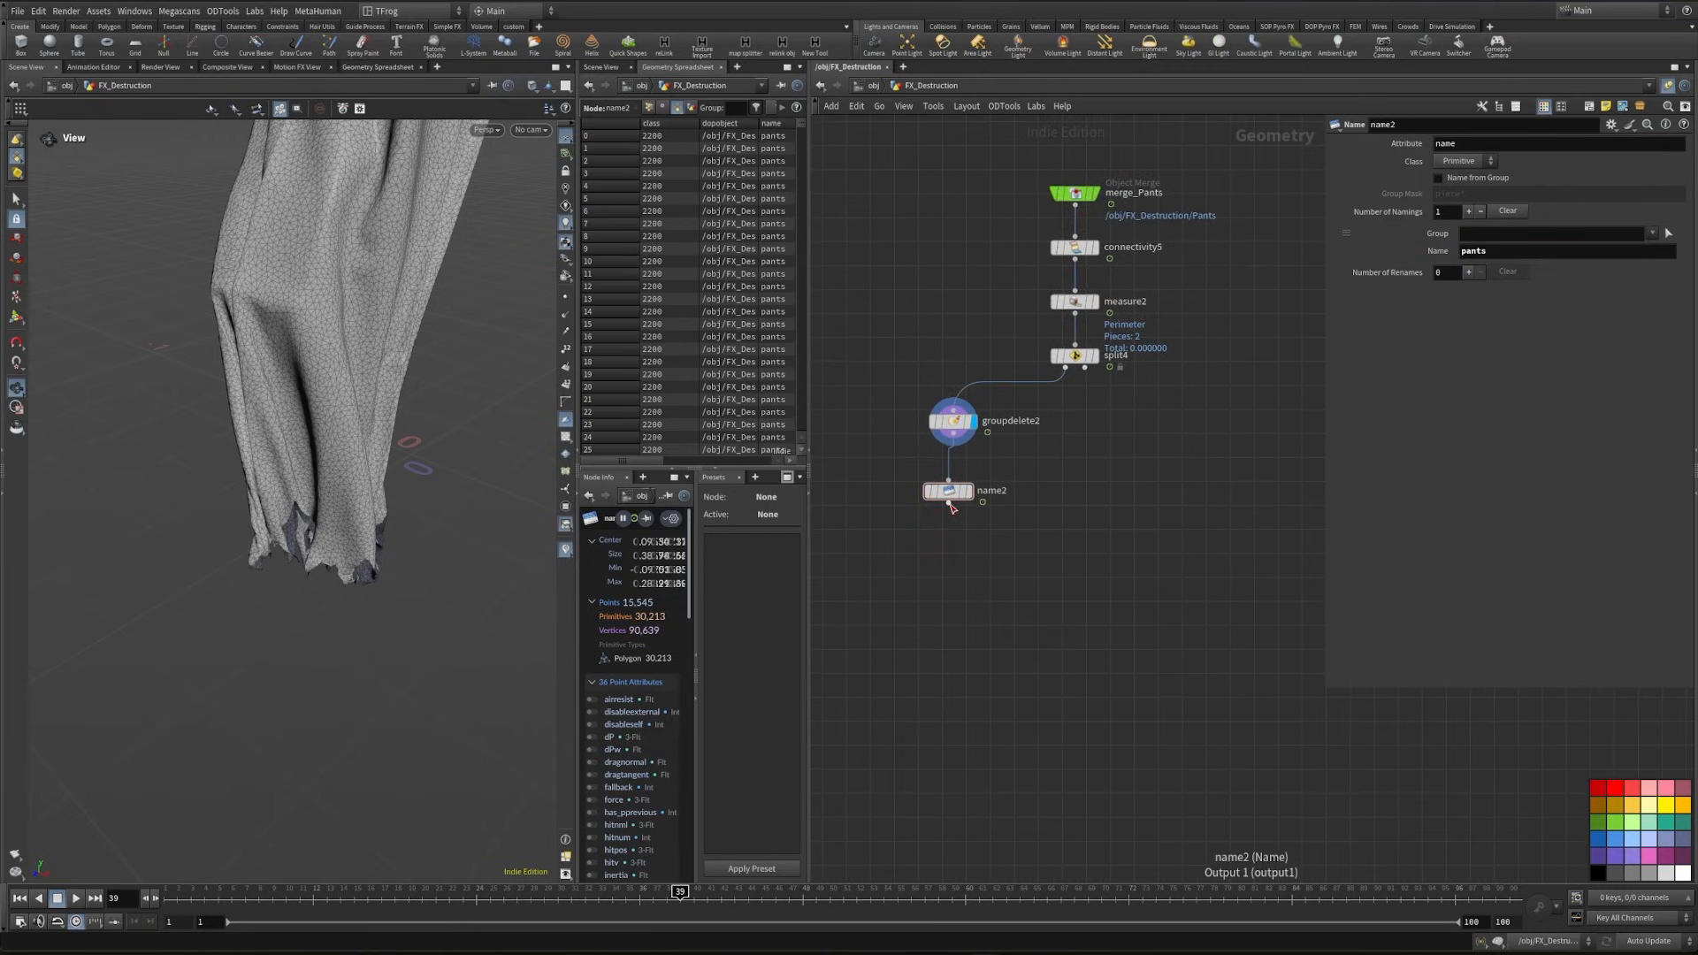
# - Add a PolyReduce node fed by the output of the Name node
pyautogui.click(949, 504)
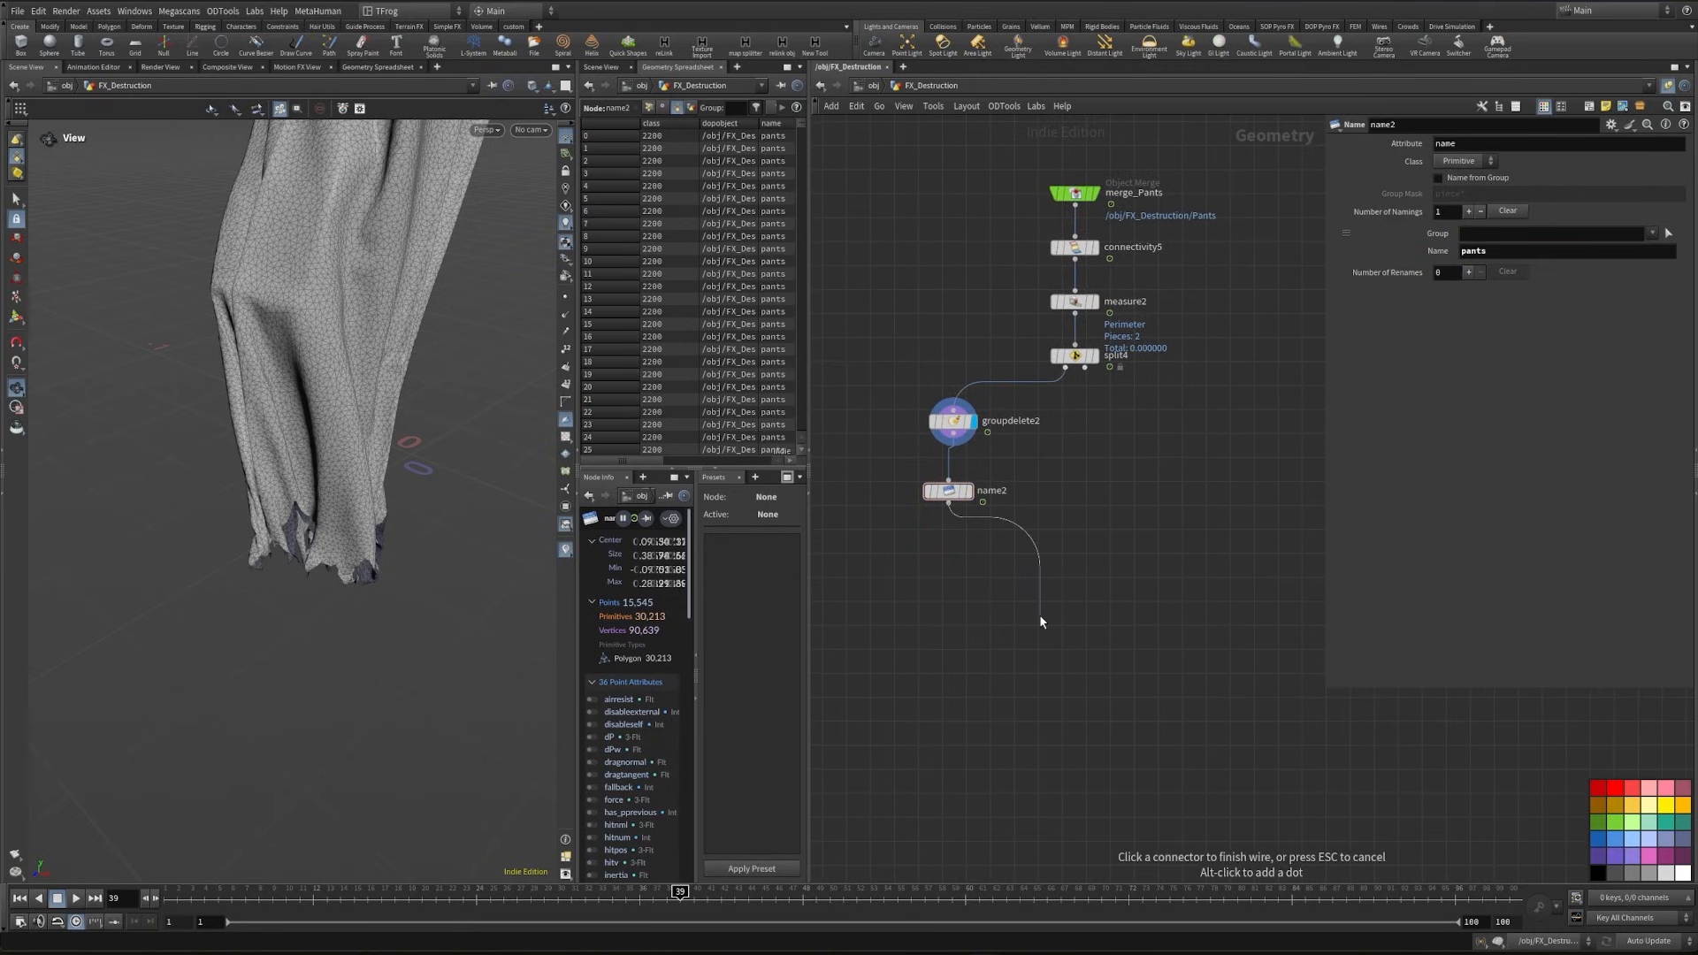
pyautogui.press('Tab')
pyautogui.write('polyr')
pyautogui.press('Return')
pyautogui.click(1040, 616)
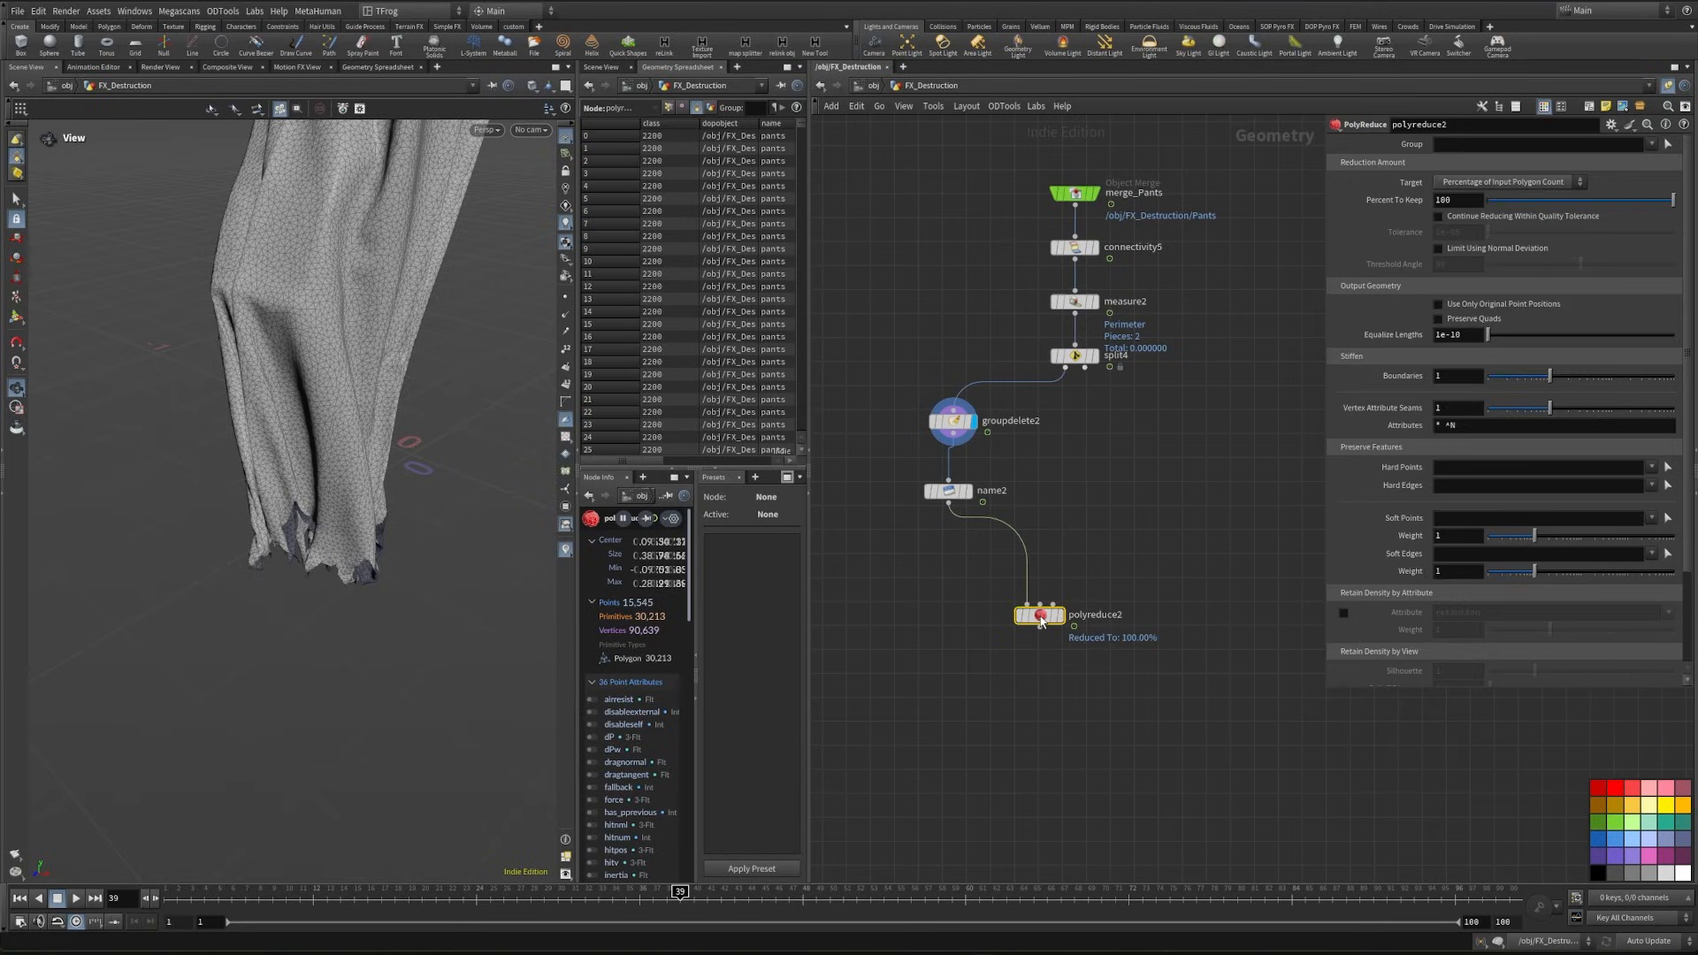
# - Add a Time Shift node set to frame 1, wire it from the Name node, and display the Name node
pyautogui.press('Tab')
pyautogui.write('timeshift')
pyautogui.press('Return')
pyautogui.click(1094, 586)
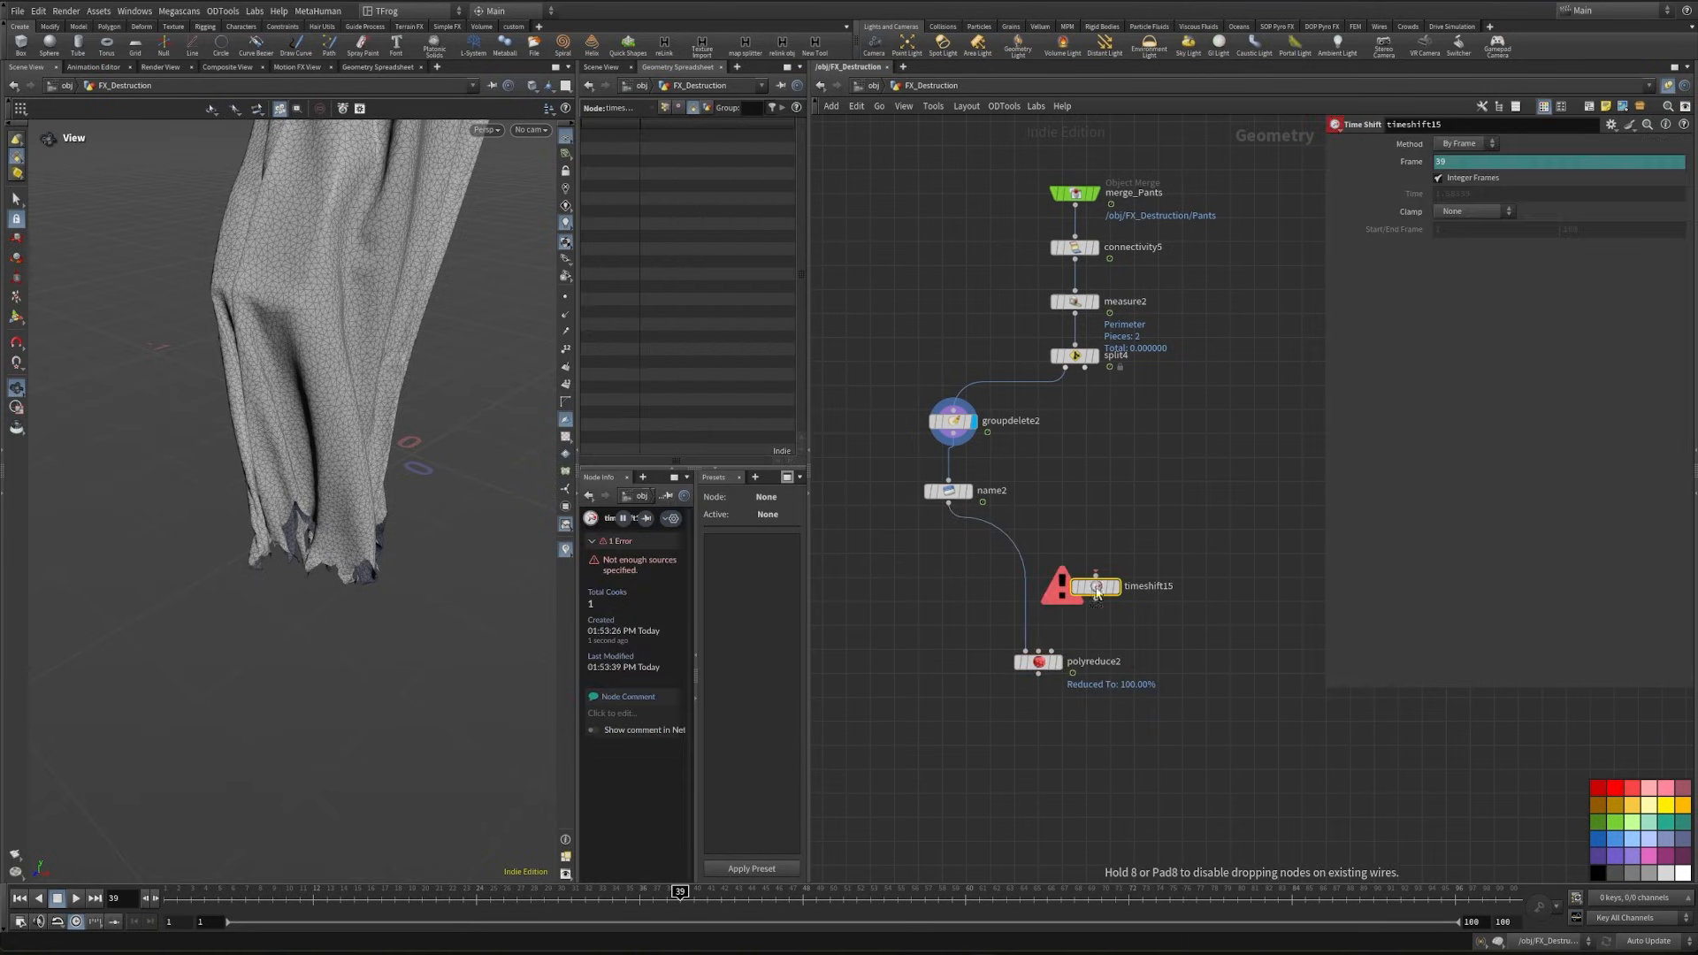
pyautogui.write('1')
pyautogui.press('Return')
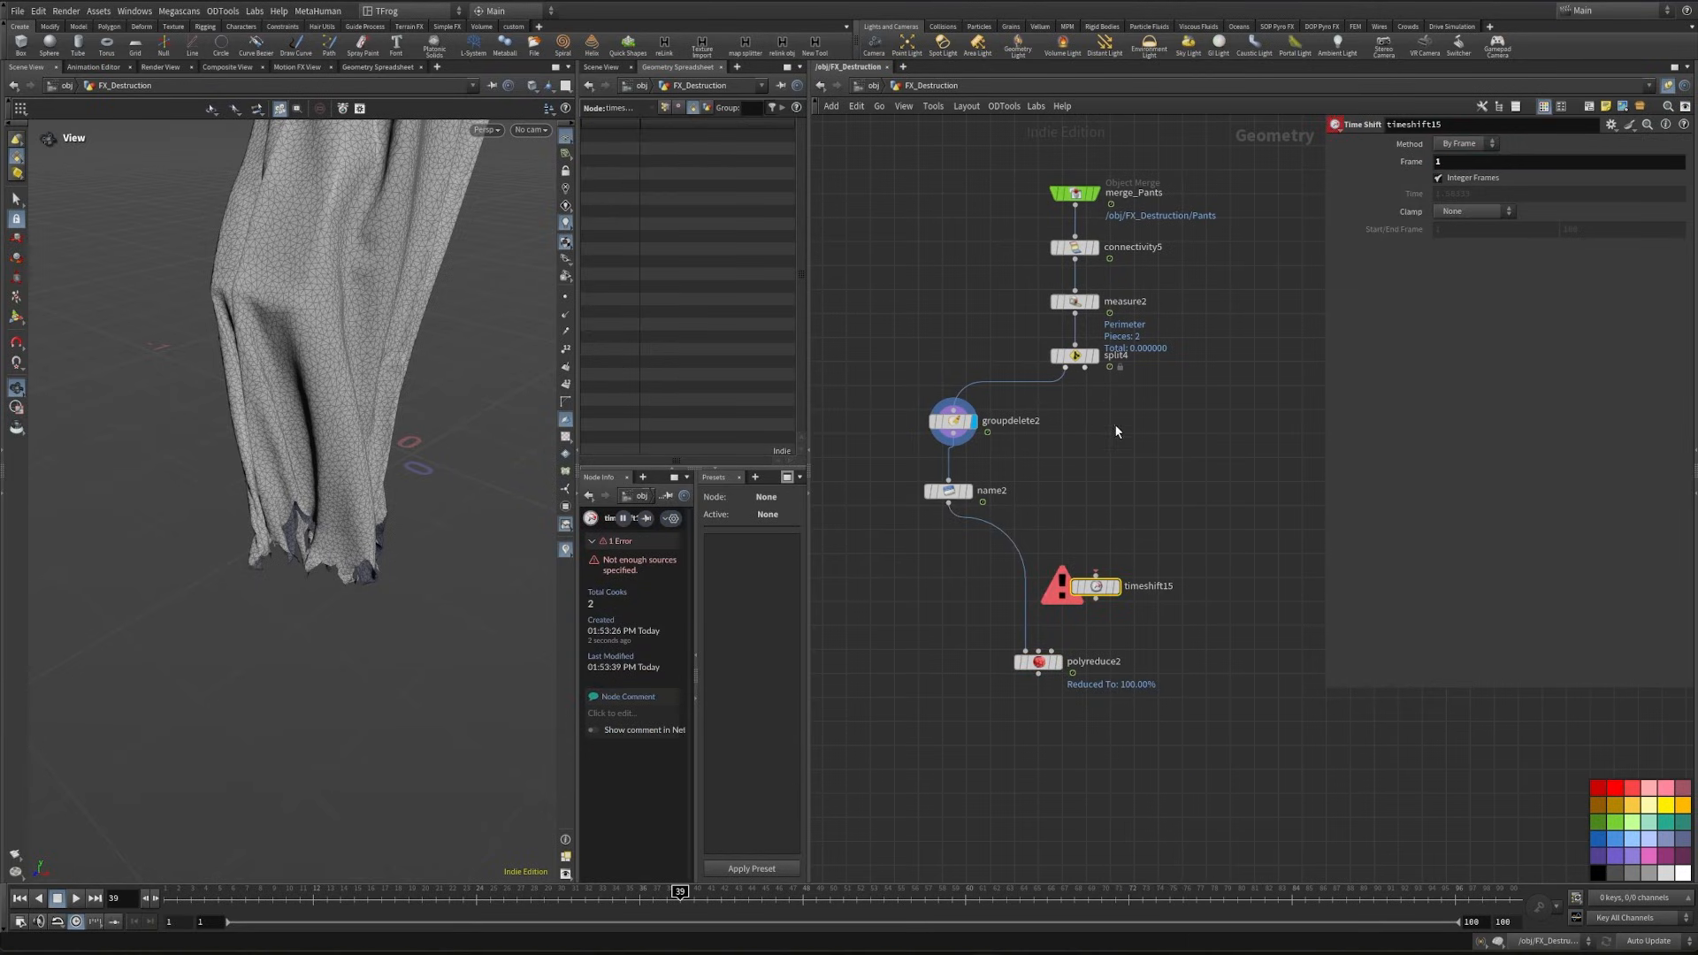
pyautogui.moveTo(1096, 573); pyautogui.dragTo(1010, 492)
pyautogui.click(969, 491)
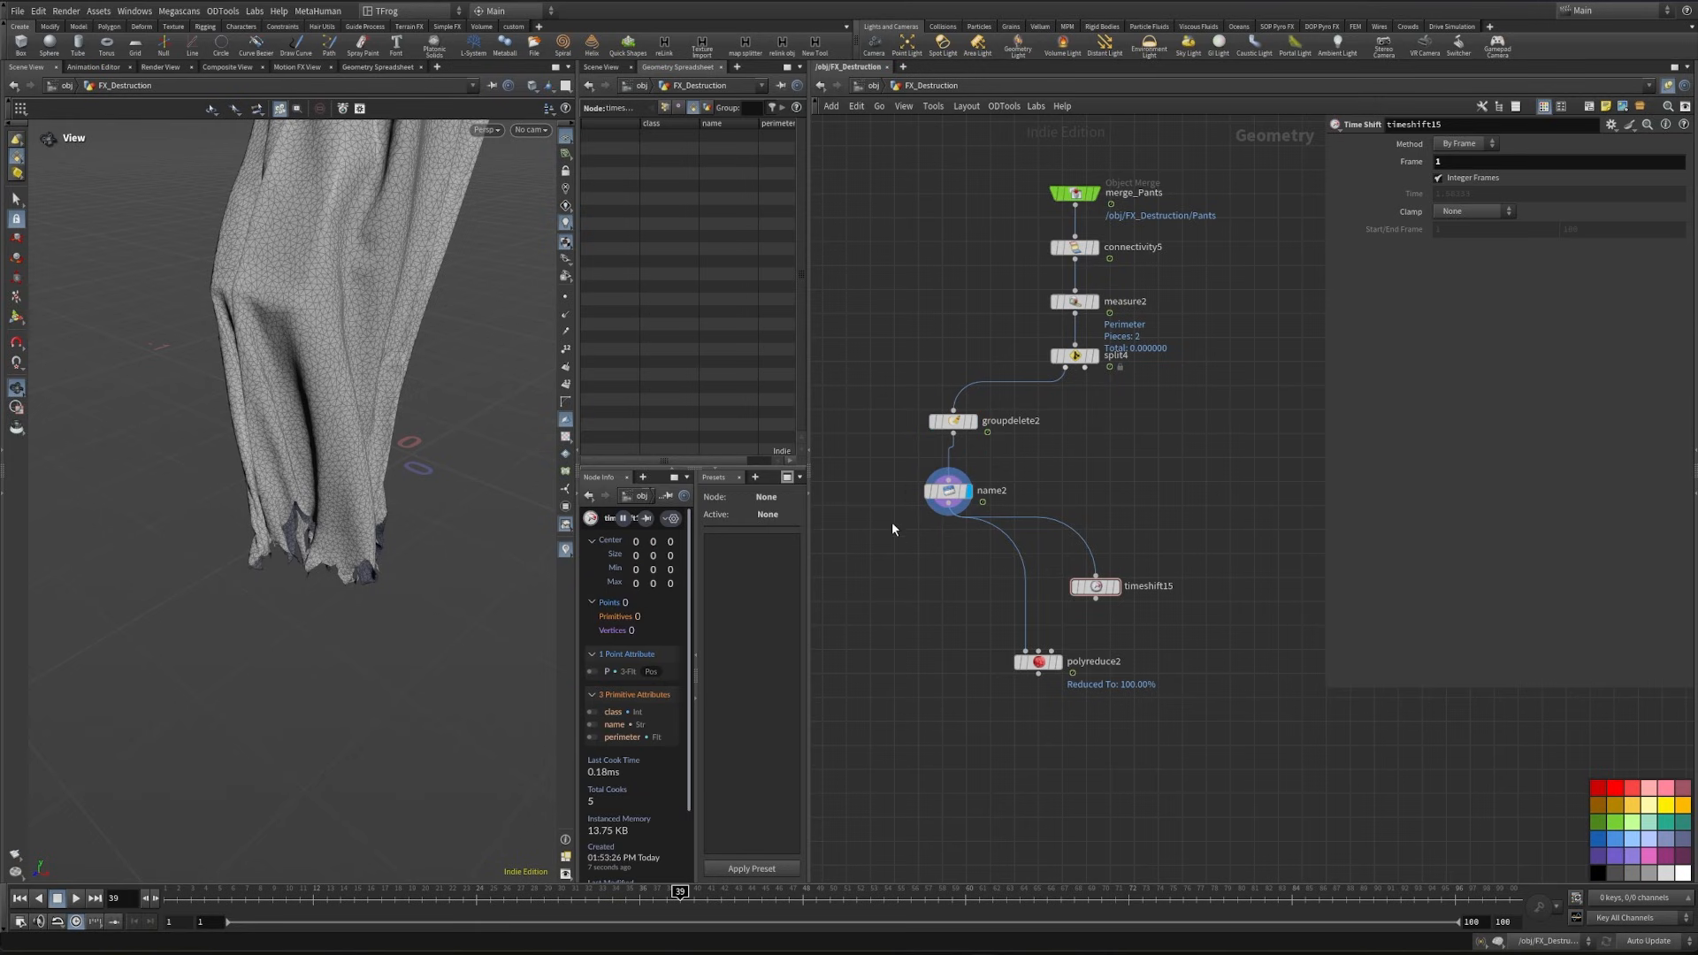
# - Scrub to frame 6, set the Time Shift node's frame to 6, and wire it into the PolyReduce node's second input
pyautogui.click(221, 898)
pyautogui.moveTo(225, 898); pyautogui.dragTo(231, 898)
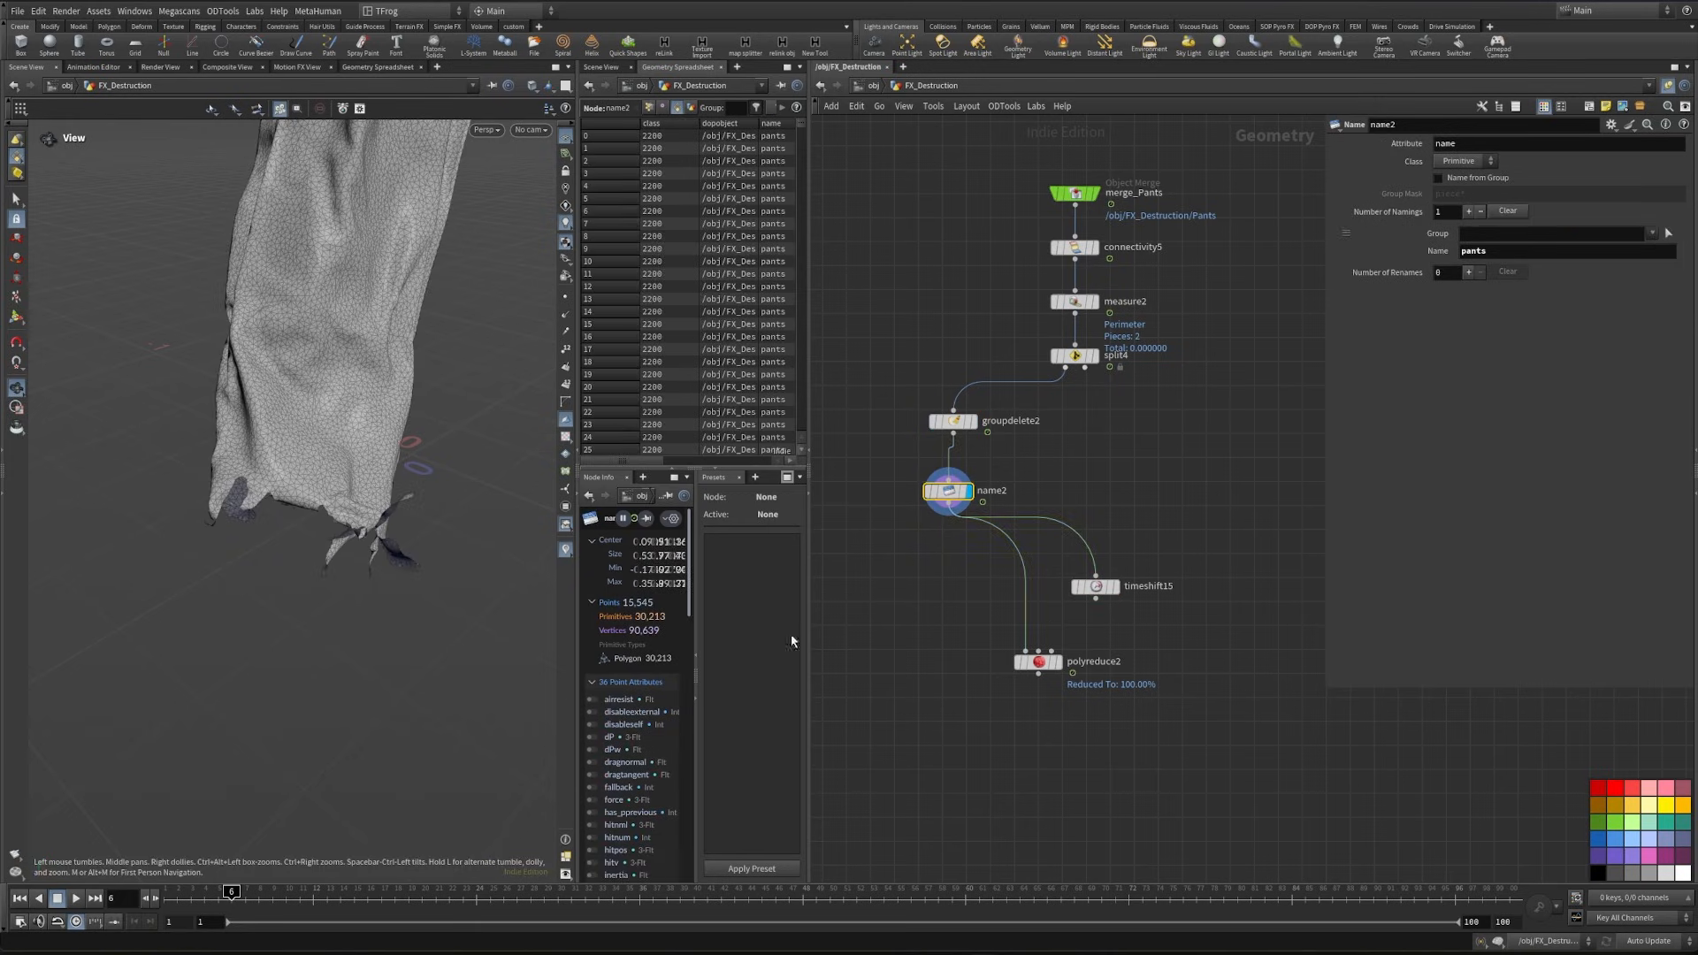
pyautogui.click(1096, 587)
pyautogui.write('6')
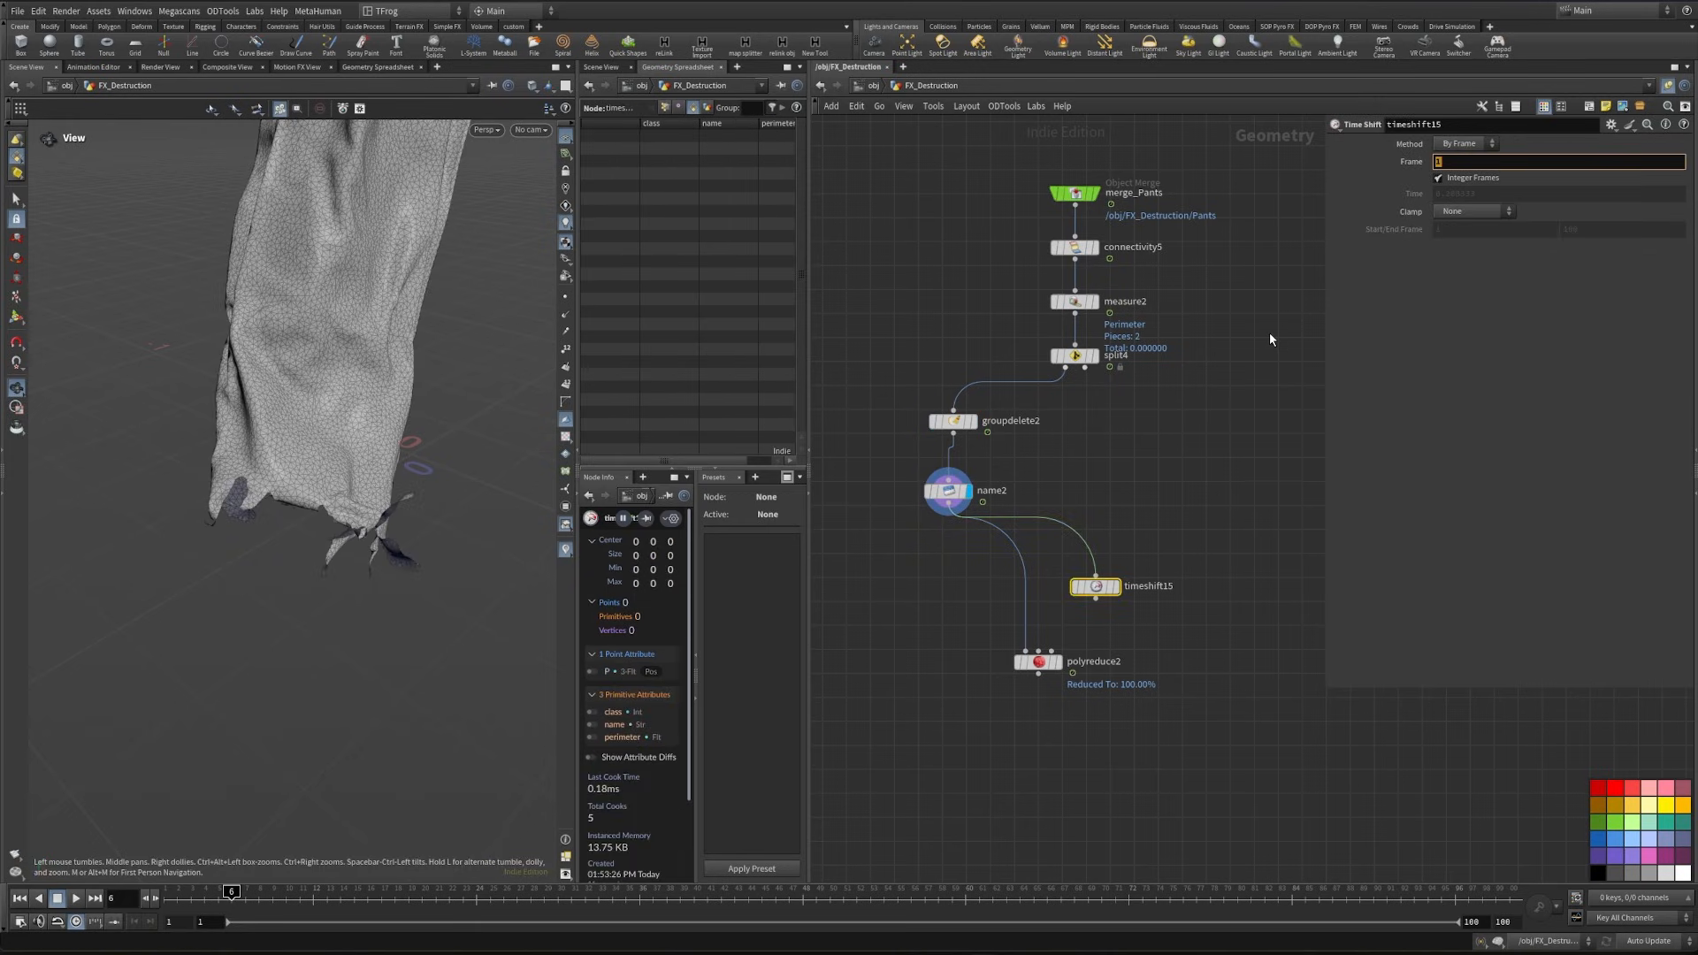
pyautogui.click(1270, 332)
pyautogui.moveTo(1204, 453); pyautogui.dragTo(1242, 411, button='middle')
pyautogui.click(1135, 558)
pyautogui.click(1077, 598)
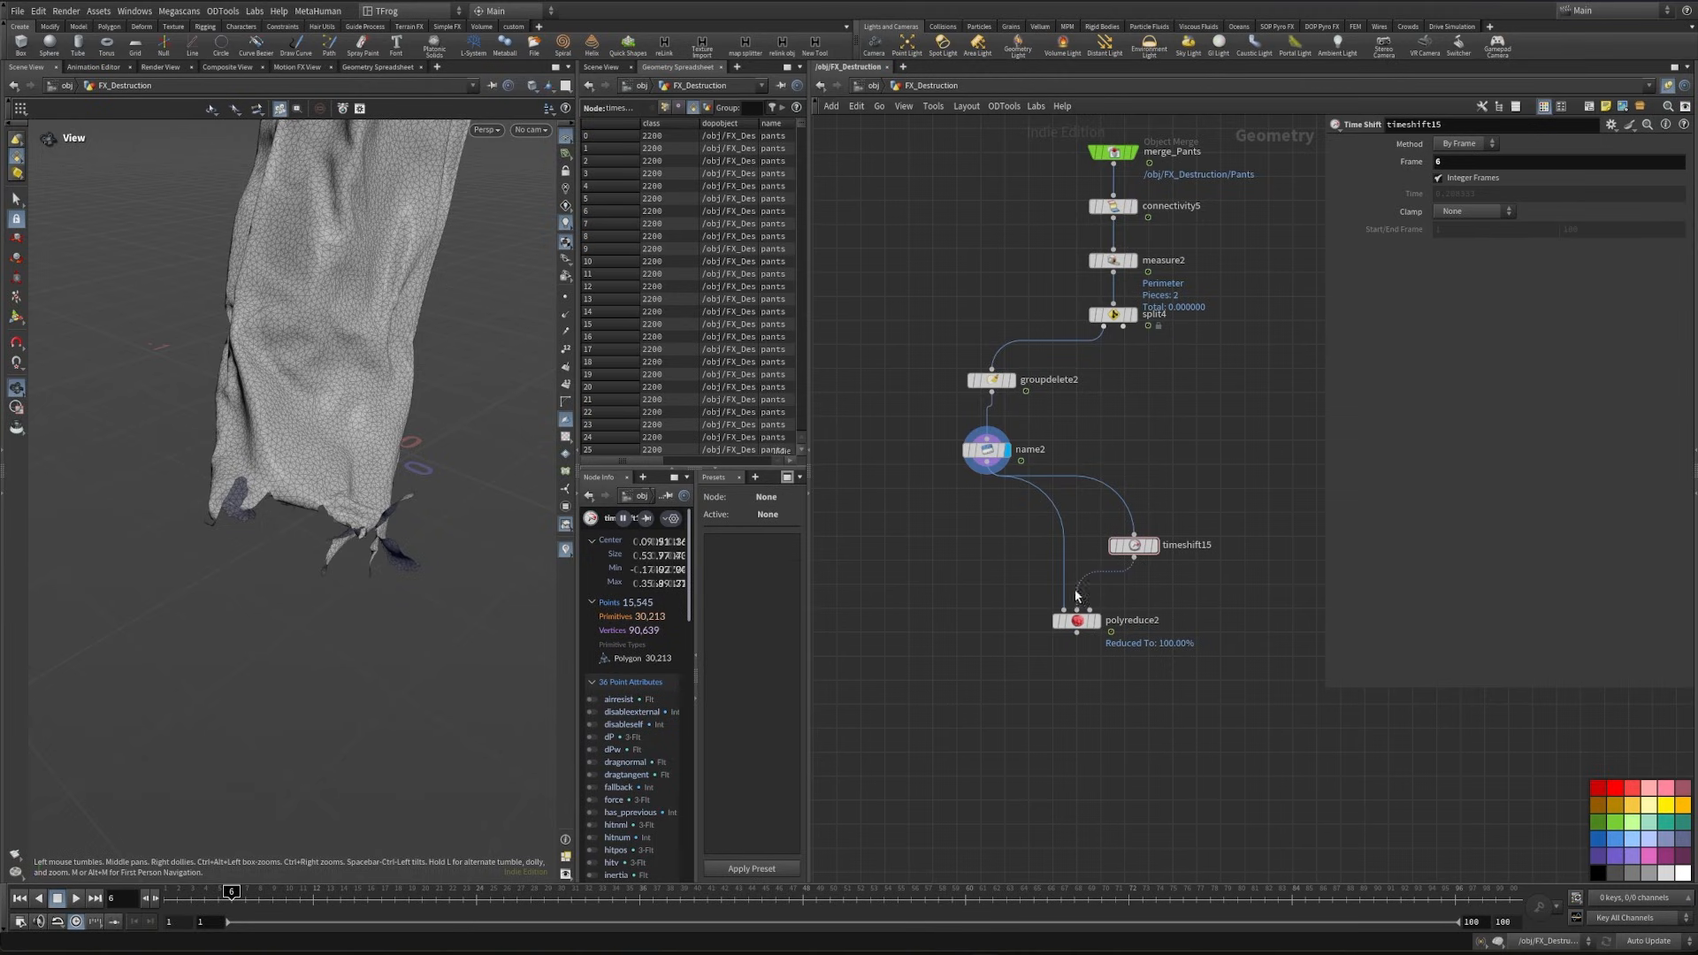
# - Display the PolyReduce node, set its percent to keep to 20, and check the reduced pants at another frame
pyautogui.moveTo(1088, 621); pyautogui.dragTo(1088, 632)
pyautogui.click(1096, 632)
pyautogui.doubleClick(1458, 201)
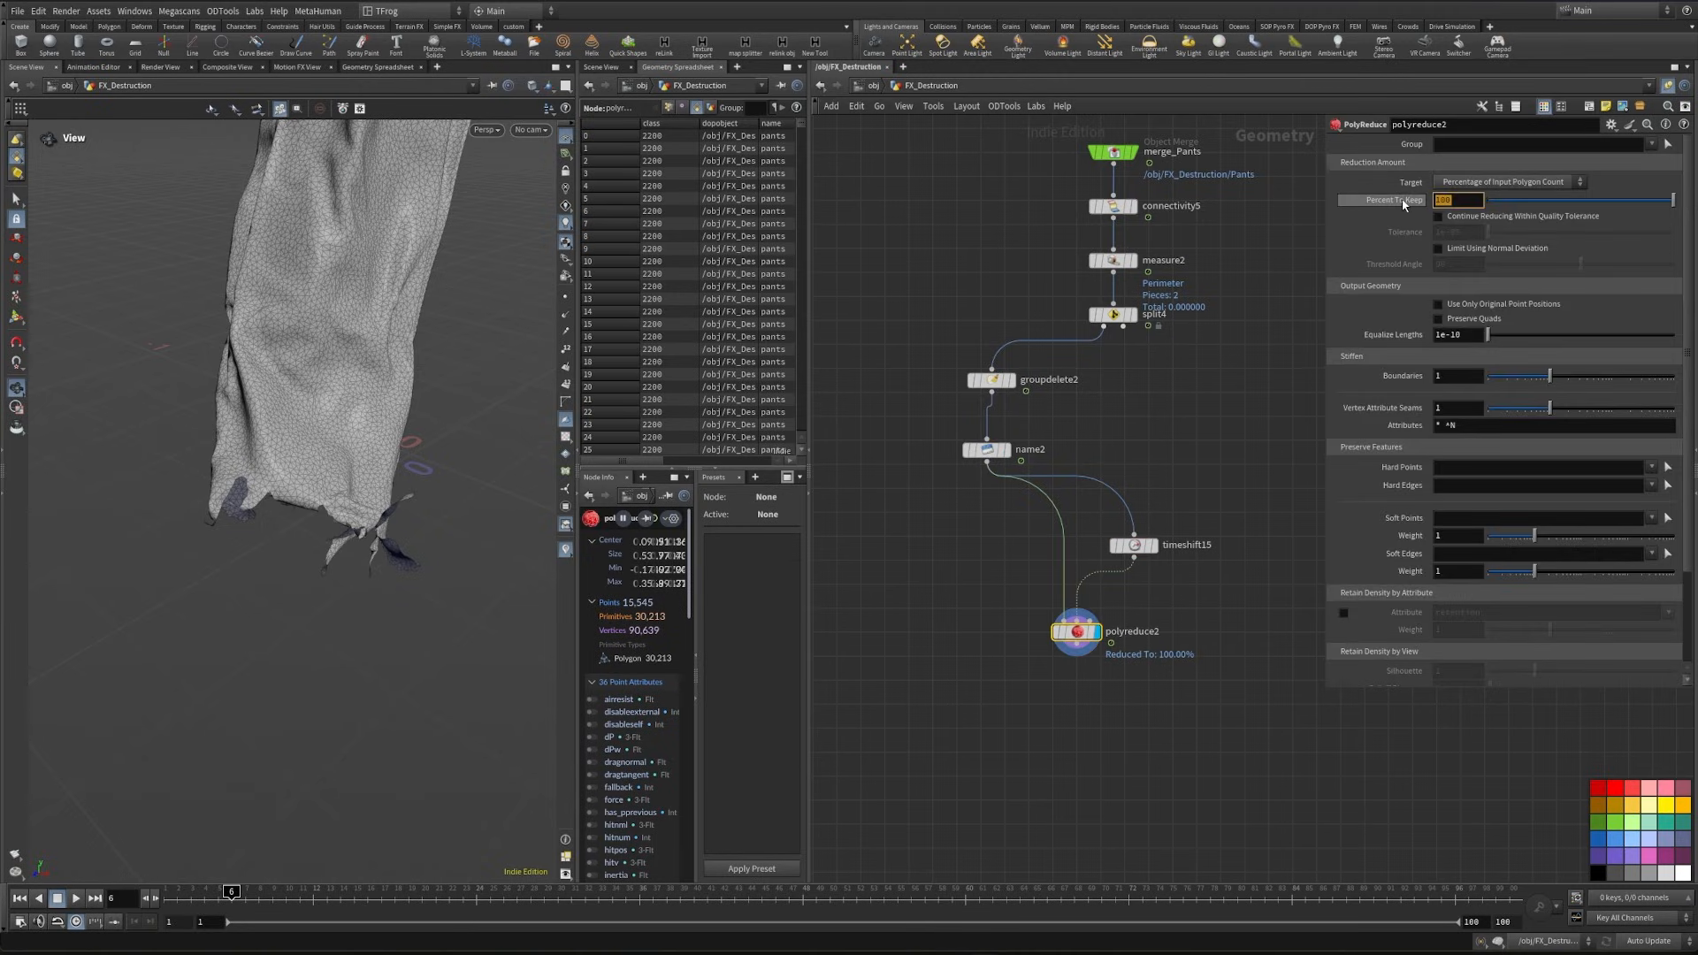
pyautogui.write('20')
pyautogui.press('Return')
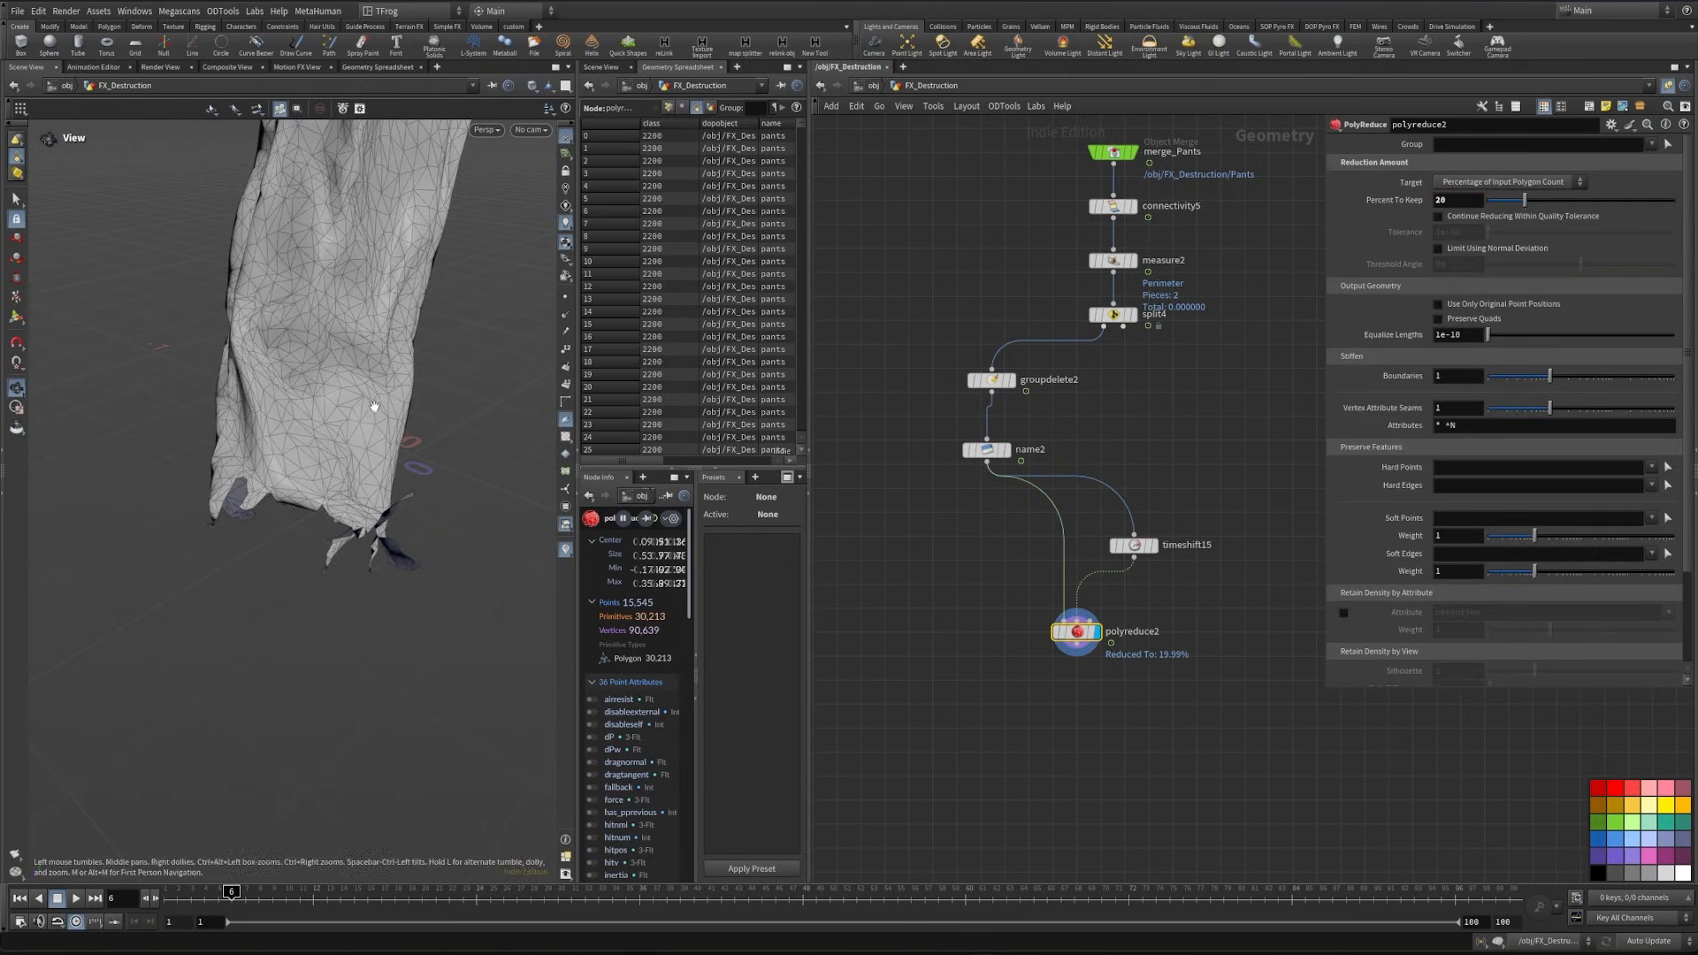
pyautogui.moveTo(382, 904); pyautogui.dragTo(394, 903)
pyautogui.moveTo(279, 446); pyautogui.dragTo(386, 468)
# - Copy the purpose wrangles, Color, Merge, final wrangle and Destruction export nodes, and paste them below the pants network
pyautogui.press('h')
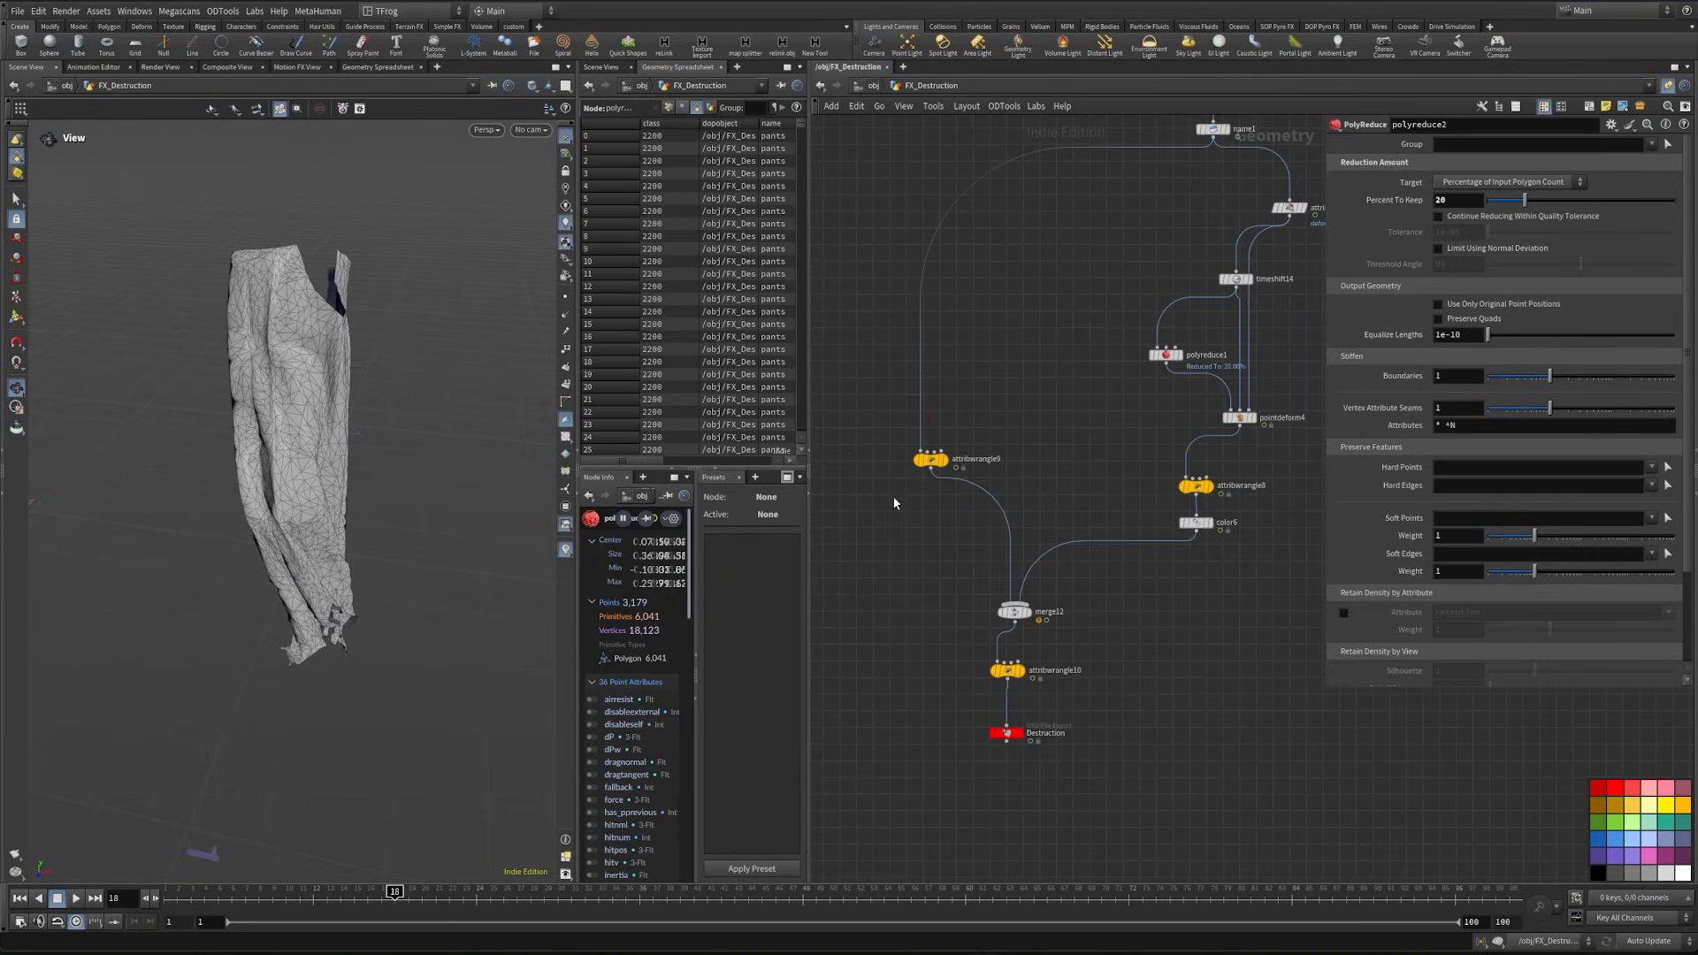
pyautogui.moveTo(872, 451); pyautogui.dragTo(1250, 691)
pyautogui.hotkey('ctrl', 'c')
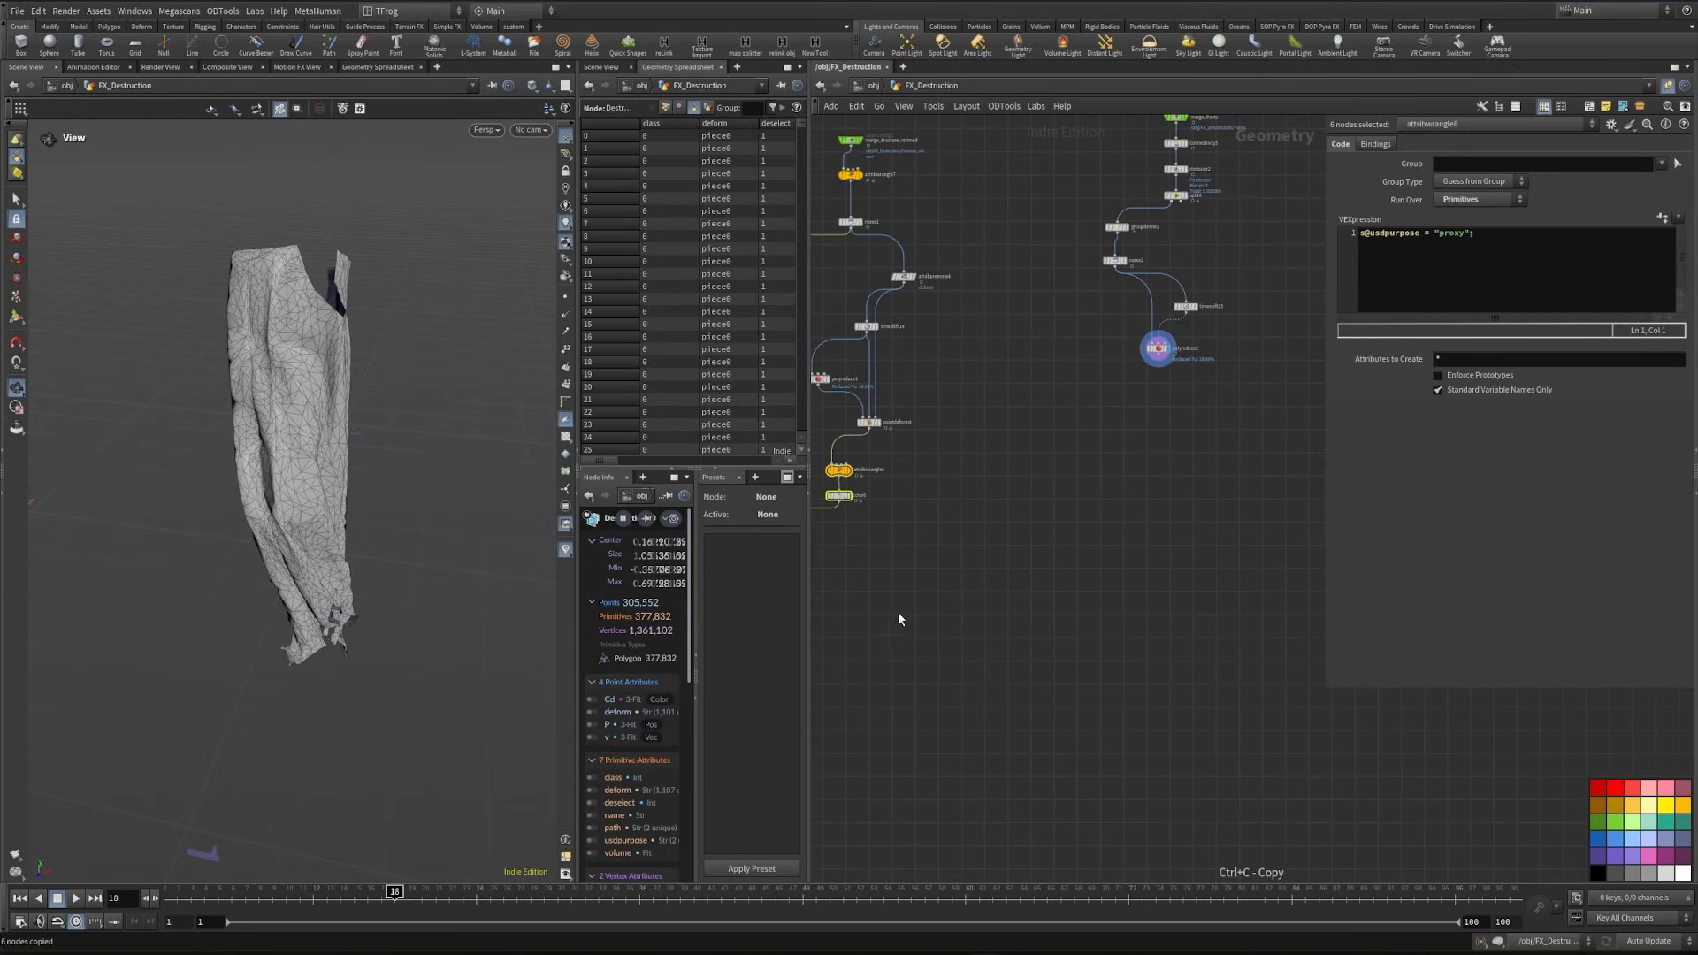
pyautogui.hotkey('ctrl', 'v')
pyautogui.scroll(3, 1195, 715)
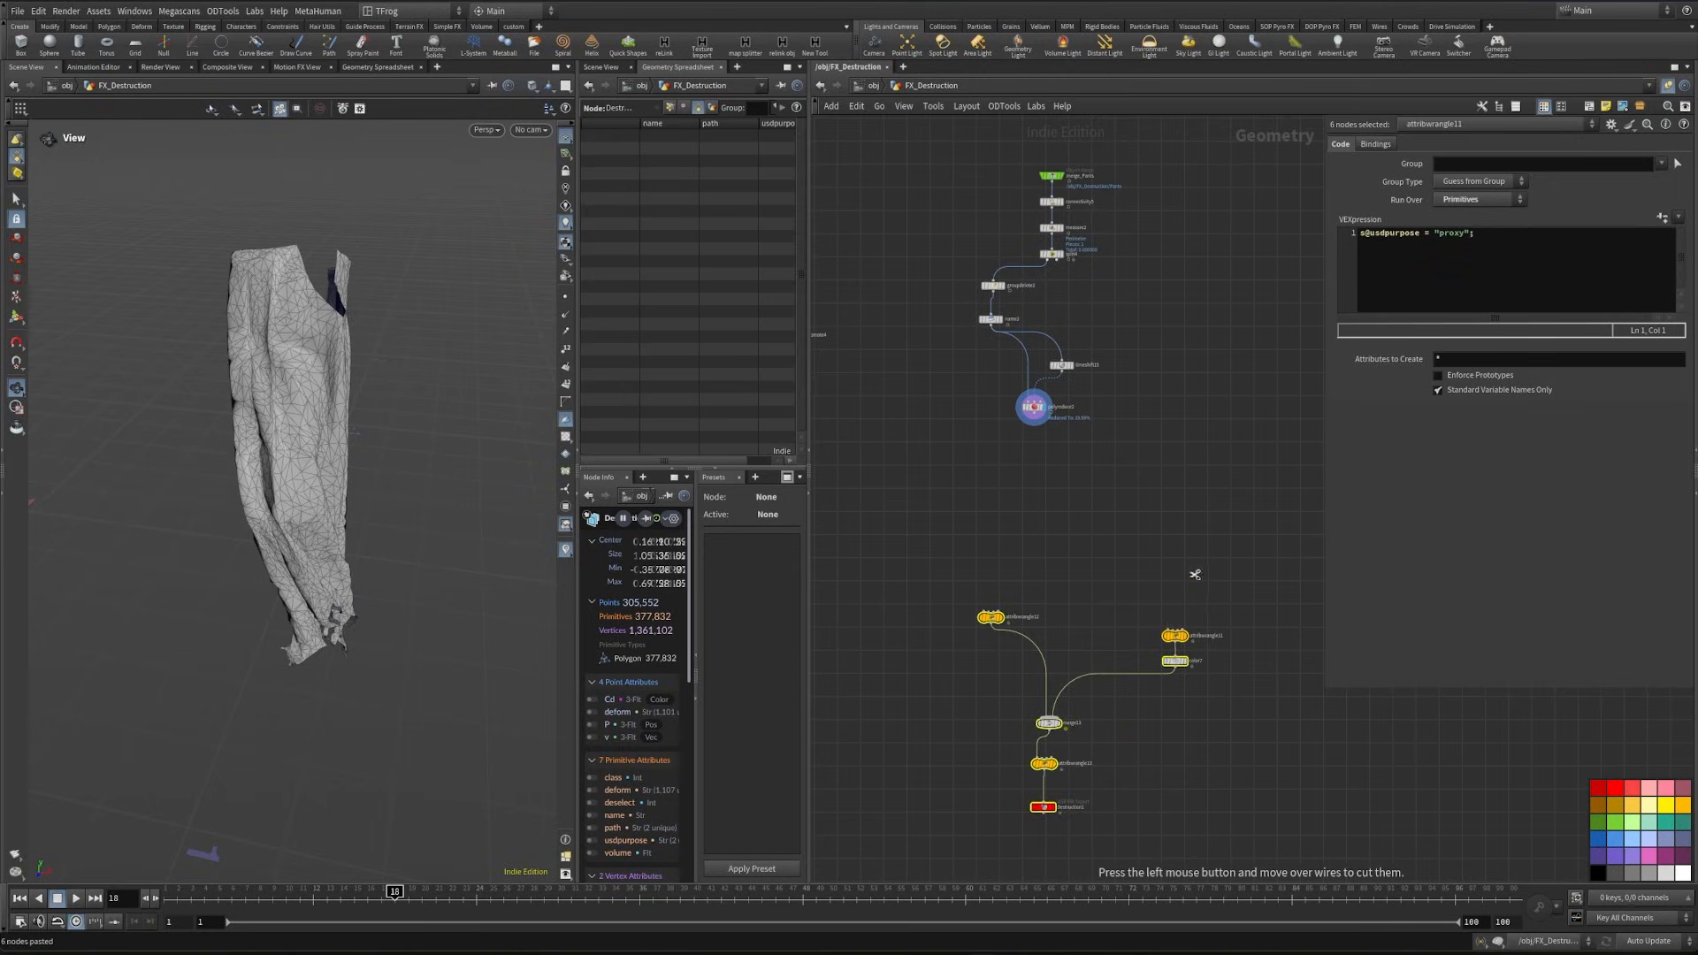
# - Detach the pasted proxy wrangle and Color pair from the merge and wire the pair below the pants PolyReduce node
pyautogui.moveTo(1195, 715); pyautogui.dragTo(1259, 741)
pyautogui.moveTo(1227, 677); pyautogui.dragTo(989, 381)
pyautogui.moveTo(1018, 340); pyautogui.dragTo(1087, 428, button='middle')
pyautogui.scroll(2, 1087, 428)
pyautogui.moveTo(1033, 364); pyautogui.dragTo(1025, 473)
pyautogui.moveTo(954, 462); pyautogui.dragTo(1117, 468, button='middle')
pyautogui.scroll(-3, 1117, 468)
pyautogui.moveTo(973, 669); pyautogui.dragTo(959, 366)
pyautogui.moveTo(1012, 250); pyautogui.dragTo(1031, 386, button='middle')
pyautogui.scroll(3, 1061, 372)
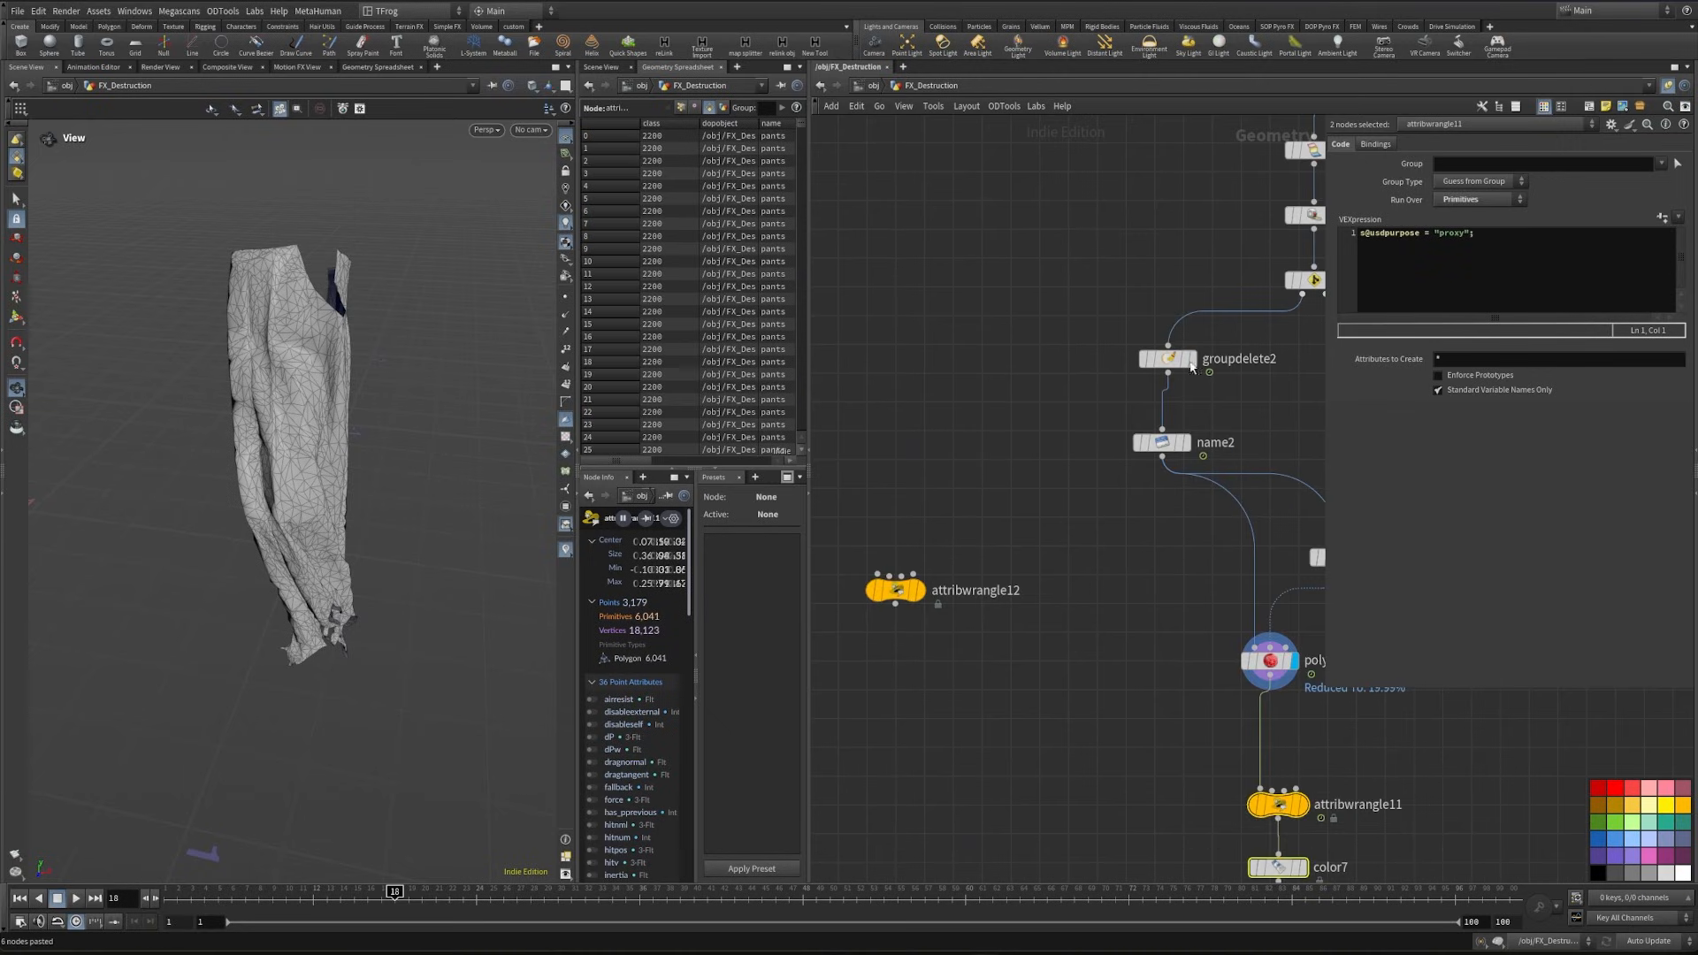
# - Wire the split's first output into the render-purpose wrangle and place that wrangle beside the proxy branch
pyautogui.click(1304, 295)
pyautogui.click(875, 571)
pyautogui.moveTo(1037, 652); pyautogui.dragTo(985, 348, button='middle')
pyautogui.scroll(-3, 984, 348)
pyautogui.moveTo(887, 304); pyautogui.dragTo(879, 481)
# - Add a displayed Merge node that joins the render-purpose wrangle with the proxy branch's Color node
pyautogui.press('Tab')
pyautogui.write('merge')
pyautogui.press('Return')
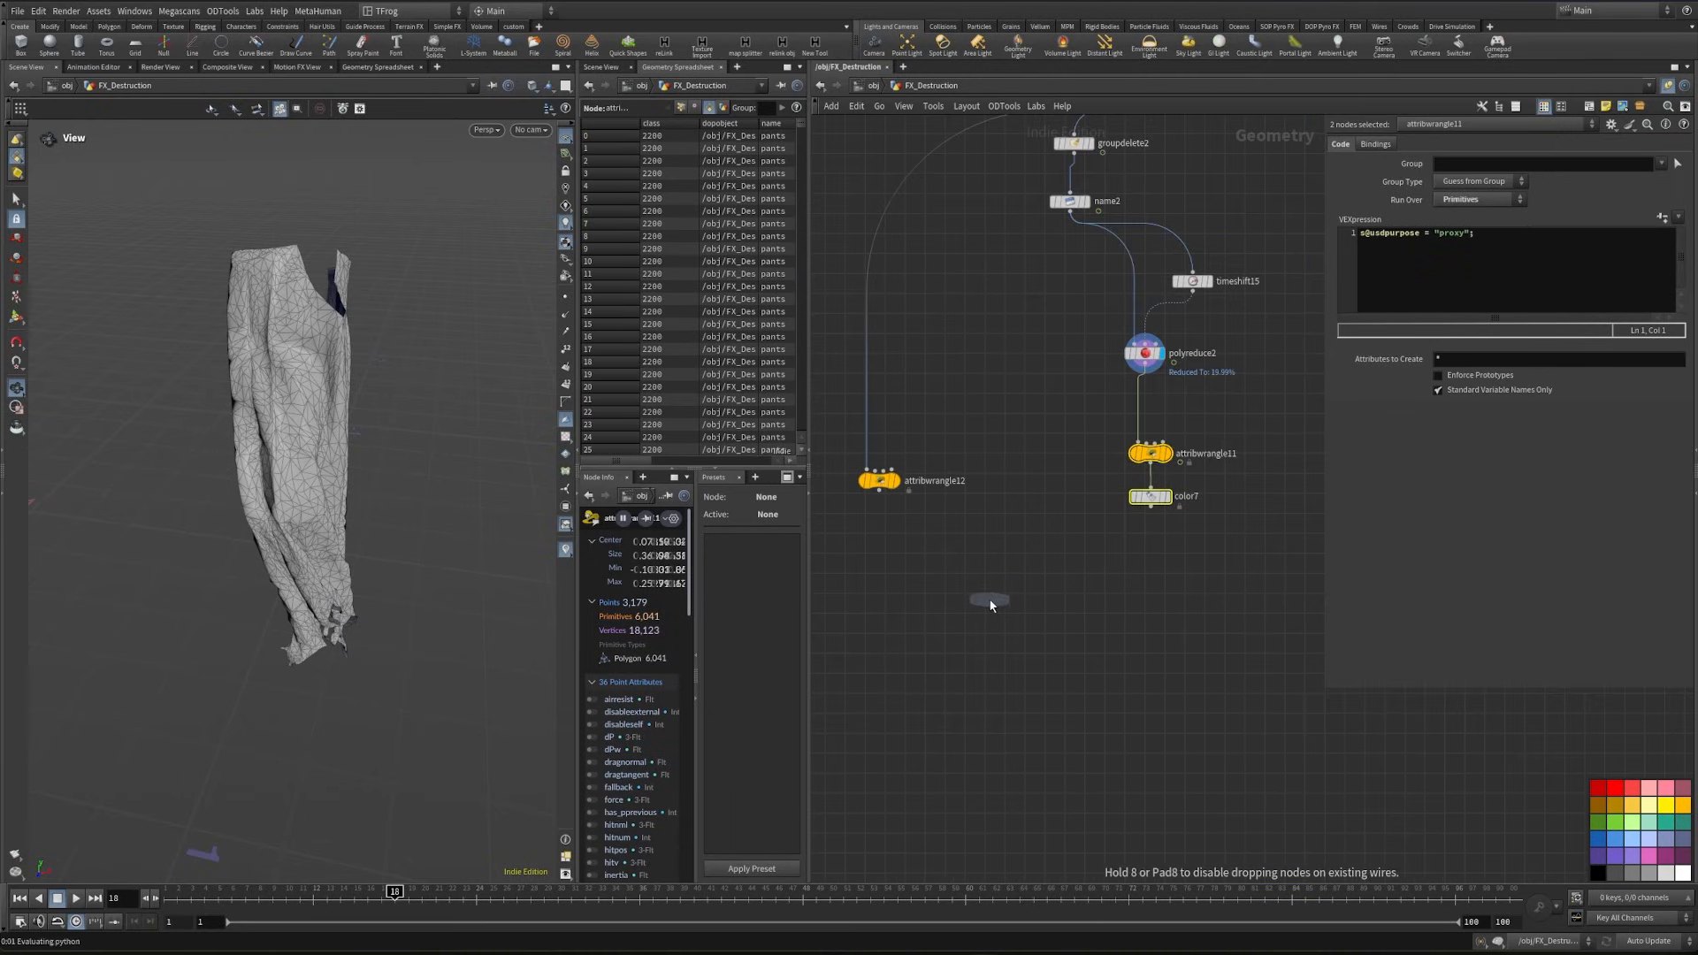
pyautogui.click(1029, 606)
# - Undo the last connection and rewire the render-purpose wrangle's input to come from the Name node
pyautogui.moveTo(650, 461); pyautogui.dragTo(677, 461)
pyautogui.moveTo(1057, 241); pyautogui.dragTo(1031, 401, button='middle')
pyautogui.hotkey('ctrl', 'z')
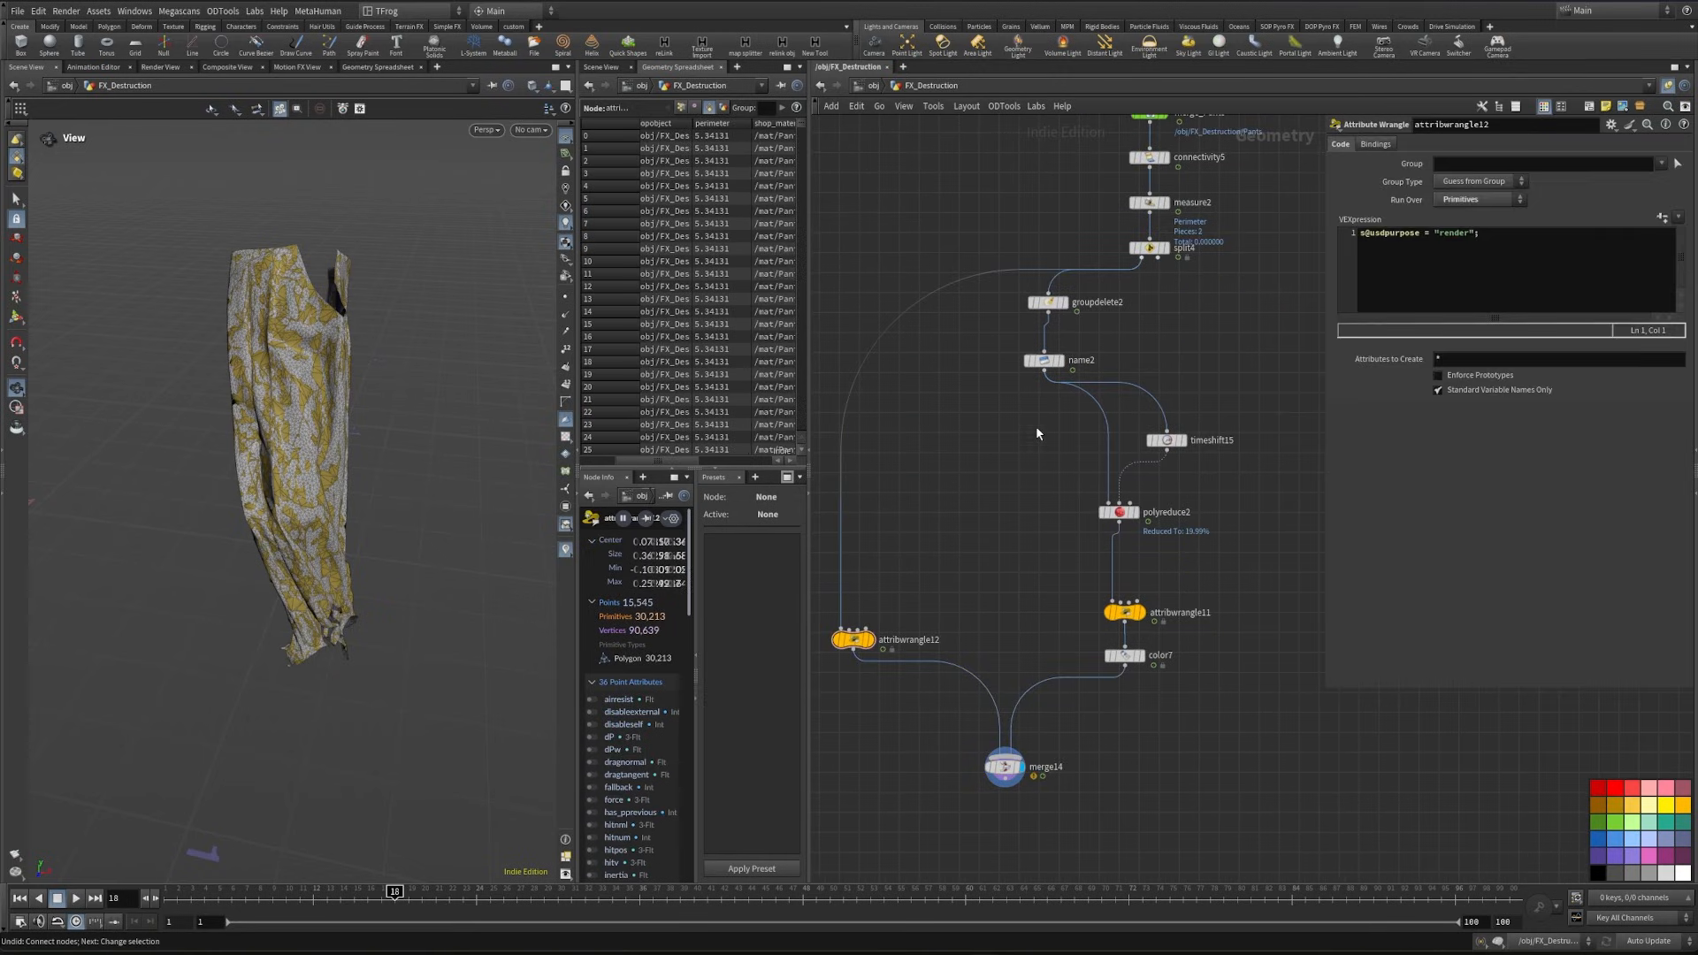
pyautogui.click(1042, 369)
pyautogui.click(831, 612)
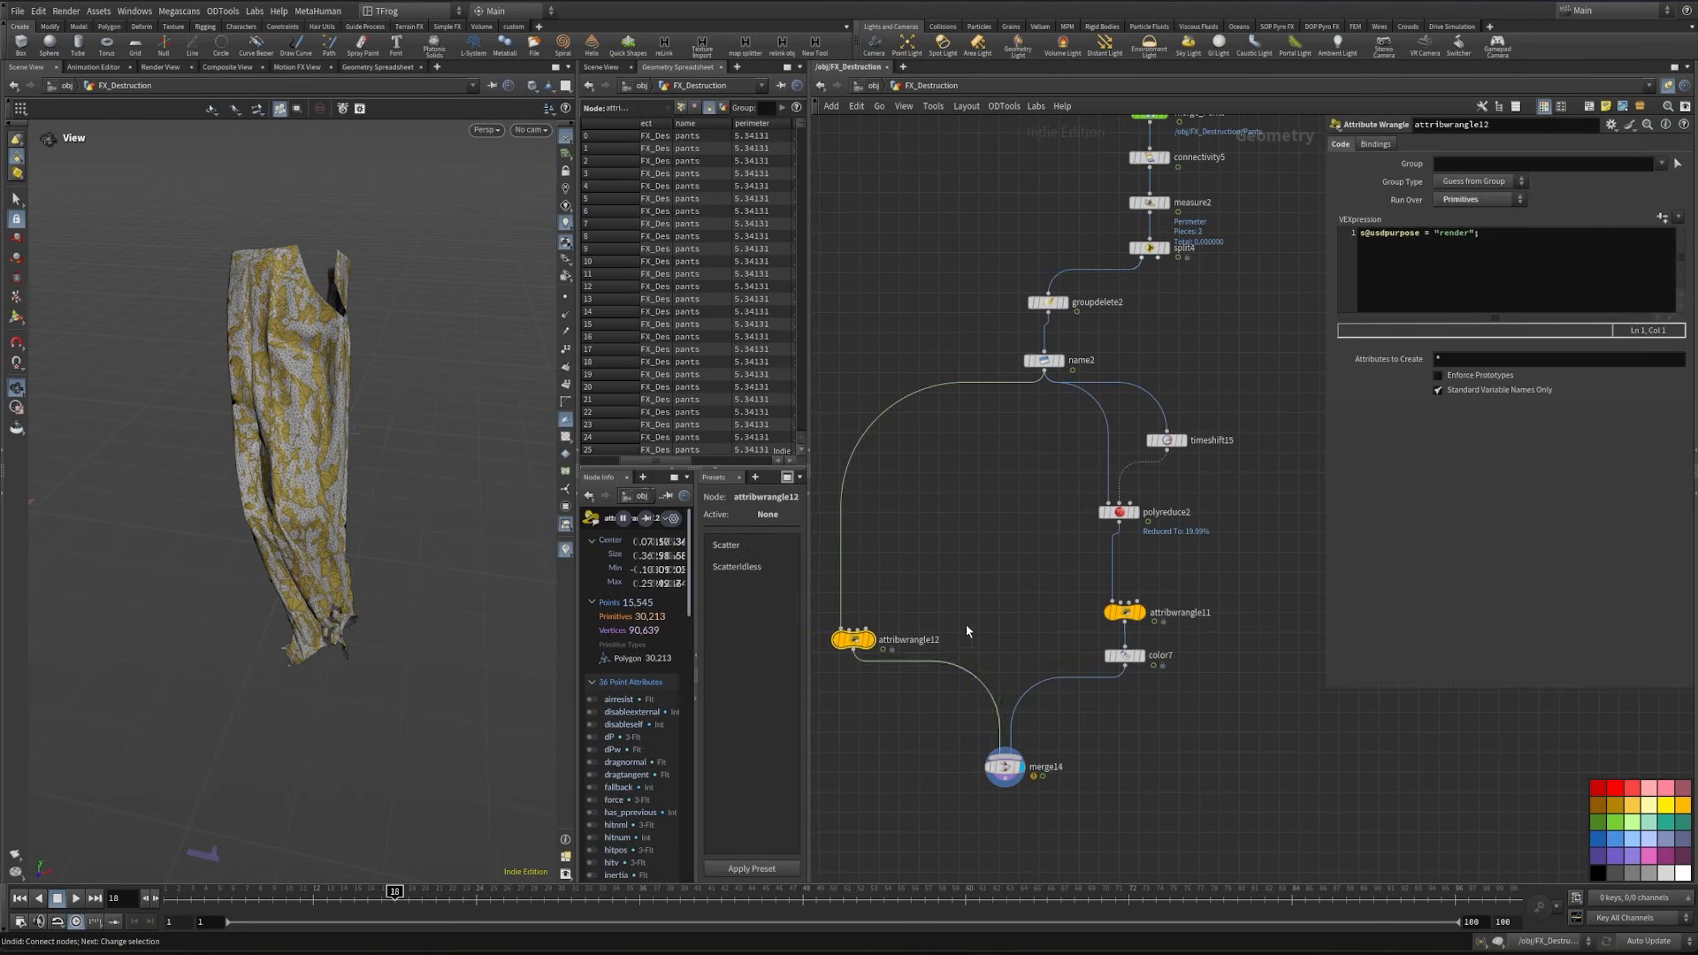
# - Sort the spreadsheet by name and usdpurpose to check the primitive attributes of the render wrangle and the Merge
pyautogui.moveTo(988, 539); pyautogui.dragTo(966, 463, button='middle')
pyautogui.click(702, 121)
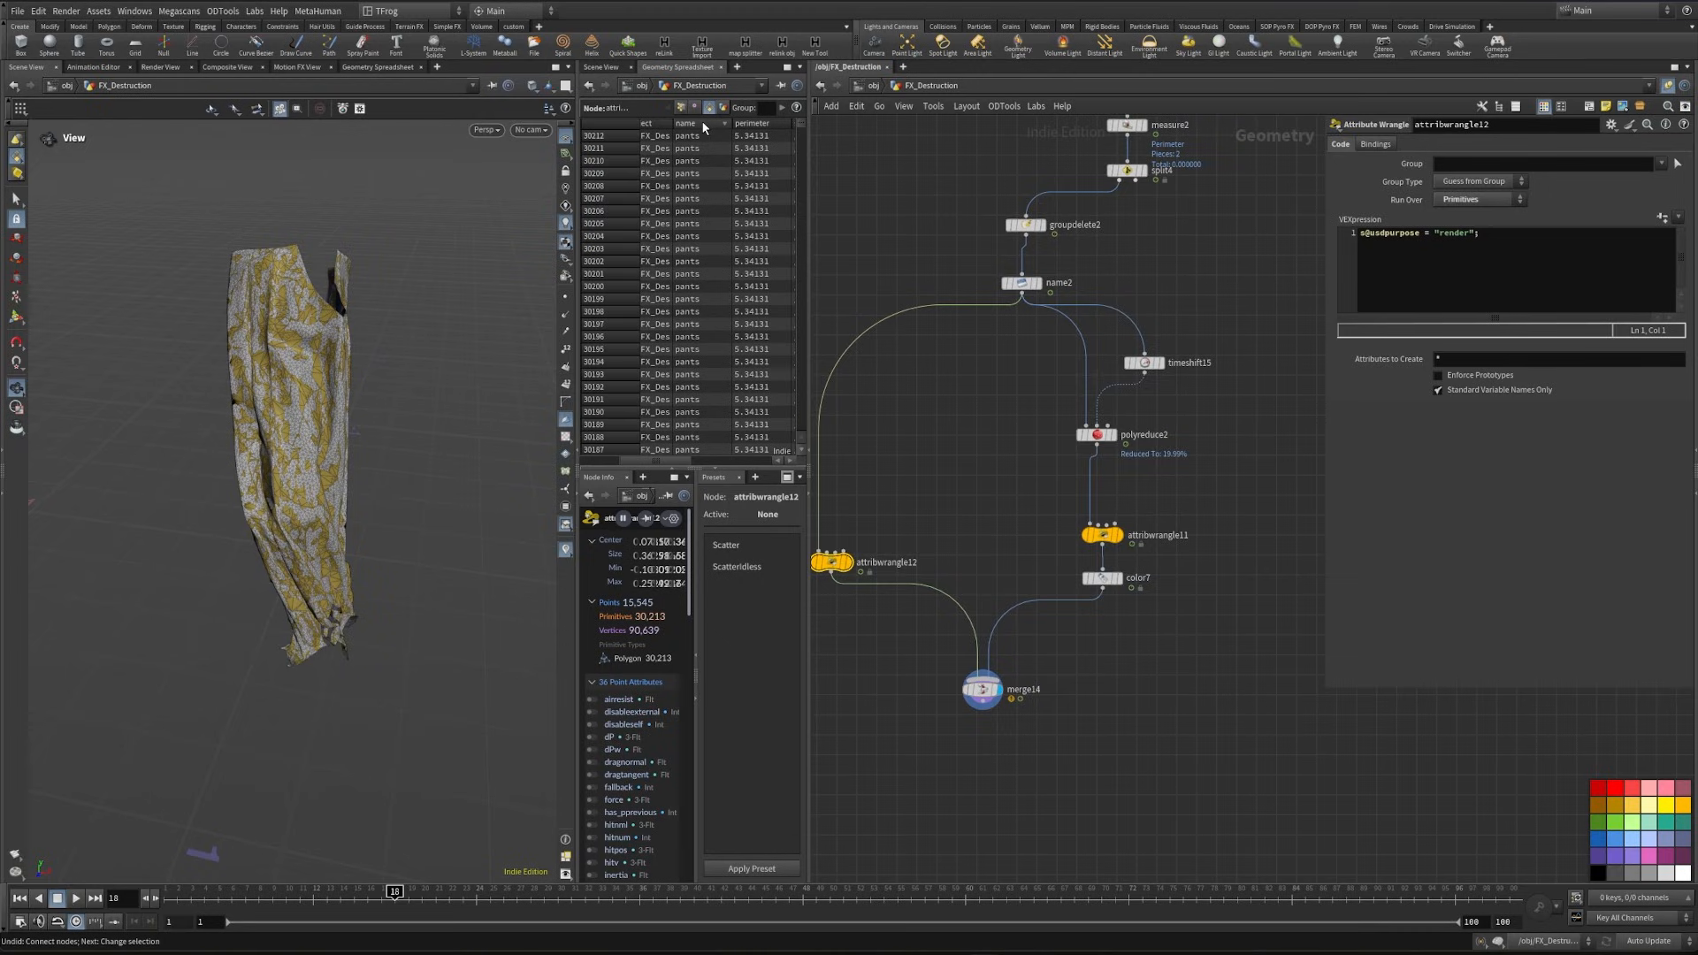
pyautogui.hscroll(3, 748, 130)
pyautogui.click(767, 120)
pyautogui.click(766, 120)
pyautogui.click(982, 689)
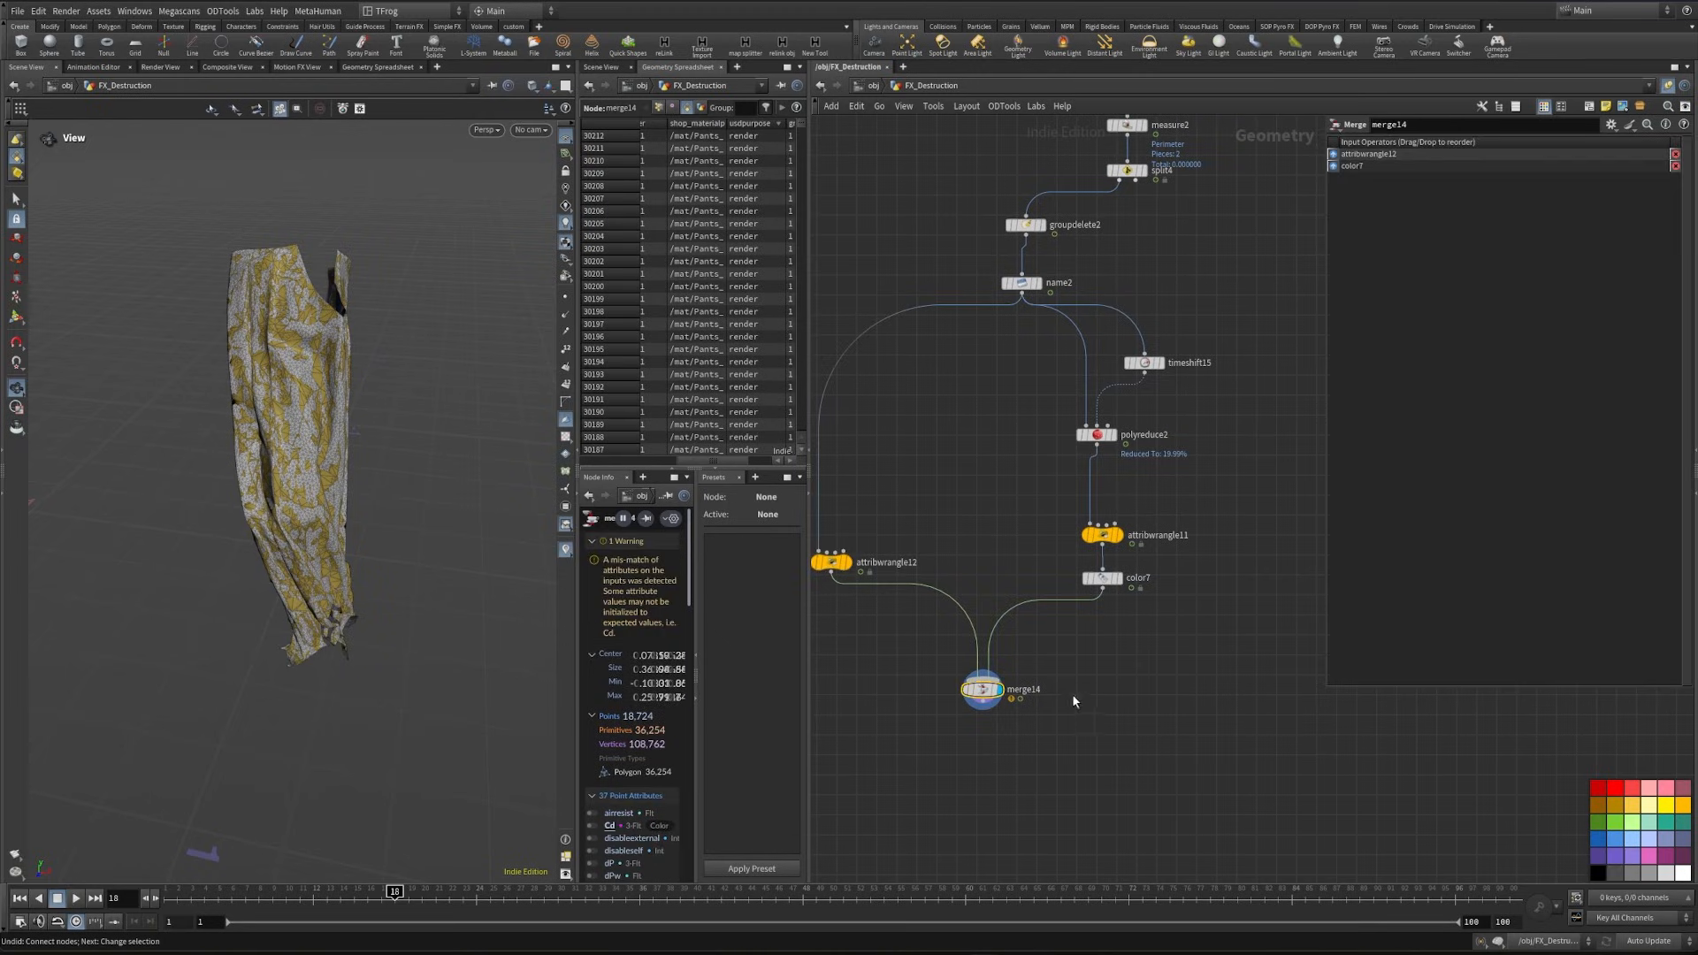
# - Add a displayed Sweep node fed by the second output of the pants split to turn the threads into round tubes
pyautogui.scroll(-3, 1067, 649)
pyautogui.scroll(2, 1044, 354)
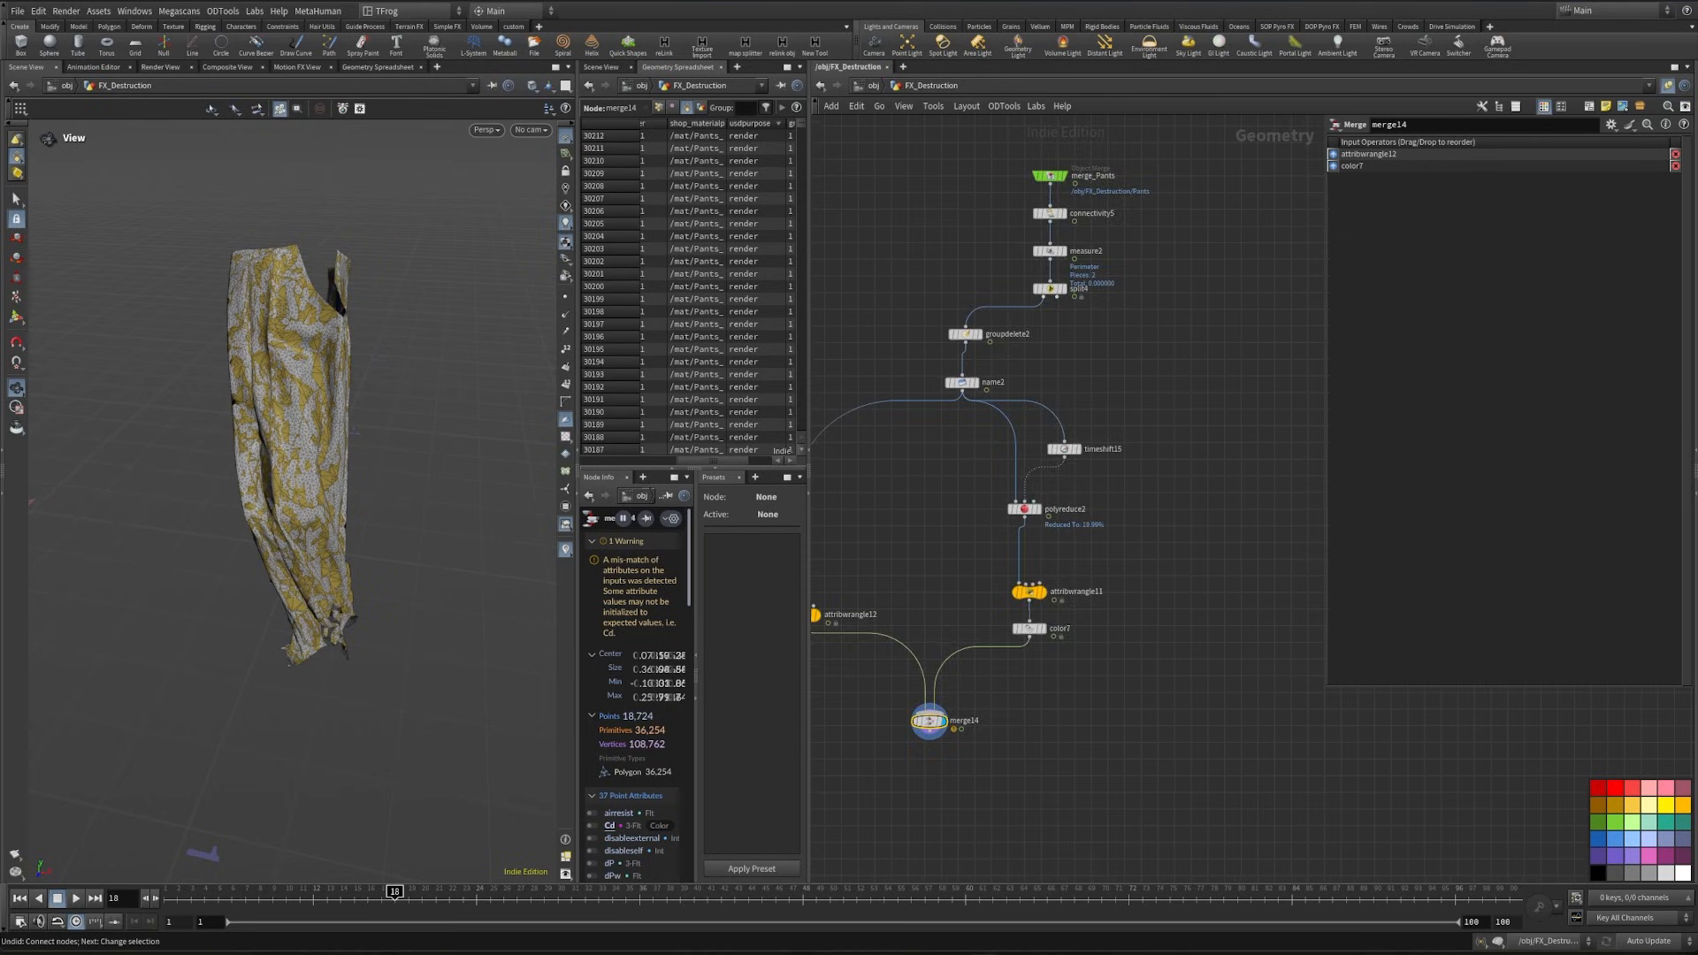
pyautogui.scroll(2, 1057, 297)
pyautogui.click(1056, 297)
pyautogui.moveTo(1277, 382); pyautogui.dragTo(1074, 362, button='middle')
pyautogui.press('Tab')
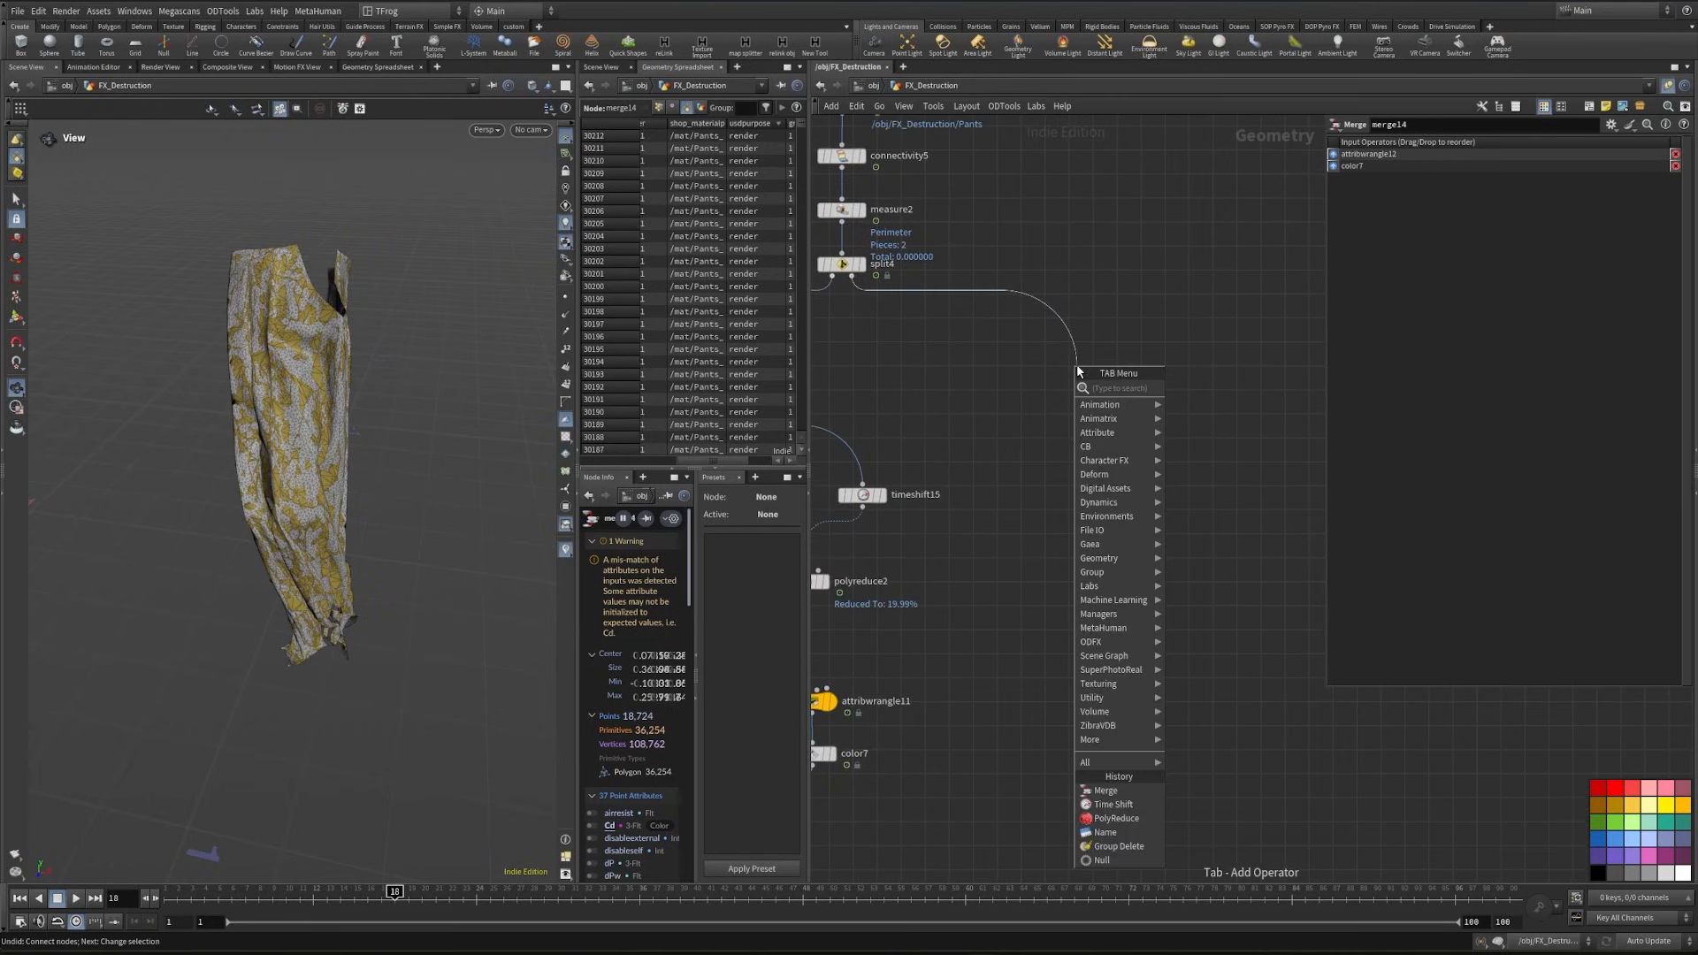
pyautogui.write('swe')
pyautogui.press('Return')
pyautogui.press('Return')
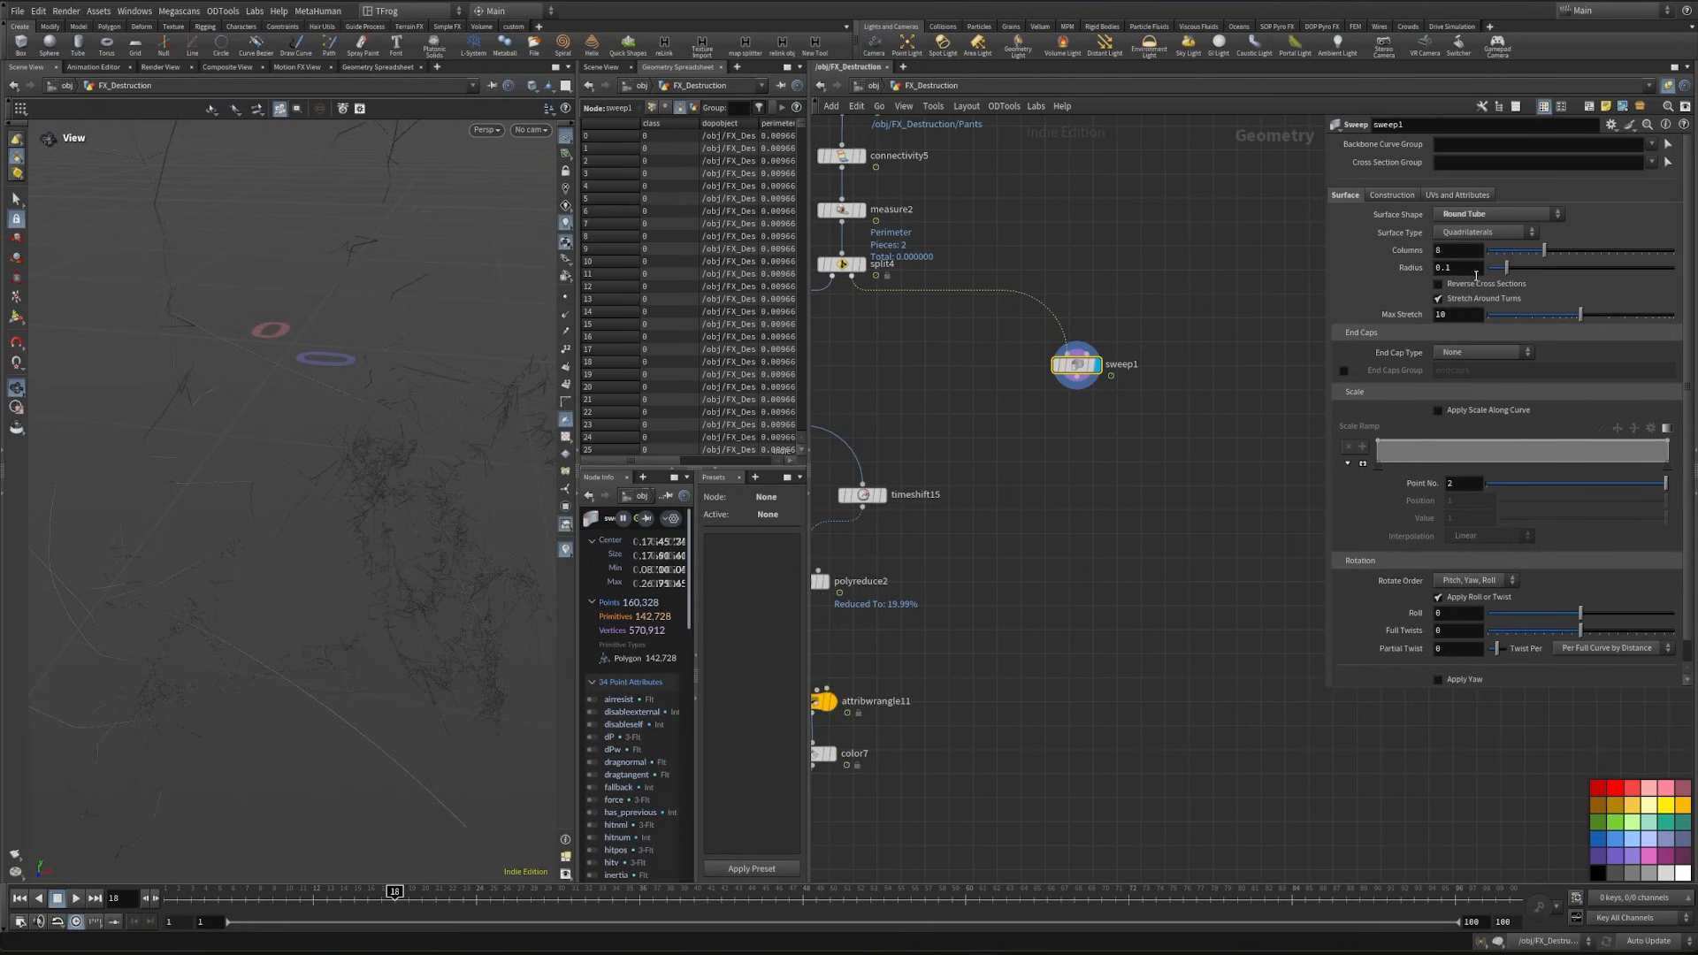
# - Set the Sweep radius to 1 and look through cam1 while scrubbing the timeline to check the strands
pyautogui.moveTo(1453, 269); pyautogui.dragTo(1247, 330)
pyautogui.write('1')
pyautogui.press('Return')
pyautogui.moveTo(170, 318); pyautogui.dragTo(368, 377)
pyautogui.click(532, 131)
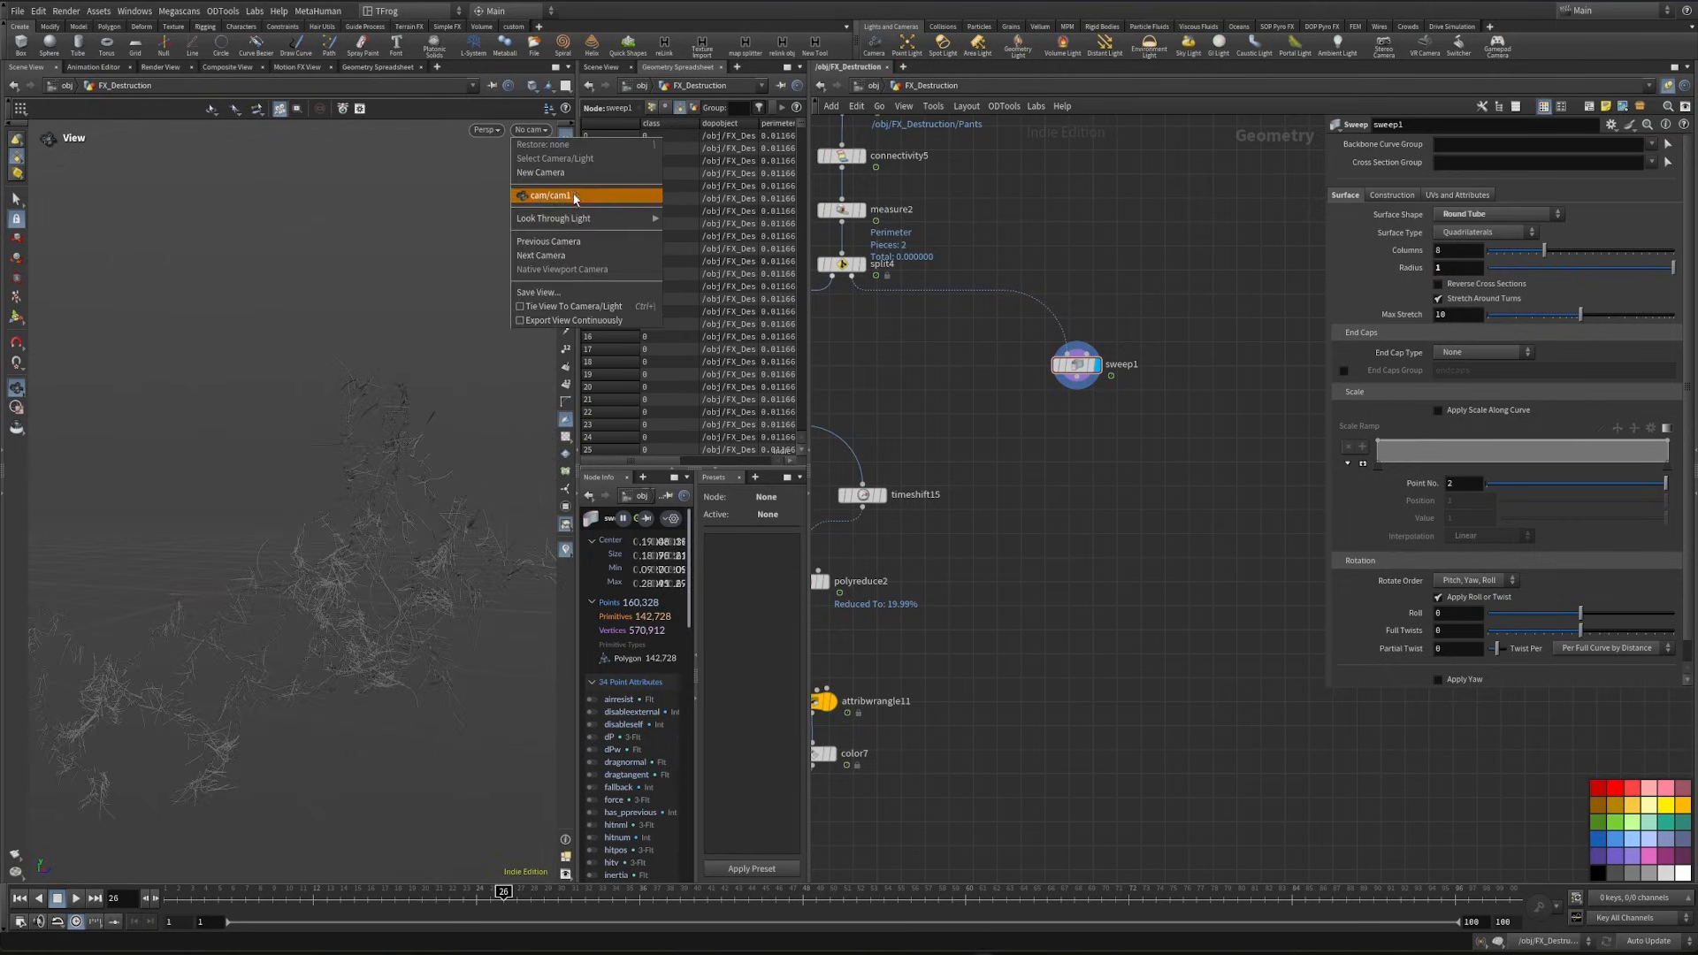
pyautogui.click(549, 196)
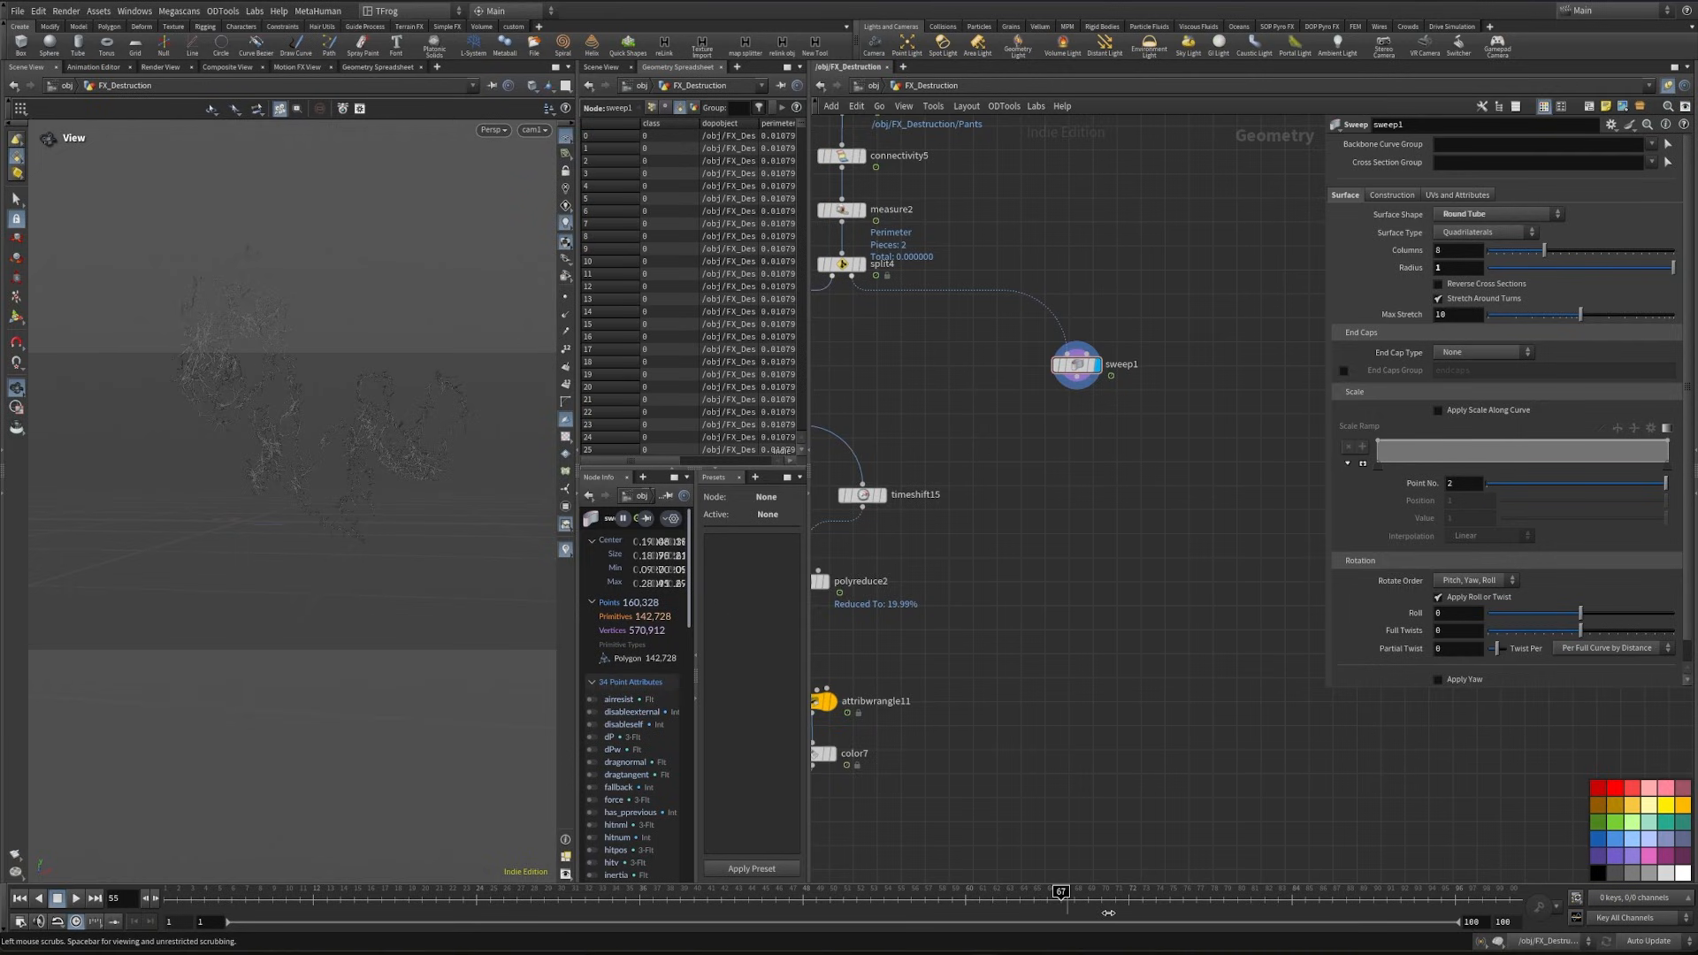
pyautogui.moveTo(746, 916); pyautogui.dragTo(355, 909)
# - Add an Attribute Delete node after the Sweep and enable deletion of non-selected attributes
pyautogui.moveTo(1122, 359); pyautogui.dragTo(1099, 423, button='middle')
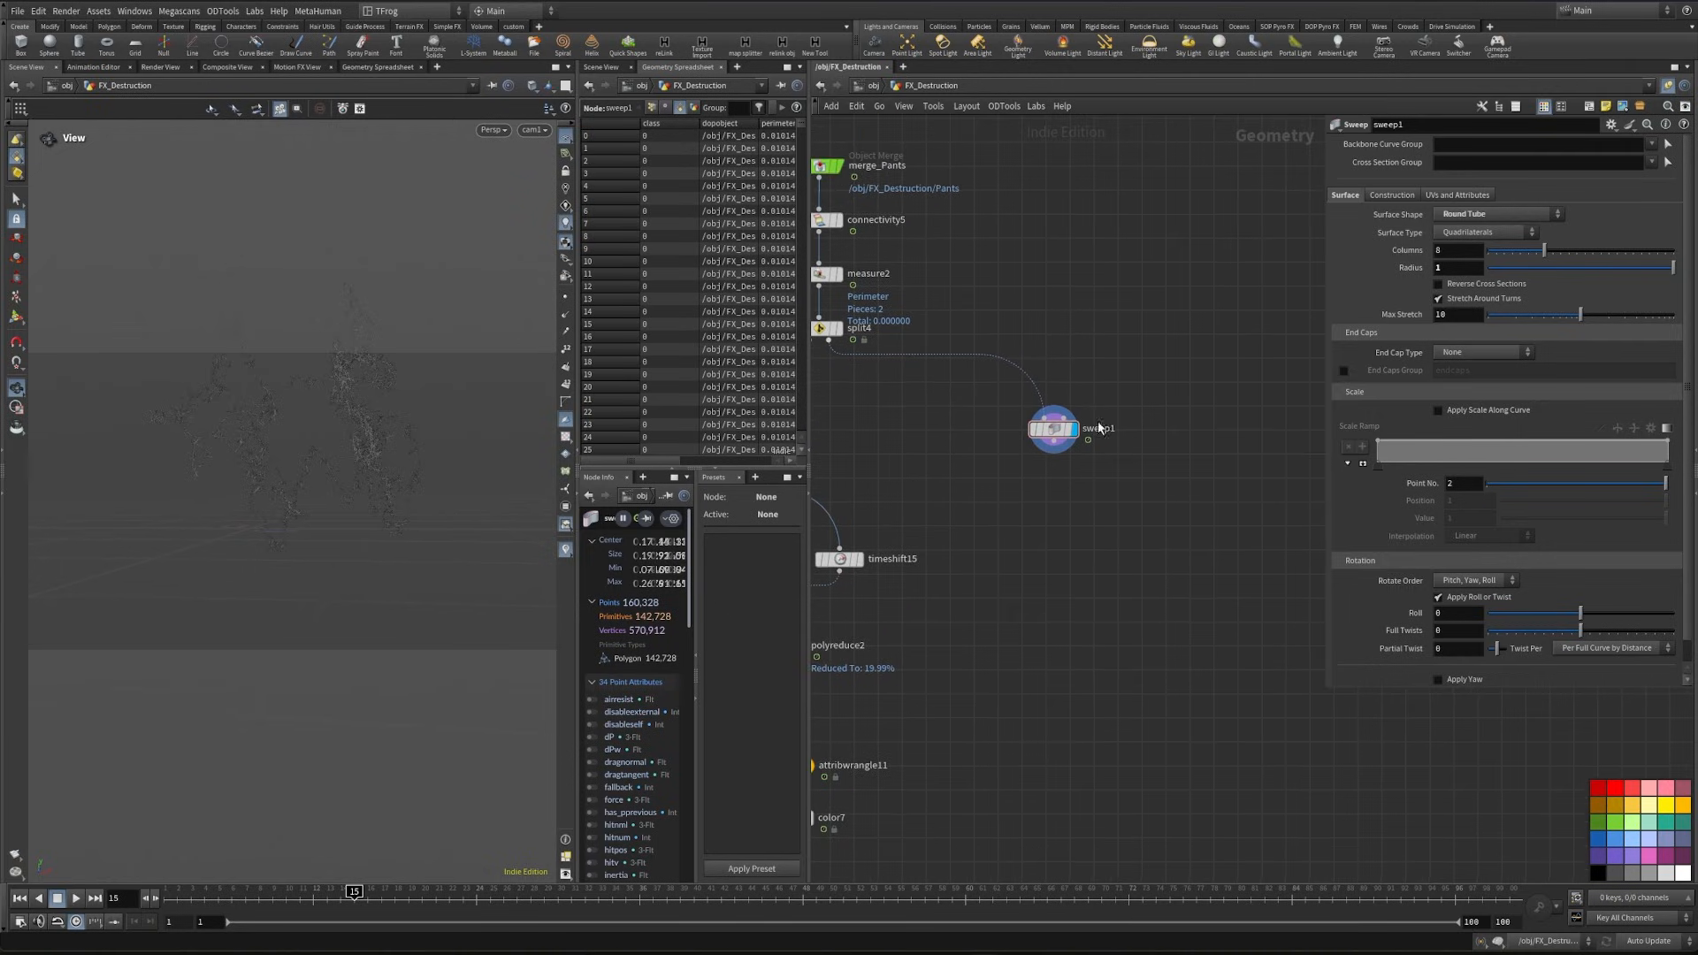
pyautogui.click(1054, 444)
pyautogui.press('Tab')
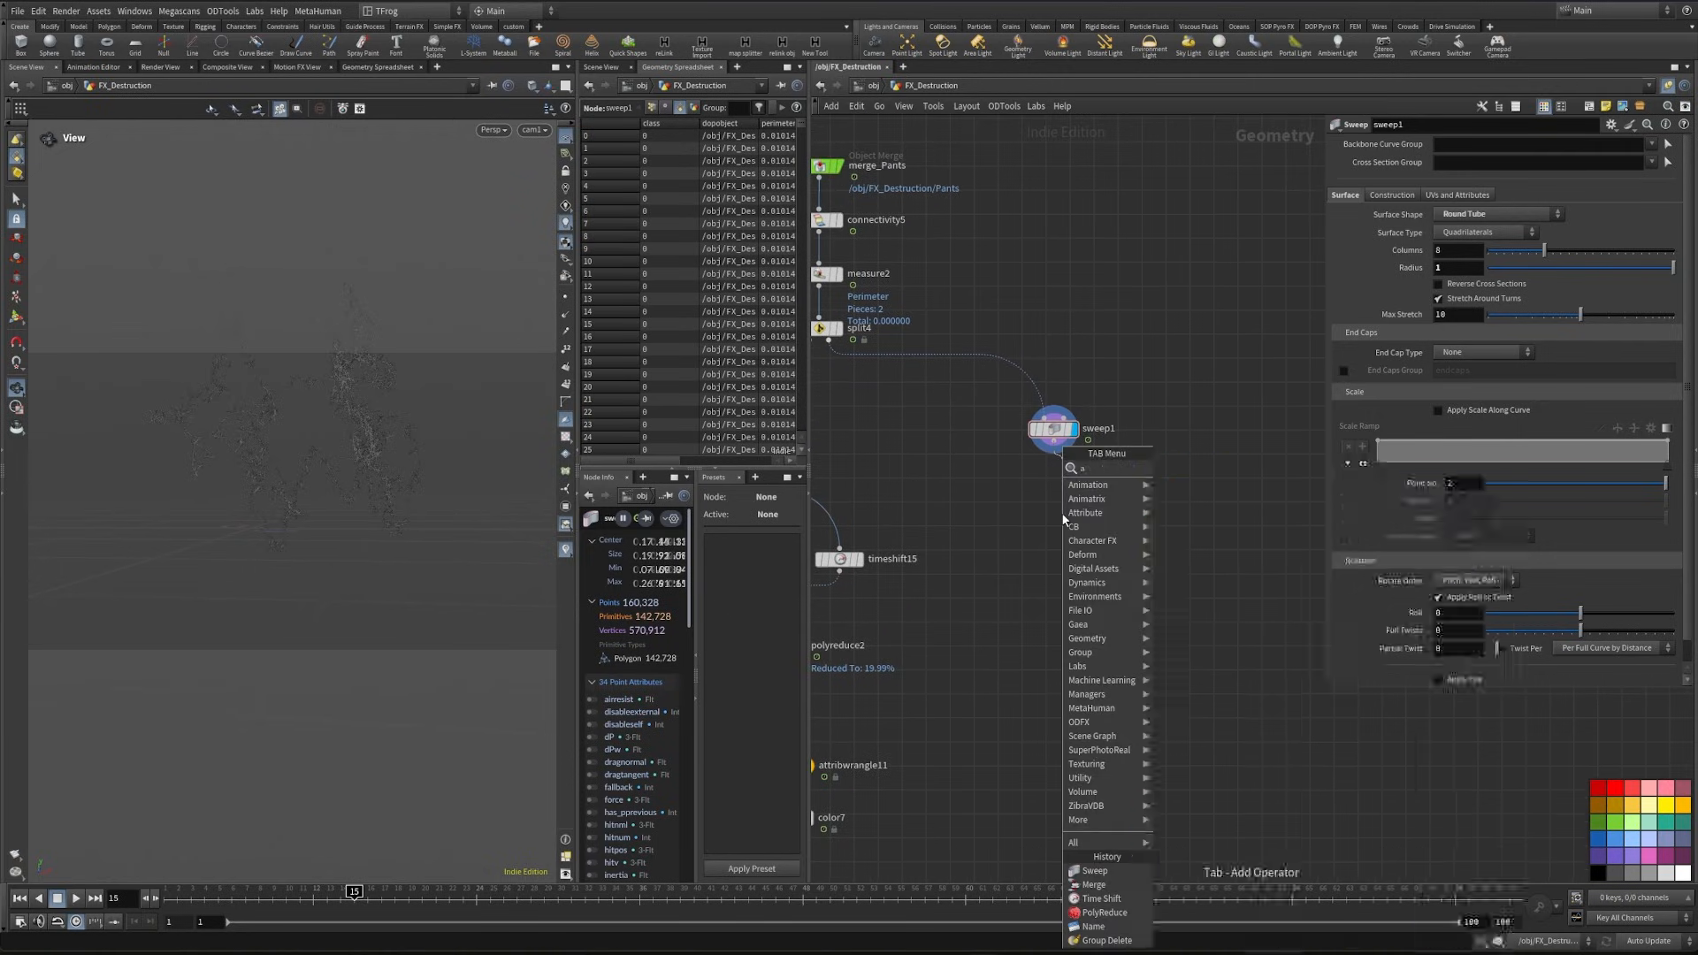
pyautogui.write('attribd')
pyautogui.press('Return')
pyautogui.click(1678, 174)
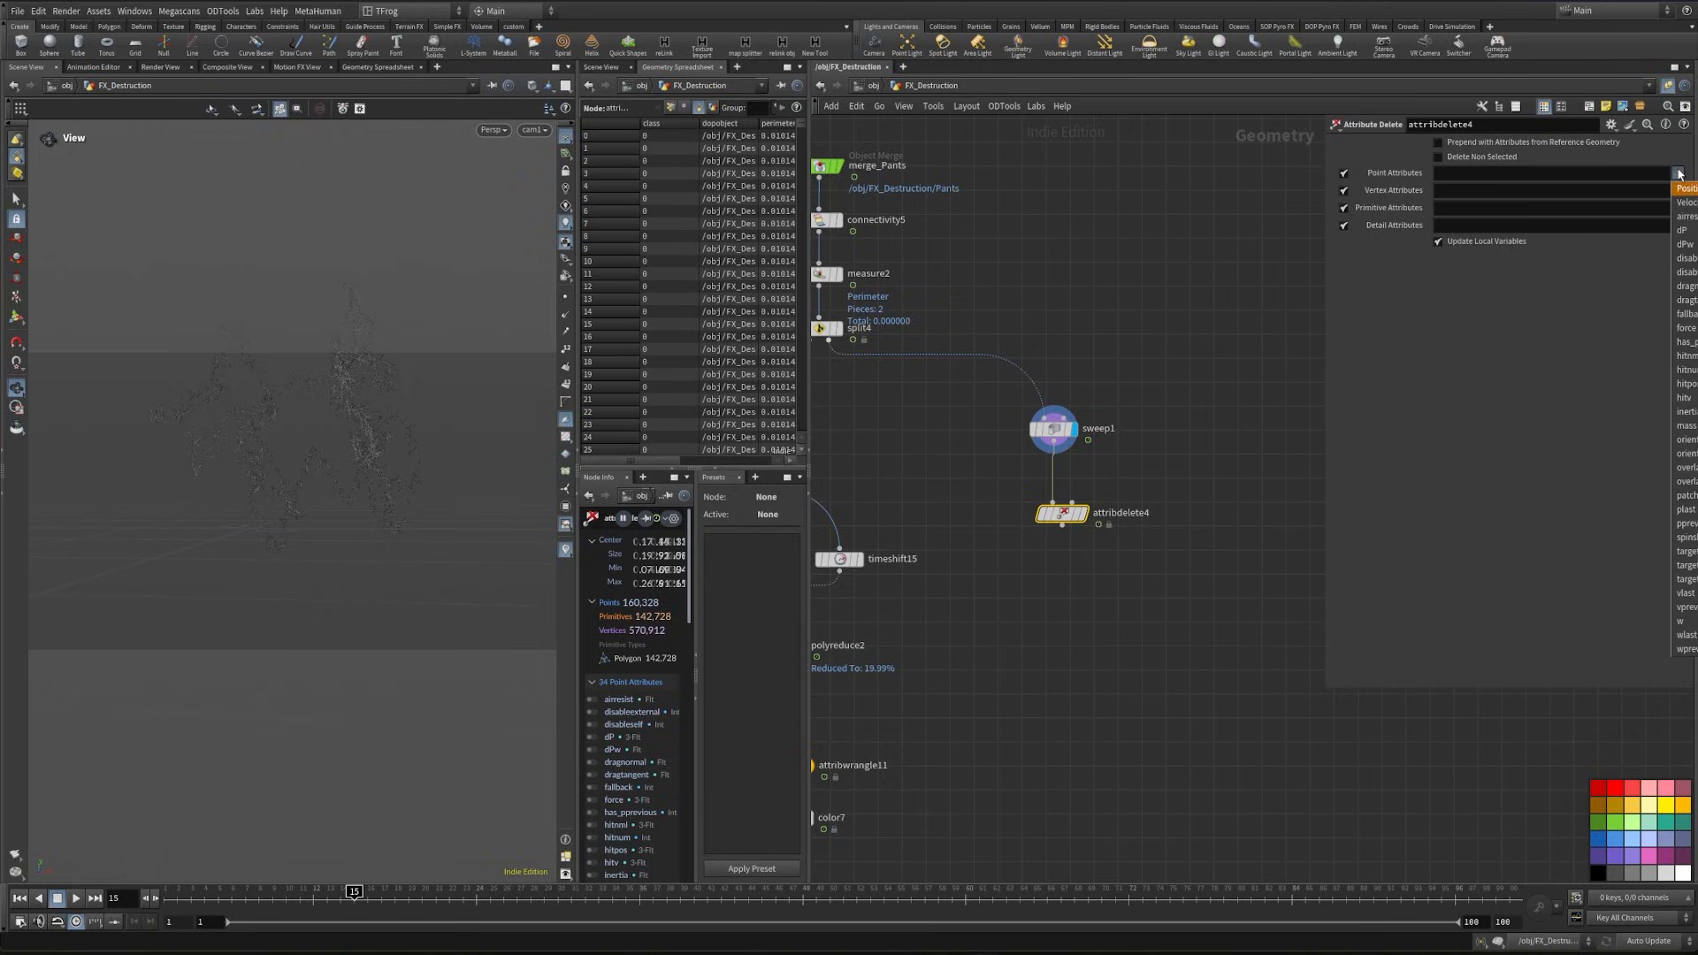
pyautogui.click(1682, 179)
pyautogui.click(1503, 158)
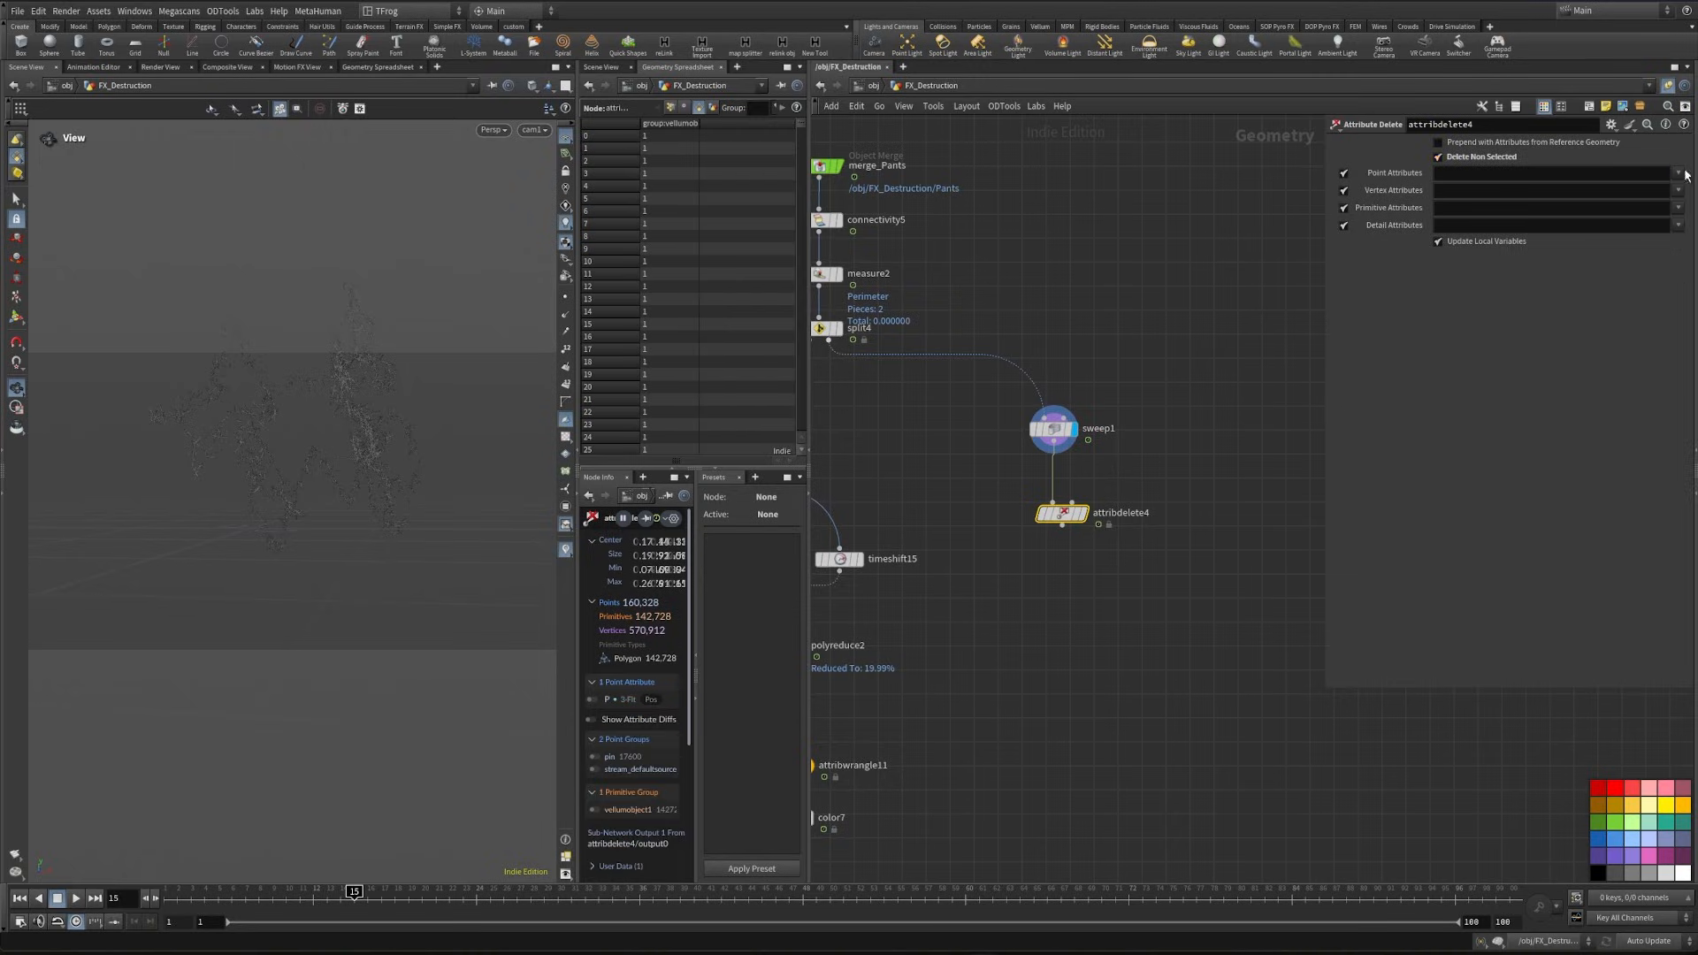
# - Keep only the v and P point attributes and disable vertex, primitive and detail attribute deletion
pyautogui.click(1678, 174)
pyautogui.click(1687, 203)
pyautogui.click(1679, 178)
pyautogui.click(1686, 188)
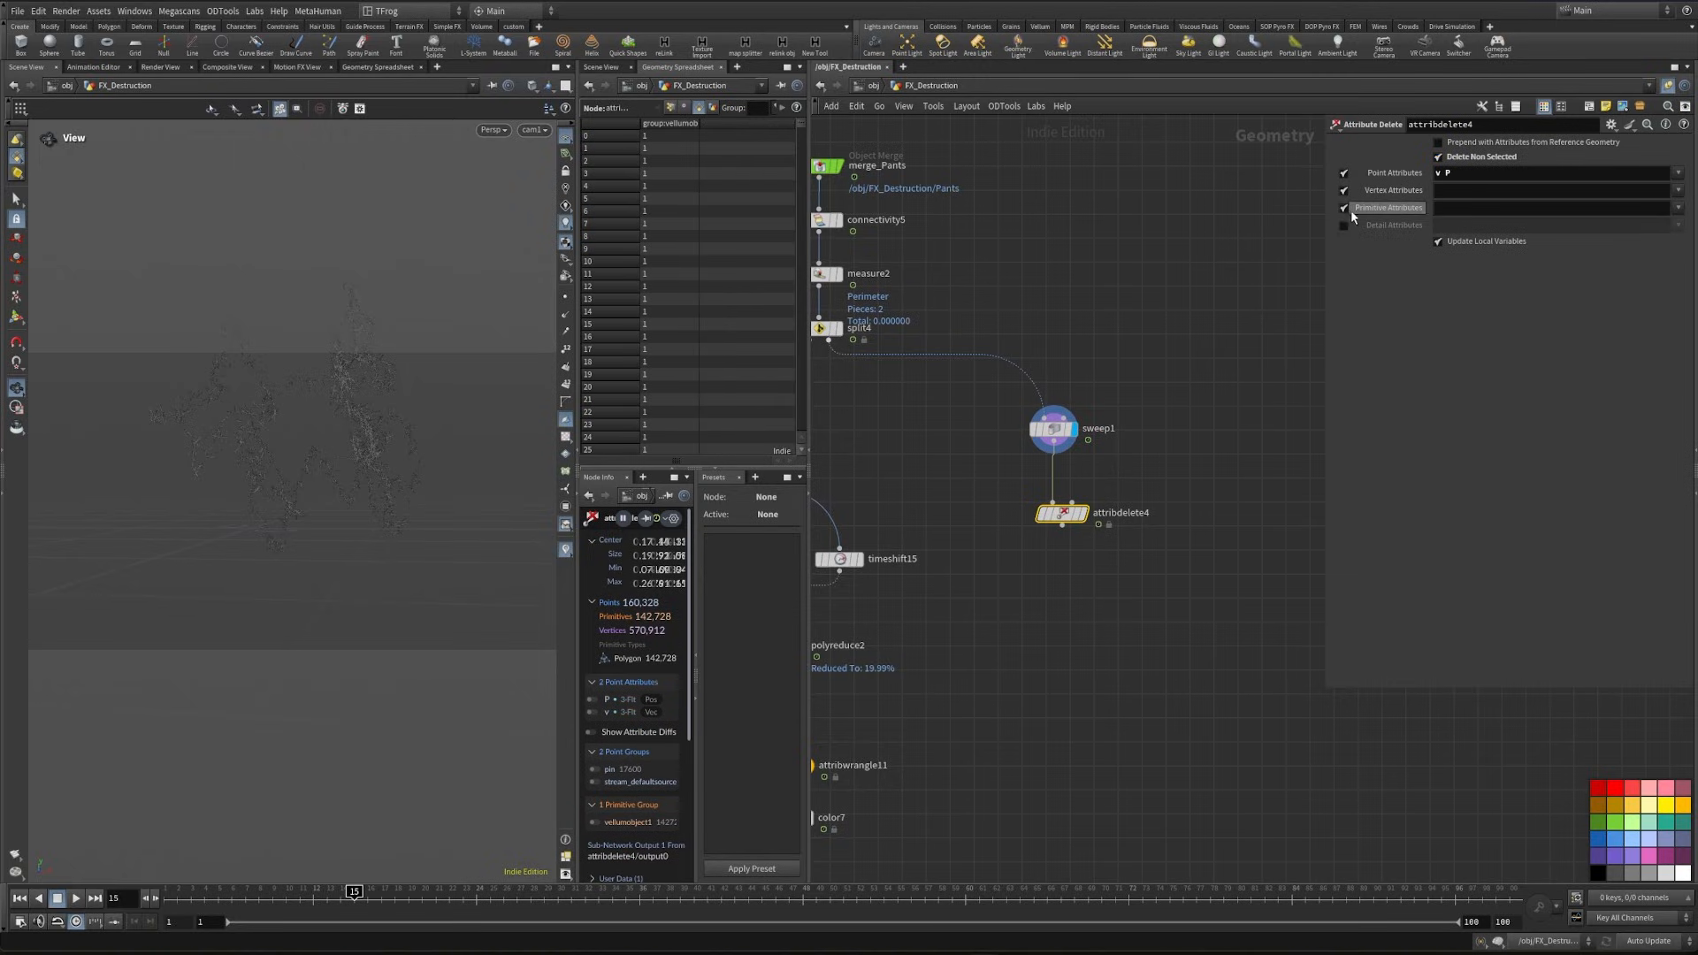
pyautogui.click(1345, 226)
pyautogui.click(1345, 192)
pyautogui.click(1345, 208)
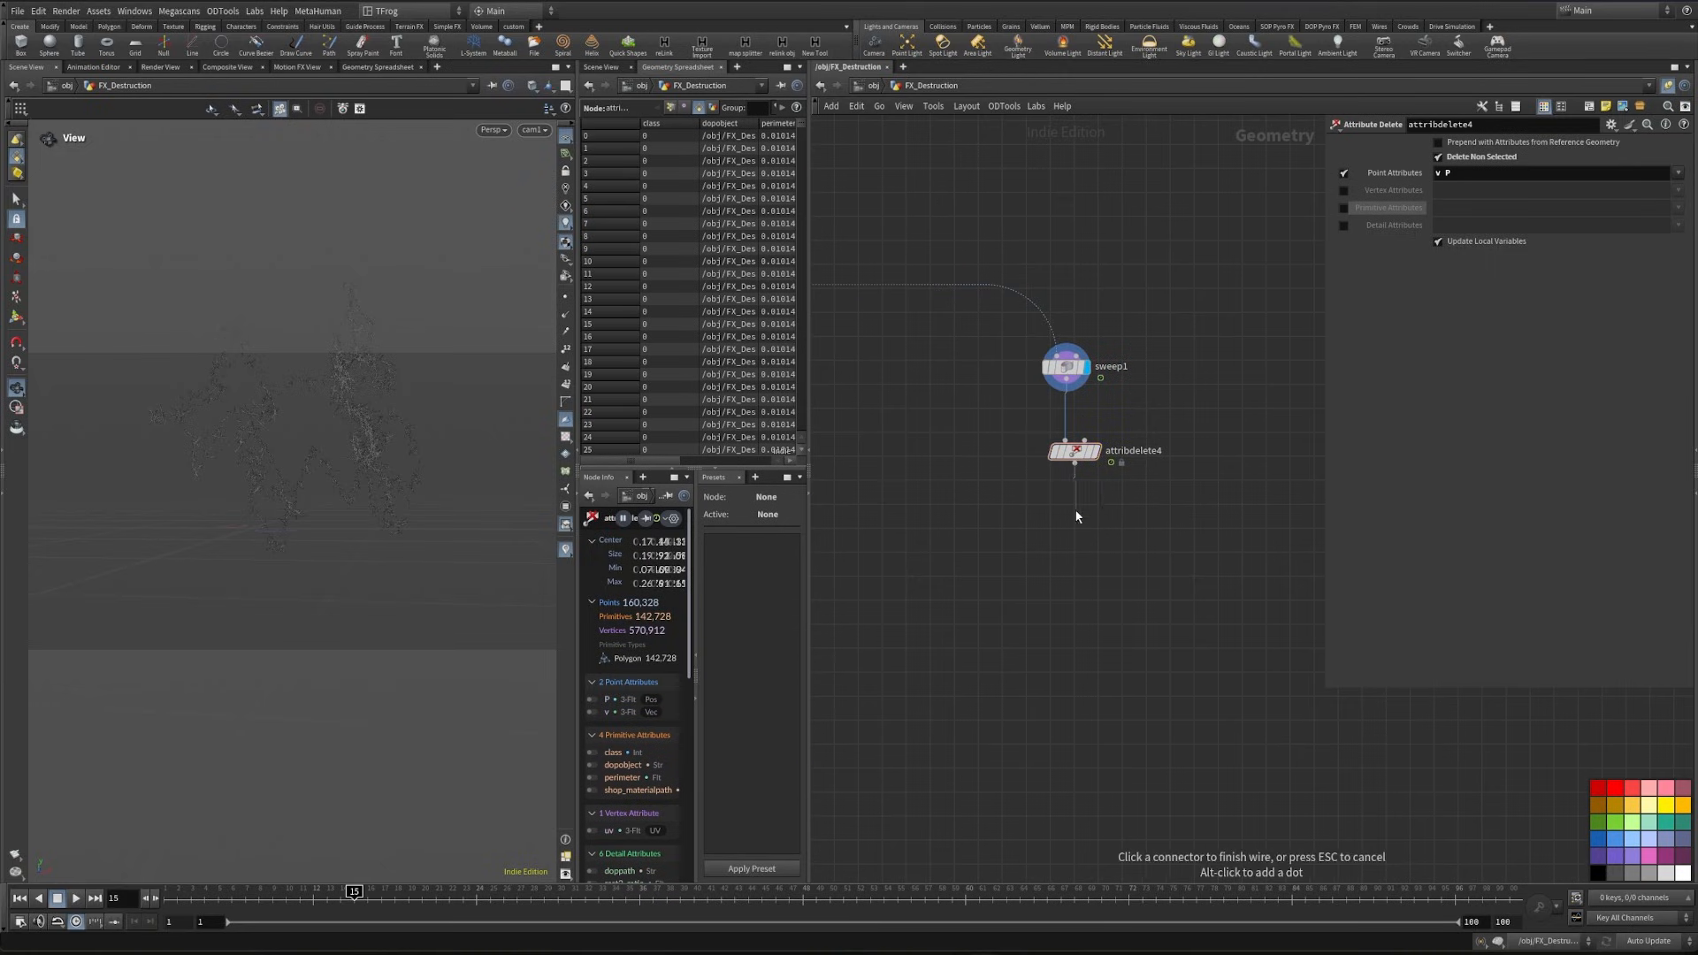
# - Add a displayed Name node after Attribute Delete that names the primitives Strands
pyautogui.press('Tab')
pyautogui.write('name')
pyautogui.press('Return')
pyautogui.click(1063, 497)
pyautogui.click(1483, 252)
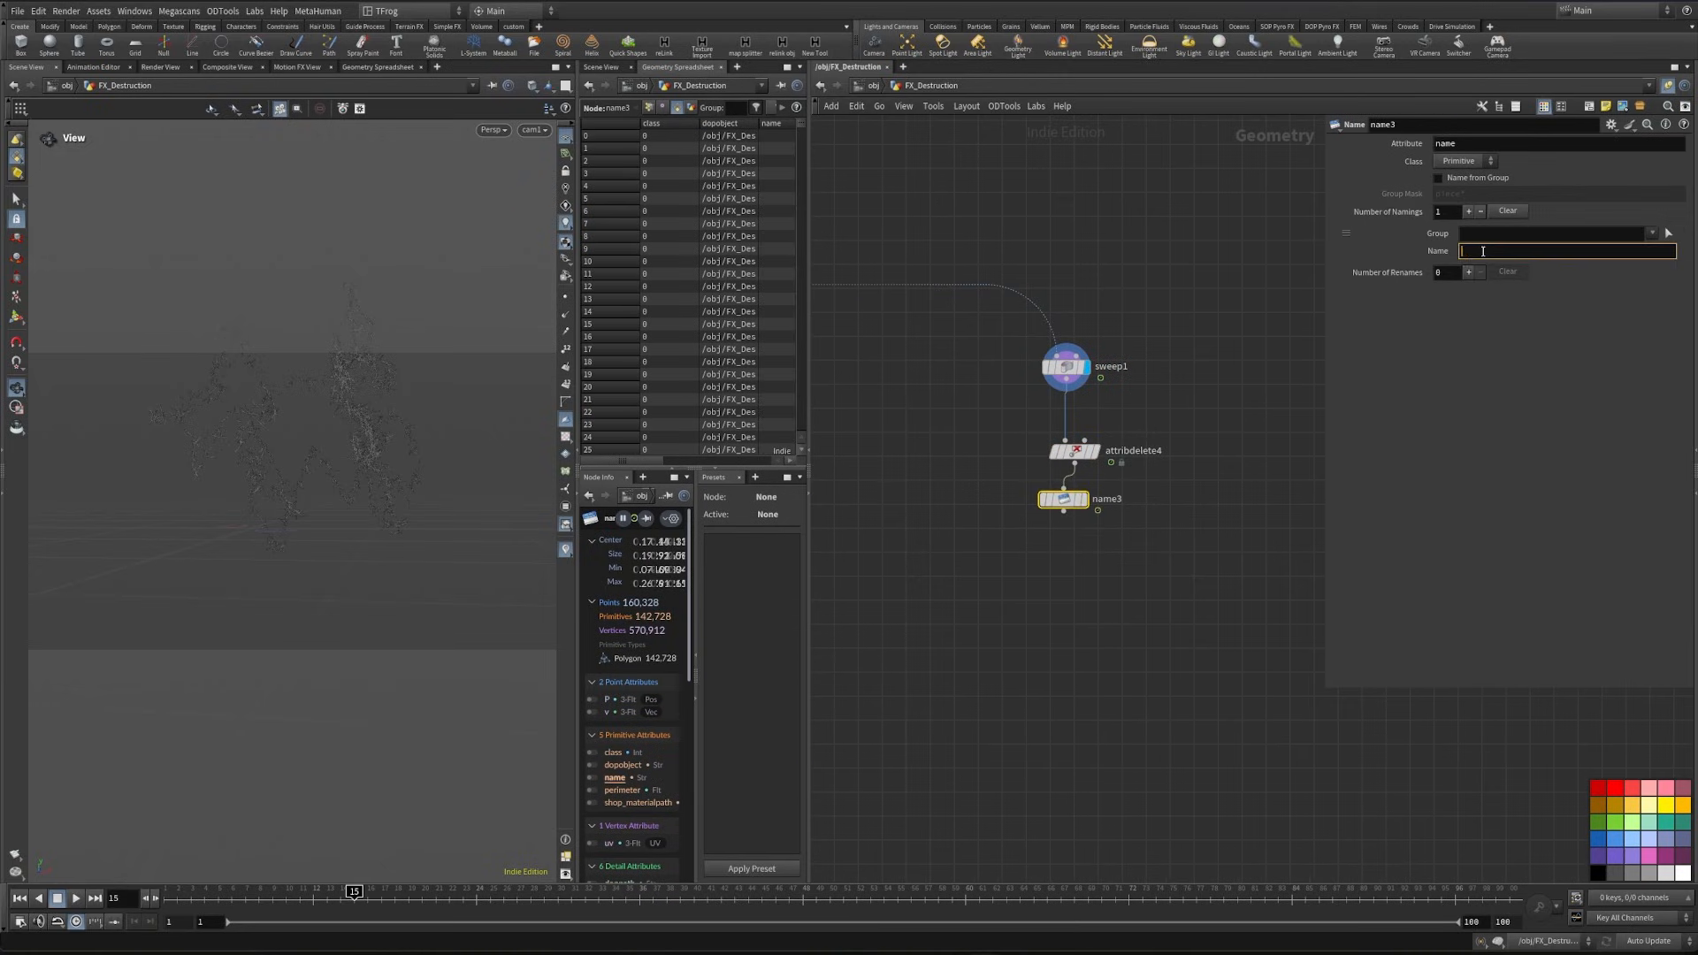
pyautogui.write('Strands')
pyautogui.press('Return')
pyautogui.press('r')
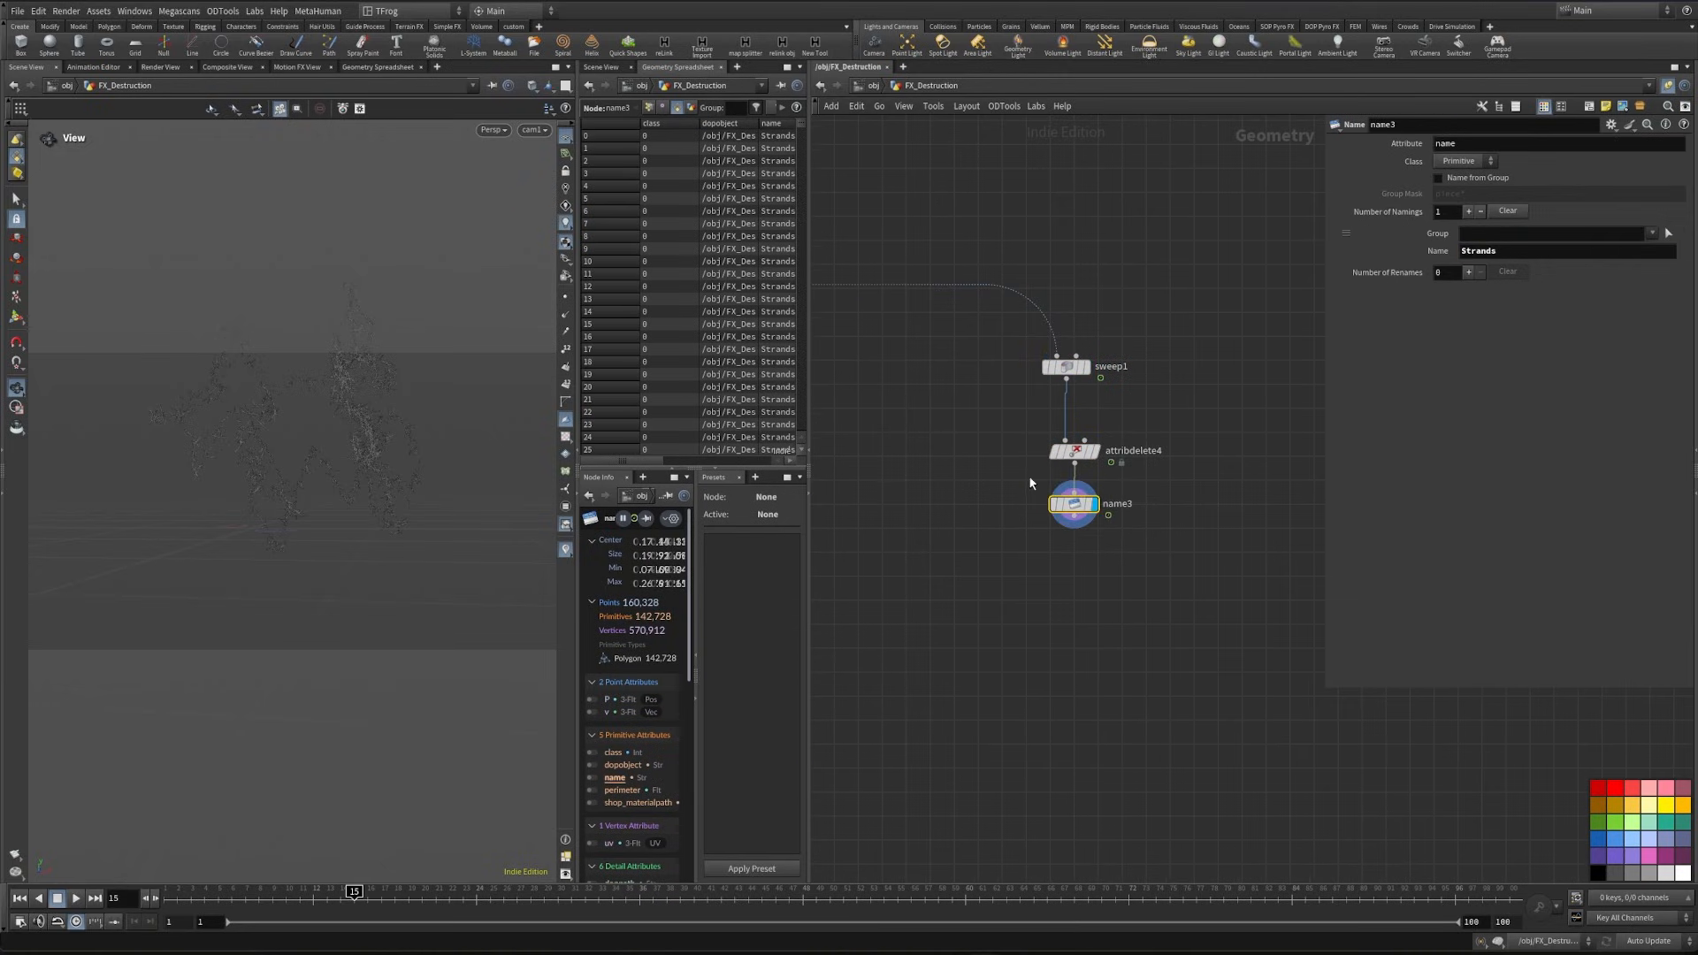
# - Add a displayed Connectivity node after the Strands Name node
pyautogui.press('Tab')
pyautogui.write('conne')
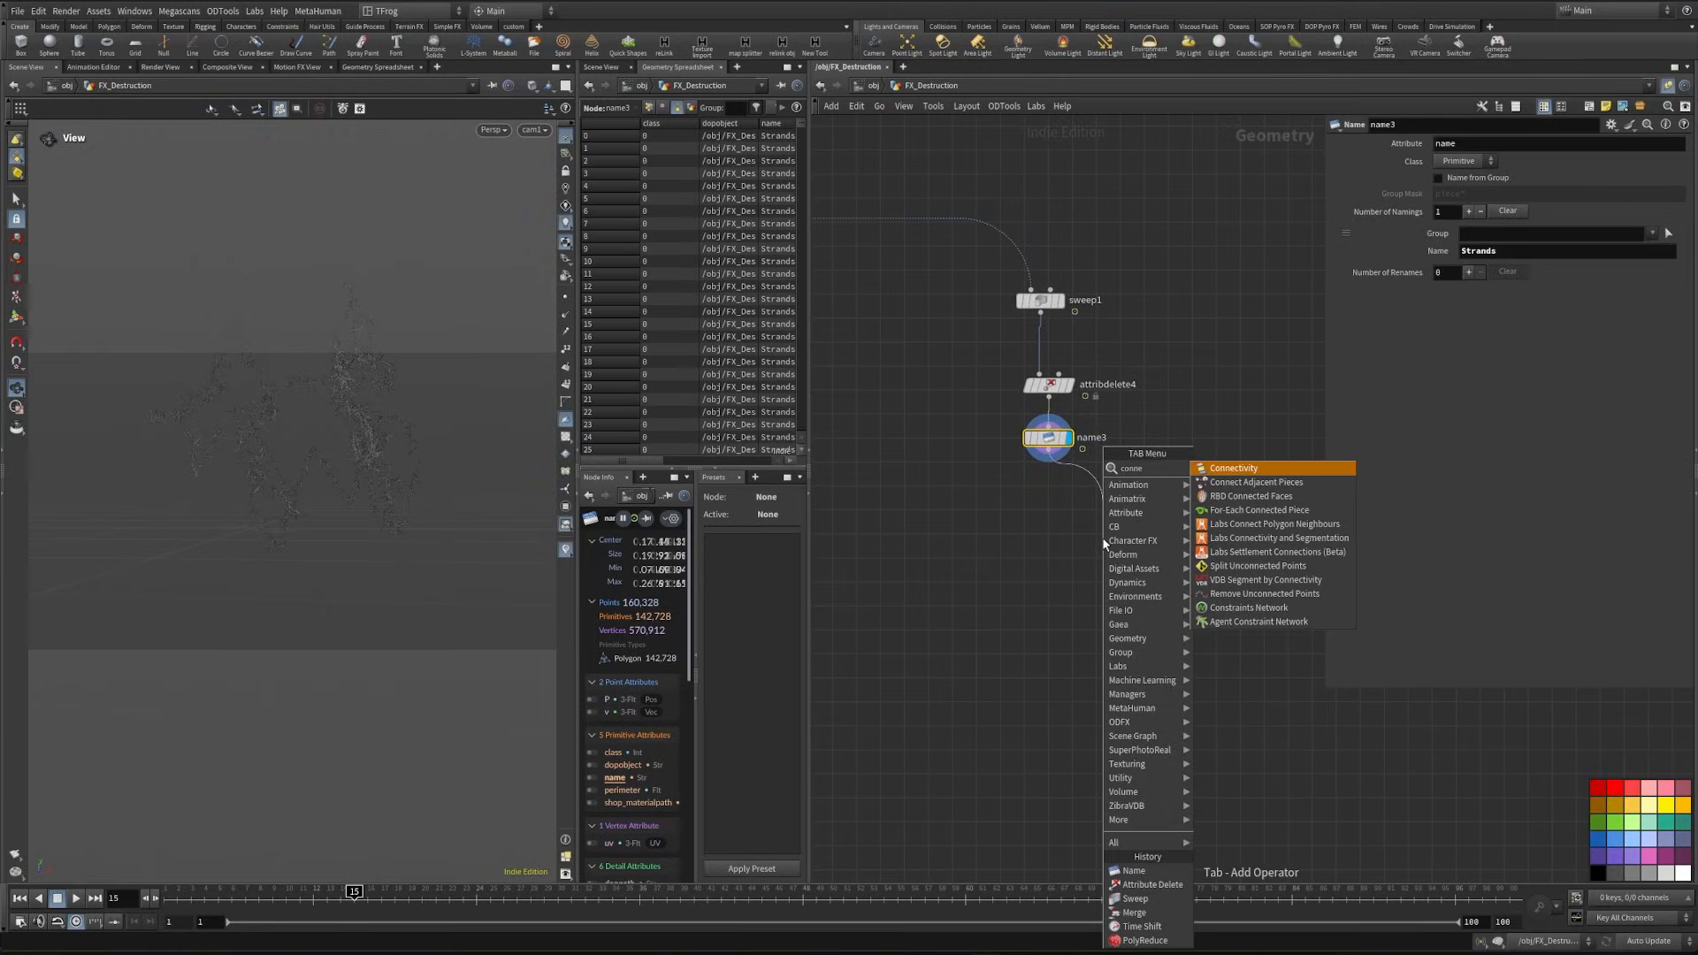
pyautogui.press('Return')
pyautogui.click(1045, 535)
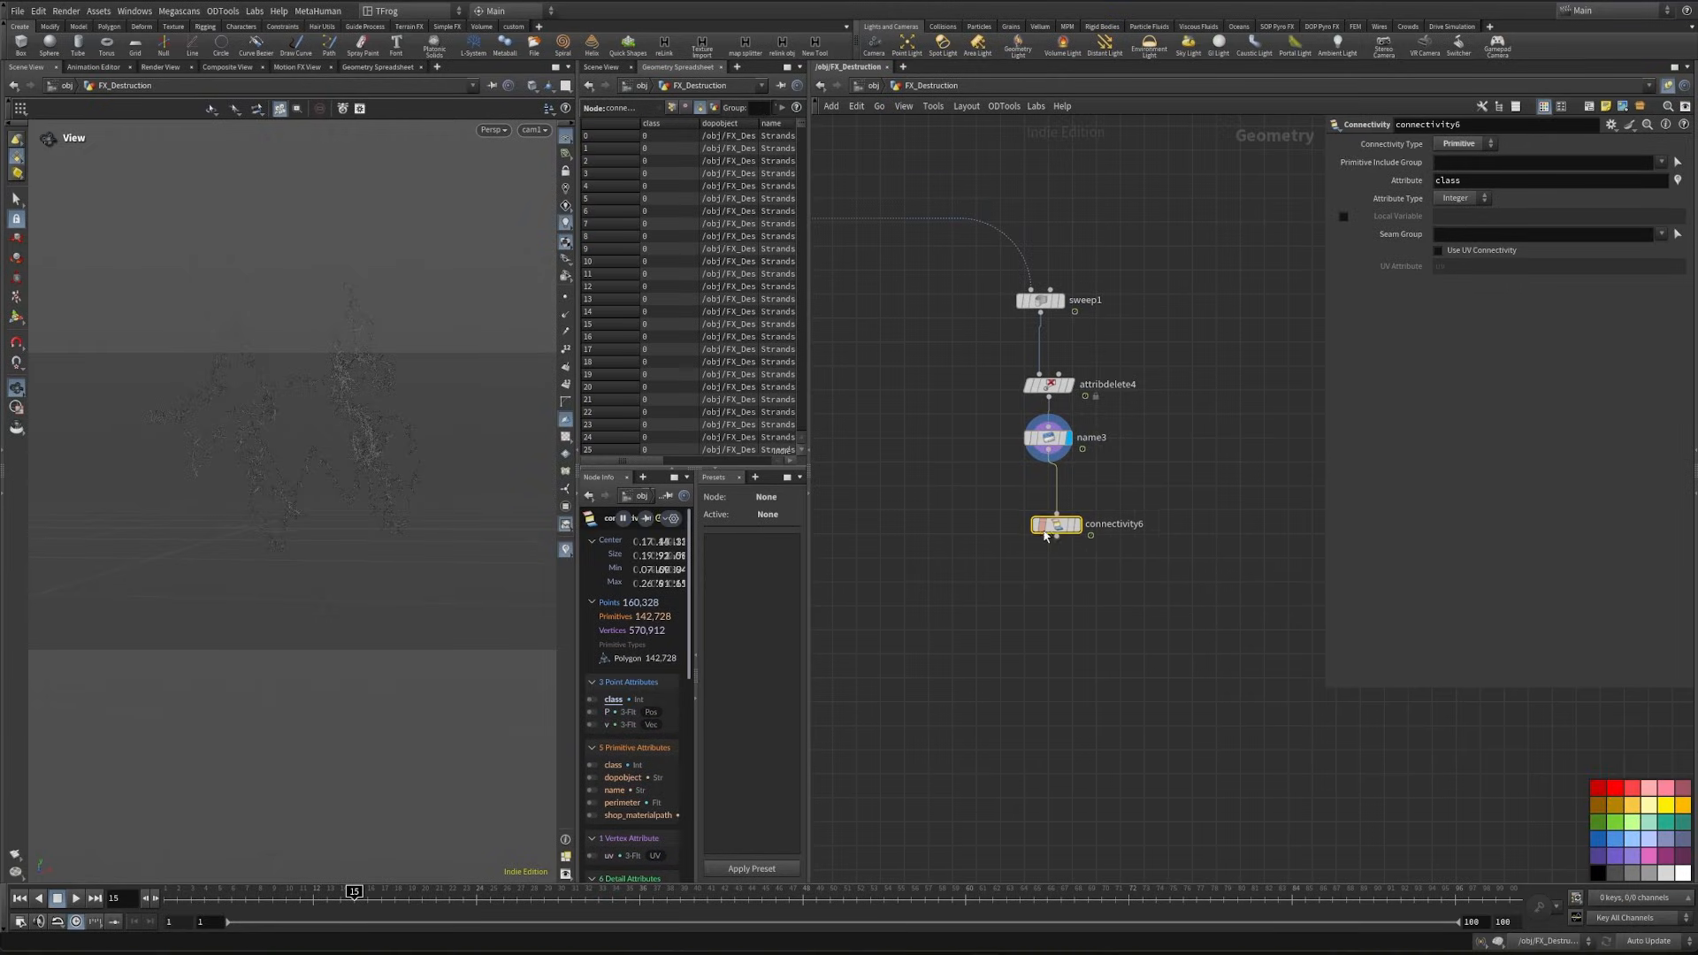
pyautogui.click(1078, 526)
# - Copy the Time Shift, PolyReduce and Point Deform nodes from the fracture branch into the strands branch
pyautogui.scroll(-4, 973, 407)
pyautogui.moveTo(920, 462); pyautogui.dragTo(1256, 495, button='middle')
pyautogui.moveTo(840, 485); pyautogui.dragTo(978, 512, button='middle')
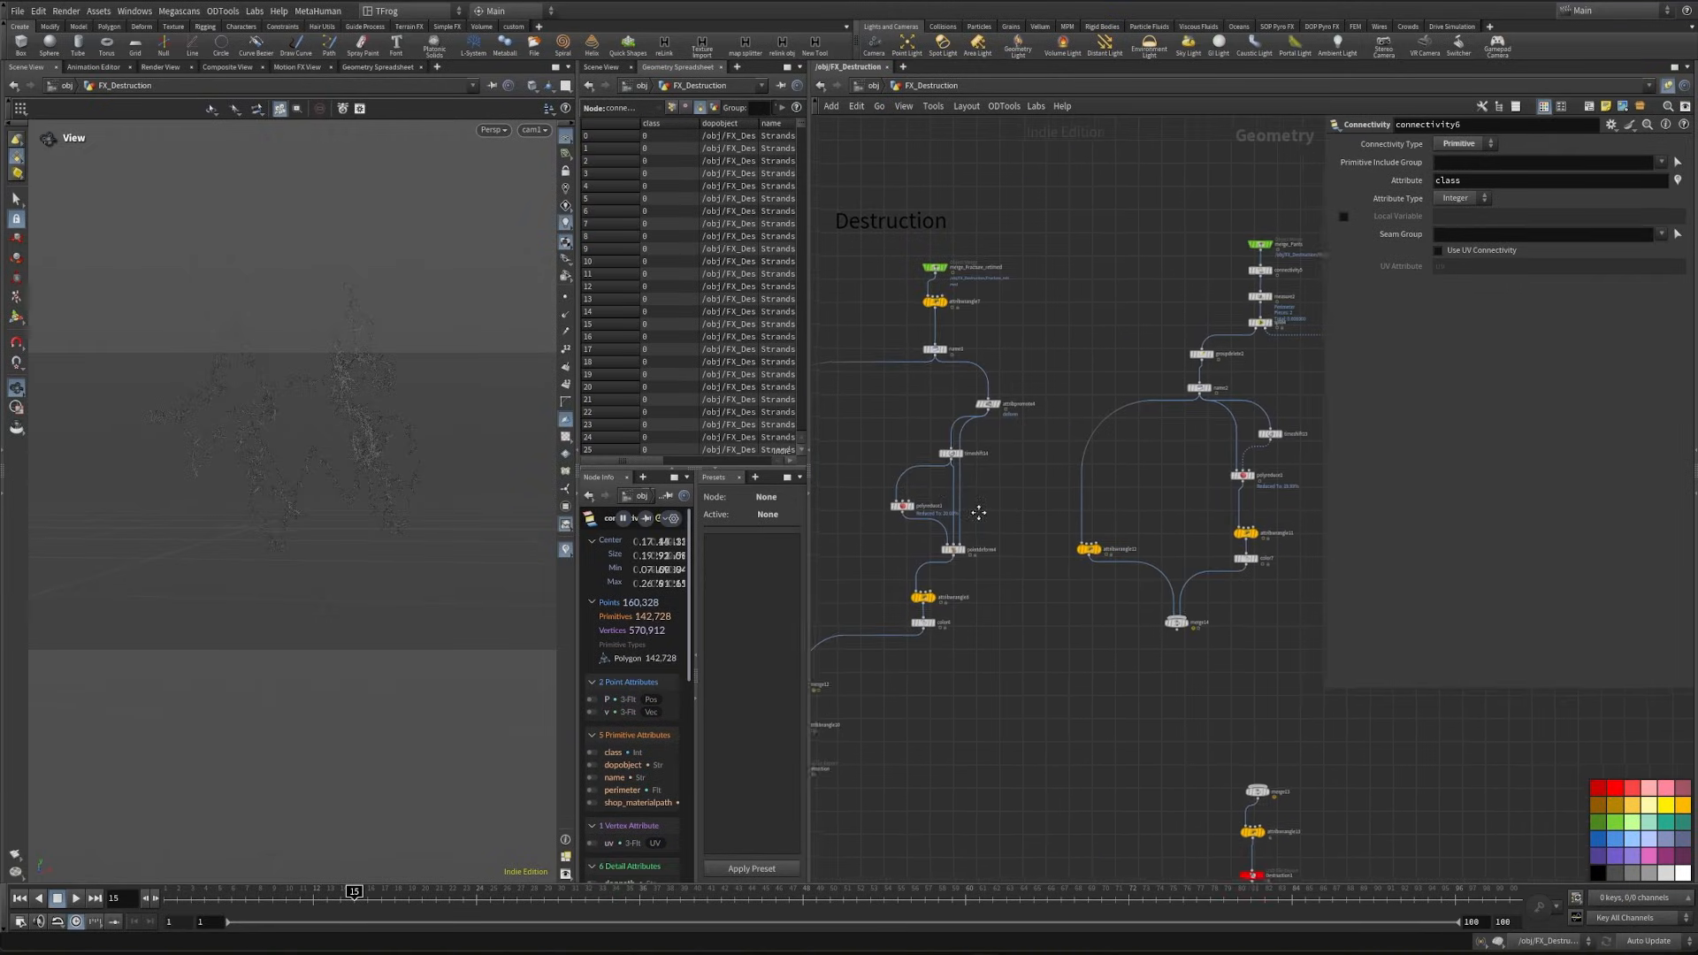
pyautogui.scroll(5, 881, 531)
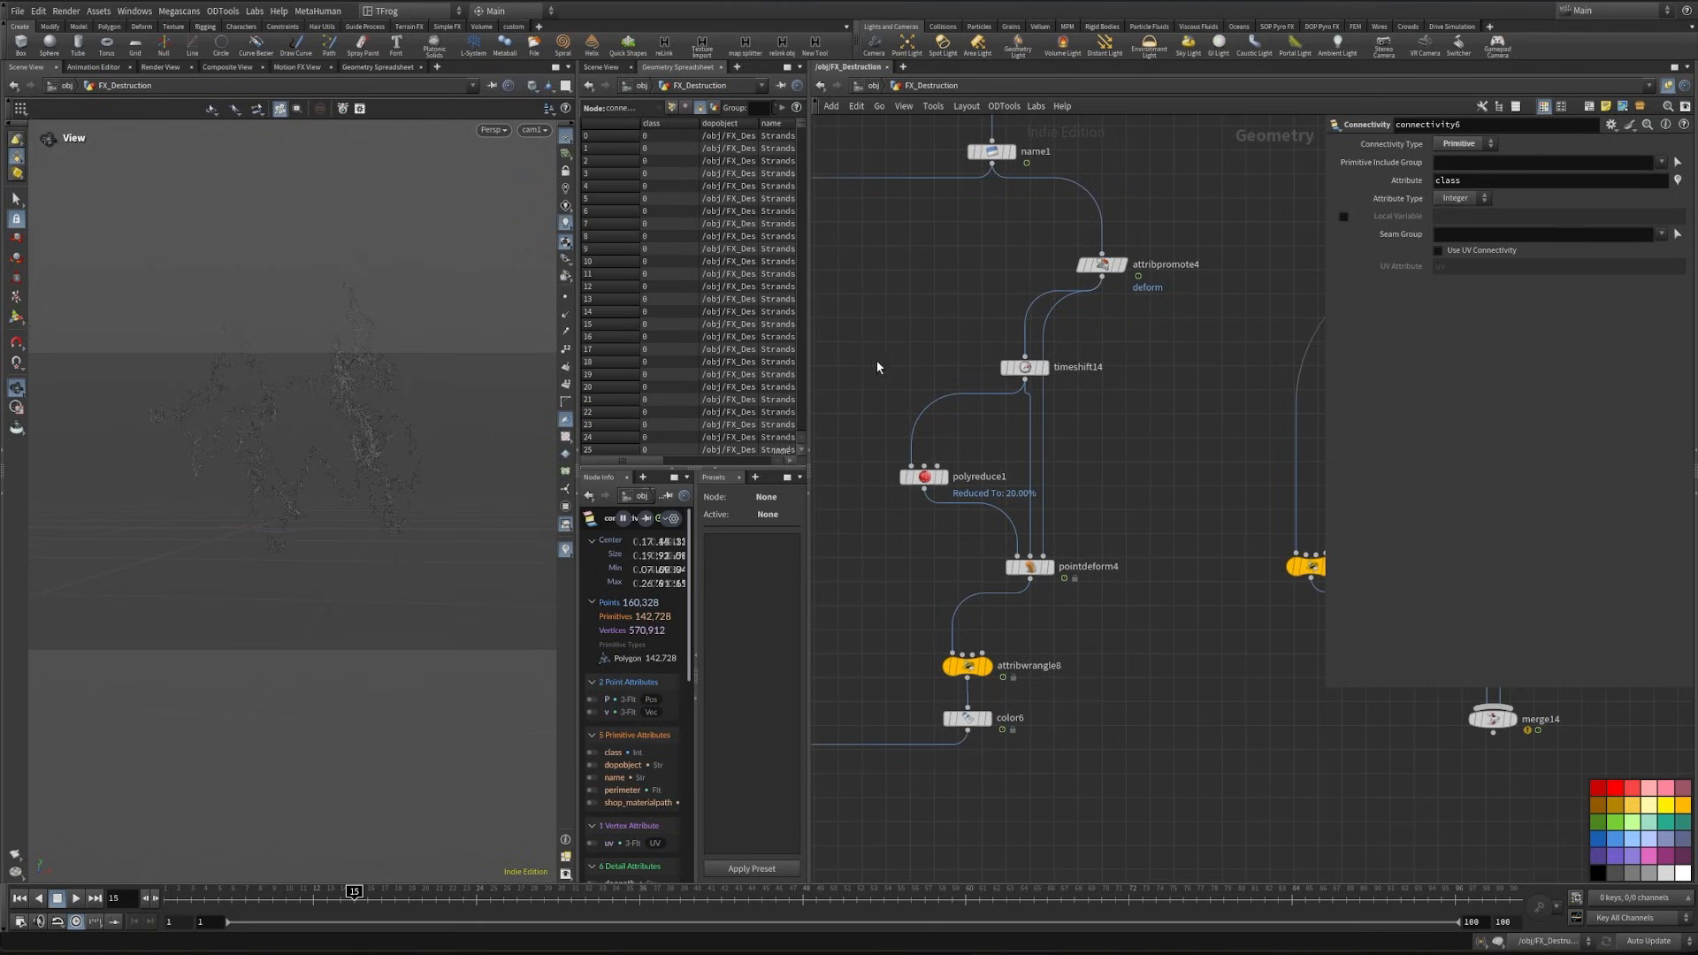
pyautogui.moveTo(877, 366); pyautogui.dragTo(1116, 582)
pyautogui.hotkey('ctrl', 'c')
pyautogui.hotkey('ctrl', 'v')
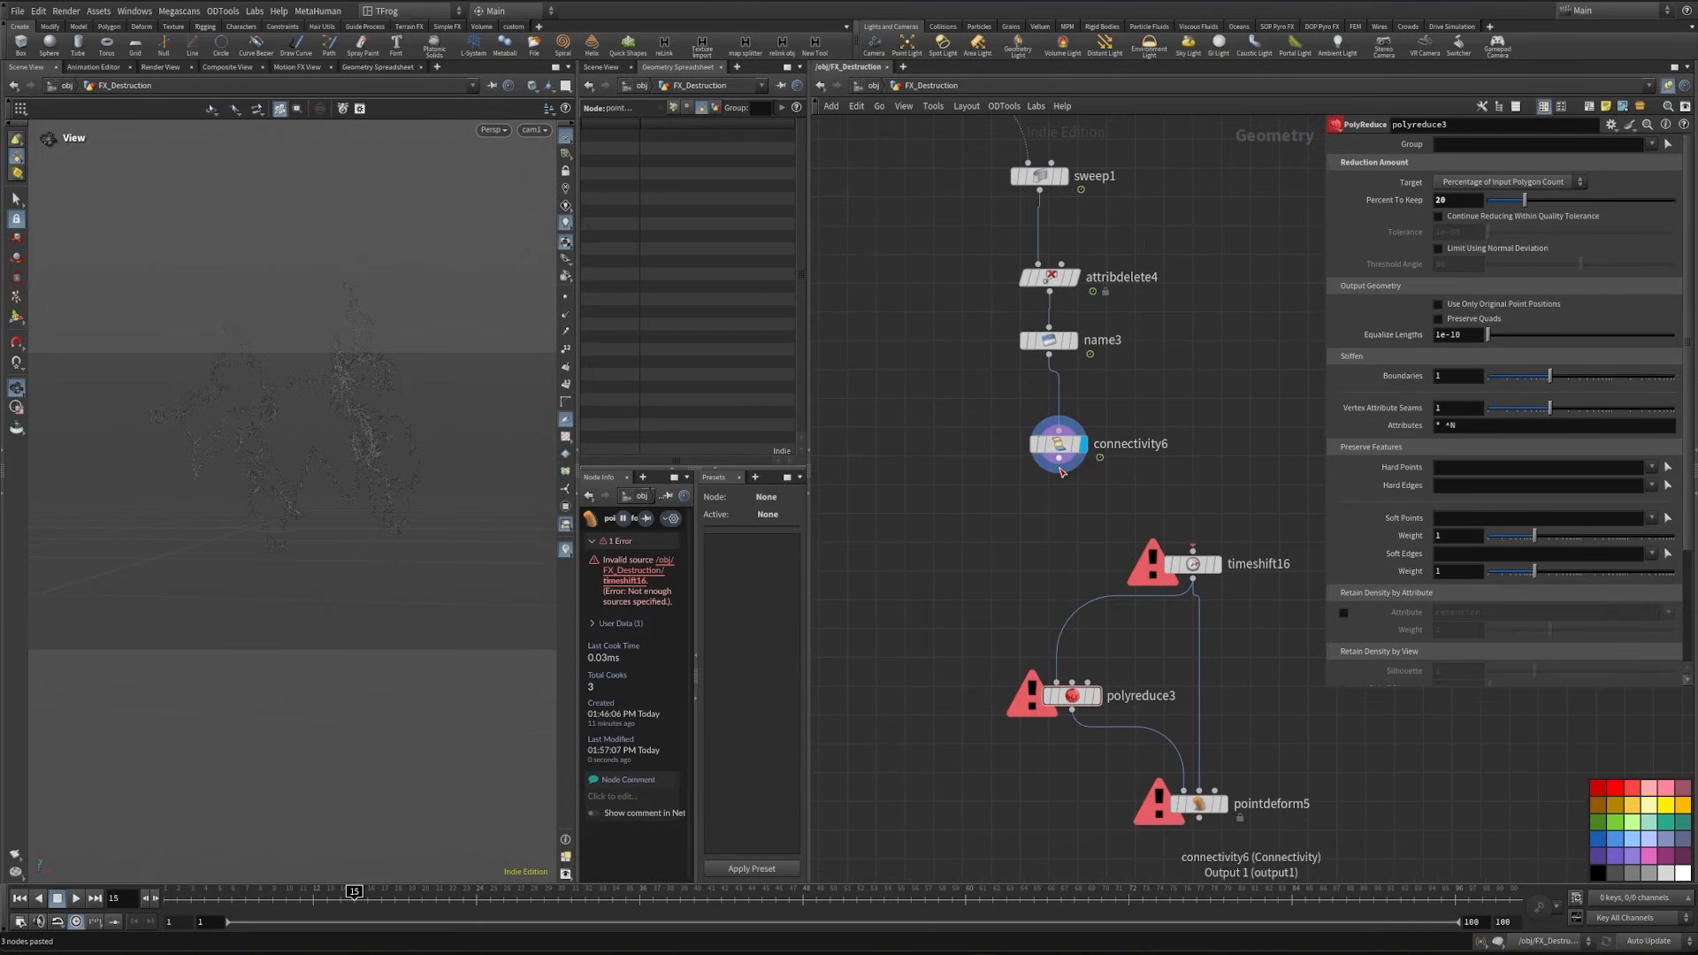
# - Wire Connectivity into the pasted Time Shift and Point Deform's third input, tidy the layout and display Point Deform
pyautogui.click(1060, 470)
pyautogui.click(1193, 550)
pyautogui.moveTo(1189, 566); pyautogui.dragTo(1086, 550, button='middle')
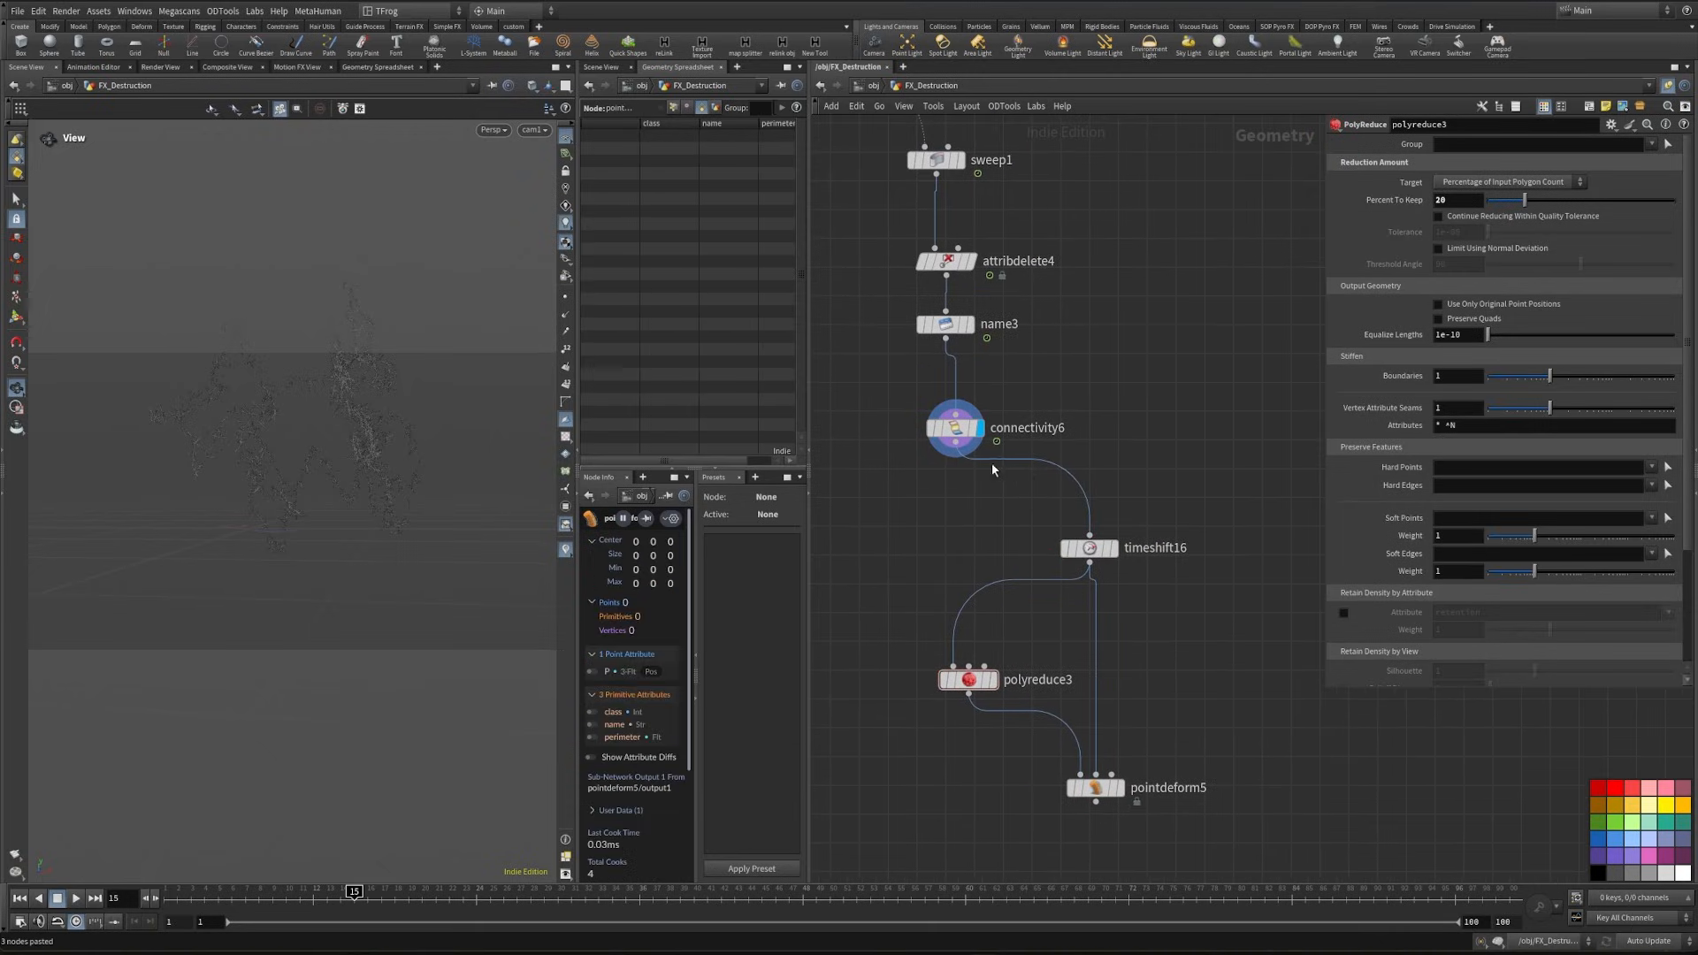
pyautogui.click(955, 457)
pyautogui.click(1118, 767)
pyautogui.moveTo(887, 796); pyautogui.dragTo(1094, 573, button='middle')
pyautogui.moveTo(1016, 675); pyautogui.dragTo(1240, 364)
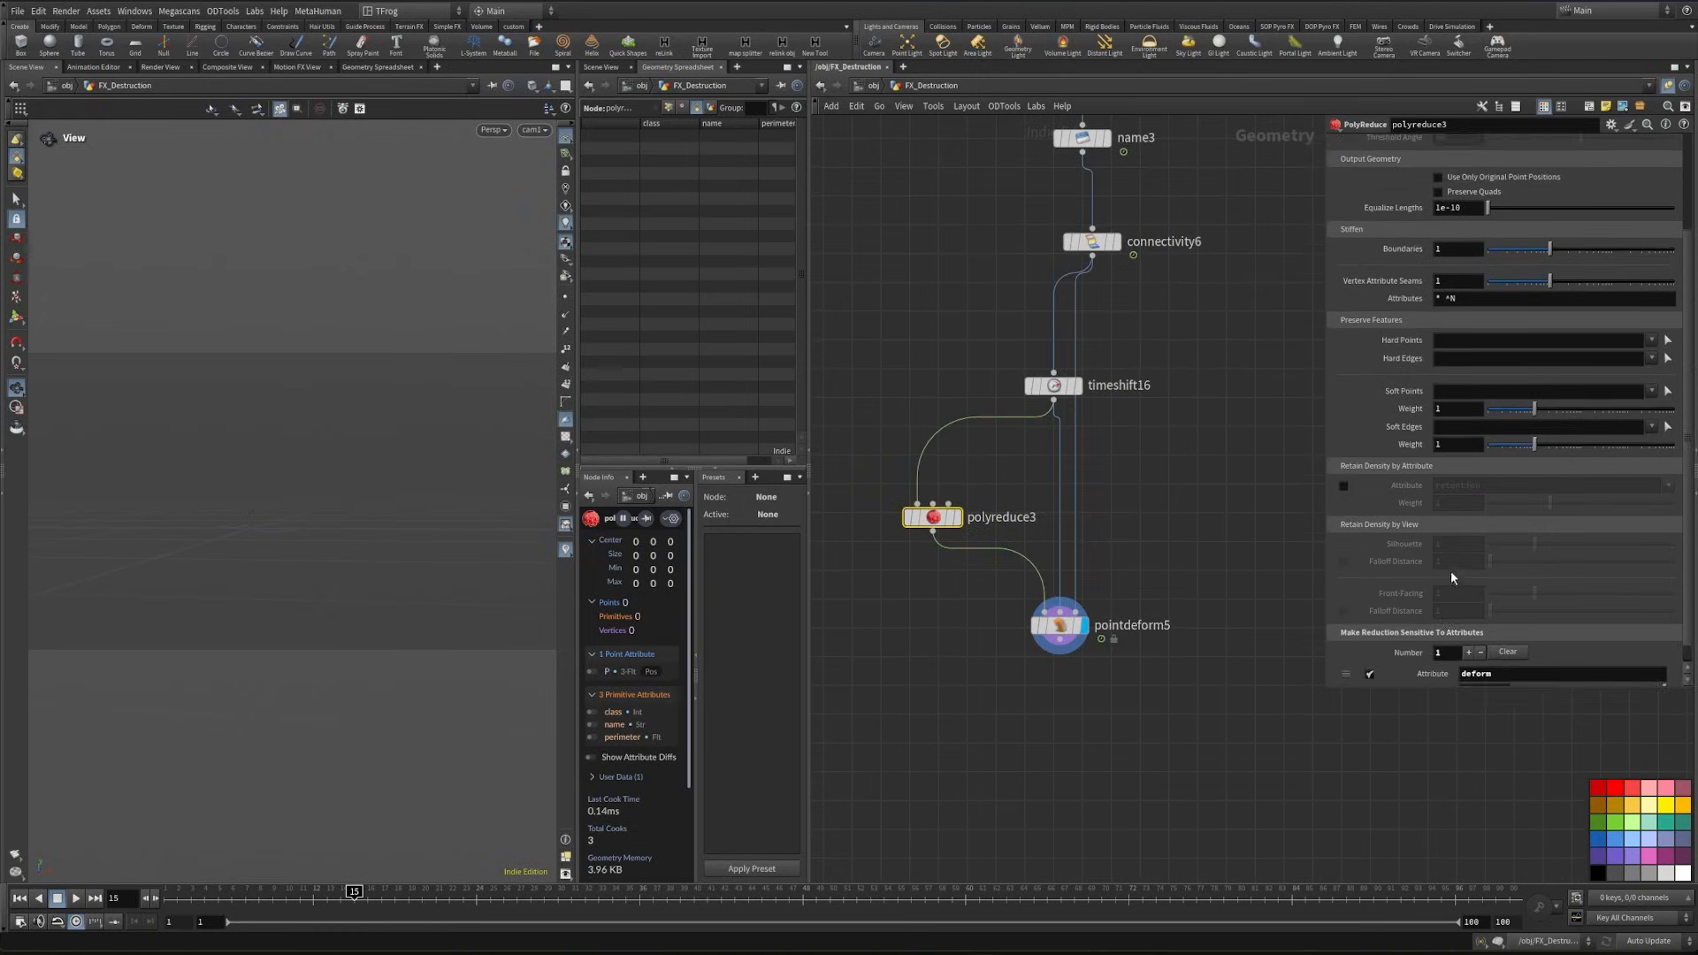
# - Set class as the pasted PolyReduce's sensitivity attribute and as the Point Deform's piece attribute
pyautogui.scroll(-1, 1454, 601)
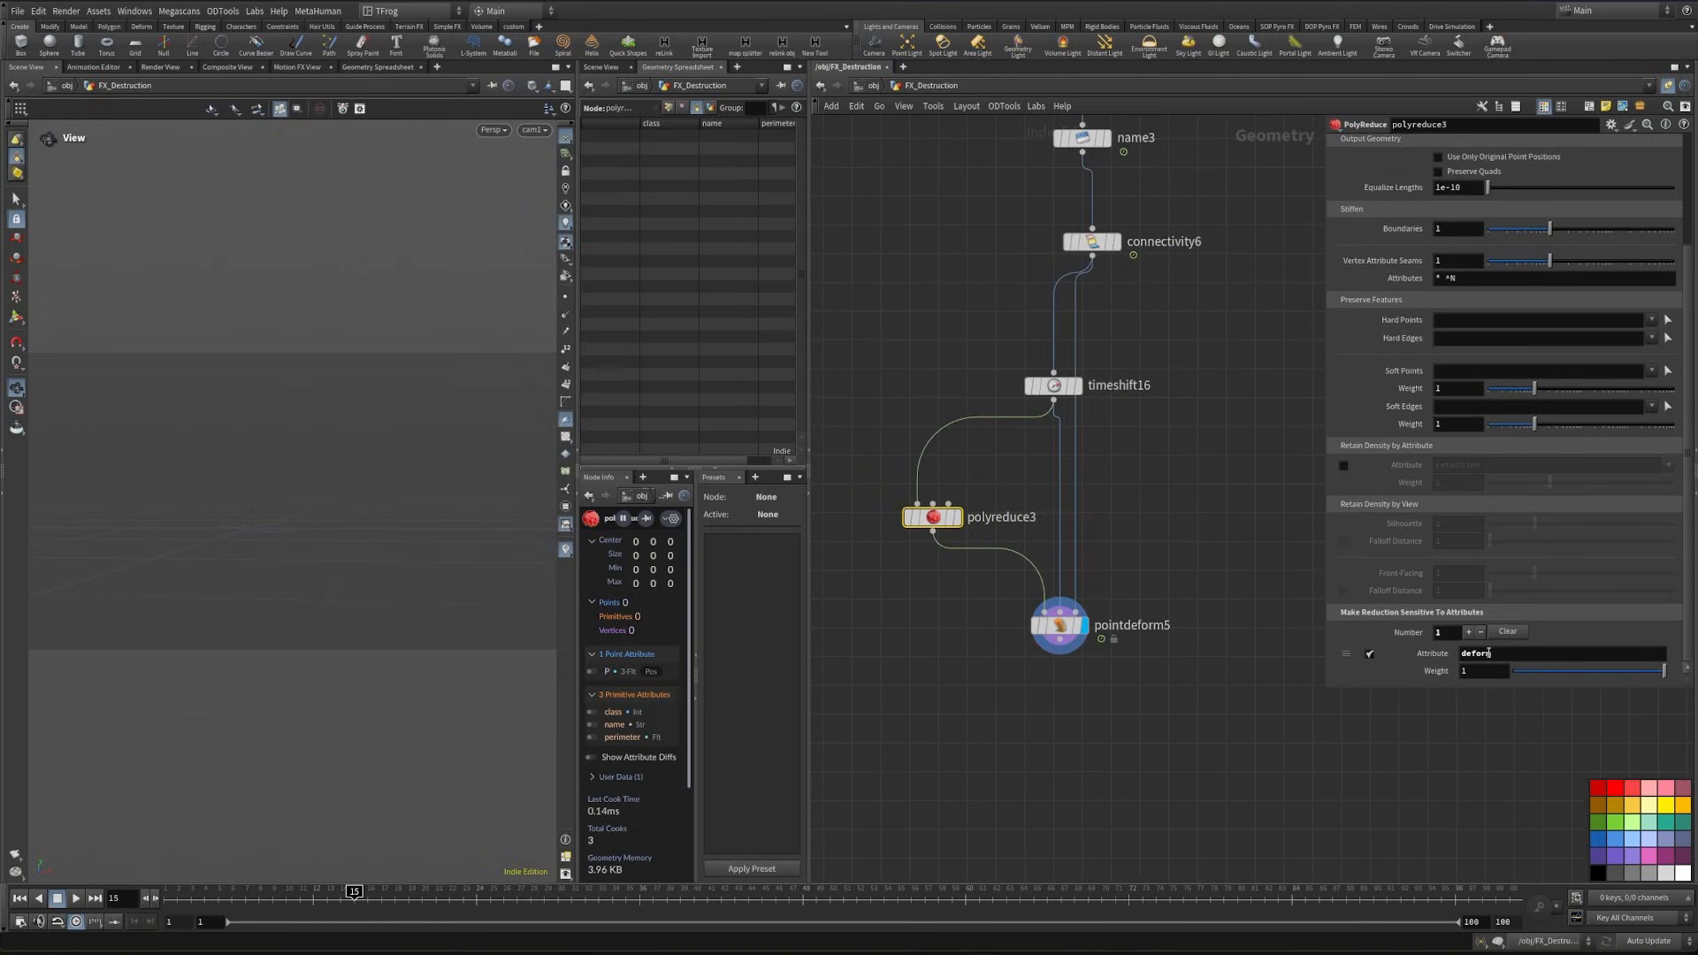
pyautogui.write('class')
pyautogui.press('Return')
pyautogui.moveTo(1100, 644); pyautogui.dragTo(1065, 618)
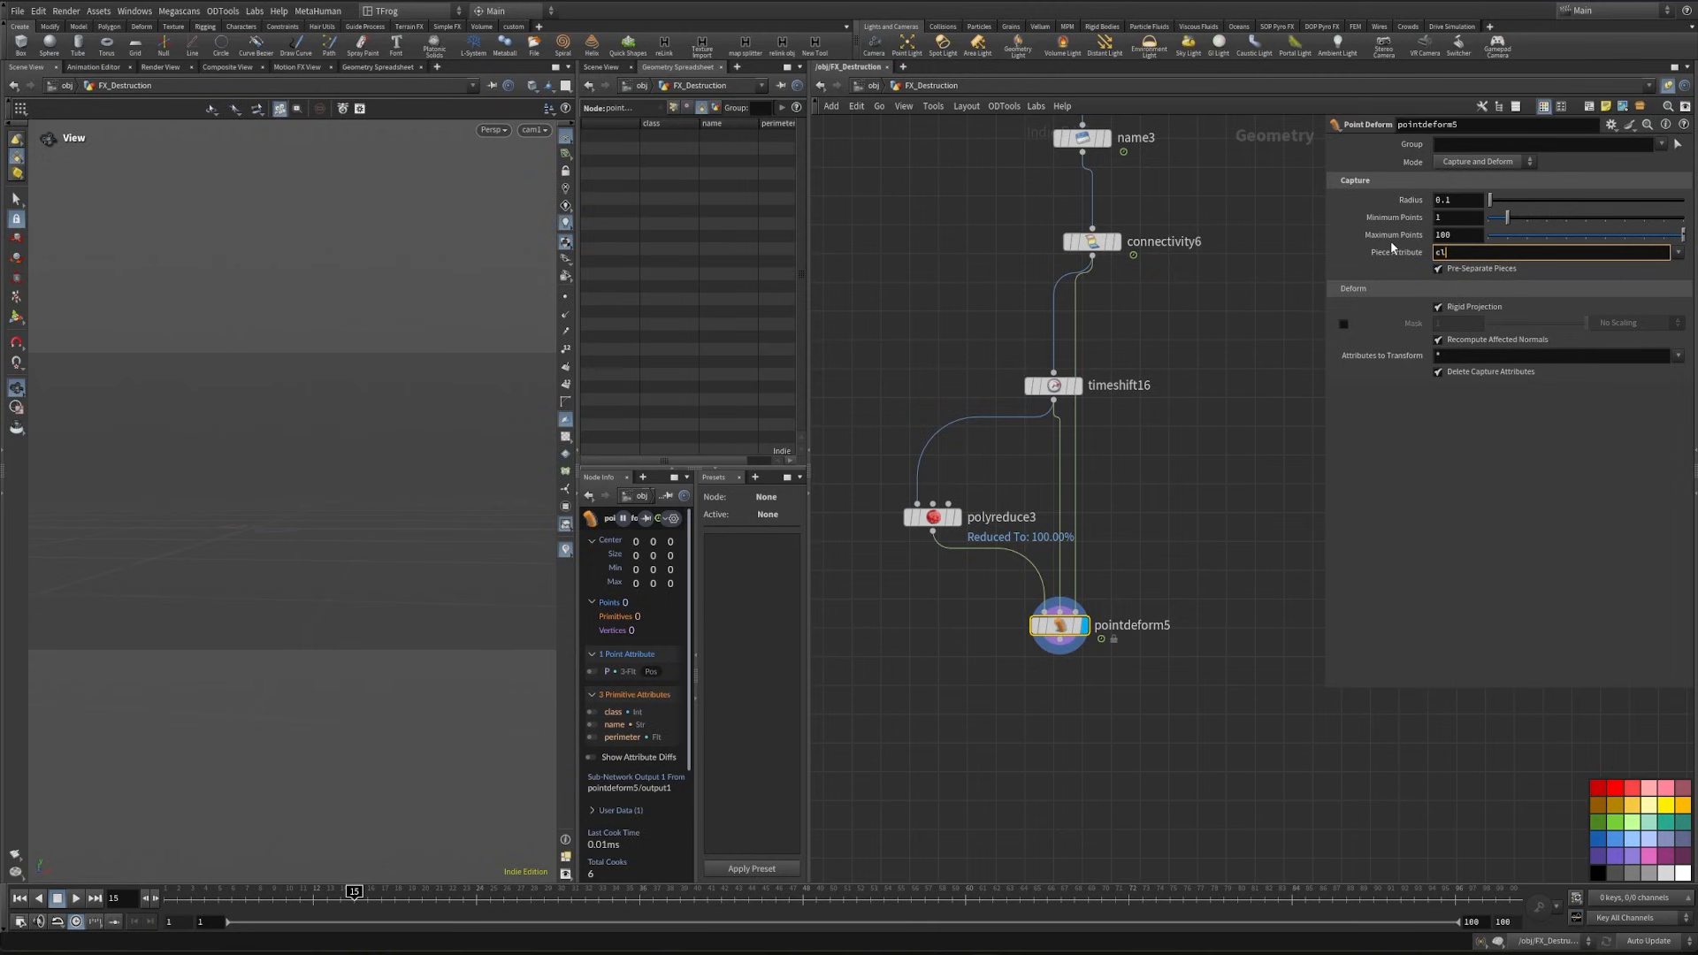
# - Change the strands Connectivity node's connectivity type to Point
pyautogui.moveTo(1057, 217); pyautogui.dragTo(1125, 292)
pyautogui.click(1463, 145)
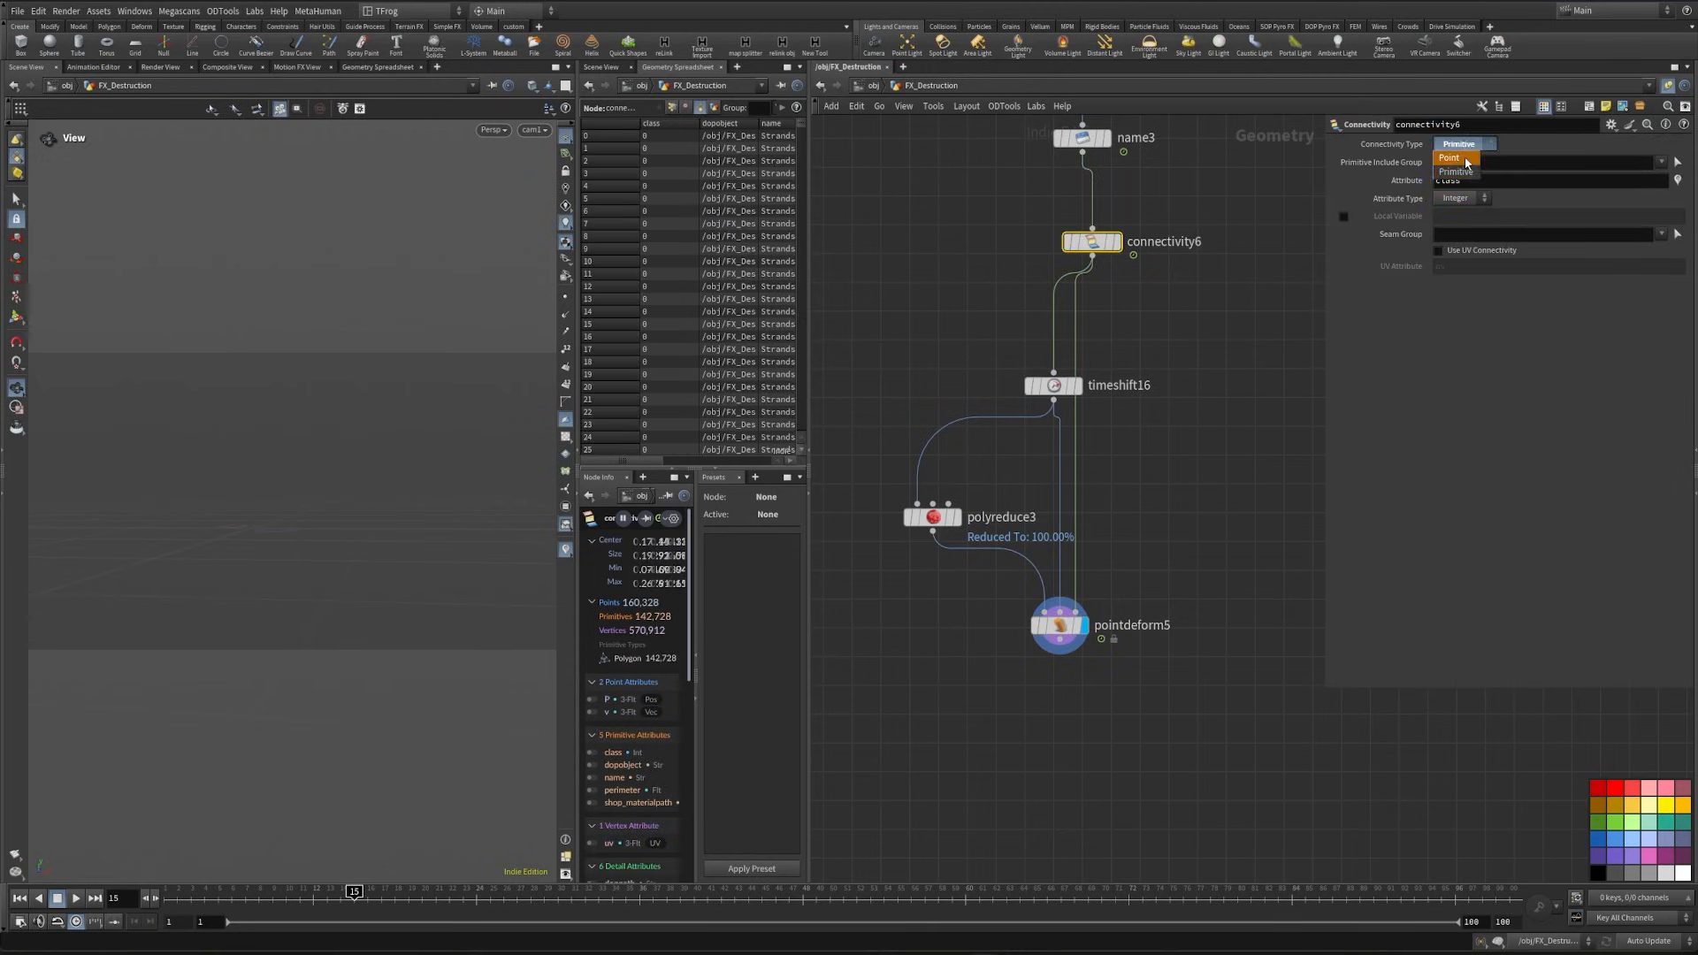
pyautogui.click(1464, 160)
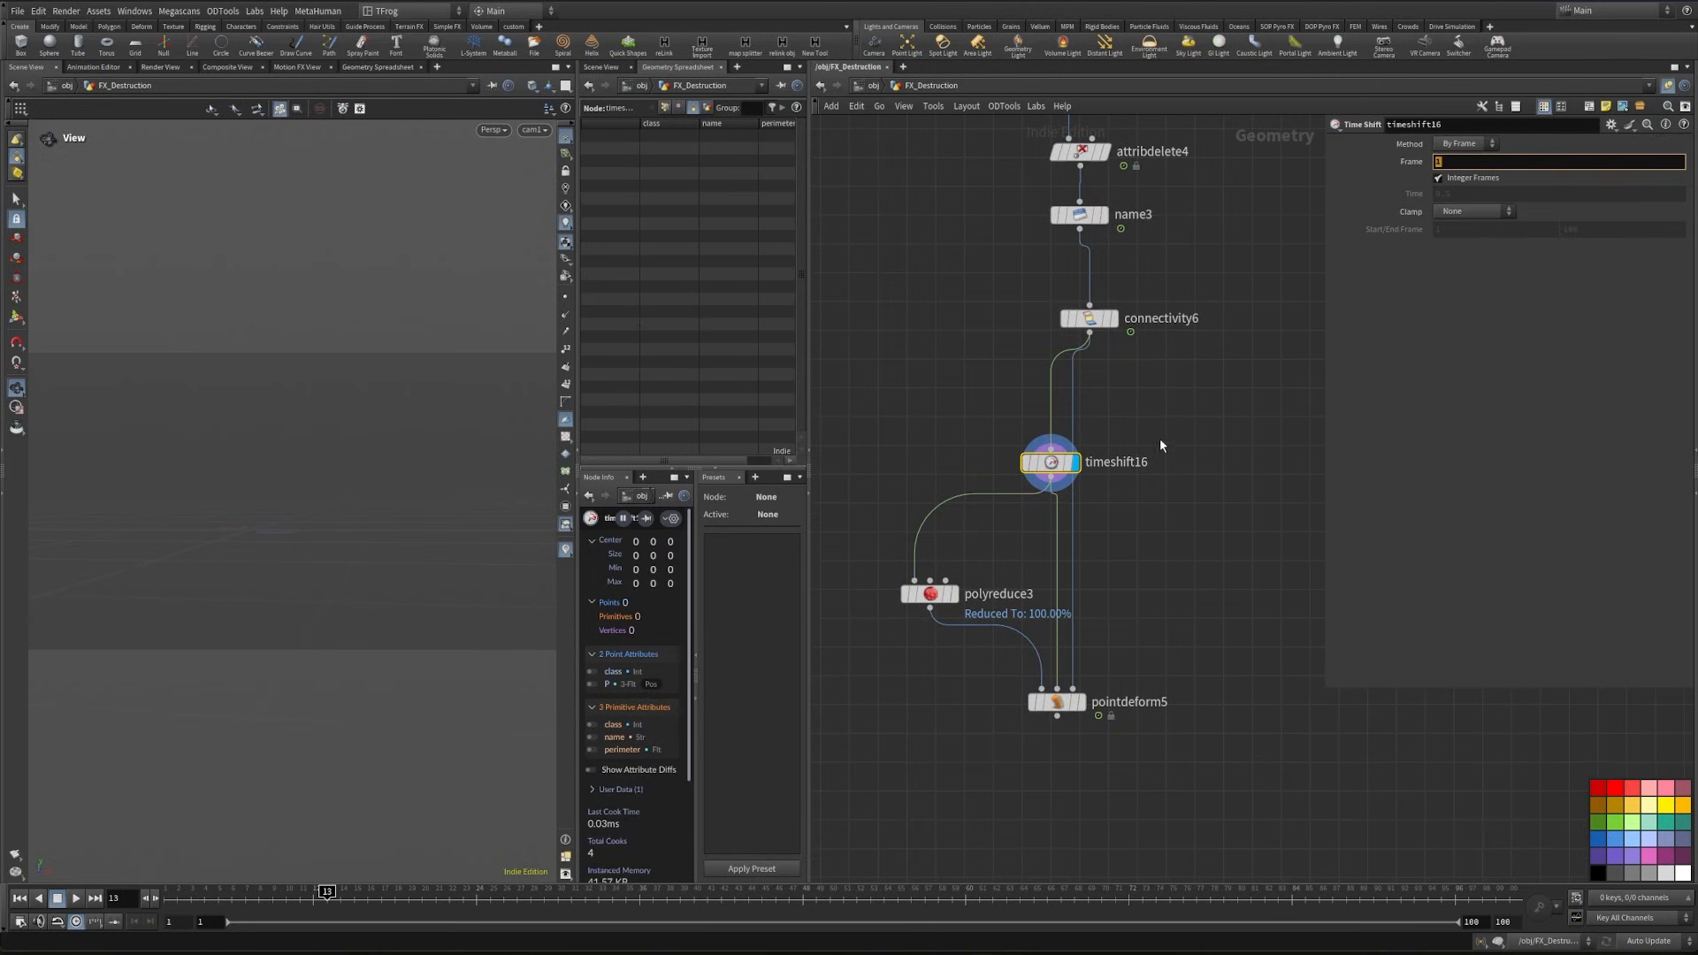
# - Display the Point Deform result and inspect the reduced strands up close
pyautogui.click(1056, 701)
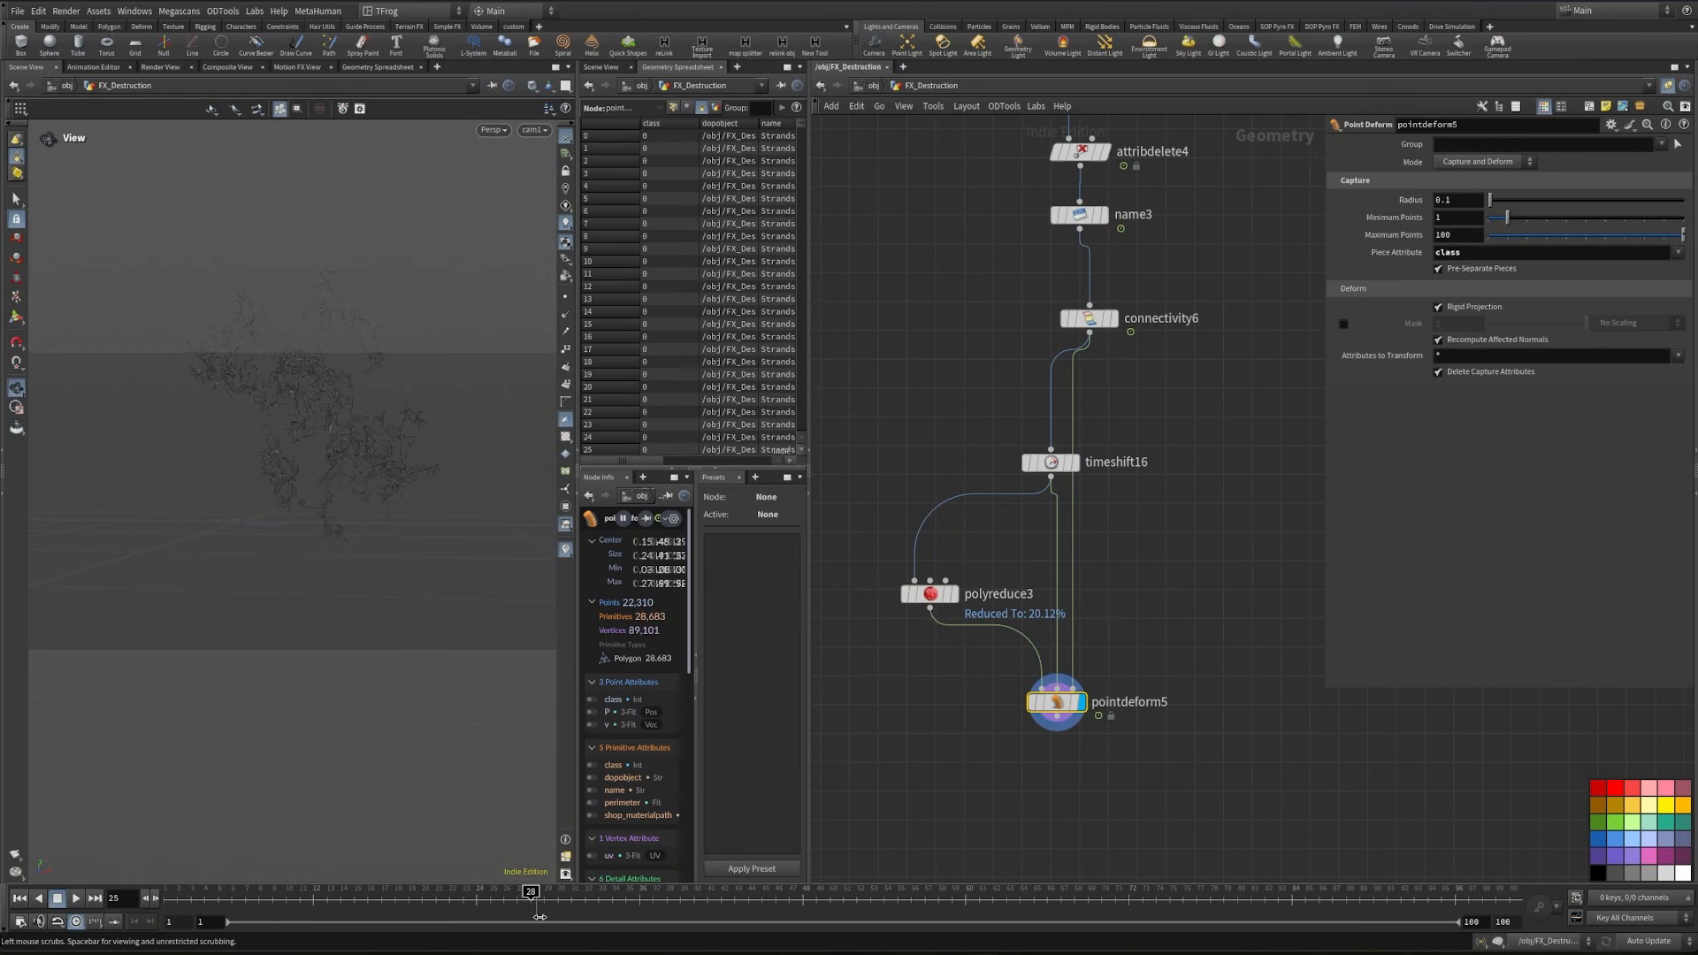
pyautogui.scroll(10, 354, 397)
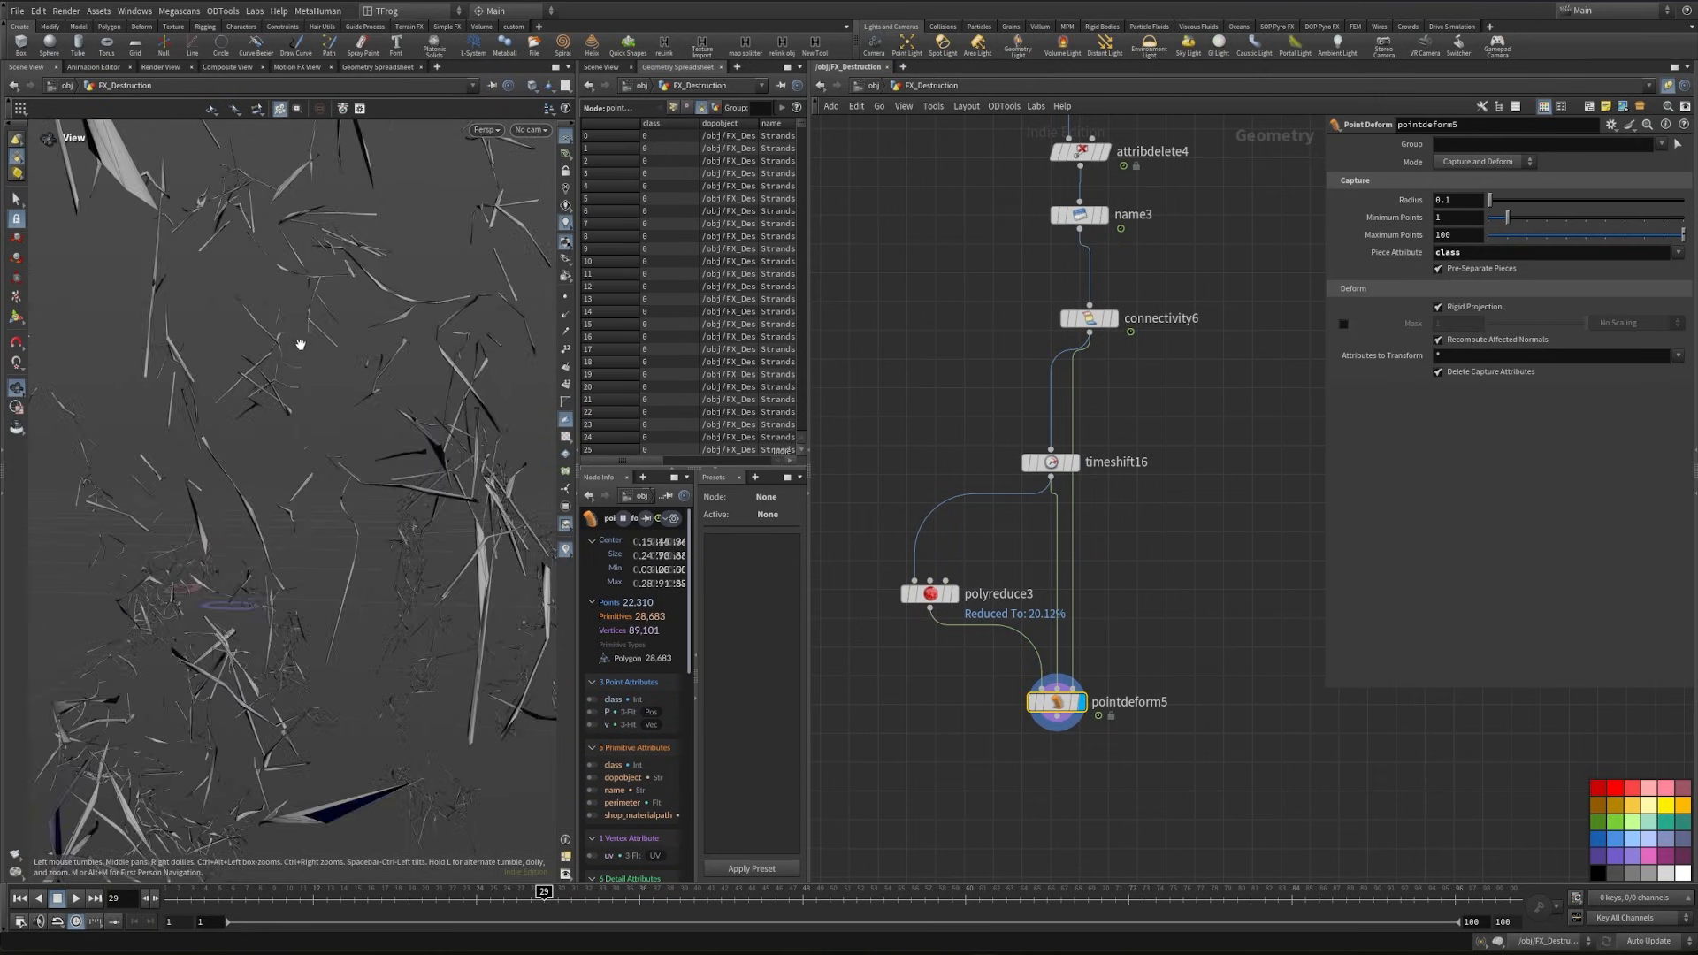
pyautogui.moveTo(304, 360); pyautogui.dragTo(307, 357)
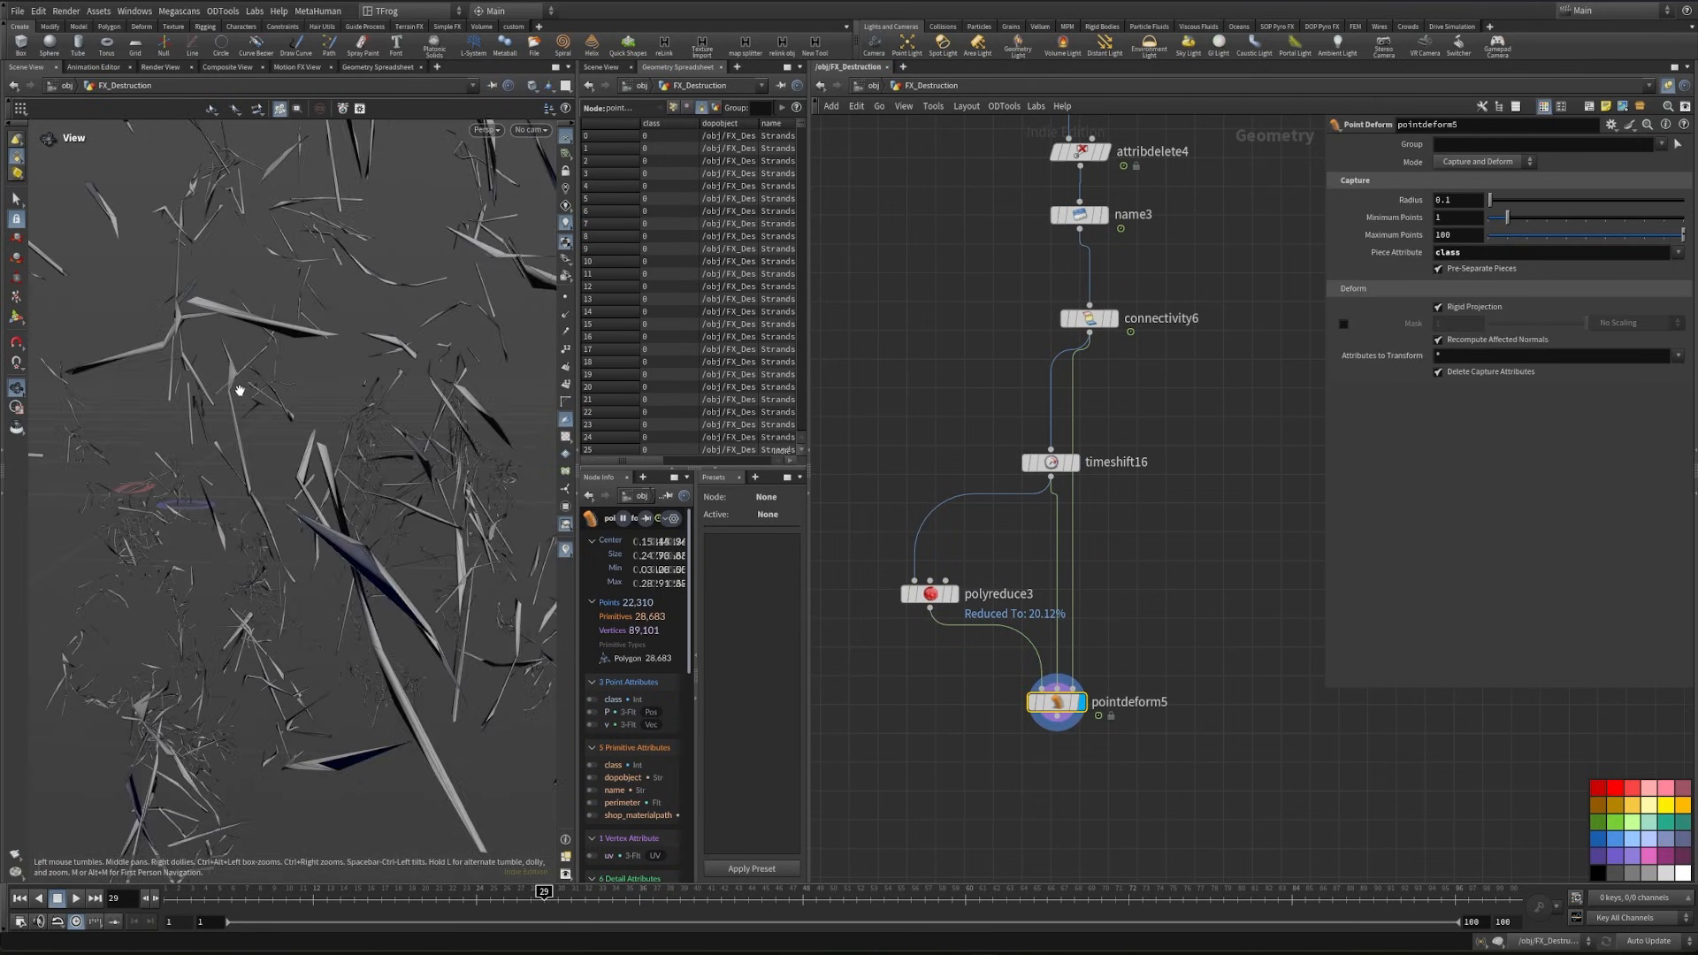
pyautogui.moveTo(240, 390); pyautogui.dragTo(454, 386, button='right')
pyautogui.scroll(-3, 1147, 622)
# - Display the pants proxy's Color node and set its color to dark grey, 0.05 in all channels
pyautogui.moveTo(849, 836); pyautogui.dragTo(1144, 625, button='middle')
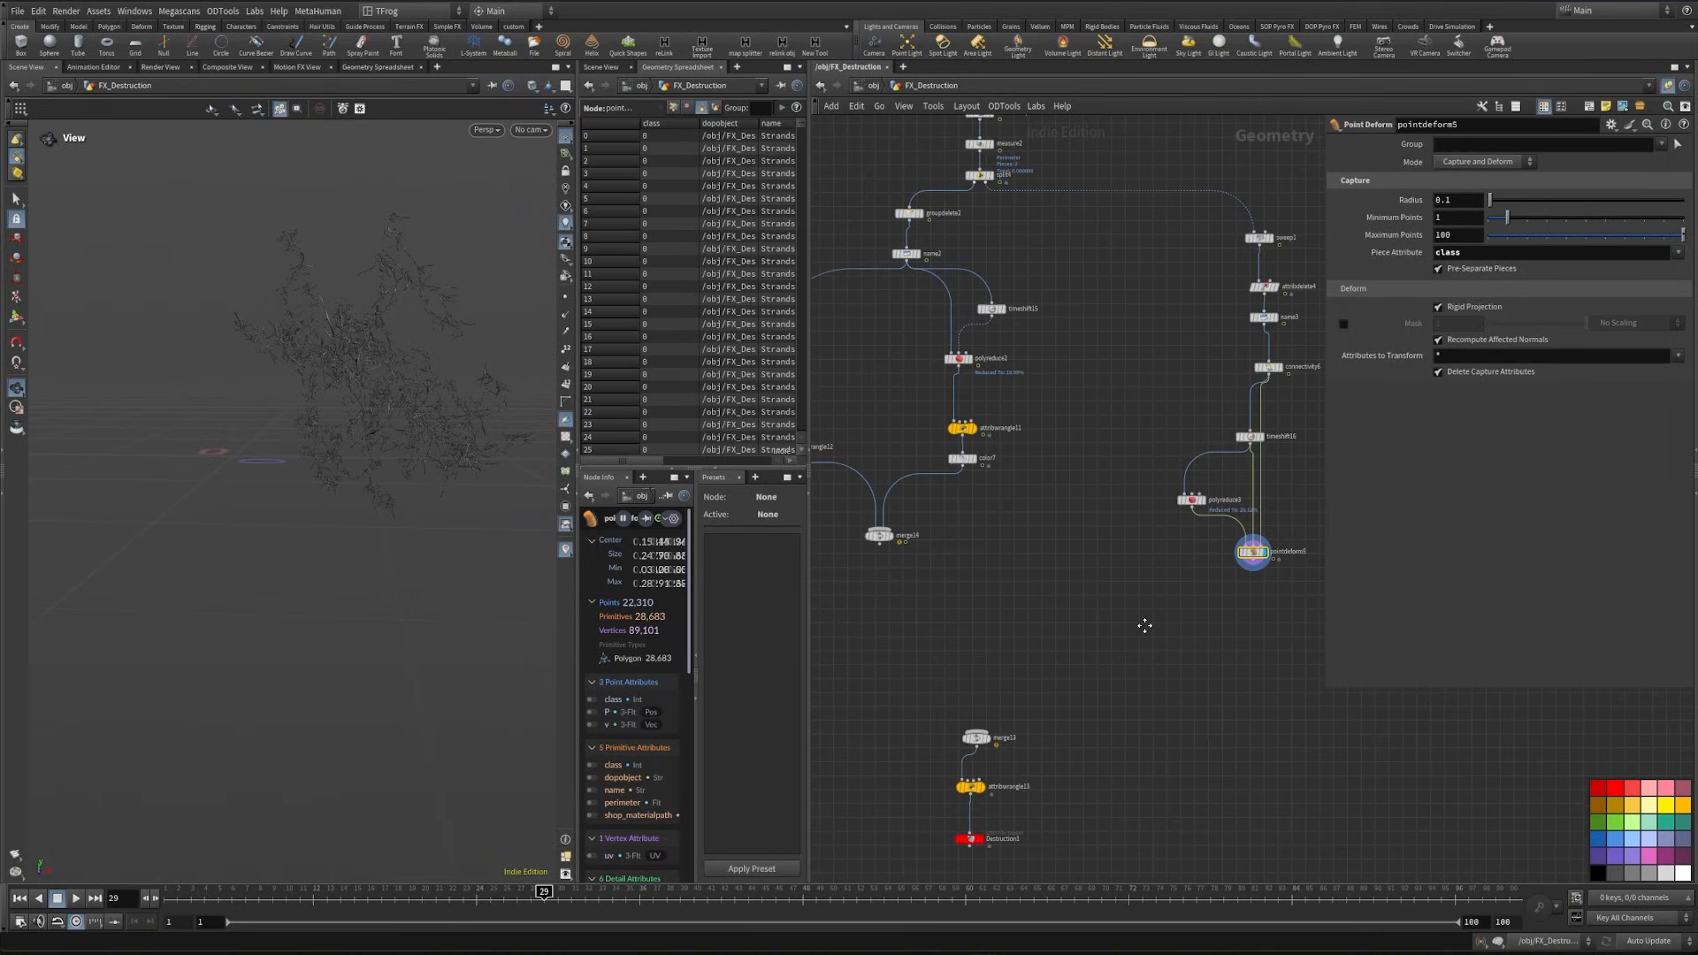
pyautogui.scroll(4, 978, 482)
pyautogui.click(971, 430)
pyautogui.moveTo(1039, 490); pyautogui.dragTo(941, 434)
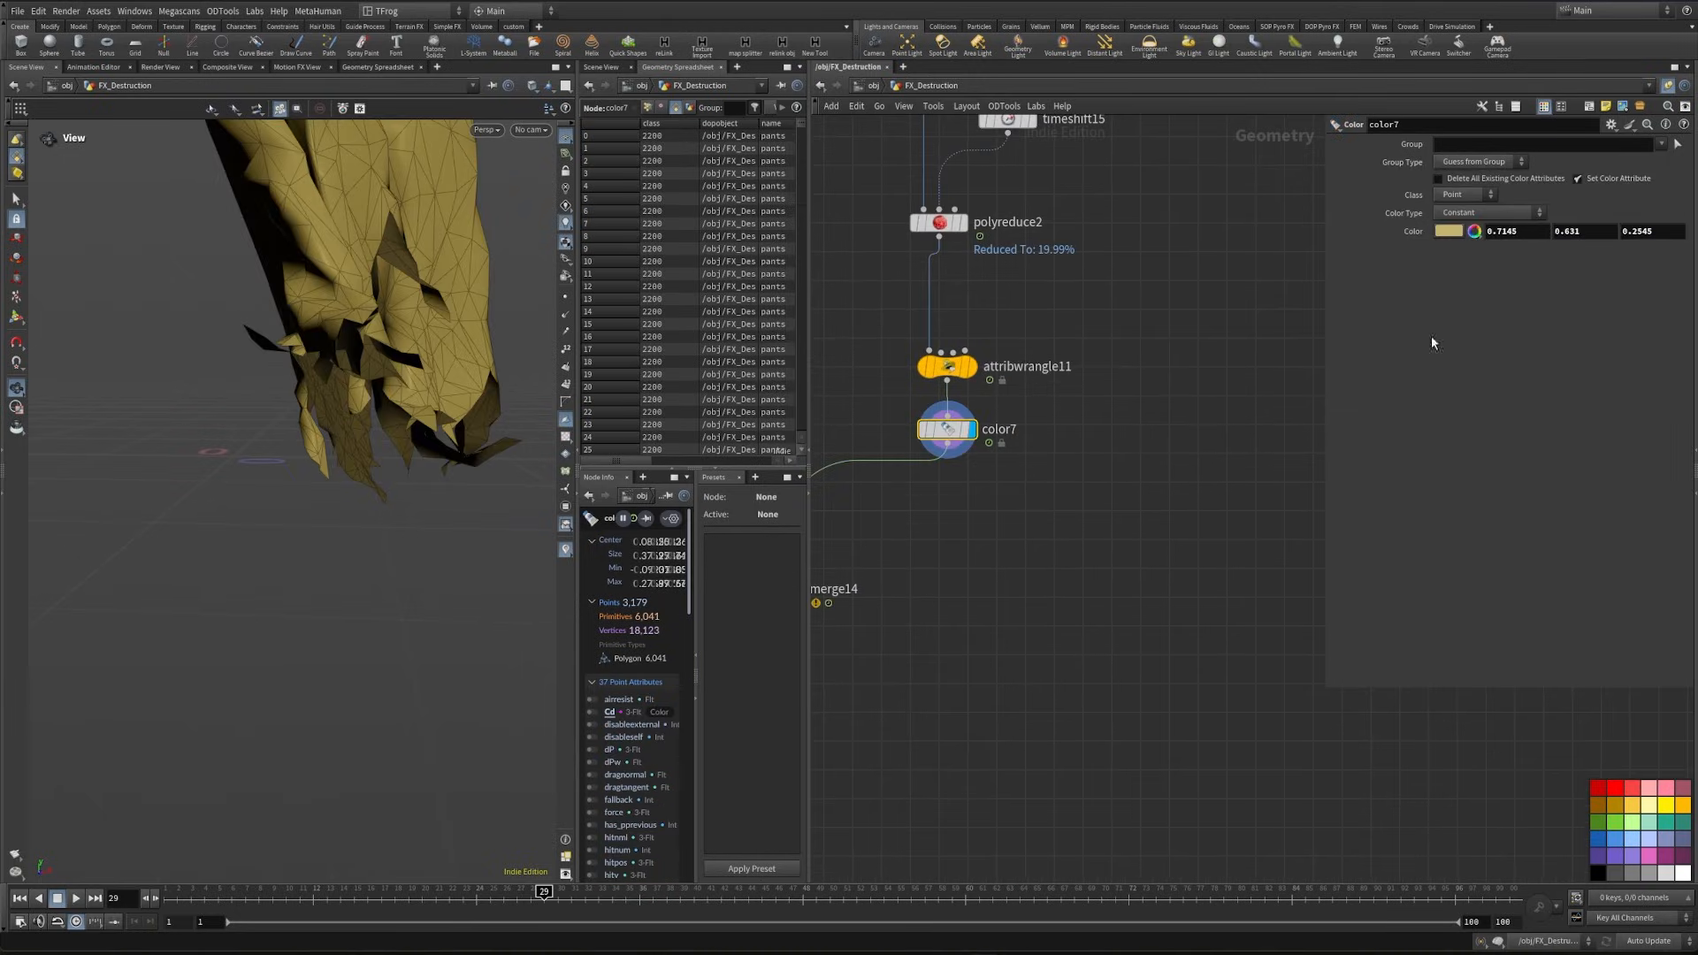
pyautogui.click(1444, 234)
pyautogui.click(1459, 201)
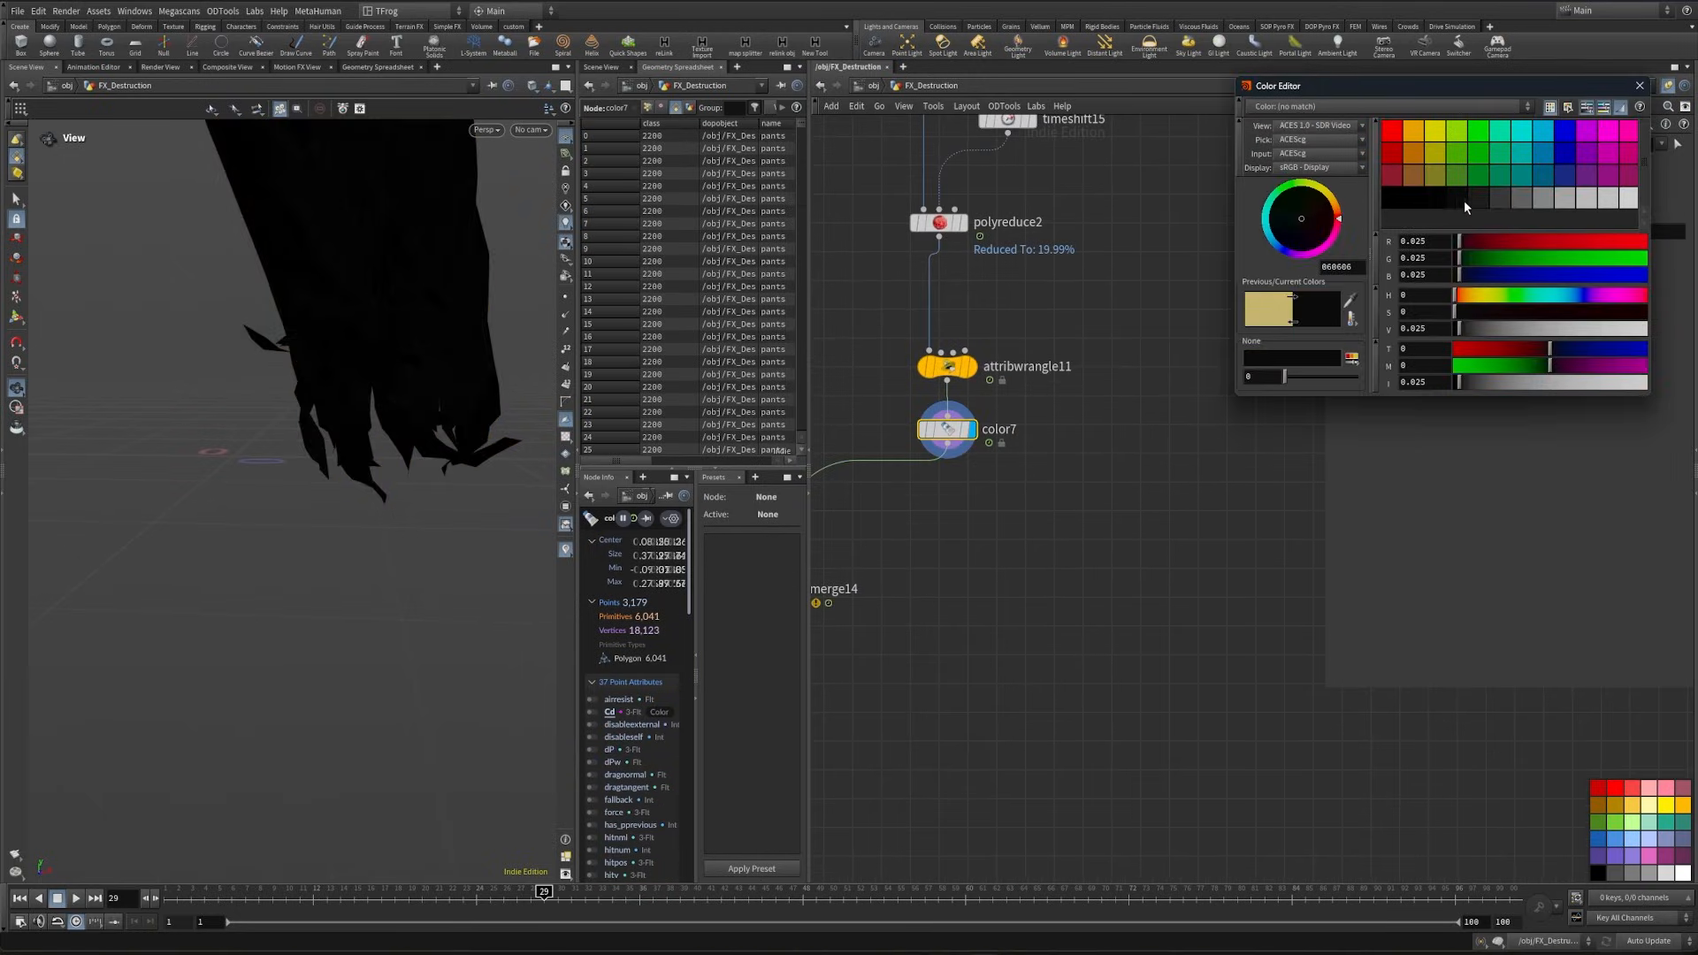
pyautogui.click(1639, 86)
# - Duplicate the dark Color node and place the copy below the strands' Point Deform
pyautogui.scroll(-3, 938, 410)
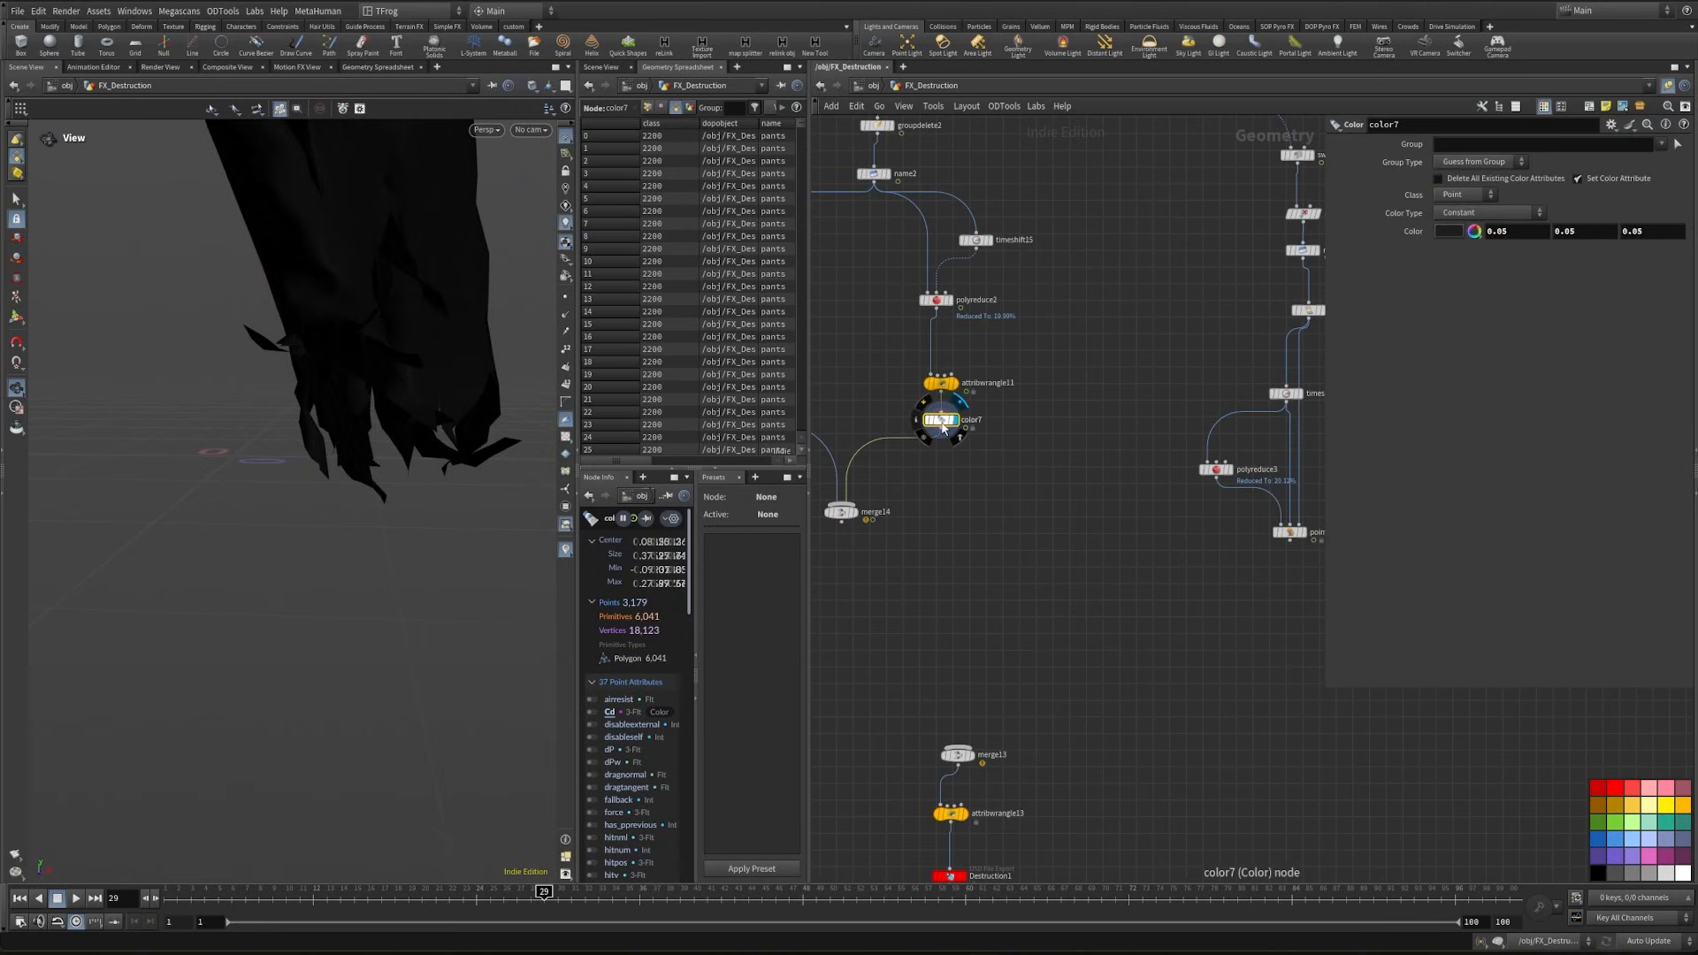
pyautogui.keyDown('alt'); pyautogui.moveTo(939, 419); pyautogui.dragTo(1292, 575); pyautogui.keyUp('alt')
pyautogui.moveTo(1198, 577); pyautogui.dragTo(1083, 580, button='middle')
pyautogui.scroll(2, 1199, 549)
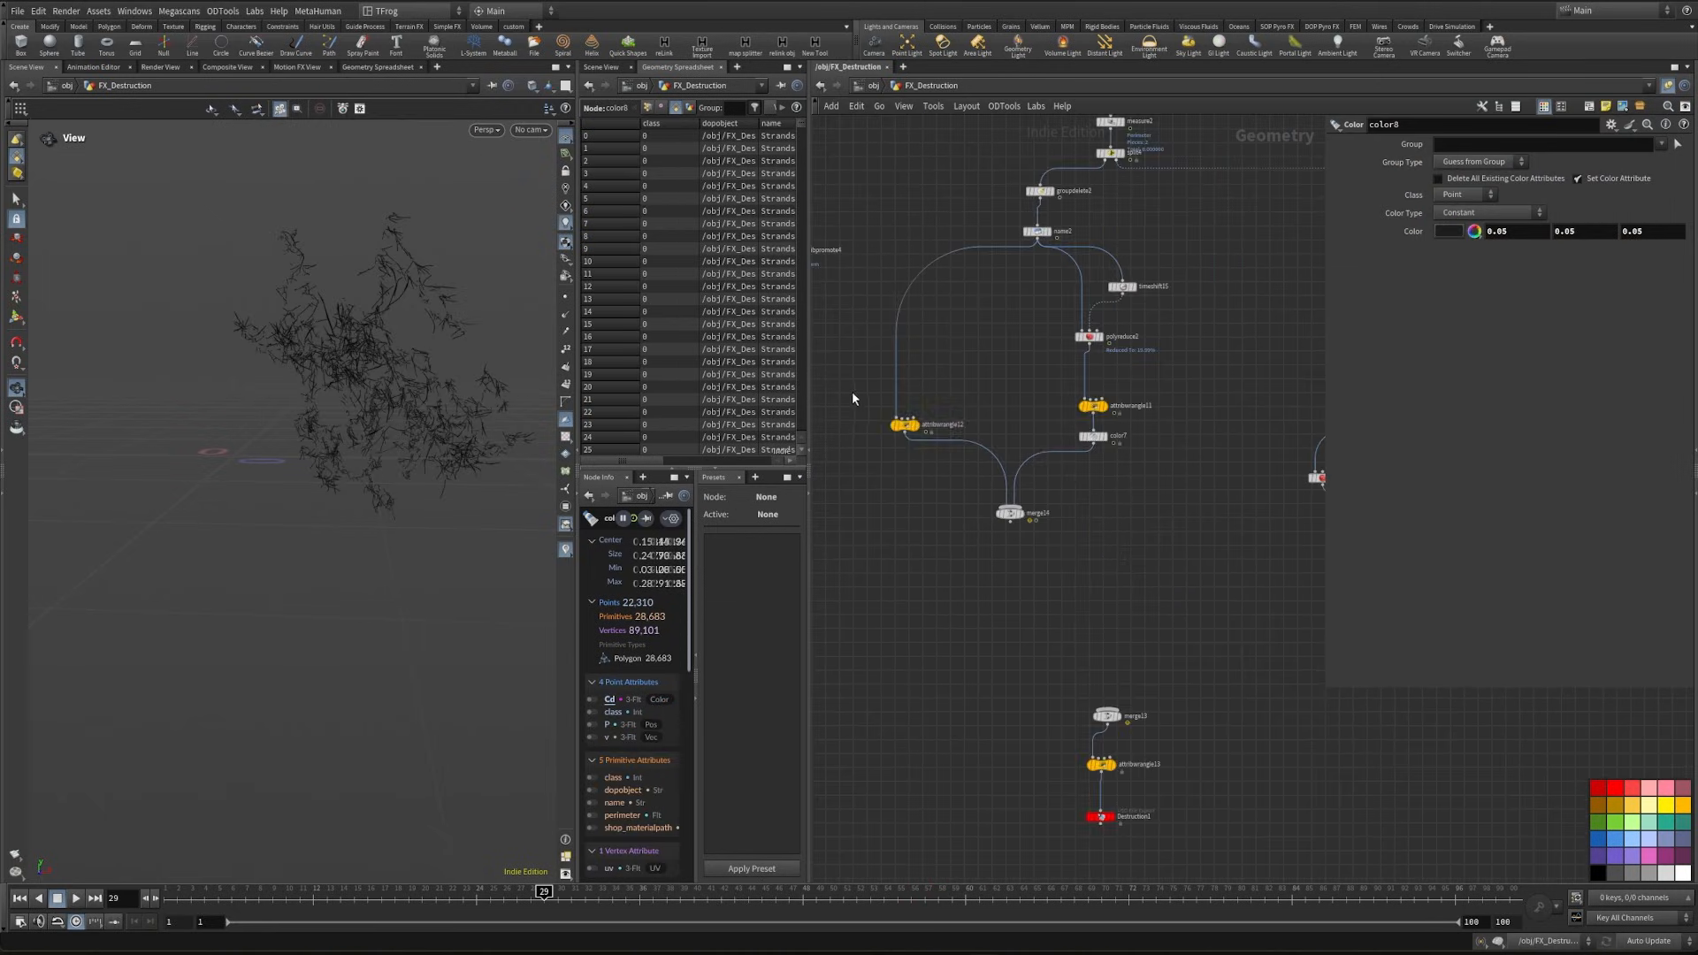
# - Copy the pants proxy-purpose and render-purpose wrangles and paste them near the strands branch
pyautogui.moveTo(852, 392); pyautogui.dragTo(1144, 433)
pyautogui.hotkey('ctrl', 'c')
pyautogui.moveTo(1217, 484); pyautogui.dragTo(1046, 468, button='middle')
pyautogui.hotkey('ctrl', 'v')
pyautogui.scroll(3, 1112, 588)
pyautogui.click(1113, 591)
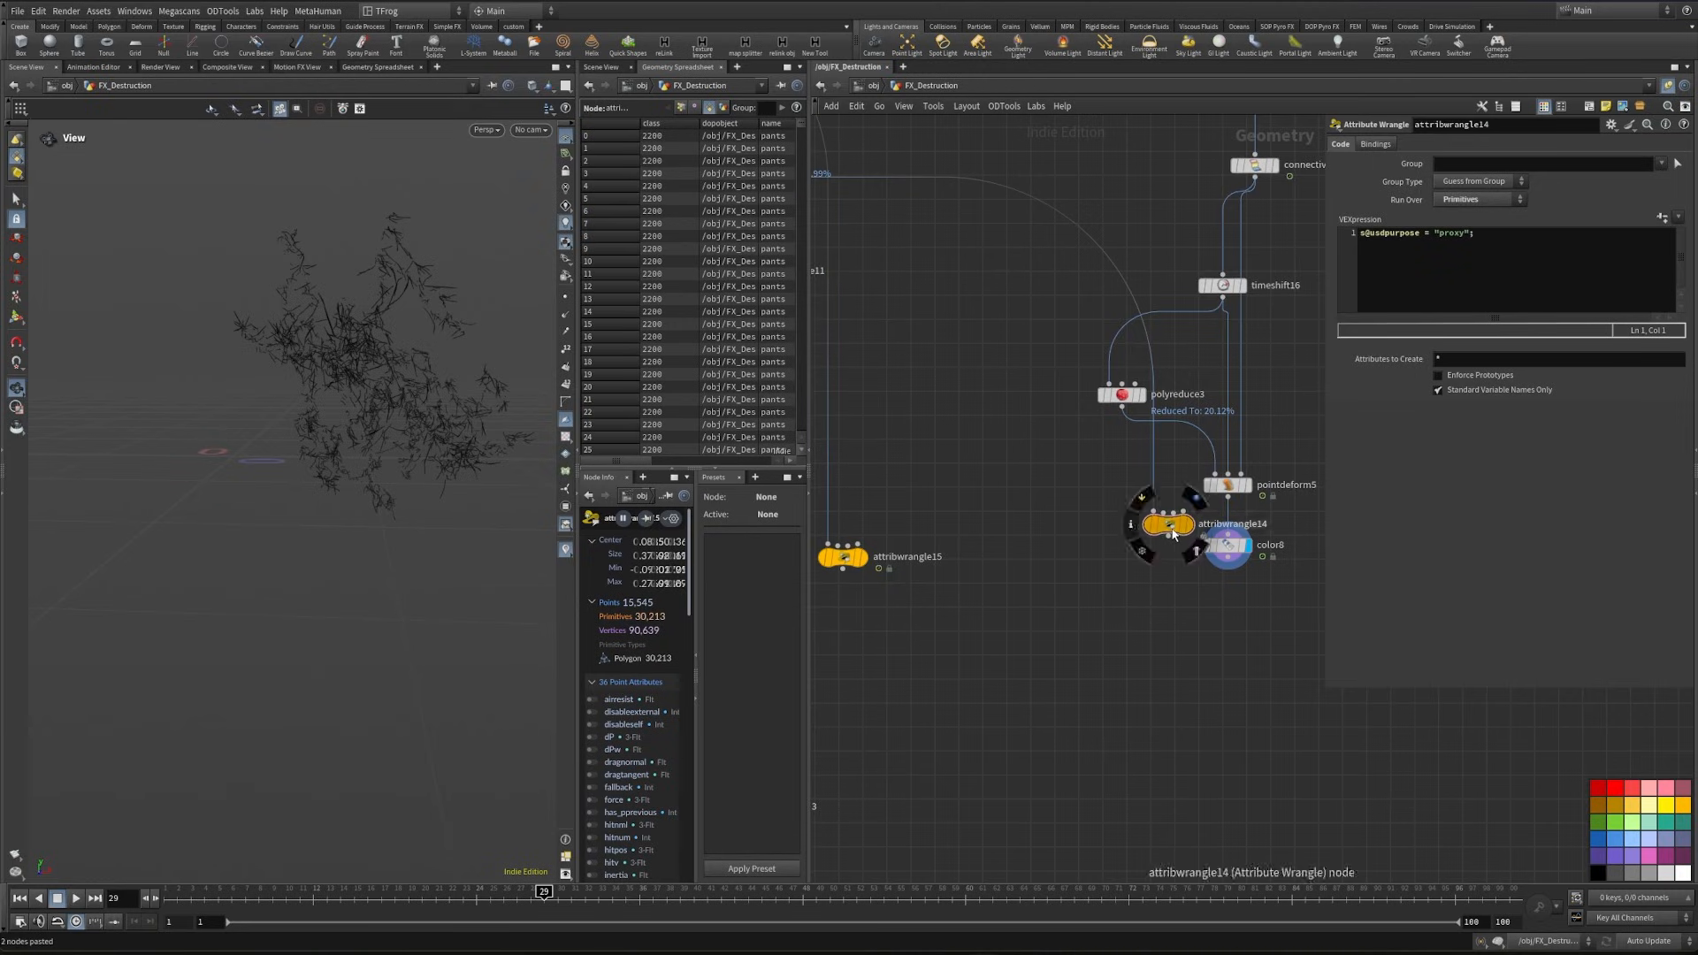
# - Insert the proxy wrangle between Point Deform and the strands' Color node, and position the render wrangle beside the branch
pyautogui.moveTo(1171, 530); pyautogui.dragTo(1235, 537)
pyautogui.moveTo(924, 488); pyautogui.dragTo(1091, 594, button='middle')
pyautogui.moveTo(1015, 665); pyautogui.dragTo(1062, 657)
pyautogui.scroll(-3, 1096, 593)
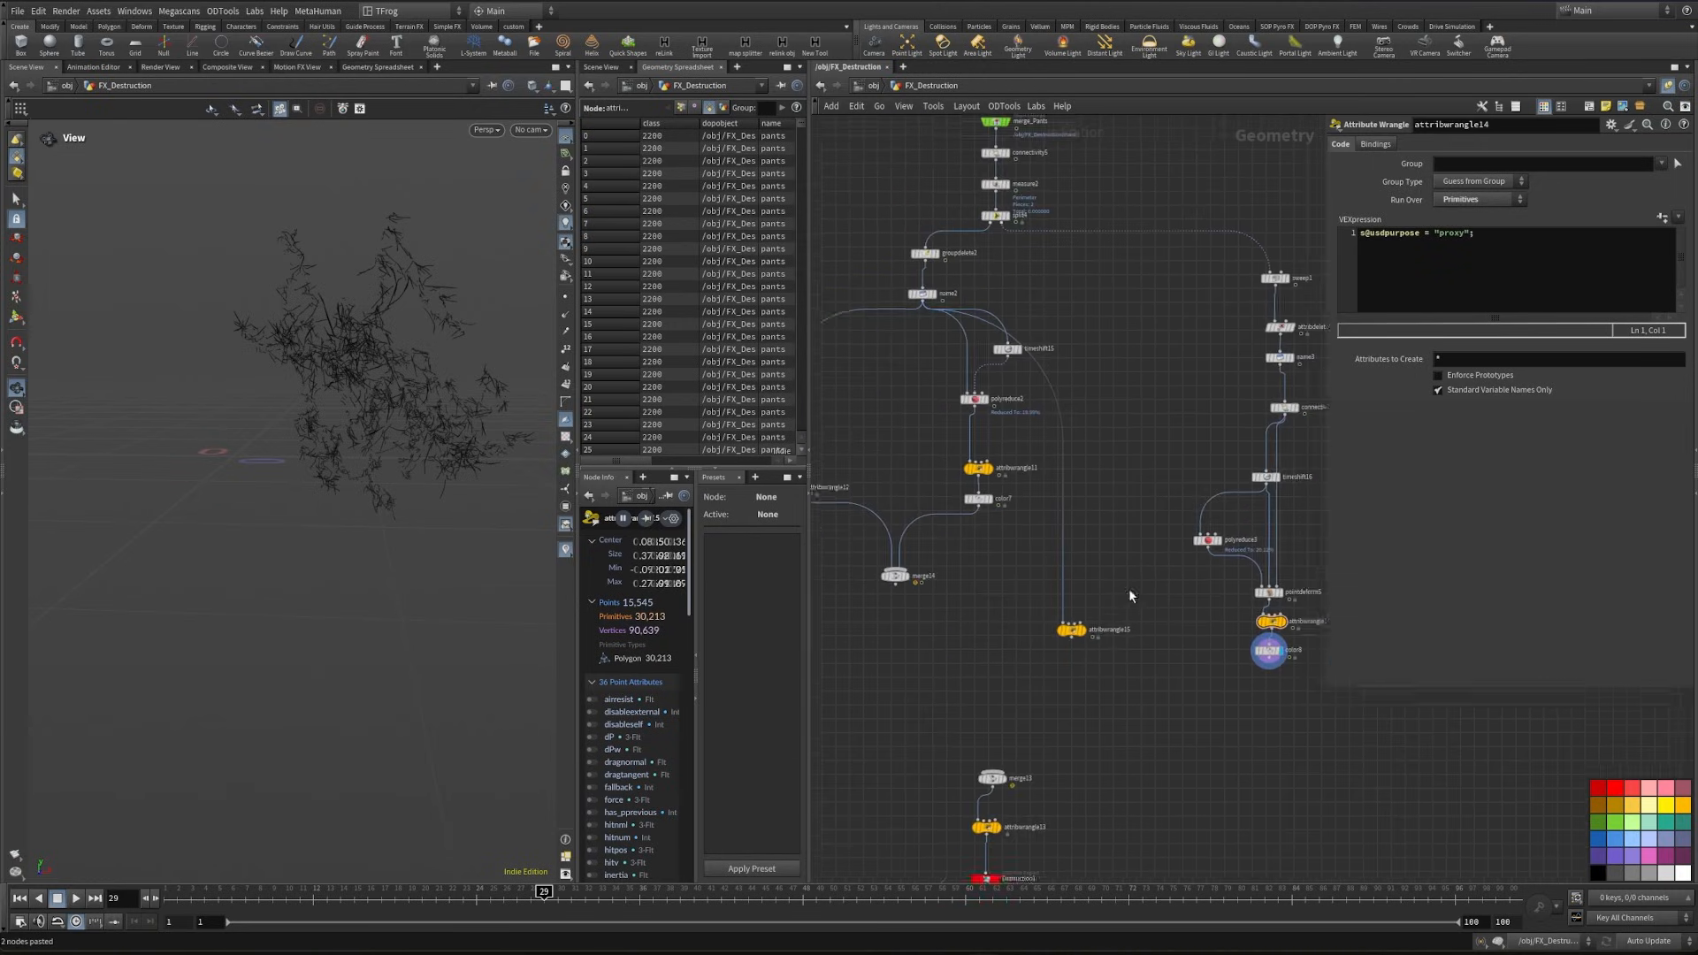
# - Rewire the pasted render-purpose wrangle's input to come from the Strands Name node
pyautogui.scroll(3, 1140, 389)
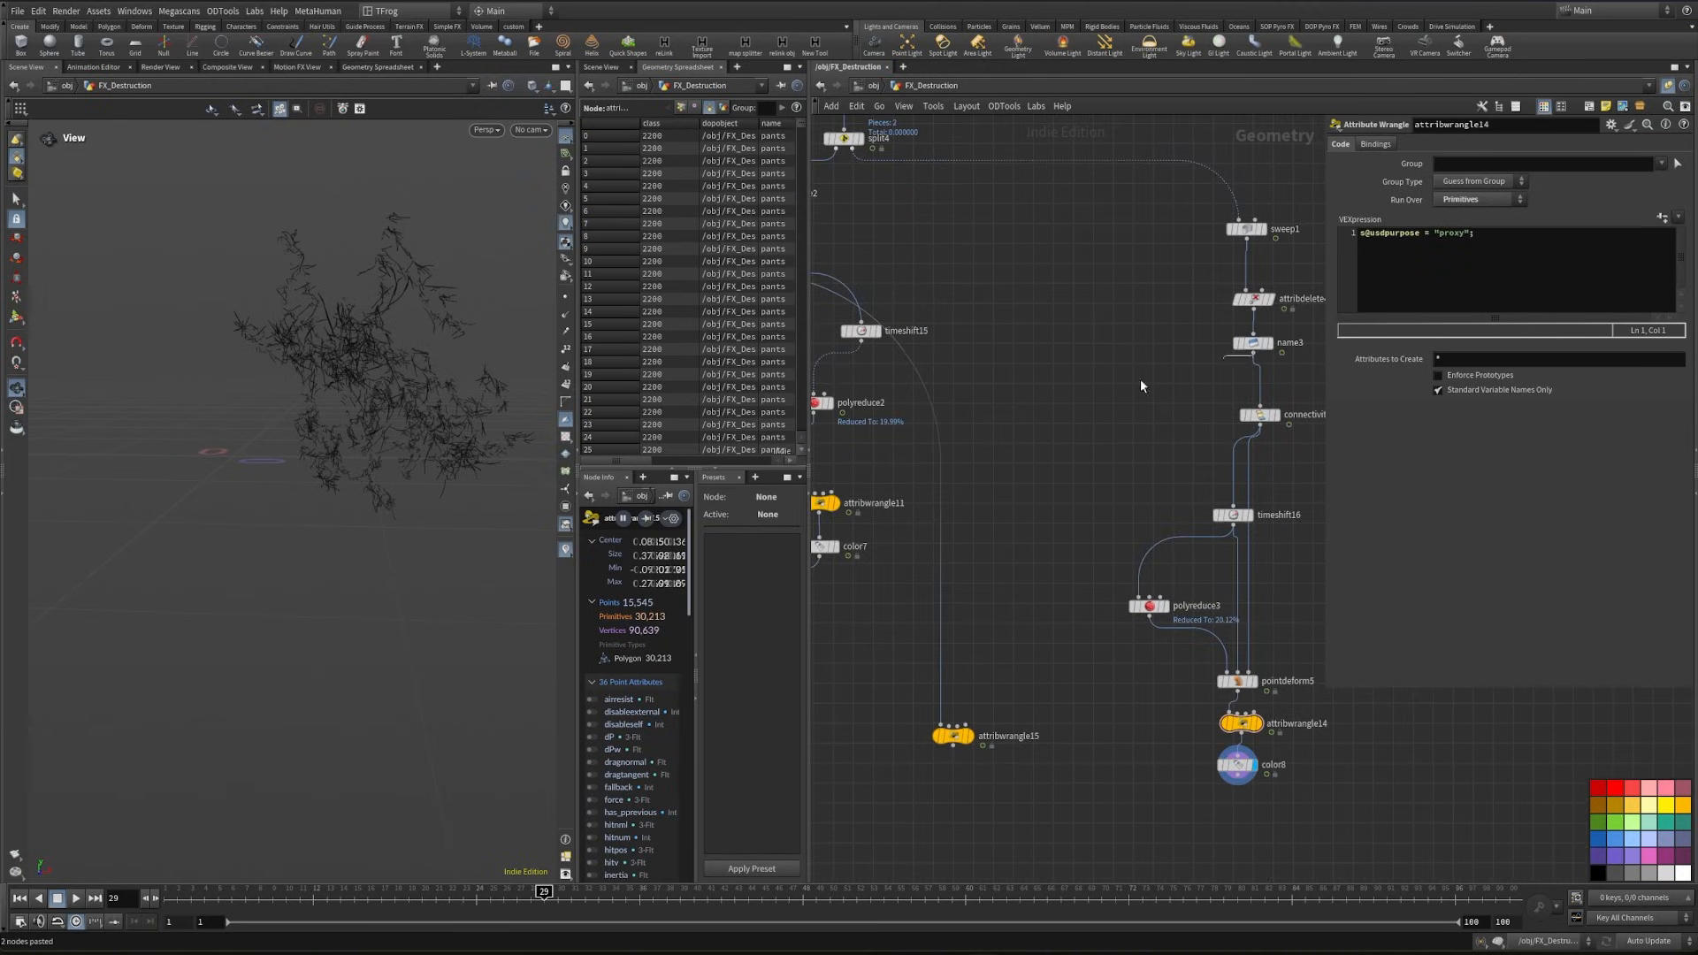
pyautogui.click(1252, 353)
pyautogui.click(937, 714)
pyautogui.moveTo(854, 712); pyautogui.dragTo(1029, 761)
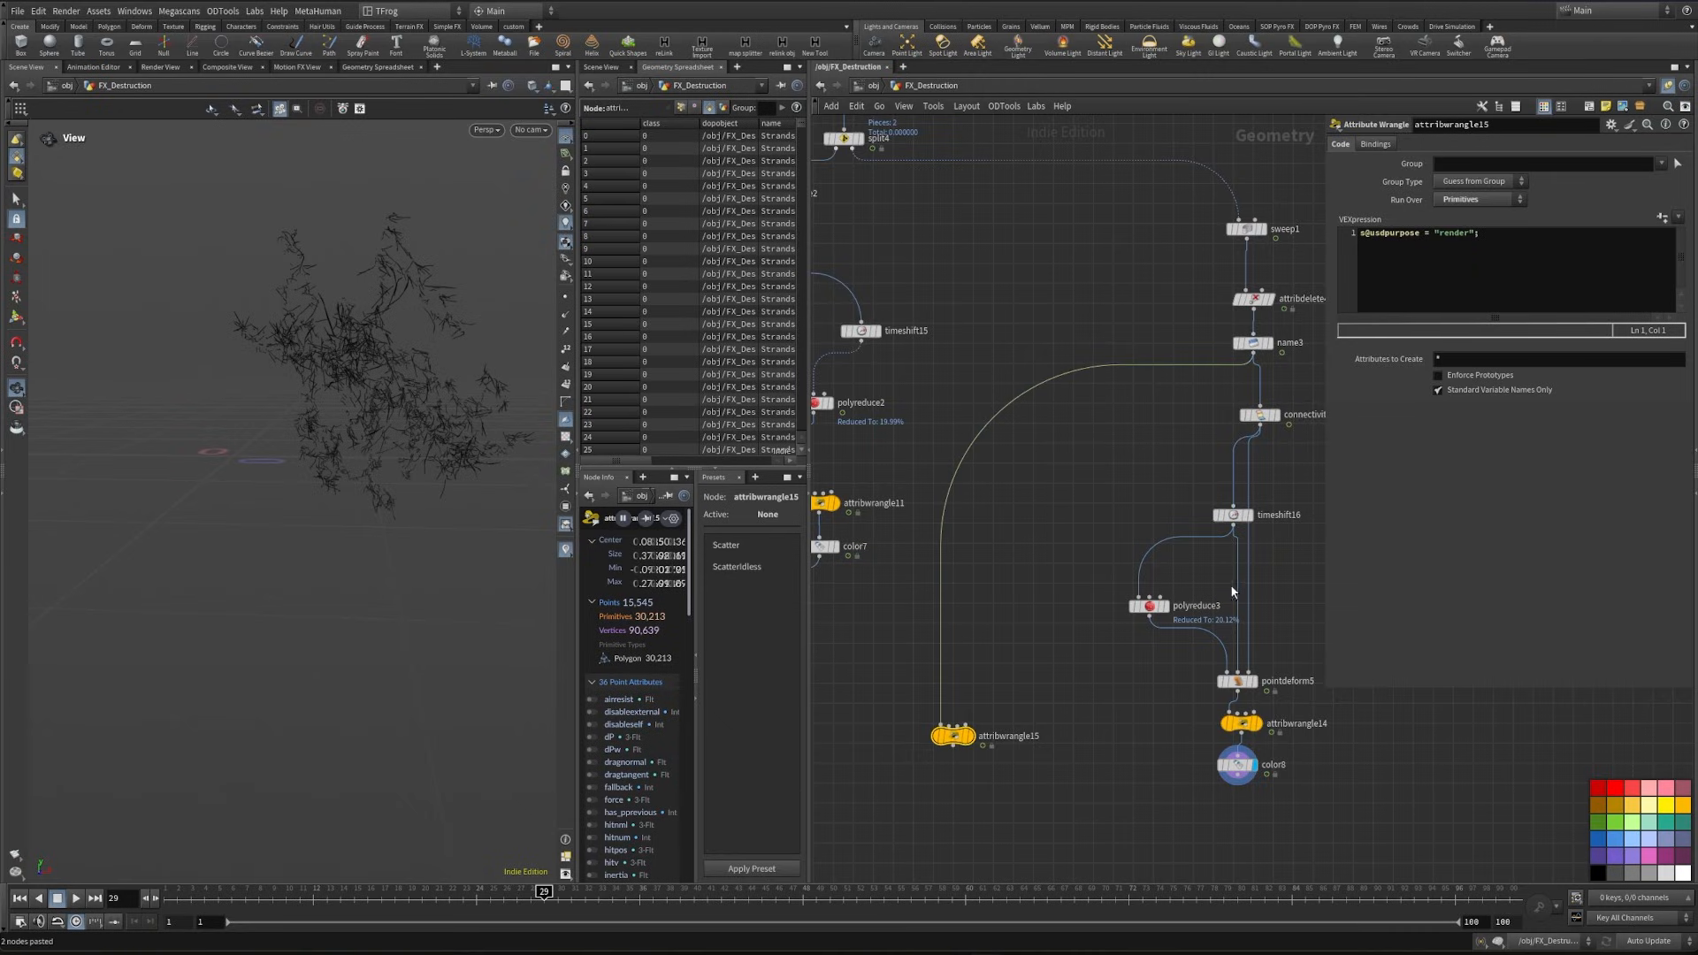
# - Add a Merge node and feed it the strands' render-purpose wrangle and the strands' proxy Color node
pyautogui.moveTo(1049, 686); pyautogui.dragTo(1032, 336, button='middle')
pyautogui.press('Tab')
pyautogui.write('merge')
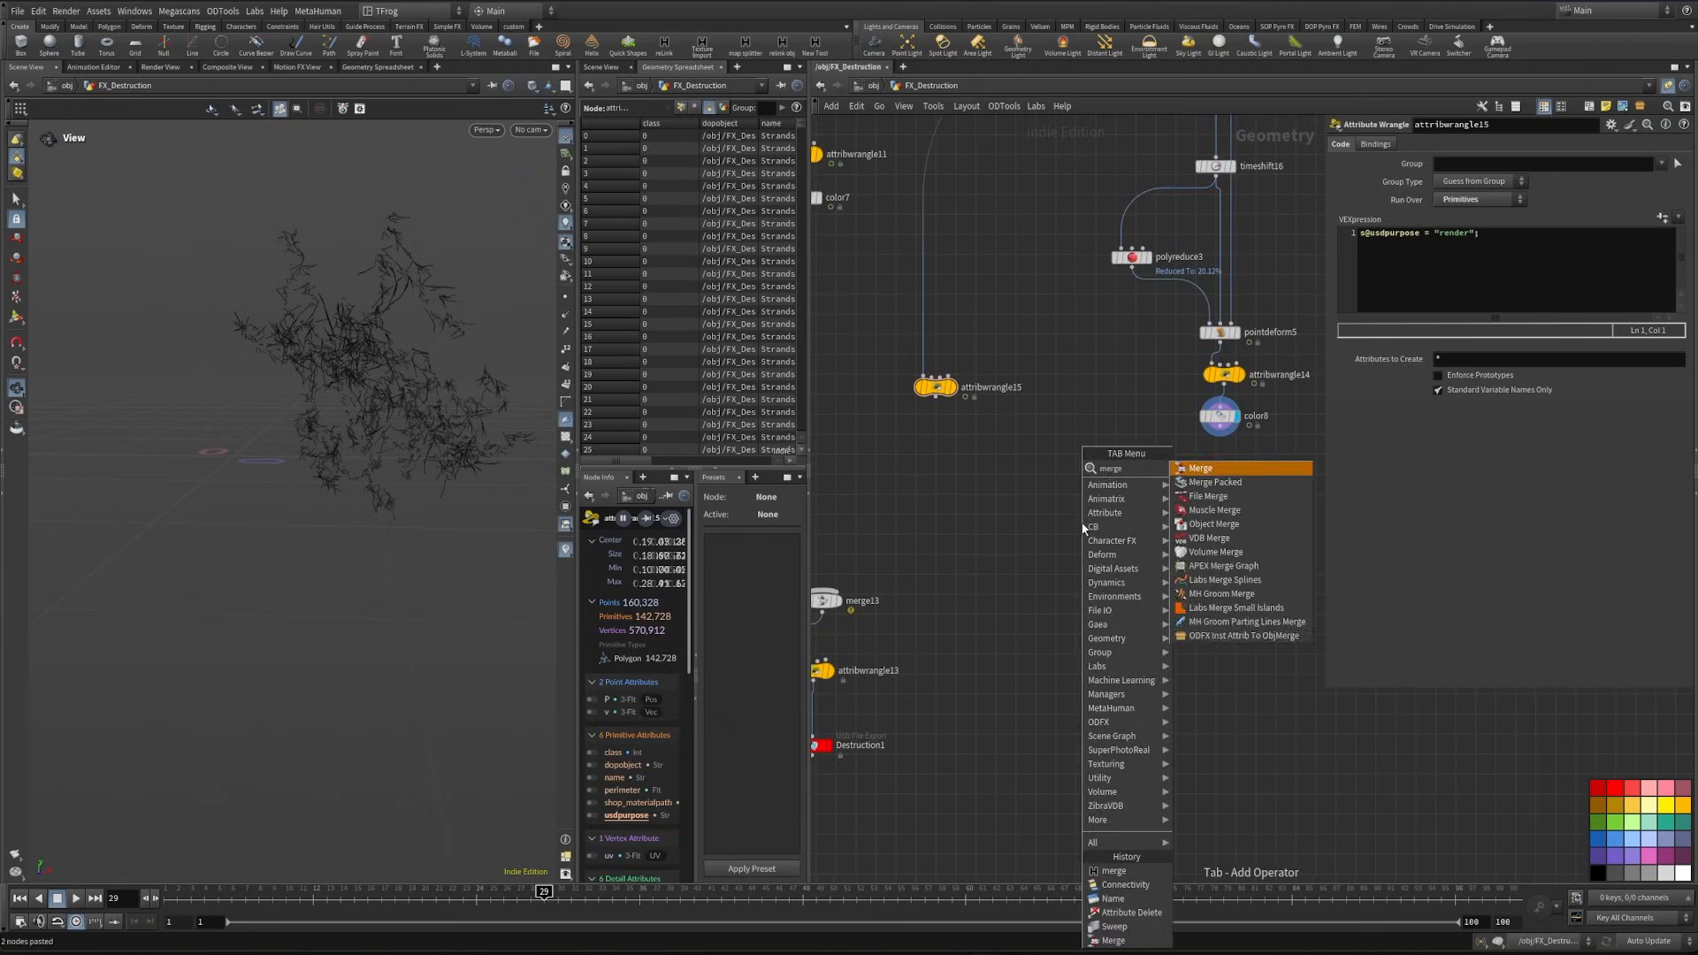
pyautogui.press('Return')
pyautogui.click(1081, 521)
pyautogui.moveTo(903, 455); pyautogui.dragTo(1229, 391)
pyautogui.click(1220, 427)
pyautogui.click(1082, 513)
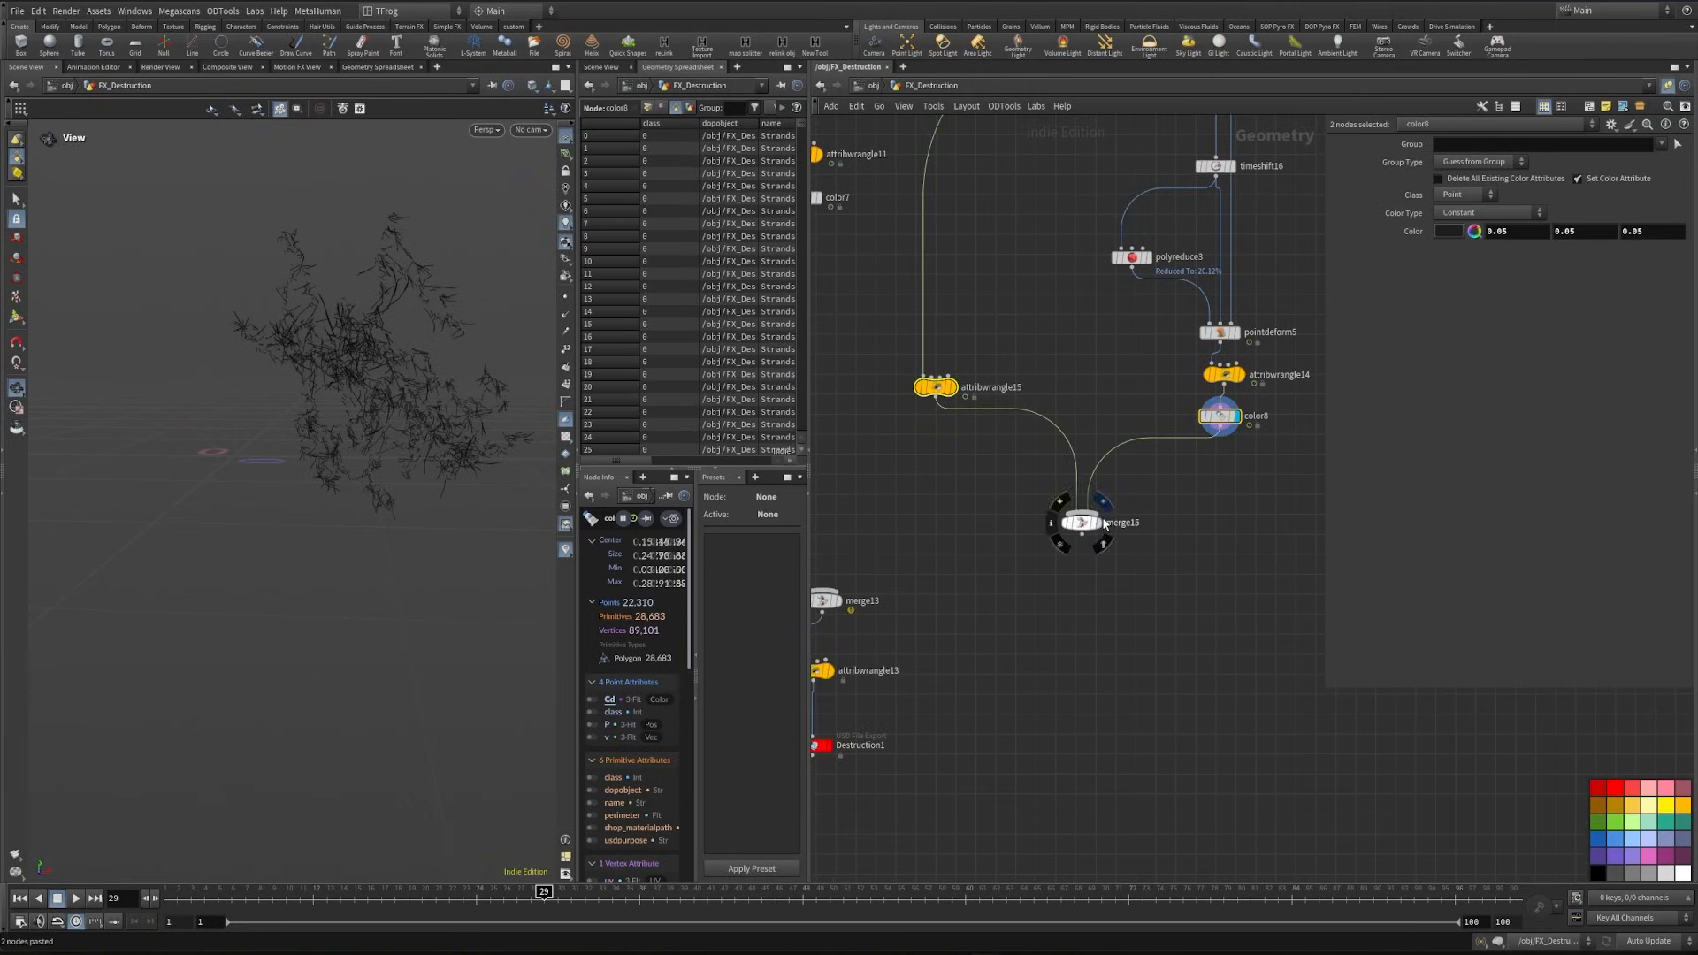
# - Connect the strands merge and the pants cloth merge into the Merge node above the path wrangle
pyautogui.click(1099, 523)
pyautogui.moveTo(1087, 544); pyautogui.dragTo(1264, 515, button='middle')
pyautogui.click(1259, 506)
pyautogui.click(1017, 555)
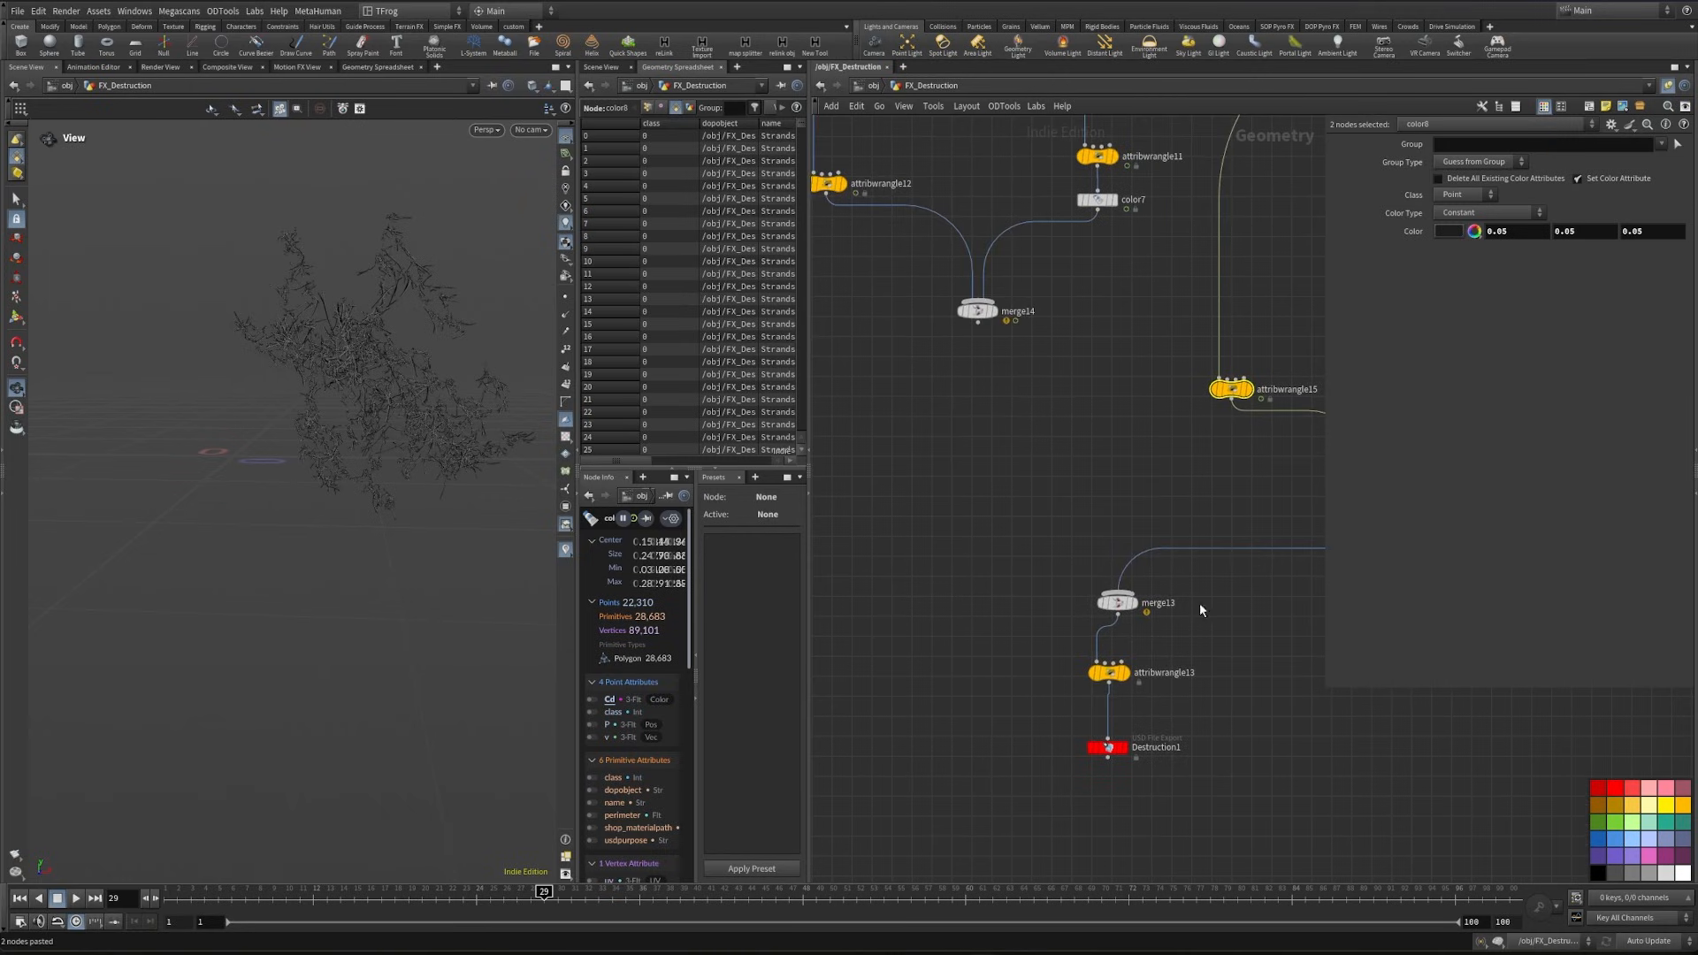
pyautogui.moveTo(1082, 571); pyautogui.dragTo(1199, 602, button='middle')
pyautogui.click(977, 323)
pyautogui.click(1107, 591)
pyautogui.click(1119, 603)
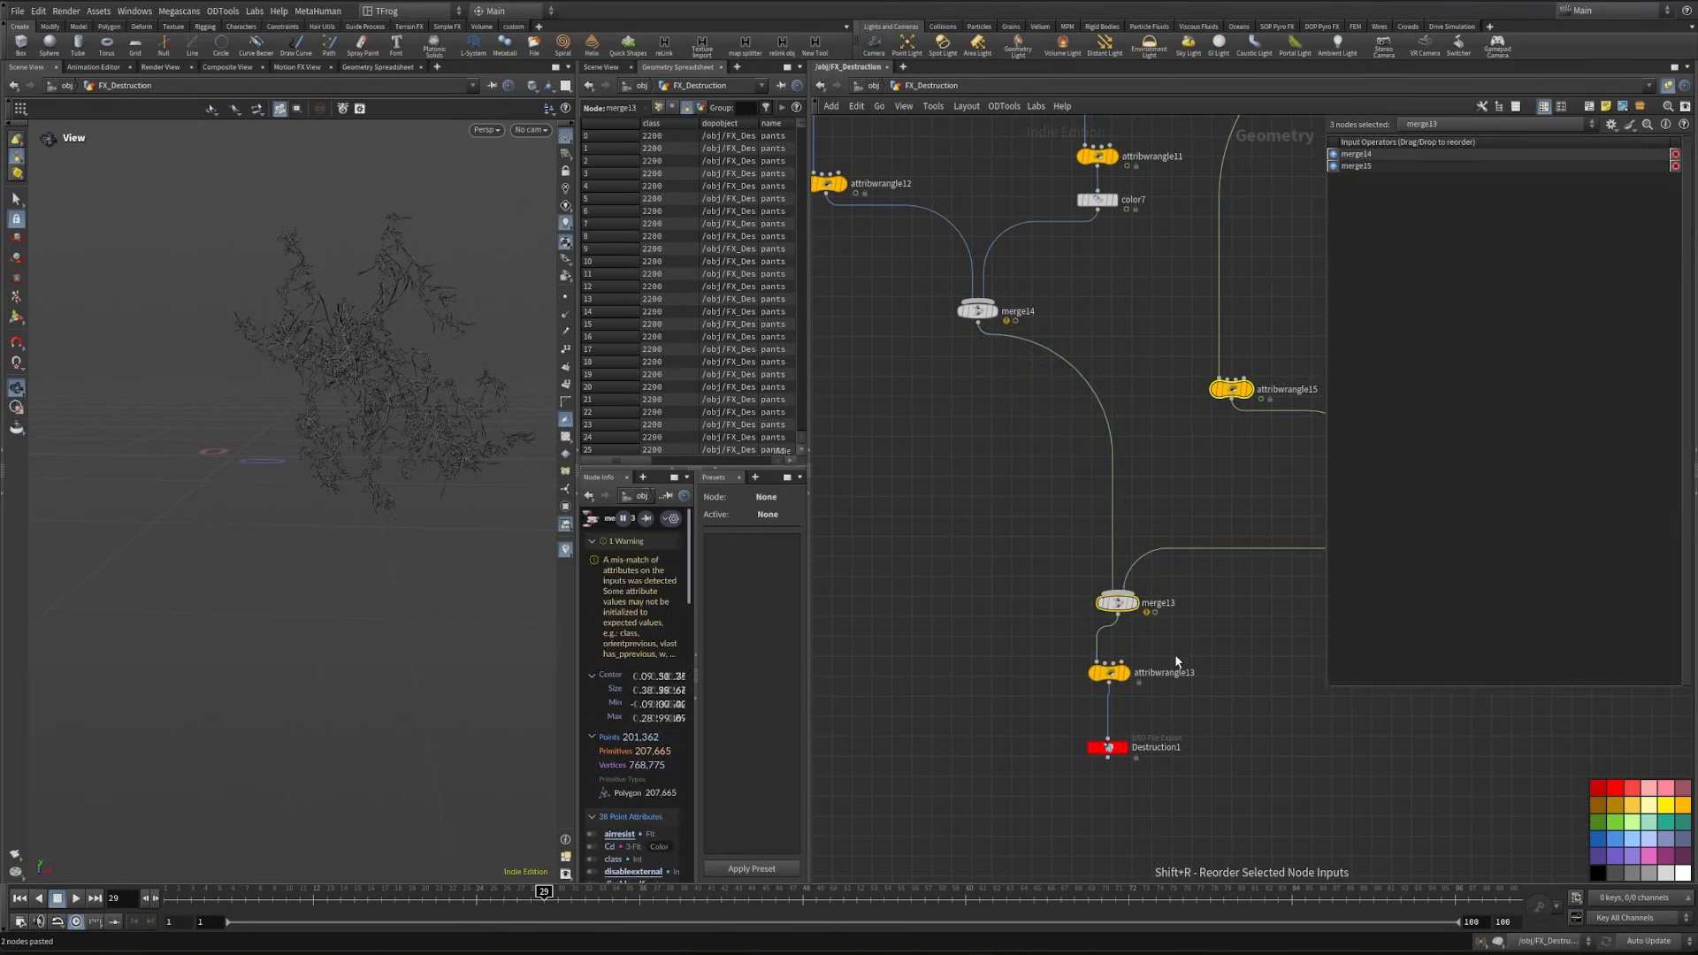
# - Display the pants path wrangle and widen the path column in the spreadsheet to examine the path values
pyautogui.click(1126, 673)
pyautogui.moveTo(624, 464); pyautogui.dragTo(675, 462)
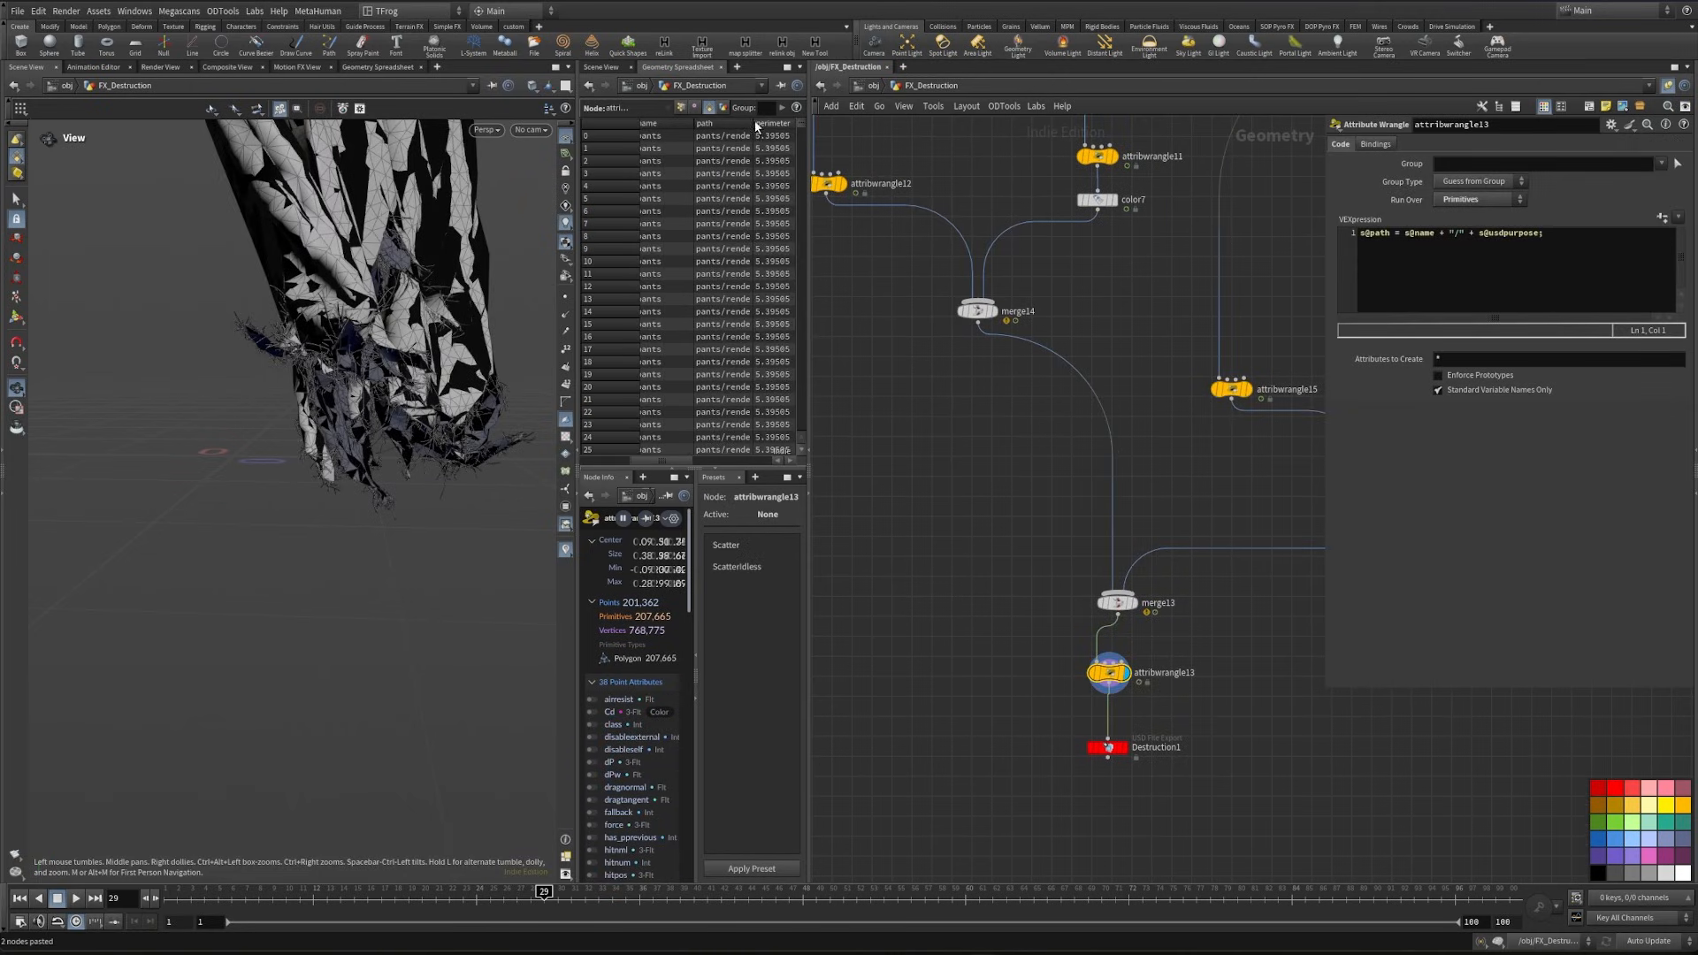
pyautogui.moveTo(749, 128); pyautogui.dragTo(800, 371)
# - Rename the USD export node below the pants path wrangle to Pants1
pyautogui.click(1077, 721)
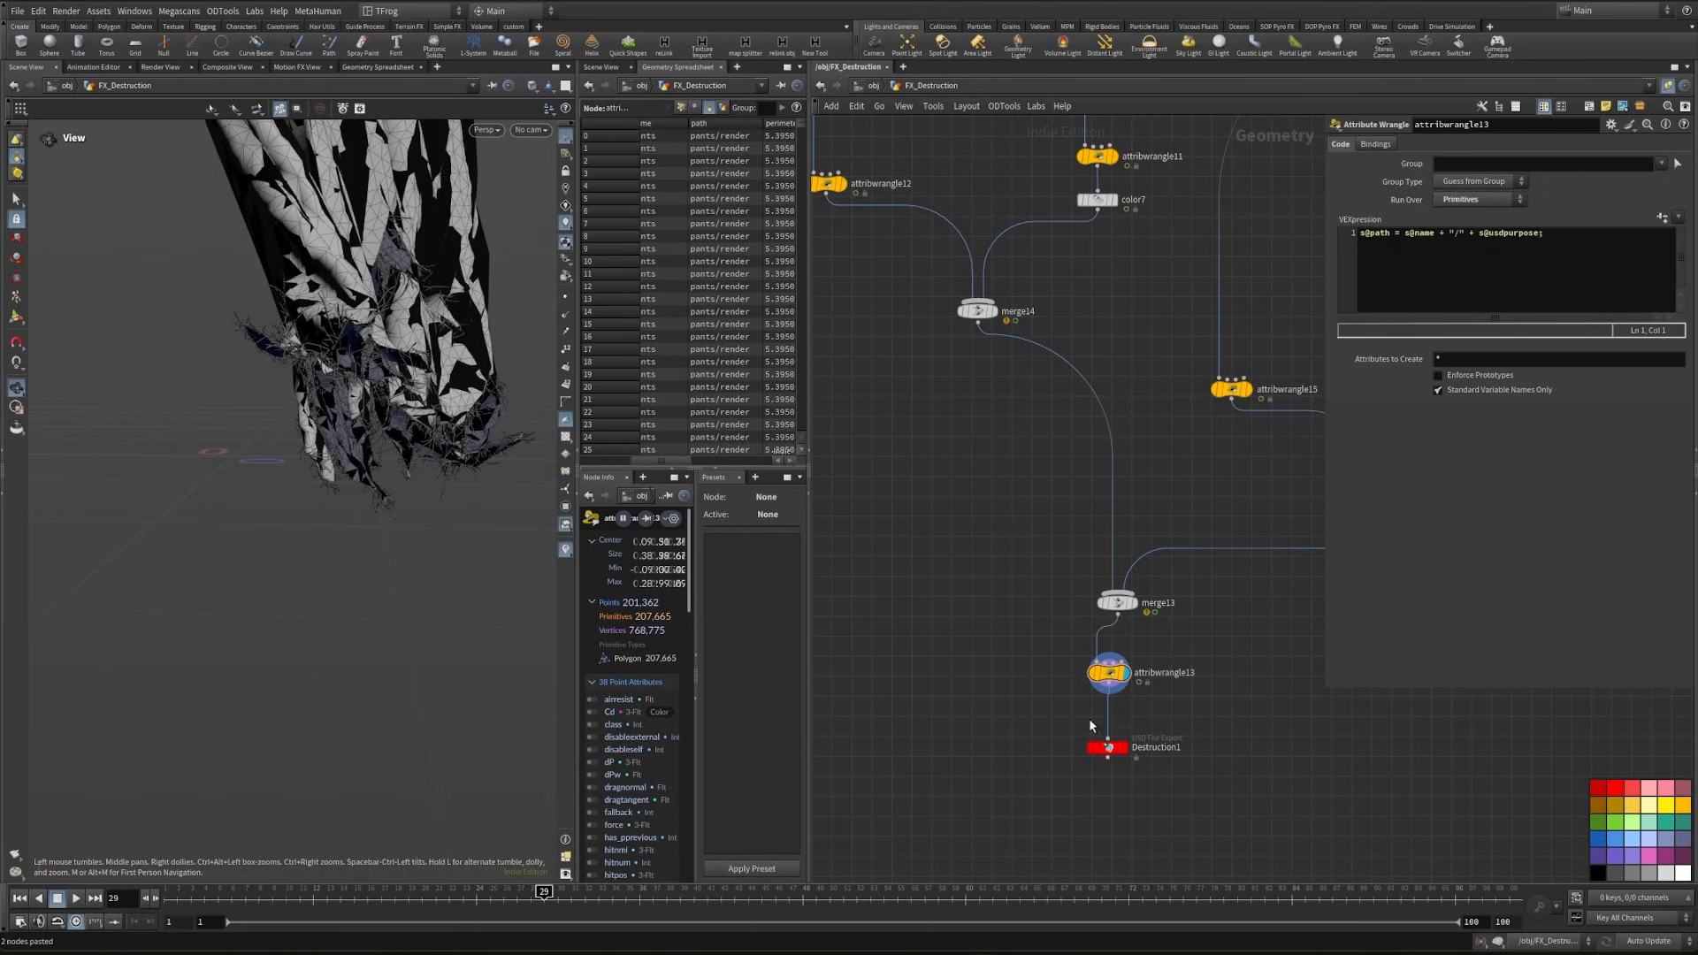
pyautogui.doubleClick(1153, 748)
pyautogui.write('Pants1')
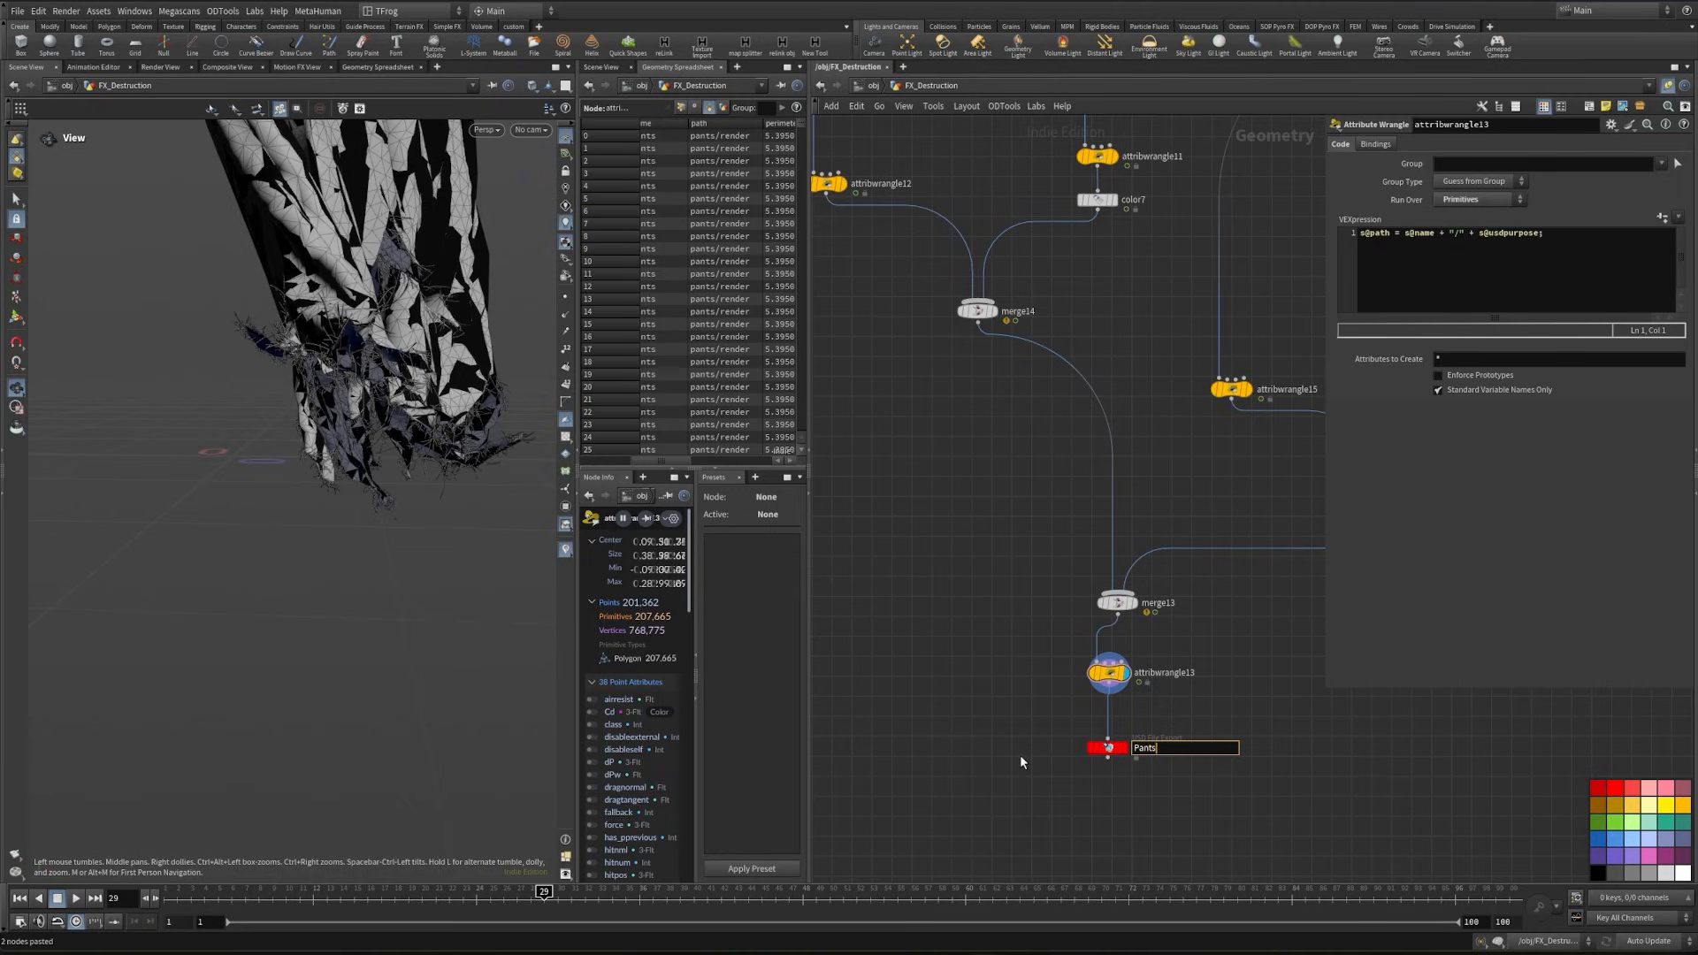
pyautogui.press('Return')
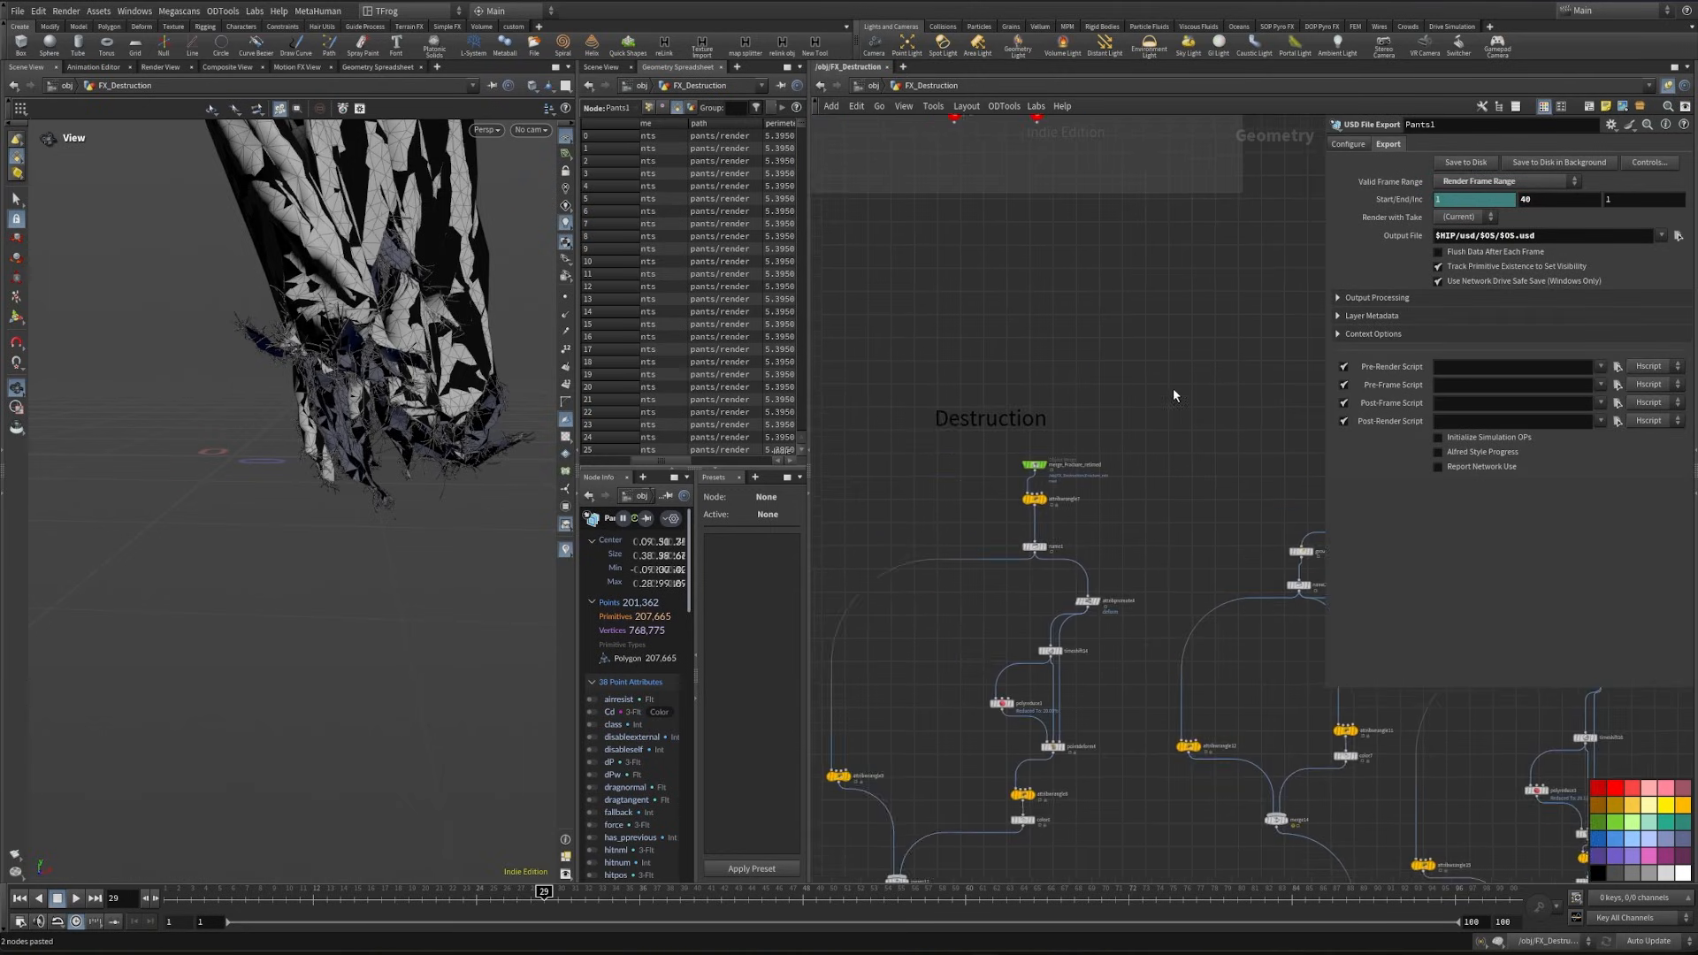
# - Add a sticky note reading "Pants" above the pants export network
pyautogui.scroll(-2, 1173, 389)
pyautogui.moveTo(1158, 391); pyautogui.dragTo(1049, 402, button='middle')
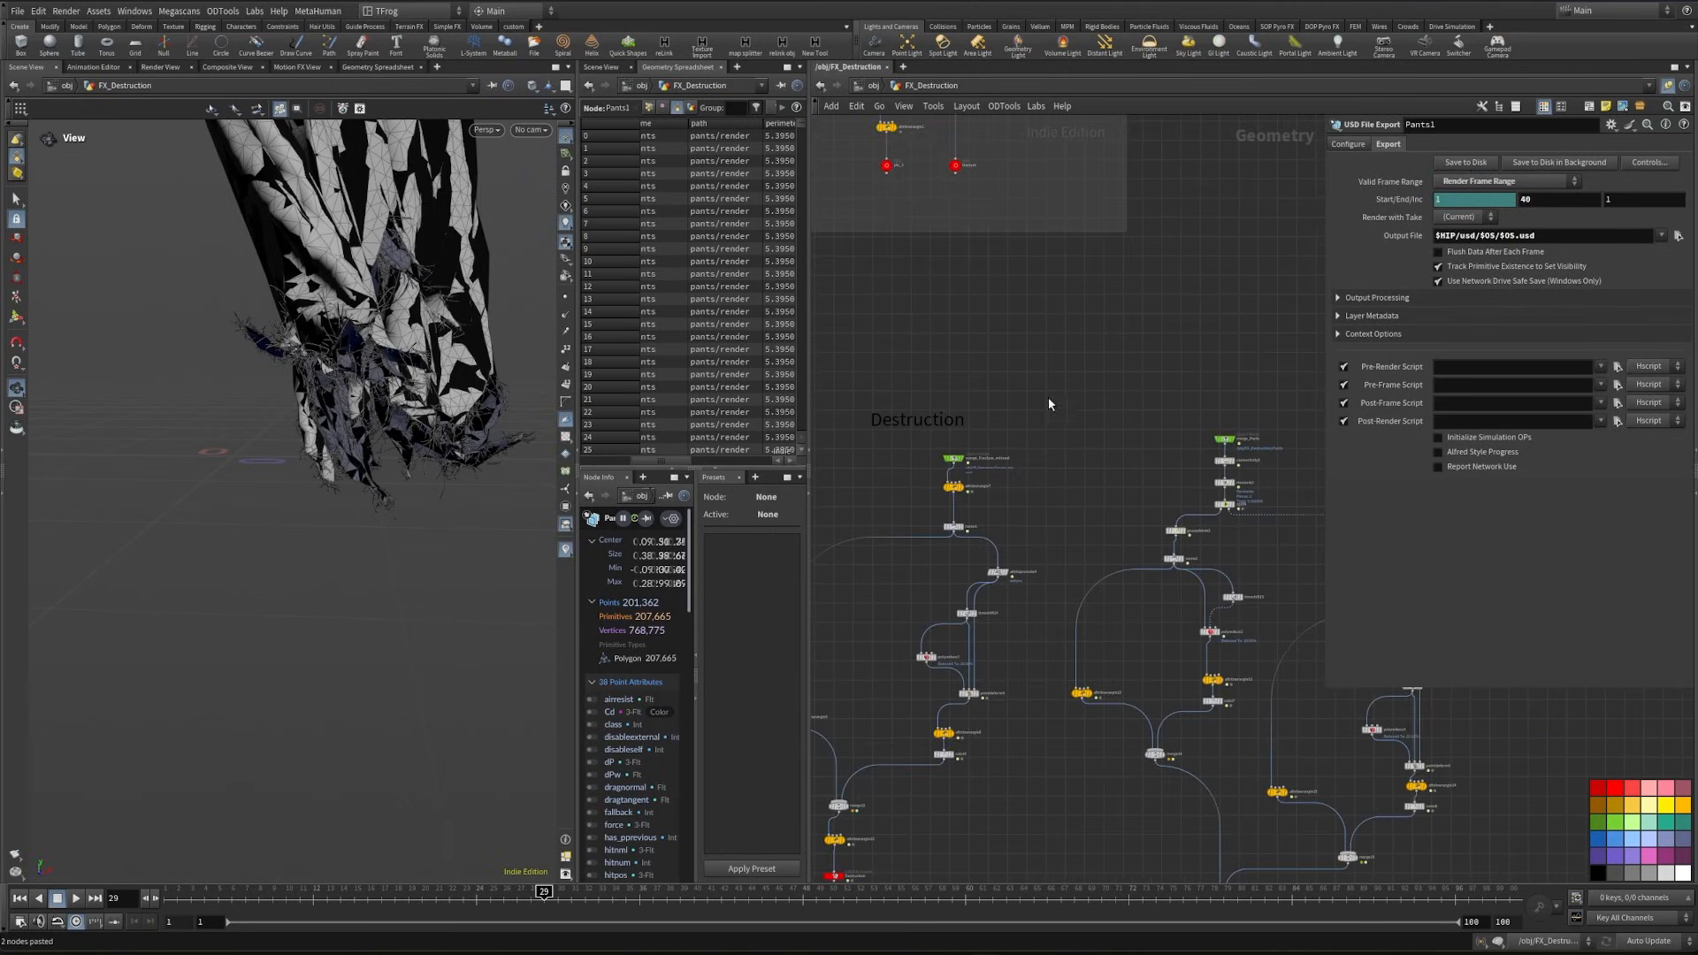
pyautogui.click(1239, 400)
pyautogui.doubleClick(1252, 419)
pyautogui.write('Pants')
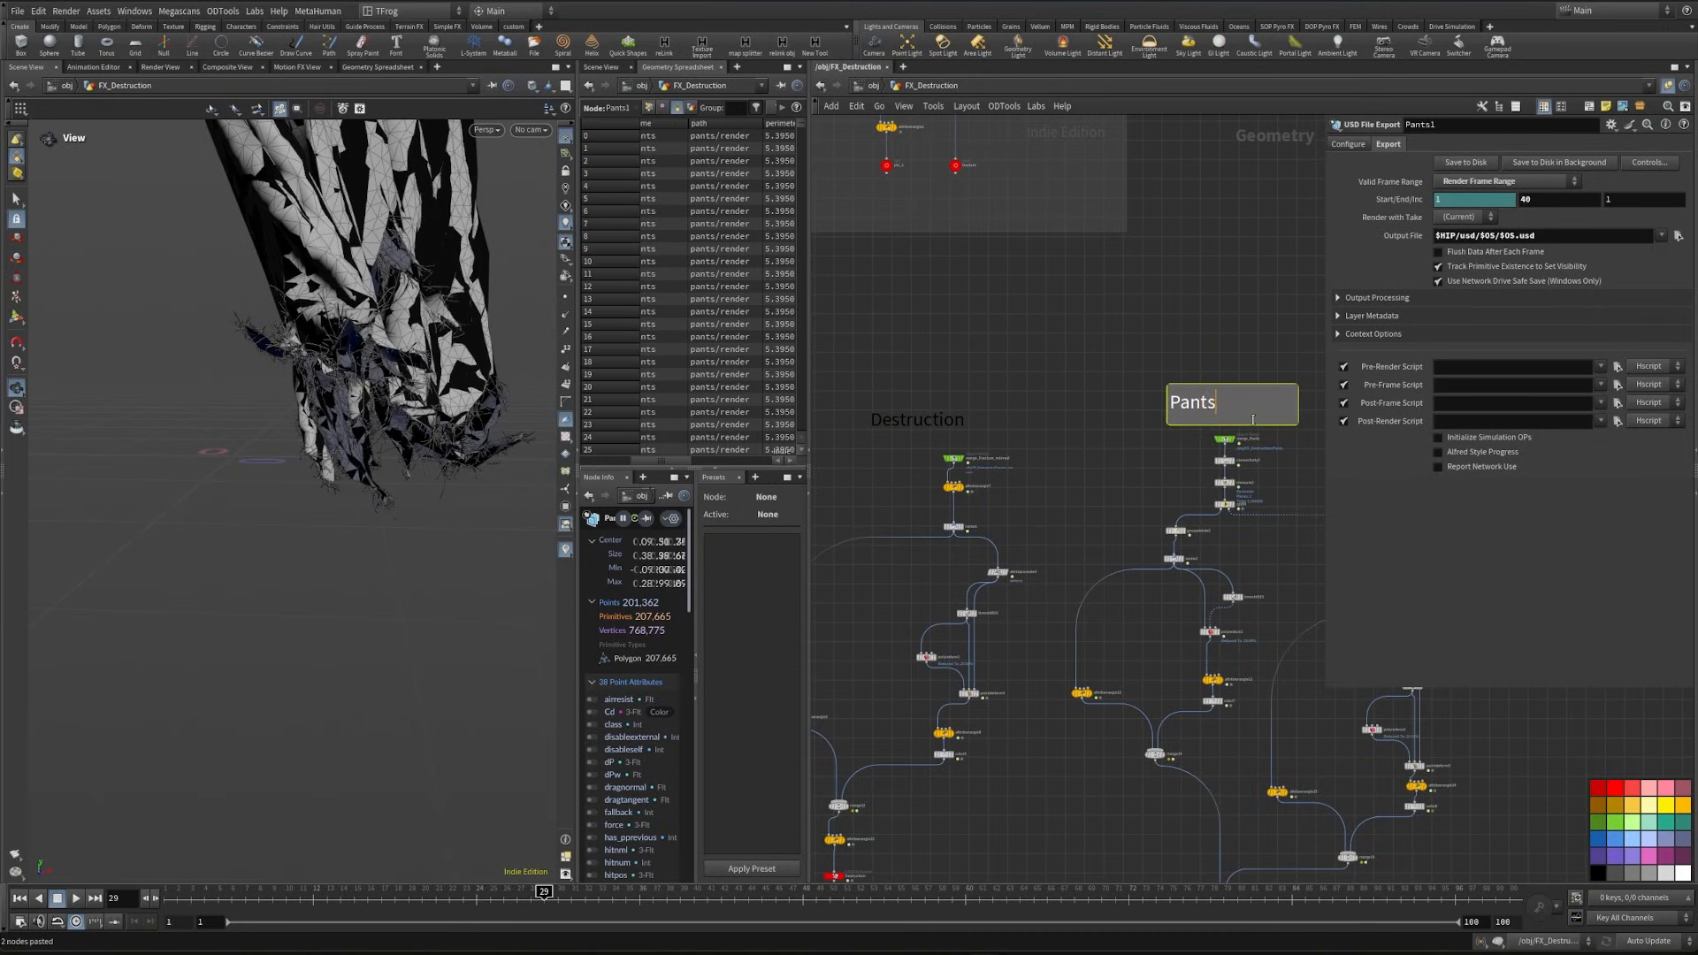
pyautogui.moveTo(1417, 735); pyautogui.dragTo(1406, 749, button='middle')
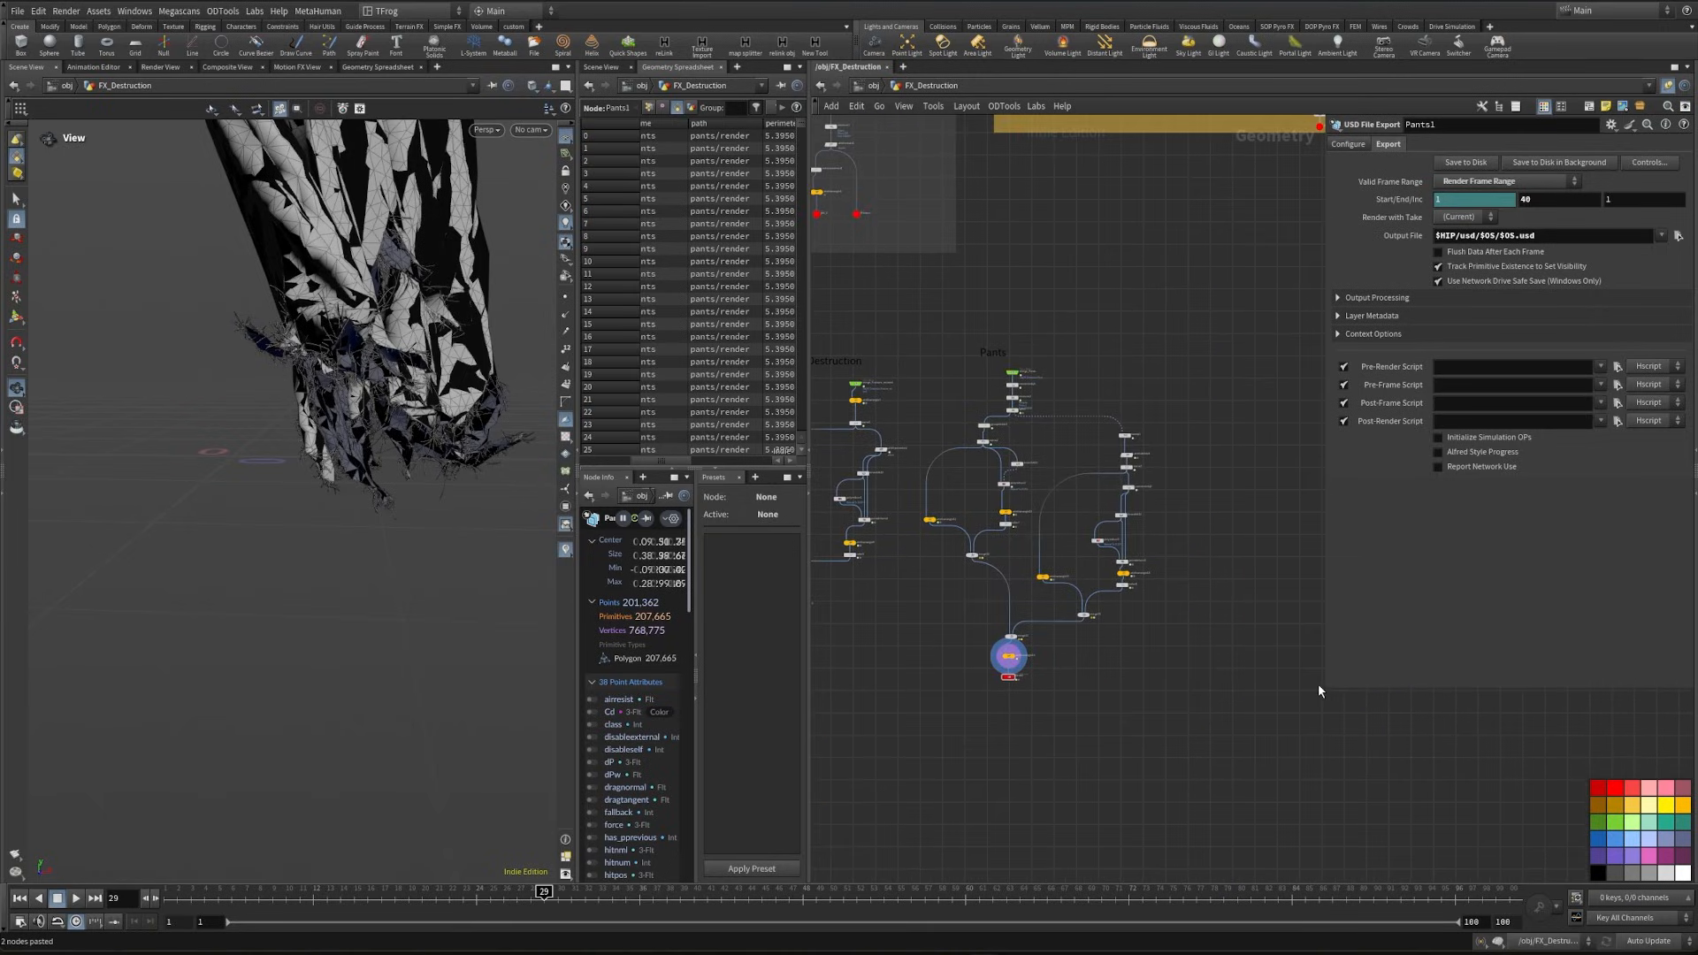
# - Examine the Coll_outside ground geometry together with the Fracture_retimed pieces
pyautogui.moveTo(1335, 685); pyautogui.dragTo(1337, 435)
pyautogui.moveTo(927, 399); pyautogui.dragTo(945, 407, button='middle')
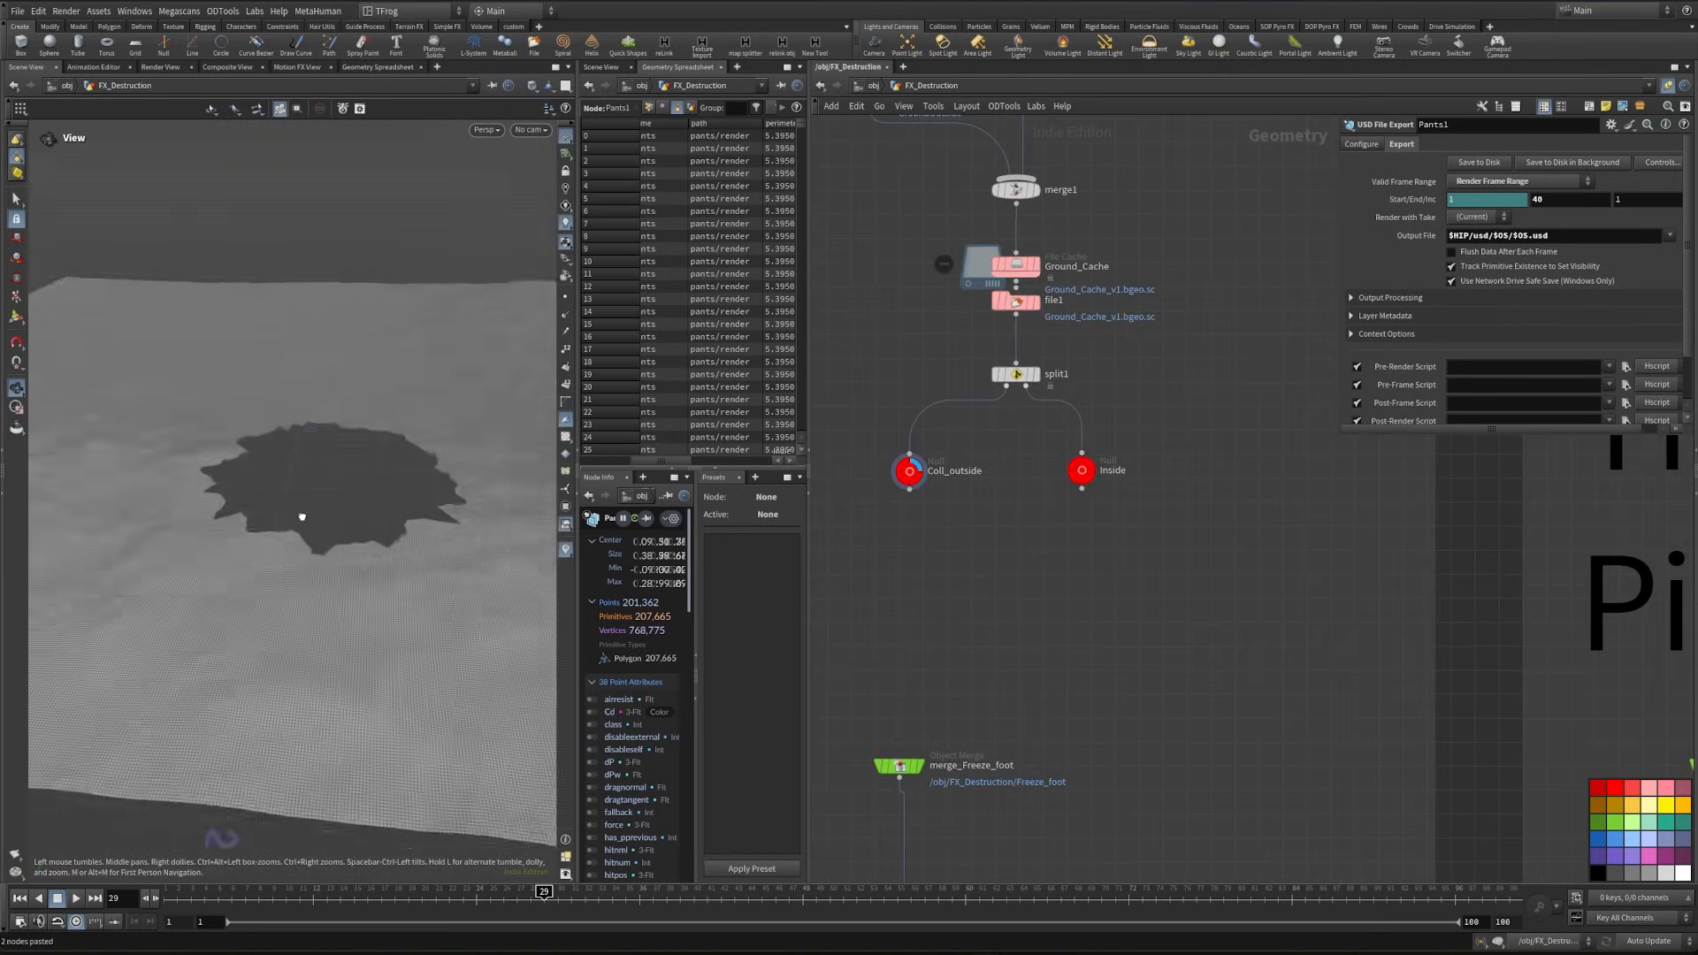
pyautogui.scroll(-5, 1308, 745)
pyautogui.moveTo(1286, 738); pyautogui.dragTo(1136, 311, button='middle')
pyautogui.moveTo(1462, 662); pyautogui.dragTo(1296, 698, button='middle')
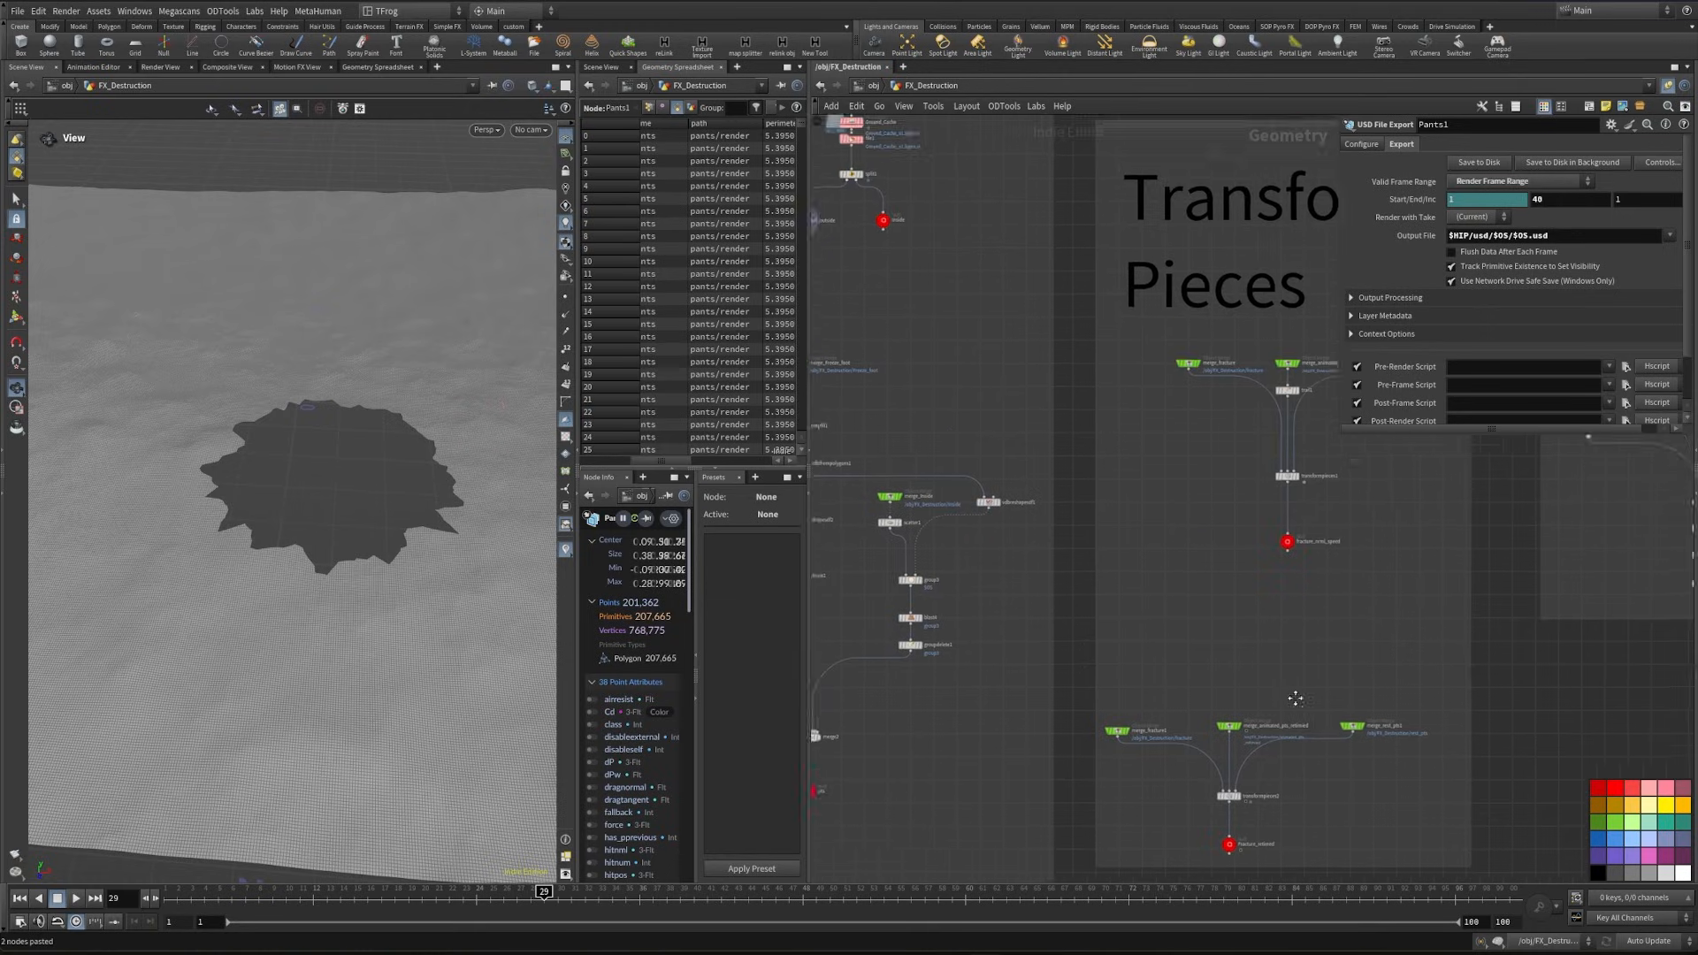
pyautogui.scroll(6, 1252, 857)
pyautogui.moveTo(1251, 856); pyautogui.dragTo(1205, 772, button='middle')
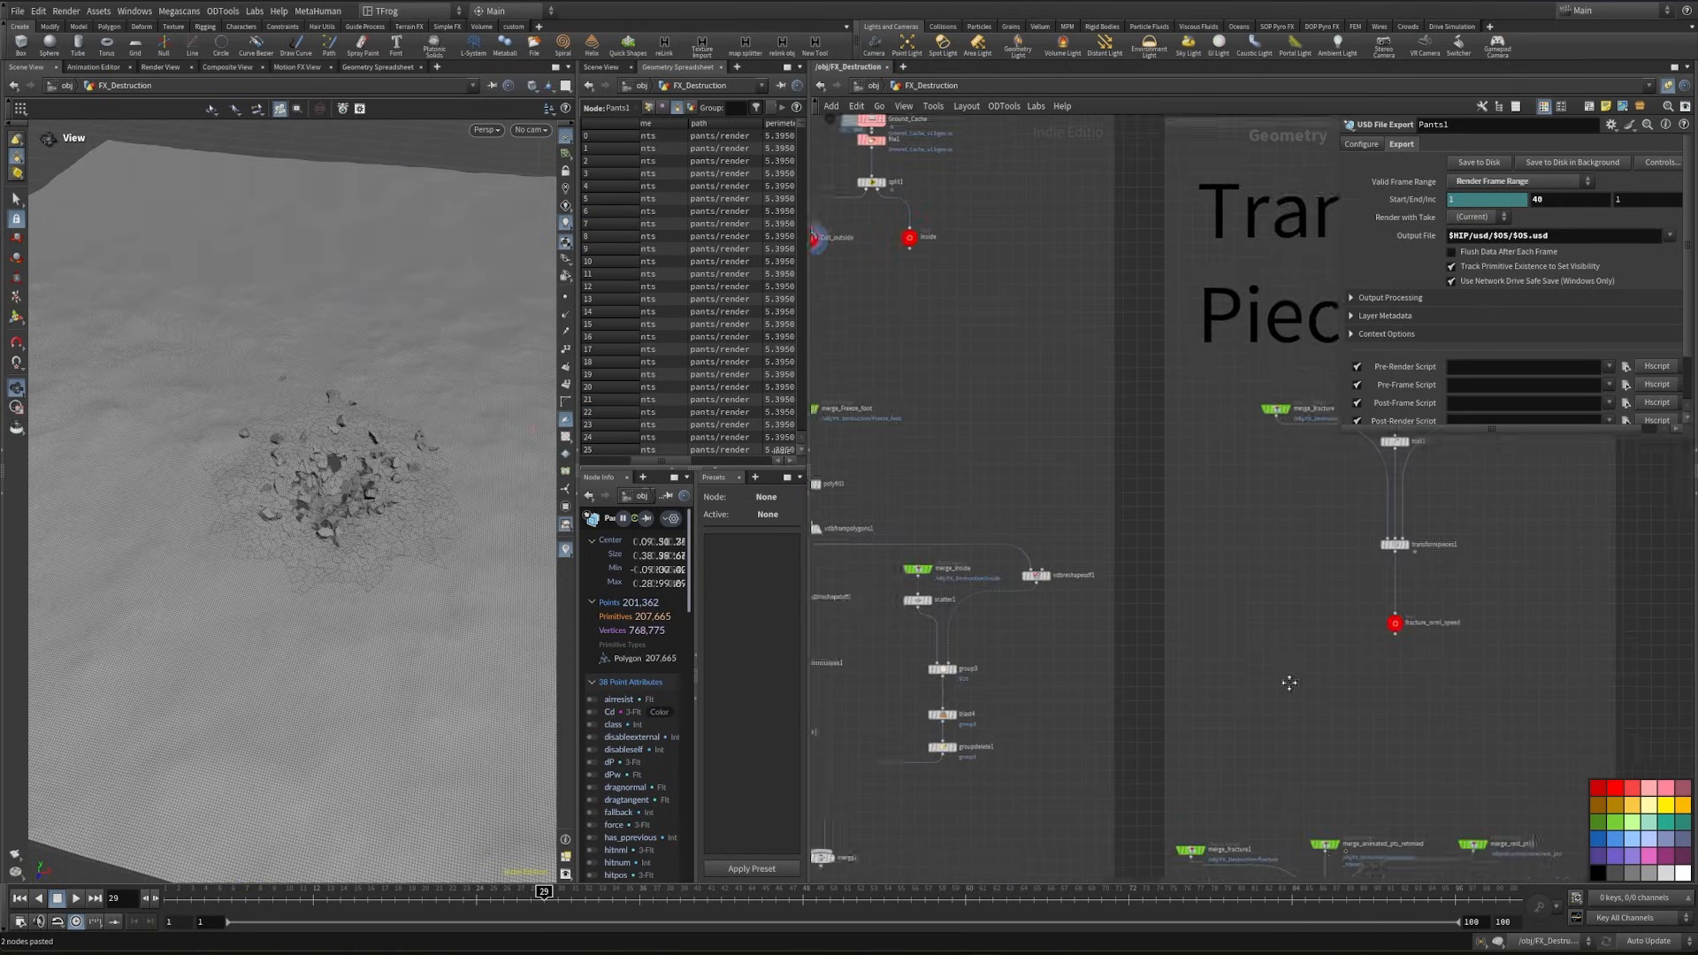
pyautogui.scroll(-3, 1048, 539)
pyautogui.scroll(4, 1005, 396)
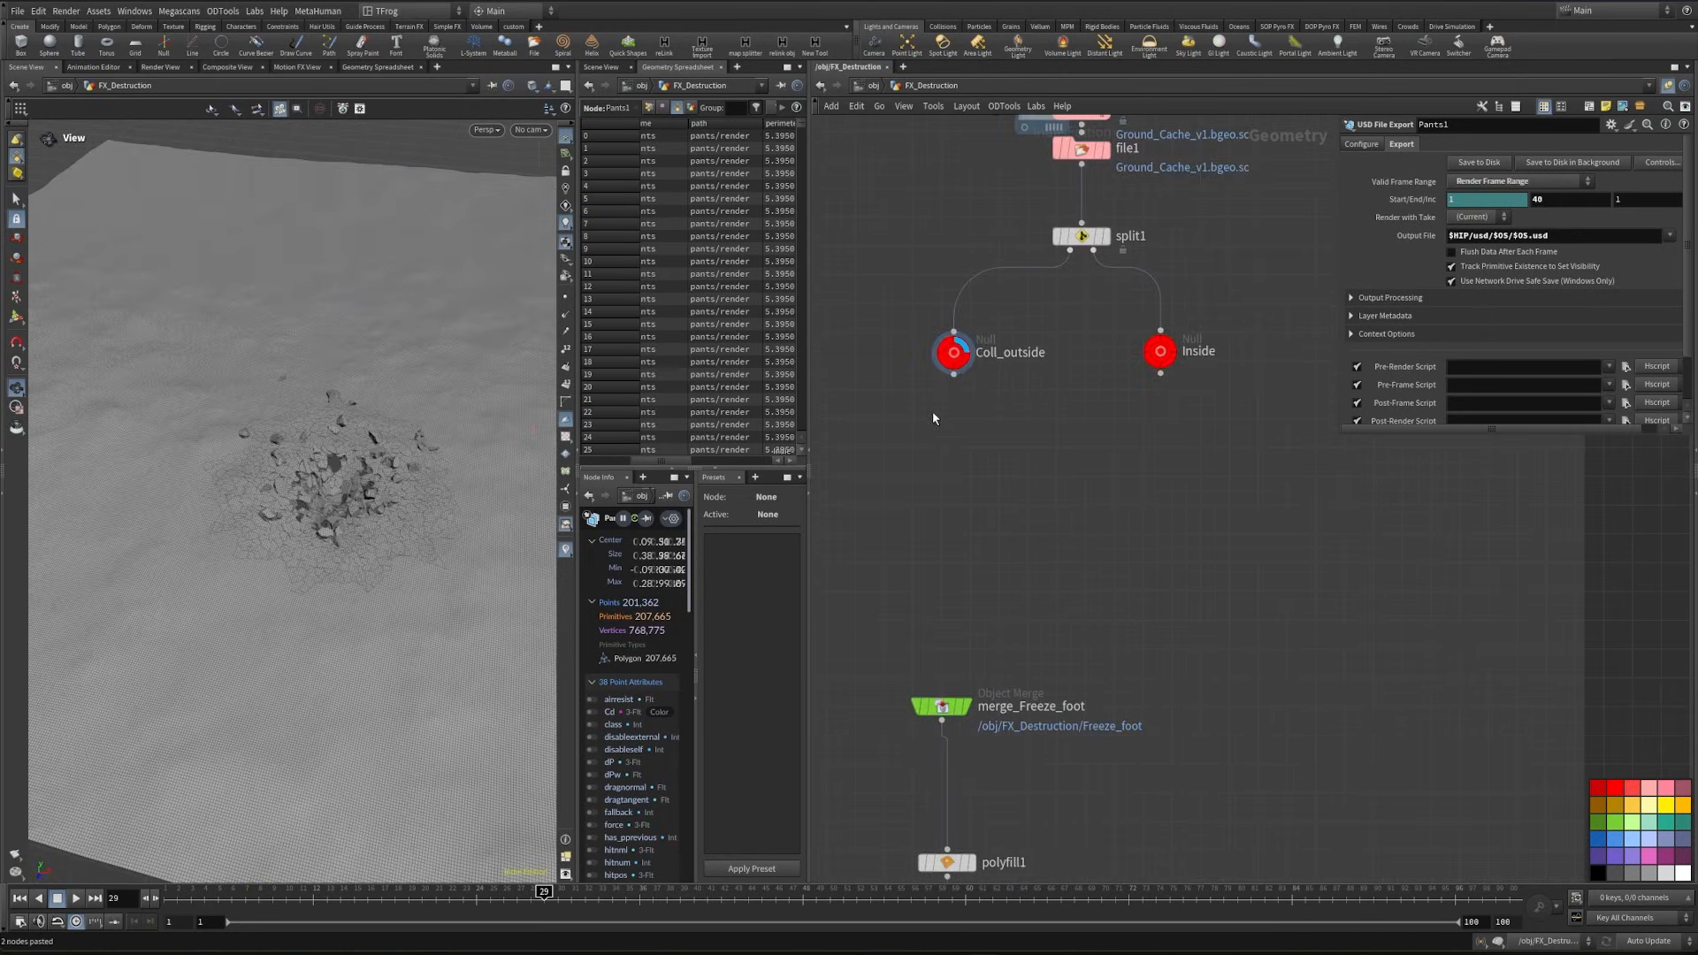
# - Copy the Coll_outside null below the ground split for reuse in the export area
pyautogui.click(955, 351)
pyautogui.hotkey('ctrl', 'c')
pyautogui.scroll(-8, 1046, 413)
pyautogui.moveTo(1326, 796); pyautogui.dragTo(1271, 622, button='middle')
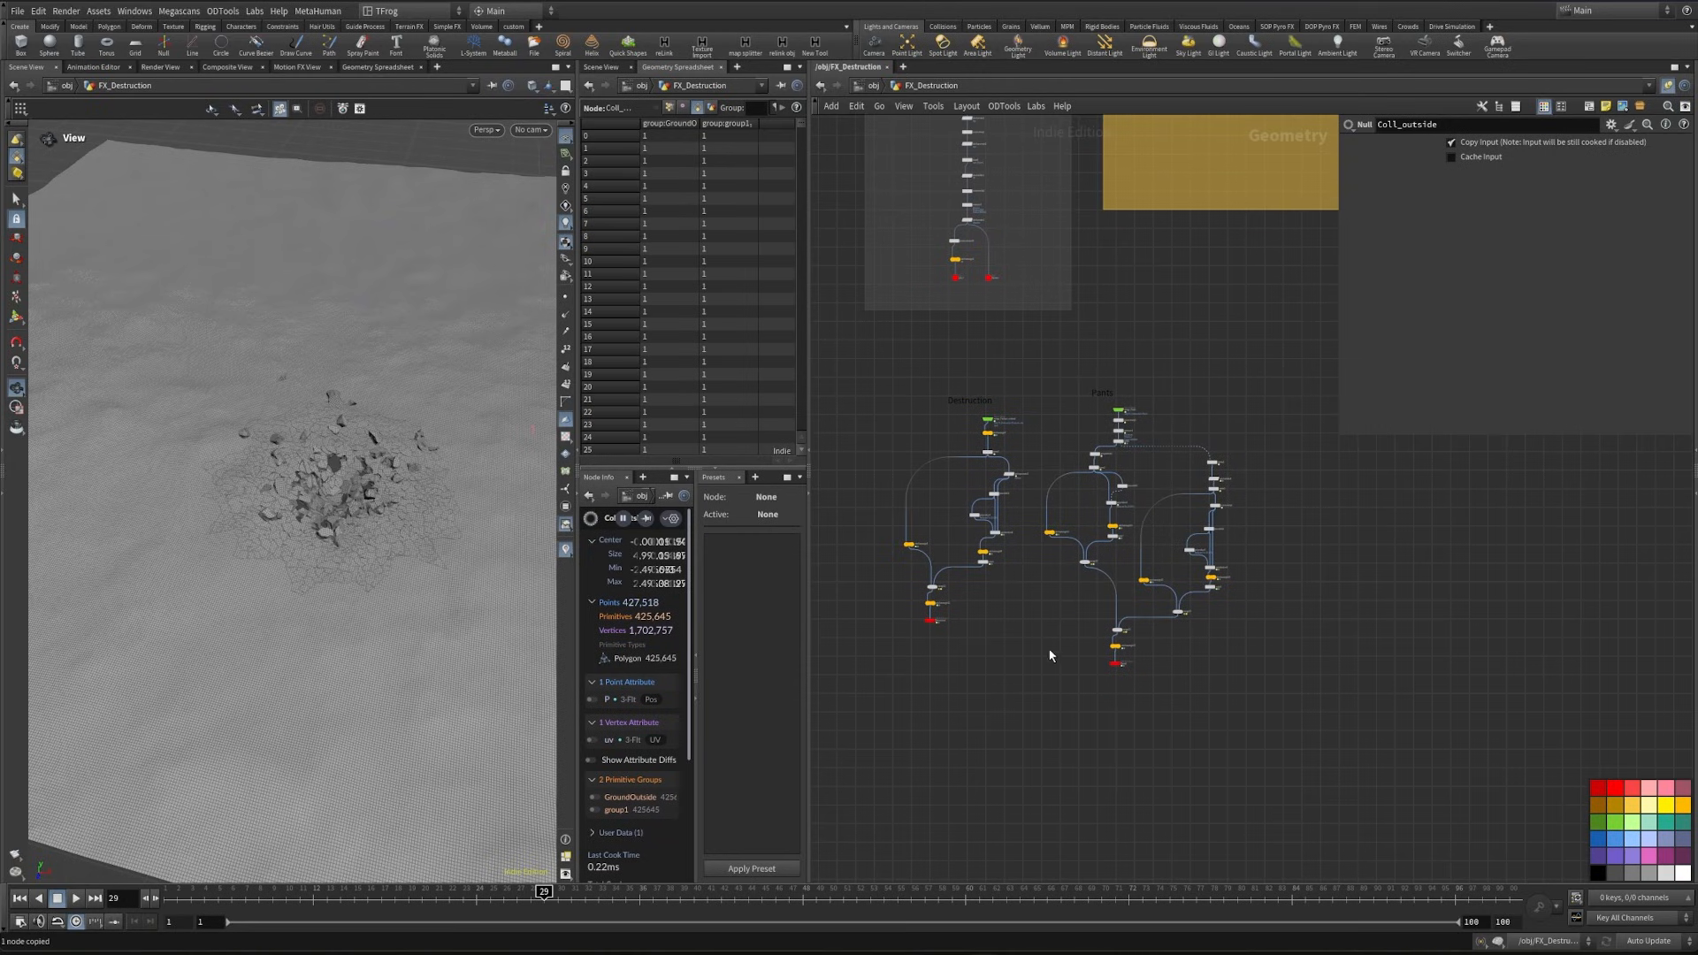
# - Move the whole Pants network sideways to make room between it and the Destruction network
pyautogui.moveTo(1048, 698); pyautogui.dragTo(1255, 369)
pyautogui.moveTo(1125, 397); pyautogui.dragTo(1266, 397)
pyautogui.moveTo(1107, 427); pyautogui.dragTo(1162, 443, button='middle')
pyautogui.click(1162, 443)
pyautogui.scroll(3, 1124, 438)
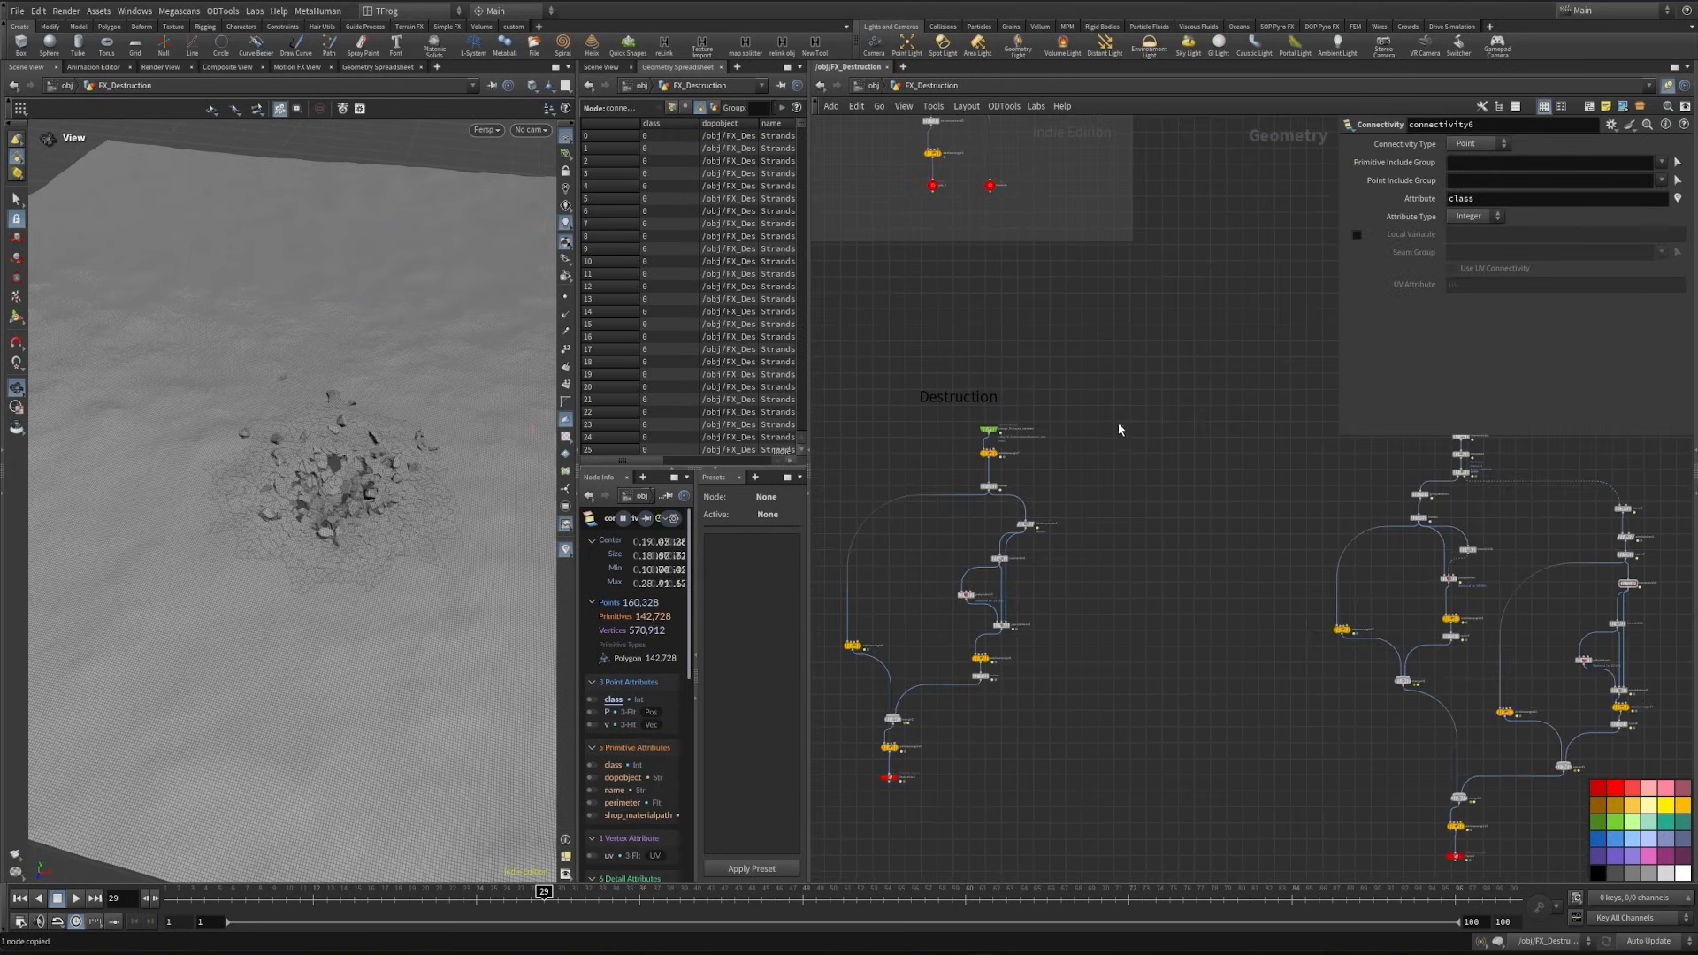
# - Paste the copied Coll_outside null as an Object Merge reference beside the Destruction network
pyautogui.hotkey('ctrl', 'v')
pyautogui.scroll(5, 1165, 438)
pyautogui.click(1196, 434)
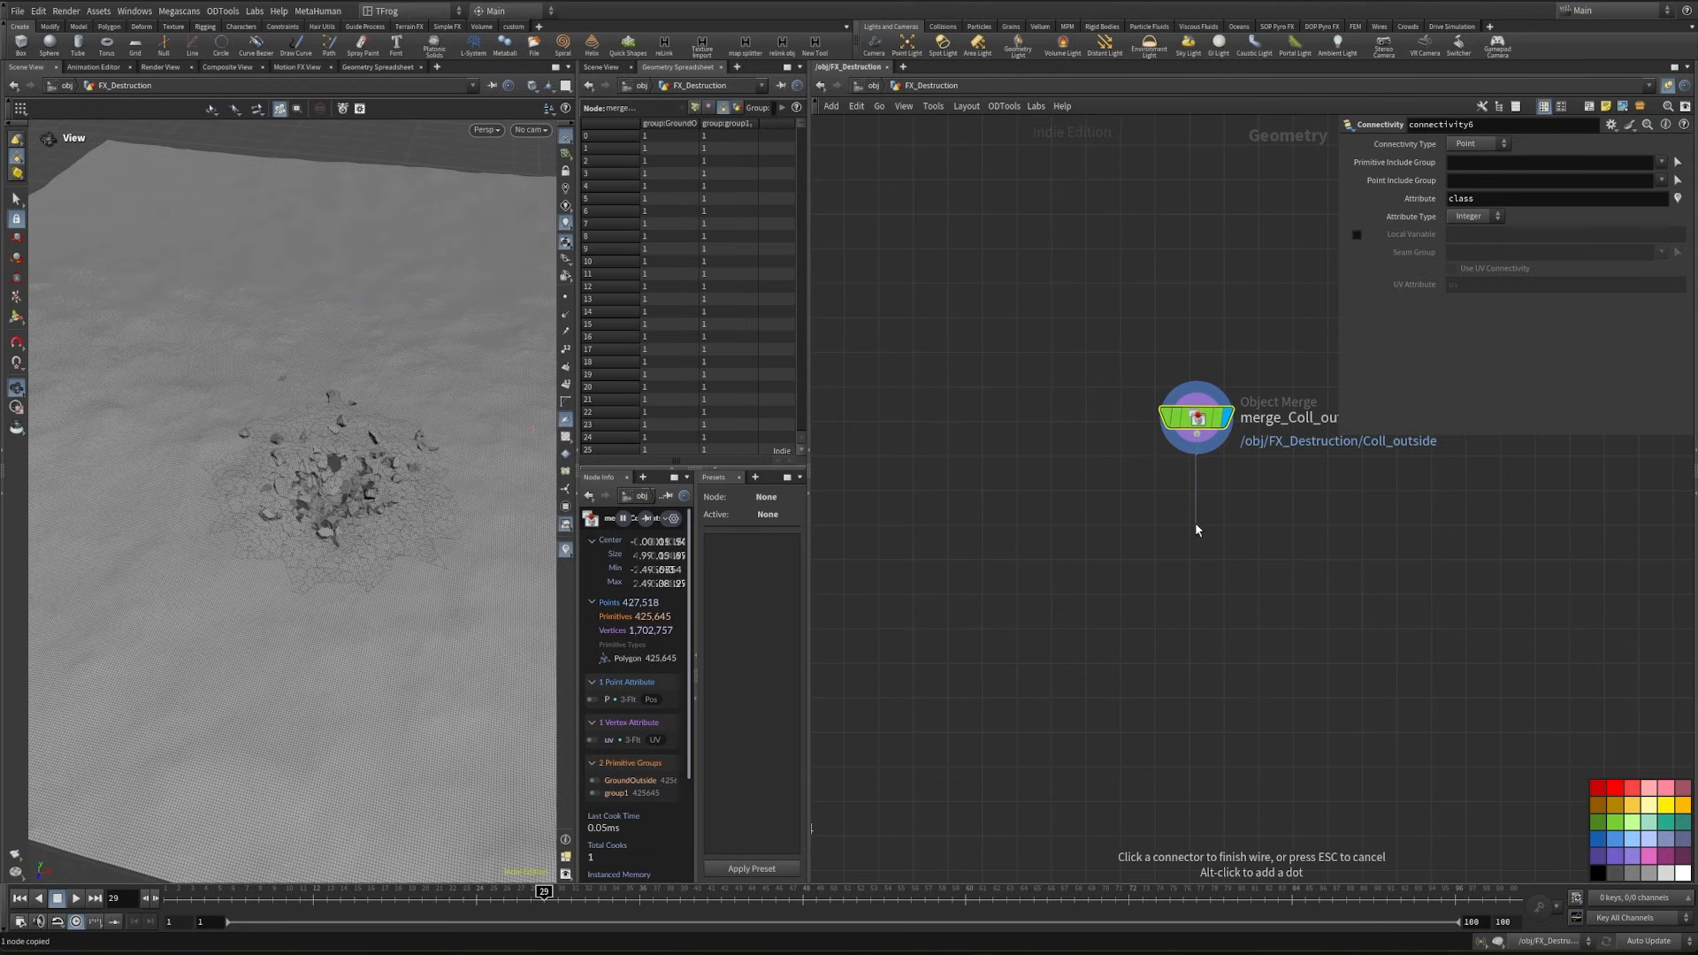
# - Add a Name node below the Coll_outside object merge and set its name to Ground
pyautogui.press('Tab')
pyautogui.write('name')
pyautogui.press('Return')
pyautogui.click(1197, 525)
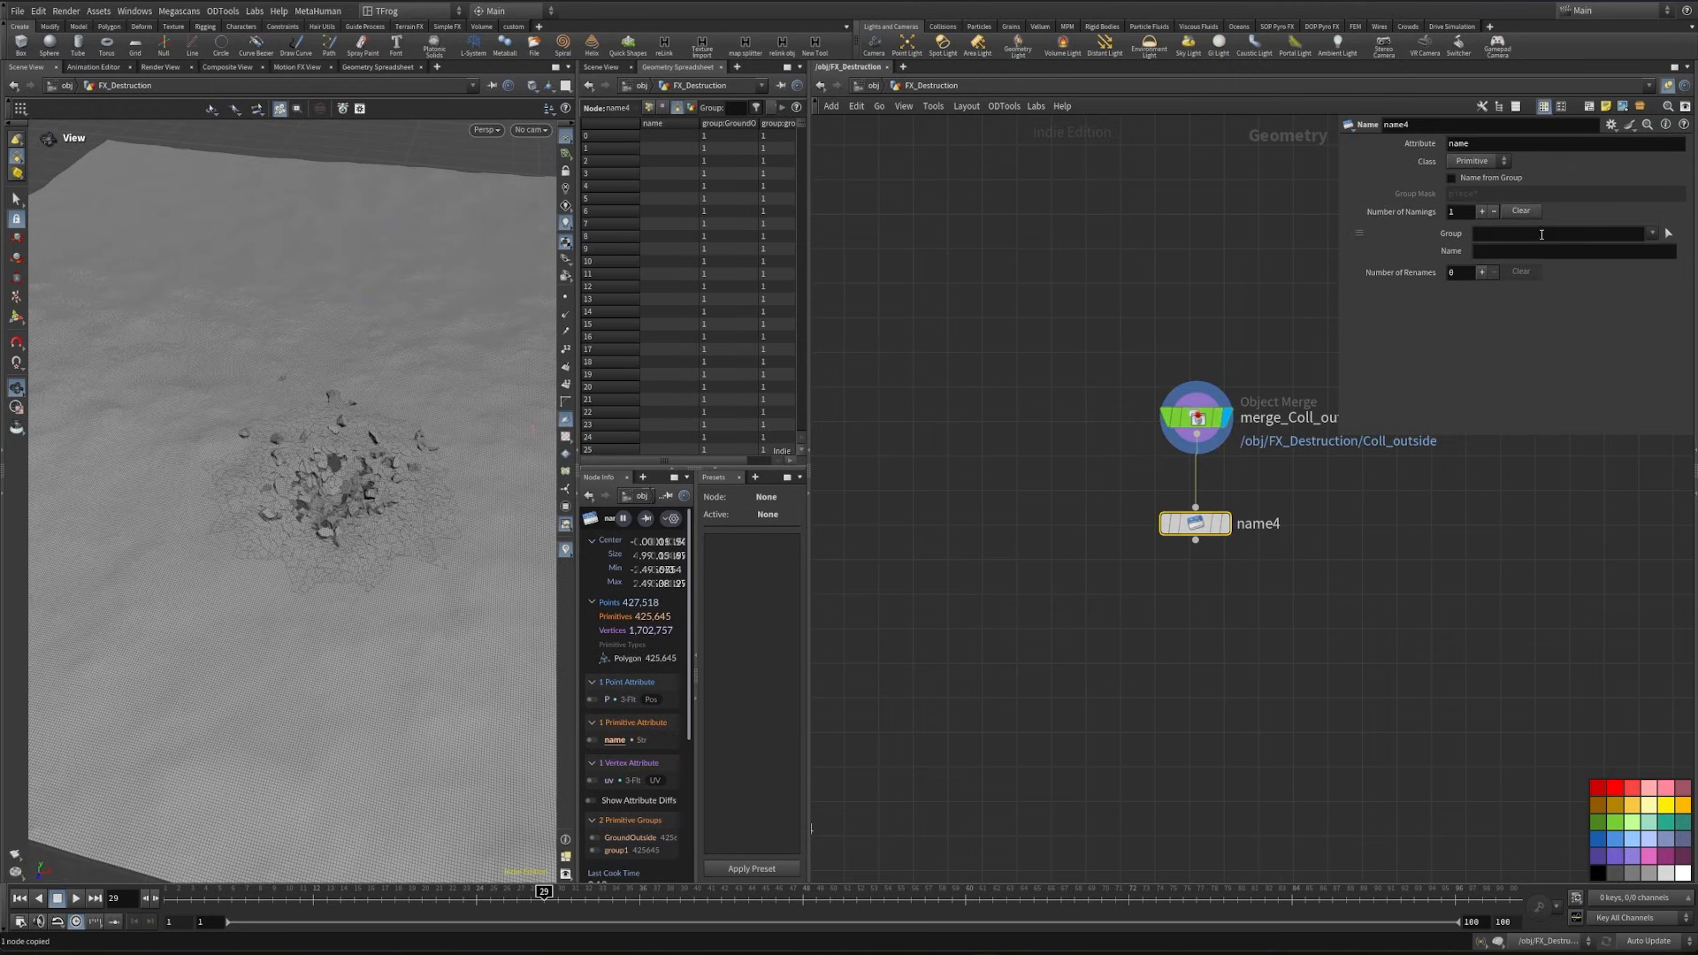
pyautogui.click(1530, 251)
pyautogui.write('Gr')
pyautogui.write('ound')
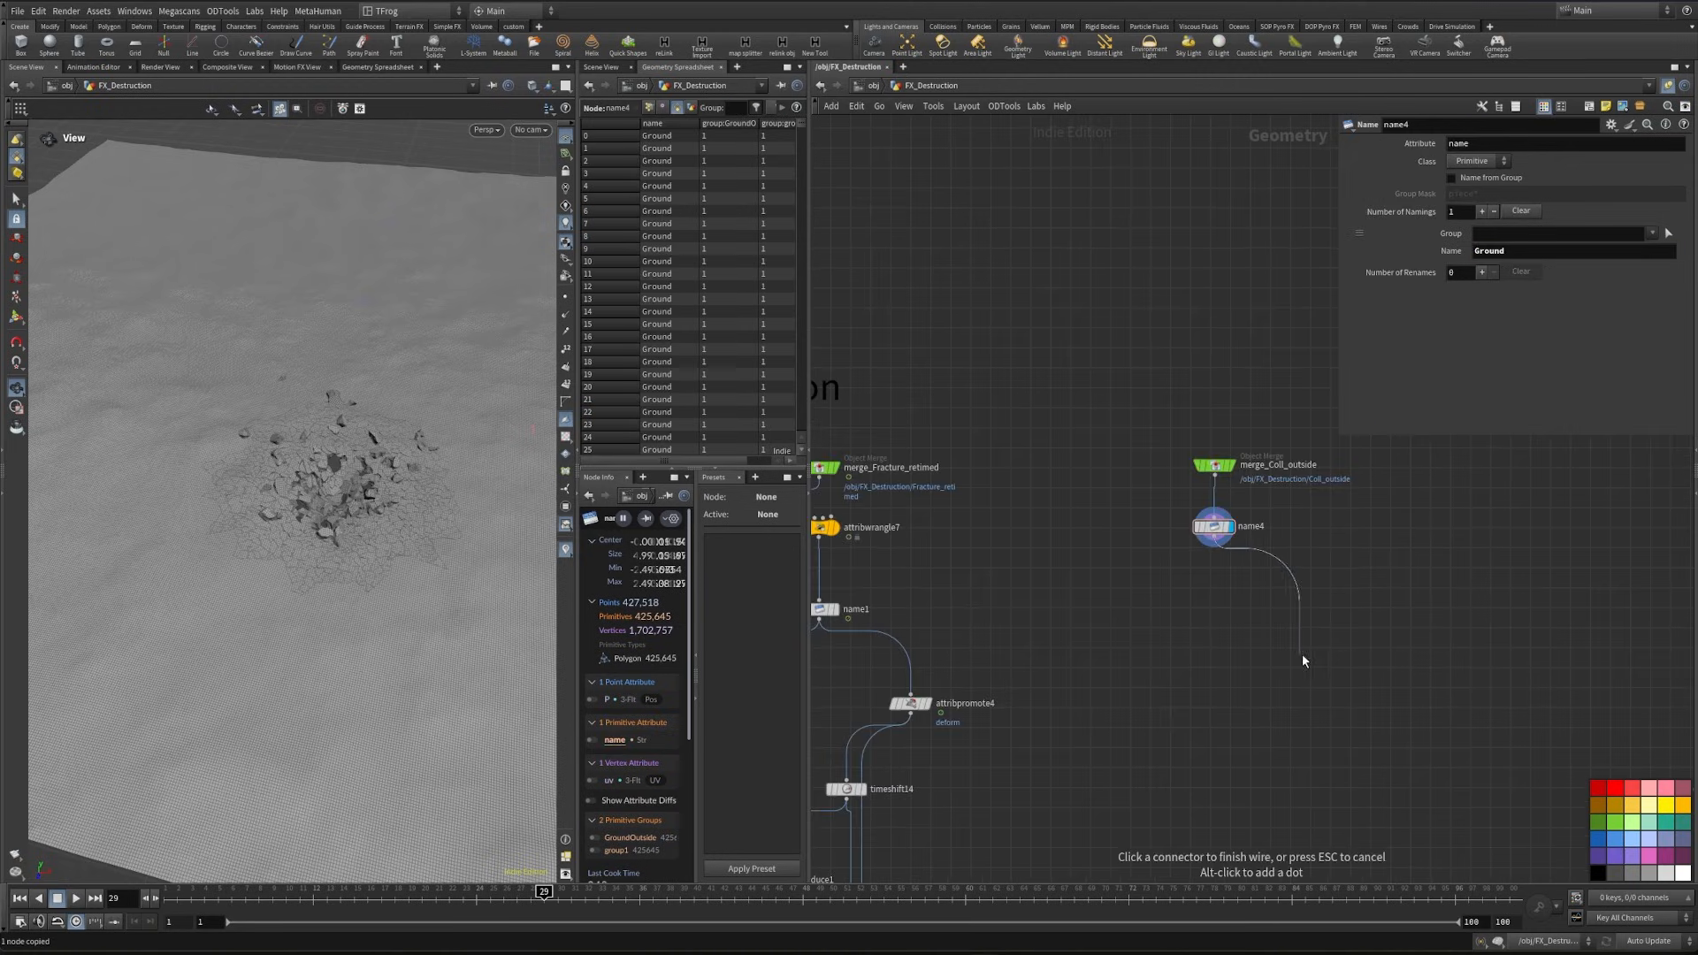
# - Branch a PolyReduce node off the ground's Name node, reducing the mesh to 20%
pyautogui.press('Tab')
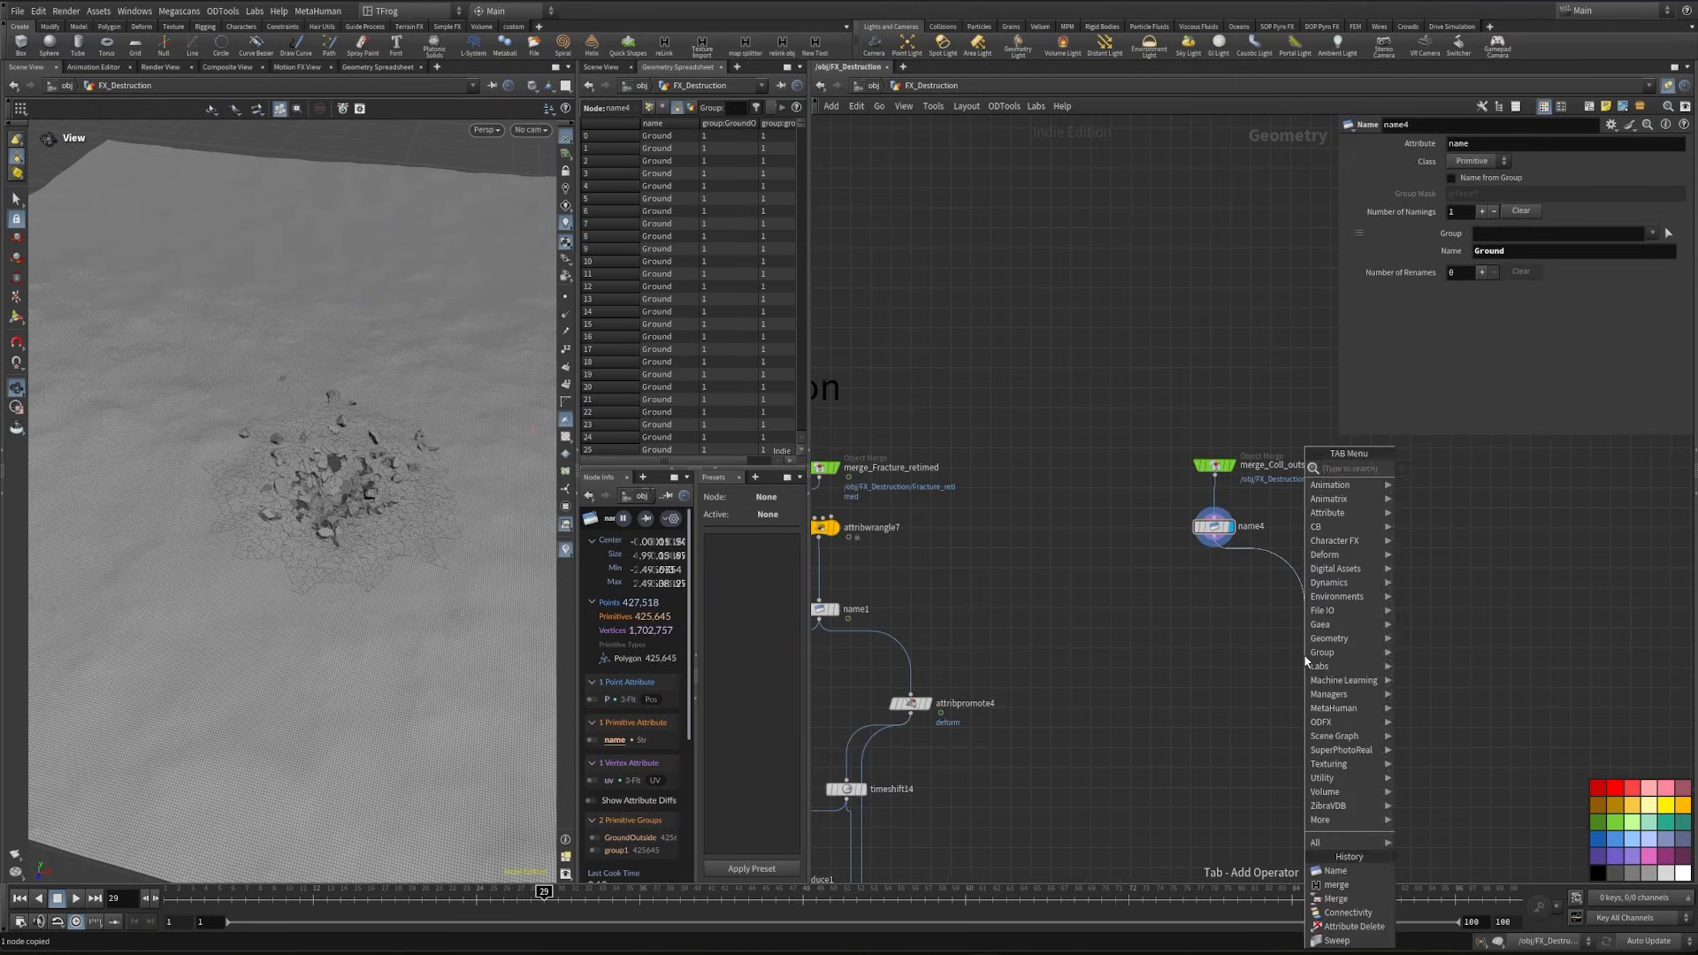
pyautogui.write('polr')
pyautogui.press('Return')
pyautogui.click(1303, 654)
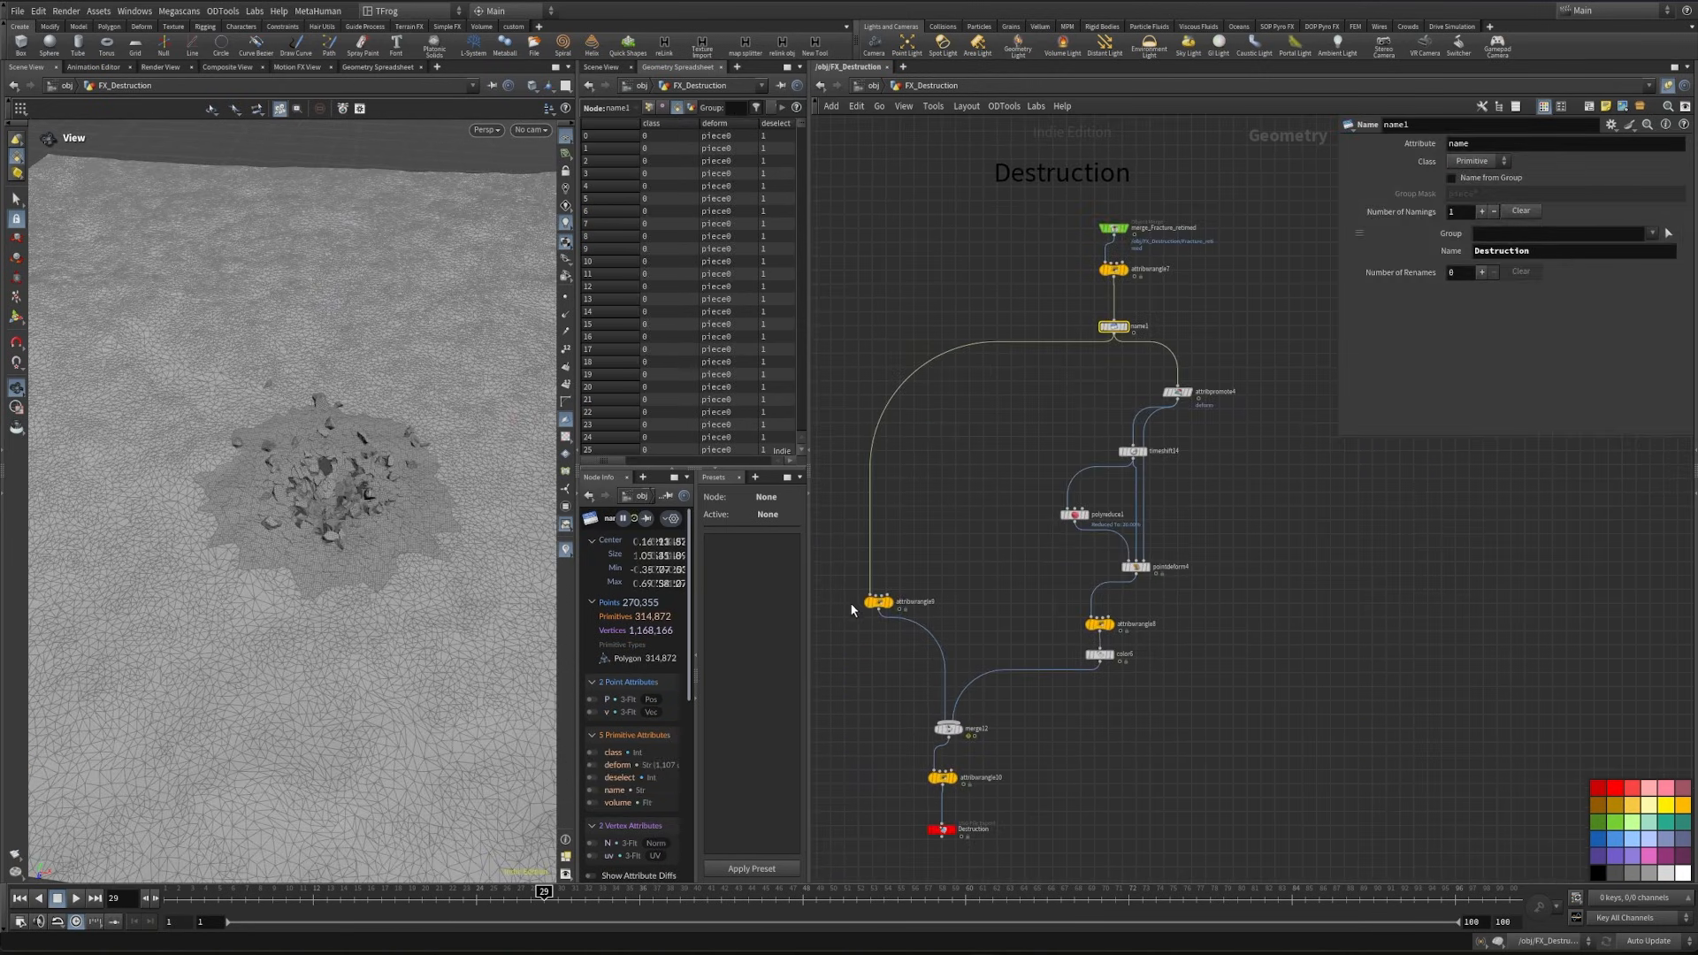
# - Duplicate the Destruction render wrangle, proxy wrangle and Color node into the ground's full-resolution and reduced branches
pyautogui.moveTo(844, 589); pyautogui.dragTo(1149, 671)
pyautogui.scroll(-3, 975, 720)
pyautogui.keyDown('alt'); pyautogui.moveTo(976, 718); pyautogui.dragTo(1242, 619); pyautogui.keyUp('alt')
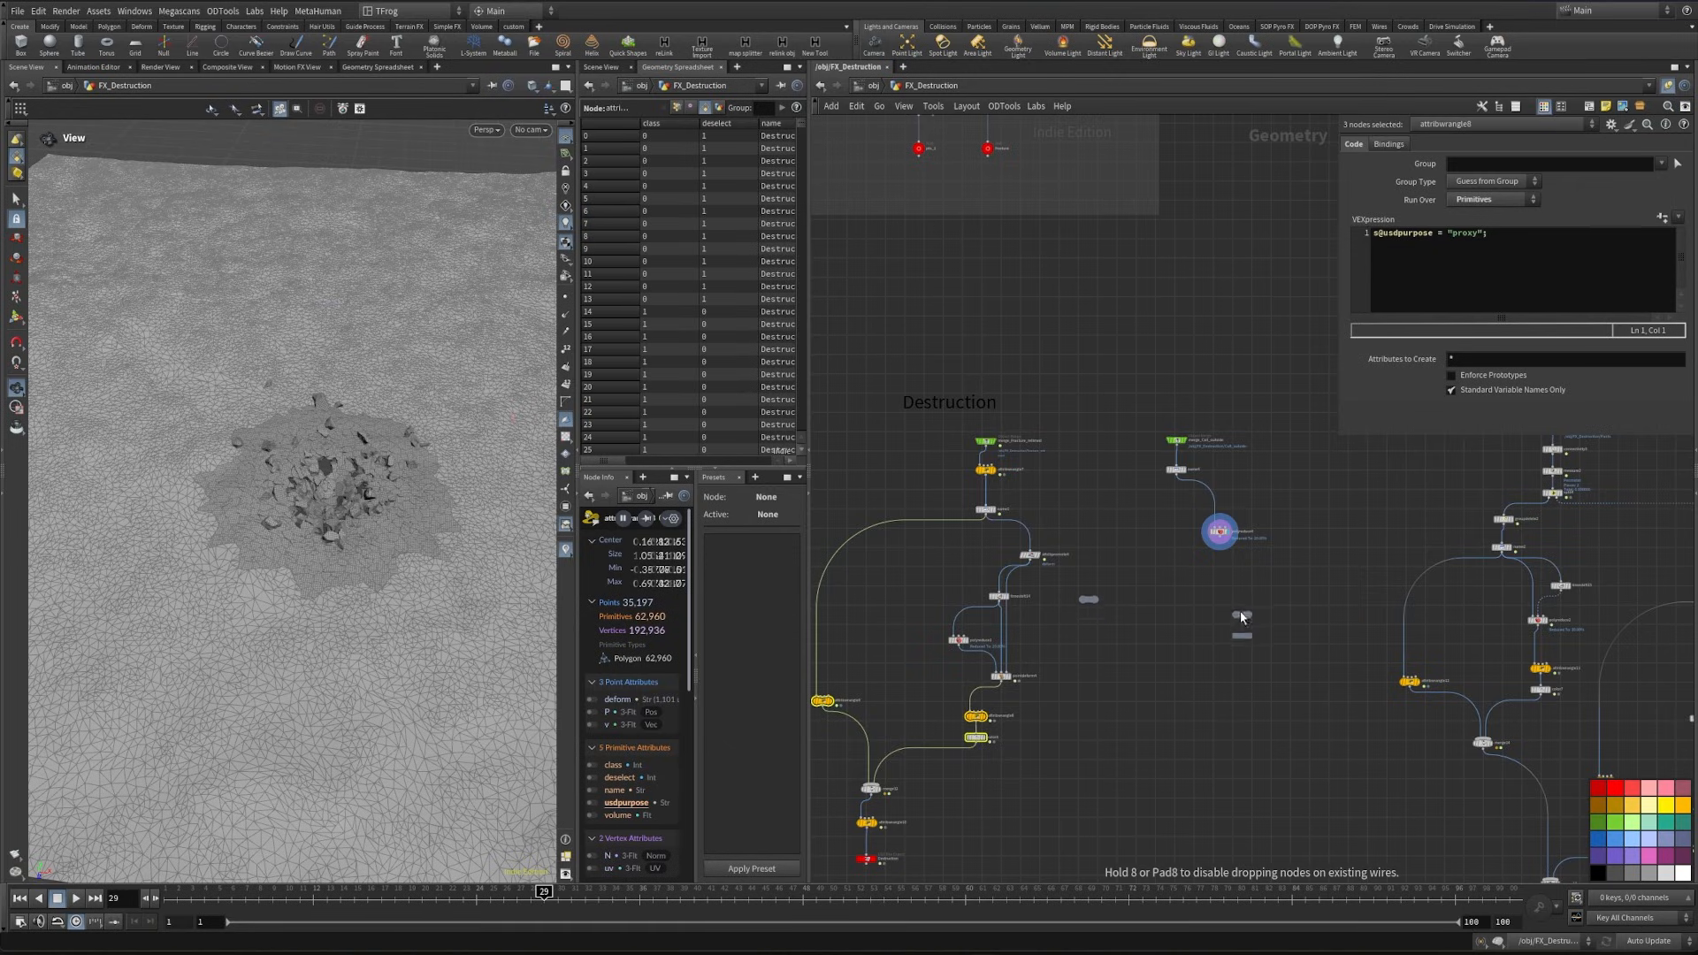
pyautogui.keyDown('alt'); pyautogui.moveTo(1242, 619); pyautogui.dragTo(1242, 621); pyautogui.keyUp('alt')
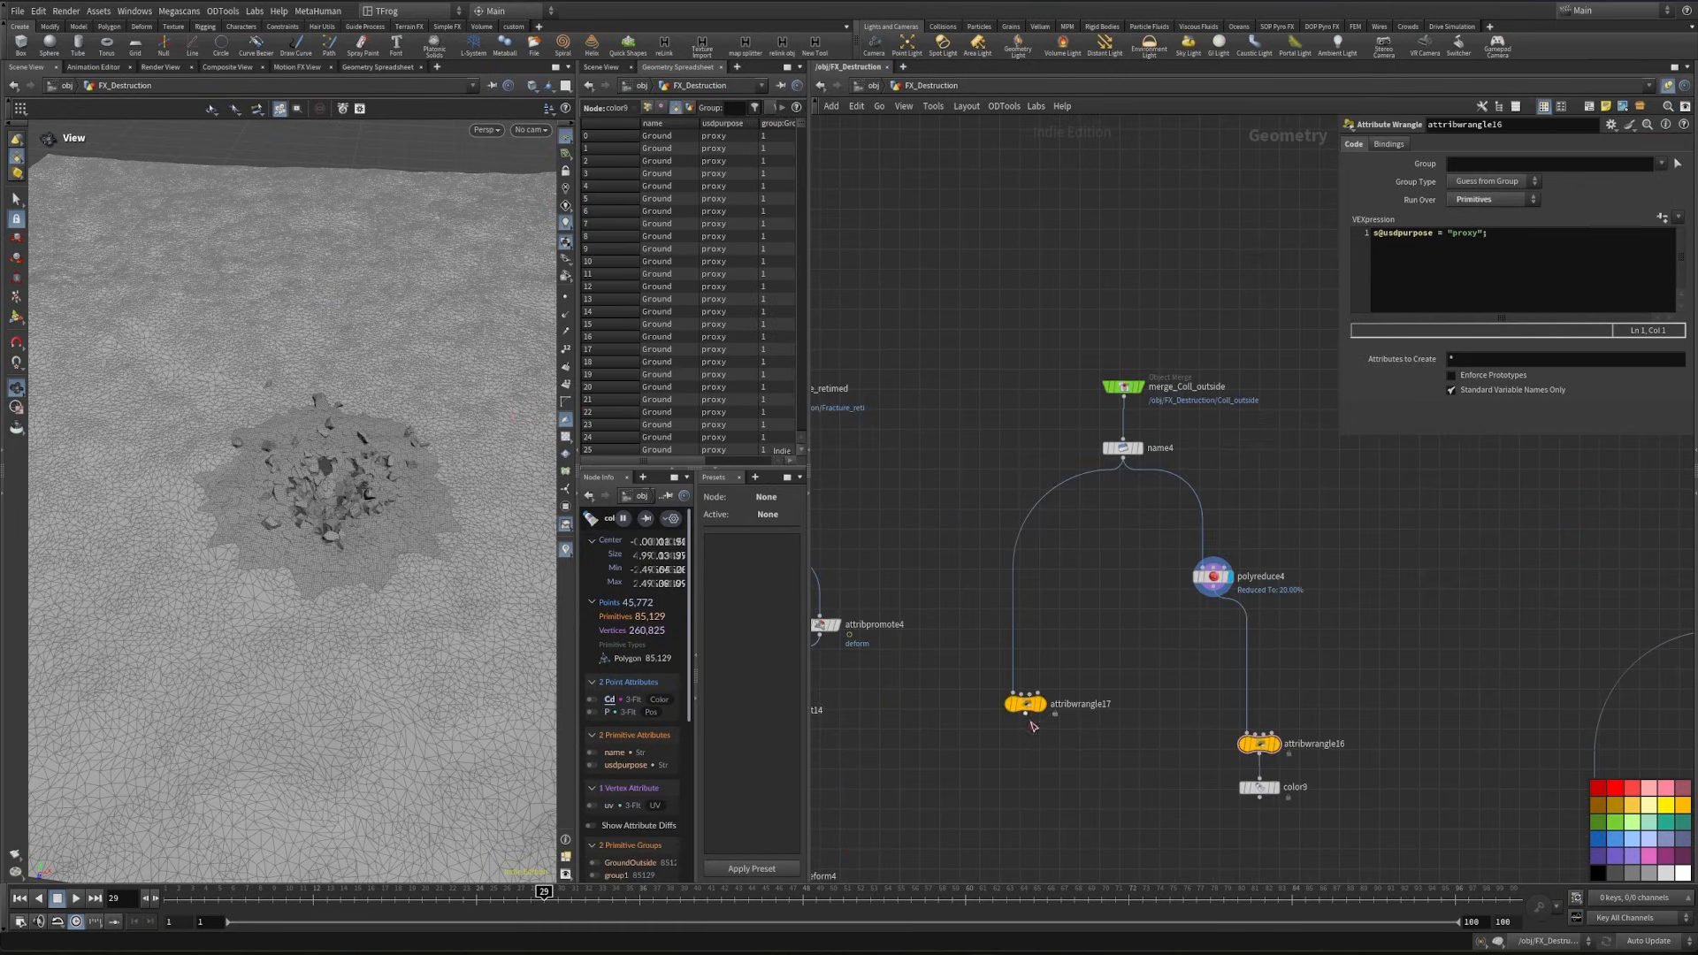
pyautogui.moveTo(1051, 803); pyautogui.dragTo(1053, 702, button='middle')
# - Merge the ground's render wrangle with its proxy Color node, and display the new Merge node
pyautogui.press('Tab')
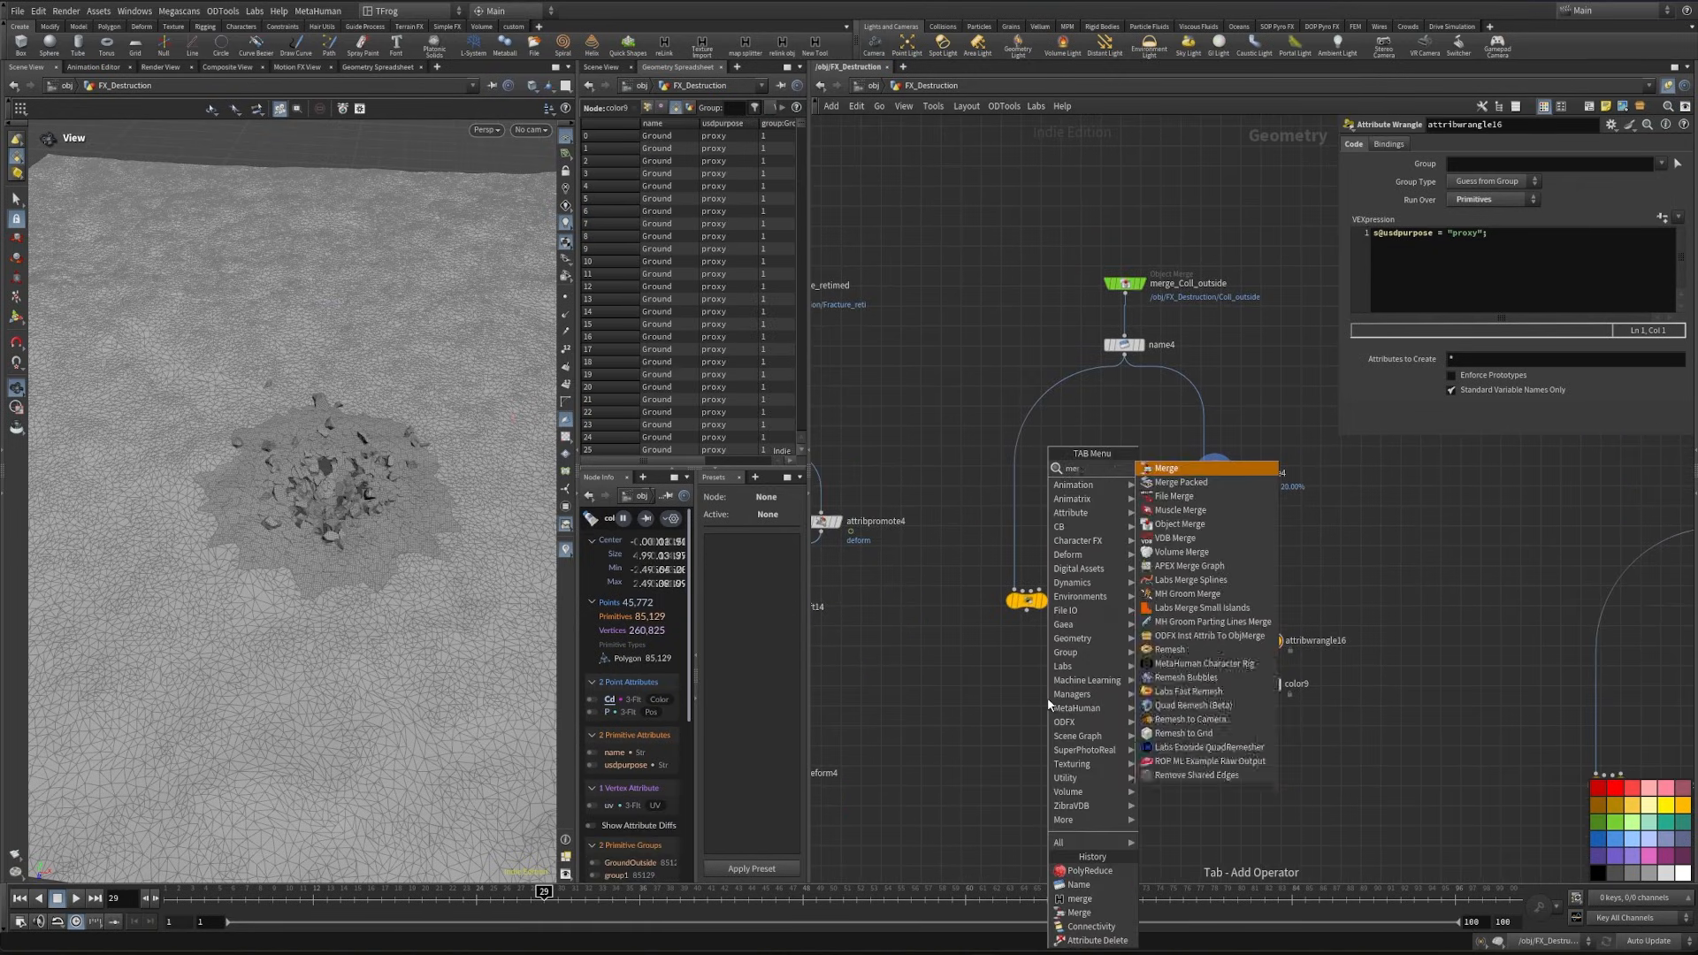
pyautogui.write('merge')
pyautogui.press('Return')
pyautogui.click(1134, 789)
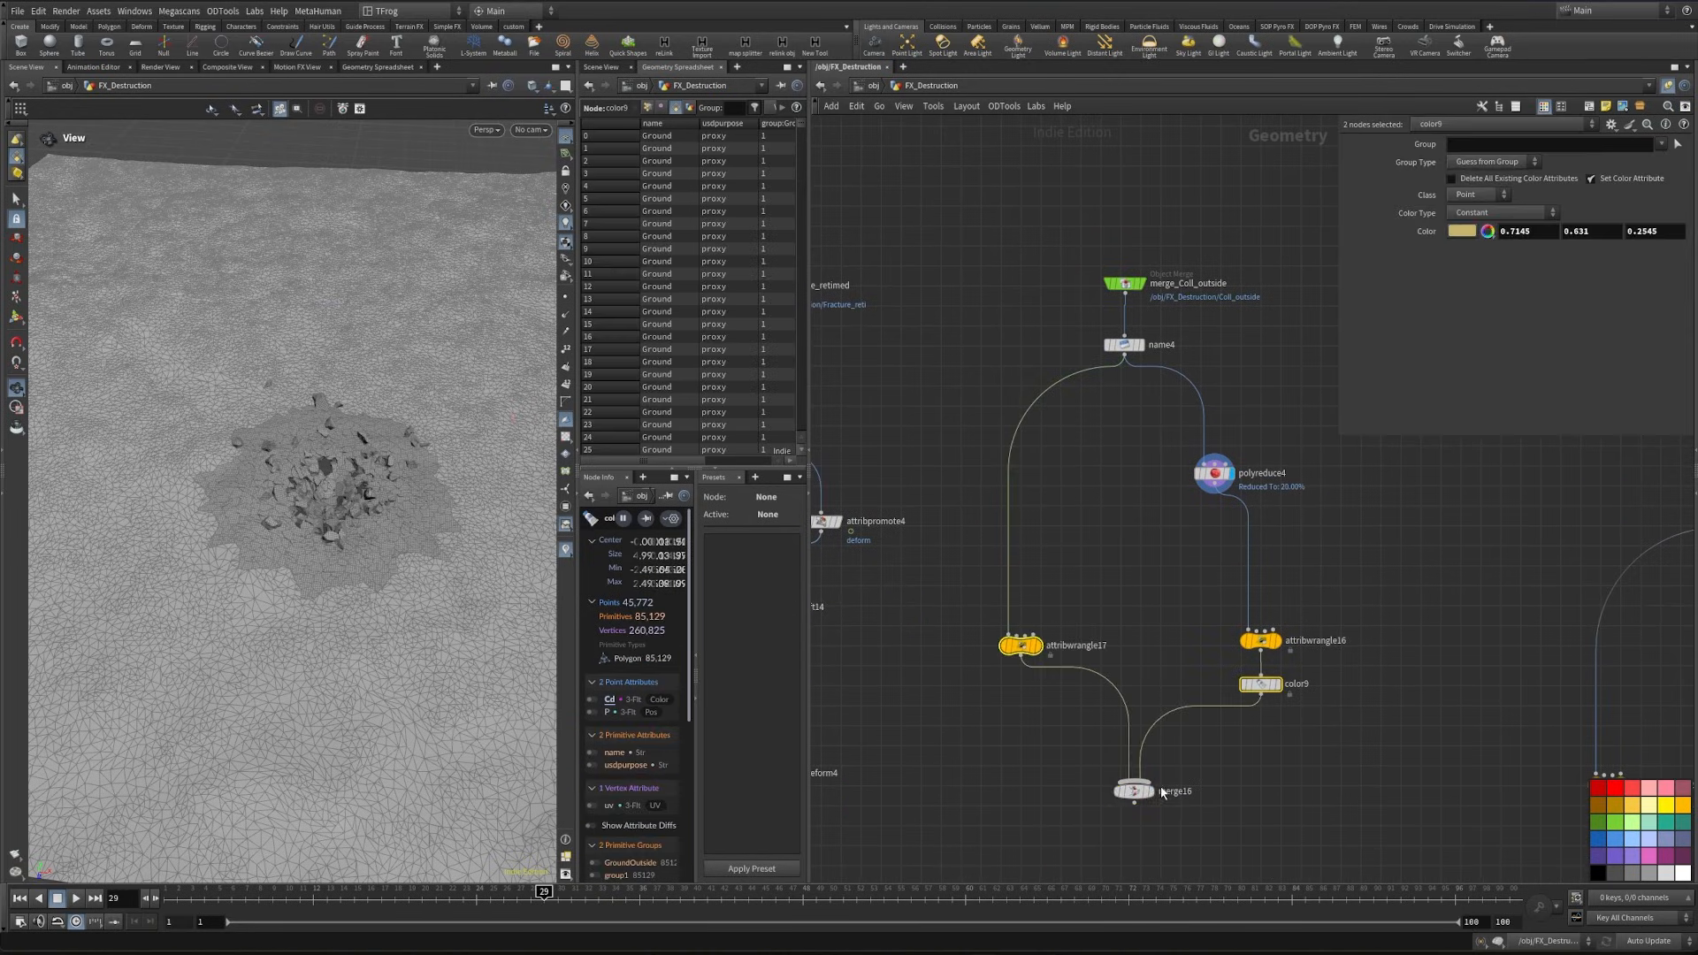
pyautogui.click(1152, 791)
pyautogui.moveTo(942, 849); pyautogui.dragTo(1164, 517, button='middle')
pyautogui.scroll(-2, 1165, 518)
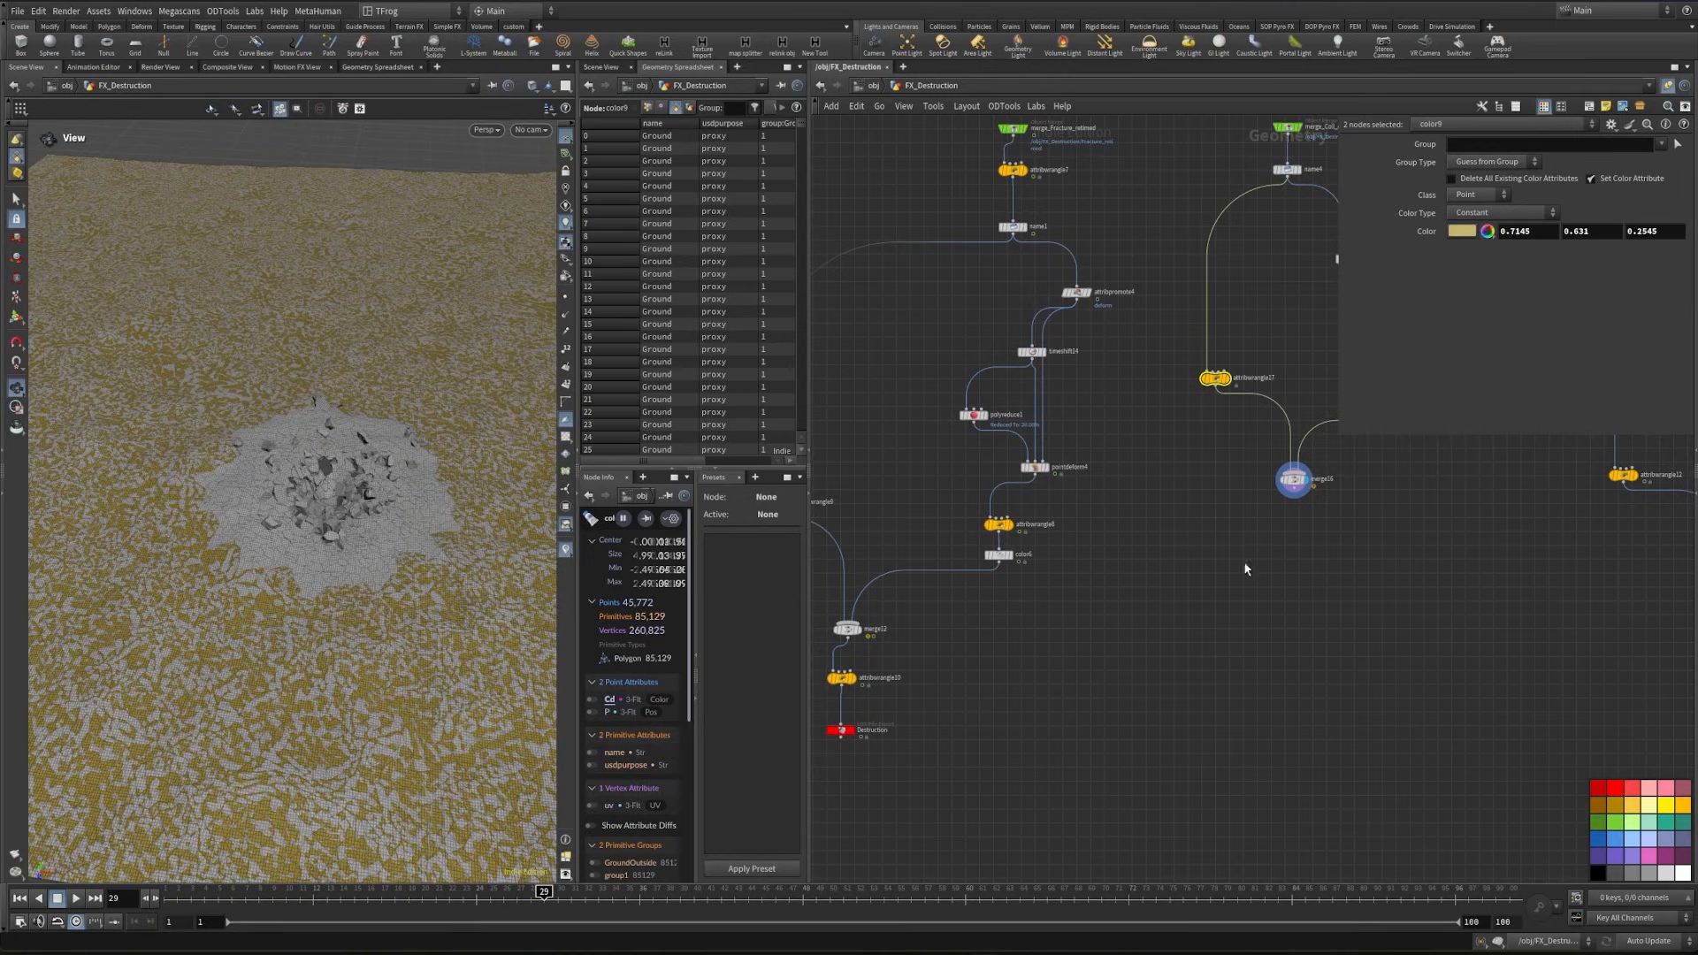
pyautogui.moveTo(1295, 481); pyautogui.dragTo(1298, 500)
# - Move the Destruction path wrangle and USD export node over toward the ground branch
pyautogui.moveTo(1031, 652); pyautogui.dragTo(1136, 595, button='middle')
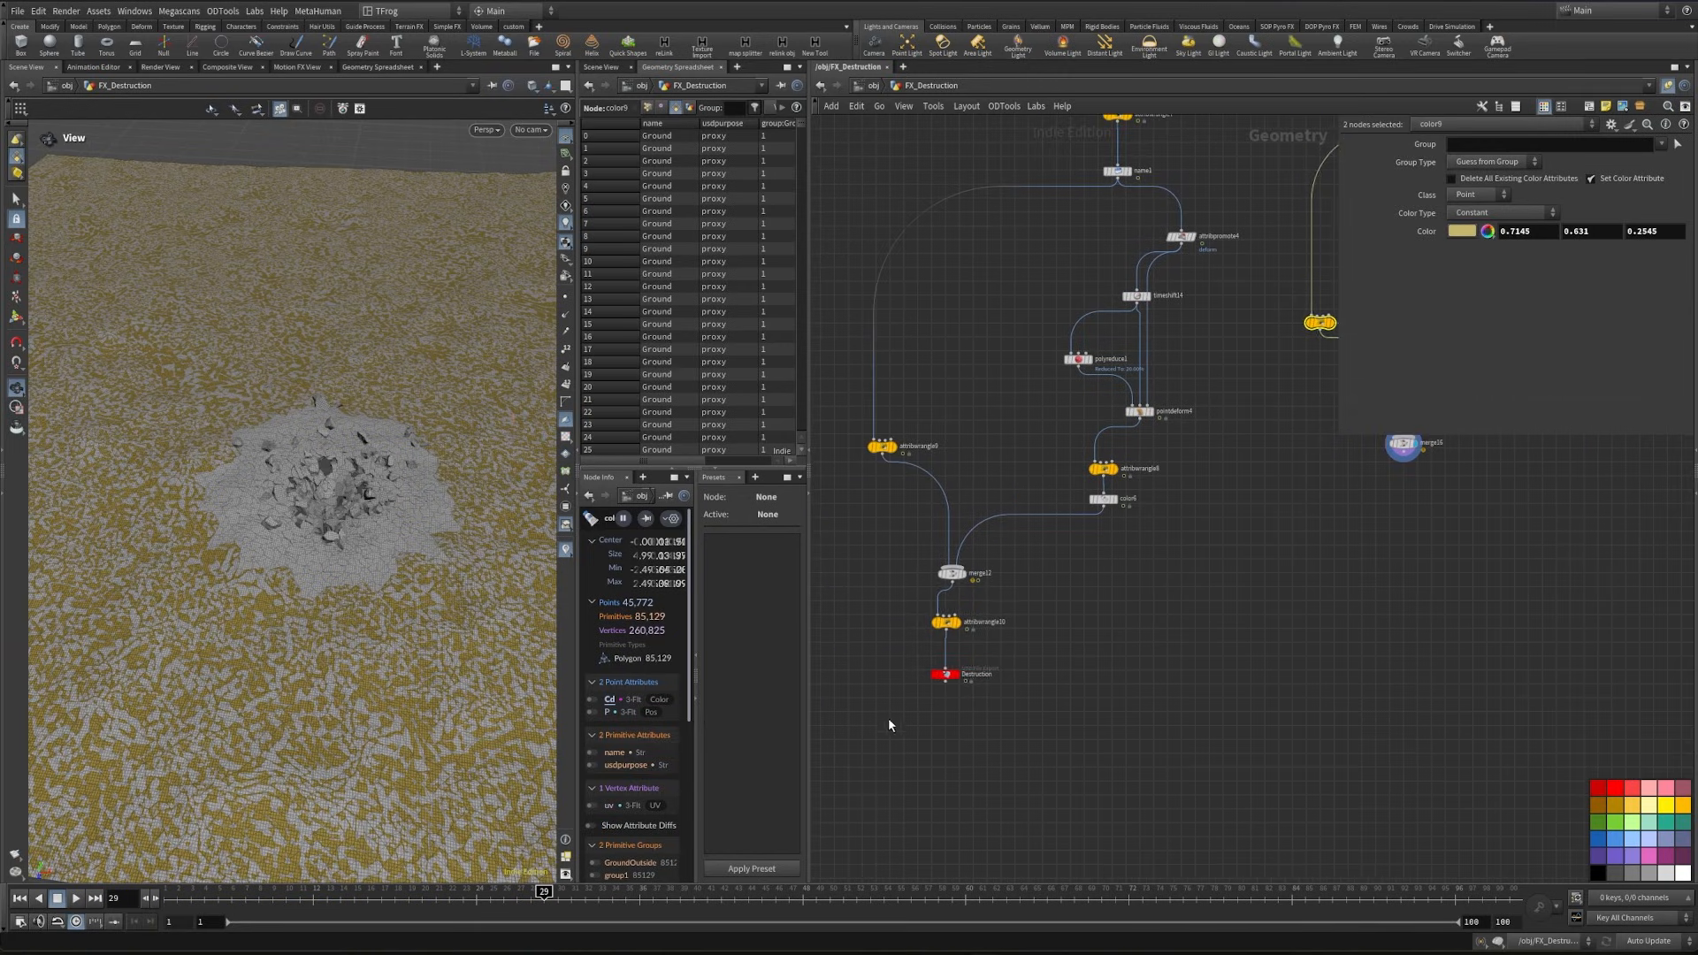
pyautogui.moveTo(890, 723); pyautogui.dragTo(986, 610)
pyautogui.moveTo(957, 628); pyautogui.dragTo(1193, 691)
# - Insert a Merge node above the Destruction path wrangle and connect the ground's merge into it
pyautogui.click(1234, 618)
pyautogui.press('Tab')
pyautogui.write('merge')
pyautogui.press('Return')
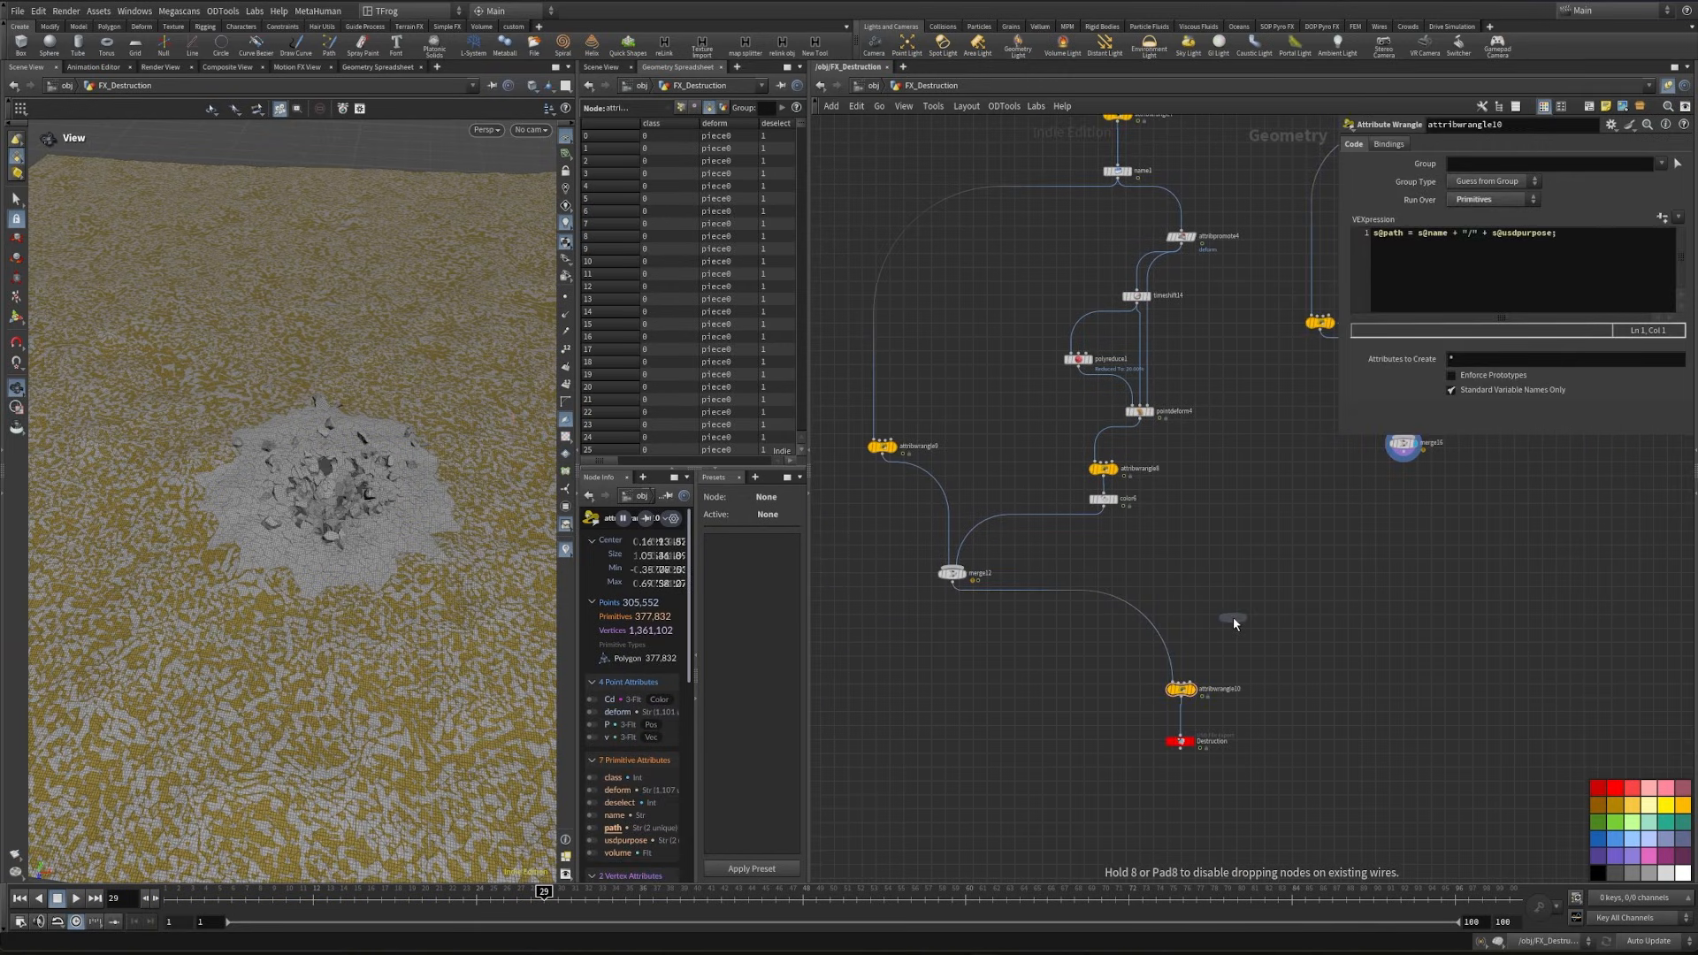
pyautogui.click(1170, 652)
pyautogui.moveTo(1403, 454); pyautogui.dragTo(1169, 639)
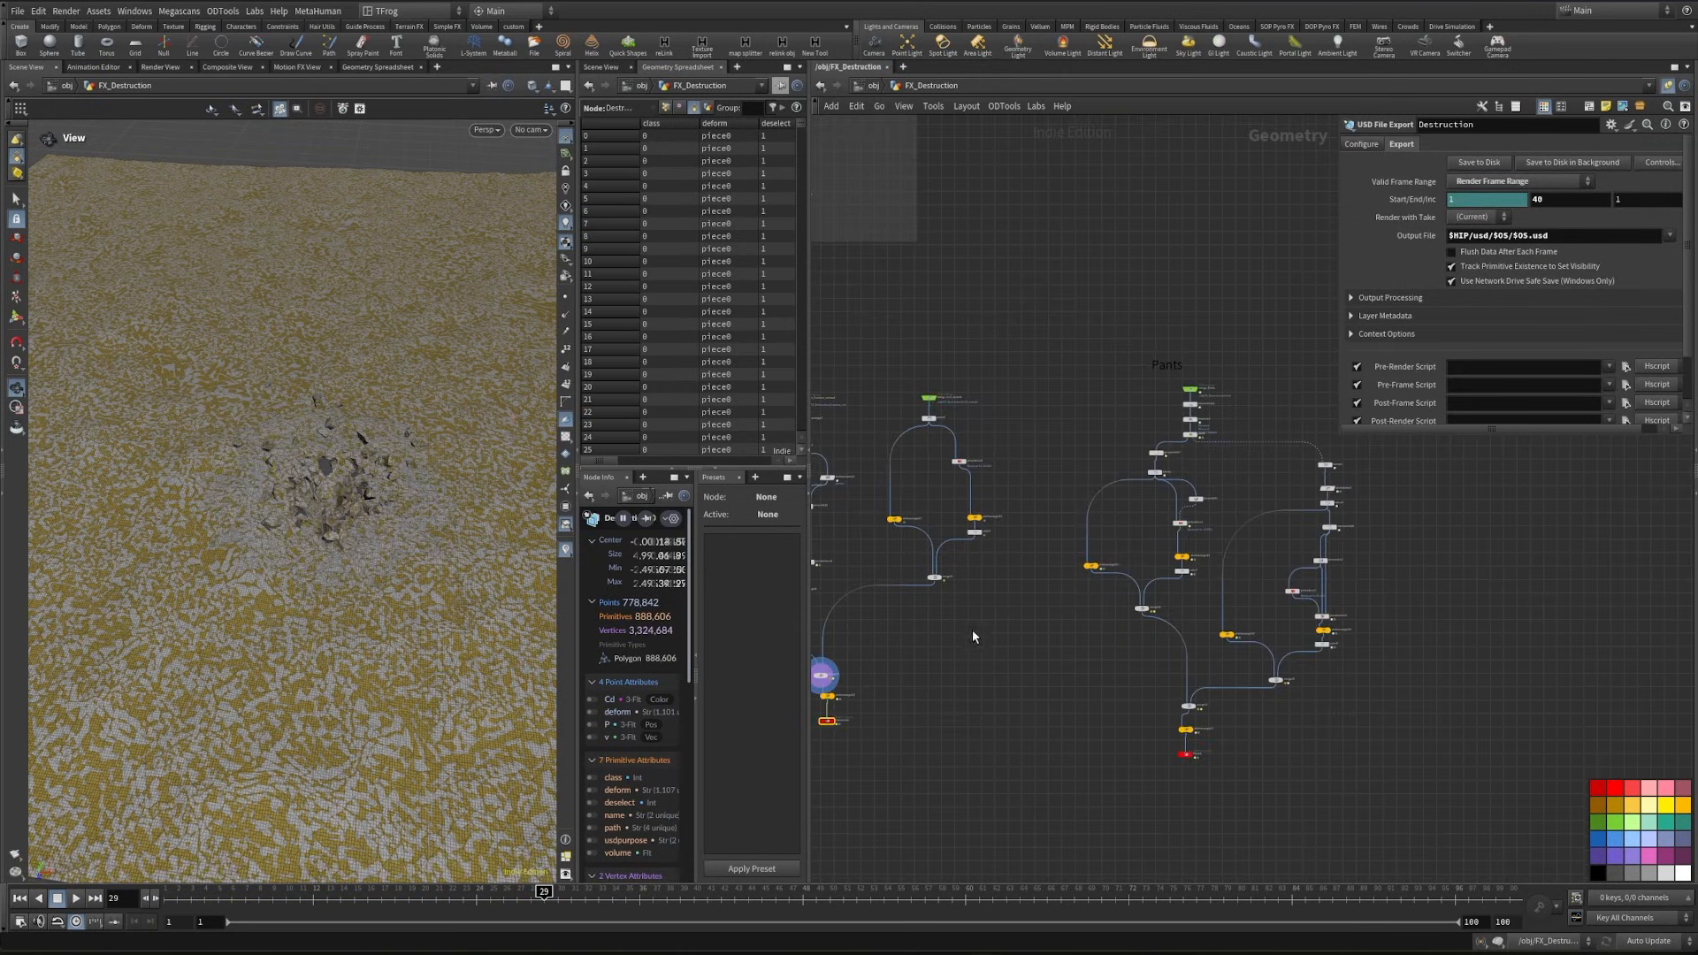
# - Copy the Debri null at the end of the debris network
pyautogui.moveTo(1336, 519); pyautogui.dragTo(1225, 597, button='middle')
pyautogui.moveTo(1063, 453); pyautogui.dragTo(1034, 561, button='middle')
pyautogui.scroll(-3, 975, 380)
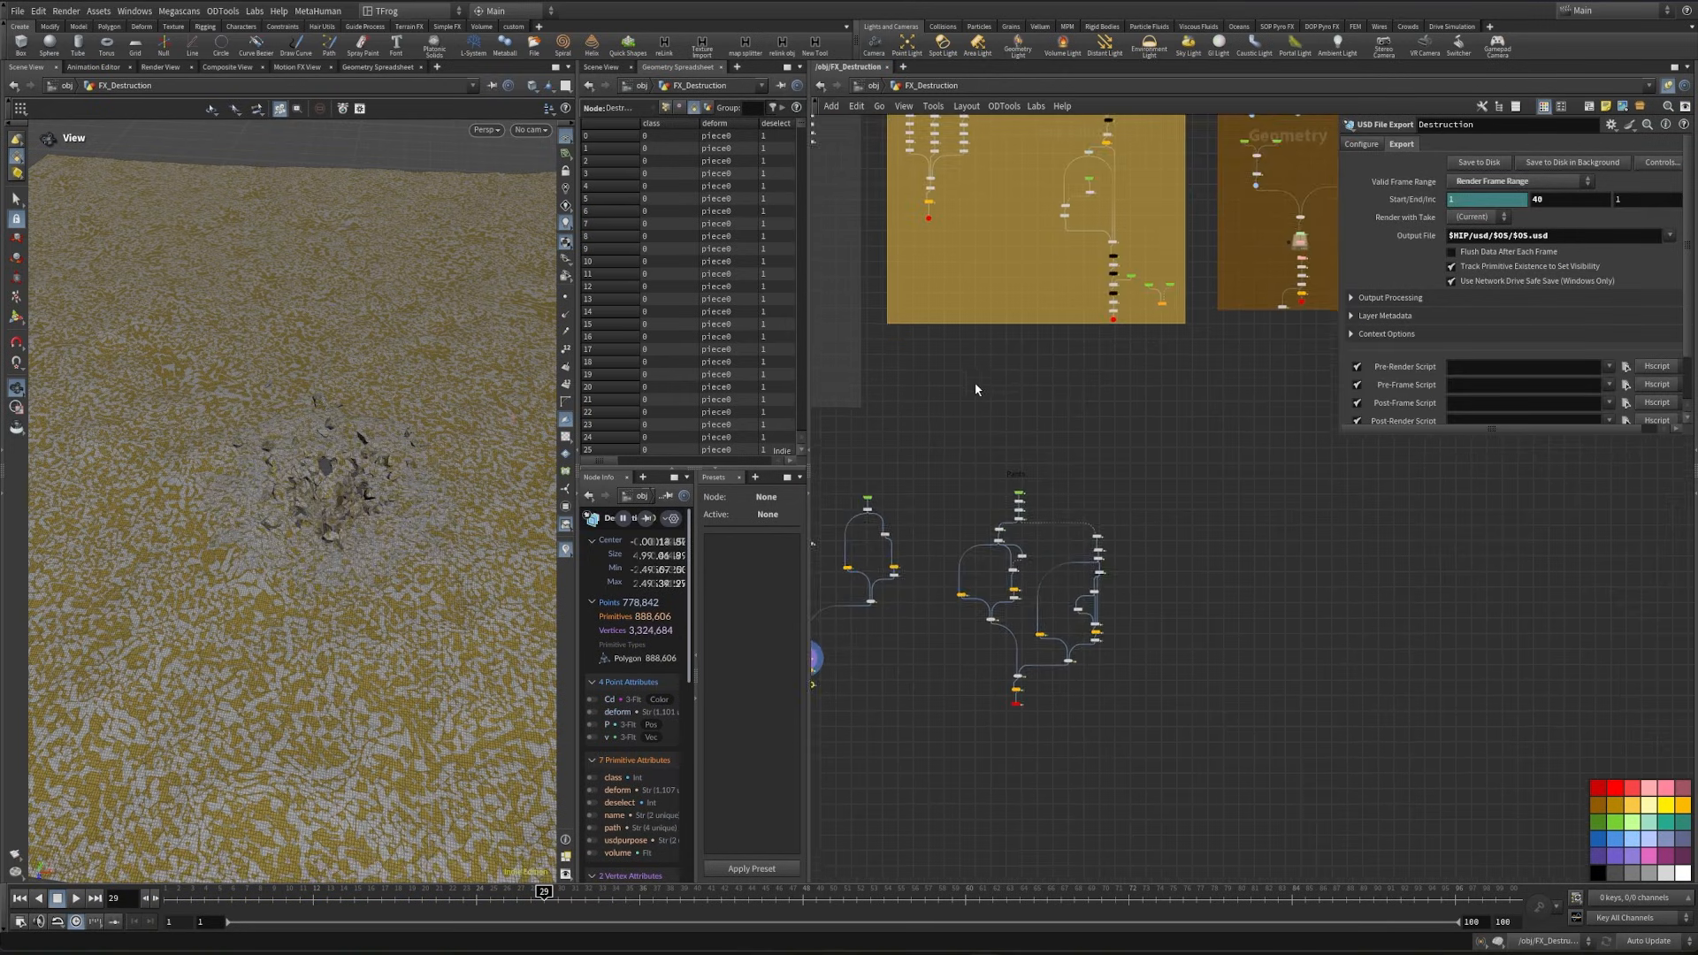
pyautogui.moveTo(974, 234); pyautogui.dragTo(1039, 482, button='middle')
pyautogui.scroll(5, 966, 464)
pyautogui.scroll(3, 993, 432)
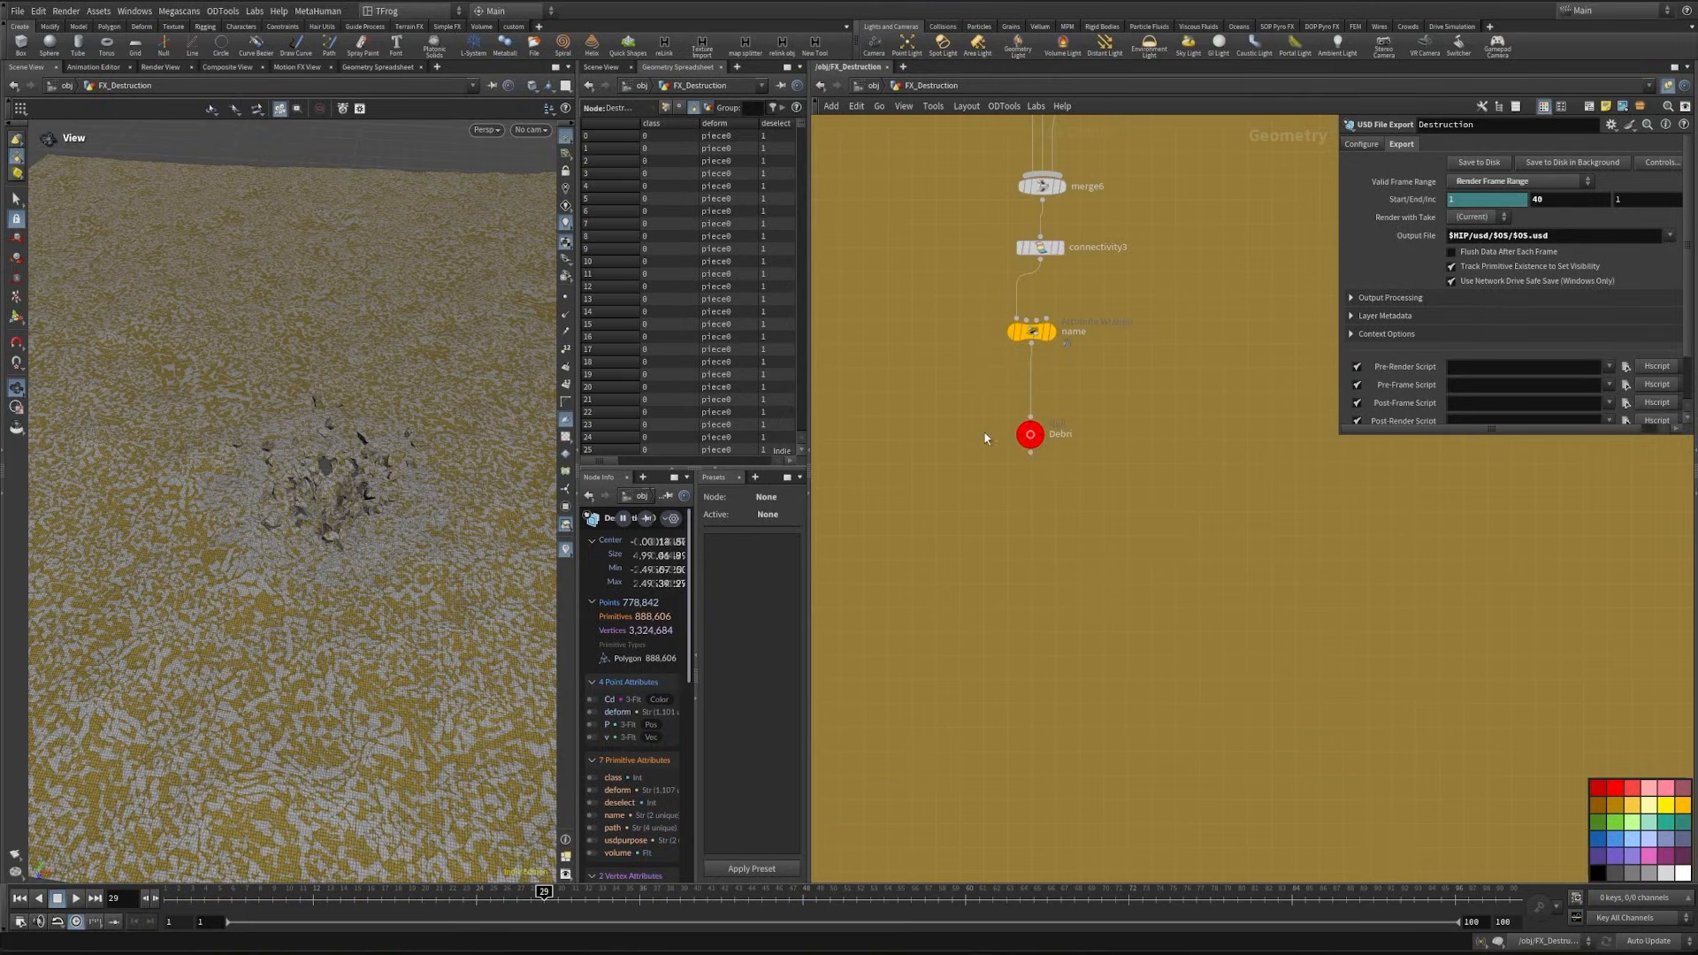
pyautogui.moveTo(976, 397); pyautogui.dragTo(1096, 464)
pyautogui.hotkey('ctrl', 'c')
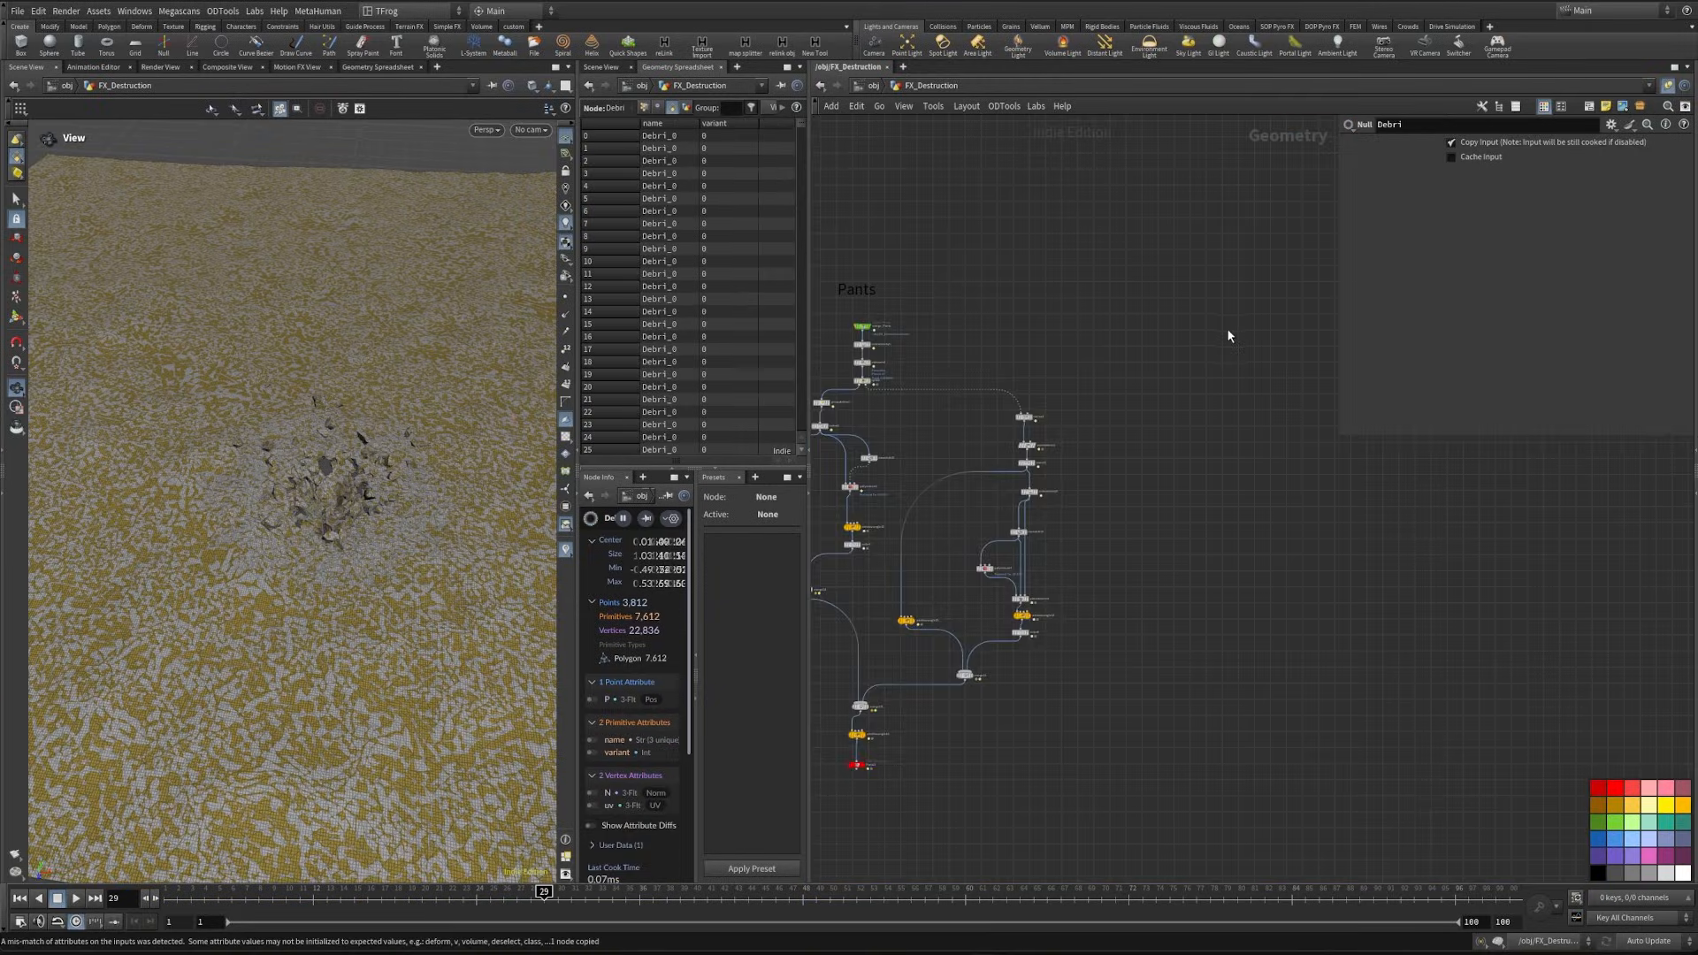
# - Paste the Debri null as an Object Merge reference in the empty area beside the Pants network
pyautogui.hotkey('ctrl', 'shift', 'v')
pyautogui.scroll(5, 1236, 340)
pyautogui.moveTo(1165, 405); pyautogui.dragTo(995, 499, button='middle')
pyautogui.moveTo(1175, 326); pyautogui.dragTo(1096, 411)
pyautogui.click(1100, 396)
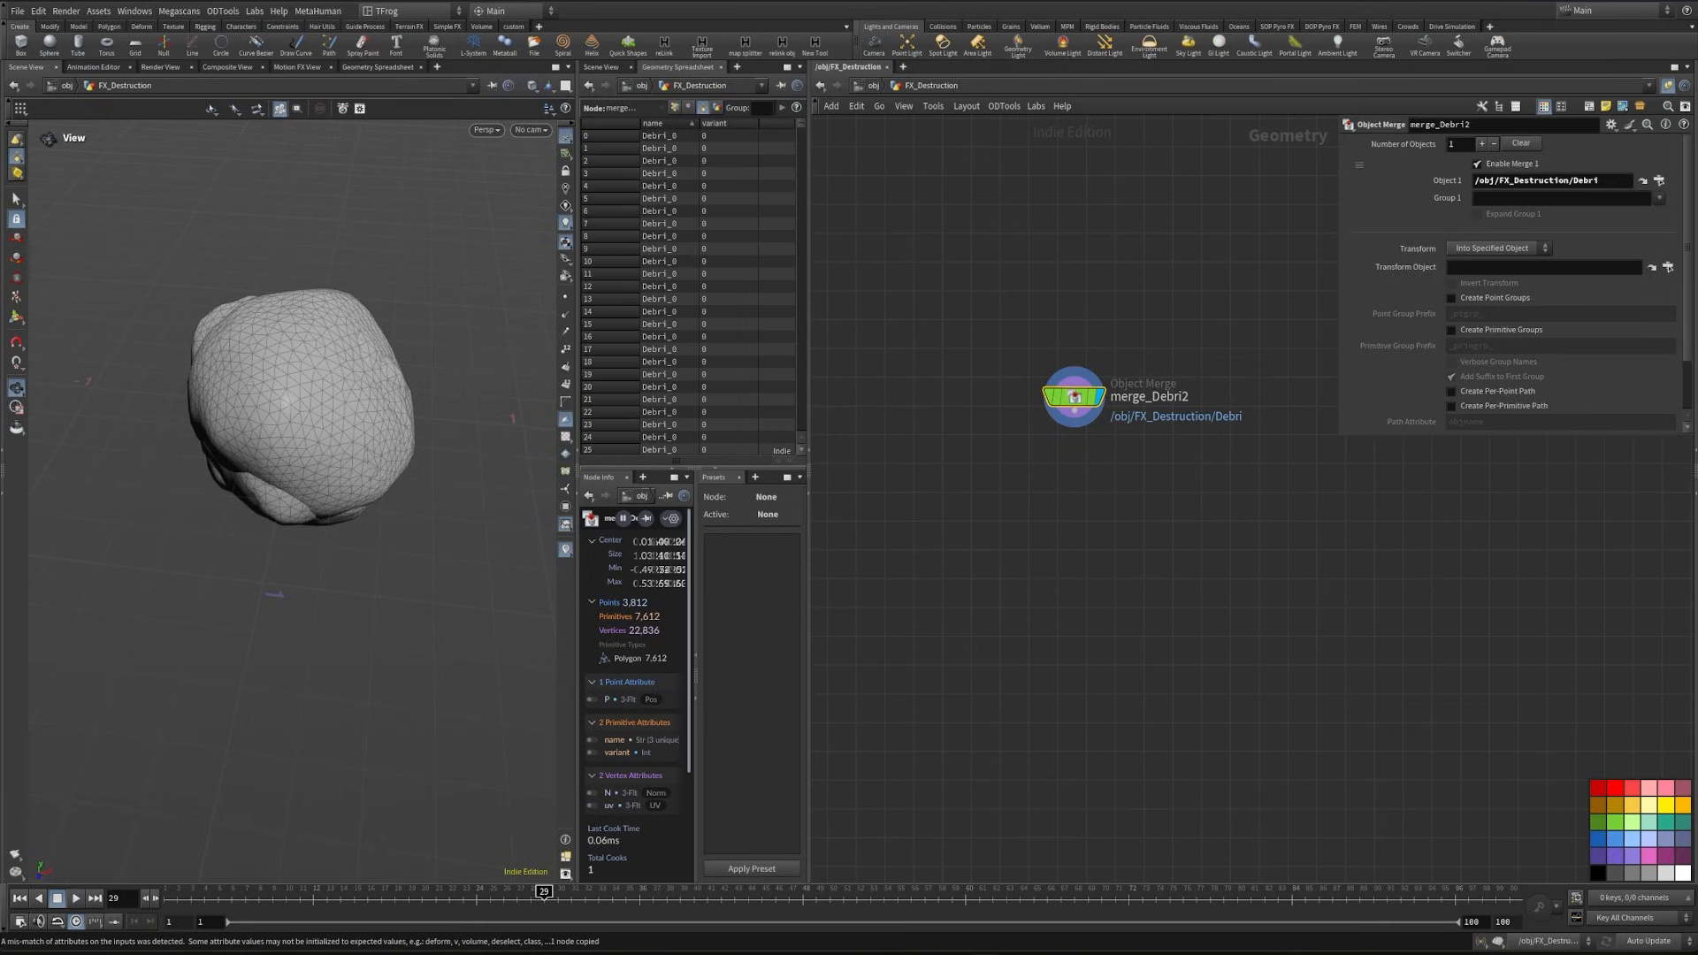
# - Add a for-each loop over primitives below the Debri object merge and space its end block below the begin block
pyautogui.click(1074, 426)
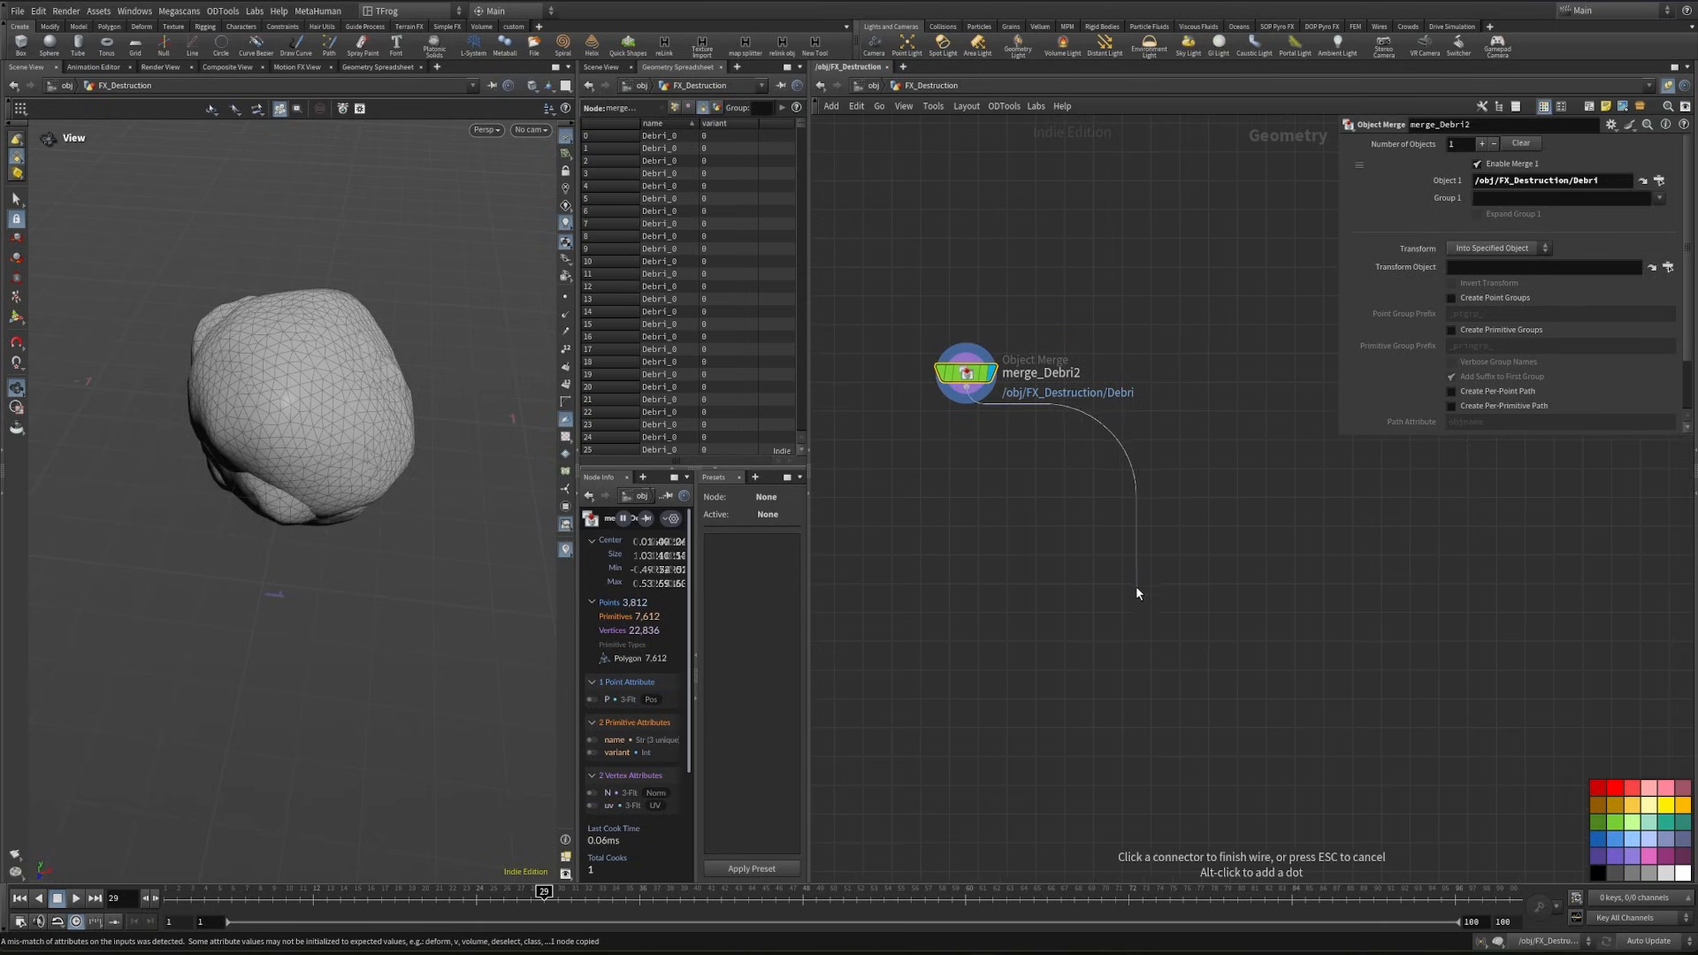
pyautogui.moveTo(1136, 585); pyautogui.dragTo(1023, 442, button='middle')
pyautogui.click(1070, 485)
pyautogui.write('for')
pyautogui.press('Return')
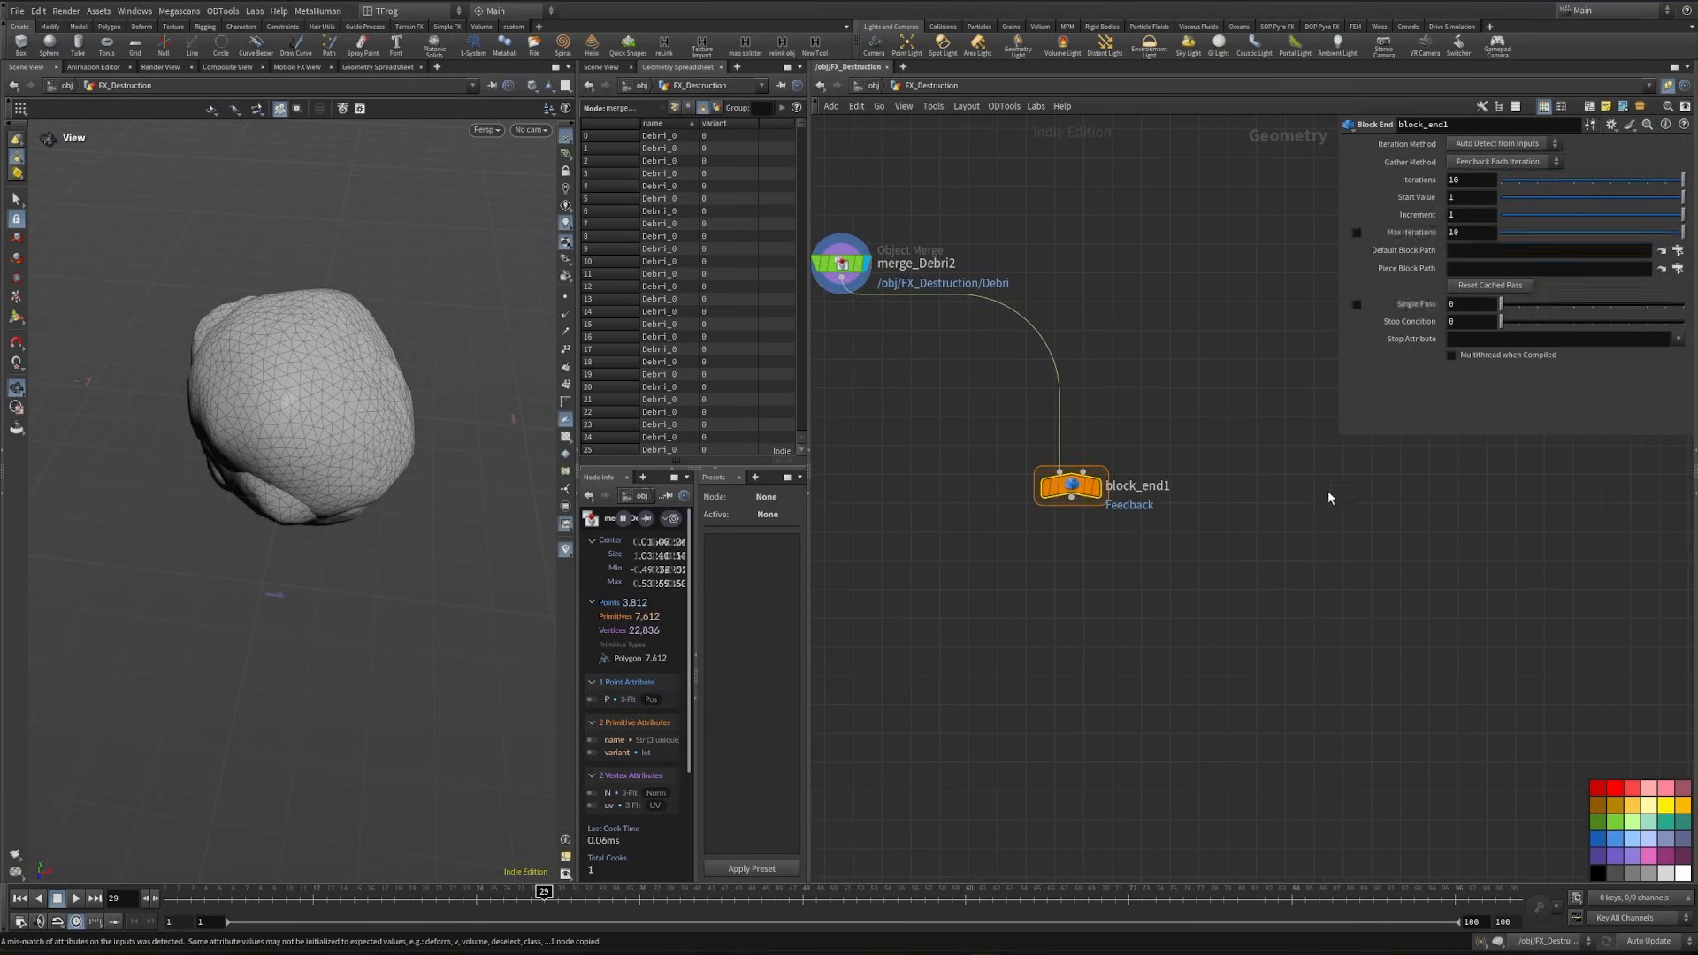
pyautogui.click(1097, 599)
pyautogui.moveTo(1071, 599); pyautogui.dragTo(1071, 666)
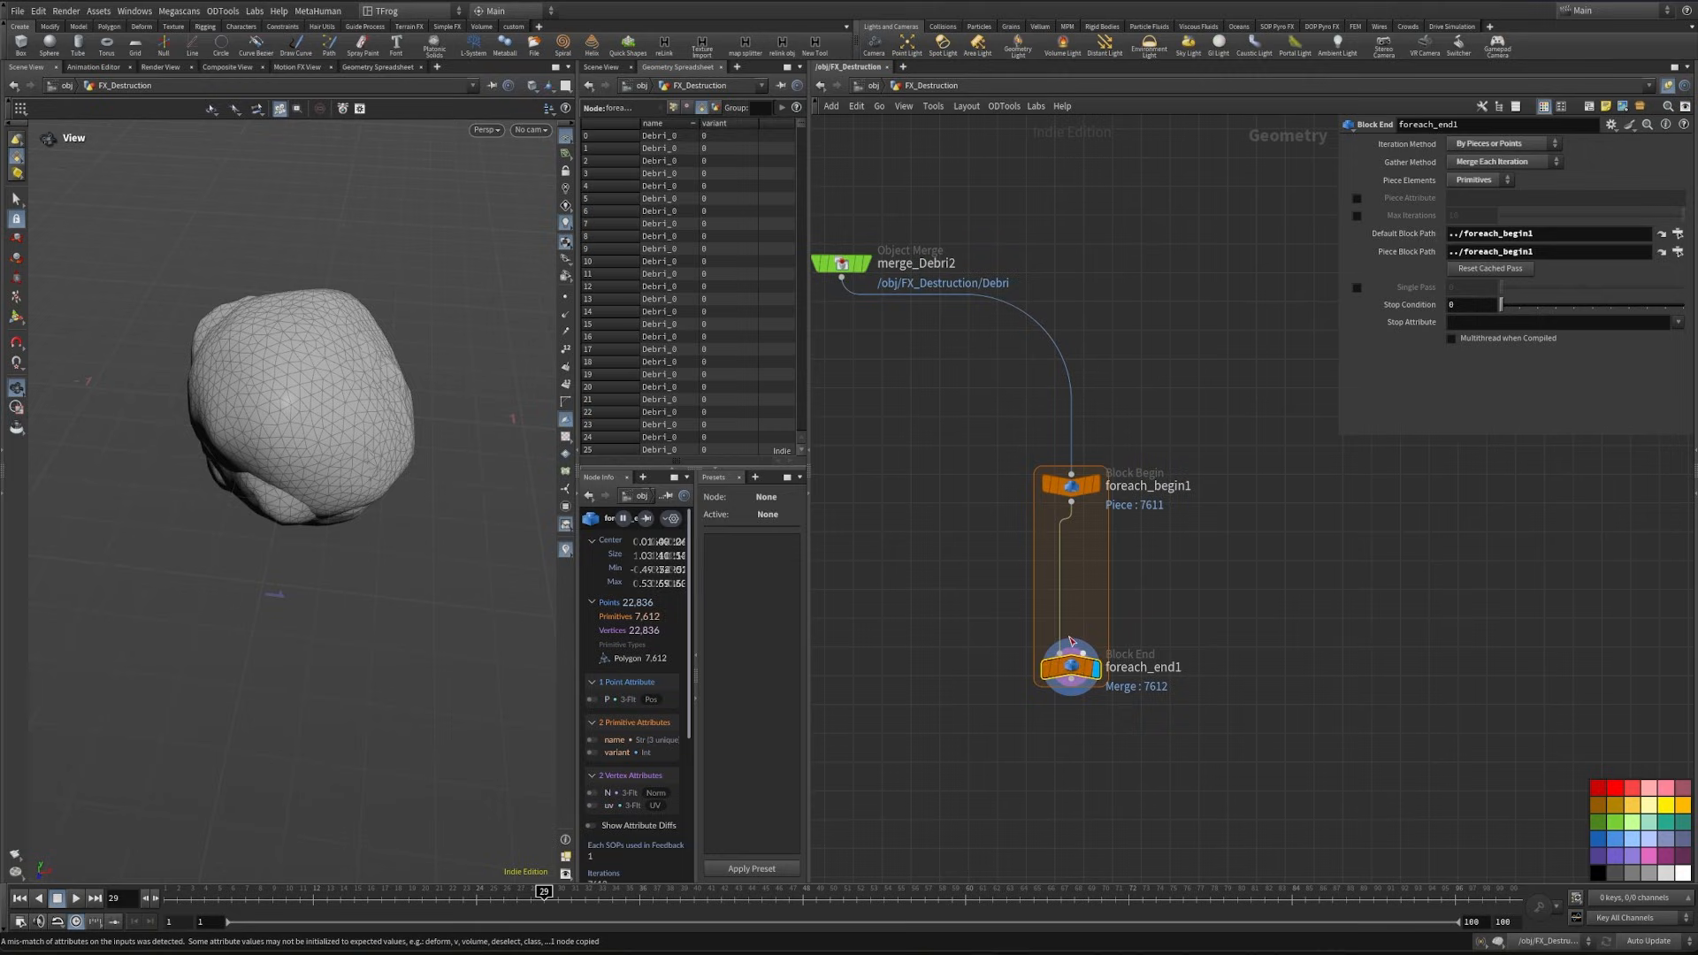
# - Set the for-each end block's piece attribute to variant and move the block farther below the begin block
pyautogui.click(723, 125)
pyautogui.click(1474, 196)
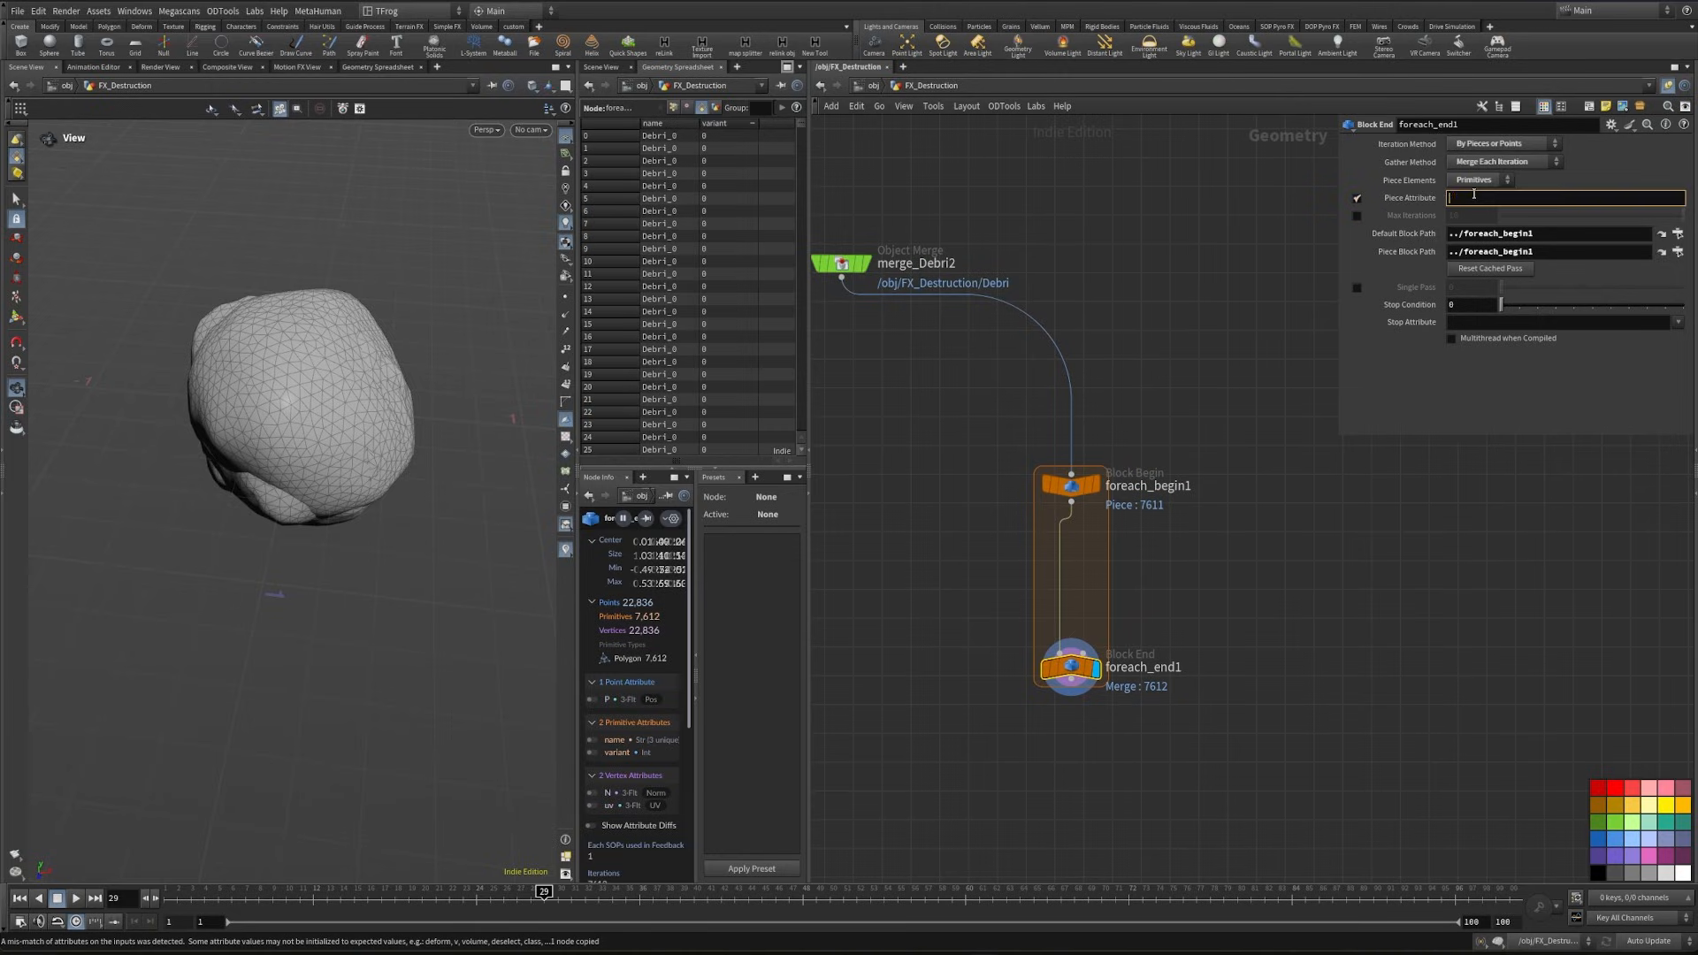
pyautogui.moveTo(1057, 670); pyautogui.dragTo(1126, 751)
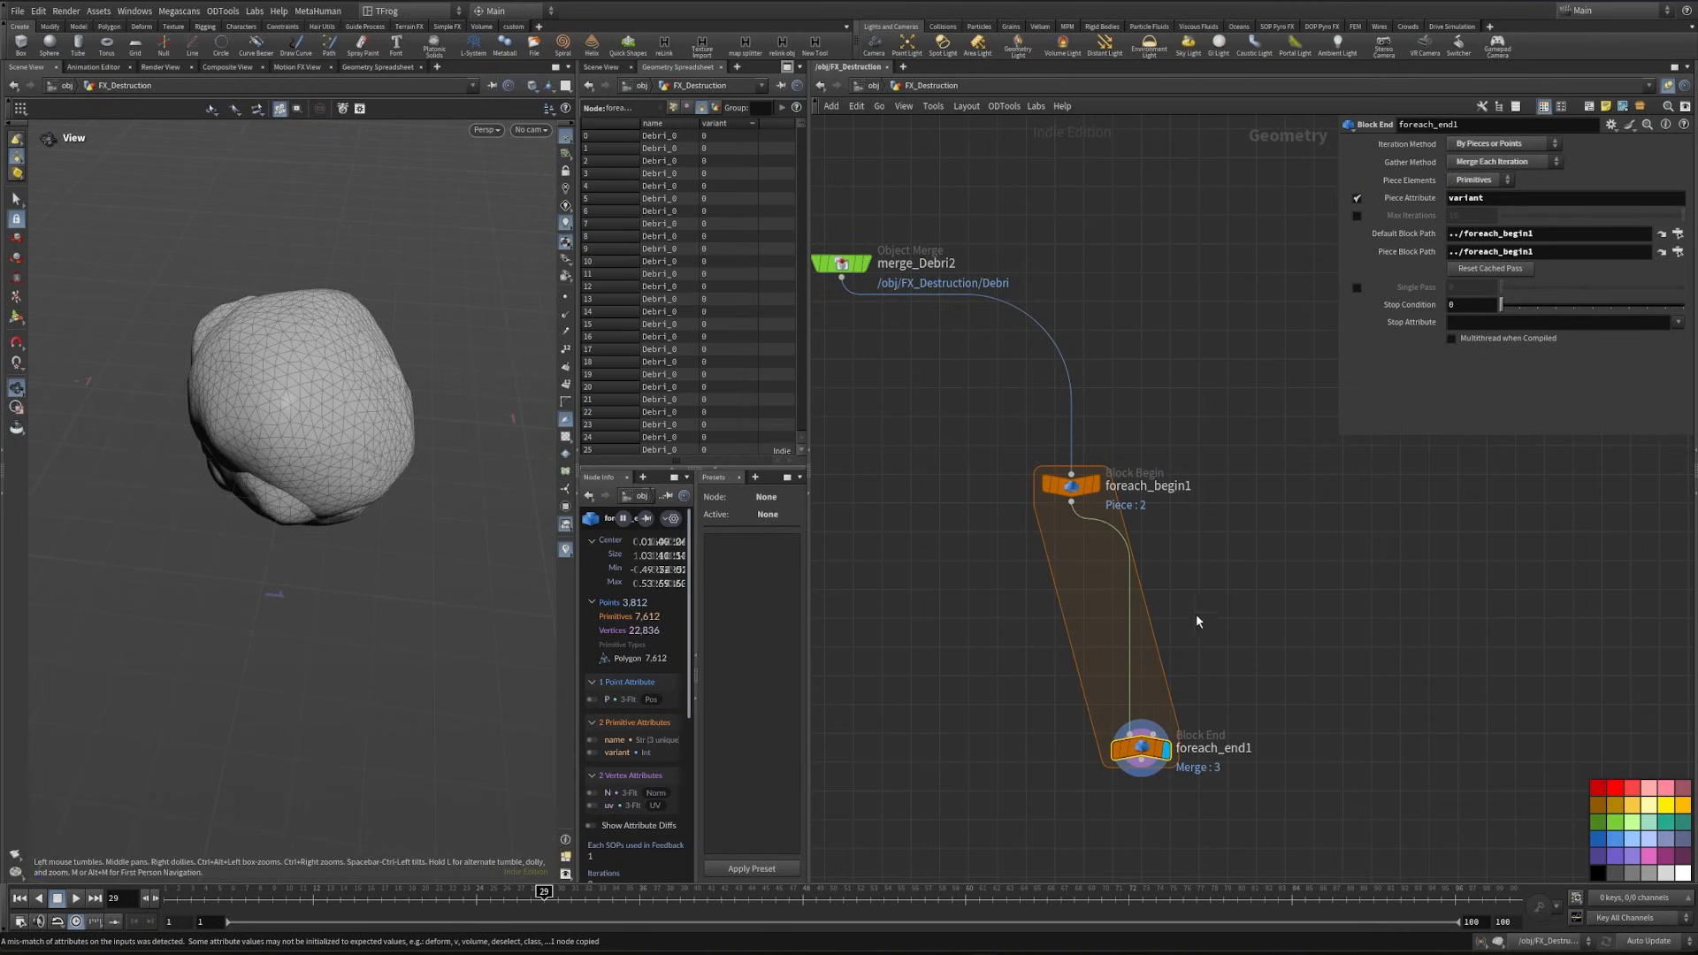
# - Add a Bound node fed by the loop's begin block and display its bounding box
pyautogui.click(993, 633)
pyautogui.press('Tab')
pyautogui.write('pack')
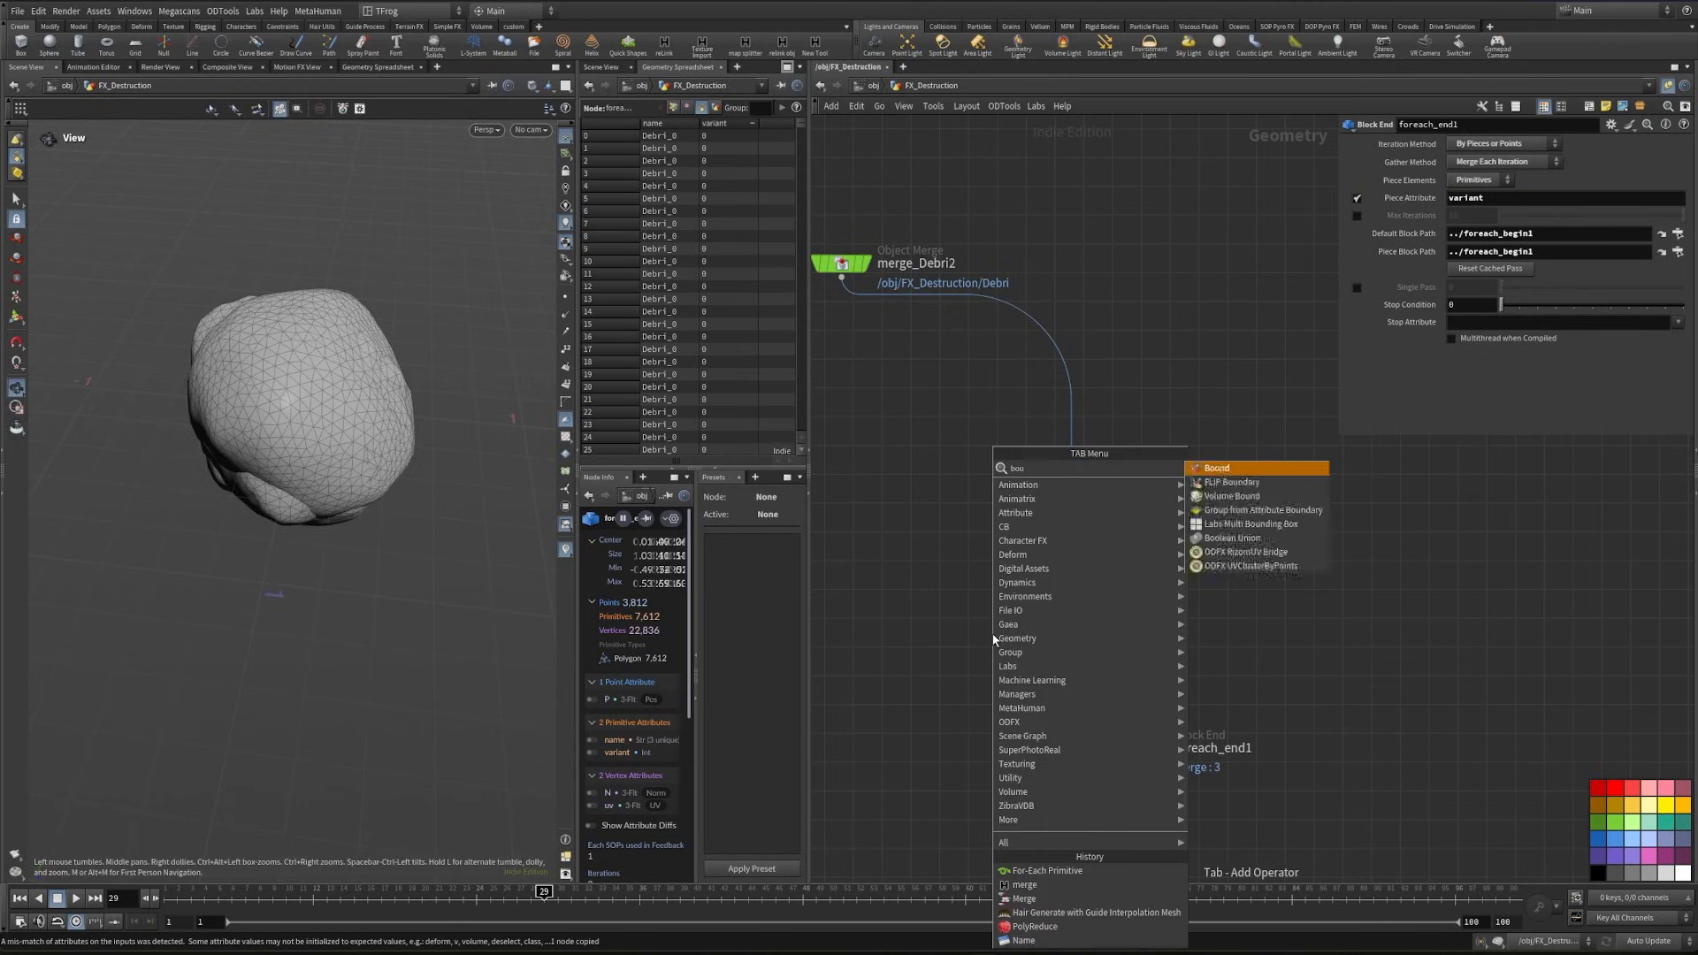
pyautogui.press('Return')
pyautogui.click(1028, 612)
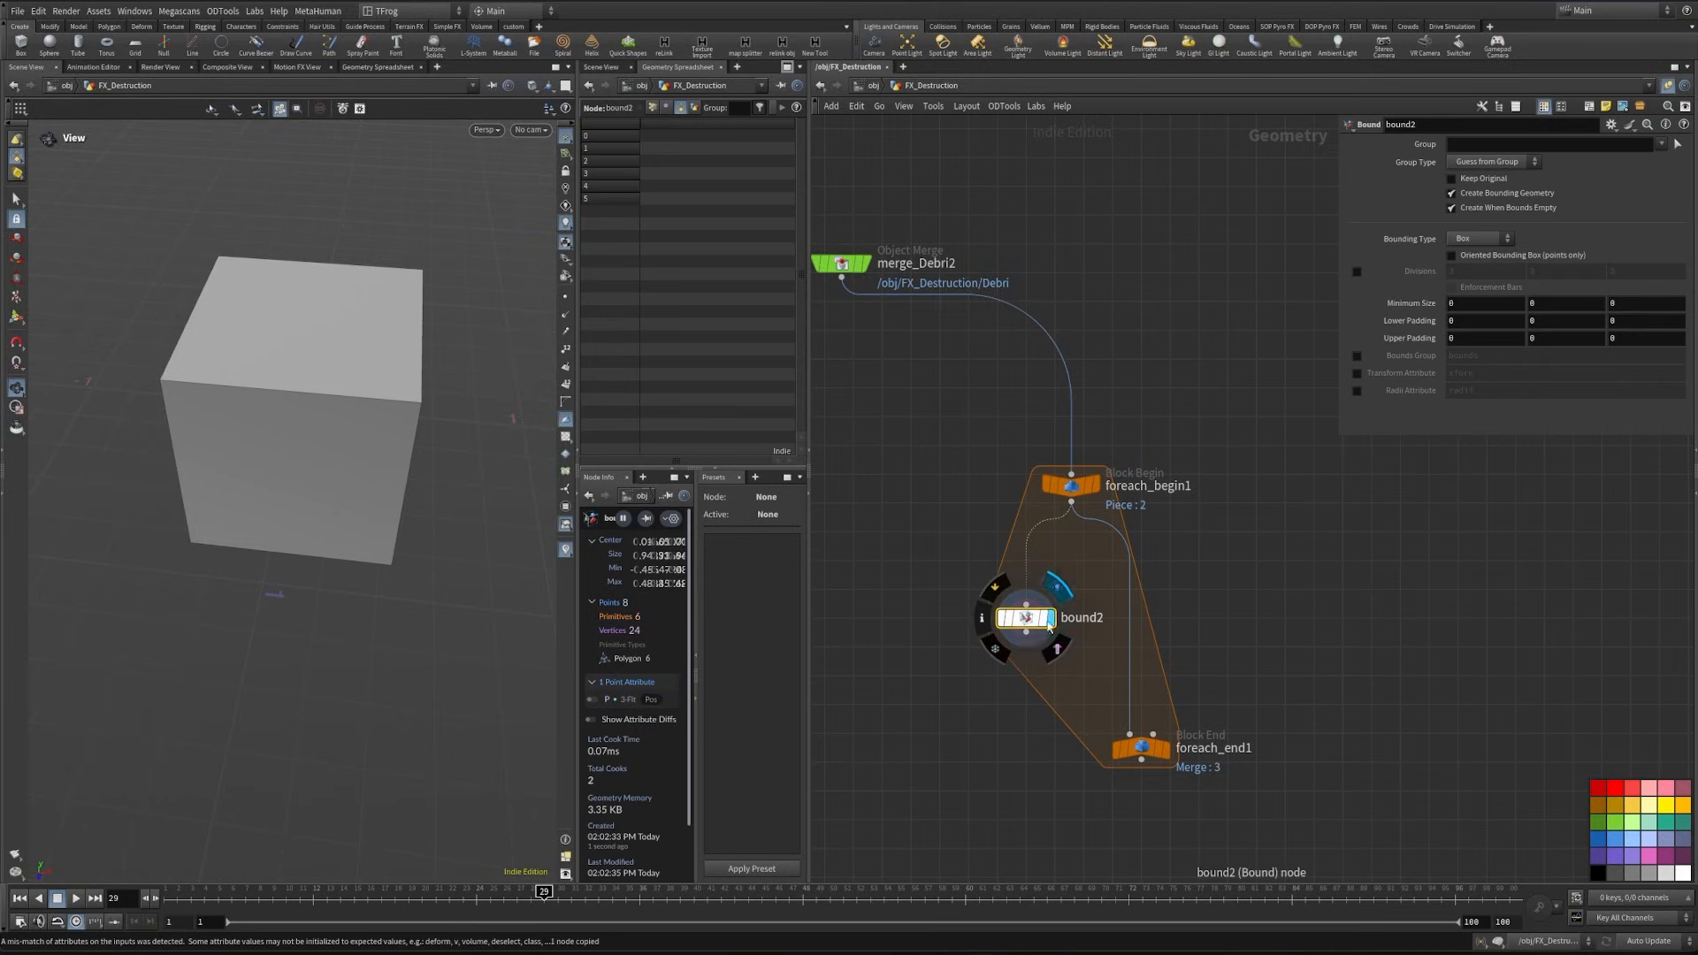
pyautogui.moveTo(259, 438); pyautogui.dragTo(416, 389)
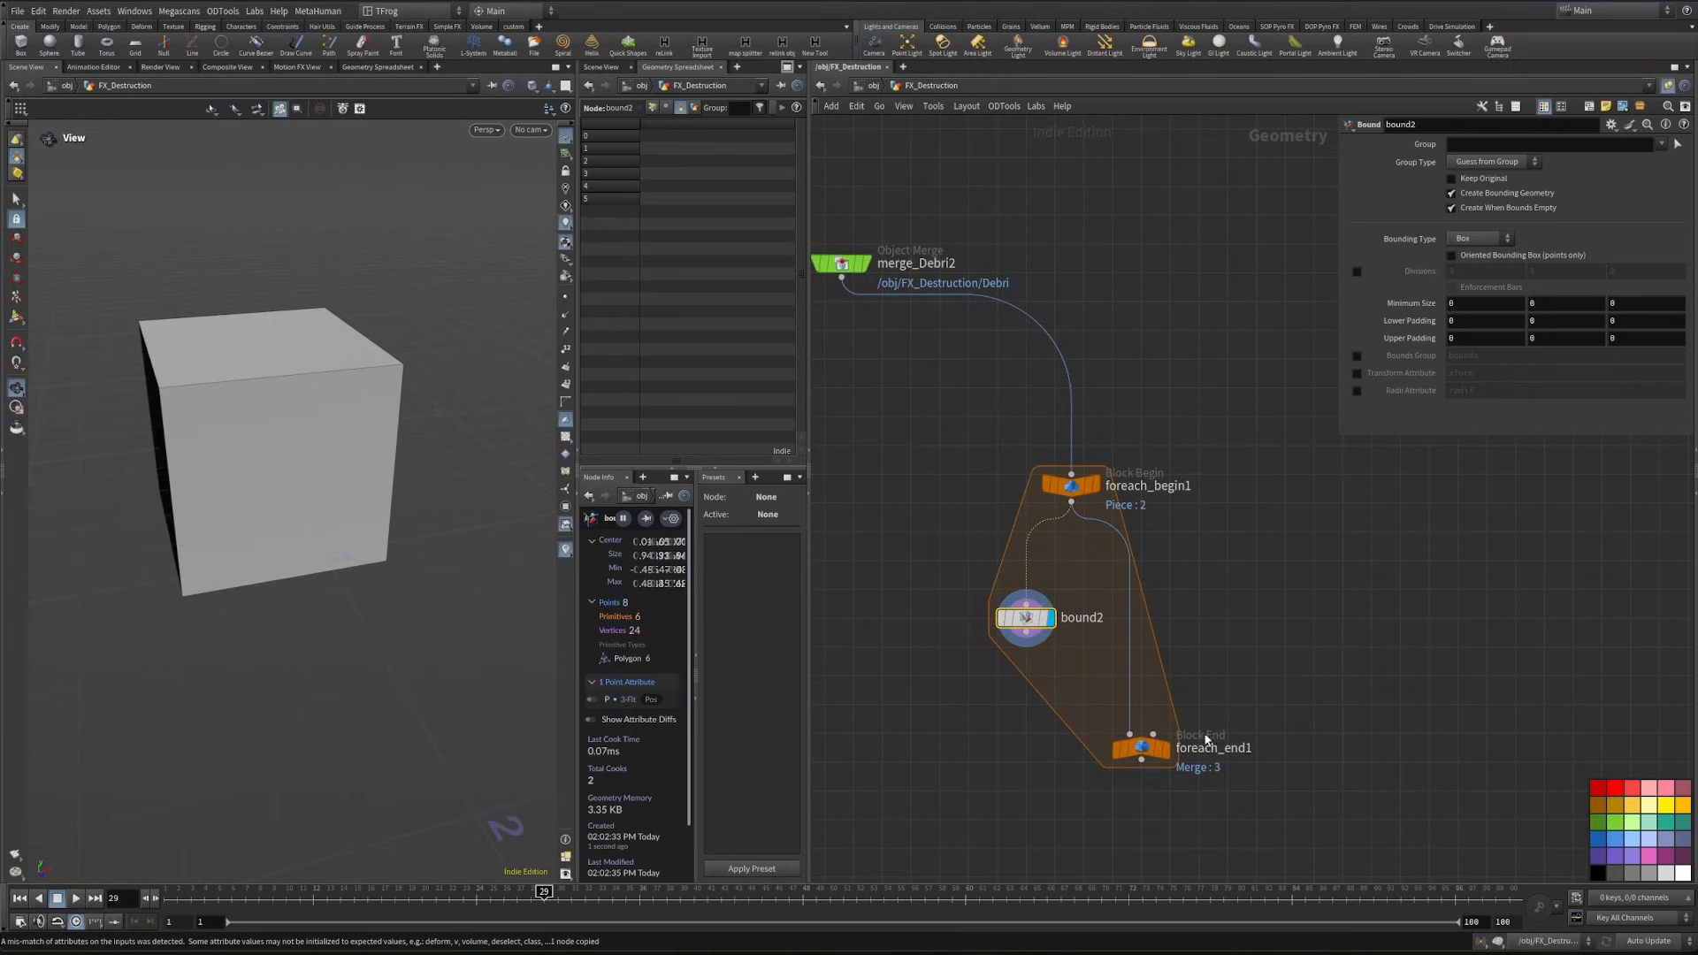
# - Add an Attribute Transfer from the begin block onto the bounding box and wire its output into the for-each end block
pyautogui.moveTo(1031, 698); pyautogui.dragTo(996, 517, button='middle')
pyautogui.moveTo(1106, 570); pyautogui.dragTo(1106, 658)
pyautogui.click(1007, 560)
pyautogui.press('Tab')
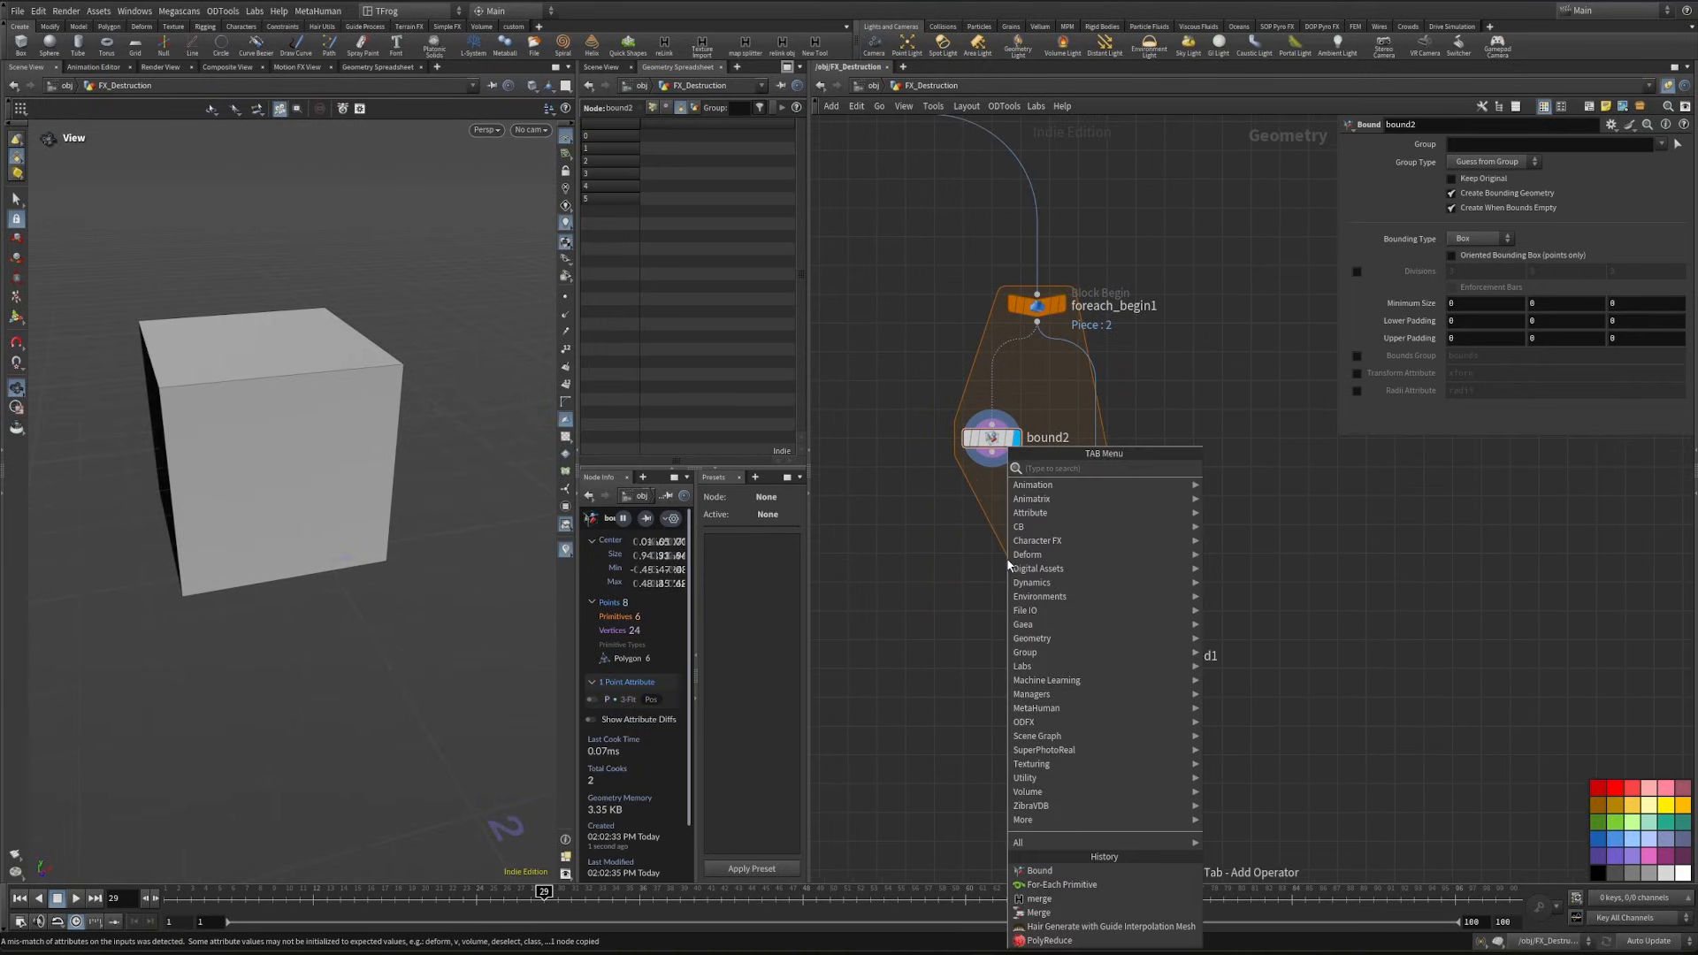
pyautogui.write('att tra')
pyautogui.press('Return')
pyautogui.click(1000, 555)
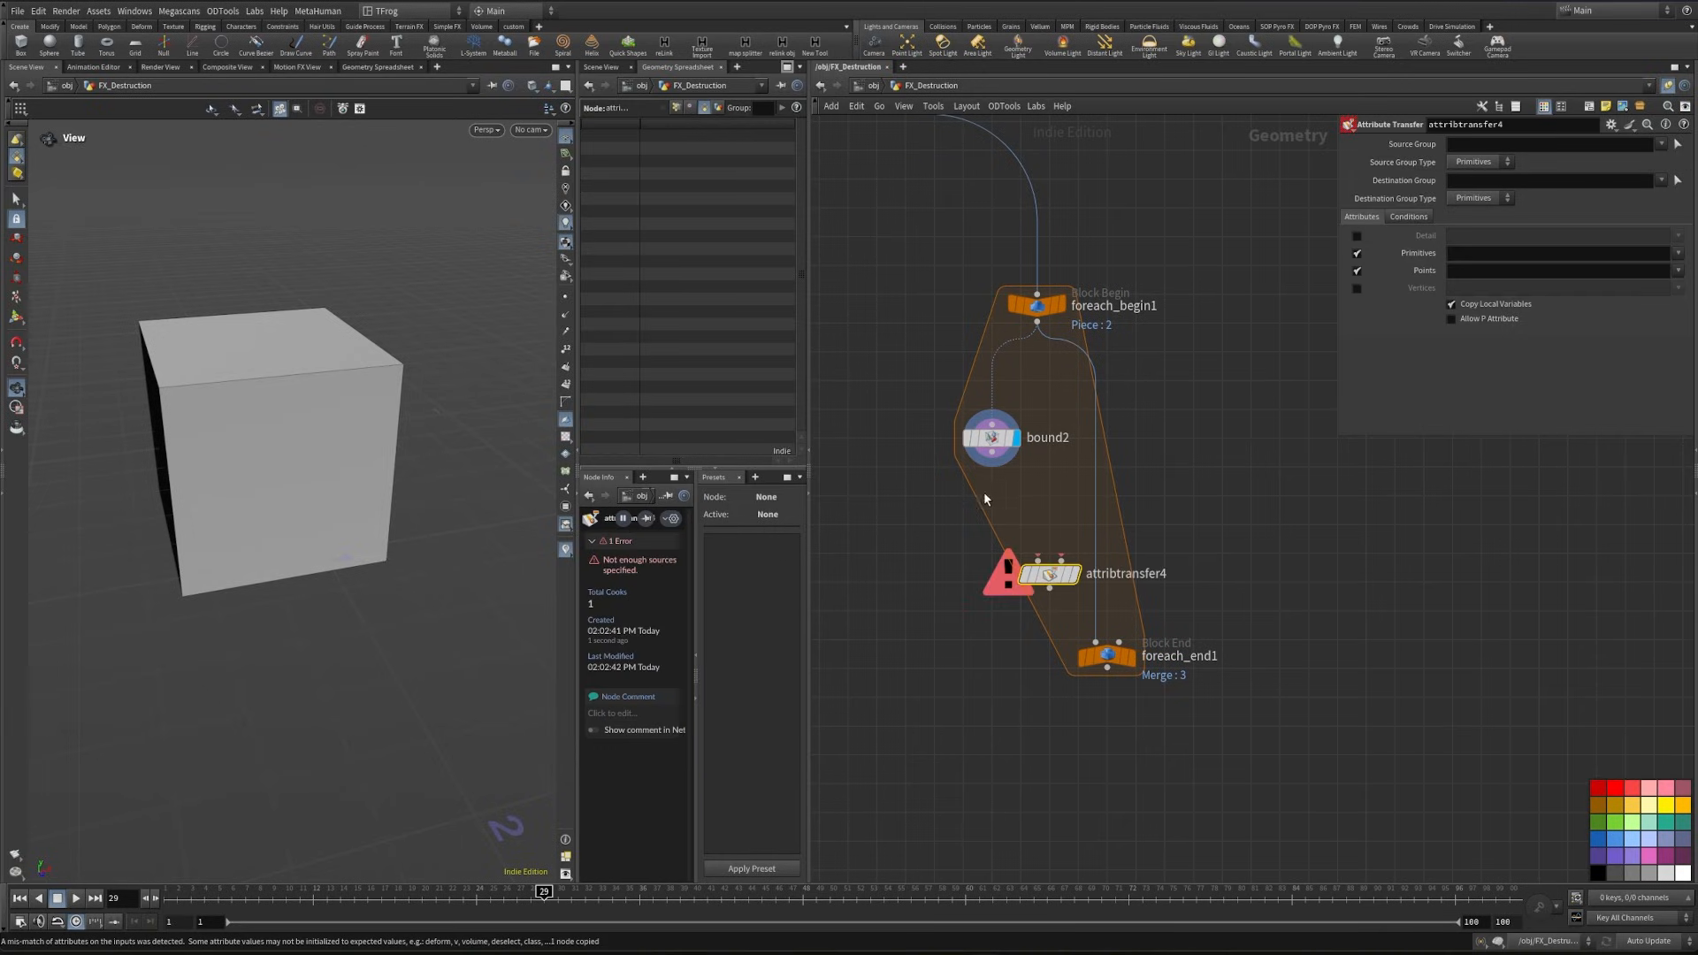
pyautogui.moveTo(1017, 535); pyautogui.dragTo(1063, 472)
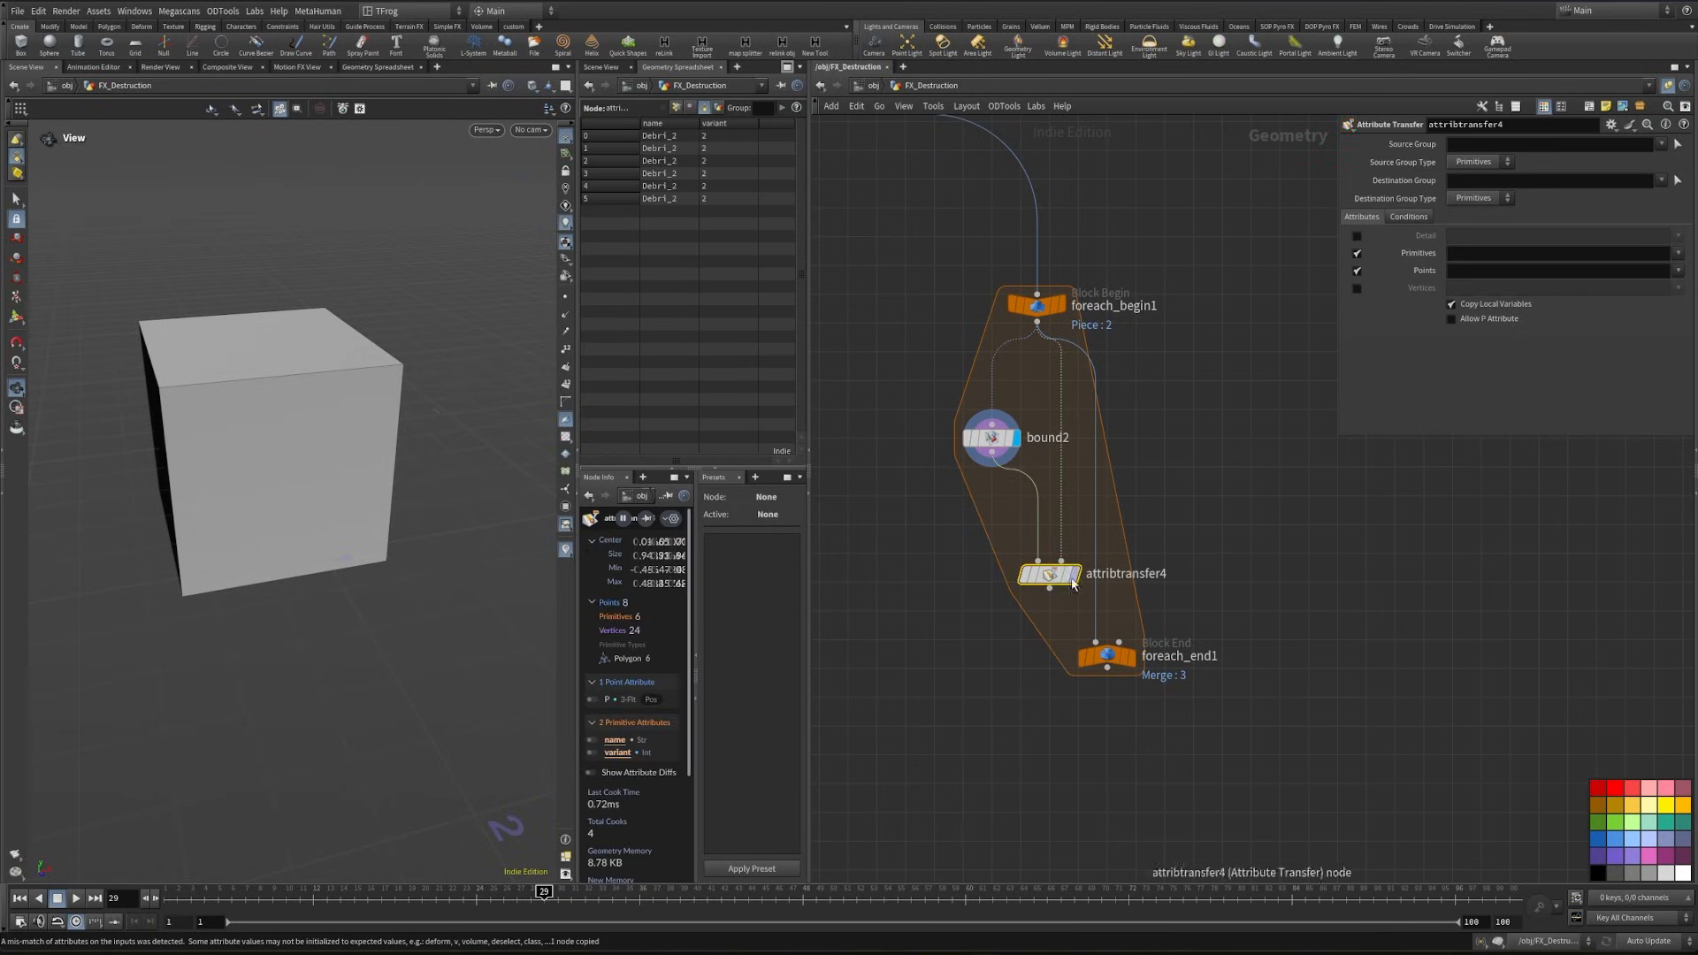
pyautogui.moveTo(1050, 588); pyautogui.dragTo(1082, 698)
pyautogui.click(1117, 697)
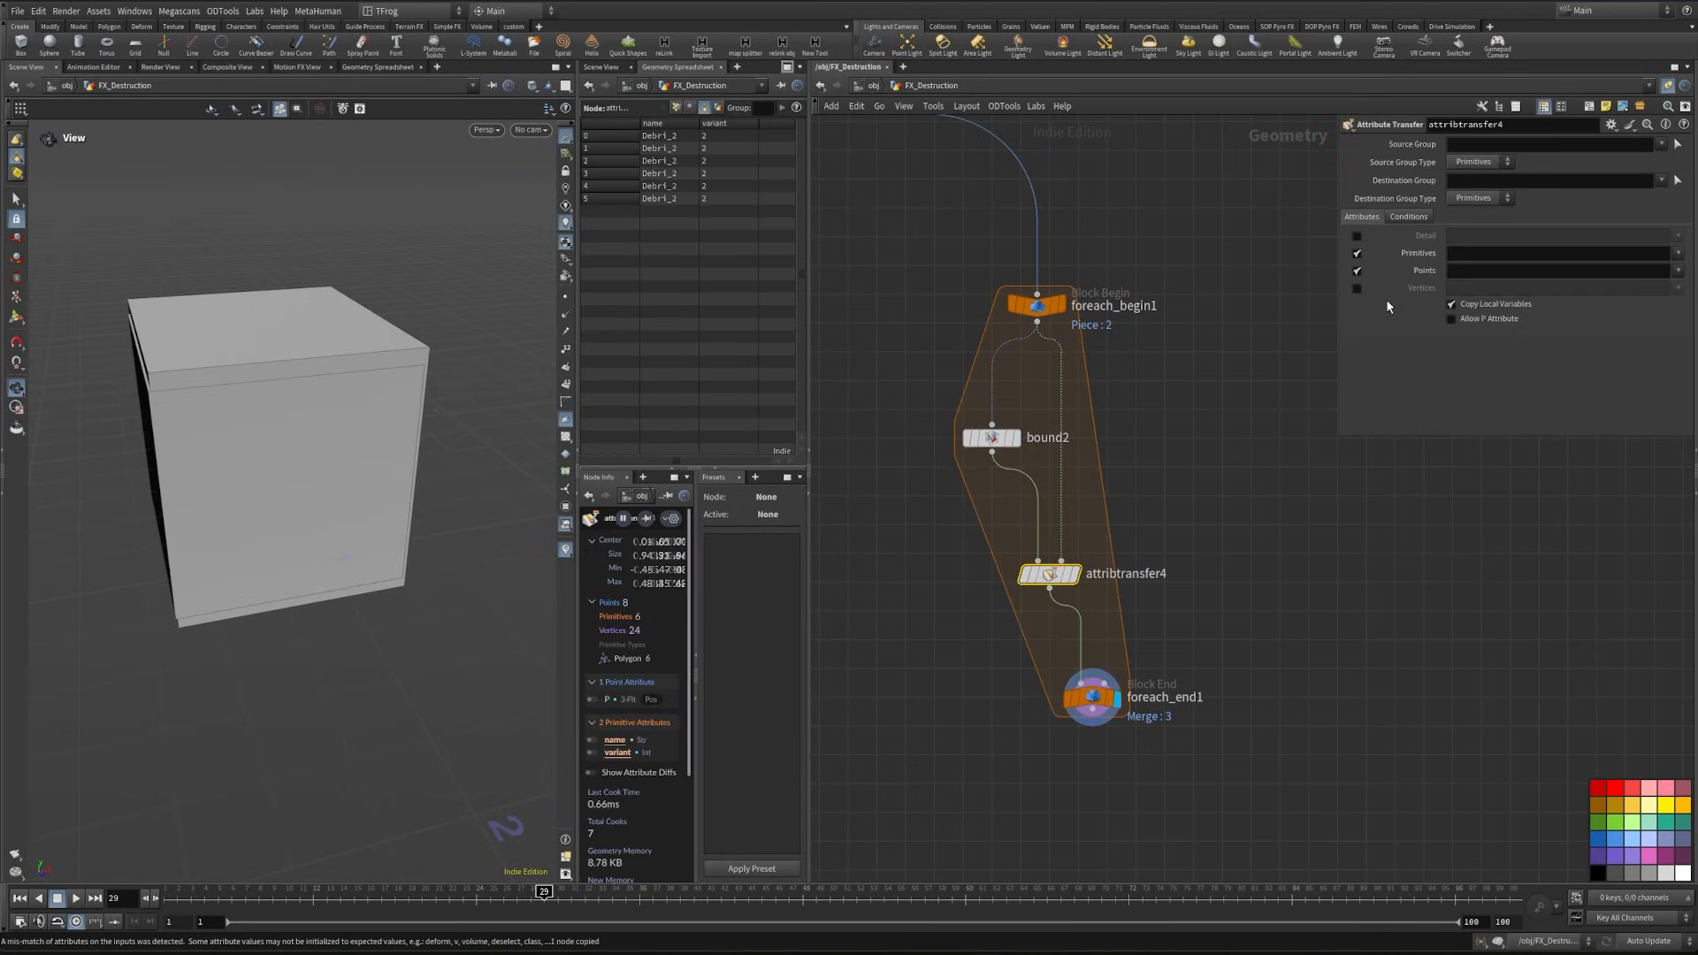
# - Transfer only the primitive attributes name and variant, with point transfer and the distance threshold turned off
pyautogui.click(1689, 270)
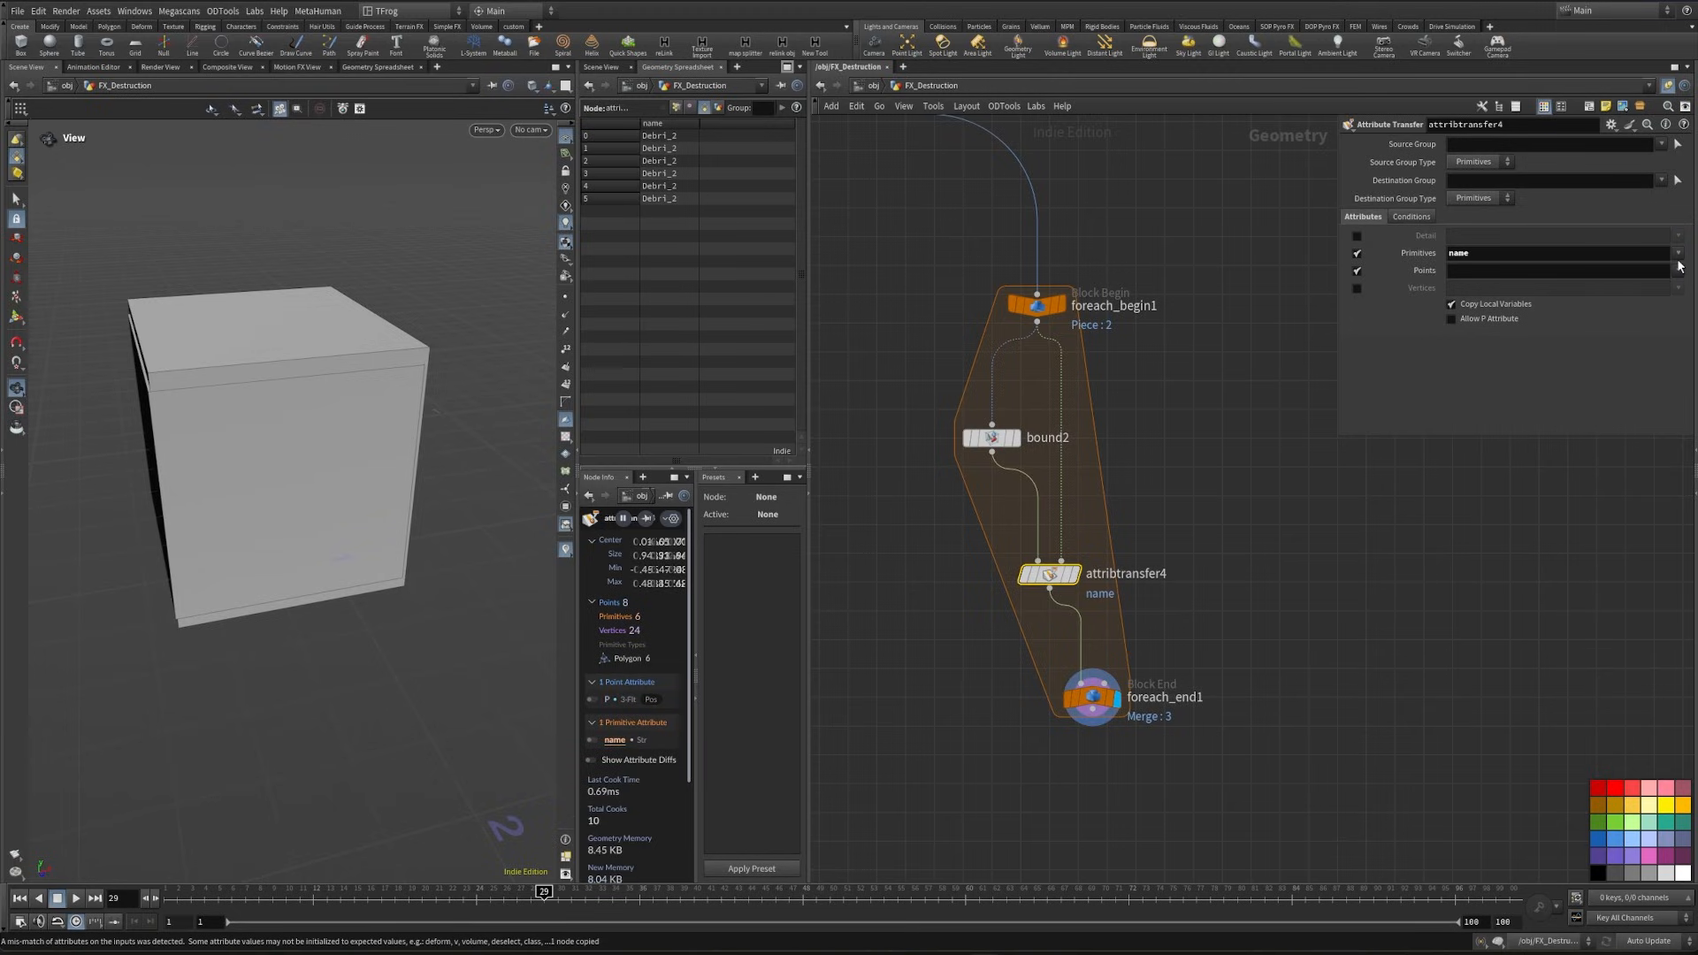
pyautogui.click(1686, 281)
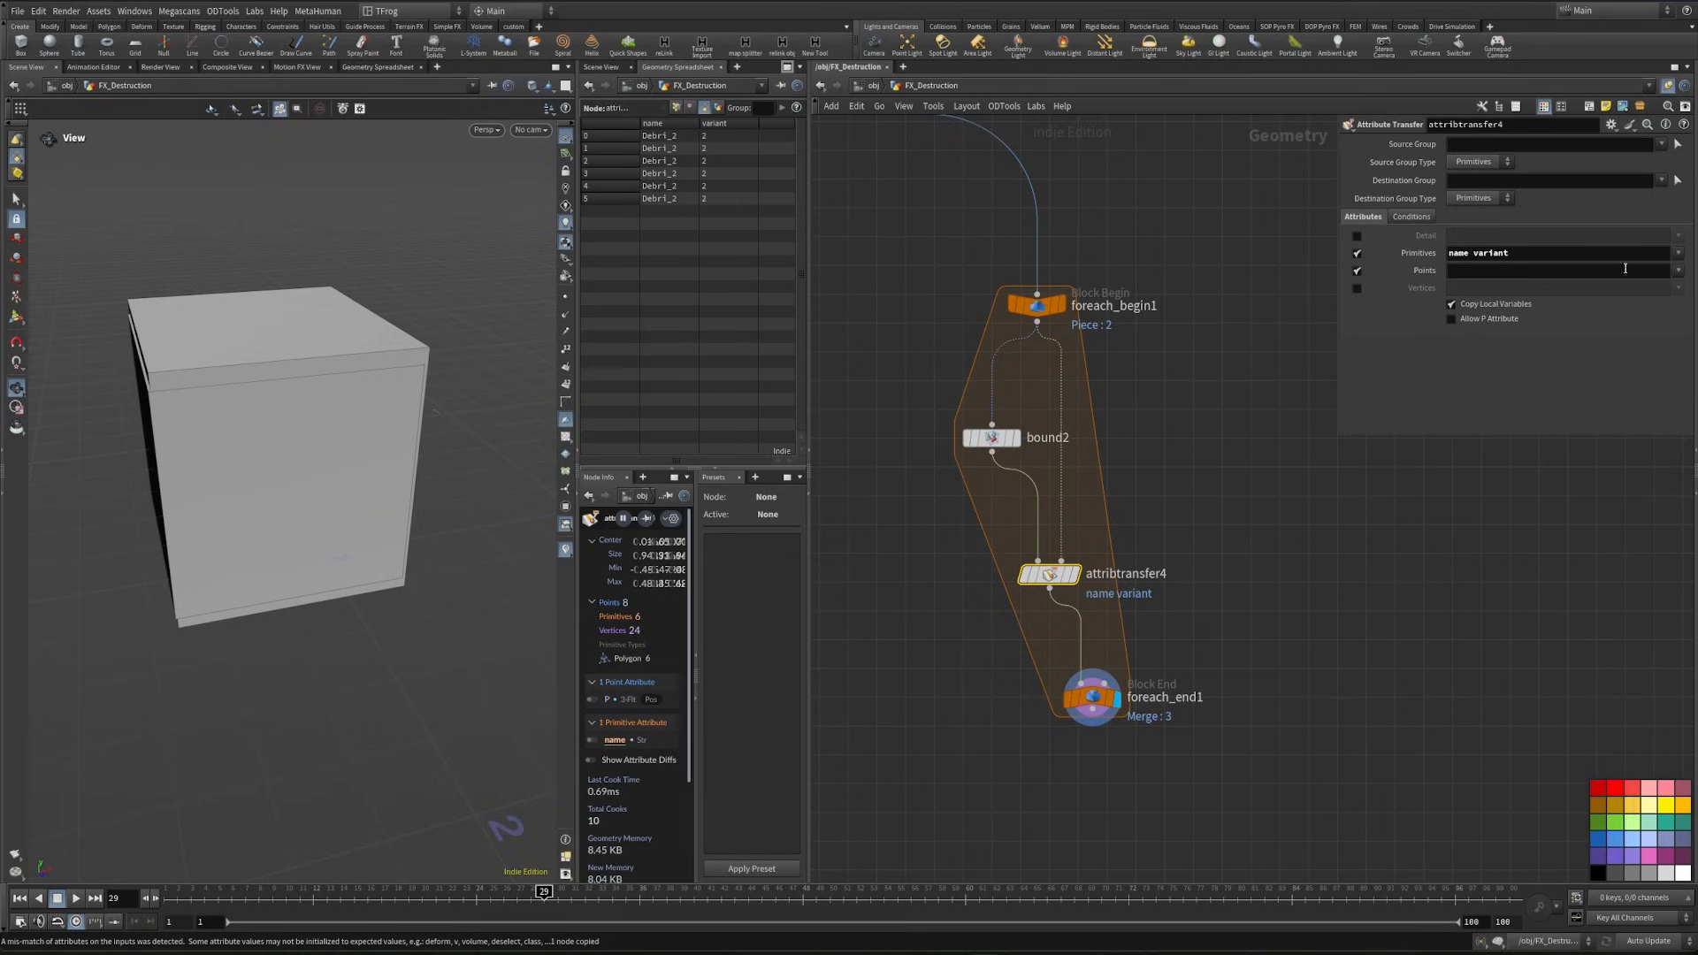
pyautogui.click(1415, 218)
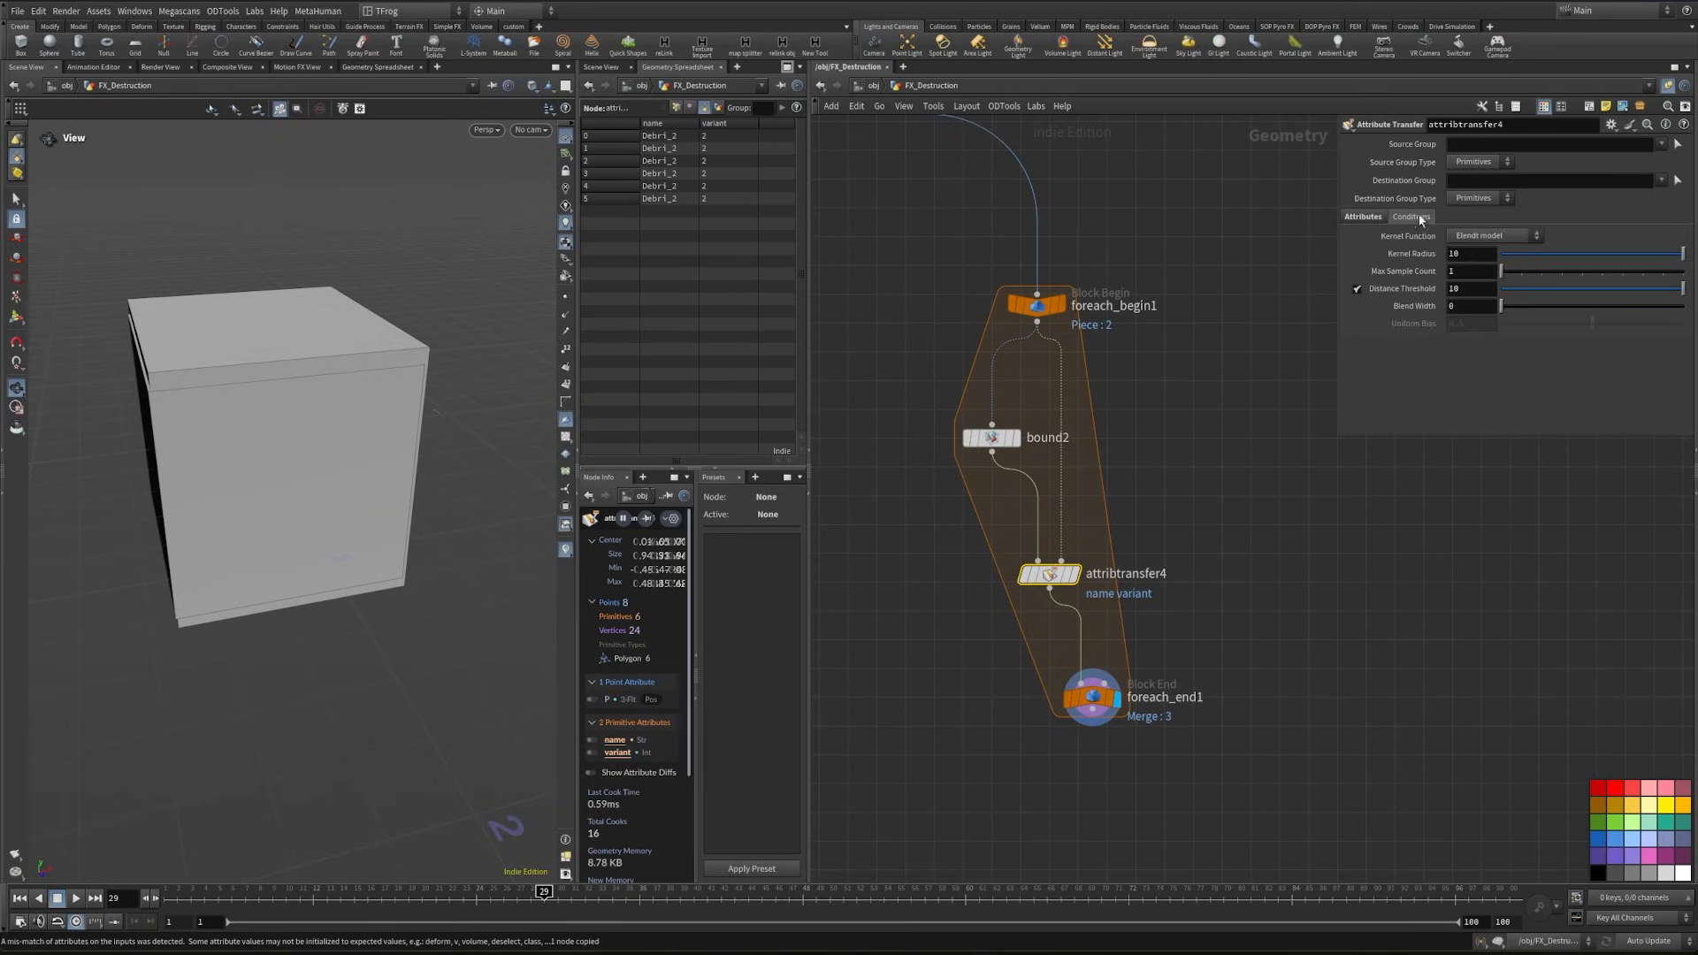
pyautogui.click(1357, 289)
pyautogui.click(1106, 648)
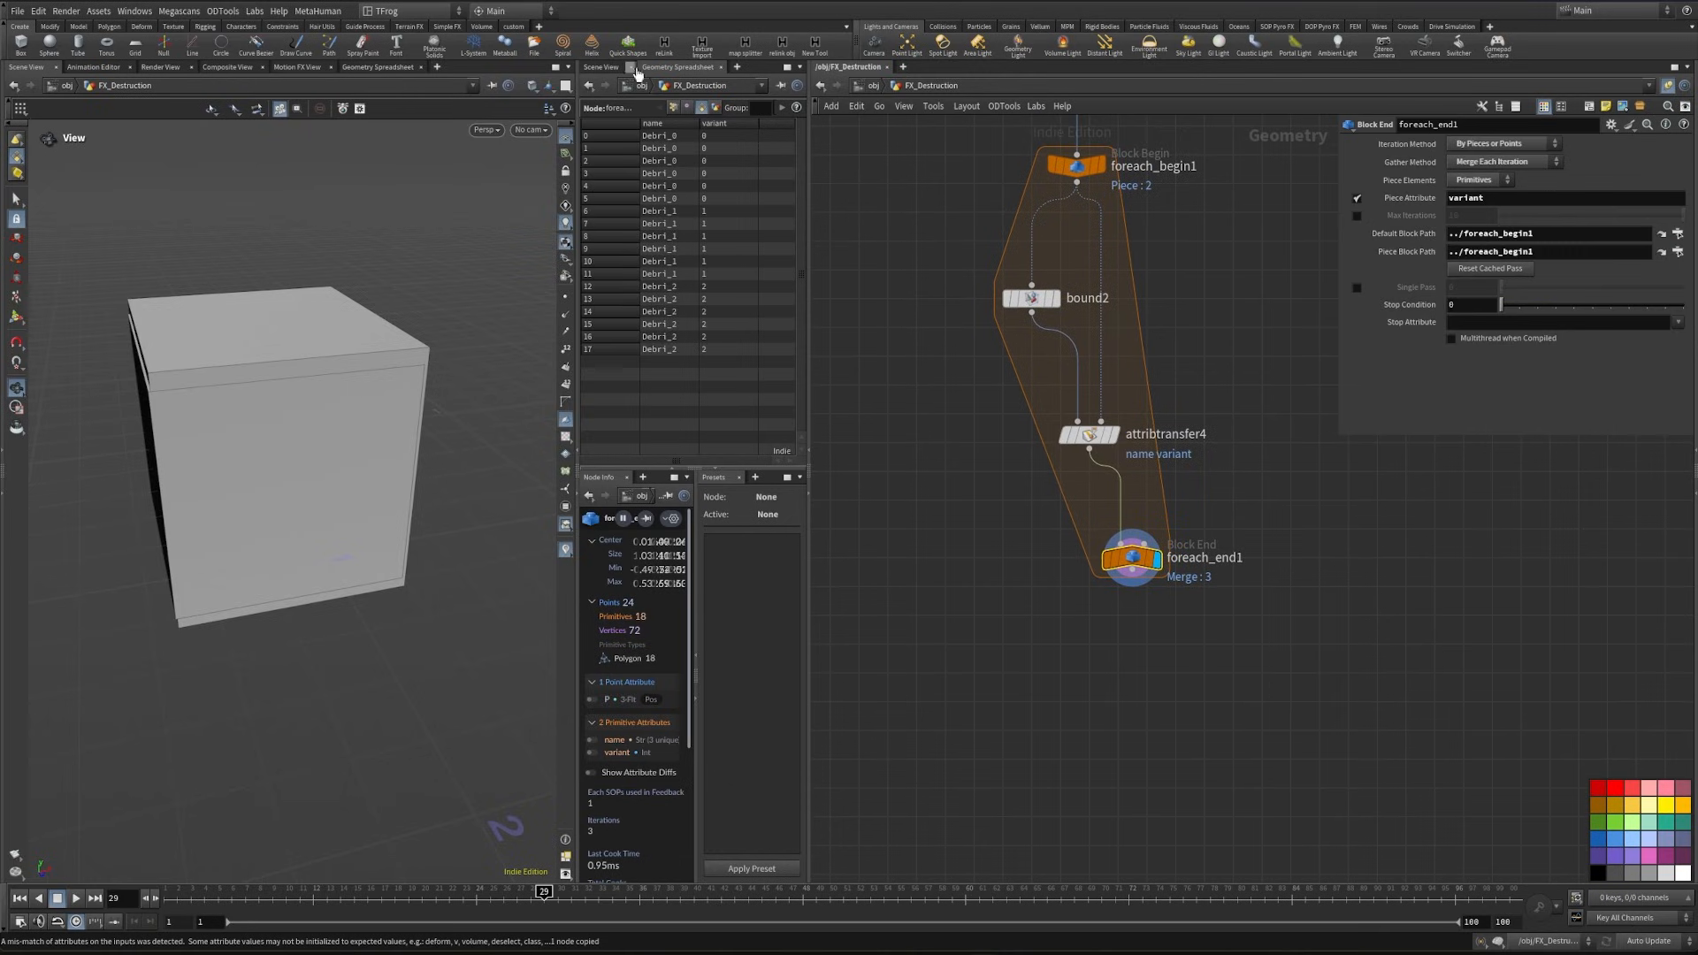
# - Duplicate the Pants network's render and proxy purpose wrangles, Color and Merge nodes below the debris loop
pyautogui.scroll(-3, 1062, 490)
pyautogui.scroll(-4, 962, 631)
pyautogui.moveTo(955, 635); pyautogui.dragTo(1262, 530, button='middle')
pyautogui.scroll(6, 972, 622)
pyautogui.moveTo(909, 563); pyautogui.dragTo(1402, 804)
pyautogui.scroll(-5, 1440, 731)
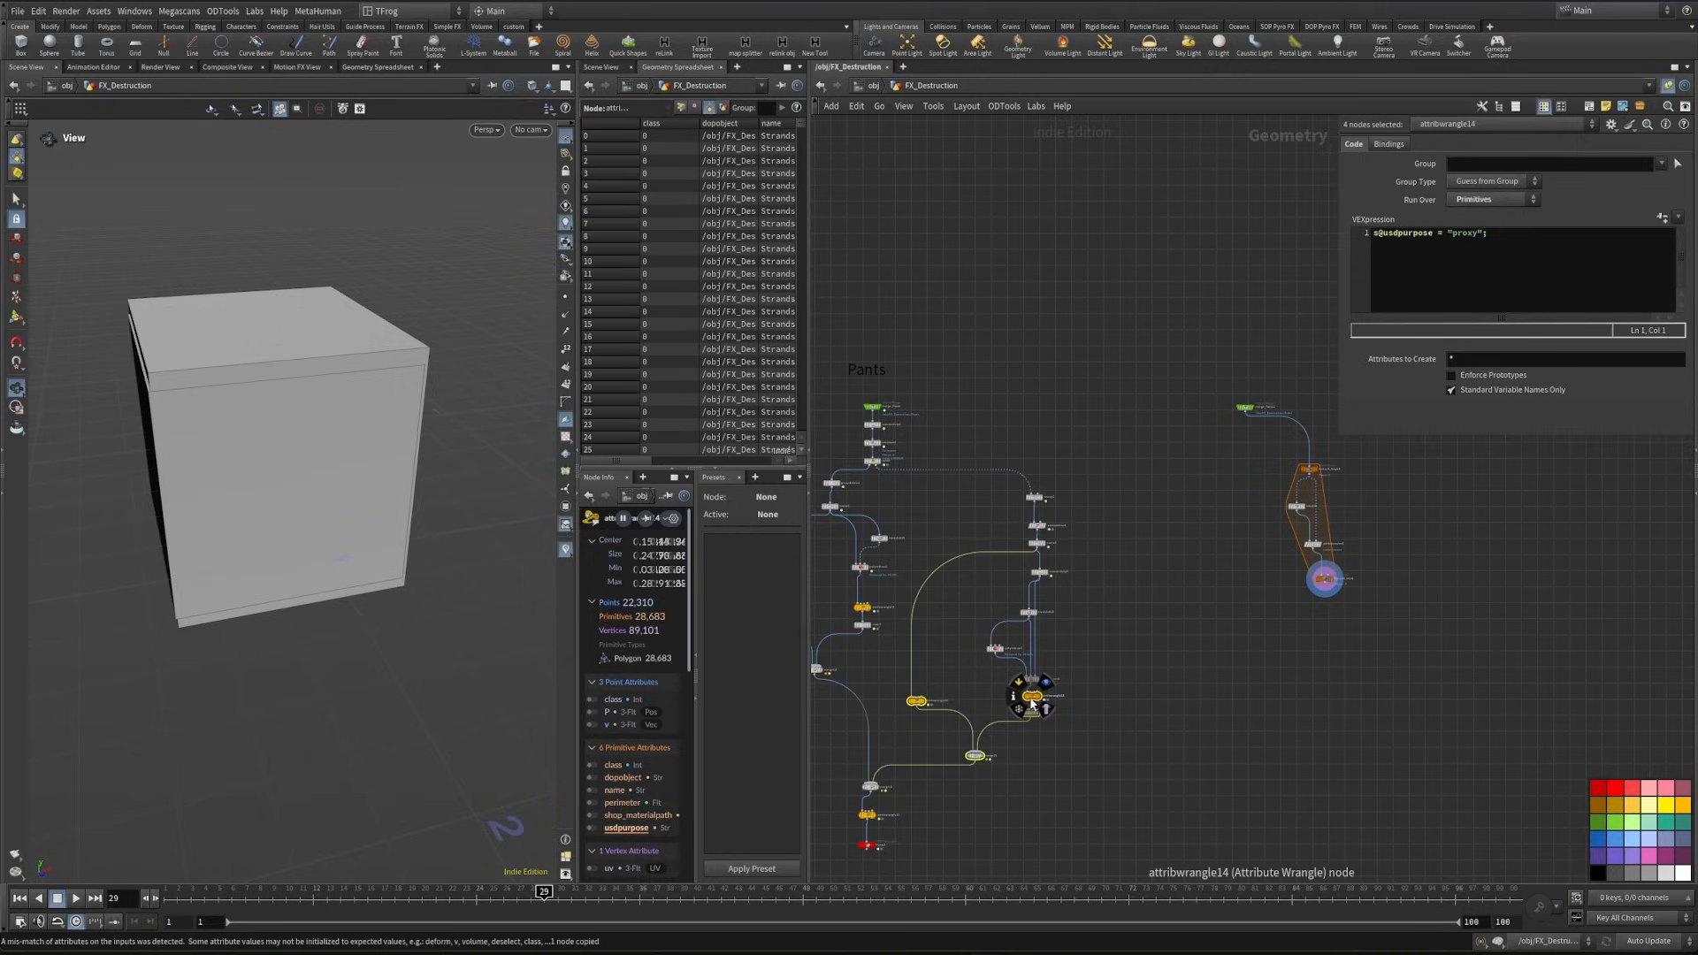
pyautogui.keyDown('alt'); pyautogui.moveTo(1031, 696); pyautogui.dragTo(1292, 629); pyautogui.keyUp('alt')
pyautogui.moveTo(1164, 699); pyautogui.dragTo(1143, 745, button='middle')
pyautogui.click(1140, 747)
pyautogui.press('y')
# - Connect the debris loop to the copied proxy wrangle and the Debri object merge to the render wrangle, and display their merge
pyautogui.moveTo(1130, 741); pyautogui.dragTo(1131, 583)
pyautogui.scroll(5, 1305, 646)
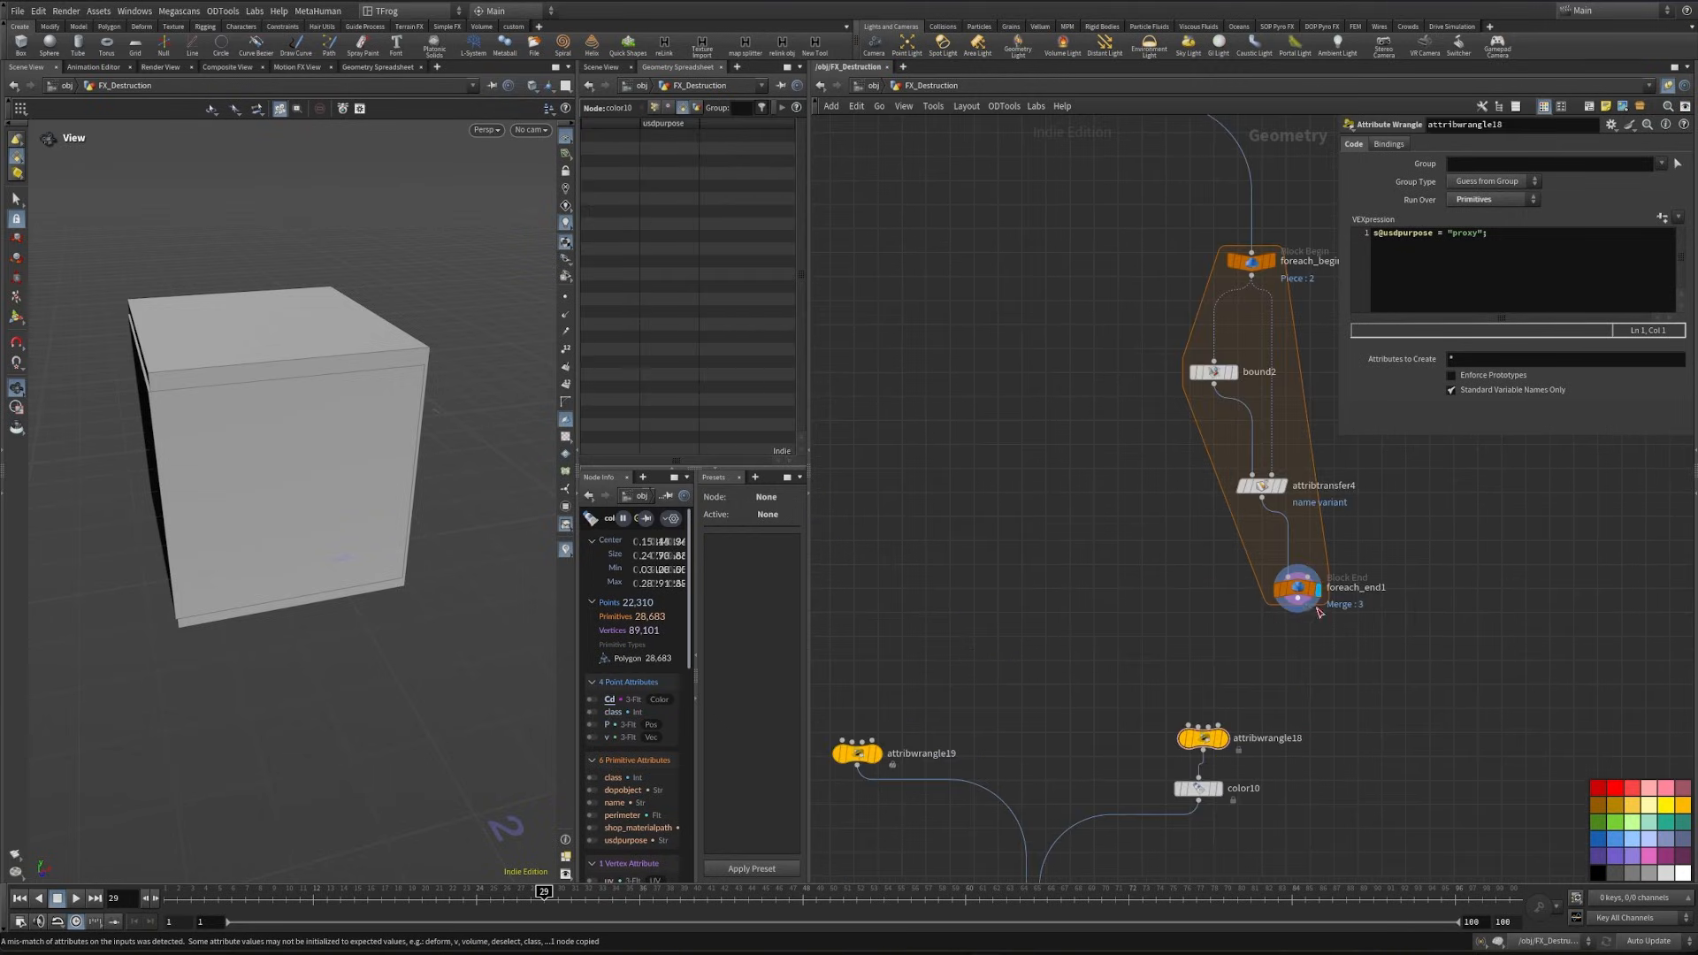
pyautogui.moveTo(1297, 598)
pyautogui.mouseDown()
pyautogui.moveTo(1188, 706)
pyautogui.moveTo(1202, 727)
pyautogui.mouseUp()
pyautogui.scroll(-2, 1165, 628)
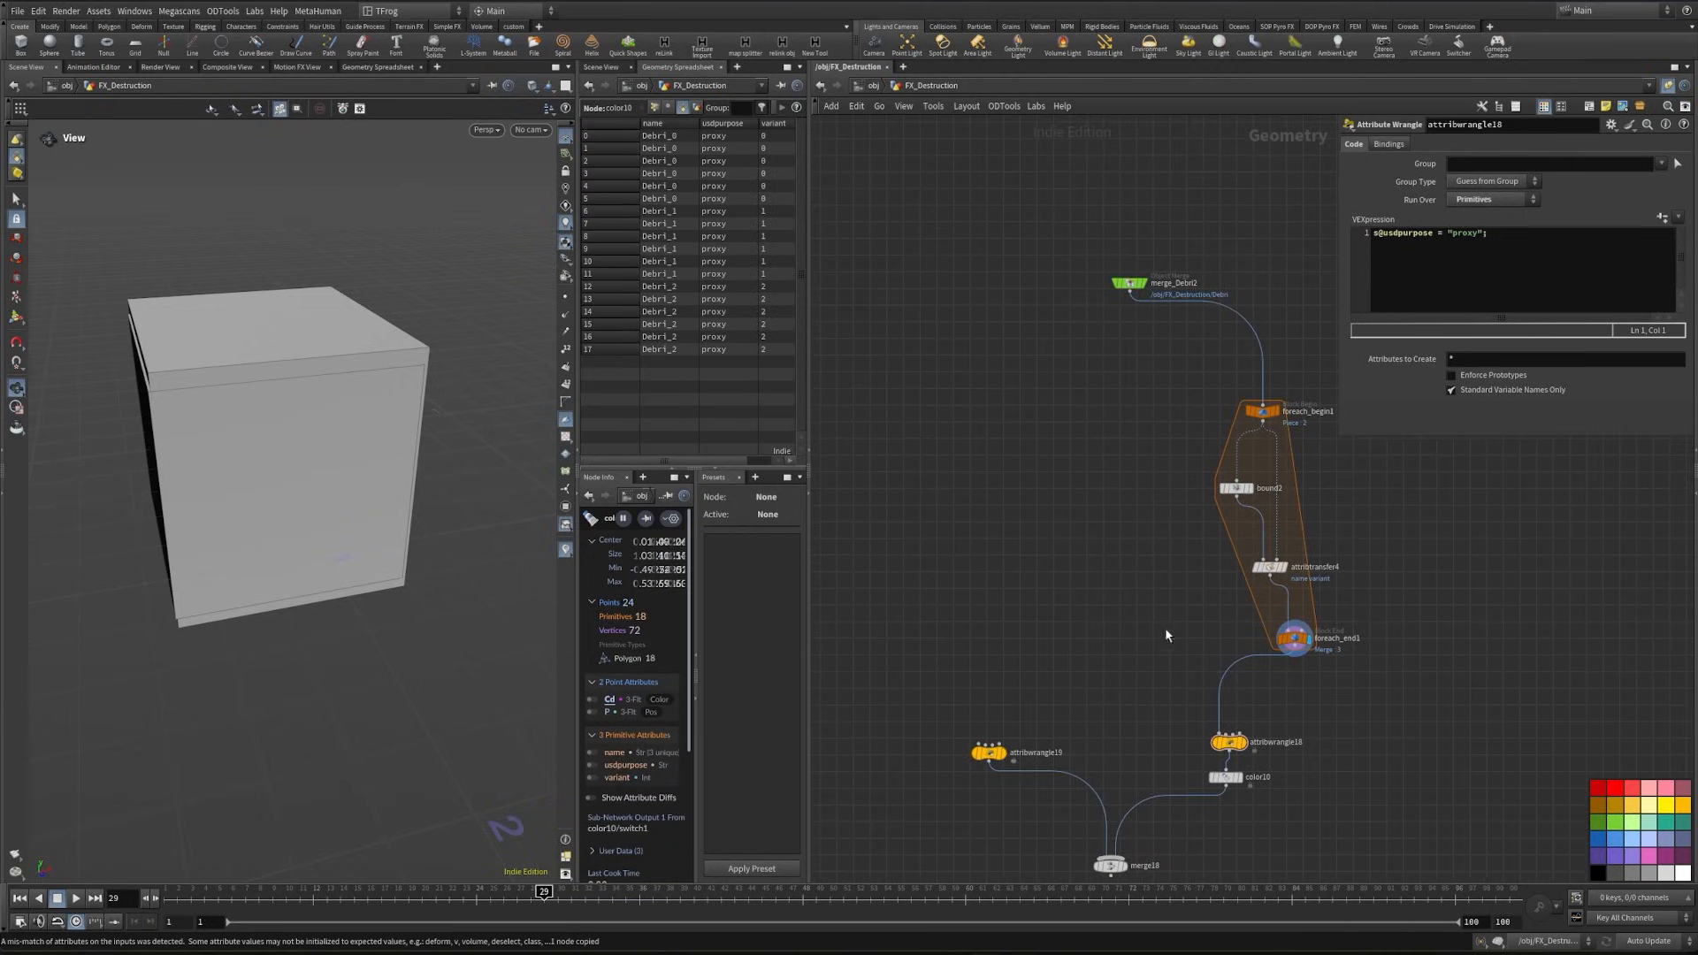
pyautogui.scroll(1, 1145, 301)
pyautogui.moveTo(1126, 296); pyautogui.dragTo(946, 815)
pyautogui.moveTo(1145, 875); pyautogui.dragTo(1123, 529, button='middle')
pyautogui.click(1095, 620)
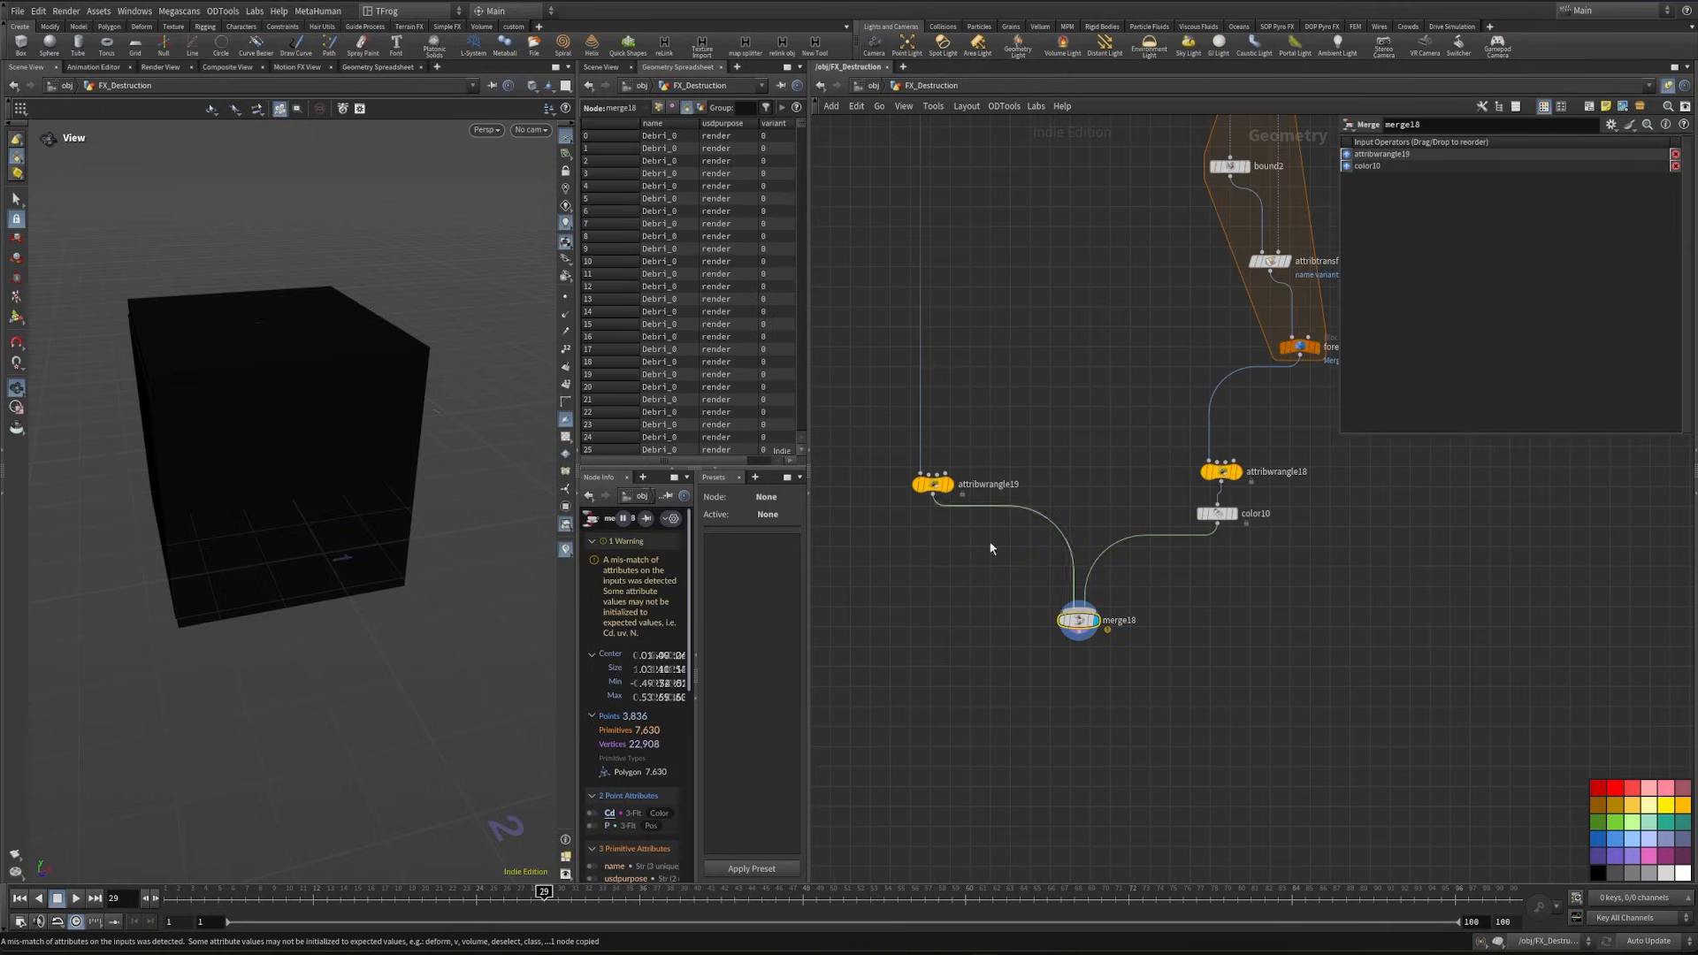
# - Set the debris proxy's Color node to a dark orange of 0.307, 0.1535, 0
pyautogui.moveTo(1258, 527); pyautogui.dragTo(1190, 627, button='middle')
pyautogui.moveTo(1166, 634); pyautogui.dragTo(1169, 630)
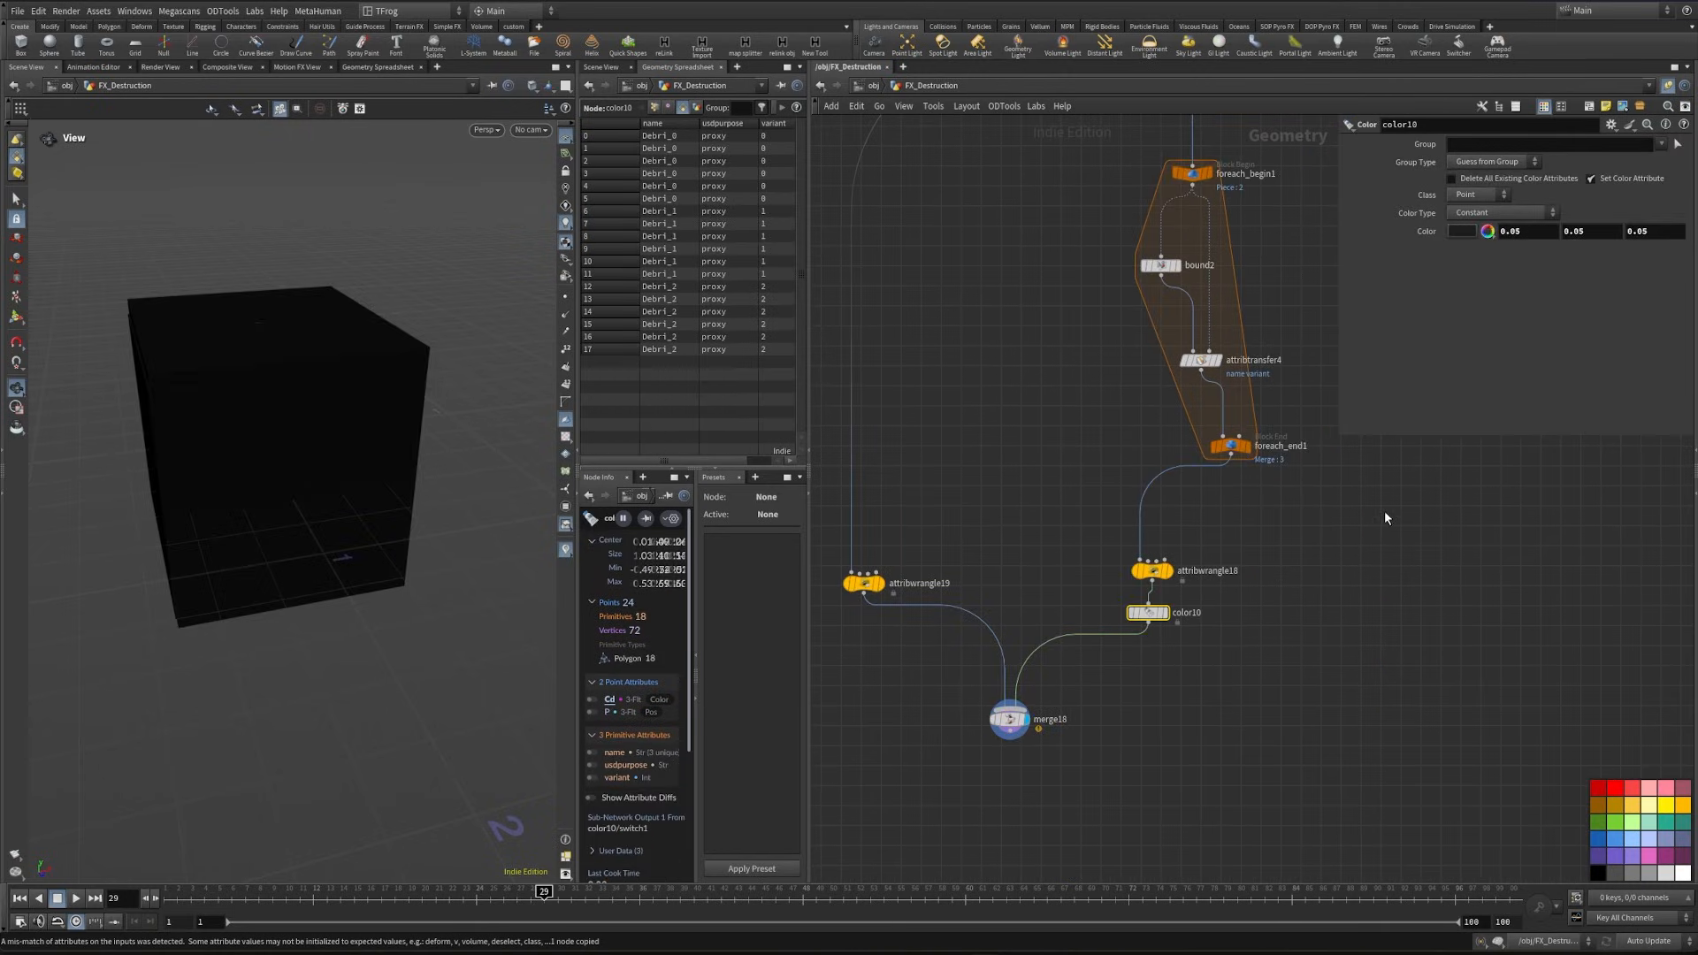
pyautogui.click(1461, 234)
pyautogui.click(1417, 162)
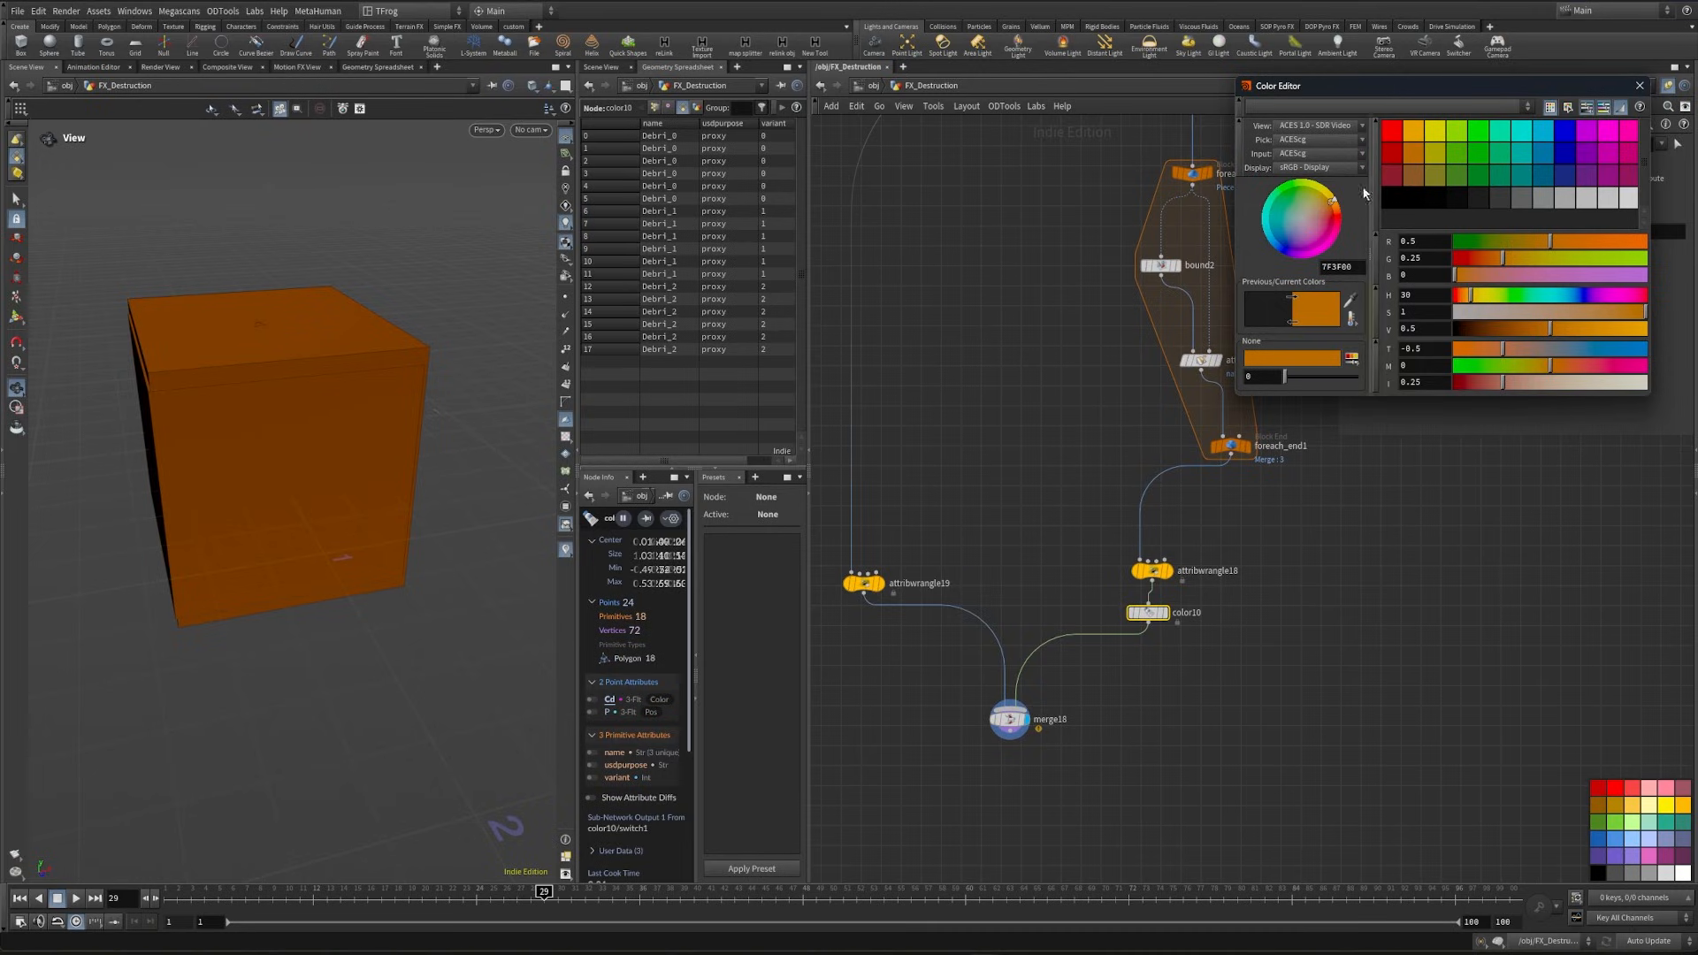
pyautogui.moveTo(1546, 332); pyautogui.dragTo(1517, 332)
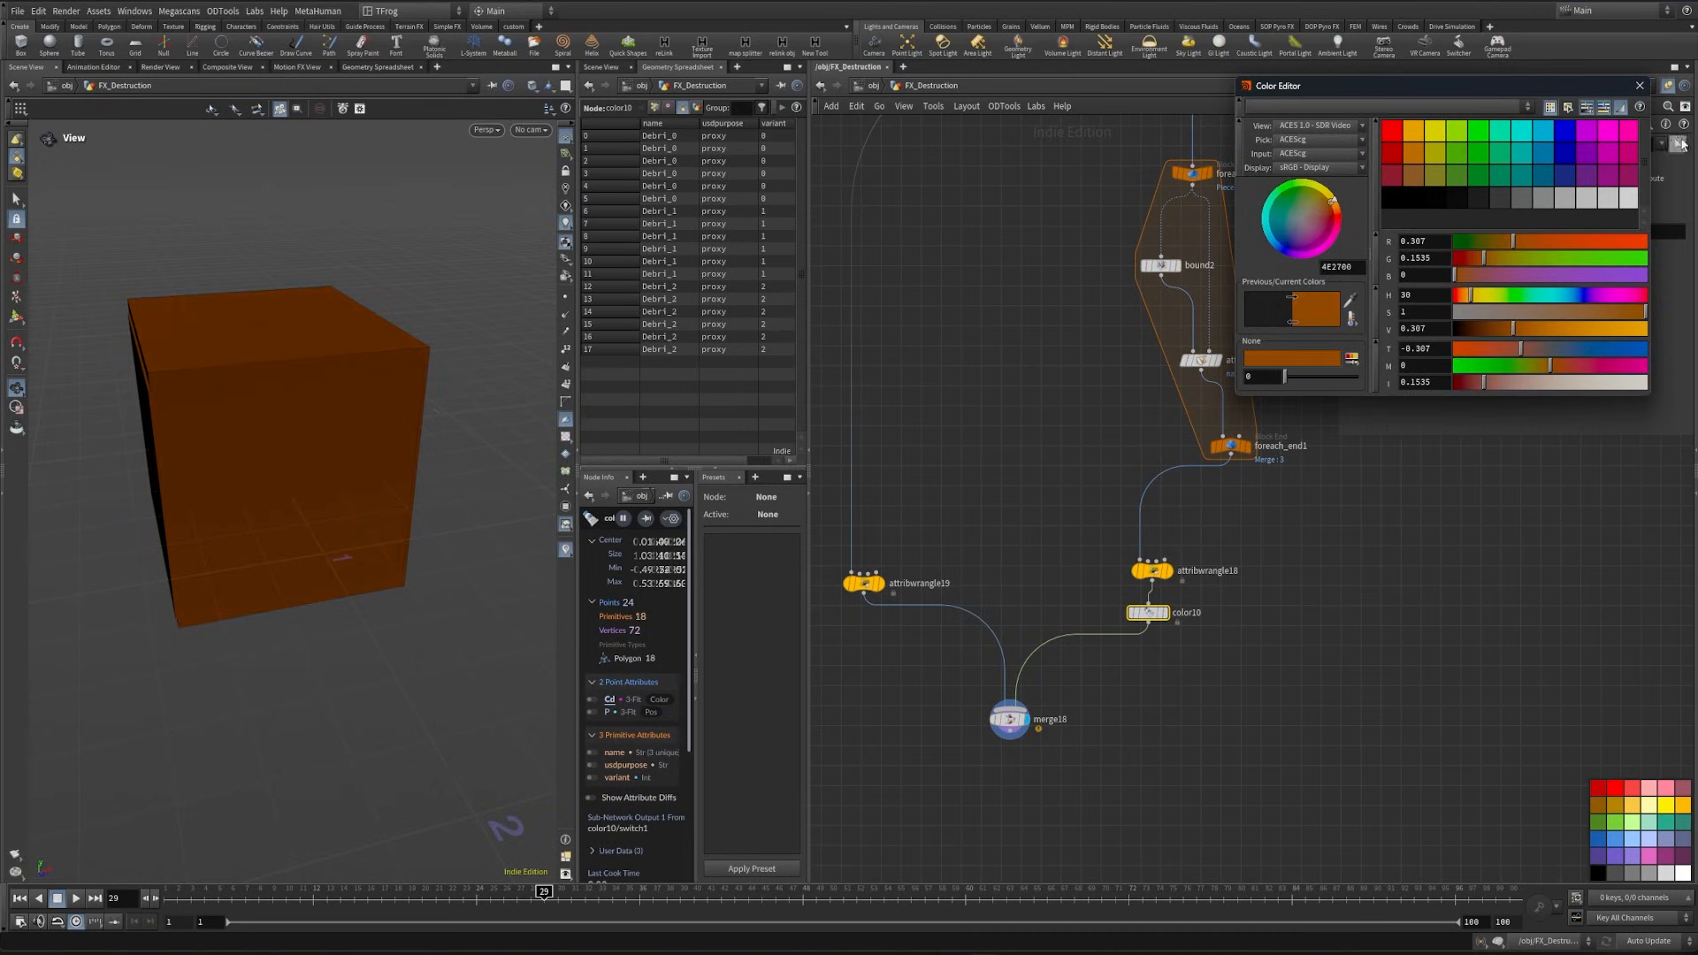
pyautogui.click(1638, 88)
# - Duplicate the path wrangle and USD export node of the Pants network and connect them below the debris merge
pyautogui.moveTo(1380, 814); pyautogui.dragTo(1338, 642, button='middle')
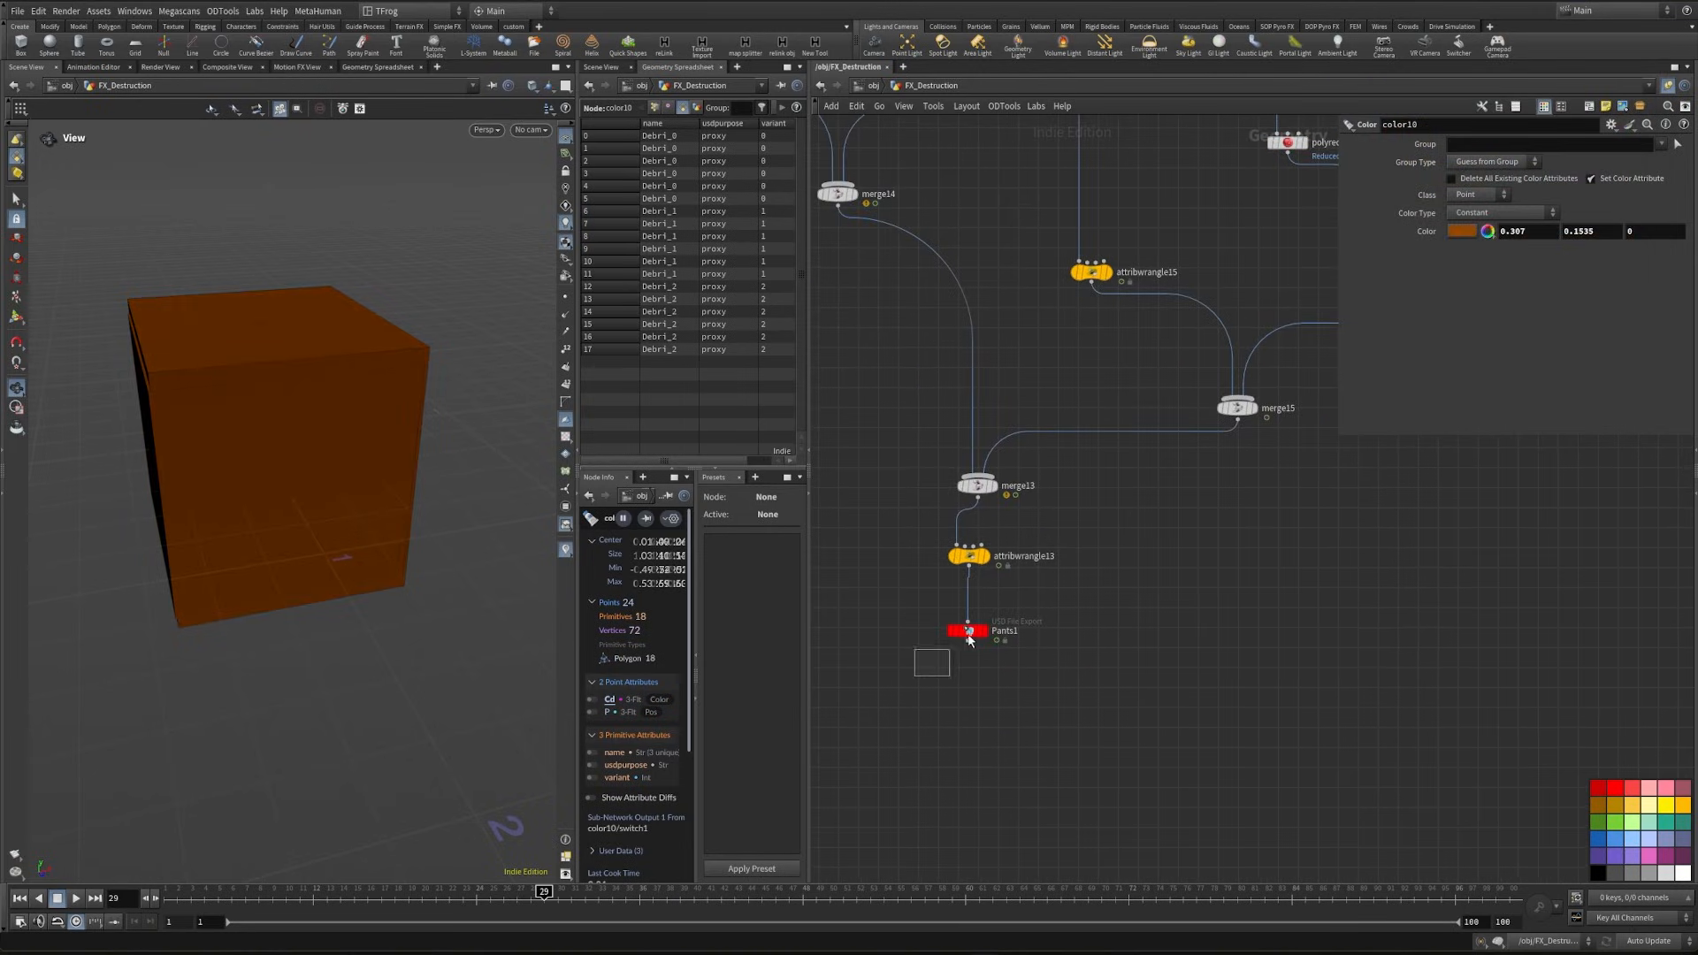
pyautogui.moveTo(969, 639); pyautogui.dragTo(1043, 560)
pyautogui.scroll(-3, 1207, 657)
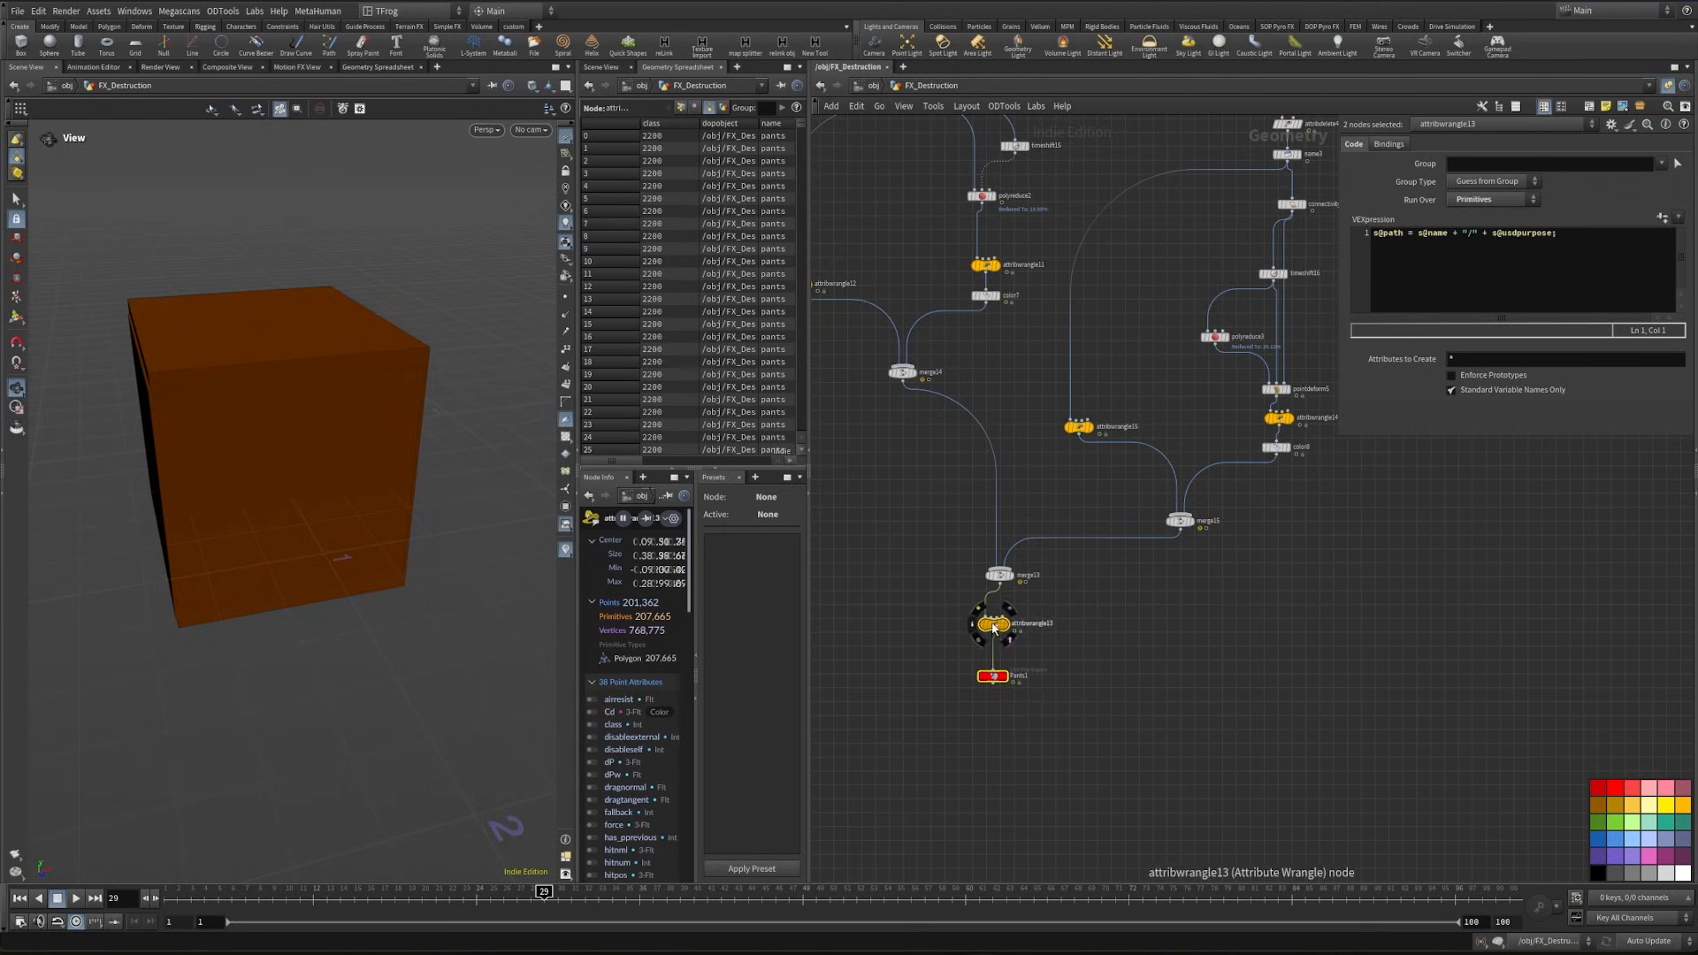
pyautogui.keyDown('alt'); pyautogui.moveTo(992, 628); pyautogui.dragTo(1625, 510); pyautogui.keyUp('alt')
pyautogui.moveTo(1519, 534); pyautogui.dragTo(1148, 677, button='middle')
pyautogui.scroll(3, 1244, 556)
pyautogui.moveTo(1265, 563); pyautogui.dragTo(1248, 738)
pyautogui.moveTo(1168, 759); pyautogui.dragTo(1088, 572, button='middle')
# - Rename the copied USD export node as Small_Debris and display it
pyautogui.click(1242, 681)
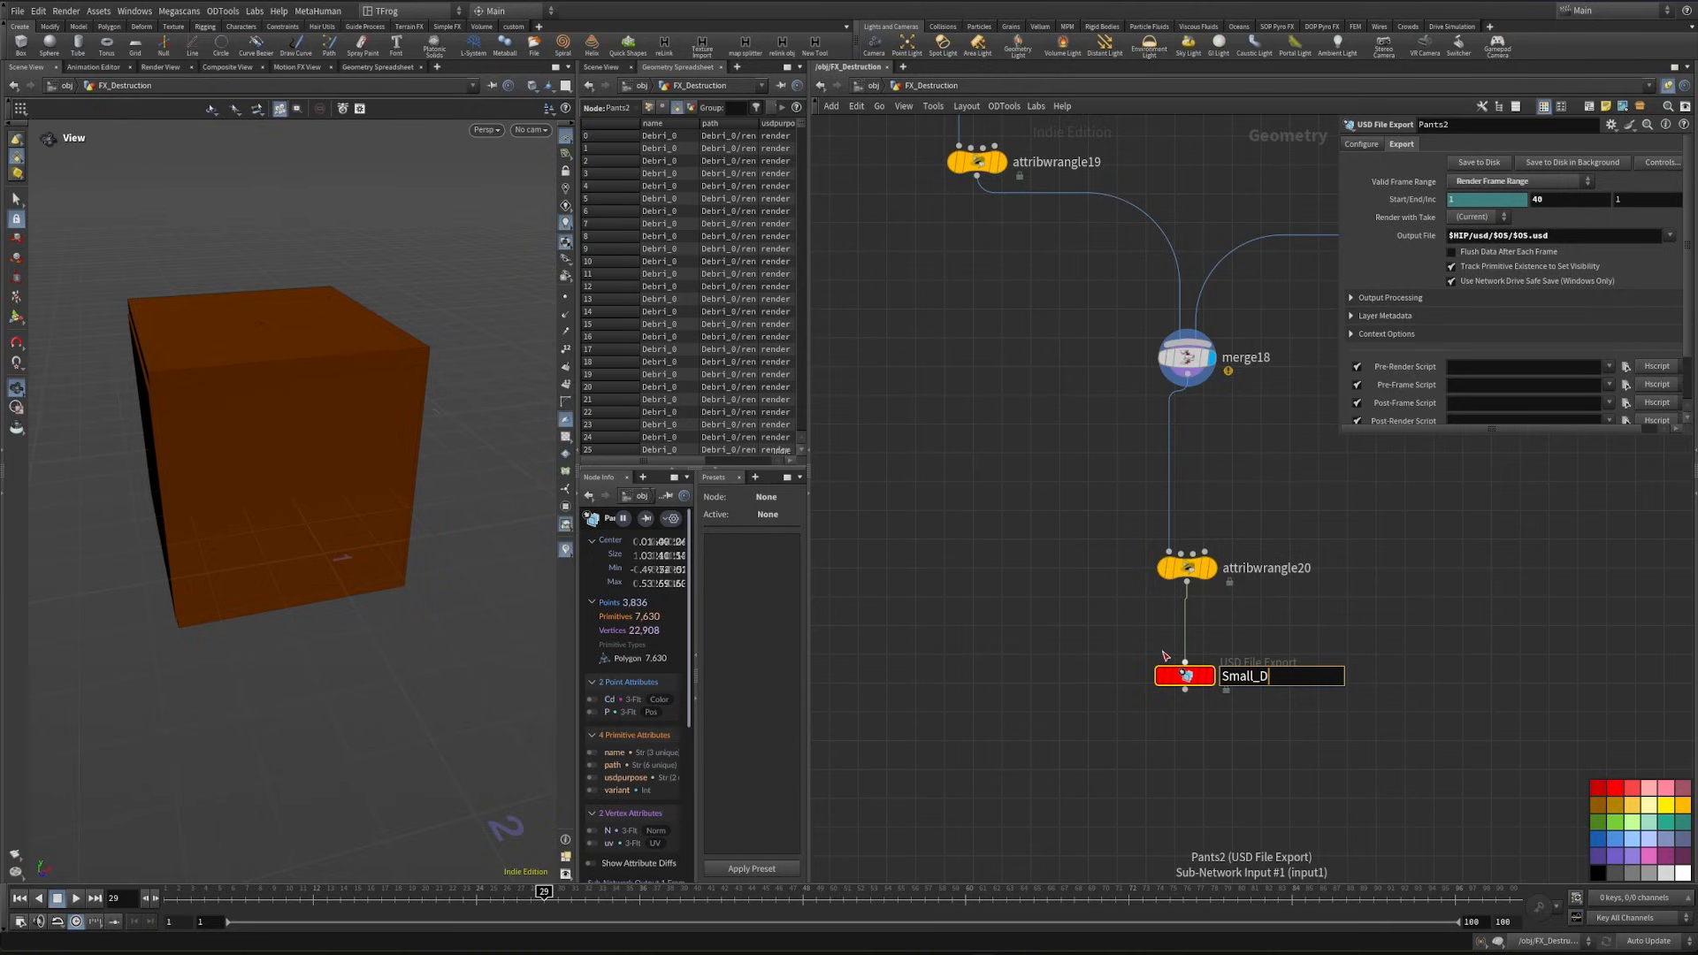
pyautogui.press('Return')
pyautogui.click(1211, 676)
# - Set the Small_Debris export's valid frame range to Render Current Frame and save it to disk
pyautogui.moveTo(1383, 599); pyautogui.dragTo(1273, 667, button='middle')
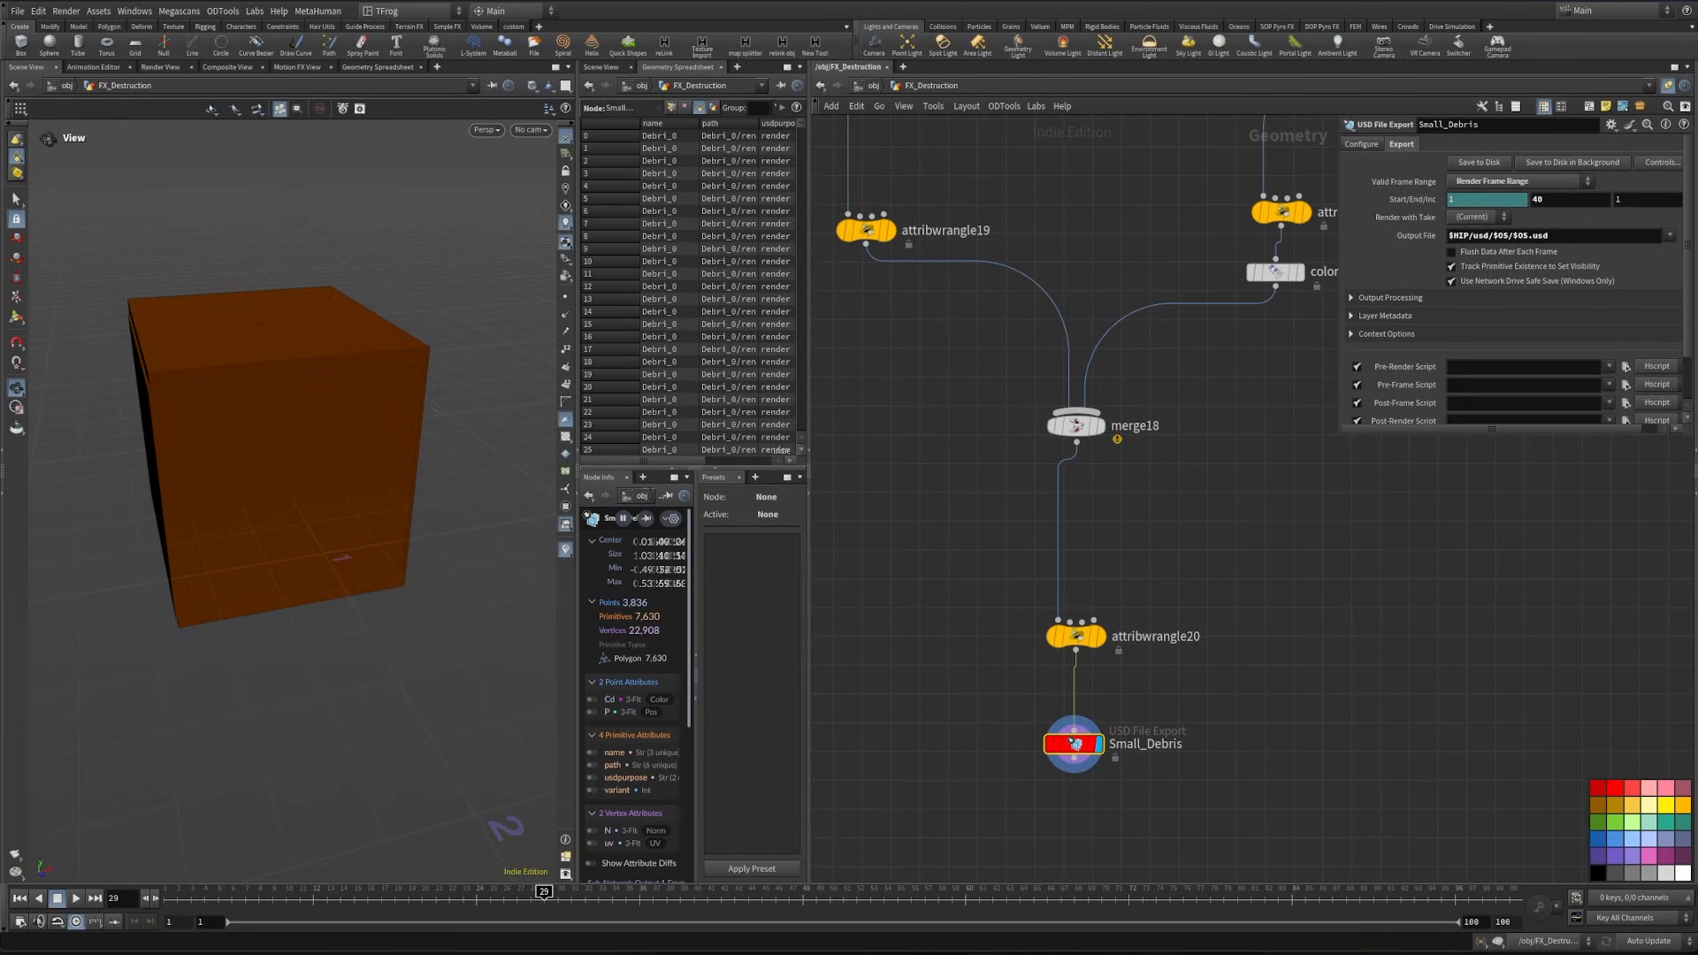
pyautogui.click(1530, 181)
pyautogui.click(1514, 175)
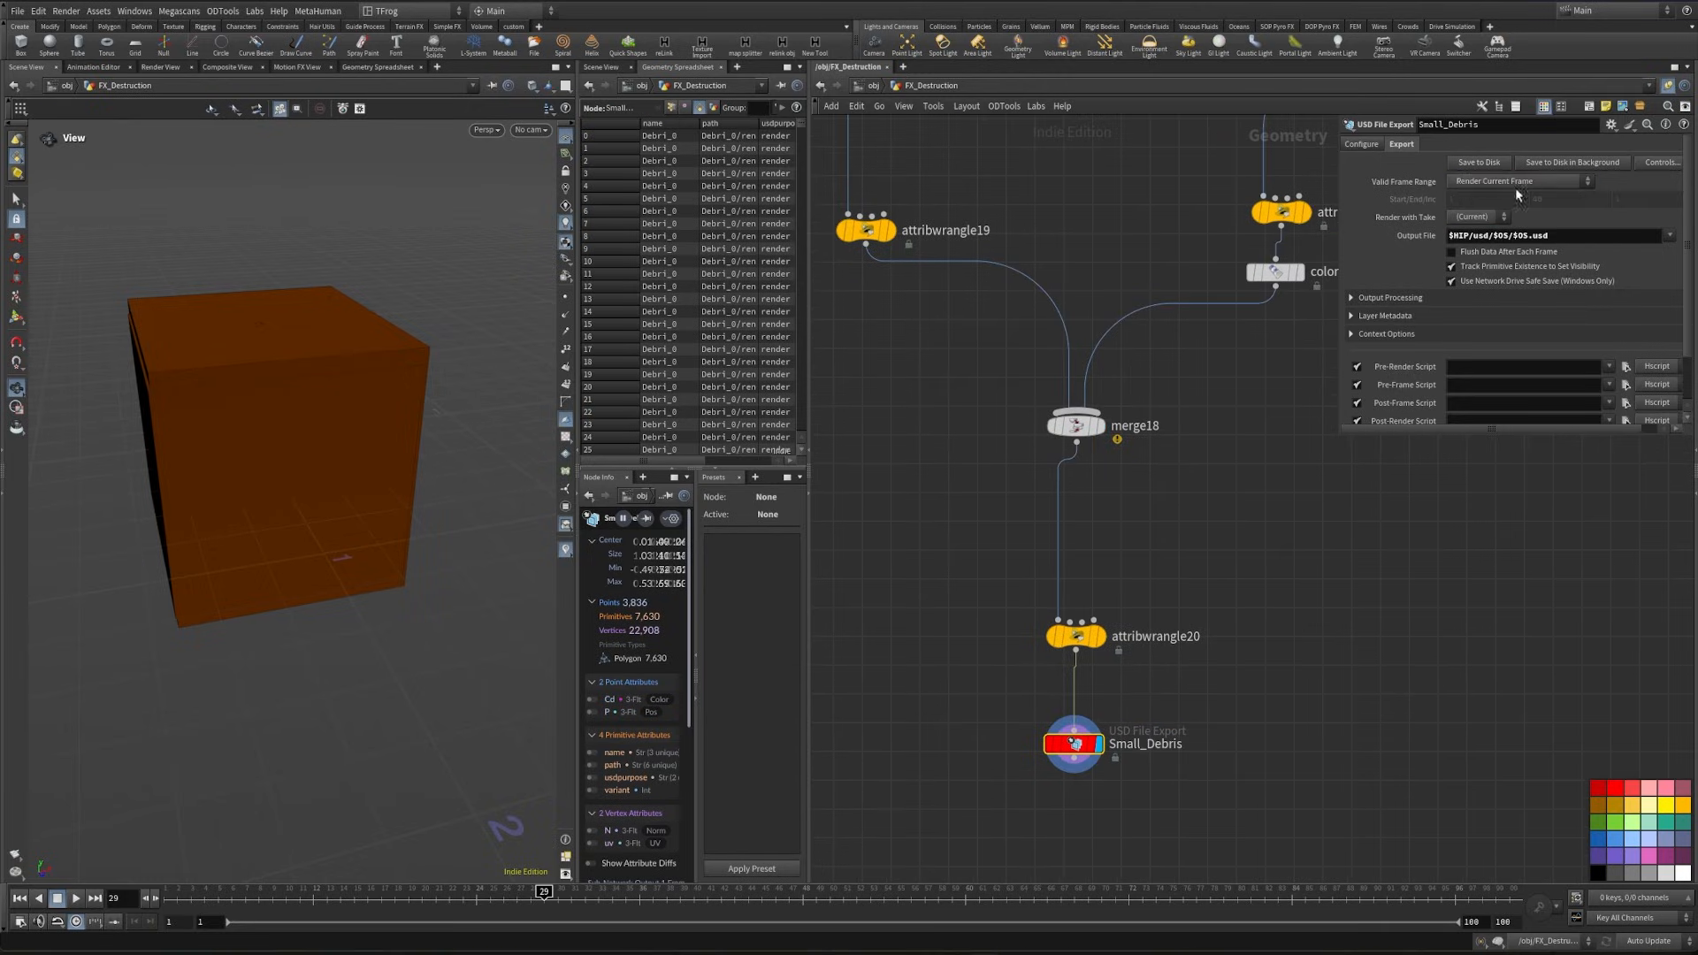
pyautogui.moveTo(1332, 529); pyautogui.dragTo(1402, 429, button='middle')
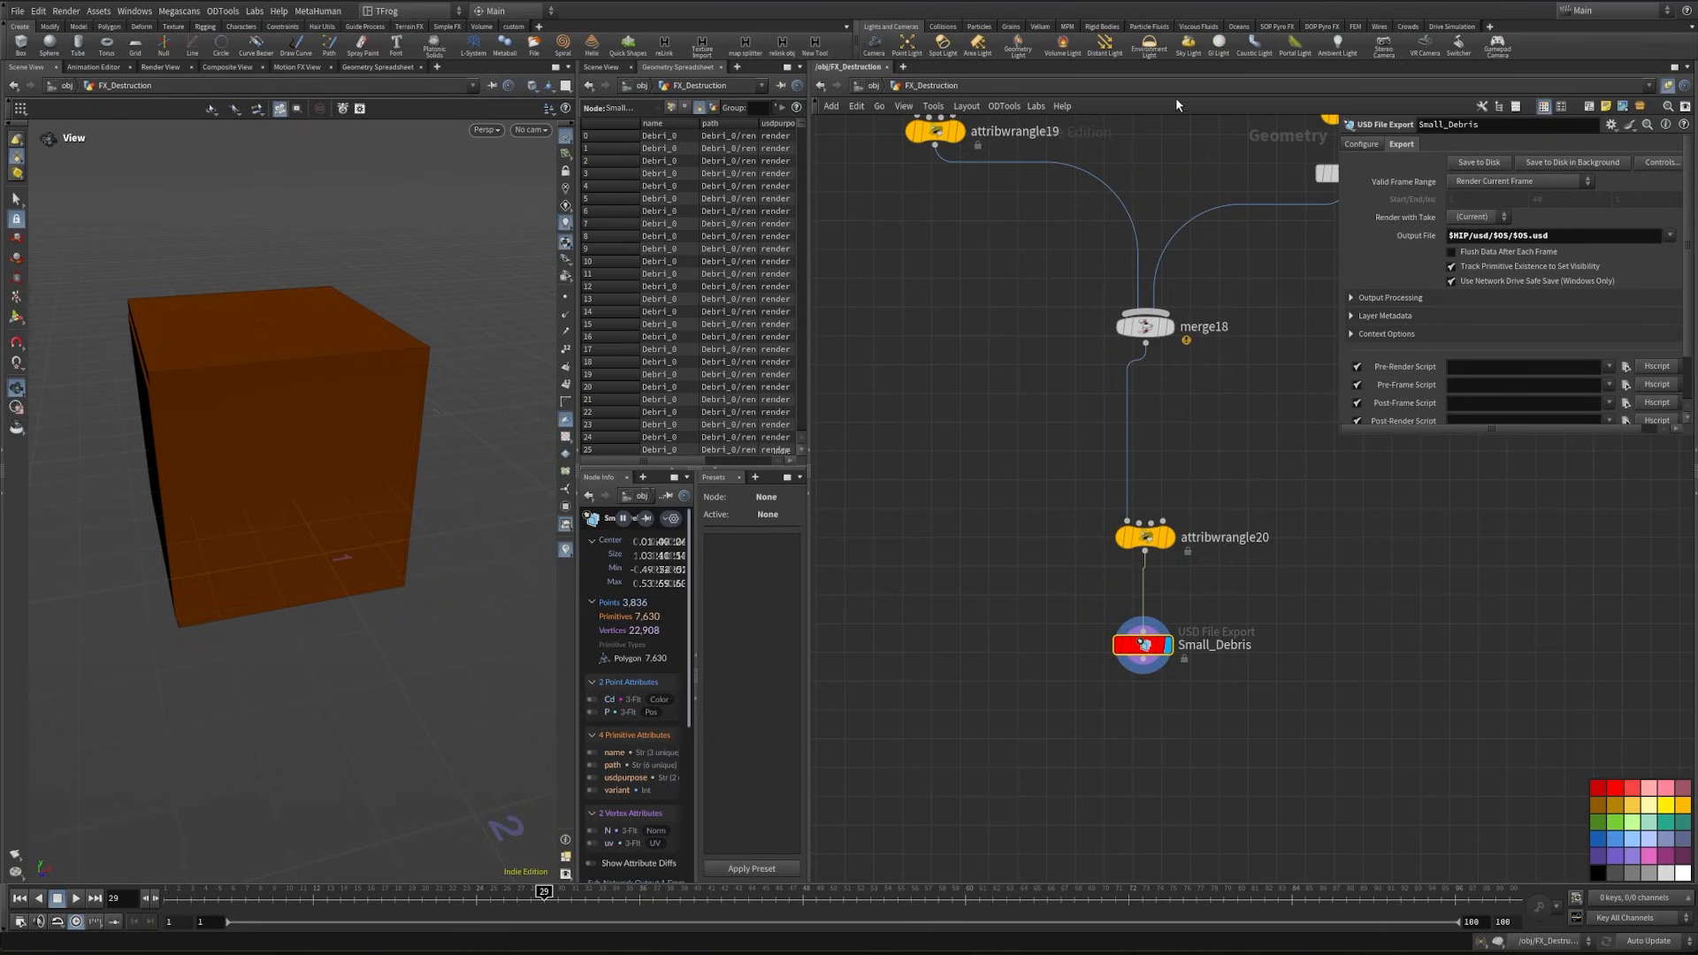
pyautogui.moveTo(1234, 466); pyautogui.dragTo(1214, 532, button='middle')
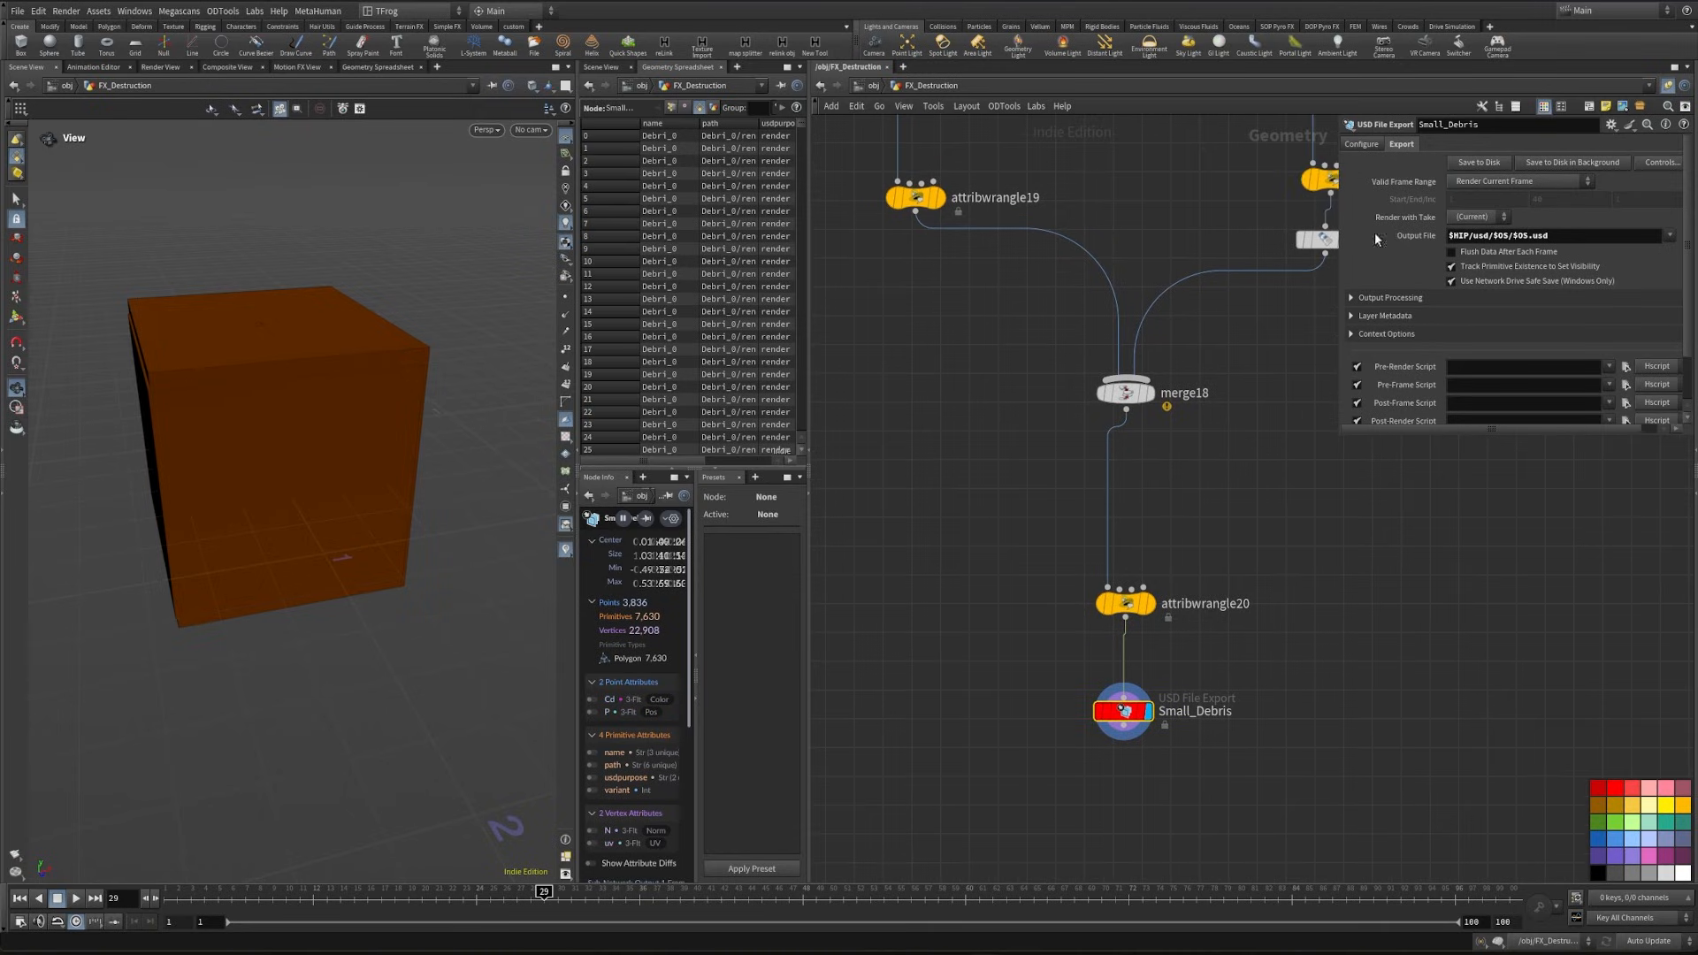
pyautogui.click(1477, 164)
# - Duplicate the debris loop and export nodes beside the original, and copy the Pants label above the debris network for retitling
pyautogui.scroll(-6, 1095, 528)
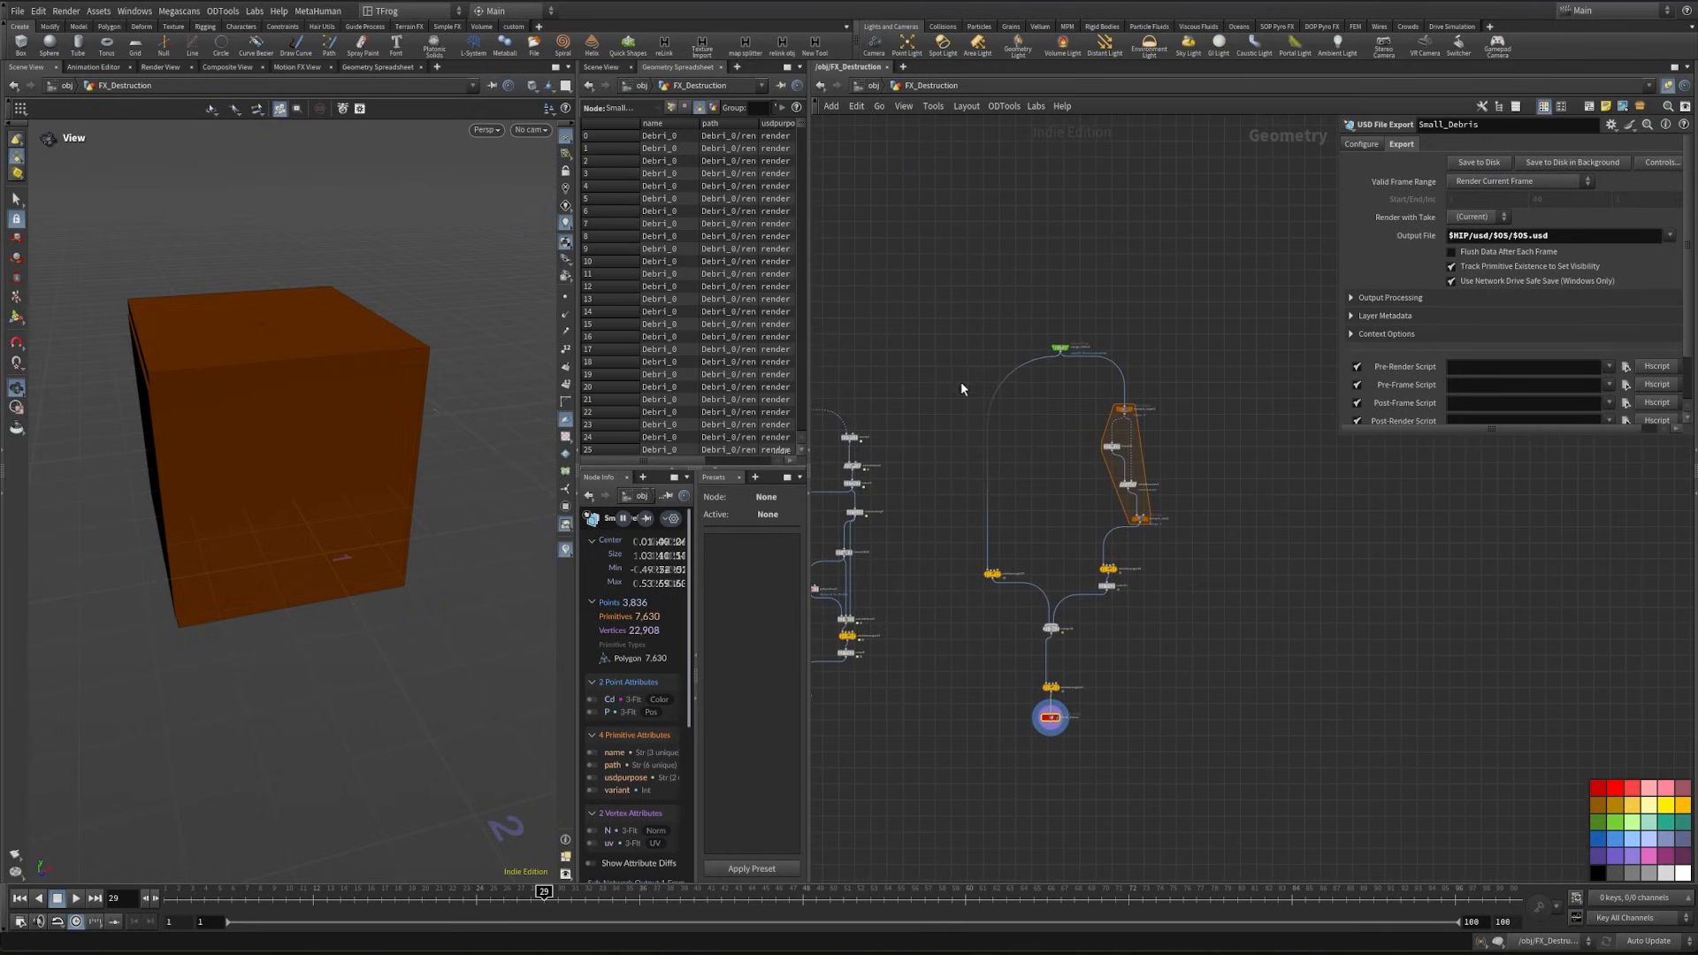
pyautogui.moveTo(961, 380); pyautogui.dragTo(1175, 712)
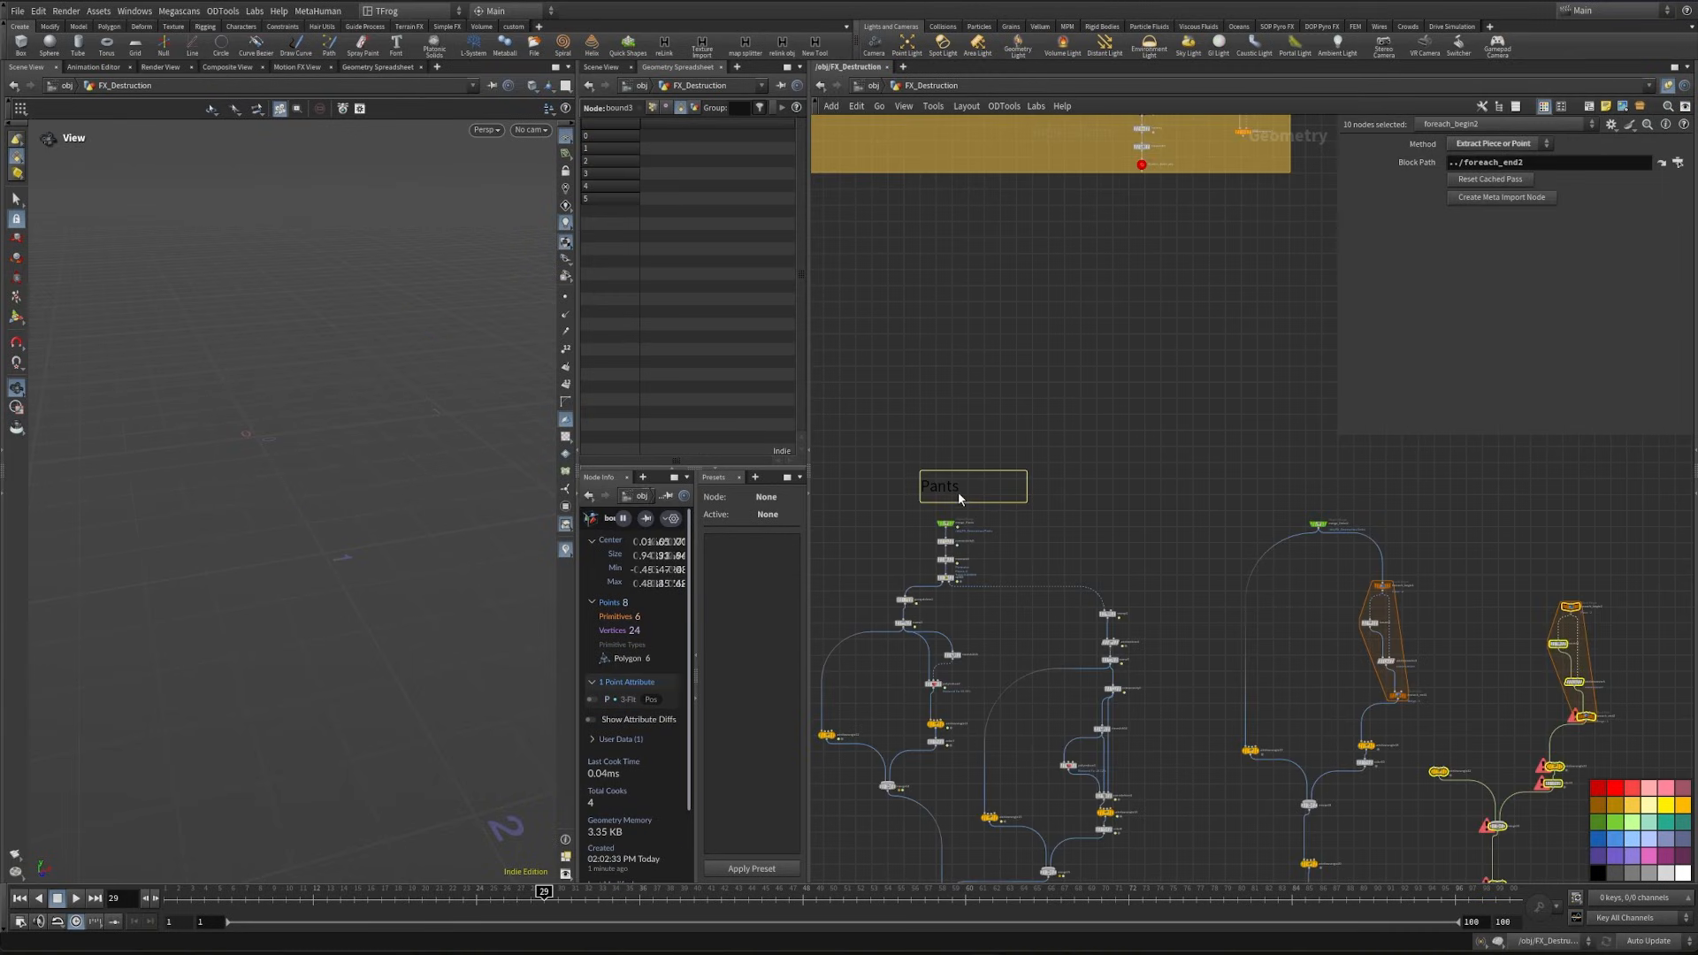
pyautogui.keyDown('alt'); pyautogui.moveTo(937, 488); pyautogui.dragTo(1282, 478); pyautogui.keyUp('alt')
pyautogui.doubleClick(1308, 481)
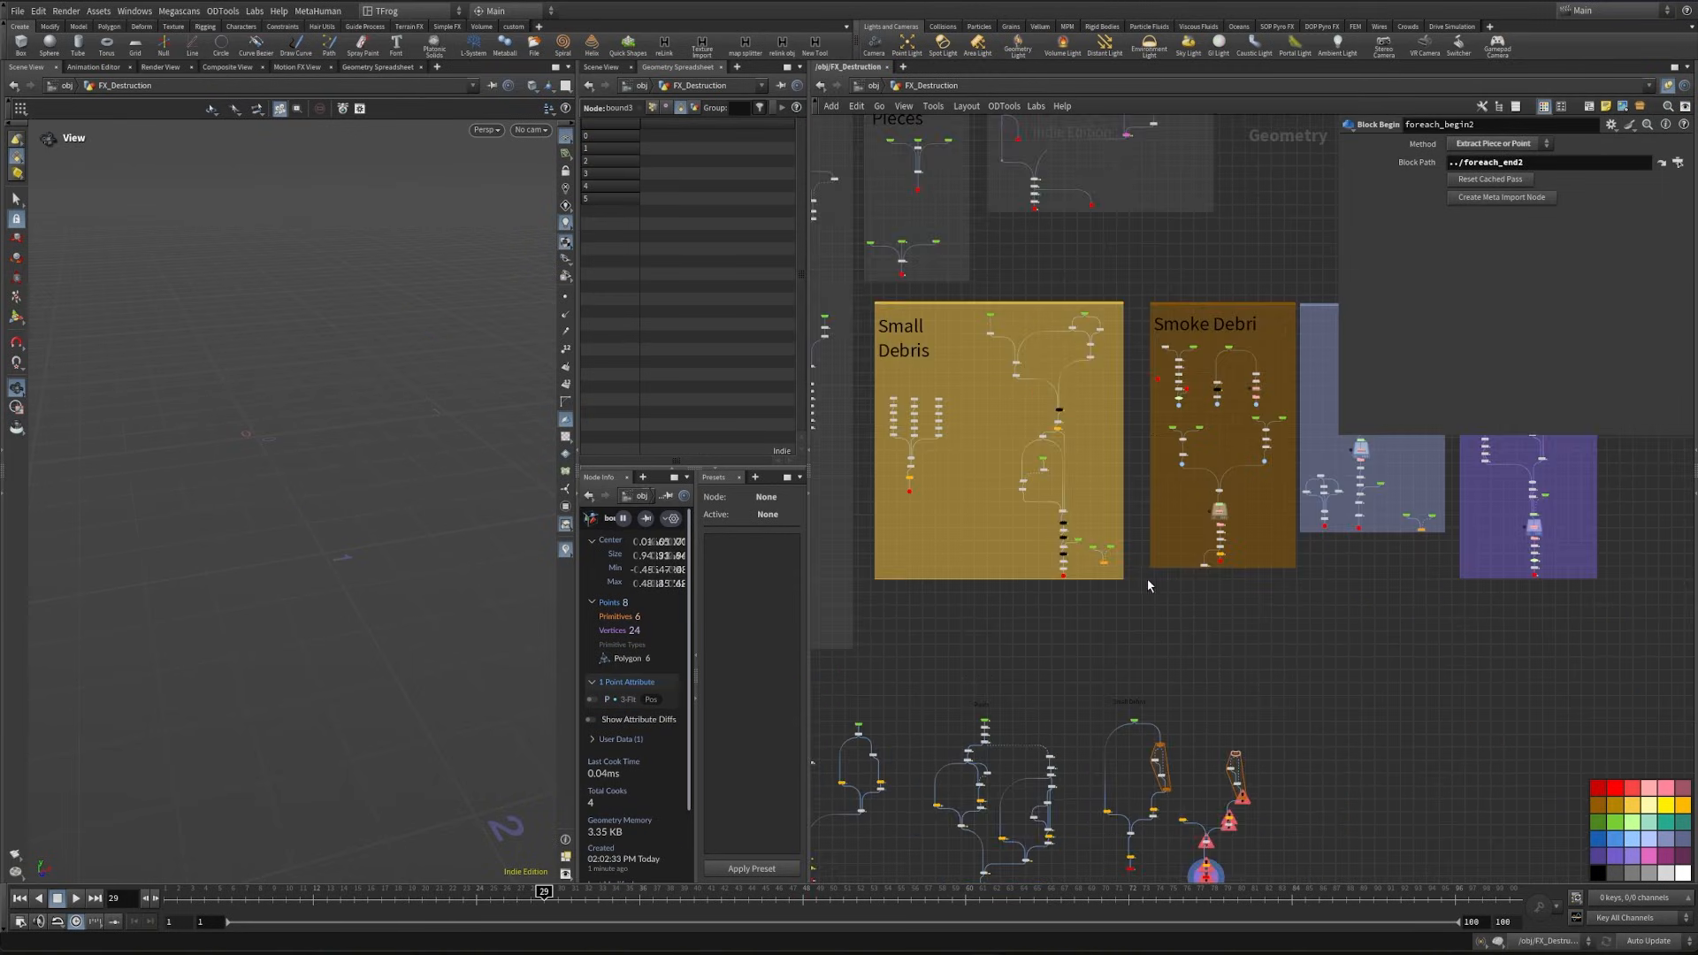
# - Copy the Dust_var null and paste it as an Object Merge reference above the duplicated export network
pyautogui.moveTo(1148, 578); pyautogui.dragTo(930, 592, button='middle')
pyautogui.scroll(5, 1137, 464)
pyautogui.scroll(4, 1079, 646)
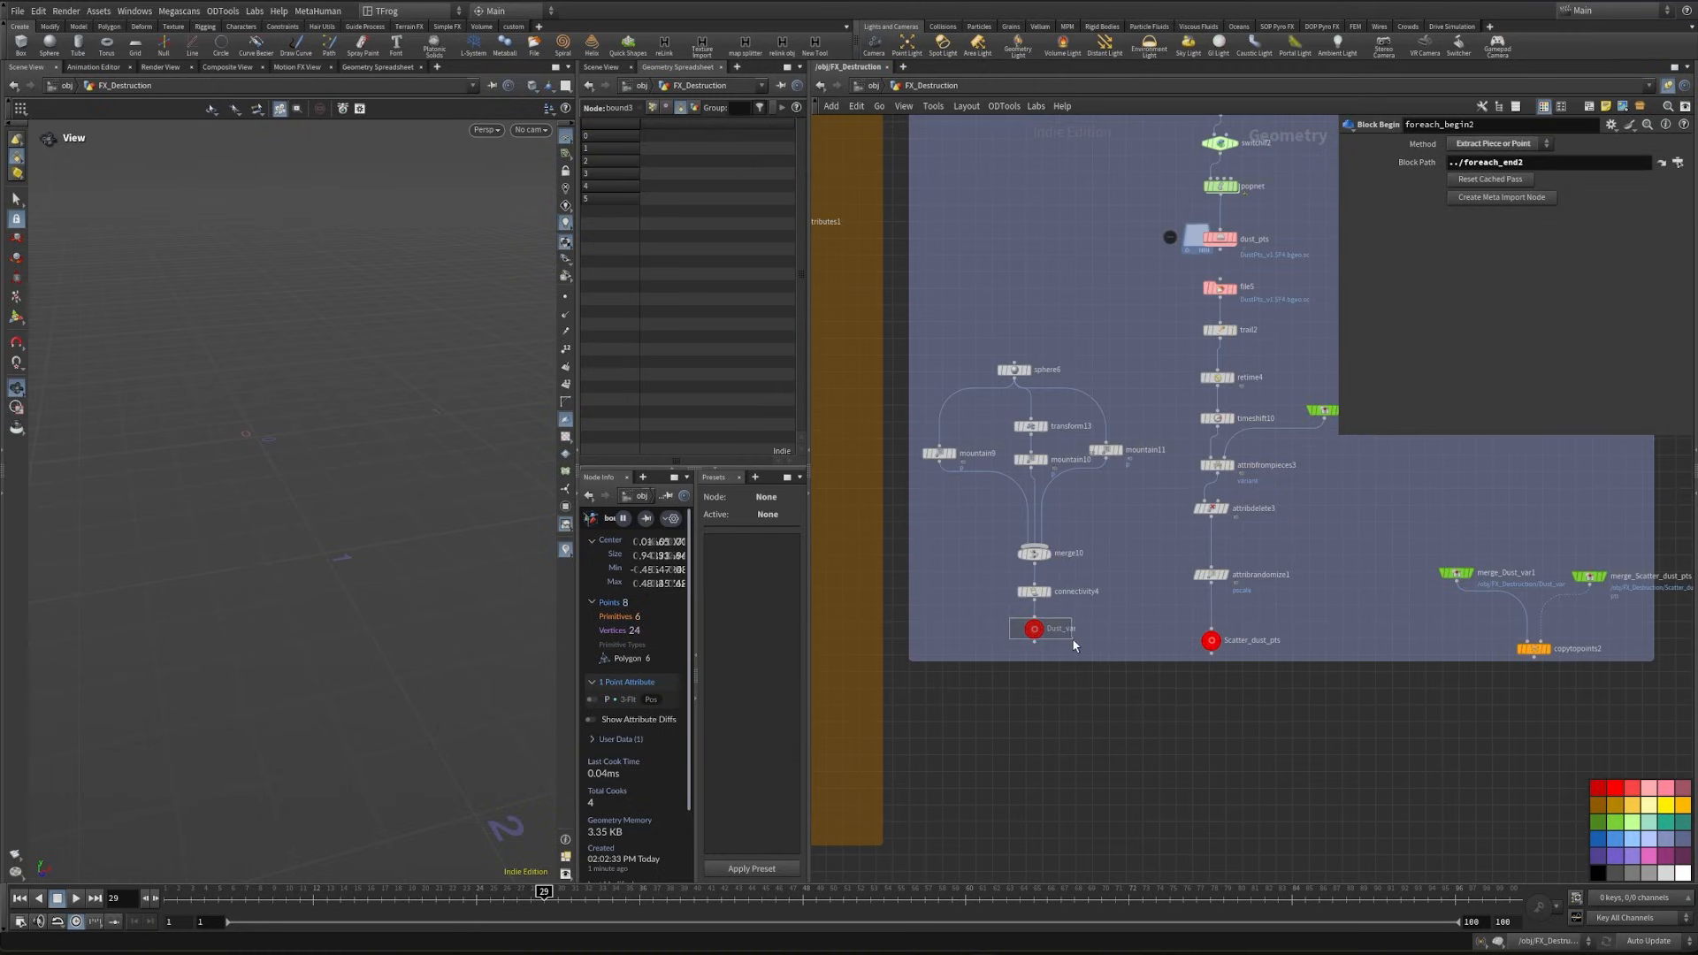
pyautogui.moveTo(1075, 643); pyautogui.dragTo(1080, 654)
pyautogui.hotkey('ctrl', 'c')
pyautogui.scroll(-4, 1084, 694)
pyautogui.moveTo(1040, 849); pyautogui.dragTo(1261, 491, button='middle')
pyautogui.hotkey('ctrl', 'shift', 'v')
# - Connect the Dust_var object merge to the duplicated for-each begin block and to the render purpose wrangle
pyautogui.scroll(4, 1062, 348)
pyautogui.moveTo(1092, 325); pyautogui.dragTo(1198, 484)
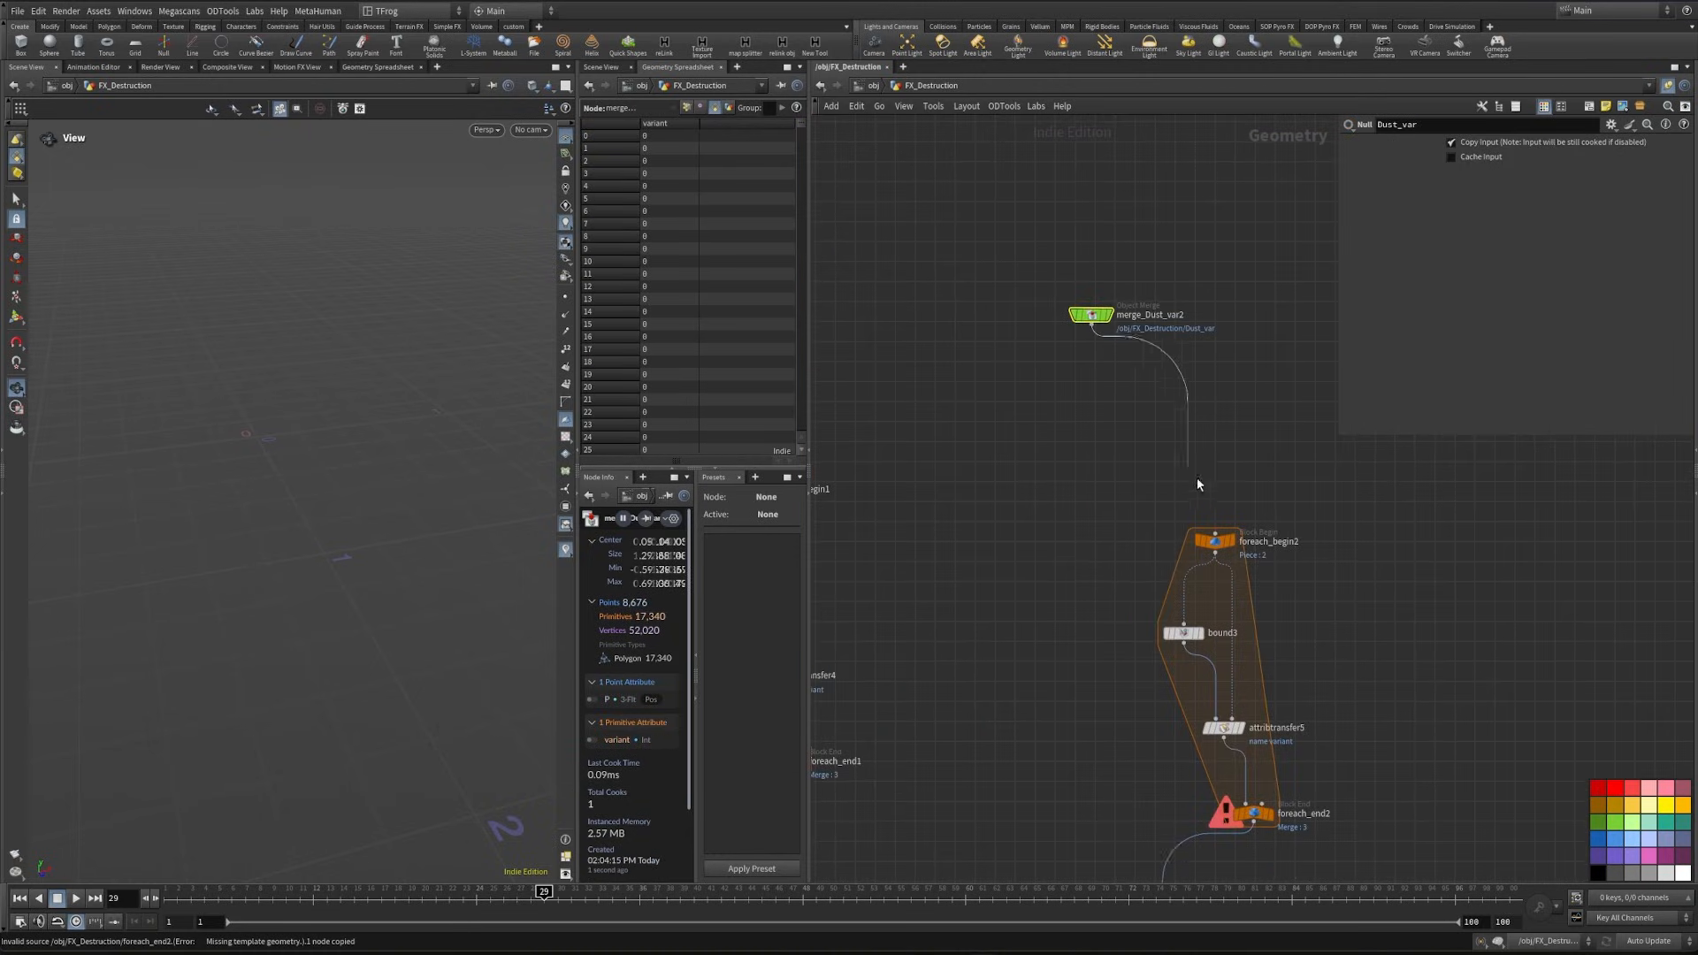
pyautogui.click(1092, 326)
pyautogui.moveTo(1040, 548); pyautogui.dragTo(1143, 290, button='middle')
pyautogui.click(979, 682)
pyautogui.moveTo(1017, 327); pyautogui.dragTo(961, 677, button='middle')
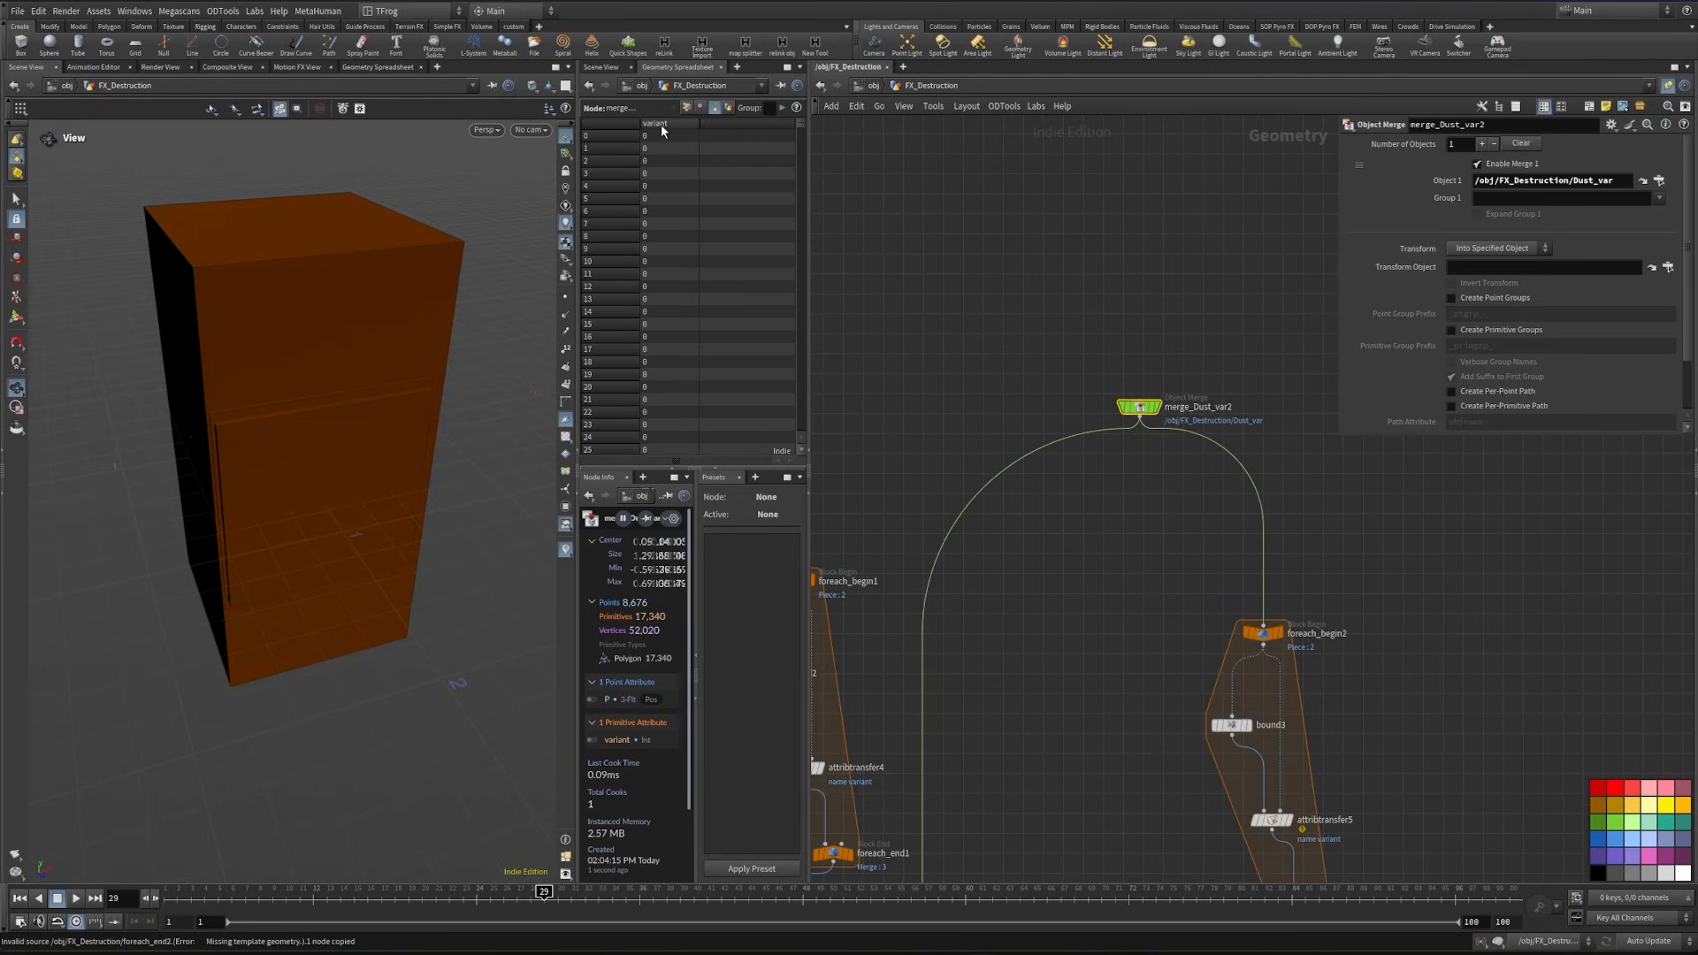
# - Sort the Dust_var merge's primitives by variant and insert an Attribute Wrangle between that merge and its downstream branches
pyautogui.click(660, 123)
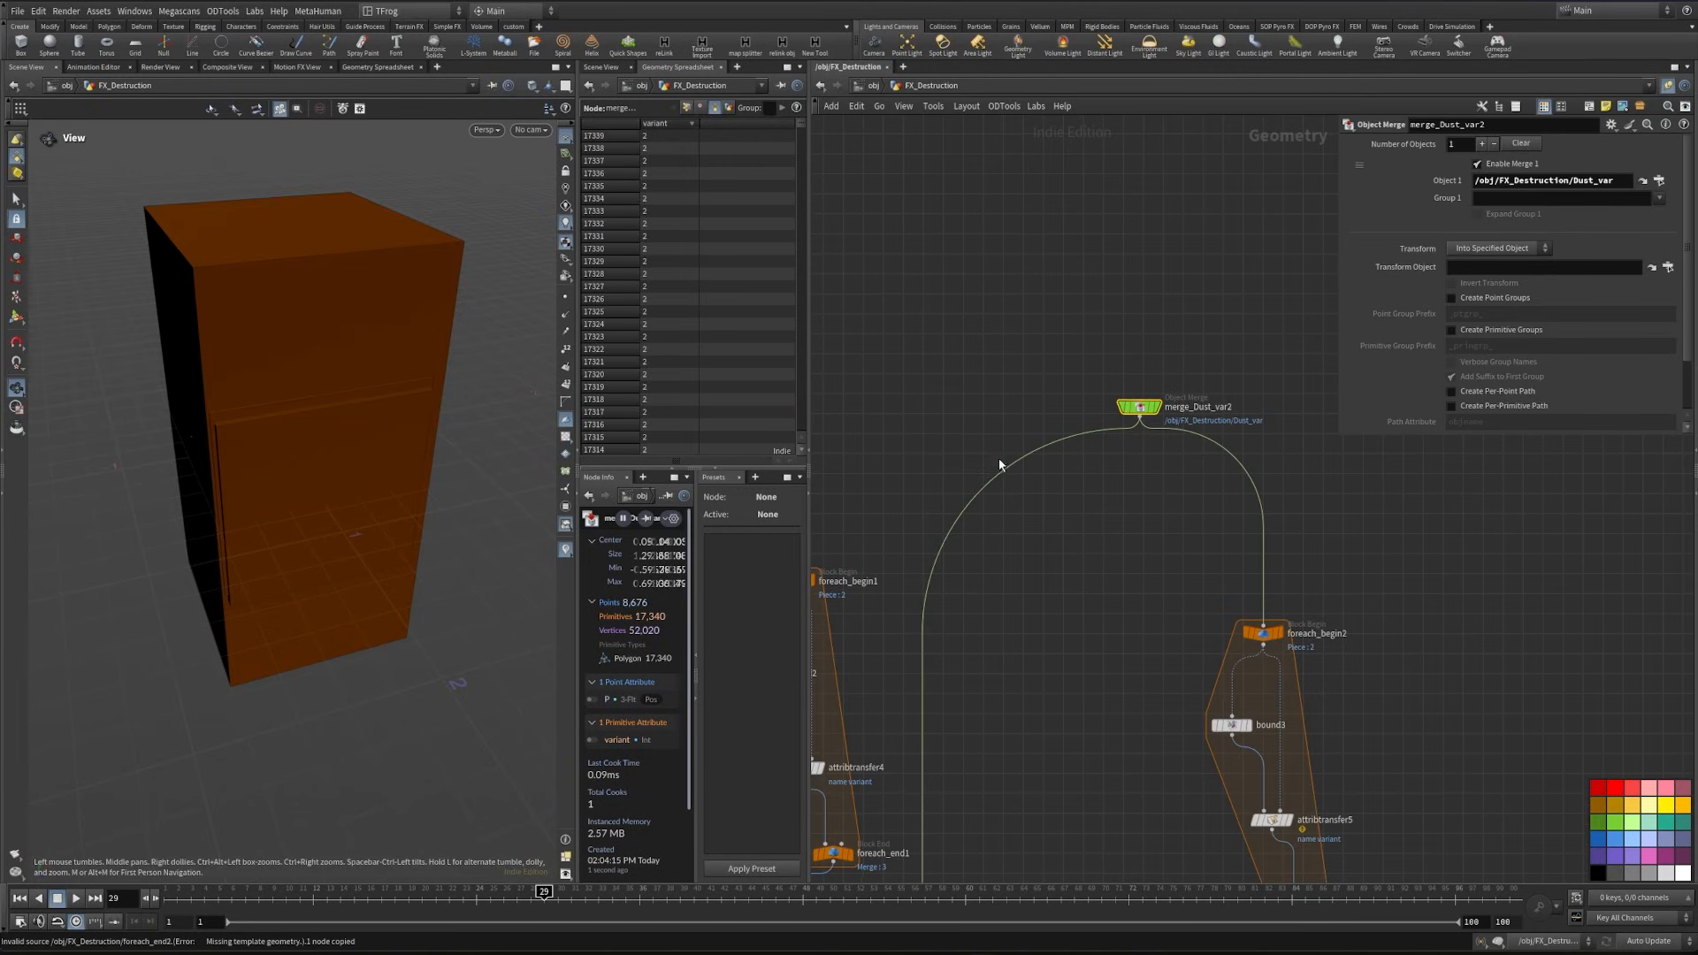
pyautogui.moveTo(994, 449); pyautogui.dragTo(1310, 492)
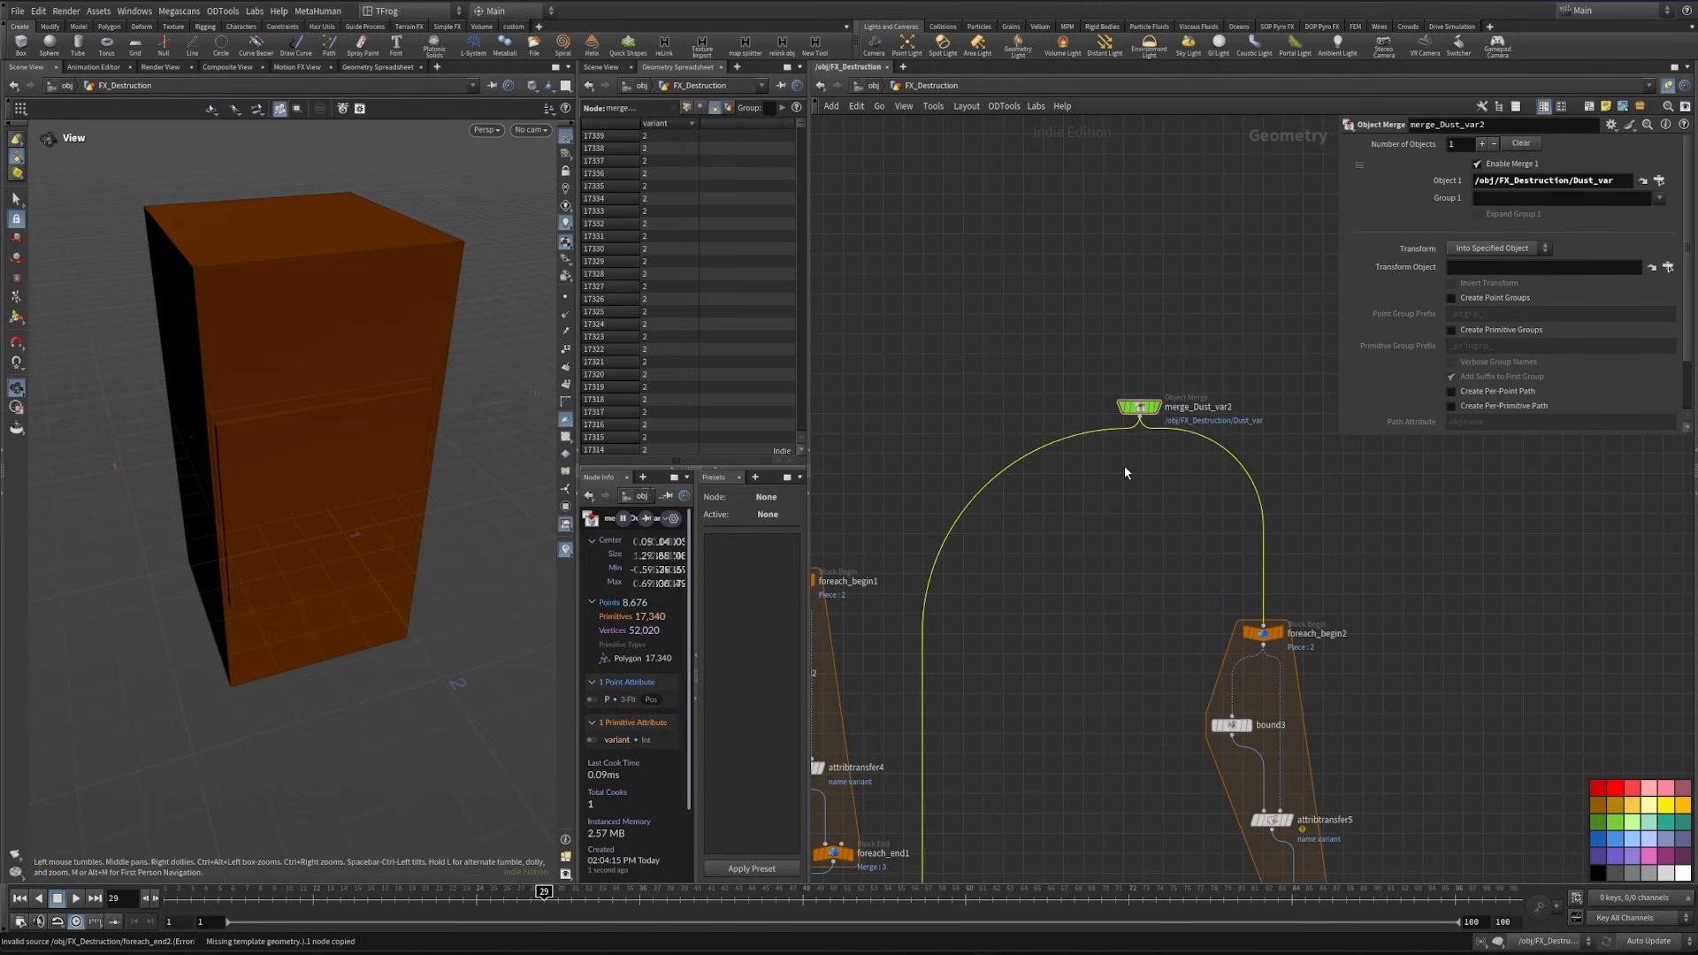
pyautogui.press('Tab')
pyautogui.write('att w')
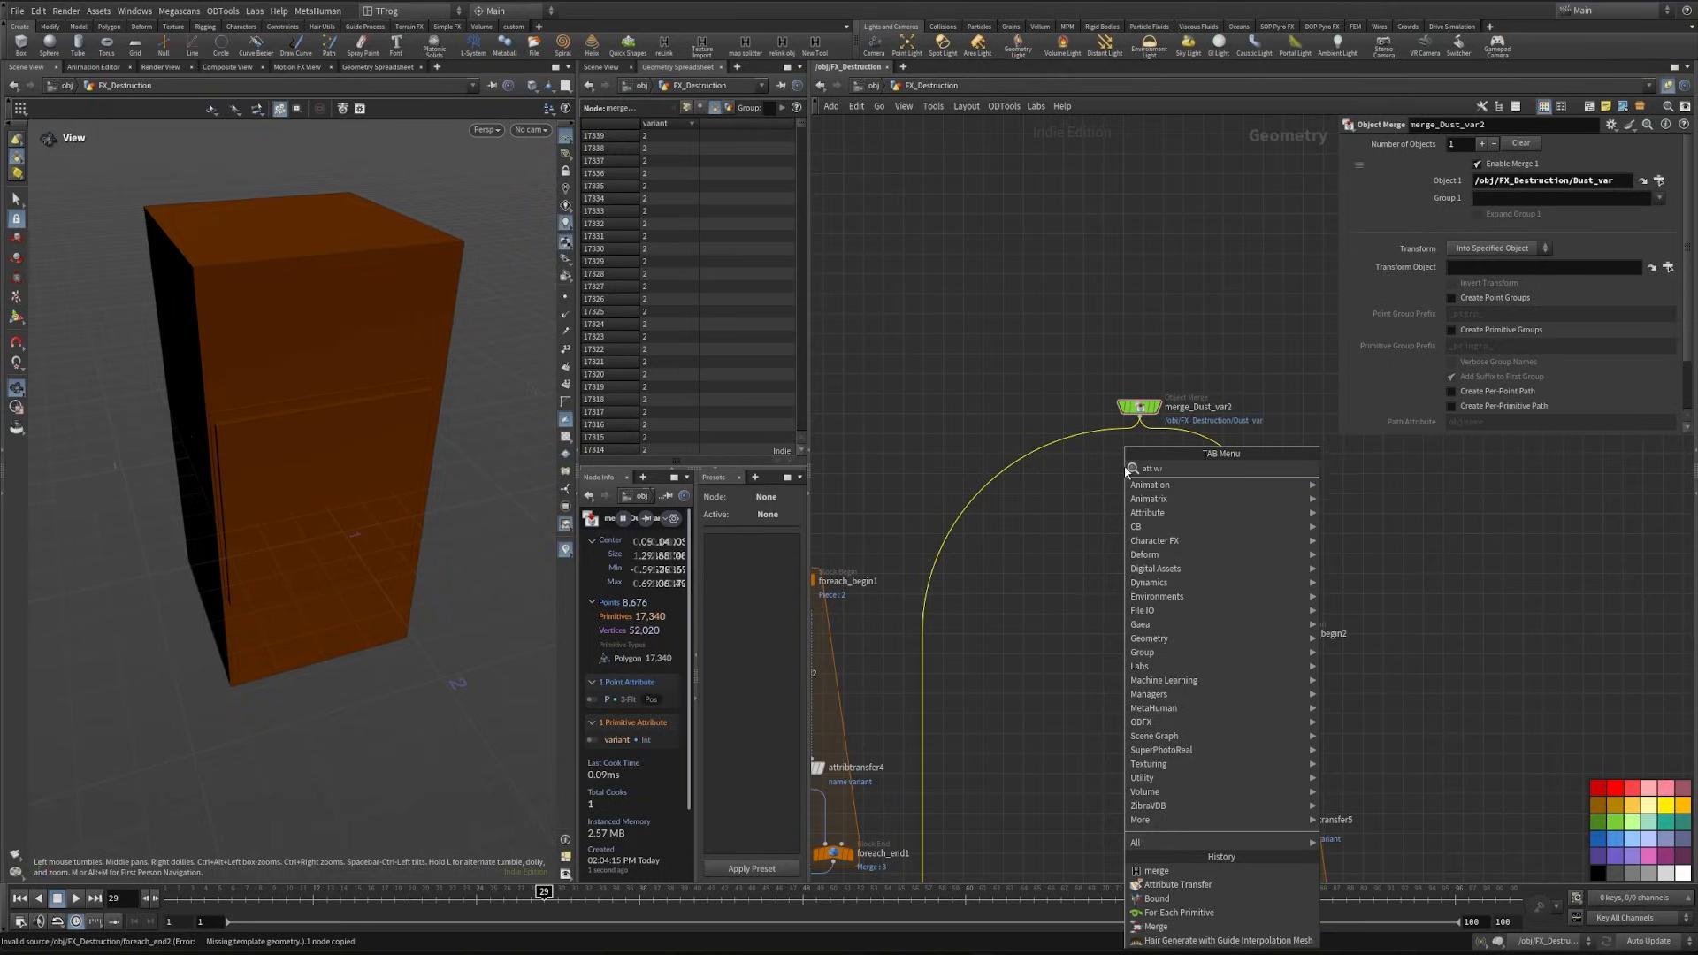
pyautogui.press('Return')
pyautogui.click(1142, 483)
# - Select the VEX naming expression for copying from the name wrangle feeding the Debri null in the small debris network
pyautogui.scroll(-3, 1099, 336)
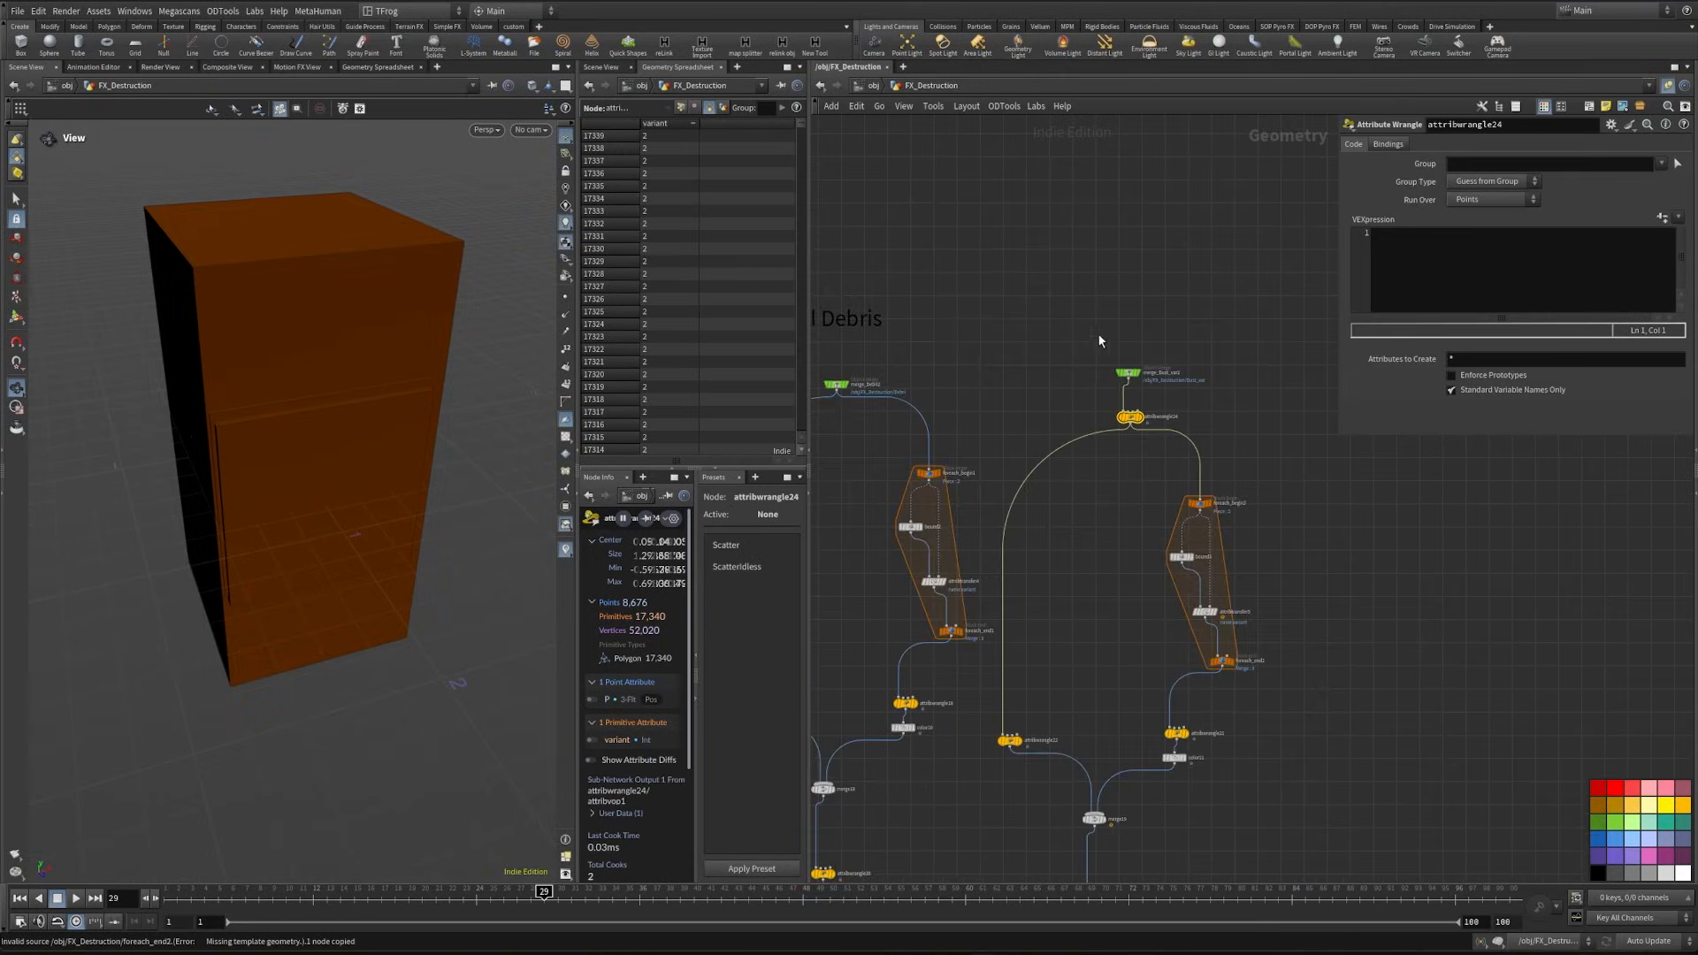
pyautogui.scroll(-3, 1099, 341)
pyautogui.scroll(5, 962, 387)
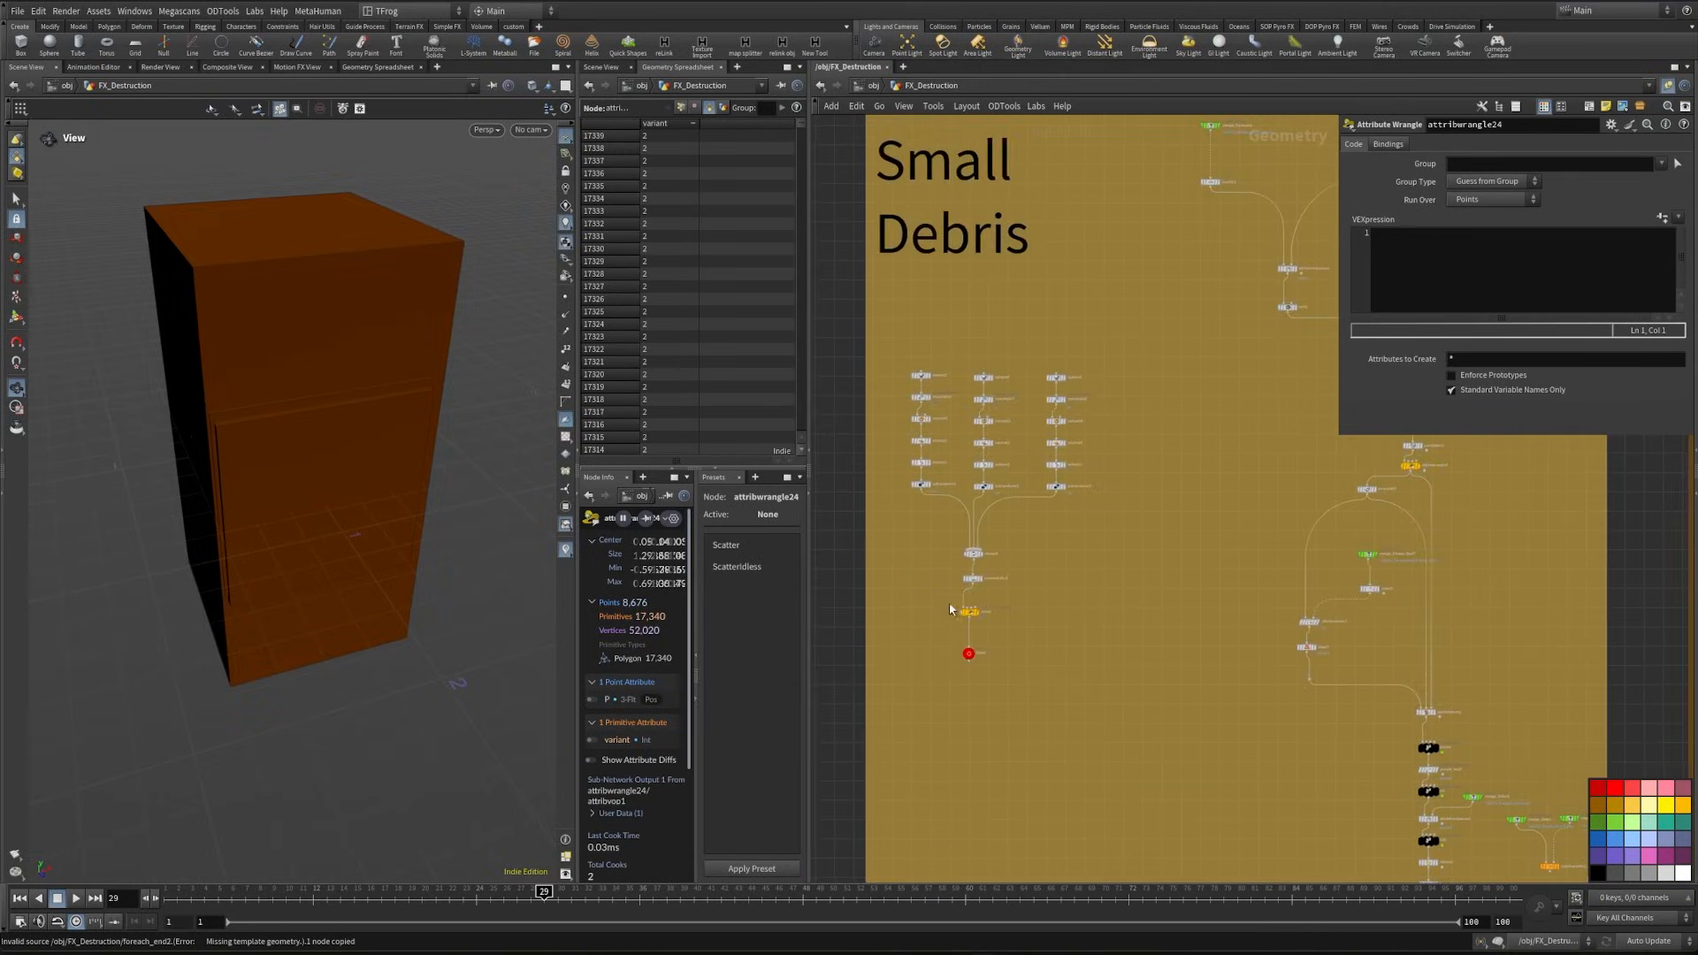
pyautogui.scroll(5, 948, 601)
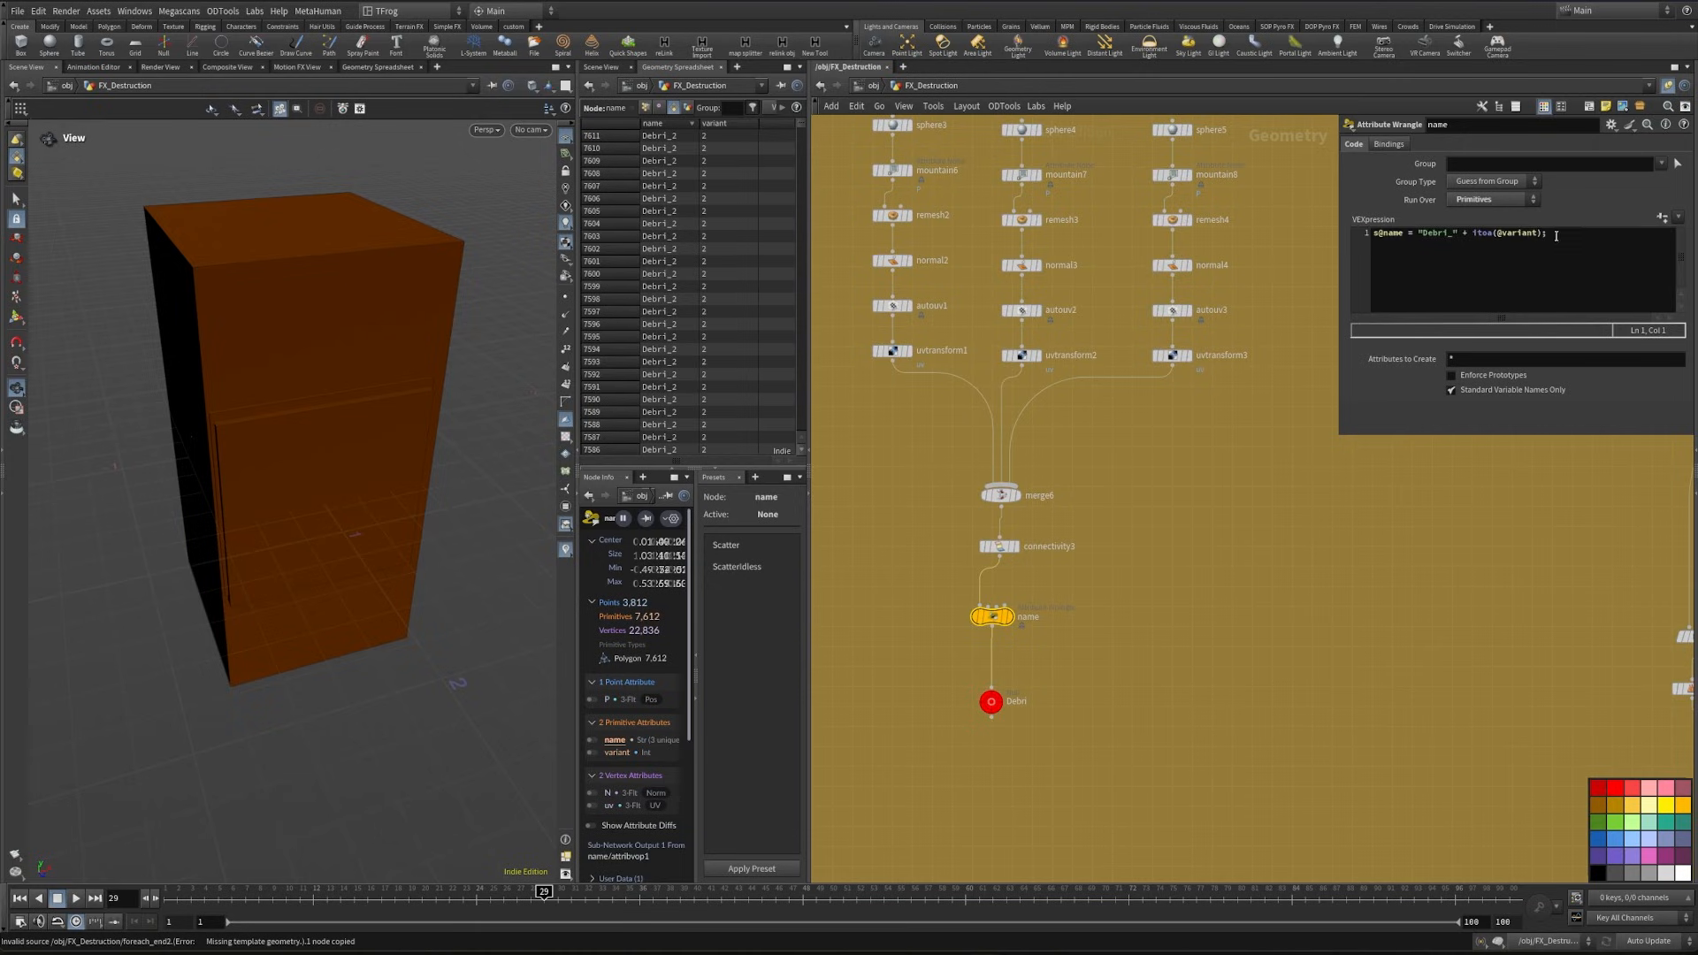
pyautogui.moveTo(1556, 235); pyautogui.dragTo(1326, 248)
pyautogui.scroll(-5, 1248, 380)
pyautogui.moveTo(1349, 606); pyautogui.dragTo(991, 351, button='middle')
pyautogui.scroll(1, 1135, 598)
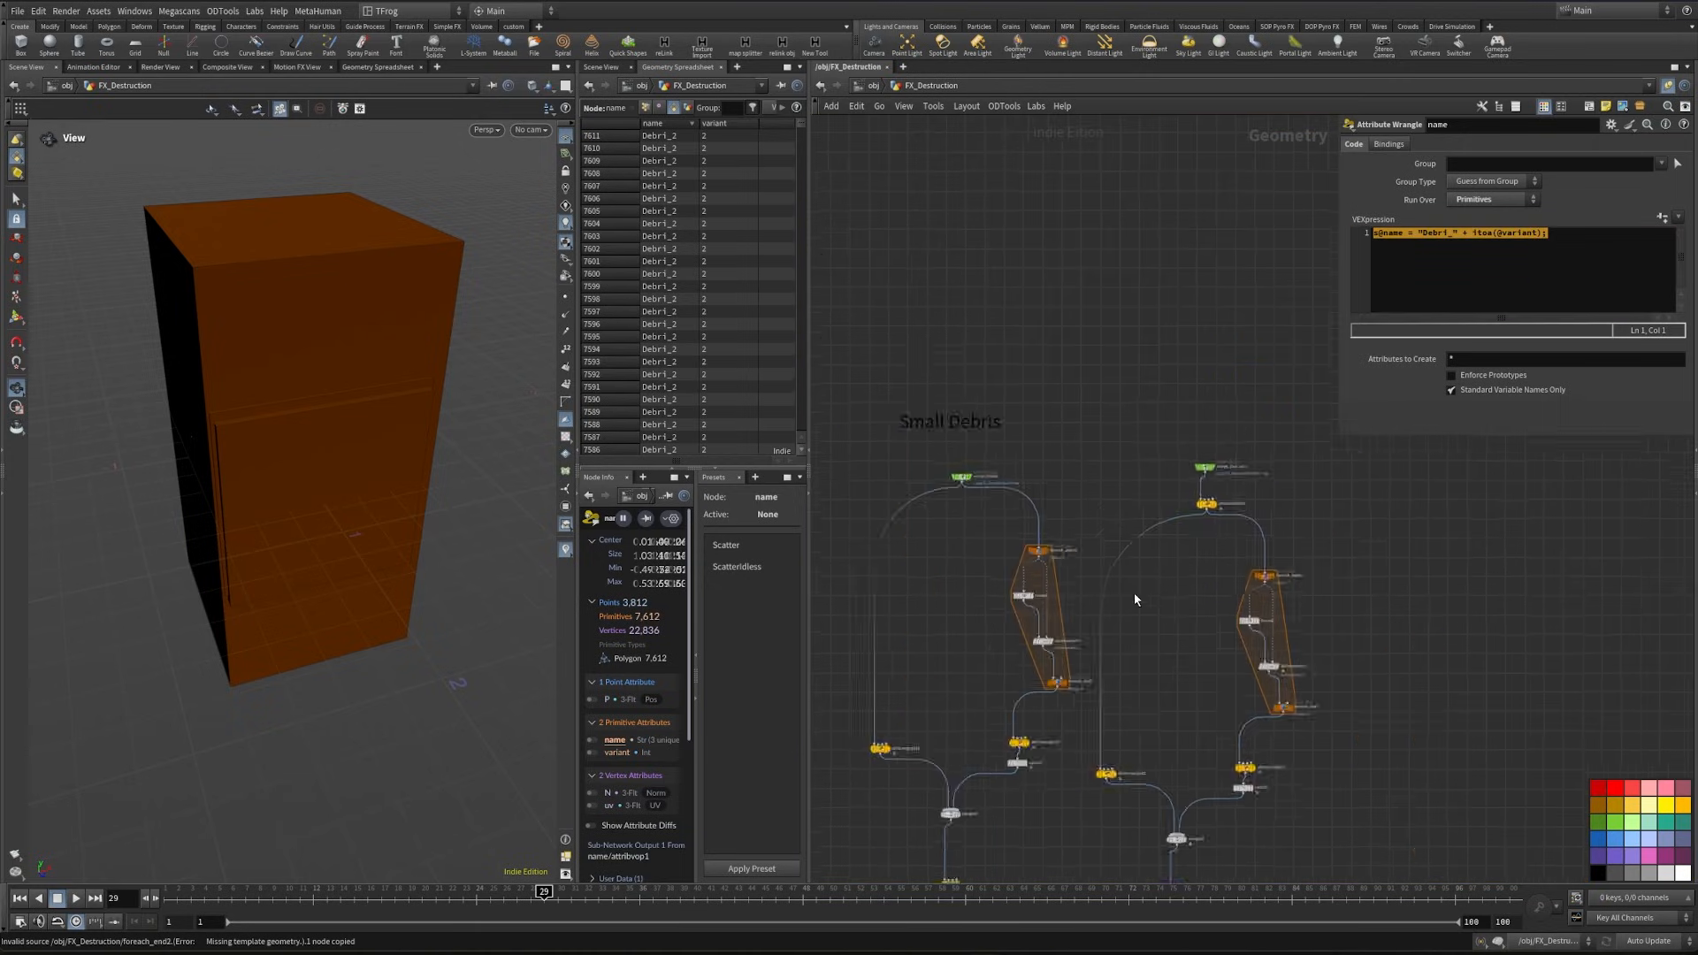
pyautogui.scroll(3, 1136, 599)
pyautogui.click(1266, 419)
pyautogui.click(1491, 200)
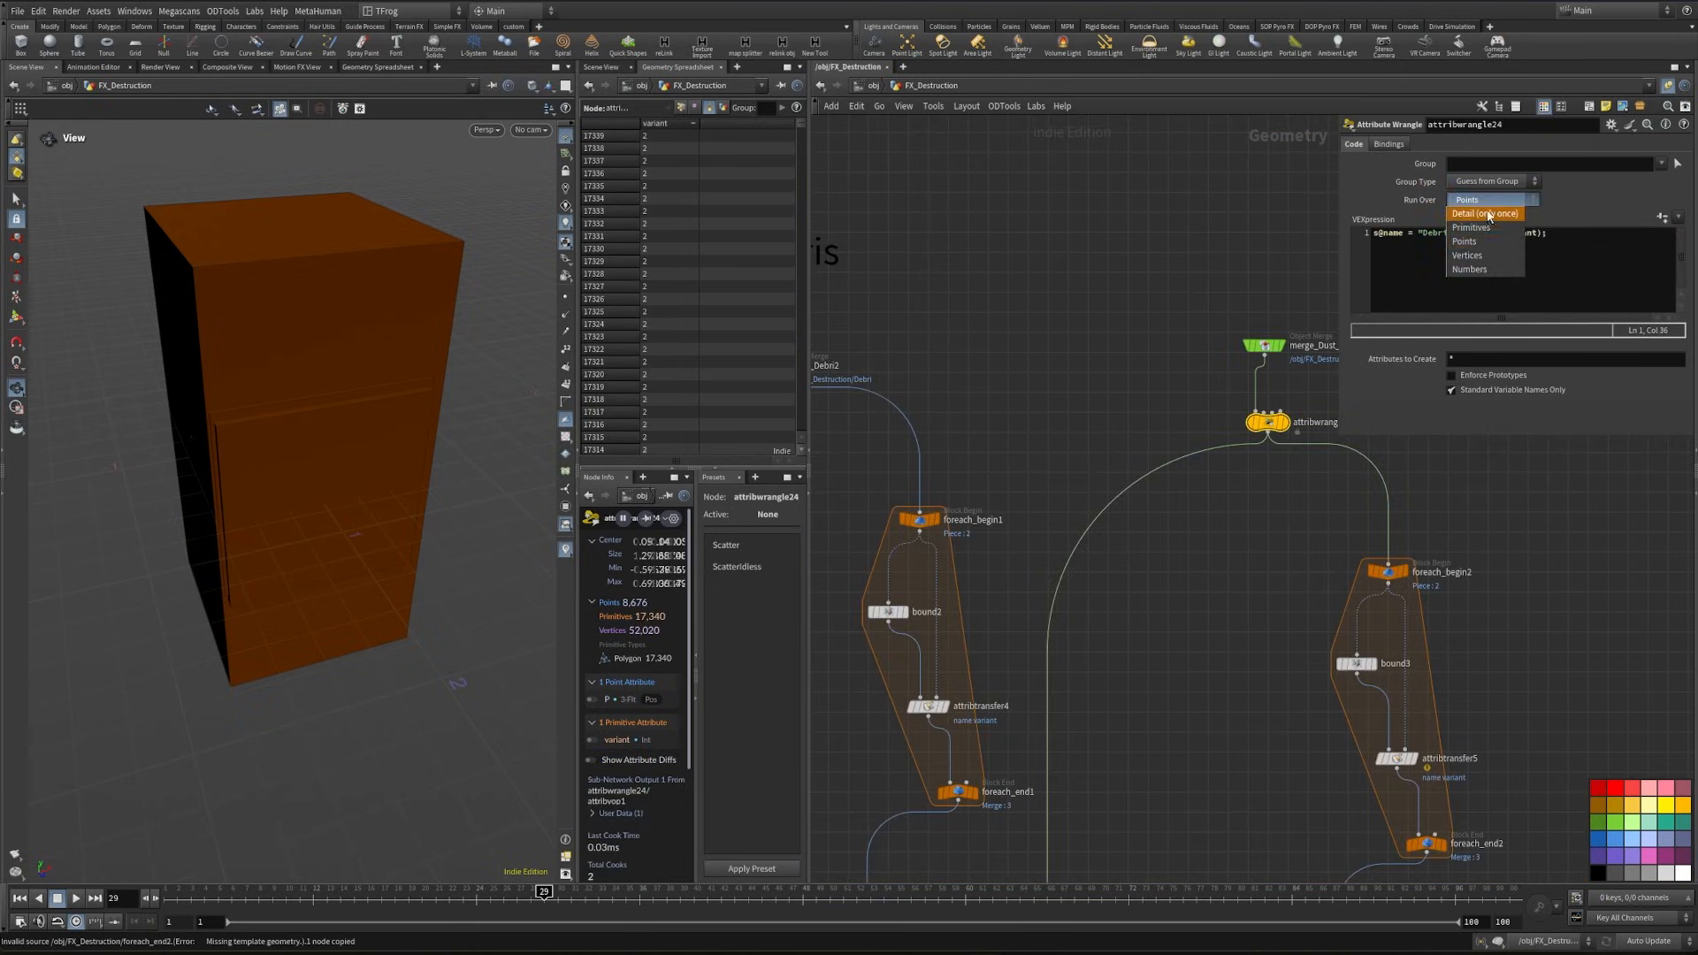
pyautogui.click(1471, 227)
pyautogui.click(1447, 235)
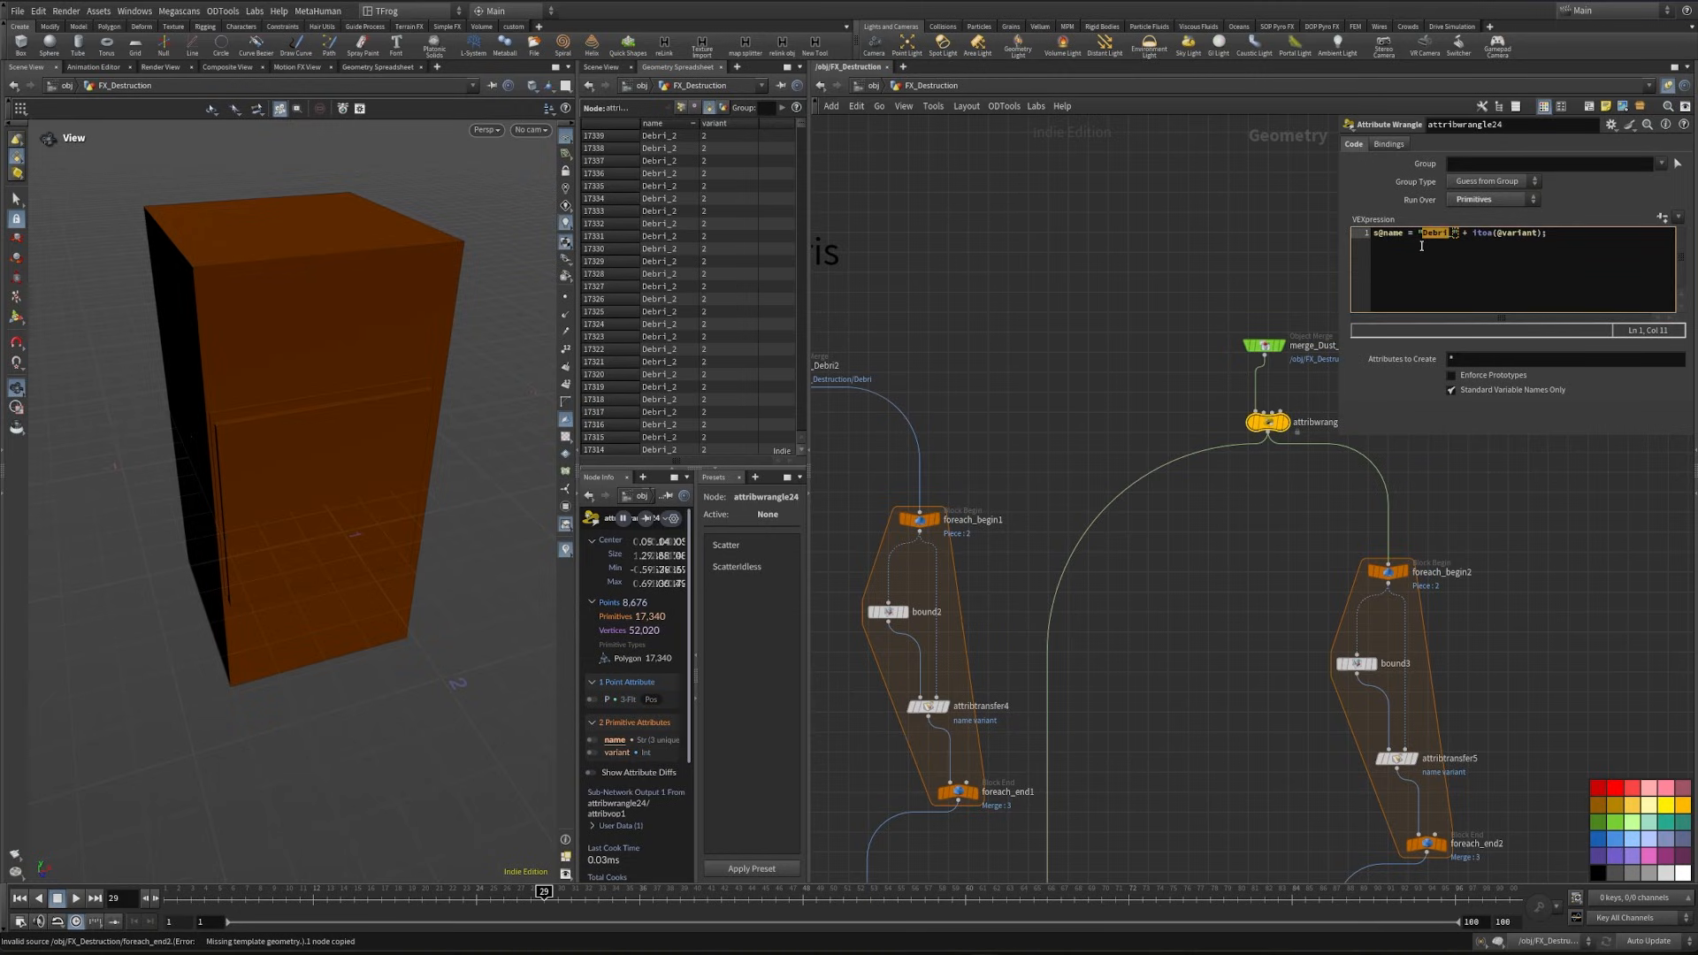
pyautogui.moveTo(1096, 195); pyautogui.dragTo(972, 183, button='middle')
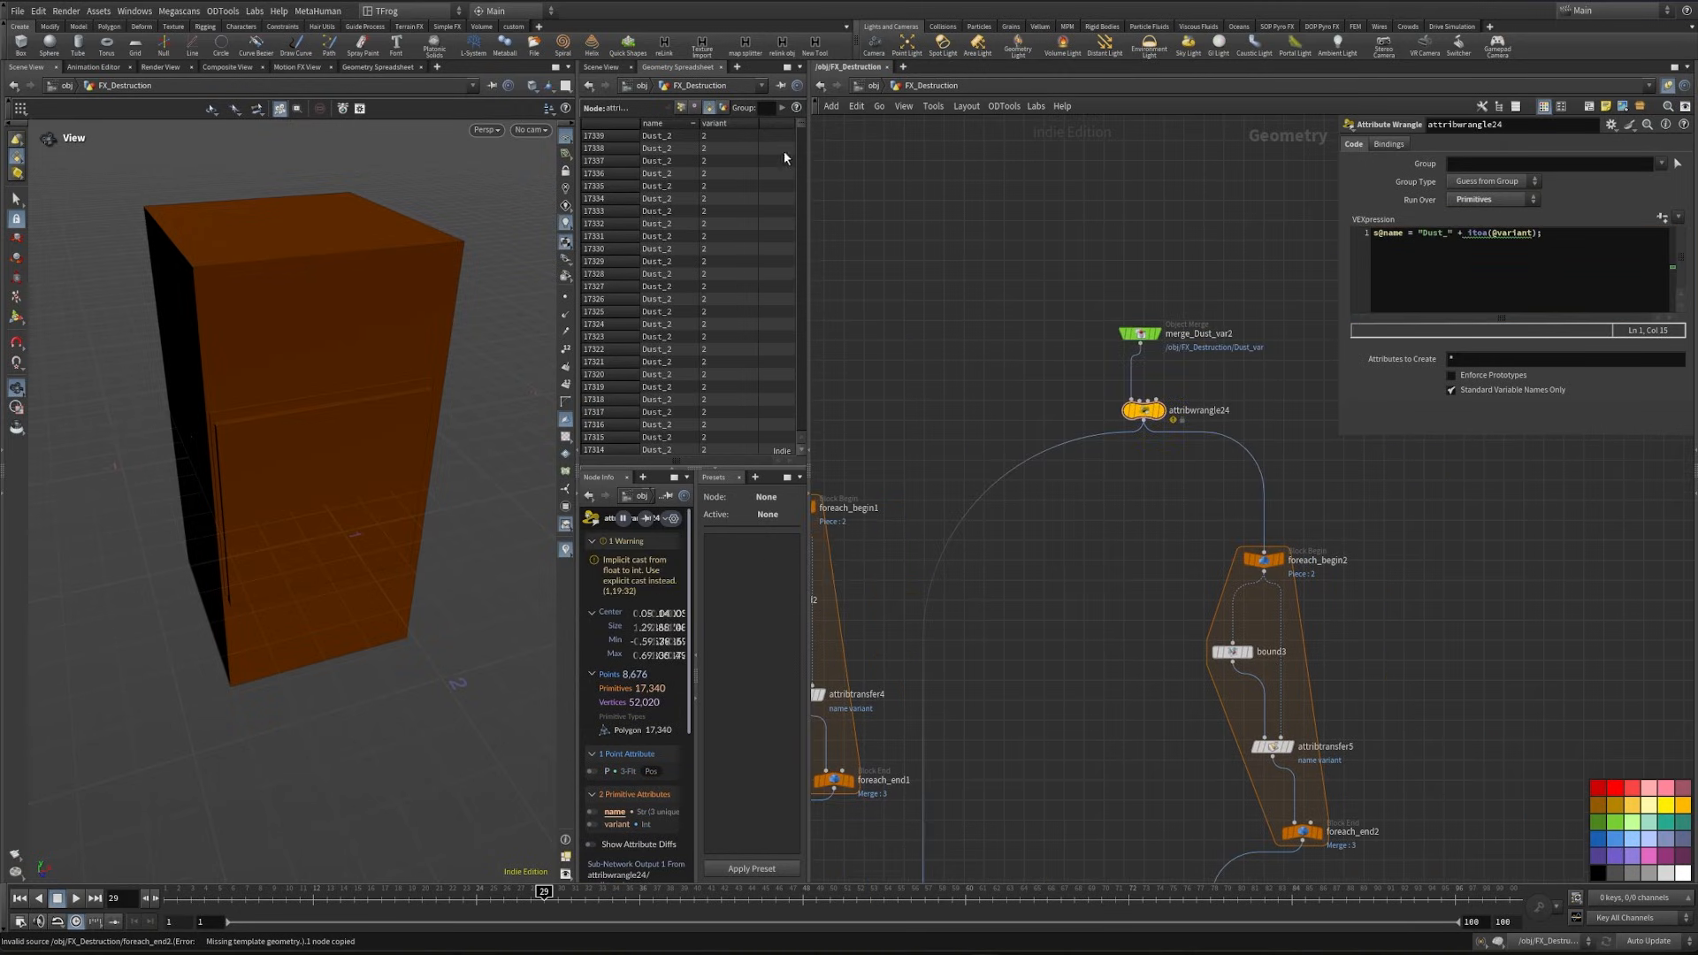
pyautogui.click(678, 125)
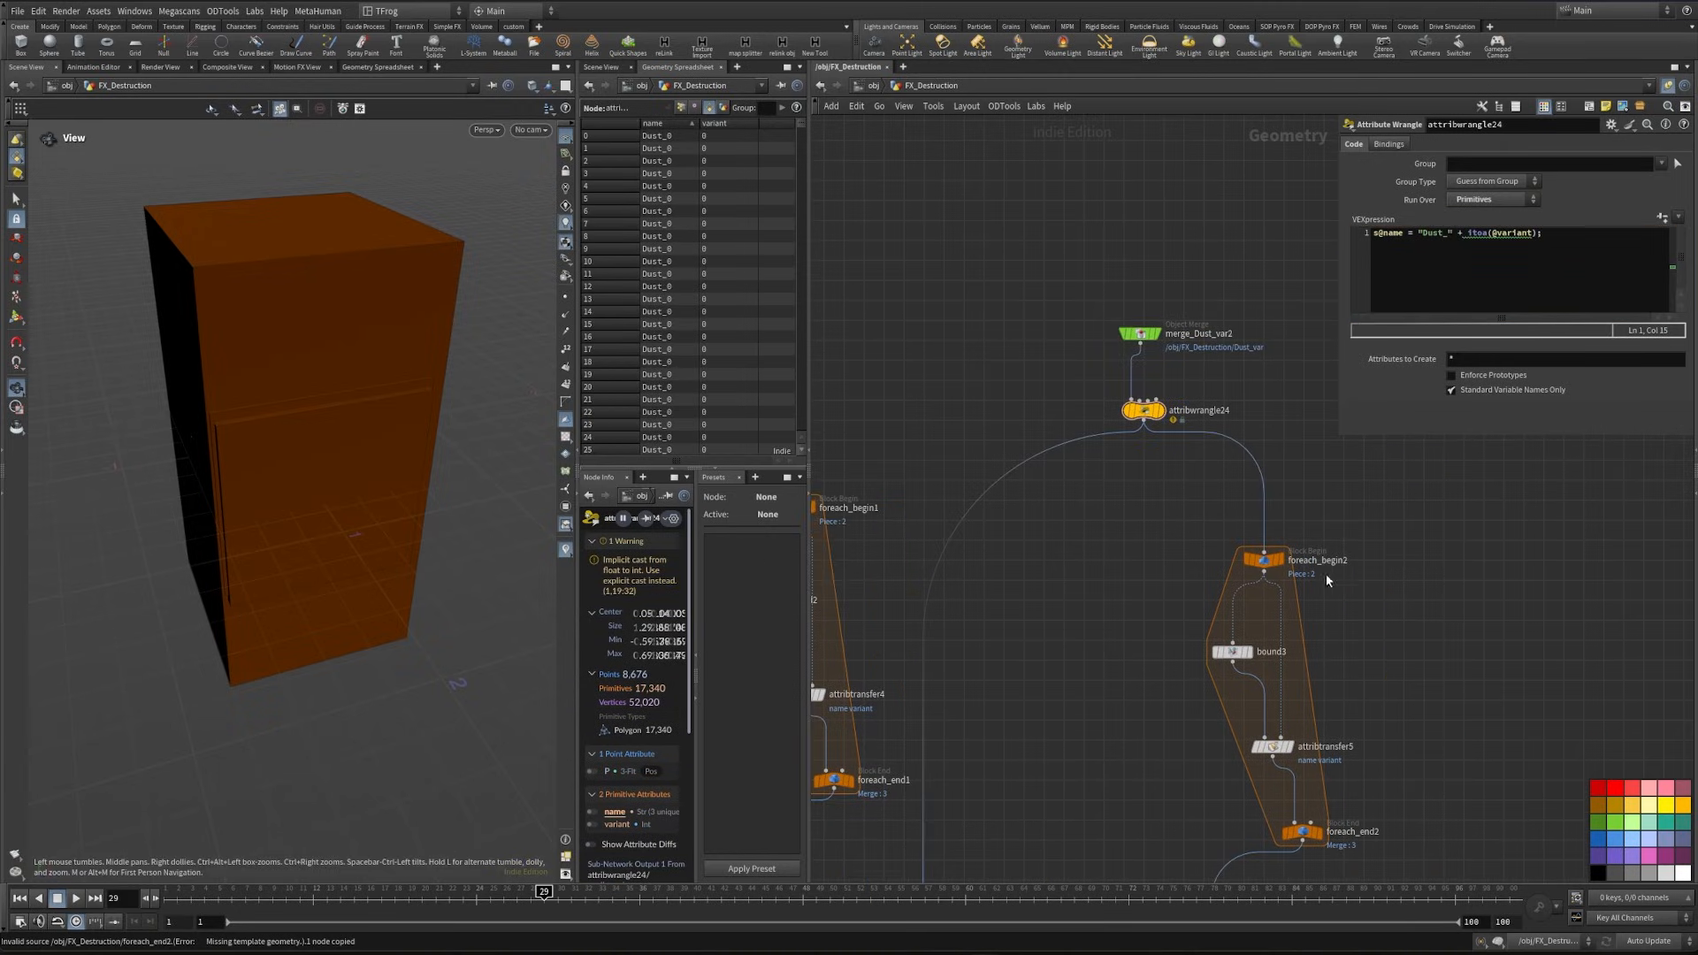
# - Set the dust proxy branch's Color node to neutral gray 0.333 on all three channels
pyautogui.moveTo(1131, 705); pyautogui.dragTo(1118, 313, button='middle')
pyautogui.click(1202, 607)
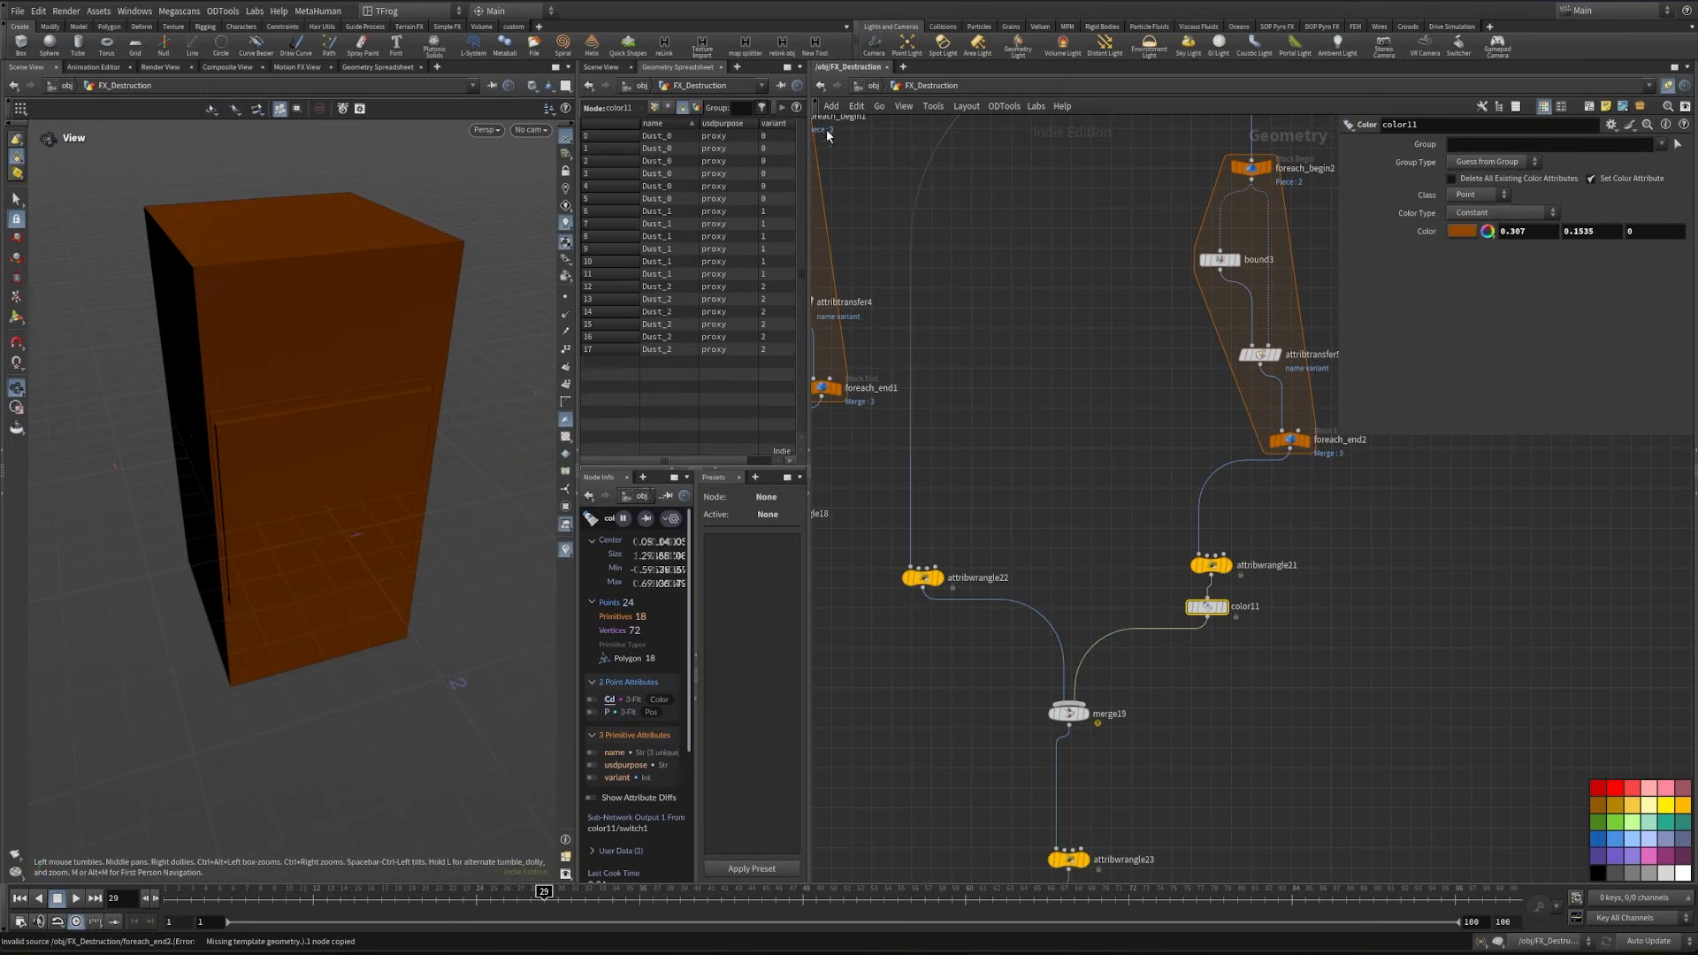
pyautogui.click(1487, 230)
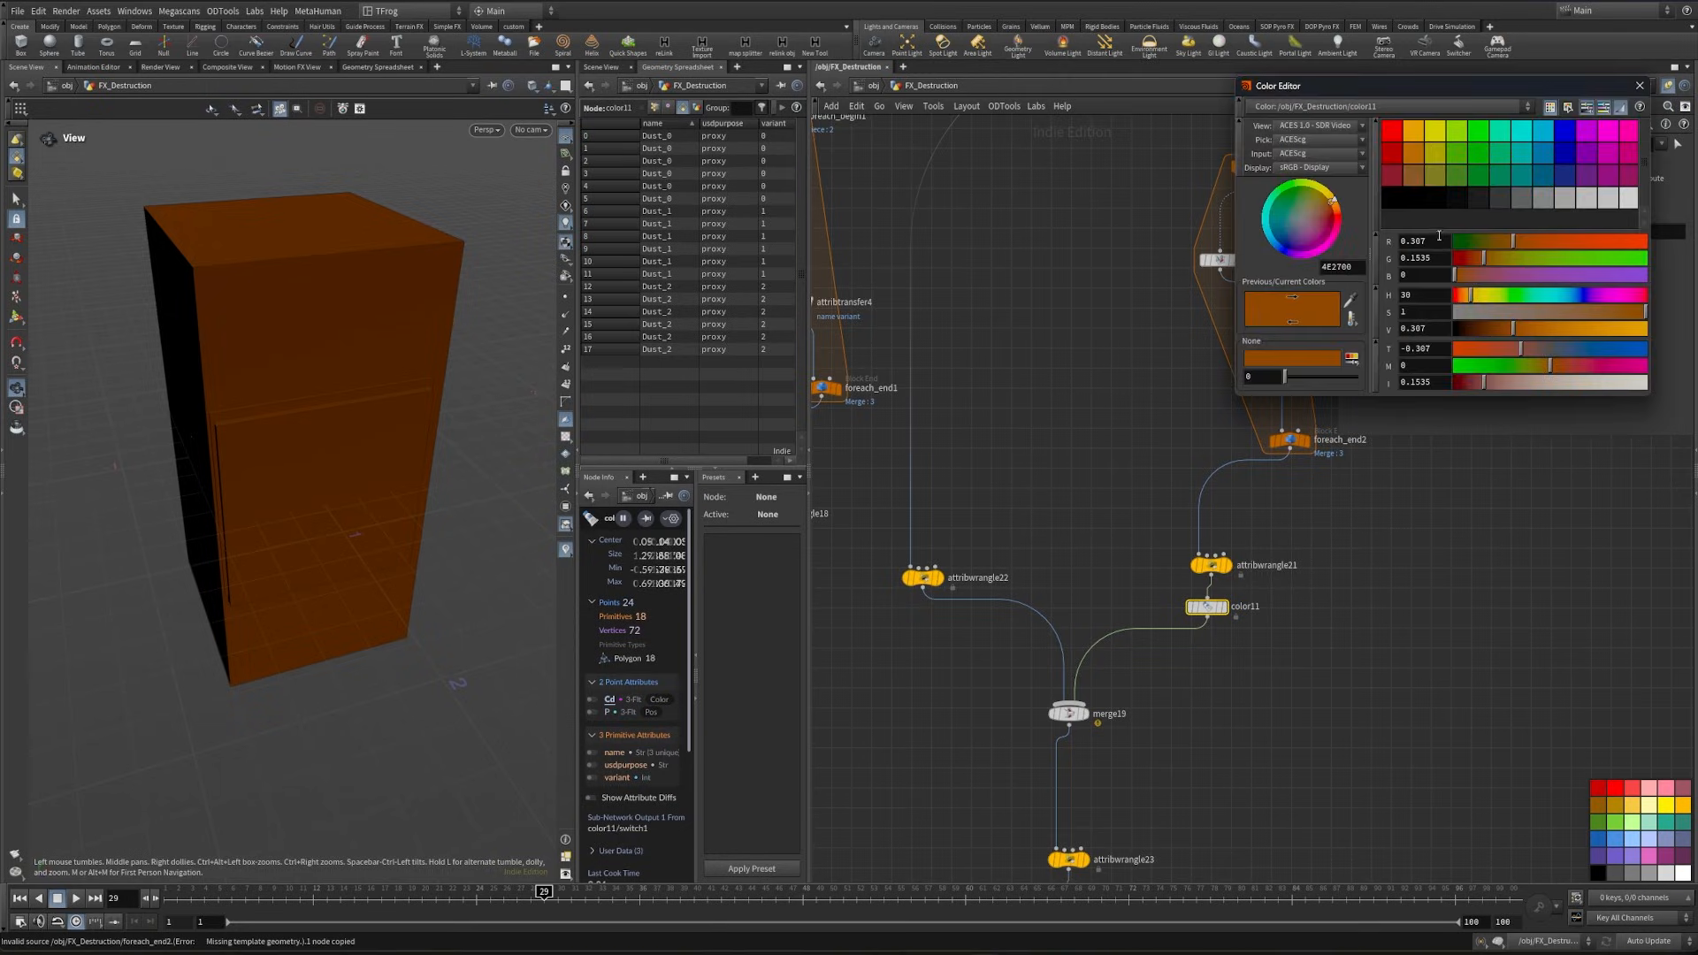
pyautogui.click(1500, 194)
pyautogui.click(1558, 201)
pyautogui.click(1543, 199)
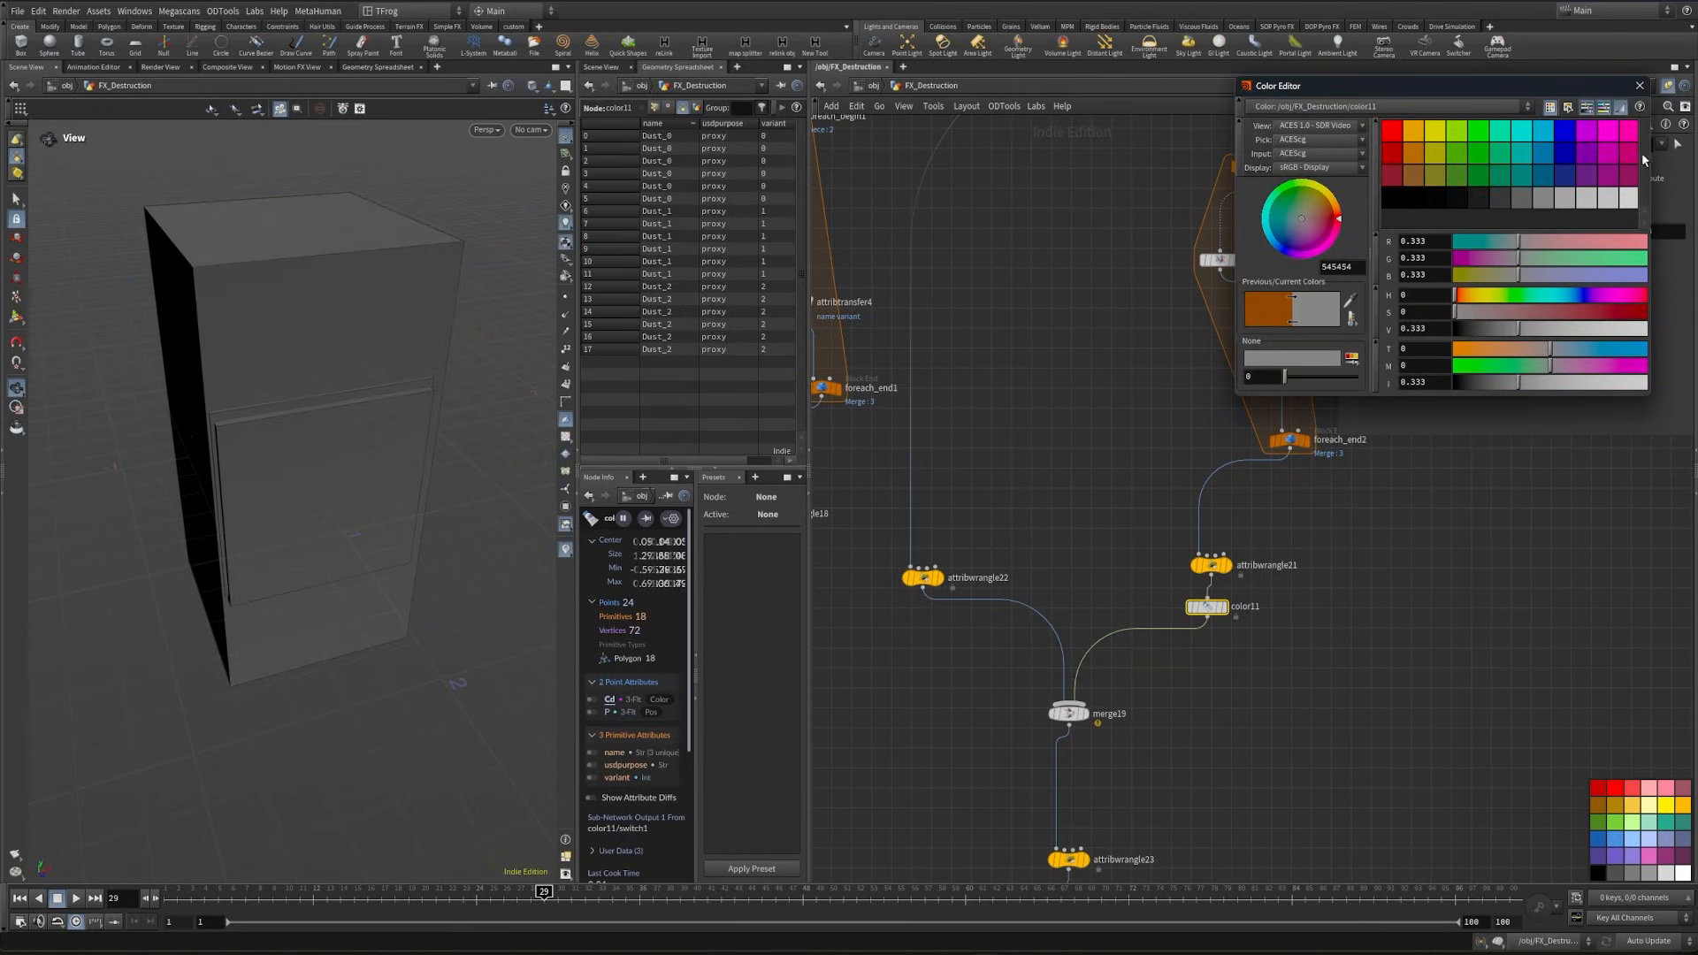
pyautogui.click(1643, 89)
# - Rename the duplicated USD export node at the end of the dust network to Dust
pyautogui.moveTo(1380, 641); pyautogui.dragTo(1363, 509, button='middle')
pyautogui.click(1127, 801)
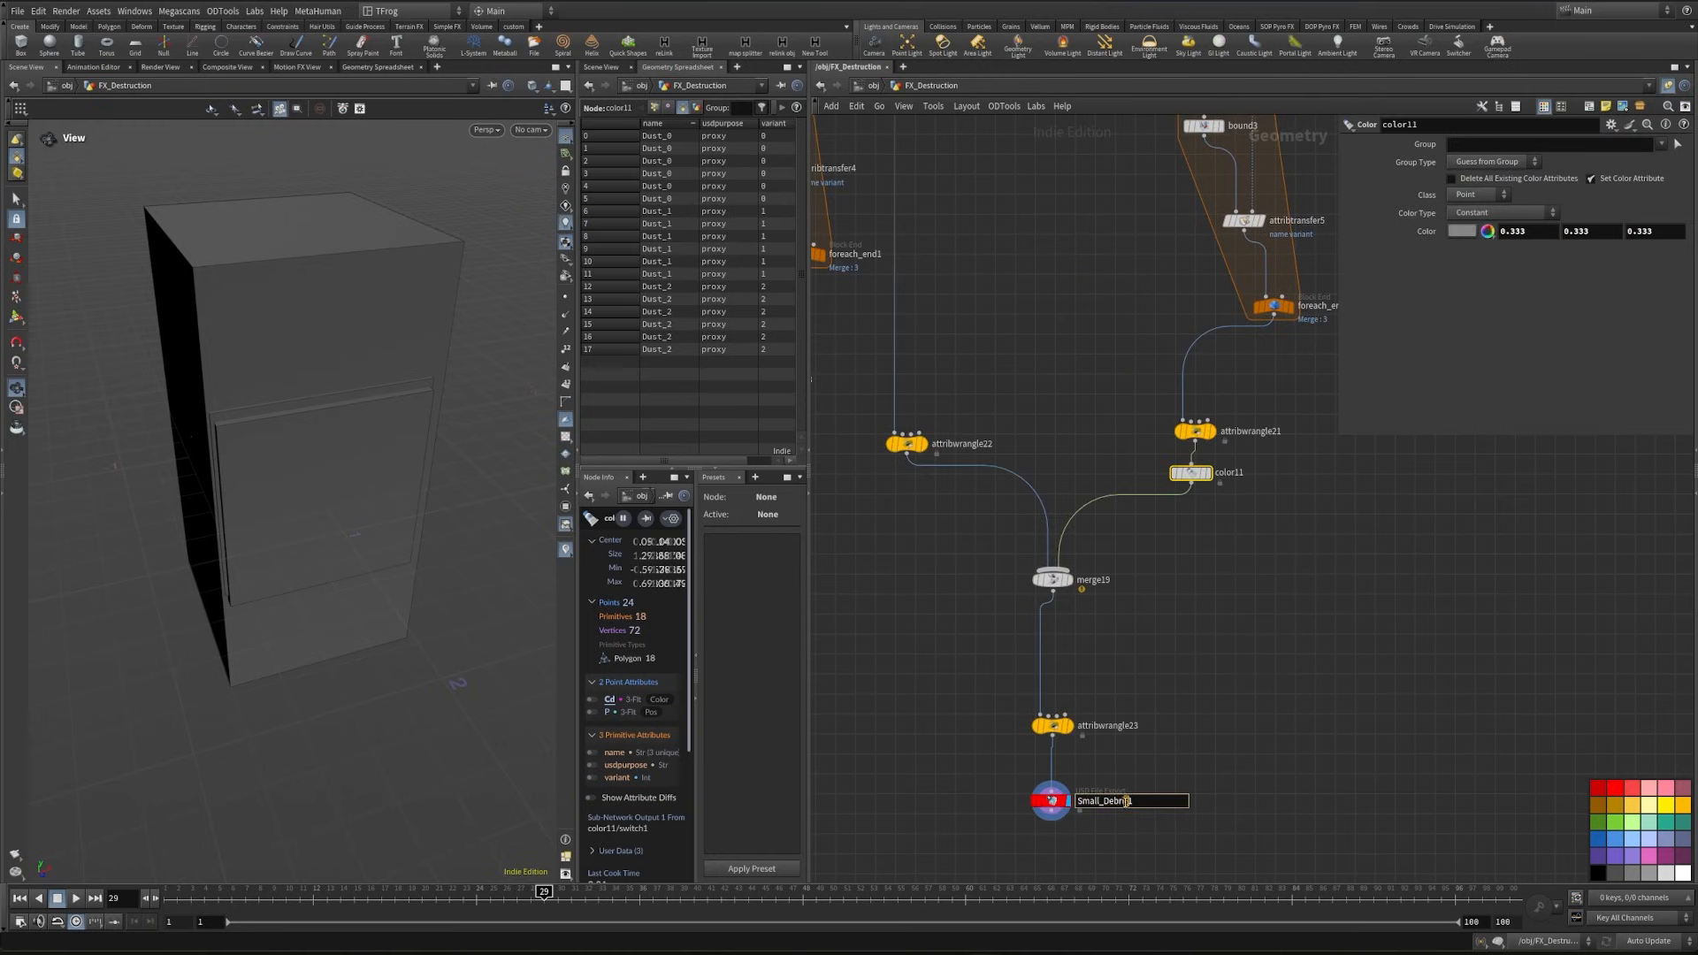
pyautogui.moveTo(1107, 800); pyautogui.dragTo(1036, 802)
pyautogui.write('Dust')
pyautogui.press('Return')
# - Place a copy of the Small Debris label above the dust network and retitle it Dust
pyautogui.scroll(-5, 1141, 566)
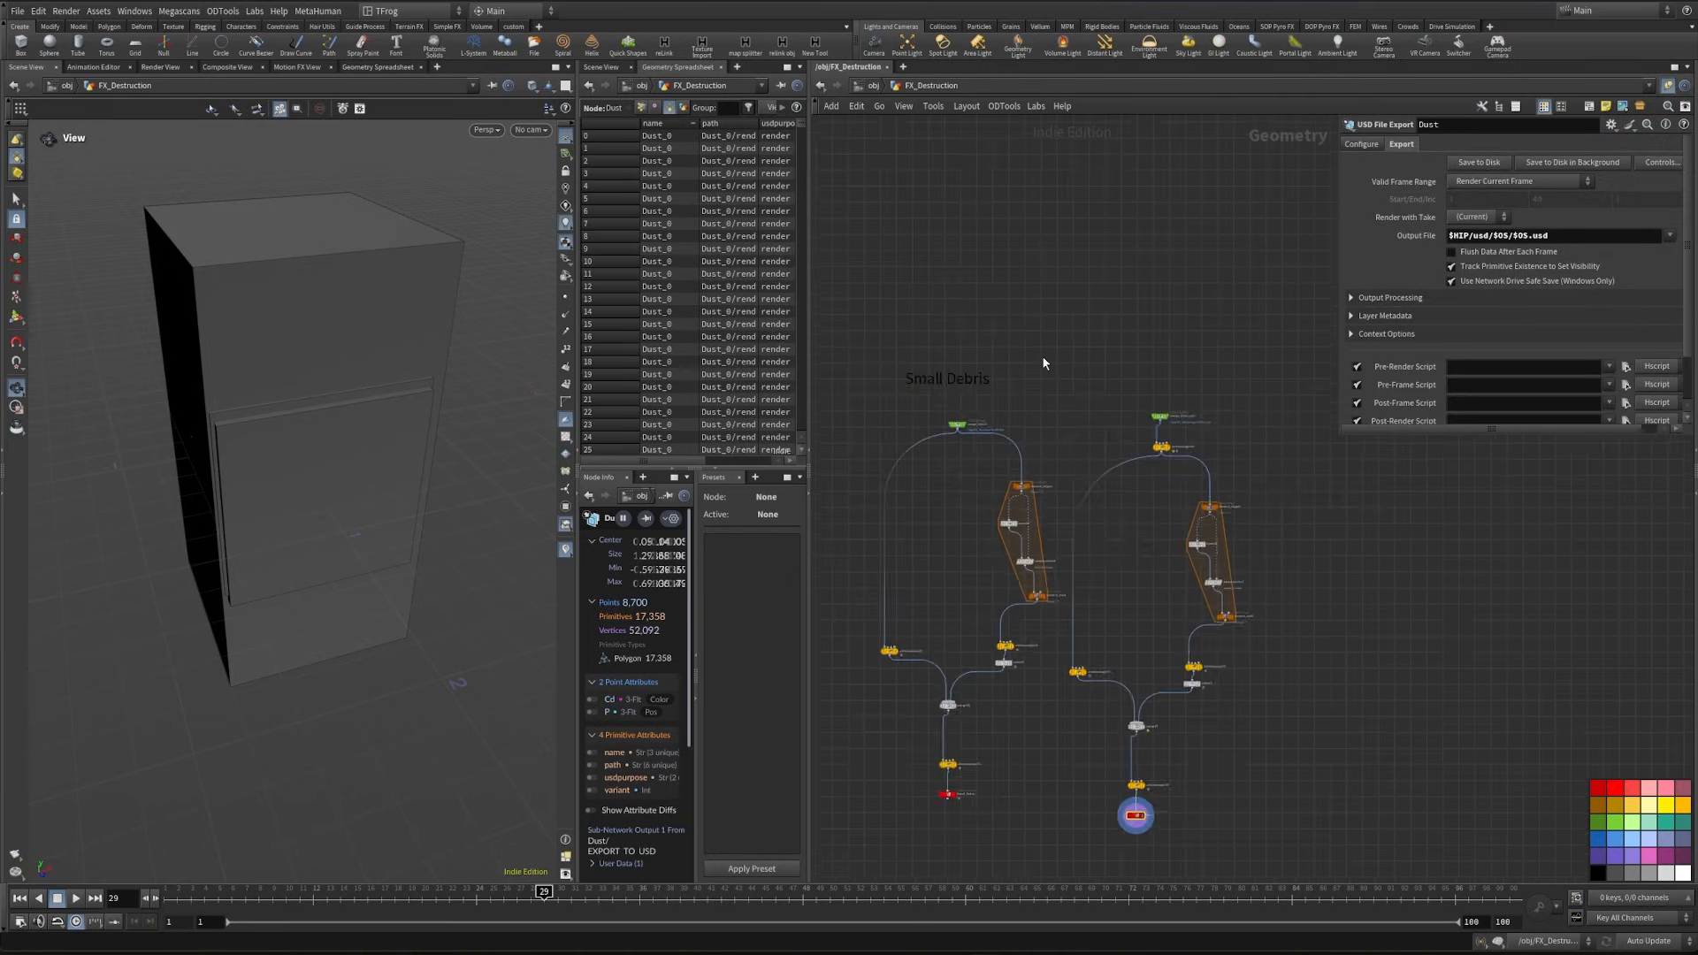
pyautogui.scroll(1, 1041, 355)
pyautogui.click(1159, 380)
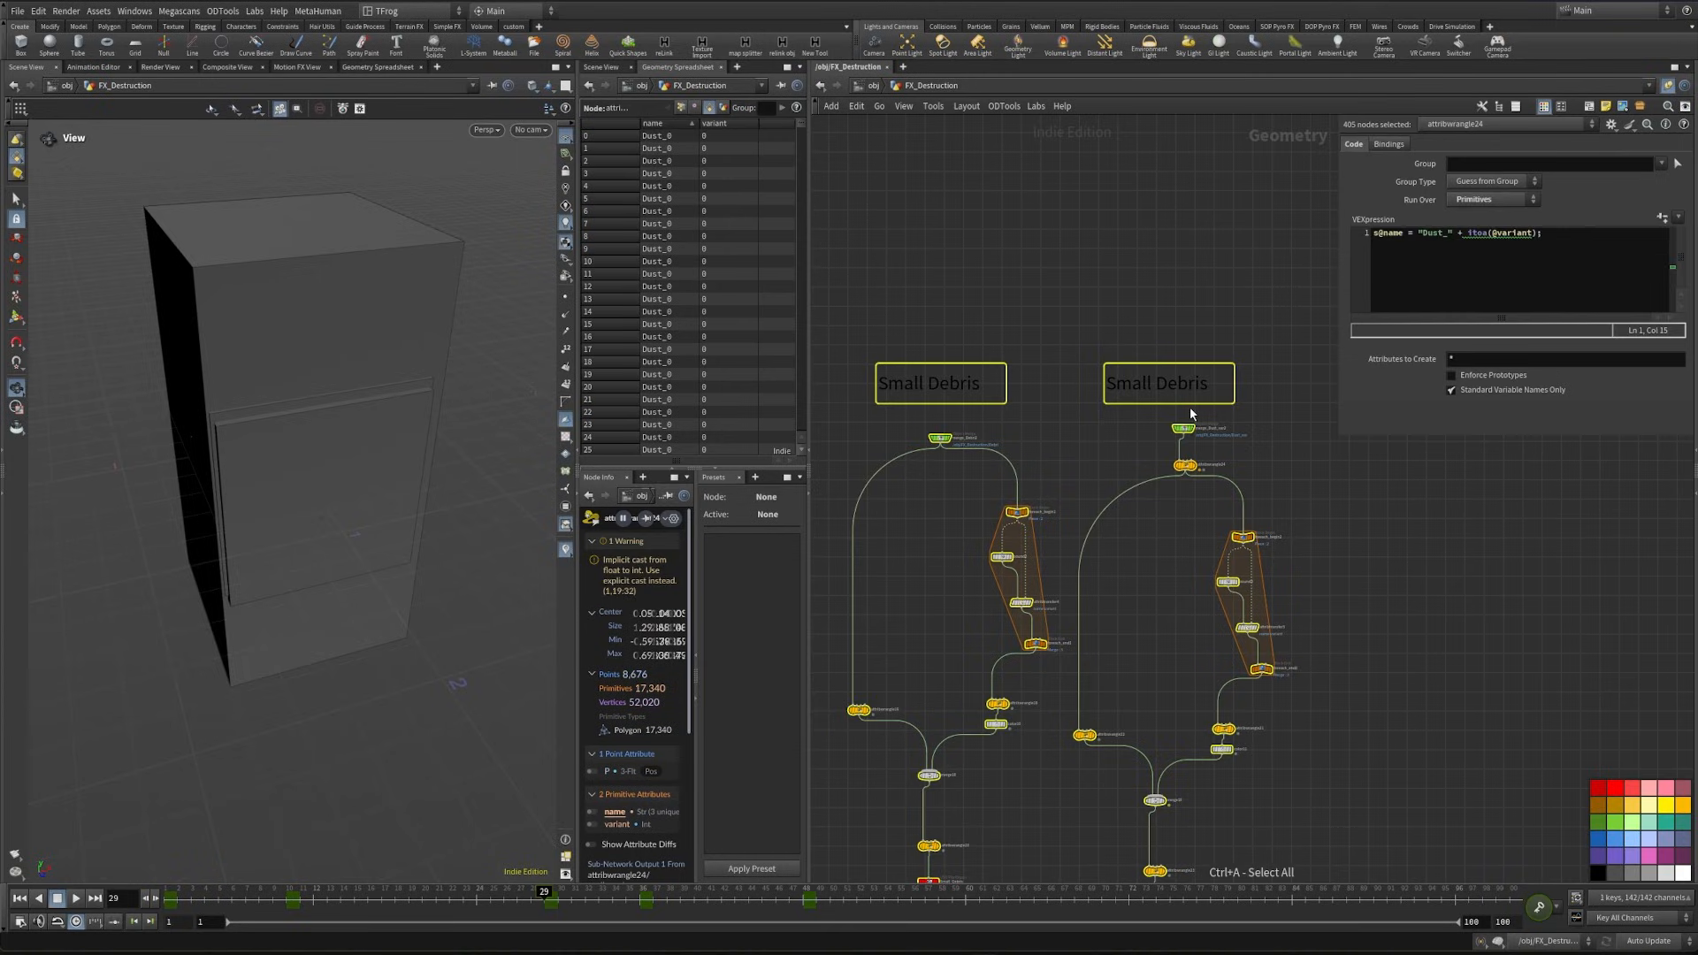
pyautogui.doubleClick(1163, 382)
pyautogui.write('Dust')
pyautogui.moveTo(1054, 422); pyautogui.dragTo(1114, 485, button='middle')
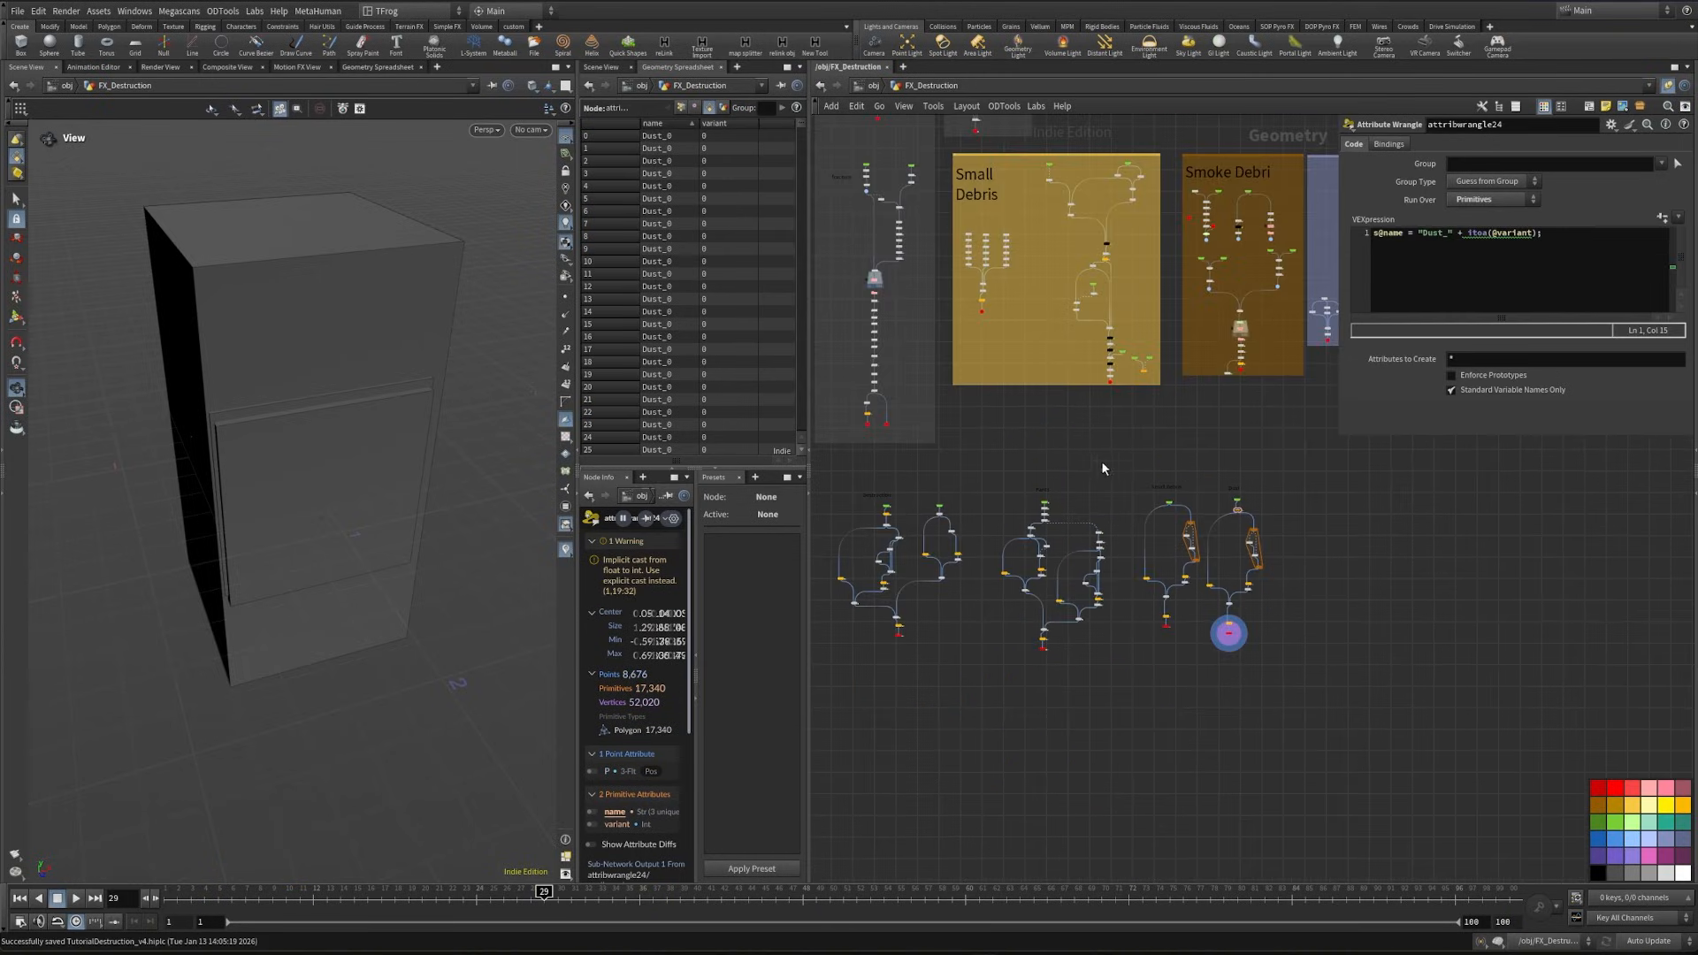
pyautogui.moveTo(1050, 534)
pyautogui.mouseDown(button='middle')
pyautogui.moveTo(1045, 600)
pyautogui.moveTo(1006, 671)
pyautogui.moveTo(1069, 588)
pyautogui.mouseUp(button='middle')
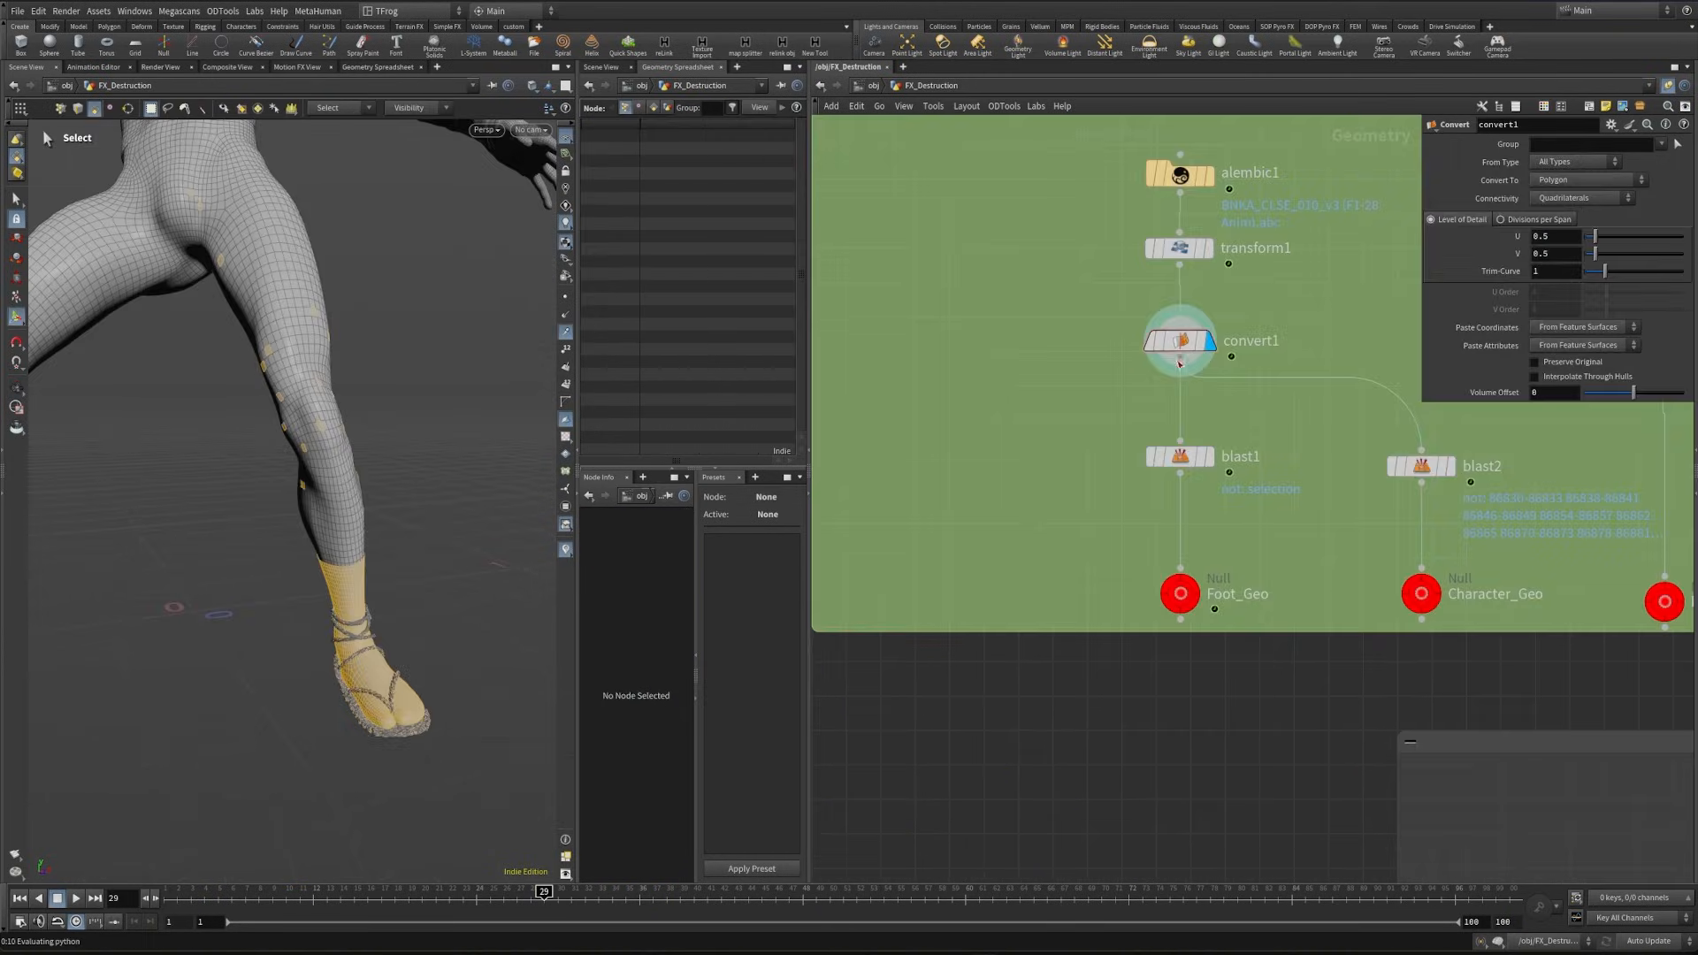
# - Branch a new Blast node off convert1 beside the existing foot and character blasts
pyautogui.click(1180, 378)
pyautogui.click(937, 455)
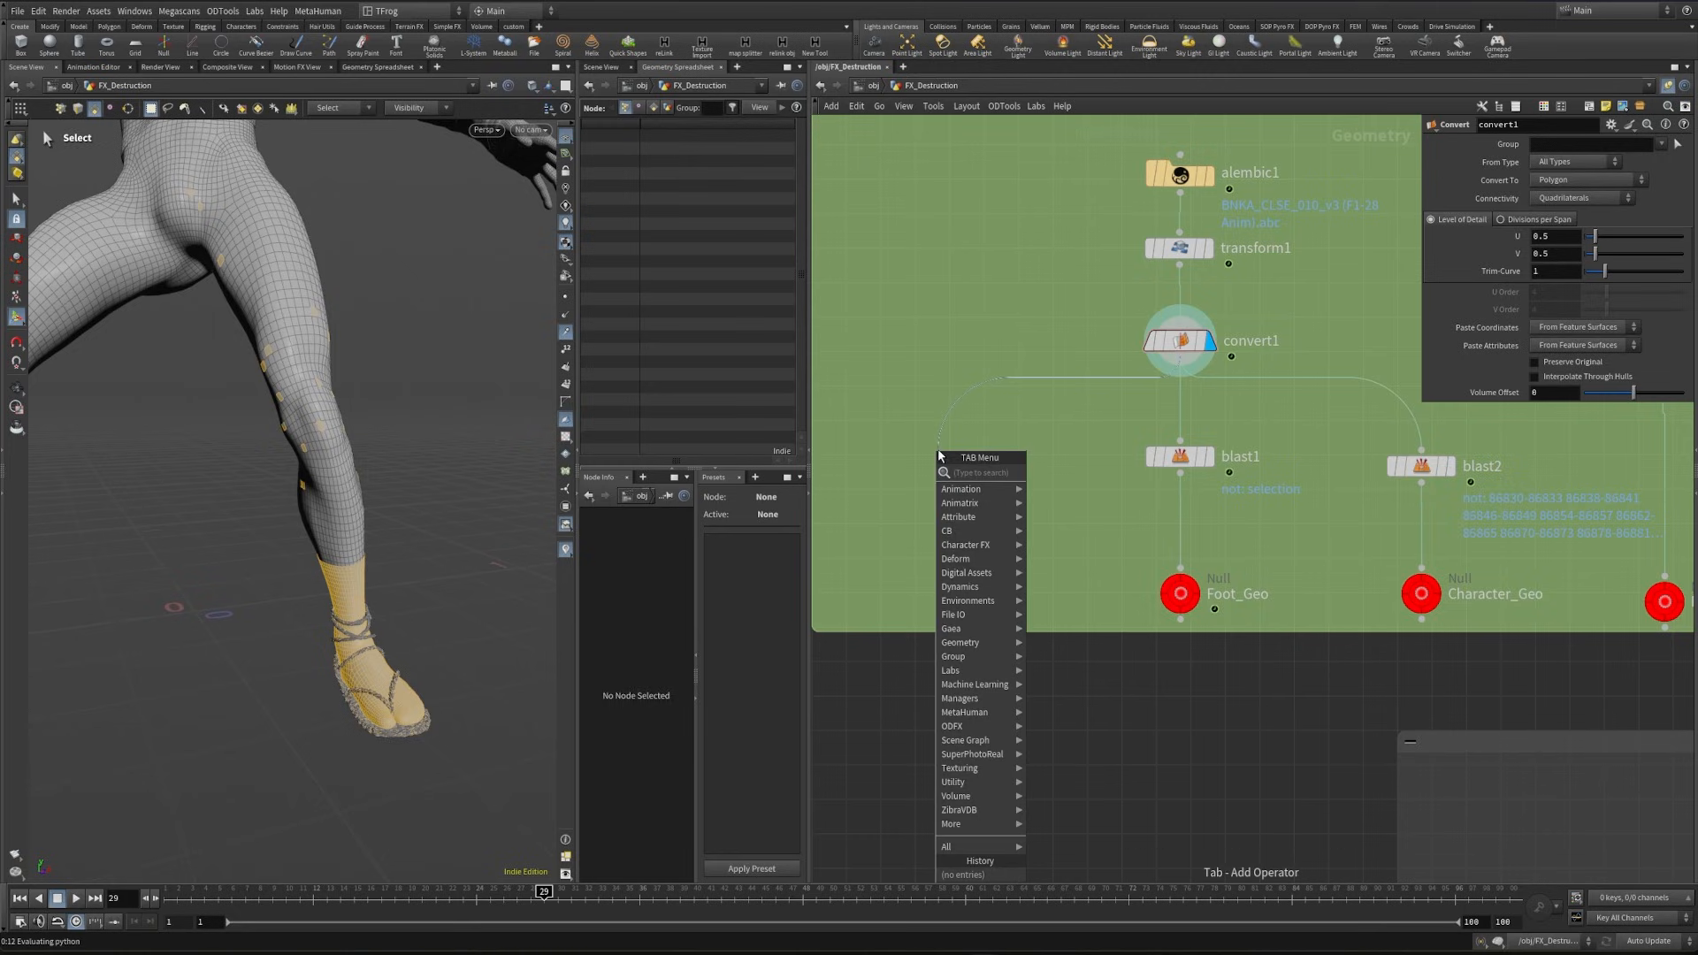
pyautogui.write('blast')
pyautogui.press('Return')
pyautogui.click(968, 450)
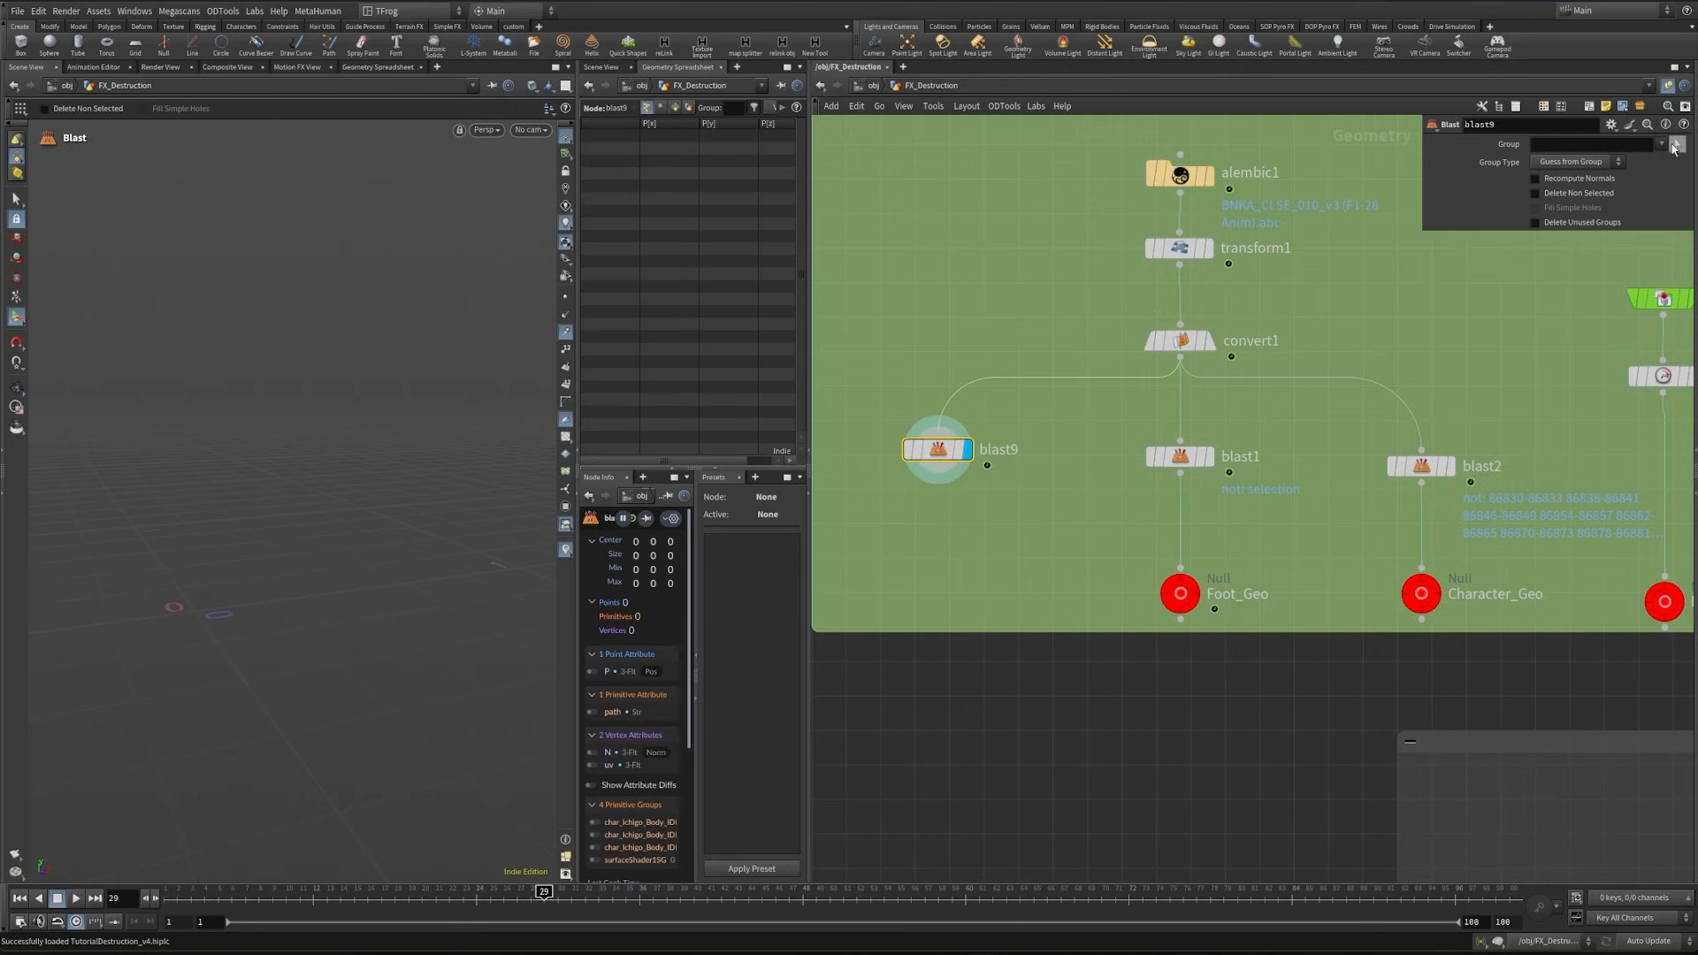
# - Use the character's whole stomping leg and sandalled foot as the new Blast's group and delete the non-selected geometry
pyautogui.click(1677, 144)
pyautogui.moveTo(278, 568); pyautogui.dragTo(446, 748)
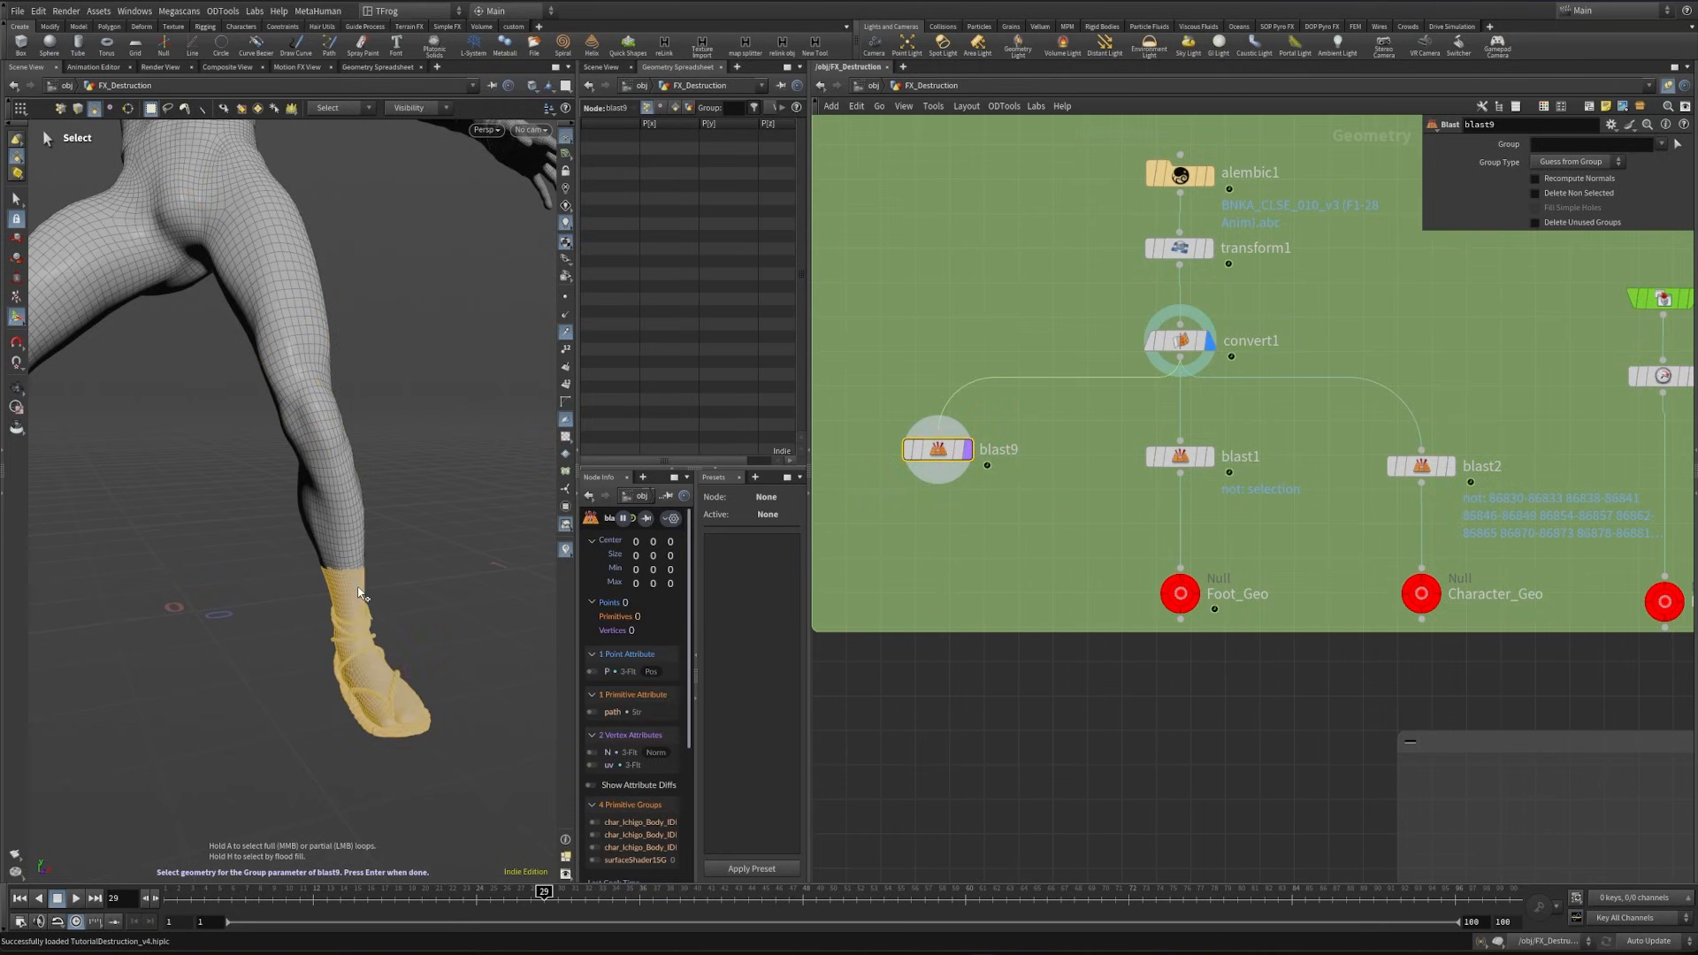
pyautogui.keyDown('alt'); pyautogui.moveTo(358, 587); pyautogui.dragTo(256, 566); pyautogui.keyUp('alt')
pyautogui.keyDown('shift'); pyautogui.moveTo(156, 352); pyautogui.dragTo(445, 625); pyautogui.keyUp('shift')
pyautogui.keyDown('alt'); pyautogui.moveTo(398, 601); pyautogui.dragTo(426, 660); pyautogui.keyUp('alt')
pyautogui.keyDown('shift'); pyautogui.moveTo(254, 609); pyautogui.dragTo(491, 315); pyautogui.keyUp('shift')
pyautogui.keyDown('alt'); pyautogui.moveTo(421, 409); pyautogui.dragTo(453, 500); pyautogui.keyUp('alt')
pyautogui.press('Return')
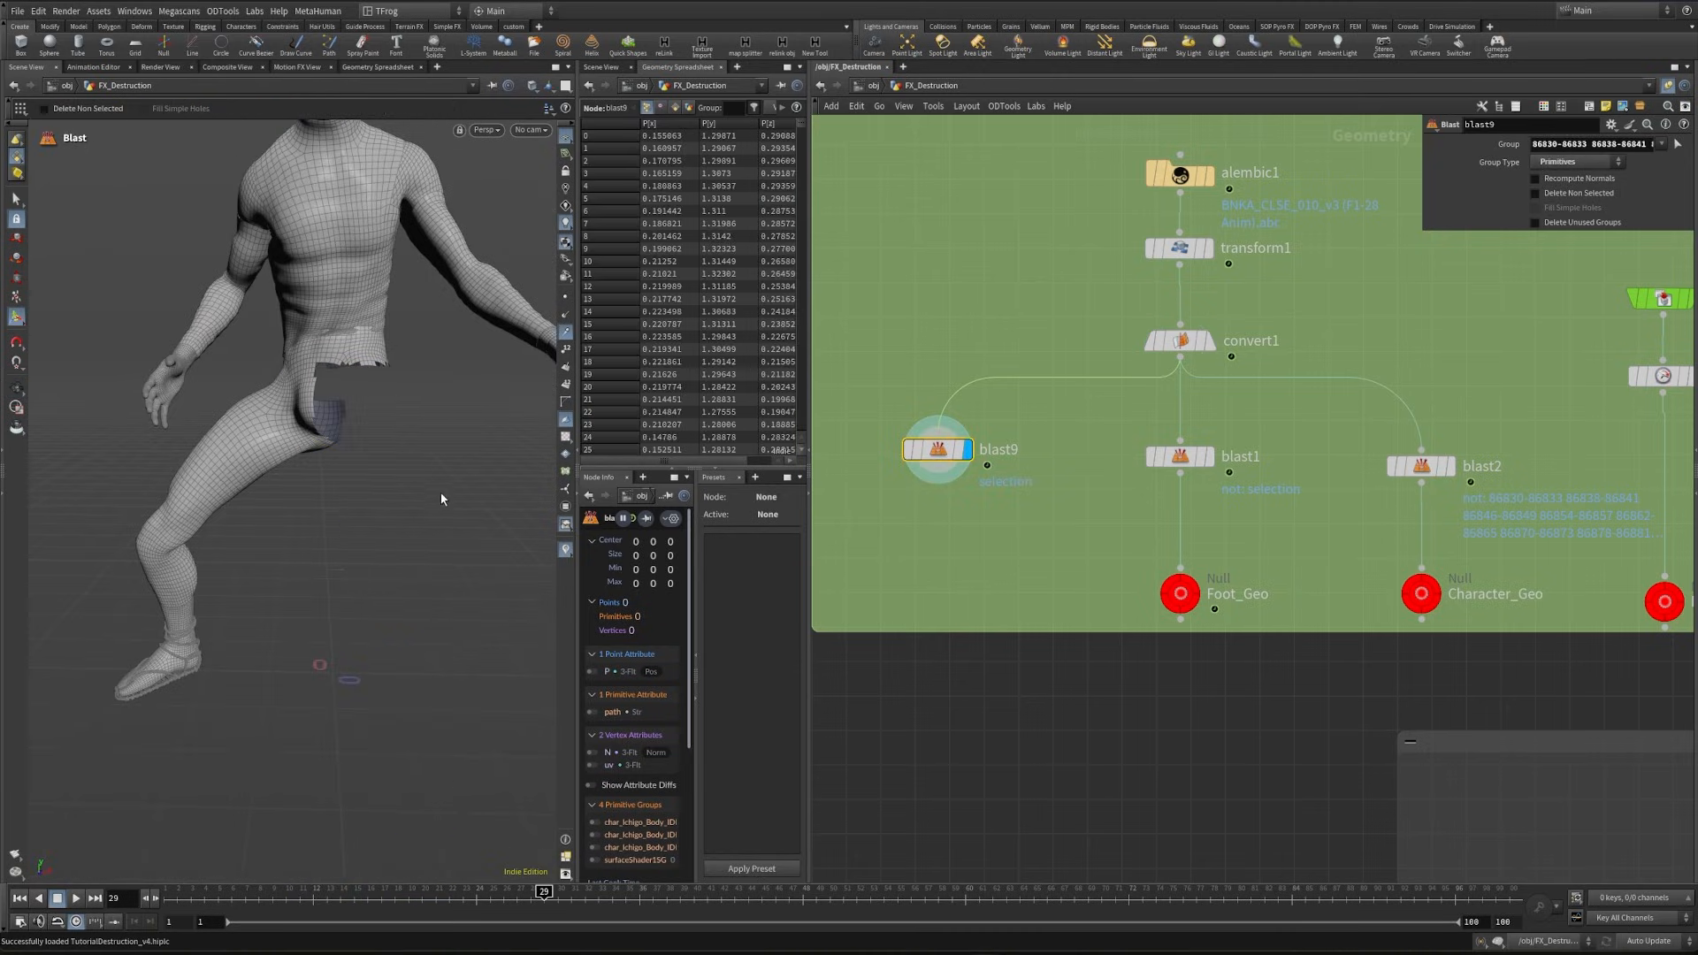
pyautogui.click(1560, 192)
# - Append a Null to the leg Blast and name it Char
pyautogui.moveTo(969, 591); pyautogui.dragTo(996, 541, button='middle')
pyautogui.press('Tab')
pyautogui.write('null')
pyautogui.press('Return')
pyautogui.click(961, 528)
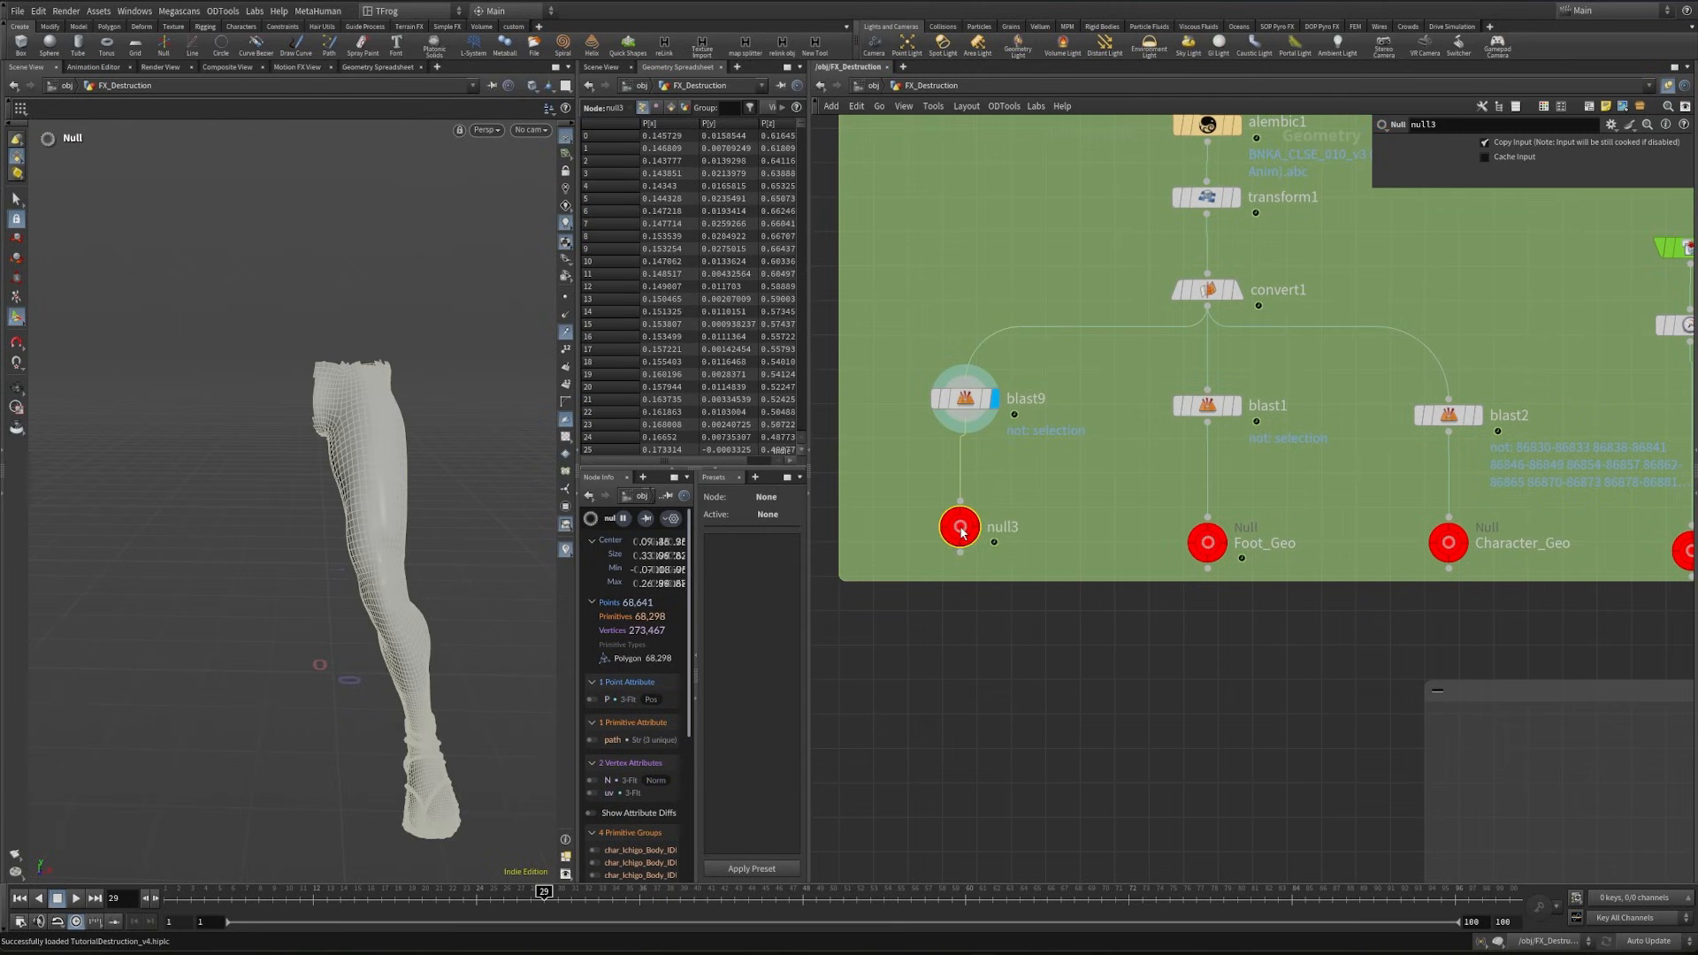
pyautogui.doubleClick(1012, 527)
pyautogui.write('Char')
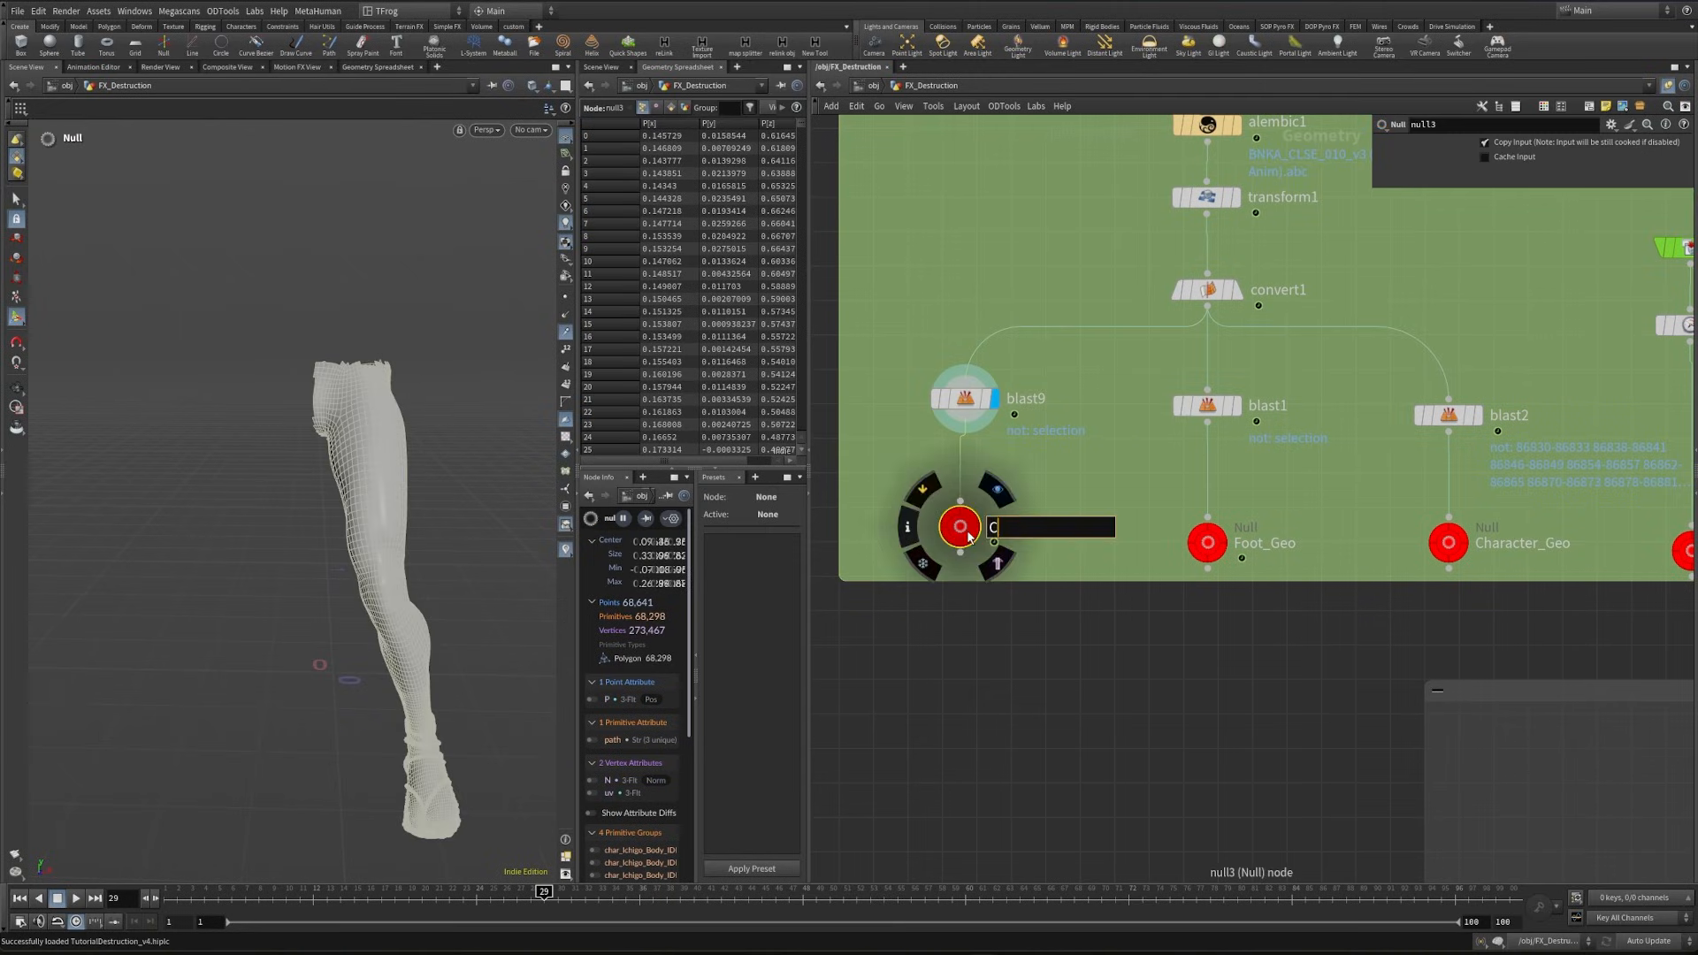
pyautogui.press('Return')
# - Copy the Char null and paste it as an Object Merge reference beside the dust export network
pyautogui.hotkey('ctrl', 'c')
pyautogui.scroll(-6, 1069, 683)
pyautogui.moveTo(1217, 831); pyautogui.dragTo(1069, 410, button='middle')
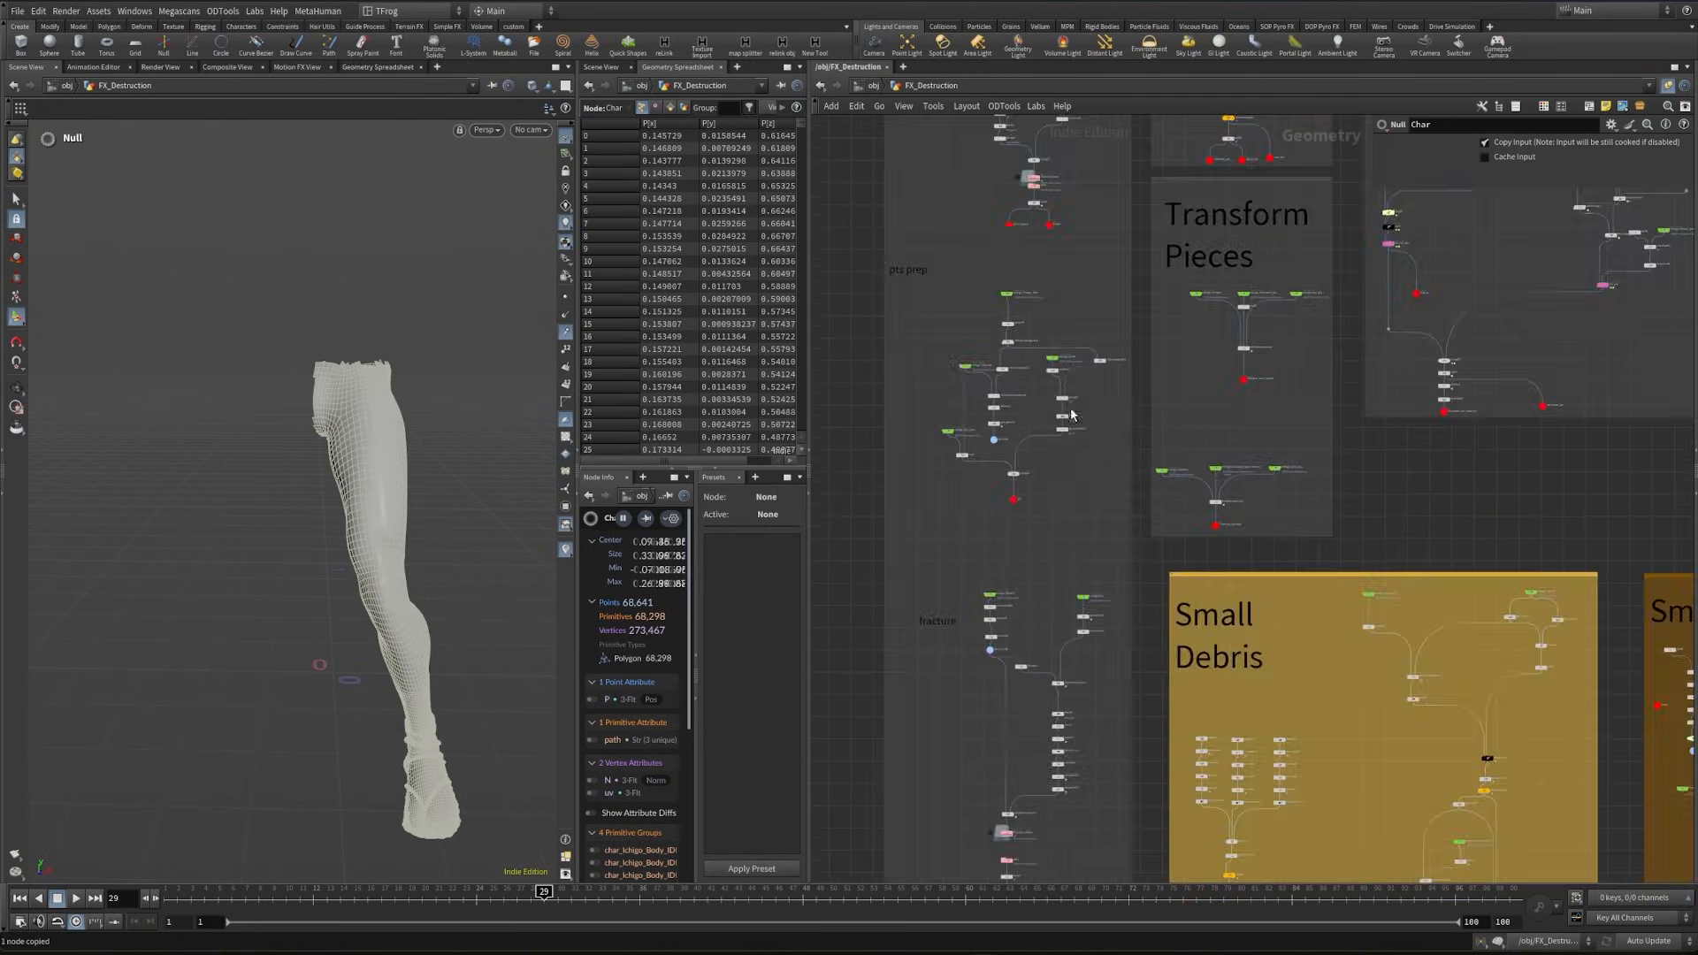
pyautogui.scroll(6, 1286, 507)
pyautogui.hotkey('ctrl', 'shift', 'v')
pyautogui.scroll(-4, 1269, 506)
pyautogui.moveTo(1029, 491); pyautogui.dragTo(1618, 495, button='middle')
pyautogui.moveTo(1228, 380); pyautogui.dragTo(1648, 451, button='middle')
pyautogui.moveTo(1218, 474); pyautogui.dragTo(1611, 383, button='middle')
# - Show the retimed fracture merge as a template and look through cam1 to examine the foot's contact with the broken ground
pyautogui.scroll(4, 1256, 424)
pyautogui.scroll(2, 1256, 423)
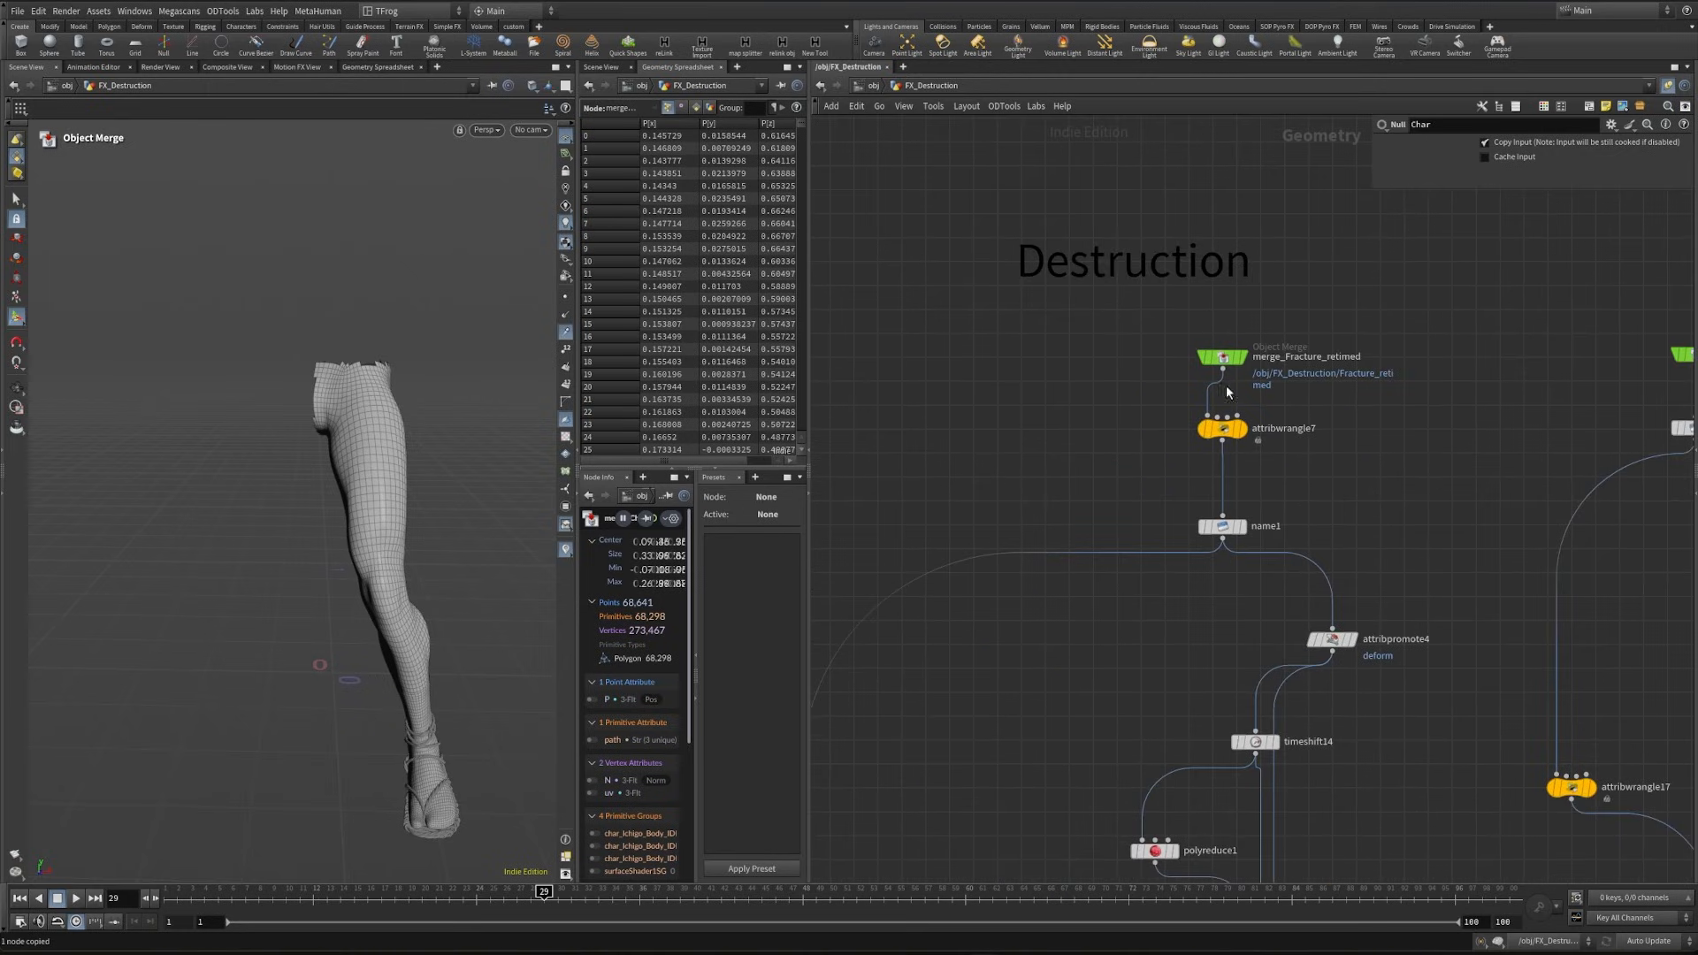
pyautogui.click(1252, 381)
pyautogui.keyDown('alt'); pyautogui.moveTo(520, 229); pyautogui.dragTo(537, 148); pyautogui.keyUp('alt')
pyautogui.click(534, 132)
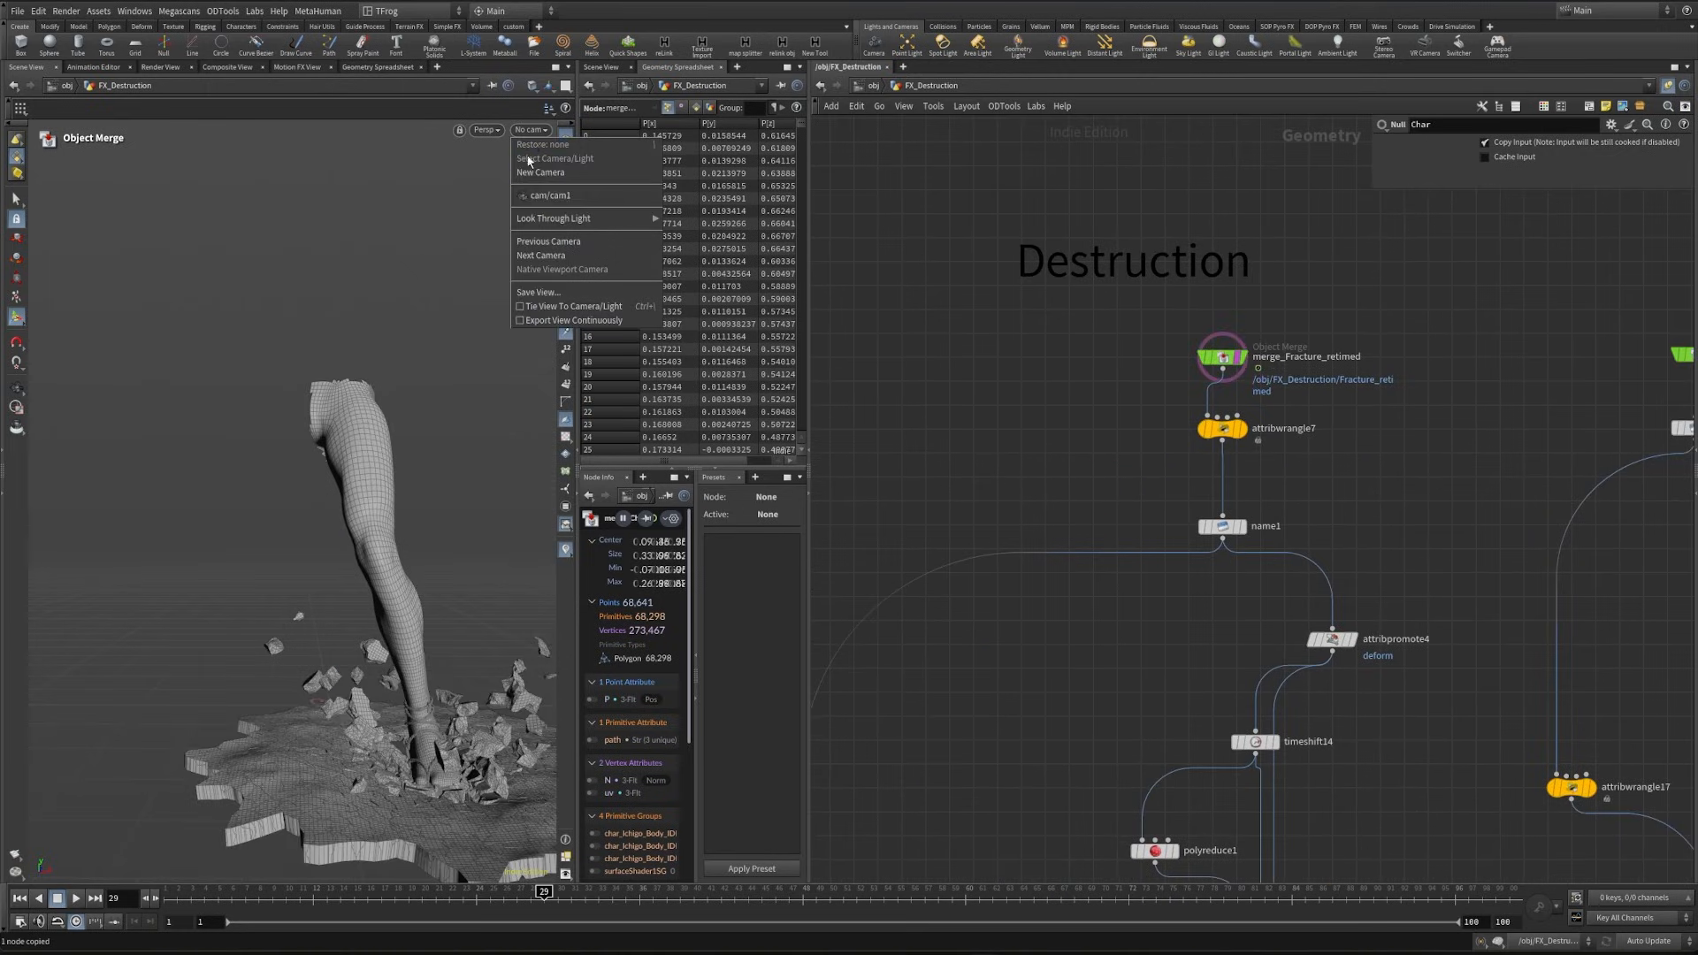
pyautogui.click(555, 197)
pyautogui.keyDown('alt'); pyautogui.moveTo(265, 525); pyautogui.dragTo(309, 610); pyautogui.keyUp('alt')
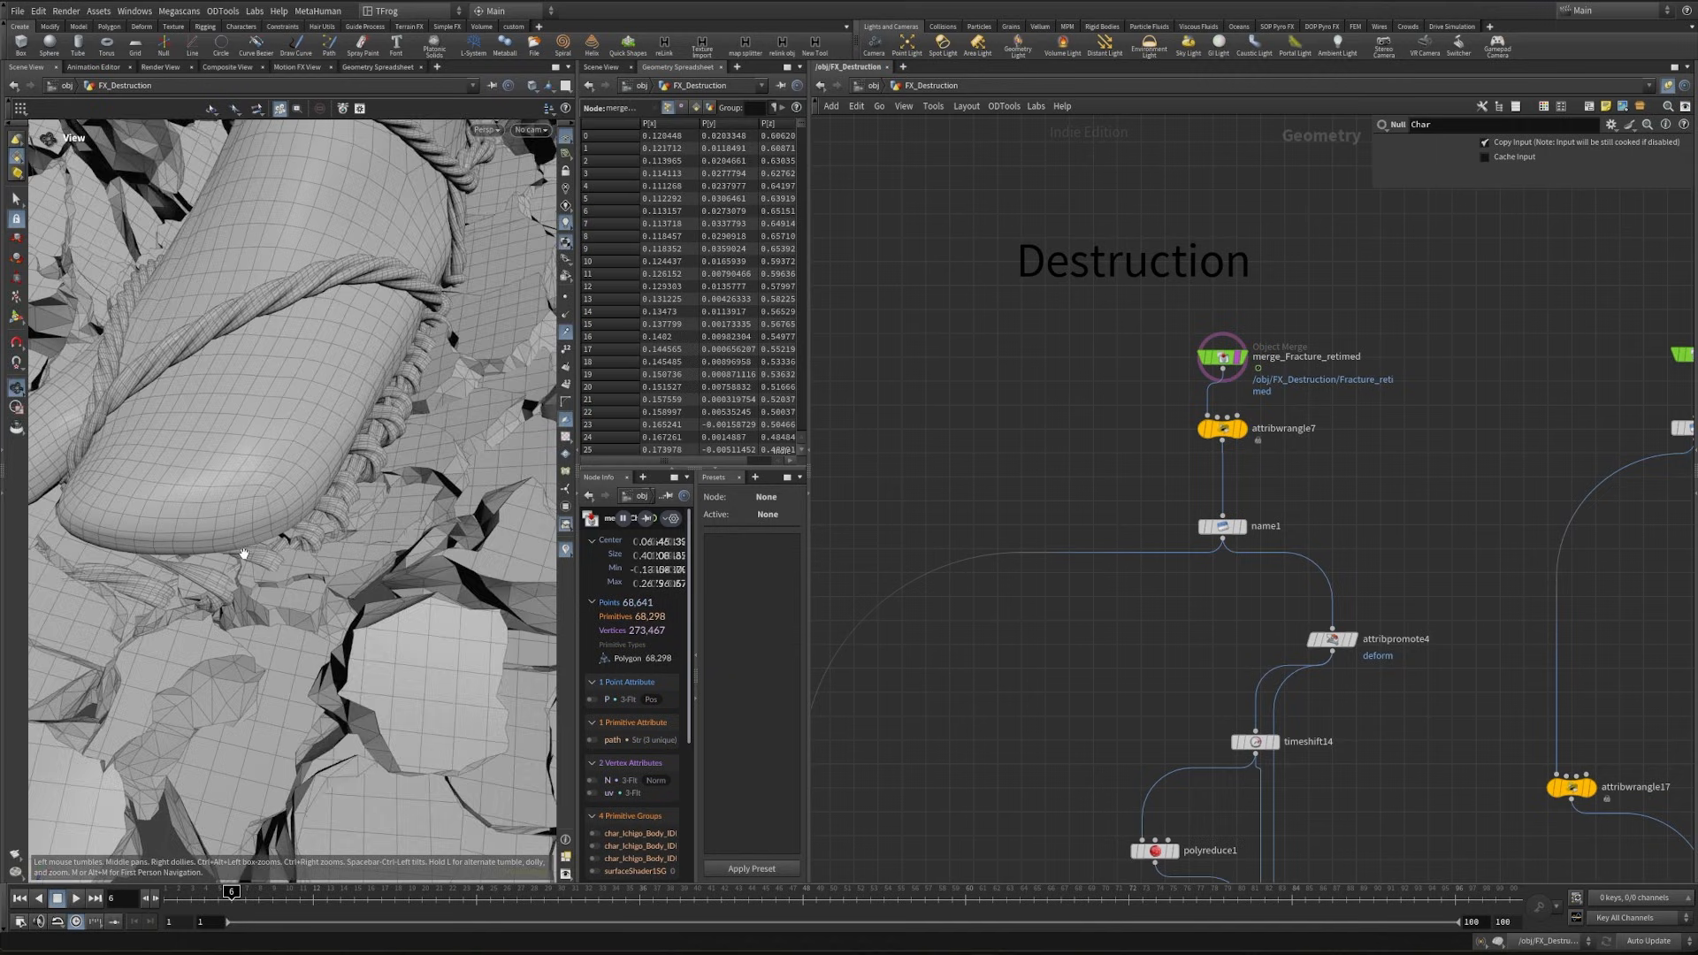
pyautogui.scroll(-4, 288, 549)
pyautogui.scroll(-2, 1303, 556)
pyautogui.scroll(-2, 1303, 555)
# - Append a Transform node to the Char object merge and display it
pyautogui.moveTo(1538, 469); pyautogui.dragTo(1070, 529, button='middle')
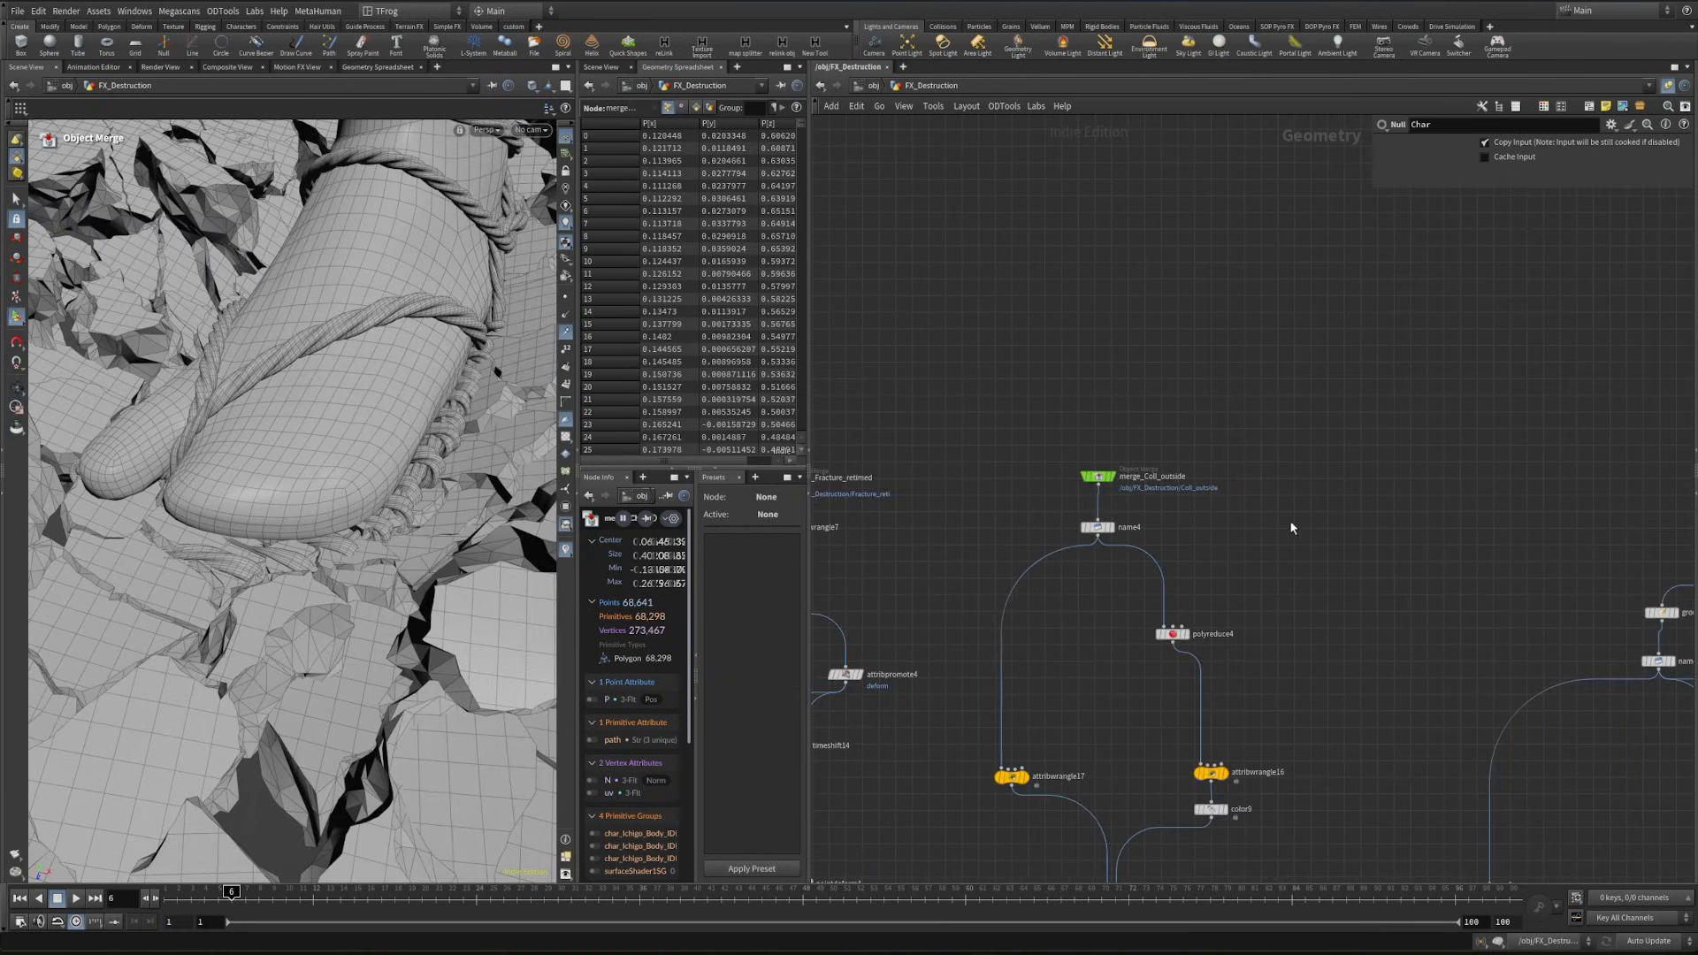
pyautogui.moveTo(1414, 548); pyautogui.dragTo(1063, 528, button='middle')
pyautogui.moveTo(1450, 504); pyautogui.dragTo(1291, 485, button='middle')
pyautogui.scroll(3, 1291, 485)
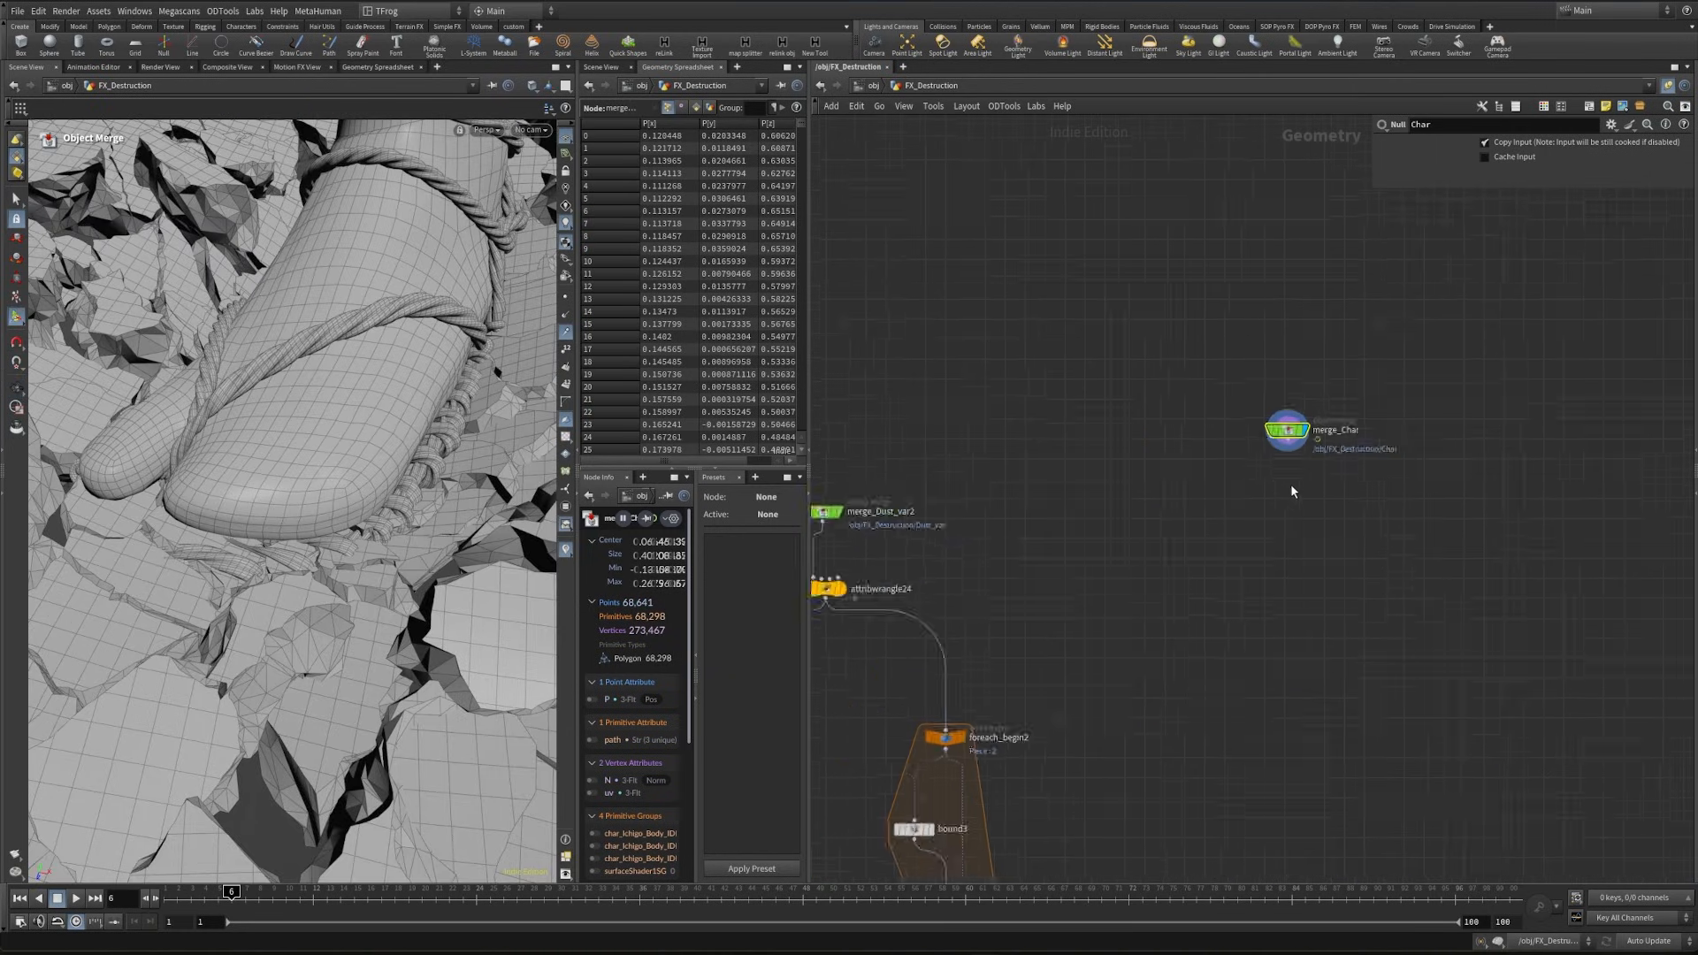
pyautogui.click(1287, 432)
pyautogui.press('Tab')
pyautogui.write('tr')
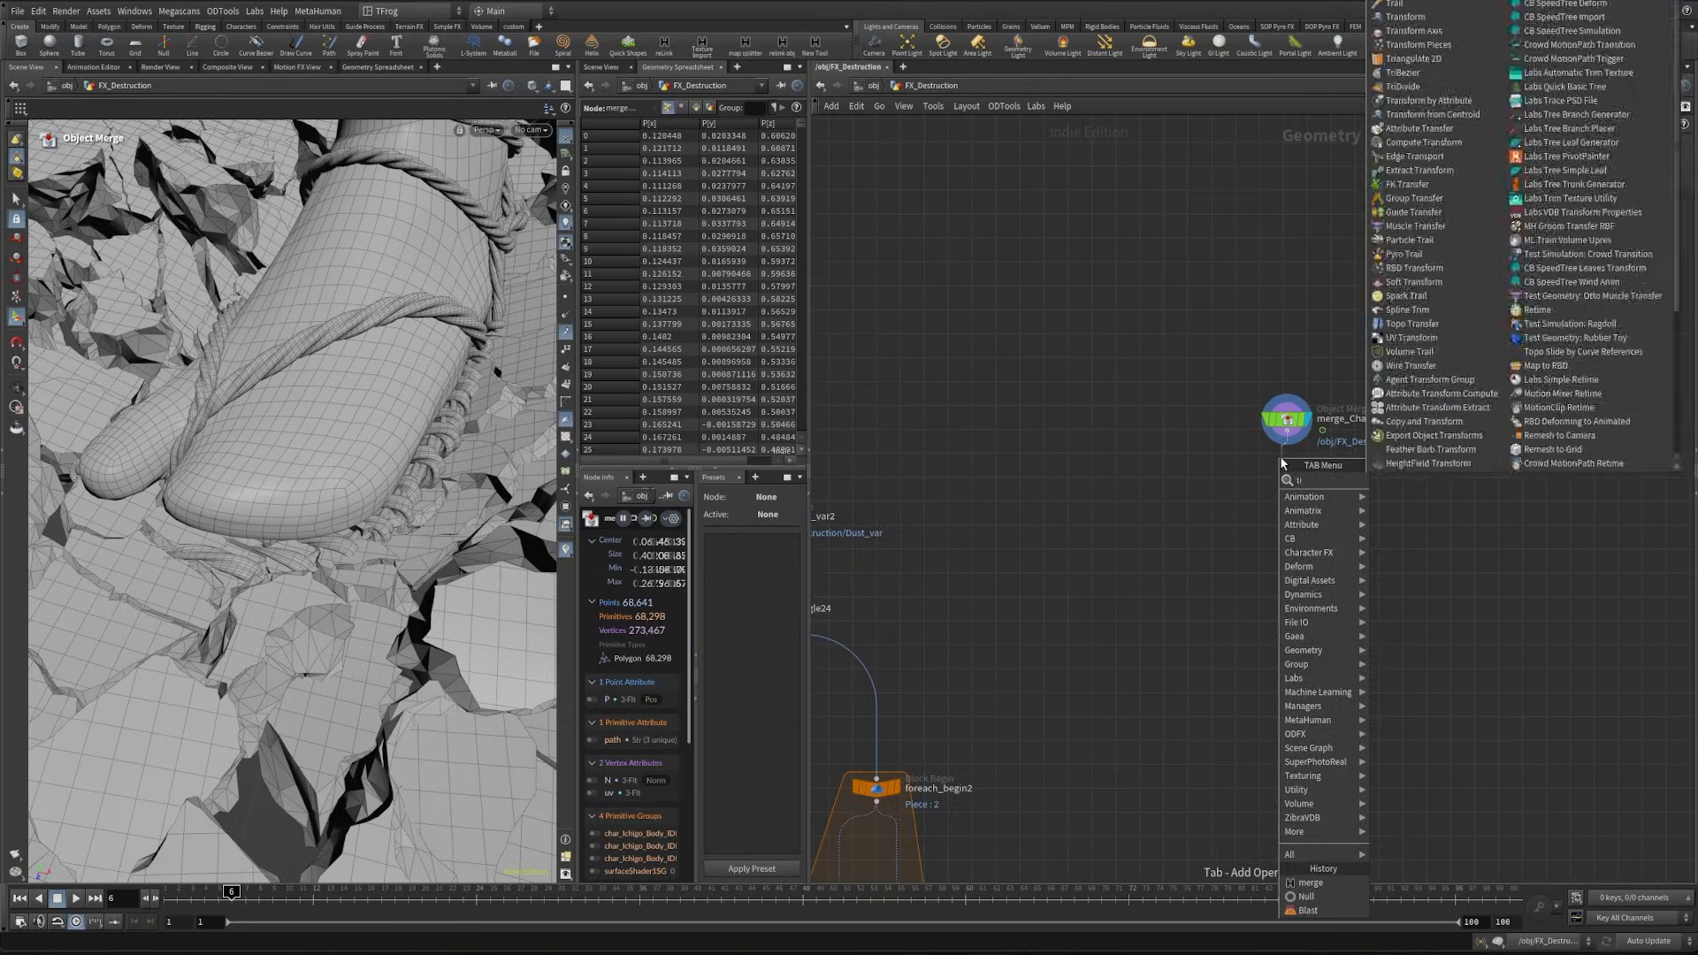
pyautogui.press('Return')
pyautogui.click(1281, 462)
# - Raise the character leg by setting the Transform's Y translation to 0.01 and check its fit against the ground
pyautogui.scroll(3, 1280, 464)
pyautogui.click(1568, 197)
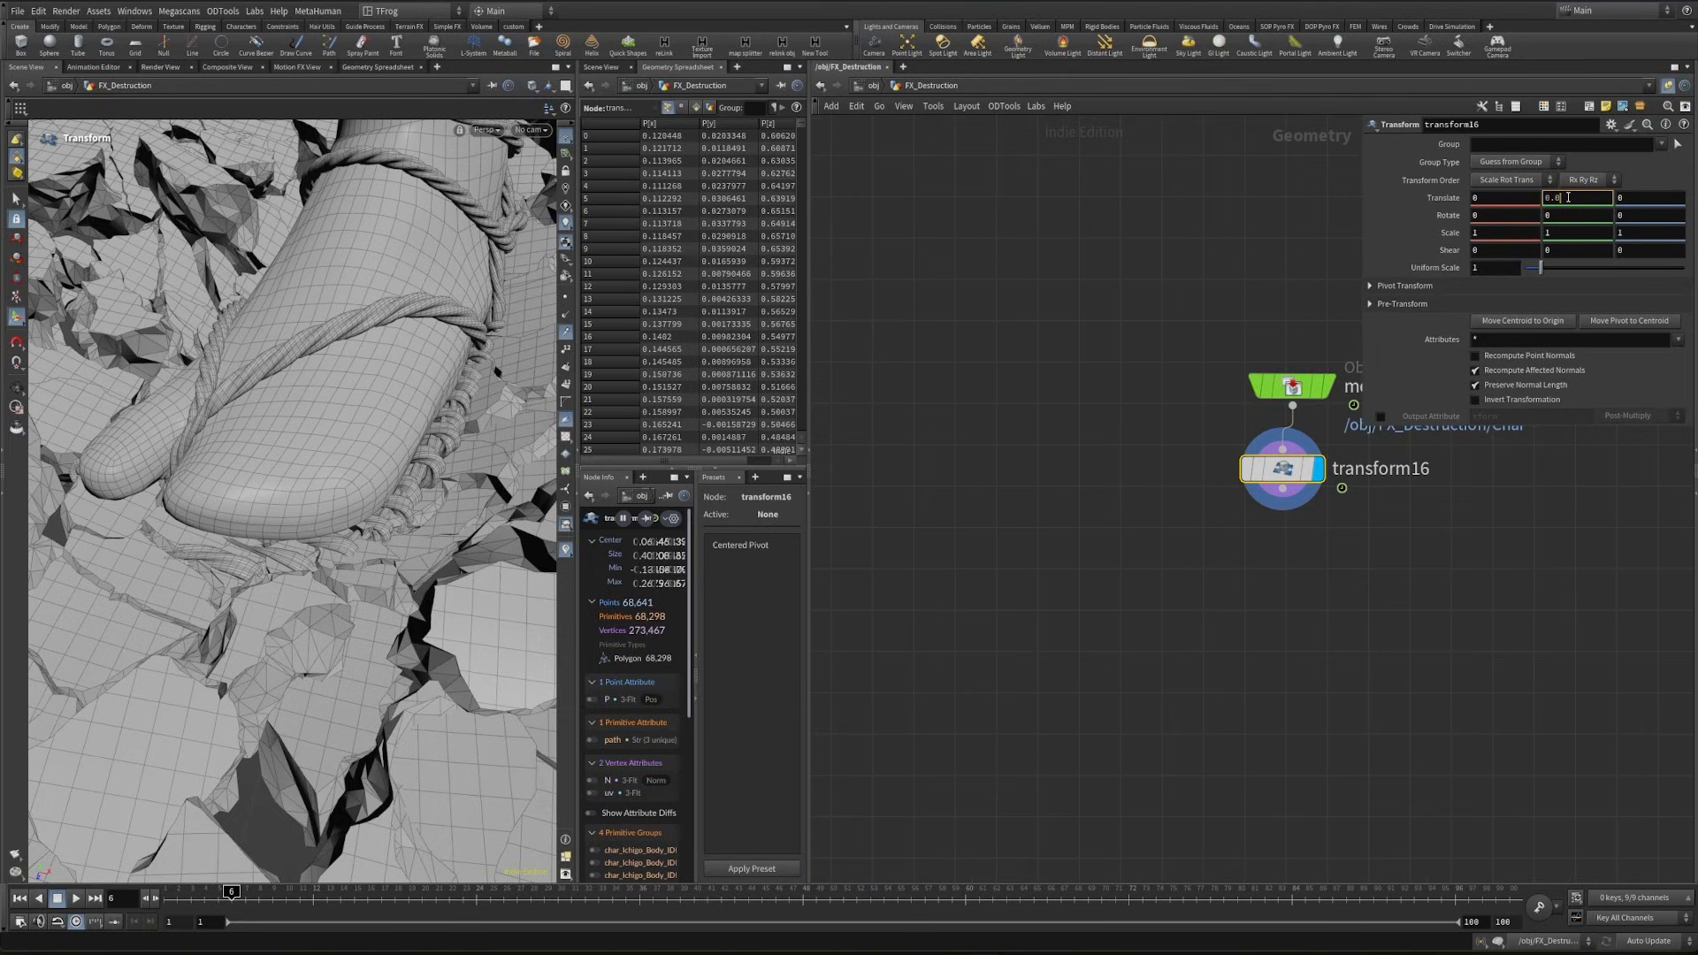
pyautogui.write('.003')
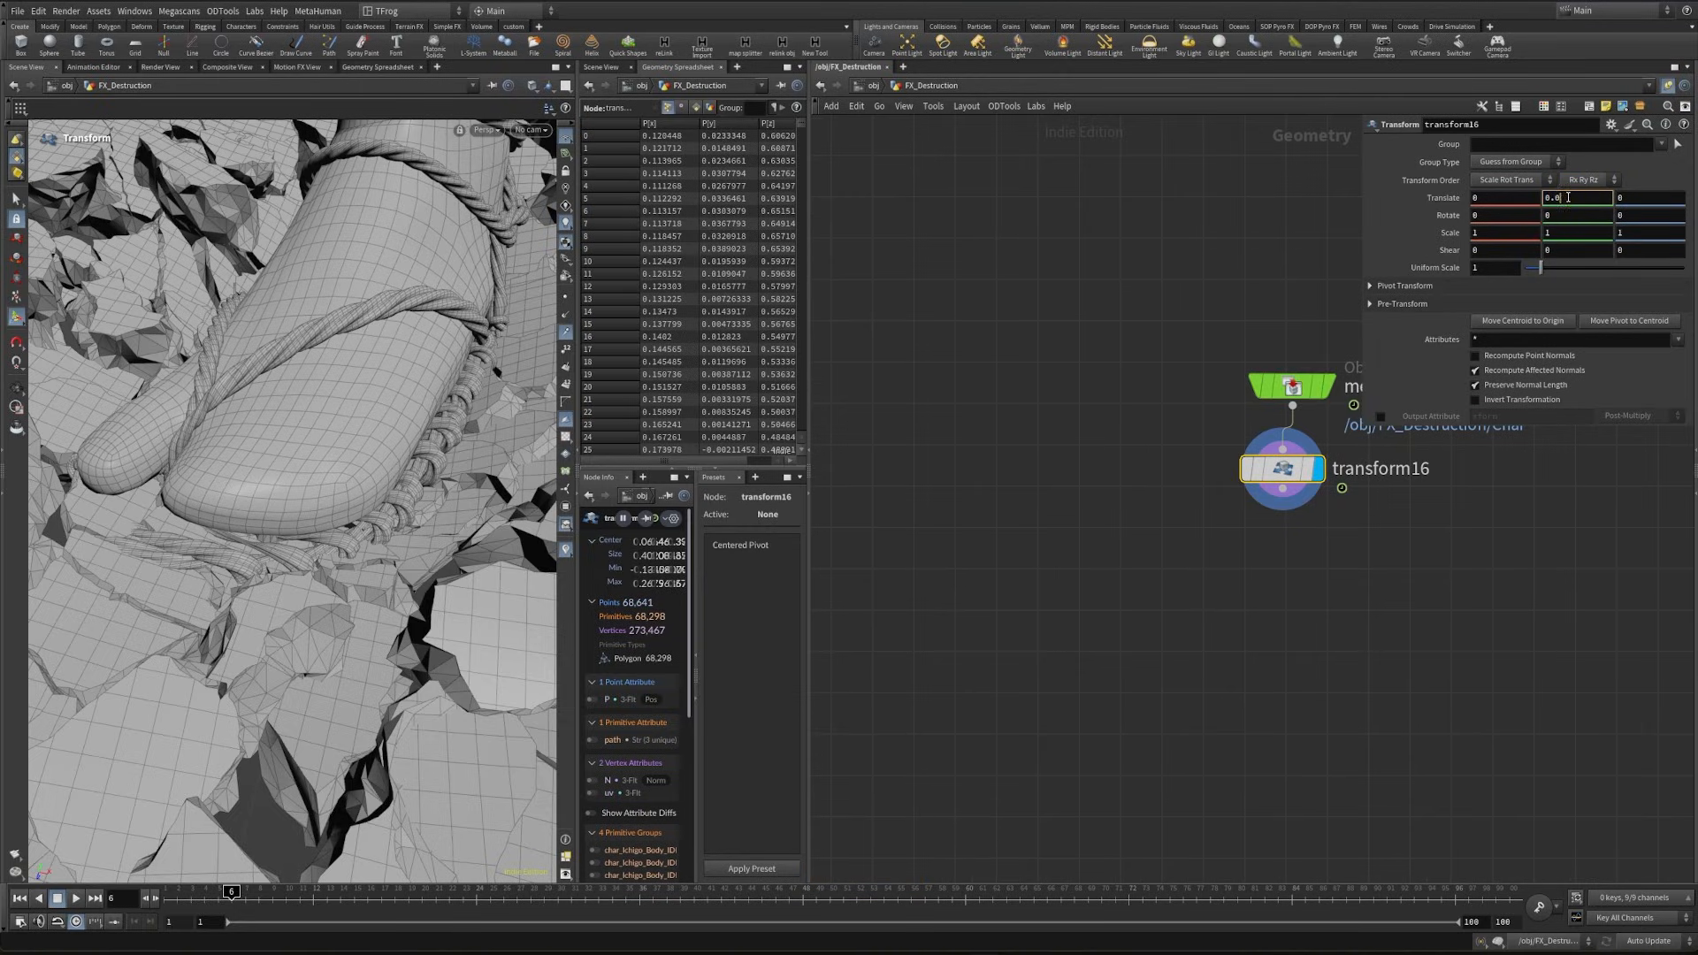
pyautogui.press('Return')
pyautogui.moveTo(389, 359)
pyautogui.keyDown('alt'); pyautogui.mouseDown()
pyautogui.moveTo(322, 492)
pyautogui.moveTo(427, 456)
pyautogui.moveTo(389, 446)
pyautogui.moveTo(417, 436)
pyautogui.mouseUp(); pyautogui.keyUp('alt')
pyautogui.scroll(-5, 416, 436)
# - Append a Trail node to the leg's Transform, set its result type to Compute Velocity and display the result
pyautogui.click(566, 318)
pyautogui.click(566, 324)
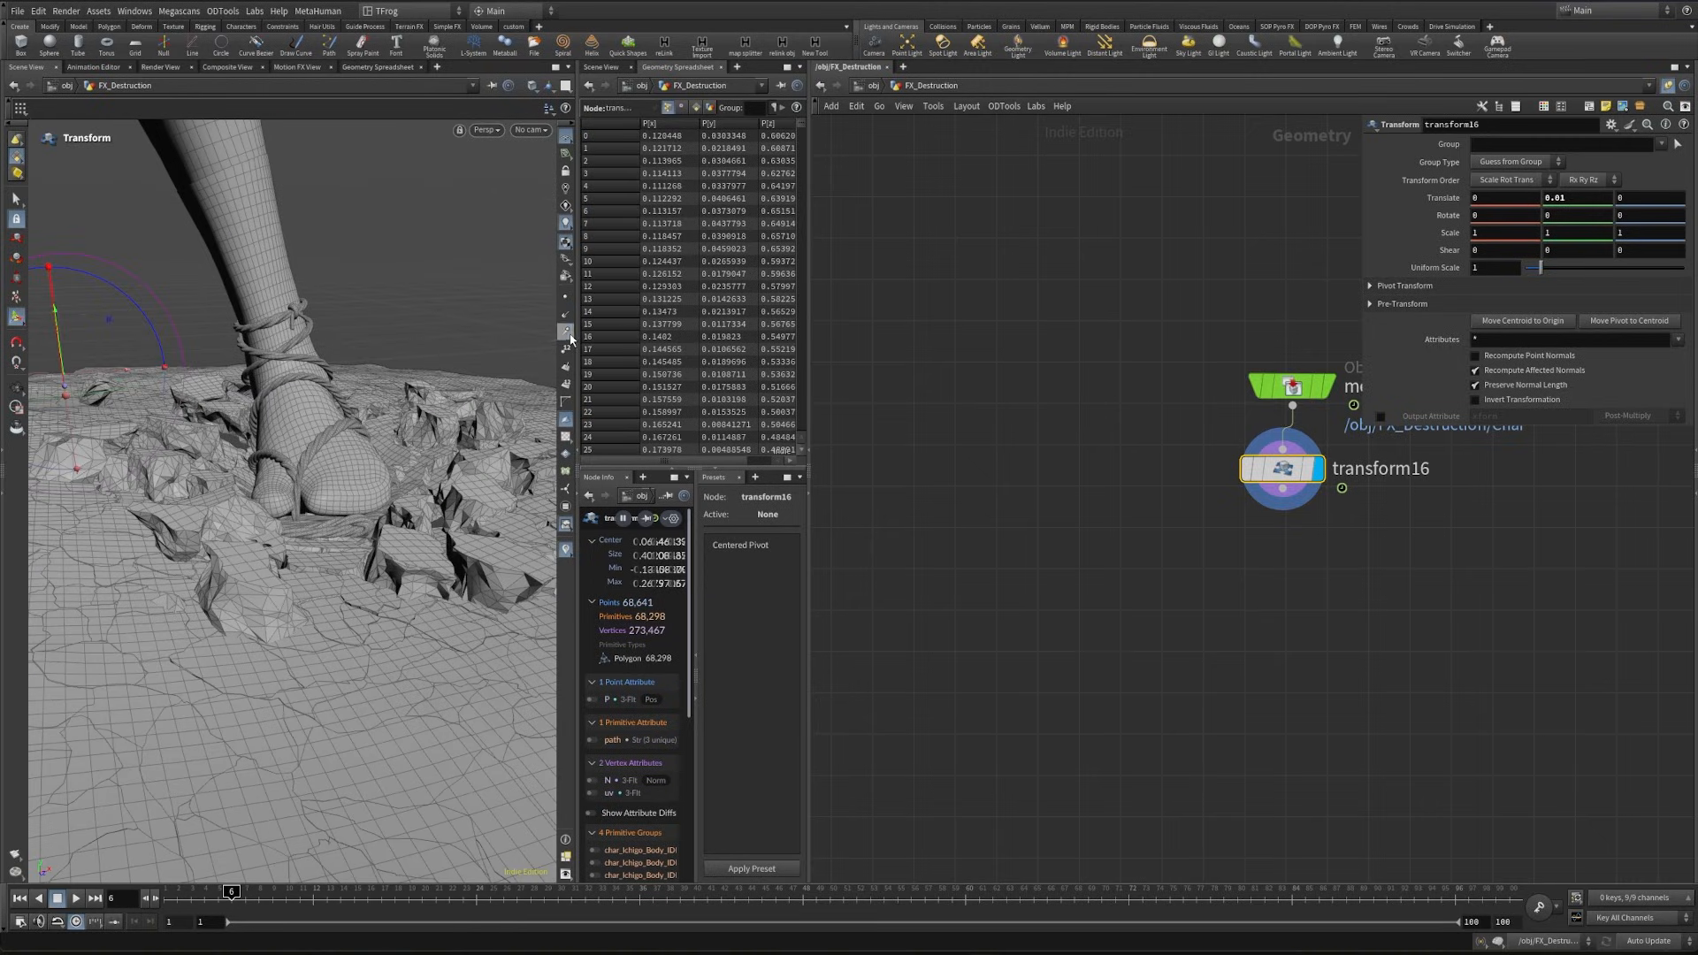
pyautogui.moveTo(1260, 579); pyautogui.dragTo(1223, 575, button='middle')
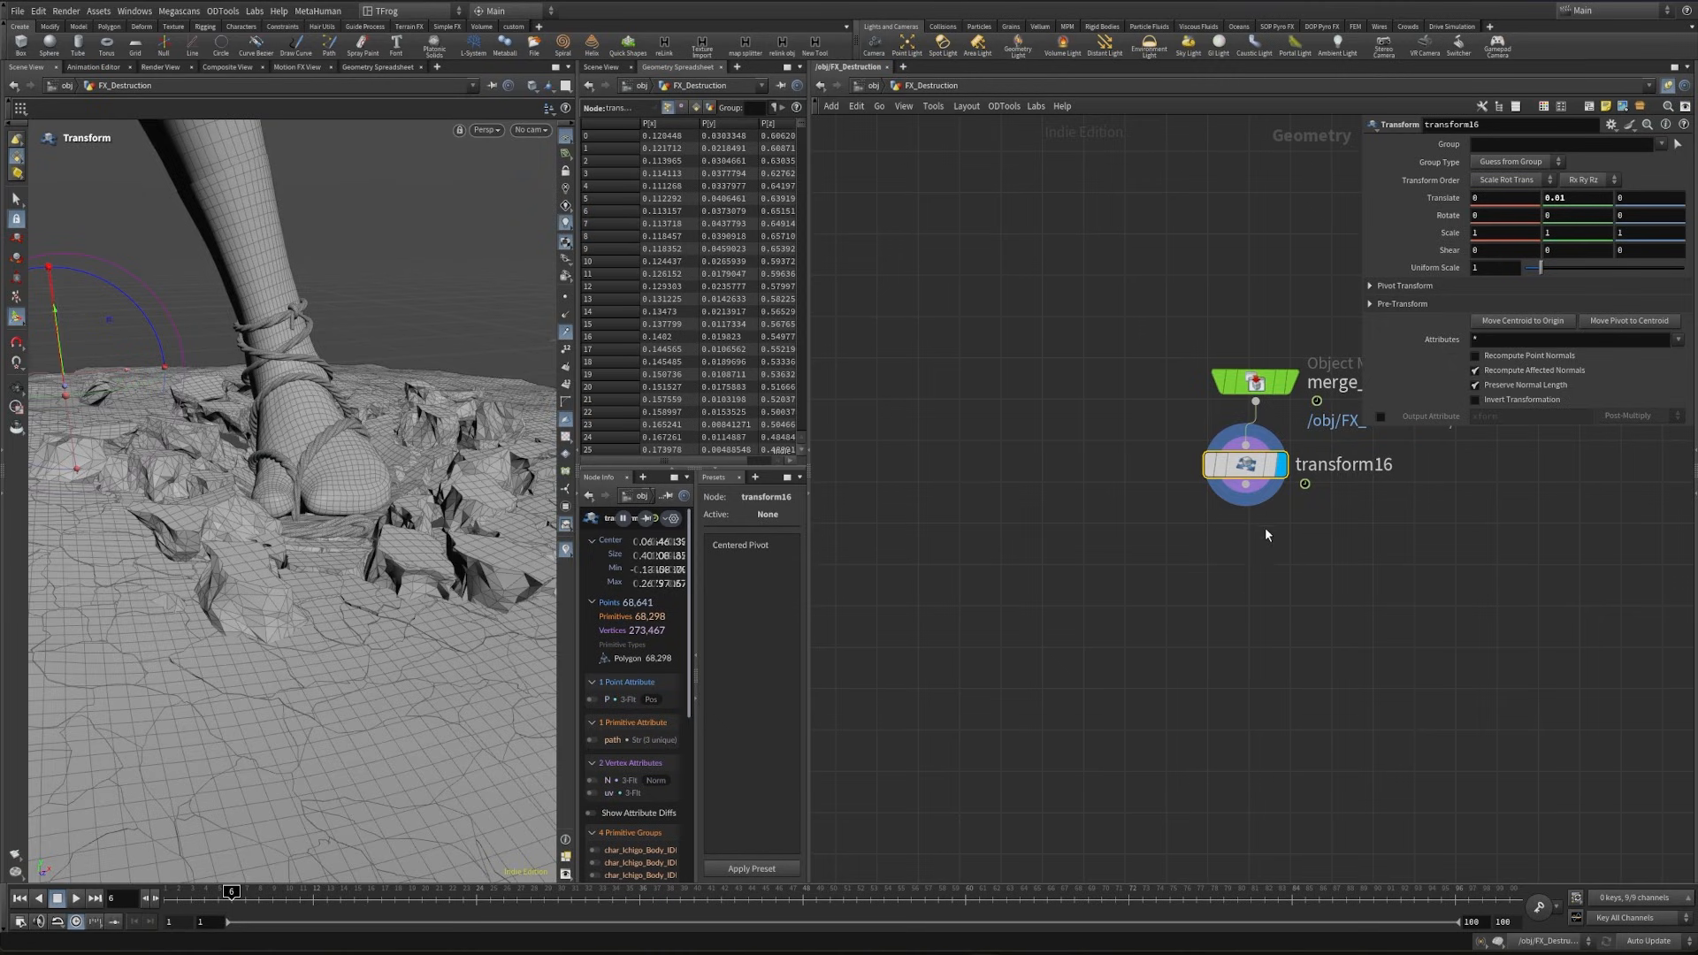
pyautogui.rightClick(1247, 484)
pyautogui.click(1593, 144)
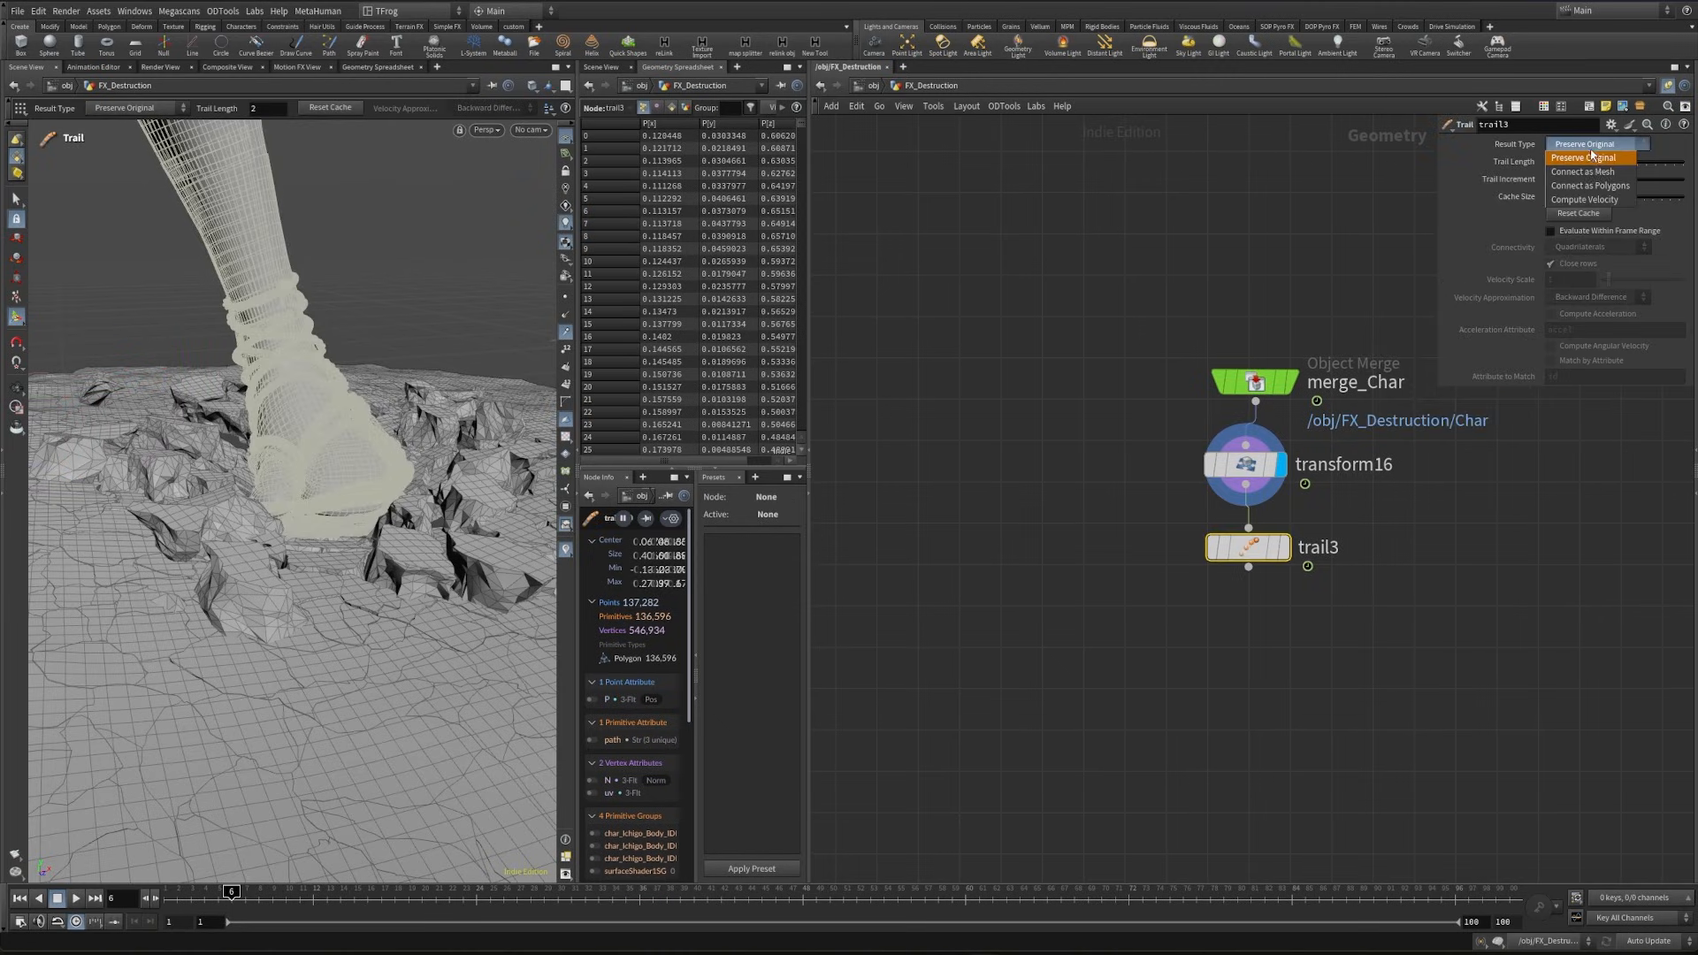
pyautogui.click(1602, 203)
pyautogui.click(1283, 547)
pyautogui.keyDown('alt'); pyautogui.moveTo(336, 460); pyautogui.dragTo(398, 447); pyautogui.keyUp('alt')
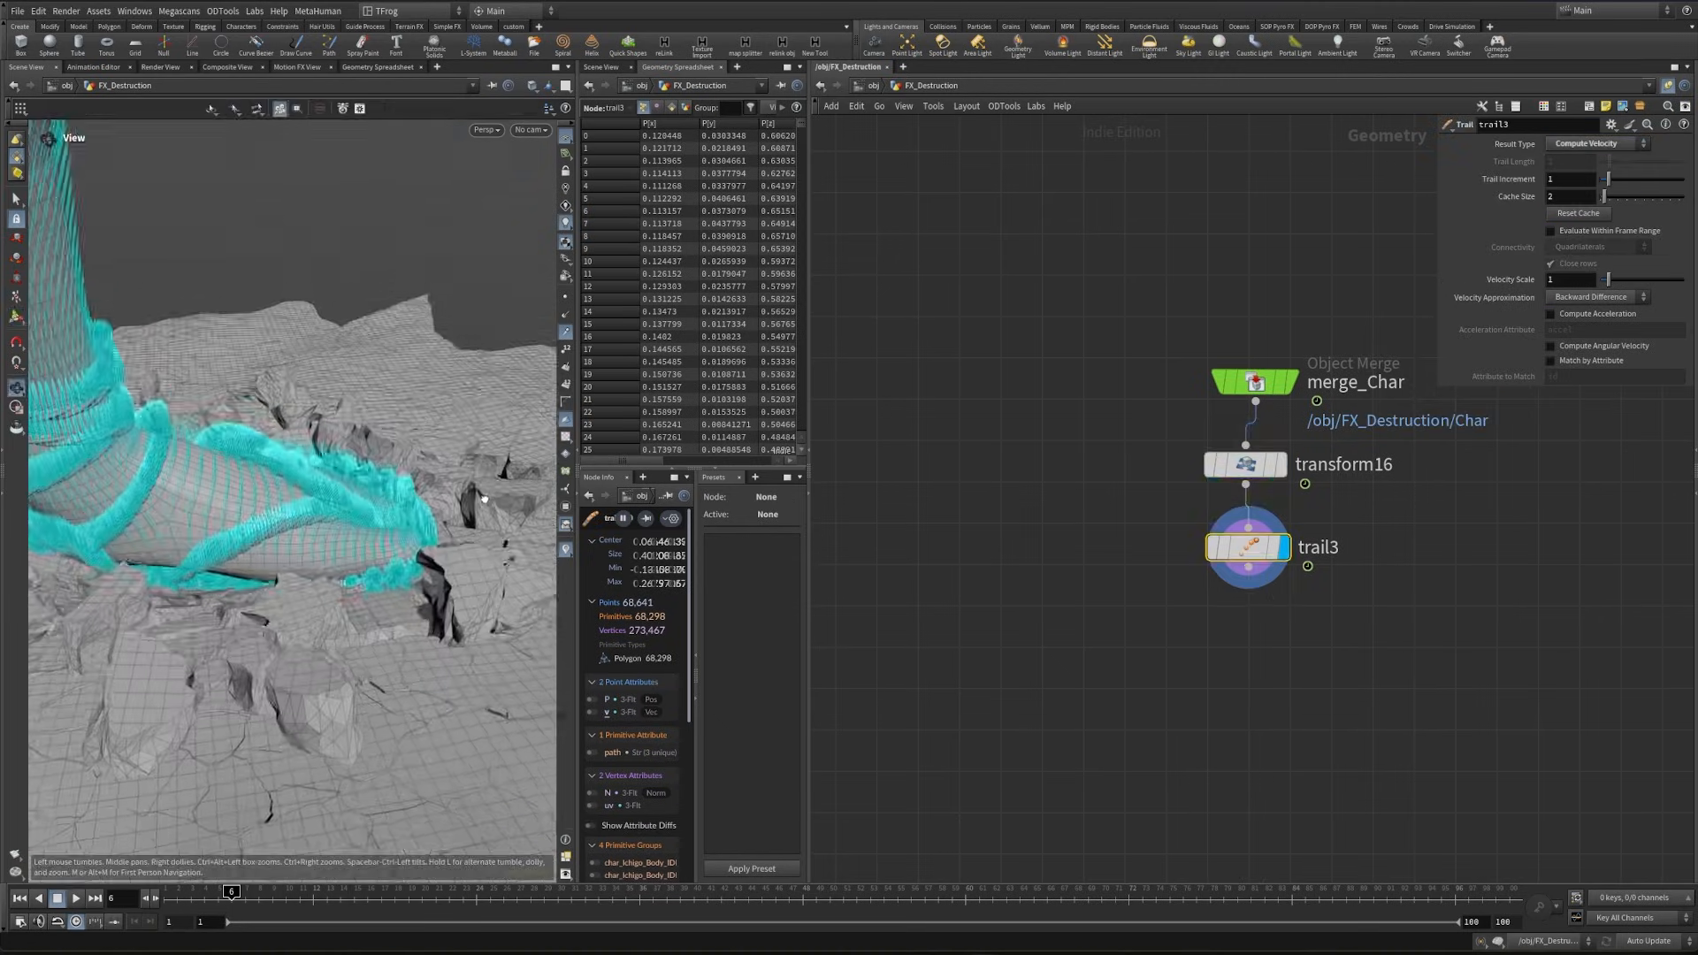
pyautogui.keyDown('alt'); pyautogui.moveTo(398, 447); pyautogui.dragTo(500, 456, button='right'); pyautogui.keyUp('alt')
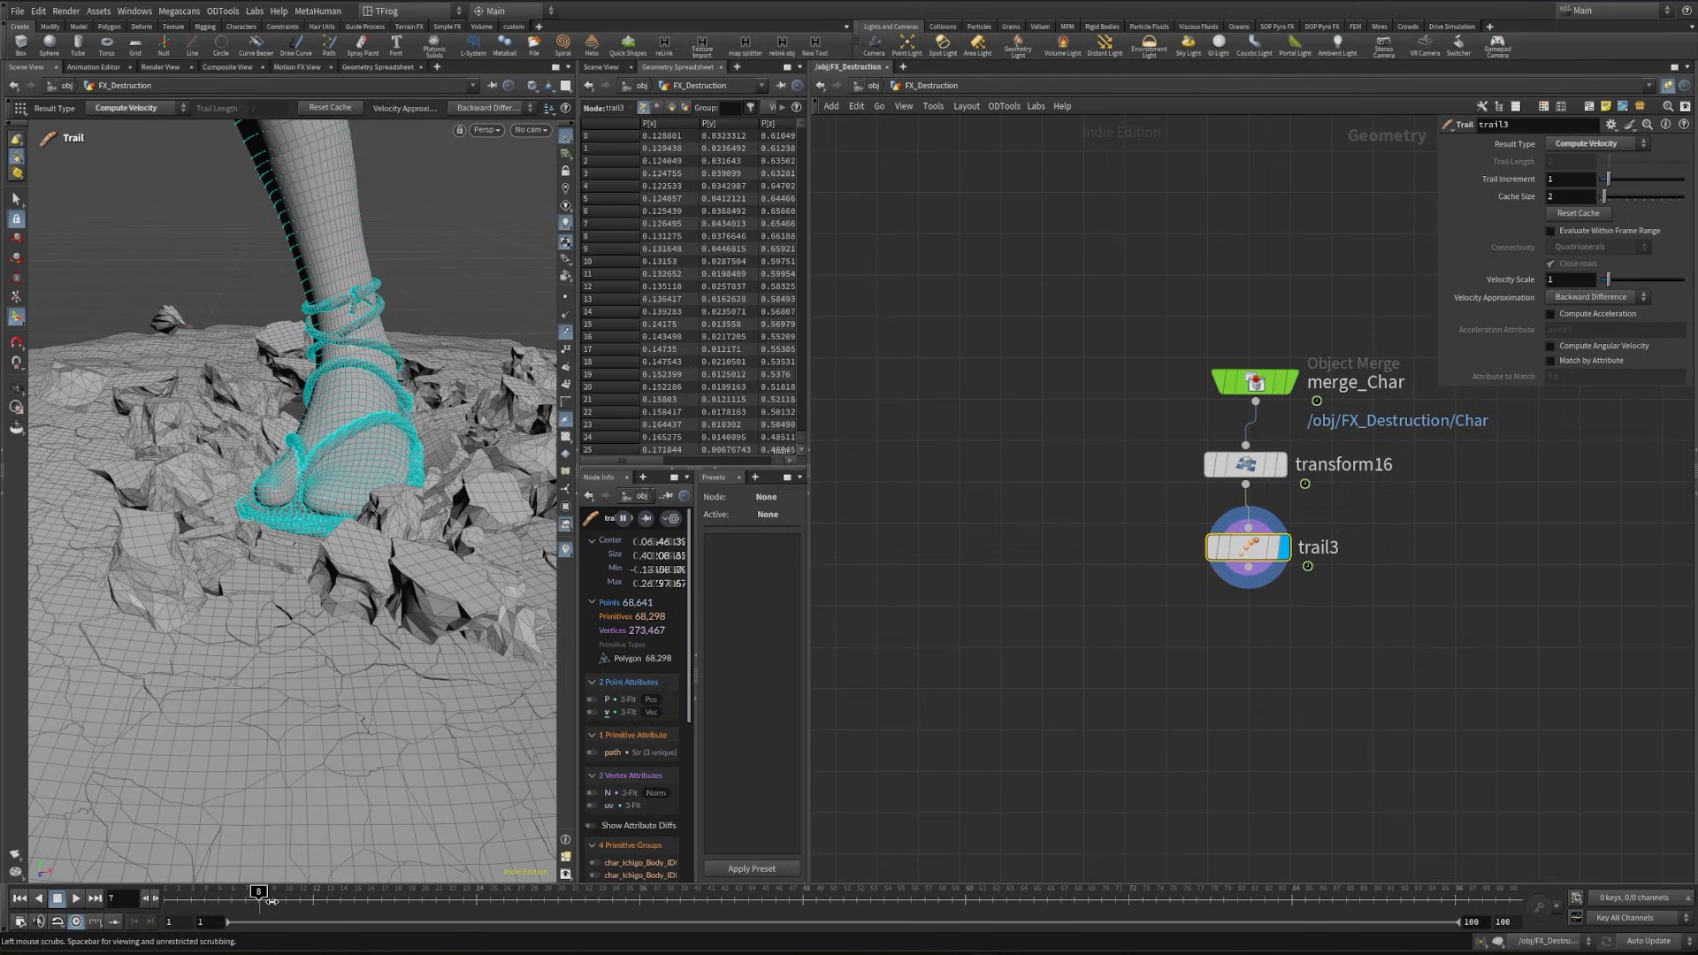
pyautogui.moveTo(1229, 684); pyautogui.dragTo(1149, 589, button='middle')
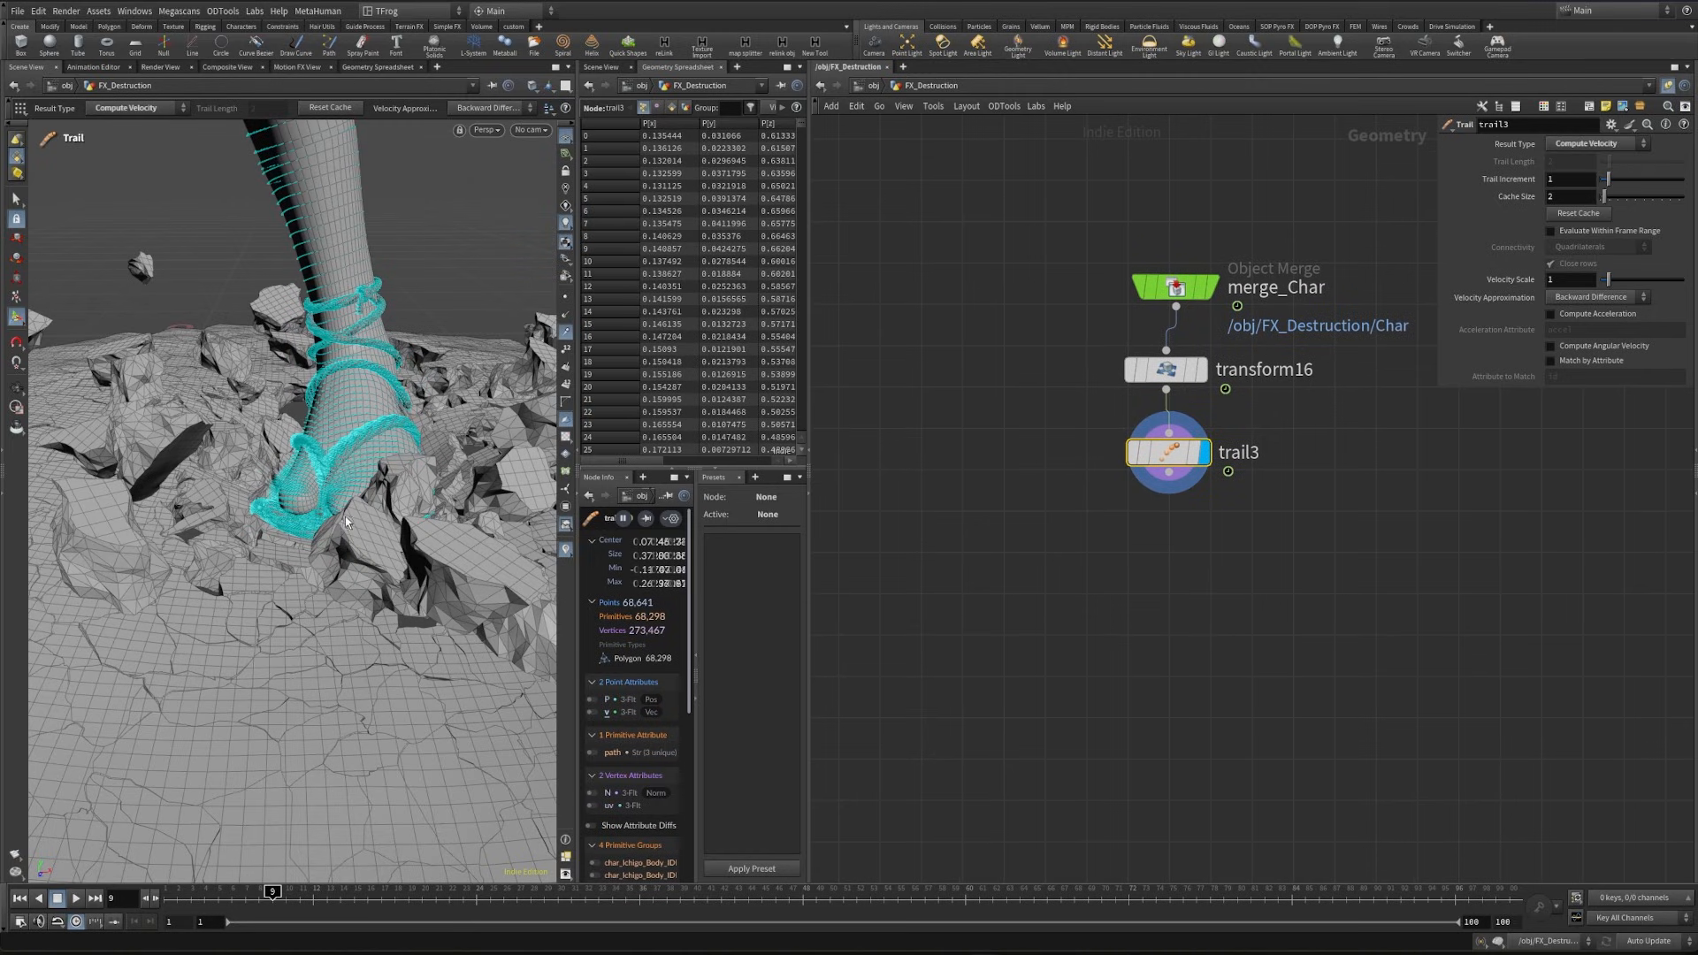
pyautogui.keyDown('alt'); pyautogui.moveTo(295, 513); pyautogui.dragTo(307, 466); pyautogui.keyUp('alt')
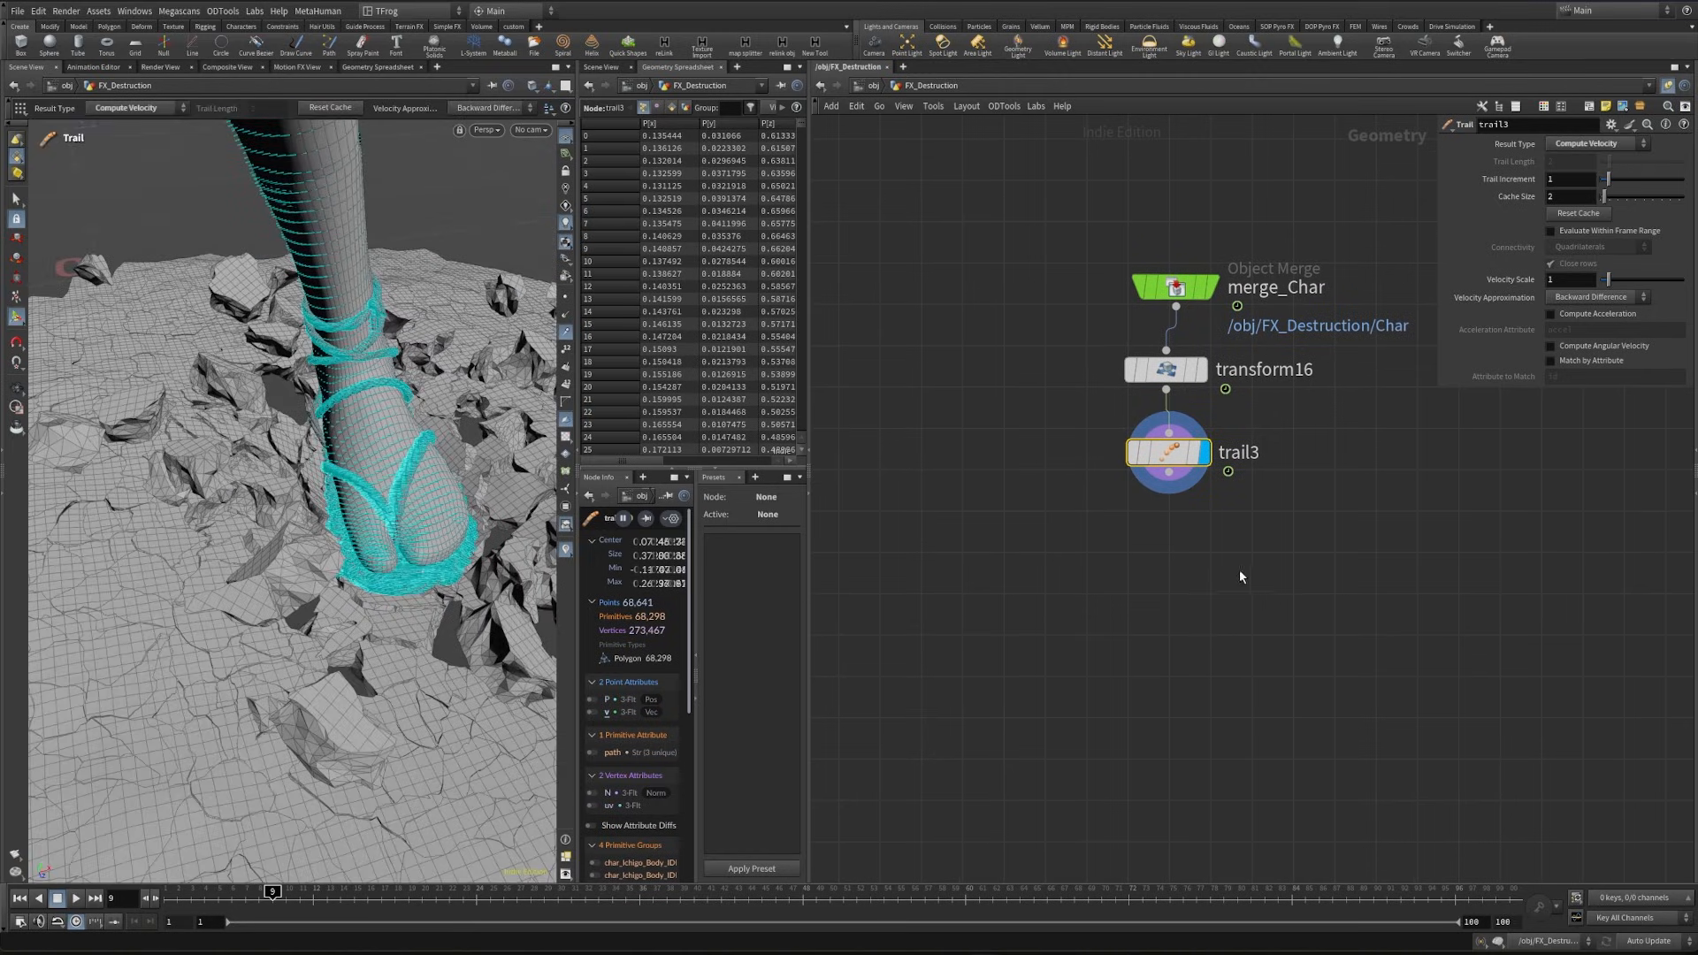
pyautogui.scroll(-2, 1221, 398)
pyautogui.click(1184, 461)
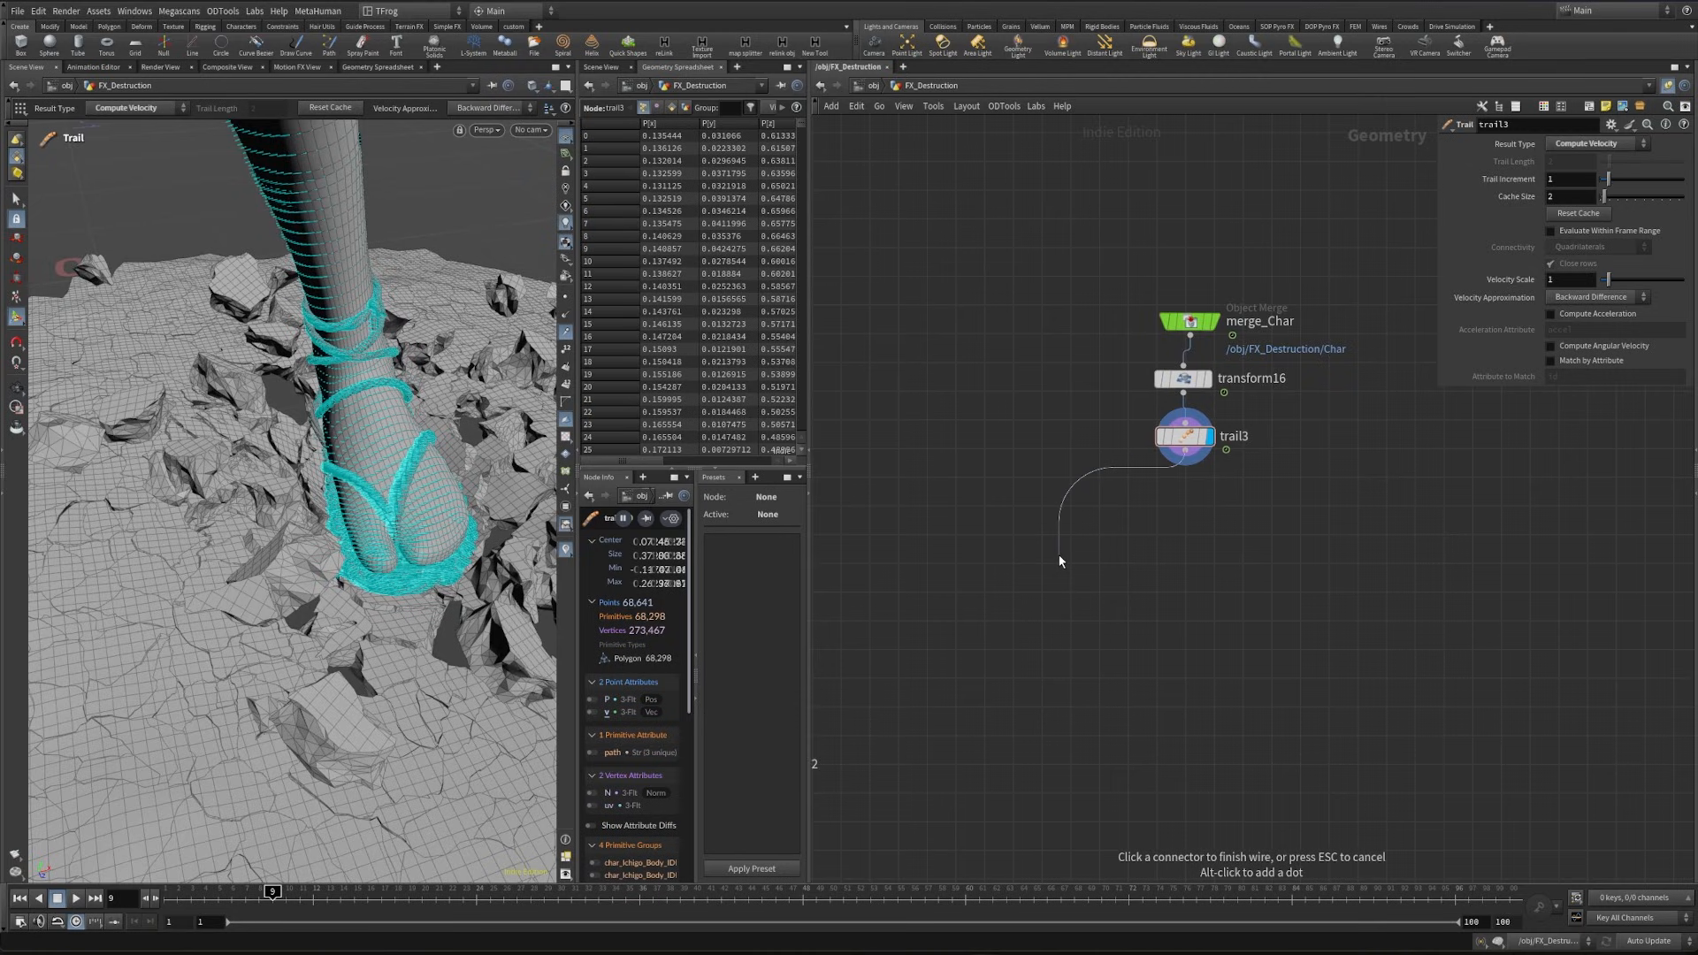
pyautogui.press('Tab')
pyautogui.write('f')
pyautogui.press('BackSpace')
pyautogui.write('blast')
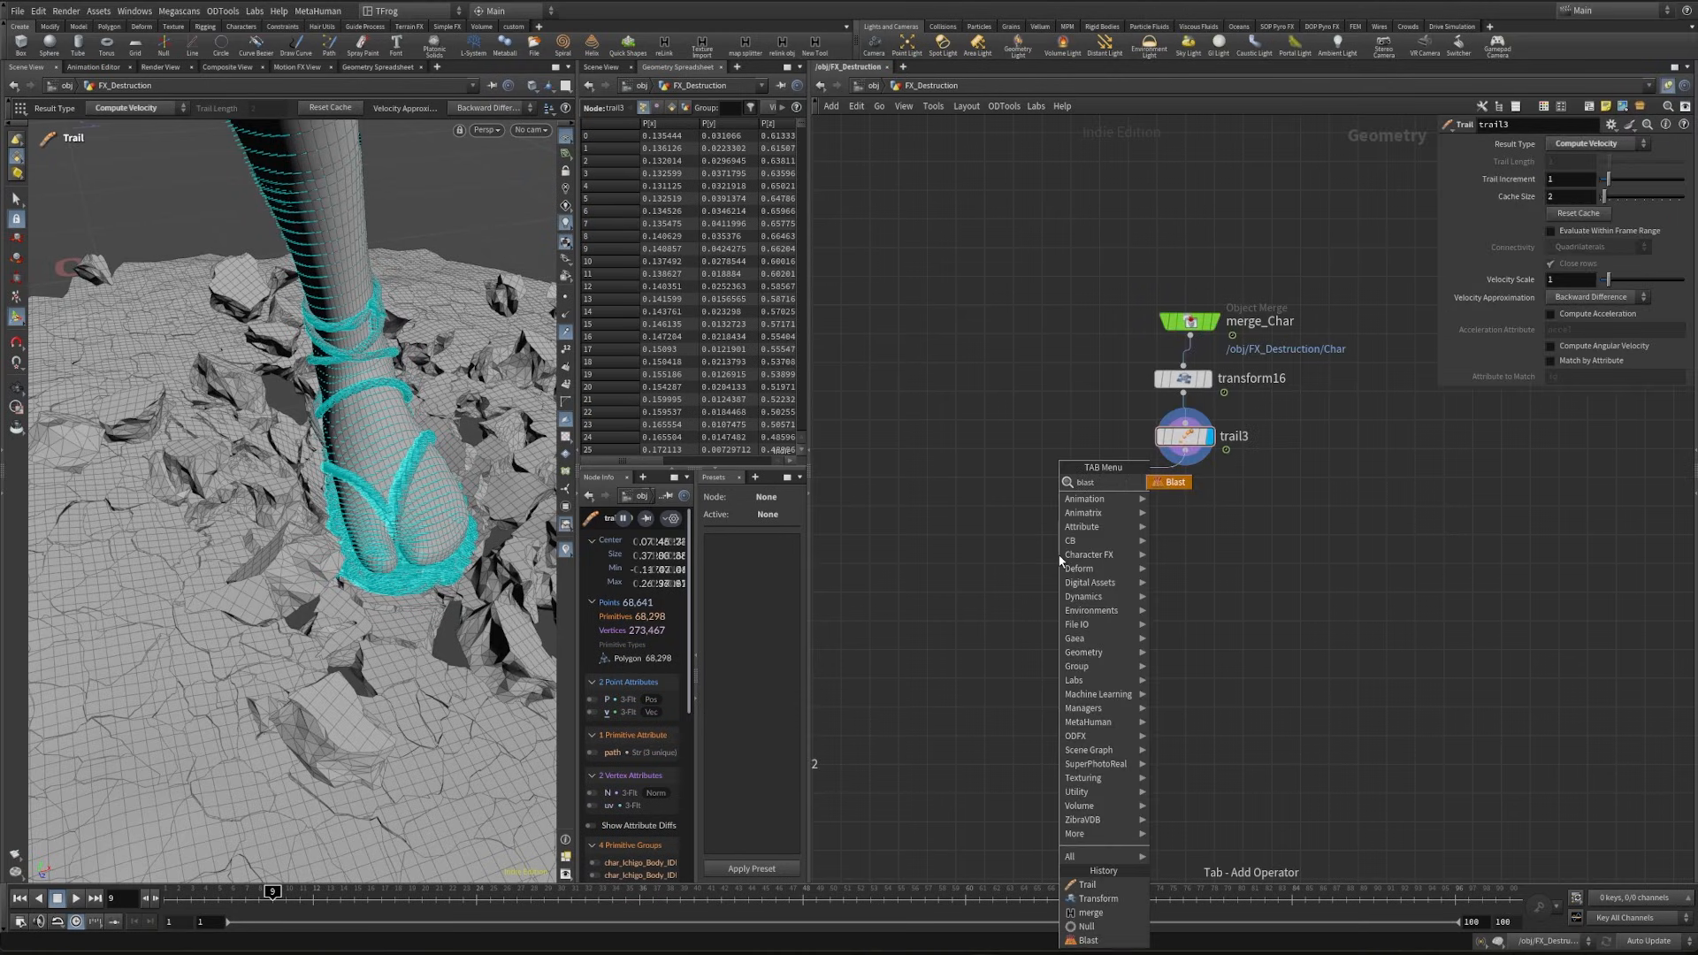
pyautogui.press('Return')
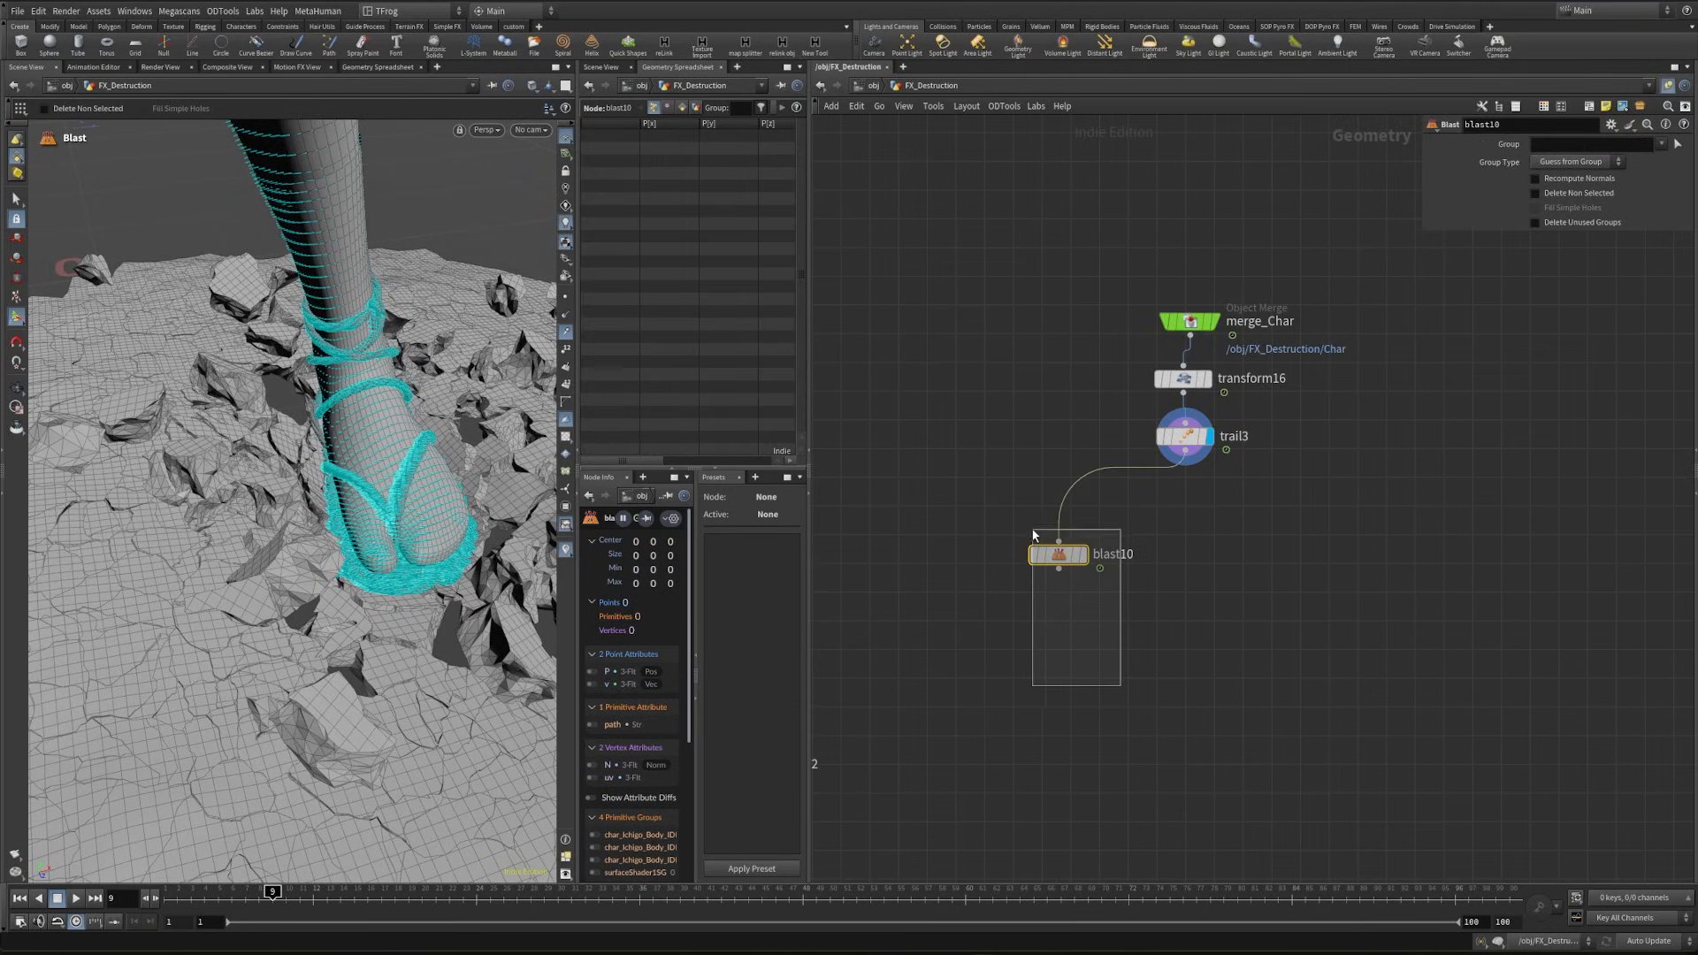
pyautogui.hotkey('ctrl', 'z')
# - Add a Split node below the leg's Trail node and feed the Trail output into it
pyautogui.press('Tab')
pyautogui.write('s-p')
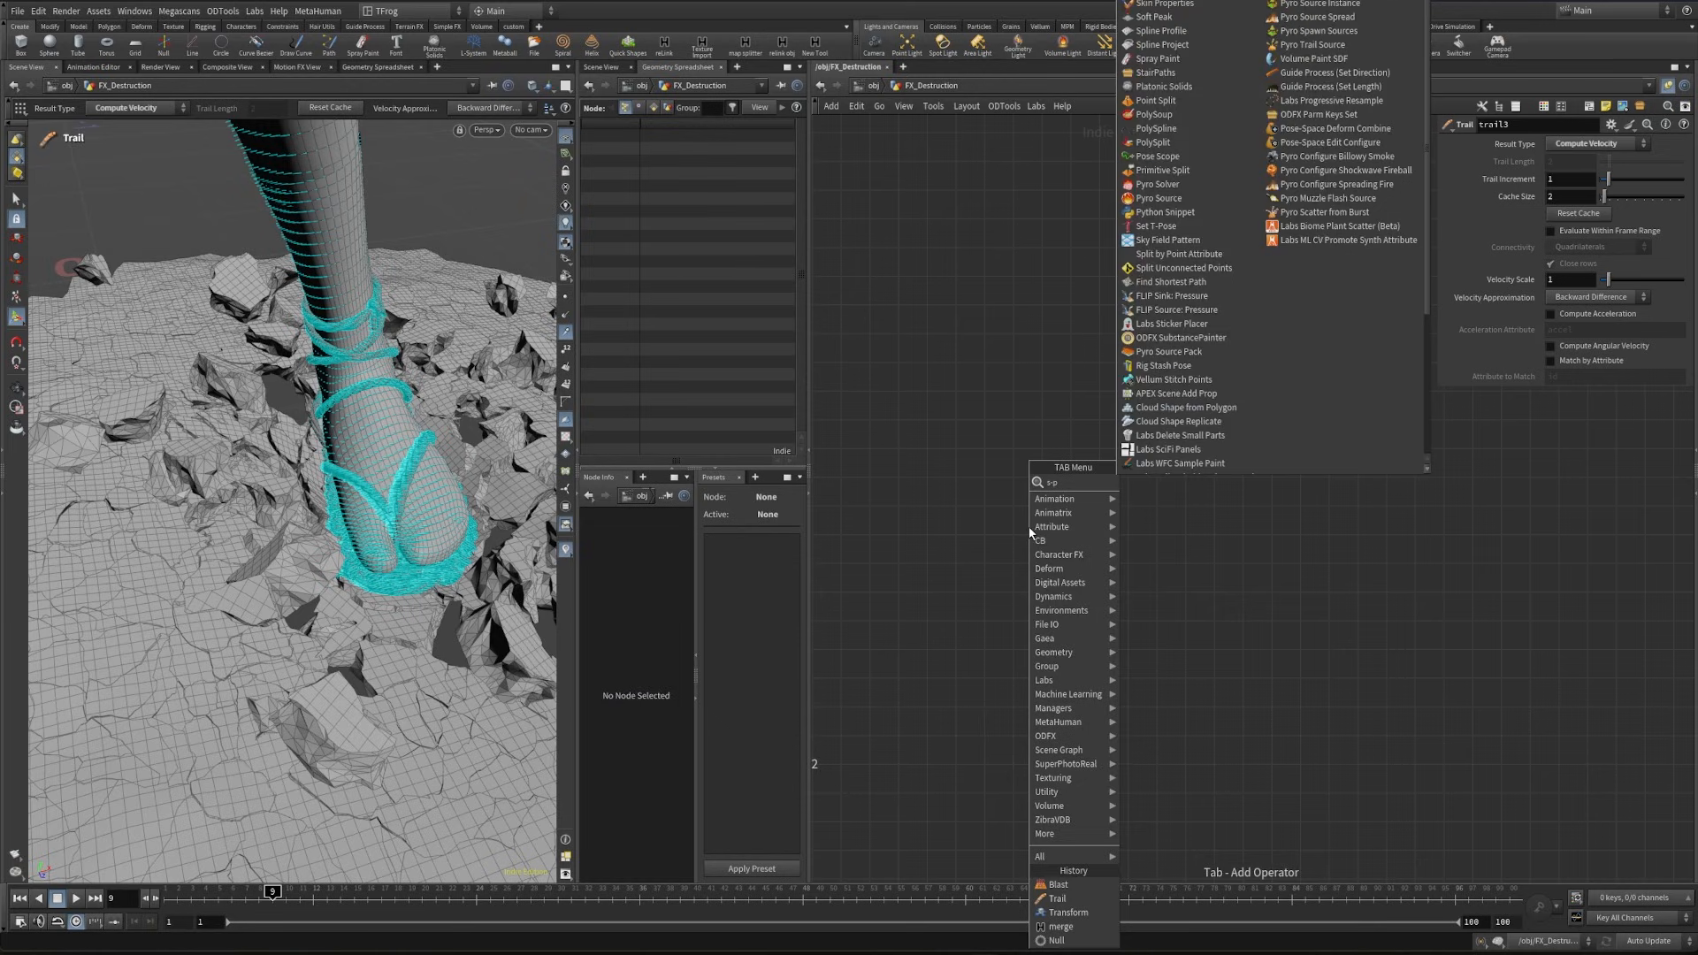
pyautogui.press('BackSpace')
pyautogui.press('BackSpace')
pyautogui.write('plit')
pyautogui.press('Return')
pyautogui.click(1171, 546)
pyautogui.moveTo(1170, 533); pyautogui.dragTo(1178, 502)
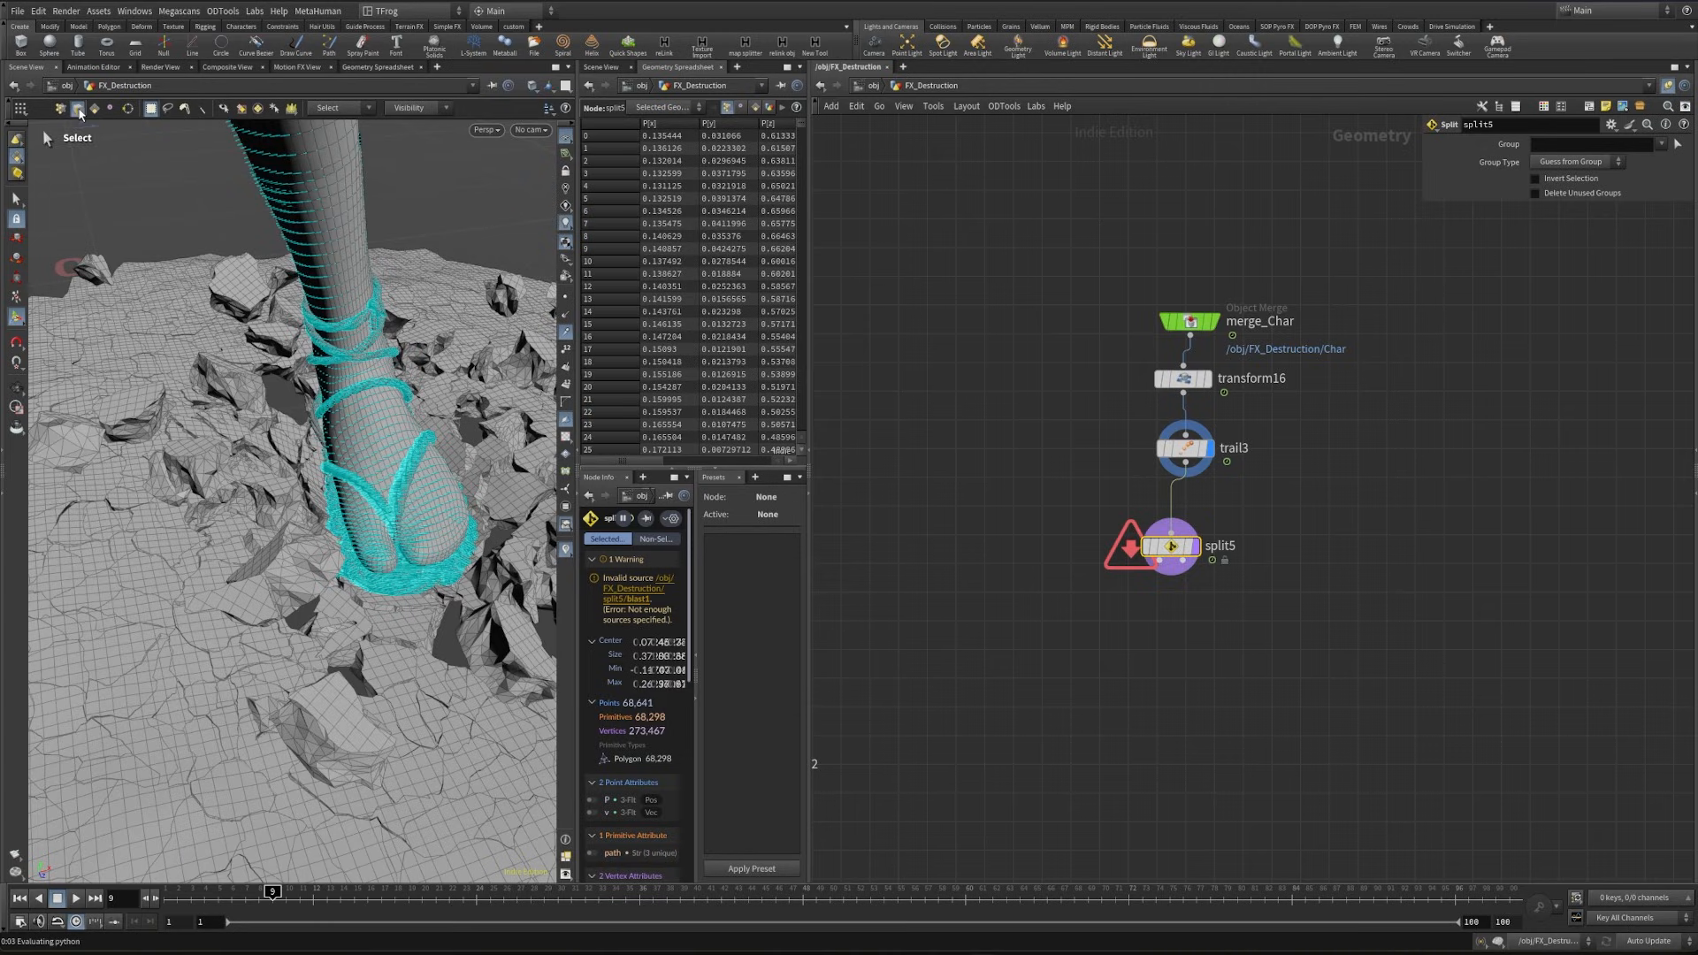
# - Select the leg's skin mesh, without the sandal, as the Split group and confirm the selection
pyautogui.click(383, 407)
pyautogui.keyDown('alt'); pyautogui.moveTo(353, 299); pyautogui.dragTo(274, 305, button='right'); pyautogui.keyUp('alt')
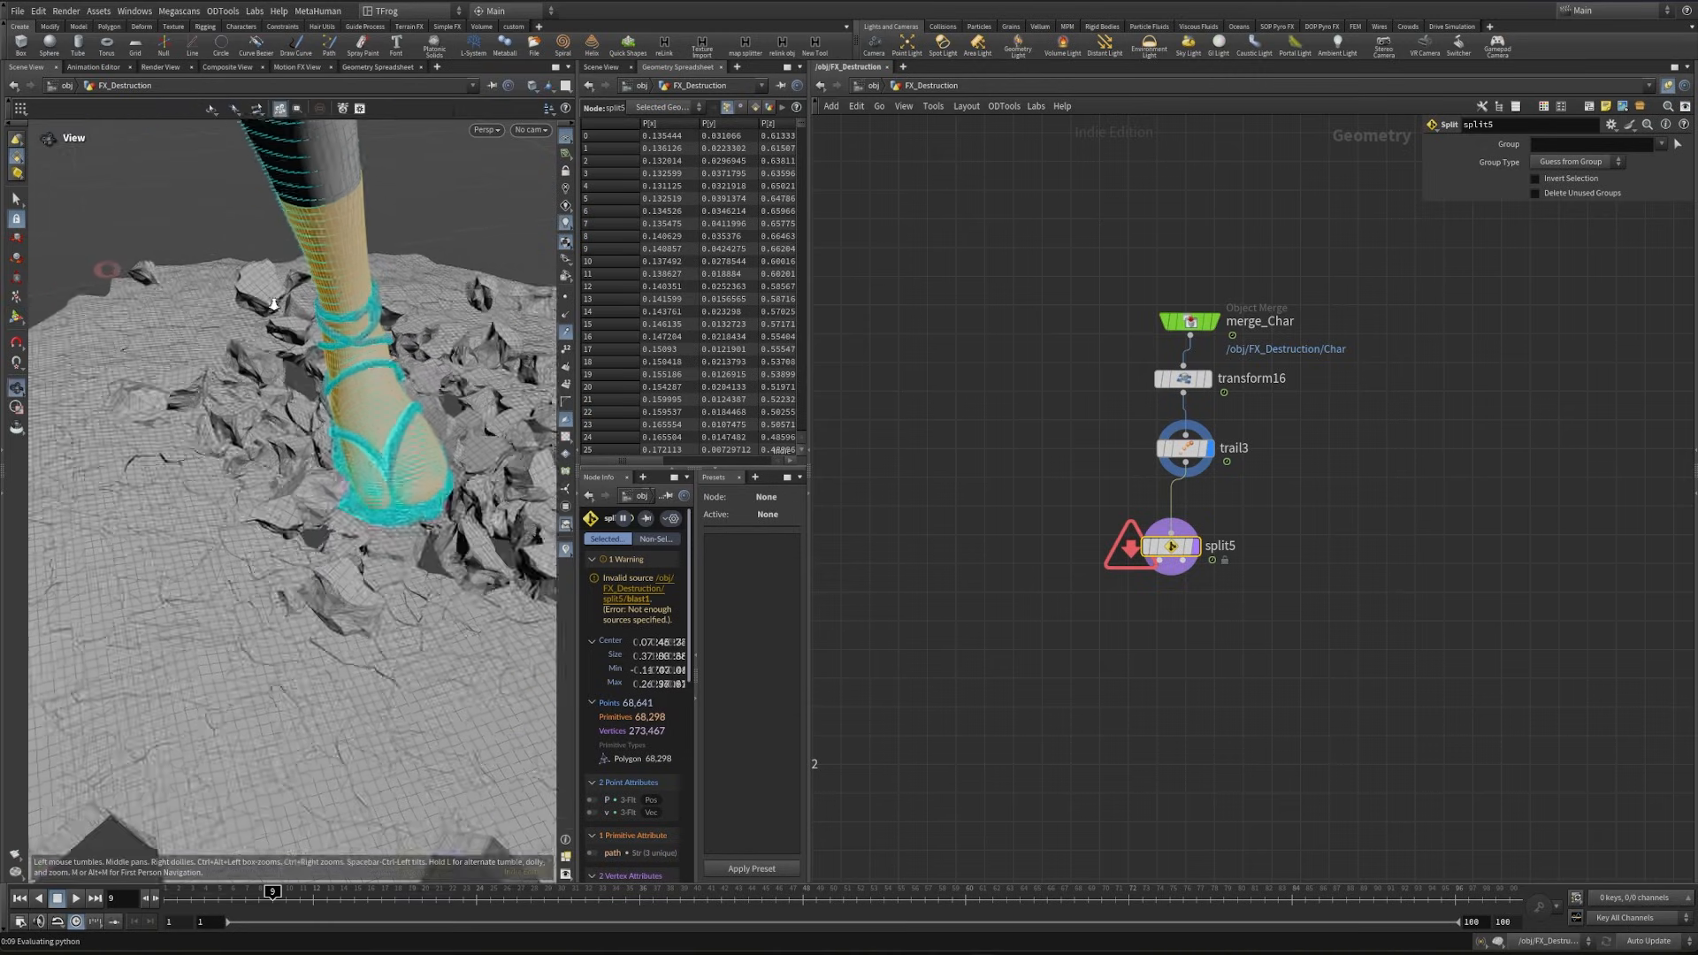
pyautogui.keyDown('alt'); pyautogui.moveTo(273, 305); pyautogui.dragTo(283, 411); pyautogui.keyUp('alt')
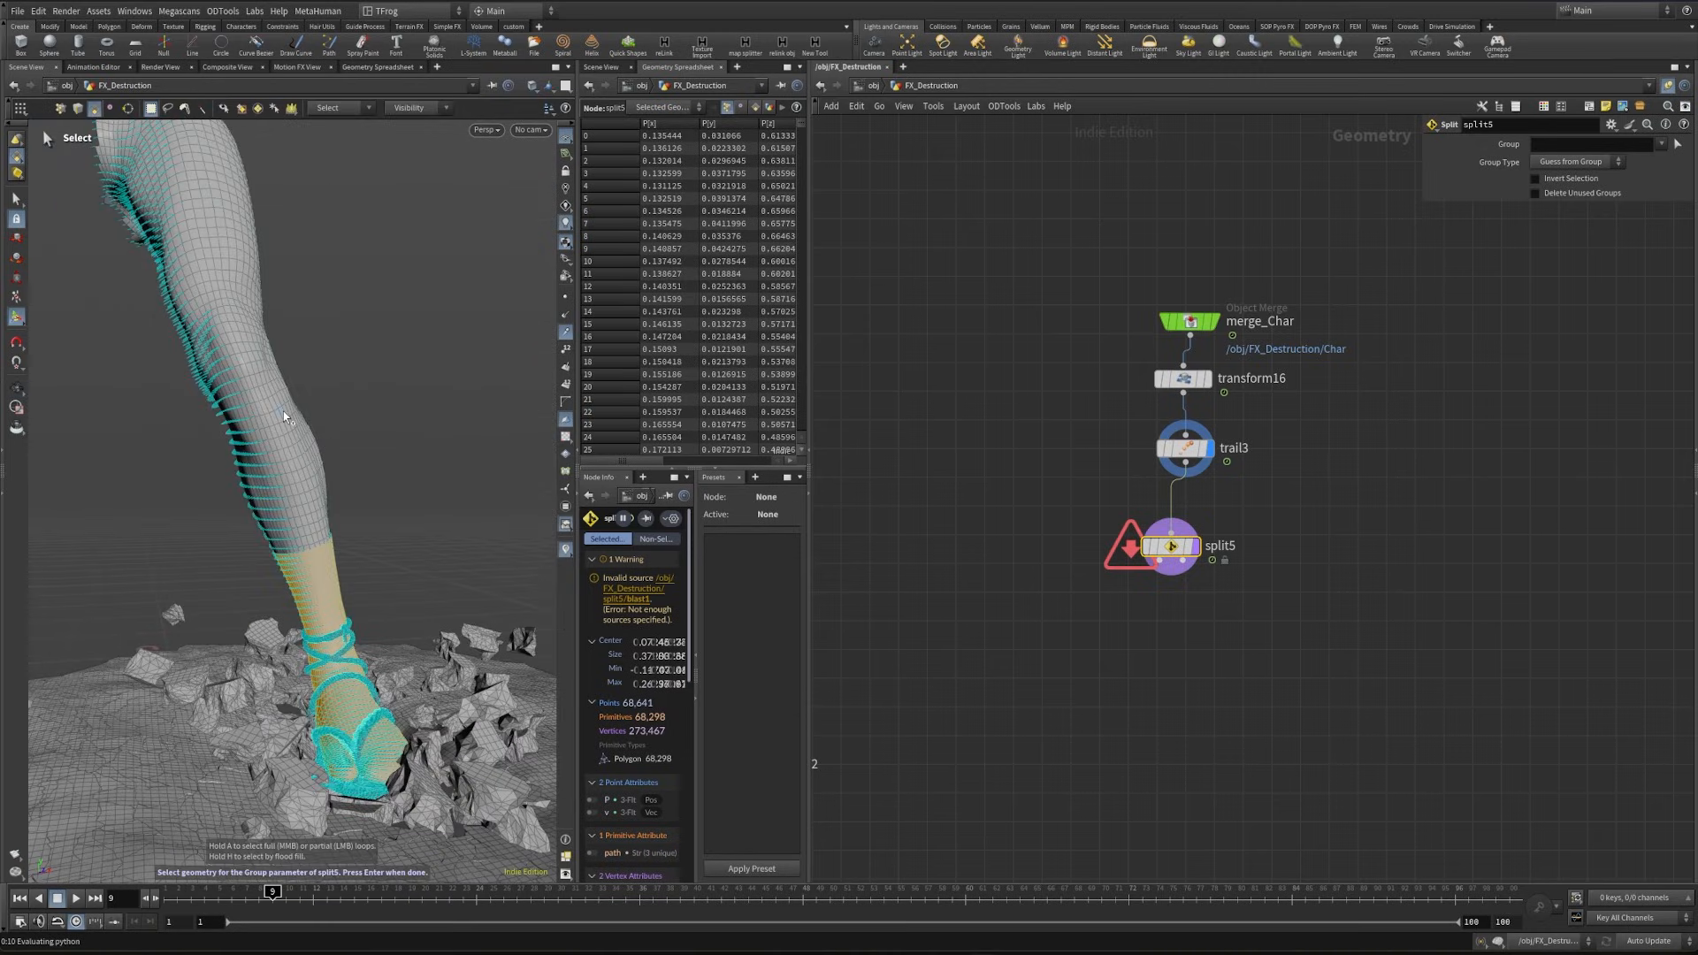
pyautogui.press('Return')
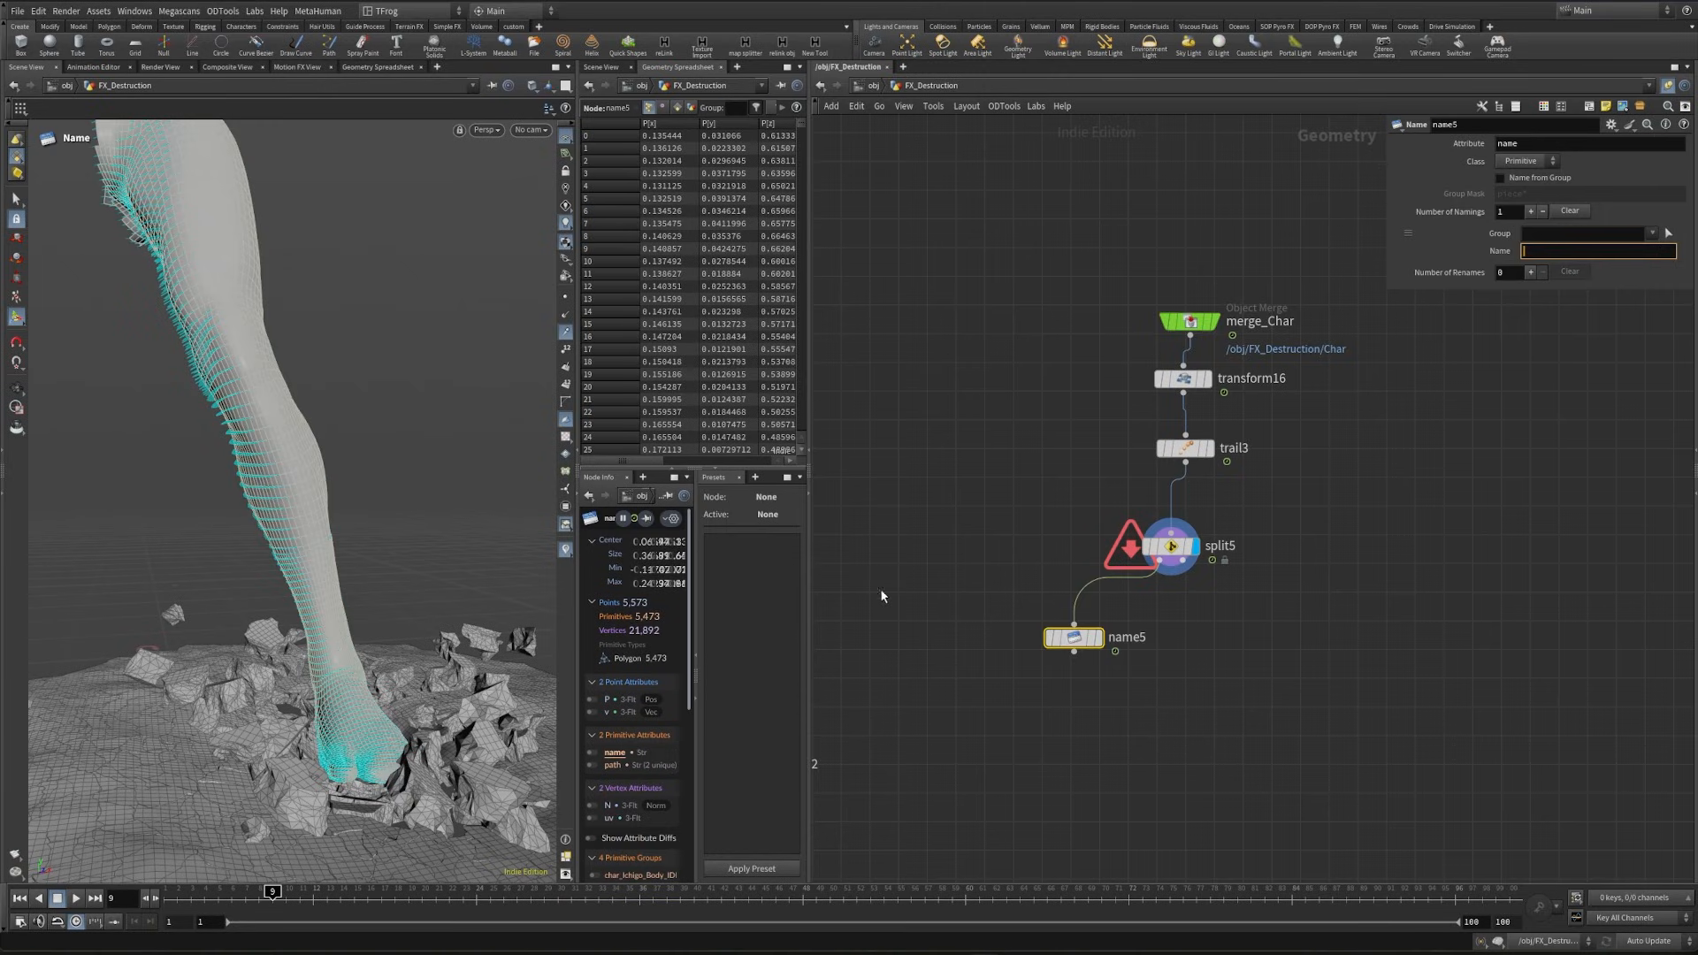
# - Put a Name node on each Split output, naming the skin branch Foot and the sandal branch Shoe
pyautogui.moveTo(982, 616); pyautogui.dragTo(1103, 659)
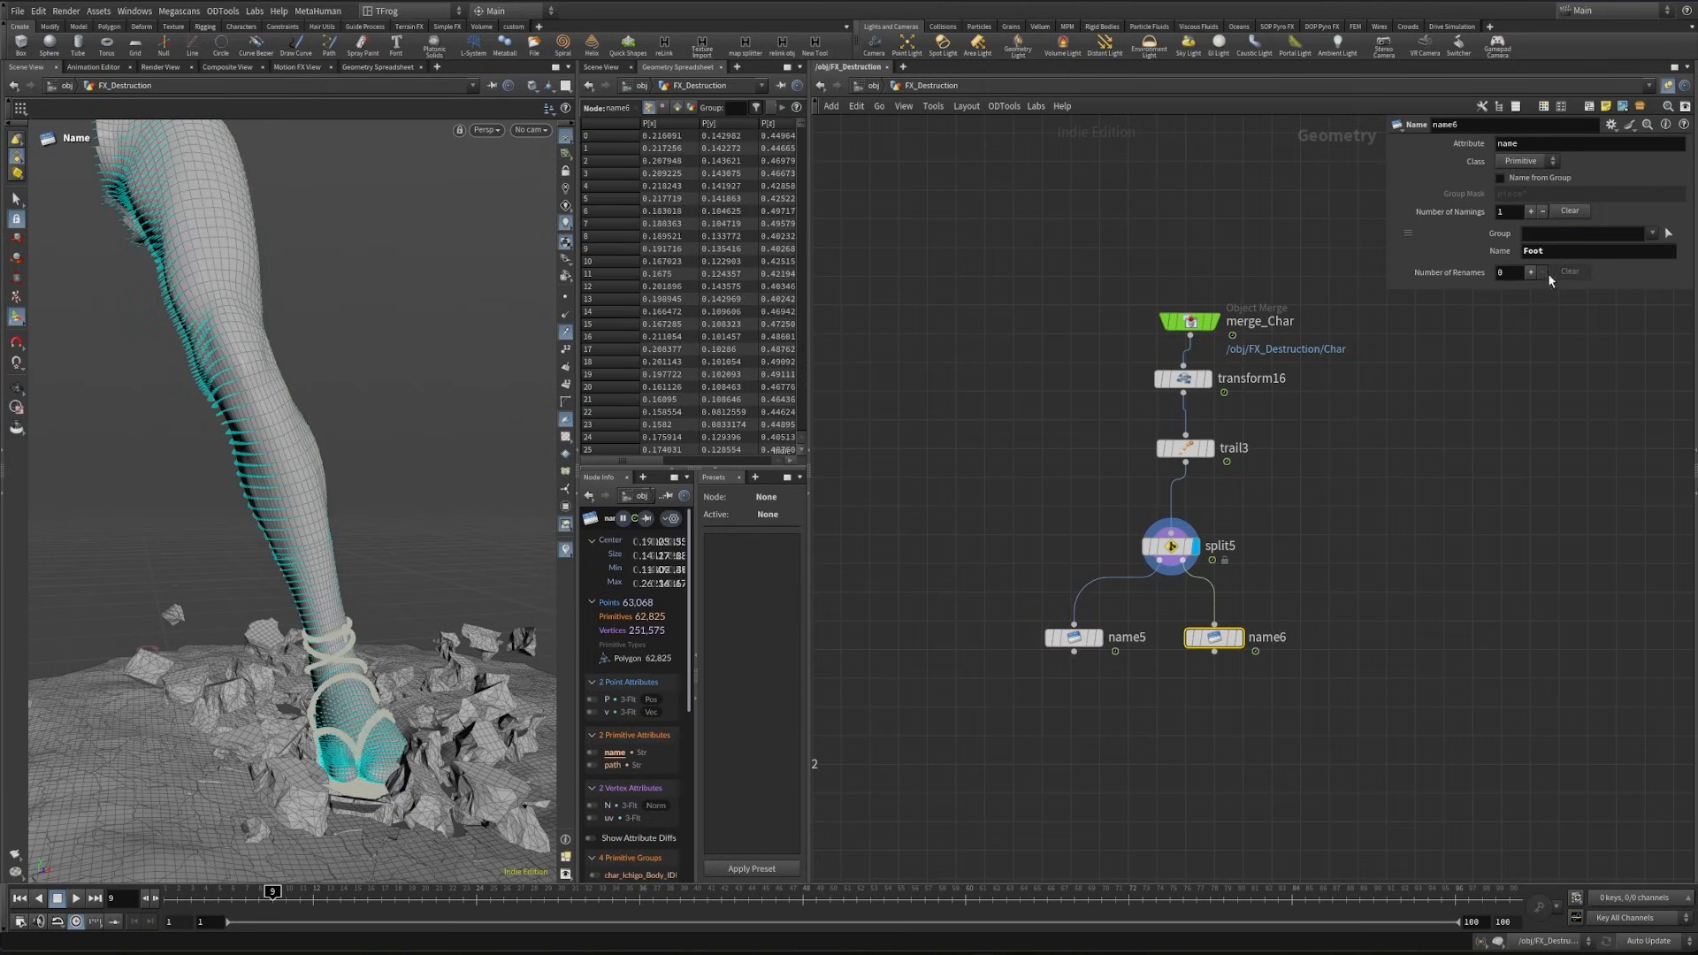
pyautogui.moveTo(1237, 693); pyautogui.dragTo(1239, 552, button='middle')
pyautogui.moveTo(1026, 609); pyautogui.dragTo(1176, 375)
pyautogui.moveTo(1194, 460); pyautogui.dragTo(1033, 425, button='middle')
pyautogui.moveTo(935, 399); pyautogui.dragTo(1211, 396)
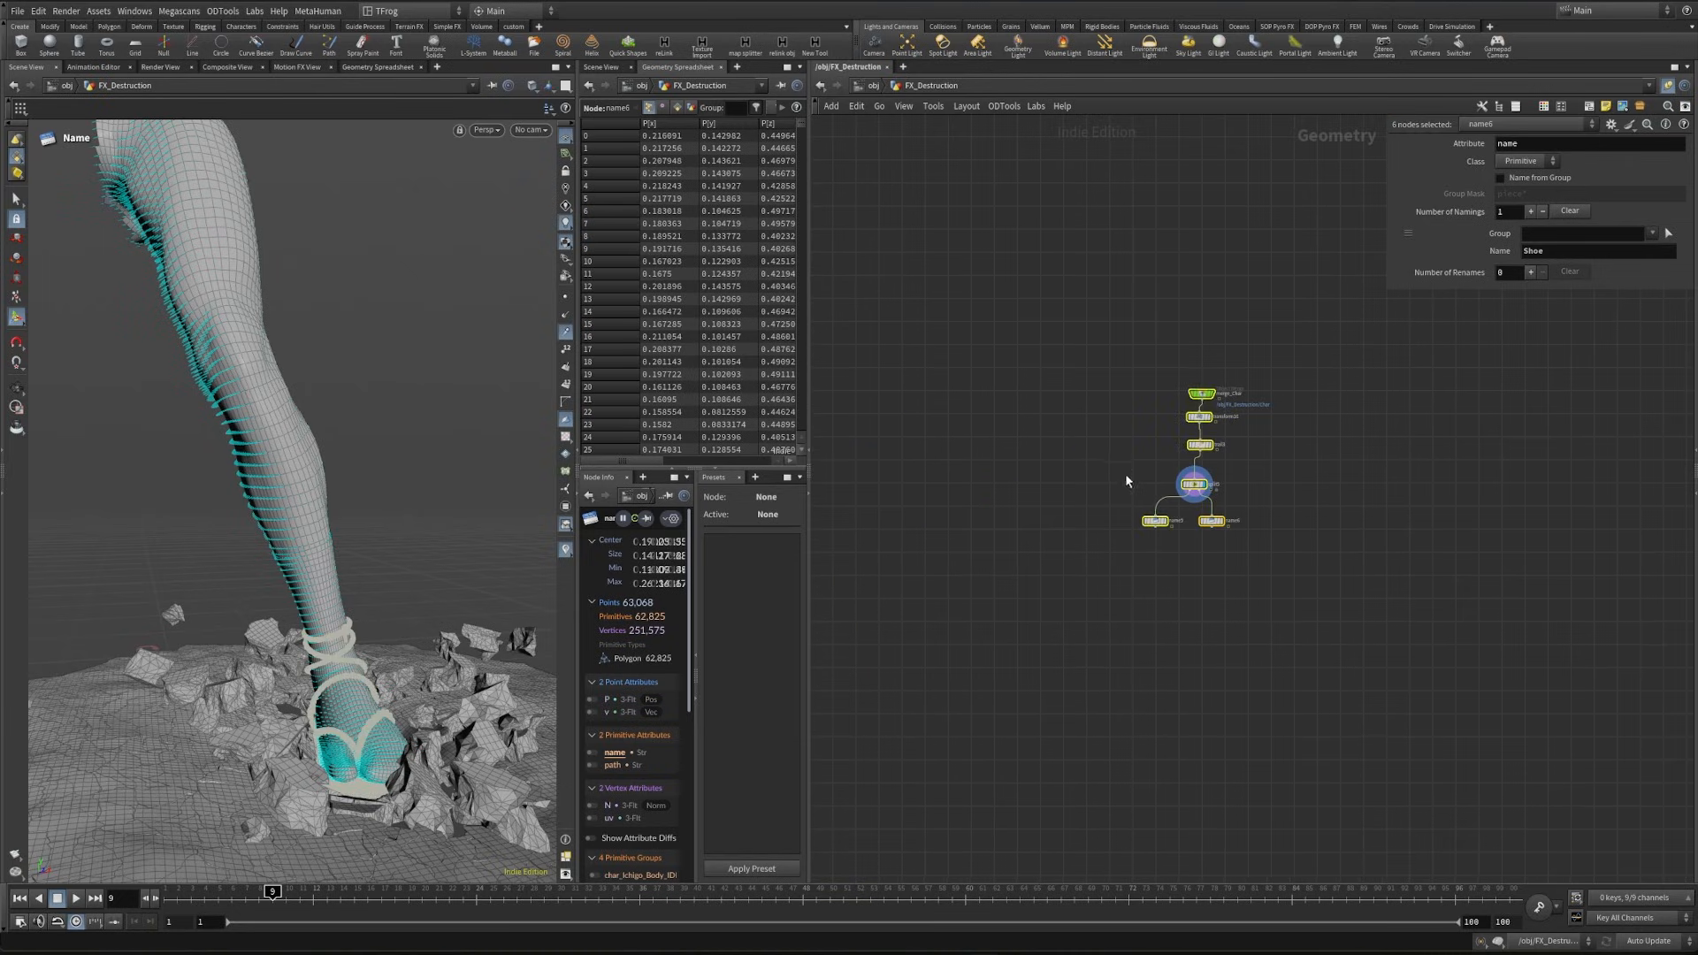
# - Append a Null to the skin branch's Name node and rename it foot_rnd
pyautogui.click(1107, 492)
pyautogui.scroll(4, 1109, 495)
pyautogui.click(1131, 454)
pyautogui.press('Tab')
pyautogui.write('null')
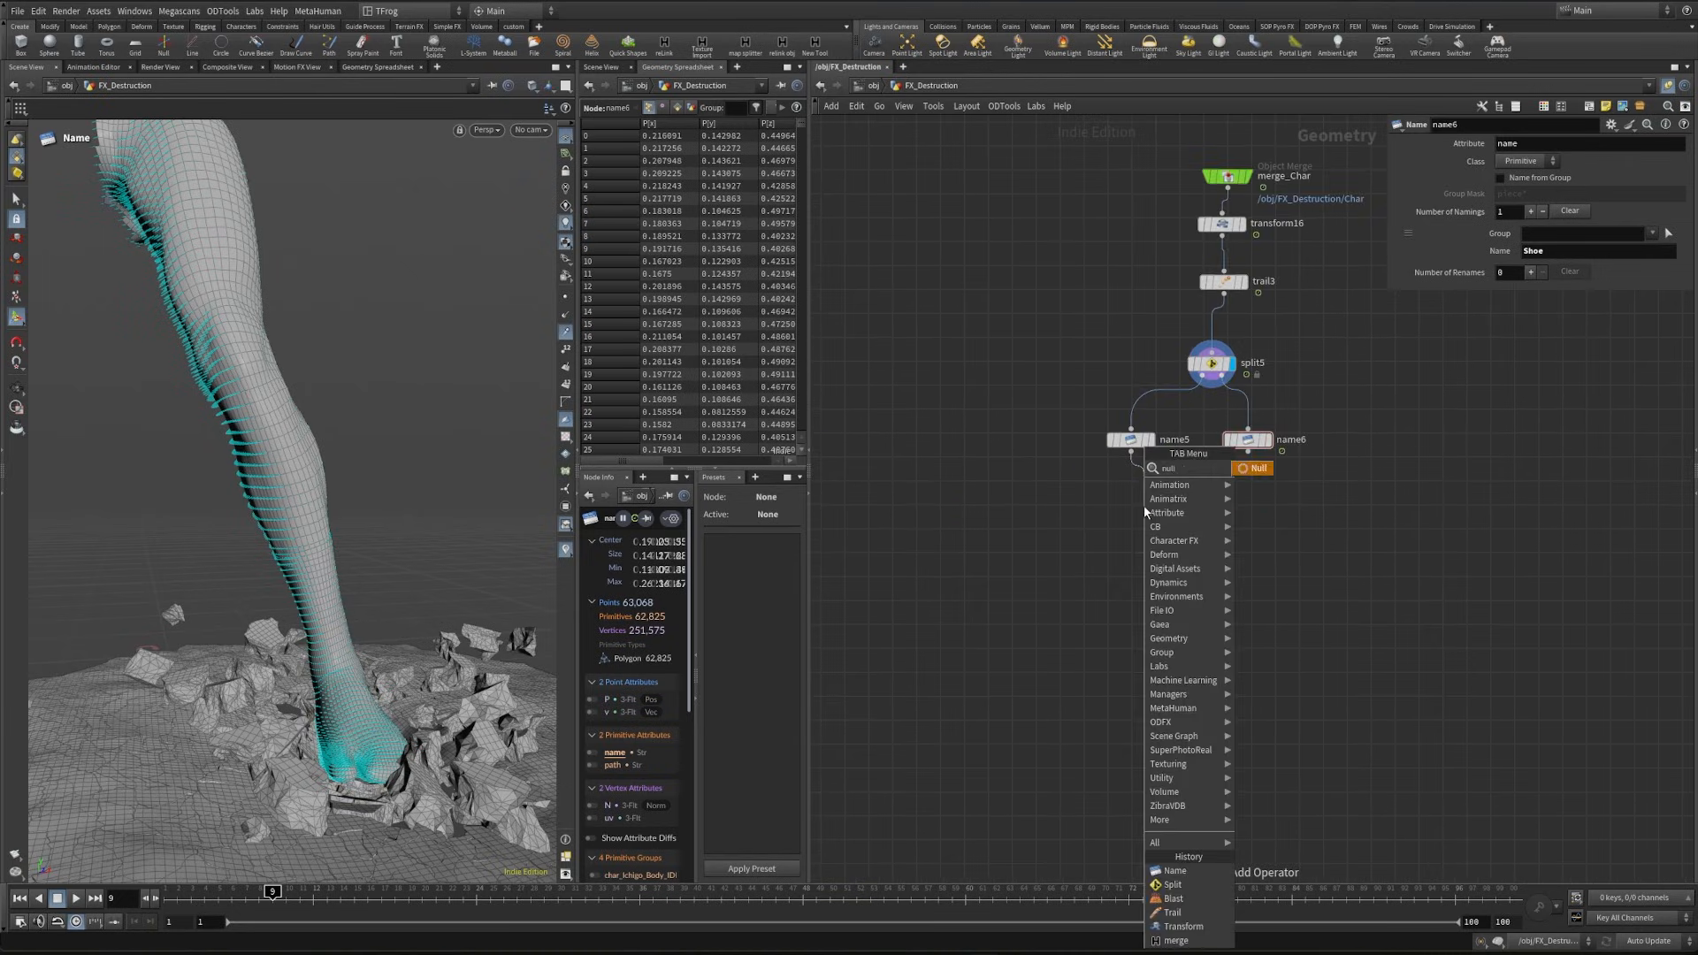
pyautogui.press('Return')
pyautogui.press('Return')
pyautogui.click(1169, 503)
pyautogui.write('foot_rnd')
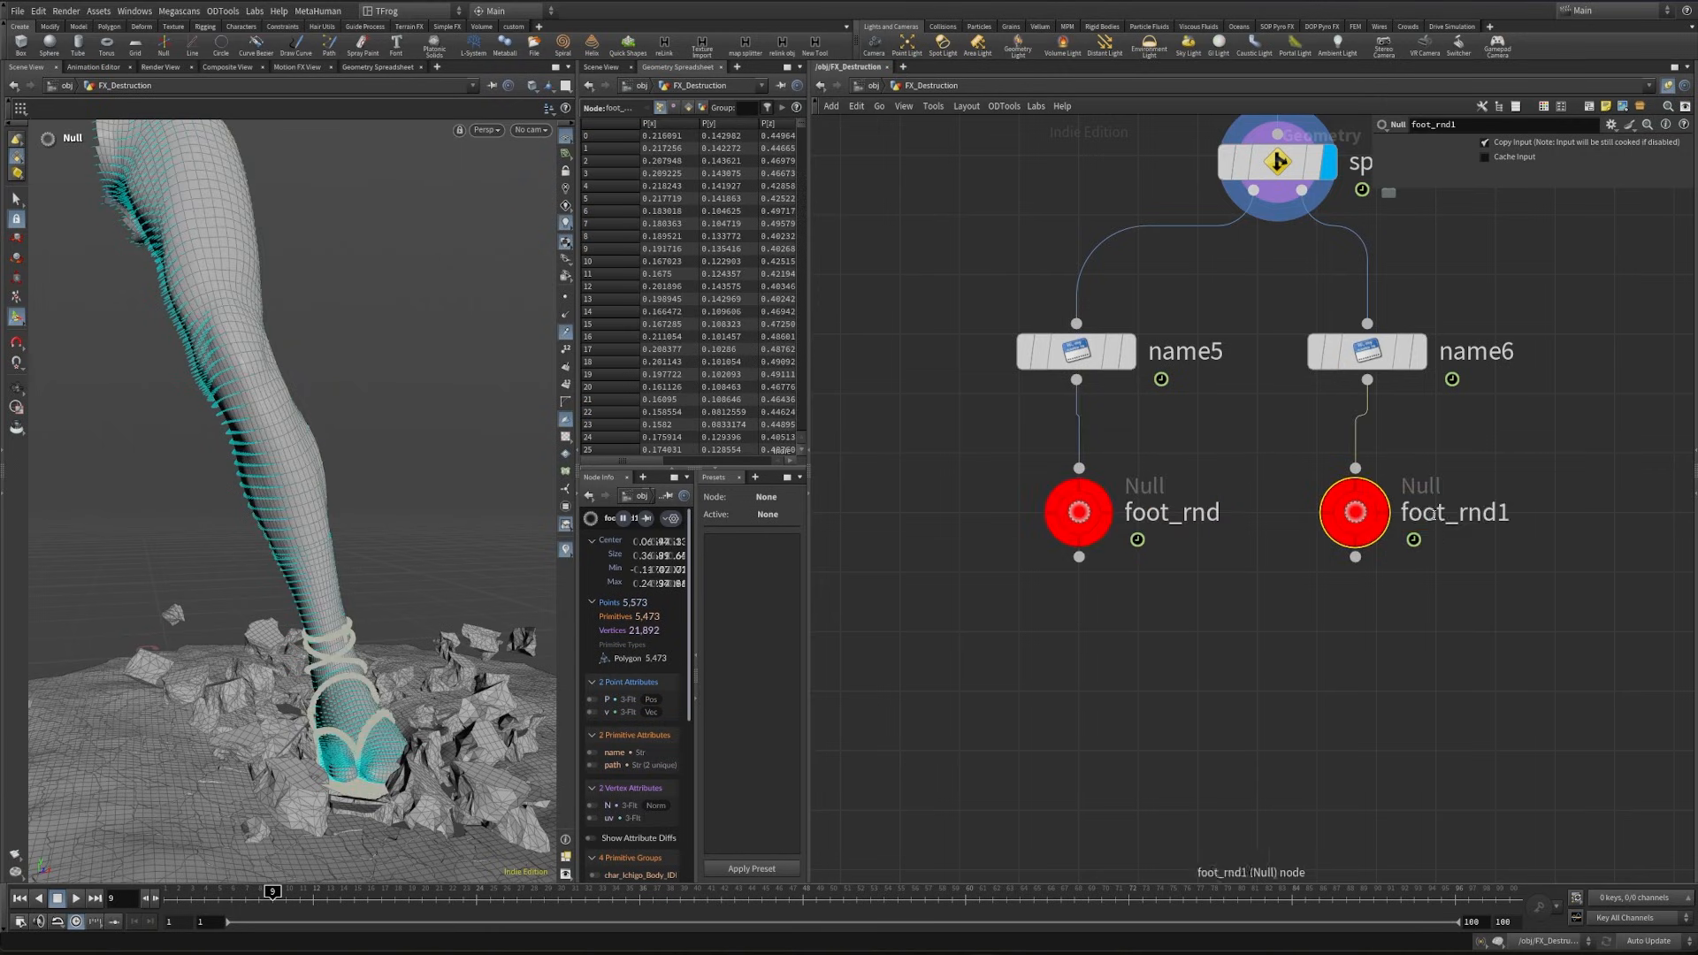
# - Copy the Null under the sandal branch's Name node and rename the copy shoe_rnd
pyautogui.click(1447, 512)
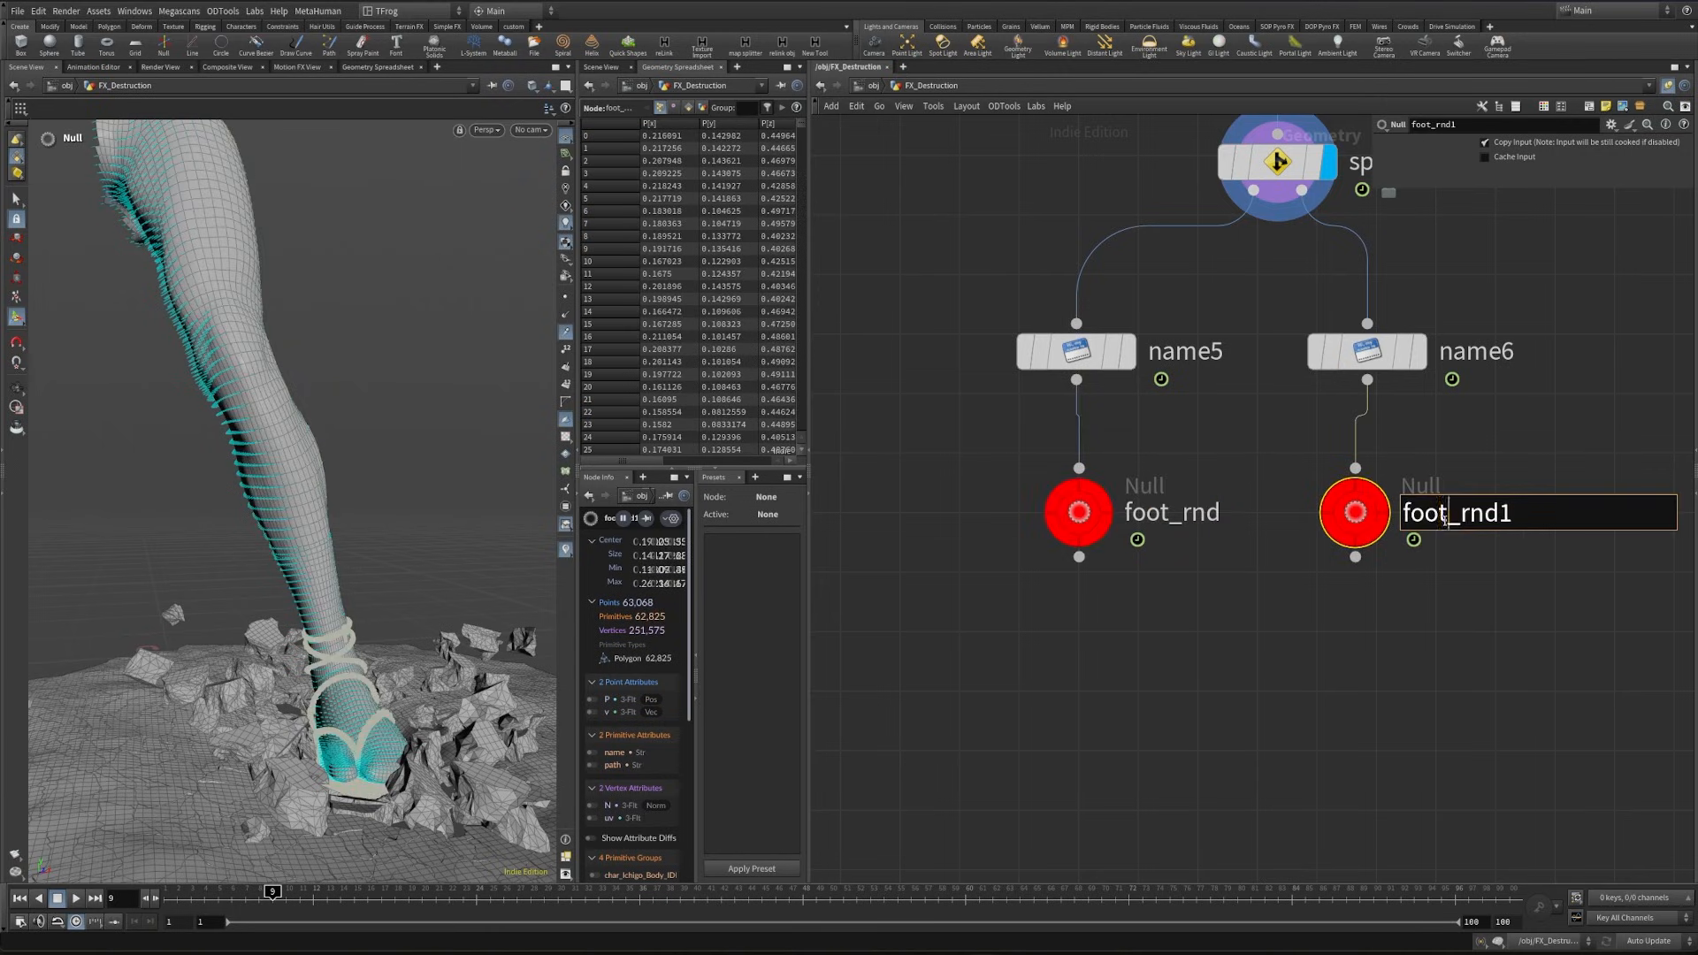
pyautogui.press('BackSpace')
pyautogui.press('BackSpace')
pyautogui.press('BackSpace')
pyautogui.press('BackSpace')
pyautogui.write('sh')
pyautogui.click(1550, 512)
pyautogui.press('BackSpace')
pyautogui.press('Return')
pyautogui.click(1311, 693)
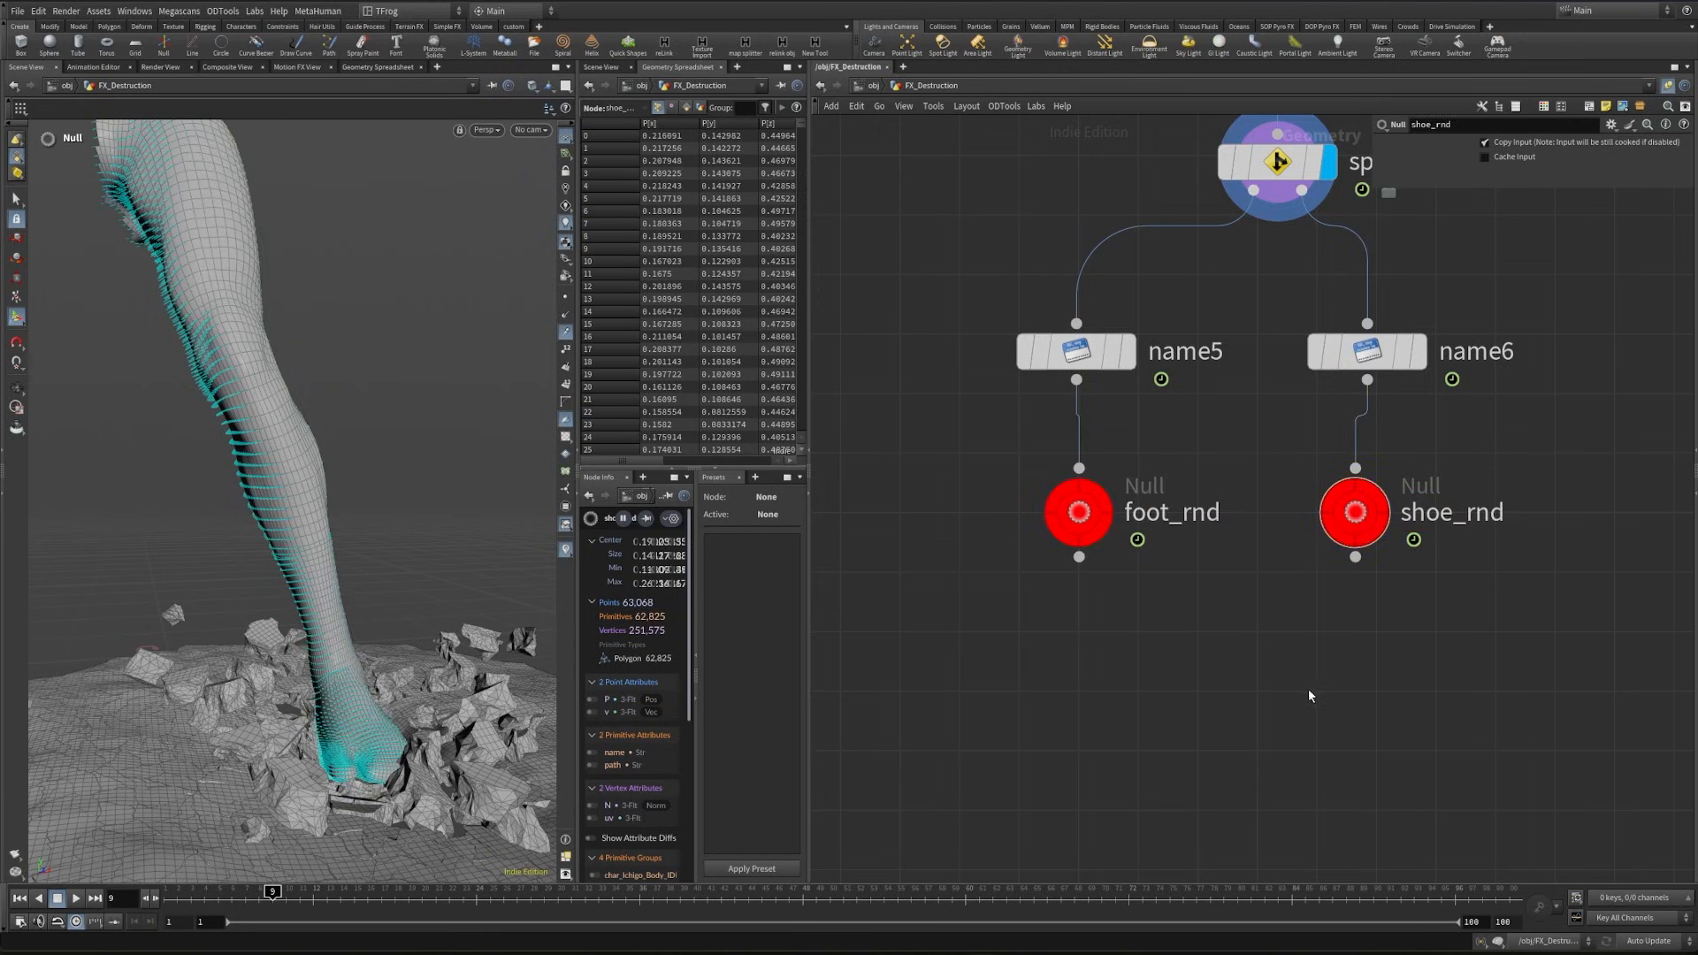
# - Copy the foot_rnd and shoe_rnd nulls and paste them as Object Merge nodes in free space beside the leg chain
pyautogui.scroll(-5, 1464, 424)
pyautogui.moveTo(1494, 495); pyautogui.dragTo(1318, 429)
pyautogui.hotkey('ctrl', 'c')
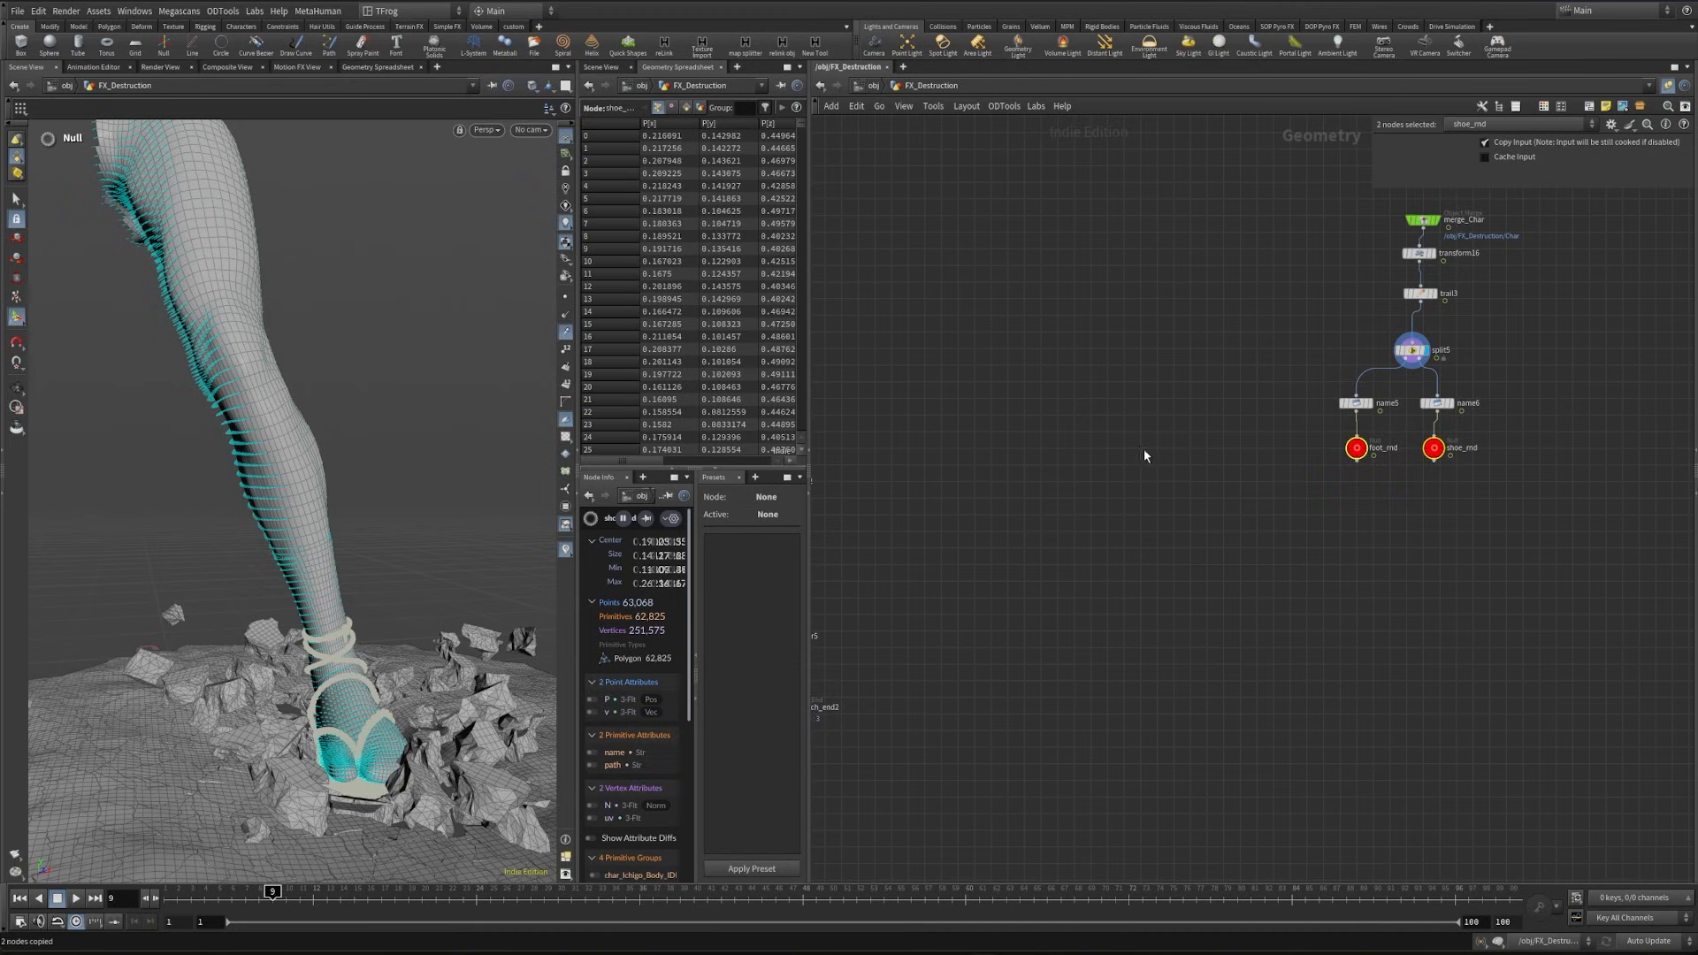
pyautogui.click(1143, 450)
pyautogui.hotkey('ctrl', 'shift', 'v')
pyautogui.moveTo(1117, 437); pyautogui.dragTo(1005, 473, button='middle')
# - Colour the foot_rnd and shoe_rnd nulls light blue
pyautogui.moveTo(1268, 450); pyautogui.dragTo(1354, 500)
pyautogui.press('c')
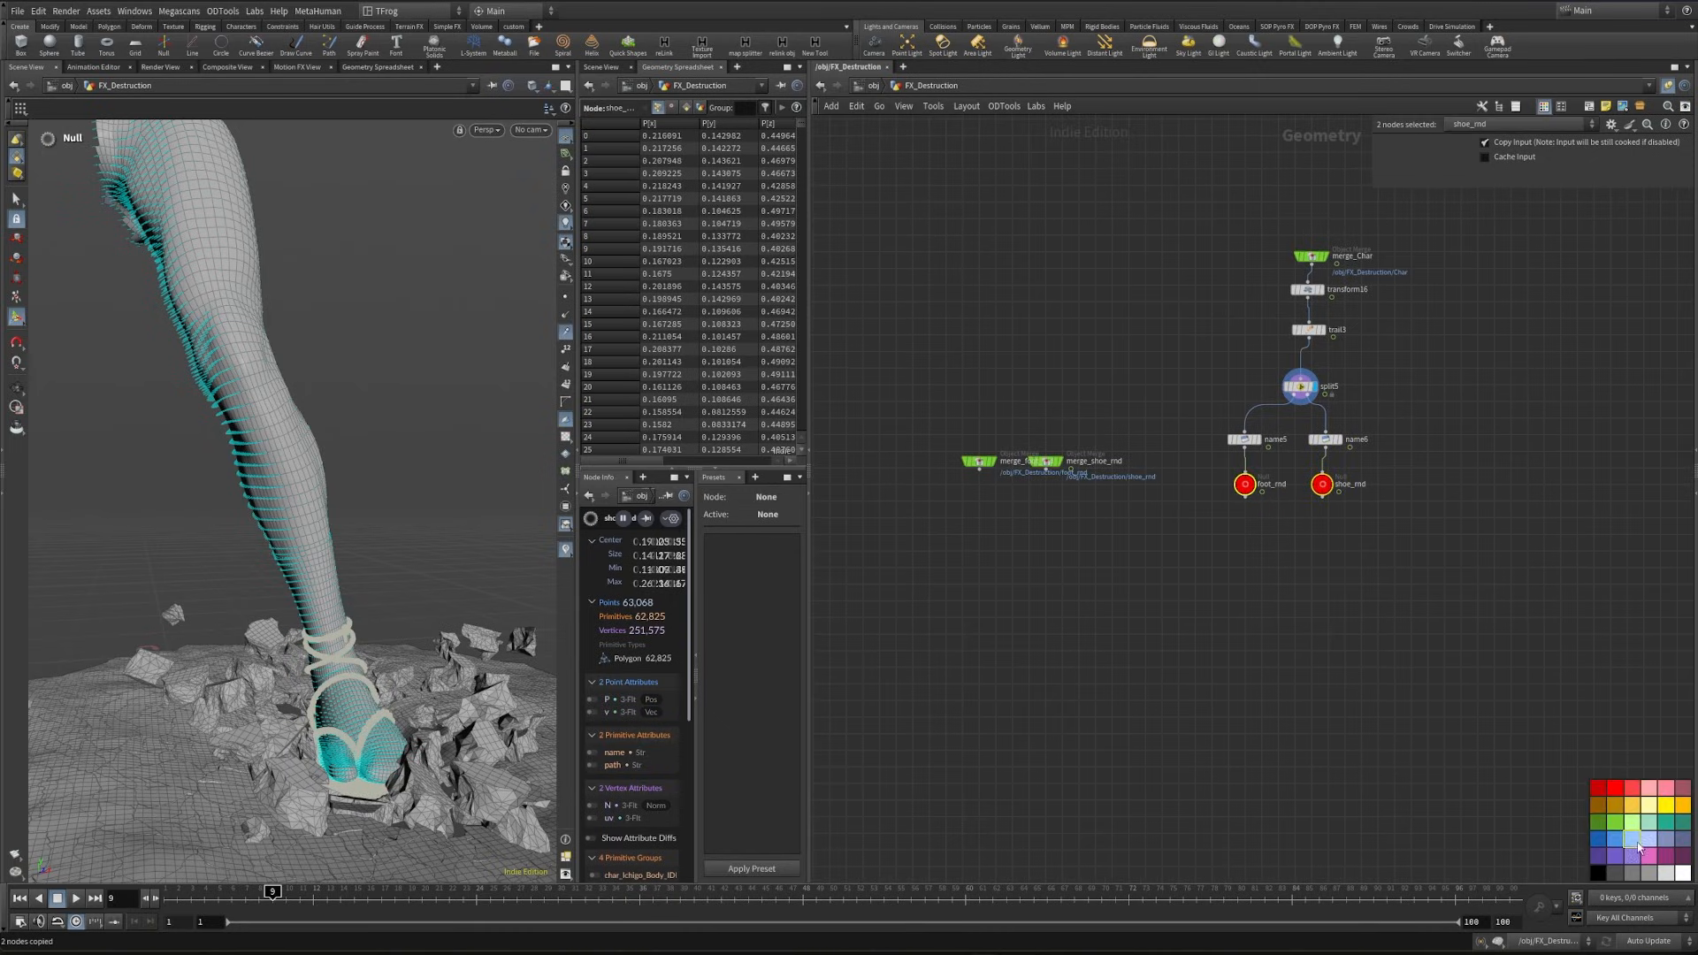
pyautogui.click(1638, 846)
# - Add a Merge node below the foot and shoe Object Merges and connect both to it
pyautogui.scroll(4, 999, 520)
pyautogui.moveTo(999, 520); pyautogui.dragTo(1084, 528, button='middle')
pyautogui.press('Tab')
pyautogui.write('merge')
pyautogui.press('Return')
pyautogui.click(1105, 563)
pyautogui.moveTo(1021, 380); pyautogui.dragTo(1106, 554)
# - Duplicate the two purpose wrangles and the proxy's Color node from the Dust network beside the foot and shoe merge
pyautogui.scroll(-4, 1097, 566)
pyautogui.moveTo(1000, 614); pyautogui.dragTo(1043, 534, button='middle')
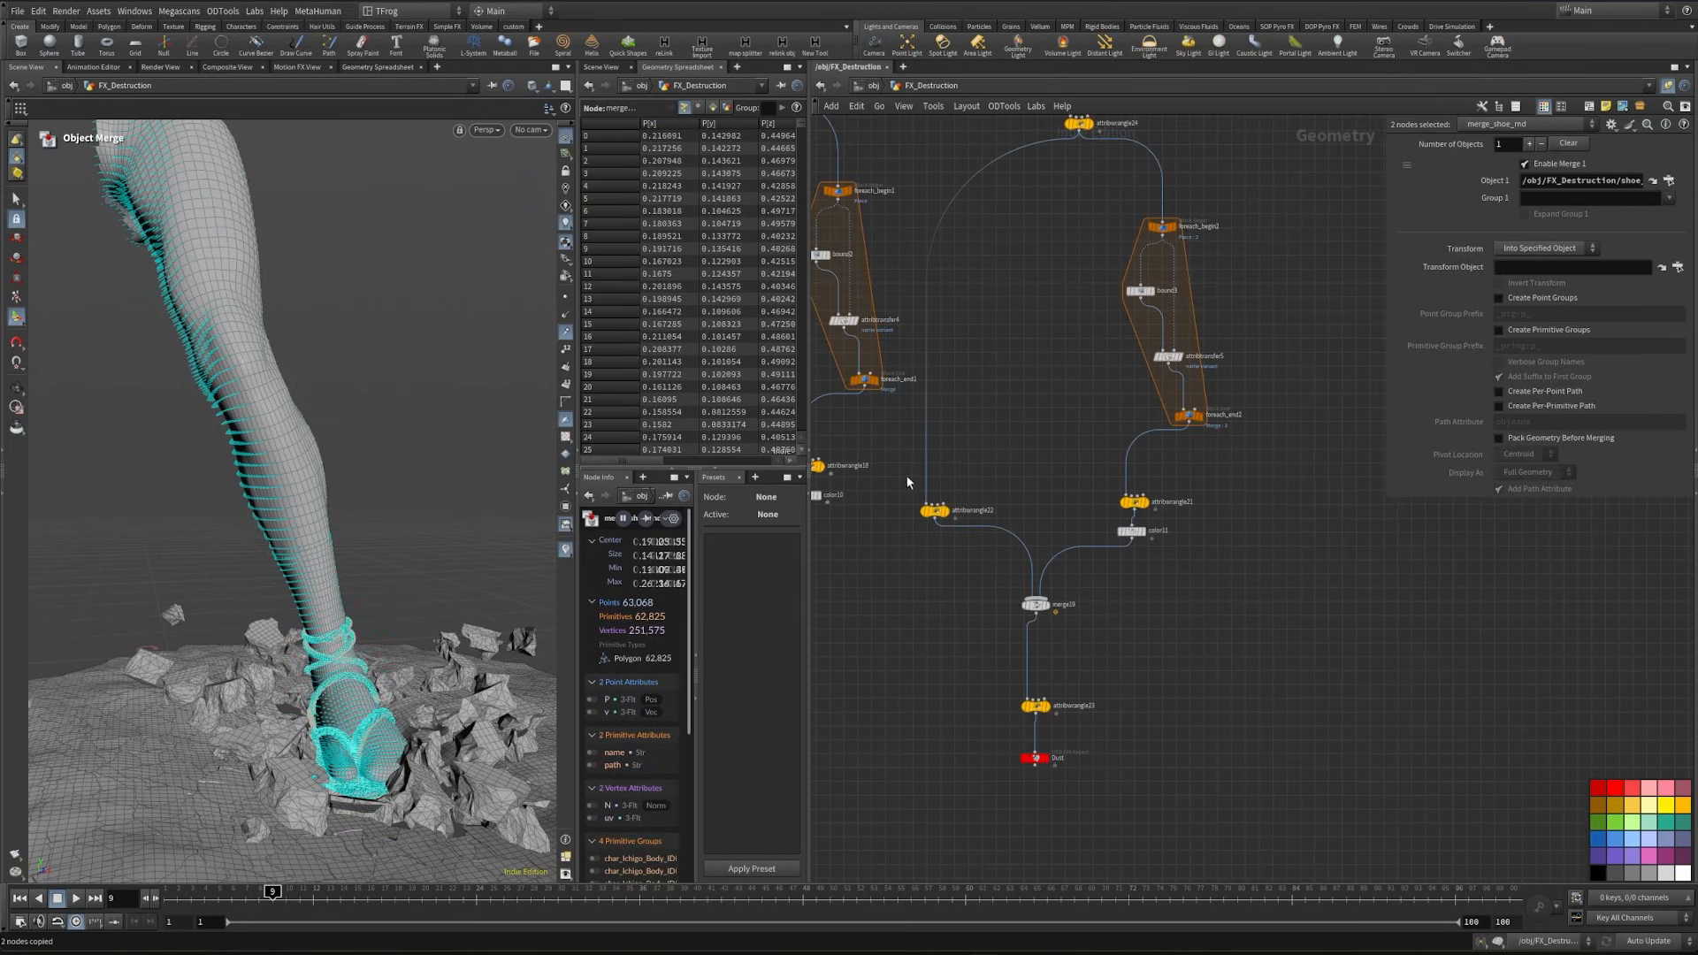
pyautogui.moveTo(906, 478); pyautogui.dragTo(1198, 549)
pyautogui.scroll(-2, 1242, 550)
pyautogui.moveTo(1242, 550); pyautogui.dragTo(1103, 585, button='middle')
pyautogui.keyDown('alt'); pyautogui.moveTo(1007, 550); pyautogui.dragTo(1509, 536); pyautogui.keyUp('alt')
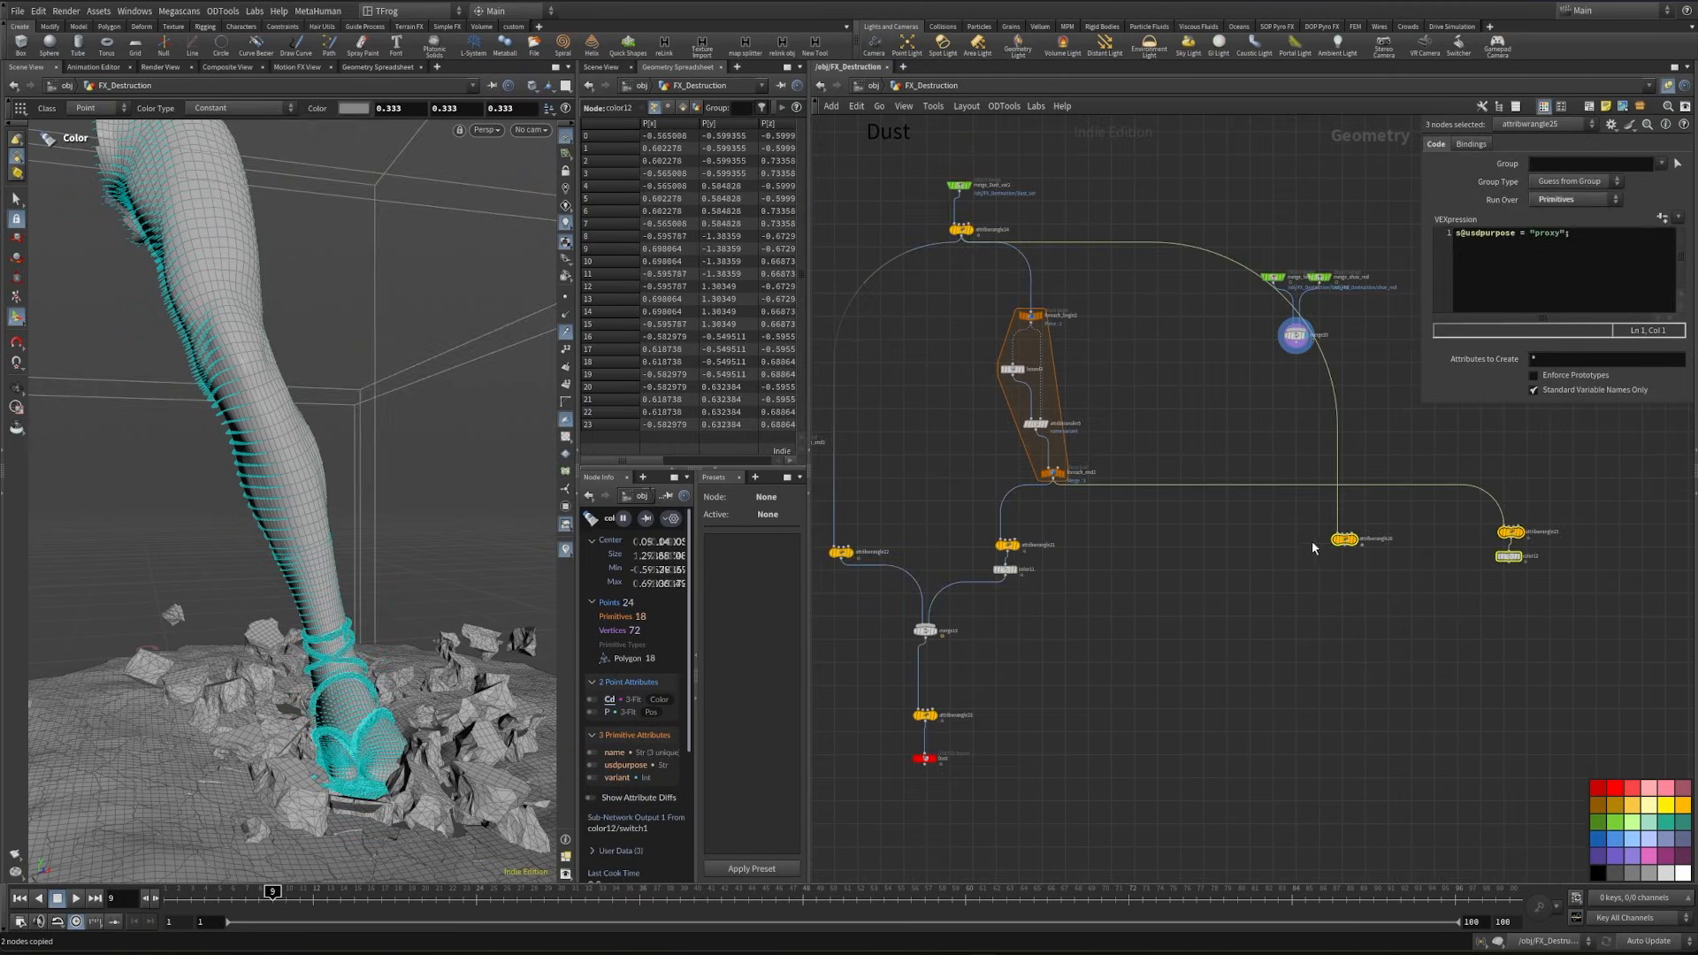
# - Feed the foot and shoe merge into the first copied wrangle and cut the proxy wrangle's inherited Dust input
pyautogui.click(1312, 541)
pyautogui.moveTo(1296, 349); pyautogui.dragTo(1338, 531)
pyautogui.moveTo(1334, 462); pyautogui.dragTo(1084, 574, button='middle')
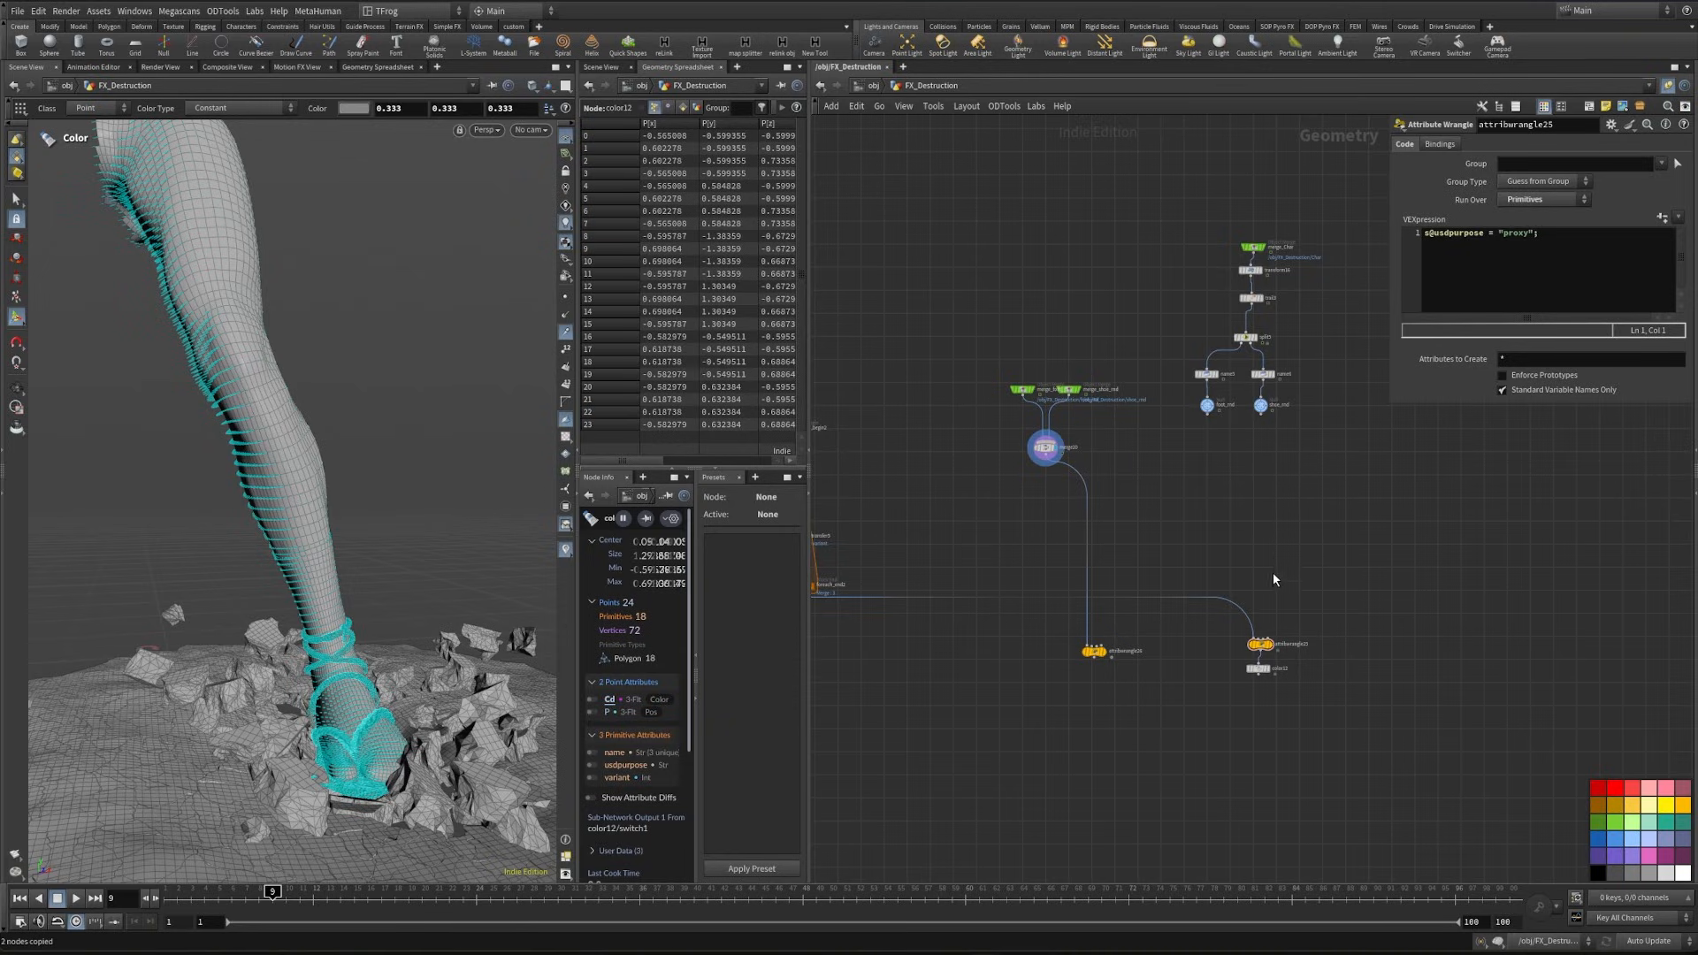
pyautogui.press('y')
pyautogui.moveTo(1274, 579); pyautogui.dragTo(1219, 624)
# - Add a Merge node below the copied nodes and connect the first wrangle and the proxy's Color node to it
pyautogui.moveTo(1180, 540); pyautogui.dragTo(1278, 483, button='middle')
pyautogui.press('Tab')
pyautogui.write('m')
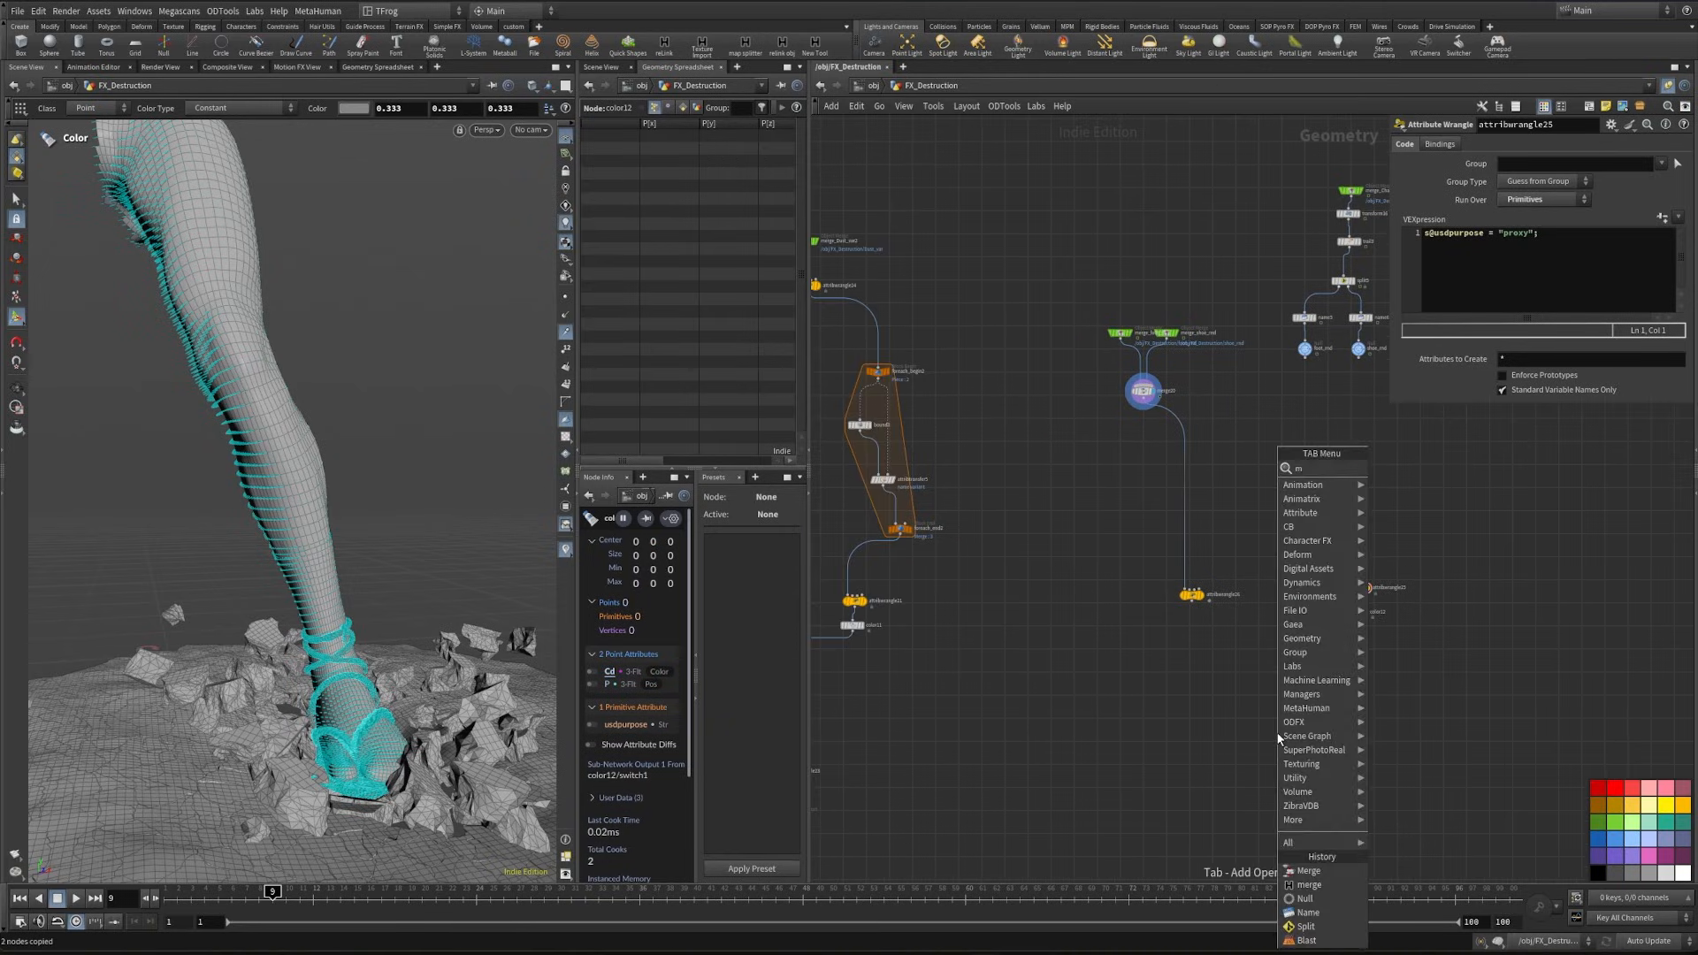
pyautogui.write('erge')
pyautogui.press('Return')
pyautogui.click(1265, 736)
pyautogui.scroll(3, 1232, 625)
pyautogui.moveTo(1171, 624); pyautogui.dragTo(1452, 594)
pyautogui.moveTo(1443, 611); pyautogui.dragTo(1320, 779)
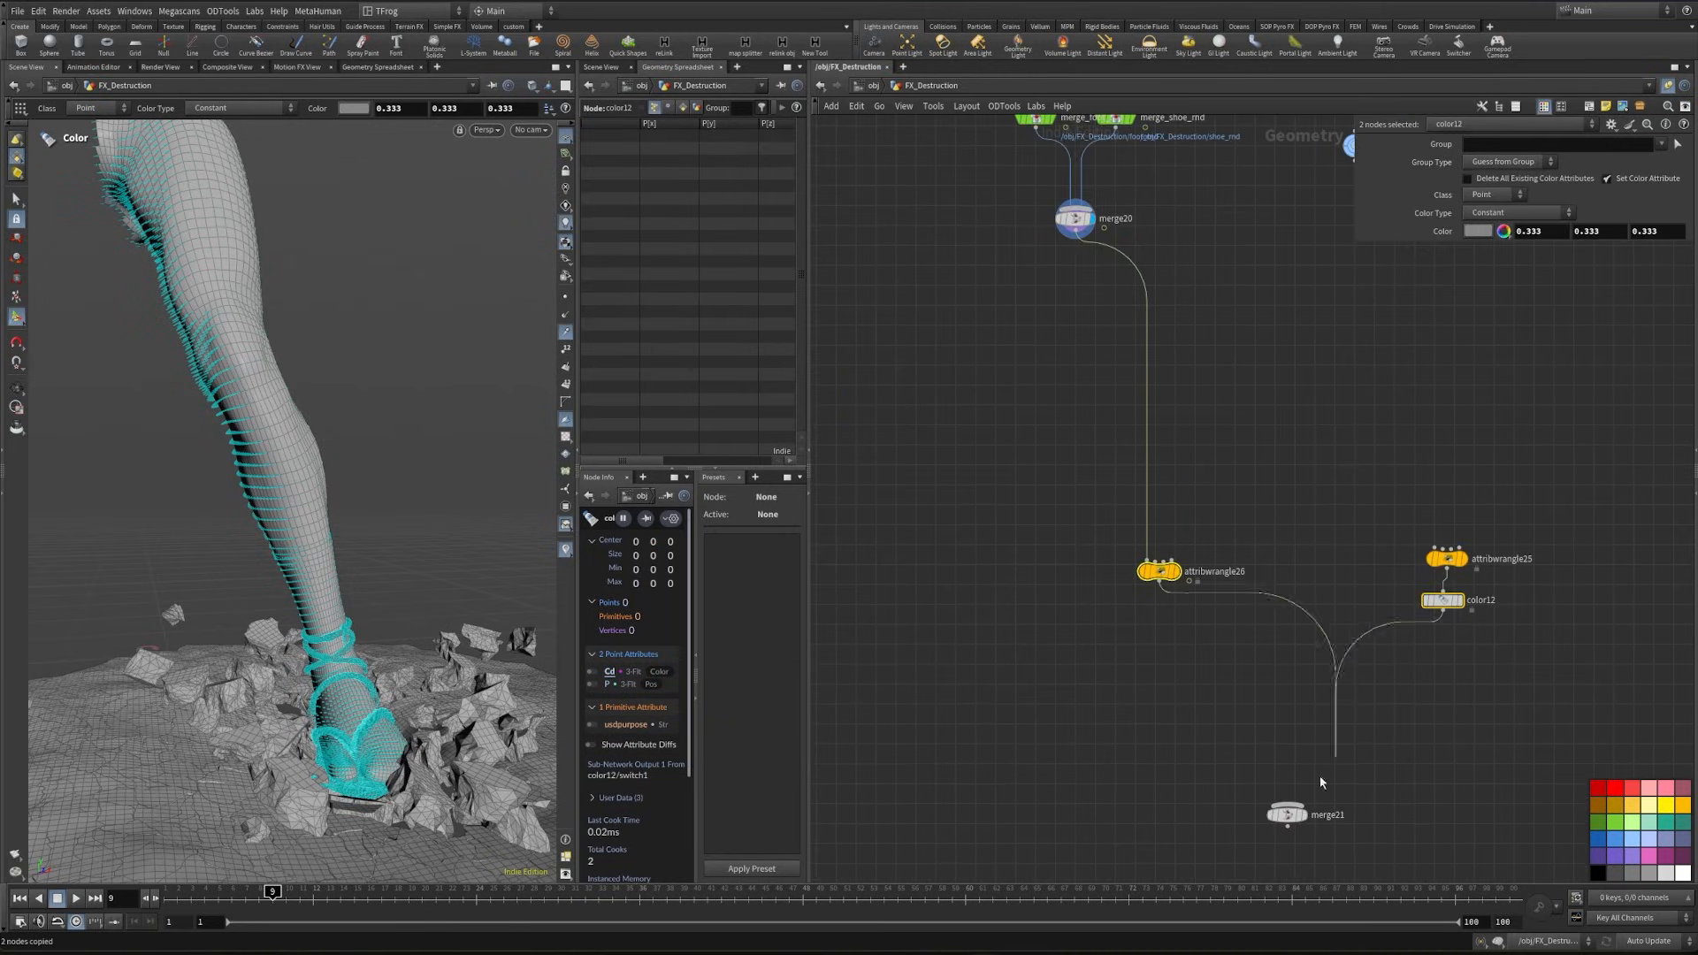
pyautogui.click(1288, 812)
# - Display the new Merge's result and turn off the velocity trails in the viewport
pyautogui.moveTo(1178, 573); pyautogui.dragTo(1085, 819, button='middle')
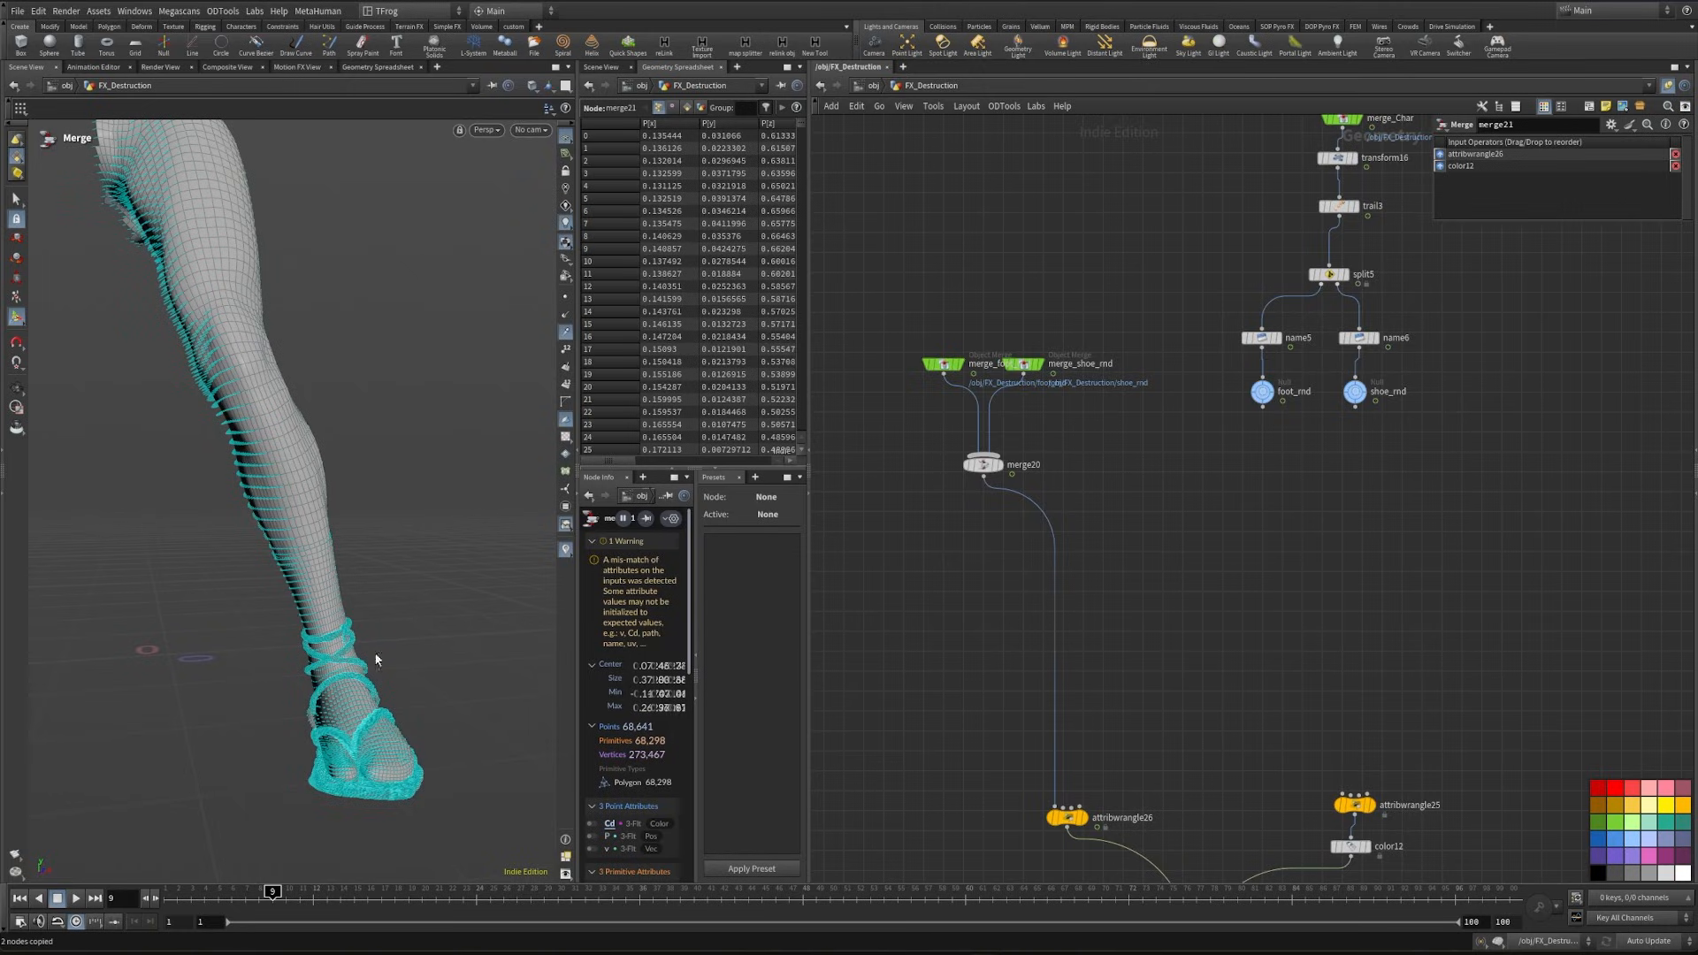
pyautogui.click(566, 333)
pyautogui.moveTo(1401, 458); pyautogui.dragTo(1259, 492, button='middle')
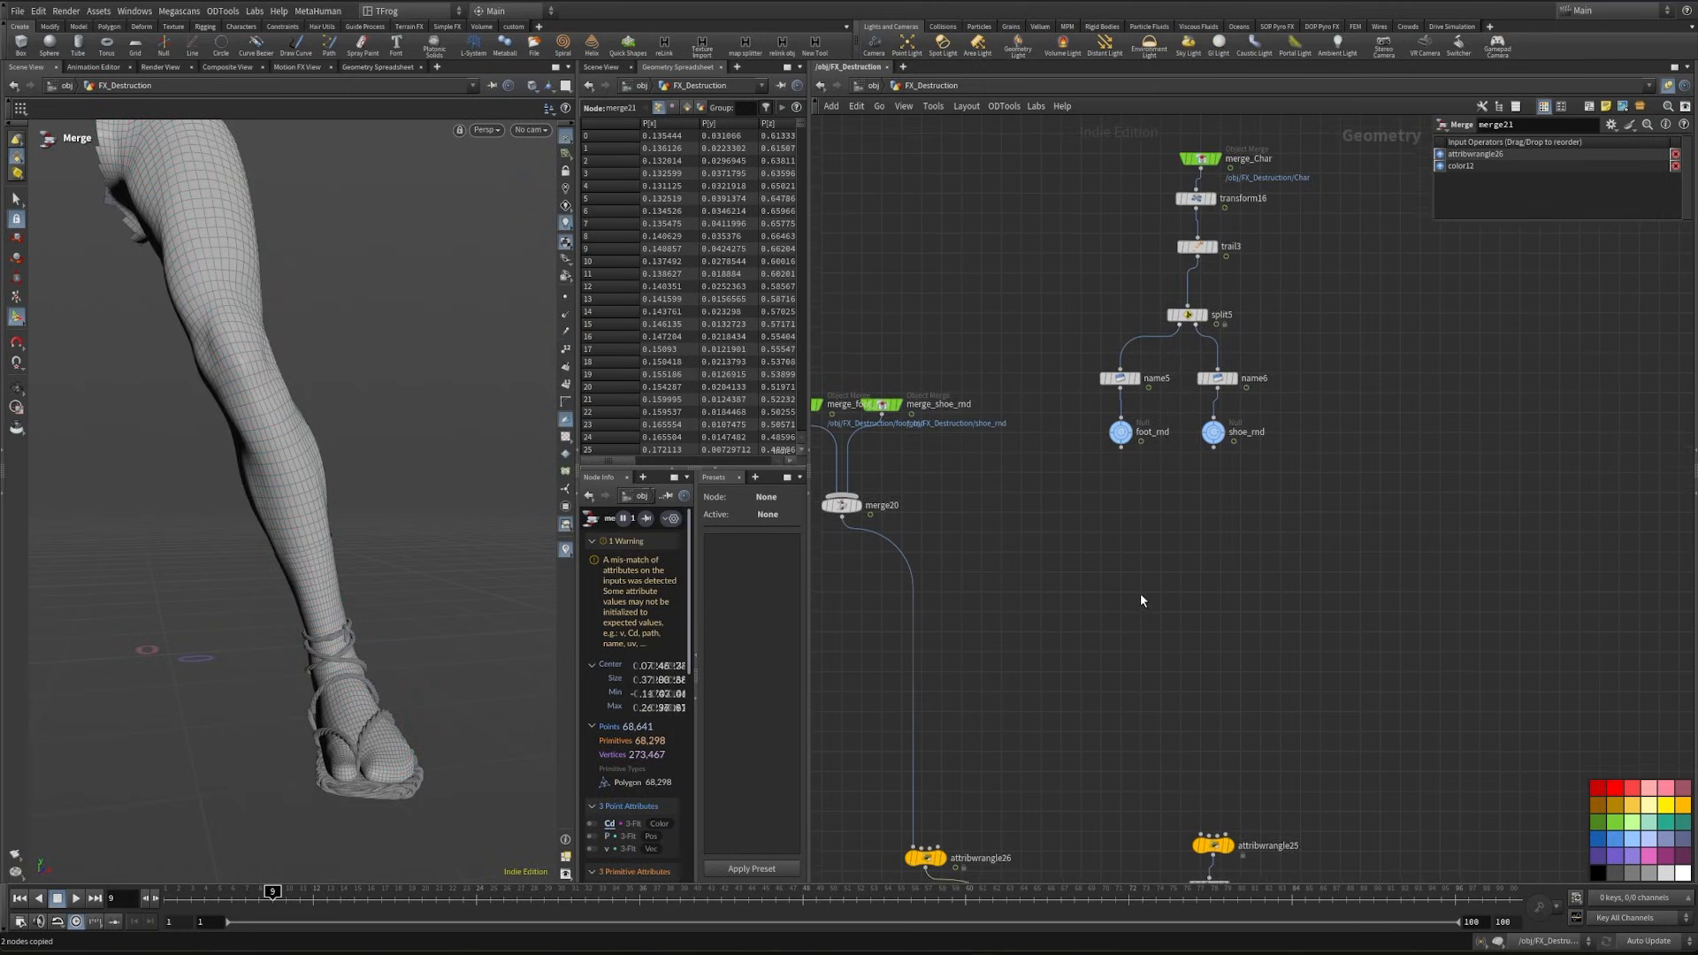
# - Copy the Time Shift and PolyReduce nodes from the pants network and paste them below the foot_rnd null
pyautogui.scroll(3, 1117, 525)
pyautogui.scroll(-3, 1119, 529)
pyautogui.moveTo(1061, 606); pyautogui.dragTo(1662, 499, button='middle')
pyautogui.moveTo(1206, 563); pyautogui.dragTo(1532, 555, button='middle')
pyautogui.scroll(-3, 1439, 534)
pyautogui.moveTo(1057, 567); pyautogui.dragTo(1610, 560, button='middle')
pyautogui.scroll(4, 1279, 532)
pyautogui.moveTo(1240, 529); pyautogui.dragTo(1434, 411)
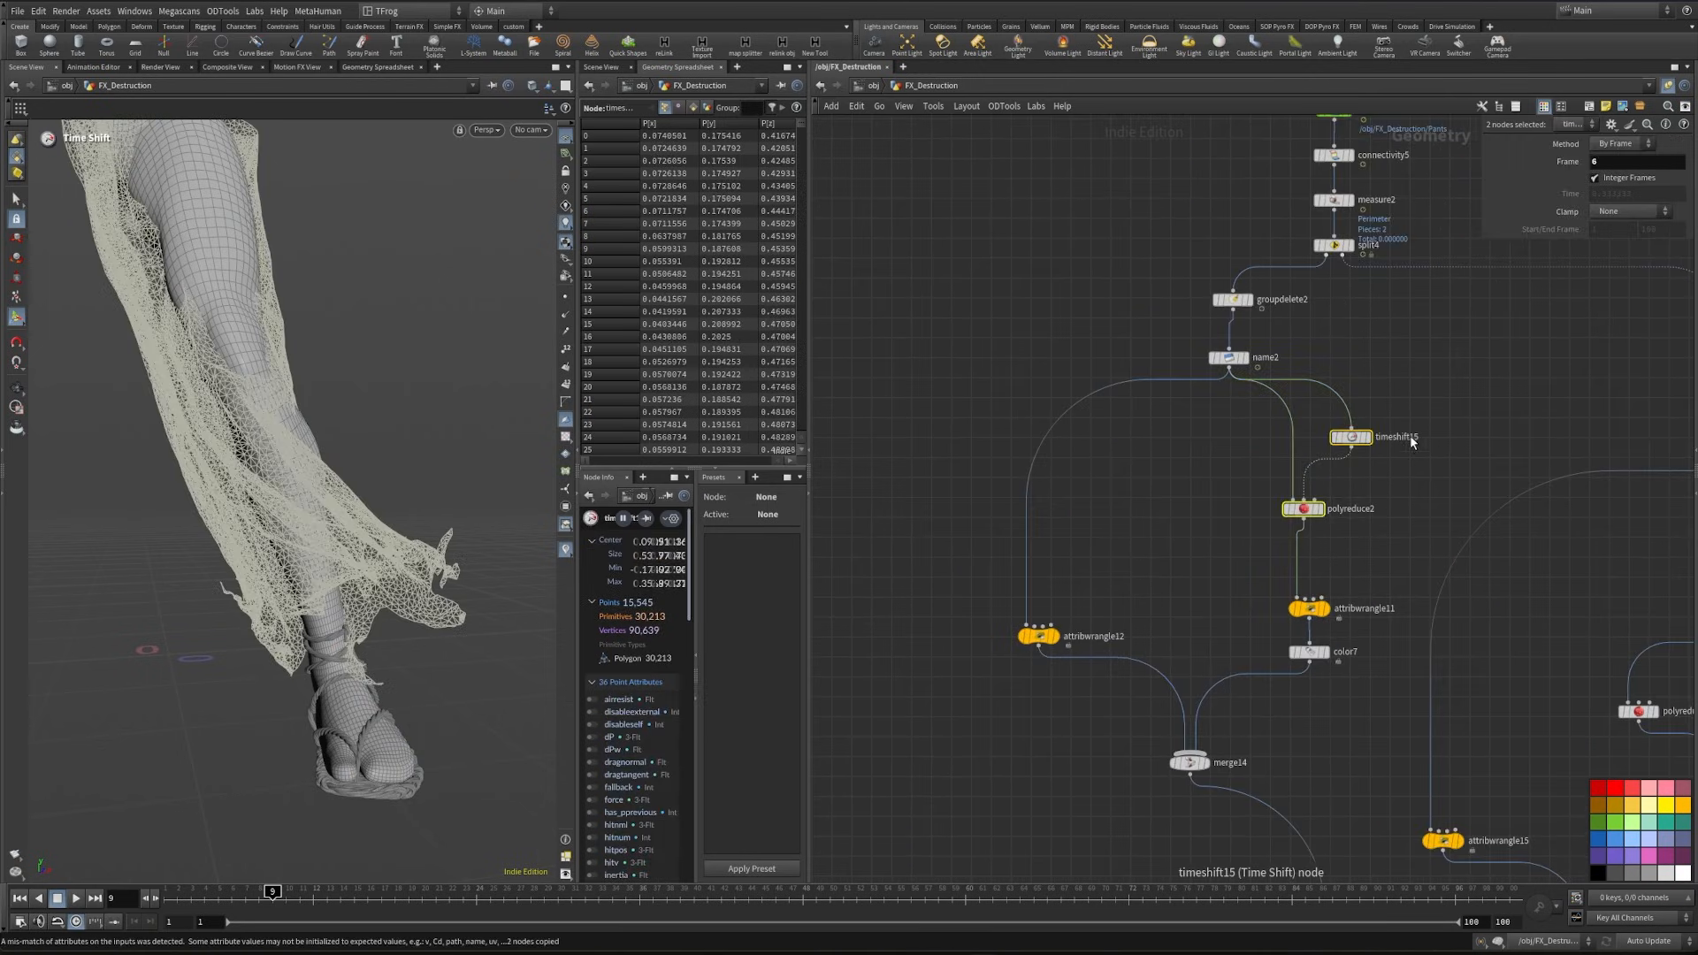
pyautogui.hotkey('ctrl', 'v')
pyautogui.click(1367, 549)
# - Connect foot_rnd to the pasted Time Shift and PolyReduce, display the reduced leg and check it through frame 17
pyautogui.scroll(2, 1367, 549)
pyautogui.moveTo(1367, 549); pyautogui.dragTo(1207, 679, button='middle')
pyautogui.moveTo(1236, 463); pyautogui.dragTo(1125, 678)
pyautogui.moveTo(1125, 679); pyautogui.dragTo(1131, 680)
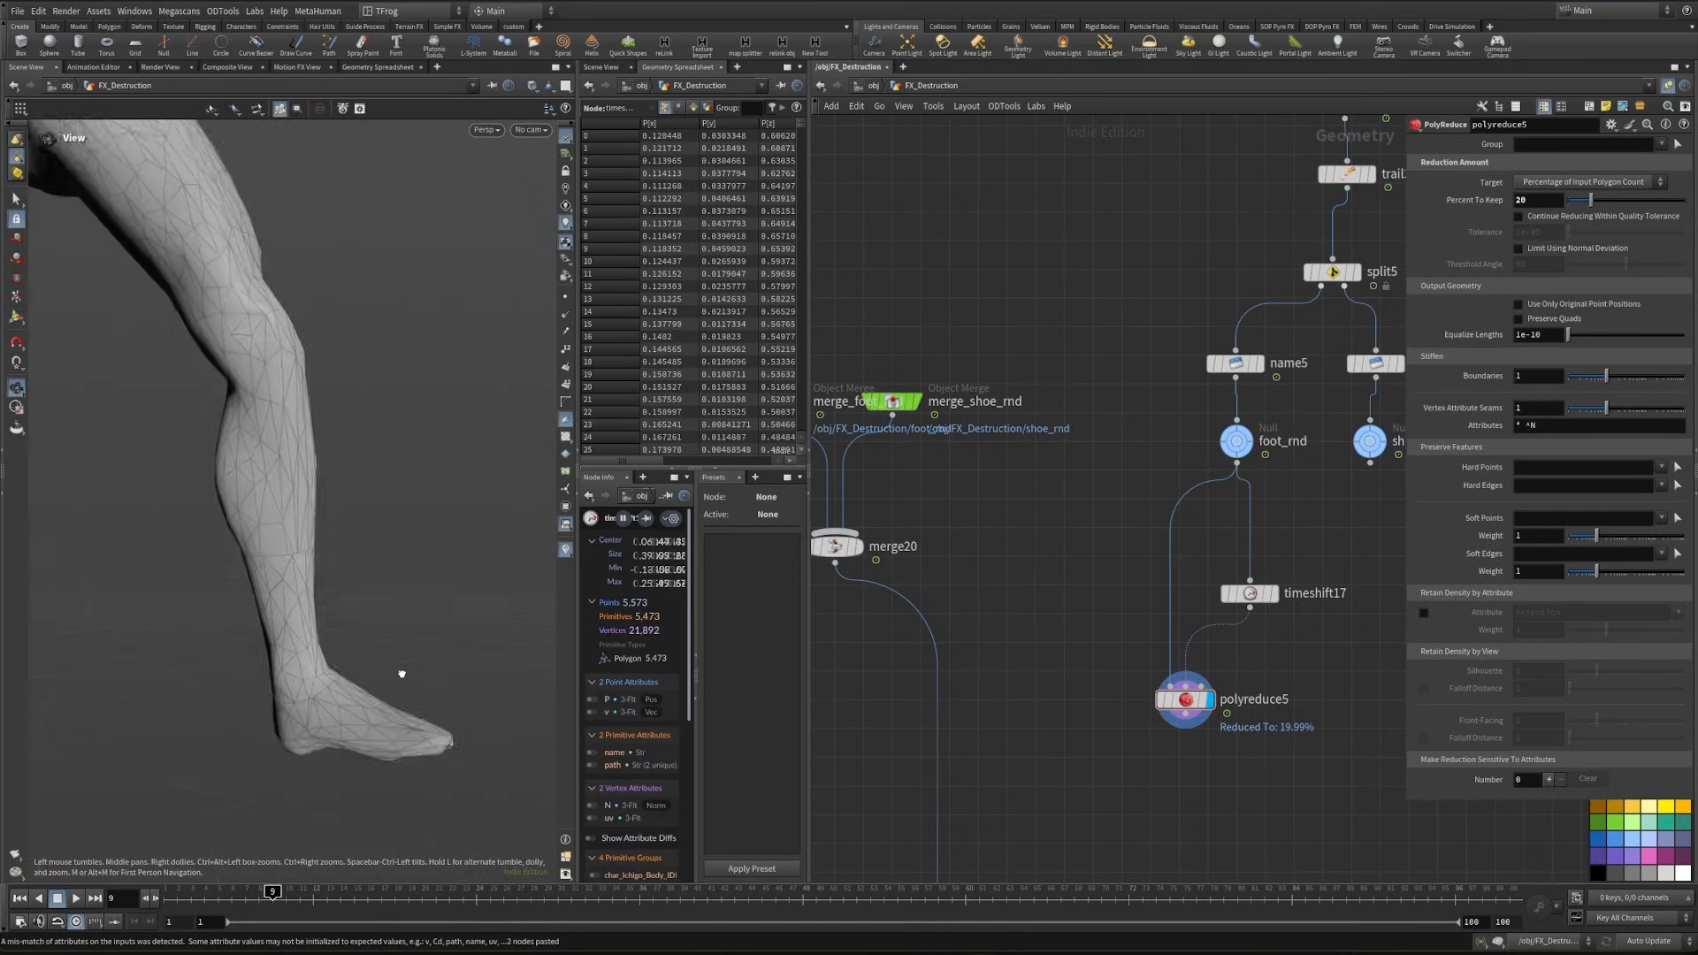
pyautogui.keyDown('alt'); pyautogui.moveTo(401, 675); pyautogui.dragTo(336, 679); pyautogui.keyUp('alt')
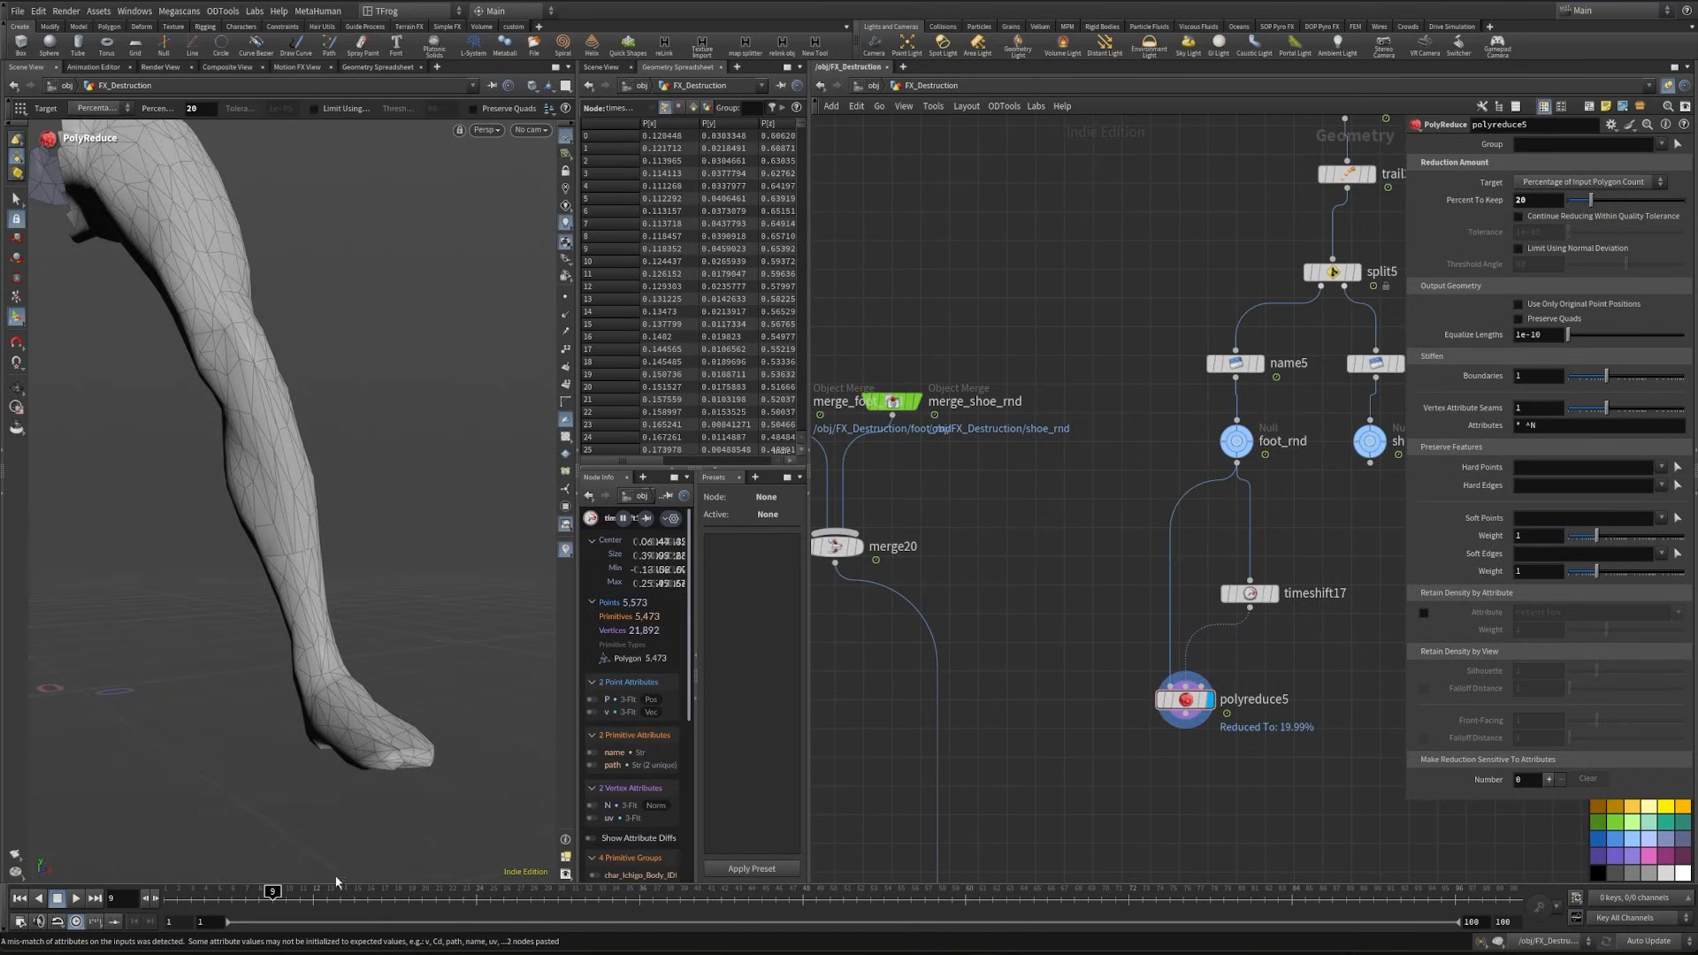
pyautogui.moveTo(278, 897); pyautogui.dragTo(382, 903)
# - Duplicate the foot's Time Shift and PolyReduce pair into the space below shoe_rnd and display the copied PolyReduce
pyautogui.moveTo(1103, 594); pyautogui.dragTo(927, 542, button='middle')
pyautogui.scroll(-1, 926, 542)
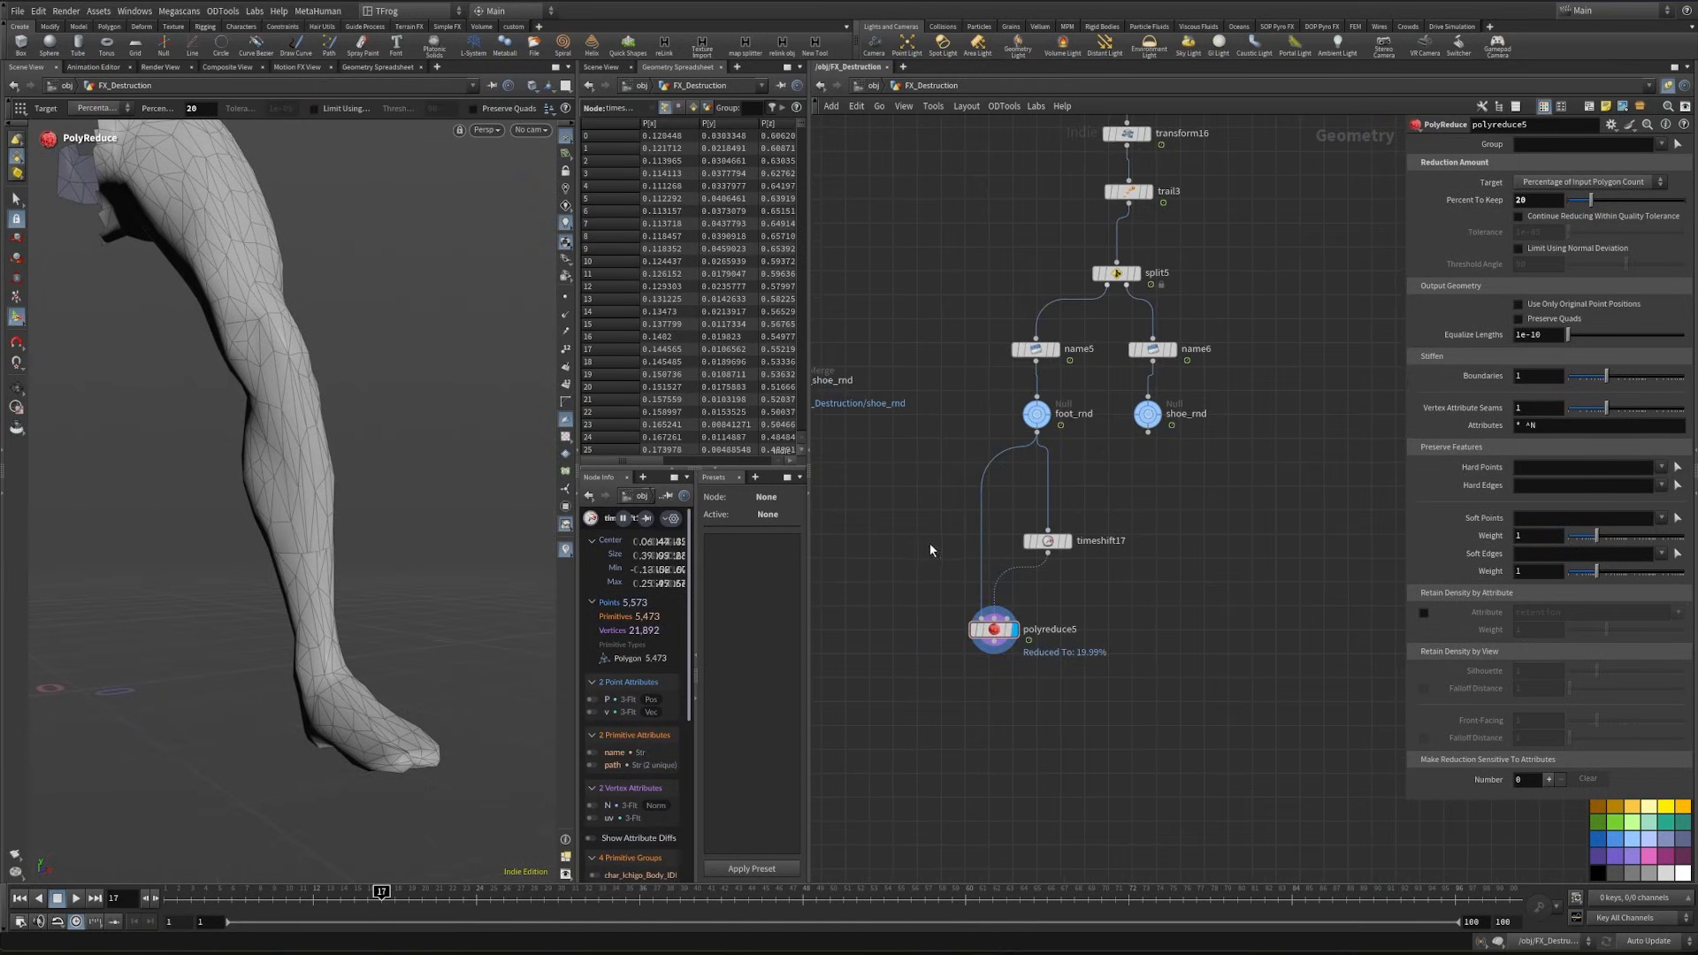
pyautogui.moveTo(954, 682); pyautogui.dragTo(1255, 541)
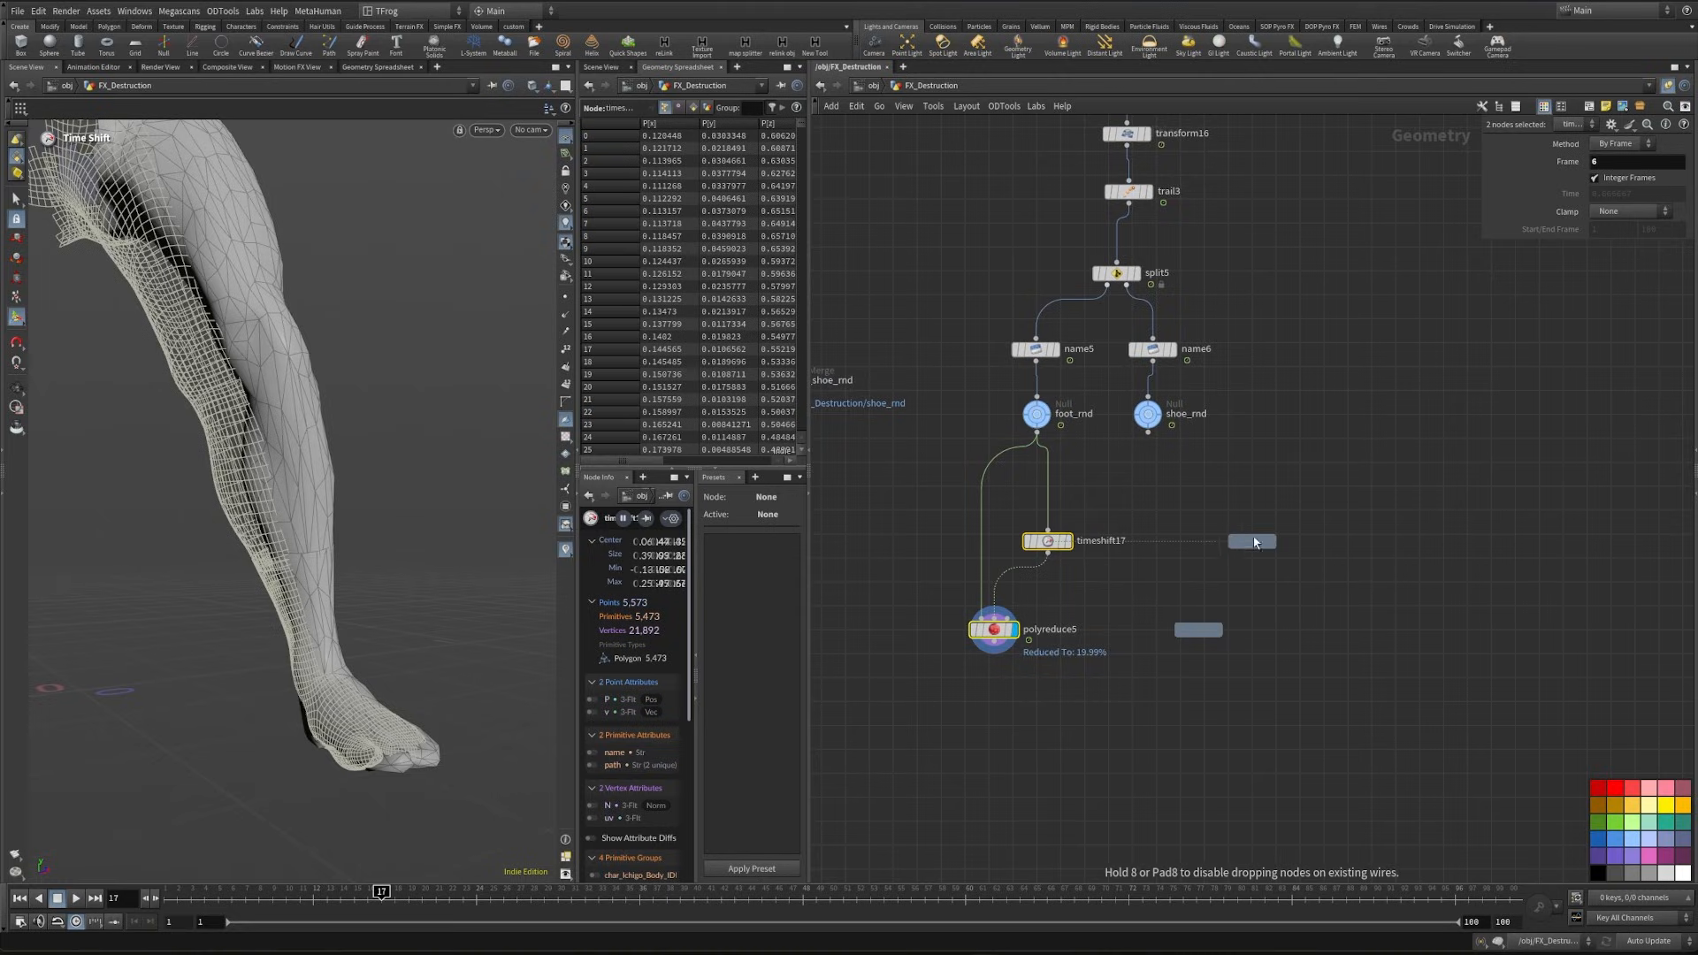
pyautogui.keyDown('alt'); pyautogui.moveTo(1249, 412); pyautogui.dragTo(1247, 416); pyautogui.keyUp('alt')
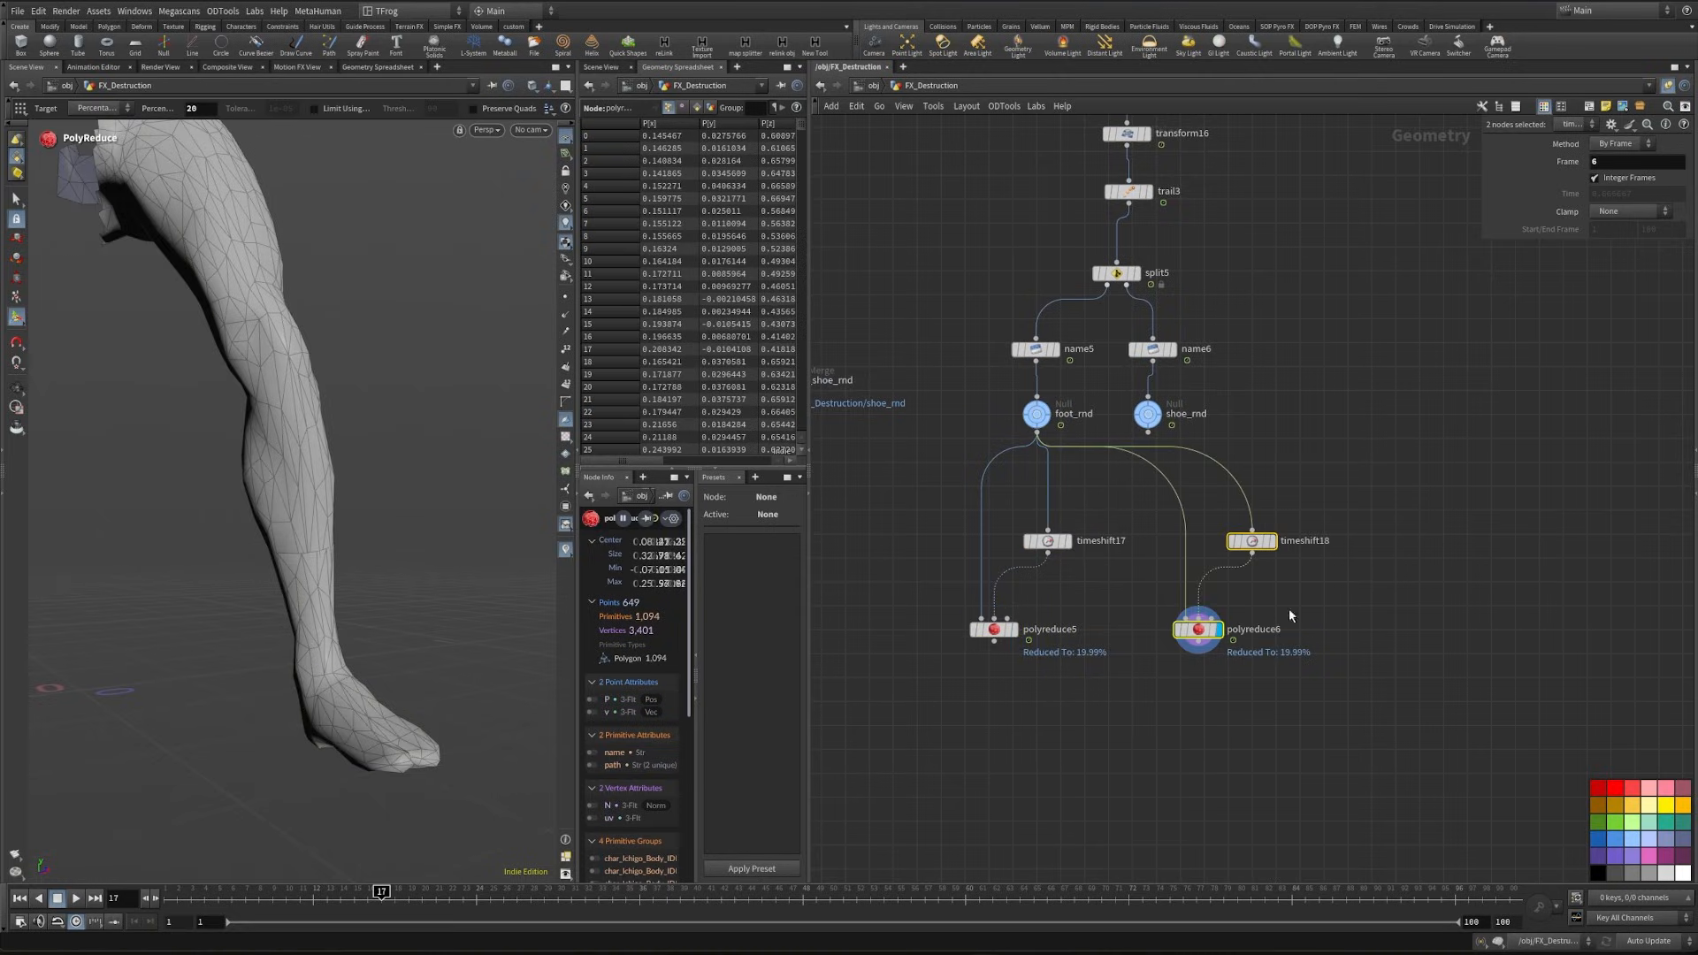
# - Cut the wire between the duplicated Time Shift and PolyReduce, and add a Point Deform node below them
pyautogui.press('y')
pyautogui.moveTo(1200, 566); pyautogui.dragTo(1248, 604)
pyautogui.moveTo(1269, 601); pyautogui.dragTo(1213, 557, button='middle')
pyautogui.click(1225, 647)
pyautogui.press('Tab')
pyautogui.write('pointd')
pyautogui.press('Return')
pyautogui.click(1227, 675)
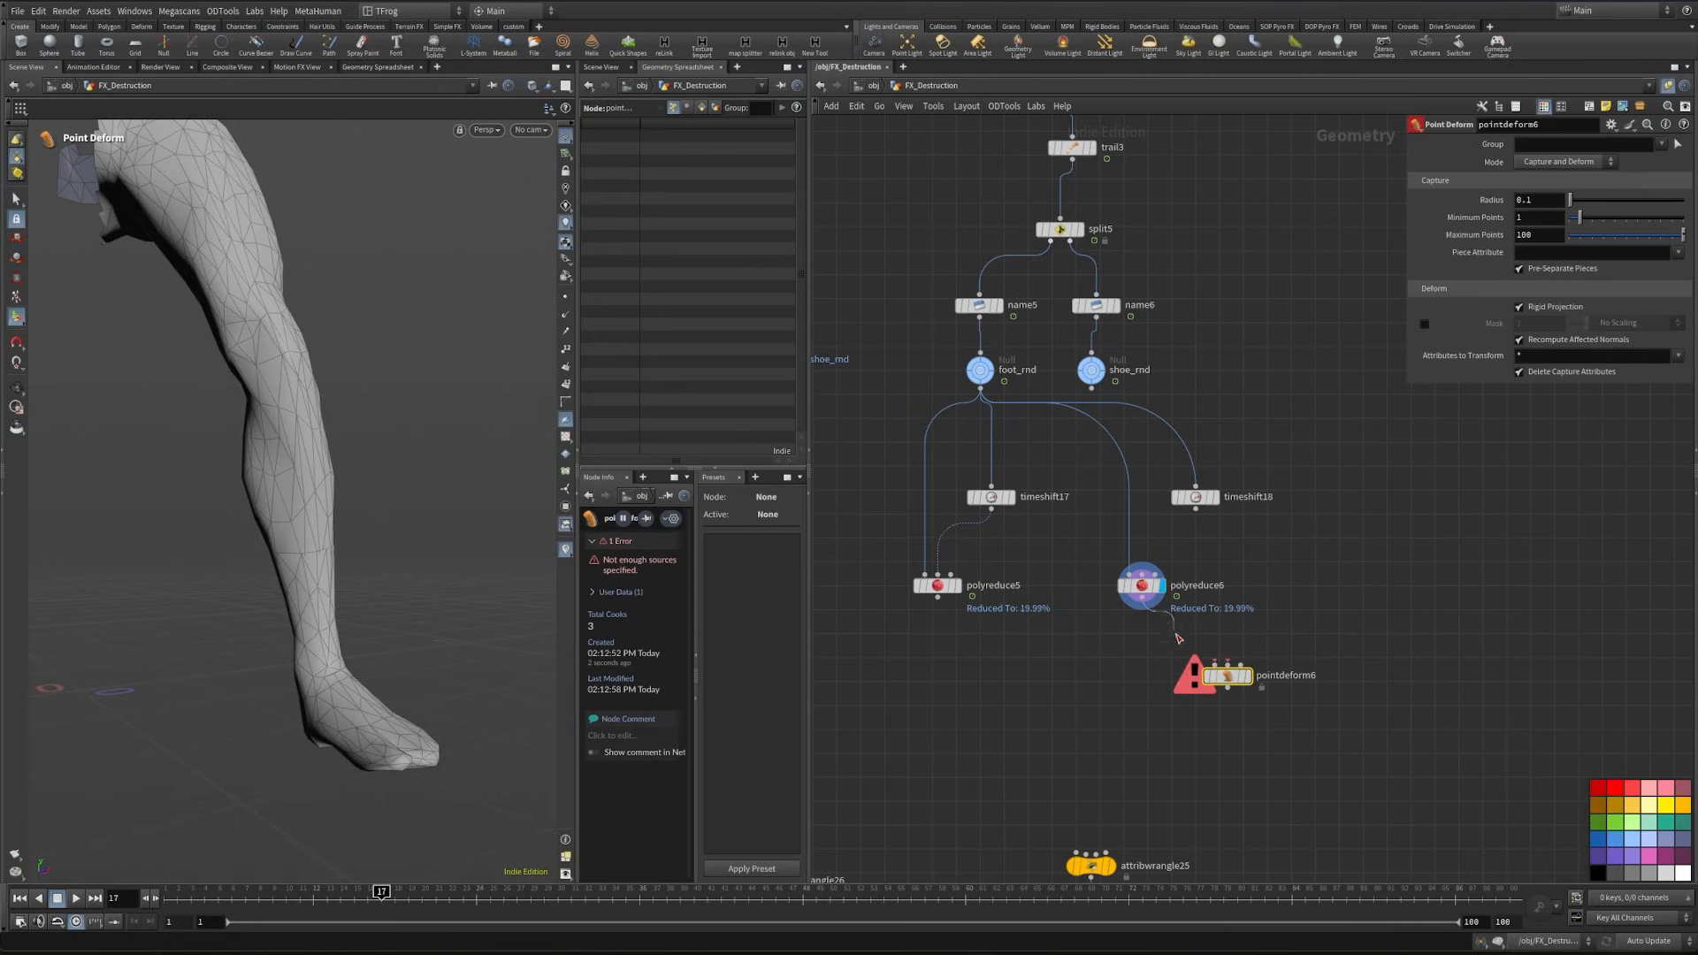
# - Connect the duplicated PolyReduce to Point Deform's first input and feed the PolyReduce from the duplicated Time Shift
pyautogui.moveTo(1141, 598); pyautogui.dragTo(1215, 664)
pyautogui.moveTo(1166, 535); pyautogui.dragTo(1142, 566)
pyautogui.click(1195, 496)
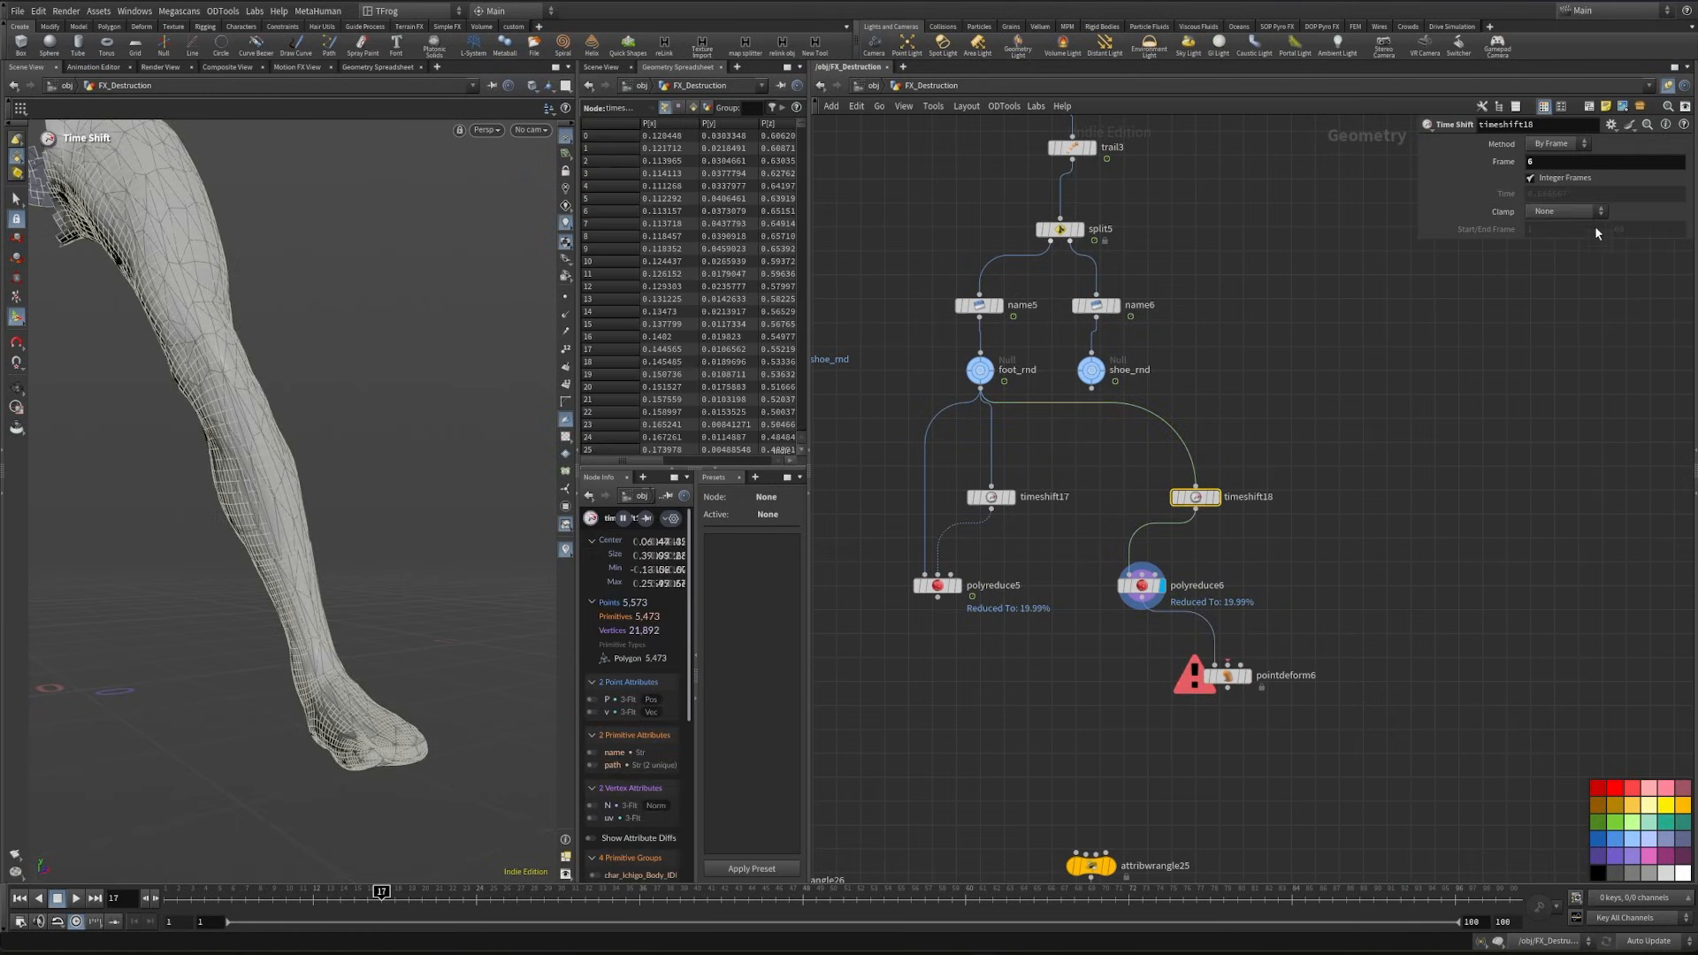
# - Feed shoe_rnd into the Time Shift, wire the Time Shift and shoe_rnd into Point Deform's remaining inputs, and inspect the displayed shoe
pyautogui.moveTo(1195, 509); pyautogui.dragTo(1228, 665)
pyautogui.moveTo(1091, 371); pyautogui.dragTo(1196, 485)
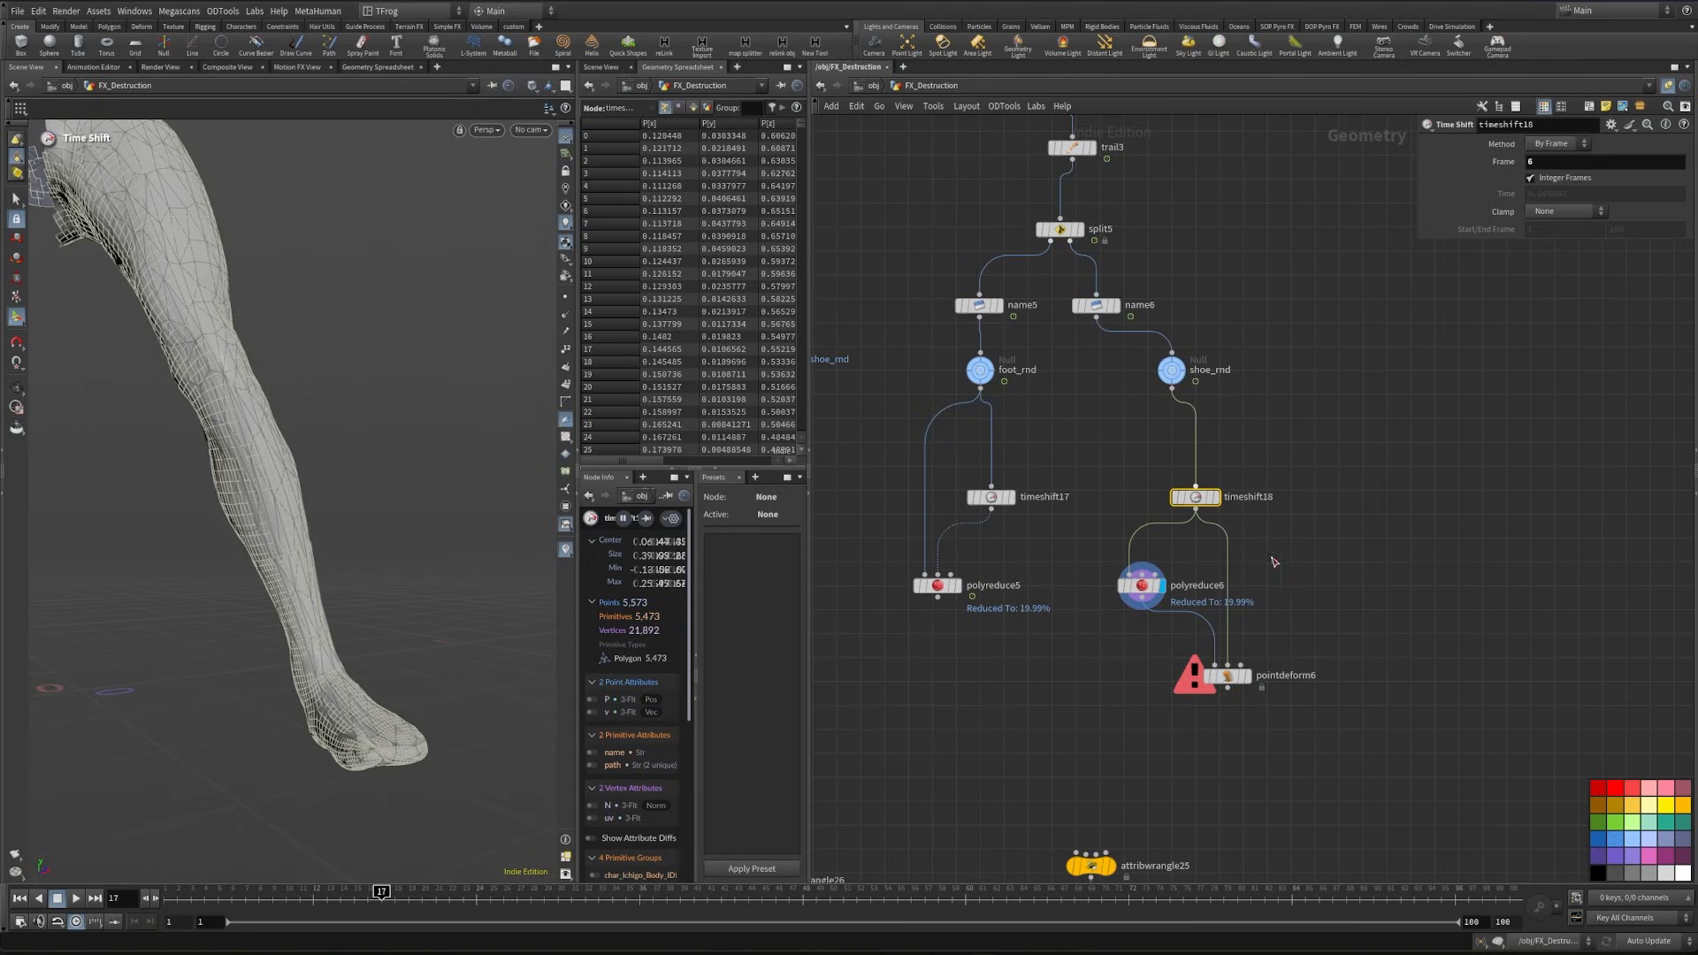
pyautogui.click(1227, 675)
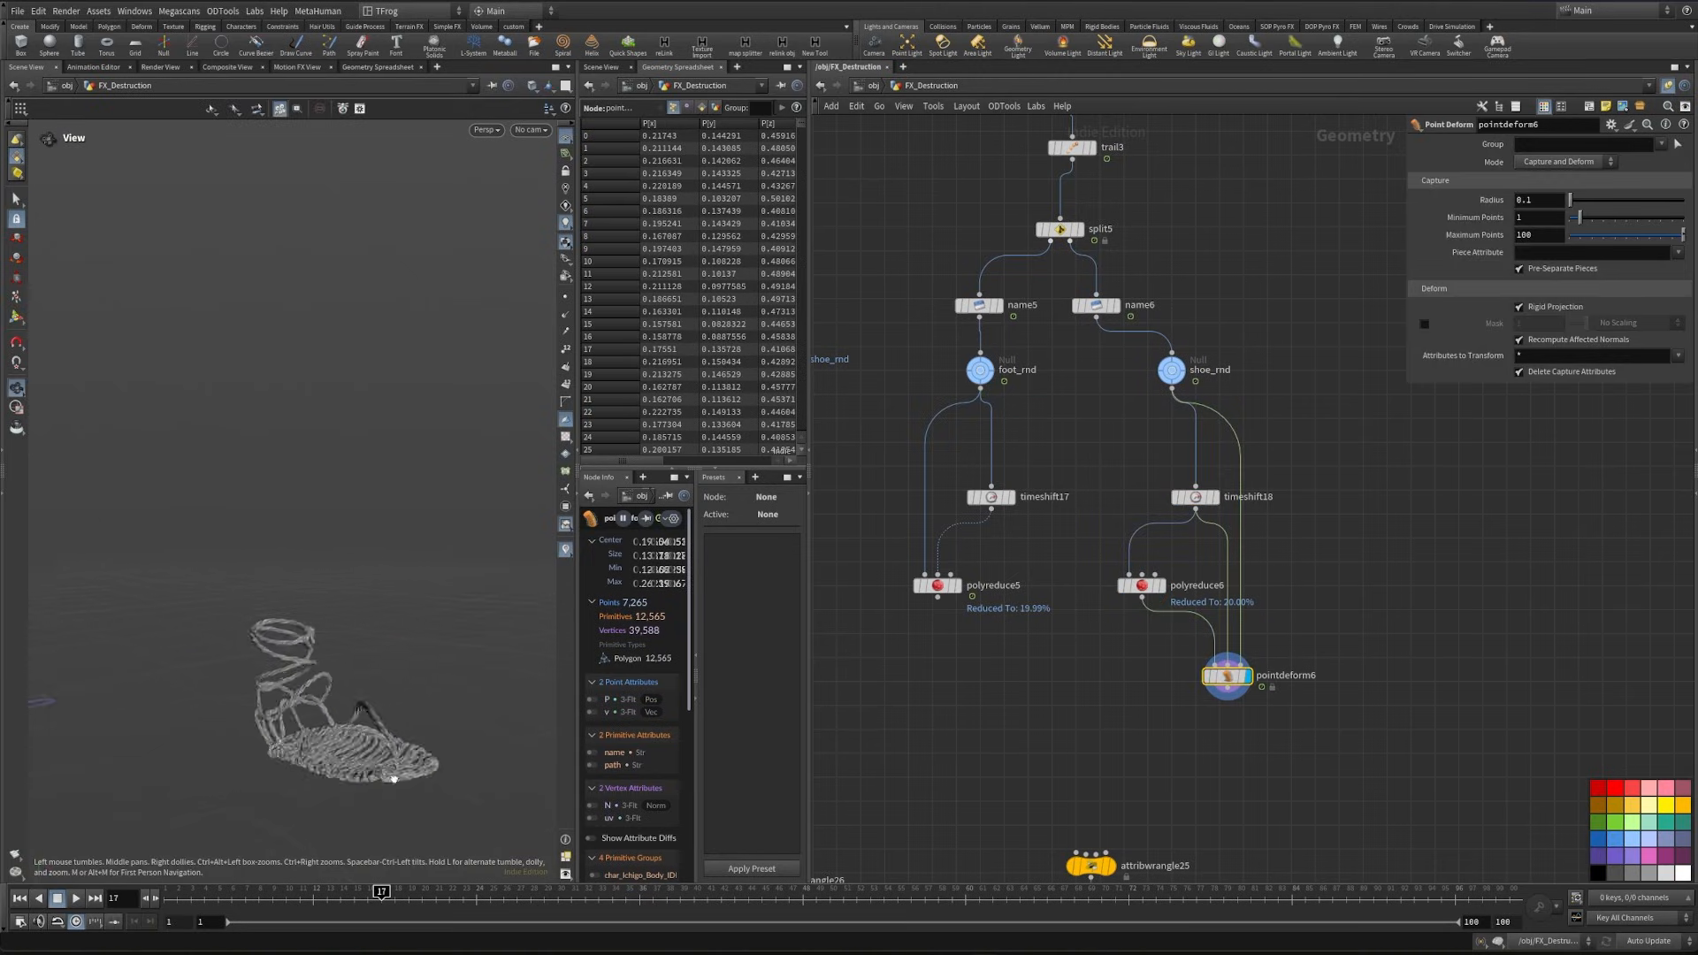
pyautogui.keyDown('alt'); pyautogui.moveTo(394, 779); pyautogui.dragTo(619, 768, button='right'); pyautogui.keyUp('alt')
pyautogui.keyDown('alt'); pyautogui.moveTo(396, 672); pyautogui.dragTo(341, 747); pyautogui.keyUp('alt')
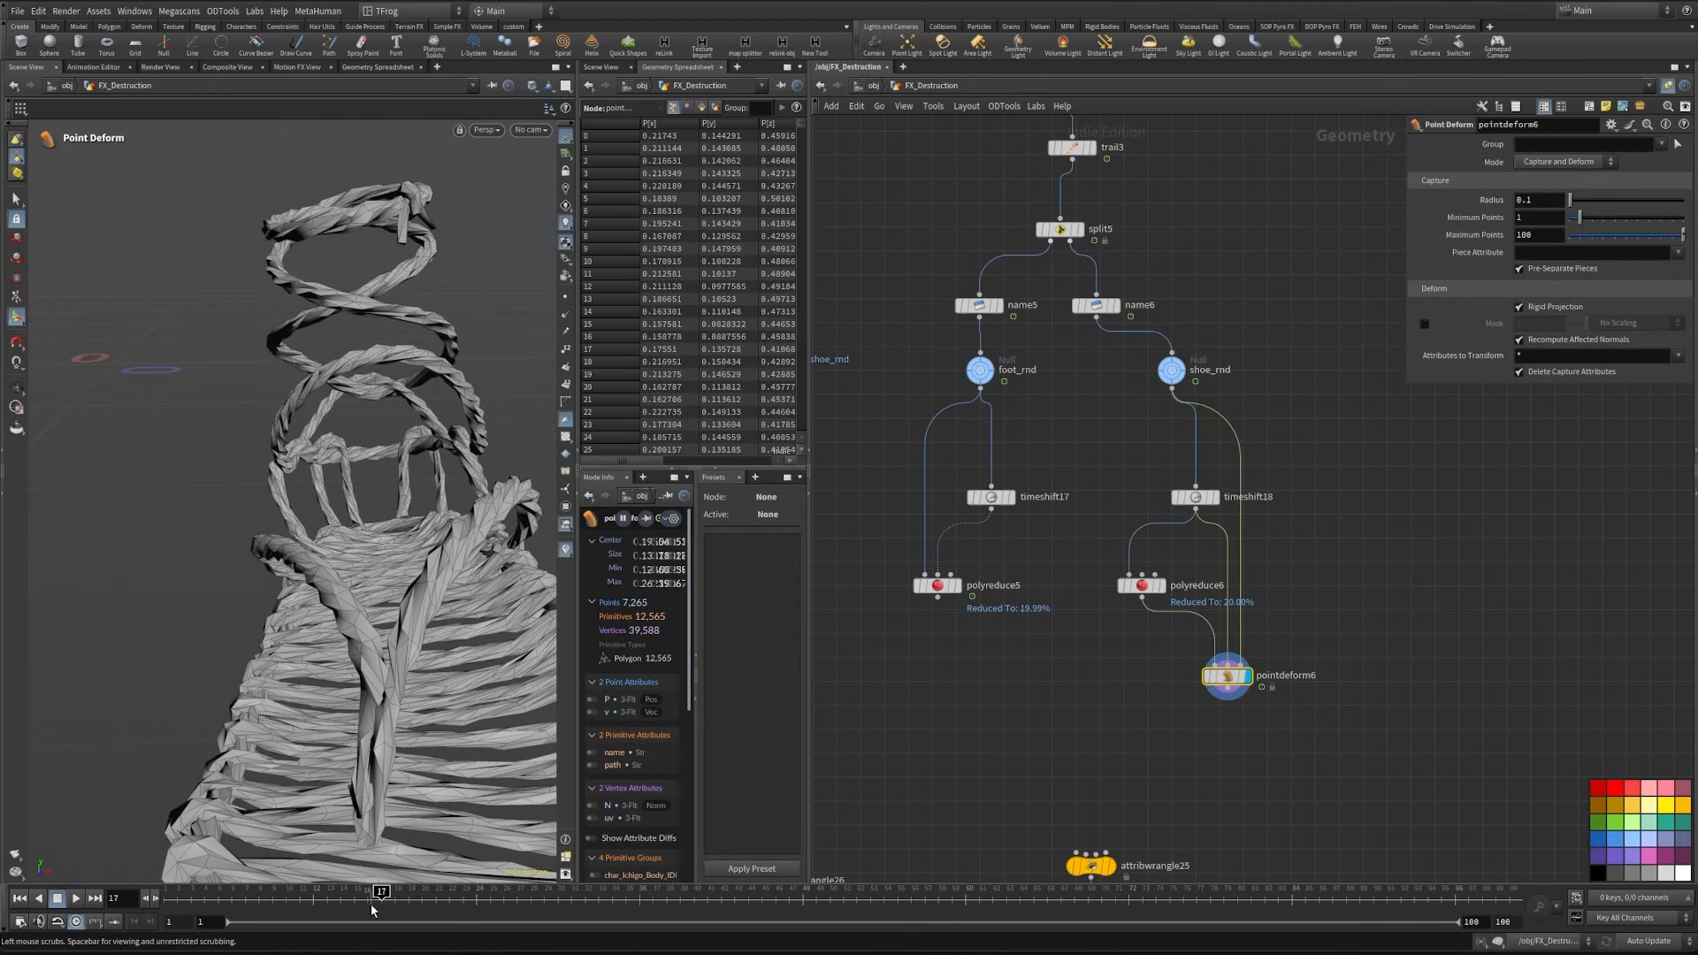
# - Set the shoe PolyReduce's Percent To Keep to 5
pyautogui.moveTo(347, 901); pyautogui.dragTo(346, 901)
pyautogui.click(1142, 586)
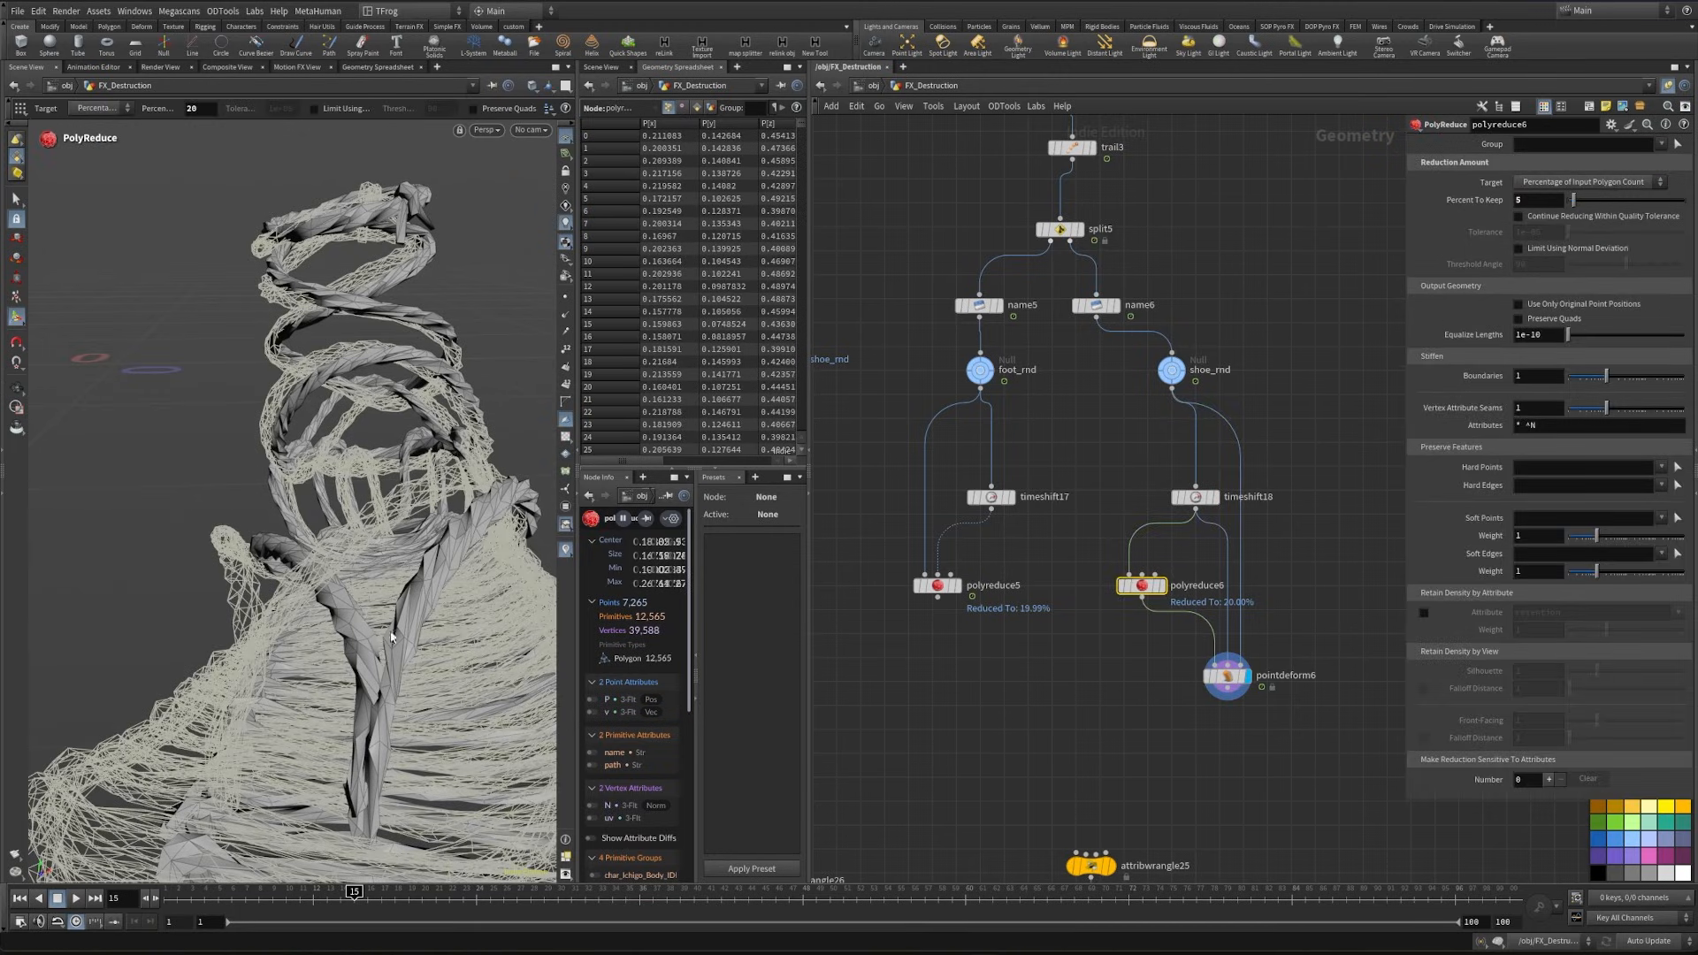
pyautogui.press('Return')
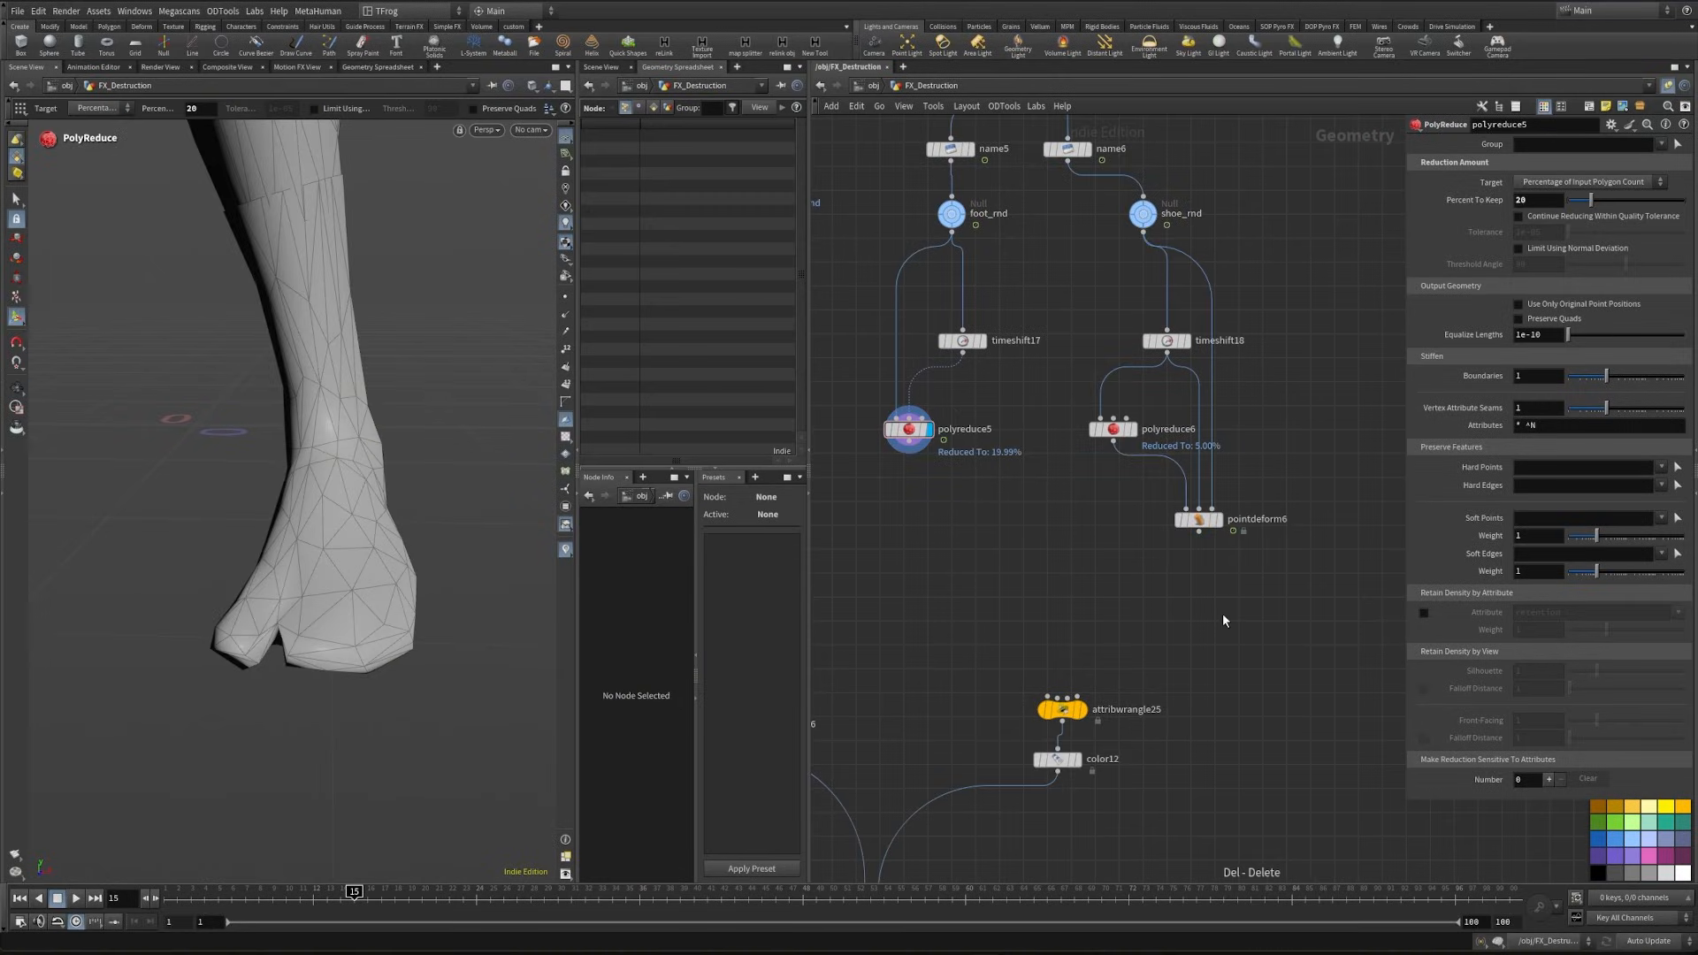
# - Add a Color node below pointdeform6 and place a copy of it below the foot's polyreduce5
pyautogui.press('Tab')
pyautogui.write('col')
pyautogui.press('Return')
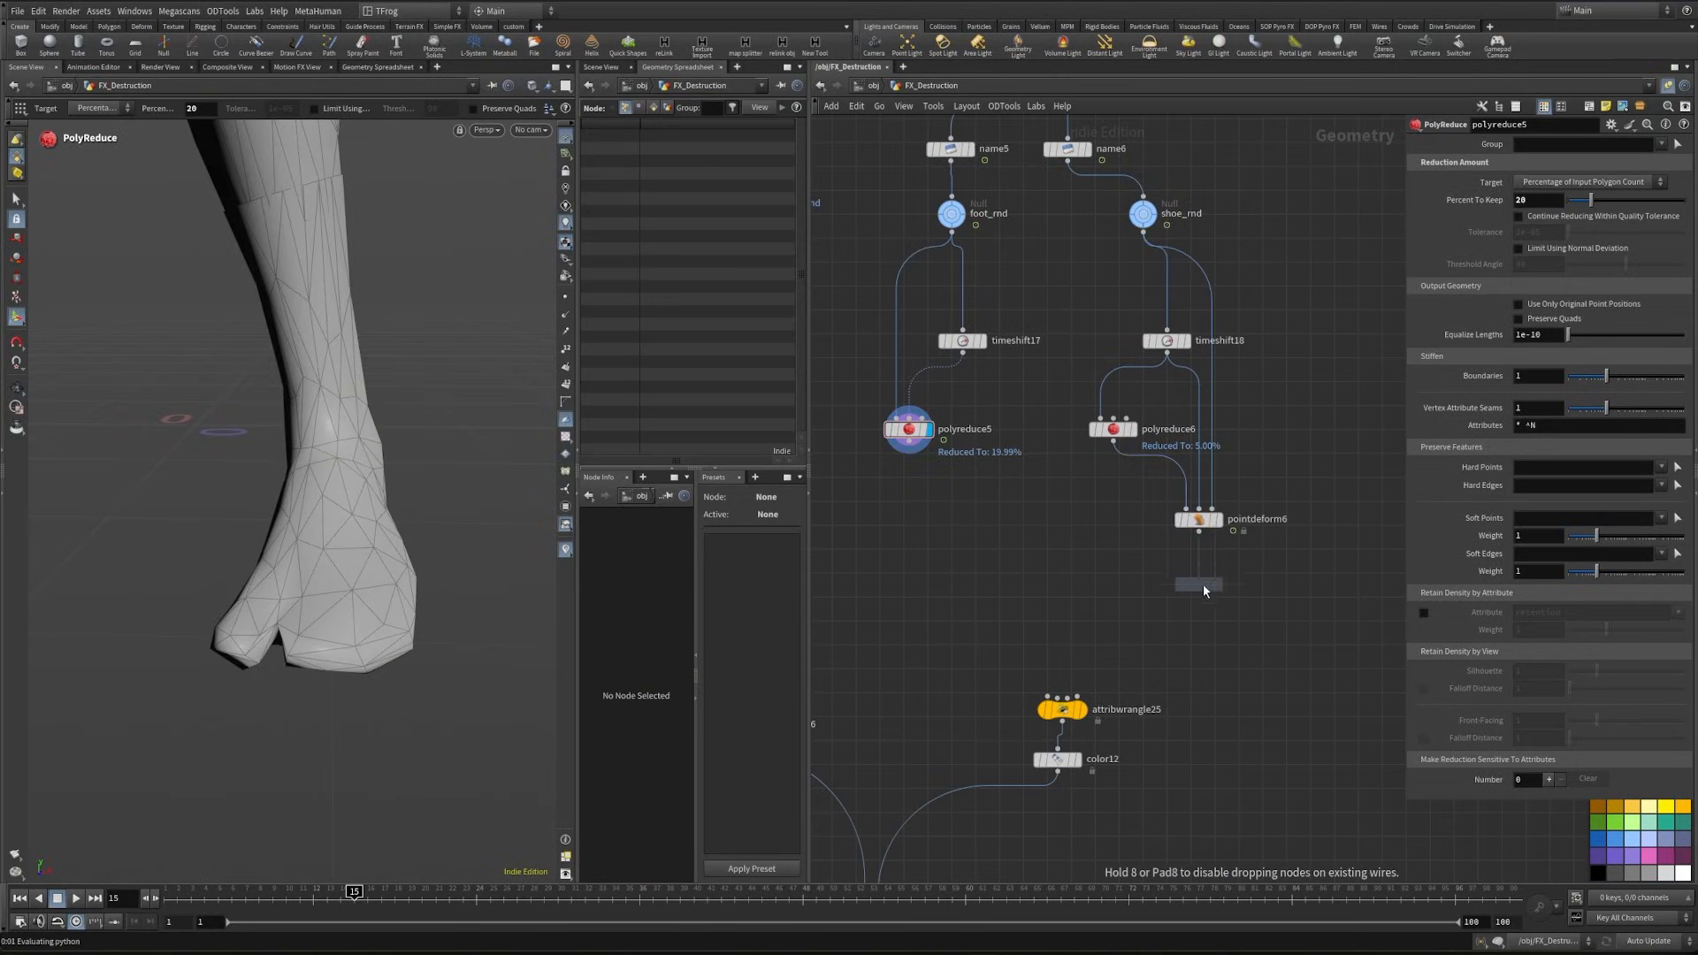
pyautogui.click(1203, 589)
pyautogui.moveTo(1201, 522)
pyautogui.mouseDown()
pyautogui.moveTo(1205, 560)
pyautogui.moveTo(1205, 528)
pyautogui.mouseUp()
pyautogui.keyDown('alt'); pyautogui.moveTo(1204, 587); pyautogui.dragTo(918, 569); pyautogui.keyUp('alt')
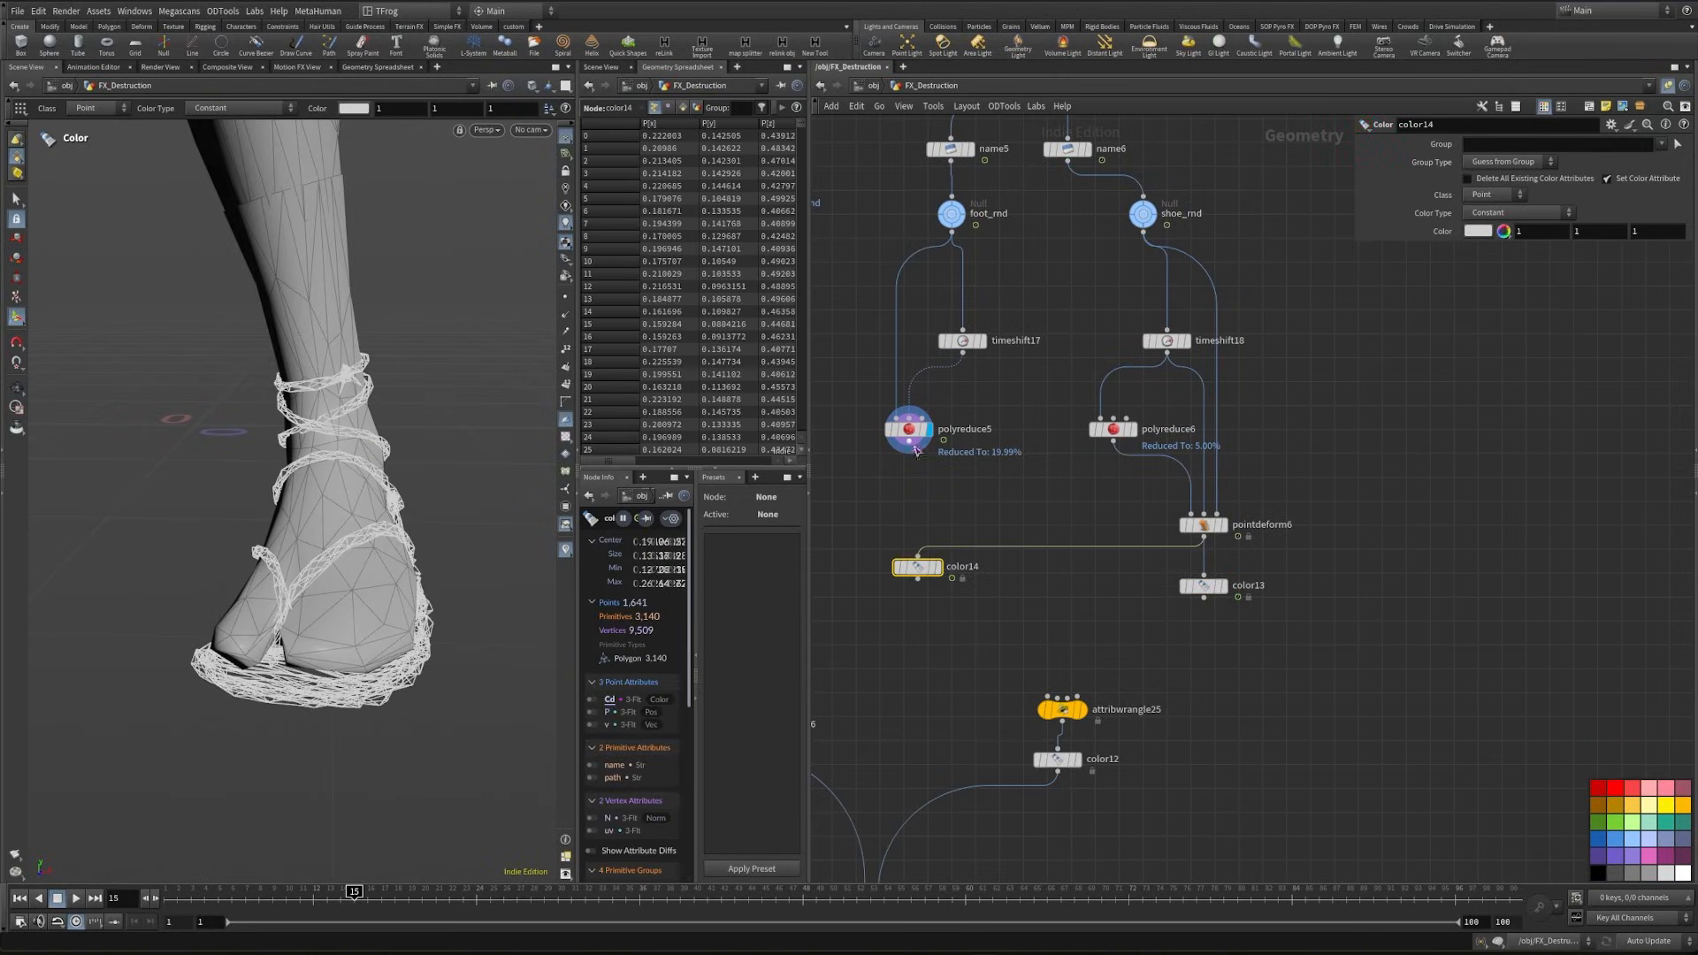
pyautogui.moveTo(916, 451); pyautogui.dragTo(918, 558)
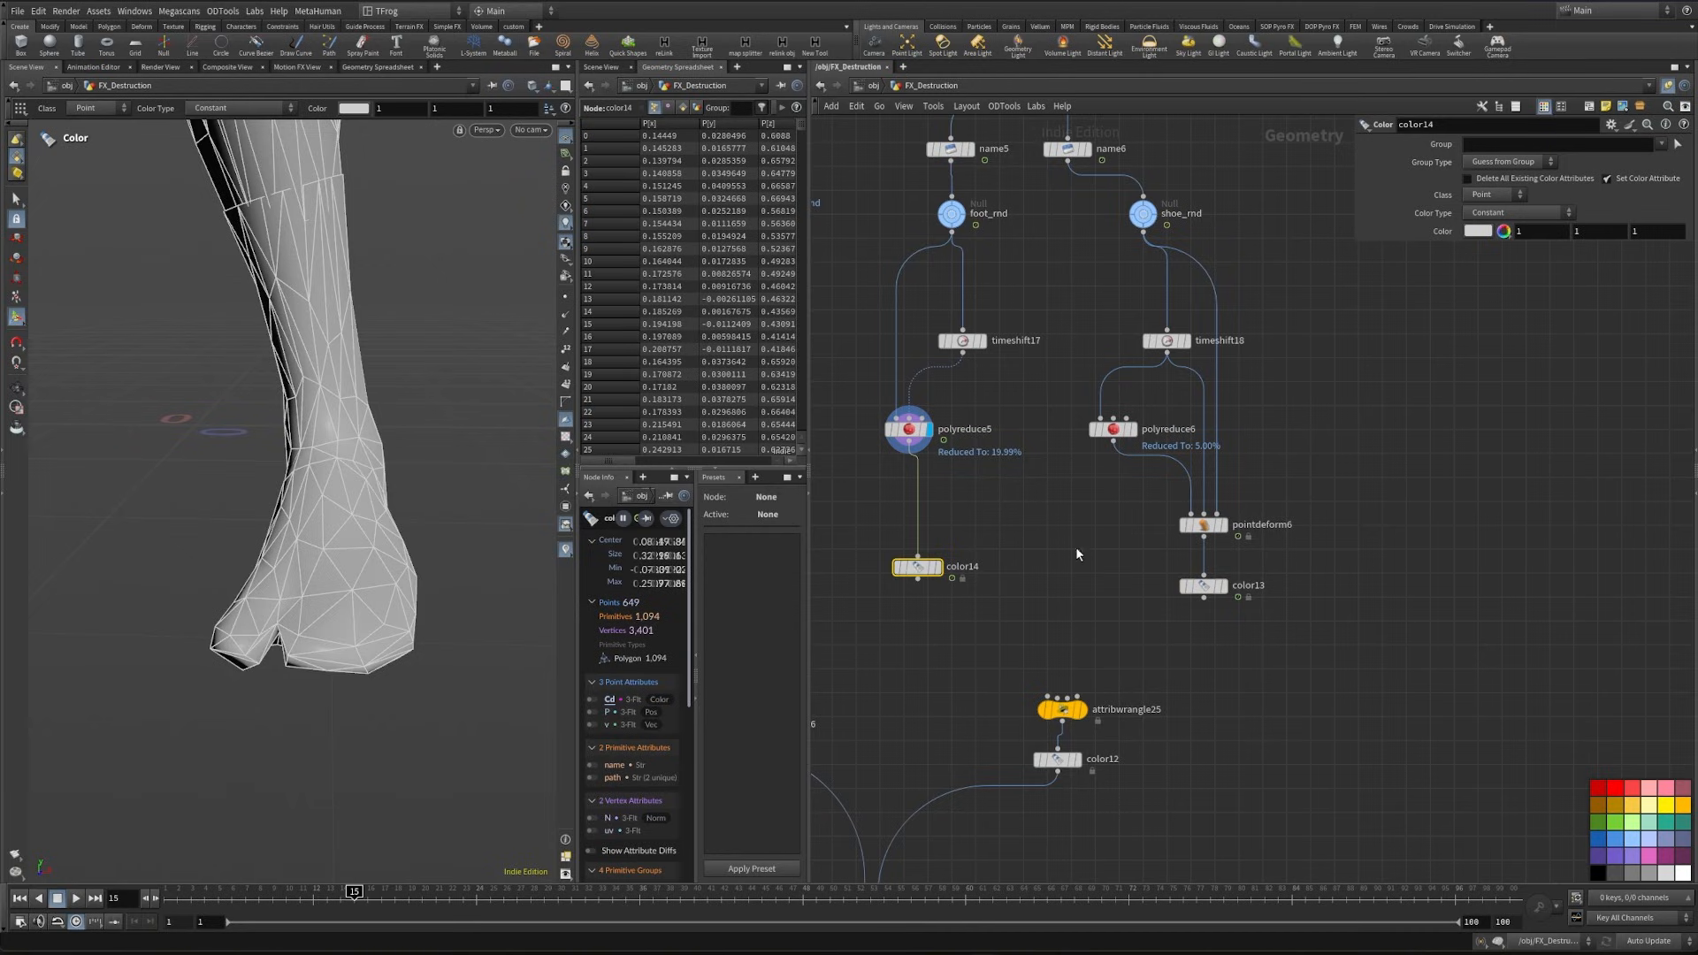
# - Display the shoe's Color node and set its color to a muted brown of 0.269533, 0.204, 0.138467
pyautogui.moveTo(1117, 619); pyautogui.dragTo(1256, 547)
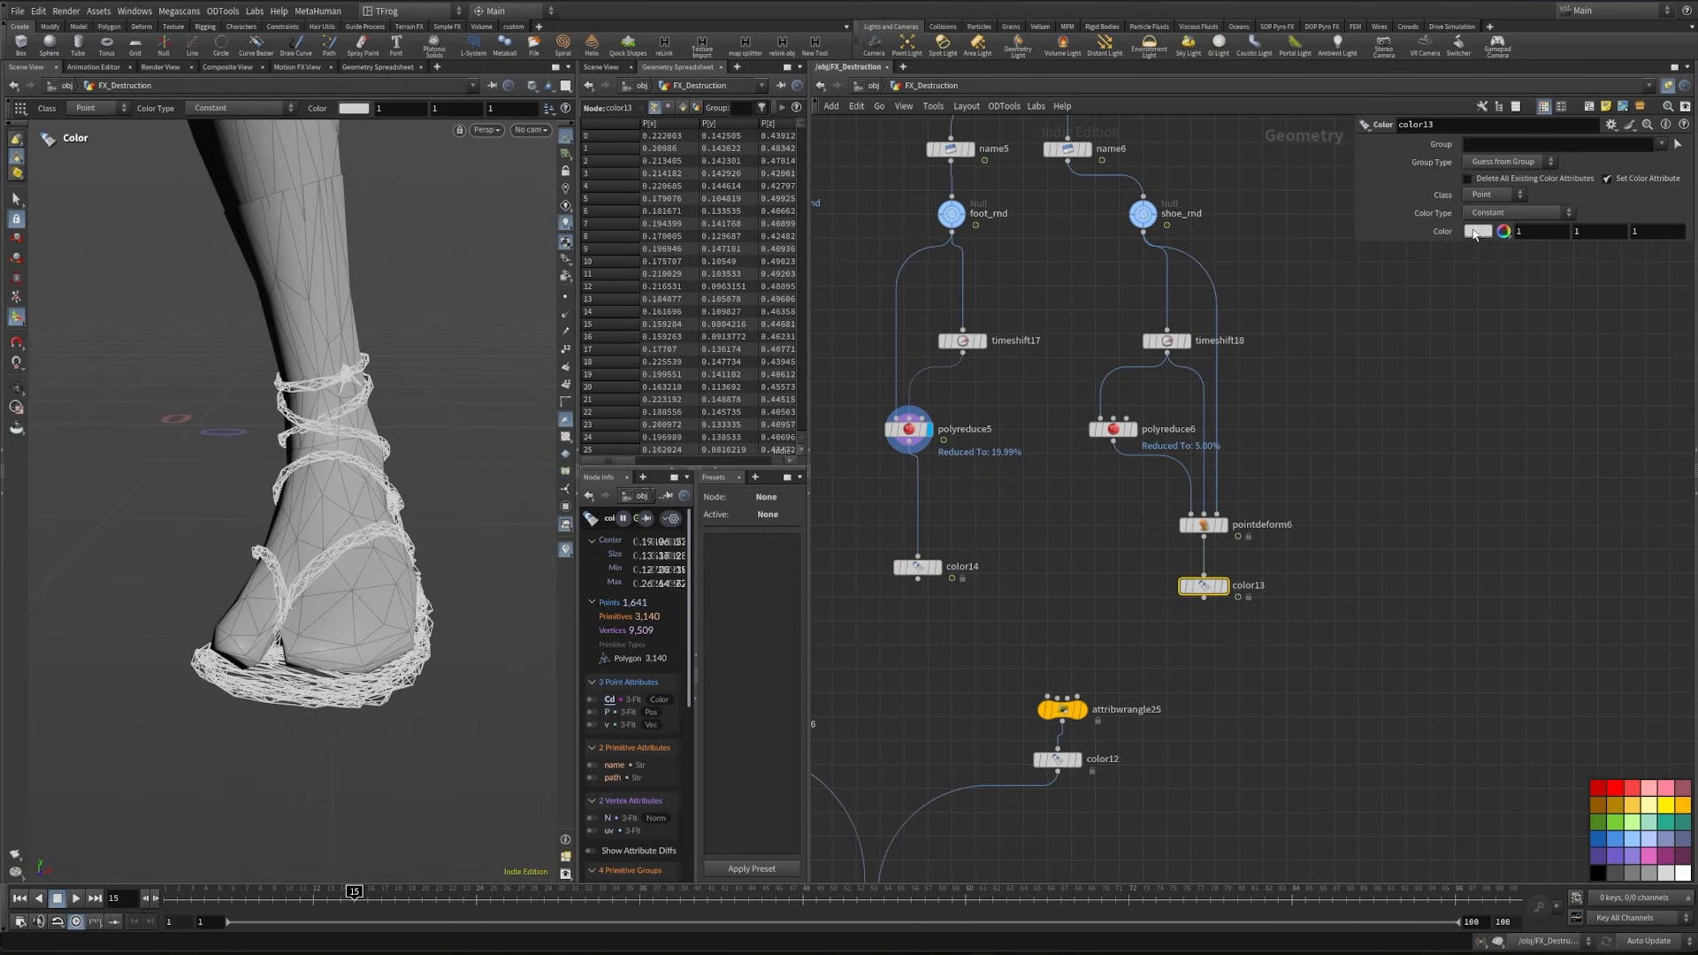
pyautogui.click(1474, 232)
pyautogui.click(1442, 155)
pyautogui.click(1527, 320)
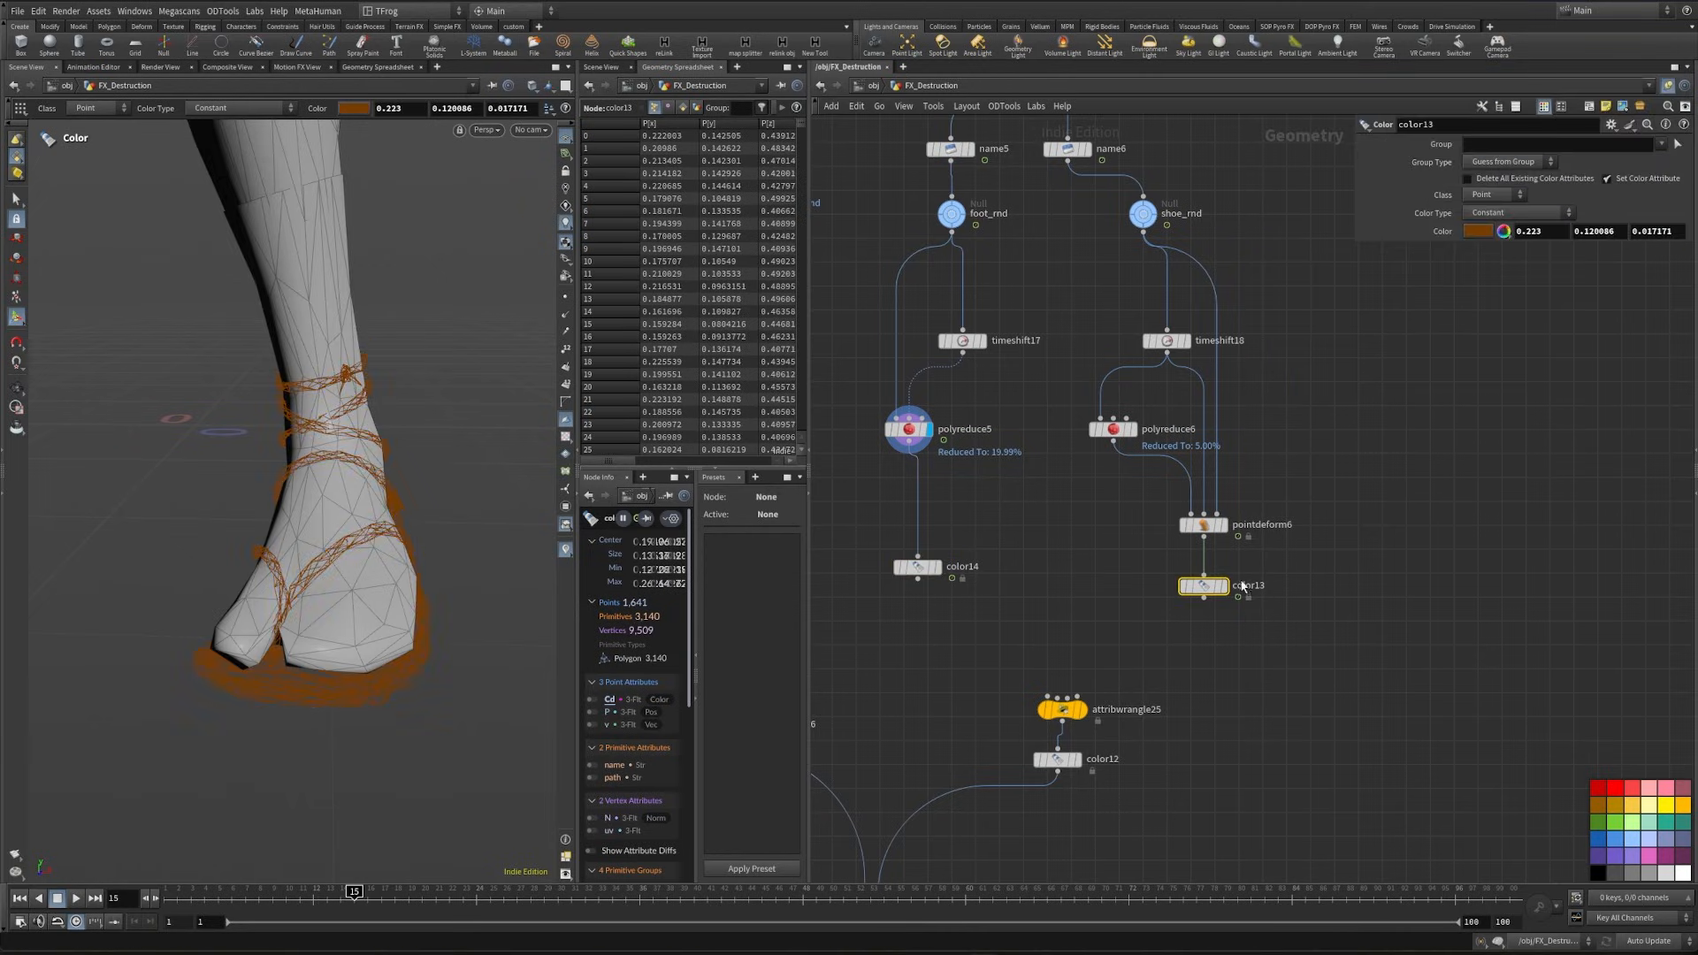
pyautogui.click(1226, 588)
pyautogui.keyDown('alt'); pyautogui.moveTo(432, 613); pyautogui.dragTo(398, 652); pyautogui.keyUp('alt')
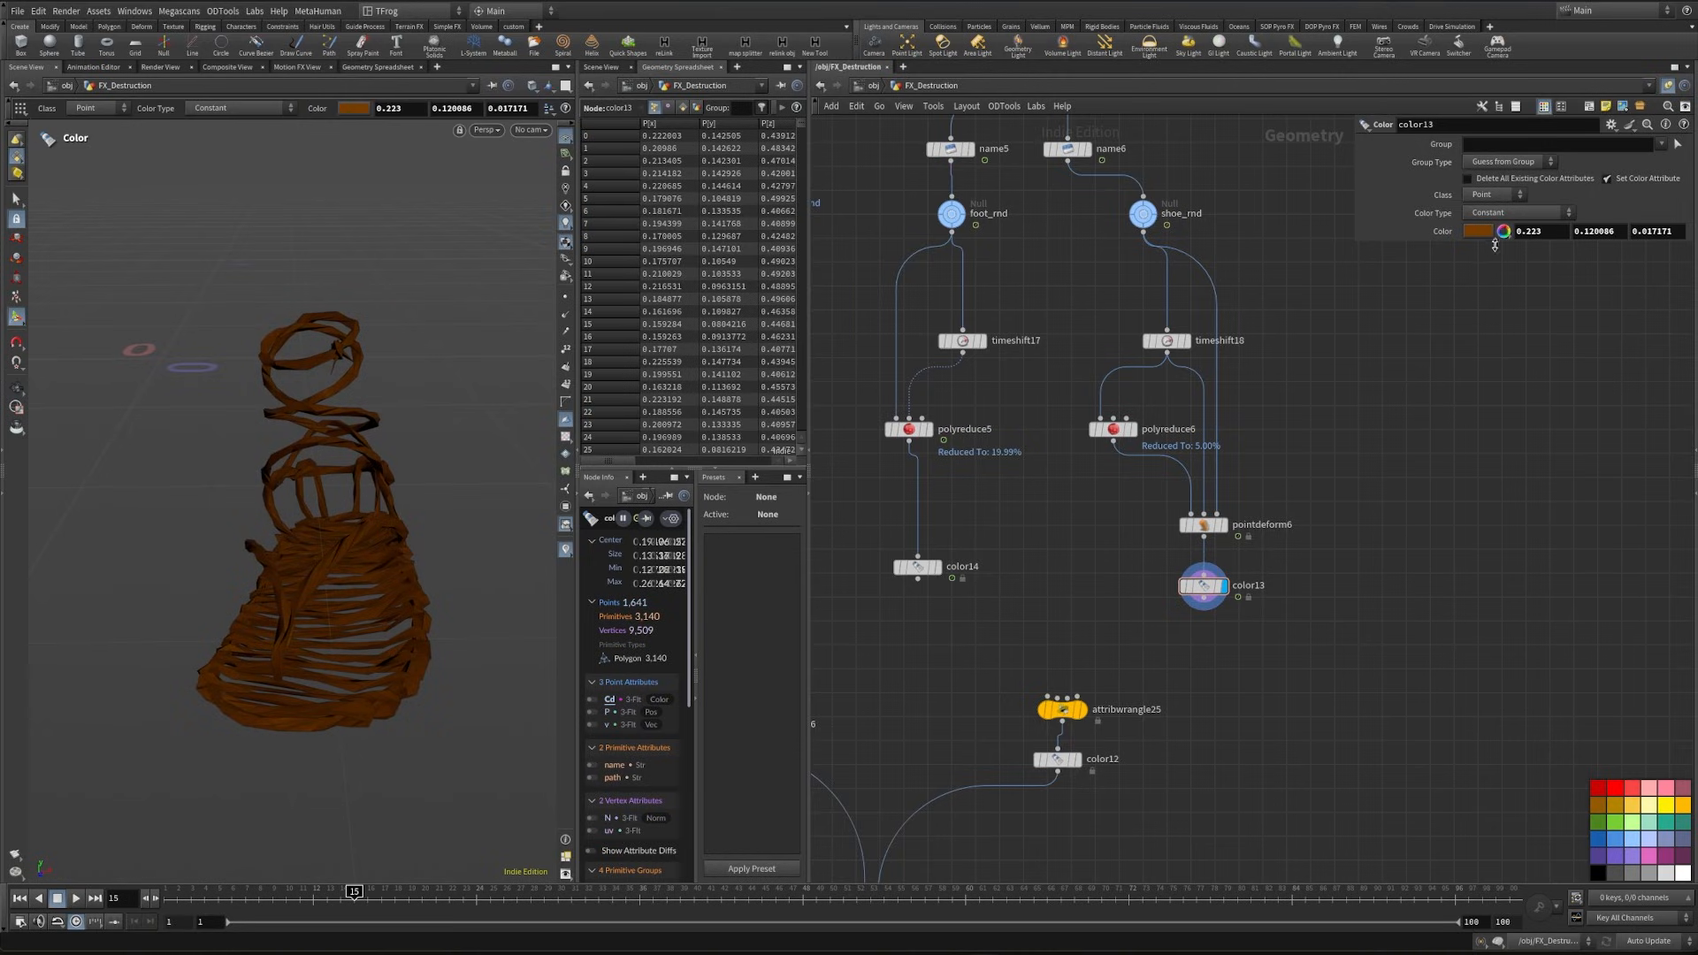
pyautogui.click(1470, 235)
pyautogui.click(1326, 221)
pyautogui.click(1676, 77)
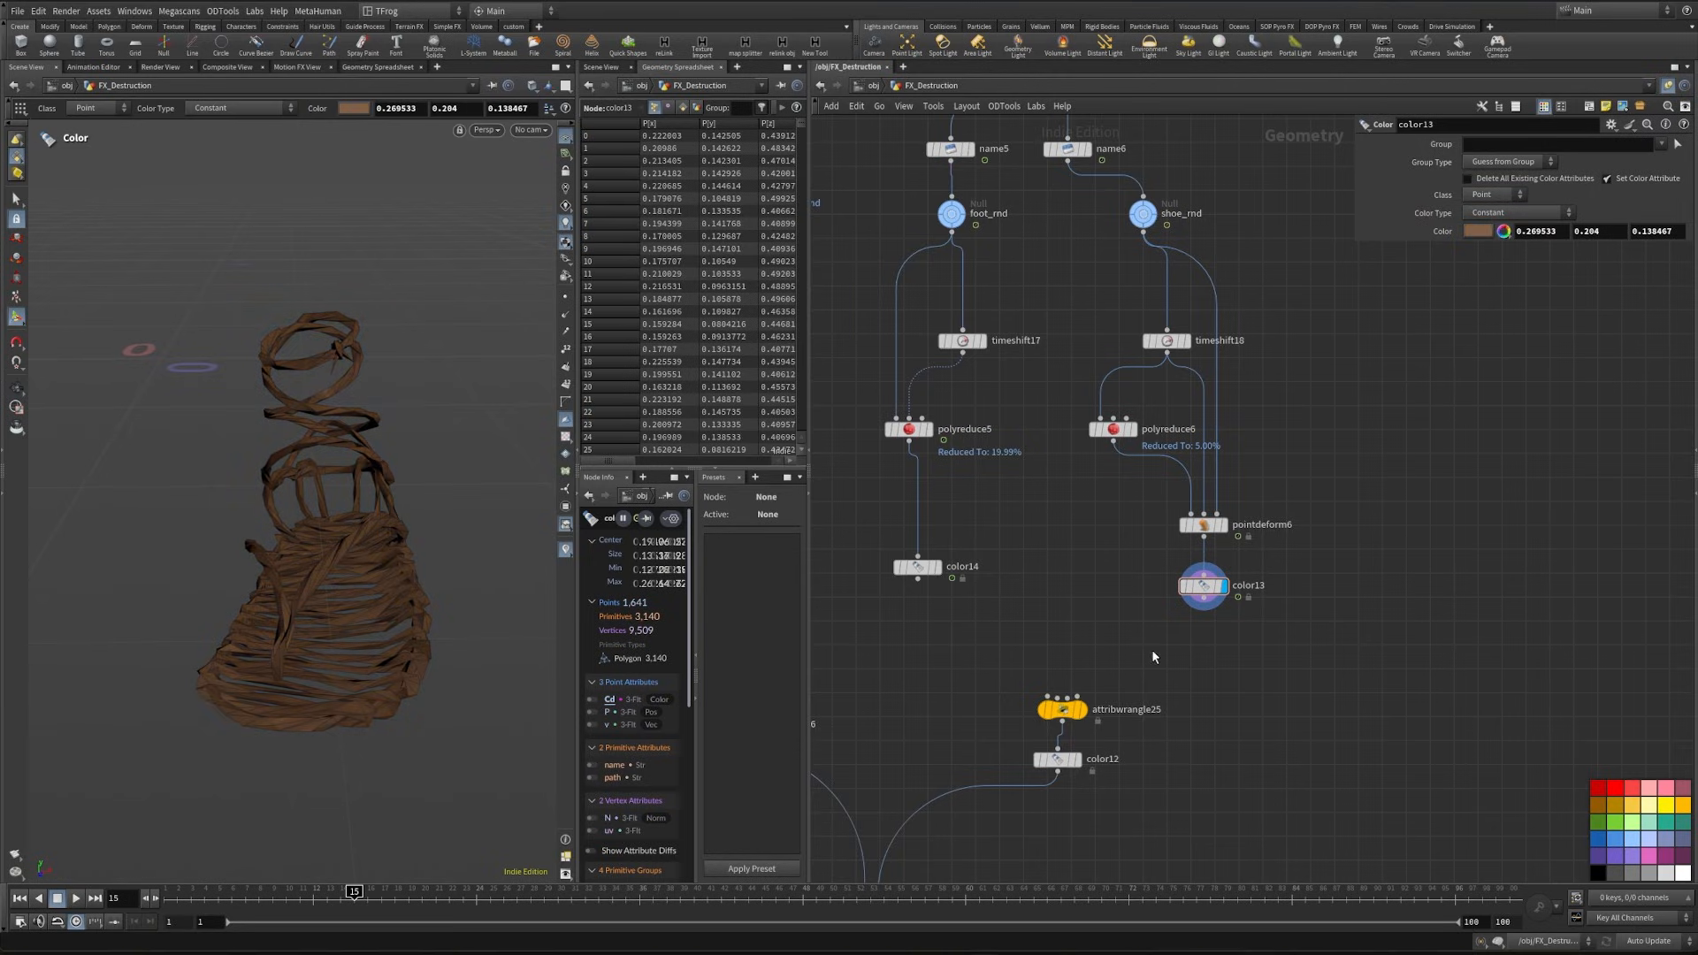
# - Combine the foot and shoe Color nodes in a new Merge and connect it to attribwrangle25's first input
pyautogui.press('Tab')
pyautogui.write('mer')
pyautogui.press('Return')
pyautogui.click(1062, 634)
pyautogui.moveTo(874, 600); pyautogui.dragTo(1220, 575)
pyautogui.moveTo(1204, 599); pyautogui.dragTo(1084, 630)
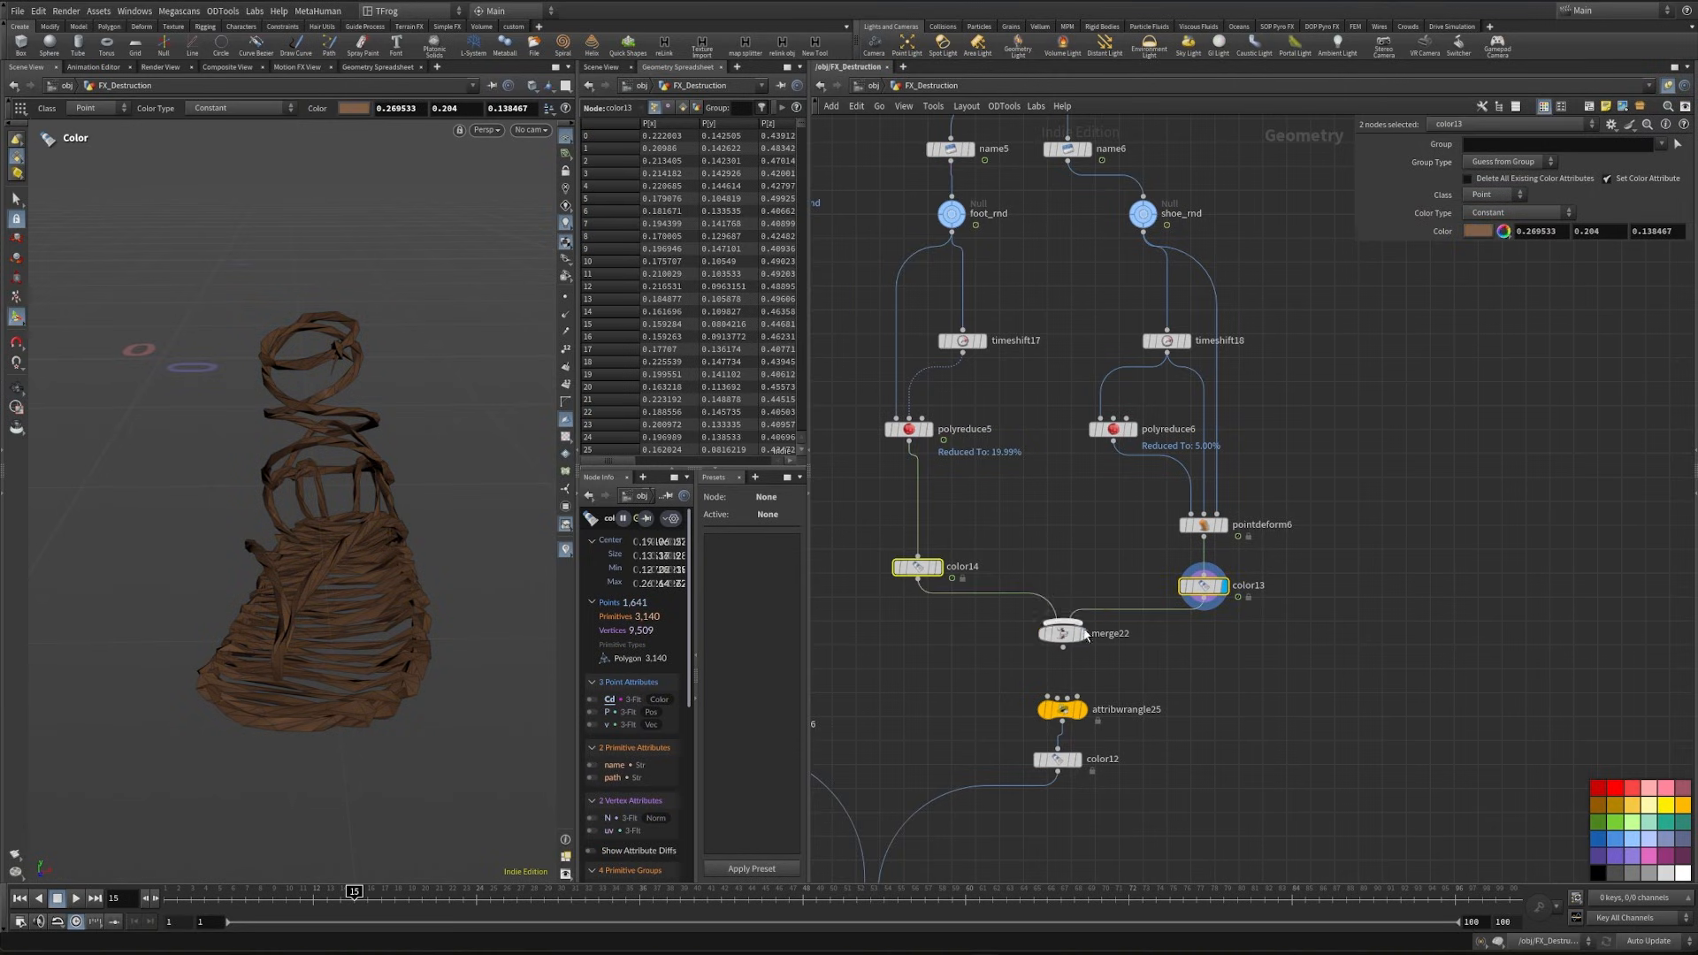
pyautogui.click(1084, 633)
pyautogui.click(1062, 651)
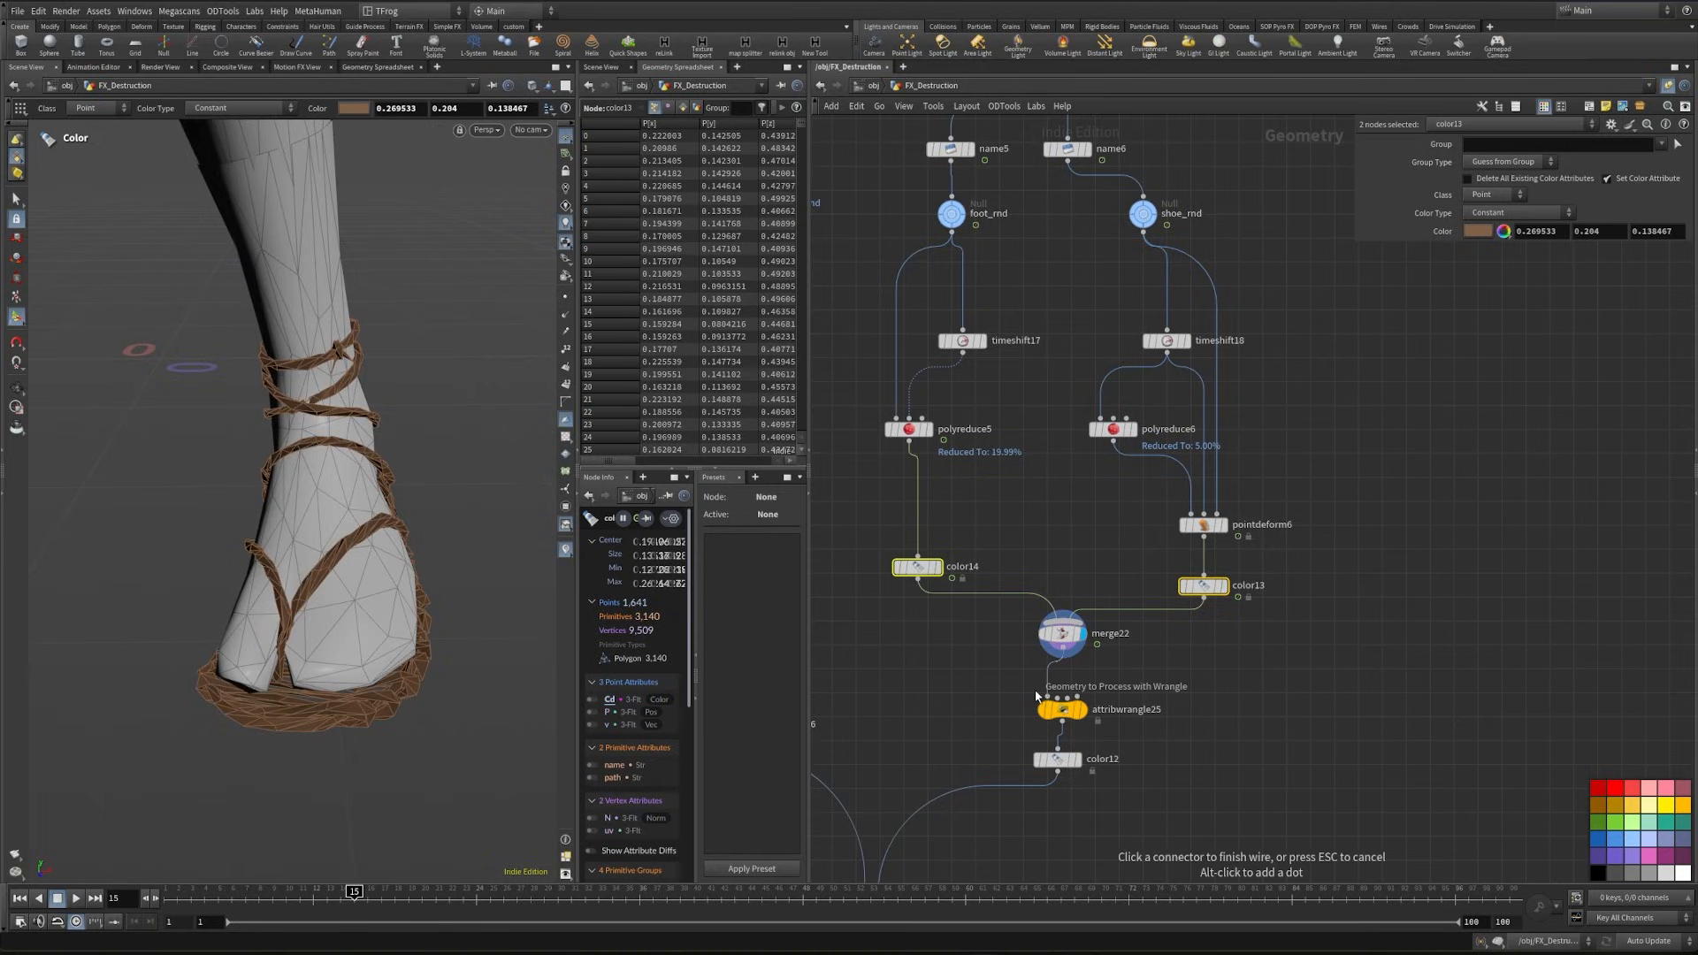
pyautogui.click(1040, 698)
# - Display the proxy purpose wrangle attribwrangle25 and delete the color12 node below it
pyautogui.click(1080, 710)
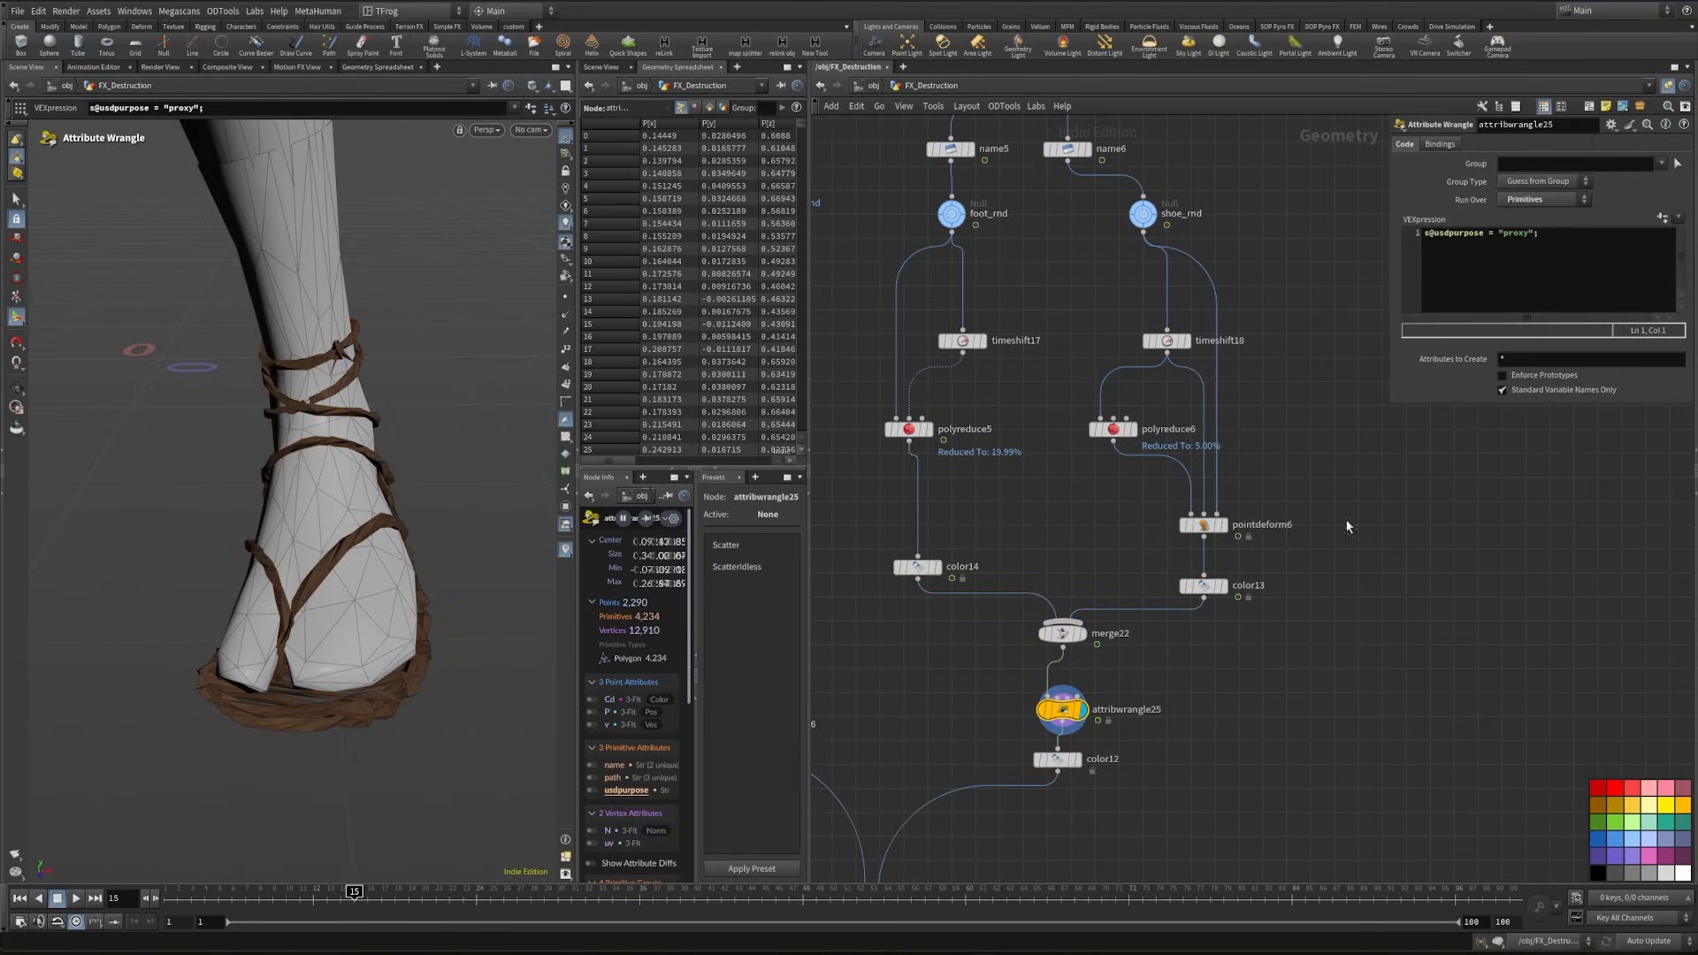
pyautogui.moveTo(1238, 815); pyautogui.dragTo(1345, 610, button='middle')
pyautogui.click(1170, 550)
pyautogui.press('Delete')
# - Inspect merge21's primitive attributes in the spreadsheet, including the full path values
pyautogui.moveTo(1224, 694); pyautogui.dragTo(1321, 561, button='middle')
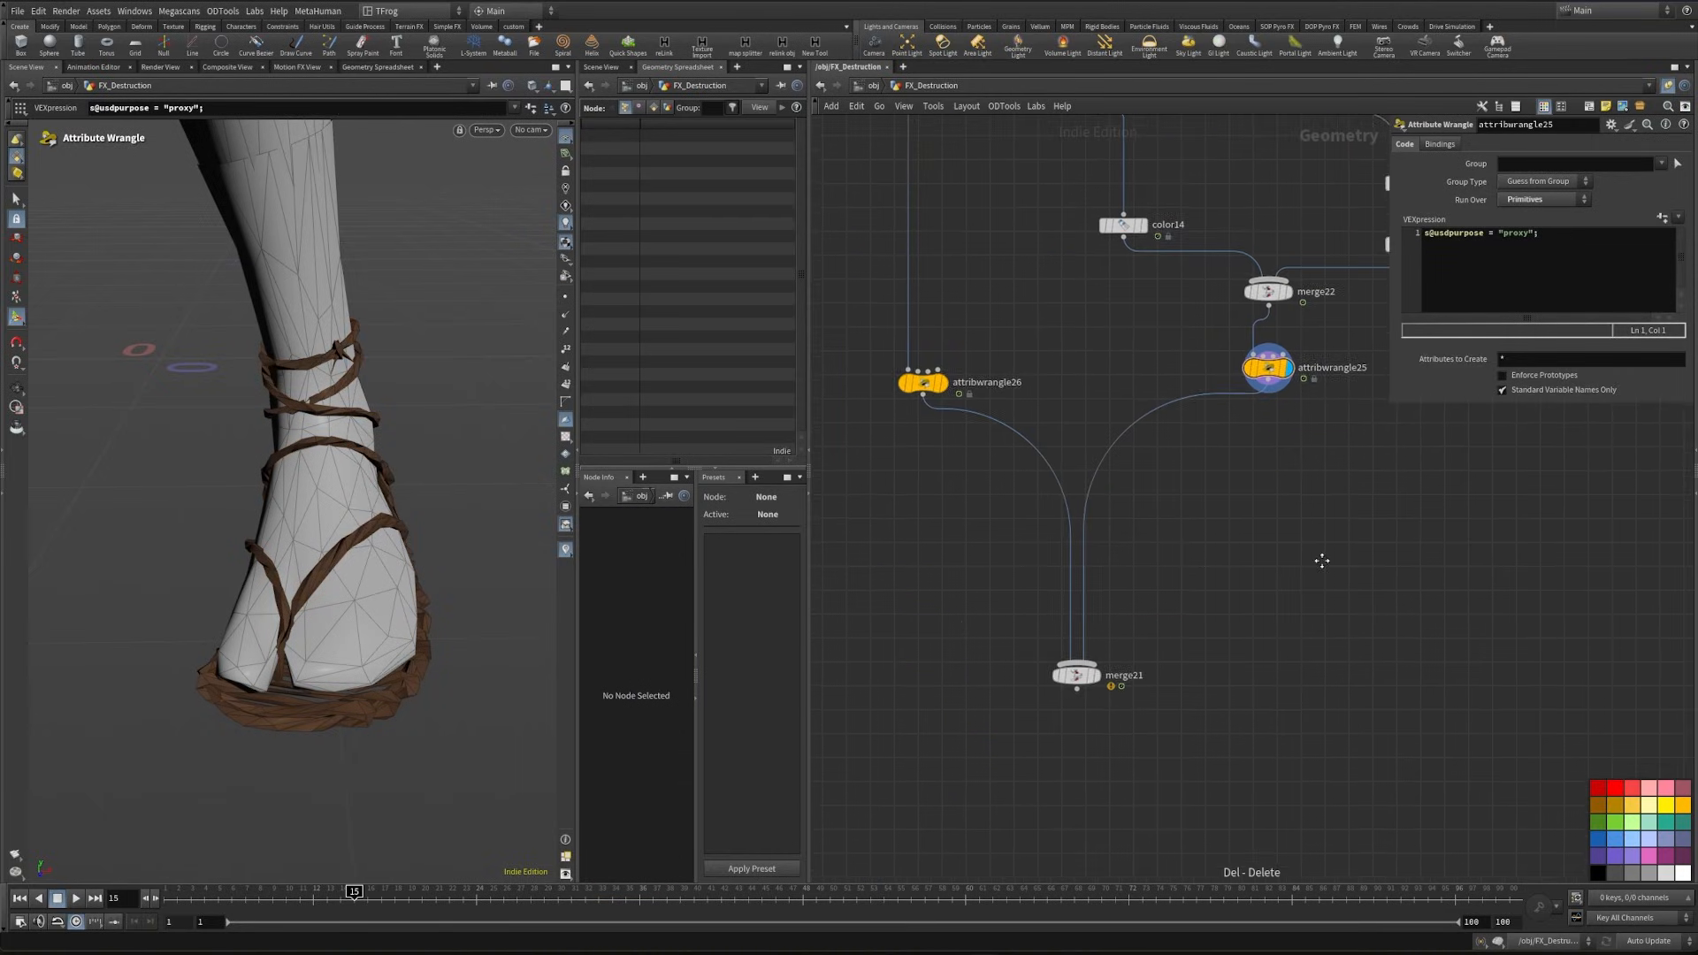
pyautogui.moveTo(1322, 561); pyautogui.dragTo(1335, 542, button='middle')
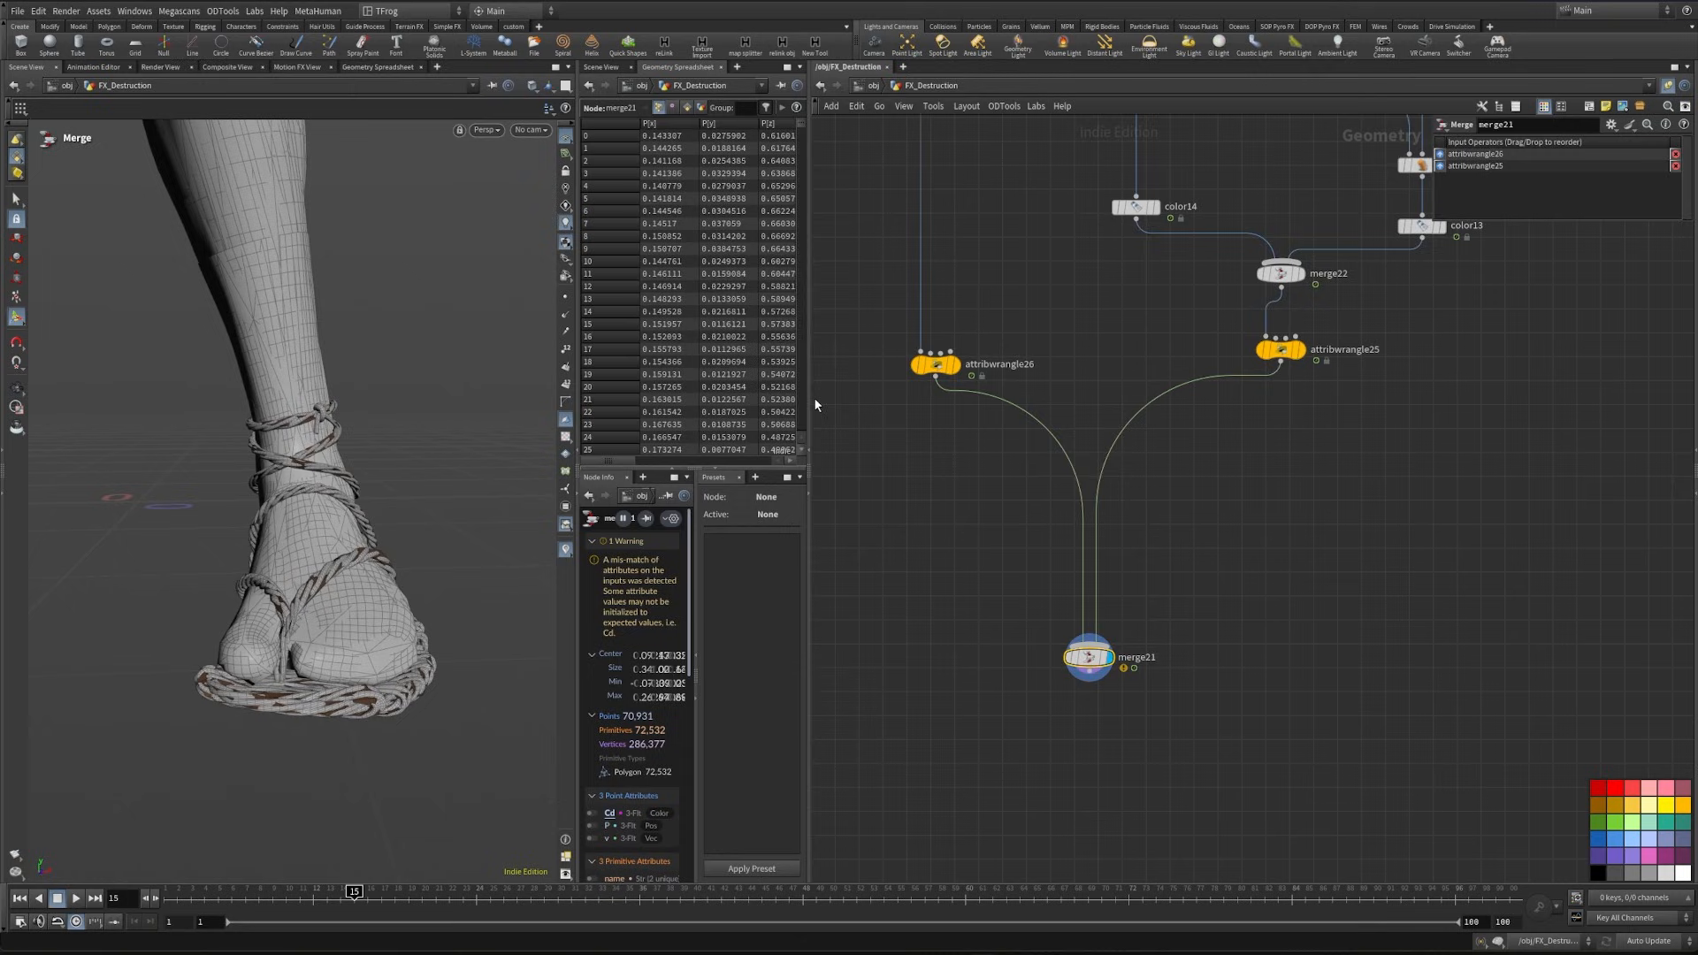
pyautogui.moveTo(809, 398); pyautogui.dragTo(935, 399)
pyautogui.click(686, 107)
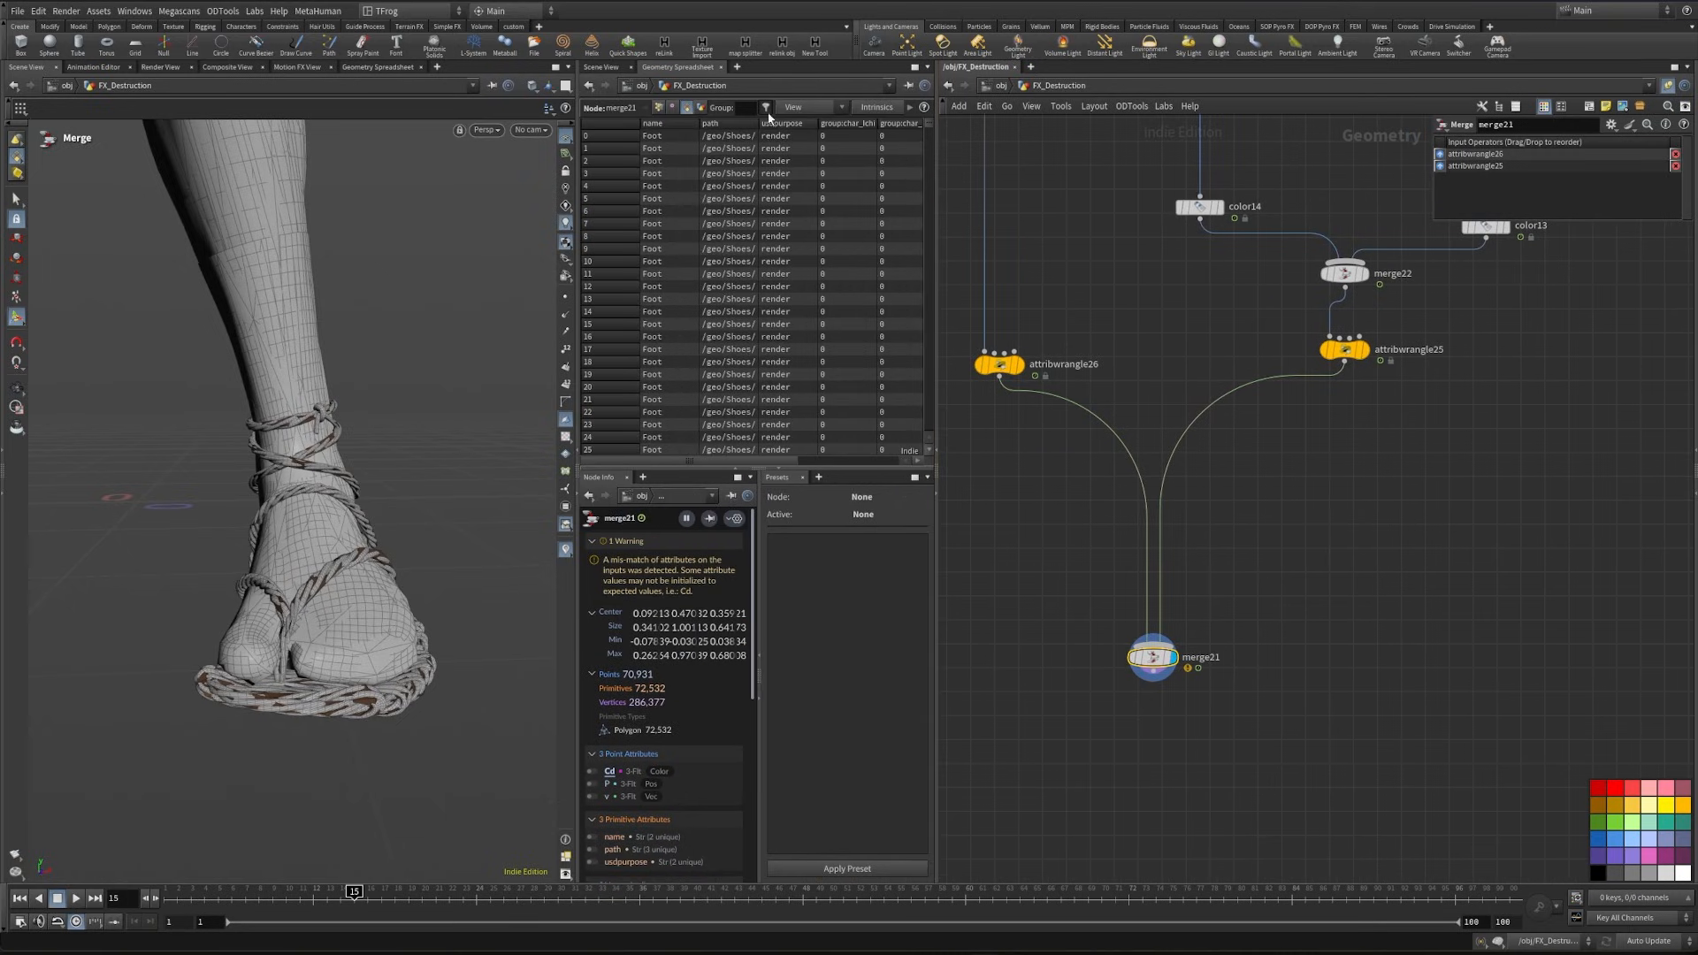
pyautogui.moveTo(759, 129); pyautogui.dragTo(845, 130)
pyautogui.scroll(-1, 1203, 308)
# - Insert an Attribute Delete between merge_Char and transform16 that removes the primitive attribute path
pyautogui.moveTo(1203, 307); pyautogui.dragTo(1127, 738, button='middle')
pyautogui.moveTo(1174, 215); pyautogui.dragTo(1188, 510, button='middle')
pyautogui.moveTo(1236, 380); pyautogui.dragTo(1225, 346)
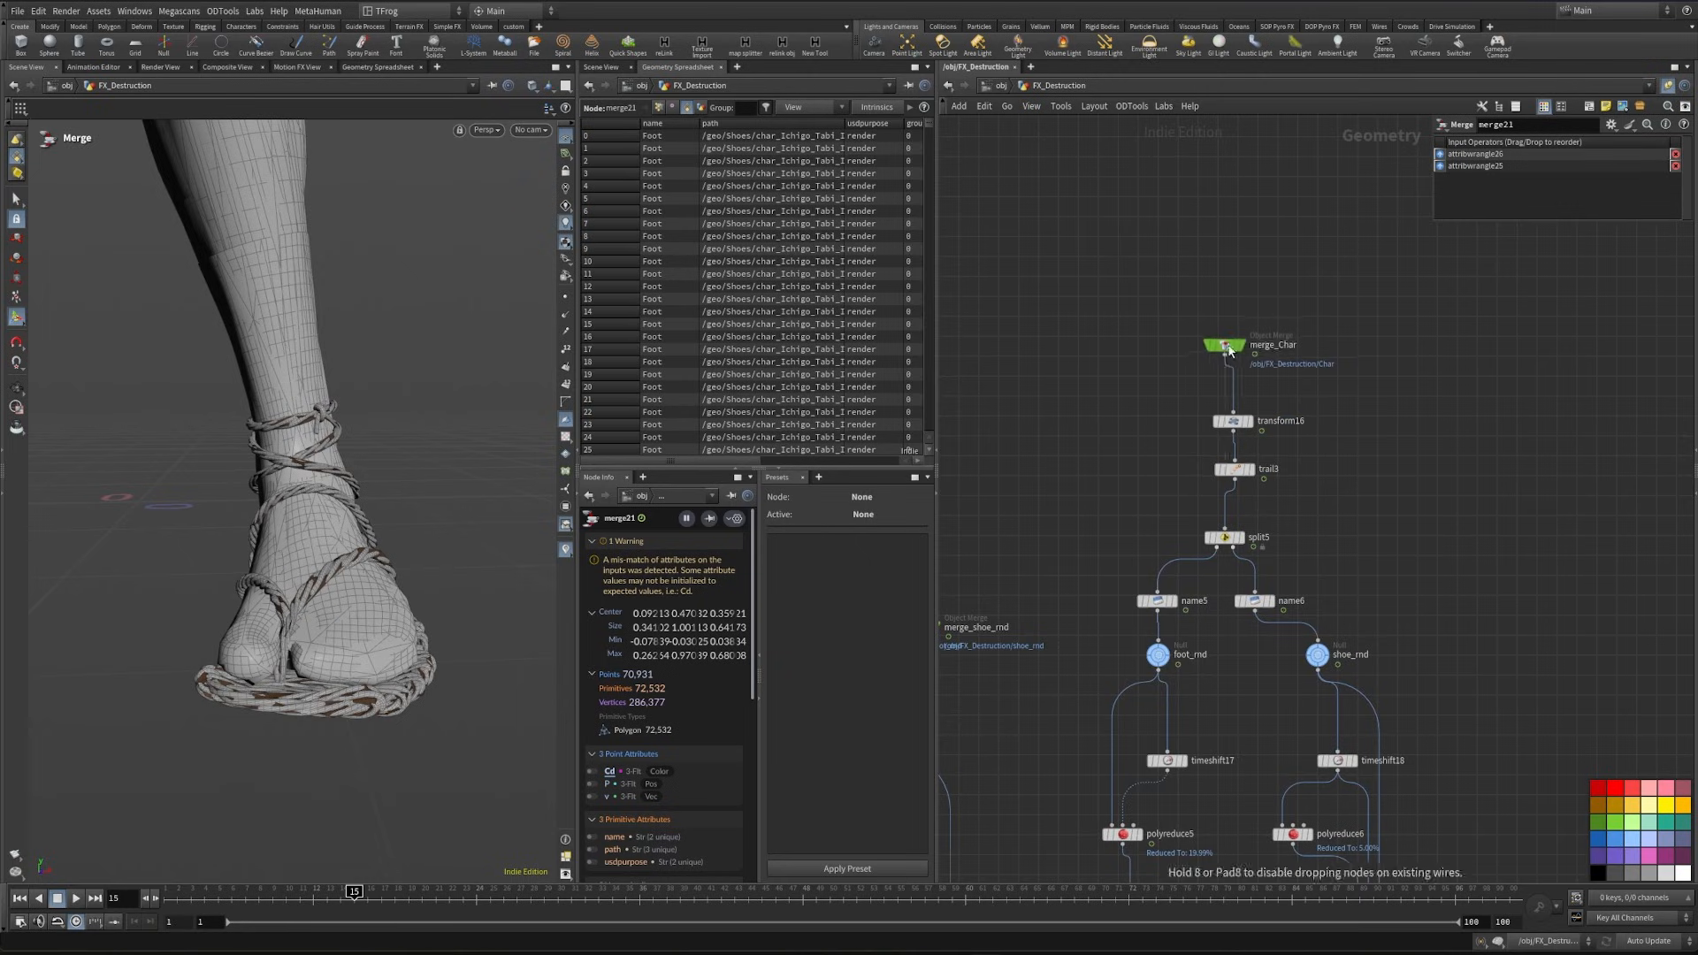
pyautogui.moveTo(1180, 384); pyautogui.dragTo(1229, 421, button='middle')
pyautogui.press('Tab')
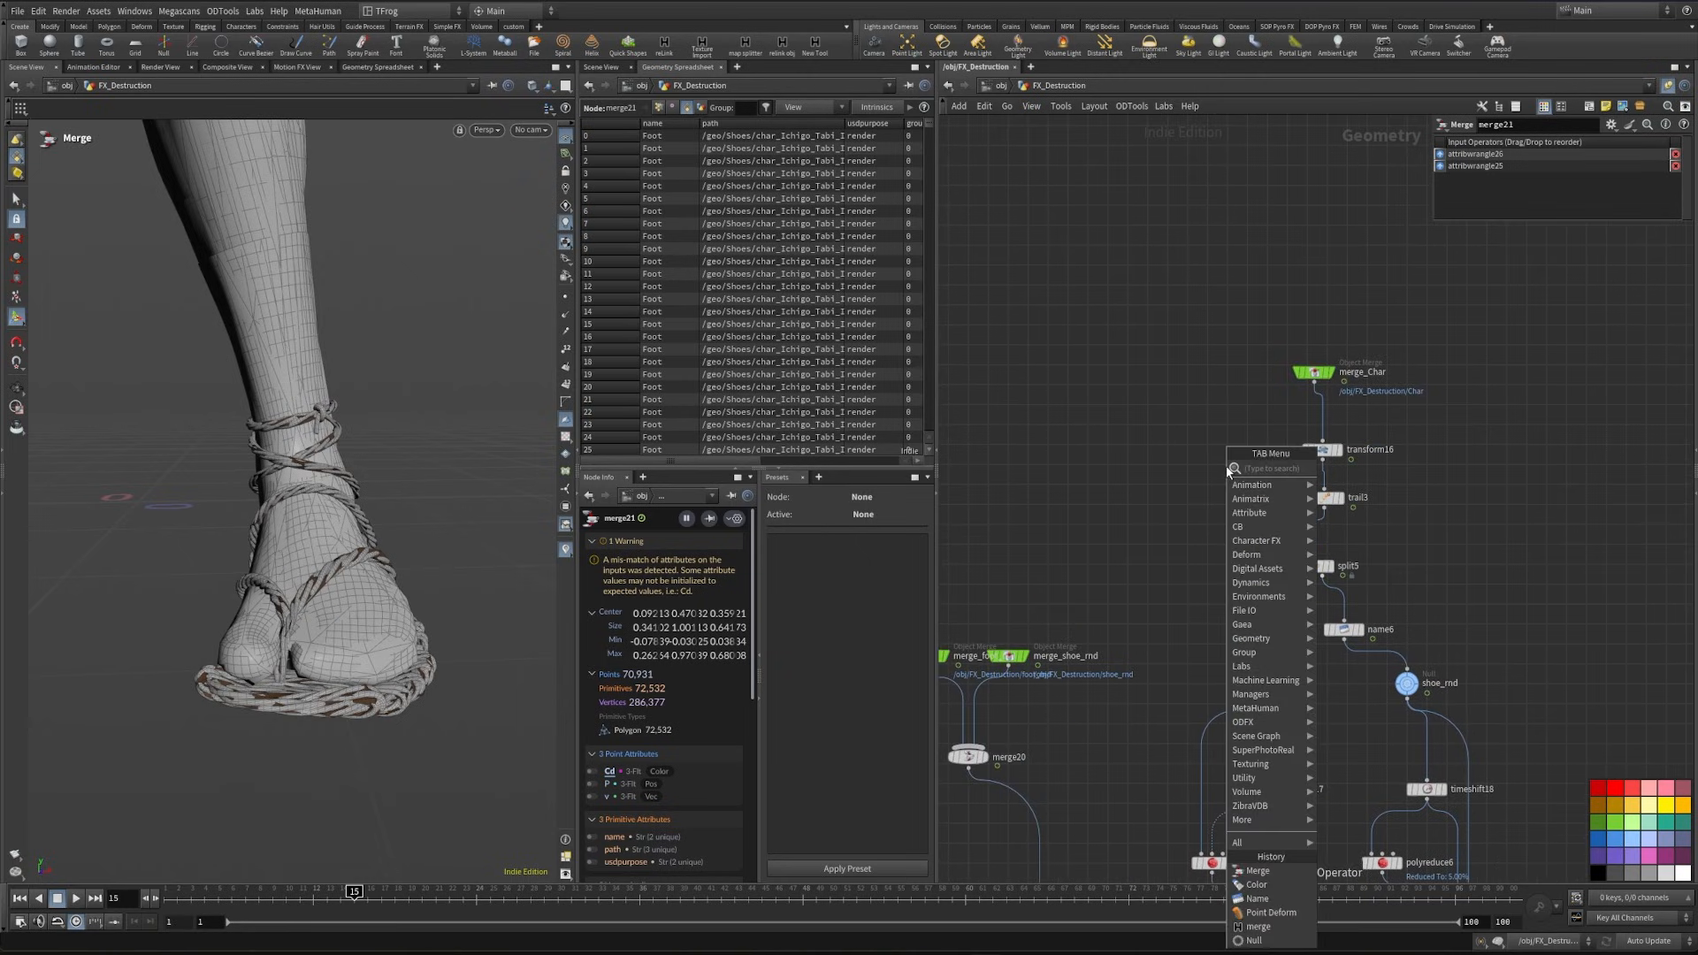
pyautogui.write('attribdel')
pyautogui.press('Return')
pyautogui.click(1322, 417)
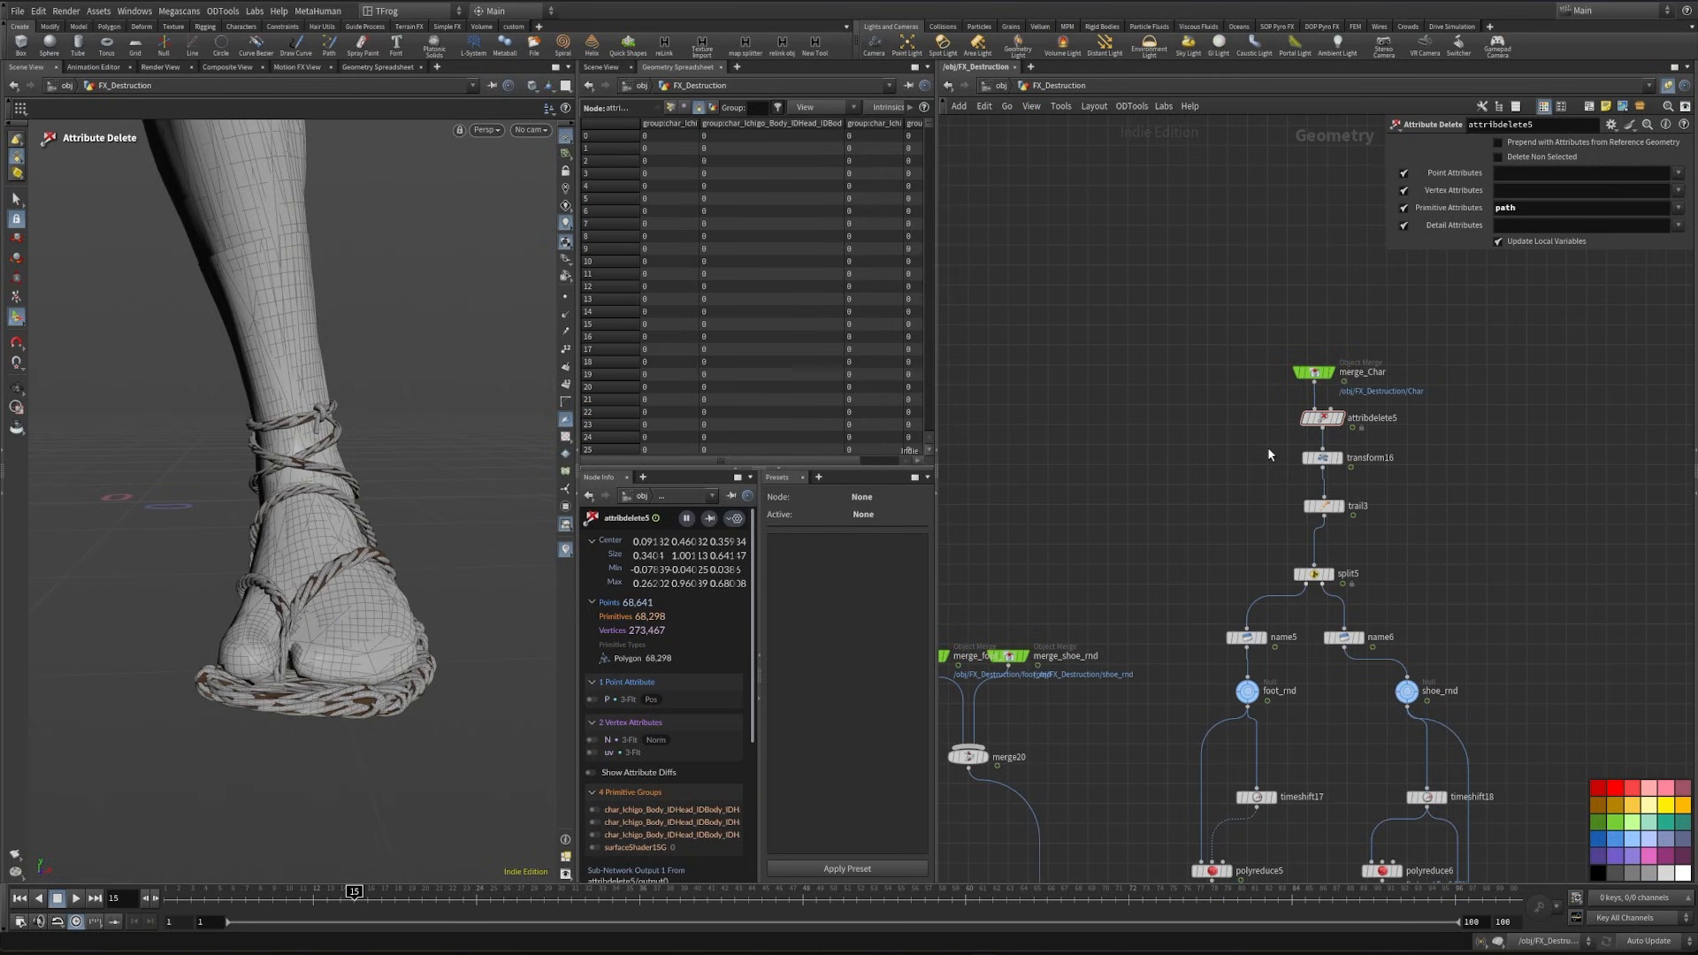
# - Insert a Group Delete below the Attribute Delete and set its group names to * to remove every group
pyautogui.press('Tab')
pyautogui.write('groupdel')
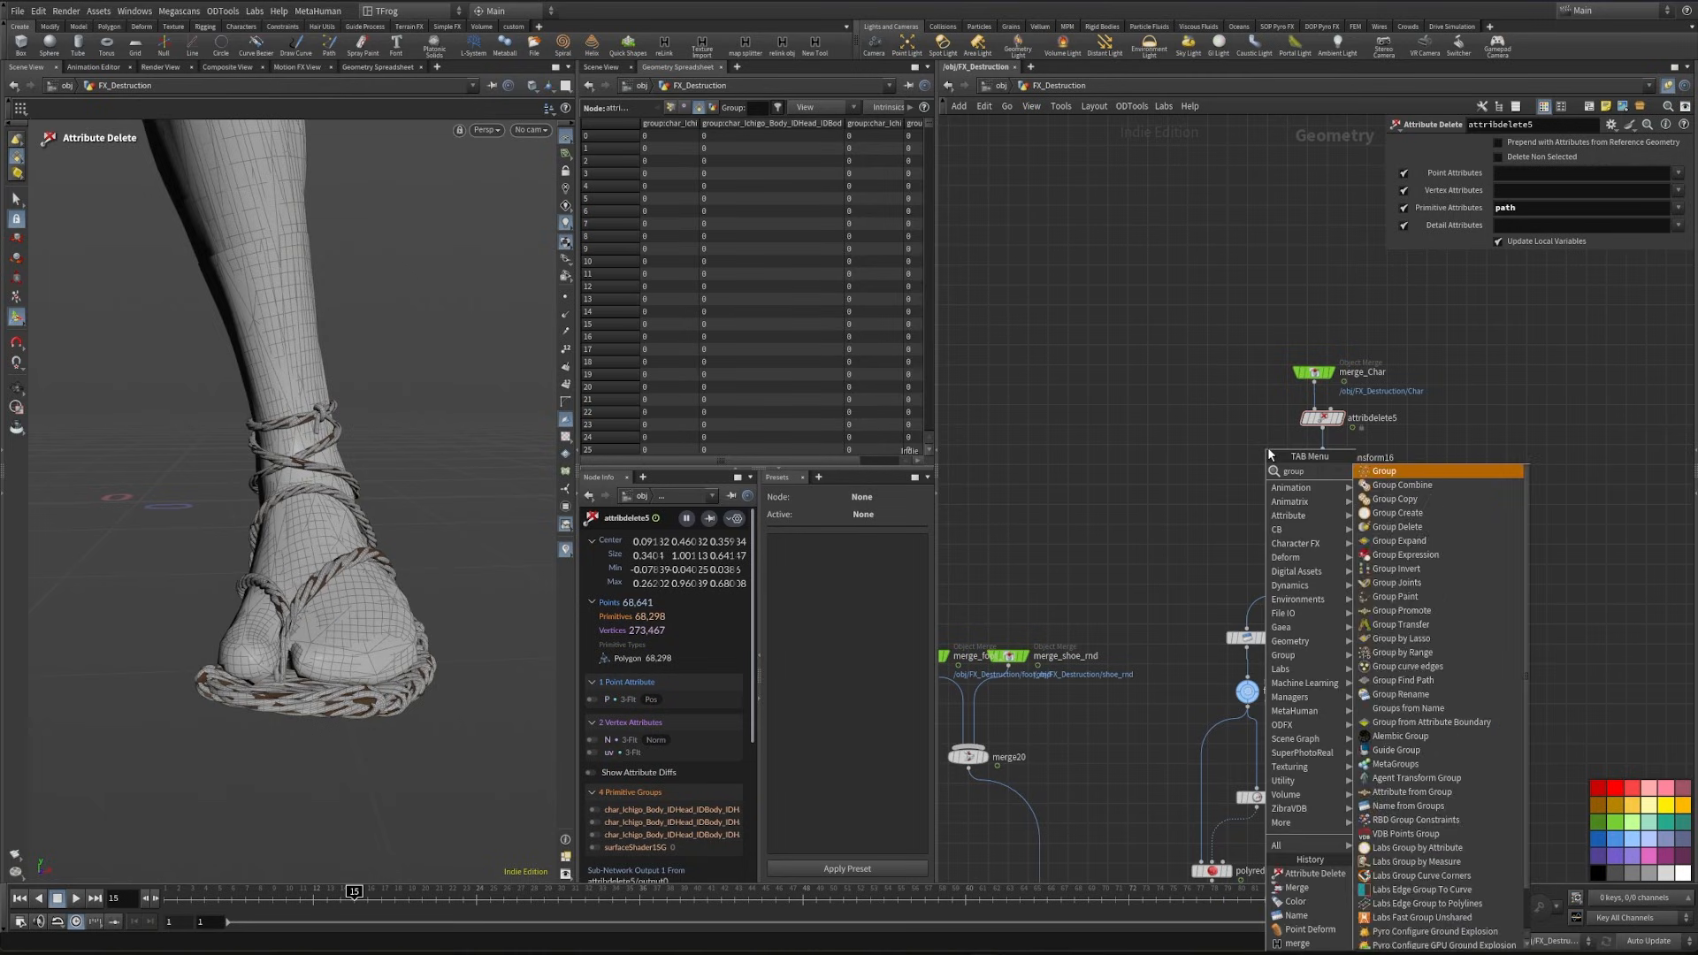
pyautogui.press('Return')
pyautogui.click(1324, 456)
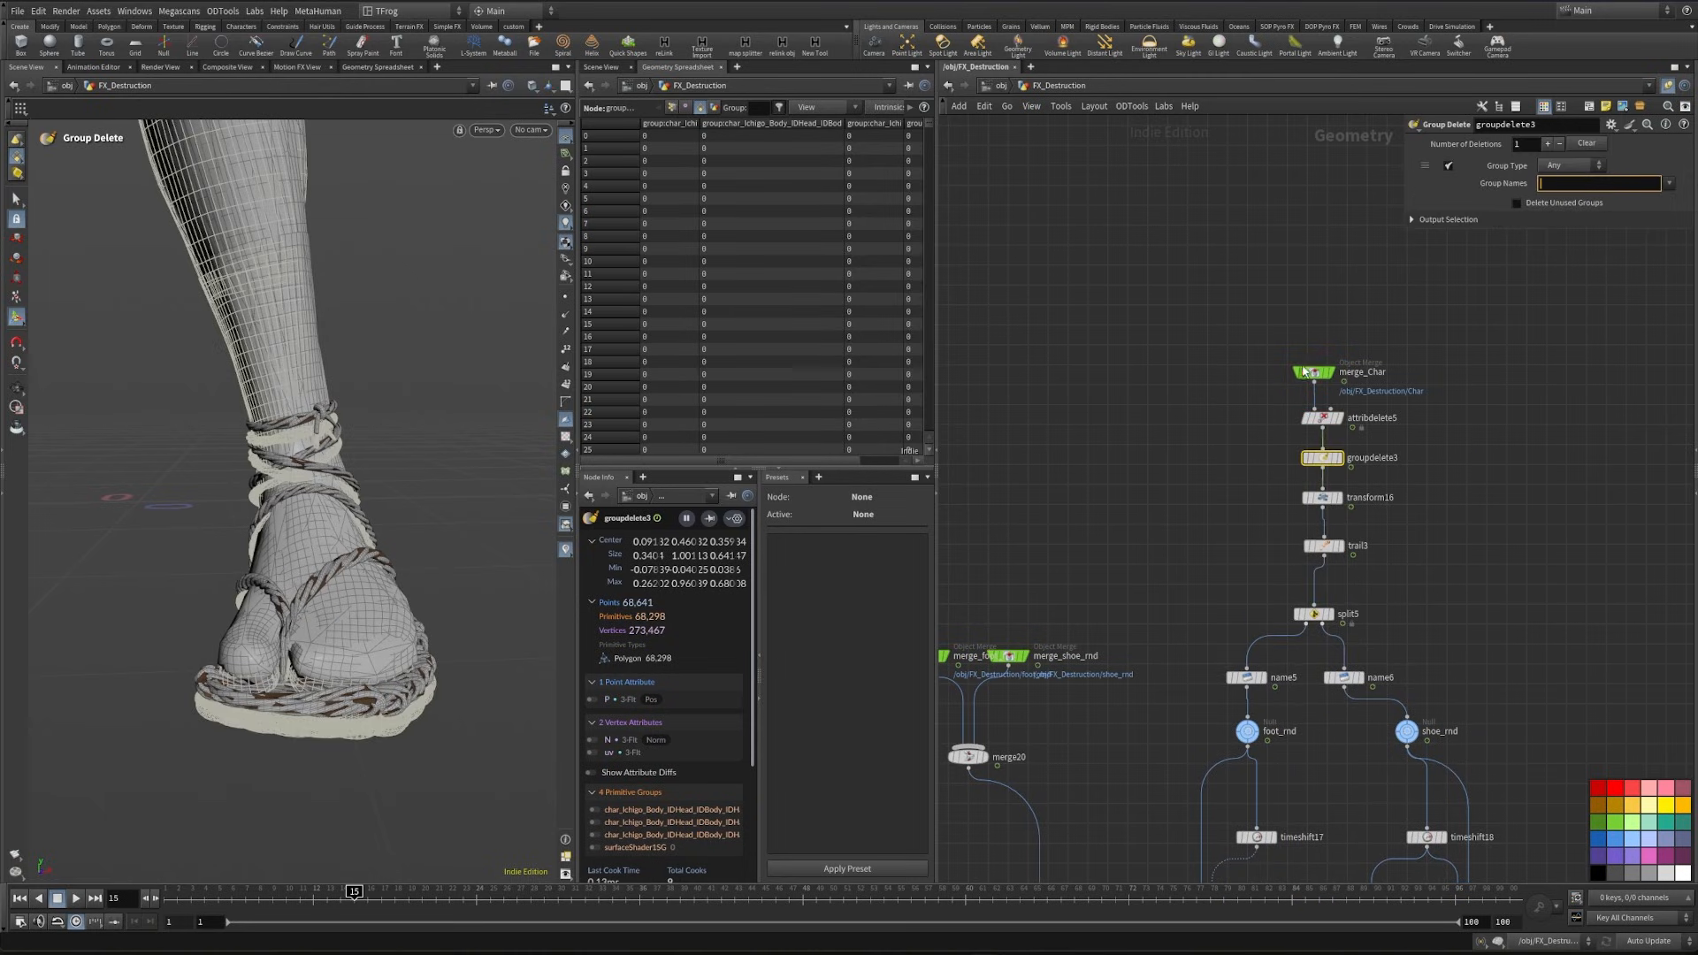
pyautogui.write('*')
pyautogui.click(1459, 403)
# - Check the character's Trail node and the foot and shoe Name nodes
pyautogui.moveTo(1236, 493); pyautogui.dragTo(1218, 436, button='middle')
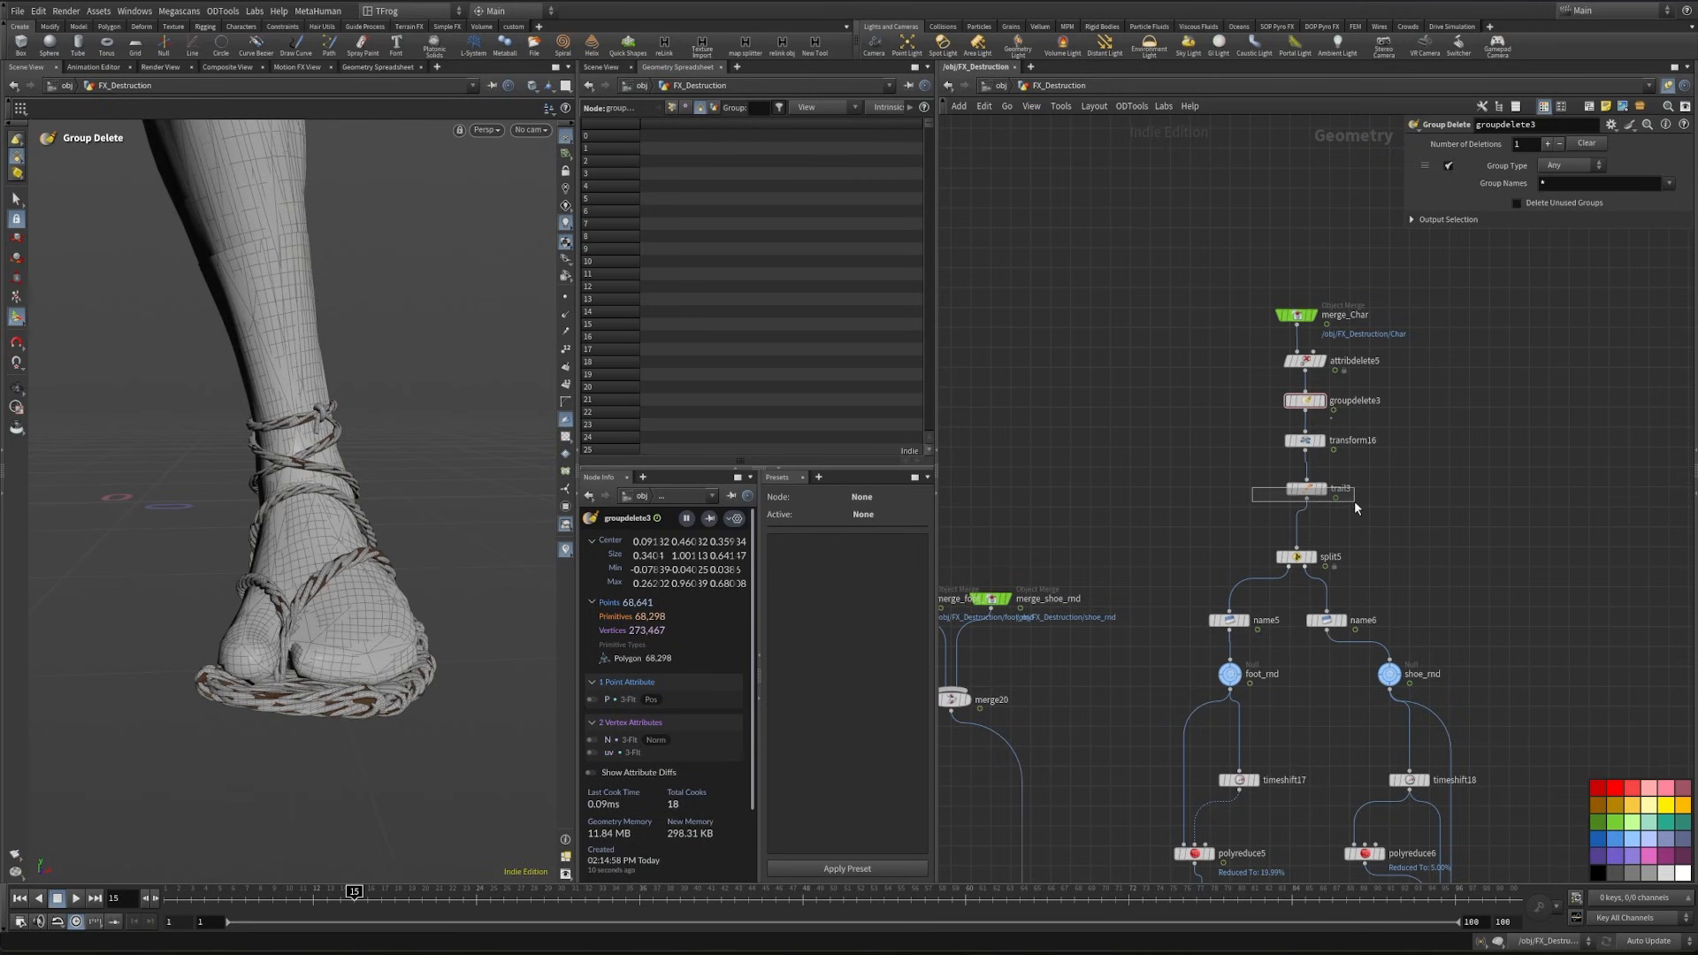
pyautogui.moveTo(1354, 507); pyautogui.dragTo(1353, 504)
pyautogui.moveTo(1257, 601); pyautogui.dragTo(1231, 515, button='middle')
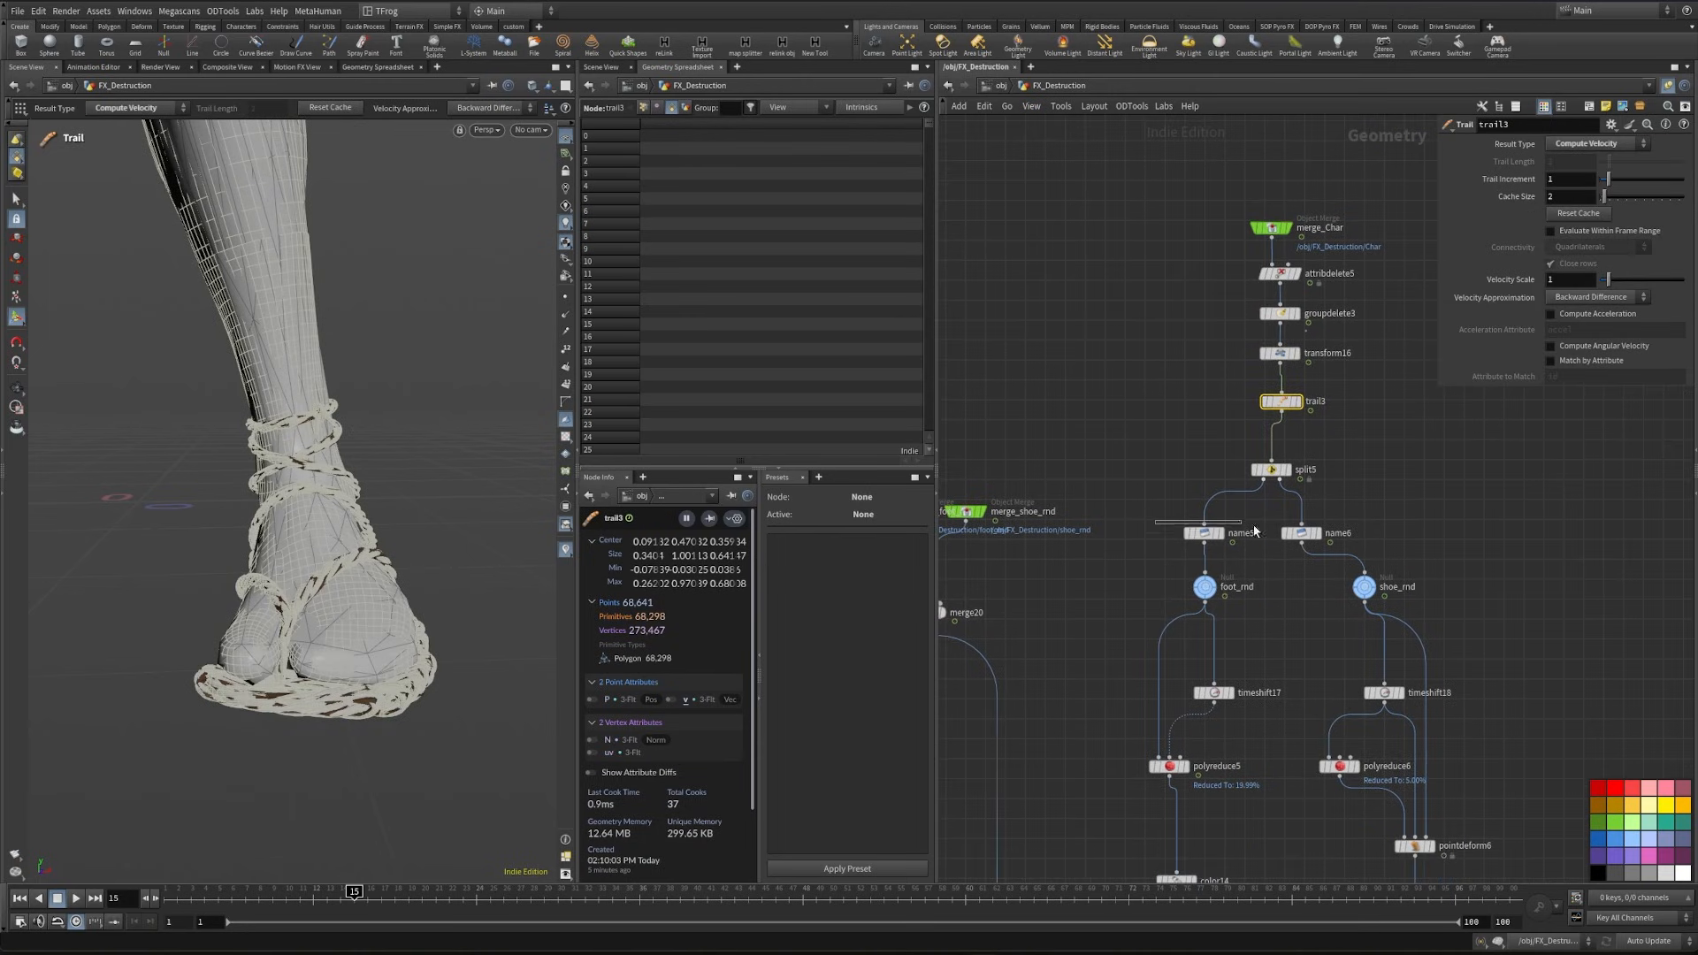
pyautogui.moveTo(1253, 532); pyautogui.dragTo(1325, 552)
# - Copy the dust branch's path wrangle and USD File Export and attach the copies below merge21
pyautogui.moveTo(1238, 831); pyautogui.dragTo(1255, 212, button='middle')
pyautogui.moveTo(1178, 645); pyautogui.dragTo(1547, 550, button='middle')
pyautogui.scroll(-3, 1220, 550)
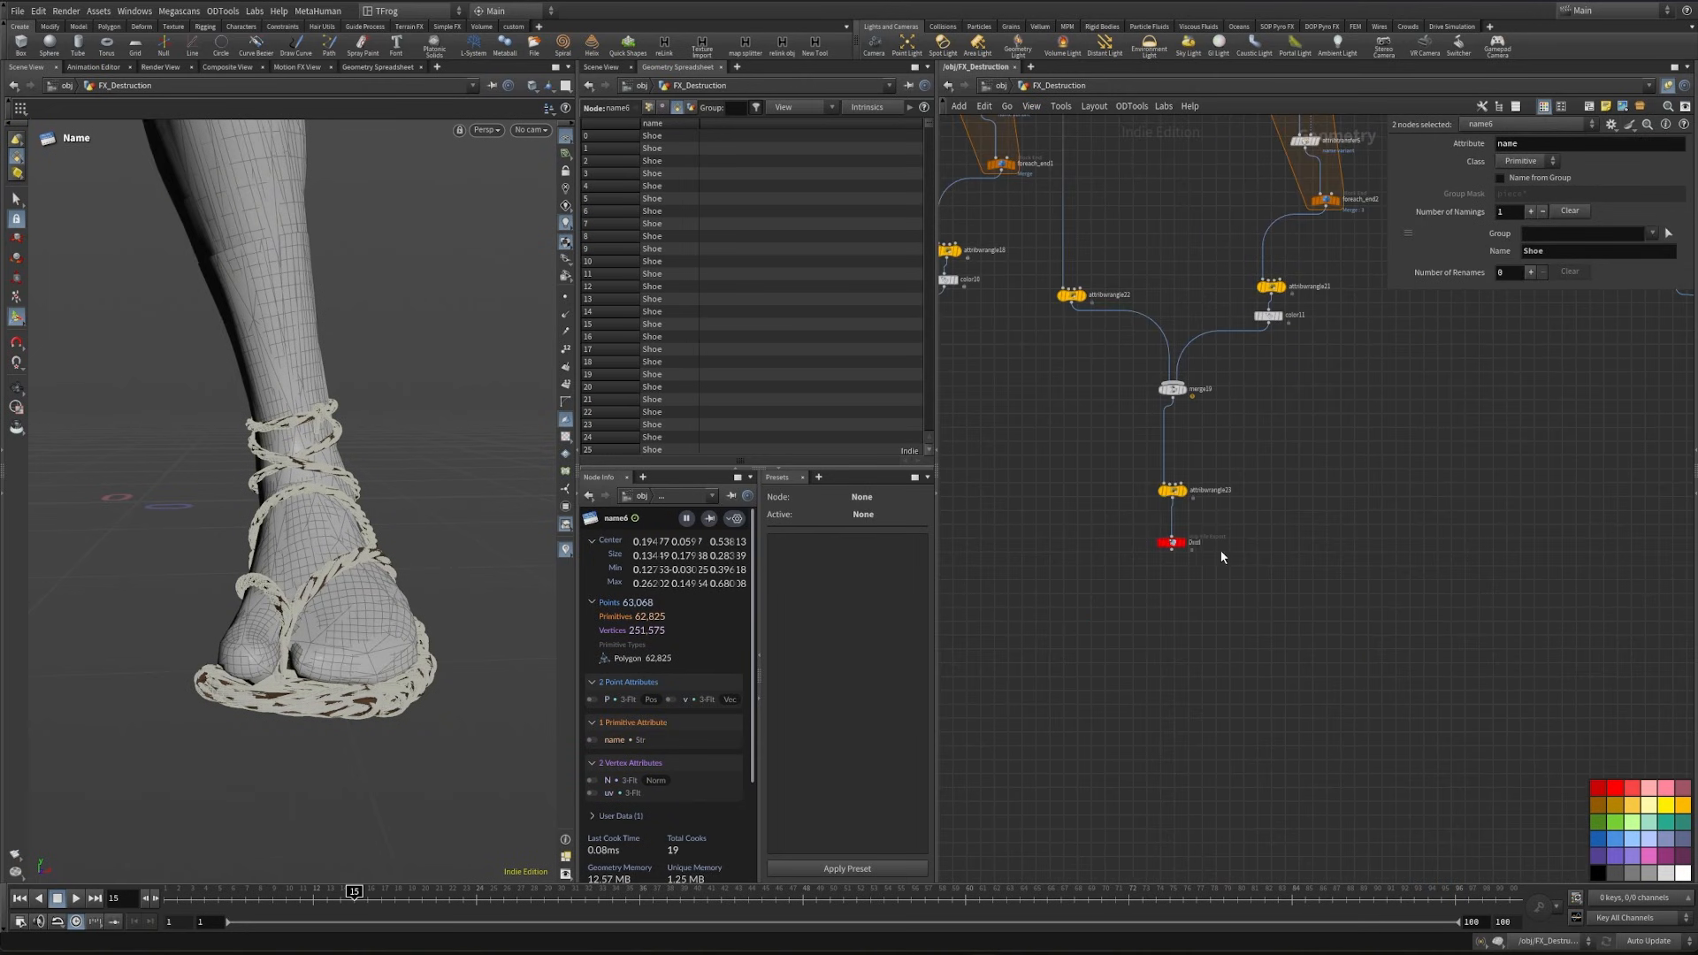
pyautogui.moveTo(1133, 474); pyautogui.dragTo(1263, 612)
pyautogui.moveTo(1366, 557); pyautogui.dragTo(1220, 590, button='middle')
pyautogui.scroll(-1, 1288, 565)
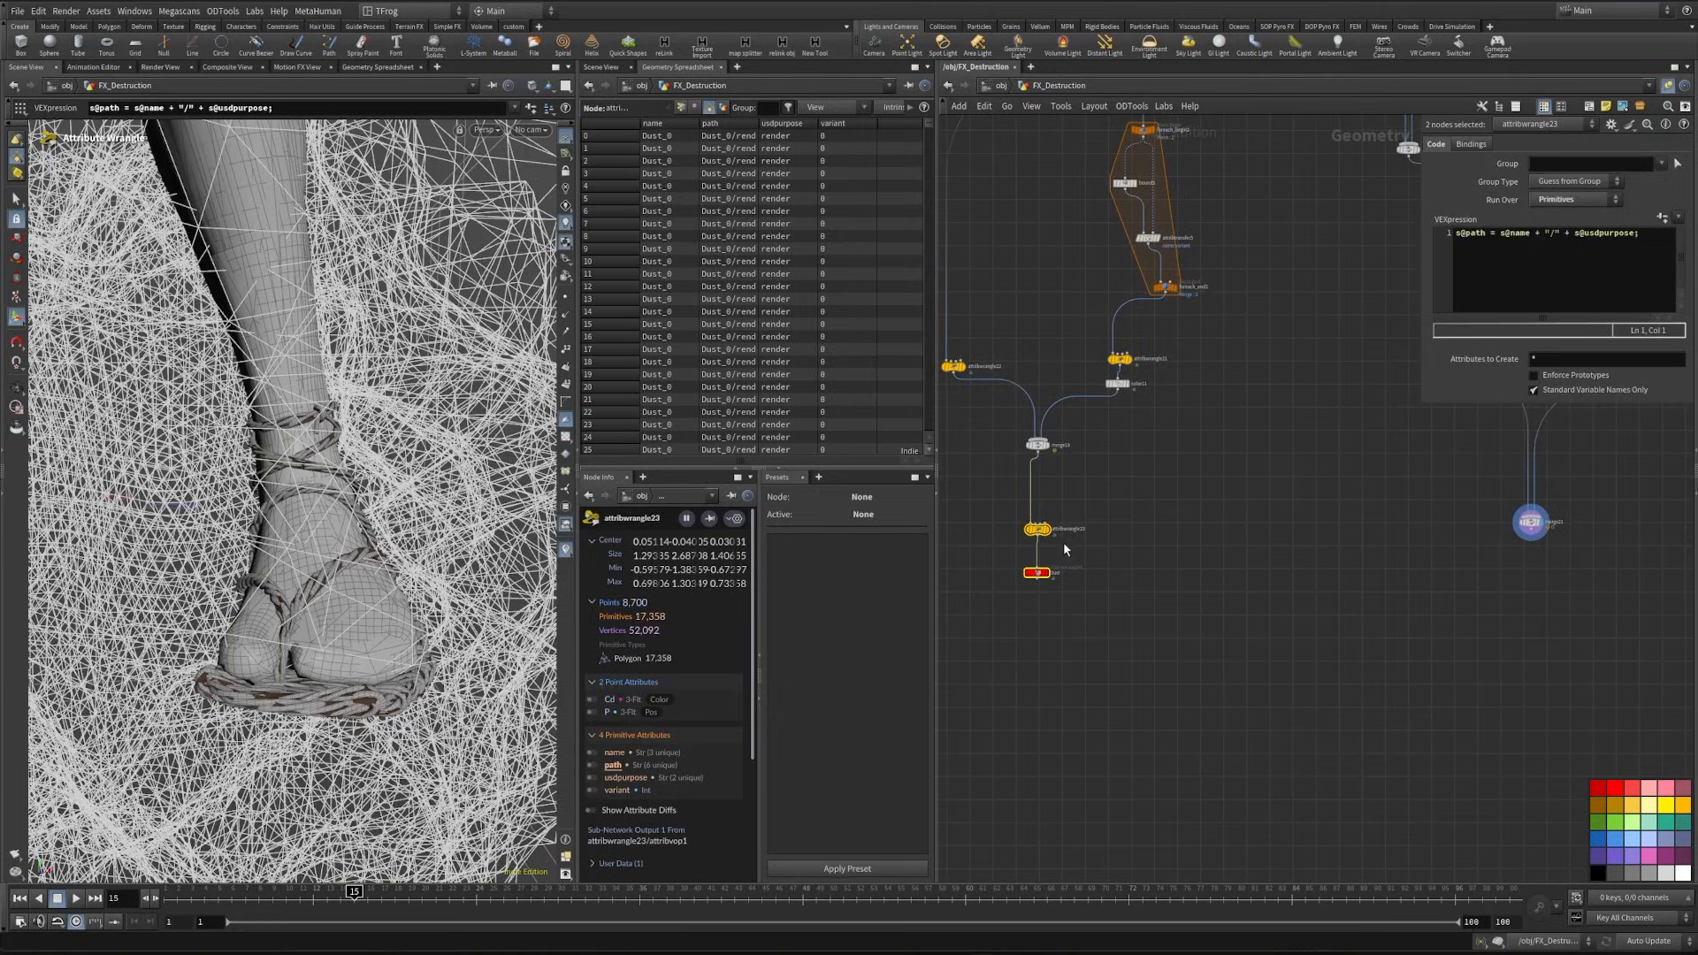
pyautogui.keyDown('alt'); pyautogui.moveTo(1043, 528); pyautogui.dragTo(1508, 573); pyautogui.keyUp('alt')
pyautogui.scroll(3, 1546, 541)
pyautogui.moveTo(1447, 607); pyautogui.dragTo(1183, 631, button='middle')
# - Inspect the path and usdpurpose values of the foot and shoe primitives on attribwrangle27
pyautogui.click(1260, 610)
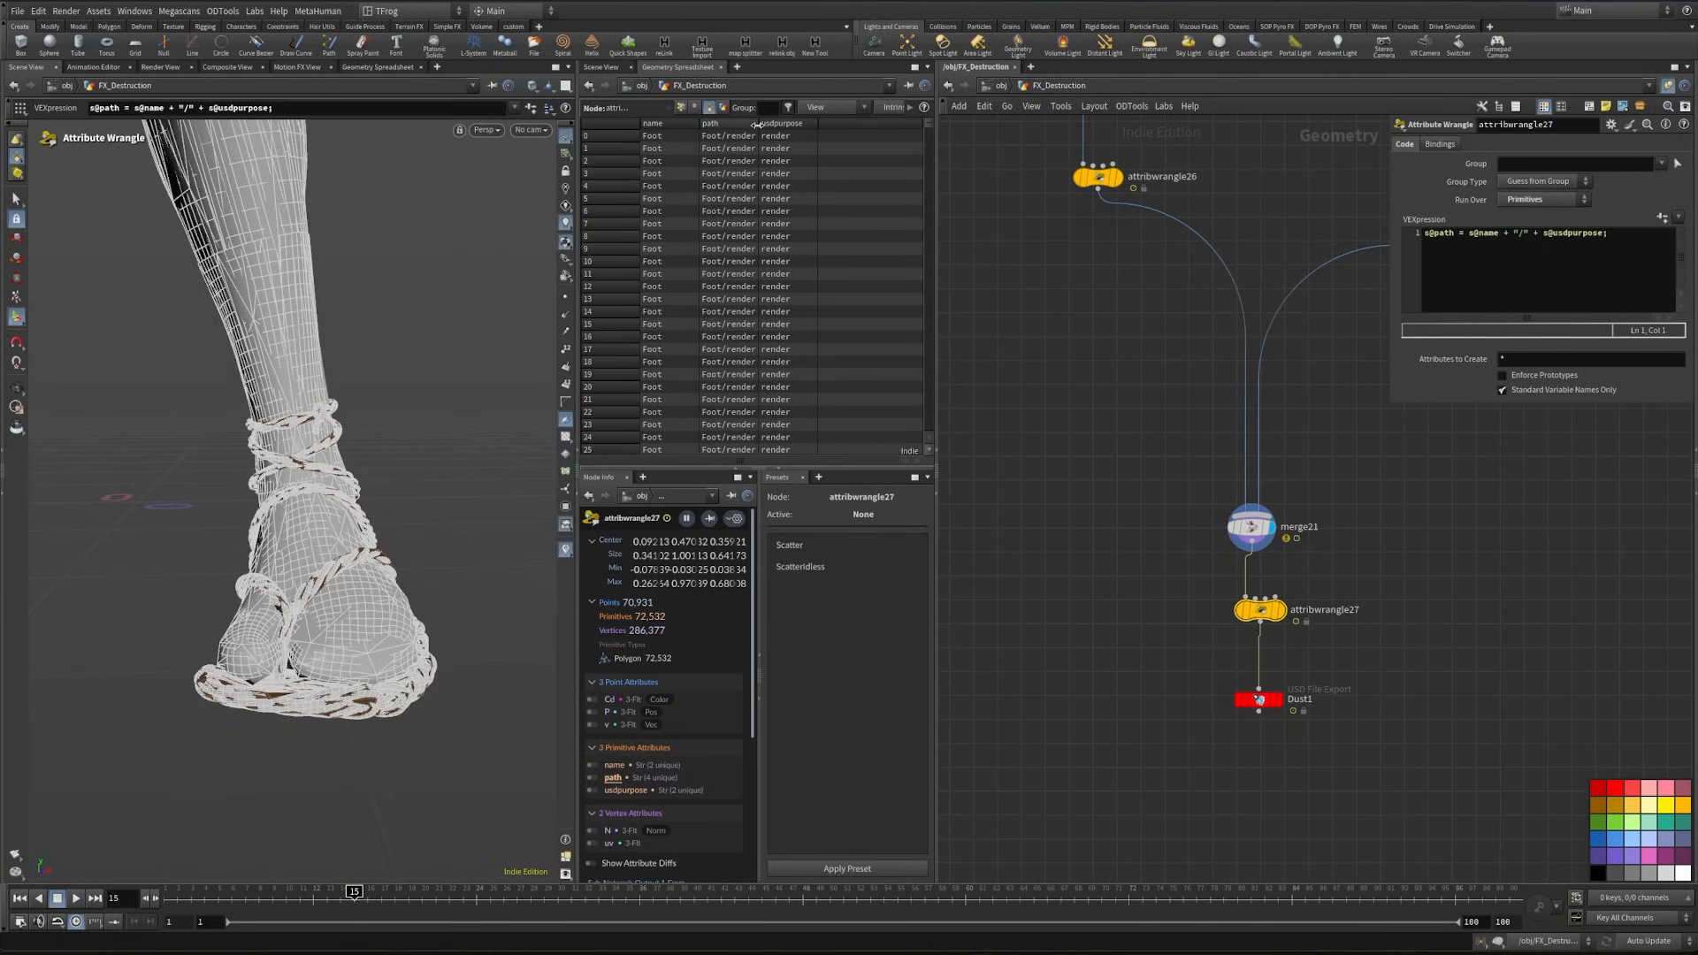
pyautogui.moveTo(758, 124); pyautogui.dragTo(771, 126)
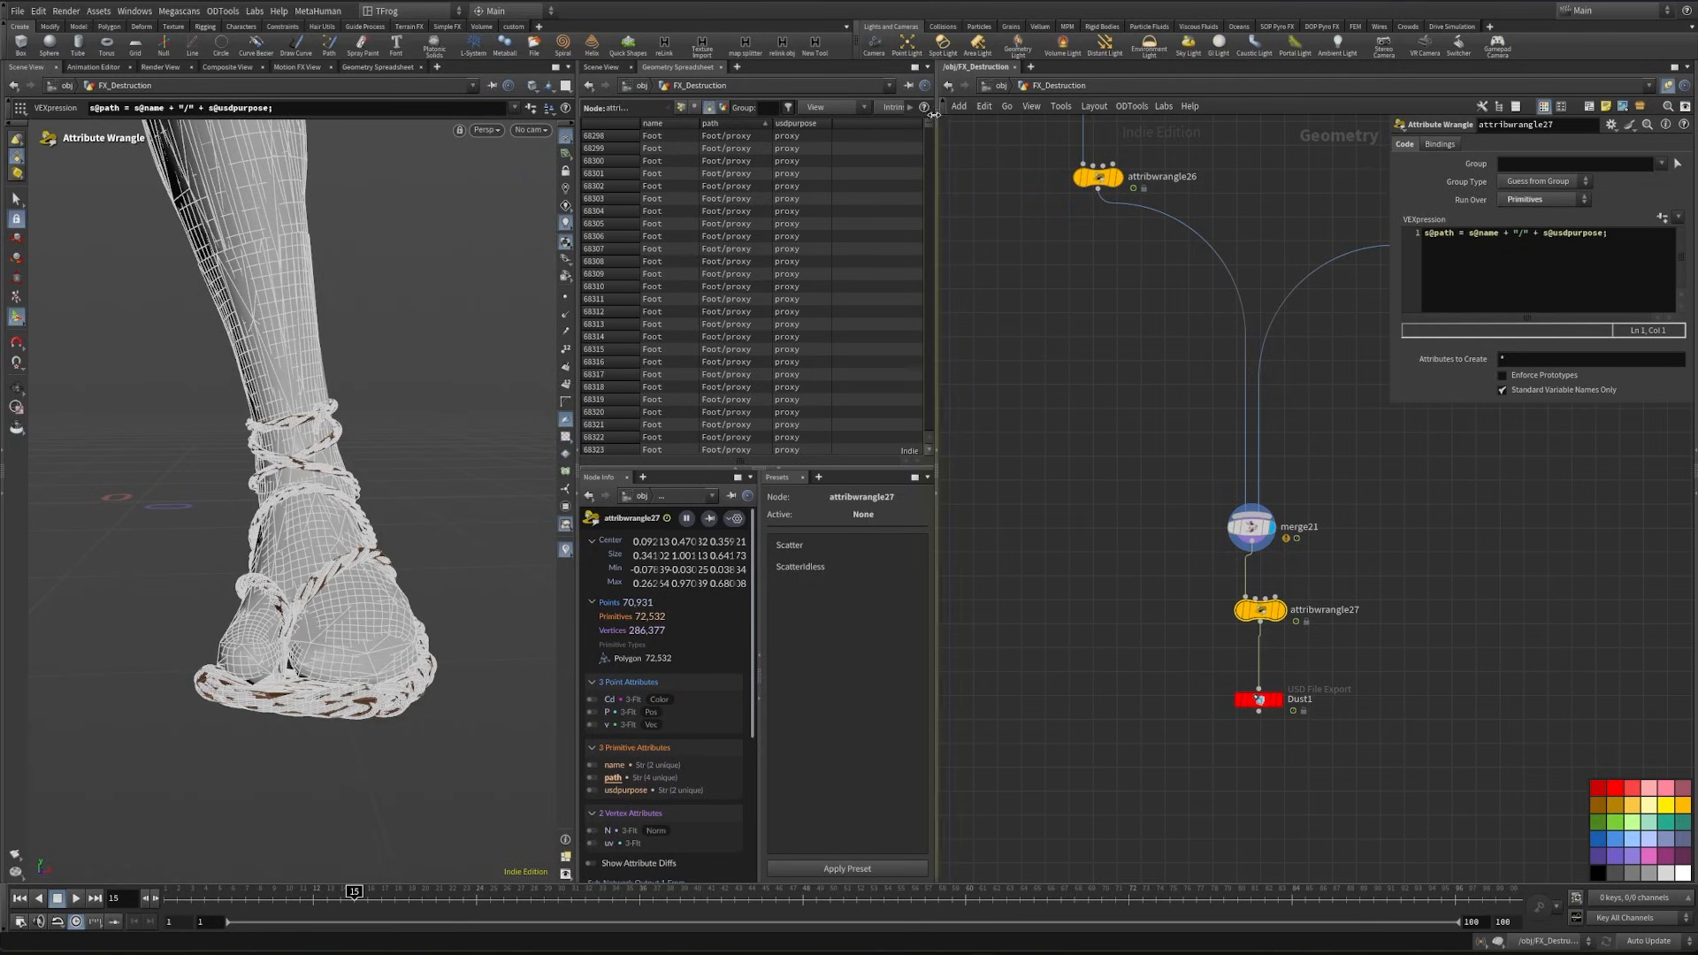
pyautogui.moveTo(929, 129); pyautogui.dragTo(930, 250)
pyautogui.moveTo(1177, 692); pyautogui.dragTo(1039, 650, button='middle')
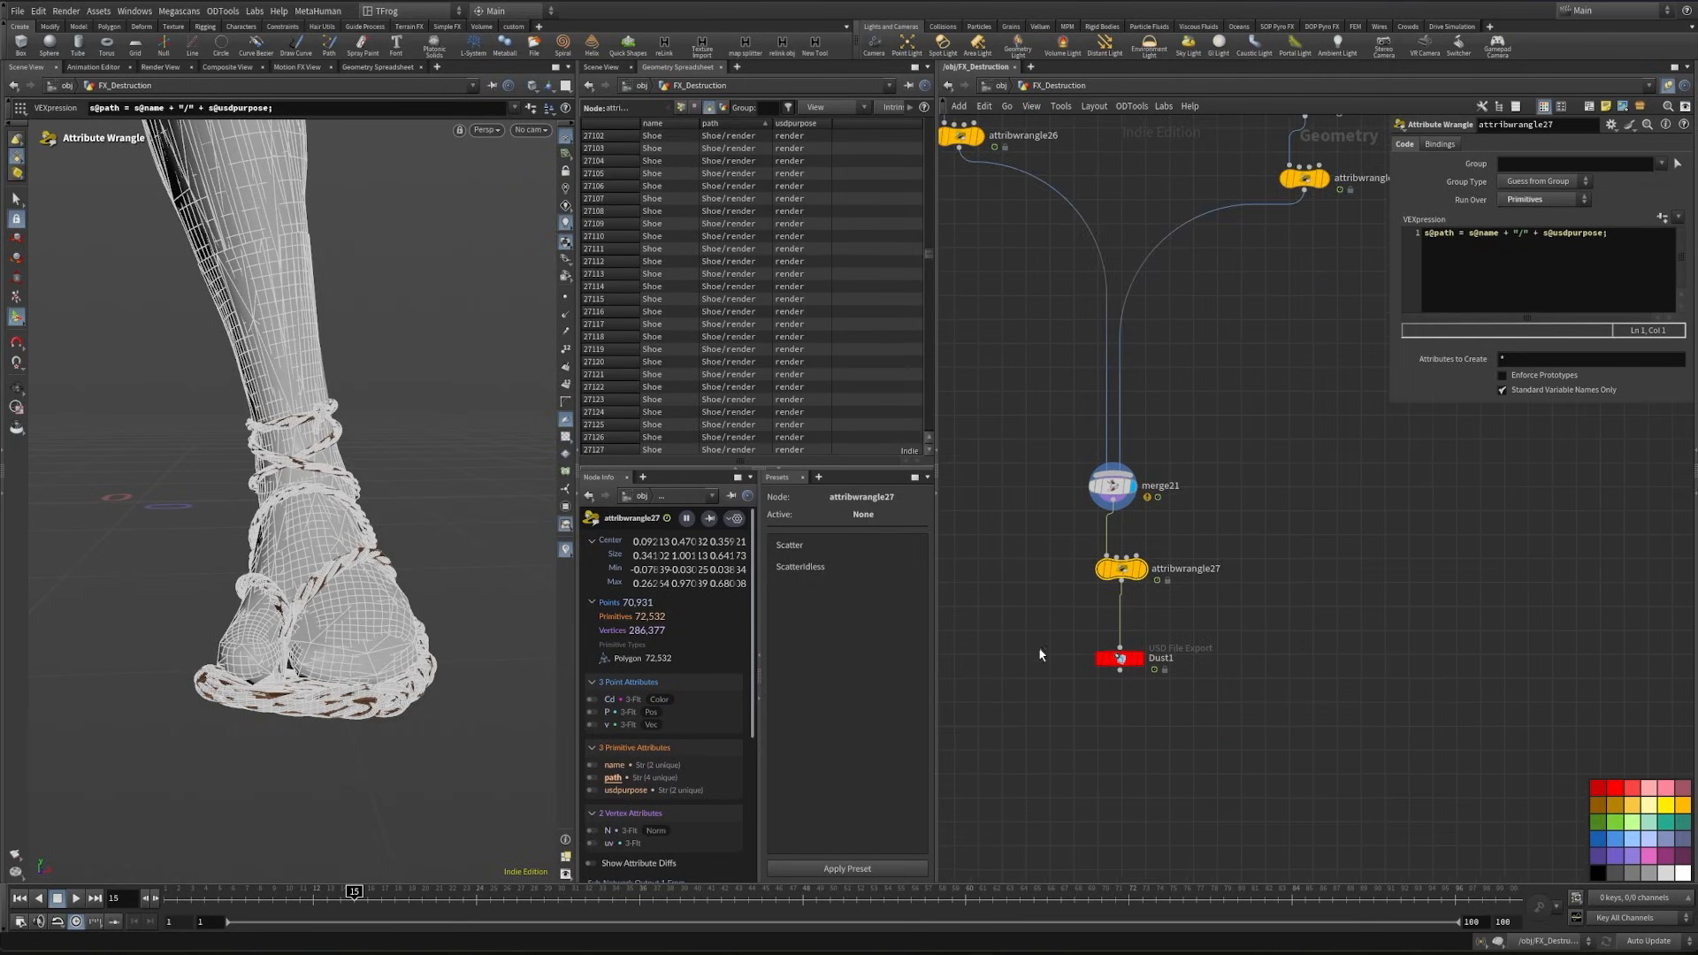
# - Rename the Dust1 USD export as Character and set its valid frame range to Render Frame Range
pyautogui.click(1135, 660)
pyautogui.press('F2')
pyautogui.write('Character')
pyautogui.press('Return')
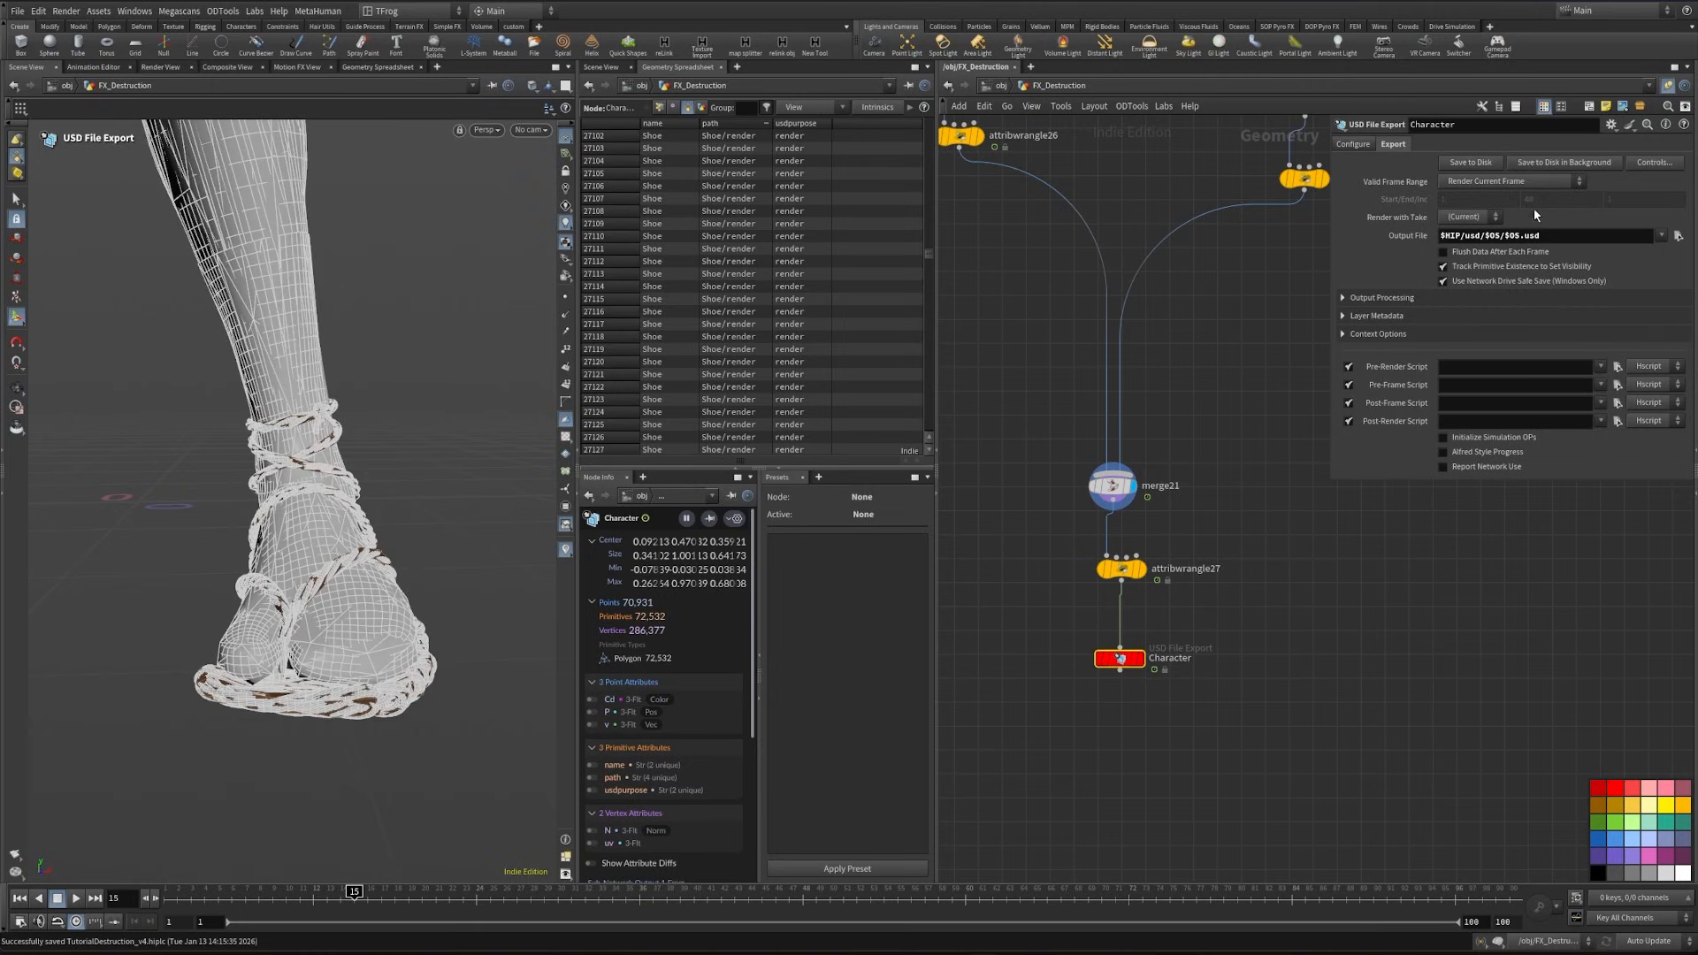
pyautogui.click(1512, 181)
pyautogui.click(1509, 196)
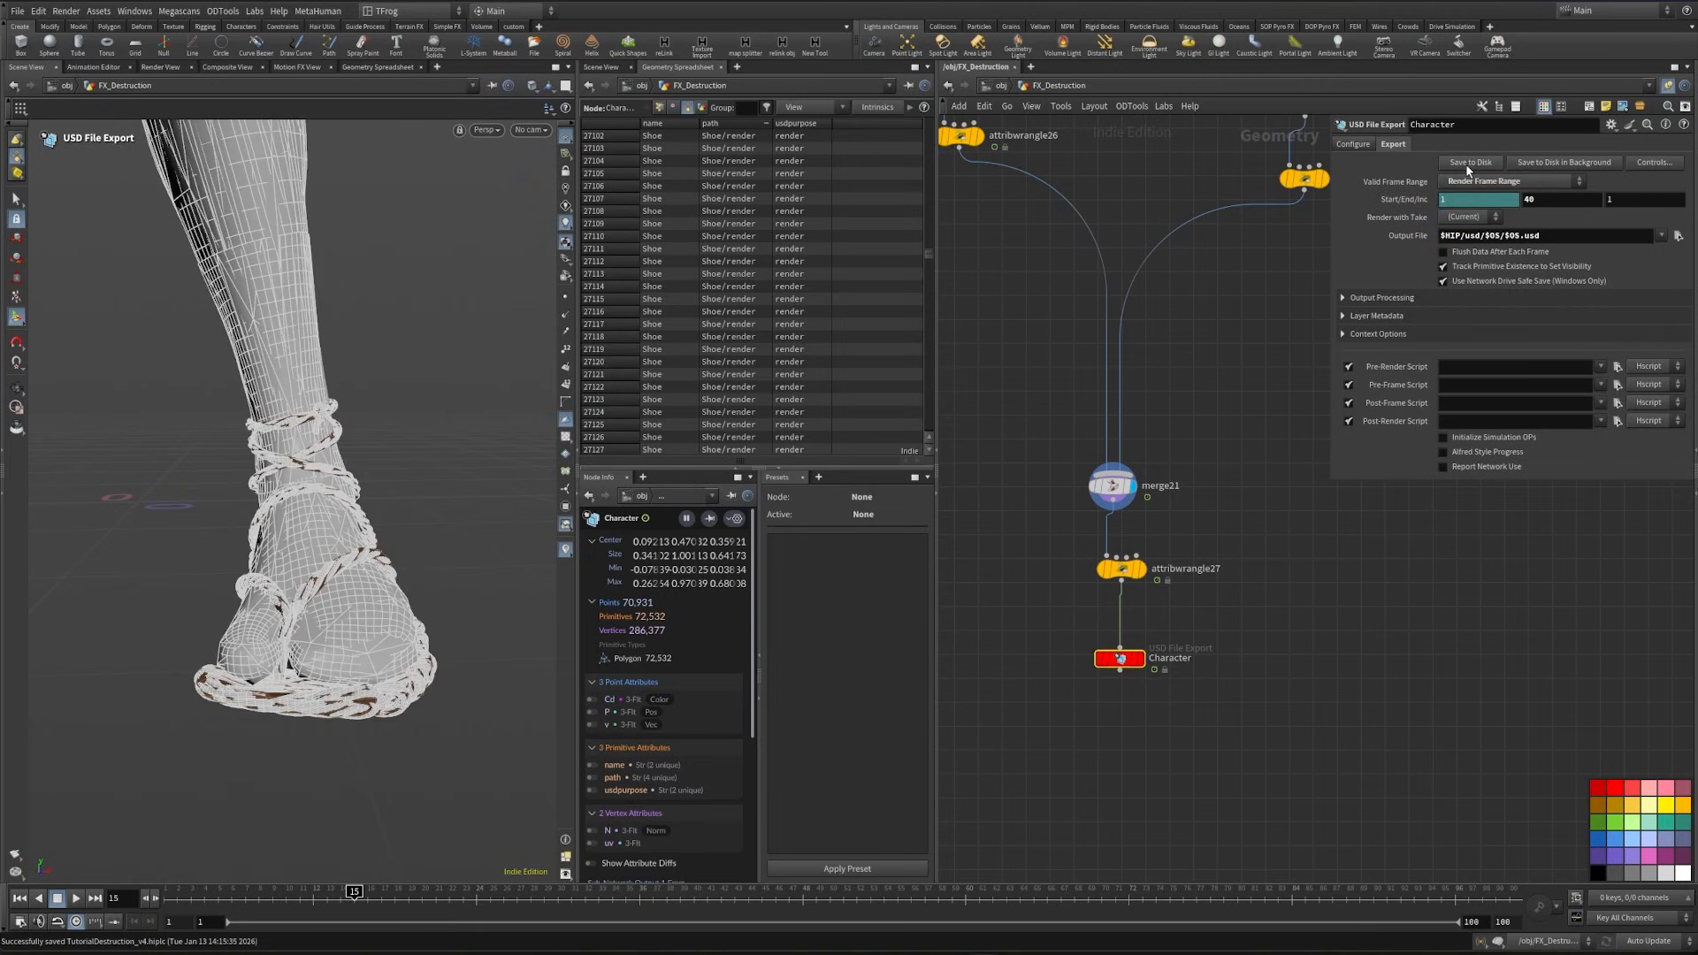
# - Inspect the attributes on the pants branch's merge13 and on the destruction render wrangle attribwrangle9
pyautogui.moveTo(1580, 617); pyautogui.dragTo(1474, 602, button='middle')
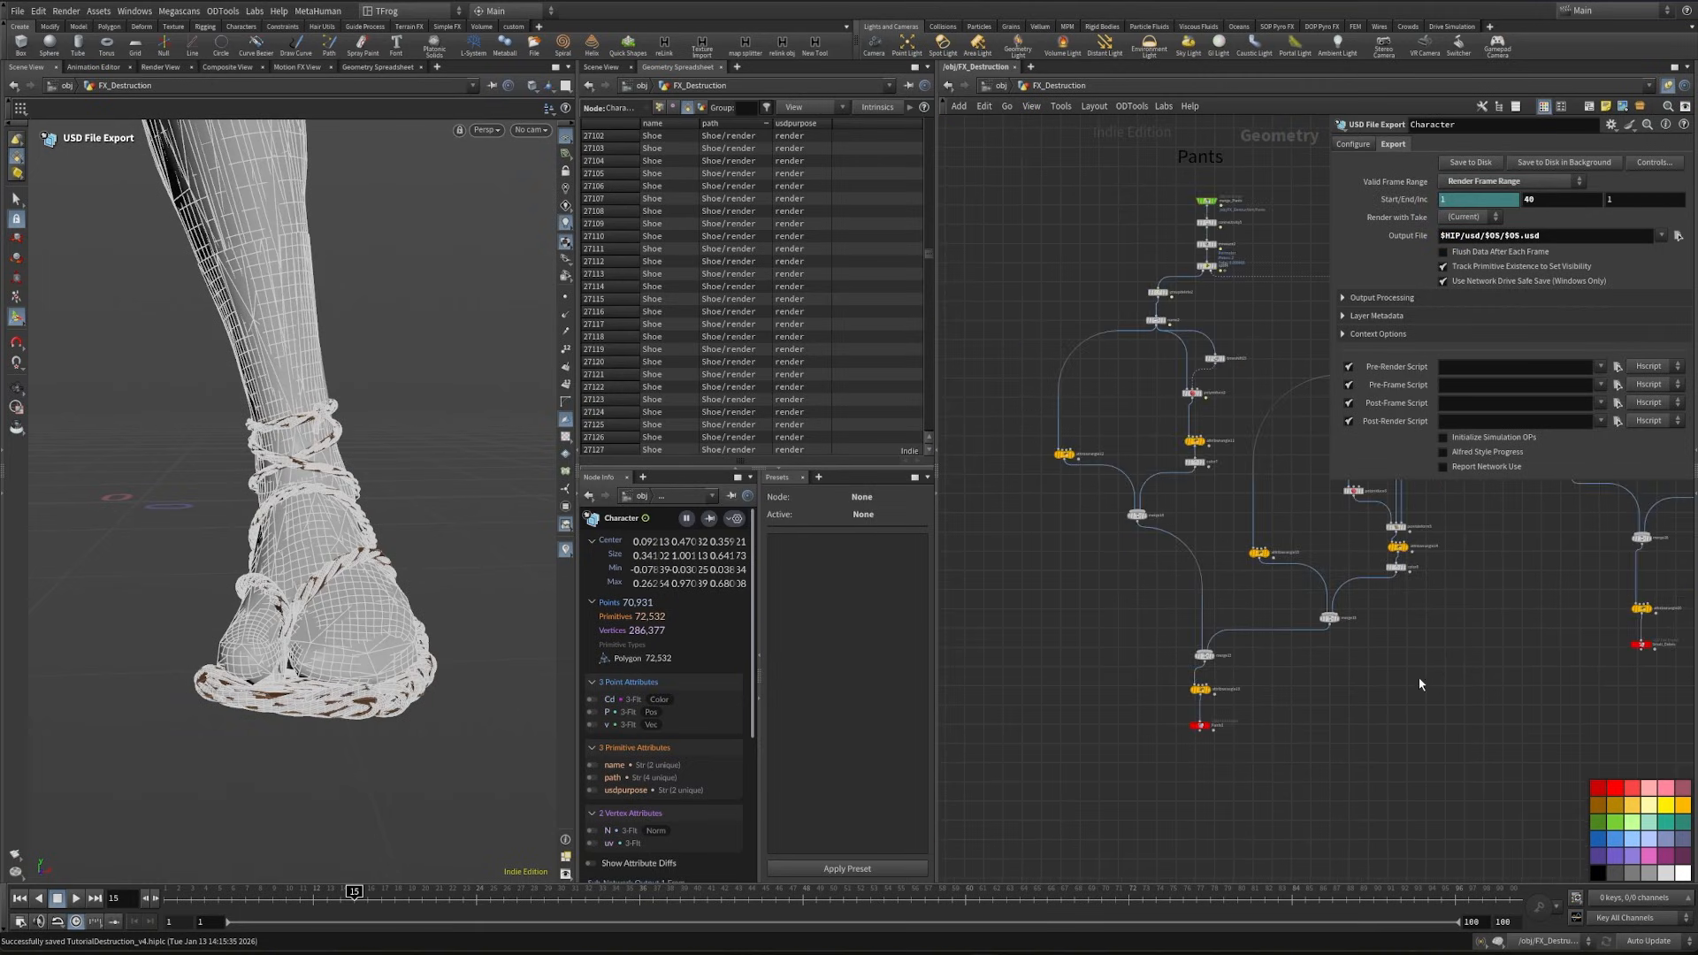
pyautogui.scroll(5, 1220, 663)
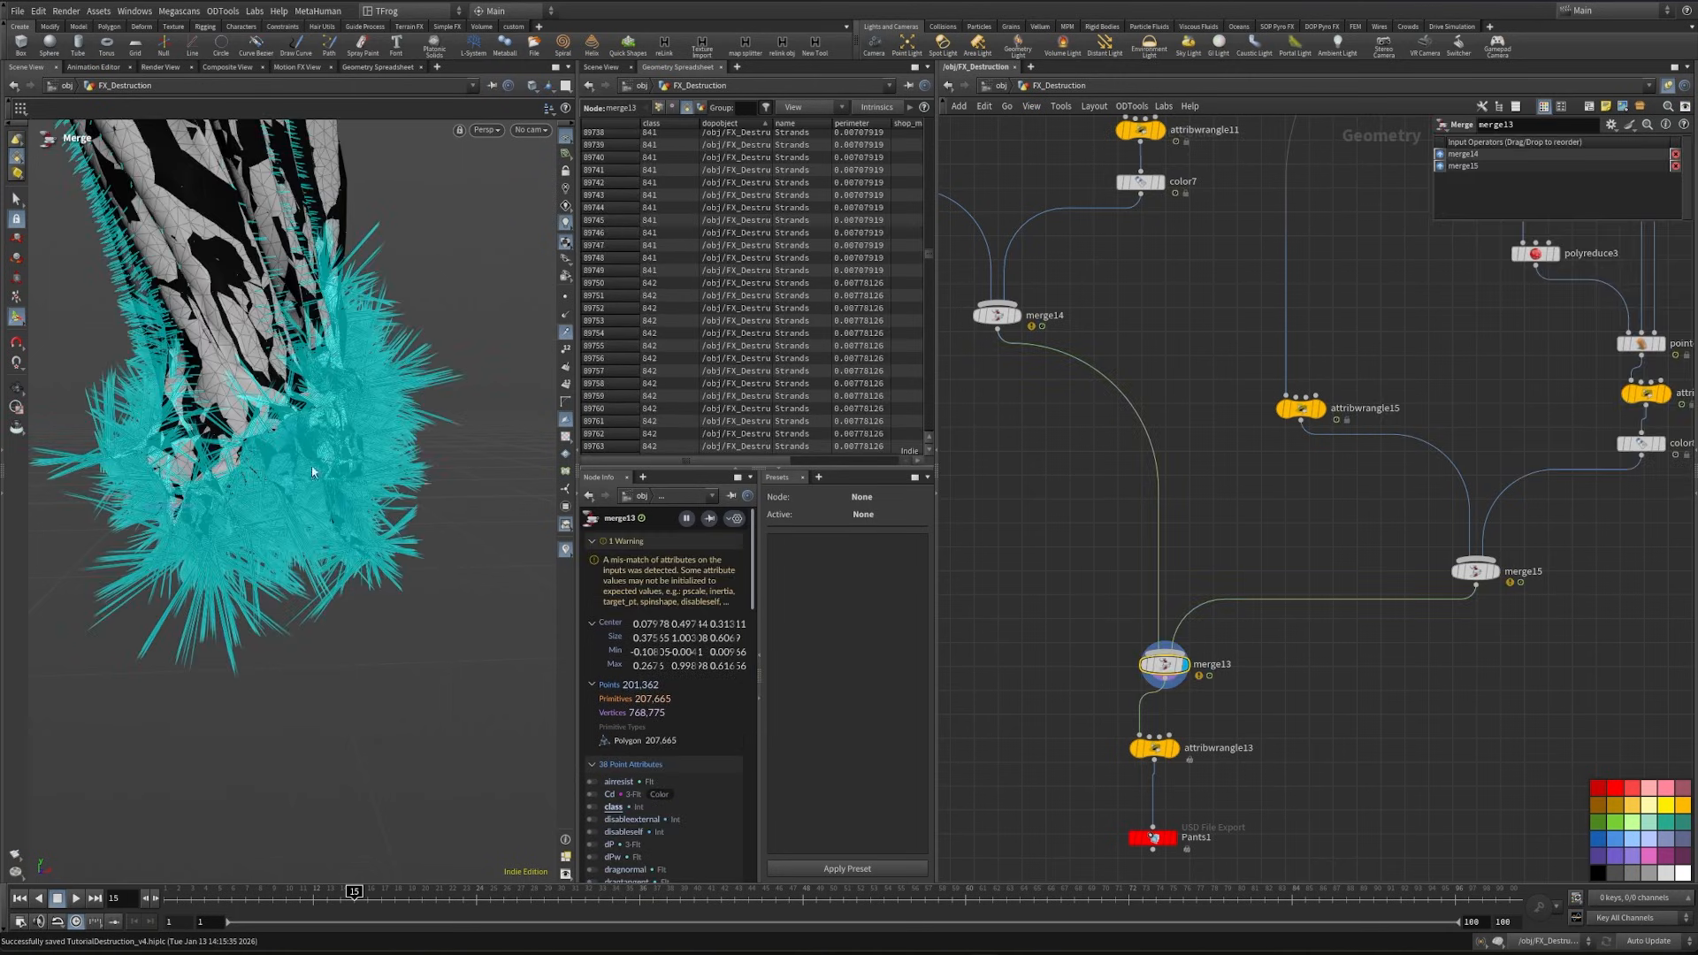
pyautogui.moveTo(1002, 577); pyautogui.dragTo(1443, 617, button='middle')
pyautogui.scroll(-4, 1461, 616)
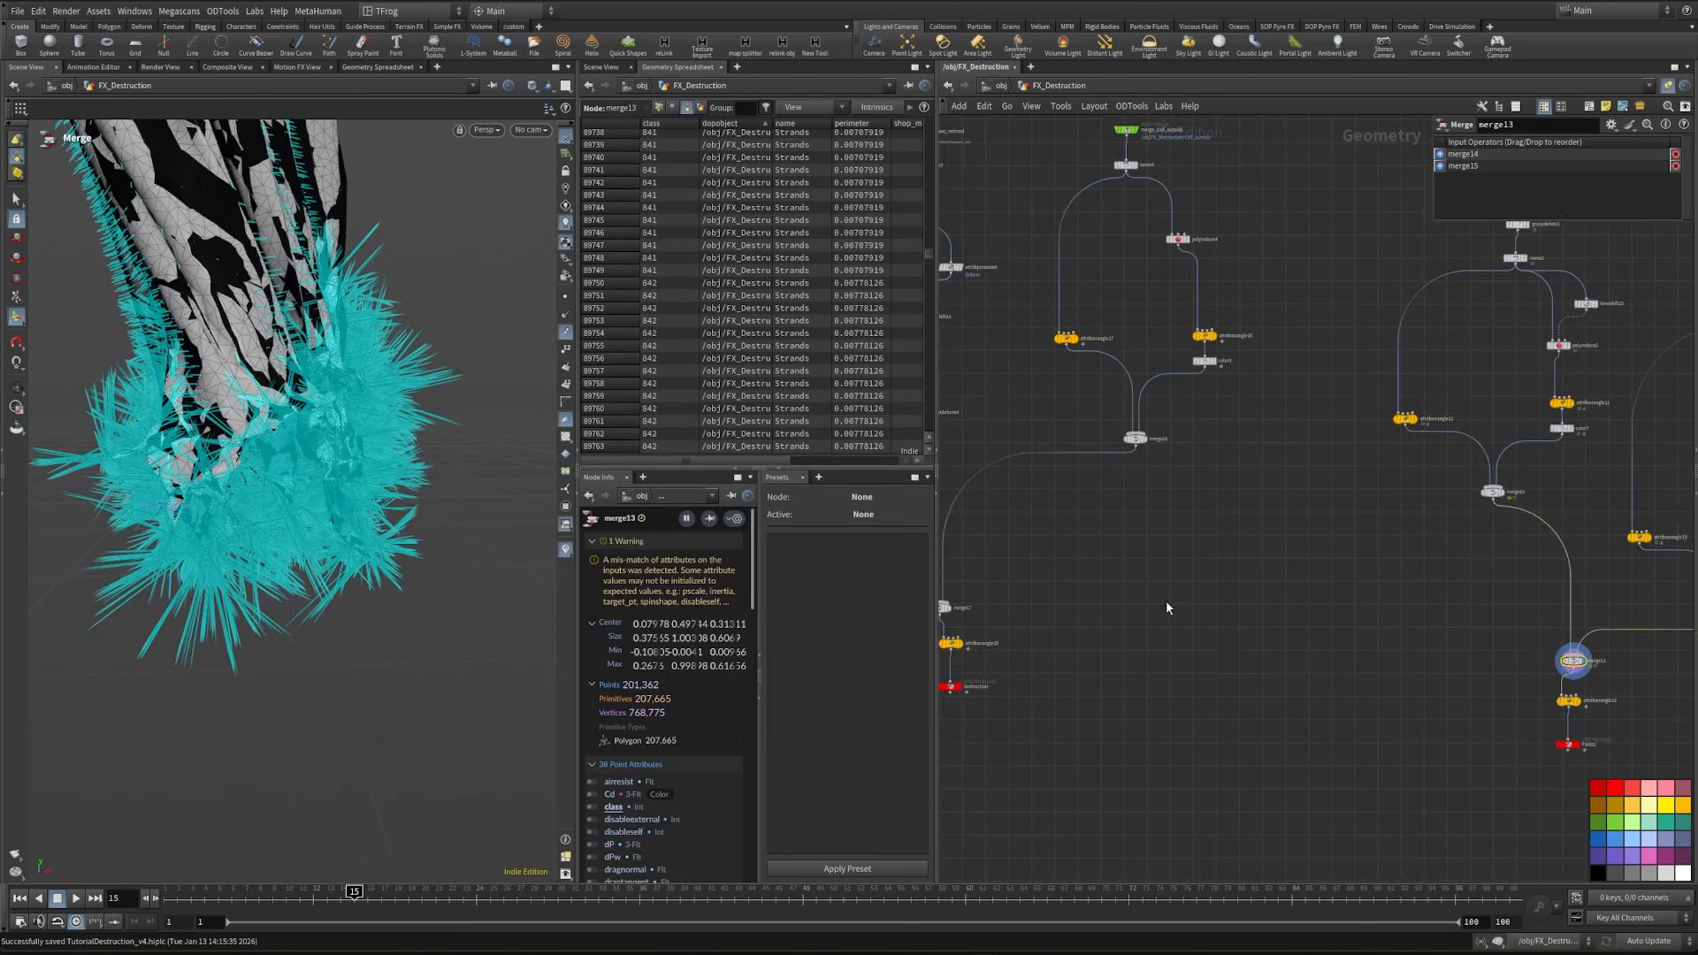
pyautogui.moveTo(1057, 603); pyautogui.dragTo(1349, 660, button='middle')
pyautogui.scroll(4, 1122, 645)
pyautogui.moveTo(1062, 447); pyautogui.dragTo(1126, 531, button='middle')
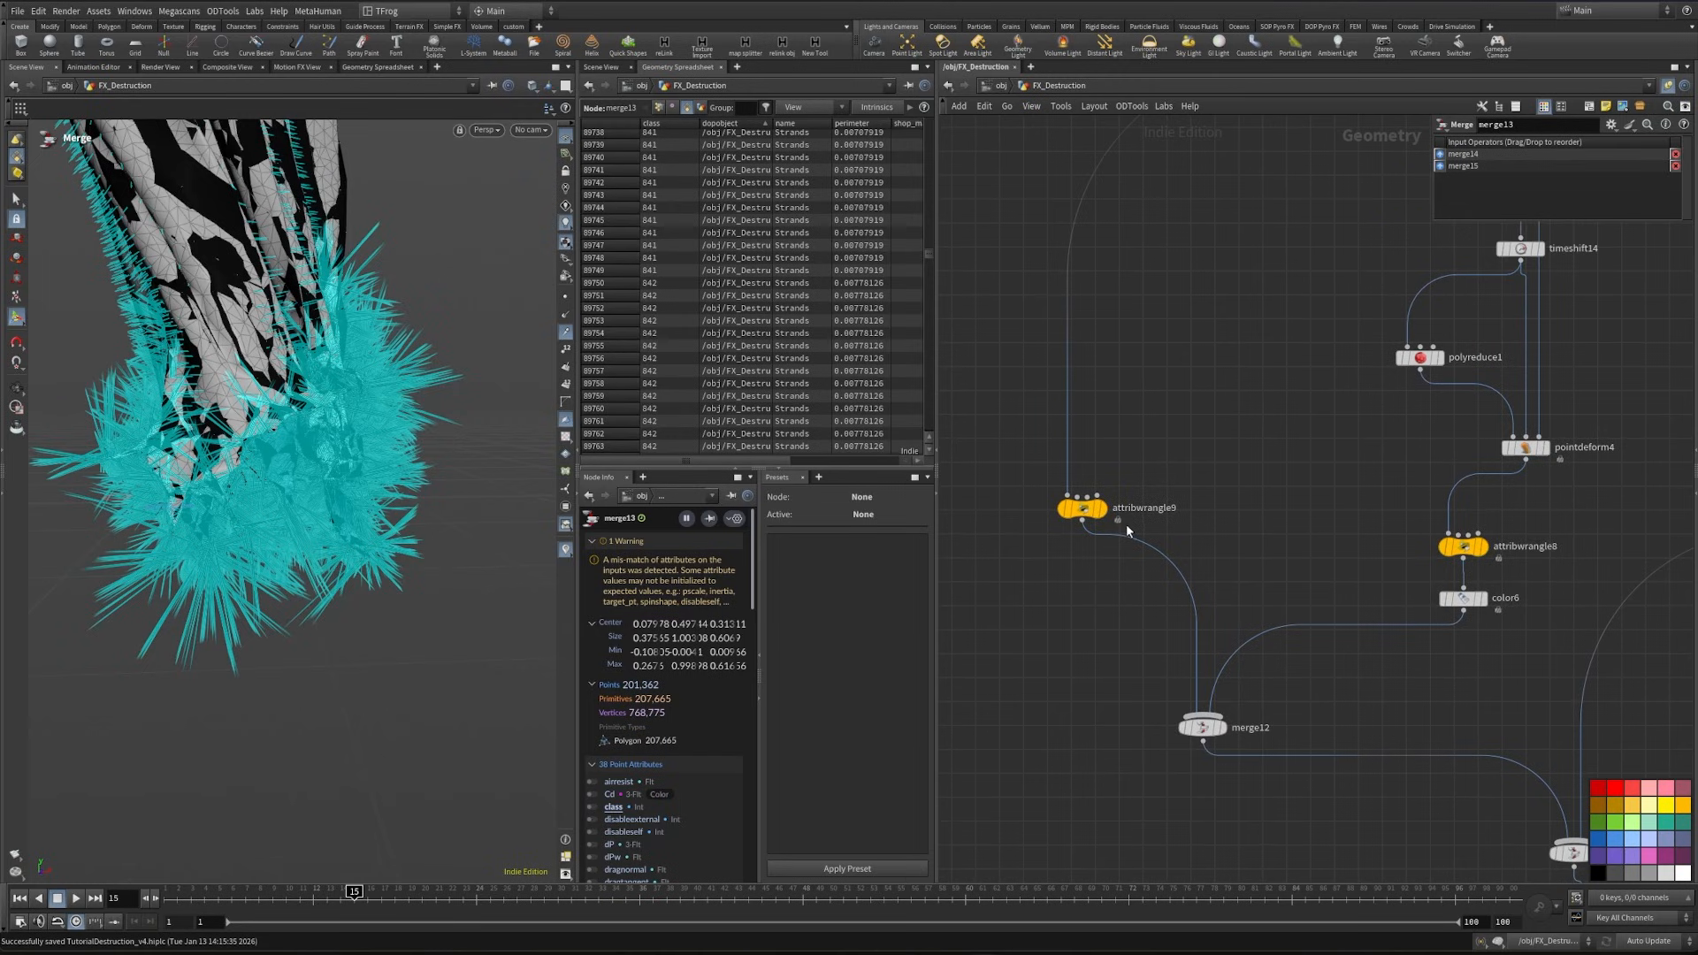
pyautogui.click(1113, 517)
pyautogui.click(1086, 509)
pyautogui.scroll(-3, 1234, 516)
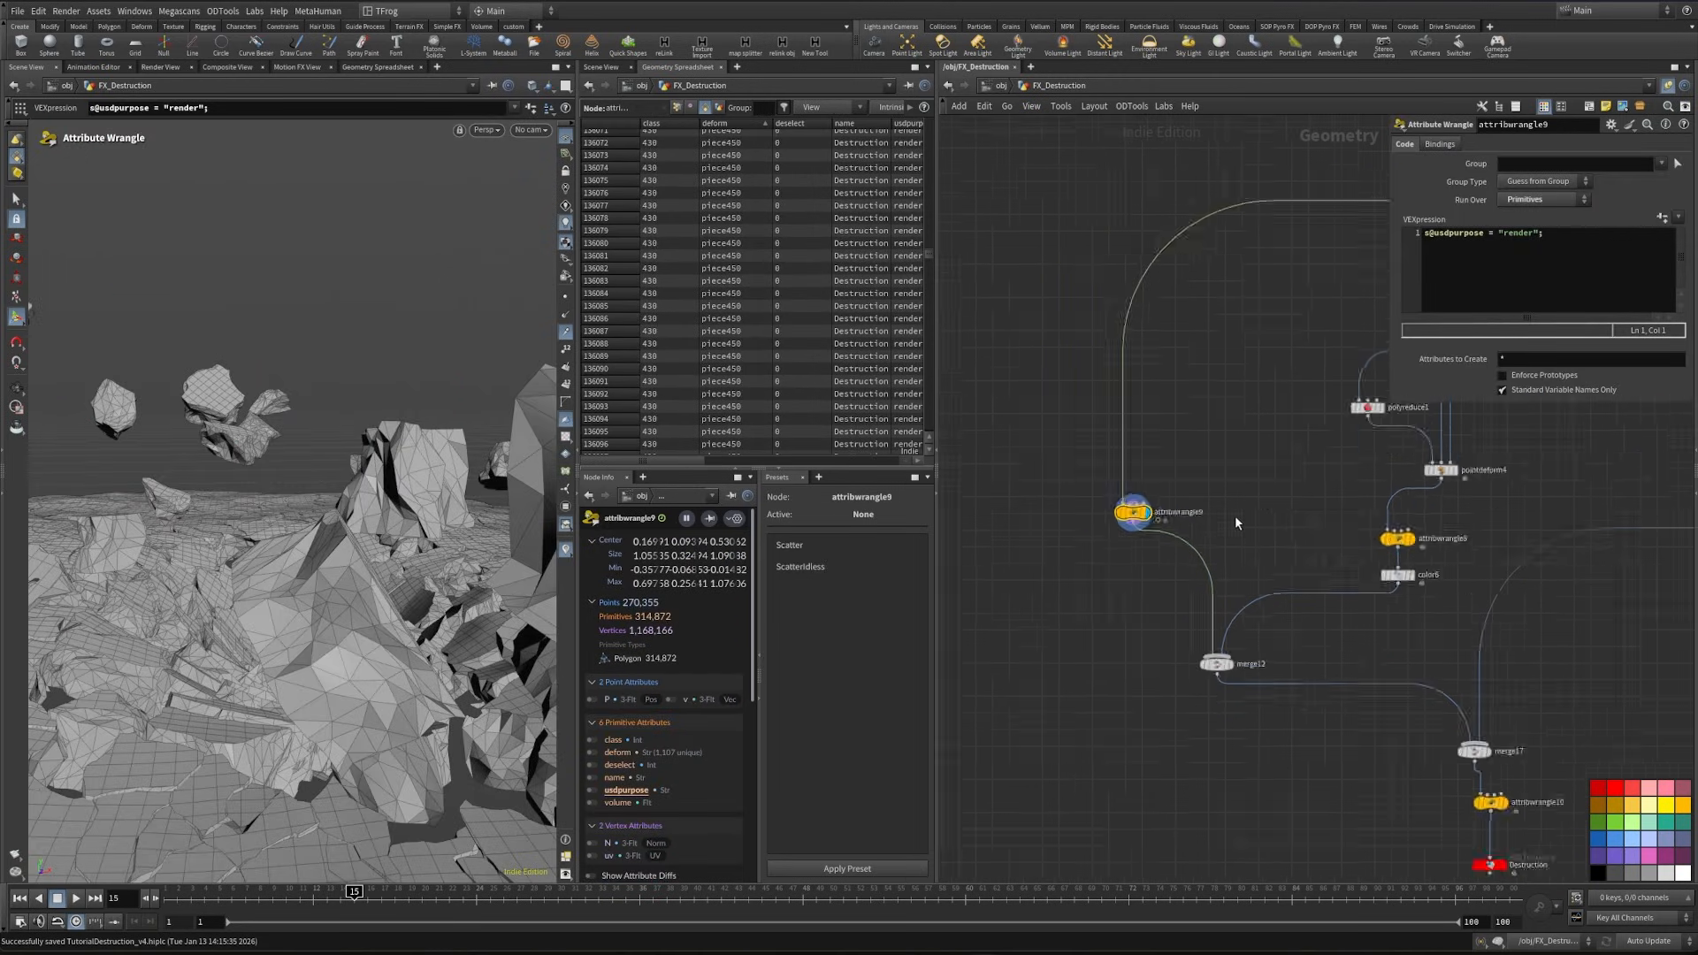
# - Add a Trail node beside the sort1 and retime1 nodes of the animated points branch
pyautogui.moveTo(1192, 489); pyautogui.dragTo(1031, 685, button='middle')
pyautogui.scroll(-2, 1034, 683)
pyautogui.moveTo(1041, 343); pyautogui.dragTo(1084, 596, button='middle')
pyautogui.scroll(-2, 1260, 472)
pyautogui.moveTo(1263, 473); pyautogui.dragTo(1104, 851, button='middle')
pyautogui.press('1')
pyautogui.scroll(2, 1128, 511)
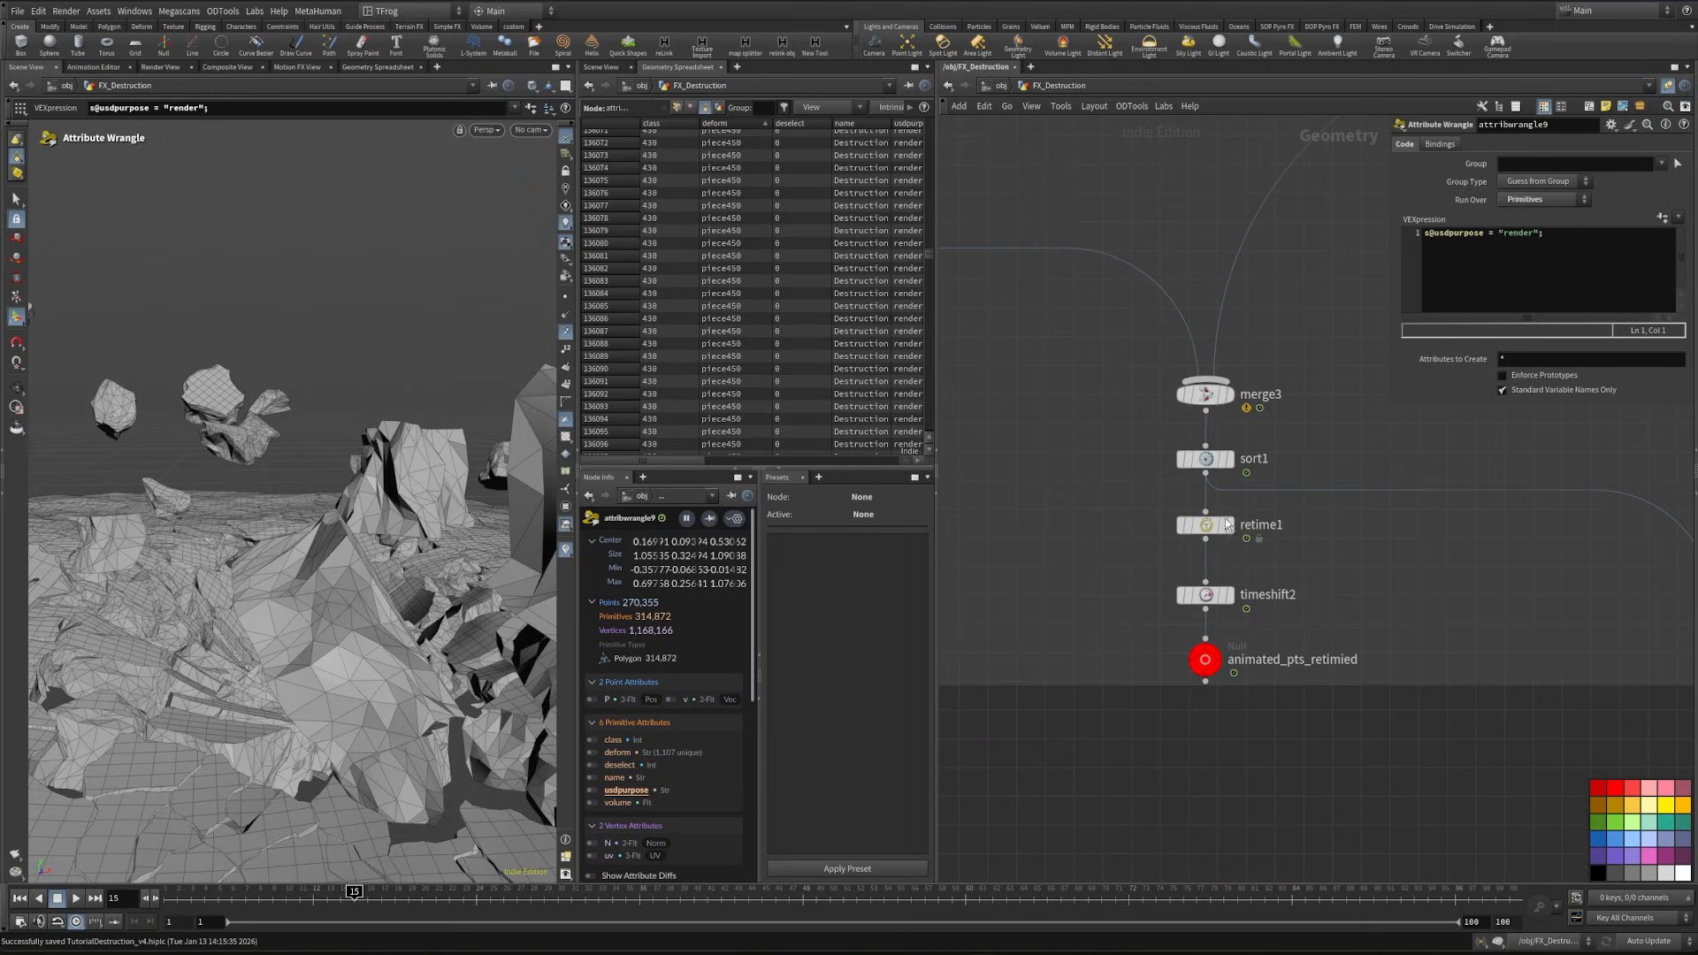
pyautogui.press('Tab')
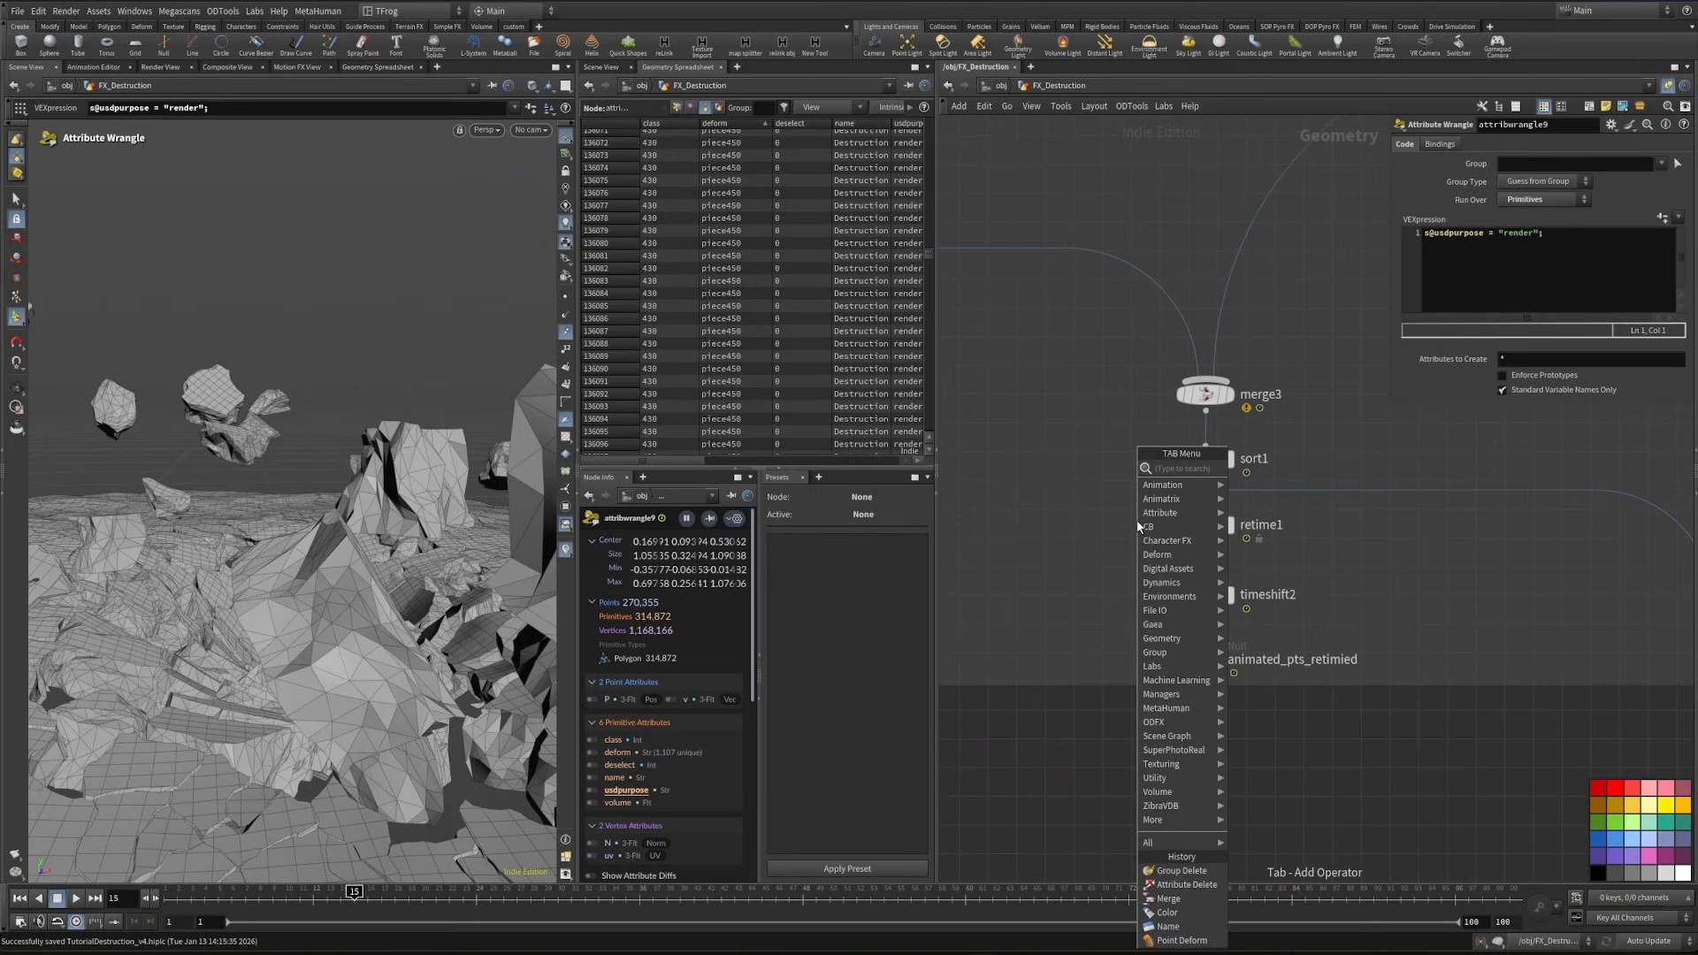
pyautogui.write('trail')
pyautogui.press('Return')
pyautogui.click(1118, 551)
# - Set the Trail's result type to Compute Velocity and insert it between sort1 and retime1
pyautogui.click(1604, 144)
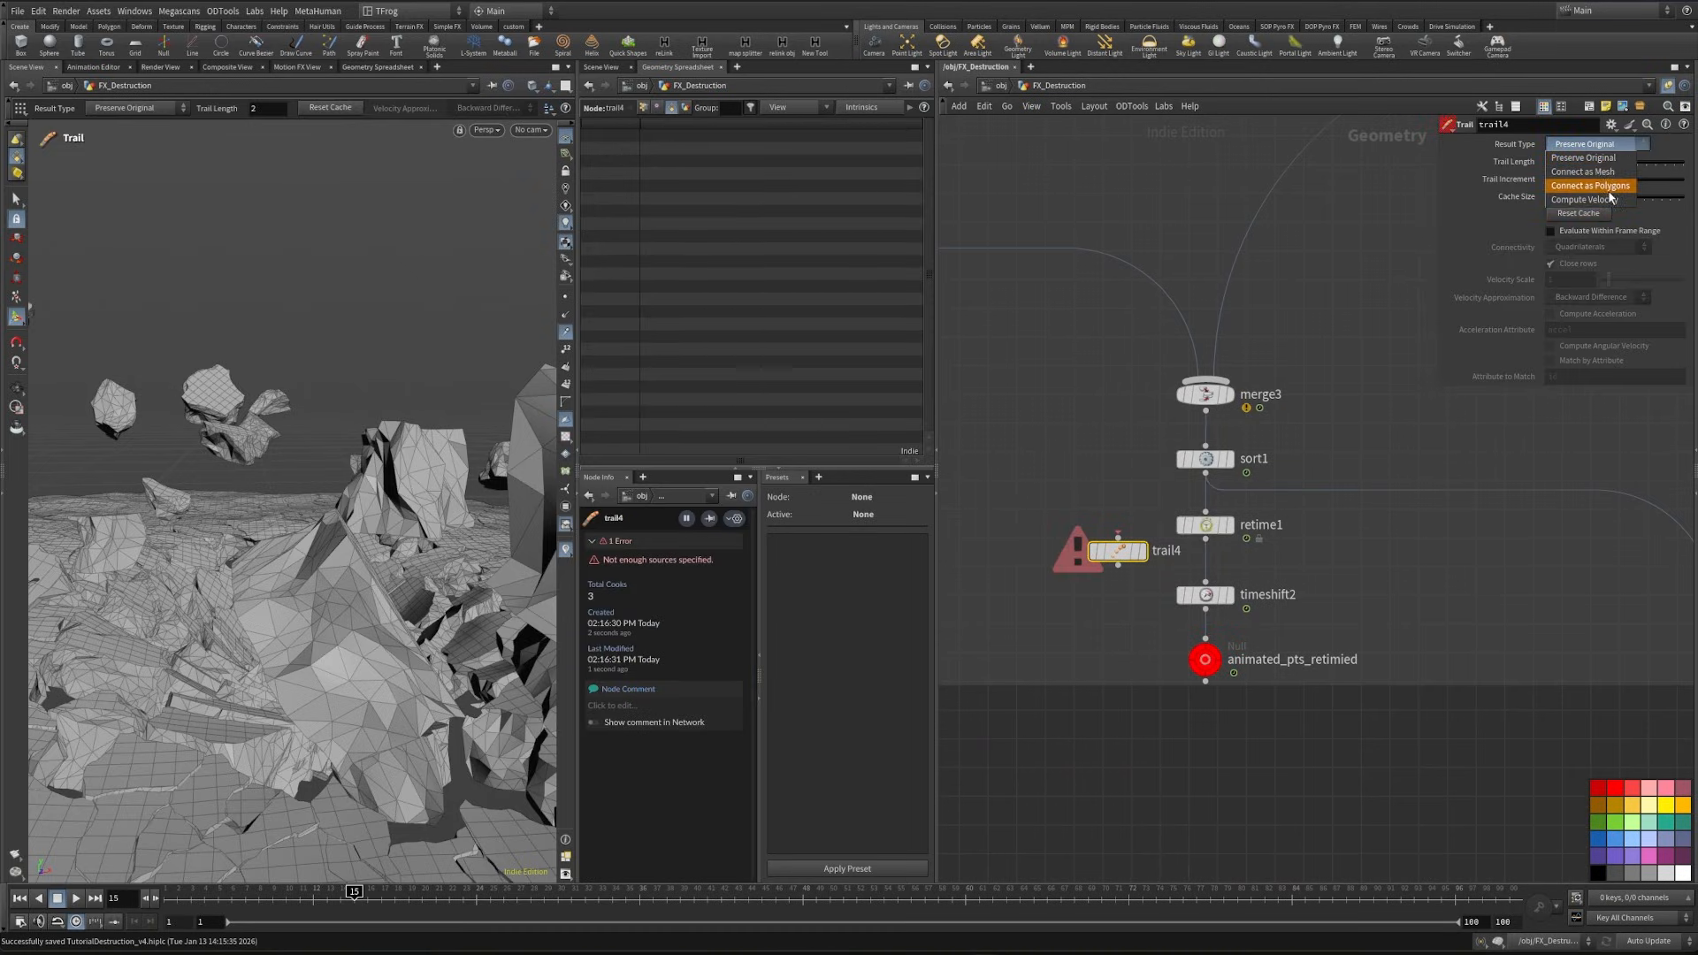
pyautogui.click(1583, 199)
pyautogui.moveTo(1117, 551); pyautogui.dragTo(1206, 513)
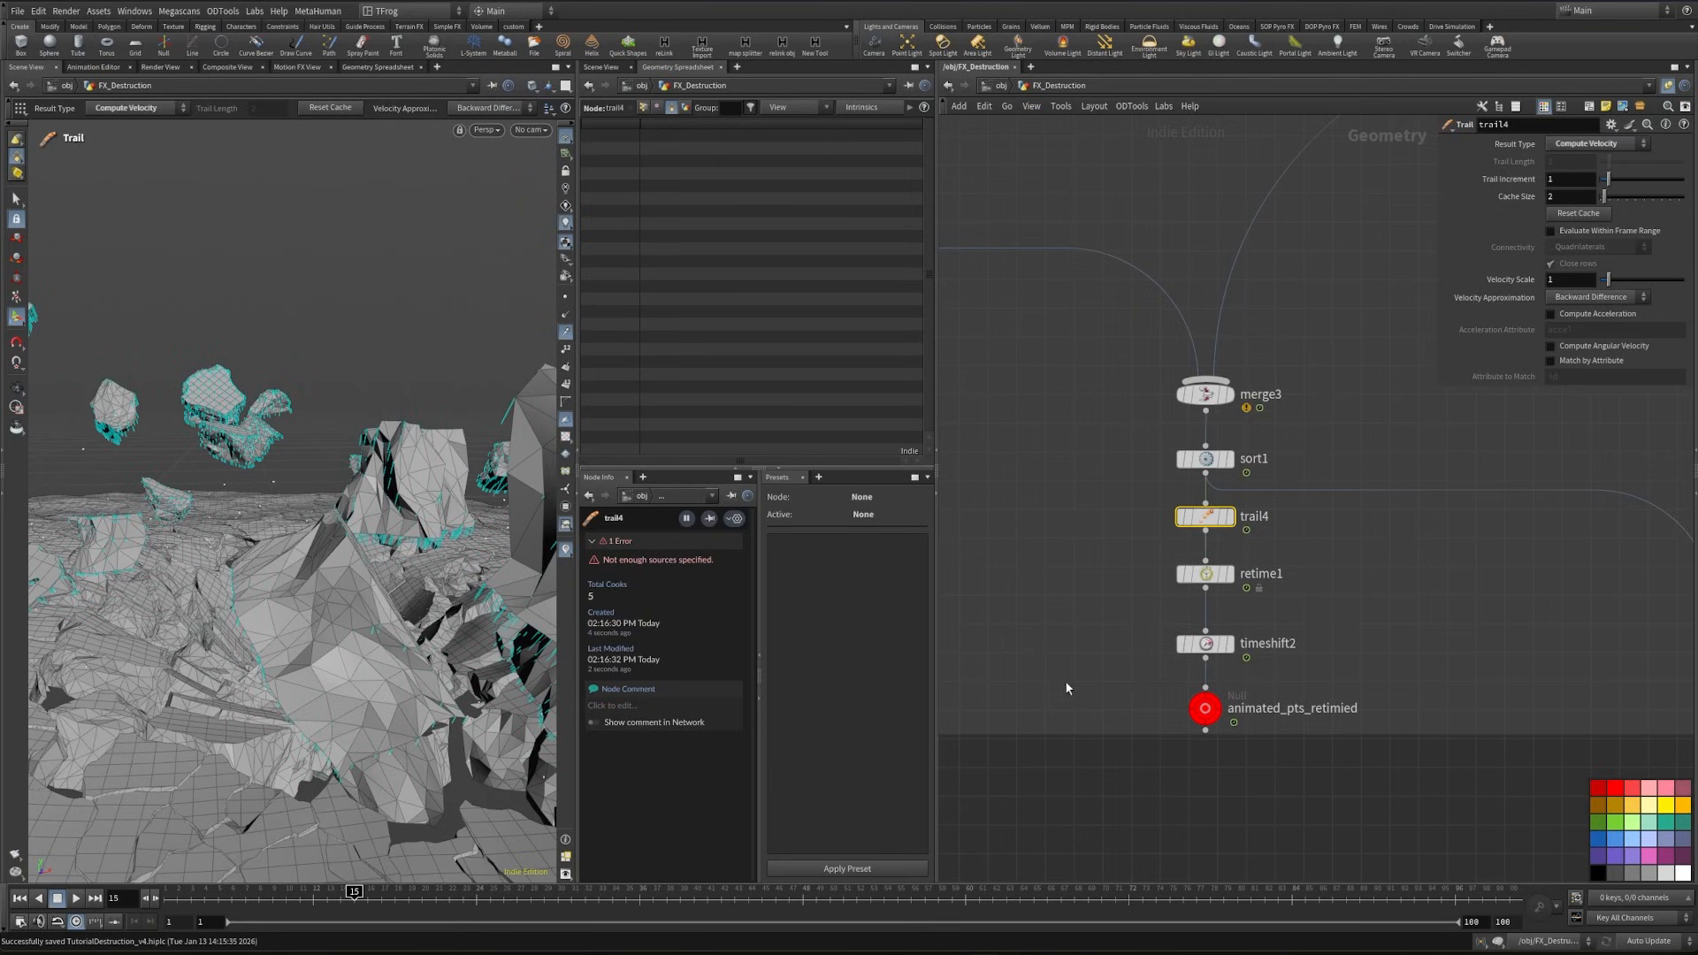
# - Inspect the attributes and export settings on the Destruction USD export below attribwrangle10
pyautogui.scroll(-5, 1158, 588)
pyautogui.moveTo(1204, 656); pyautogui.dragTo(1251, 194, button='middle')
pyautogui.moveTo(1251, 760); pyautogui.dragTo(1250, 613, button='middle')
pyautogui.scroll(2, 1251, 614)
pyautogui.scroll(2, 1249, 612)
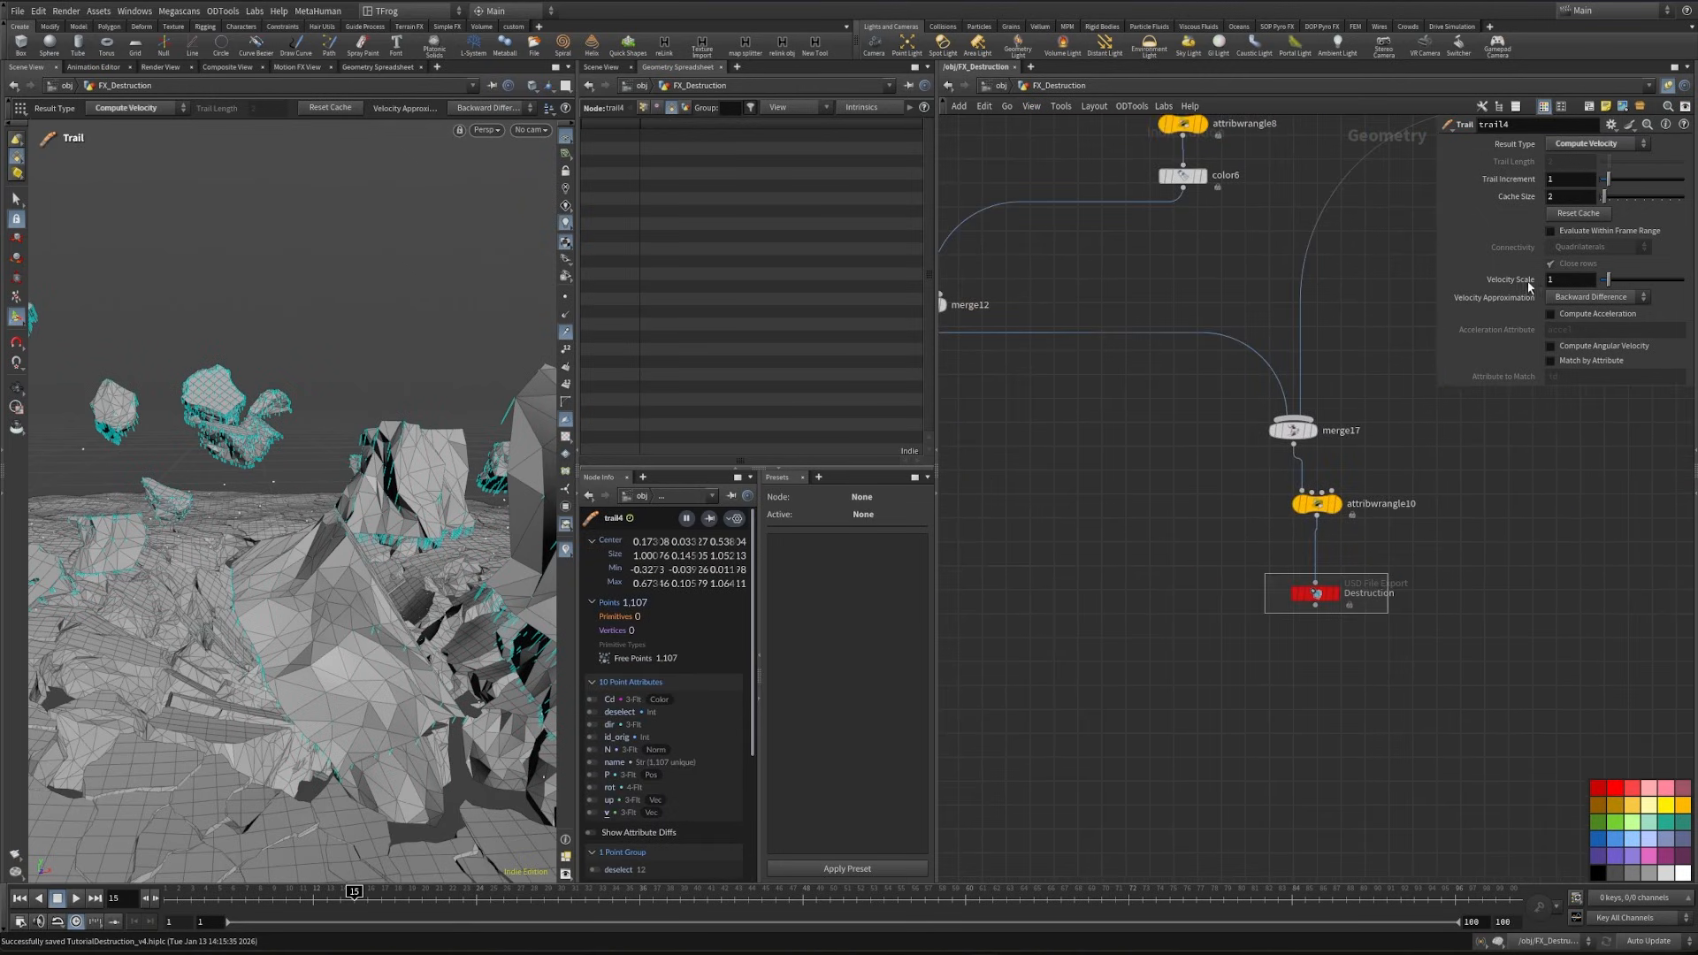
pyautogui.scroll(-5, 1197, 658)
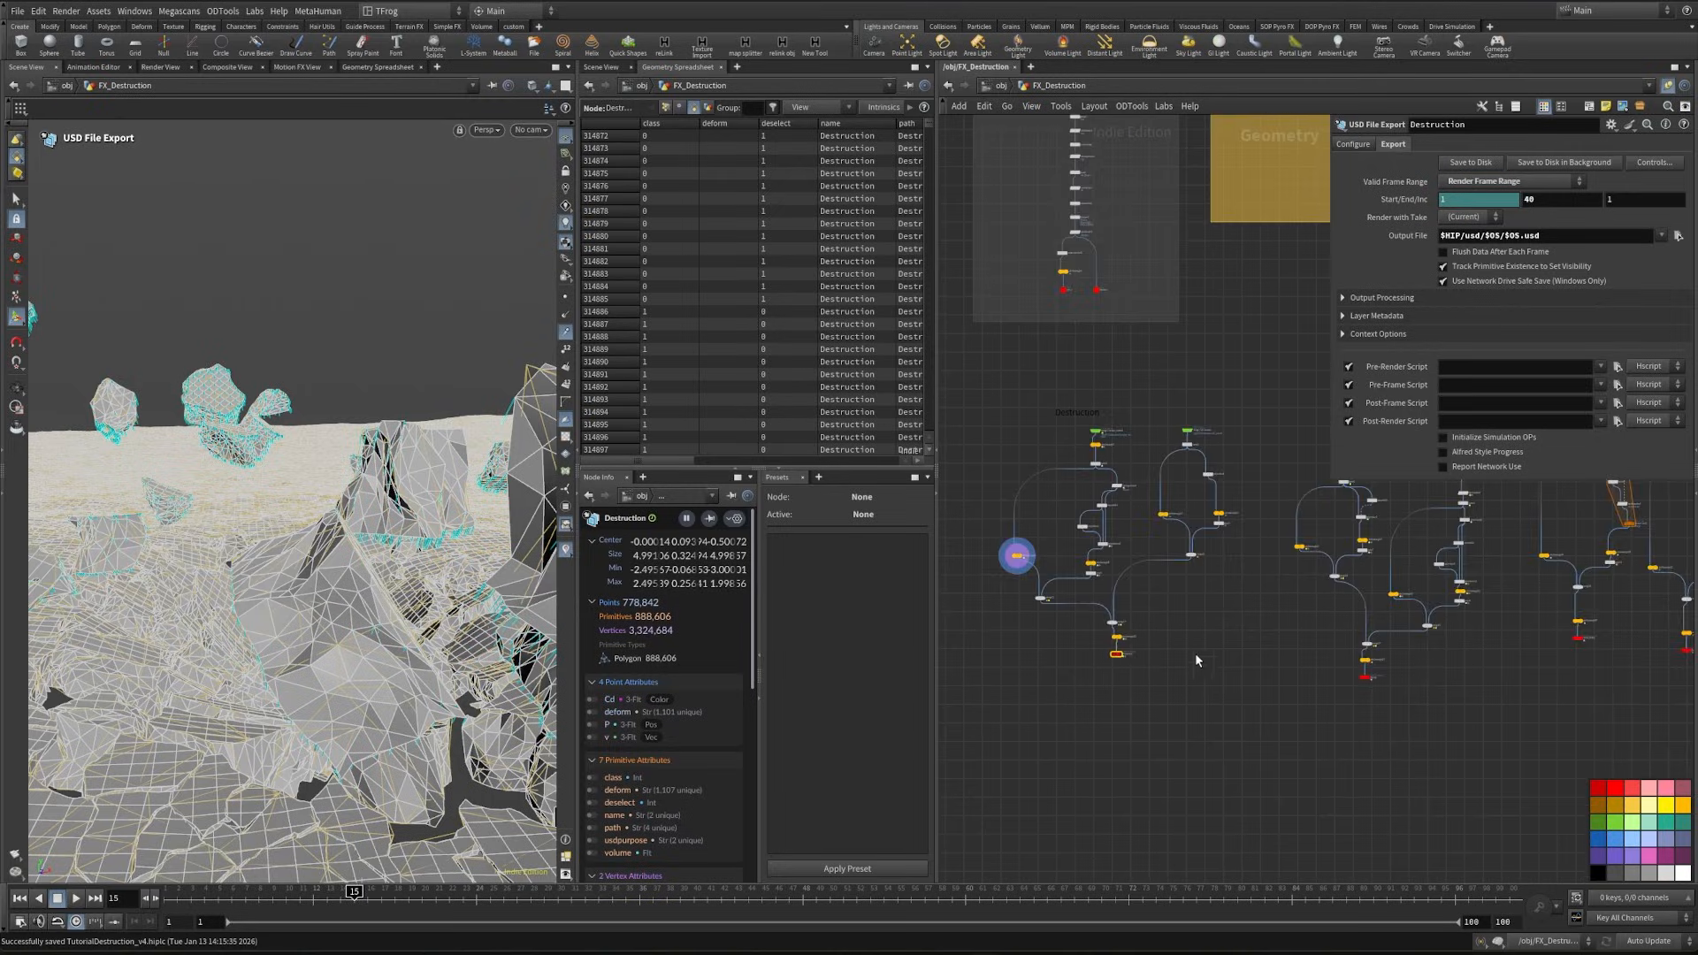
# - Display and copy the Debri_Smoke null at the end of the smoke network
pyautogui.moveTo(1092, 371); pyautogui.dragTo(1205, 612, button='middle')
pyautogui.scroll(5, 1206, 601)
pyautogui.scroll(4, 1289, 562)
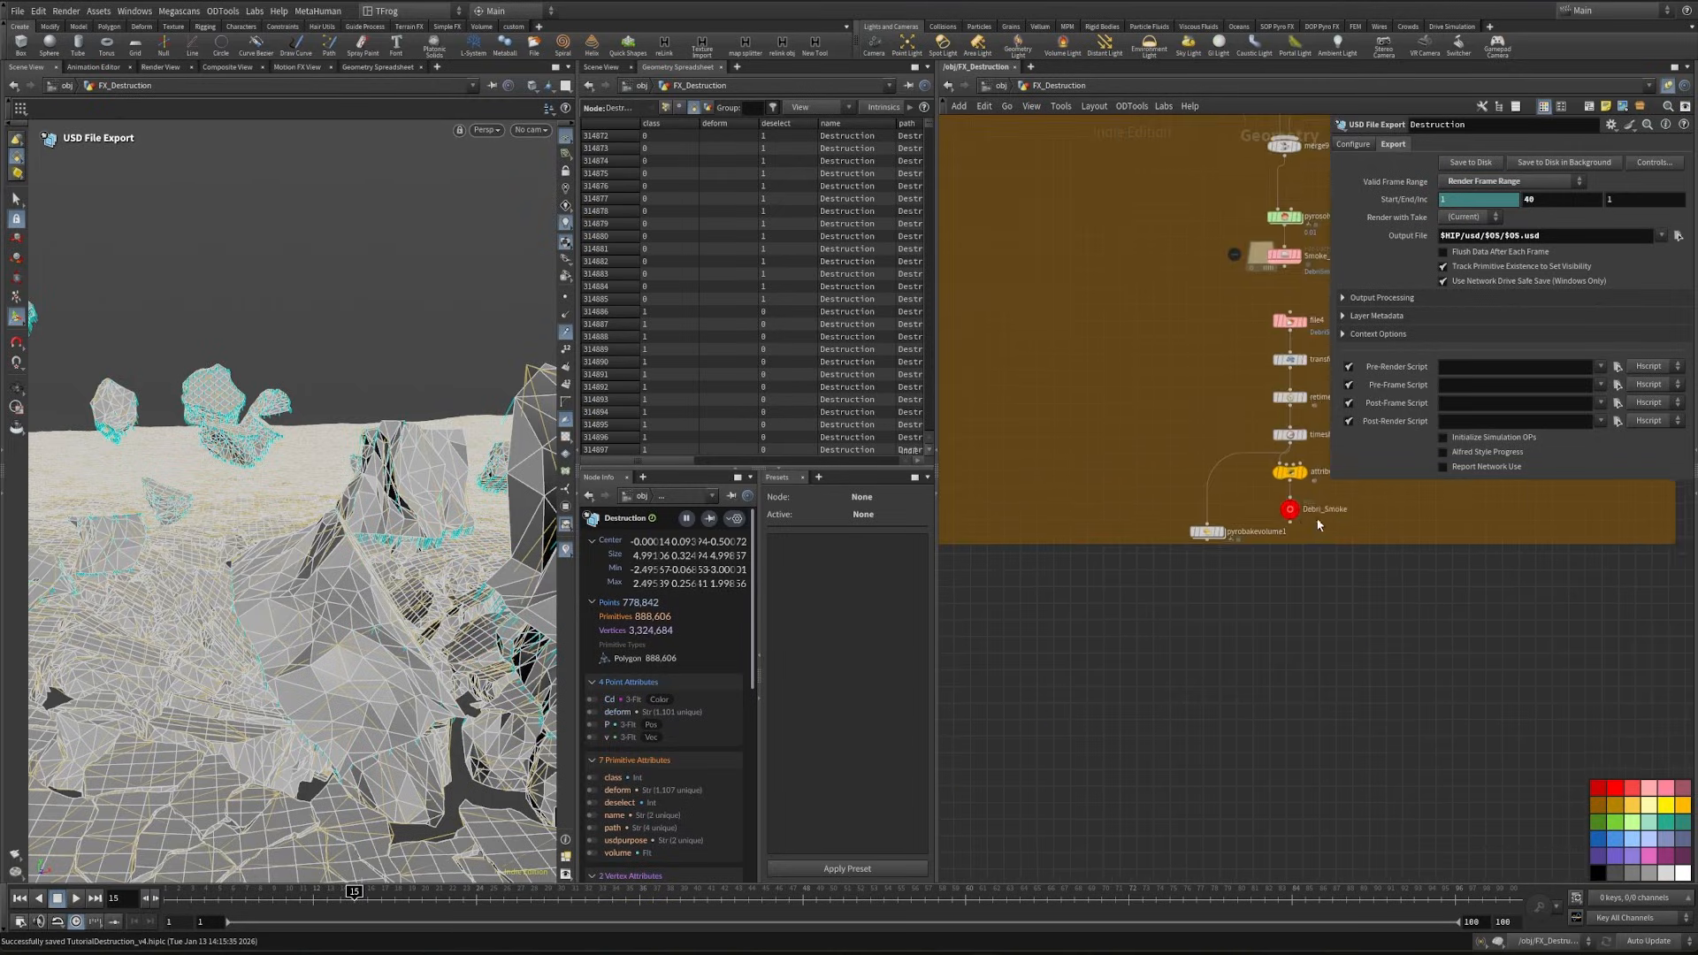
pyautogui.moveTo(1318, 527); pyautogui.dragTo(1249, 573, button='middle')
pyautogui.scroll(5, 1226, 546)
pyautogui.click(1221, 557)
pyautogui.click(1206, 570)
pyautogui.hotkey('ctrl', 'c')
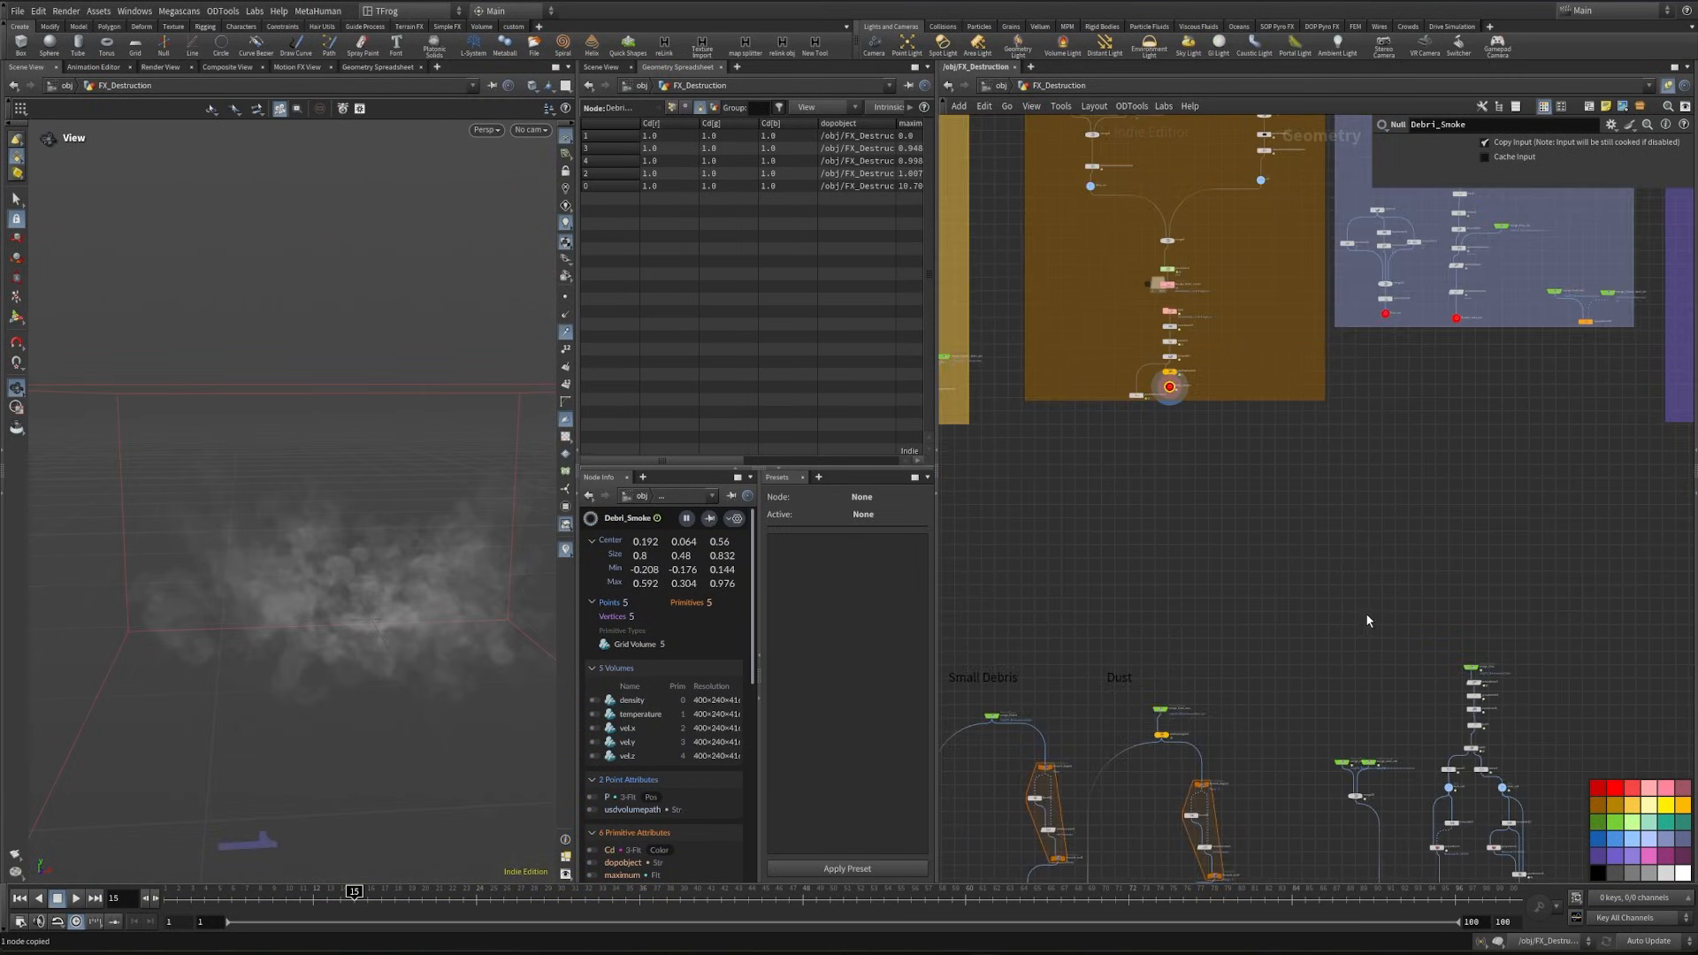
# - Paste the Debri_Smoke null as an object merge reference in the empty area beside the character branch and display it
pyautogui.moveTo(1365, 613); pyautogui.dragTo(1051, 385, button='middle')
pyautogui.scroll(3, 1373, 541)
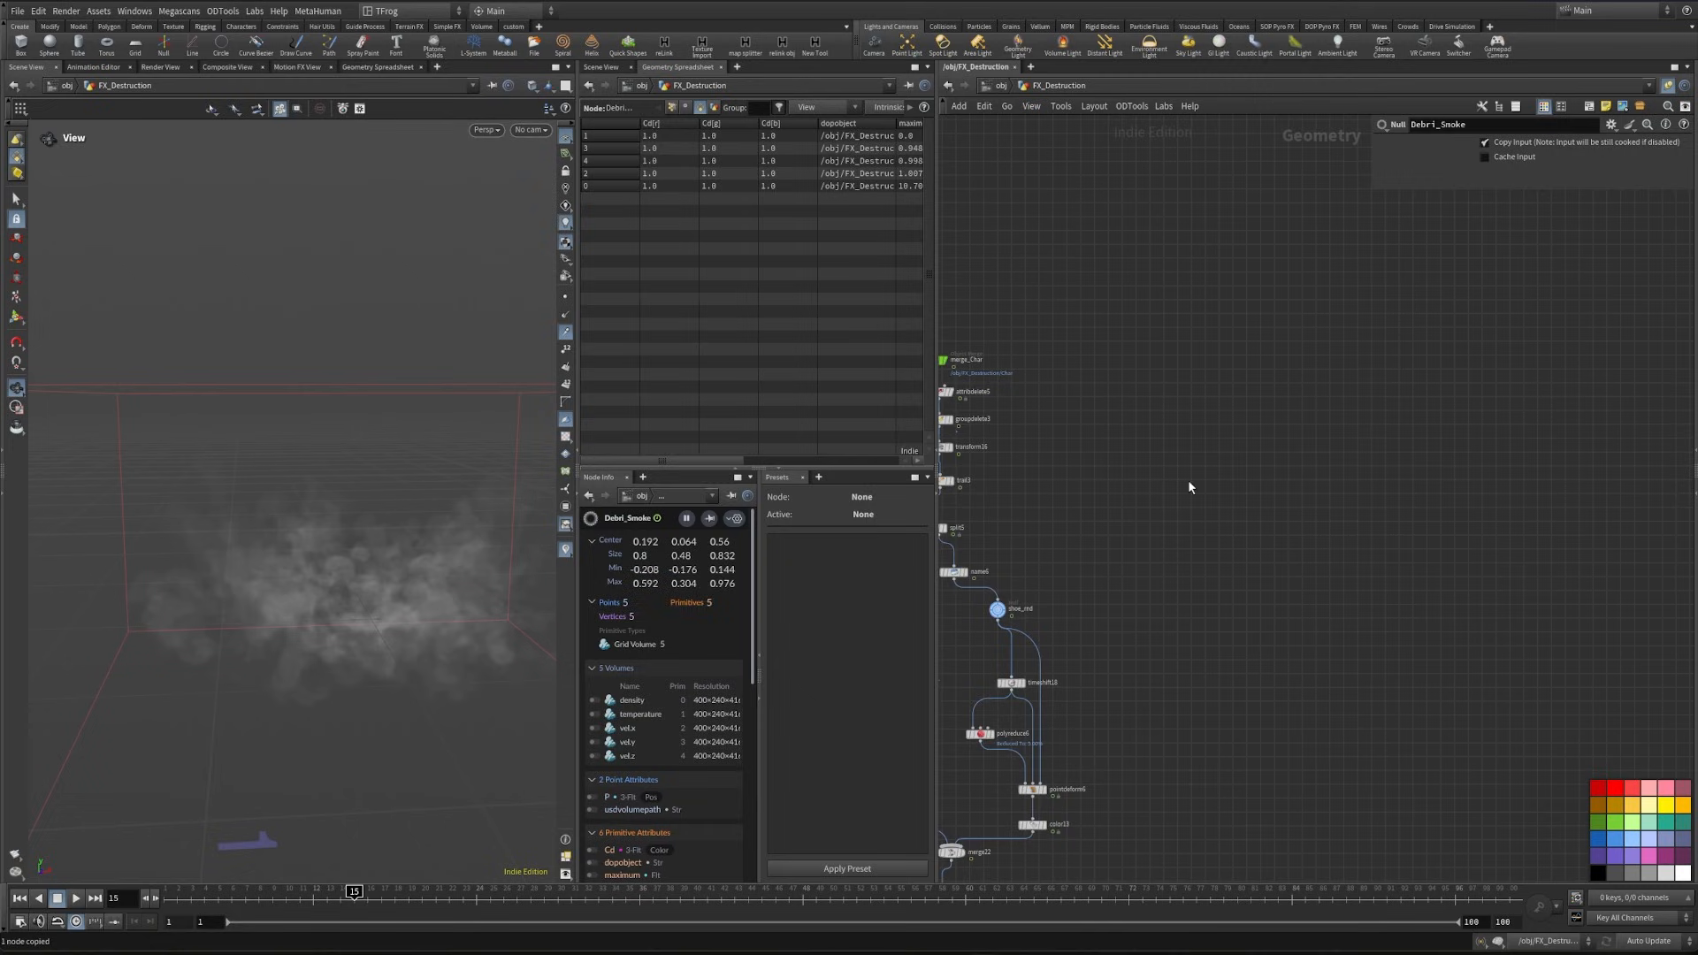
pyautogui.hotkey('ctrl', 'shift', 'v')
pyautogui.scroll(4, 1260, 511)
pyautogui.click(1265, 468)
# - Attach a File Cache named Smoke below merge_Debri_Smoke and apply the File Cach Normal preset
pyautogui.click(1233, 508)
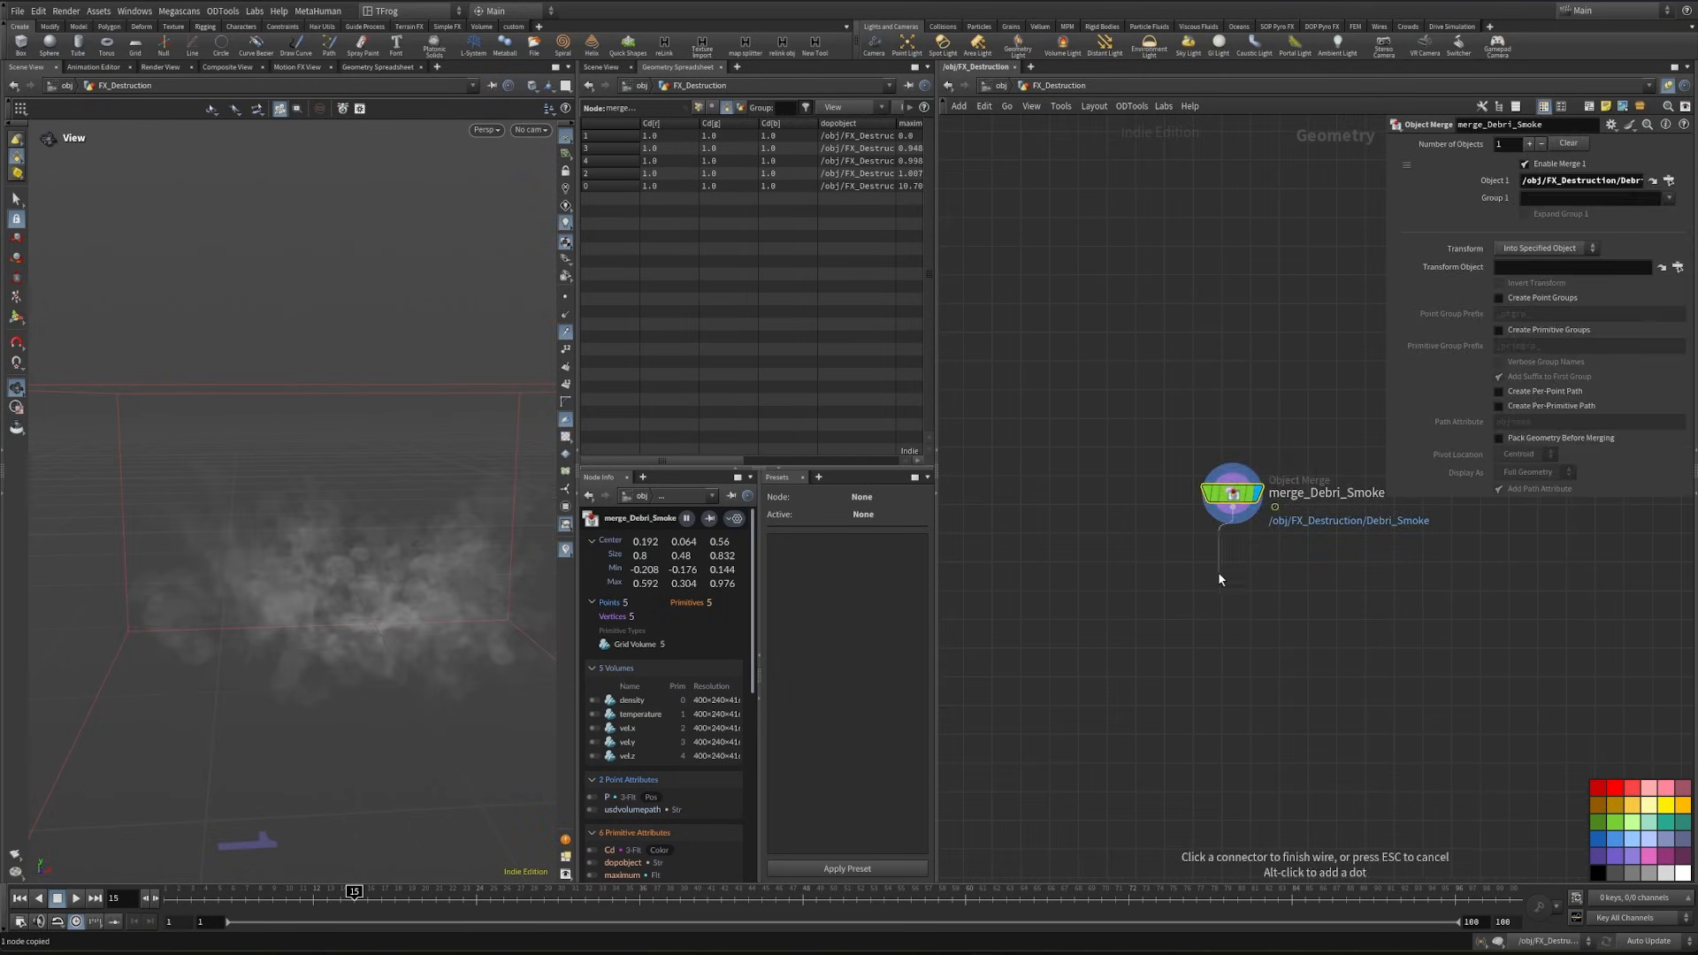
pyautogui.press('Tab')
pyautogui.write('filecache')
pyautogui.press('Return')
pyautogui.click(1229, 684)
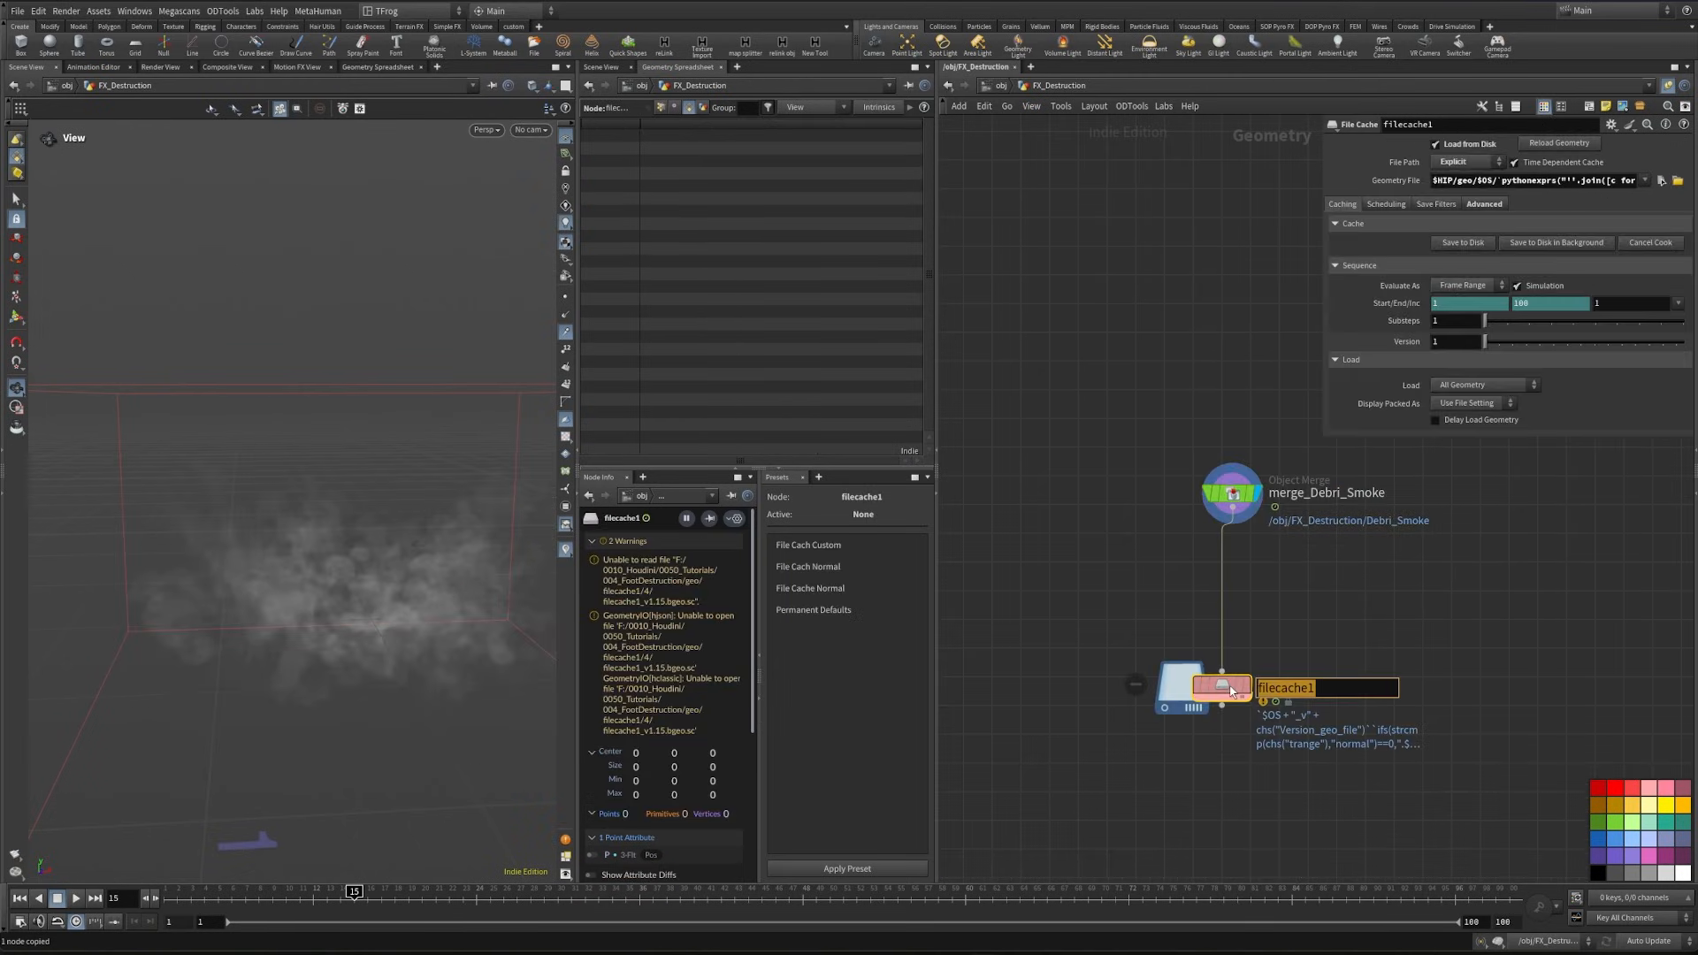
pyautogui.moveTo(1230, 690)
pyautogui.write('Smoke')
pyautogui.press('Return')
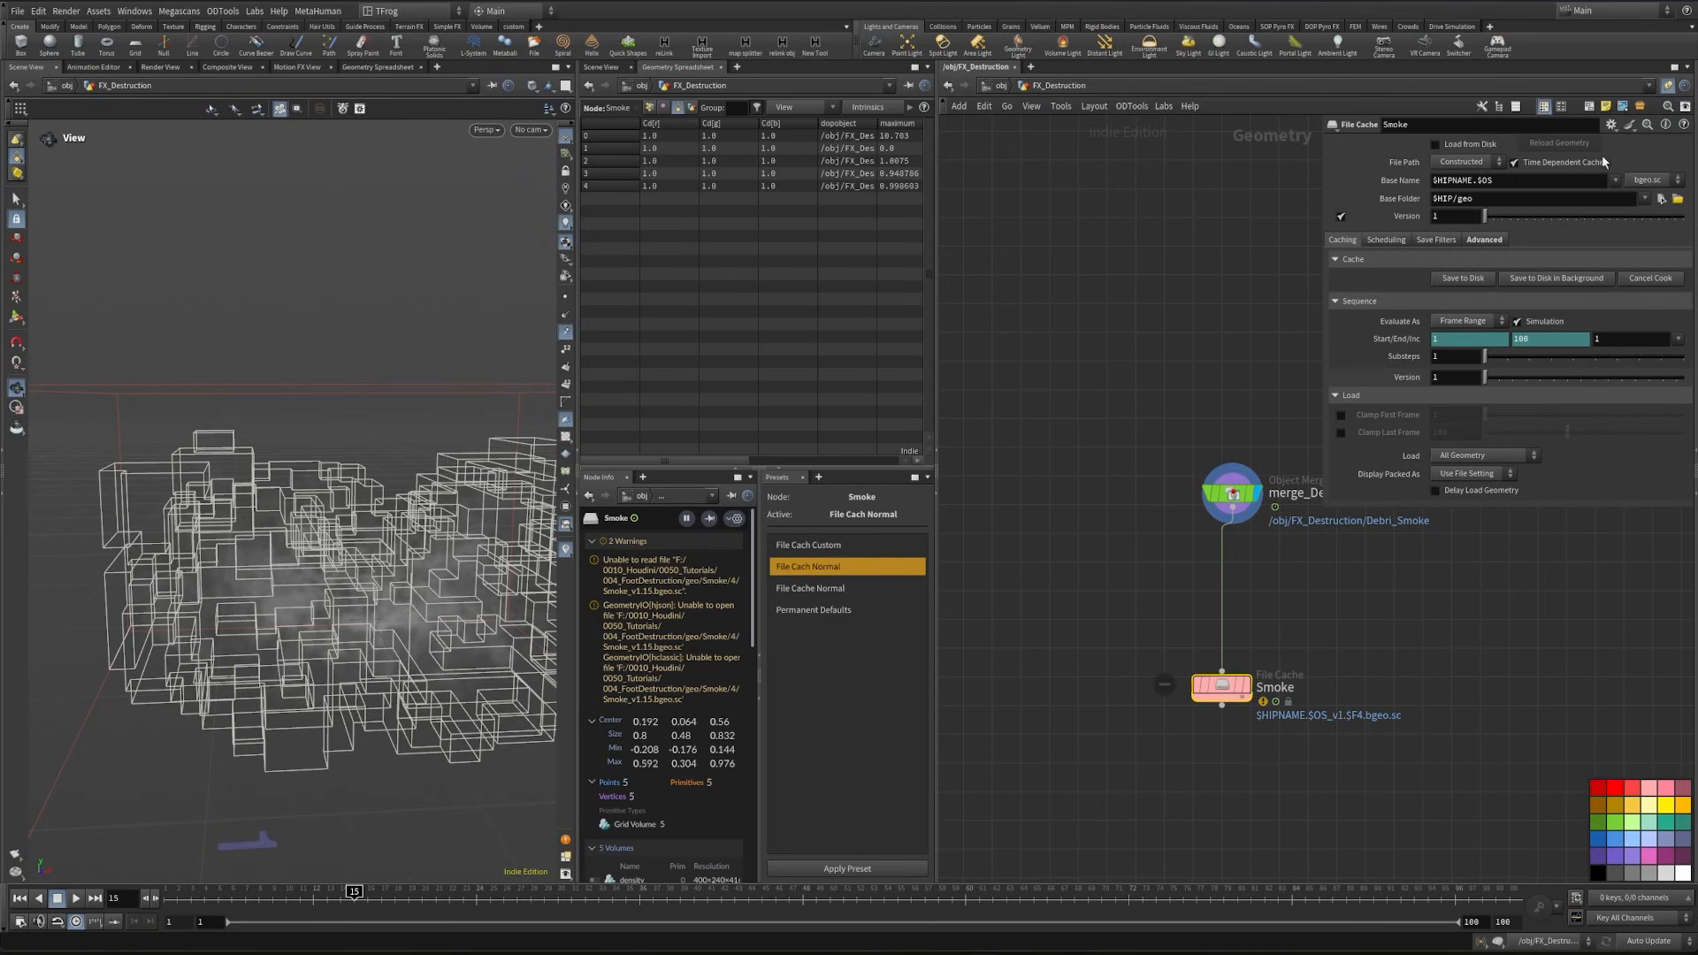
# - Set the Smoke cache's base folder to $HIP/usd/$OS and its base name to $OS
pyautogui.click(1503, 201)
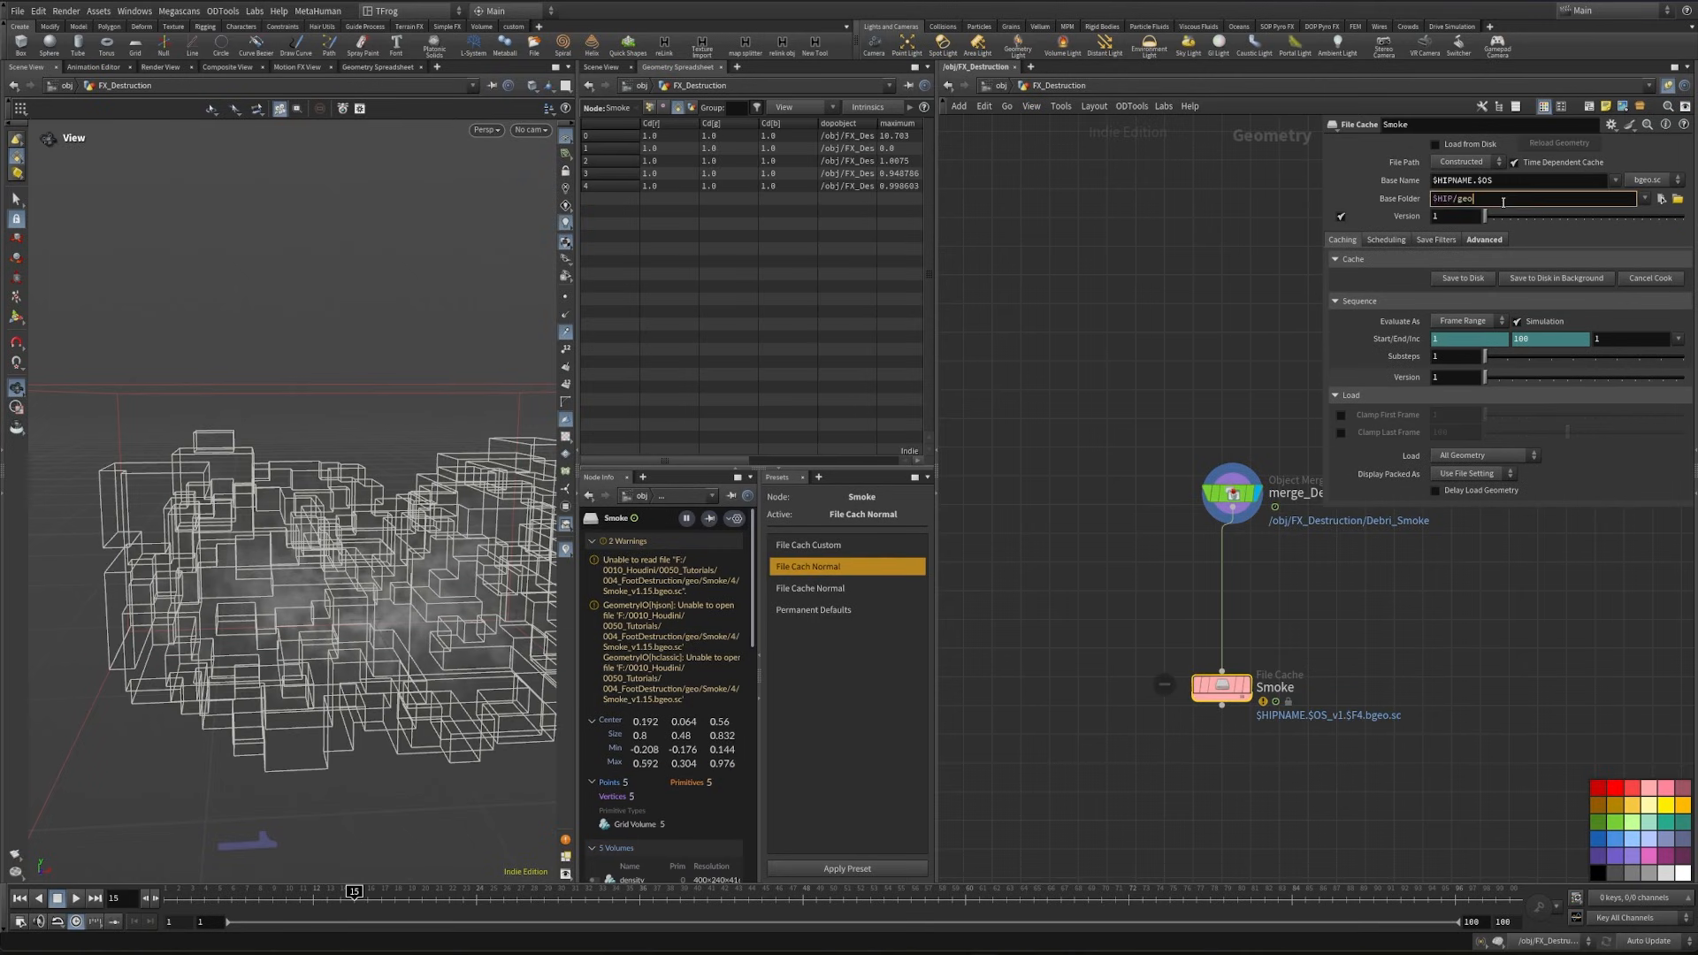
pyautogui.press('BackSpace')
pyautogui.press('BackSpace')
pyautogui.press('BackSpace')
pyautogui.write('usd/')
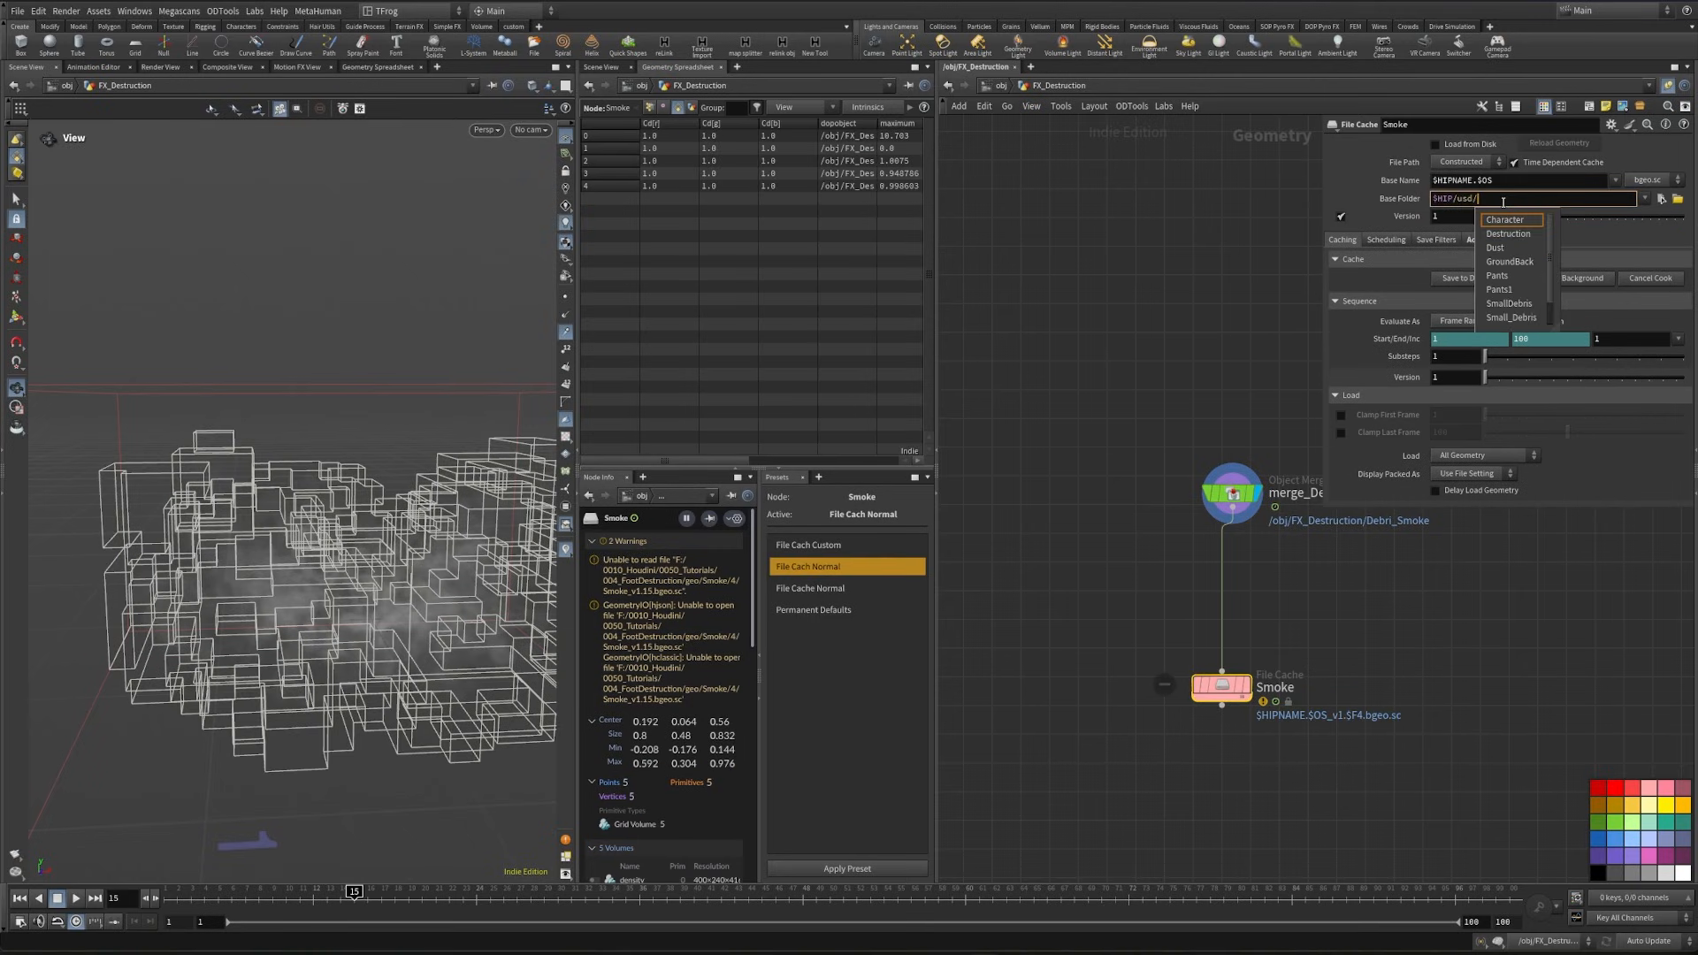
pyautogui.write('$OS')
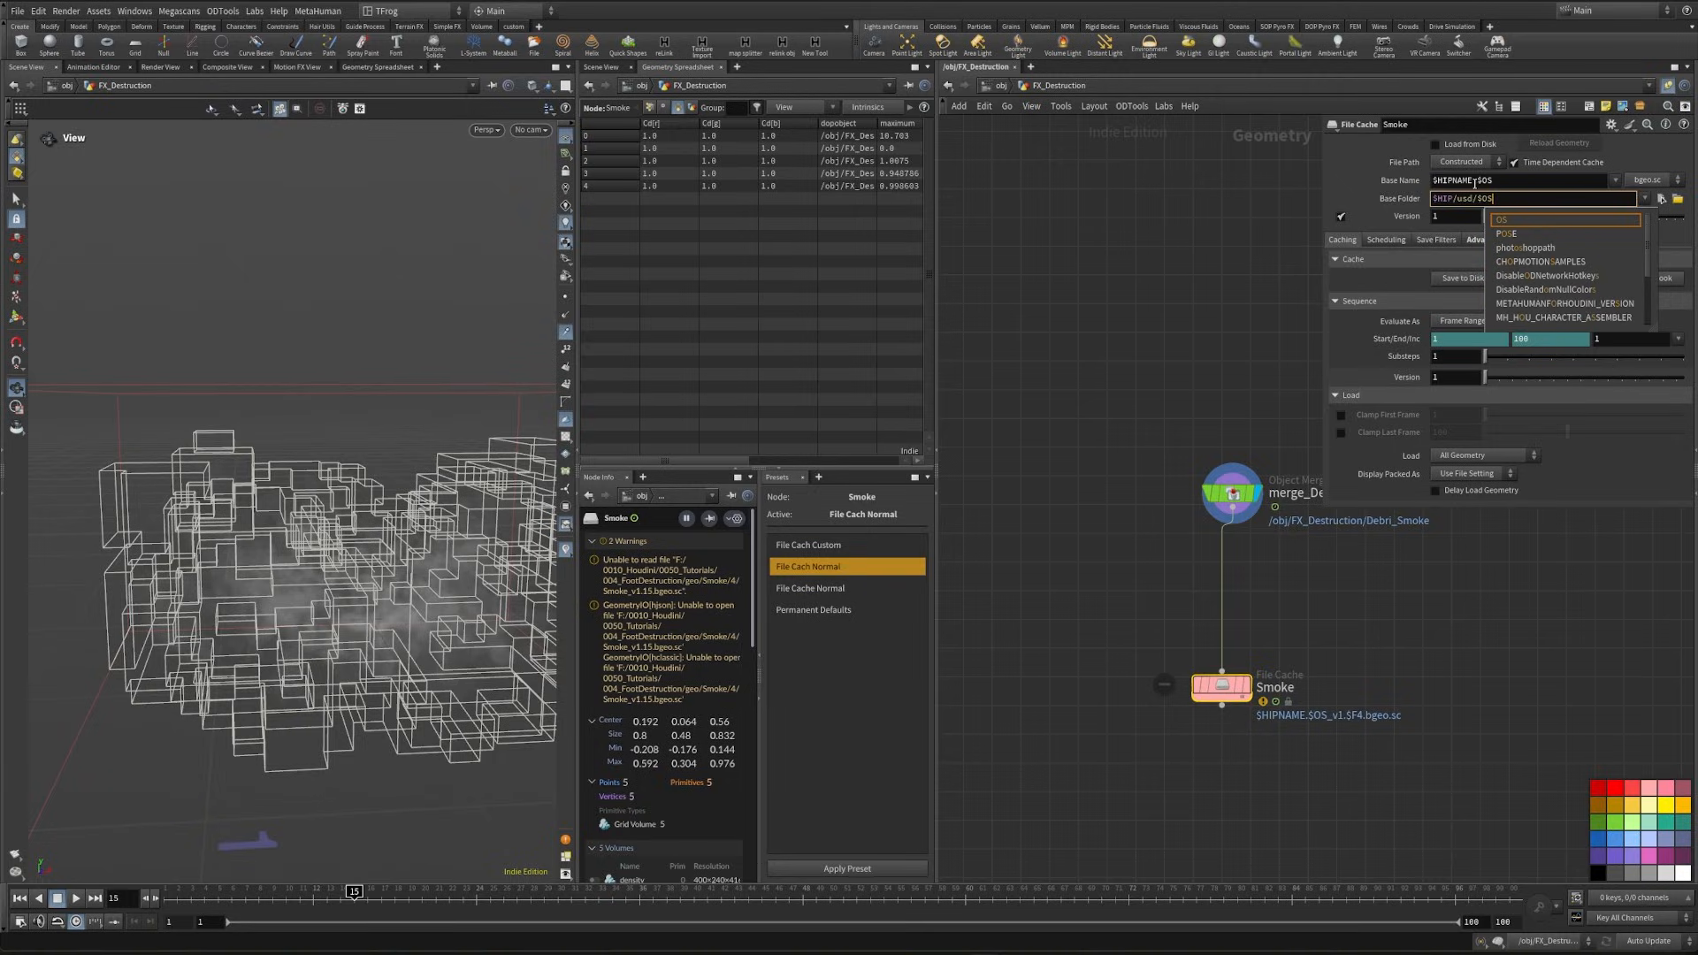
pyautogui.moveTo(1475, 181); pyautogui.dragTo(1434, 183)
pyautogui.click(1199, 351)
# - Set the Smoke cache's end frame to 40, check its point attributes and save the cache to disk
pyautogui.click(1532, 339)
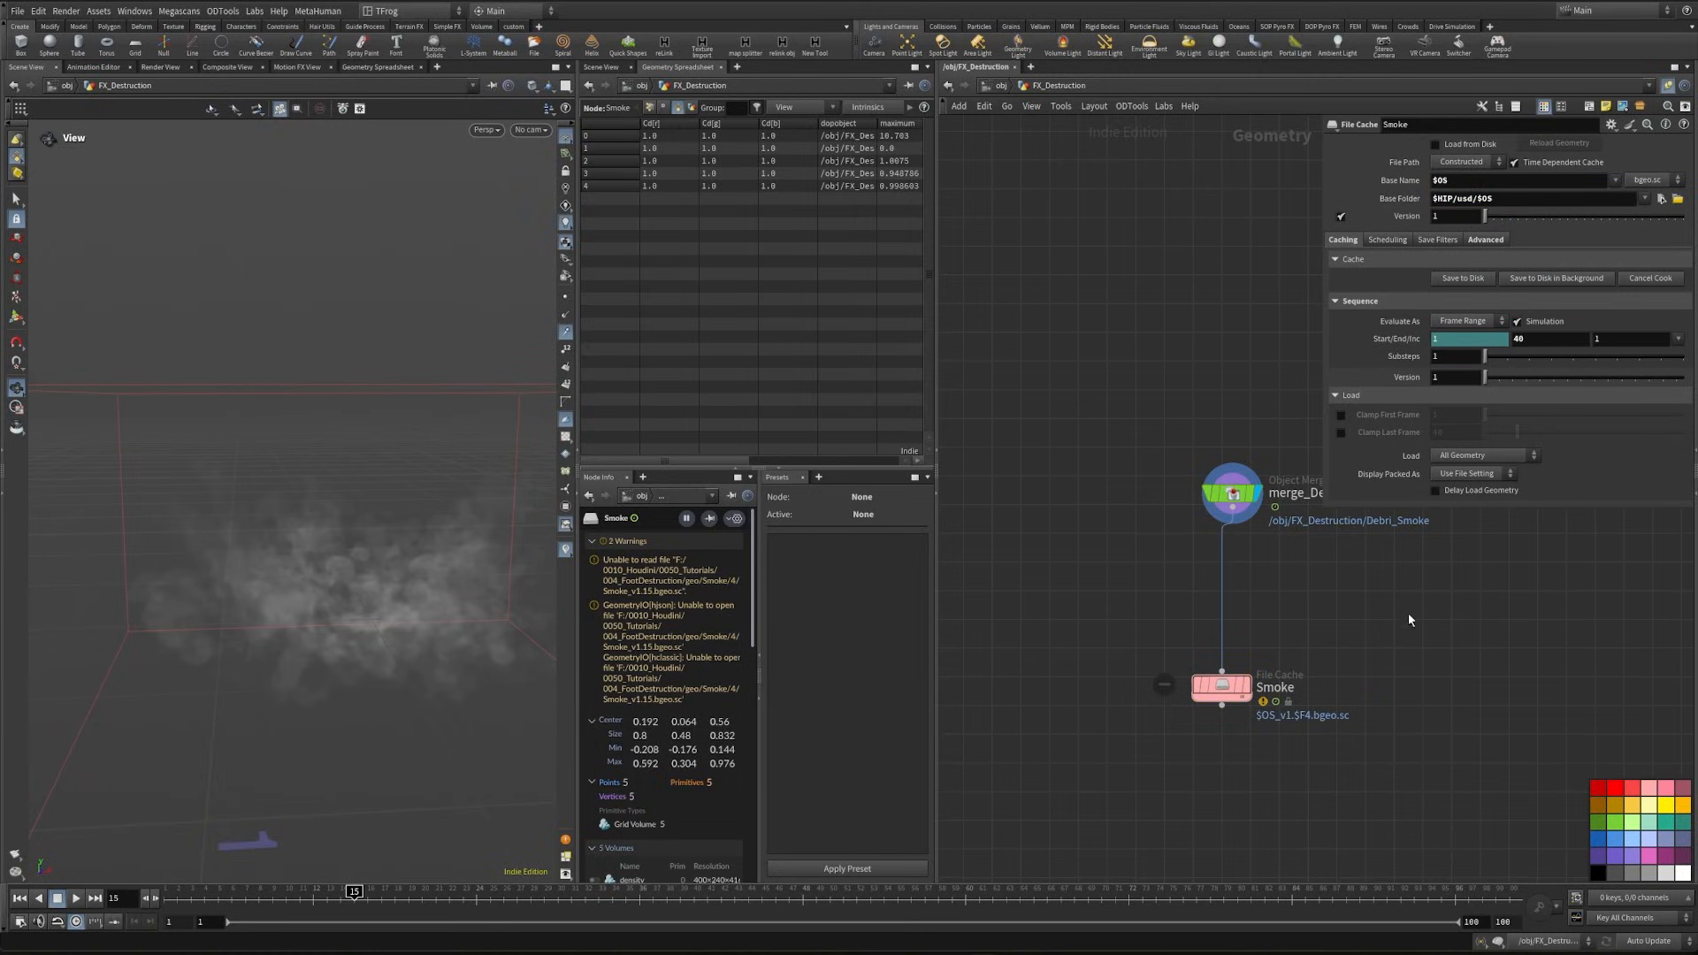
pyautogui.click(1221, 687)
pyautogui.click(650, 109)
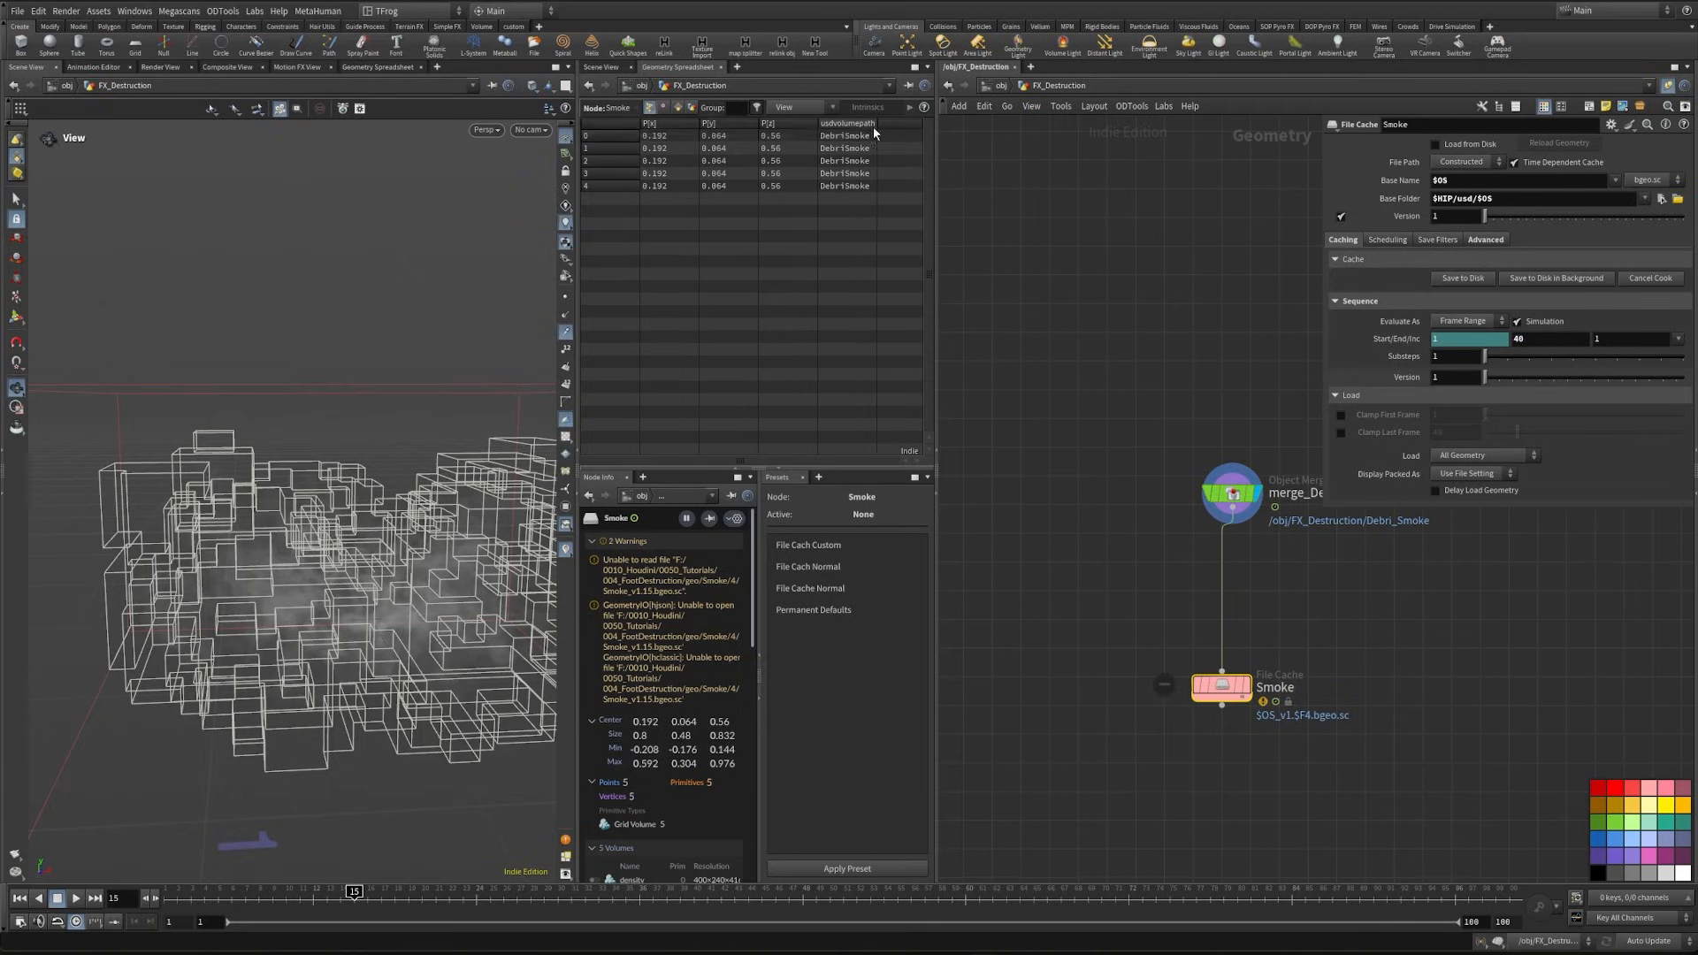
pyautogui.click(1461, 278)
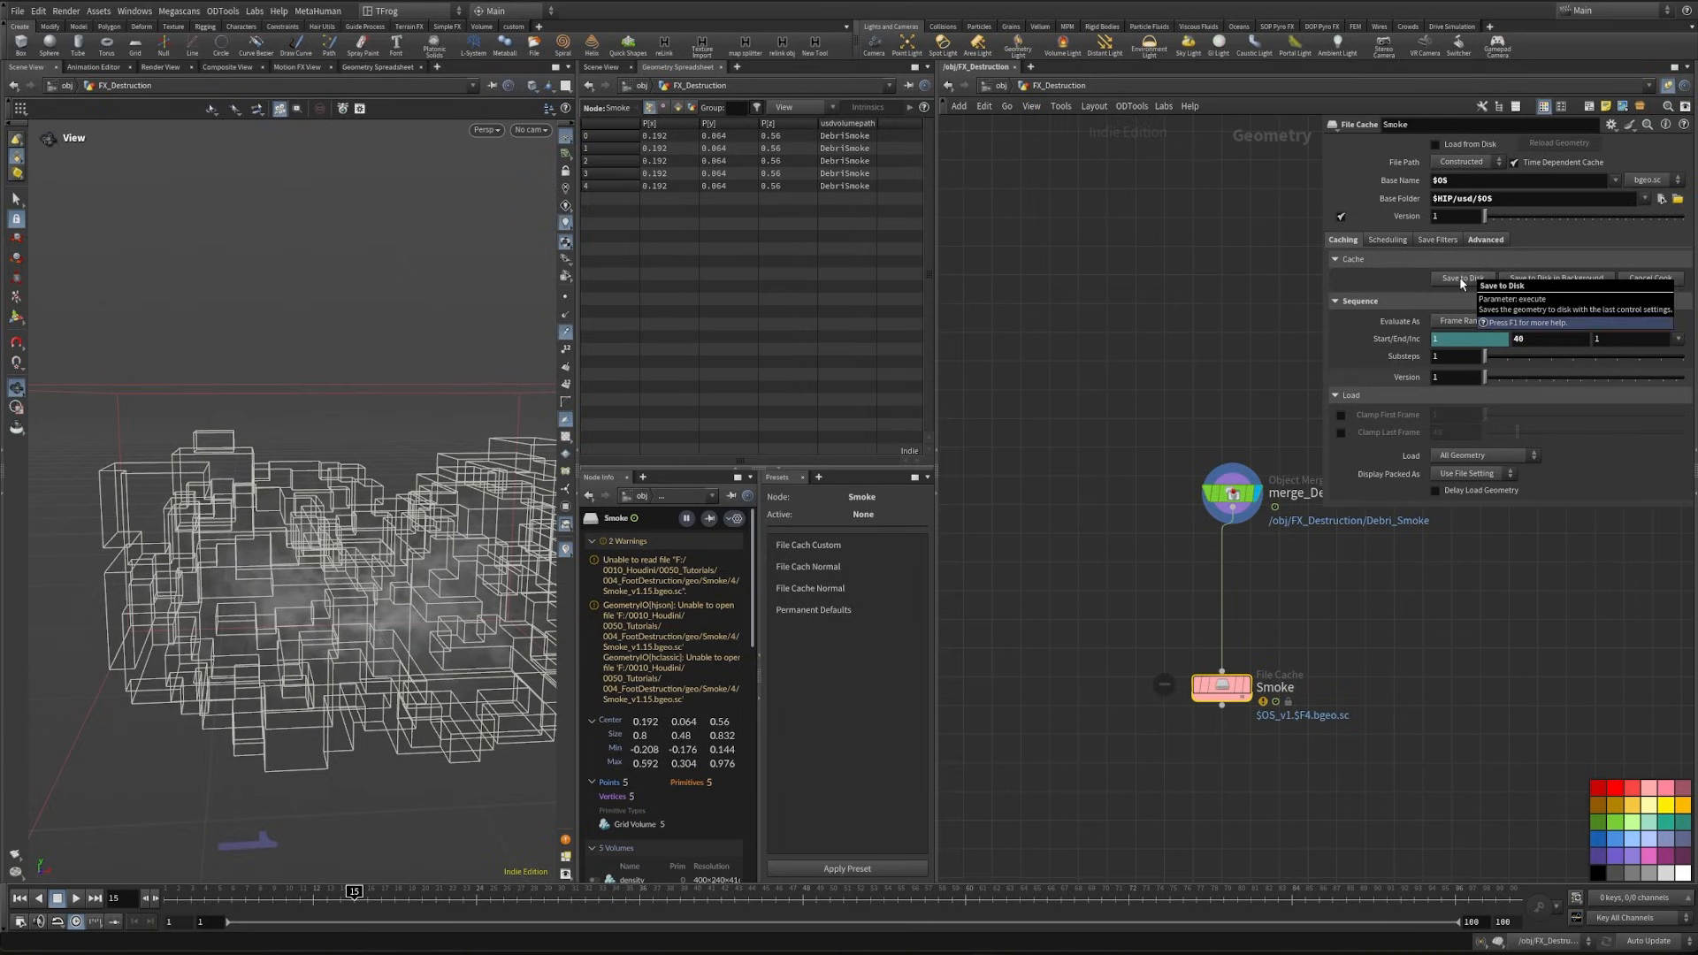
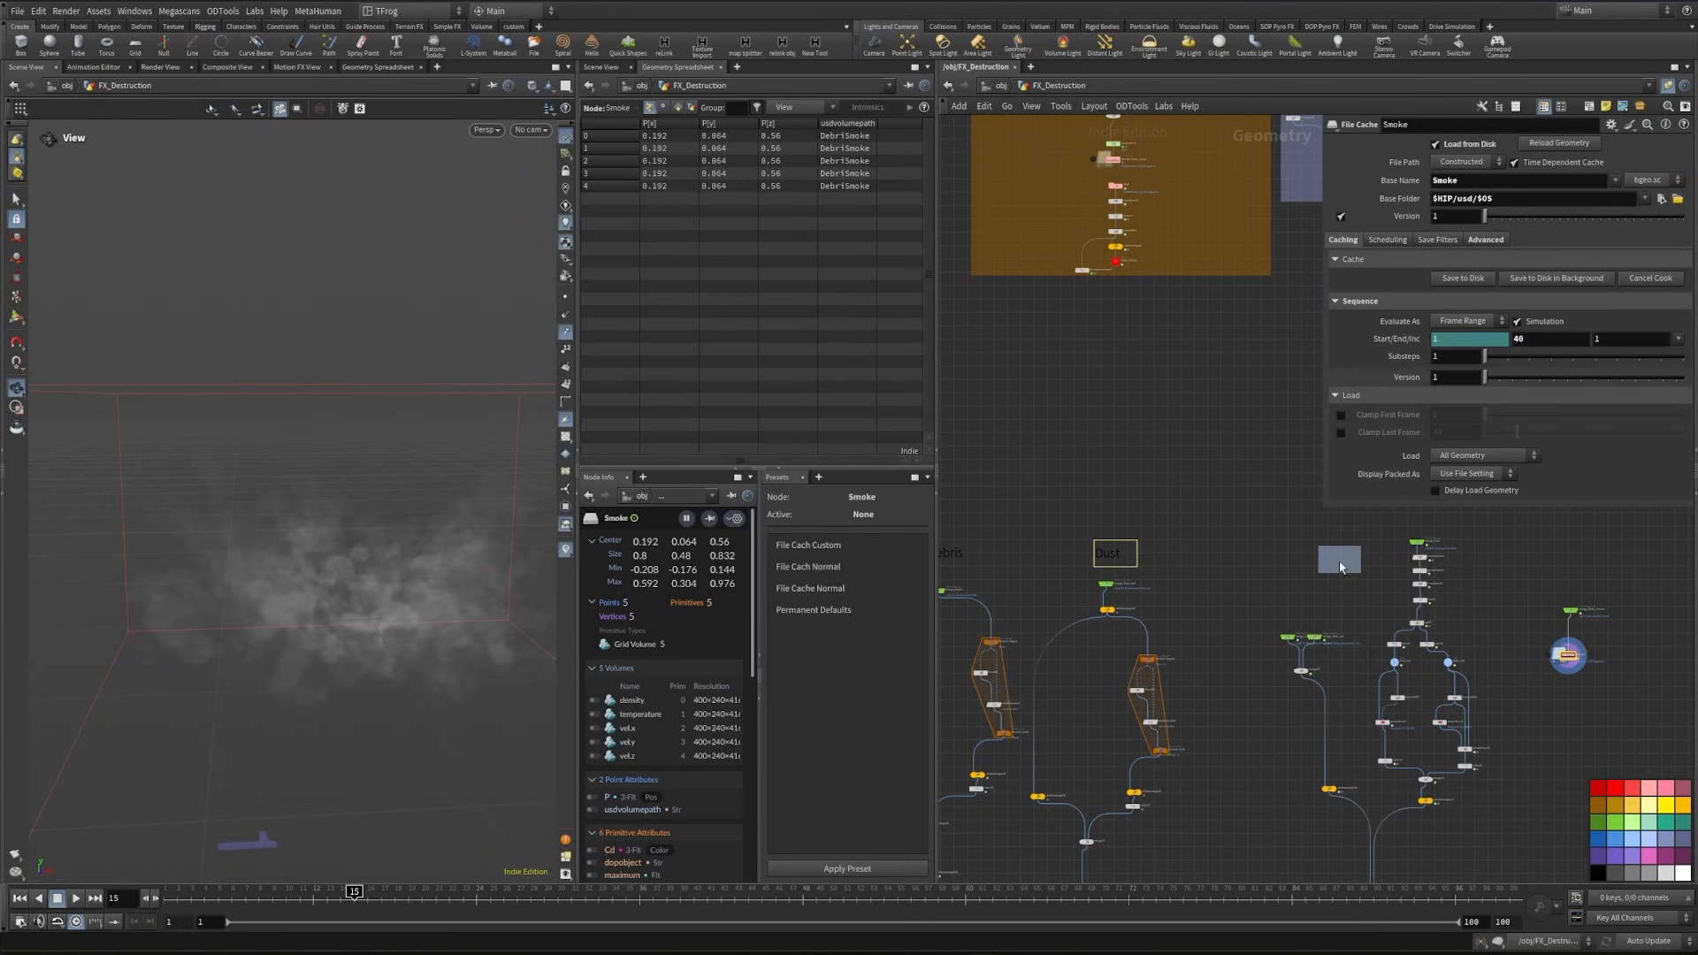
# - Label the character and smoke export branches with text notes reading Character and Smoke
pyautogui.keyDown('alt'); pyautogui.moveTo(1340, 568); pyautogui.dragTo(1324, 595); pyautogui.keyUp('alt')
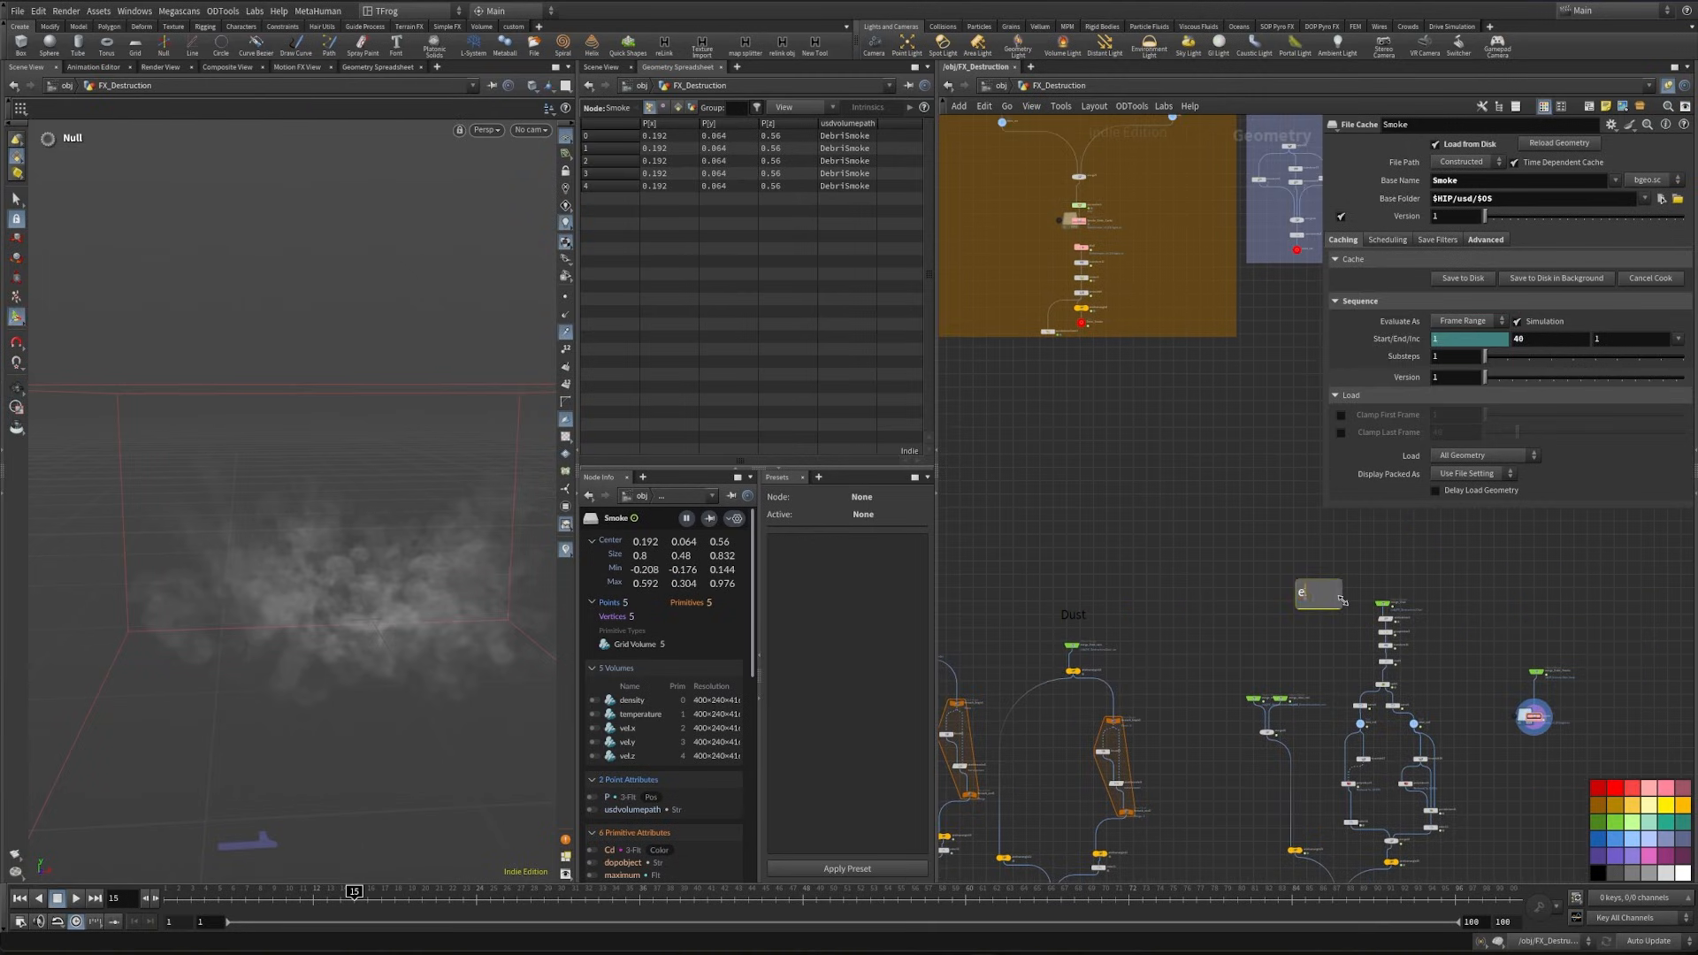
pyautogui.moveTo(1324, 606); pyautogui.dragTo(1060, 582, button='middle')
pyautogui.keyDown('alt'); pyautogui.moveTo(1061, 542); pyautogui.dragTo(1286, 591); pyautogui.keyUp('alt')
pyautogui.doubleClick(1285, 591)
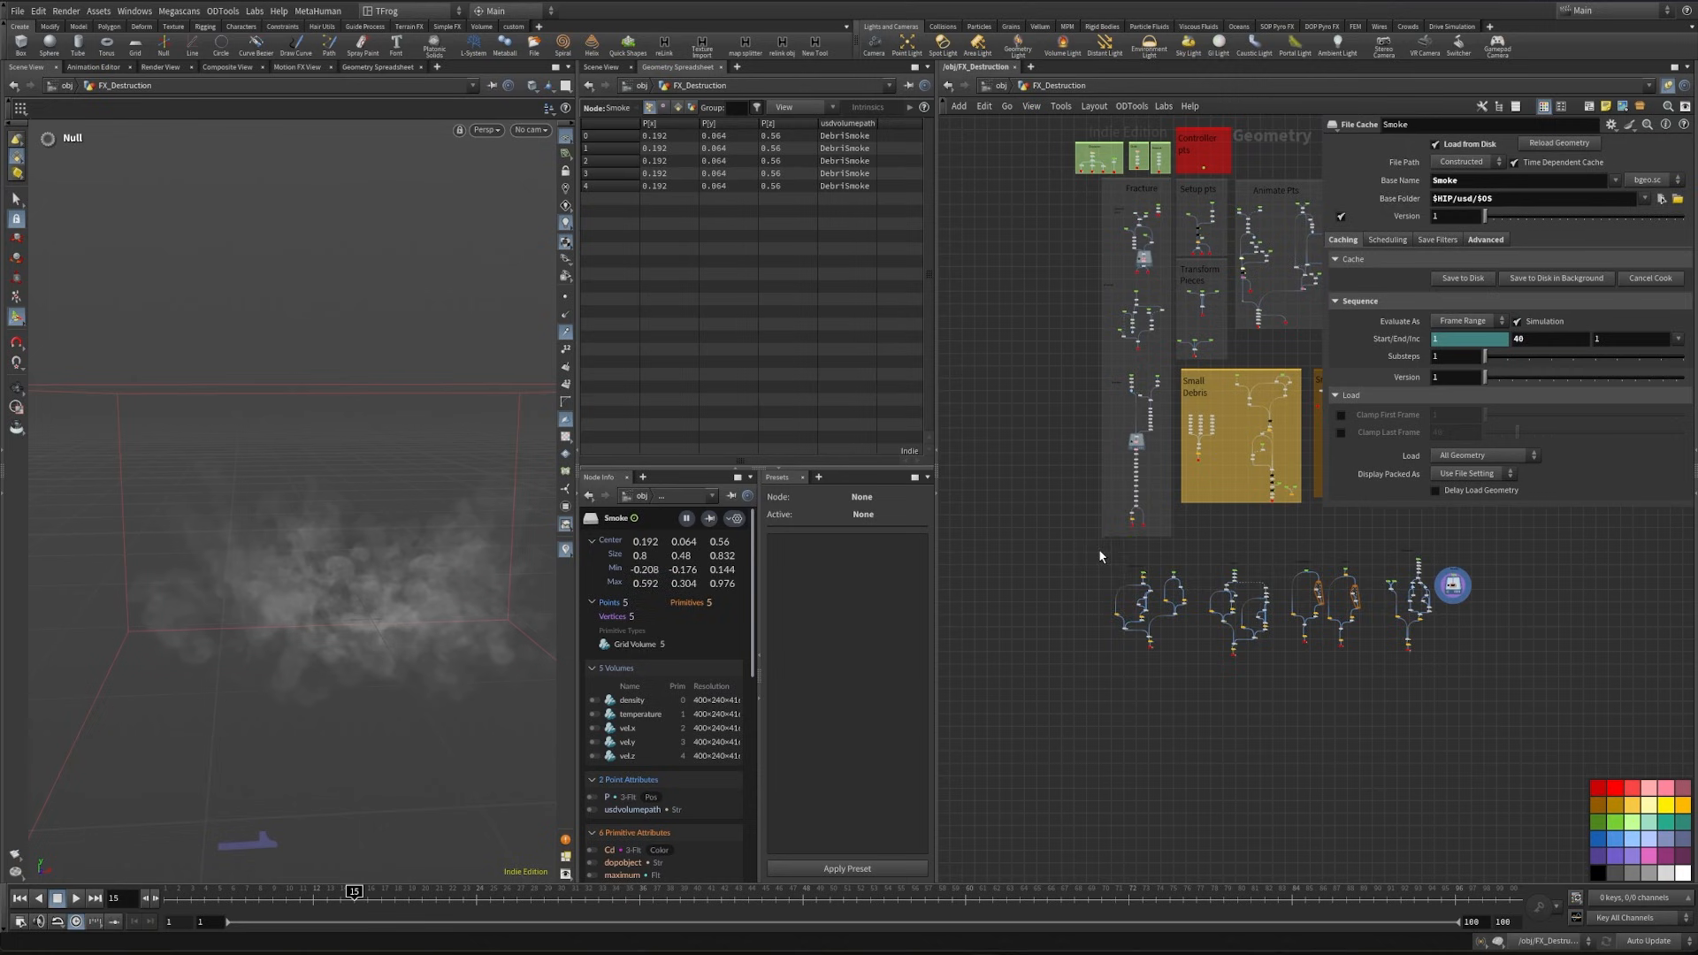
# - Enclose all the export branches in one network box, extend it upward and colour it red
pyautogui.moveTo(1098, 555); pyautogui.dragTo(1479, 676)
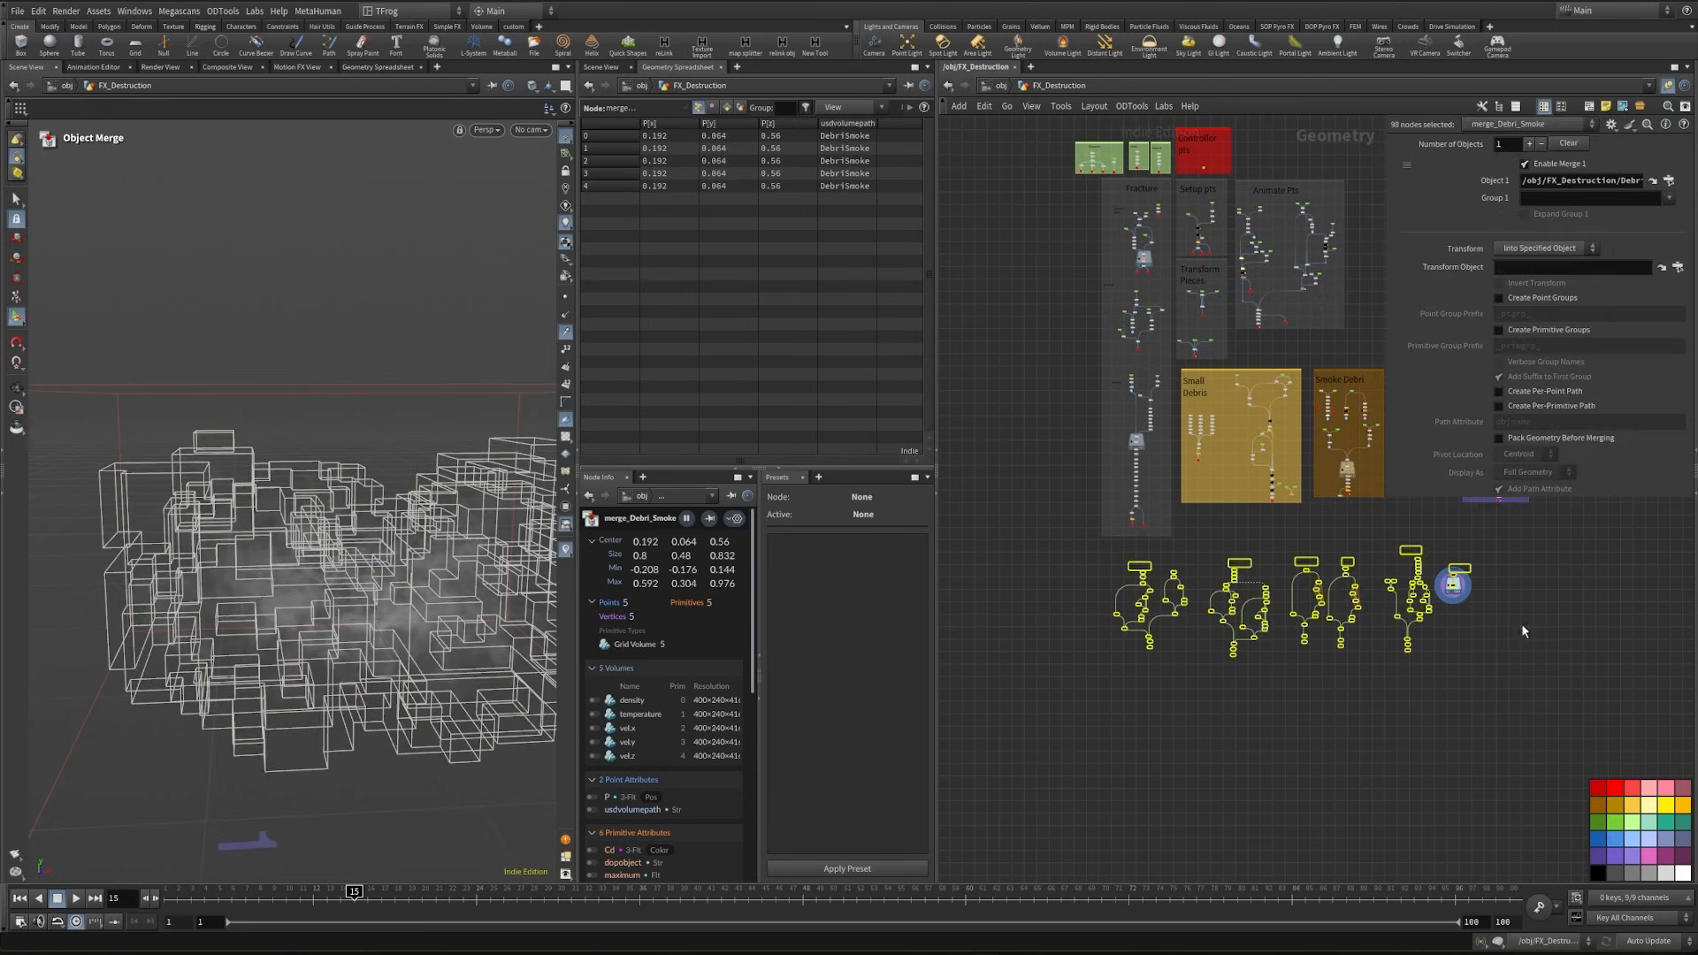
pyautogui.click(1589, 107)
pyautogui.scroll(3, 1215, 569)
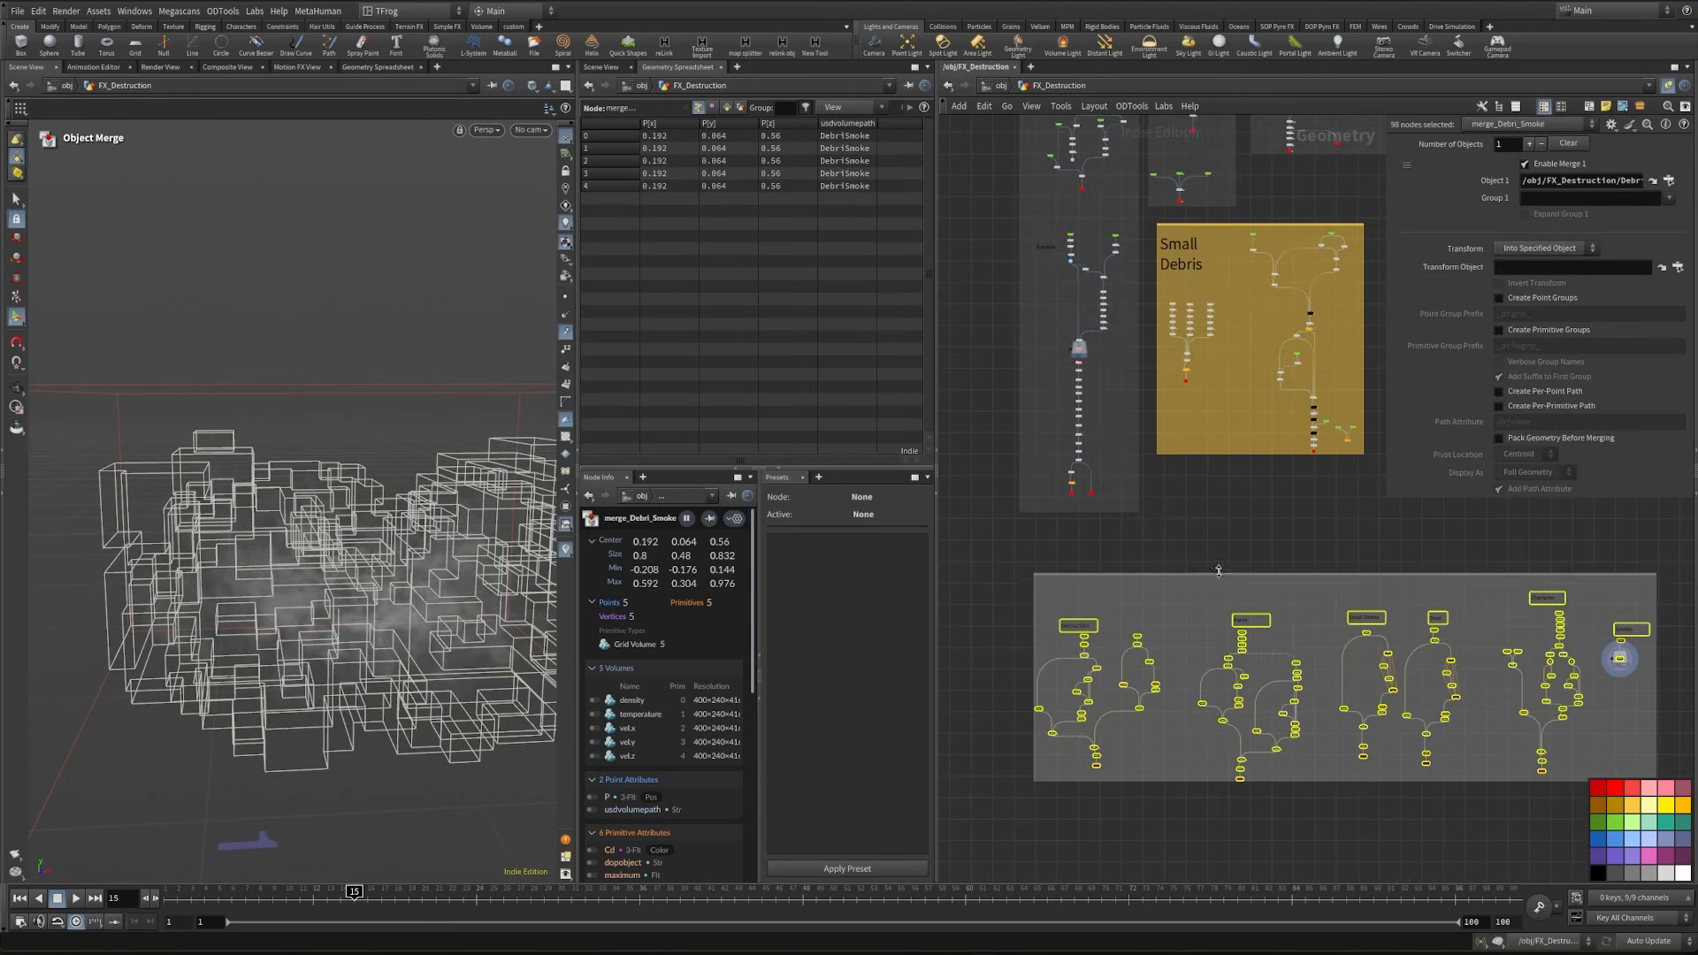
pyautogui.moveTo(1218, 569); pyautogui.dragTo(1246, 552)
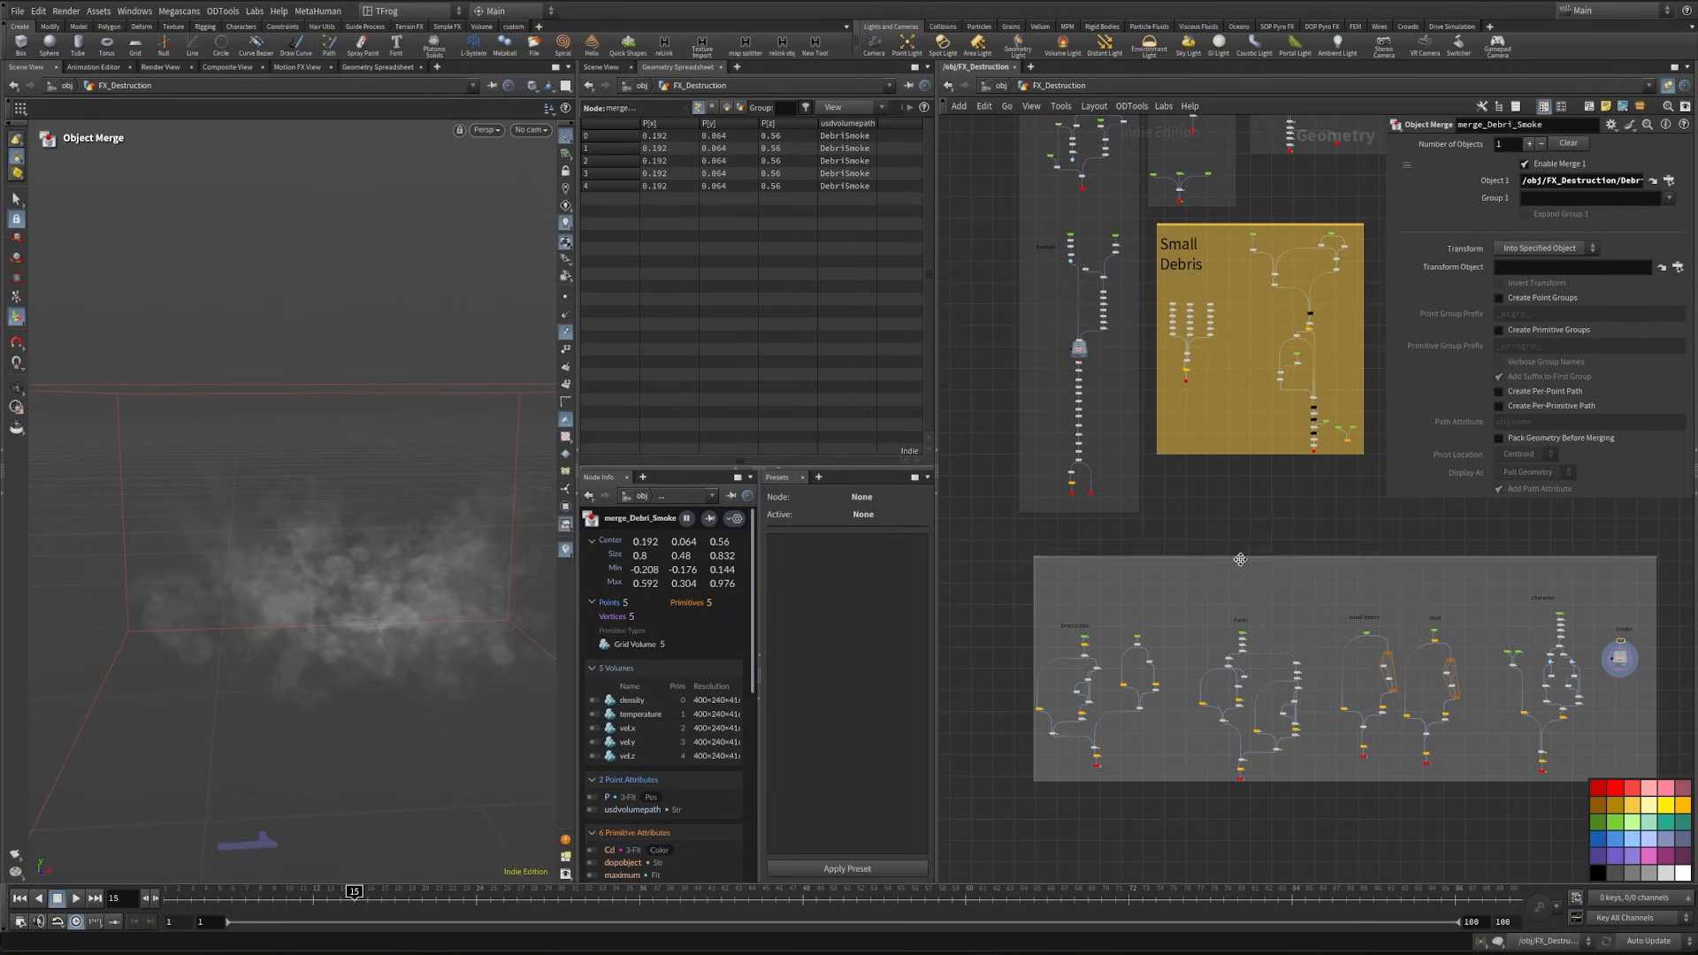
pyautogui.click(1240, 559)
pyautogui.click(1615, 787)
pyautogui.press('h')
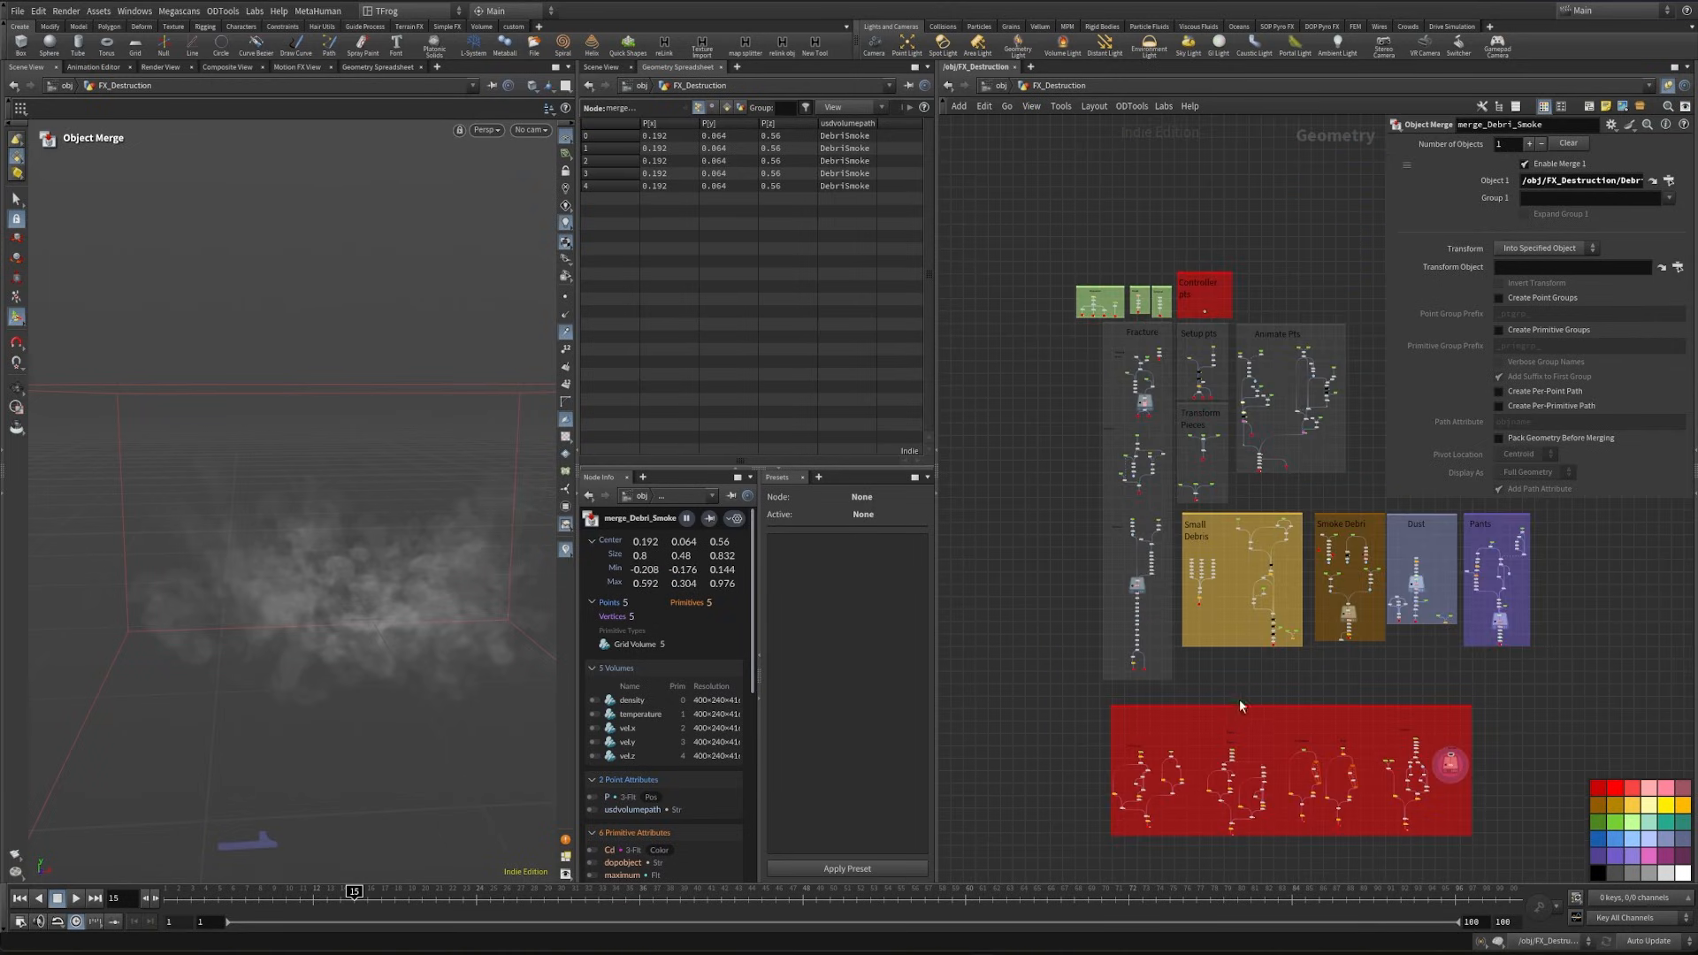
# - Add a USD Export title at the top of the export network box and recolour the box light pink
pyautogui.scroll(4, 1207, 702)
pyautogui.moveTo(1217, 602); pyautogui.dragTo(1217, 518, button='middle')
pyautogui.keyDown('alt'); pyautogui.moveTo(1213, 247); pyautogui.dragTo(1101, 655); pyautogui.keyUp('alt')
pyautogui.hotkey('ctrl', 'a')
pyautogui.write('US')
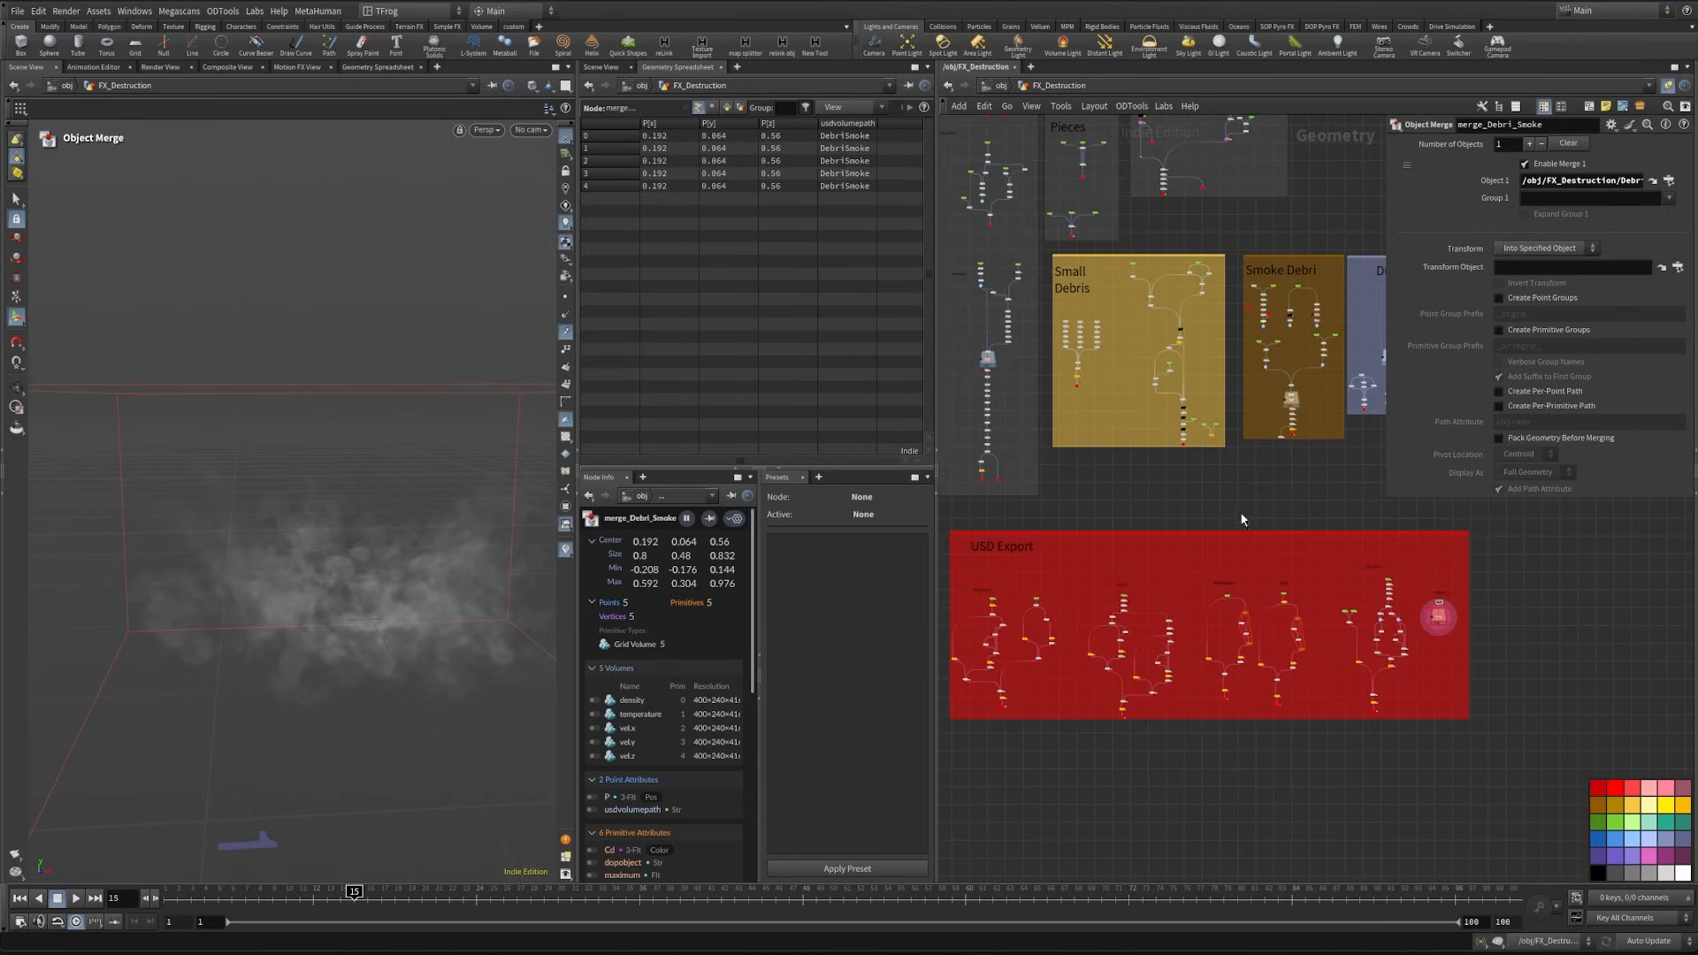
pyautogui.click(1237, 534)
pyautogui.click(1650, 789)
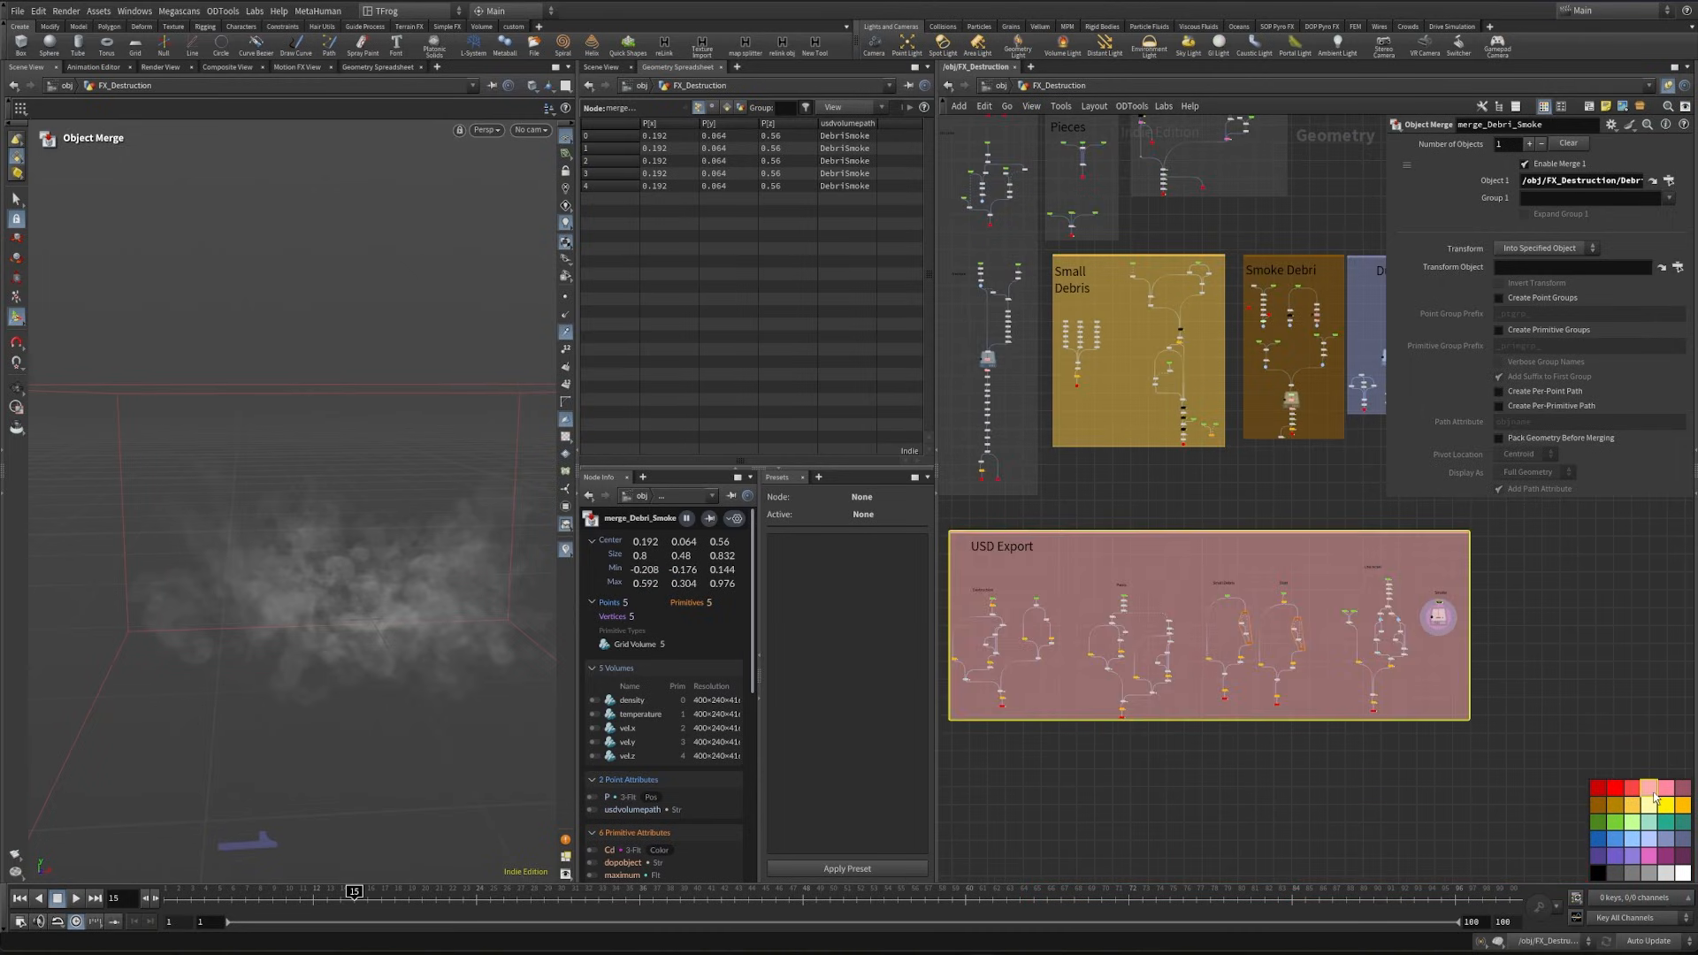
pyautogui.press('f')
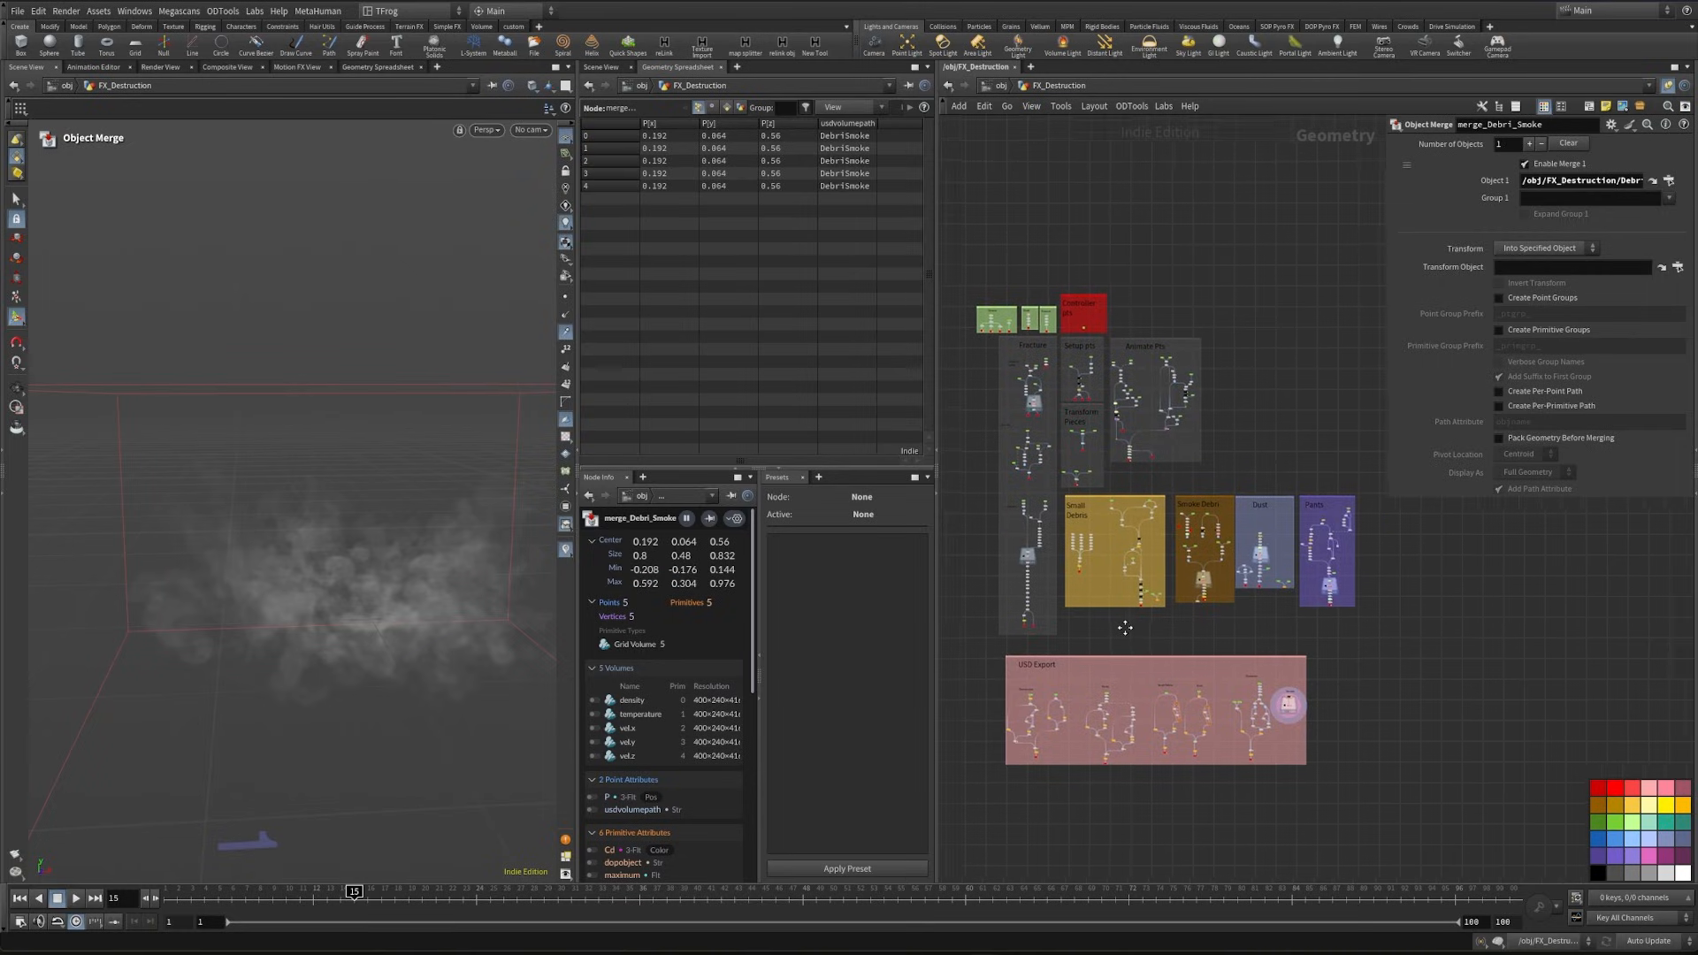
# - Switch from the geometry network to the Solaris stage and place a Scene Import (Cameras) node
pyautogui.click(996, 86)
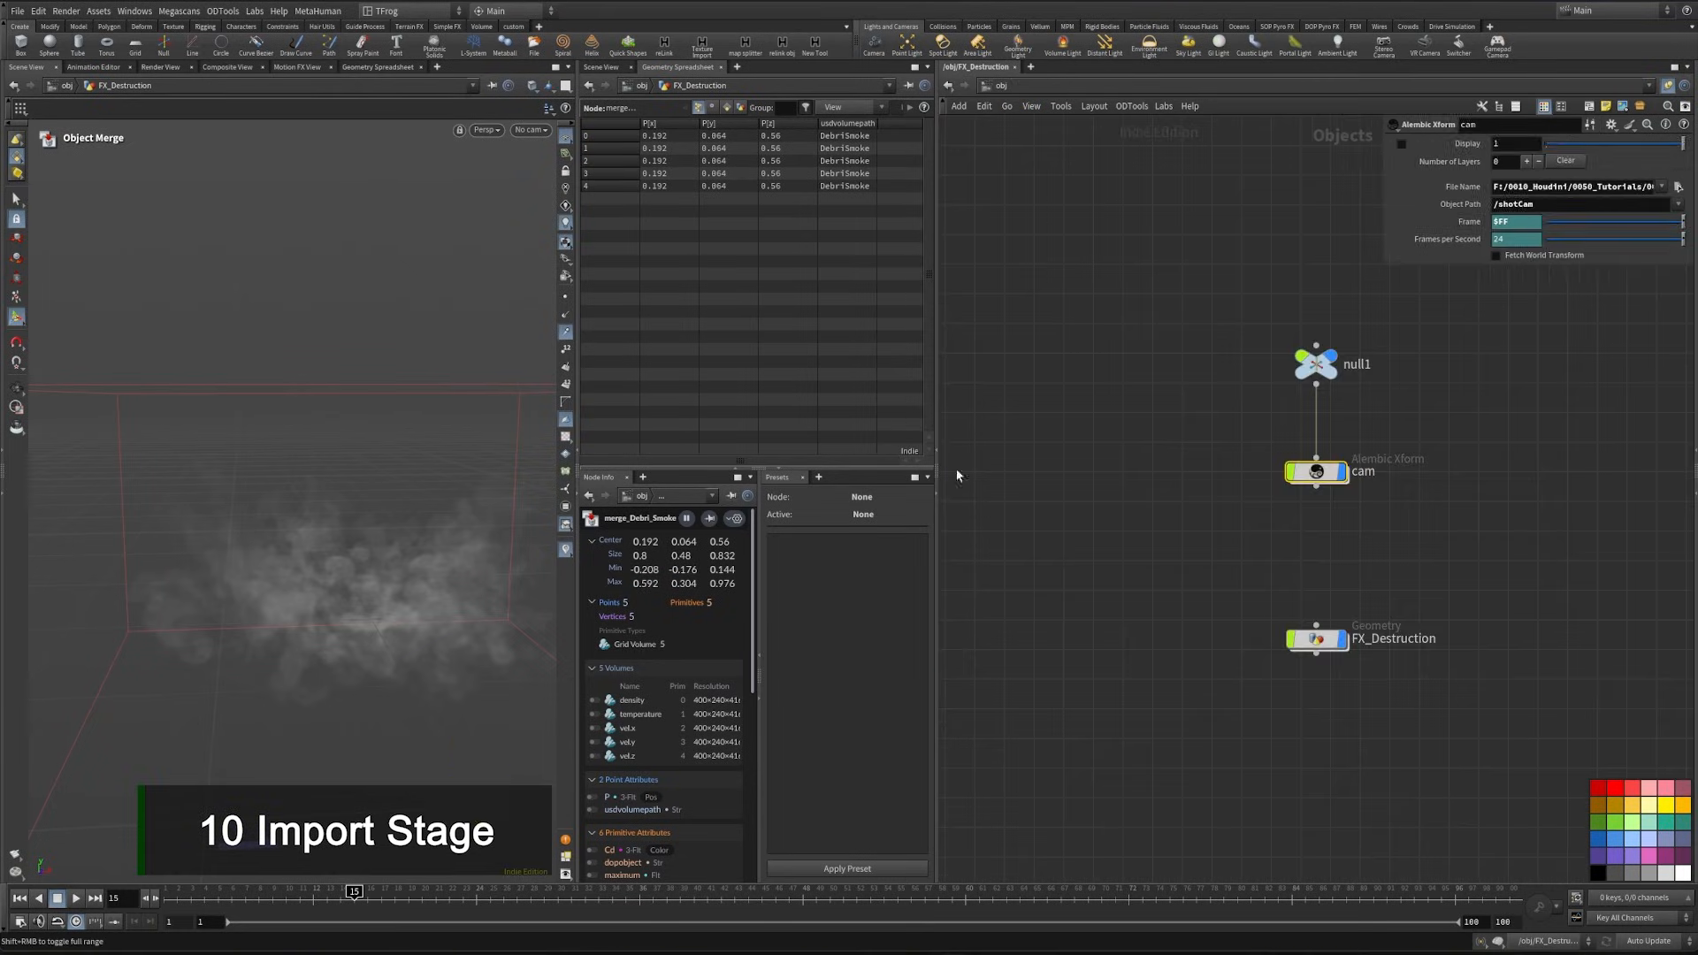
pyautogui.press('n')
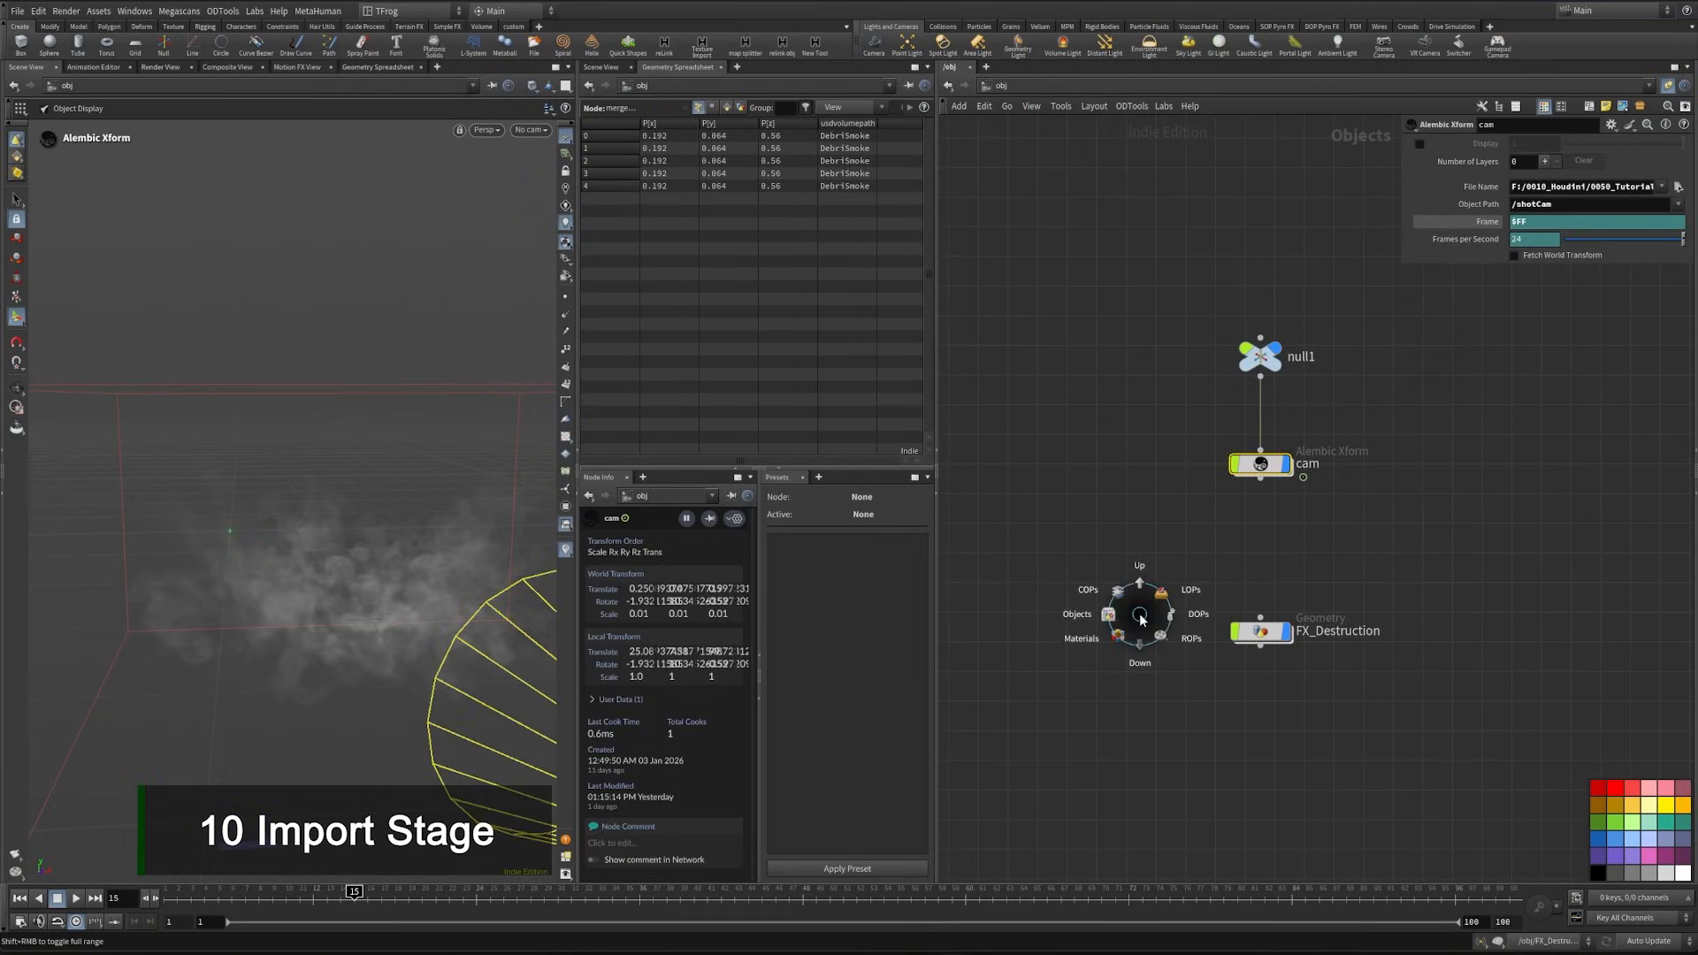
pyautogui.click(1184, 589)
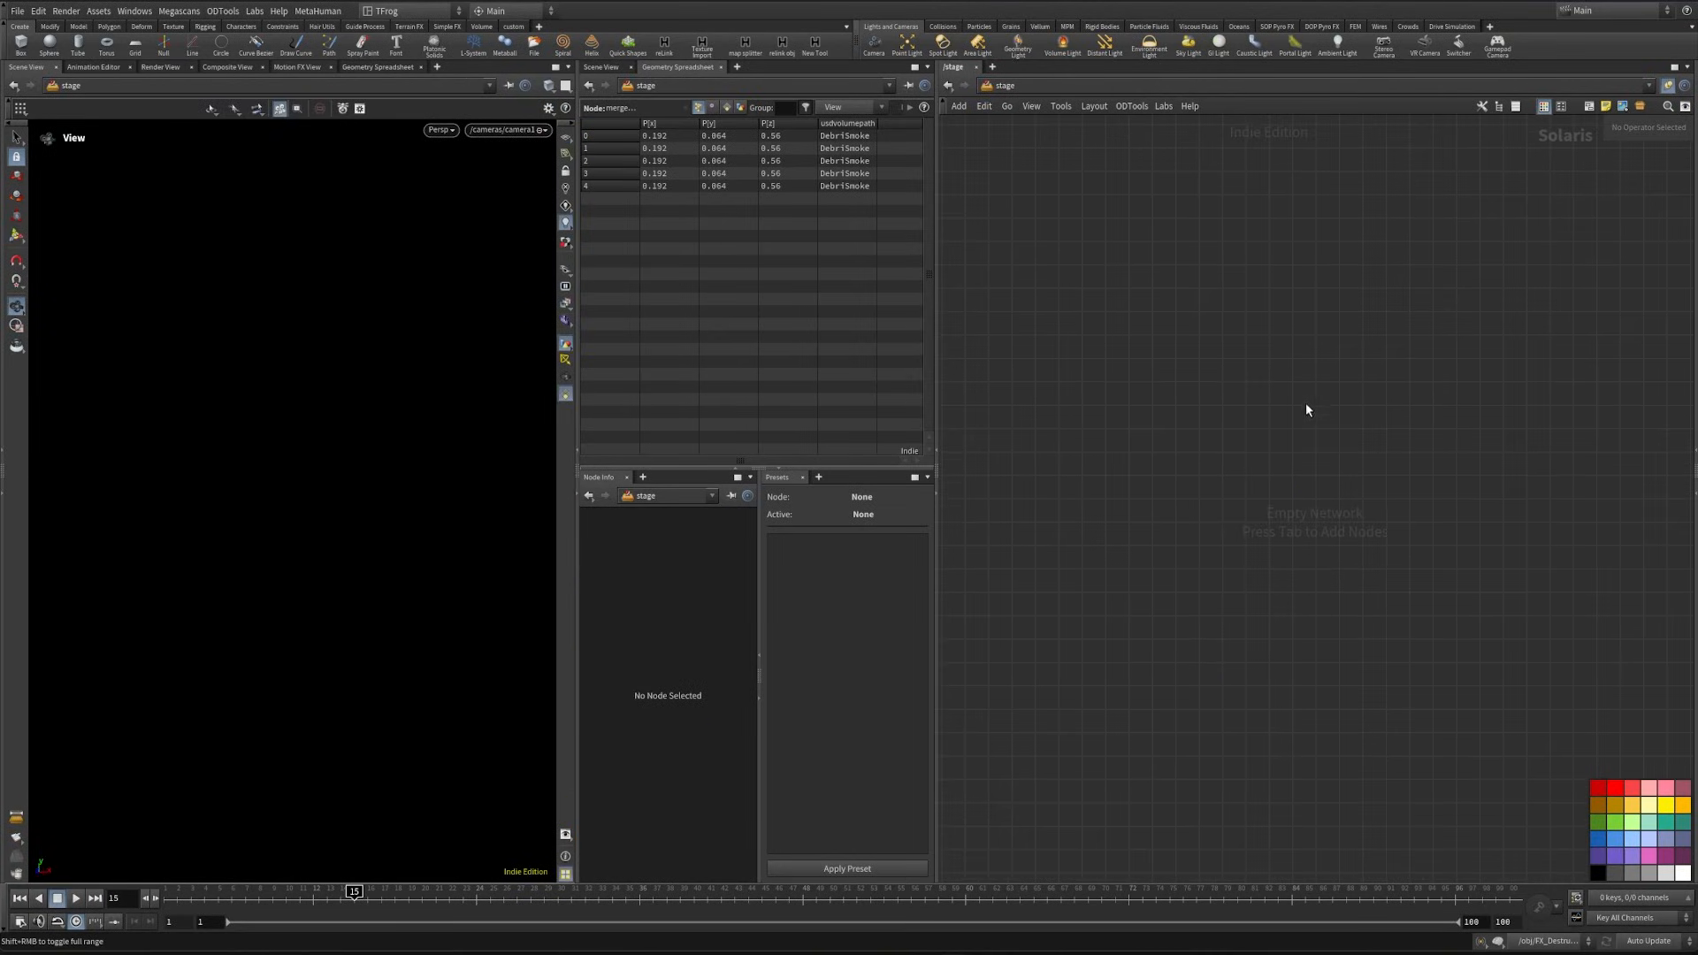
pyautogui.press('Tab')
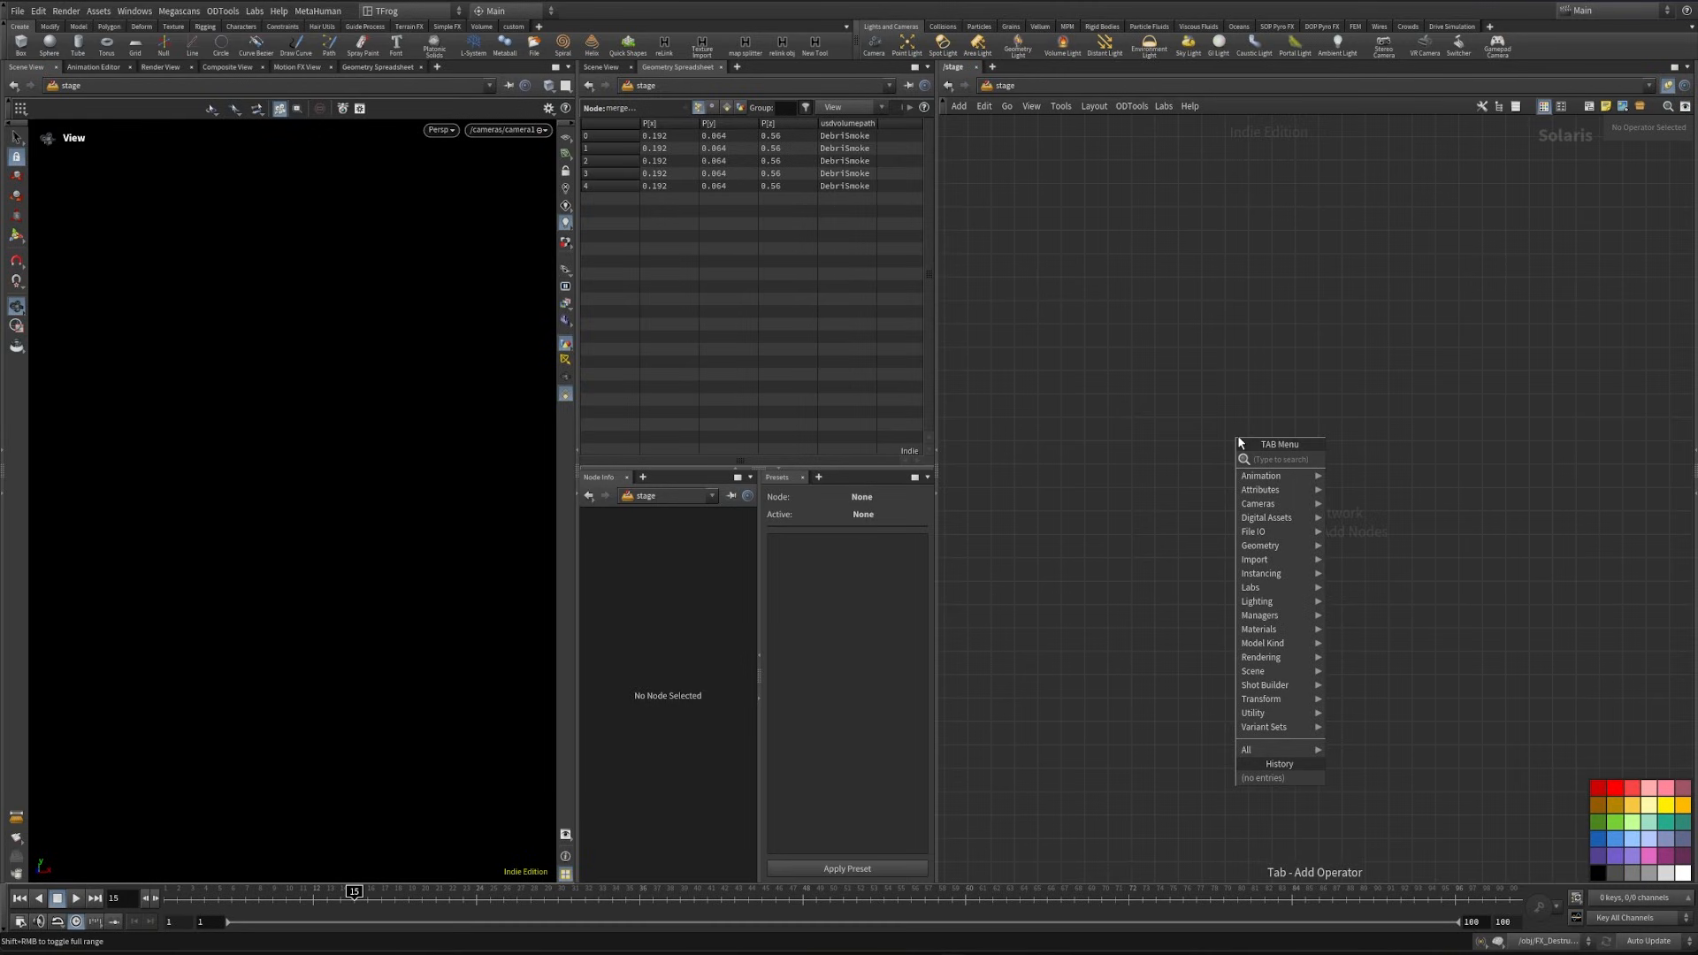
pyautogui.write('cam')
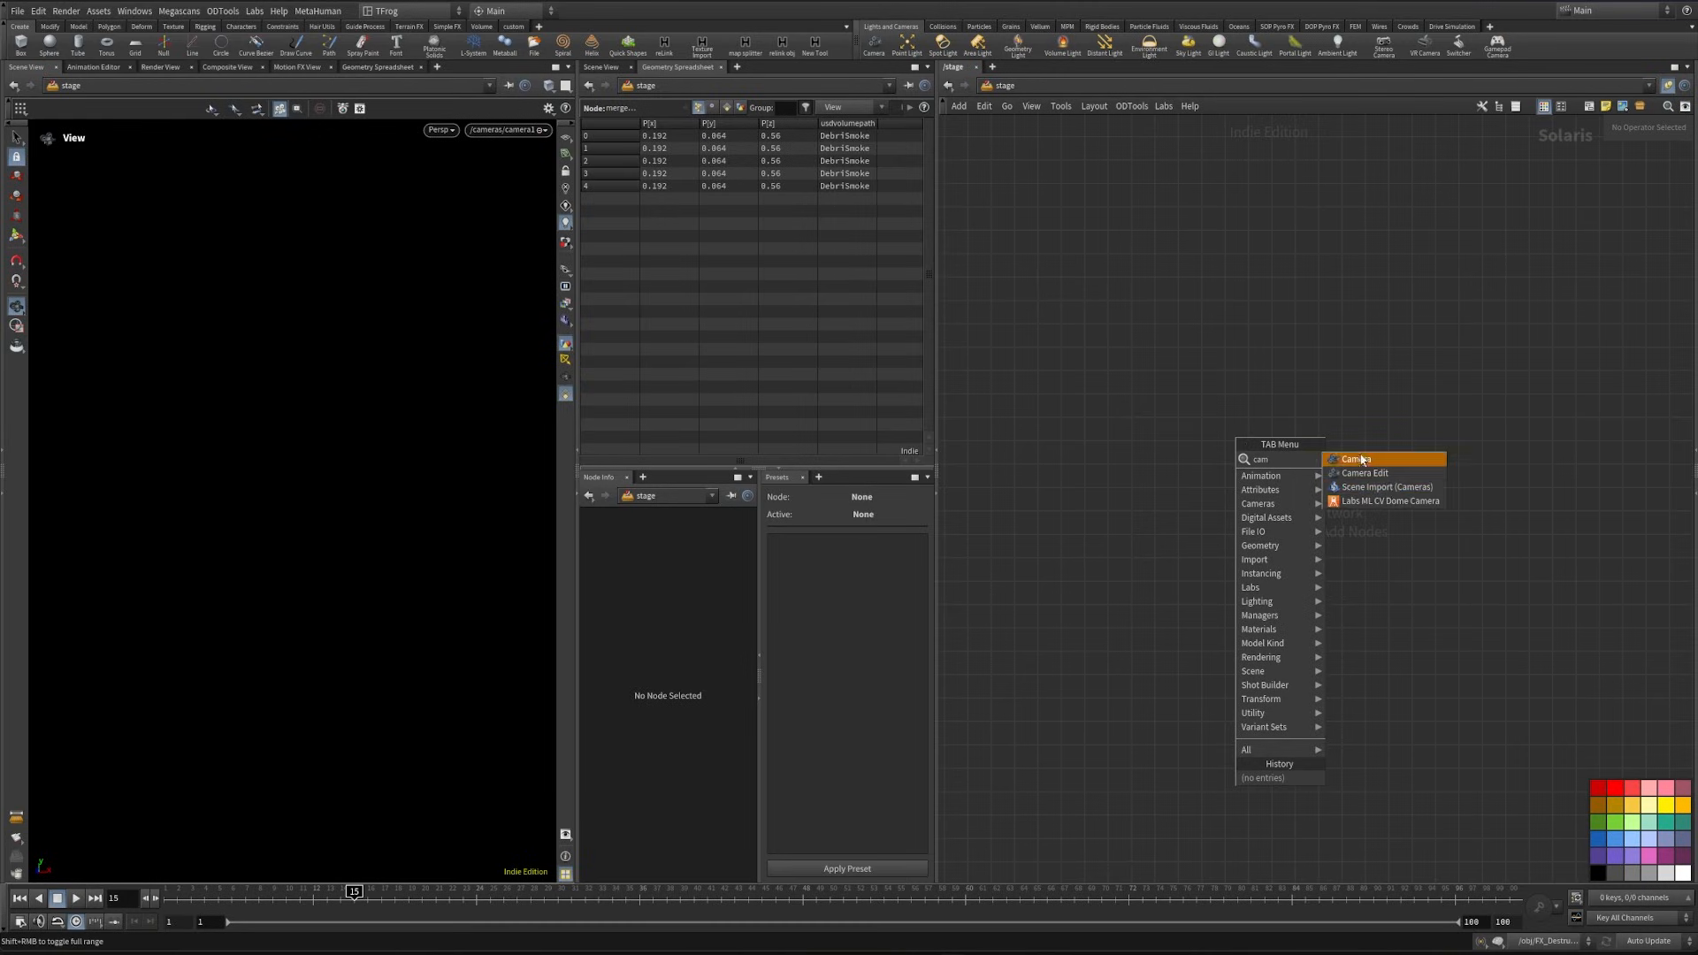
pyautogui.click(1390, 486)
pyautogui.click(1138, 487)
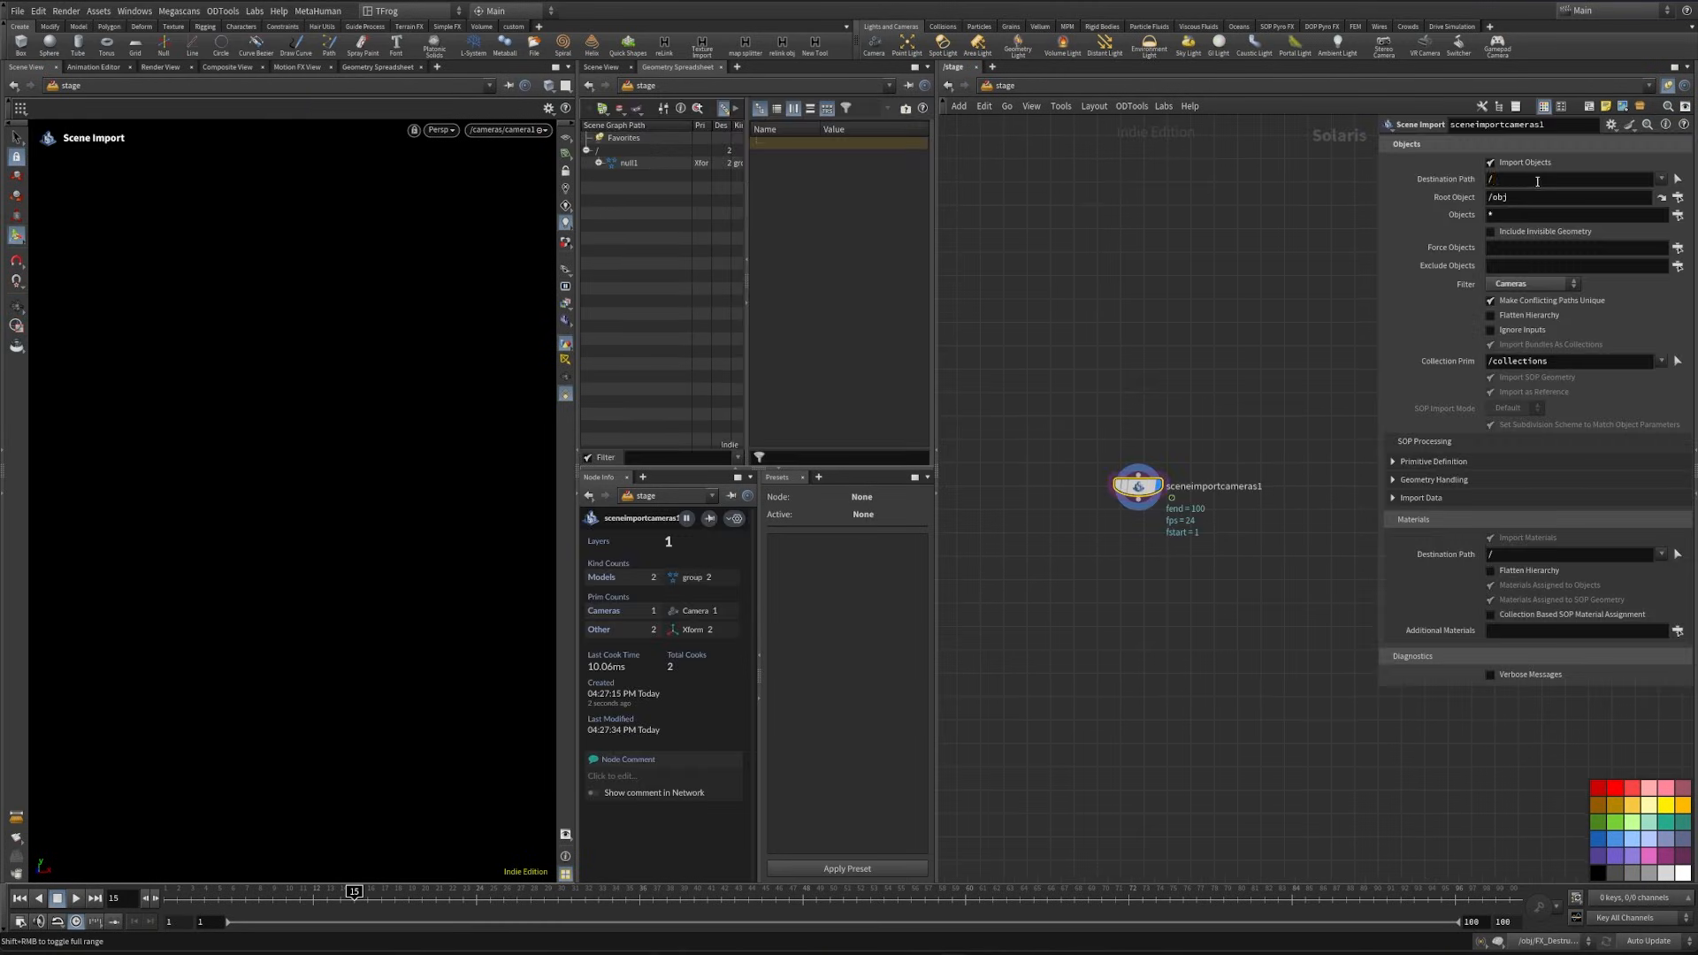
# - Set the camera import's destination path to /world/cam and its force objects to /obj/cam
pyautogui.click(1536, 181)
pyautogui.click(1523, 248)
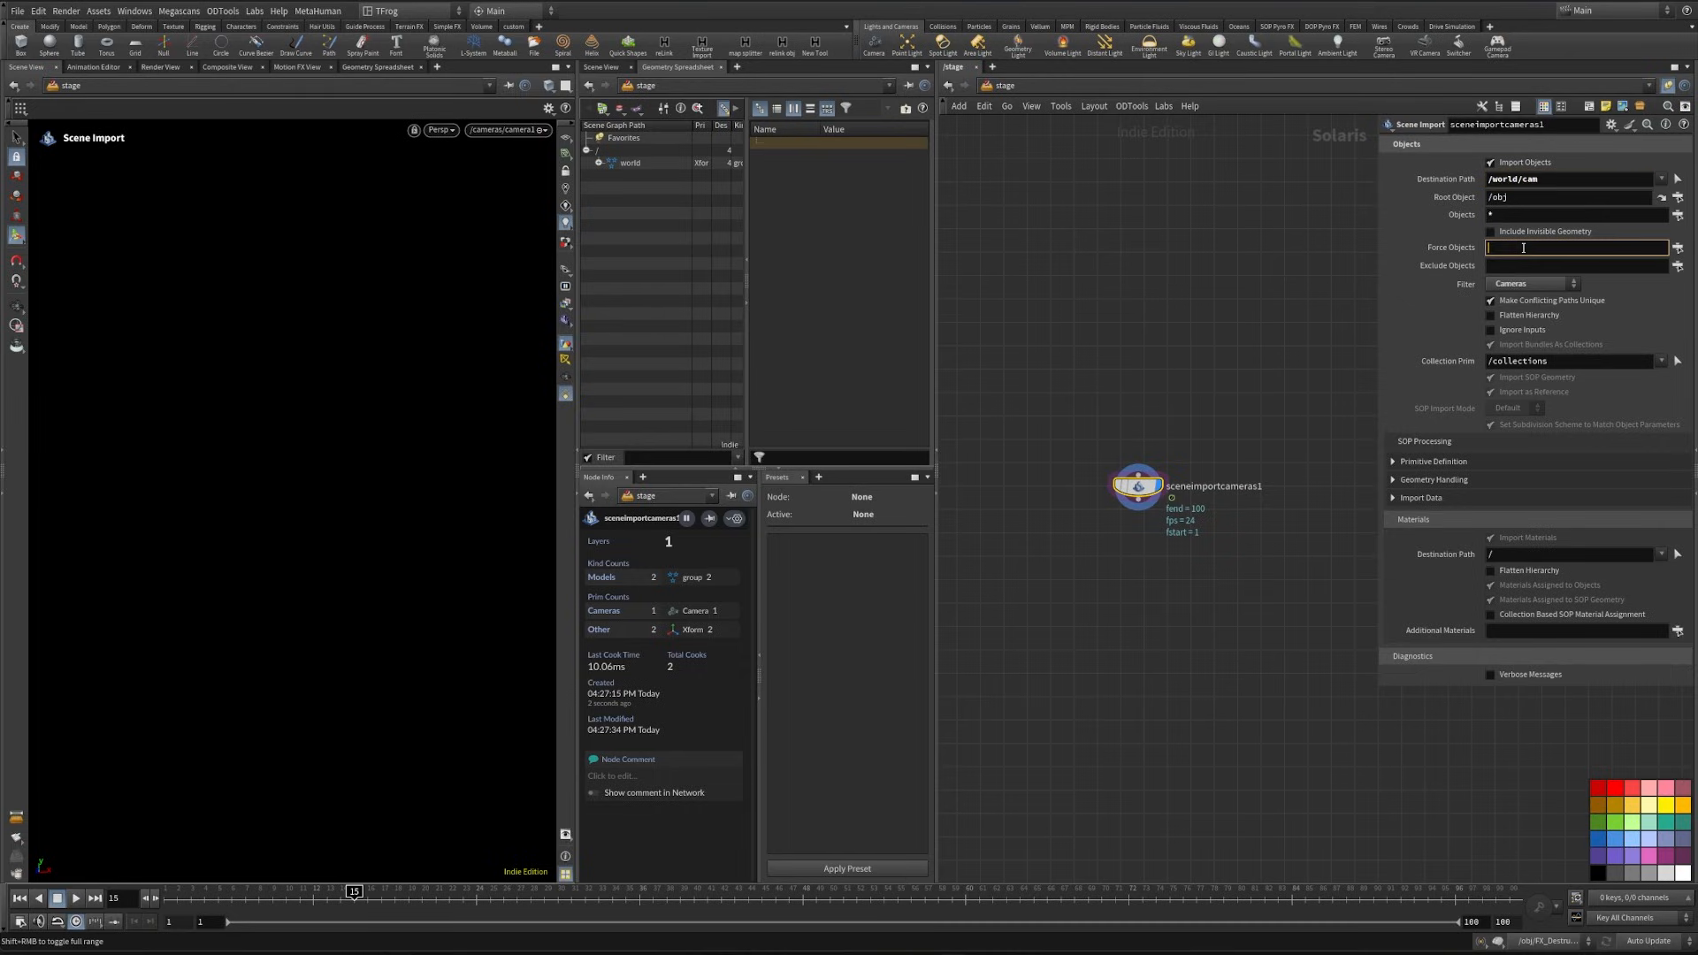
pyautogui.click(1678, 248)
pyautogui.click(1675, 79)
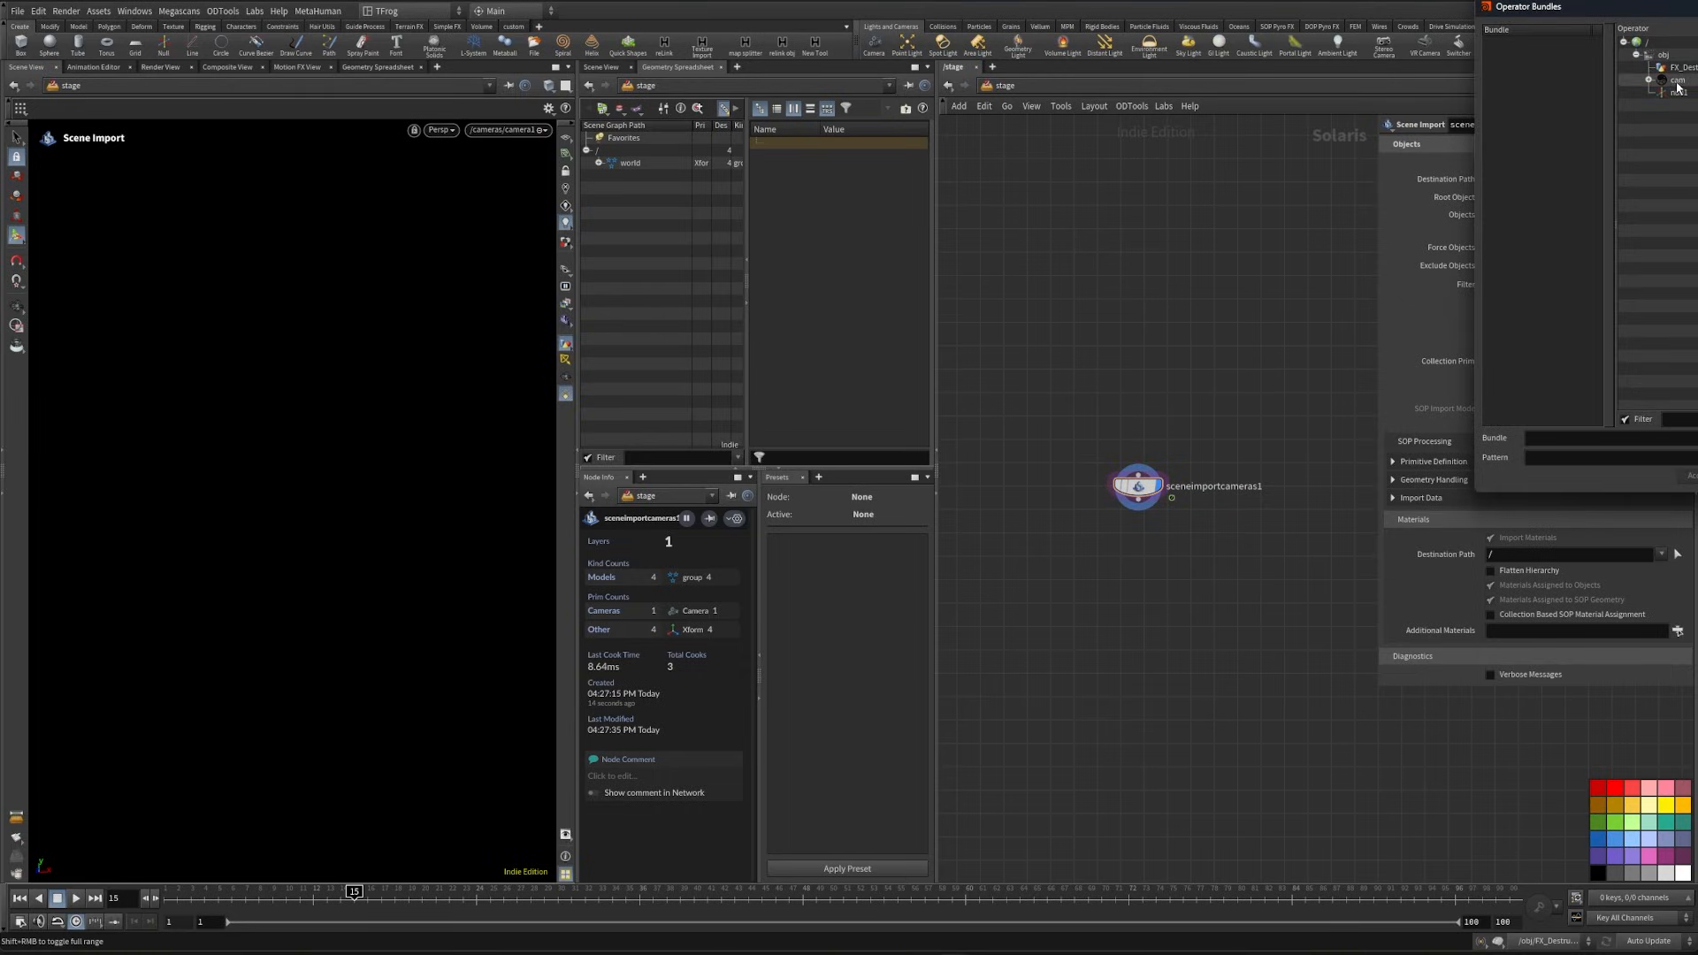
pyautogui.click(1692, 476)
# - Attach a Camera Edit node below the camera import and target the primitive /world/cam/null1/cam/cam1
pyautogui.moveTo(1150, 603); pyautogui.dragTo(1135, 550, button='middle')
pyautogui.scroll(4, 1131, 544)
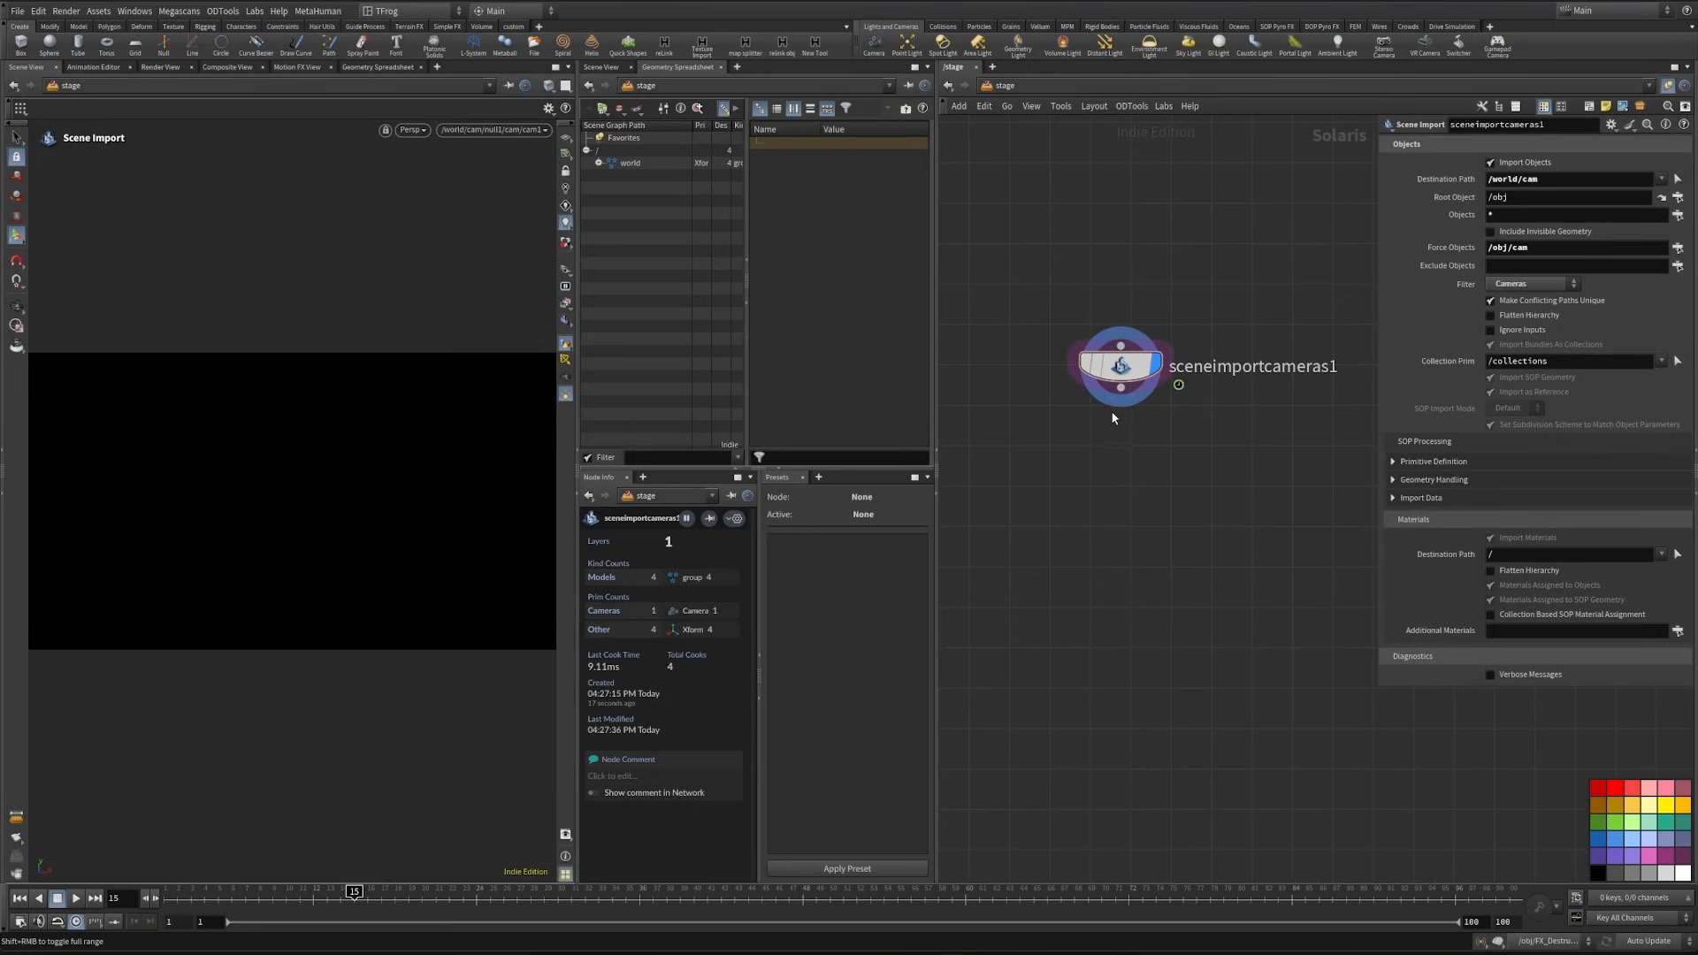
pyautogui.moveTo(1121, 396); pyautogui.dragTo(1112, 456)
pyautogui.write('cam ed')
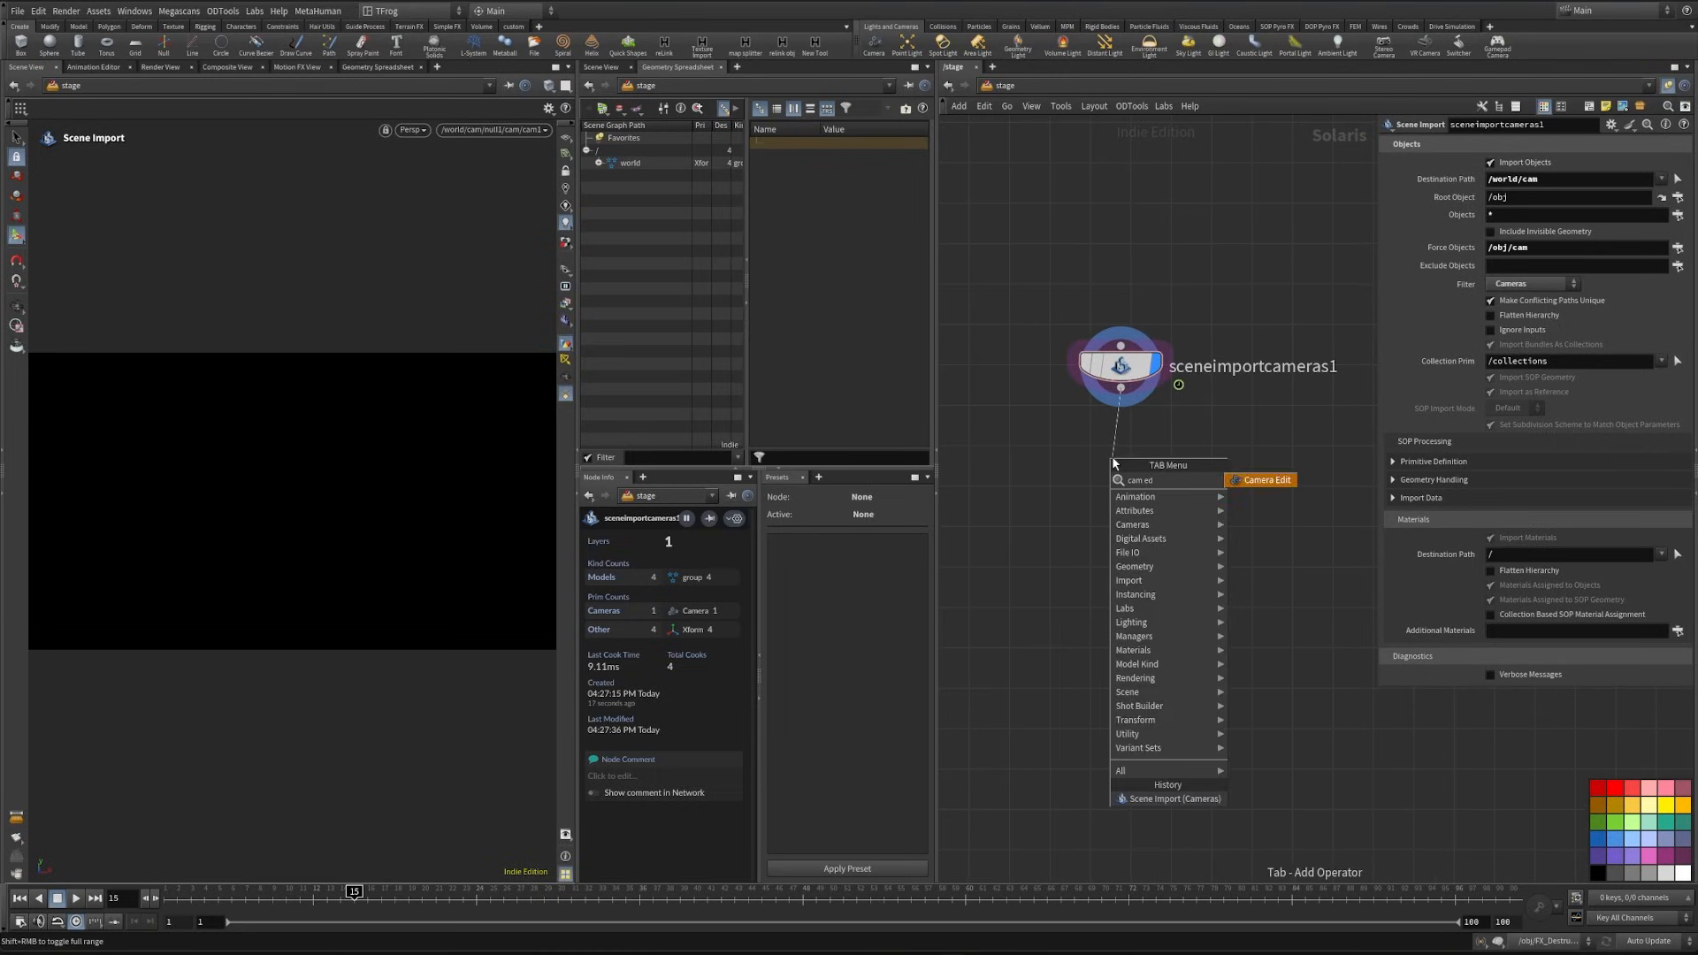
pyautogui.press('Return')
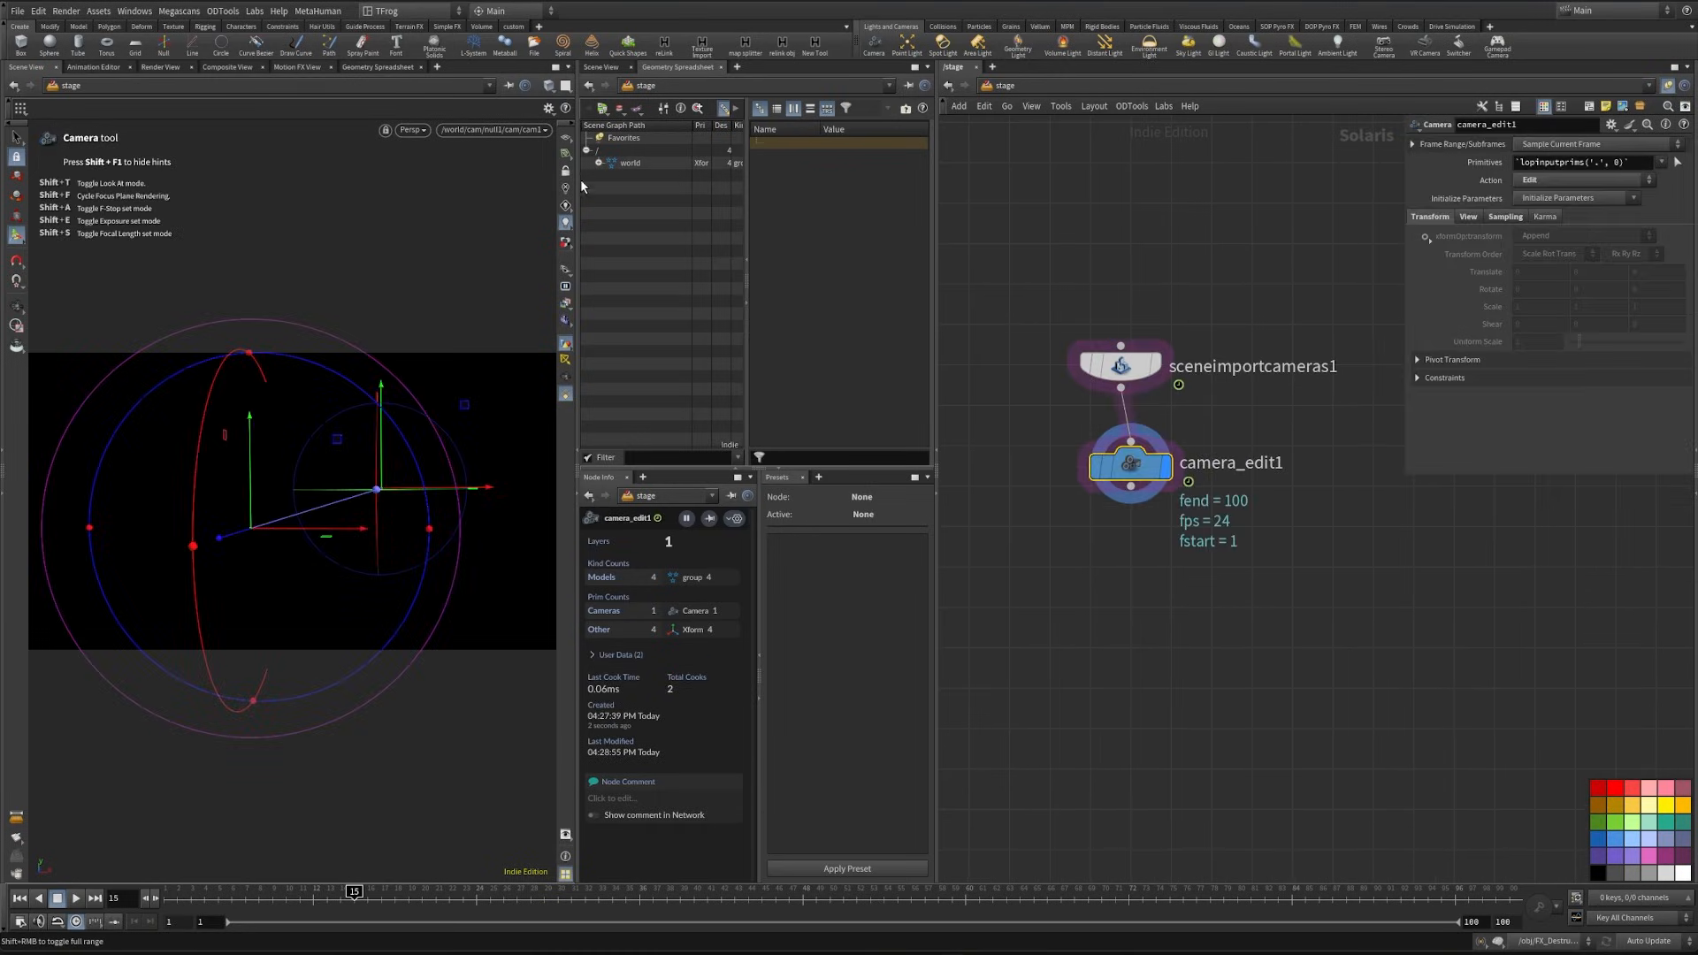
pyautogui.click(599, 162)
pyautogui.click(611, 176)
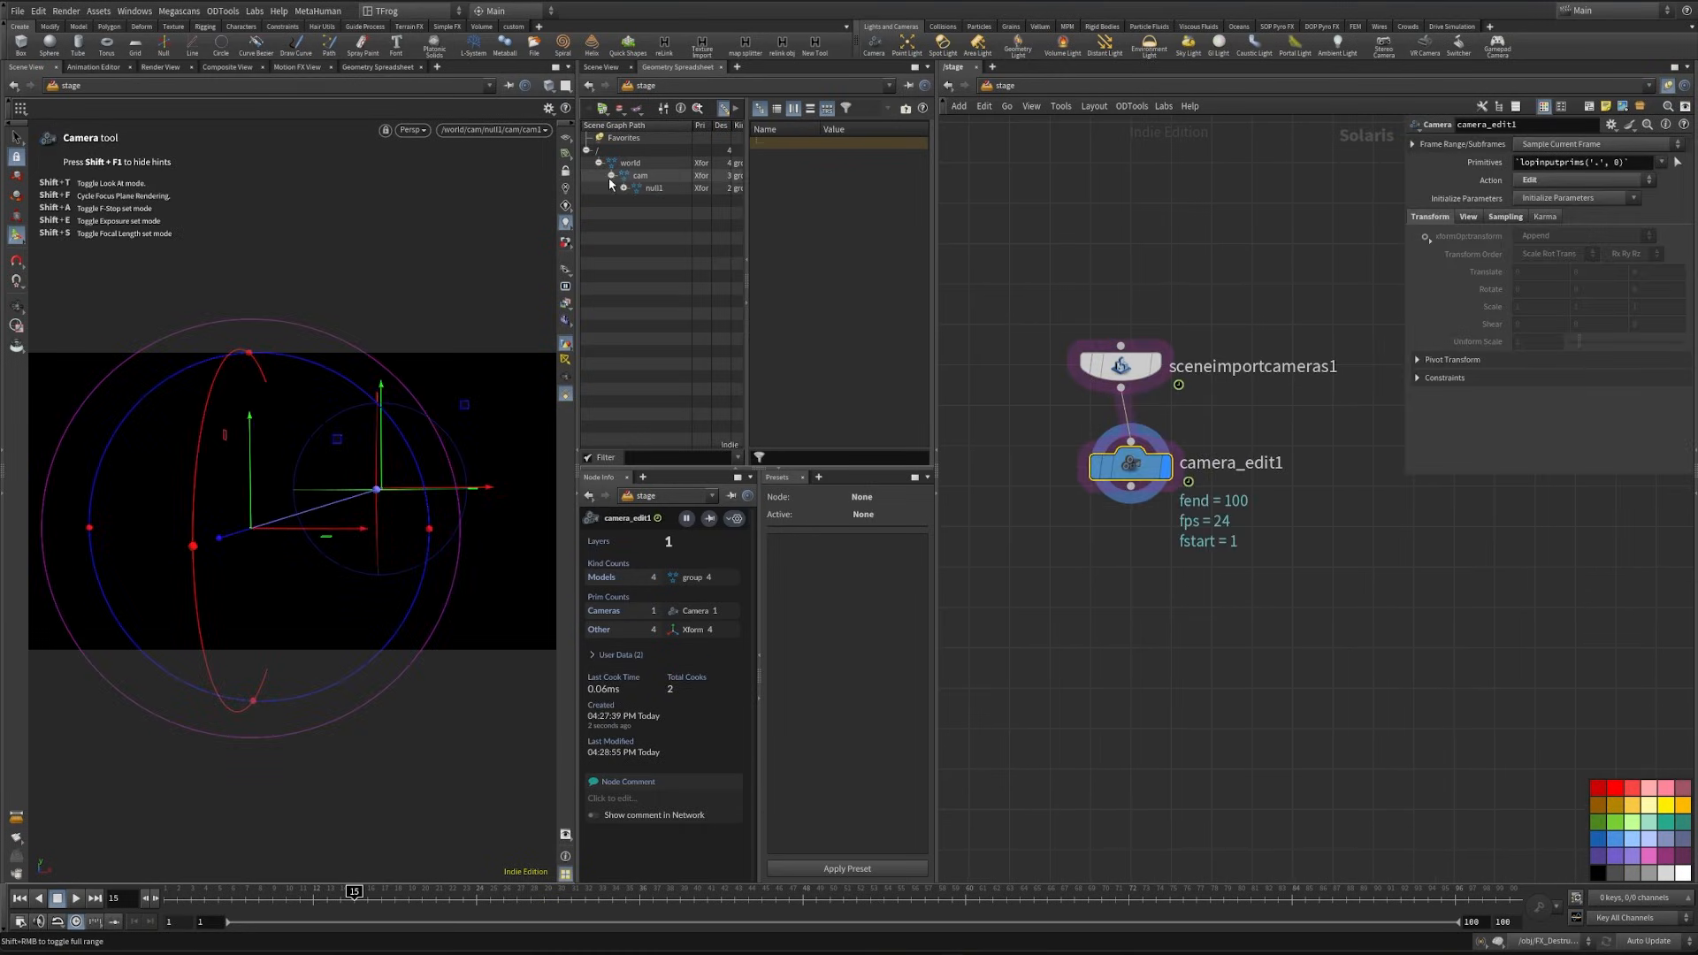
pyautogui.click(624, 189)
pyautogui.moveTo(1594, 165); pyautogui.dragTo(1594, 165)
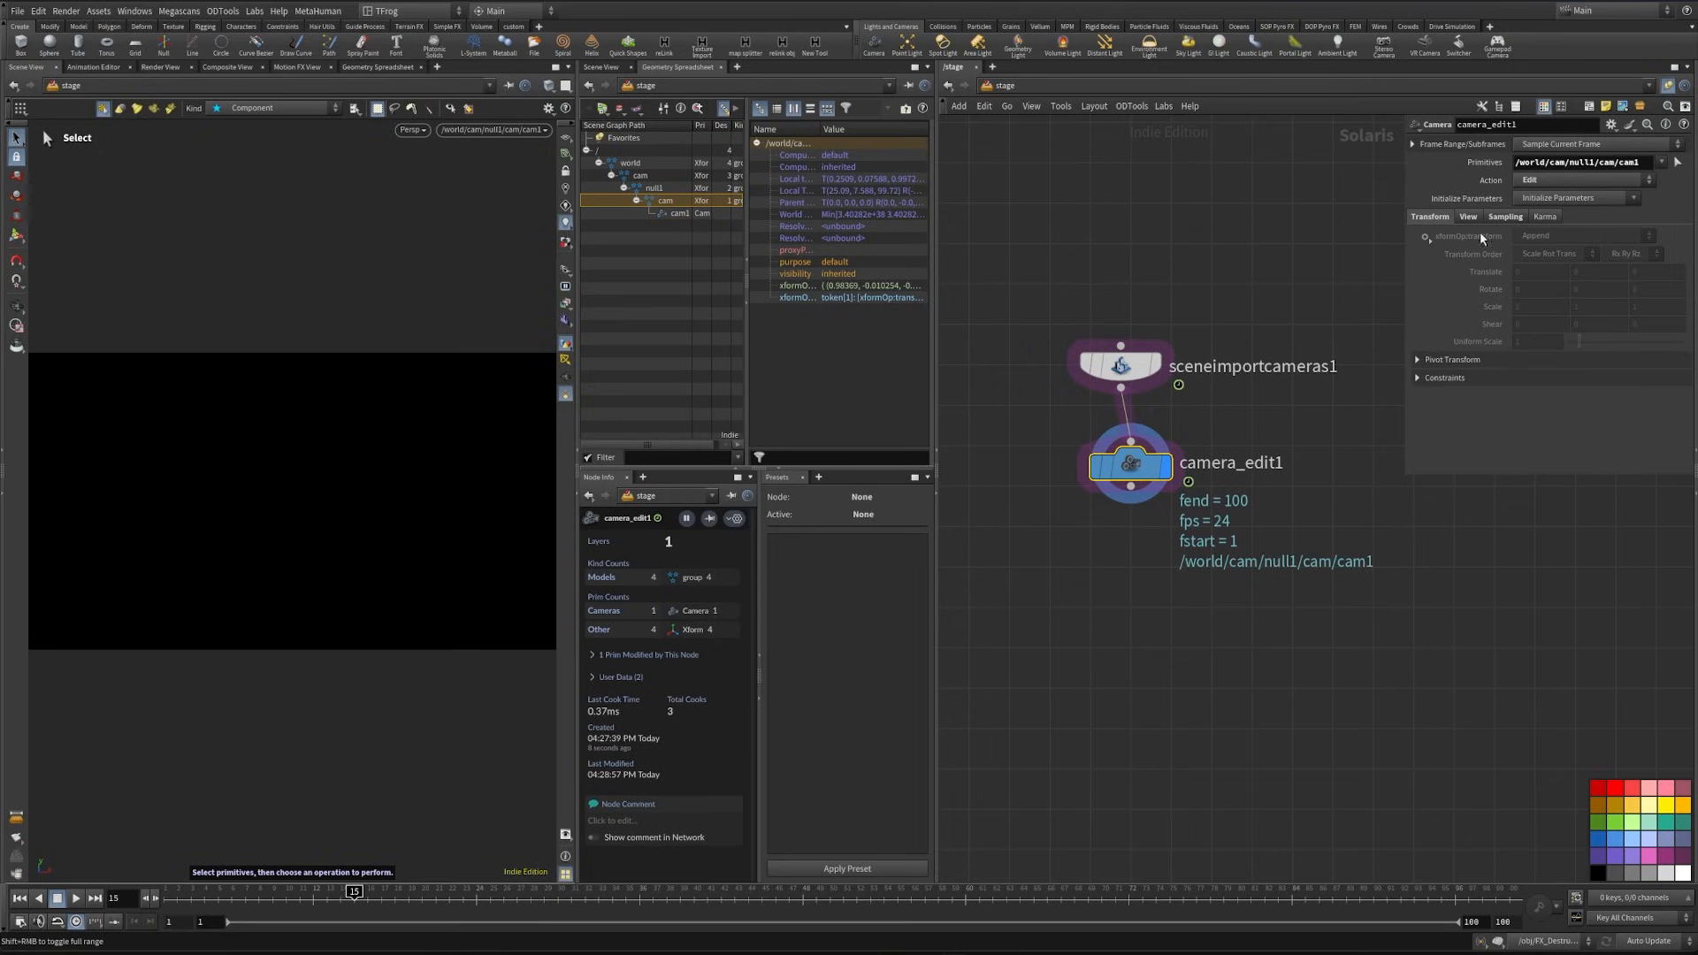
# - Enable the camera edit's sampling overrides and set Focus Distance to .4 and F-Stop to 14
pyautogui.click(1504, 216)
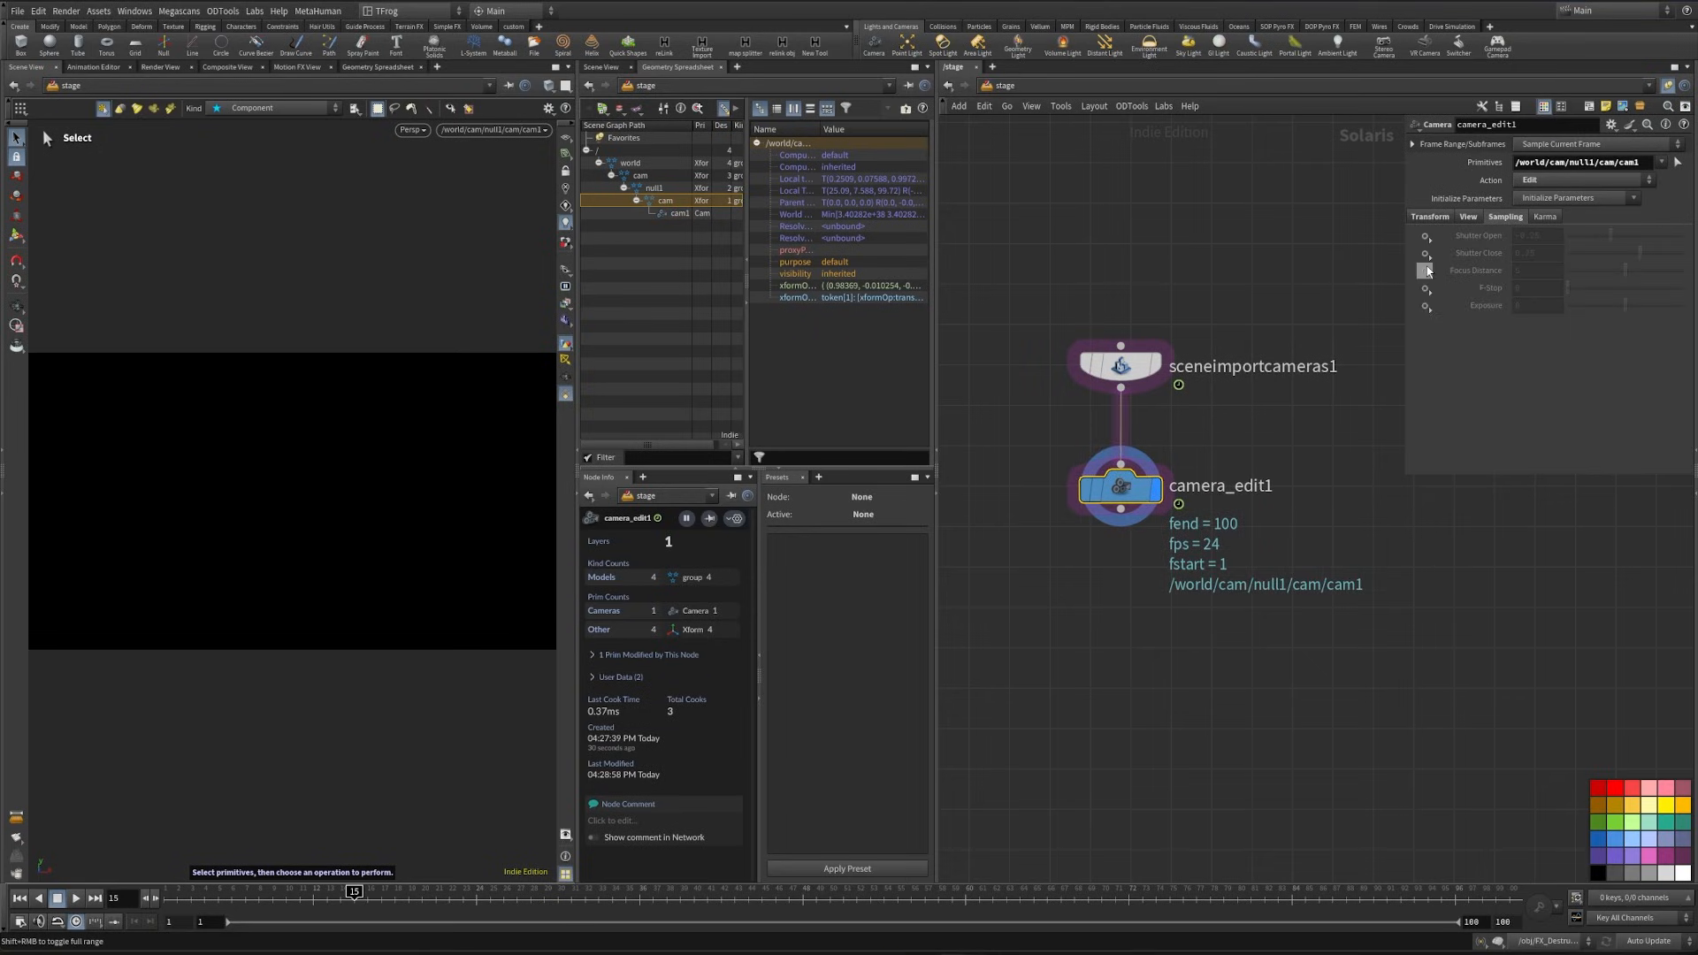
pyautogui.click(1425, 270)
pyautogui.click(1434, 289)
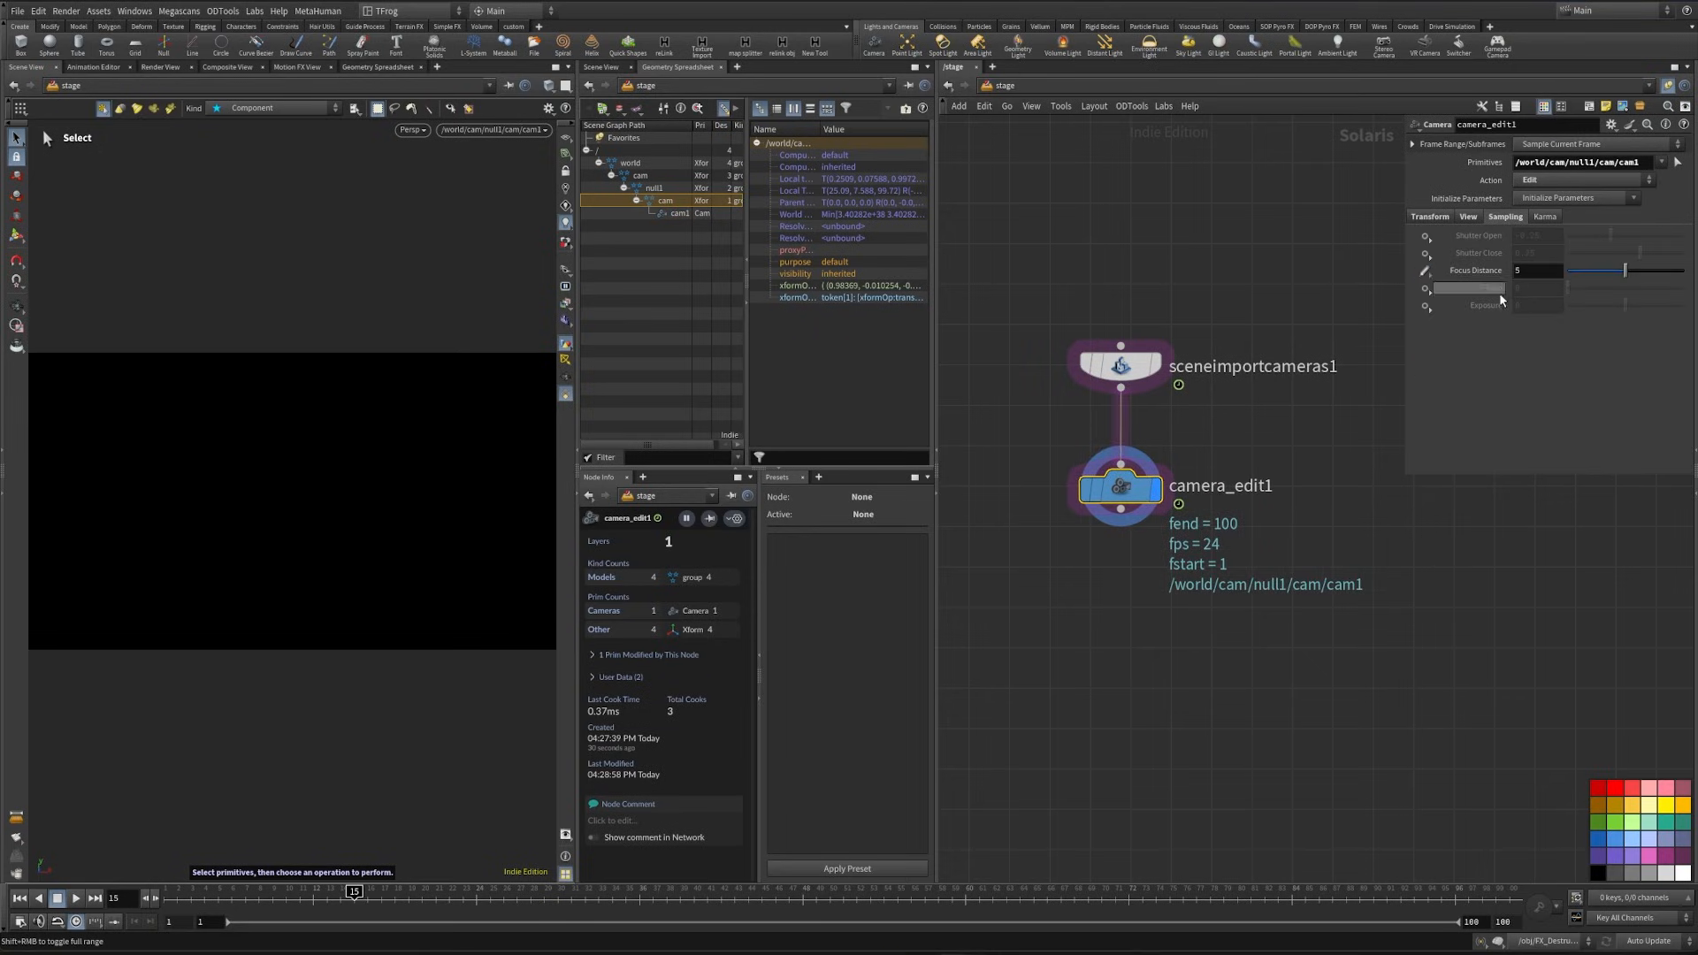
pyautogui.click(1427, 288)
pyautogui.click(1455, 305)
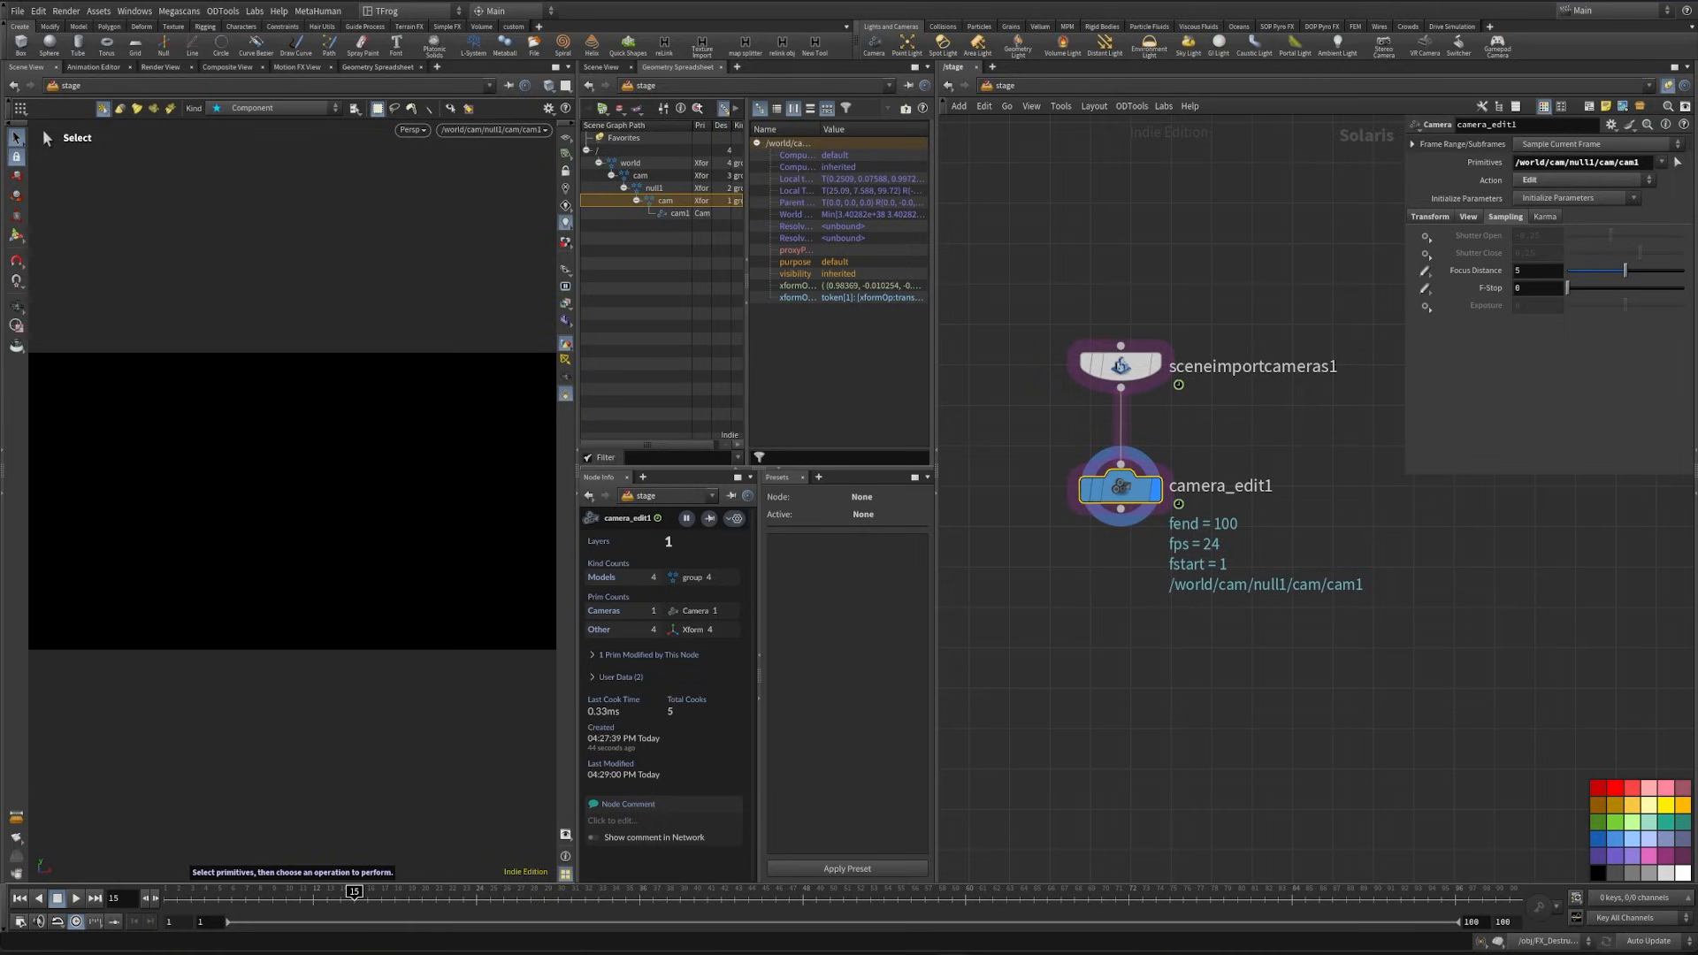
pyautogui.click(1539, 273)
pyautogui.write('.4')
pyautogui.press('Tab')
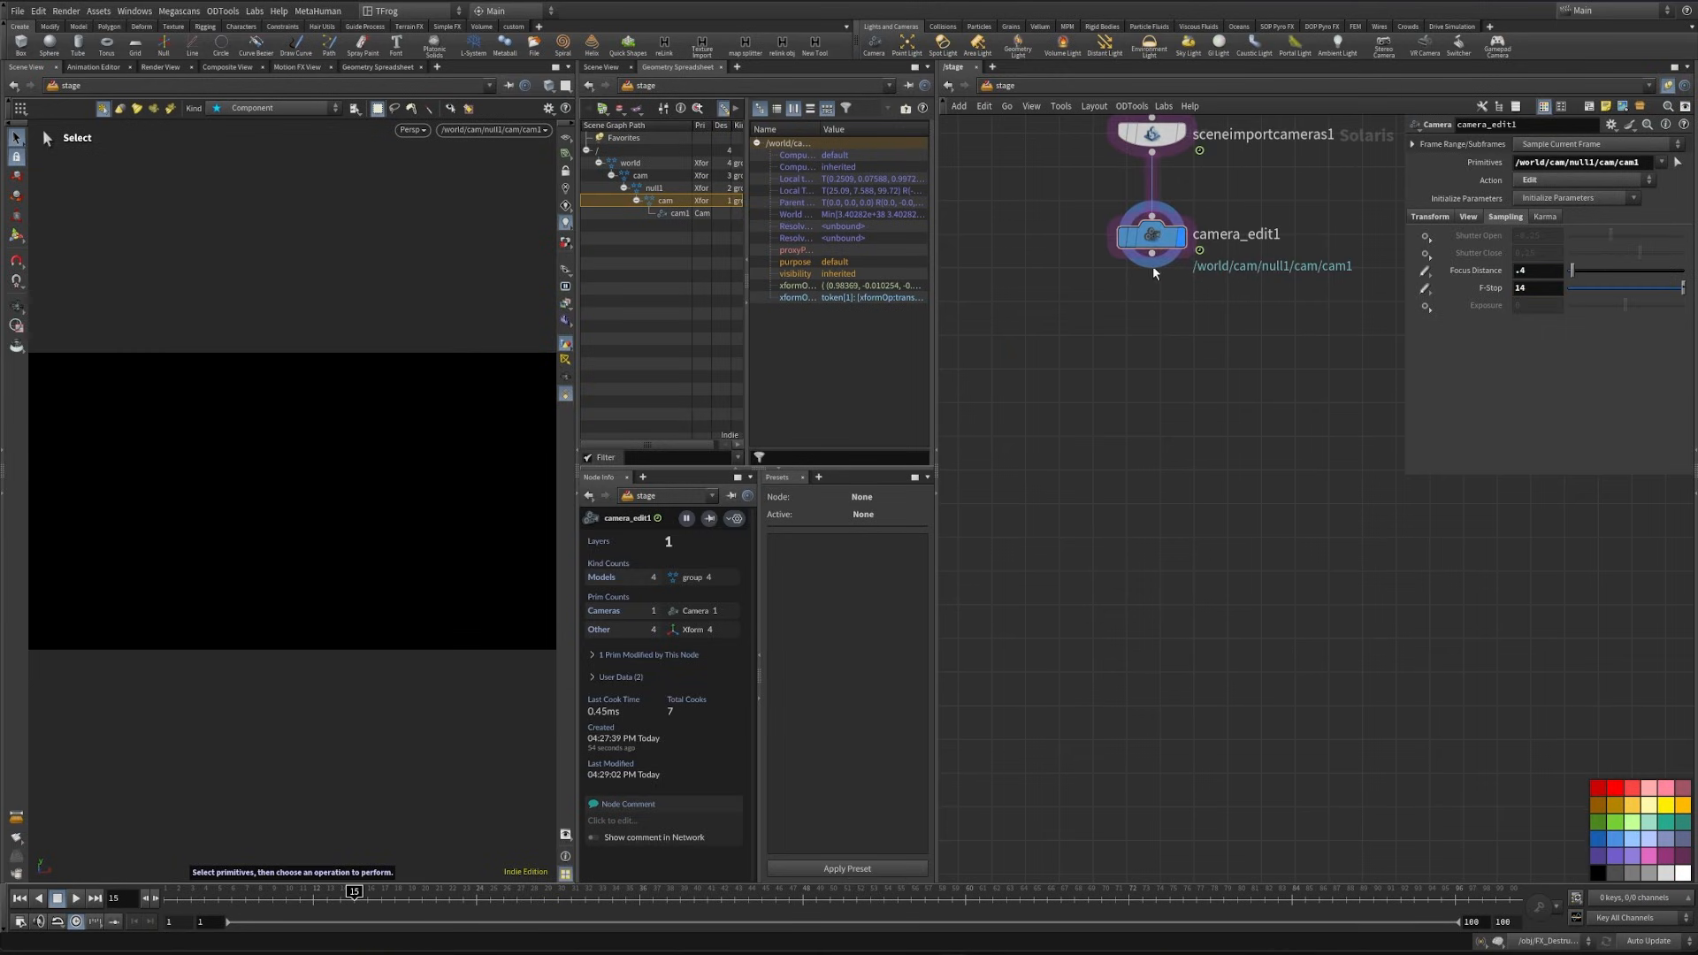
# - Connect a Merge node to the camera edit and place it well below, aligned with the camera nodes
pyautogui.click(1151, 256)
pyautogui.press('Tab')
pyautogui.write('mer')
pyautogui.press('Return')
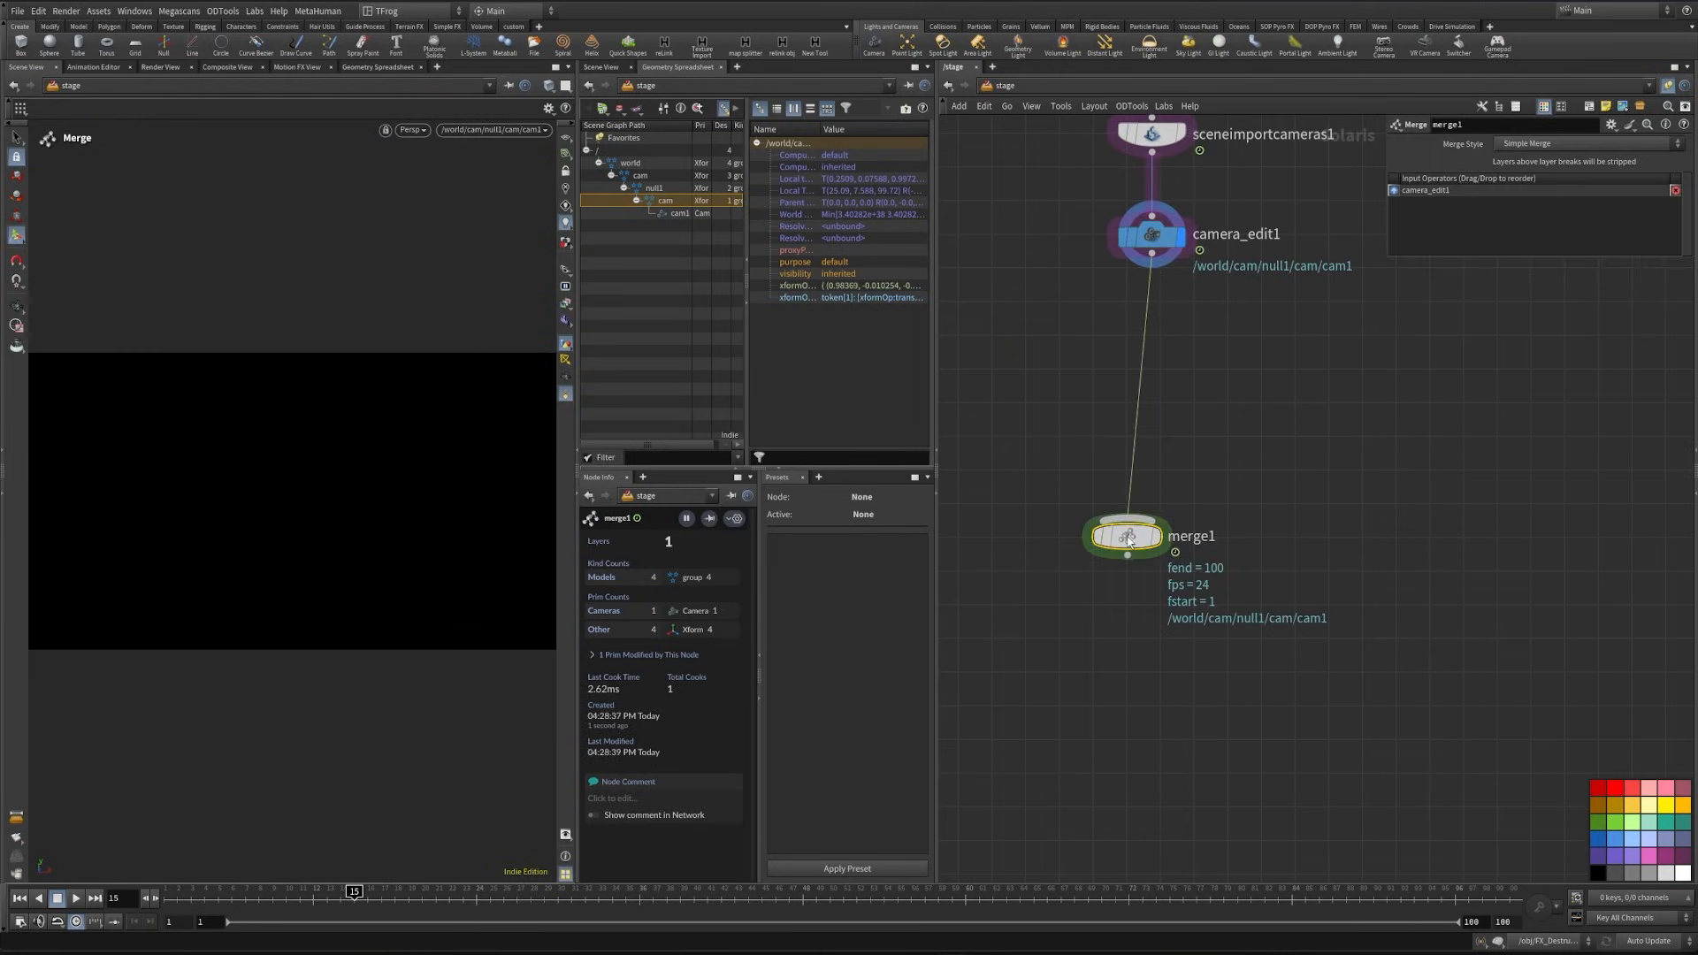
pyautogui.moveTo(1128, 538); pyautogui.dragTo(1151, 675)
pyautogui.scroll(-3, 1273, 500)
pyautogui.moveTo(1289, 466); pyautogui.dragTo(1254, 660, button='middle')
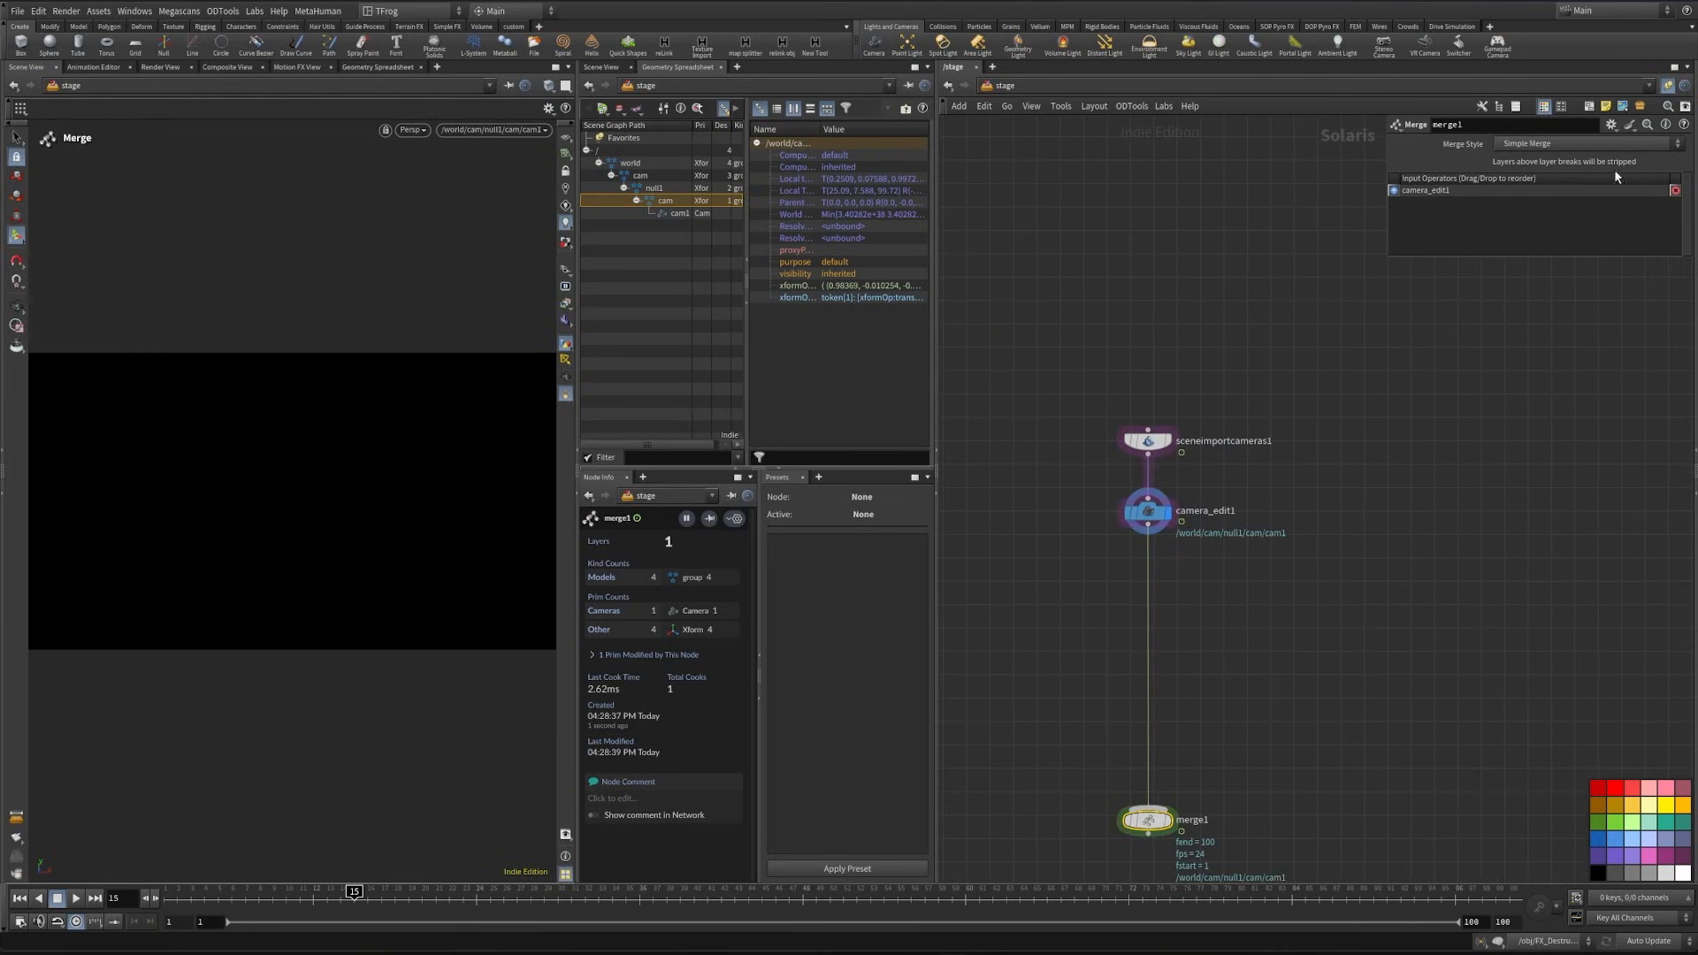
# - Add a sticky note reading Camera above the camera nodes, with large text and a hidden background
pyautogui.click(1605, 106)
pyautogui.click(1163, 327)
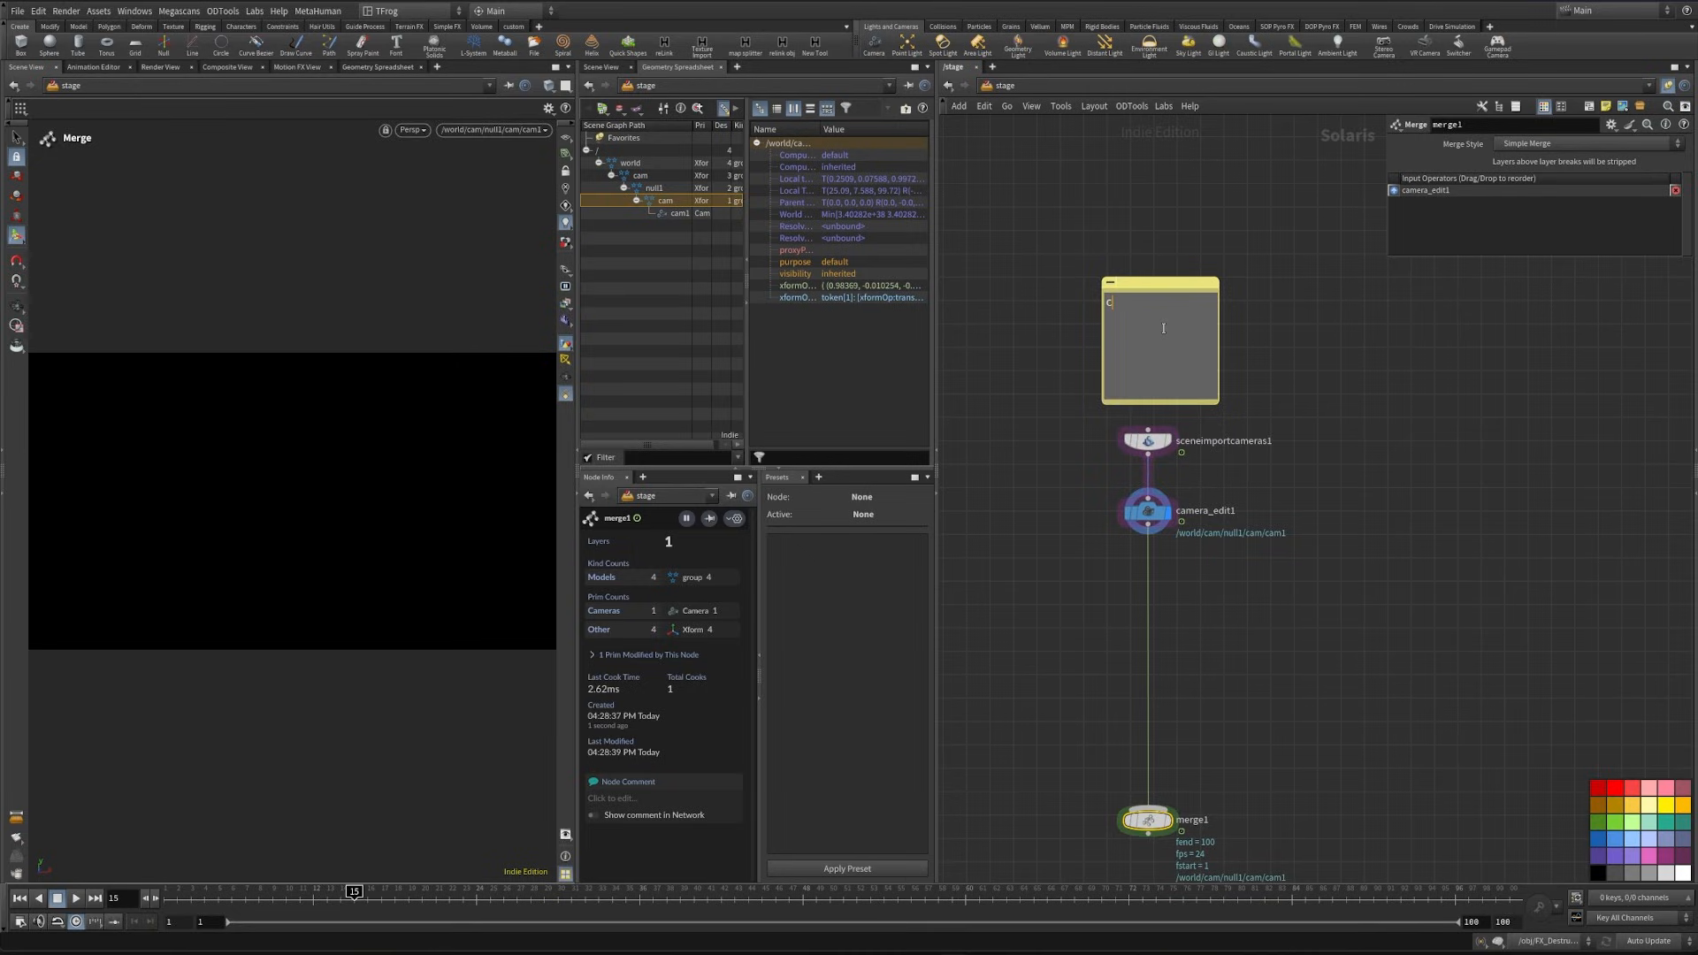
pyautogui.rightClick(1163, 281)
pyautogui.moveTo(1195, 387)
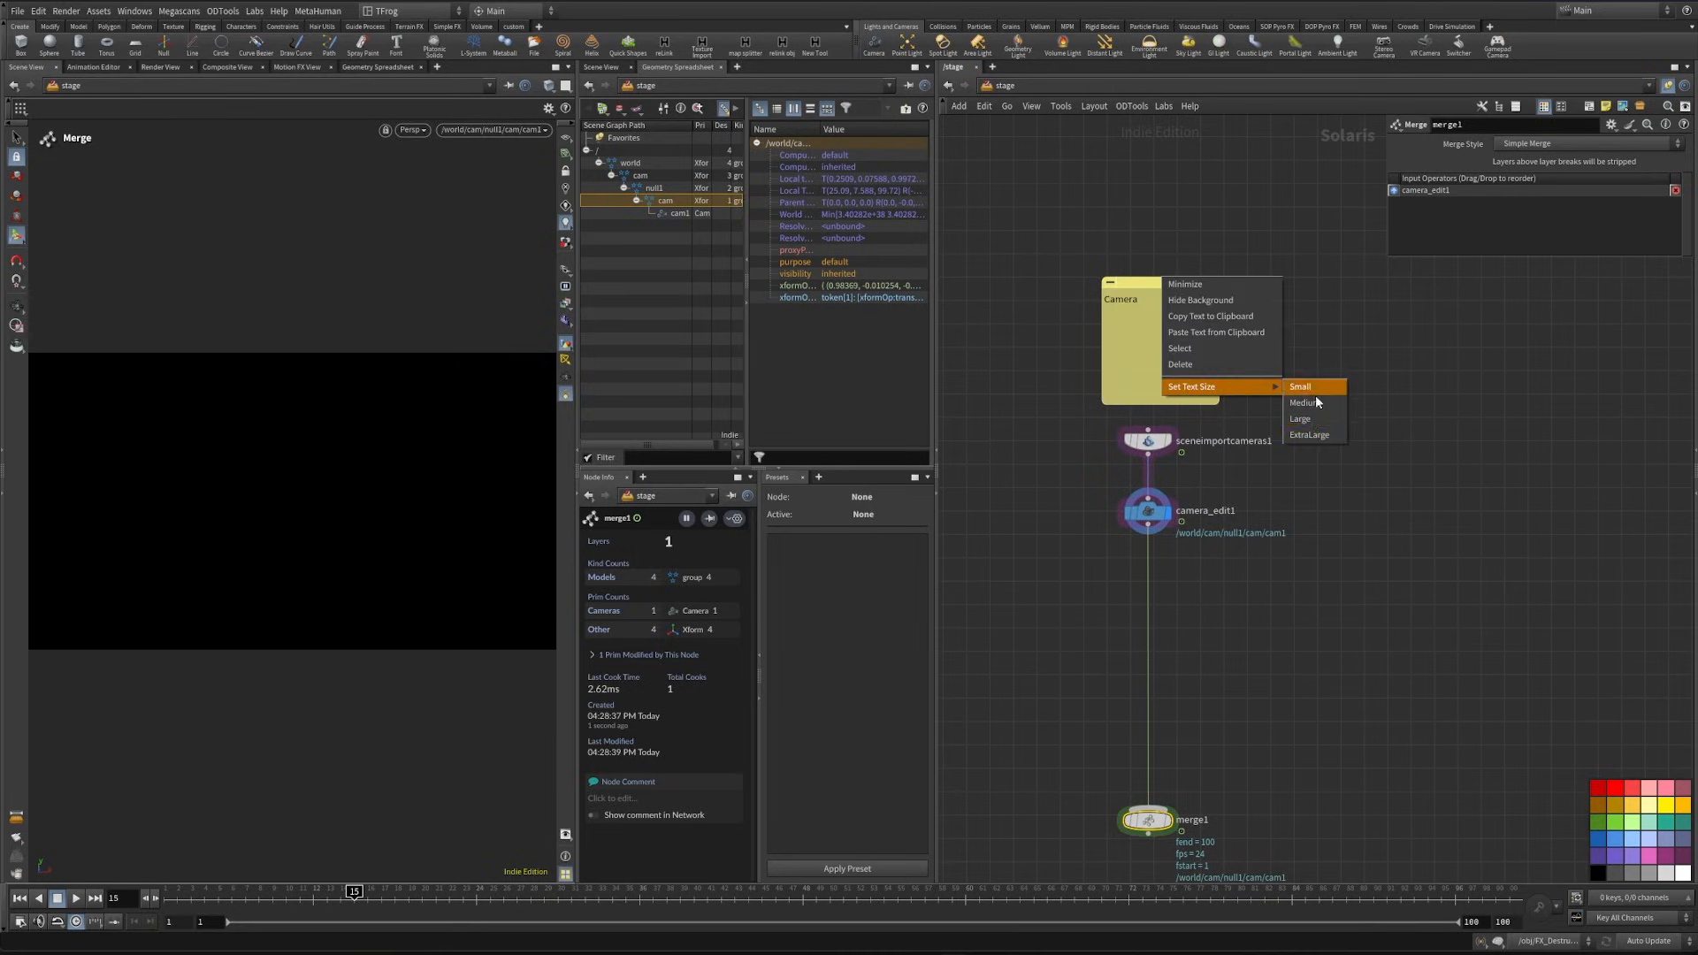
pyautogui.click(1312, 418)
pyautogui.scroll(-4, 1185, 296)
pyautogui.moveTo(1185, 295); pyautogui.dragTo(1115, 396, button='middle')
pyautogui.rightClick(1087, 409)
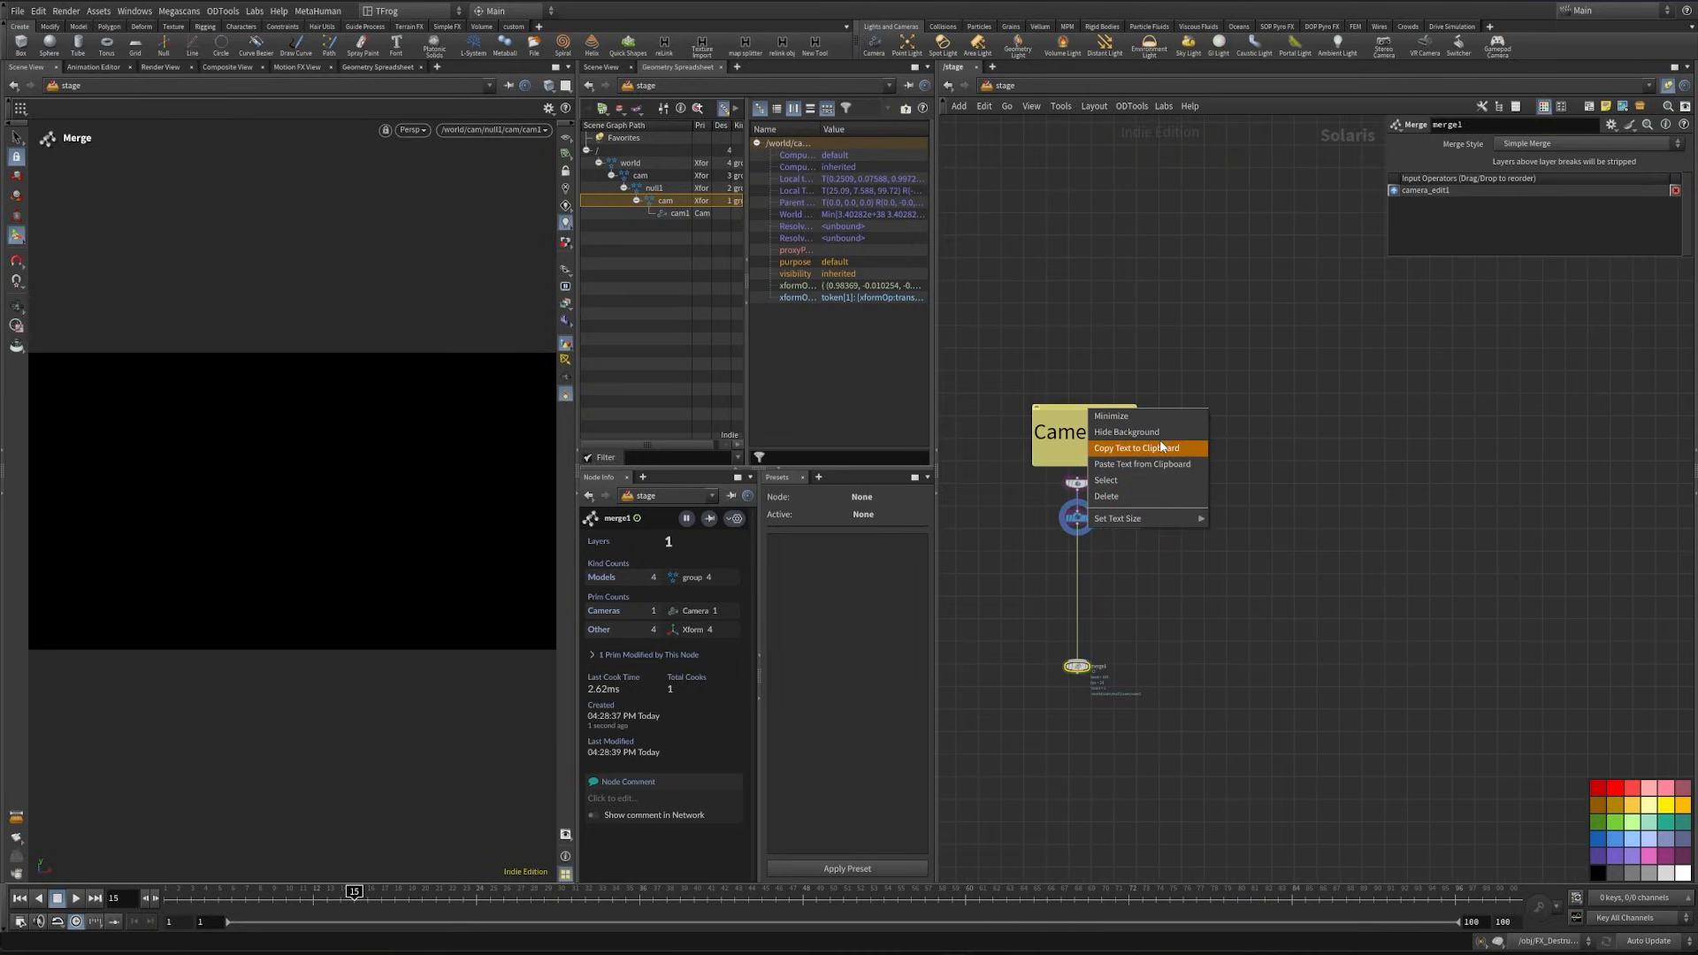
pyautogui.click(1141, 433)
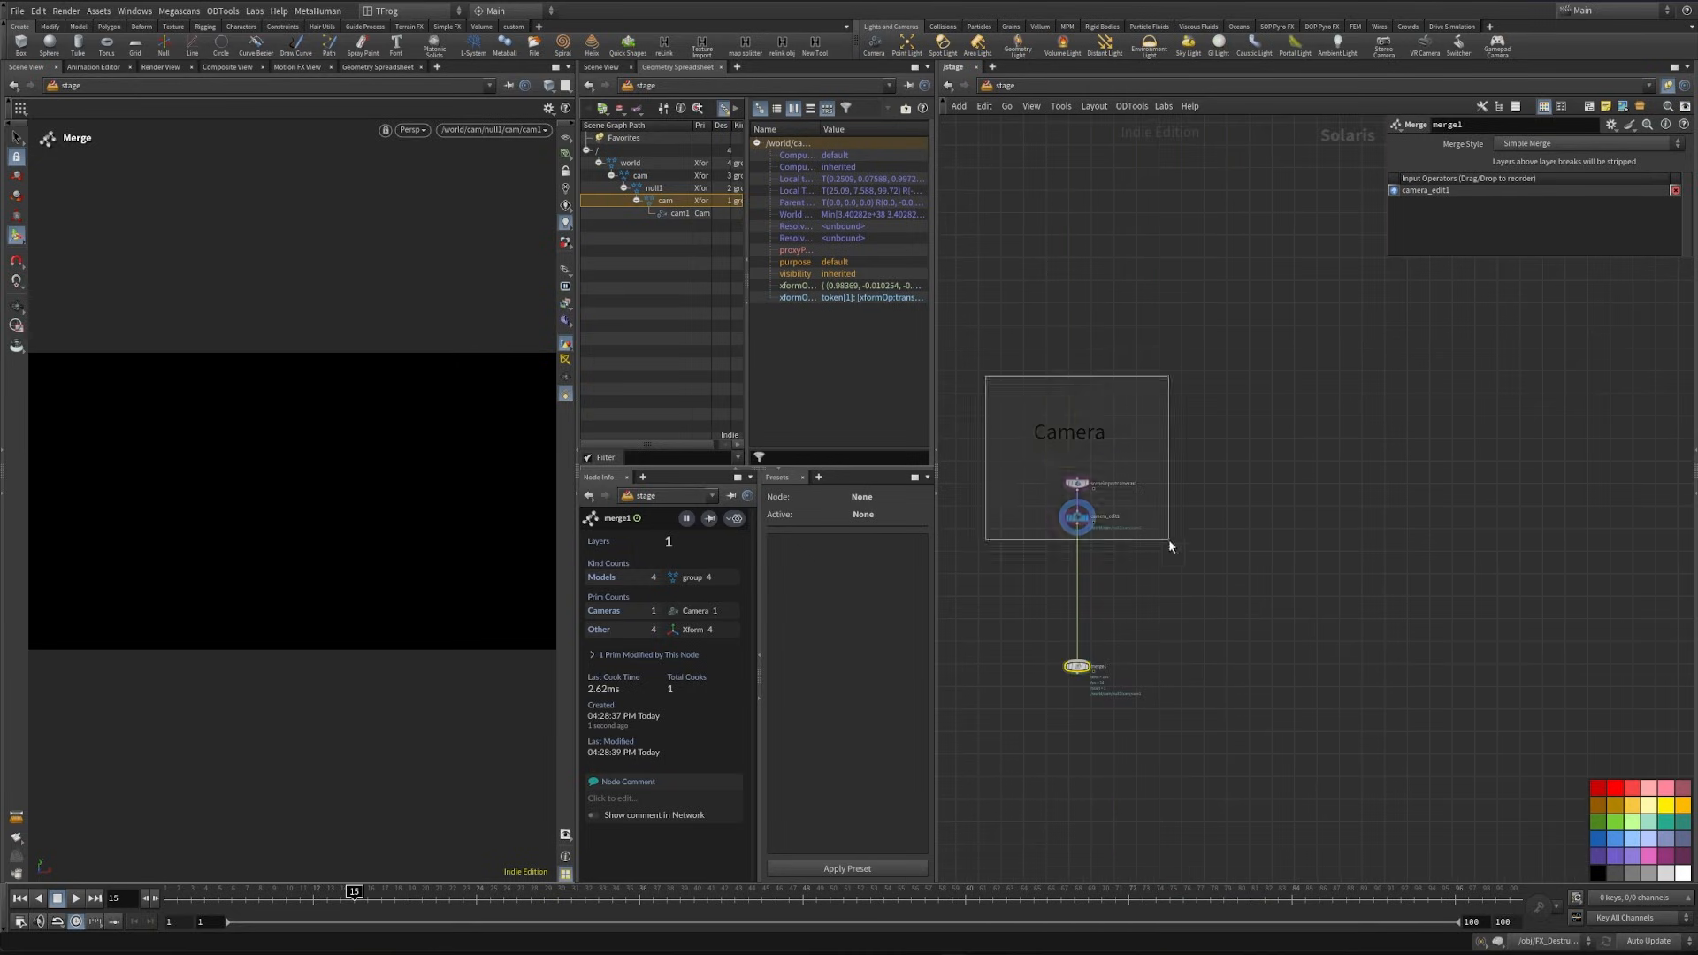
# - Enclose the Camera note and both camera nodes in a network box and colour it blue
pyautogui.click(1589, 107)
pyautogui.click(1151, 403)
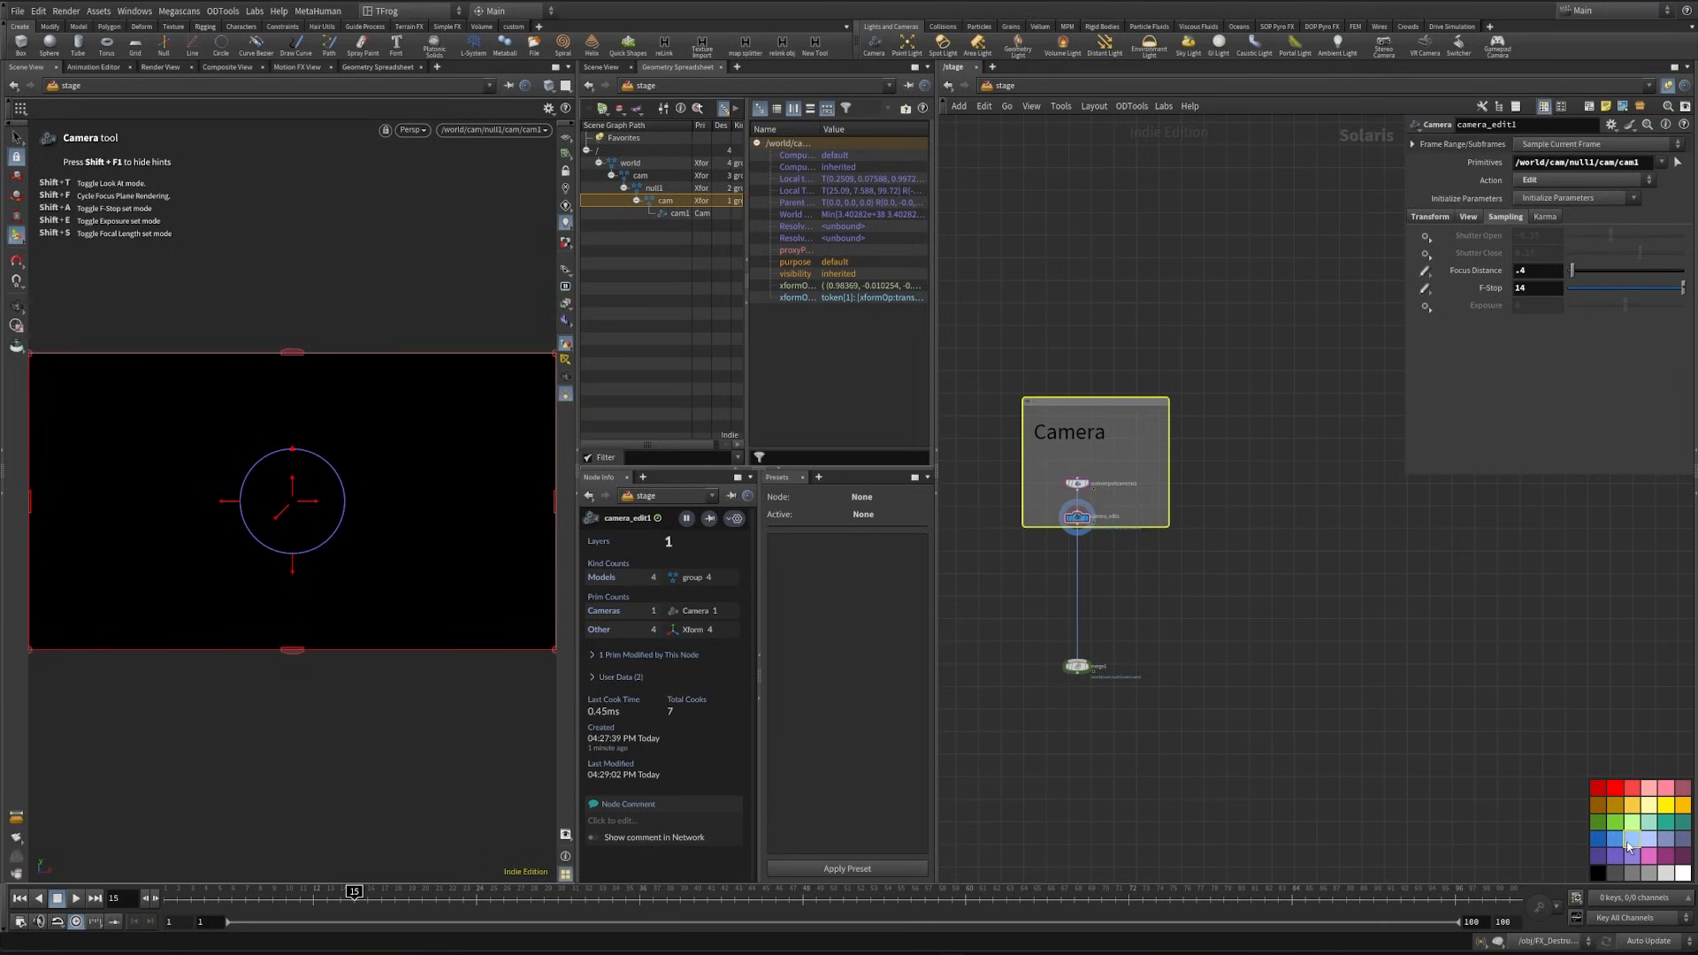
pyautogui.moveTo(1256, 638); pyautogui.dragTo(1261, 360, button='middle')
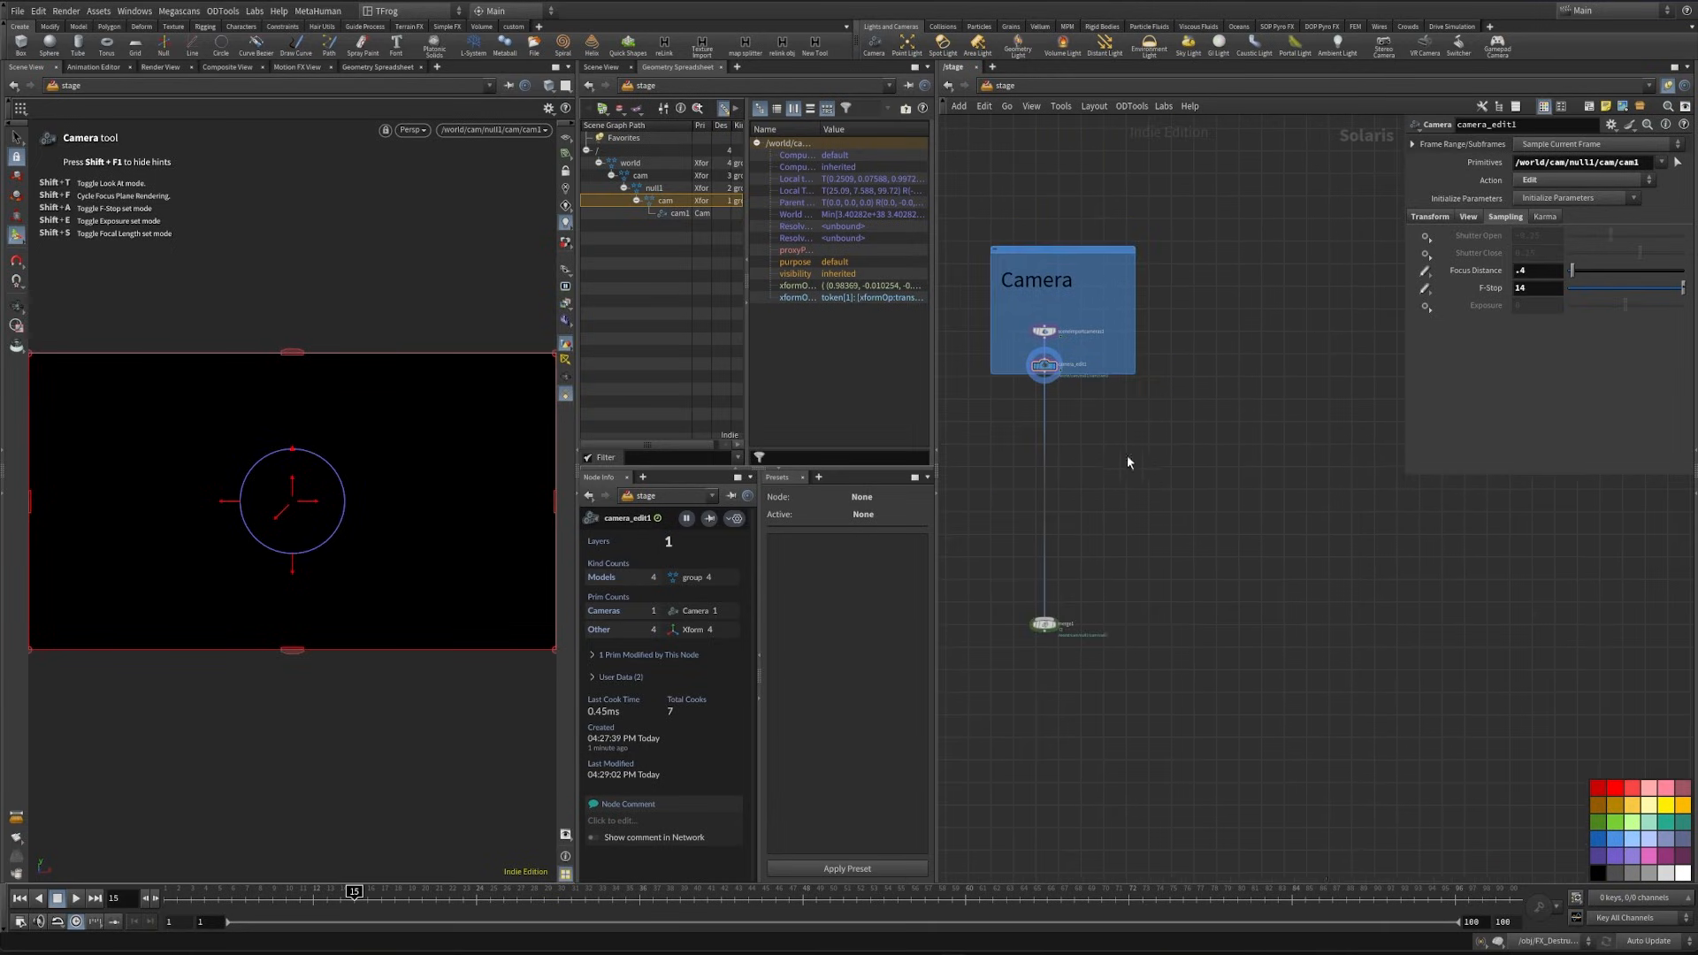
# - Place a Reference node in the empty area beside the camera-to-merge connection and rename it Character
pyautogui.press('Tab')
pyautogui.write('refe')
pyautogui.press('Return')
pyautogui.click(1160, 506)
pyautogui.scroll(5, 1162, 513)
pyautogui.click(1240, 488)
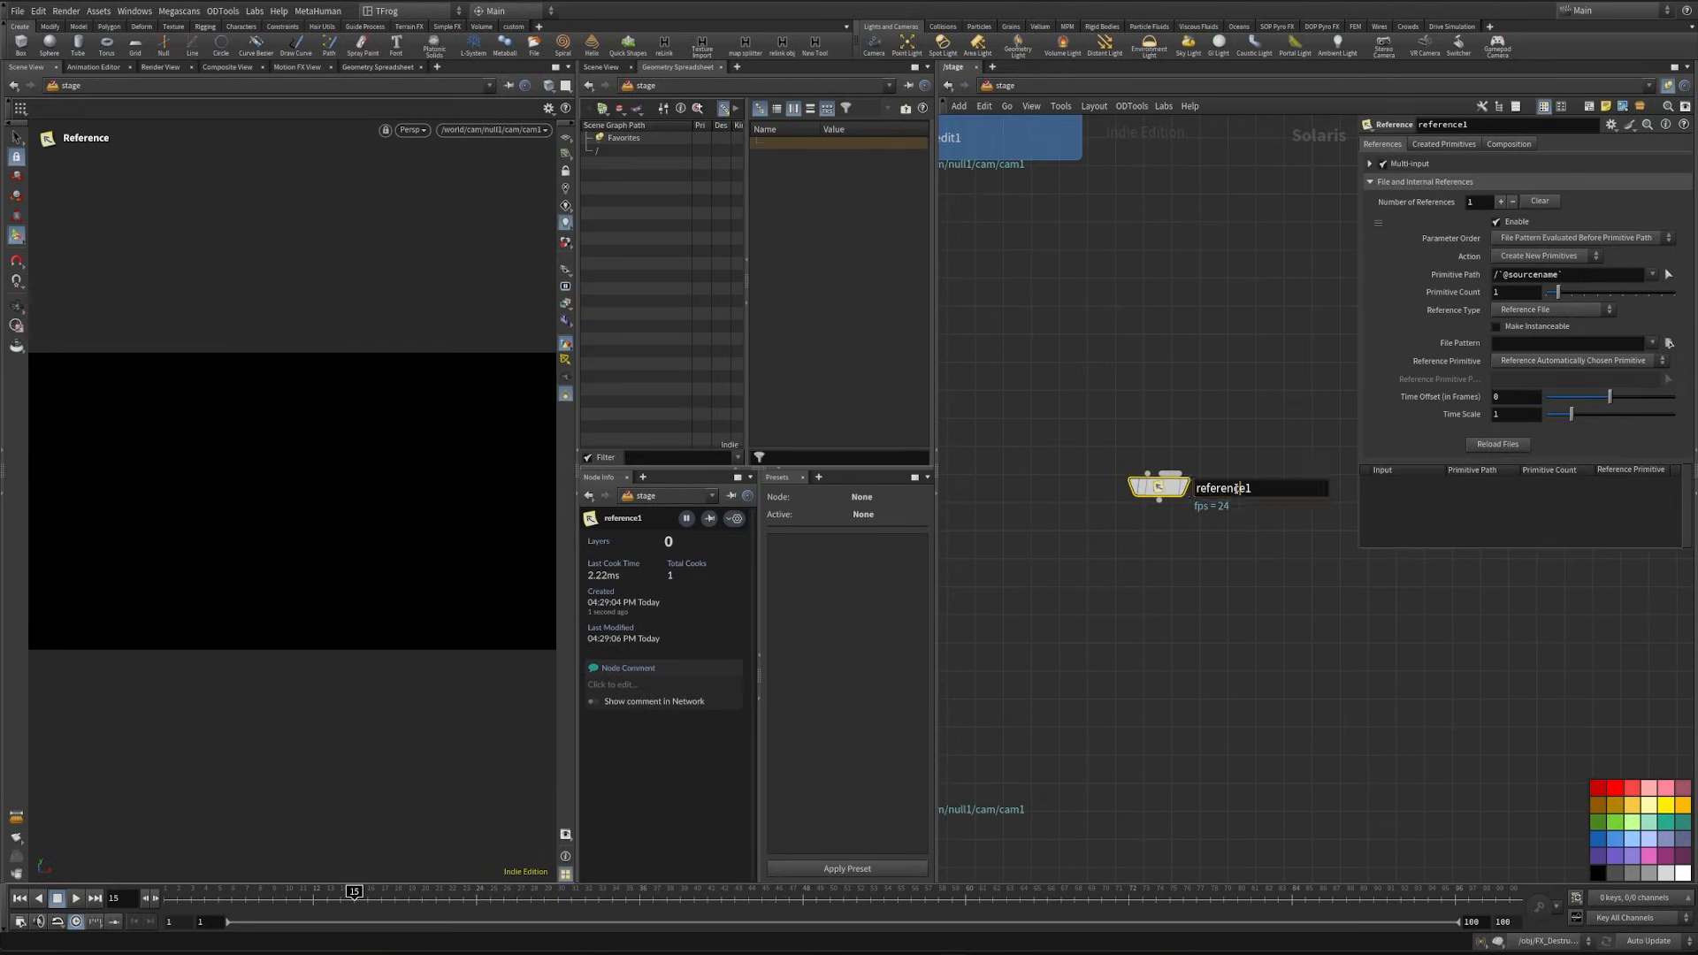
pyautogui.moveTo(1259, 488); pyautogui.dragTo(1113, 478)
pyautogui.write('Character')
pyautogui.press('Return')
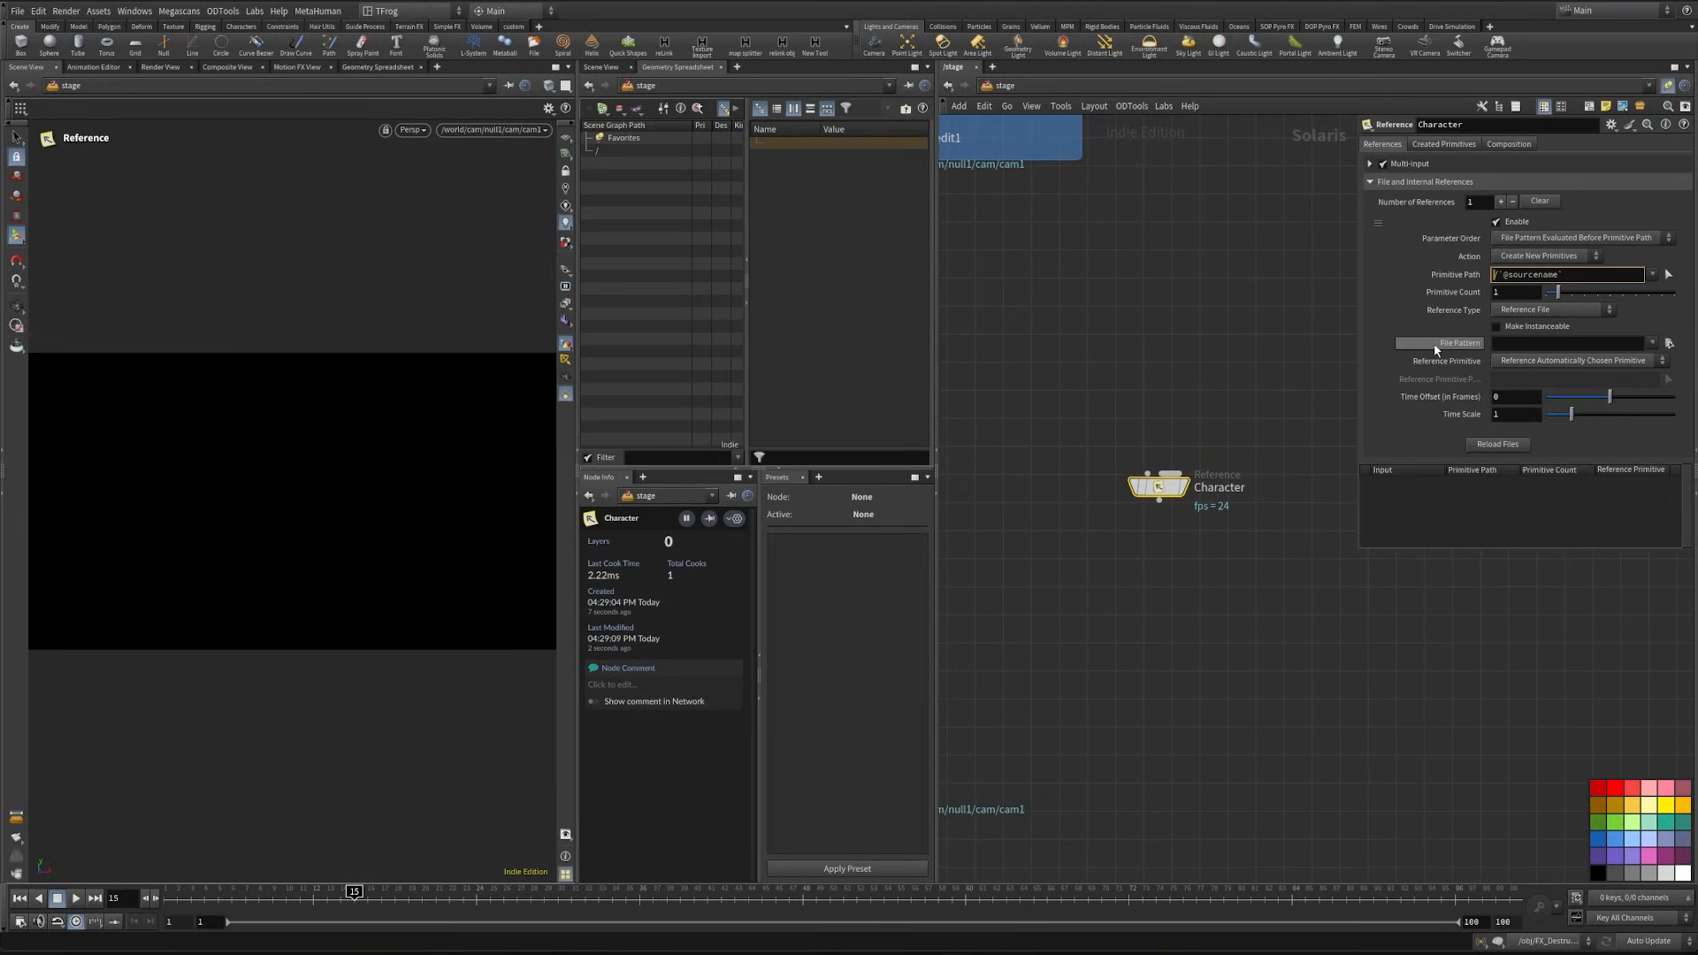
pyautogui.write('world/')
pyautogui.press('Return')
pyautogui.moveTo(1233, 374); pyautogui.dragTo(1240, 298, button='middle')
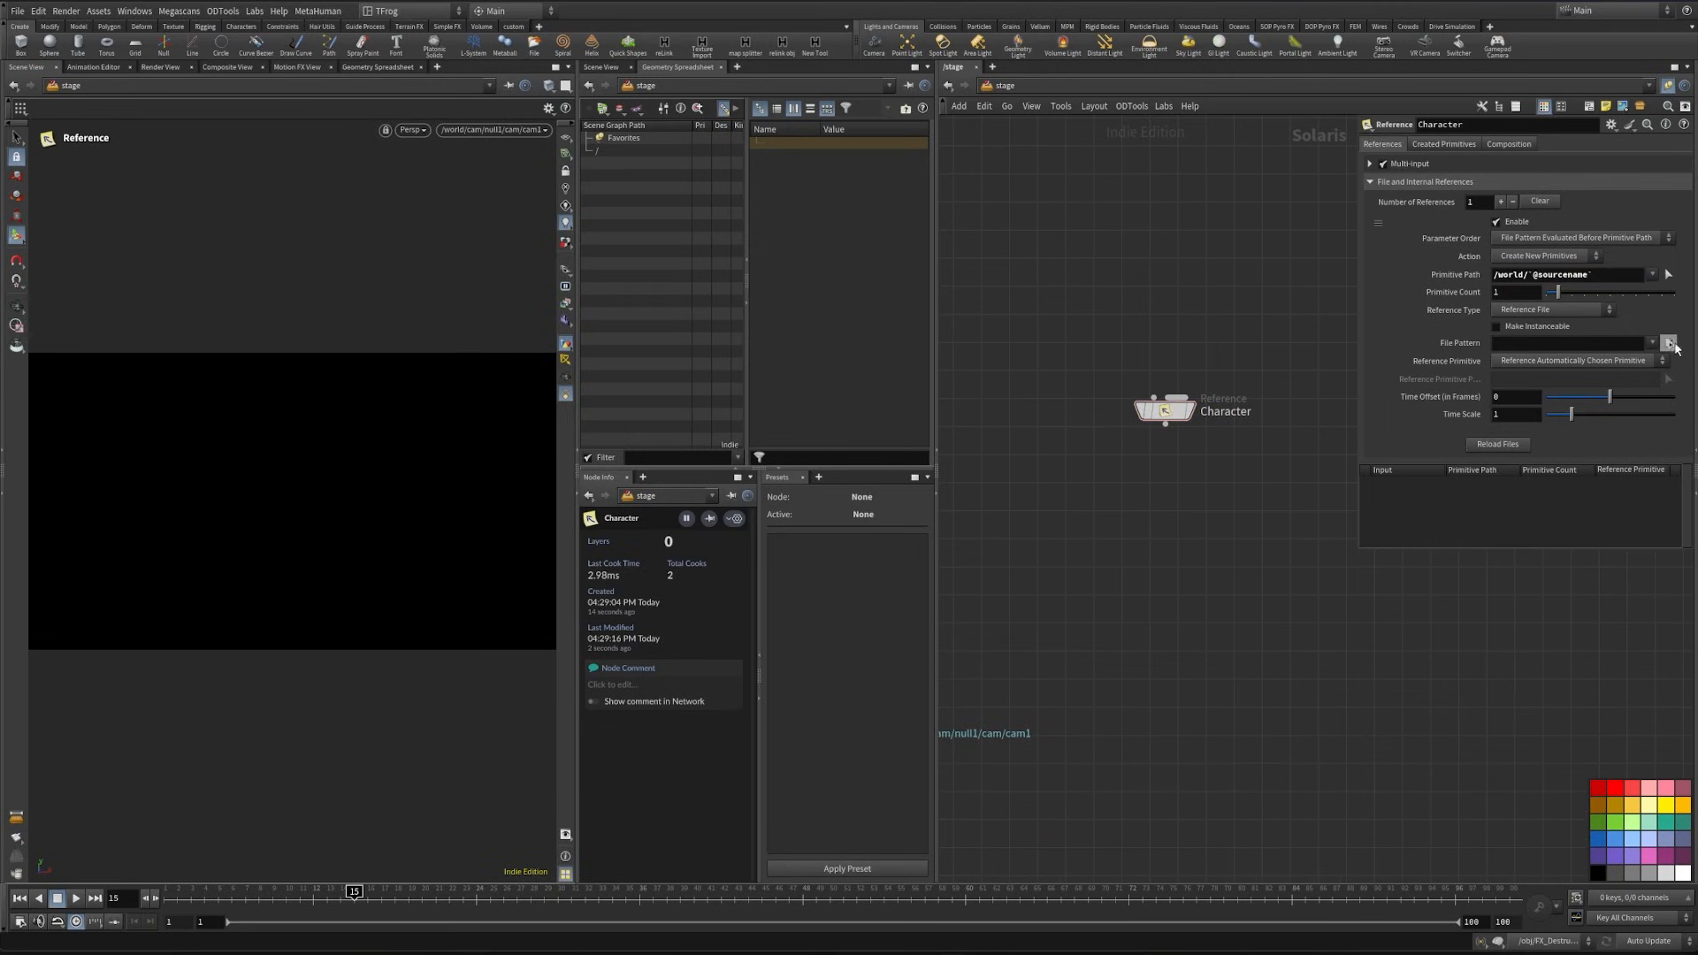
pyautogui.click(1669, 343)
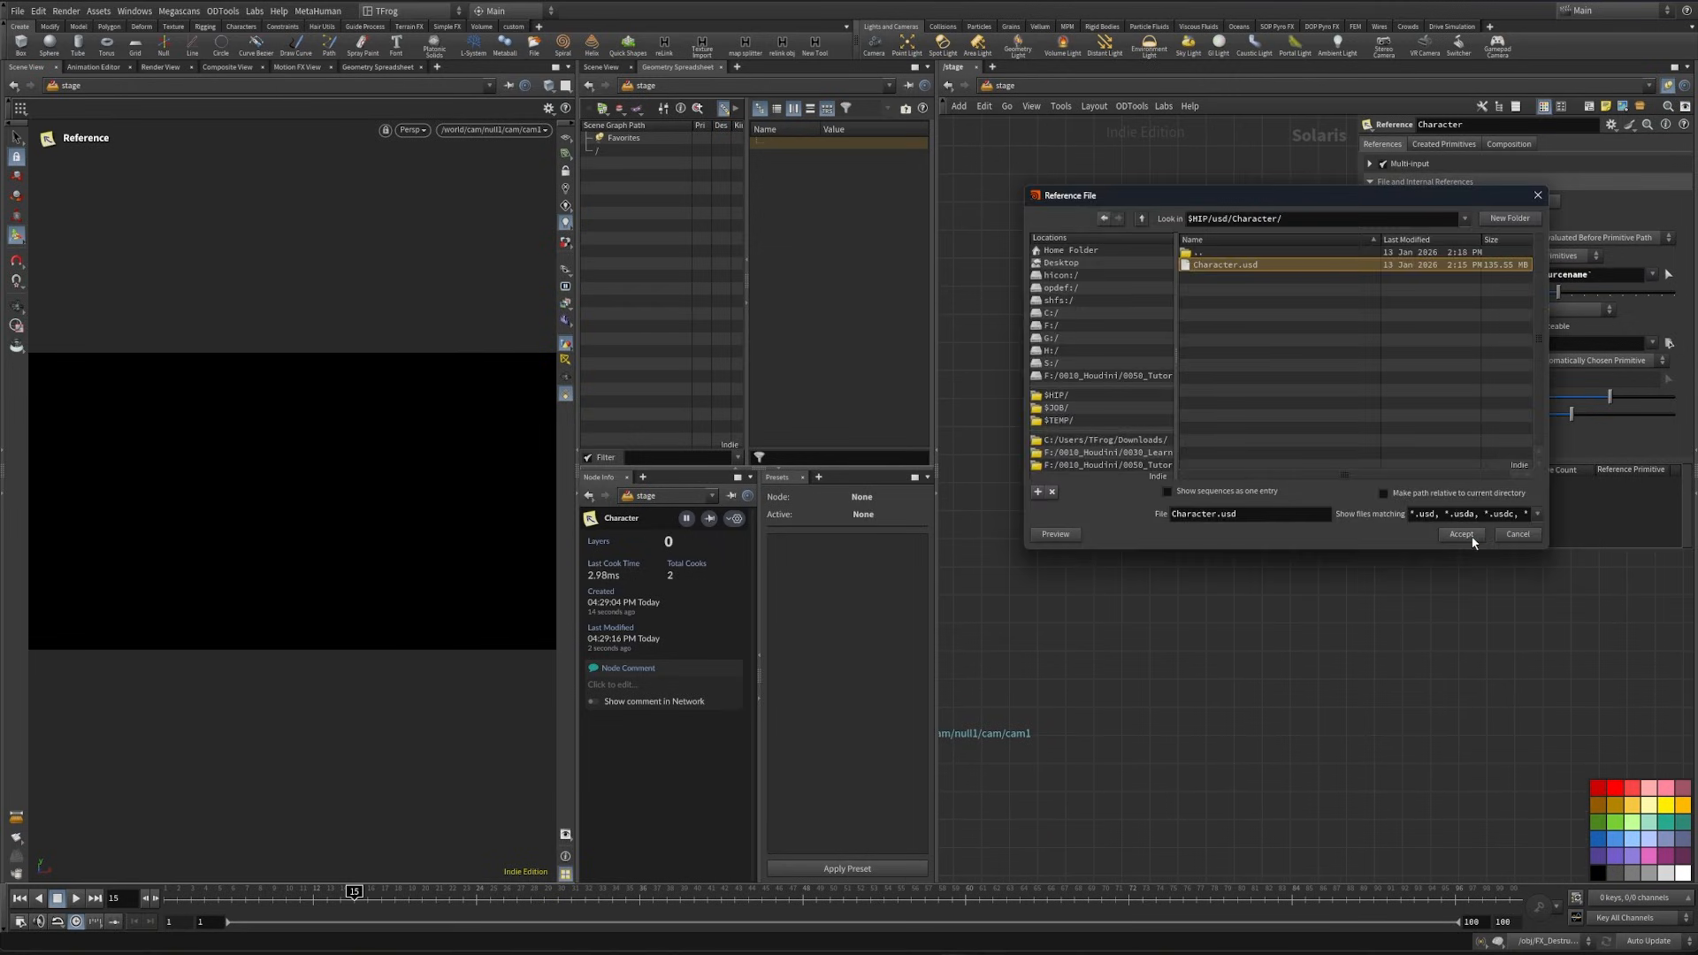
pyautogui.click(1461, 534)
pyautogui.click(1185, 409)
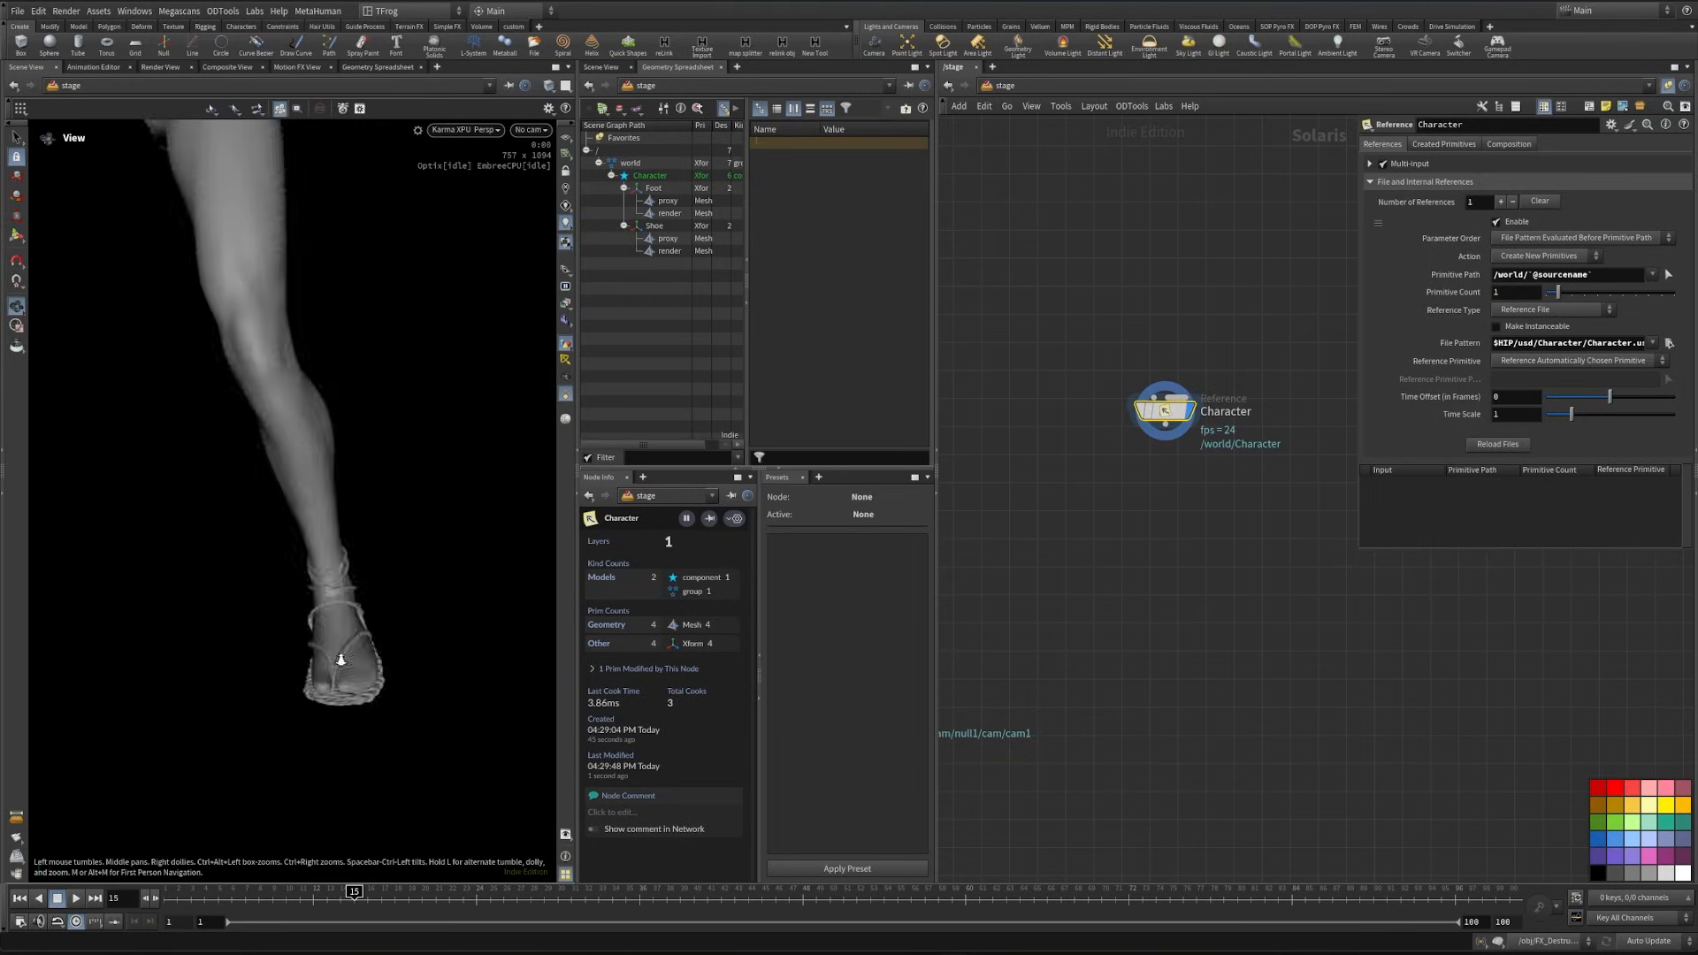
# - Orbit around the referenced foot and switch the viewport renderer to Houdini VK
pyautogui.moveTo(342, 659); pyautogui.dragTo(415, 713)
pyautogui.click(466, 129)
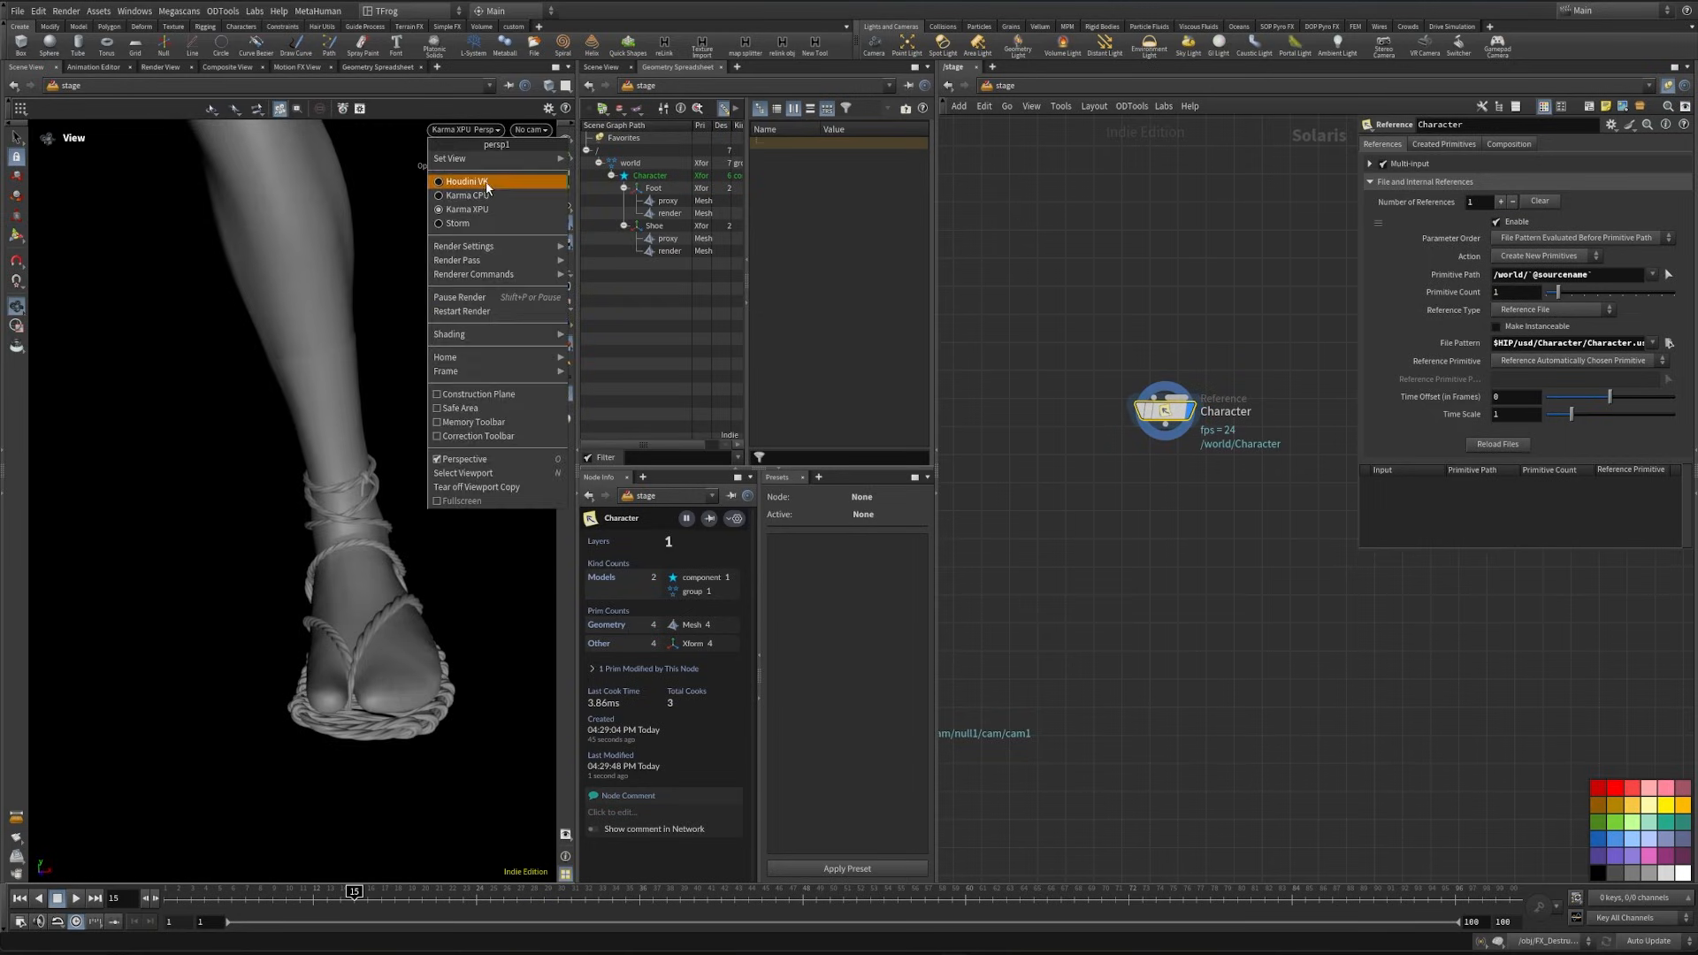
pyautogui.click(494, 180)
pyautogui.press('h')
# - Connect the Character reference to the merge node and look through the camera /world/cam/null1/cam/cam1
pyautogui.moveTo(1295, 488); pyautogui.dragTo(1087, 665)
pyautogui.click(530, 130)
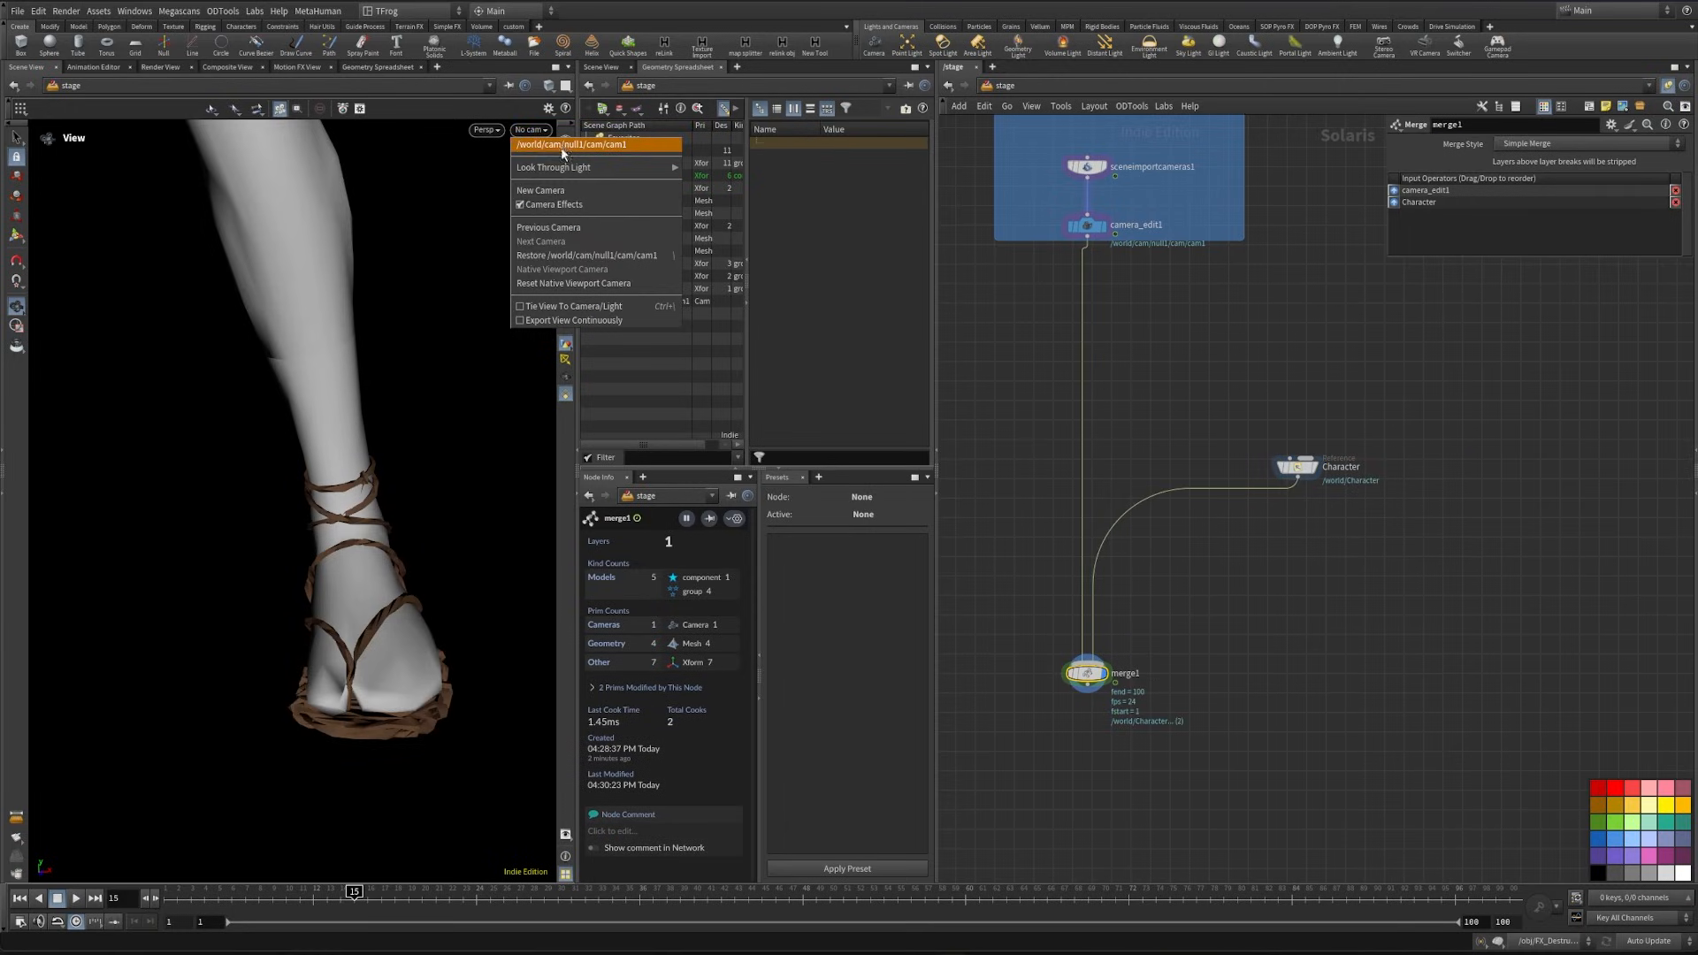
pyautogui.click(561, 145)
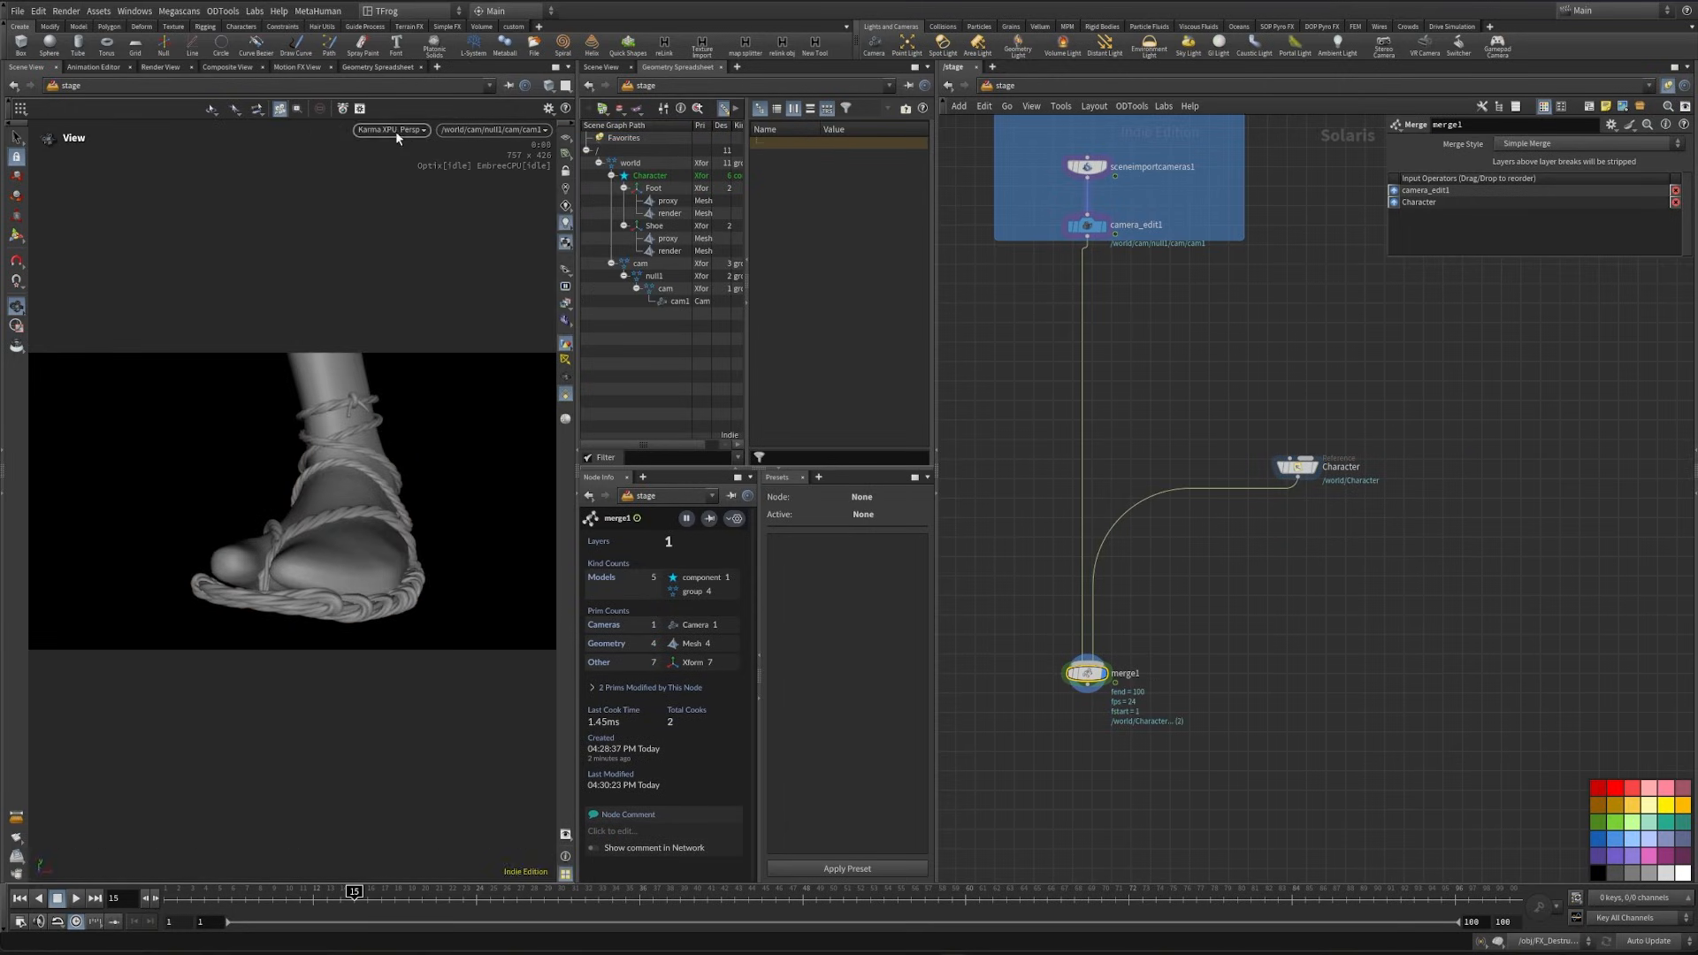
# - Insert a Material Library node between Character and the merge, with material path prefix /world/materials/
pyautogui.press('Tab')
pyautogui.write('mate')
pyautogui.press('Return')
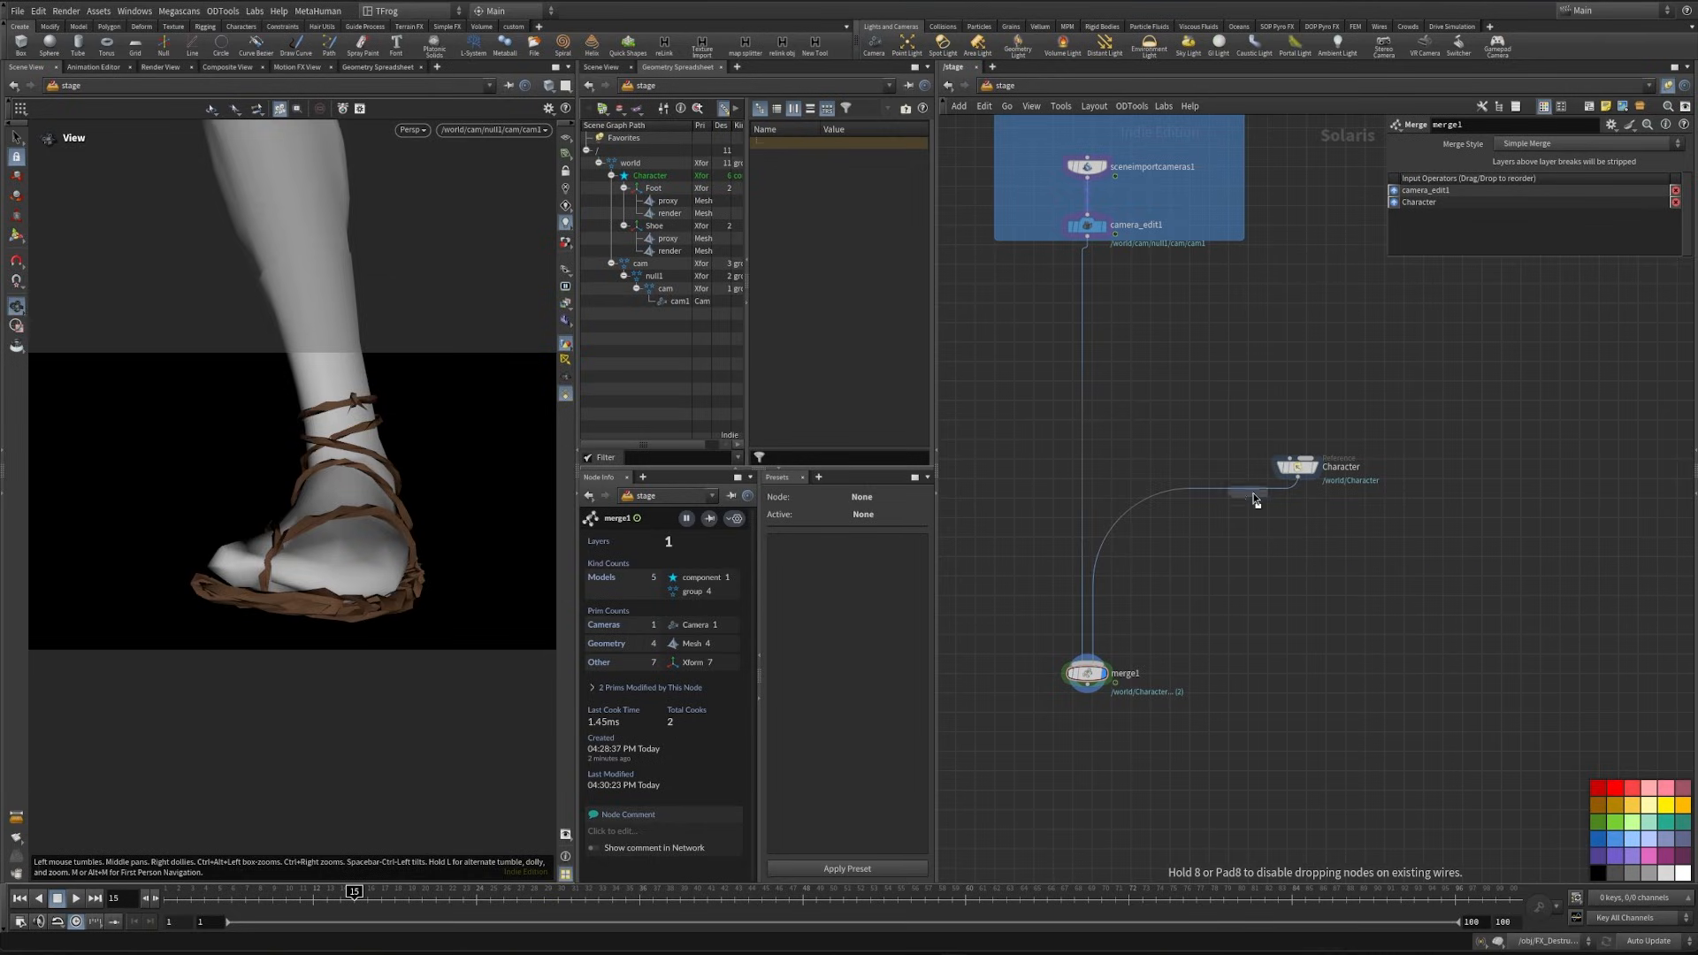
pyautogui.click(1300, 525)
pyautogui.click(1487, 206)
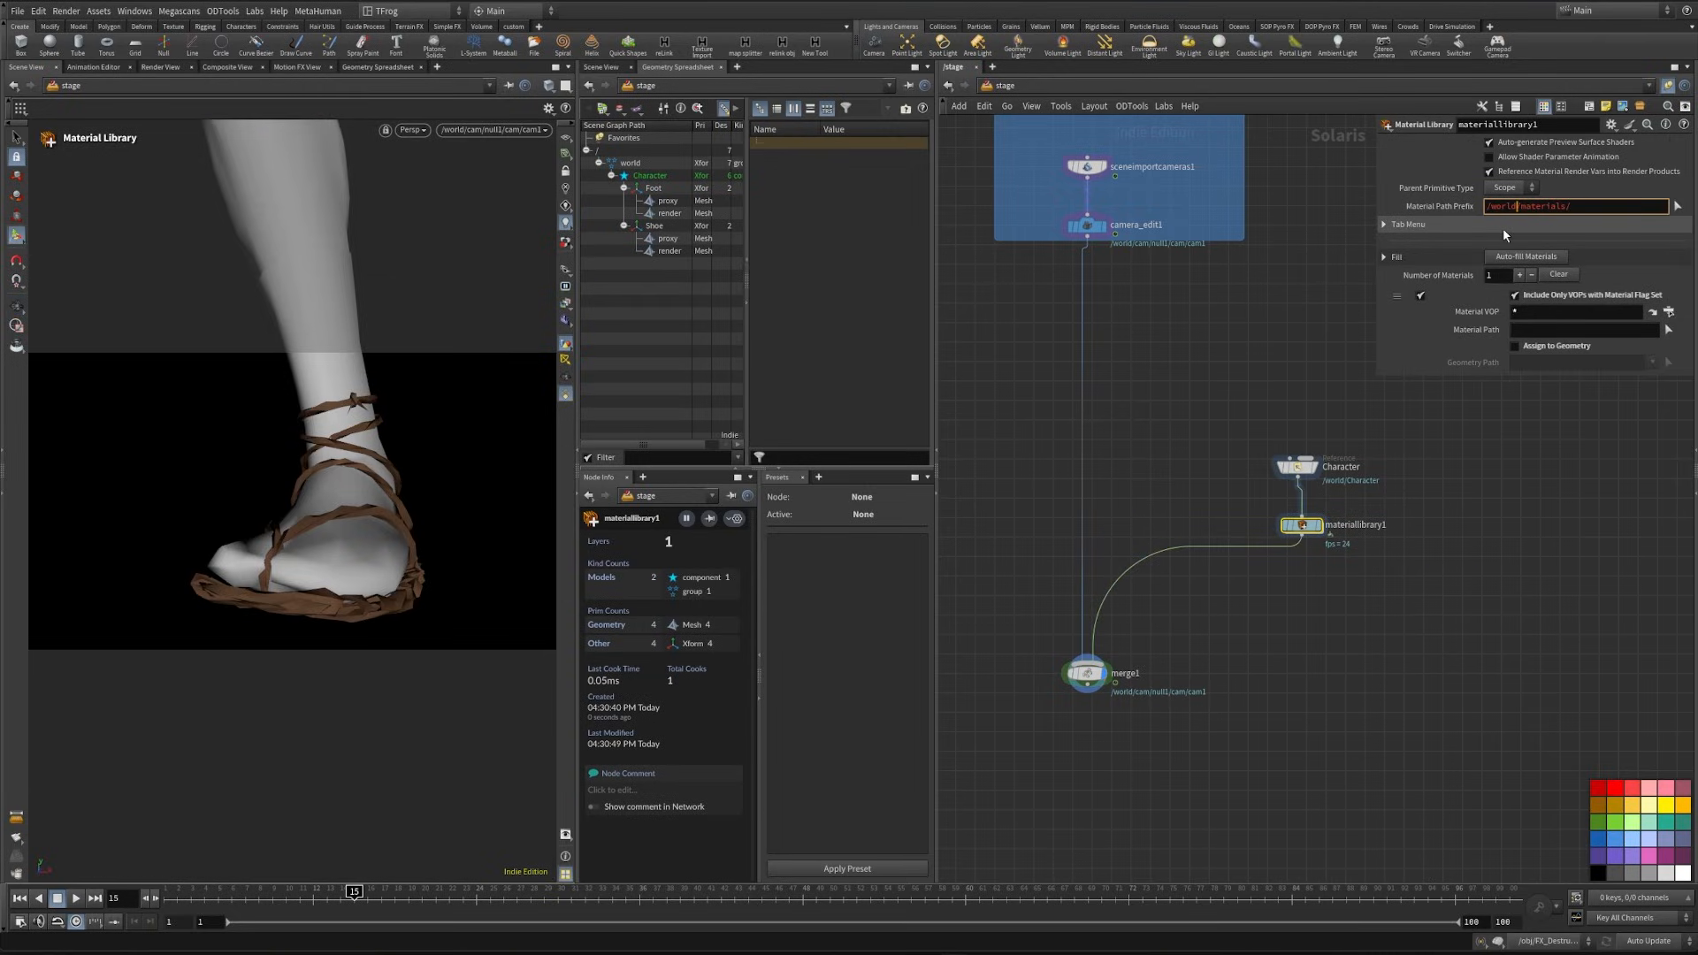
pyautogui.click(1385, 581)
# - Align the material library directly below the Character reference and rename it char_mat
pyautogui.moveTo(1305, 529); pyautogui.dragTo(1301, 532)
pyautogui.press('F2')
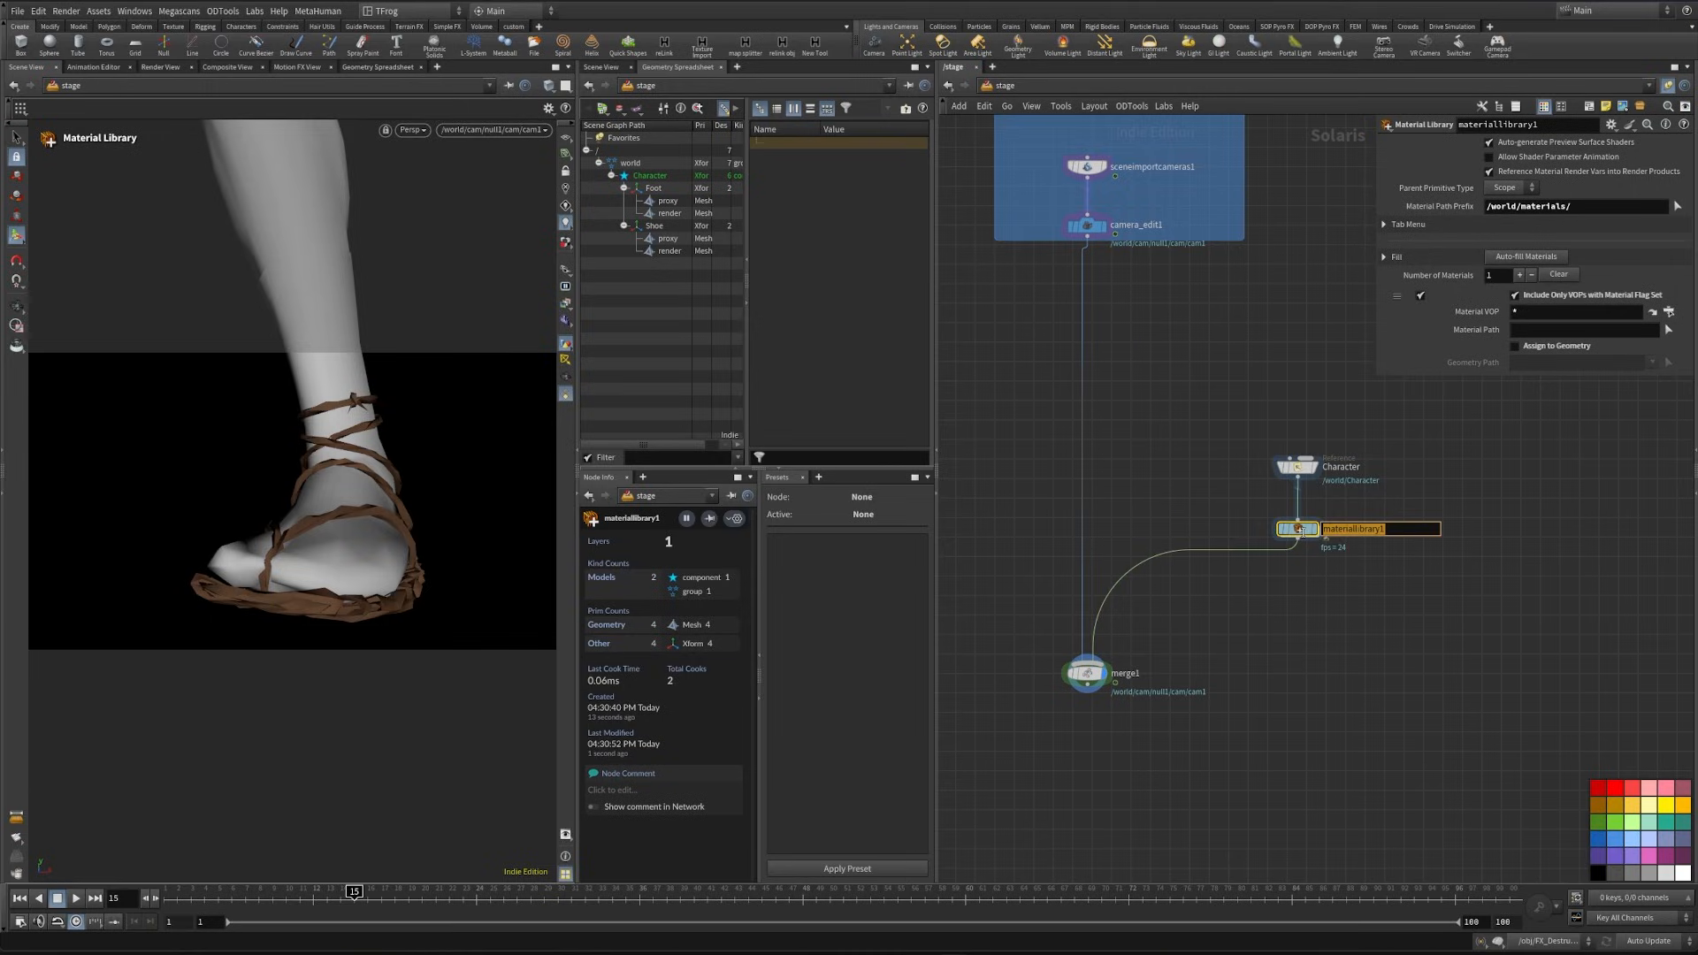
pyautogui.write('char_mat')
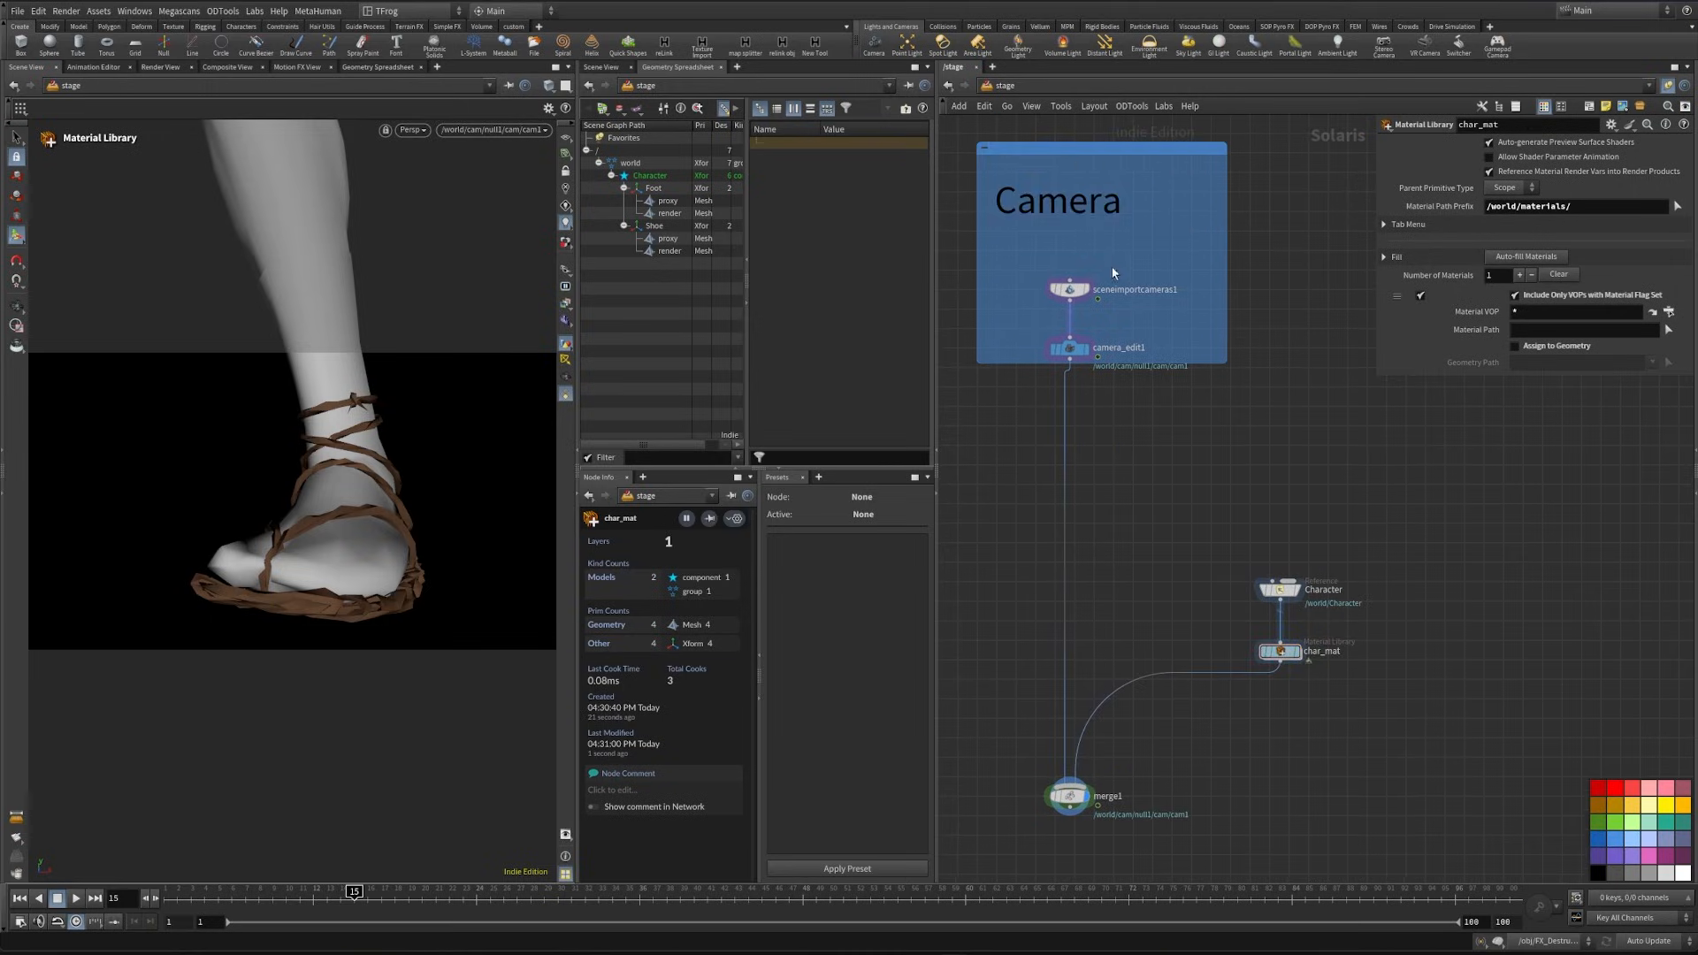
# - Duplicate the Camera sticky note above the Character reference and change its text to Character
pyautogui.hotkey('shift', 'p')
pyautogui.write('Camera')
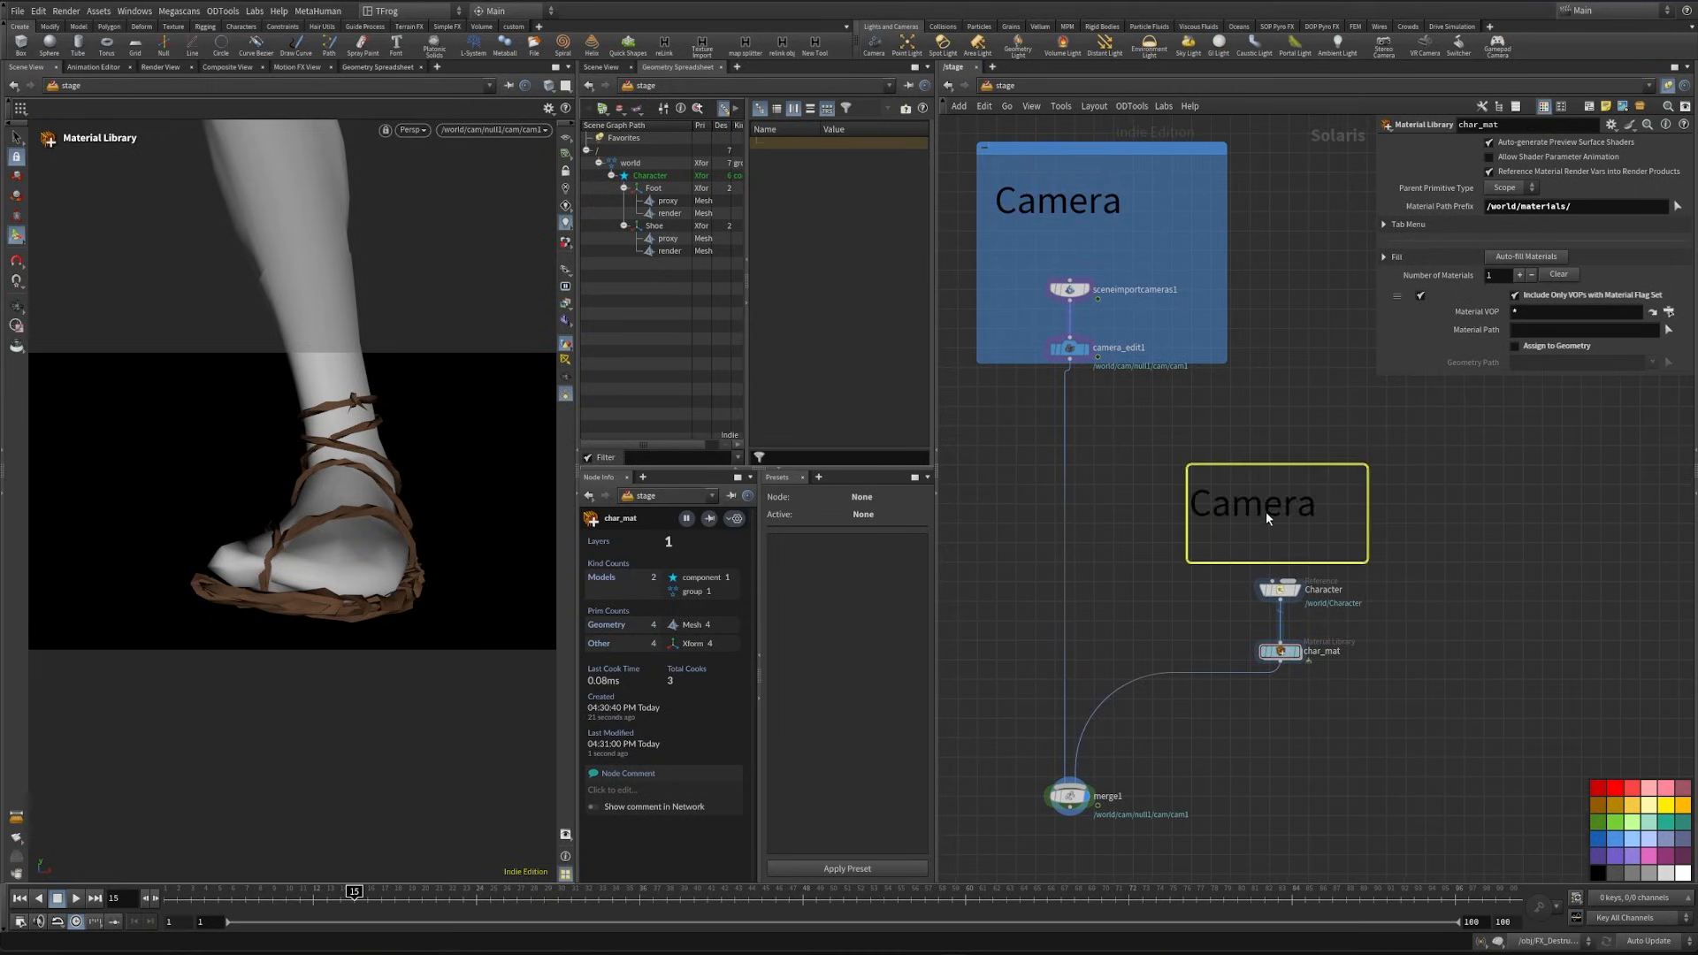
pyautogui.hotkey('ctrl', 'a')
pyautogui.write('Character')
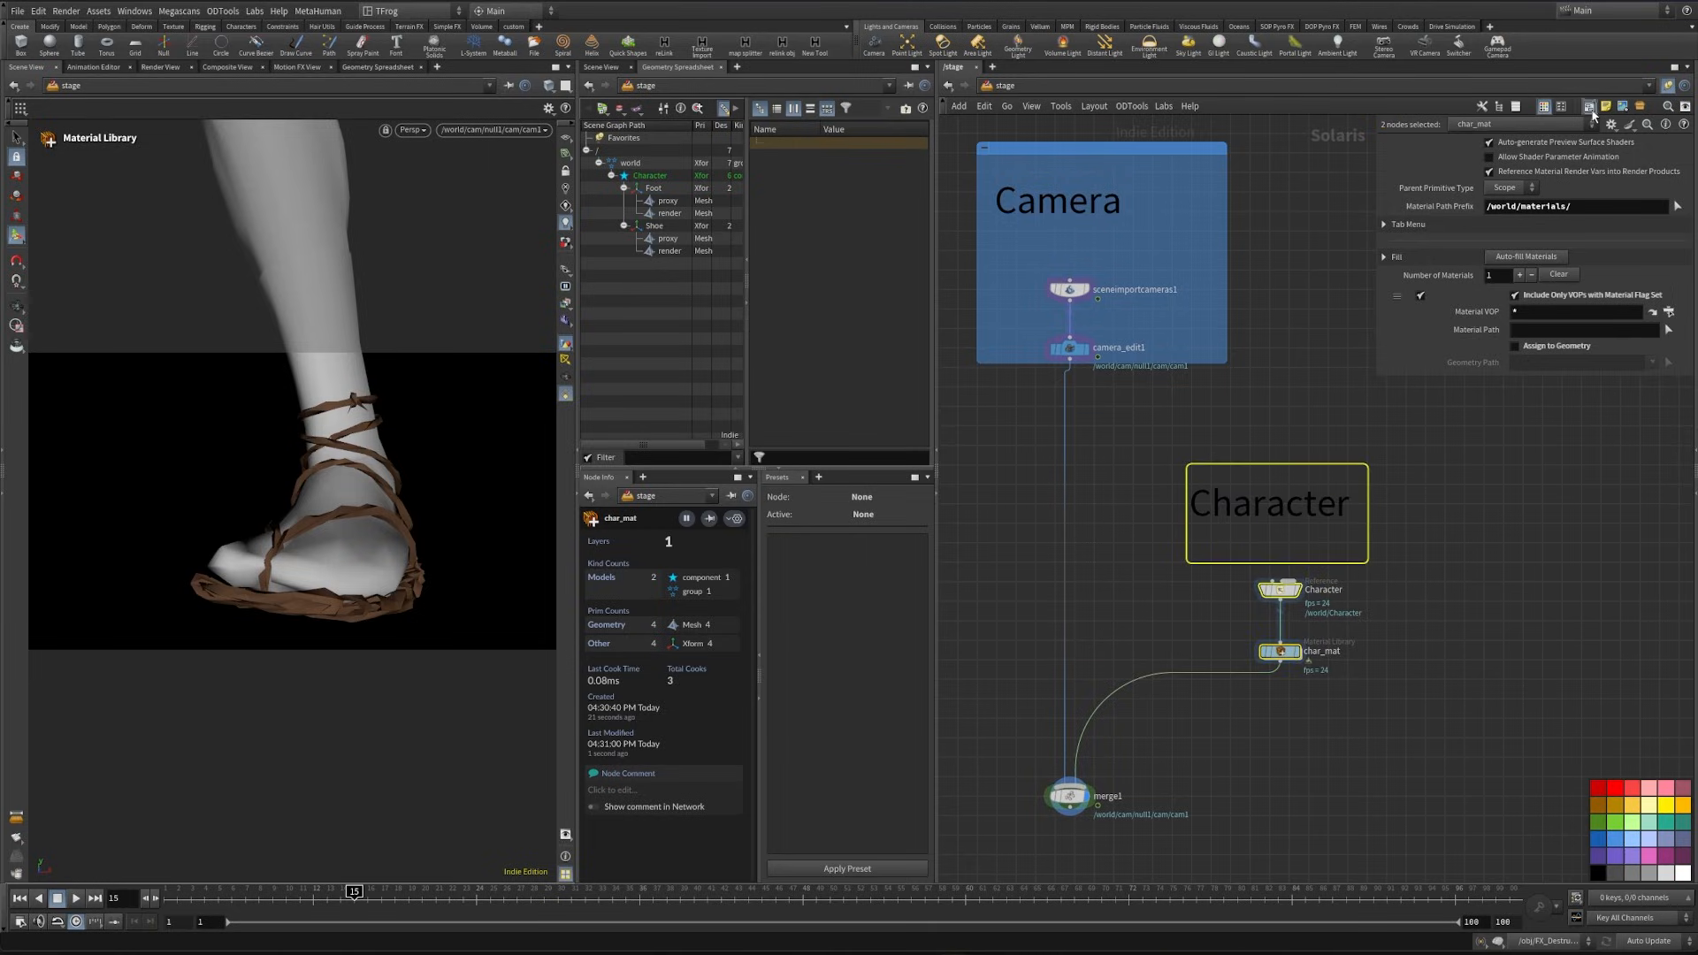
# - Enclose the Character note and both character nodes in a purple network box, and space it further from the merge node
pyautogui.click(1589, 107)
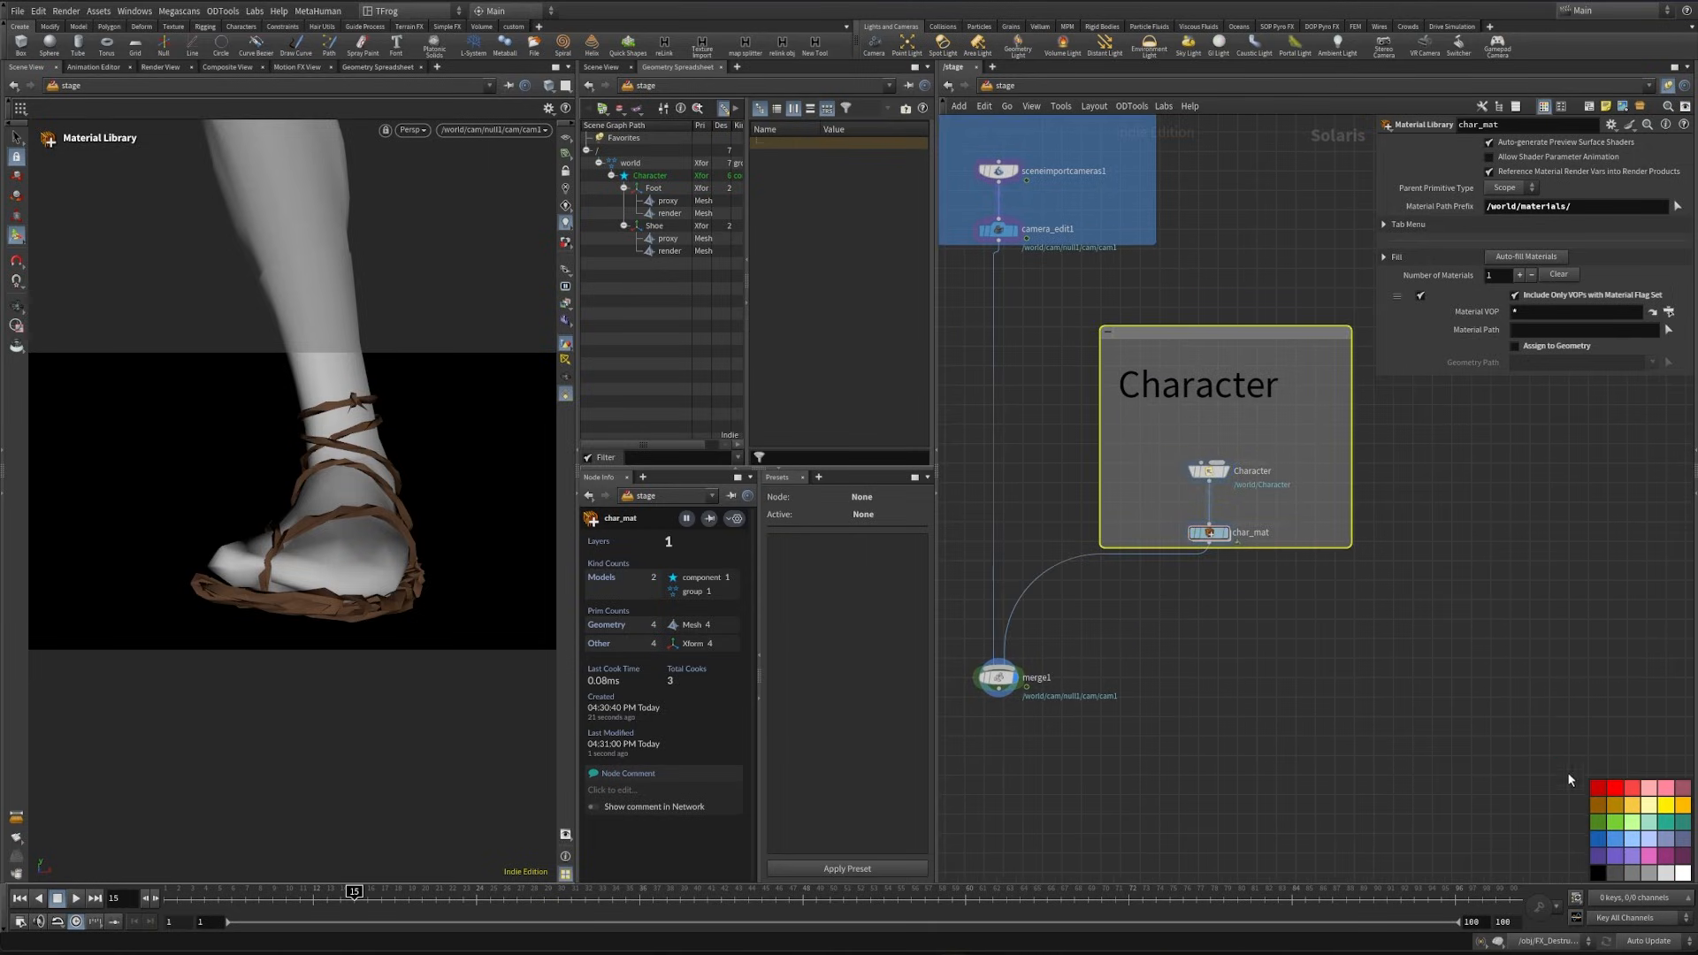
pyautogui.moveTo(1356, 491); pyautogui.dragTo(1351, 544, button='middle')
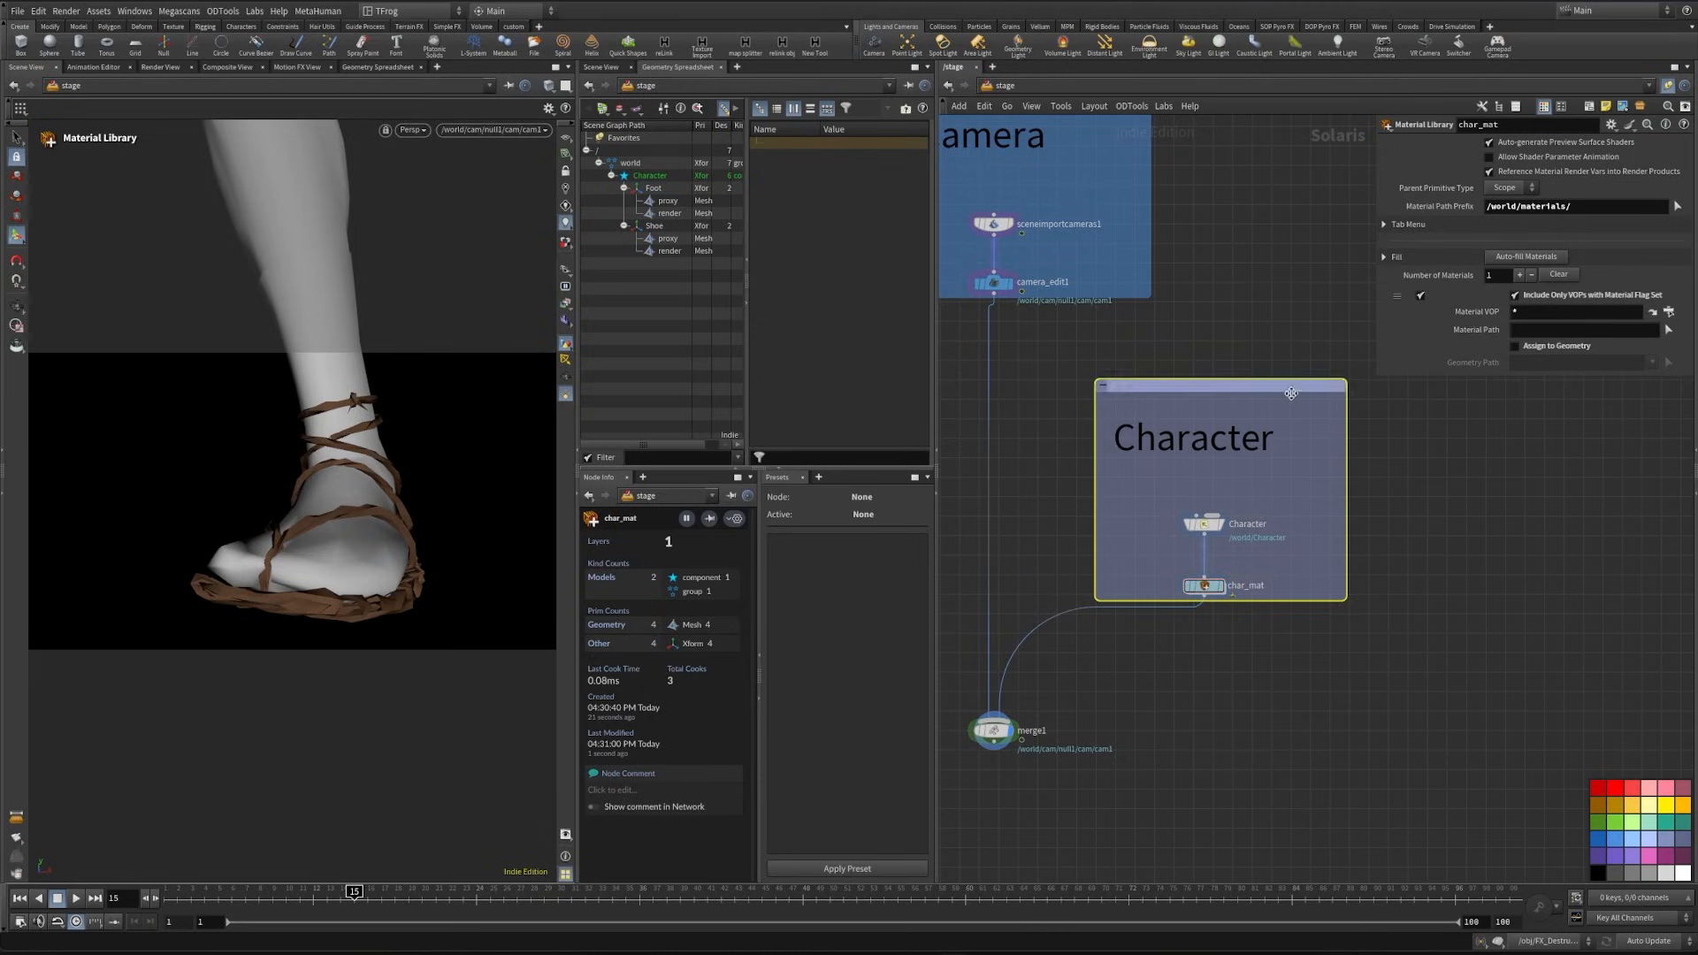
pyautogui.moveTo(1287, 389); pyautogui.dragTo(1422, 233, button='middle')
pyautogui.moveTo(1121, 579); pyautogui.dragTo(1059, 711)
pyautogui.moveTo(1320, 634); pyautogui.dragTo(1229, 708, button='middle')
pyautogui.click(1263, 681)
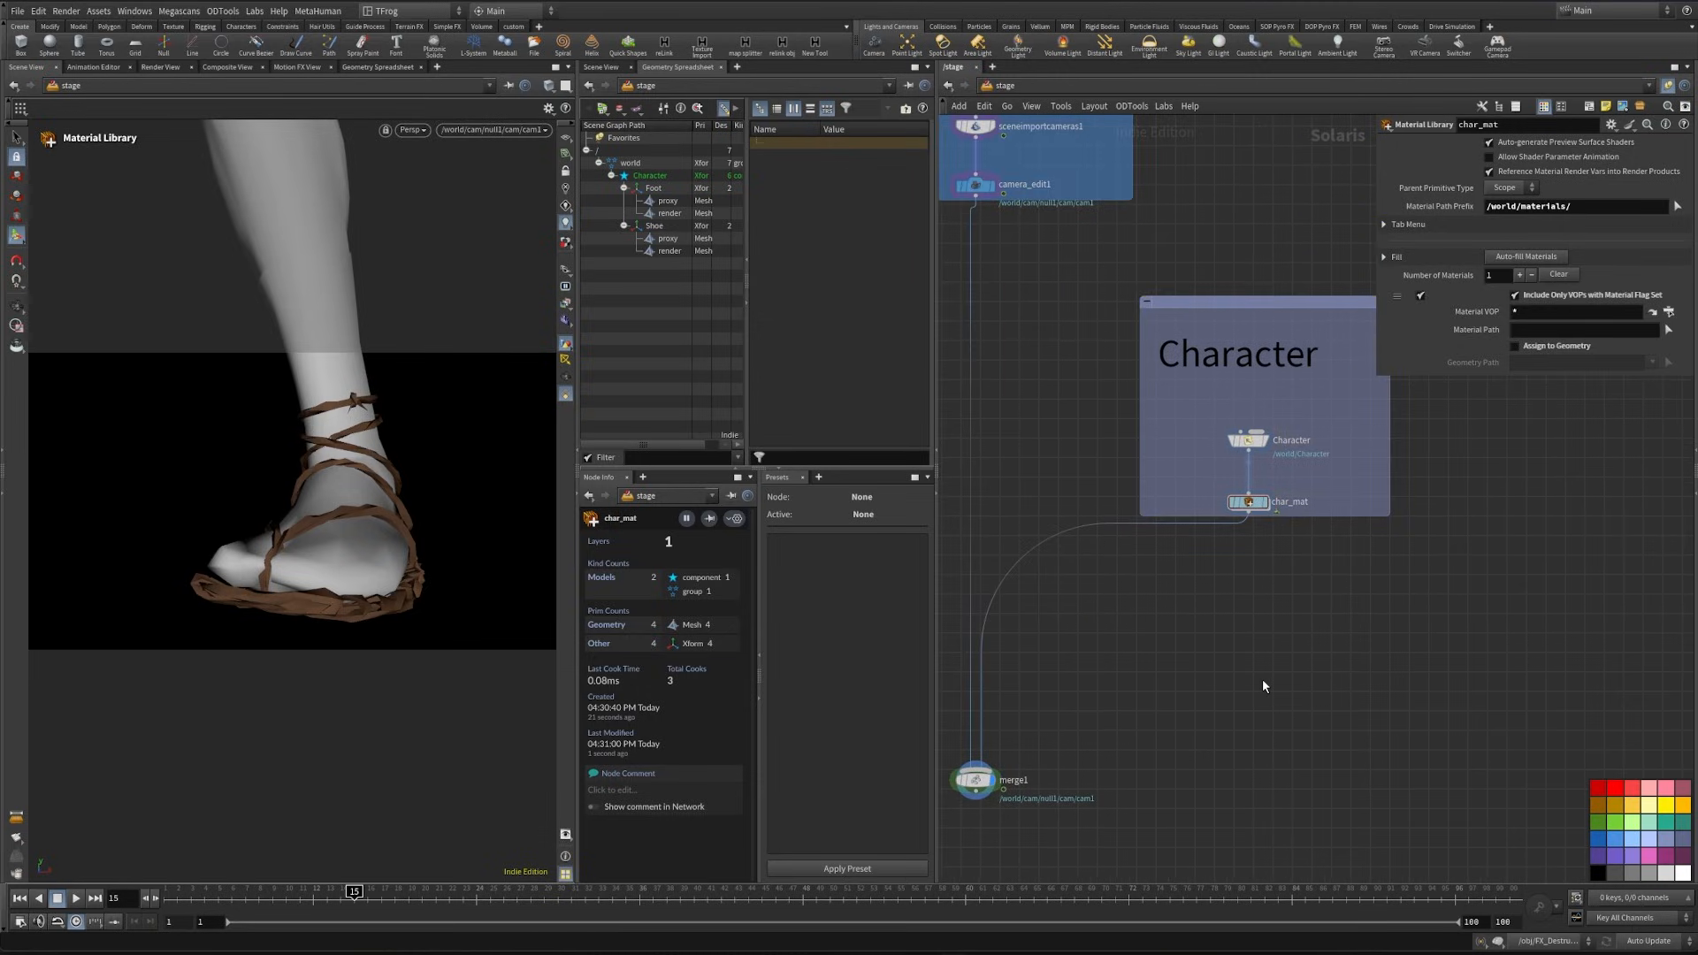
# - Insert a second Merge node between char_mat and the camera merge, aligned below the Character box
pyautogui.press('Tab')
pyautogui.write('merge')
pyautogui.press('Return')
pyautogui.click(1284, 592)
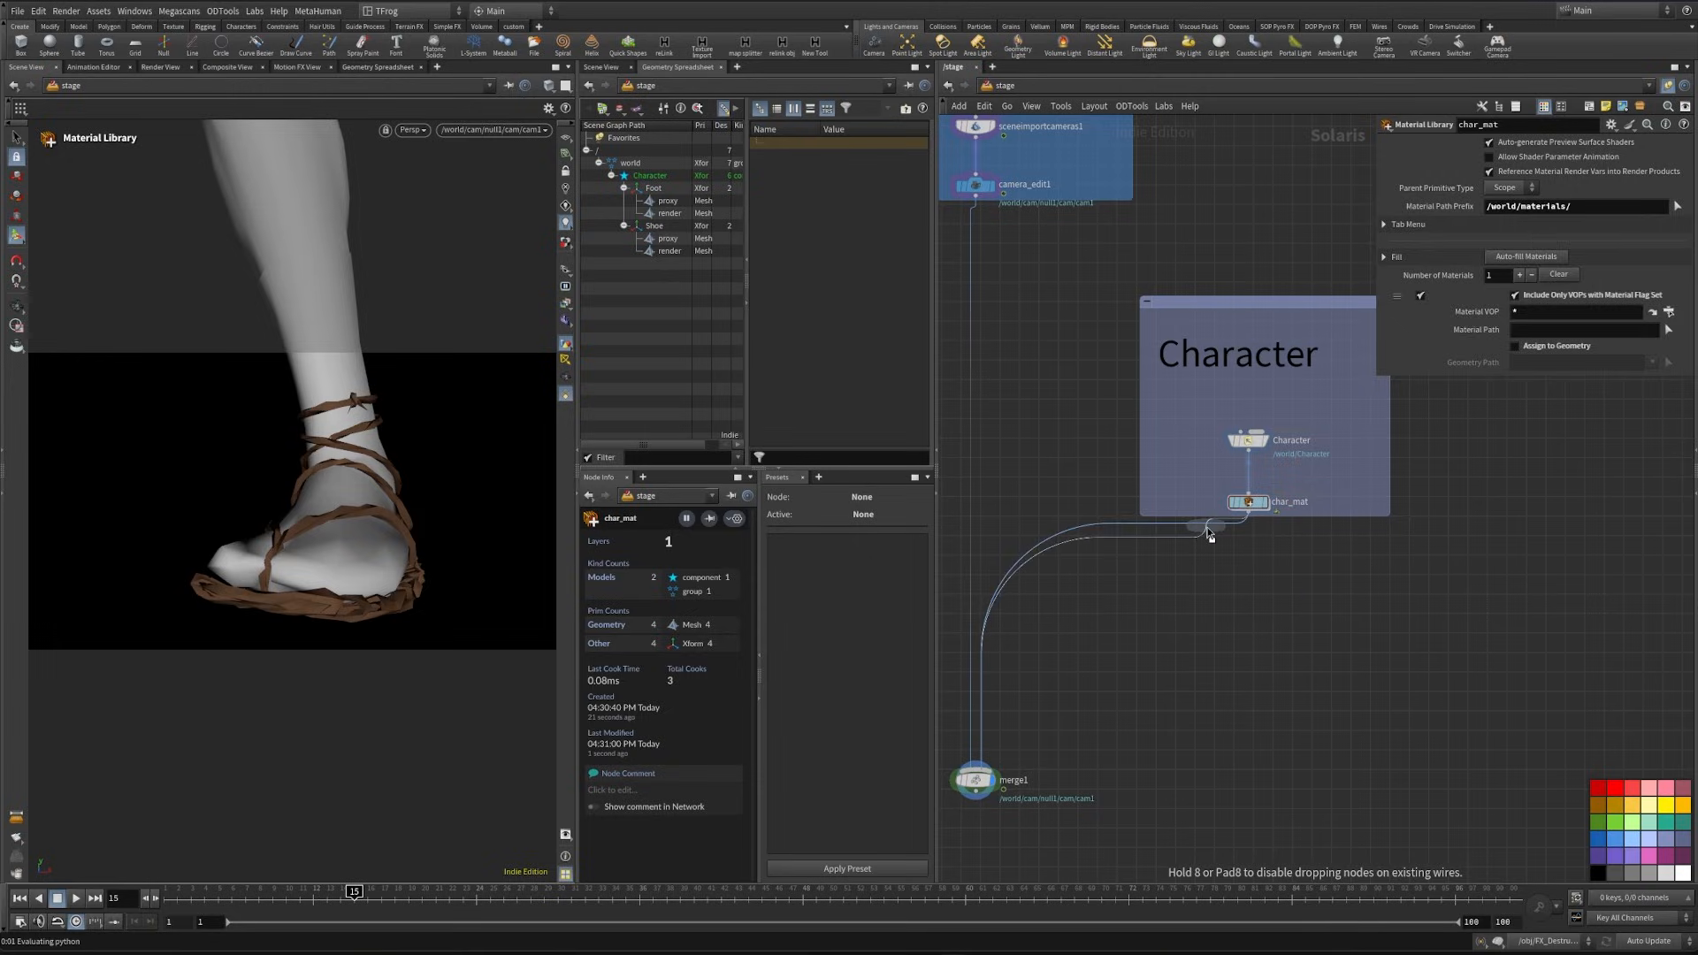
pyautogui.moveTo(1281, 595); pyautogui.dragTo(1243, 616)
pyautogui.moveTo(1506, 474); pyautogui.dragTo(1356, 485, button='middle')
pyautogui.press('Tab')
pyautogui.write('reference')
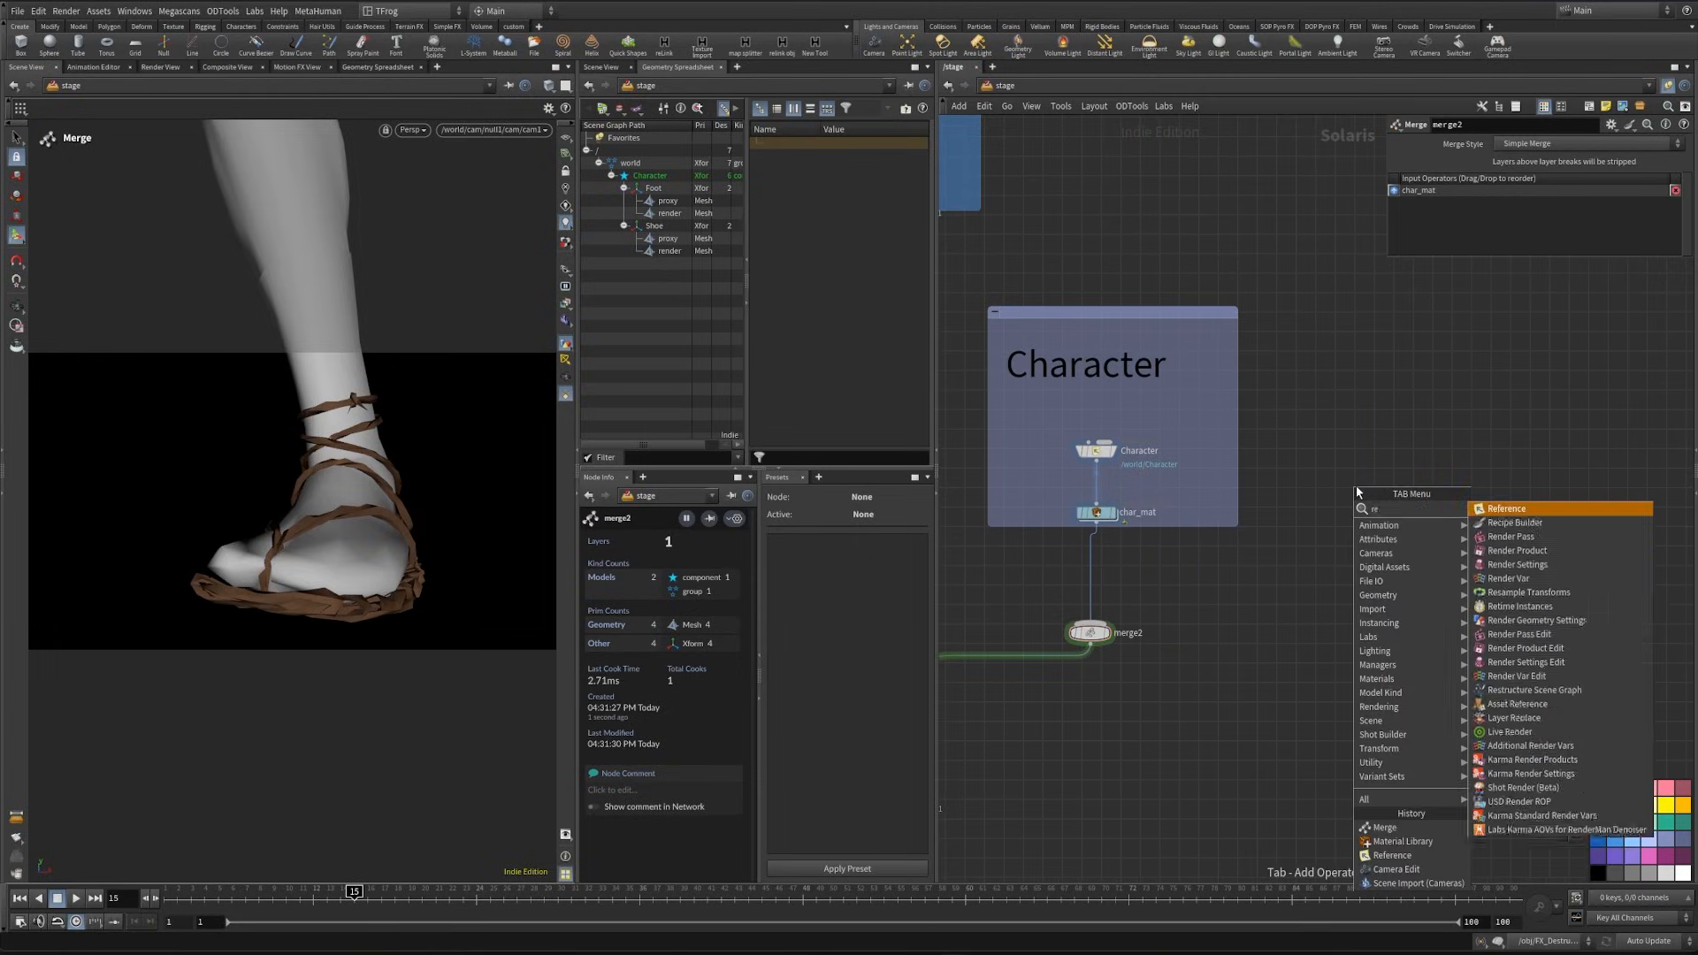
pyautogui.press('Return')
pyautogui.click(1493, 275)
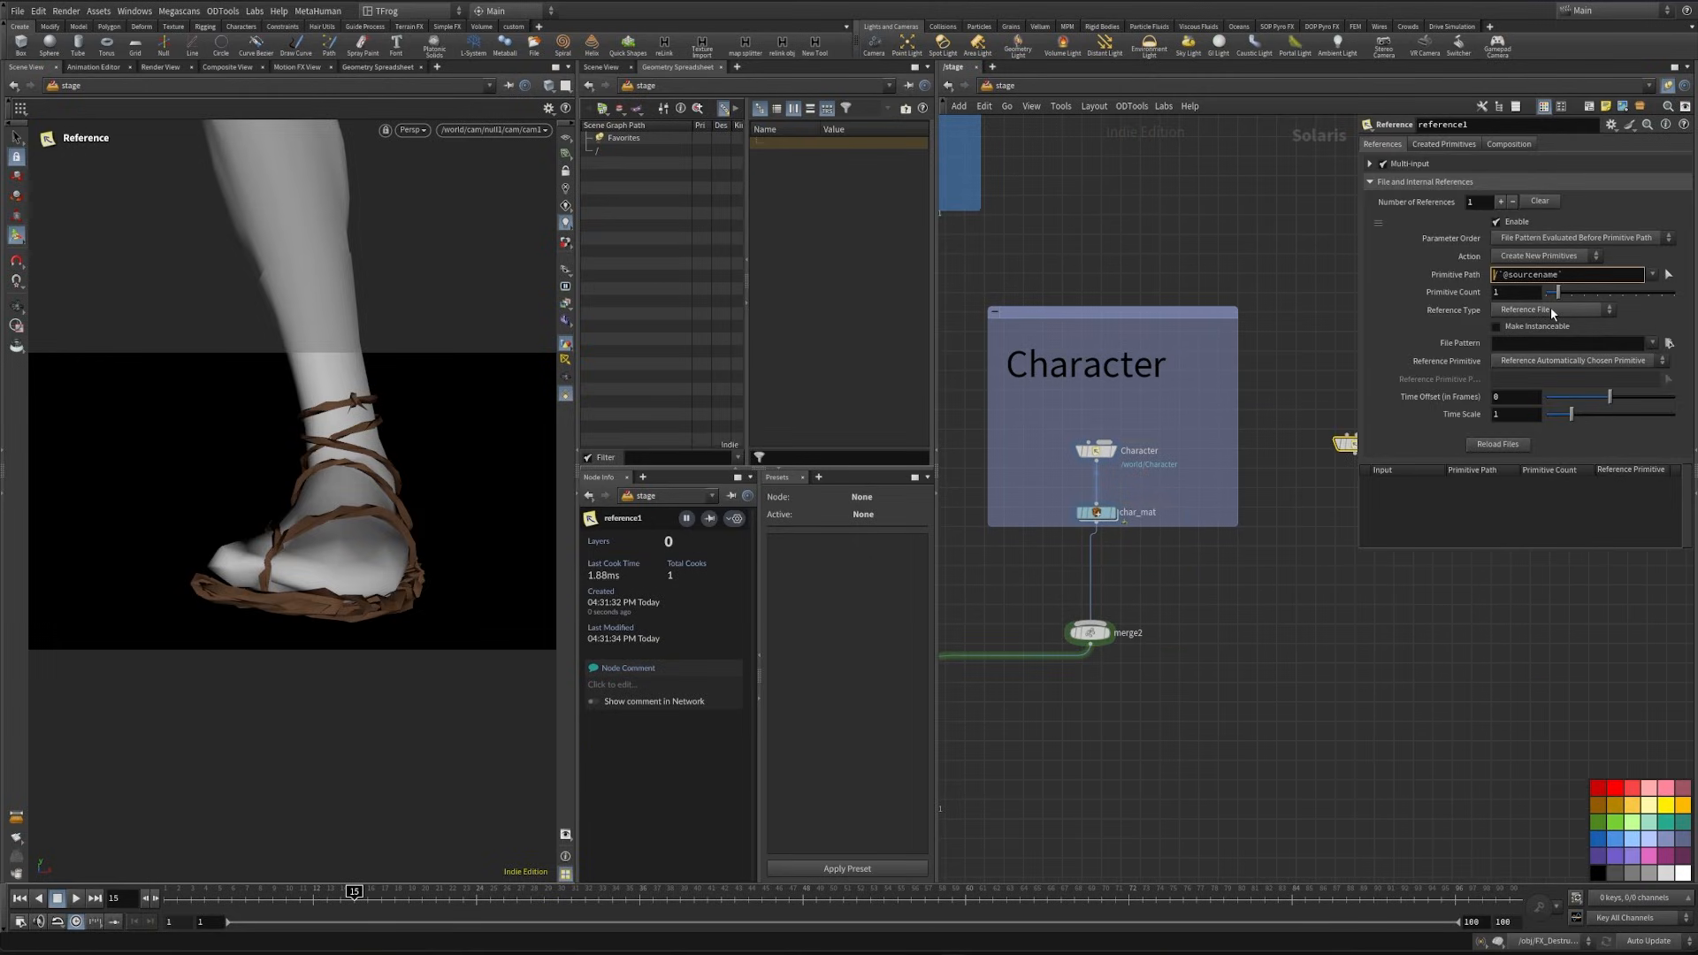
pyautogui.click(1255, 538)
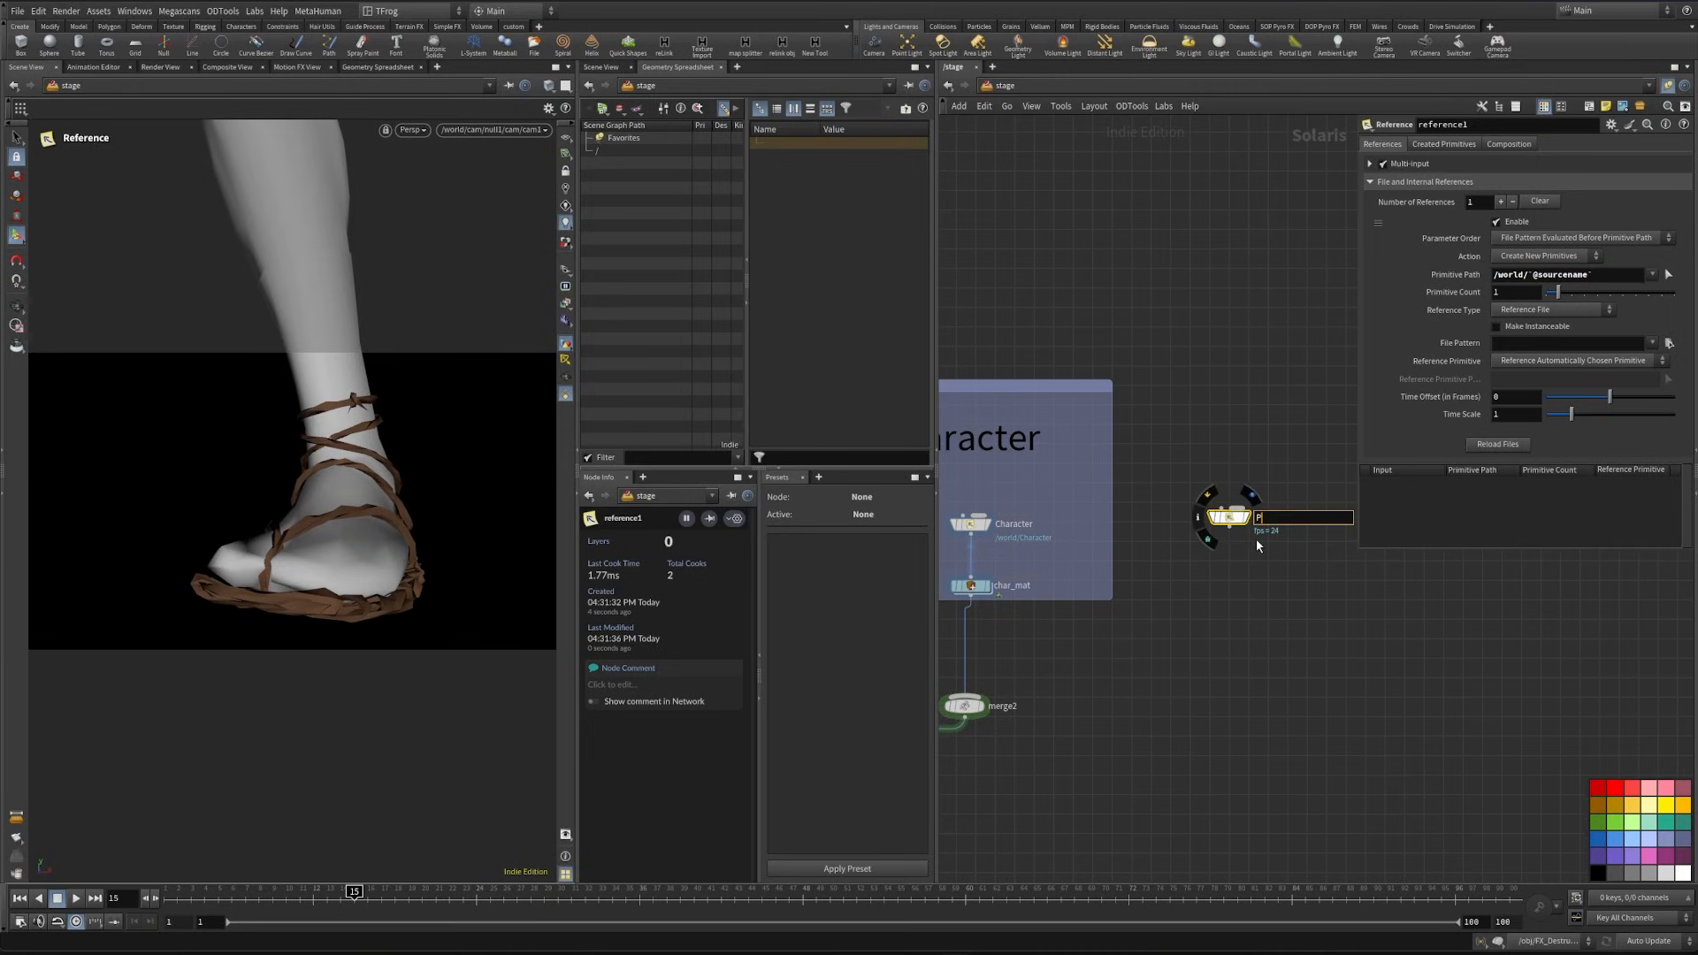
pyautogui.write('Pants')
pyautogui.press('Return')
# - Duplicate char_mat below the Pants reference, connect Pants into it and rename the copy Pants_mat
pyautogui.keyDown('alt'); pyautogui.moveTo(980, 591); pyautogui.dragTo(1238, 599); pyautogui.keyUp('alt')
pyautogui.moveTo(1229, 527); pyautogui.dragTo(1230, 585)
pyautogui.click(1279, 594)
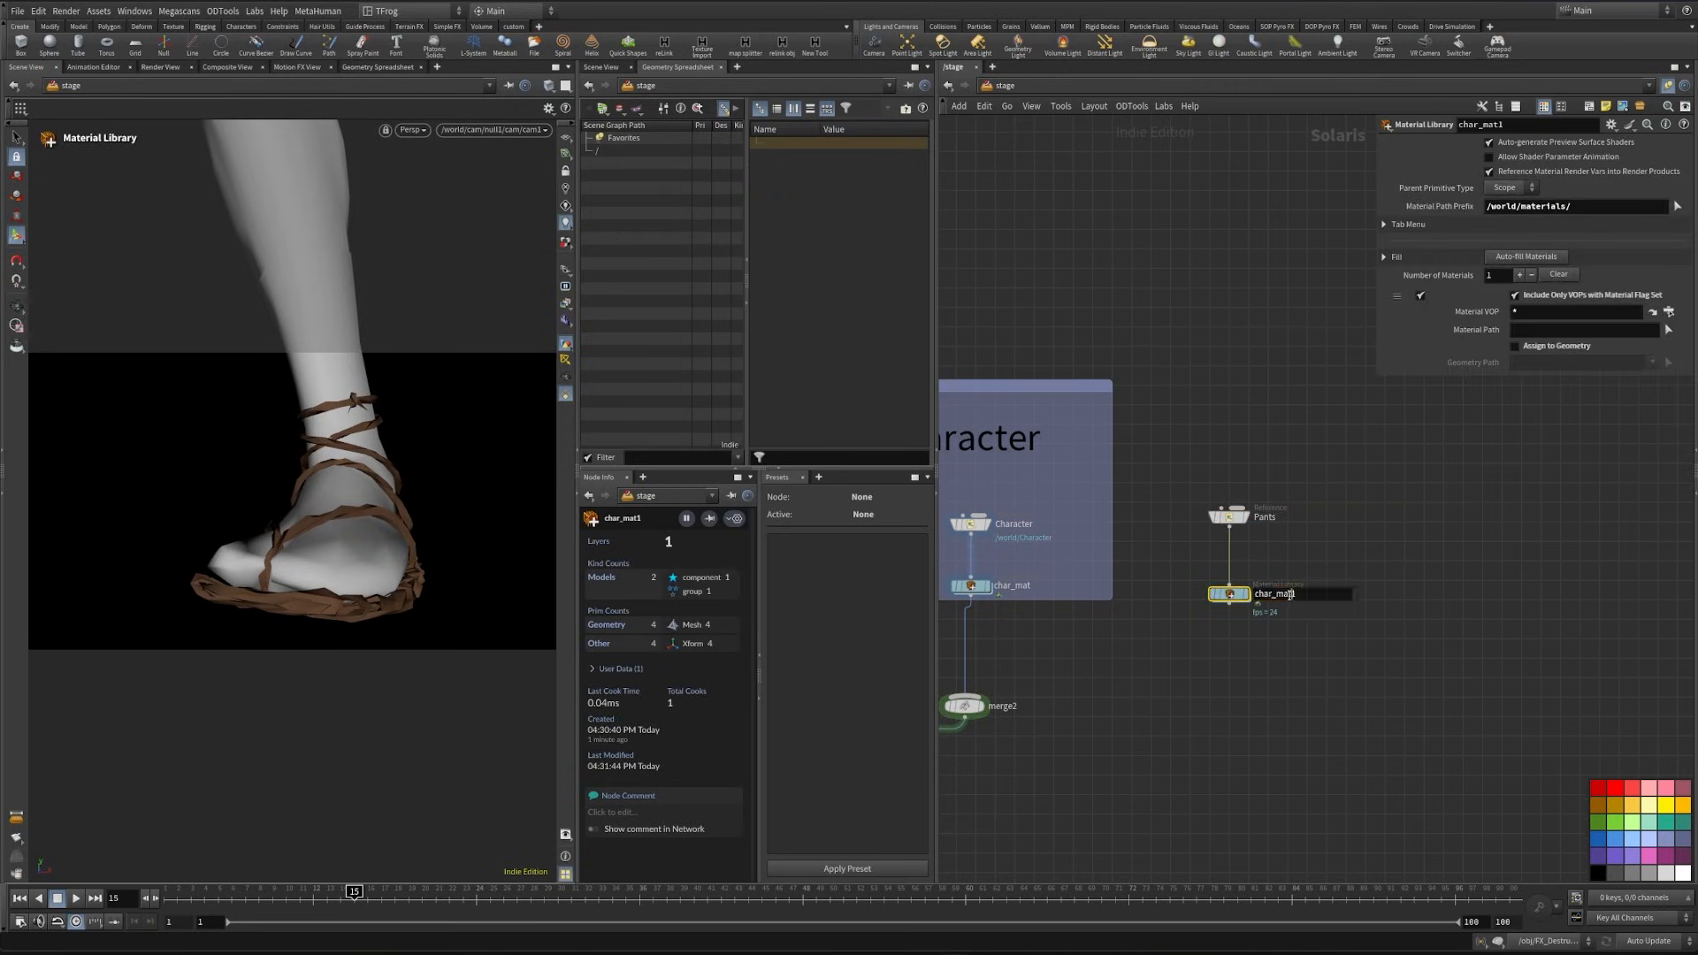
pyautogui.write('Pants_ma')
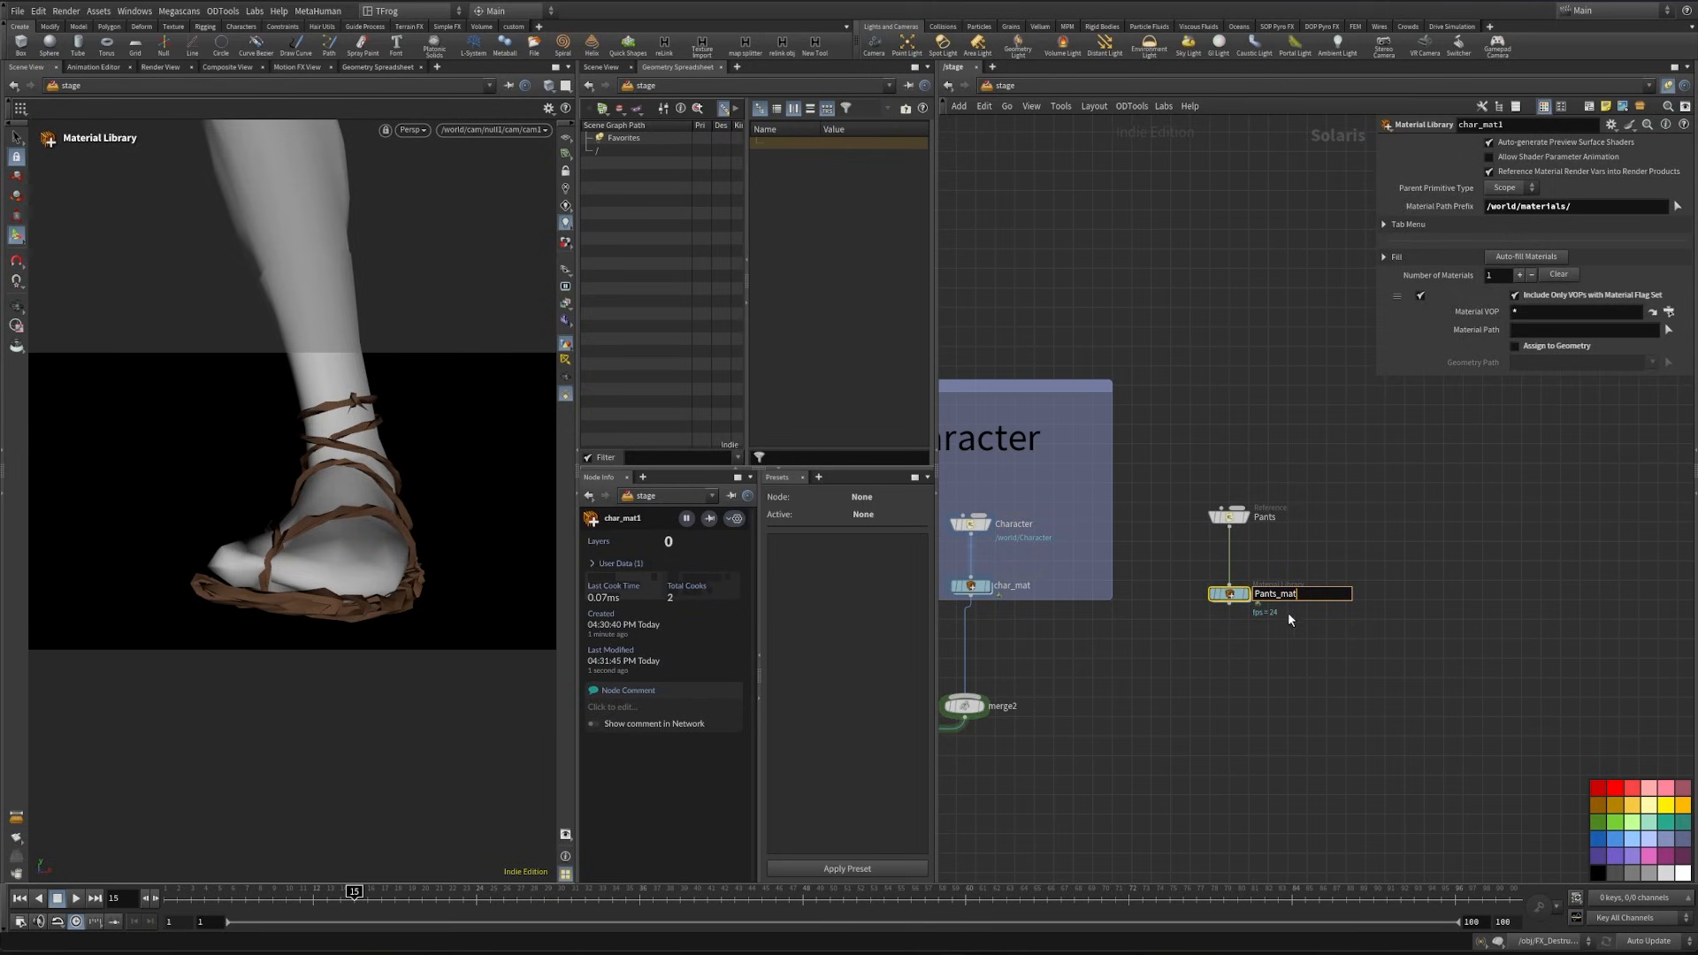
pyautogui.press('Return')
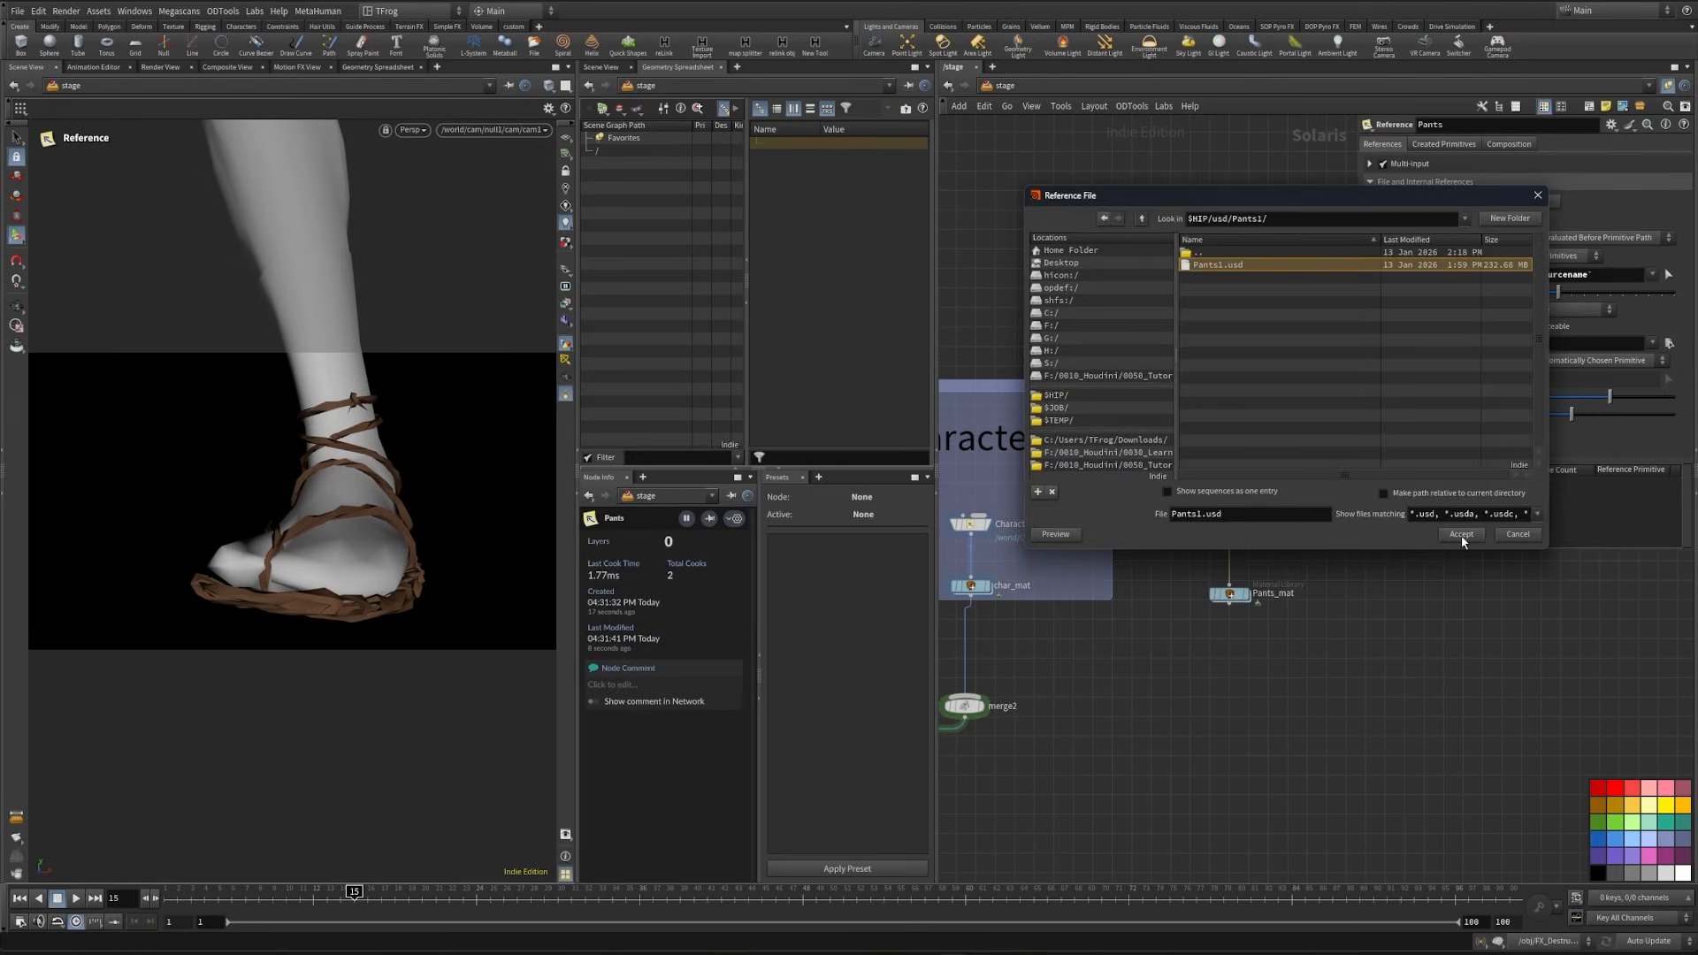
# - Load $HIP/usd/Pants1/Pants1.usd into the Pants reference and scrub the timeline, ending at frame 24
pyautogui.click(1460, 534)
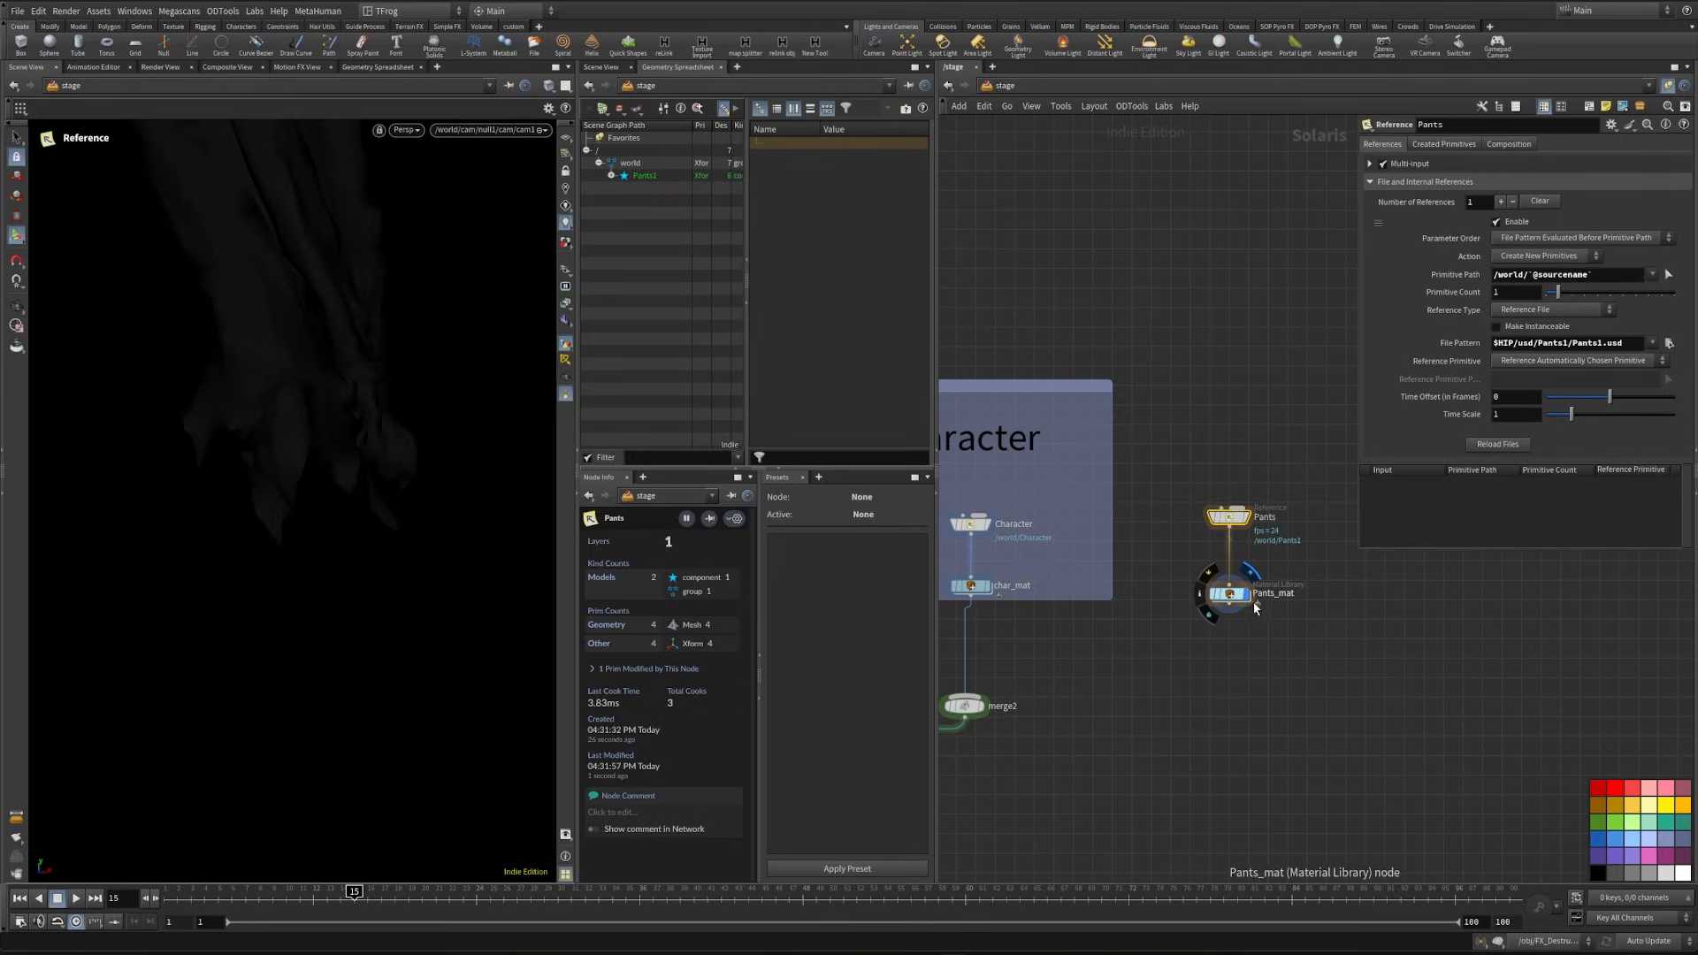
pyautogui.moveTo(540, 893); pyautogui.dragTo(856, 894)
pyautogui.moveTo(856, 894); pyautogui.dragTo(477, 894)
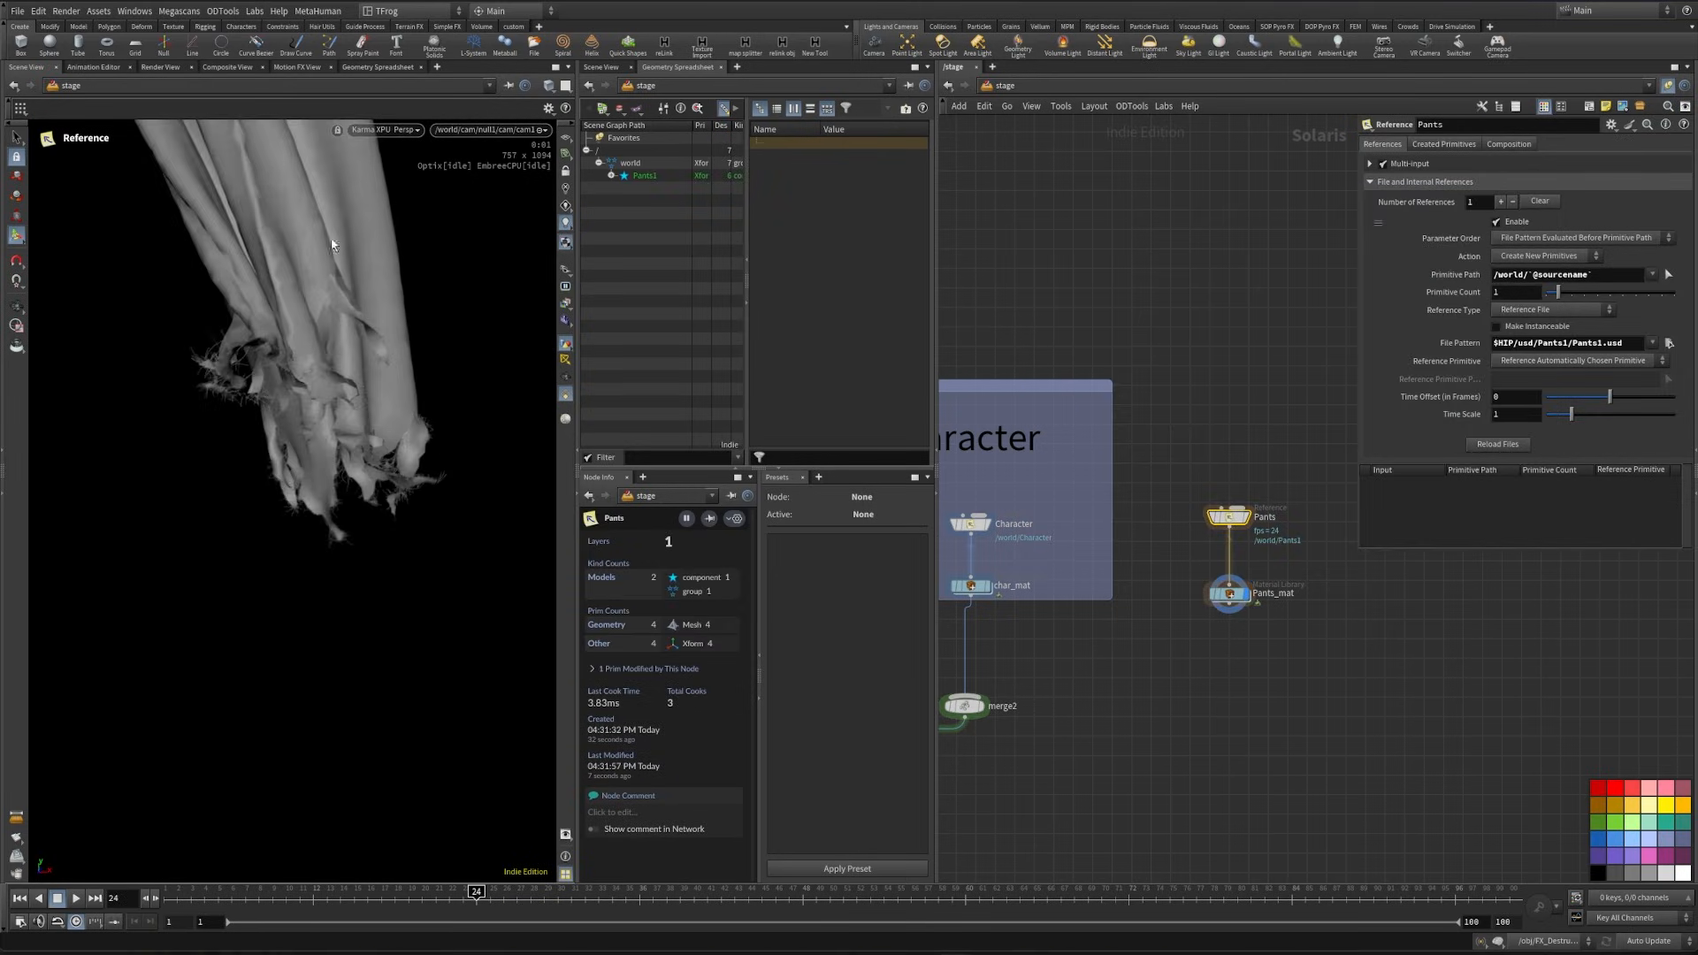
# - Switch the viewport back to Houdini VK, set its background color scheme to Grey and inspect the pants
pyautogui.click(406, 132)
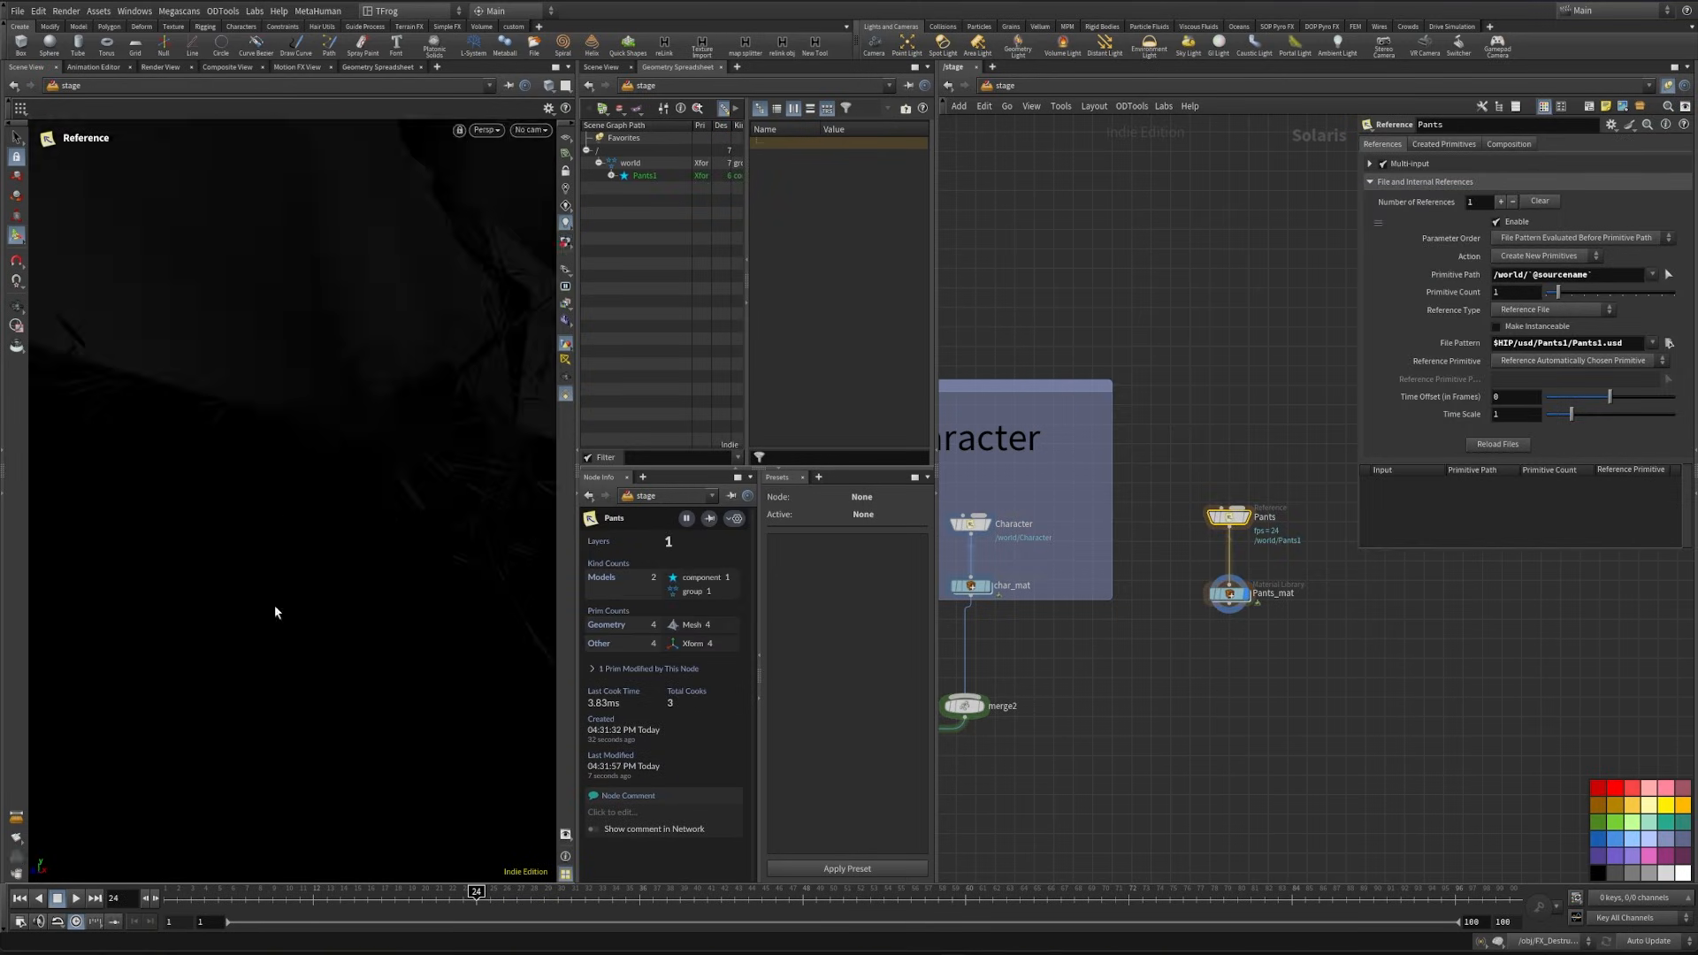
pyautogui.press('d')
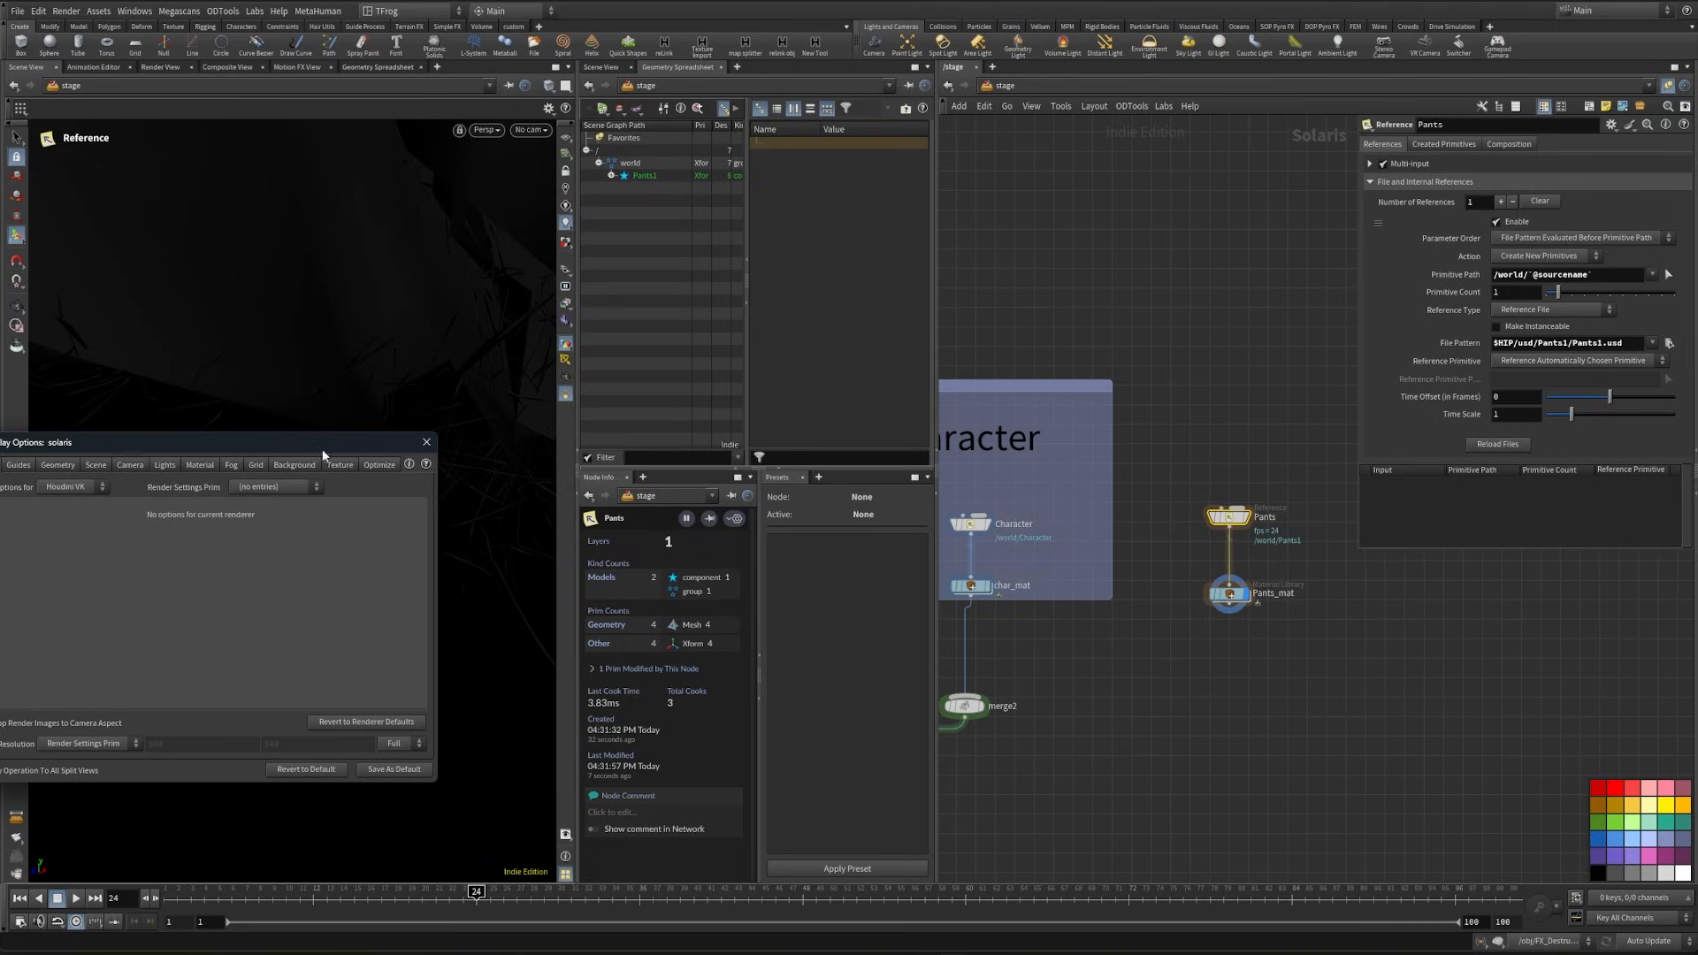
pyautogui.moveTo(322, 449); pyautogui.dragTo(408, 417)
pyautogui.click(385, 433)
pyautogui.click(181, 454)
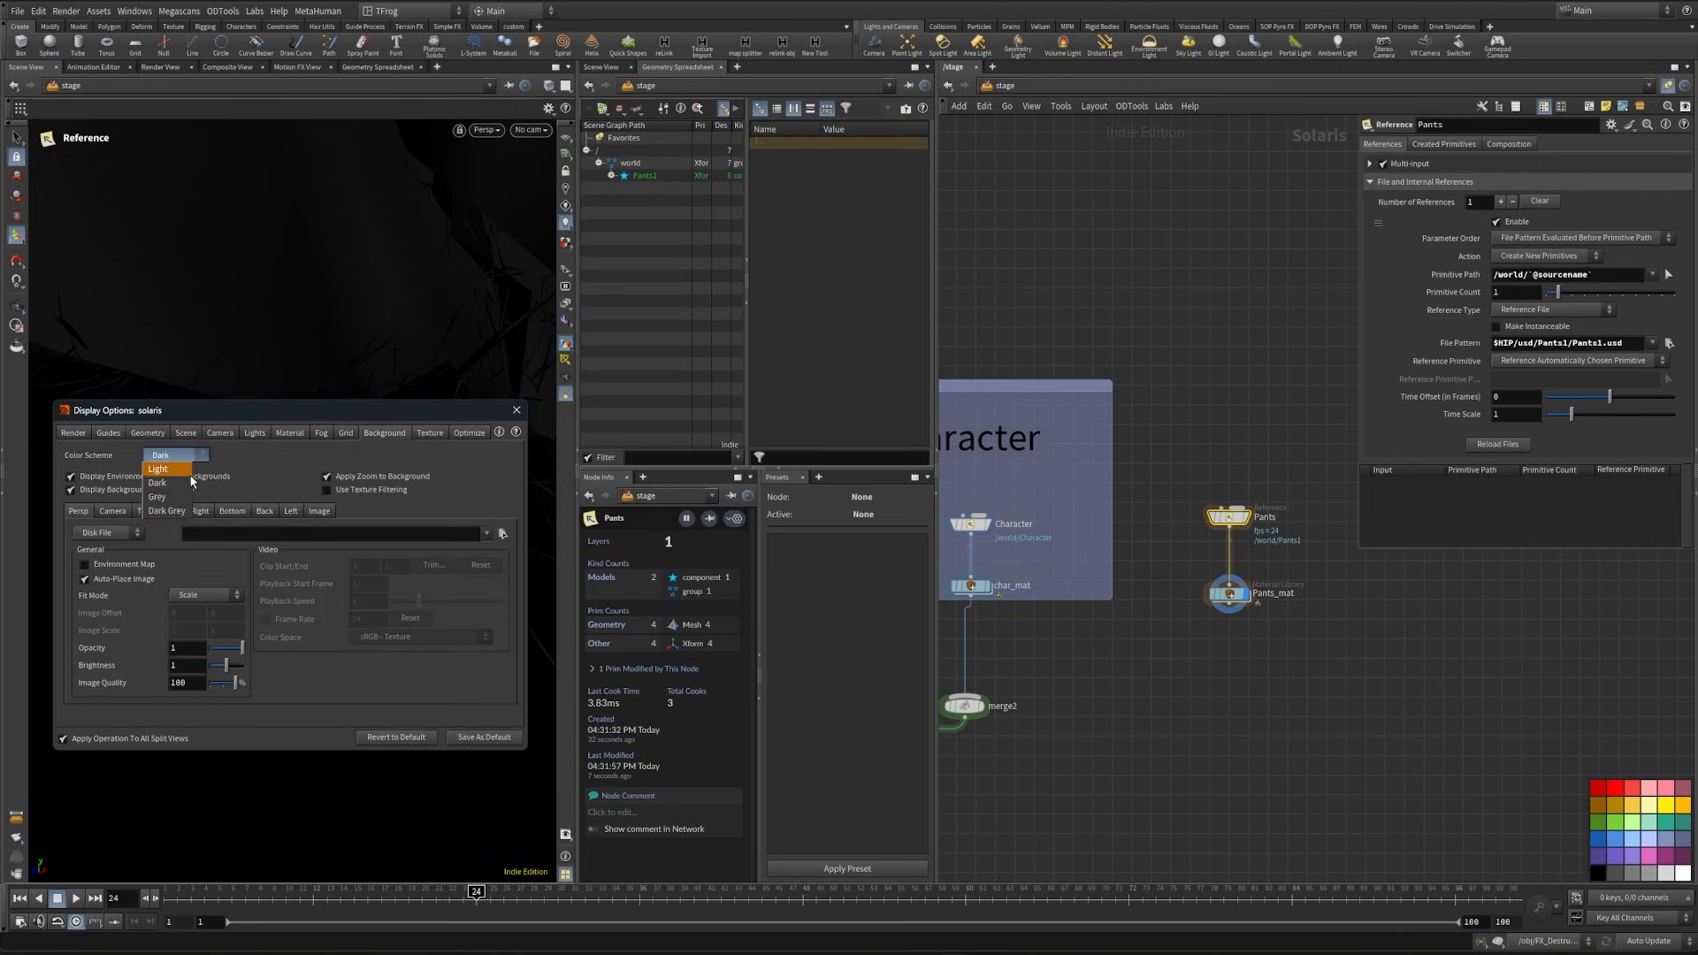
pyautogui.click(157, 497)
pyautogui.click(516, 410)
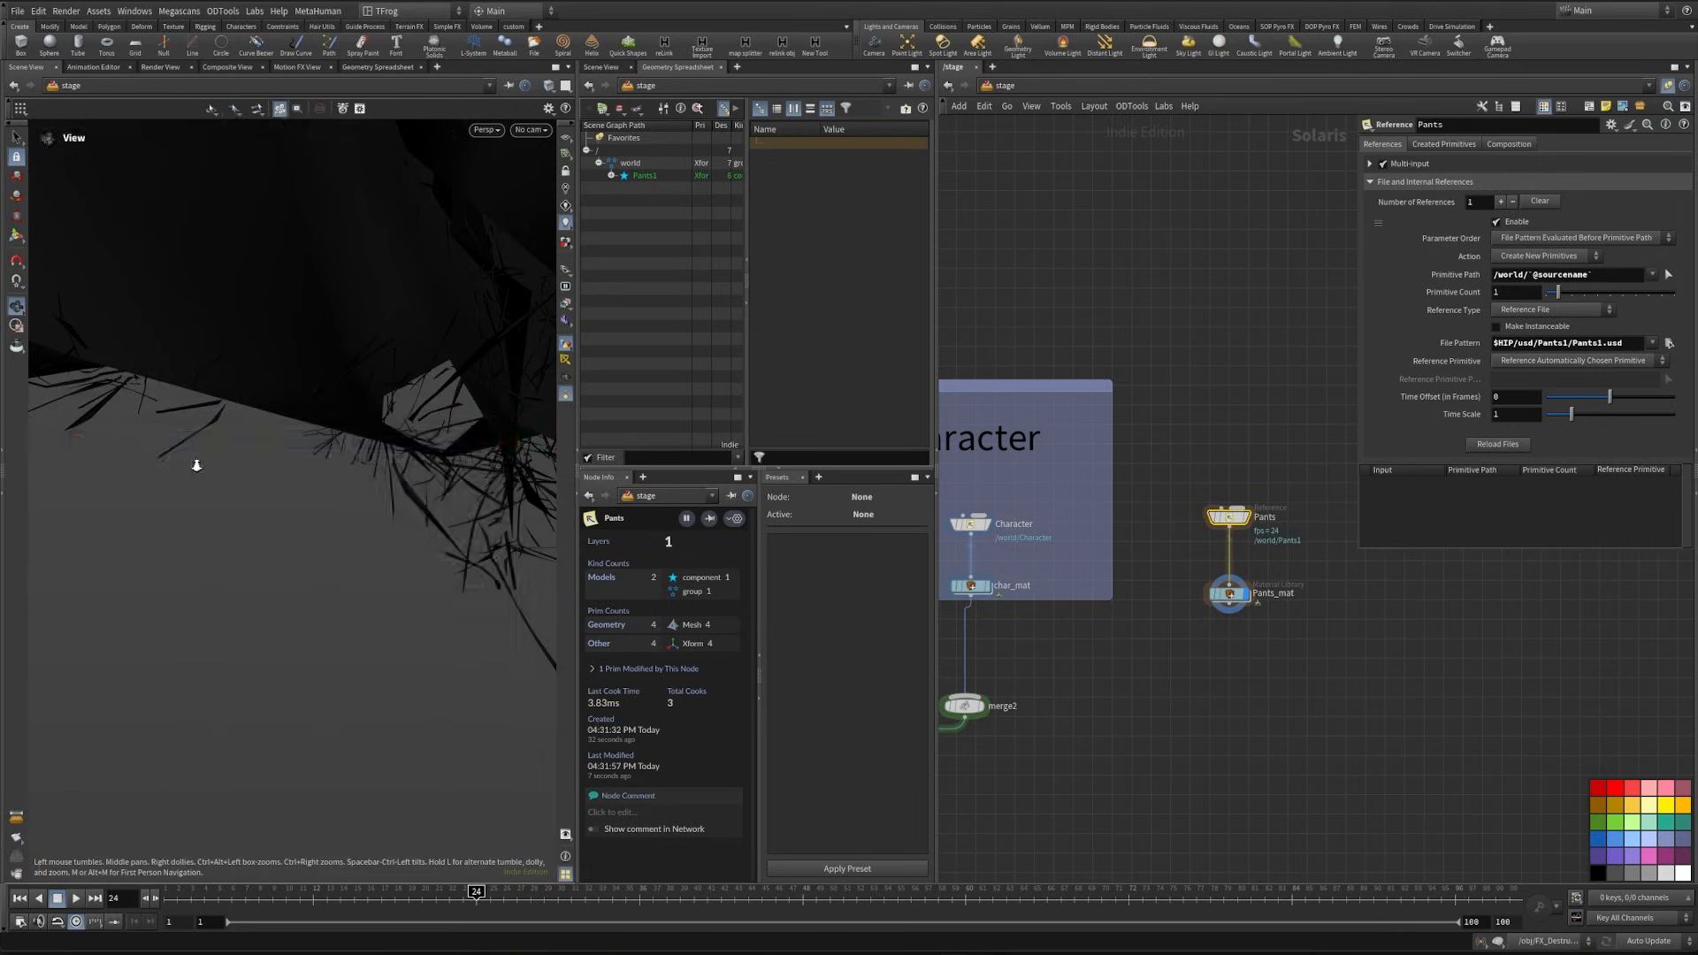
pyautogui.moveTo(197, 465); pyautogui.dragTo(333, 481, button='right')
pyautogui.moveTo(333, 481); pyautogui.dragTo(380, 481)
# - Connect Pants_mat to the second merge below the Character box and display that merge
pyautogui.moveTo(1178, 635); pyautogui.dragTo(1256, 566, button='middle')
pyautogui.click(1315, 523)
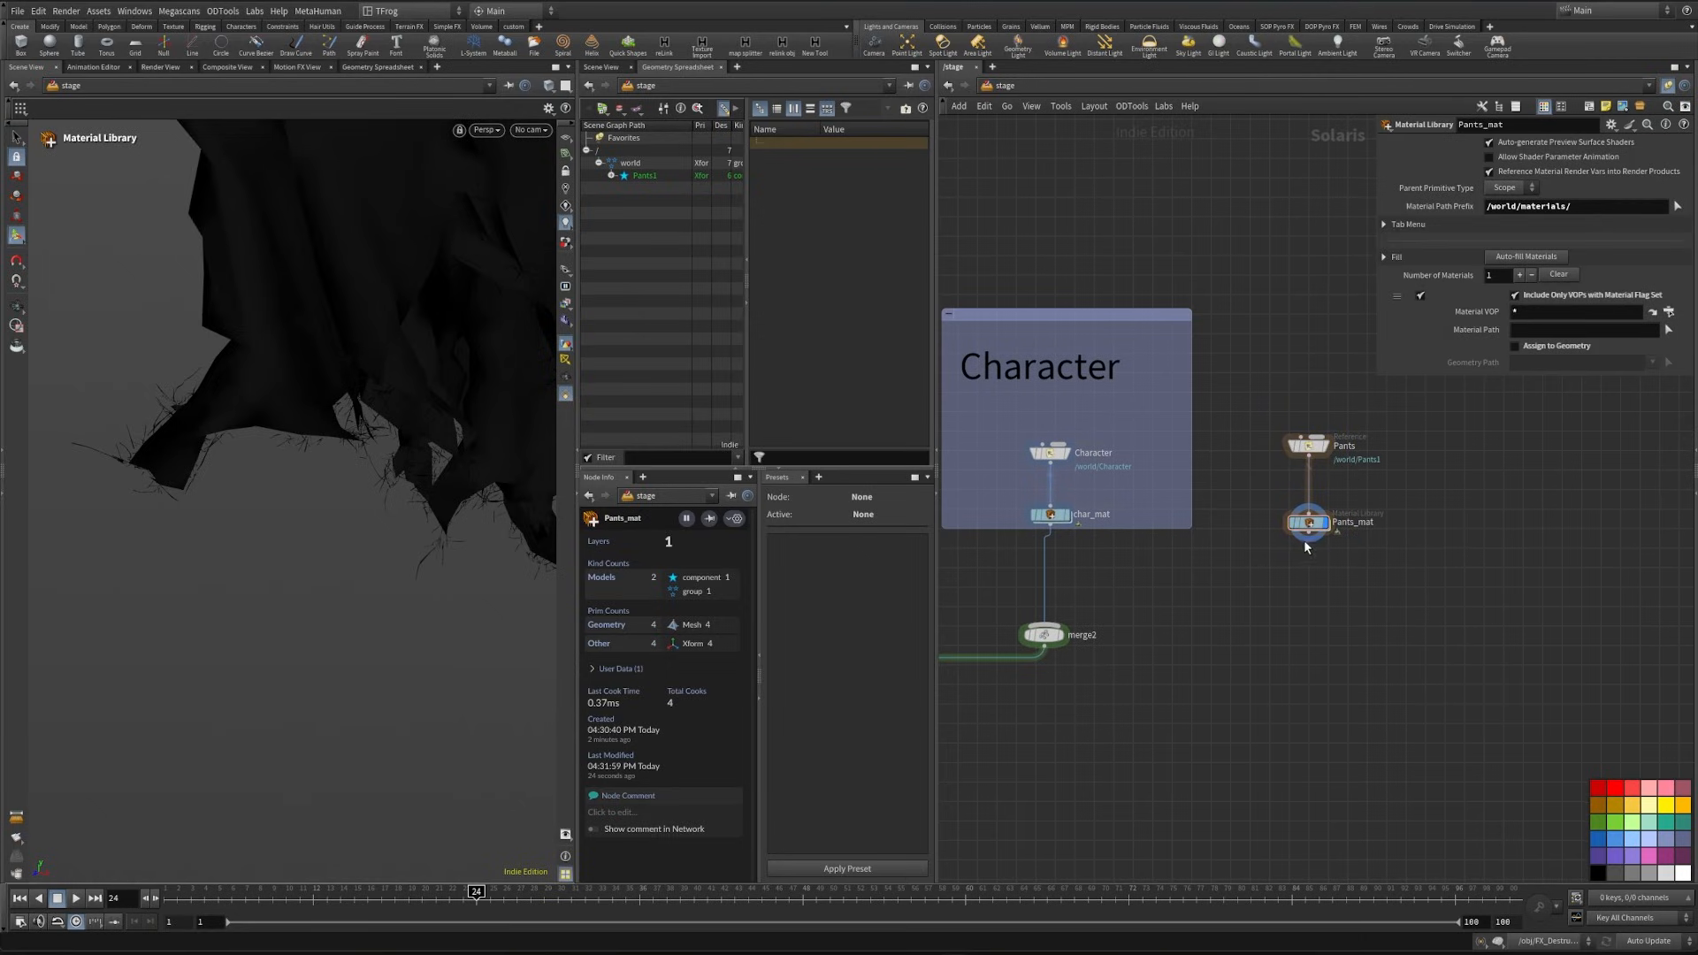
pyautogui.click(1045, 621)
pyautogui.click(1059, 634)
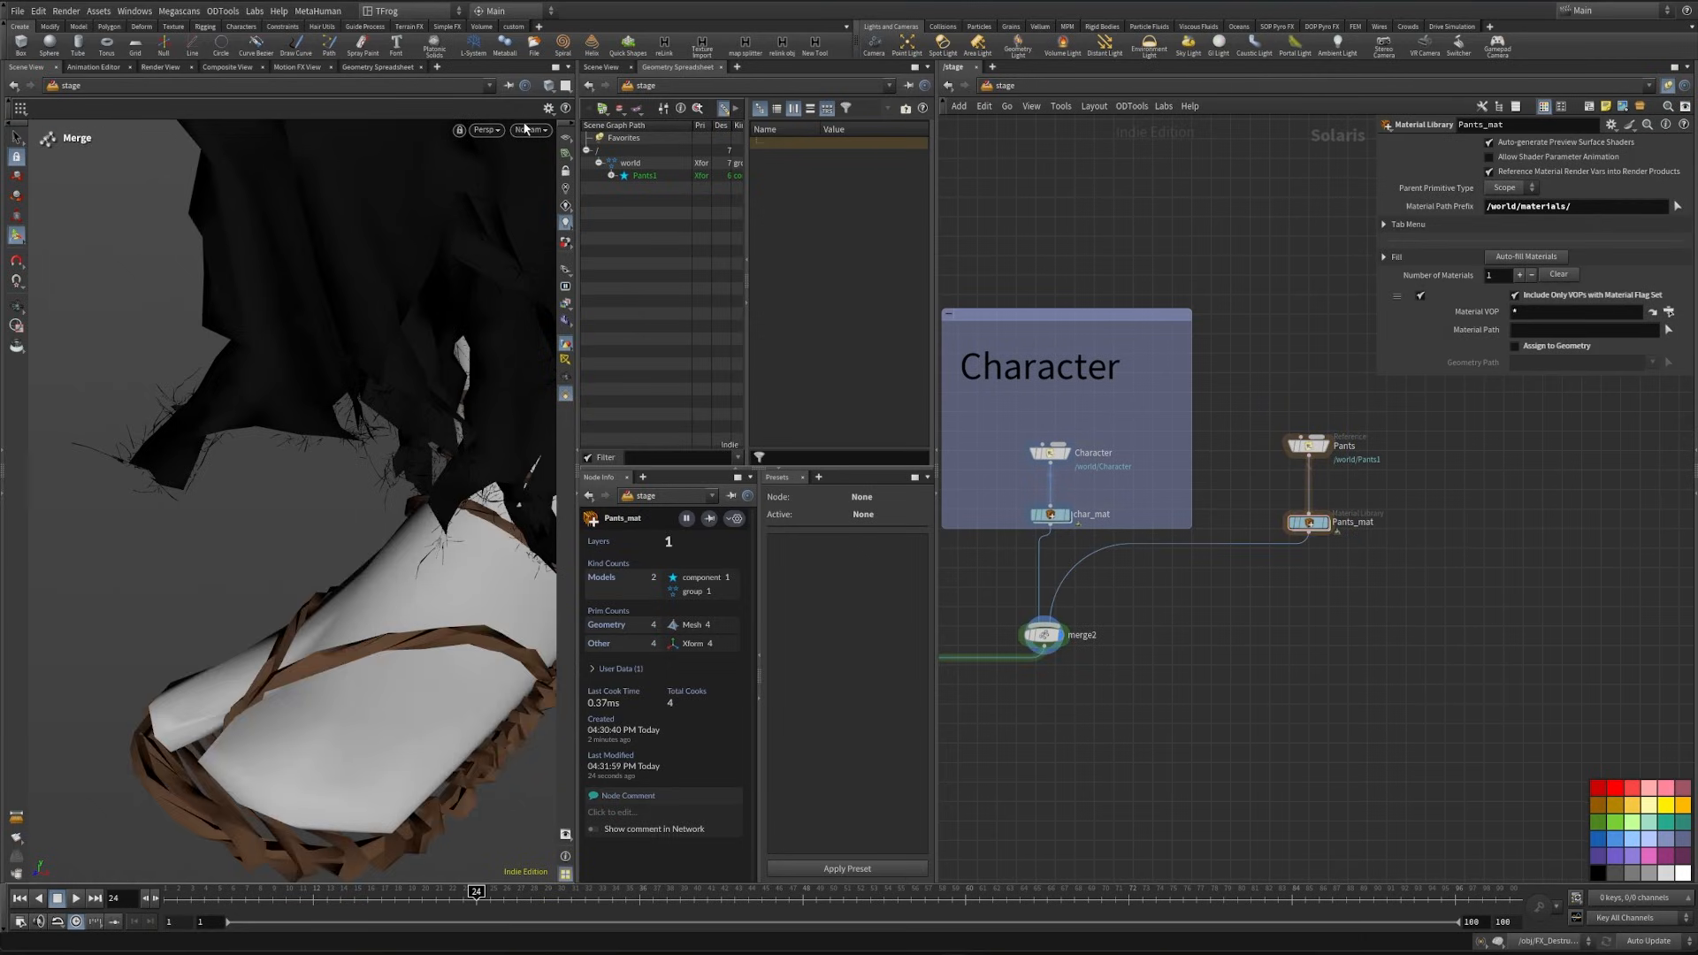
# - Display the final merge1 node and restore the shot camera view to check the foot and pants together
pyautogui.moveTo(1193, 683); pyautogui.dragTo(1423, 553, button='middle')
pyautogui.click(1008, 661)
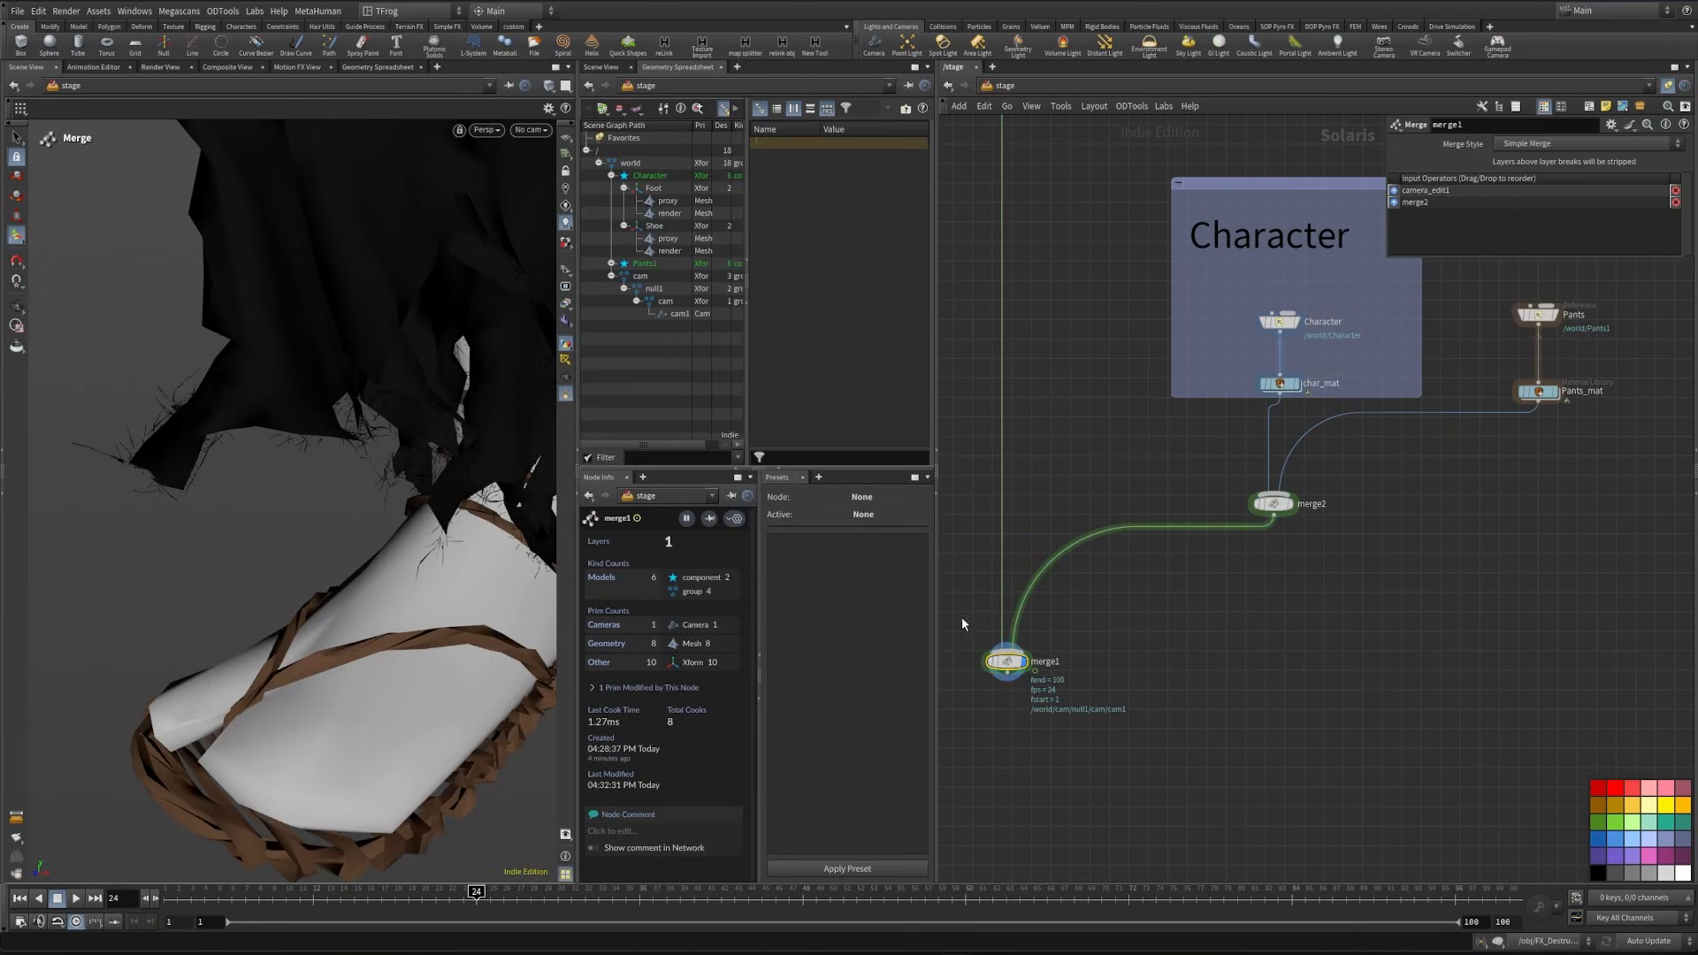
pyautogui.click(531, 130)
pyautogui.click(566, 320)
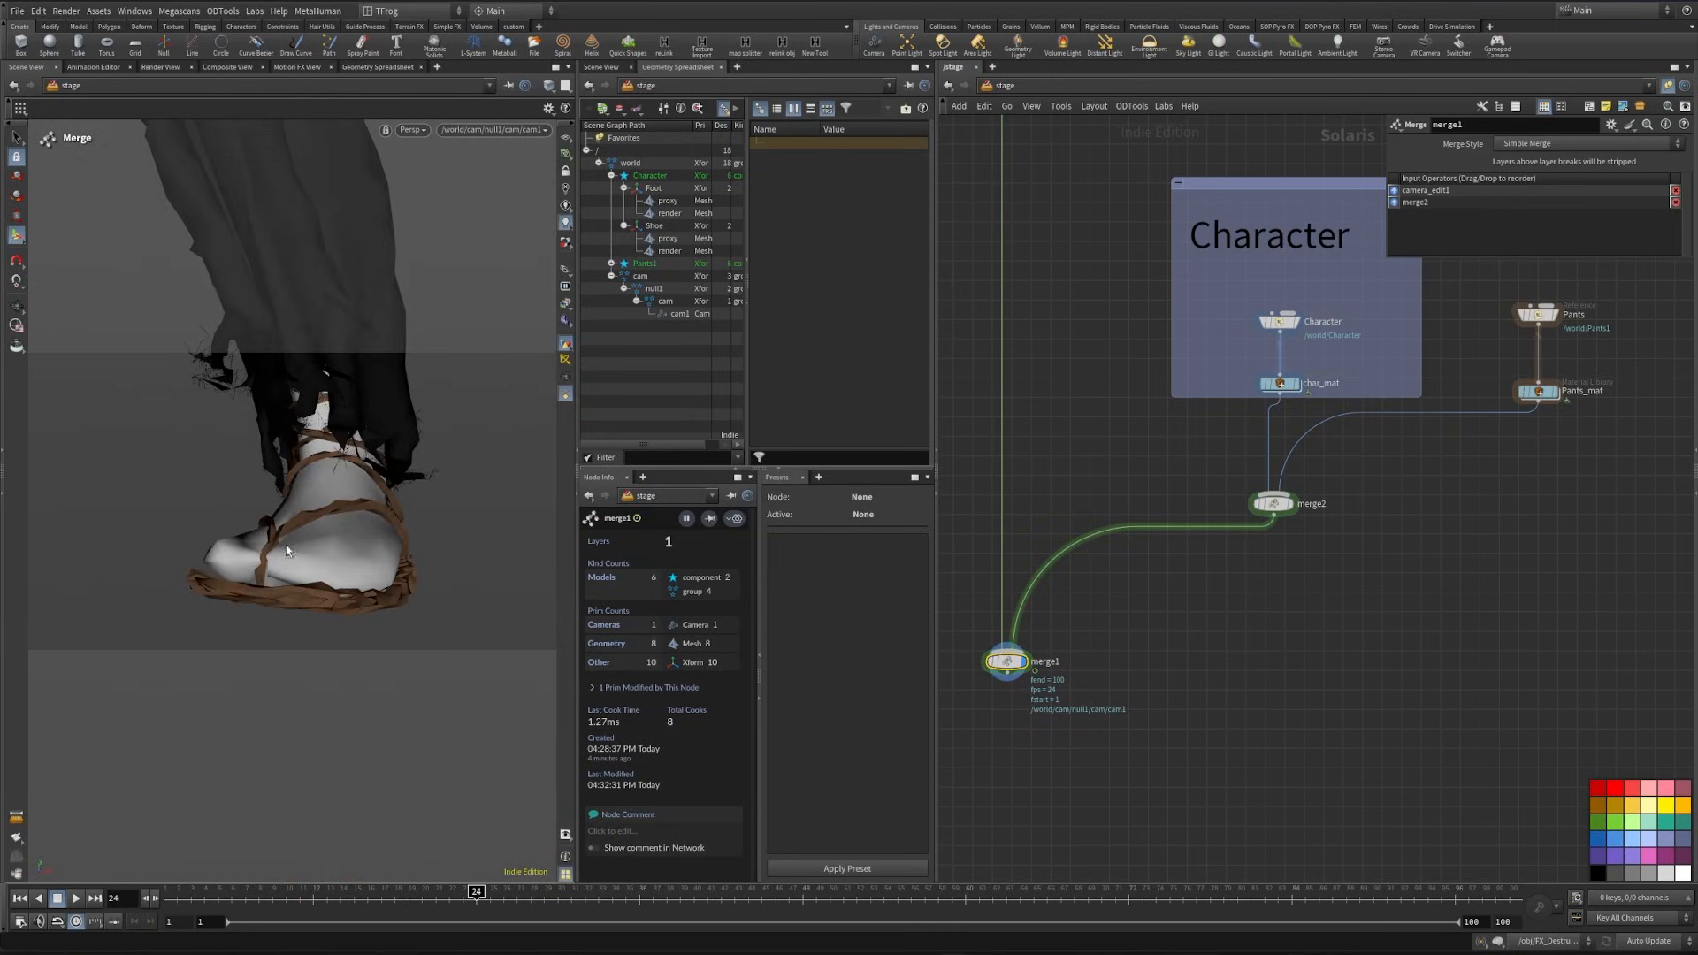
pyautogui.moveTo(980, 772); pyautogui.dragTo(1176, 668, button='middle')
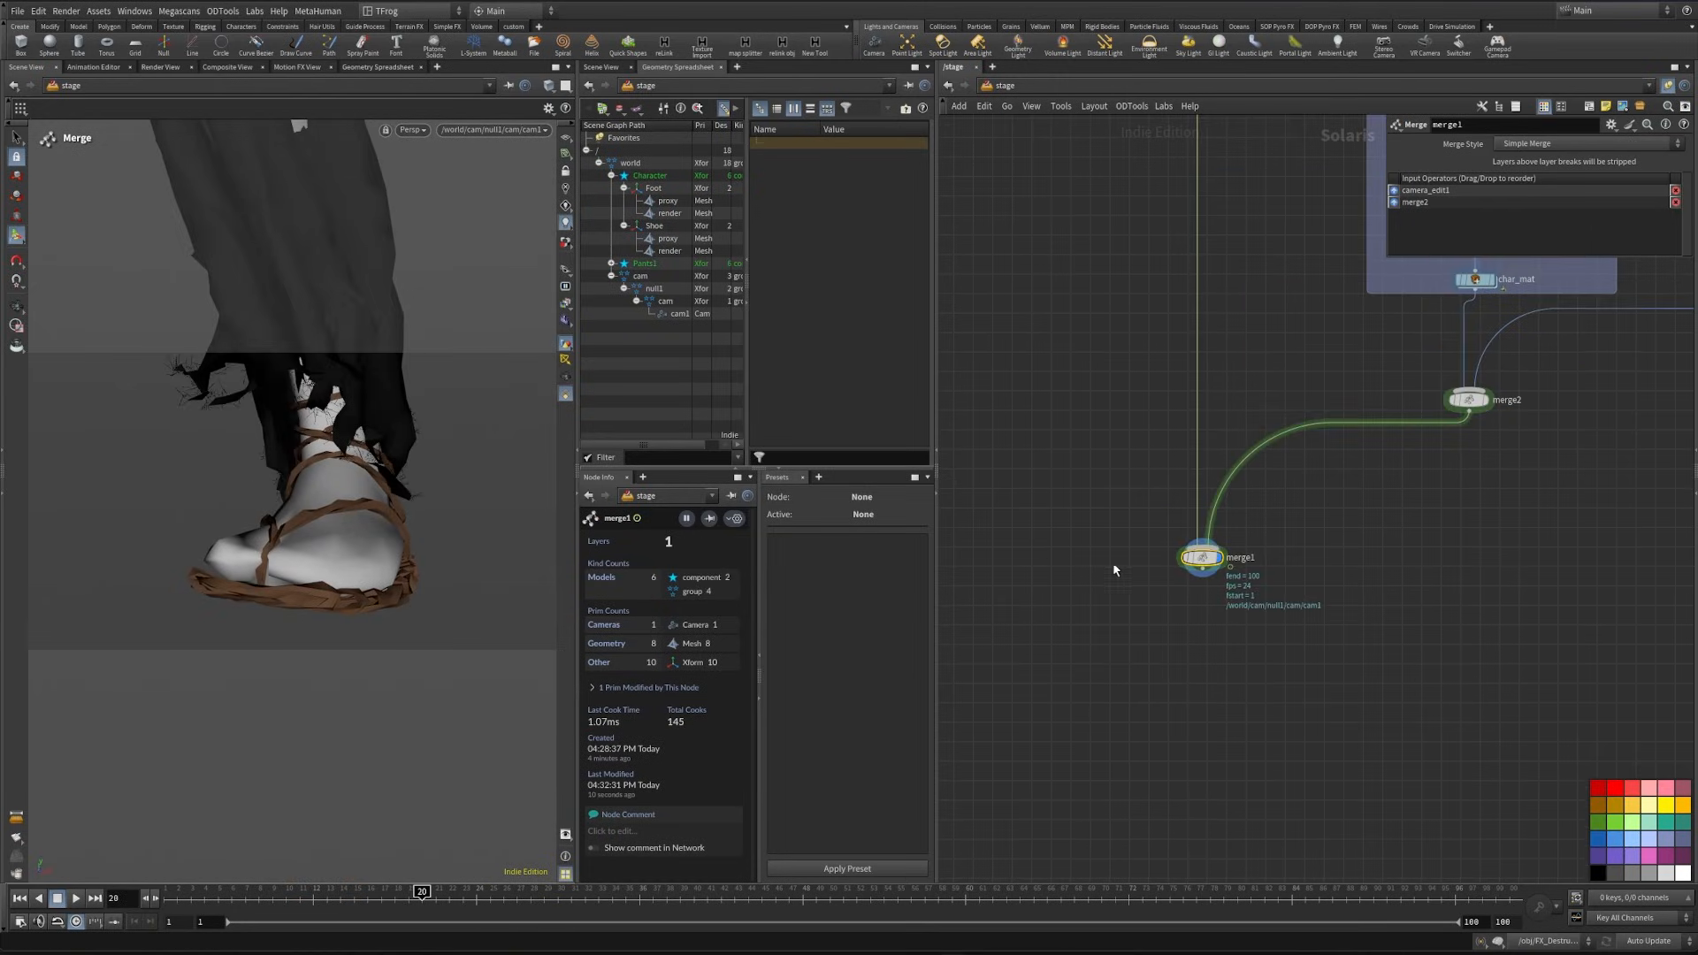
# - Duplicate the Character sticky note above the Pants reference and change its text to Pants
pyautogui.moveTo(1183, 602); pyautogui.dragTo(1101, 467, button='middle')
pyautogui.scroll(-3, 1101, 467)
pyautogui.moveTo(1433, 415); pyautogui.dragTo(1281, 619, button='middle')
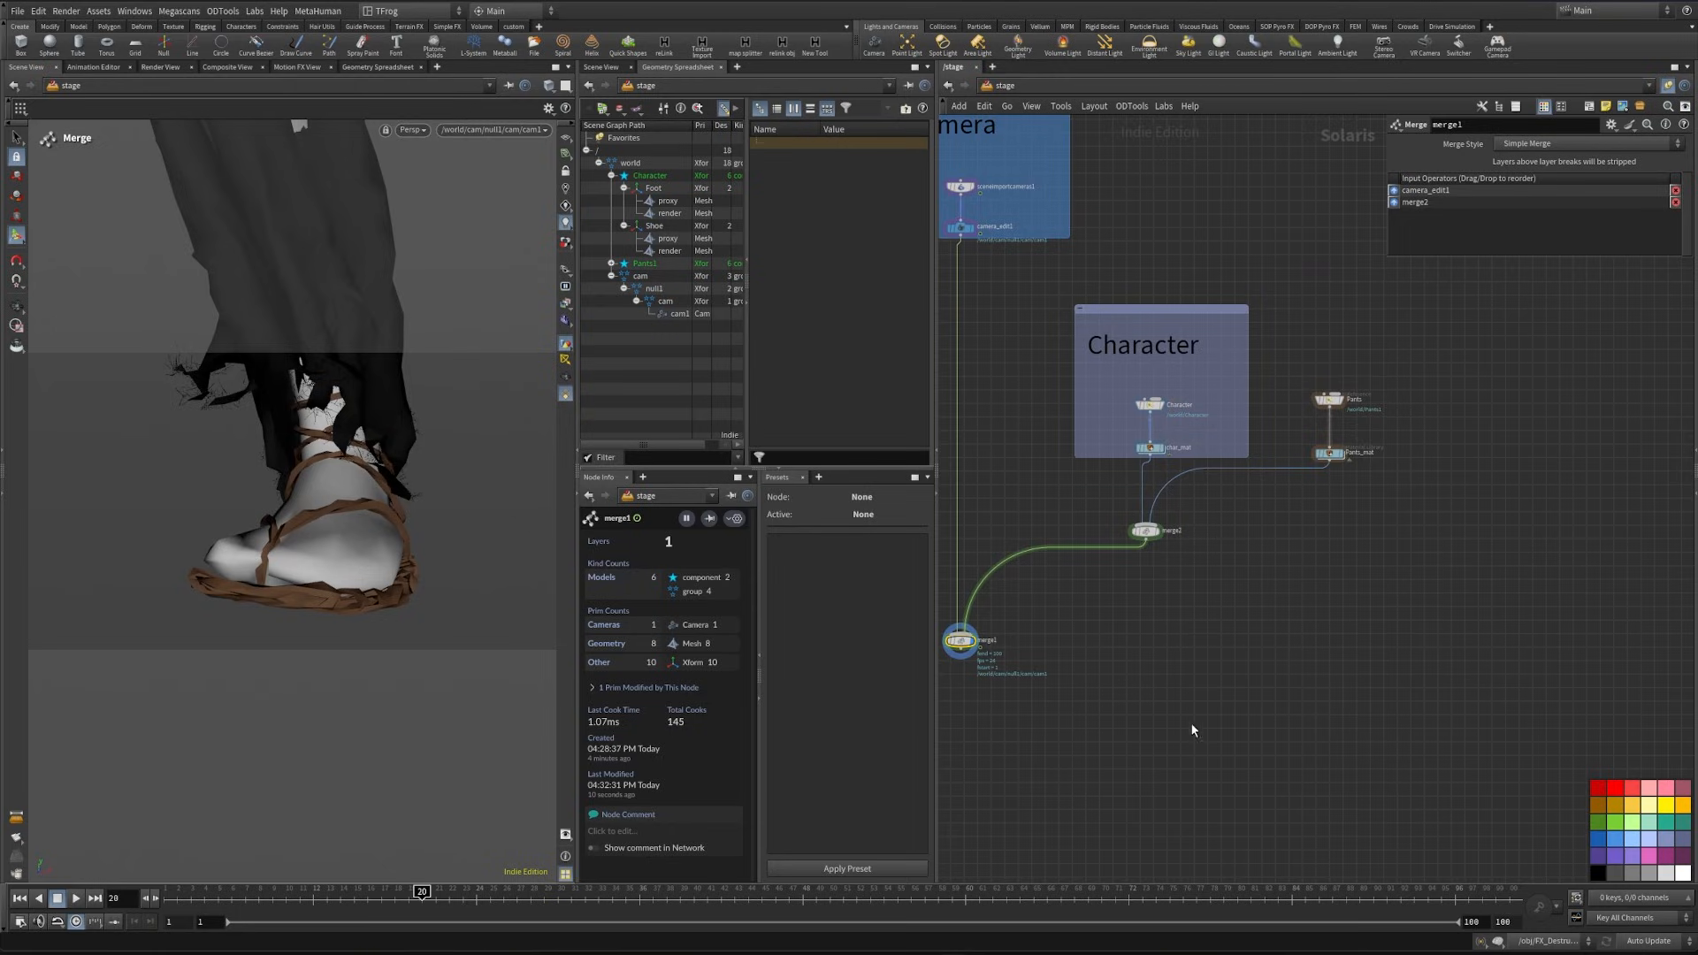
pyautogui.moveTo(1179, 696); pyautogui.dragTo(1190, 757, button='middle')
pyautogui.keyDown('alt'); pyautogui.moveTo(1171, 419); pyautogui.dragTo(1360, 410); pyautogui.keyUp('alt')
pyautogui.doubleClick(1358, 415)
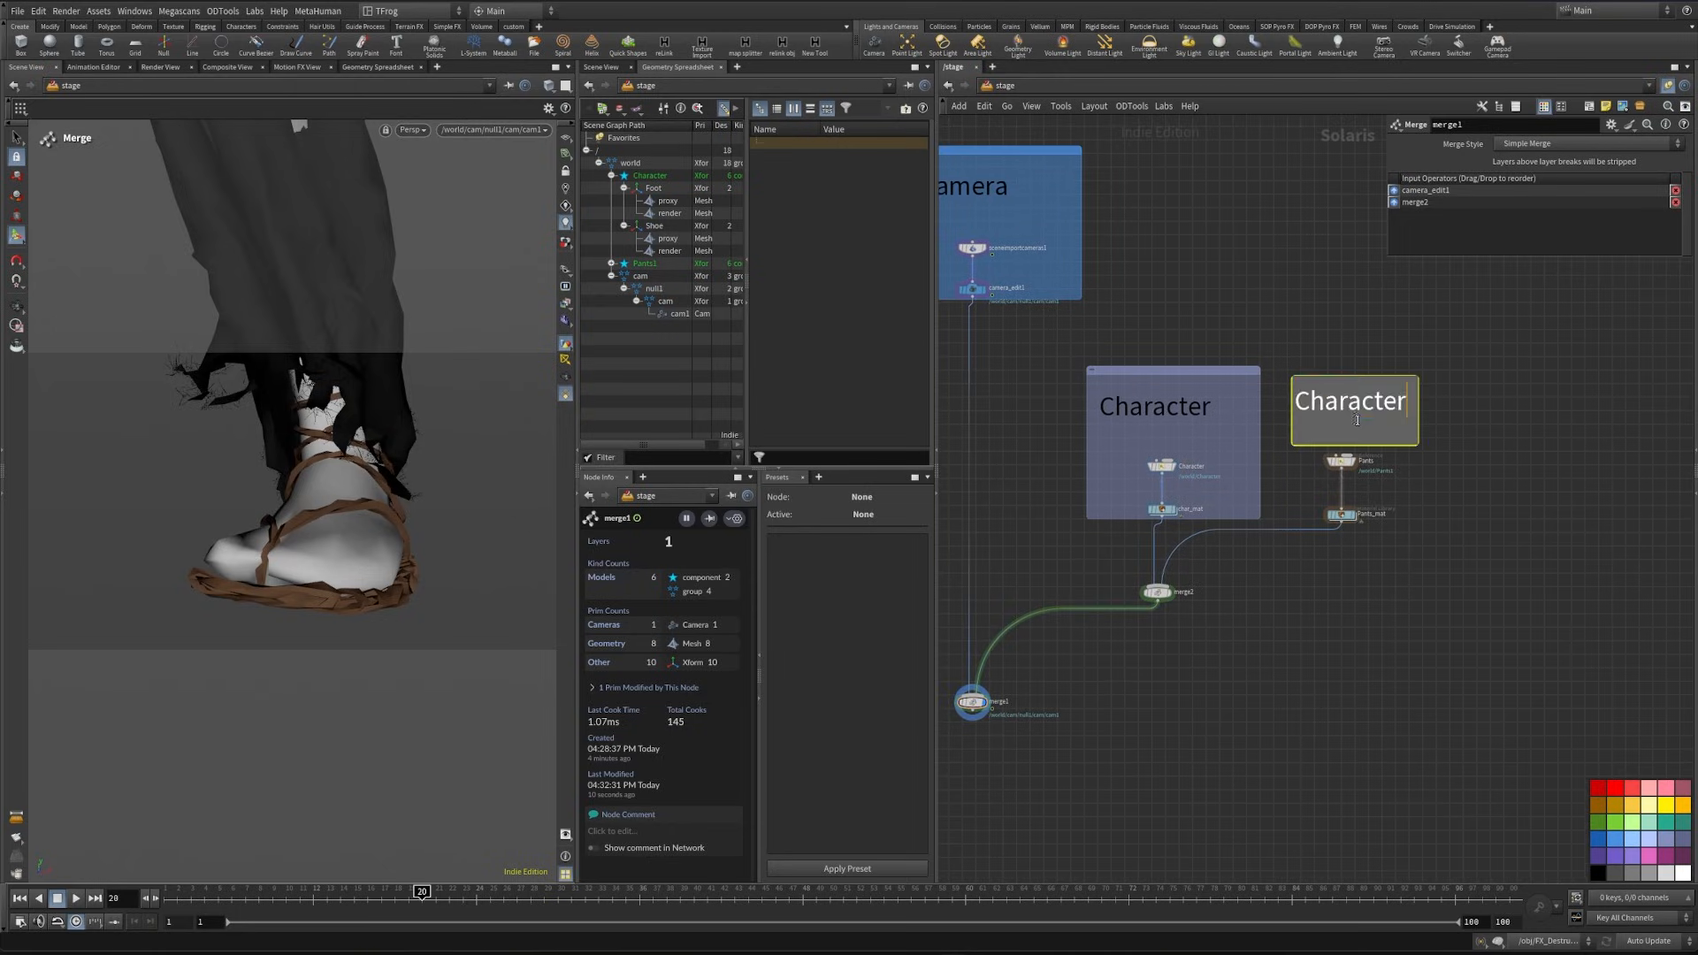
pyautogui.hotkey('ctrl', 'a')
pyautogui.write('Pants')
pyautogui.click(1322, 654)
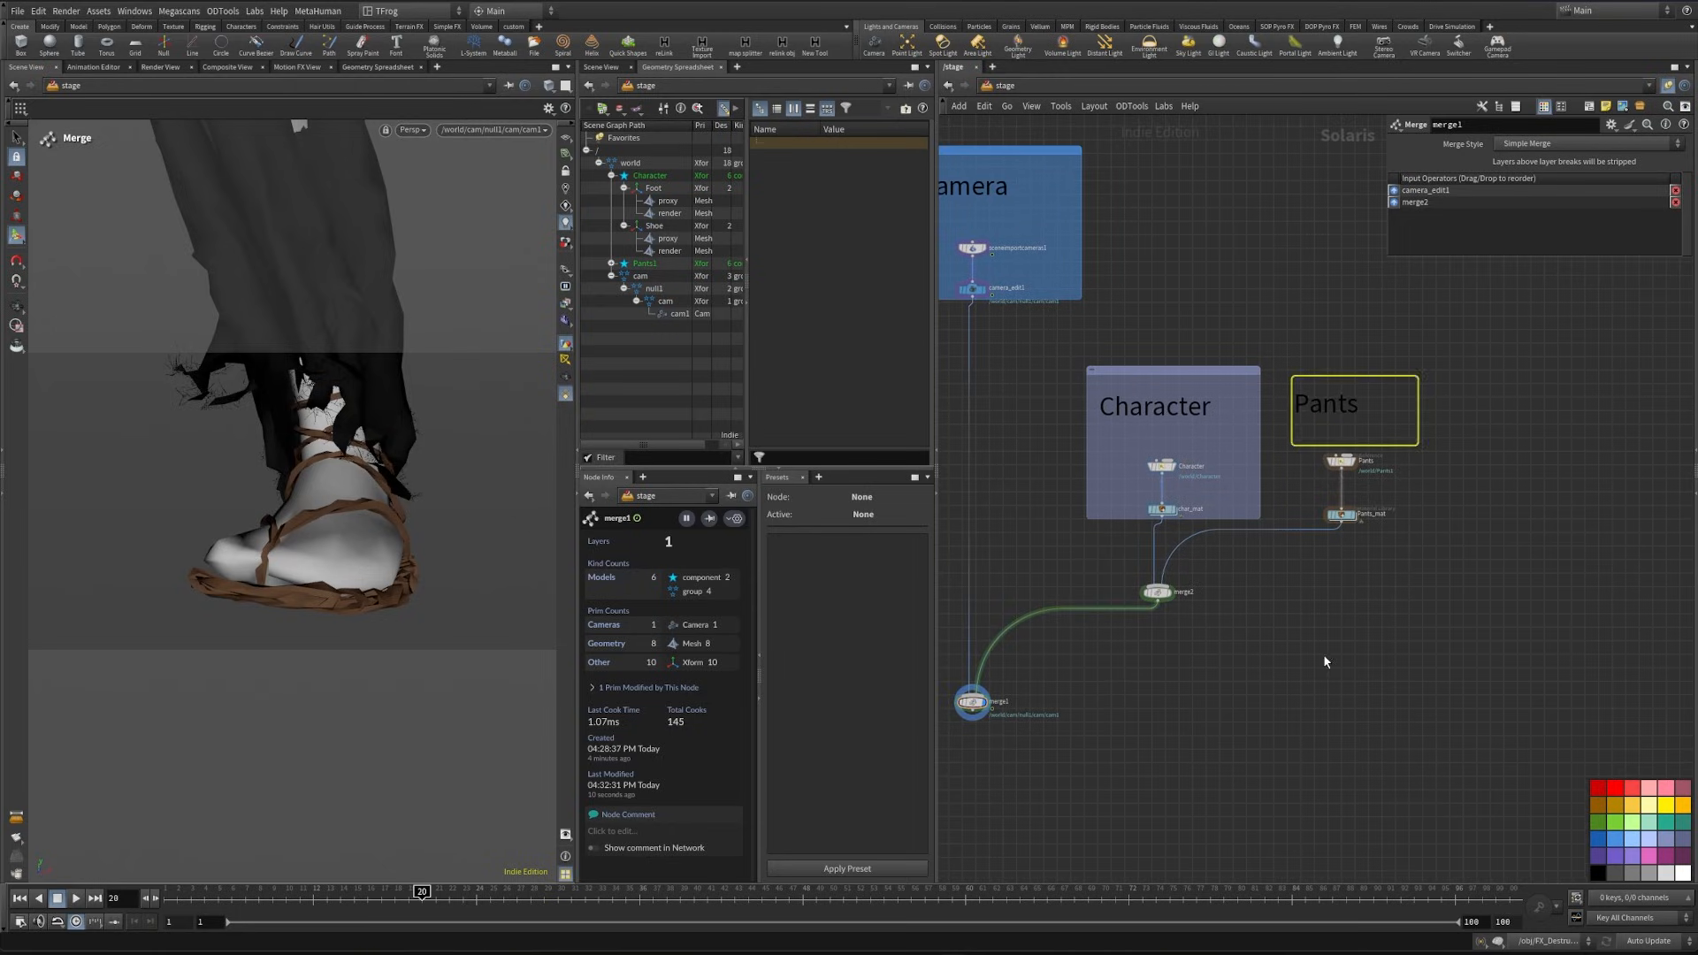
# - Enclose the Pants note, the Pants reference and Pants_mat in a network box and color the box dark grey
pyautogui.moveTo(1287, 353); pyautogui.dragTo(1450, 559)
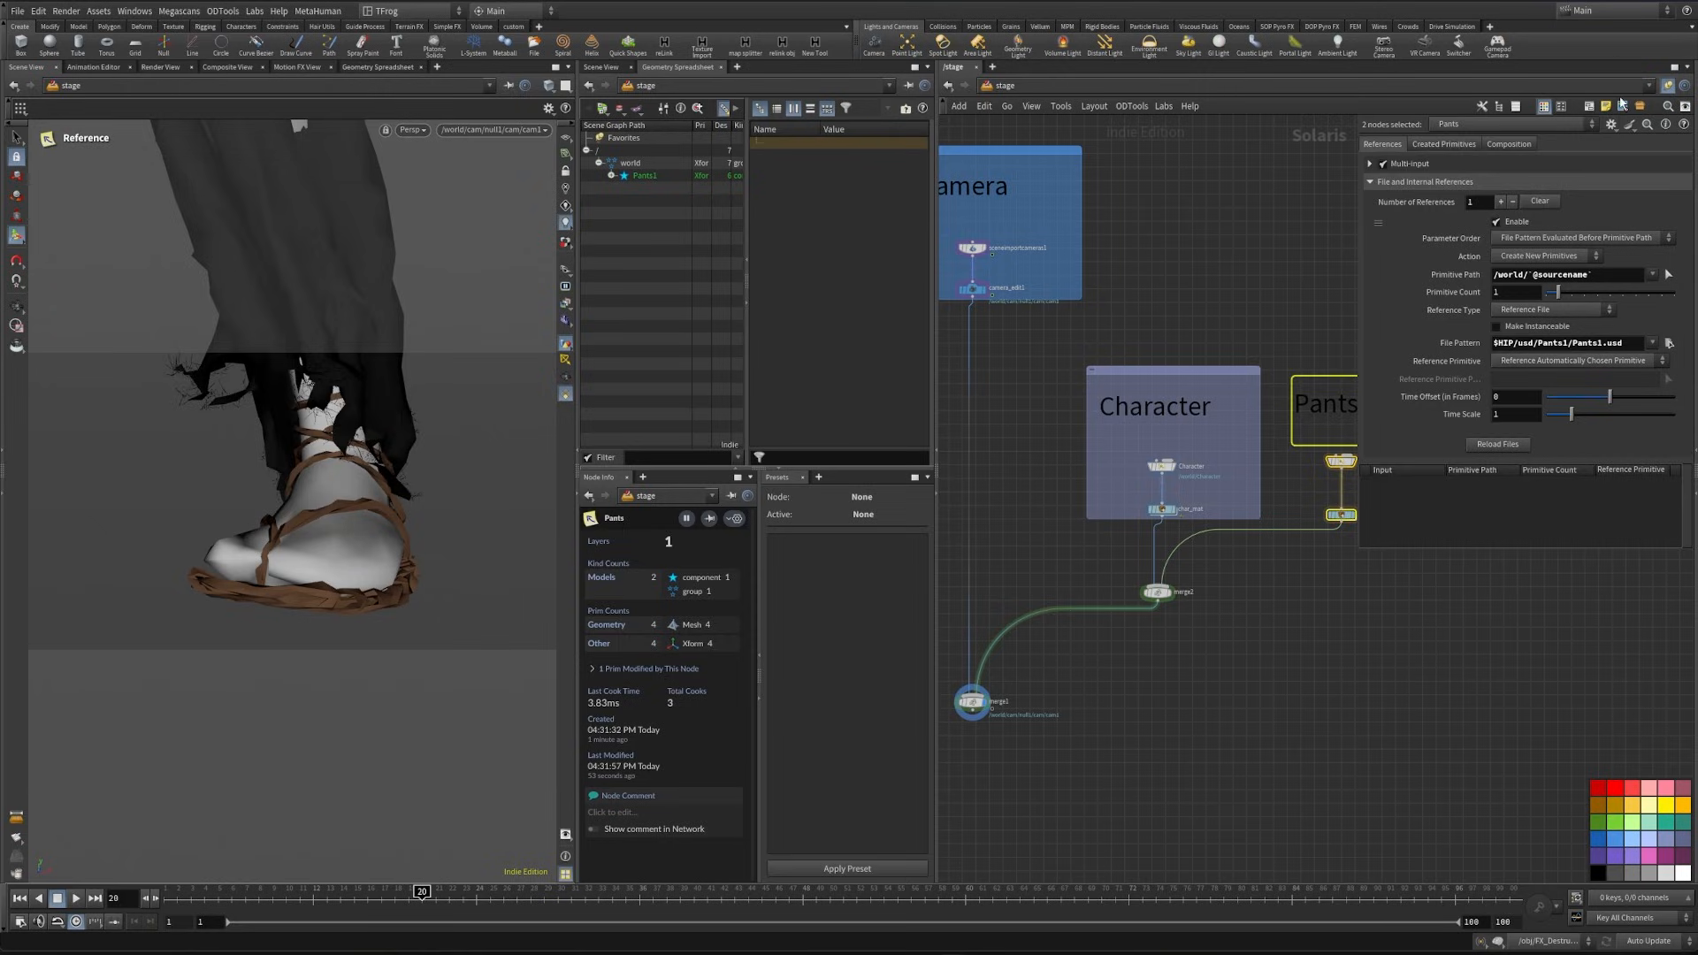
pyautogui.hotkey('shift', 'o')
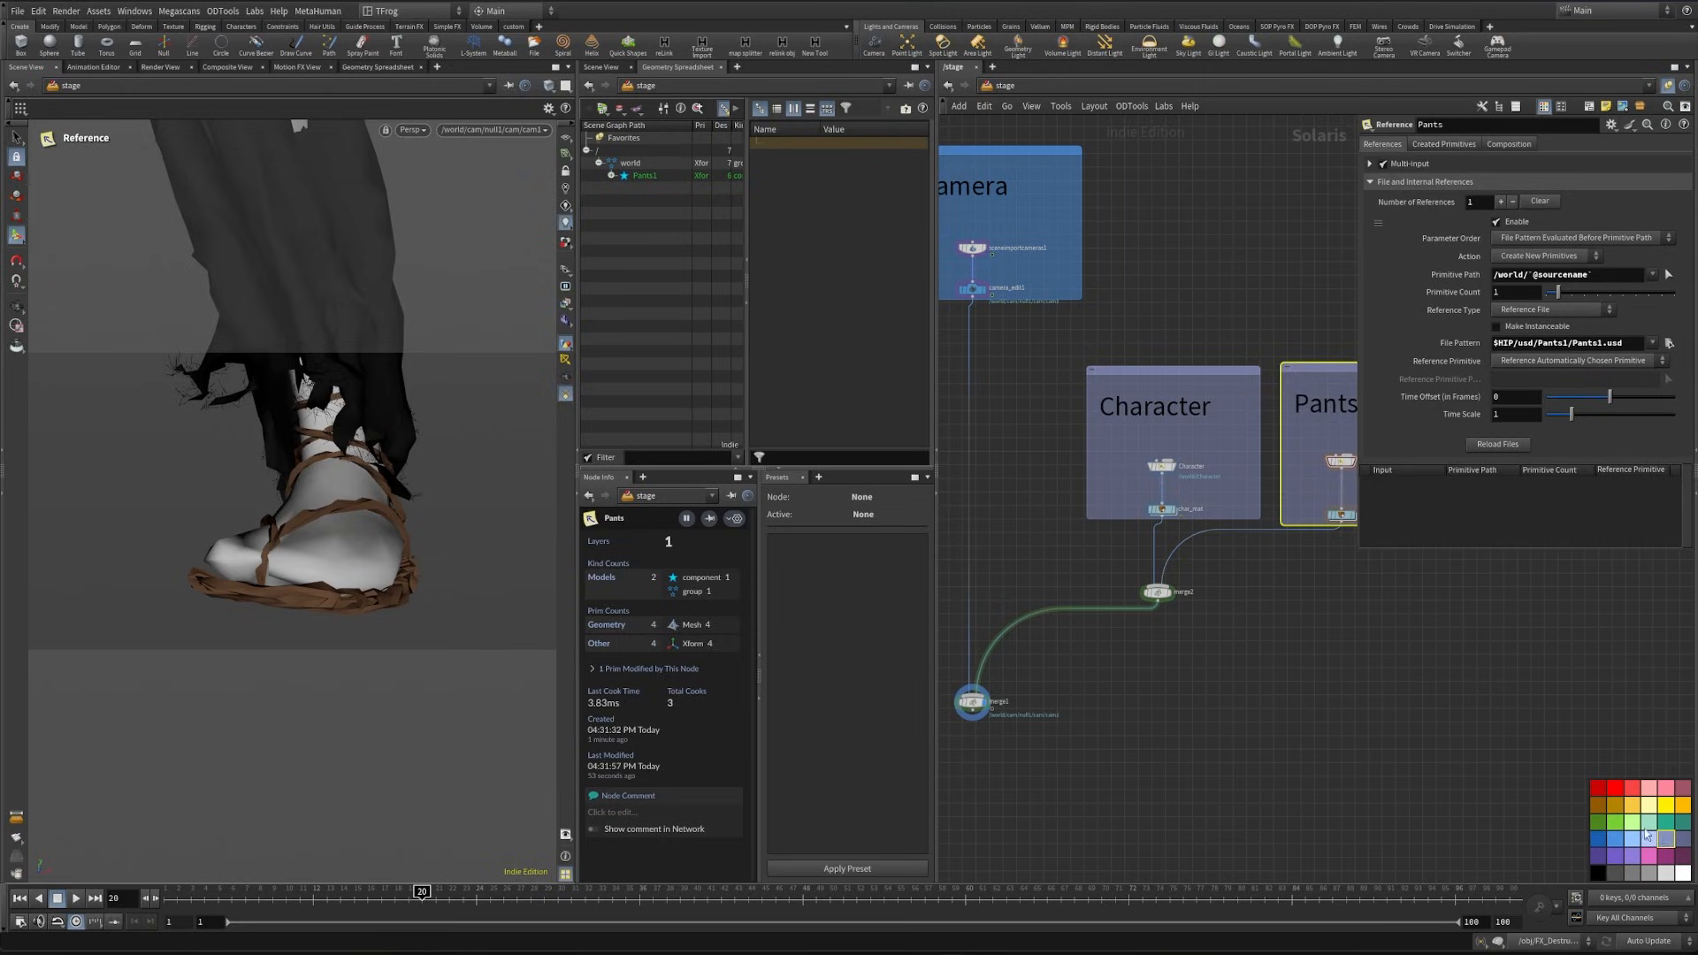
pyautogui.click(1632, 873)
pyautogui.moveTo(1375, 677); pyautogui.dragTo(1213, 720, button='middle')
pyautogui.scroll(-3, 1300, 727)
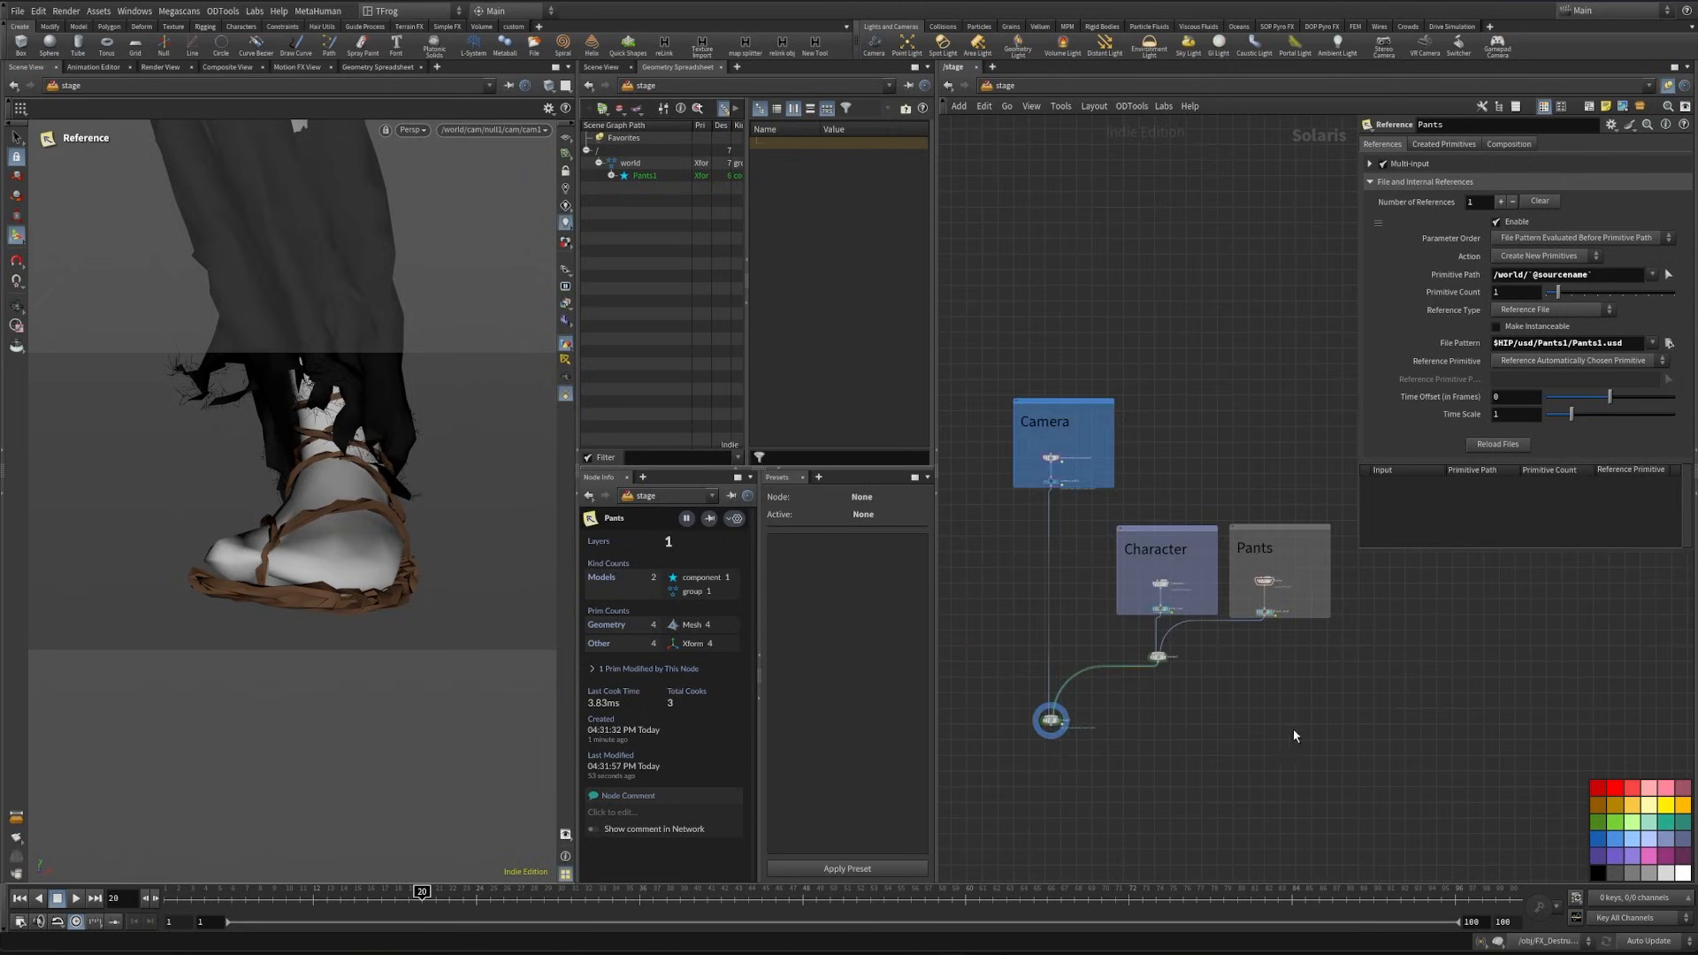
# - Add a Merge node below merge1, feed merge1 into it and display the new merge
pyautogui.click(1049, 725)
pyautogui.scroll(4, 1048, 817)
pyautogui.moveTo(1050, 840); pyautogui.dragTo(1145, 687, button='middle')
pyautogui.press('Tab')
pyautogui.write('mer')
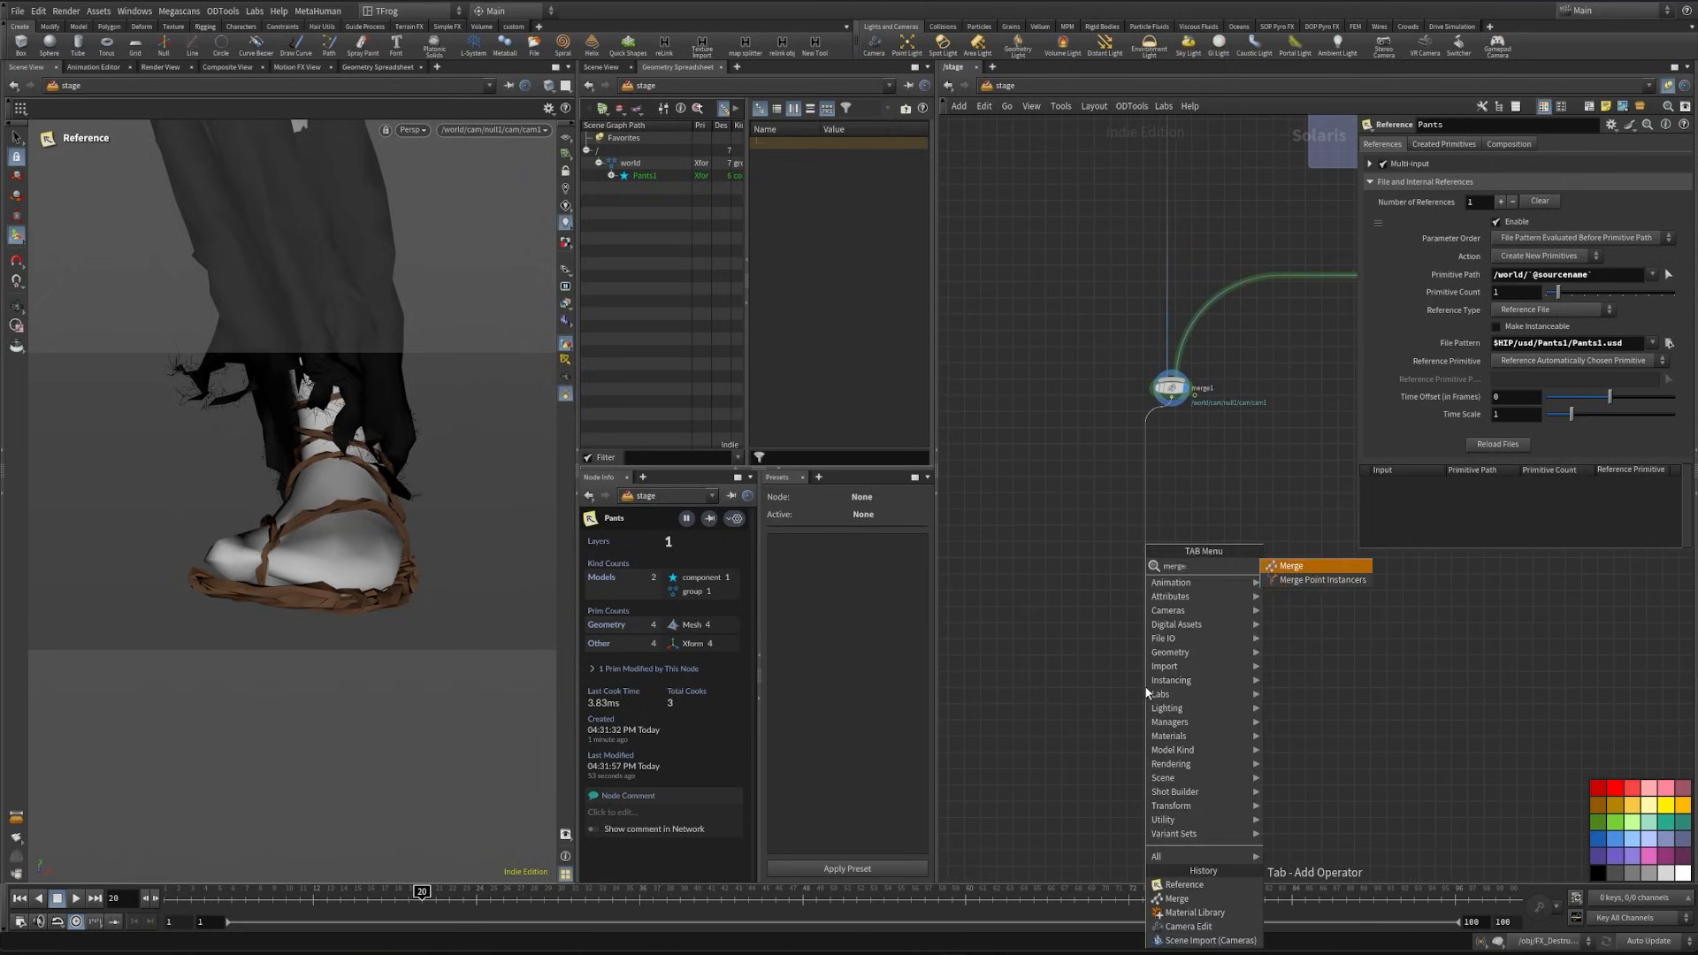
pyautogui.press('Return')
pyautogui.click(1144, 687)
pyautogui.moveTo(1144, 687); pyautogui.dragTo(1158, 688)
pyautogui.click(1170, 690)
pyautogui.moveTo(1008, 561); pyautogui.dragTo(1103, 640, button='middle')
pyautogui.press('Tab')
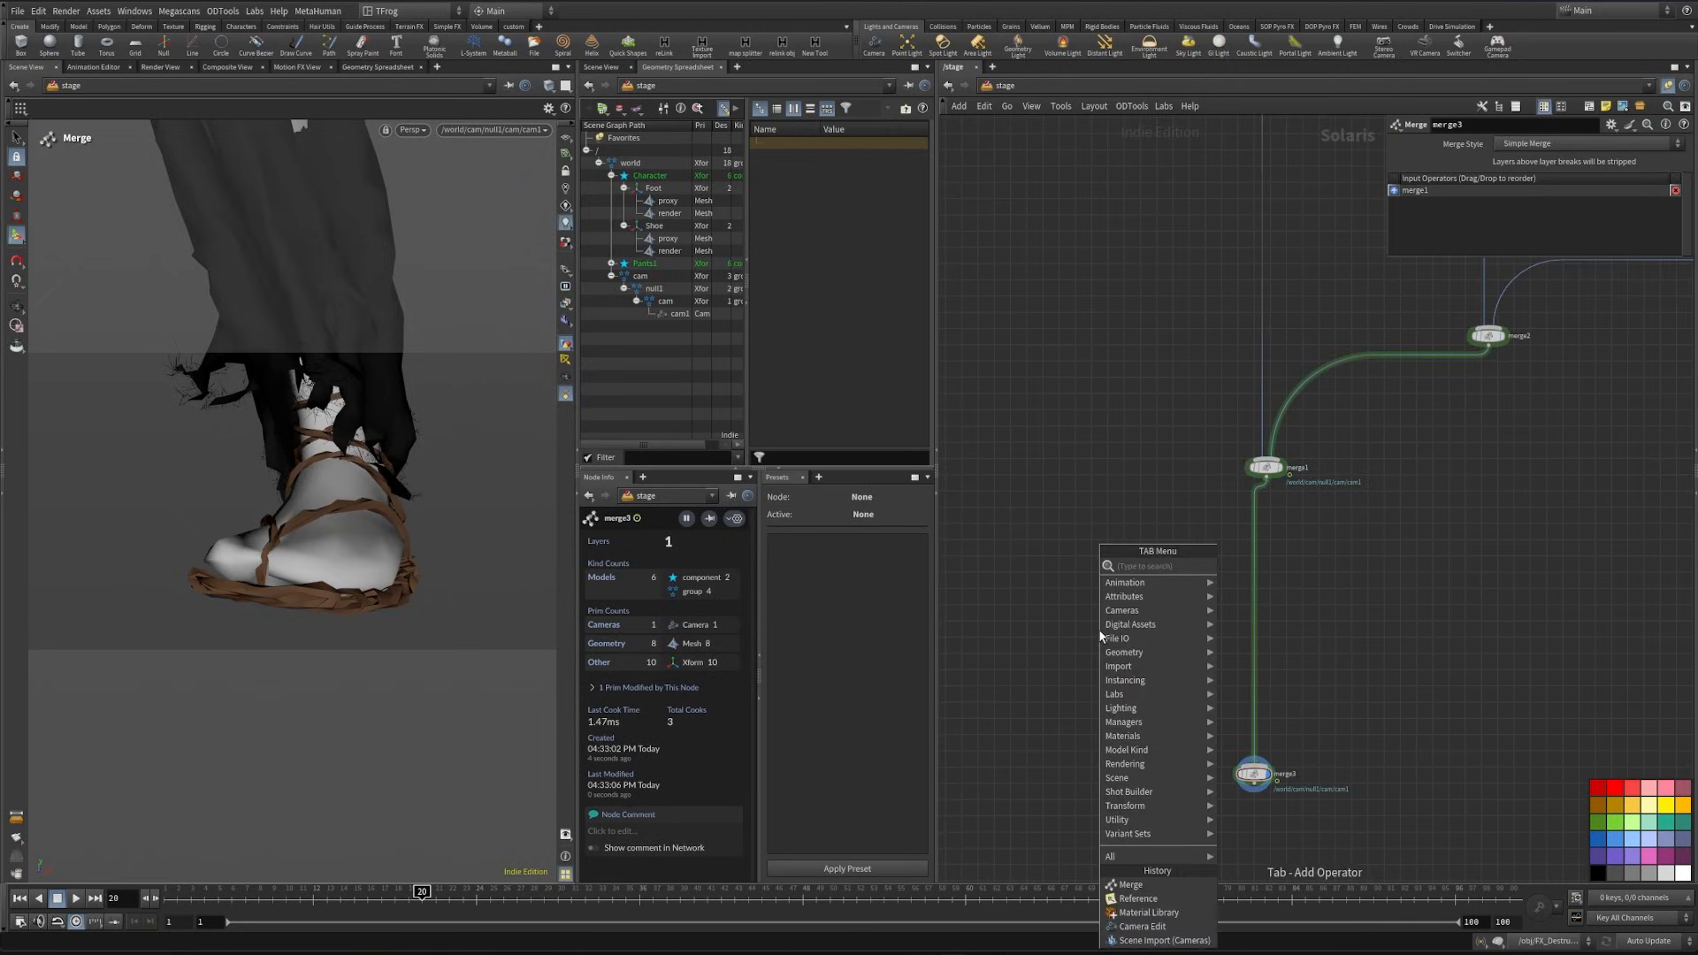
pyautogui.write('refer')
pyautogui.press('Return')
pyautogui.click(1099, 629)
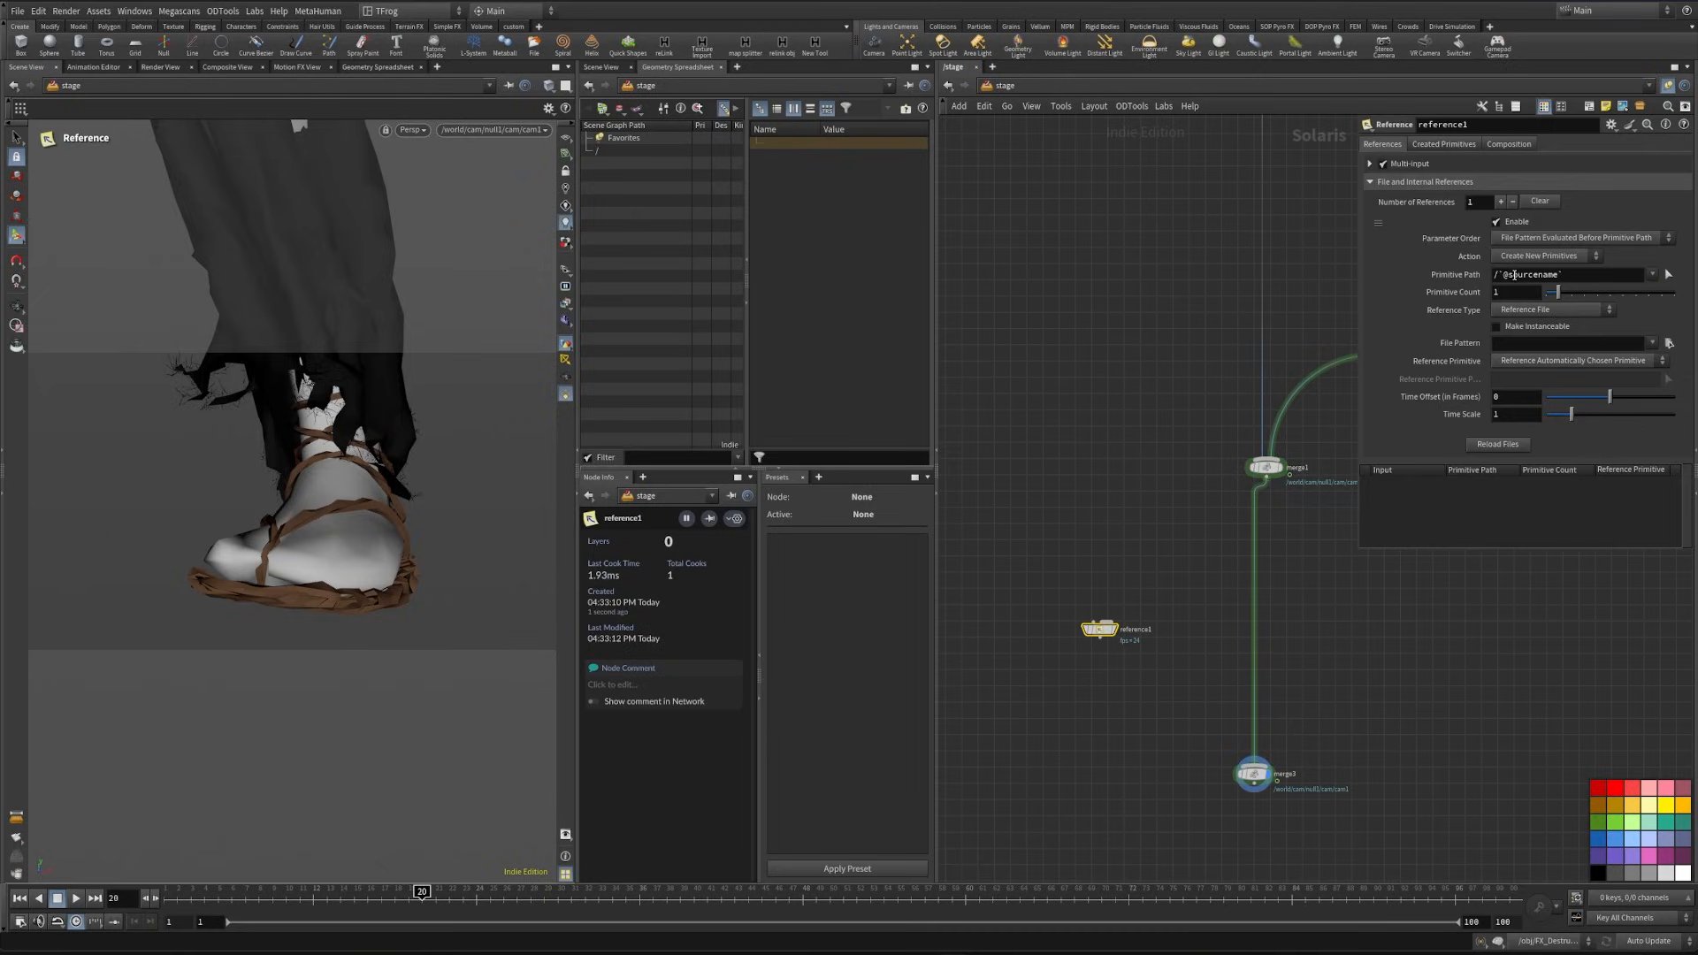
pyautogui.click(1496, 274)
# - Rename the new reference node to Ground
pyautogui.click(1150, 628)
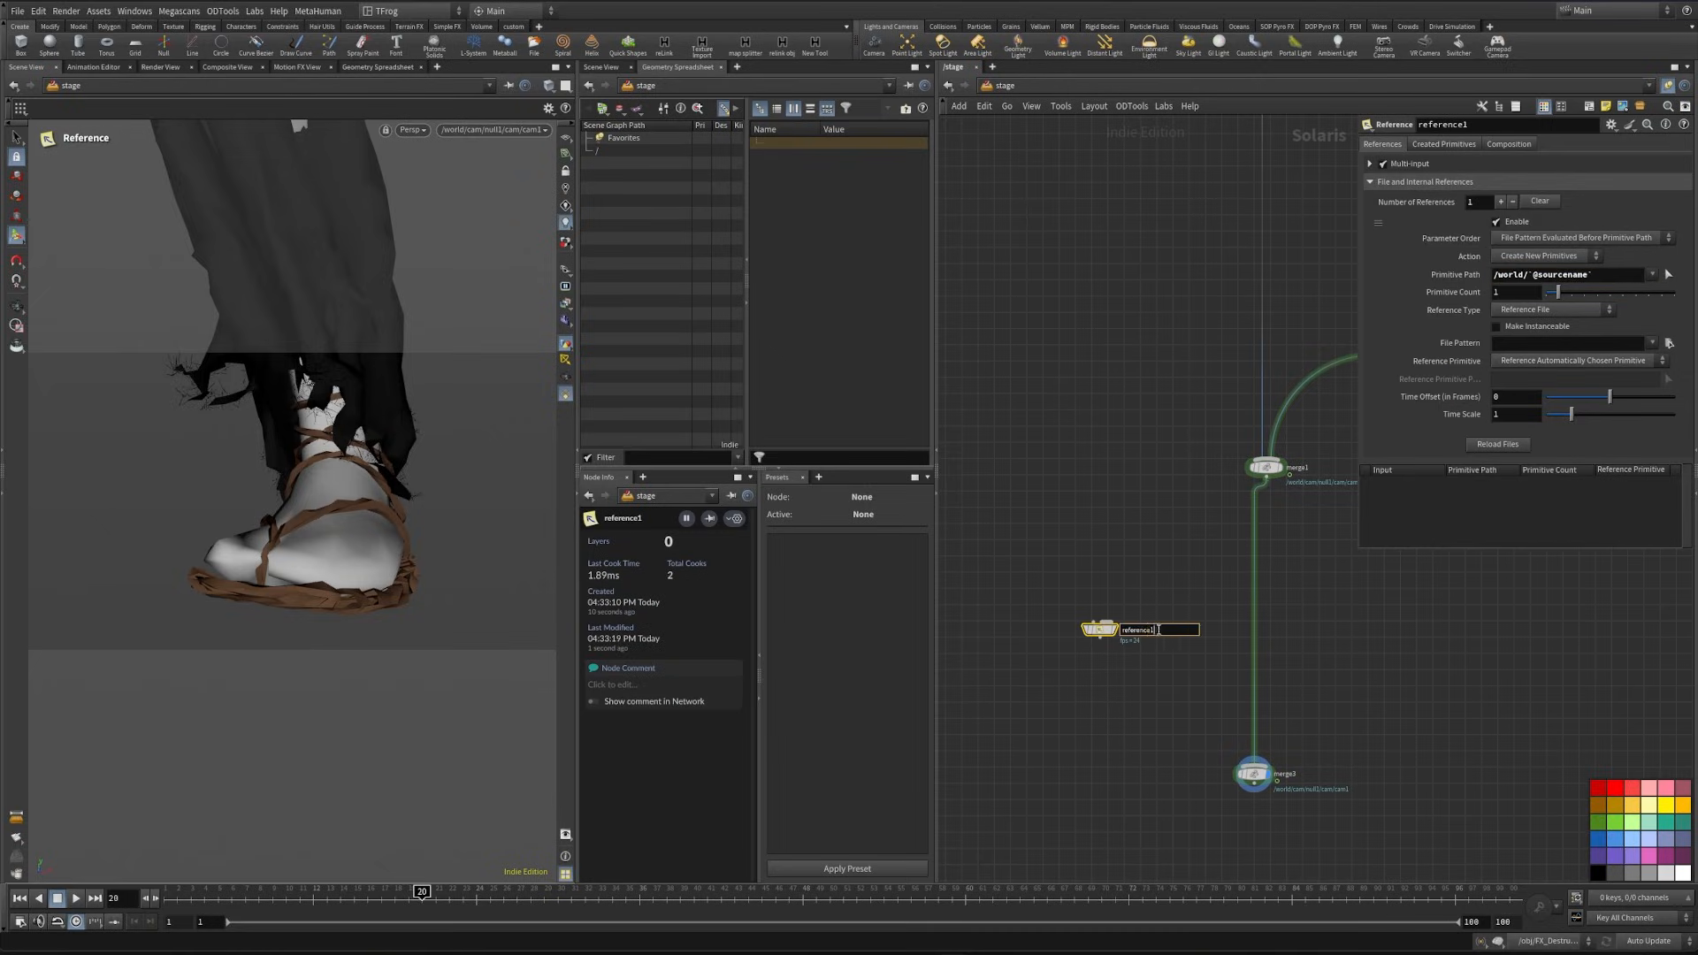
pyautogui.moveTo(1154, 629); pyautogui.dragTo(1102, 633)
pyautogui.write('Ground')
pyautogui.press('Return')
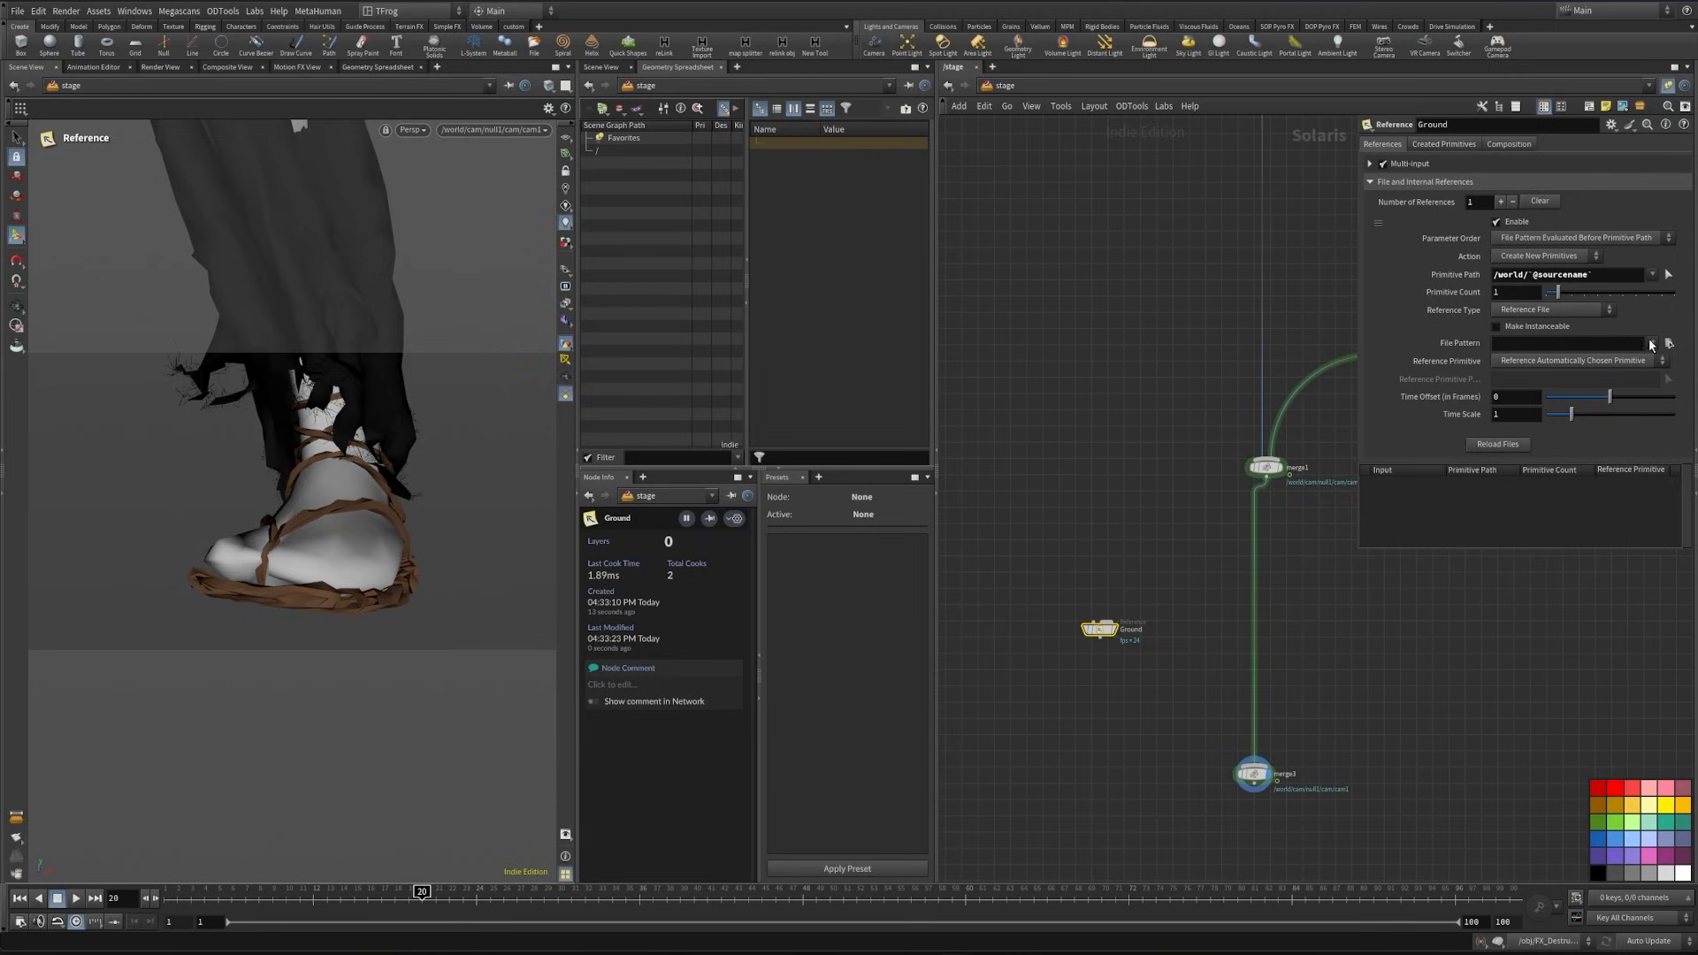
# - Load $HIP/usd/Destruction/Destruction.usd into the Ground reference and connect the node to merge3
pyautogui.click(1669, 343)
pyautogui.click(1229, 264)
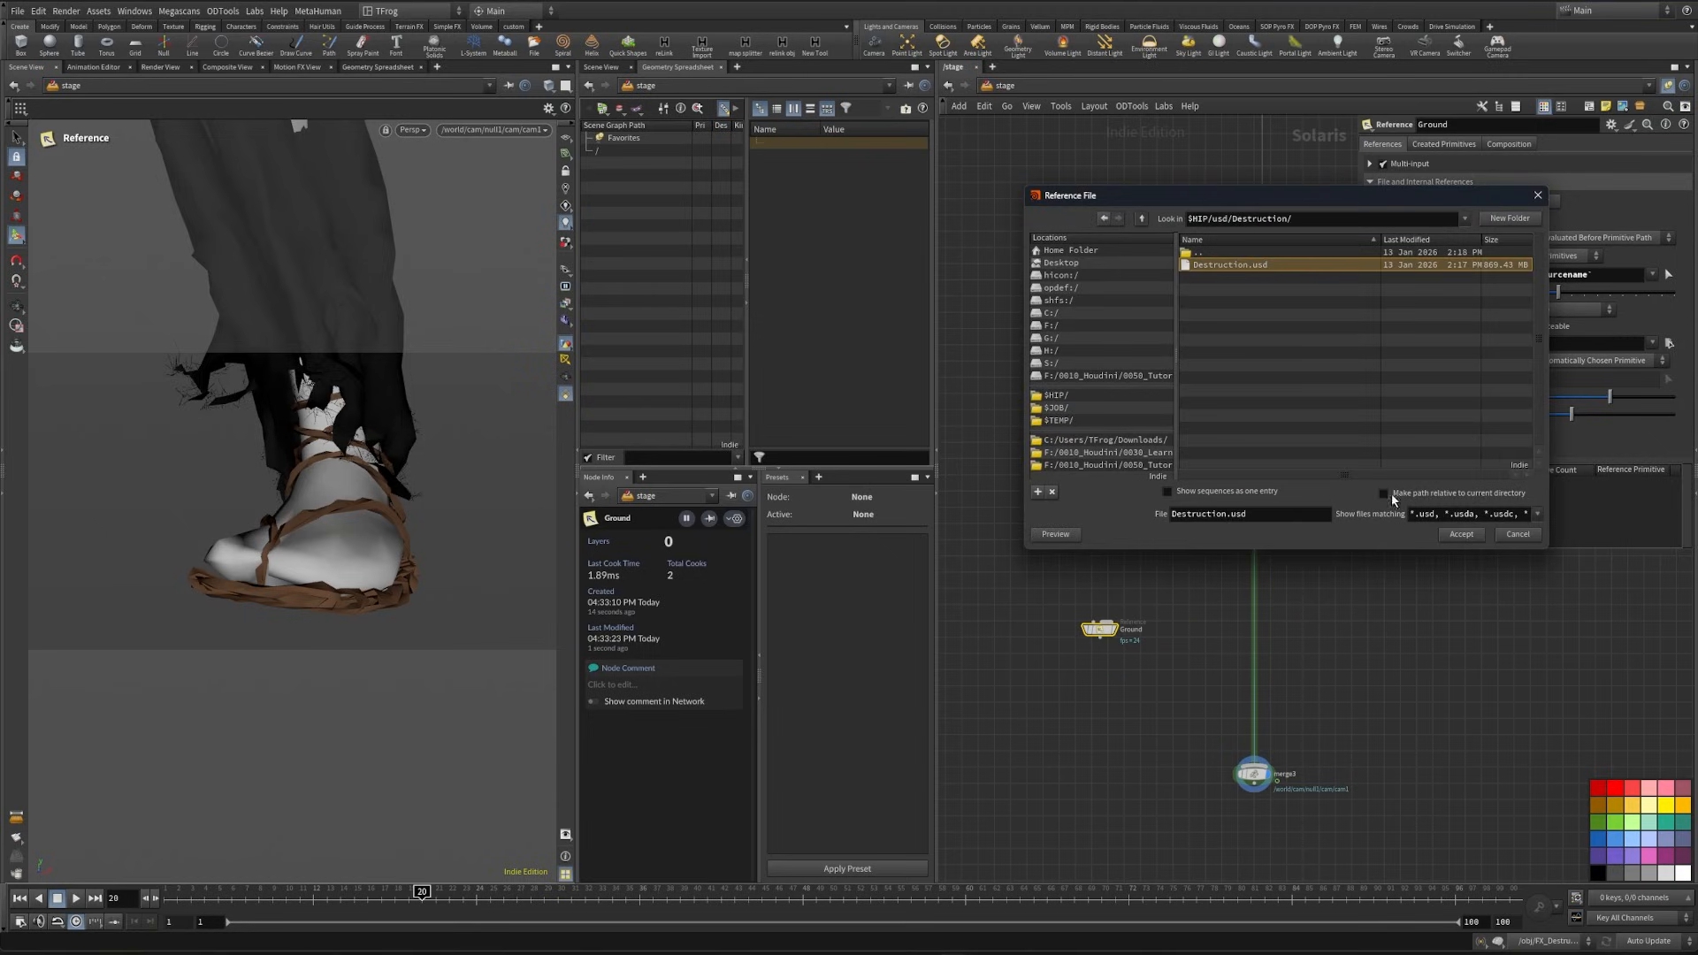
pyautogui.click(1457, 540)
pyautogui.scroll(3, 1126, 644)
pyautogui.moveTo(1079, 632); pyautogui.dragTo(1342, 853)
pyautogui.moveTo(1288, 833); pyautogui.dragTo(1274, 792, button='middle')
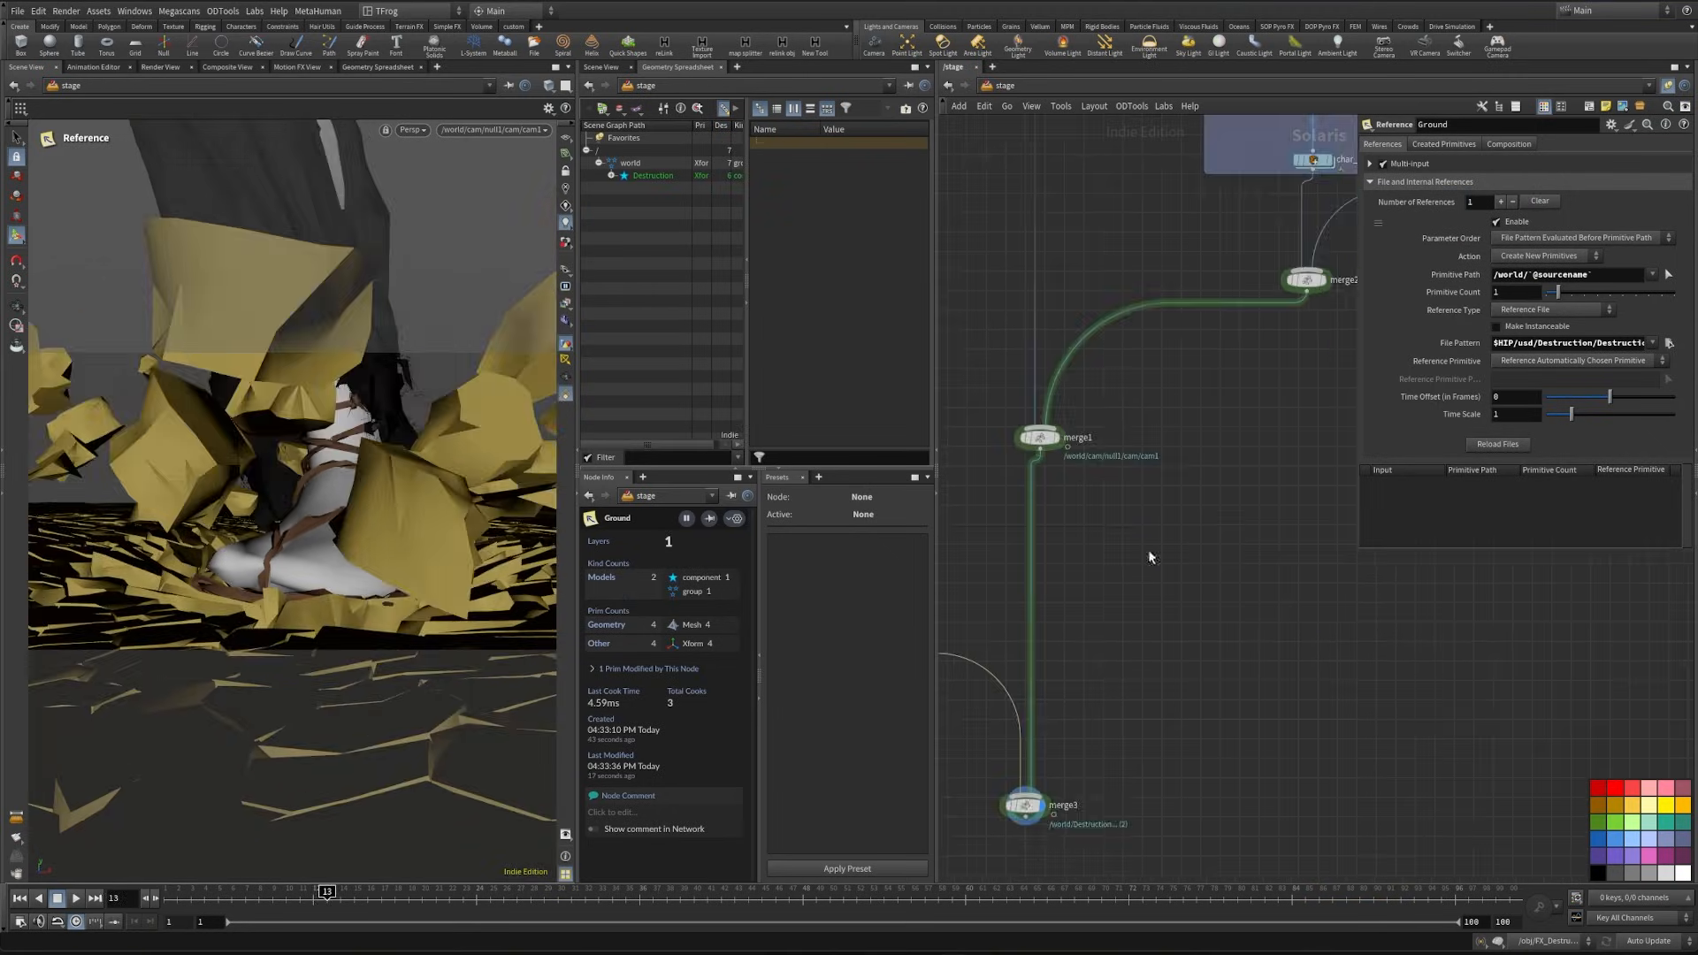
# - Duplicate the char_mat material library and insert the copy between the Ground reference and merge3
pyautogui.scroll(2, 1150, 266)
pyautogui.moveTo(1128, 263); pyautogui.dragTo(1208, 297, button='middle')
pyautogui.moveTo(1208, 297)
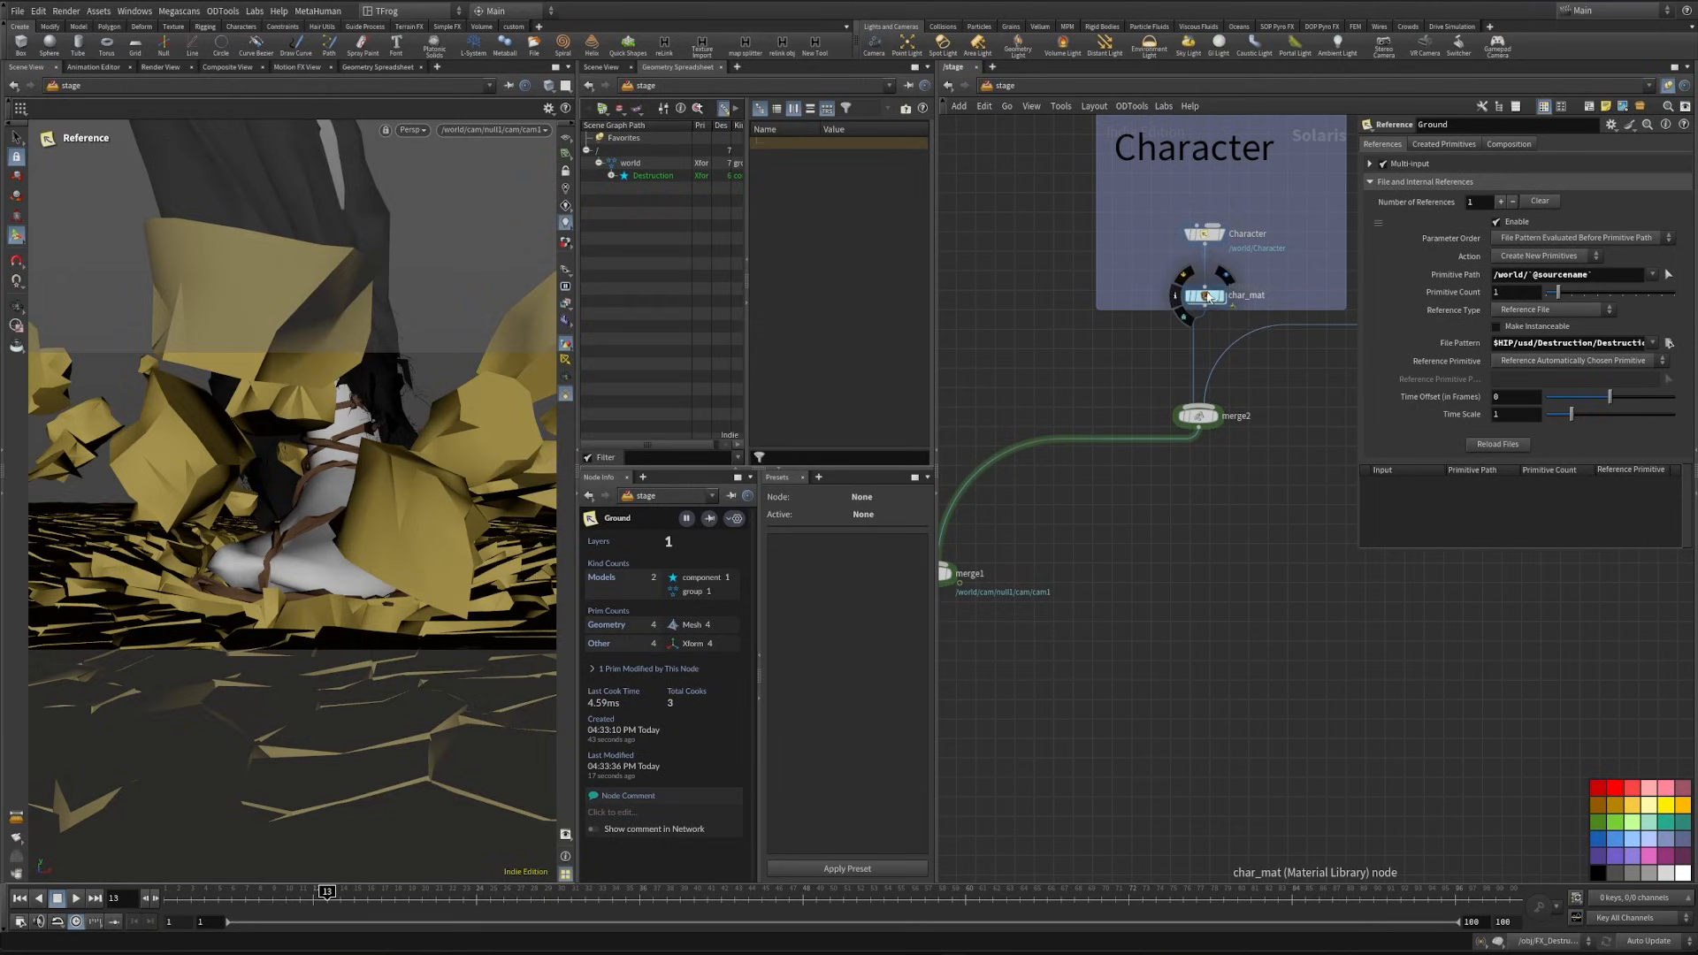
pyautogui.keyDown('alt'); pyautogui.moveTo(1208, 297); pyautogui.dragTo(1095, 703); pyautogui.keyUp('alt')
pyautogui.scroll(2, 1094, 704)
pyautogui.moveTo(1100, 701); pyautogui.dragTo(1271, 534, button='middle')
pyautogui.moveTo(1277, 532); pyautogui.dragTo(1000, 638)
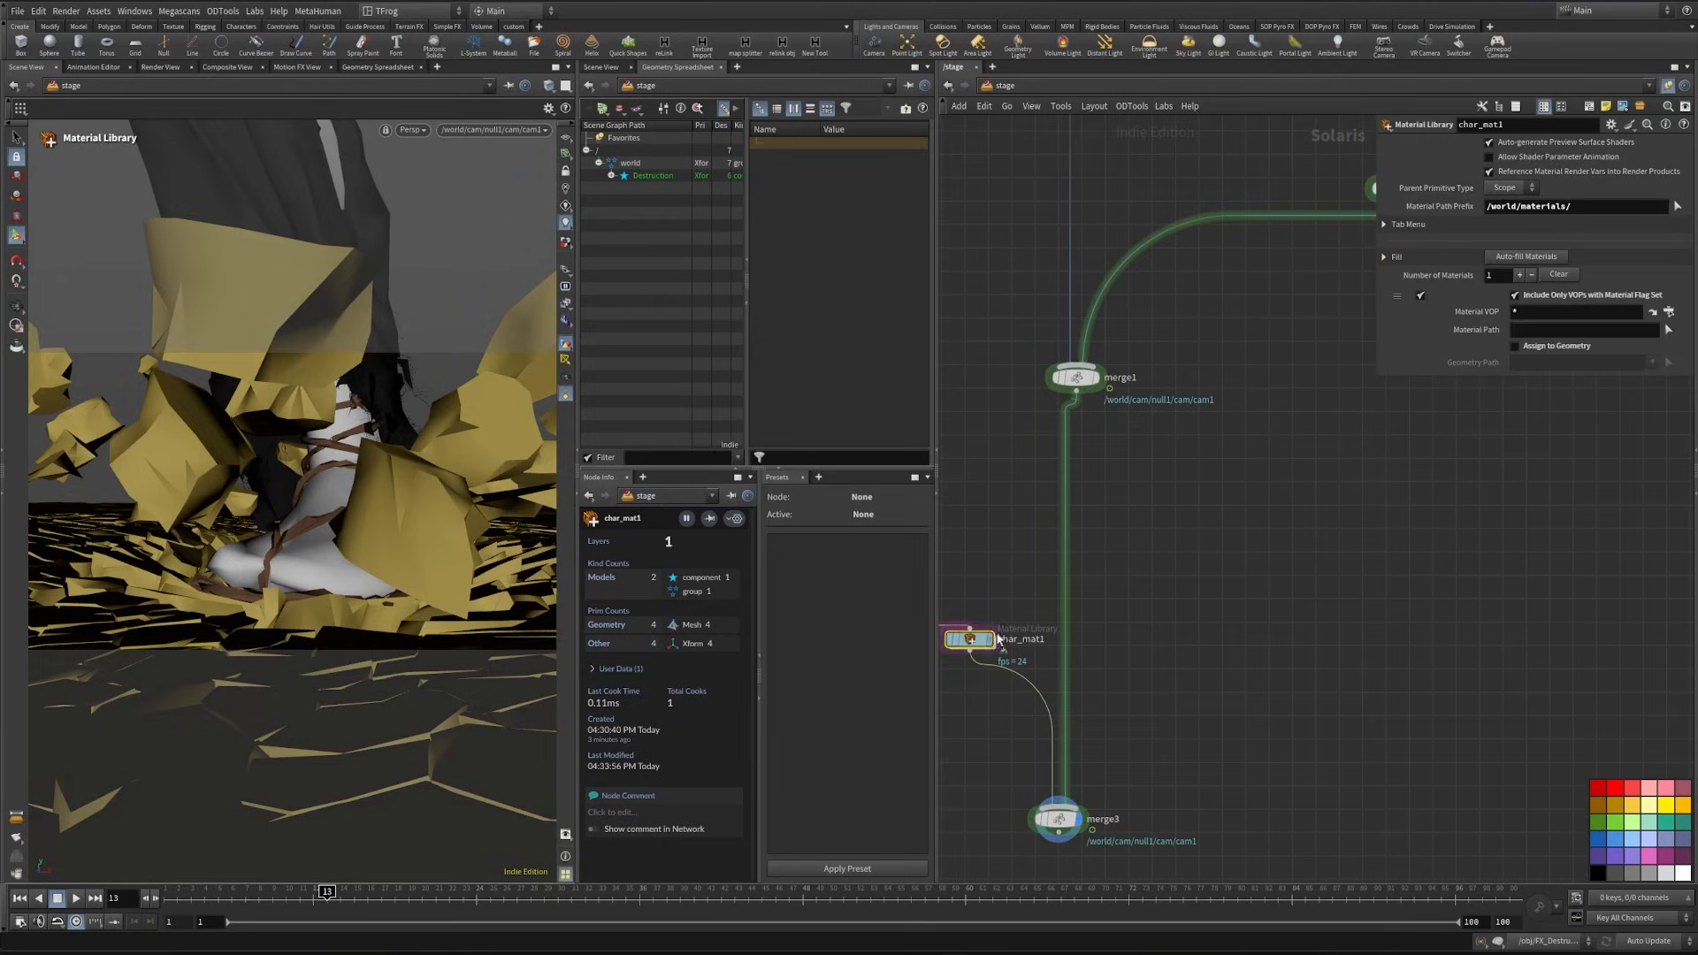
pyautogui.moveTo(997, 635); pyautogui.dragTo(1231, 605, button='middle')
pyautogui.moveTo(1210, 610); pyautogui.dragTo(1065, 640)
# - Rename the duplicated material library below the Ground reference to Ground_mat
pyautogui.click(1114, 639)
pyautogui.doubleClick(1115, 639)
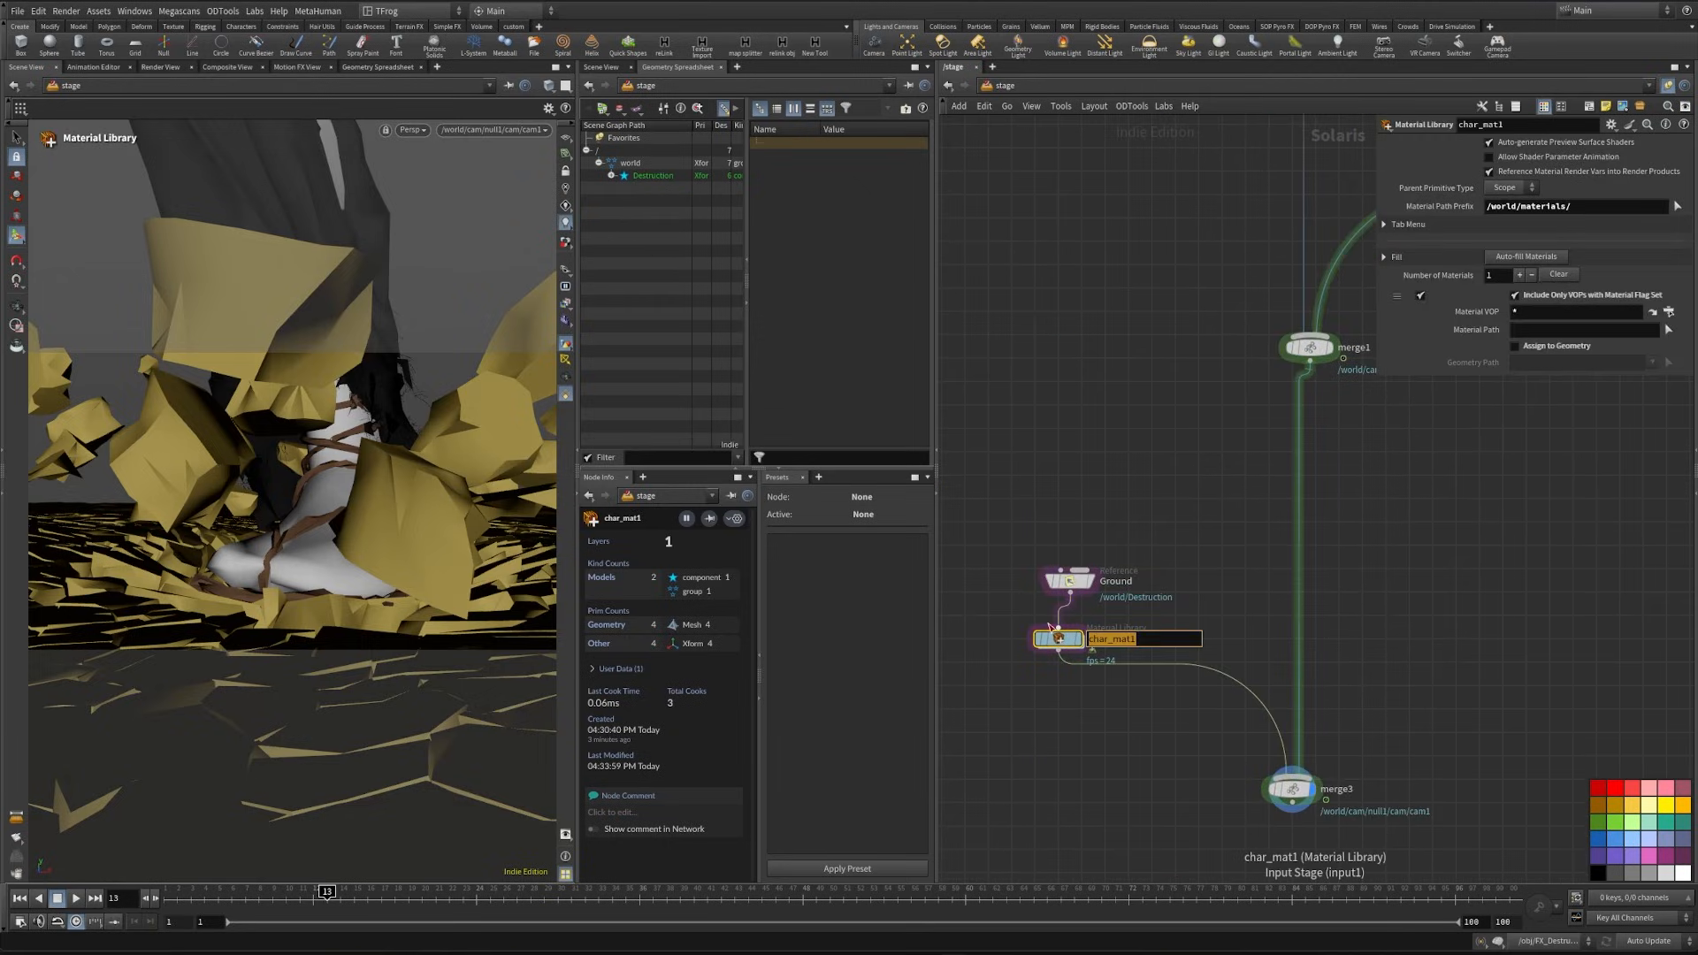
pyautogui.write('Ground_mat')
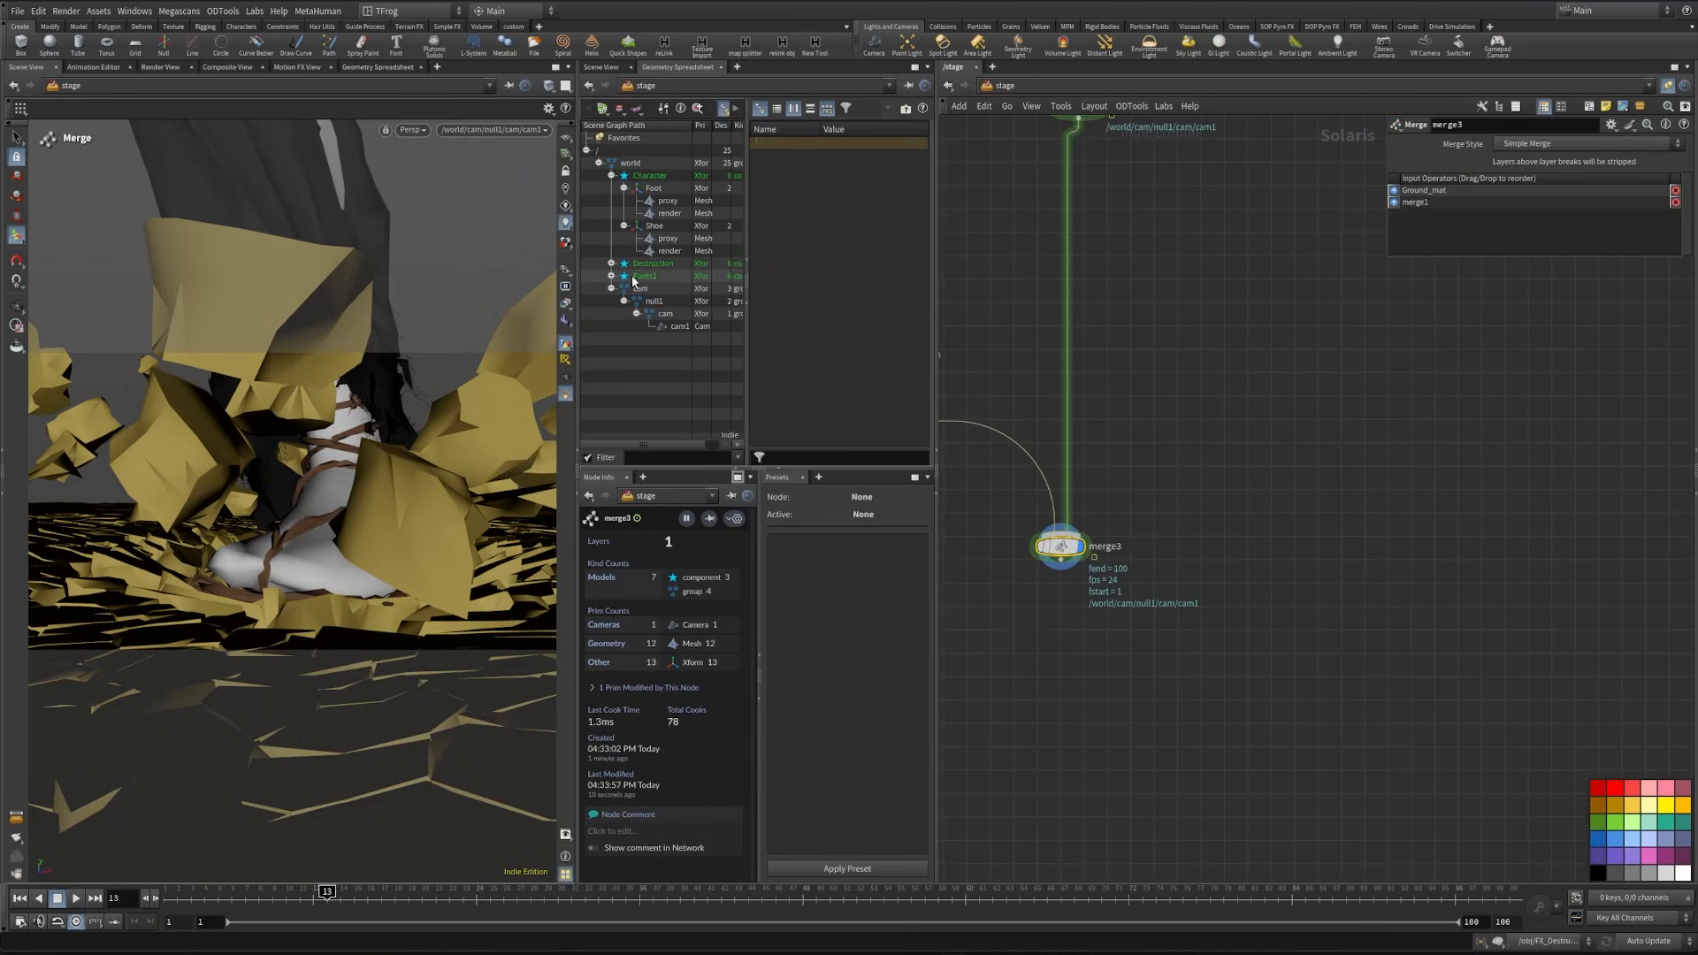
# - Insert a Stage Manager node between the Pants reference and Pants_mat
pyautogui.moveTo(1367, 152); pyautogui.dragTo(1292, 496, button='middle')
pyautogui.moveTo(1353, 239); pyautogui.dragTo(942, 650, button='middle')
pyautogui.click(1223, 448)
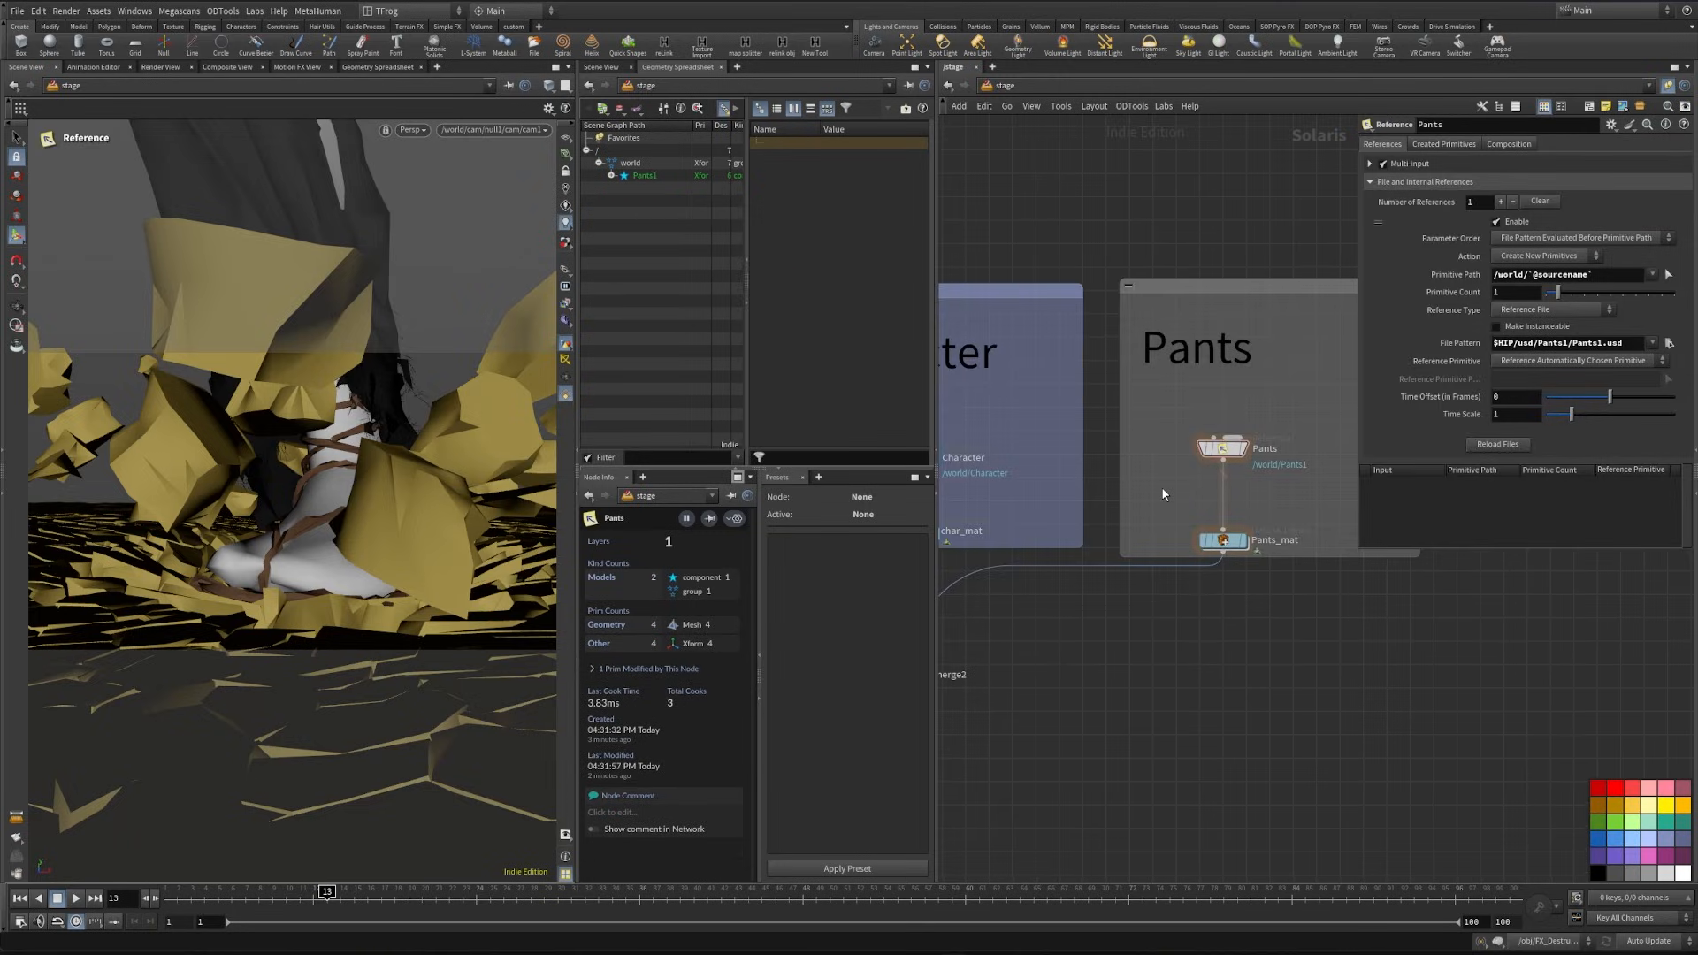
pyautogui.press('Tab')
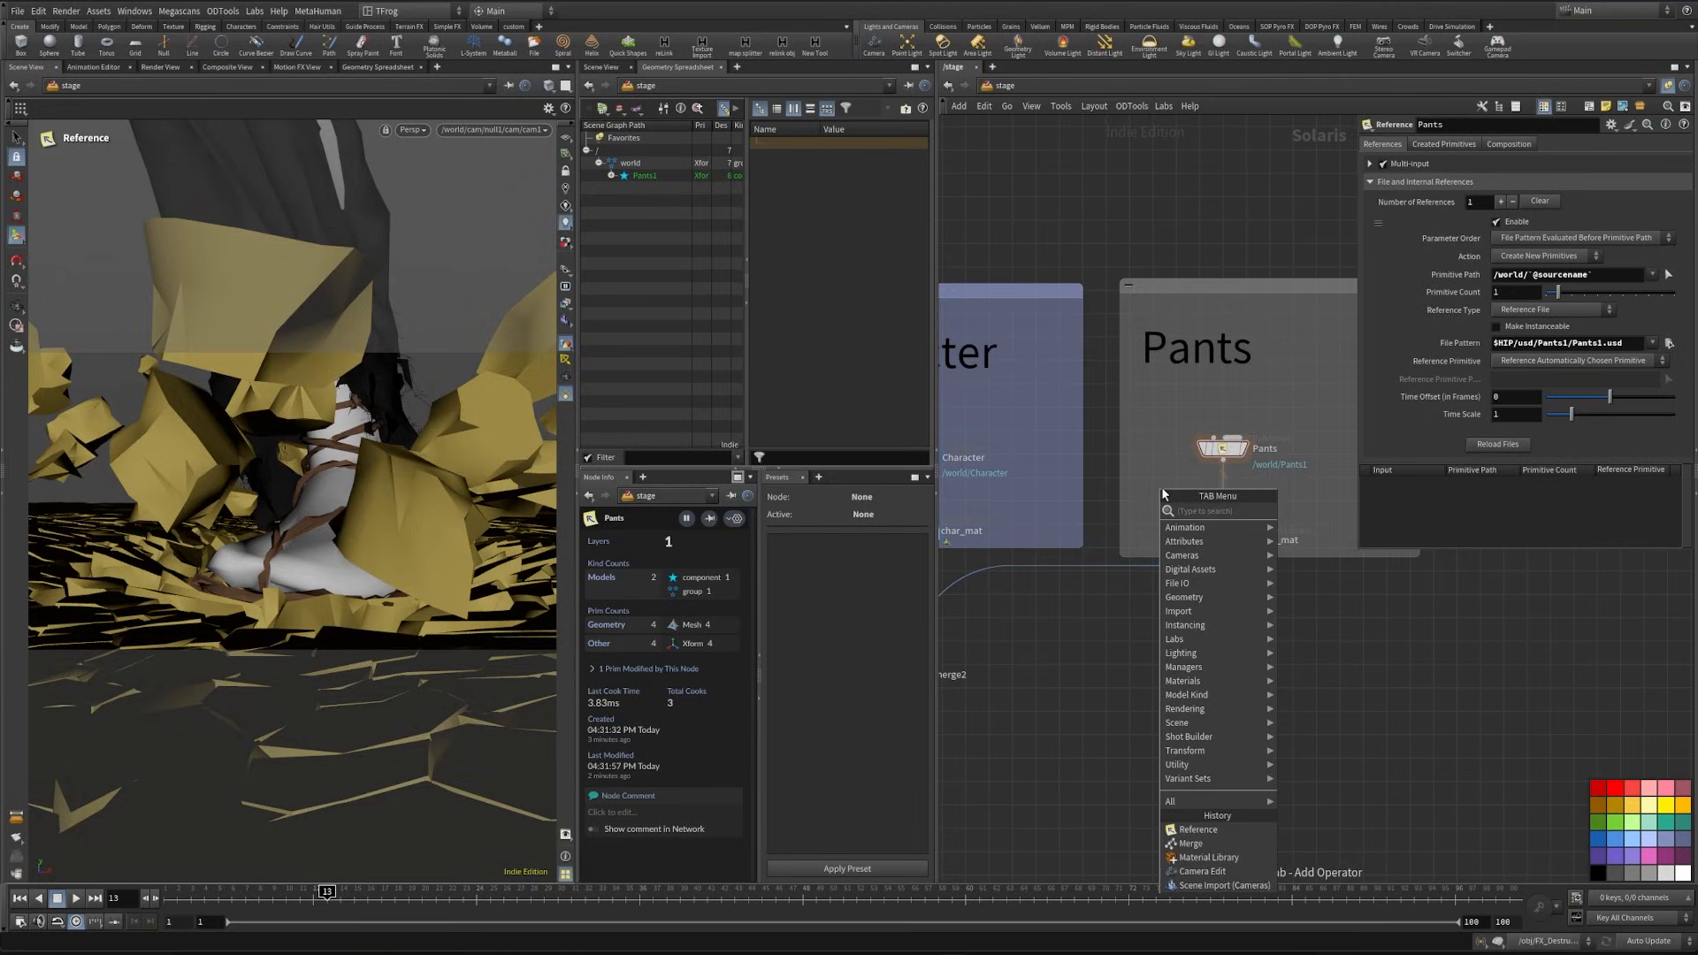
pyautogui.write('assi')
pyautogui.press('Return')
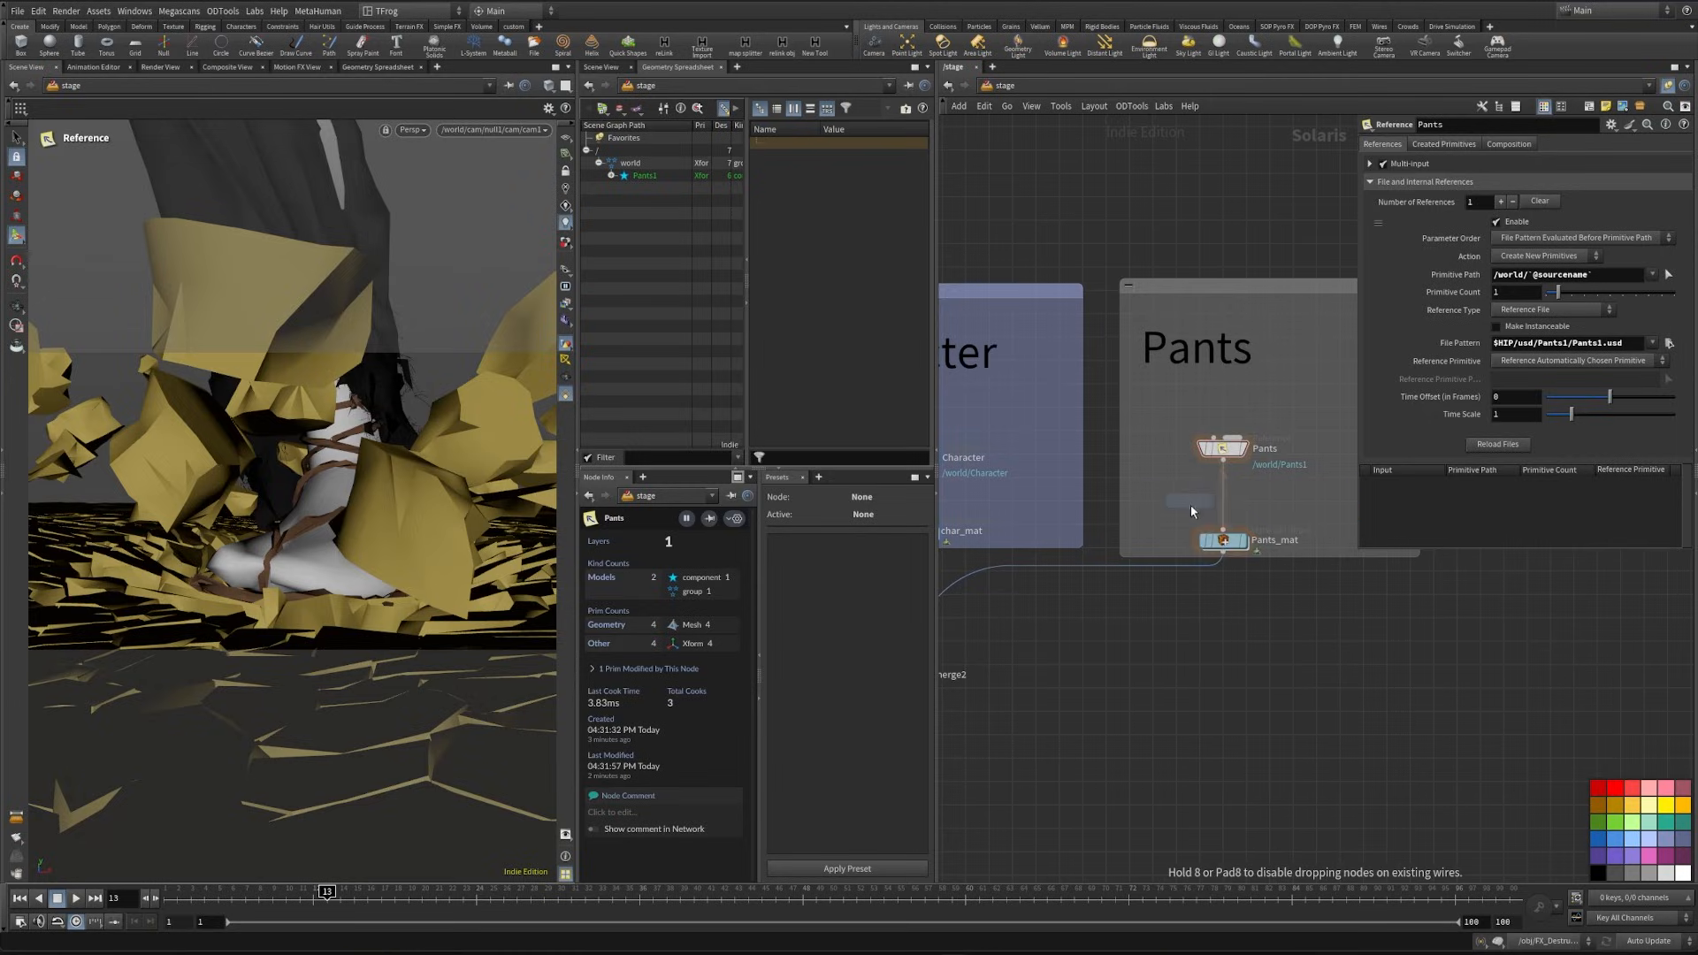
pyautogui.click(1232, 534)
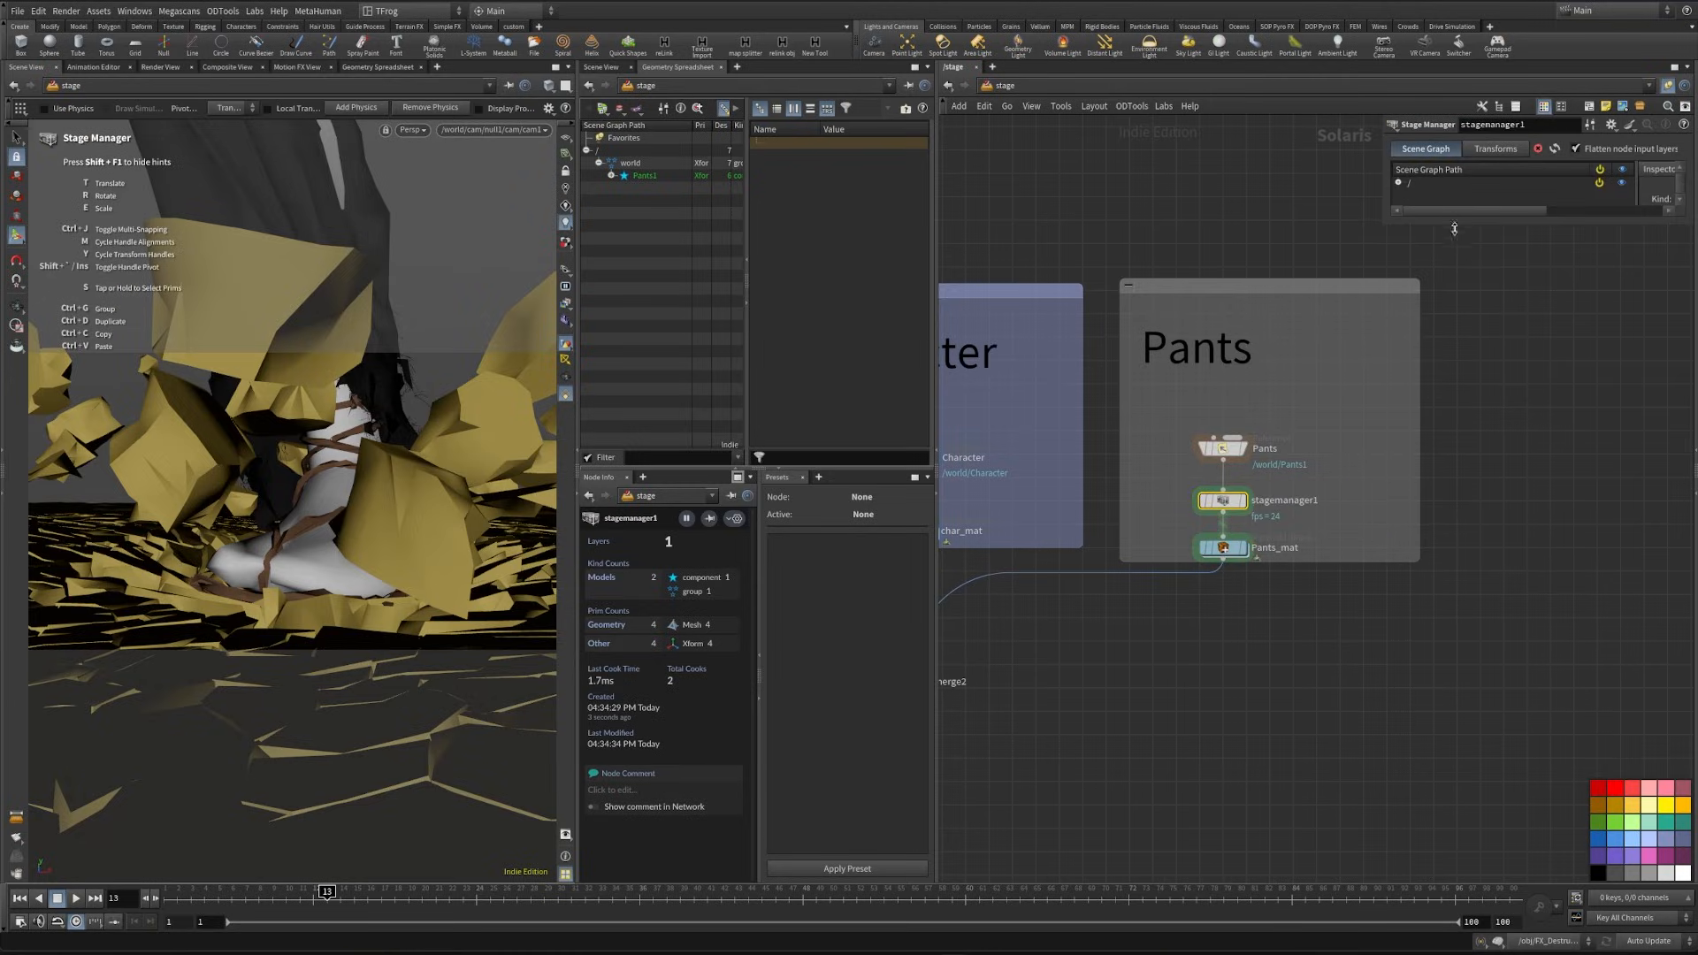
# - Rename the Pants1 primitive under world to Pants in the Stage Manager's scene graph
pyautogui.moveTo(1458, 231); pyautogui.dragTo(1453, 436)
pyautogui.click(1398, 183)
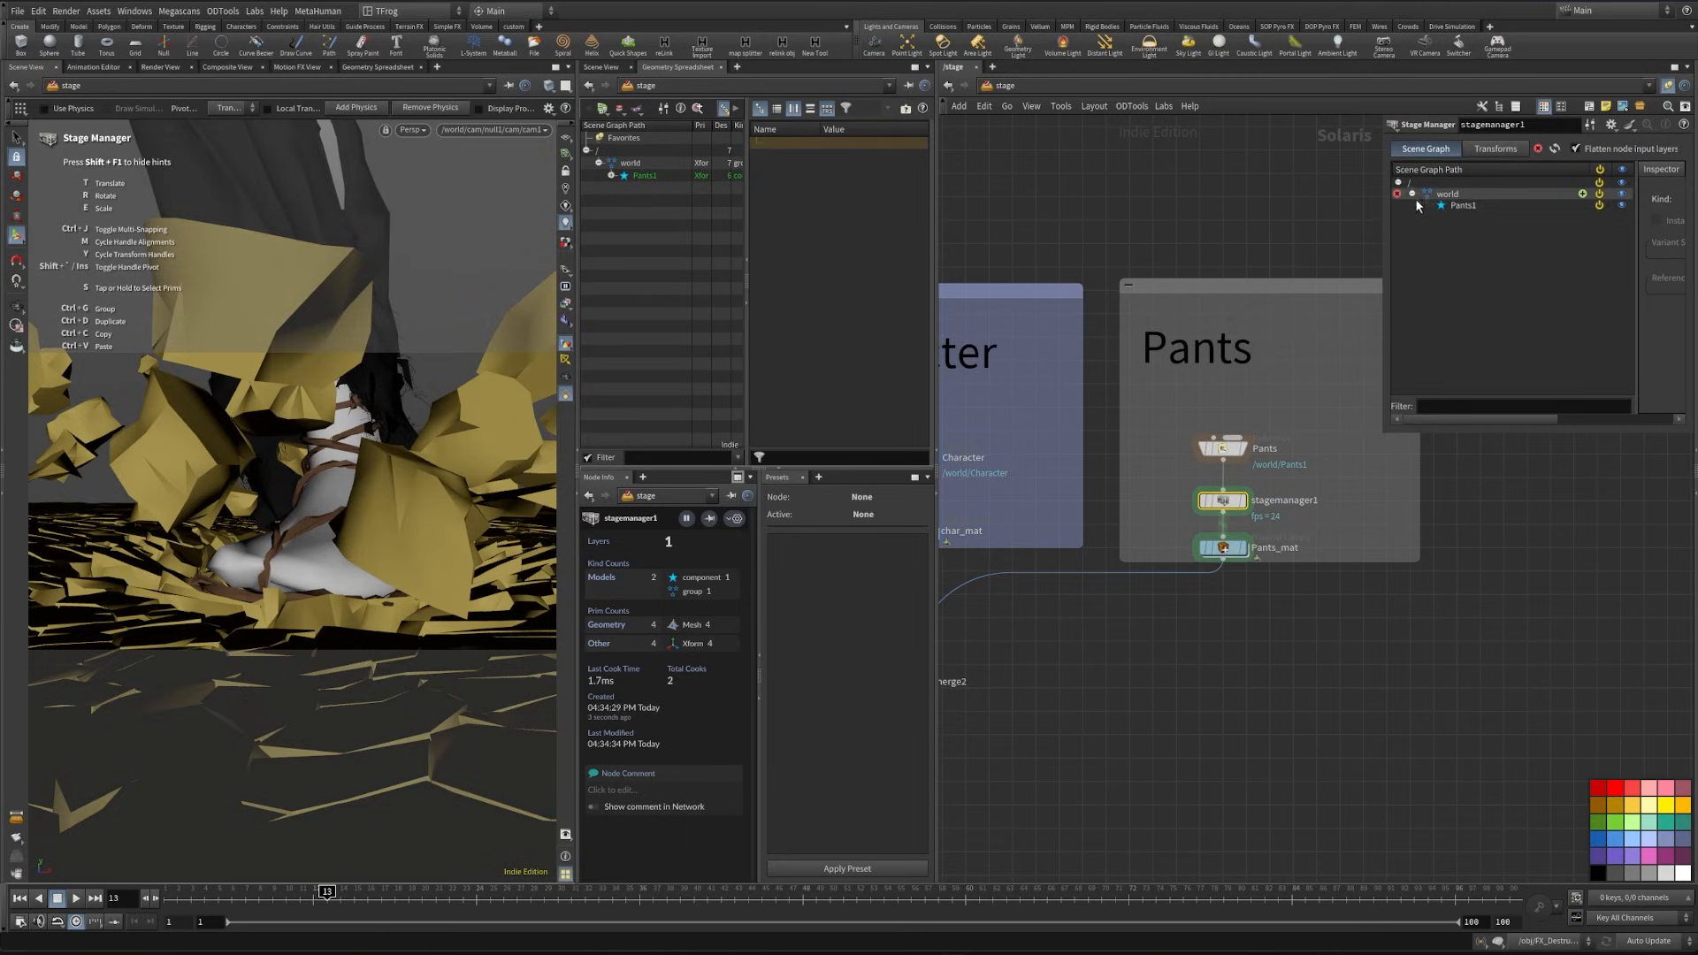
pyautogui.click(1468, 205)
pyautogui.press('BackSpace')
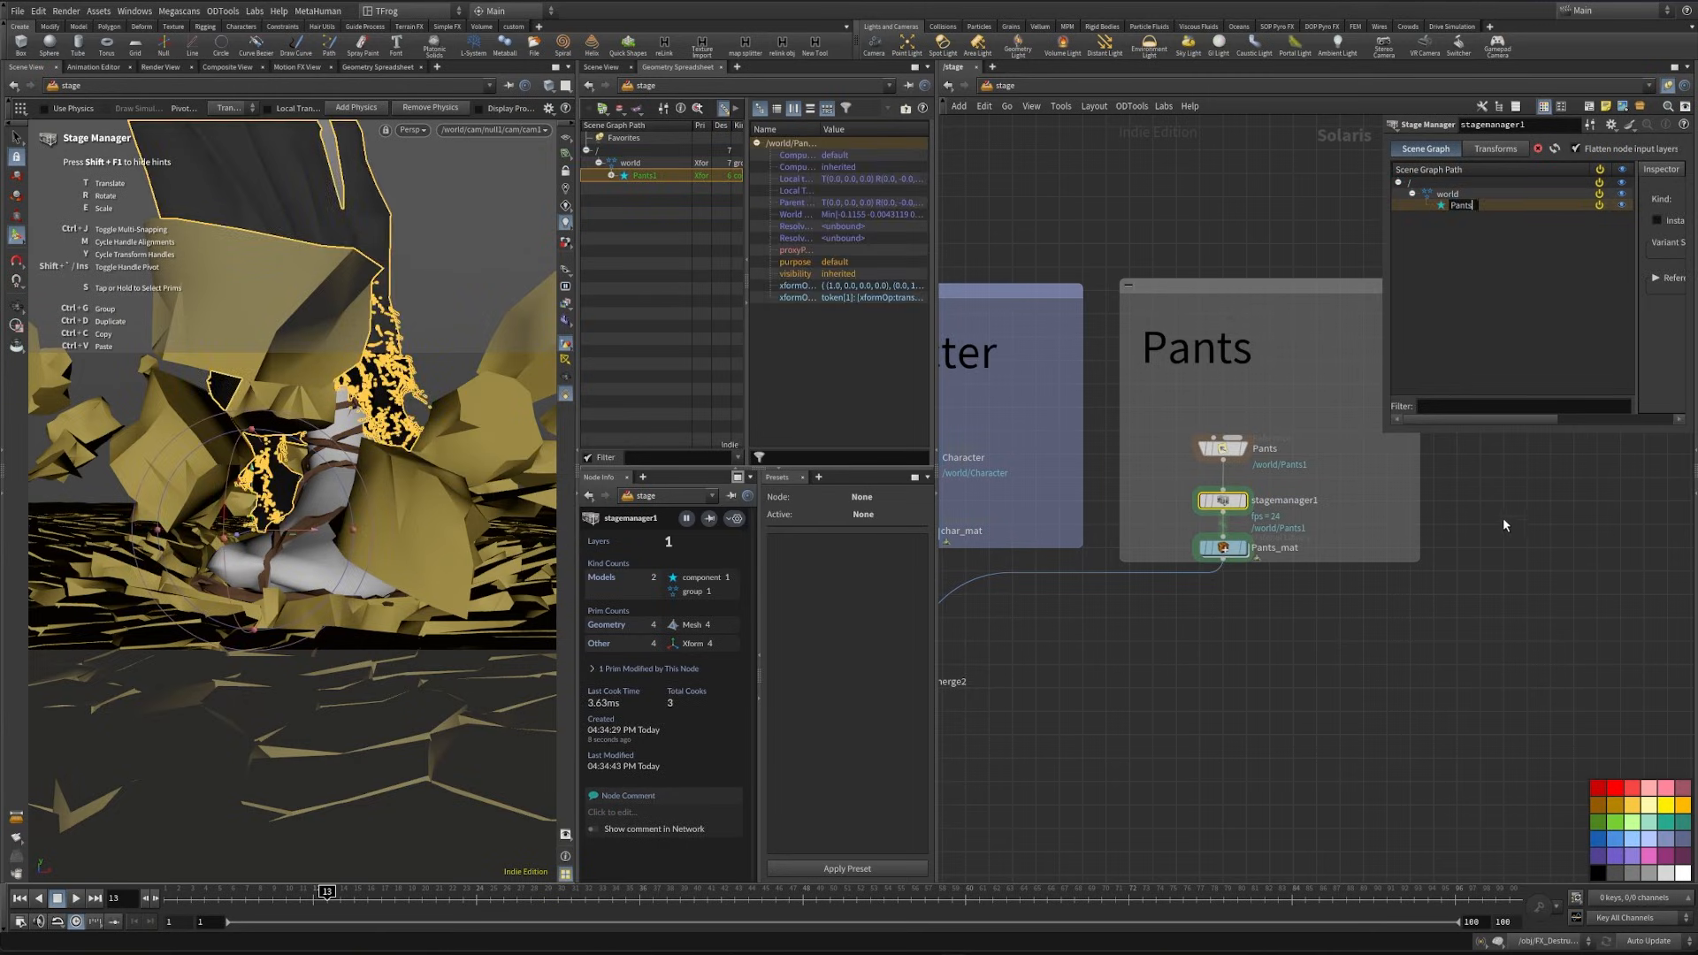
pyautogui.click(1505, 524)
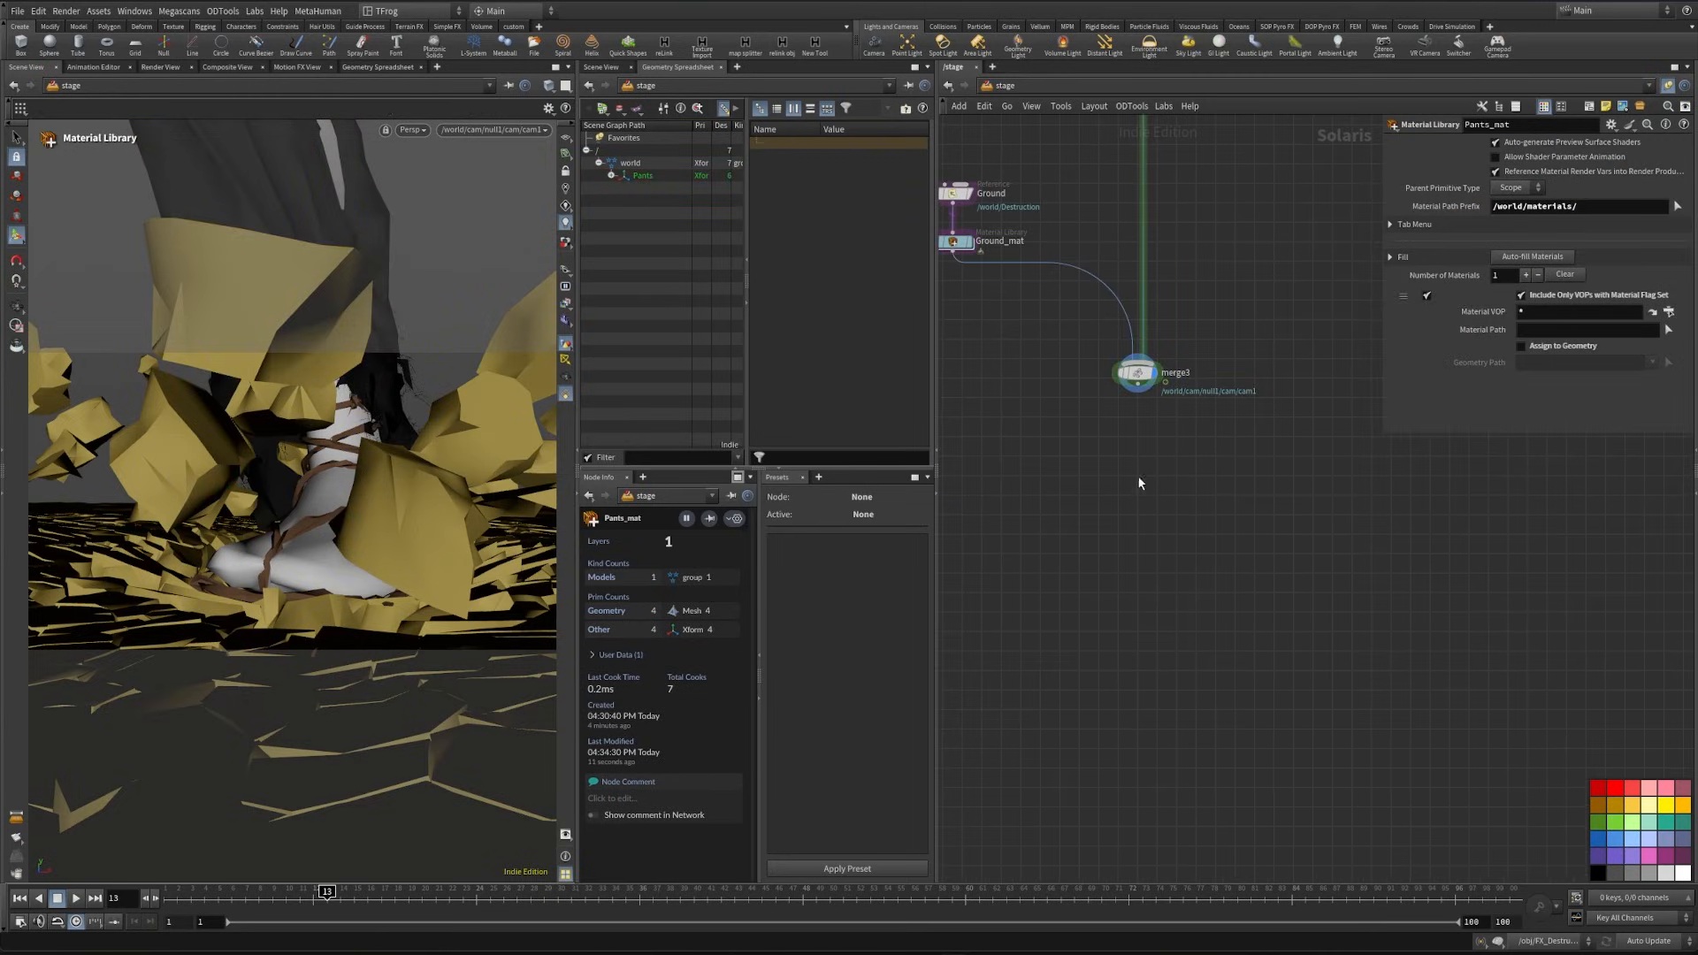
# - Add another Merge node below merge3 and feed merge3 into it
pyautogui.click(1133, 396)
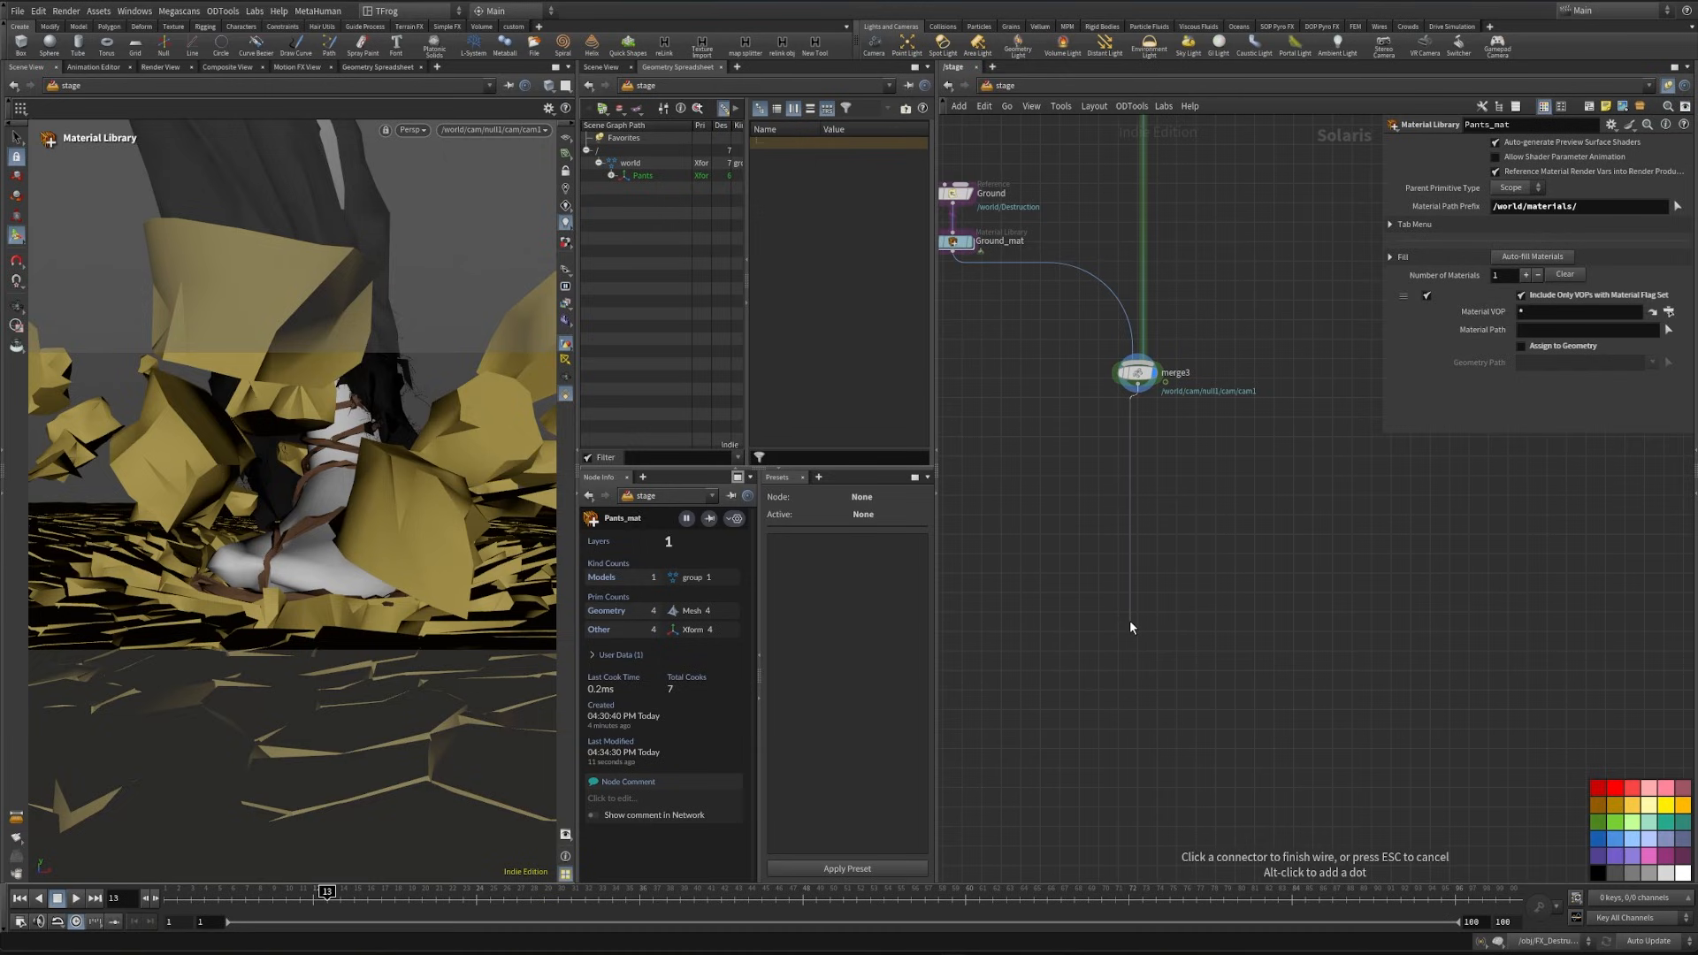
pyautogui.press('Tab')
pyautogui.write('merge')
pyautogui.press('Return')
pyautogui.press('Return')
pyautogui.scroll(-3, 1202, 530)
pyautogui.moveTo(1215, 531)
pyautogui.mouseDown(button='middle')
pyautogui.moveTo(1211, 605)
pyautogui.moveTo(1279, 724)
pyautogui.mouseUp(button='middle')
pyautogui.scroll(1, 1278, 724)
pyautogui.scroll(-1, 1267, 243)
# - Duplicate the Character sticky note above the Ground reference and change its text to Ground
pyautogui.moveTo(1268, 243); pyautogui.dragTo(1133, 595, button='middle')
pyautogui.moveTo(1221, 301); pyautogui.dragTo(1342, 371)
pyautogui.moveTo(1174, 271); pyautogui.dragTo(1340, 352)
pyautogui.moveTo(1169, 411); pyautogui.dragTo(1186, 371, button='middle')
pyautogui.click(1192, 385)
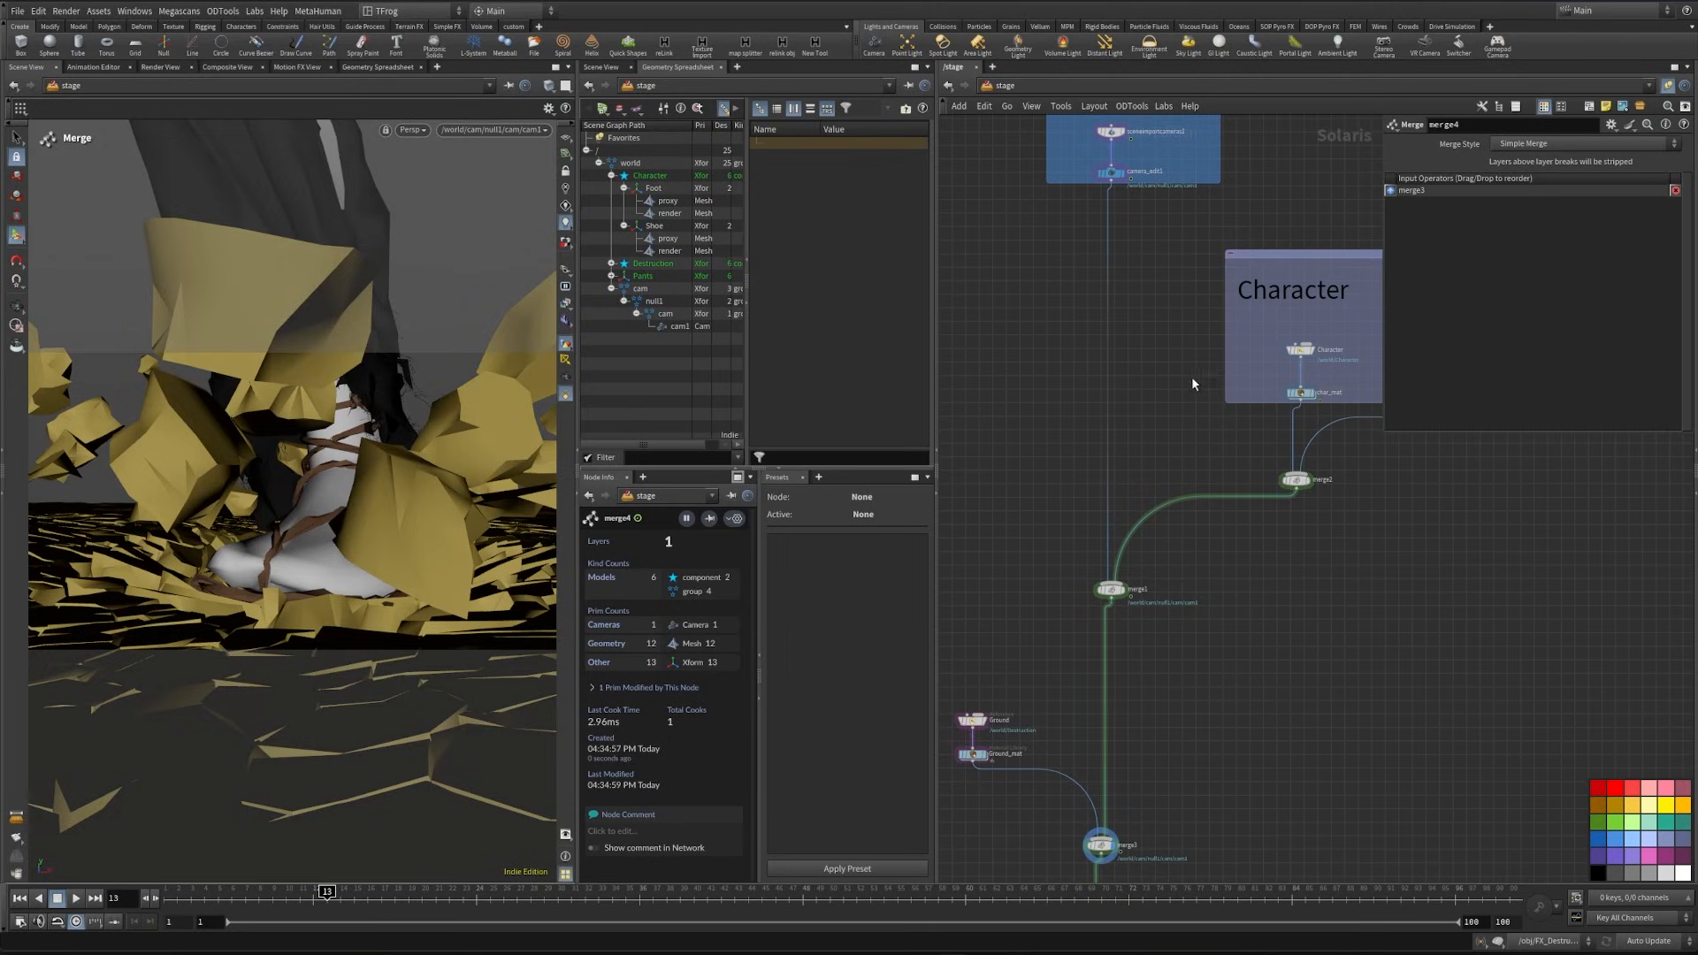
pyautogui.keyDown('alt'); pyautogui.moveTo(1300, 296); pyautogui.dragTo(977, 644); pyautogui.keyUp('alt')
pyautogui.moveTo(977, 644); pyautogui.dragTo(1084, 599, button='middle')
pyautogui.doubleClick(1084, 599)
pyautogui.hotkey('ctrl', 'a')
pyautogui.write('Geo')
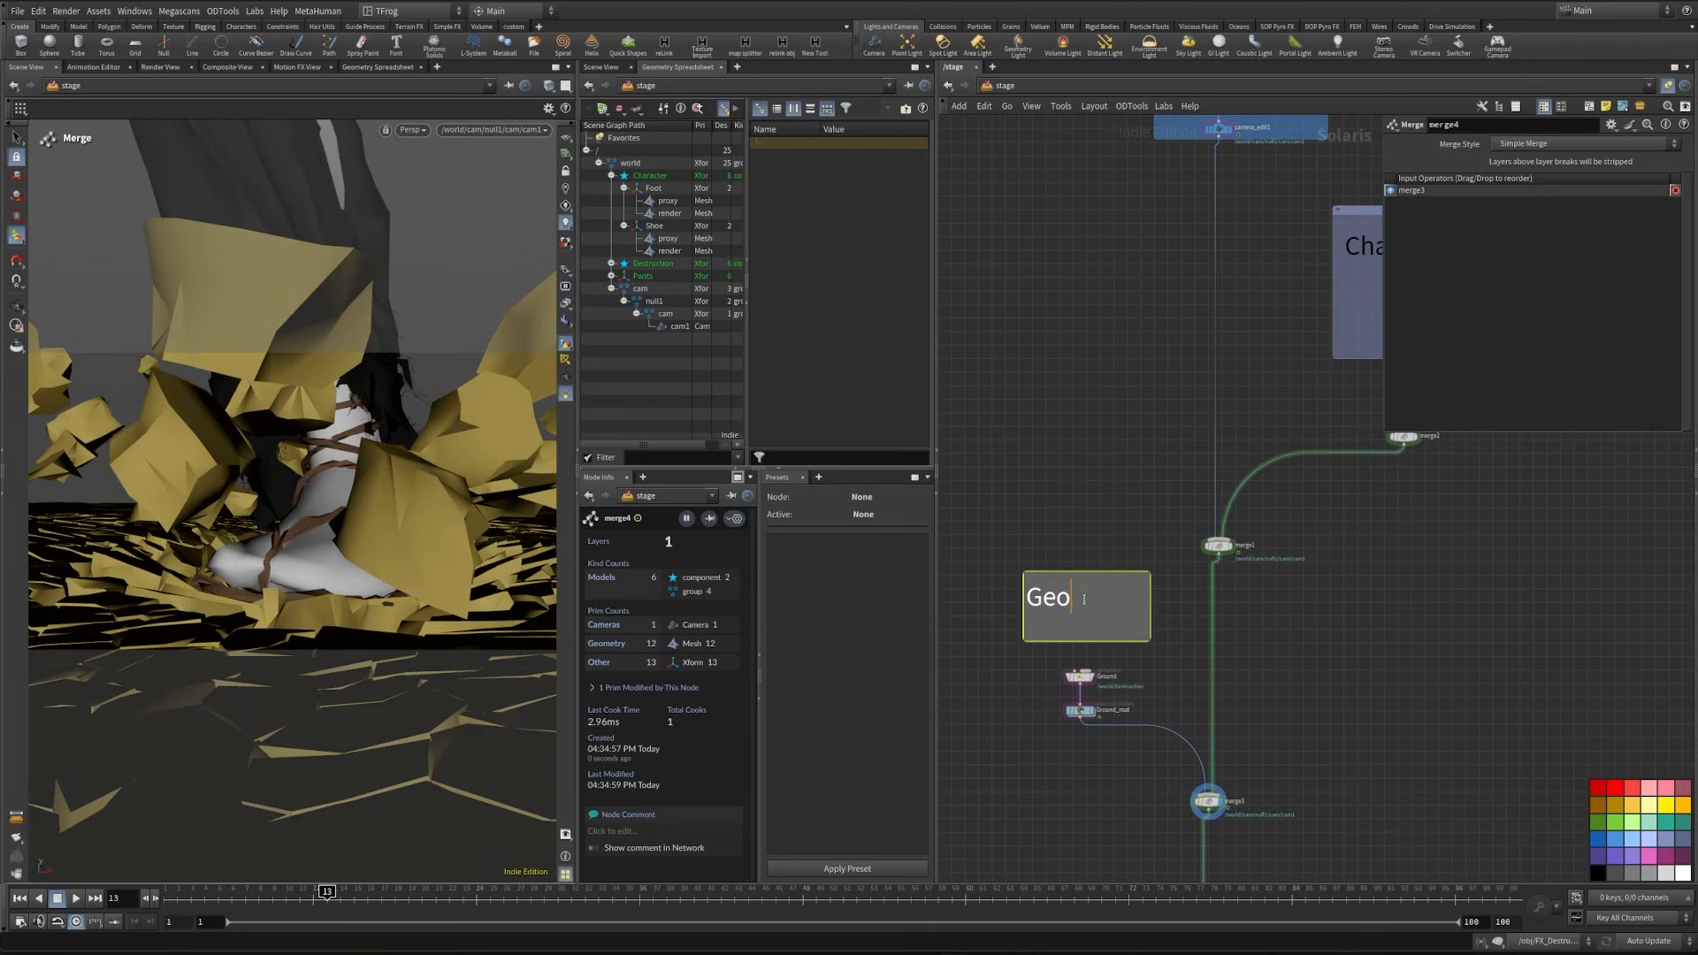
pyautogui.write('round')
# - Enclose the Ground note, reference and material library in a network box and color only the box golden orange
pyautogui.moveTo(1000, 550); pyautogui.dragTo(1129, 757)
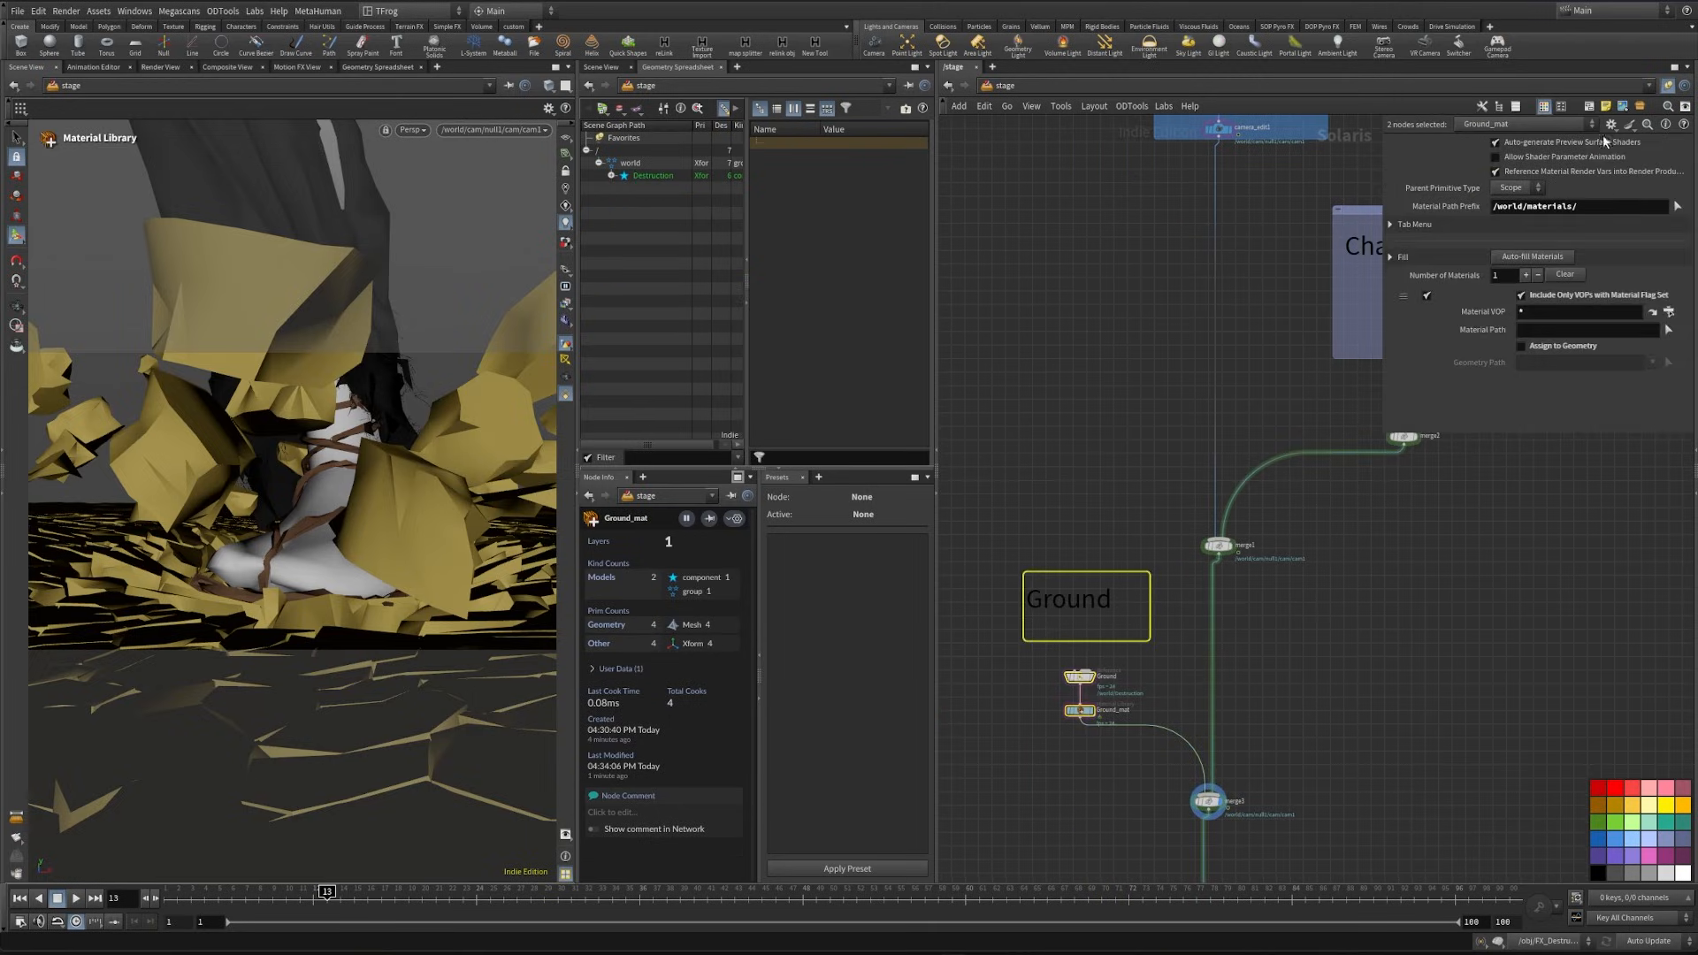
pyautogui.click(1589, 106)
pyautogui.moveTo(1138, 547); pyautogui.dragTo(1164, 425, button='middle')
pyautogui.moveTo(1162, 438); pyautogui.dragTo(1121, 438)
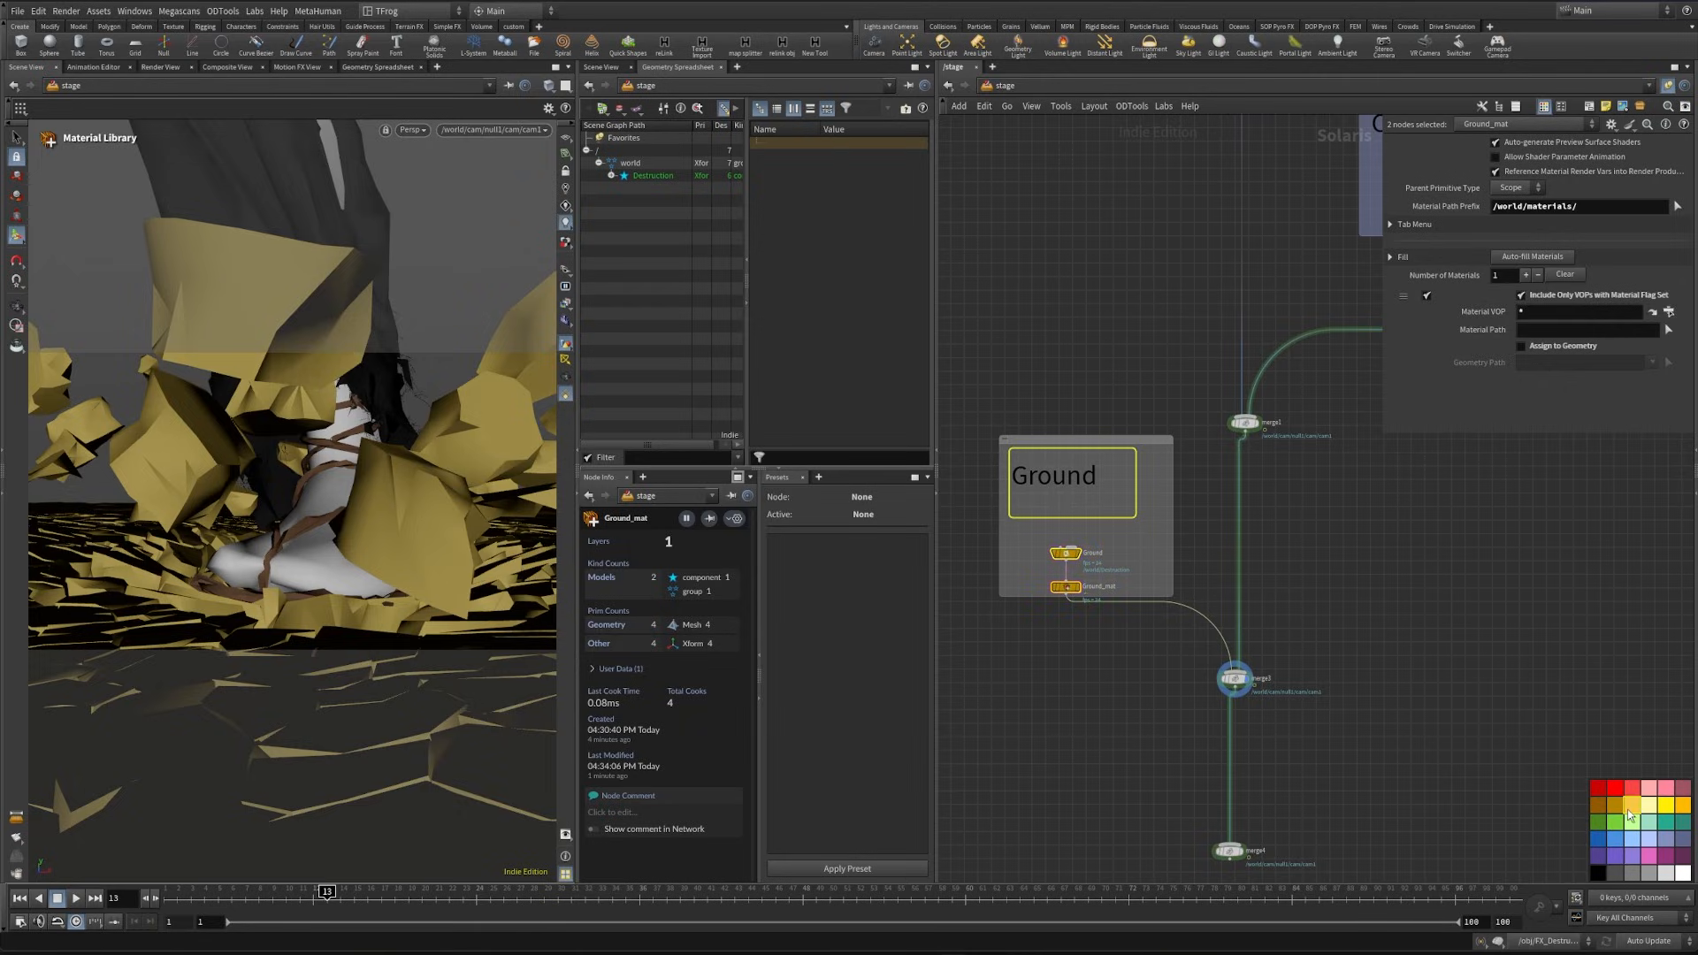
pyautogui.hotkey('ctrl', 'z')
pyautogui.moveTo(1625, 807); pyautogui.dragTo(1140, 540)
pyautogui.moveTo(1375, 624); pyautogui.dragTo(1395, 617, button='middle')
# - Add a new Reference node beside the wire between merge3 and merge4
pyautogui.scroll(-3, 1121, 561)
pyautogui.moveTo(1331, 675); pyautogui.dragTo(1274, 613, button='middle')
pyautogui.moveTo(1278, 675); pyautogui.dragTo(1270, 549, button='middle')
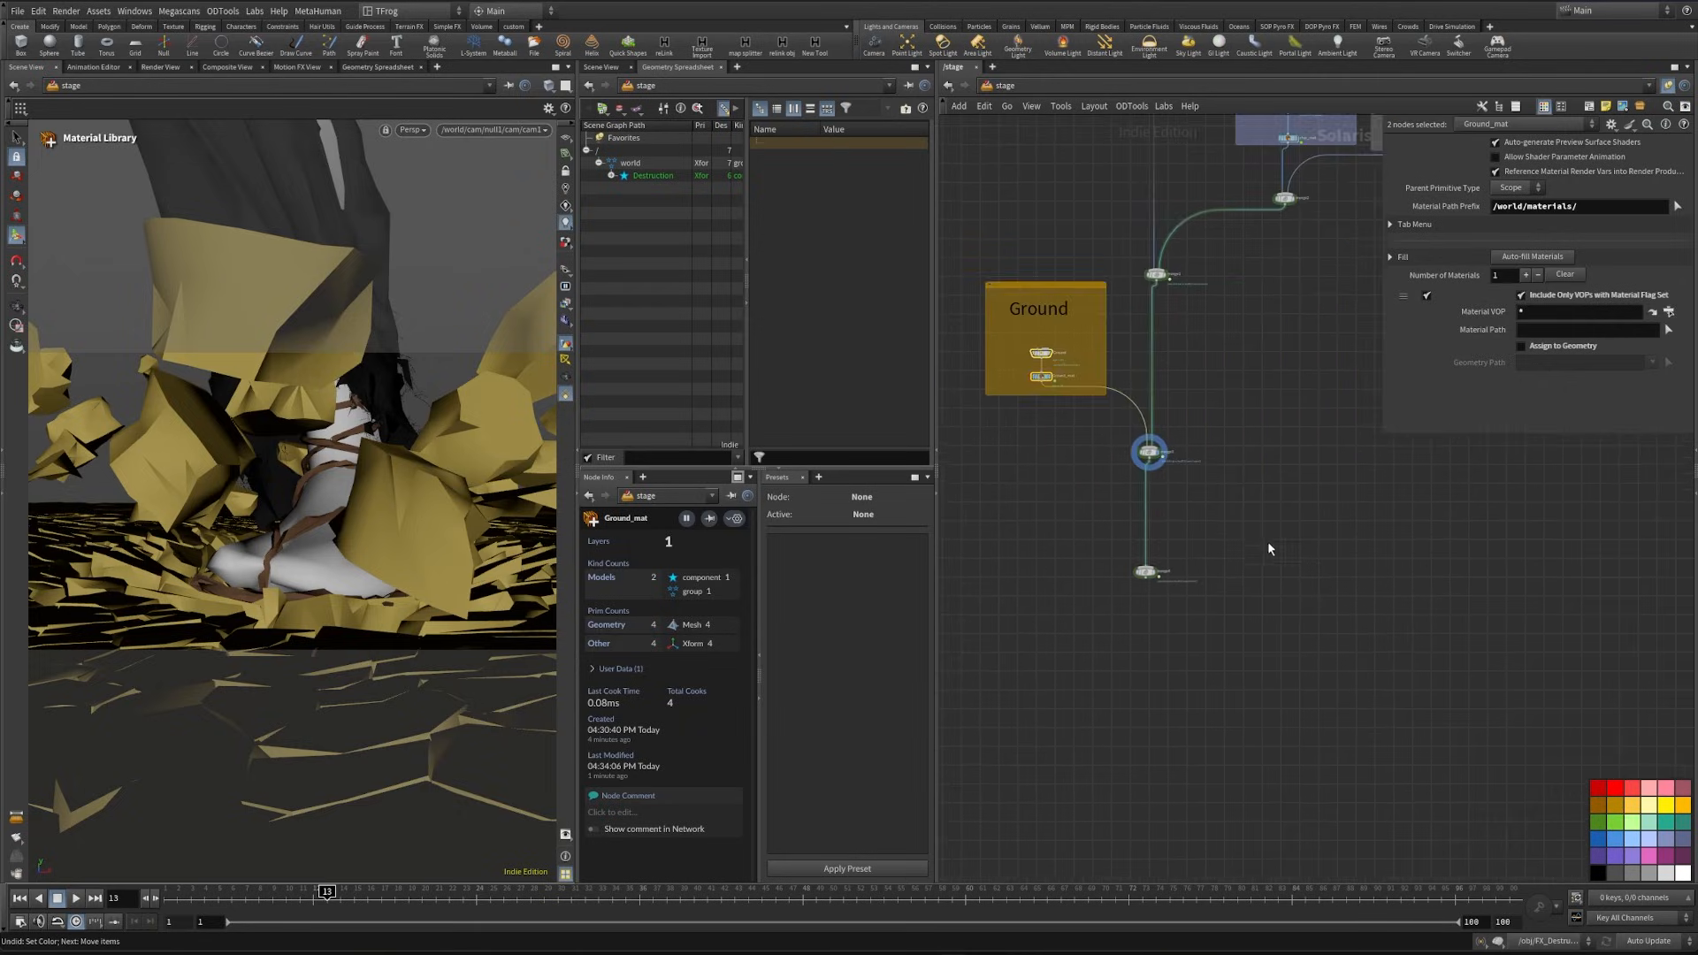
pyautogui.scroll(3, 1269, 548)
pyautogui.moveTo(1213, 482); pyautogui.dragTo(1232, 542, button='middle')
pyautogui.press('Tab')
pyautogui.write('r')
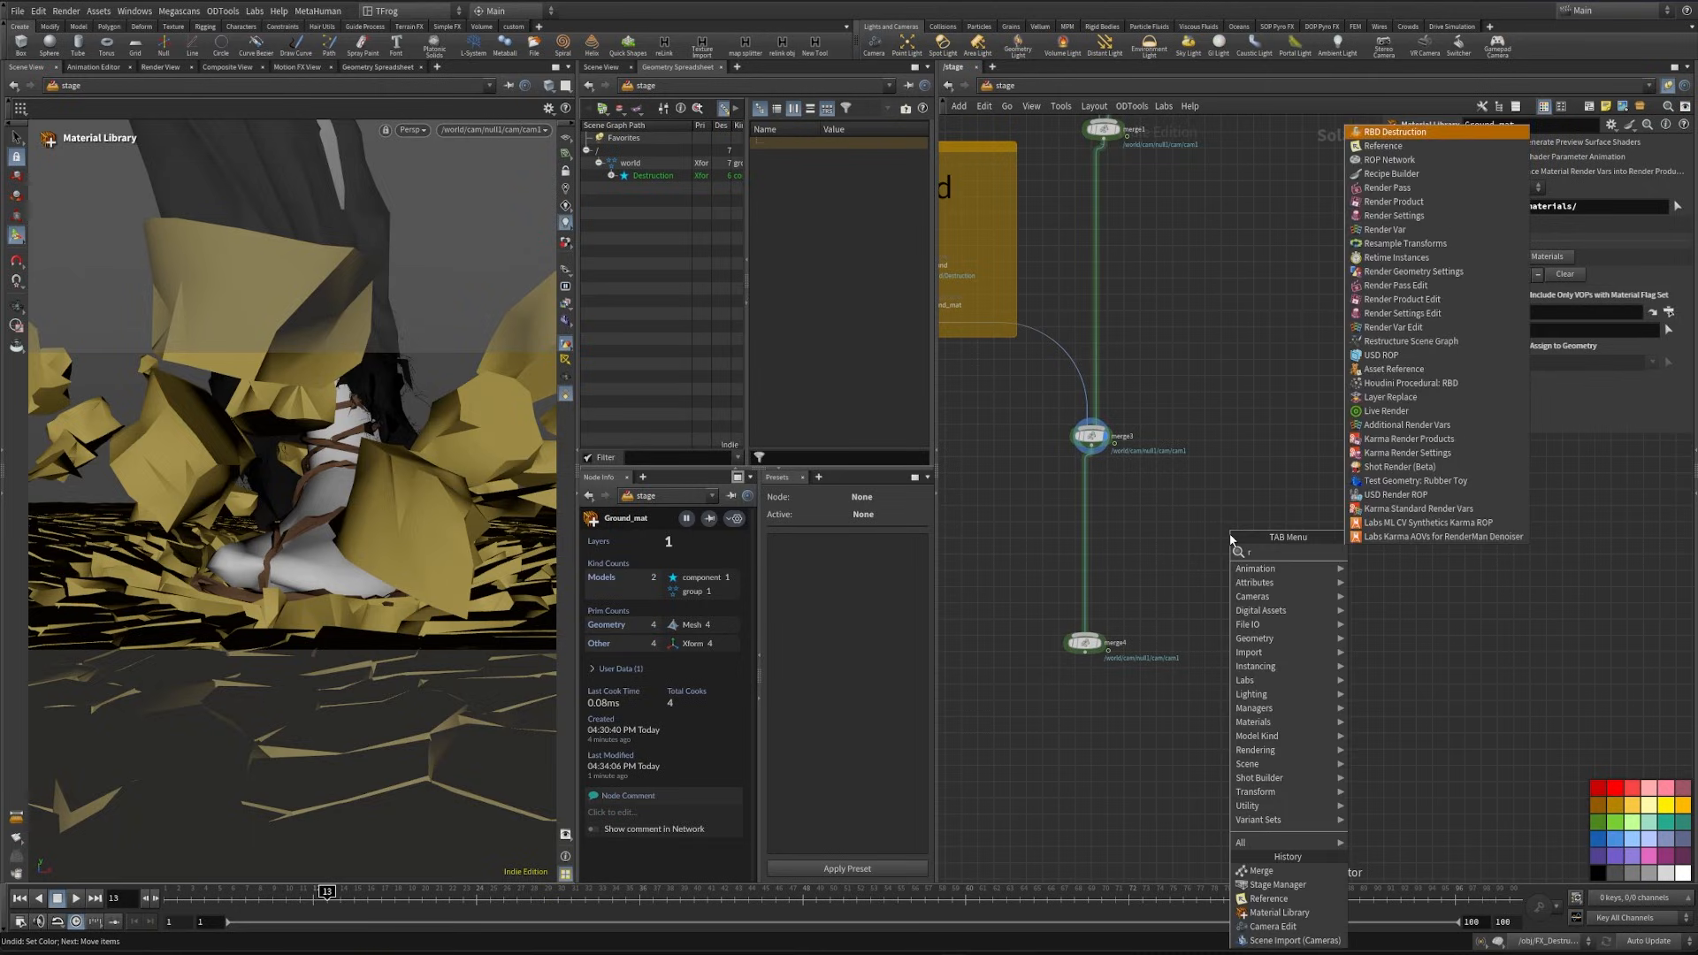
pyautogui.write('ef')
pyautogui.press('Return')
pyautogui.click(1233, 535)
# - Load $HIP/usd/Small_Debris/Small_Debris.usd into the new reference, display the node and look at the debris
pyautogui.click(1243, 267)
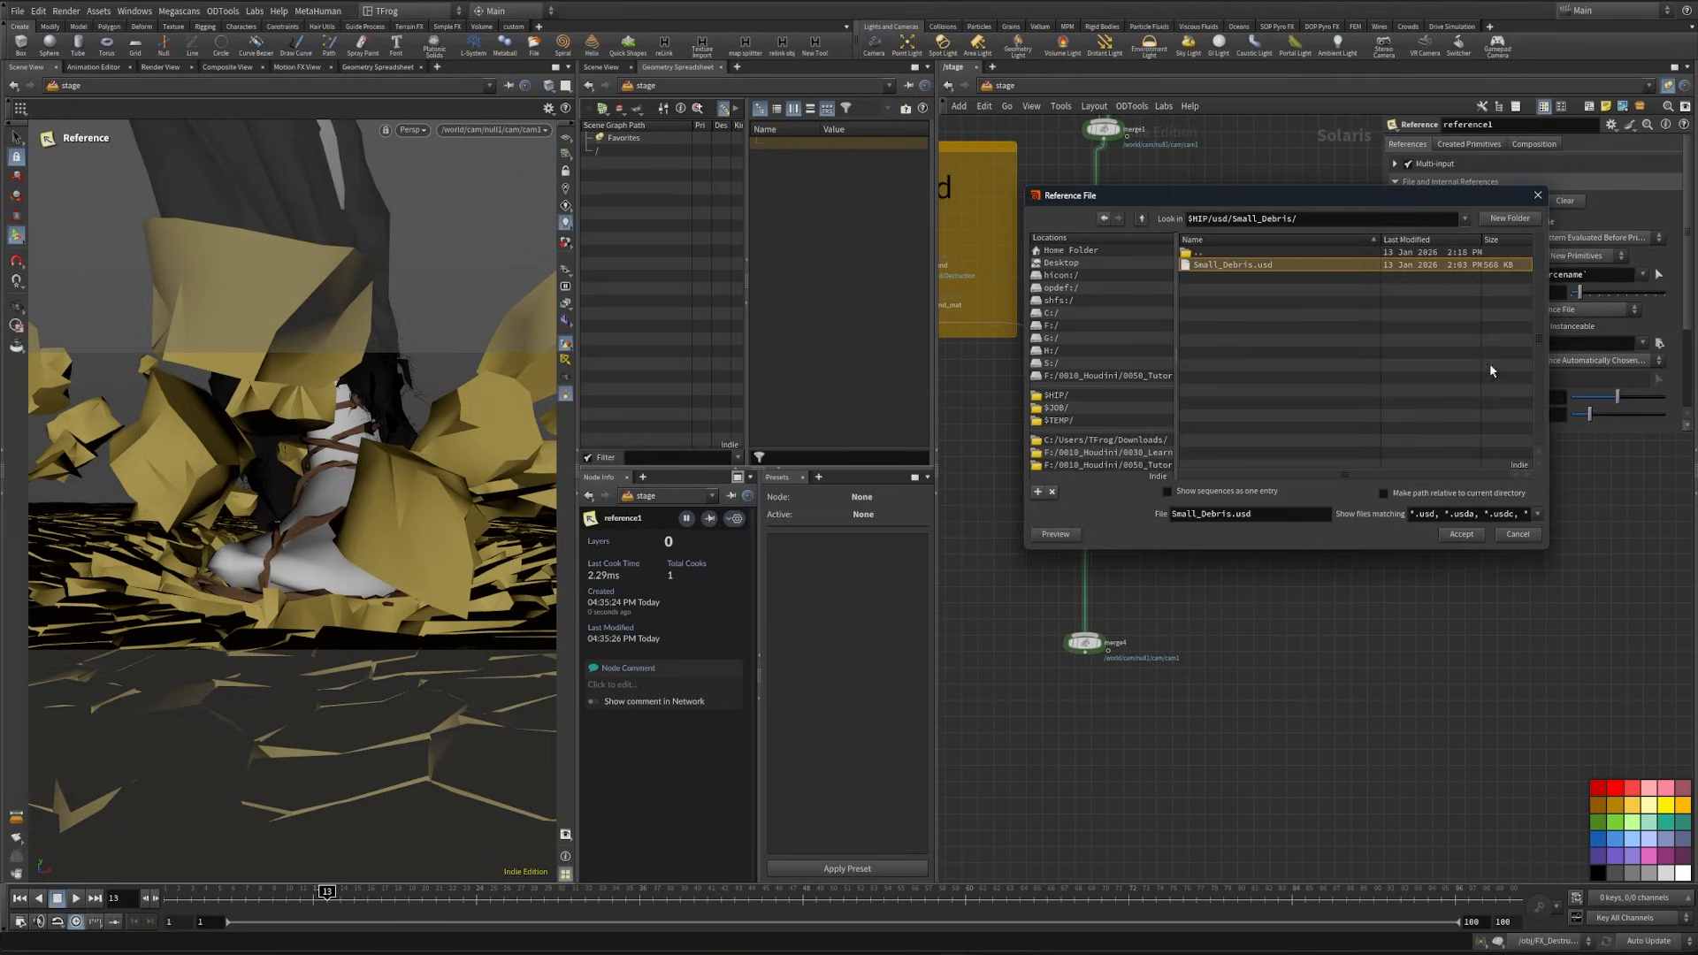
pyautogui.click(1461, 539)
pyautogui.scroll(3, 1283, 500)
pyautogui.click(1285, 516)
pyautogui.keyDown('alt'); pyautogui.moveTo(313, 537); pyautogui.dragTo(345, 589); pyautogui.keyUp('alt')
pyautogui.press('Return')
# - Switch the viewport renderer to Karma XPU to preview the debris render geometry
pyautogui.click(491, 135)
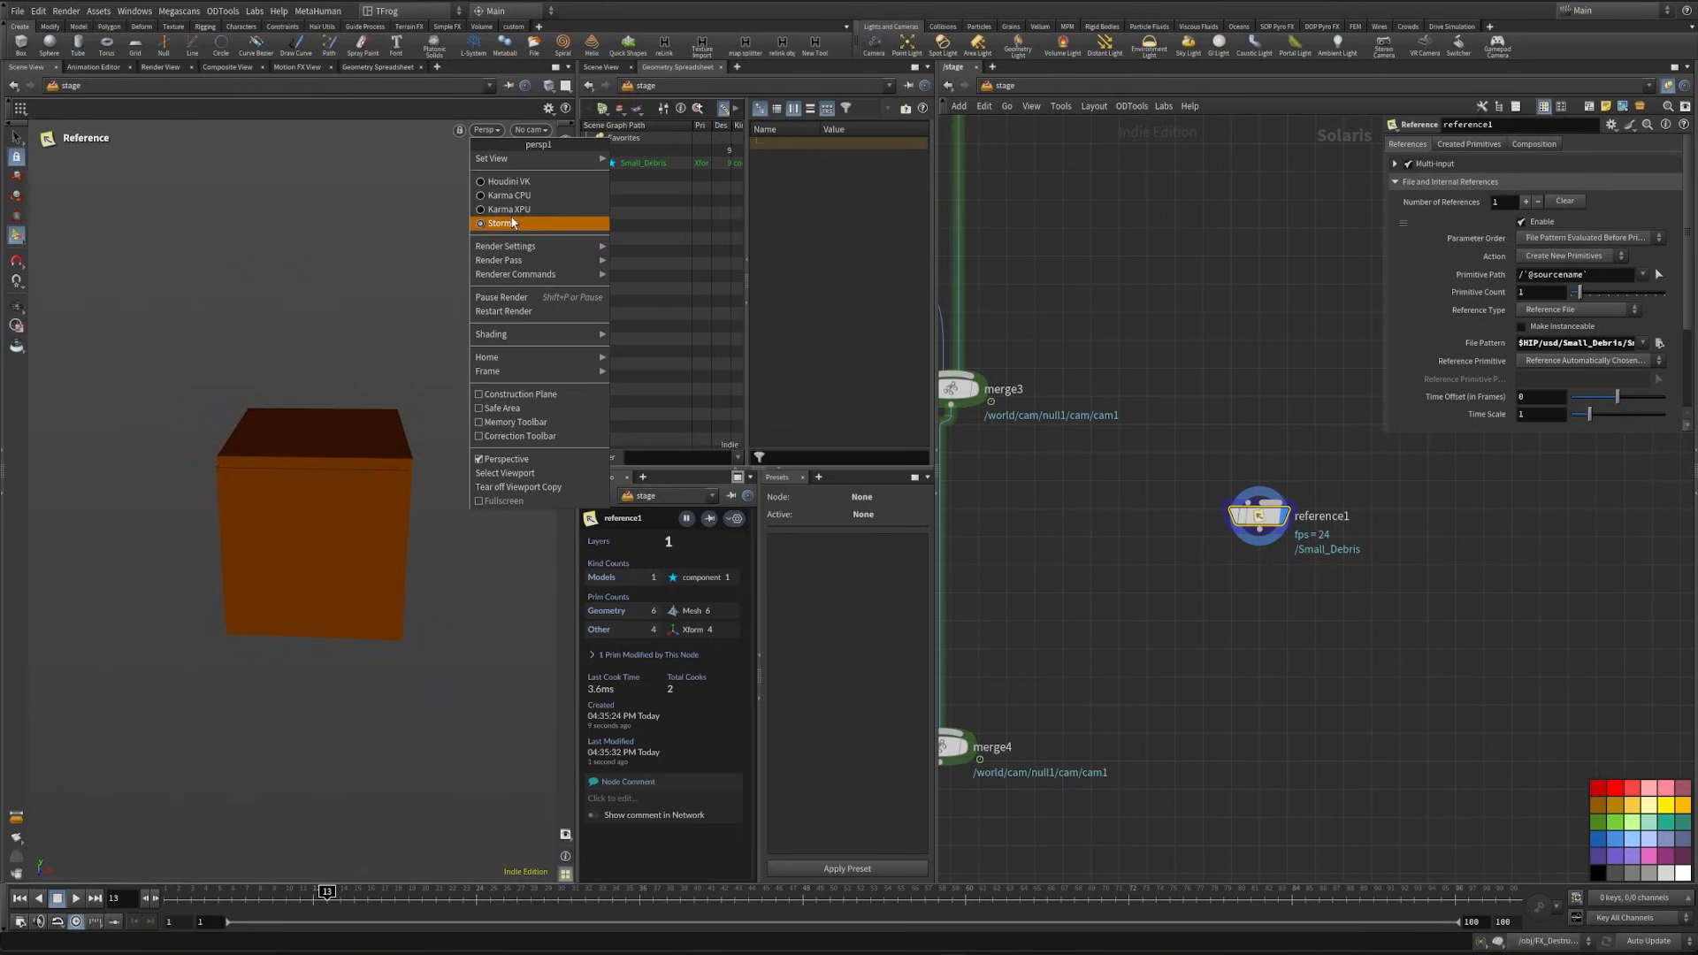
pyautogui.click(517, 216)
pyautogui.press('Escape')
pyautogui.press('Return')
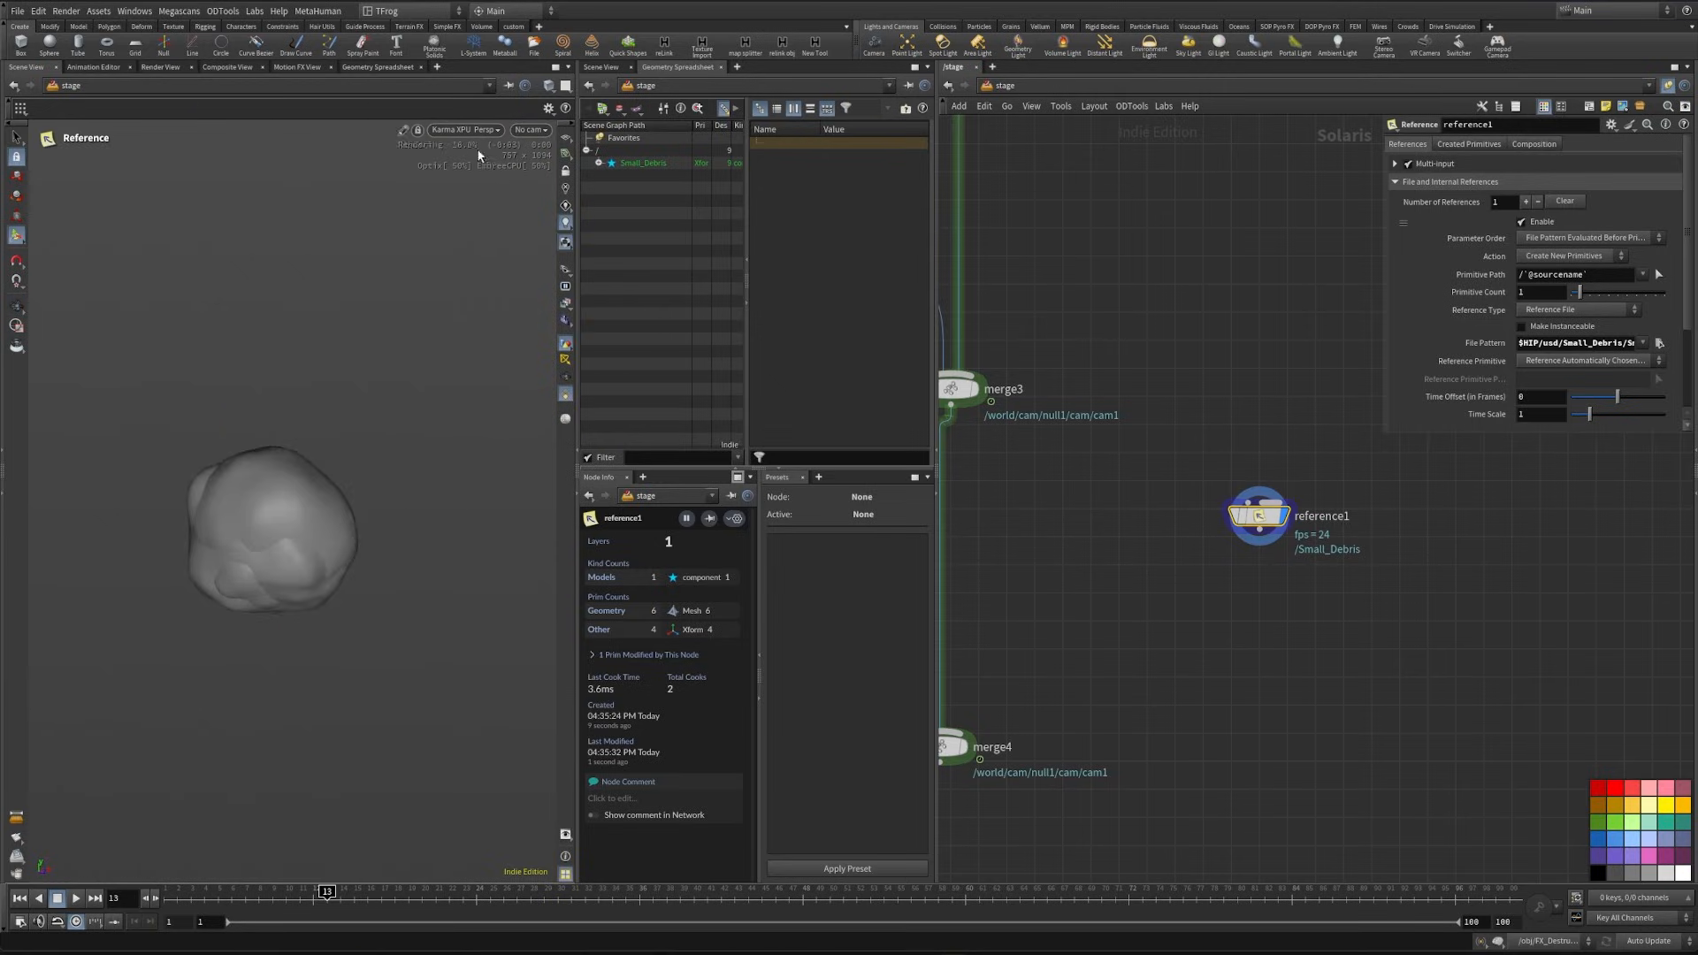
# - Add an Instancer node below the Small_Debris reference and connect the two
pyautogui.press('Tab')
pyautogui.write('inst')
pyautogui.press('Return')
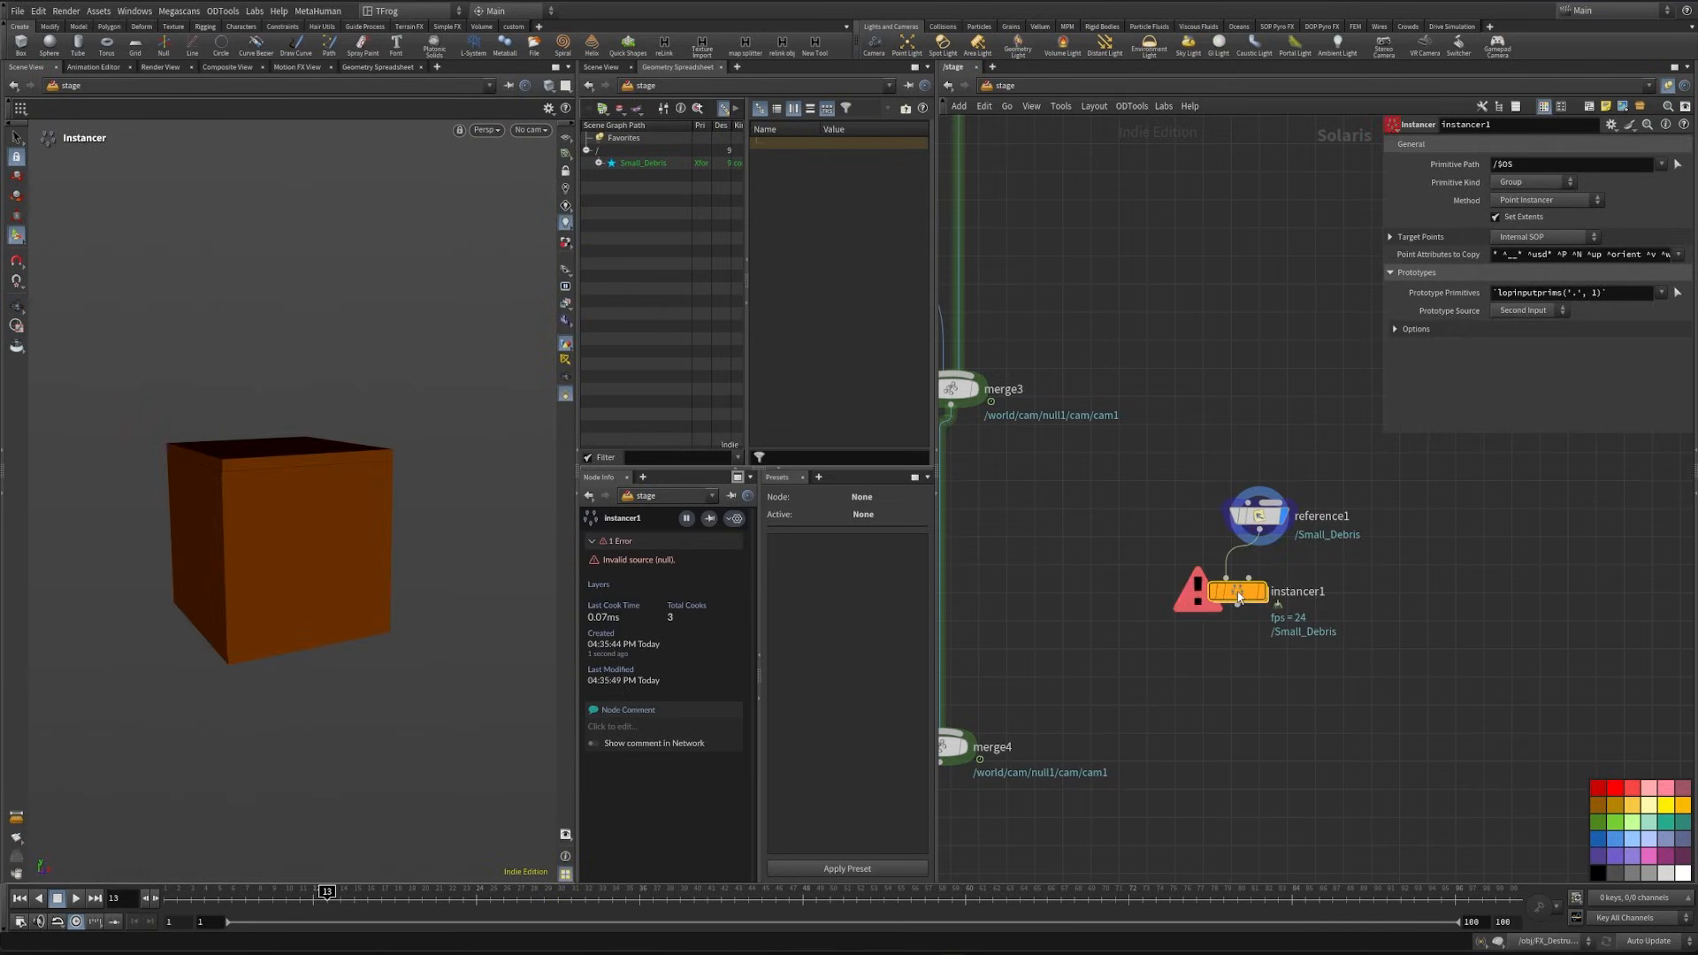
# - Insert a Configure Layer node between the debris reference and the instancer, with Flatten Input set to Flatten Input Stage
pyautogui.press('Tab')
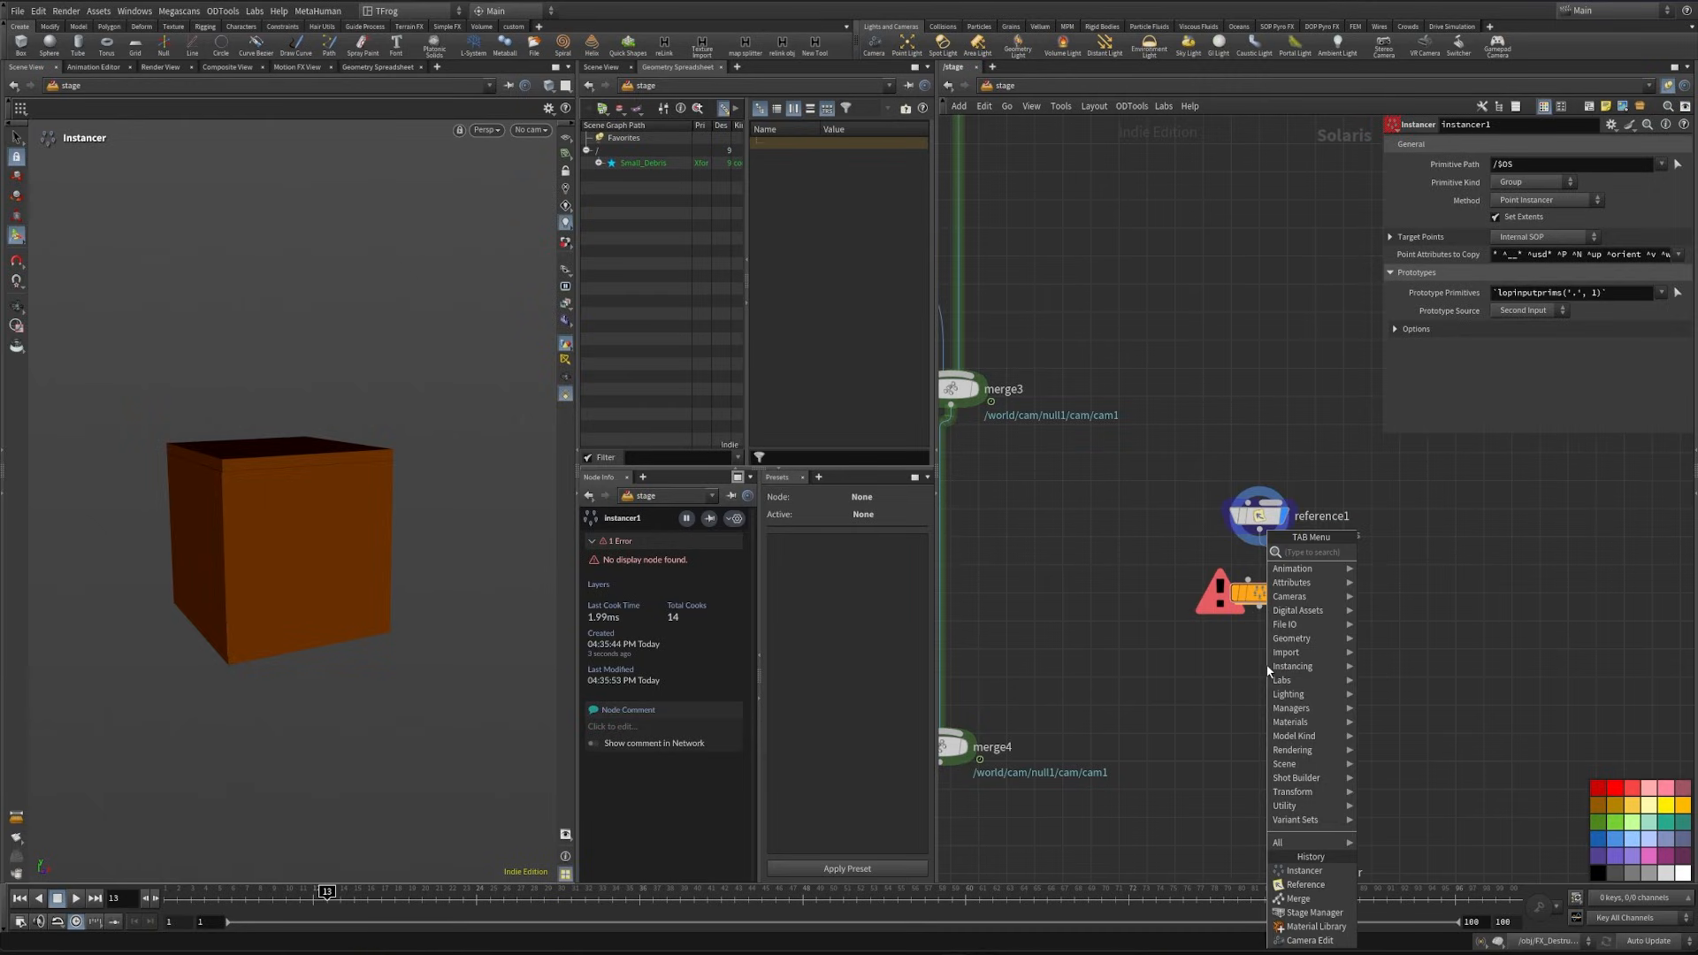
pyautogui.click(1251, 592)
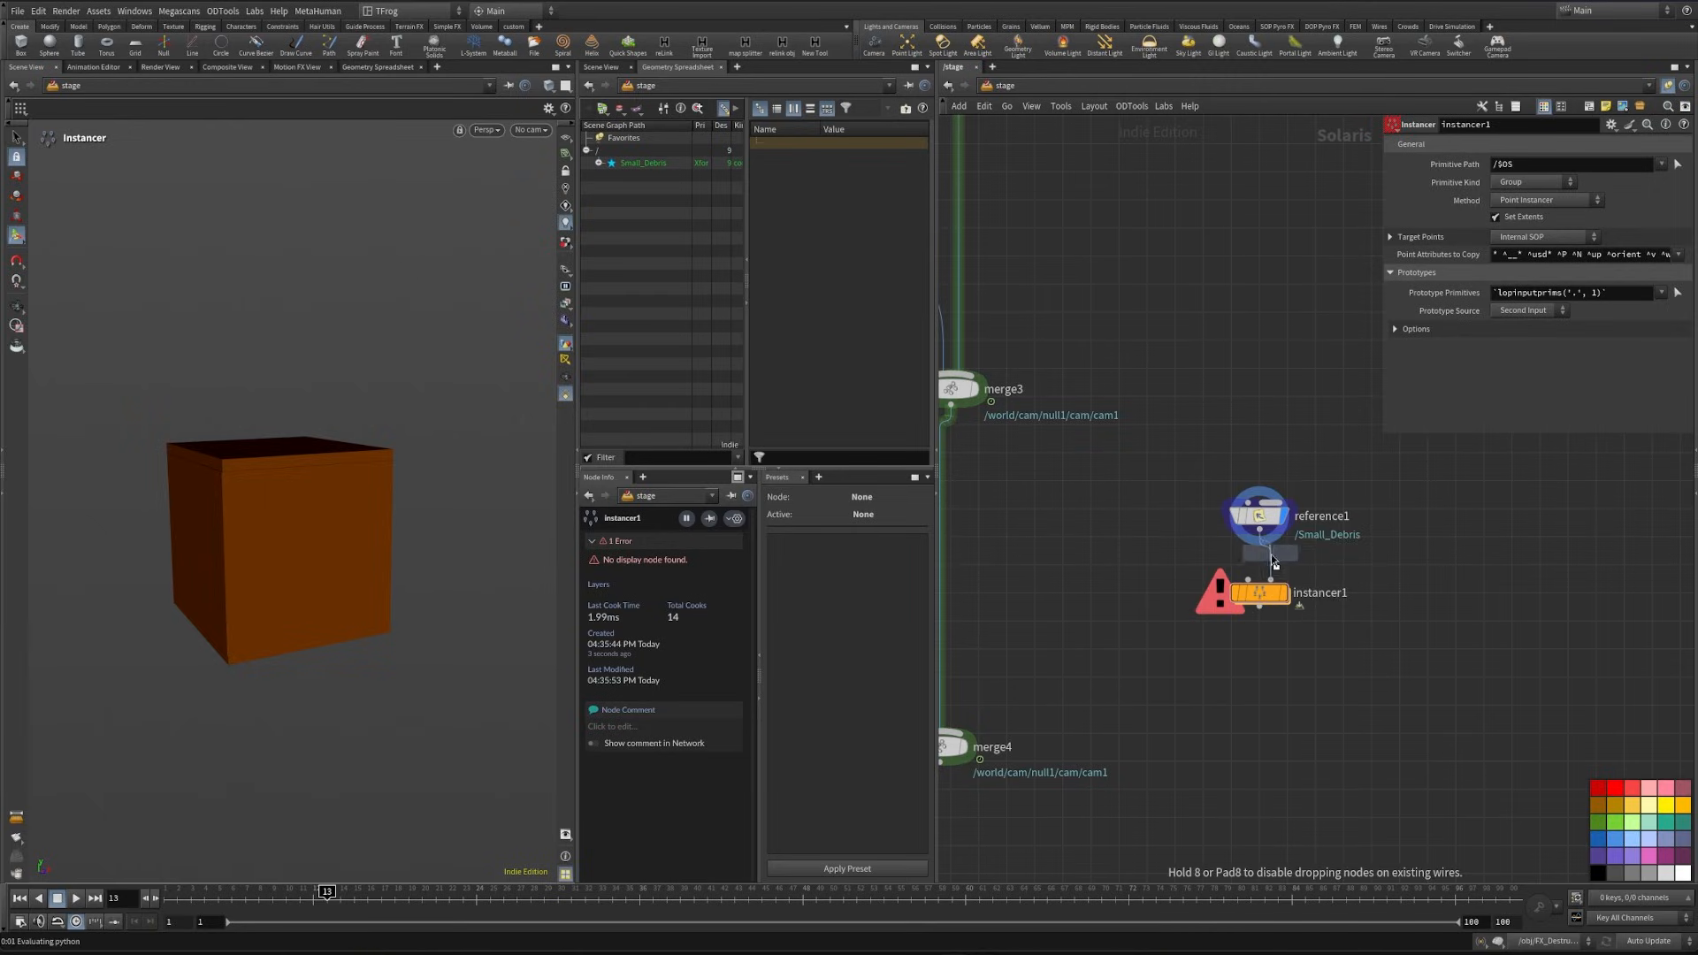
pyautogui.click(1274, 562)
pyautogui.scroll(-3, 1504, 360)
pyautogui.click(1532, 440)
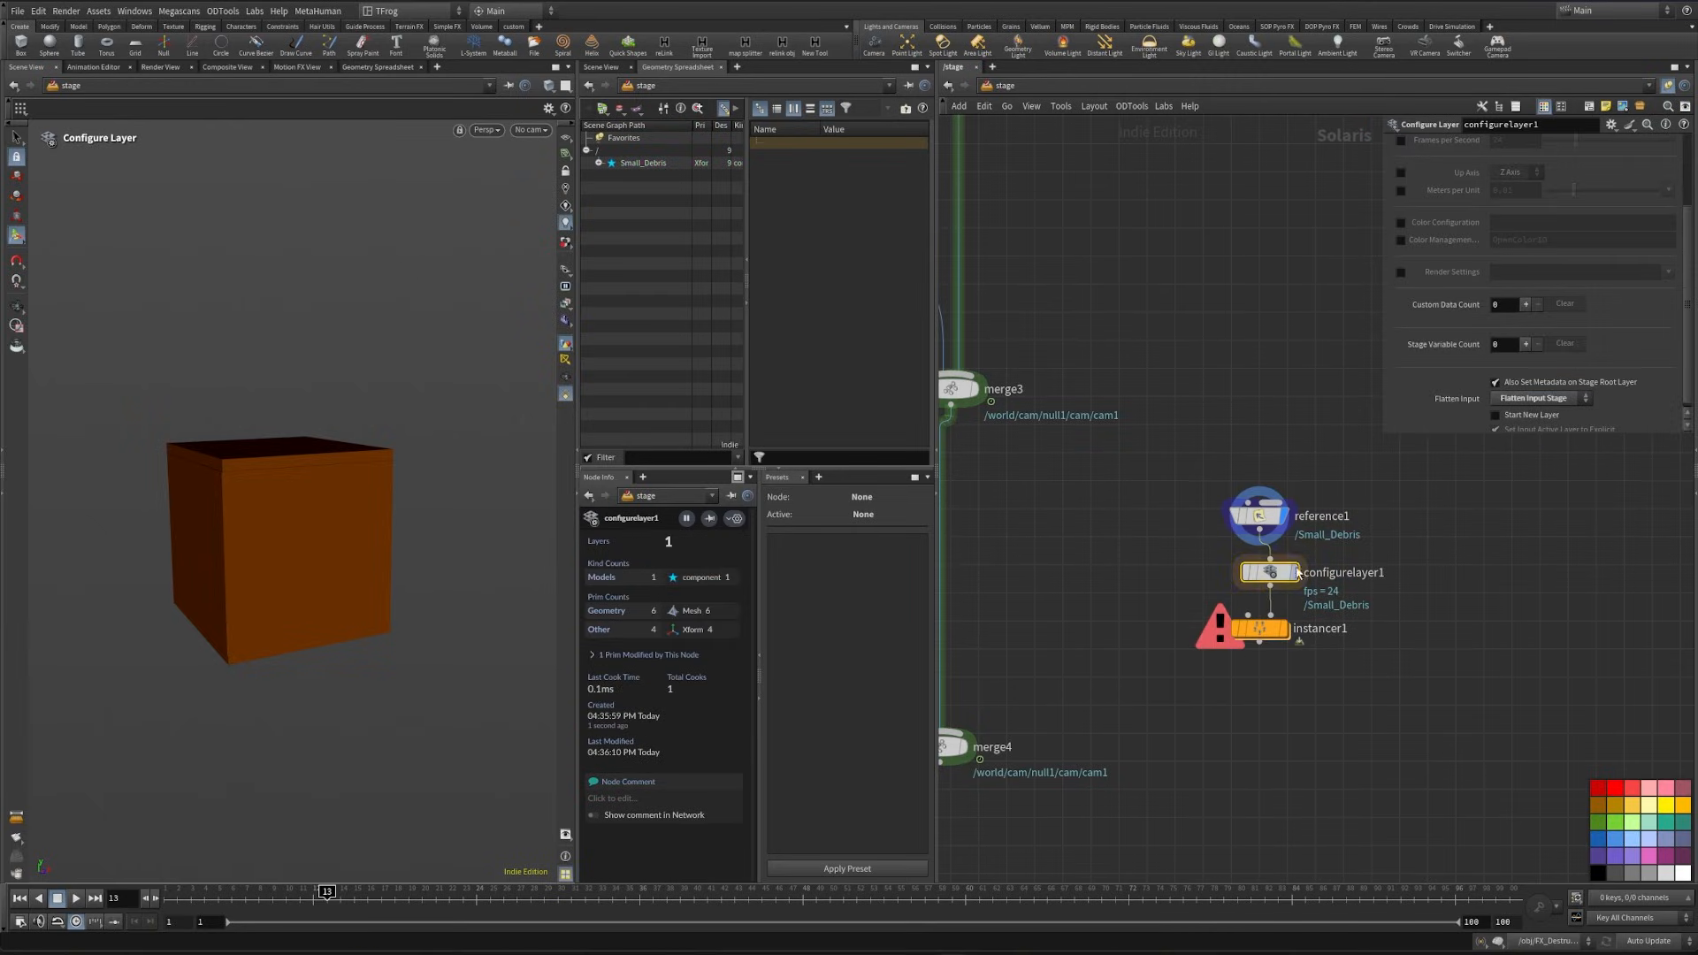
pyautogui.moveTo(1170, 629); pyautogui.dragTo(1166, 530, button='middle')
pyautogui.press('Tab')
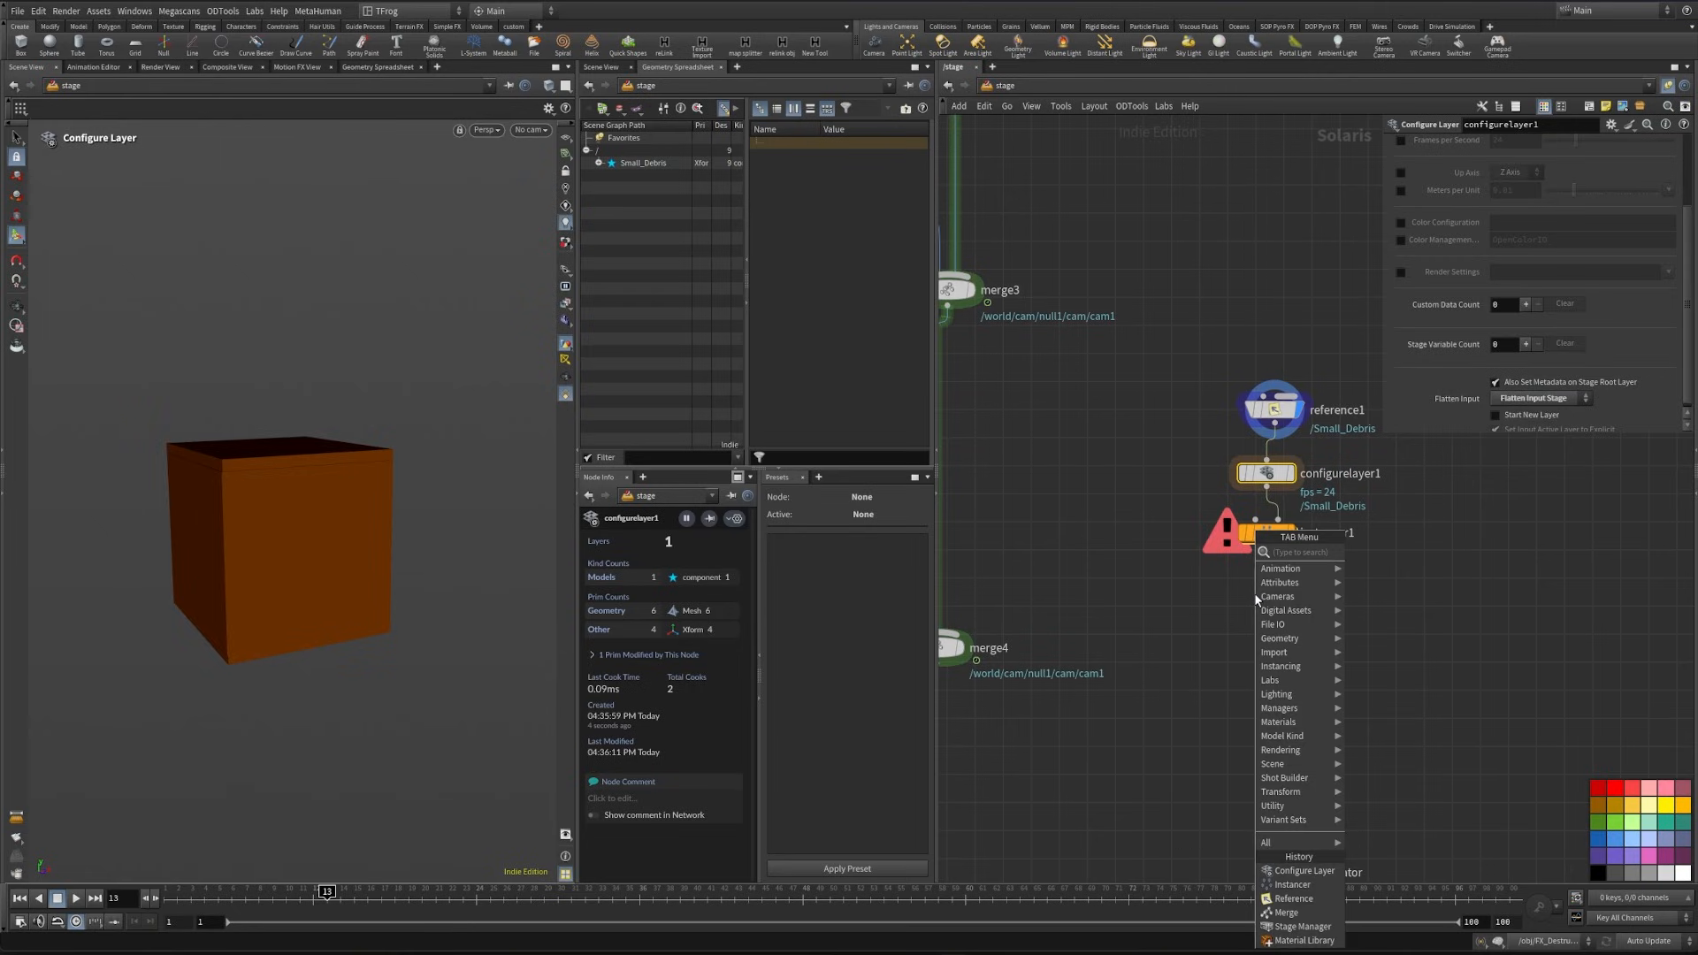
pyautogui.write('mat')
pyautogui.press('Escape')
# - Copy the Ground_mat material library from the Ground box, paste it below the debris instancer and connect it to the instancer's output
pyautogui.moveTo(1097, 412); pyautogui.dragTo(1330, 573, button='middle')
pyautogui.scroll(-3, 1330, 573)
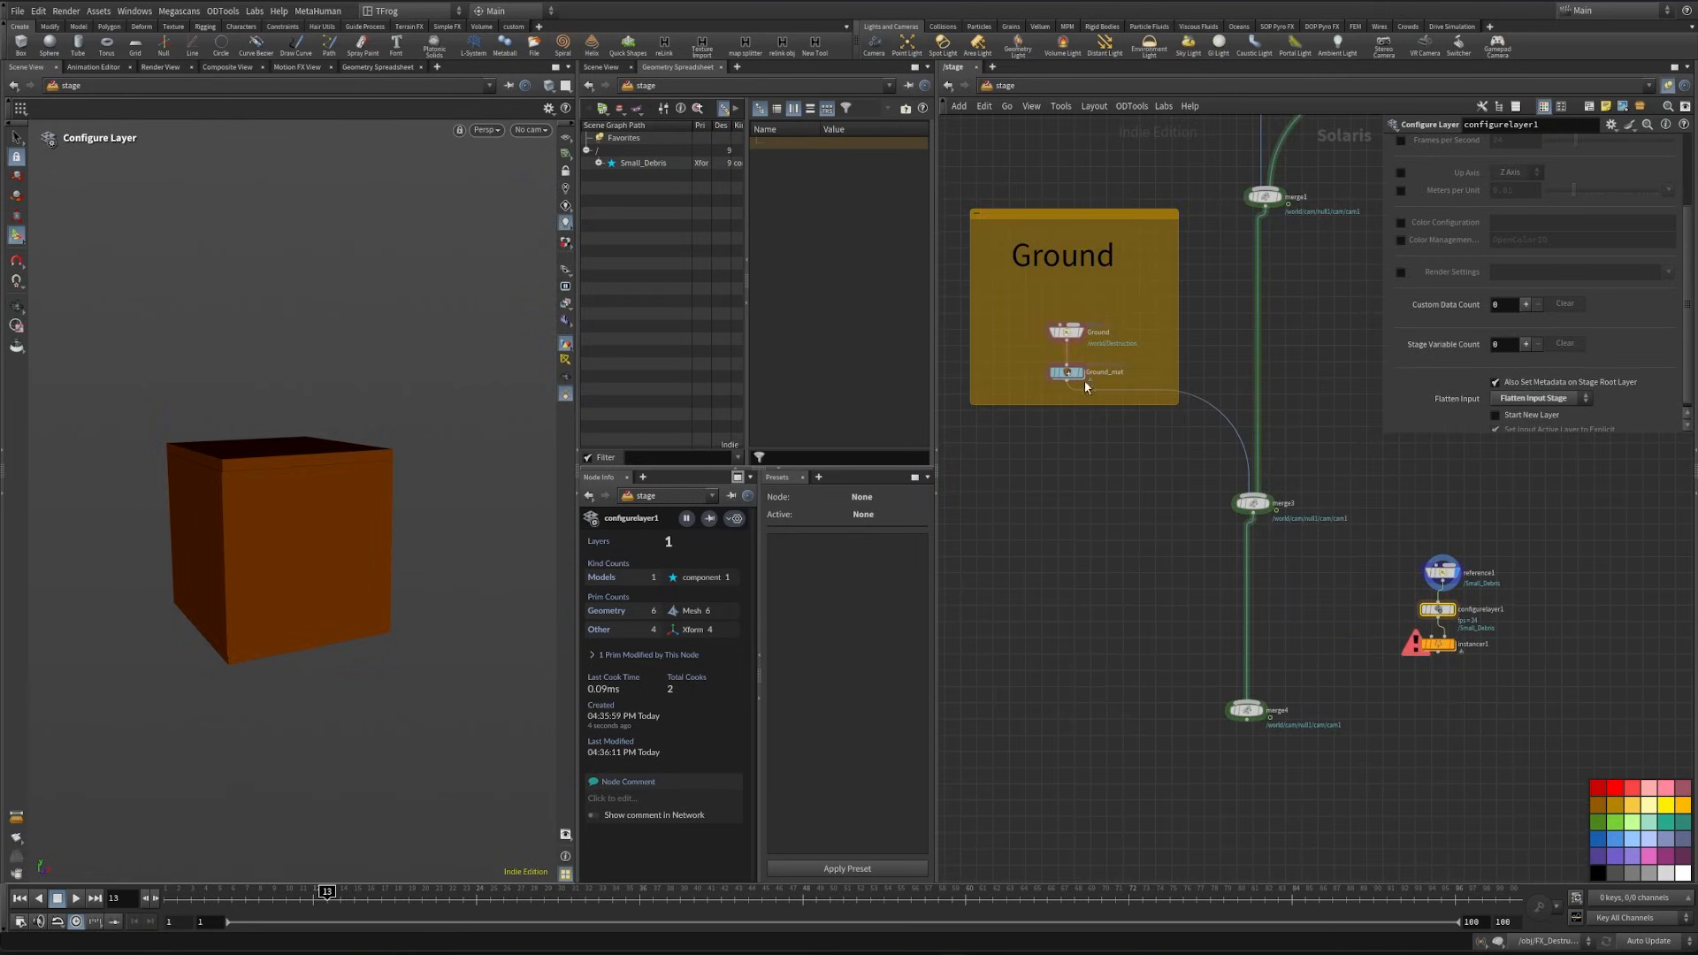
pyautogui.moveTo(1014, 371); pyautogui.dragTo(1134, 382)
pyautogui.hotkey('ctrl', 'c')
pyautogui.hotkey('ctrl', 'v')
pyautogui.scroll(3, 1446, 685)
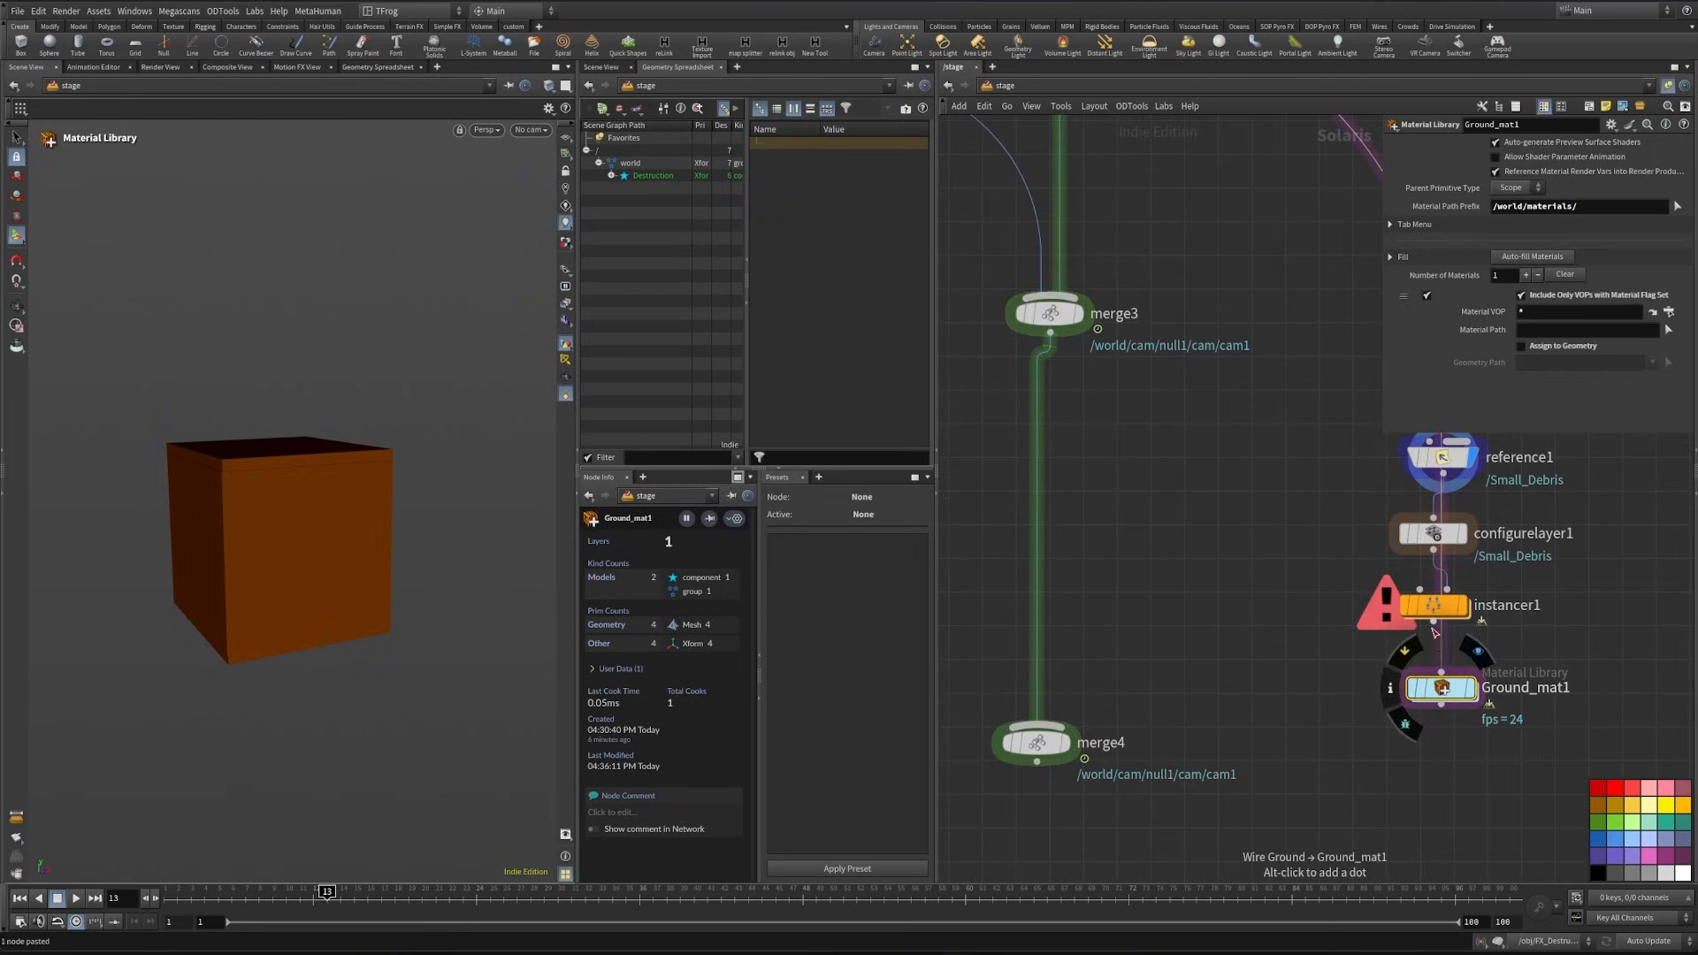
pyautogui.moveTo(1441, 672); pyautogui.dragTo(1433, 623)
# - Rename the pasted material library as Debri_mat
pyautogui.click(1561, 687)
pyautogui.doubleClick(1561, 687)
pyautogui.moveTo(1372, 756); pyautogui.dragTo(1175, 759, button='middle')
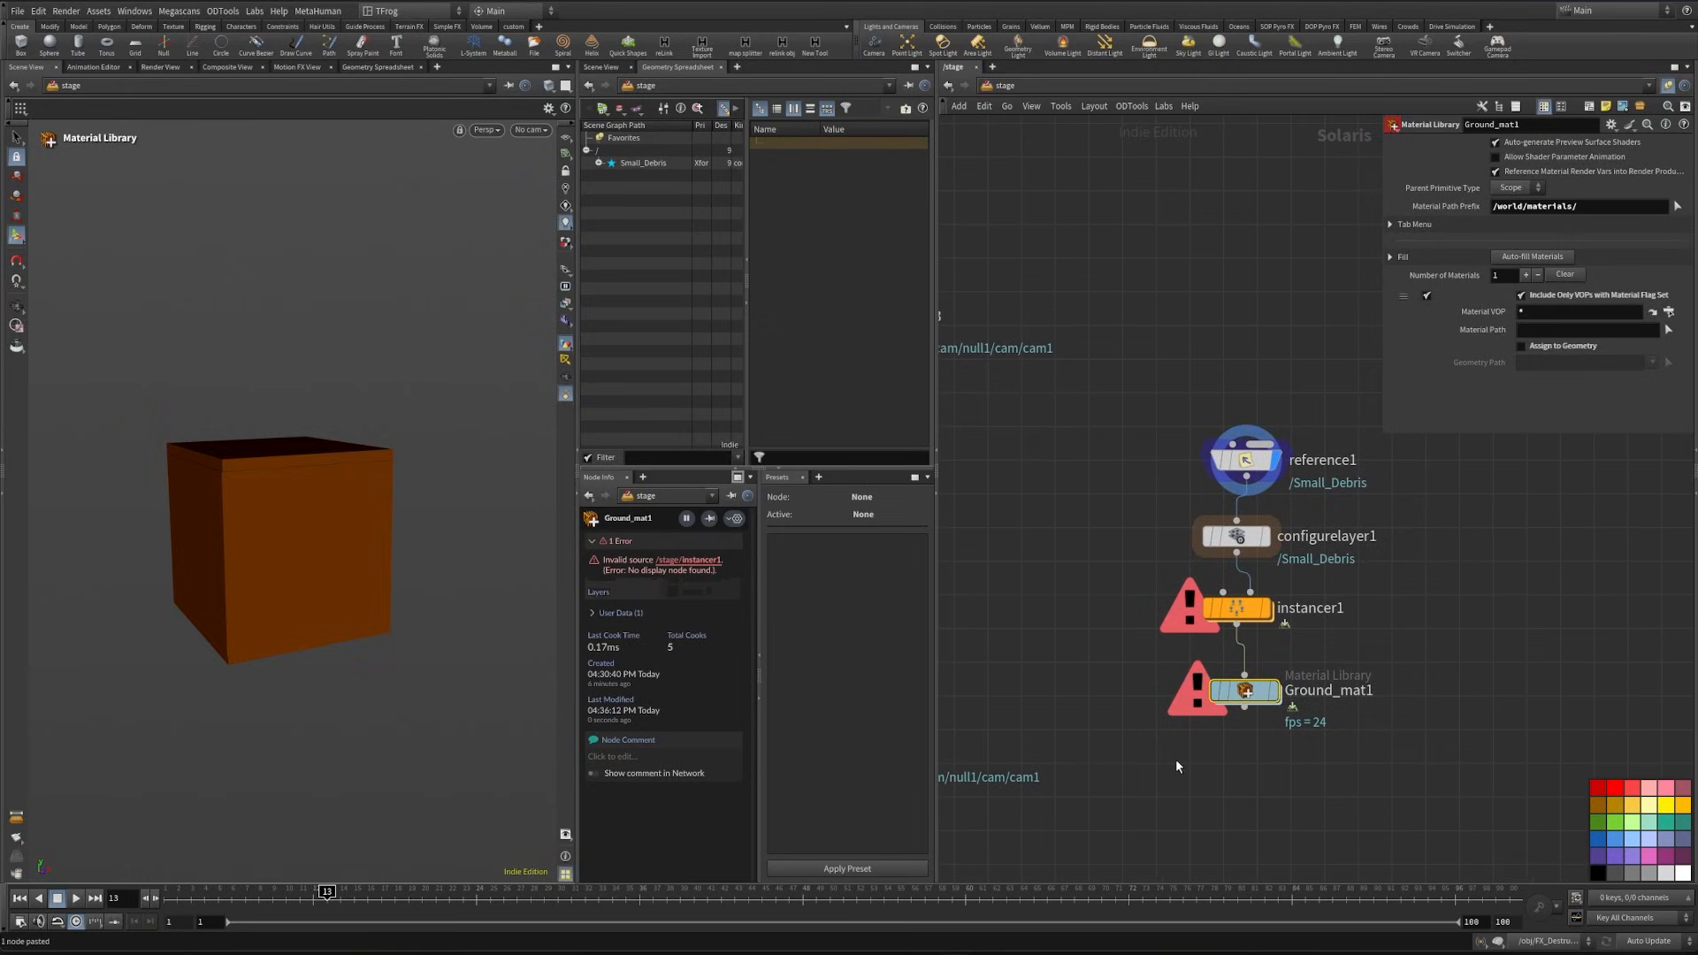
pyautogui.doubleClick(1335, 691)
pyautogui.write('Debri_M')
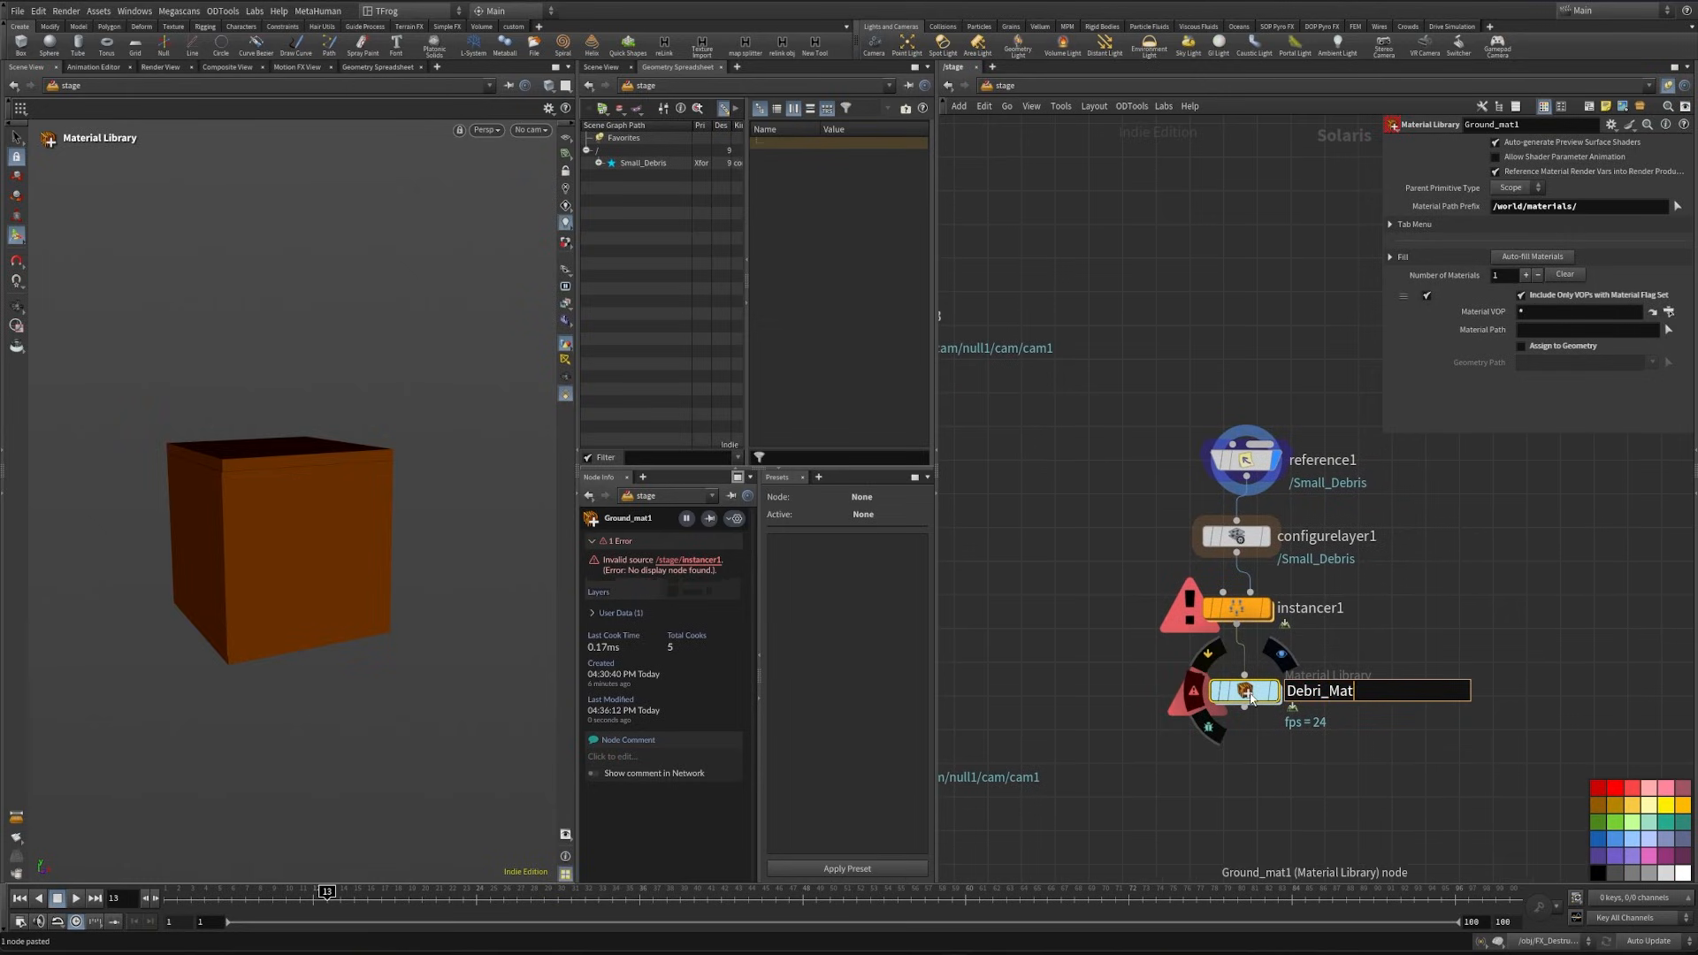
pyautogui.write('at')
pyautogui.press('Return')
pyautogui.click(1245, 459)
pyautogui.click(1530, 275)
pyautogui.write('wor')
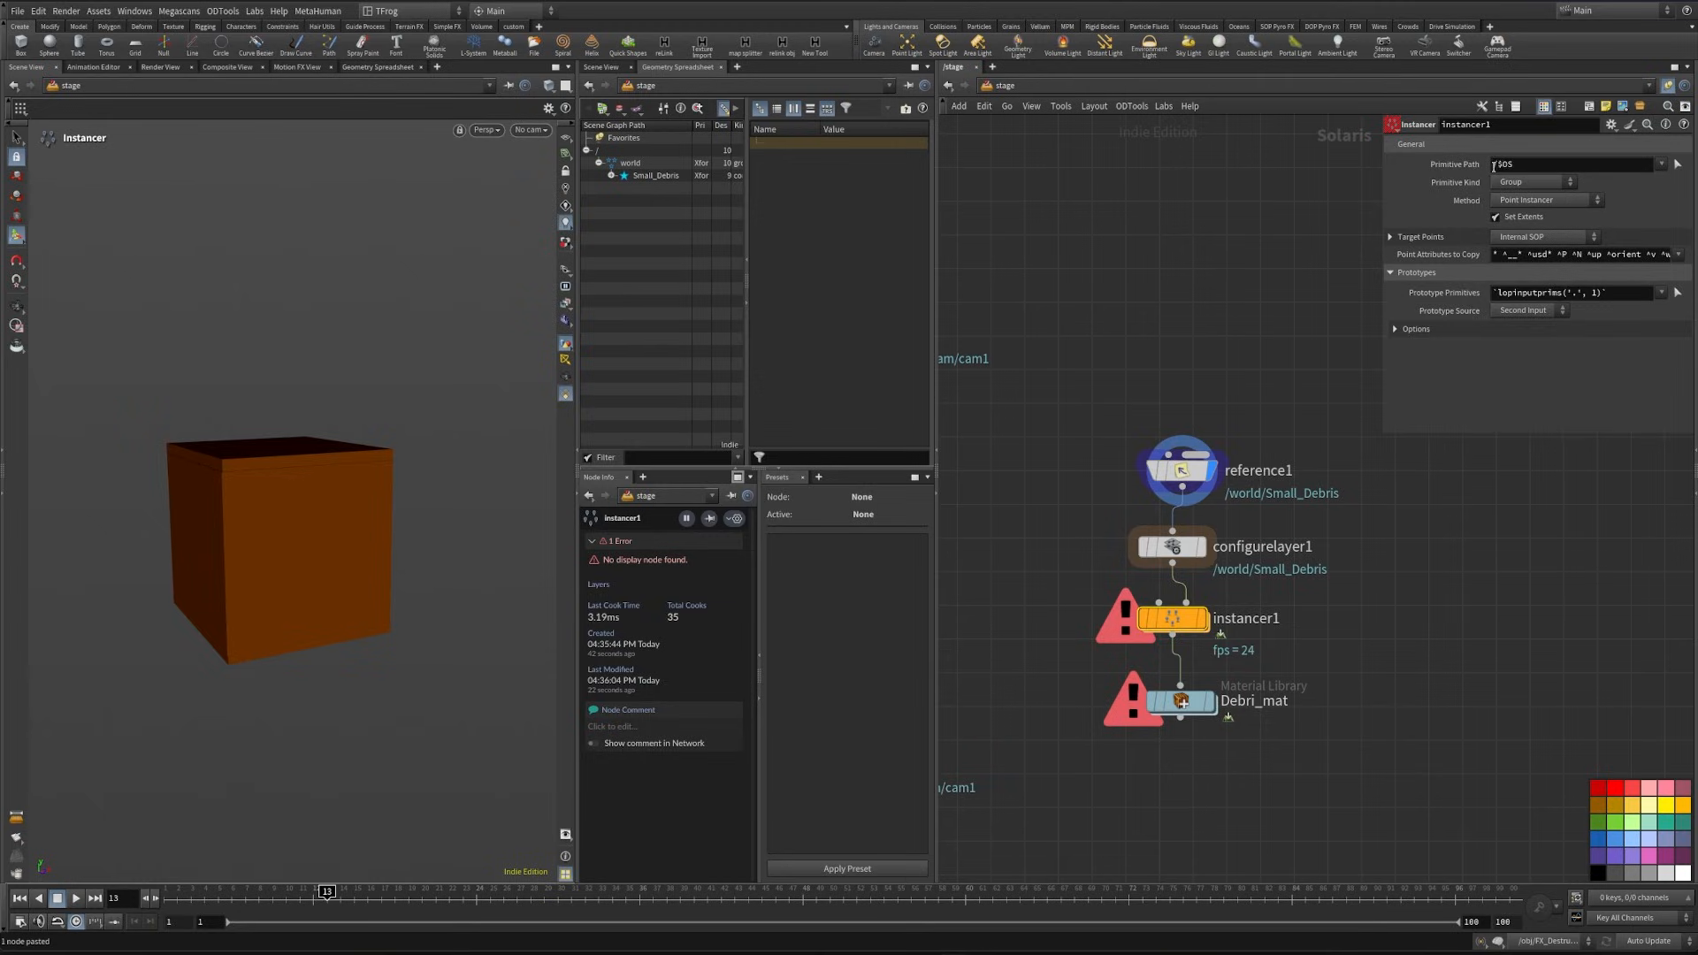
# - Set the instancer's primitive path to /world/instacer/$OS
pyautogui.click(1493, 165)
pyautogui.write('/world/instacer')
# - Rename the instancer node as Small_debris
pyautogui.click(1273, 618)
pyautogui.moveTo(1311, 618); pyautogui.dragTo(1168, 619)
pyautogui.write('Small_debris')
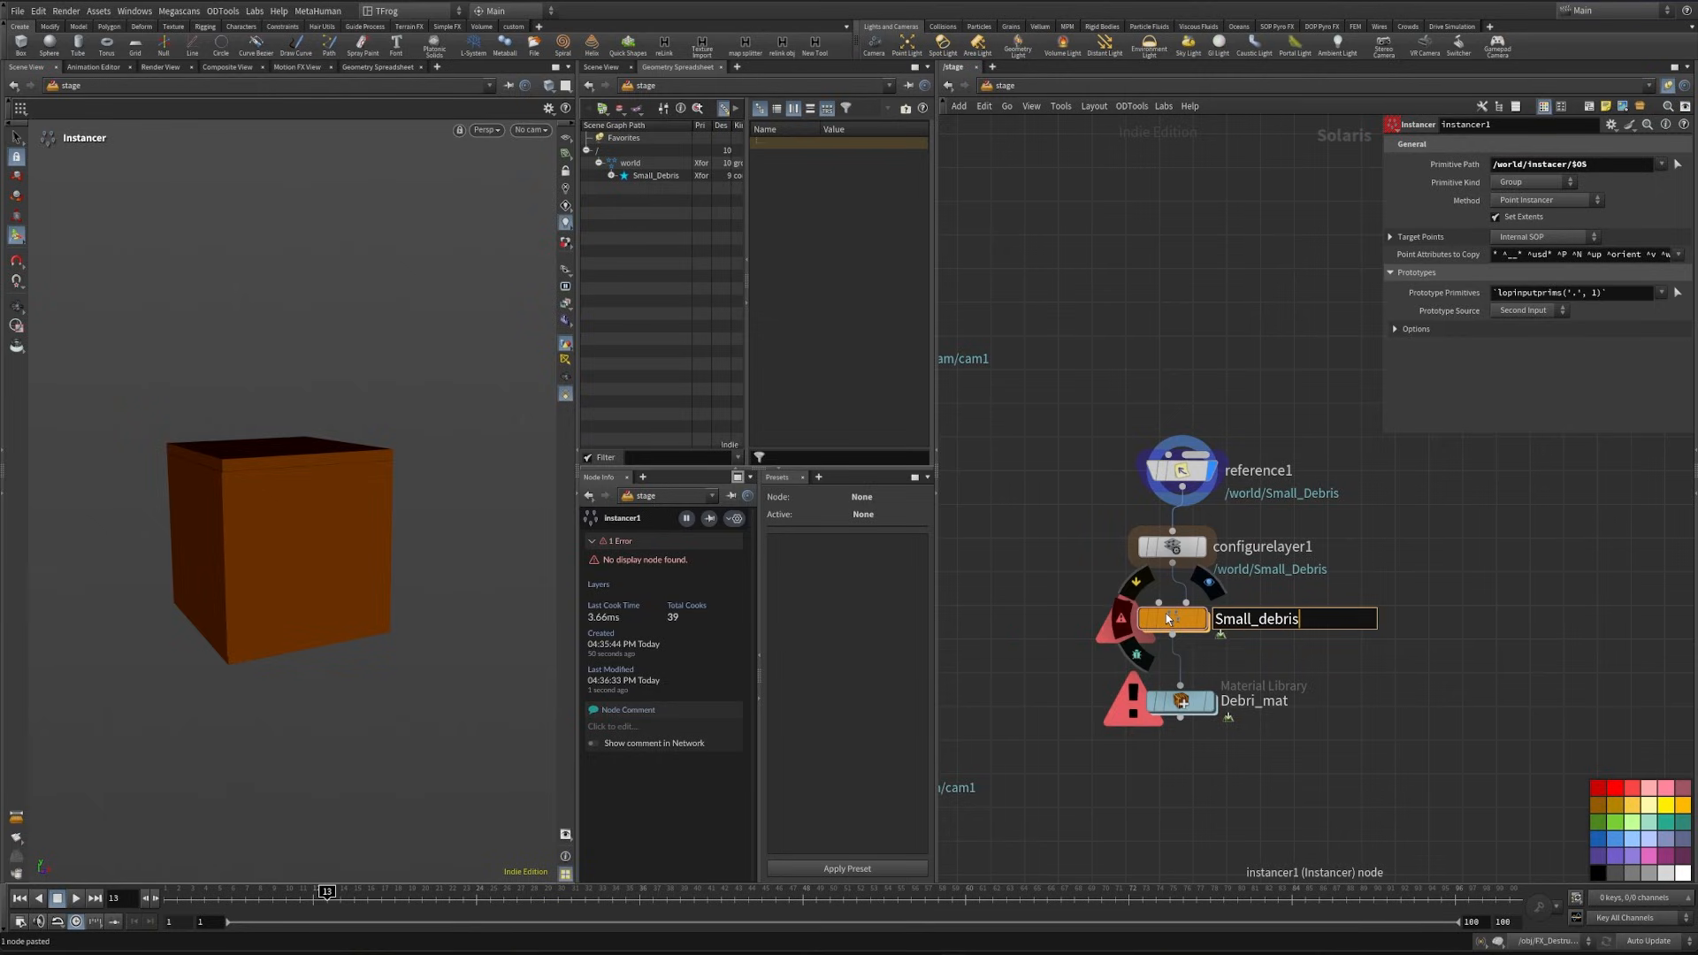
pyautogui.press('Return')
# - Give the debris reference node the name Small_debris
pyautogui.click(1258, 470)
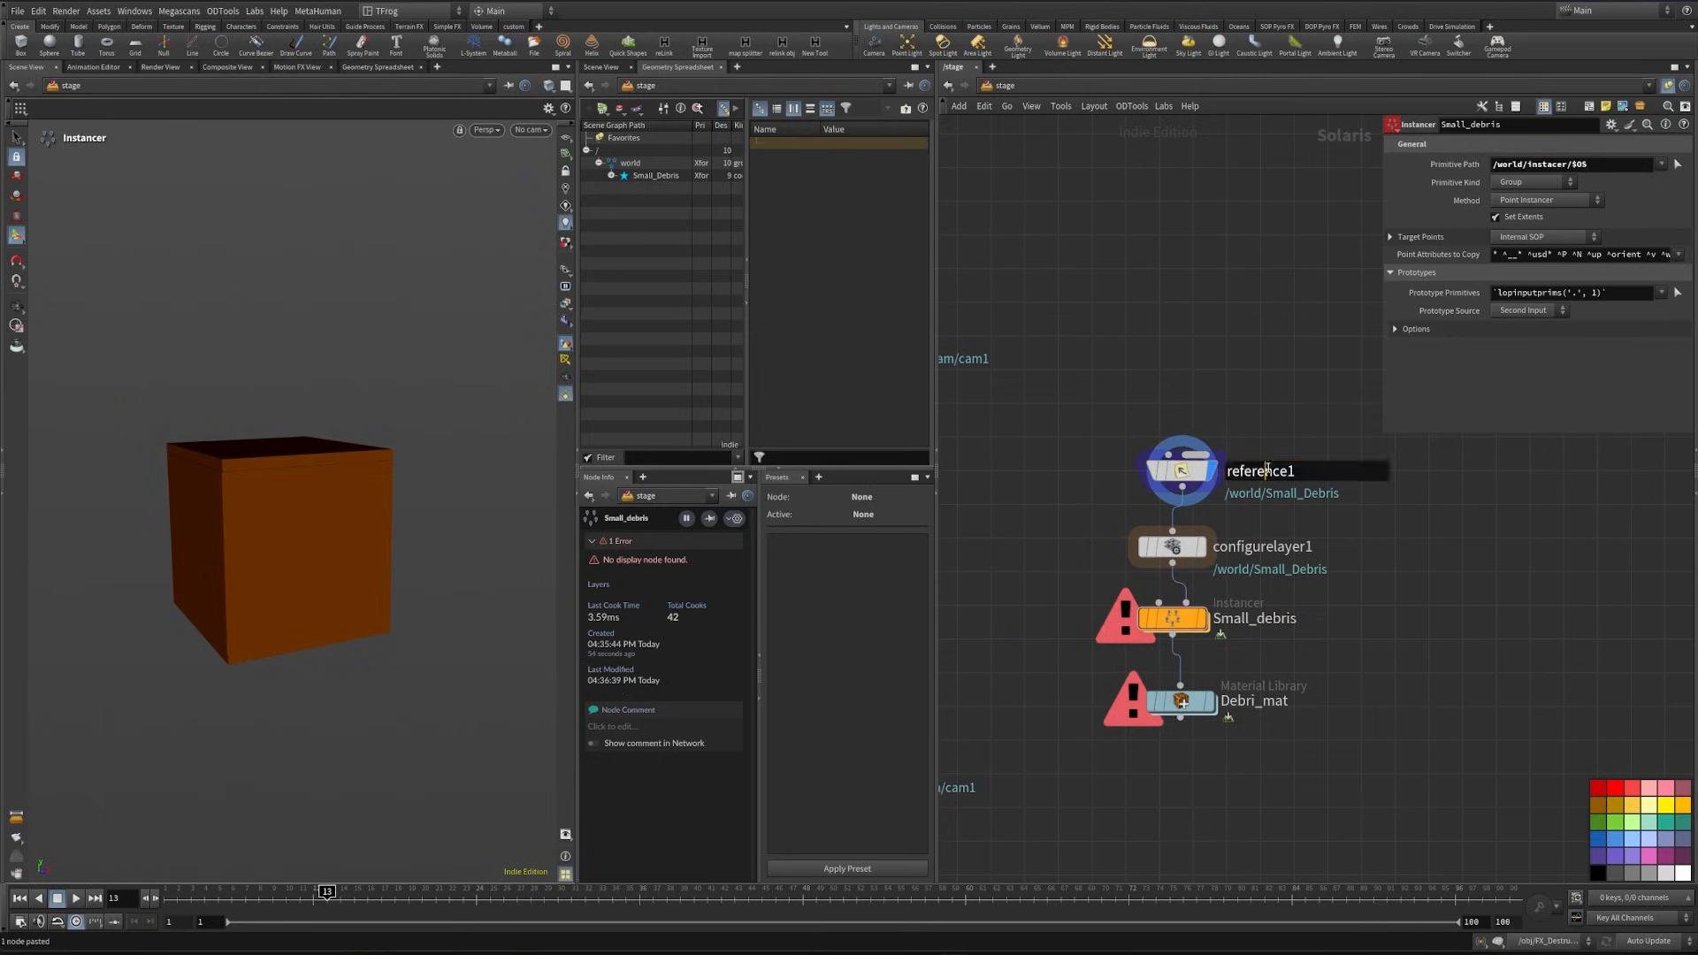
pyautogui.moveTo(1300, 470); pyautogui.dragTo(1182, 489)
pyautogui.write('Small_debr')
pyautogui.write('is')
pyautogui.press('Return')
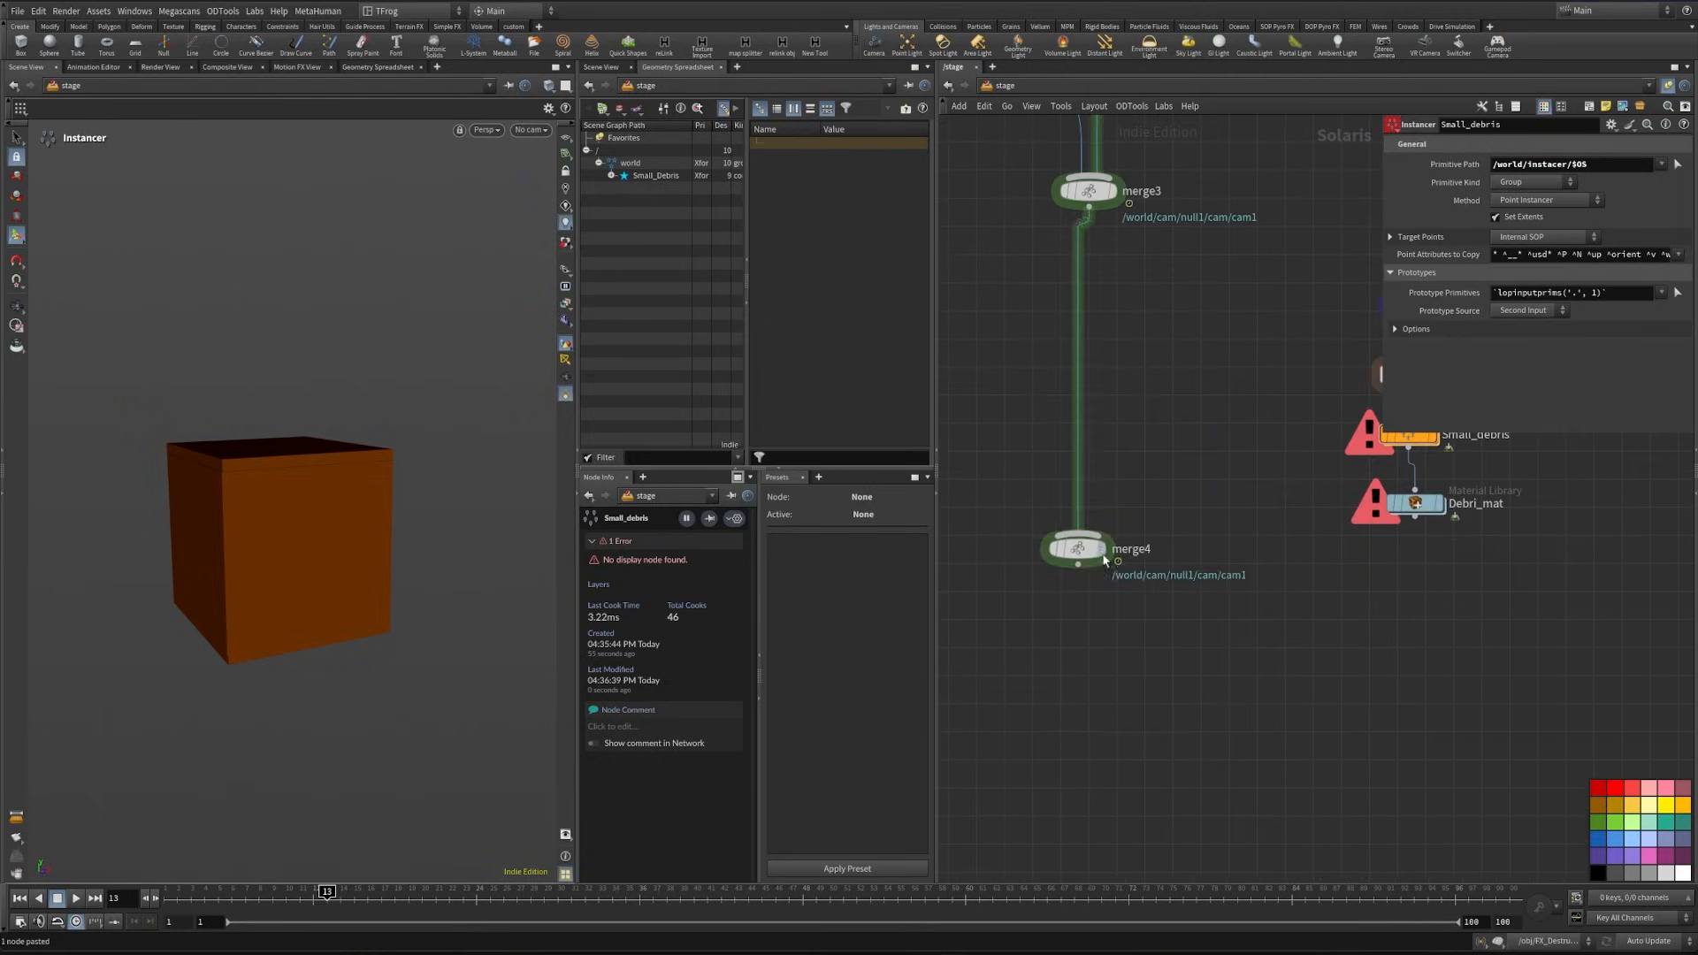
# - Move merge4 further down the main branch and add a Merge node connected to Debri_mat's output
pyautogui.moveTo(1099, 557); pyautogui.dragTo(1099, 739)
pyautogui.moveTo(1415, 518); pyautogui.dragTo(1516, 610)
pyautogui.press('Tab')
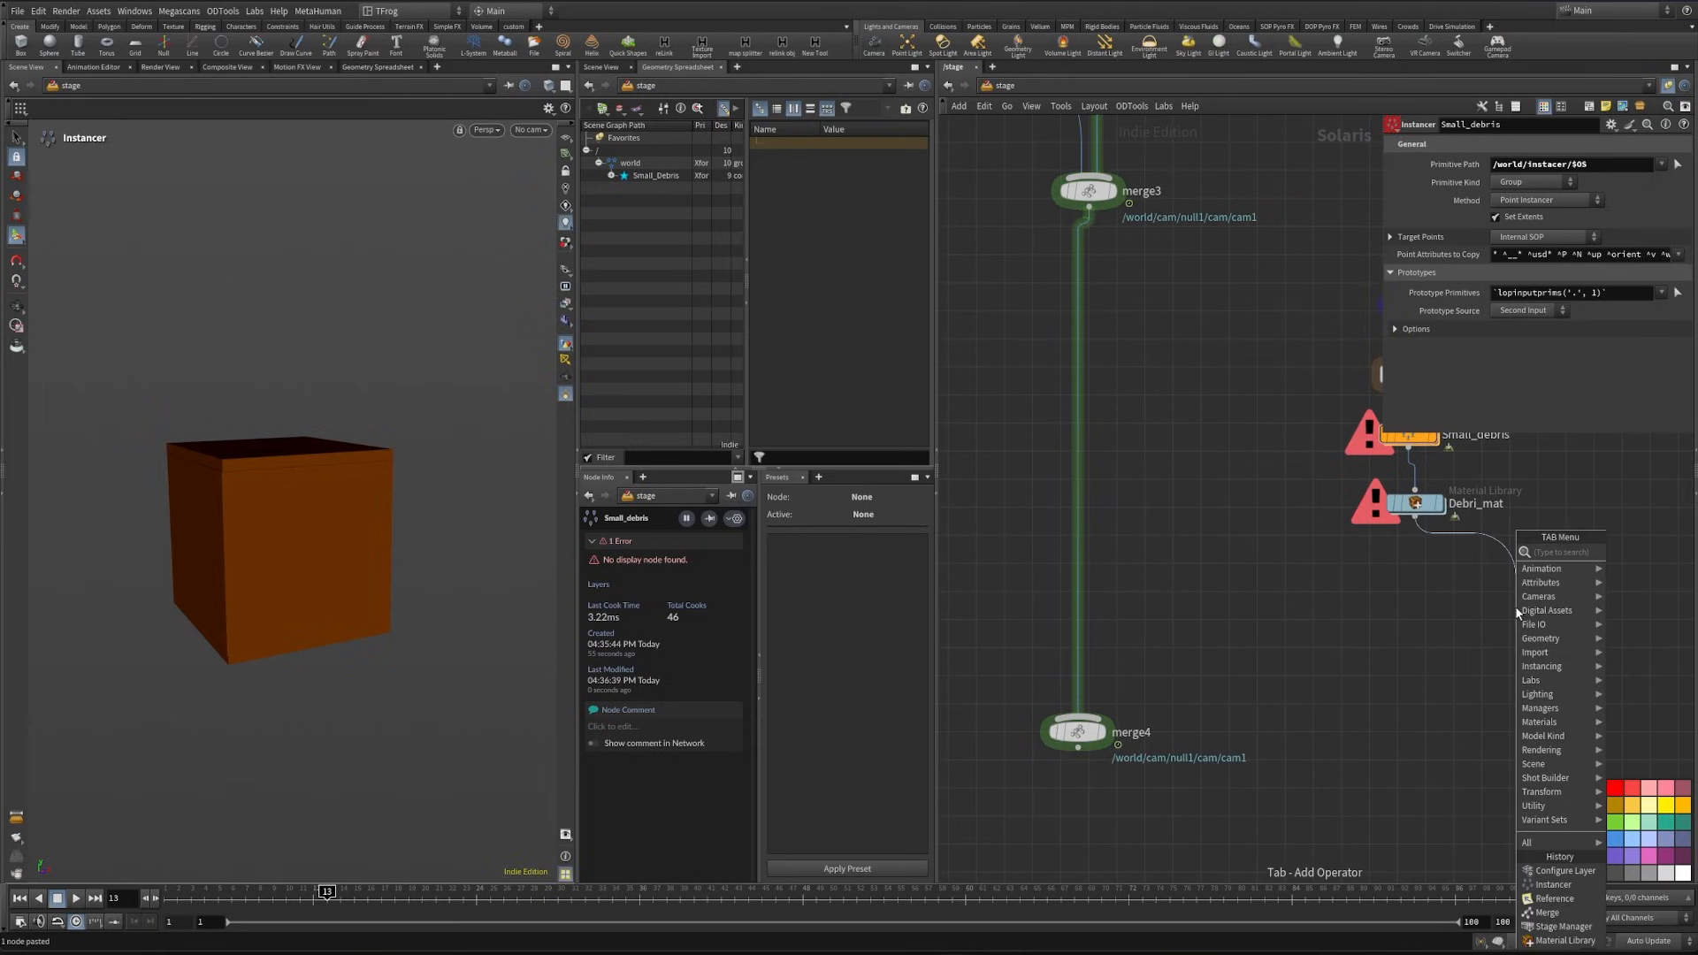
pyautogui.write('merge')
pyautogui.press('Return')
# - Lay out the small debris node chain in a straight vertical line
pyautogui.moveTo(1387, 690); pyautogui.dragTo(1159, 754, button='middle')
pyautogui.scroll(-3, 1159, 754)
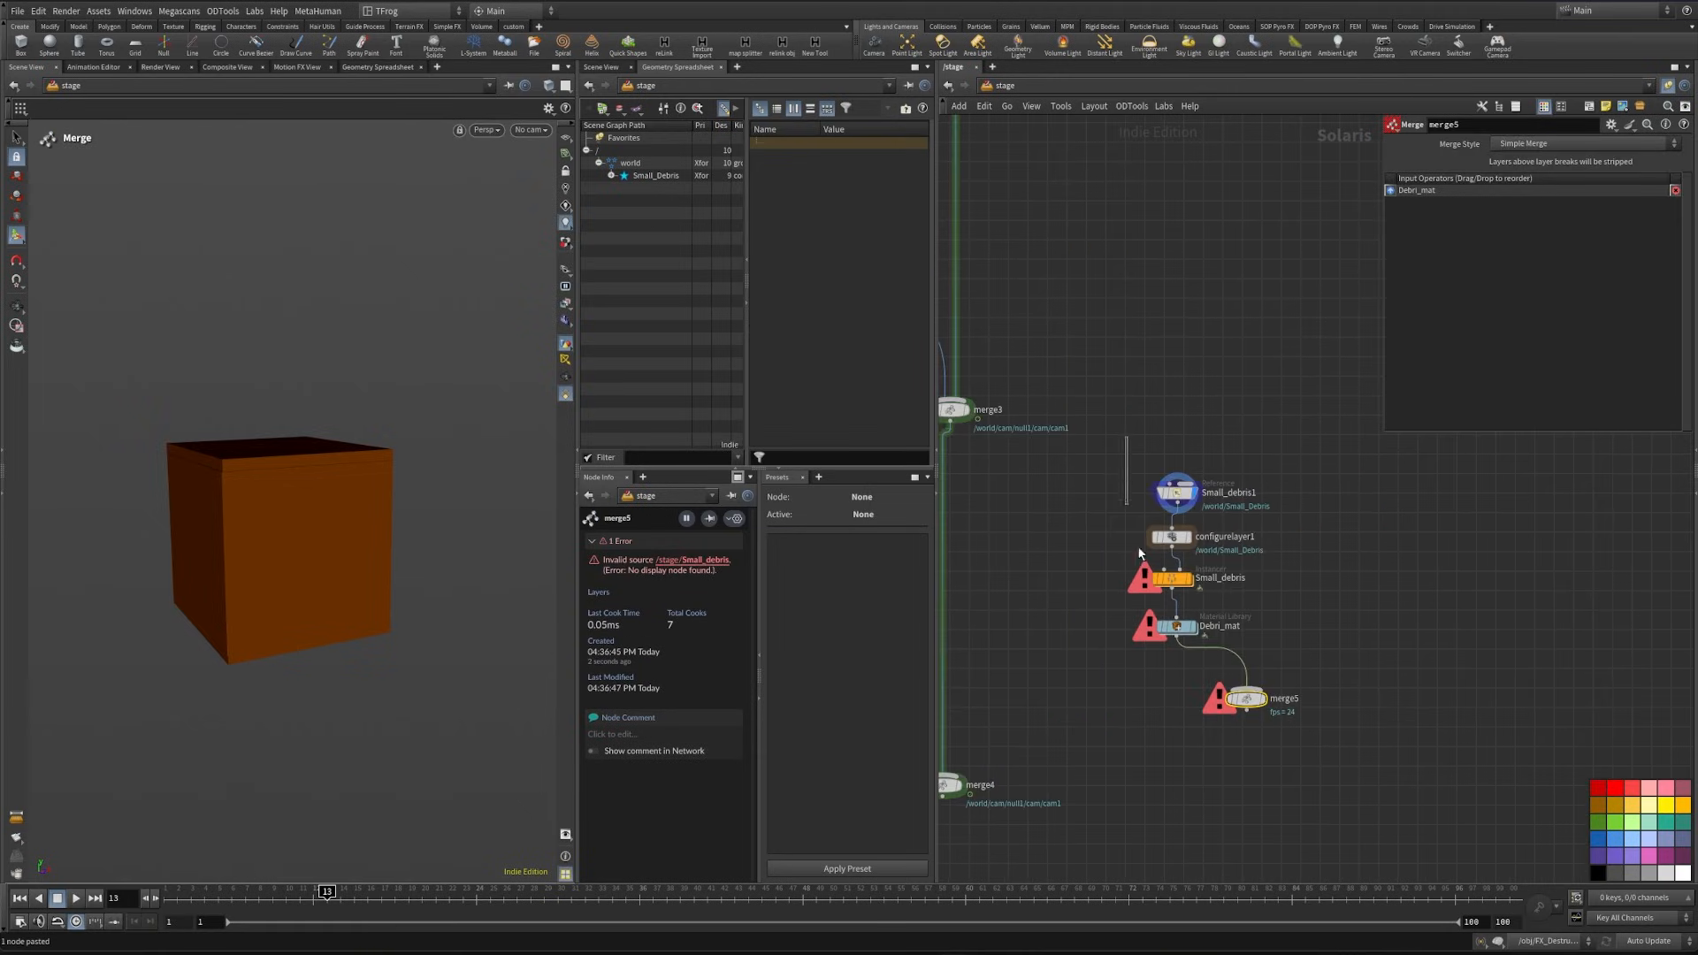
pyautogui.moveTo(1139, 553); pyautogui.dragTo(1193, 639)
pyautogui.press('l')
pyautogui.moveTo(1322, 549); pyautogui.dragTo(1251, 561, button='middle')
# - Duplicate the four-node small debris chain beside the original
pyautogui.moveTo(1035, 489); pyautogui.dragTo(1104, 688)
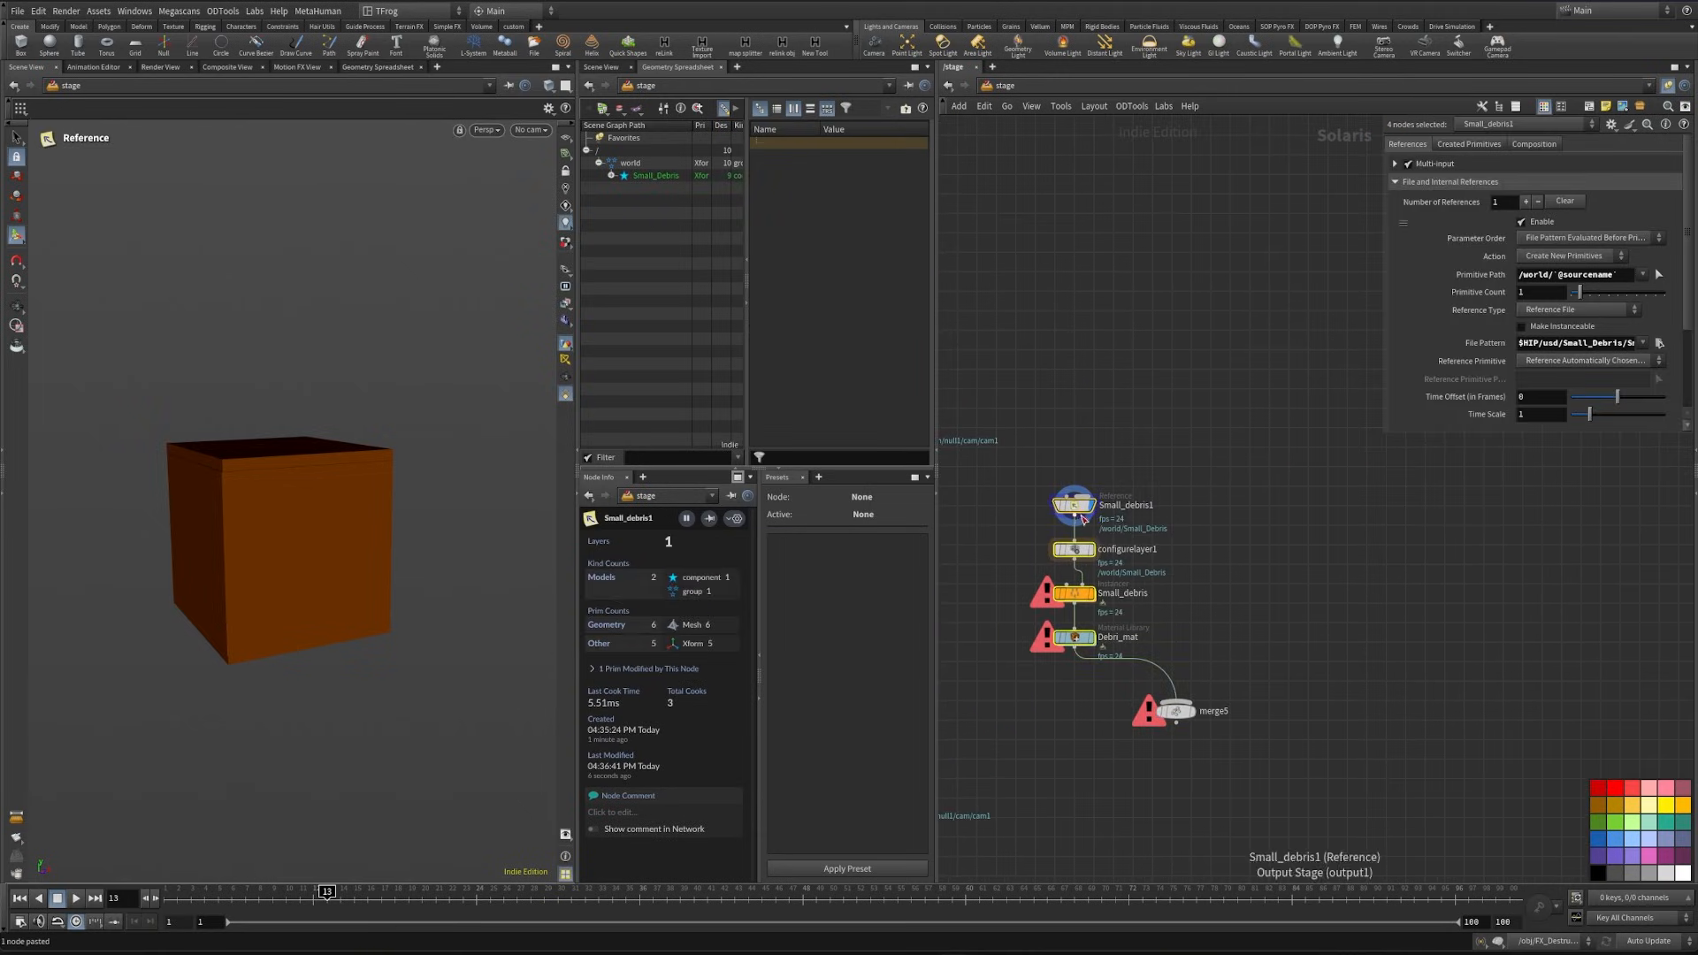
pyautogui.keyDown('alt'); pyautogui.moveTo(1084, 520); pyautogui.dragTo(1287, 515); pyautogui.keyUp('alt')
# - Rename the duplicated reference as Dust and load the Dust USD file from the project's usd folder into it
pyautogui.click(1357, 513)
pyautogui.write('Dus')
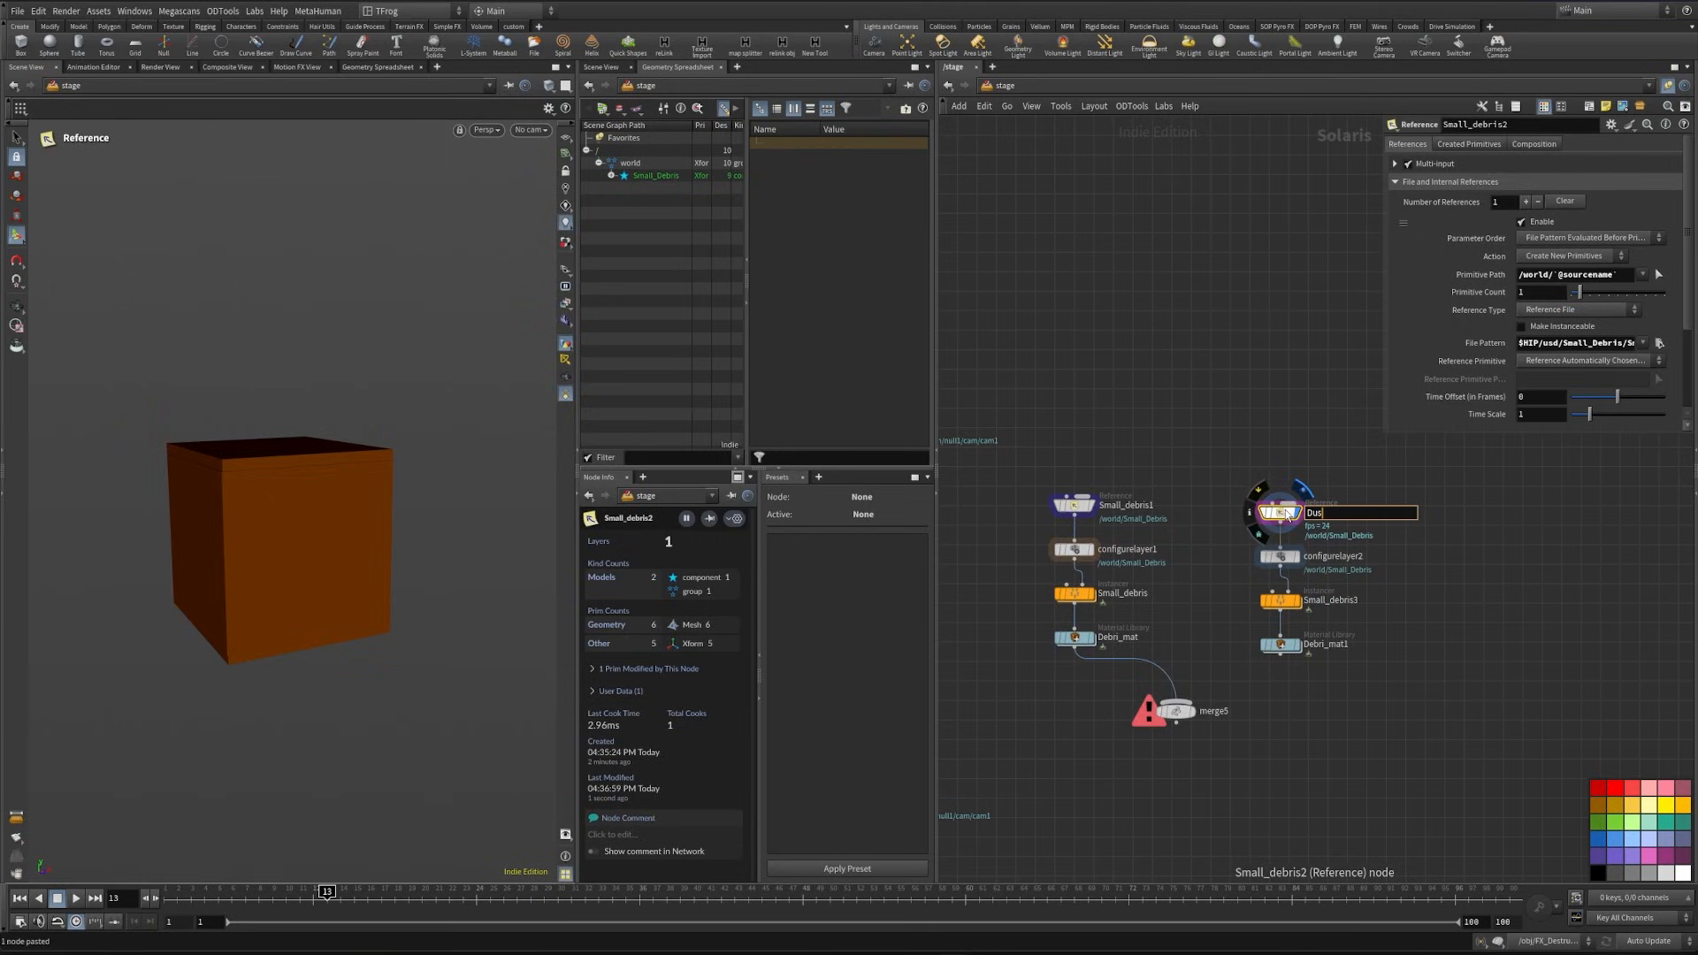
pyautogui.write('t')
pyautogui.press('Return')
pyautogui.click(1659, 342)
pyautogui.click(1141, 220)
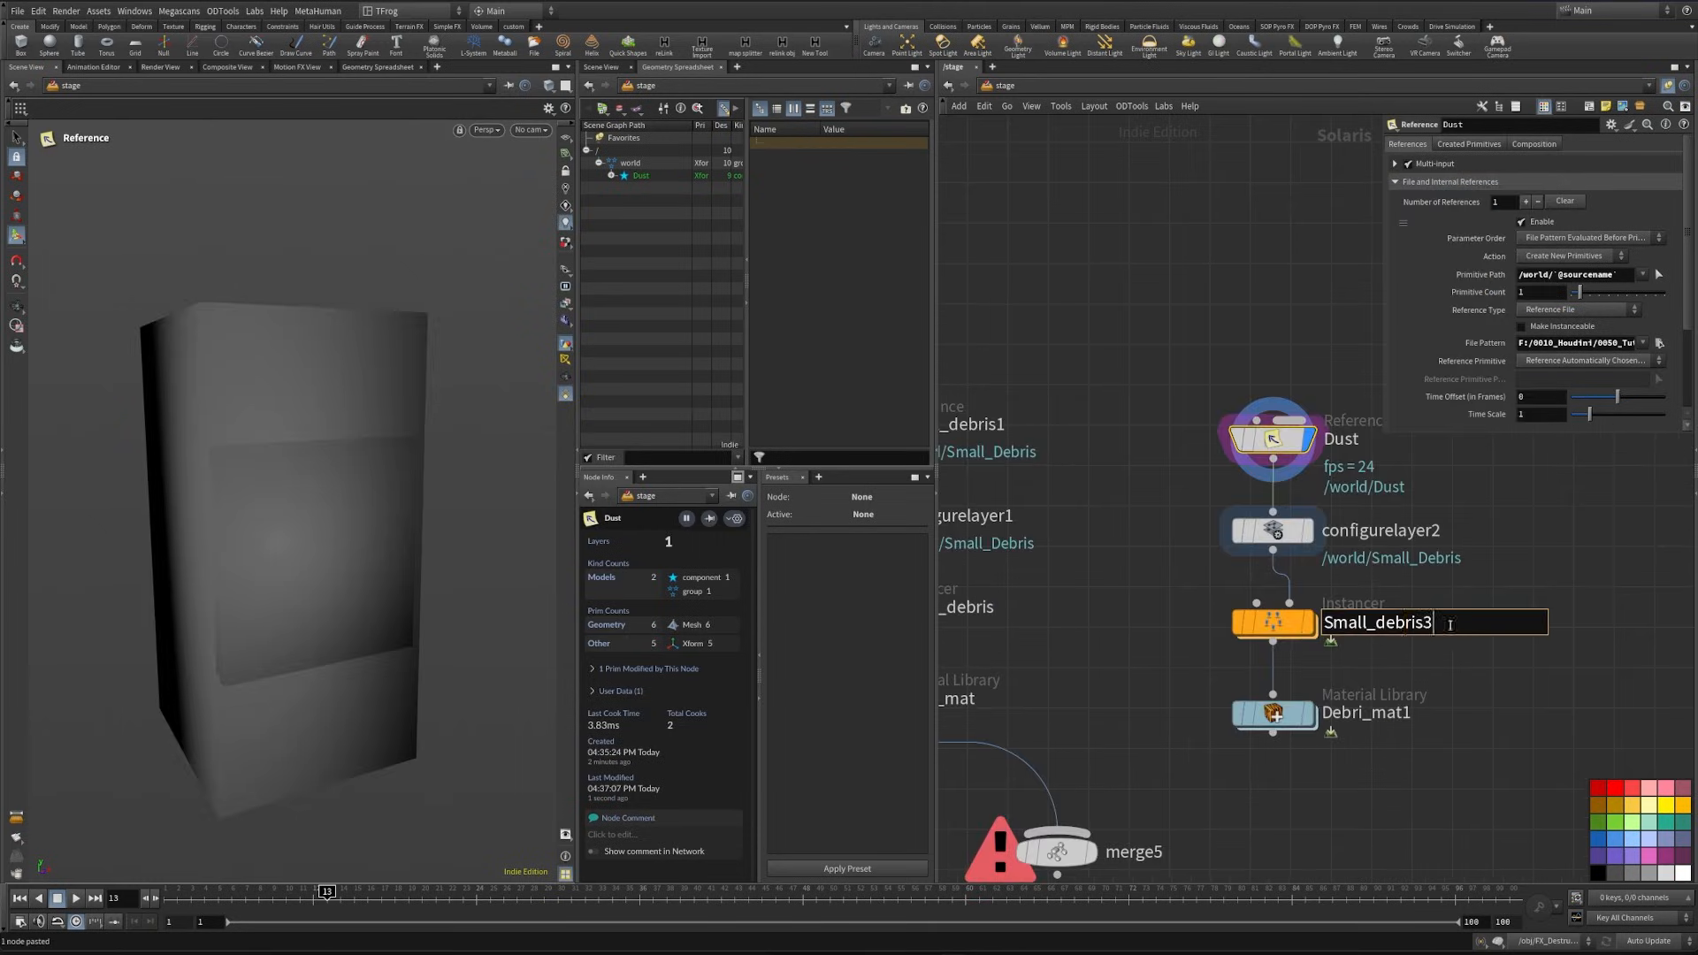
# - Rename the duplicated instancer Dust_inst, the original instancer Small_debris_inst and the original reference Small_debris
pyautogui.moveTo(1447, 622); pyautogui.dragTo(1292, 627)
pyautogui.write('Dust')
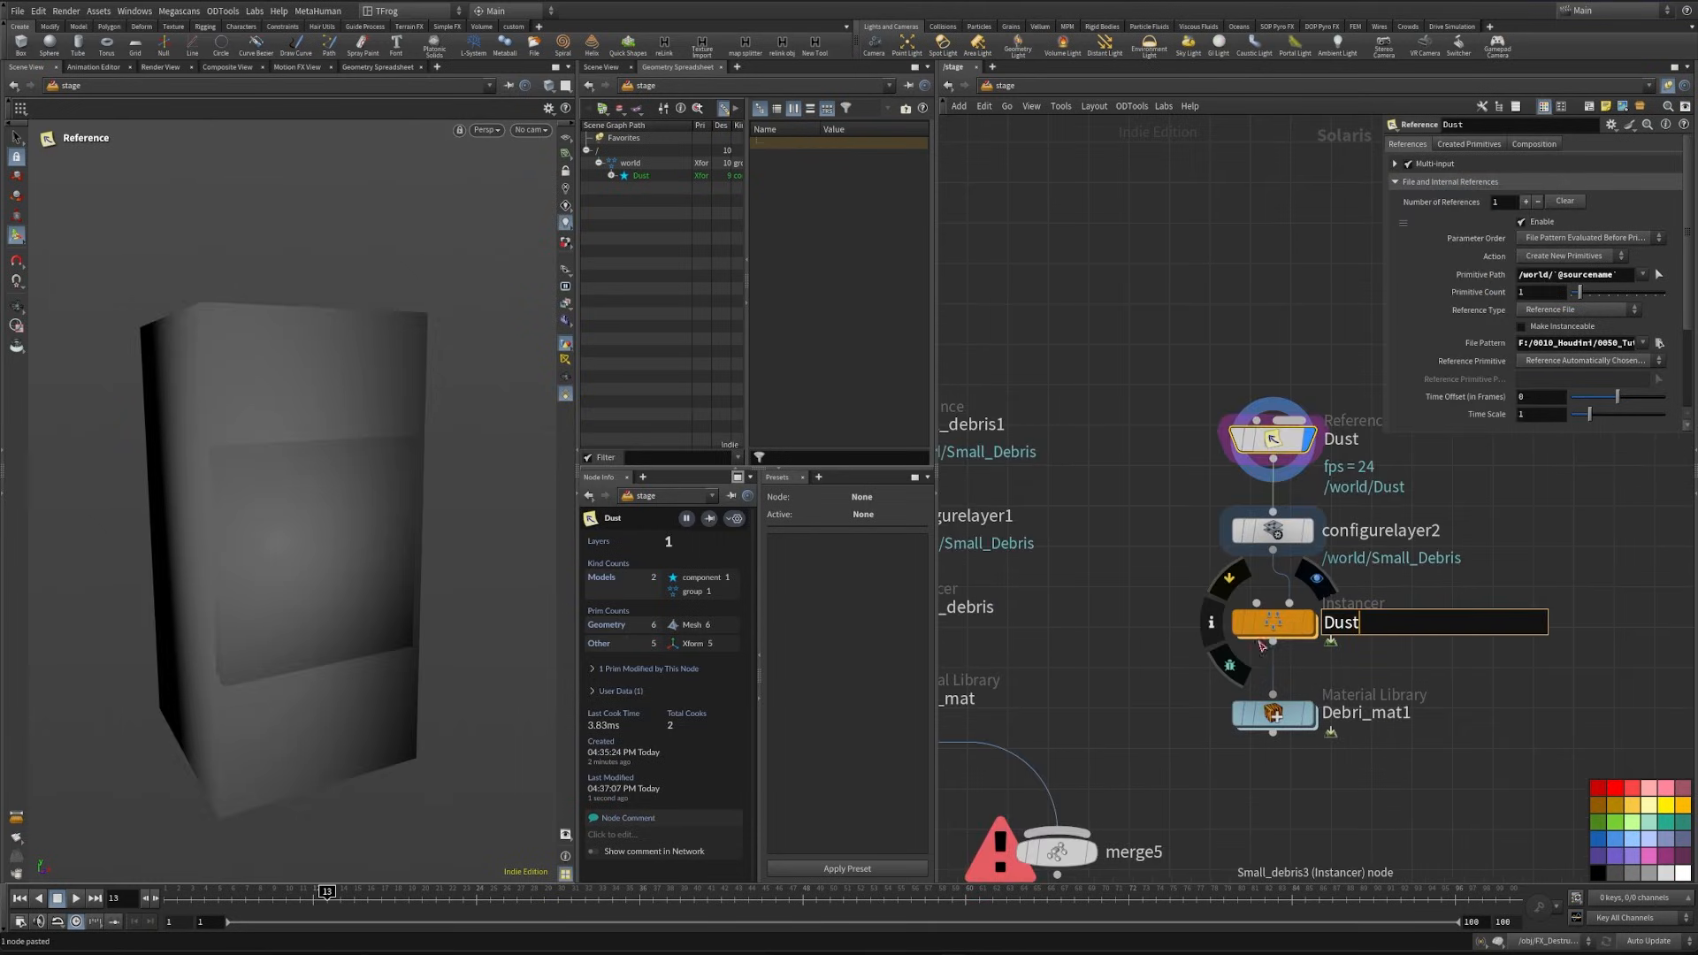
pyautogui.write('_inst')
pyautogui.press('Return')
pyautogui.moveTo(984, 612); pyautogui.dragTo(1143, 579, button='middle')
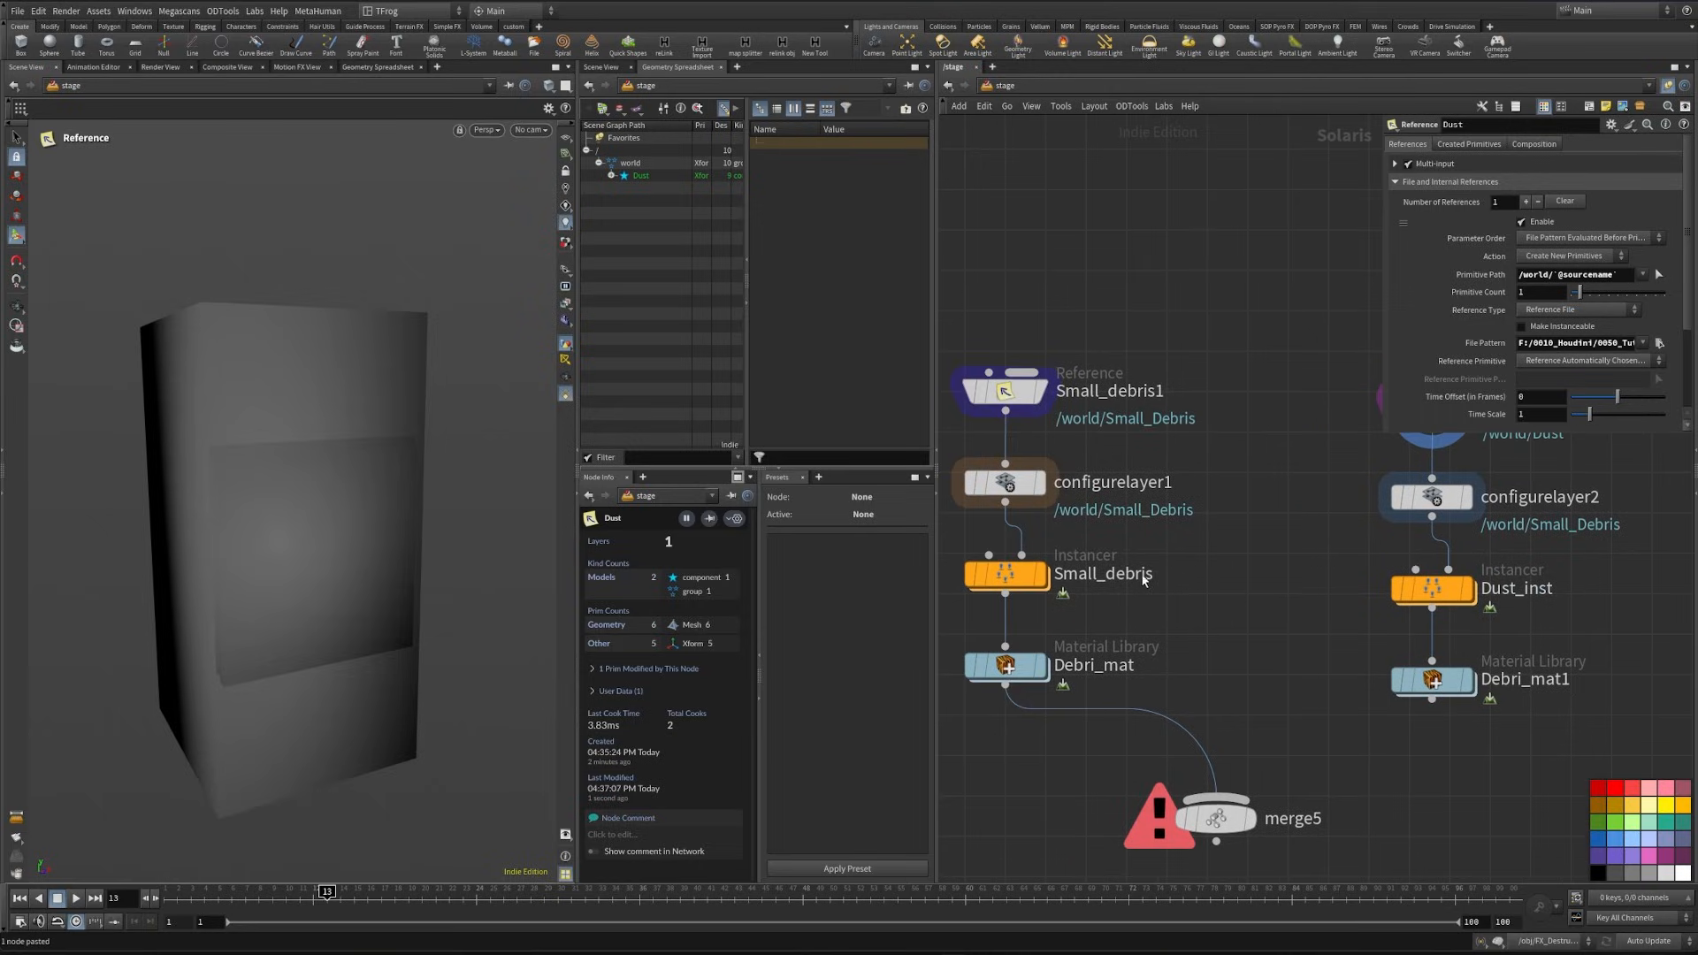
pyautogui.doubleClick(1143, 579)
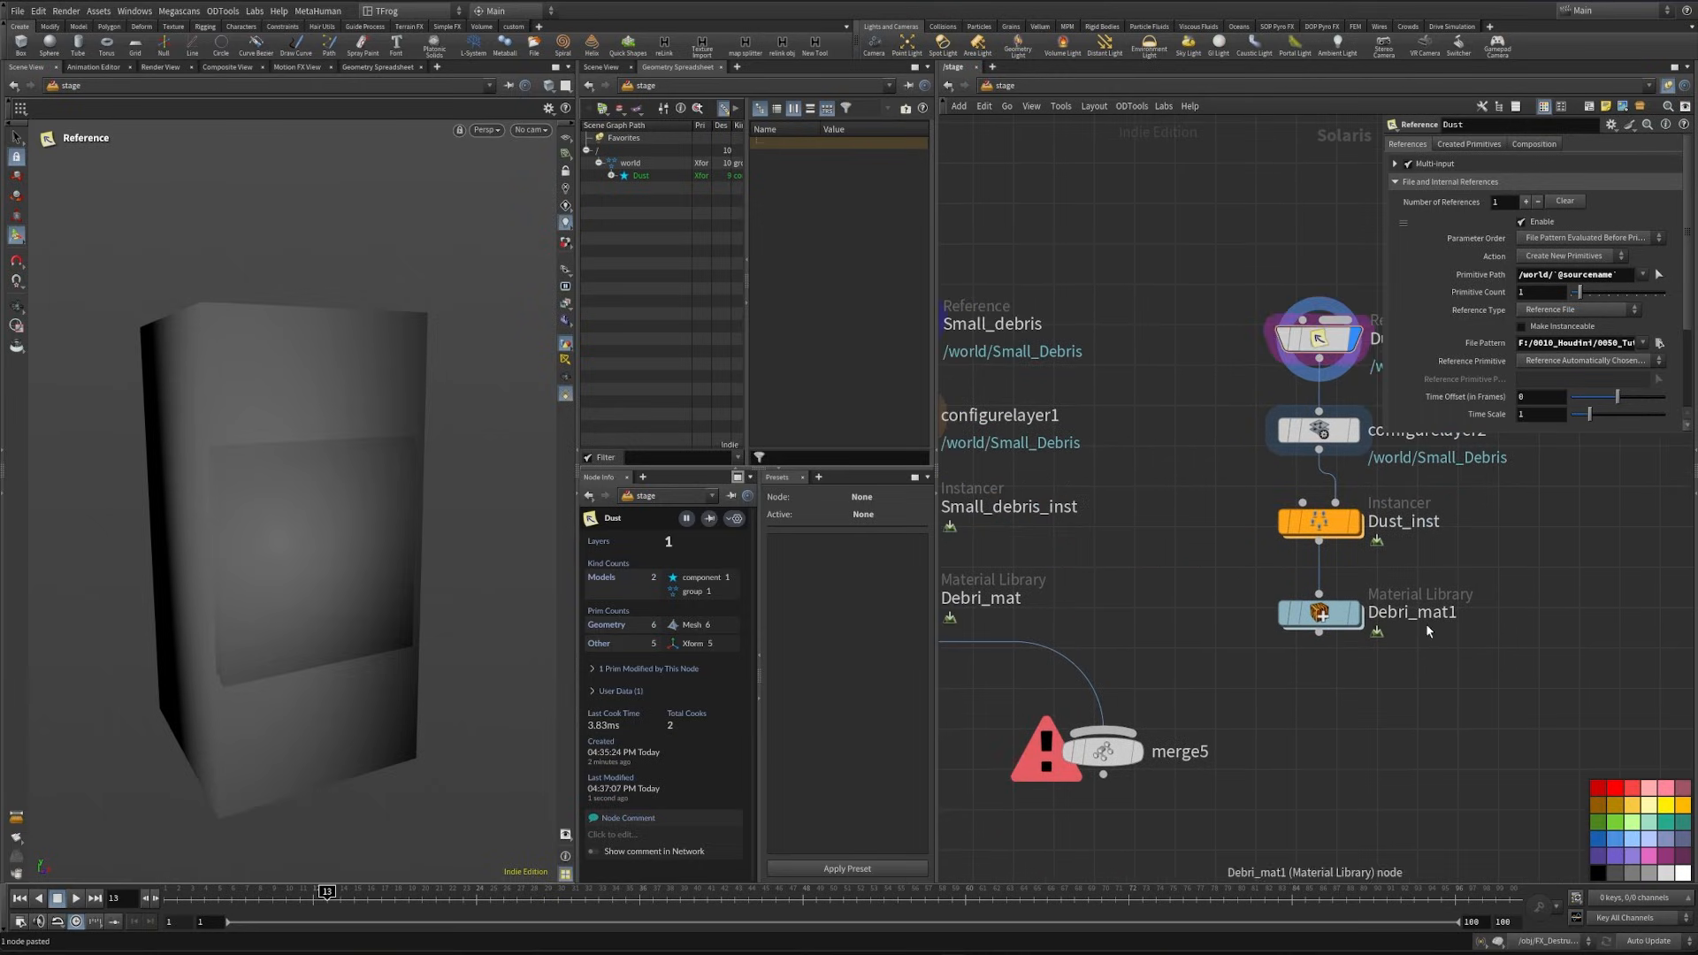
# - Rename the dust chain's material library as Dust_mat
pyautogui.click(1425, 619)
pyautogui.moveTo(1464, 618); pyautogui.dragTo(1297, 623)
pyautogui.write('Dust_mat')
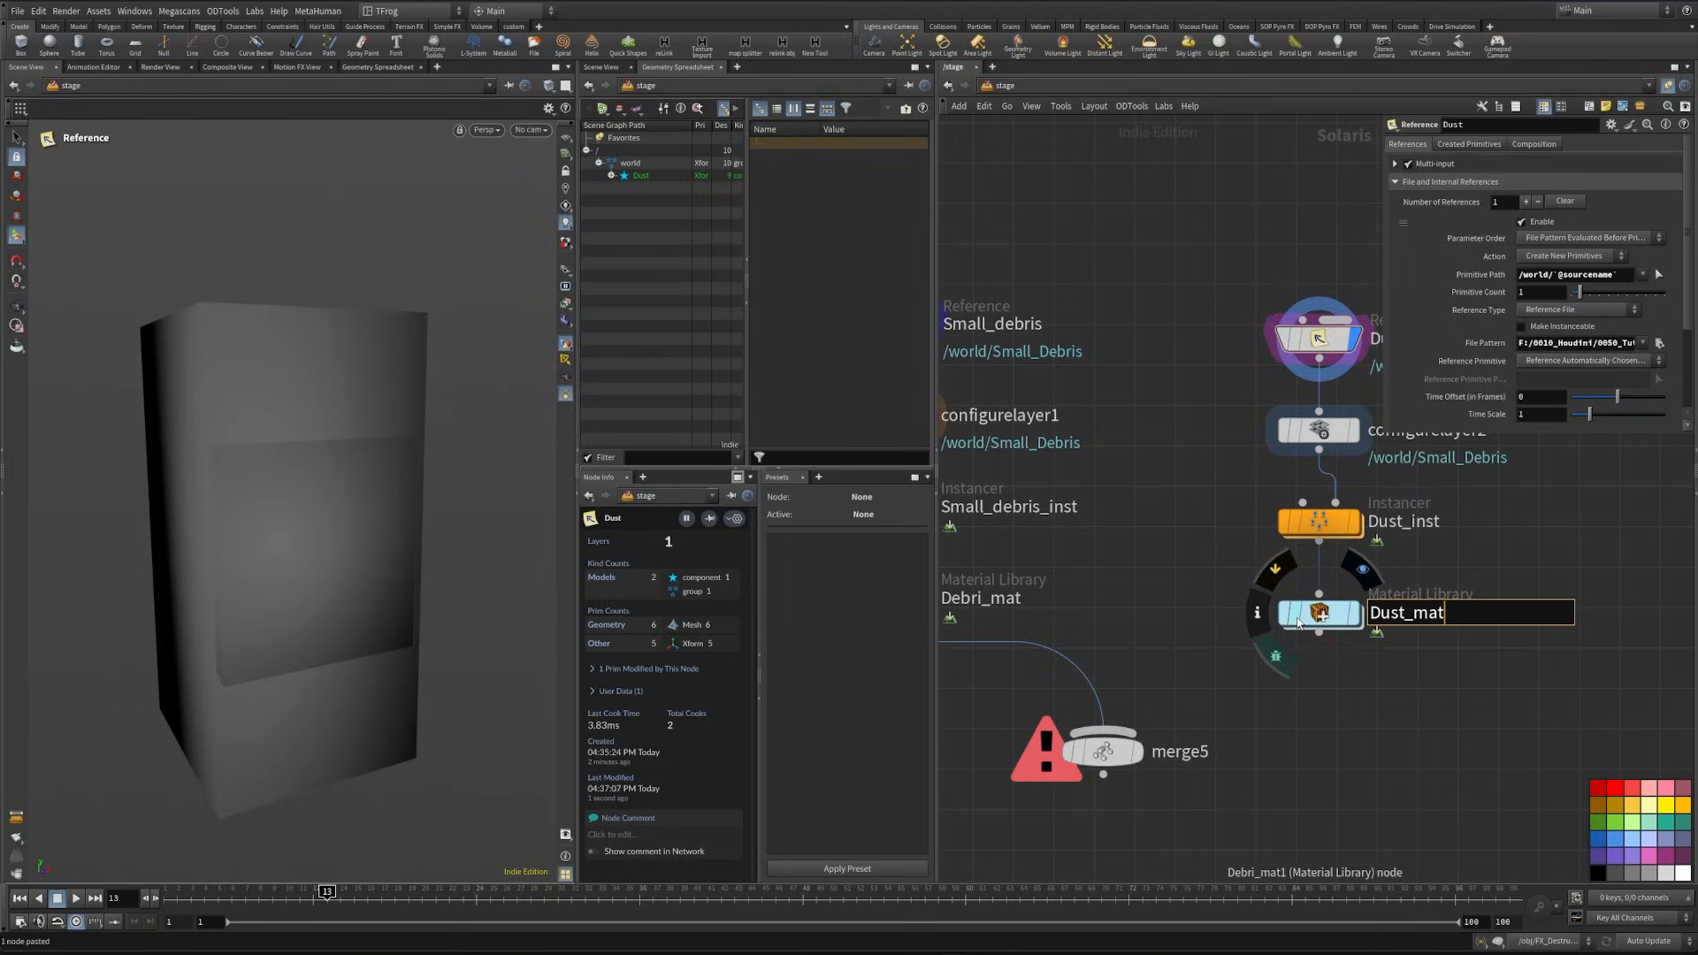
pyautogui.press('Return')
# - Connect Dust_mat into merge5 and merge5 into merge4, with merge4 as the displayed node
pyautogui.moveTo(1366, 724); pyautogui.dragTo(1445, 616, button='middle')
pyautogui.moveTo(1397, 524); pyautogui.dragTo(1213, 648)
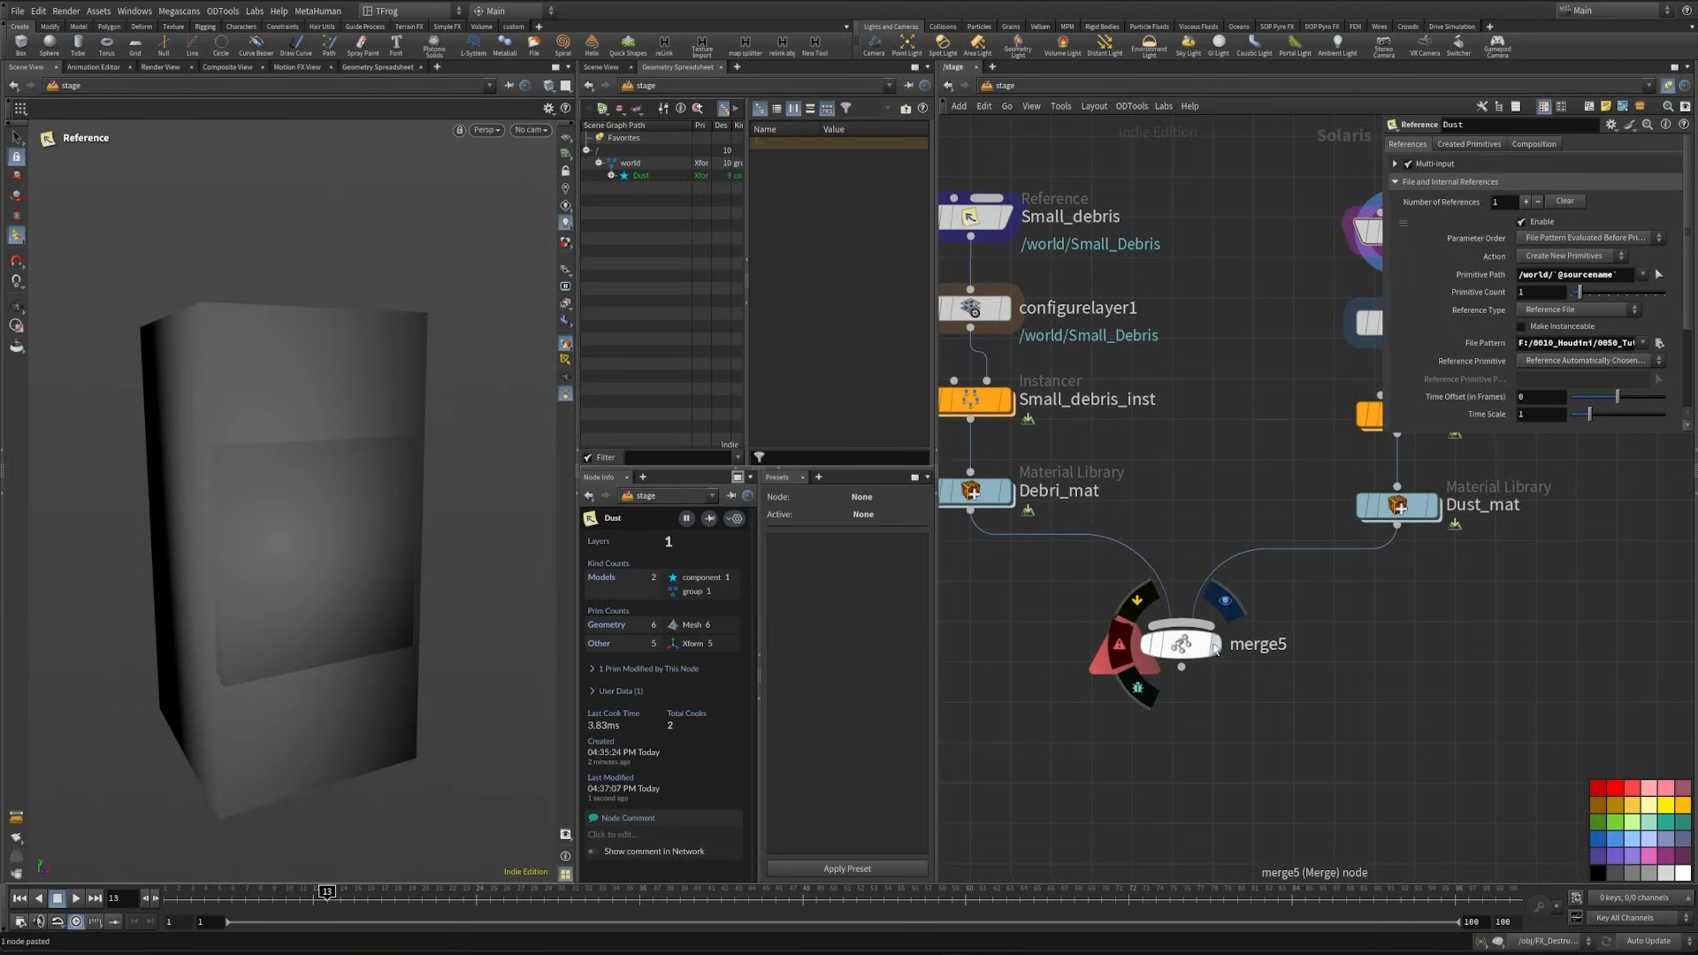
pyautogui.click(1213, 648)
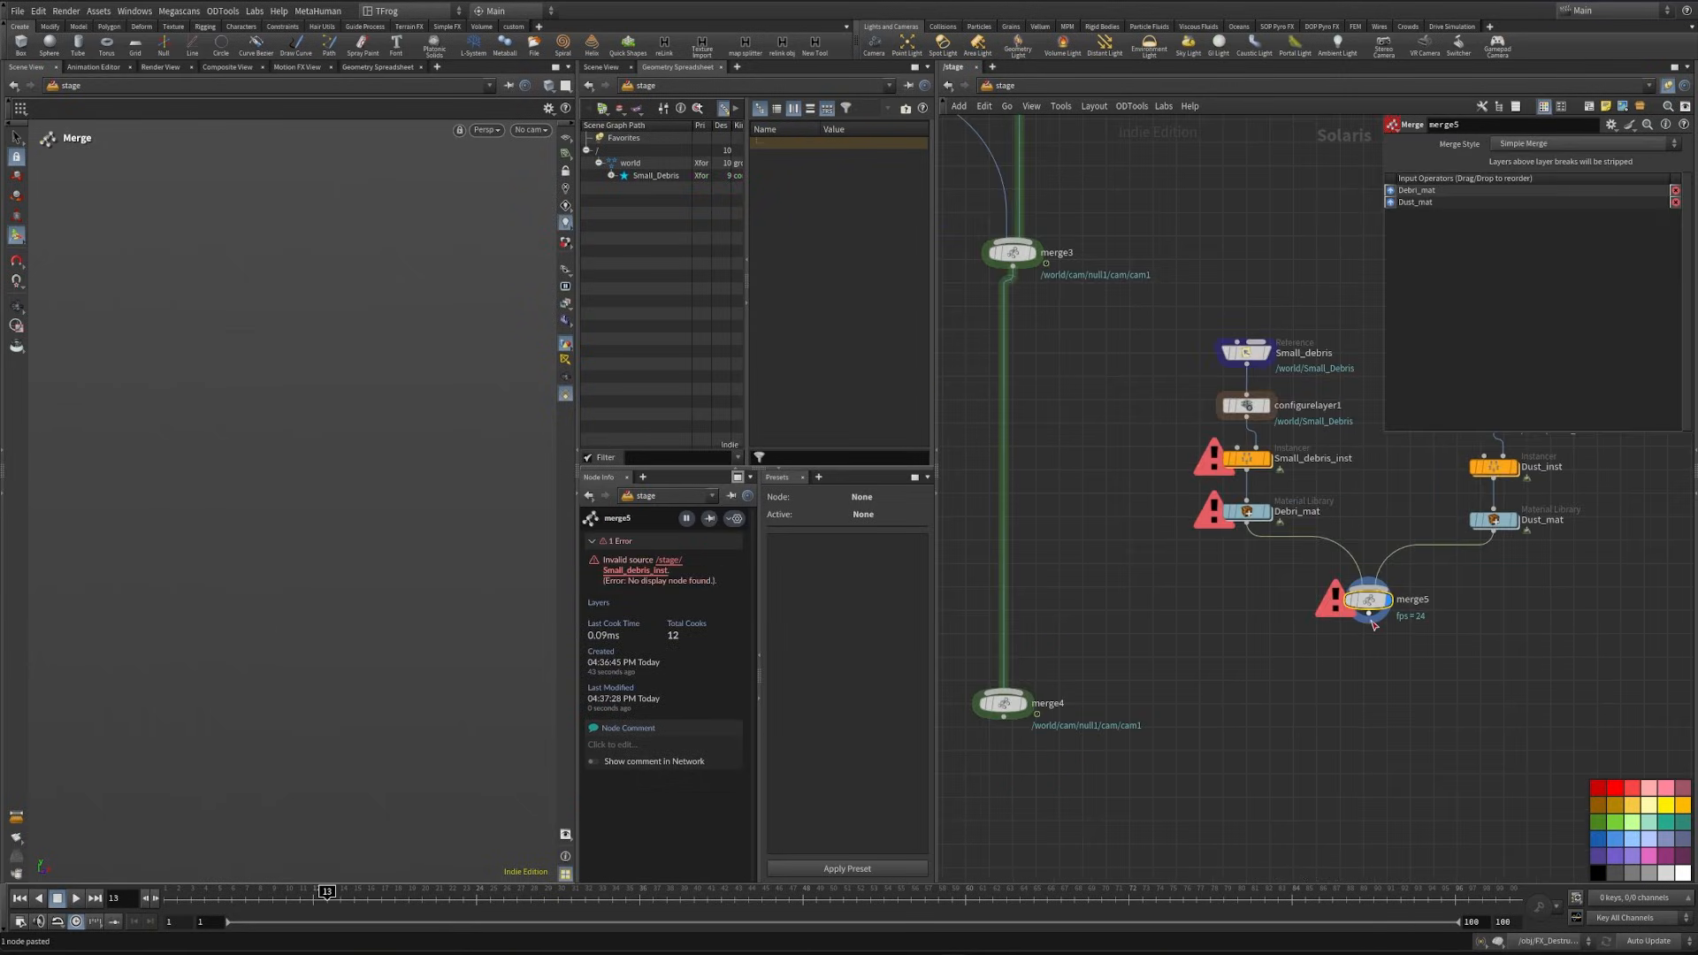
pyautogui.click(1368, 616)
pyautogui.click(1046, 702)
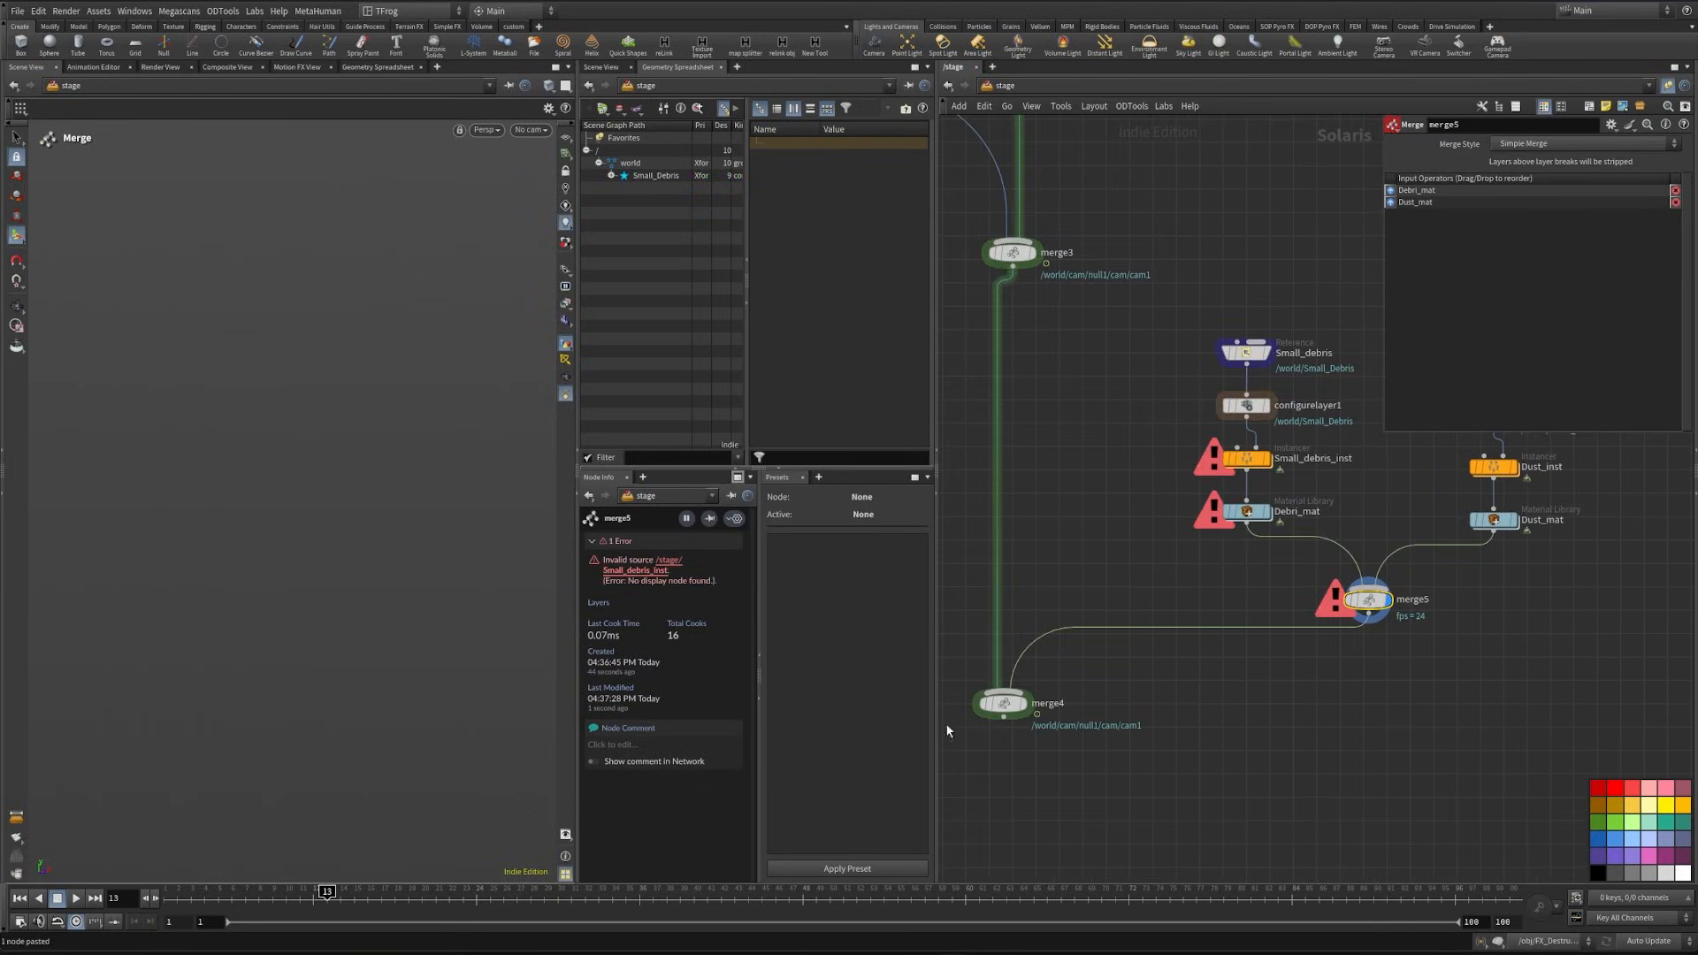
pyautogui.moveTo(1067, 745); pyautogui.dragTo(1217, 674, button='middle')
pyautogui.click(1174, 634)
# - Bypass the Small_debris_inst and Dust_inst instancers
pyautogui.moveTo(1374, 474); pyautogui.dragTo(1112, 510, button='middle')
pyautogui.moveTo(1079, 436); pyautogui.dragTo(1034, 467, button='middle')
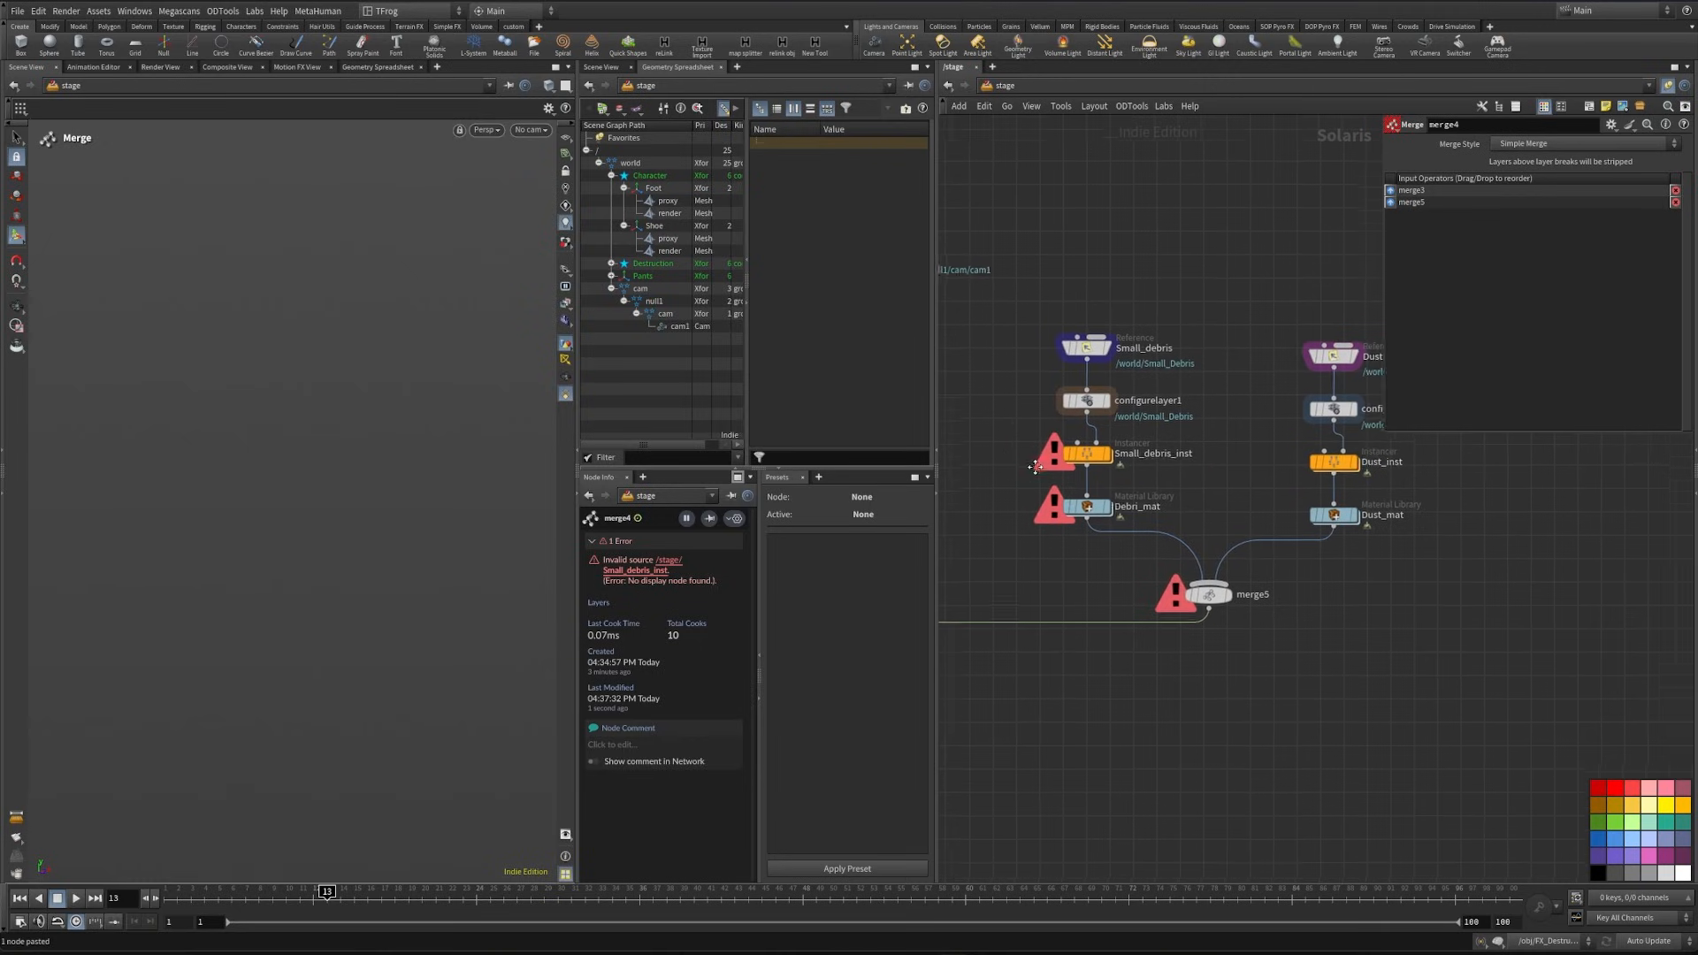
pyautogui.moveTo(1035, 467); pyautogui.dragTo(1335, 450)
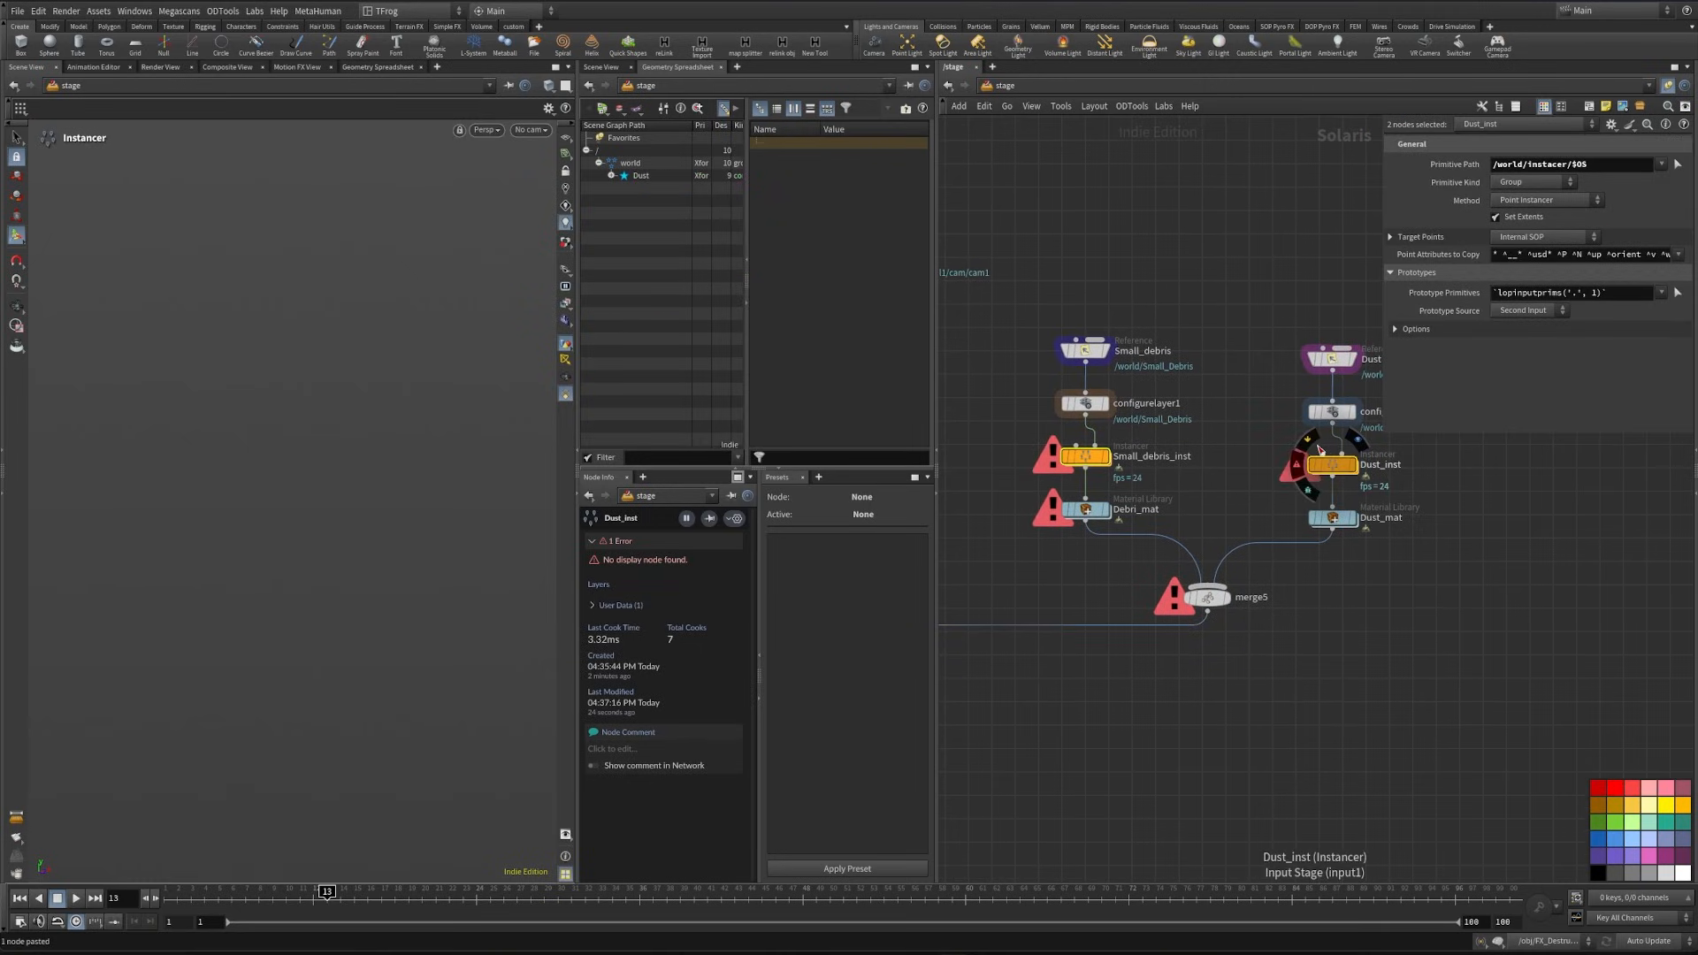
pyautogui.moveTo(1031, 534); pyautogui.dragTo(1057, 559, button='middle')
pyautogui.press('b')
# - Copy the Ground sticky note and place it above the small debris chain
pyautogui.scroll(-2, 1044, 501)
pyautogui.moveTo(1044, 500); pyautogui.dragTo(981, 537, button='middle')
pyautogui.moveTo(1158, 429); pyautogui.dragTo(1292, 566)
pyautogui.moveTo(1164, 514); pyautogui.dragTo(1412, 534, button='middle')
pyautogui.moveTo(1305, 420); pyautogui.dragTo(1217, 588)
pyautogui.moveTo(1270, 367); pyautogui.dragTo(1354, 511, button='middle')
pyautogui.scroll(-2, 1355, 511)
pyautogui.keyDown('alt'); pyautogui.moveTo(1111, 368); pyautogui.dragTo(1324, 526); pyautogui.keyUp('alt')
pyautogui.scroll(4, 1338, 541)
# - Change the copied note's text to "Small Debri"
pyautogui.doubleClick(1363, 537)
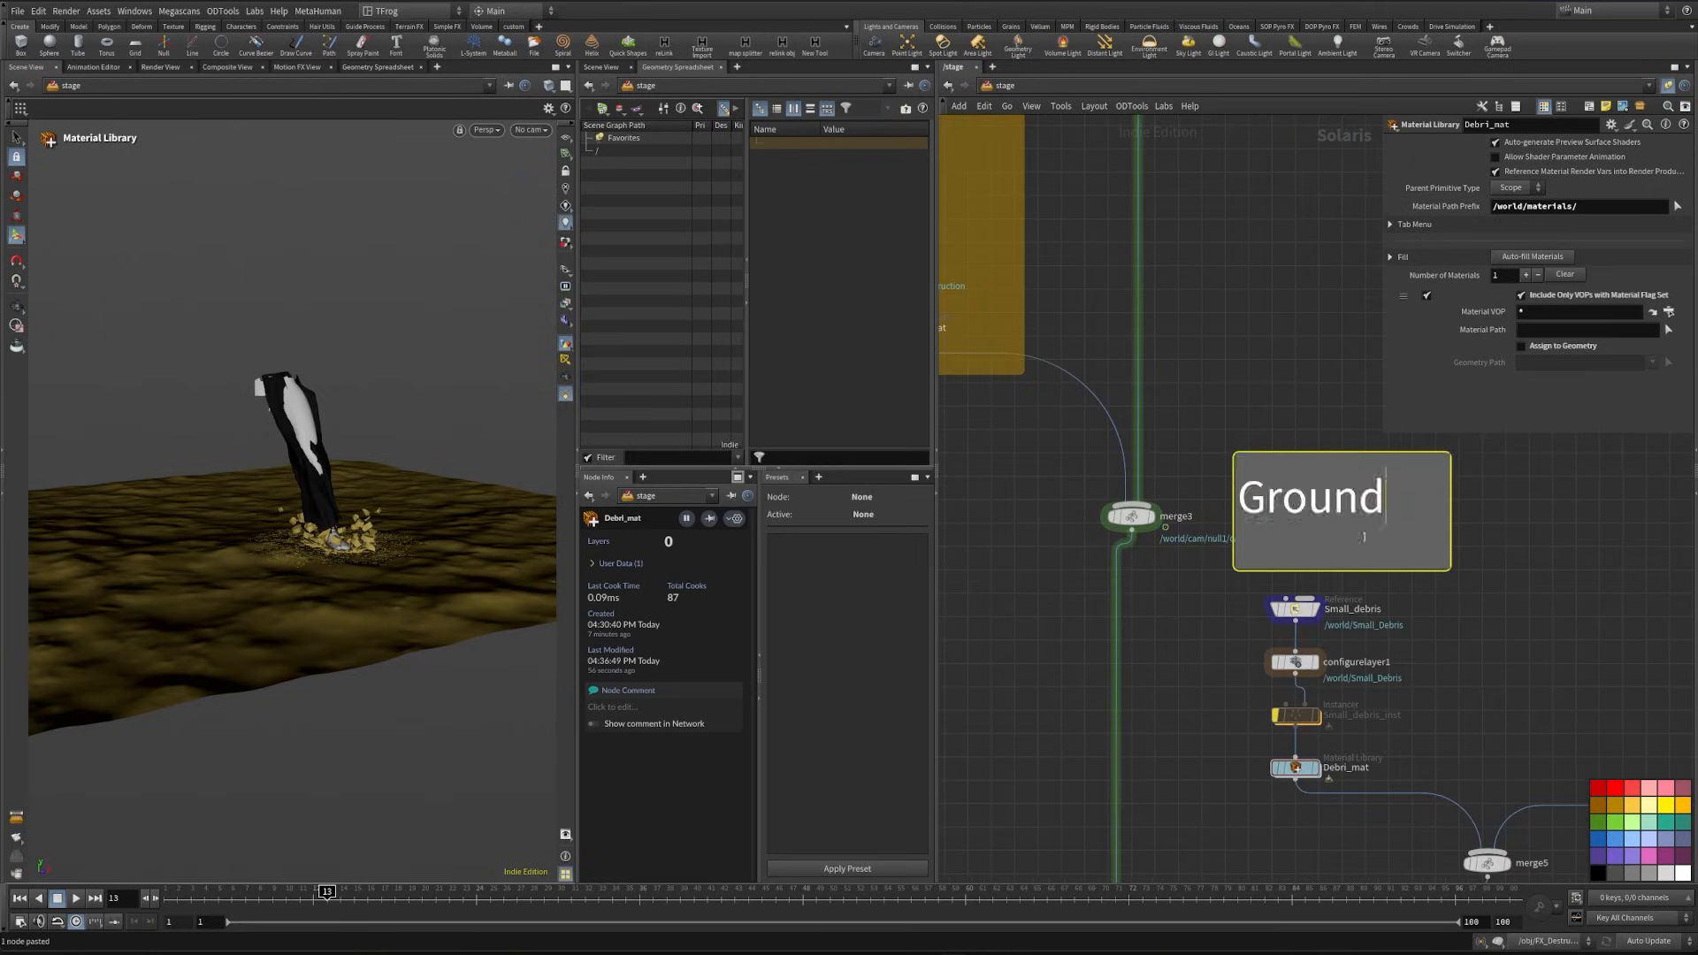
pyautogui.hotkey('ctrl', 'a')
pyautogui.write('Small De')
pyautogui.press('Escape')
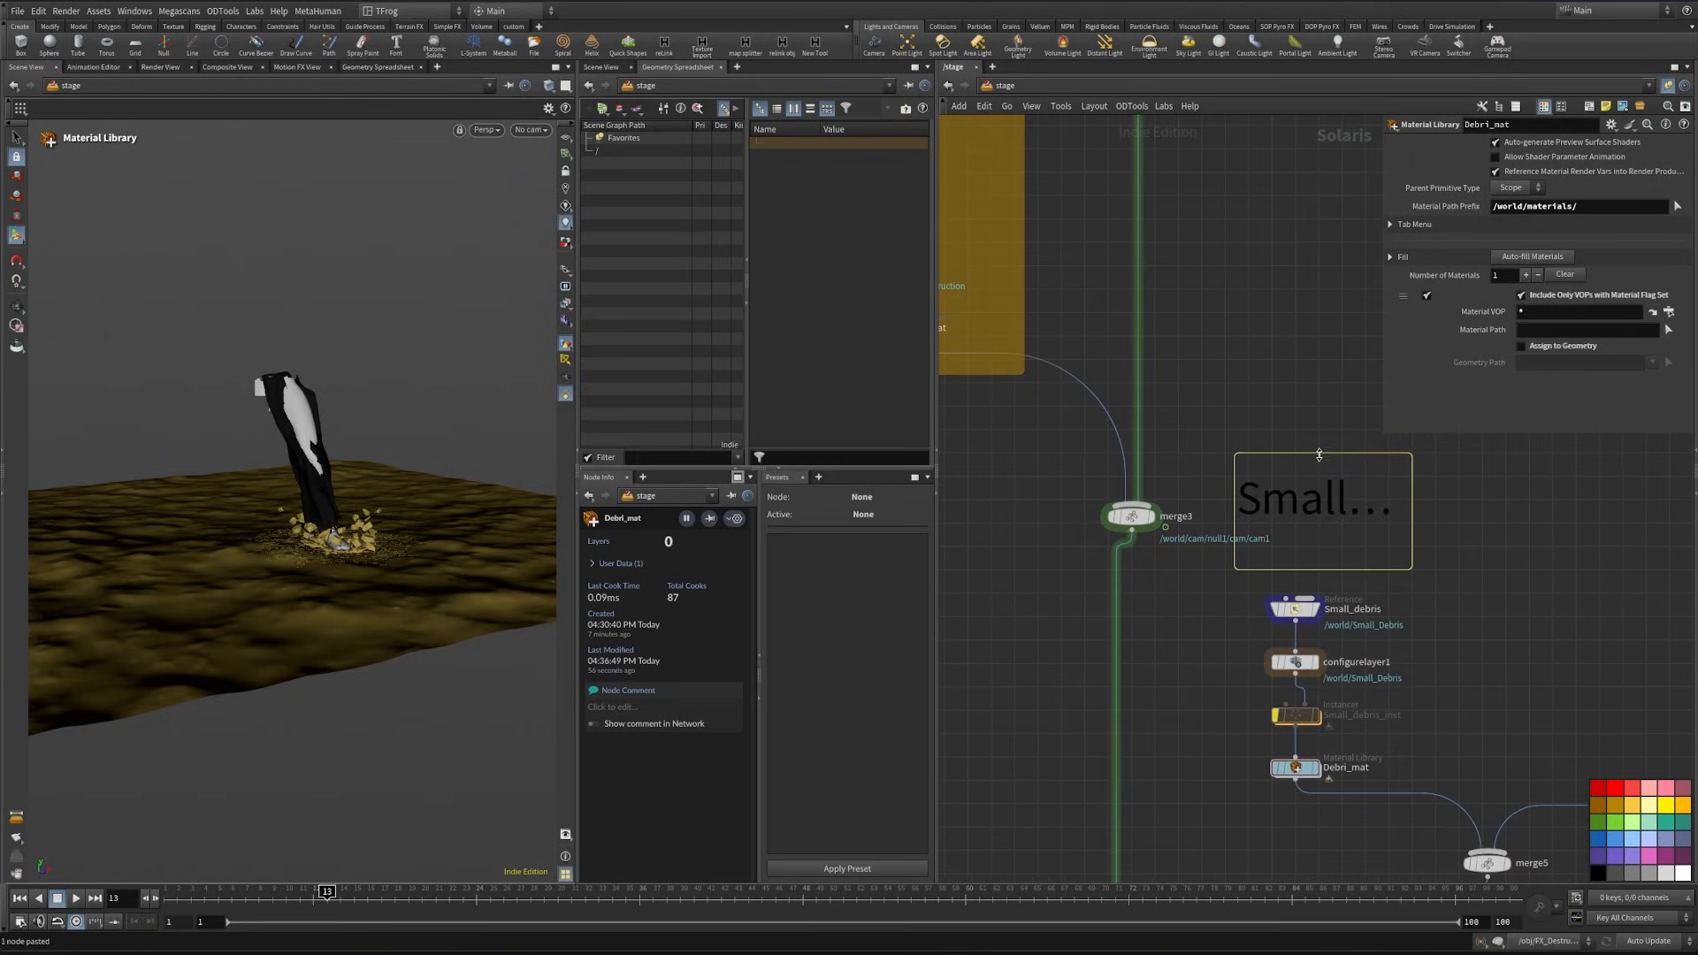
# - Enlarge the Small Debri note and enclose it with the four debris nodes in a dark yellow network box
pyautogui.moveTo(1318, 454); pyautogui.dragTo(1315, 413)
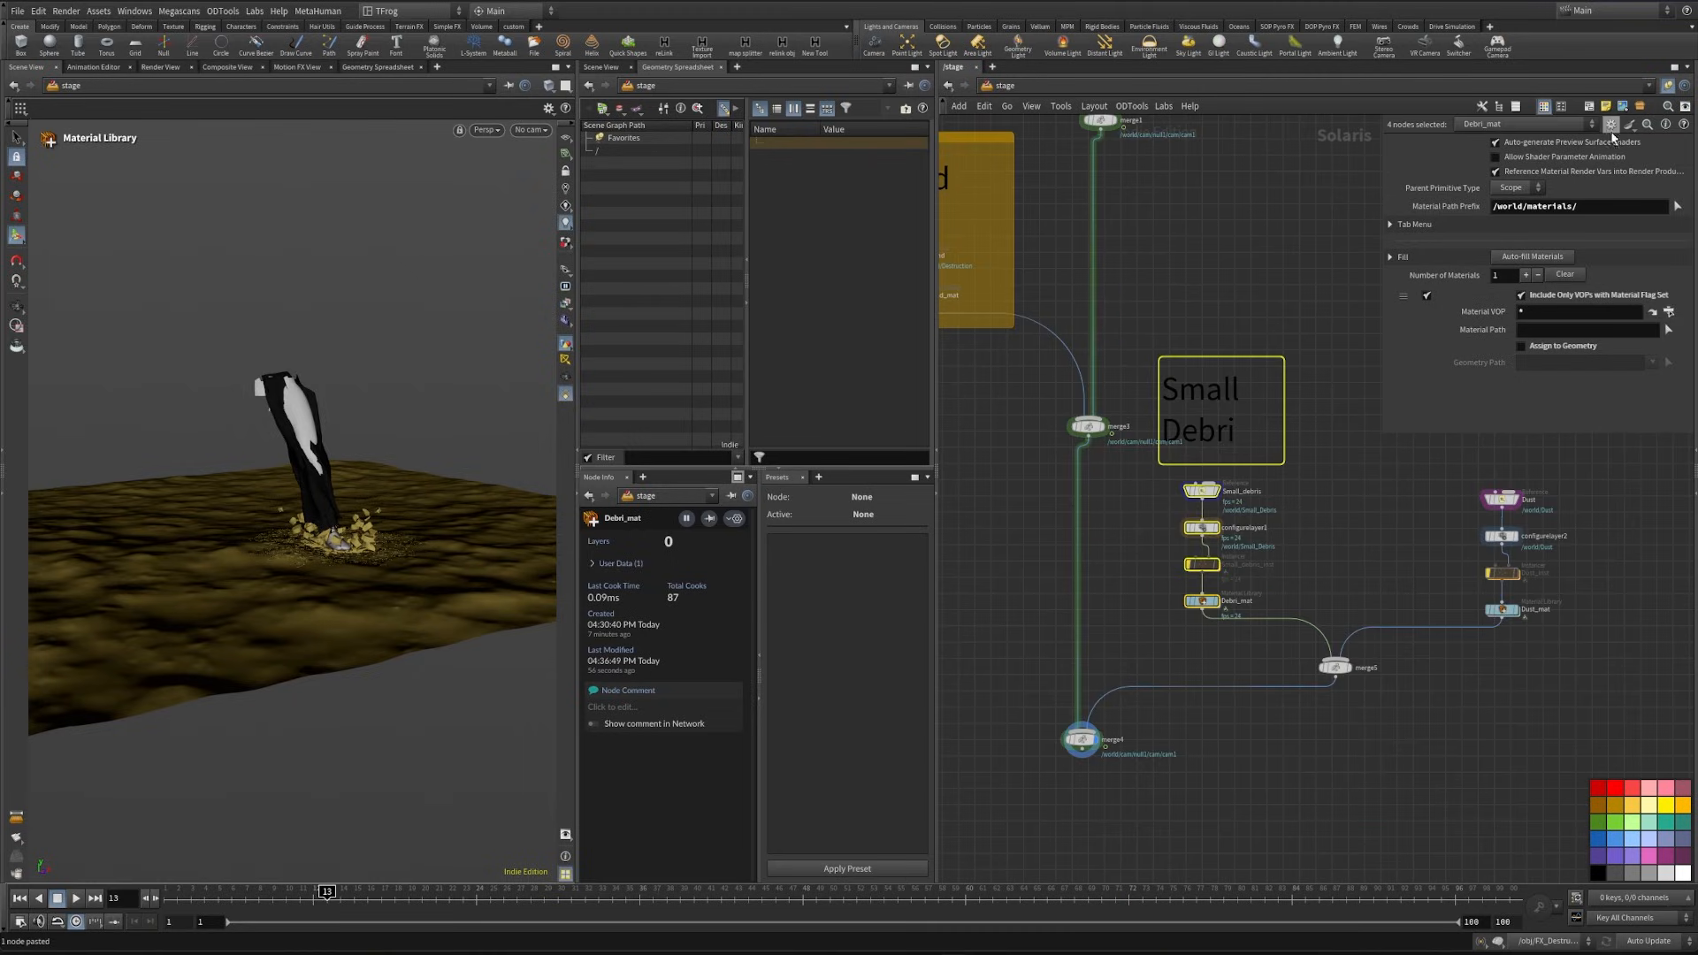
pyautogui.click(1589, 112)
pyautogui.moveTo(1380, 519); pyautogui.dragTo(1204, 559, button='middle')
# - Copy the Small Debri note above the dust chain, change its text to "Dust" and reduce its height
pyautogui.click(1092, 386)
pyautogui.moveTo(1092, 389); pyautogui.dragTo(1246, 456, button='middle')
pyautogui.keyDown('alt'); pyautogui.moveTo(1188, 478); pyautogui.dragTo(1477, 480); pyautogui.keyUp('alt')
pyautogui.moveTo(1504, 527); pyautogui.dragTo(1436, 575, button='middle')
pyautogui.doubleClick(1350, 535)
pyautogui.hotkey('ctrl', 'a')
pyautogui.write('Dust')
pyautogui.moveTo(1350, 473); pyautogui.dragTo(1351, 532)
# - Enclose the Dust note and its four nodes in a network box and colour the box light grey
pyautogui.moveTo(1259, 520); pyautogui.dragTo(1427, 780)
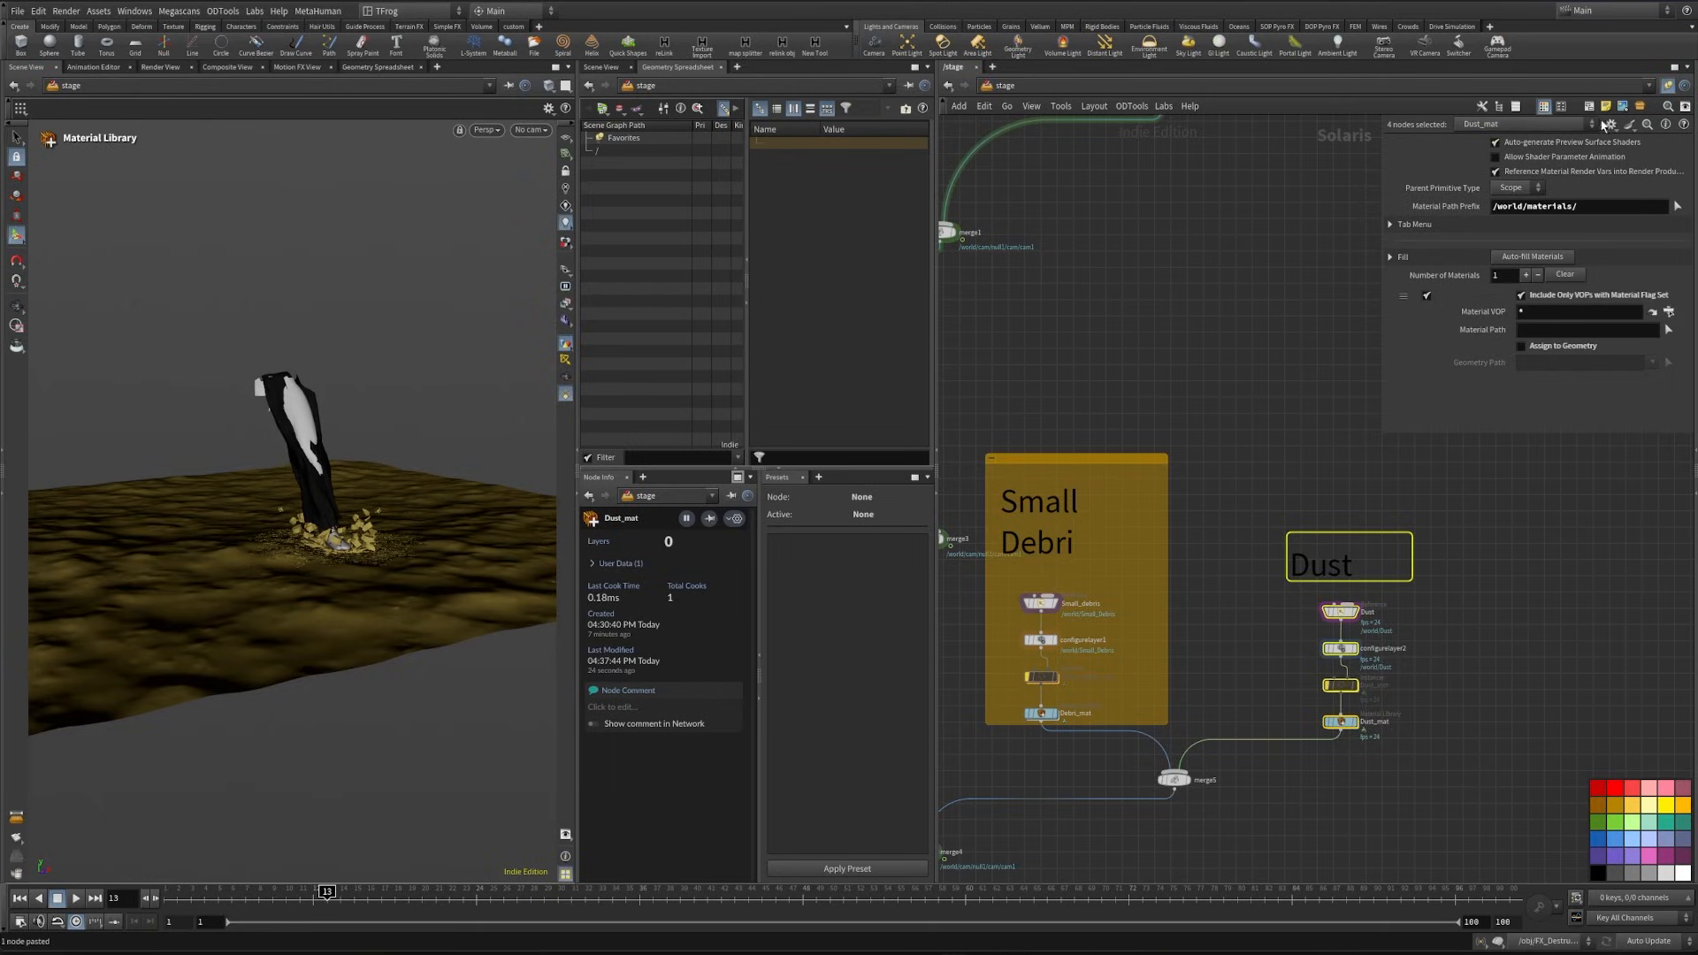
pyautogui.click(1589, 107)
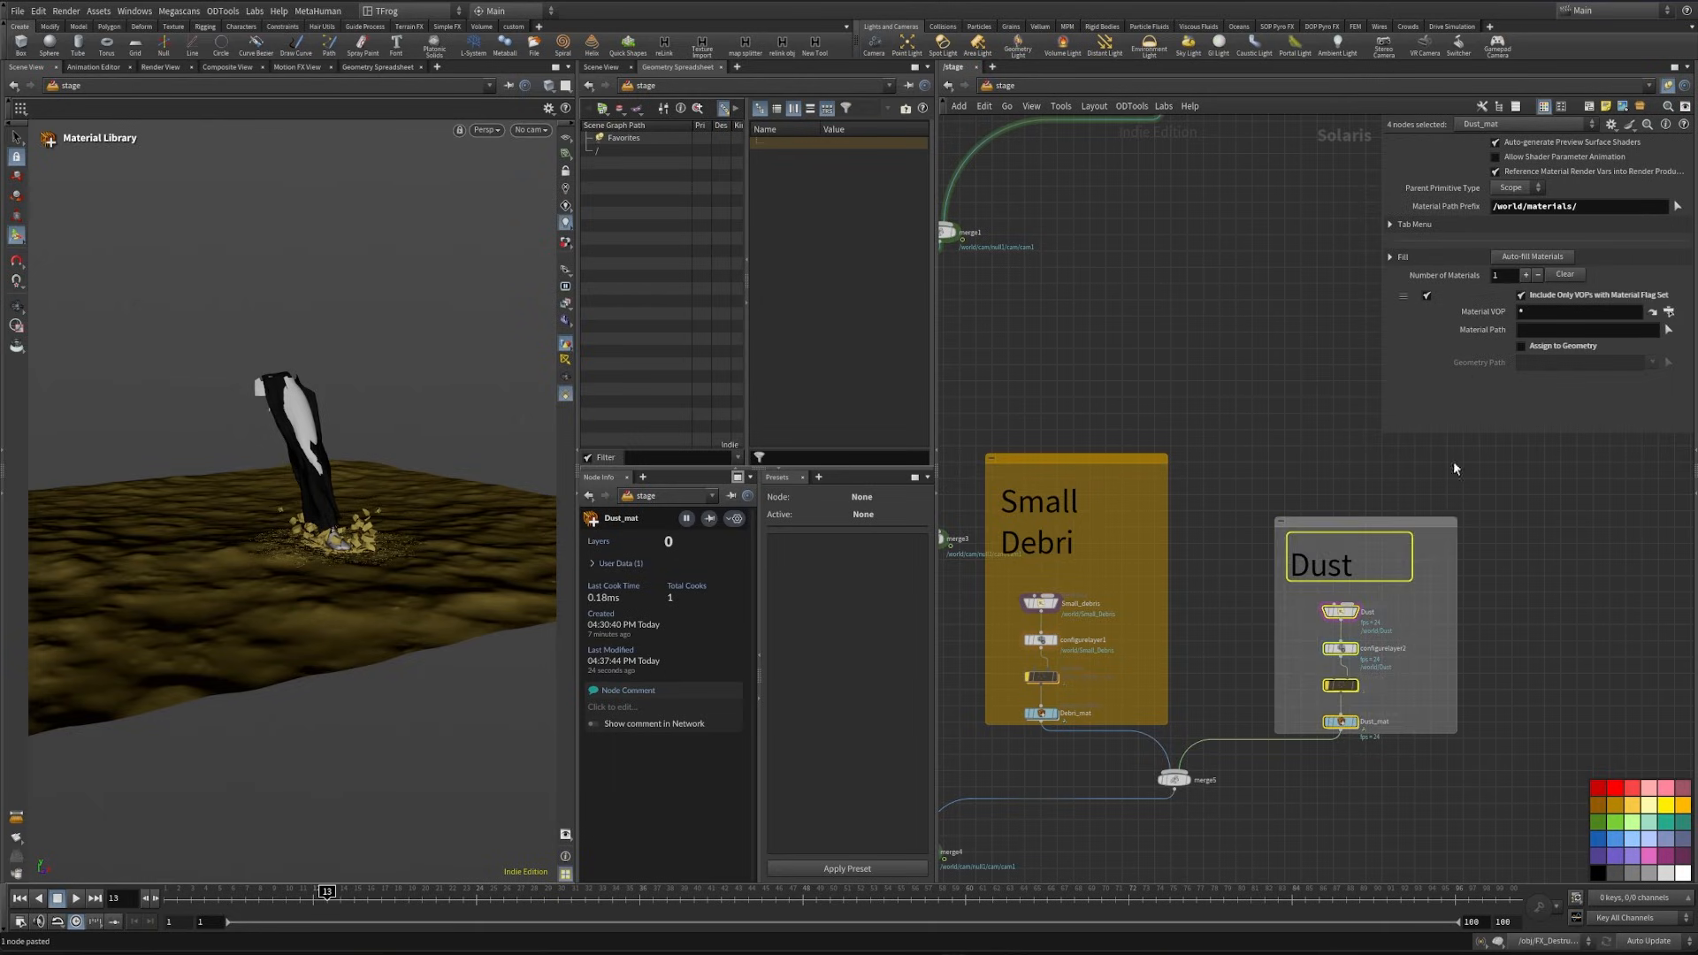
pyautogui.click(1651, 877)
pyautogui.moveTo(1469, 712); pyautogui.dragTo(1535, 675, button='middle')
# - Add another Merge node below merge4, connected to its output
pyautogui.scroll(-3, 1396, 747)
pyautogui.scroll(2, 1160, 843)
pyautogui.moveTo(1160, 843); pyautogui.dragTo(1244, 591, button='middle')
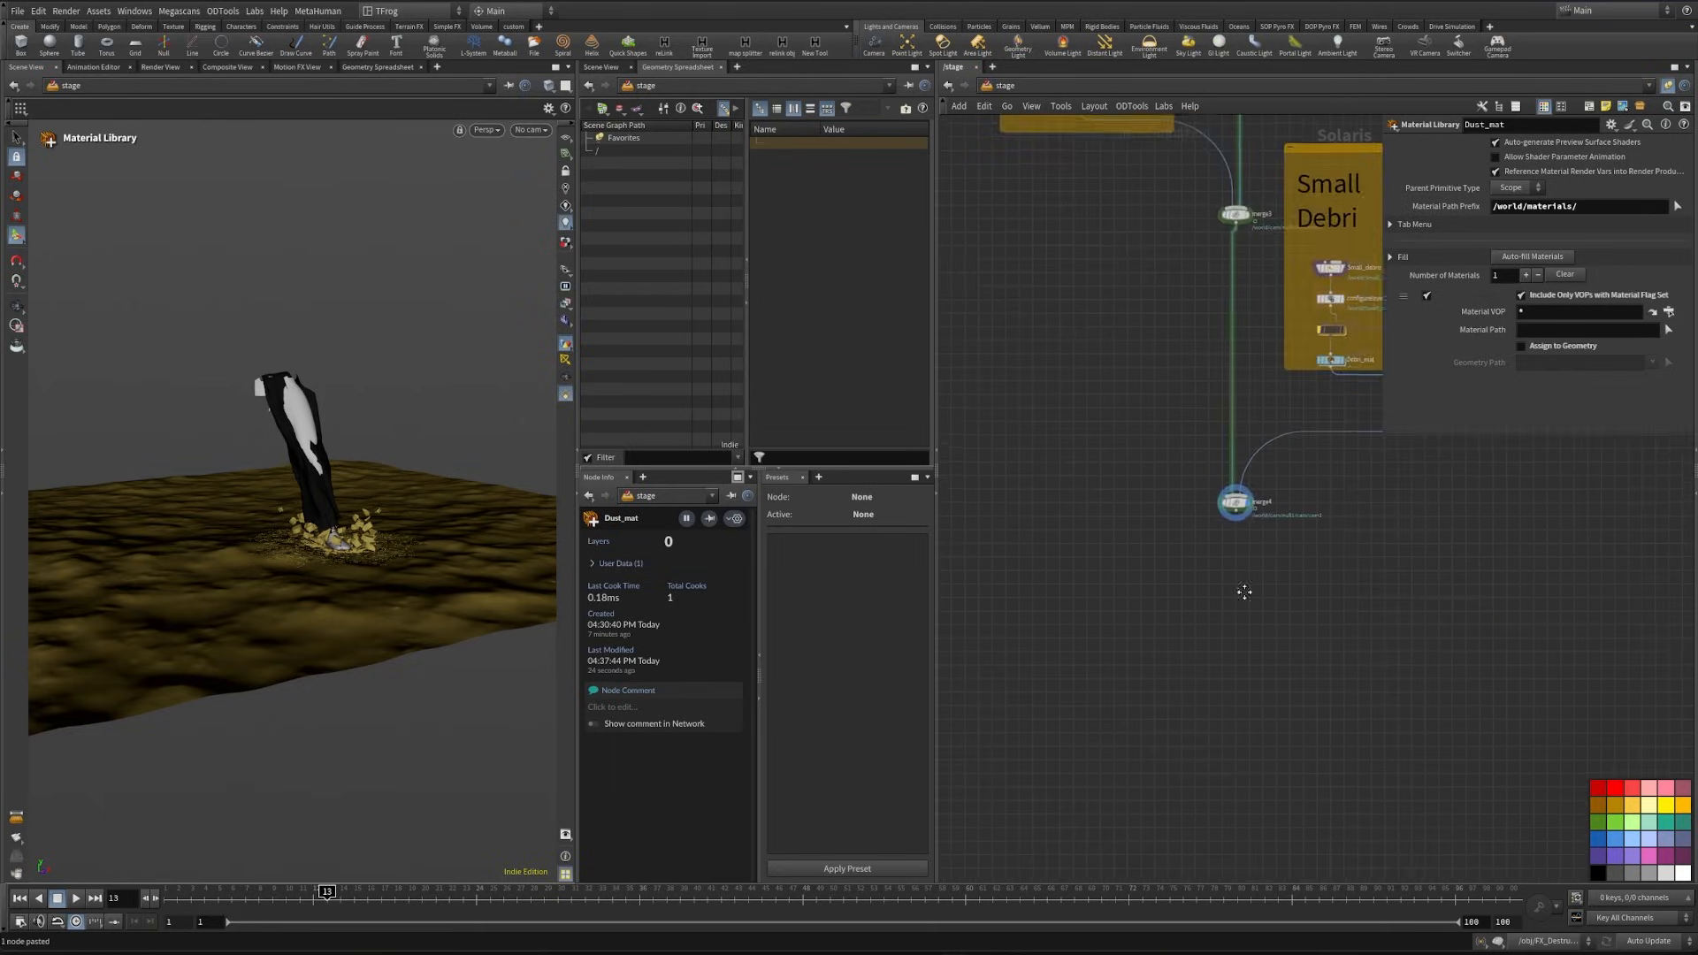
pyautogui.scroll(2, 1244, 592)
pyautogui.click(1208, 479)
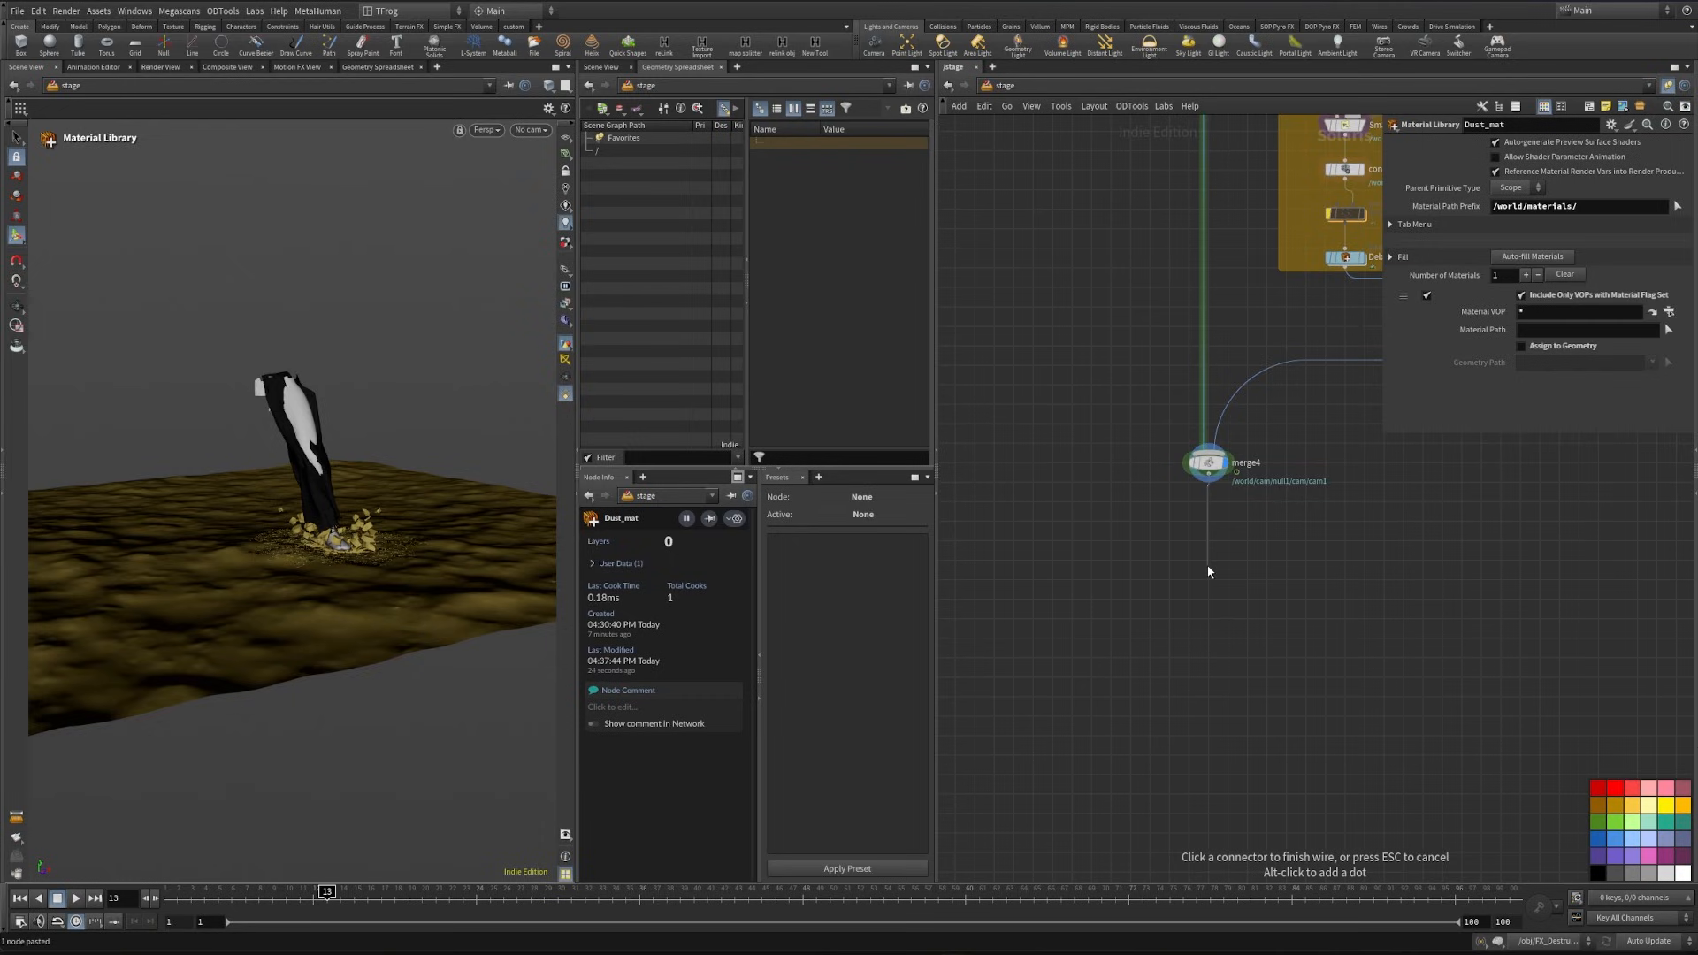
pyautogui.press('Tab')
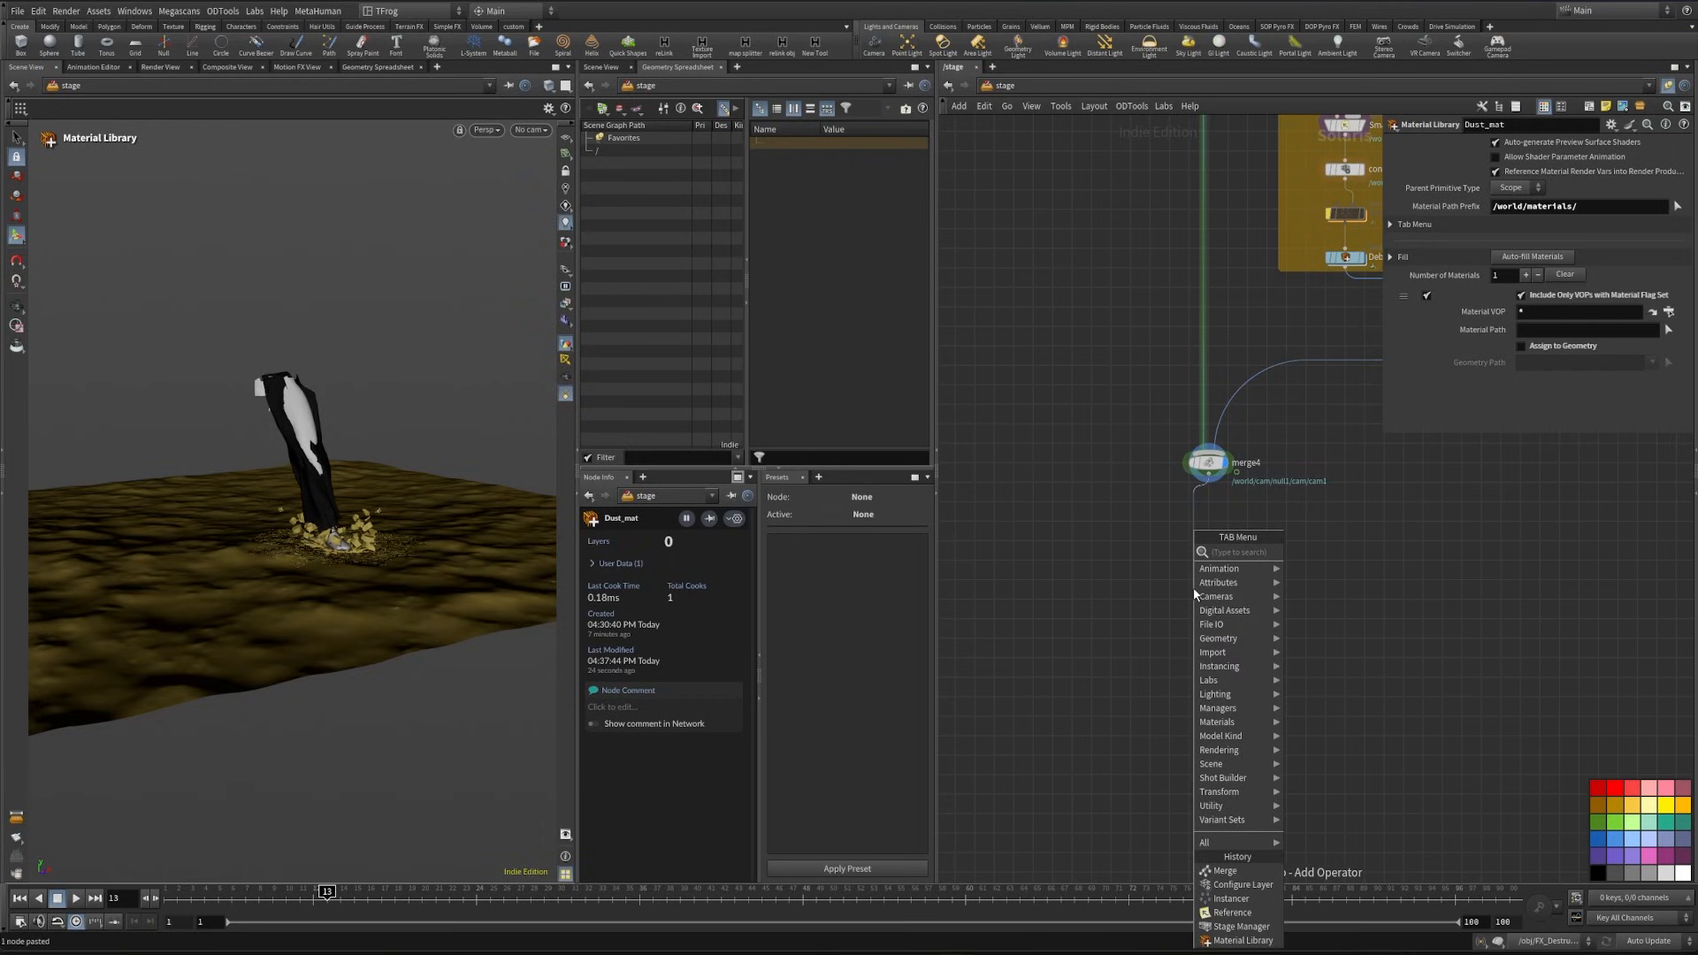
pyautogui.write('mer')
pyautogui.press('Return')
pyautogui.click(1192, 587)
pyautogui.moveTo(1193, 587); pyautogui.dragTo(1276, 644, button='middle')
pyautogui.press('Tab')
pyautogui.write('r')
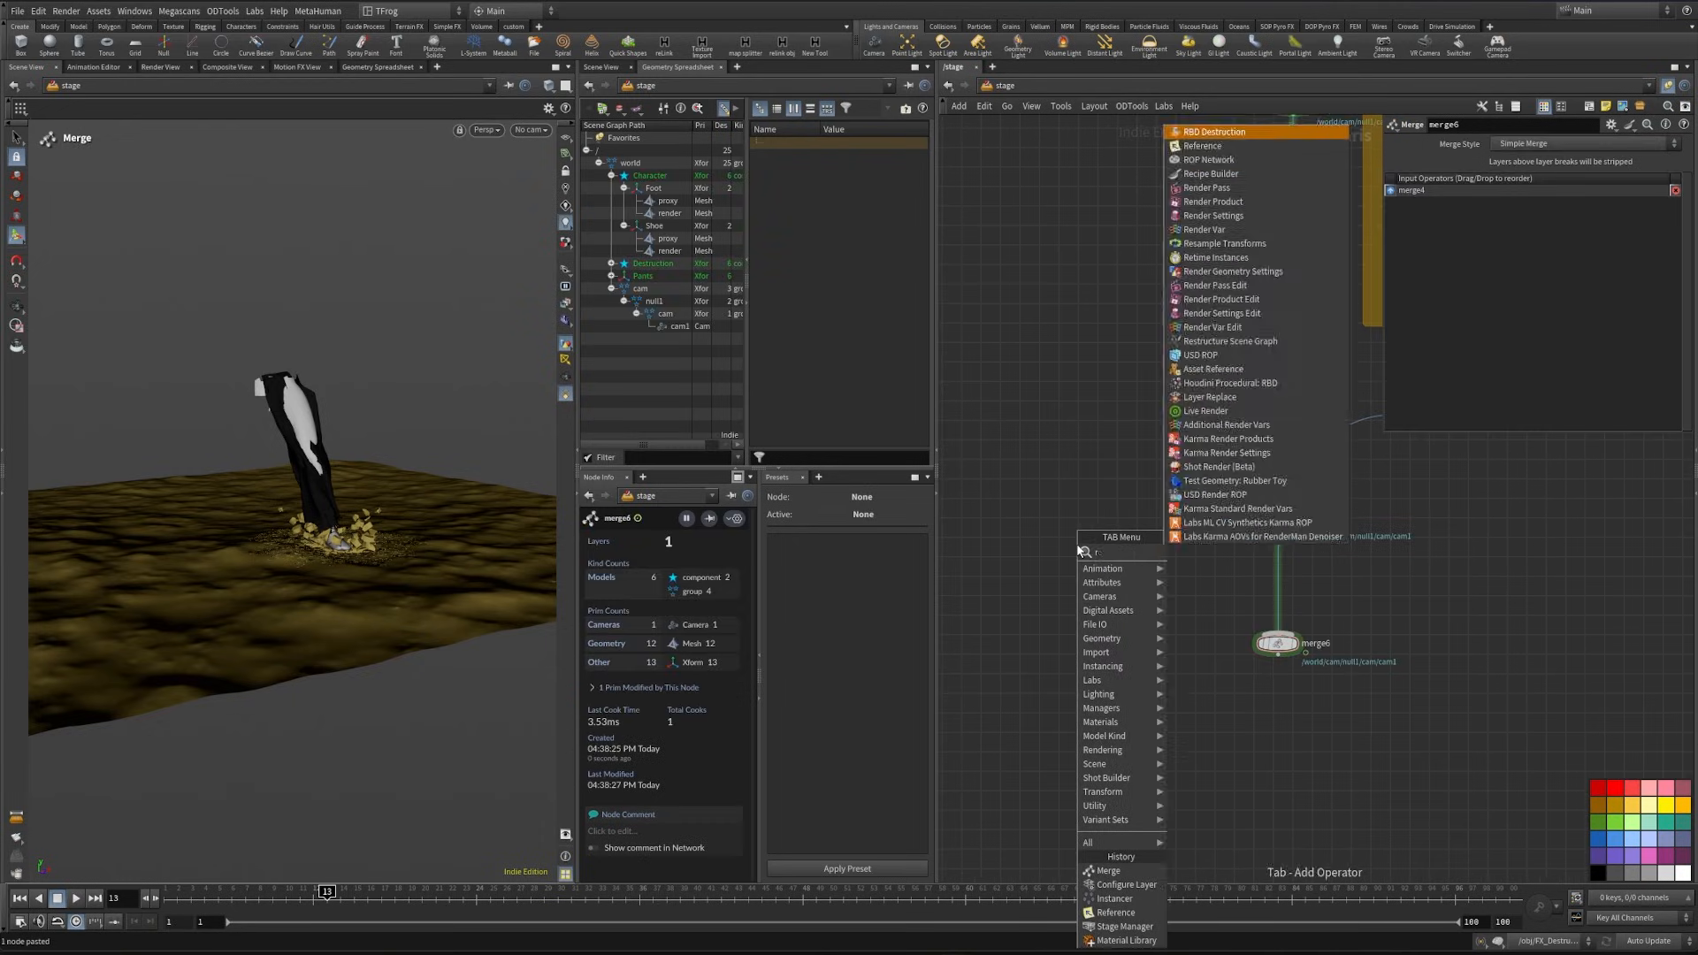
pyautogui.write('ef')
pyautogui.press('Return')
pyautogui.click(1075, 543)
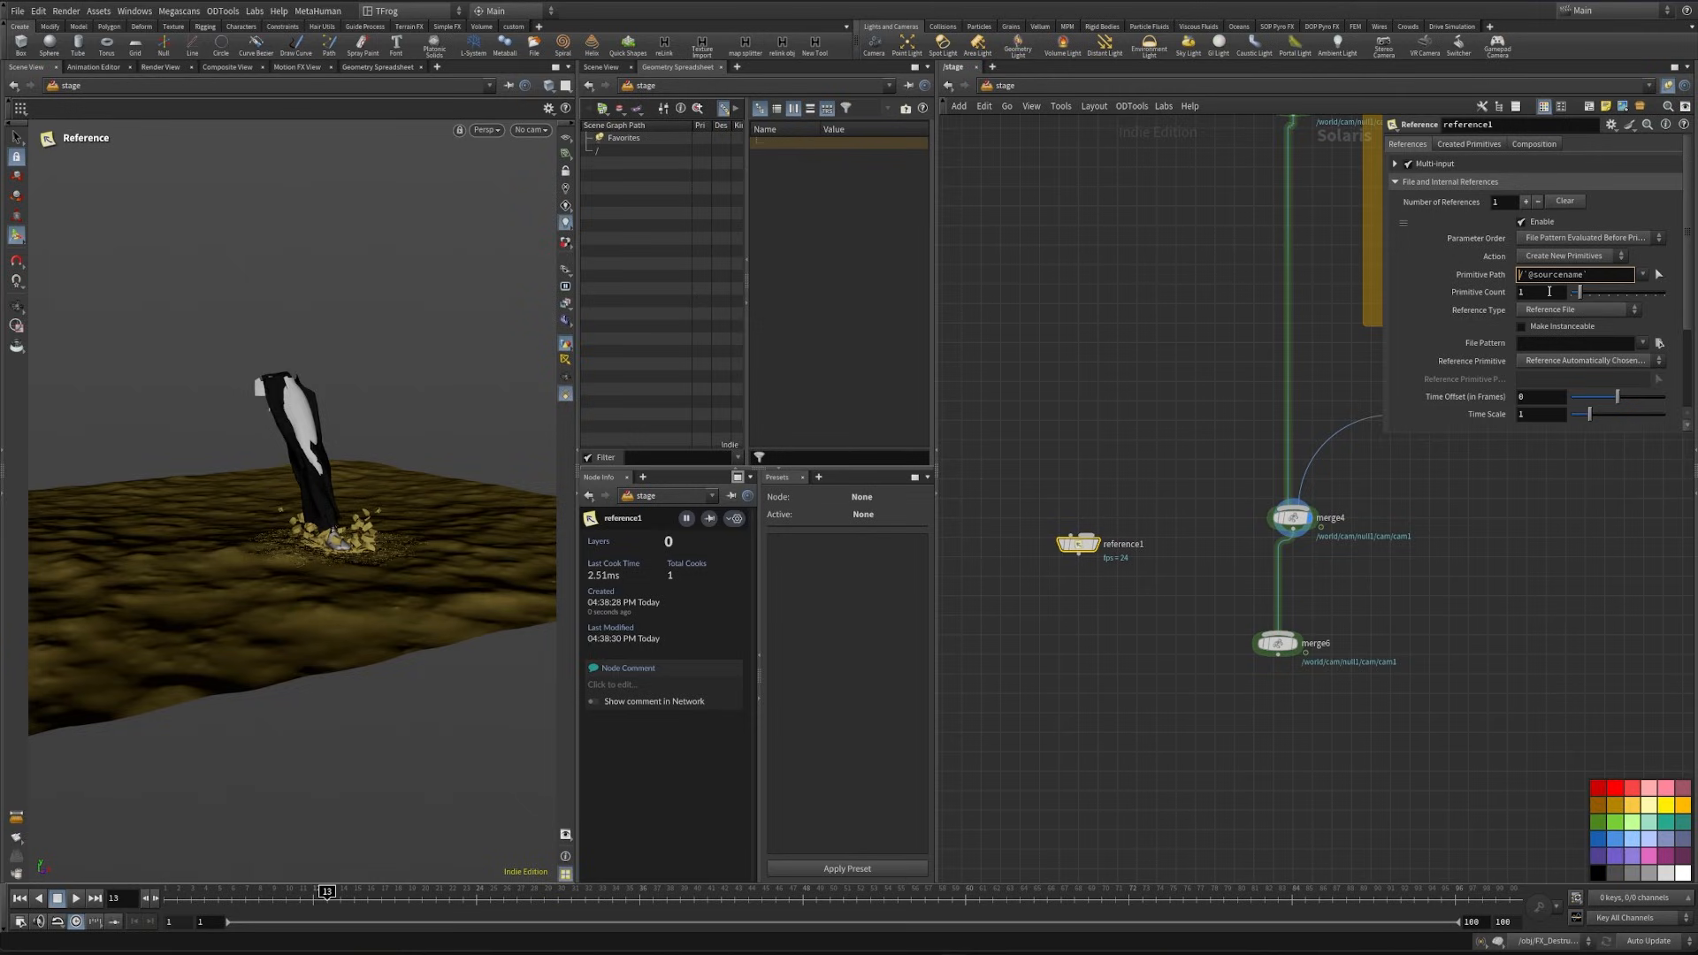
pyautogui.write('ld')
pyautogui.press('Return')
# - Set the reference's file pattern to the Smoke_v1.$F4.bgeo.sc sequence from the project's v1 smoke cache folder
pyautogui.click(1660, 344)
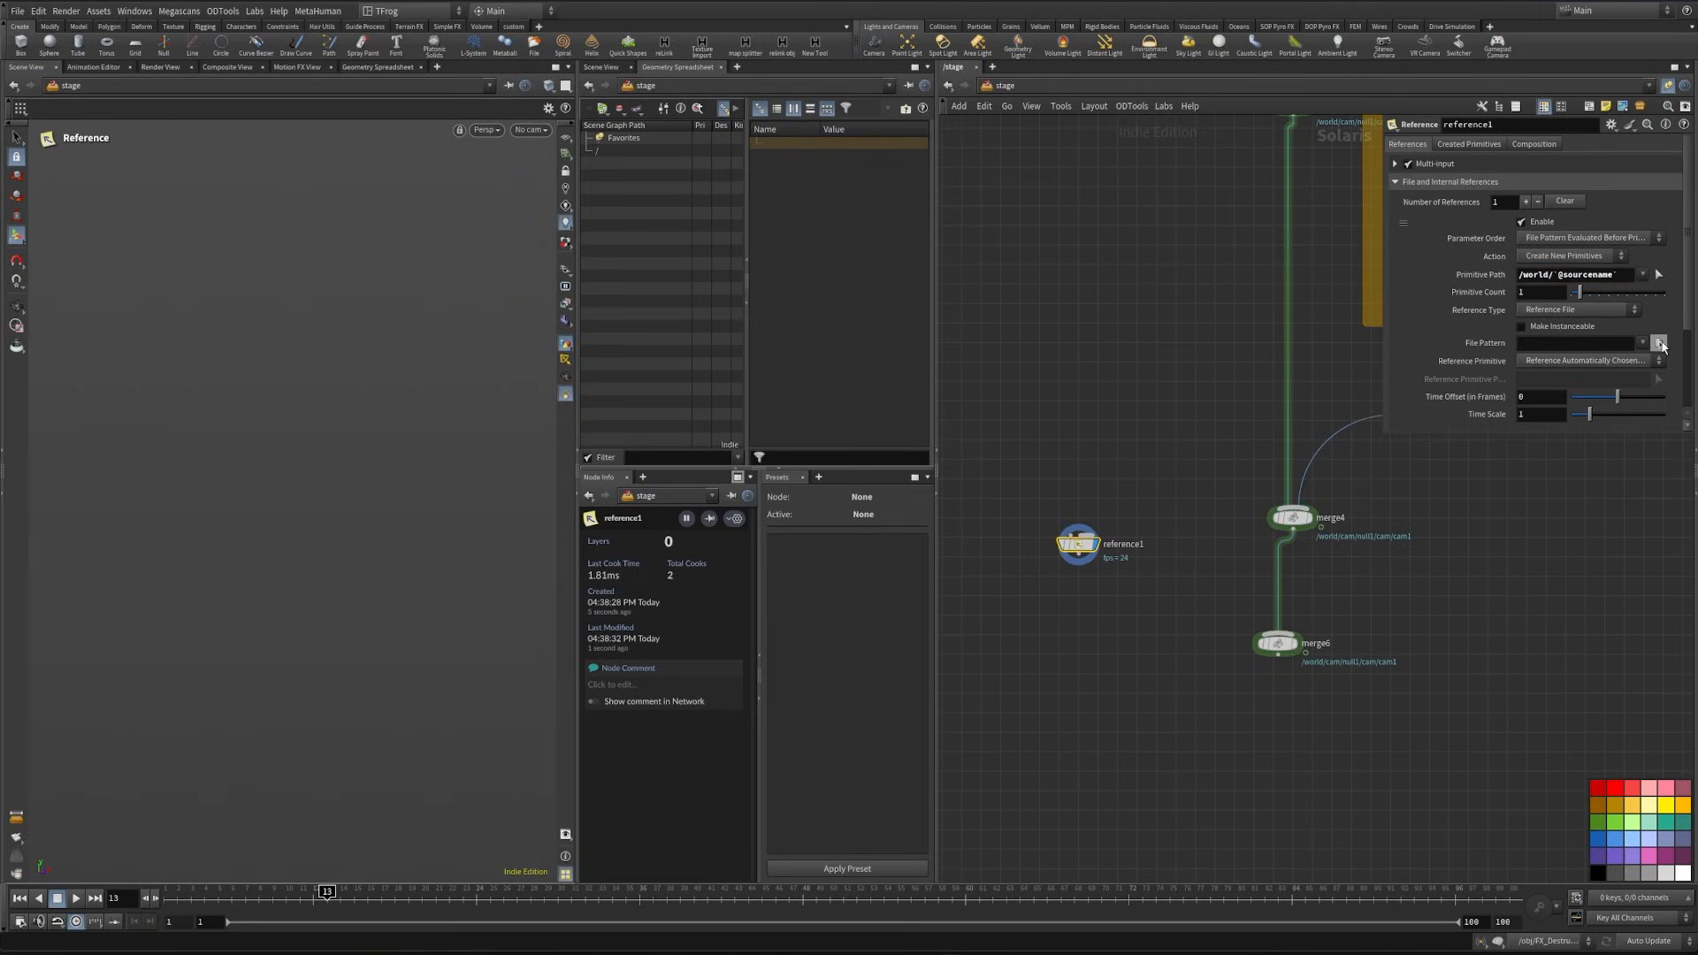
pyautogui.doubleClick(1256, 266)
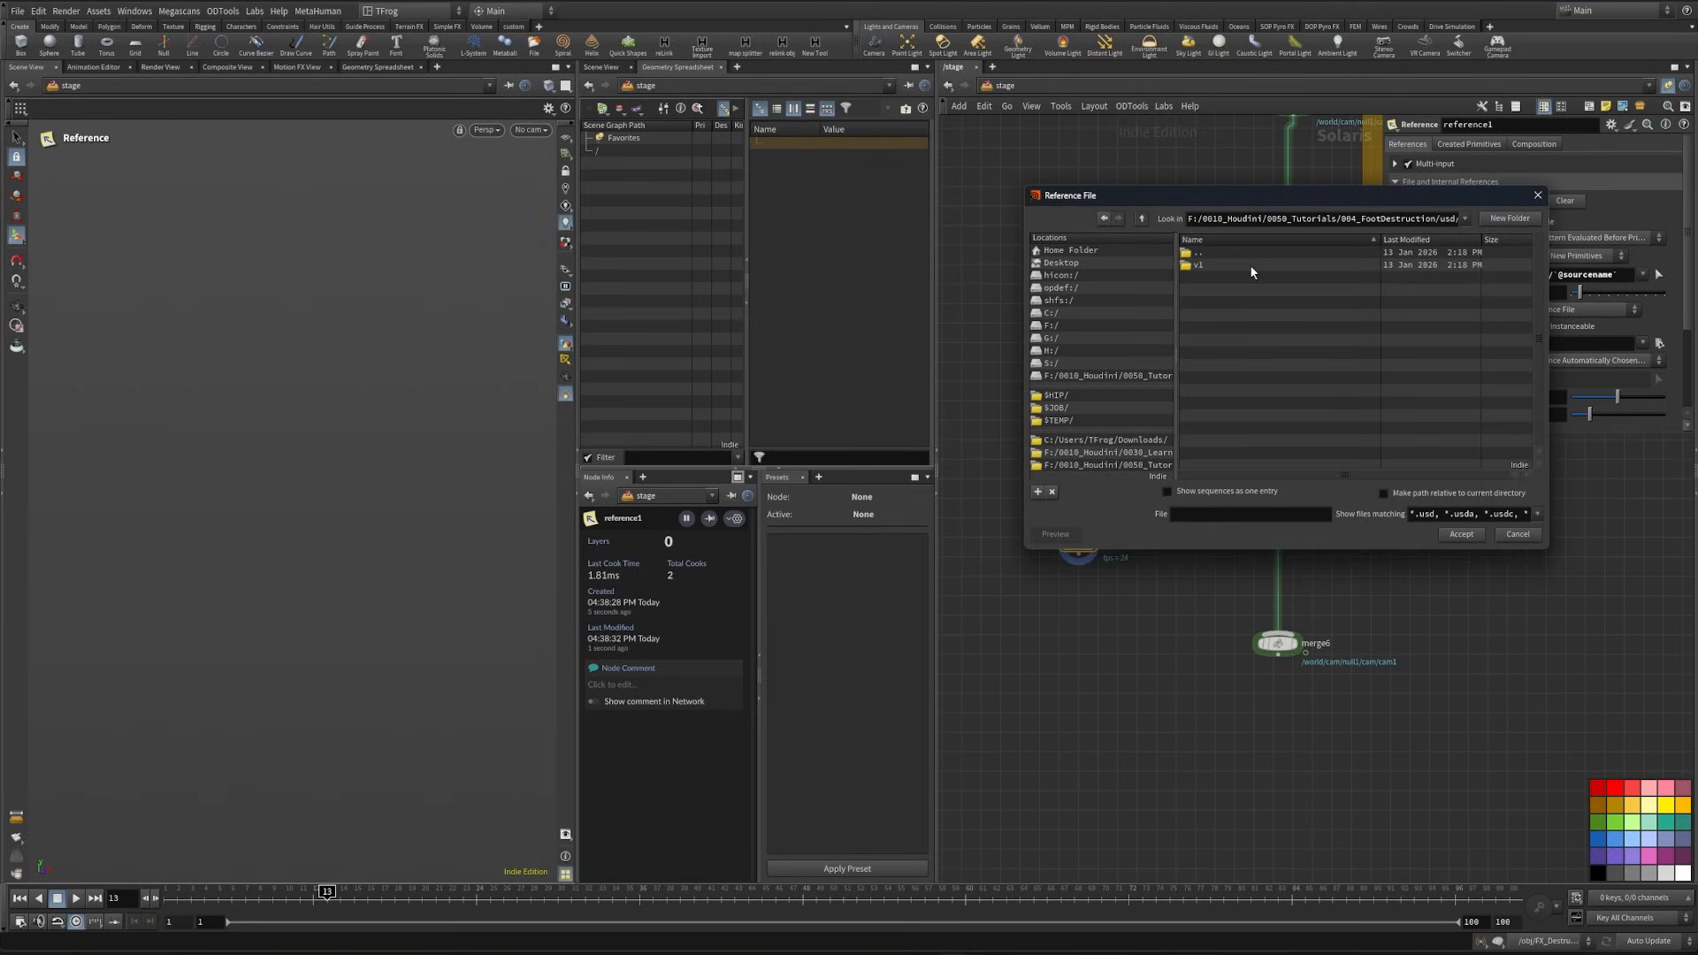
pyautogui.doubleClick(1250, 264)
pyautogui.moveTo(1289, 201); pyautogui.dragTo(1046, 207)
pyautogui.click(1294, 520)
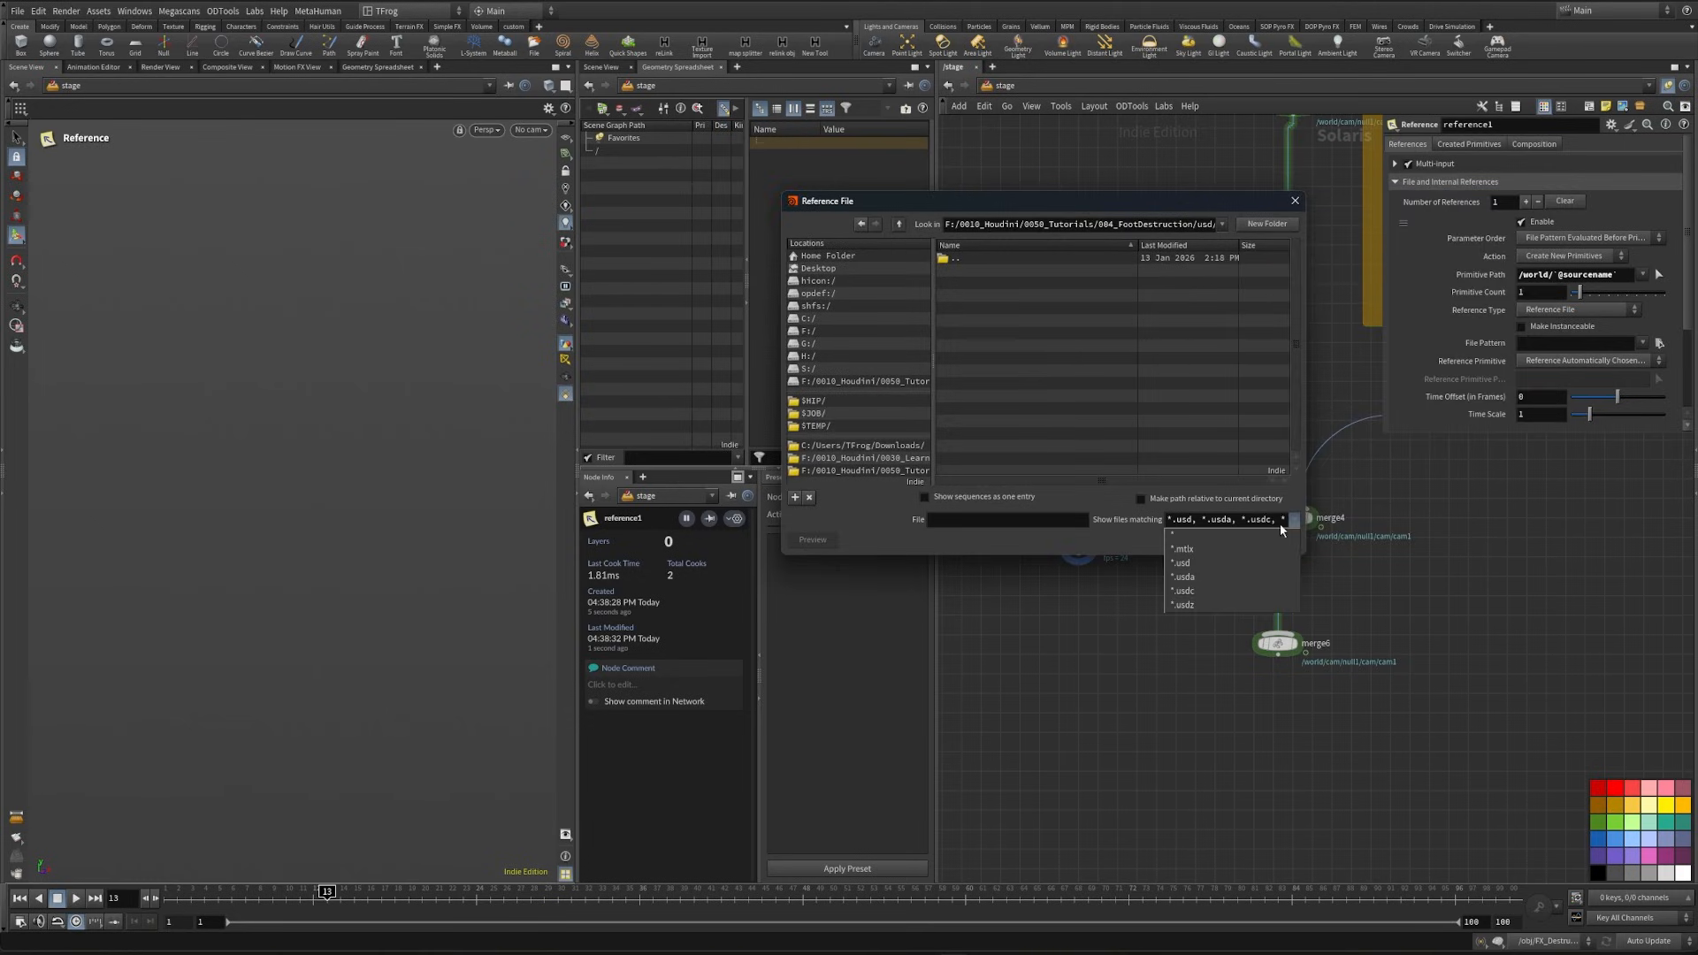
pyautogui.click(1270, 536)
pyautogui.click(1002, 269)
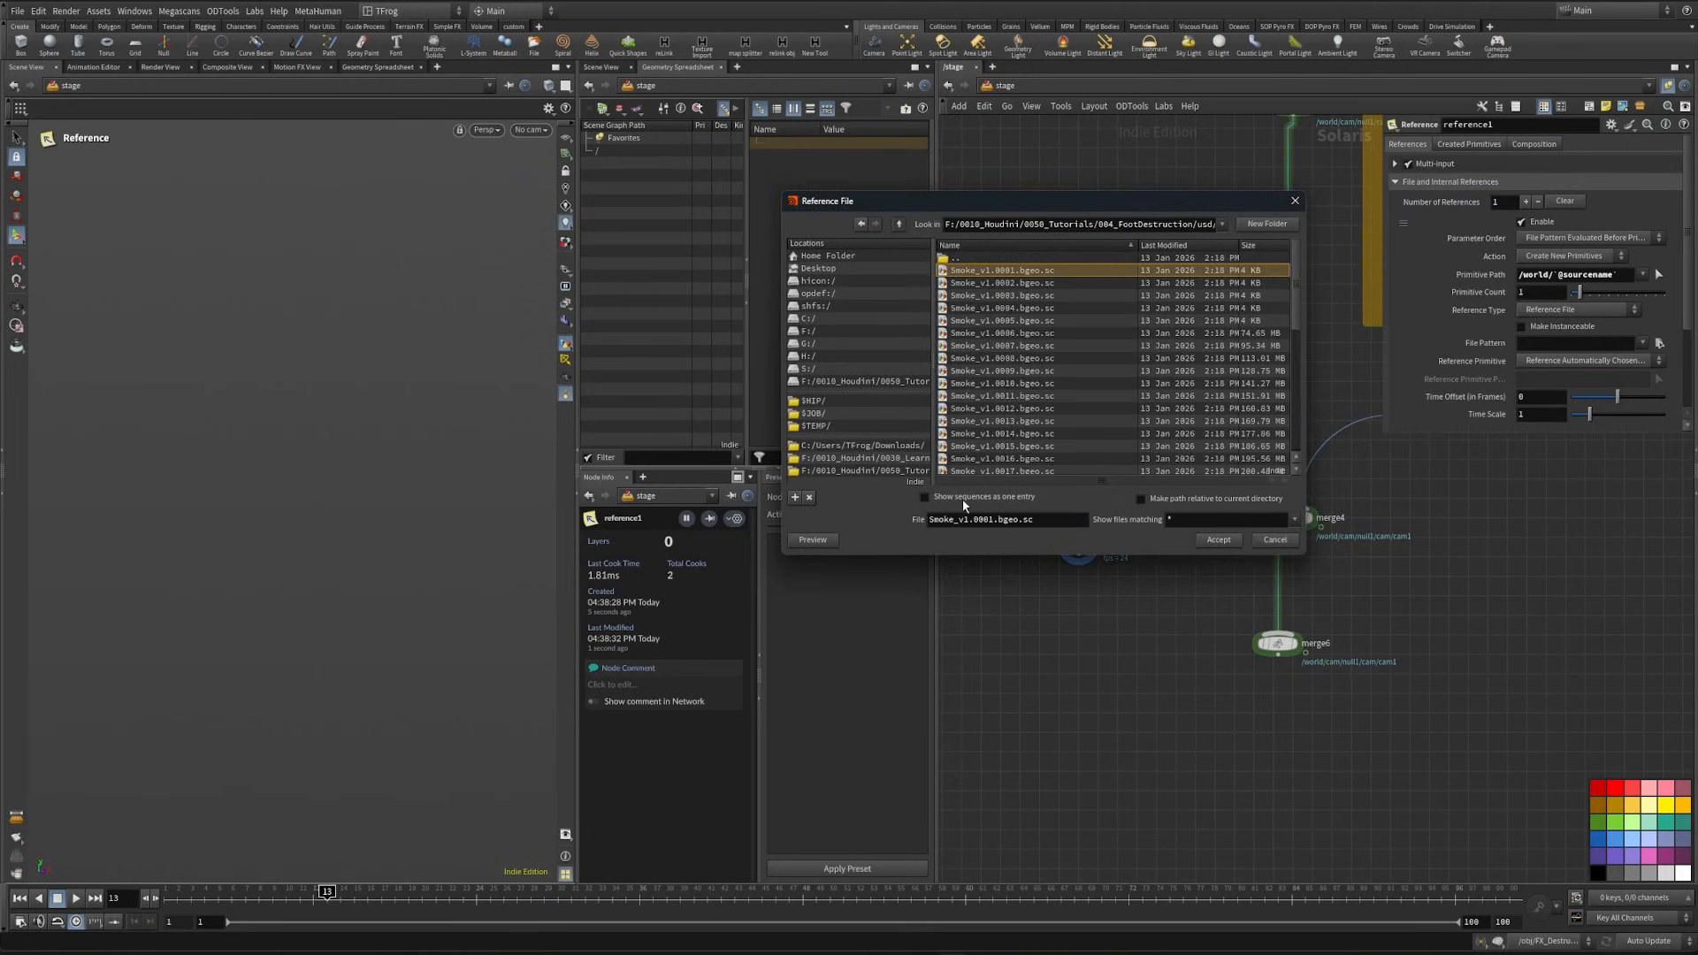
pyautogui.click(962, 497)
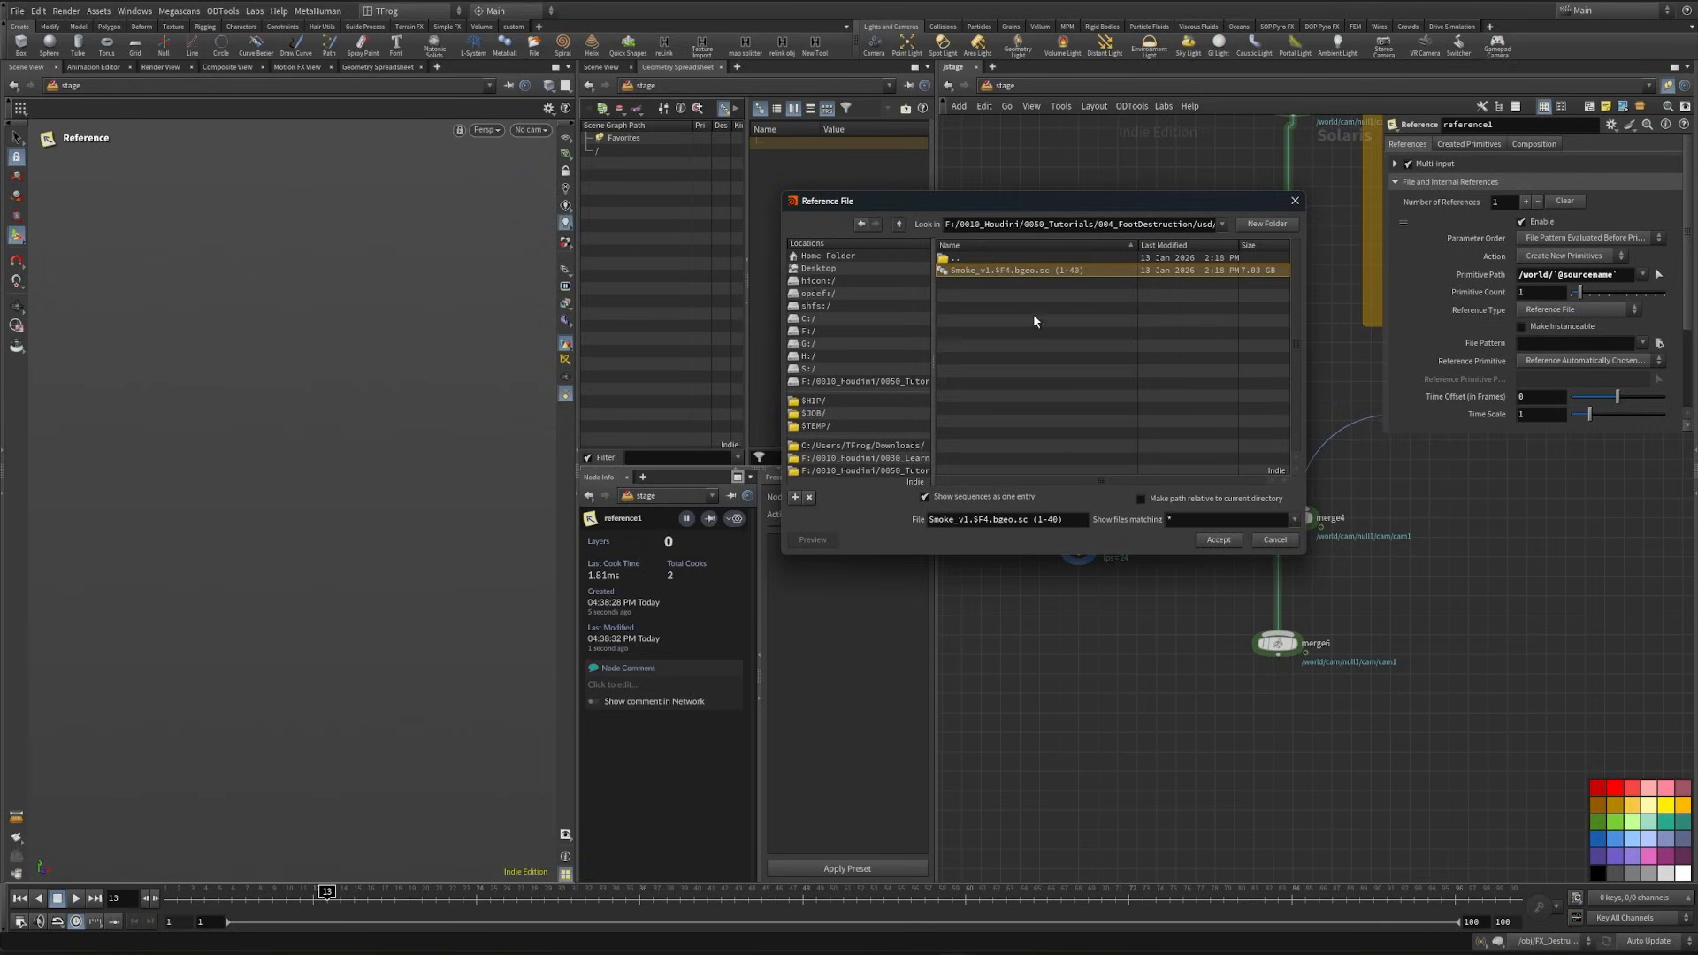
pyautogui.click(1219, 541)
pyautogui.press('Escape')
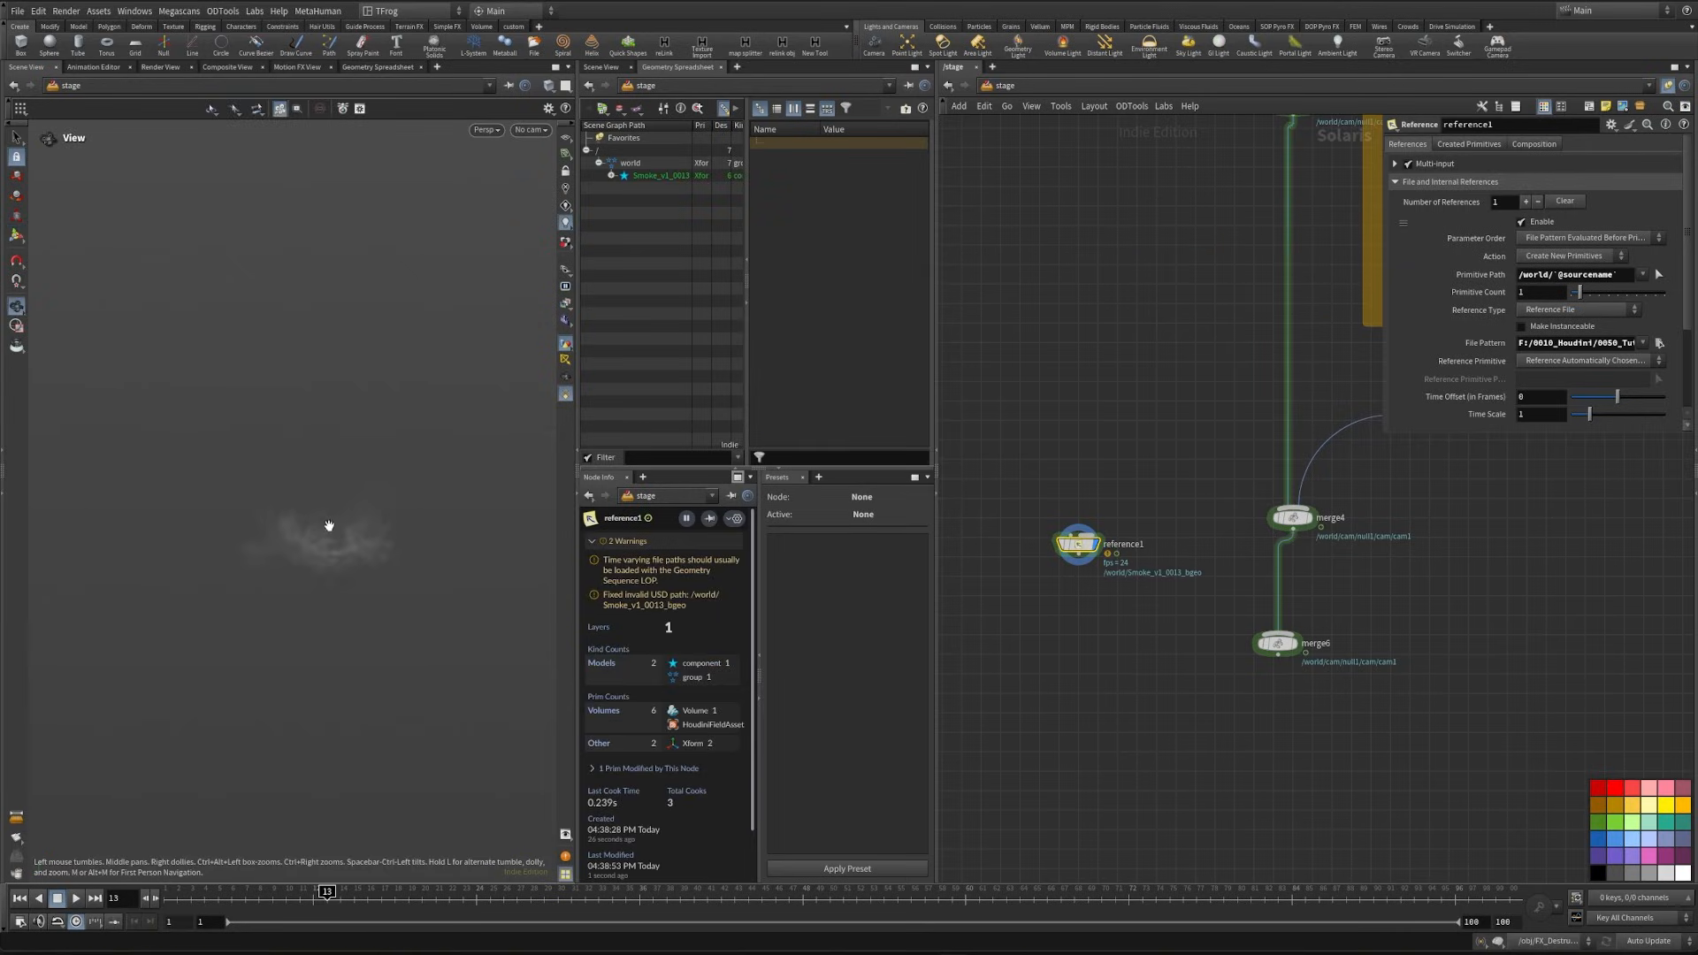
pyautogui.keyDown('alt'); pyautogui.moveTo(334, 563); pyautogui.dragTo(310, 614); pyautogui.keyUp('alt')
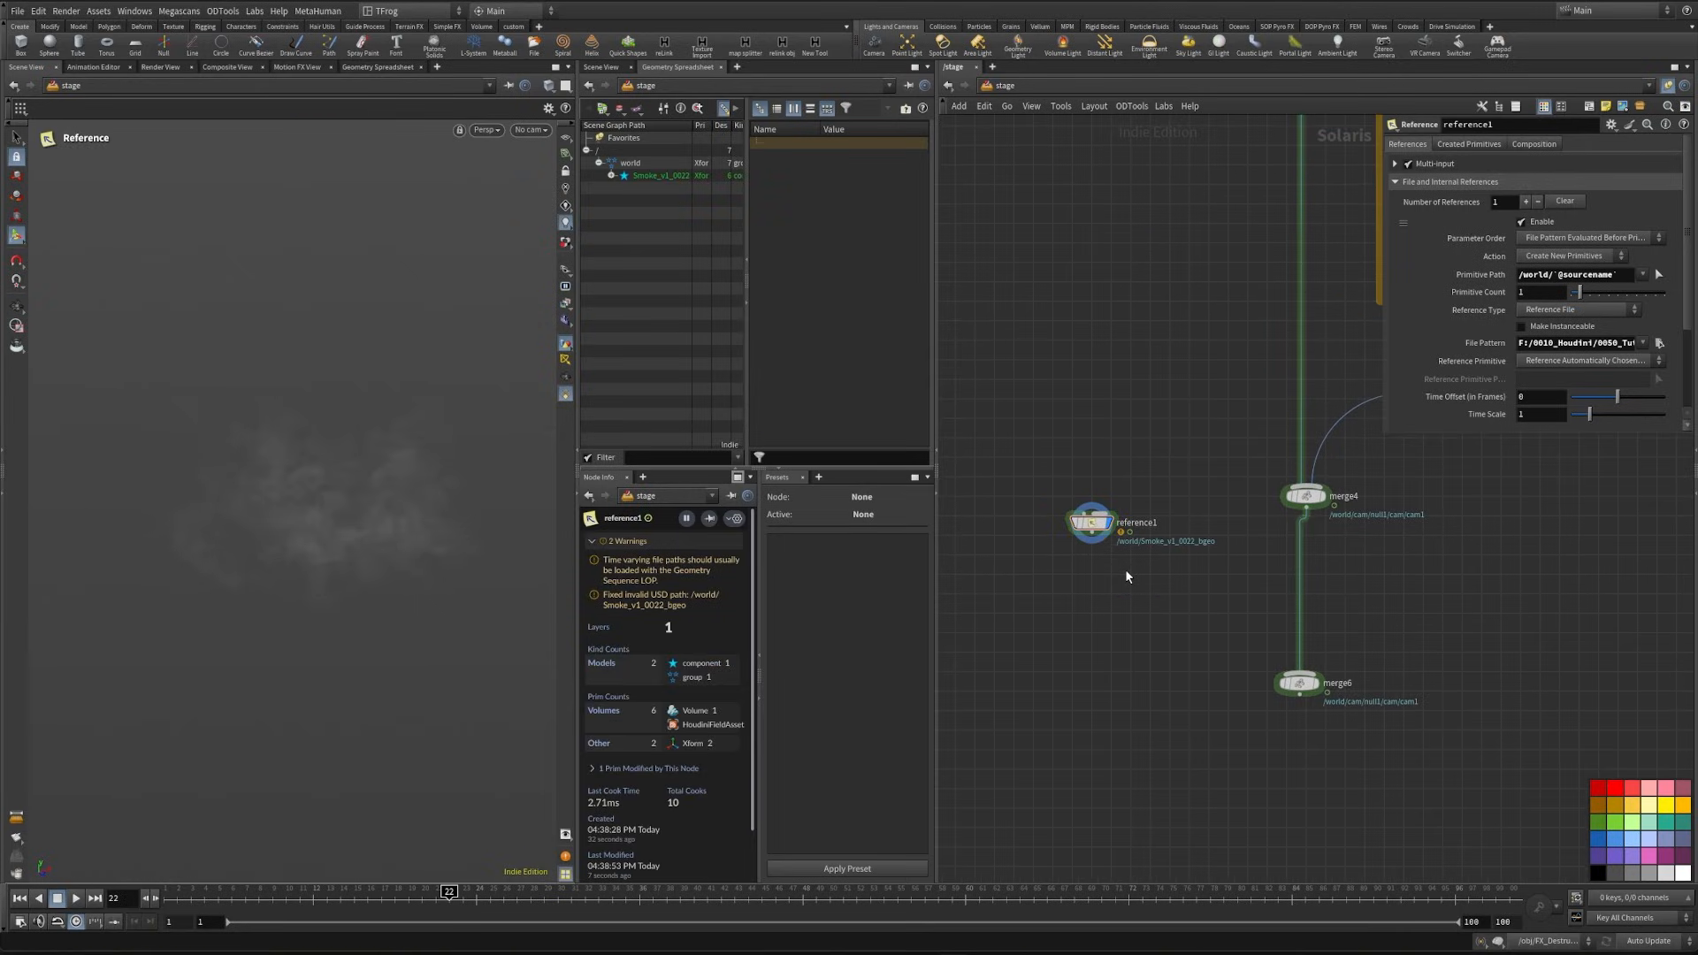
# - Copy the Debri_mat material library below reference1, rename the copy Smoke_mat and connect the chain into merge6
pyautogui.rightClick(1128, 576)
pyautogui.press('Escape')
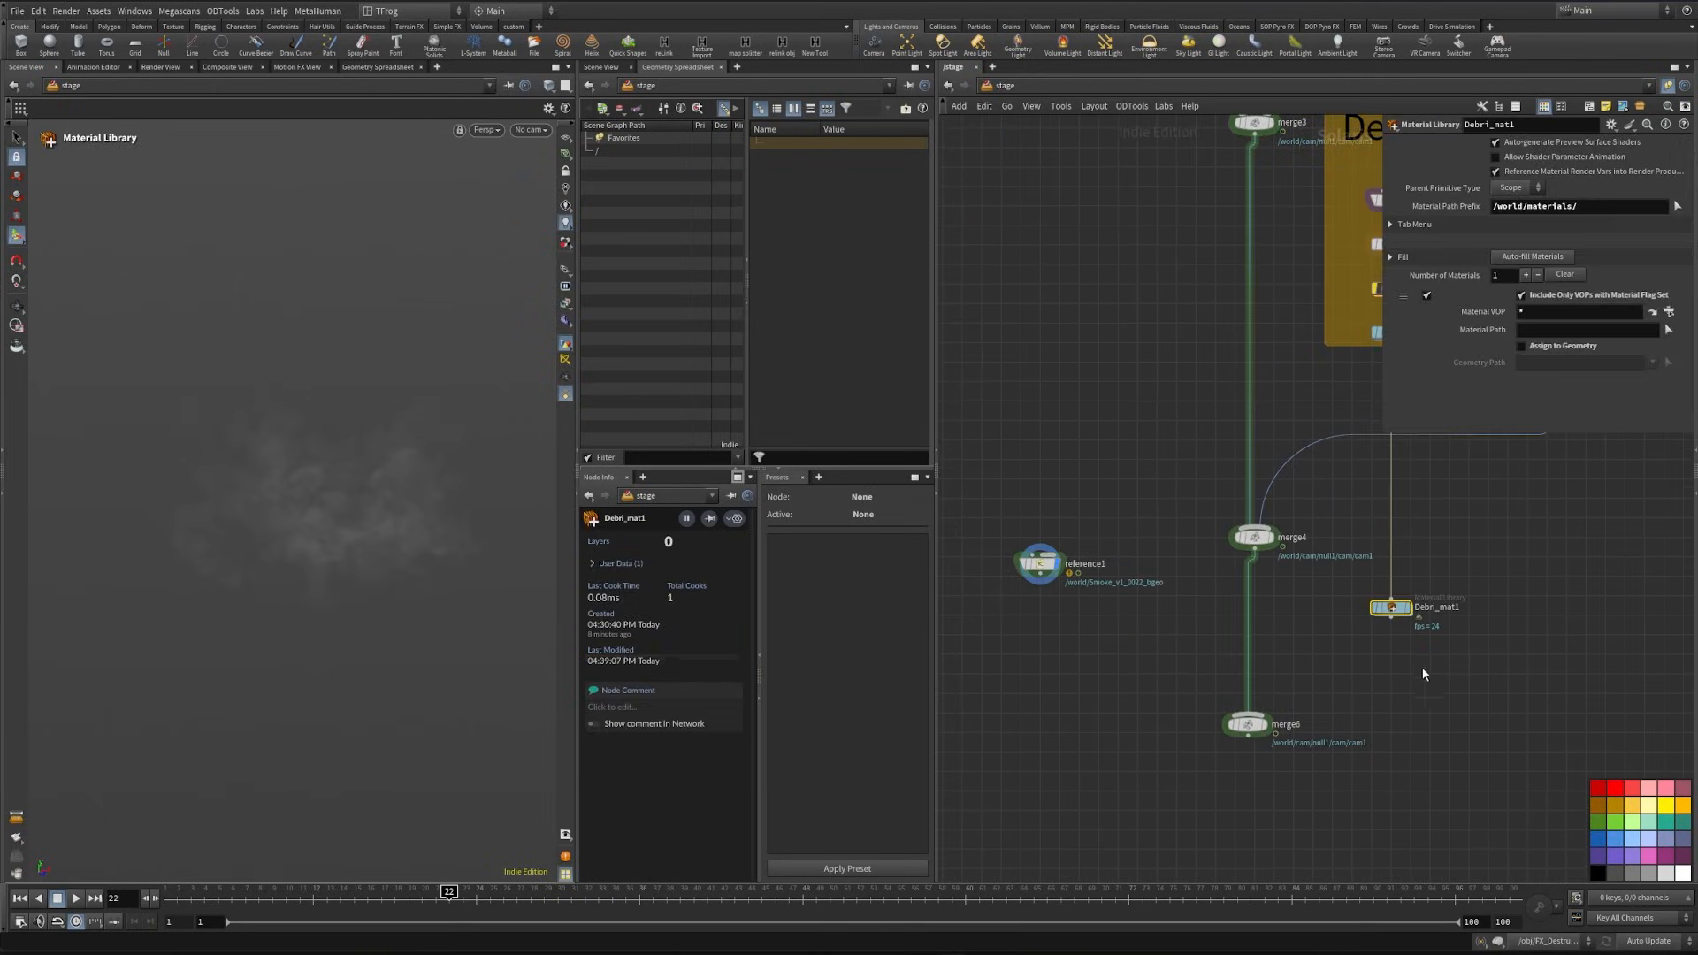
pyautogui.write('Smoke_mat')
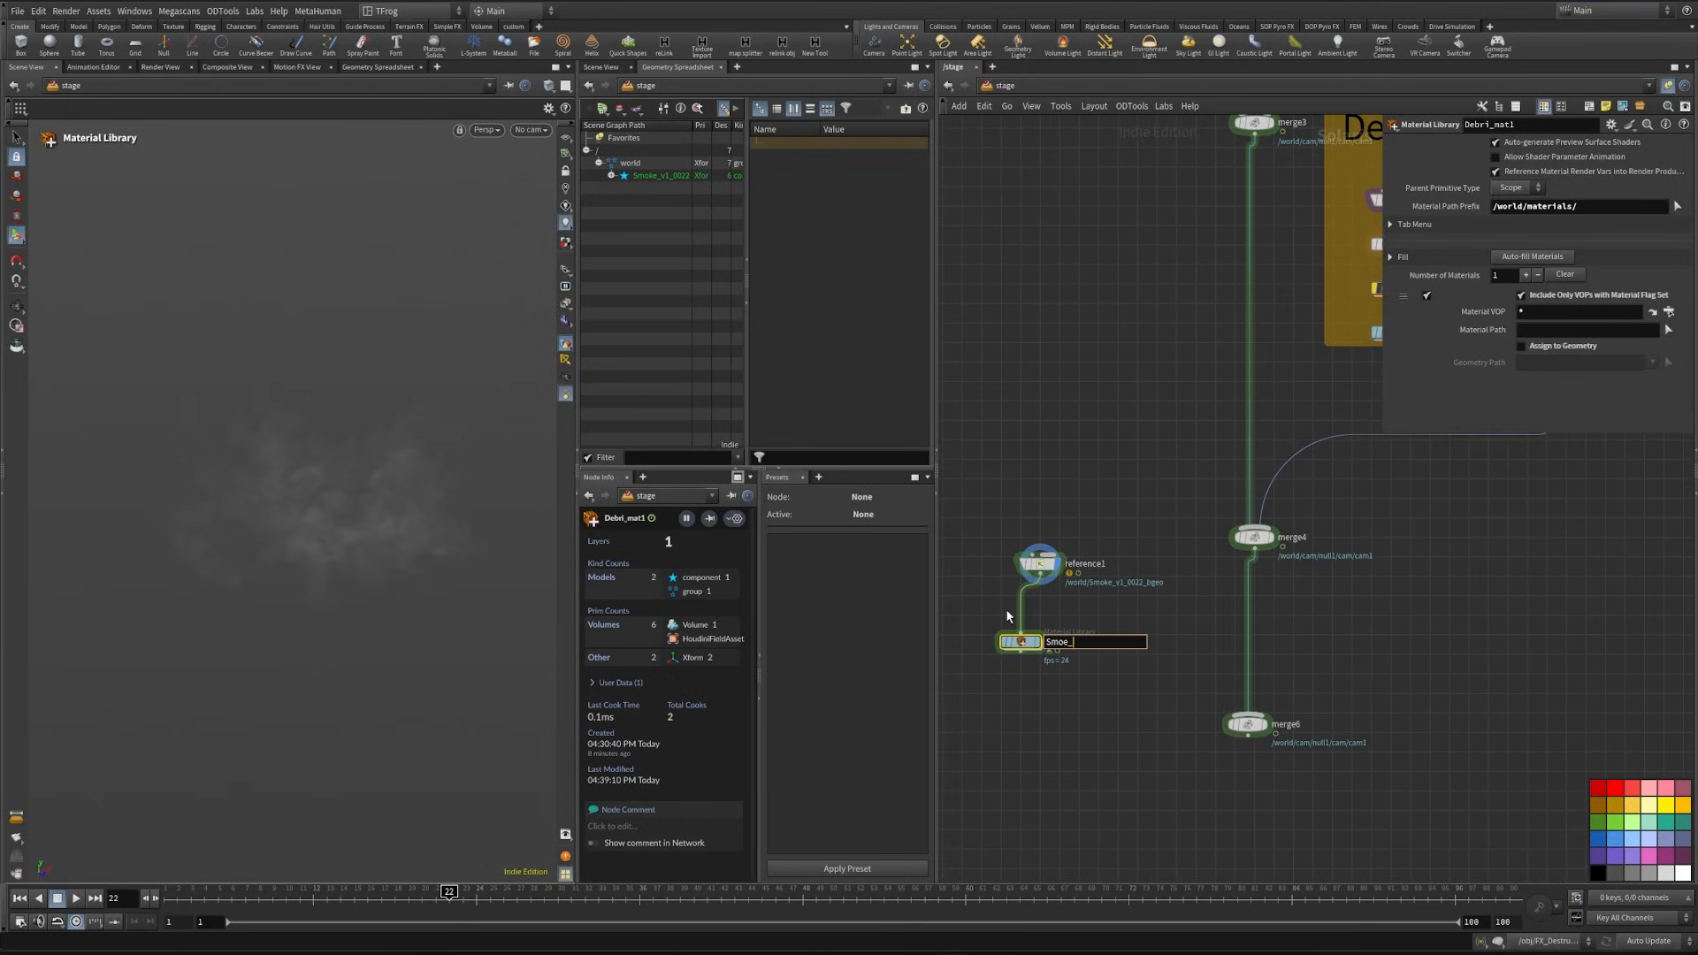
pyautogui.press('Return')
pyautogui.moveTo(1039, 656); pyautogui.dragTo(1247, 715)
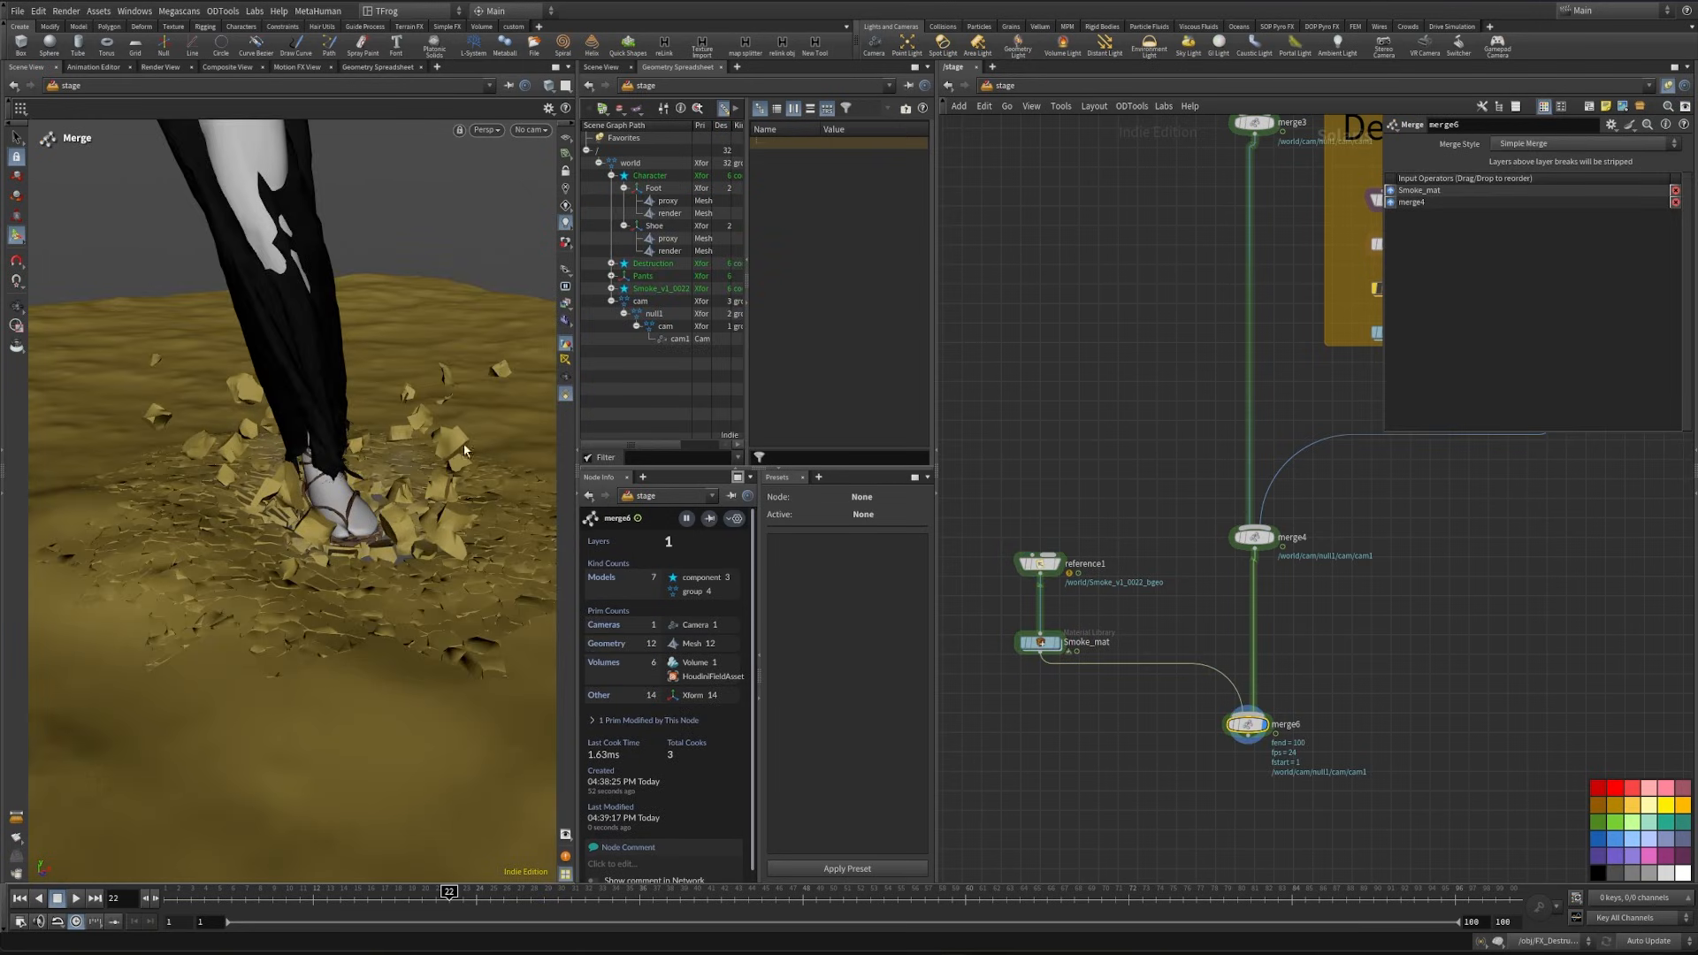
# - Look through the shot camera cam1 in the viewport
pyautogui.click(528, 130)
pyautogui.click(557, 142)
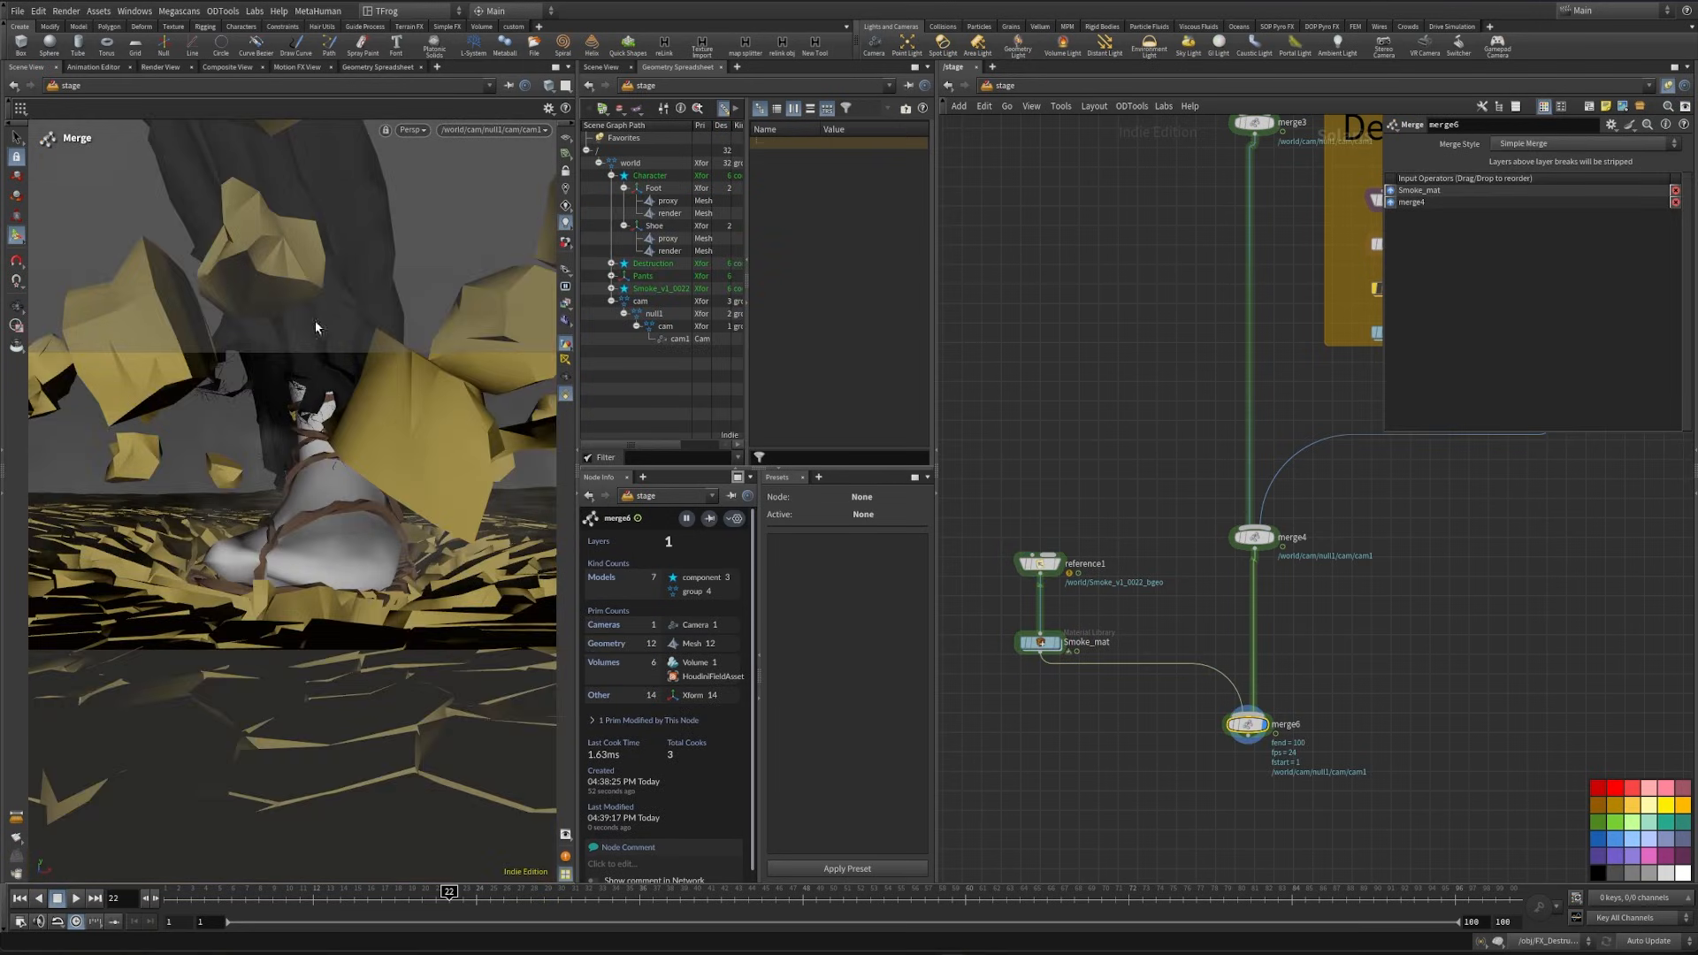
pyautogui.click(413, 130)
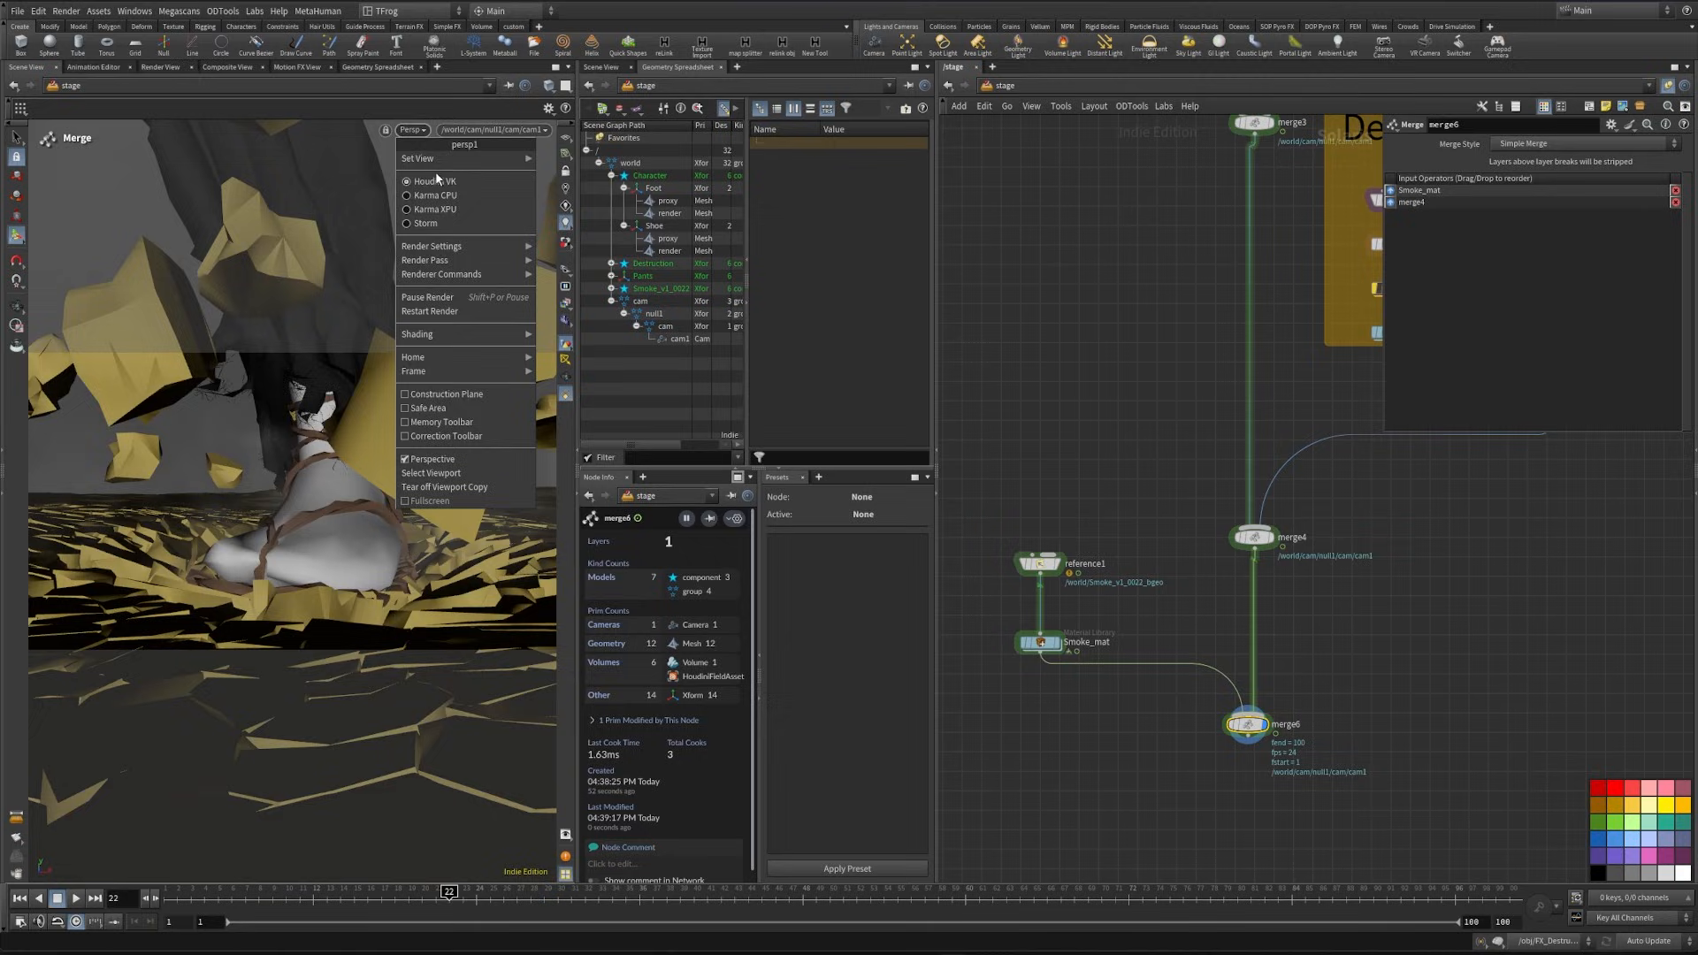
pyautogui.click(468, 207)
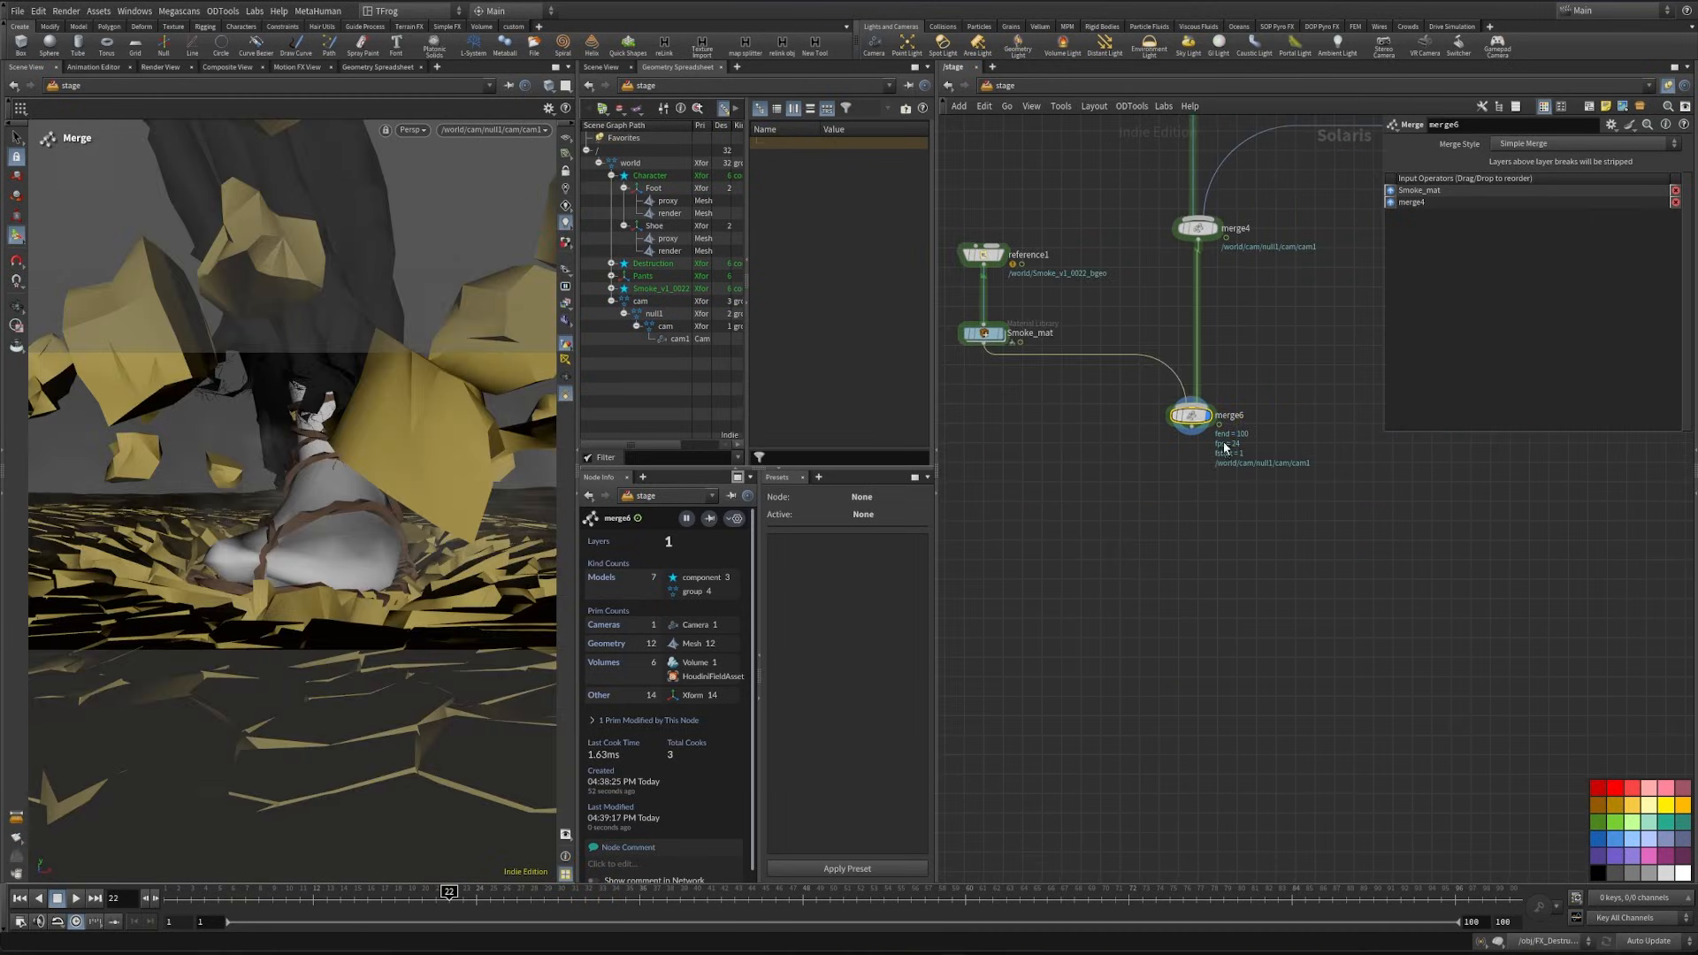
# - Add another Merge node below merge6, connected to its output
pyautogui.press('Tab')
pyautogui.write('merge')
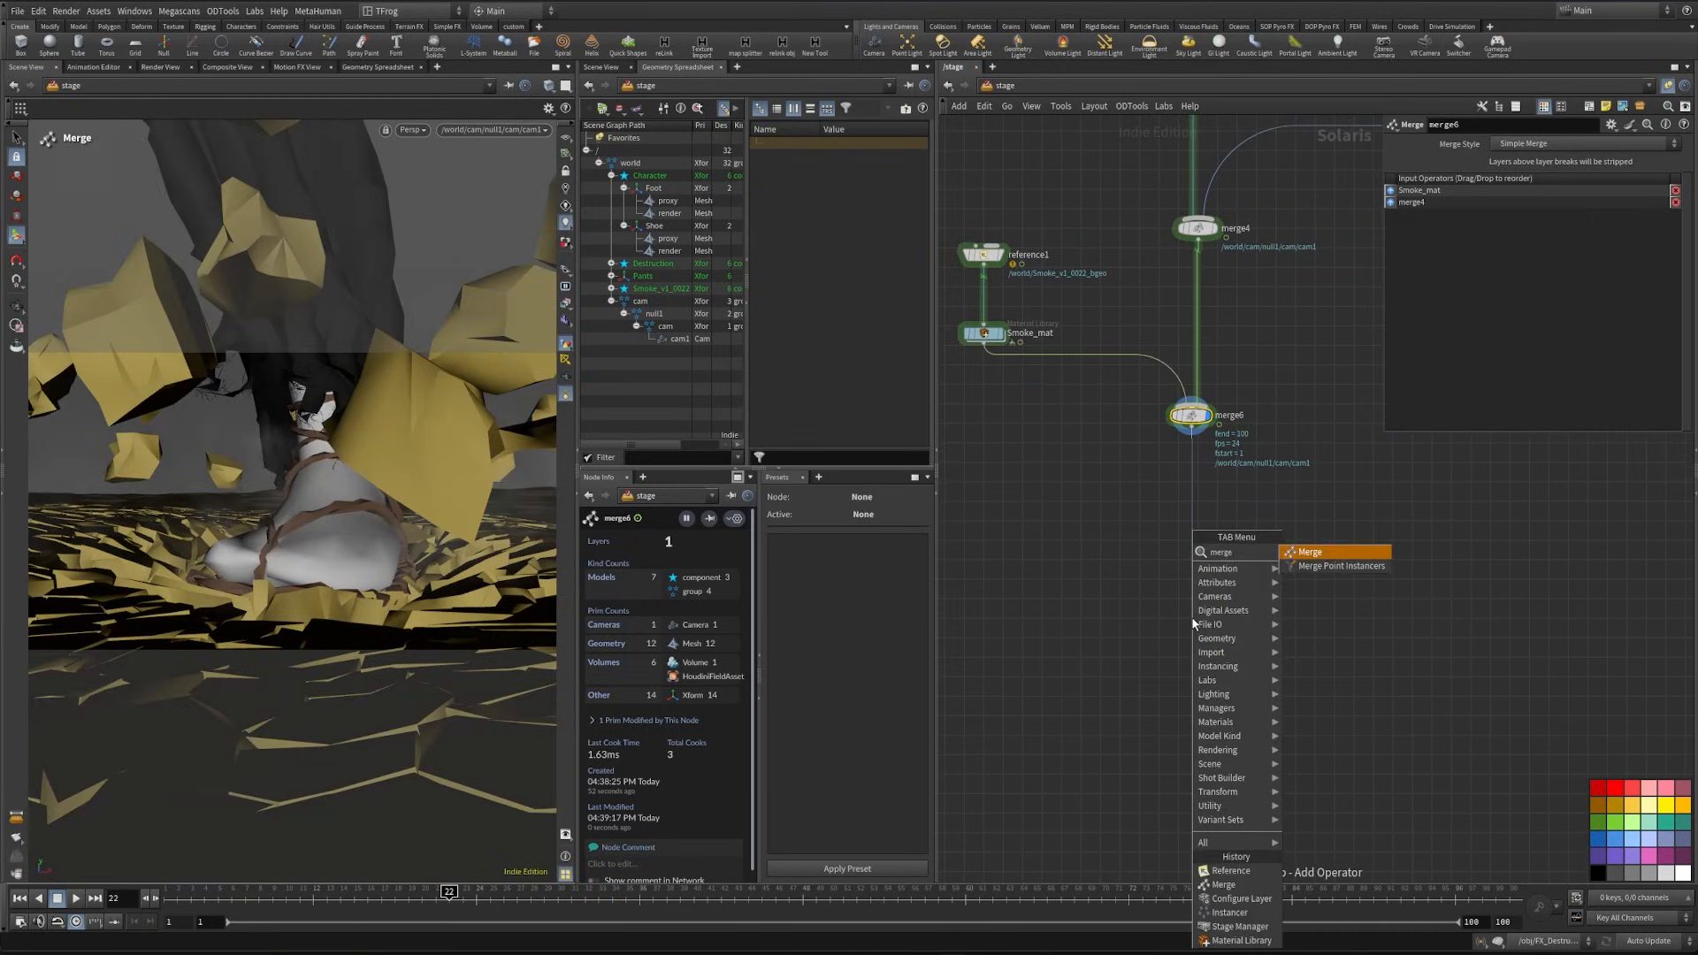
pyautogui.press('Return')
pyautogui.click(1191, 617)
pyautogui.moveTo(1207, 550); pyautogui.dragTo(1207, 587)
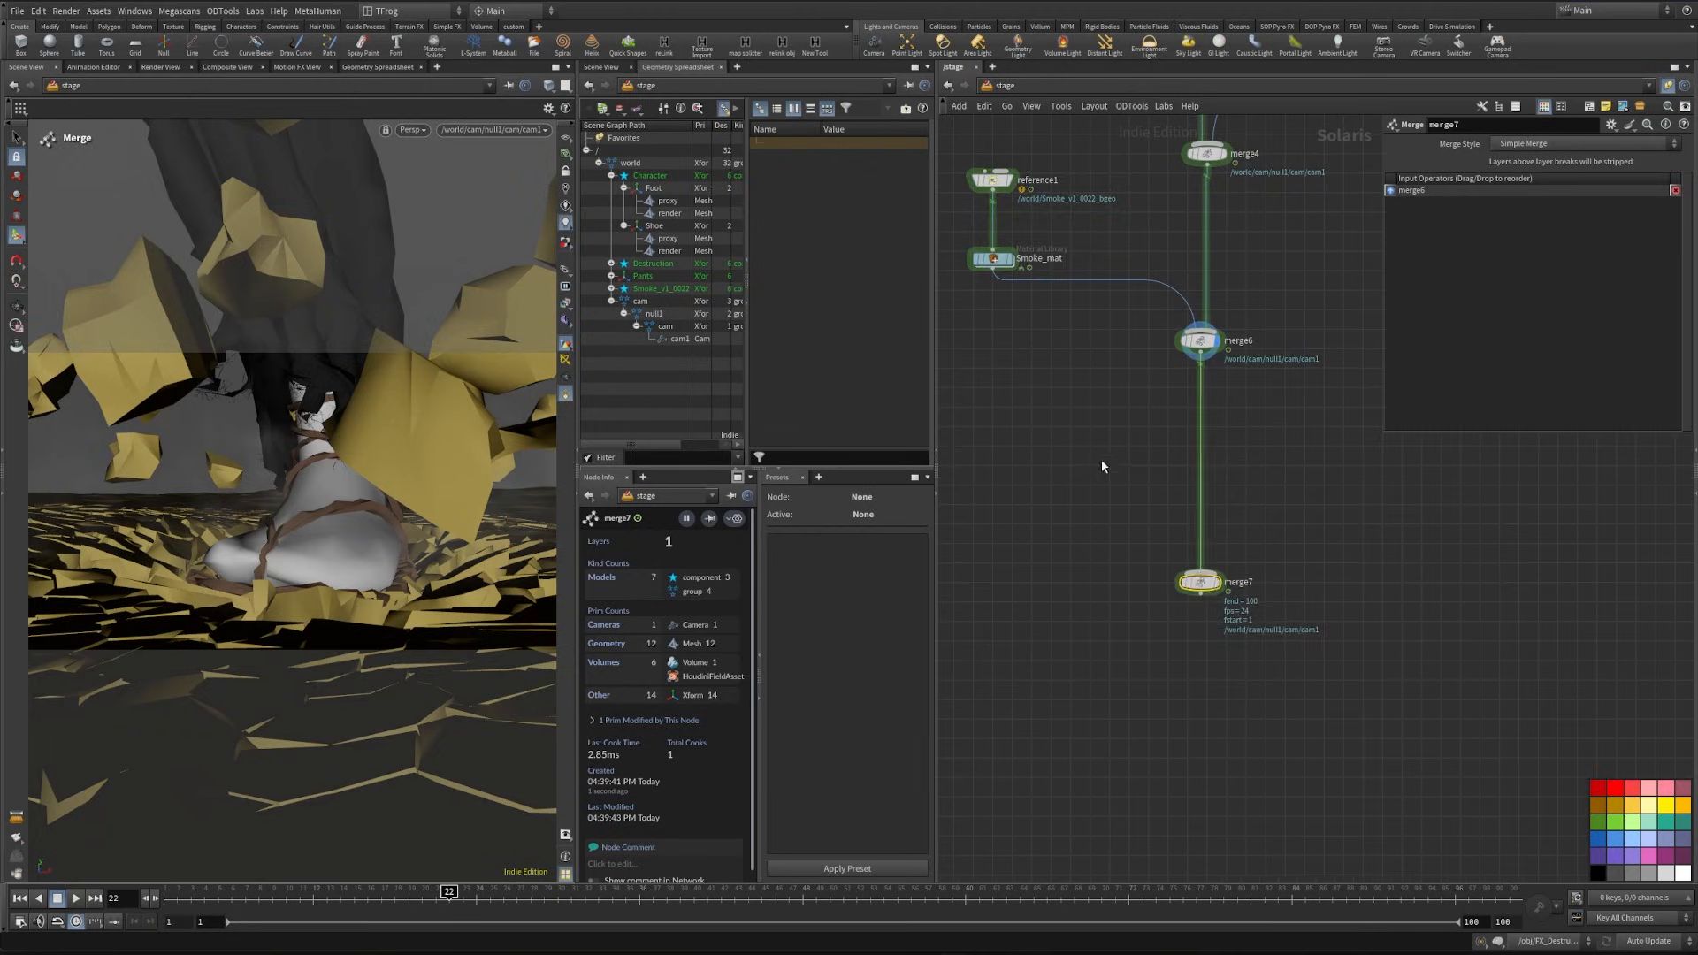
# - Rename the reference1 node above Smoke_mat as Smoke
pyautogui.scroll(-4, 1101, 459)
pyautogui.moveTo(1101, 459); pyautogui.dragTo(1114, 770, button='middle')
pyautogui.scroll(4, 1217, 416)
pyautogui.click(1185, 603)
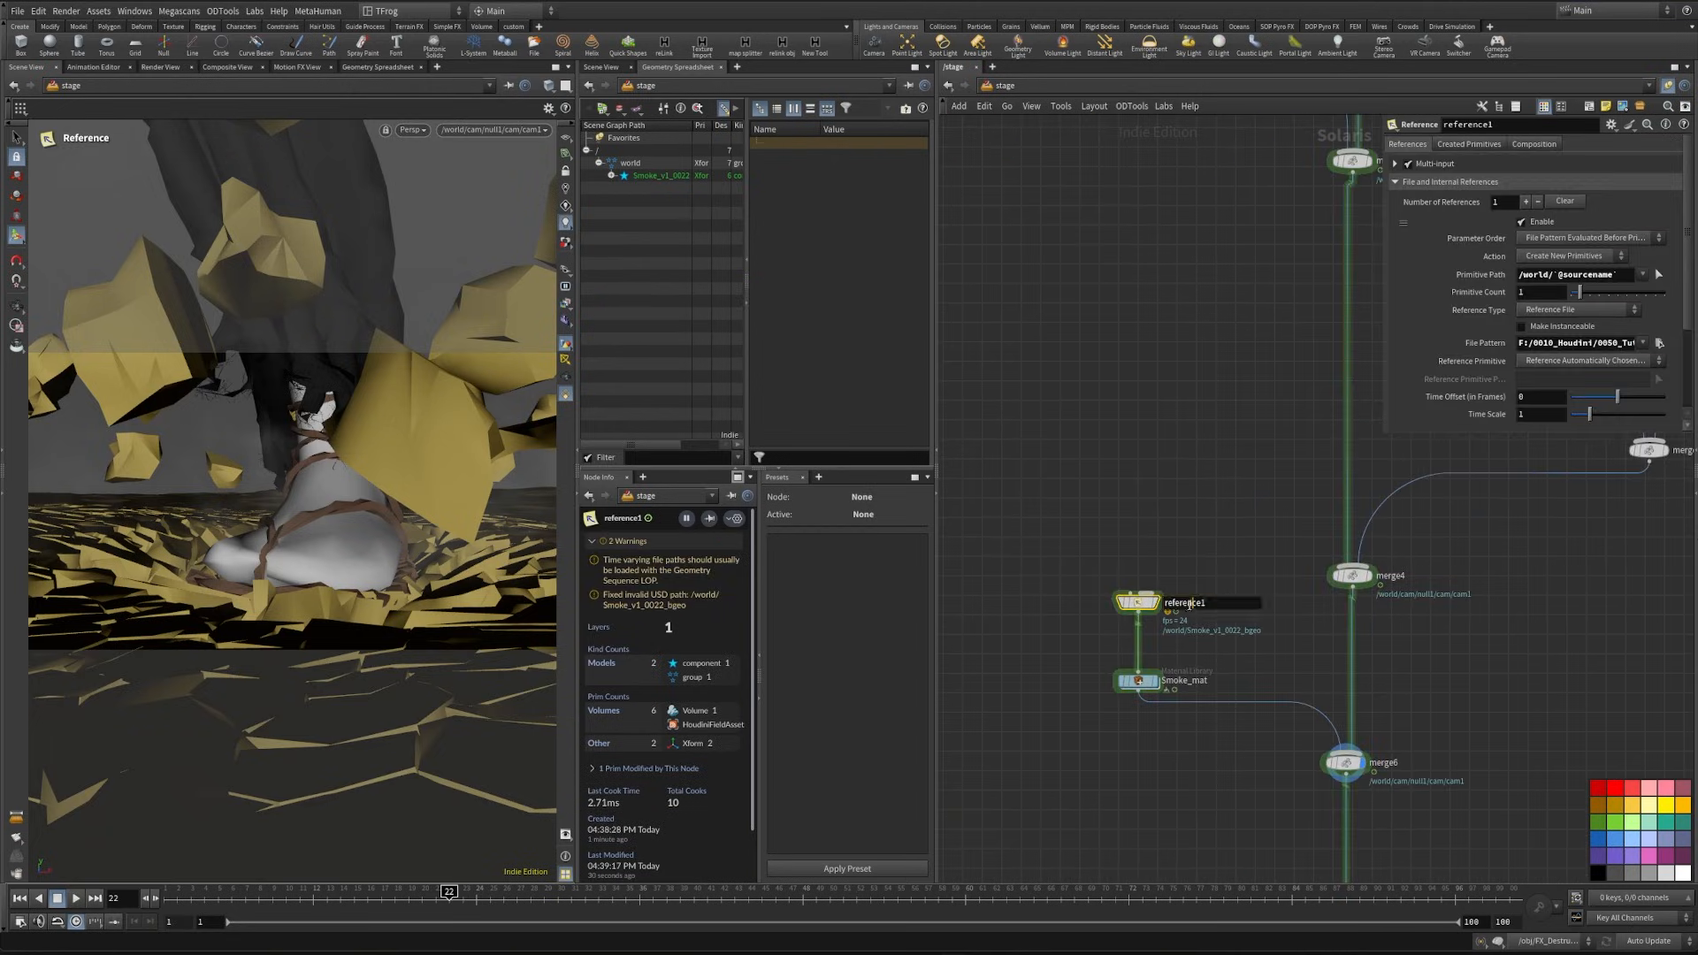
pyautogui.write('Smoke')
pyautogui.press('Return')
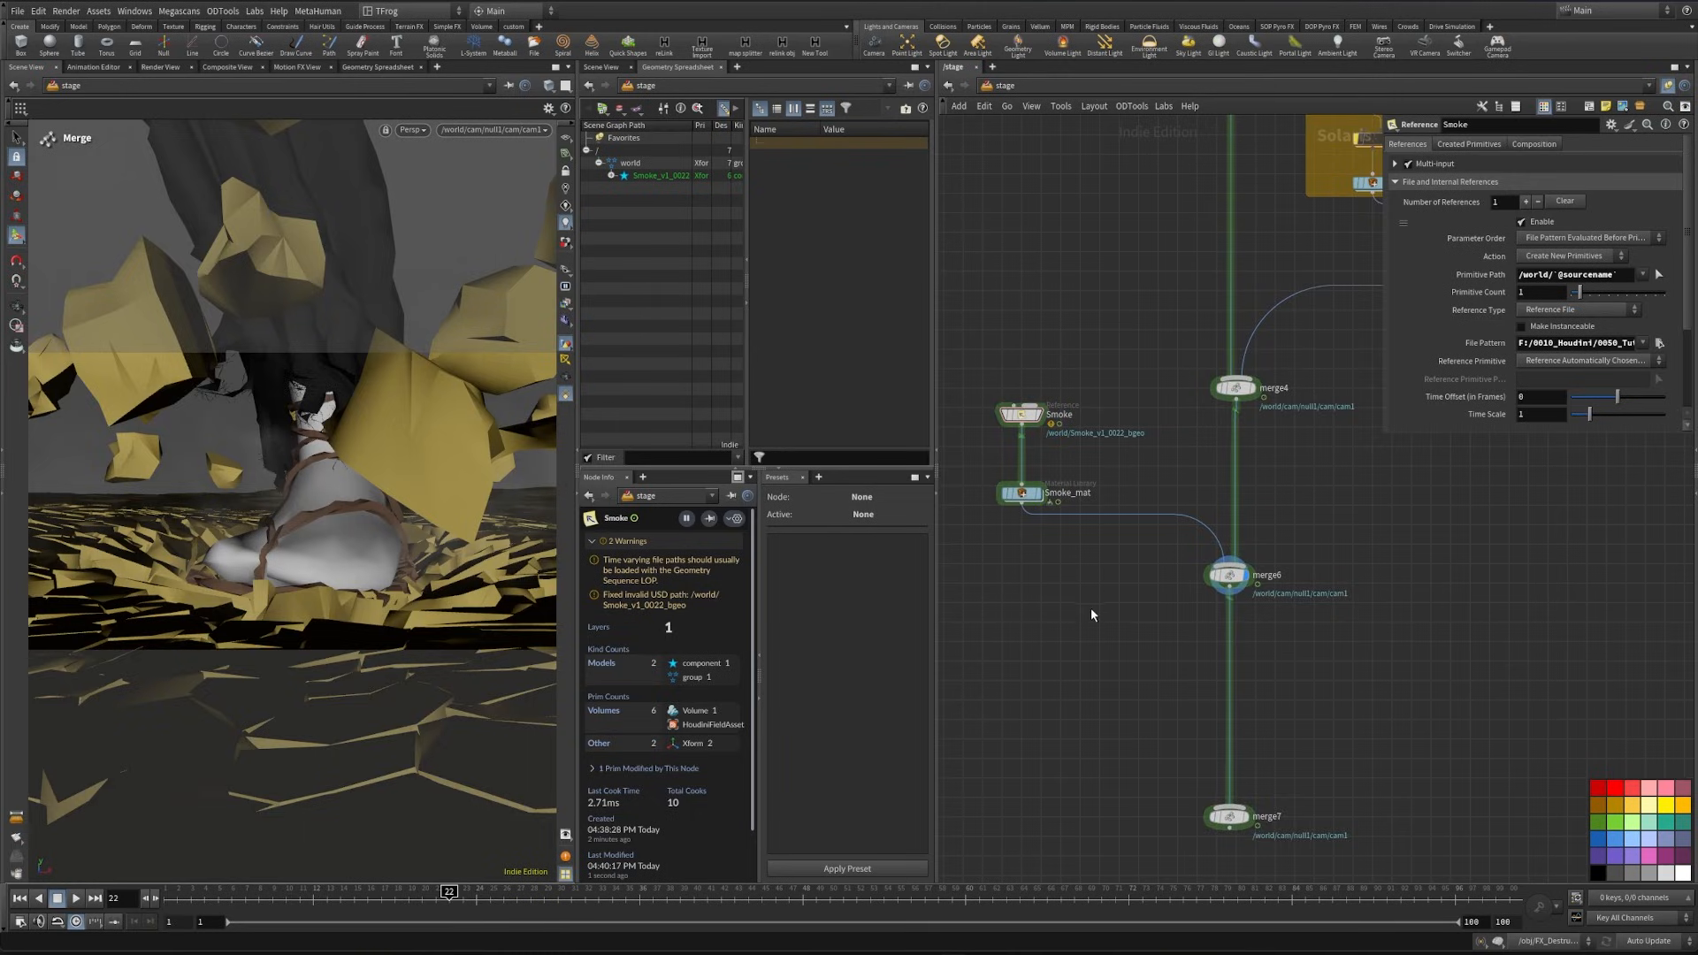
# - In the FX_Destruction network, insert the Pyro Bake Volume node between merge_Debri_Smoke and the Smoke file cache
pyautogui.moveTo(1093, 615); pyautogui.dragTo(1117, 662, button='middle')
pyautogui.press('n')
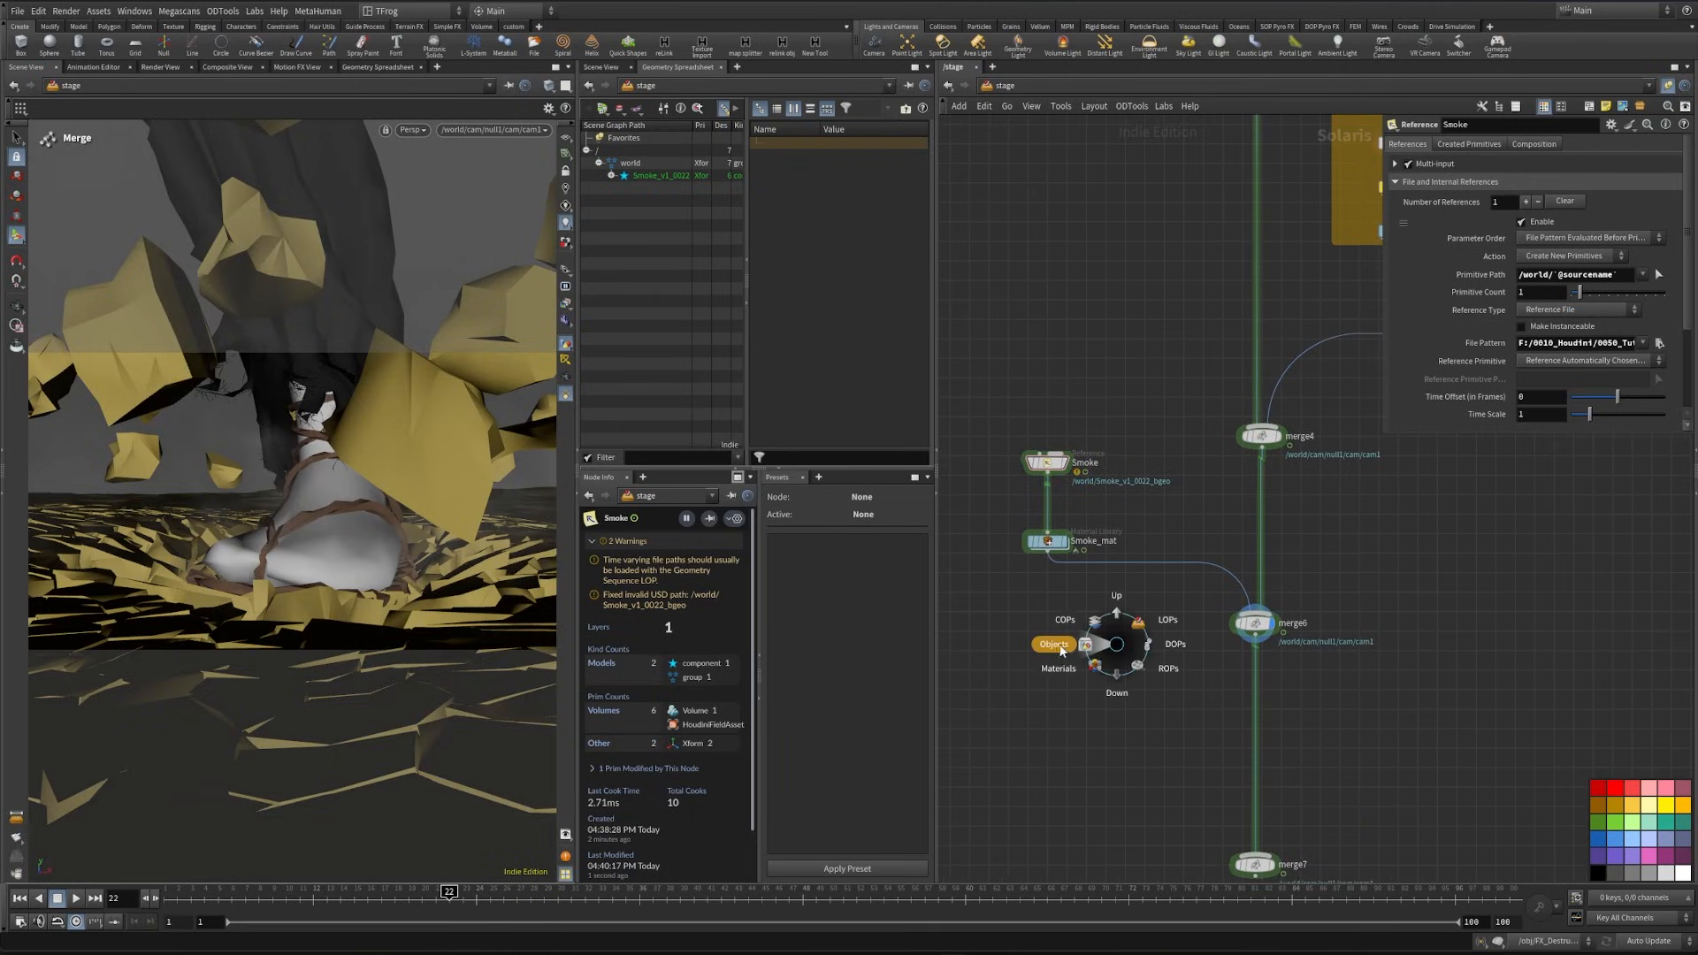
pyautogui.click(1046, 644)
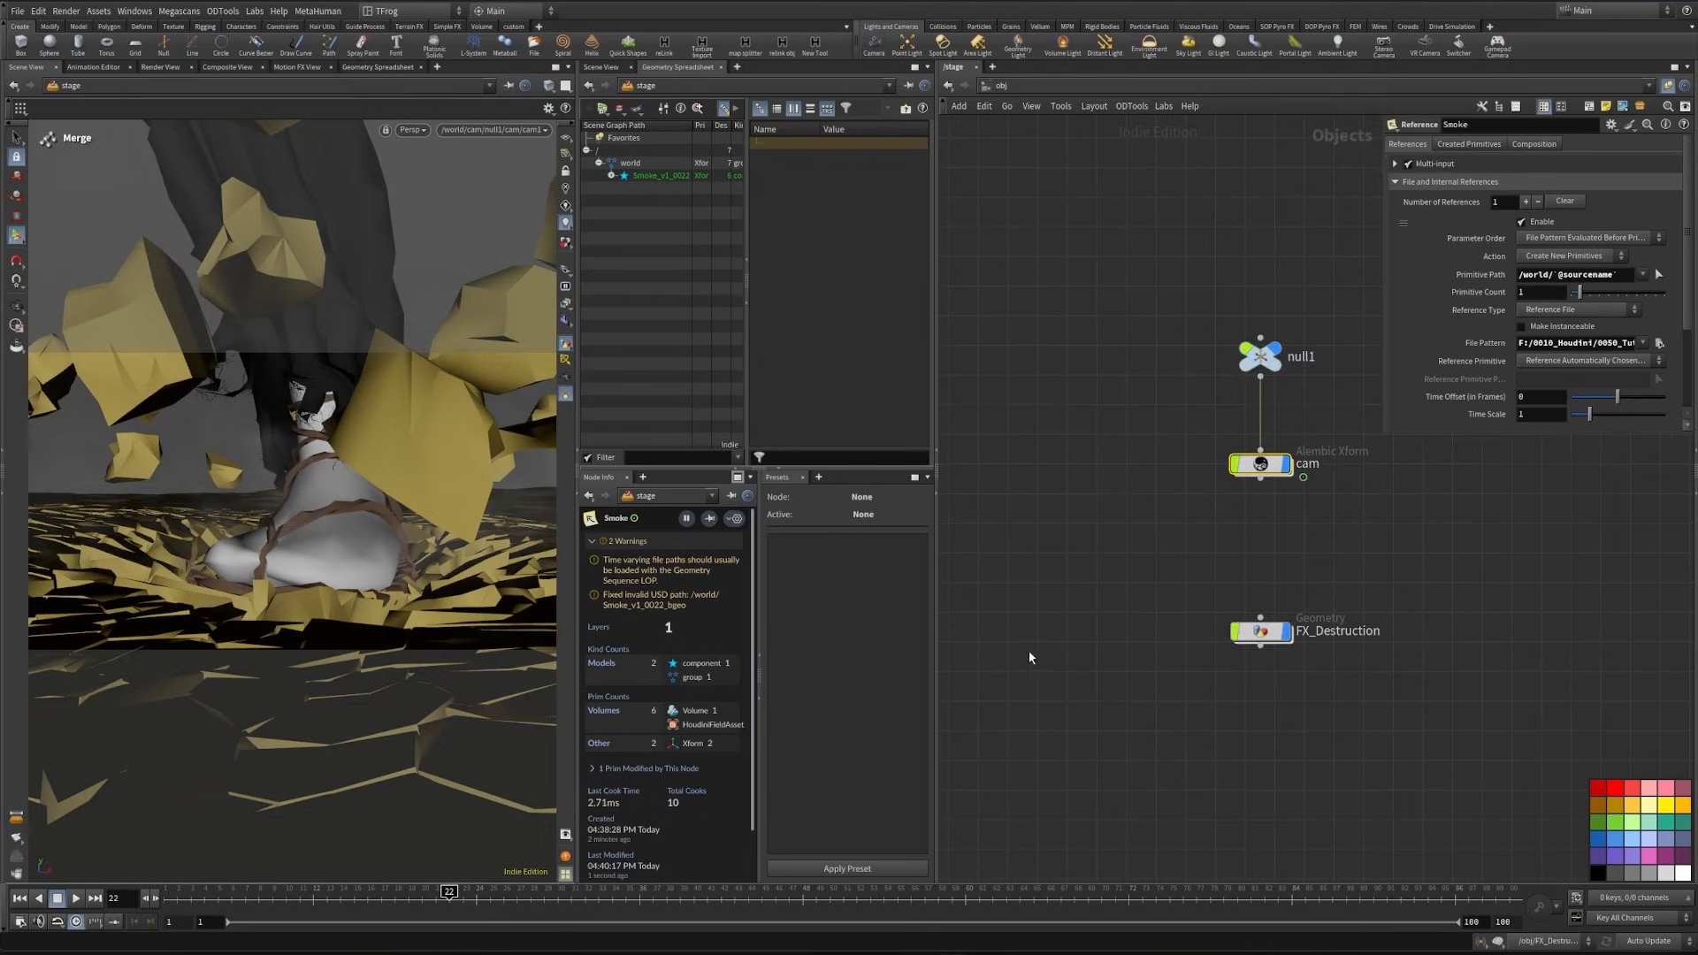
pyautogui.moveTo(1096, 466); pyautogui.dragTo(1150, 673)
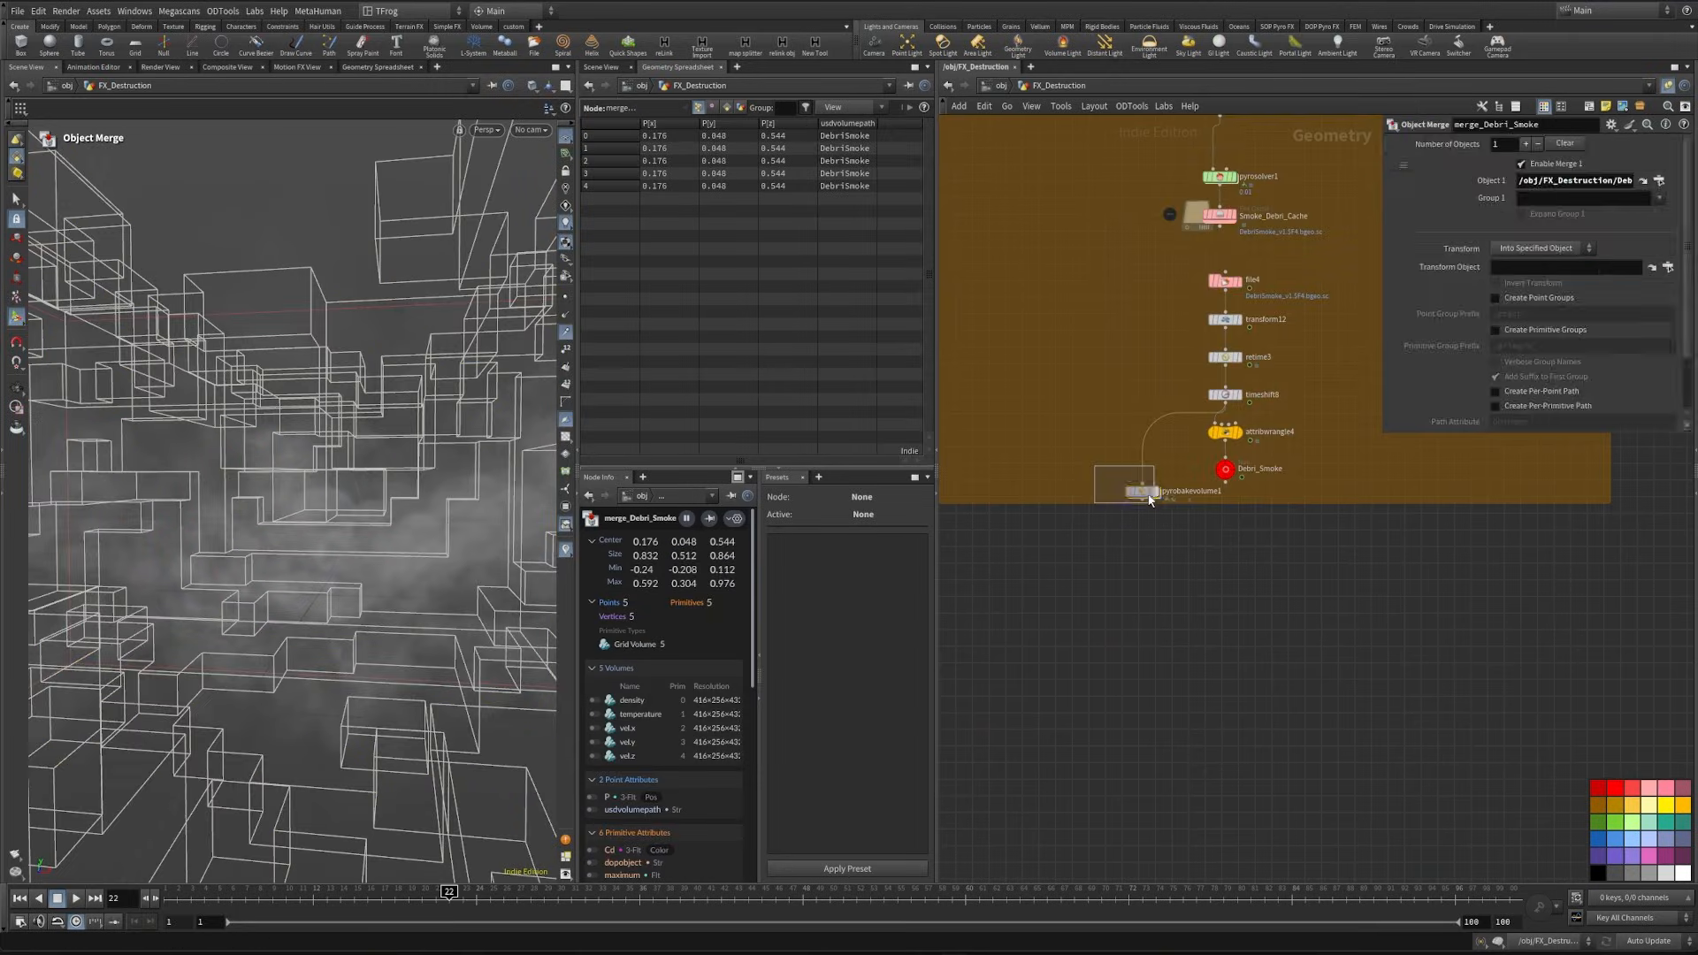
pyautogui.scroll(-4, 1227, 708)
pyautogui.scroll(-3, 1259, 775)
pyautogui.moveTo(1266, 731); pyautogui.dragTo(1137, 373, button='middle')
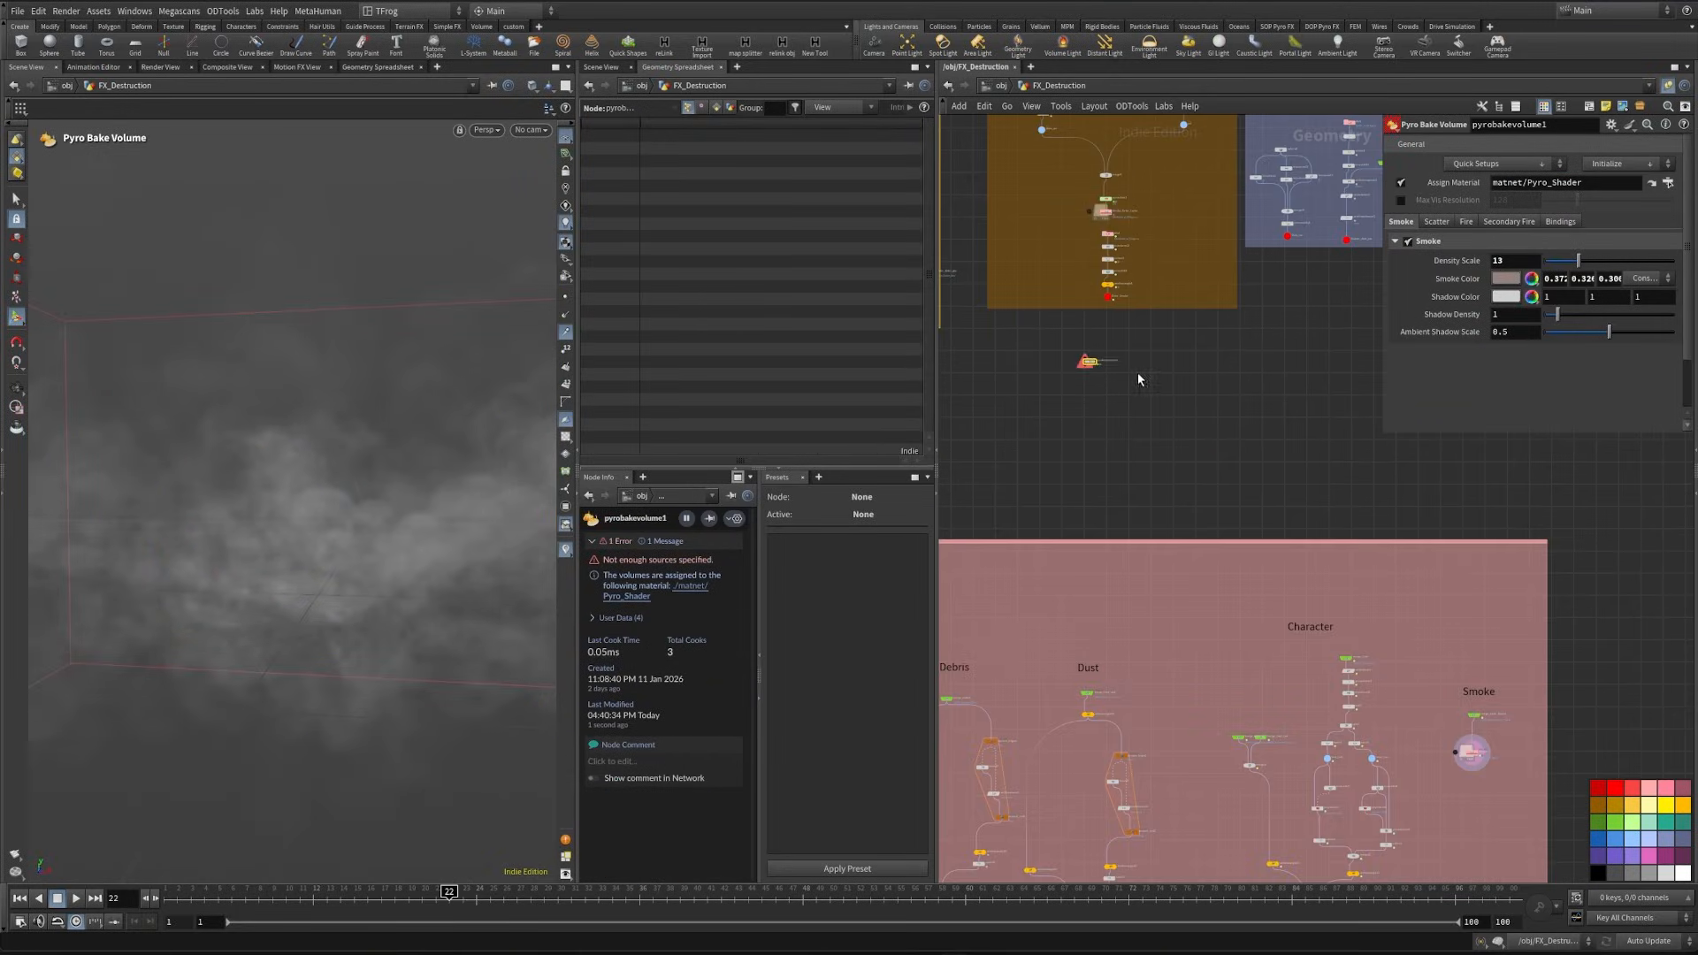
pyautogui.moveTo(1085, 358); pyautogui.dragTo(1469, 730)
pyautogui.moveTo(1470, 725); pyautogui.dragTo(1344, 687, button='middle')
pyautogui.scroll(5, 1345, 699)
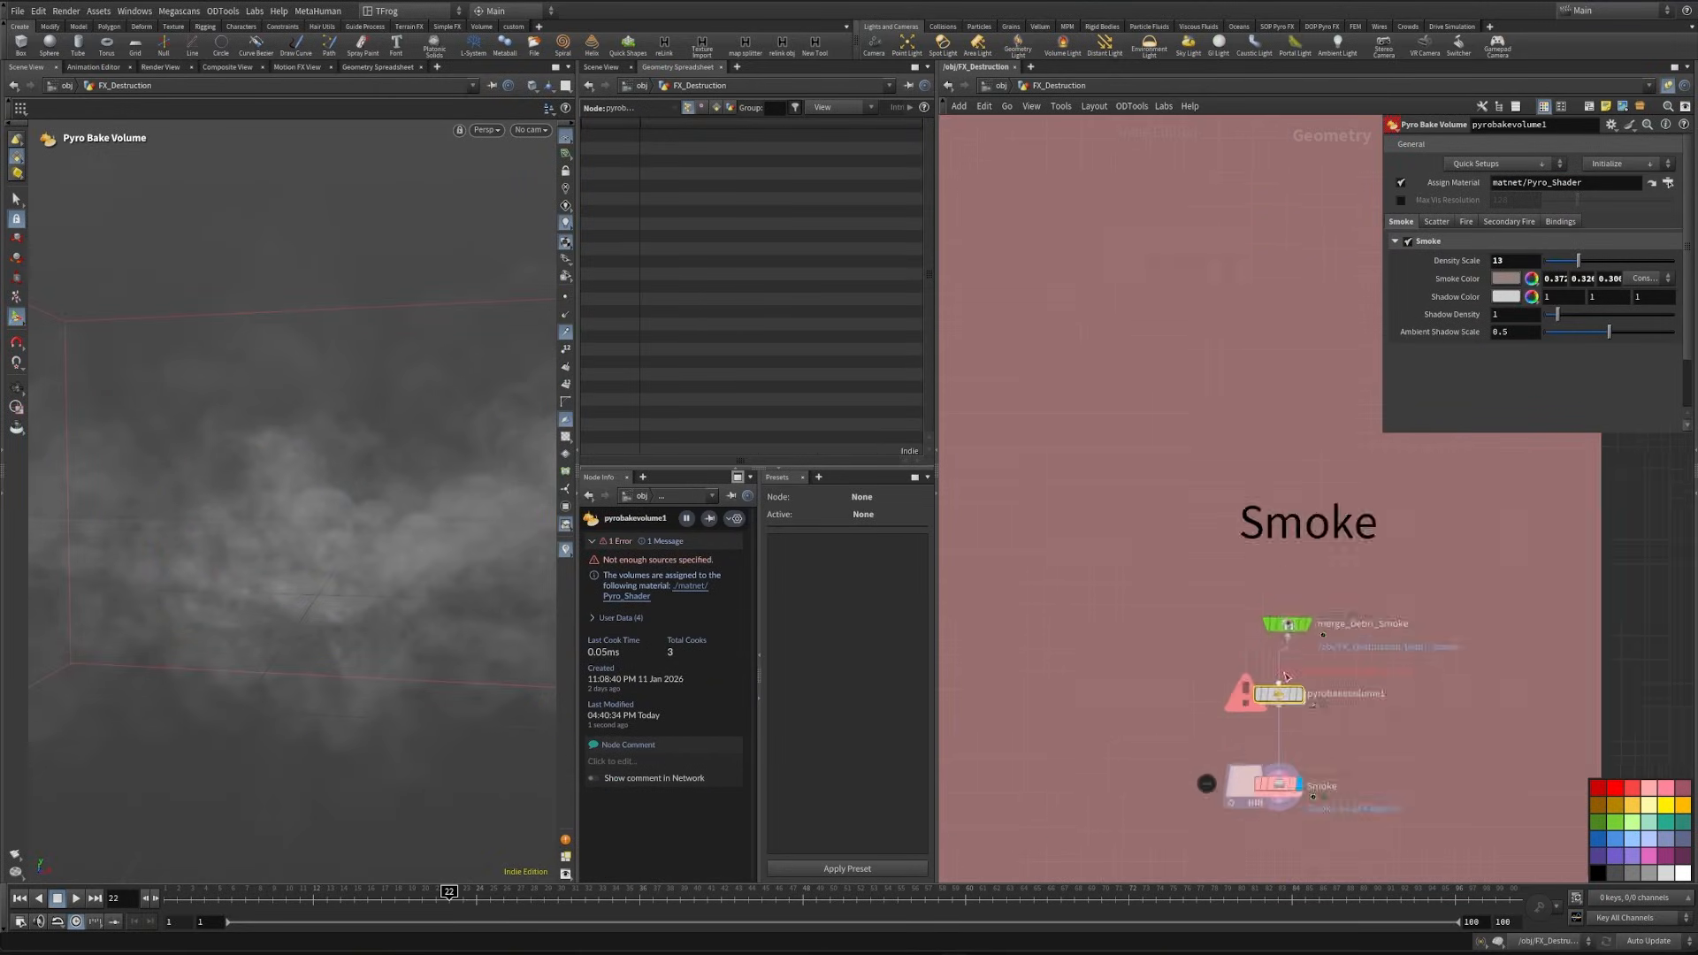
pyautogui.moveTo(1083, 666); pyautogui.dragTo(1359, 736)
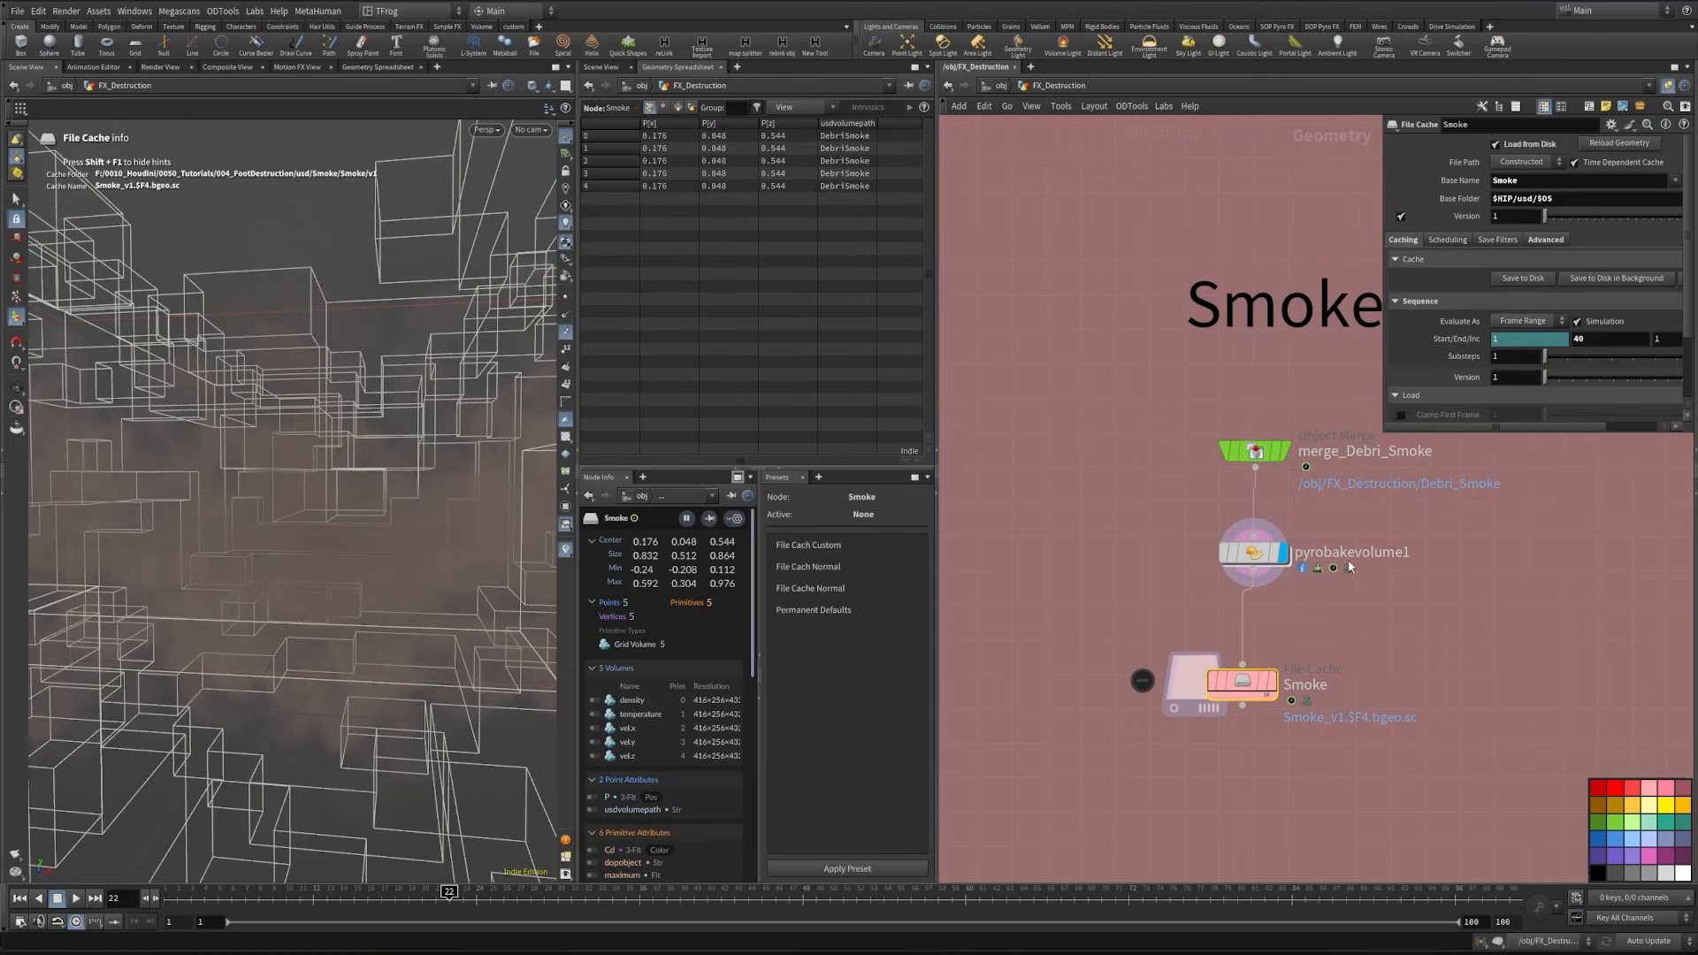
# - Return to the Solaris stage and reload the files of the Smoke reference
pyautogui.press('n')
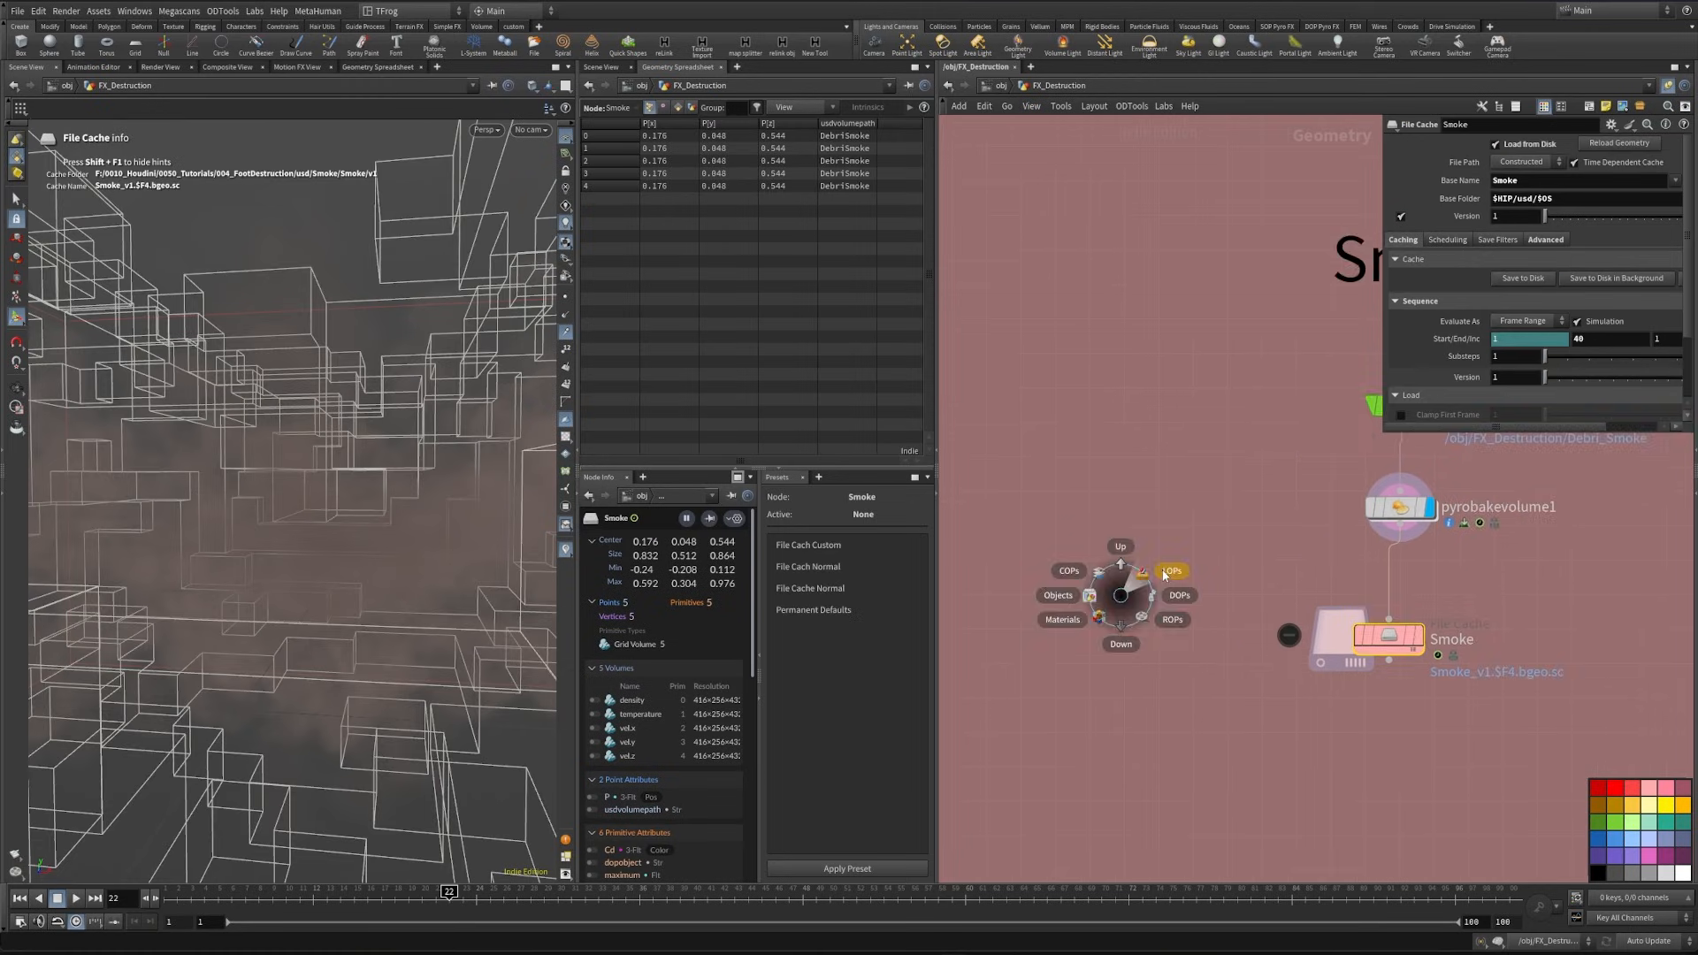
pyautogui.click(1171, 574)
pyautogui.click(1070, 459)
pyautogui.moveTo(1126, 422); pyautogui.dragTo(987, 493)
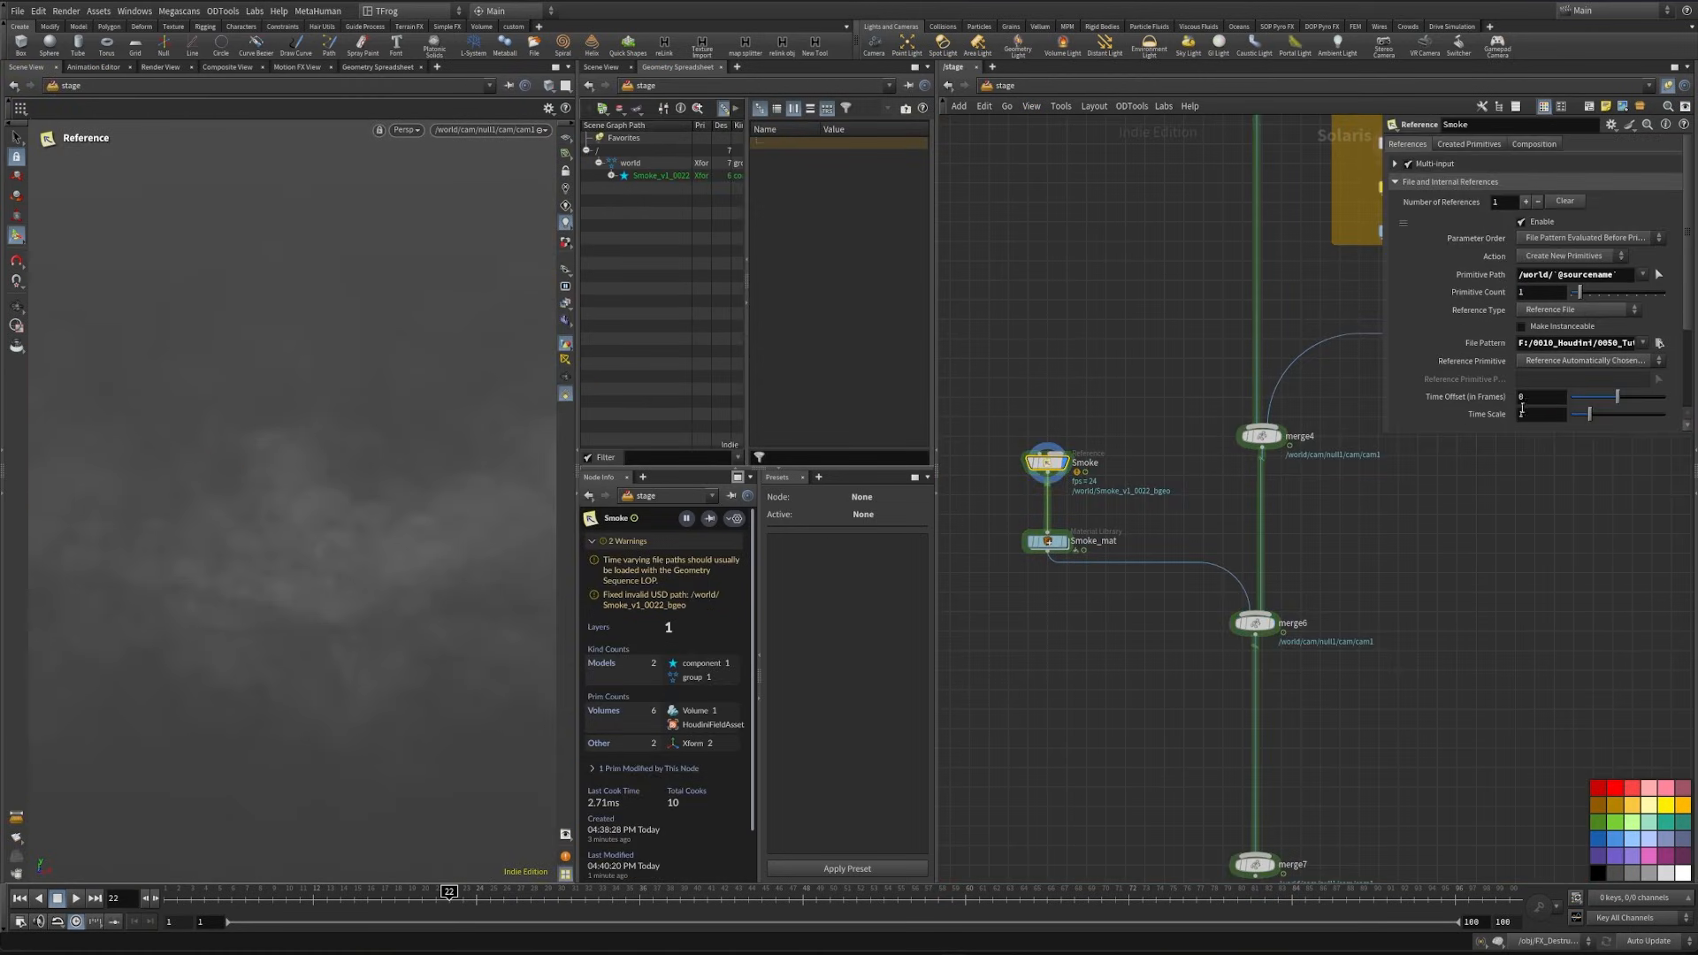
pyautogui.scroll(-3, 1531, 385)
pyautogui.click(1512, 334)
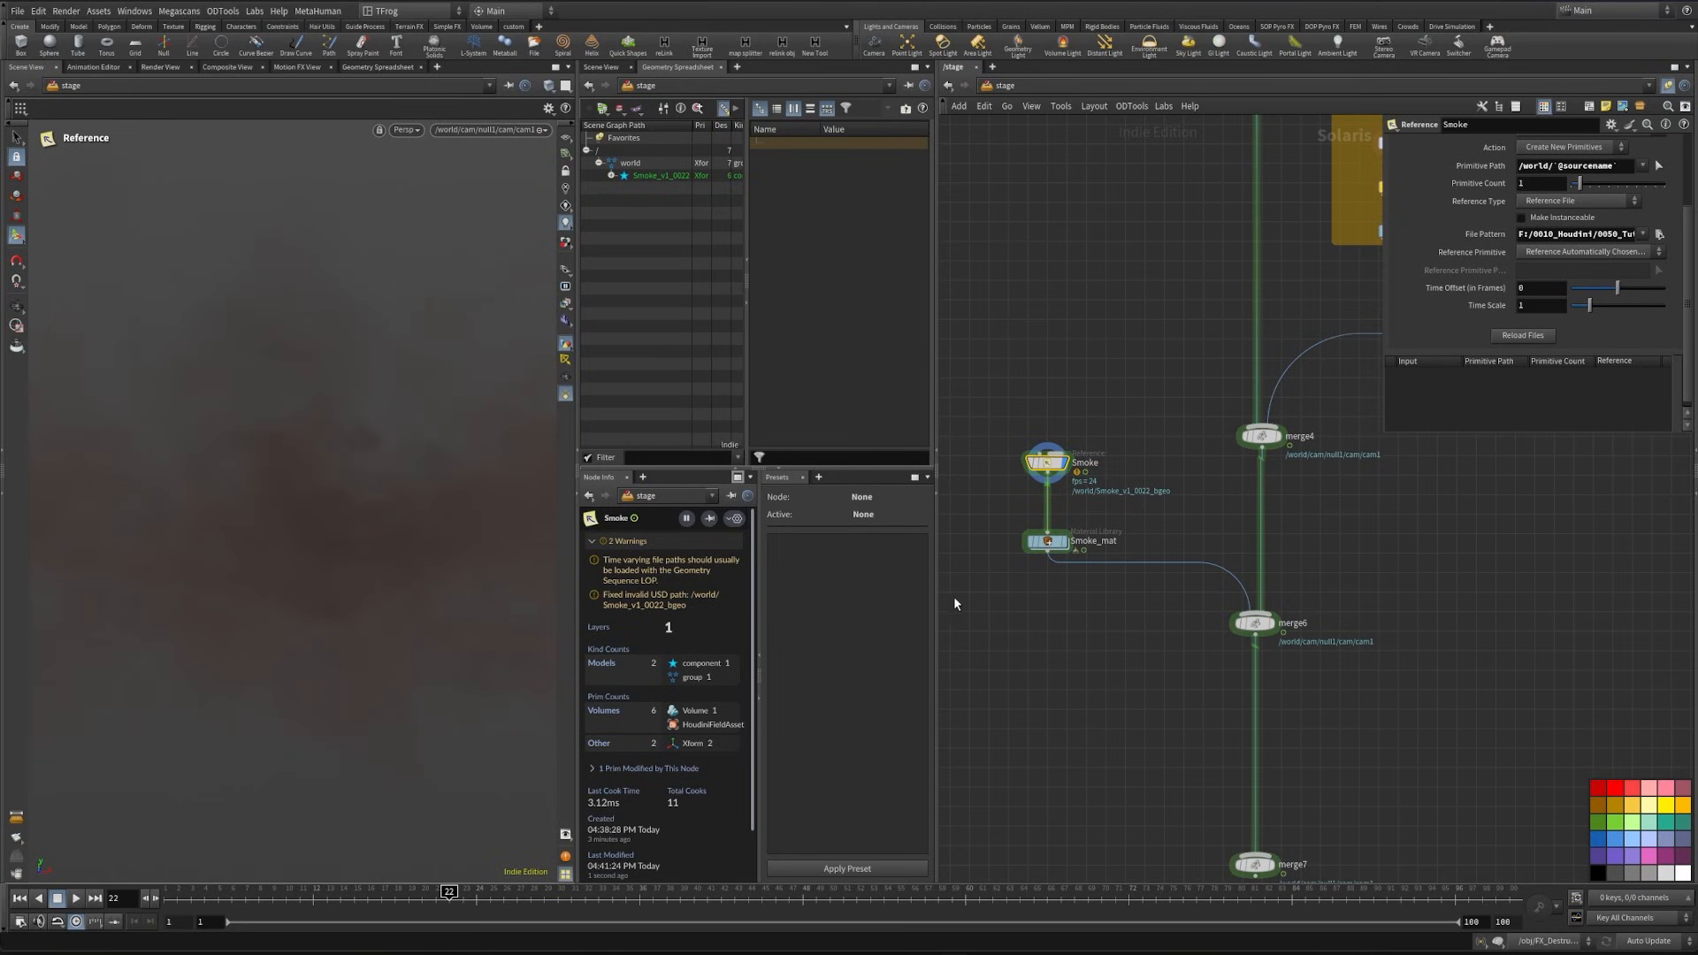
# - Display the merge6 result and examine the smoke around the foot from different angles
pyautogui.moveTo(1337, 774); pyautogui.dragTo(1316, 695, button='middle')
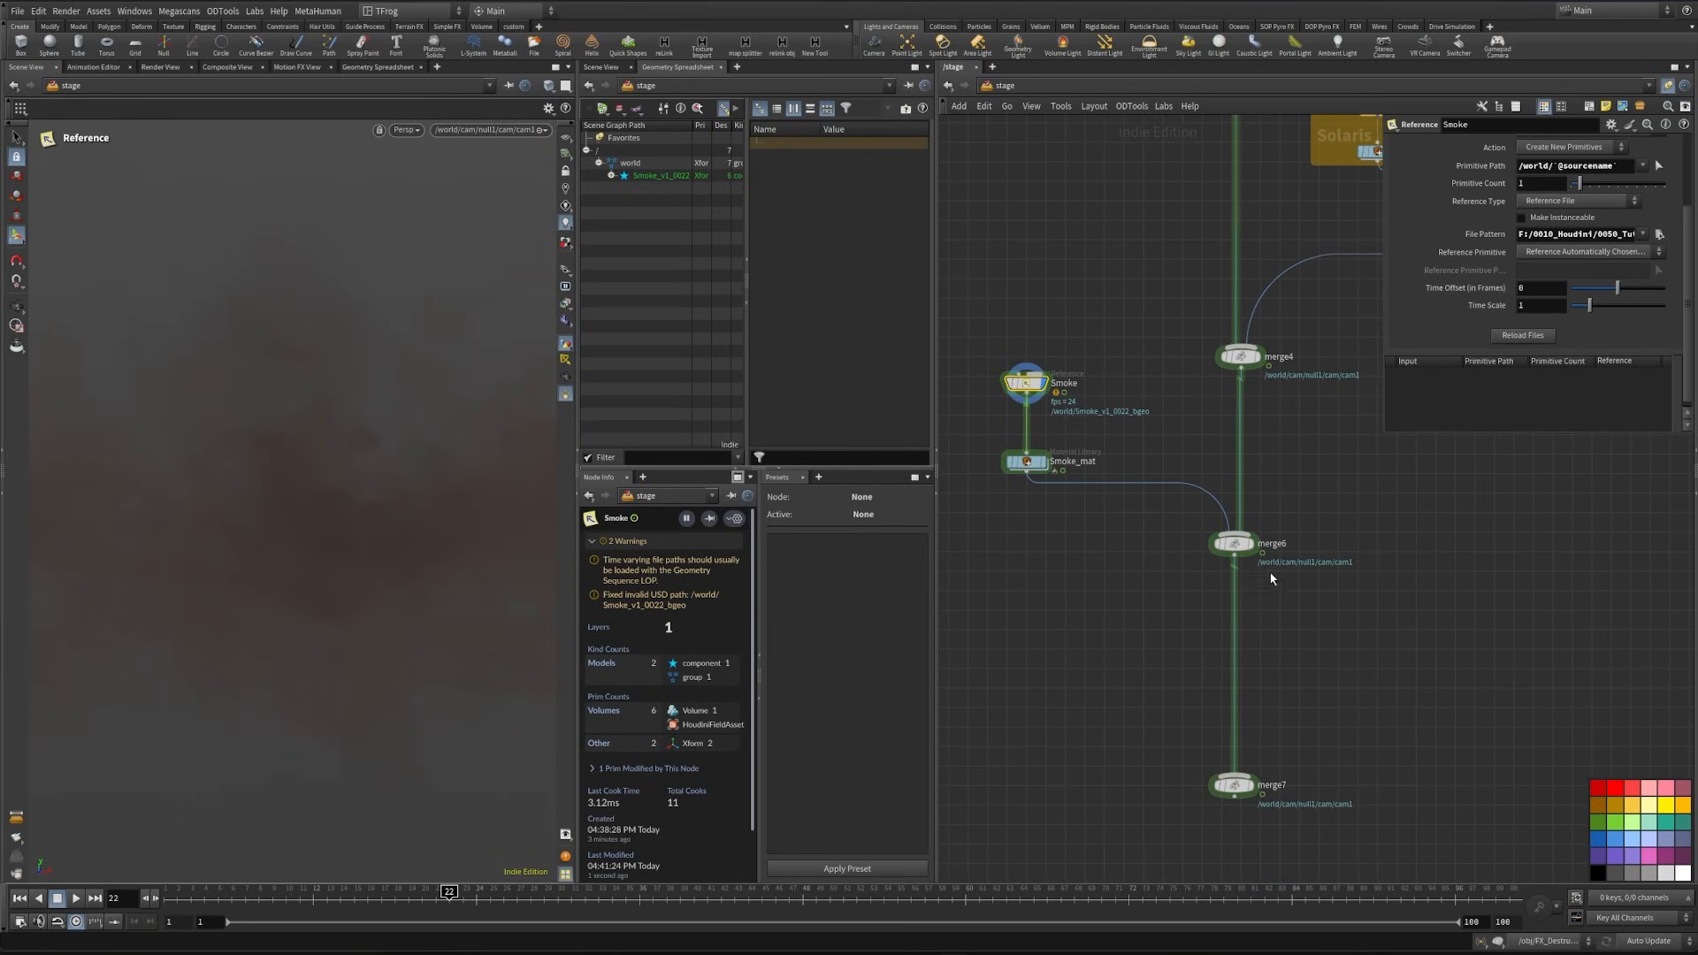
pyautogui.click(1254, 525)
pyautogui.click(1233, 543)
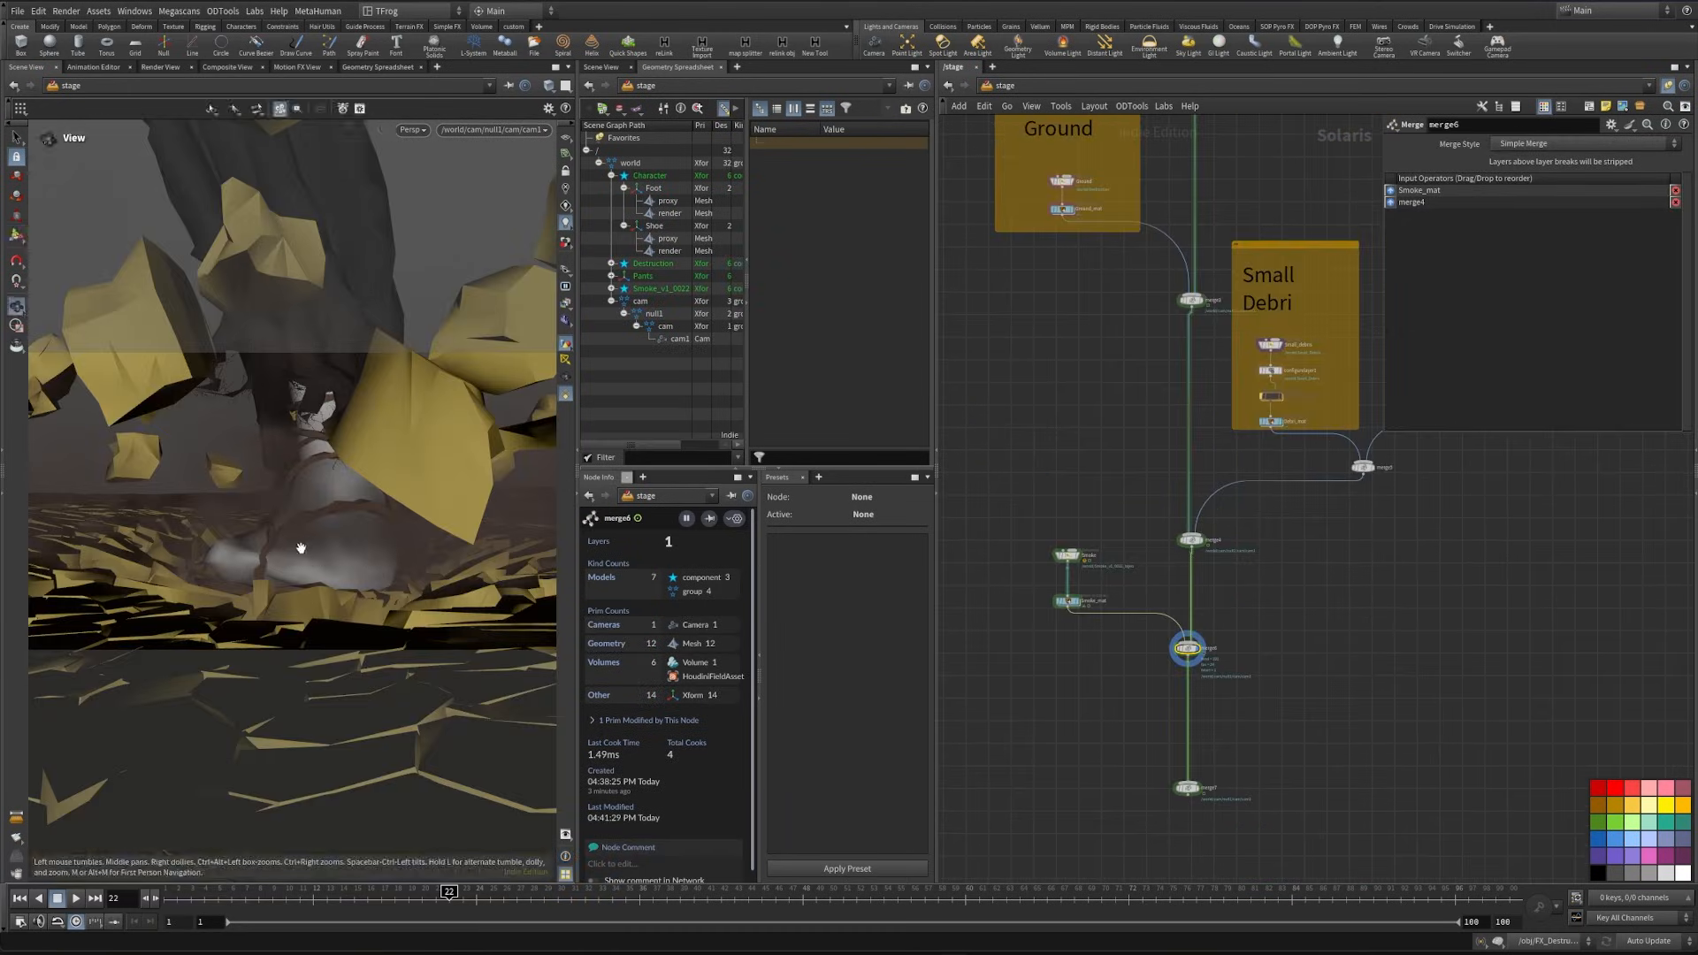
pyautogui.keyDown('alt'); pyautogui.moveTo(302, 546); pyautogui.dragTo(271, 619); pyautogui.keyUp('alt')
pyautogui.keyDown('alt'); pyautogui.moveTo(270, 619); pyautogui.dragTo(221, 575, button='right'); pyautogui.keyUp('alt')
pyautogui.keyDown('alt'); pyautogui.moveTo(221, 575); pyautogui.dragTo(243, 611); pyautogui.keyUp('alt')
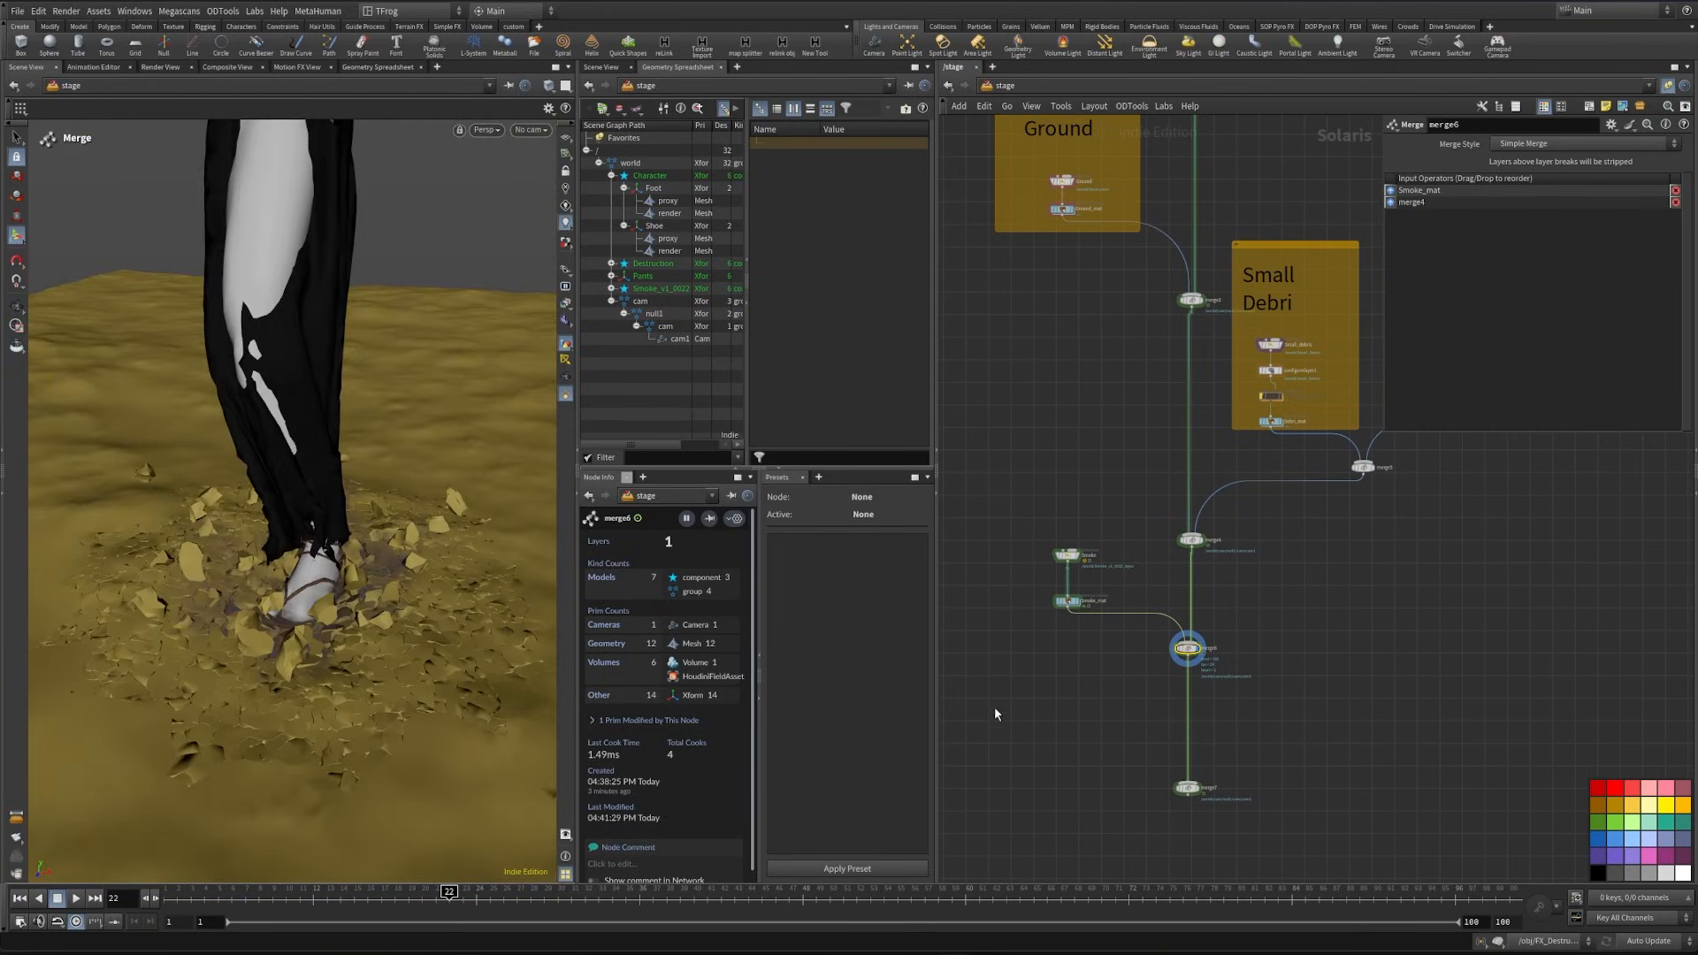
# - Copy the Small Debri note above the smoke chain, change its text to "Smoke" and reduce its height
pyautogui.moveTo(1060, 725); pyautogui.dragTo(1023, 848, button='middle')
pyautogui.keyDown('alt'); pyautogui.moveTo(1024, 607); pyautogui.dragTo(1013, 628); pyautogui.keyUp('alt')
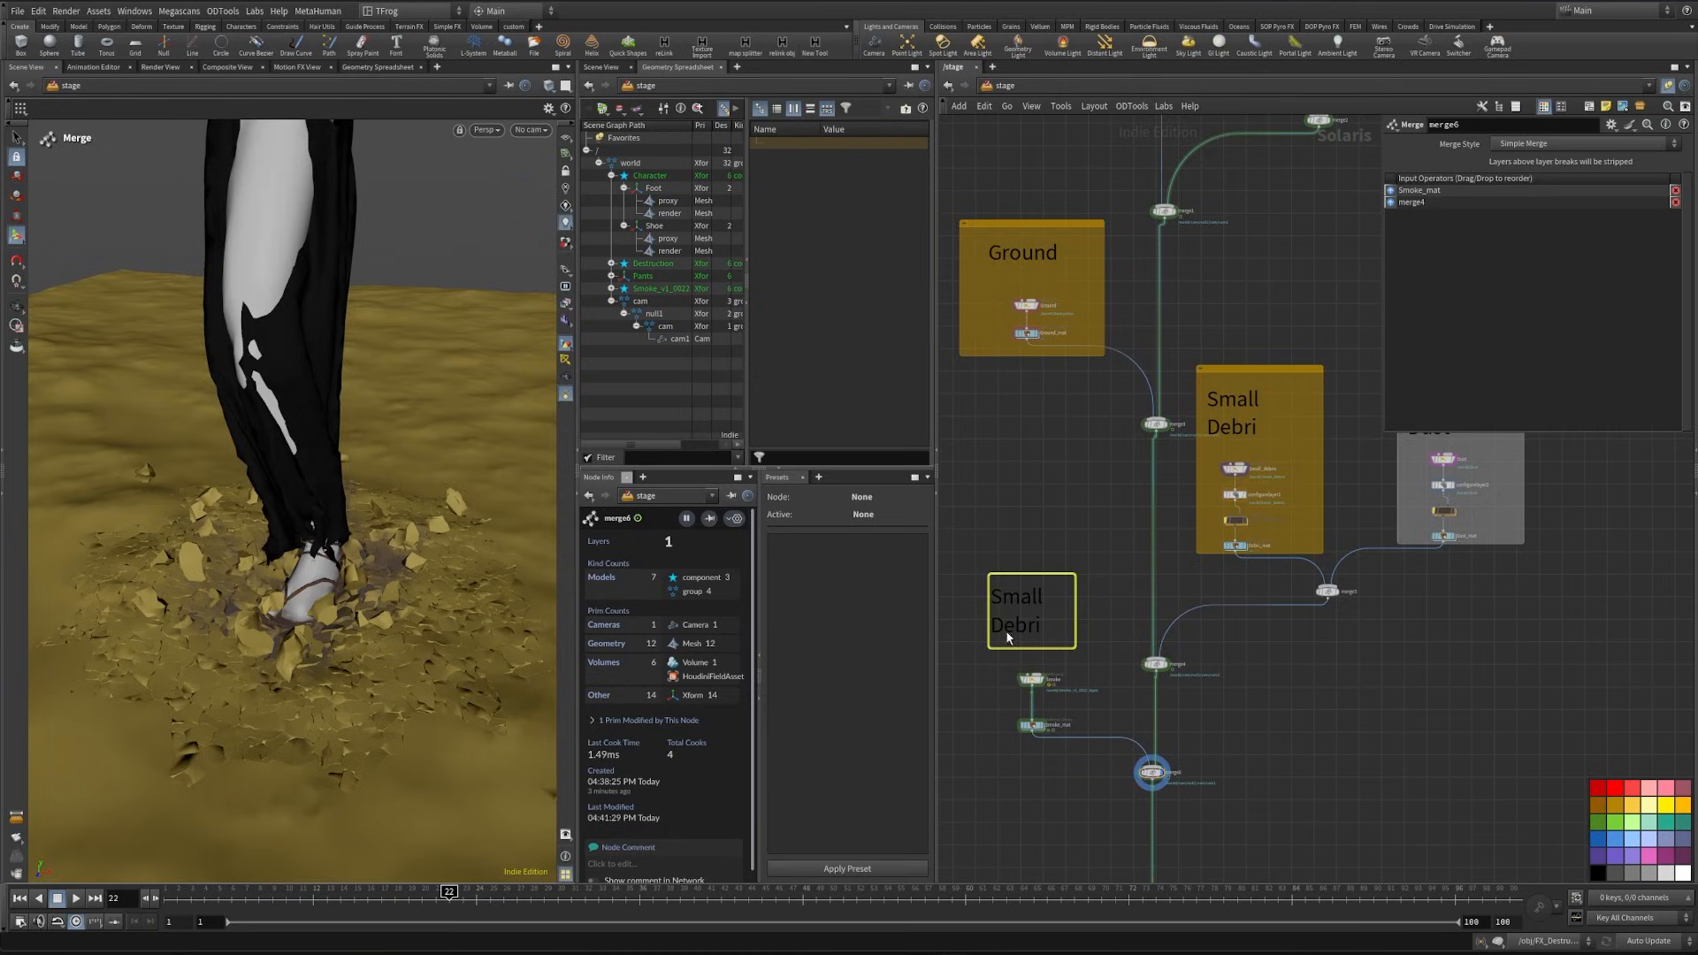
pyautogui.doubleClick(1007, 633)
pyautogui.write('Smoke')
pyautogui.click(1073, 541)
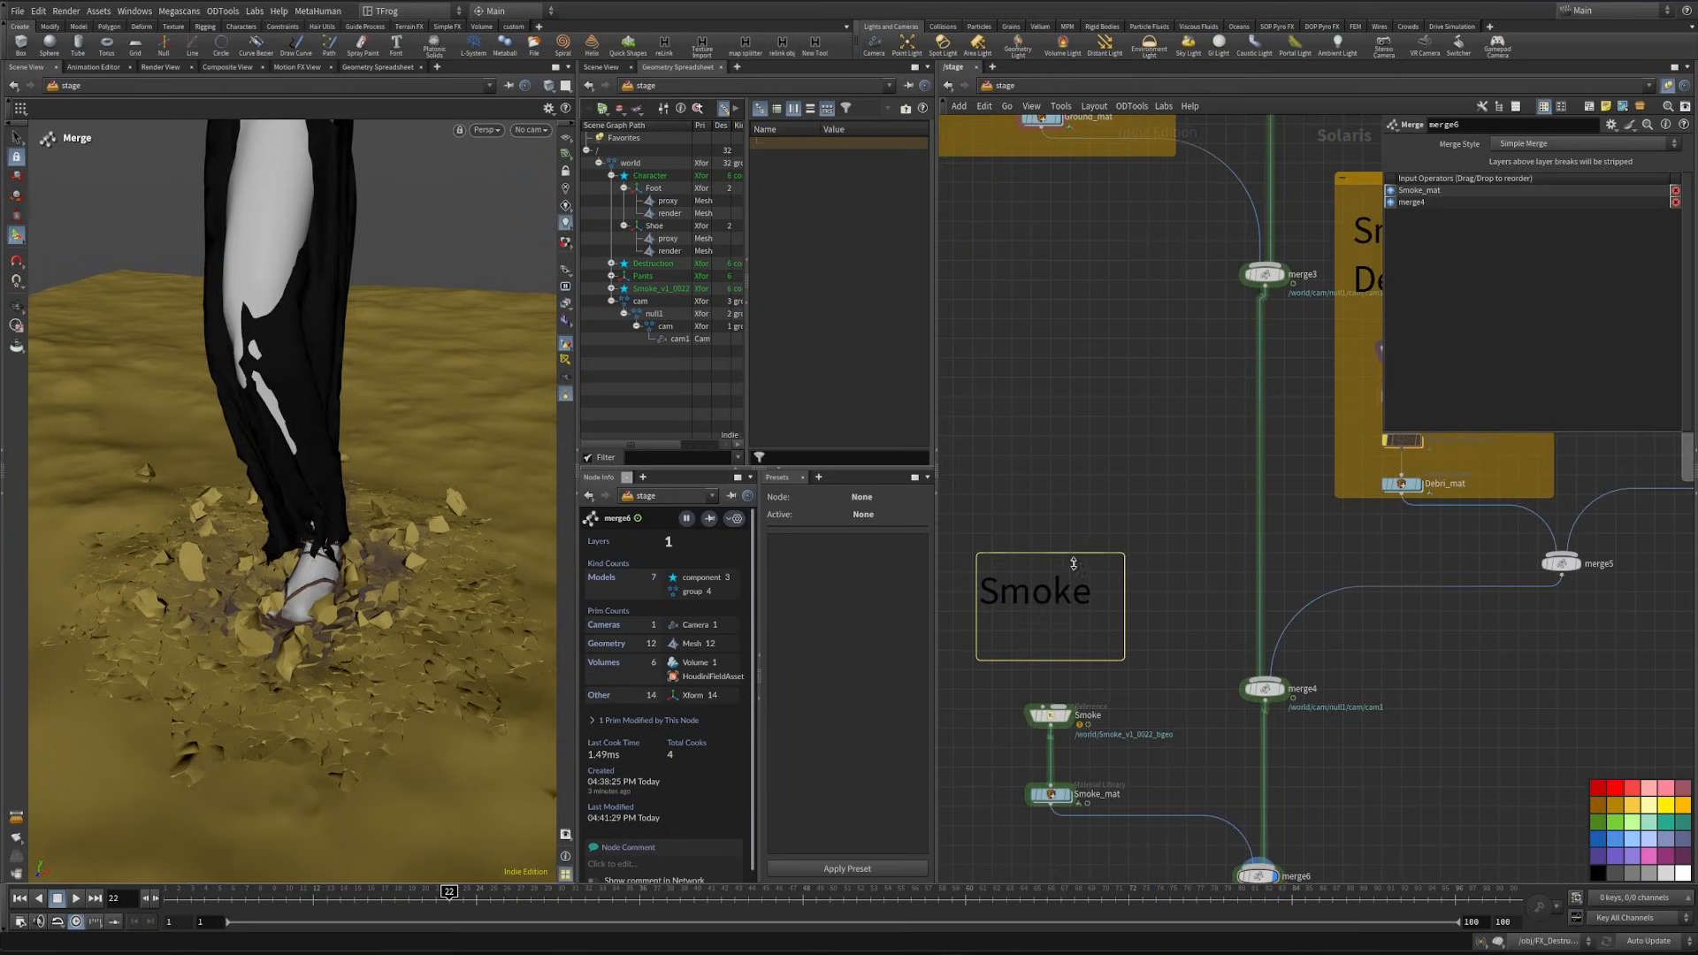
pyautogui.moveTo(1073, 540); pyautogui.dragTo(1131, 438, button='middle')
# - Enclose the Smoke note and its two nodes in a network box and colour the box dark orange
pyautogui.moveTo(1003, 449); pyautogui.dragTo(1199, 751)
pyautogui.click(1587, 108)
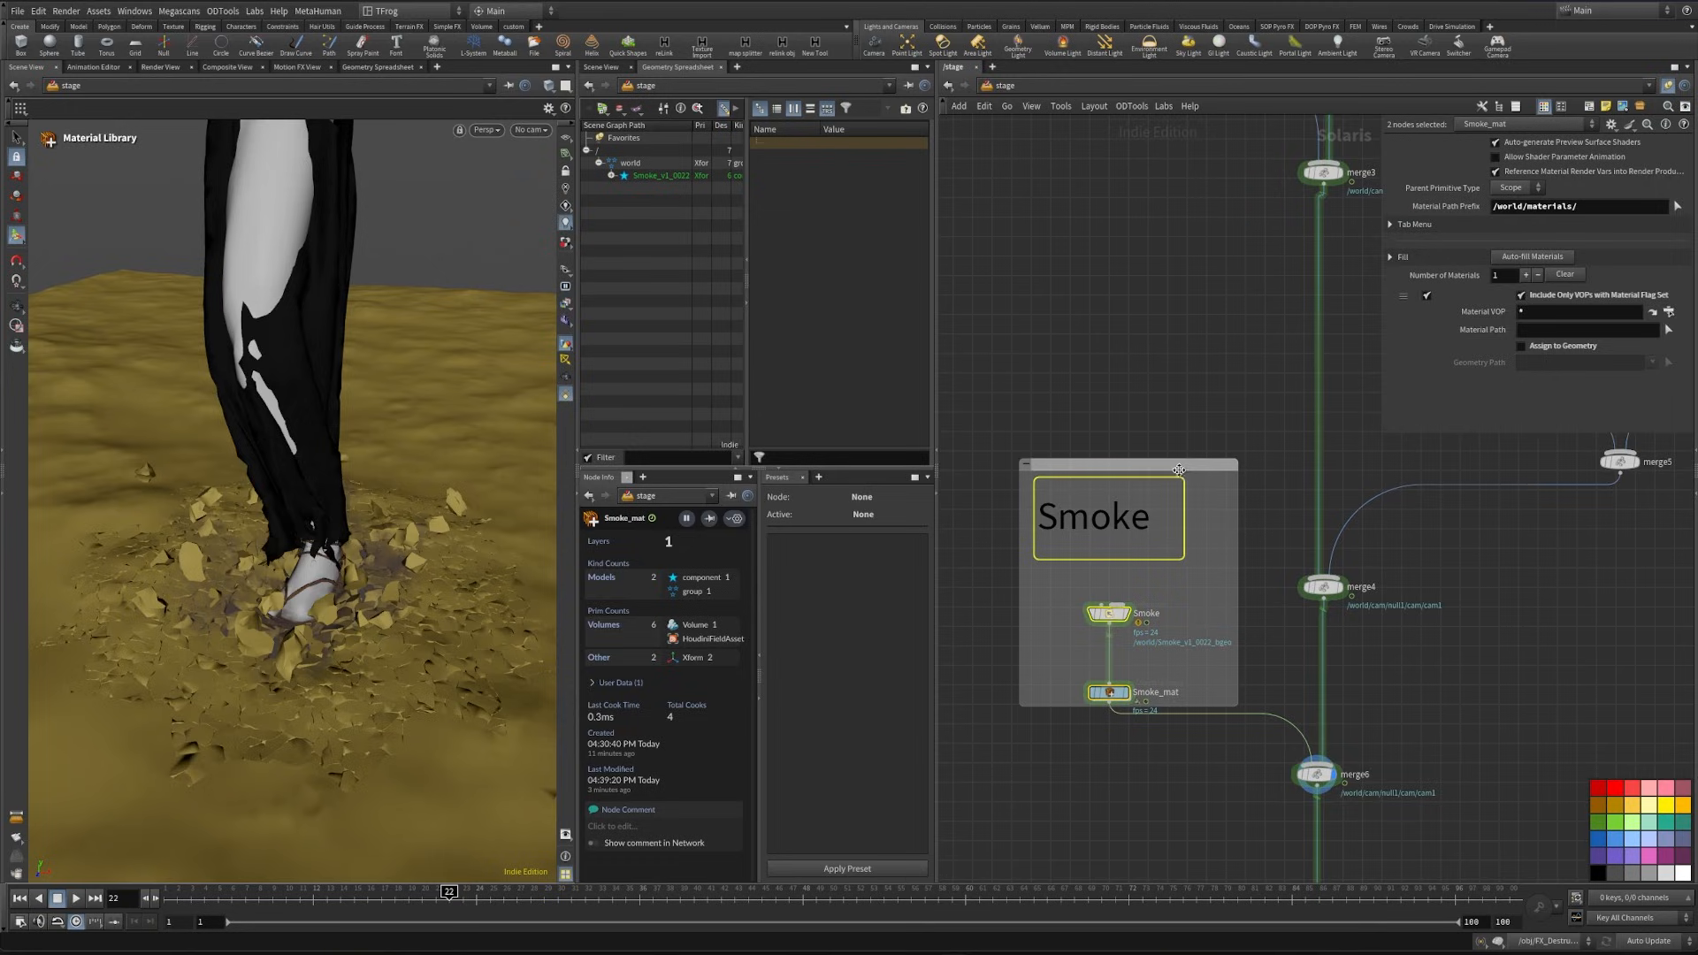
pyautogui.click(1599, 805)
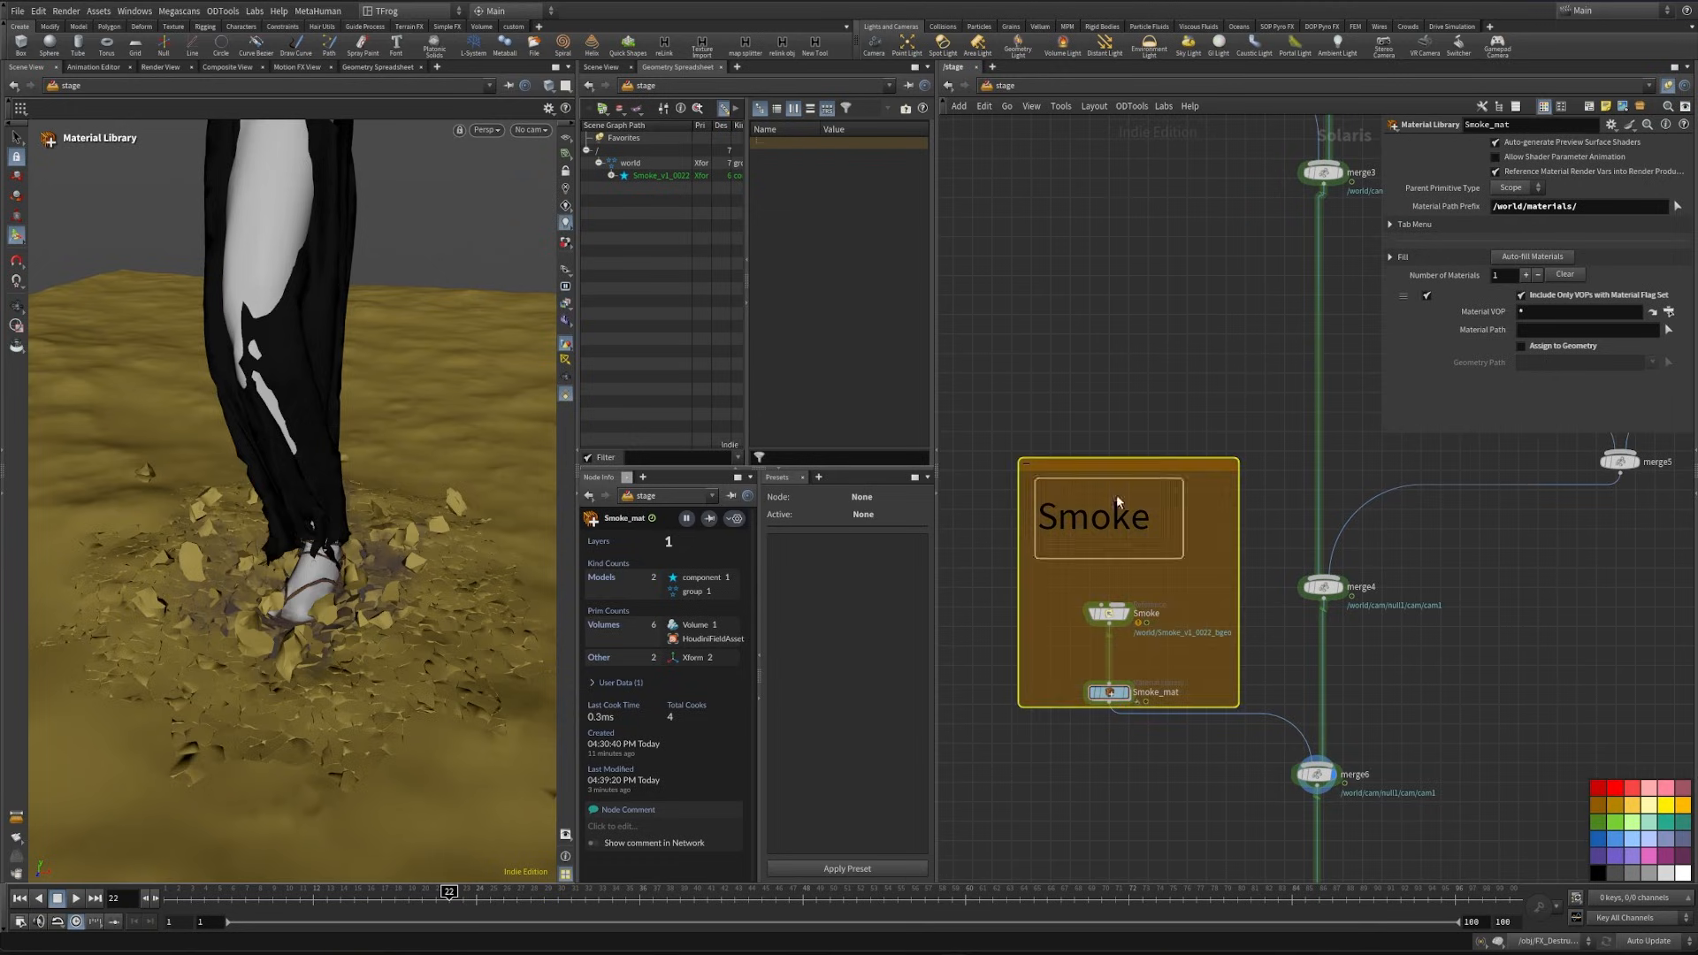
# - Turn off the bypass on the Small_debris_inst instancer and set its target point location source to External SOP
pyautogui.scroll(-6, 1140, 379)
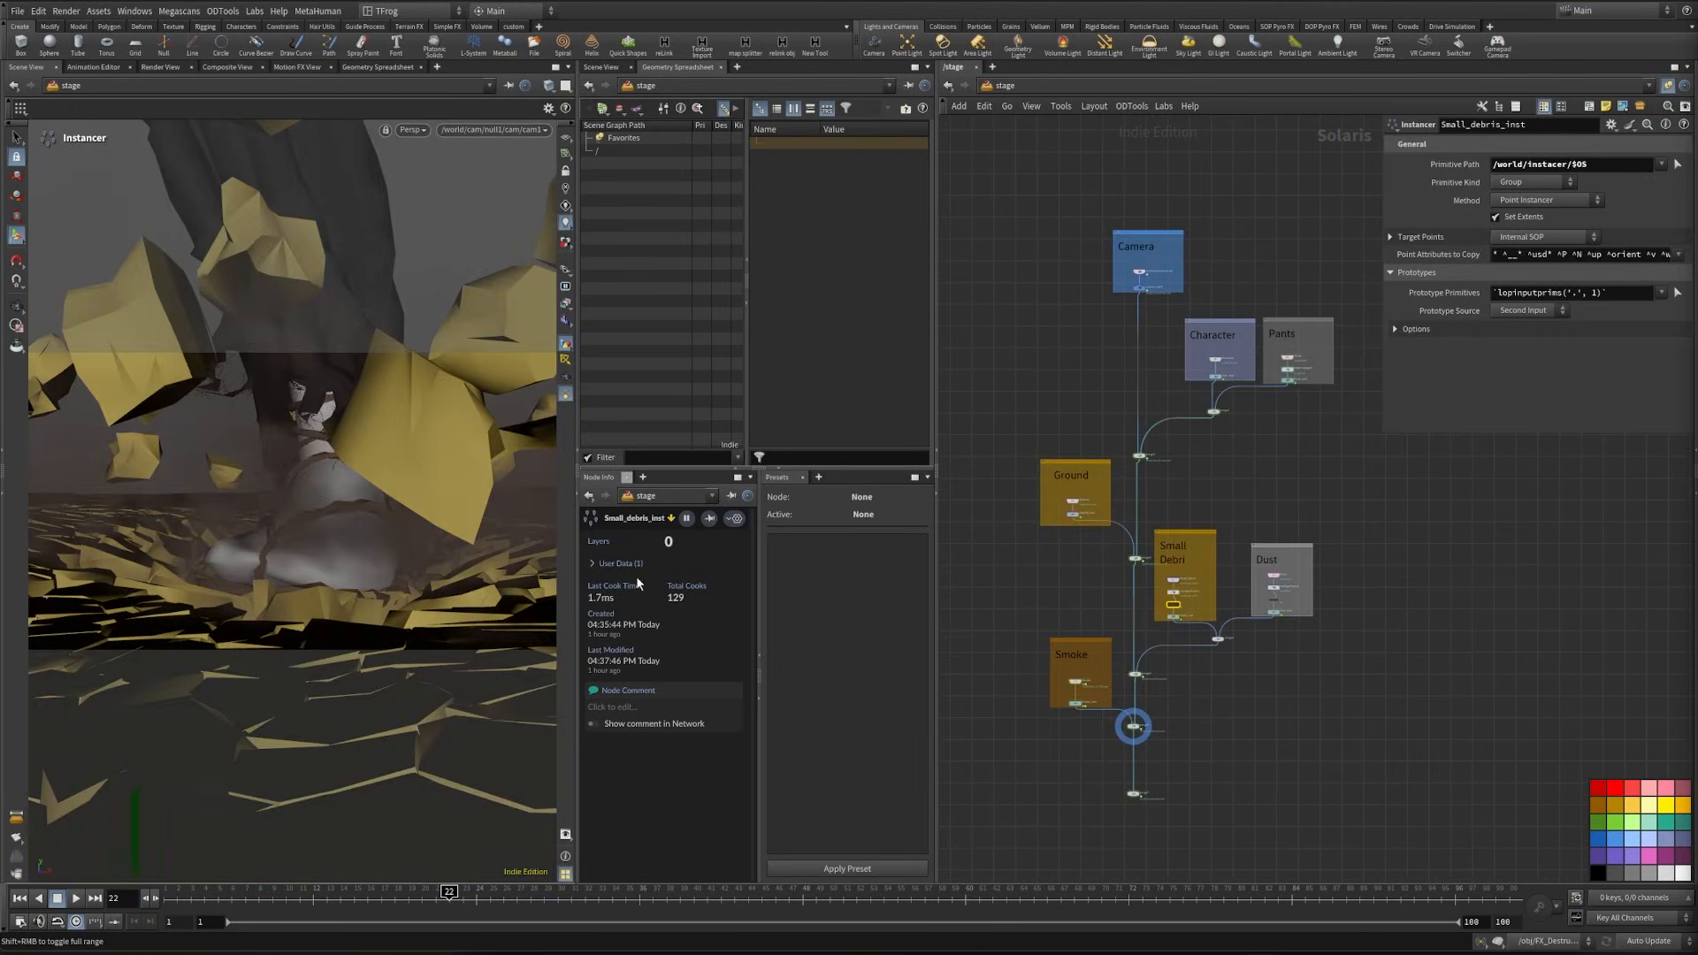
pyautogui.scroll(10, 1176, 596)
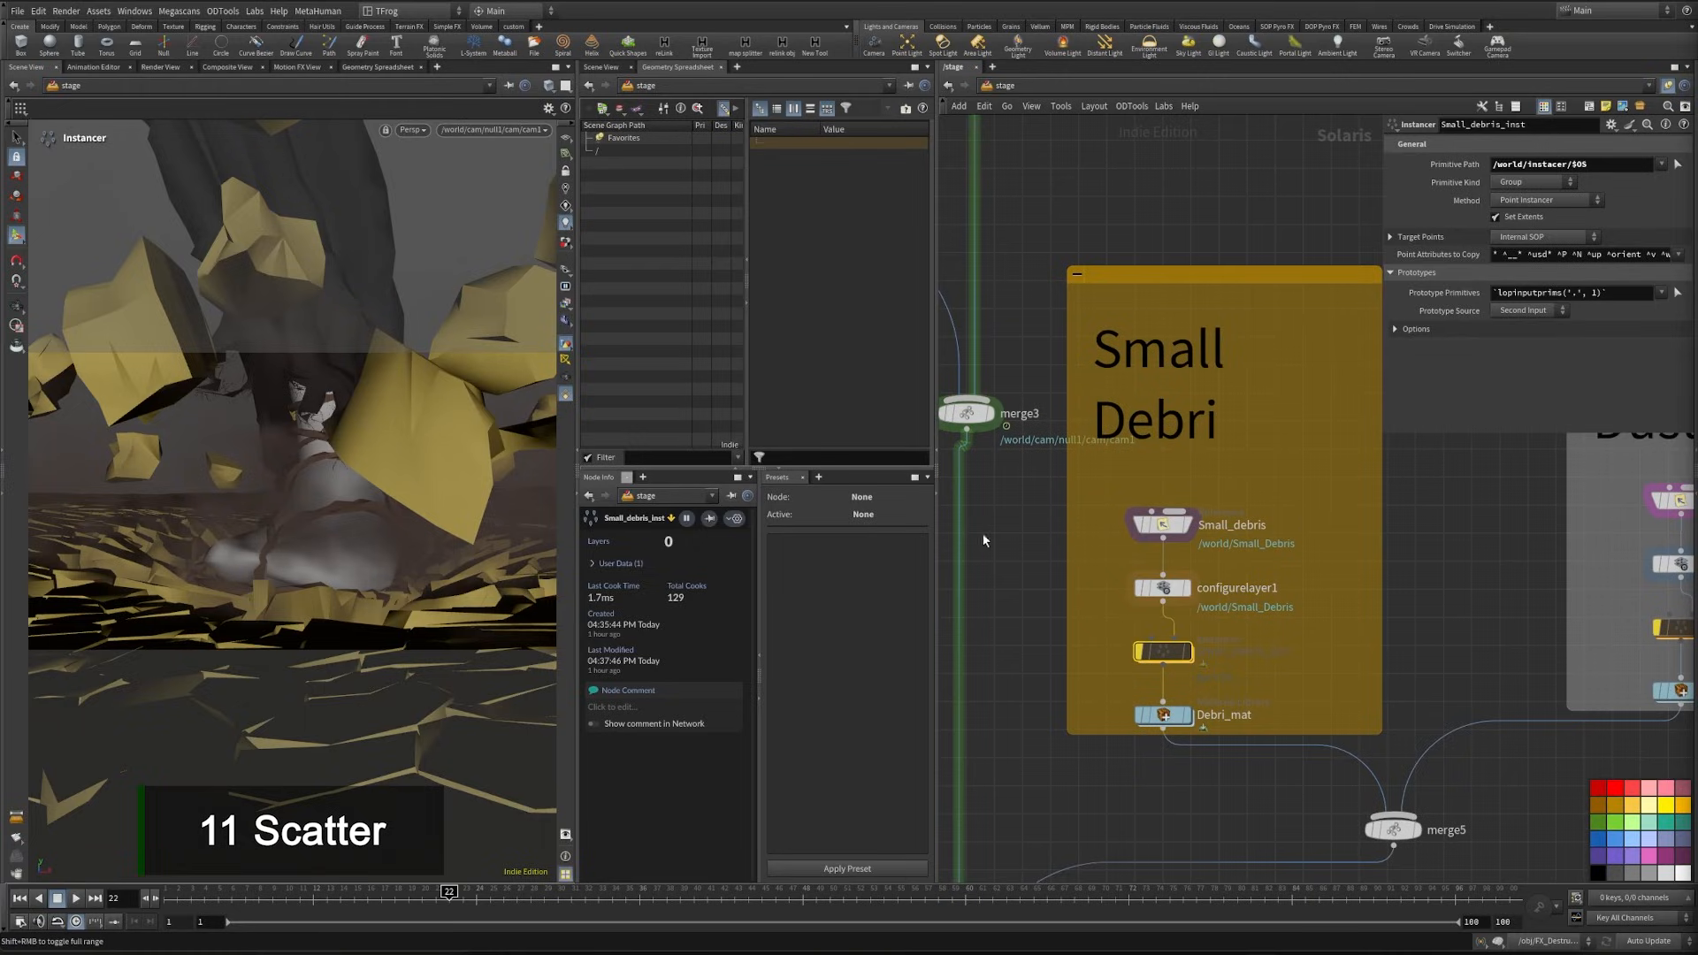
pyautogui.scroll(3, 1169, 661)
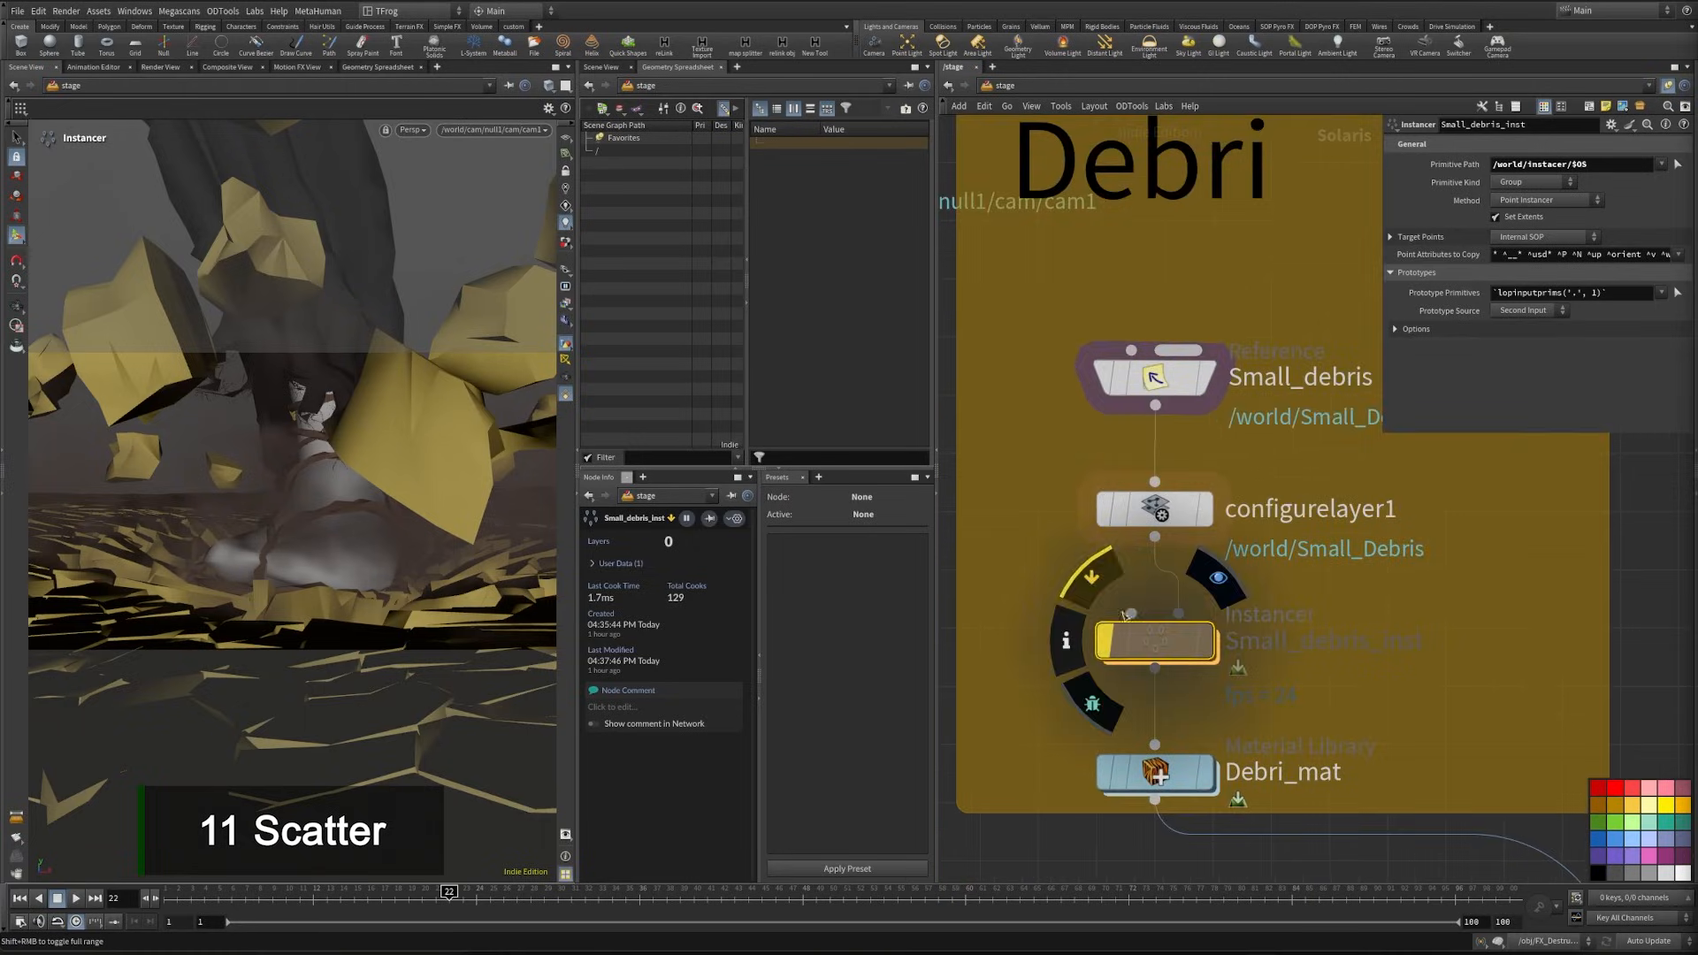
pyautogui.click(1104, 641)
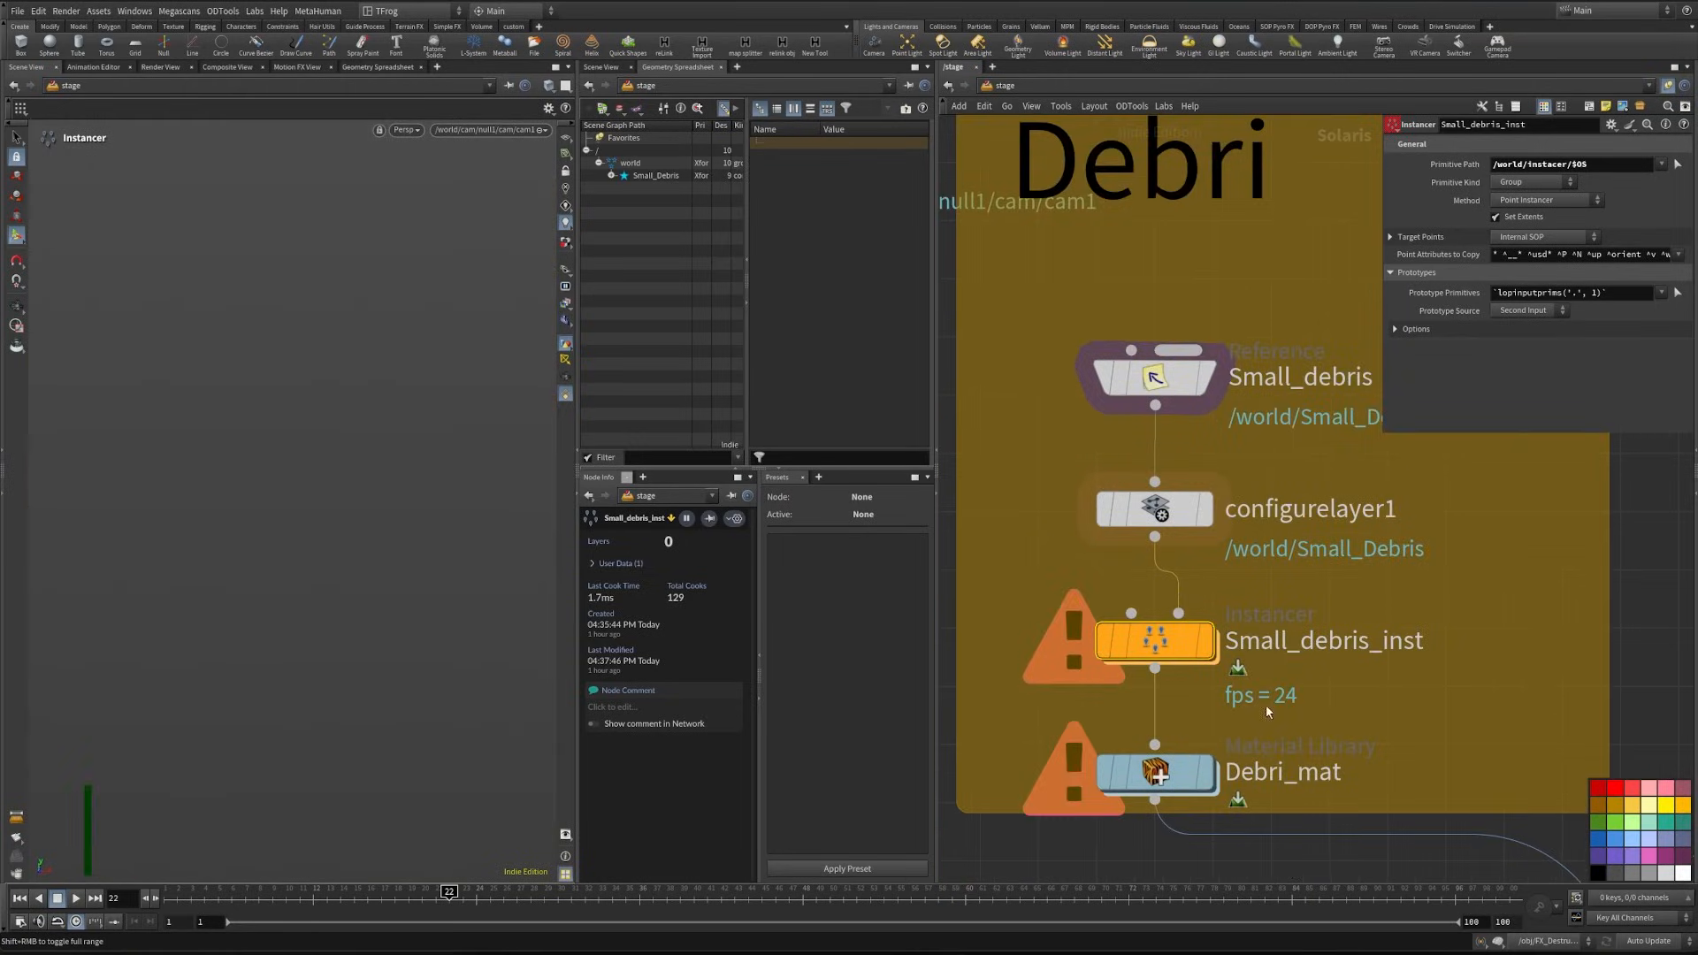
pyautogui.click(1520, 239)
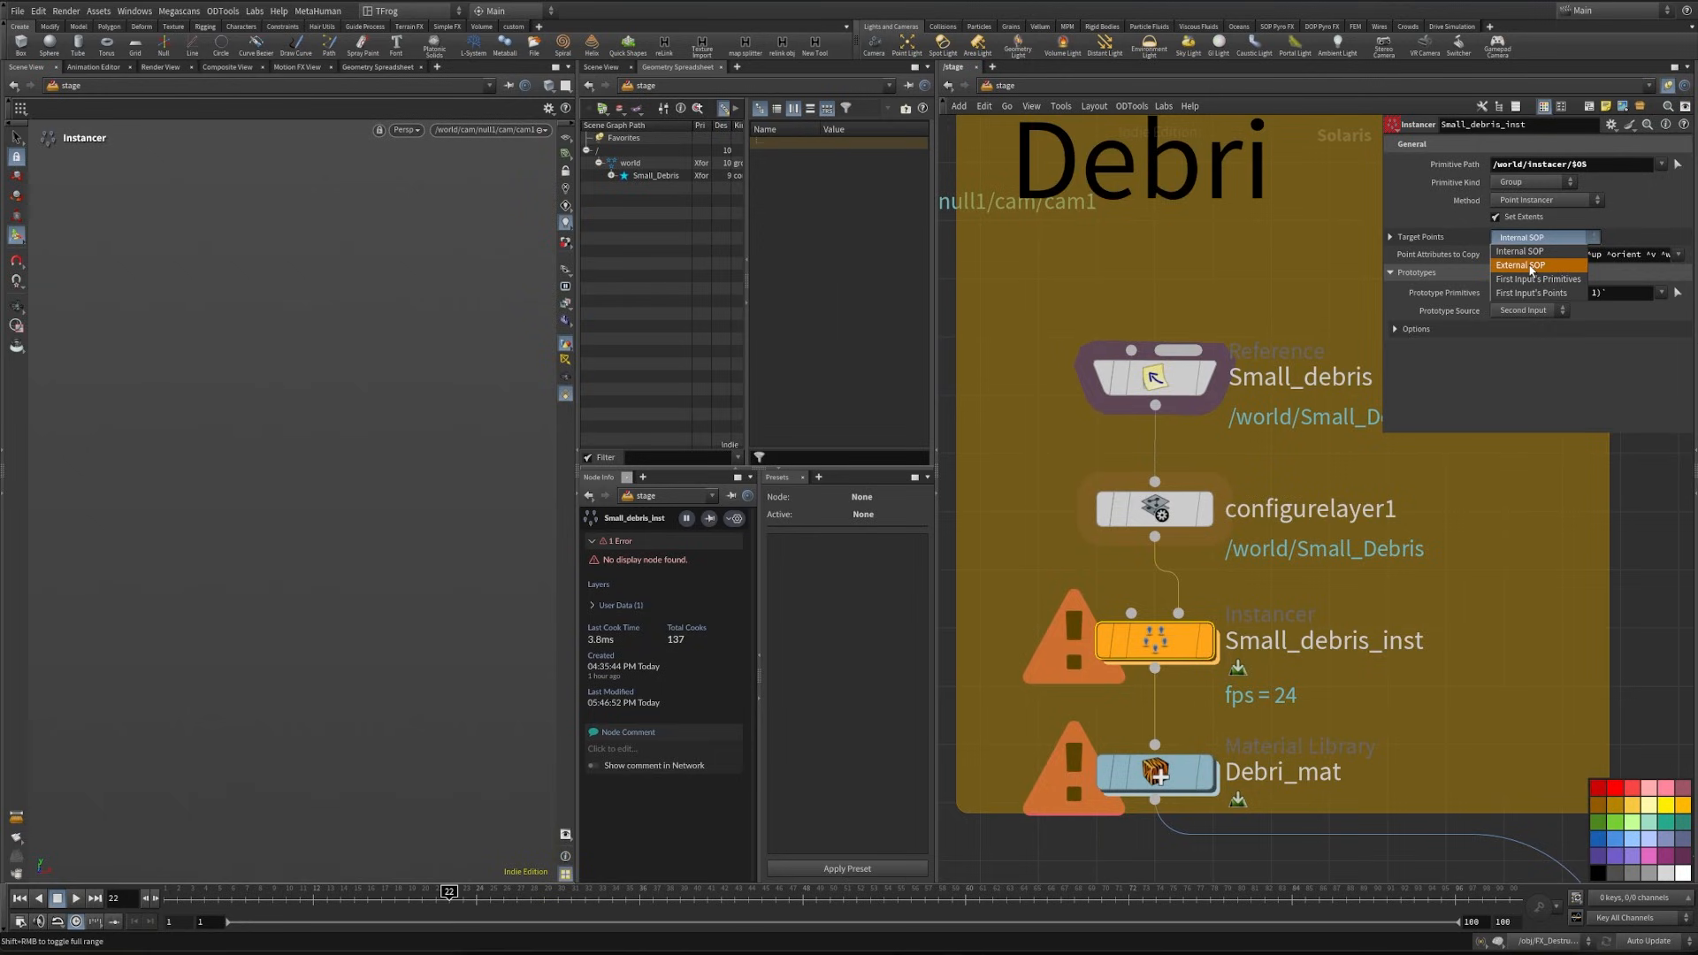
pyautogui.click(1531, 267)
pyautogui.click(1415, 237)
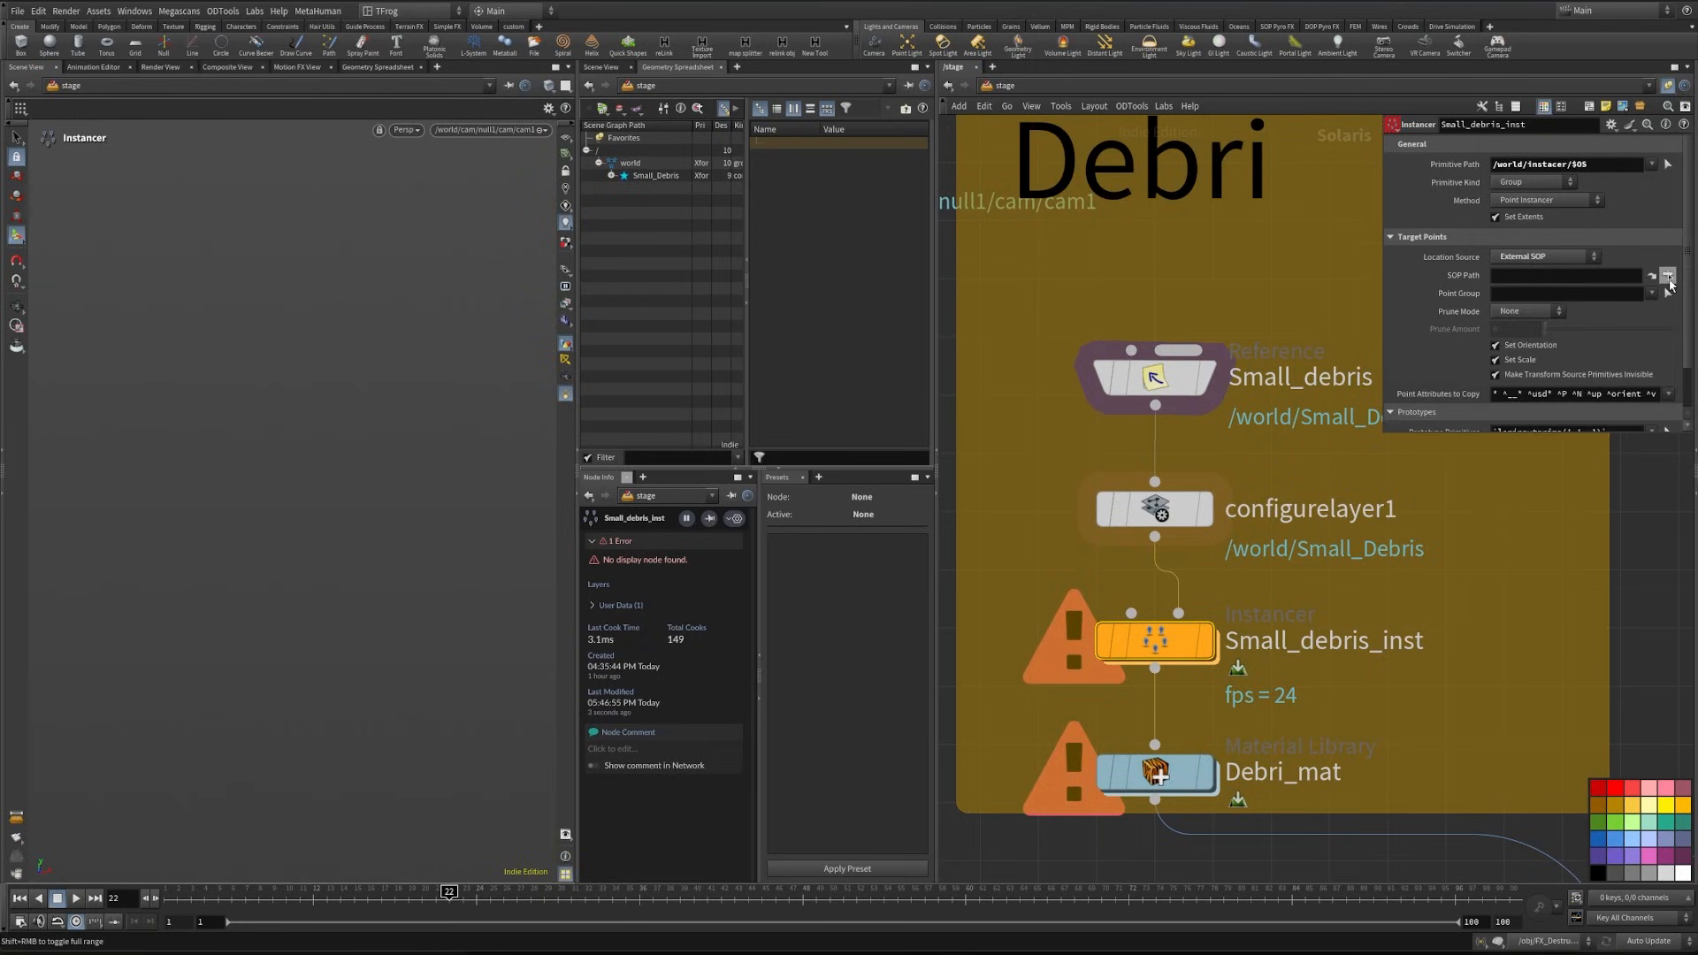
# - Filter the FX_Destruction operators for "scatter" and assign Scatter_debri_pts as the SOP path of Small_debris_inst
pyautogui.click(1666, 278)
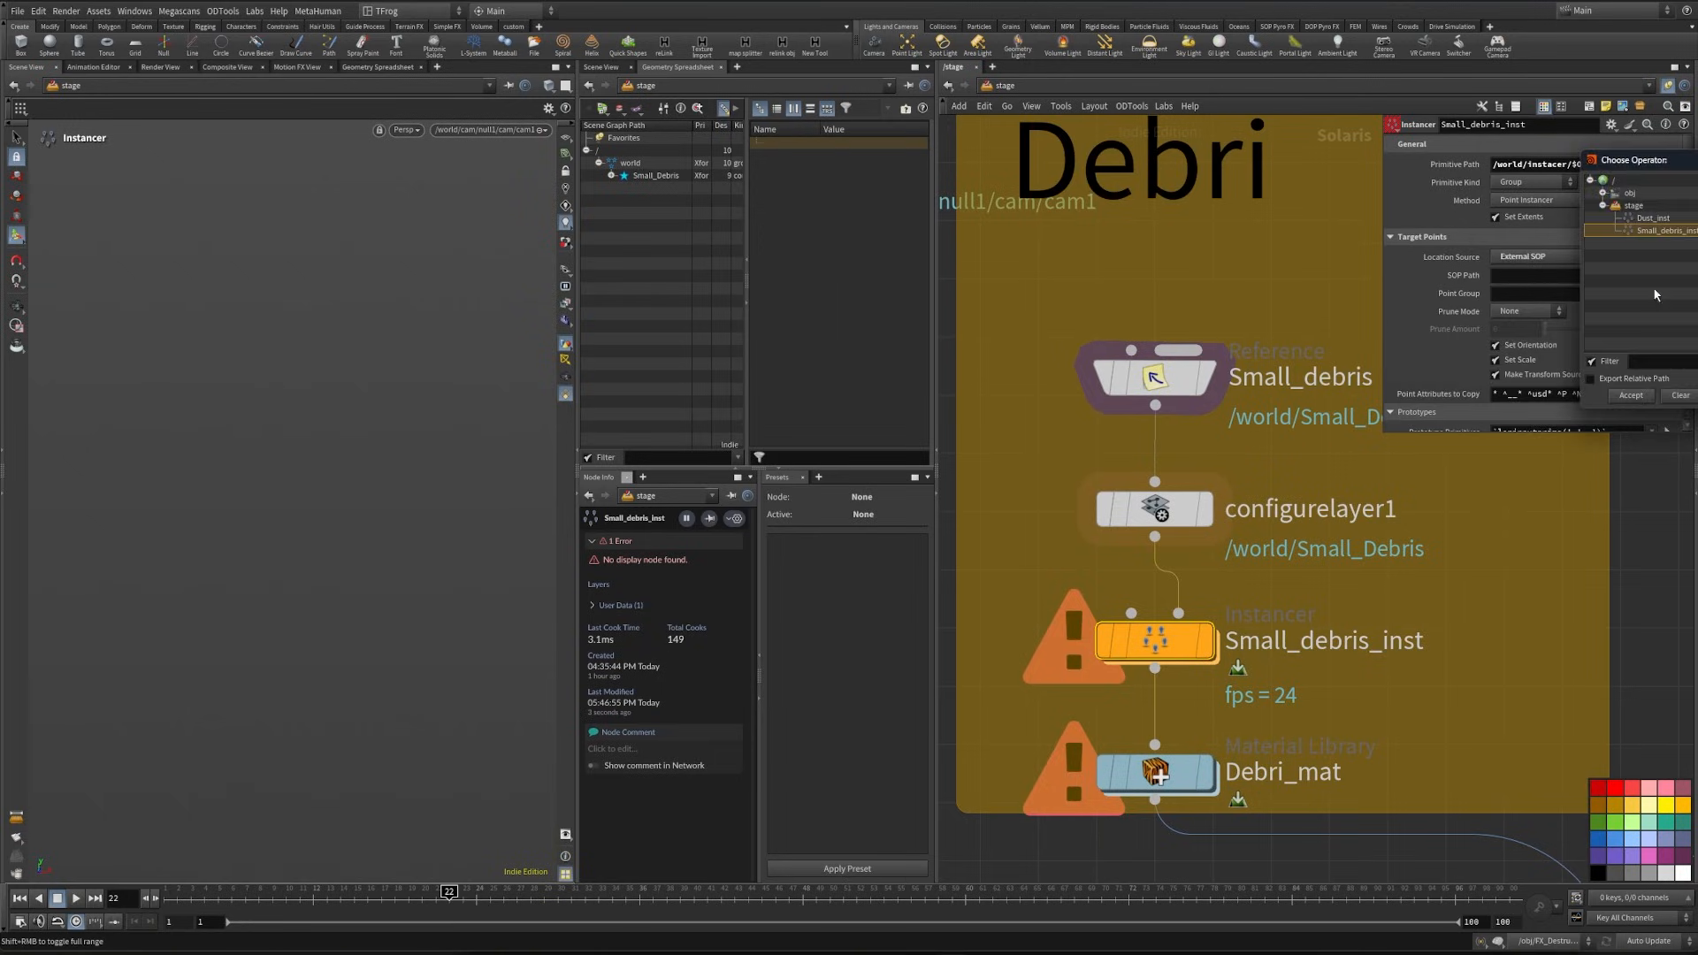
pyautogui.click(1602, 192)
pyautogui.click(1614, 206)
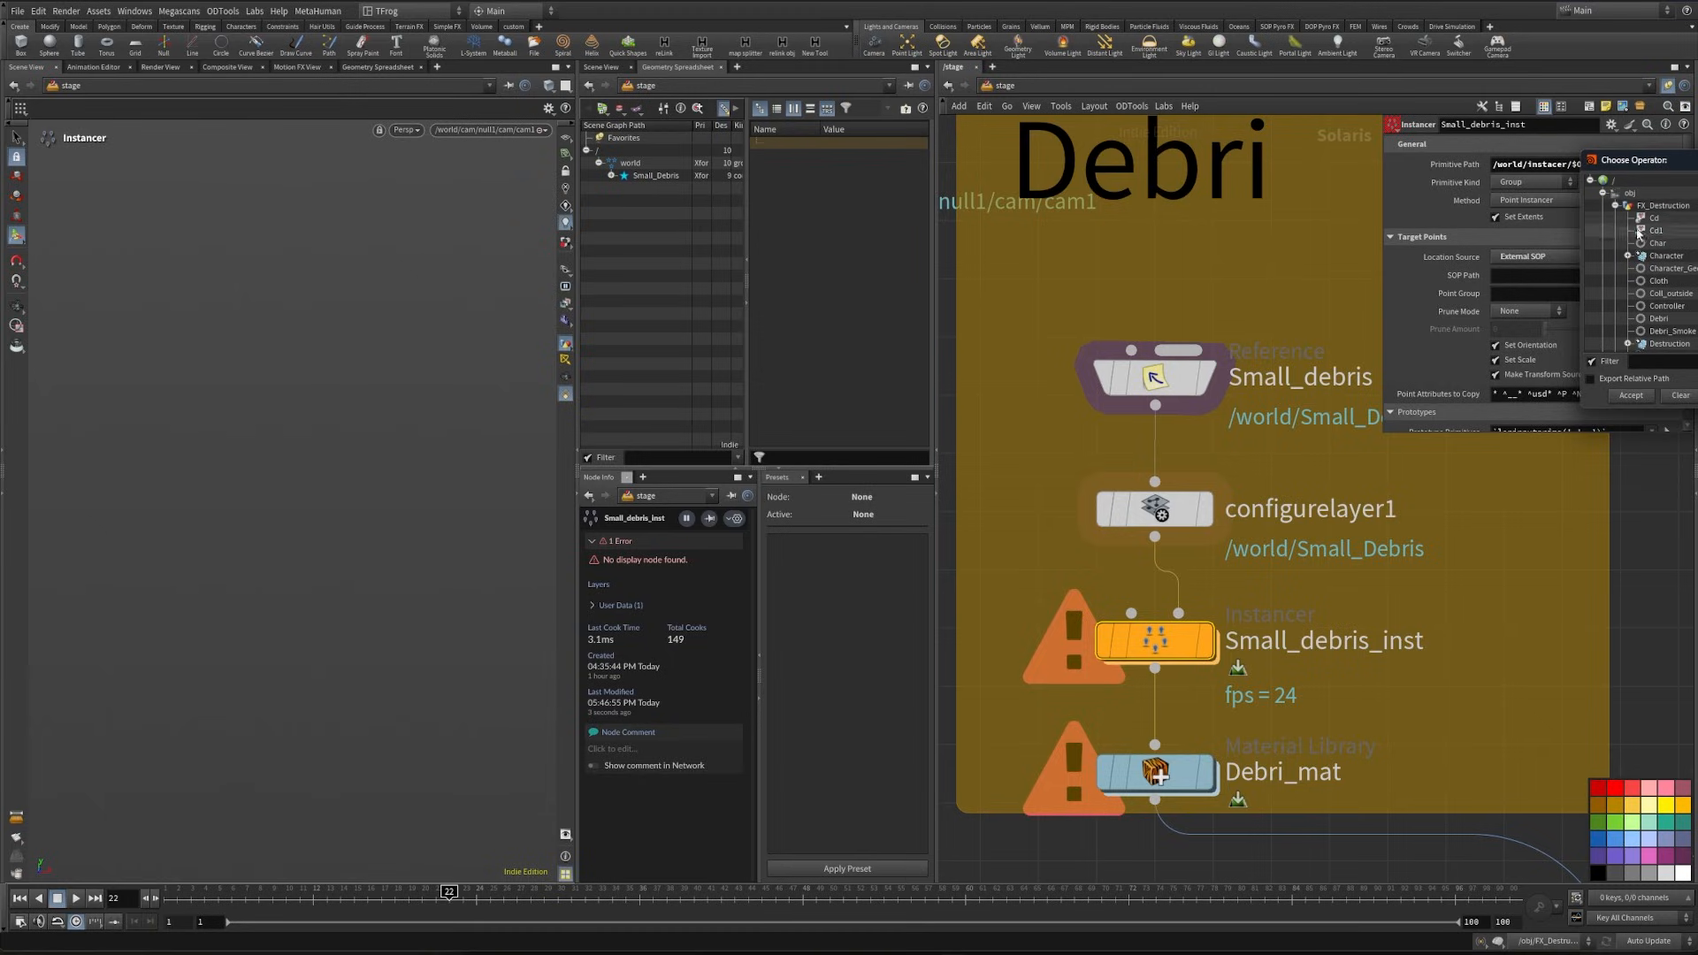
pyautogui.click(1653, 363)
pyautogui.write('scatter')
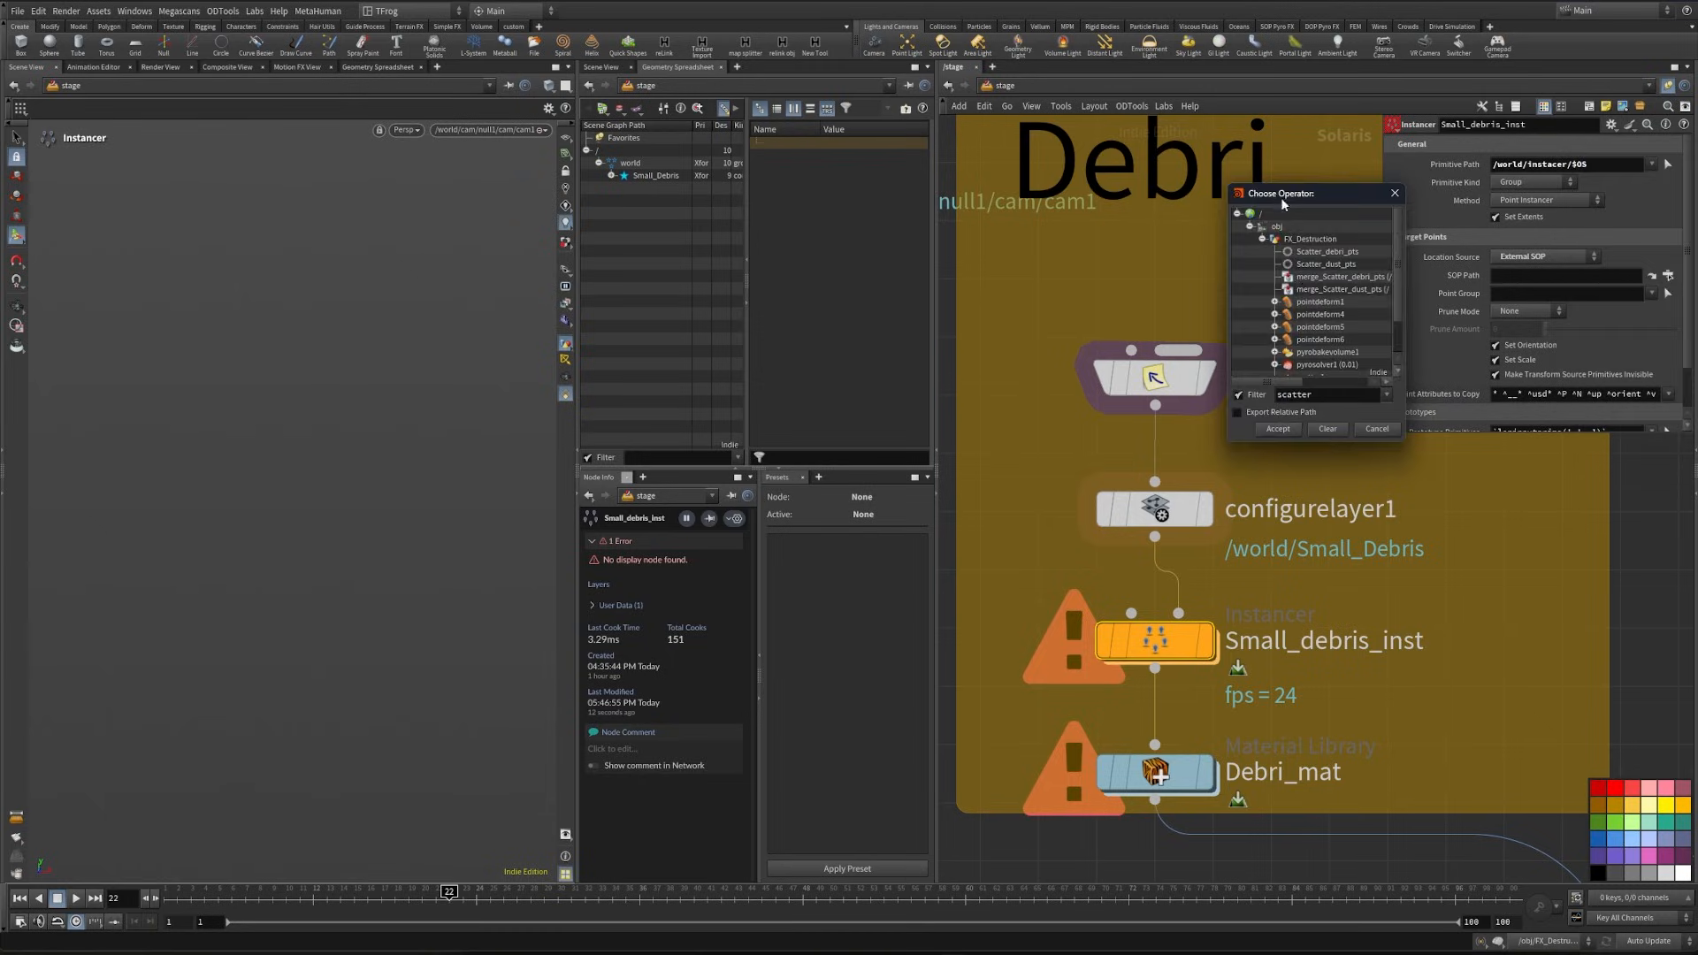
pyautogui.click(1327, 254)
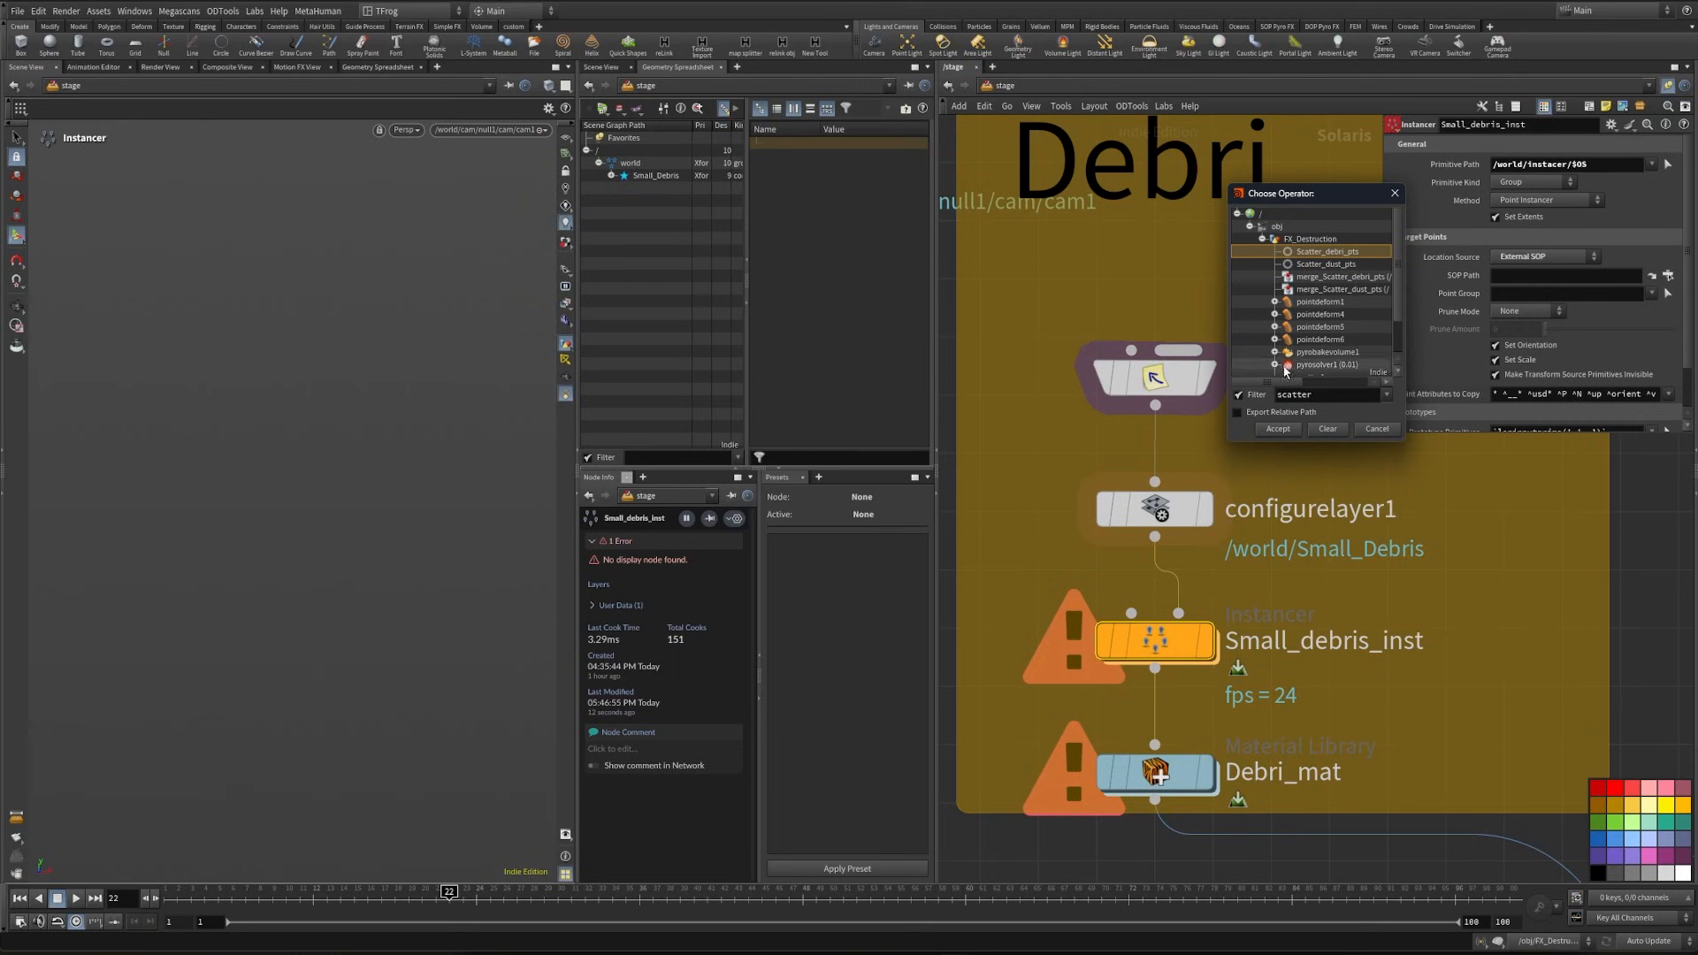
pyautogui.click(1282, 430)
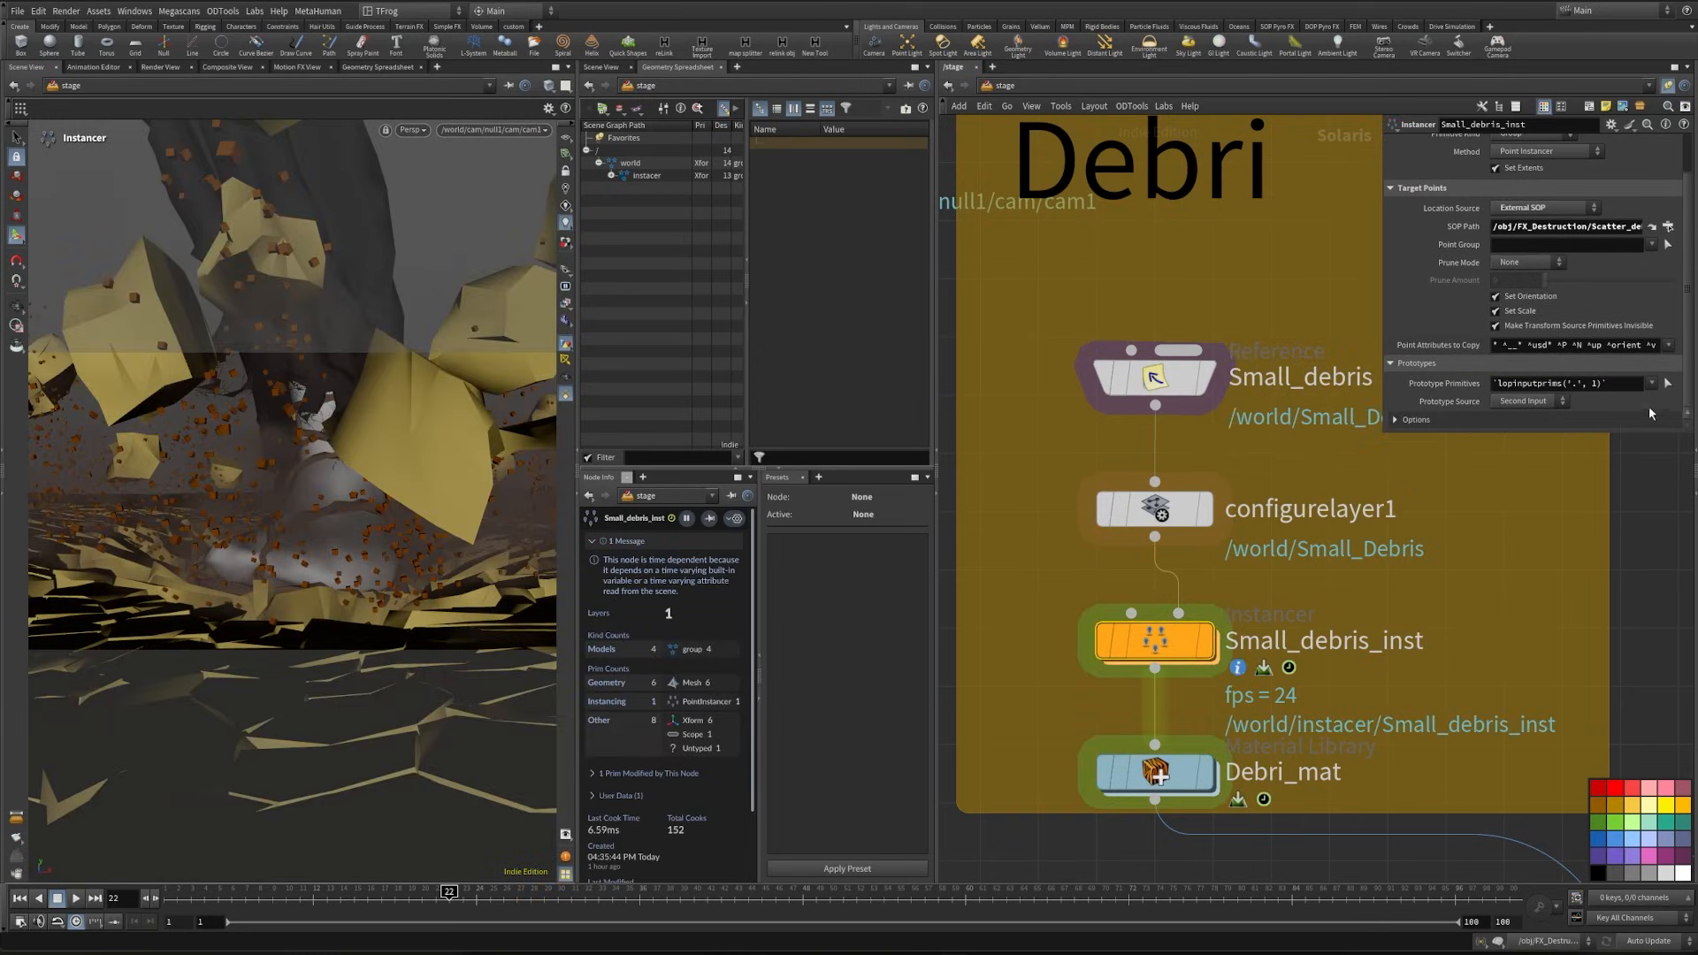
# - Replace the prototype primitives expression of Small_debris_inst with /world/Small_Debris/Debri_*
pyautogui.moveTo(1627, 386); pyautogui.dragTo(1493, 383)
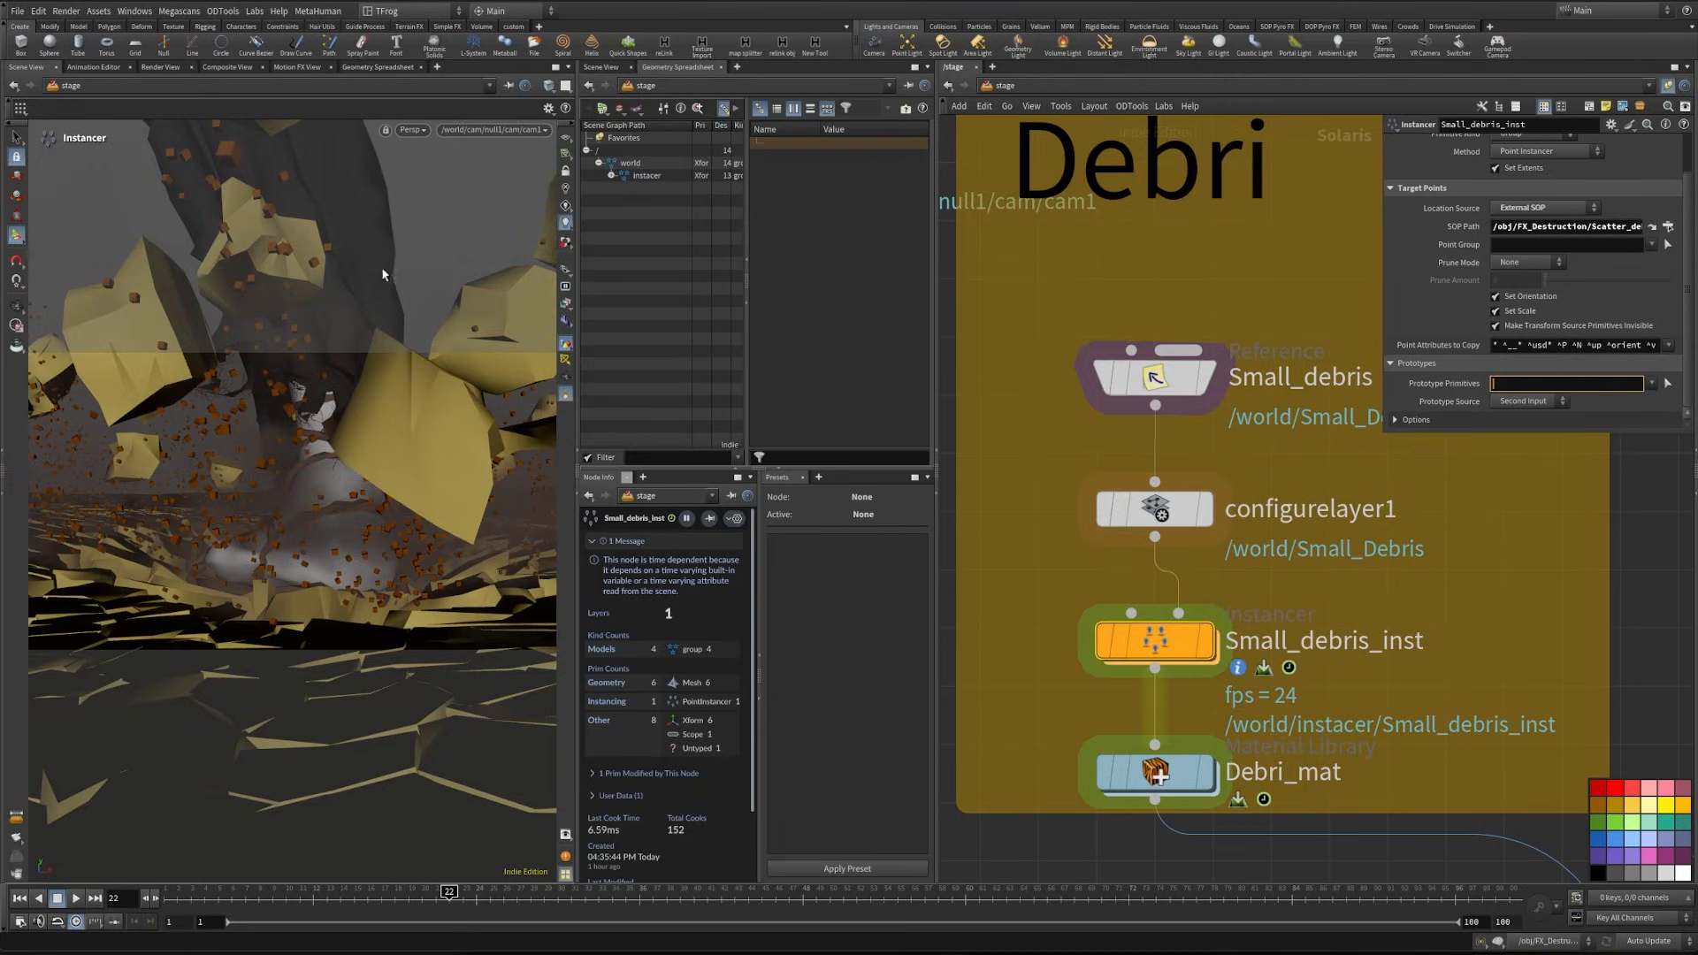
pyautogui.press('BackSpace')
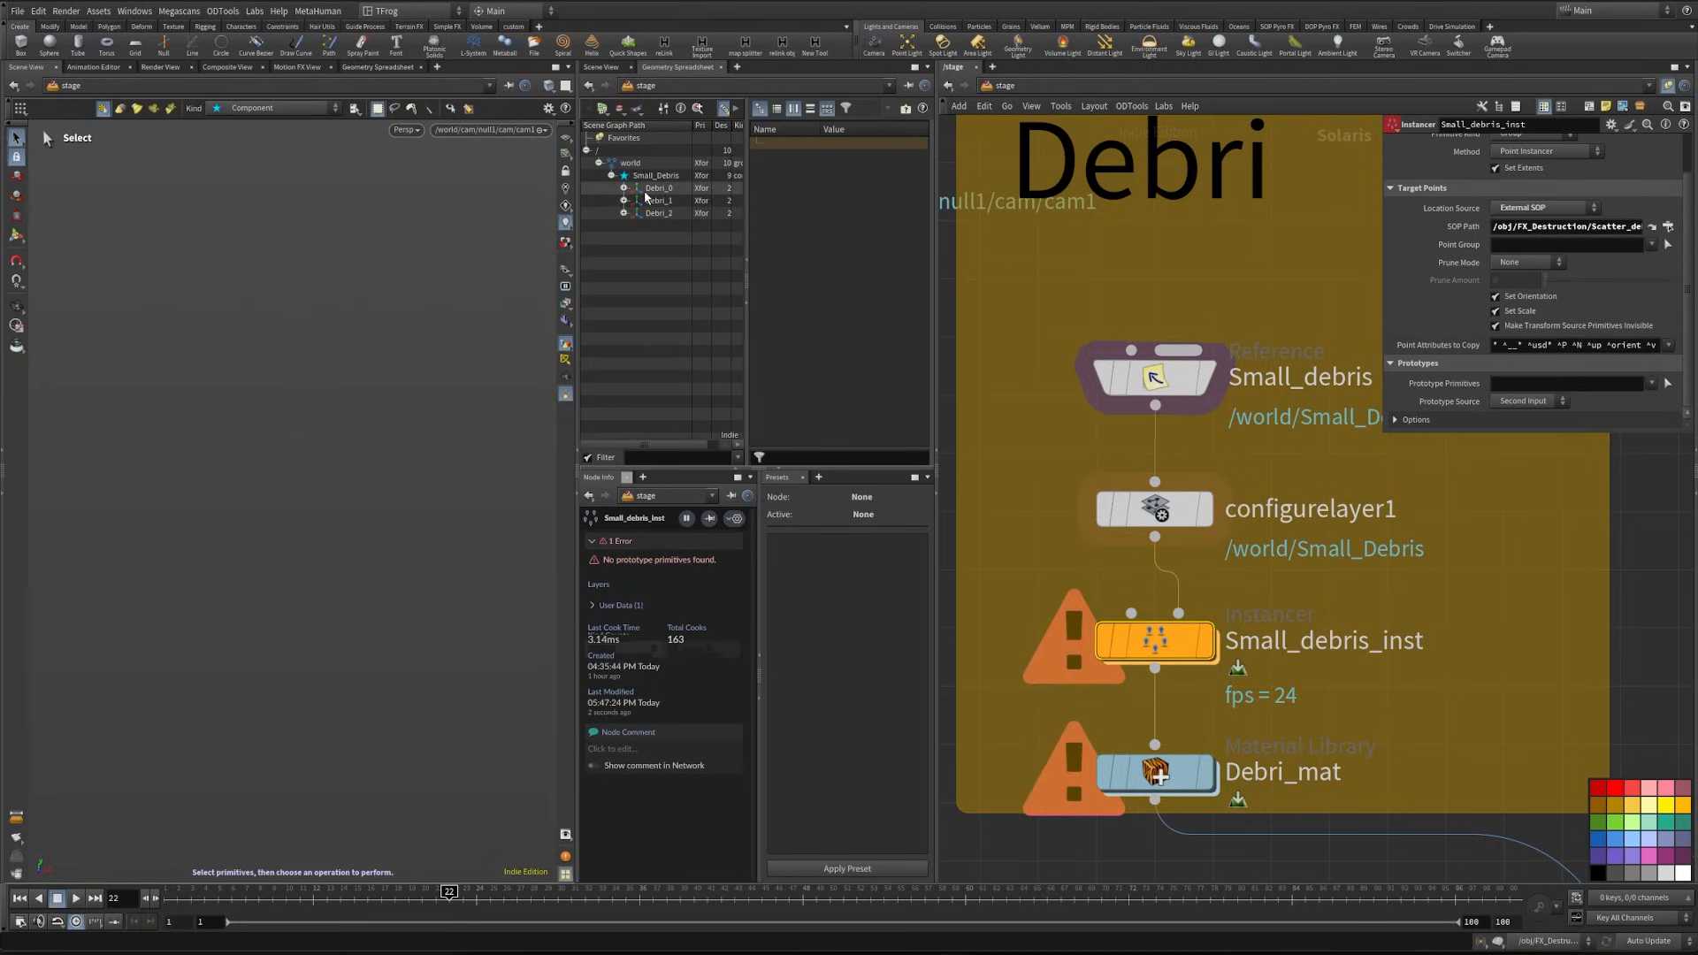
pyautogui.moveTo(1540, 389); pyautogui.dragTo(1542, 386)
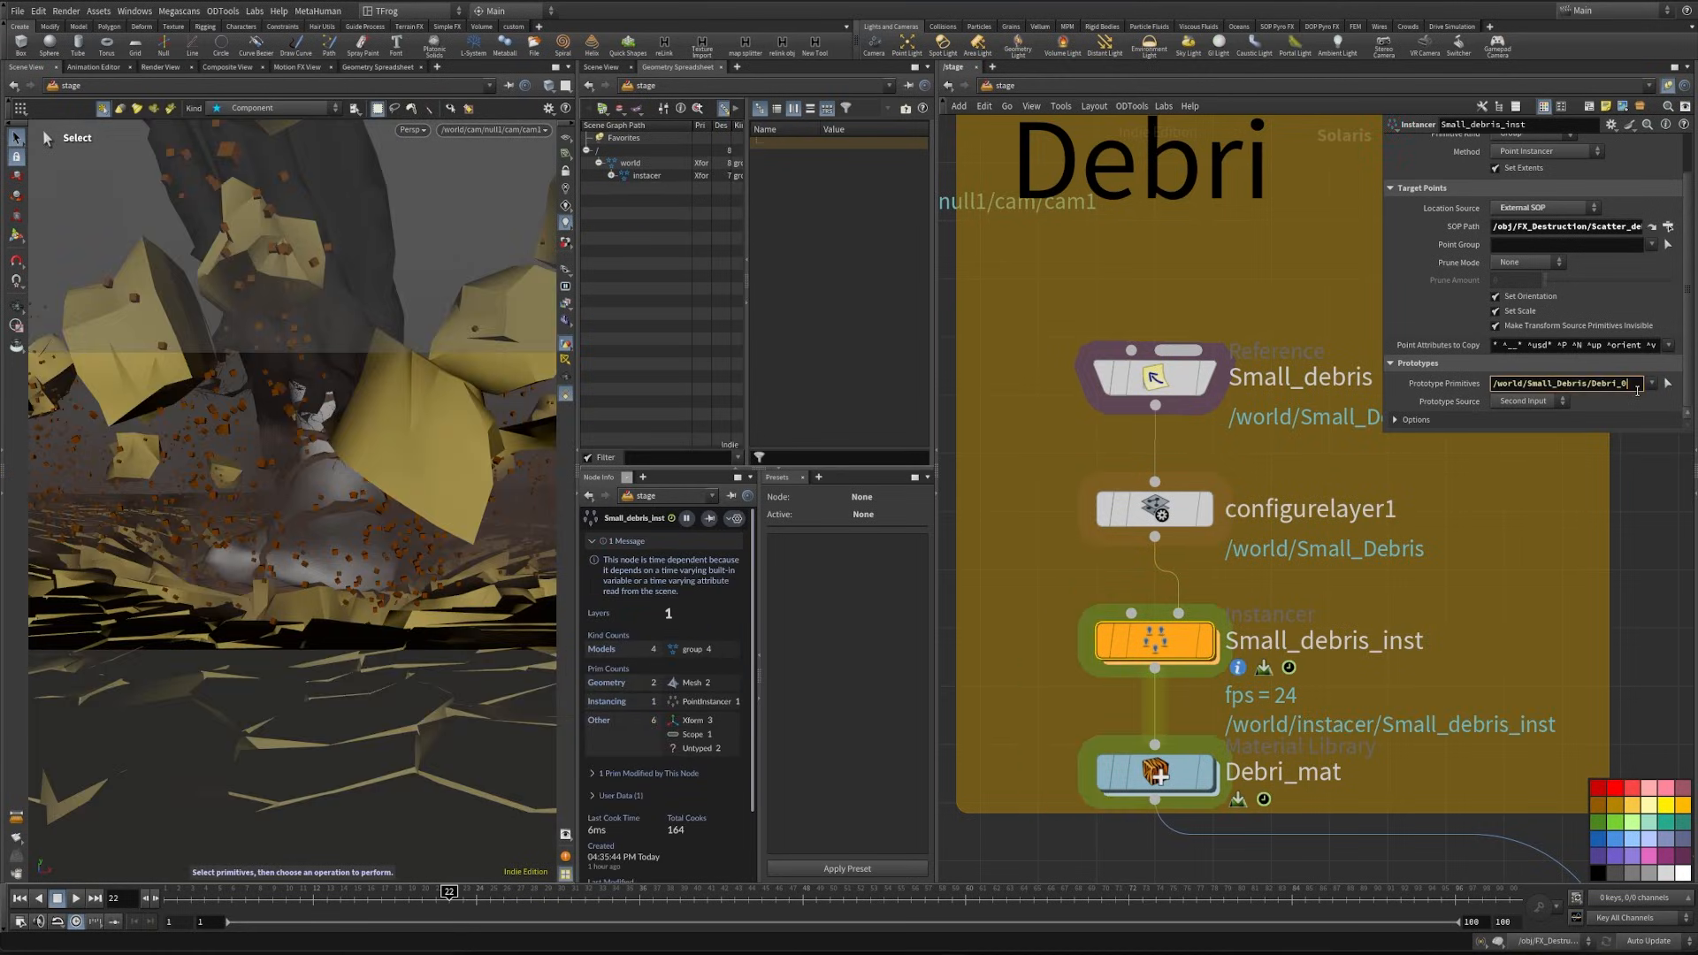
pyautogui.press('BackSpace')
pyautogui.write('*')
# - Preview the scattered debris with the Karma XPU renderer, and switch the viewport back to Houdini VK
pyautogui.click(423, 132)
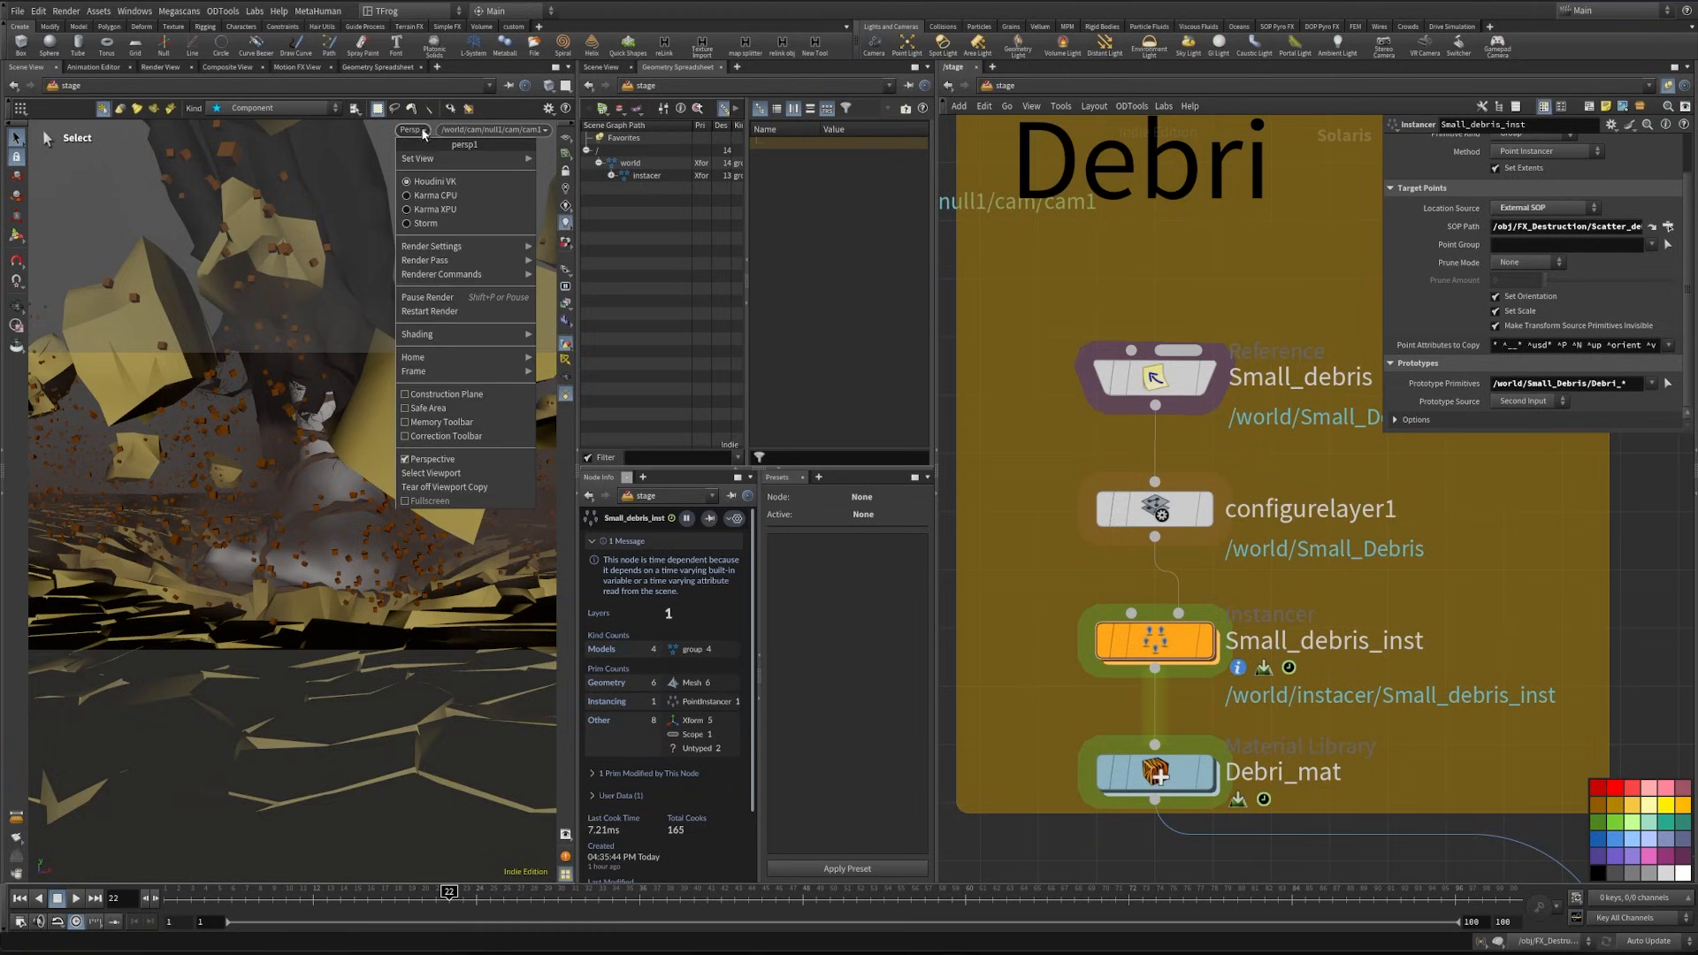
pyautogui.click(421, 209)
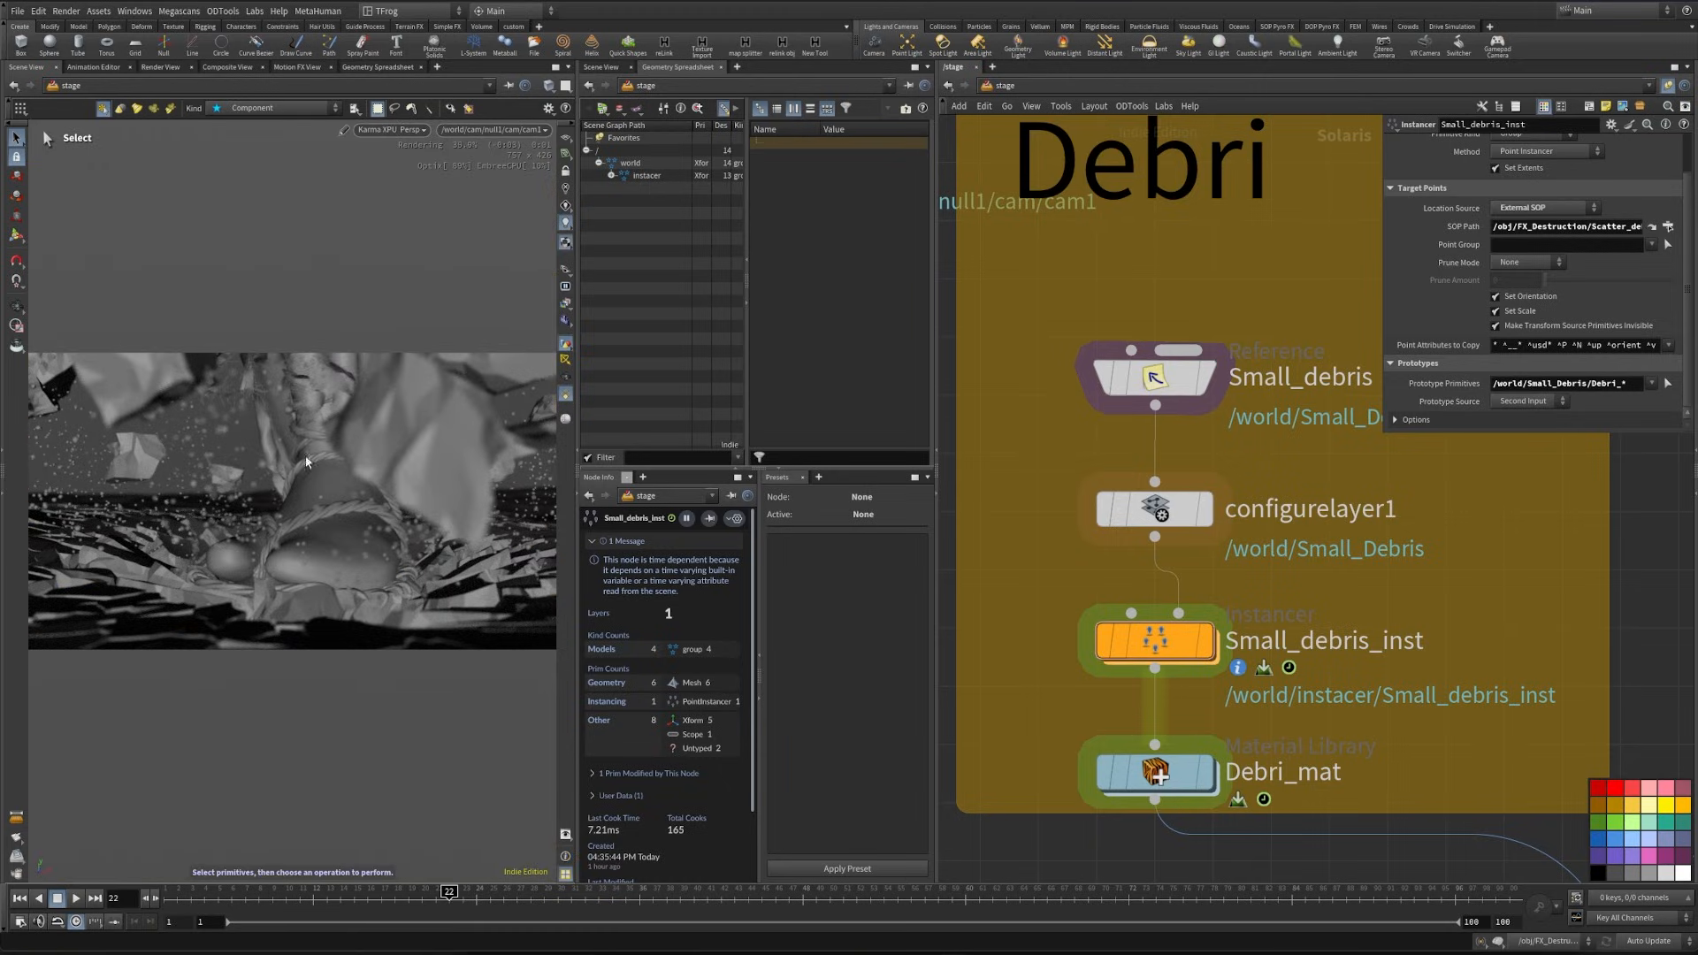
pyautogui.click(415, 130)
pyautogui.click(416, 181)
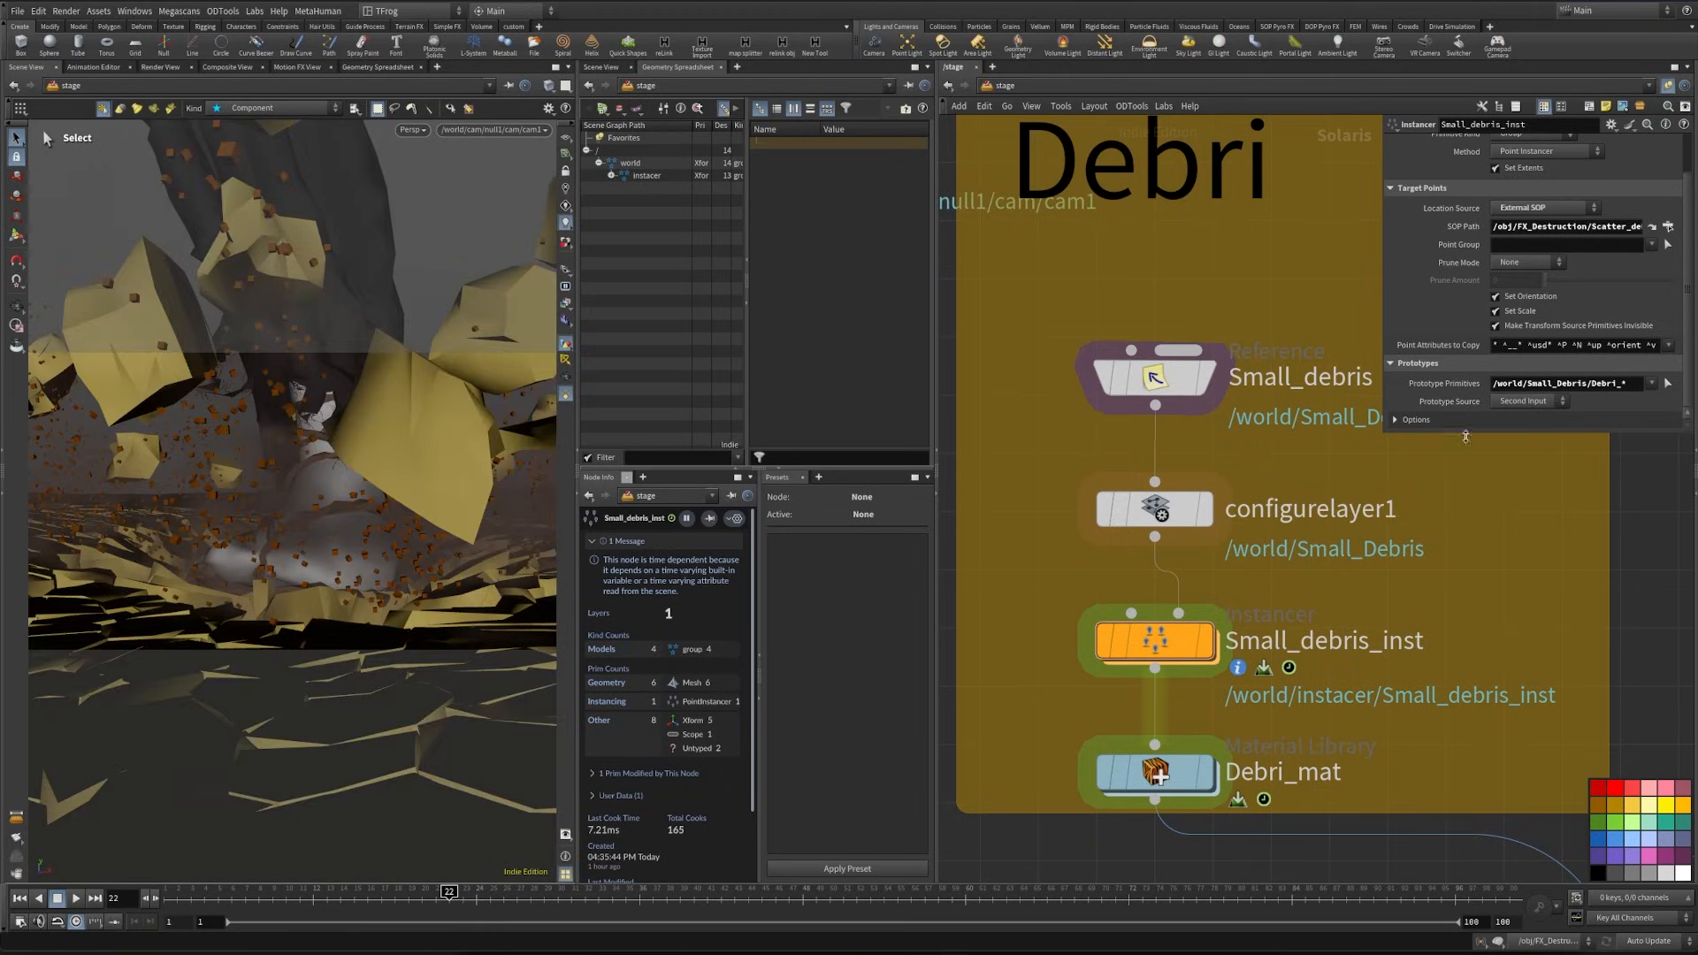
# - Set the prototype index of Small_debris_inst to Index Attribute with the attribute variant, and preview it in Karma XPU
pyautogui.moveTo(1423, 435); pyautogui.dragTo(1423, 644)
pyautogui.click(1394, 468)
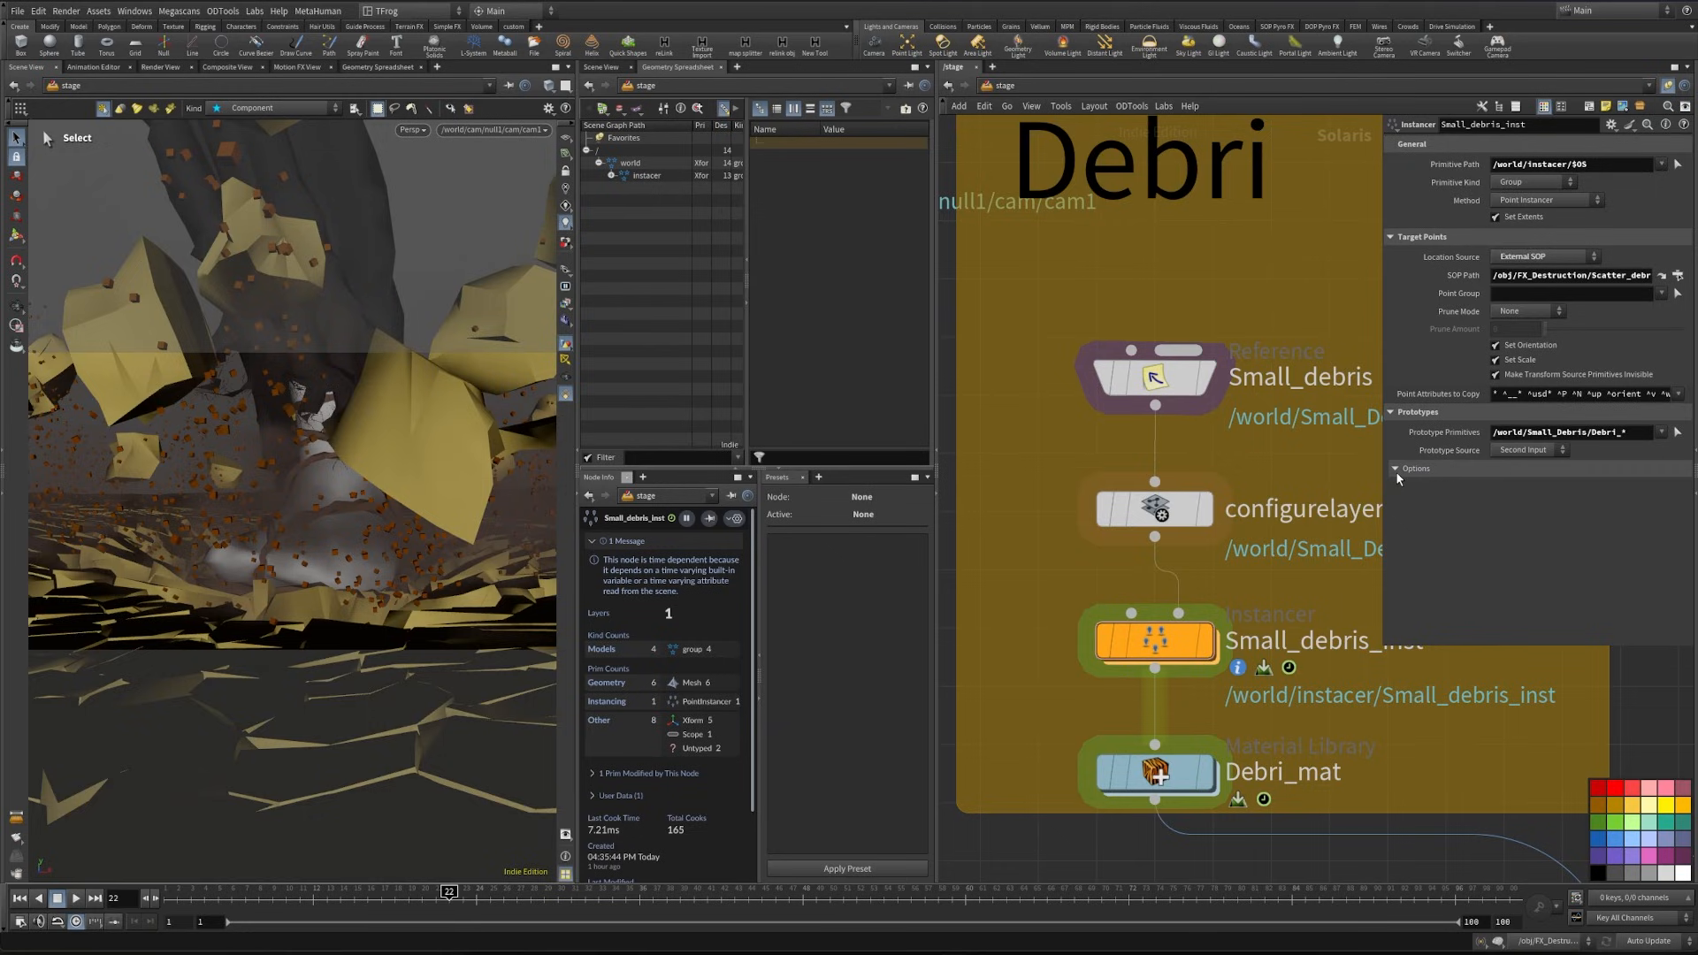
pyautogui.scroll(-1, 1432, 558)
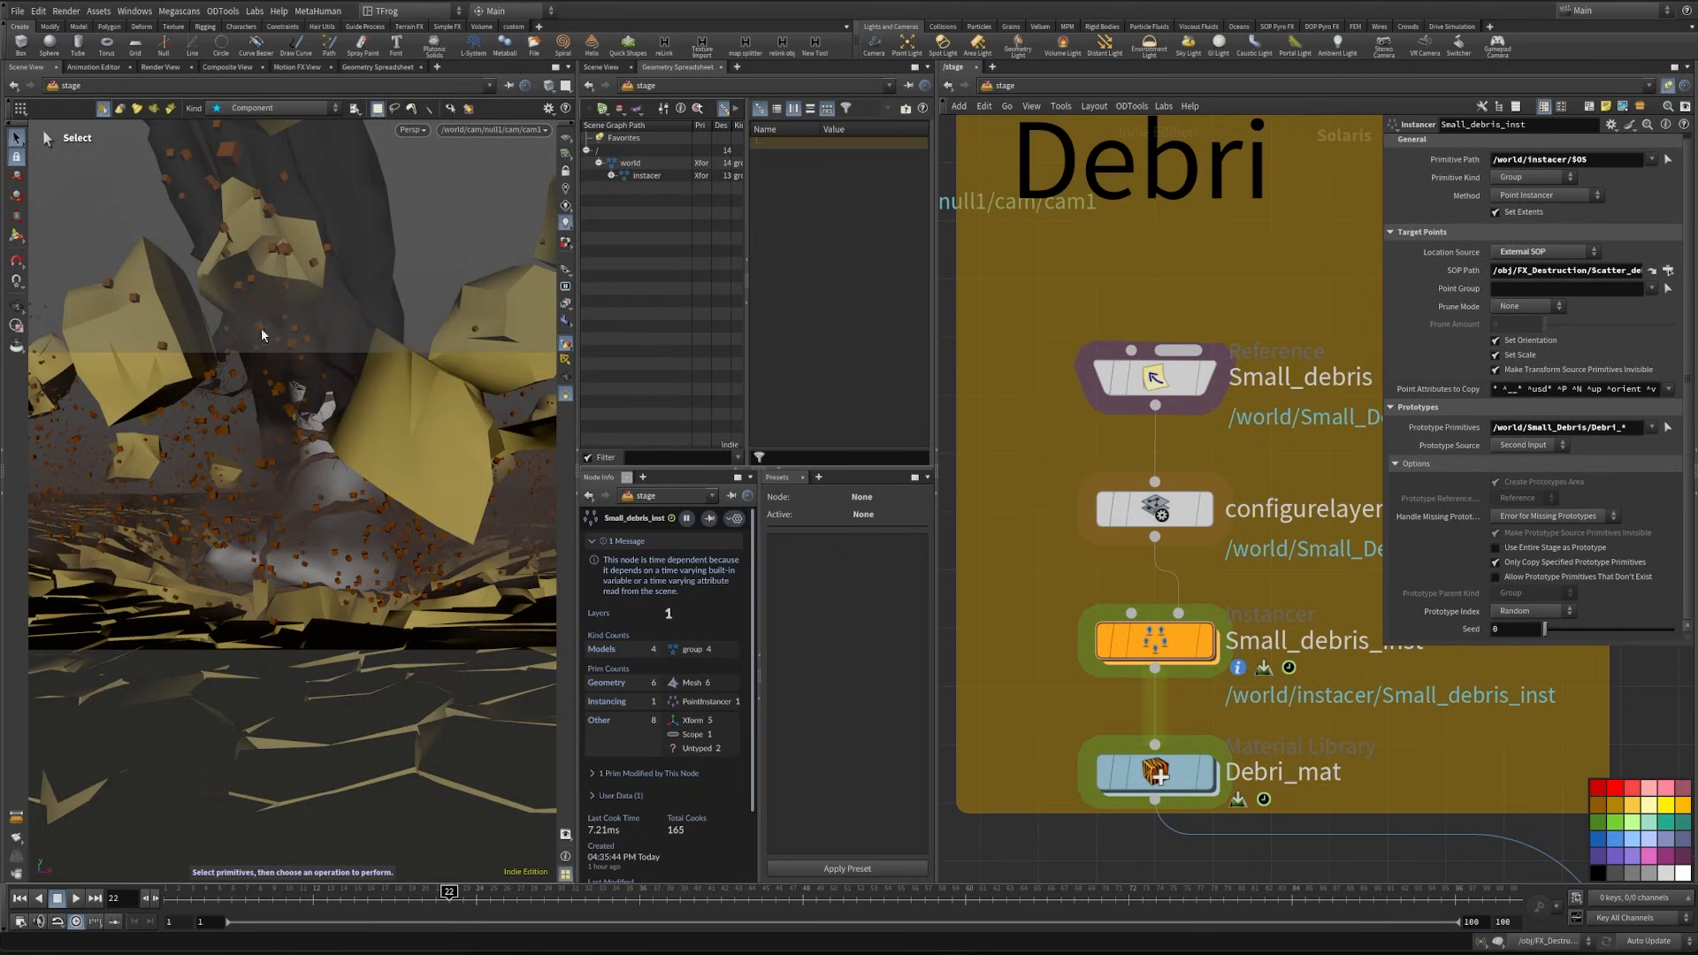
pyautogui.click(1540, 616)
pyautogui.click(1547, 654)
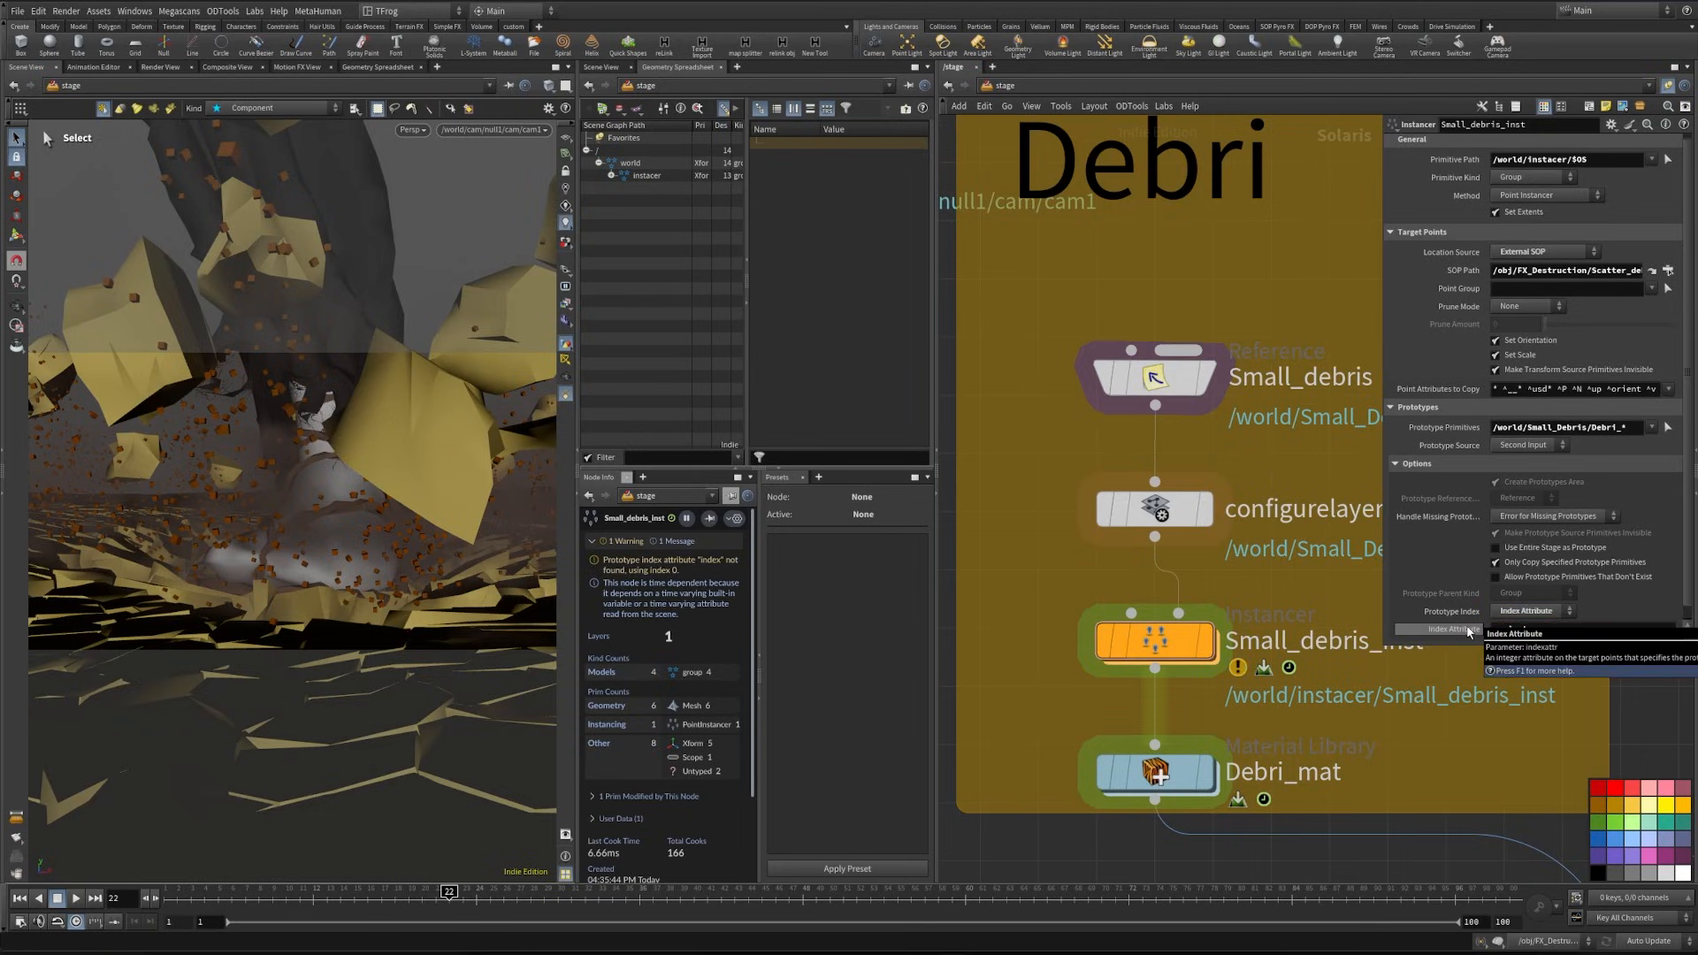
pyautogui.click(412, 129)
pyautogui.click(443, 205)
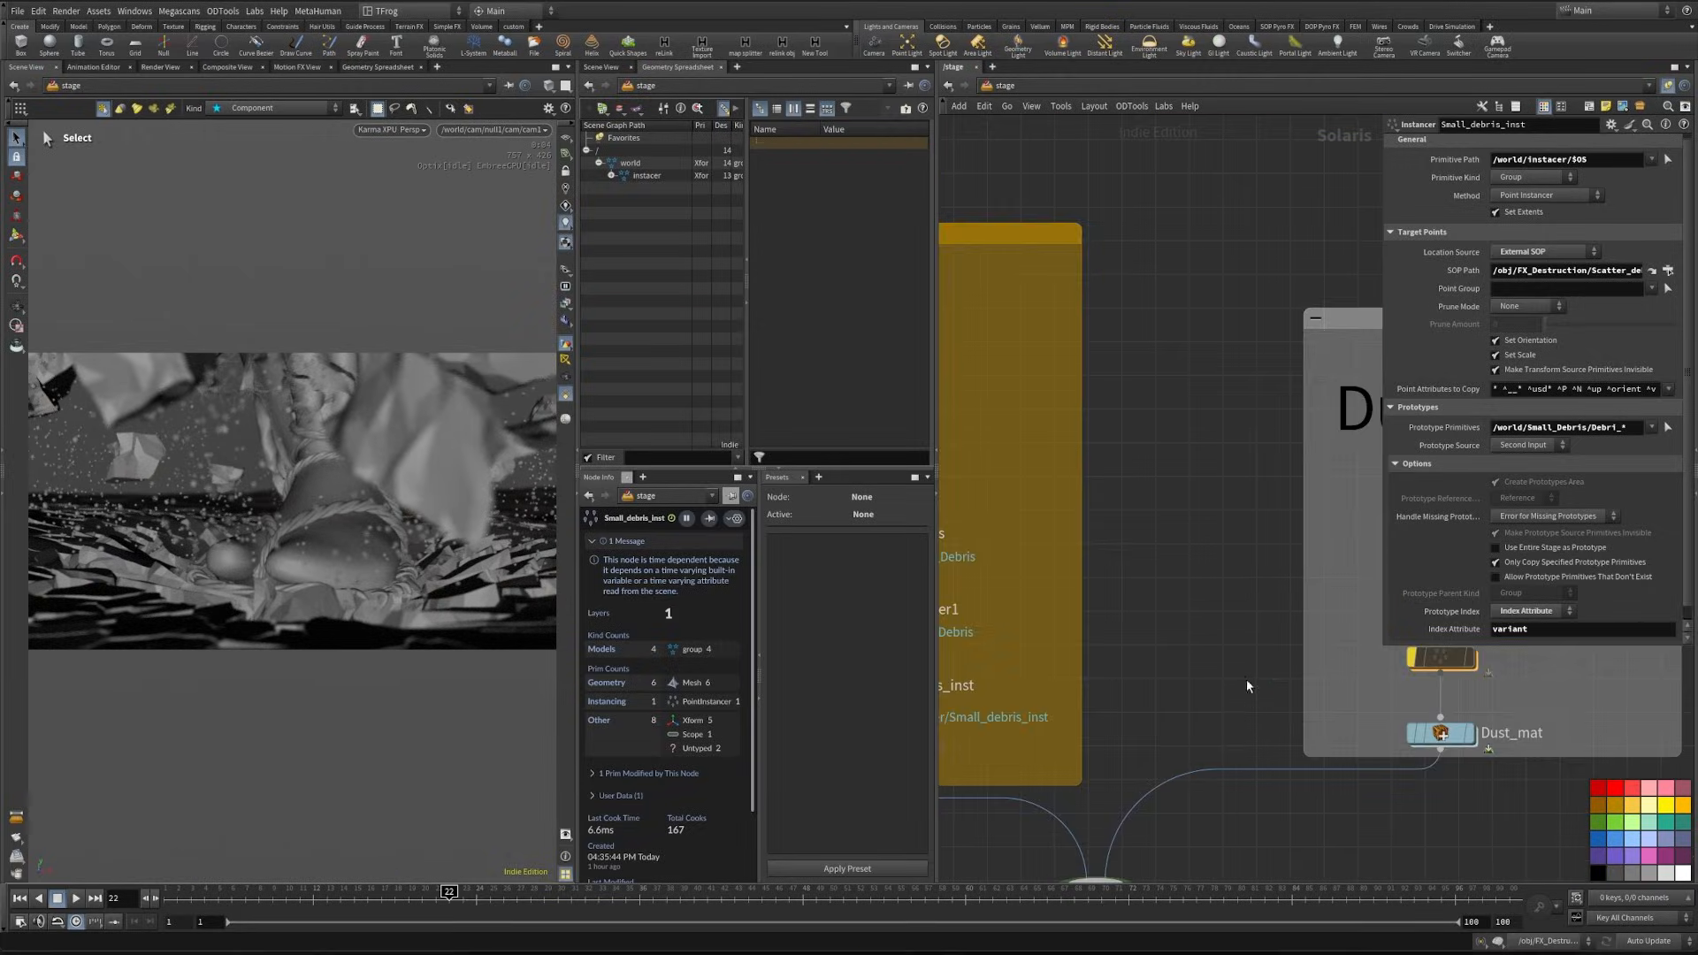
# - Turn off the bypass on the Dust_inst instancer and set its target point location source to External SOP
pyautogui.moveTo(1250, 686); pyautogui.dragTo(1145, 698, button='middle')
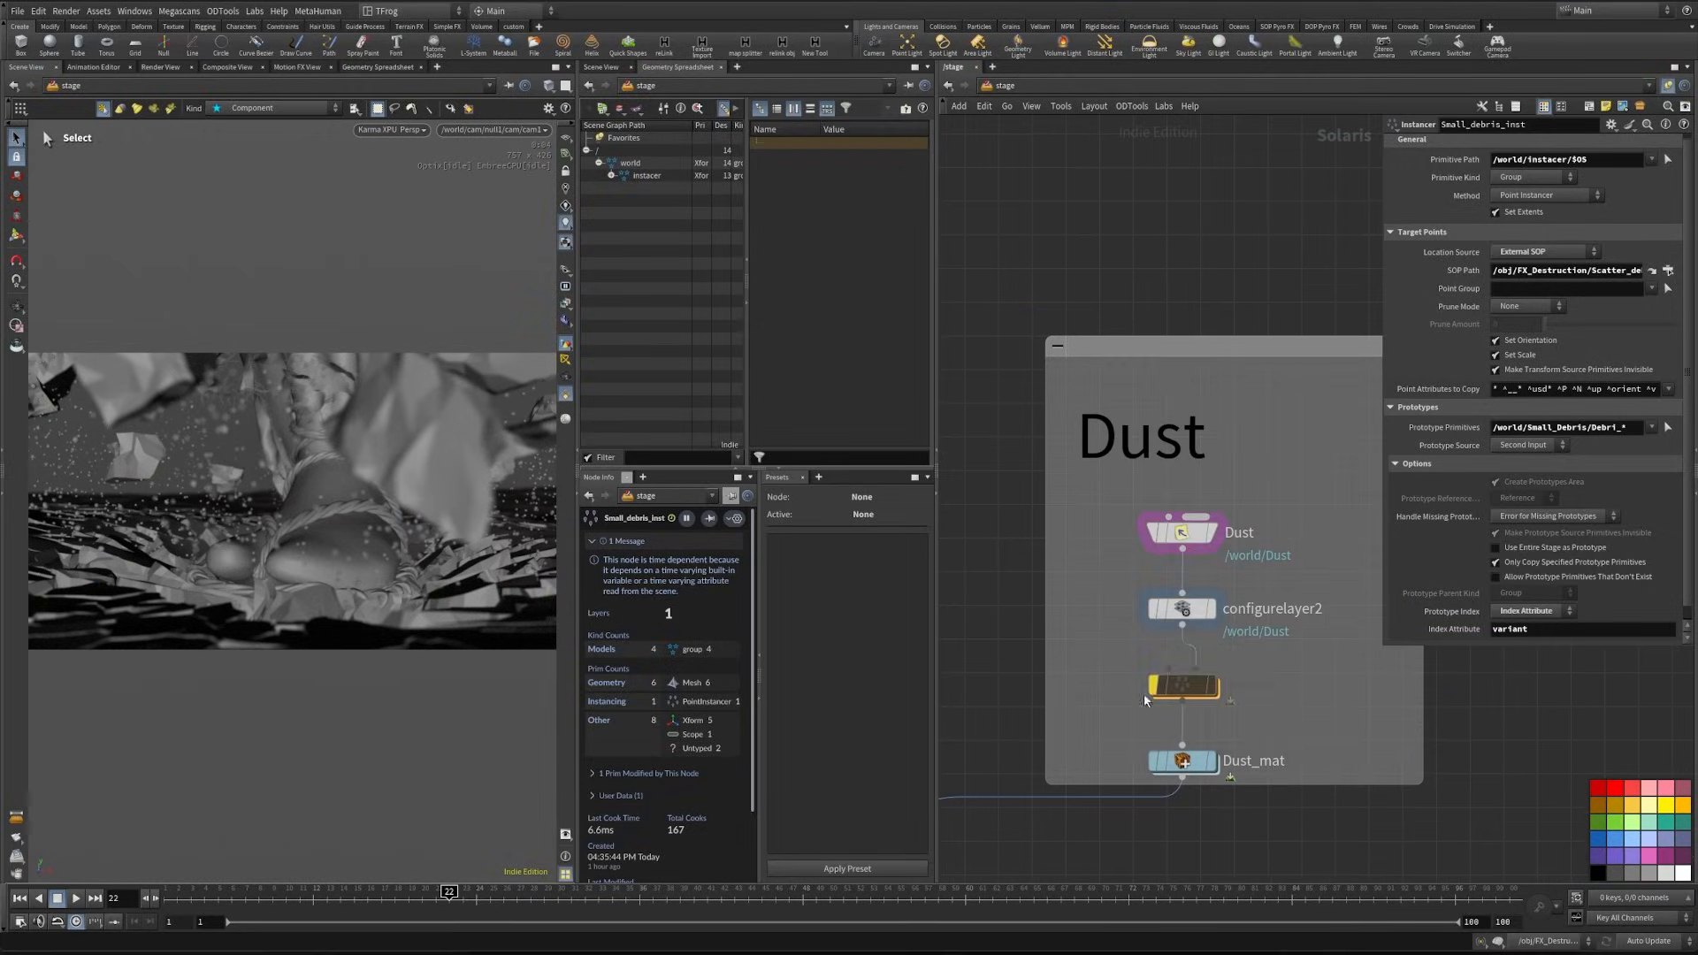
pyautogui.scroll(2, 1126, 696)
pyautogui.click(1207, 685)
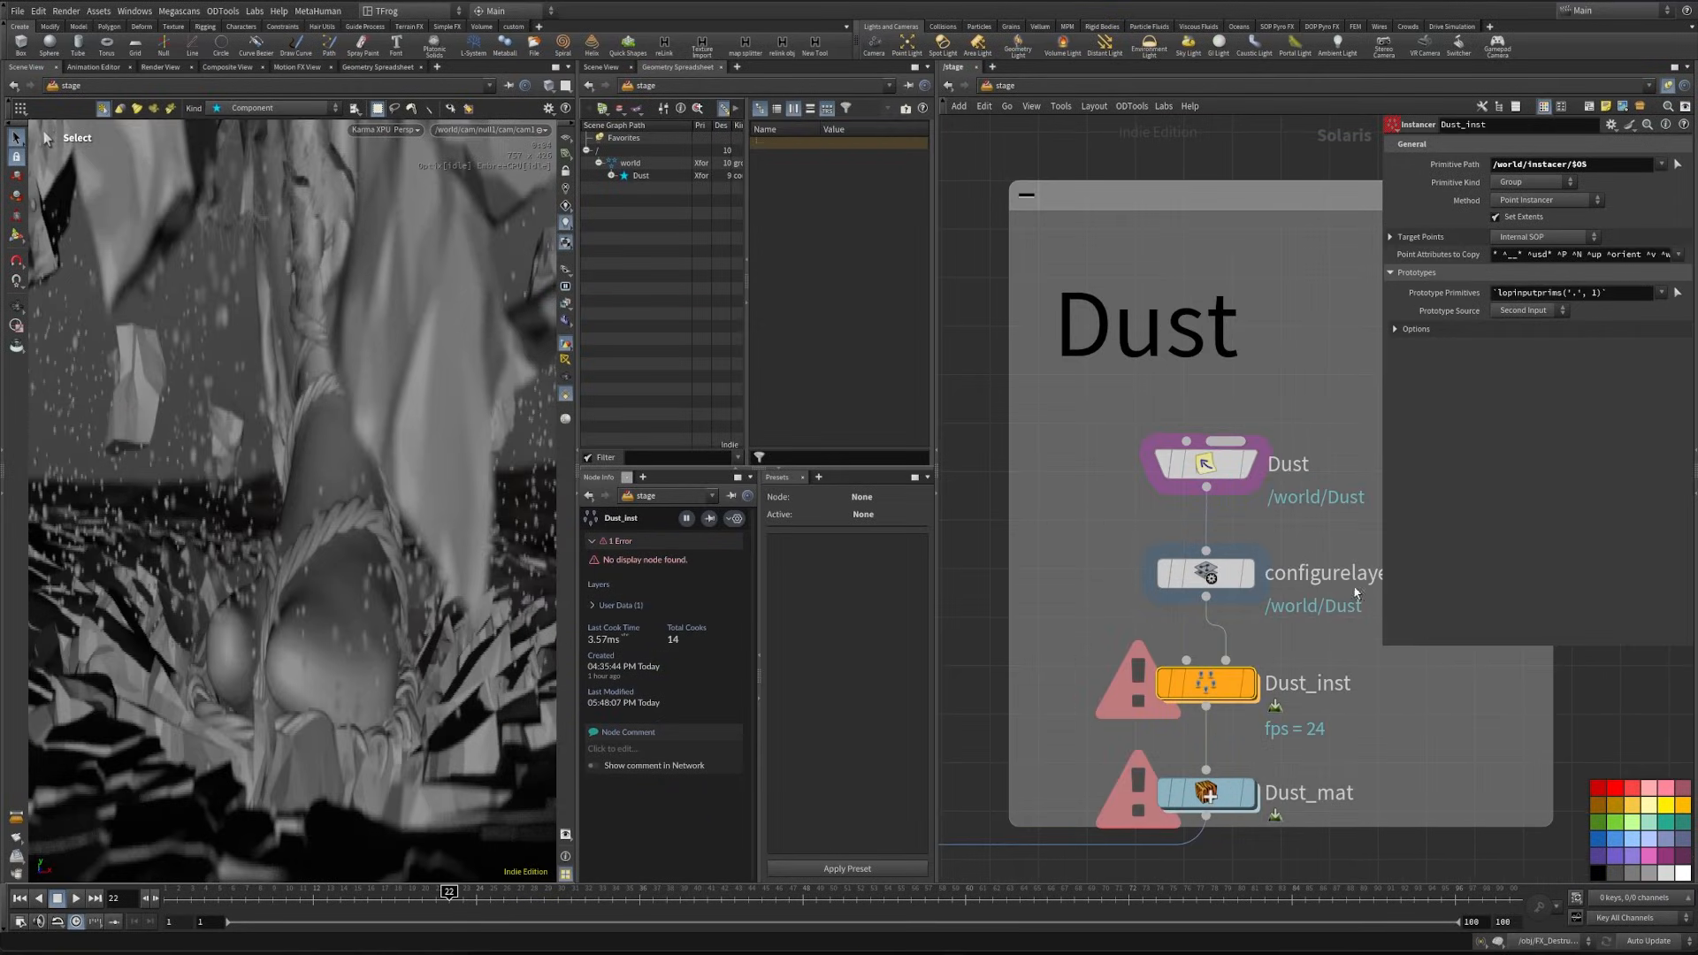
pyautogui.click(1423, 241)
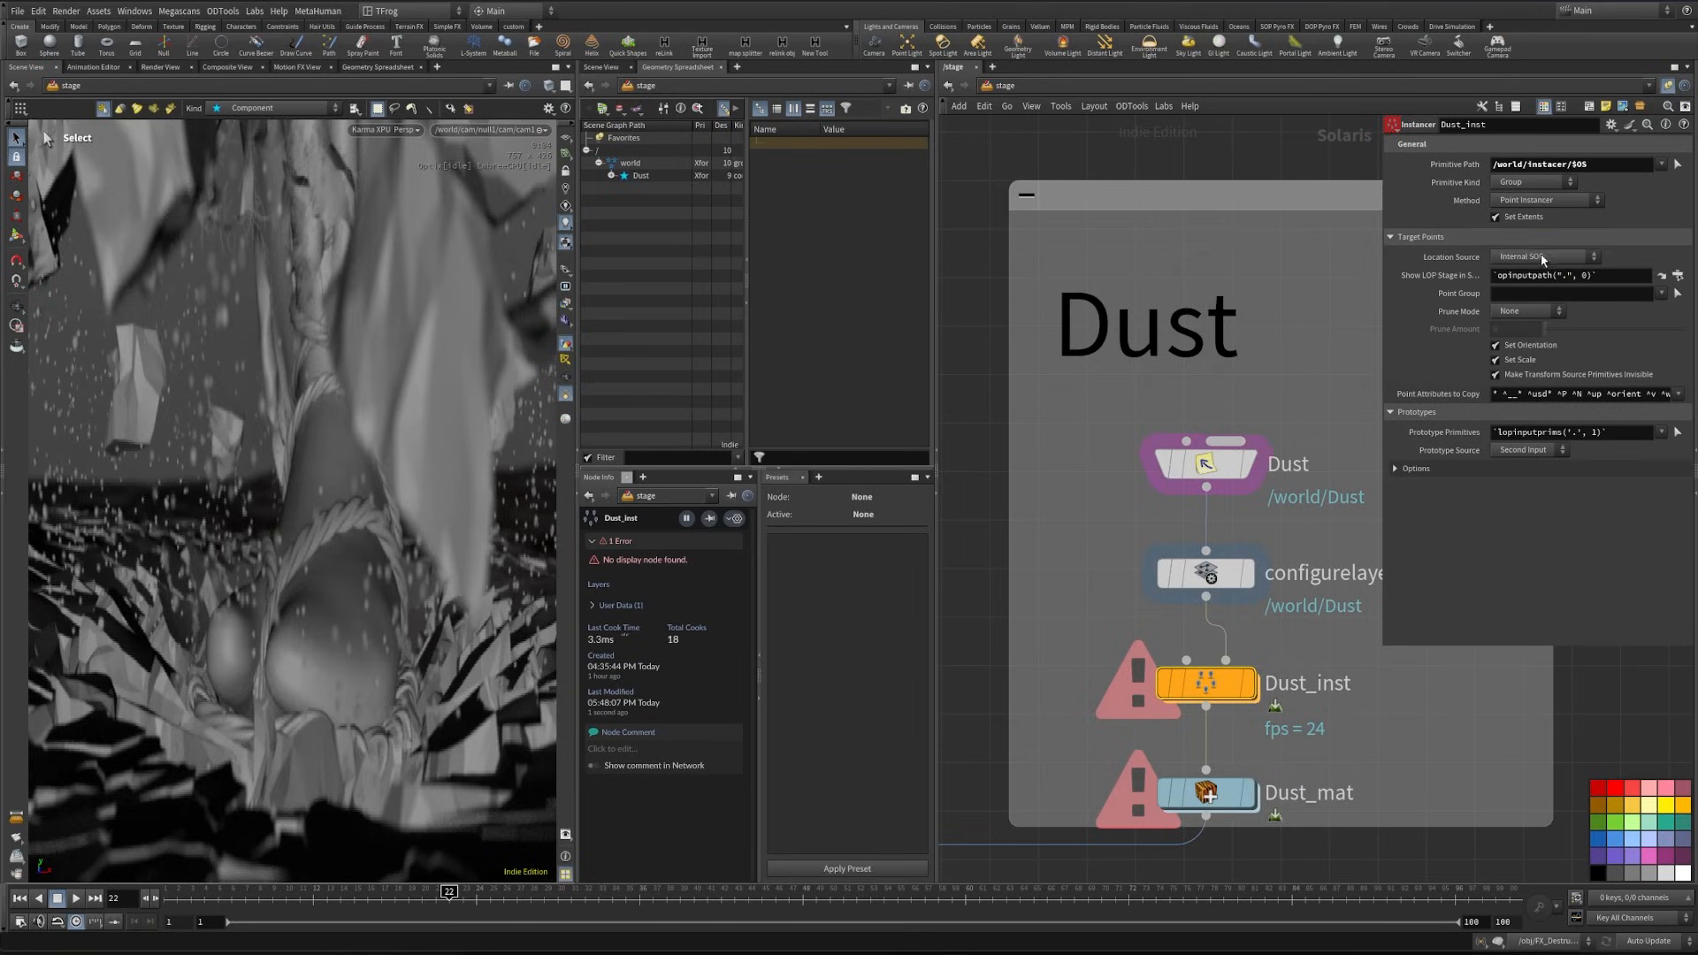
pyautogui.click(1542, 256)
pyautogui.click(1540, 281)
# - Assign Scatter_dust_pts from FX_Destruction as the SOP path of Dust_inst
pyautogui.click(1677, 277)
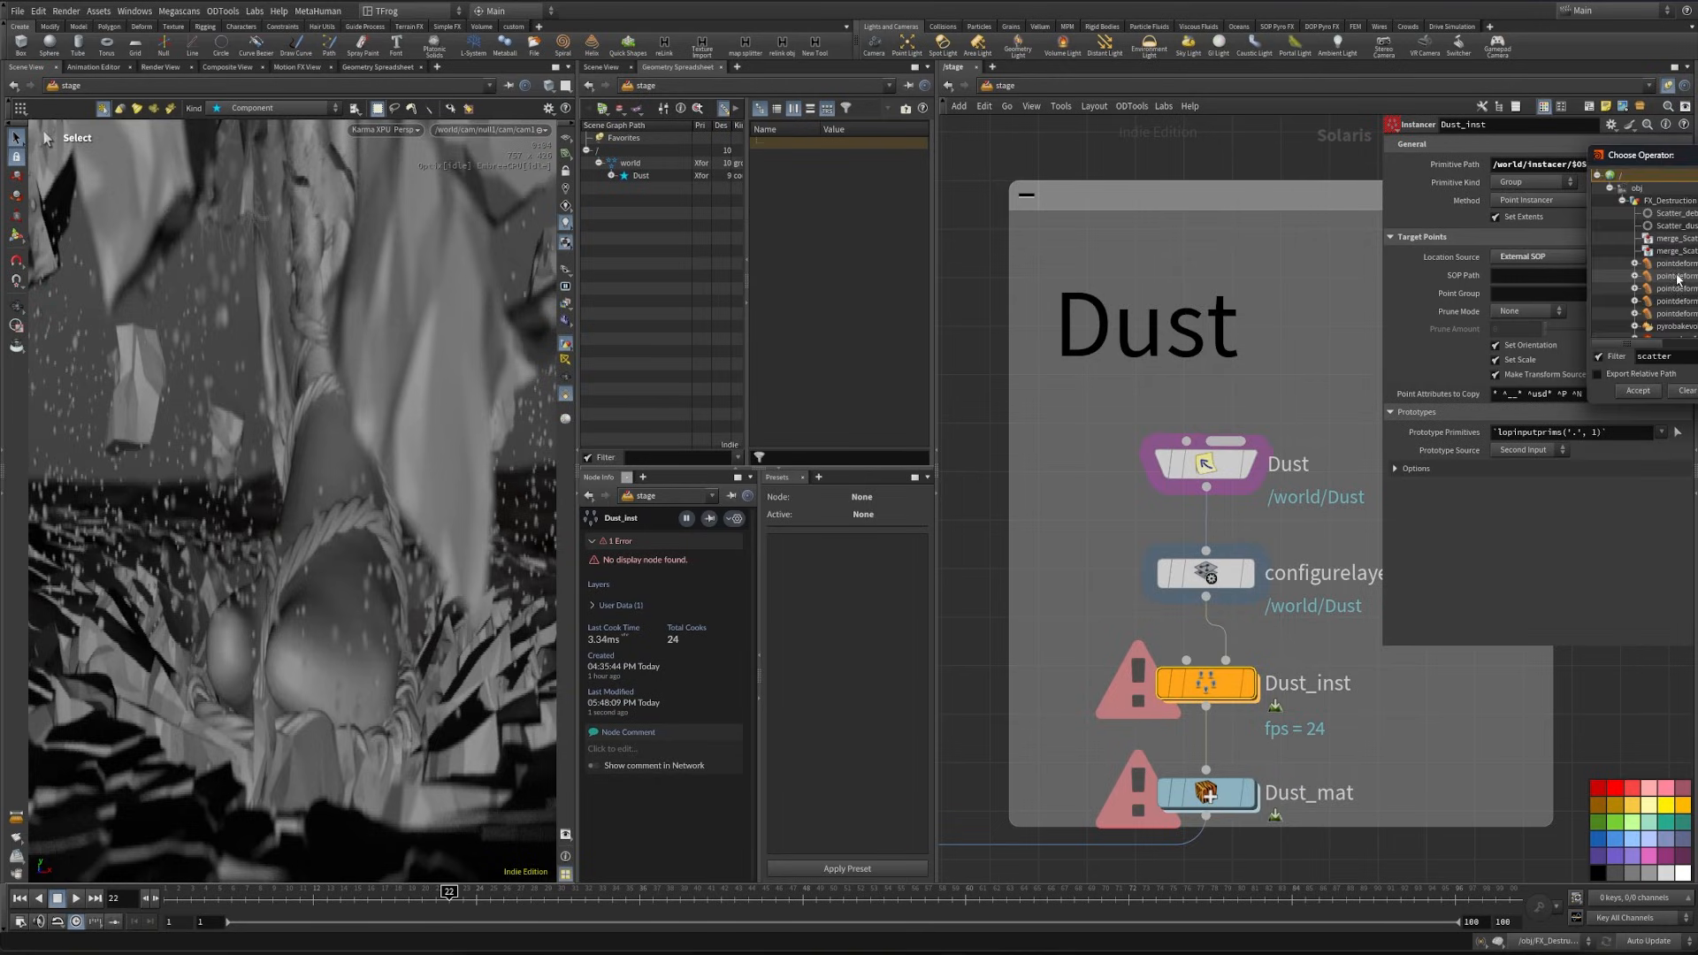
pyautogui.click(1665, 228)
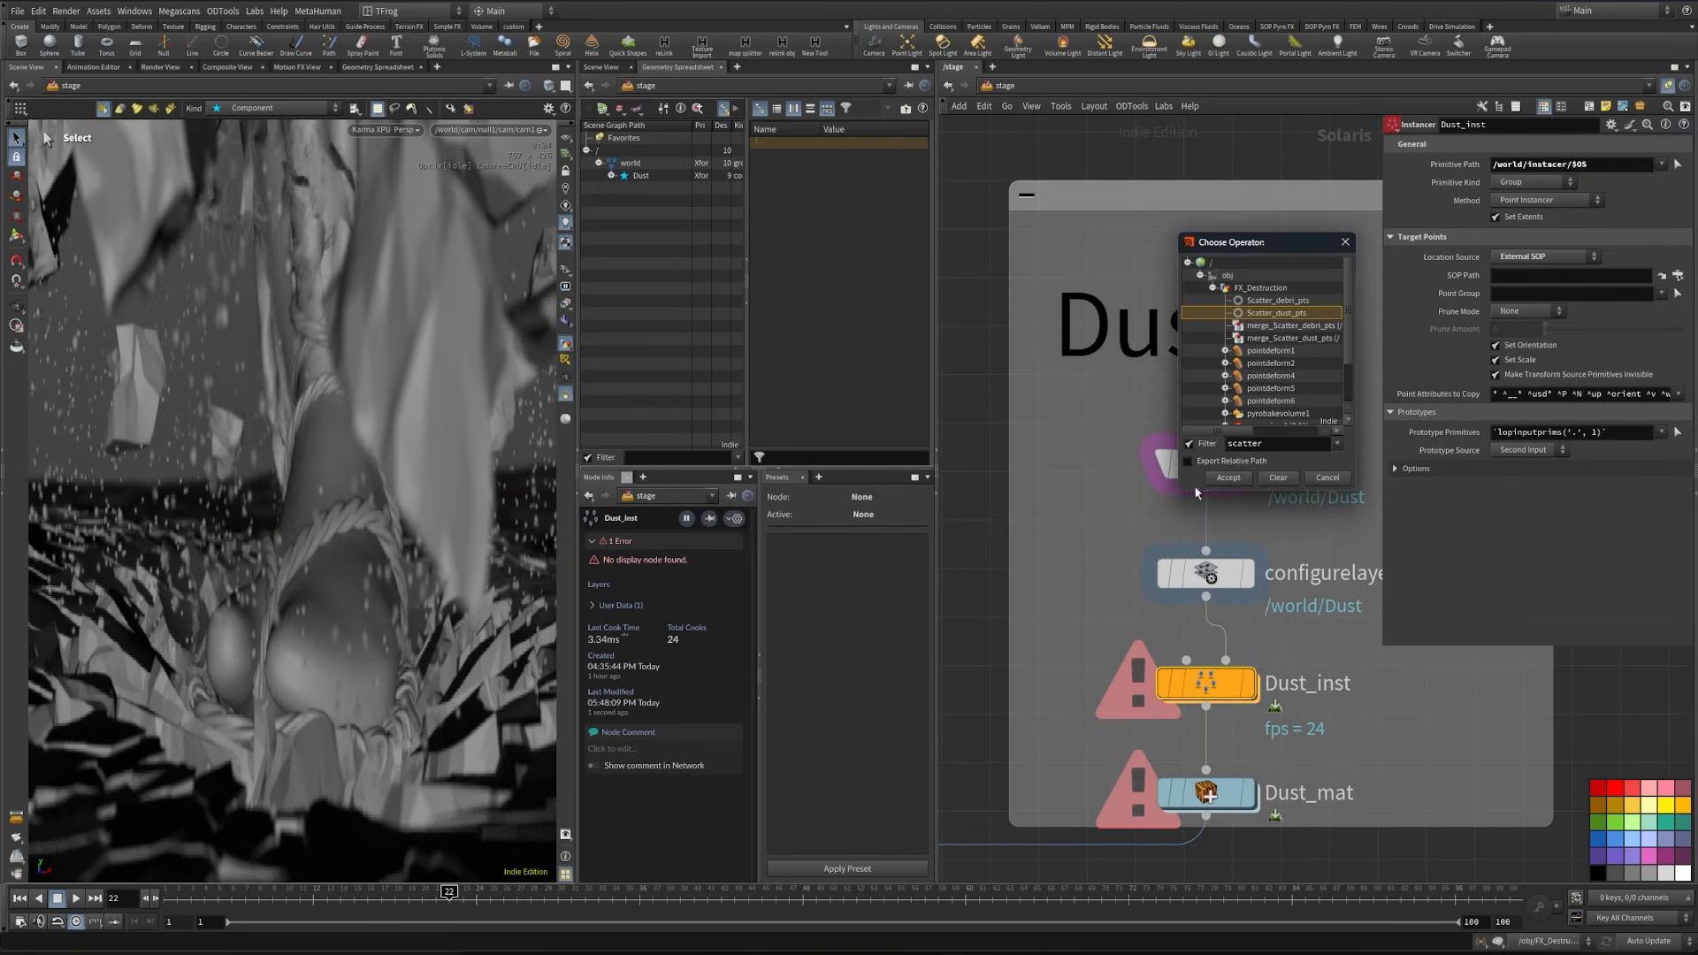
pyautogui.click(1243, 482)
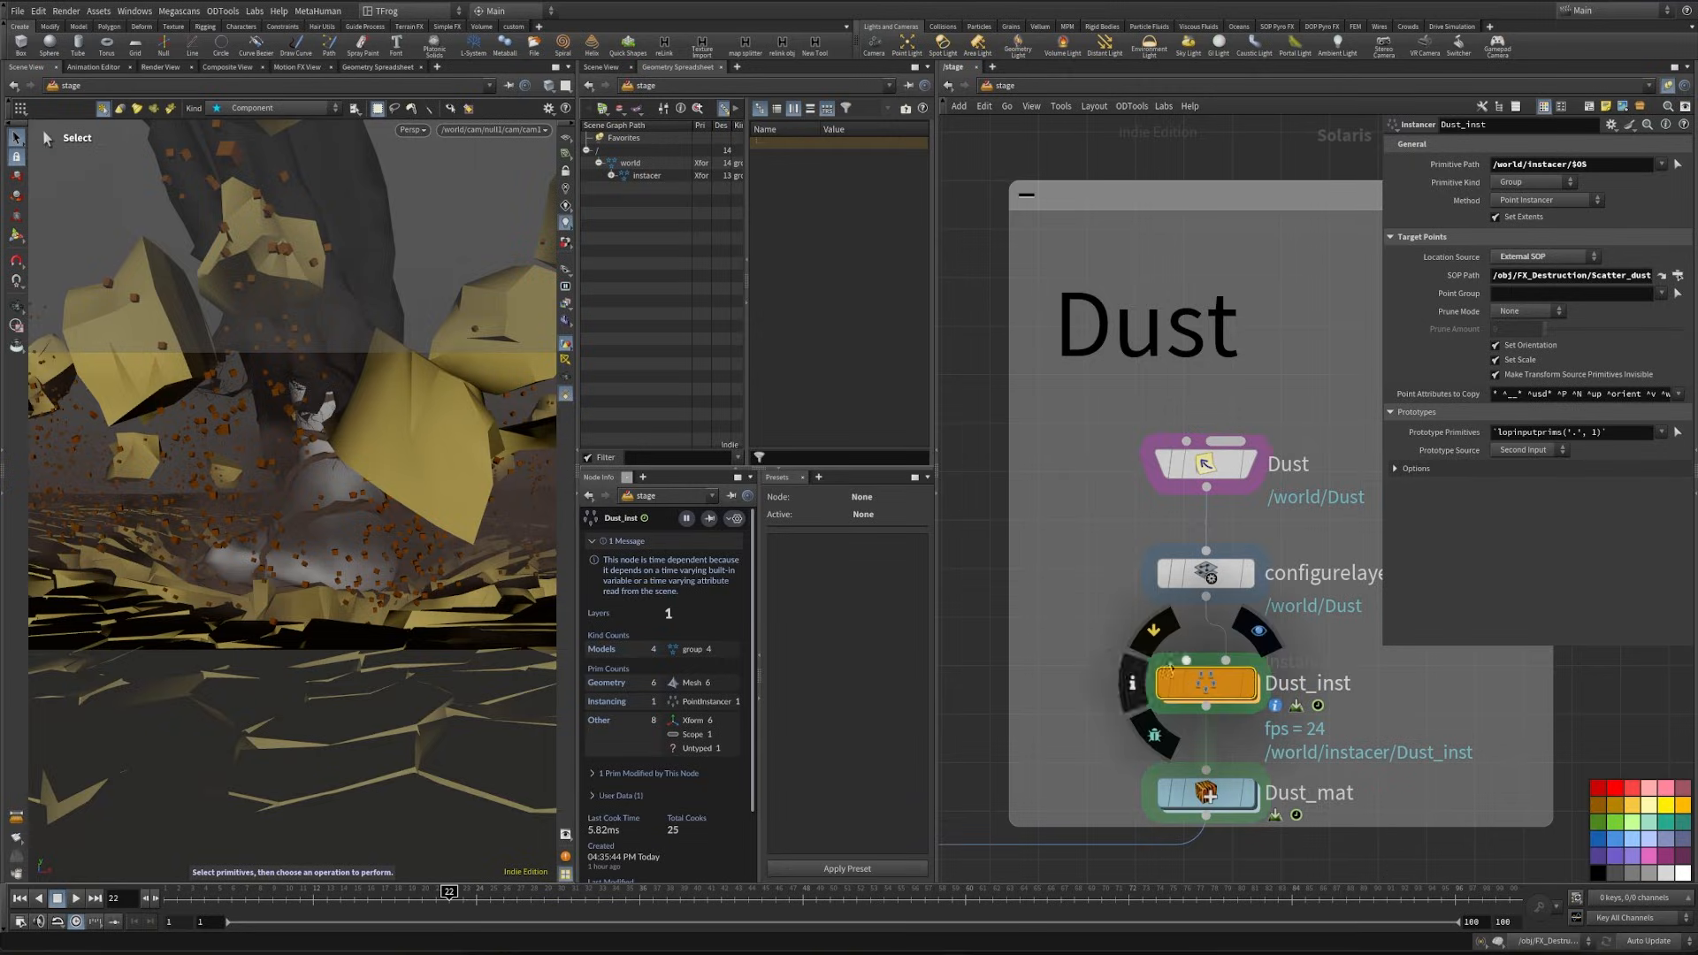
# - Replace the prototype primitives expression of Dust_inst with /world/Dust/Dust_*
pyautogui.moveTo(1622, 433); pyautogui.dragTo(1291, 485)
pyautogui.press('BackSpace')
pyautogui.press('Return')
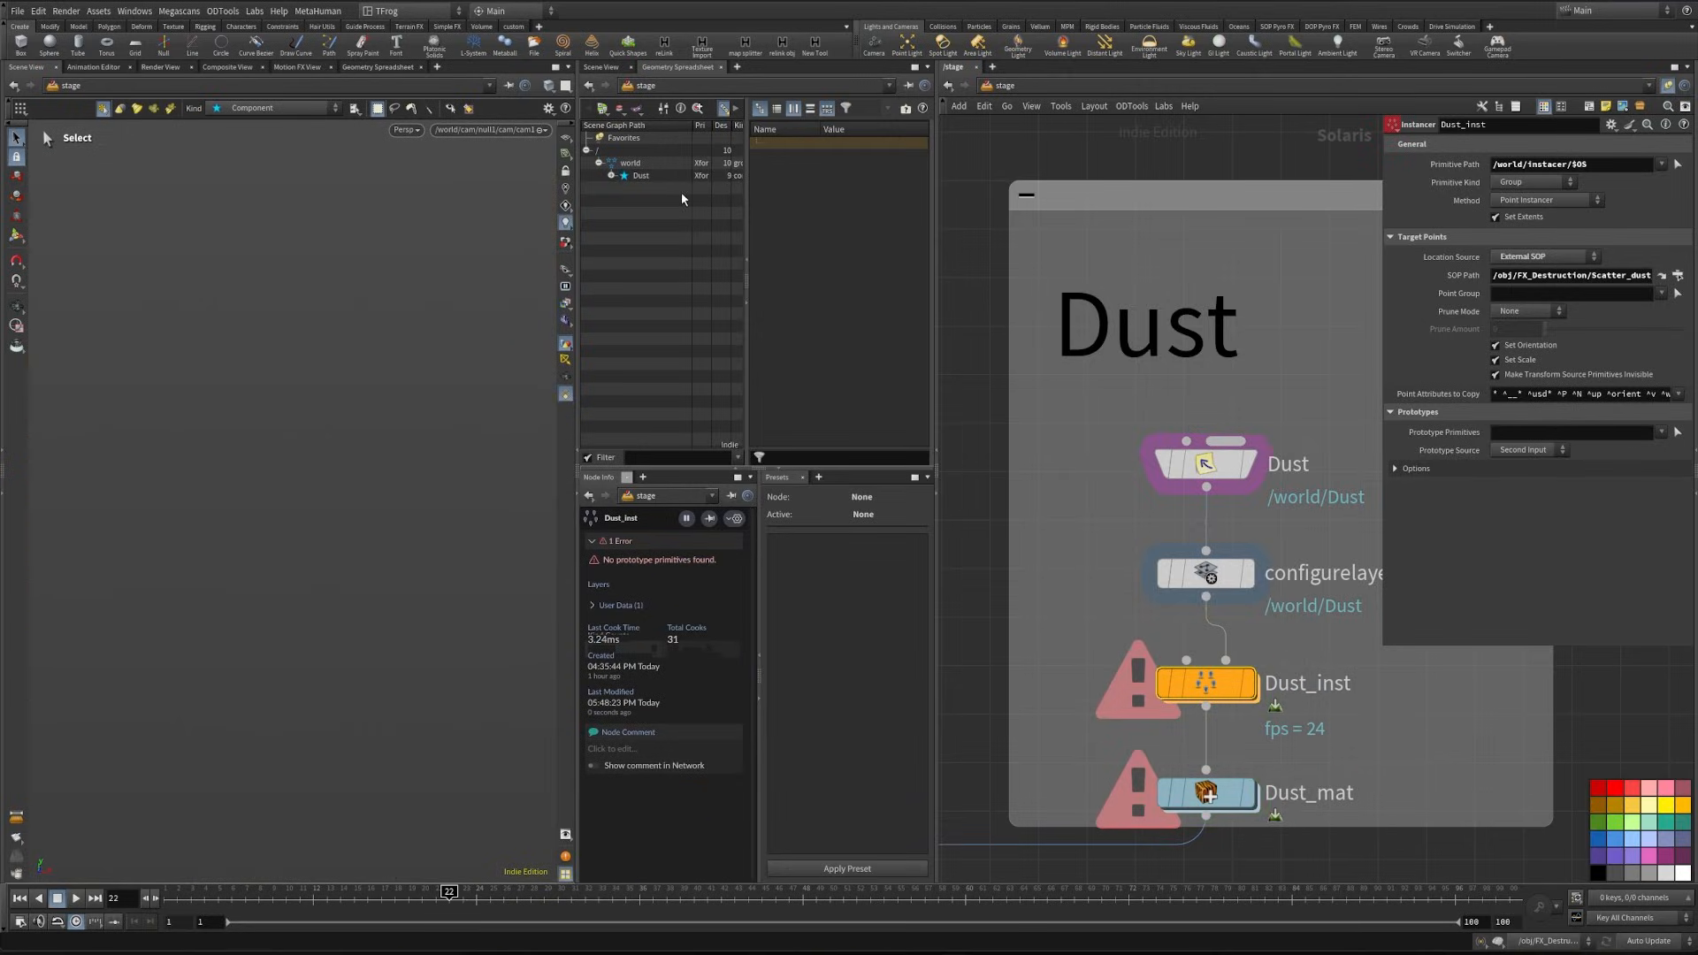
pyautogui.click(611, 176)
pyautogui.moveTo(1513, 430); pyautogui.dragTo(1514, 432)
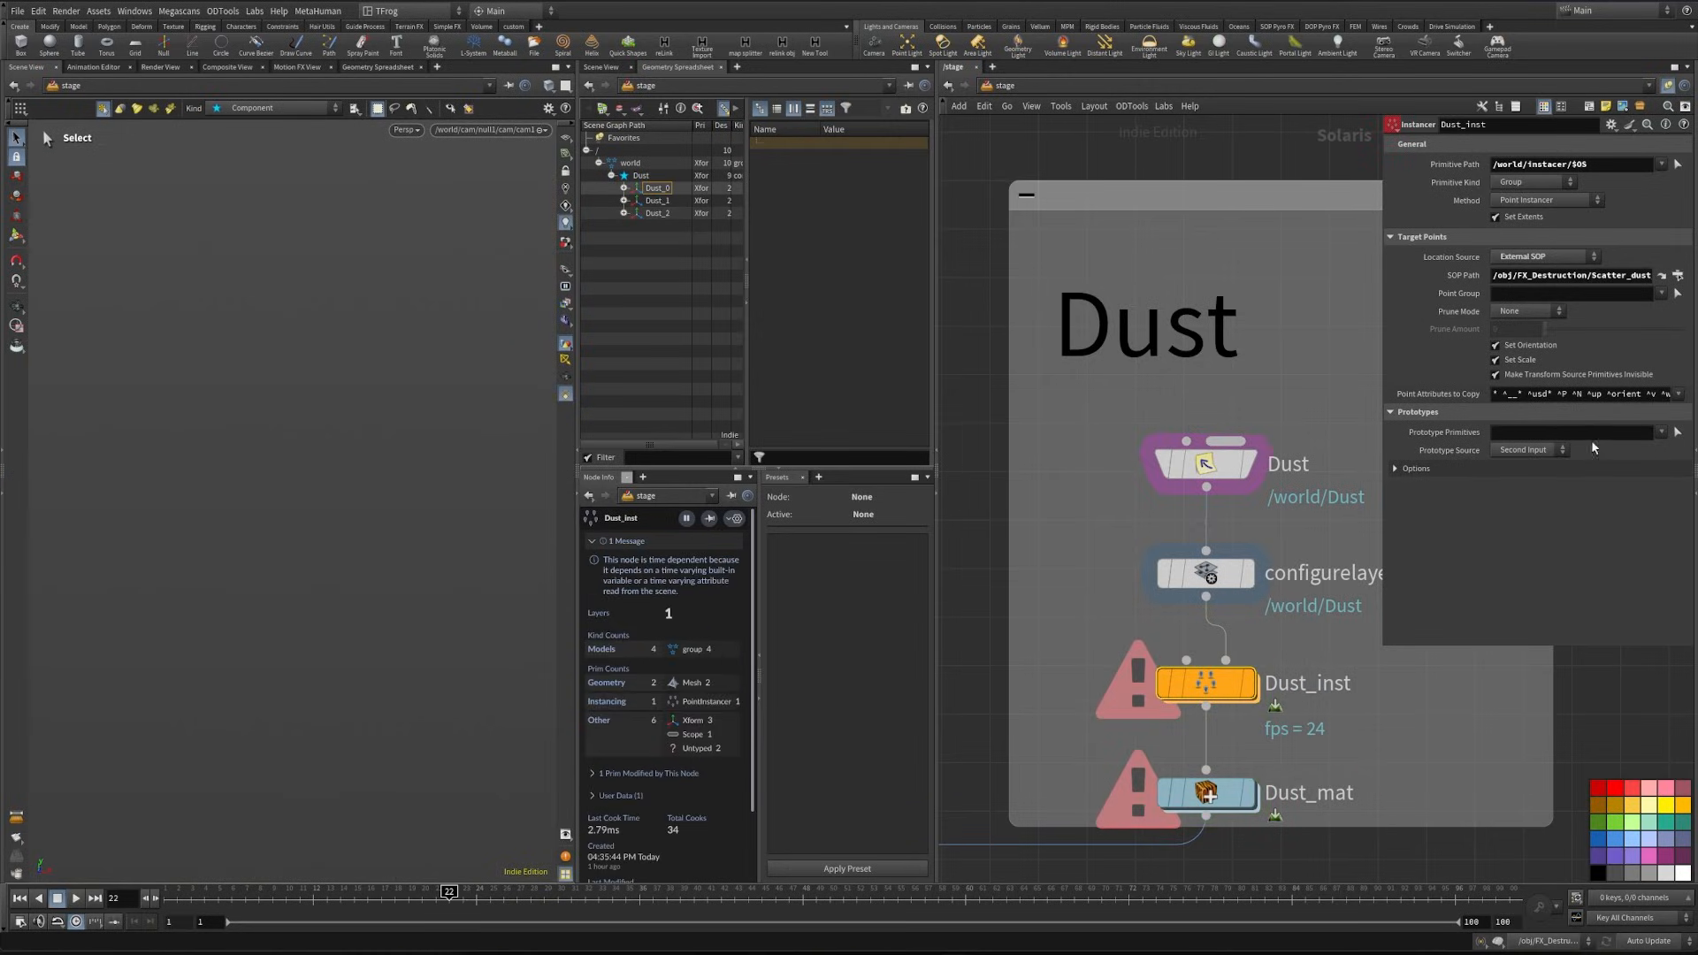
pyautogui.click(1620, 429)
pyautogui.press('BackSpace')
pyautogui.write('*')
pyautogui.press('Return')
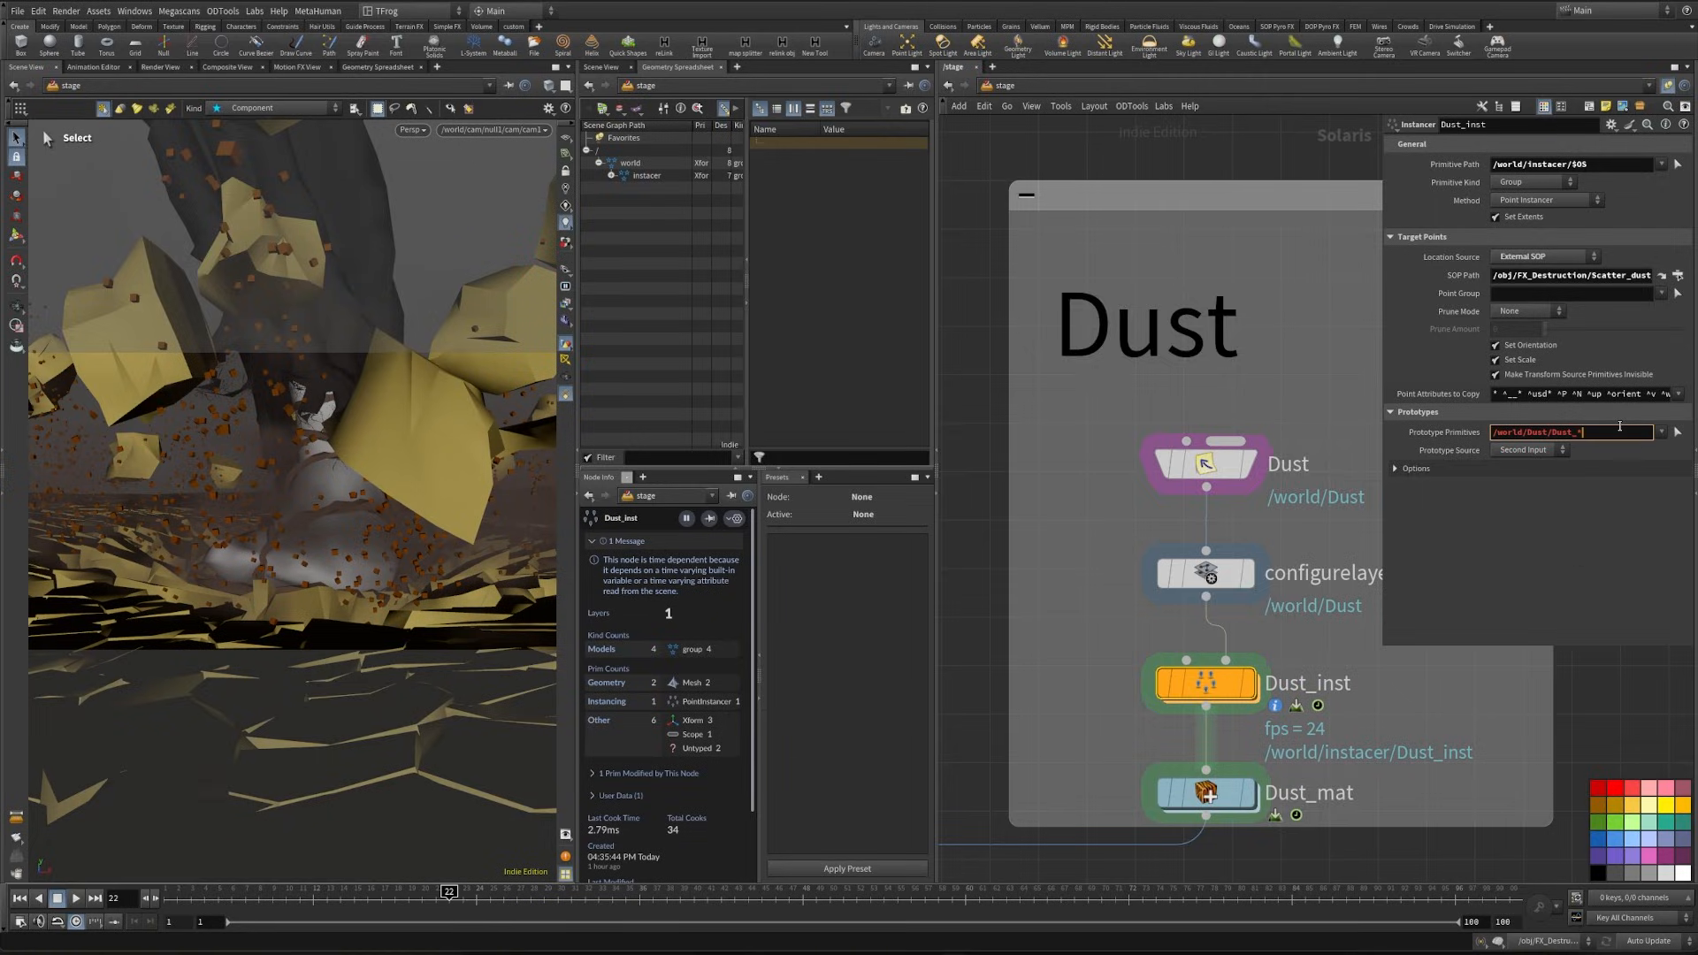
# - Display the Dust_inst result and set its prototype index to Index Attribute with the attribute variant
pyautogui.moveTo(1244, 693); pyautogui.dragTo(1243, 538, button='middle')
pyautogui.moveTo(1243, 538)
pyautogui.press('Escape')
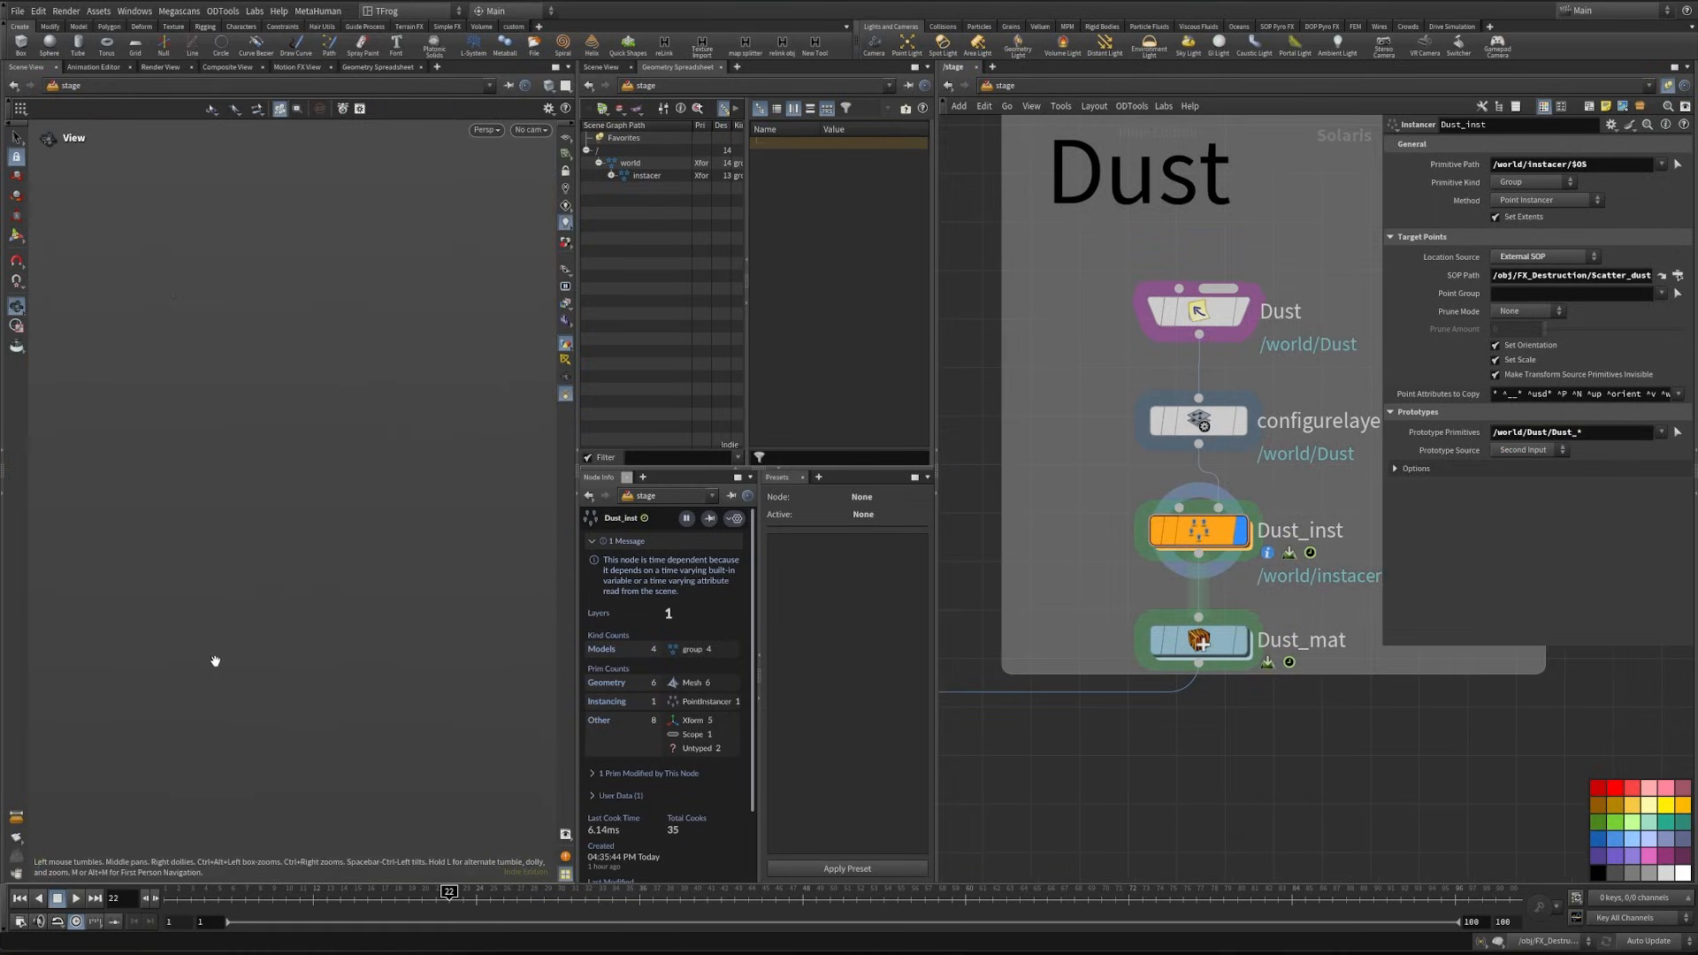
pyautogui.press('s')
pyautogui.click(1406, 469)
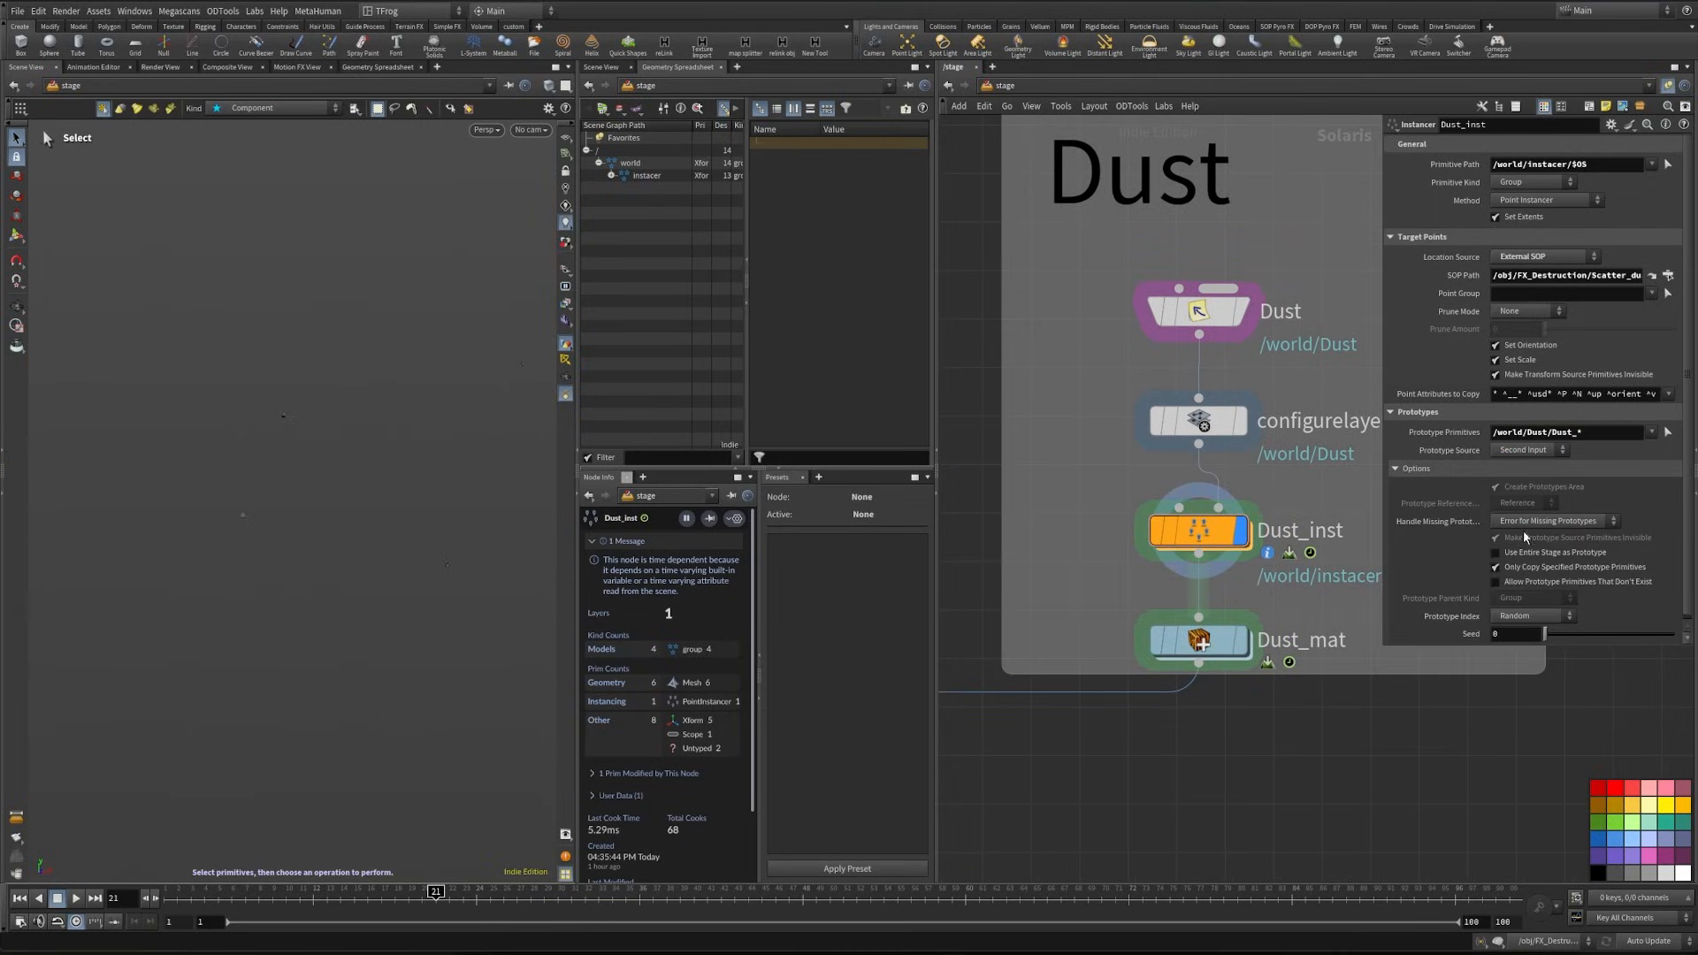
pyautogui.click(1527, 614)
pyautogui.click(1525, 663)
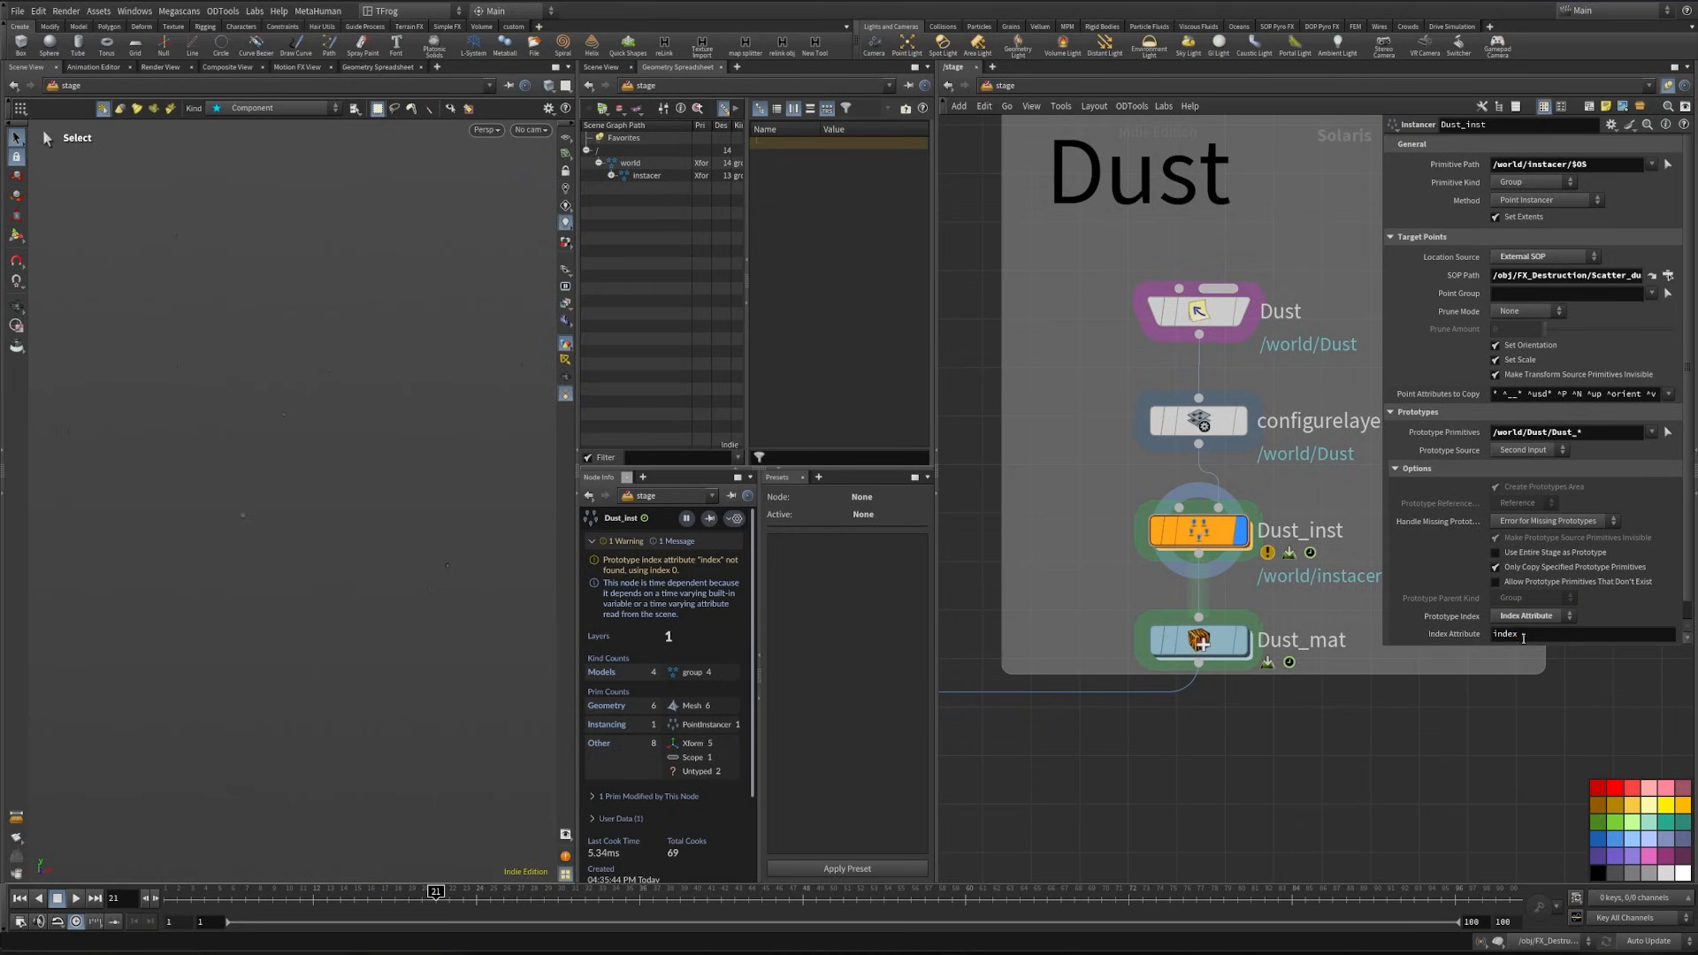
# - Set the viewport background color scheme to Dark
pyautogui.press('d')
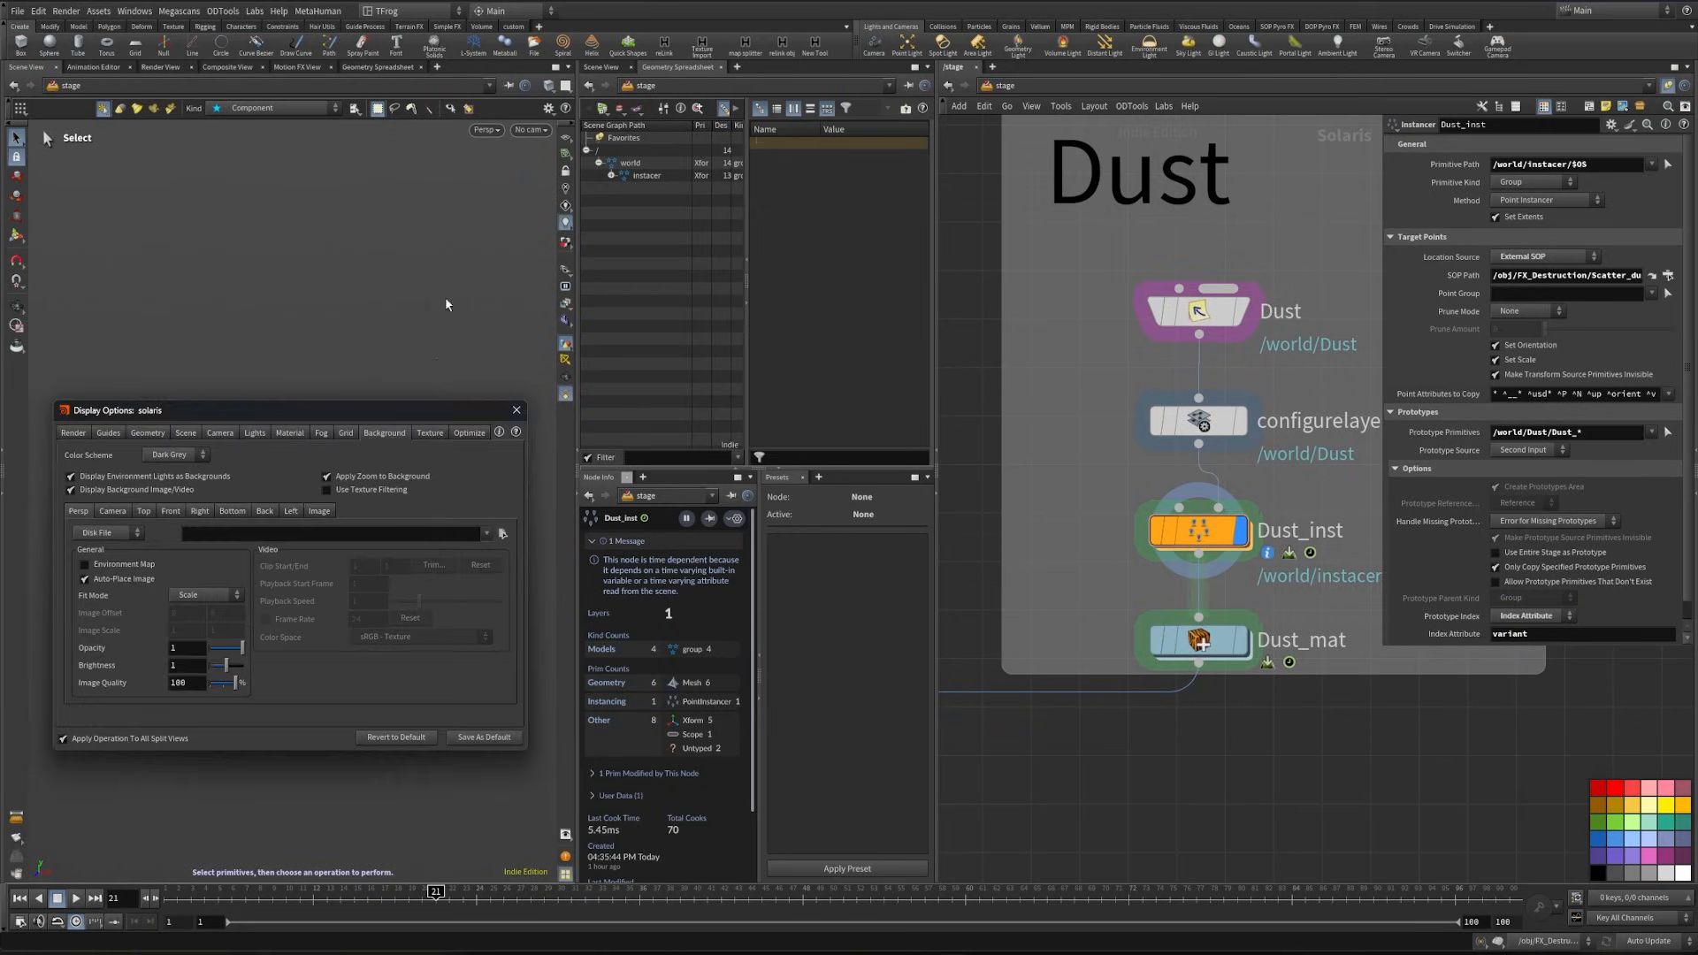
pyautogui.click(170, 455)
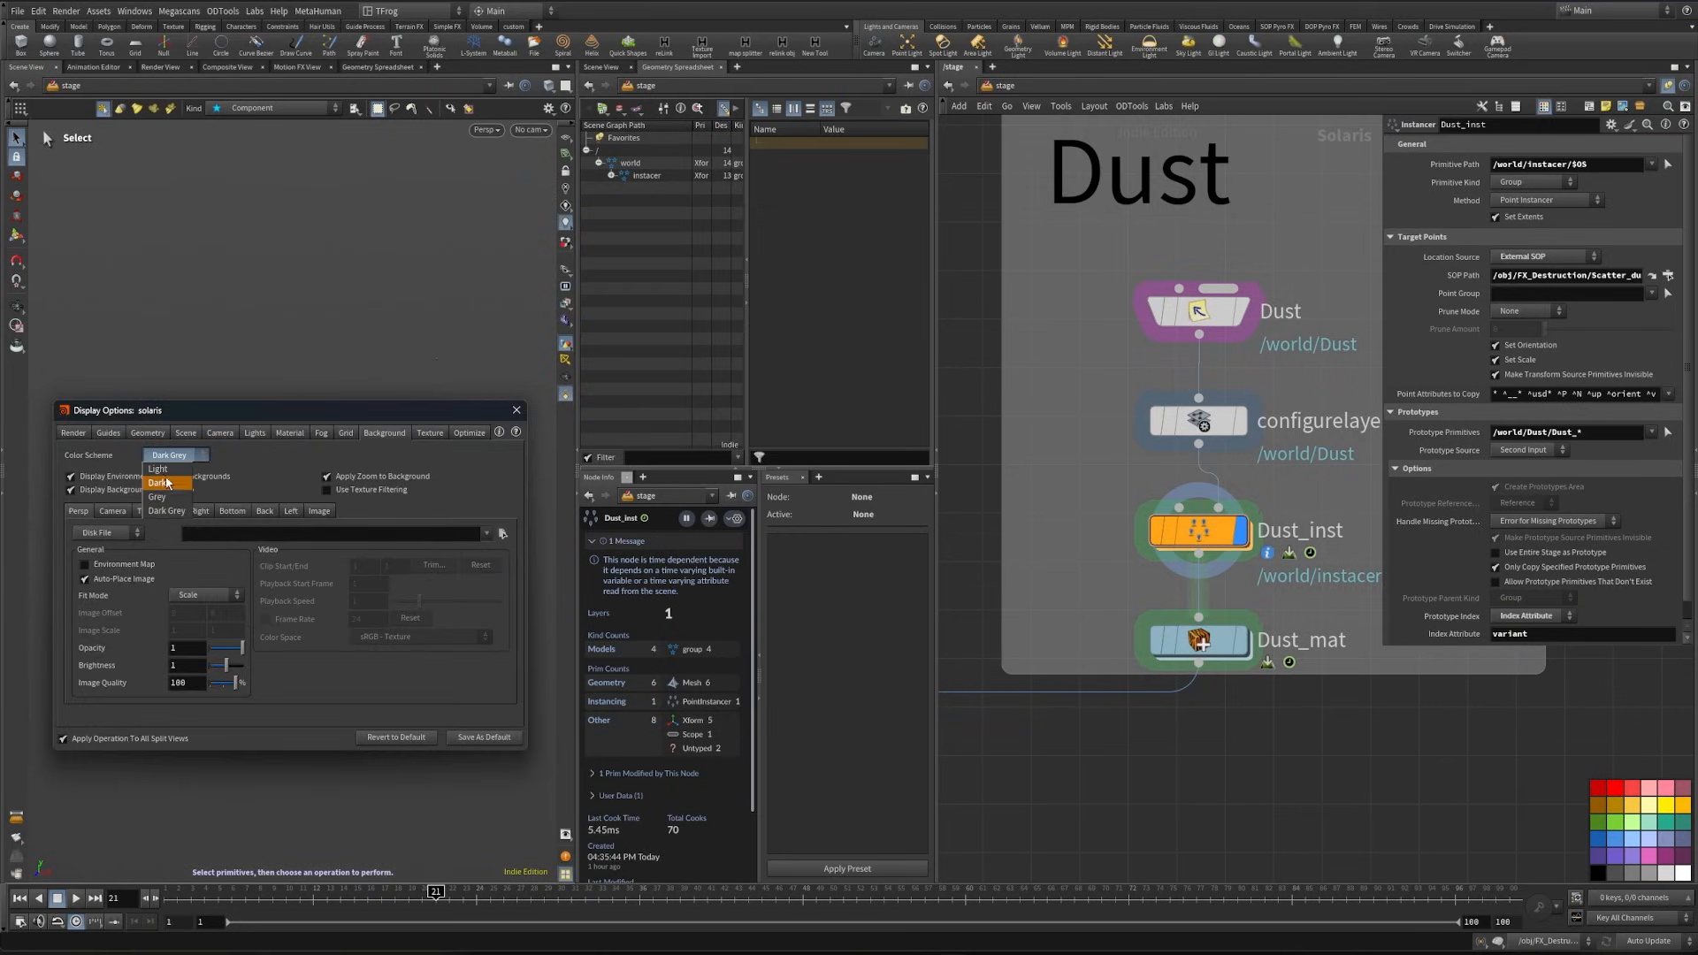
pyautogui.click(158, 483)
pyautogui.click(516, 409)
# - View the stage through /world/cam/null1/cam/cam1 and display the Dust_mat node
pyautogui.click(530, 129)
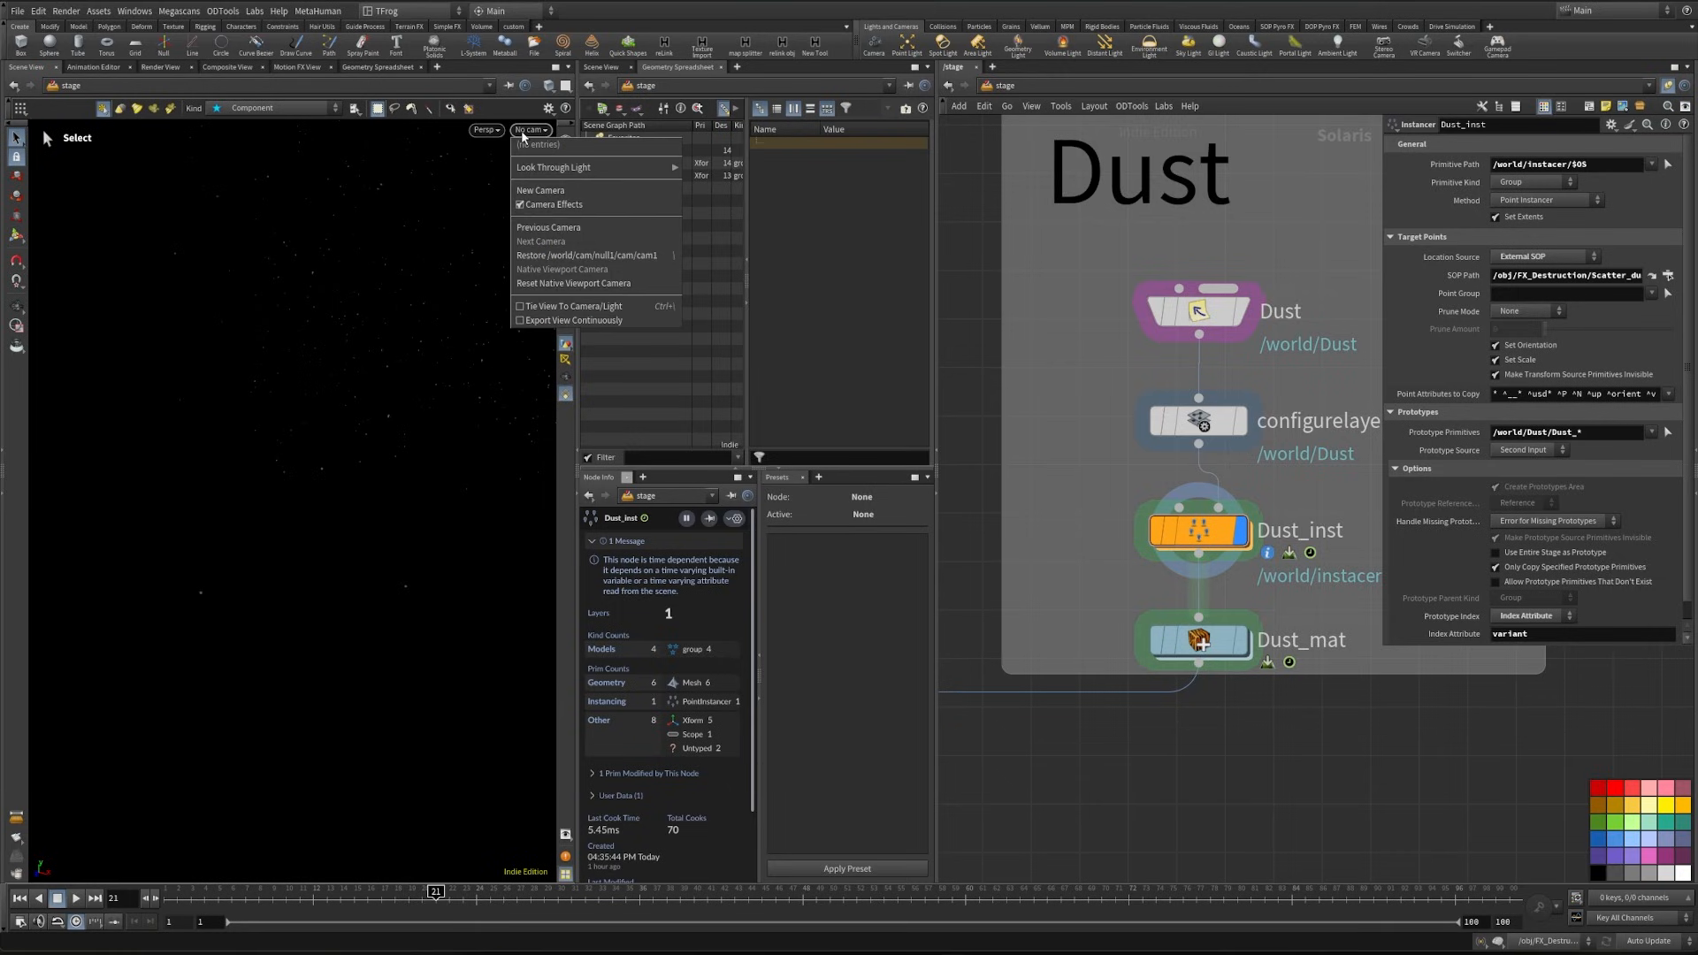
pyautogui.click(1064, 720)
pyautogui.scroll(-3, 1064, 720)
pyautogui.moveTo(1064, 719); pyautogui.dragTo(1640, 595, button='middle')
pyautogui.click(1229, 724)
pyautogui.moveTo(1597, 692); pyautogui.dragTo(1217, 730, button='middle')
pyautogui.moveTo(1636, 649); pyautogui.dragTo(1446, 717, button='middle')
pyautogui.click(1362, 546)
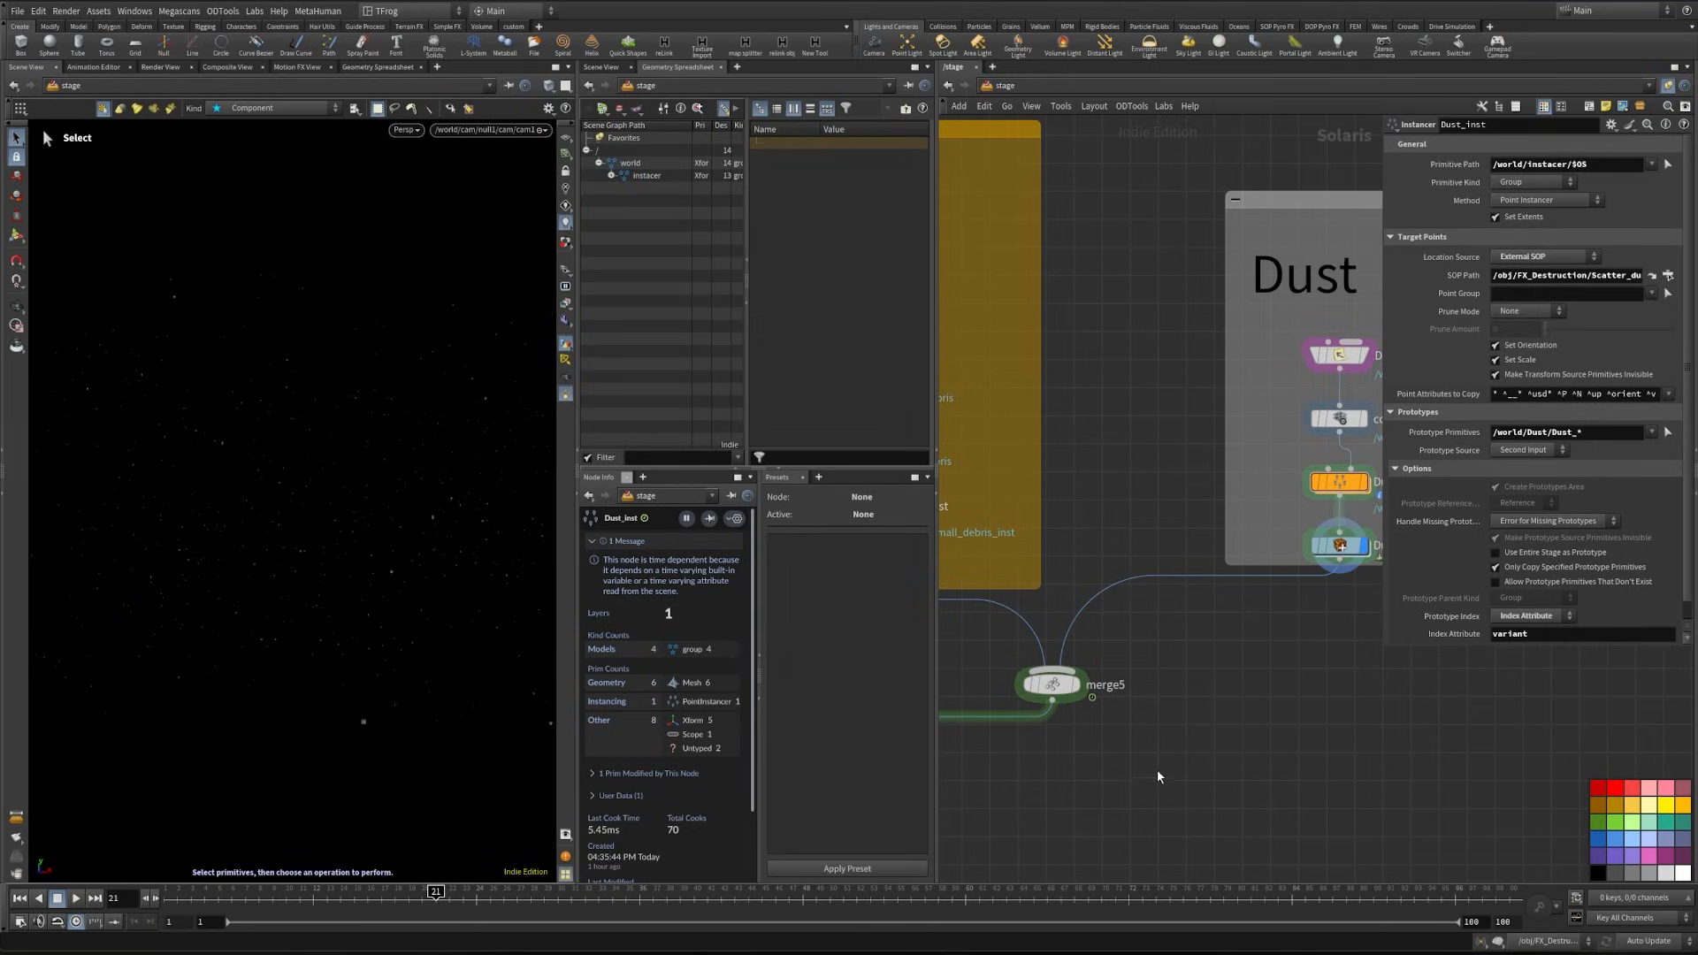
# - Switch to the object level, open FX_Destruction and display the dust setup's scatter3 node
pyautogui.moveTo(1179, 752); pyautogui.dragTo(1394, 746, button='middle')
pyautogui.press('Escape')
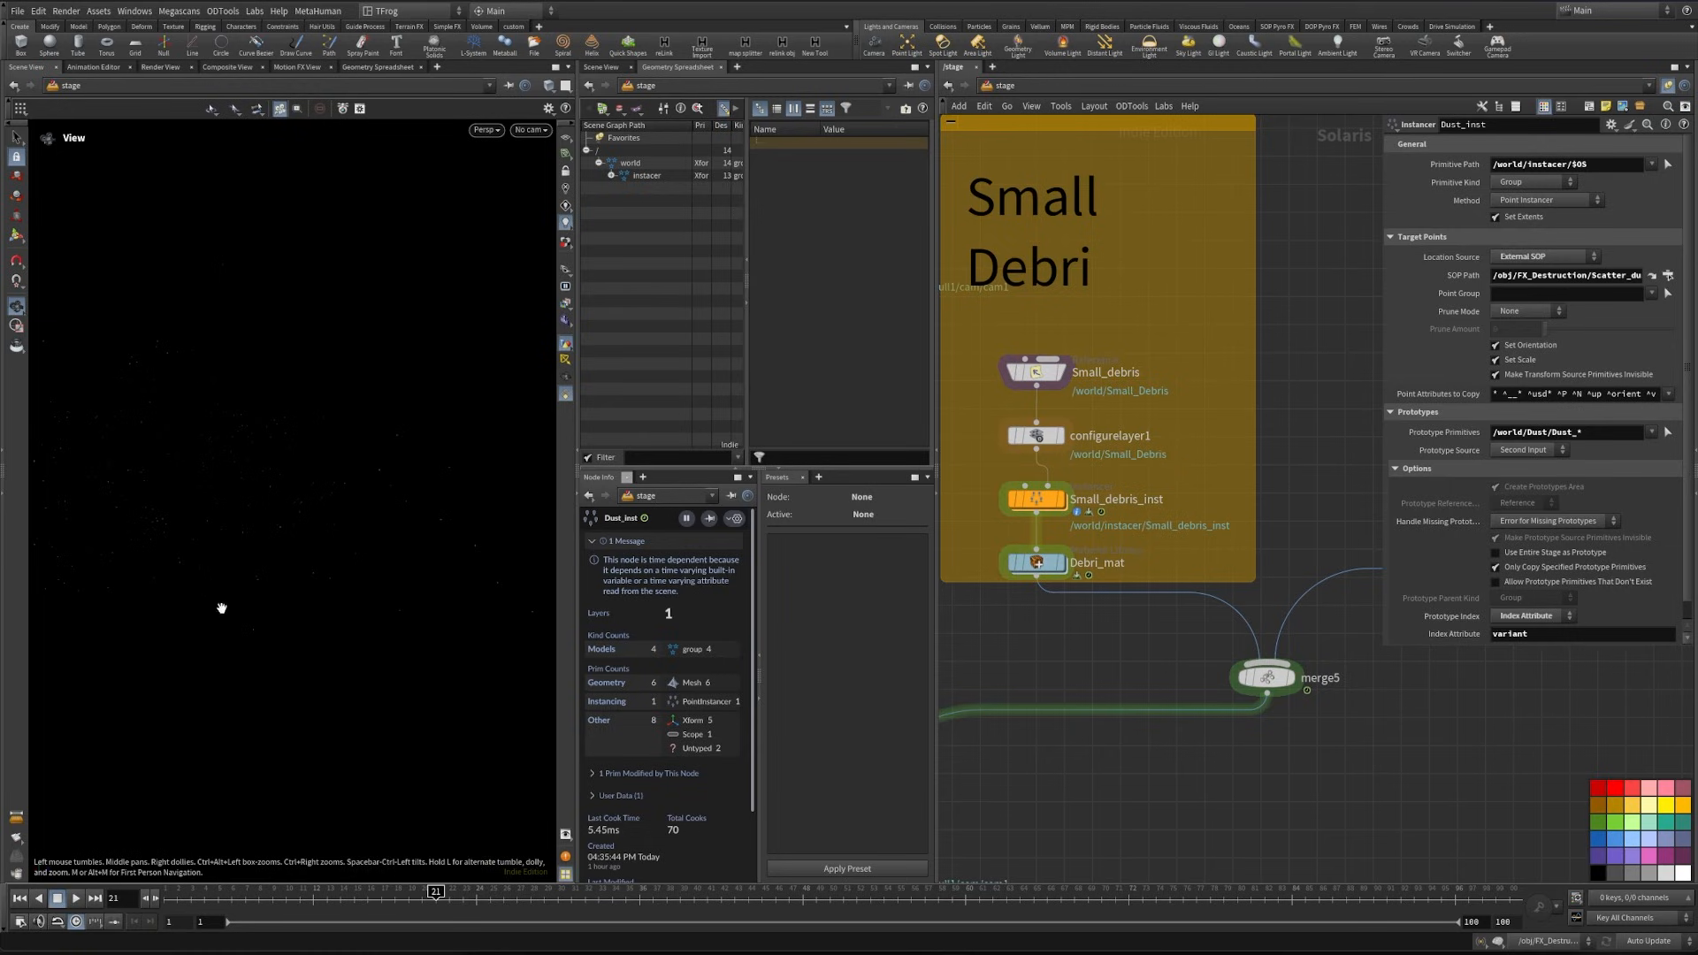
pyautogui.press('u')
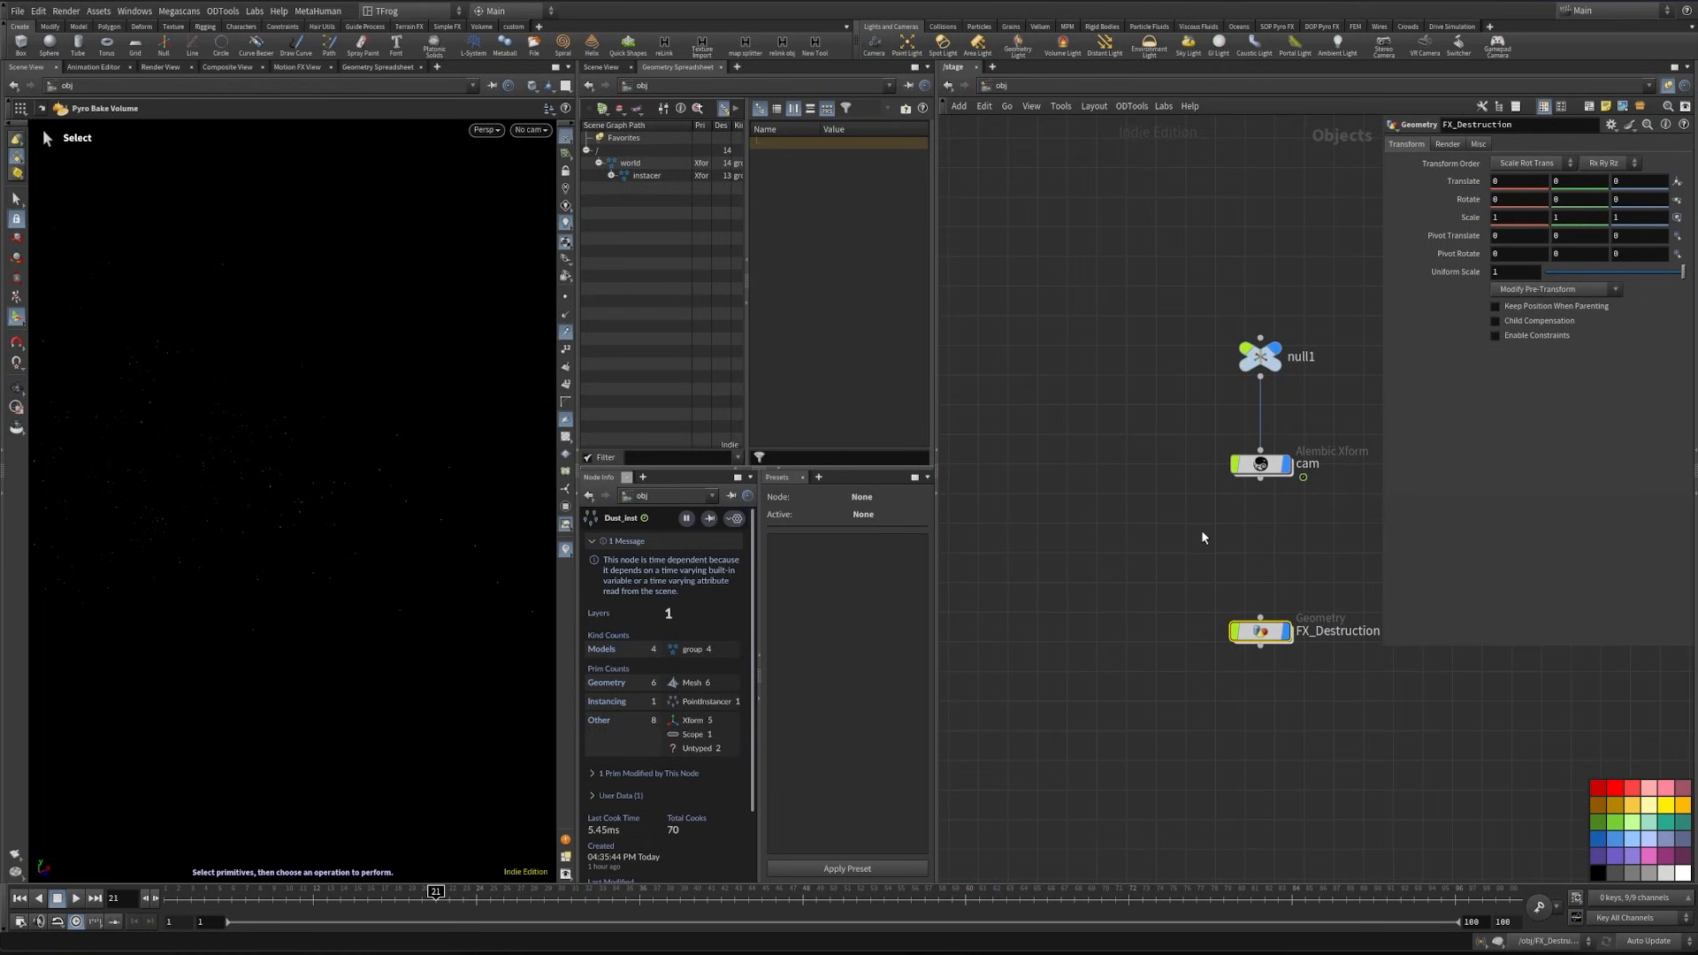
pyautogui.moveTo(1202, 537); pyautogui.dragTo(1052, 577, button='middle')
pyautogui.doubleClick(1114, 669)
pyautogui.scroll(-1, 1186, 572)
pyautogui.moveTo(1211, 518); pyautogui.dragTo(1326, 792, button='middle')
pyautogui.scroll(10, 1201, 562)
pyautogui.click(1229, 414)
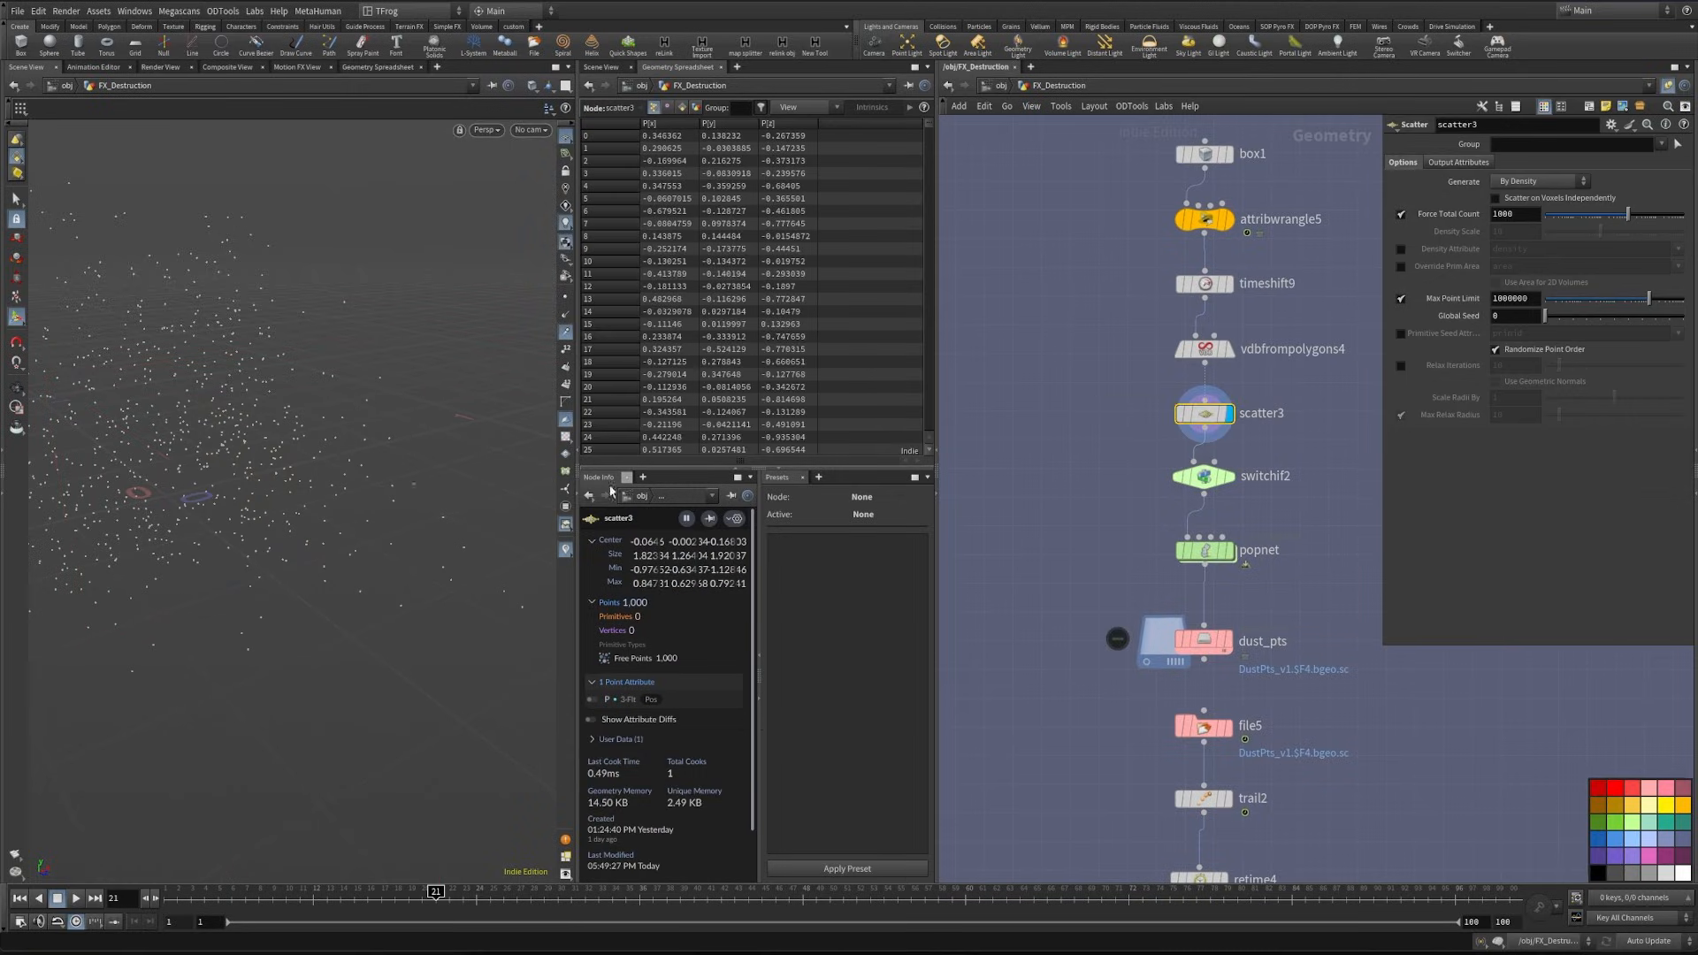
# - Set the Force Total Count of scatter3 to 3000
pyautogui.keyDown('alt'); pyautogui.moveTo(287, 499); pyautogui.dragTo(417, 528); pyautogui.keyUp('alt')
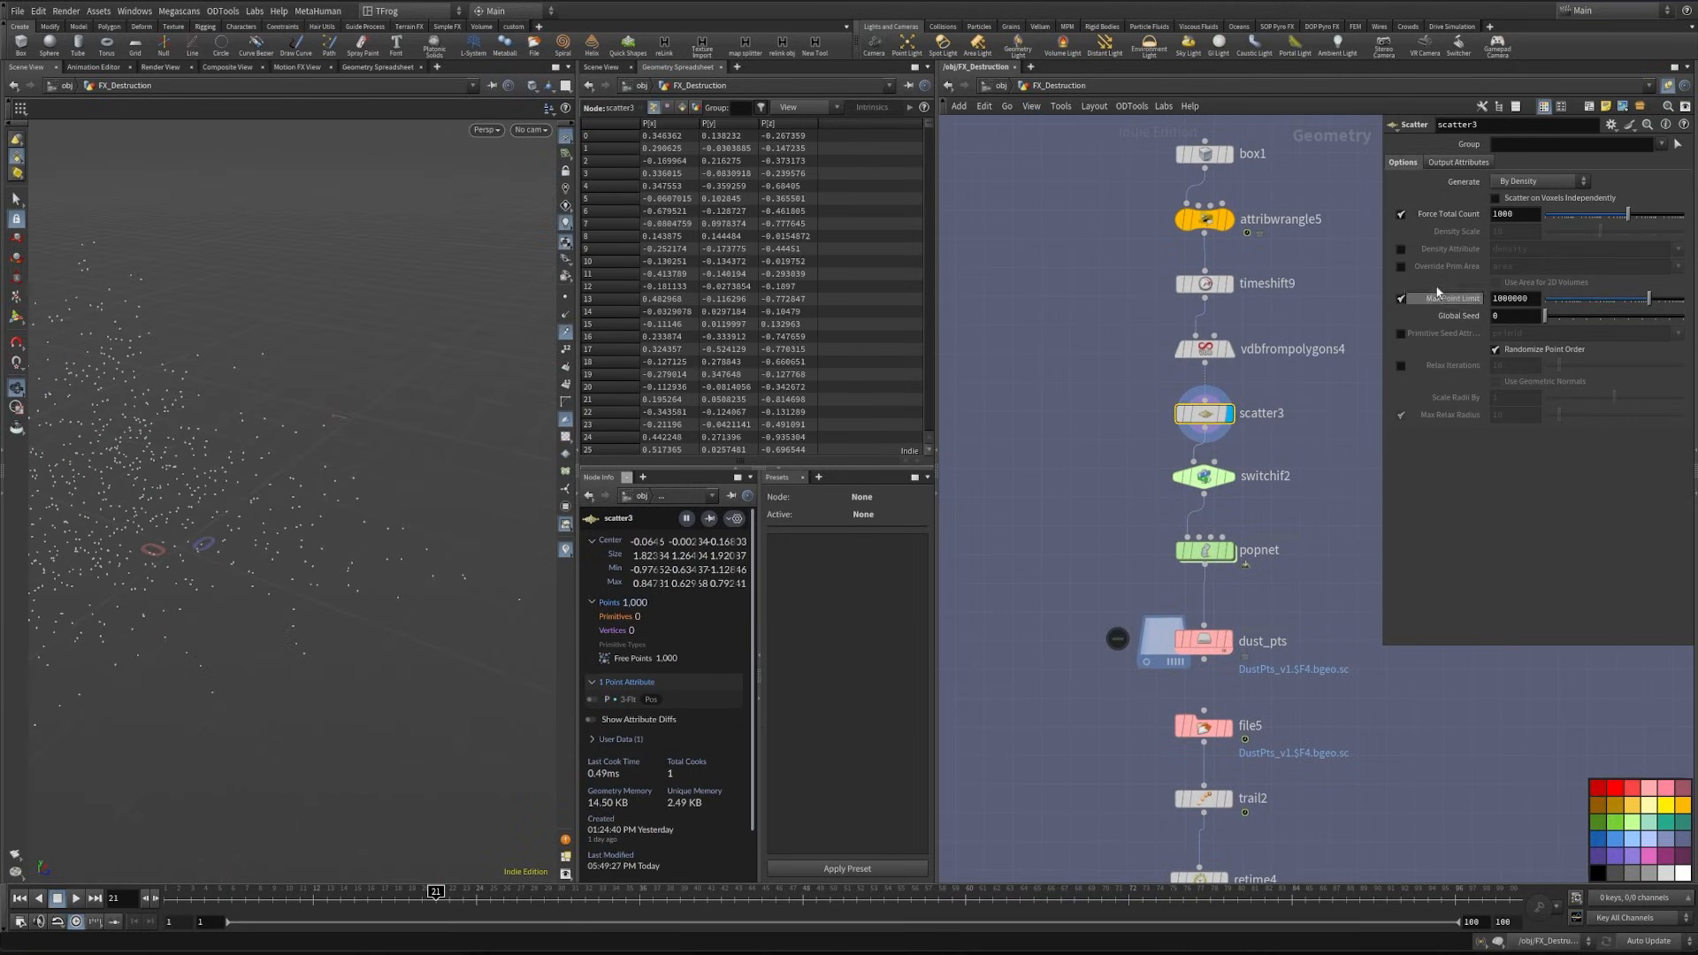
pyautogui.write('3')
pyautogui.press('Return')
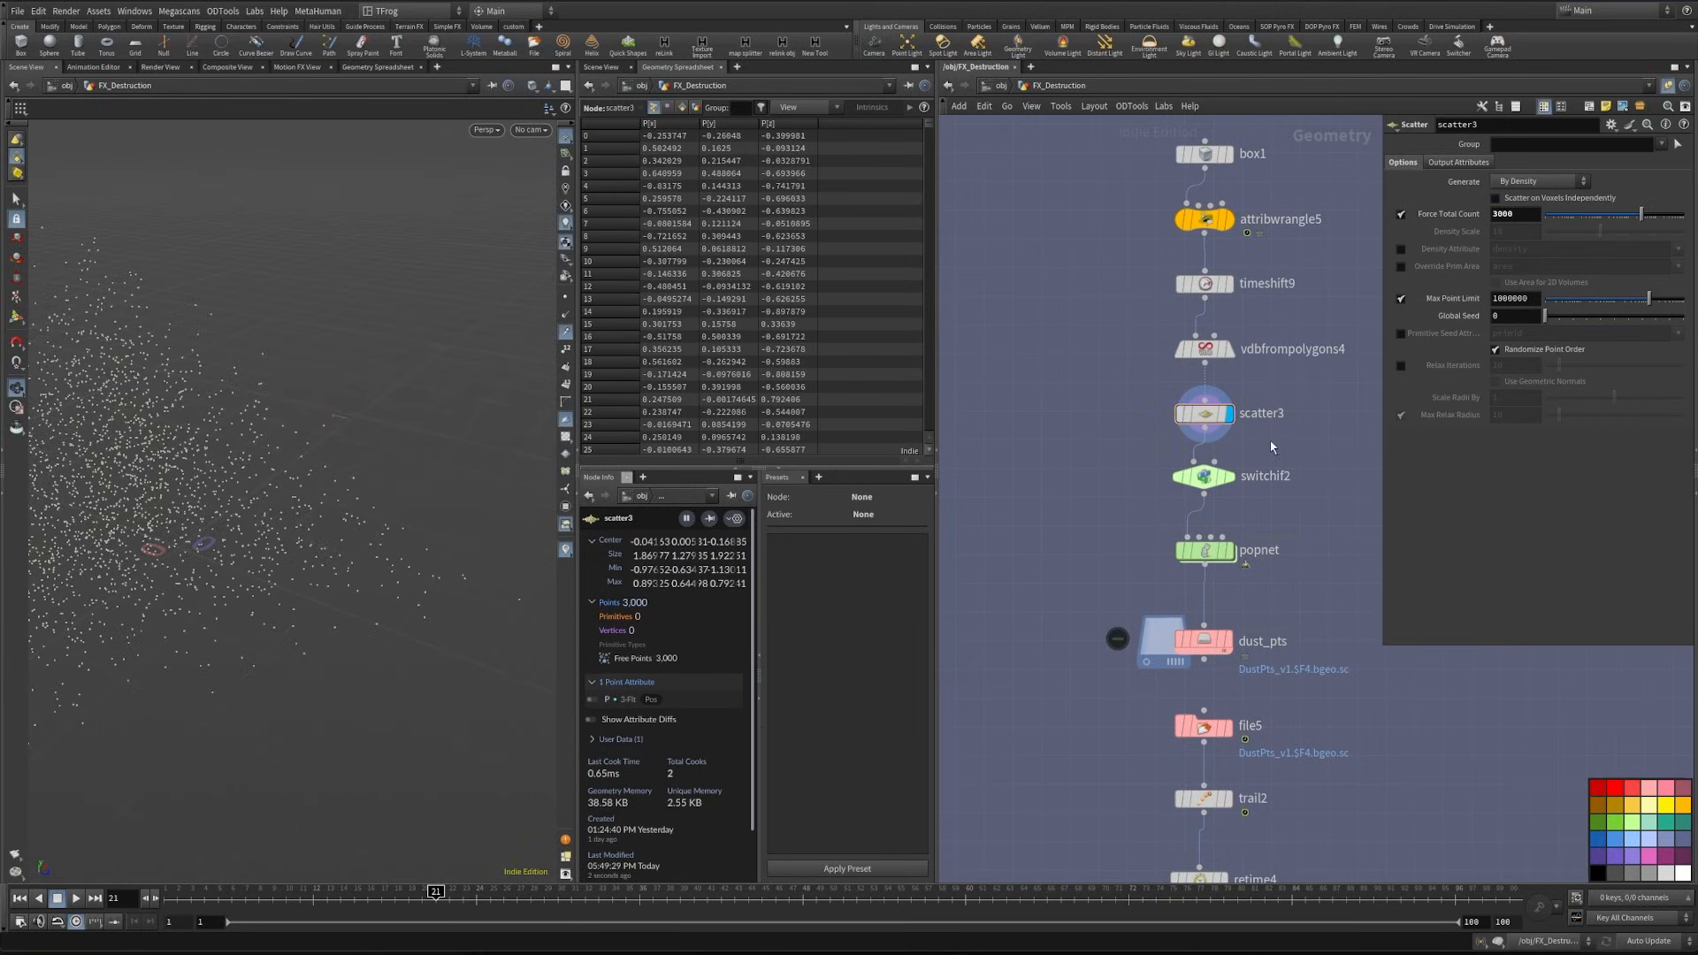
# - Insert a Transform node between timeshift9 and vdbfrompolygons4
pyautogui.moveTo(1269, 447); pyautogui.dragTo(1246, 553, button='middle')
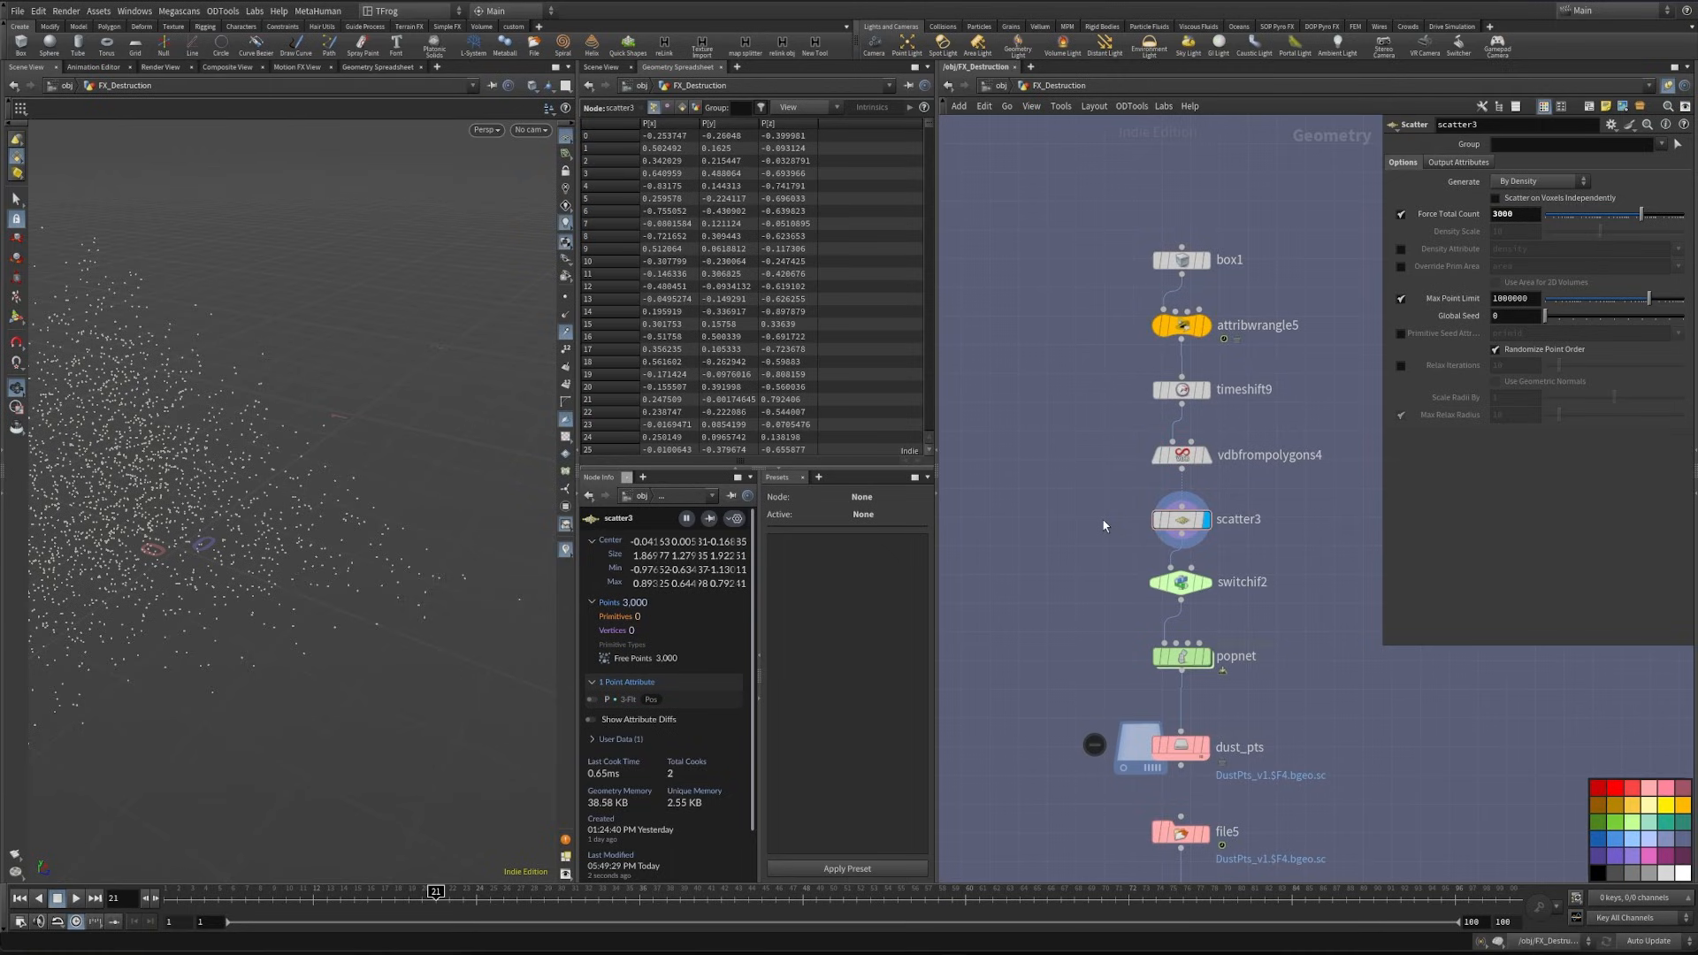
pyautogui.press('Tab')
pyautogui.write('trans')
pyautogui.press('Return')
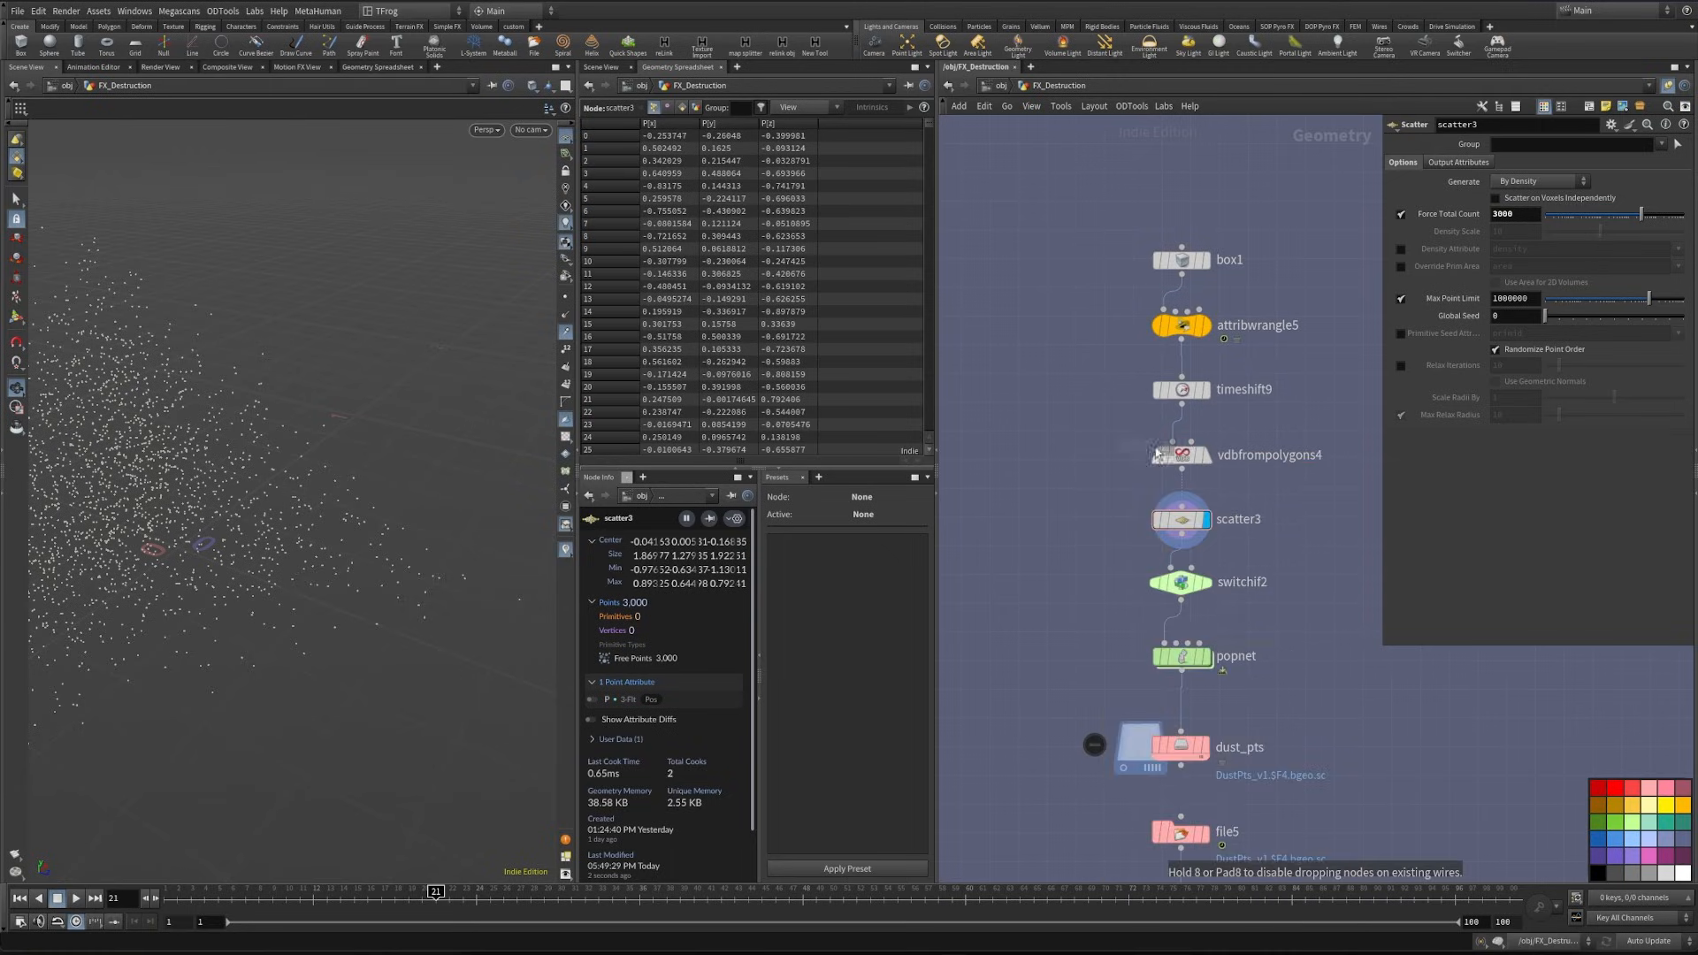
pyautogui.click(1183, 426)
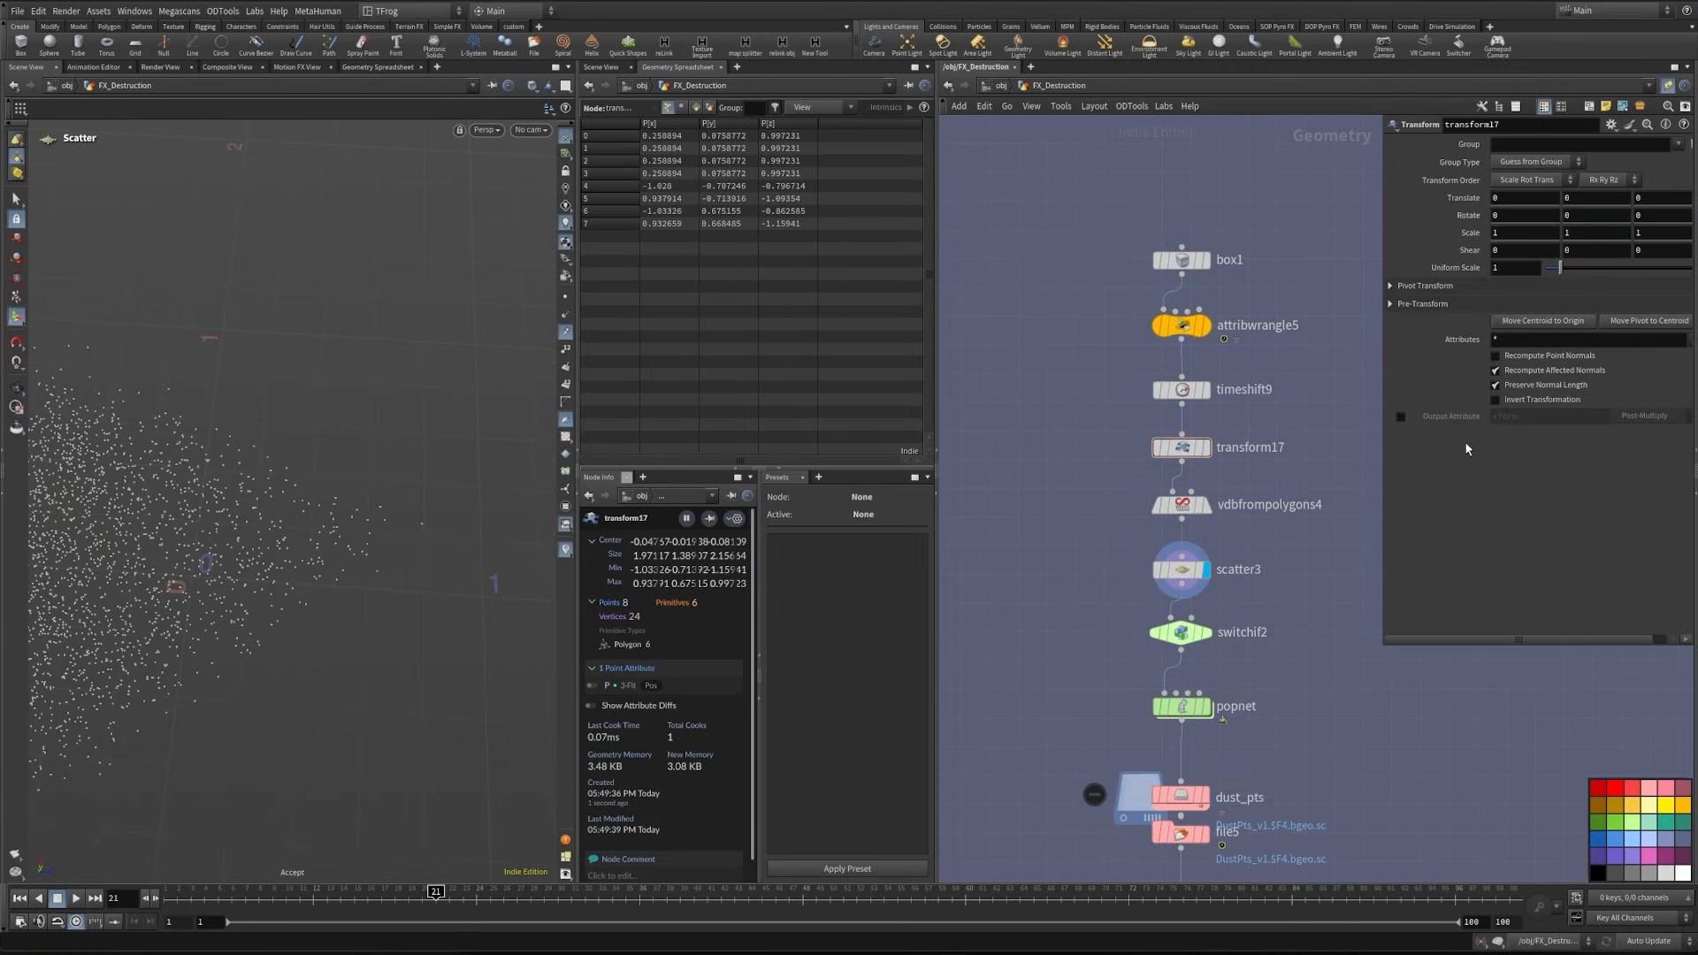
# - Set the new Transform's Z translate to 0.1 and view the scattered points through cam1
pyautogui.moveTo(1650, 199); pyautogui.dragTo(1666, 206, button='middle')
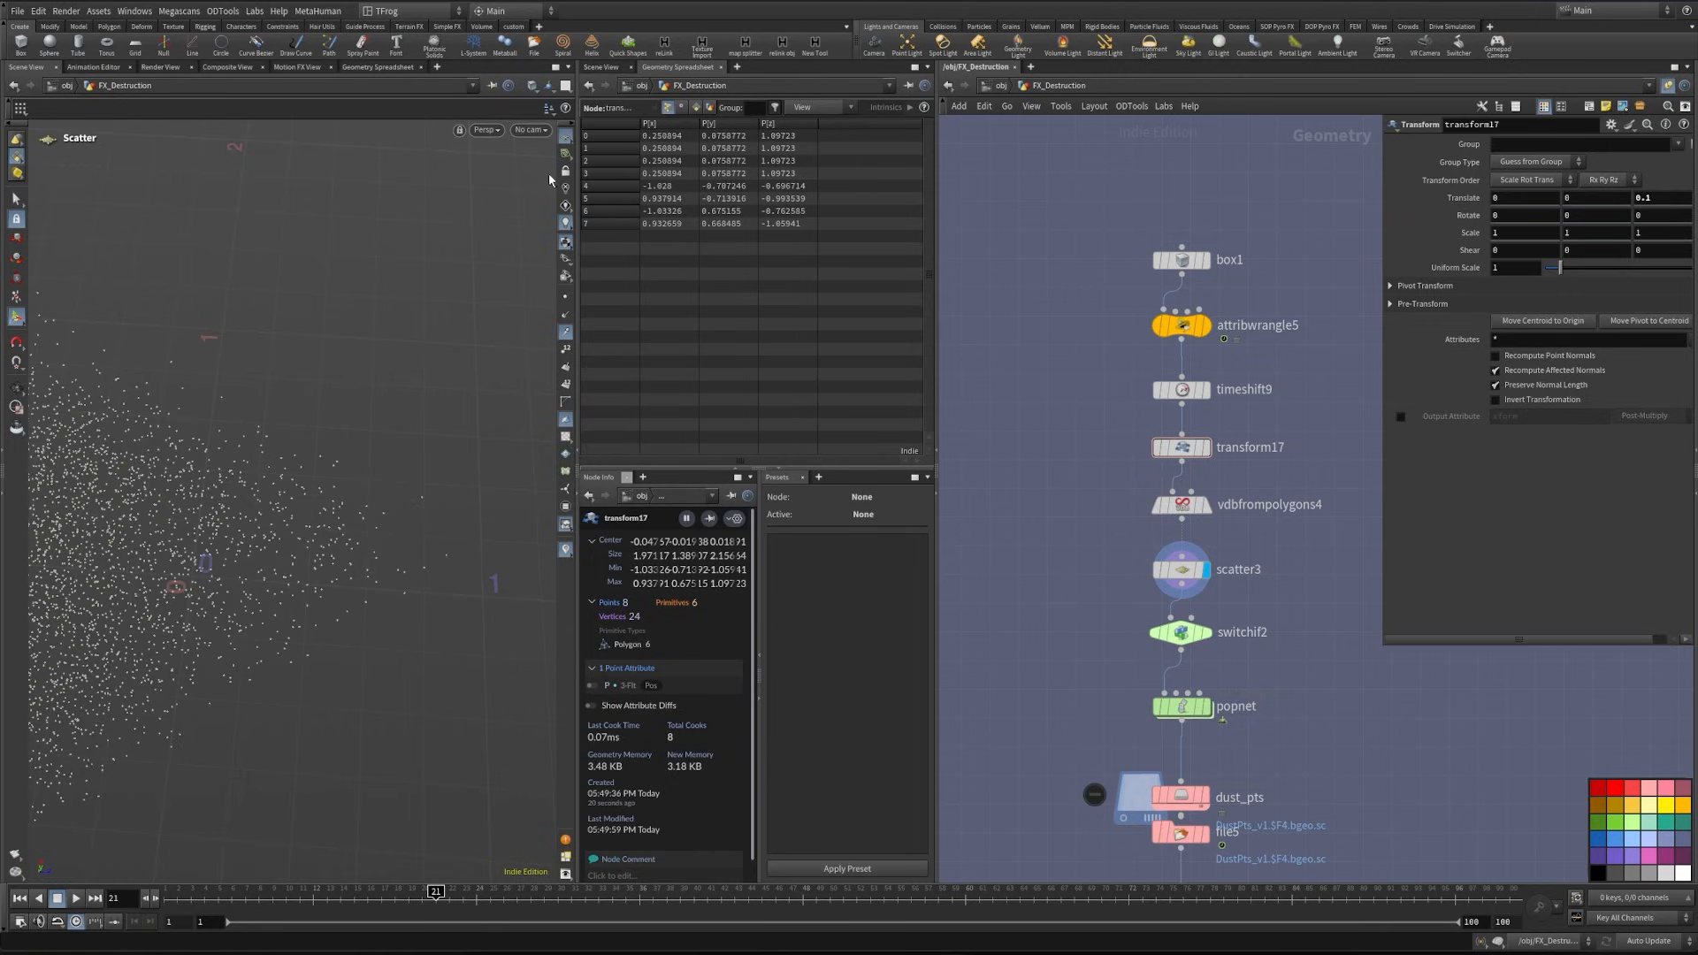
pyautogui.click(530, 130)
pyautogui.click(553, 188)
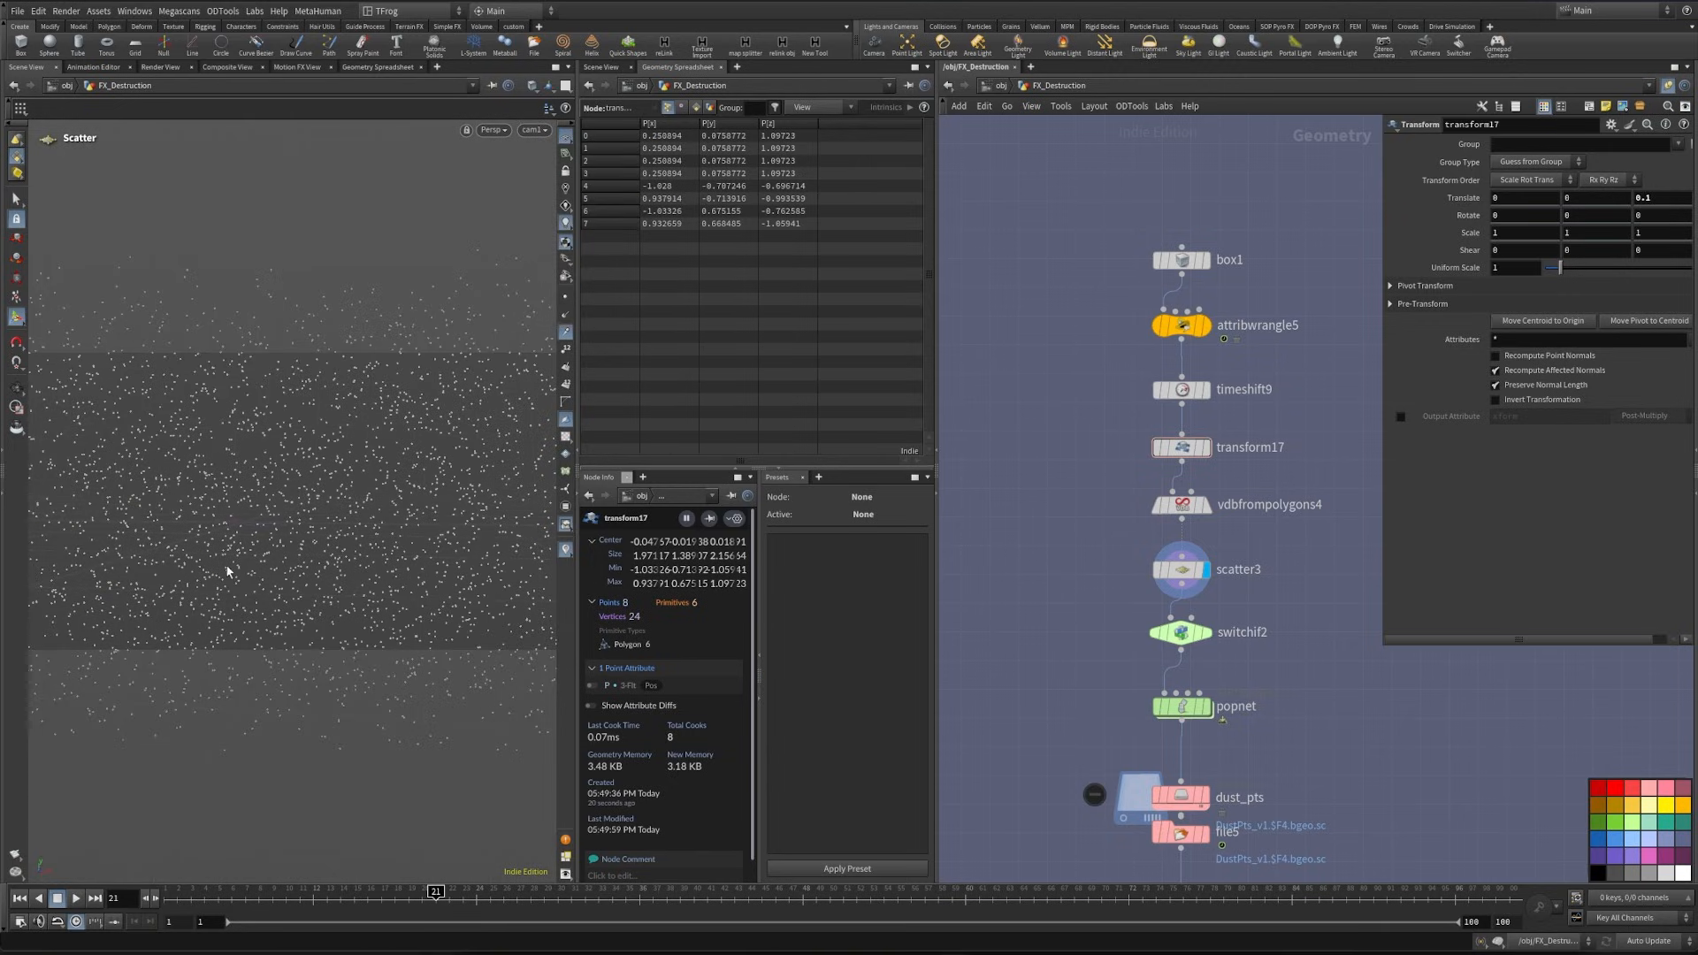
# - Save the dust_pts file cache to disk and reload the geometry in file5
pyautogui.moveTo(1245, 819); pyautogui.dragTo(1202, 708, button='middle')
pyautogui.click(1150, 688)
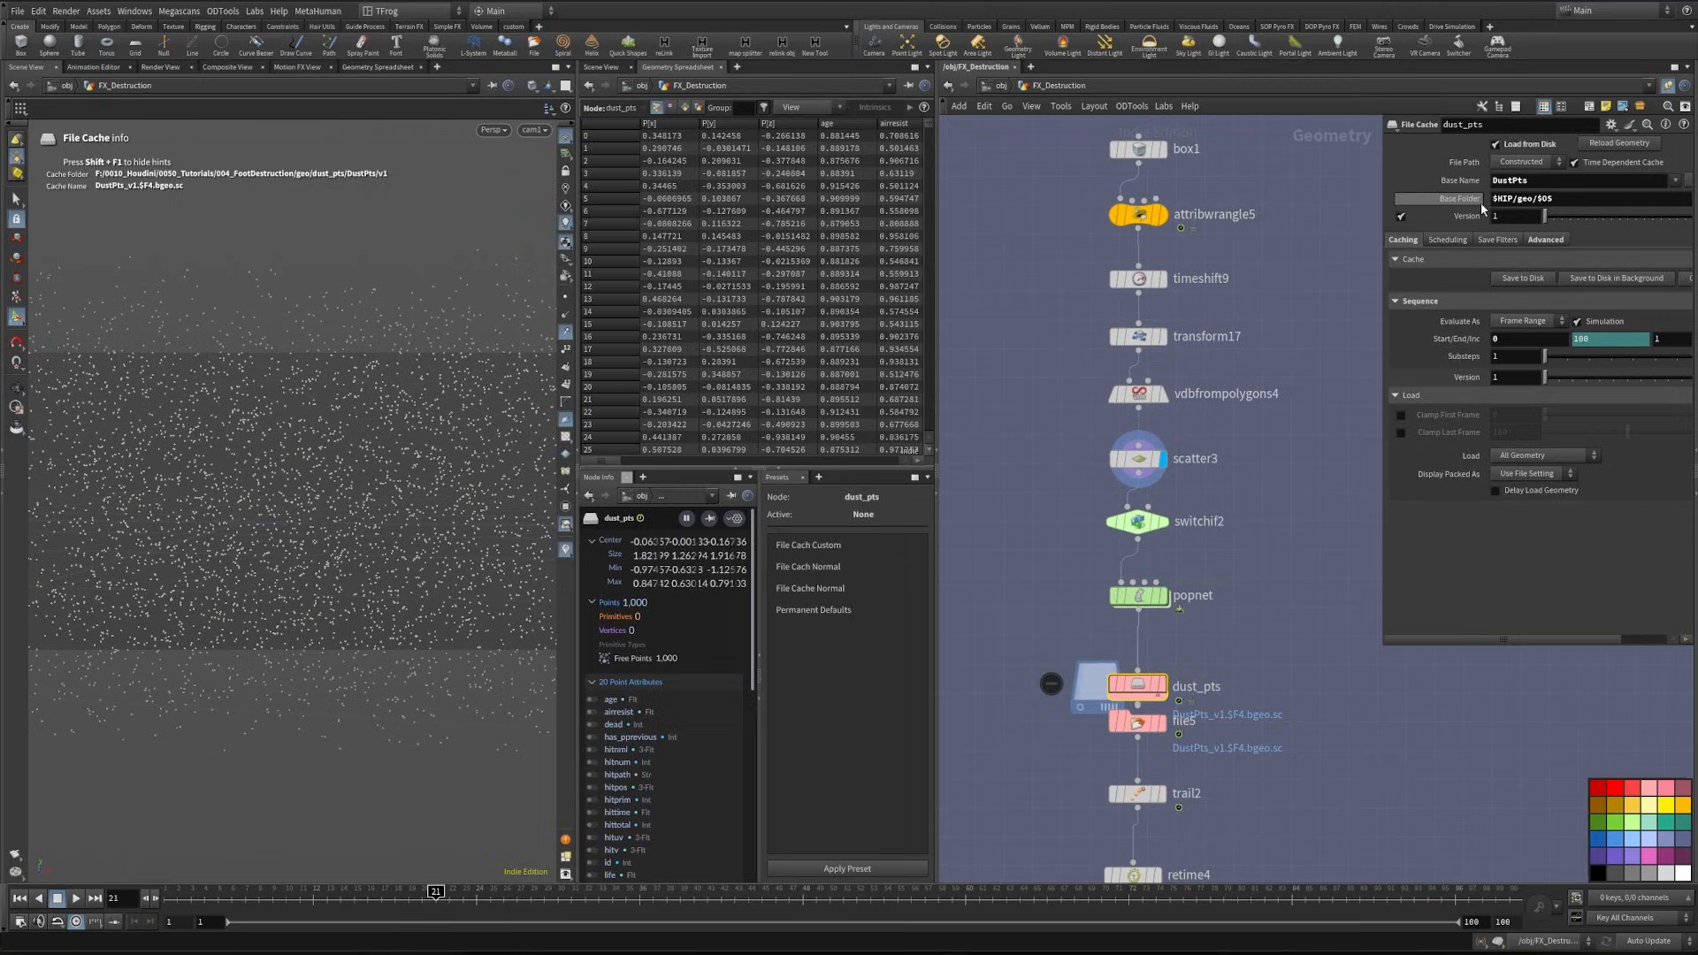
pyautogui.click(1517, 280)
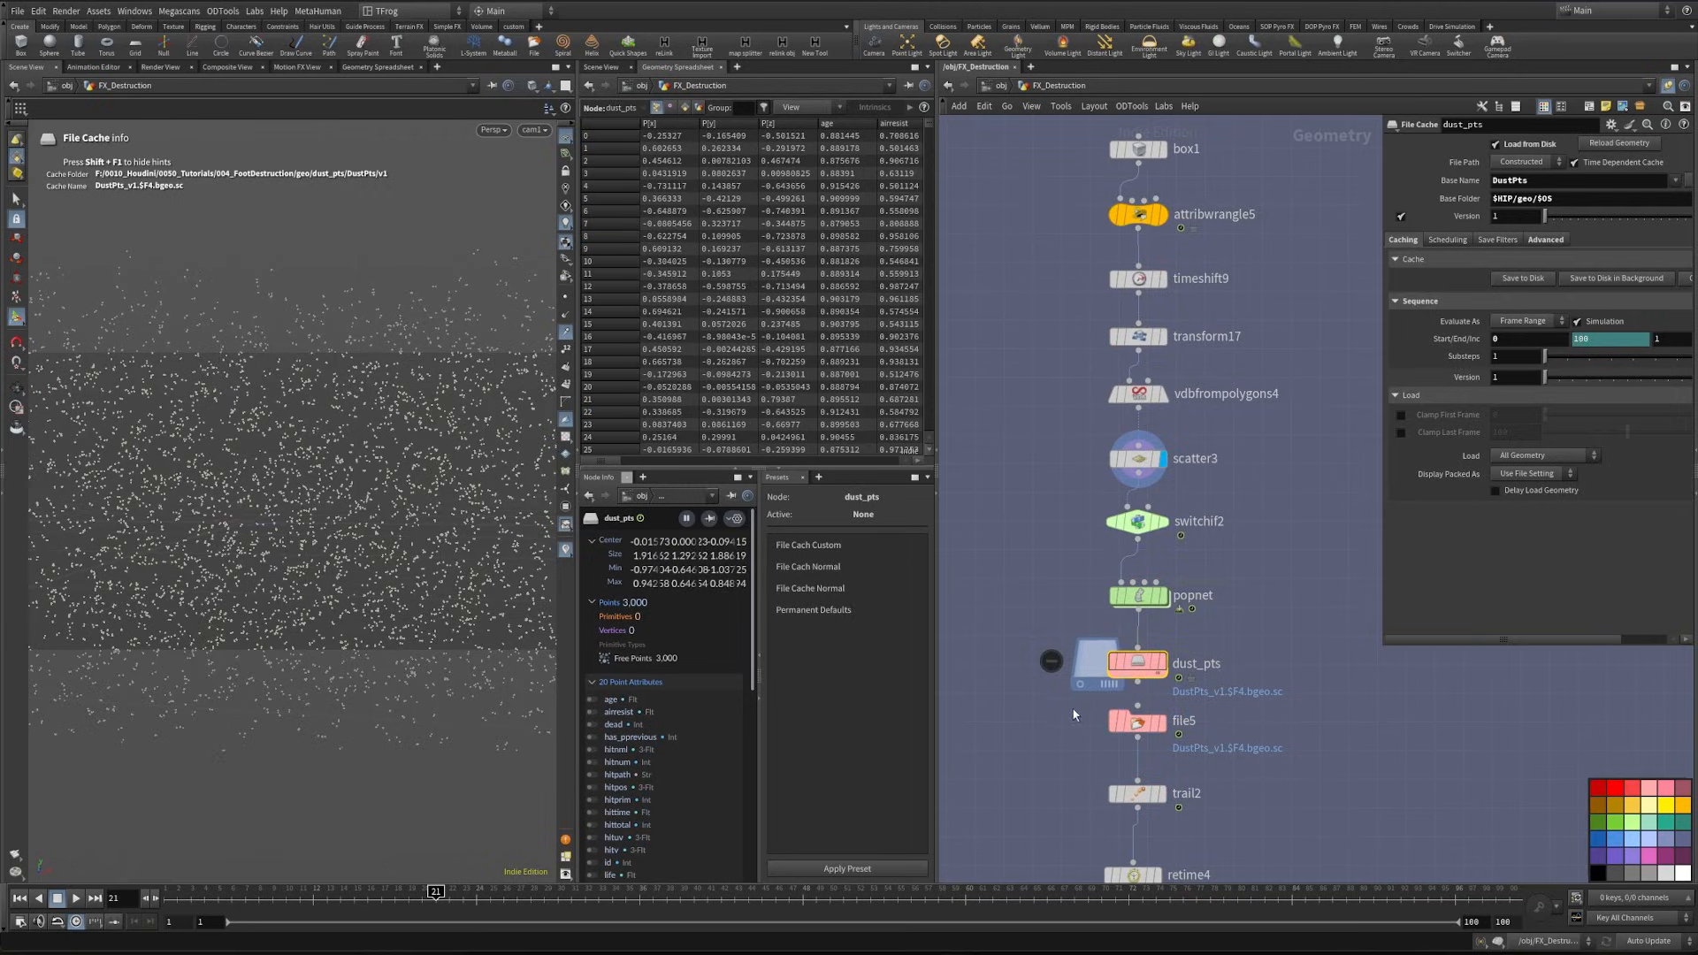
pyautogui.click(1120, 715)
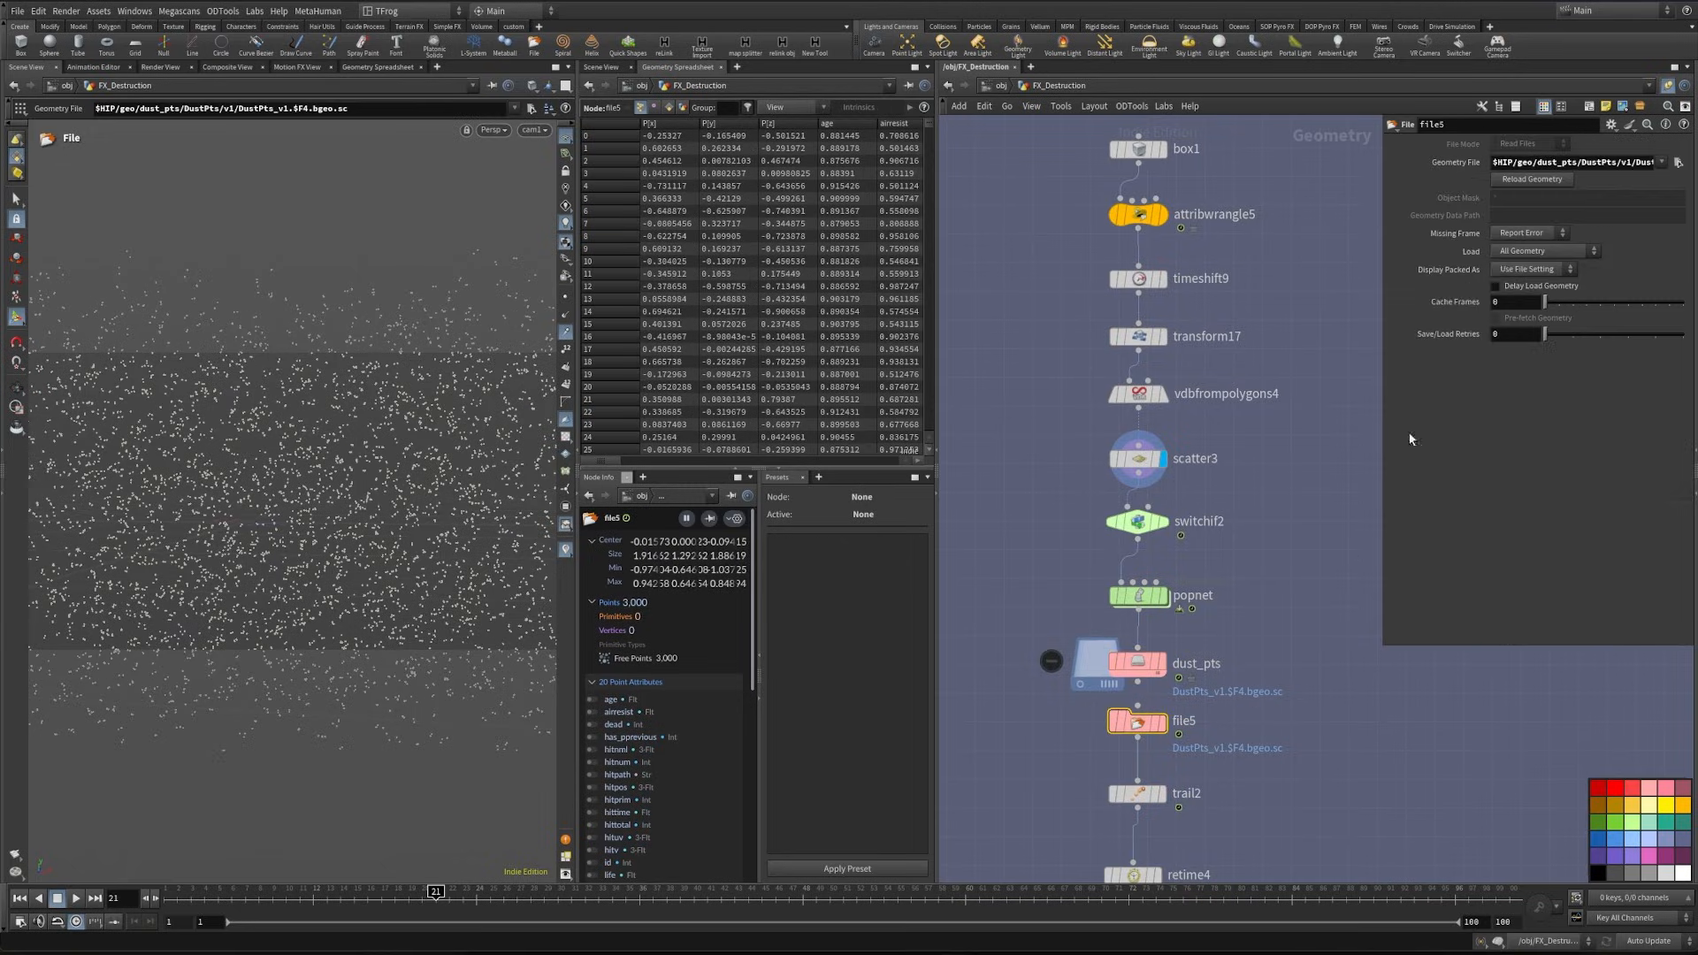
pyautogui.click(1530, 180)
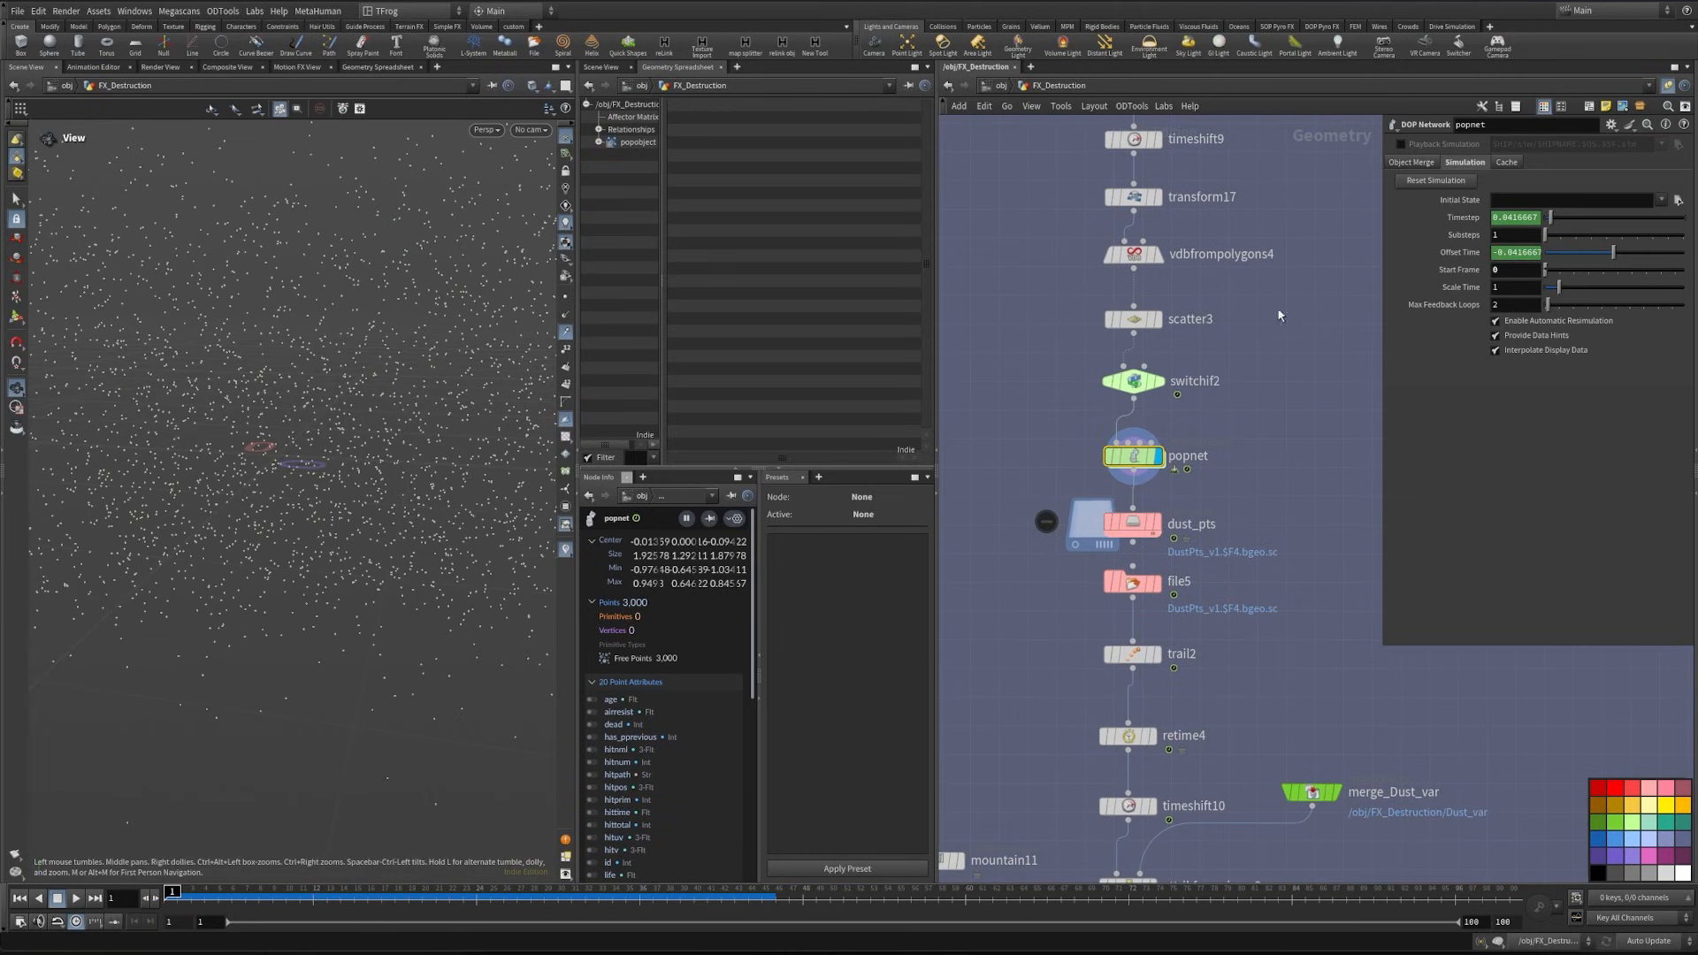
# - Display the cached dust points of file5, scrub through the timeline and return to the first frame
pyautogui.click(1198, 520)
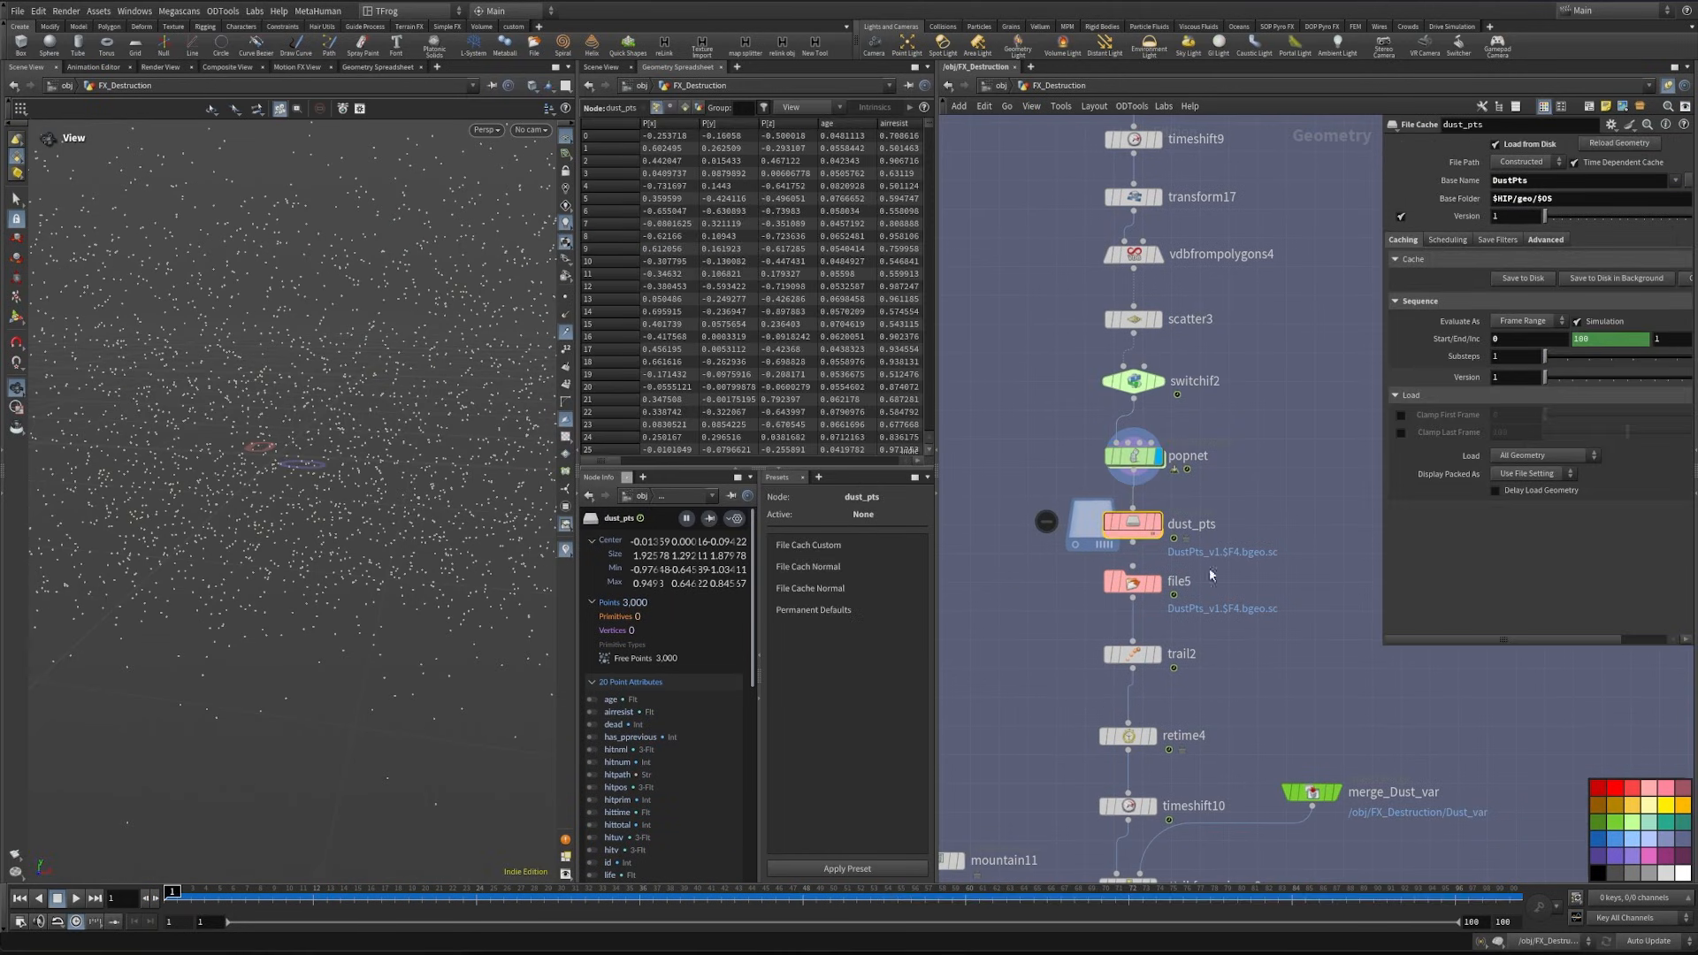
pyautogui.click(1187, 579)
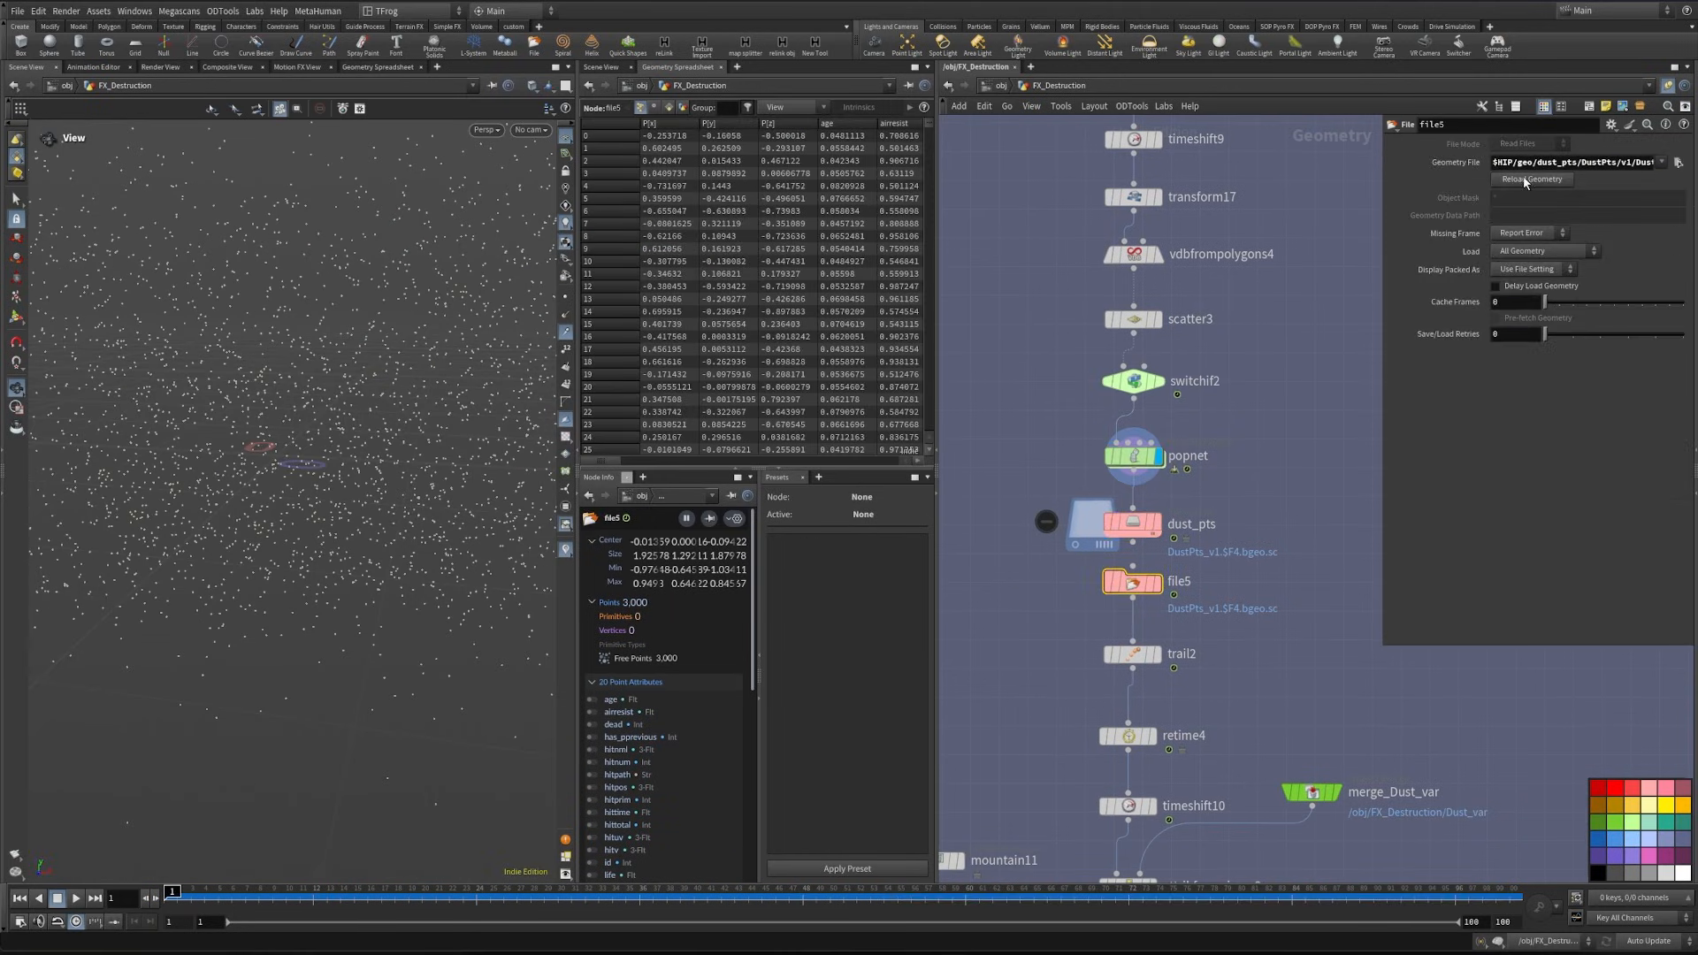
pyautogui.click(1155, 581)
pyautogui.moveTo(177, 891); pyautogui.dragTo(612, 893)
pyautogui.hotkey('ctrl', 'Up')
# - Return to the Solaris stage and scrub the timeline to check the motion of the instanced dust
pyautogui.moveTo(1281, 652); pyautogui.dragTo(1181, 520, button='middle')
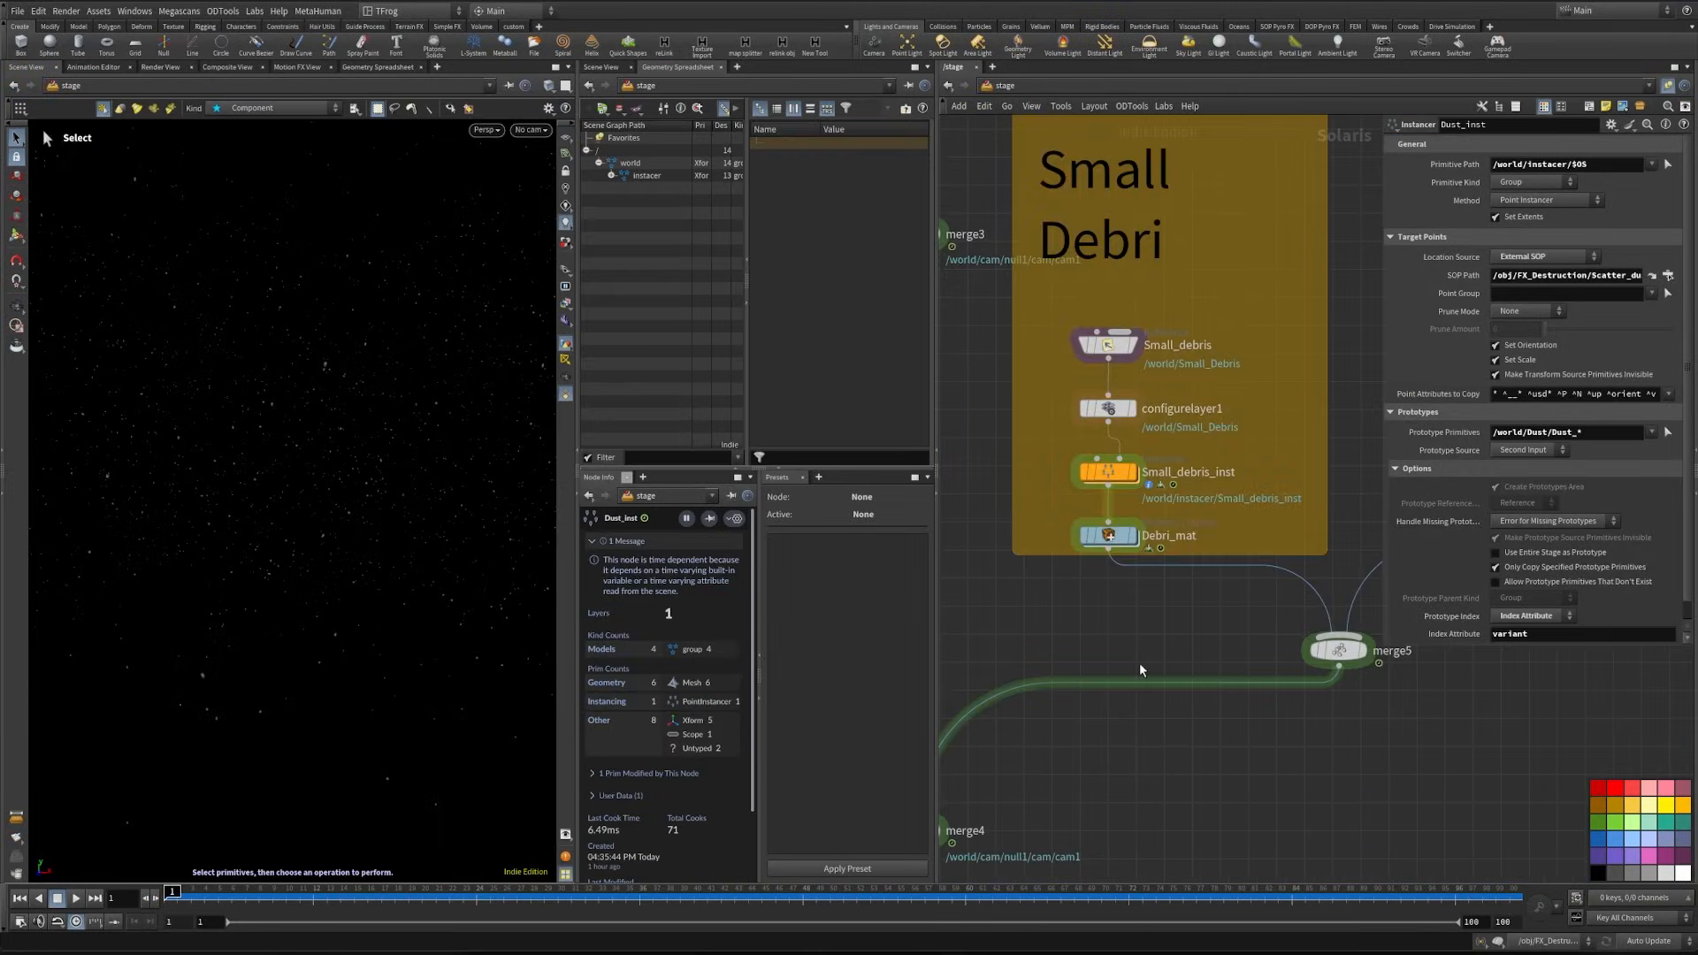
pyautogui.scroll(-2, 1134, 785)
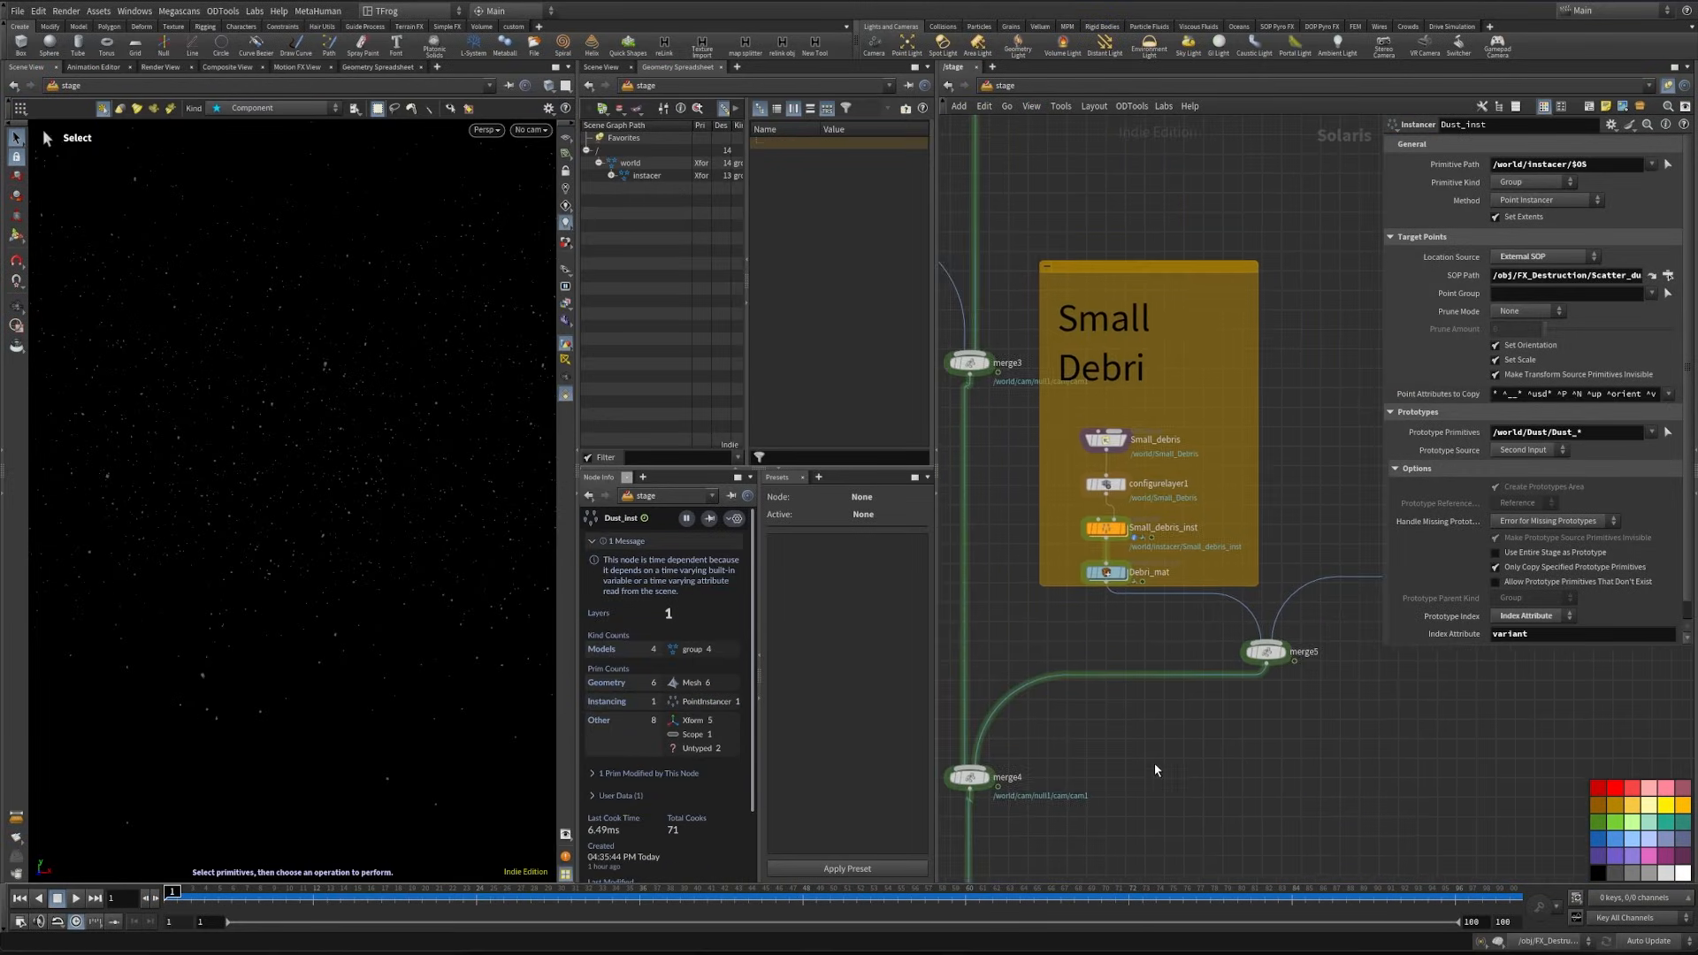
pyautogui.moveTo(1135, 785); pyautogui.dragTo(1113, 631, button='middle')
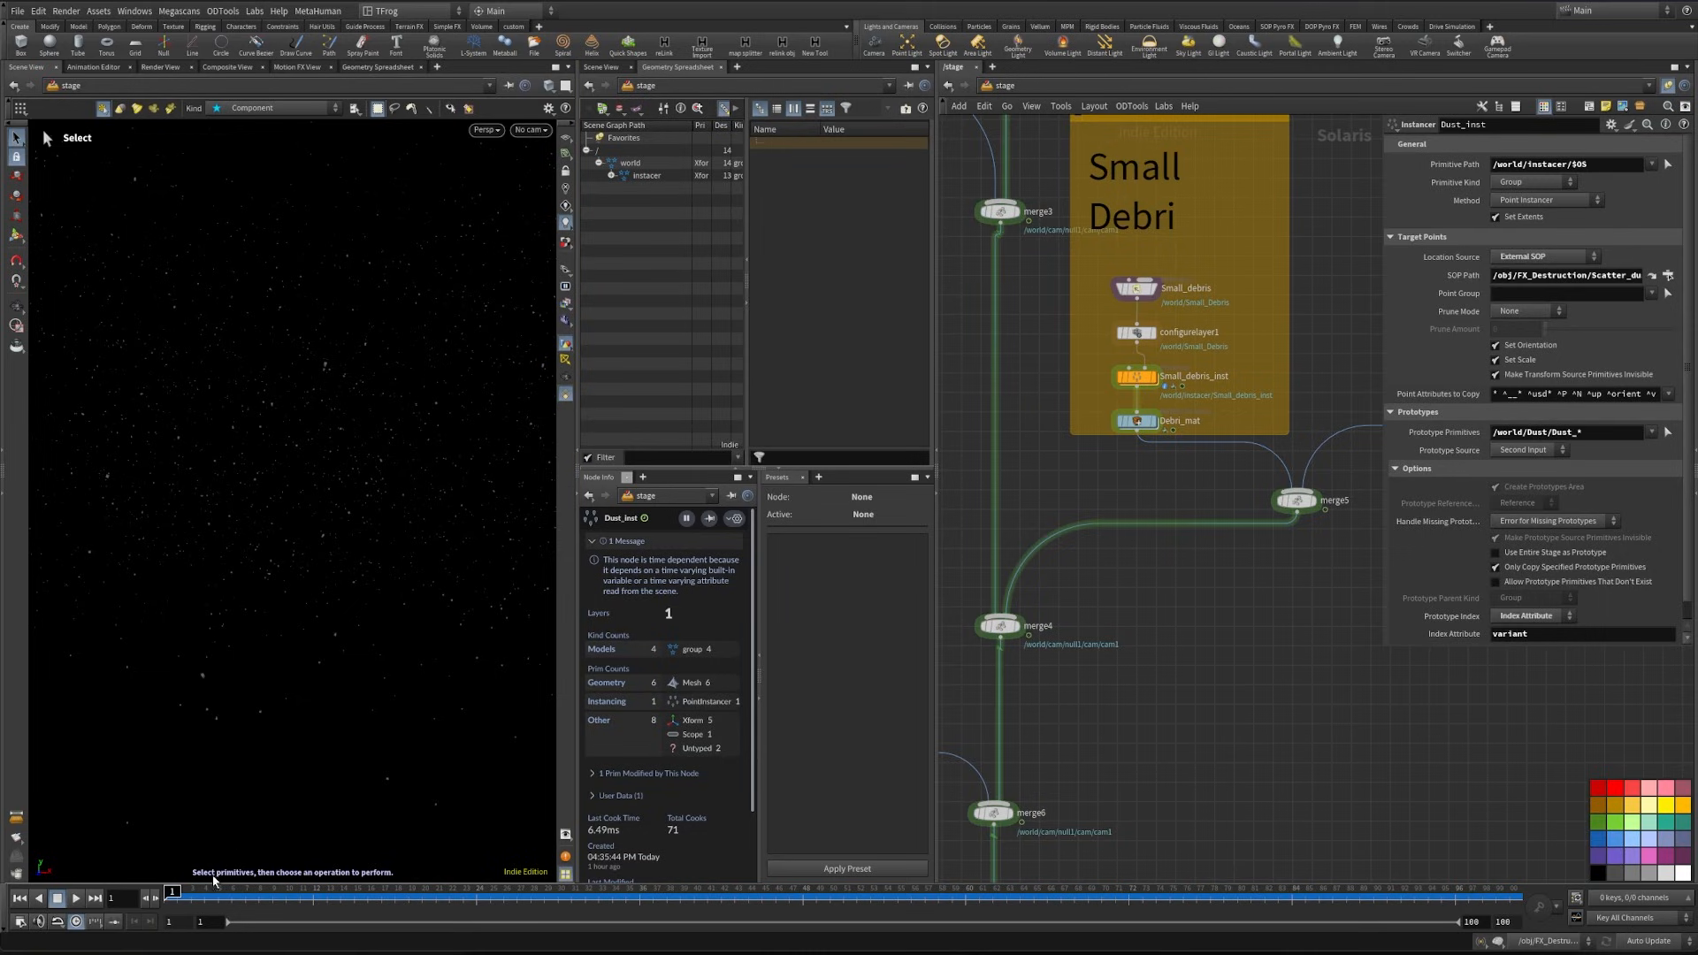
pyautogui.moveTo(217, 895); pyautogui.dragTo(289, 896)
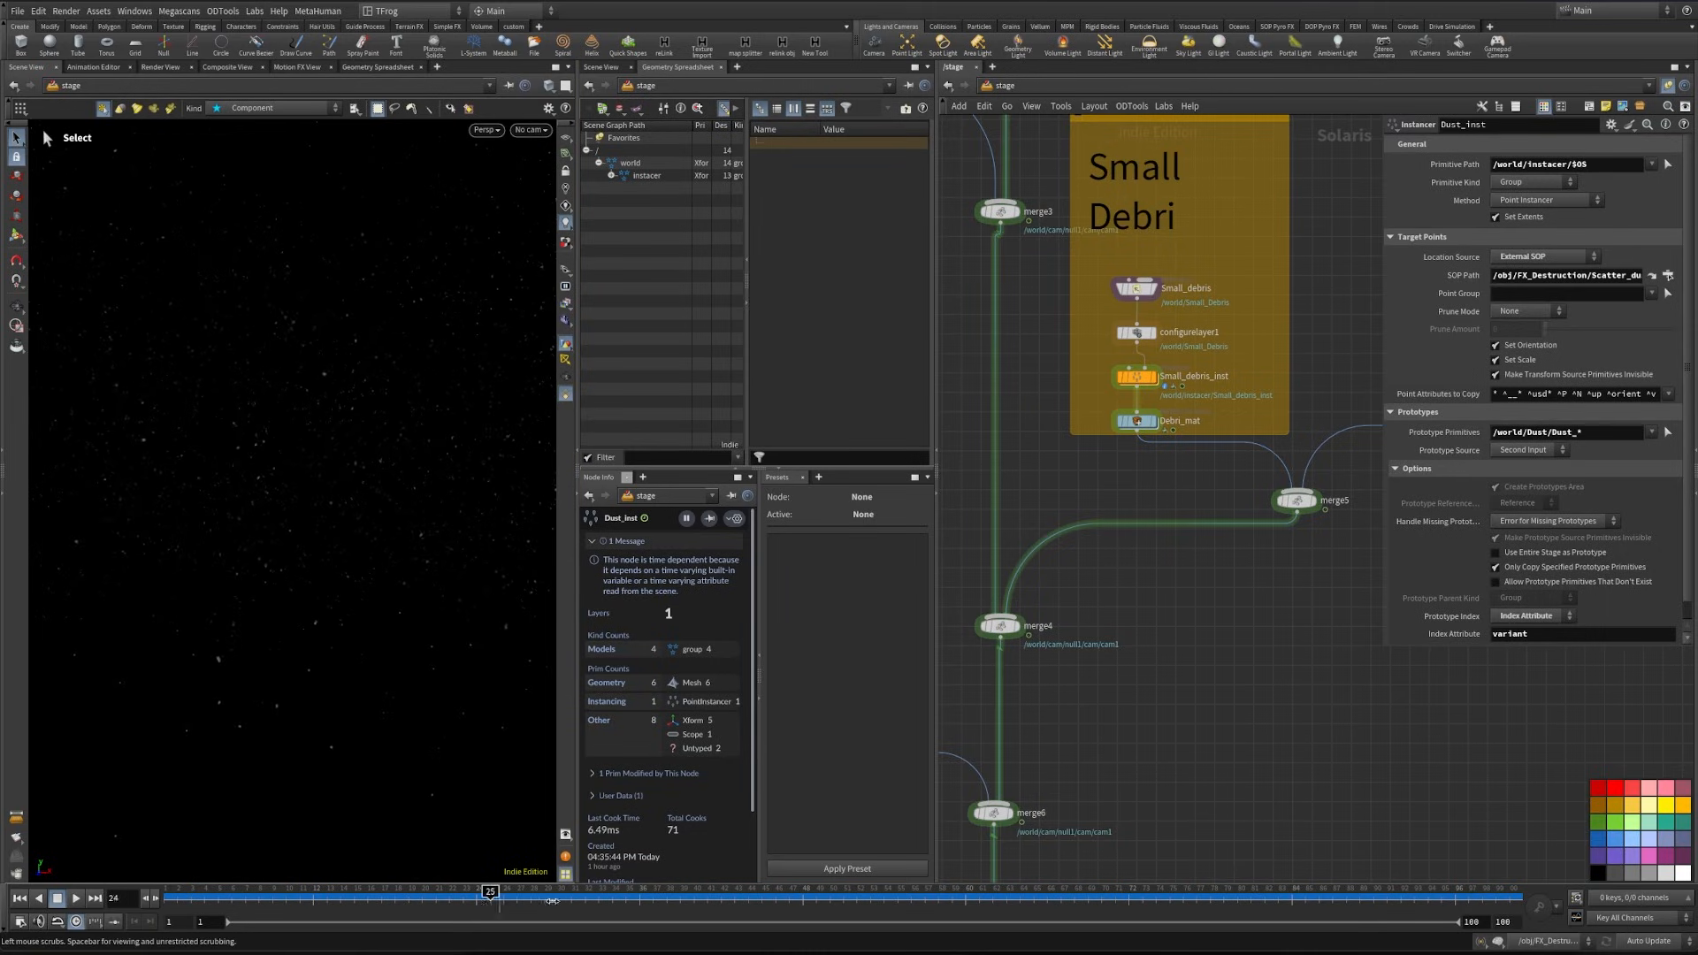
pyautogui.moveTo(551, 901); pyautogui.dragTo(274, 896)
# - Display merge6 and view the combined stage through /world/cam/null1/cam/cam1
pyautogui.moveTo(1016, 828); pyautogui.dragTo(1092, 619, button='middle')
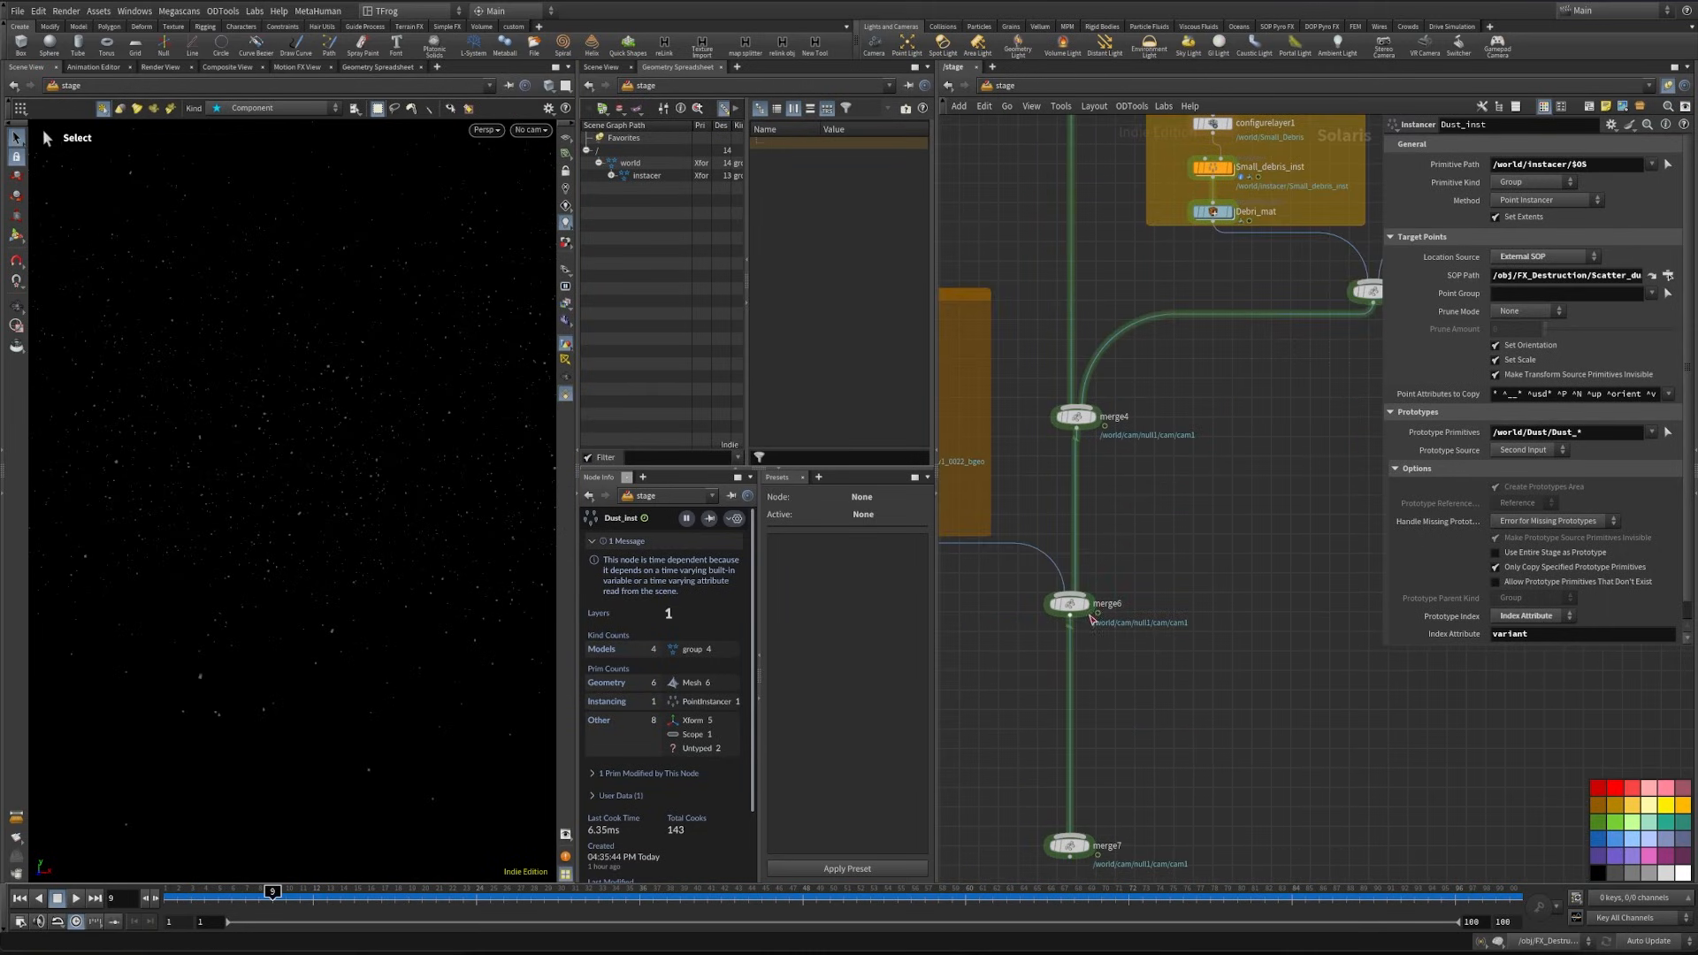
pyautogui.click(1090, 608)
pyautogui.click(531, 130)
pyautogui.click(536, 145)
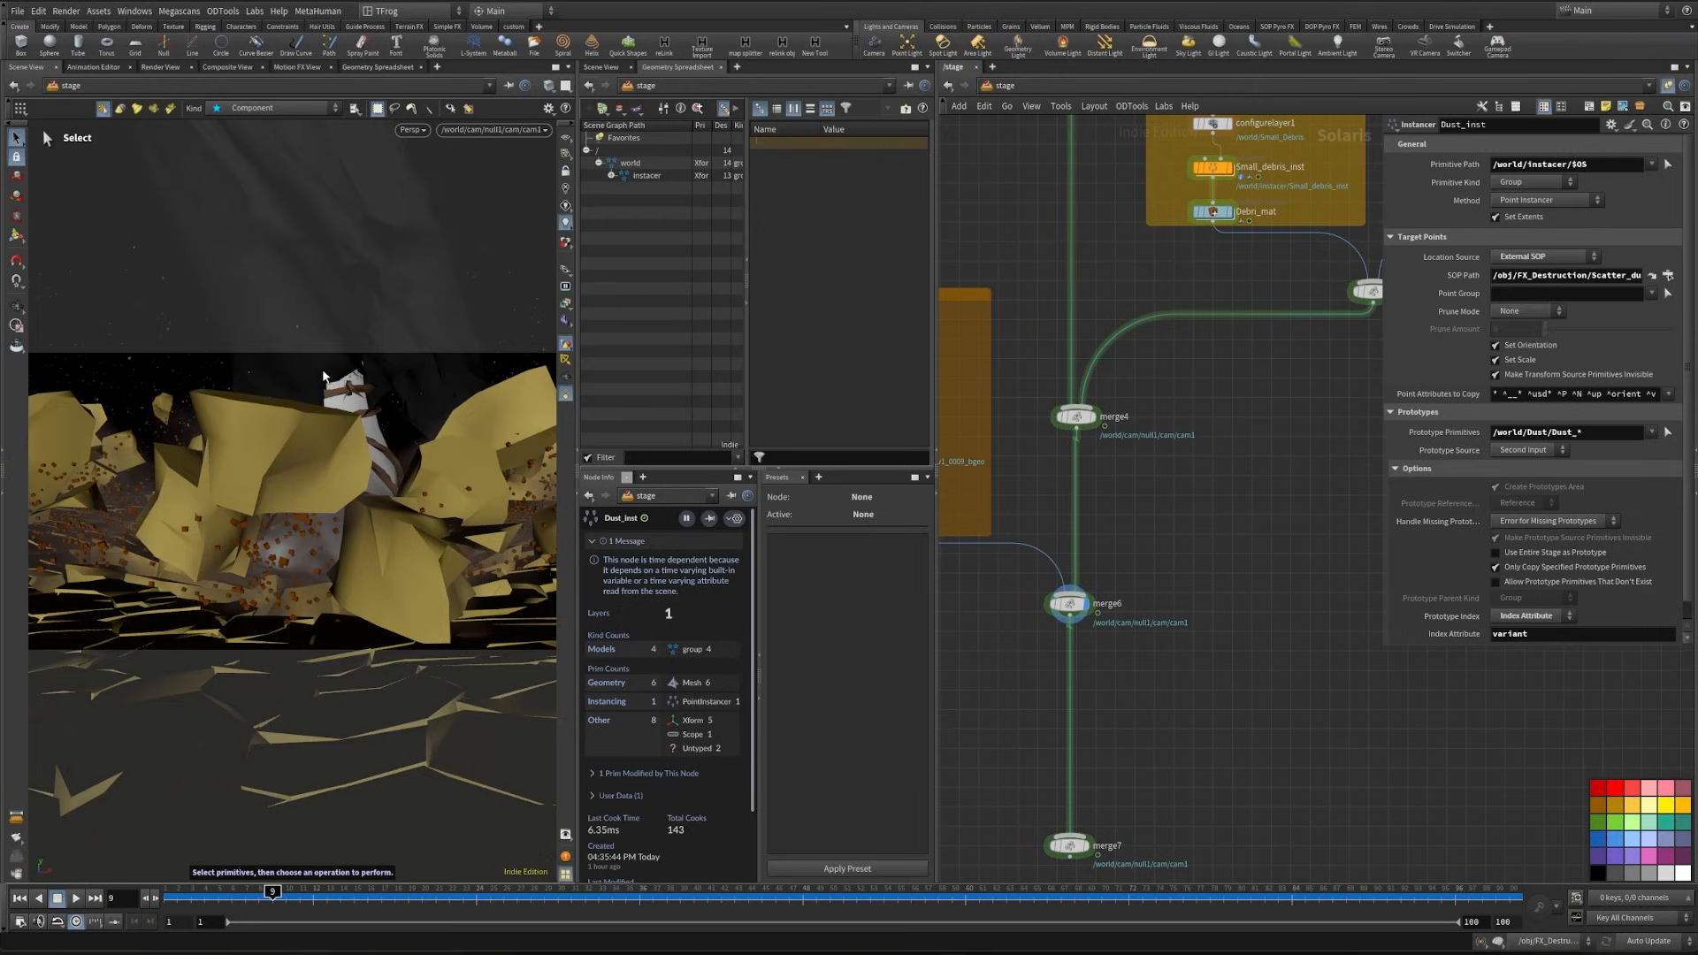
# - Preview the combined stage with the Karma XPU renderer, including frame 15, and switch back to Houdini VK
pyautogui.click(412, 130)
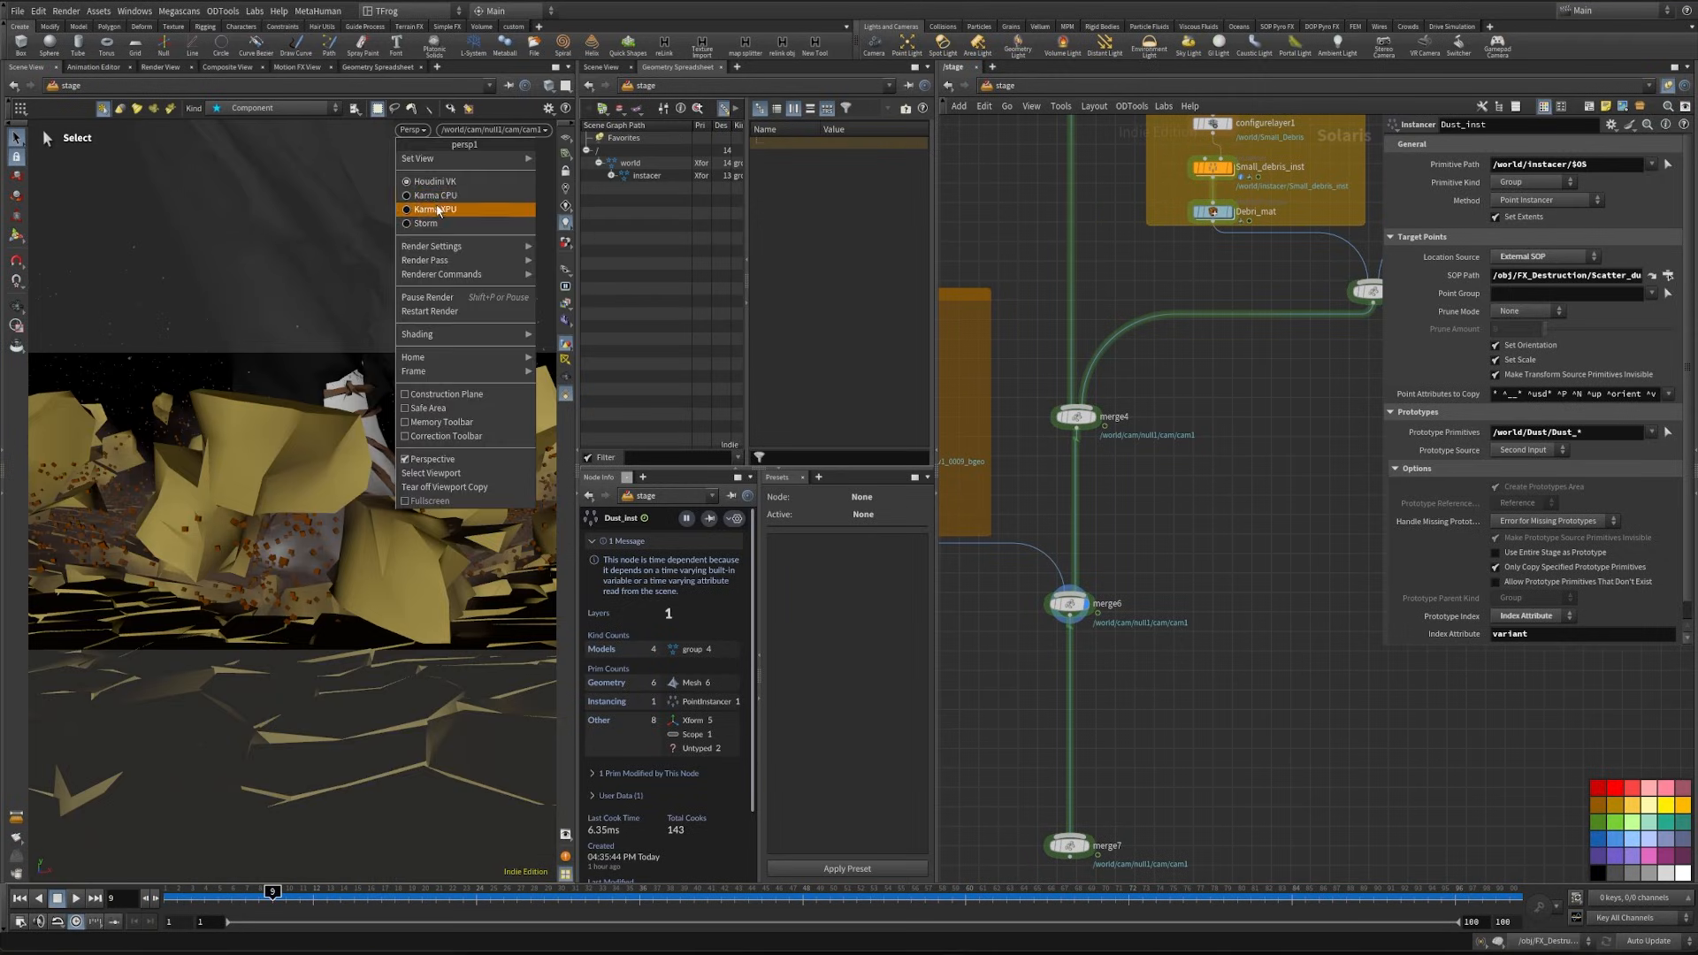
pyautogui.click(437, 211)
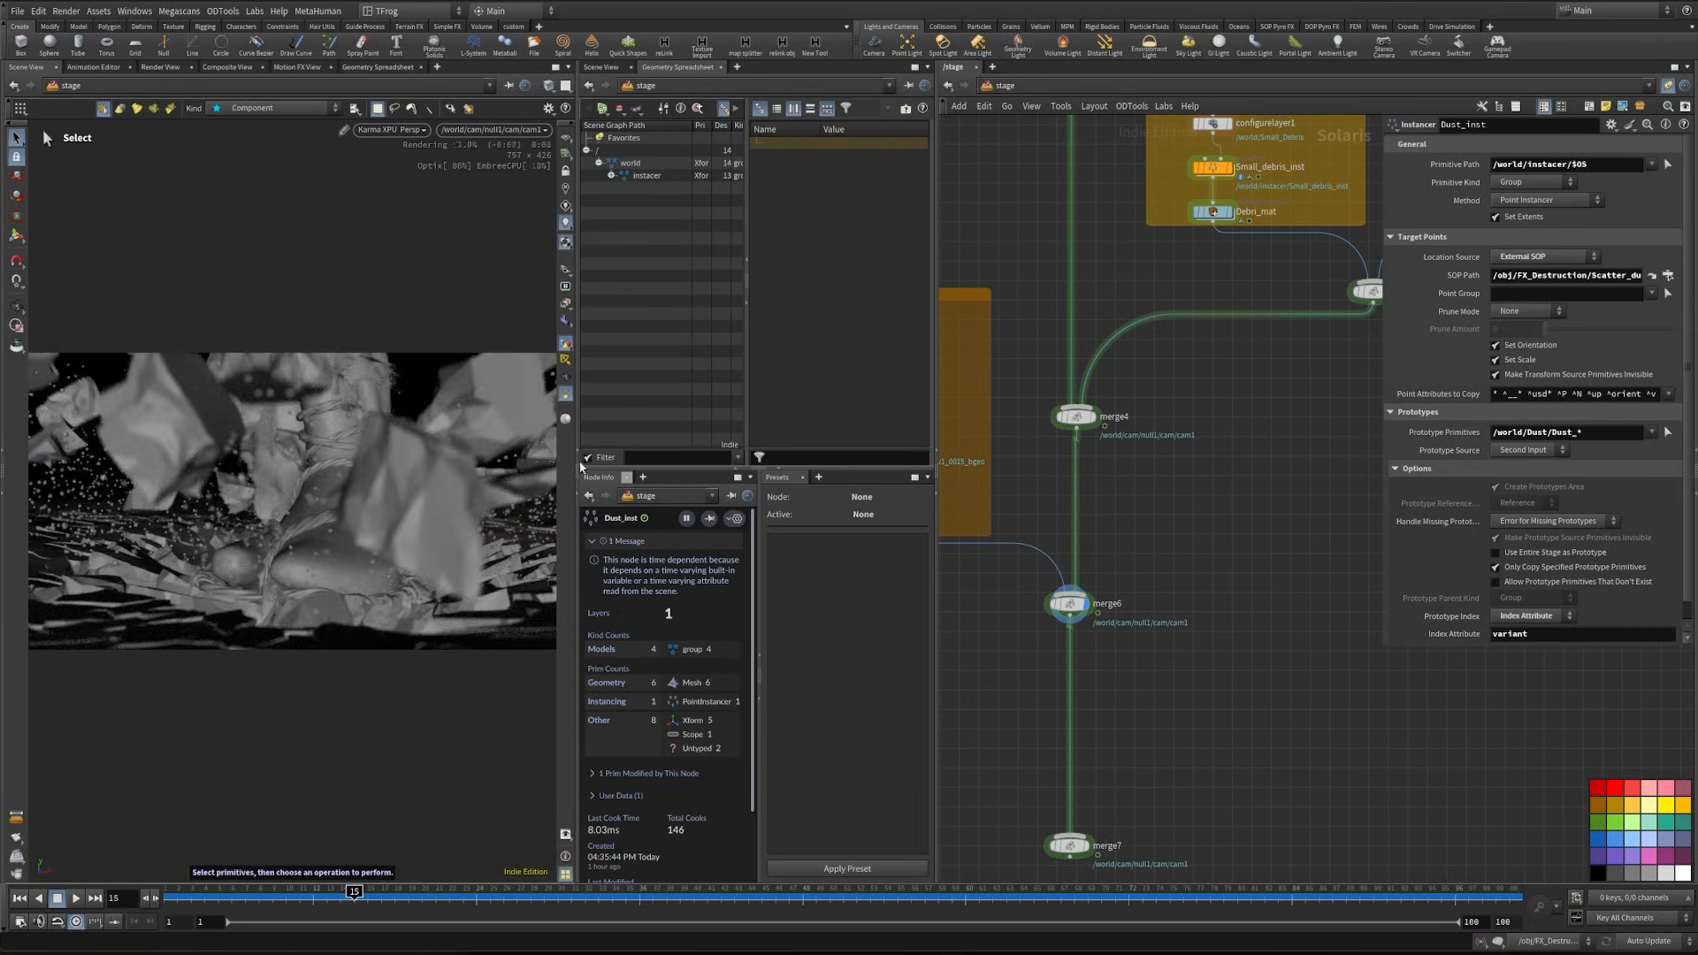
pyautogui.click(417, 131)
pyautogui.click(414, 180)
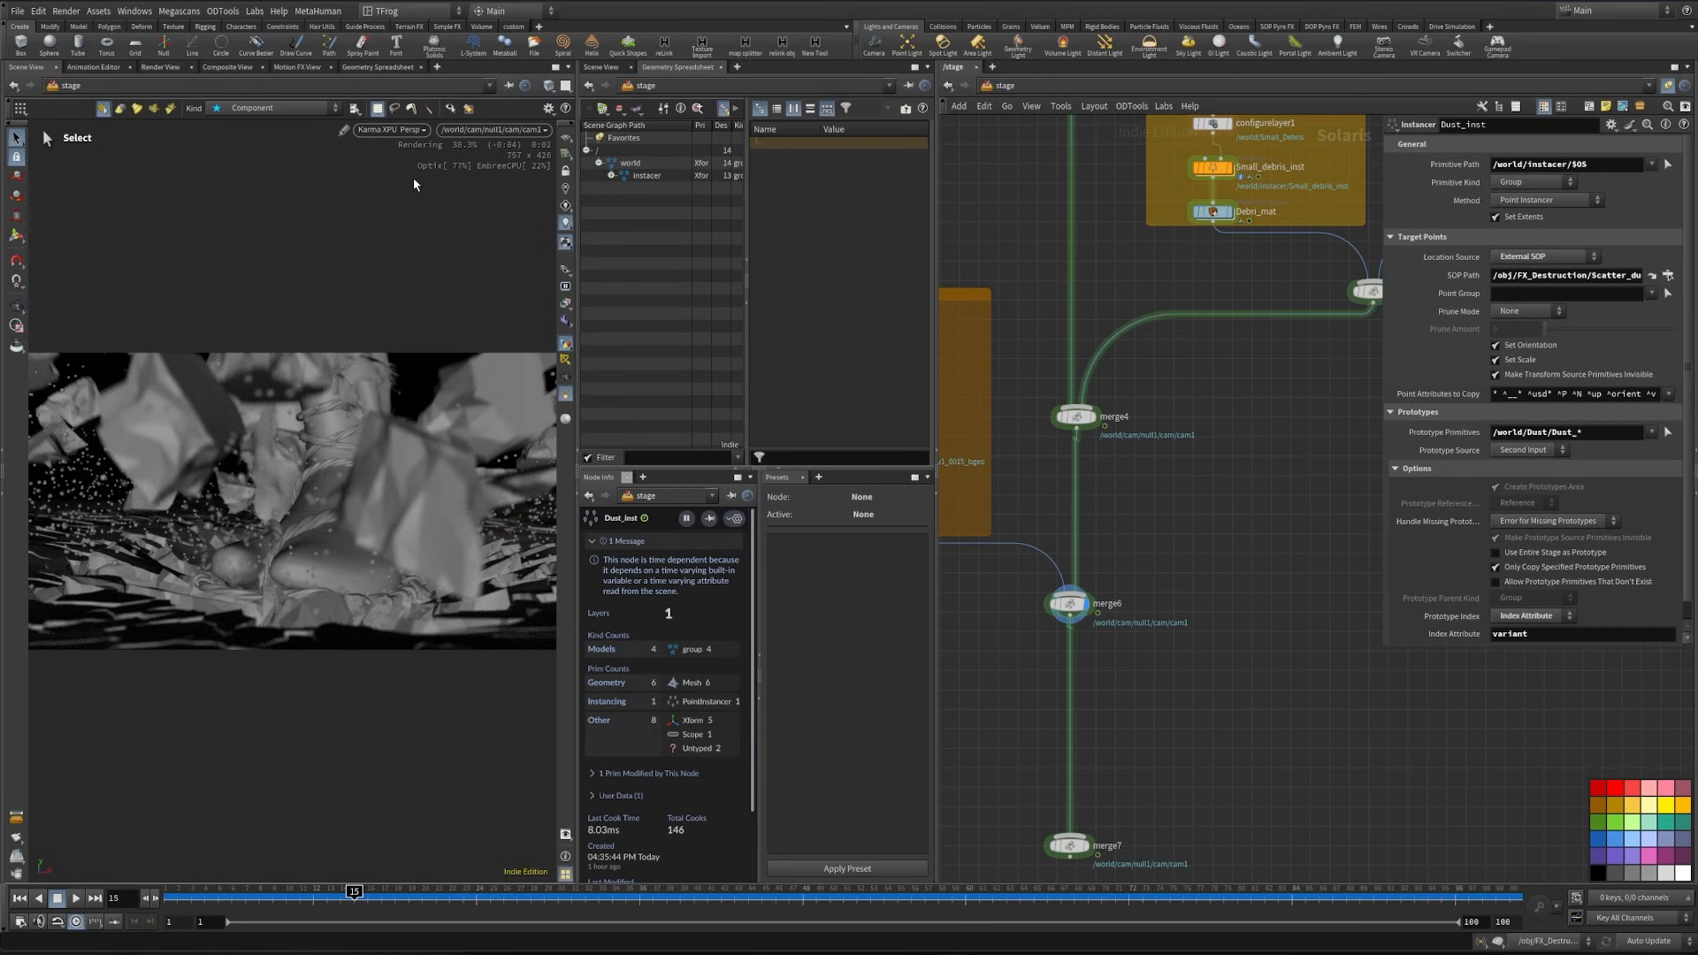
# - Go back to the object level and open the FX_Destruction network
pyautogui.moveTo(1187, 555); pyautogui.dragTo(1184, 607, button='middle')
pyautogui.press('n')
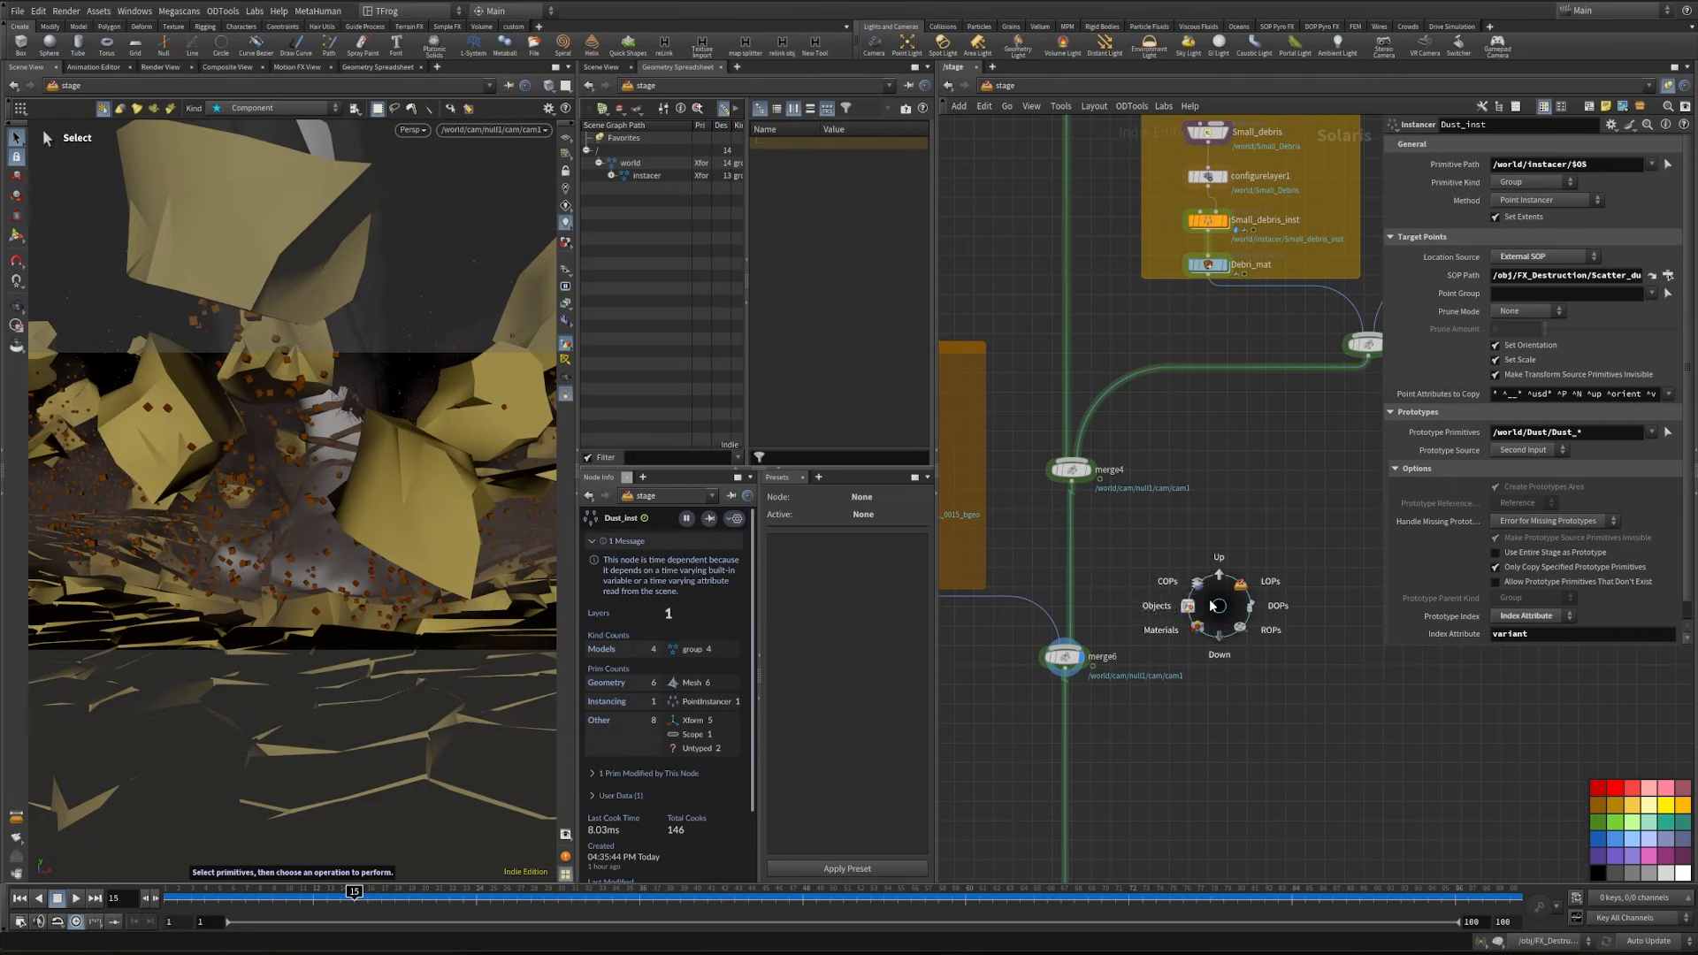
pyautogui.click(1158, 629)
pyautogui.doubleClick(1107, 669)
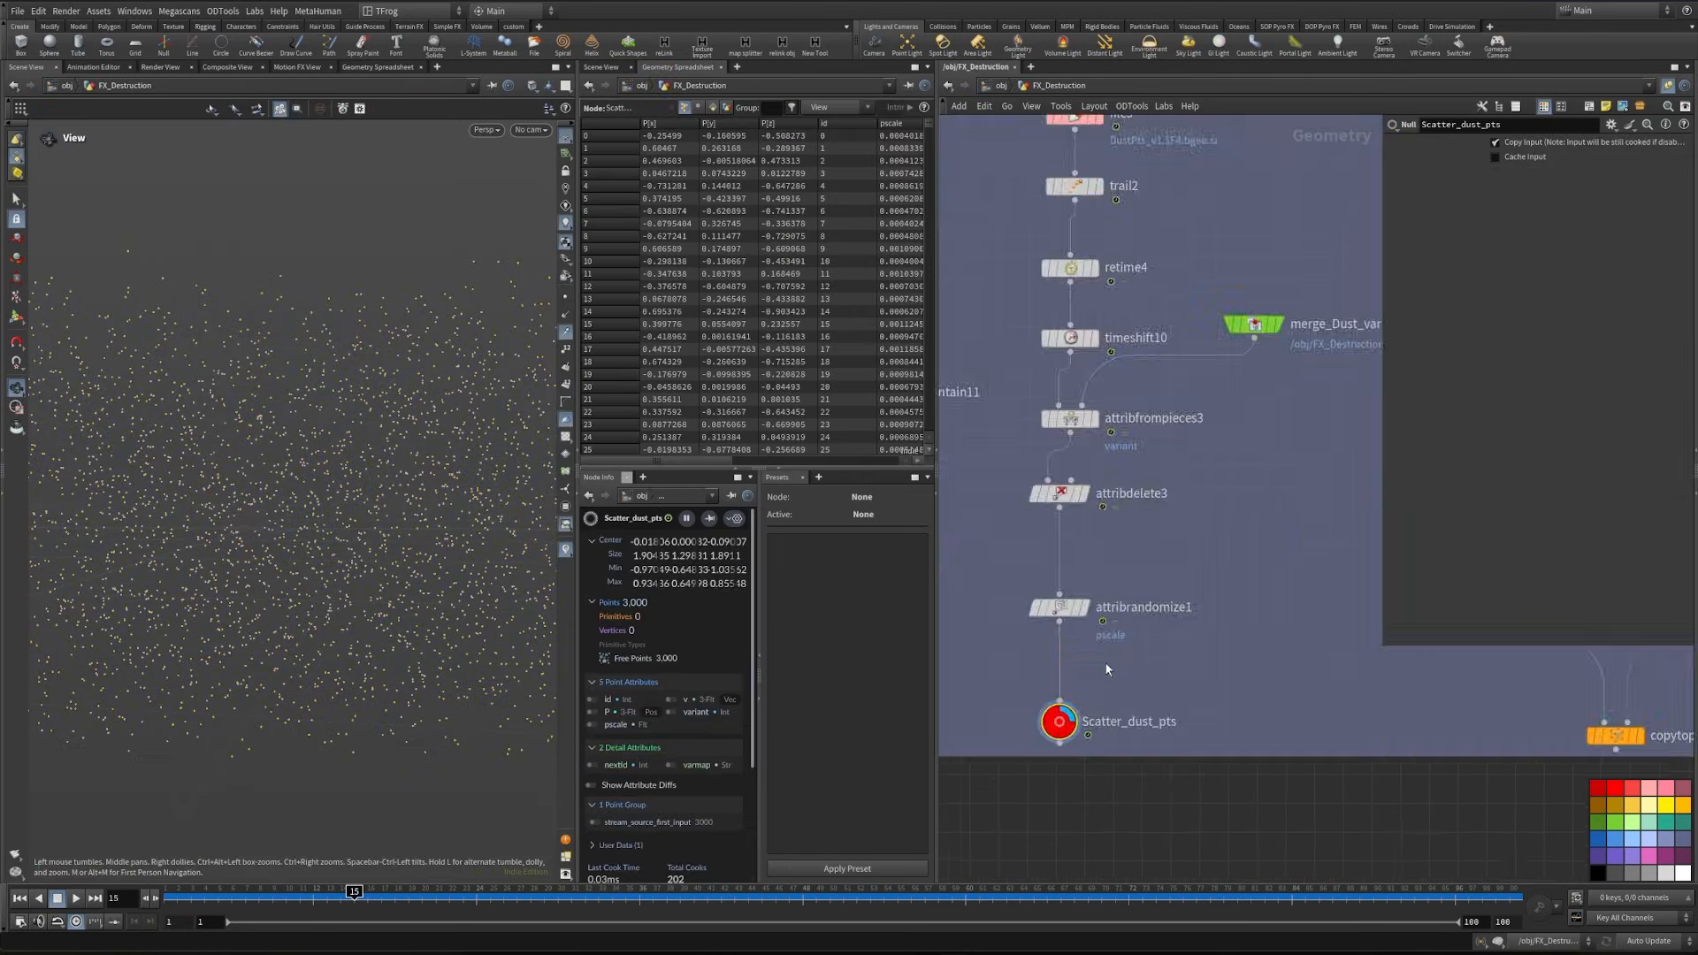
# - Find the Fracture_retimed null in the Transform Pieces section and display it
pyautogui.scroll(-5, 1107, 670)
pyautogui.moveTo(1144, 350); pyautogui.dragTo(1186, 646, button='middle')
pyautogui.scroll(-4, 1186, 646)
pyautogui.moveTo(1065, 599); pyautogui.dragTo(1535, 451, button='middle')
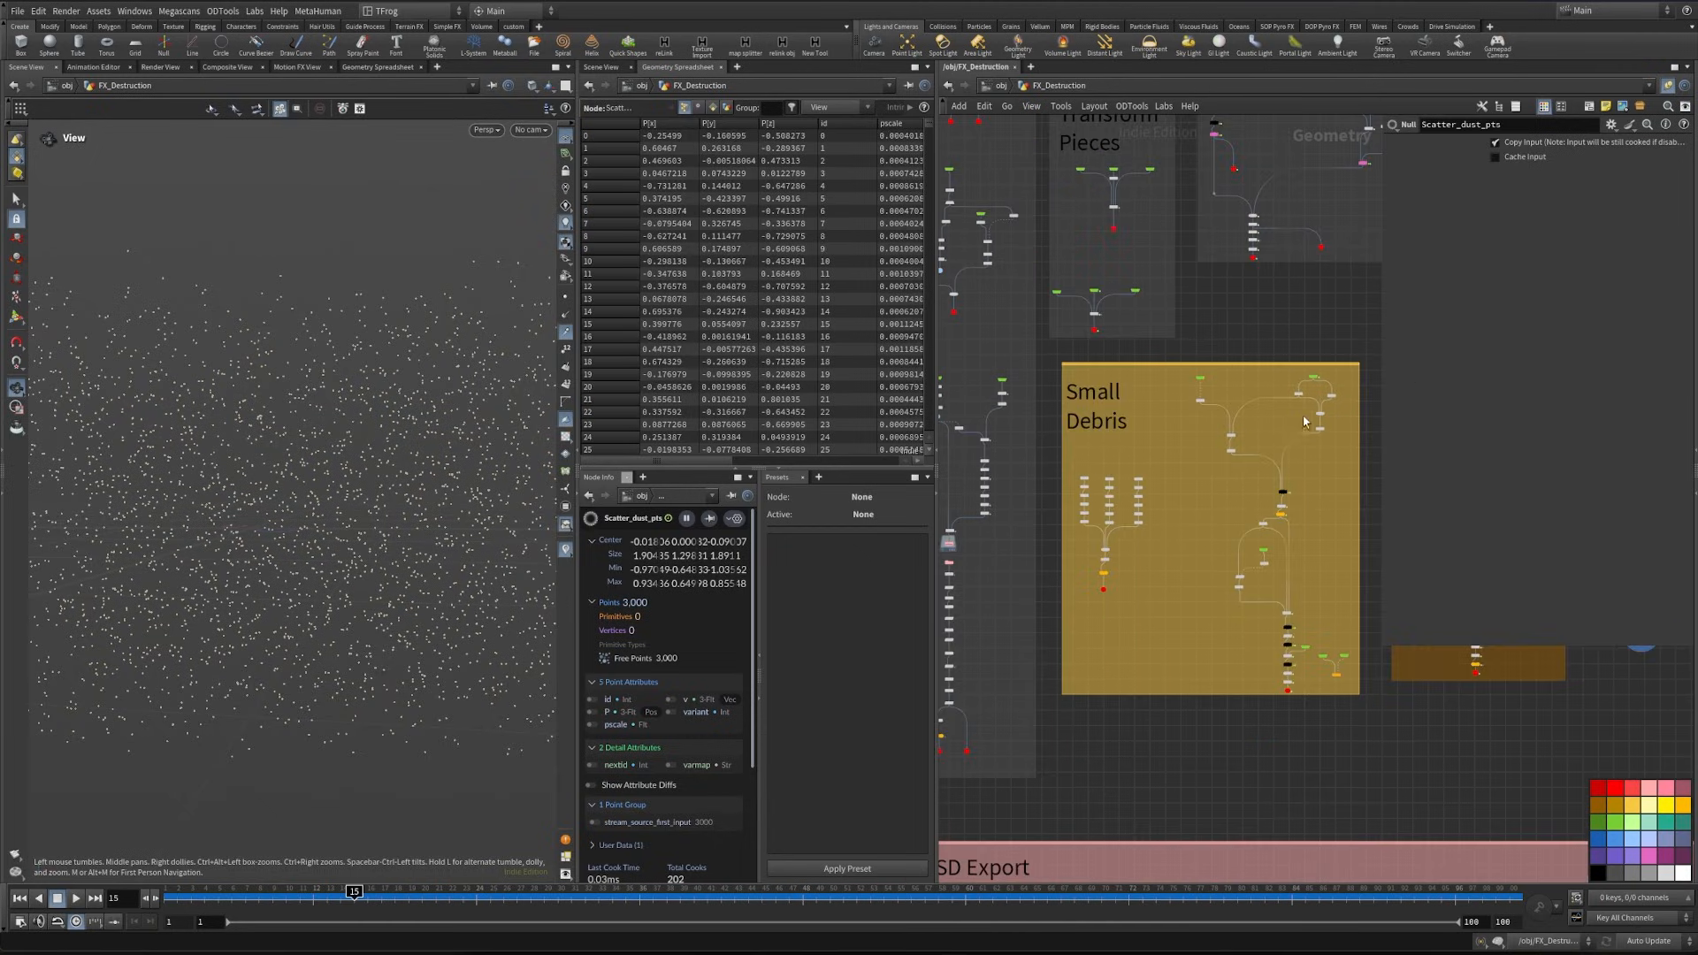
pyautogui.scroll(5, 1112, 580)
pyautogui.scroll(-4, 1171, 598)
pyautogui.moveTo(1152, 407); pyautogui.dragTo(1133, 657, button='middle')
pyautogui.scroll(5, 1133, 657)
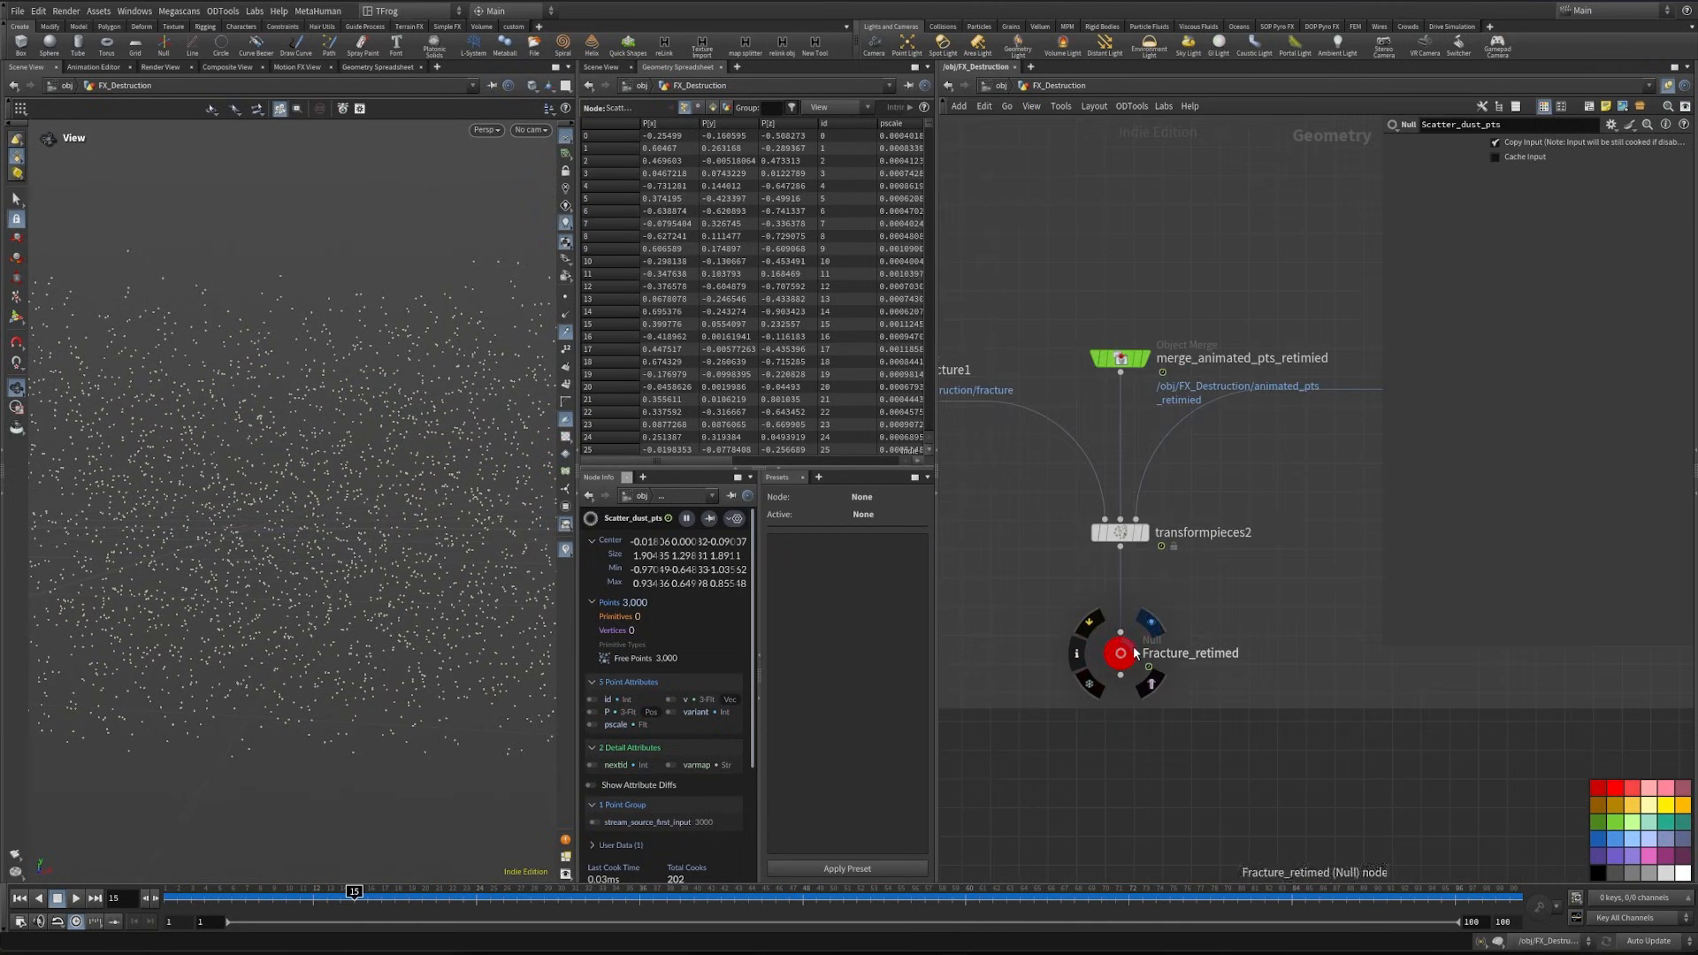
pyautogui.click(1150, 623)
pyautogui.scroll(-6, 1014, 414)
pyautogui.moveTo(1014, 423); pyautogui.dragTo(1131, 465, button='middle')
pyautogui.scroll(5, 1130, 465)
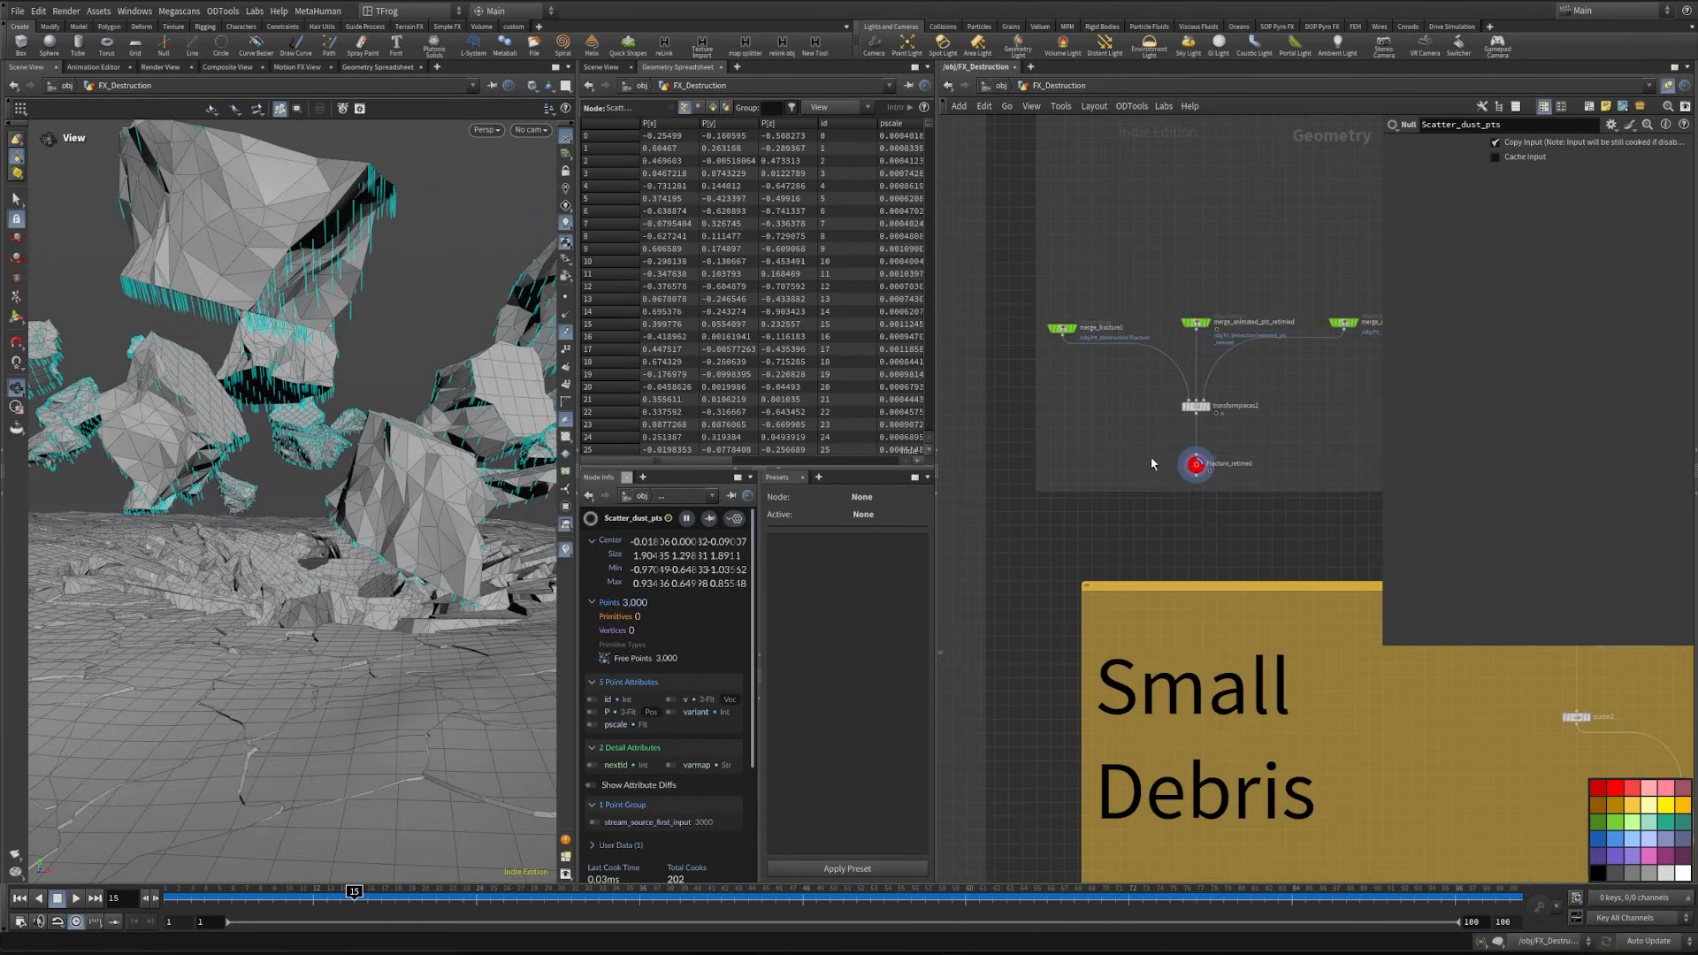
# - Copy the Fracture_retimed null and paste it as an object merge in the empty area above Animate Pts
pyautogui.click(1196, 463)
pyautogui.hotkey('ctrl', 'c')
pyautogui.scroll(-6, 1103, 538)
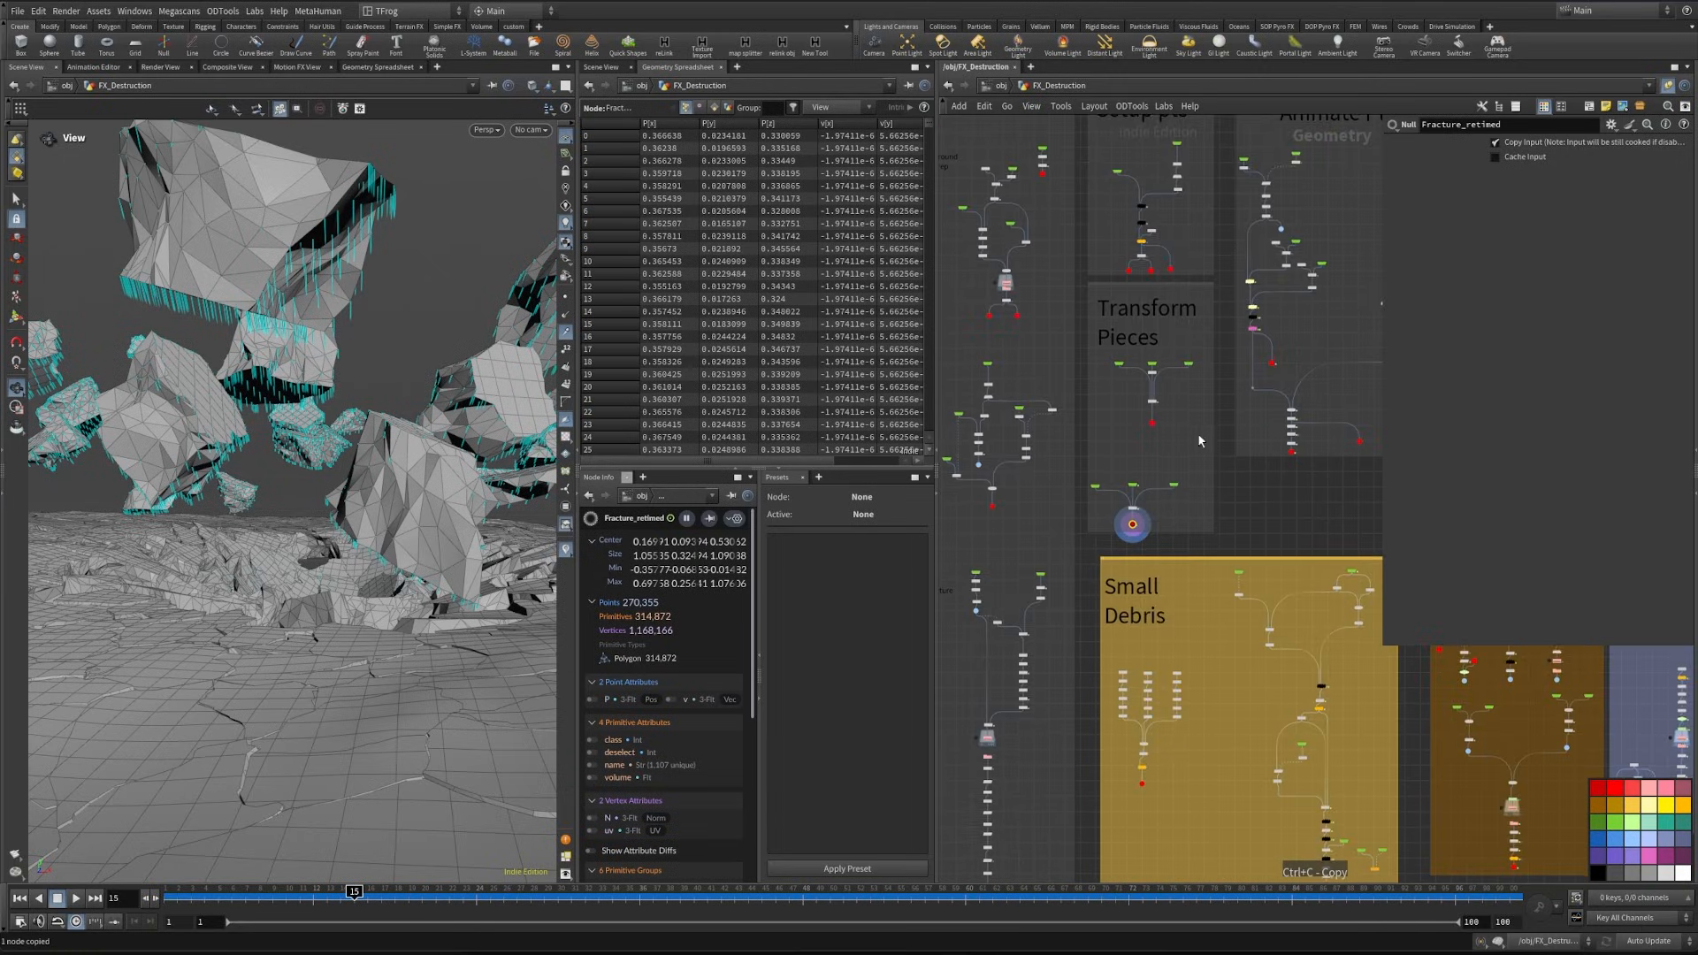
pyautogui.moveTo(1202, 439); pyautogui.dragTo(1159, 748, button='middle')
pyautogui.moveTo(1224, 360); pyautogui.dragTo(1222, 417, button='middle')
pyautogui.scroll(3, 1221, 417)
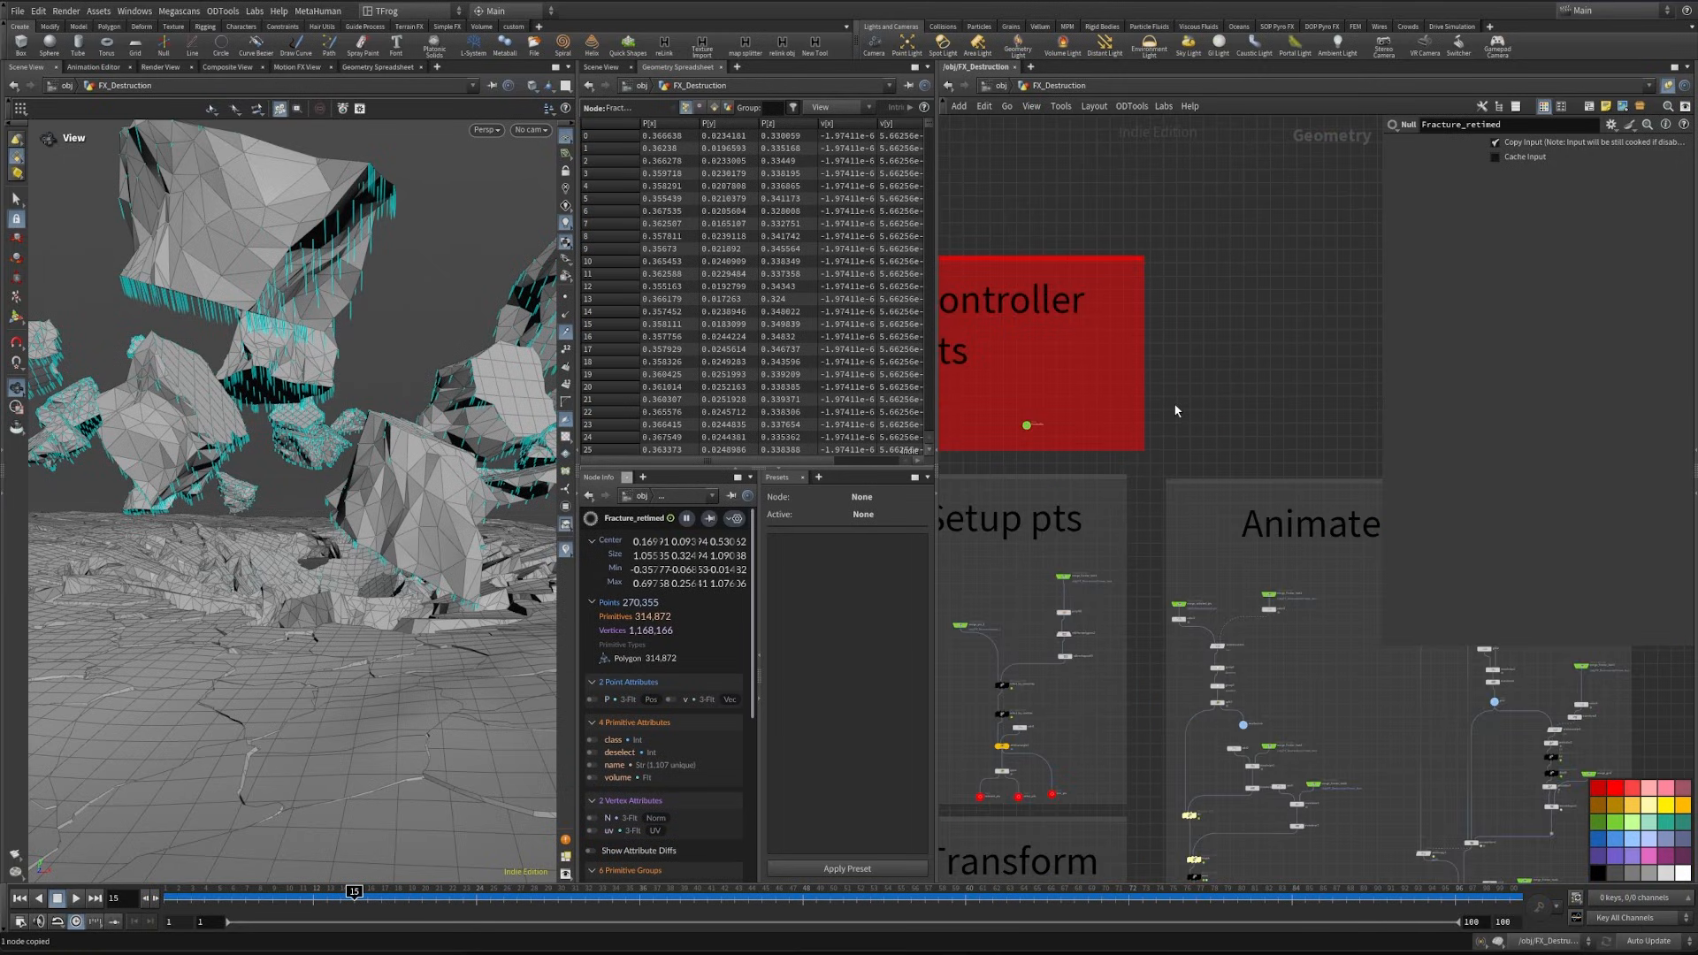
pyautogui.hotkey('ctrl', 'shift', 'v')
# - Add a null named visualizer_debri after copytopoints1 in the Small Debris section
pyautogui.scroll(5, 1192, 406)
pyautogui.scroll(-6, 1169, 507)
pyautogui.moveTo(1173, 581); pyautogui.dragTo(1074, 194, button='middle')
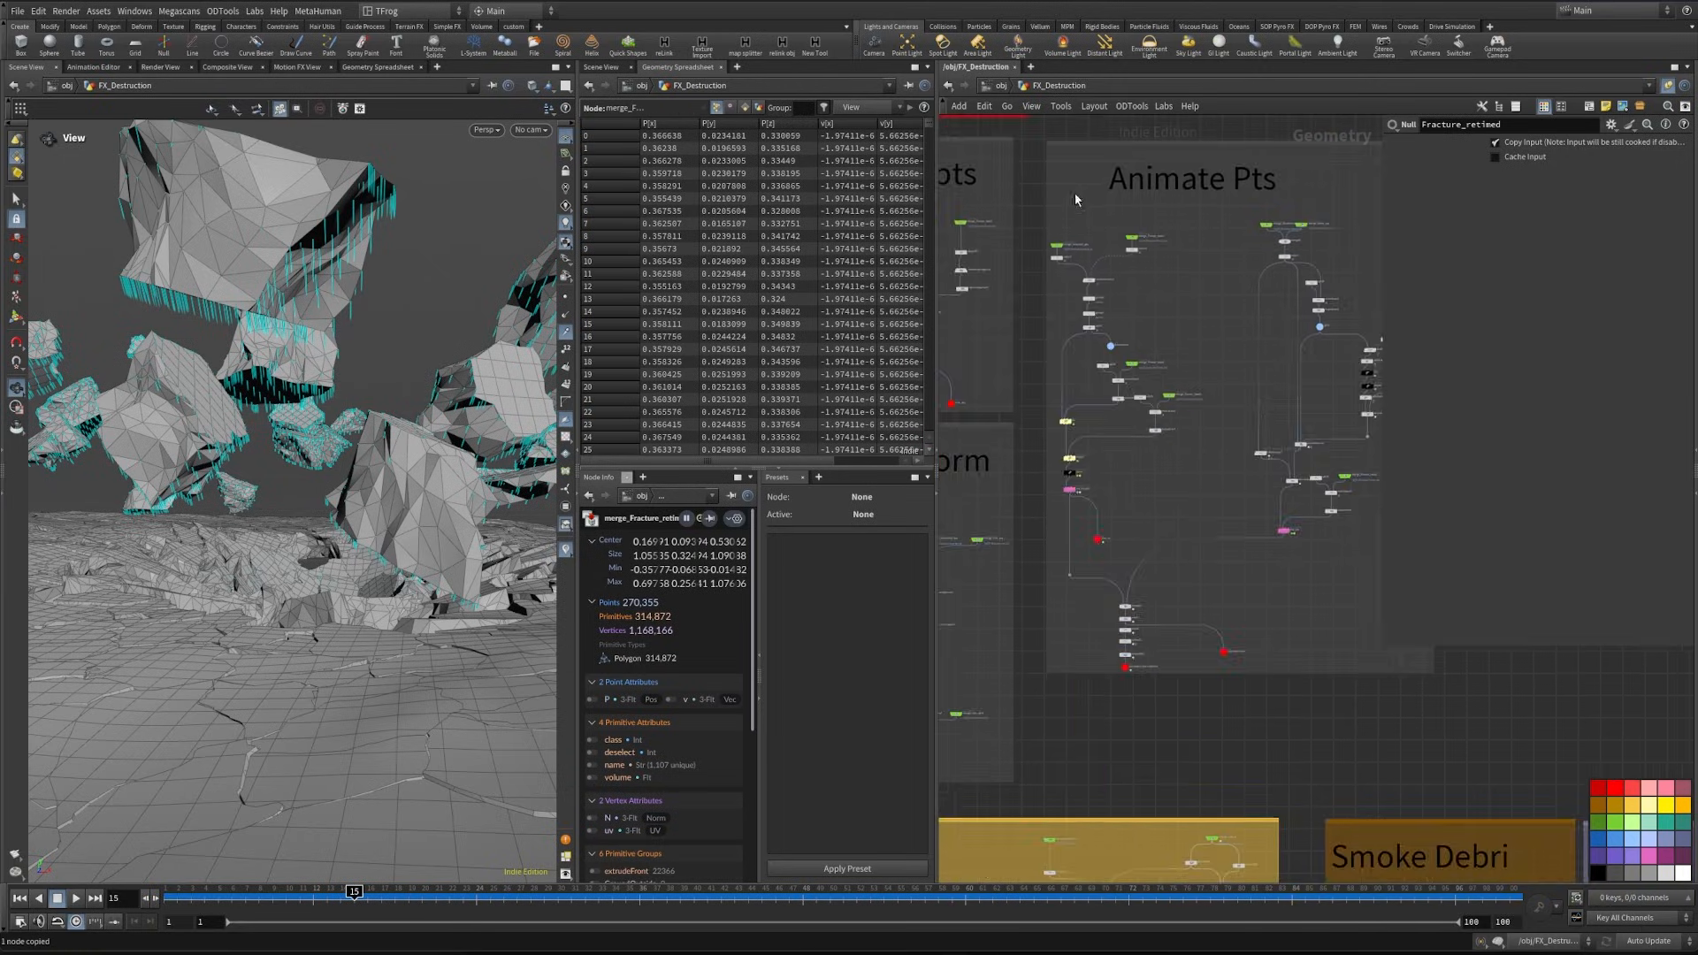
pyautogui.moveTo(1317, 787); pyautogui.dragTo(1123, 381, button='middle')
pyautogui.moveTo(1154, 751); pyautogui.dragTo(1097, 622, button='middle')
pyautogui.moveTo(1012, 587); pyautogui.dragTo(1232, 614, button='middle')
pyautogui.moveTo(998, 690); pyautogui.dragTo(1176, 676, button='middle')
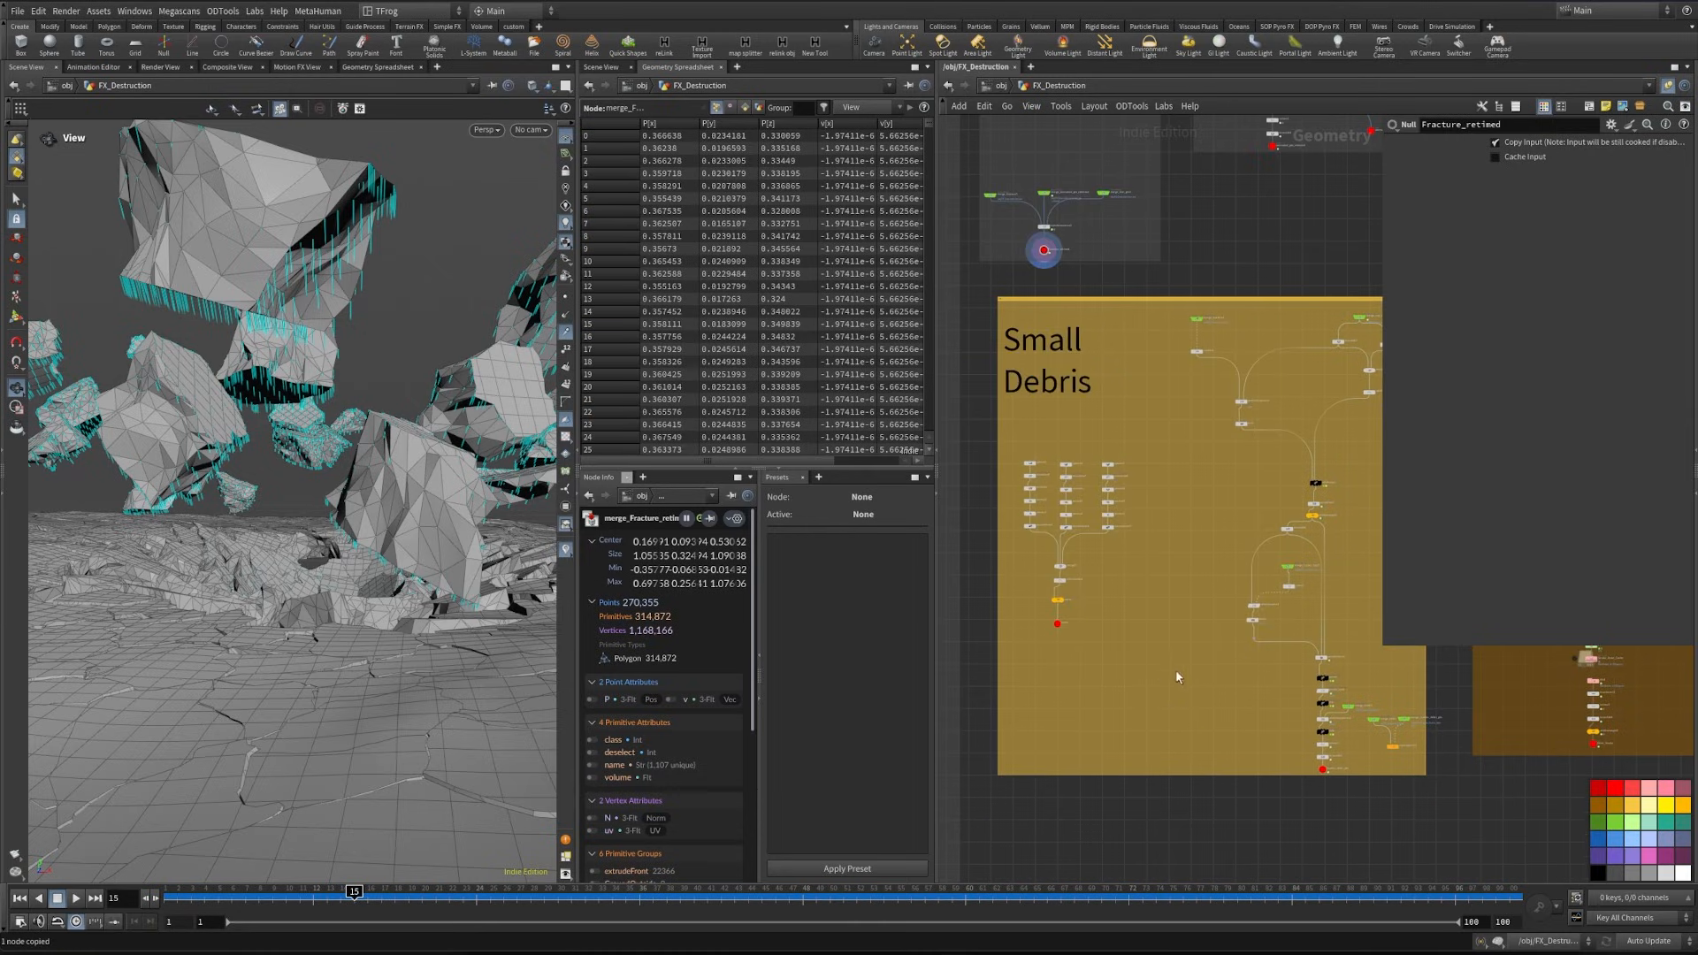
pyautogui.scroll(6, 1175, 670)
pyautogui.click(1261, 680)
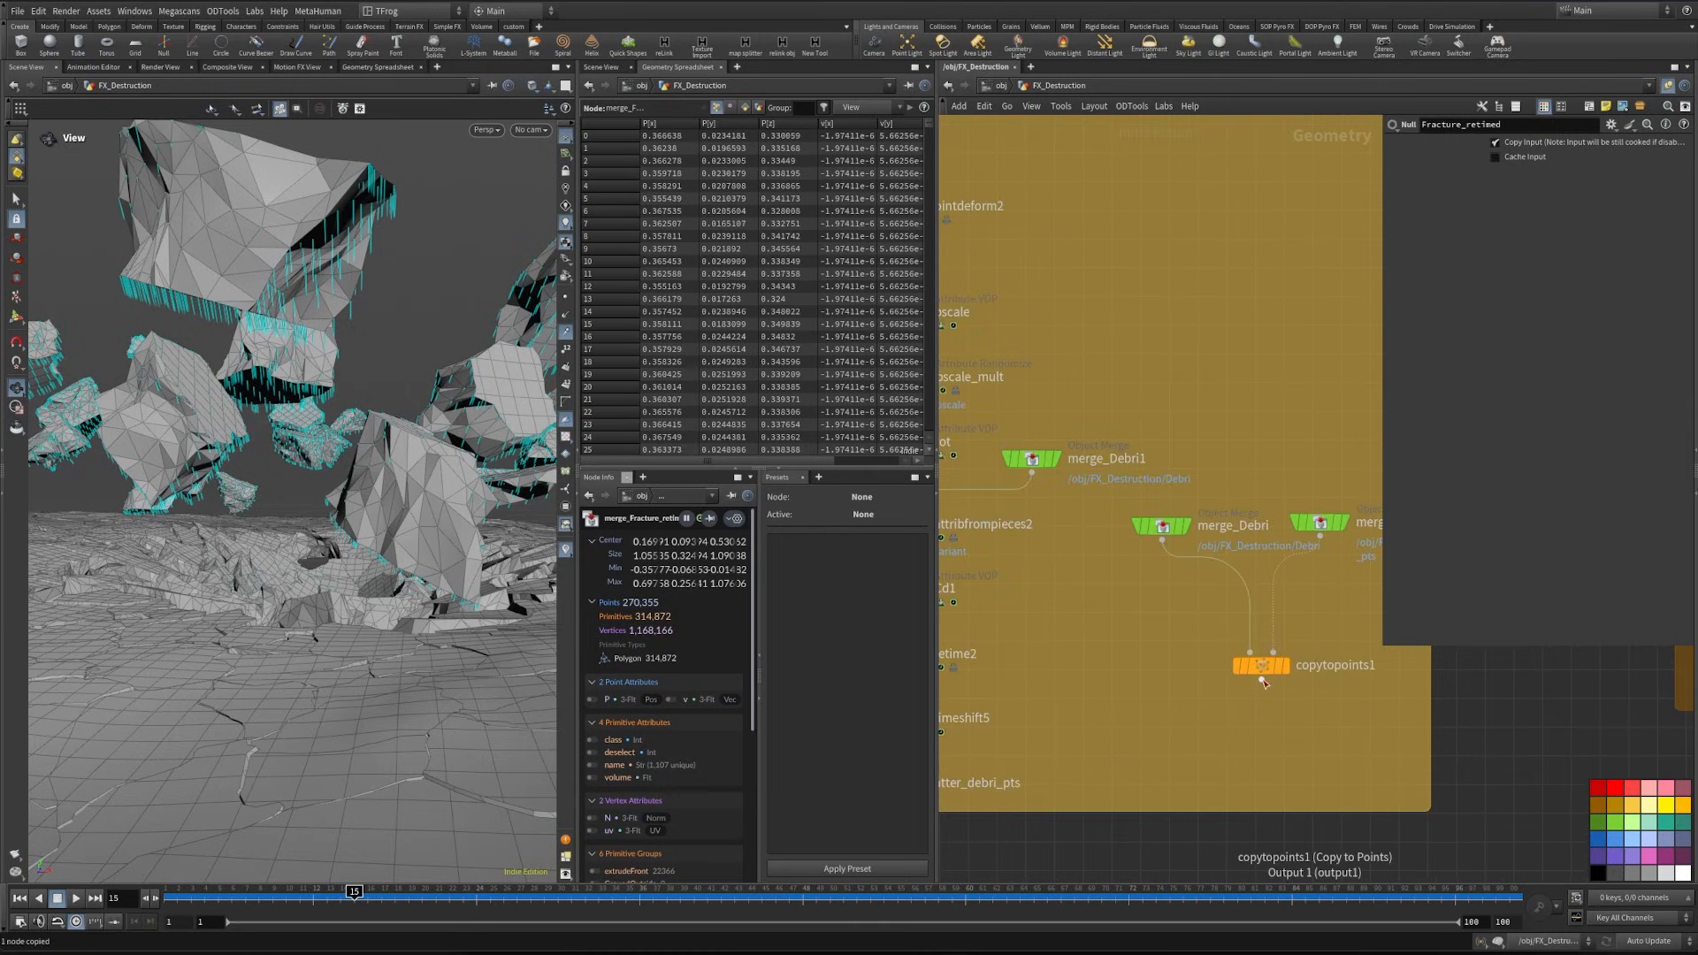
pyautogui.press('Tab')
pyautogui.write('null')
pyautogui.press('Return')
pyautogui.click(1264, 729)
pyautogui.click(1308, 733)
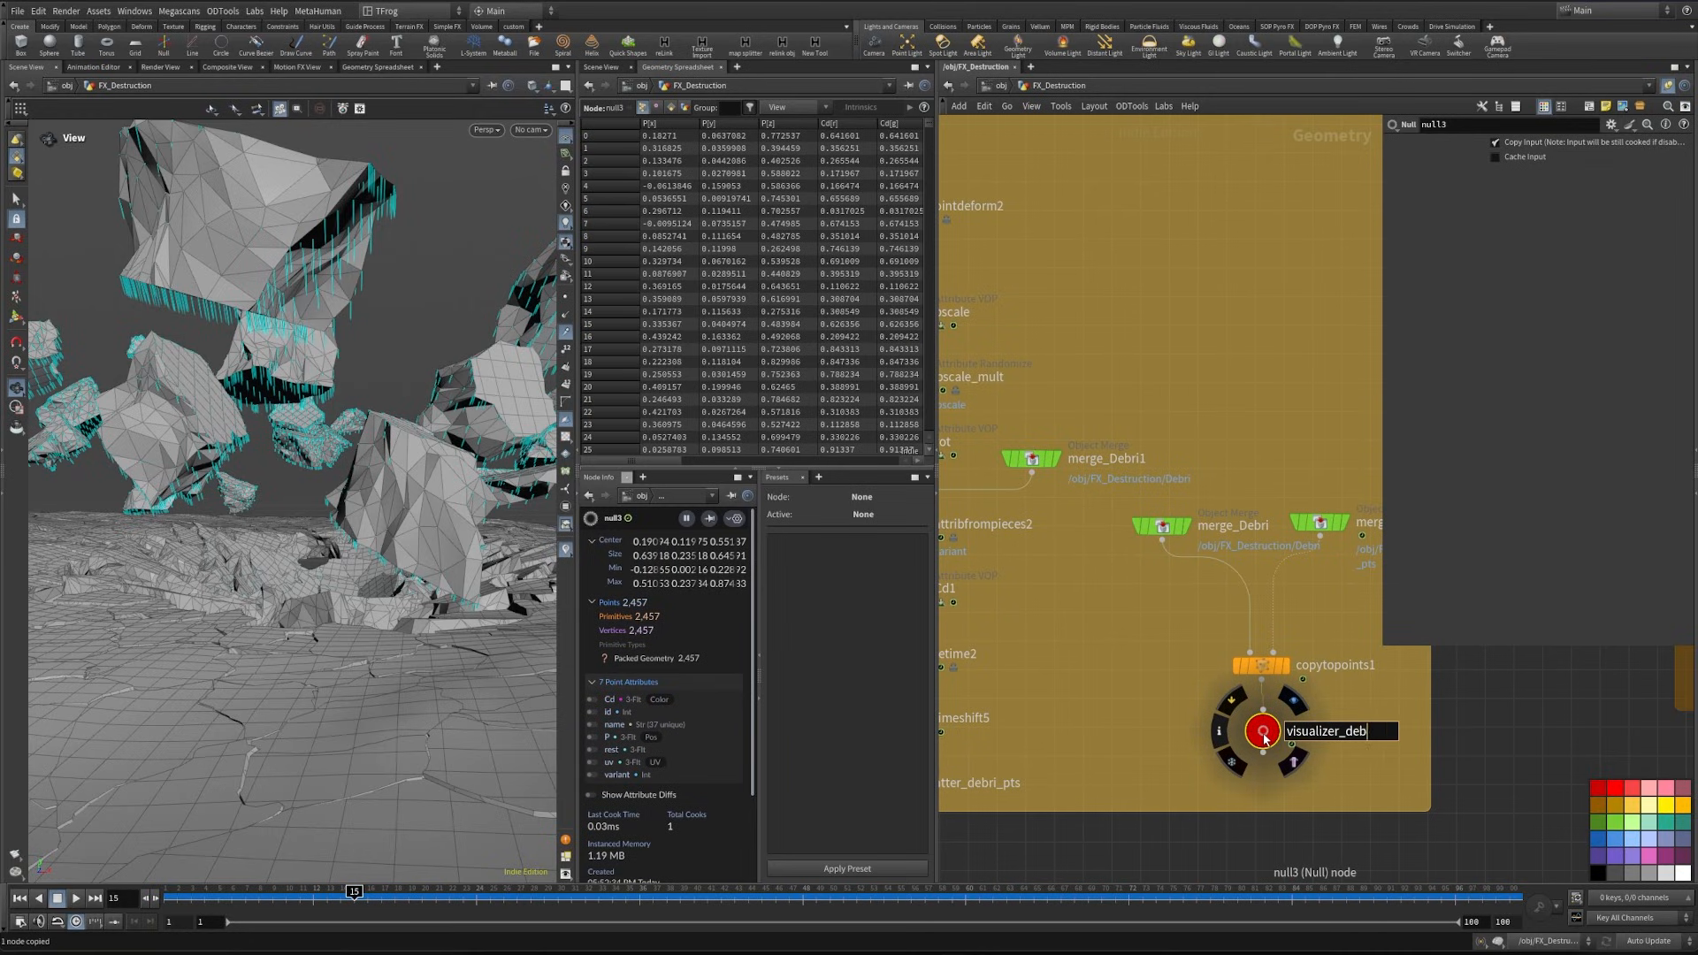
pyautogui.press('Return')
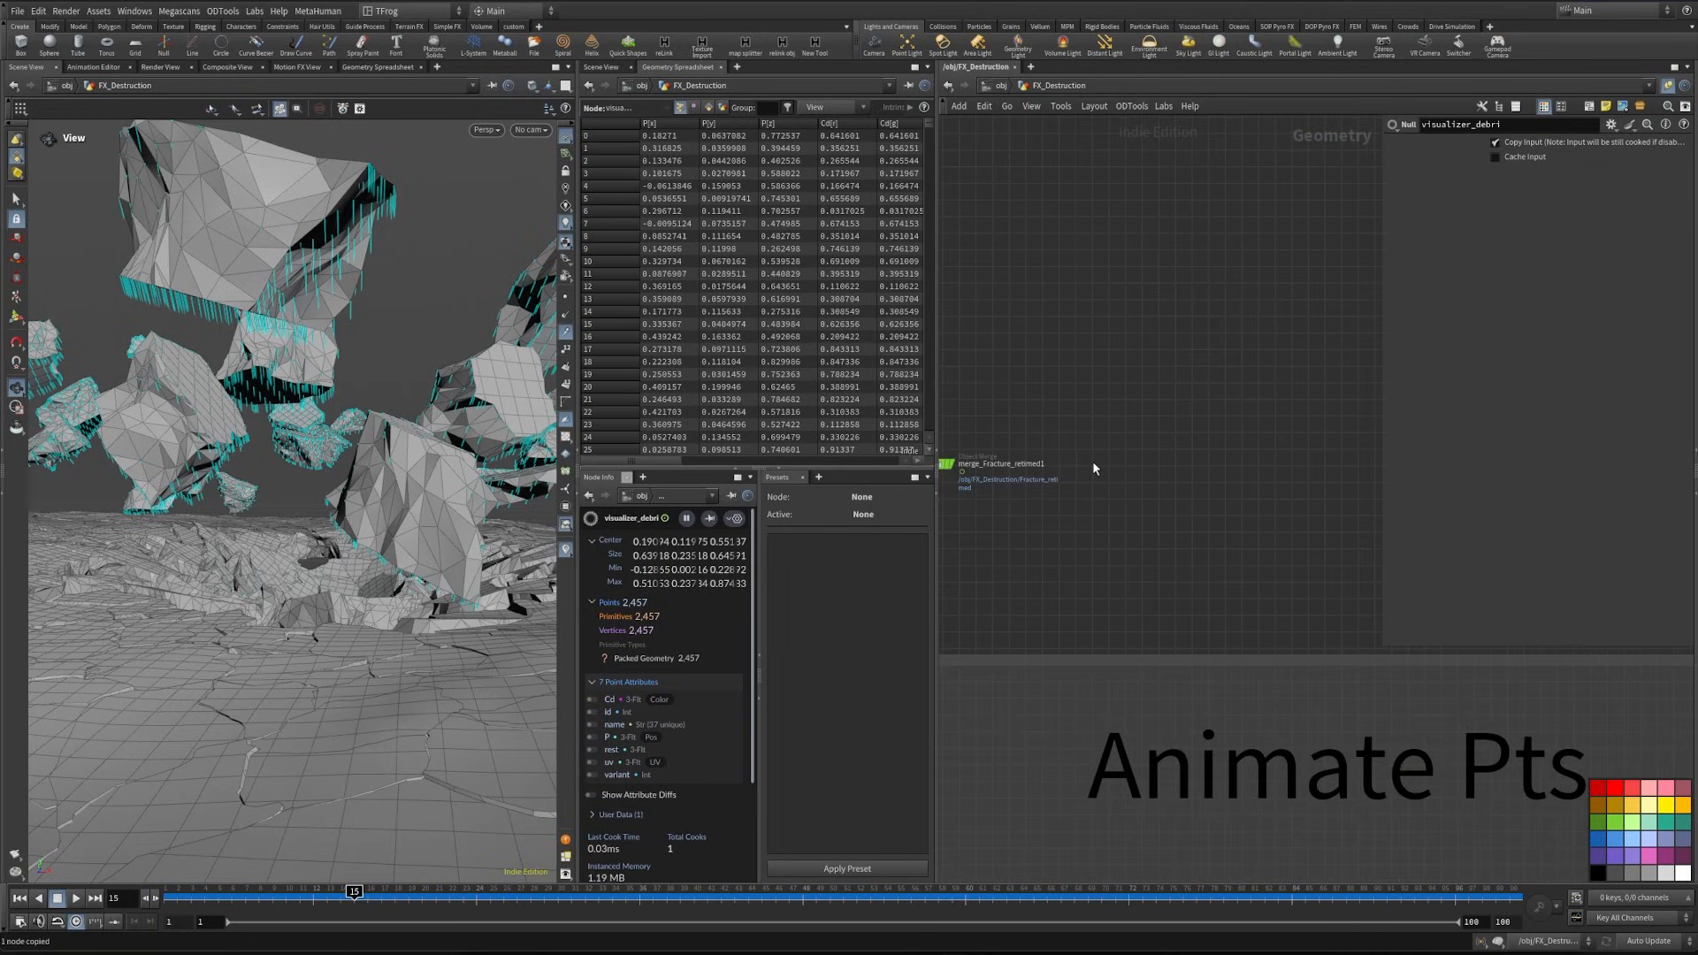
# - Reference visualizer_debri beside merge_Fracture_retimed1 with an object merge, and do the same for the Char null below blast9
pyautogui.hotkey('ctrl', 'shift', 'v')
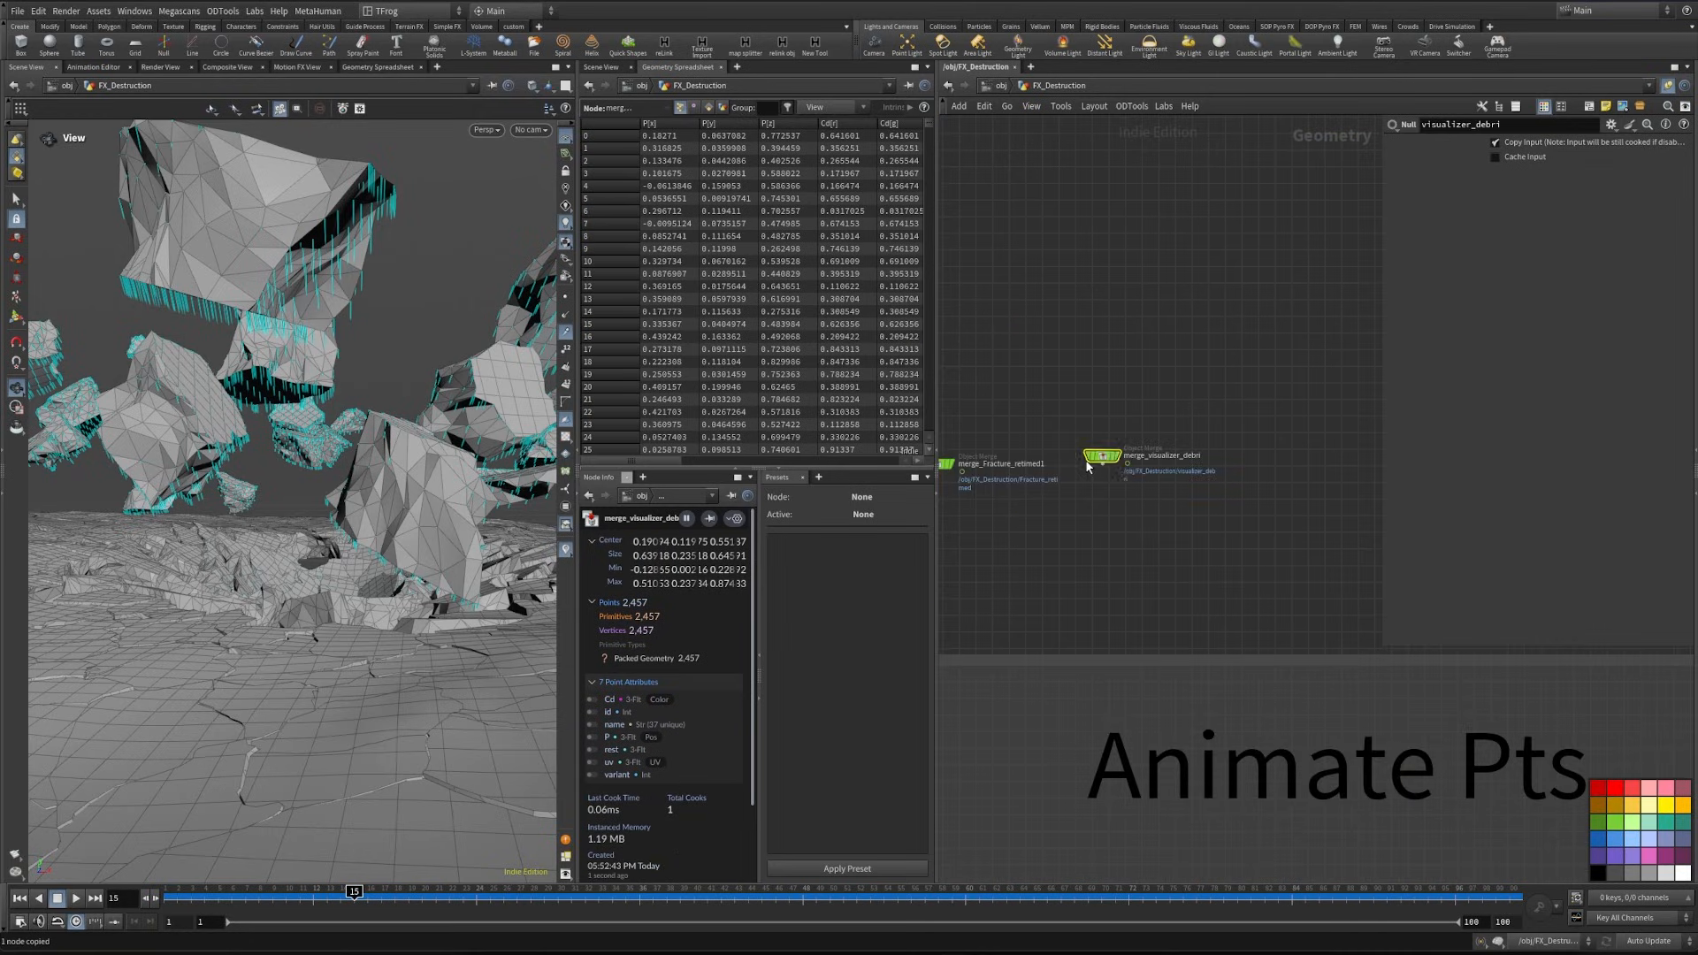
pyautogui.scroll(-9, 1104, 496)
pyautogui.moveTo(1274, 751); pyautogui.dragTo(1236, 715, button='middle')
pyautogui.moveTo(950, 176); pyautogui.dragTo(1245, 431, button='middle')
pyautogui.scroll(14, 1019, 422)
pyautogui.press('r')
pyautogui.click(1035, 400)
pyautogui.click(1040, 403)
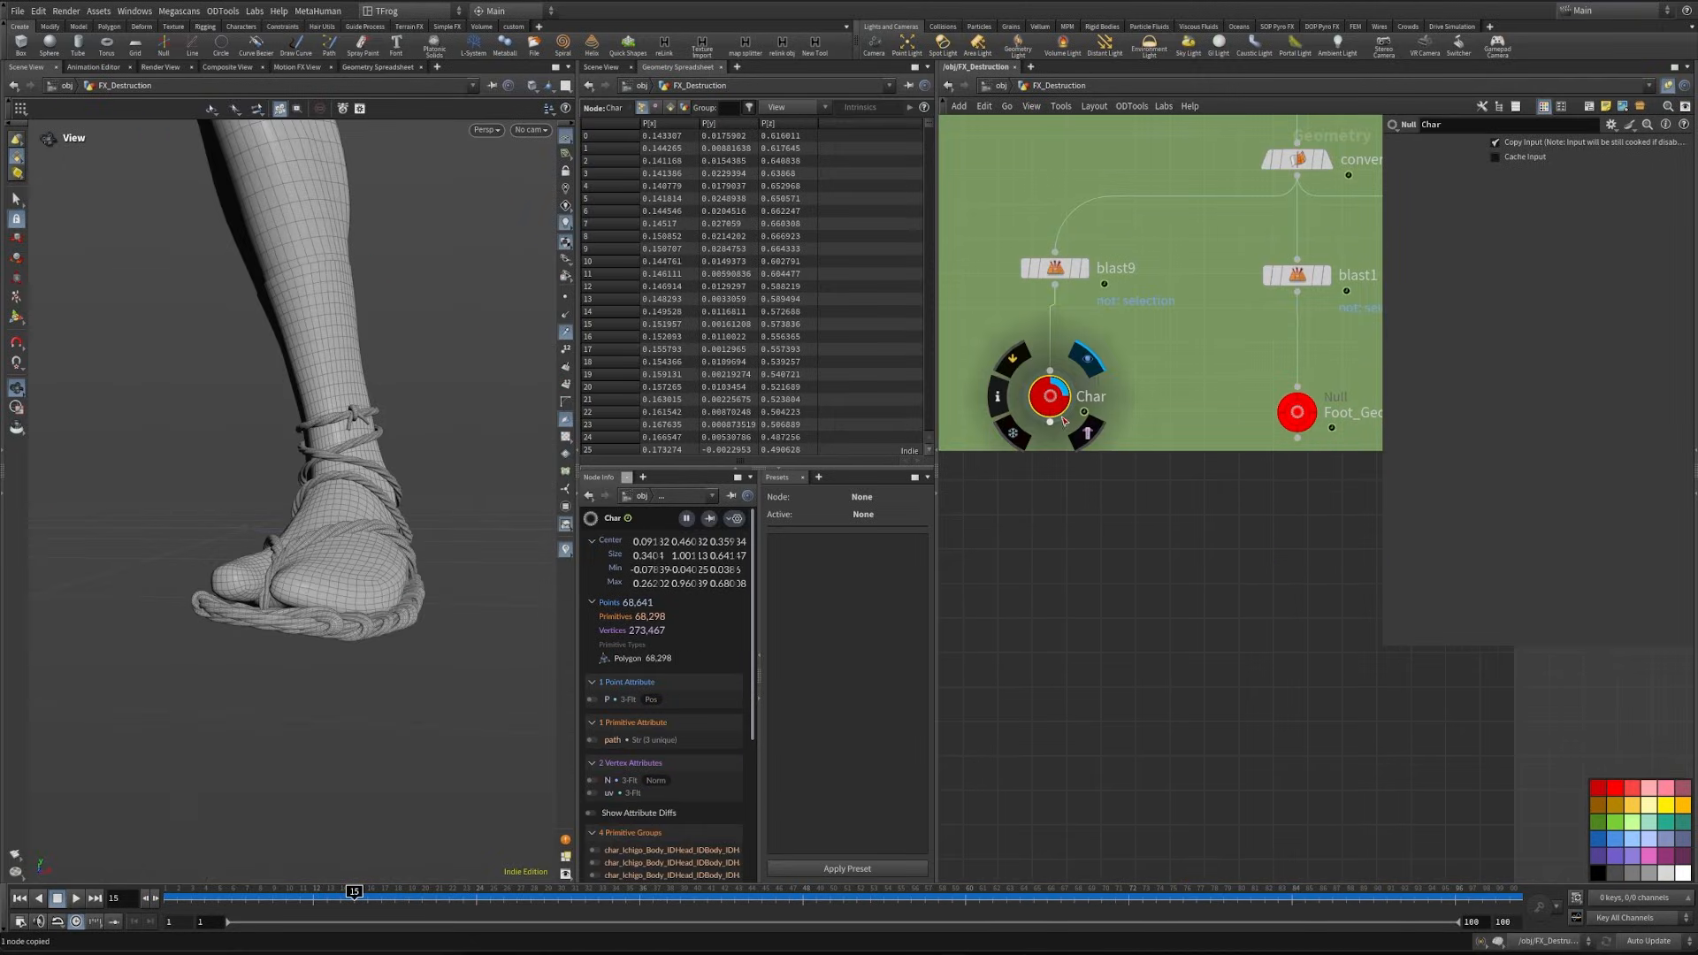
pyautogui.scroll(-8, 1095, 520)
pyautogui.moveTo(1096, 566); pyautogui.dragTo(856, 637, button='middle')
pyautogui.moveTo(1043, 596); pyautogui.dragTo(353, 628, button='middle')
# - Copy the Pants null below transform15 and paste it as an object merge beside merge_Char1
pyautogui.click(1308, 493)
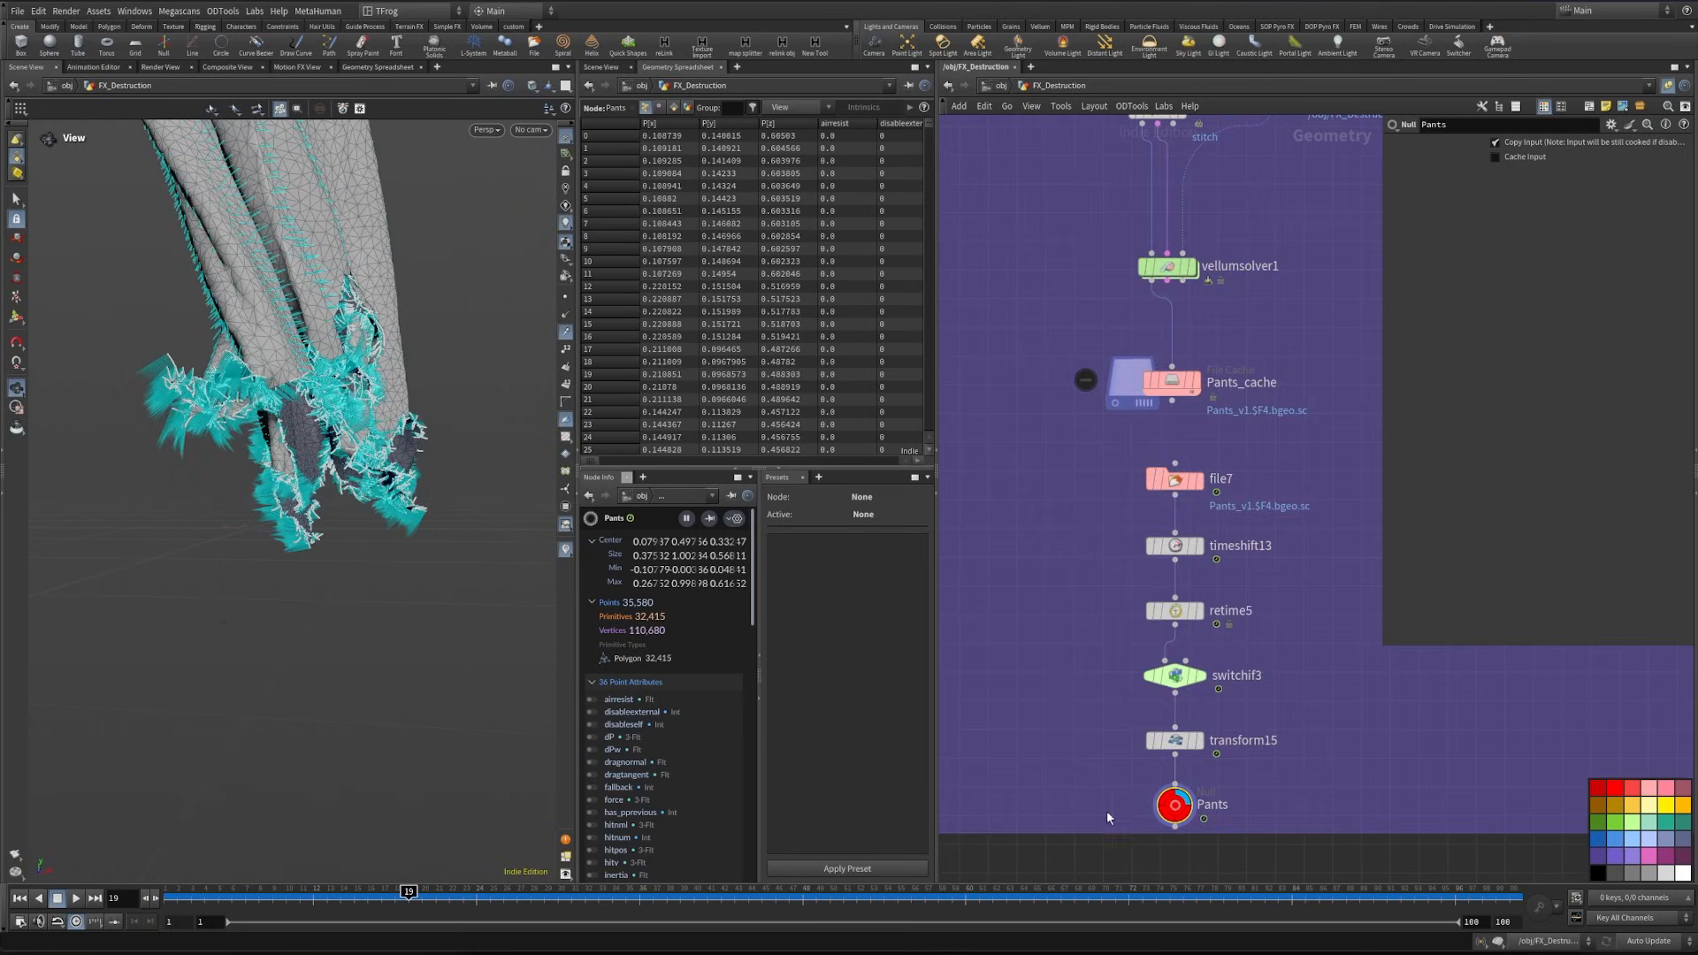
pyautogui.hotkey('ctrl', 'c')
pyautogui.scroll(-5, 1167, 777)
pyautogui.scroll(-4, 1089, 643)
pyautogui.moveTo(1089, 610); pyautogui.dragTo(1174, 709, button='middle')
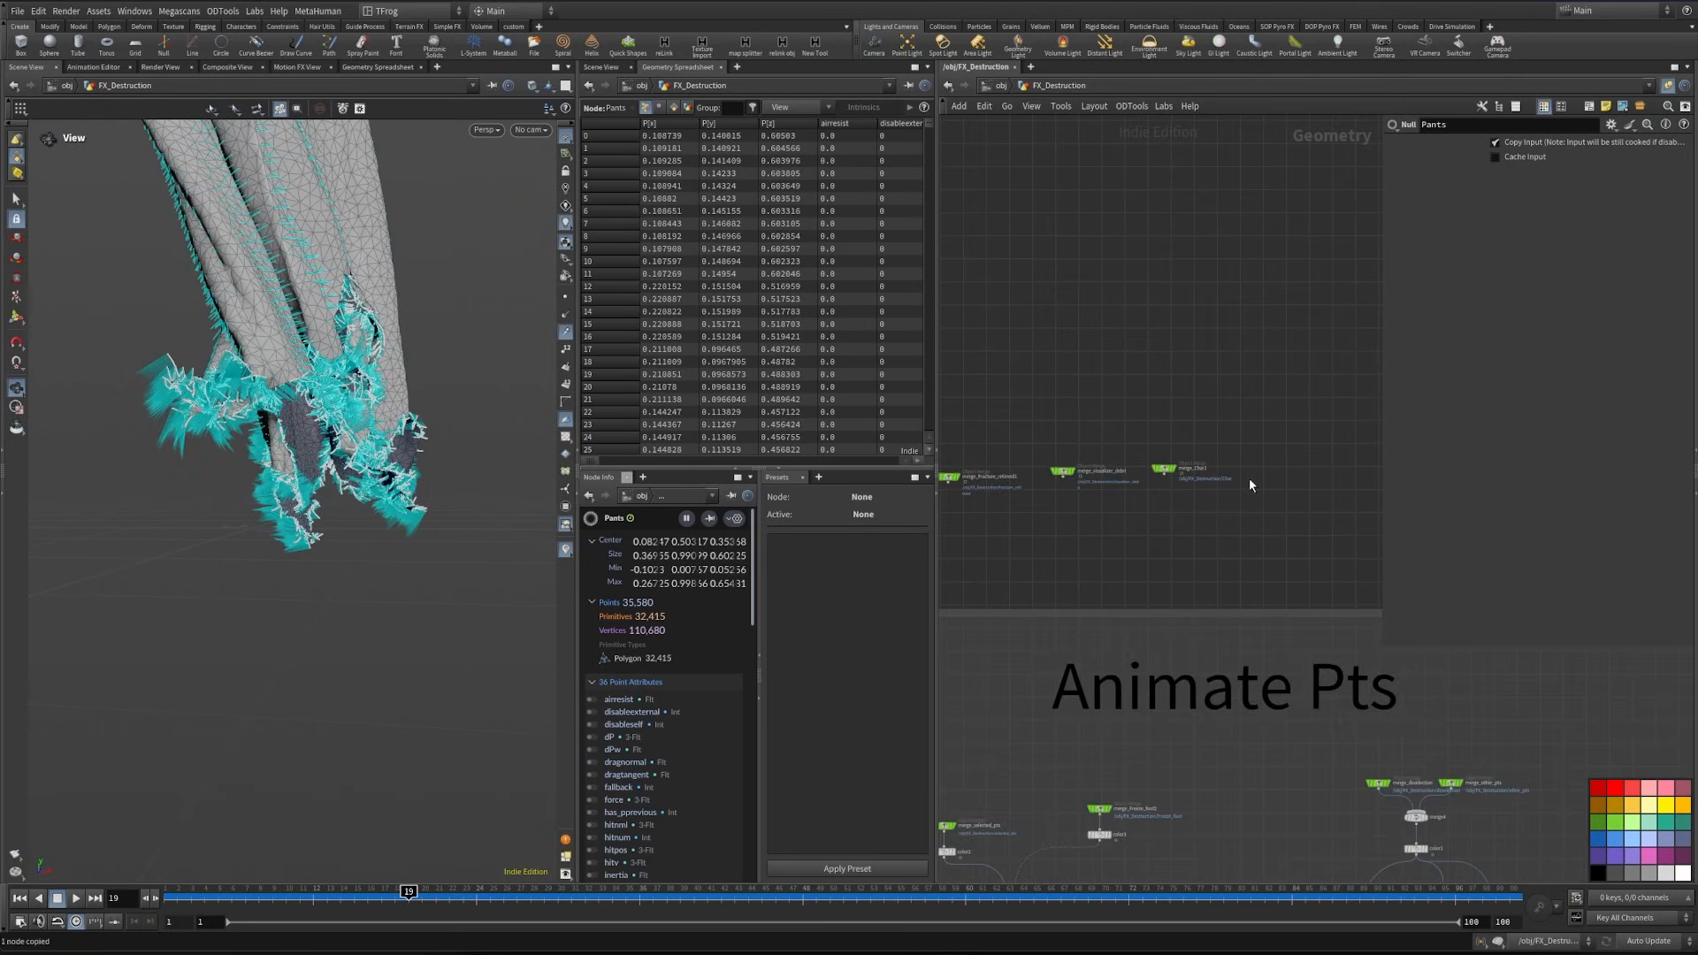
pyautogui.hotkey('ctrl', 'shift', 'v')
# - Combine the fracture, debris, character and pants object merges in one merge node and display it
pyautogui.moveTo(1165, 515); pyautogui.dragTo(1244, 508, button='middle')
pyautogui.moveTo(990, 420); pyautogui.dragTo(1337, 514)
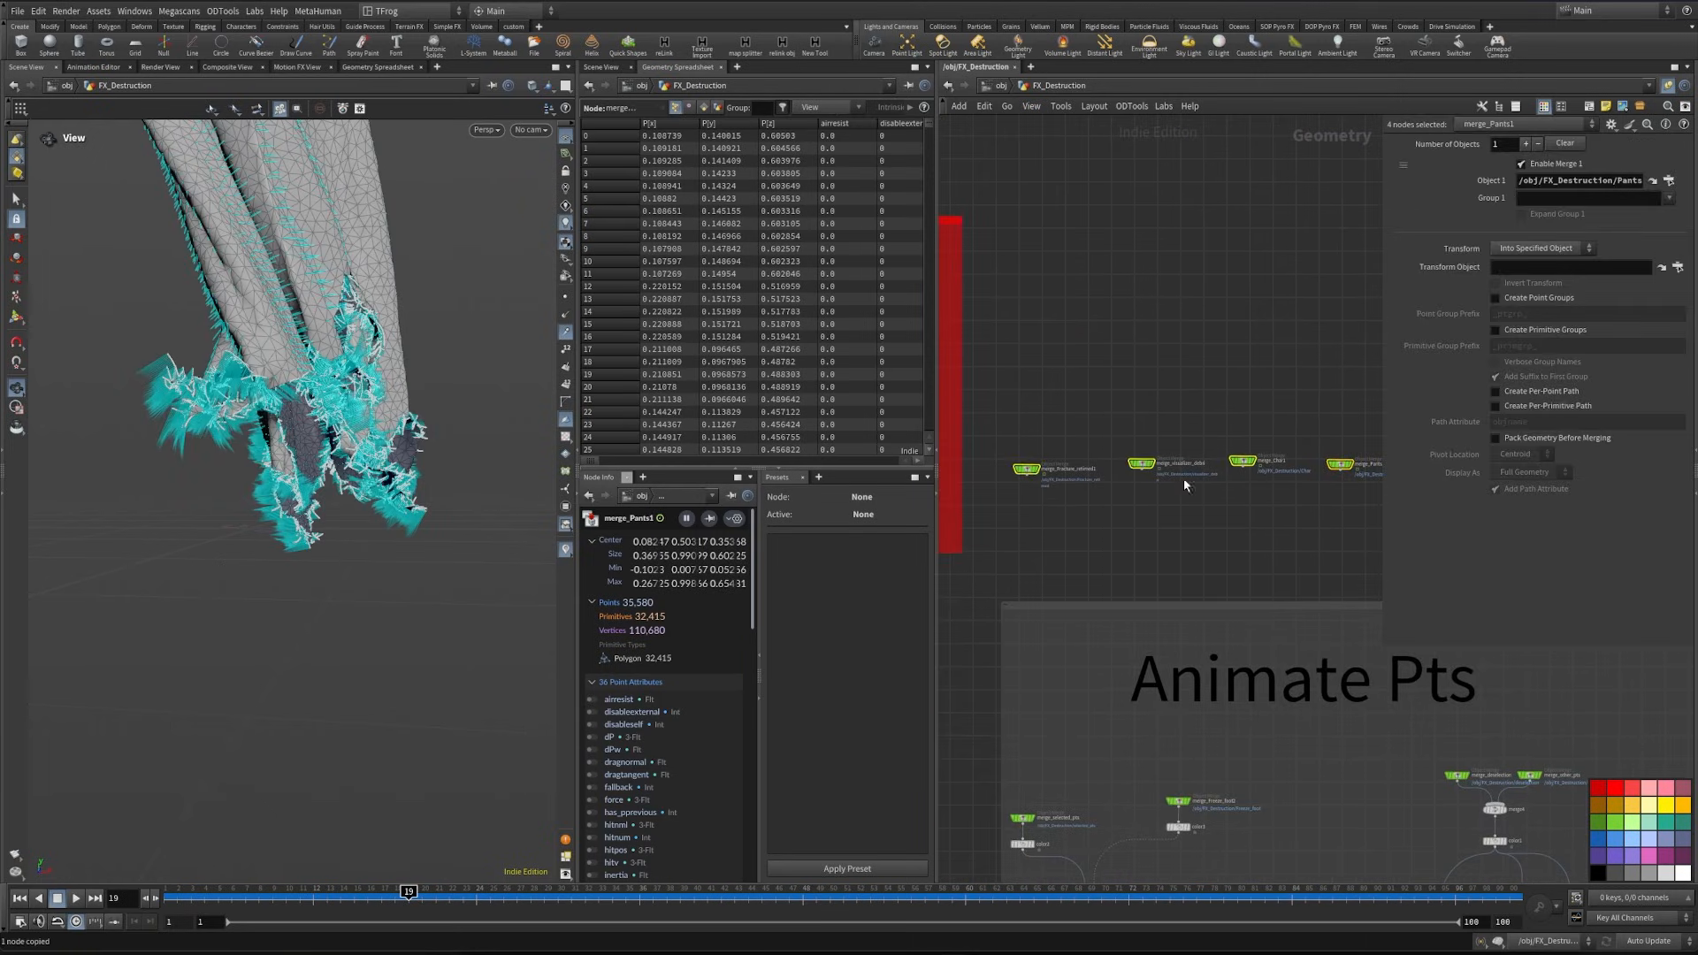
pyautogui.click(1141, 472)
pyautogui.press('Tab')
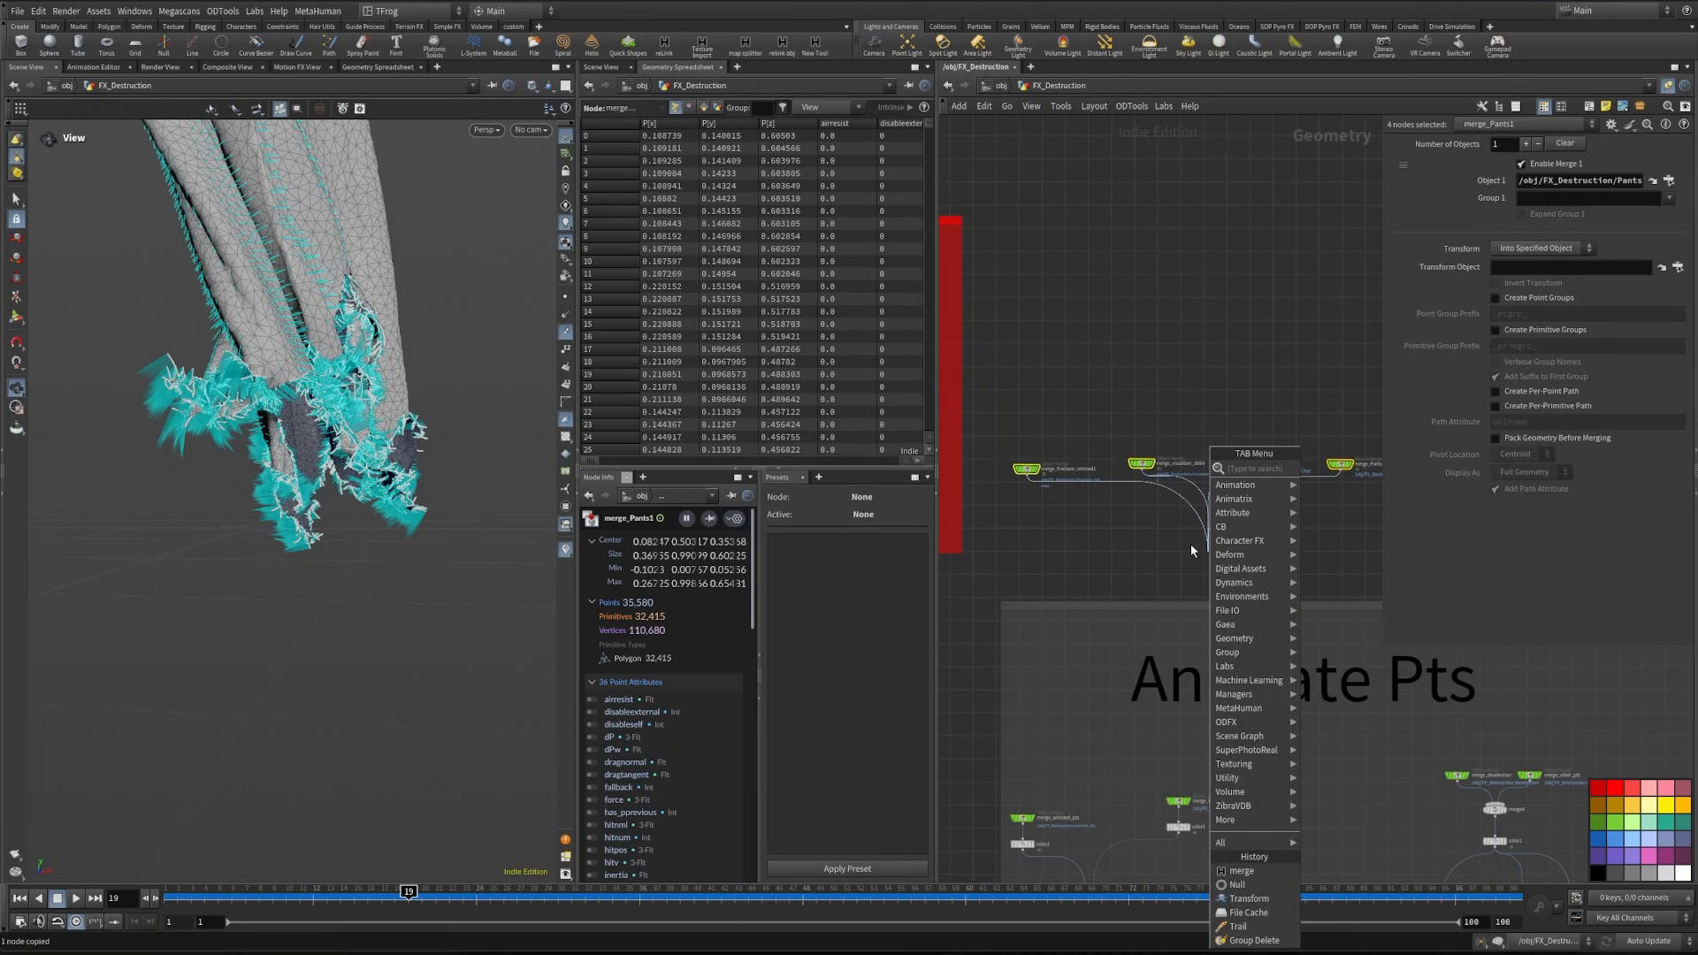
pyautogui.write('merge')
pyautogui.press('Return')
pyautogui.click(545, 202)
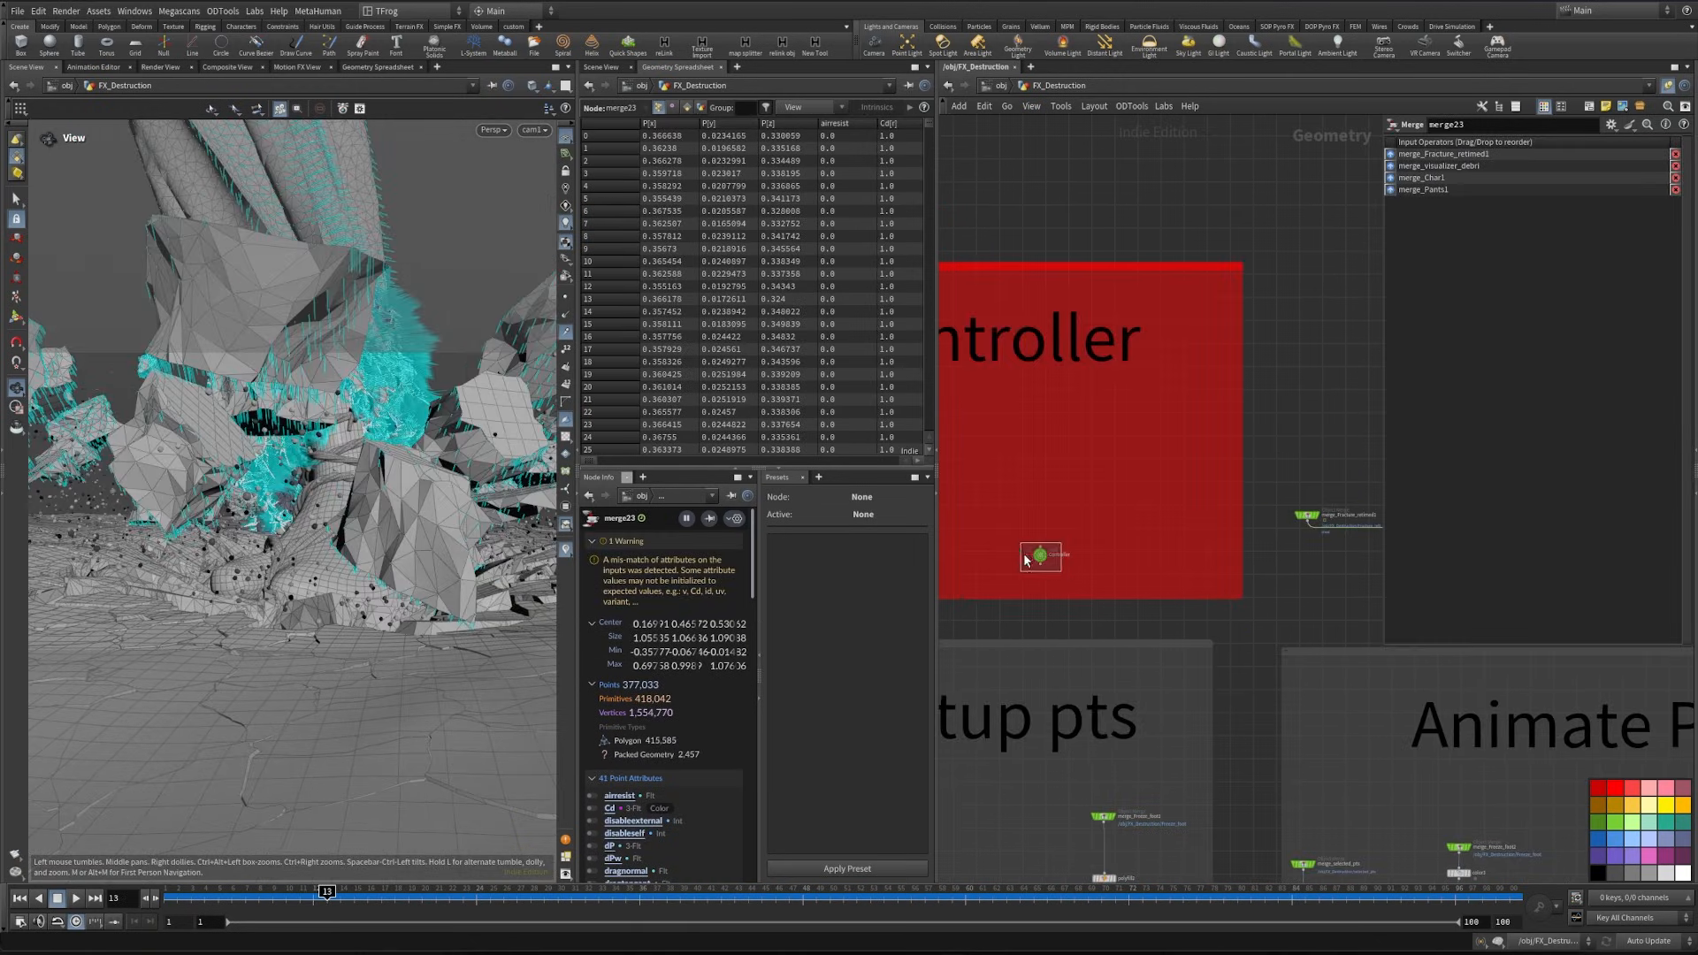
# - On the Controller node, set the Selected Pts points selection seed to 351
pyautogui.click(1040, 555)
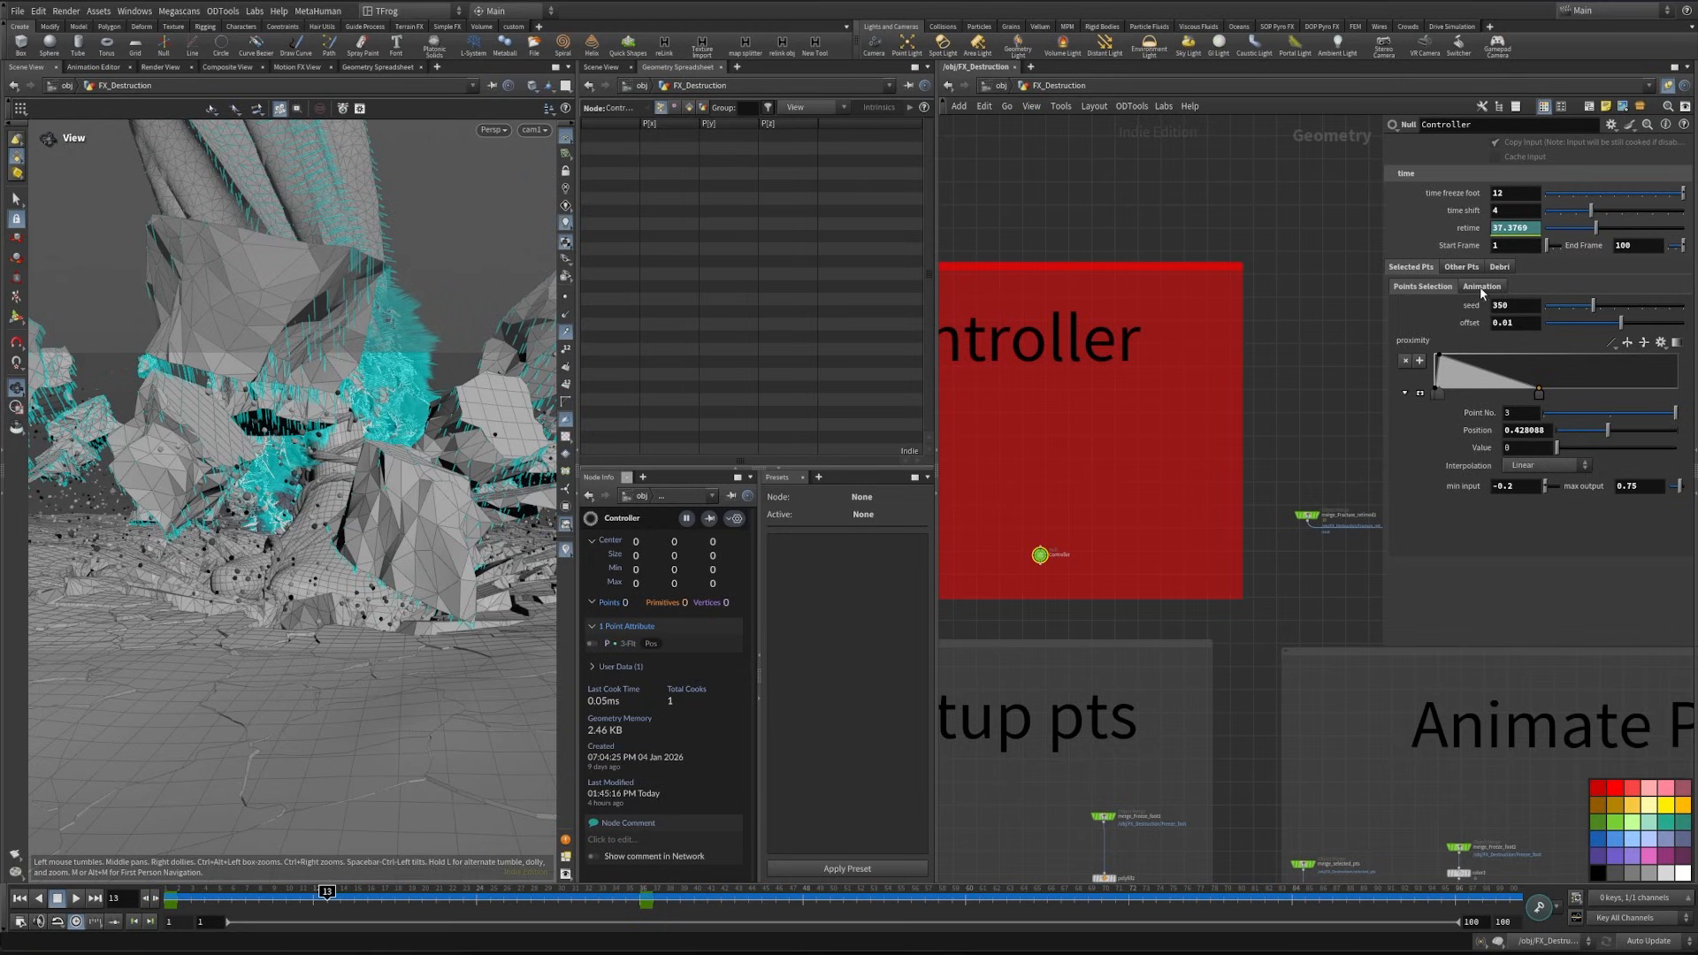
pyautogui.click(1522, 304)
pyautogui.press('Return')
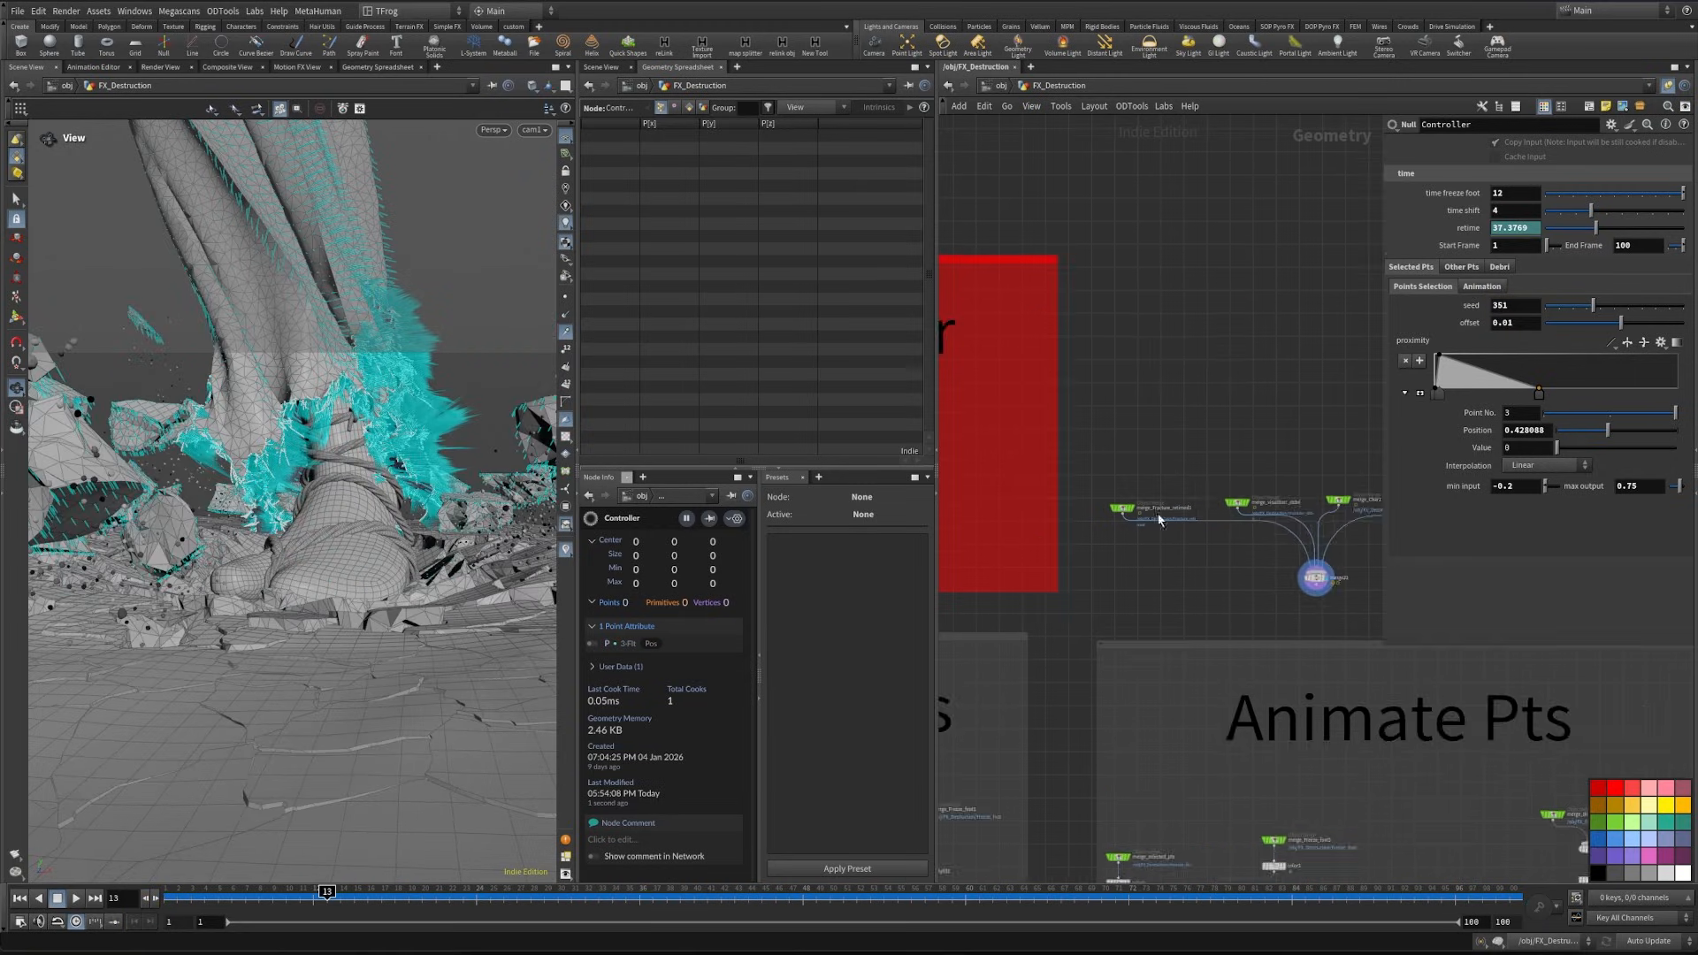
pyautogui.scroll(3, 1160, 514)
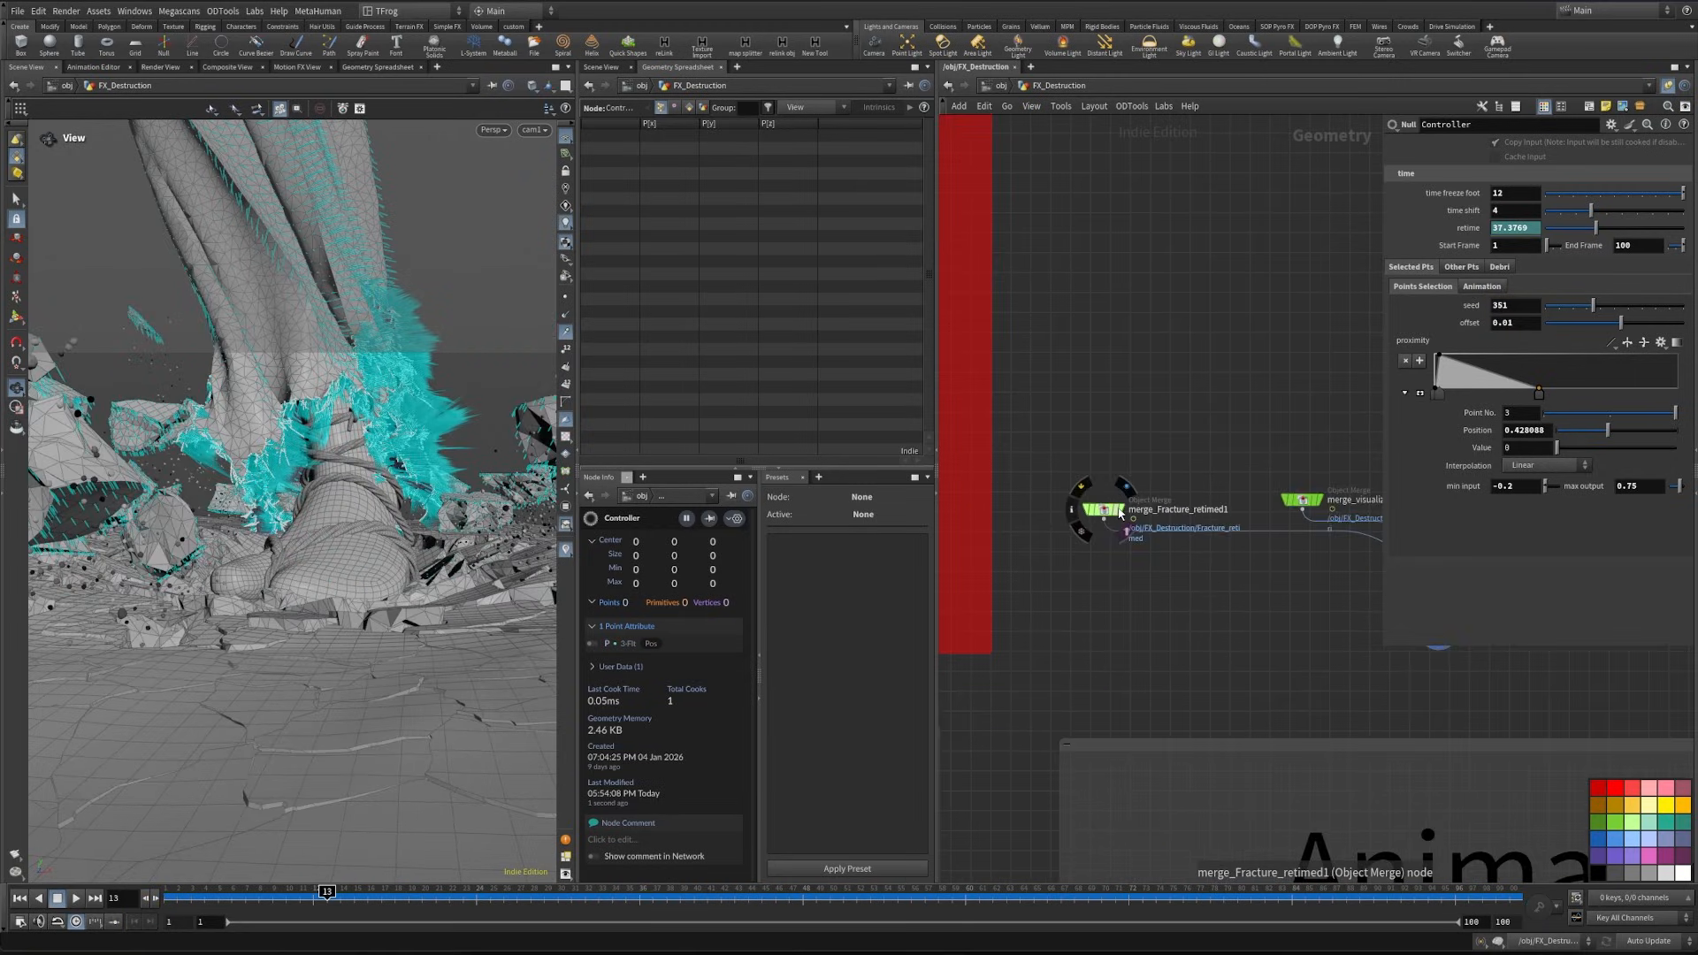
# - Display merge_Fracture_retimed1 and show merge_Char1 as a template over it
pyautogui.click(1126, 488)
pyautogui.moveTo(1264, 575); pyautogui.dragTo(1051, 589, button='middle')
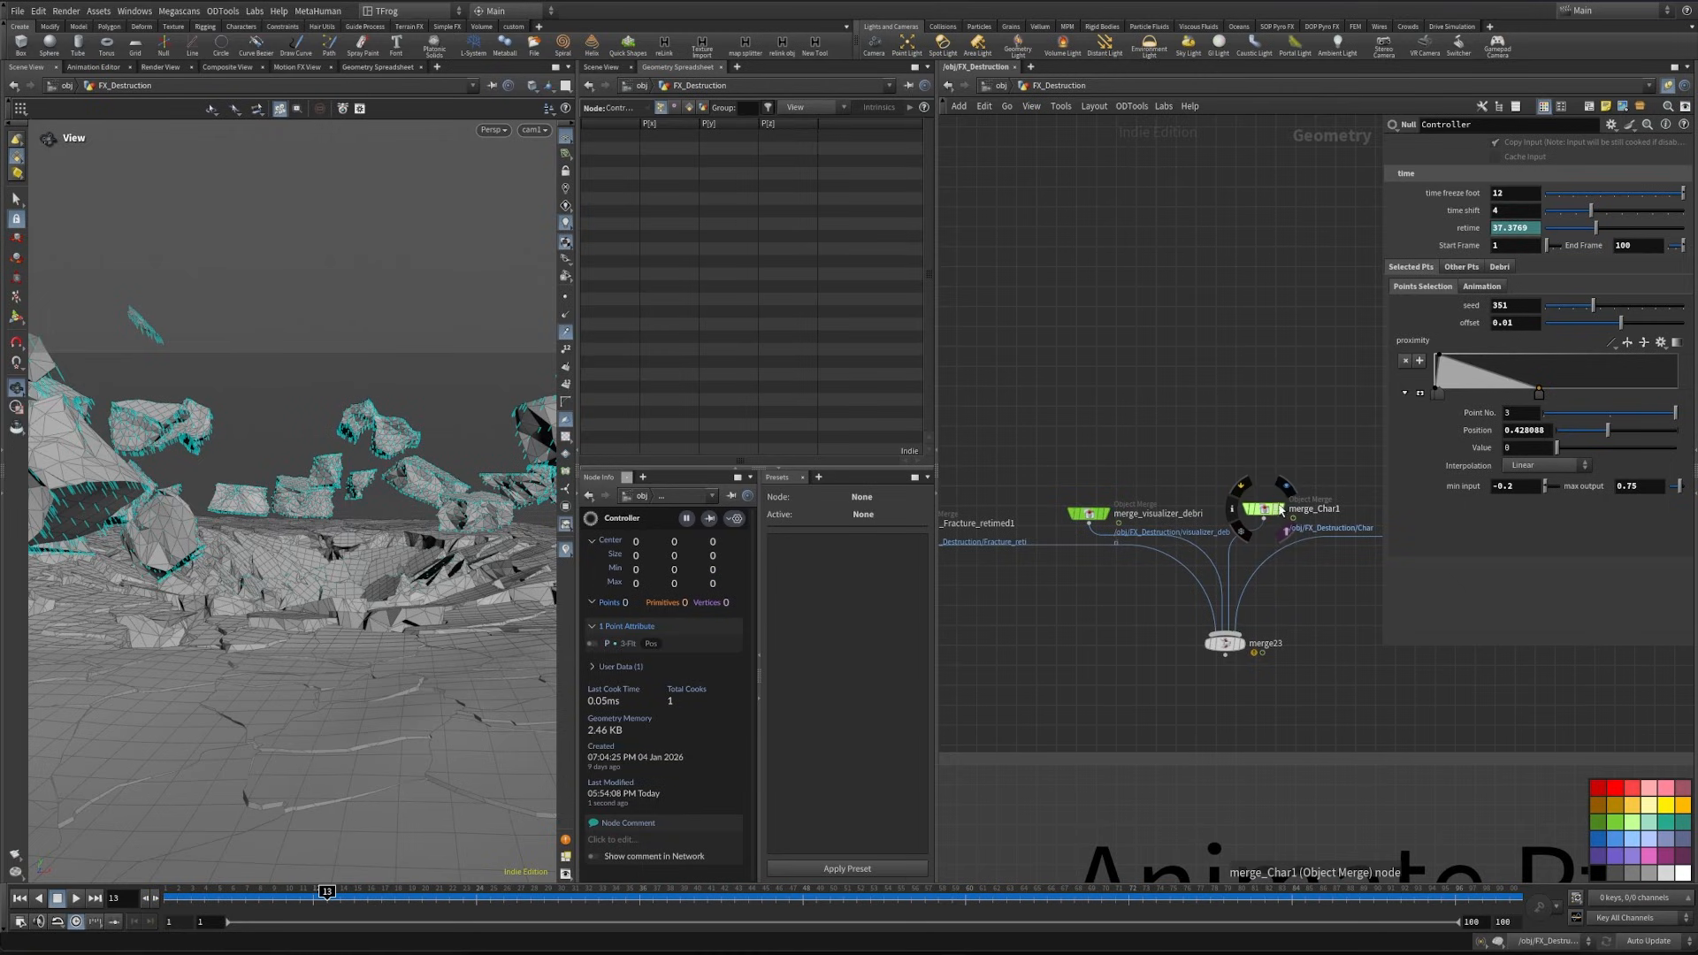
pyautogui.click(1286, 531)
# - Widen the viewport and scrub the fracture animation forward to frame 24
pyautogui.moveTo(327, 891); pyautogui.dragTo(381, 885)
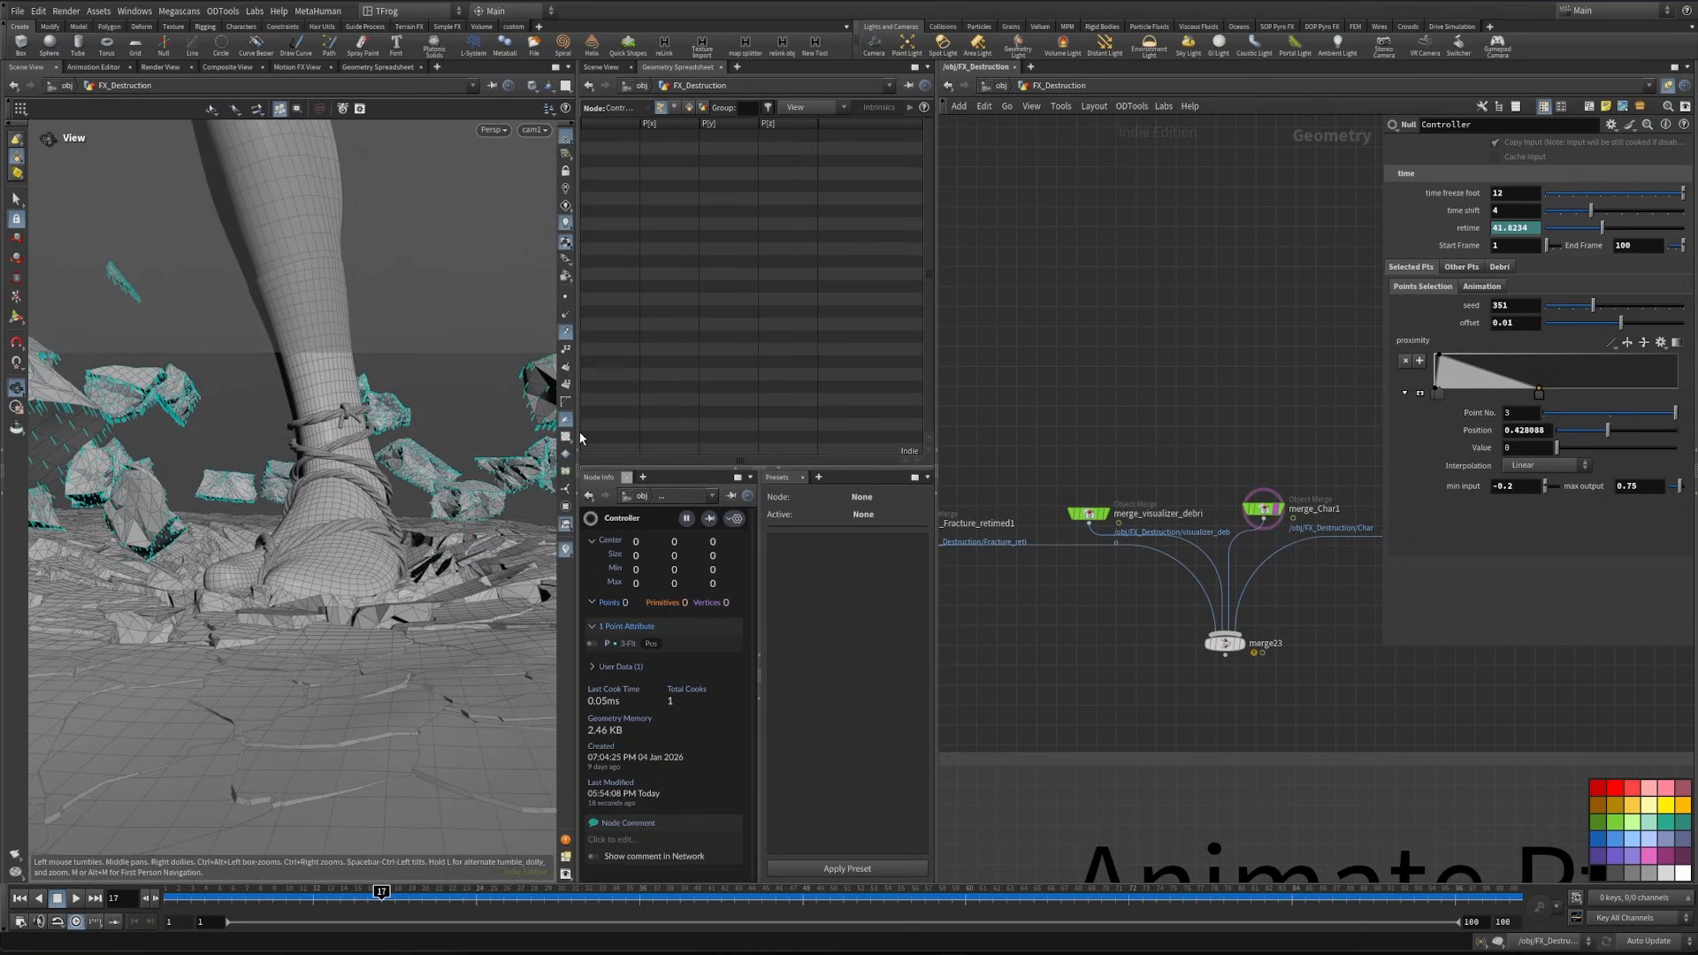
pyautogui.moveTo(579, 436); pyautogui.dragTo(707, 442)
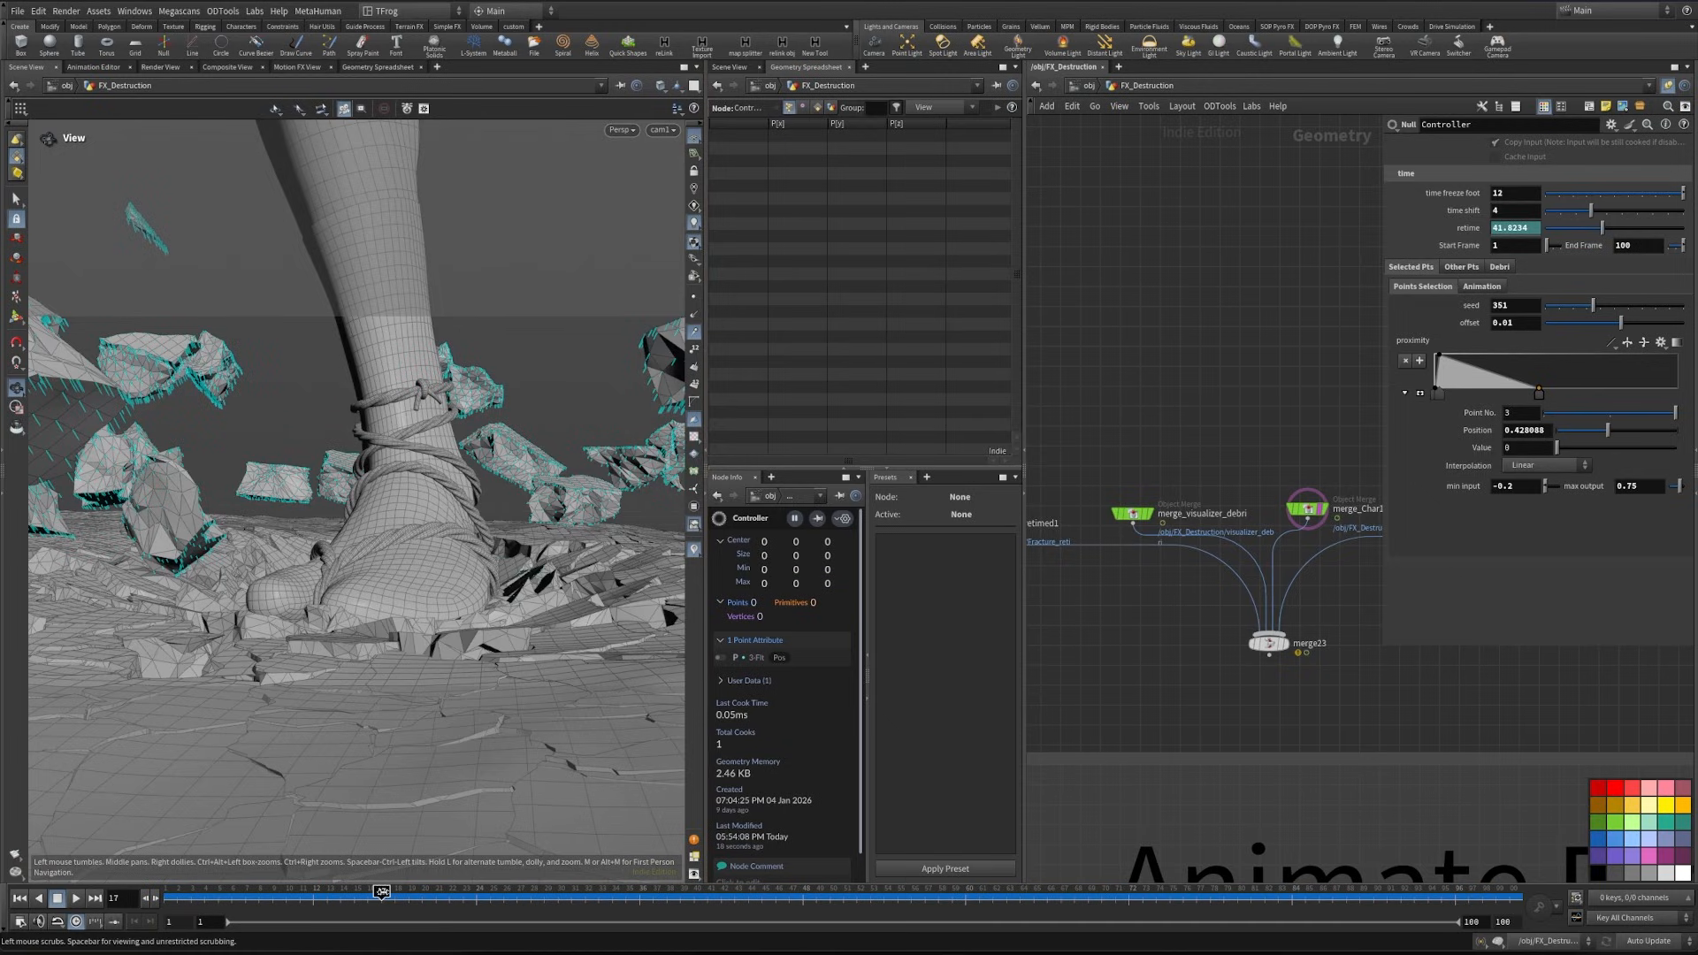
pyautogui.moveTo(382, 891); pyautogui.dragTo(476, 892)
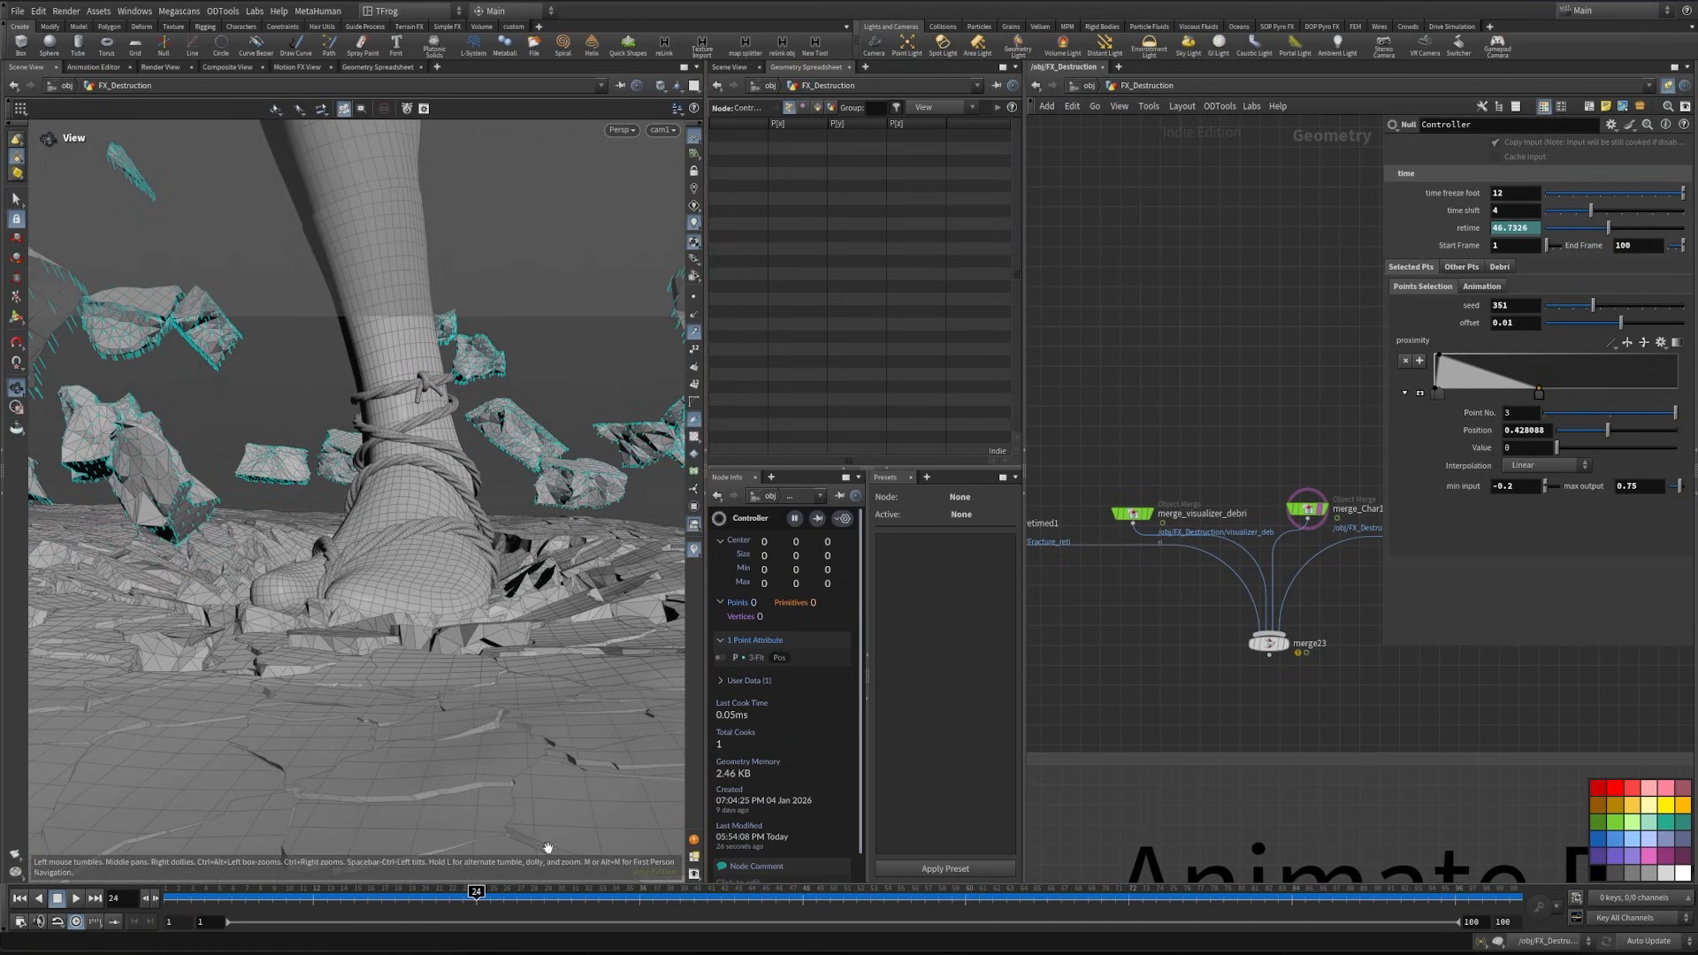
# - In the Selected Pts Anim settings, lower Global Mult to 2.32 and keep Max at 1
pyautogui.click(1480, 288)
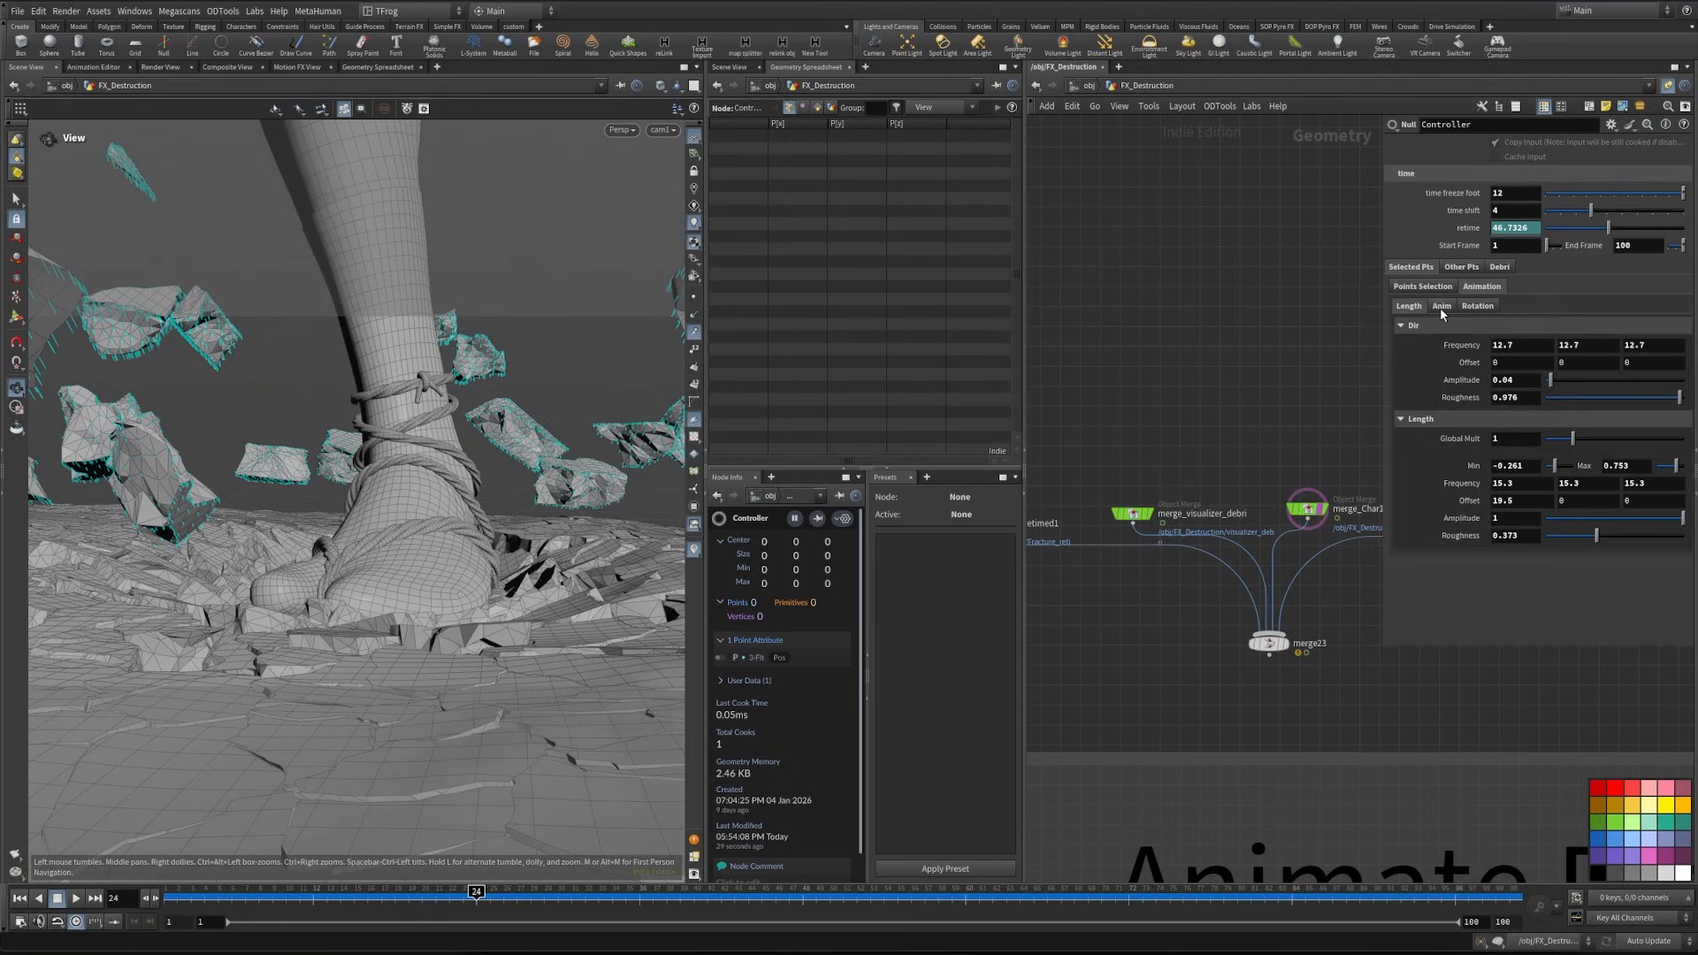
pyautogui.click(1441, 306)
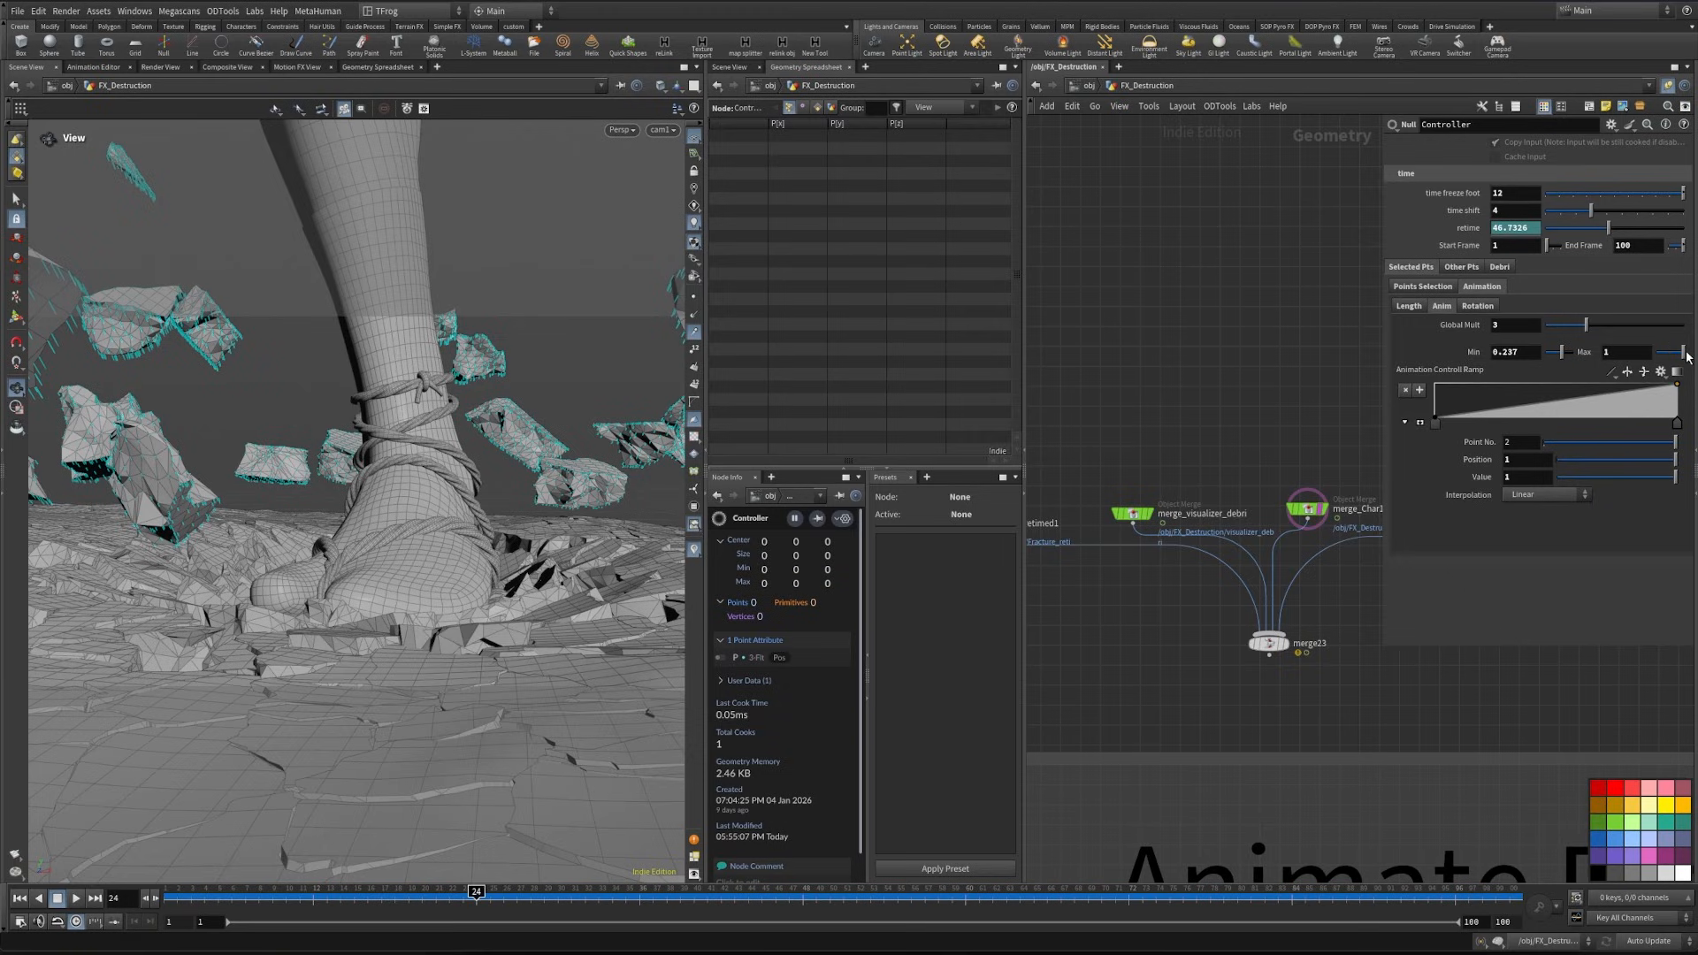
pyautogui.moveTo(1682, 352); pyautogui.dragTo(1684, 353)
pyautogui.moveTo(1588, 328); pyautogui.dragTo(1580, 331)
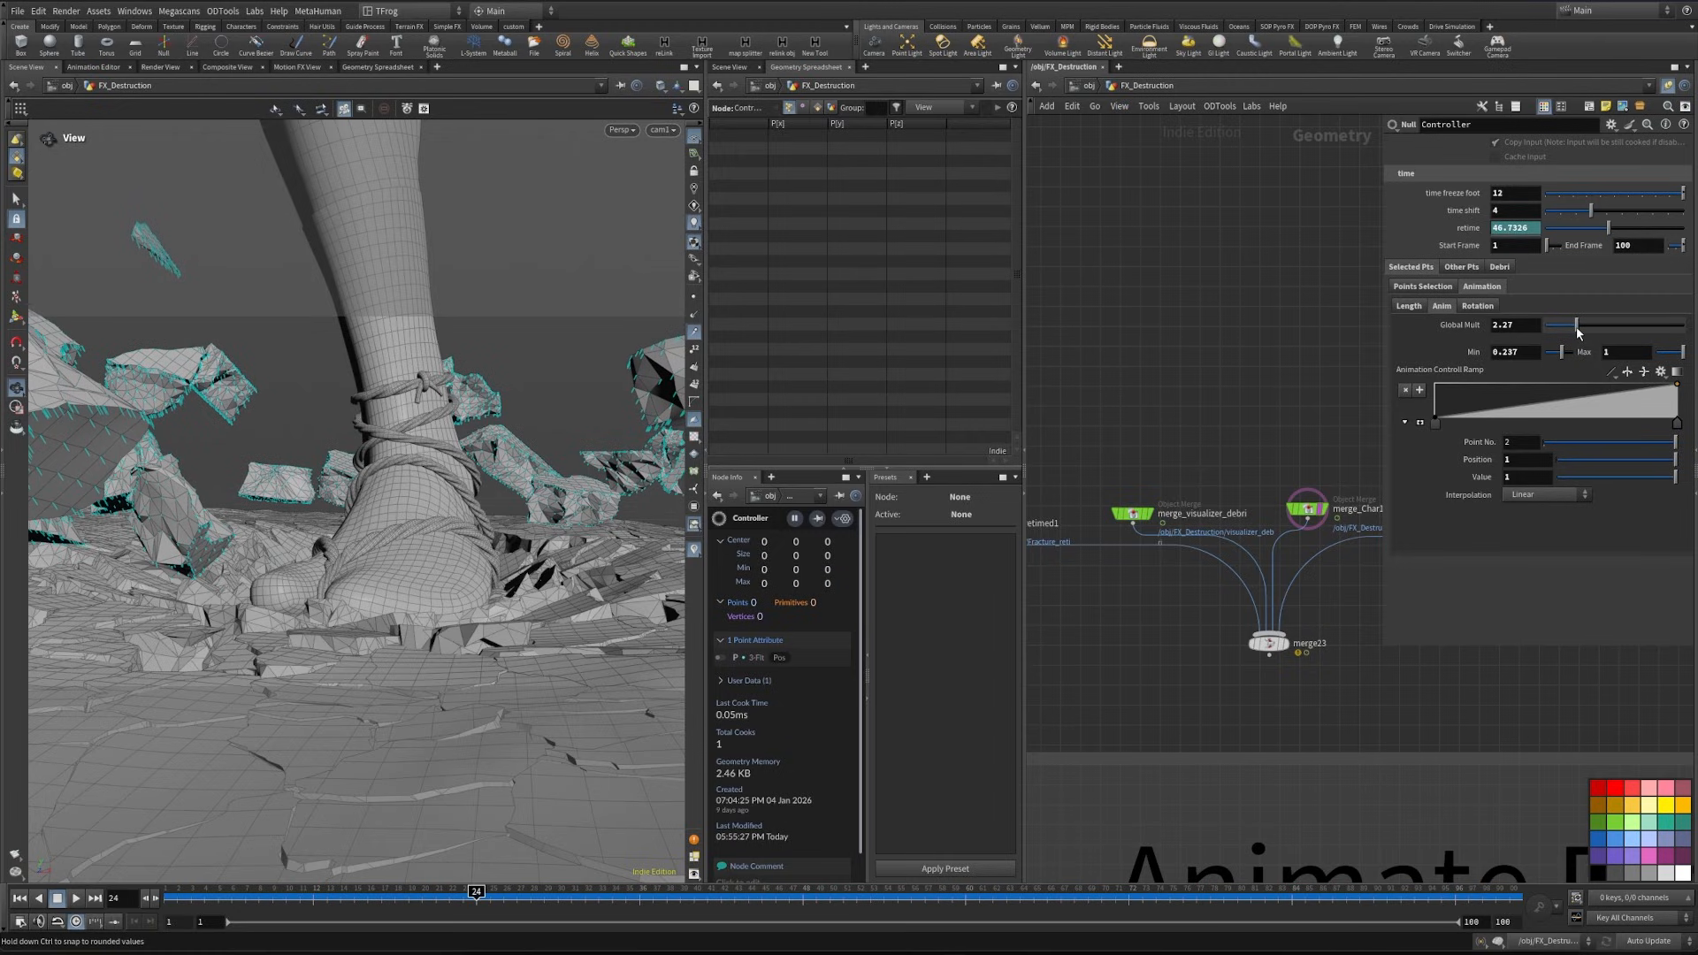
# - Hide the cyan line markers in the viewport and scrub the fracture animation through to frame 41
pyautogui.moveTo(478, 897)
pyautogui.mouseDown()
pyautogui.moveTo(599, 897)
pyautogui.moveTo(408, 896)
pyautogui.mouseUp()
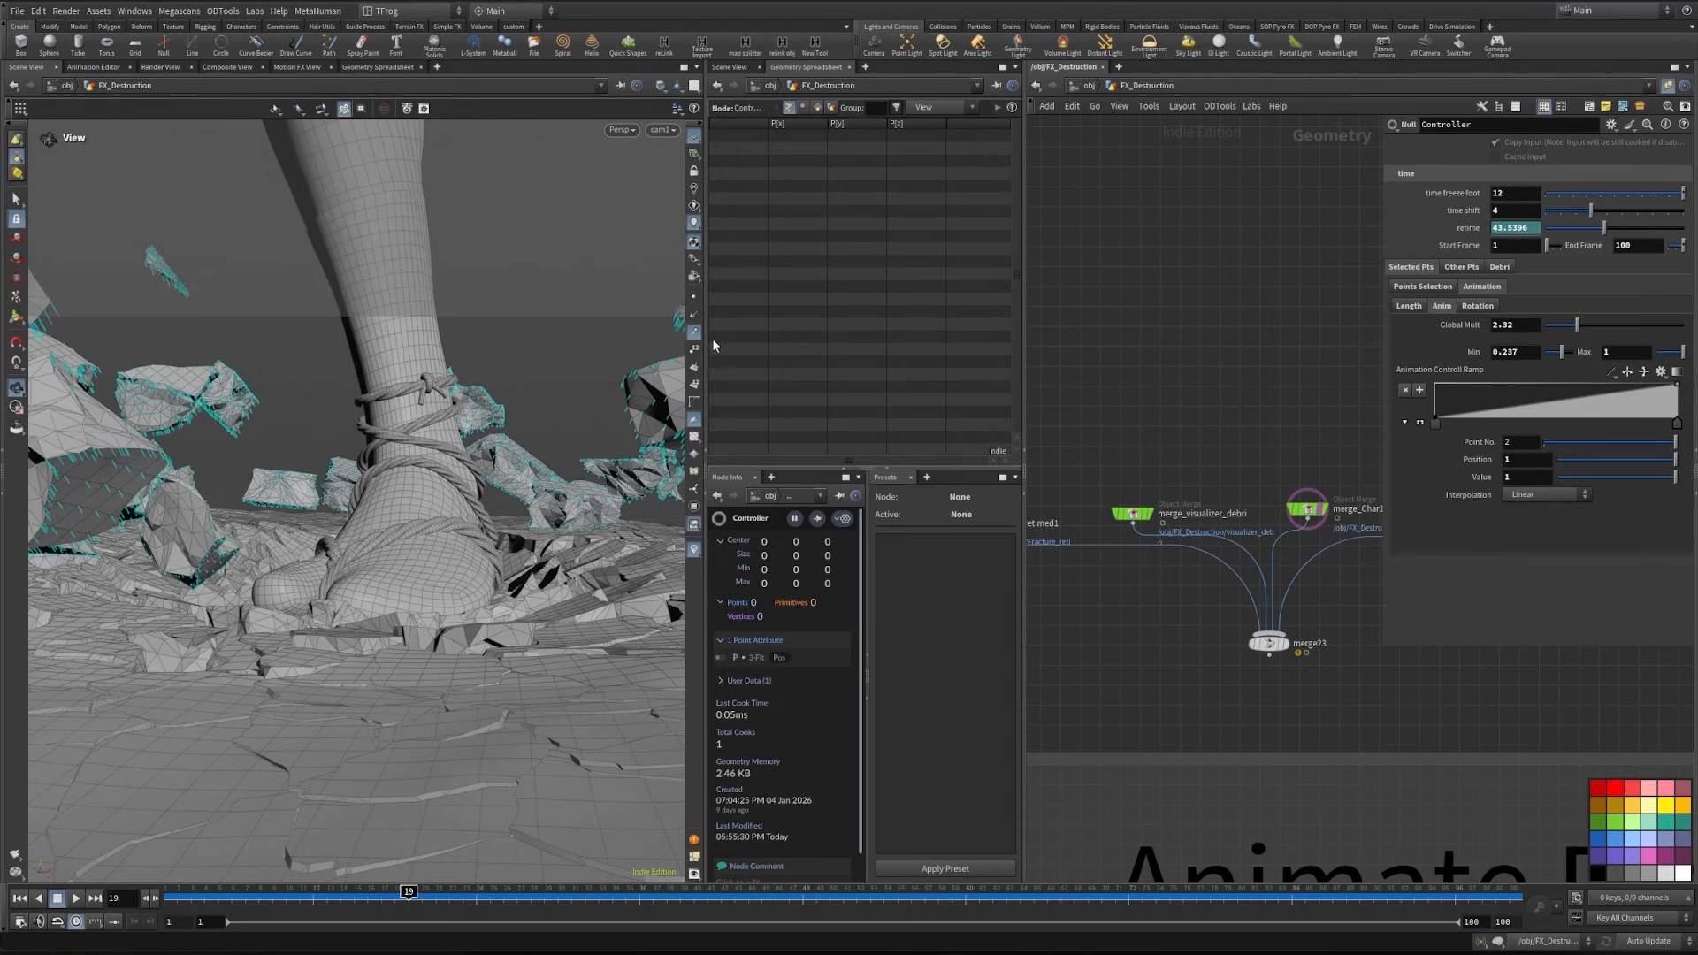
pyautogui.click(695, 334)
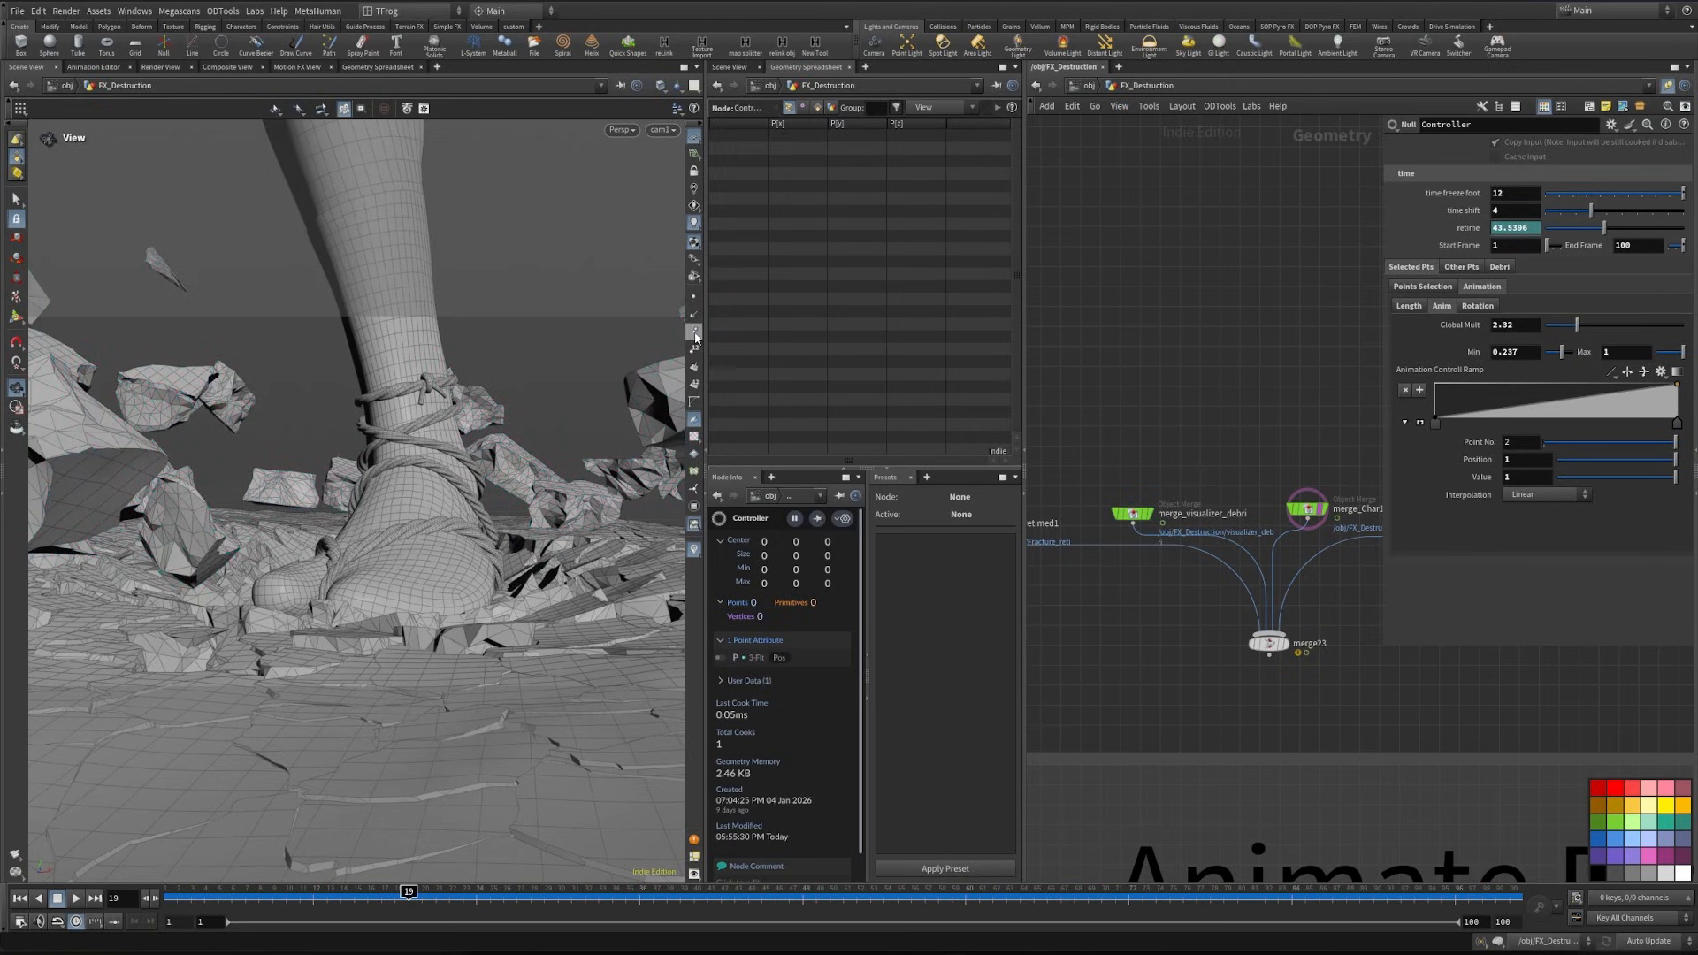
pyautogui.moveTo(336, 901); pyautogui.dragTo(708, 898)
pyautogui.scroll(-1, 1191, 678)
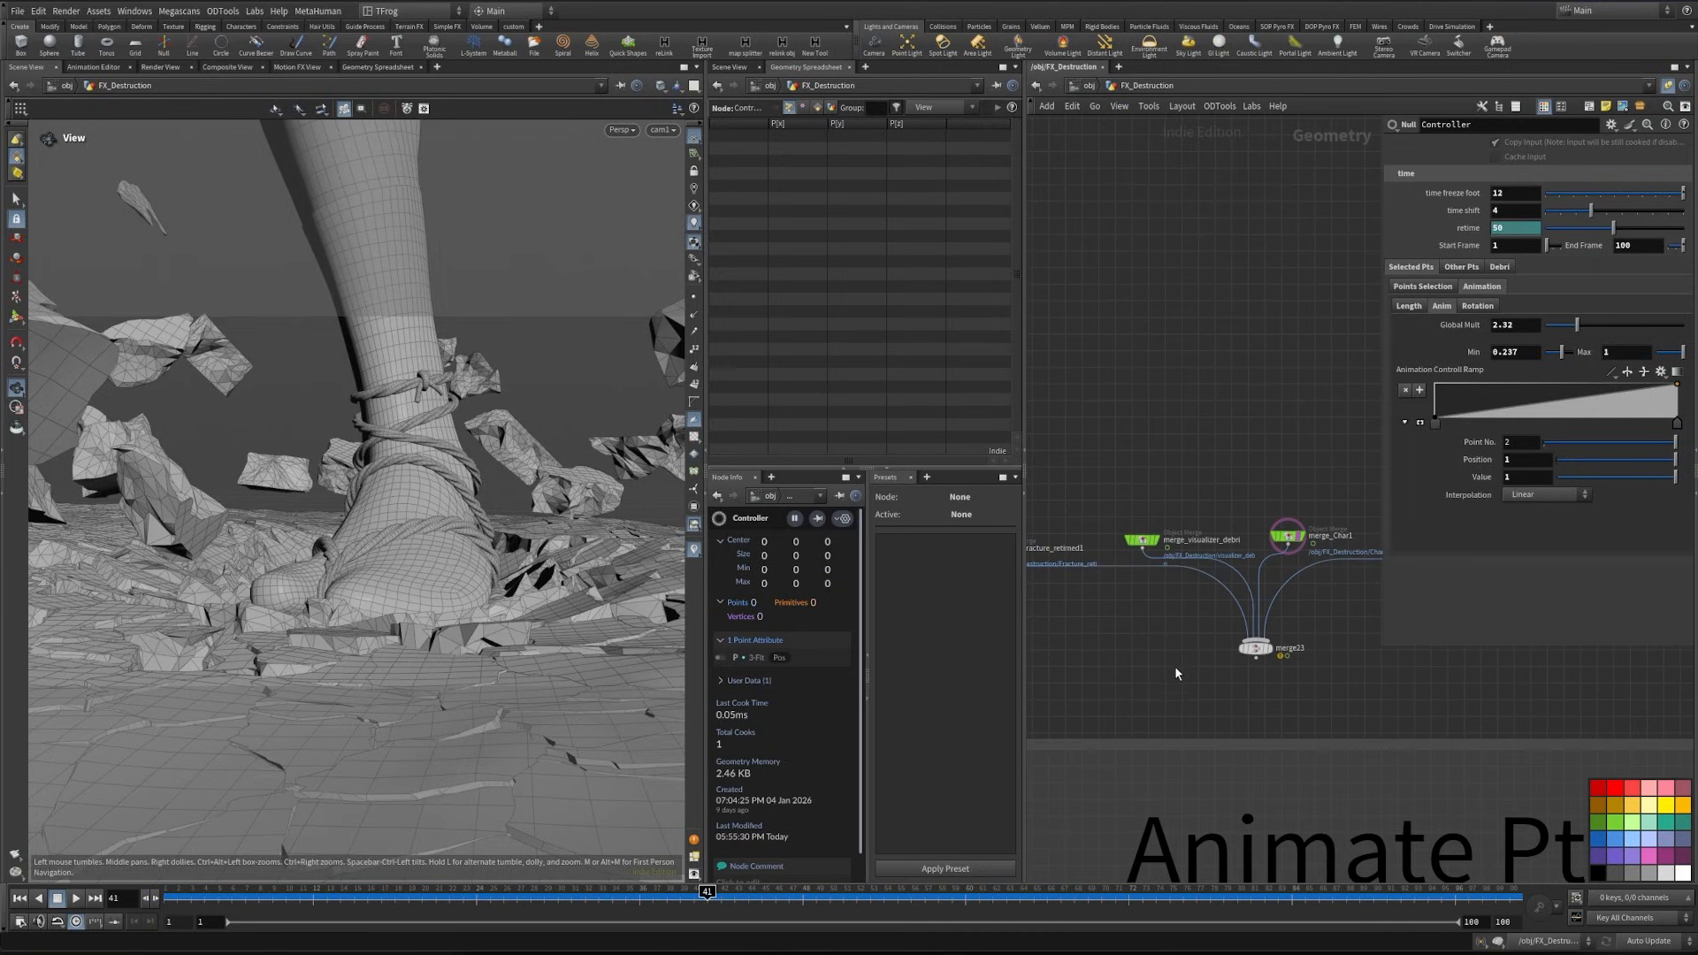
# - In the Selected Pts points selection, set the max output to 0.77 and the offset to 0.011
pyautogui.click(1409, 306)
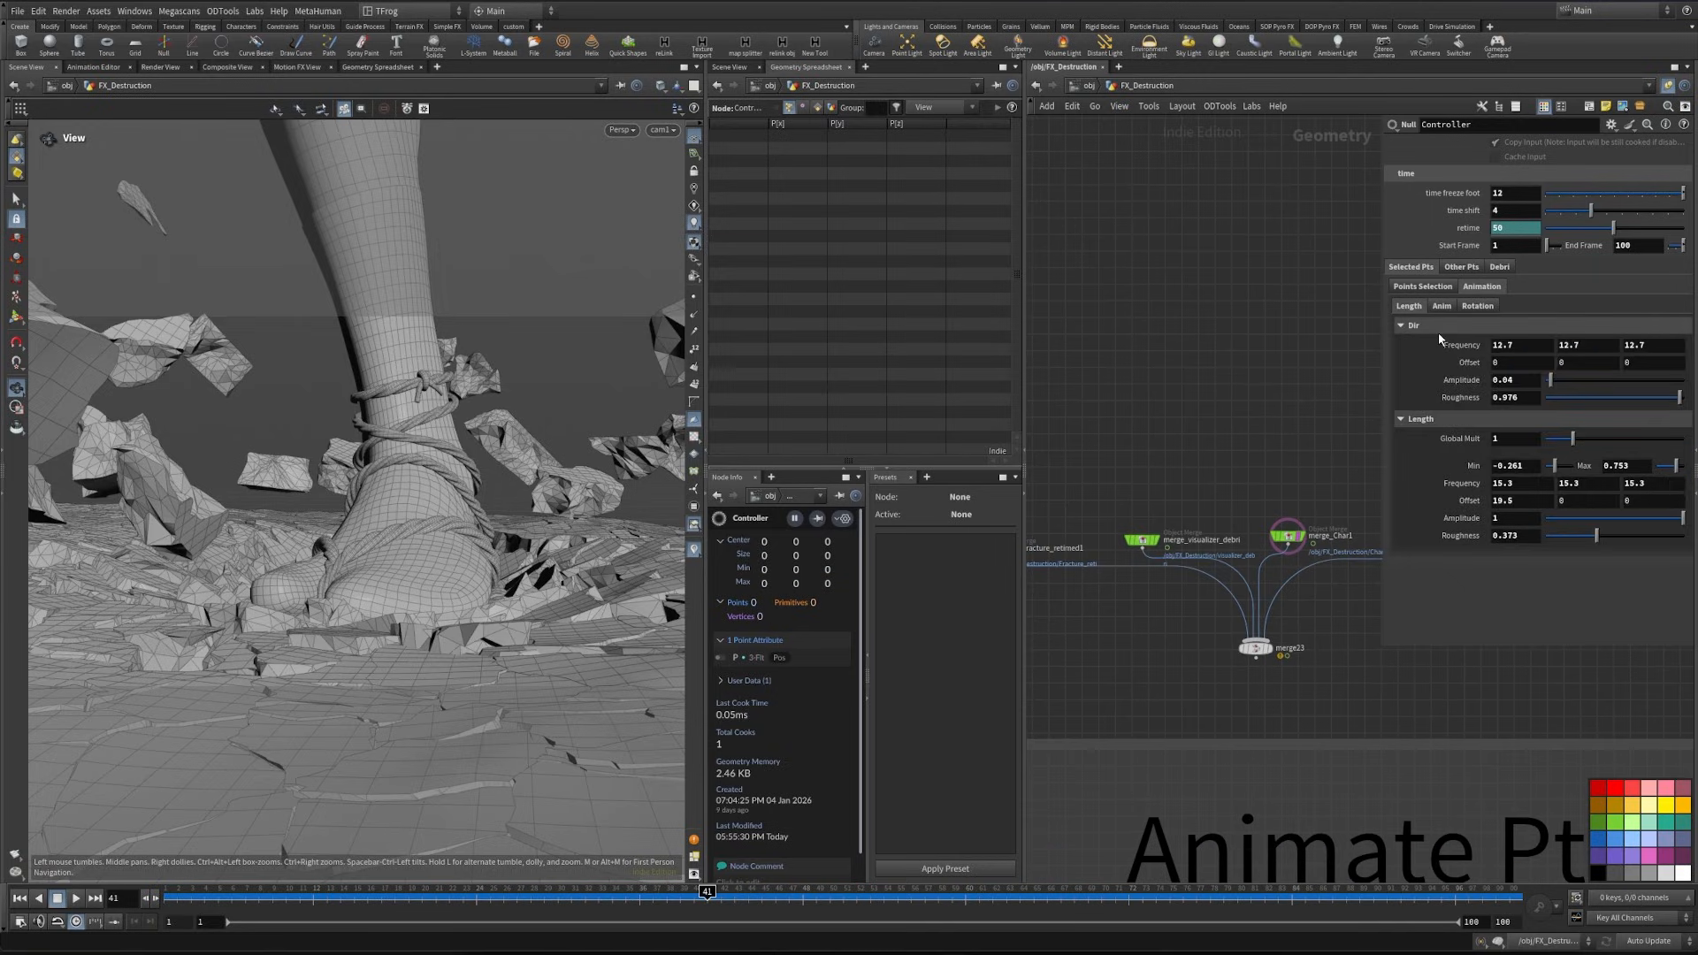
pyautogui.click(1423, 286)
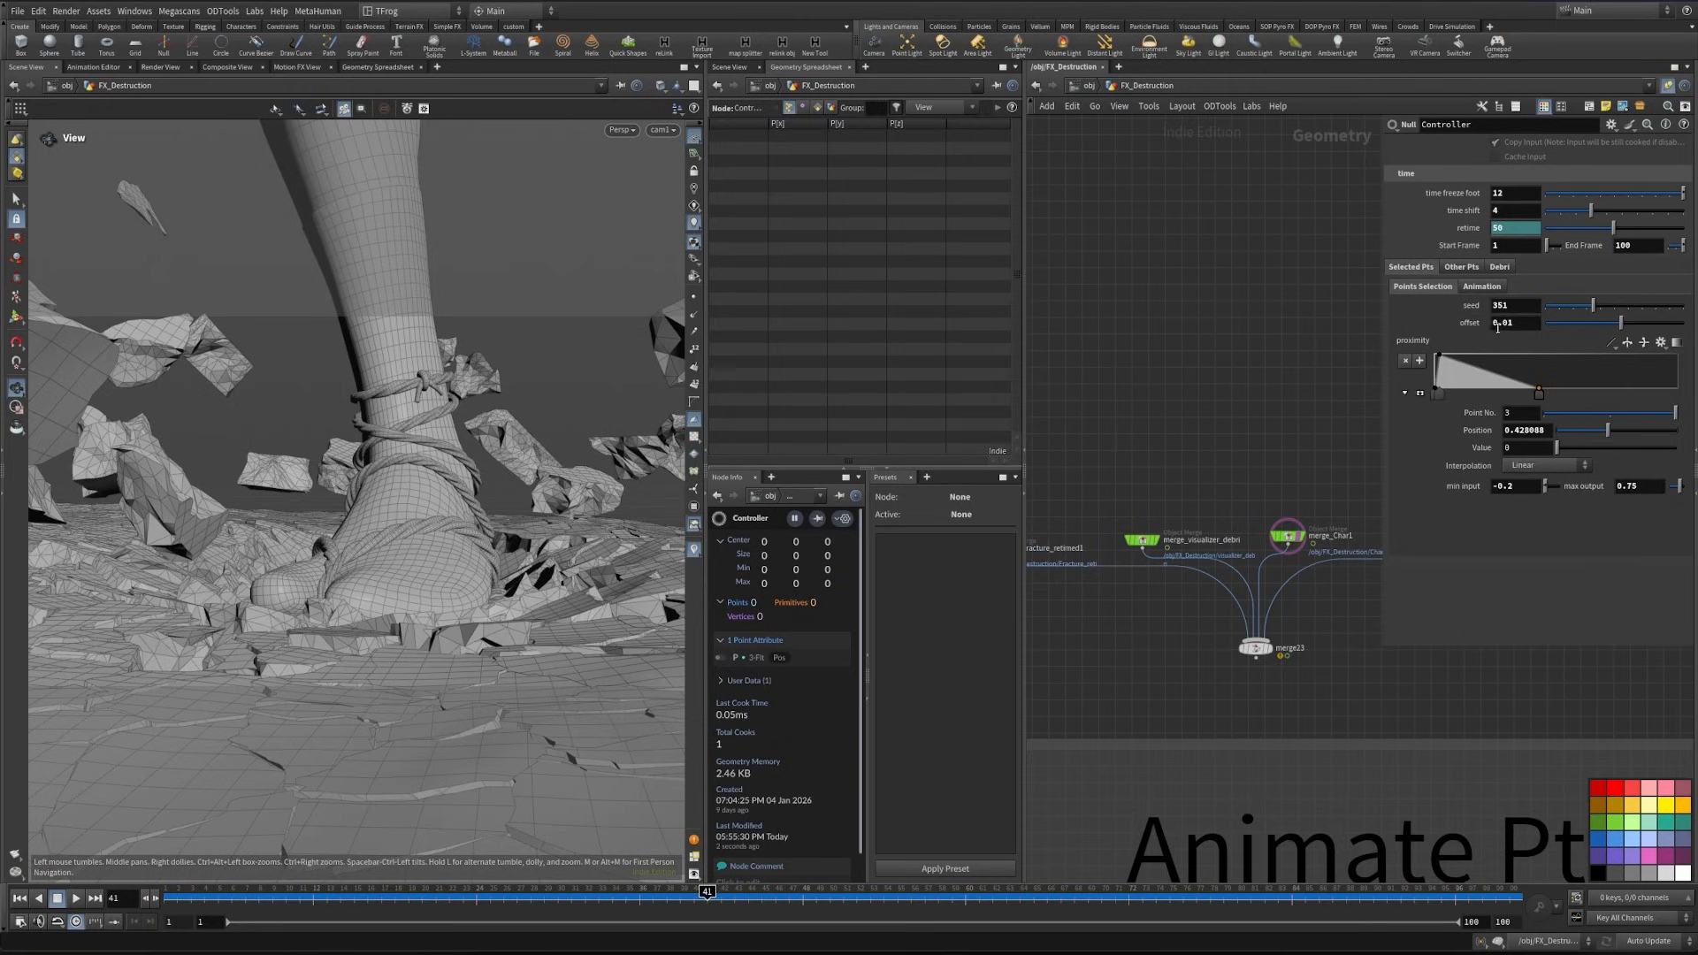
pyautogui.click(1642, 486)
pyautogui.write('8')
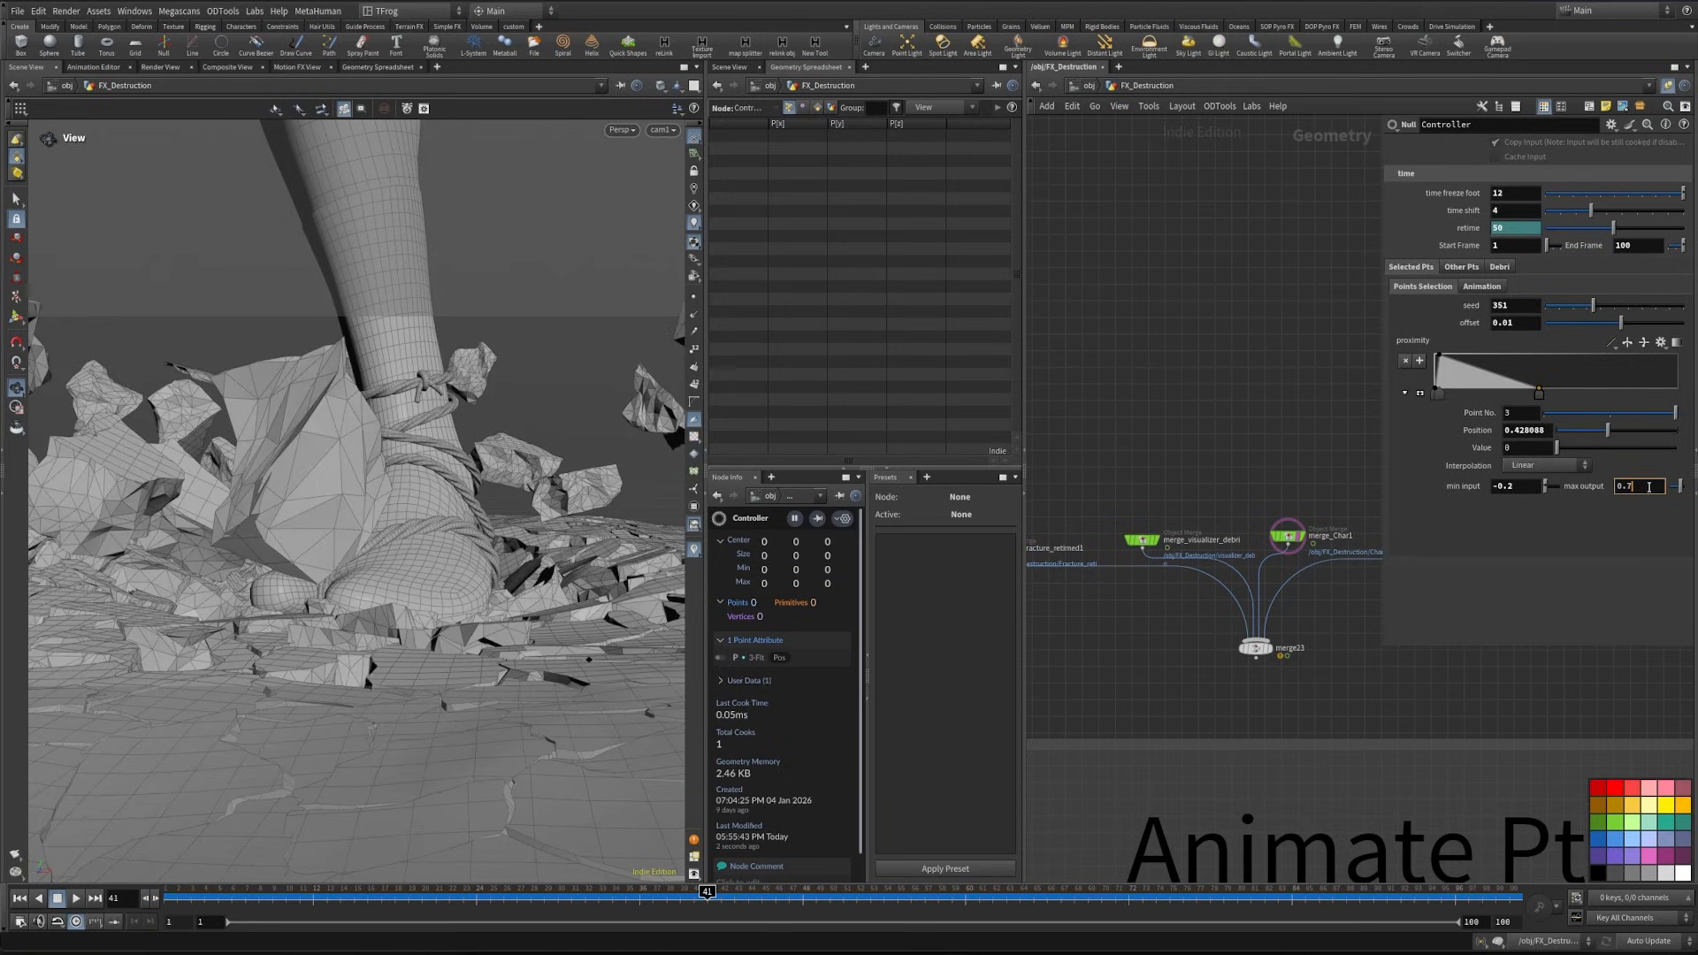
pyautogui.press('Return')
pyautogui.write('.79')
pyautogui.press('Return')
pyautogui.click(1648, 486)
pyautogui.write('7')
pyautogui.press('Return')
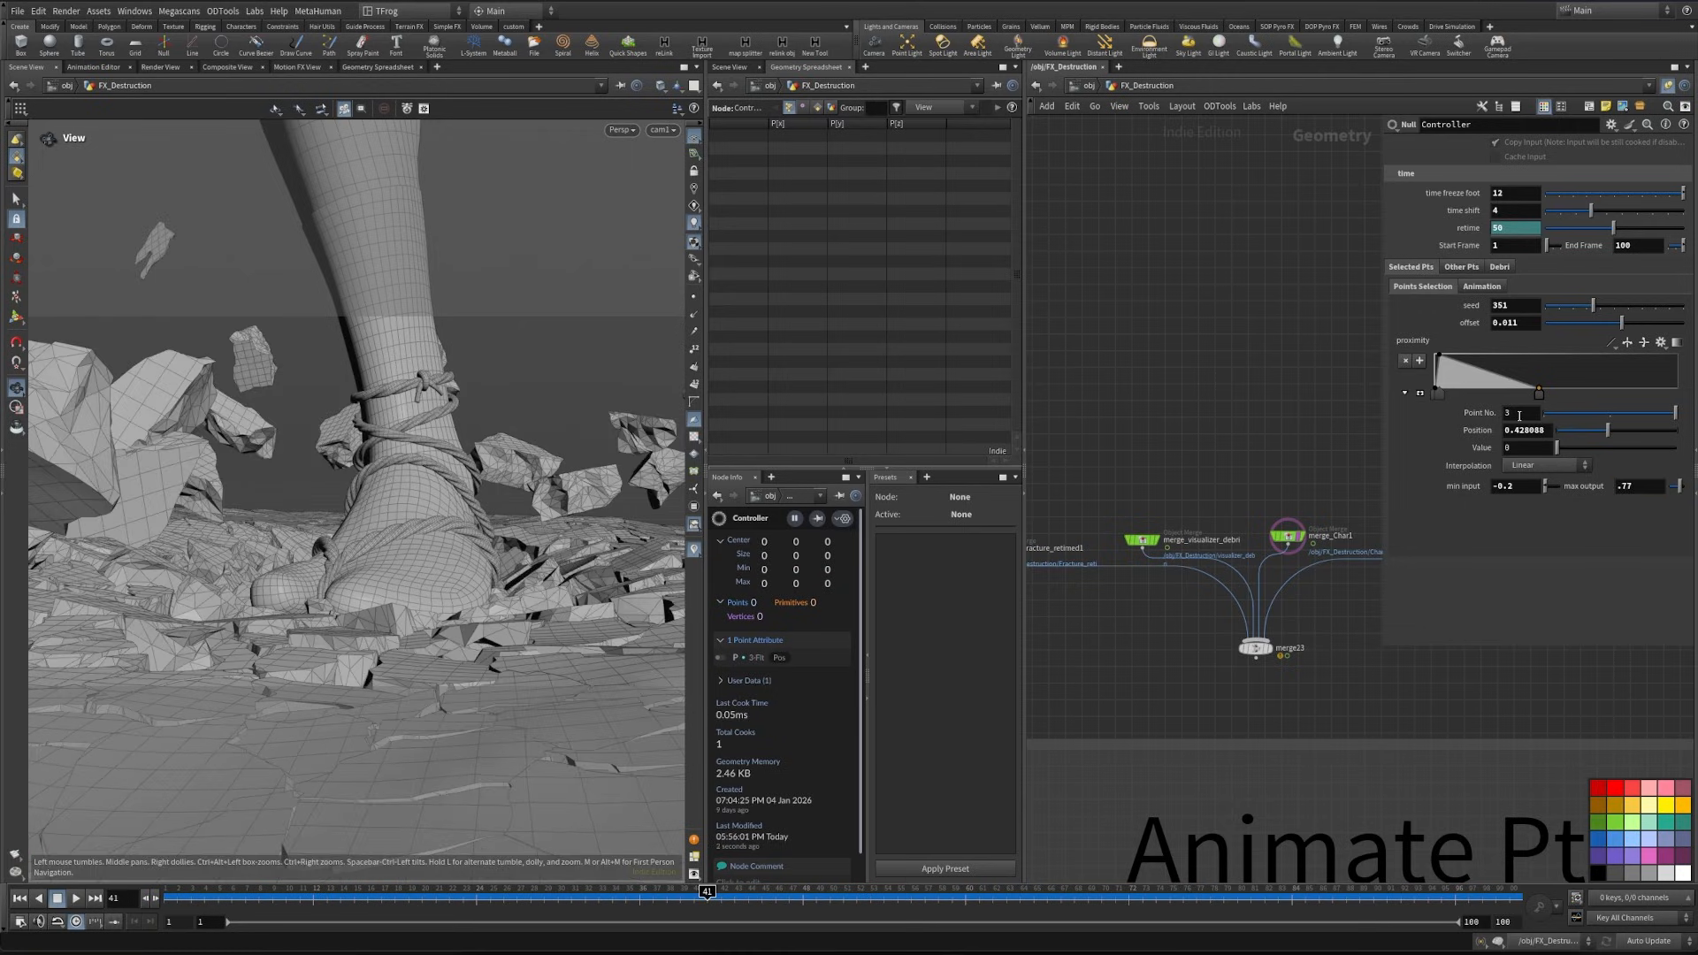
# - Shift the proximity ramp's third point slightly inward and raise the Selected Pts seed to 358
pyautogui.moveTo(1538, 395); pyautogui.dragTo(1534, 402)
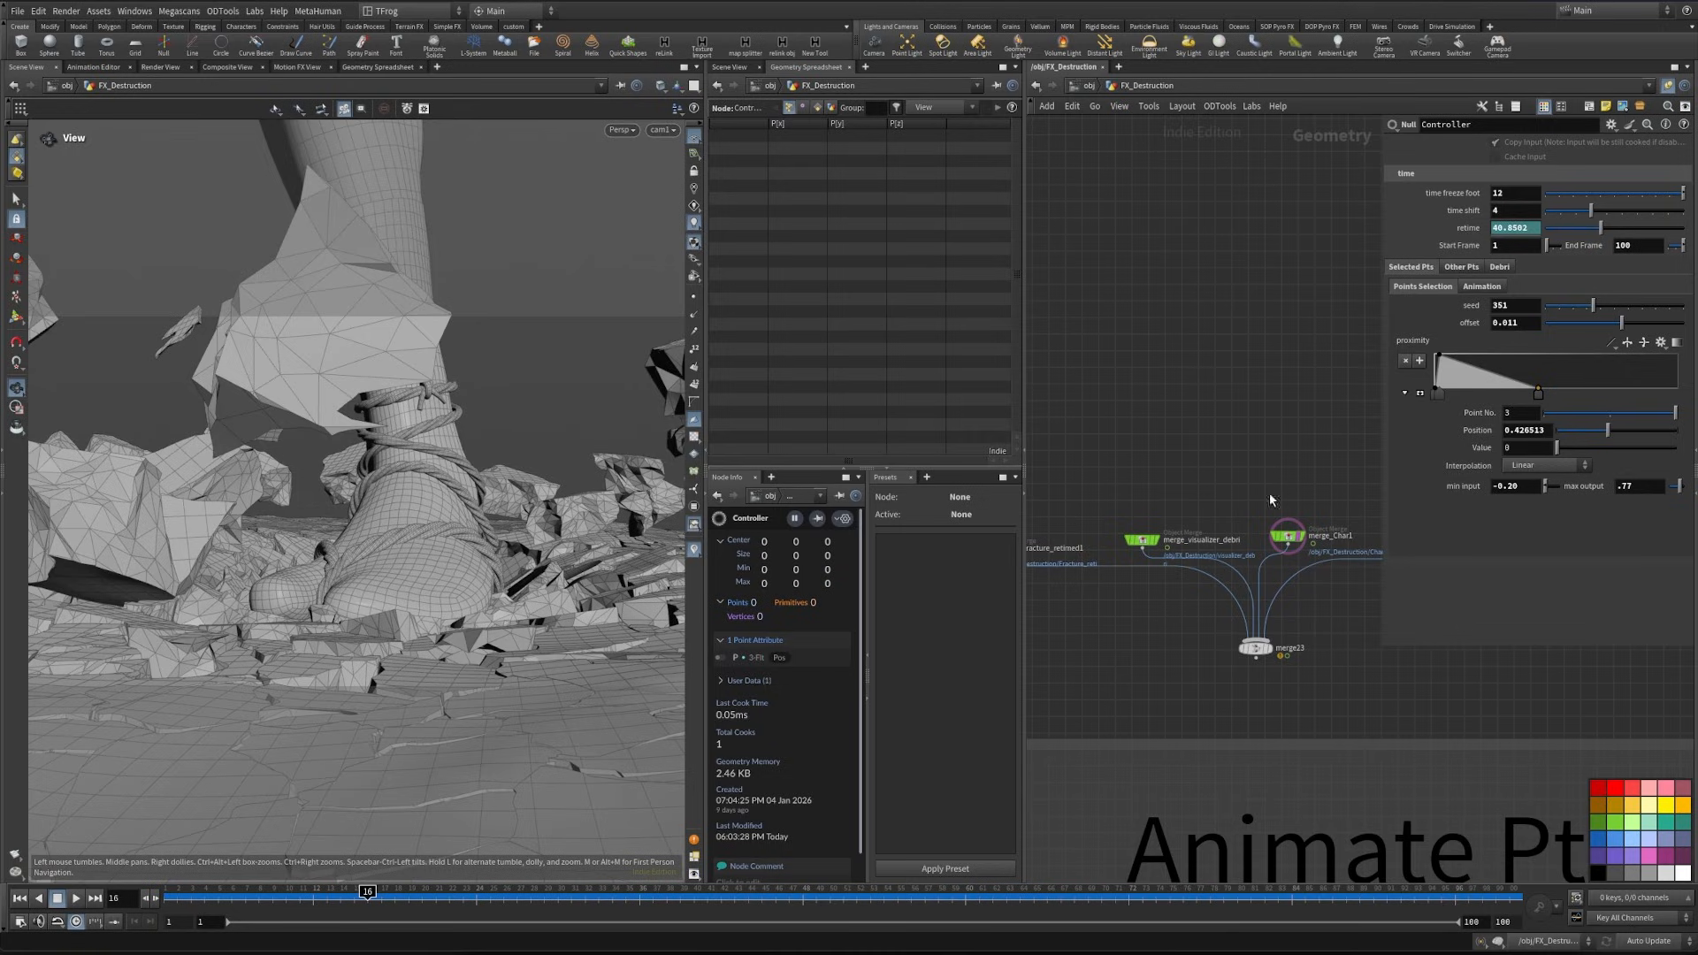
pyautogui.click(1522, 305)
pyautogui.scroll(1, 1521, 305)
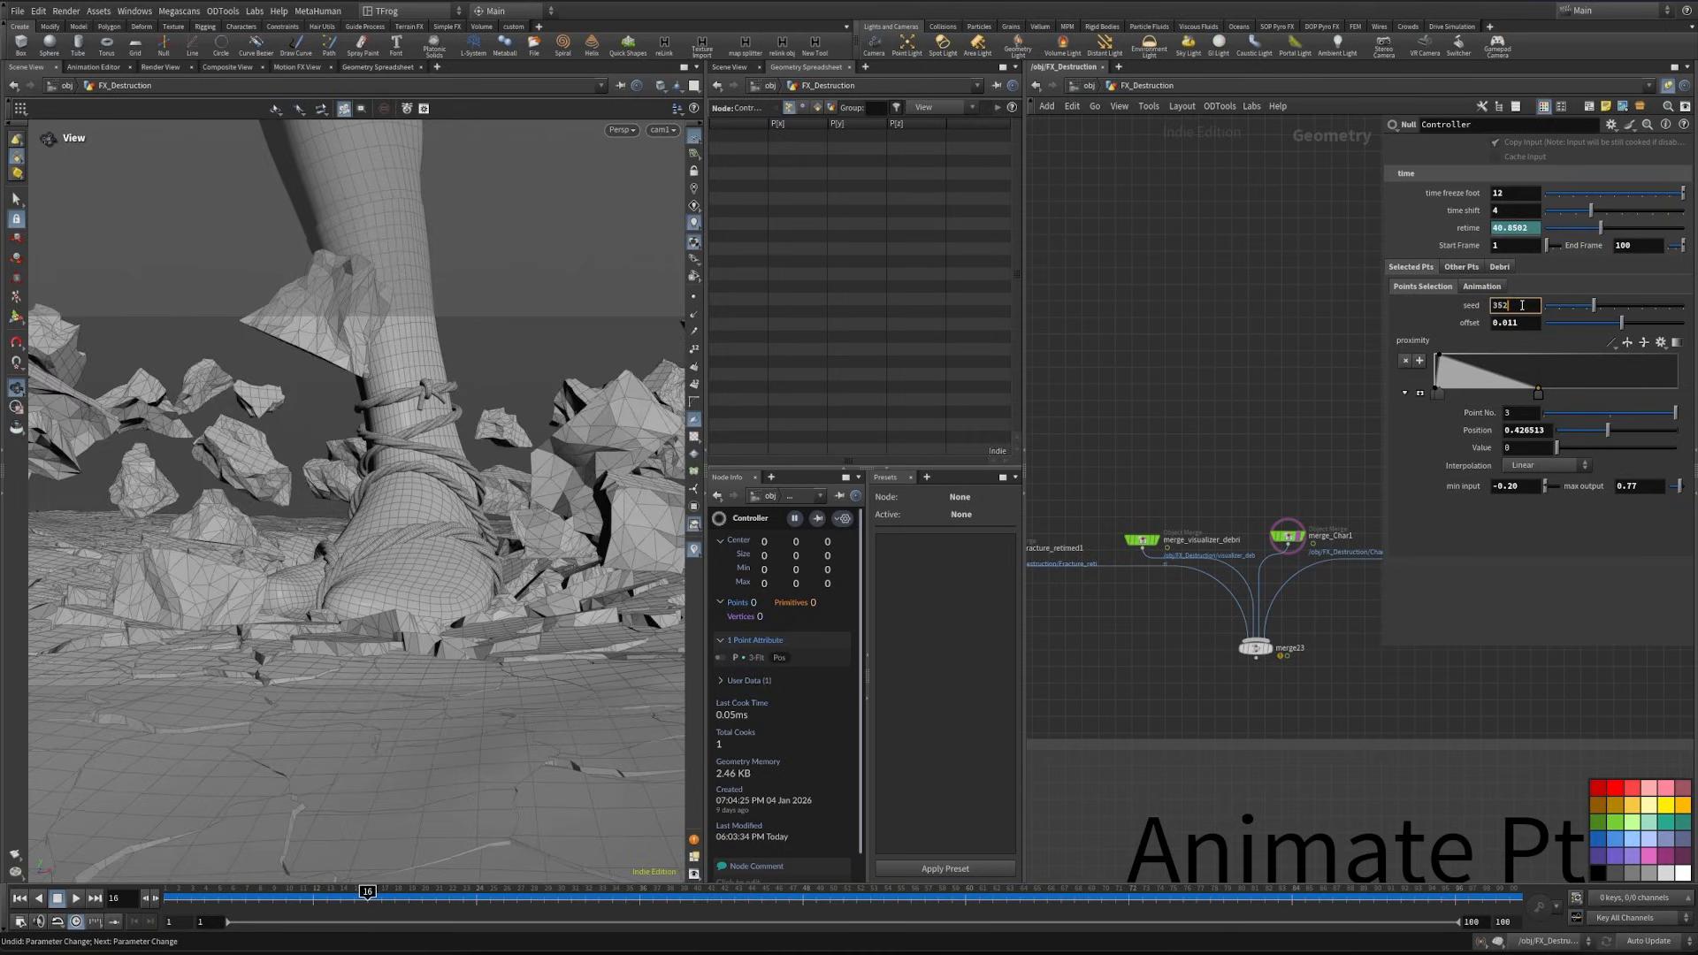
pyautogui.scroll(5, 1521, 305)
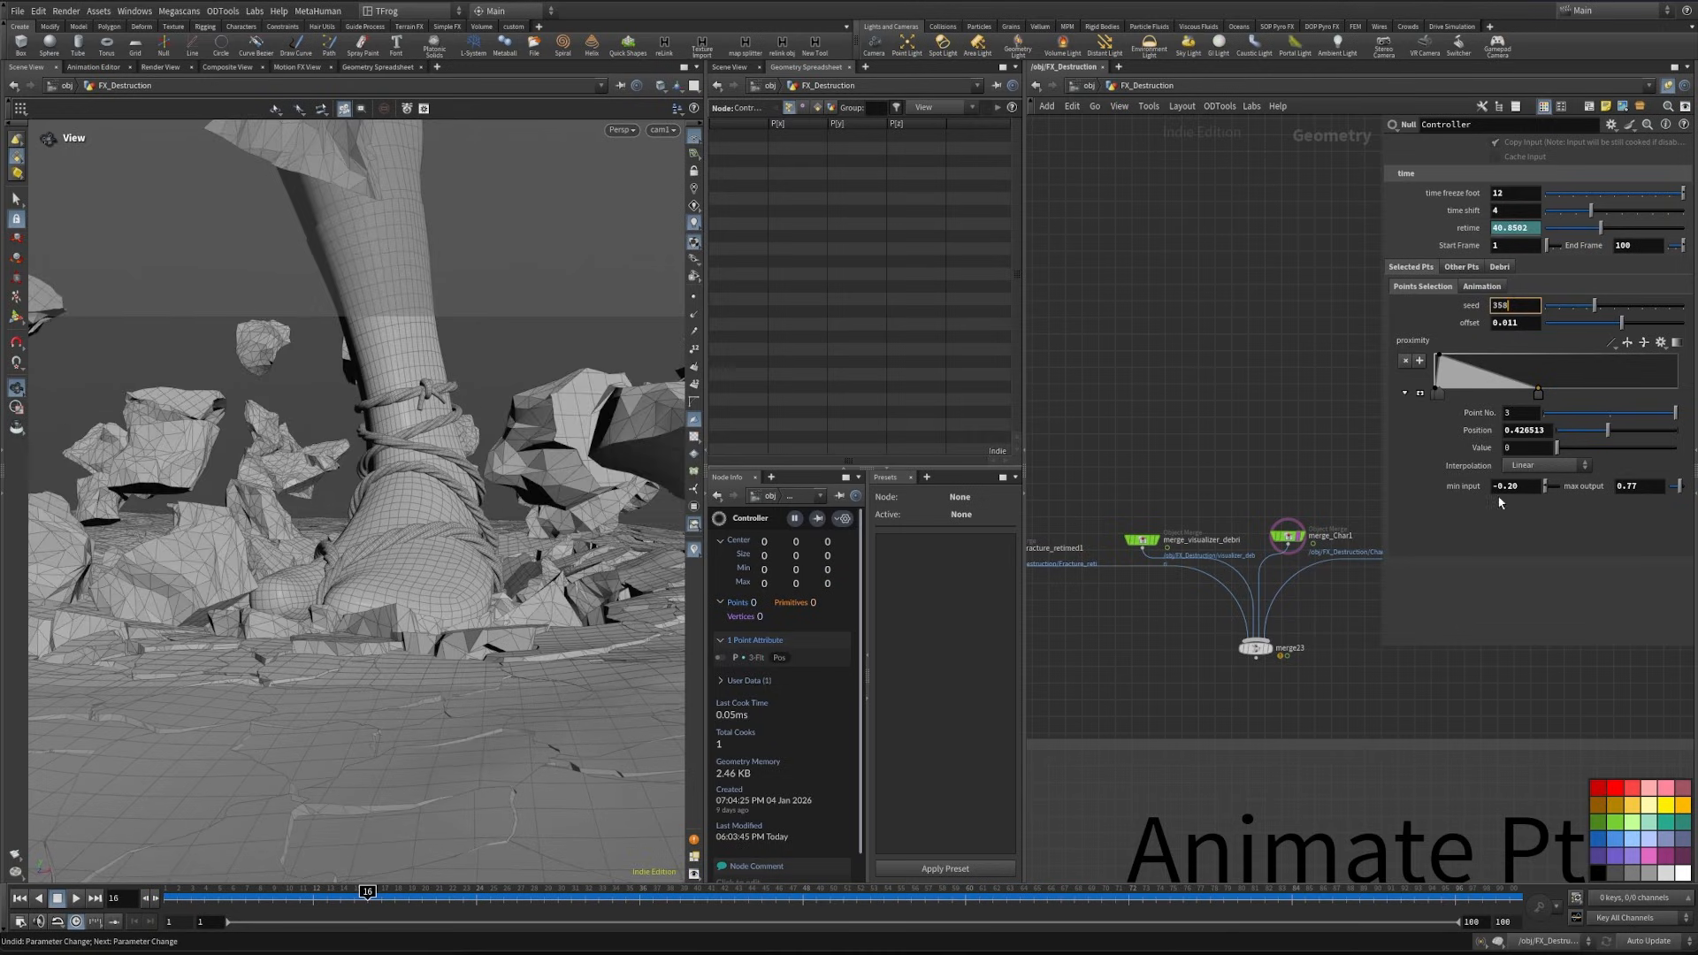
# - In the Selected Pts points selection, raise the seed to 365 and set the max output to 0.7
pyautogui.click(1647, 485)
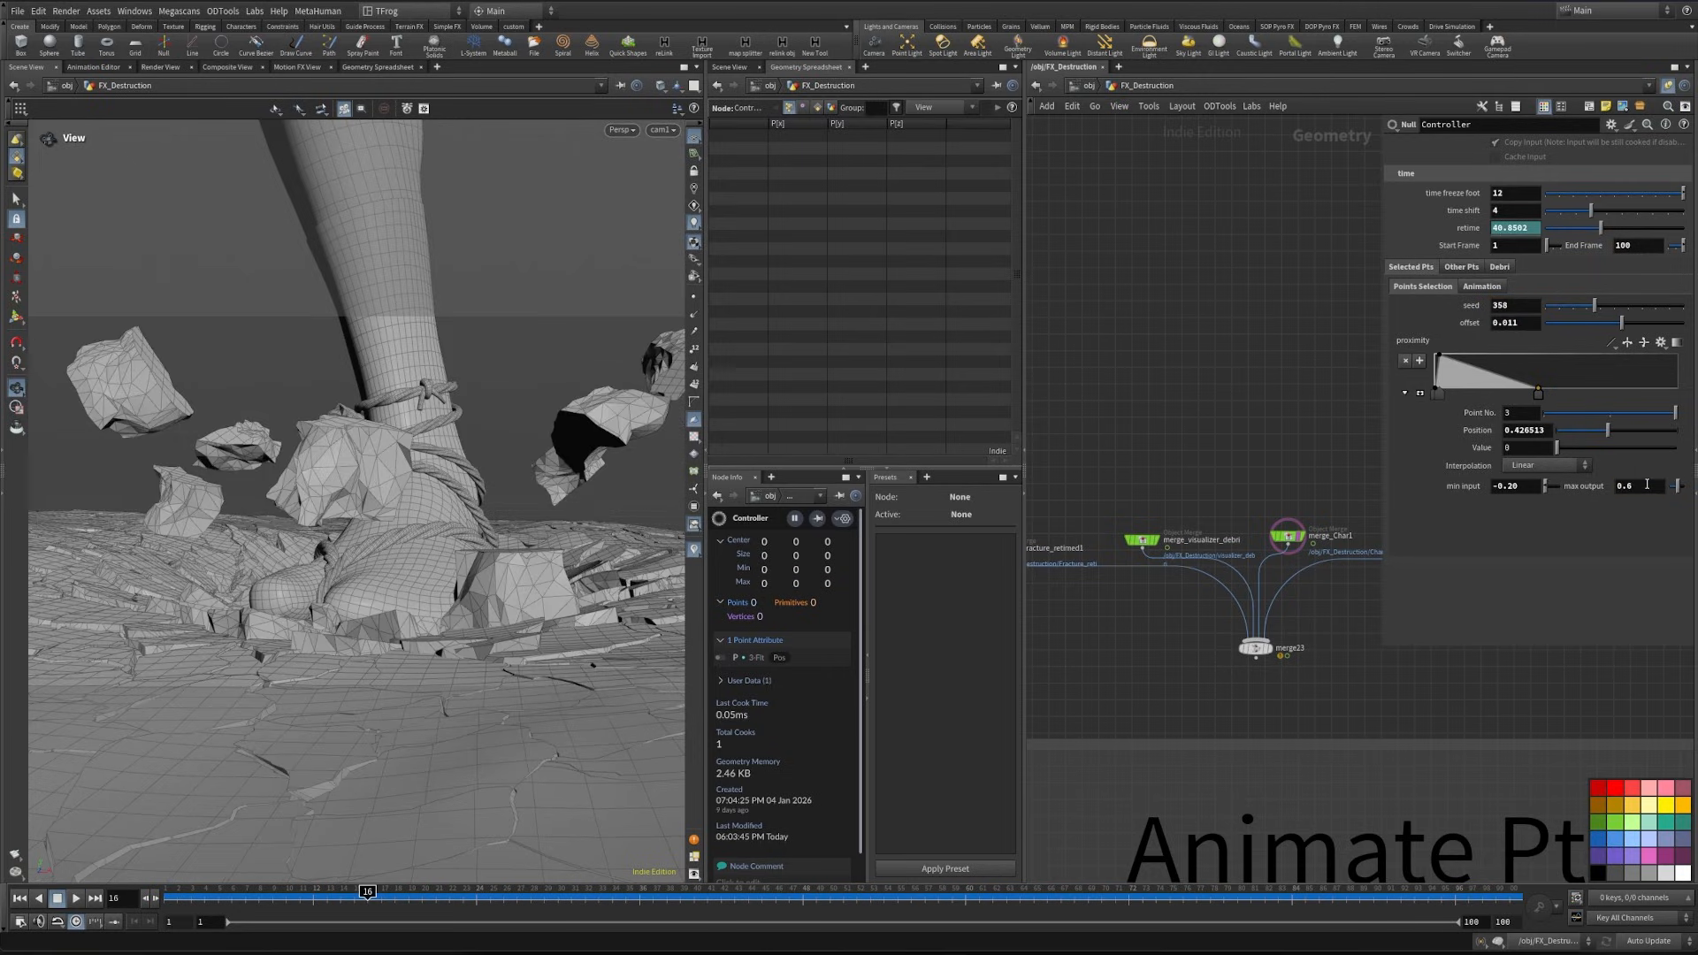
pyautogui.press('BackSpace')
pyautogui.write('7')
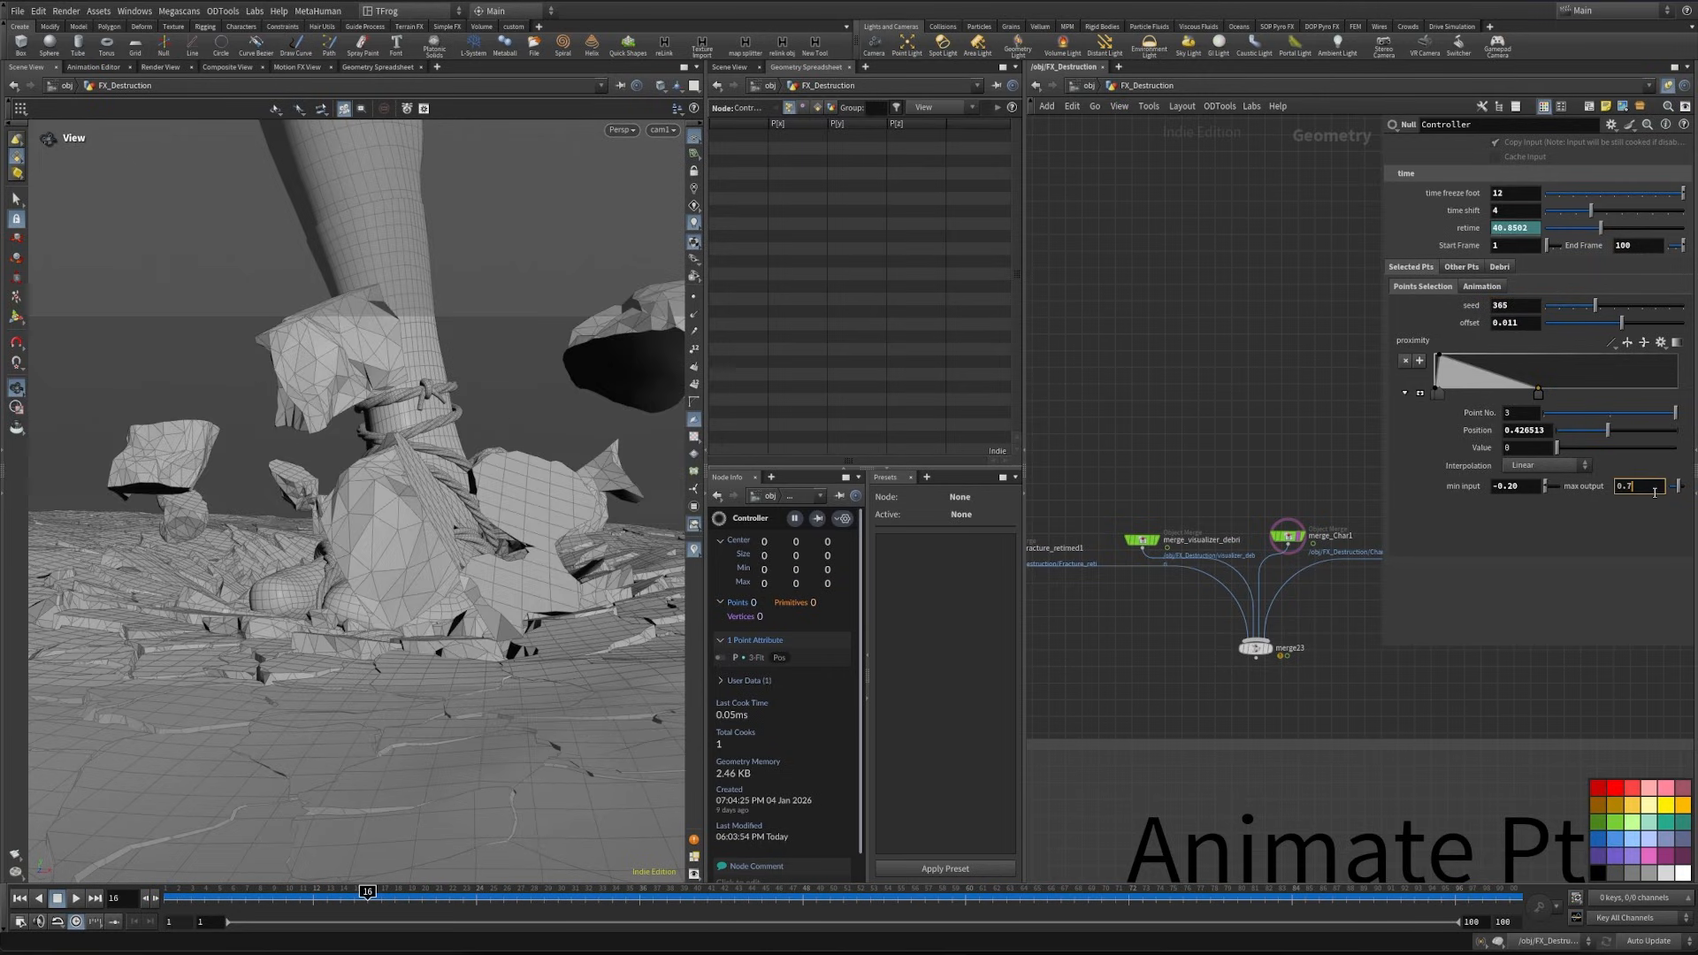
pyautogui.press('Return')
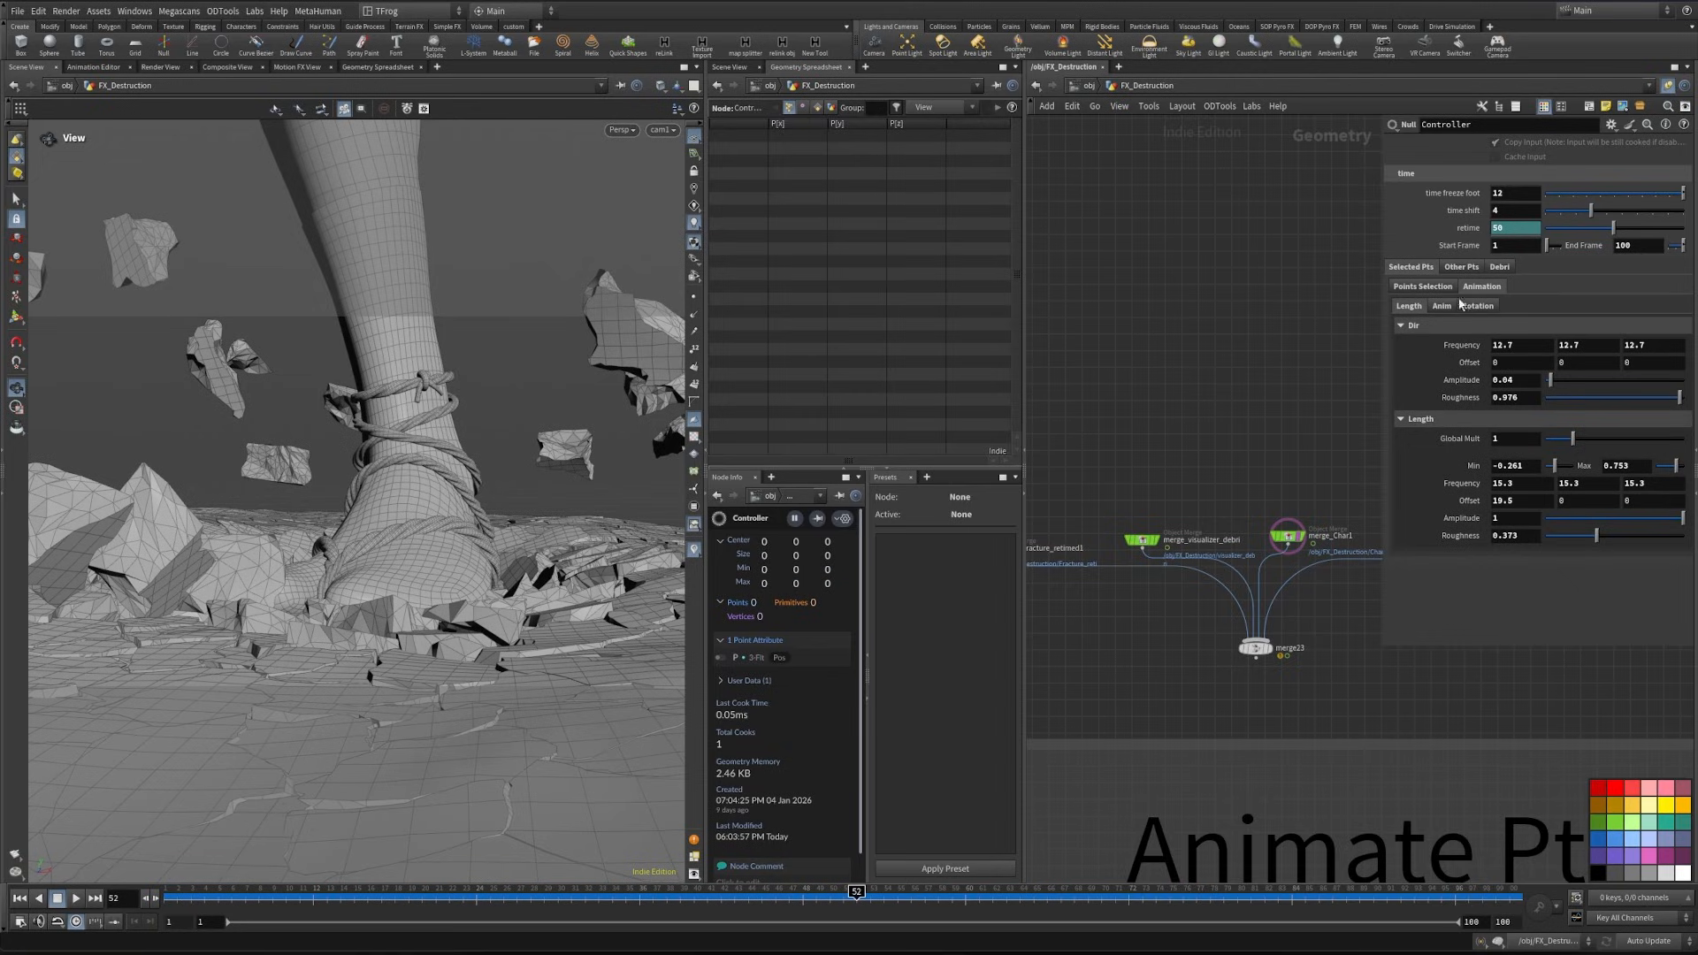
# - In the Selected Pts Anim settings, raise Min to 0.49 and lower Max to 0.77
pyautogui.click(1442, 305)
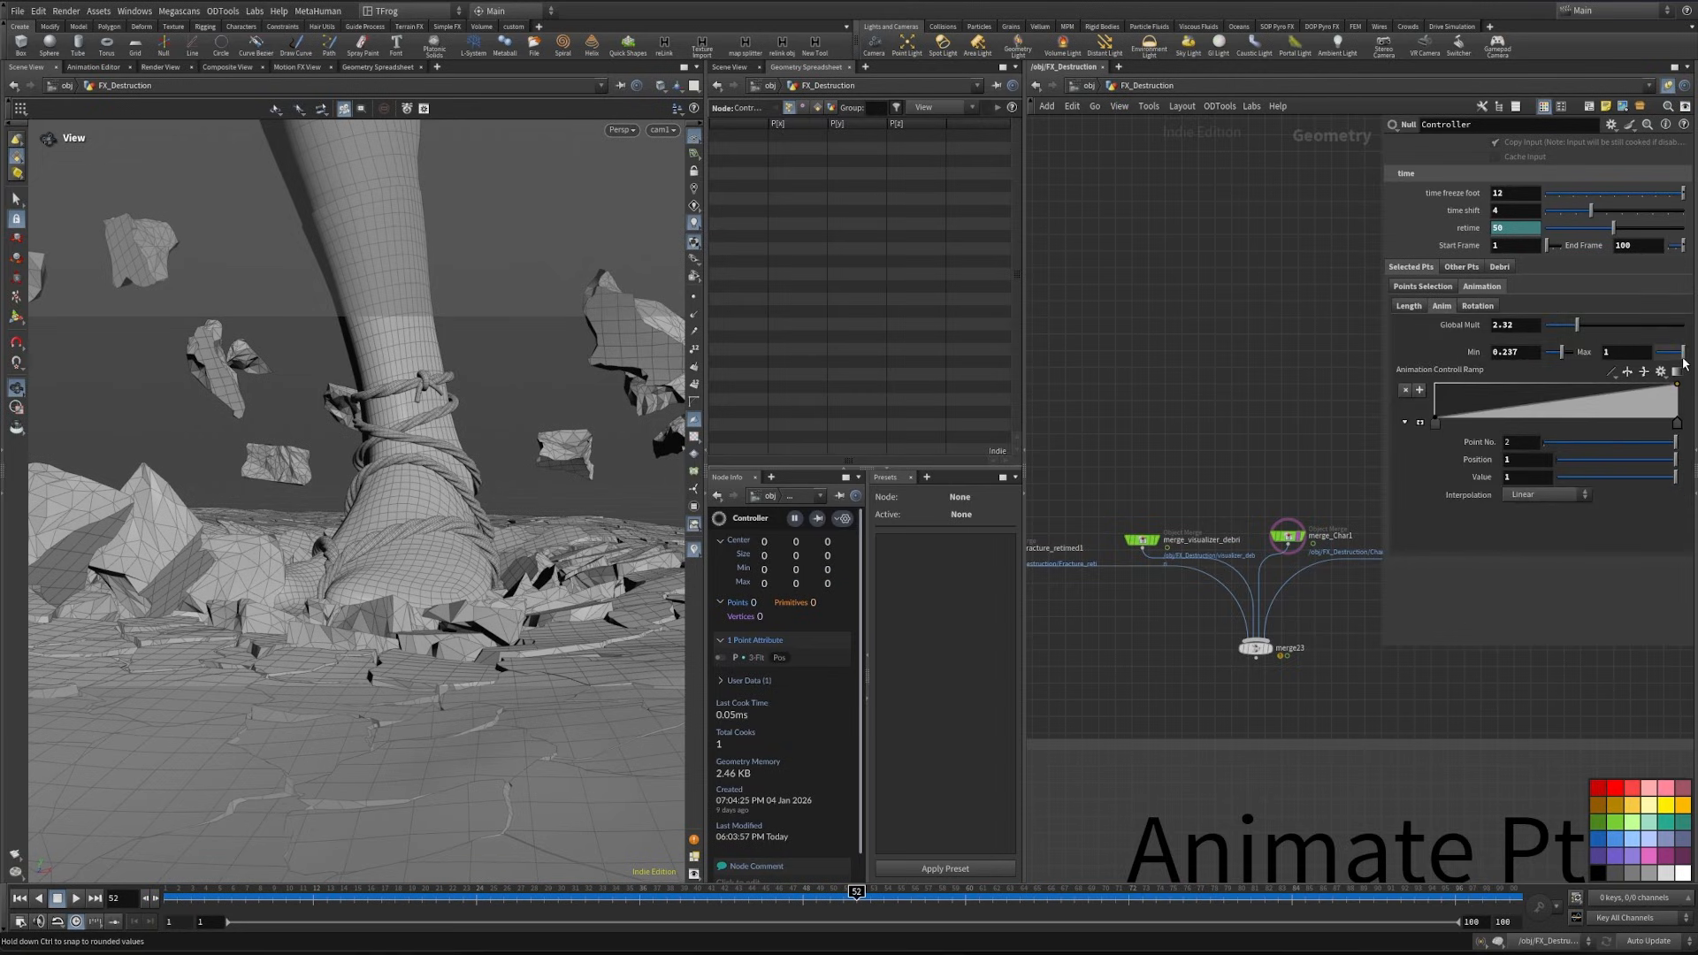
pyautogui.moveTo(1684, 361); pyautogui.dragTo(1683, 360)
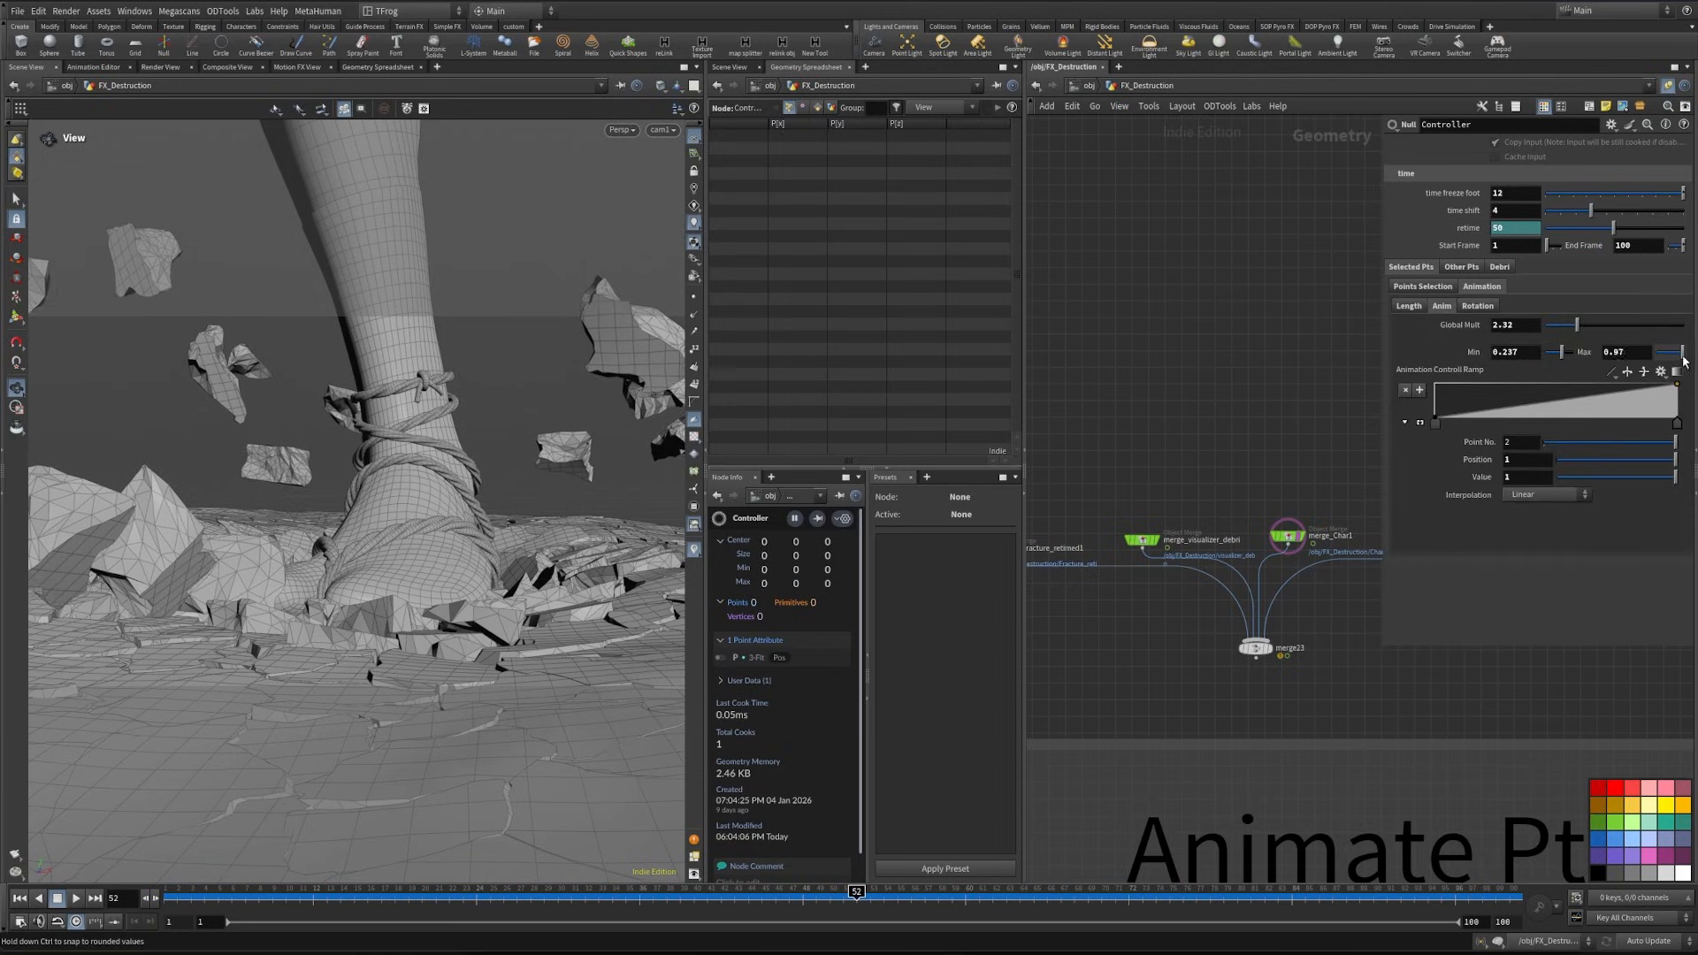
pyautogui.moveTo(1685, 361); pyautogui.dragTo(1566, 357)
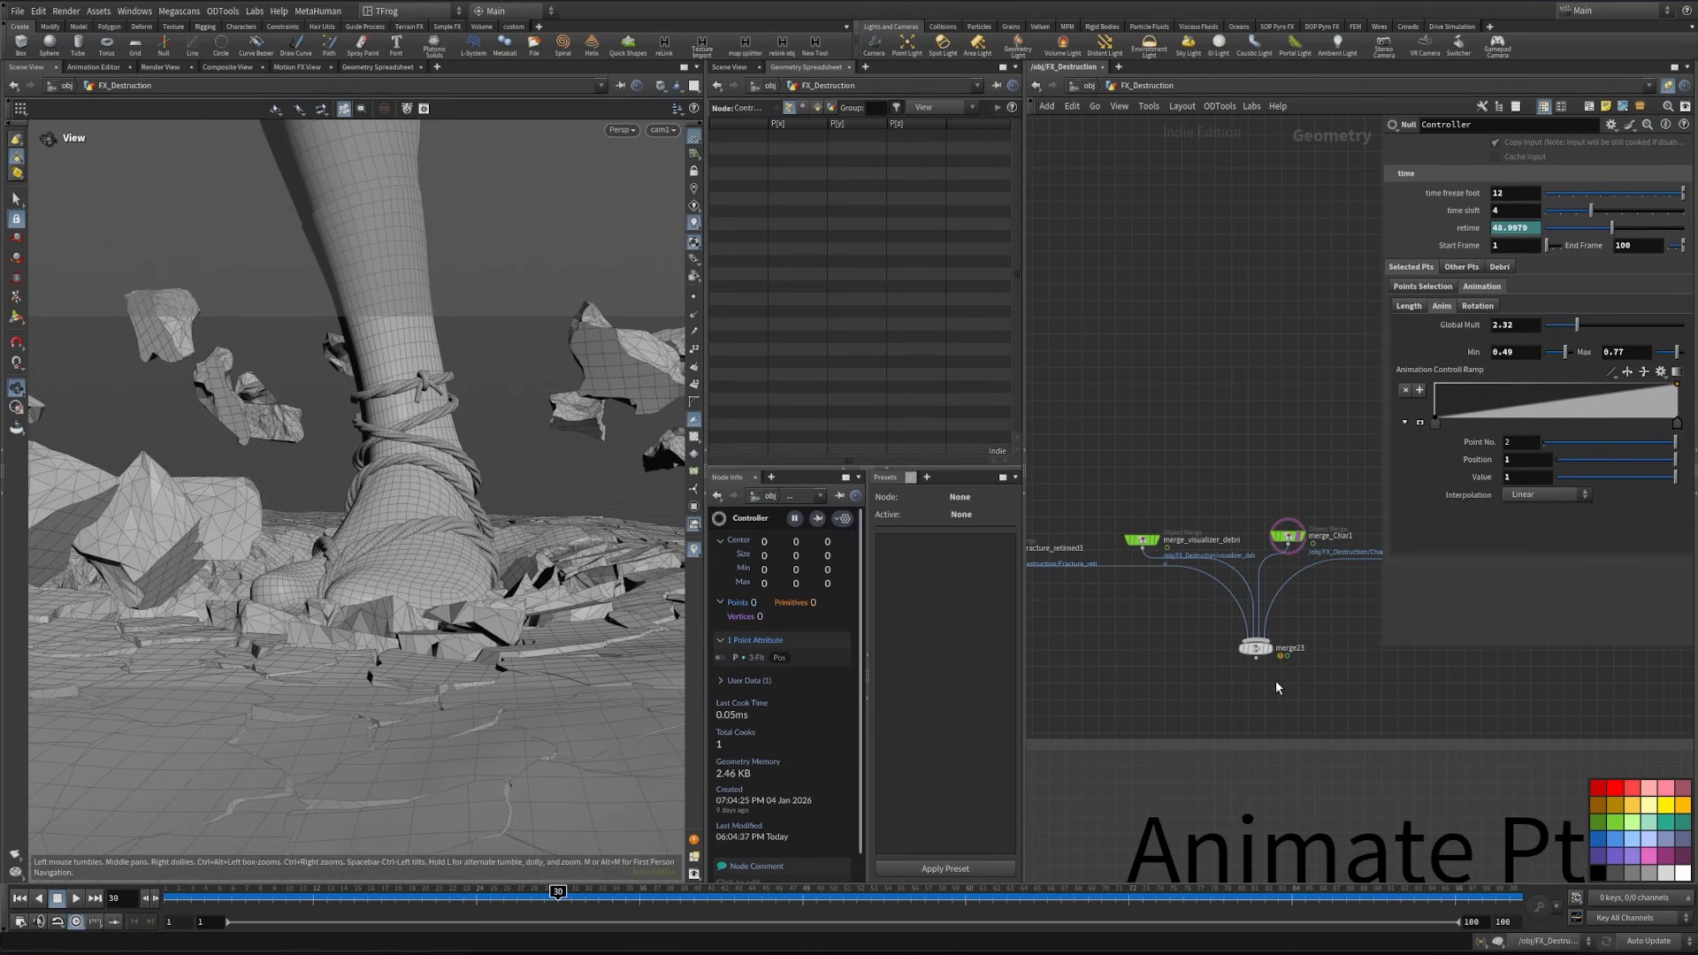
# - Display the final merge of fracture, debris and character, and generate a flipbook of the current viewport
pyautogui.moveTo(1273, 655)
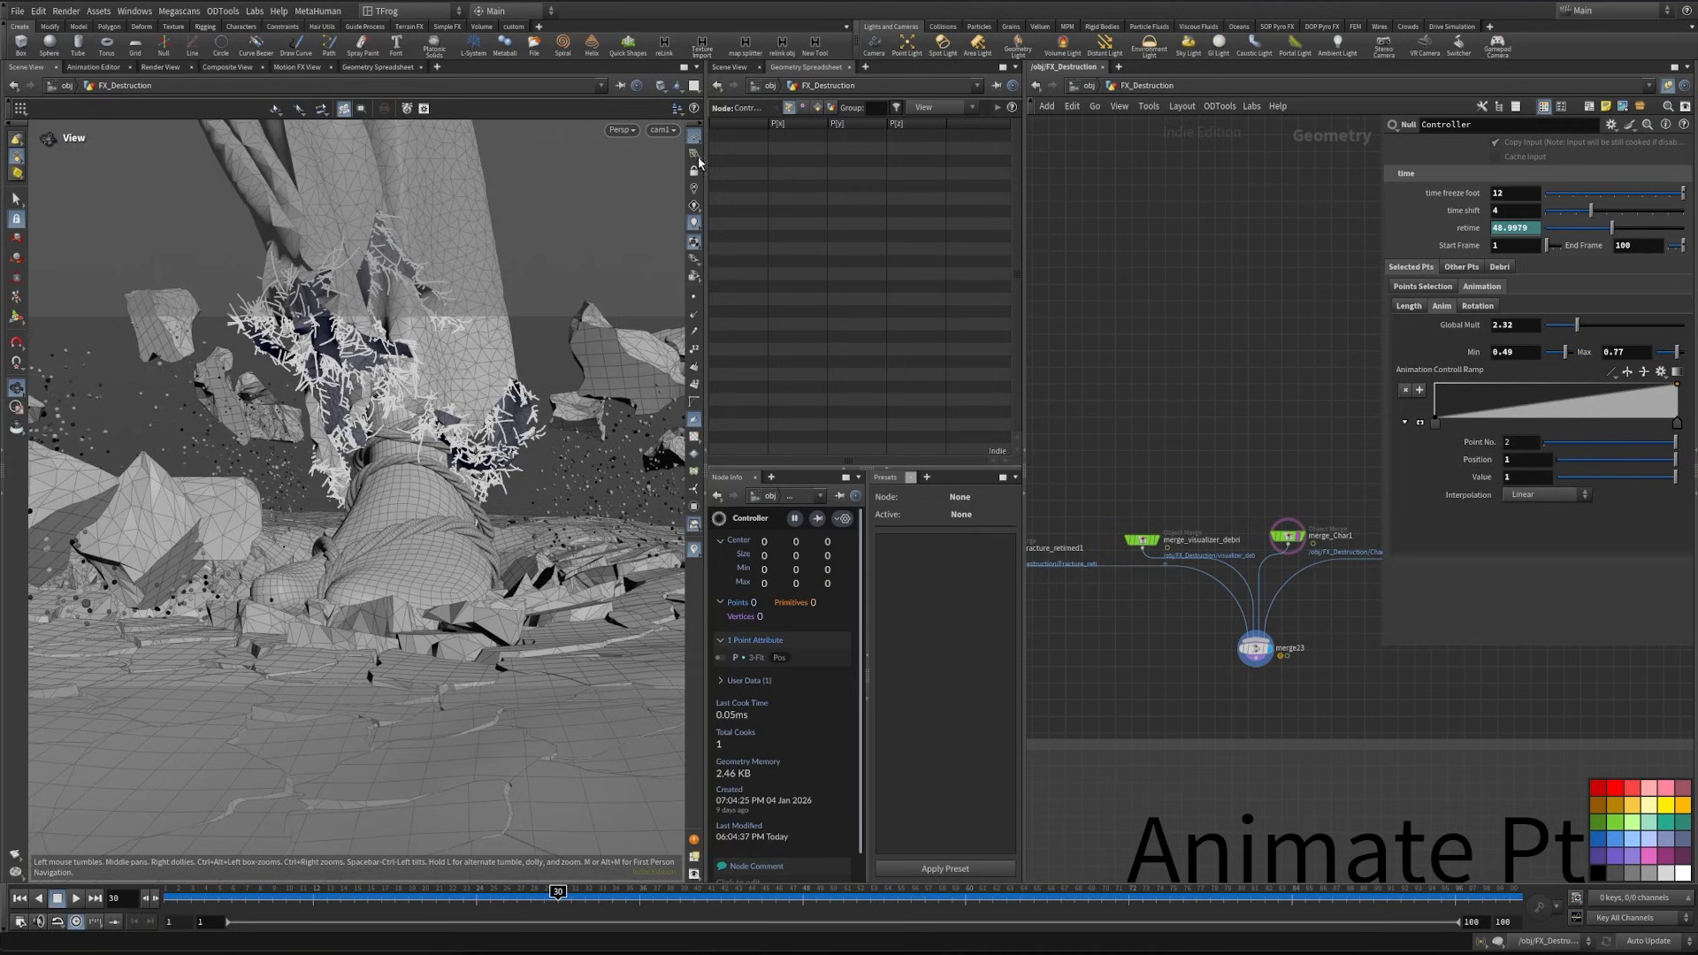
pyautogui.click(31, 867)
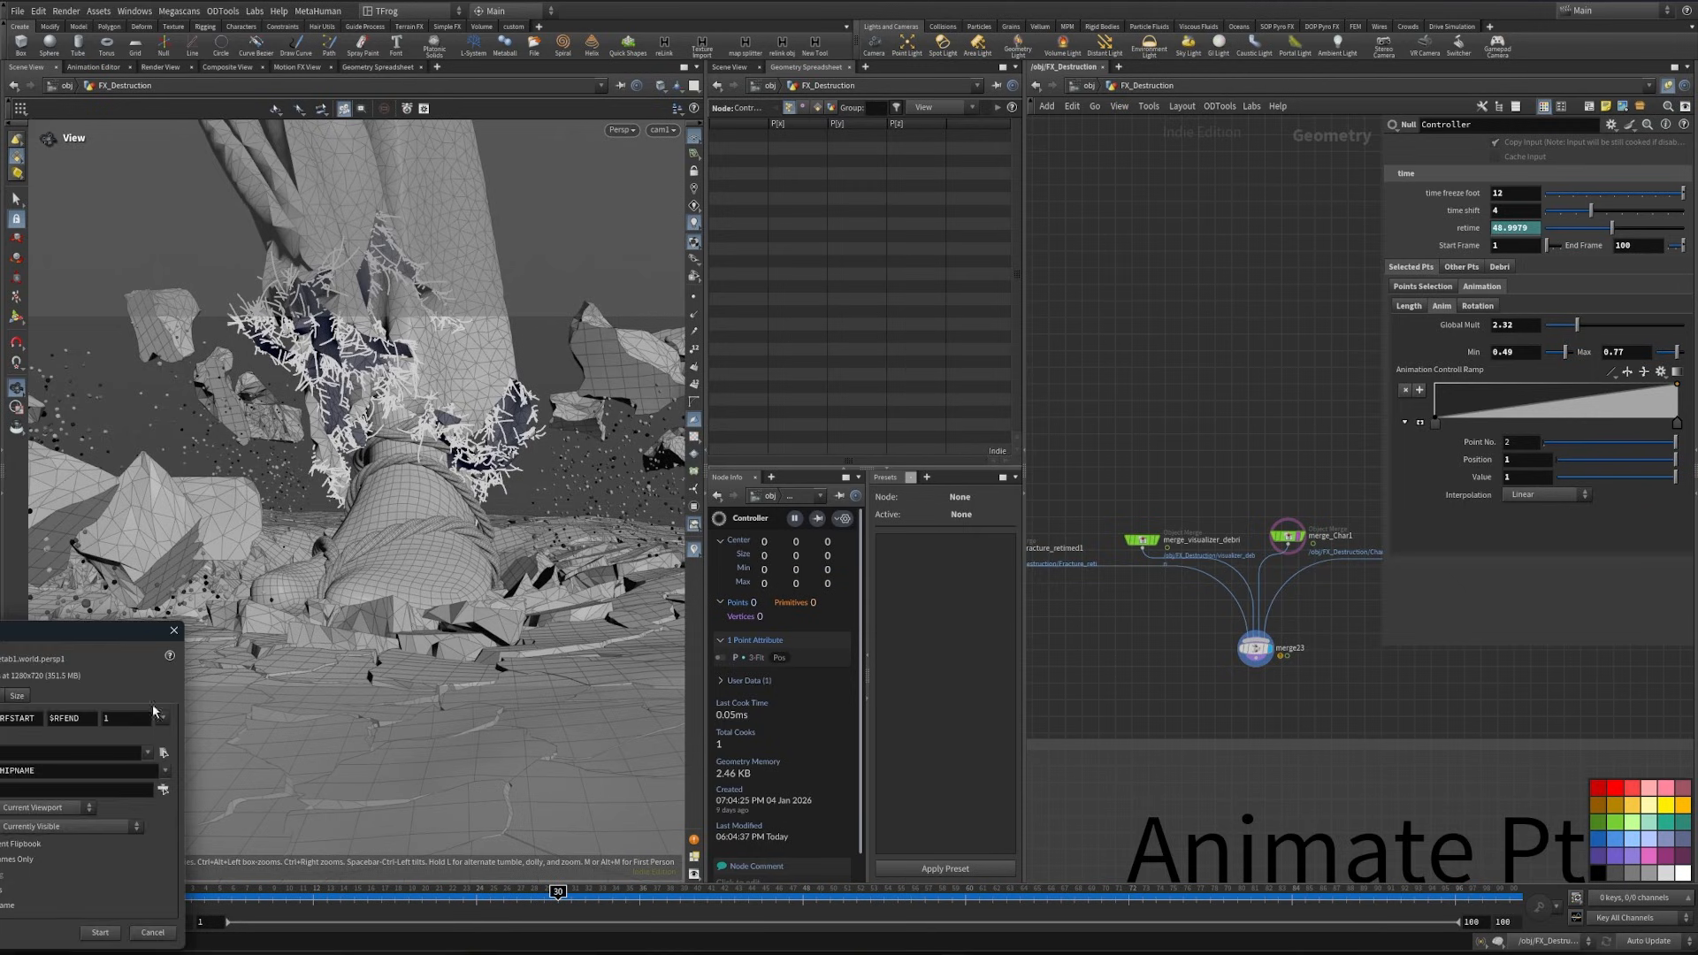
pyautogui.click(586, 738)
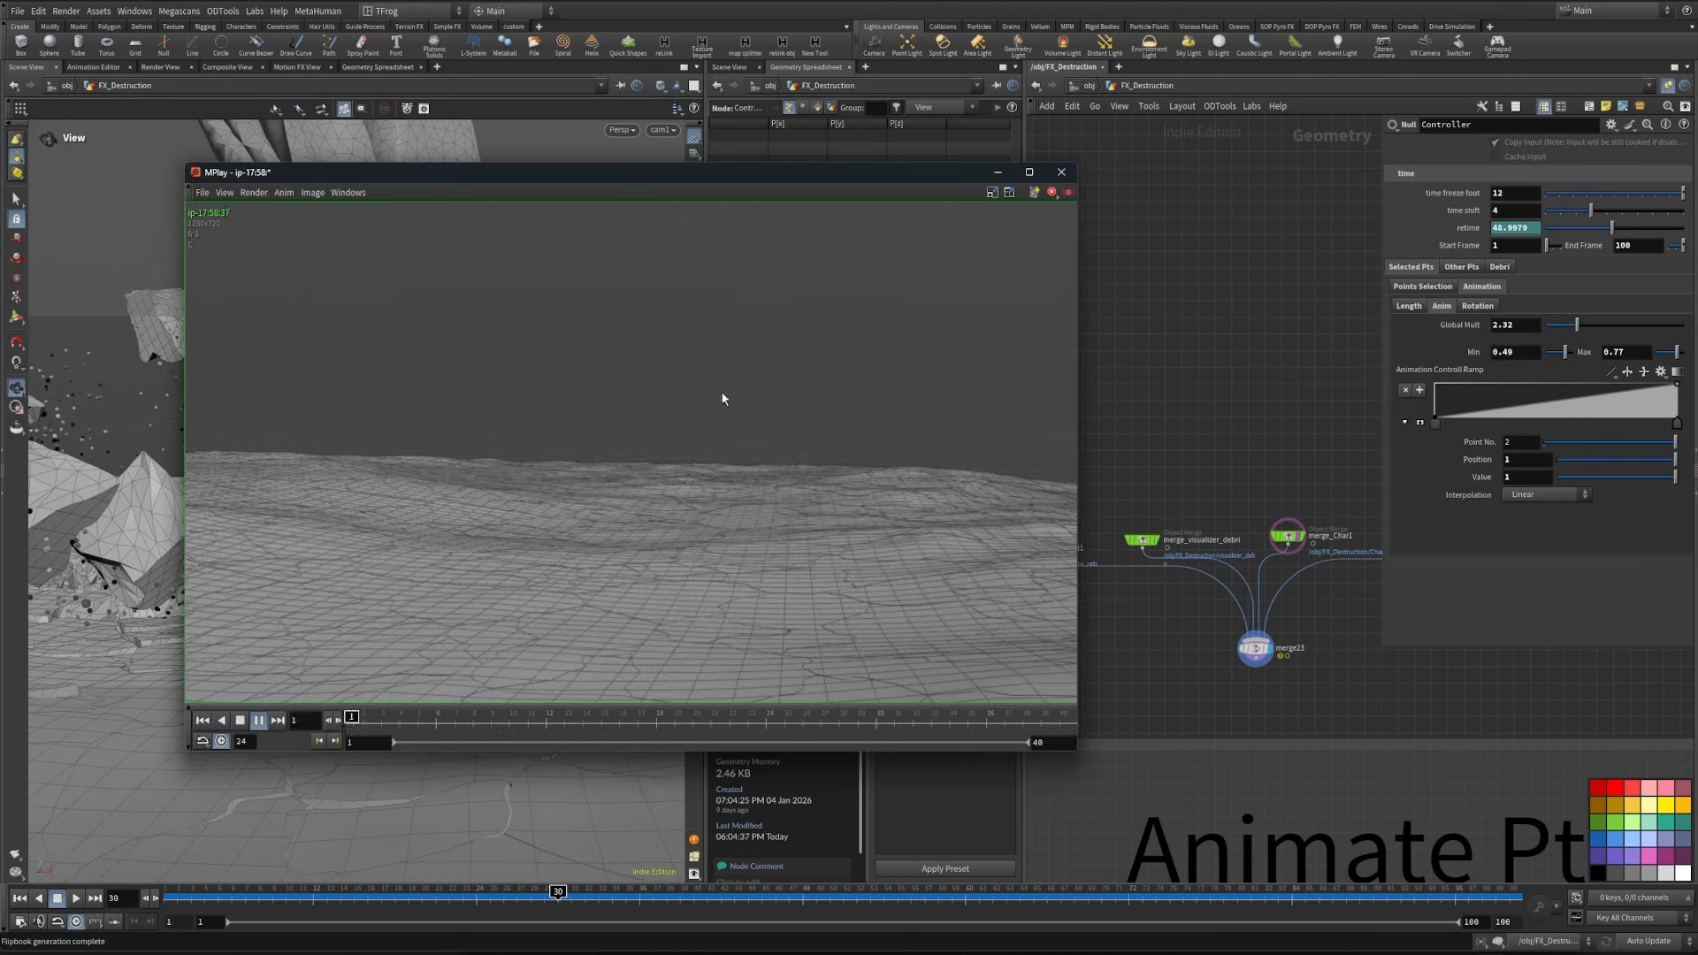
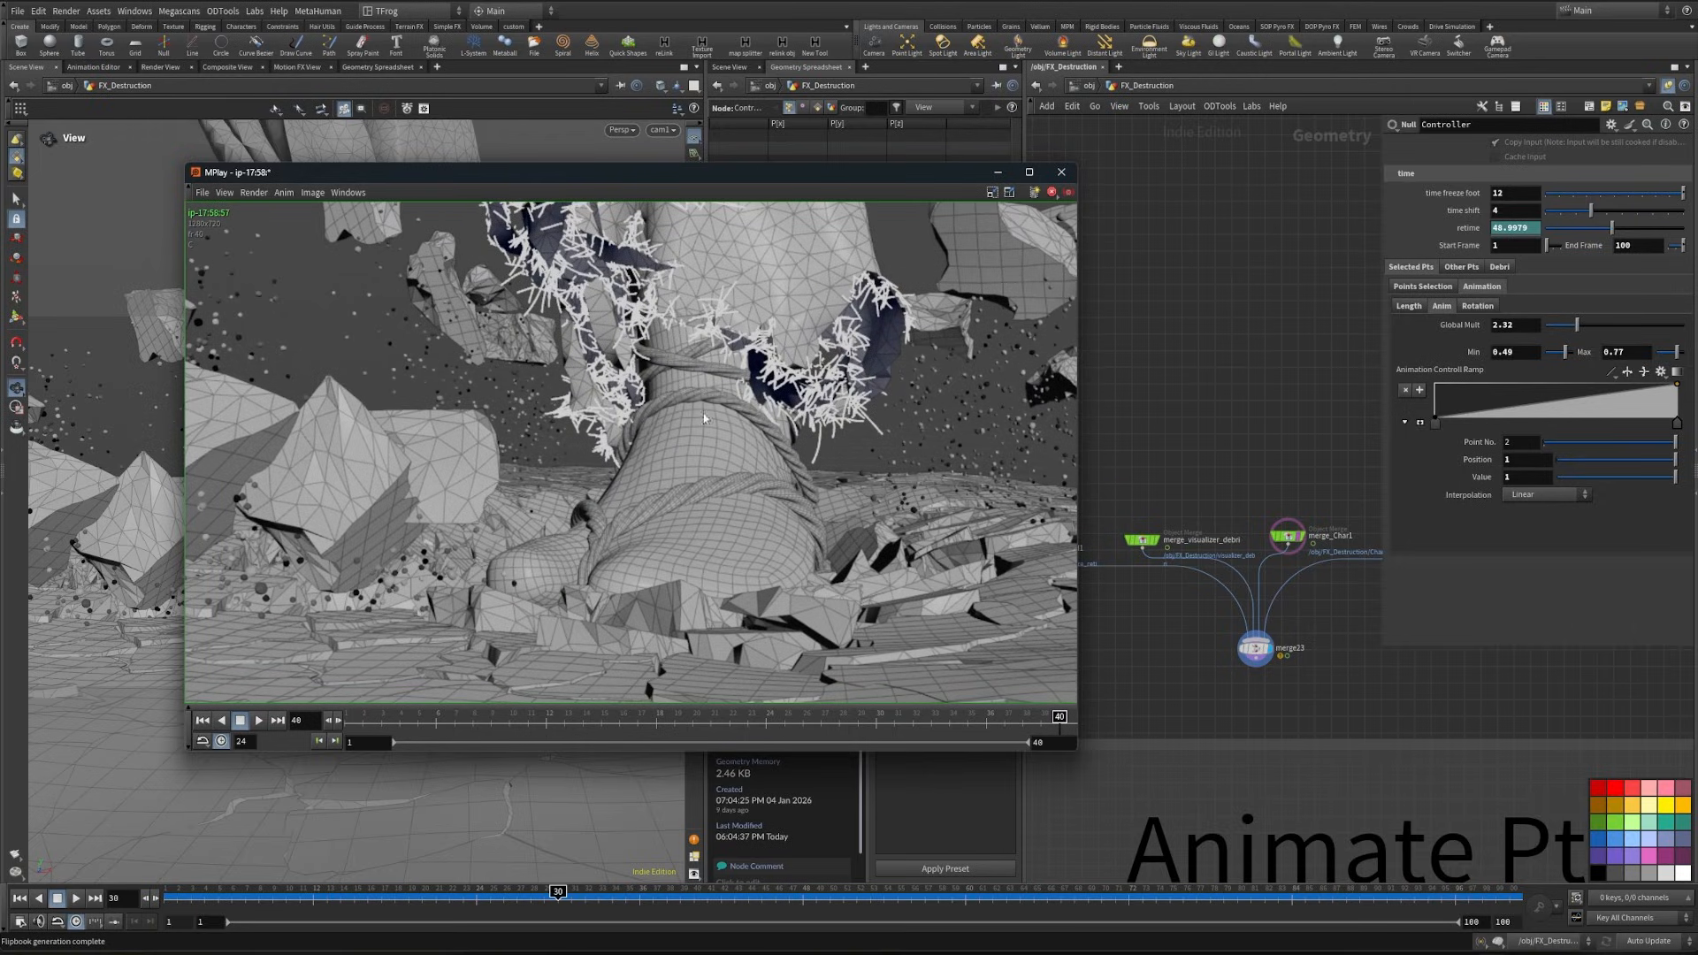
# - Set the selected points' length noise offset to 30.8 and its roughness to 0.545
pyautogui.click(998, 171)
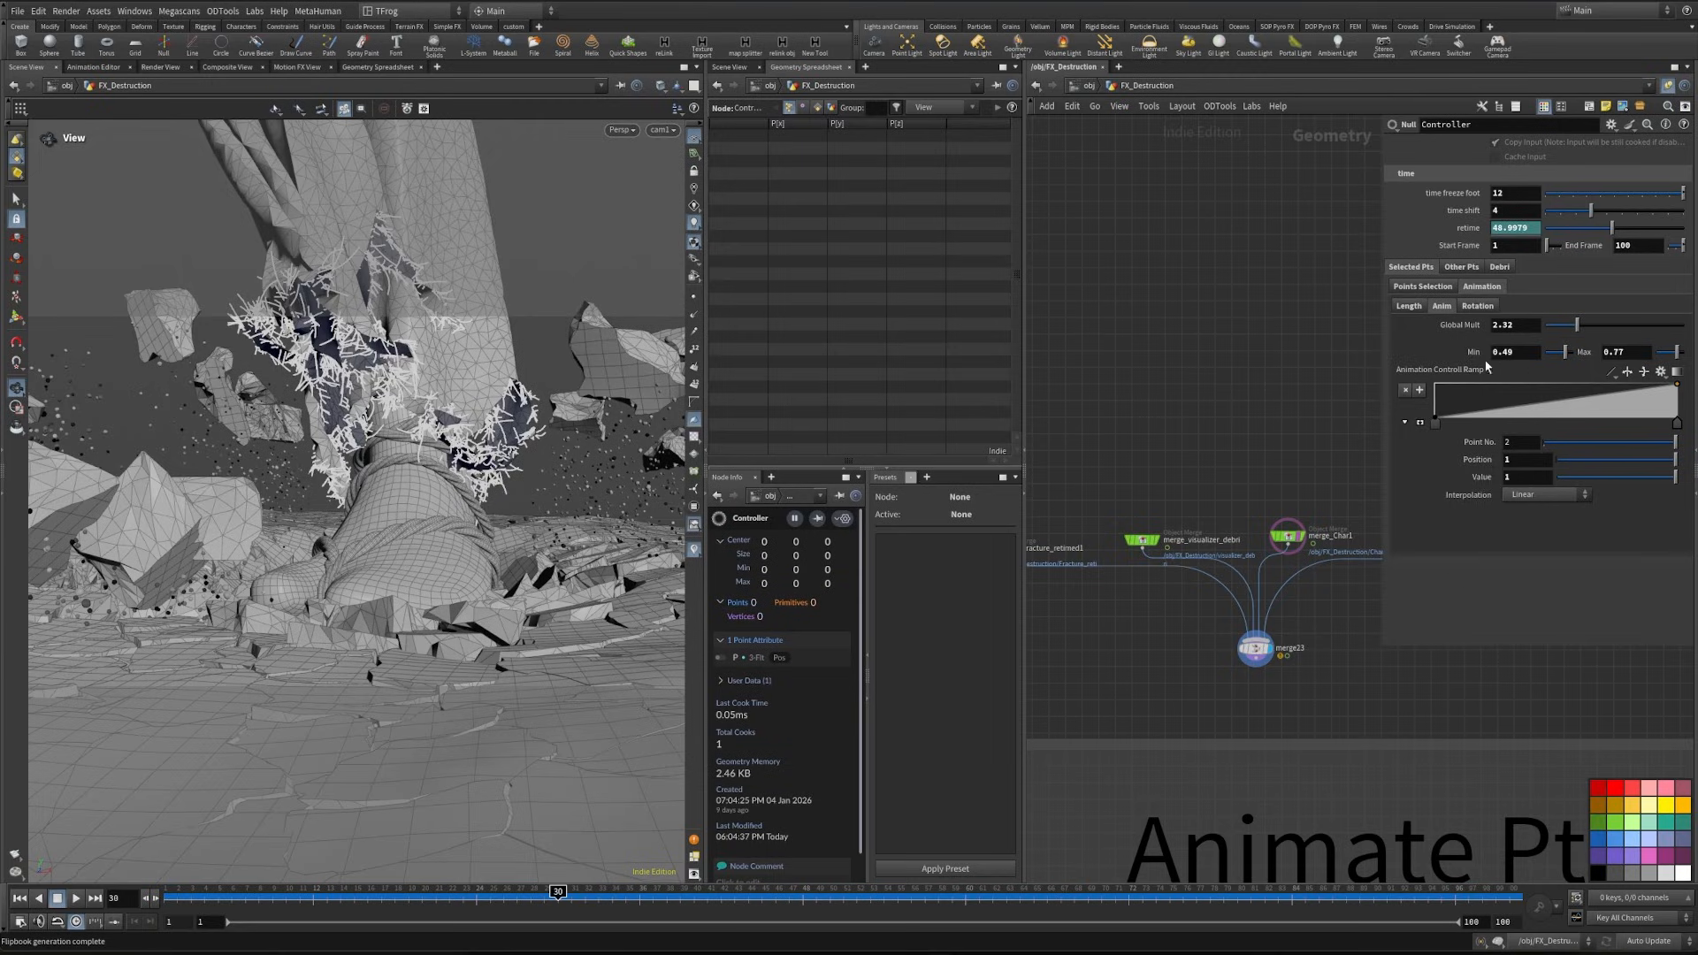
pyautogui.click(1423, 306)
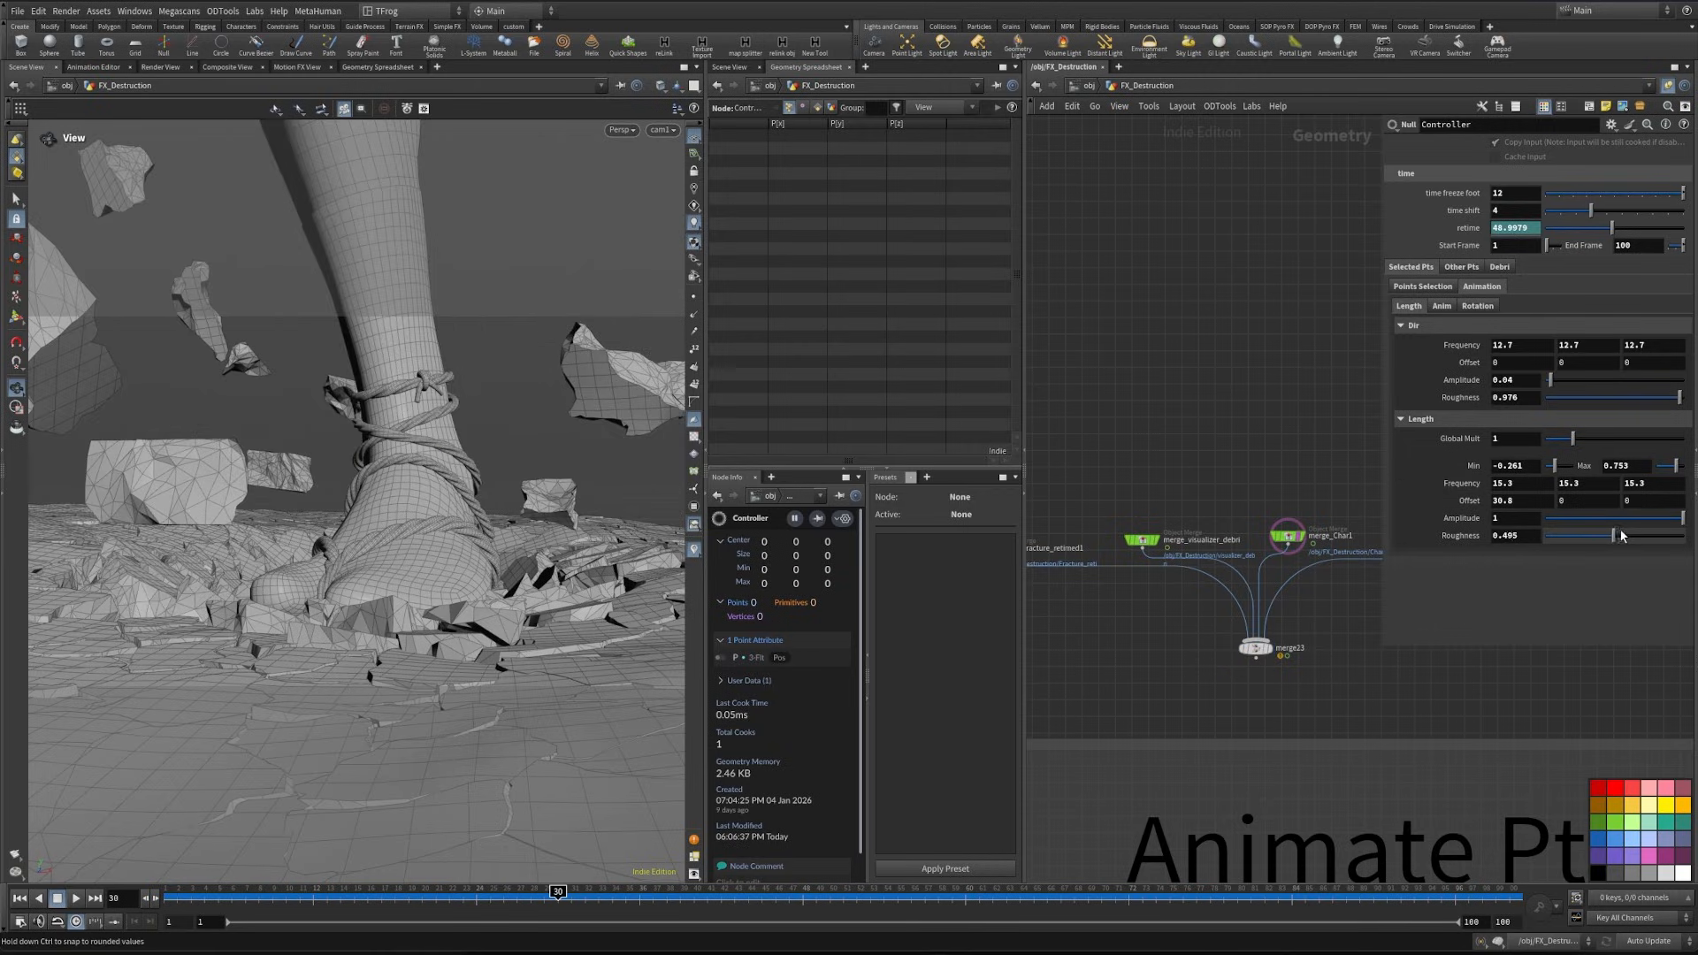
pyautogui.moveTo(1624, 535); pyautogui.dragTo(1620, 536)
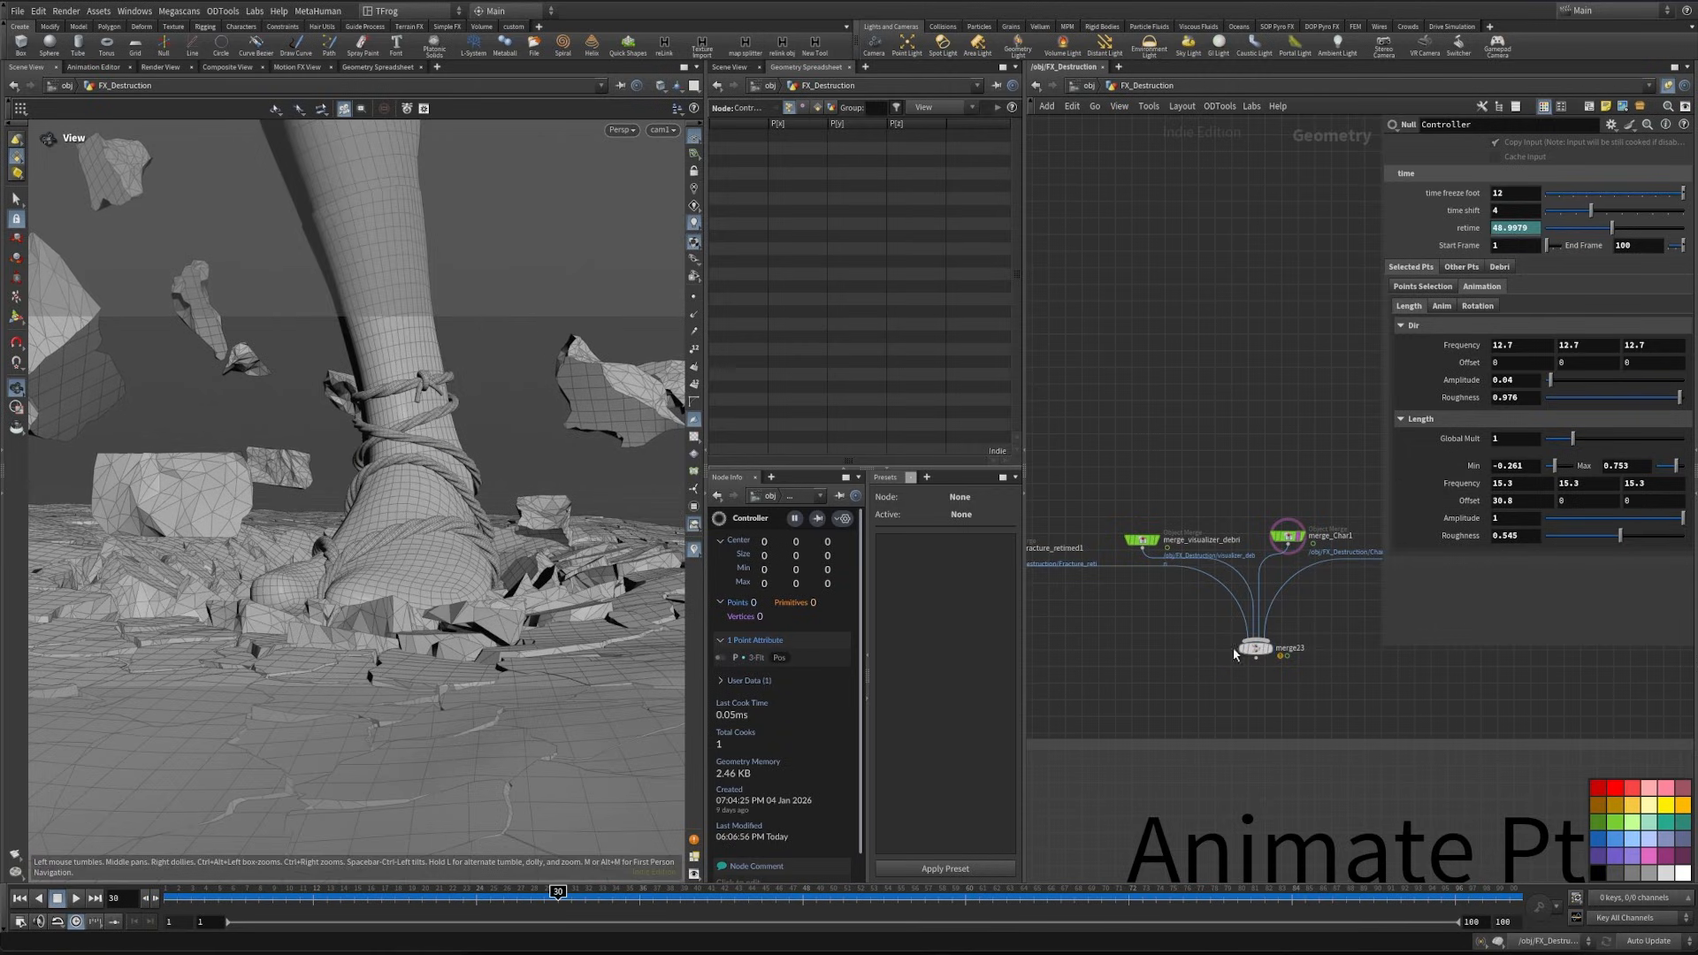
# - Display the merged scene node, render a flipbook of the shot and review its playback
pyautogui.click(1267, 649)
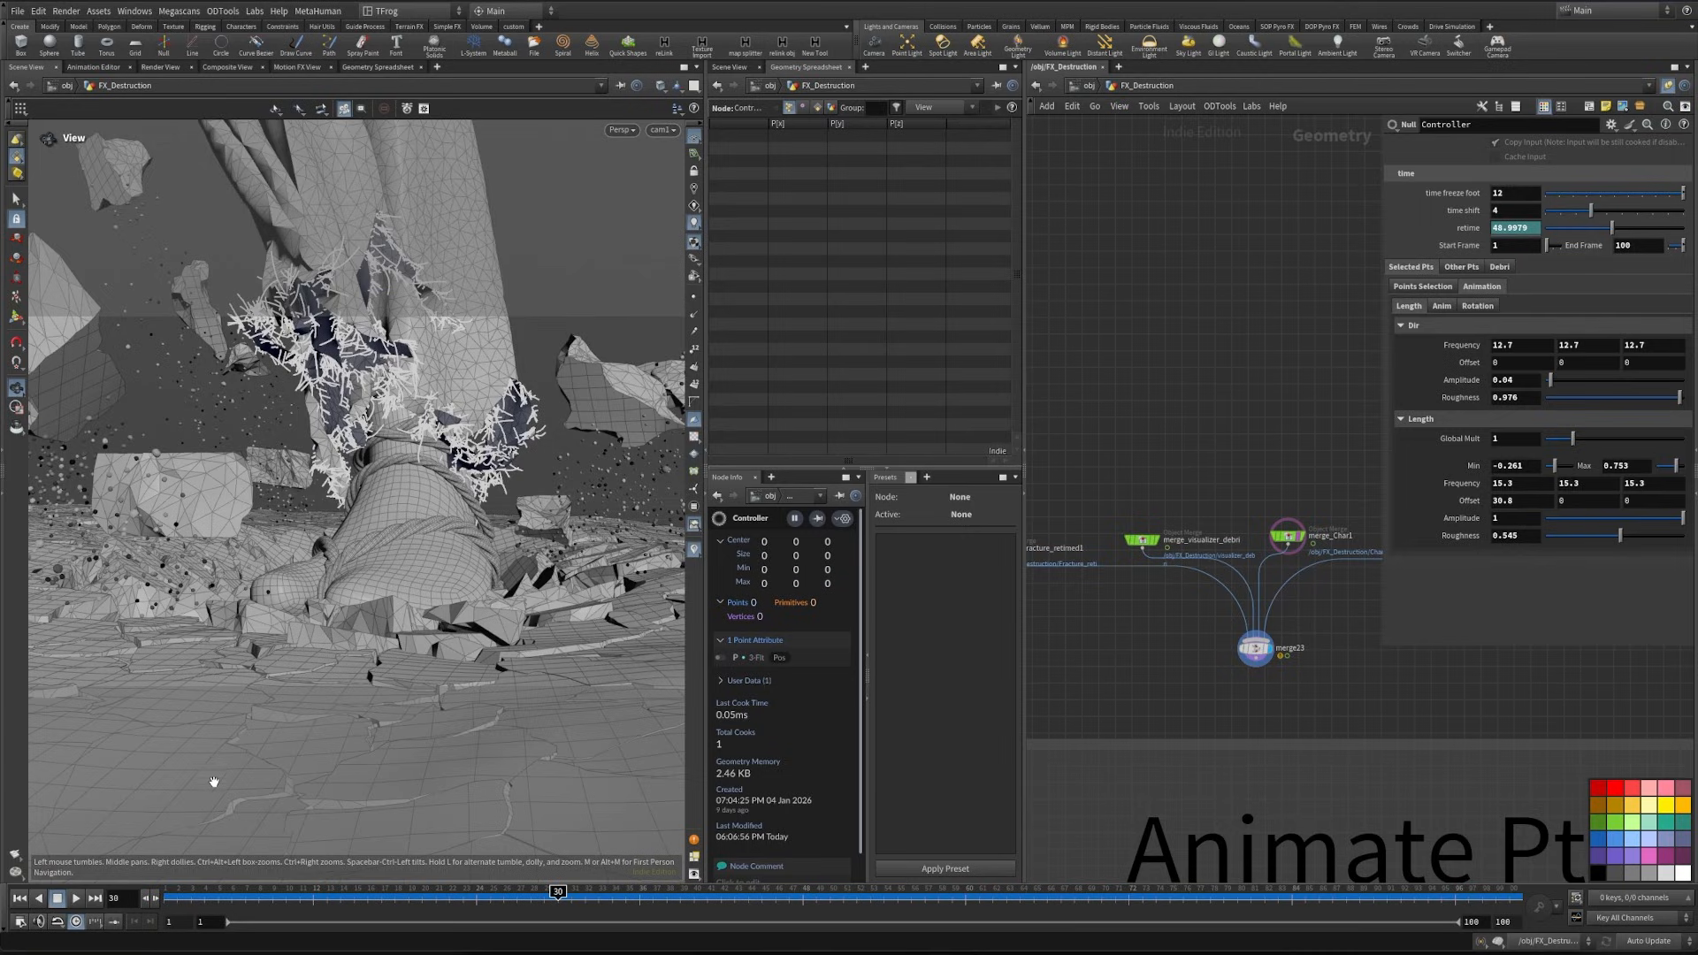
pyautogui.click(15, 855)
pyautogui.click(630, 724)
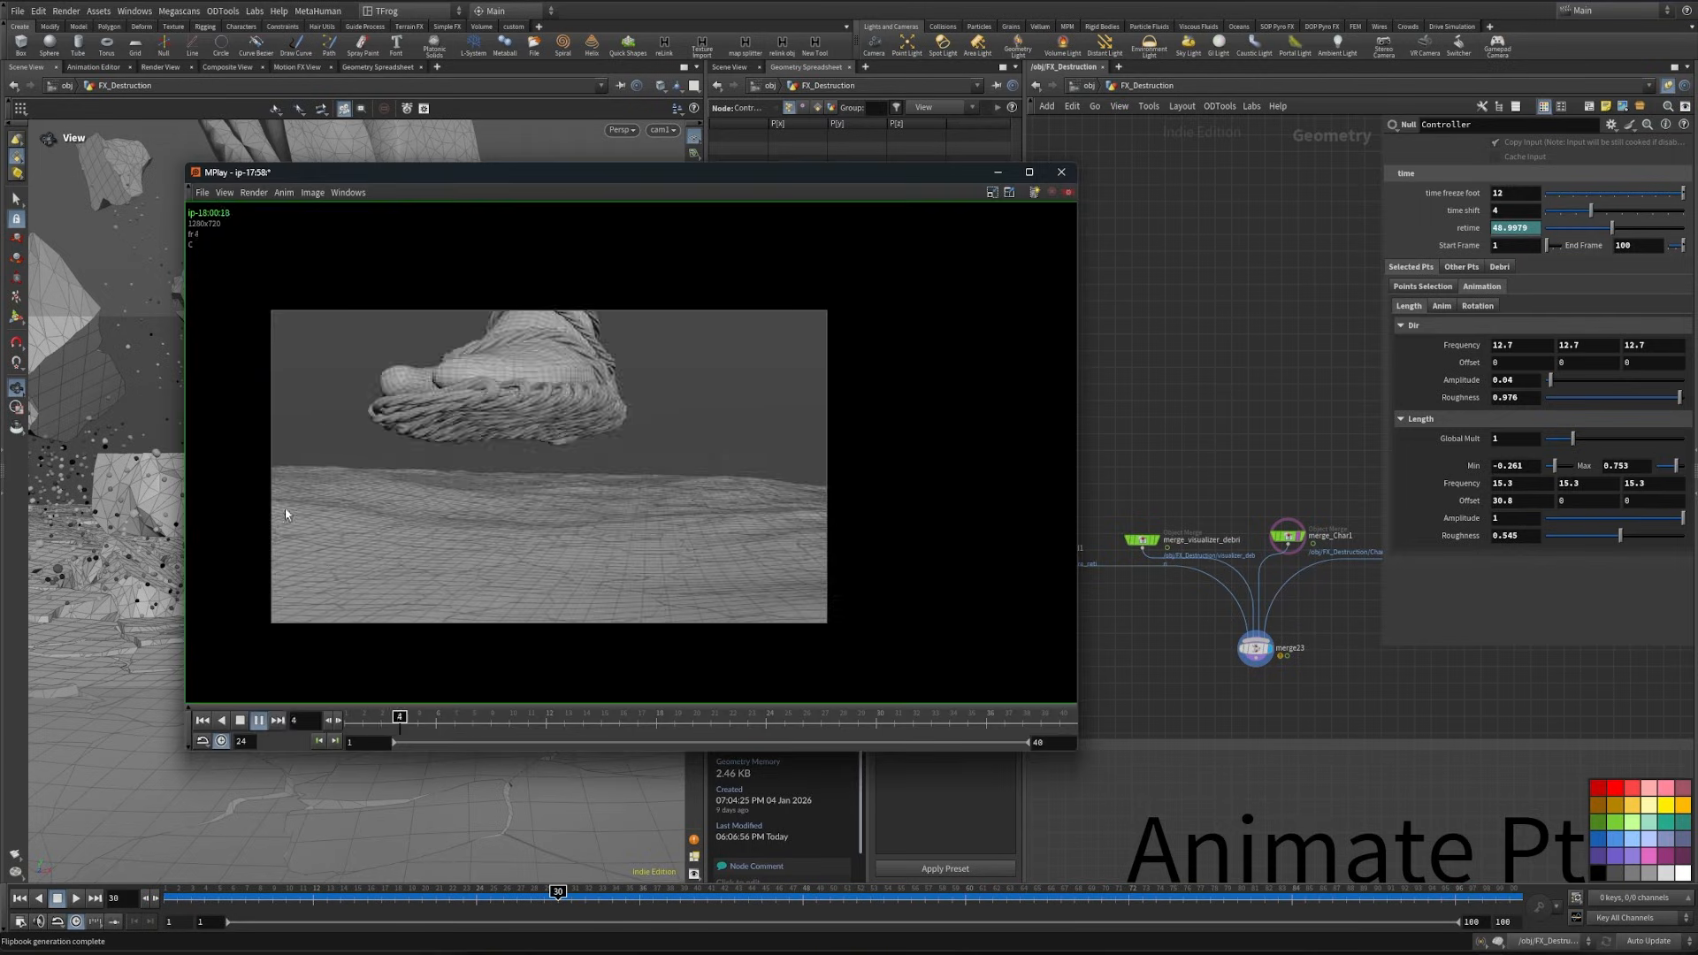
pyautogui.click(996, 173)
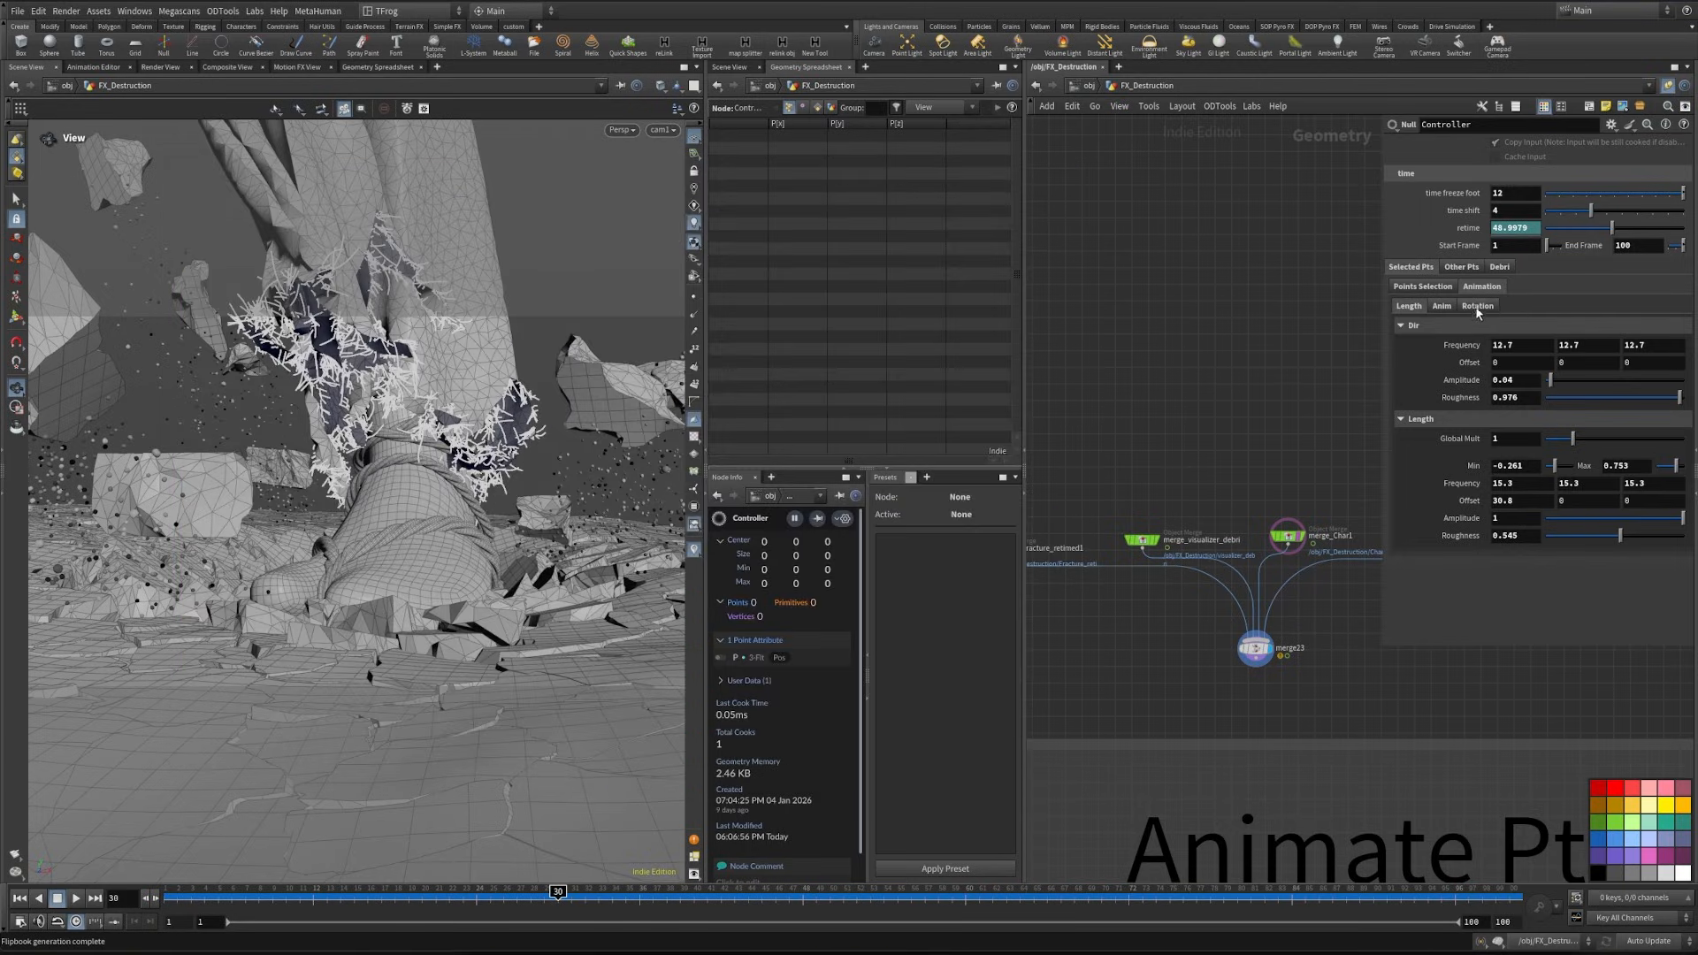
# - Set the selected points' selection seed to 375 and their animation global multiplier to 3
pyautogui.click(1423, 286)
pyautogui.scroll(7, 1526, 307)
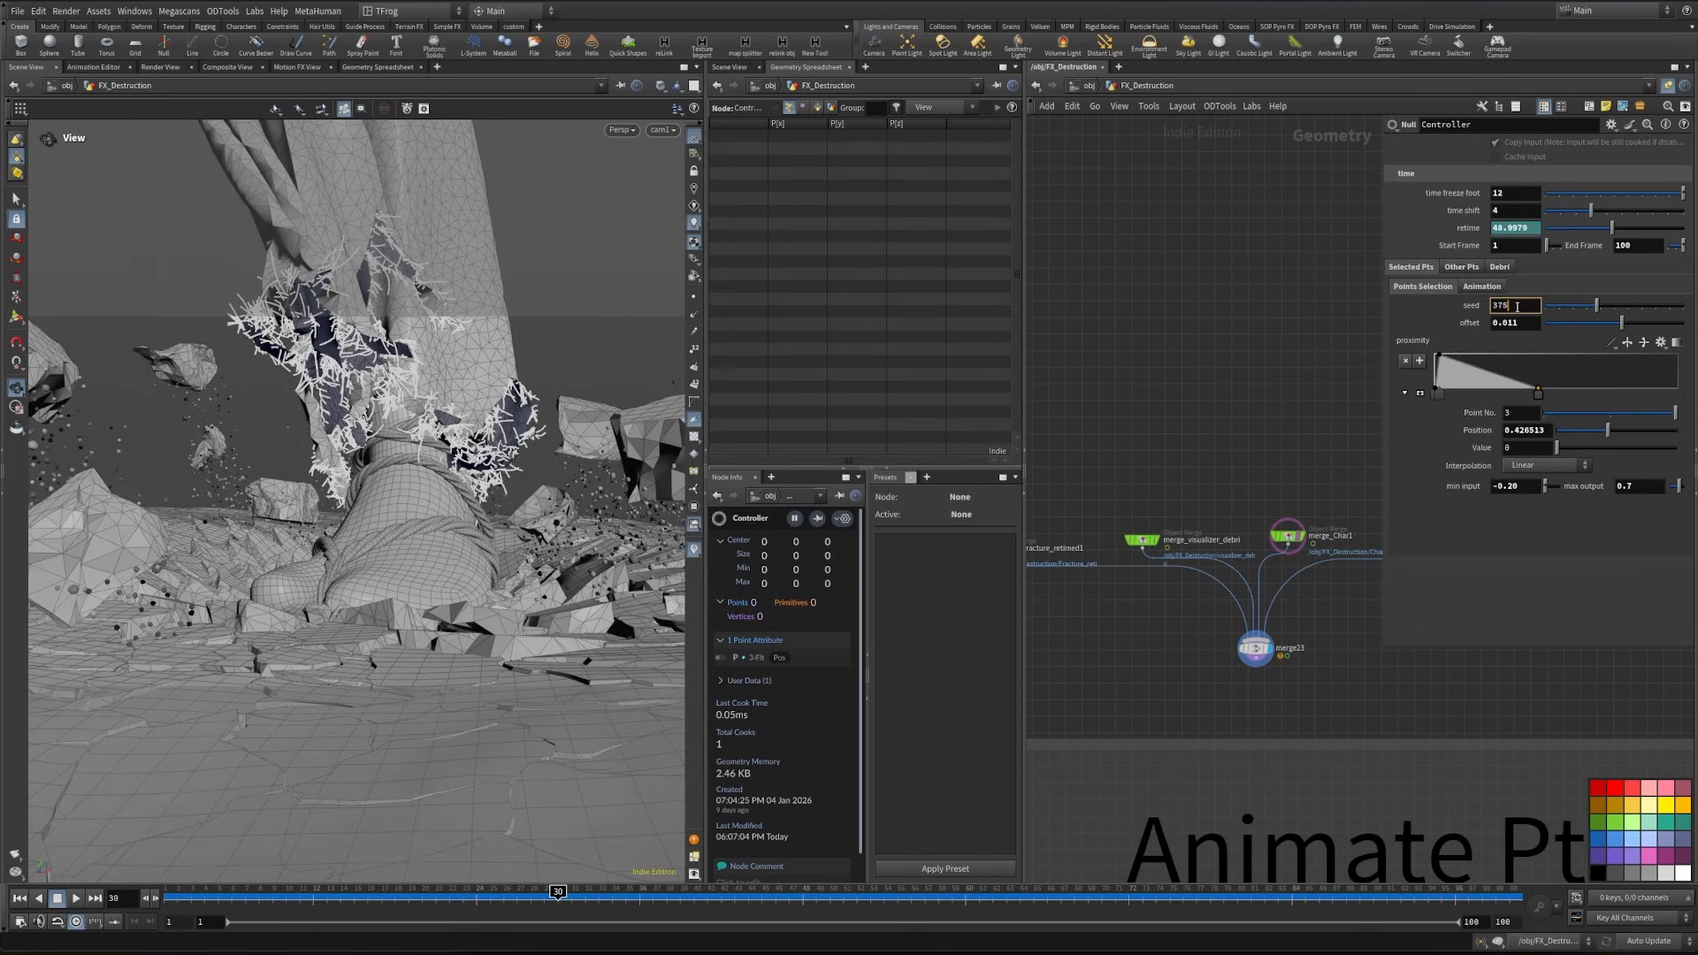
pyautogui.click(1481, 287)
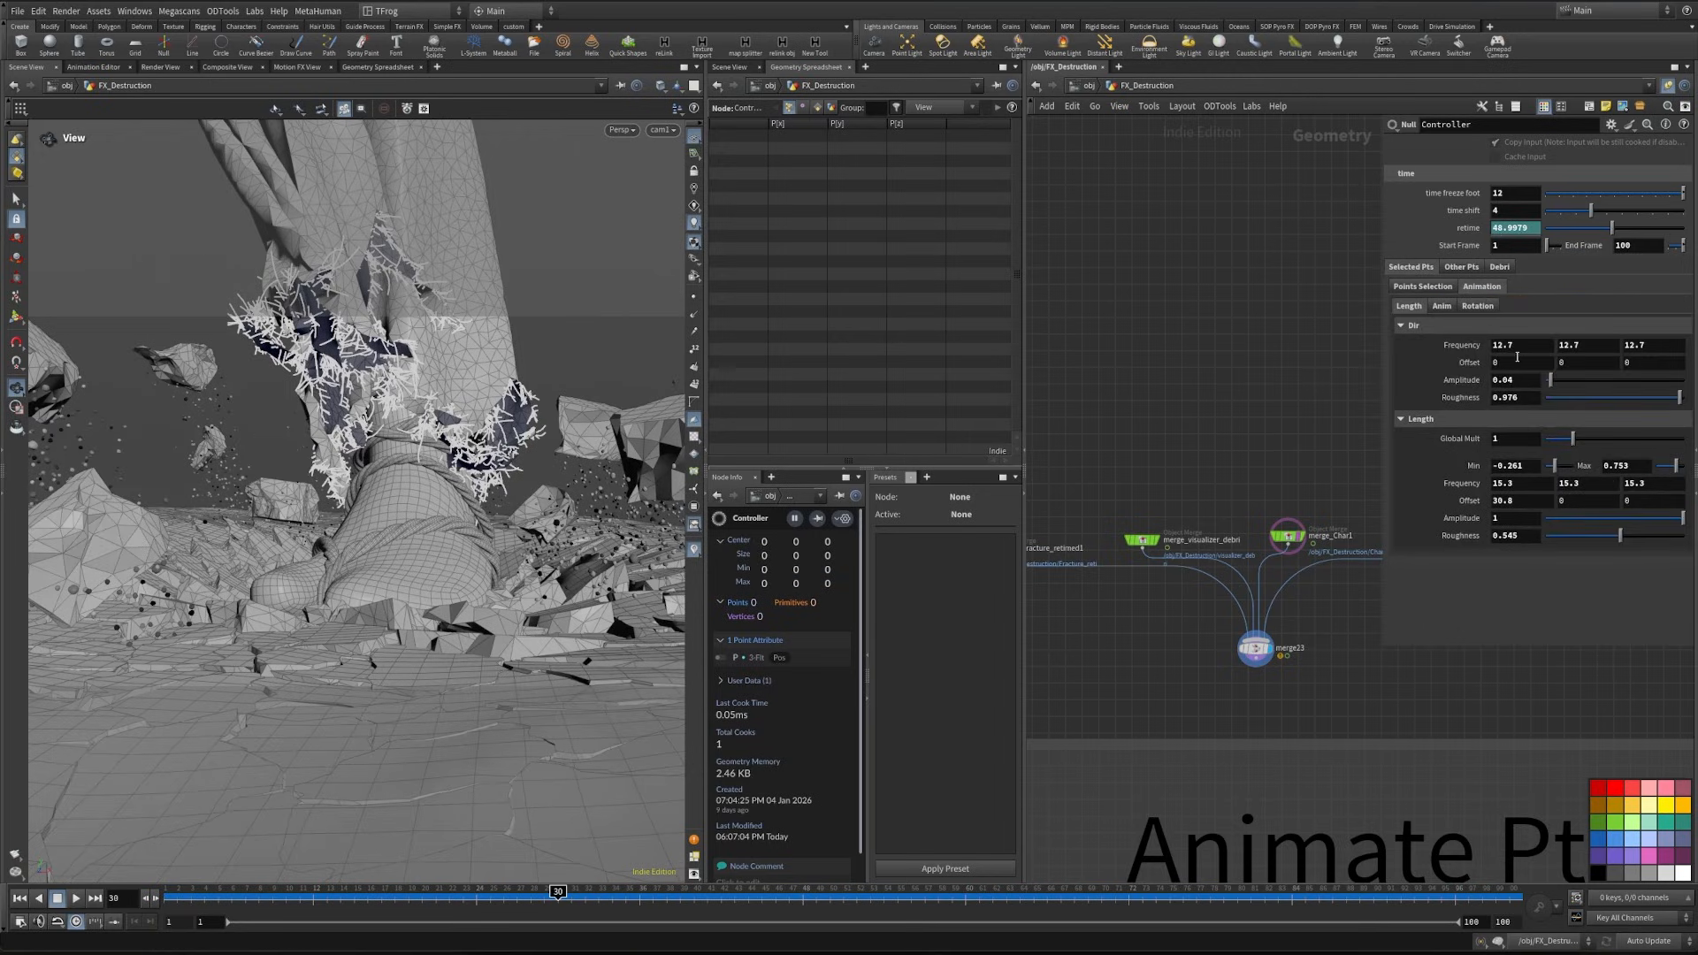
pyautogui.click(1441, 307)
pyautogui.click(1514, 325)
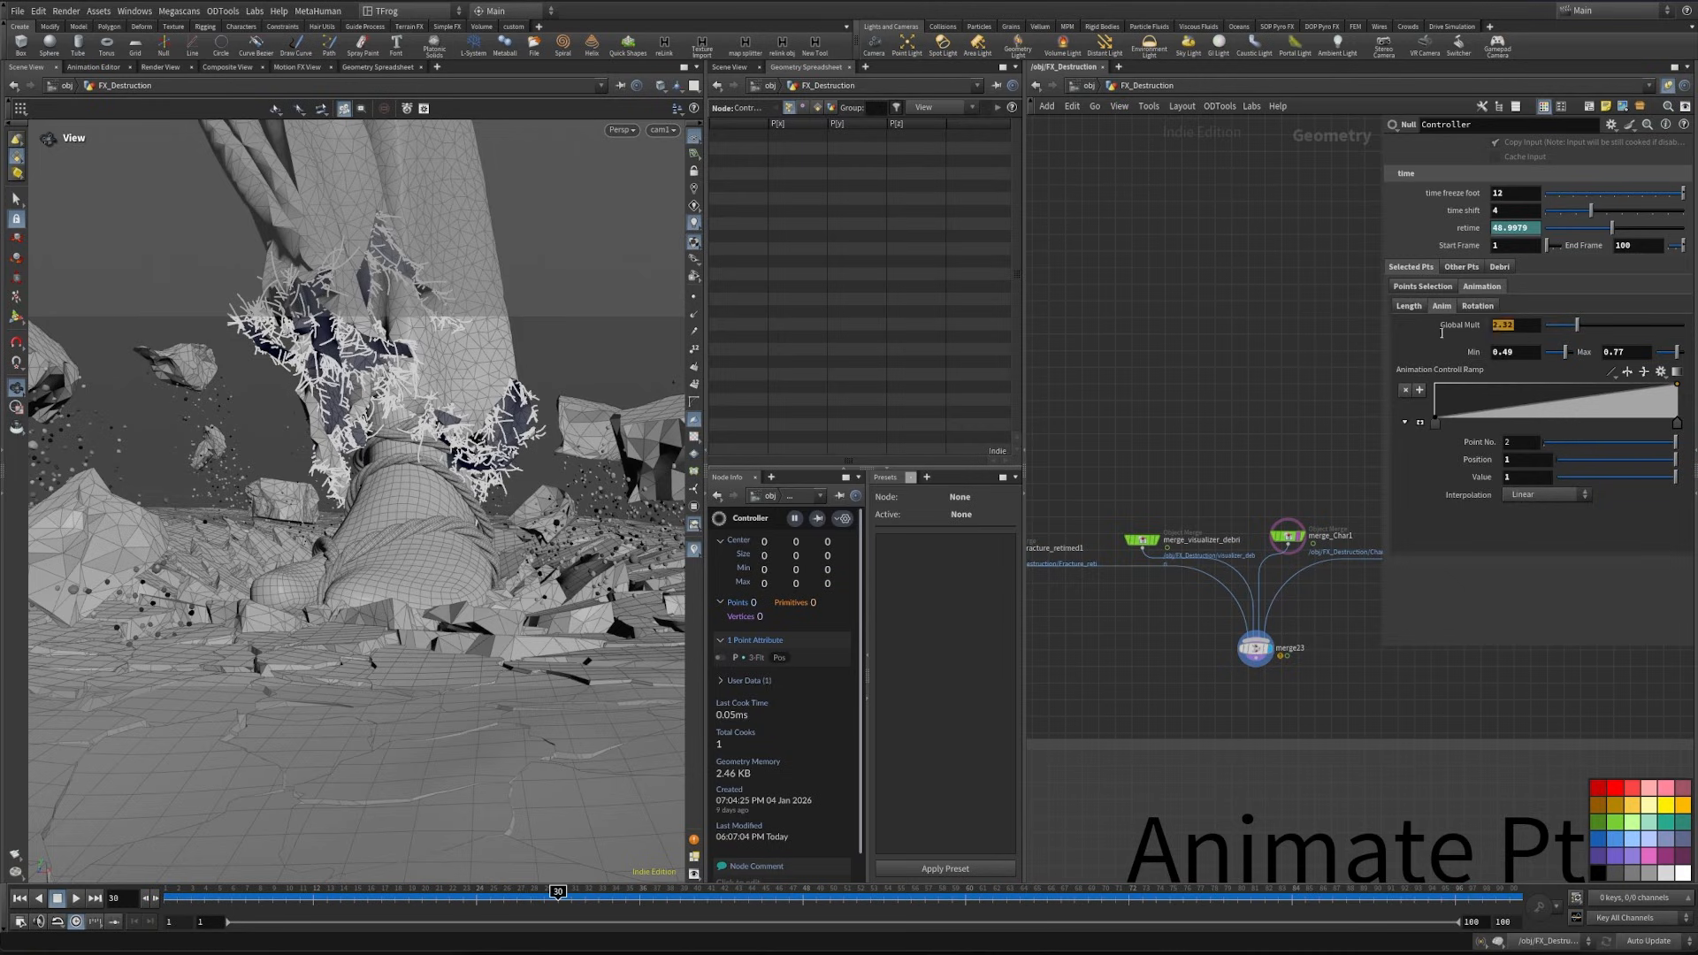
pyautogui.write('3')
pyautogui.press('Return')
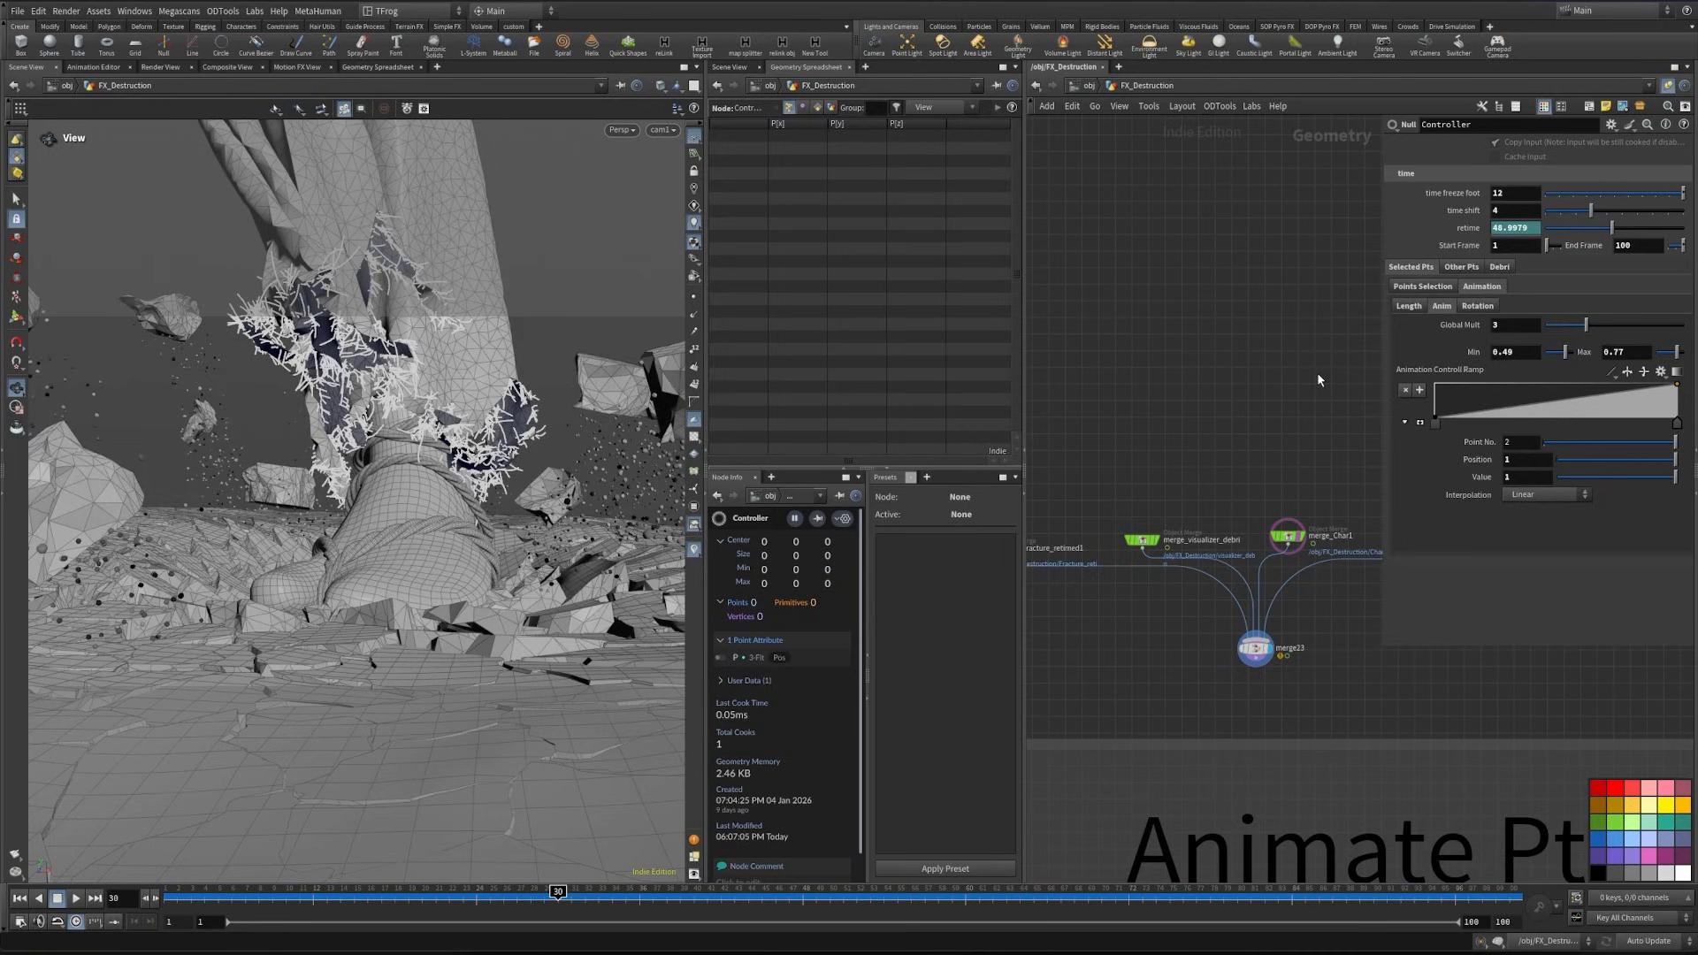
# - Set the minimum value of the selected points' rotation animation to 0.15
pyautogui.click(1478, 307)
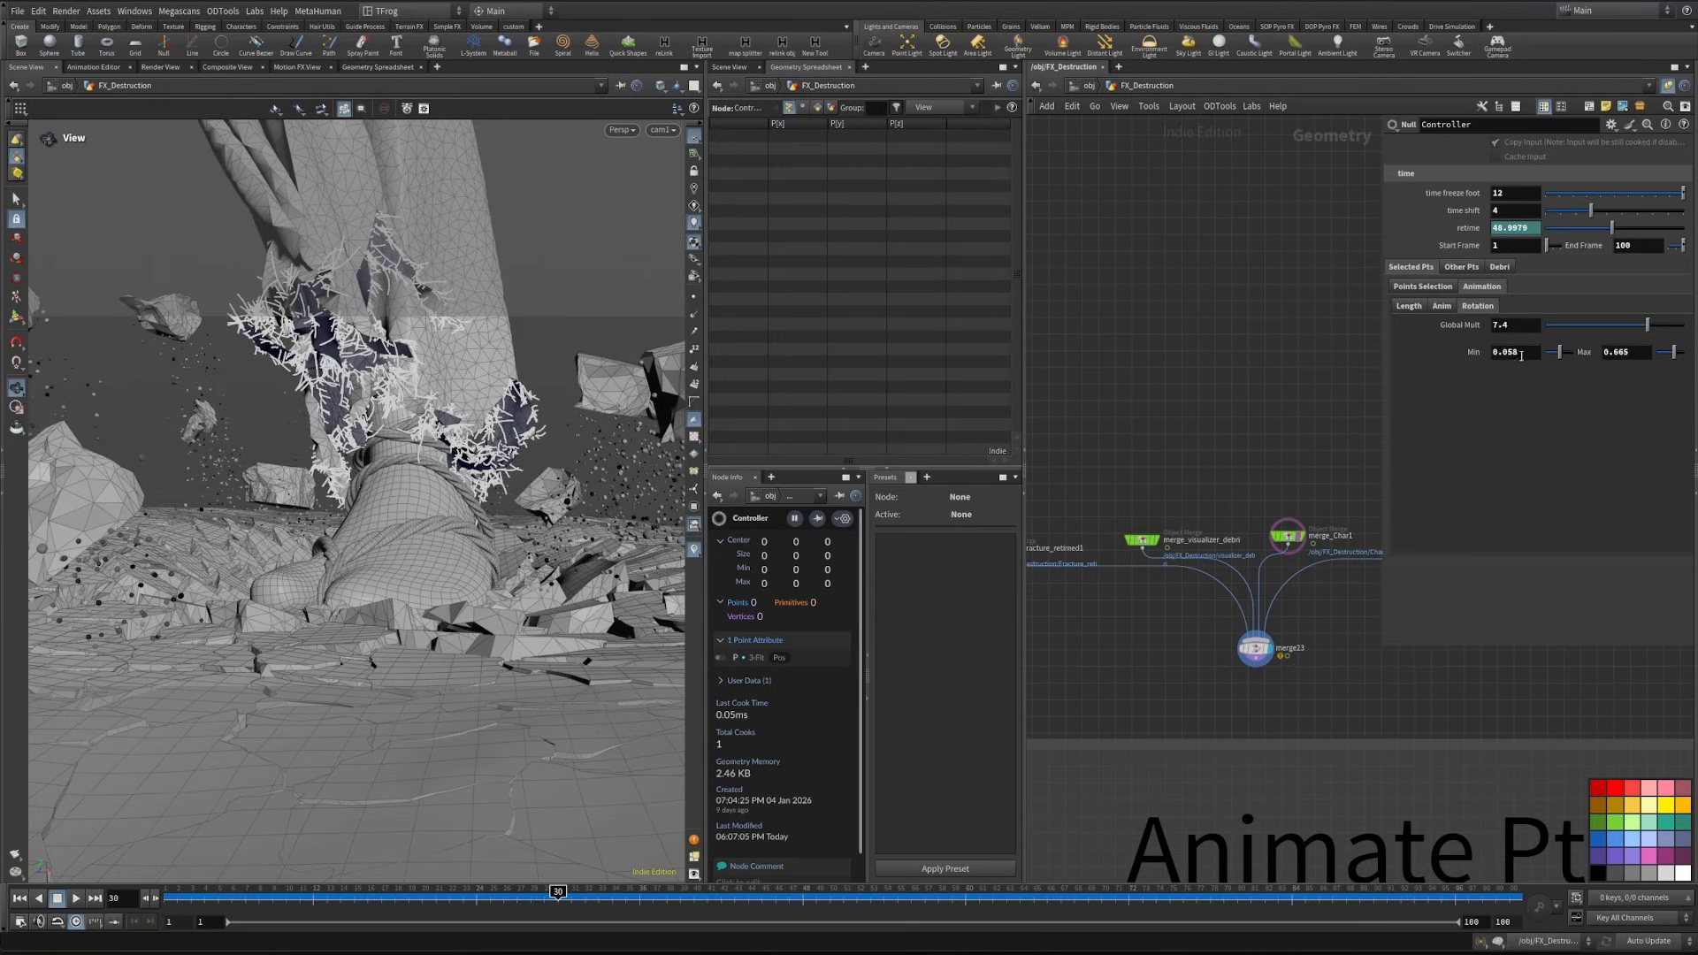
pyautogui.moveTo(1521, 354); pyautogui.dragTo(1506, 373)
pyautogui.write('15')
pyautogui.press('Return')
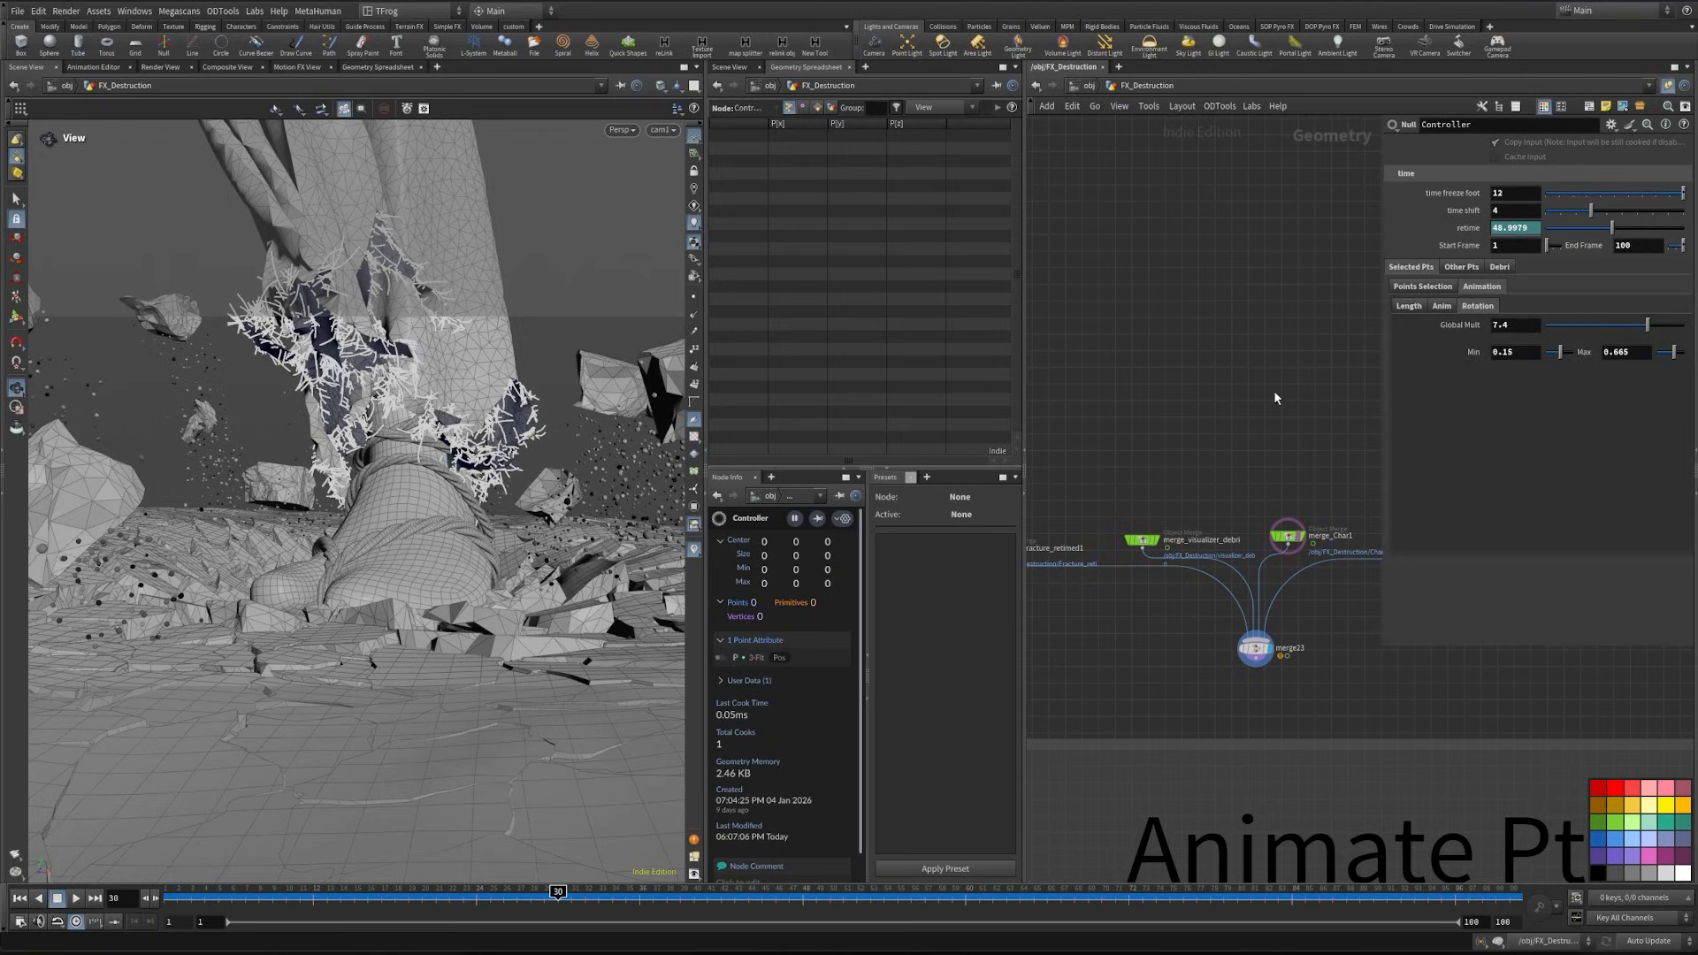
# - Move the timeline to frame 23, render a new flipbook and review the cloth and debris motion
pyautogui.moveTo(296, 900)
pyautogui.mouseDown()
pyautogui.moveTo(228, 901)
pyautogui.moveTo(267, 899)
pyautogui.mouseUp()
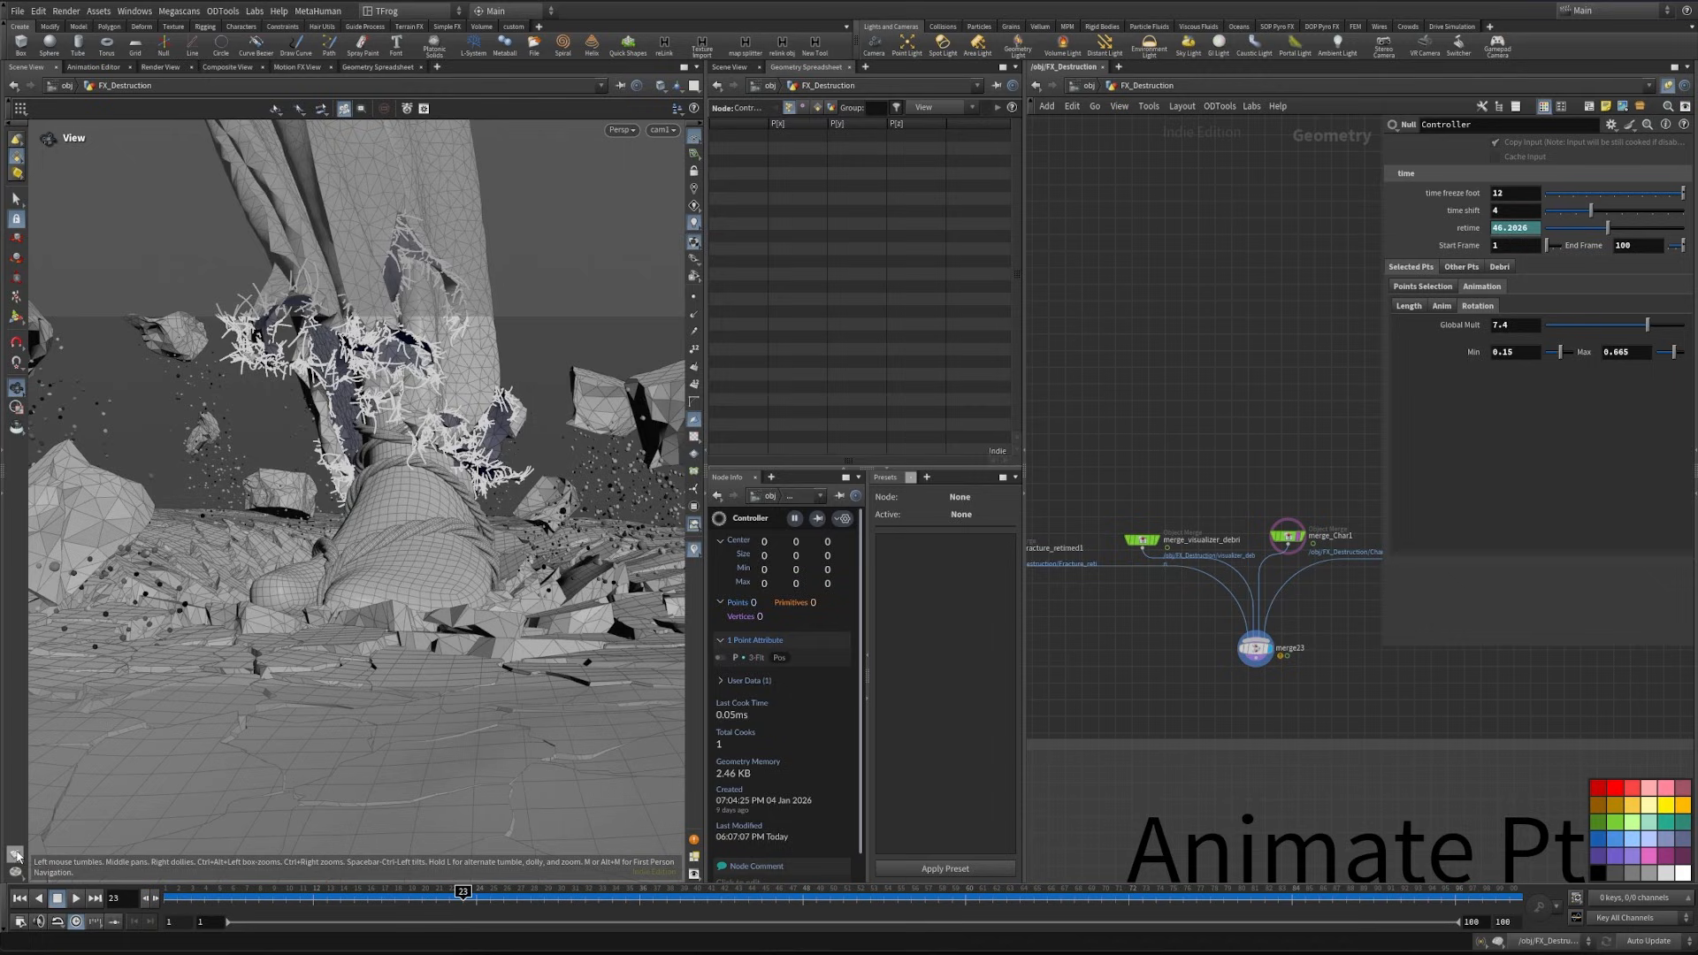
pyautogui.click(16, 855)
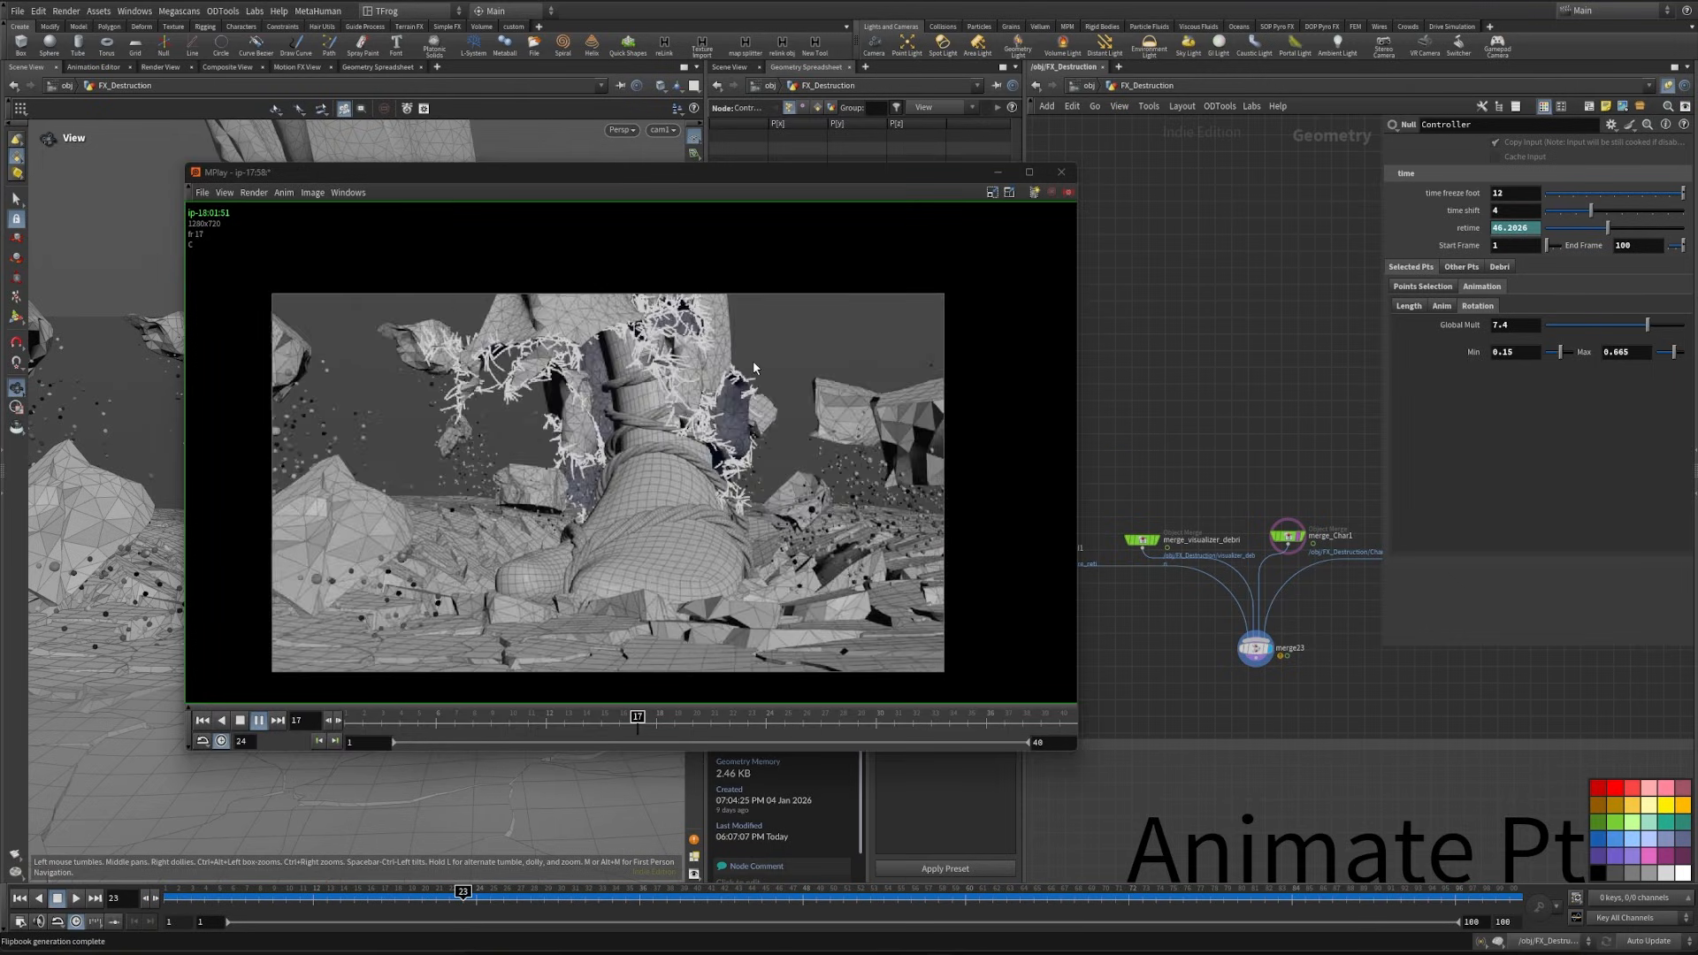
pyautogui.click(259, 720)
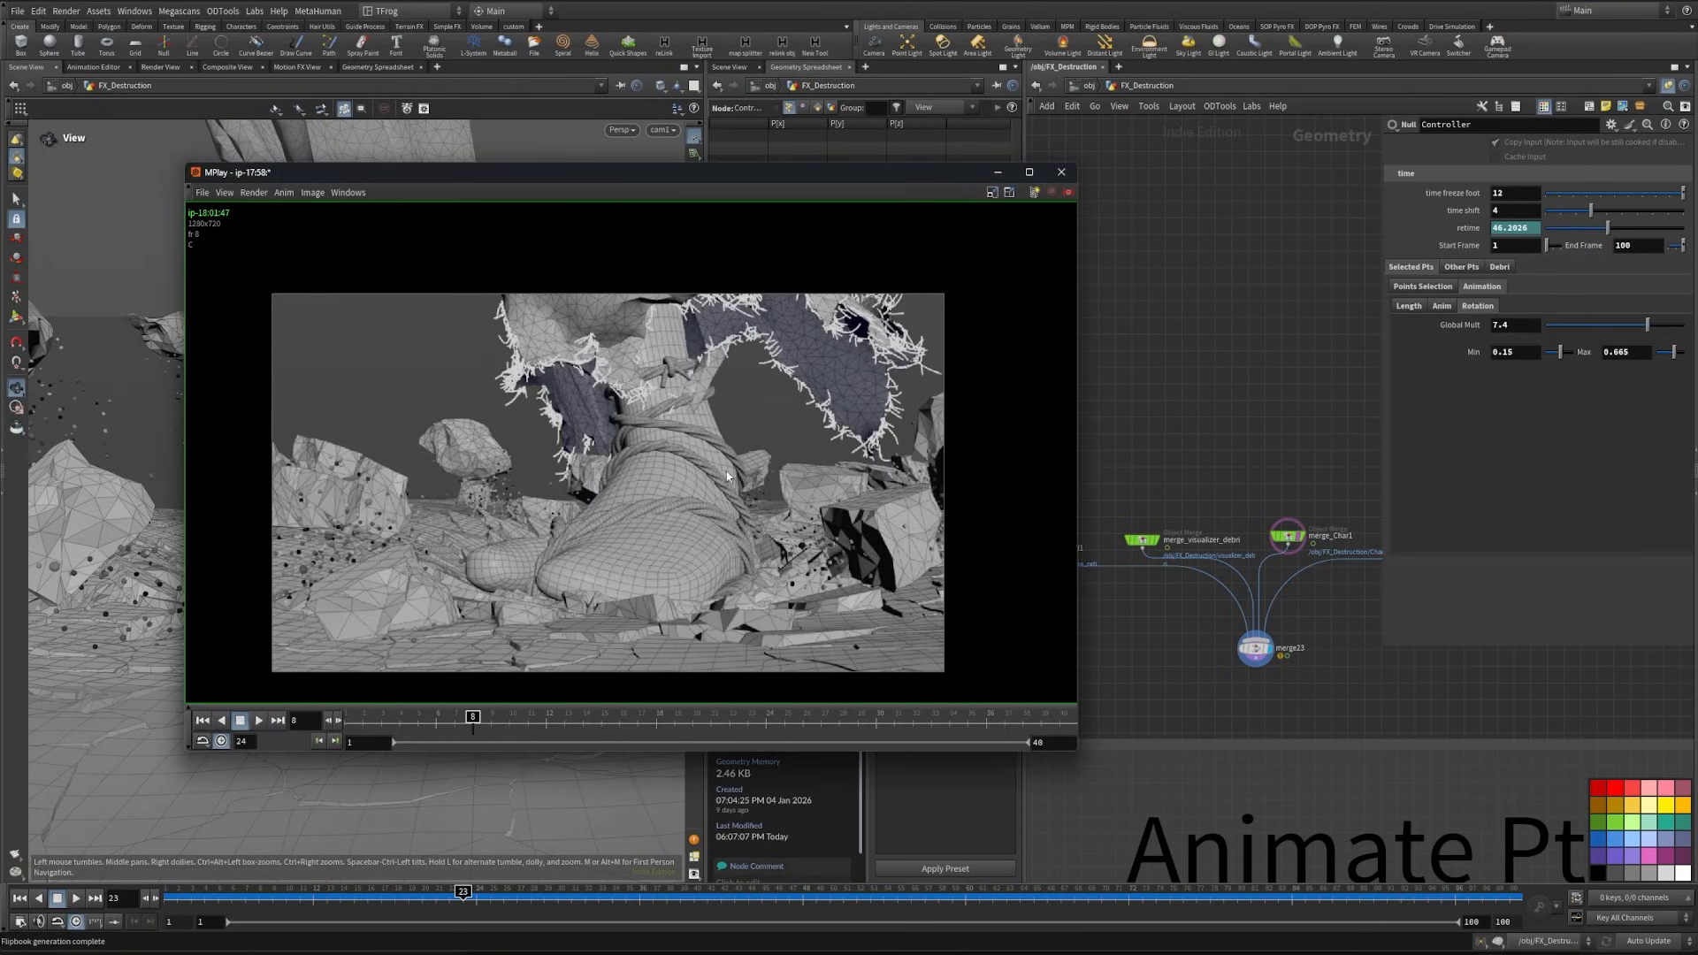
pyautogui.click(997, 173)
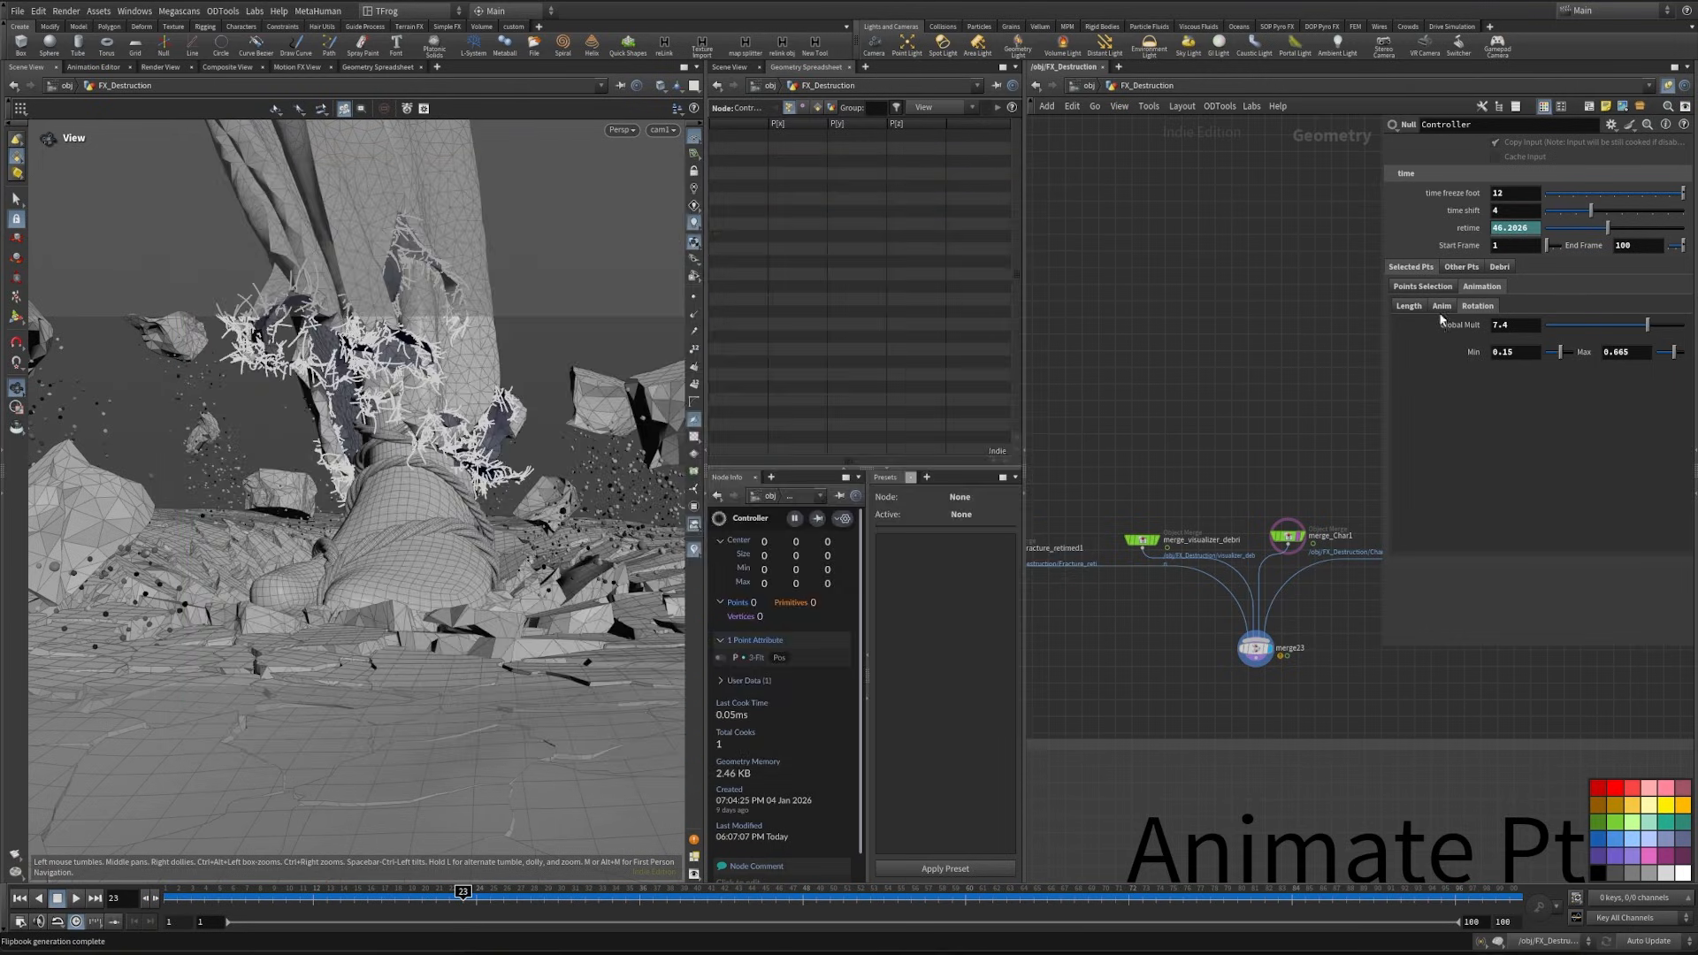
# - Set the debris global pscale to 0.0035 and the debris spread to 0.06
pyautogui.click(1501, 267)
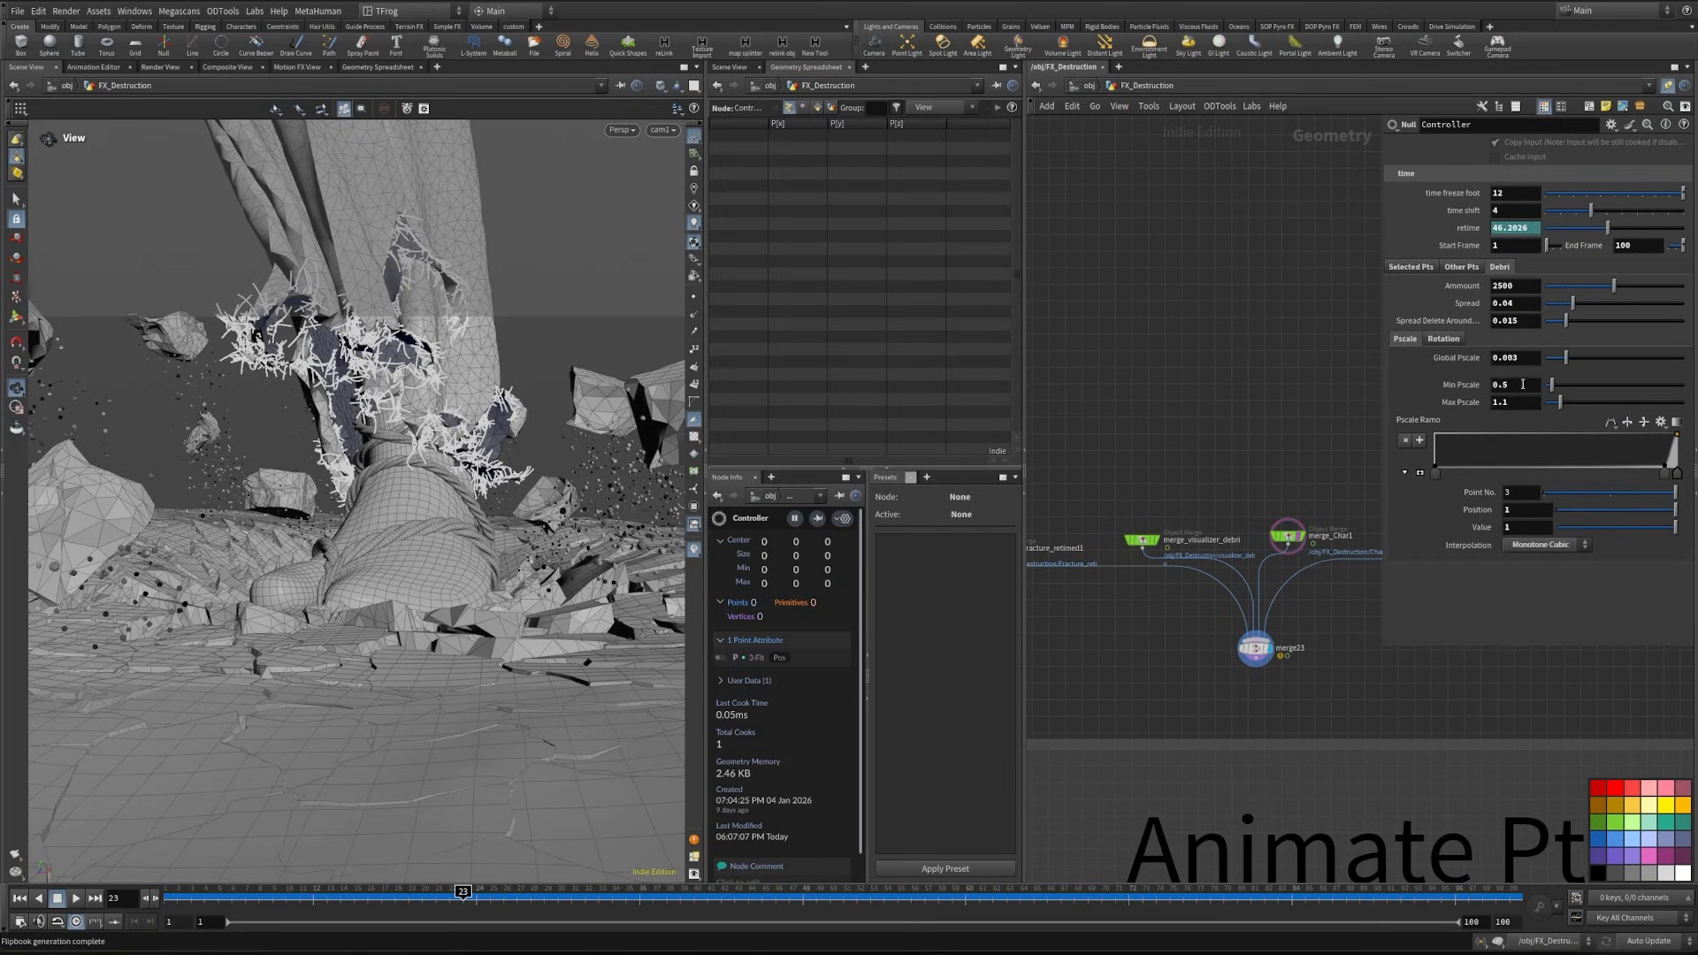
pyautogui.click(1537, 358)
pyautogui.press('Return')
pyautogui.hotkey('ctrl', 'z')
pyautogui.click(1529, 361)
pyautogui.write('5')
pyautogui.press('Return')
pyautogui.click(1529, 307)
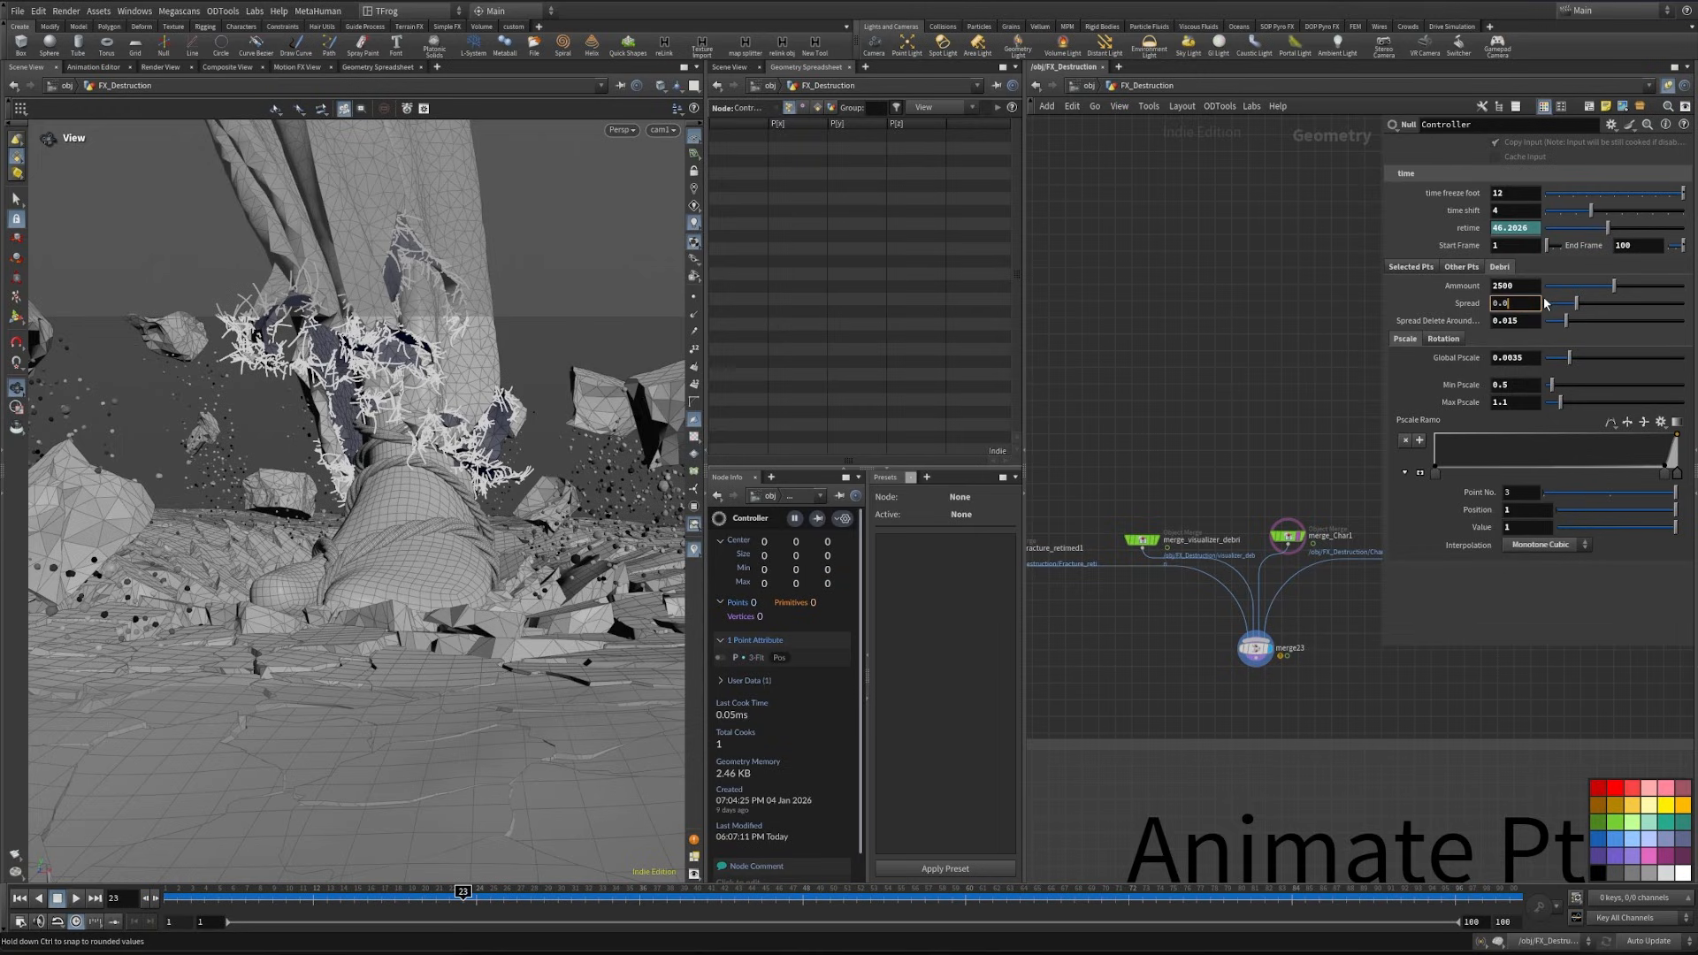
pyautogui.press('Return')
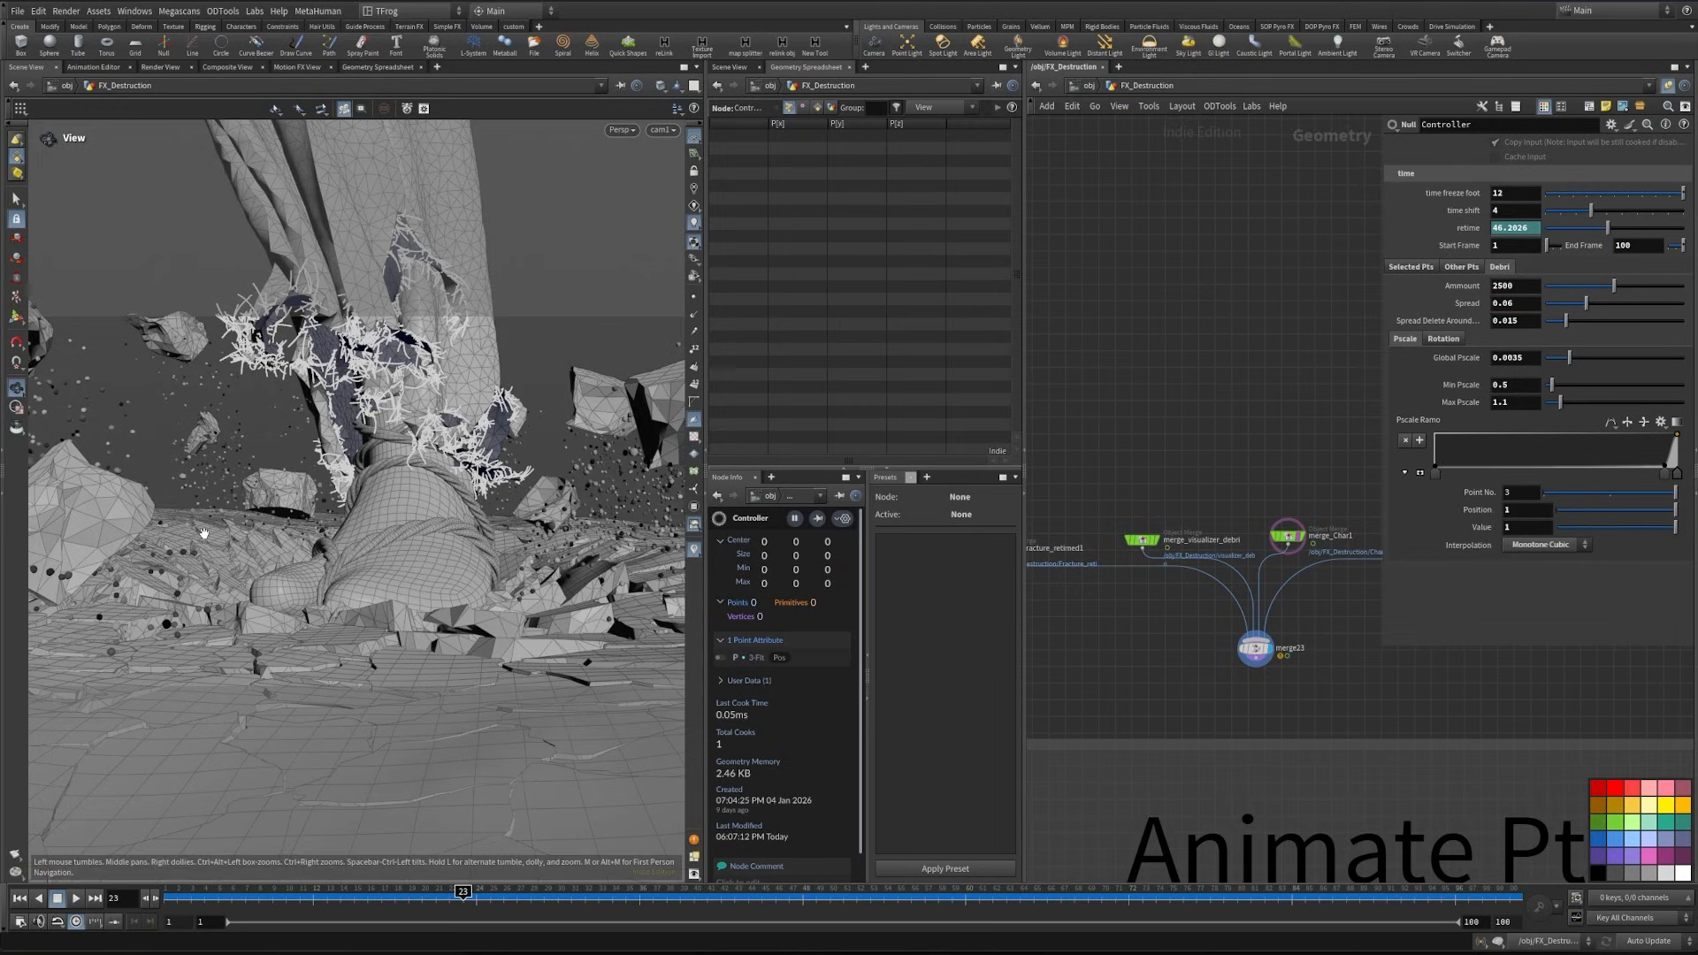
# - Set the debris amount to 2700 and move point 2 of the pscale ramp to position 0.902017
pyautogui.click(1496, 285)
pyautogui.write('3')
pyautogui.press('Return')
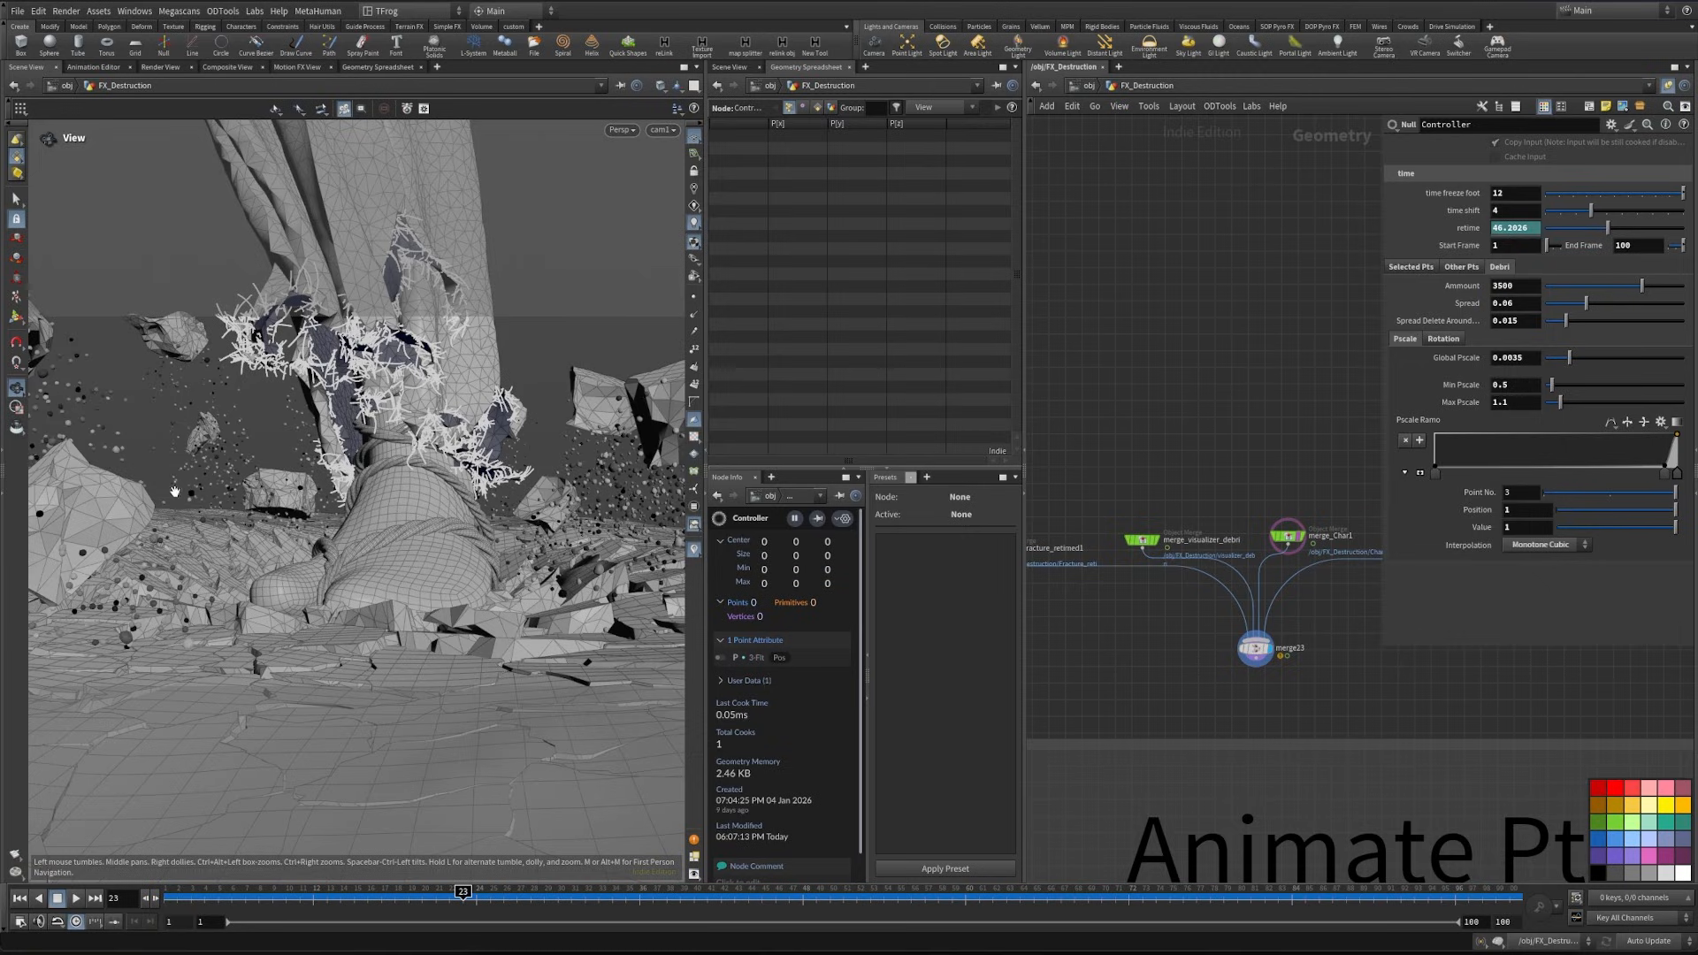
pyautogui.moveTo(1501, 286); pyautogui.dragTo(1461, 311)
pyautogui.press('Return')
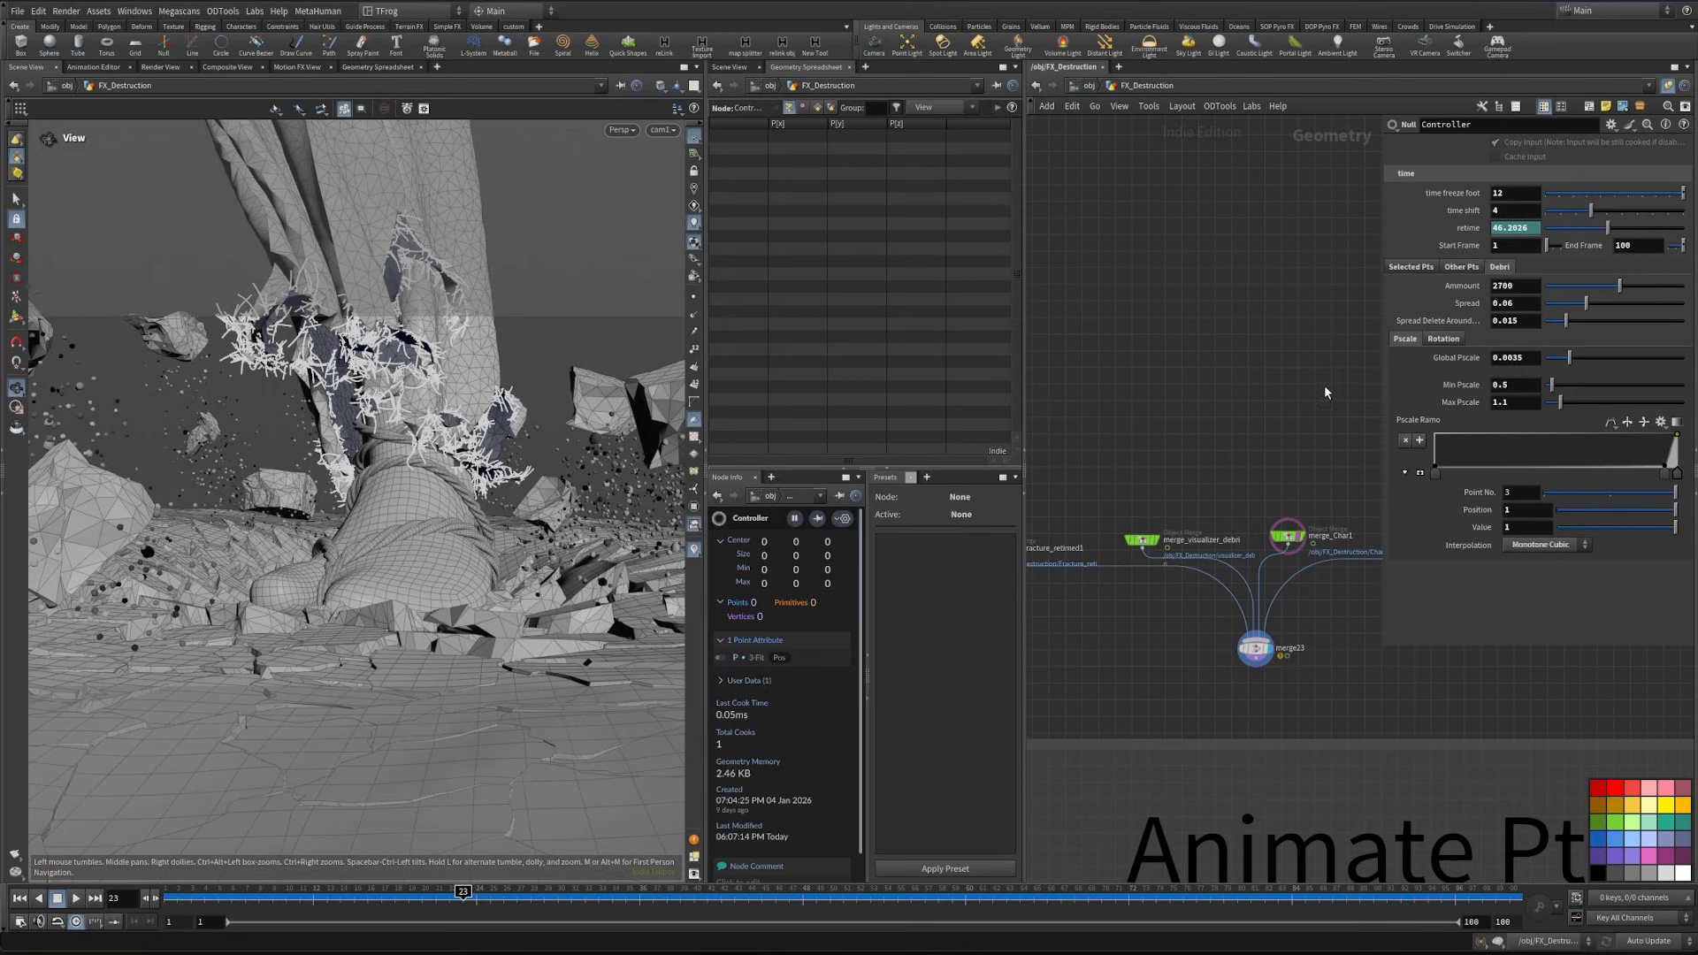
pyautogui.click(1645, 466)
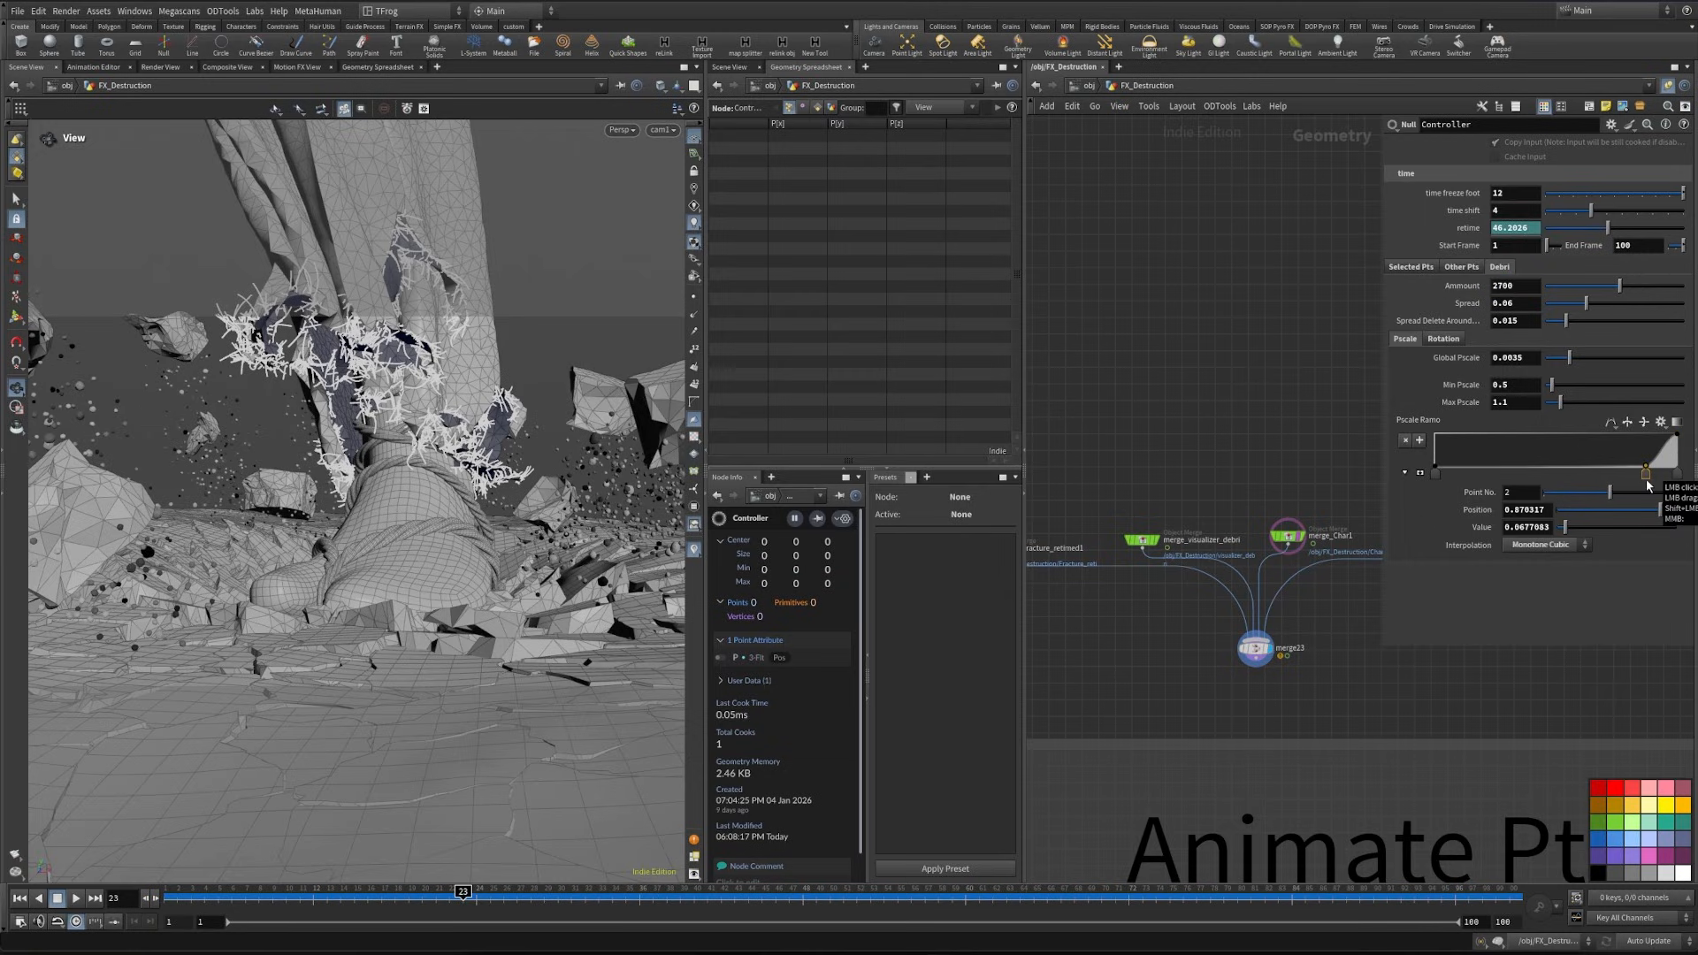
pyautogui.moveTo(1646, 474); pyautogui.dragTo(1654, 476)
# - Find the Destruction USD File Export node in the network and show its export settings
pyautogui.scroll(-6, 1225, 345)
pyautogui.moveTo(1273, 566); pyautogui.dragTo(1284, 281, button='middle')
pyautogui.moveTo(1304, 684)
pyautogui.mouseDown(button='middle')
pyautogui.moveTo(1062, 453)
pyautogui.moveTo(1361, 419)
pyautogui.mouseUp(button='middle')
pyautogui.moveTo(1136, 699); pyautogui.dragTo(1410, 195, button='middle')
pyautogui.moveTo(1179, 783); pyautogui.dragTo(1185, 756, button='middle')
pyautogui.scroll(5, 1184, 758)
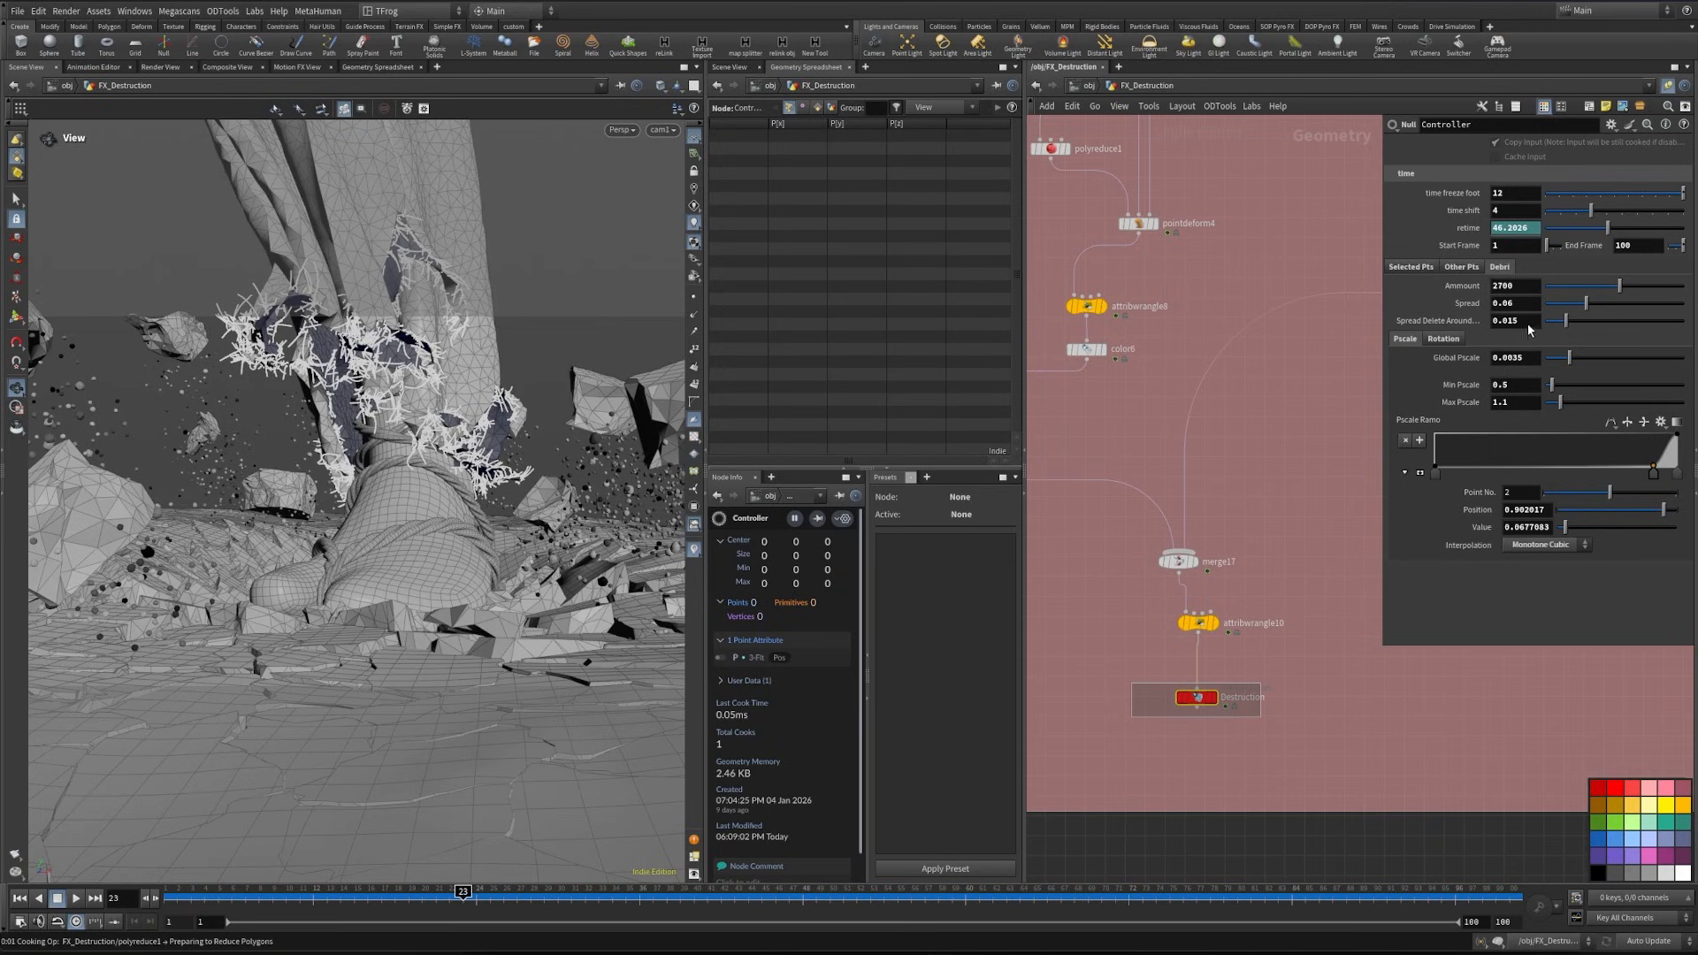
pyautogui.click(1195, 697)
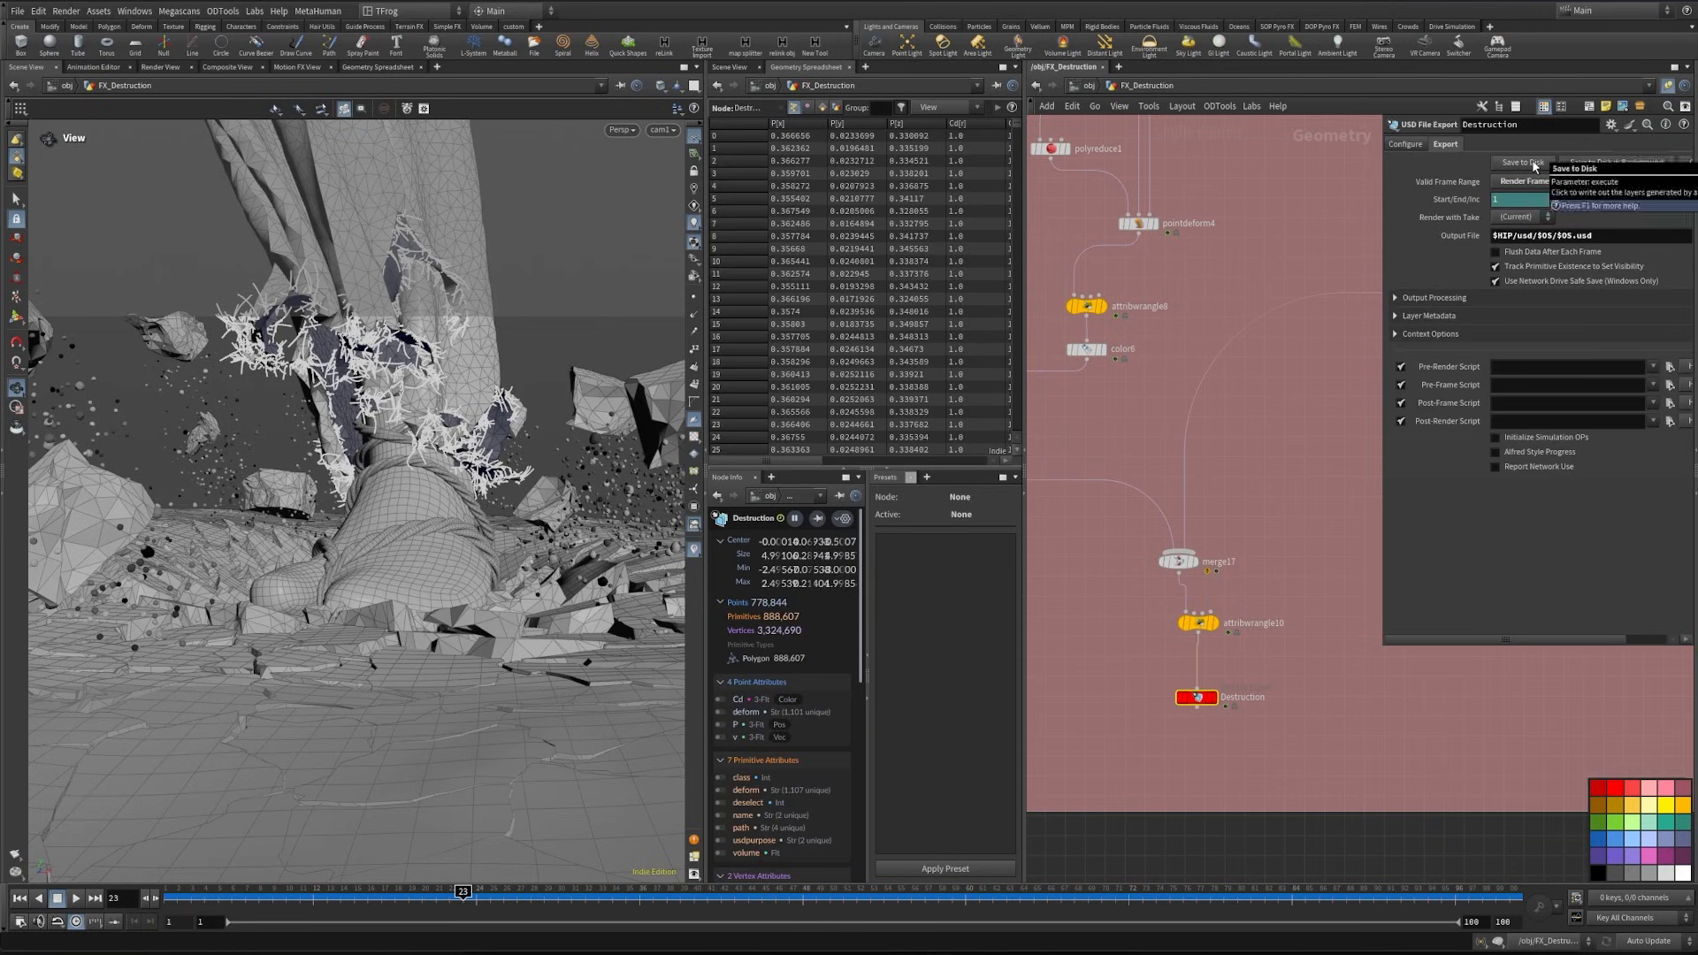
# - Find the Smoke_Debri_Cache file cache below the pyro solver and save its simulation to disk
pyautogui.scroll(-6, 1176, 726)
pyautogui.moveTo(1262, 382); pyautogui.dragTo(1395, 644, button='middle')
pyautogui.moveTo(1196, 360); pyautogui.dragTo(1177, 615, button='middle')
pyautogui.scroll(10, 1324, 579)
pyautogui.click(1272, 483)
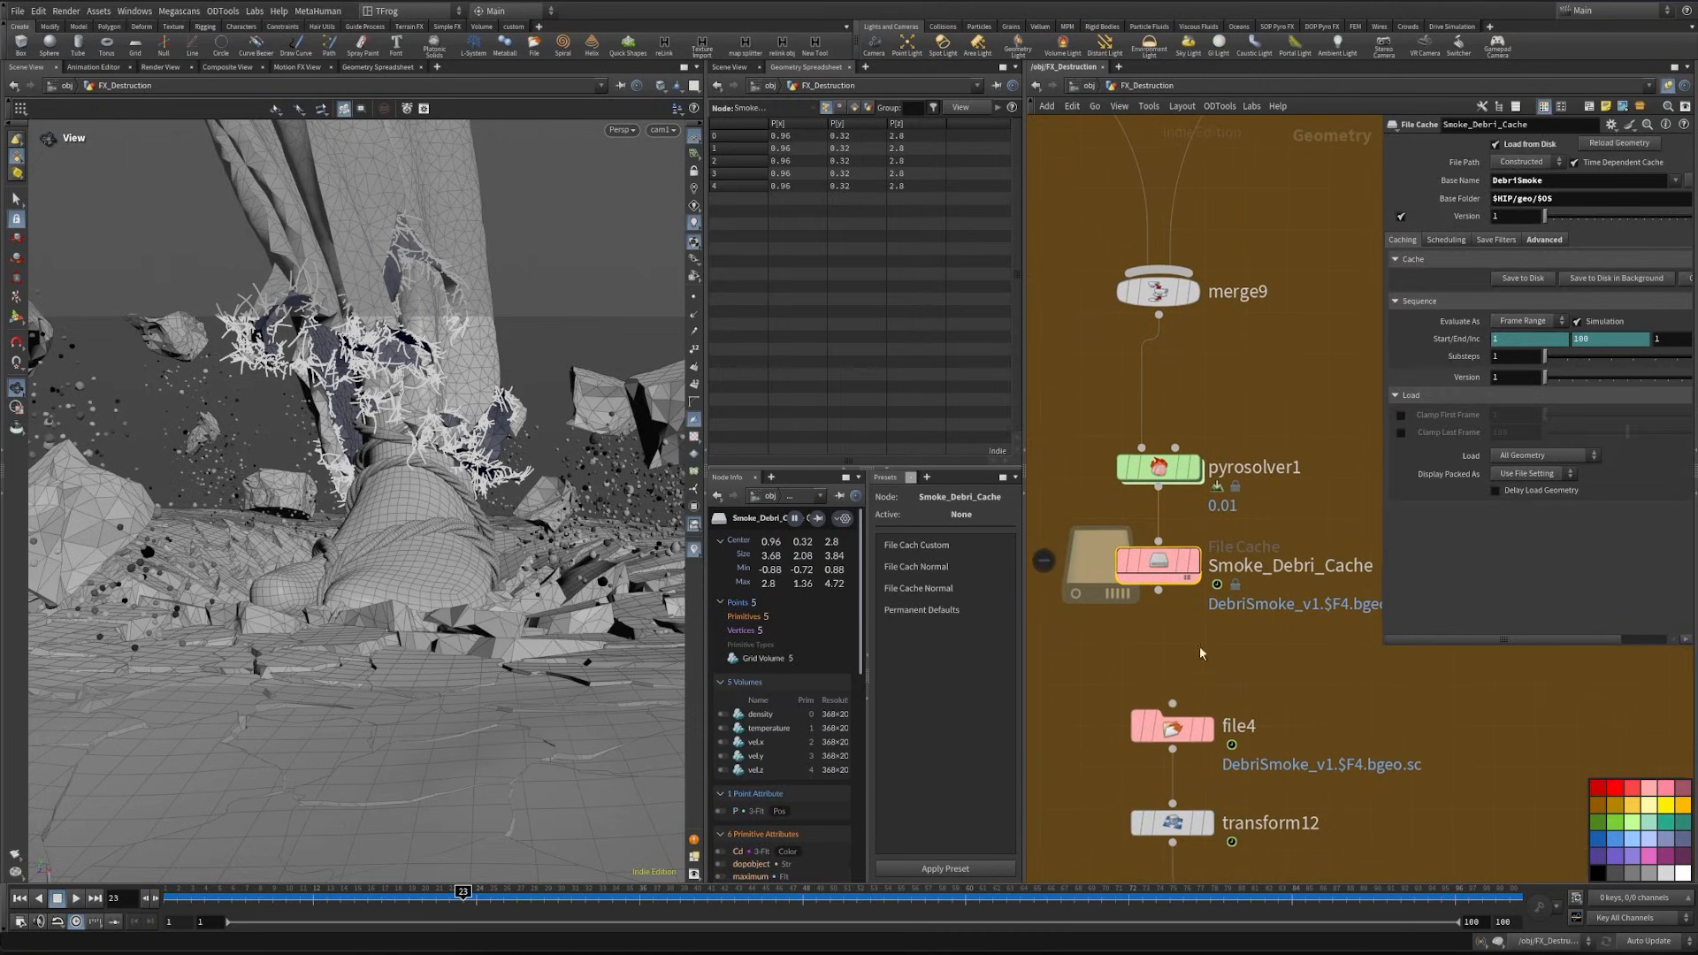
pyautogui.click(1522, 278)
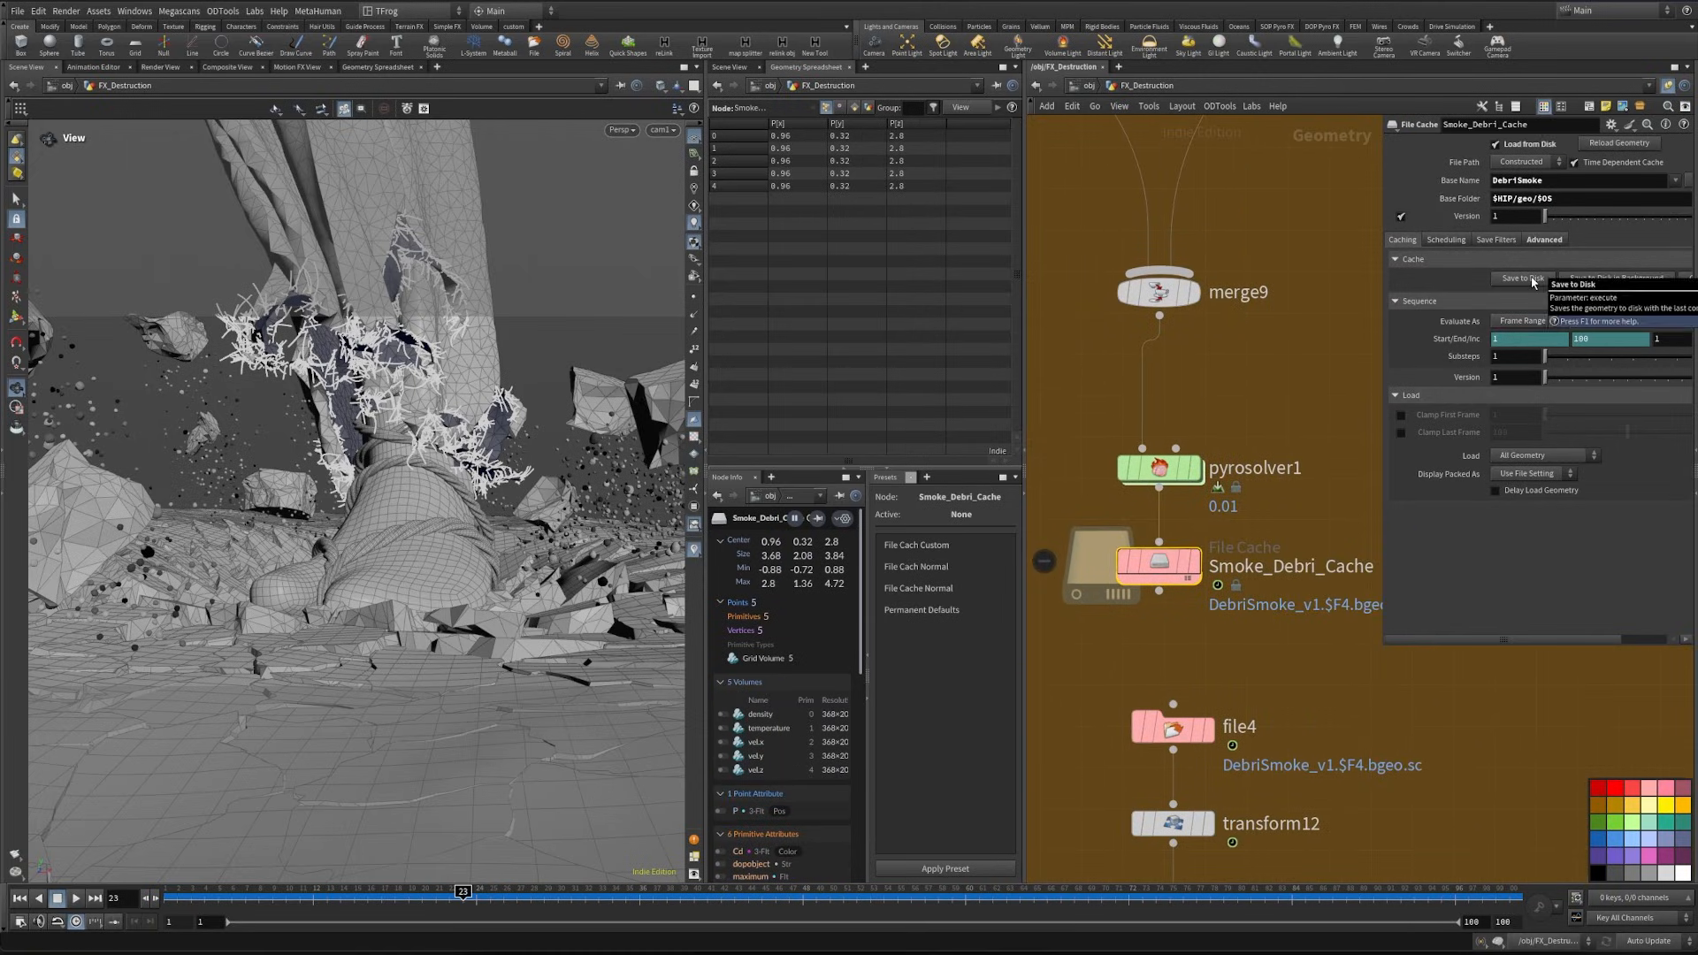
# - Display the Debri_Smoke output null and move the timeline to frame 11 to check the smoke
pyautogui.scroll(-4, 1194, 457)
pyautogui.scroll(-2, 1238, 380)
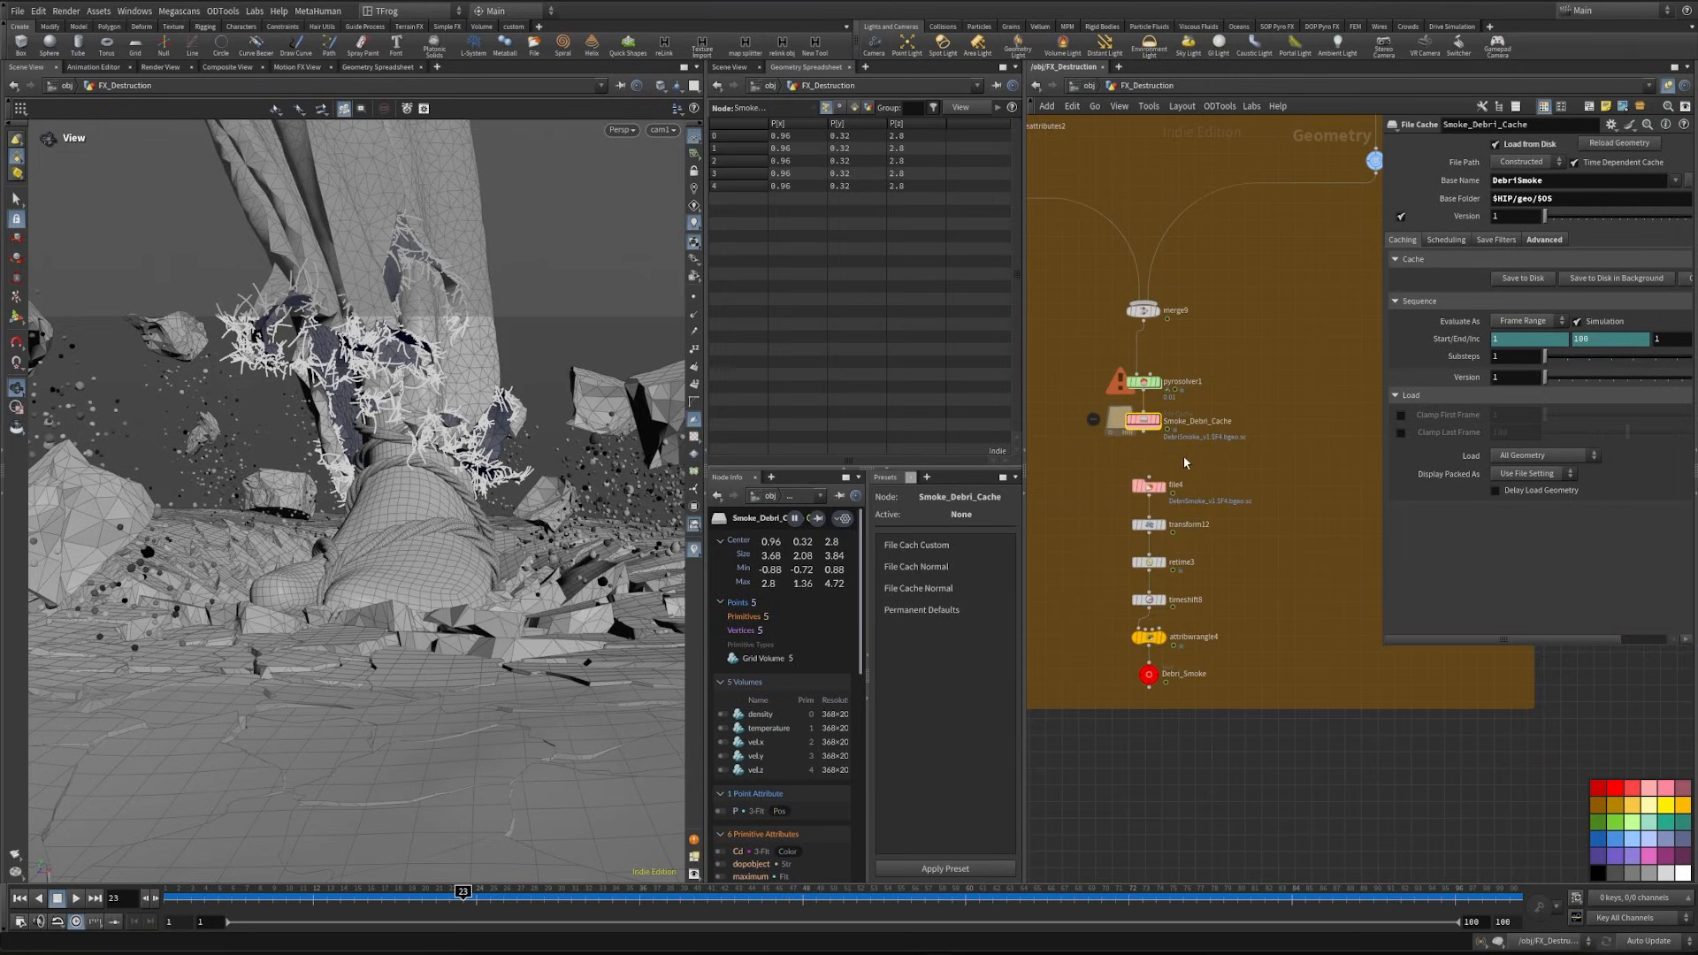
pyautogui.moveTo(1148, 411); pyautogui.dragTo(1144, 519)
pyautogui.click(1152, 714)
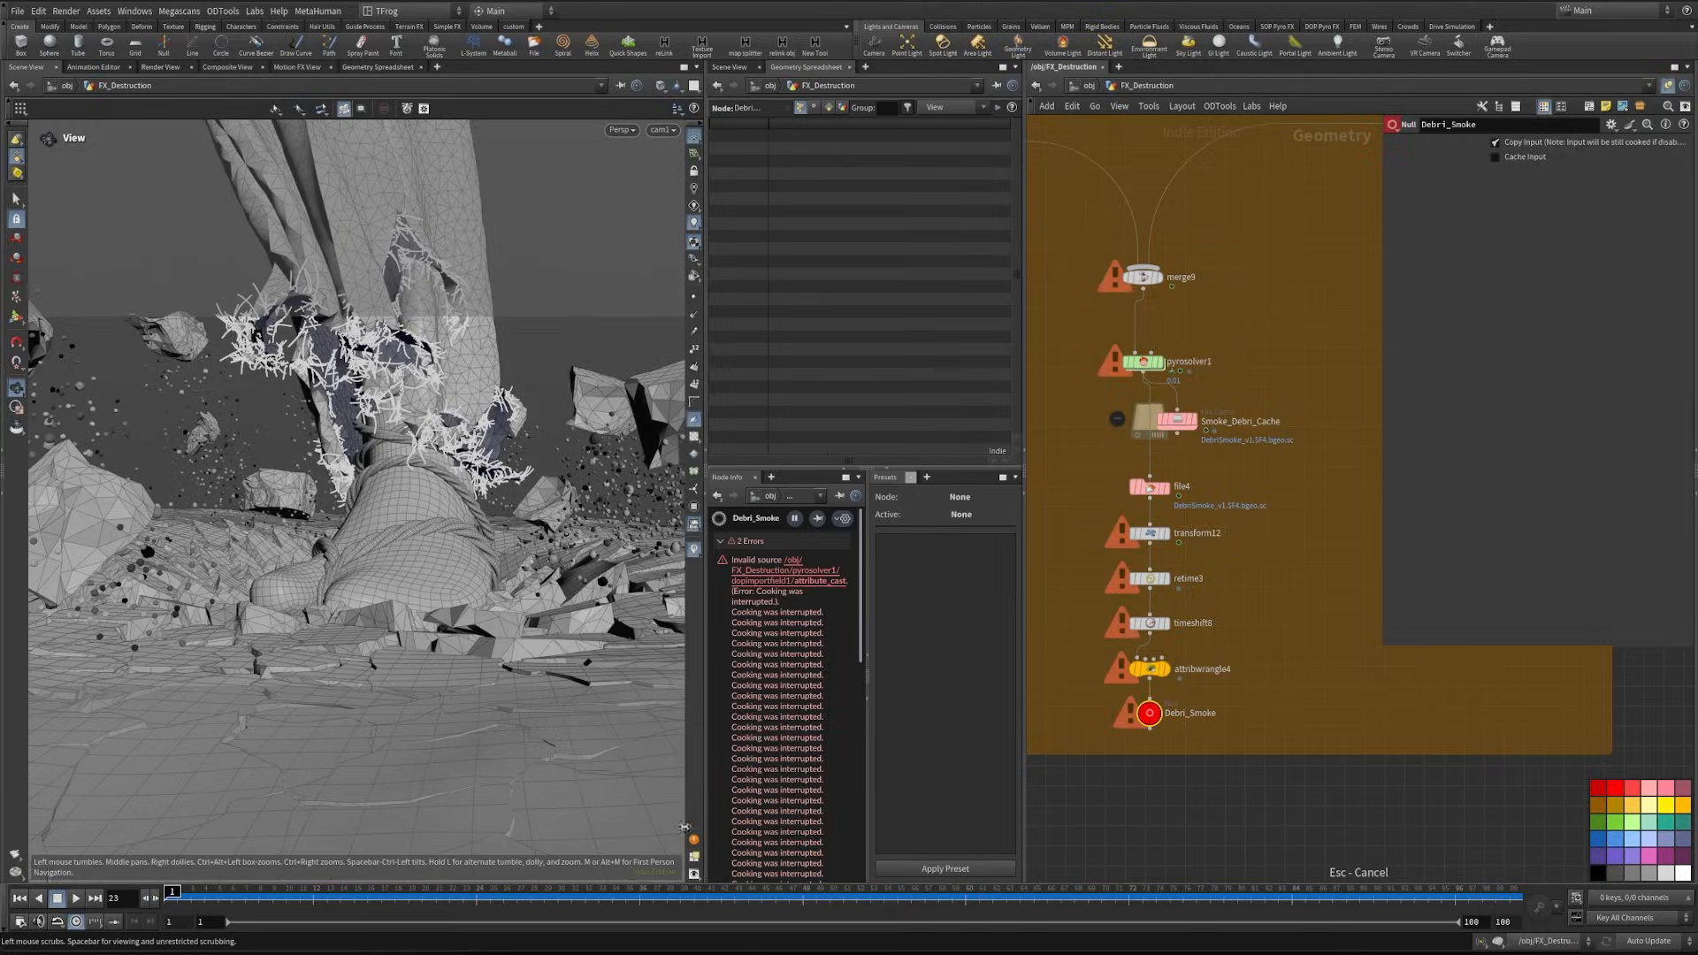
pyautogui.click(1170, 716)
pyautogui.scroll(-4, 1171, 715)
pyautogui.moveTo(1287, 819); pyautogui.dragTo(1296, 576, button='middle')
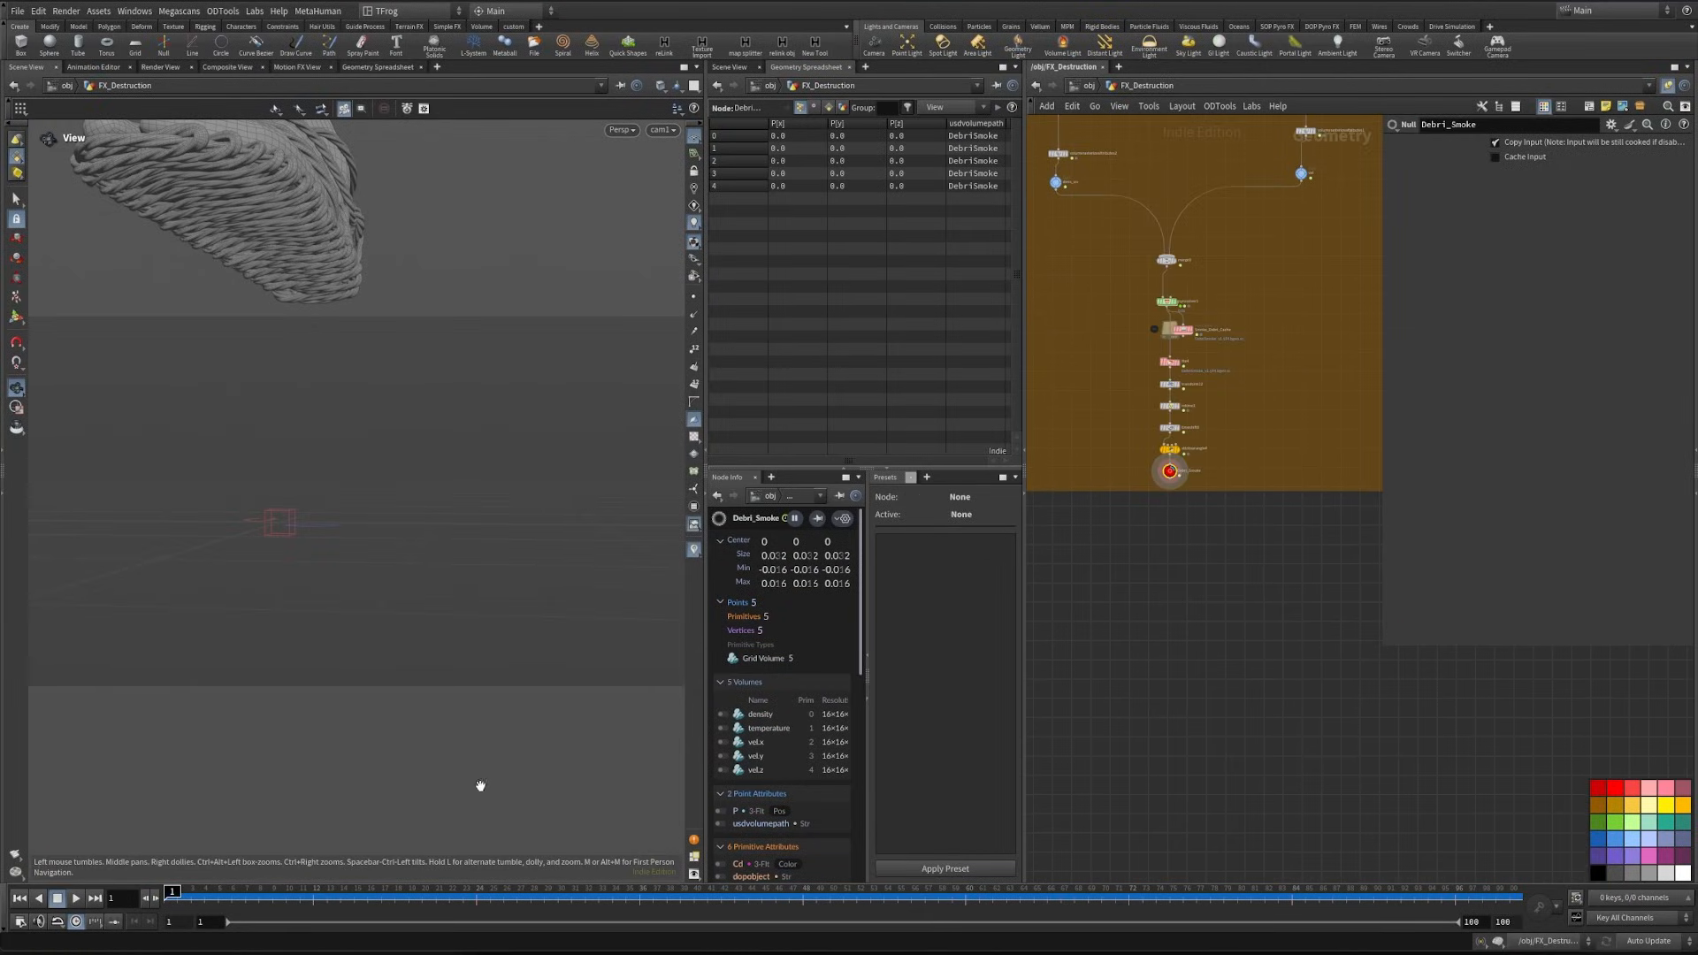
pyautogui.click(305, 900)
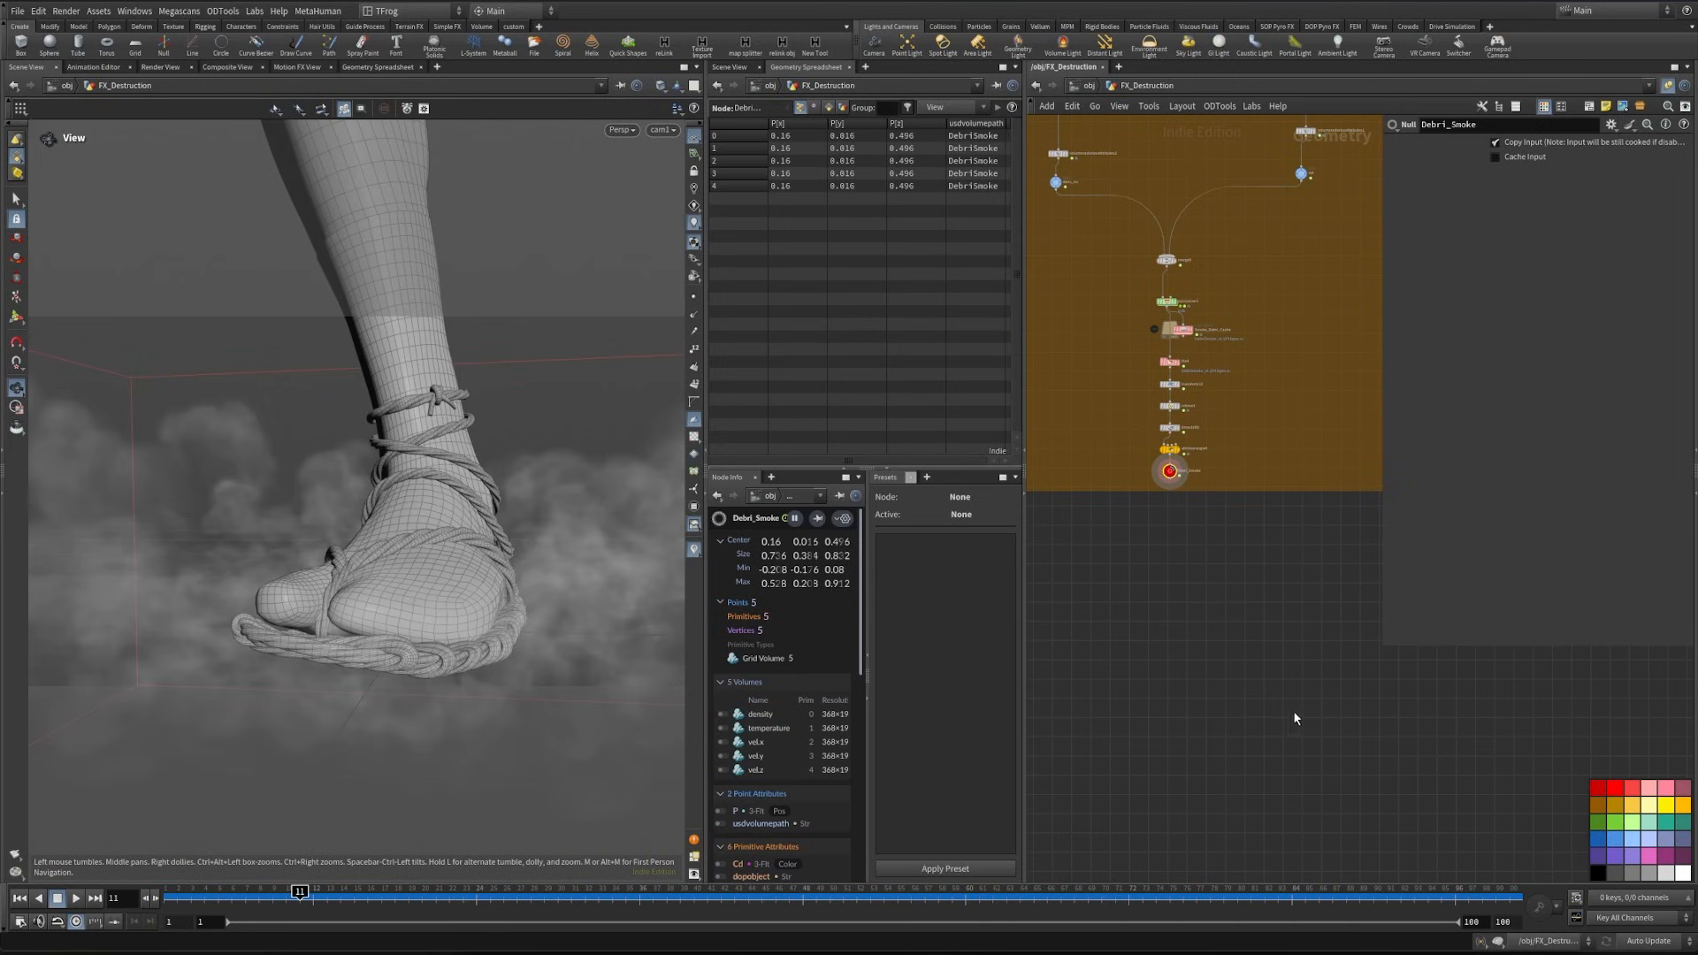
# - Select the Smoke file cache in the Smoke network section and save its frame range to disk
pyautogui.scroll(-5, 1296, 702)
pyautogui.moveTo(1510, 842); pyautogui.dragTo(1307, 739, button='middle')
pyautogui.scroll(6, 1303, 738)
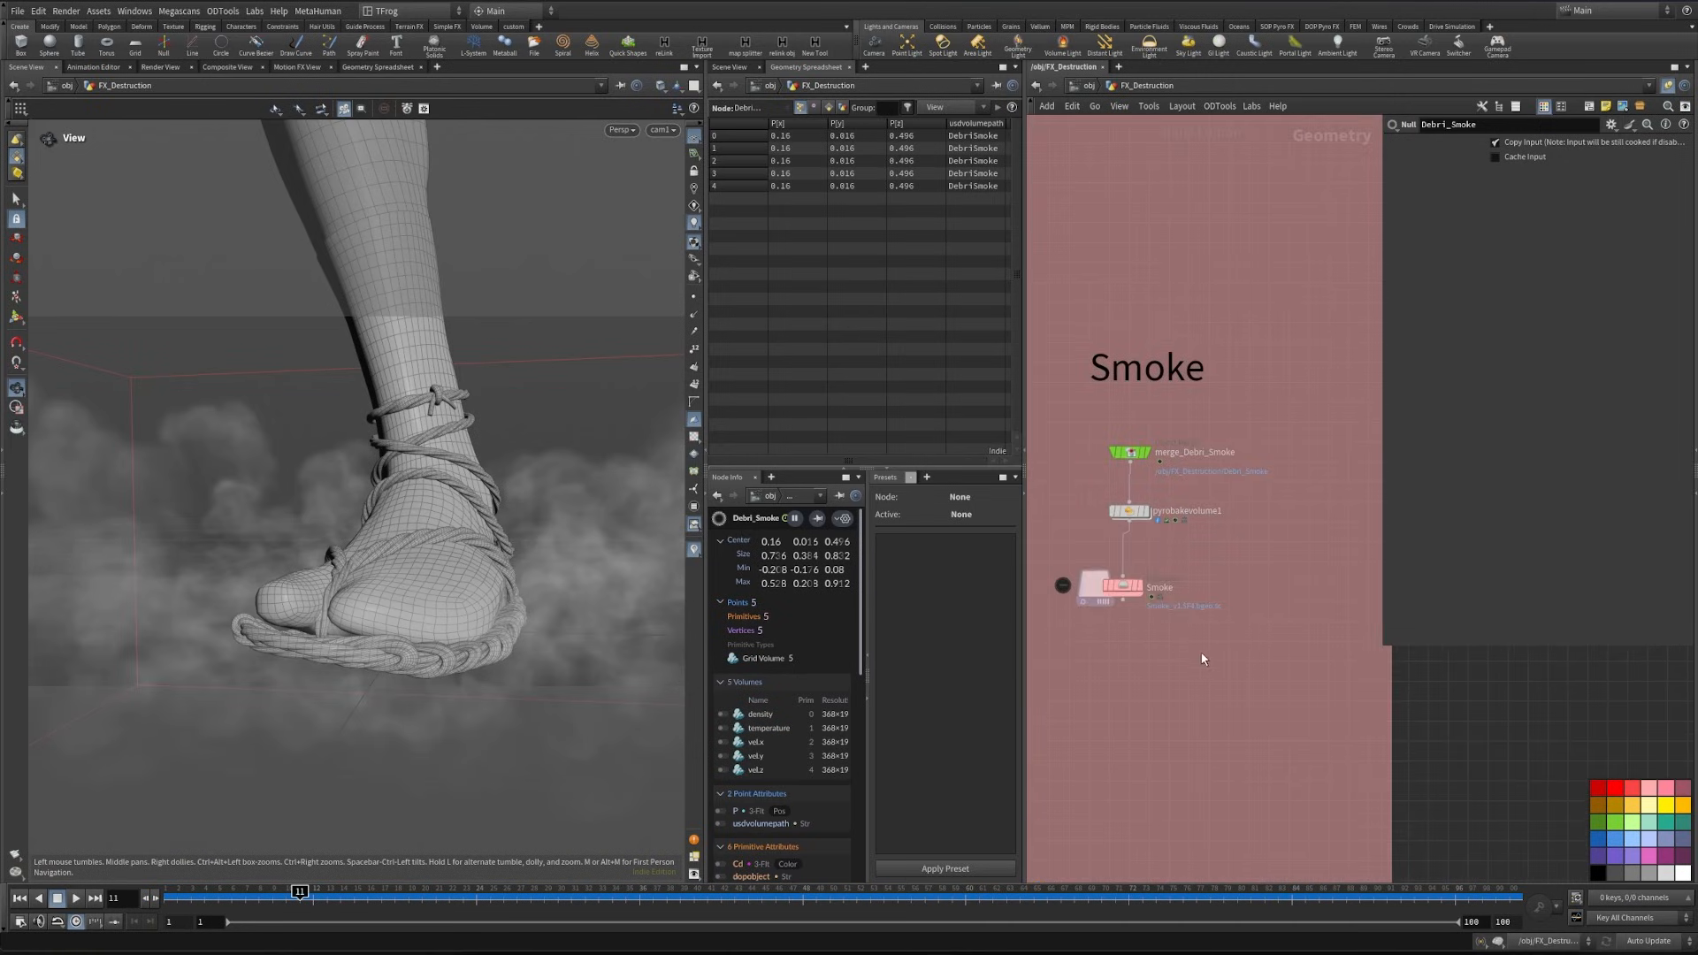
pyautogui.moveTo(1200, 639); pyautogui.dragTo(1095, 572)
pyautogui.moveTo(1111, 651); pyautogui.dragTo(1178, 710, button='middle')
pyautogui.moveTo(1178, 305); pyautogui.dragTo(1381, 296)
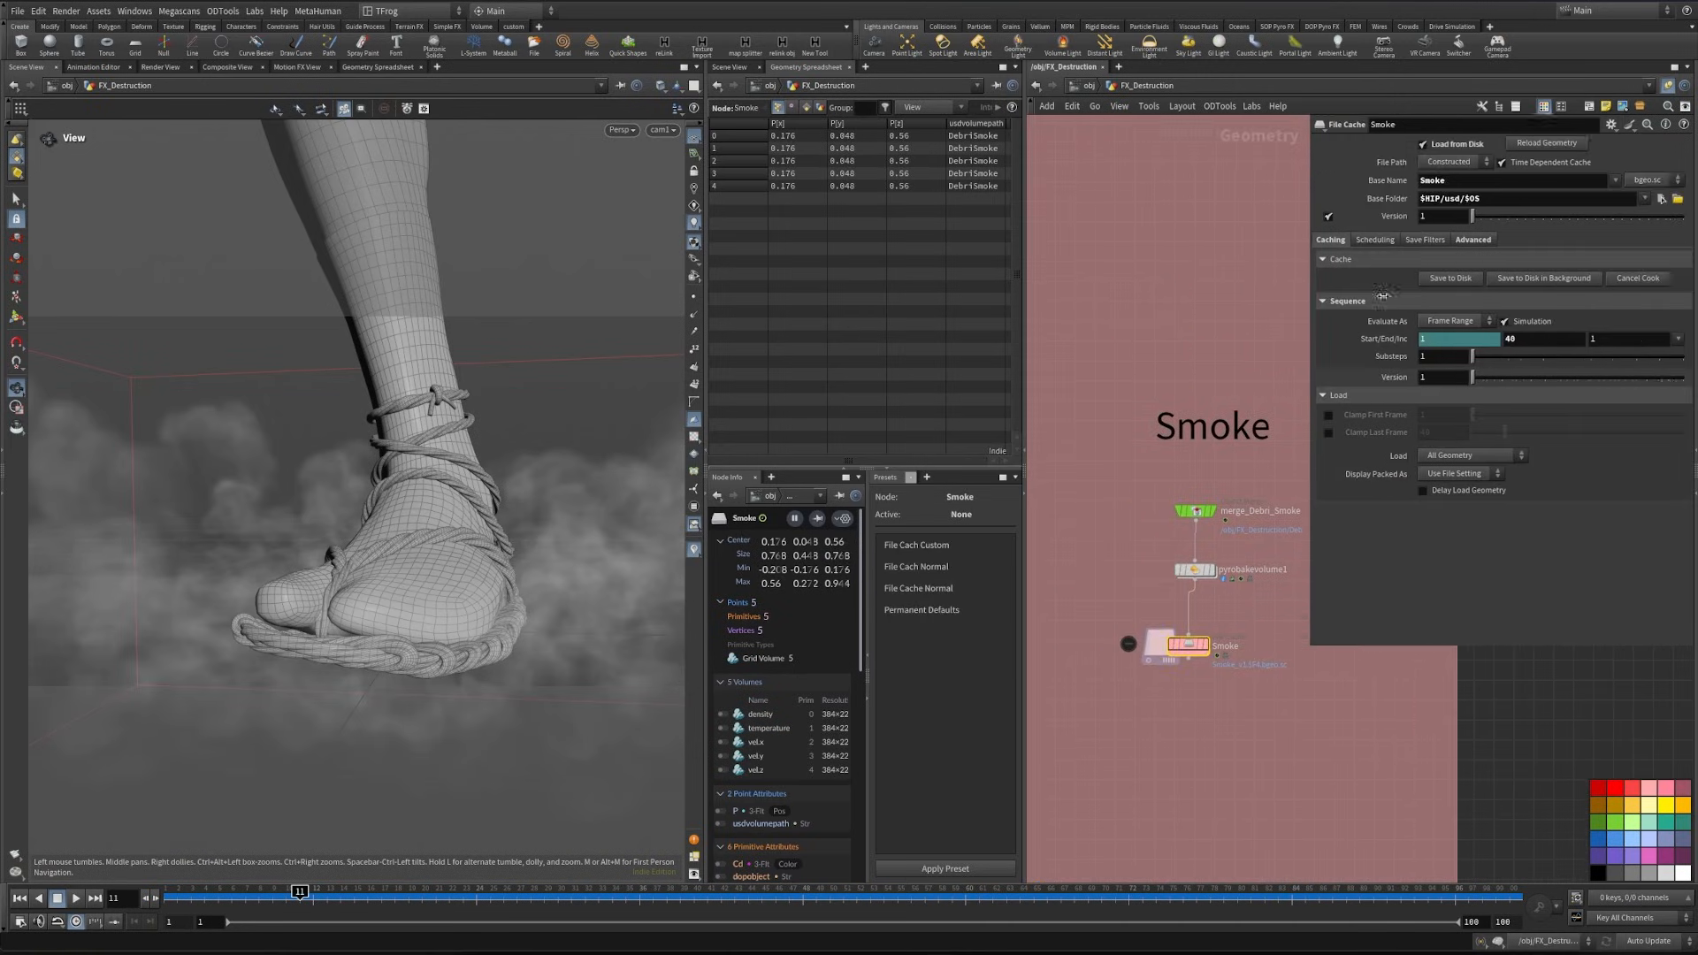
pyautogui.click(1518, 280)
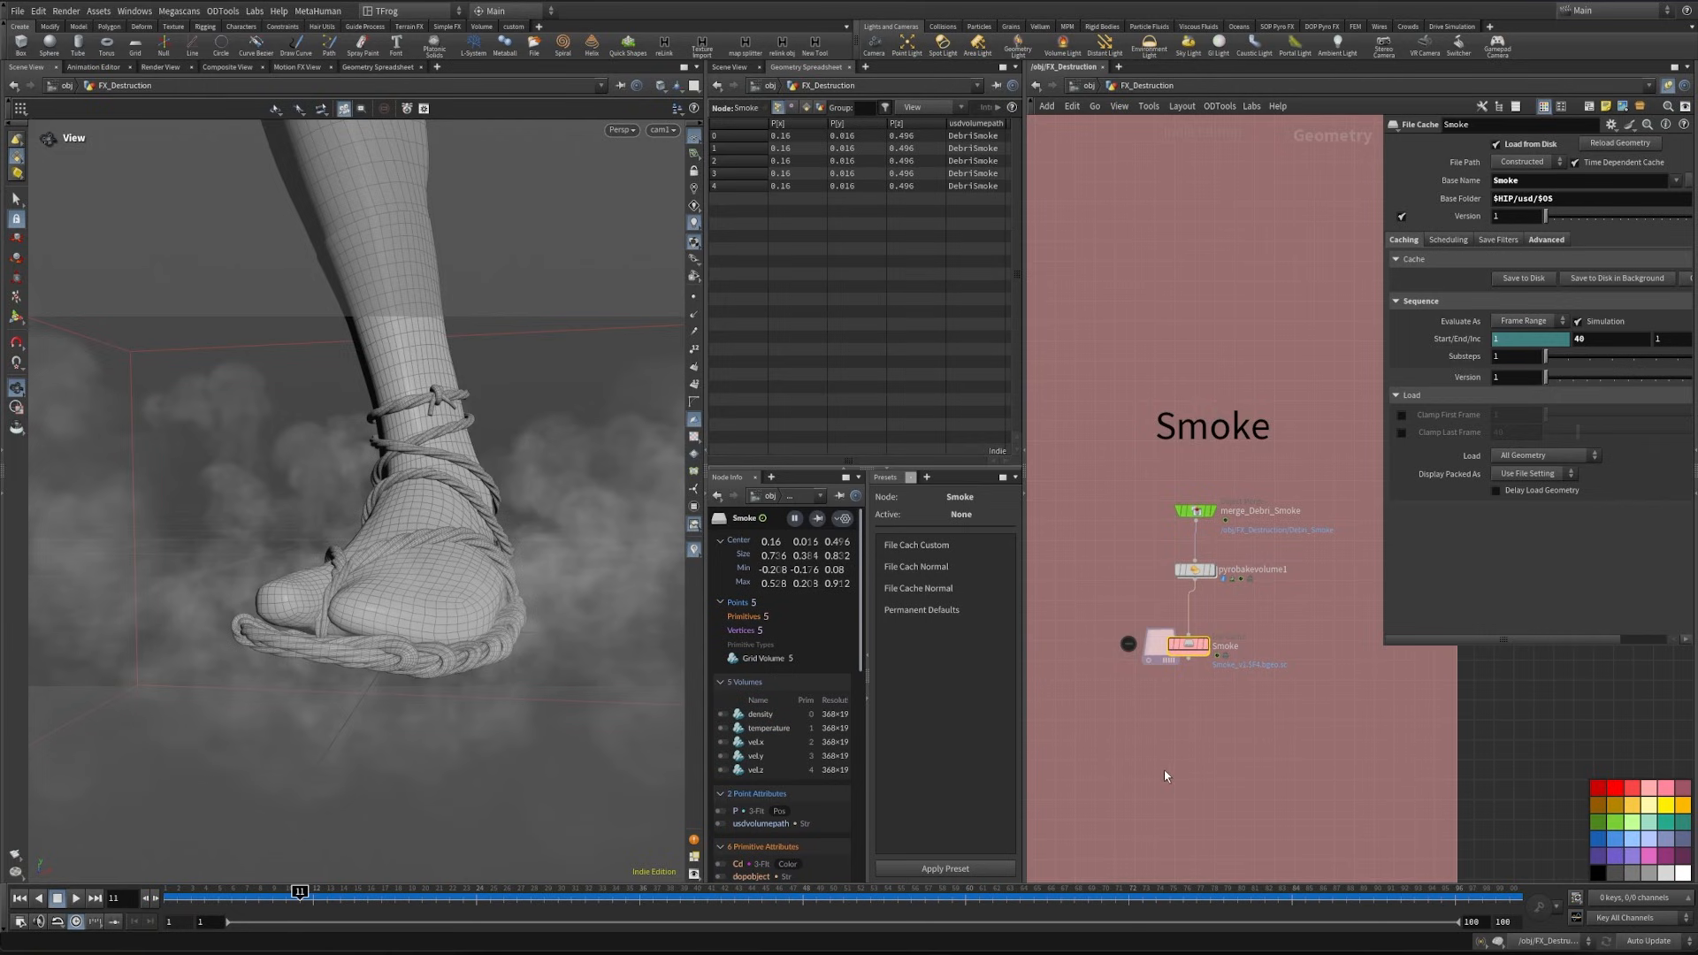
# - Switch to the stage network, select the Smoke reference node and reload its files
pyautogui.press('n')
pyautogui.click(1097, 670)
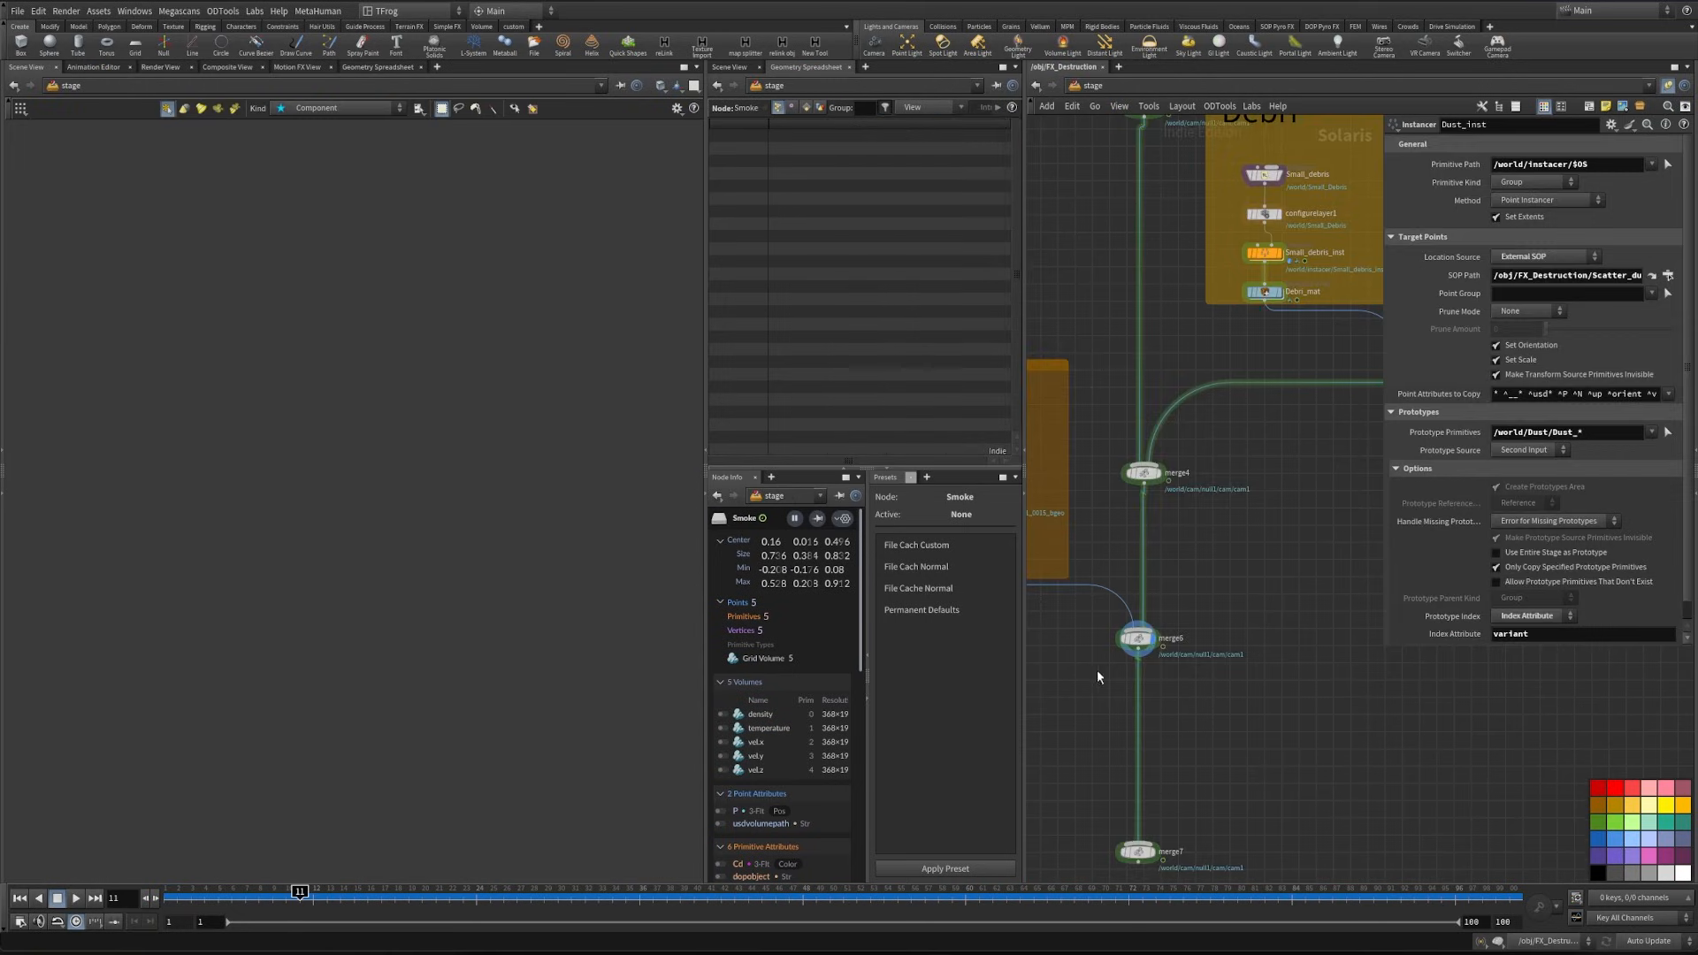
pyautogui.click(1080, 585)
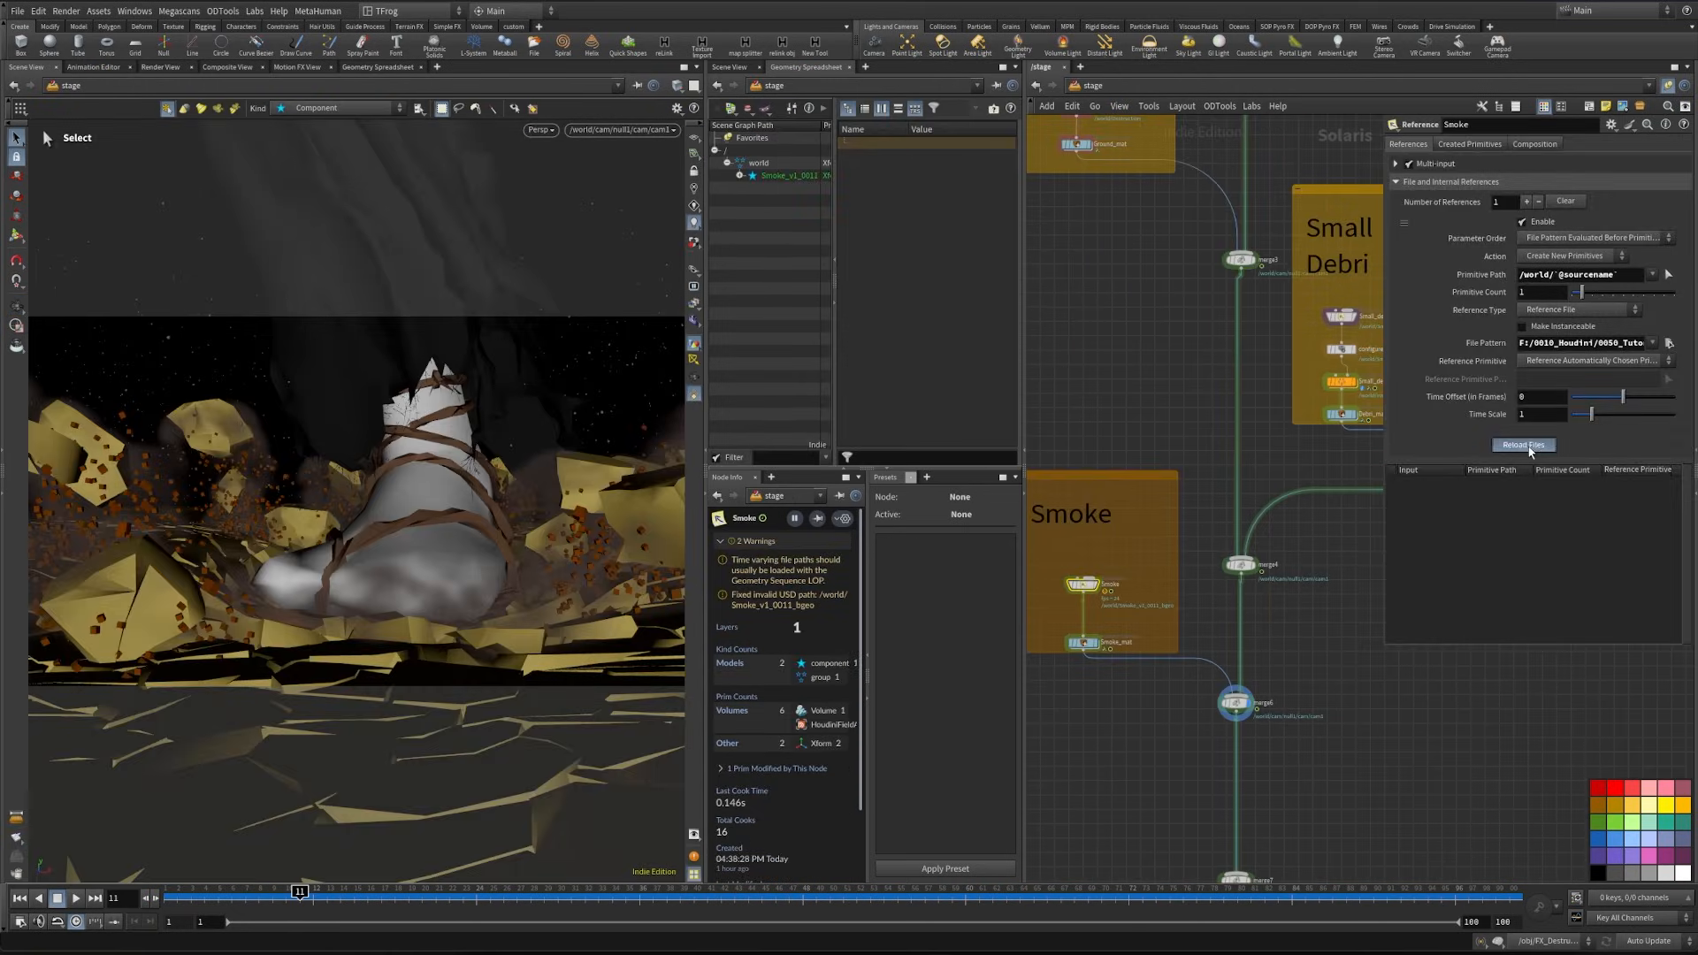
pyautogui.click(1523, 445)
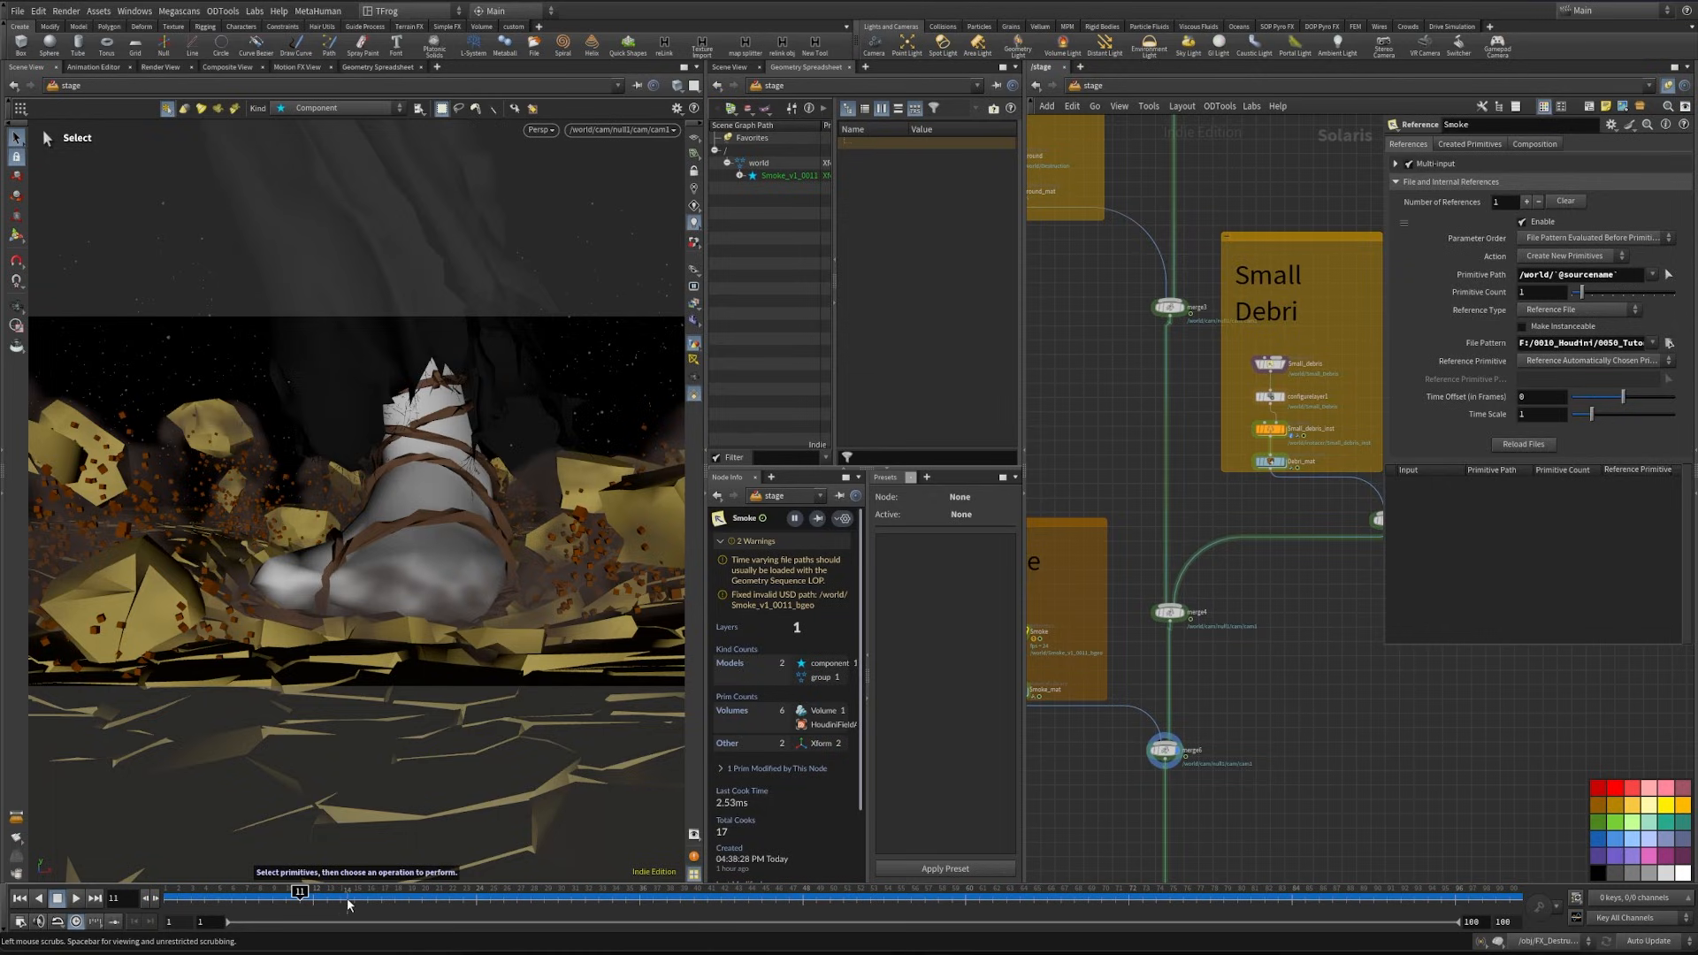
# - Move the timeline to frame 20, preview it with the Karma renderer and return to the standard viewport display
pyautogui.click(421, 897)
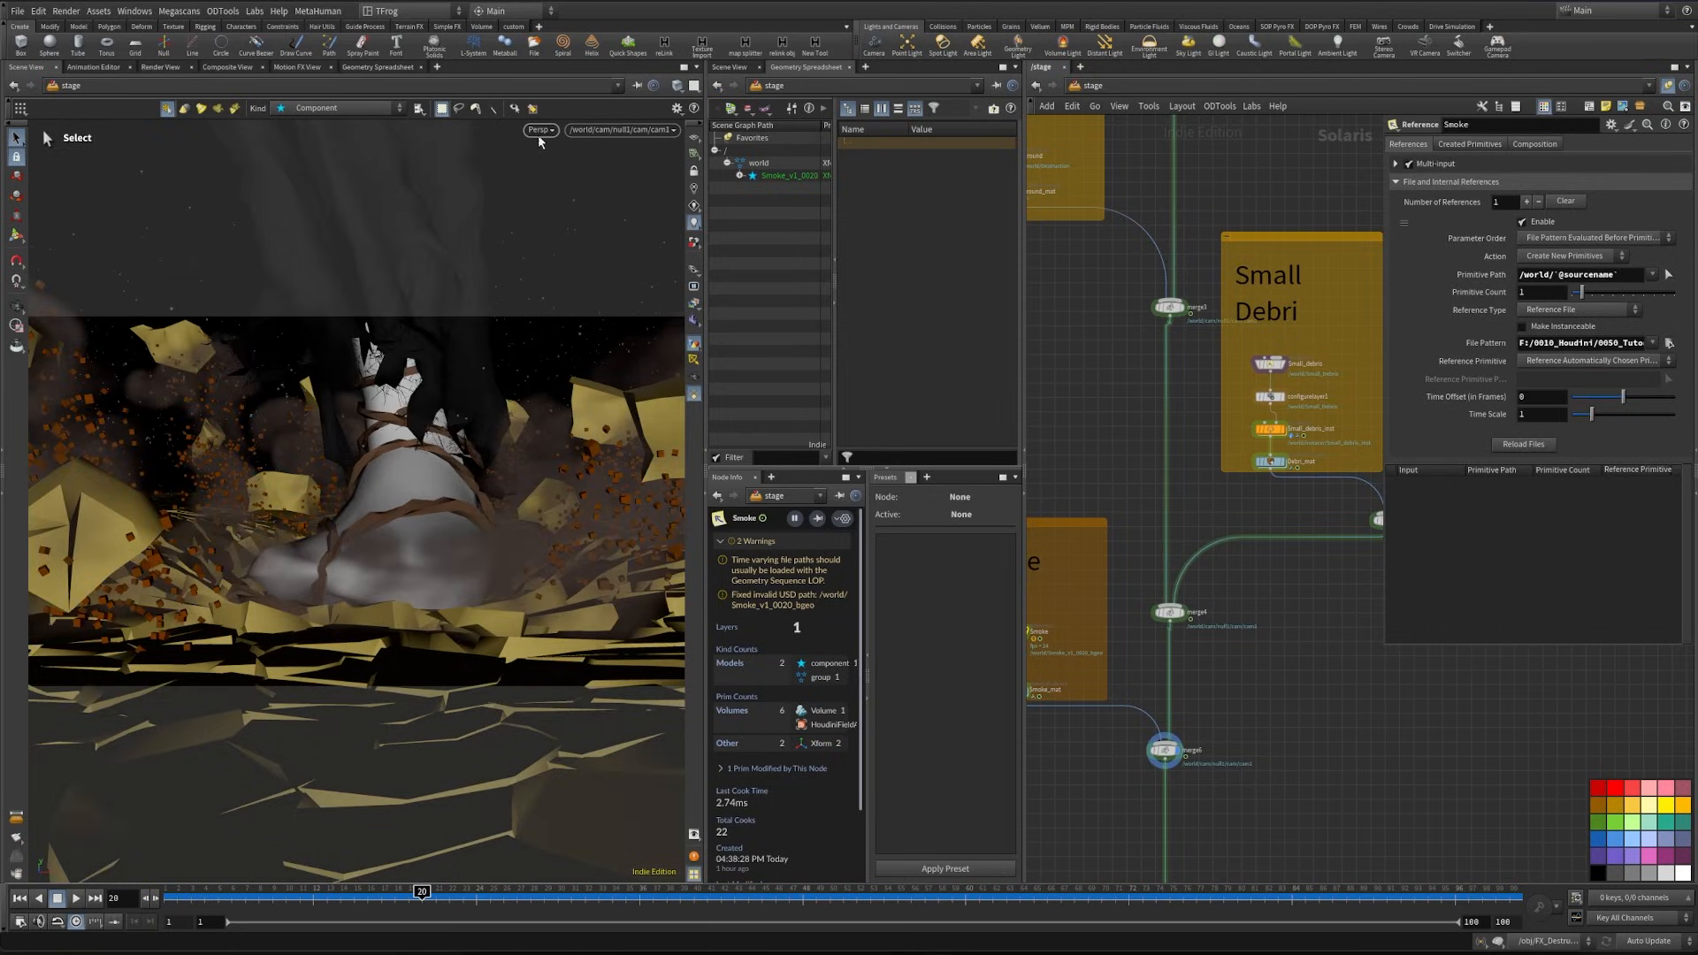
pyautogui.click(540, 130)
pyautogui.click(575, 215)
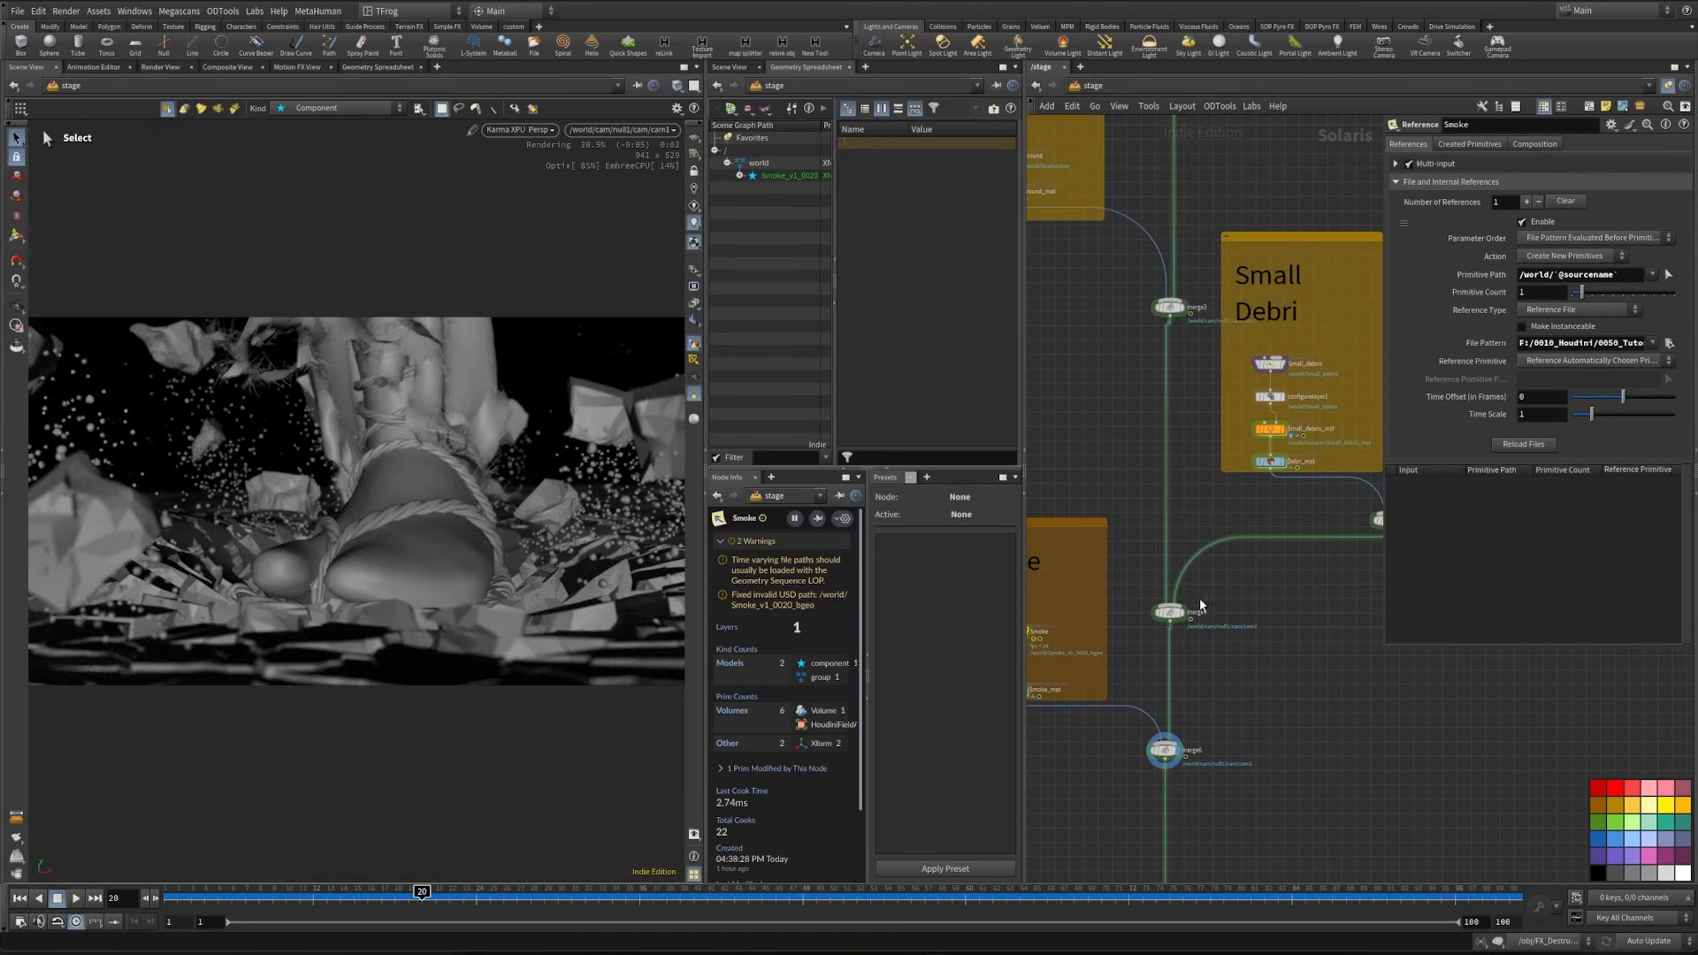
pyautogui.click(520, 131)
pyautogui.click(535, 181)
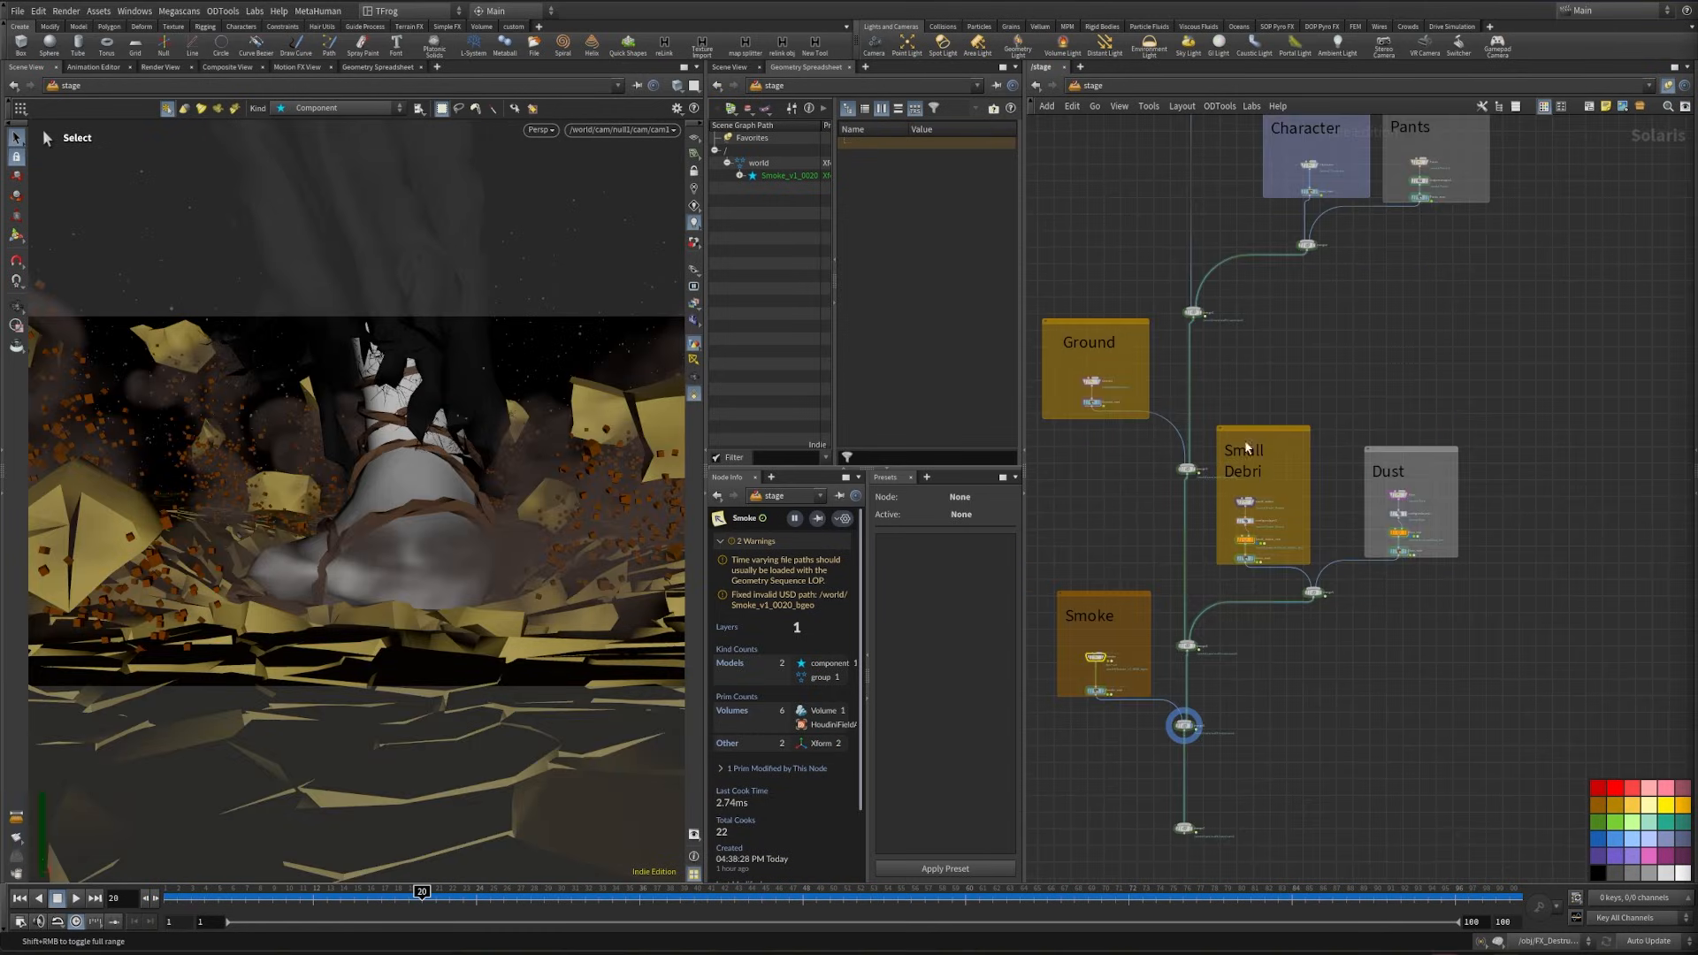
# - Add a Karma Physical Sky node below the Smoke section and connect it to merge7
pyautogui.moveTo(1310, 740); pyautogui.dragTo(1509, 571, button='middle')
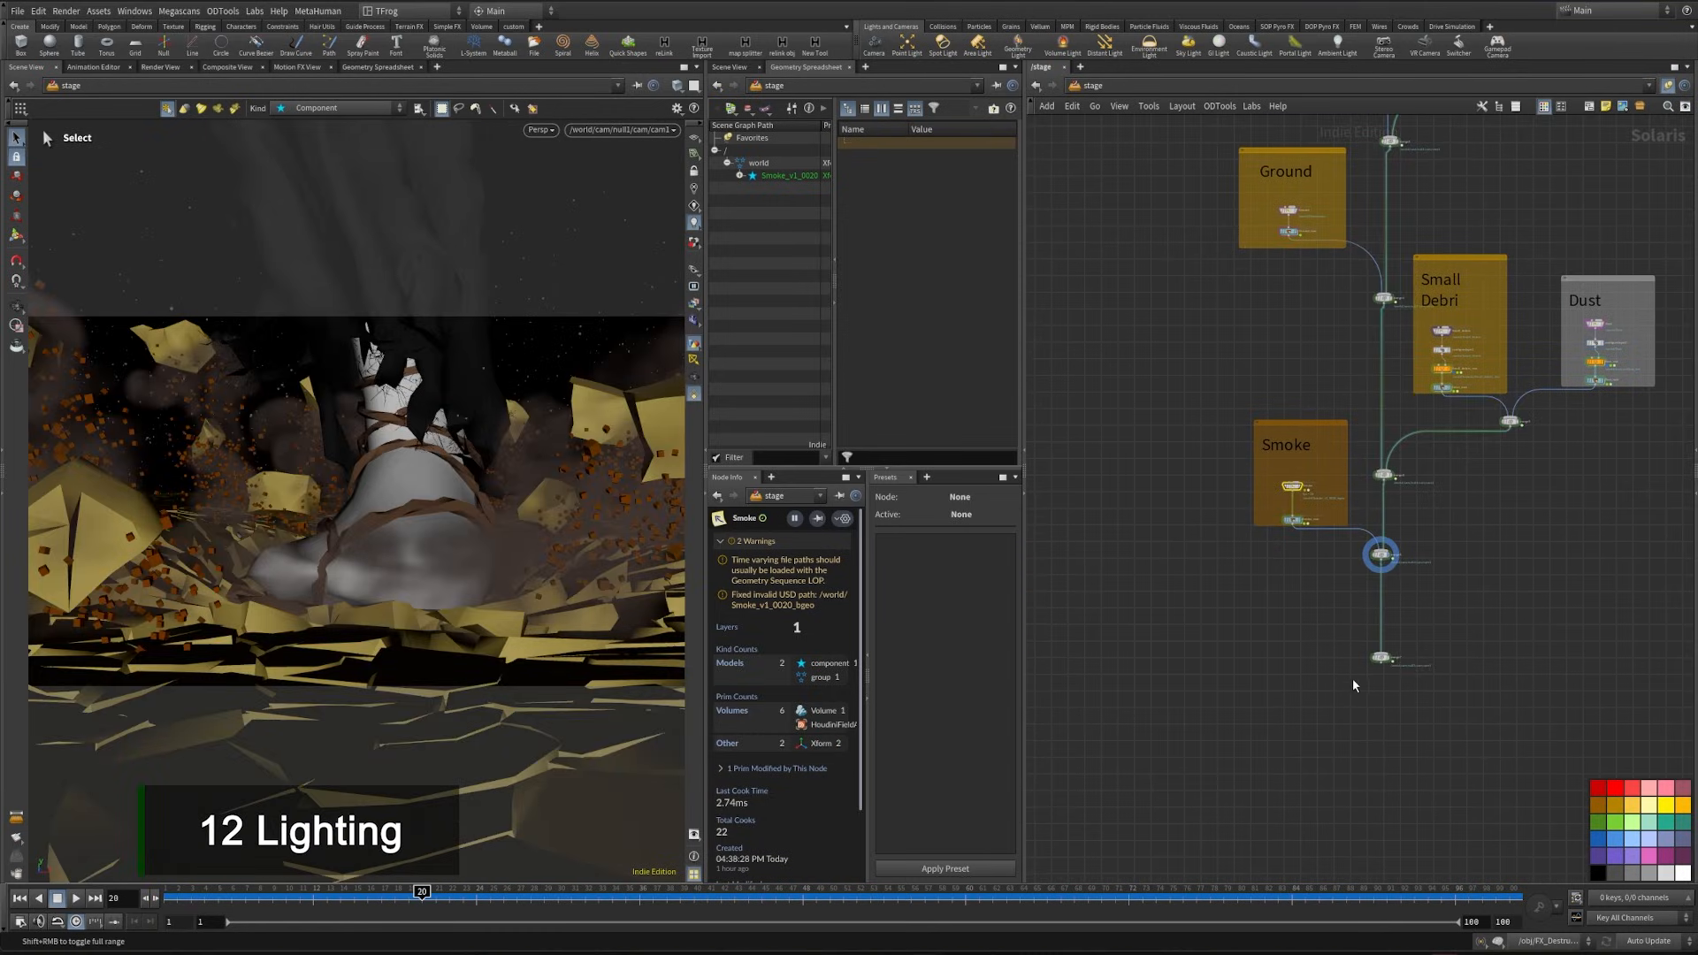
pyautogui.scroll(5, 1384, 661)
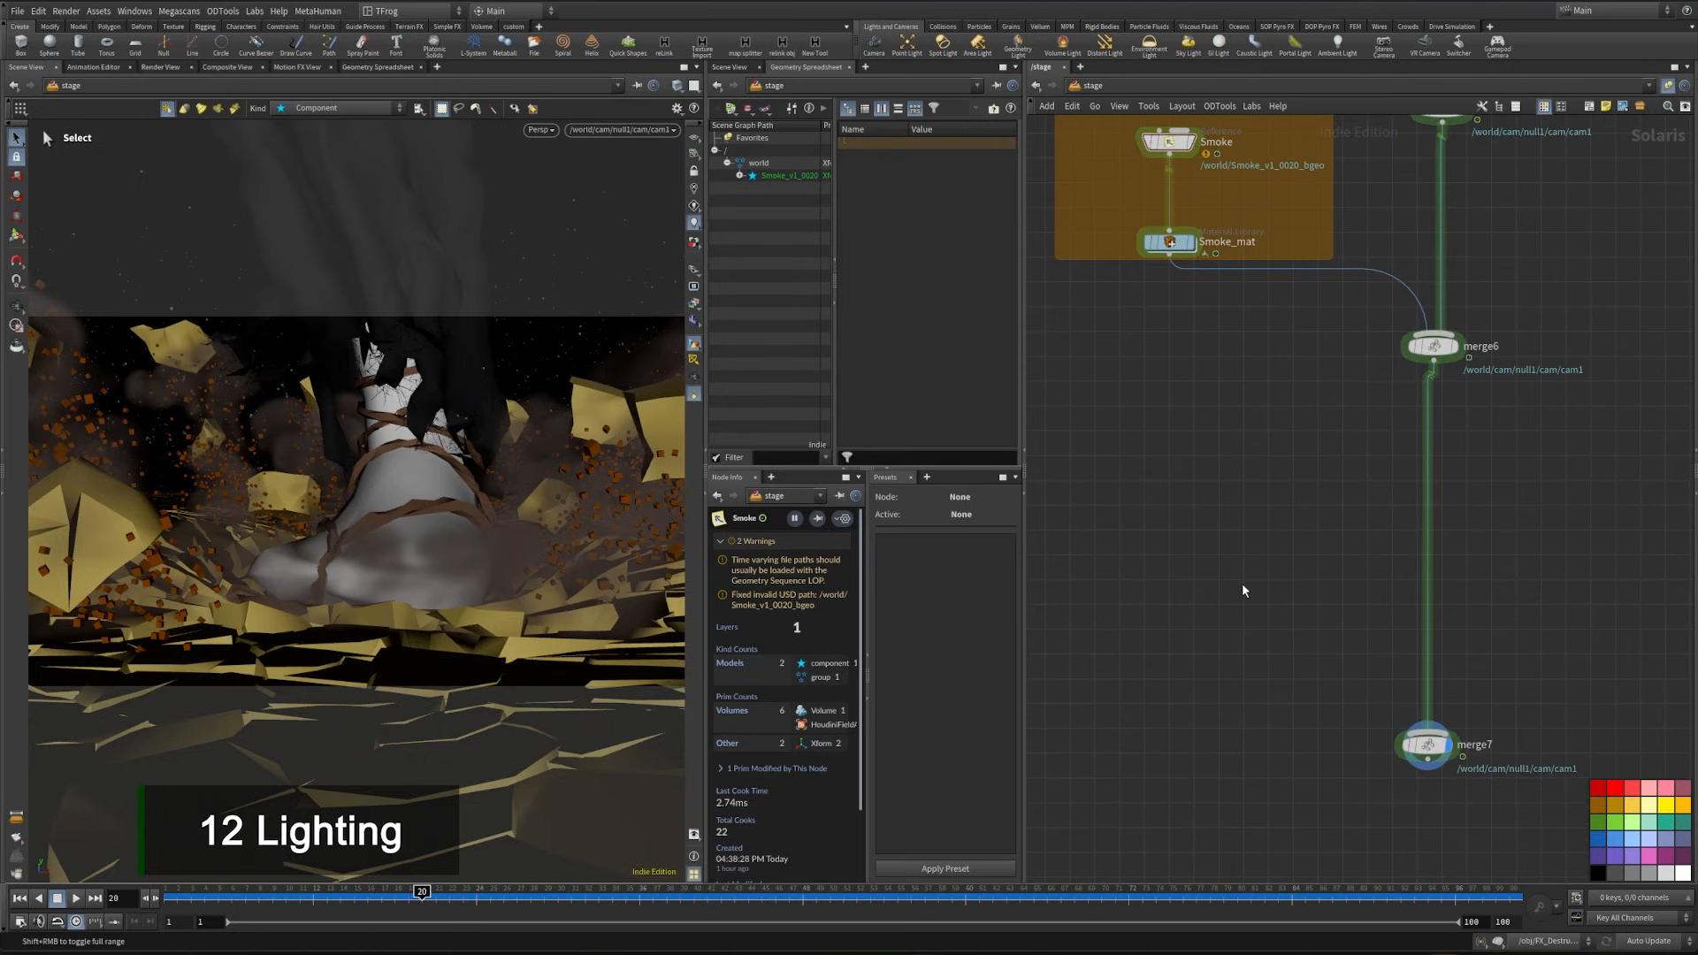
pyautogui.press('Tab')
pyautogui.write('karma ph')
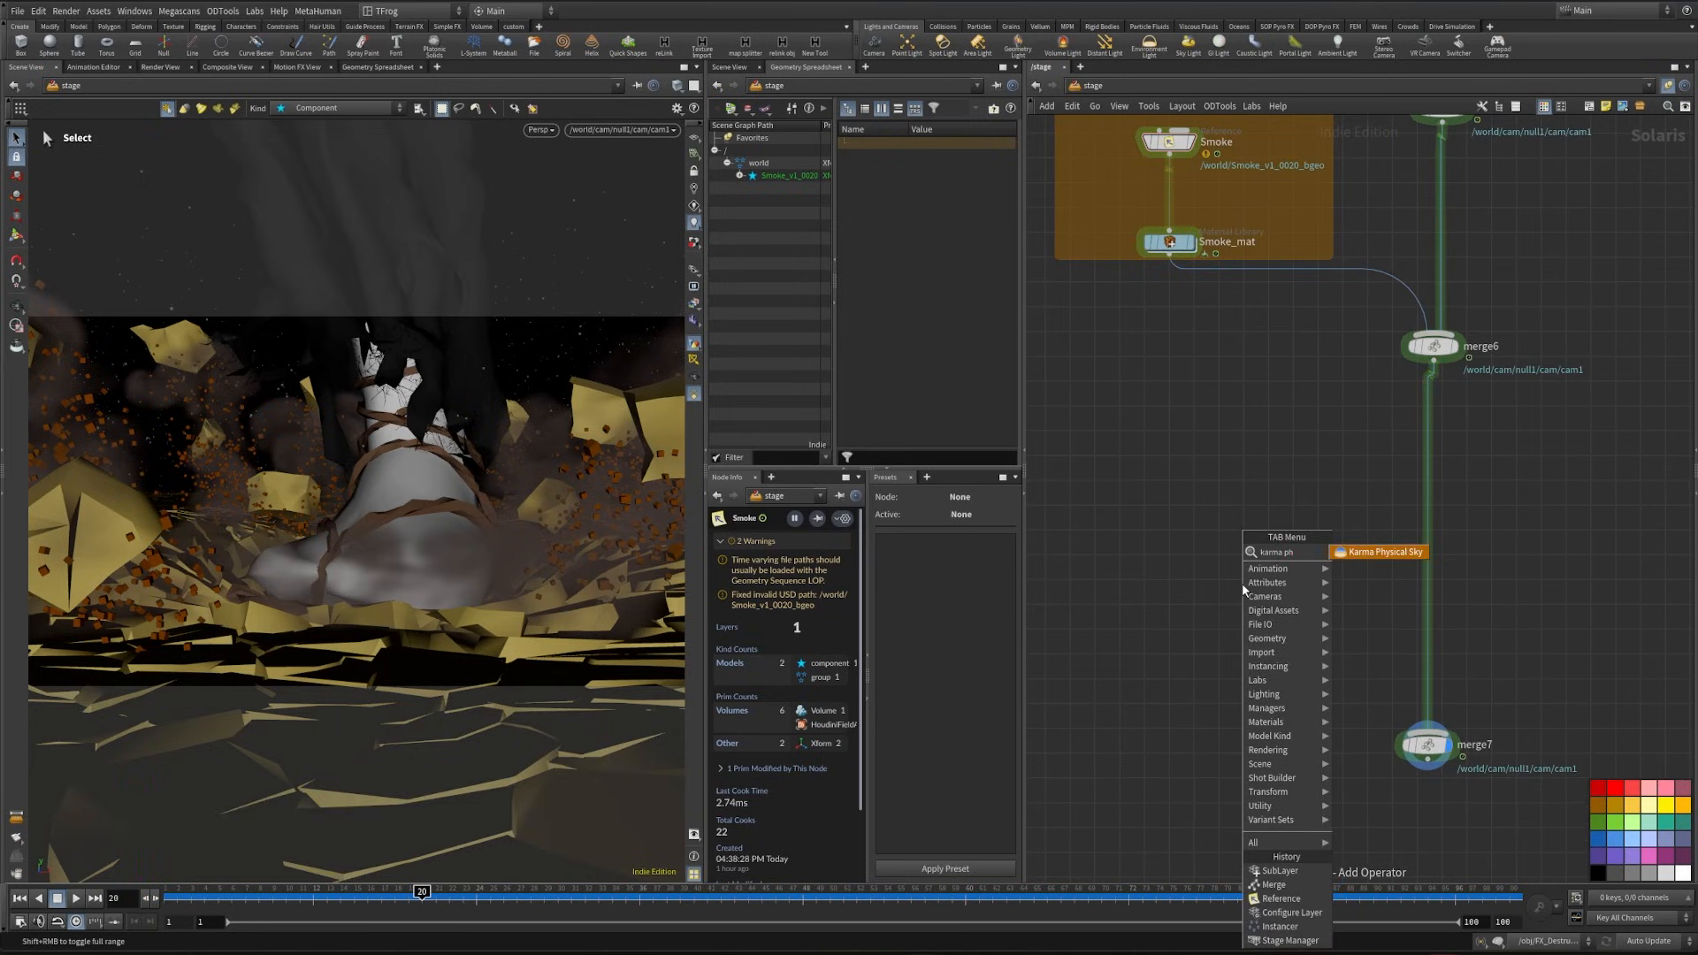
pyautogui.press('Return')
pyautogui.click(1238, 590)
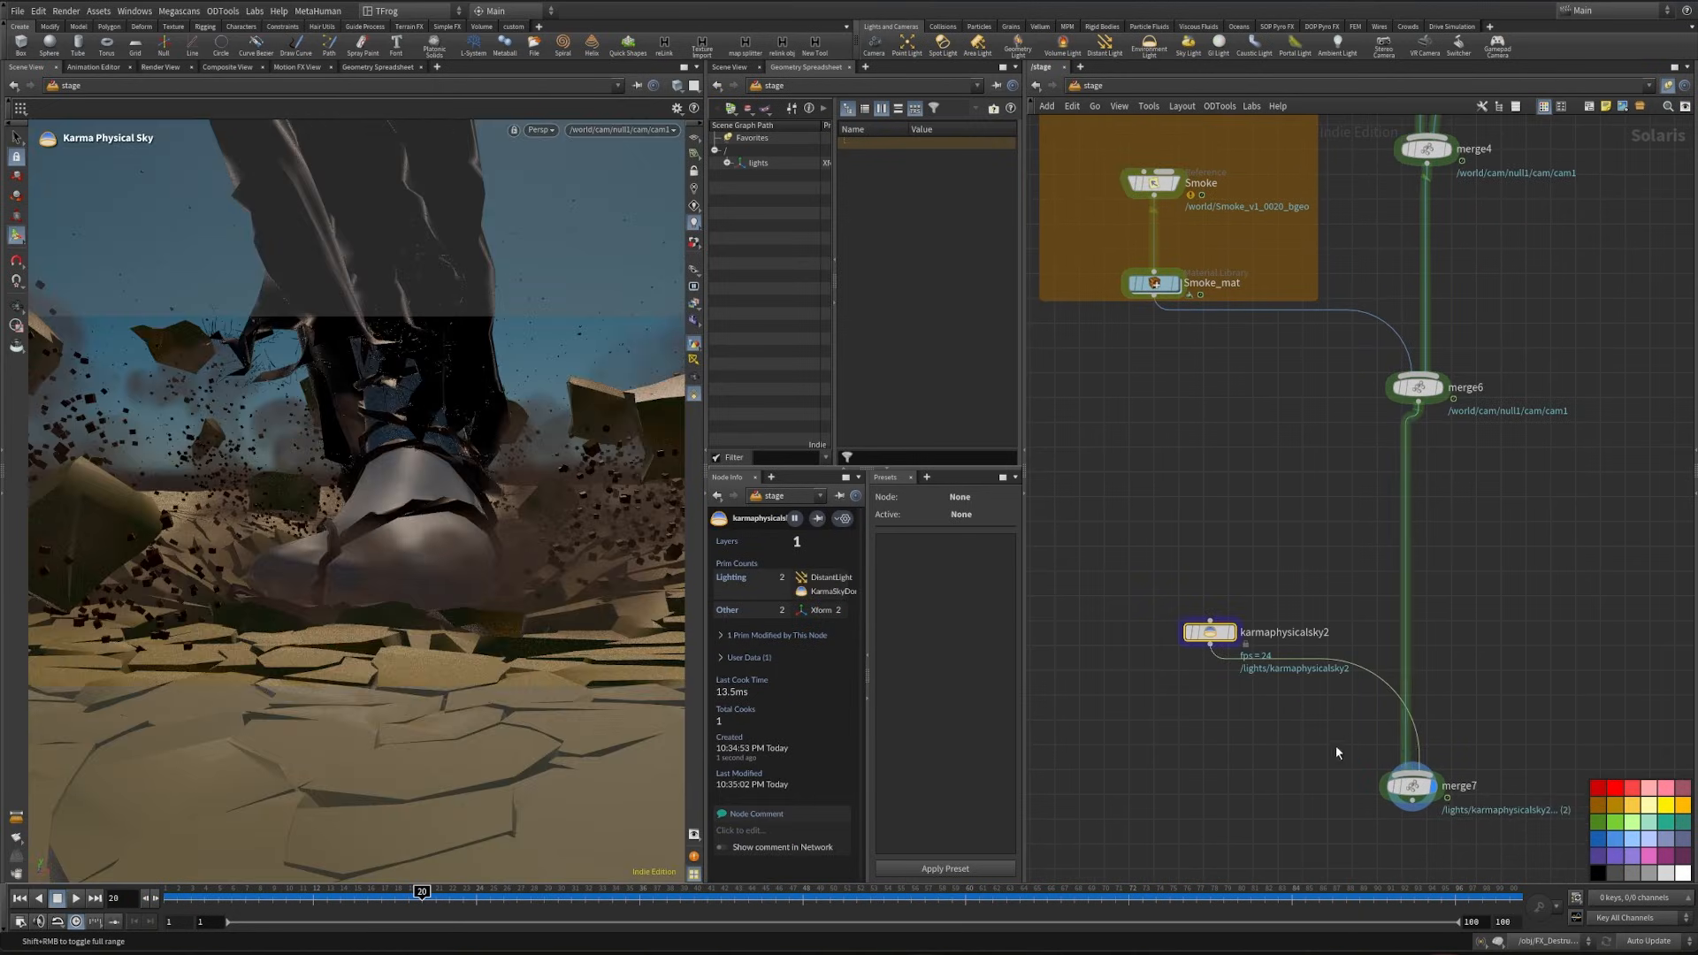
pyautogui.click(1412, 786)
pyautogui.moveTo(1238, 443); pyautogui.dragTo(1187, 459, button='middle')
# - Show the parameters of karmaphysicalsky2 and set its solar altitude to 9
pyautogui.press('p')
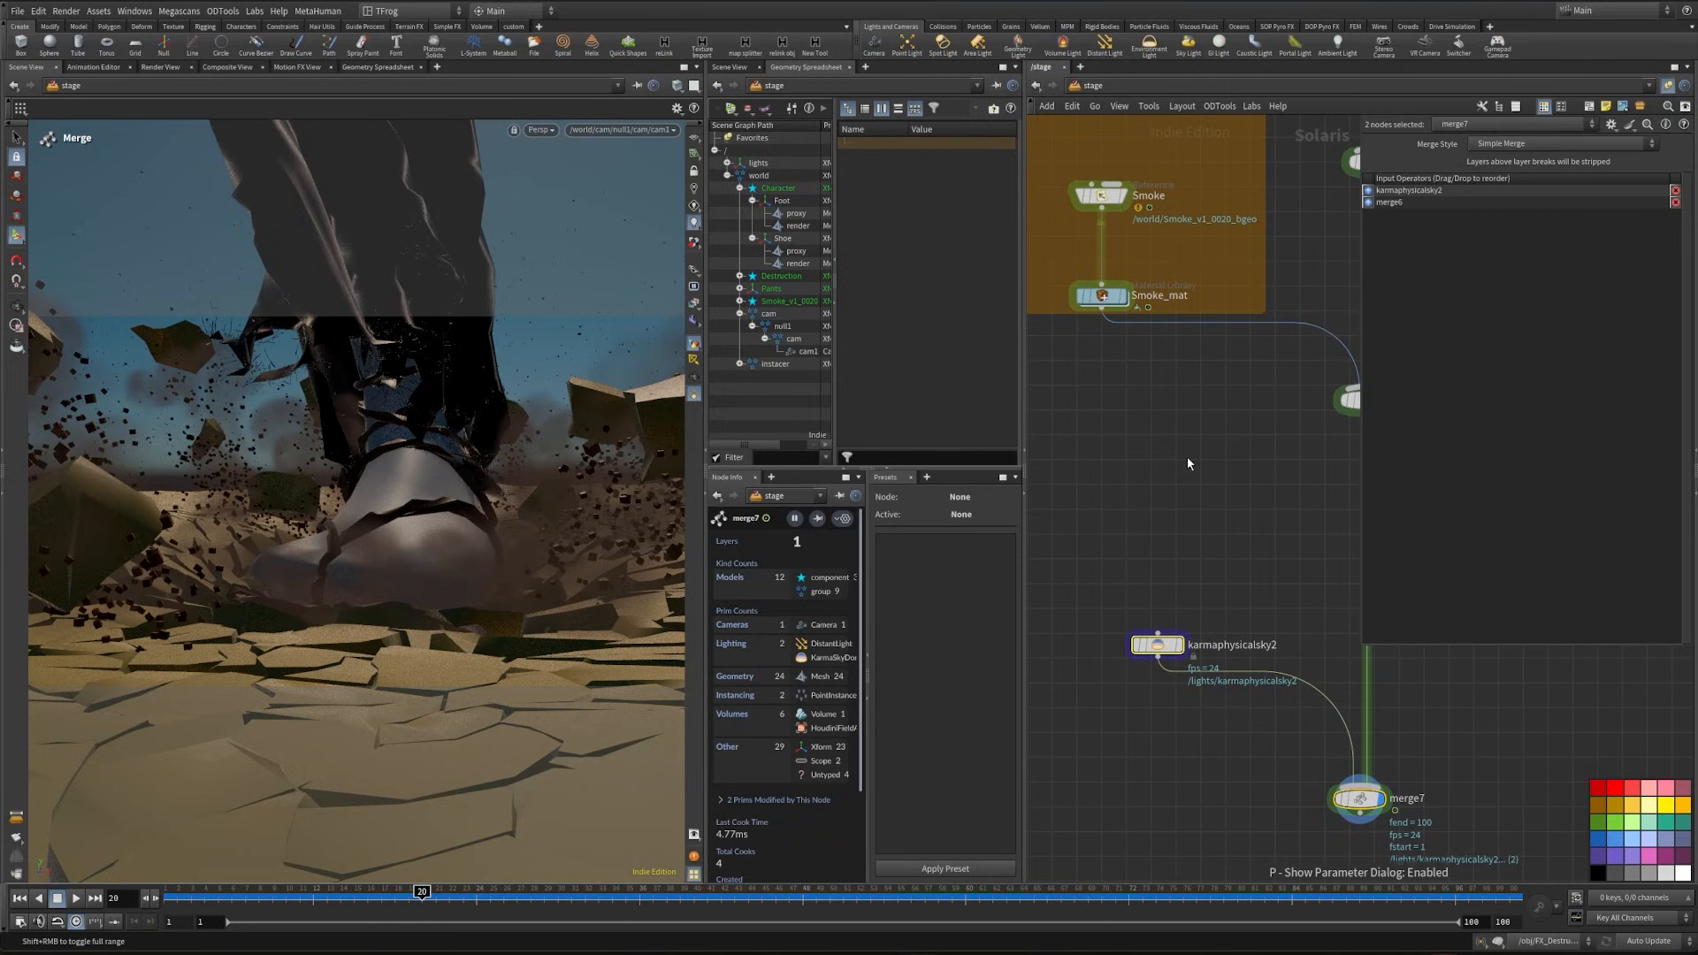
pyautogui.click(1159, 645)
pyautogui.moveTo(1158, 642); pyautogui.dragTo(1156, 569, button='middle')
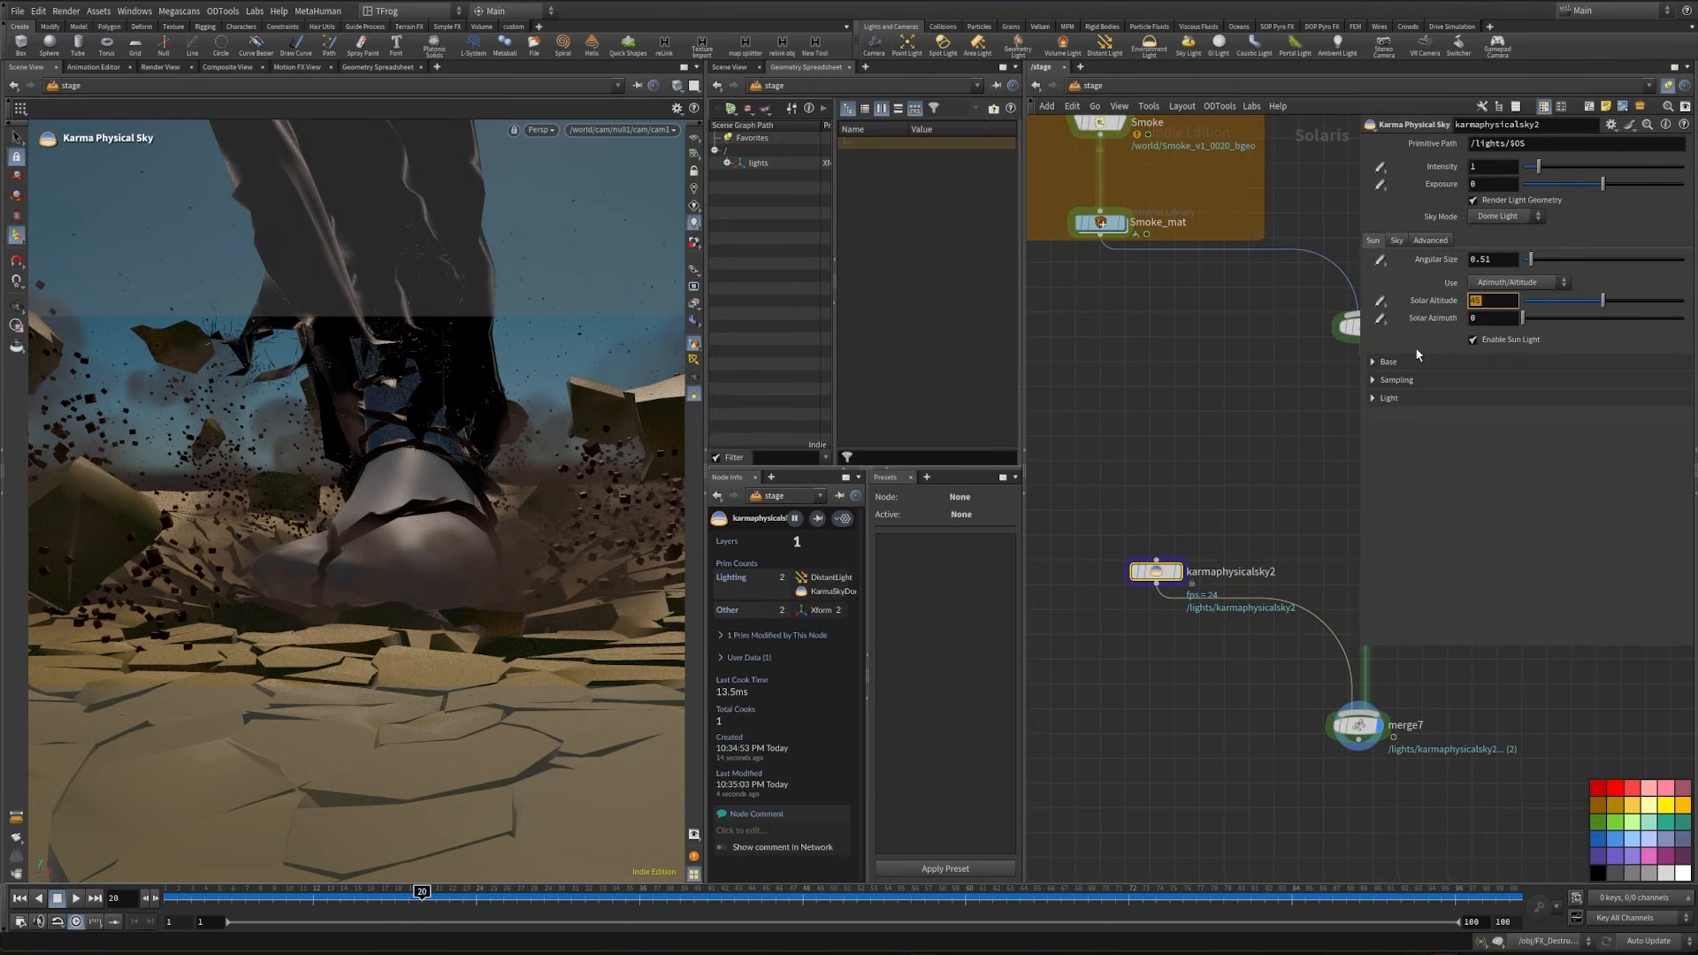
pyautogui.write('9')
pyautogui.press('Return')
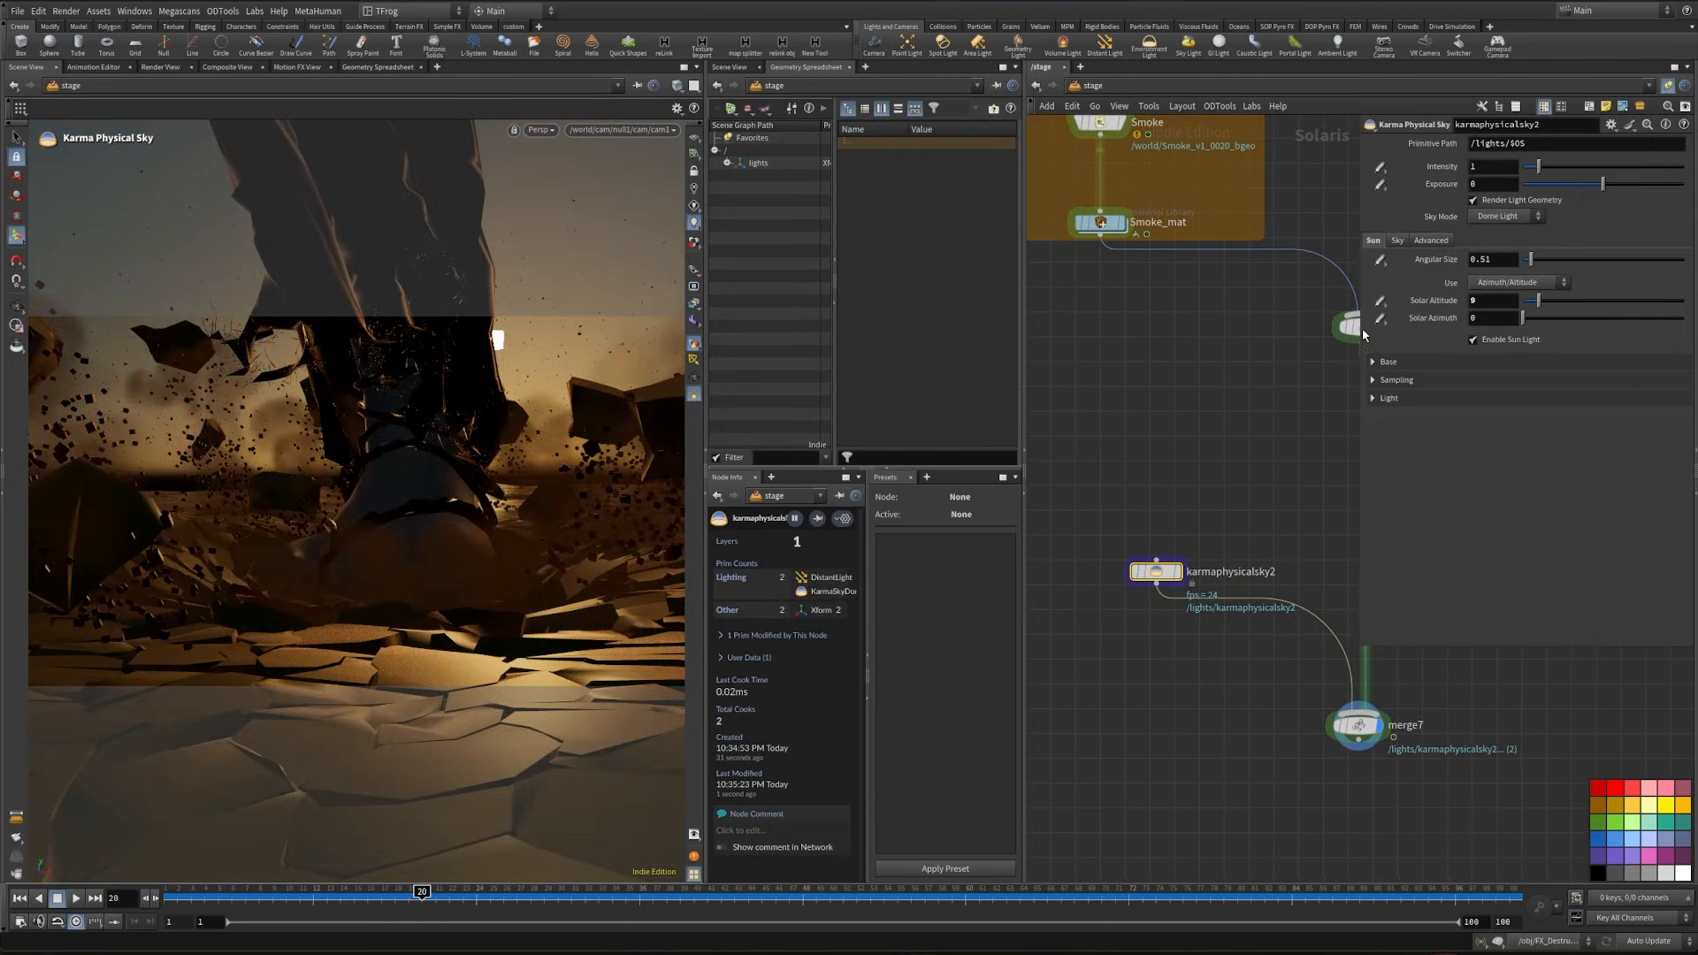
# - Set the physical sky's angular size to 90 and its exposure to 3
pyautogui.click(1498, 259)
pyautogui.write('90')
pyautogui.press('Return')
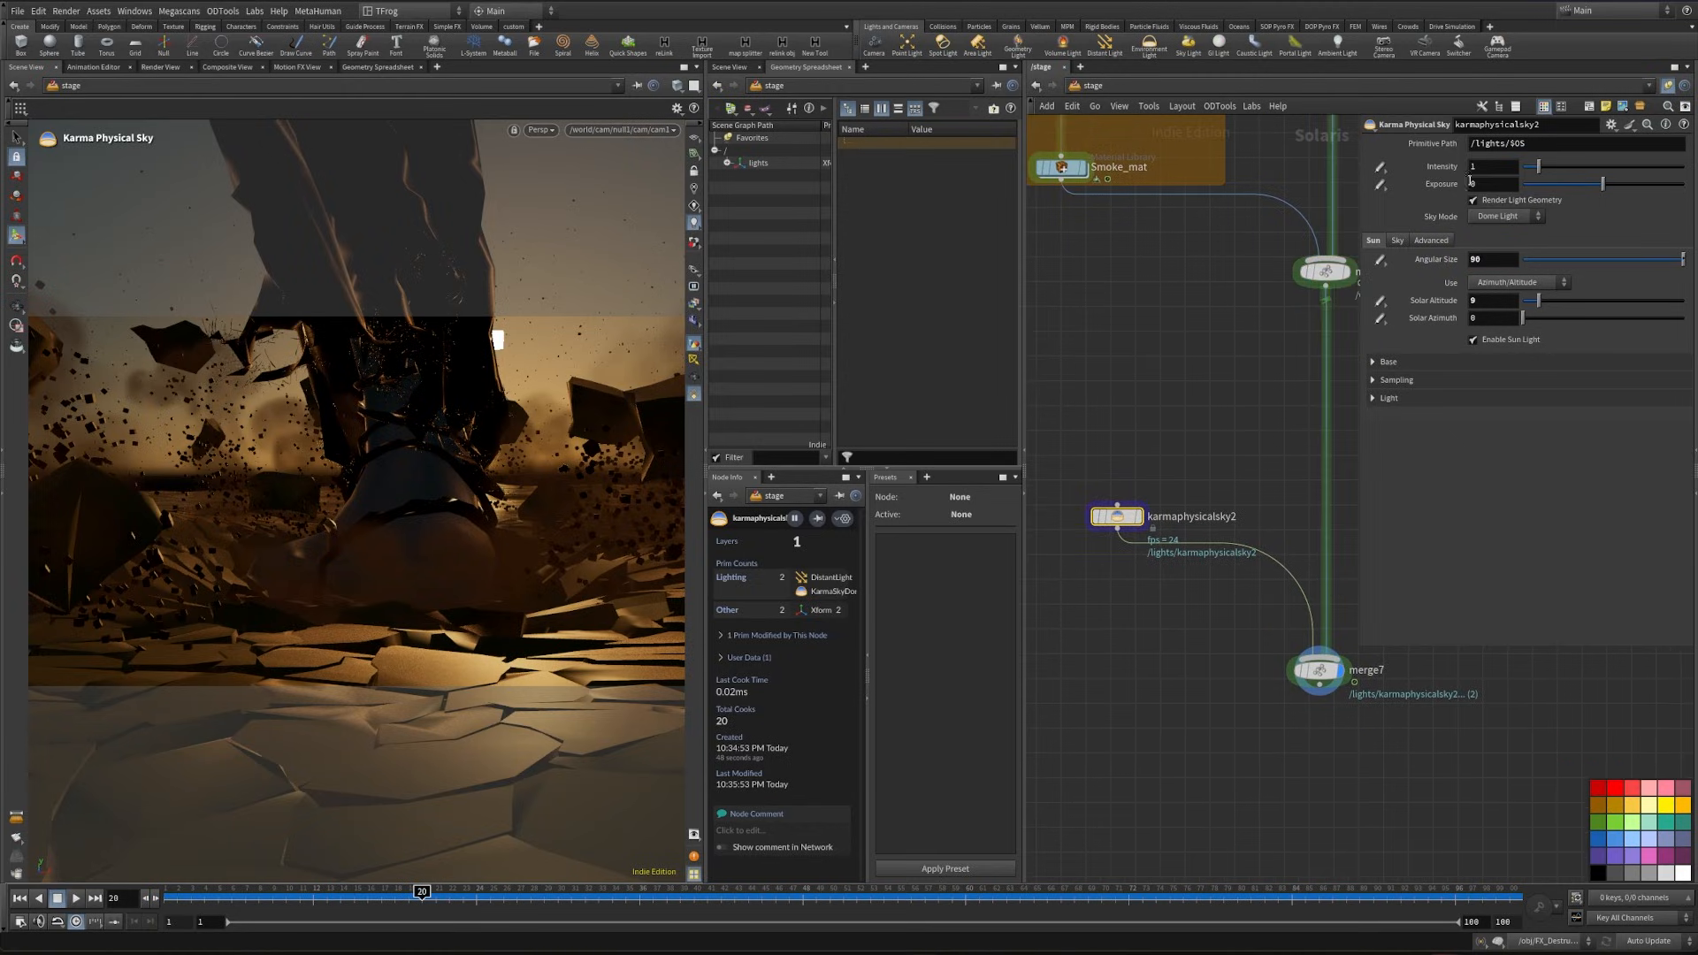
pyautogui.click(1480, 185)
pyautogui.write('3')
pyautogui.press('Return')
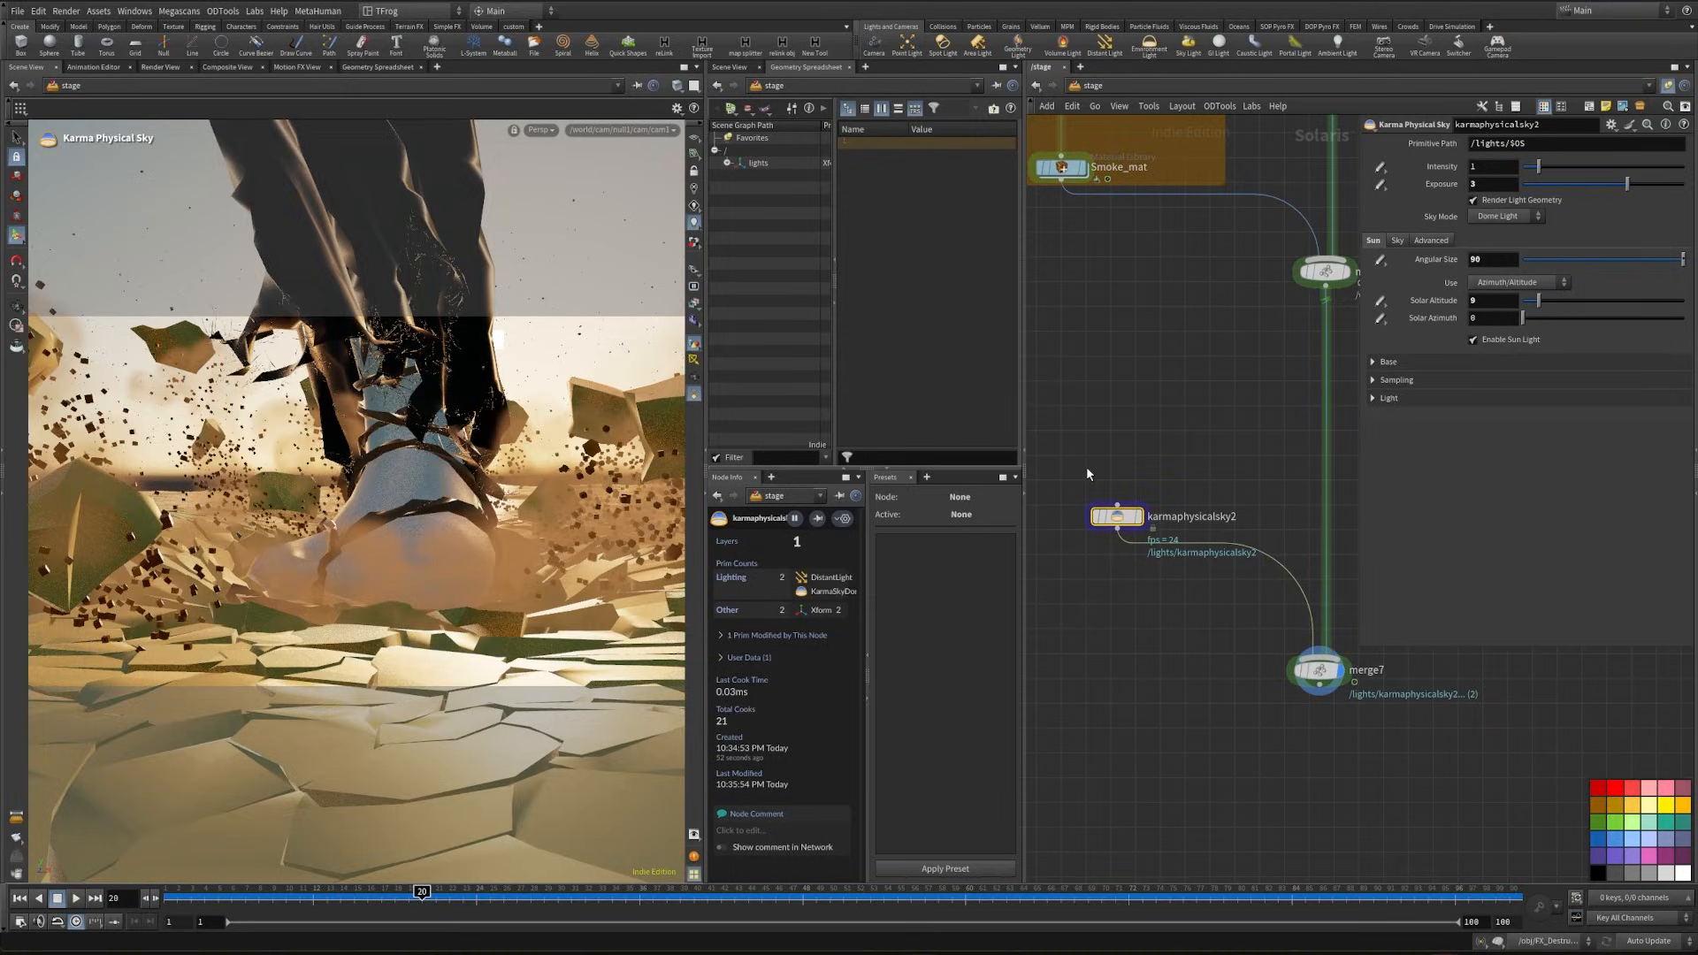
# - Preview the sky lighting with Karma XPU and show the viewport's color correction controls to check the ACES 1.0 - SDR Video view
pyautogui.click(538, 130)
pyautogui.click(566, 214)
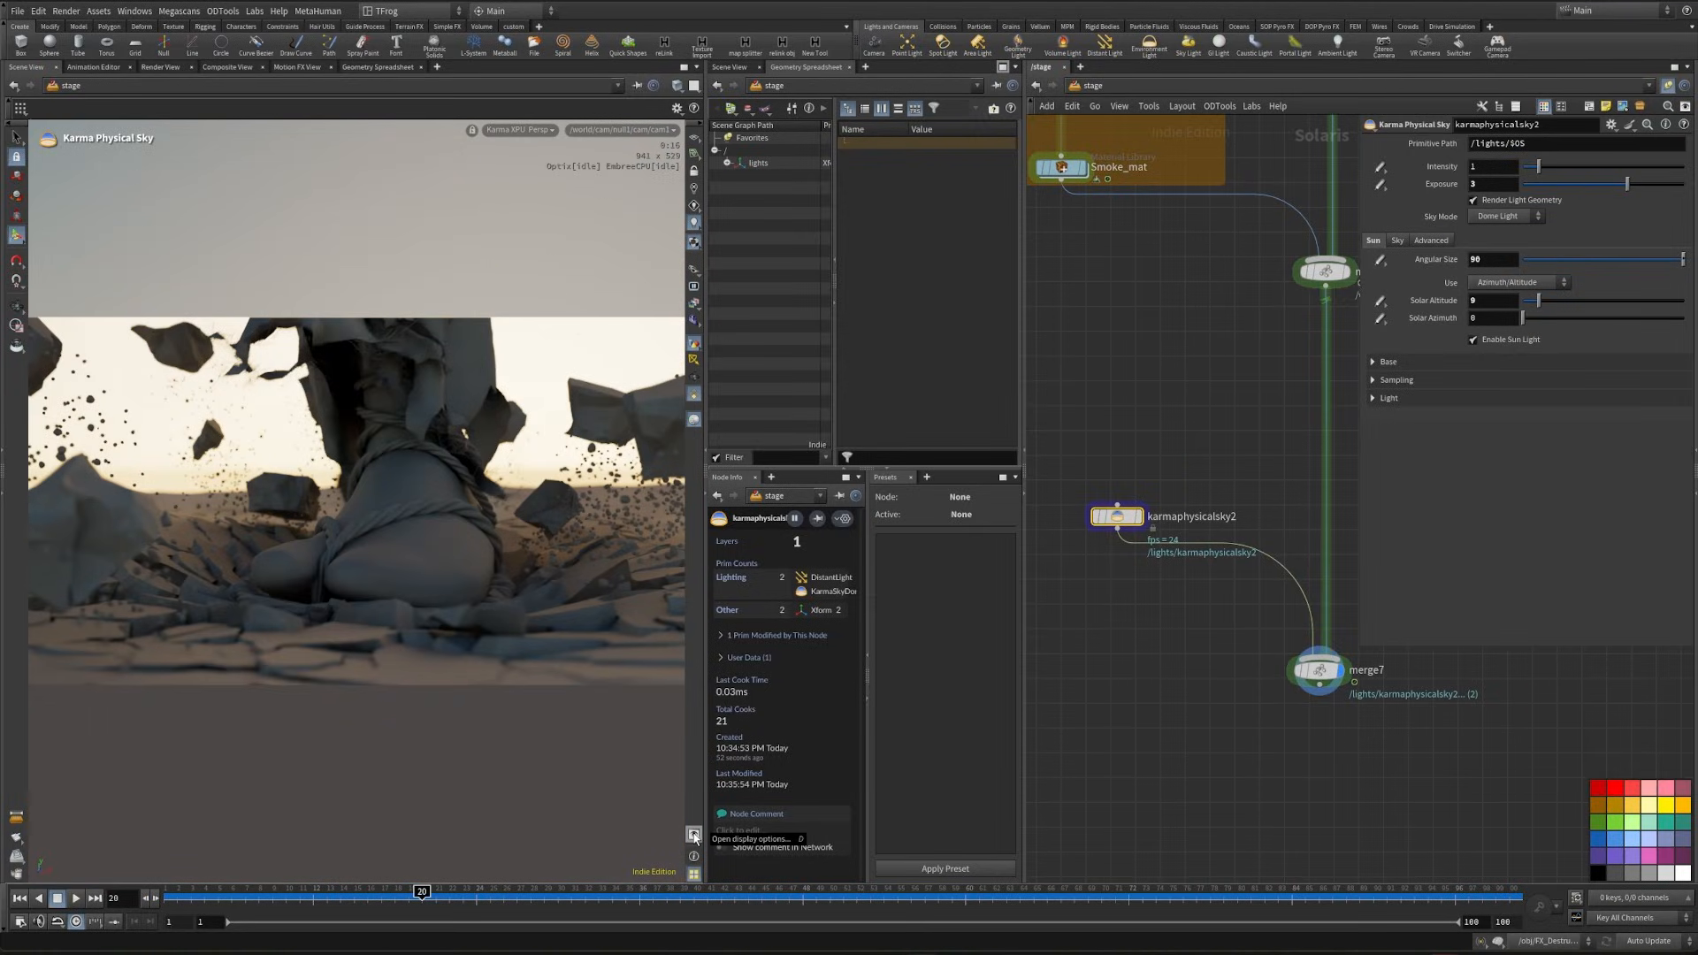
pyautogui.click(695, 836)
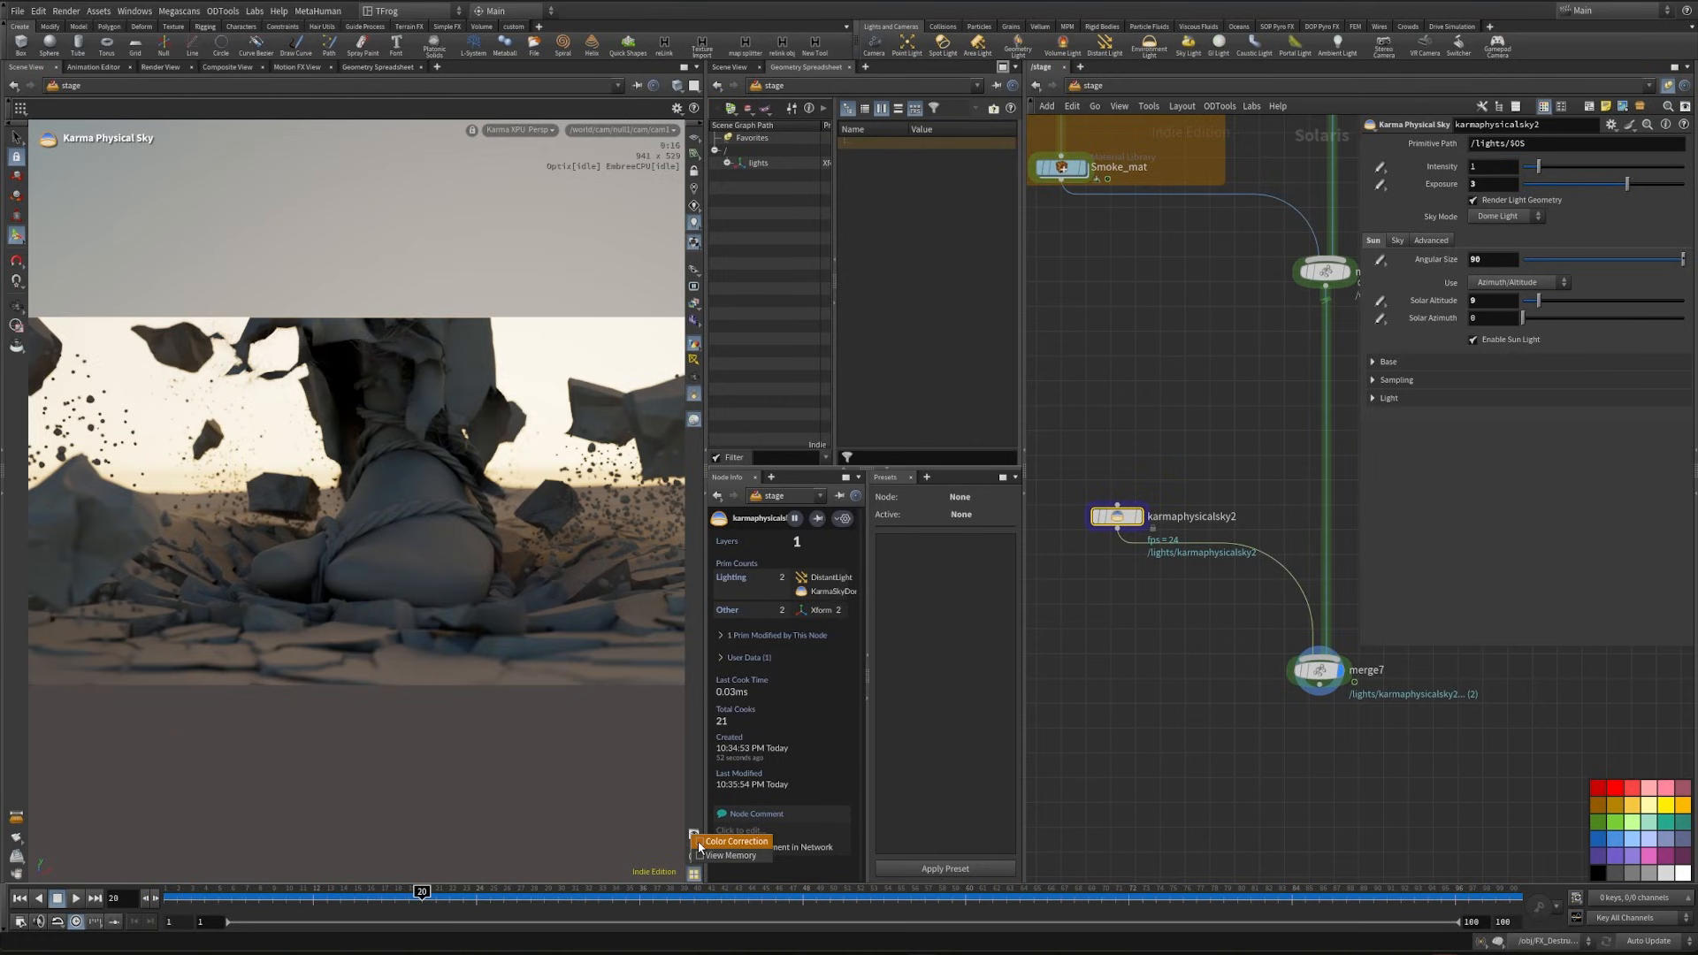
pyautogui.click(734, 840)
pyautogui.click(566, 872)
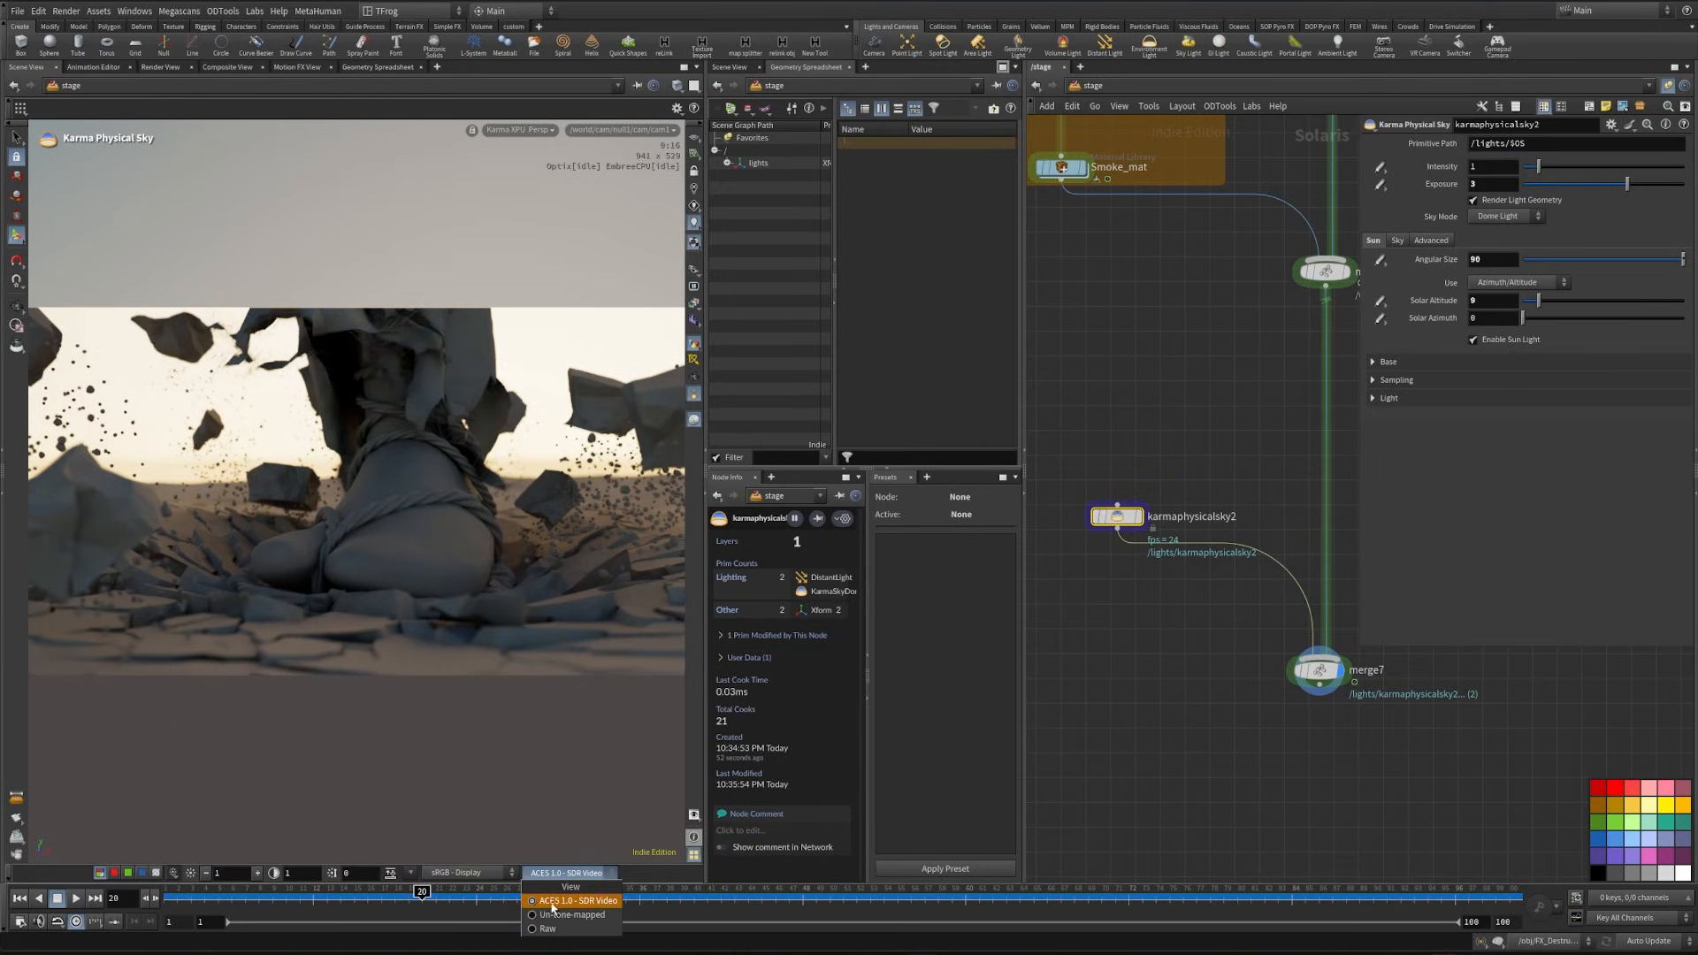
pyautogui.click(1105, 532)
# - Add a Spot Light node directly above karmaphysicalsky2 and connect it to the sky's input
pyautogui.click(1088, 596)
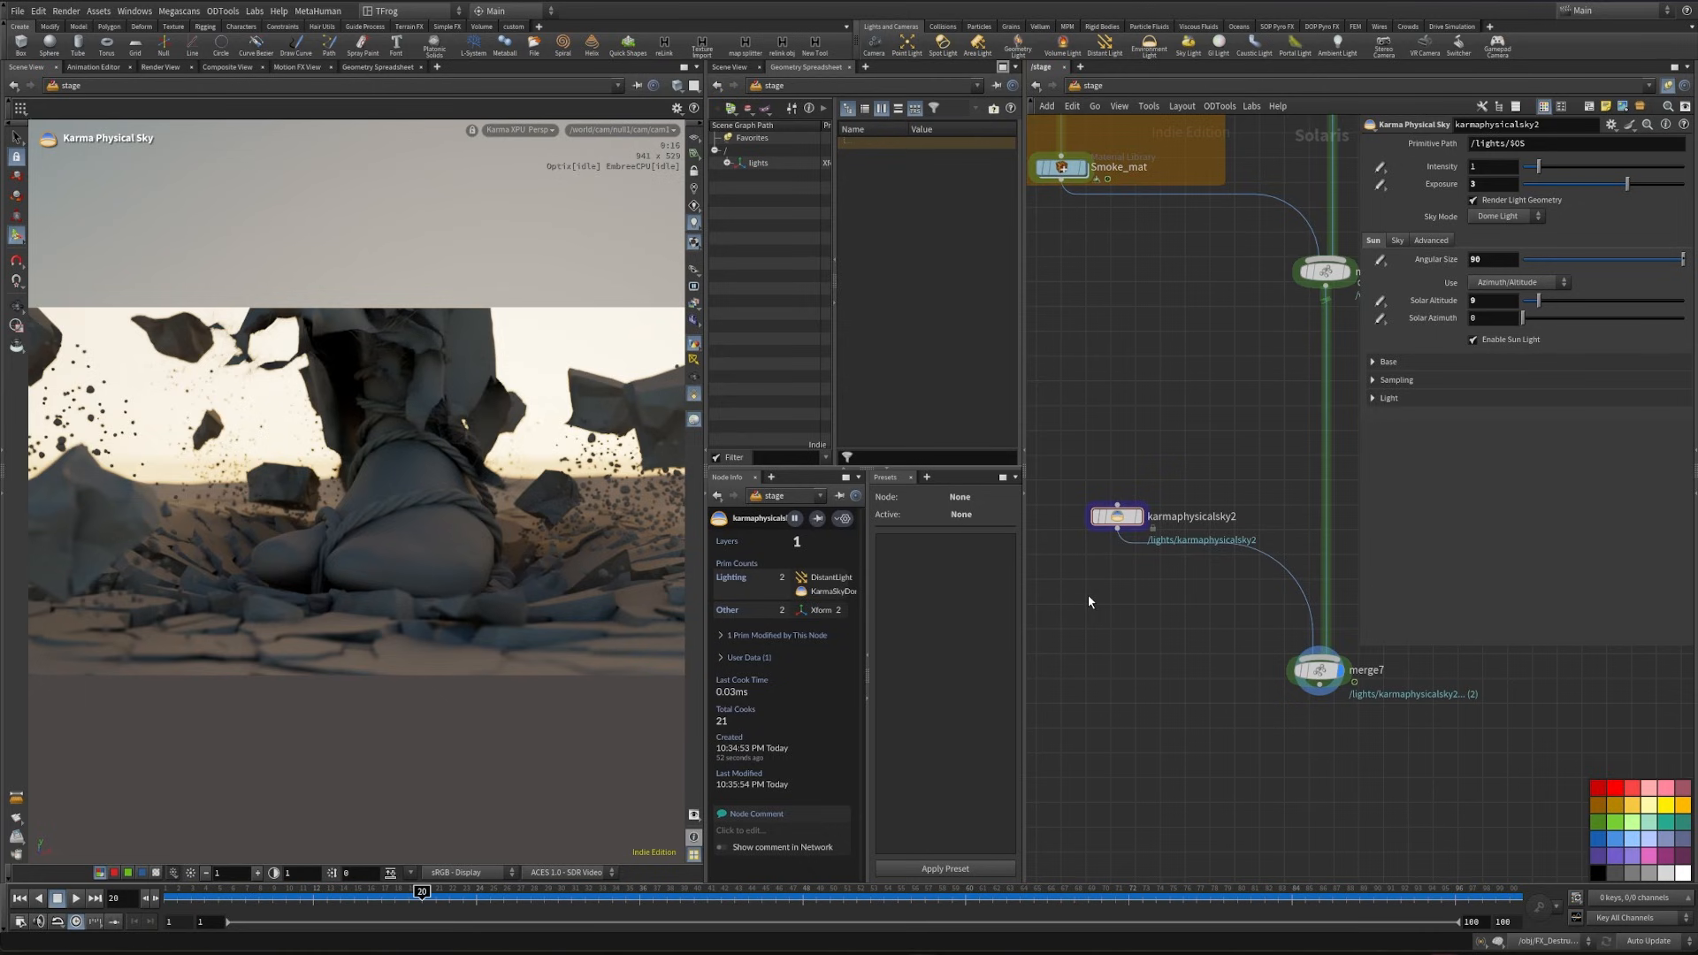
pyautogui.press('Tab')
pyautogui.write('dome')
pyautogui.press('Return')
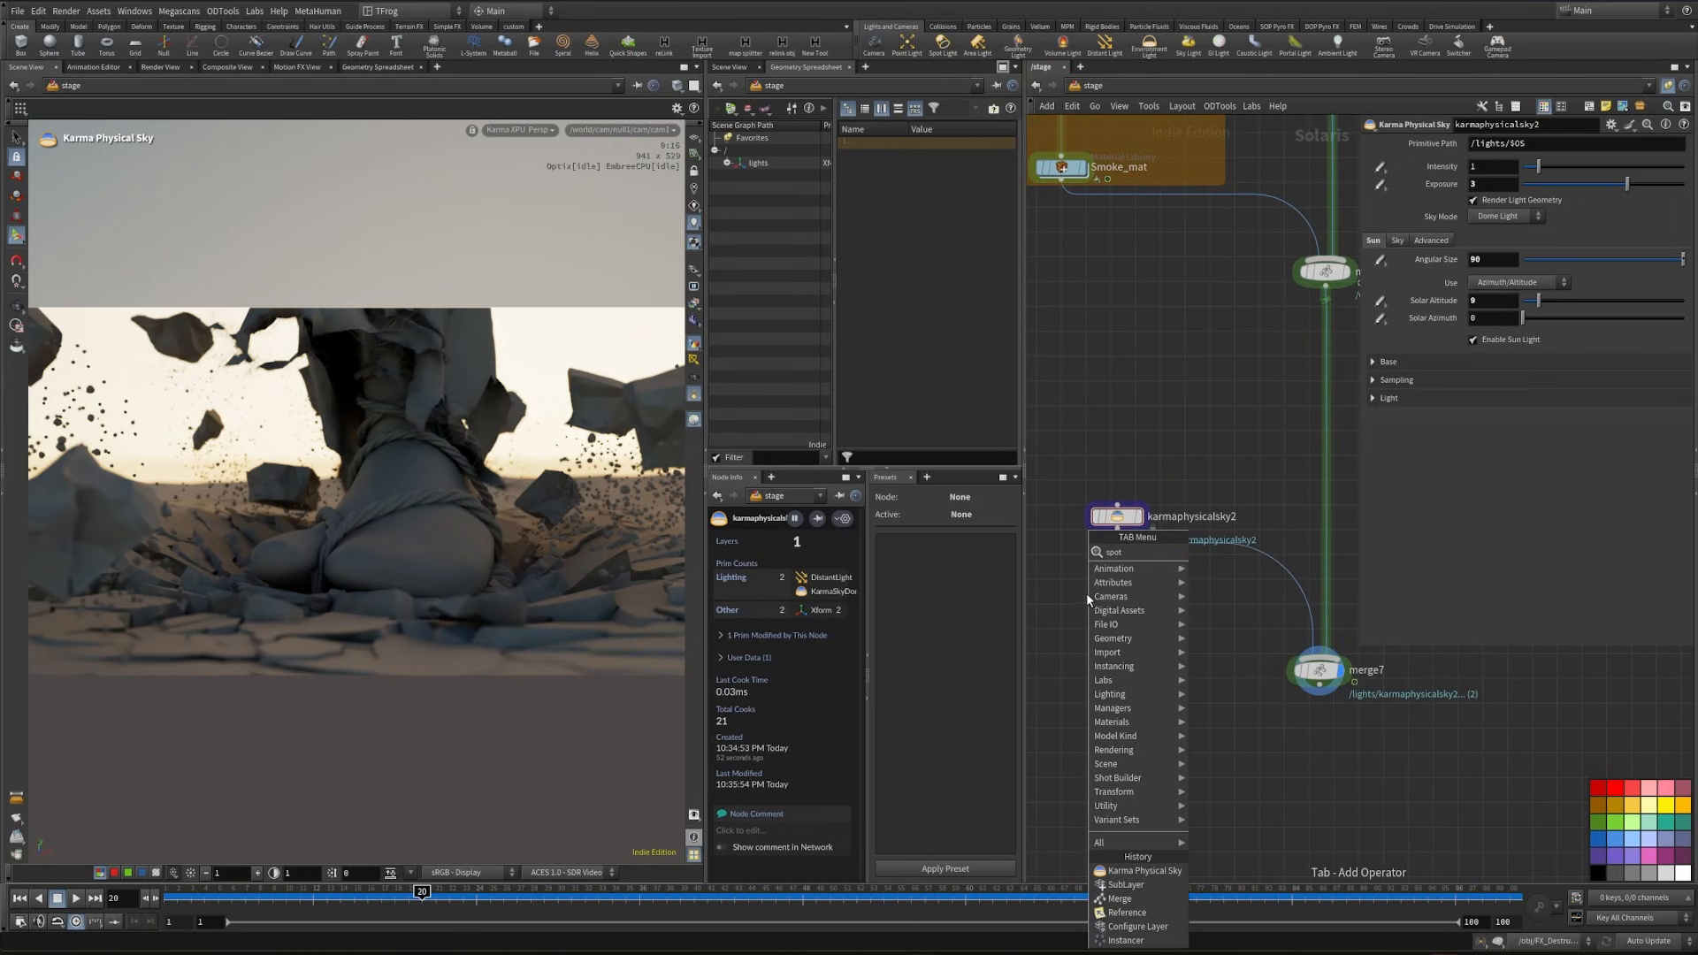
pyautogui.click(1119, 431)
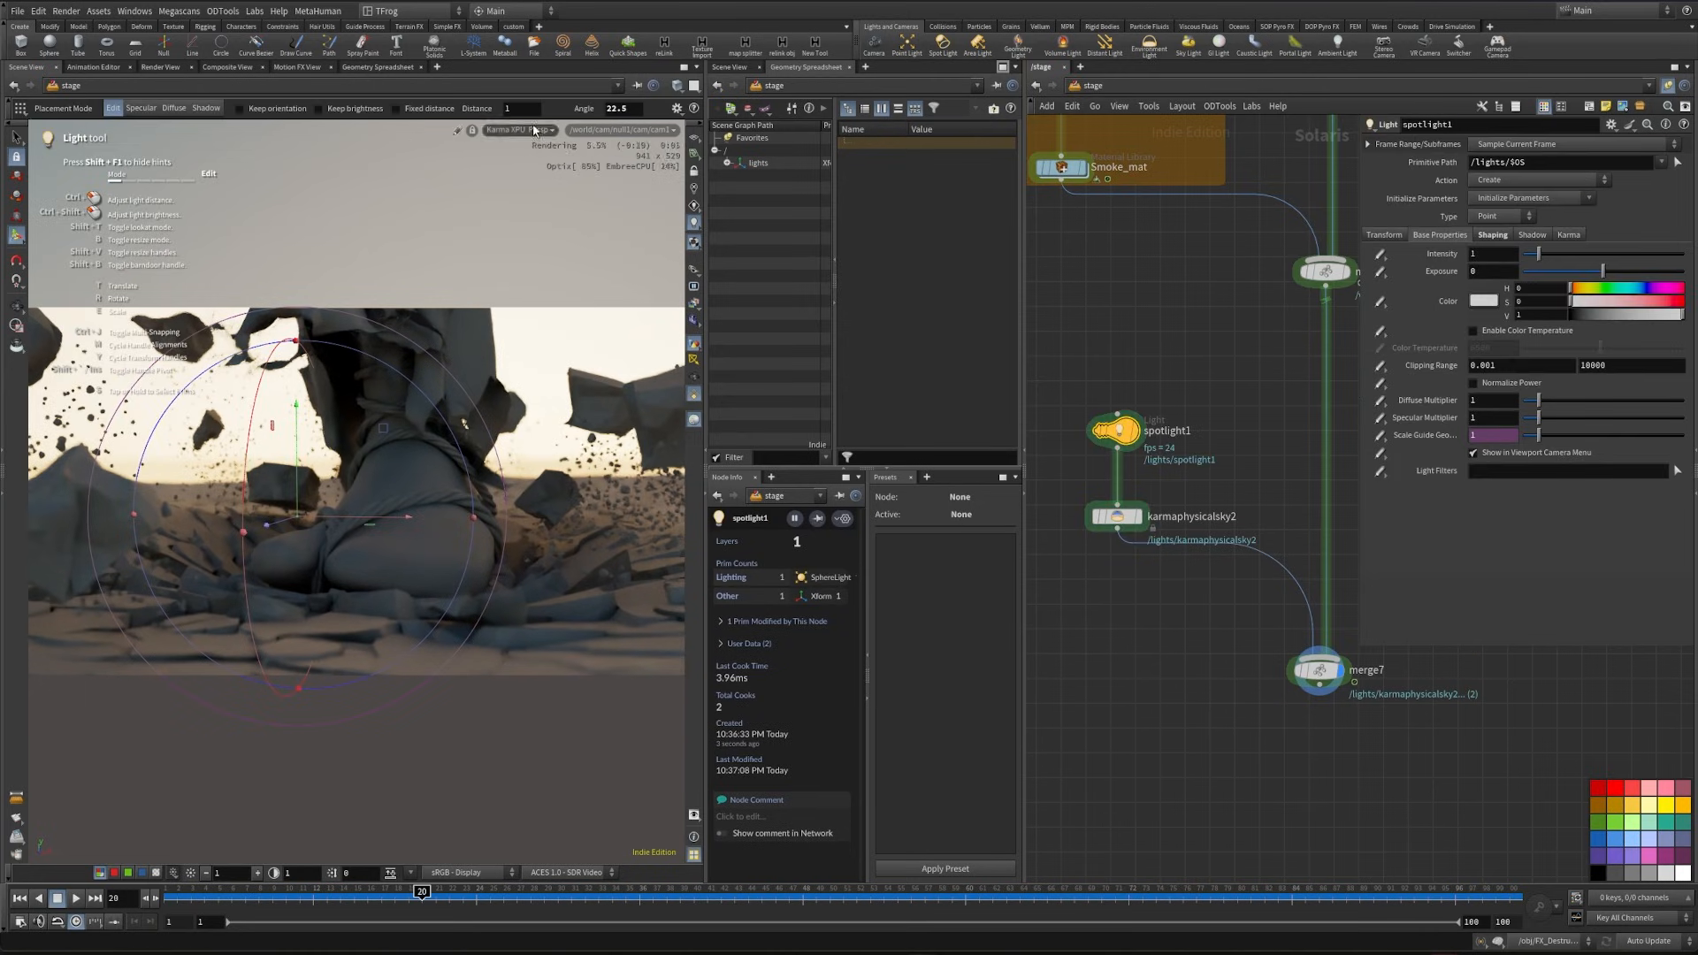
# - Open an additional Scene View beside the geometry spreadsheet
pyautogui.click(866, 66)
pyautogui.moveTo(910, 94)
pyautogui.moveTo(1026, 263)
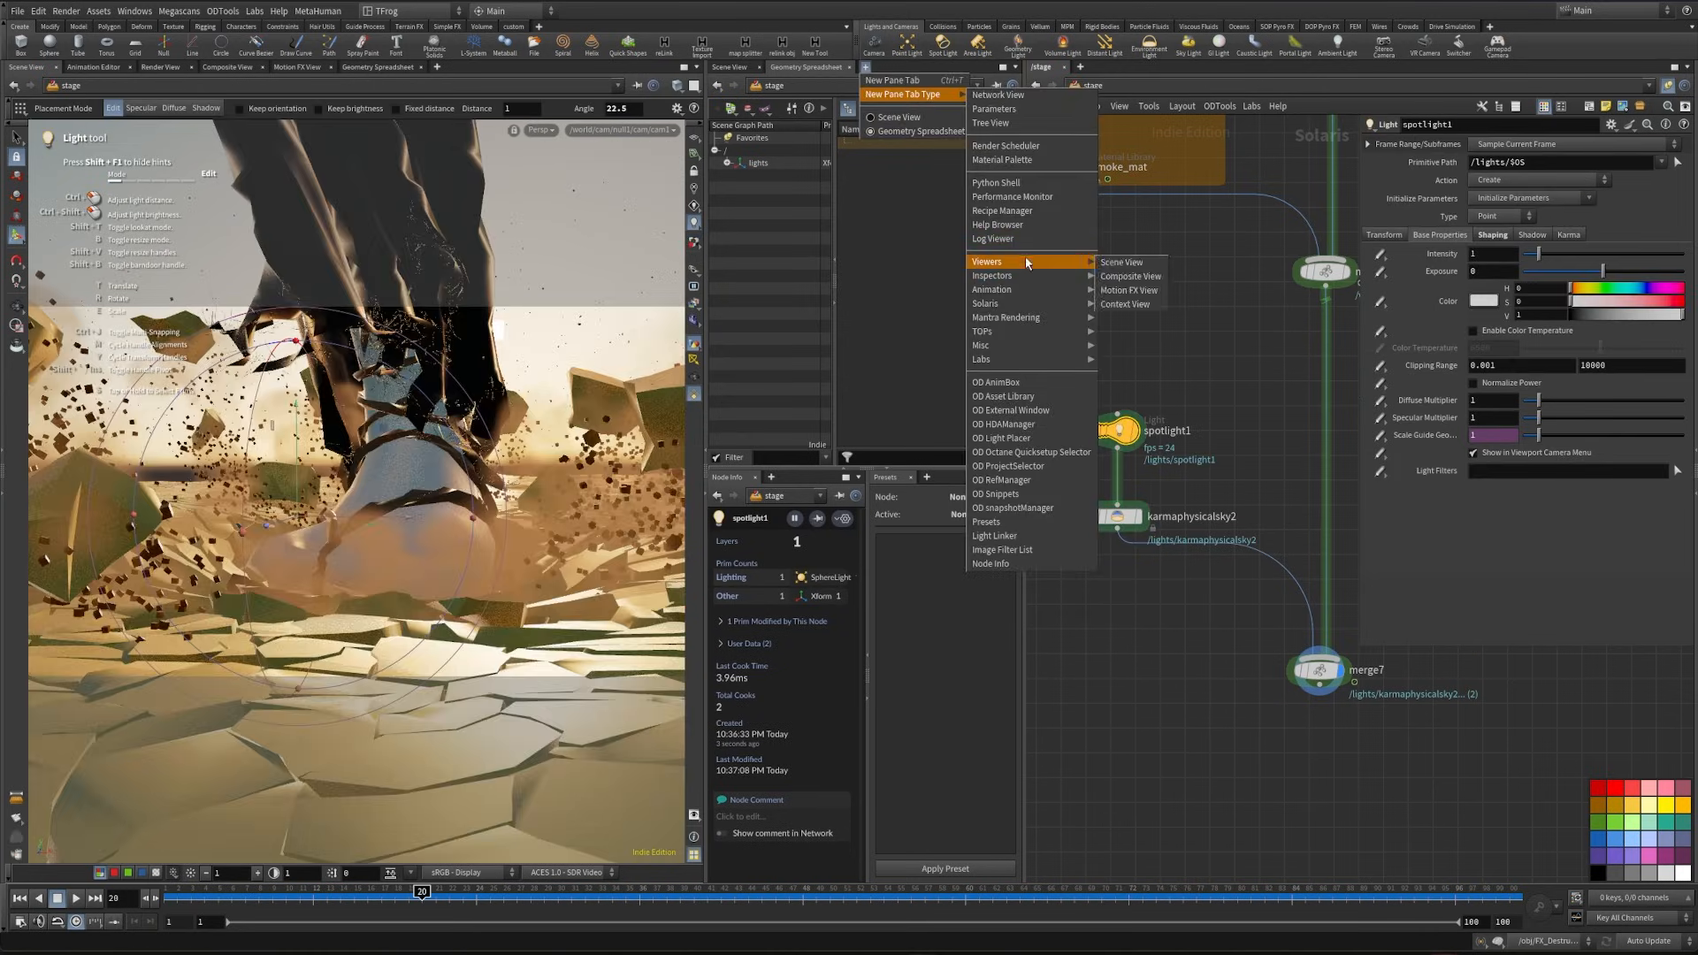
pyautogui.click(1121, 262)
# - Look through spotlight1 in the additional Scene View and aim the light down at the foot from the side
pyautogui.click(980, 131)
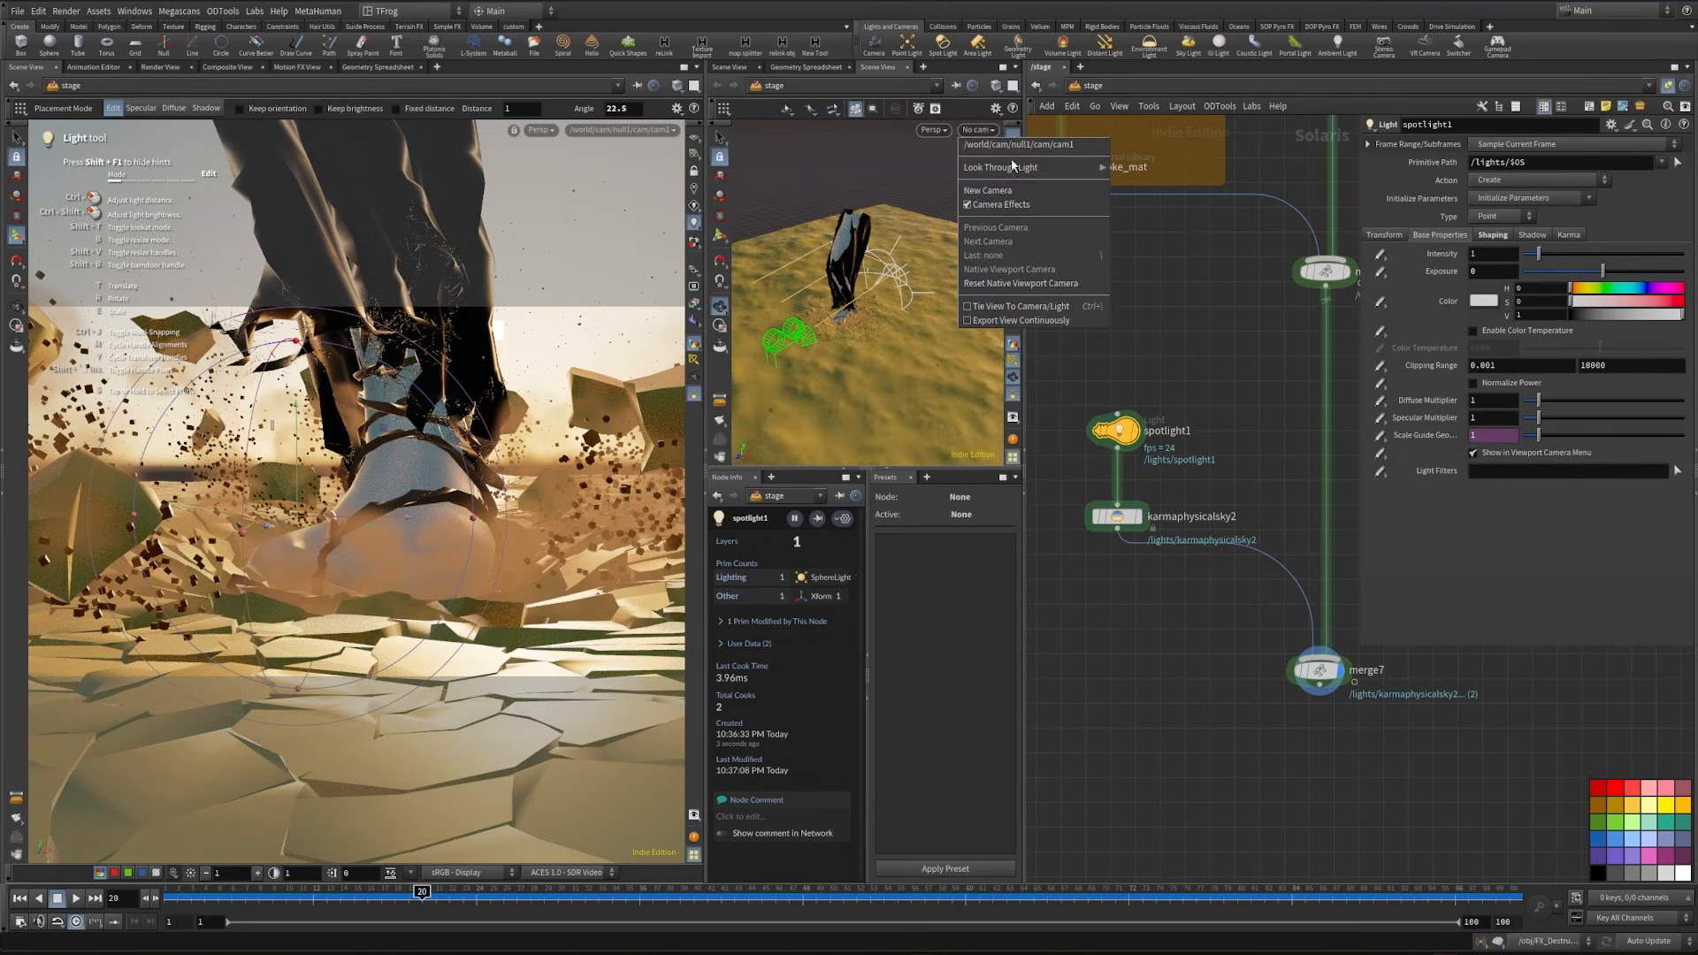
pyautogui.moveTo(1017, 168)
pyautogui.click(1143, 182)
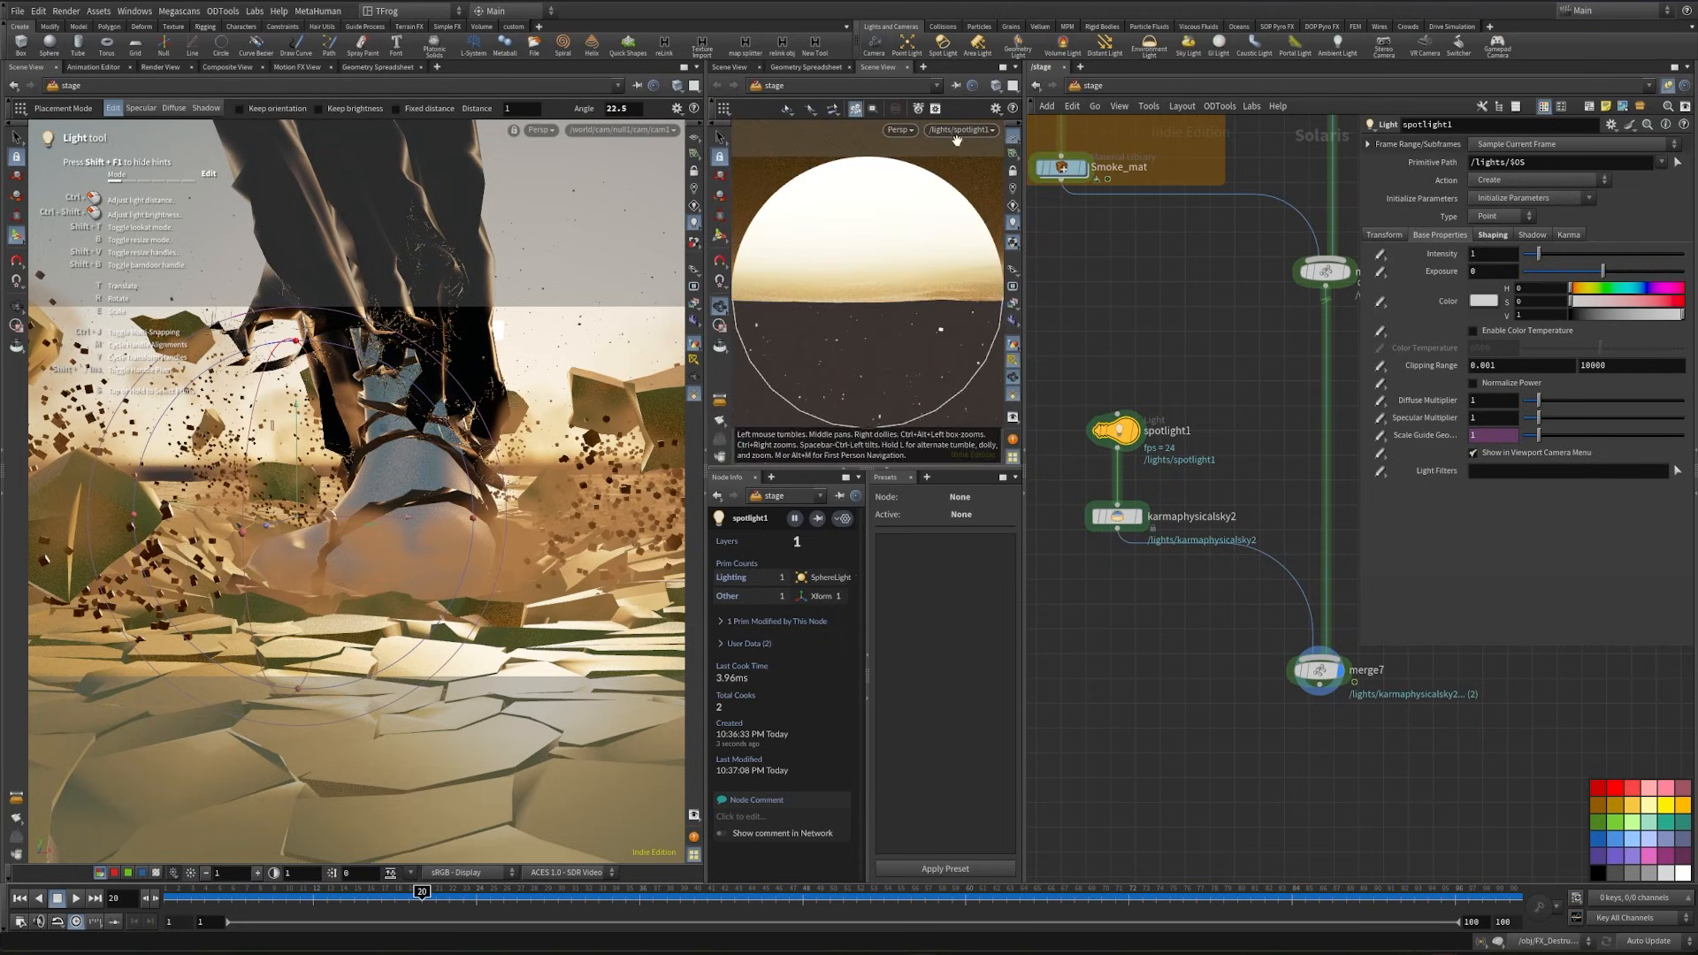
pyautogui.moveTo(817, 352); pyautogui.dragTo(606, 475)
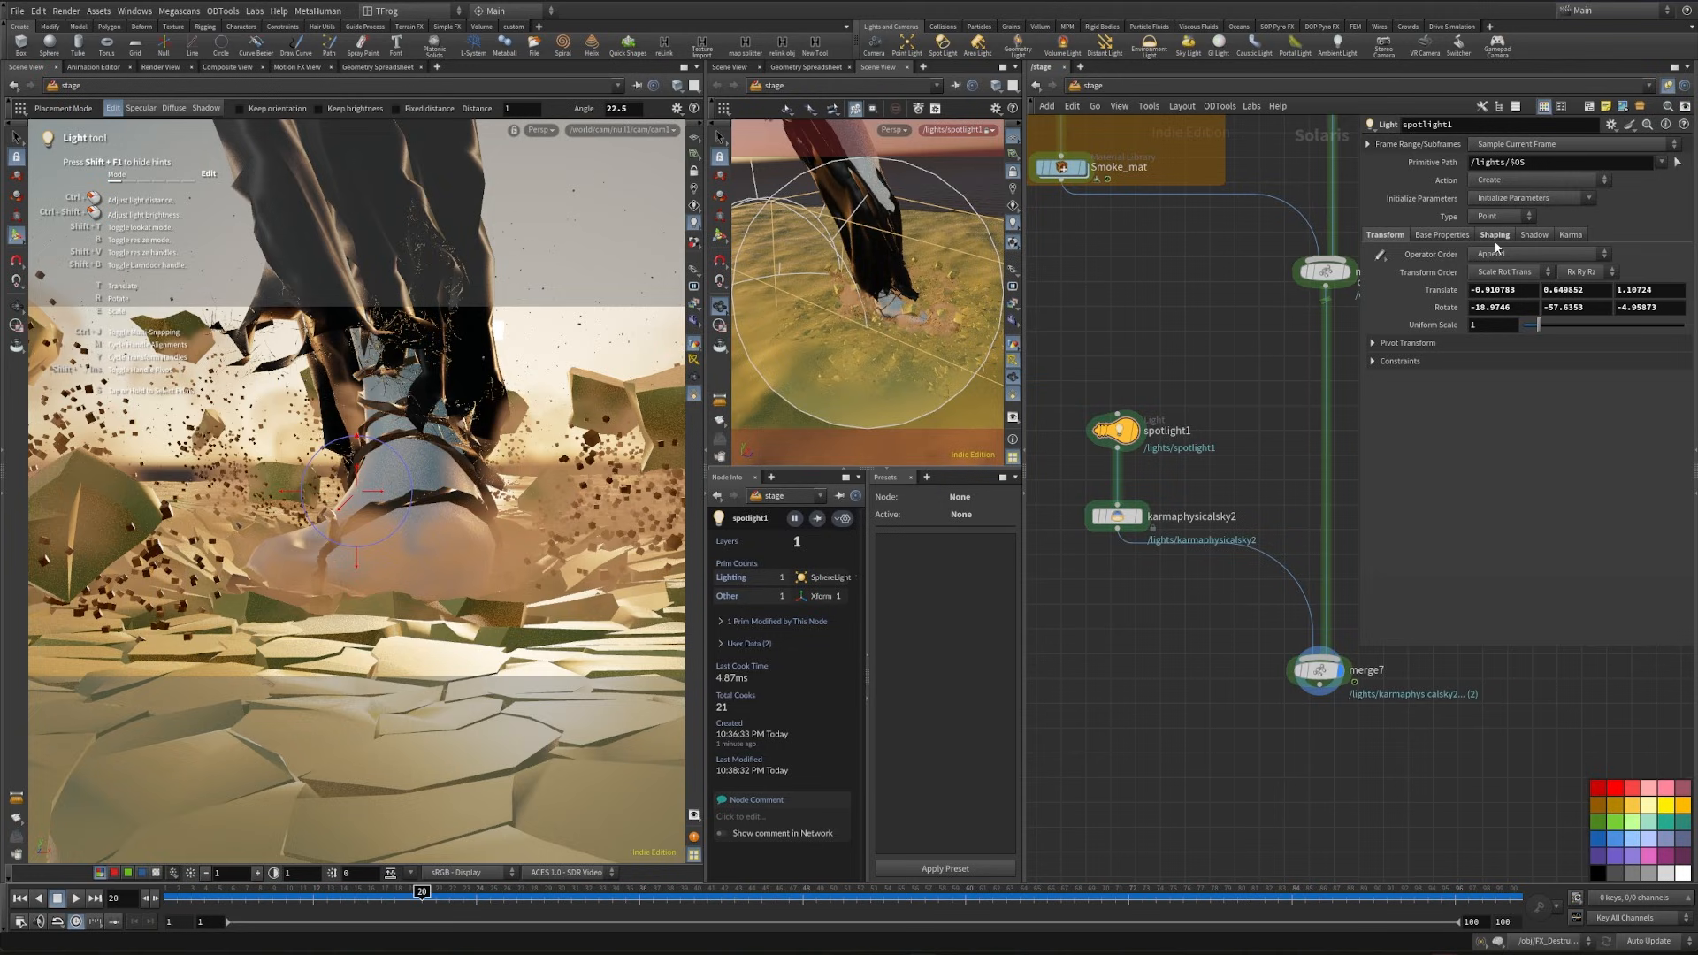
# - Set the spotlight's cone angle to 30 and its intensity to 0.1
pyautogui.click(1494, 239)
pyautogui.write('30')
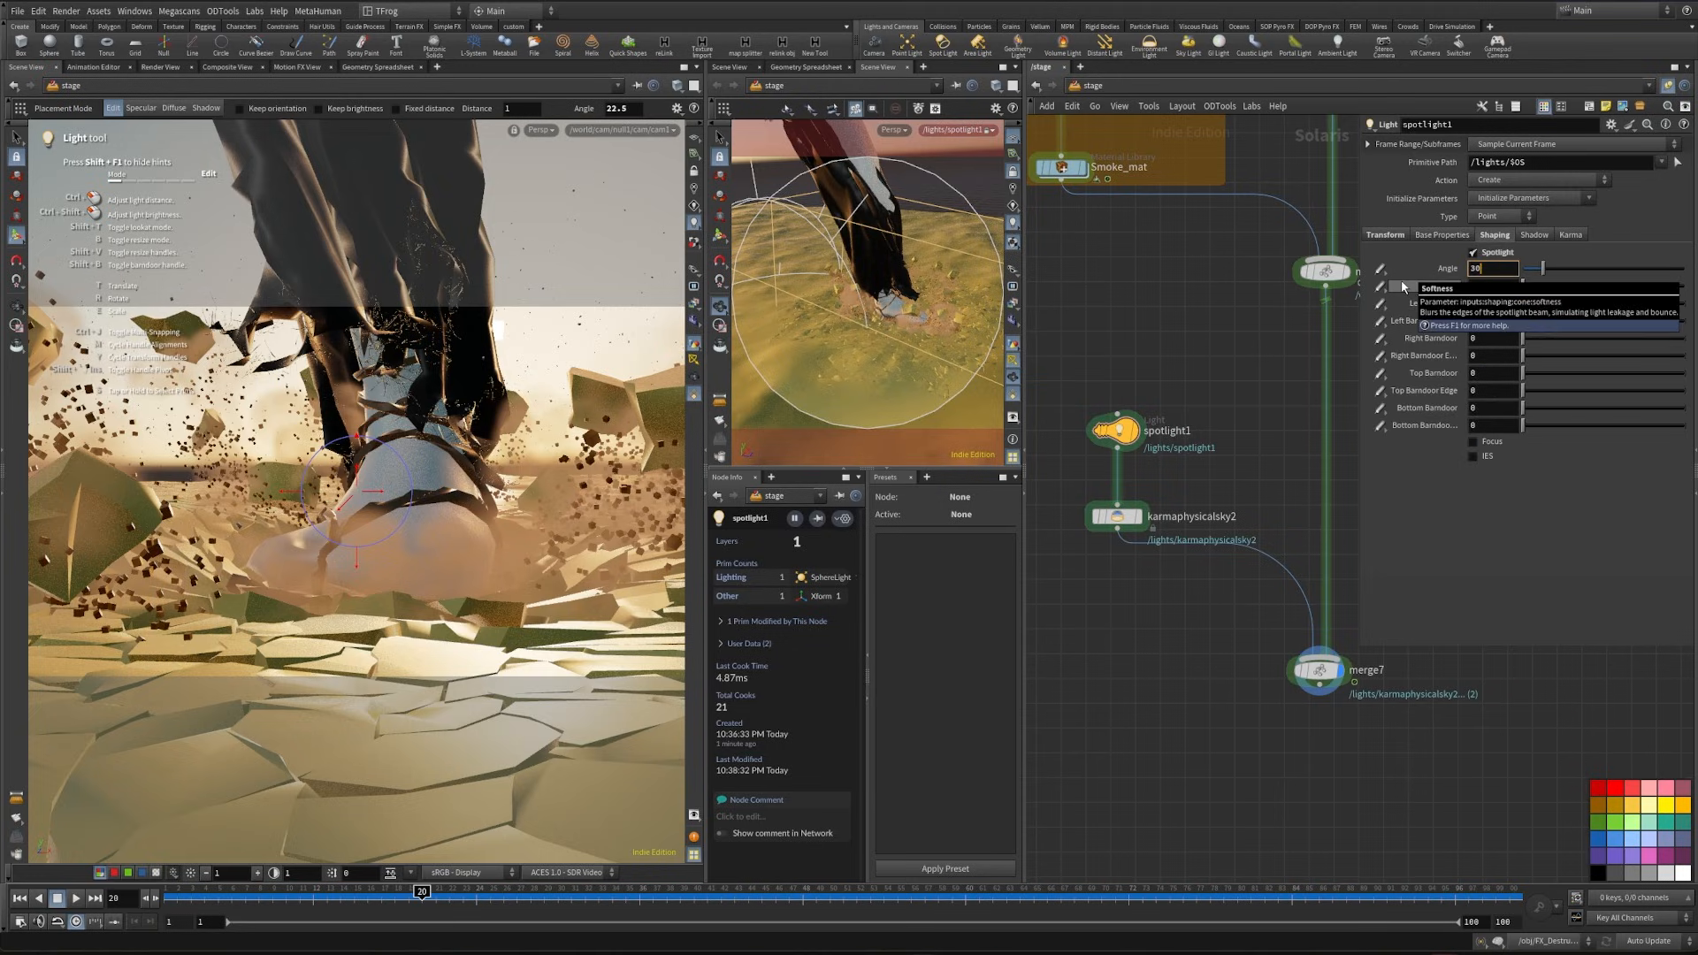
pyautogui.press('Return')
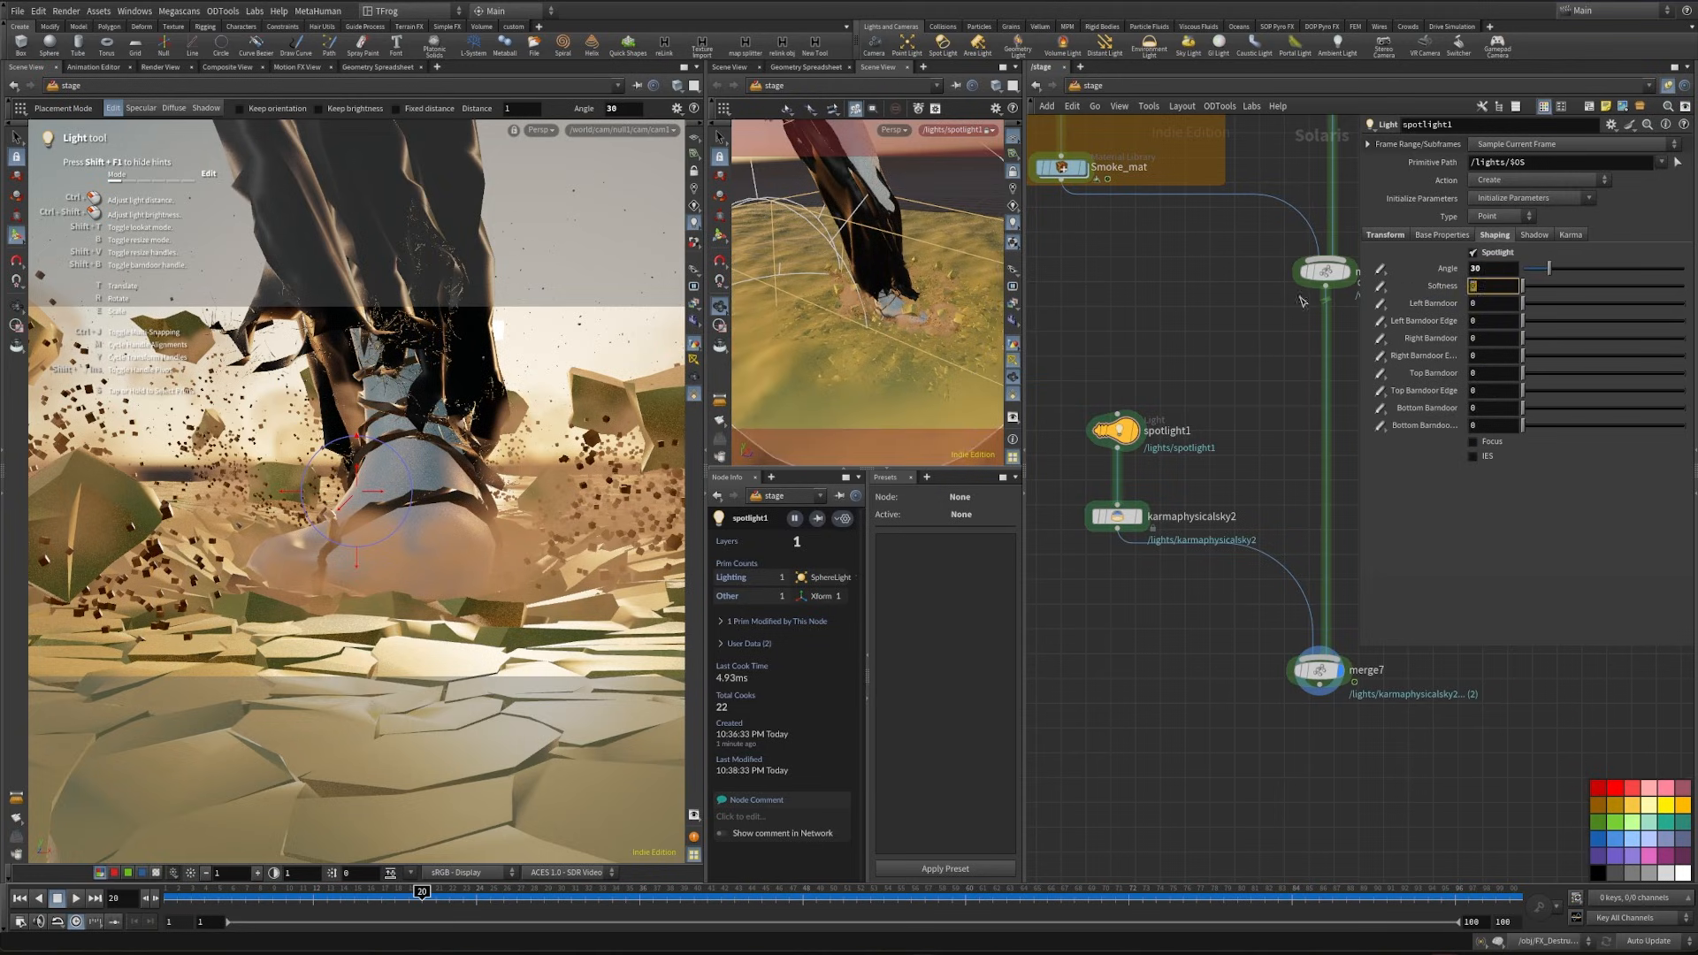
pyautogui.click(1442, 235)
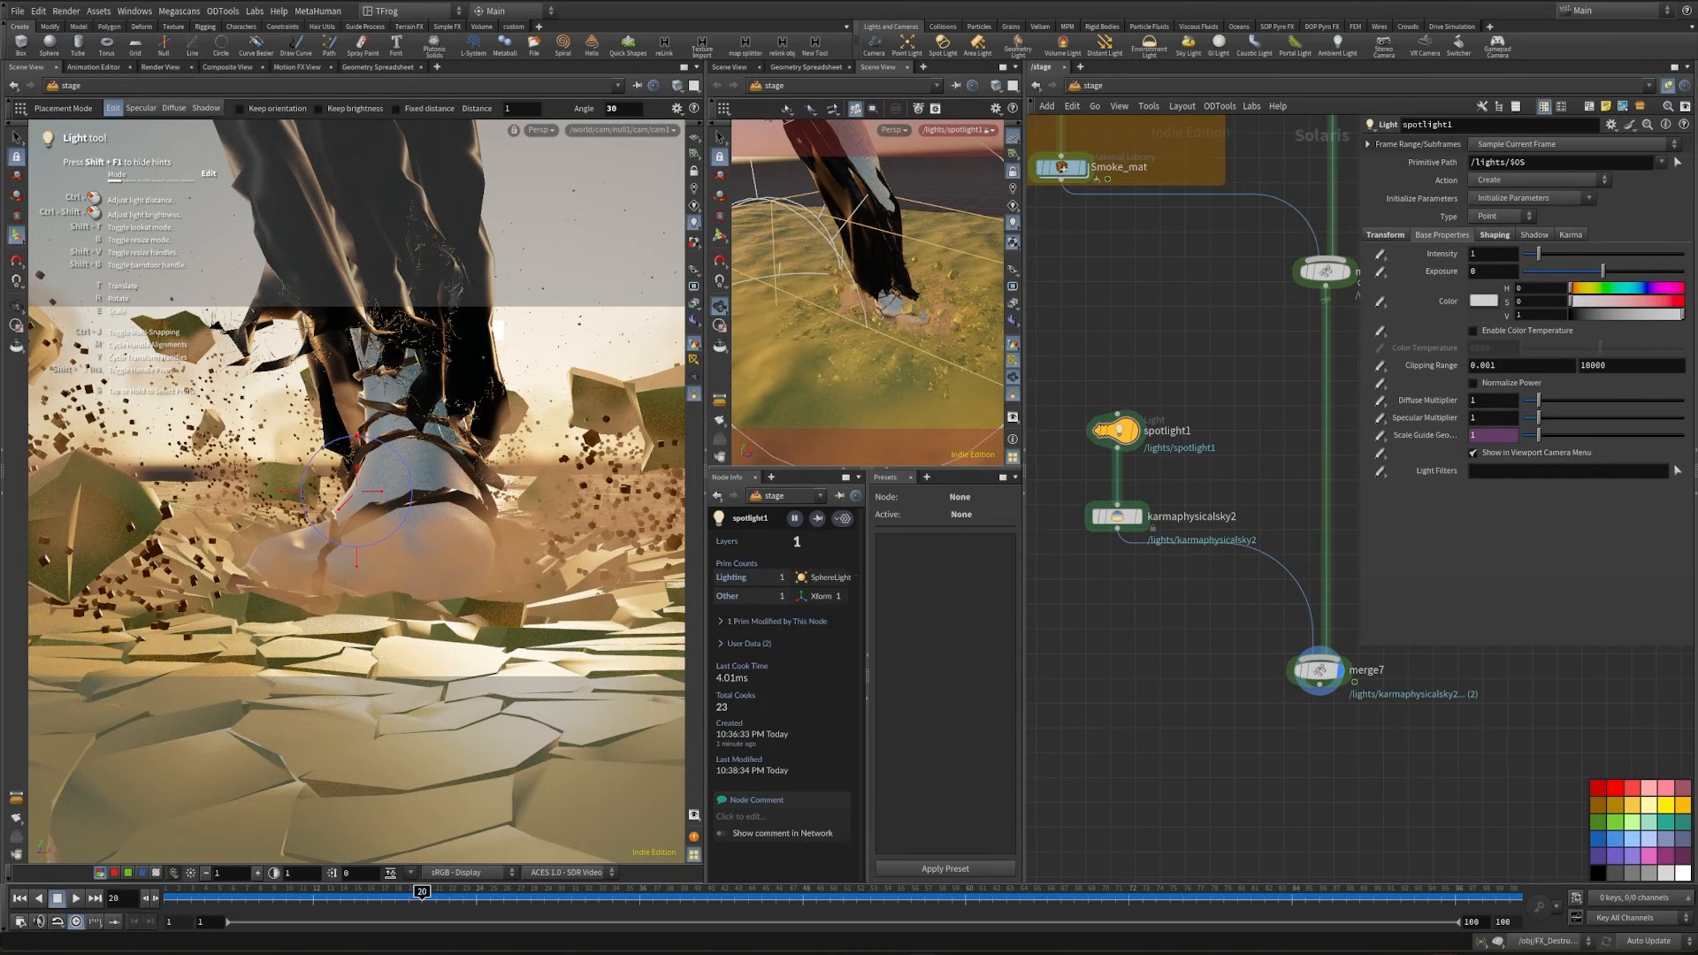
pyautogui.click(1492, 254)
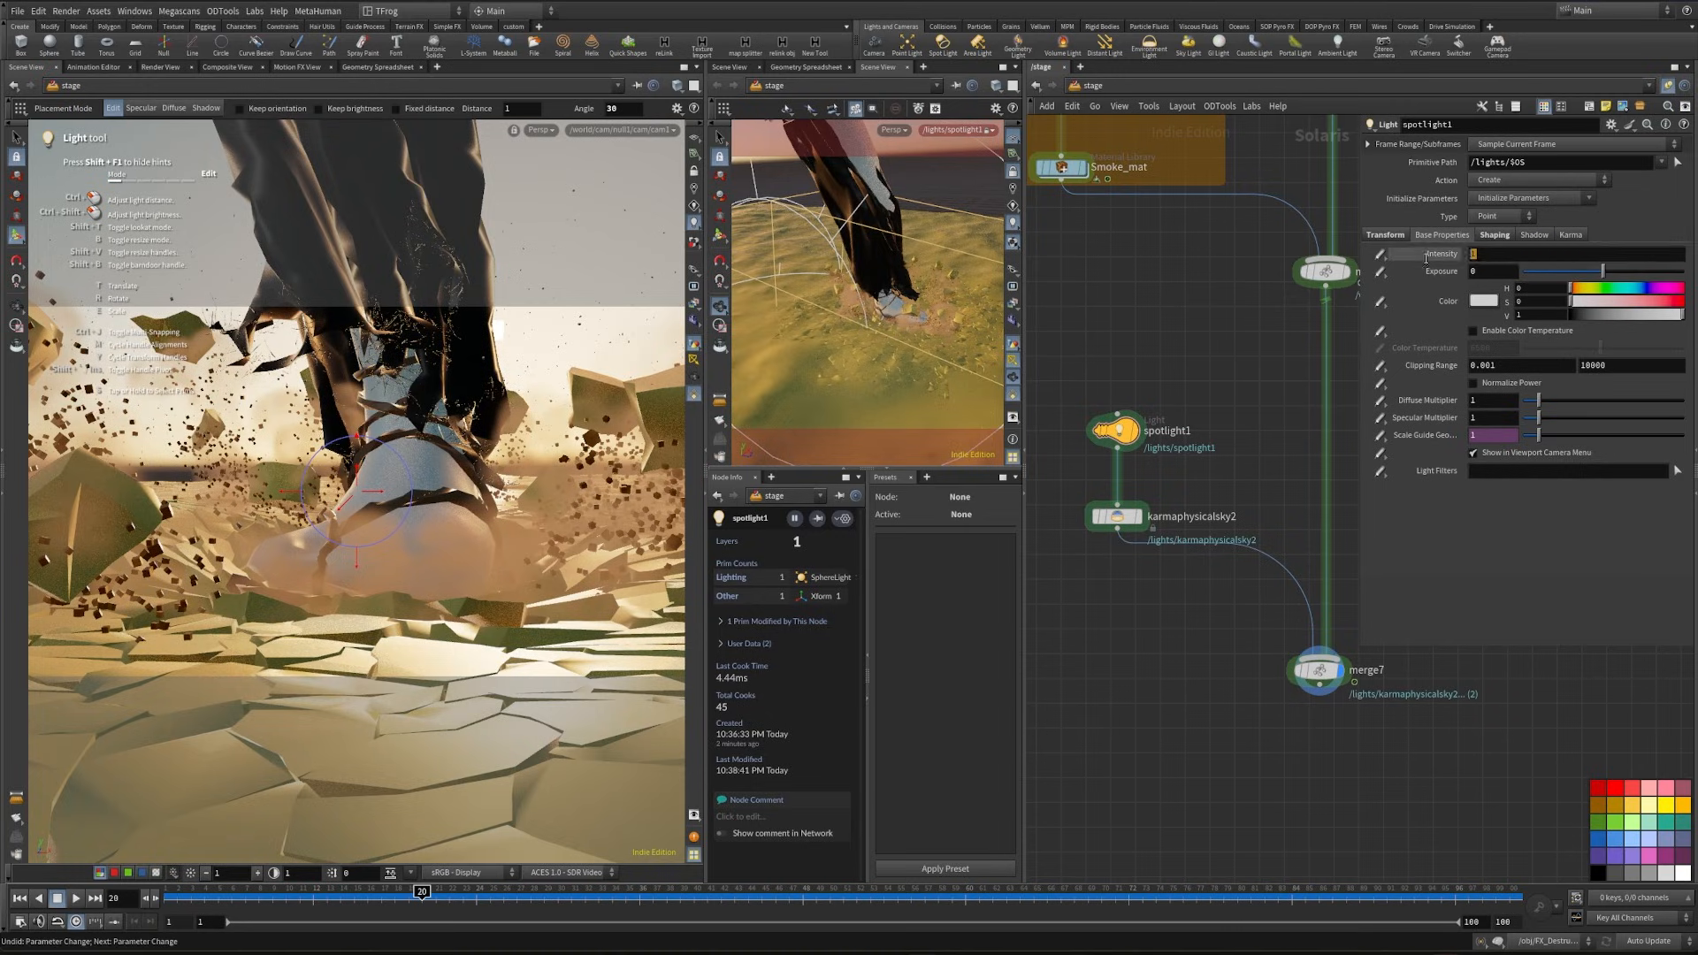
pyautogui.write('.1')
pyautogui.press('Return')
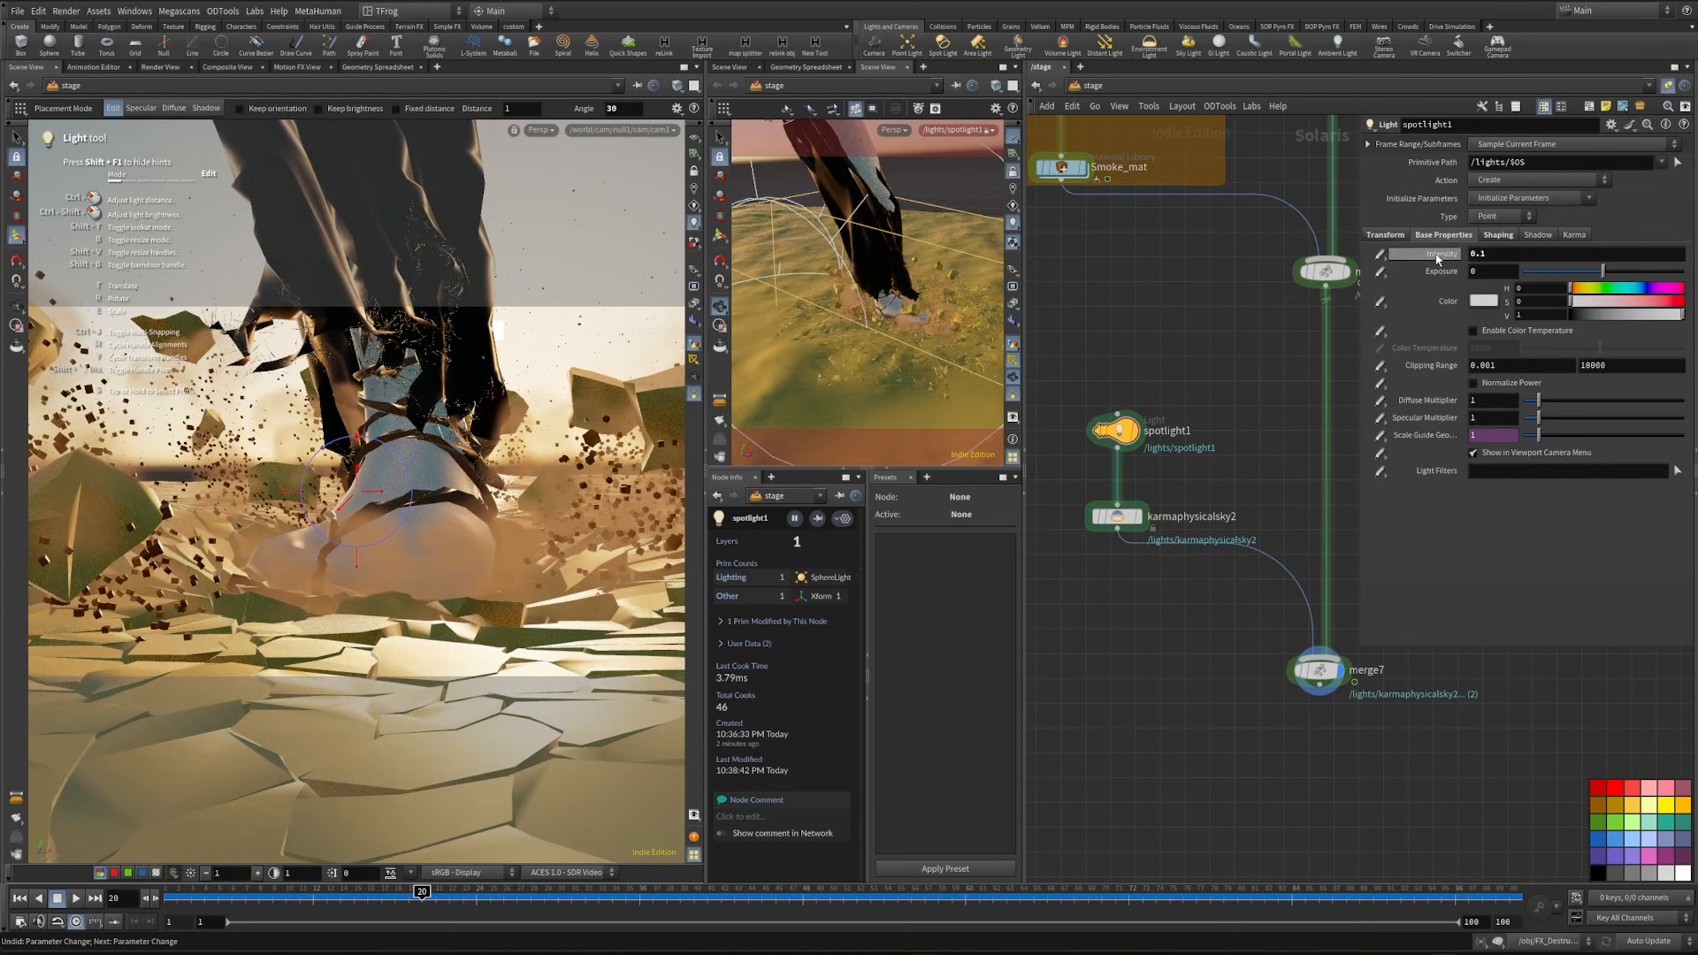
# - Enable color temperature on the spotlight and set it to 5900
pyautogui.click(1469, 331)
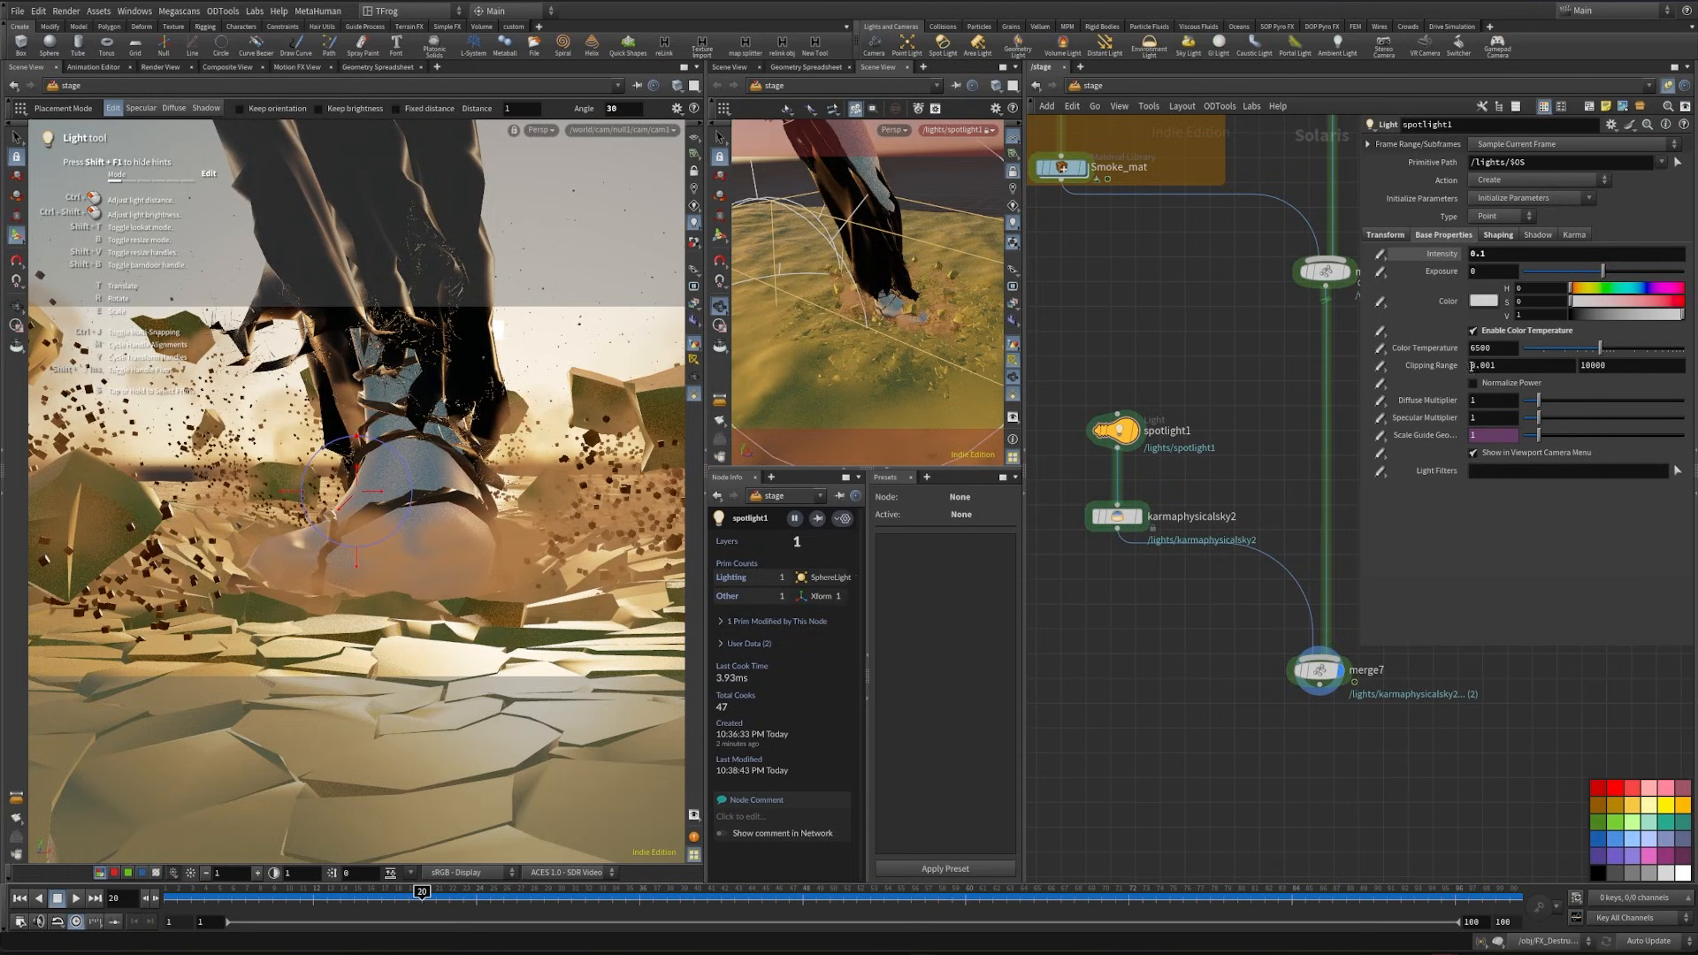
pyautogui.moveTo(1493, 351); pyautogui.dragTo(1419, 356)
pyautogui.write('5')
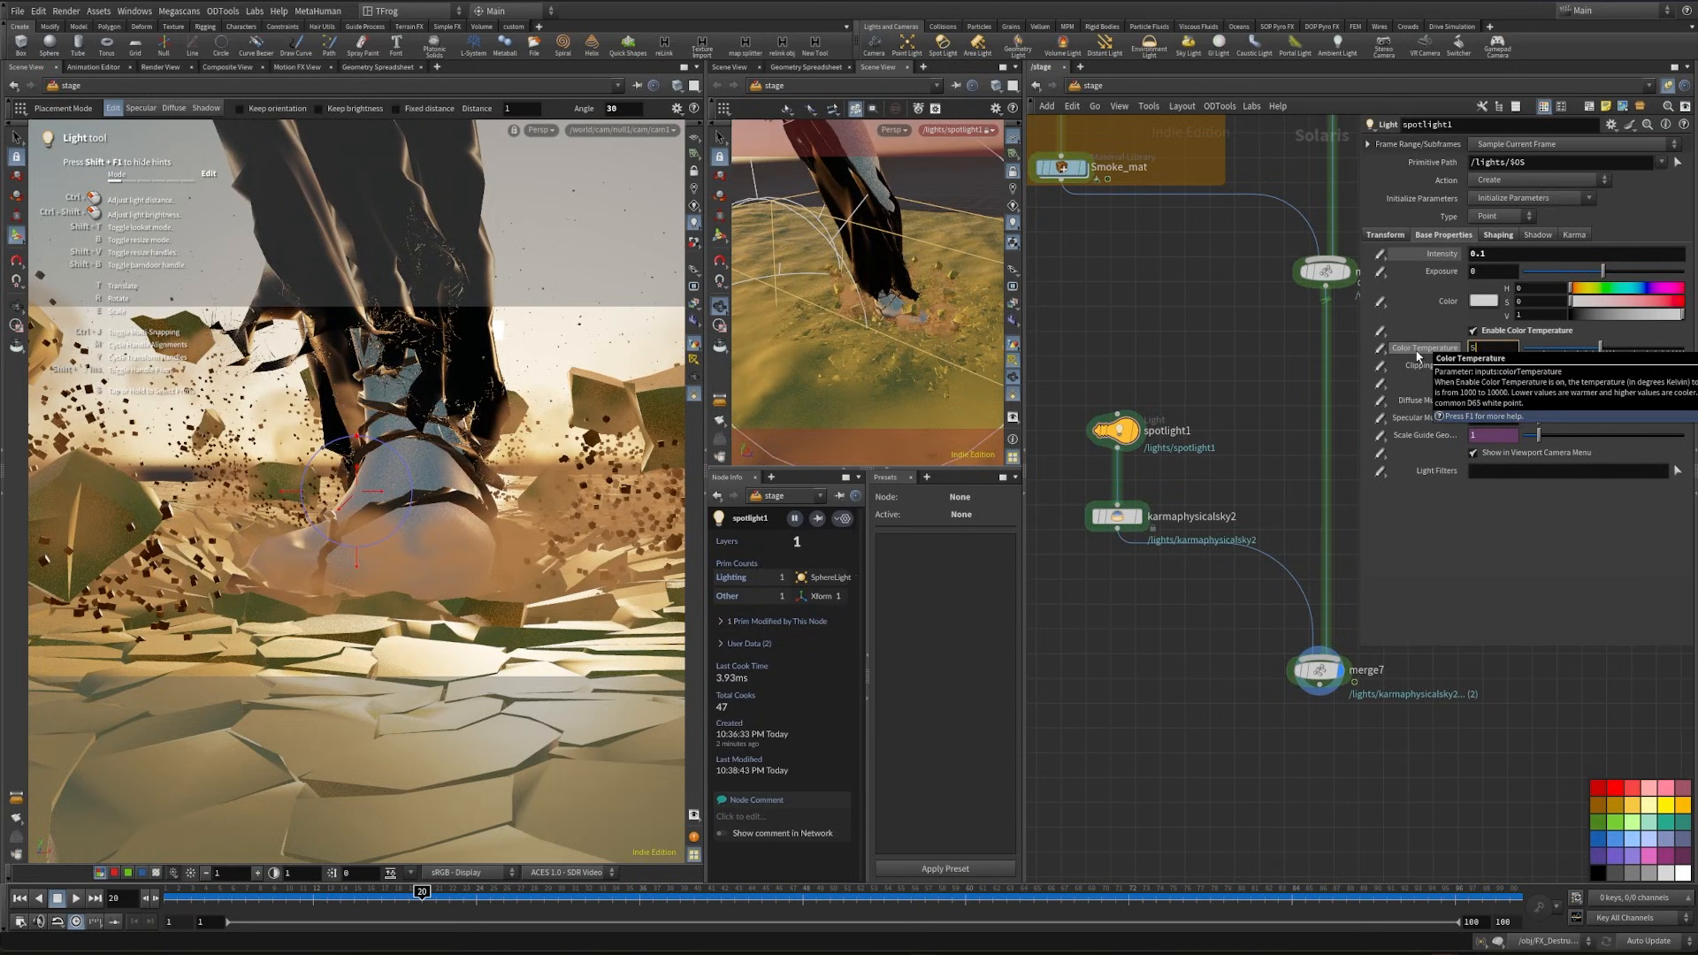
pyautogui.write('900')
pyautogui.press('Return')
# - Add a Light Filter Library node above spotlight1 in the stage network
pyautogui.moveTo(1142, 583); pyautogui.dragTo(1178, 674, button='middle')
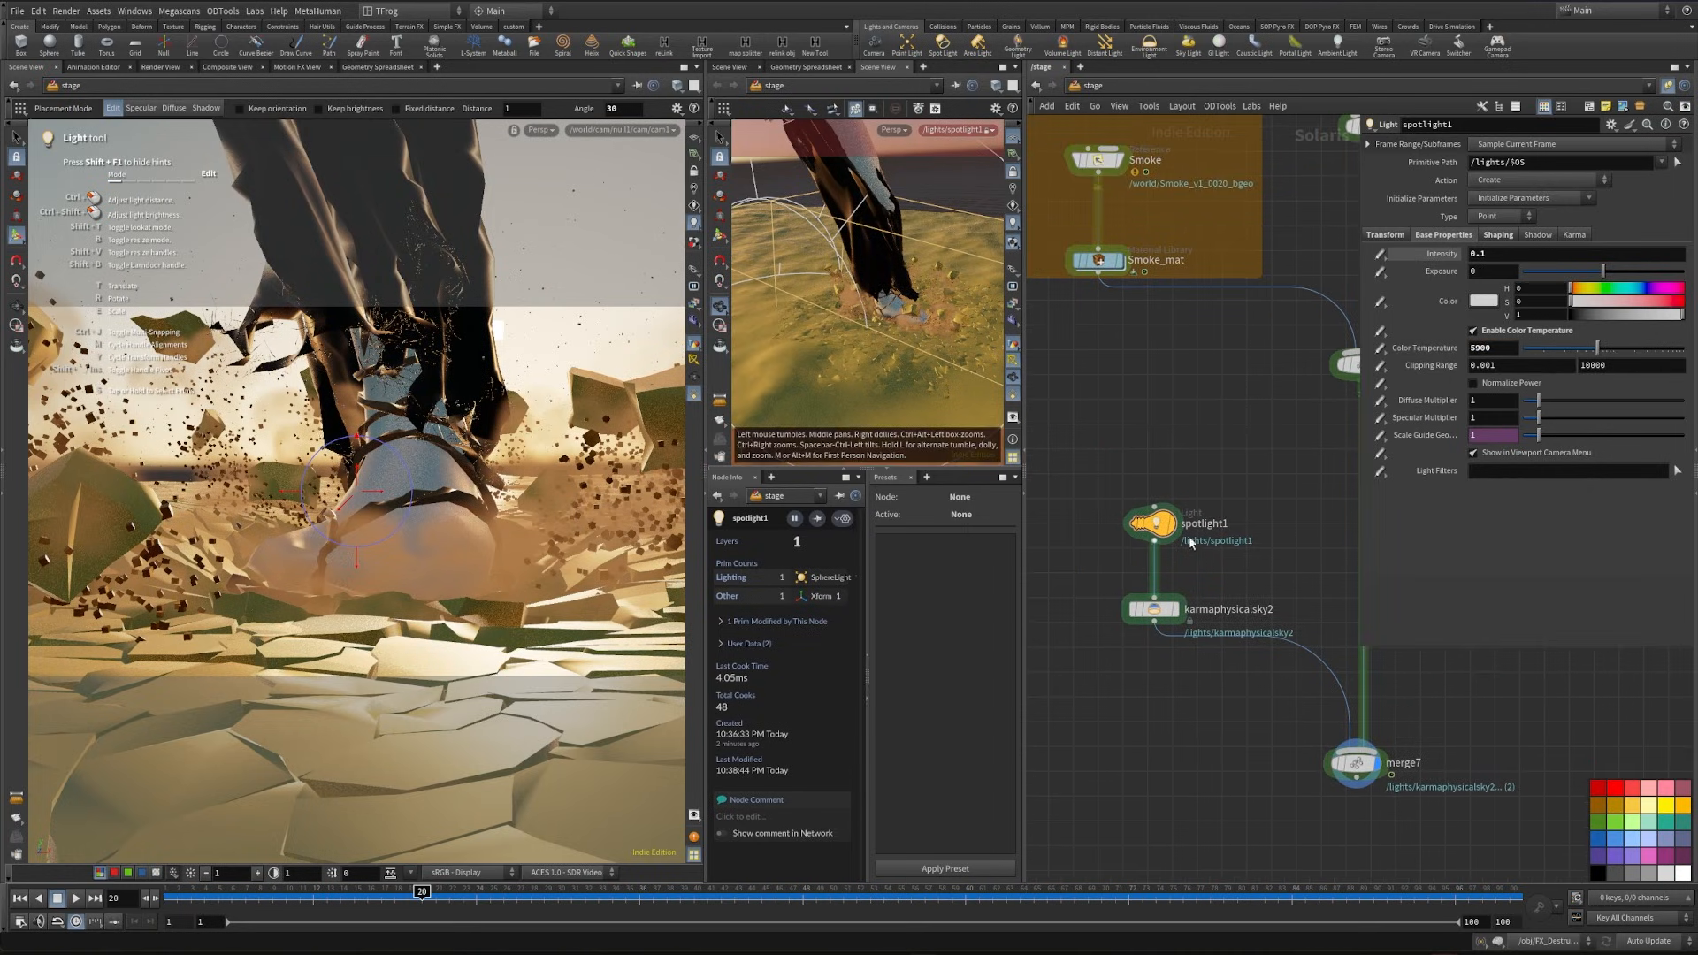
pyautogui.moveTo(1143, 460); pyautogui.dragTo(1166, 497, button='middle')
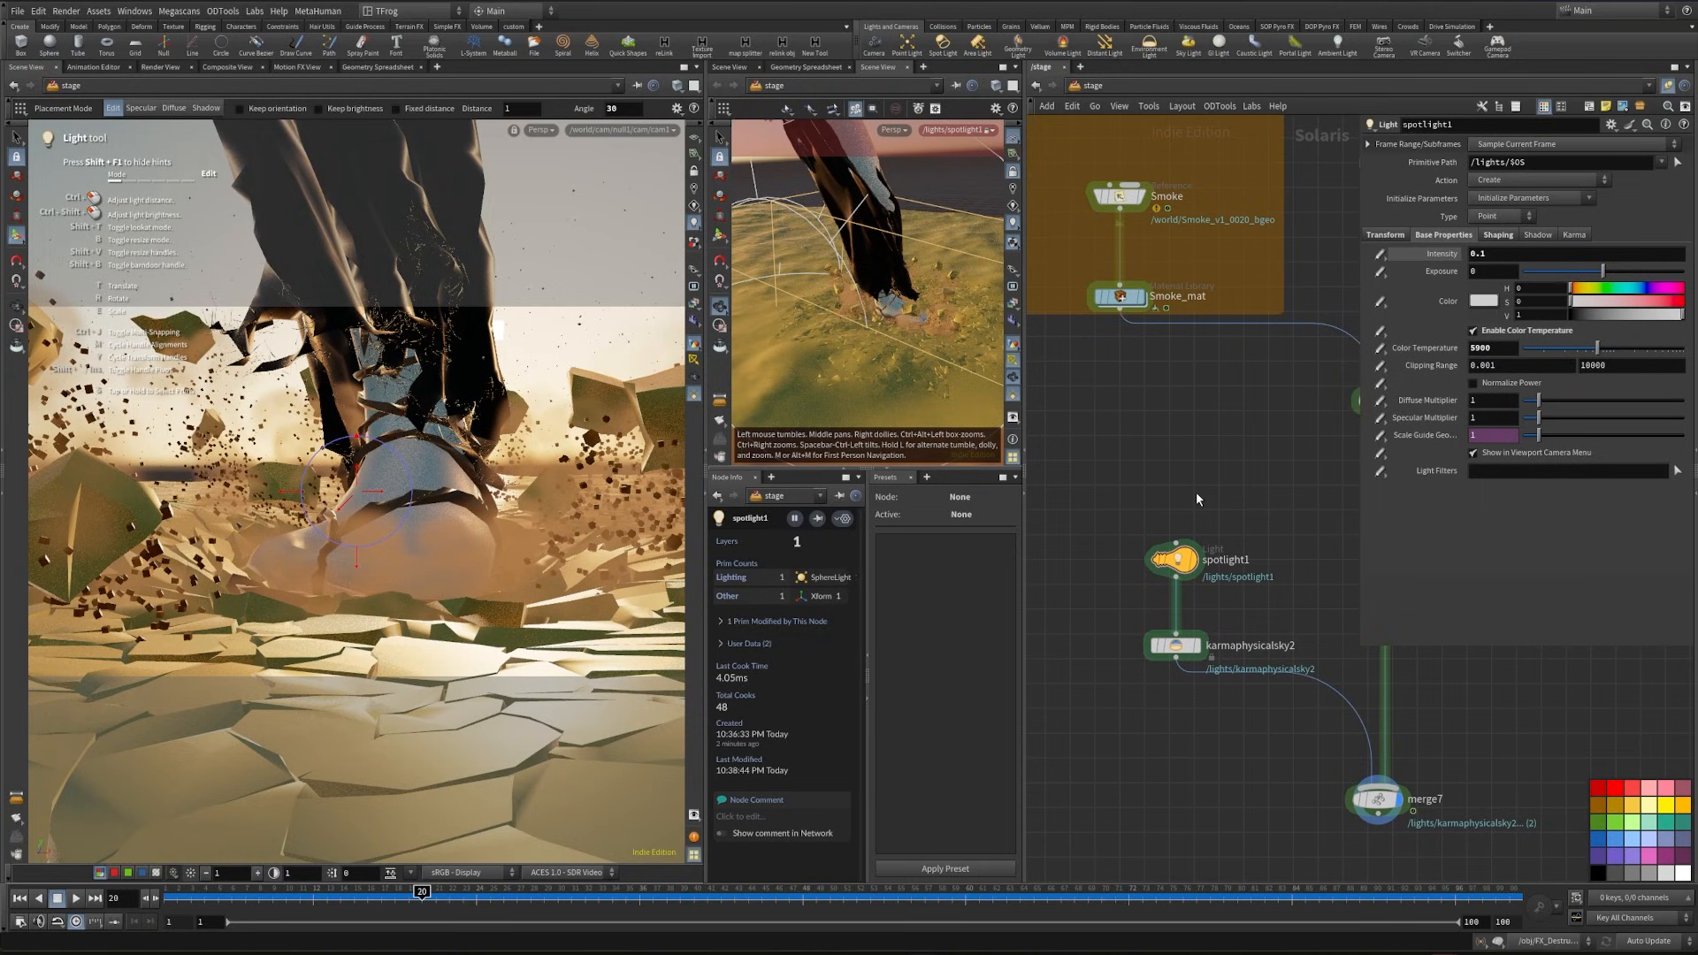
pyautogui.press('Tab')
pyautogui.write('ligh')
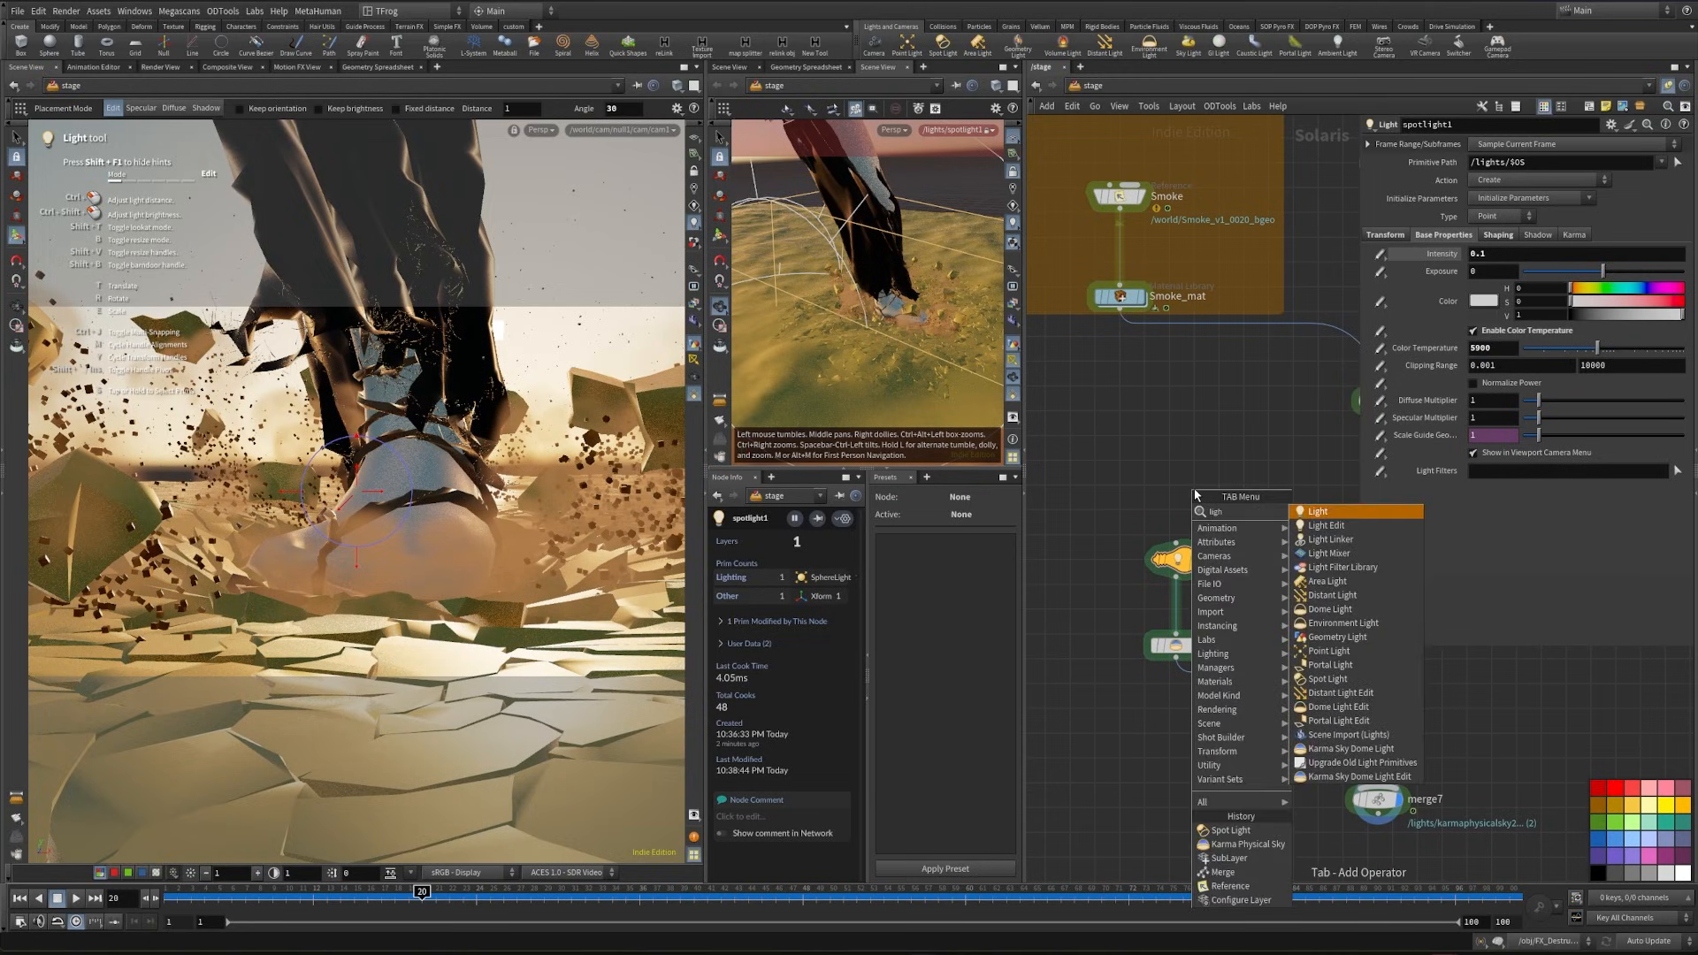
pyautogui.click(1352, 567)
# - Inside the light filter library, add a Karma Light Filter Gobo and load an image file as its texture
pyautogui.press('Tab')
pyautogui.write('gobo')
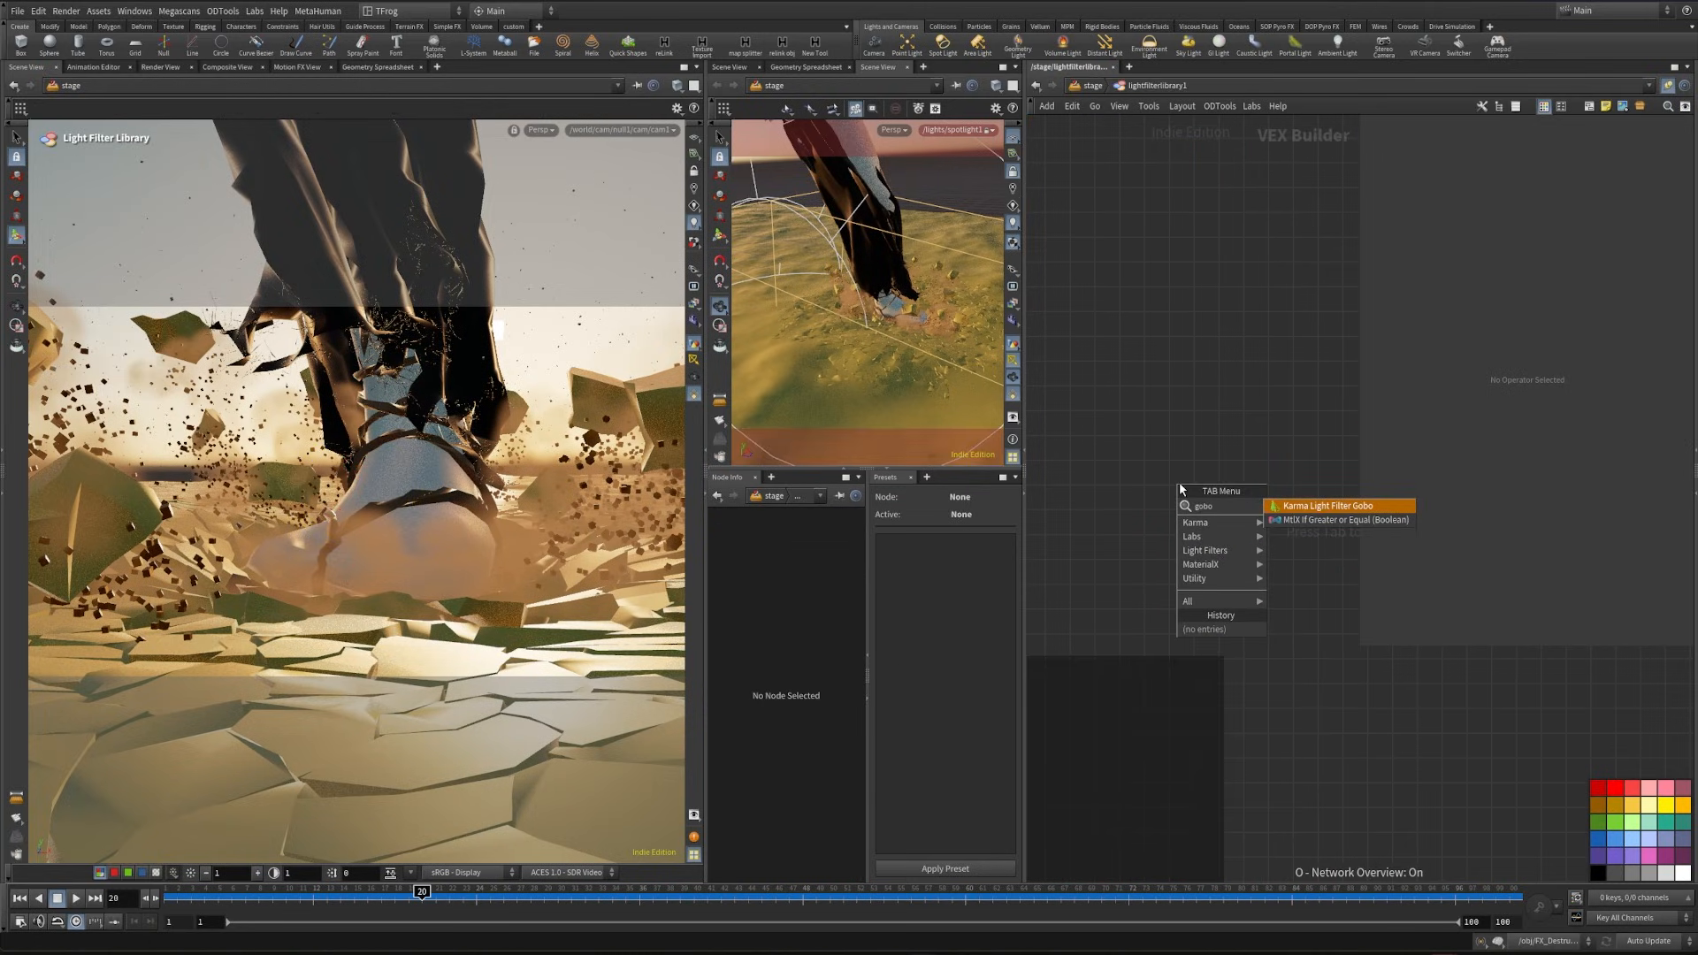
pyautogui.click(1366, 506)
pyautogui.click(1300, 568)
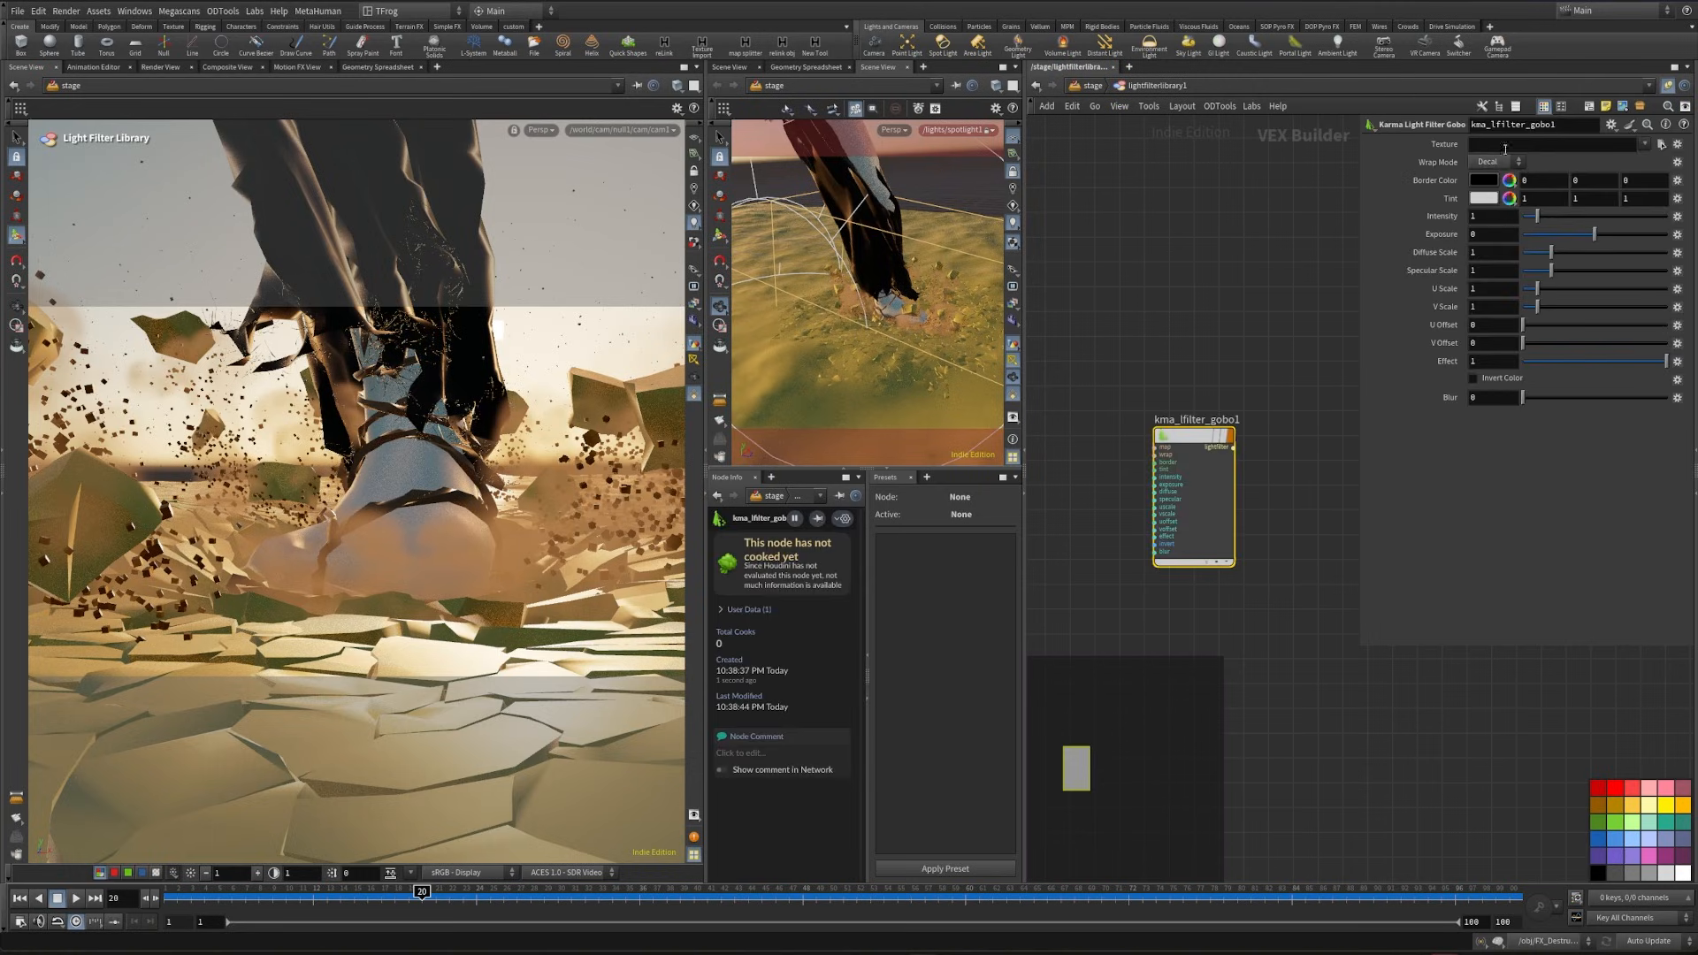
pyautogui.click(1228, 338)
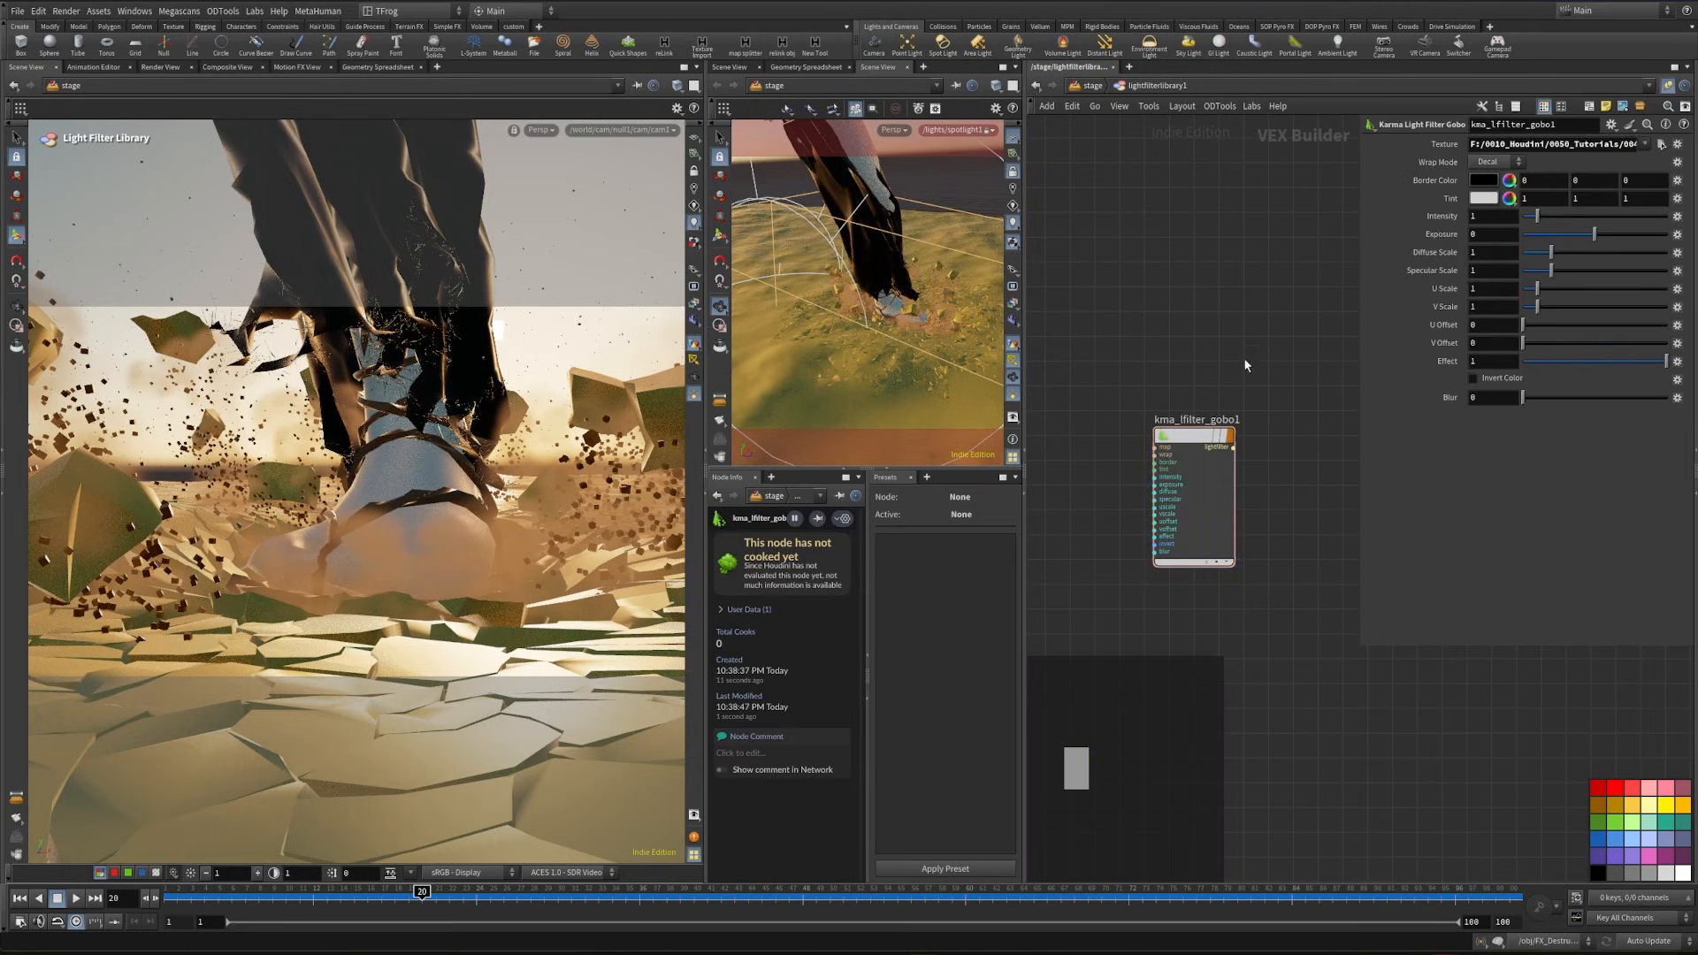
# - Set the gobo filter's intensity to 10, exposure to 1 and blur to 0.4
pyautogui.click(1486, 214)
pyautogui.write('0')
pyautogui.press('Return')
pyautogui.write('1')
pyautogui.press('Return')
pyautogui.click(1489, 397)
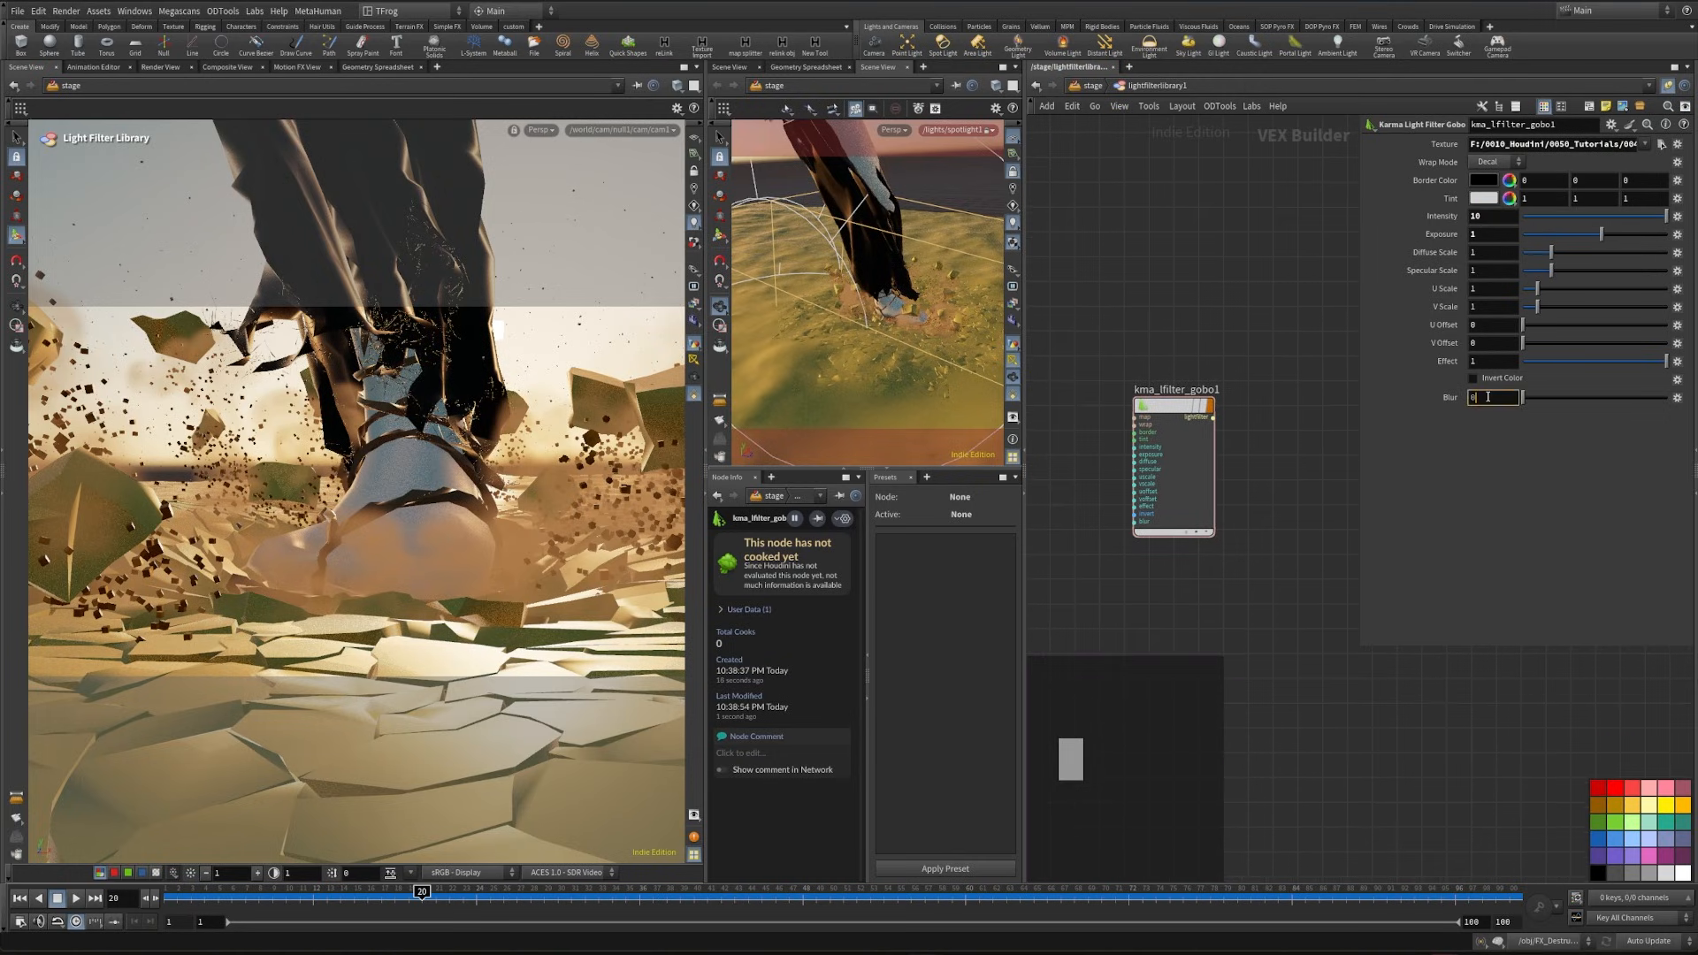
pyautogui.write('.4')
pyautogui.press('Return')
# - Return to the stage network and assign /lightfilters/kma_lfilter_gobo1 as the light filter of spotlight1
pyautogui.click(1093, 85)
pyautogui.click(1175, 559)
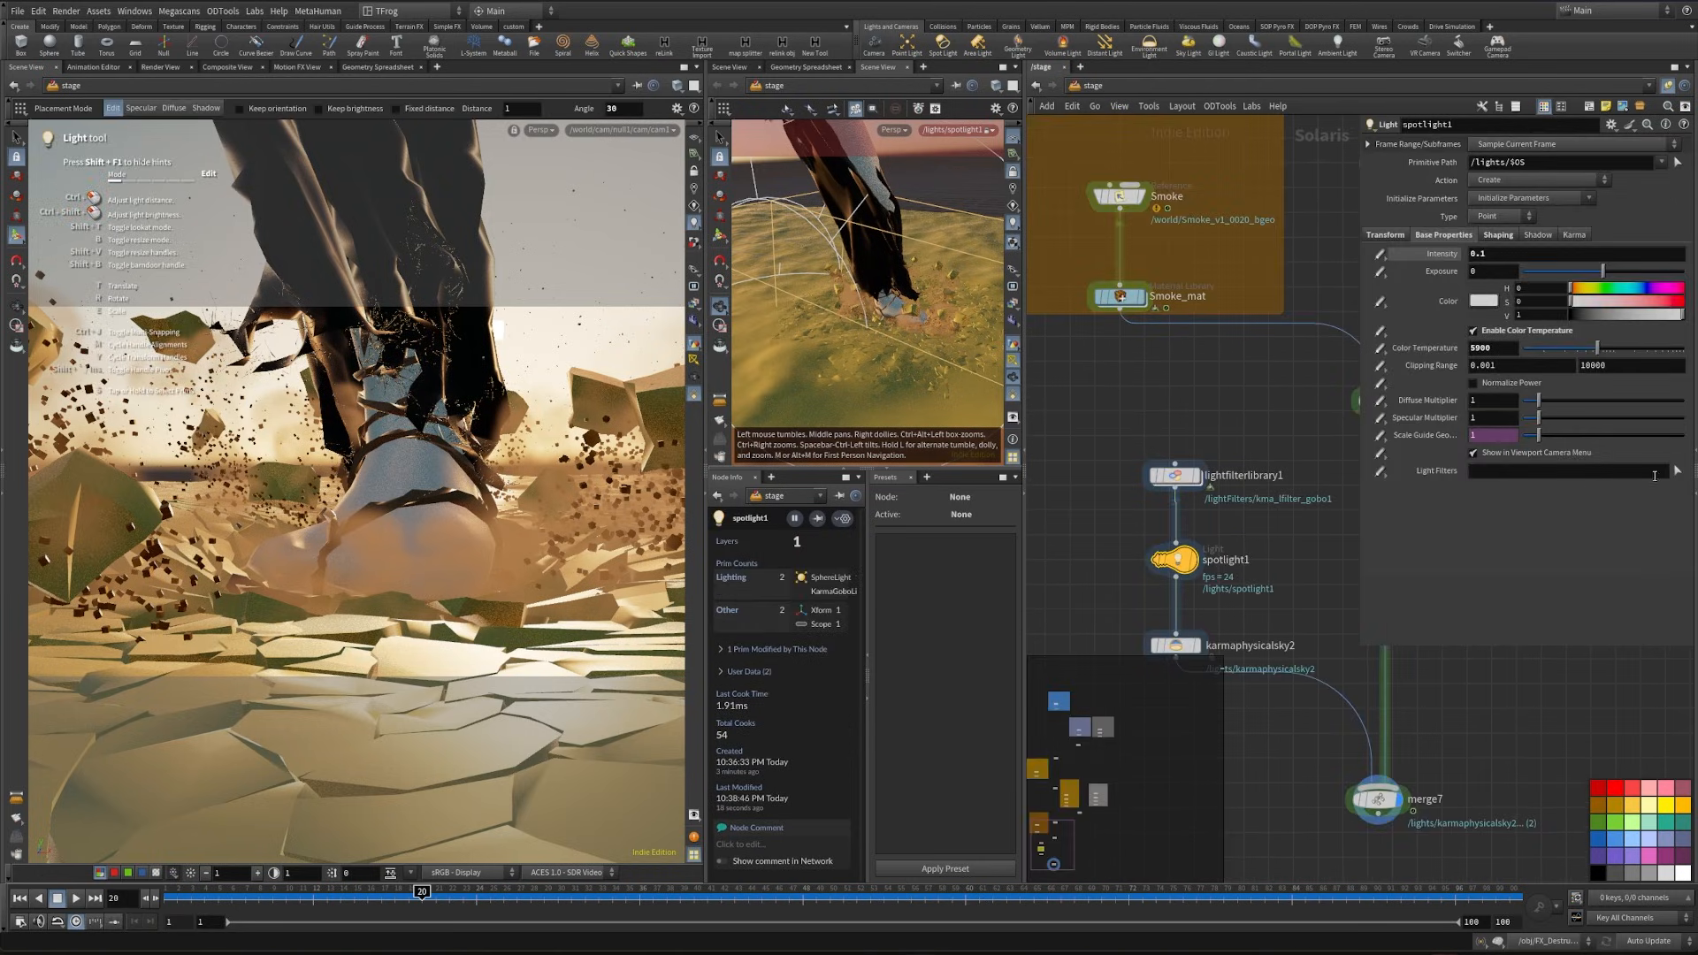
pyautogui.click(1676, 472)
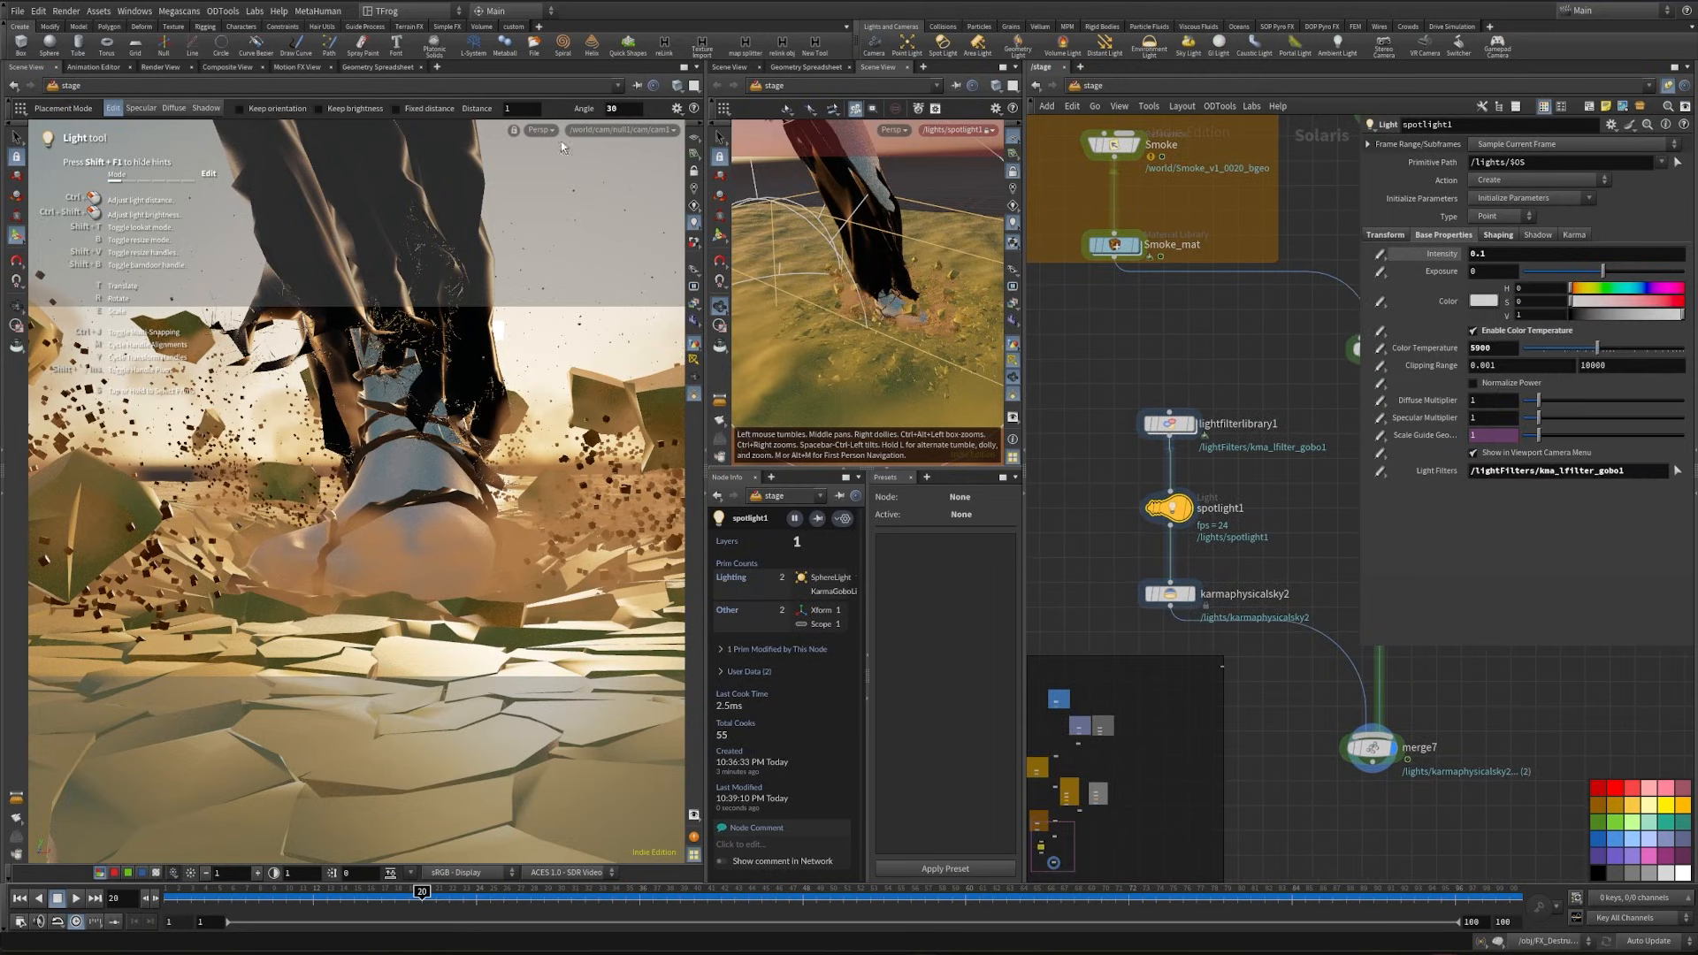
# - Preview the shot camera view with Karma XPU and save the scene file
pyautogui.click(541, 131)
pyautogui.click(558, 210)
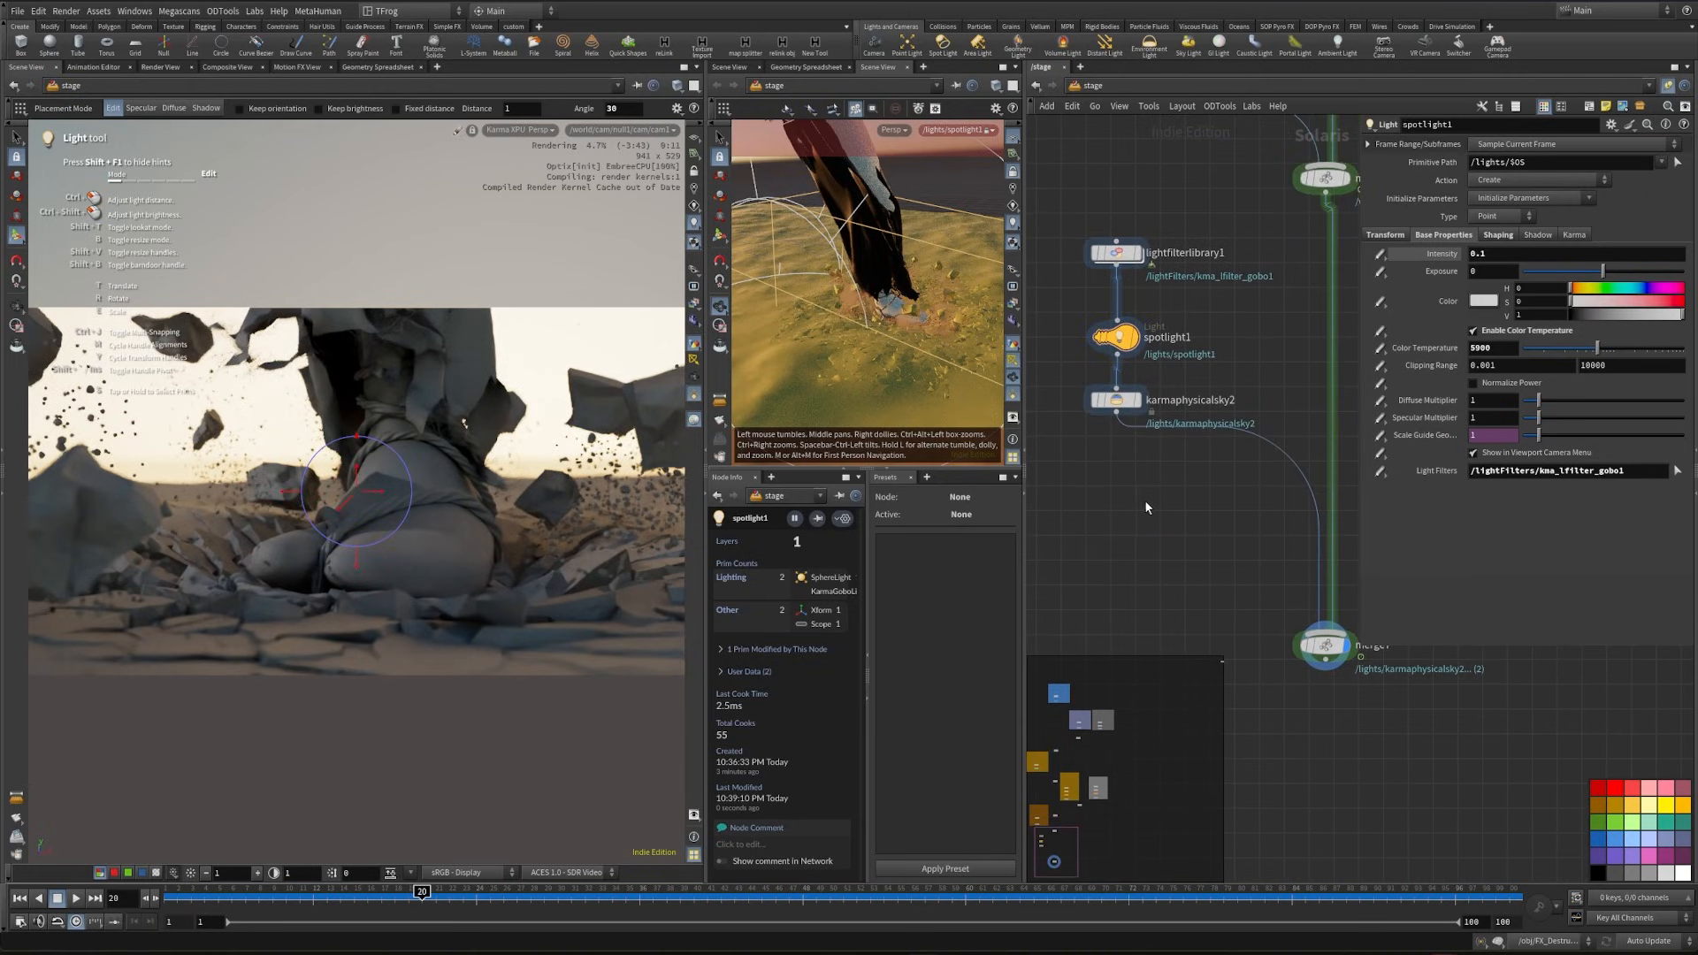
pyautogui.hotkey('ctrl', 's')
# - Insert a Light Mixer node between karmaphysicalsky2 and merge7
pyautogui.press('Tab')
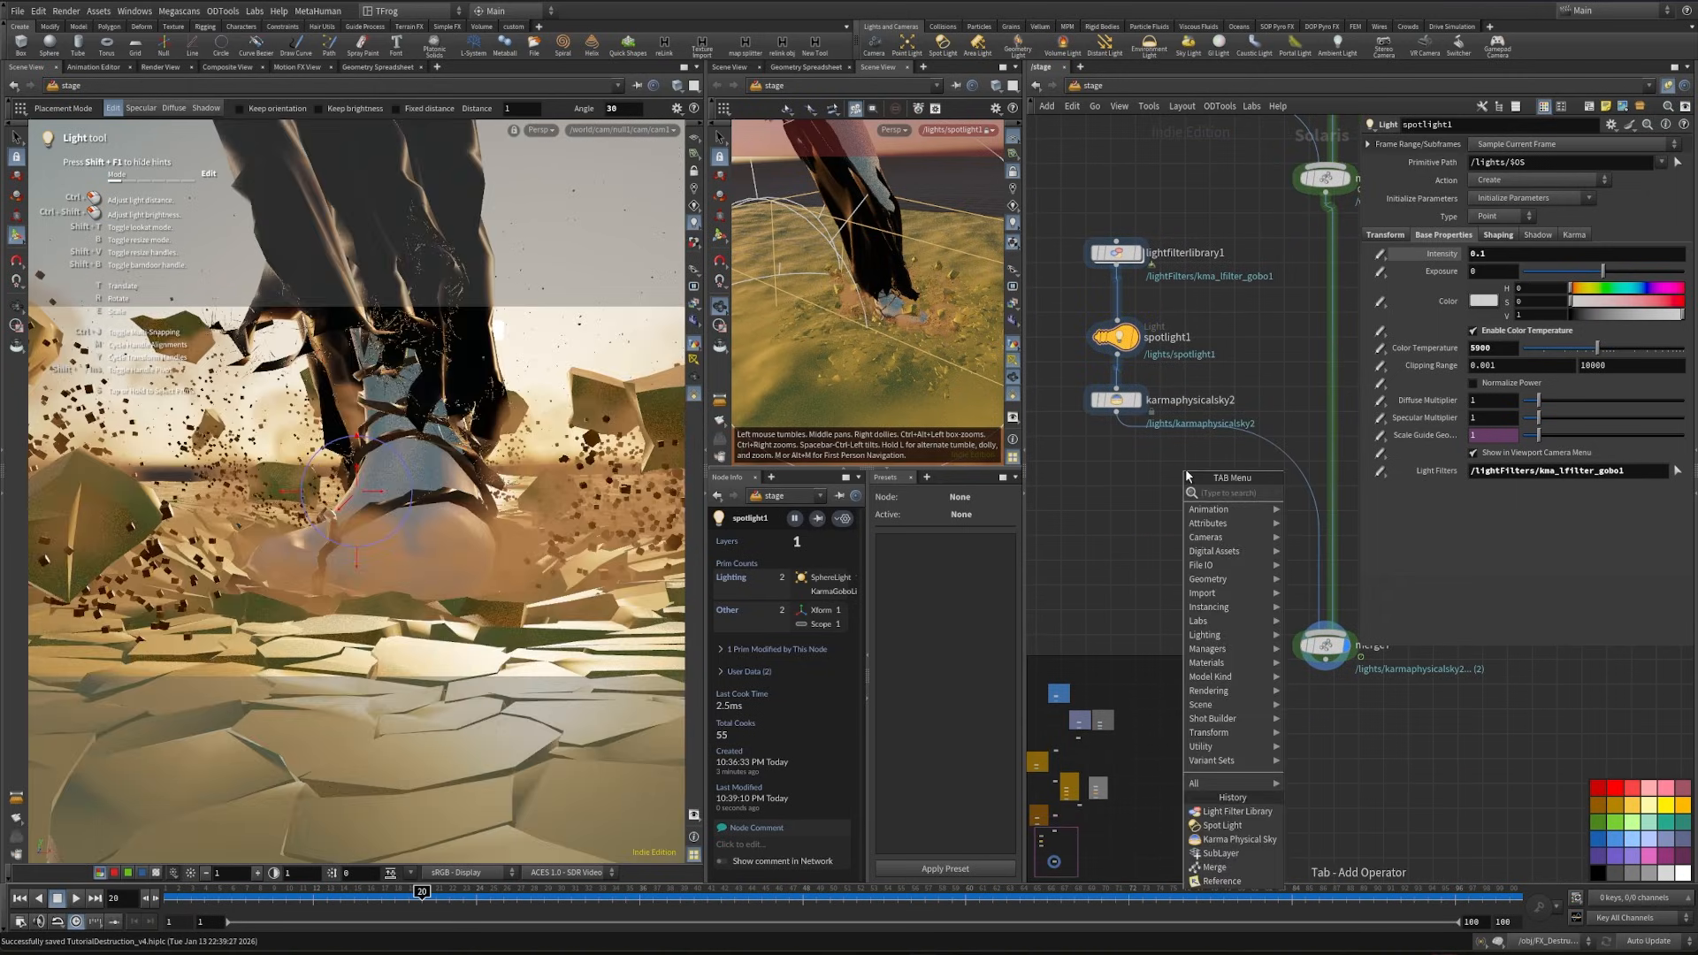
pyautogui.write('lightm')
pyautogui.press('Return')
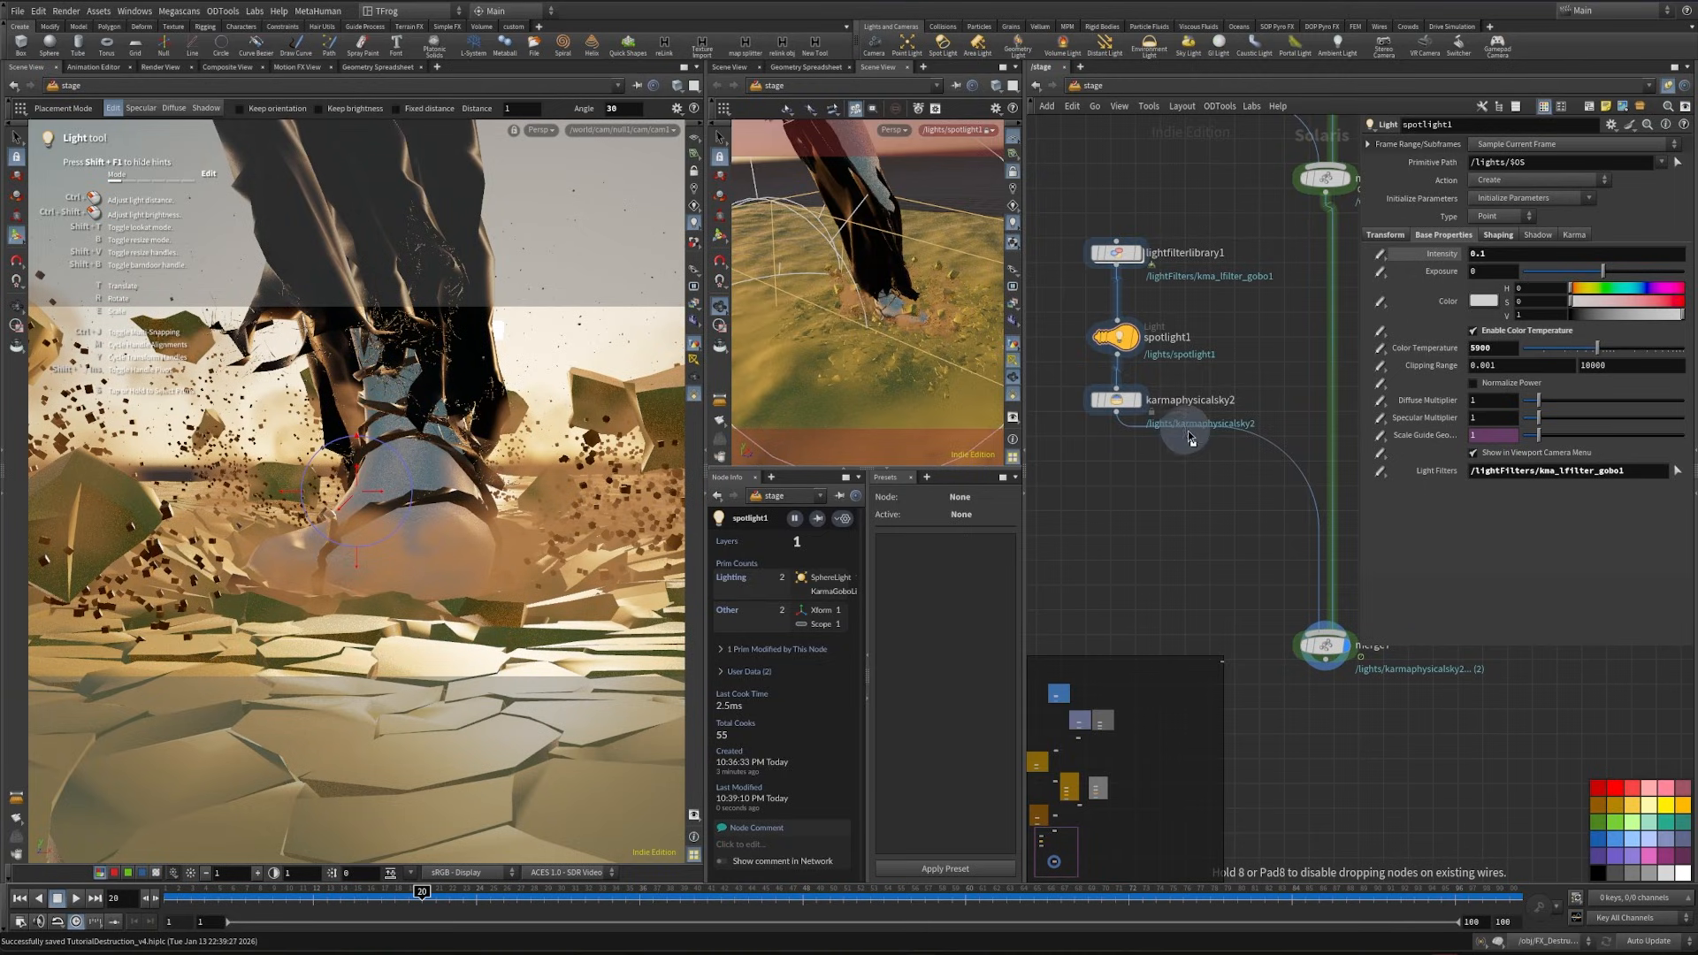
pyautogui.click(1200, 483)
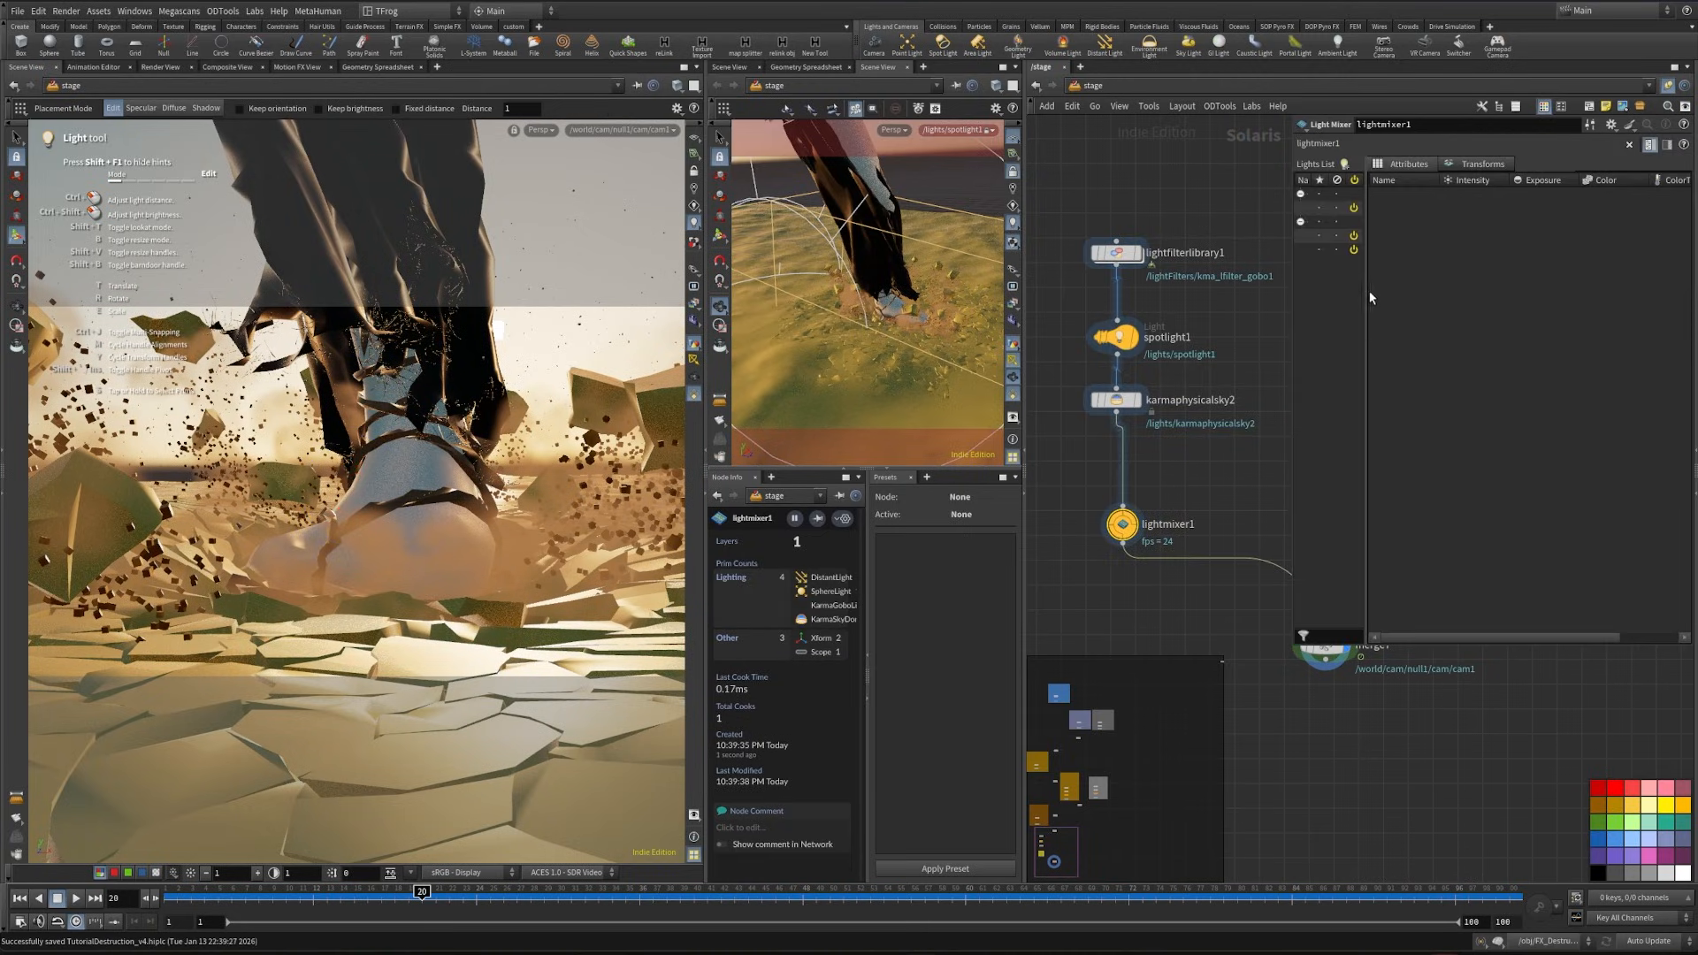
# - Show spotlight1, sky and sun as sliders in the light mixer
pyautogui.click(1467, 167)
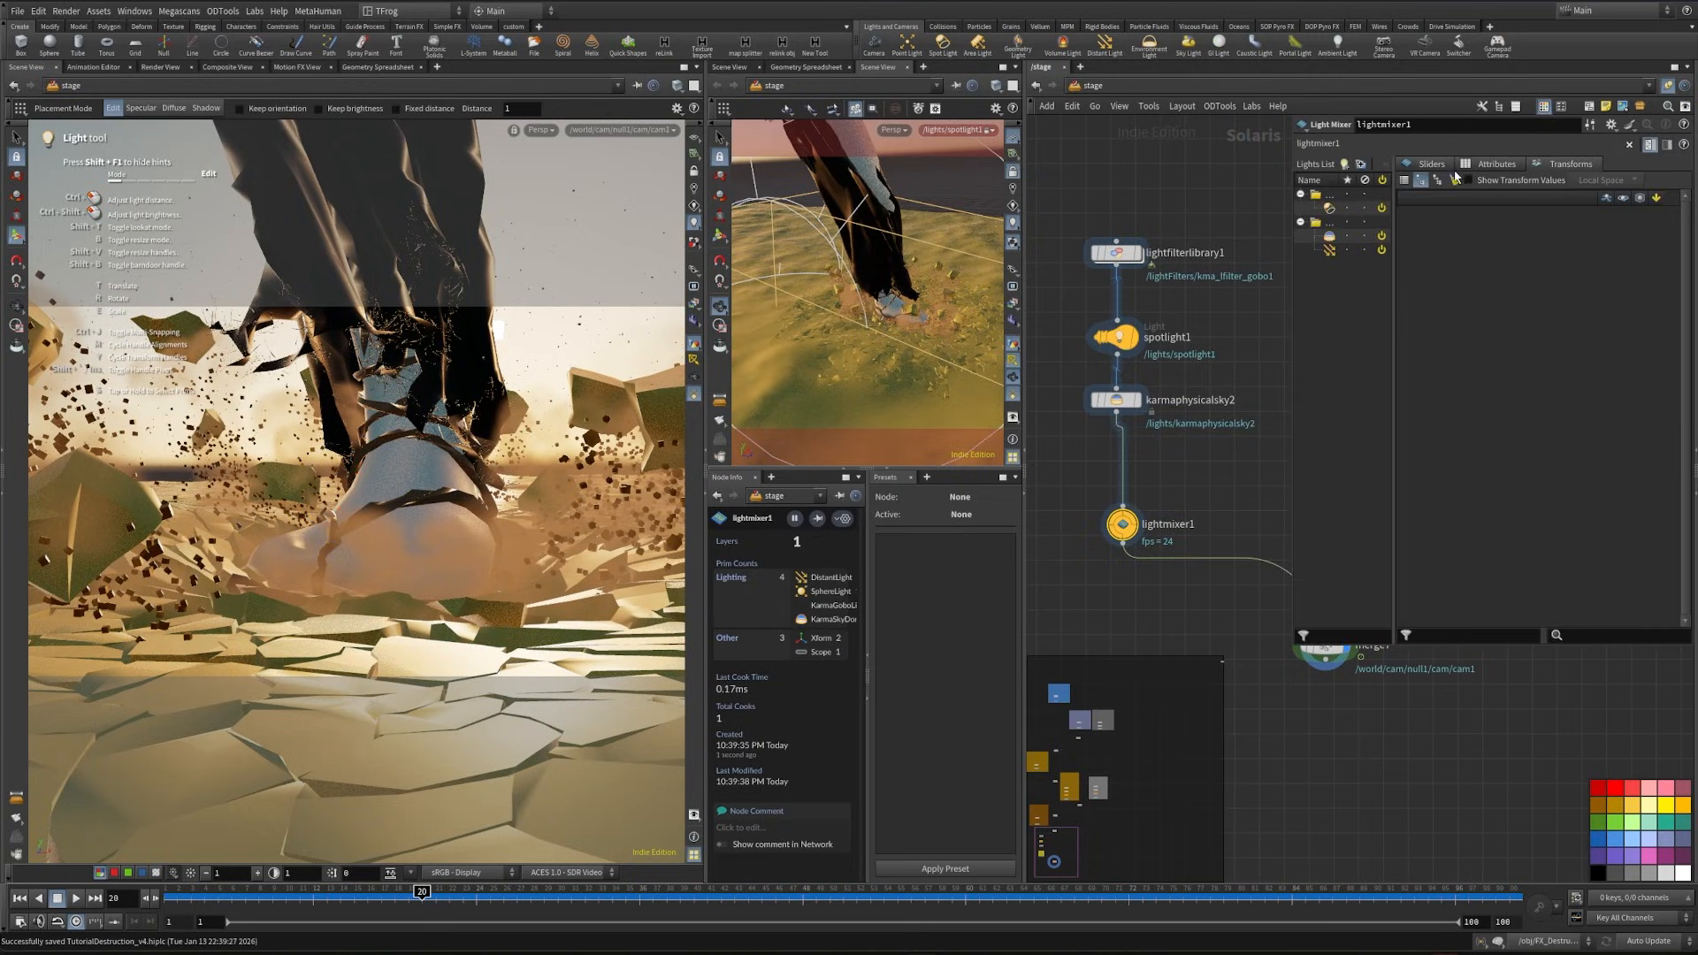
pyautogui.click(1432, 168)
pyautogui.click(1338, 208)
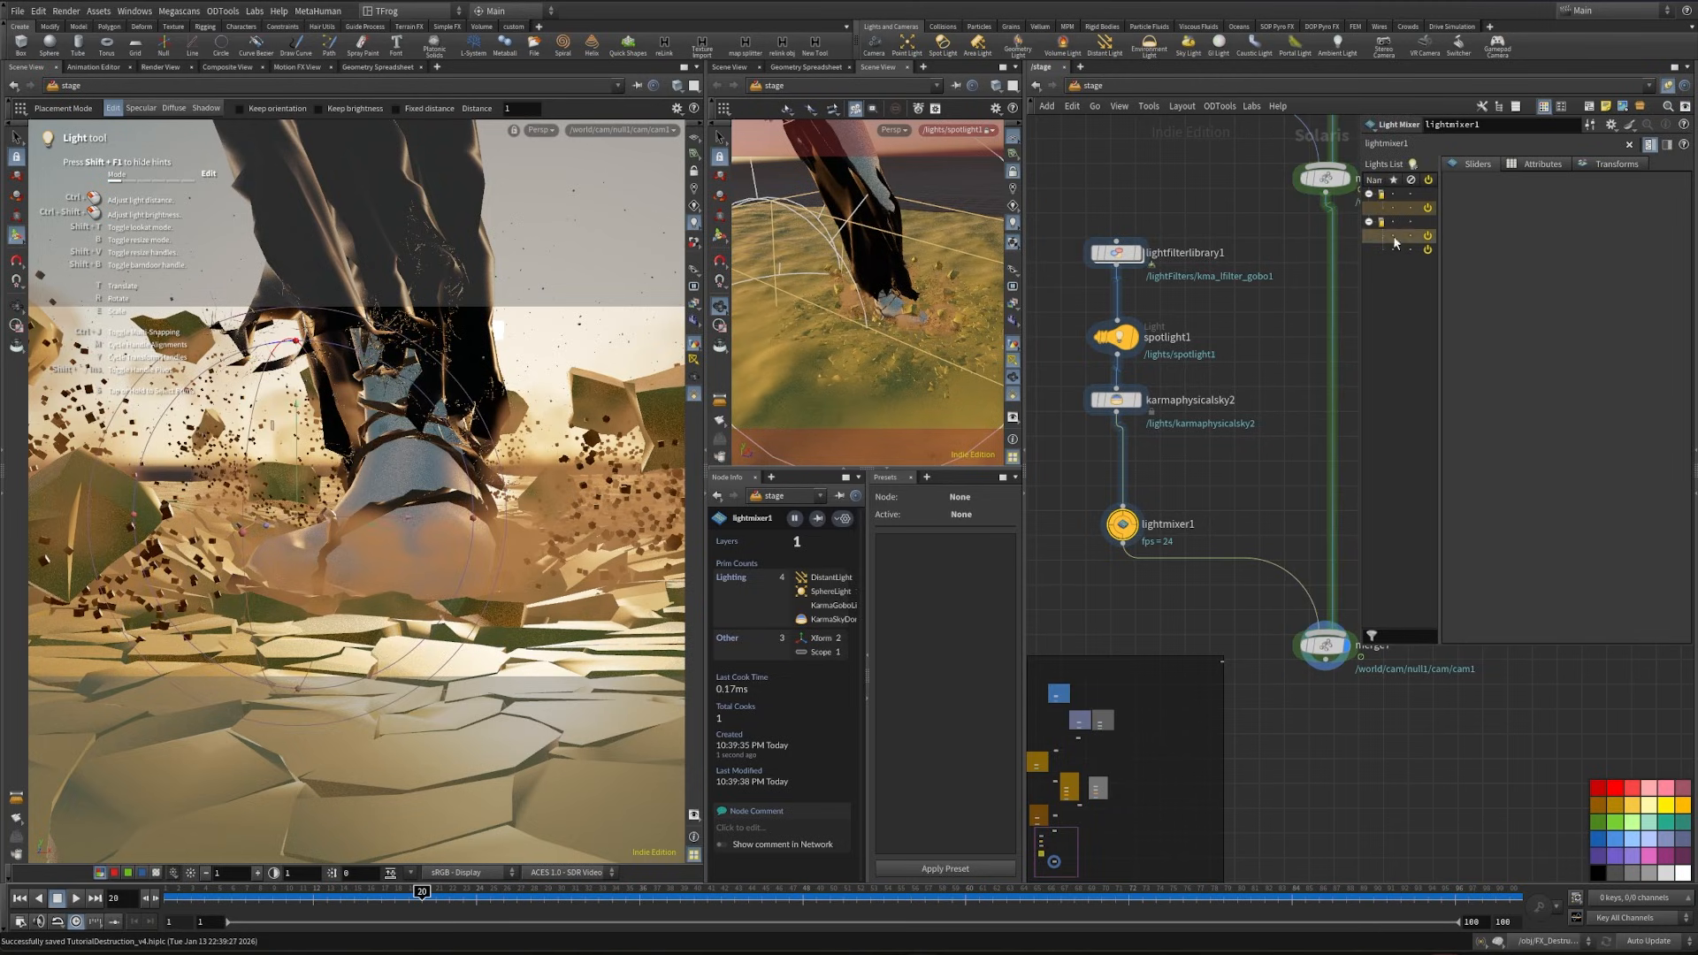
pyautogui.keyDown('ctrl'); pyautogui.click(1394, 248); pyautogui.keyUp('ctrl')
pyautogui.moveTo(1392, 241); pyautogui.dragTo(1553, 264)
pyautogui.moveTo(1355, 306); pyautogui.dragTo(1289, 306)
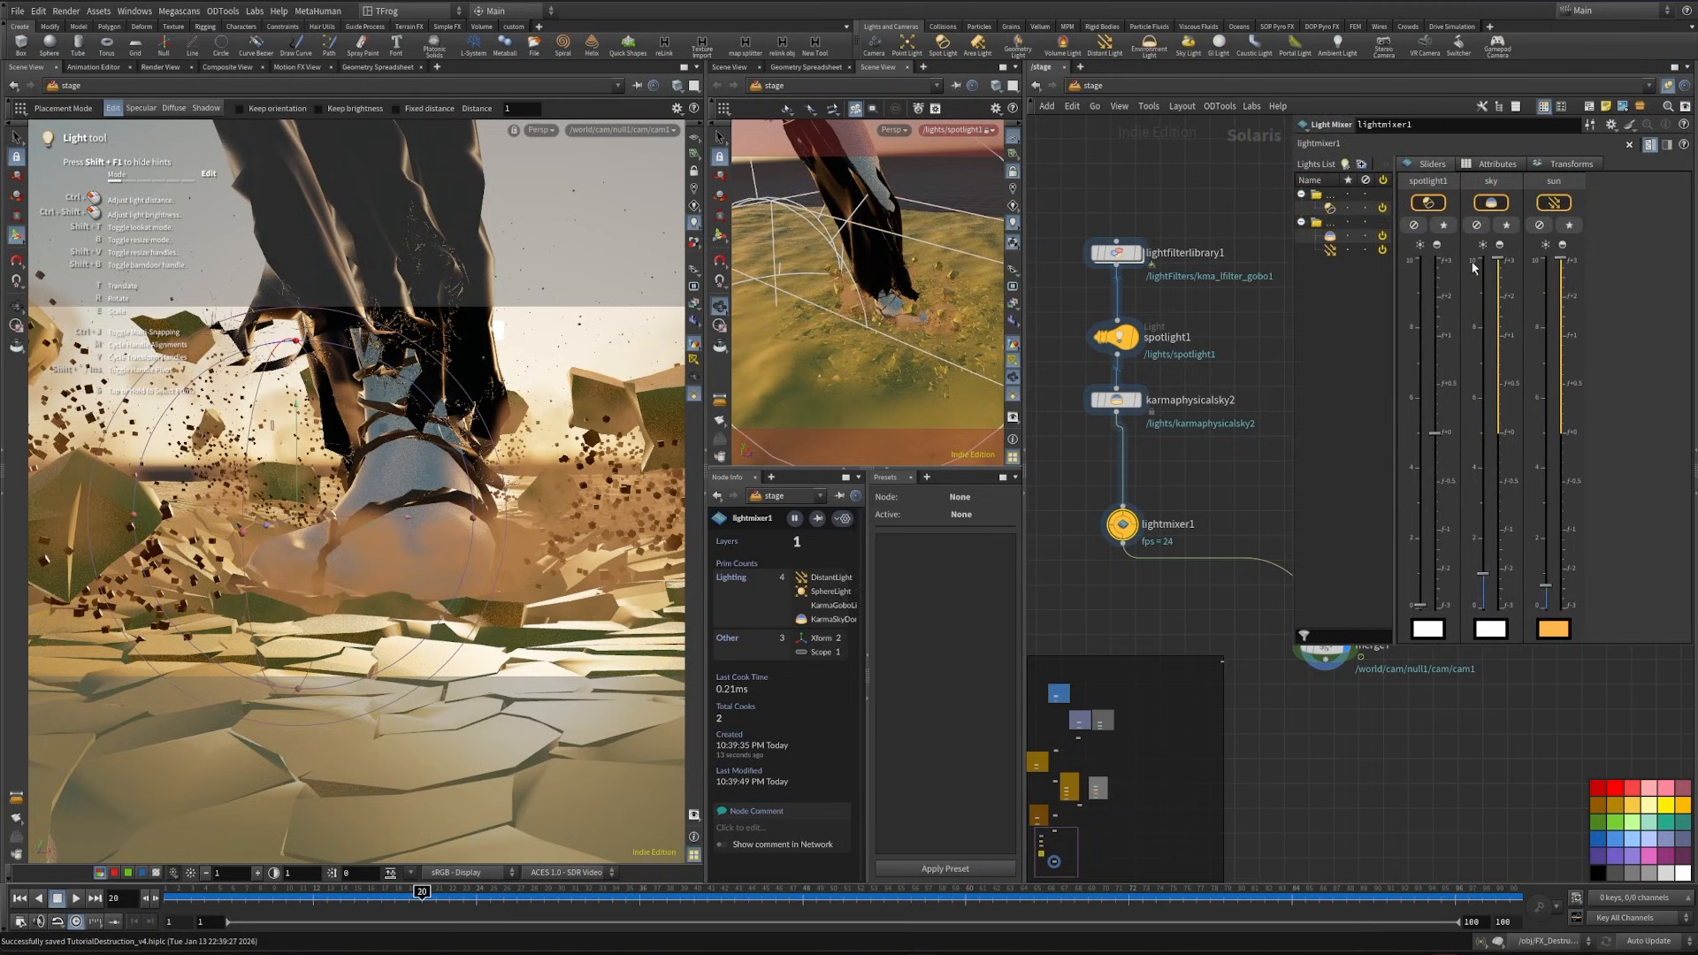
# - Solo spotlight1 in the light mixer and render the camera view with Karma XPU
pyautogui.click(1442, 224)
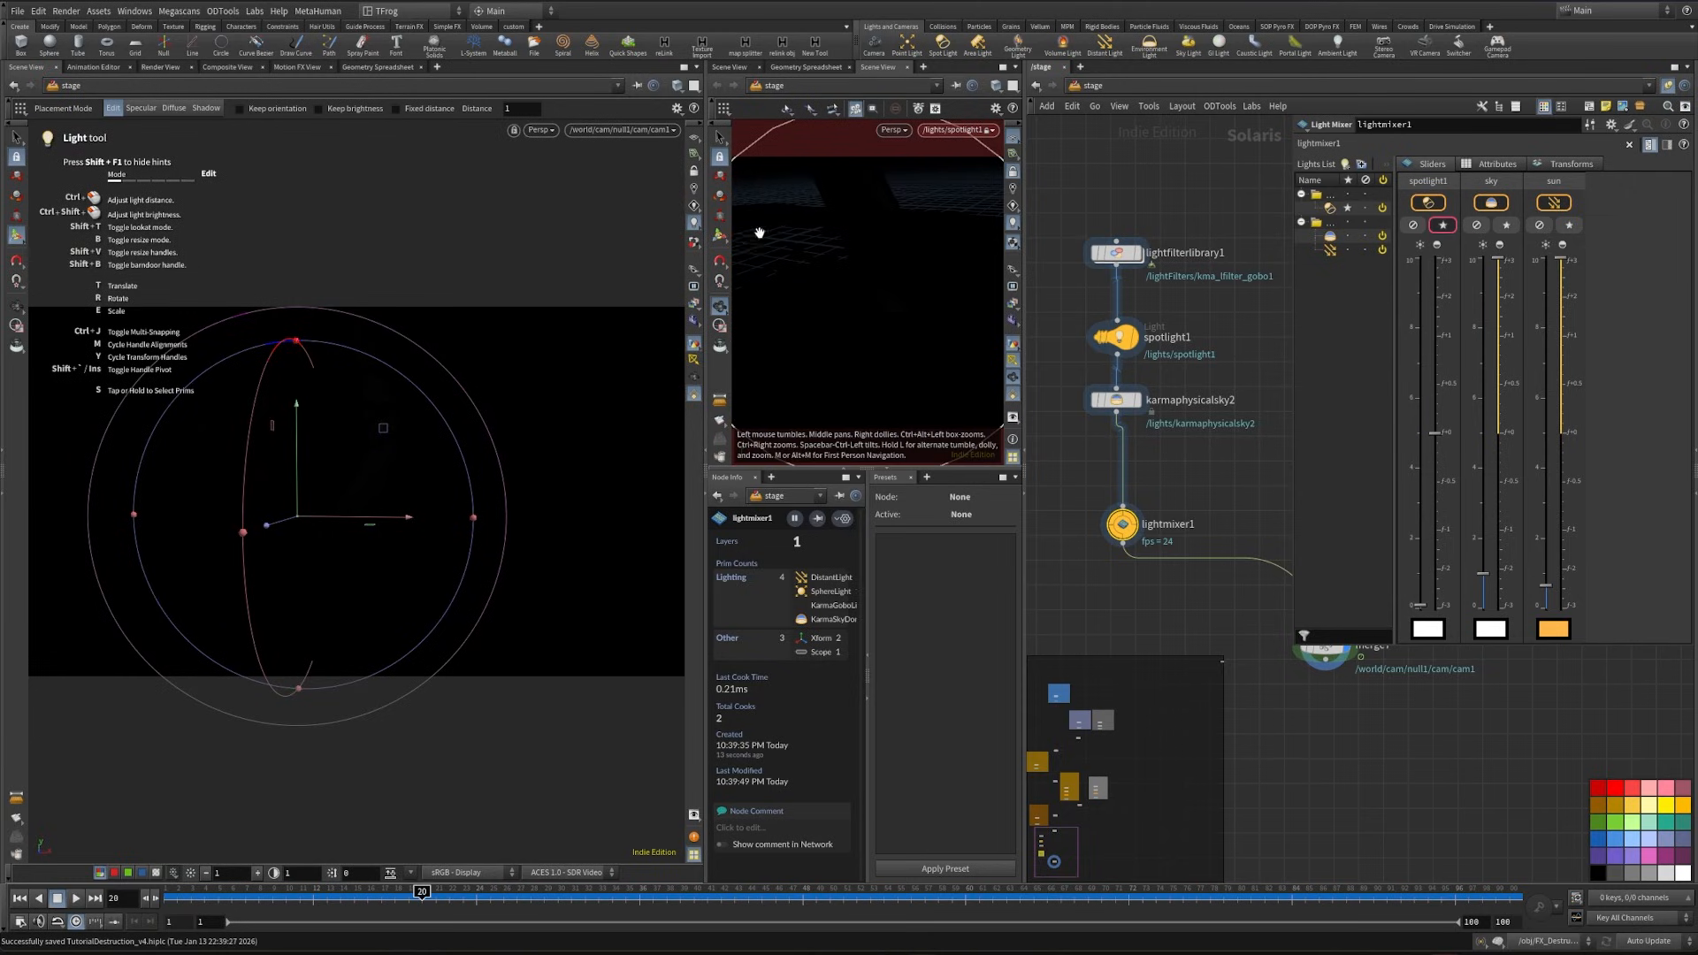
pyautogui.click(539, 130)
pyautogui.click(601, 210)
# - Raise spotlight1's exposure to about 1.2 and its intensity to about 1.37 in the light mixer
pyautogui.moveTo(1433, 433); pyautogui.dragTo(1432, 332)
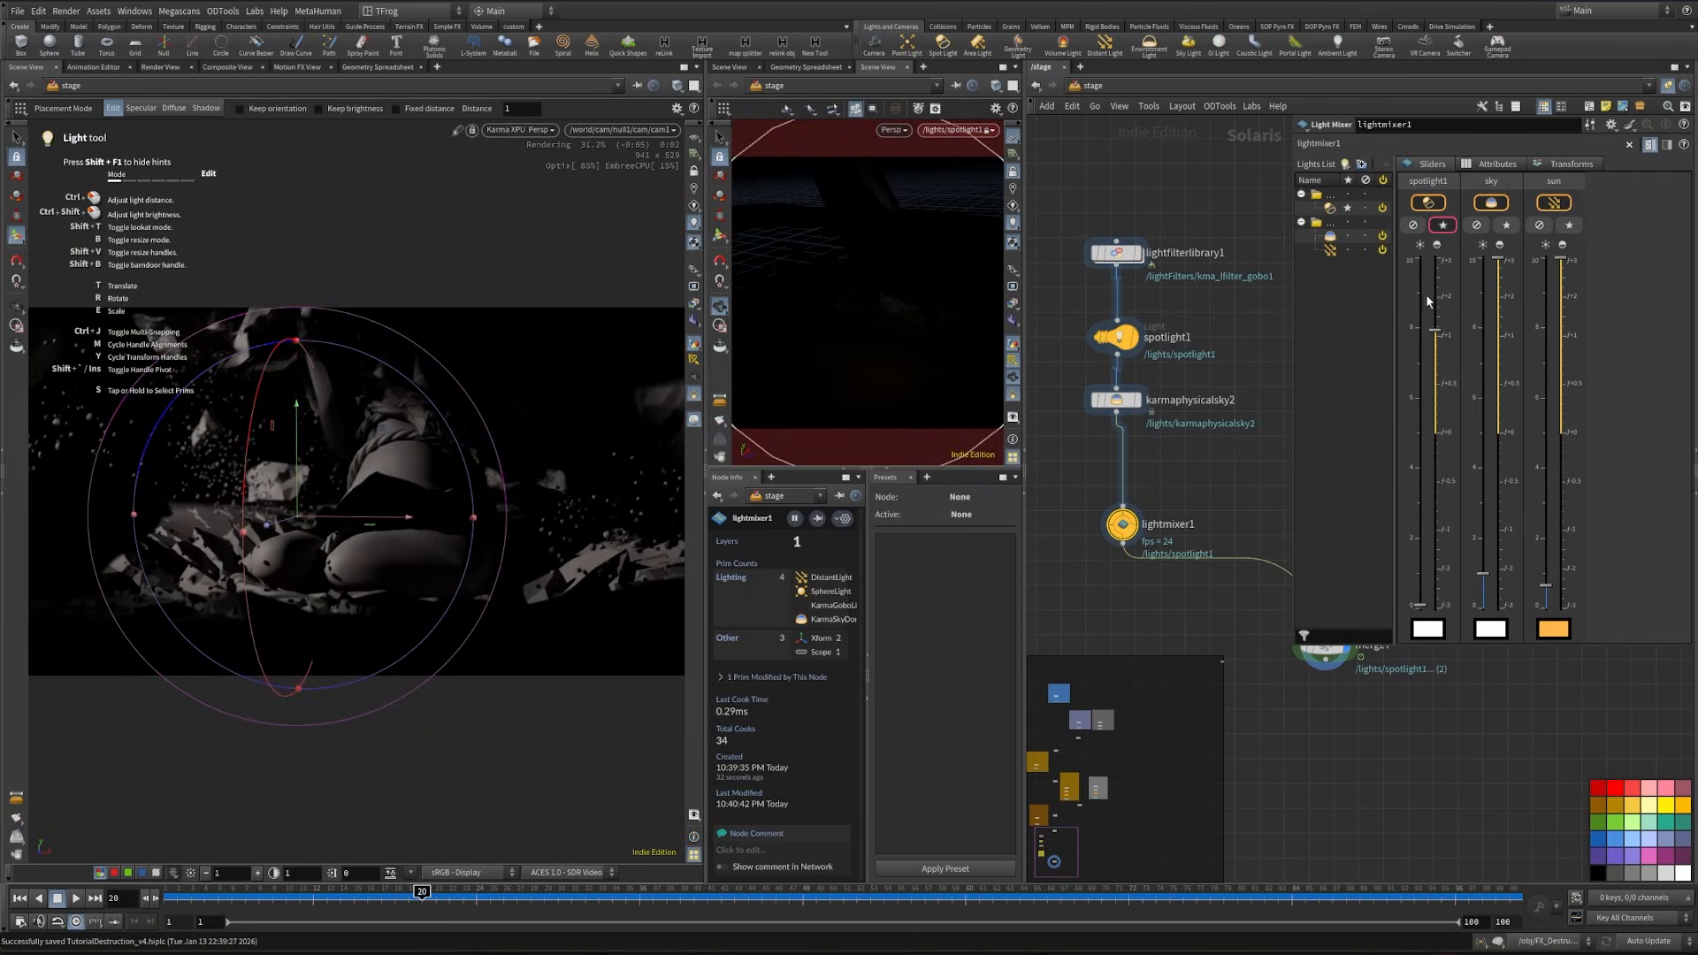
pyautogui.click(1427, 302)
pyautogui.moveTo(1413, 603); pyautogui.dragTo(1419, 520)
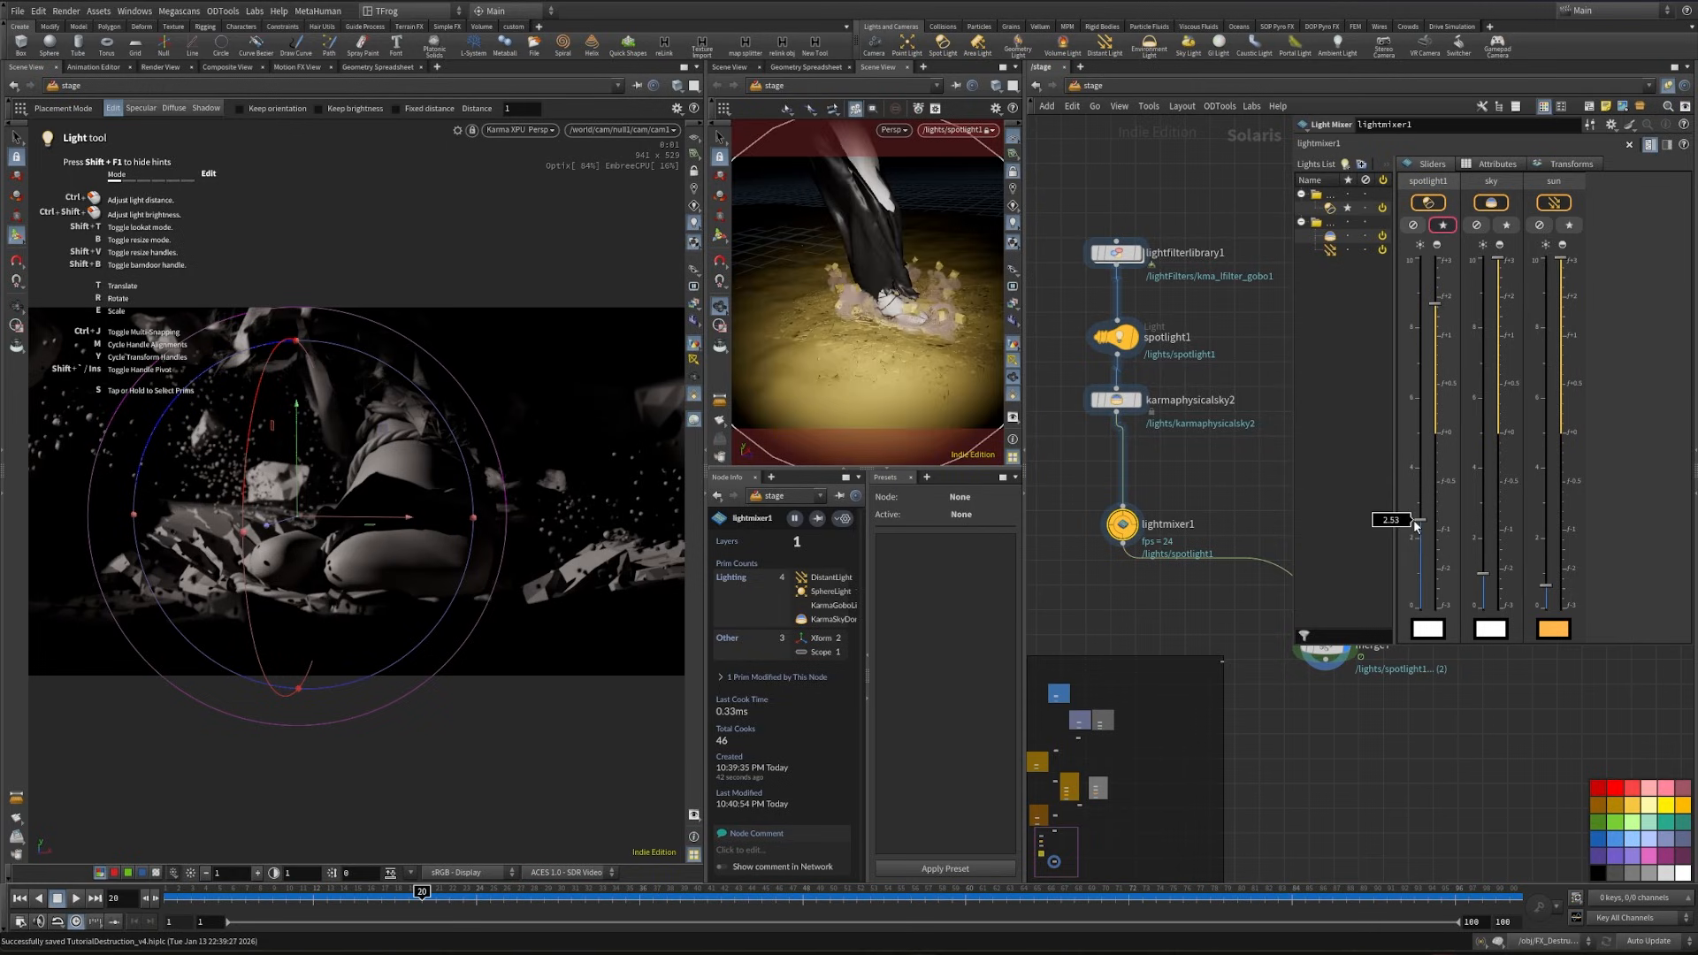
pyautogui.click(1419, 561)
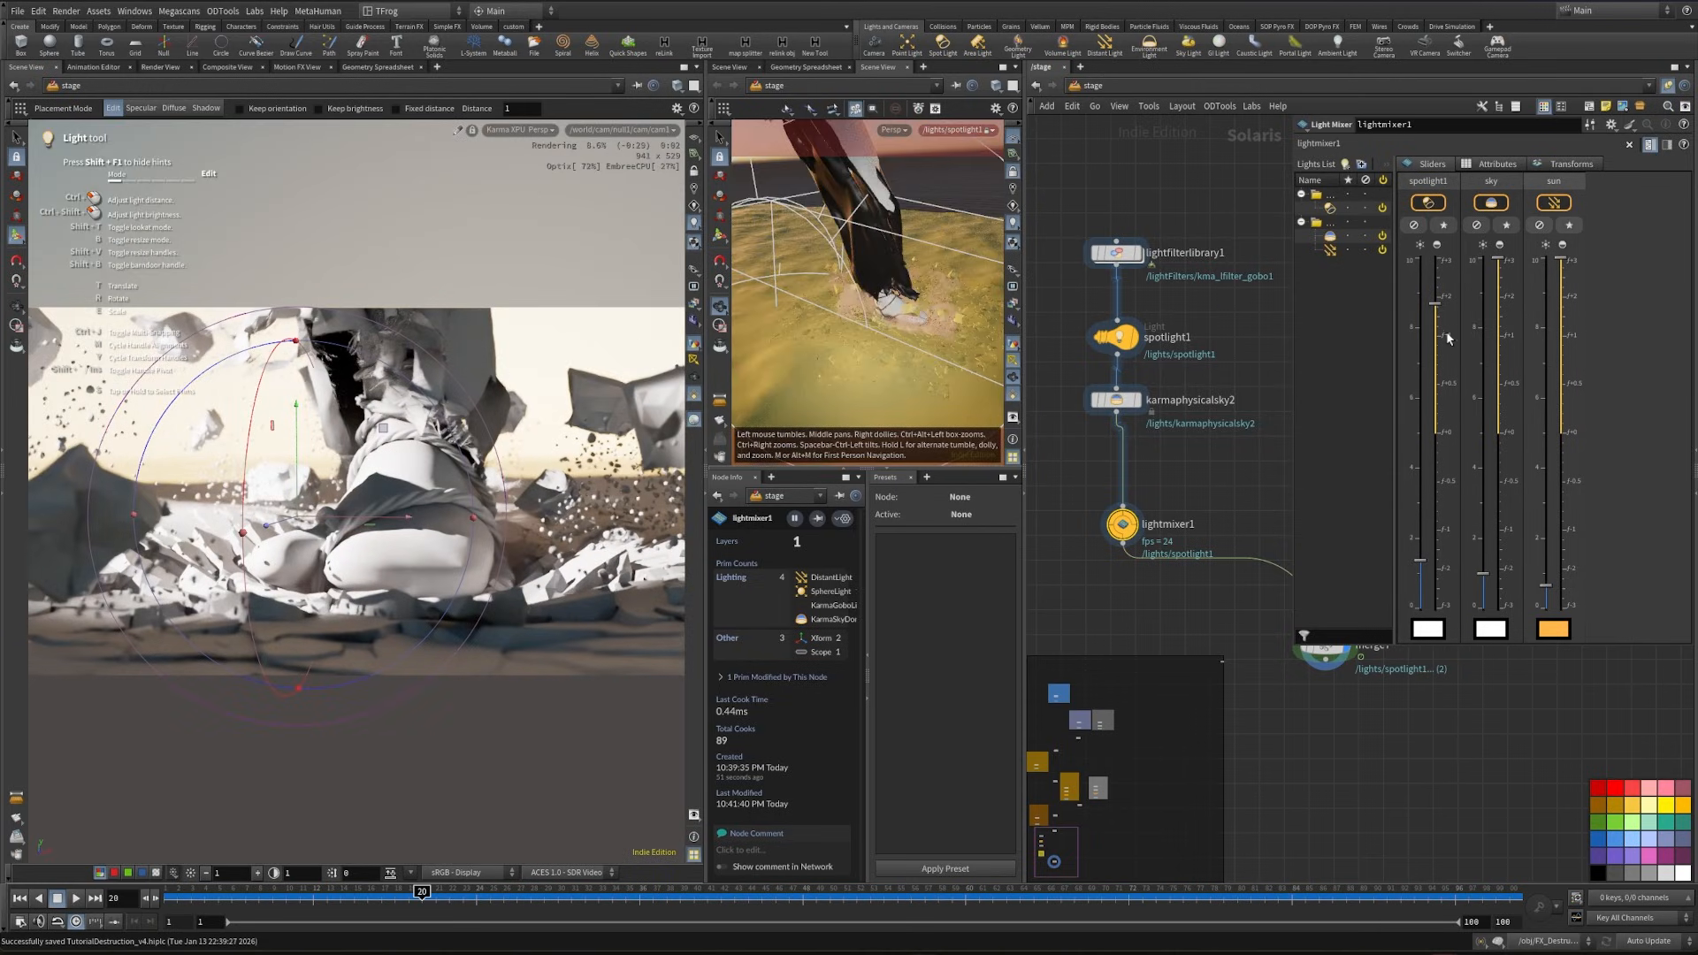
pyautogui.click(1434, 324)
# - Try a solar azimuth of 319 on karmaphysicalsky2, then set it to 360
pyautogui.moveTo(796, 296); pyautogui.dragTo(883, 314)
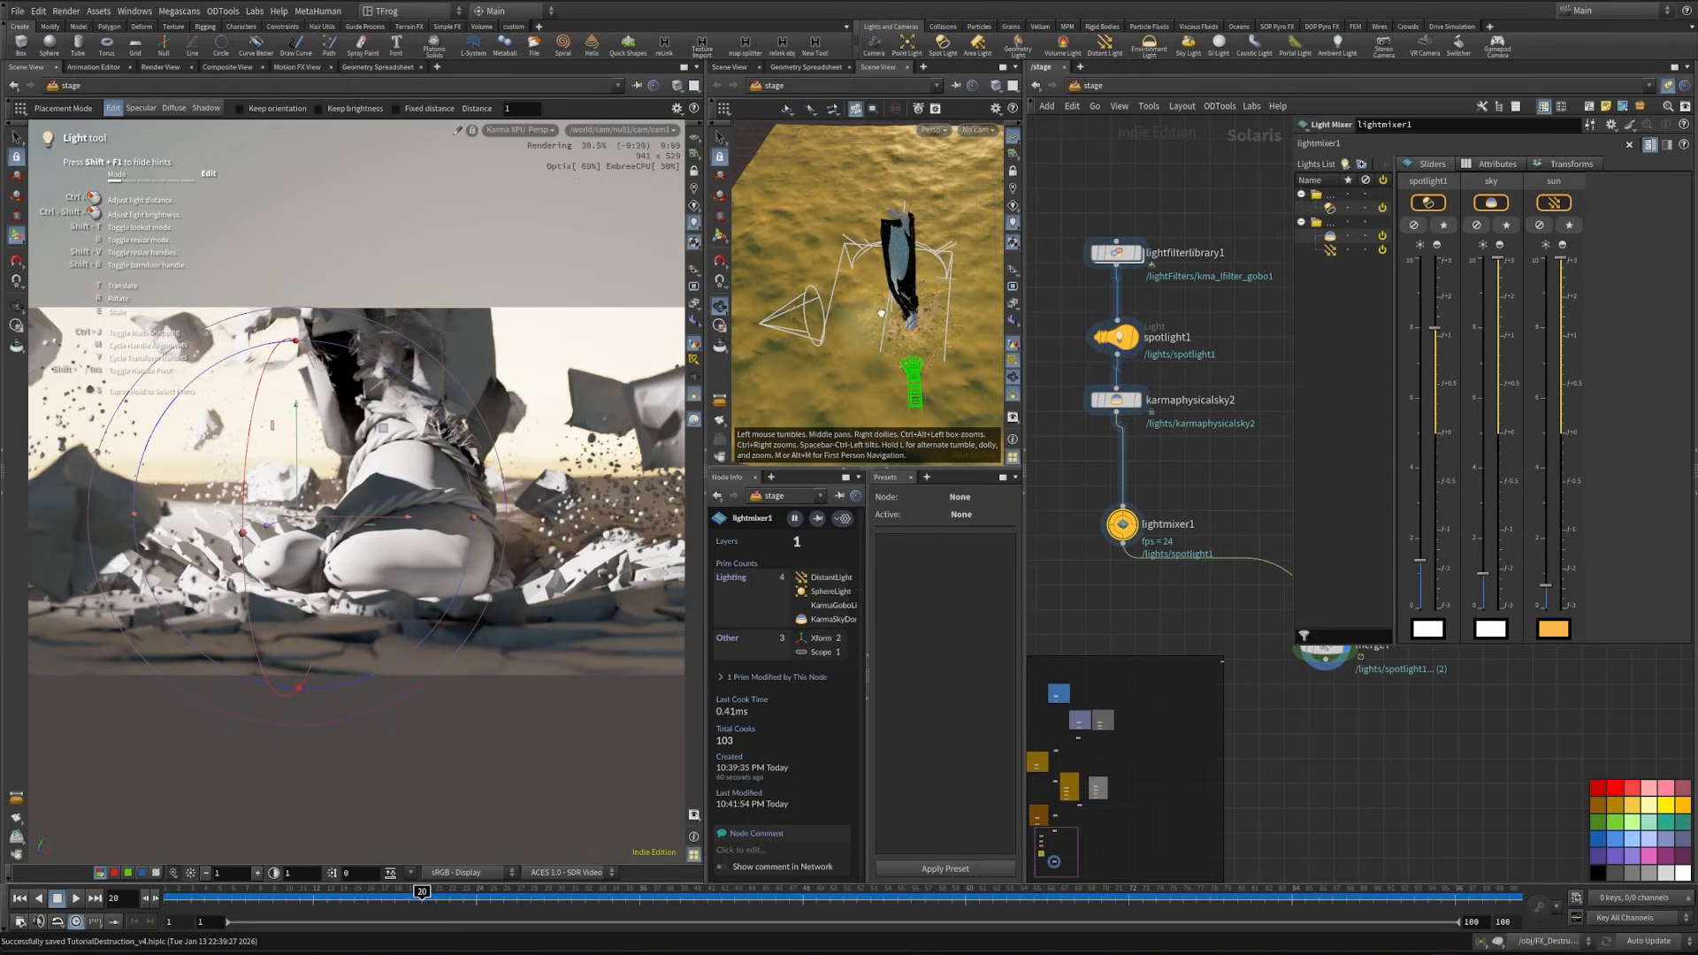
pyautogui.click(1116, 401)
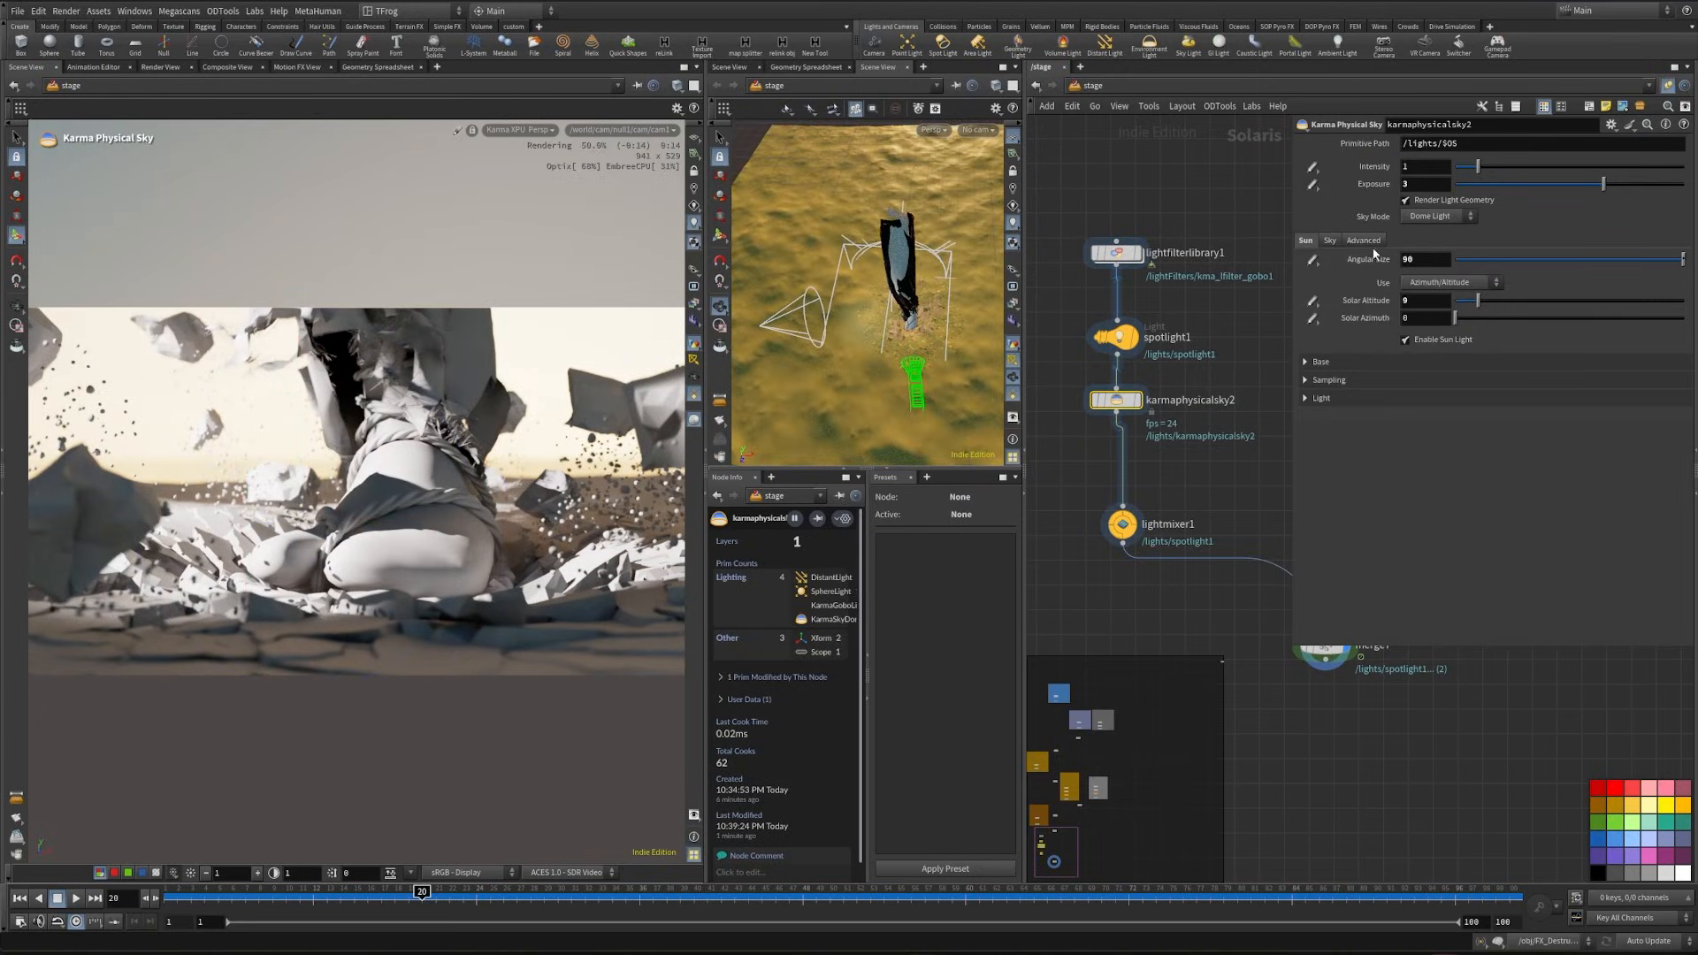
pyautogui.moveTo(1454, 318); pyautogui.dragTo(1658, 320)
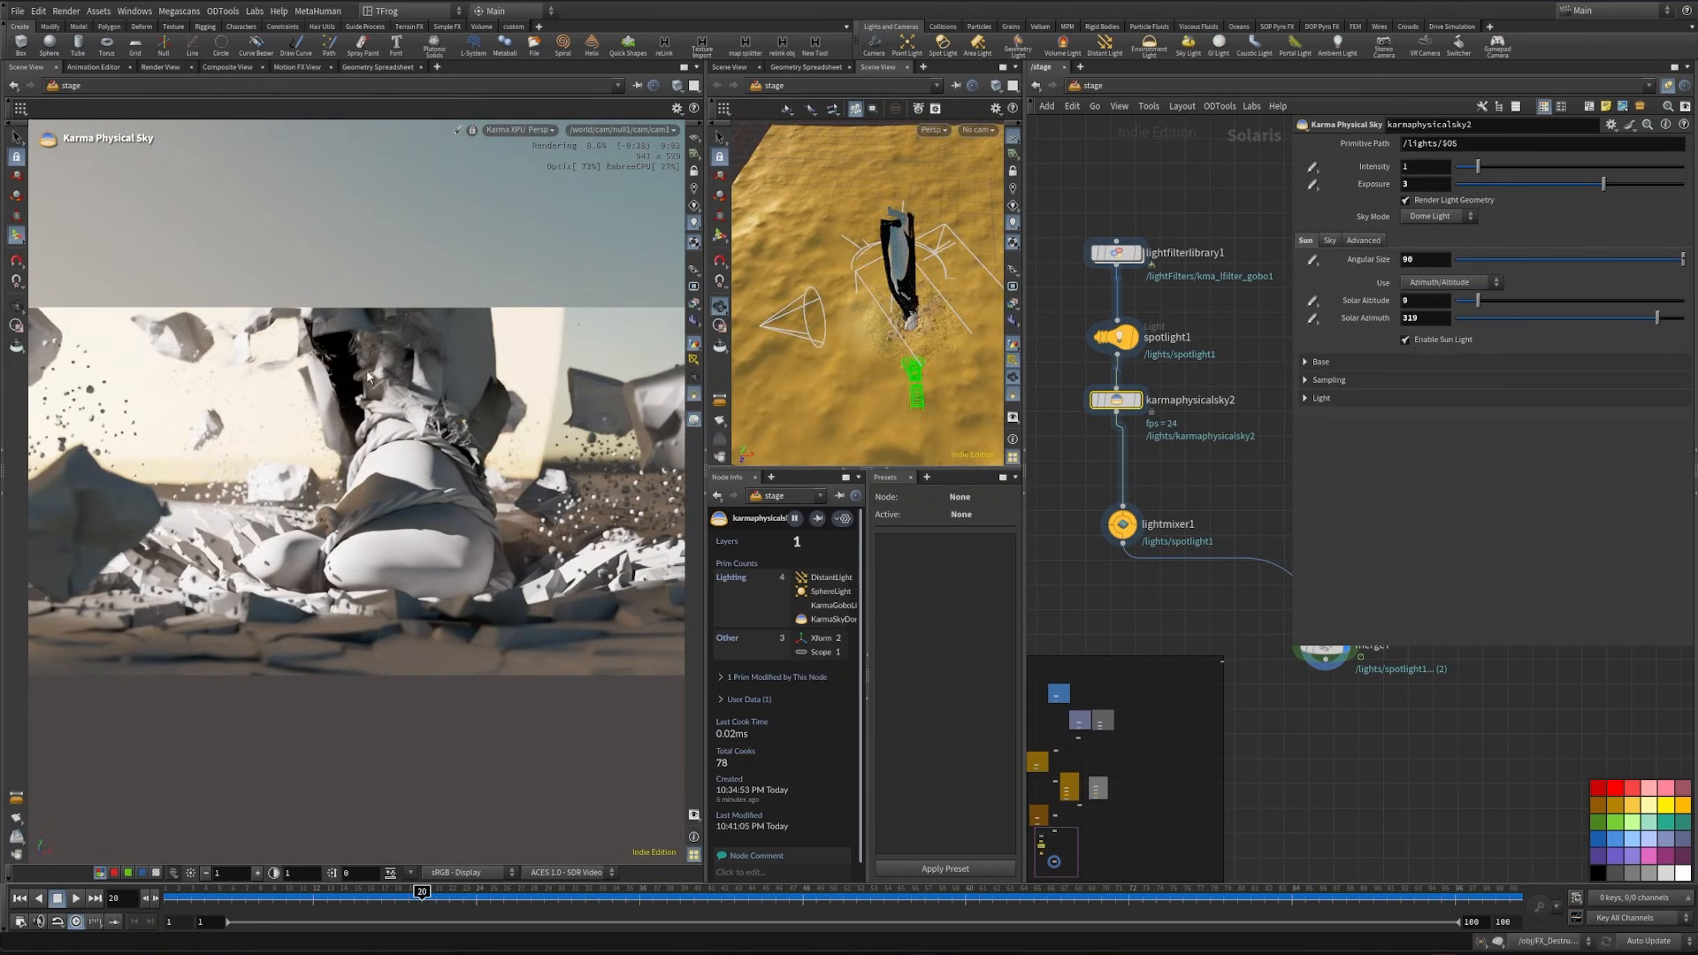
pyautogui.moveTo(1656, 319); pyautogui.dragTo(1687, 319)
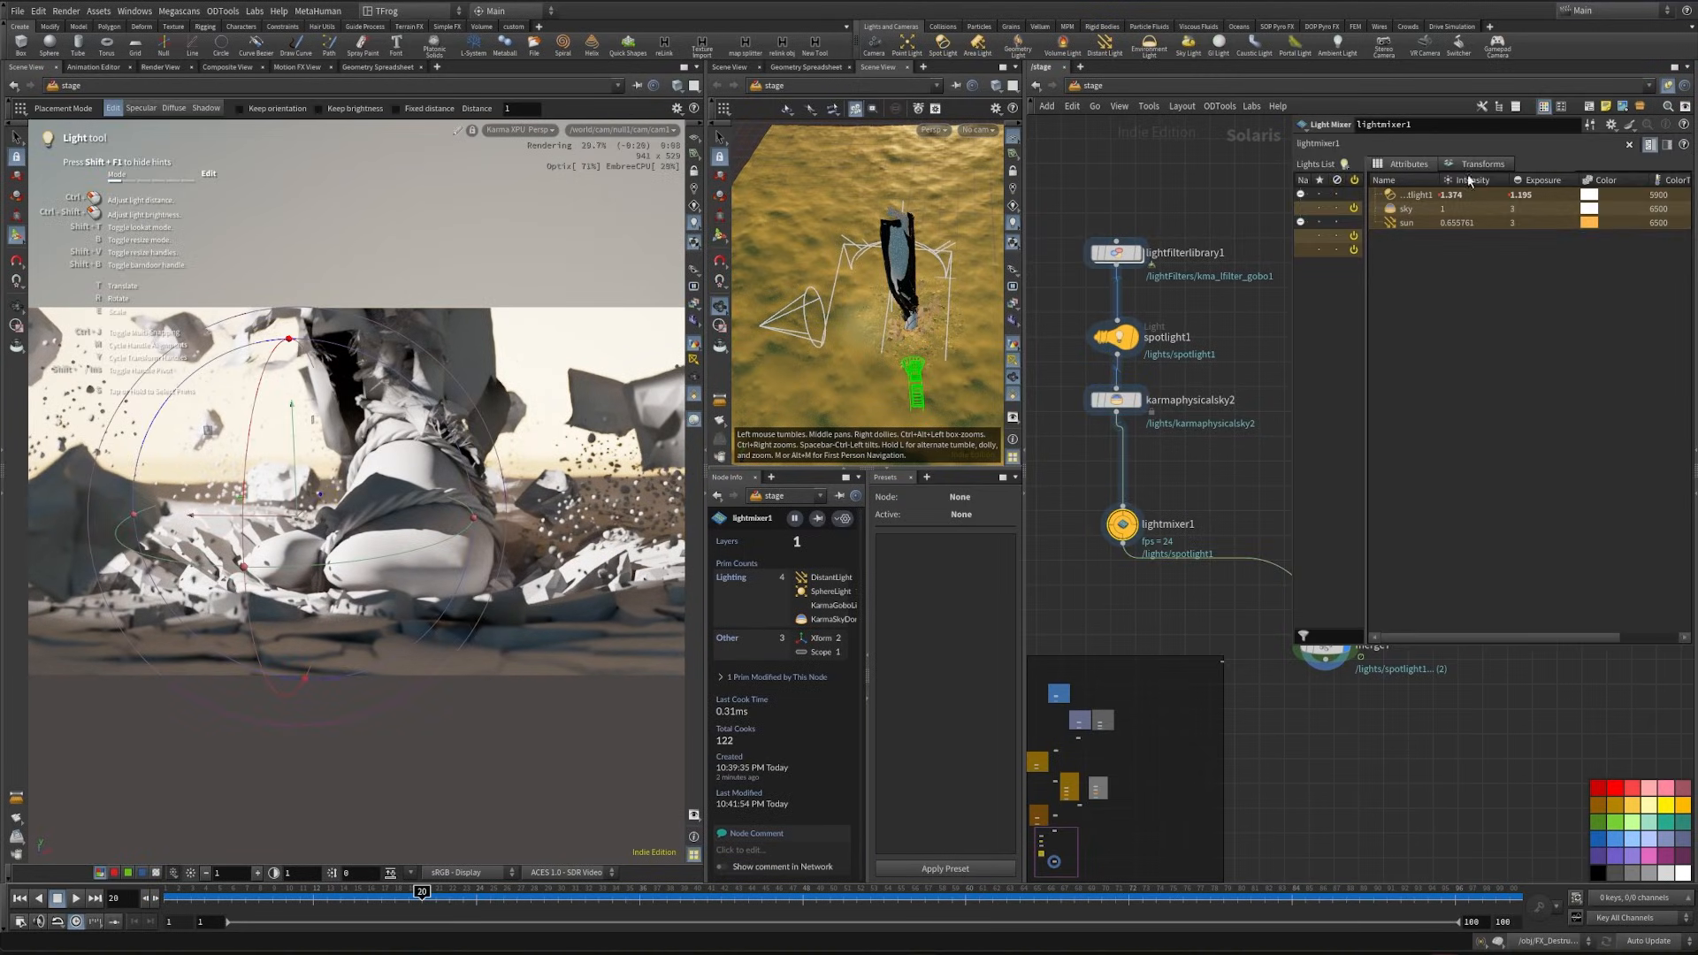
# - In the light mixer, raise the sky intensity to about 4.64 and the sun intensity to about 2
pyautogui.click(1468, 168)
pyautogui.click(1431, 166)
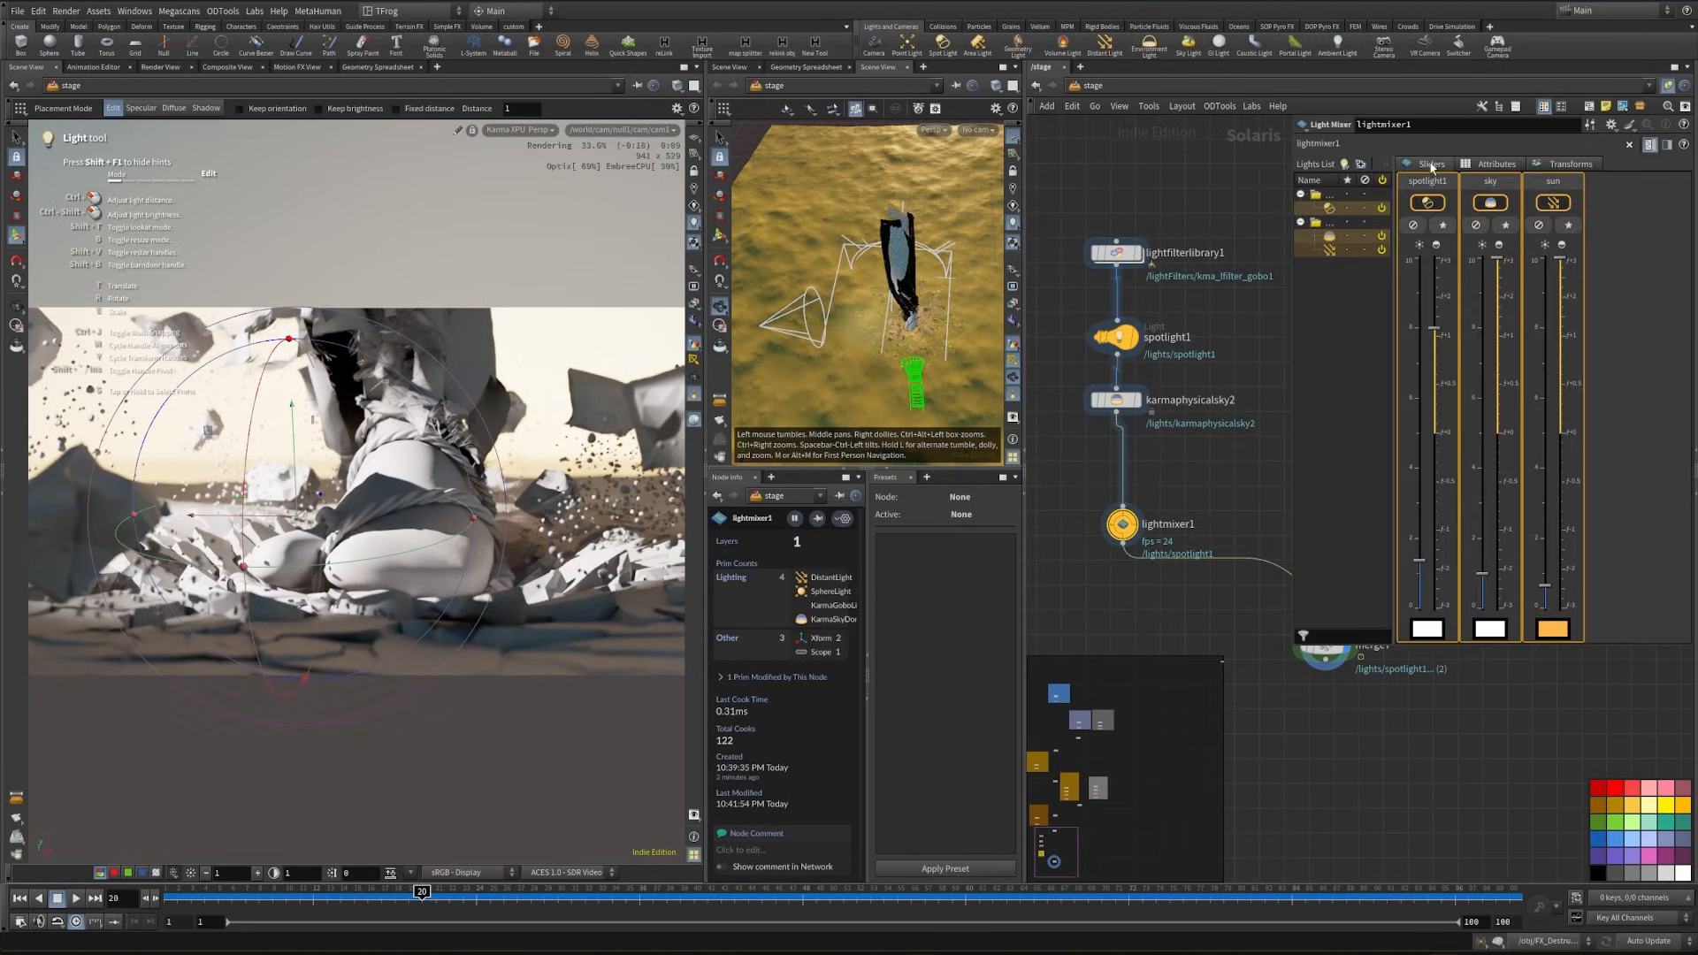
pyautogui.moveTo(1497, 272); pyautogui.dragTo(1476, 479)
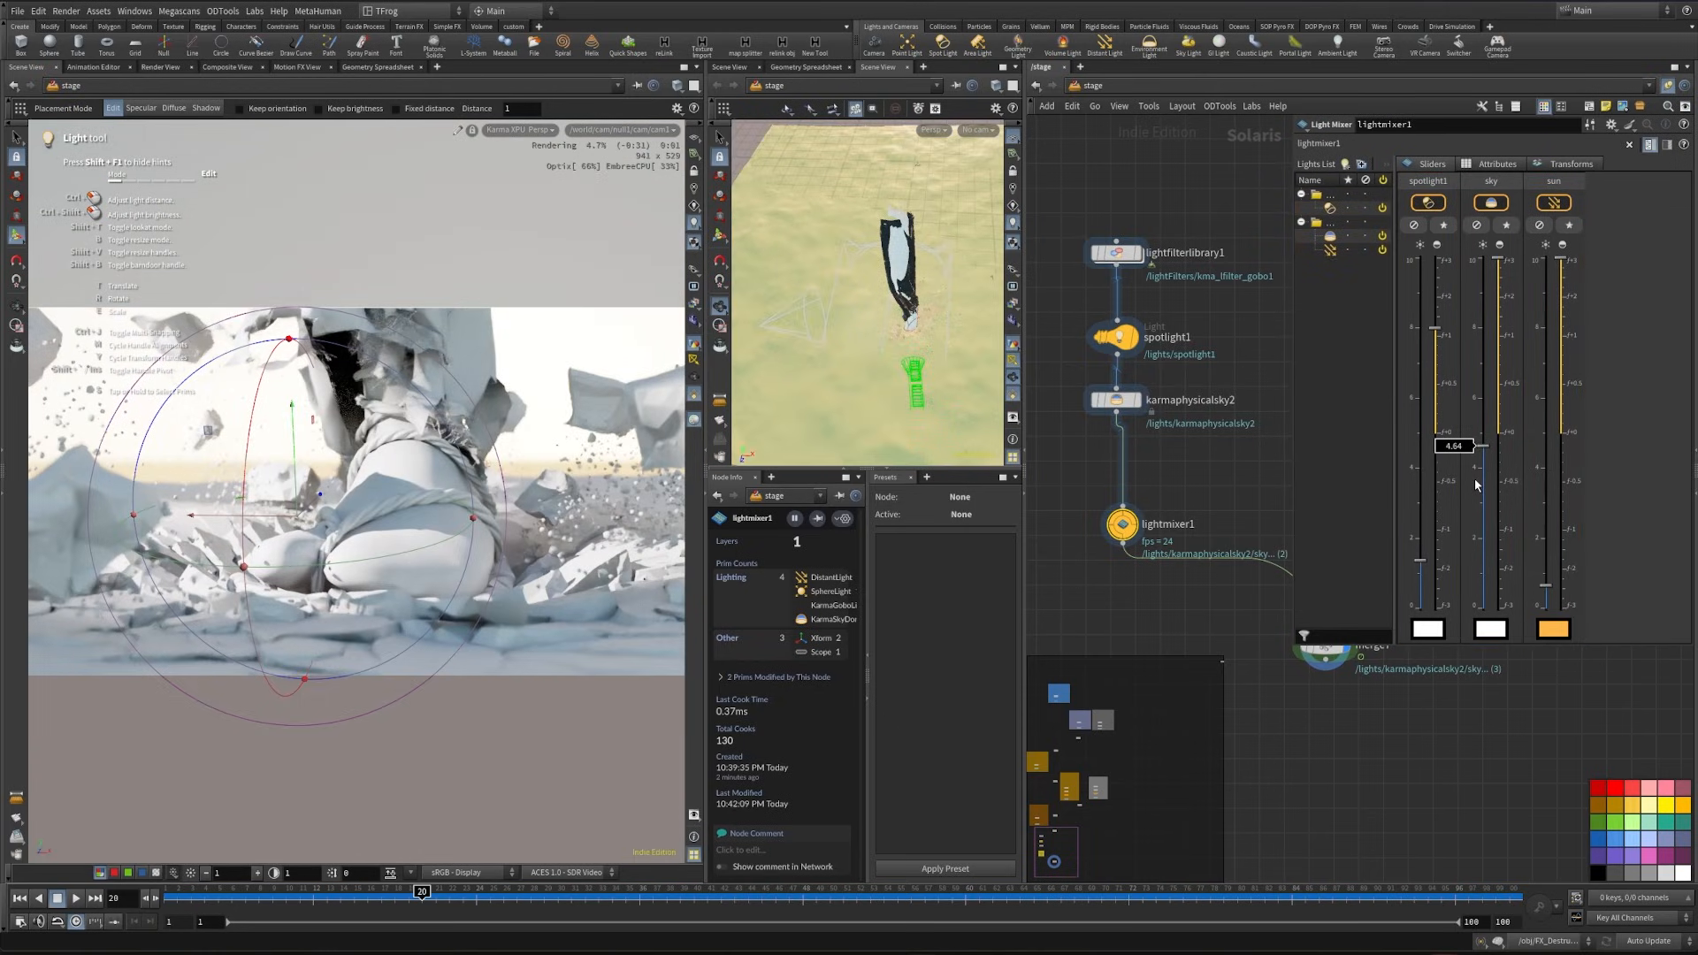
pyautogui.moveTo(1546, 585); pyautogui.dragTo(1545, 537)
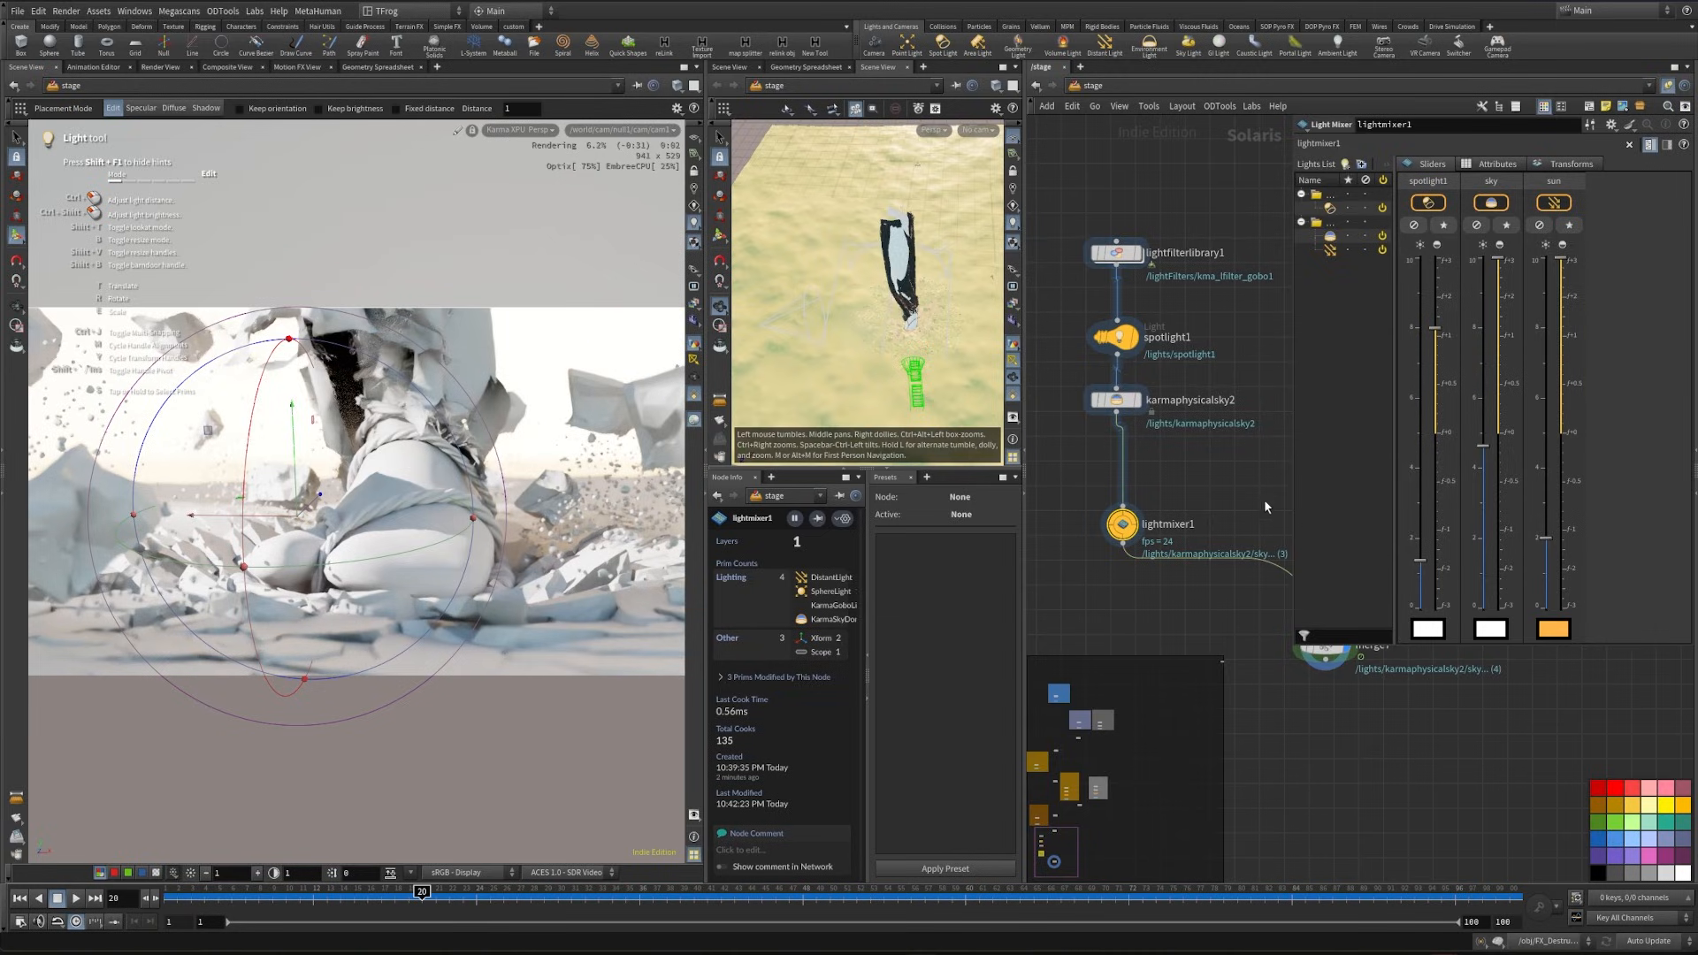
# - Insert an Area Light node between karmaphysicalsky2 and lightmixer1
pyautogui.moveTo(1225, 455); pyautogui.dragTo(1228, 486, button='middle')
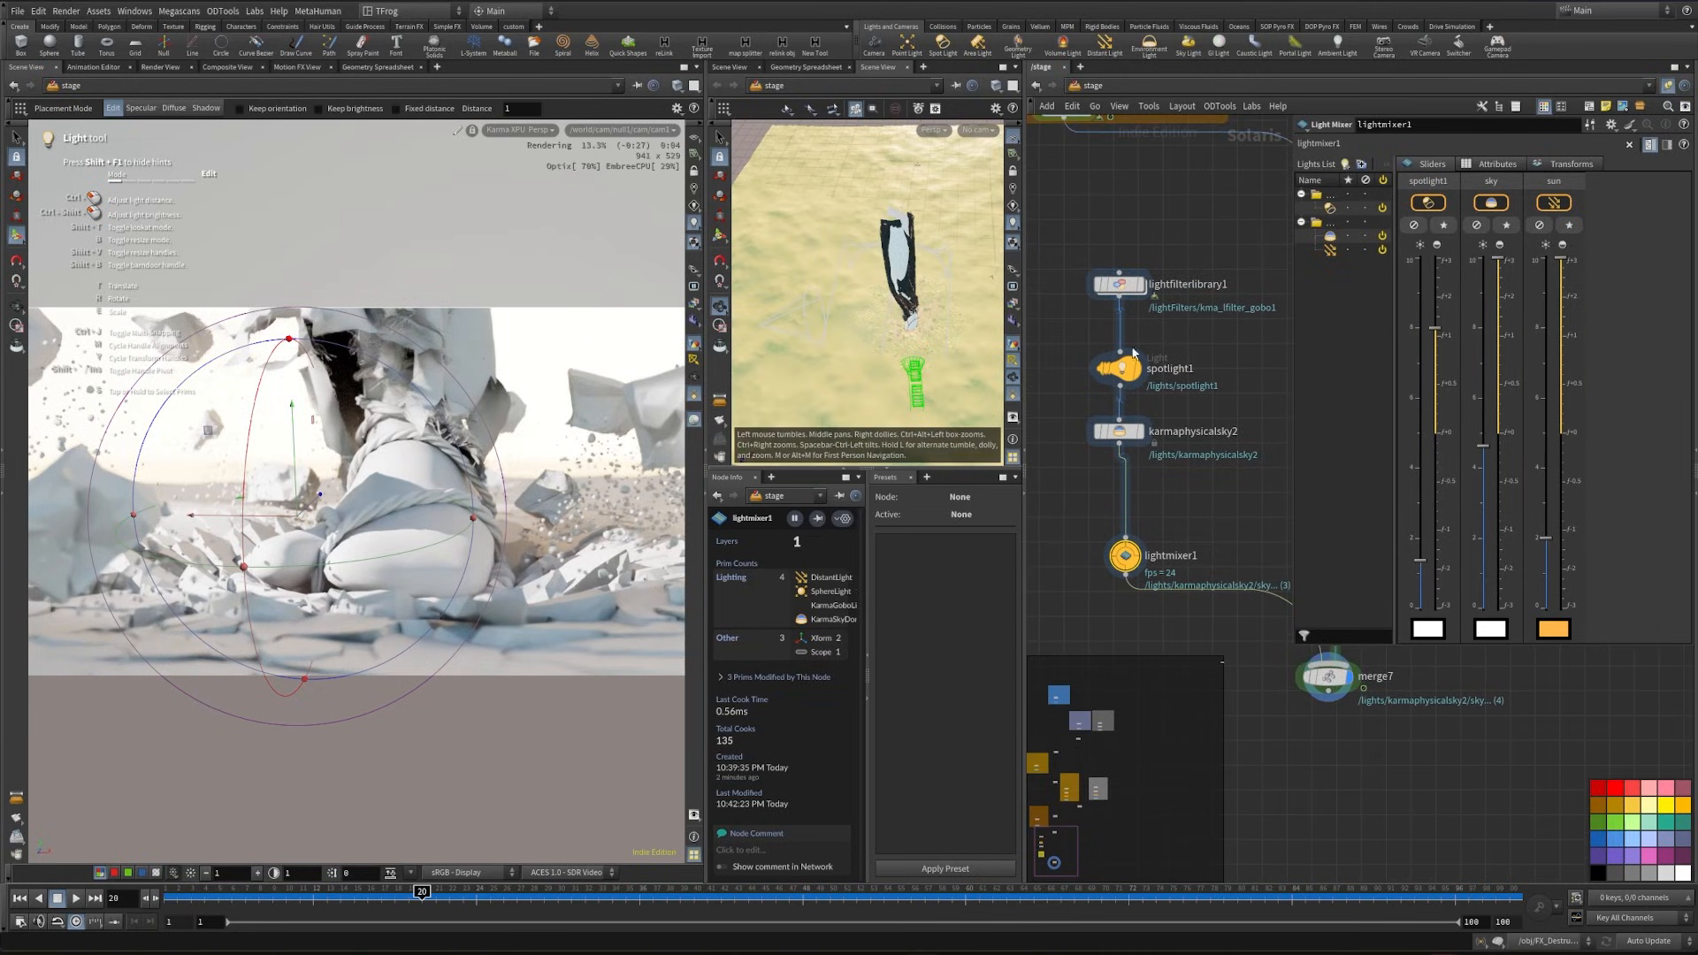
pyautogui.press('Tab')
pyautogui.press('Return')
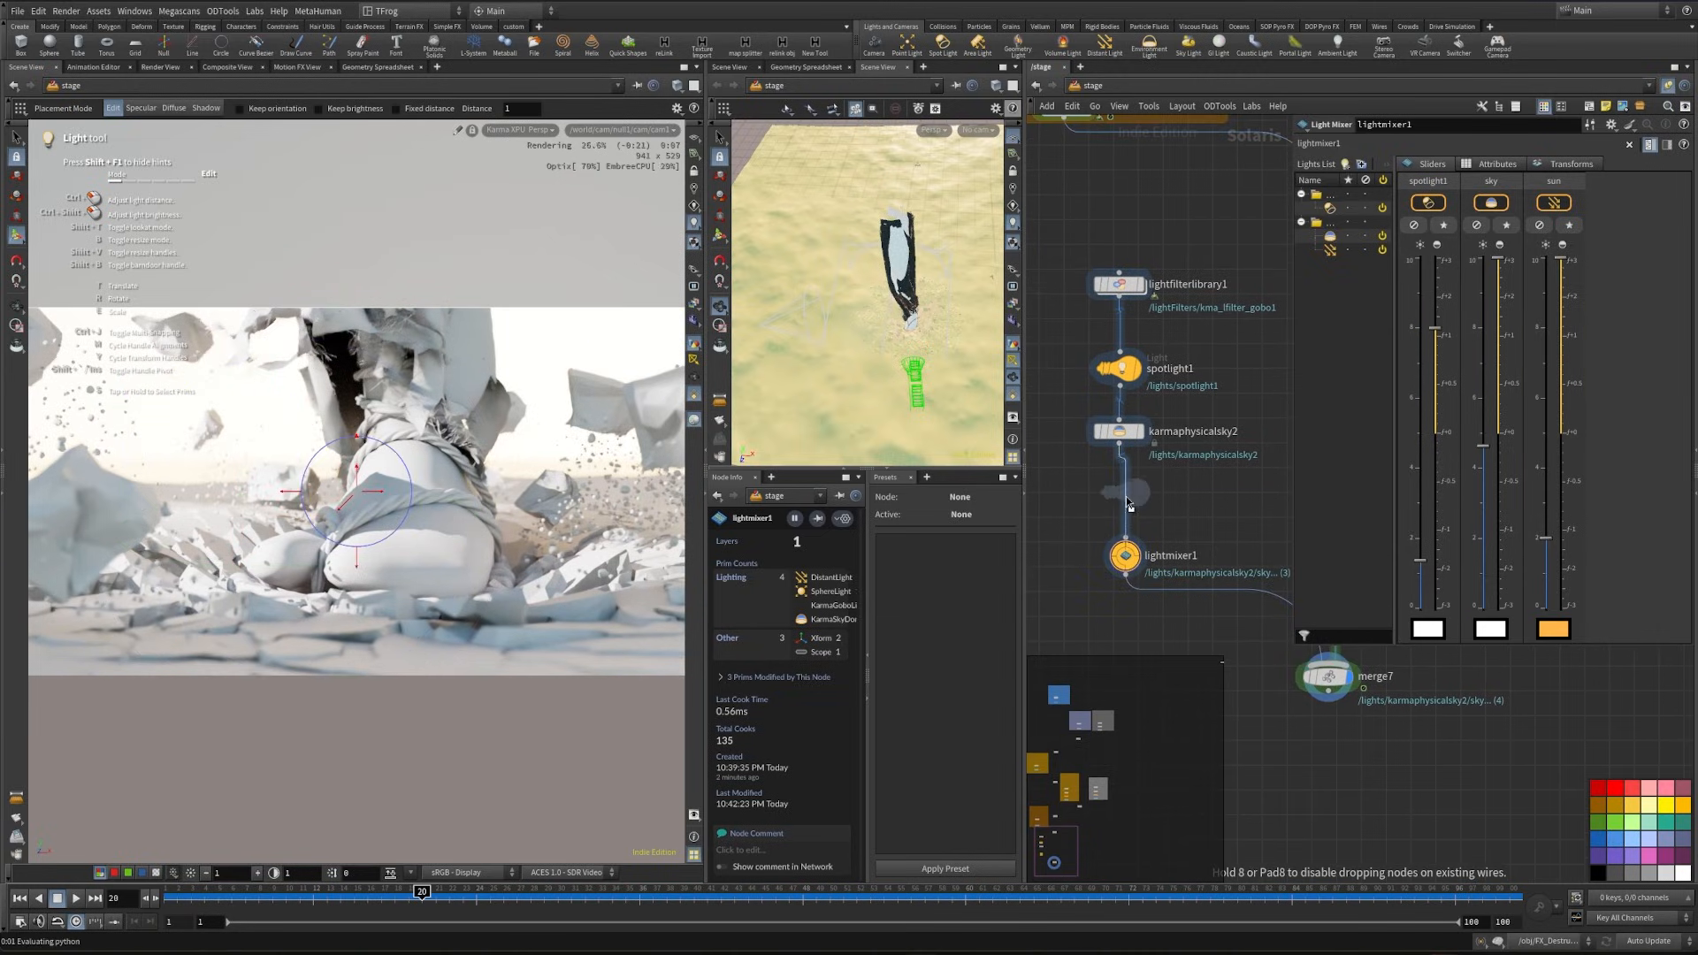
pyautogui.click(1121, 497)
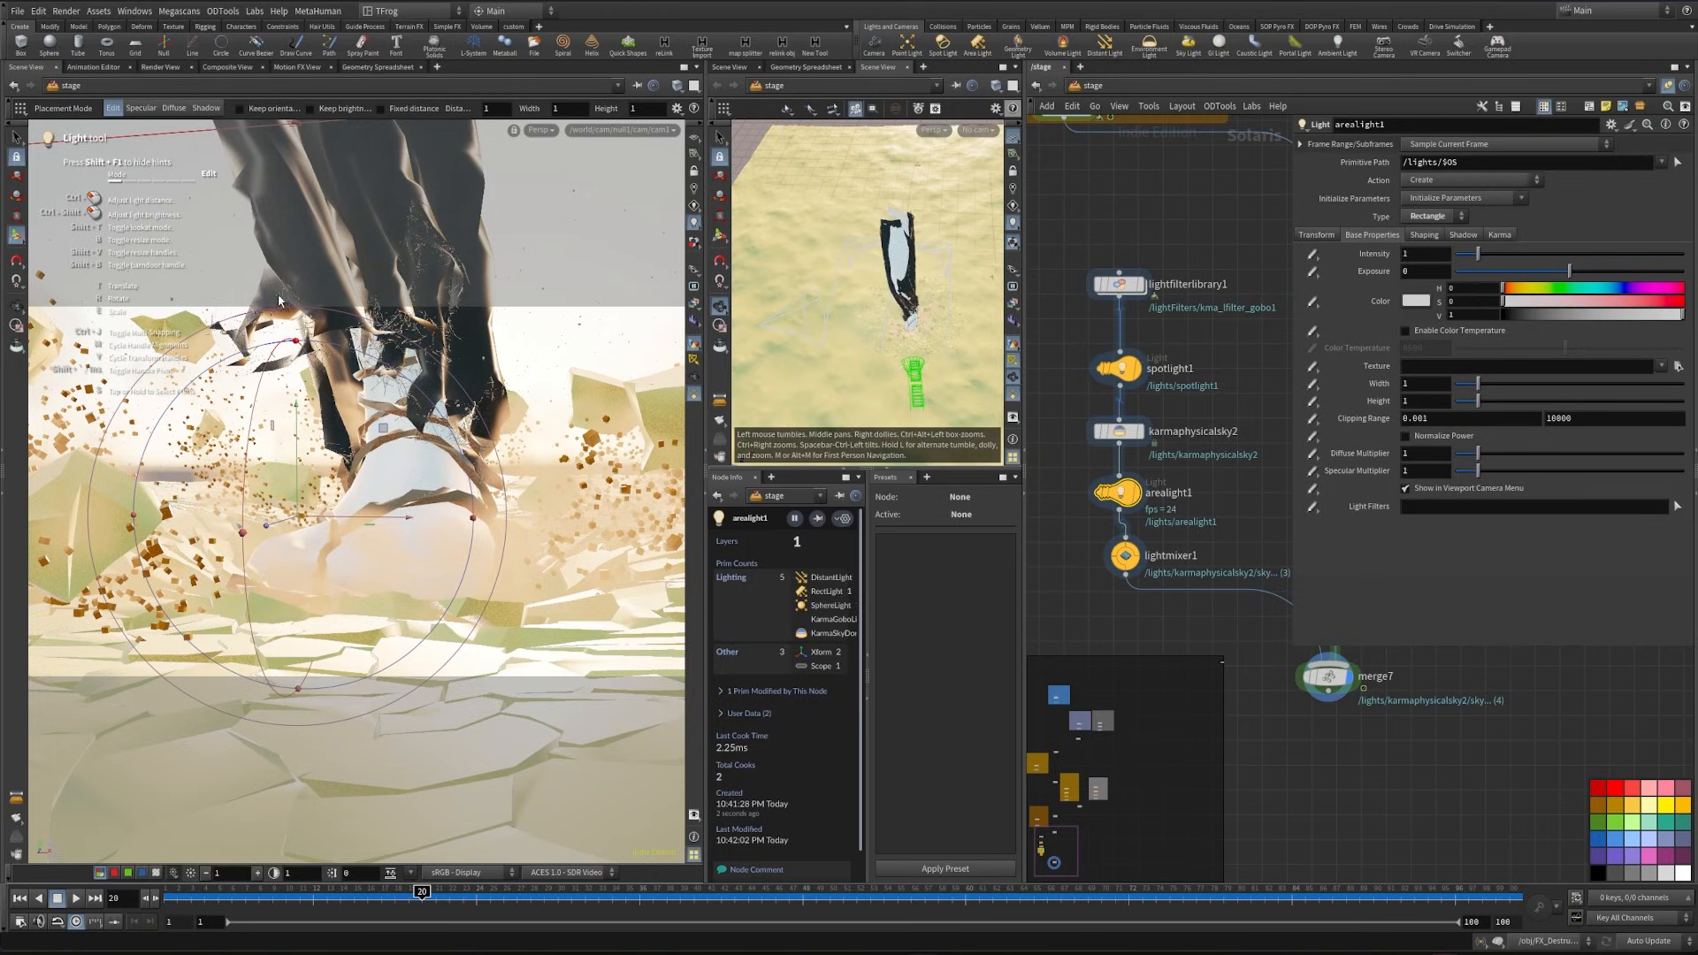
# - Switch the area light's placement mode to Diffuse and bypass the Smoke node in the network
pyautogui.click(173, 110)
pyautogui.moveTo(1175, 631); pyautogui.dragTo(989, 659, button='middle')
pyautogui.scroll(-2, 1119, 672)
pyautogui.scroll(-1, 1239, 529)
pyautogui.moveTo(1284, 397); pyautogui.dragTo(1314, 369, button='middle')
pyautogui.click(1044, 301)
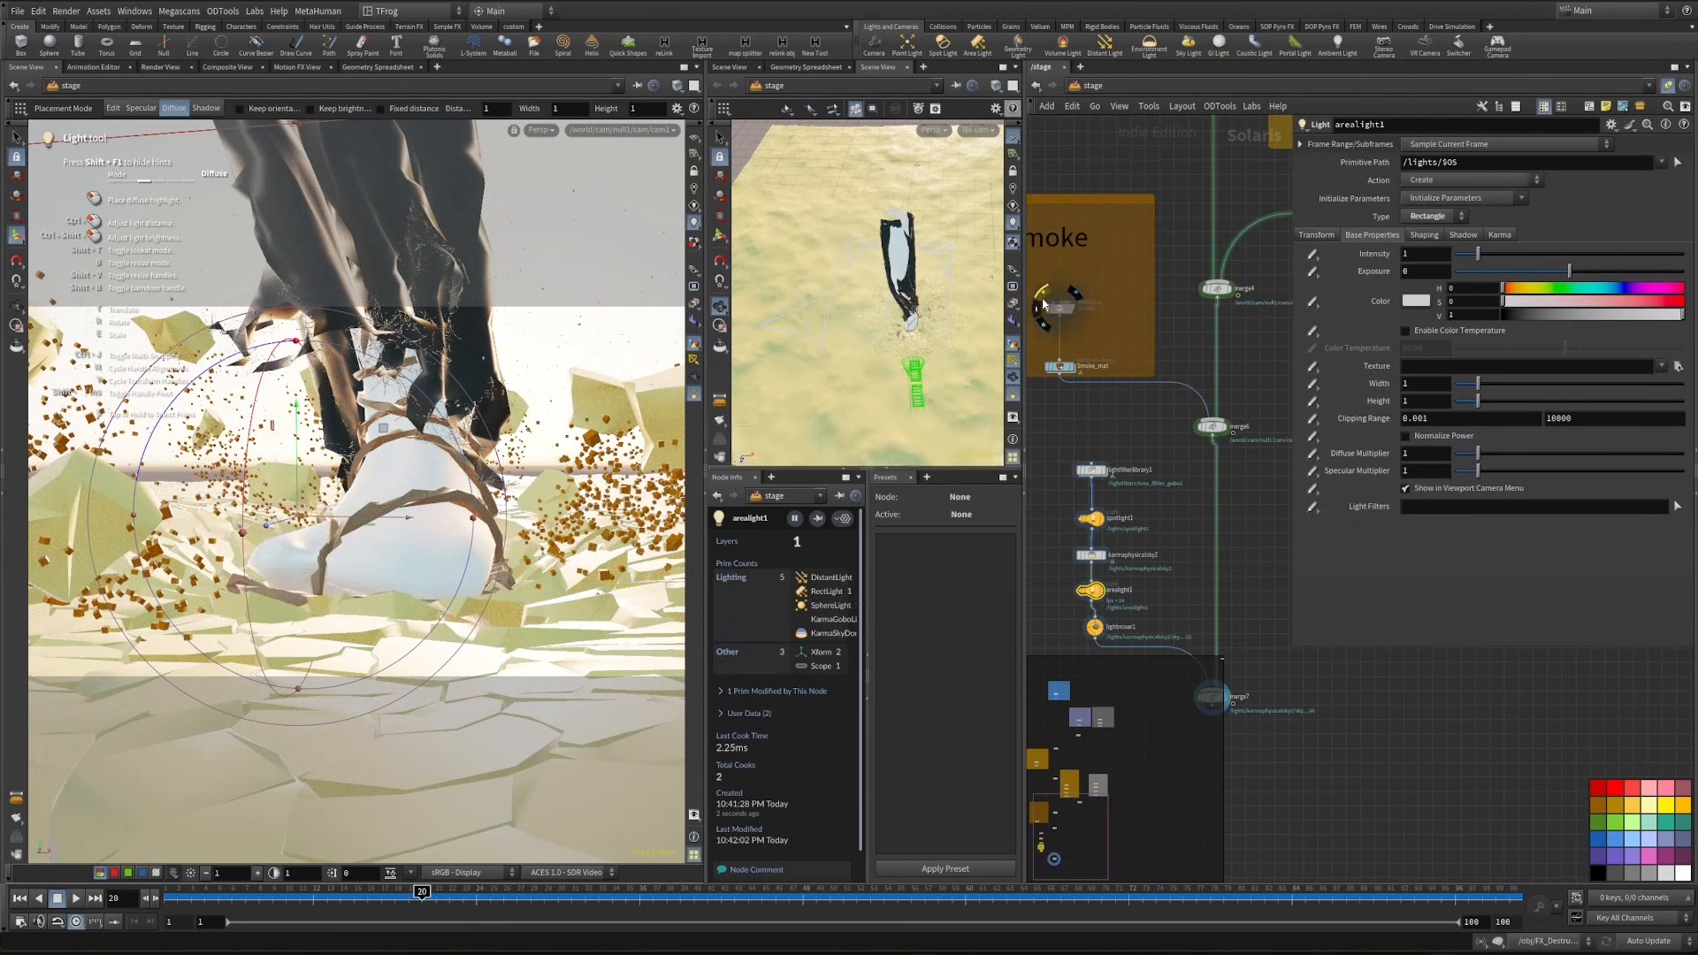
# - Aim the area light at the foot by placing its diffuse highlight on the toes, checking its position in the second view
pyautogui.click(419, 559)
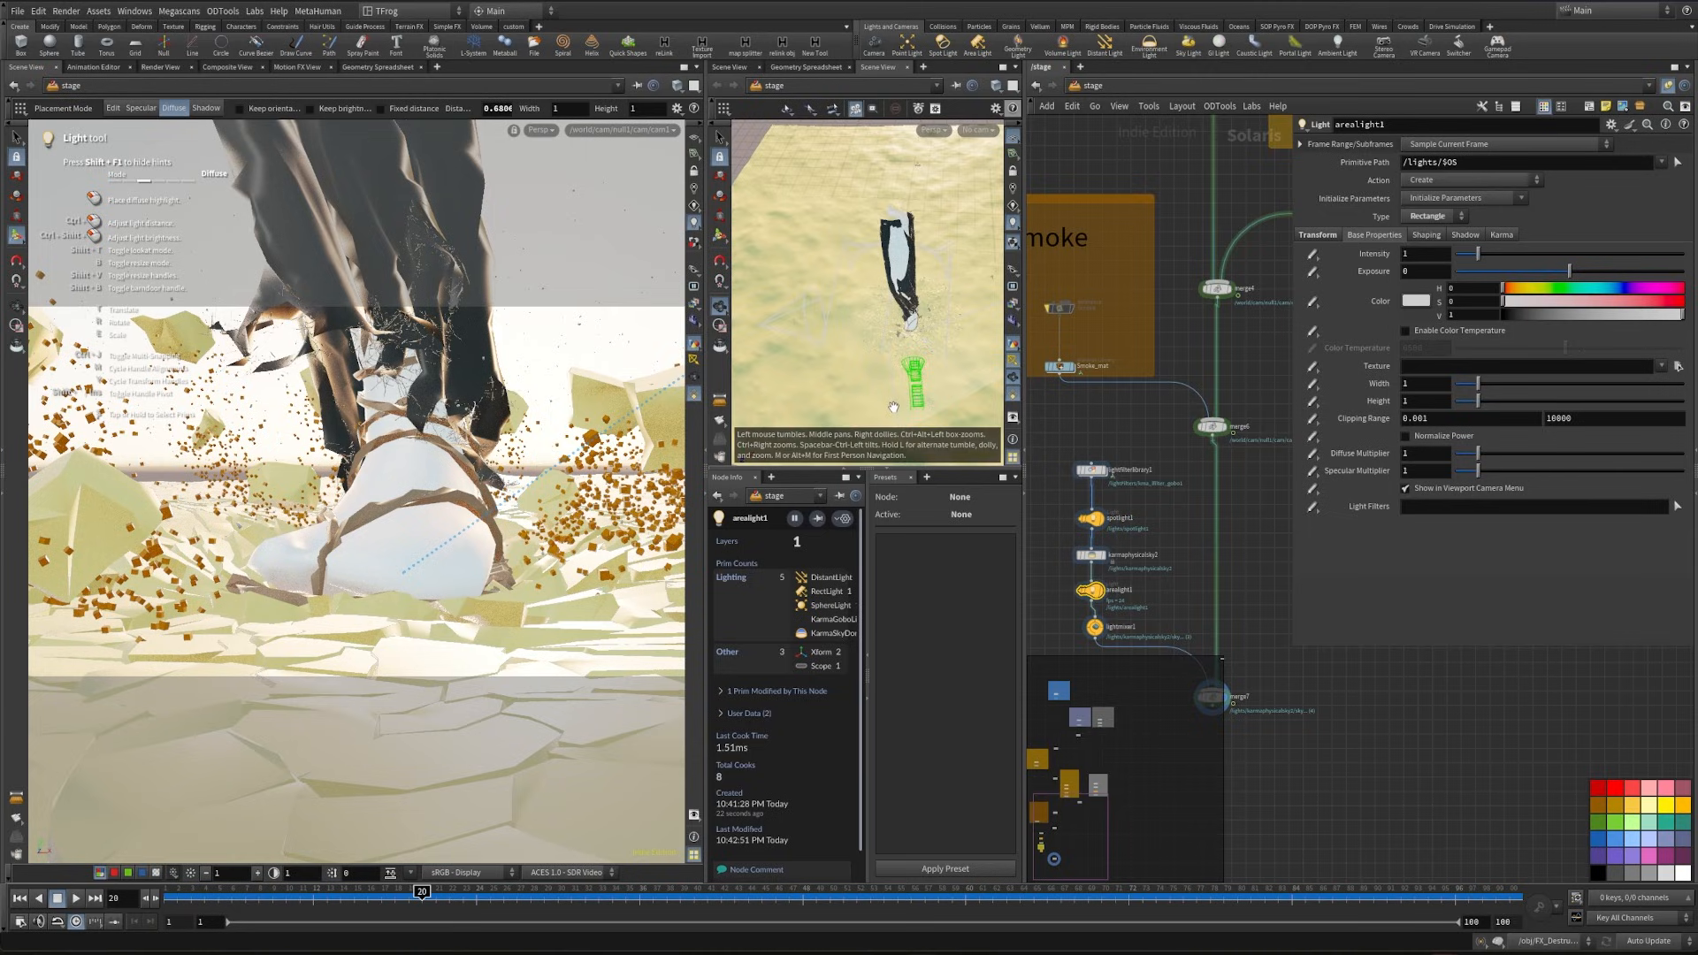
pyautogui.moveTo(895, 412); pyautogui.dragTo(853, 290)
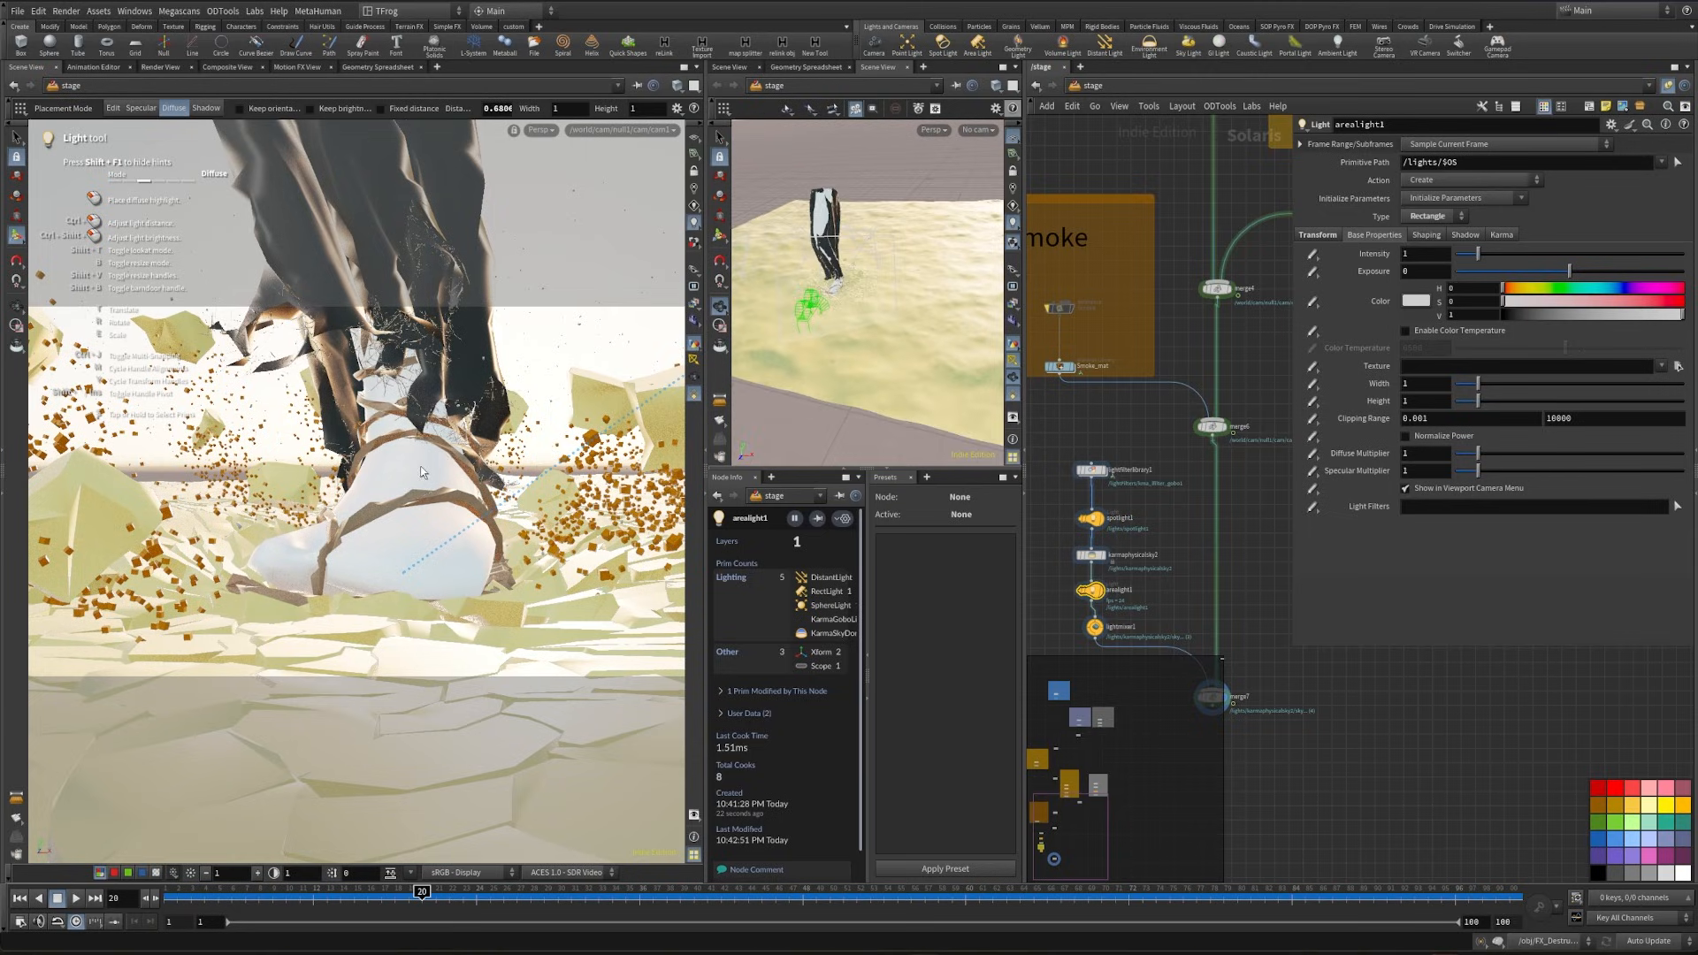
pyautogui.click(402, 471)
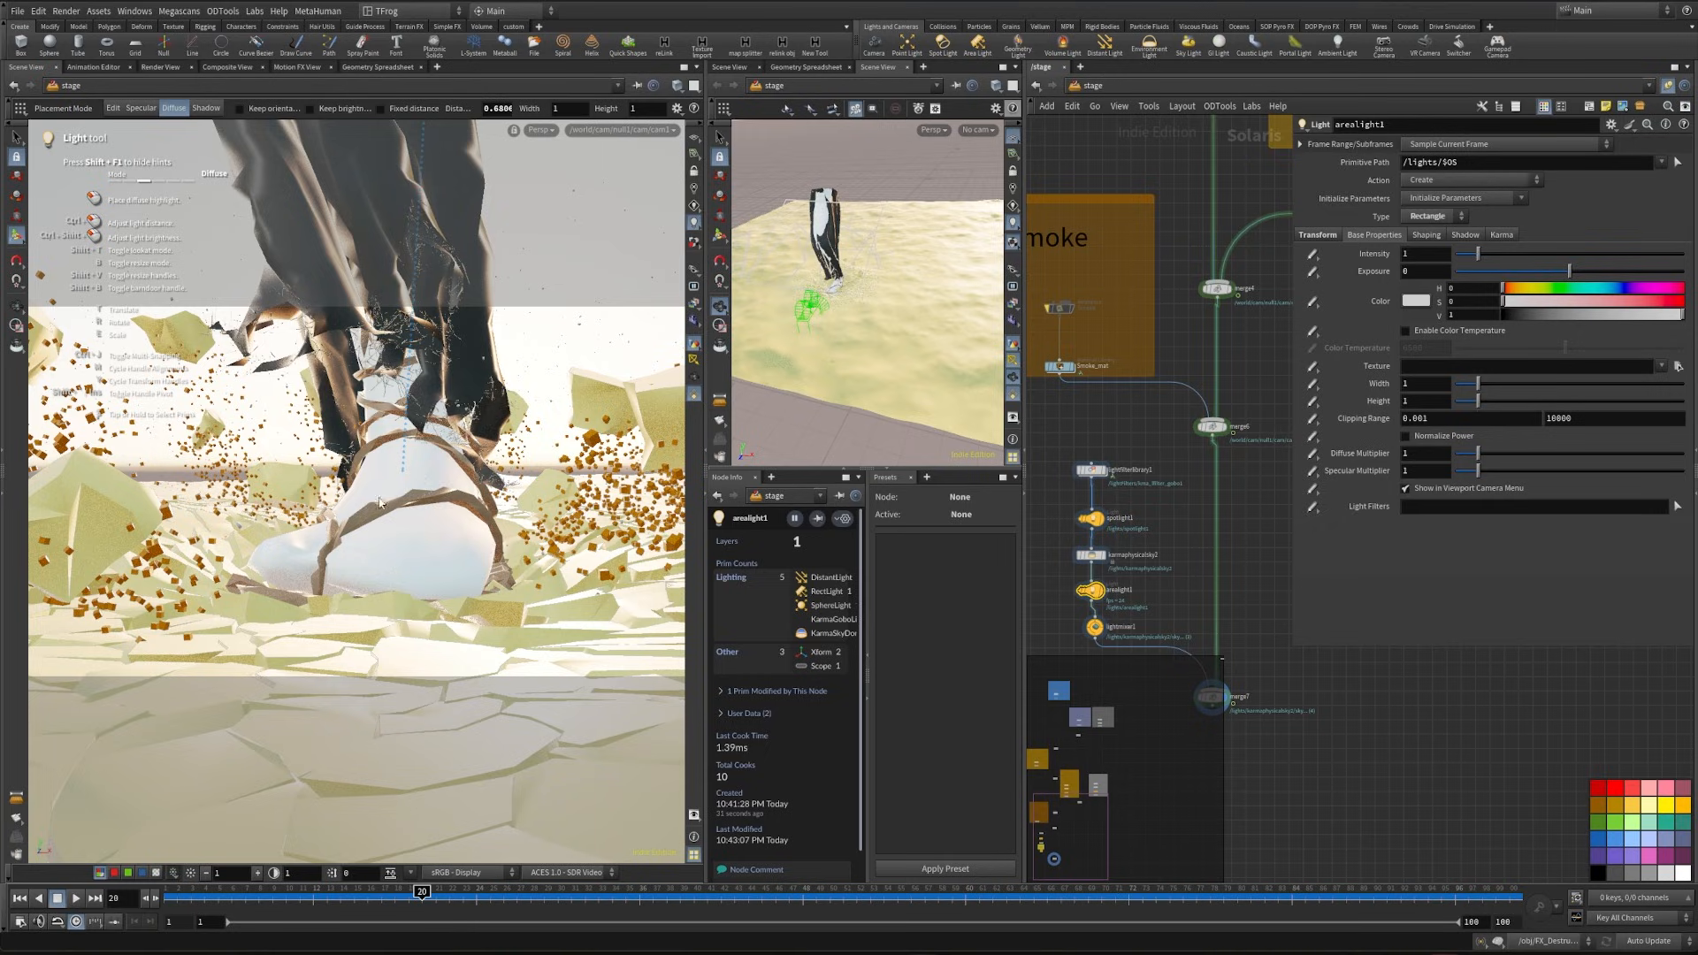
pyautogui.moveTo(834, 271); pyautogui.dragTo(890, 207)
pyautogui.moveTo(930, 240); pyautogui.dragTo(893, 349, button='middle')
pyautogui.scroll(4, 891, 351)
pyautogui.moveTo(892, 353); pyautogui.dragTo(868, 341)
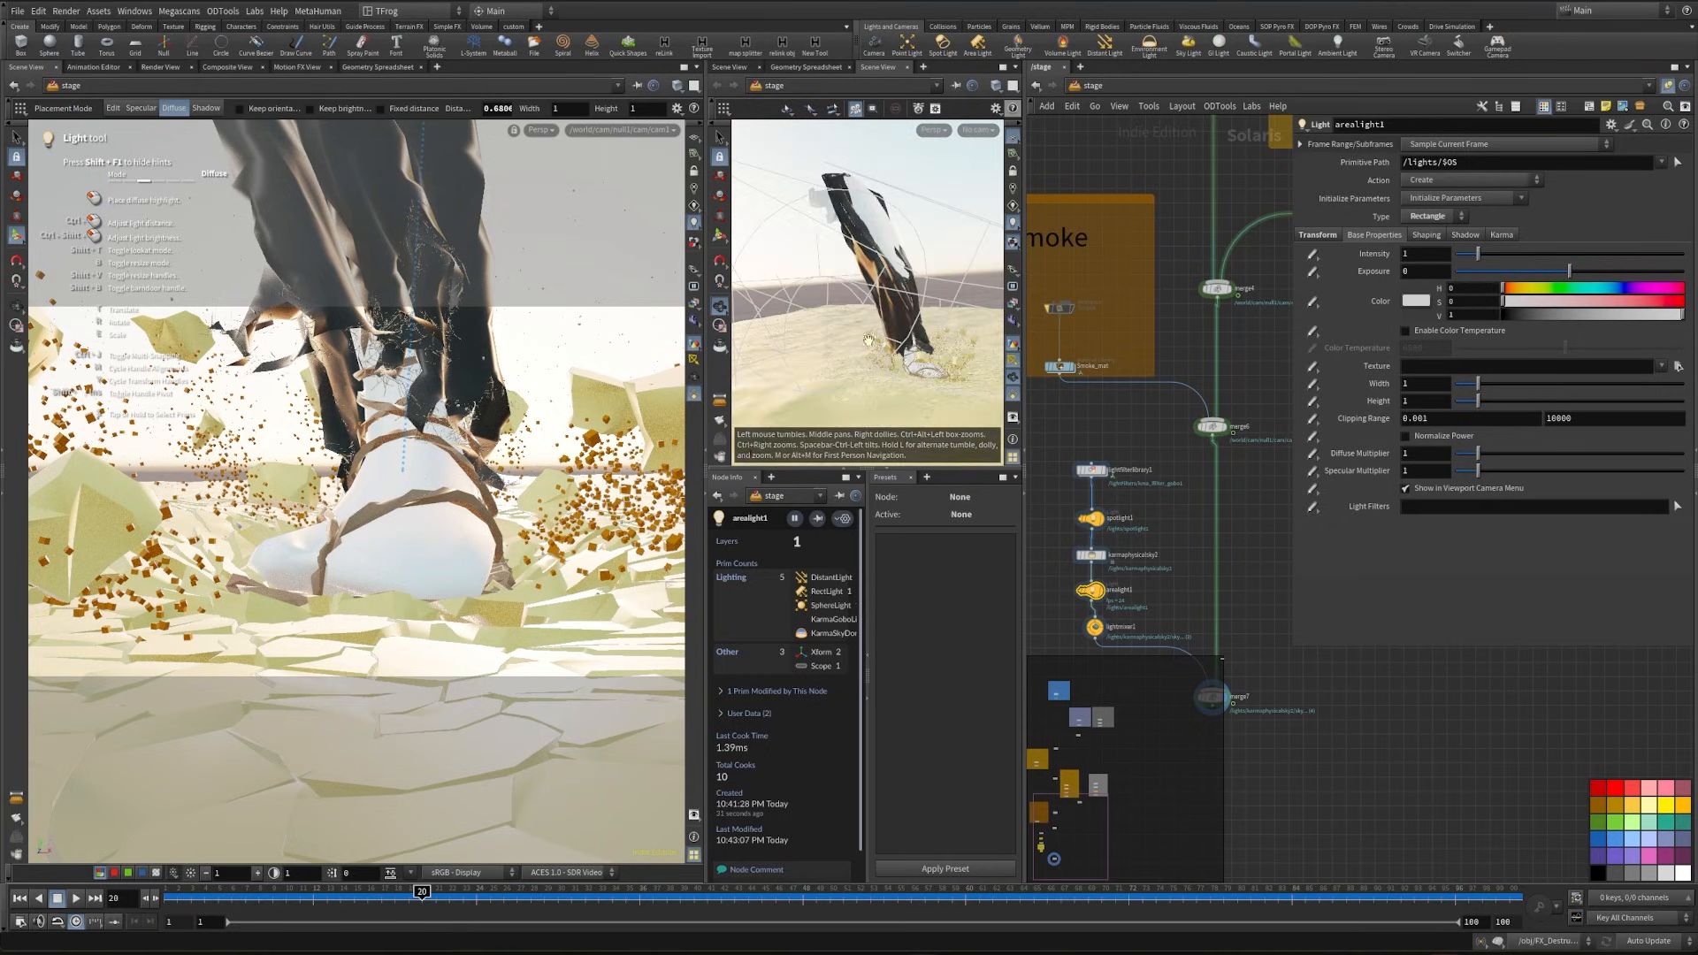
pyautogui.moveTo(452, 572); pyautogui.dragTo(439, 576)
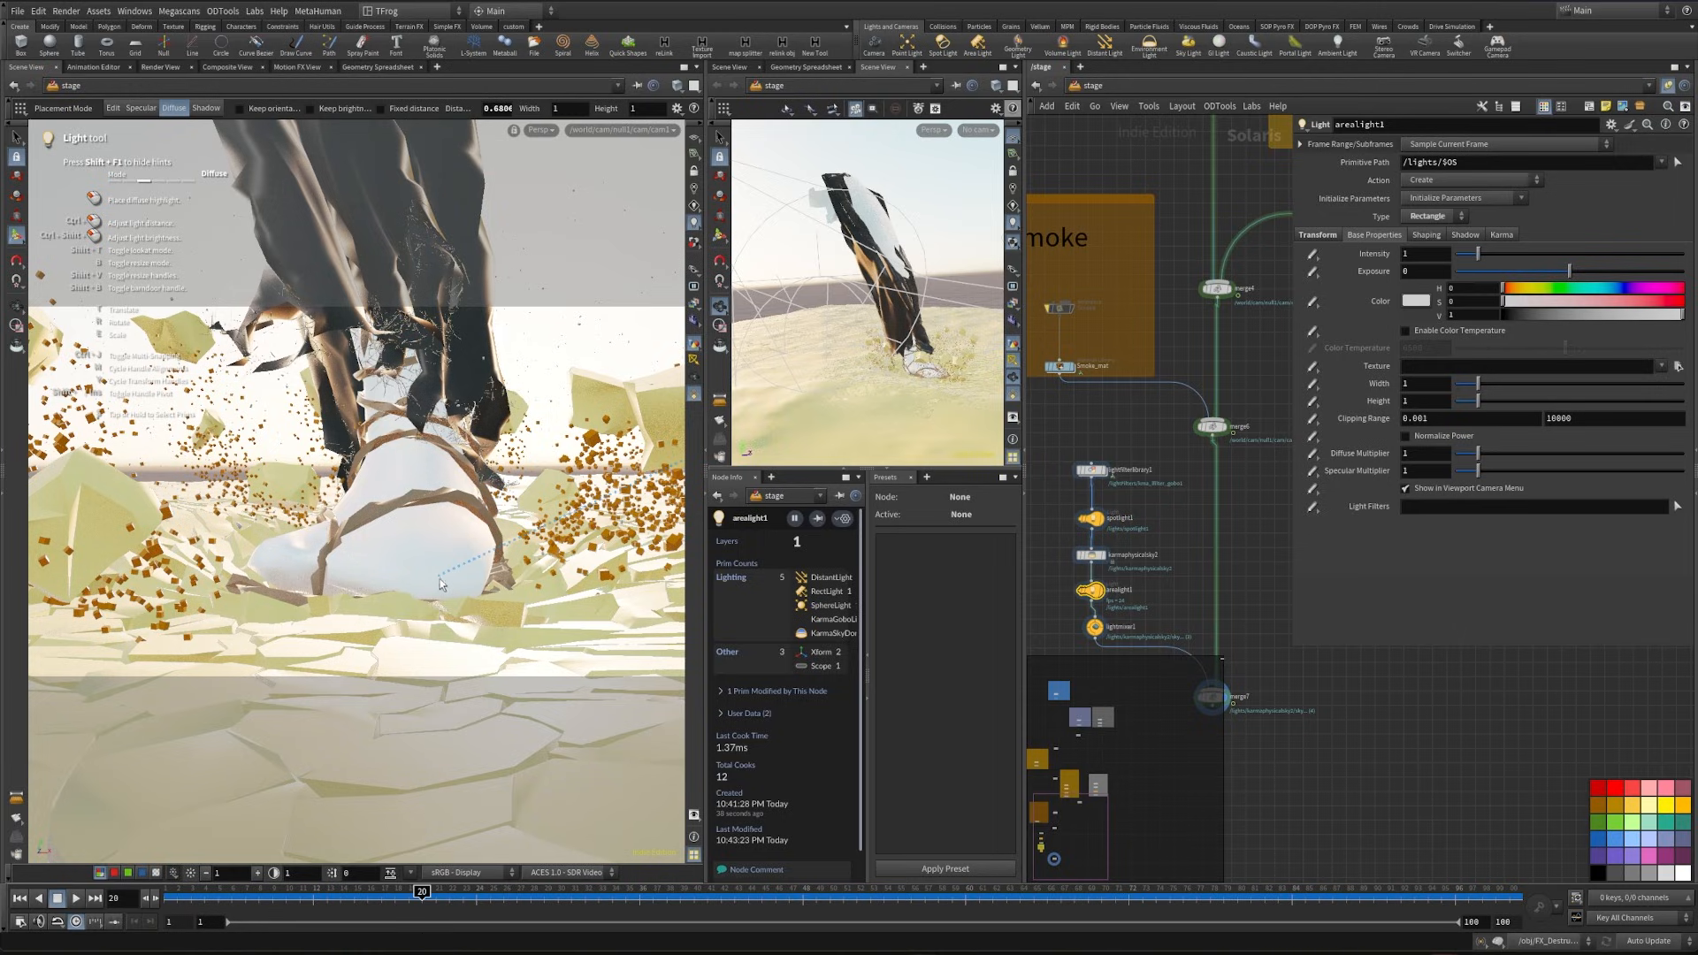
pyautogui.scroll(-4, 983, 348)
pyautogui.moveTo(983, 347); pyautogui.dragTo(921, 320, button='middle')
pyautogui.moveTo(921, 320); pyautogui.dragTo(871, 350)
pyautogui.moveTo(422, 580); pyautogui.dragTo(422, 577)
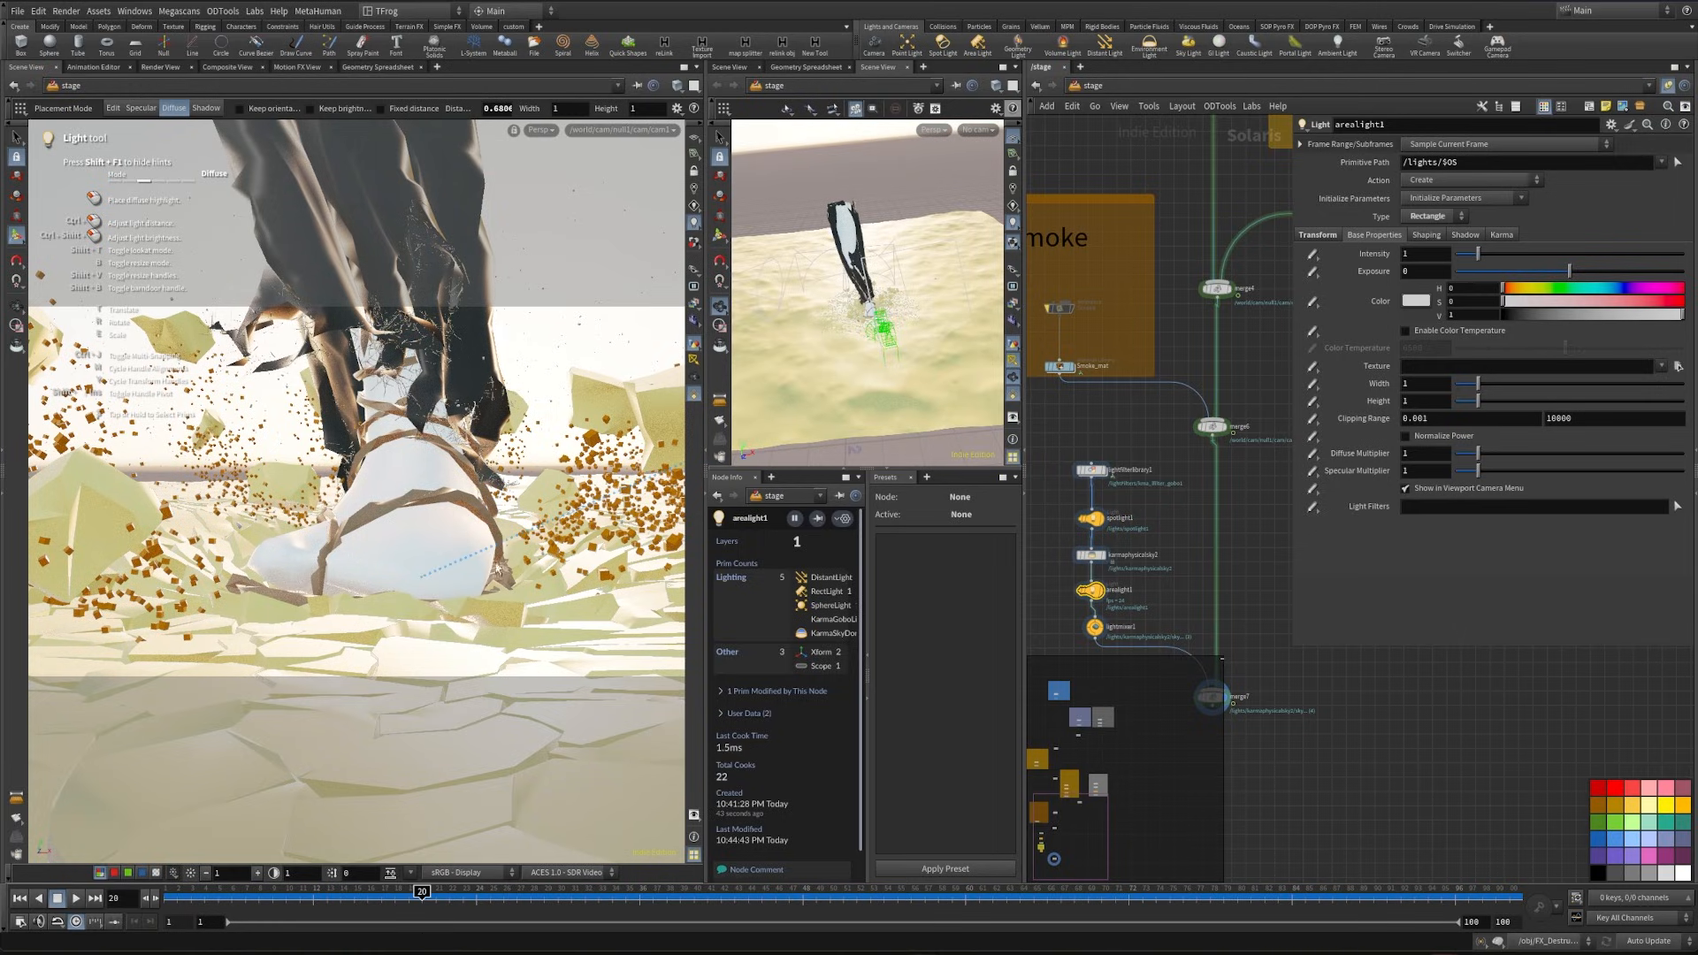
# - Render the main viewport with Karma XPU, then add the area light to the light mixer's sliders and solo it
pyautogui.click(542, 138)
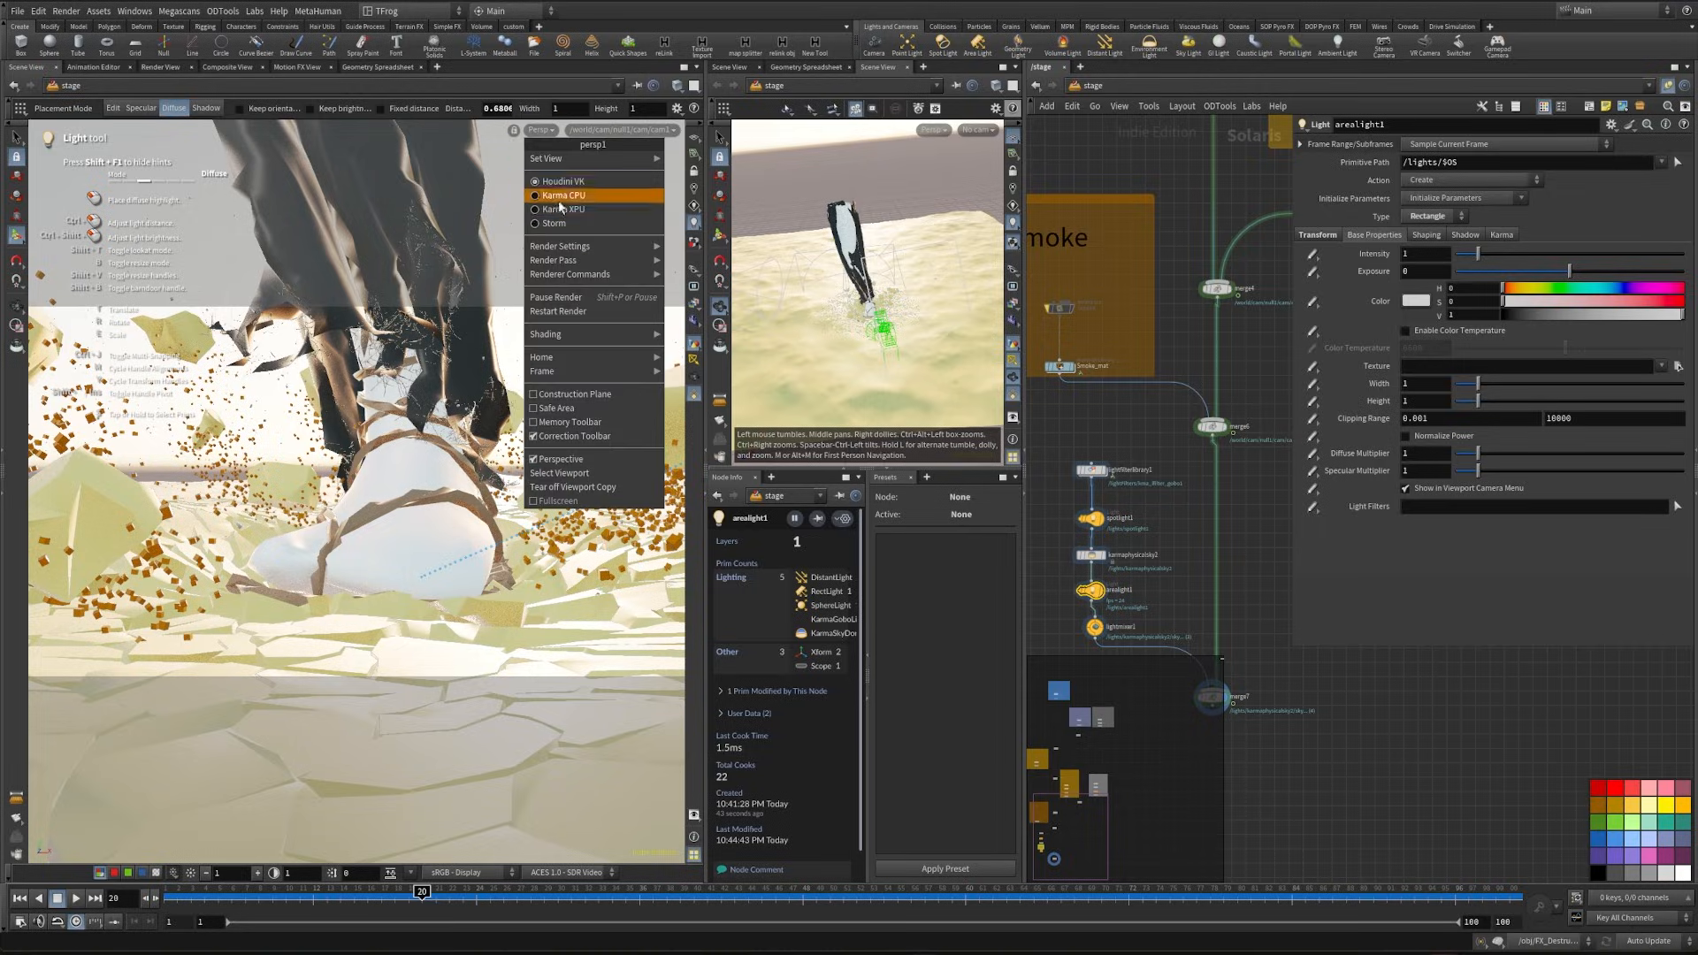
pyautogui.click(583, 205)
pyautogui.click(1095, 626)
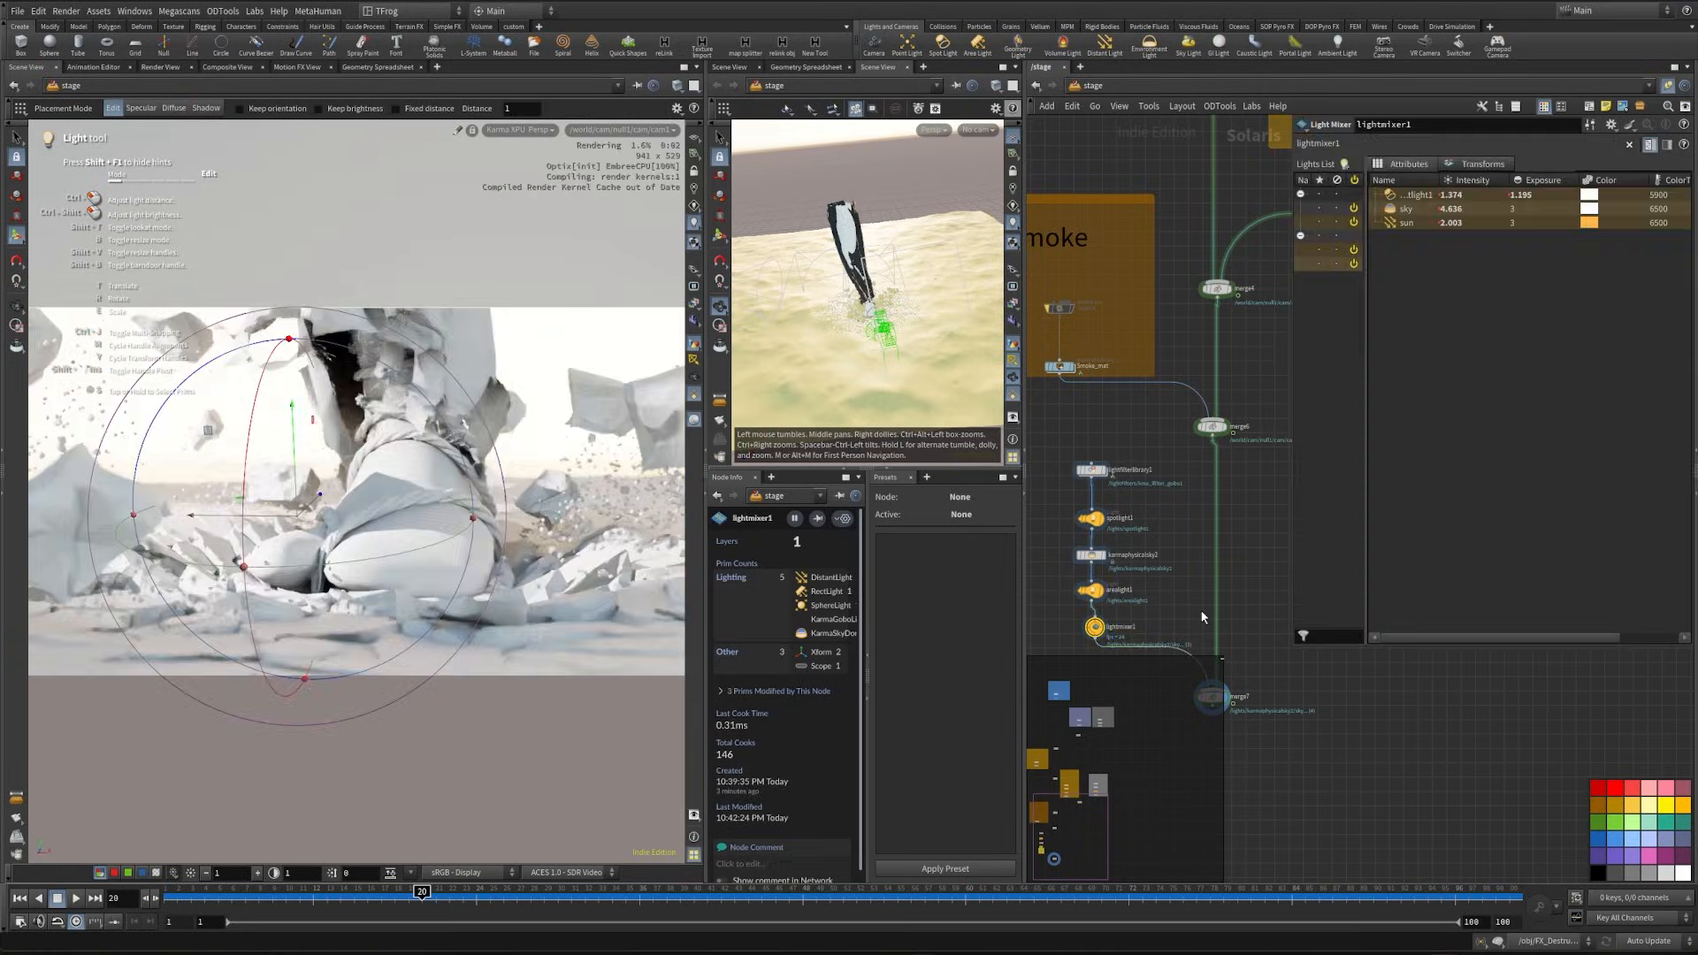
pyautogui.click(1482, 165)
pyautogui.click(1432, 166)
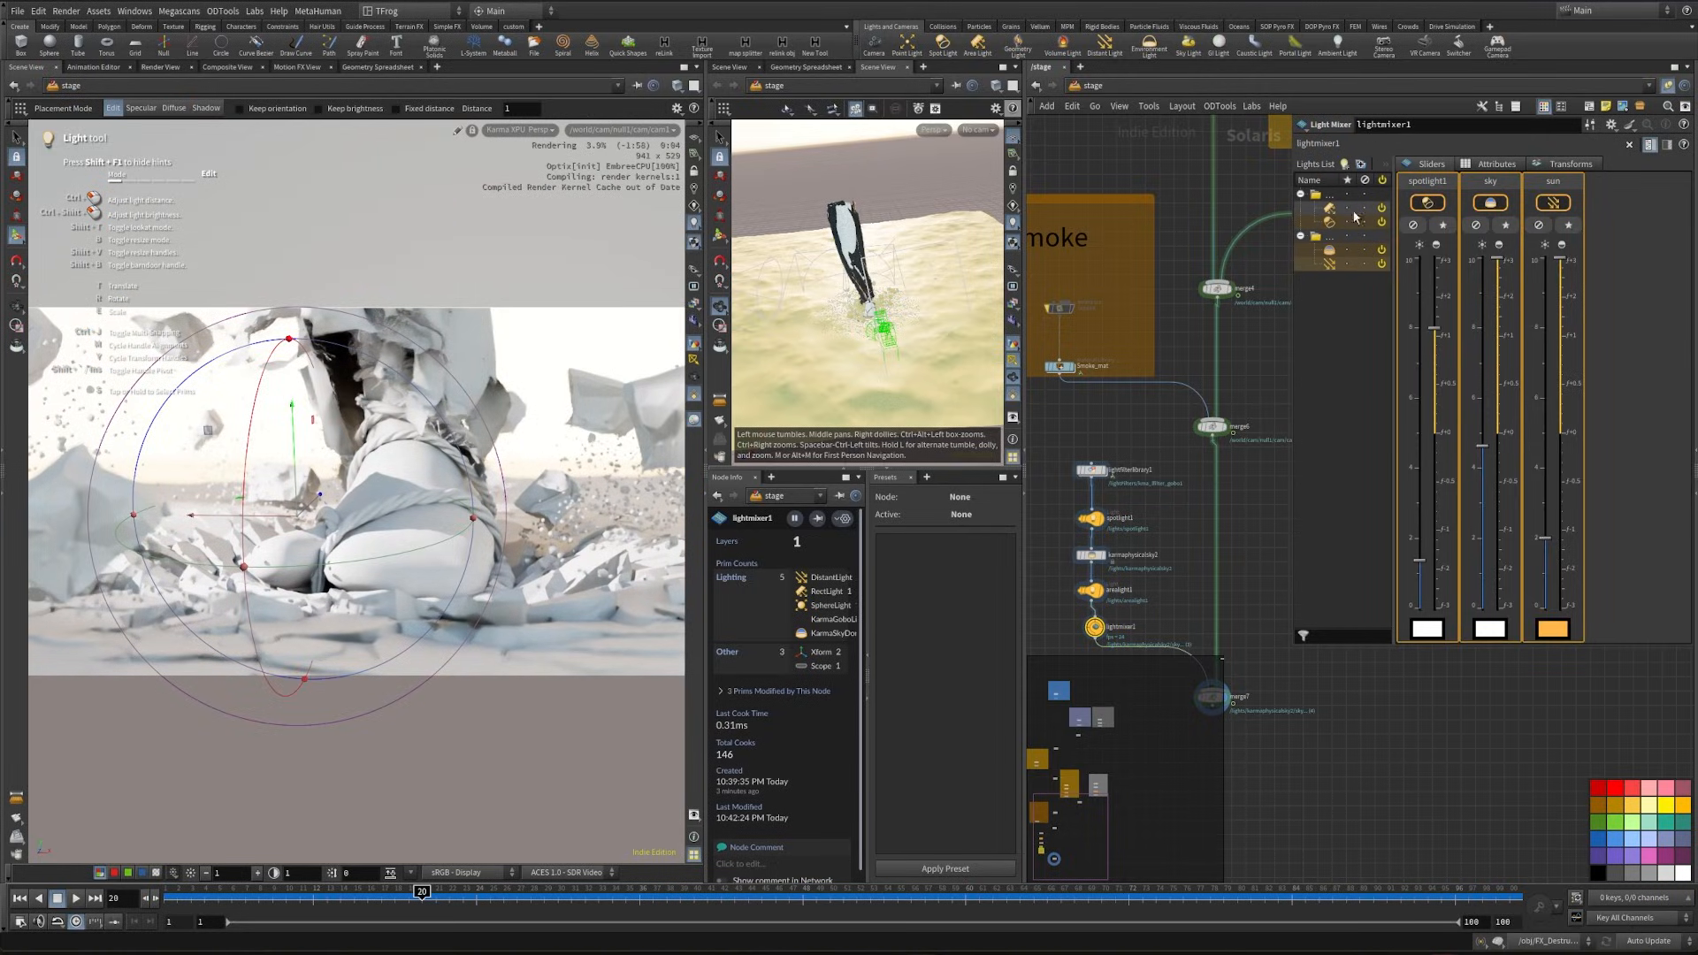
pyautogui.click(1348, 208)
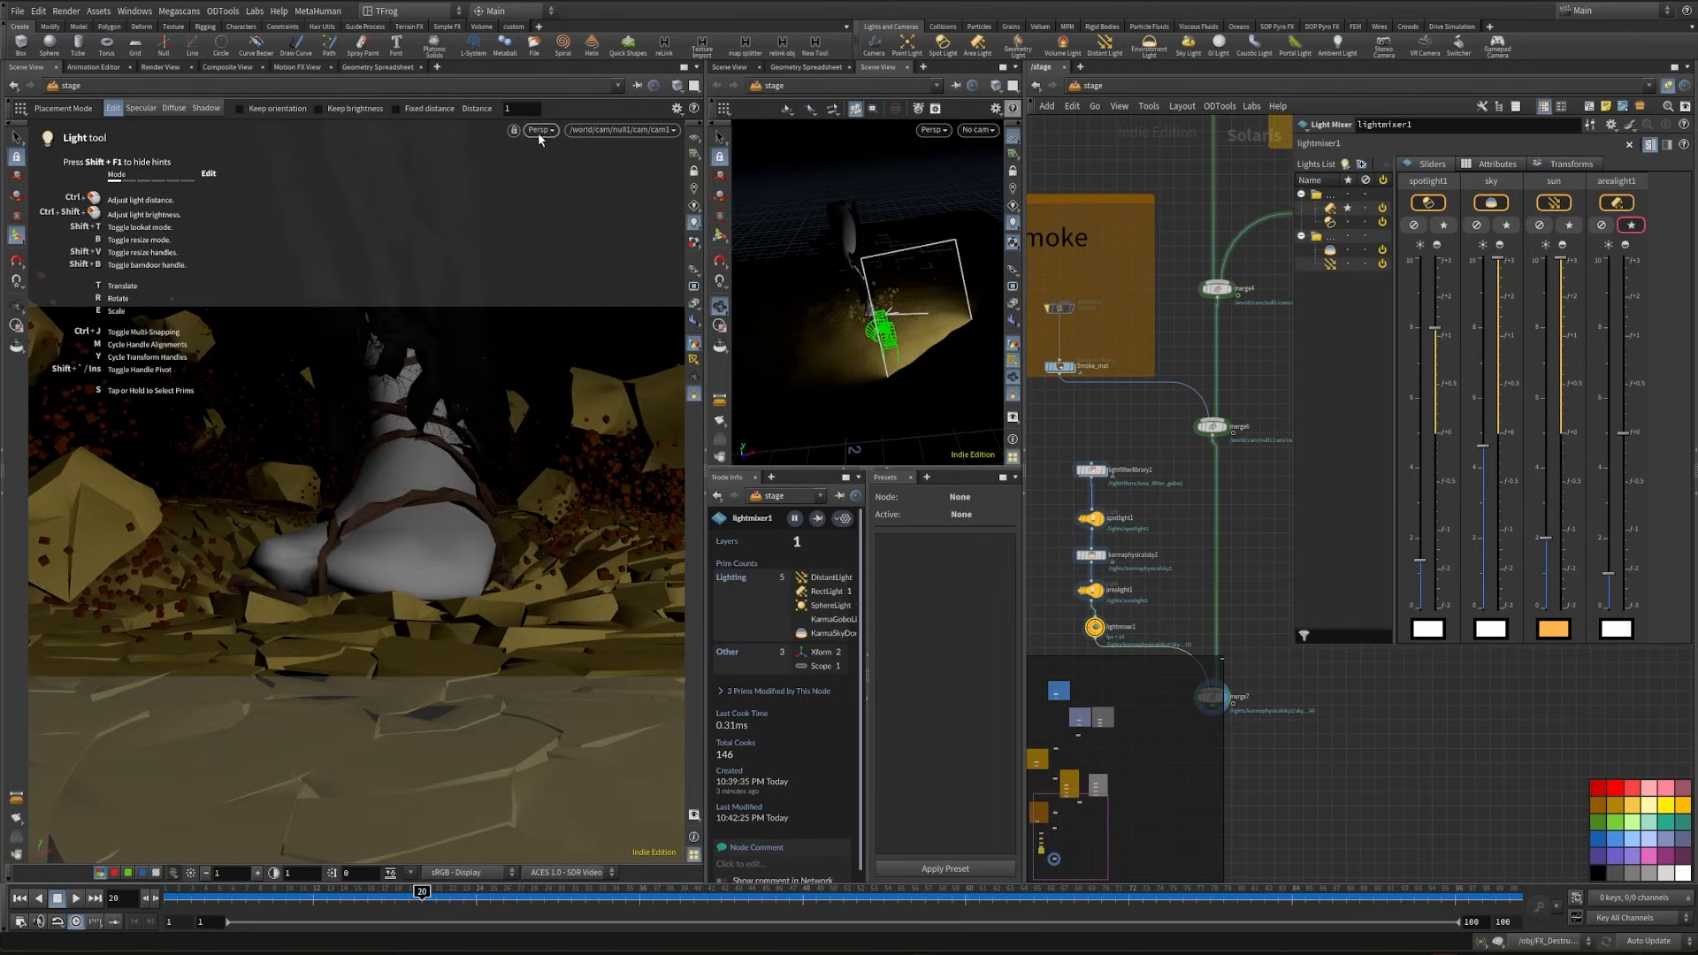
# - Set the main viewport to Karma XPU again and raise the soloed area light's exposure in the light mixer
pyautogui.click(538, 133)
pyautogui.click(564, 207)
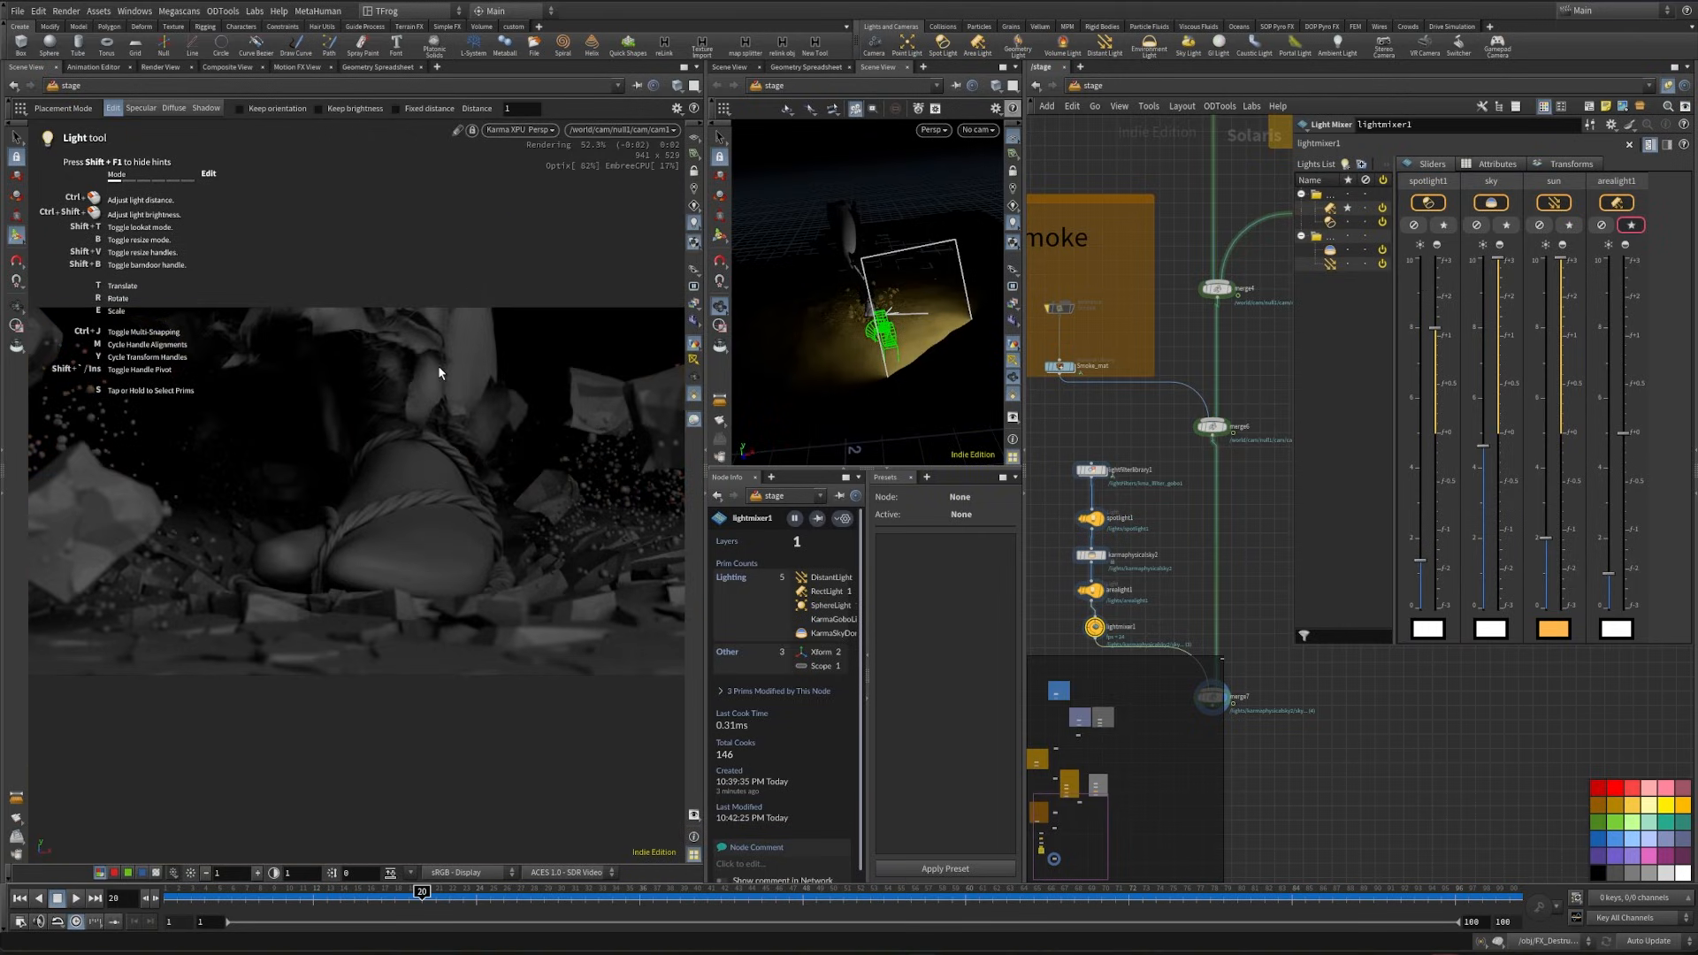
pyautogui.moveTo(1625, 433); pyautogui.dragTo(1625, 400)
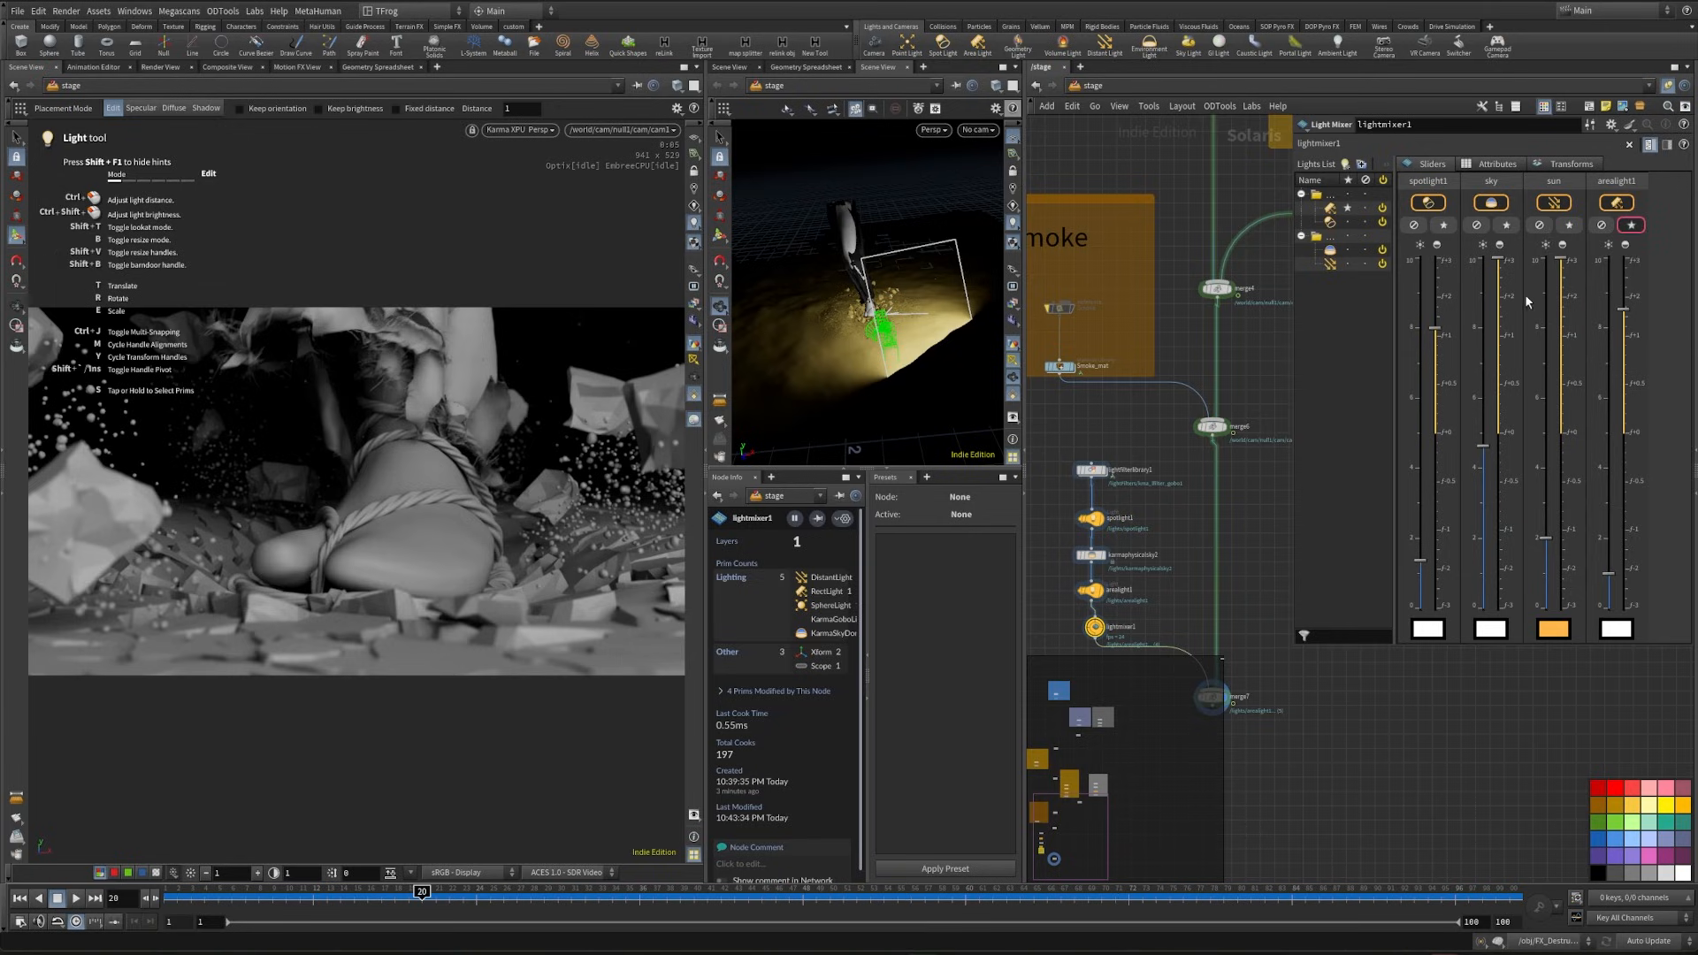
# - Solo the spotlight, lower its exposure below zero while raising its intensity slightly, and turn the solo off
pyautogui.click(1443, 225)
pyautogui.moveTo(1436, 329); pyautogui.dragTo(1435, 566)
pyautogui.click(1441, 225)
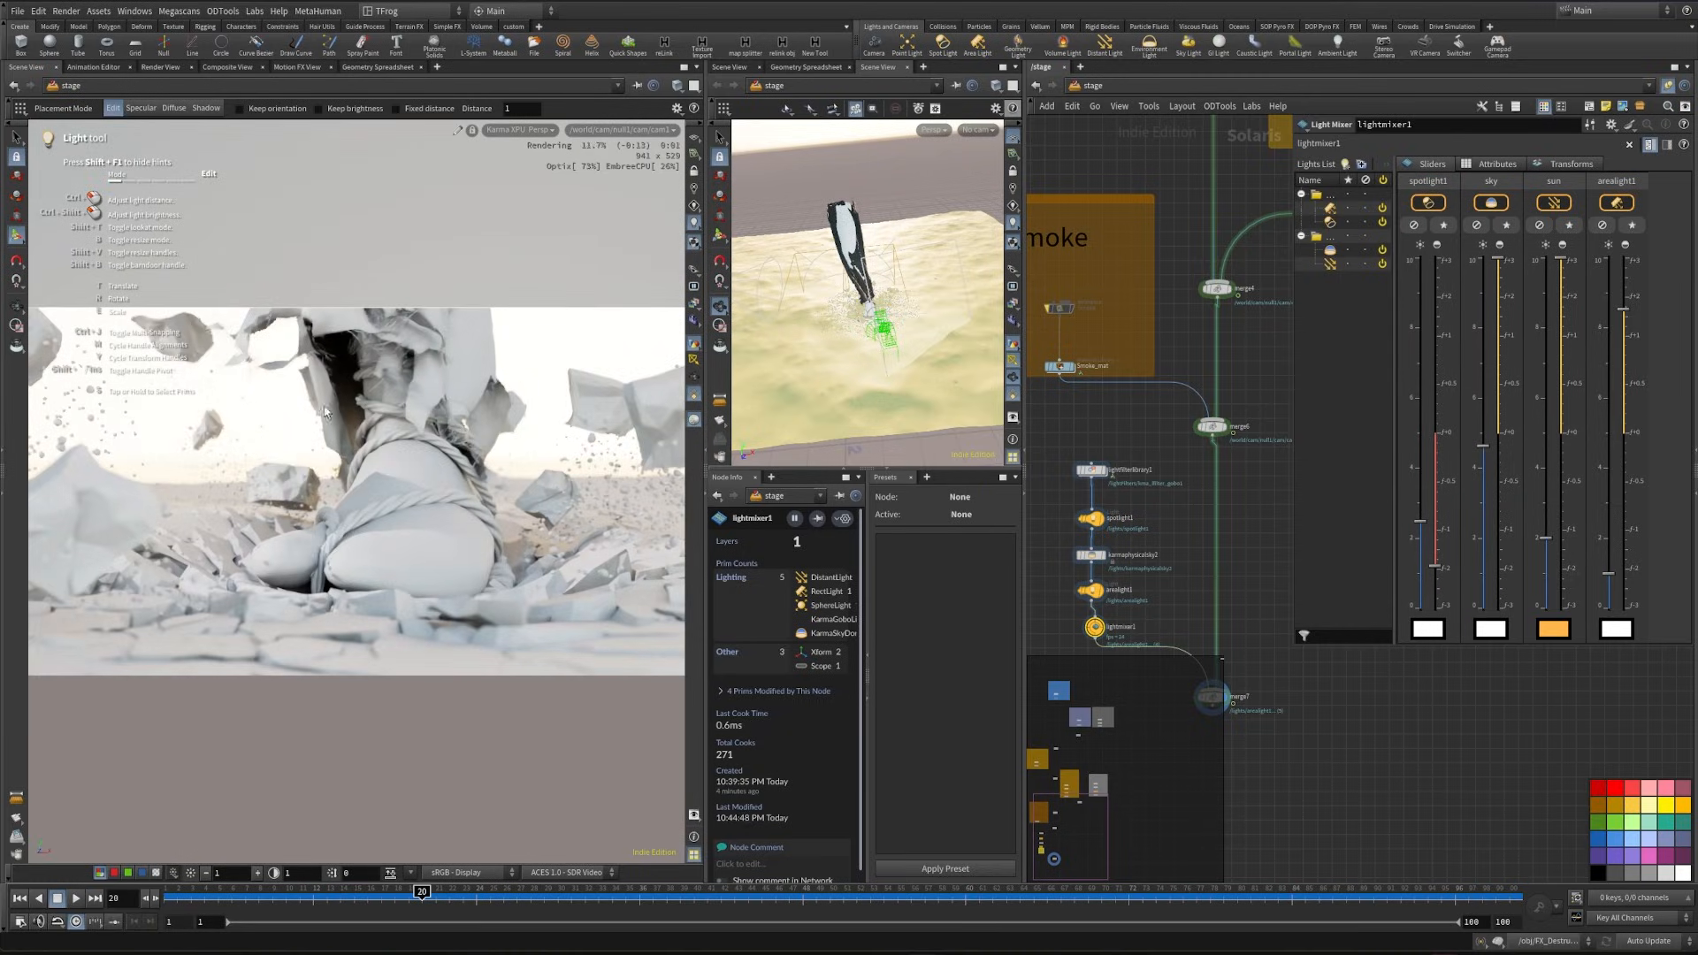
# - Look through spotlight1 in the second view and reposition the spotlight around the foot
pyautogui.click(978, 129)
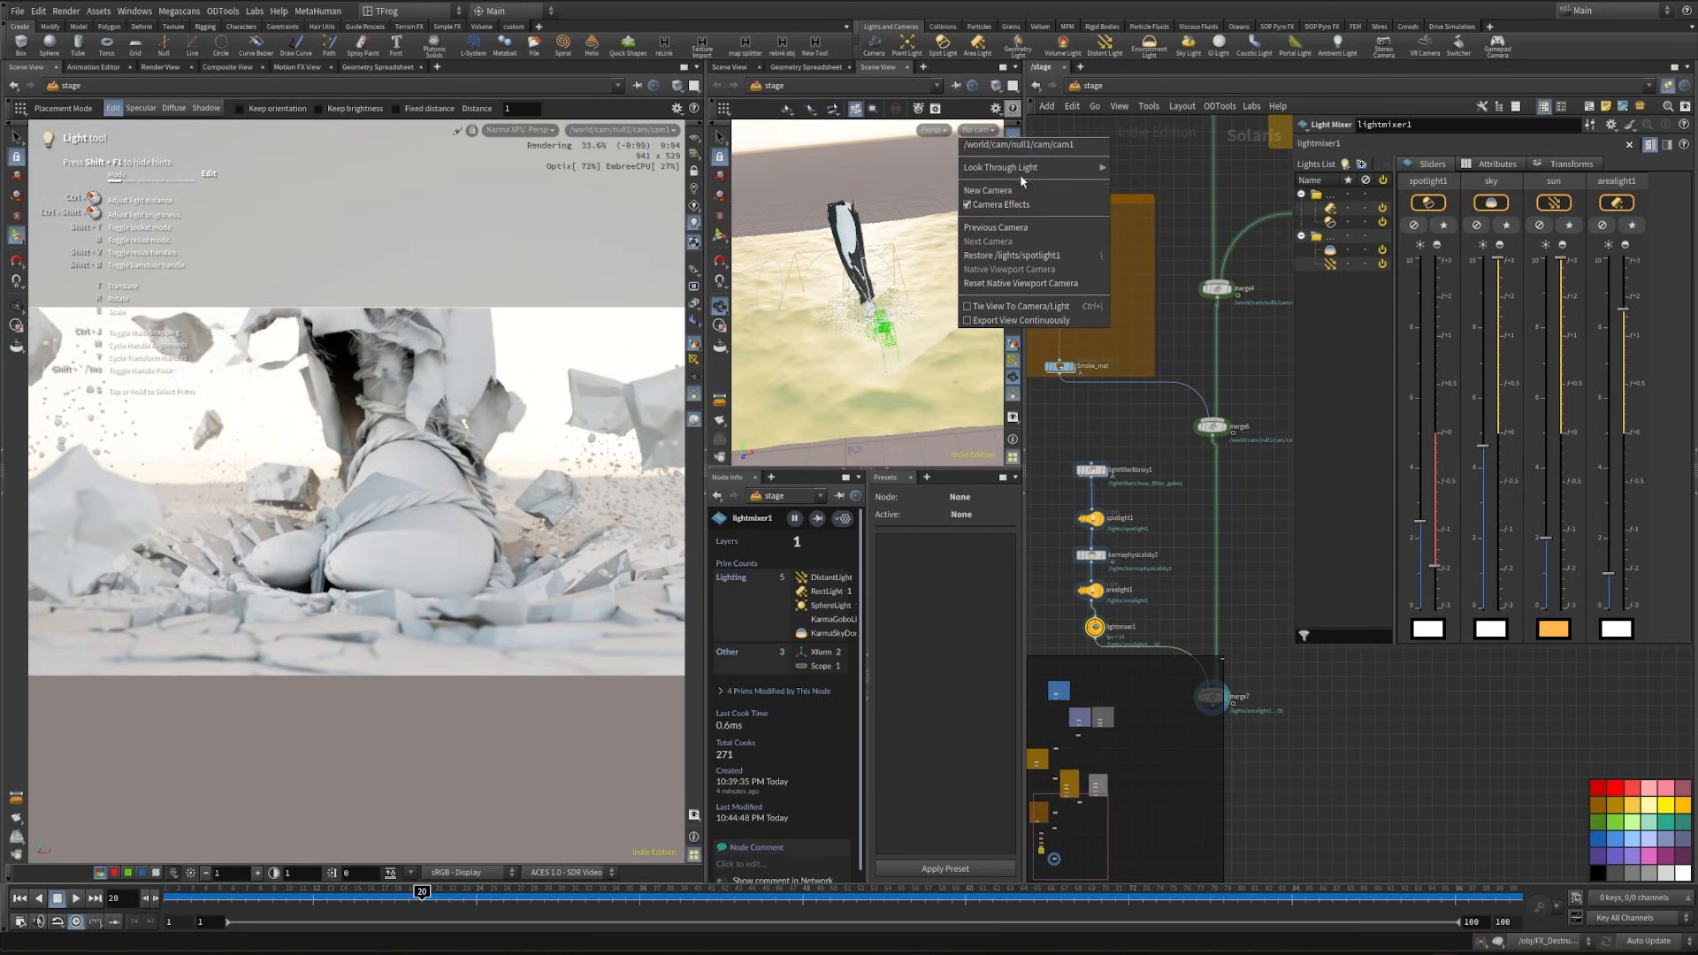
pyautogui.moveTo(1097, 167)
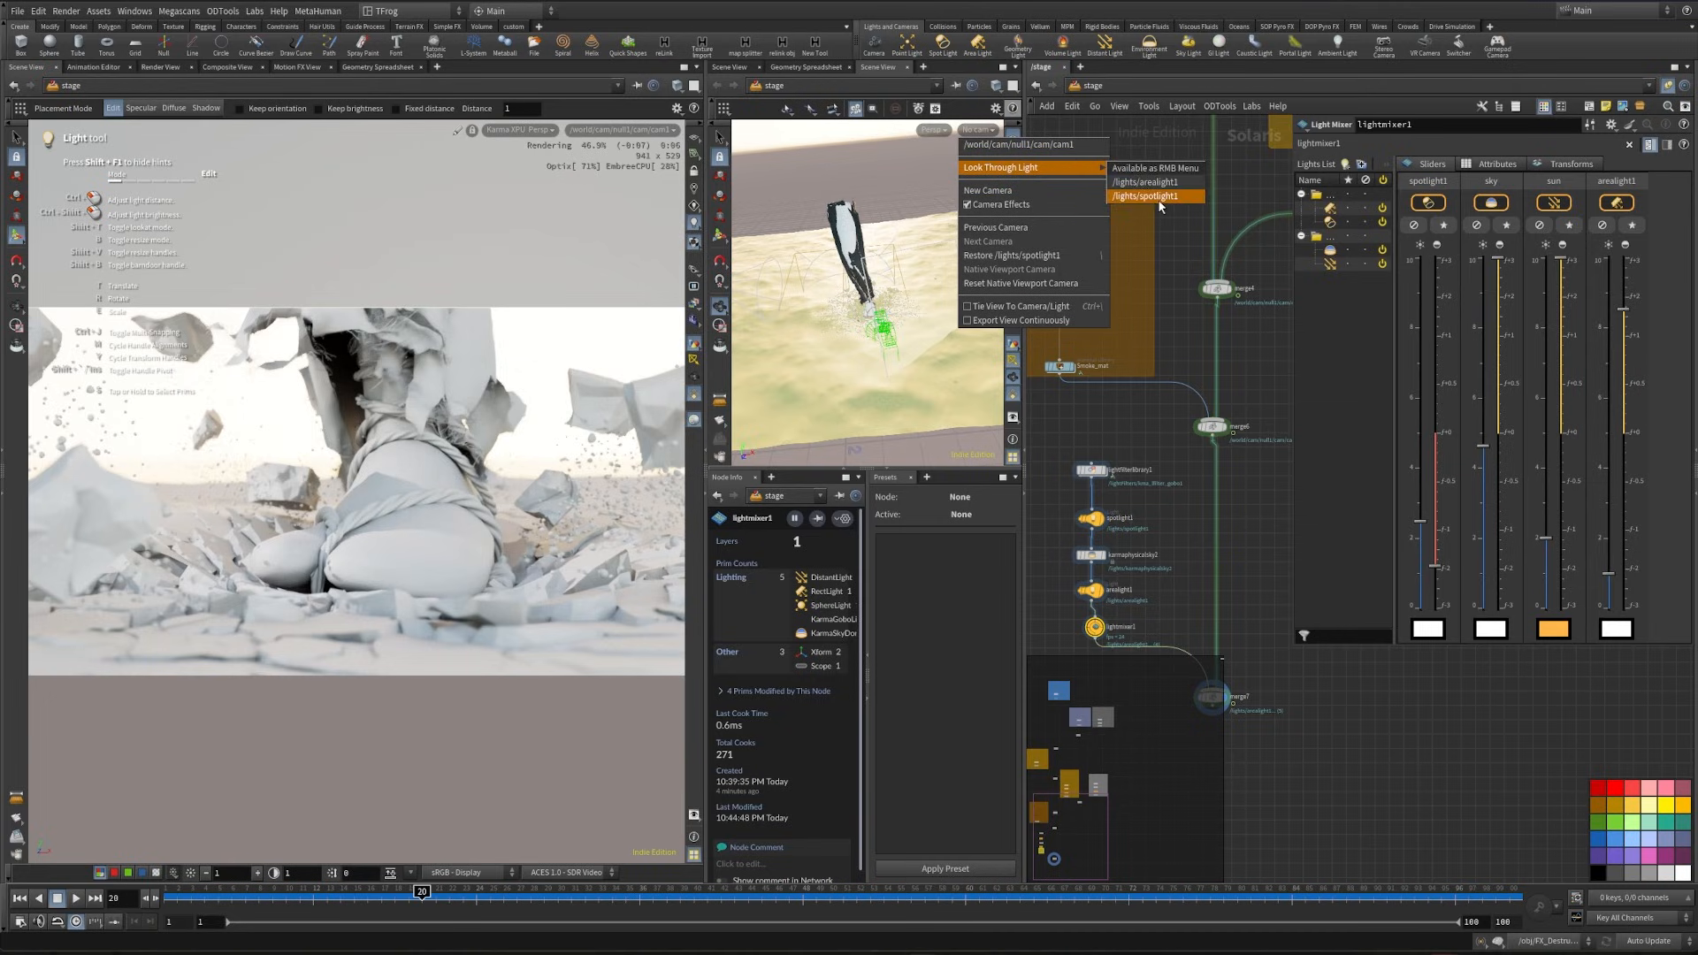
pyautogui.click(1150, 197)
pyautogui.moveTo(880, 320); pyautogui.dragTo(883, 325)
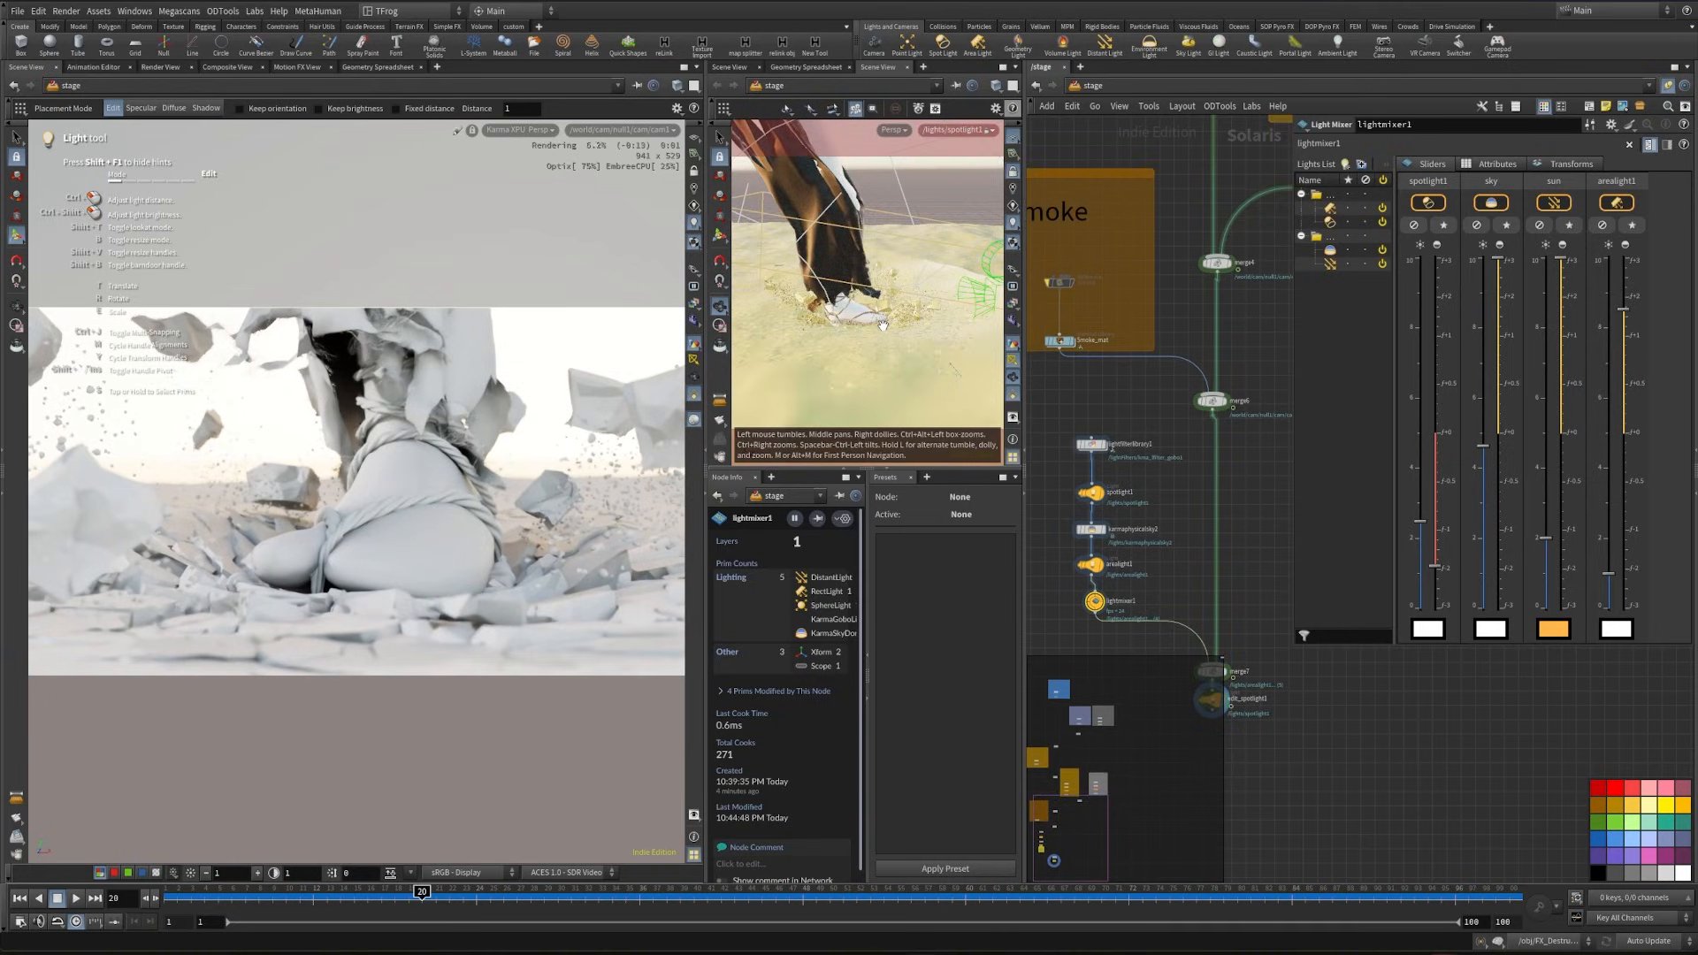
pyautogui.moveTo(883, 324); pyautogui.dragTo(862, 322)
# - Raise the spotlight's exposure slightly while it is soloed, turn the solo off, and re-aim the light in its own view
pyautogui.click(1442, 226)
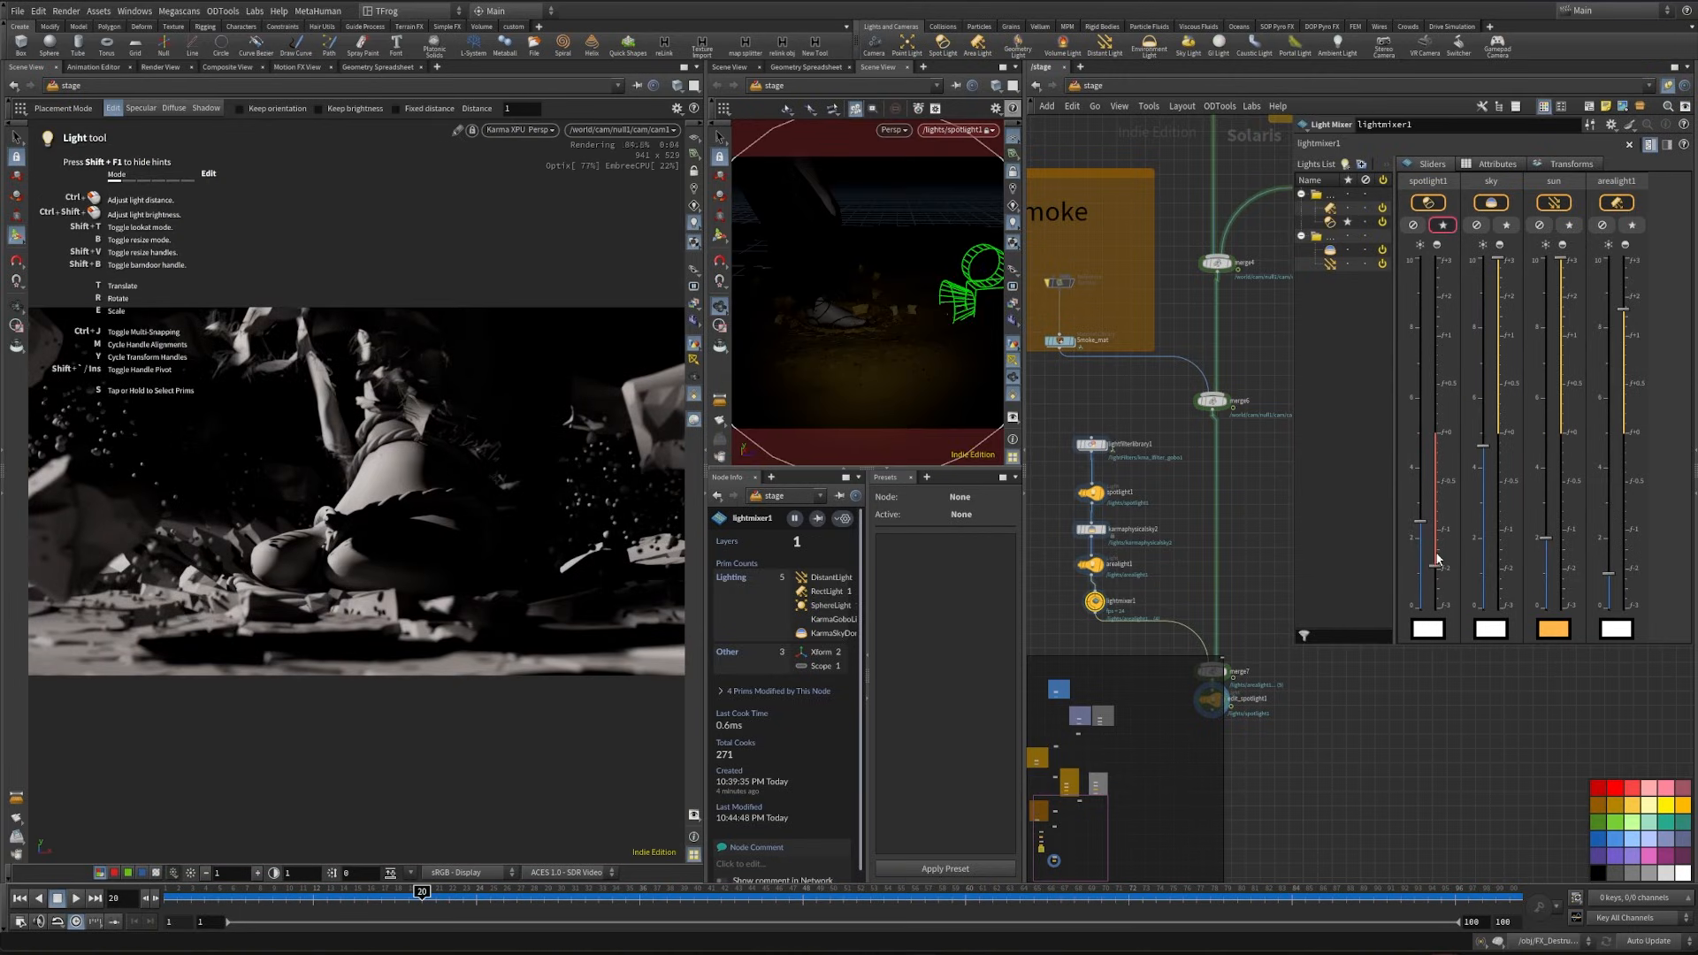
pyautogui.moveTo(1437, 559); pyautogui.dragTo(1434, 520)
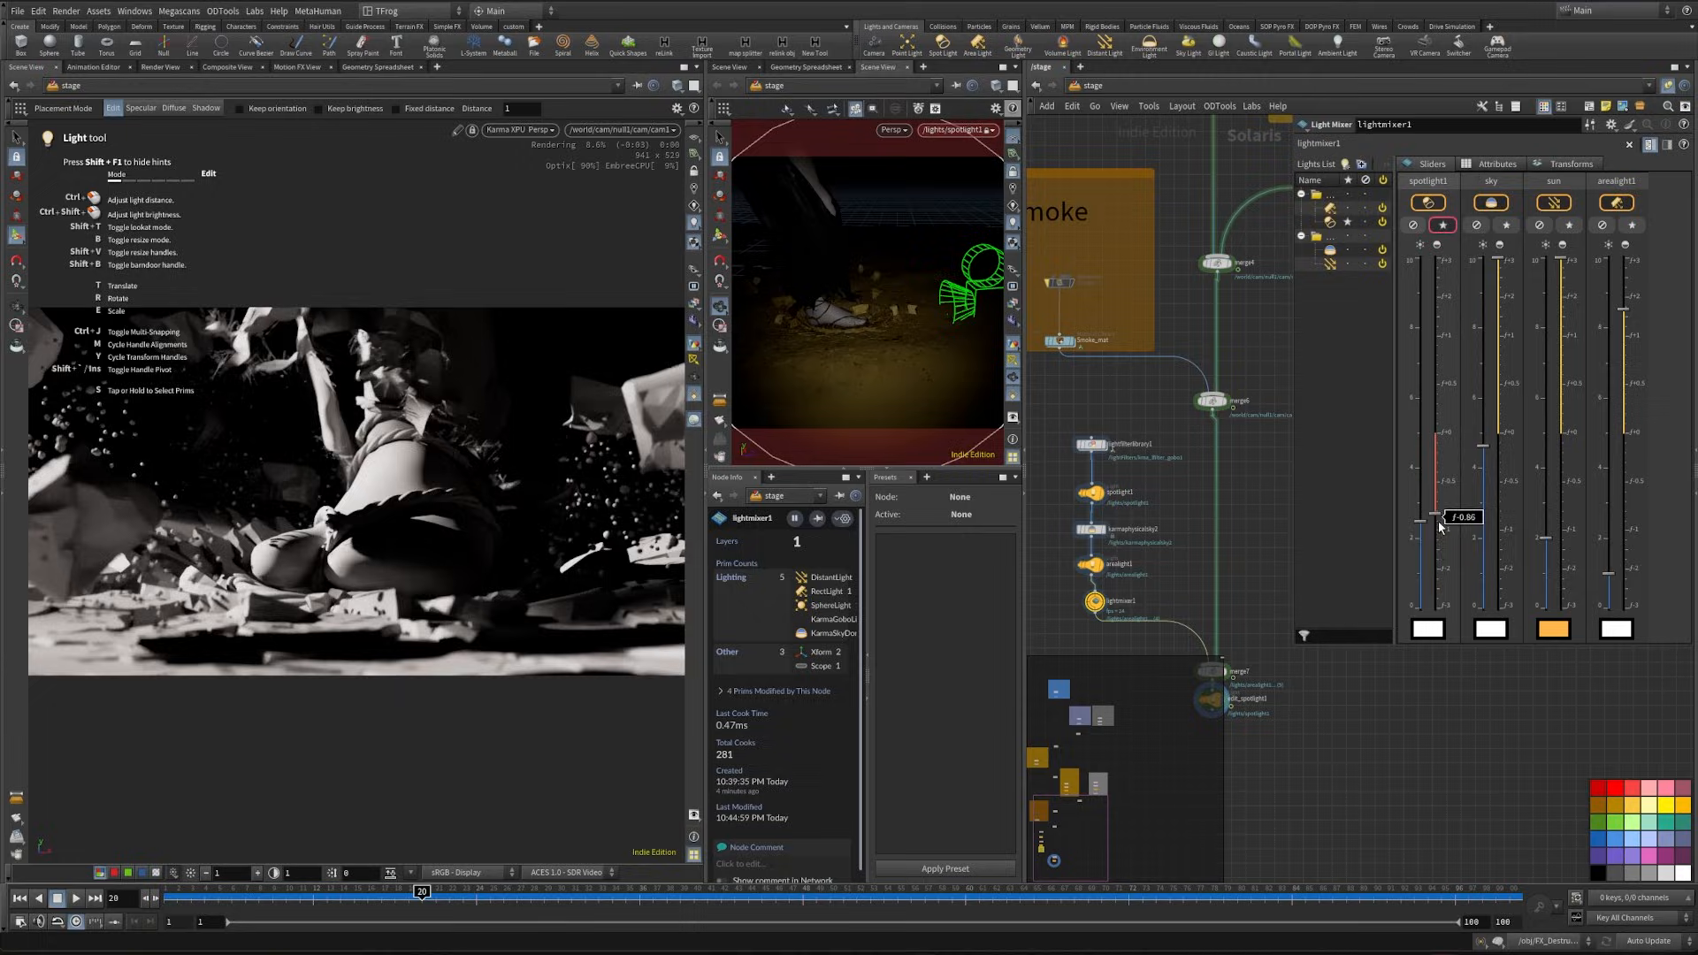
pyautogui.click(1443, 225)
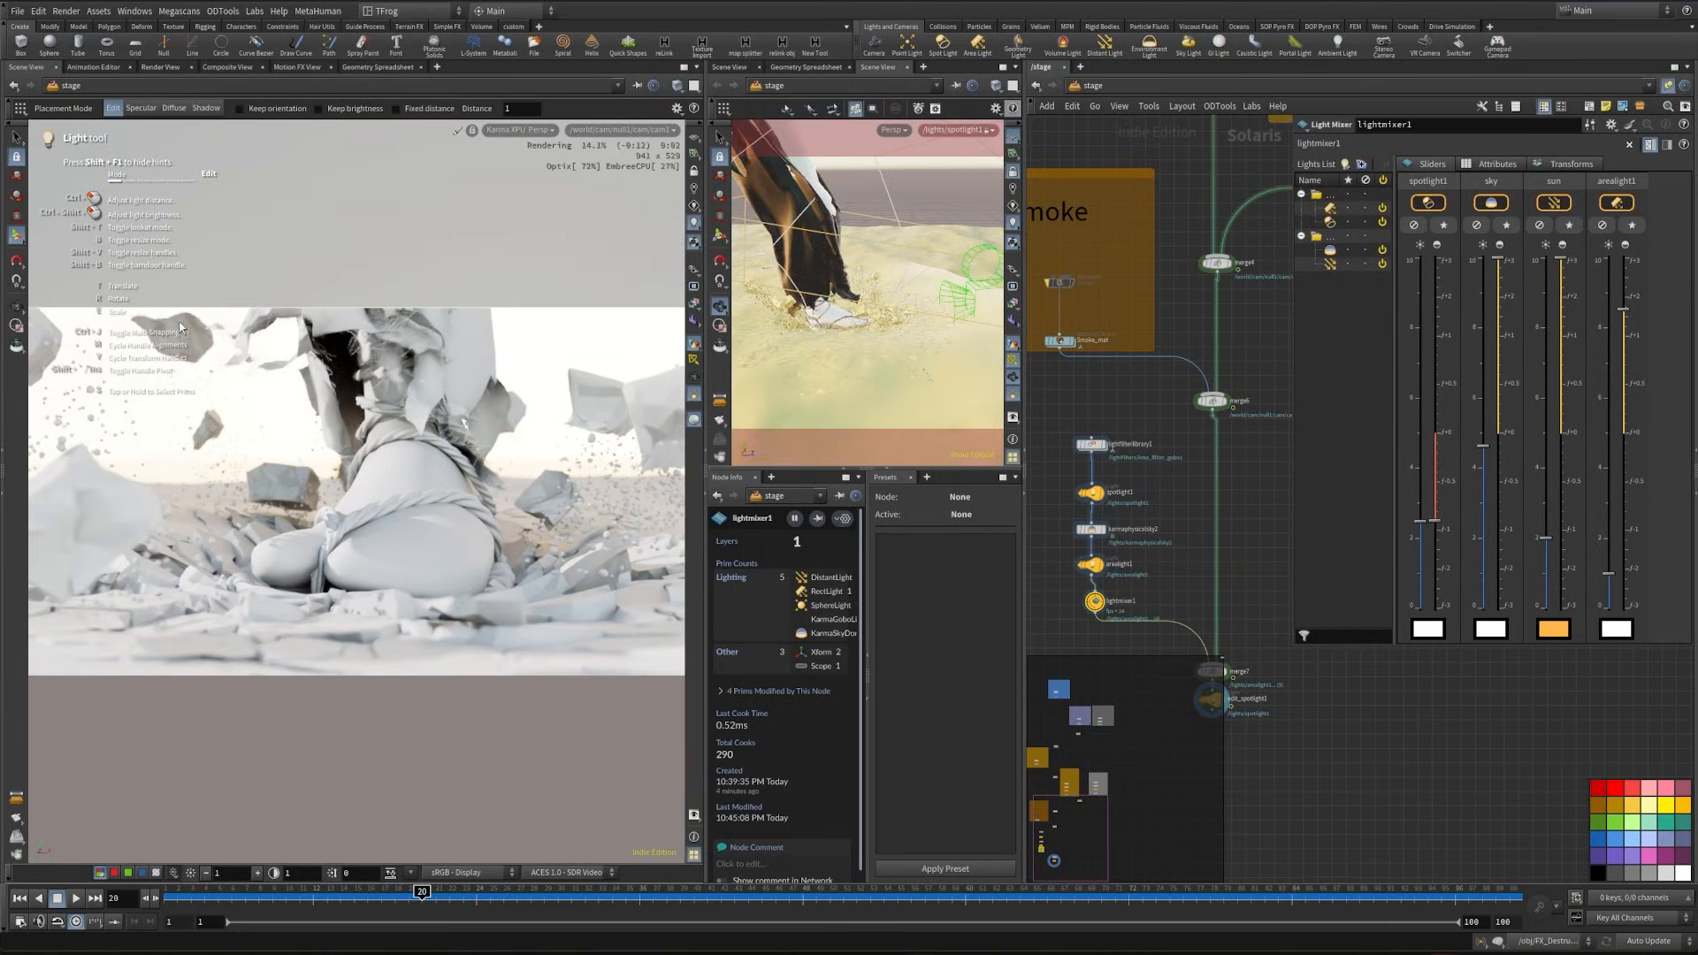
pyautogui.moveTo(832, 385); pyautogui.dragTo(854, 347)
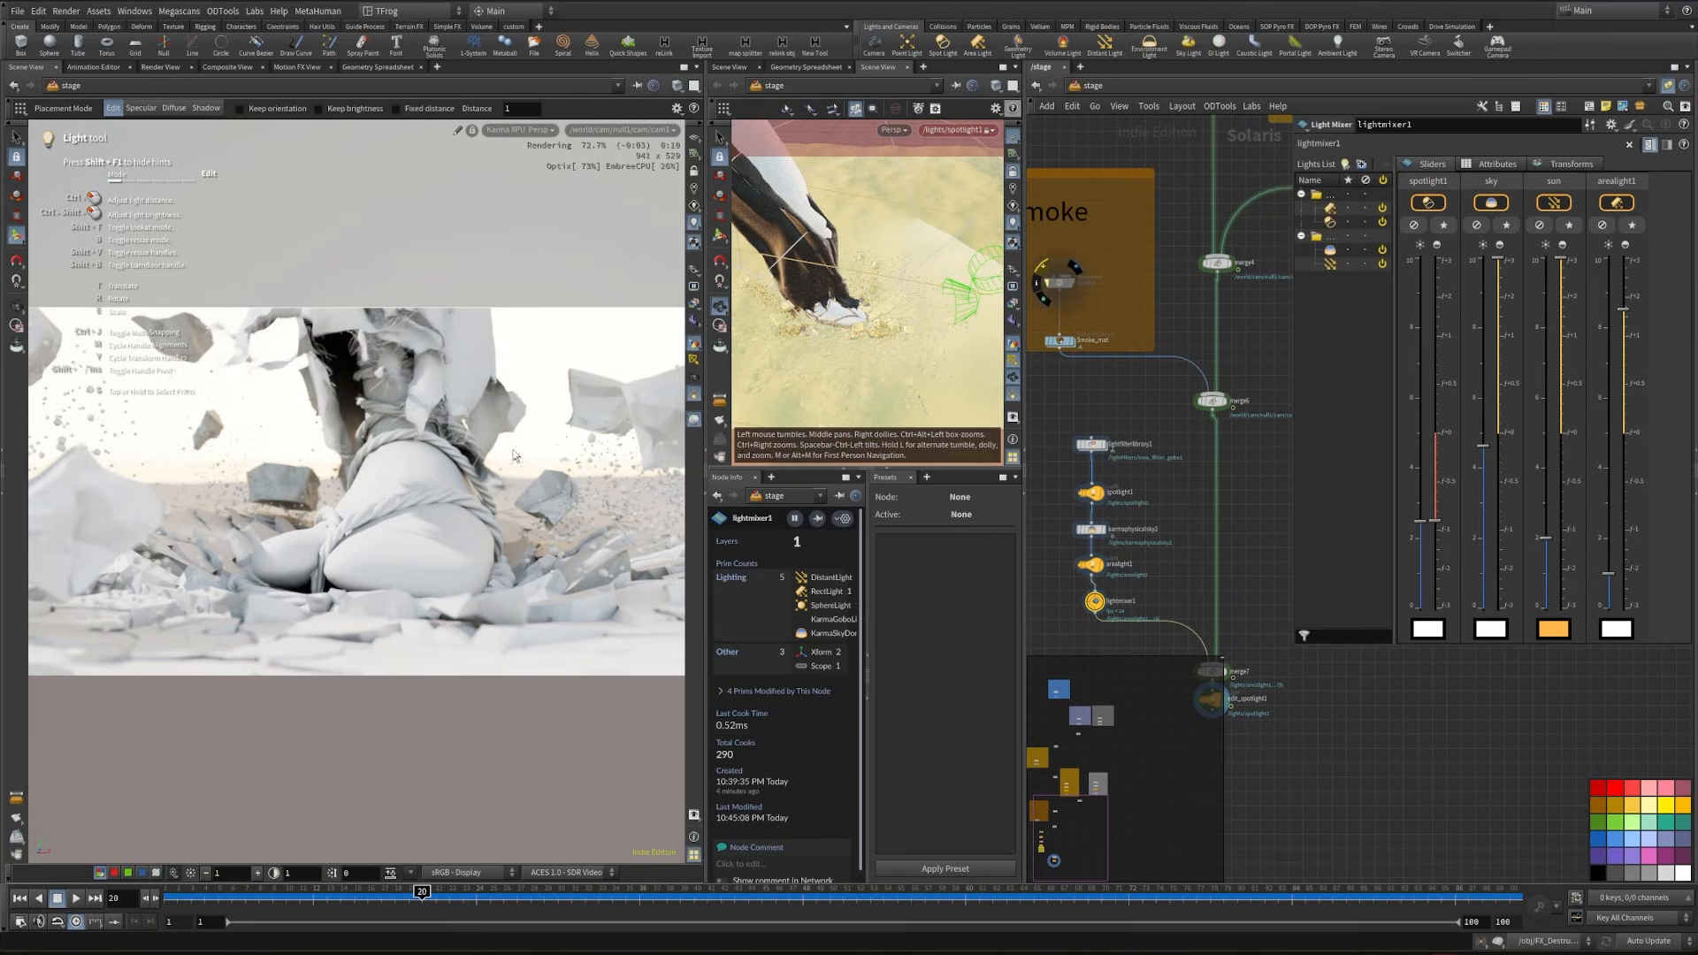
# - Insert a Karma Fog Box node between arealight1 and lightmixer1
pyautogui.moveTo(1095, 634); pyautogui.dragTo(1165, 588, button='middle')
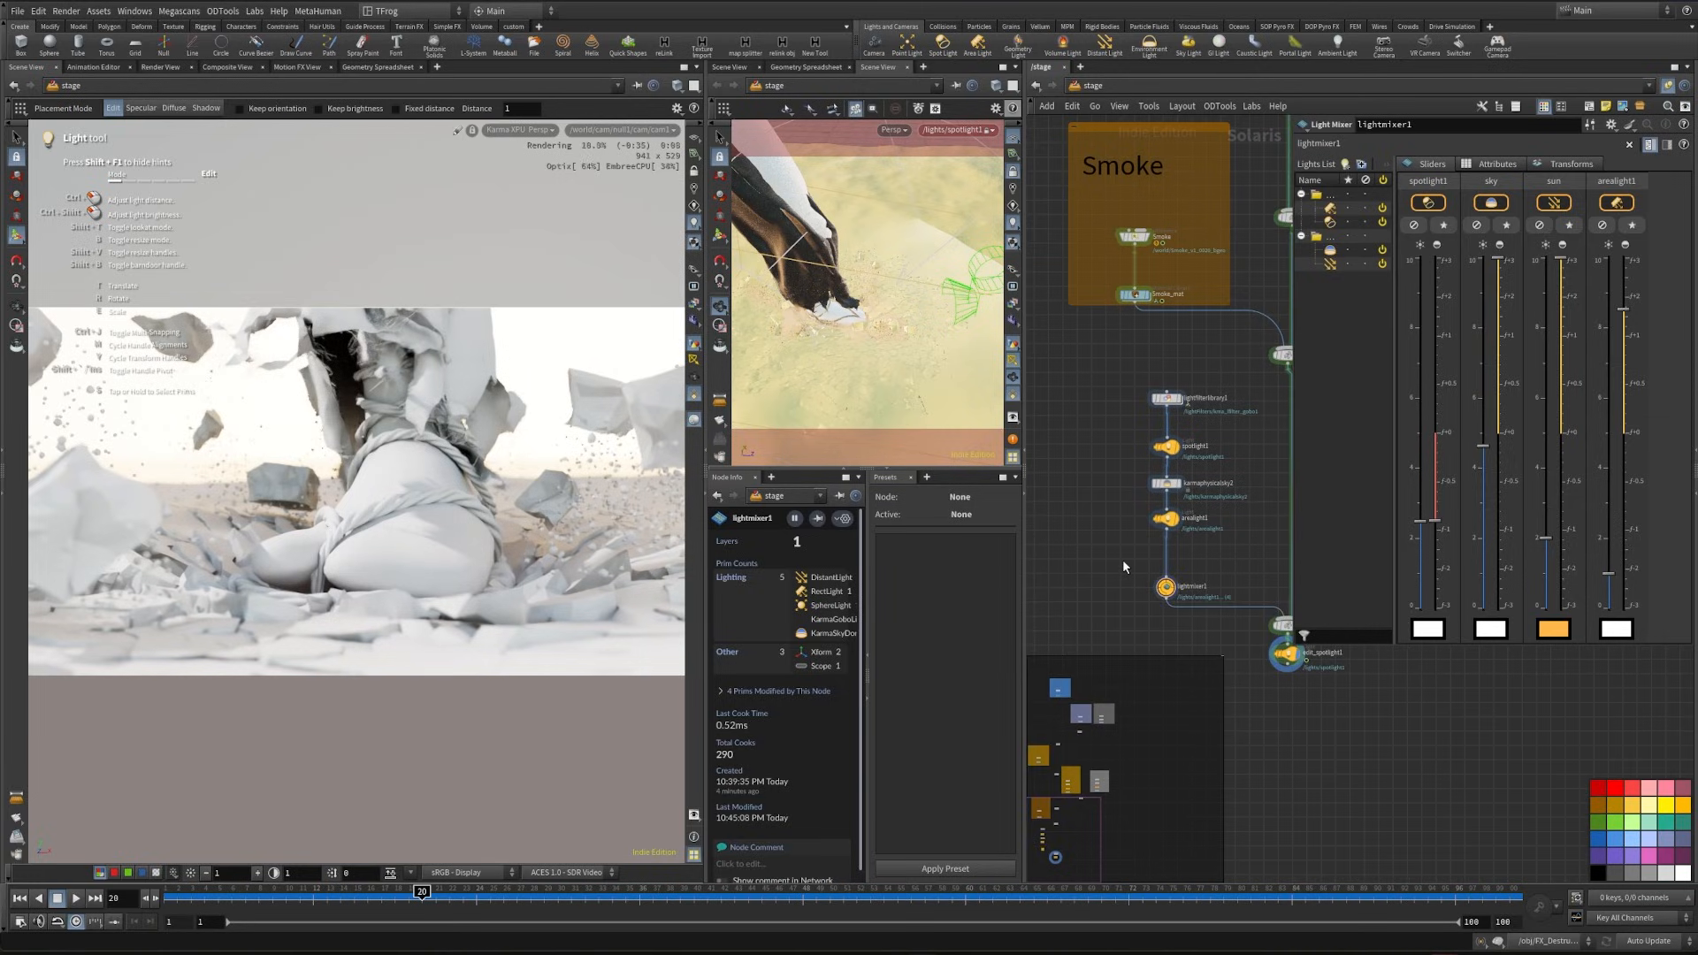
pyautogui.press('Tab')
pyautogui.write('fog')
pyautogui.press('Escape')
pyautogui.press('Tab')
pyautogui.write('karma f')
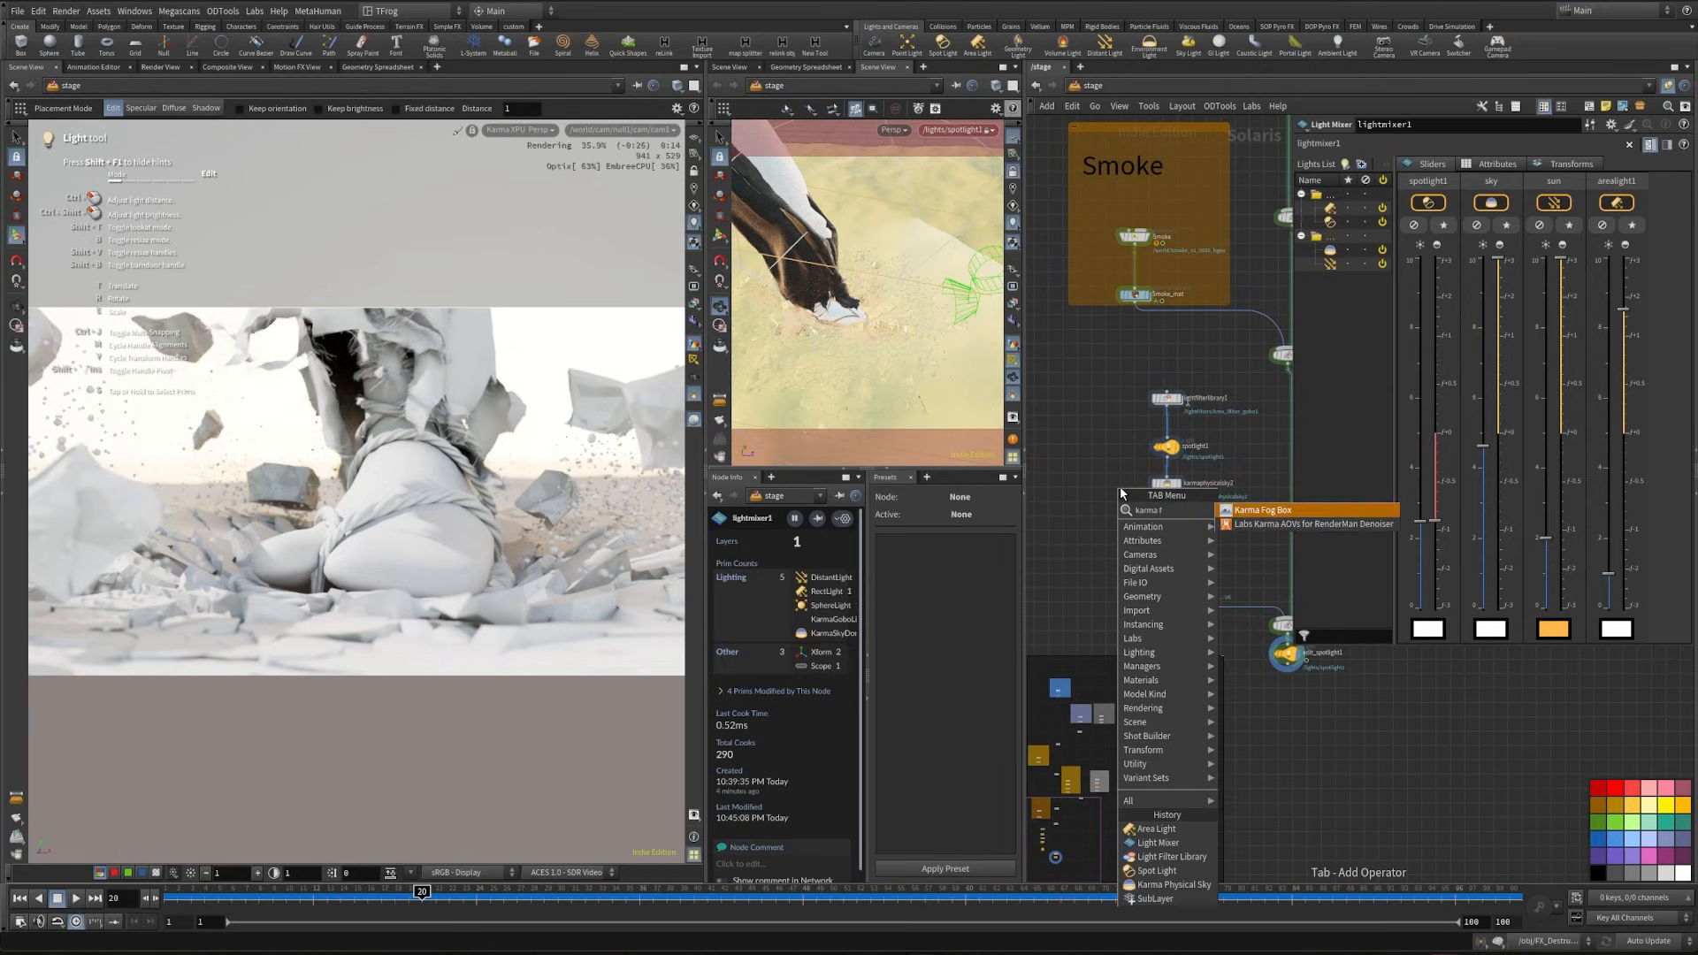
pyautogui.press('Return')
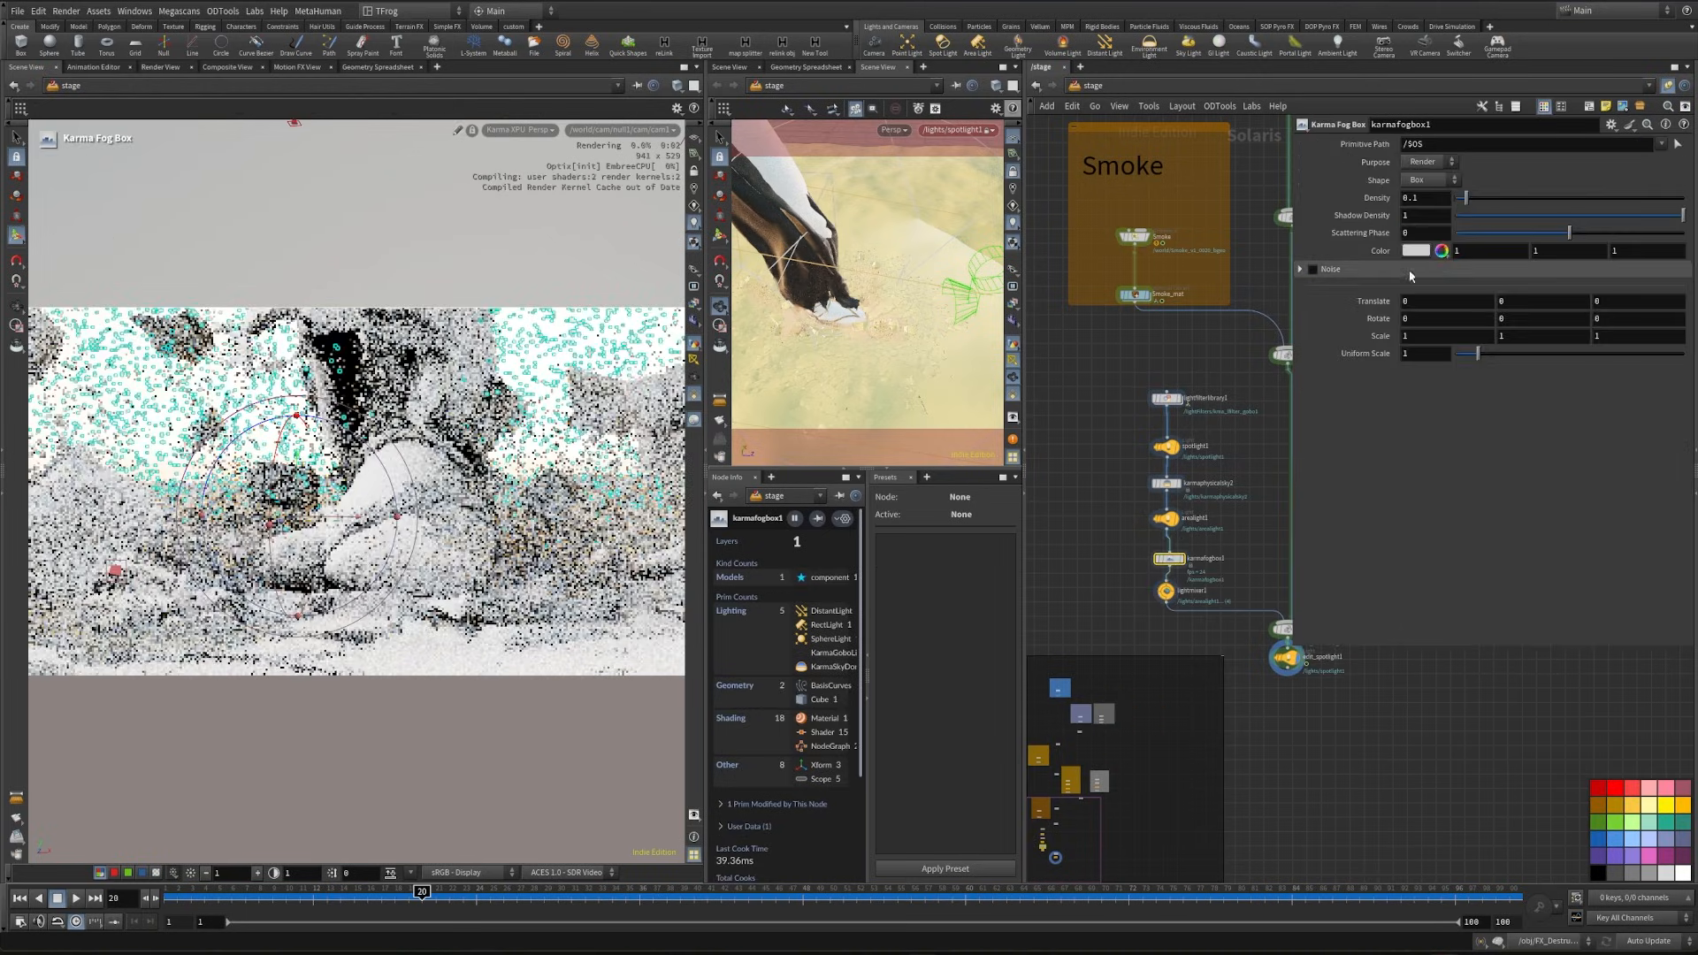
# - Set the fog box's density to 0.25, shadow density to 1.7 and scattering phase to 0.9
pyautogui.press('BackSpace')
pyautogui.write('25')
pyautogui.press('Return')
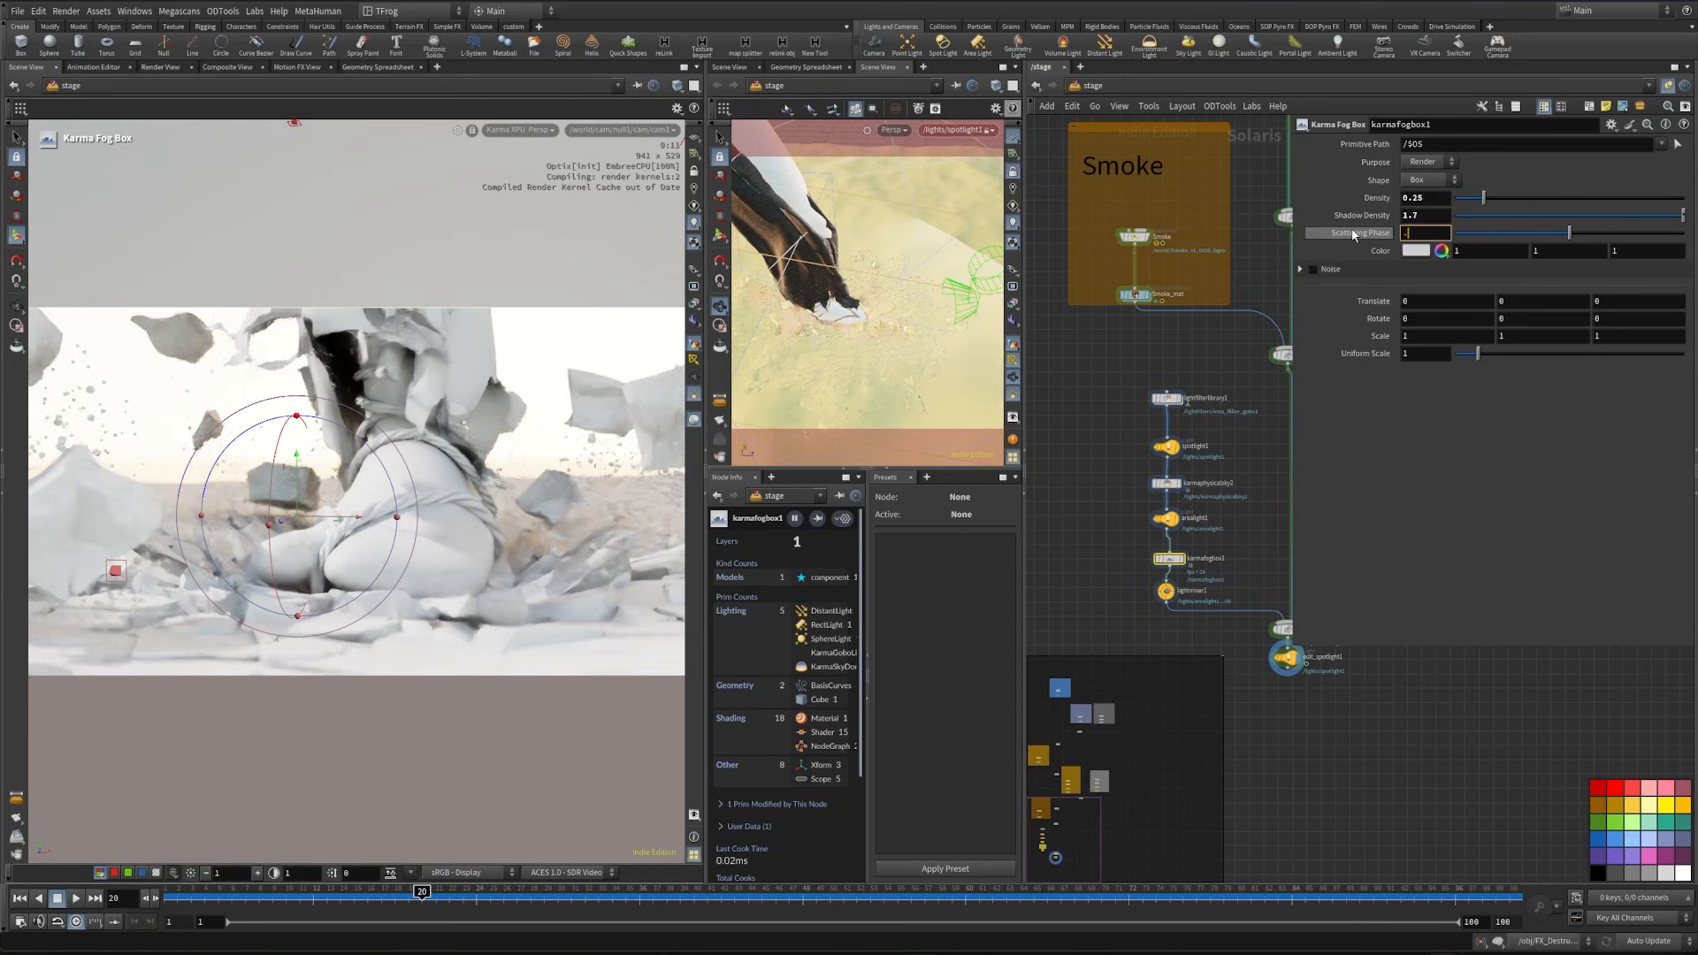
pyautogui.write('9')
pyautogui.press('Return')
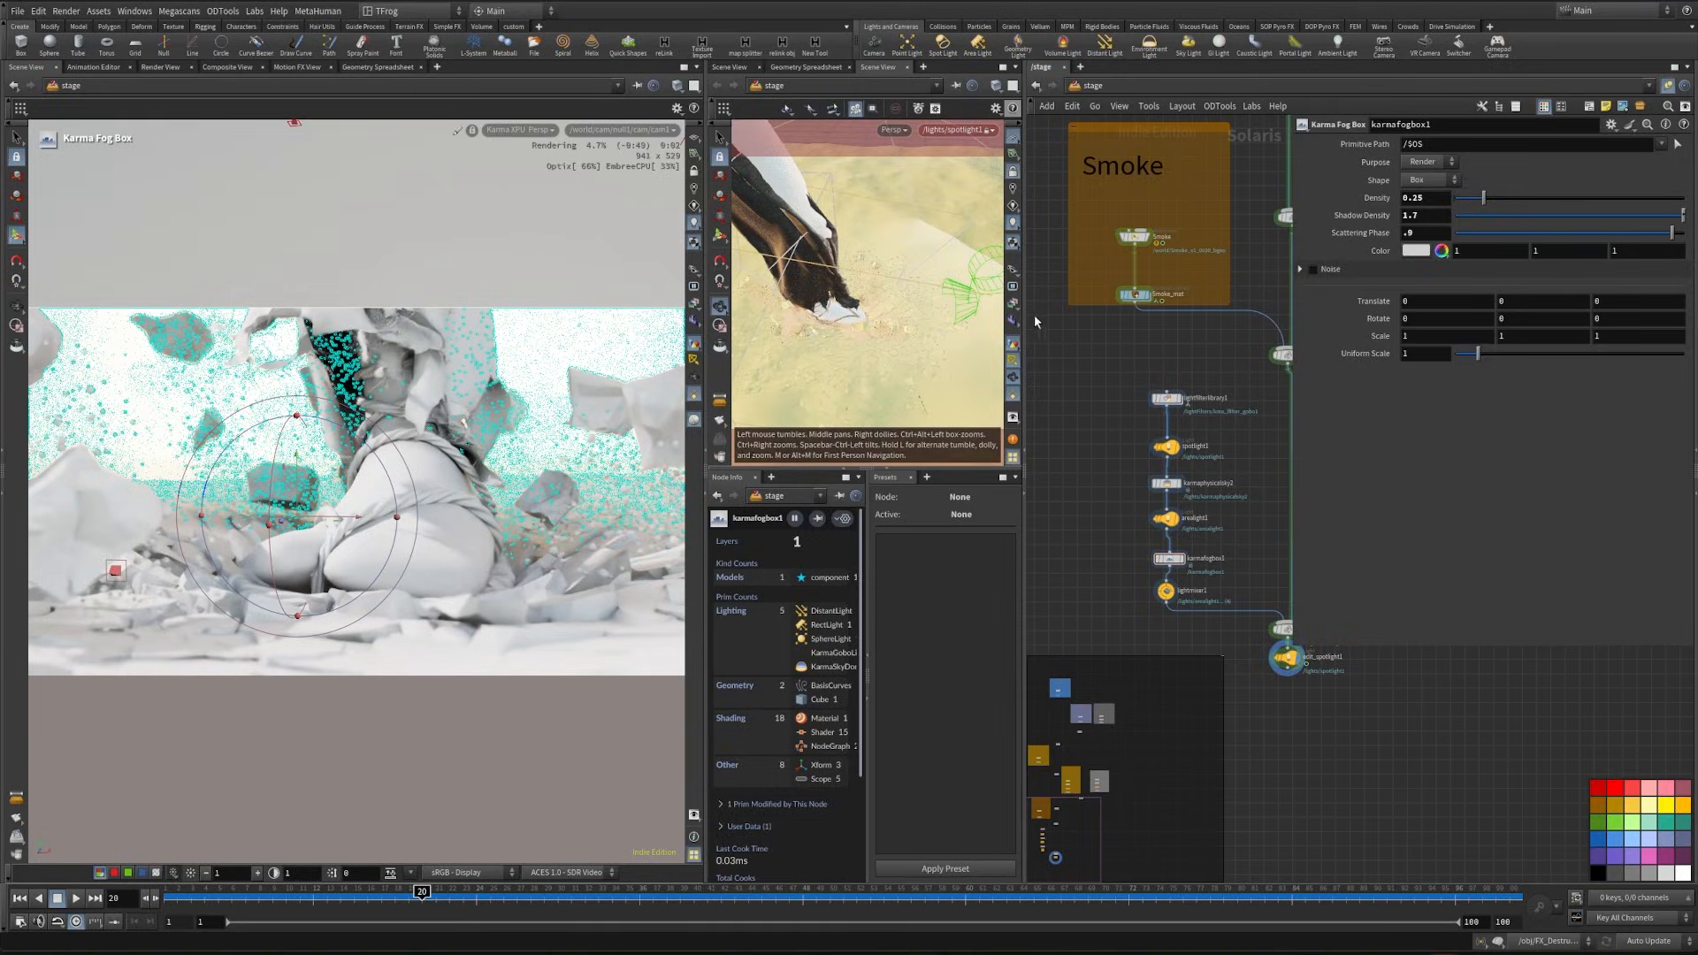
# - Clear the selection in the scene graph and set the fog box's scale to 5, 2, 5
pyautogui.click(800, 67)
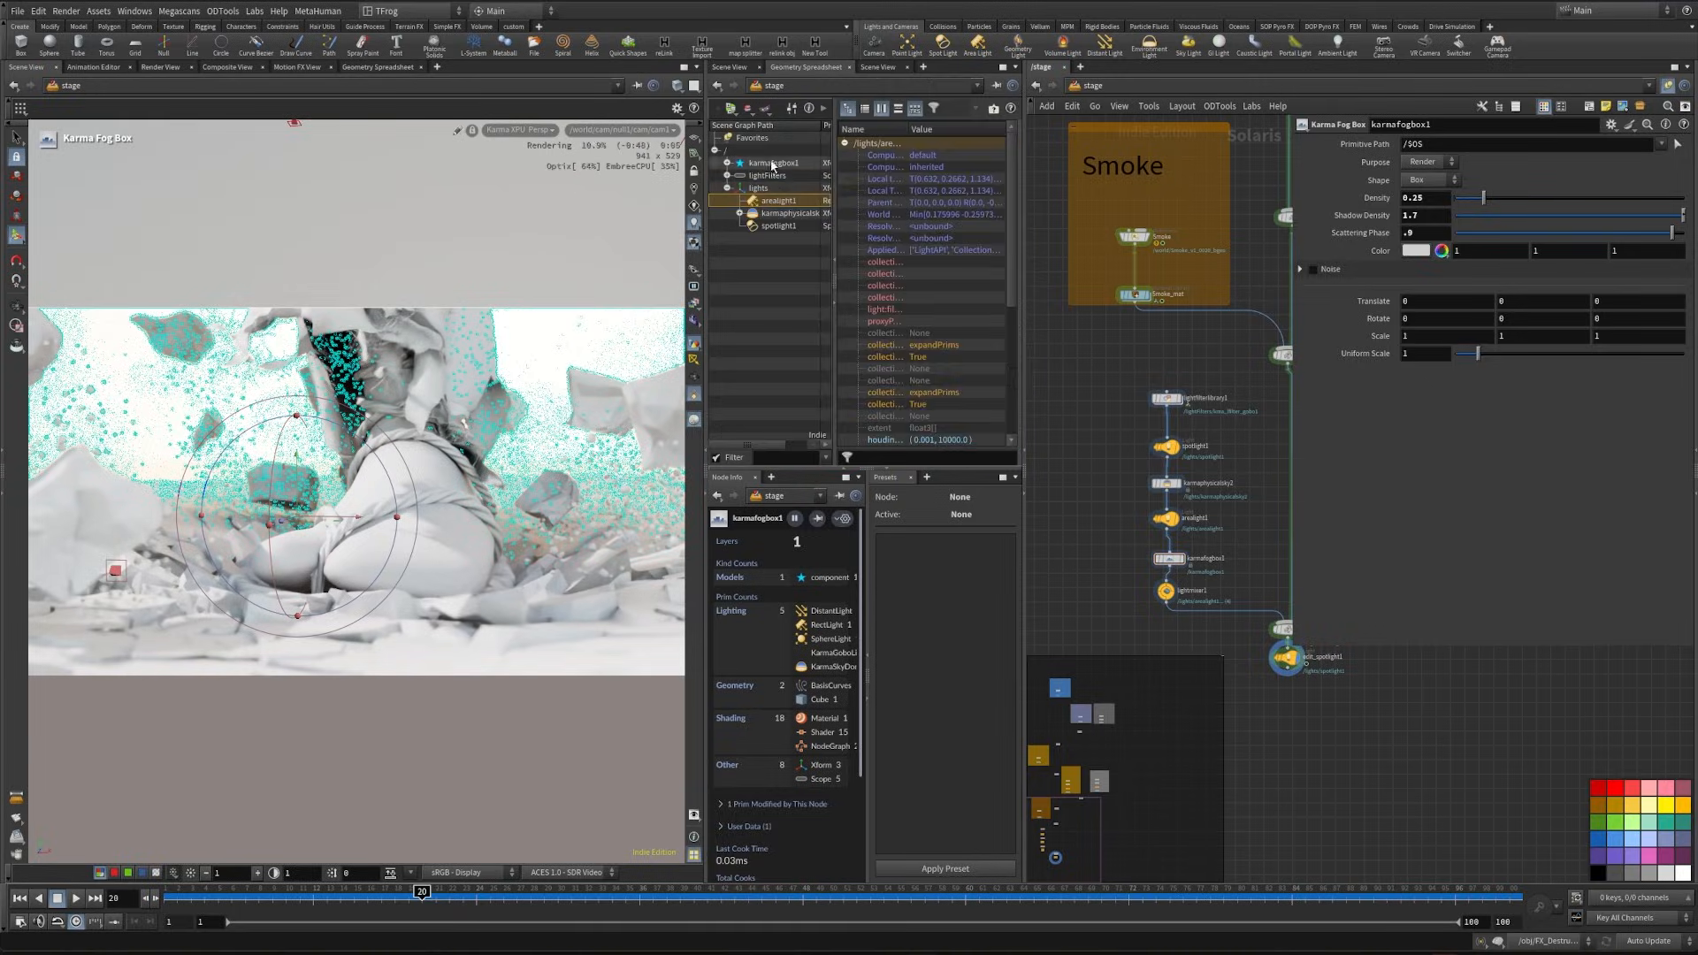
pyautogui.click(769, 290)
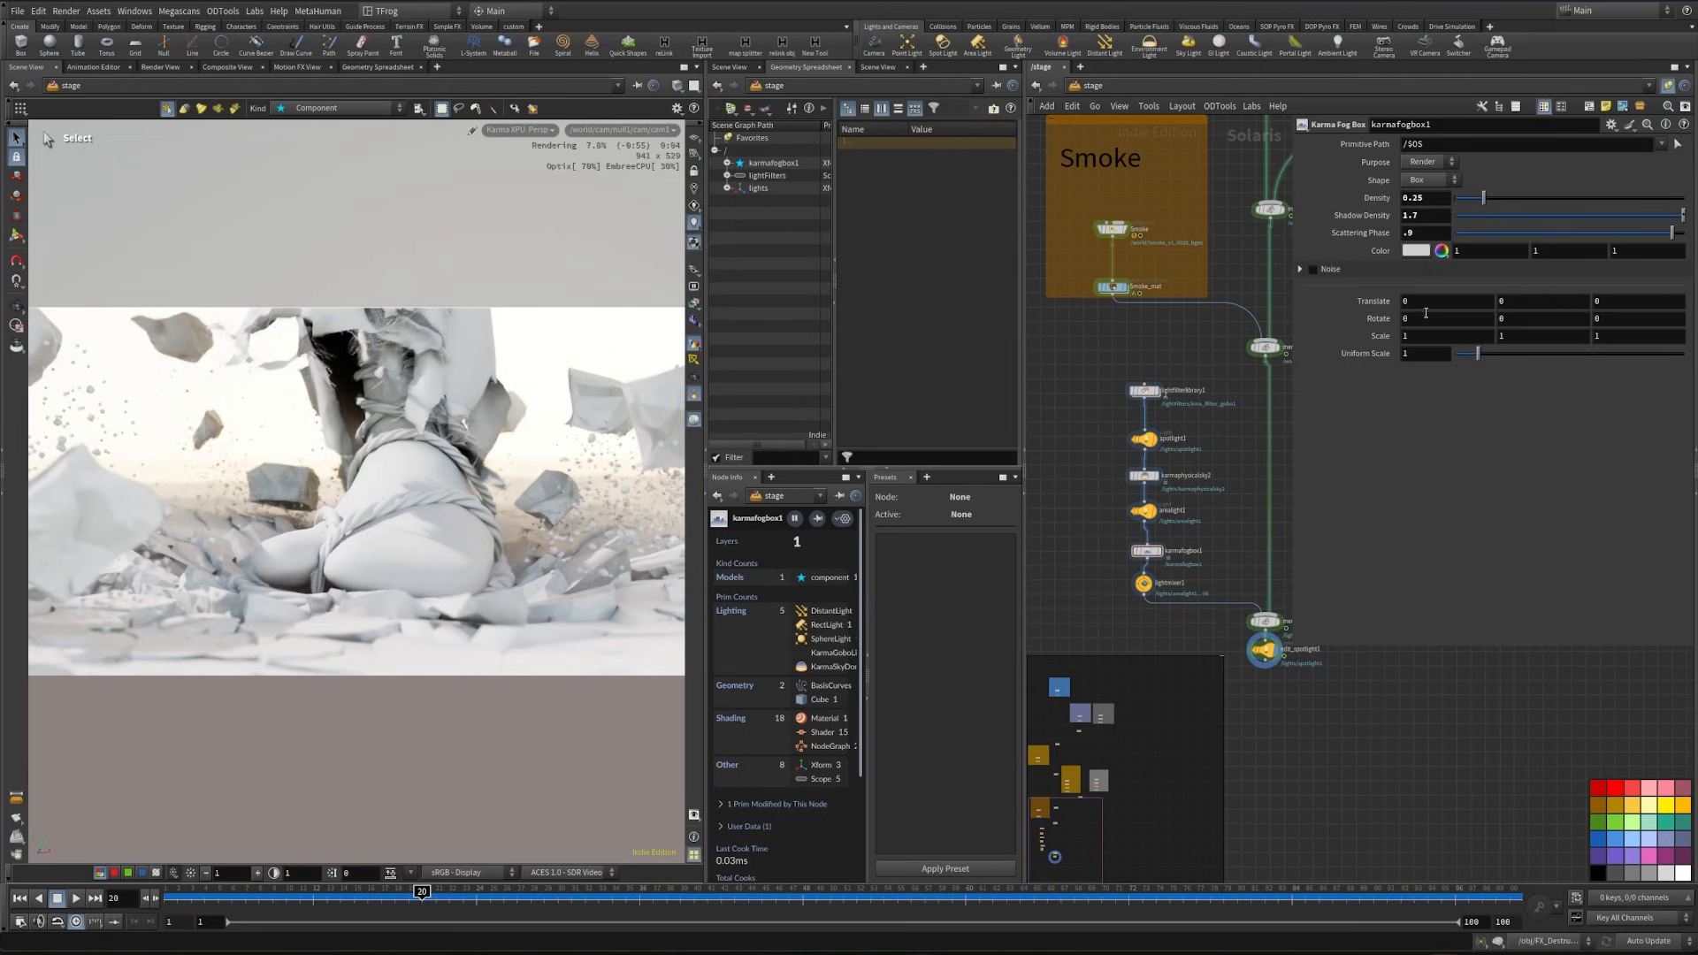
pyautogui.moveTo(1420, 342); pyautogui.dragTo(1366, 351)
pyautogui.write('5')
pyautogui.moveTo(1611, 340); pyautogui.dragTo(1364, 361)
pyautogui.write('5')
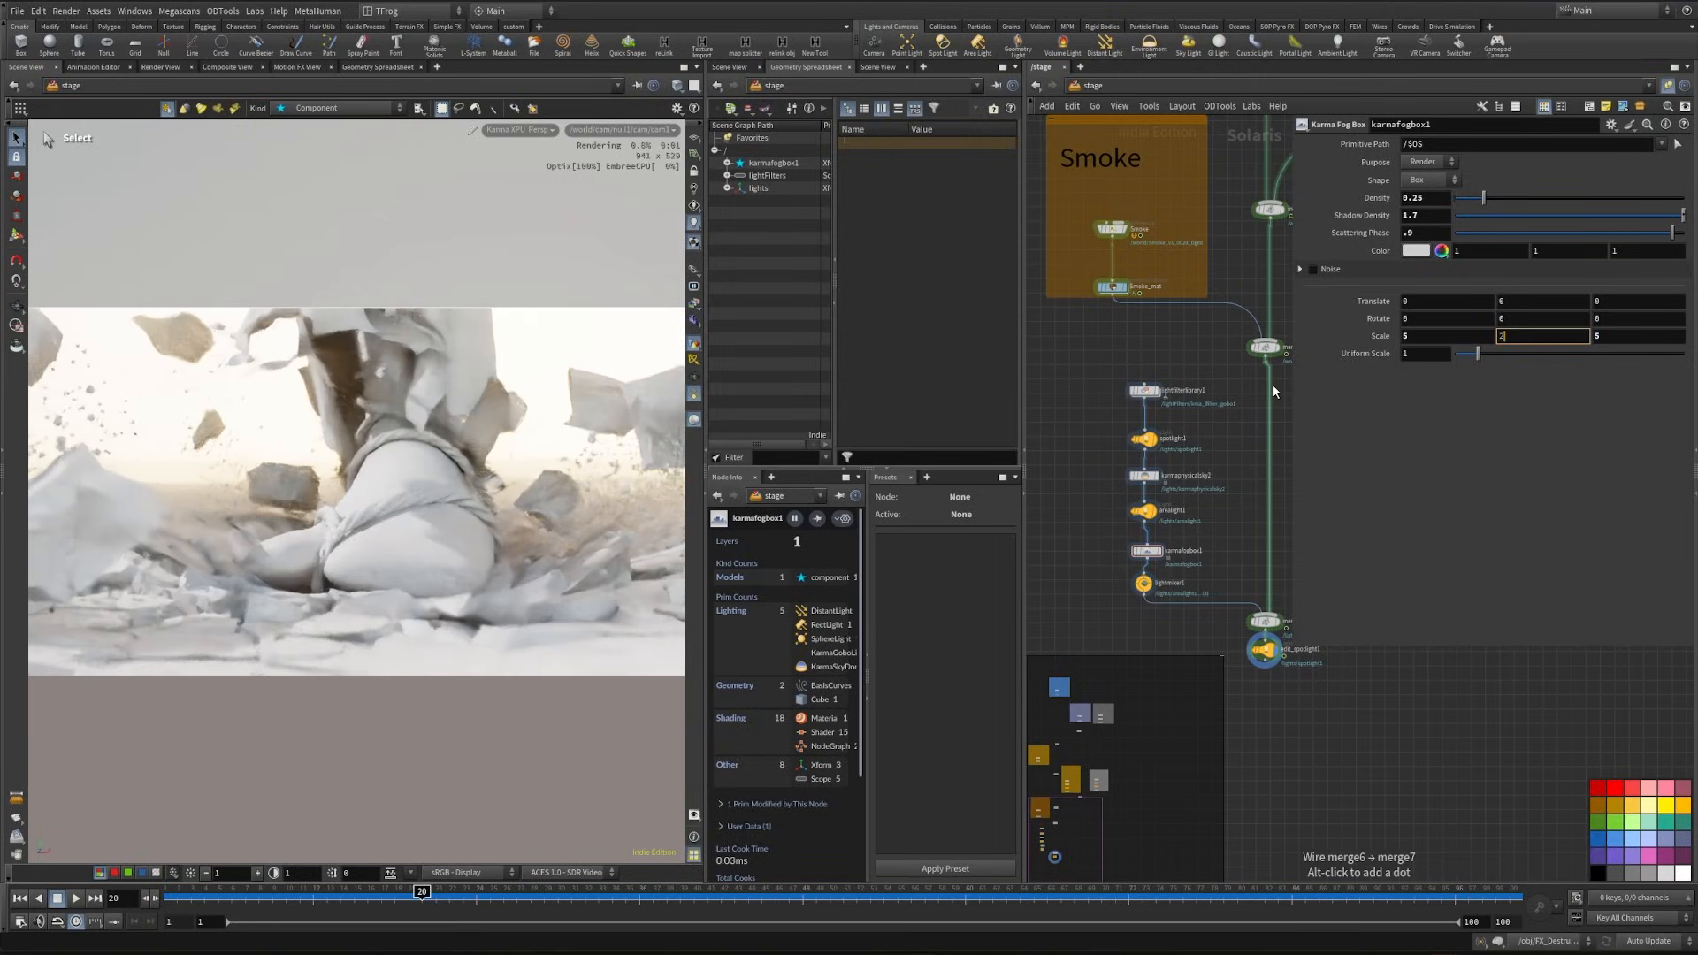
pyautogui.write('2')
pyautogui.press('Return')
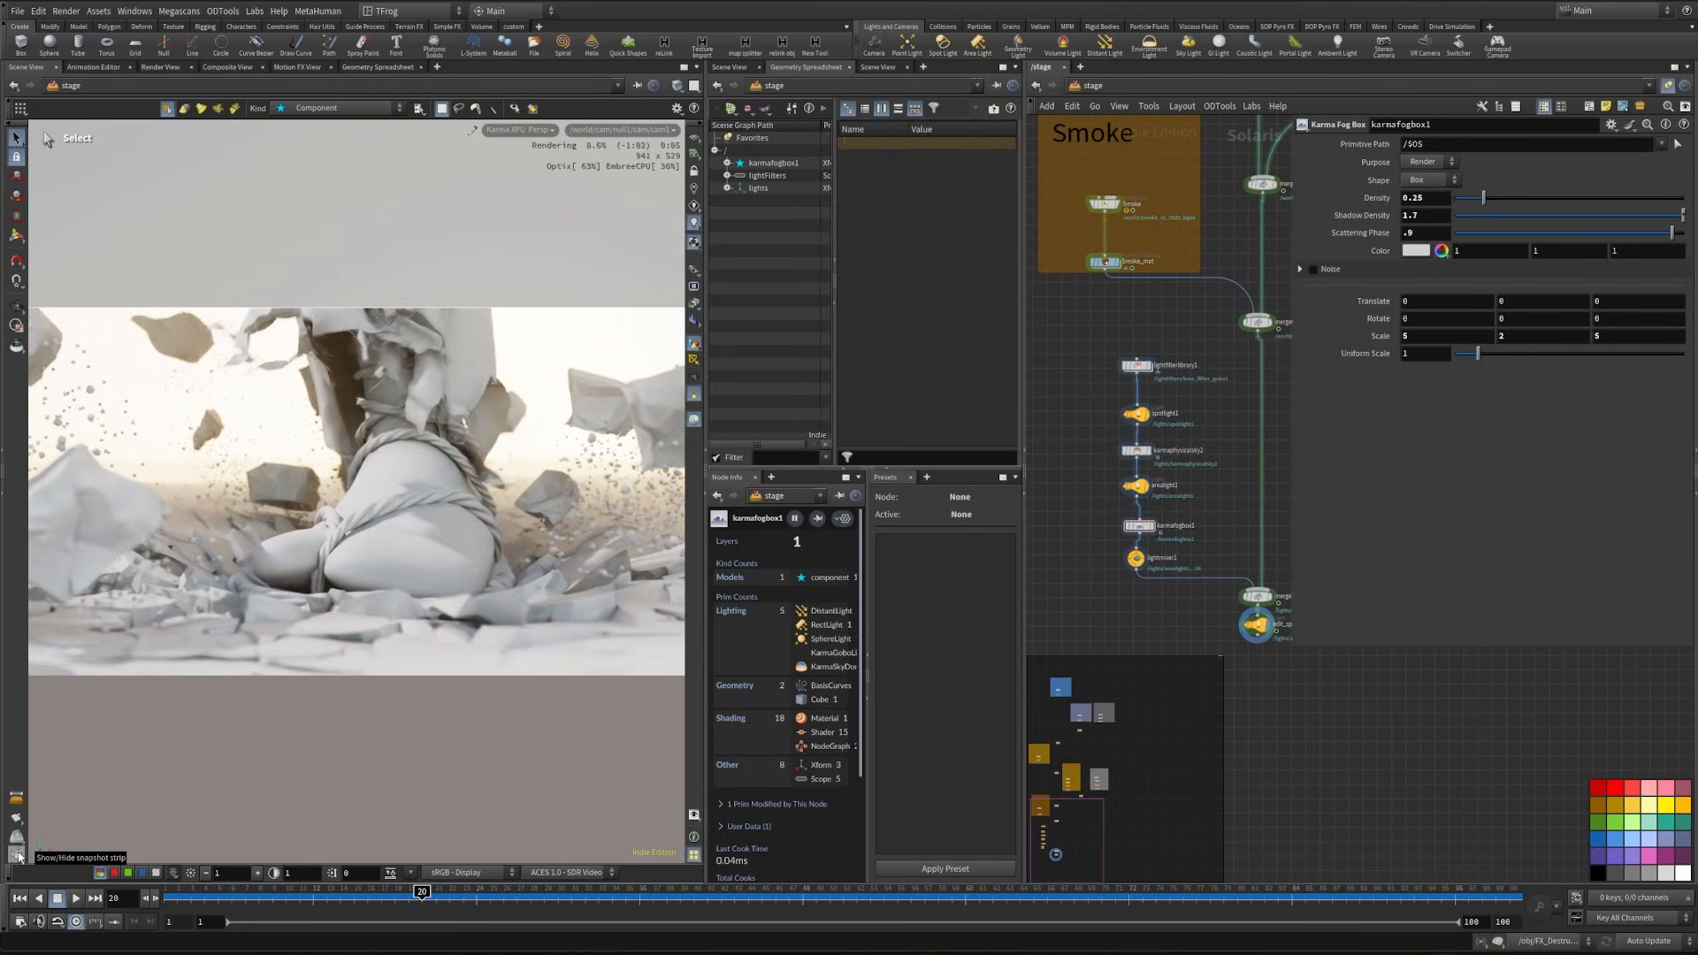
# - Compare a render snapshot of the fog with the live render while the fog box is bypassed, then re-enable the fog box
pyautogui.click(19, 855)
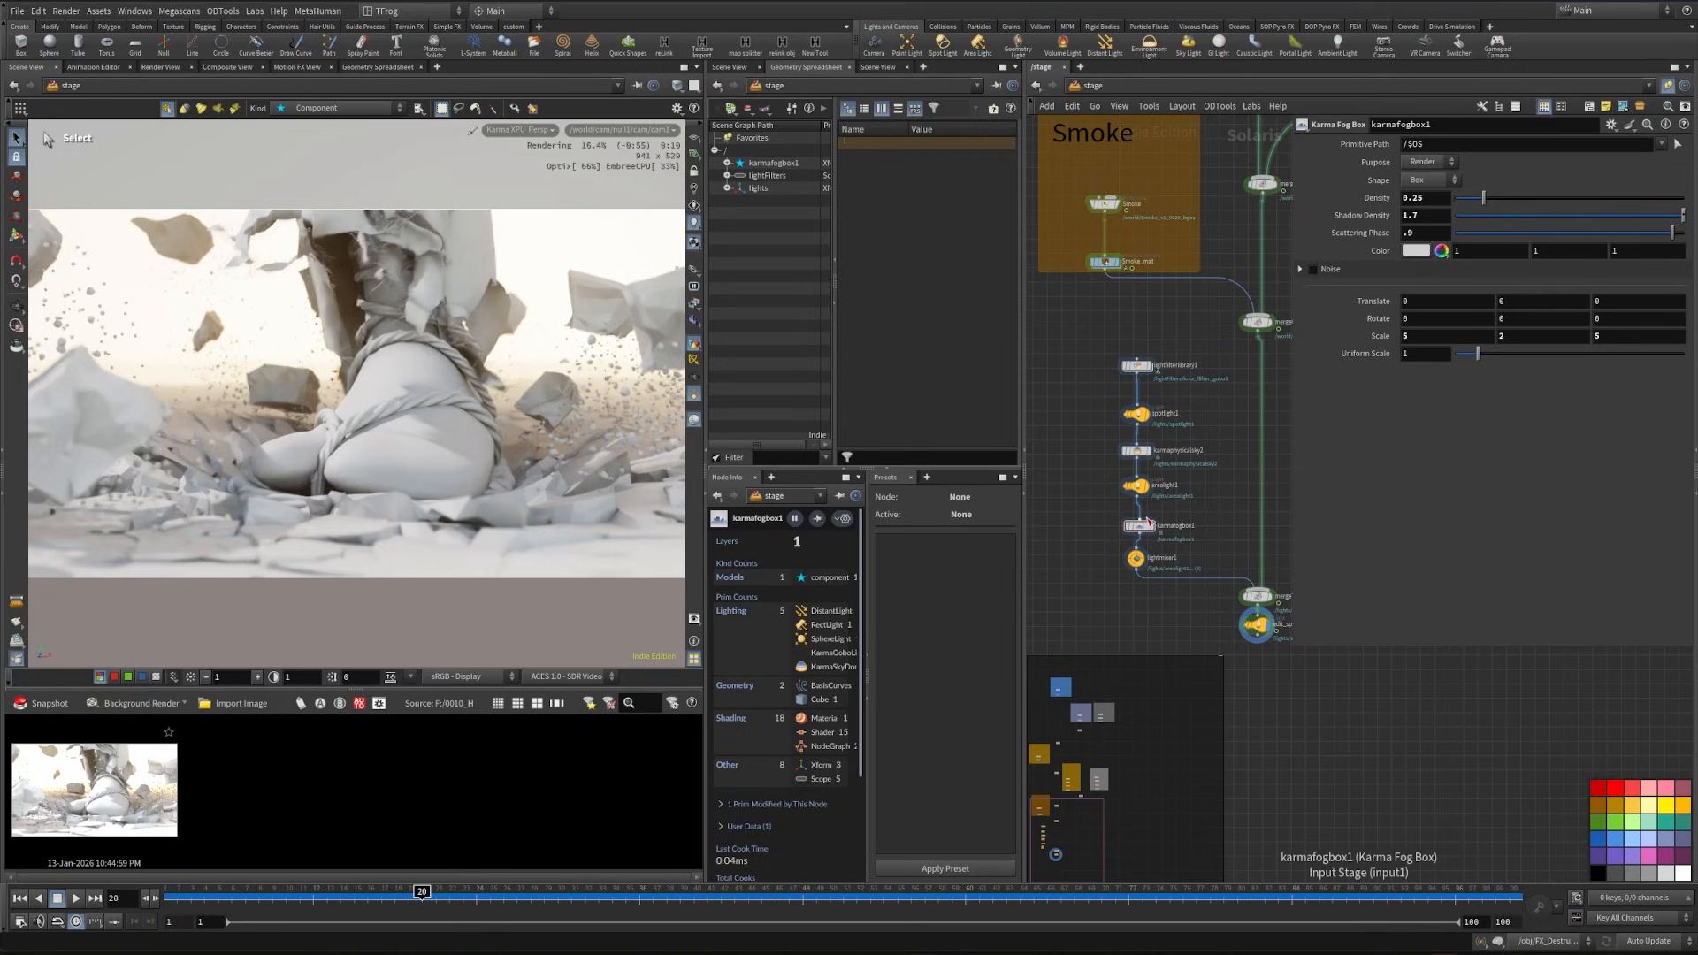
pyautogui.click(1124, 511)
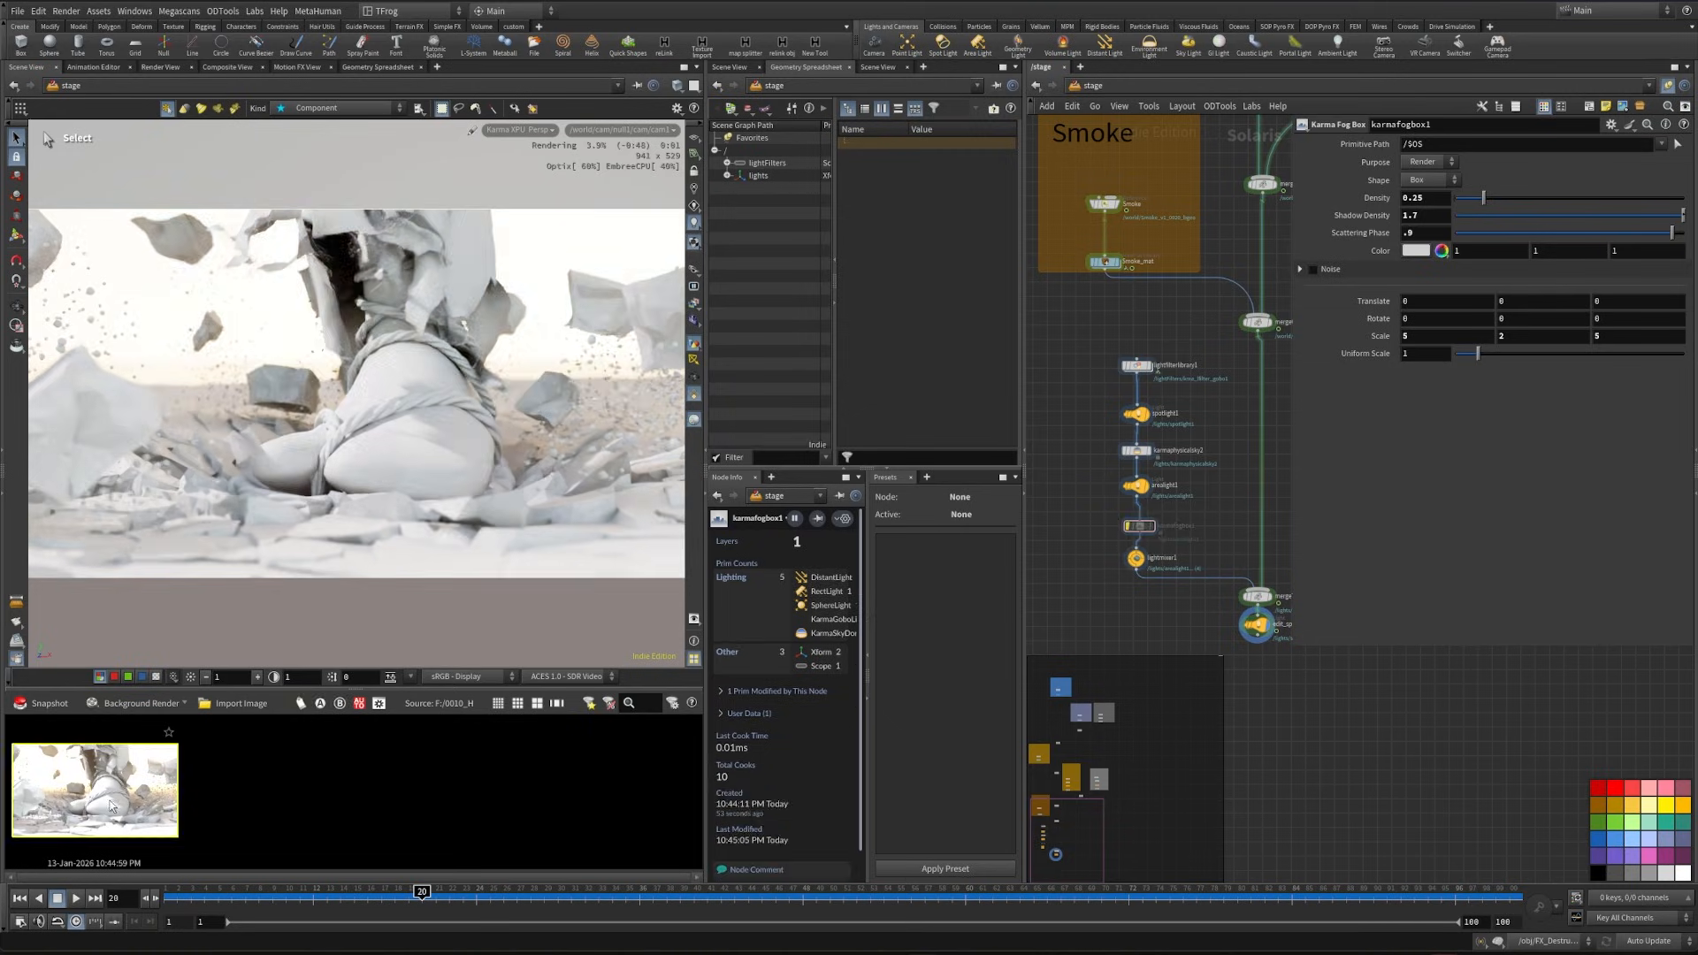
pyautogui.doubleClick(111, 806)
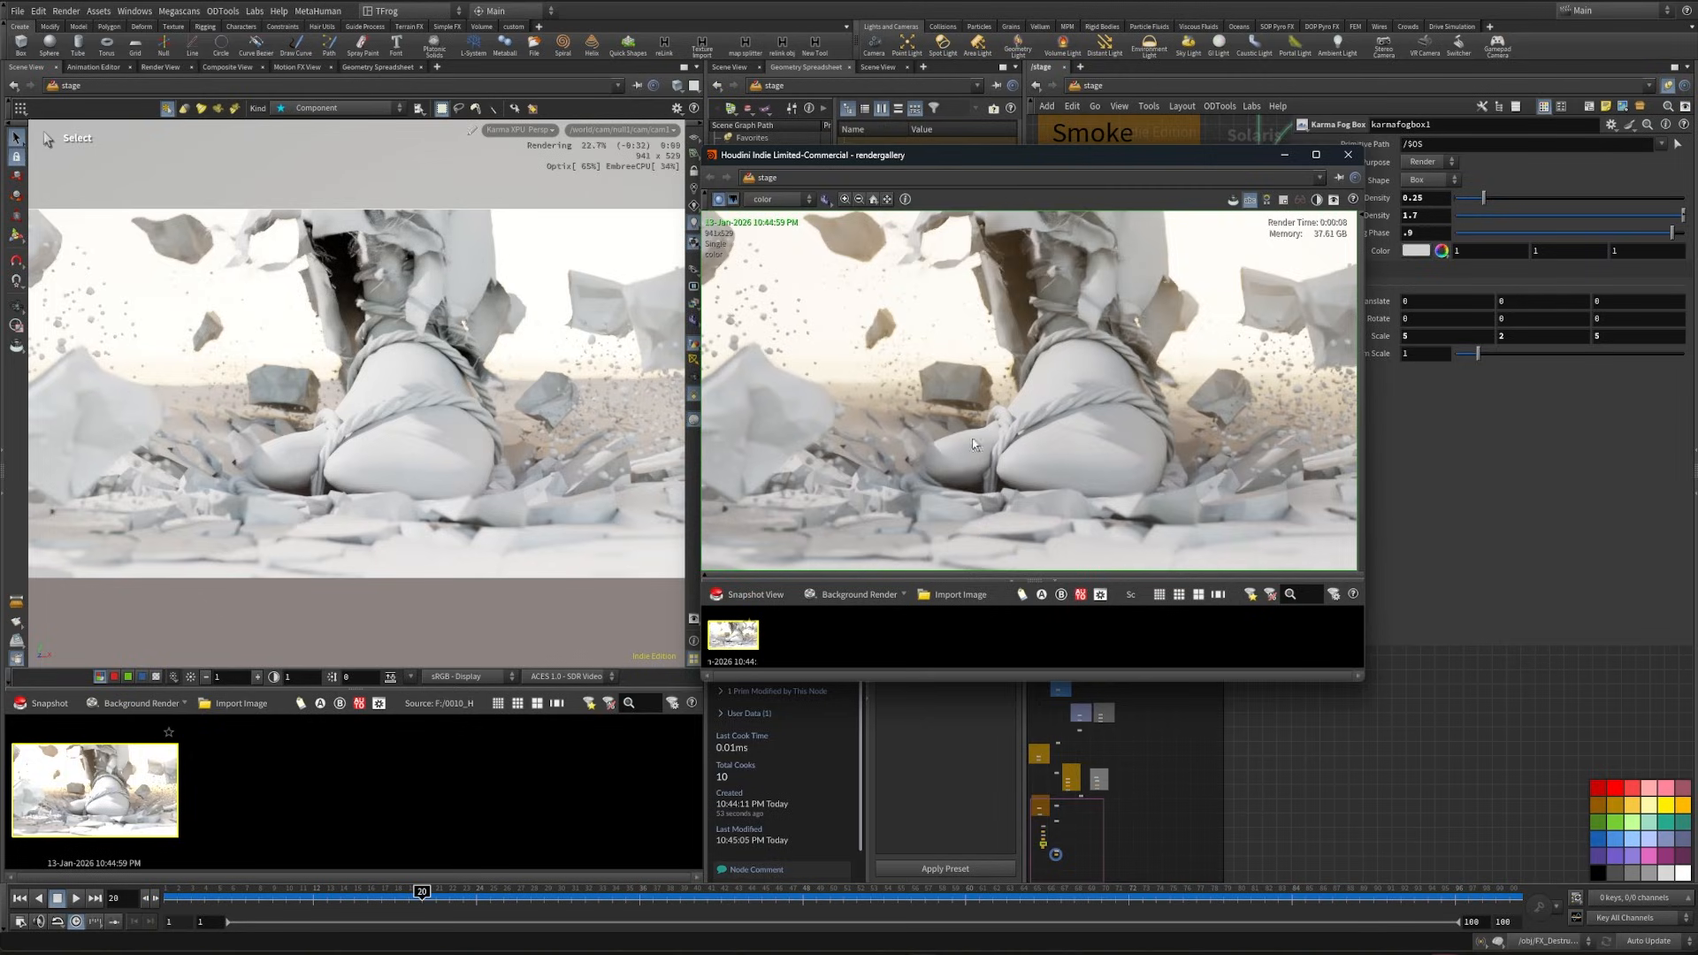
pyautogui.click(1348, 154)
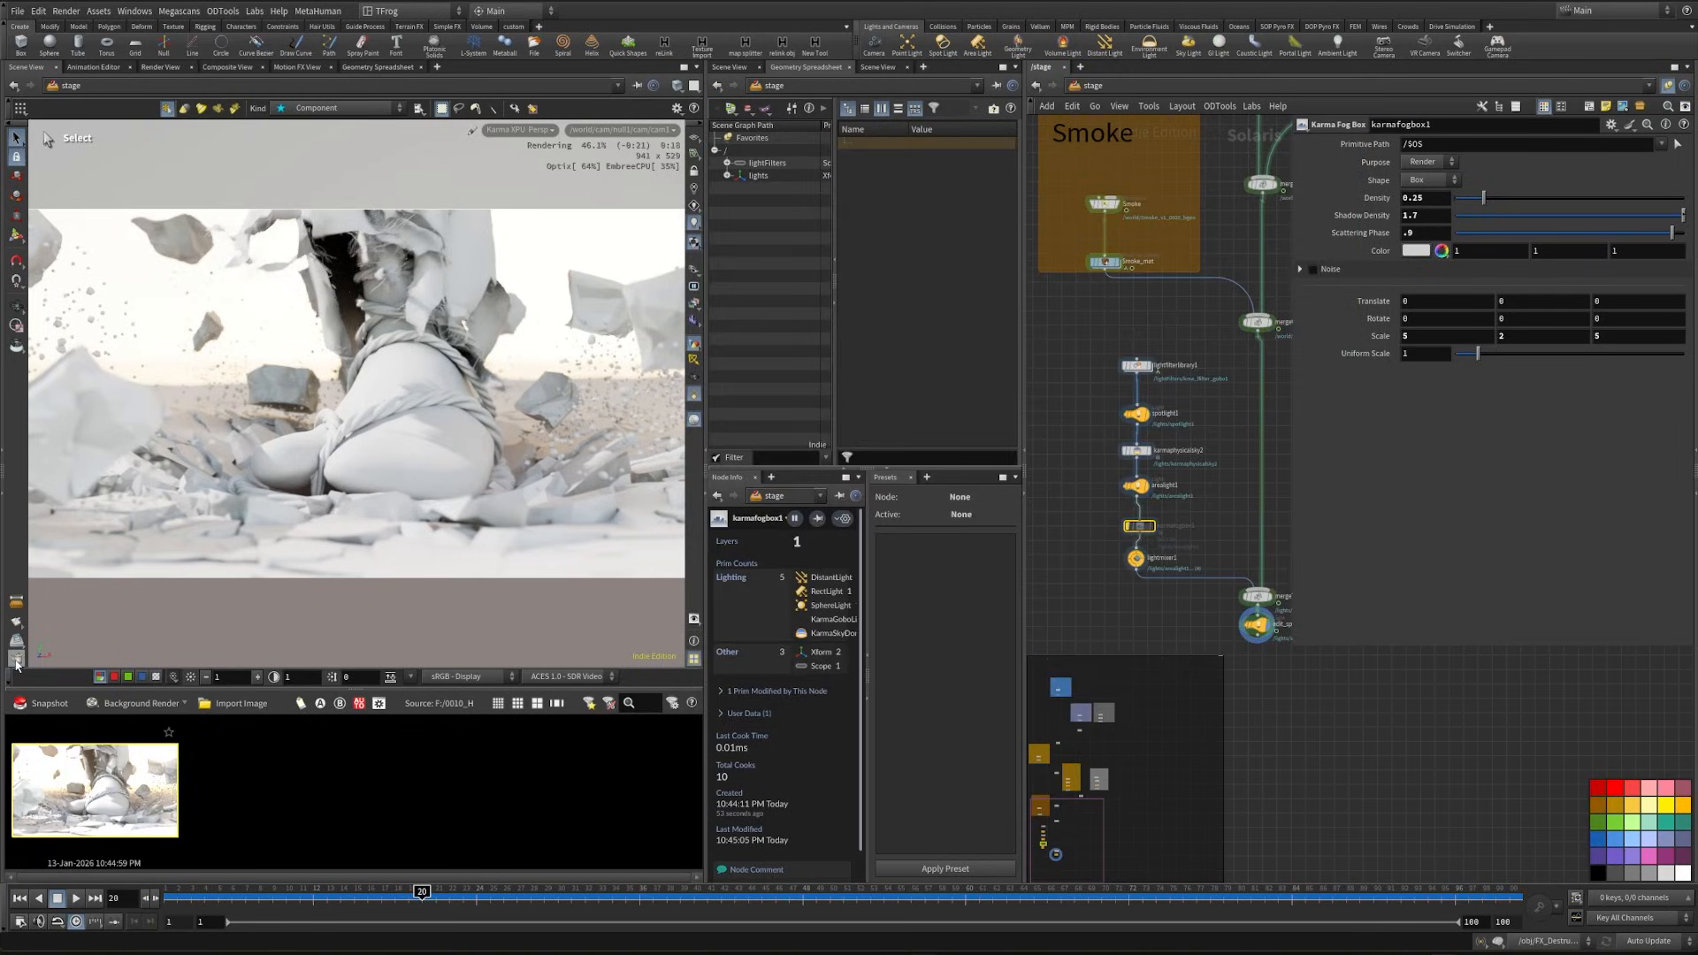
pyautogui.click(15, 661)
pyautogui.click(1127, 526)
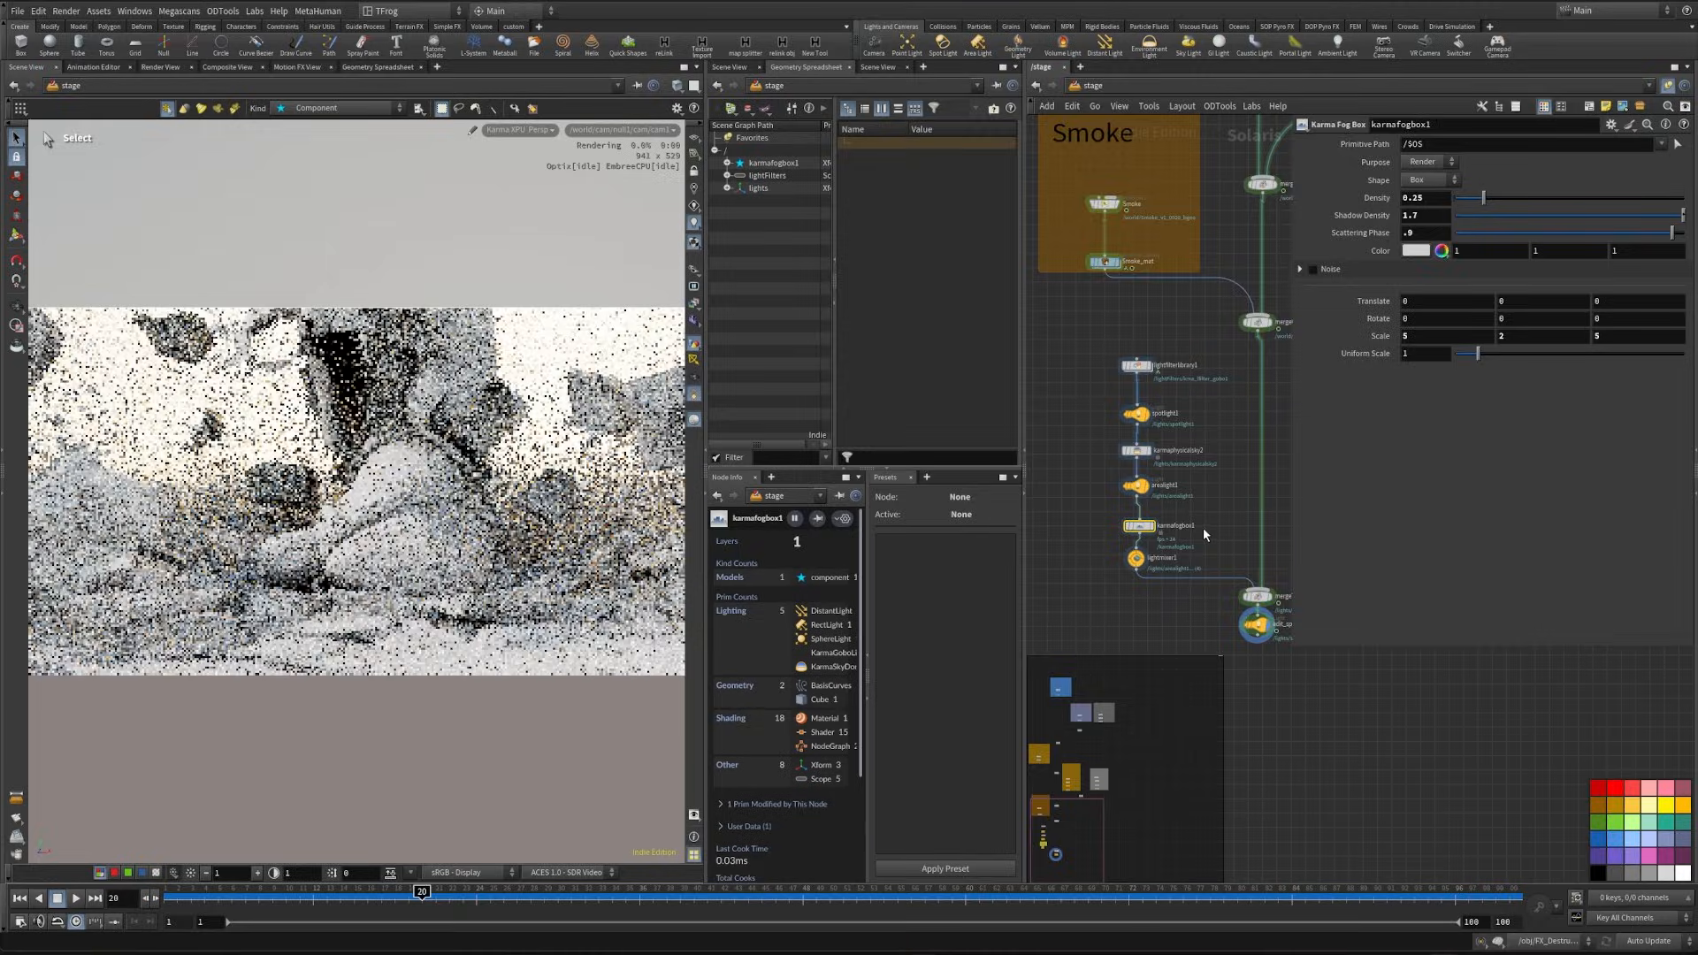
# - Remove the spotlight edit node below merge7, select spotlight1 and try to re-aim it through its own light view
pyautogui.moveTo(1204, 529); pyautogui.dragTo(1103, 530, button='middle')
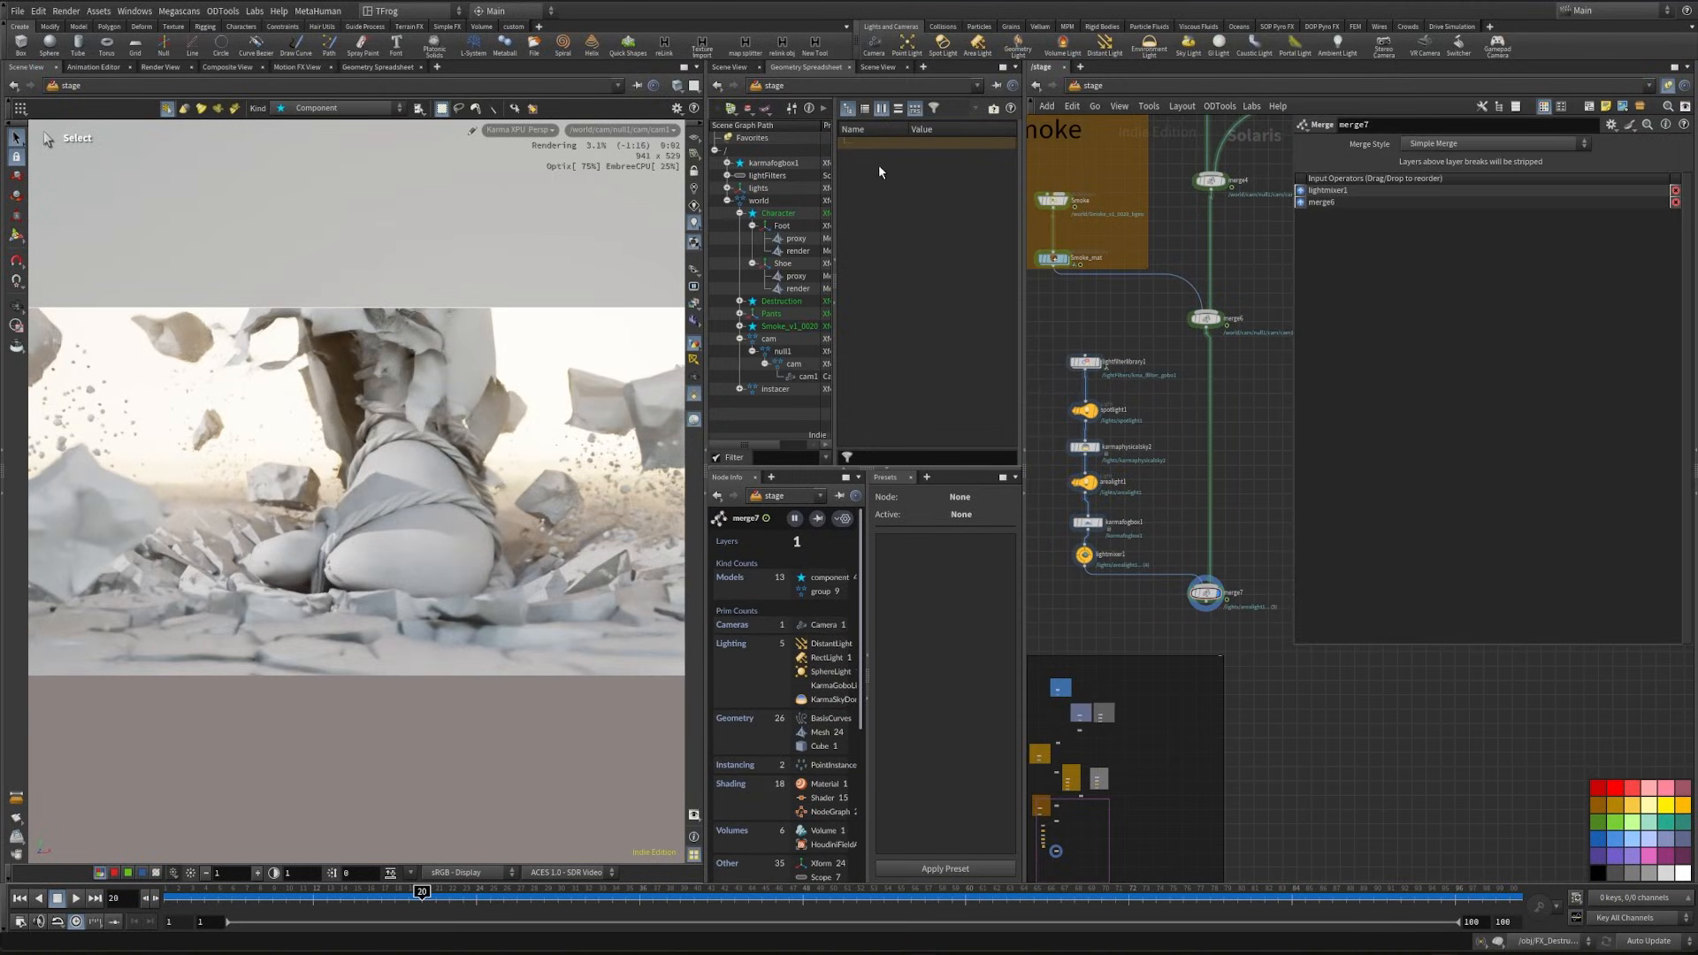
pyautogui.moveTo(1058, 399); pyautogui.dragTo(1118, 419)
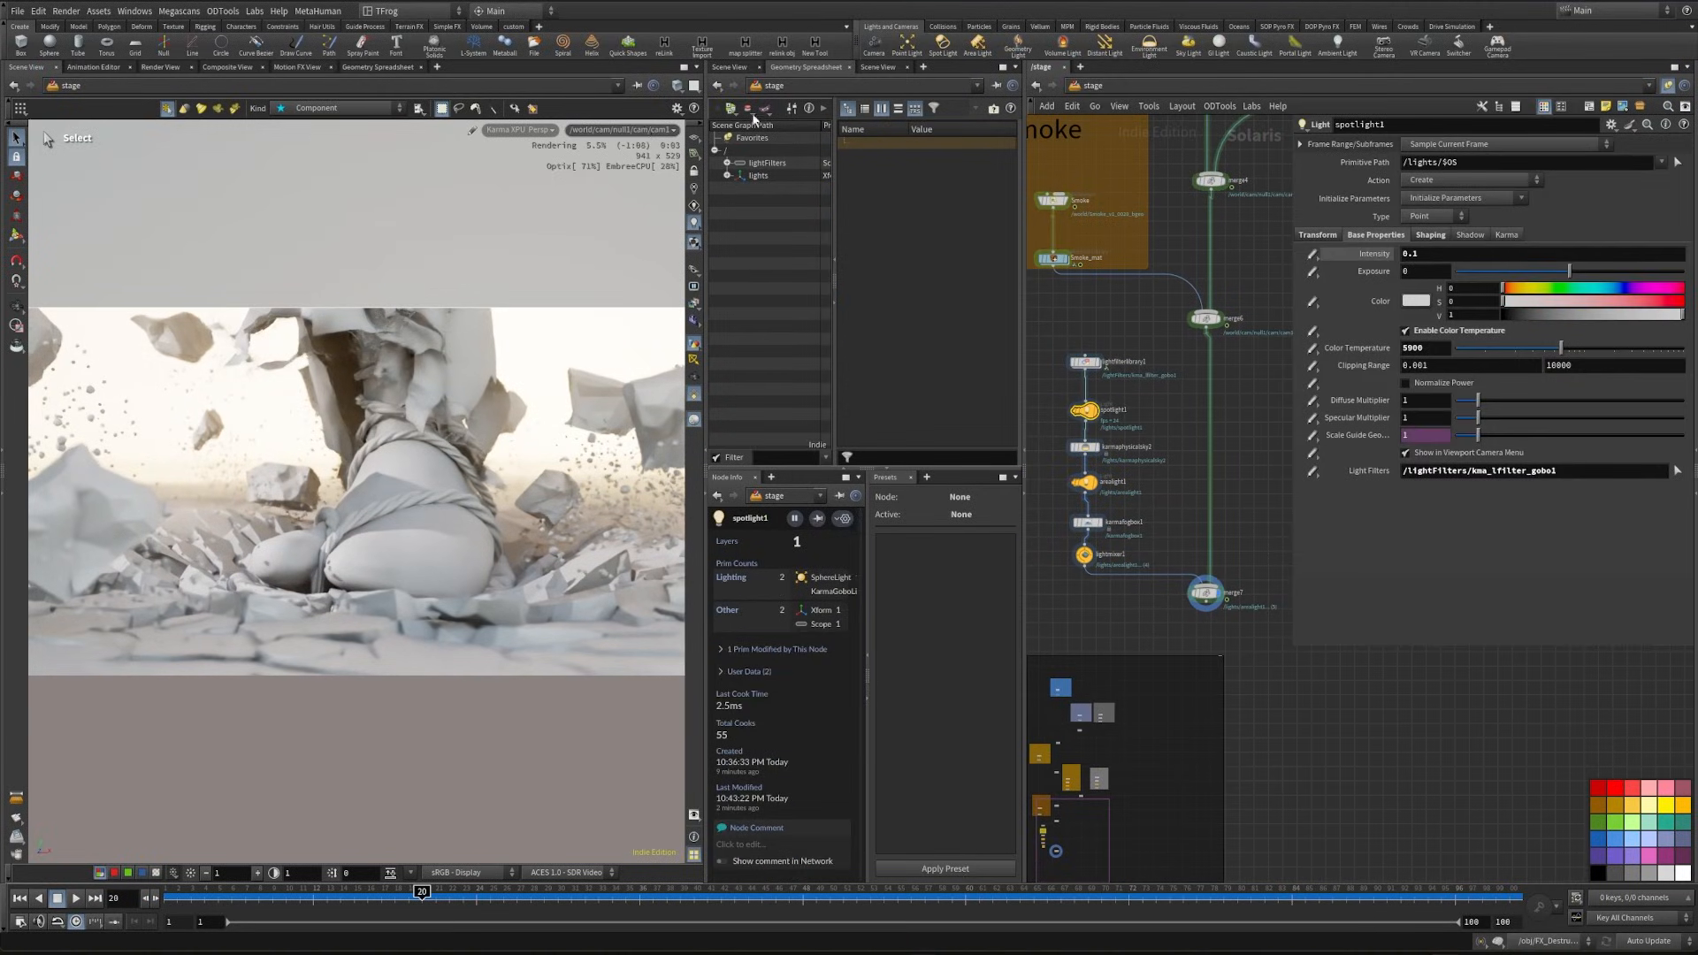
pyautogui.click(877, 67)
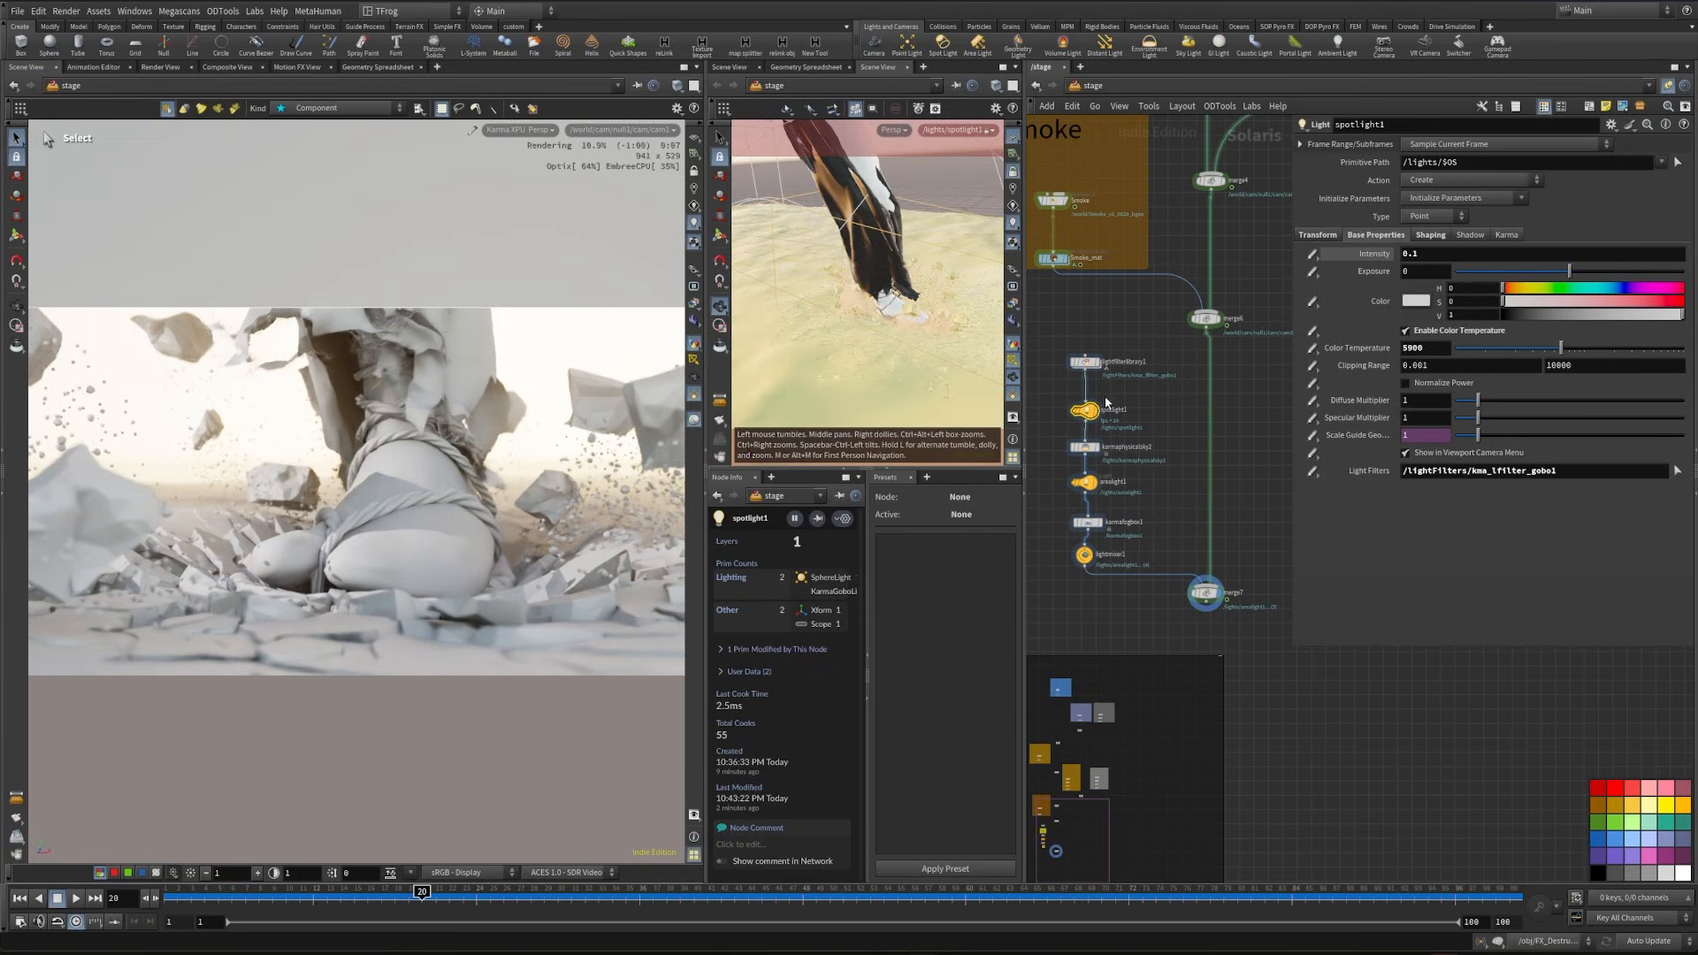
pyautogui.moveTo(894, 296); pyautogui.dragTo(895, 302)
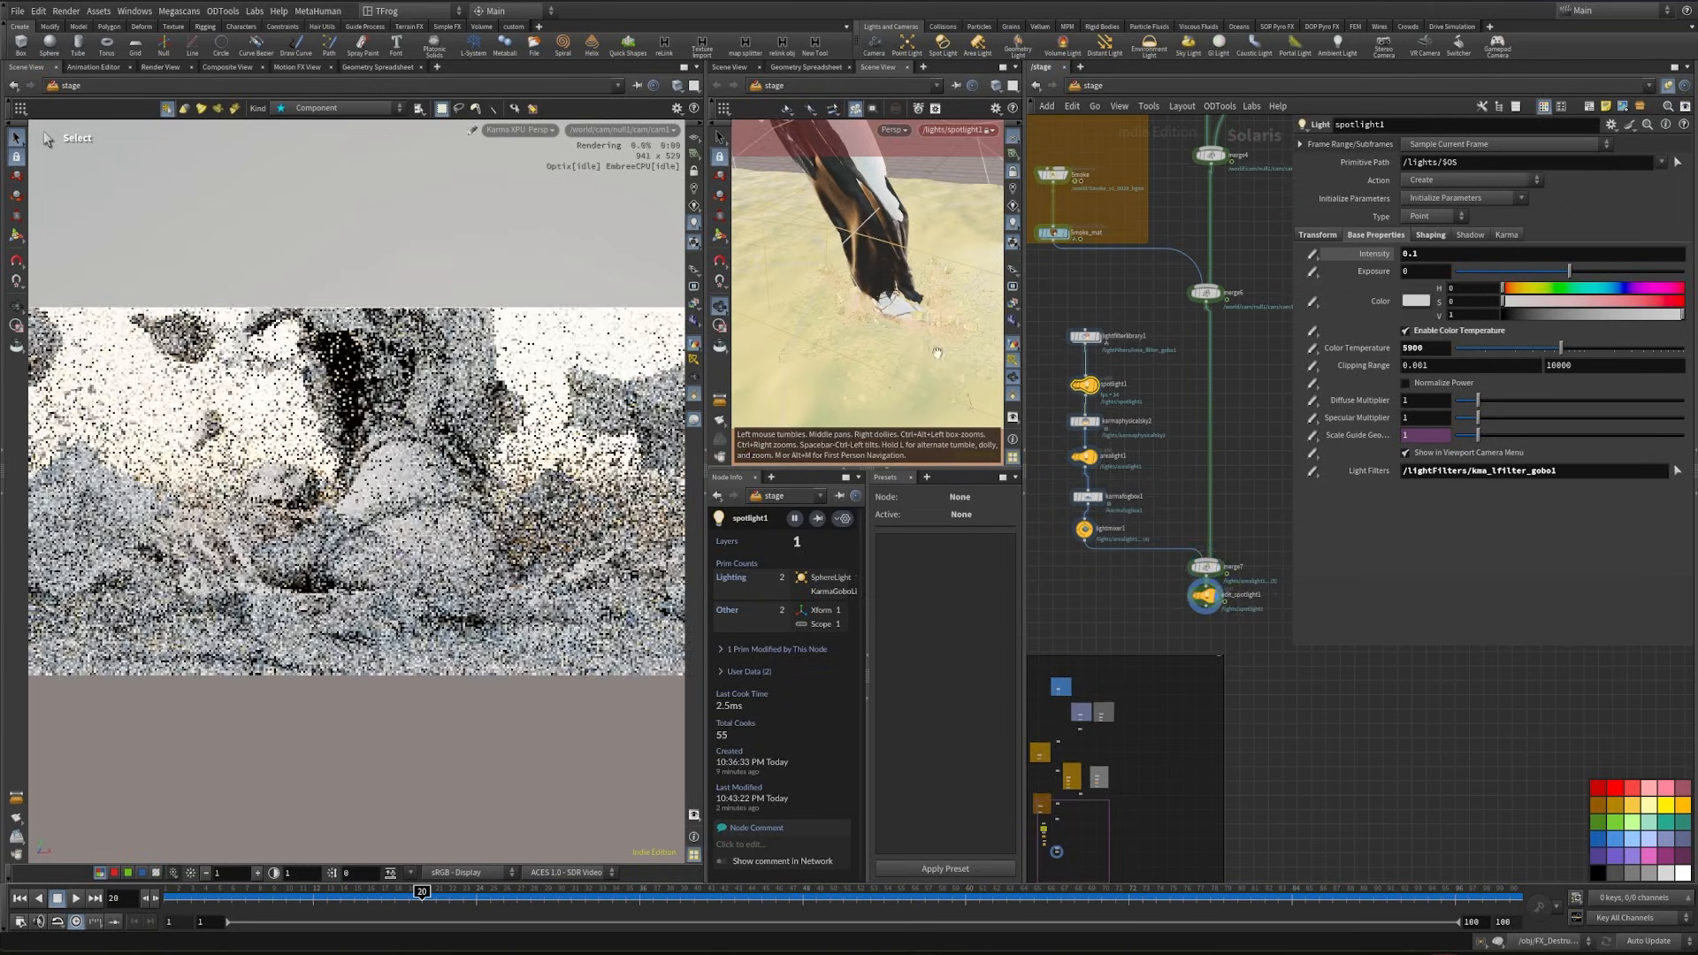
# - Undo the last spotlight and network changes and set the main viewport back to Karma XPU rendering
pyautogui.hotkey('ctrl', 'z')
pyautogui.hotkey('ctrl', 'z')
pyautogui.hotkey('ctrl', 'z')
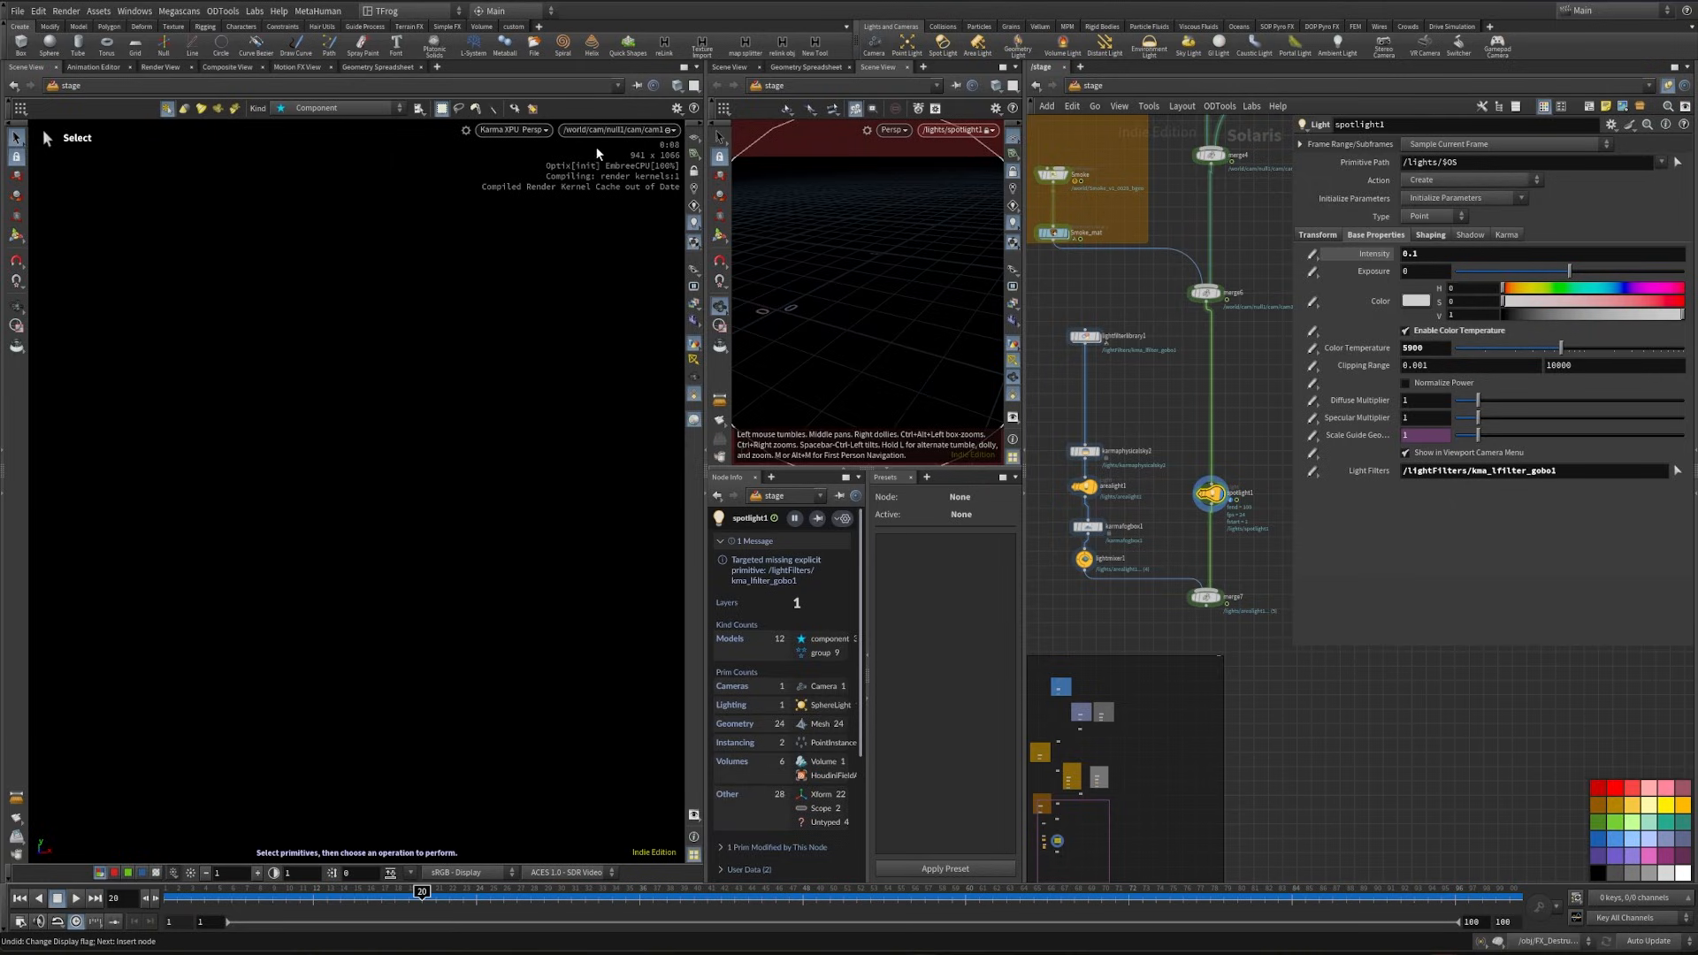
pyautogui.click(569, 158)
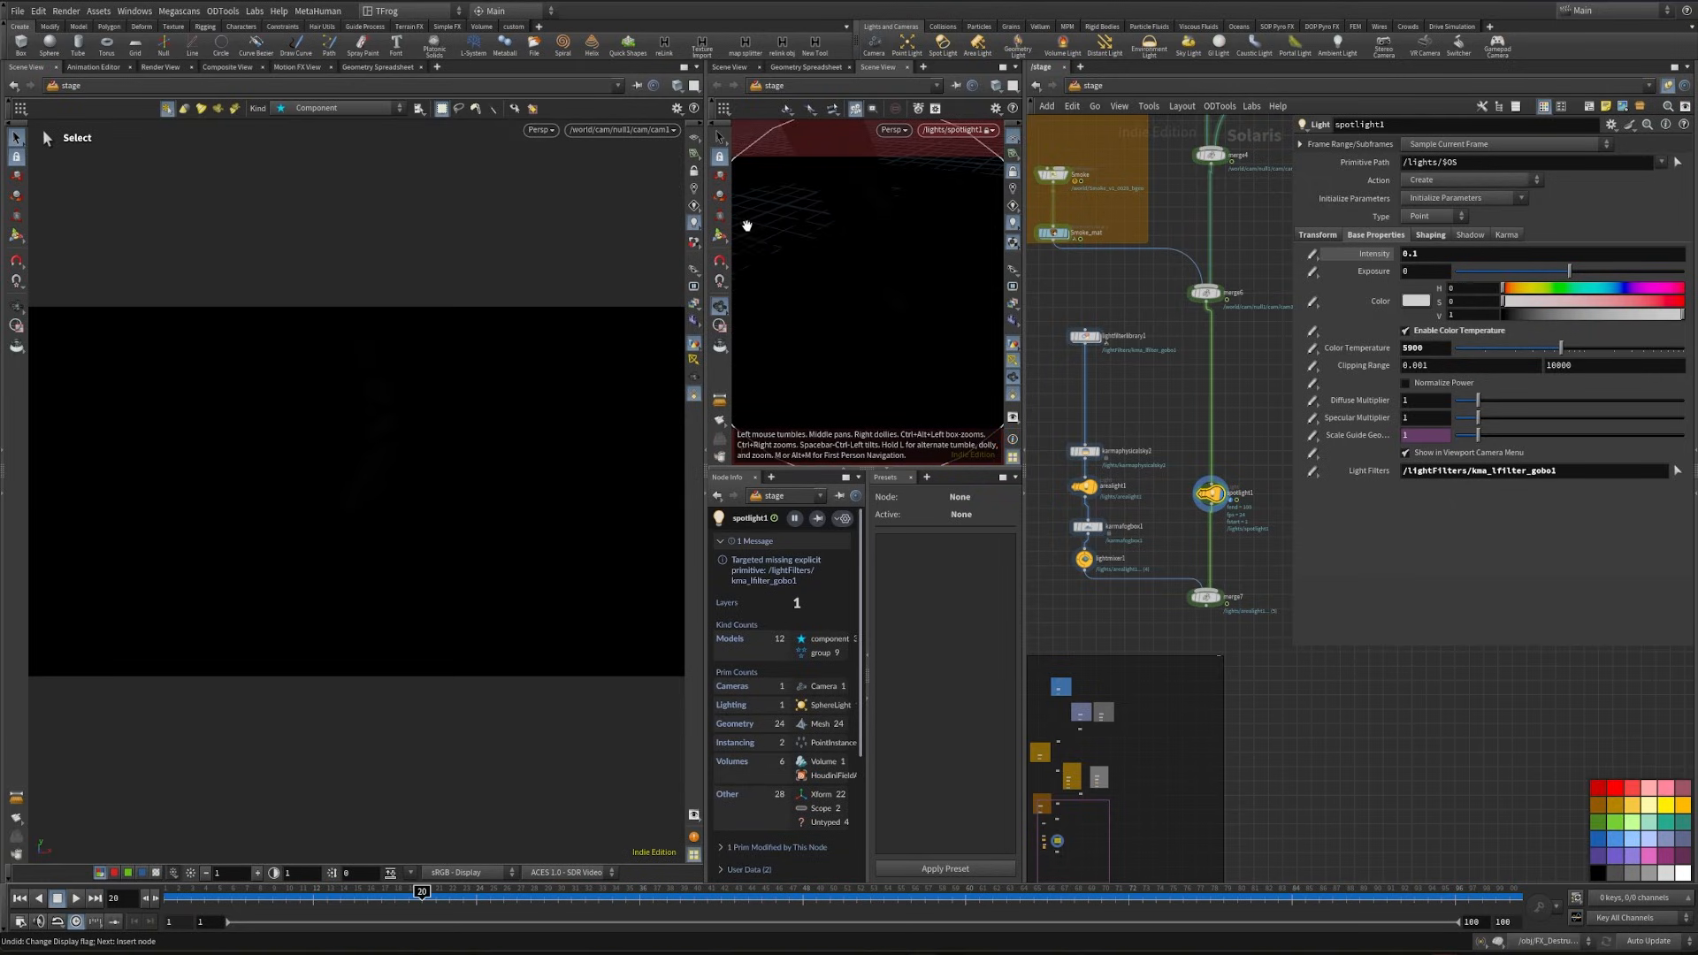
pyautogui.click(539, 130)
pyautogui.click(566, 203)
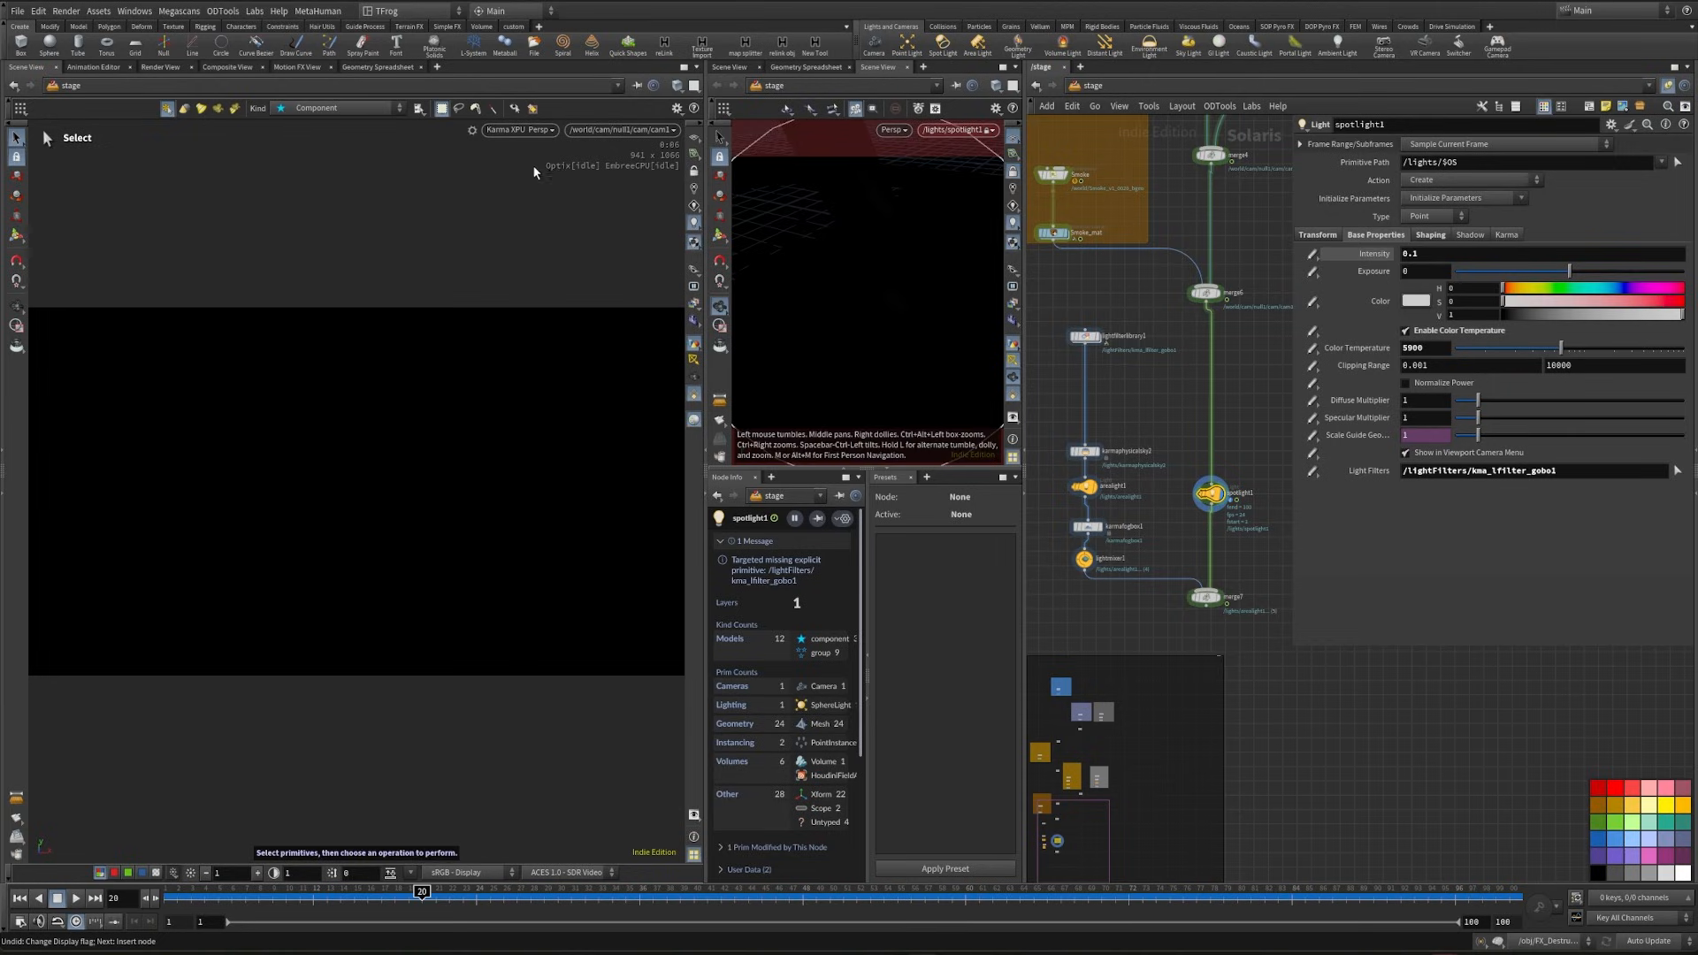
# - Raise spotlight1's exposure to 3 and up to 7, and re-aim the spotlight at the foot impact through its light view
pyautogui.write('3')
pyautogui.press('Return')
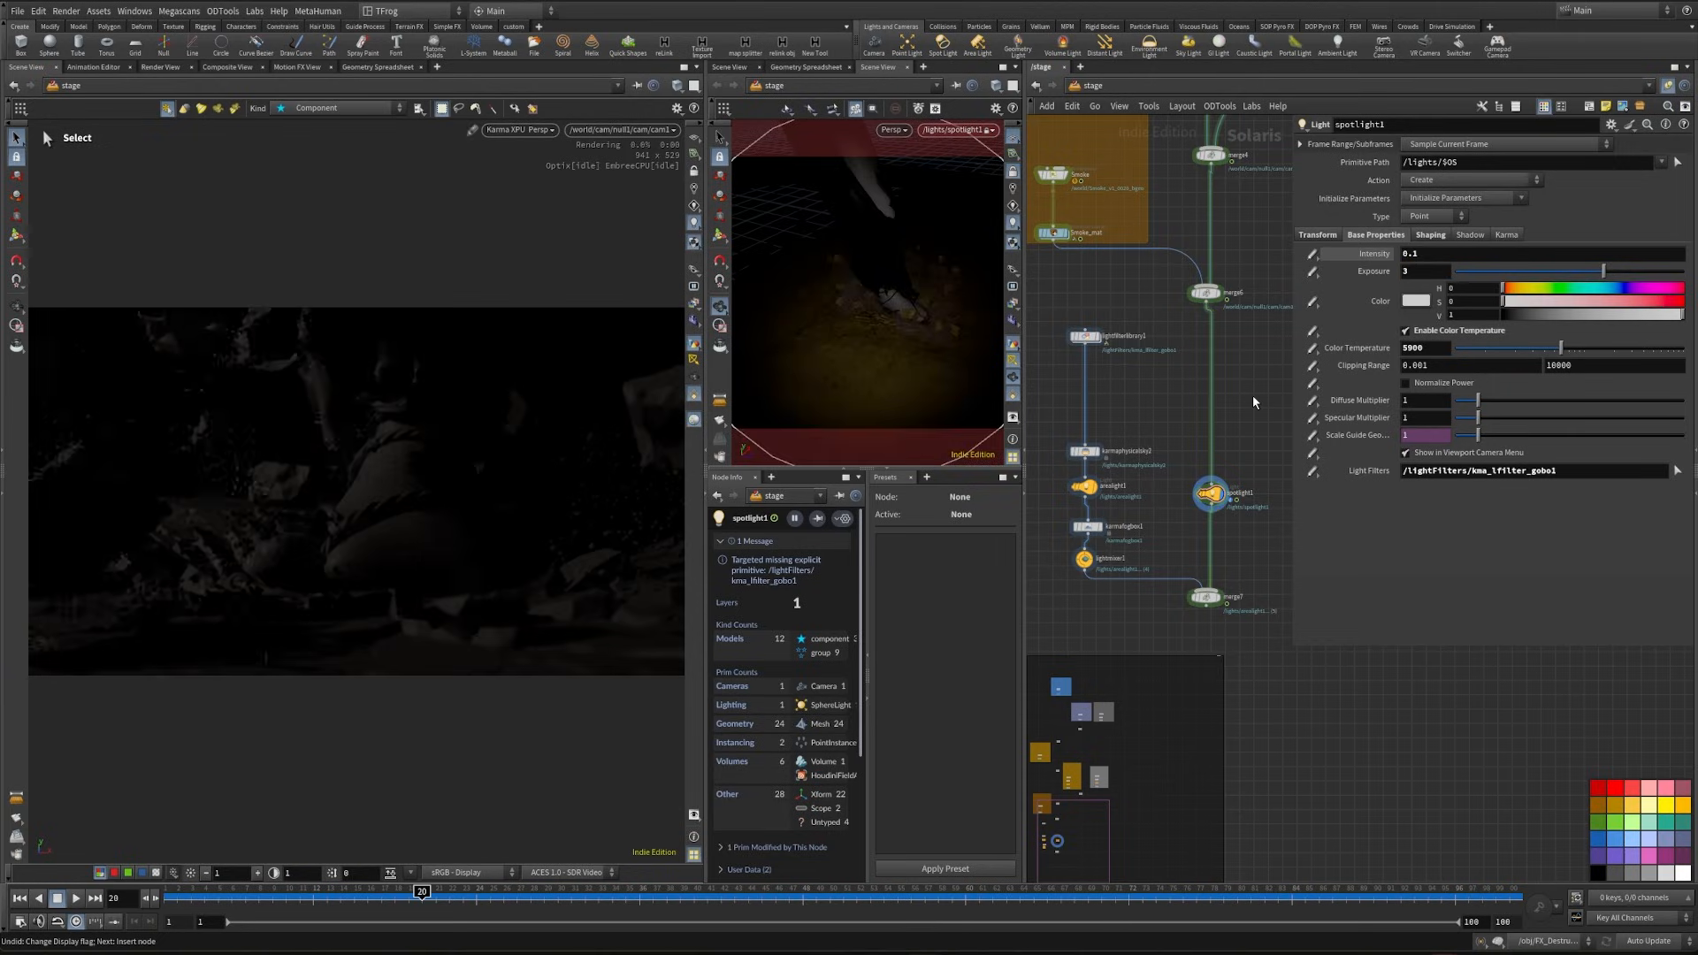
pyautogui.moveTo(1381, 278); pyautogui.dragTo(1268, 355)
pyautogui.write('5')
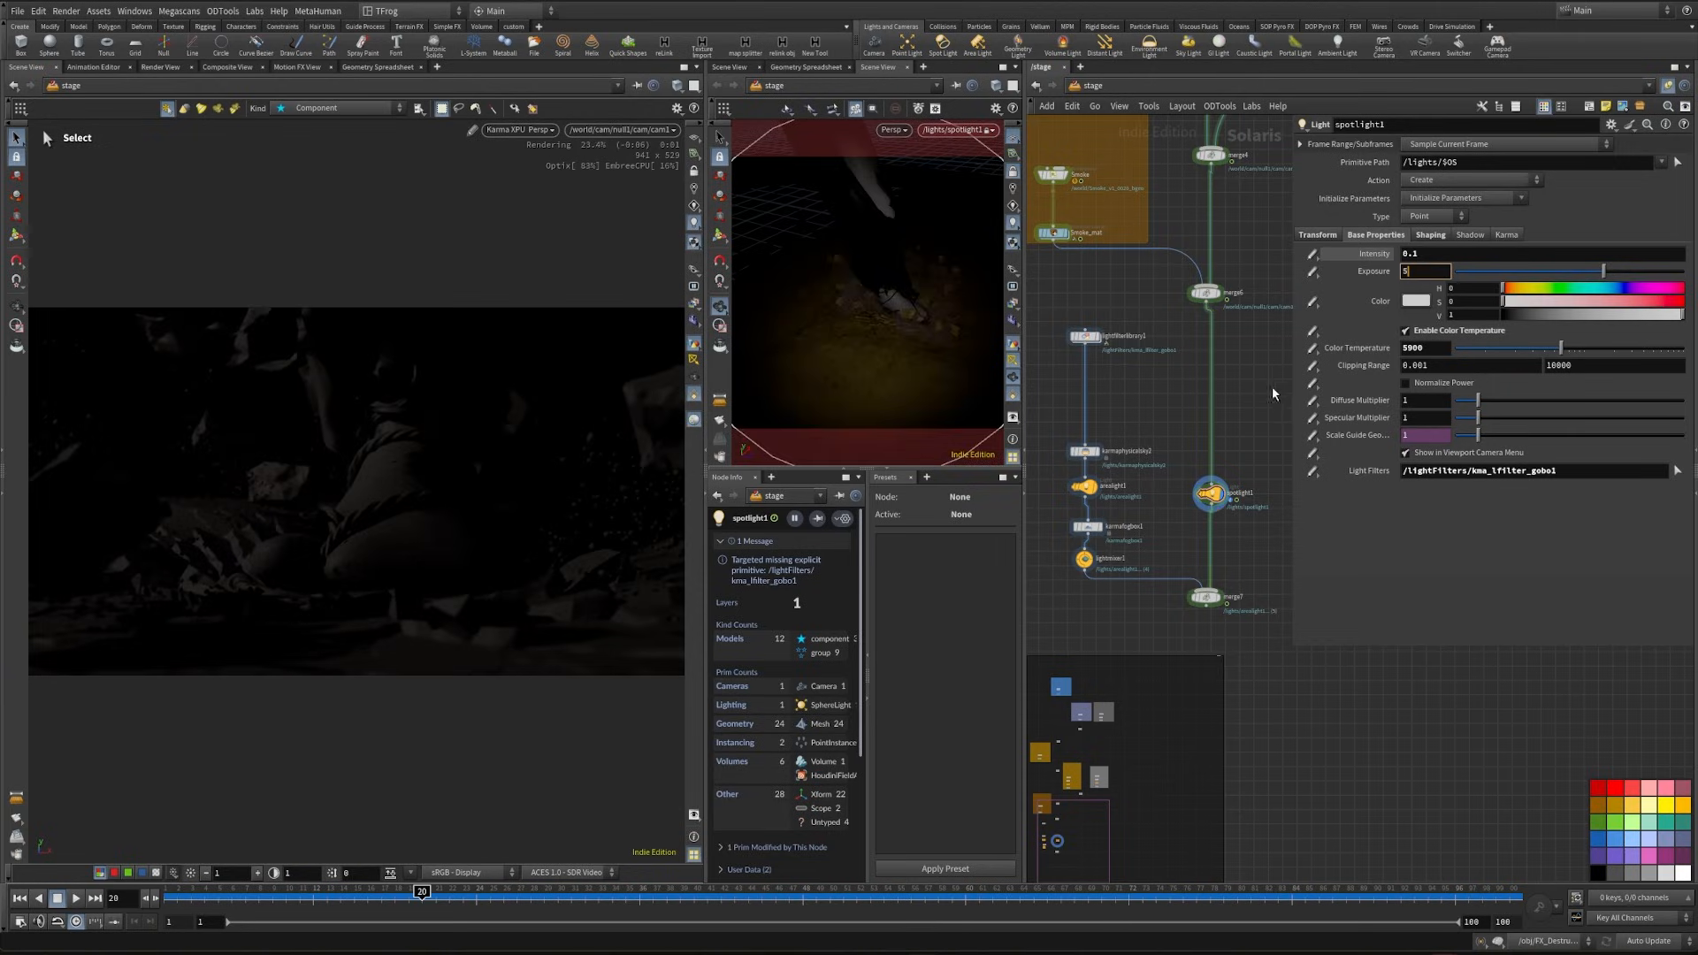
pyautogui.press('Return')
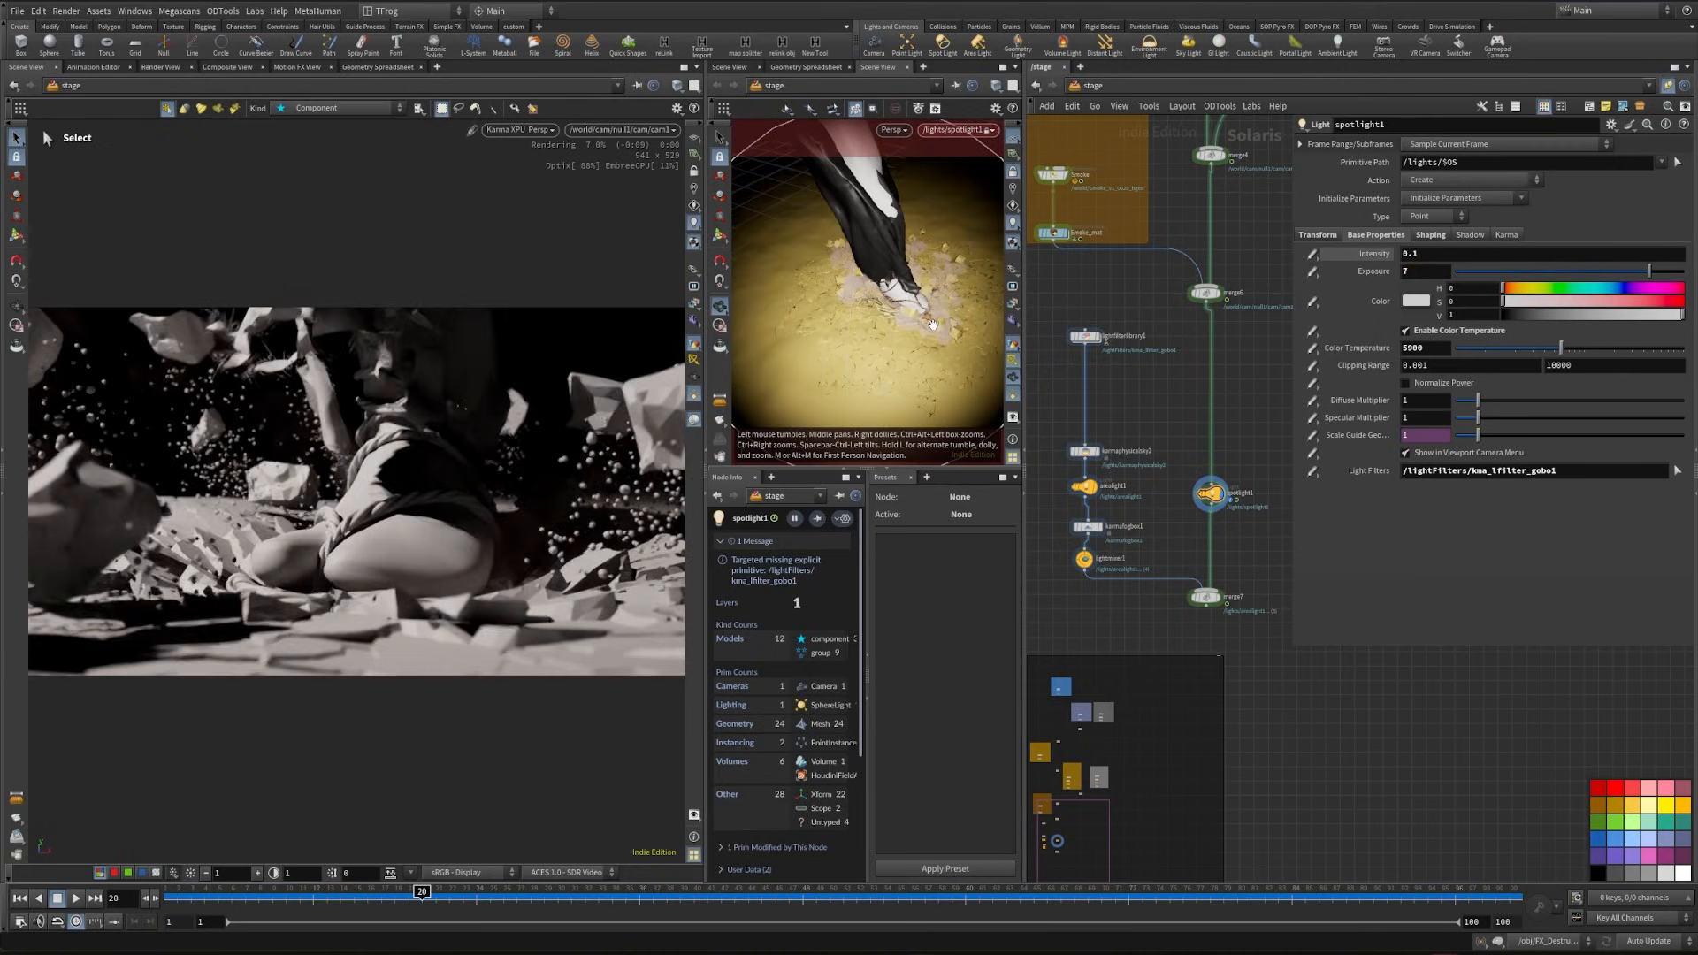
pyautogui.moveTo(931, 333); pyautogui.dragTo(769, 422)
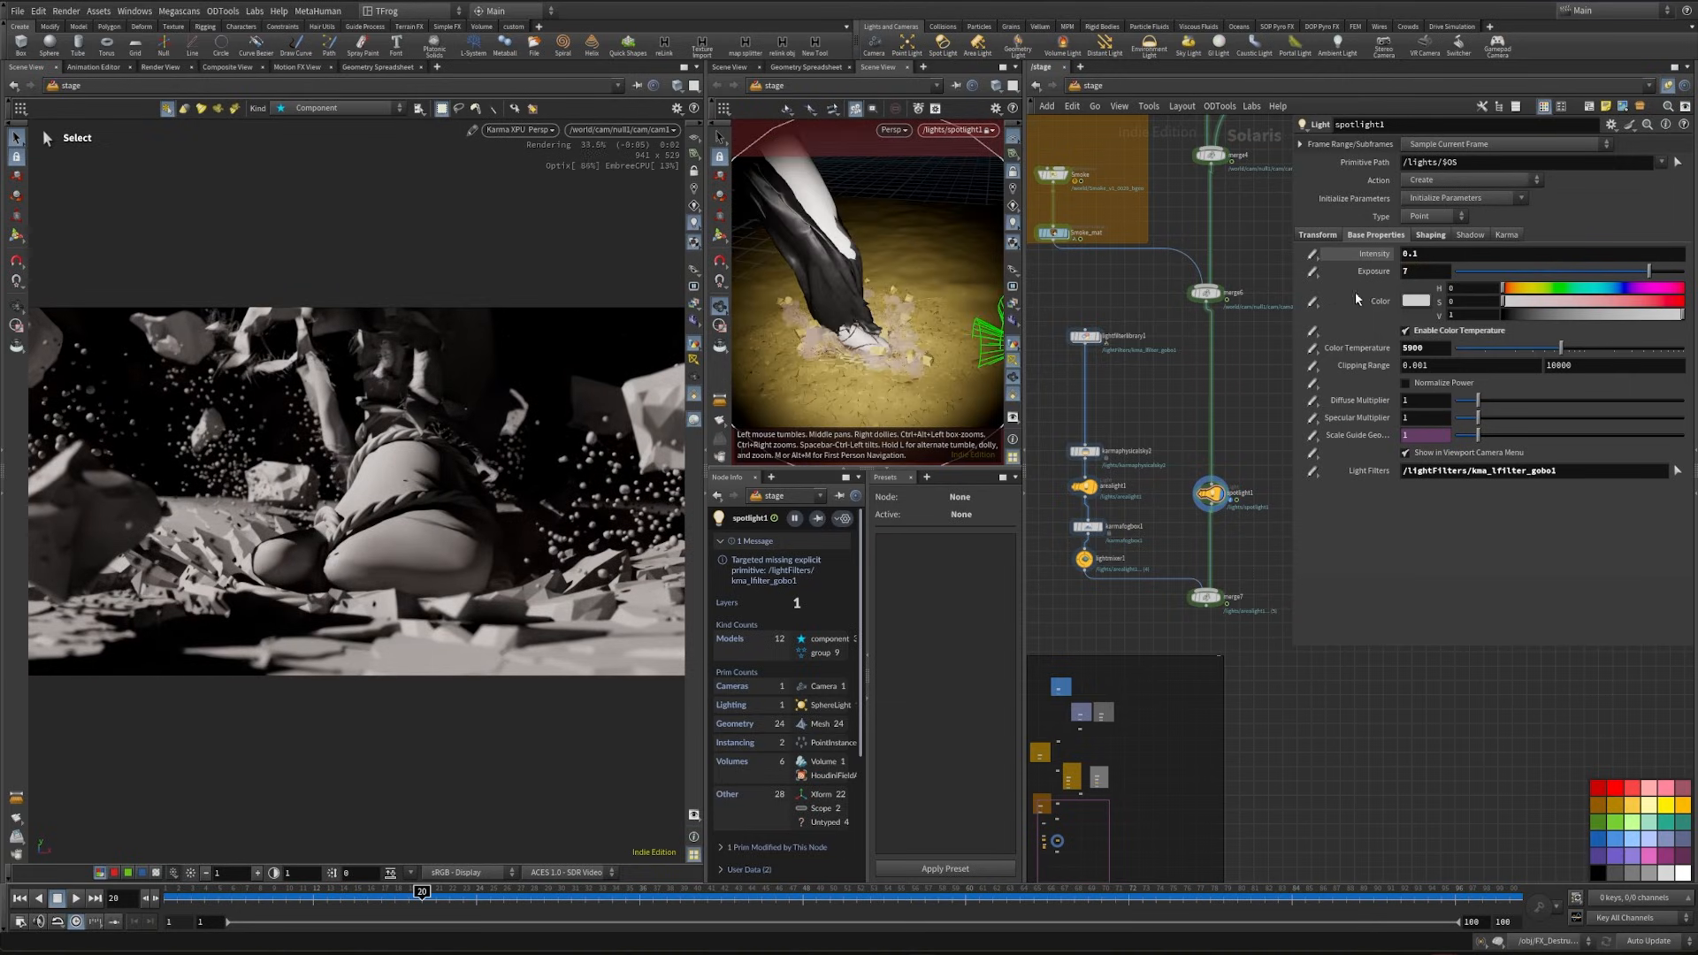
# - Reset spotlight1's exposure to 0, insert it between lightfilterlibrary1 and karmaphysicalsky2, and display merge7
pyautogui.moveTo(1426, 270); pyautogui.dragTo(1288, 337)
pyautogui.write('0')
pyautogui.moveTo(1210, 493); pyautogui.dragTo(1083, 395)
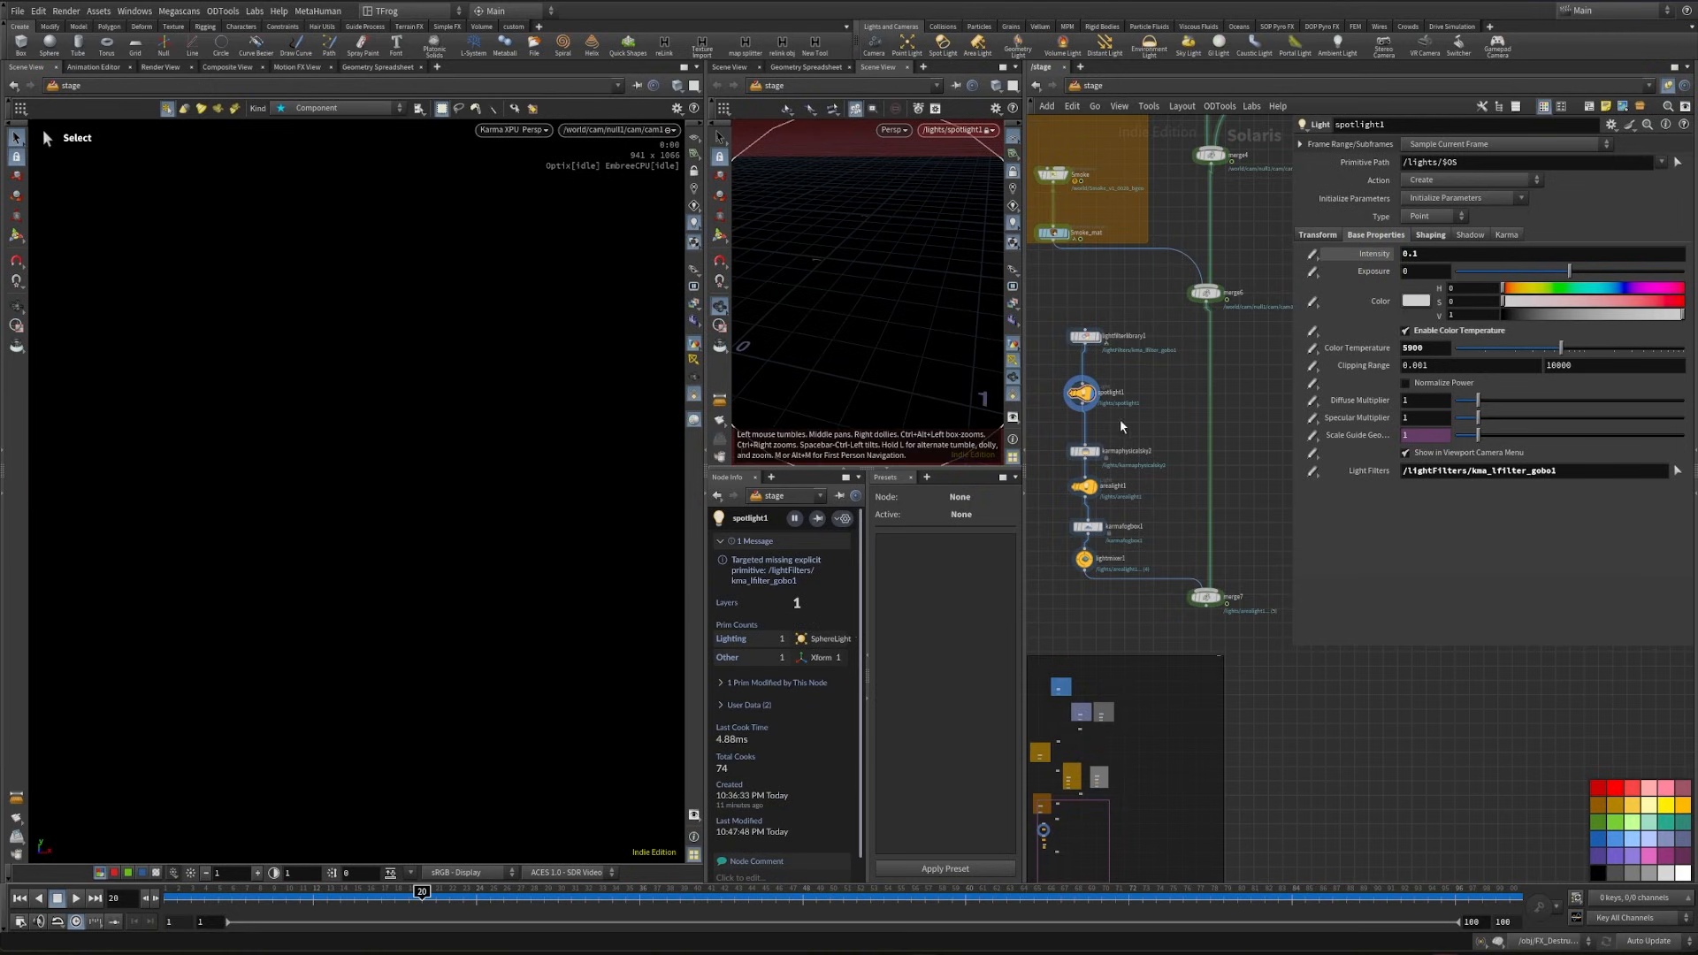
pyautogui.click(1217, 597)
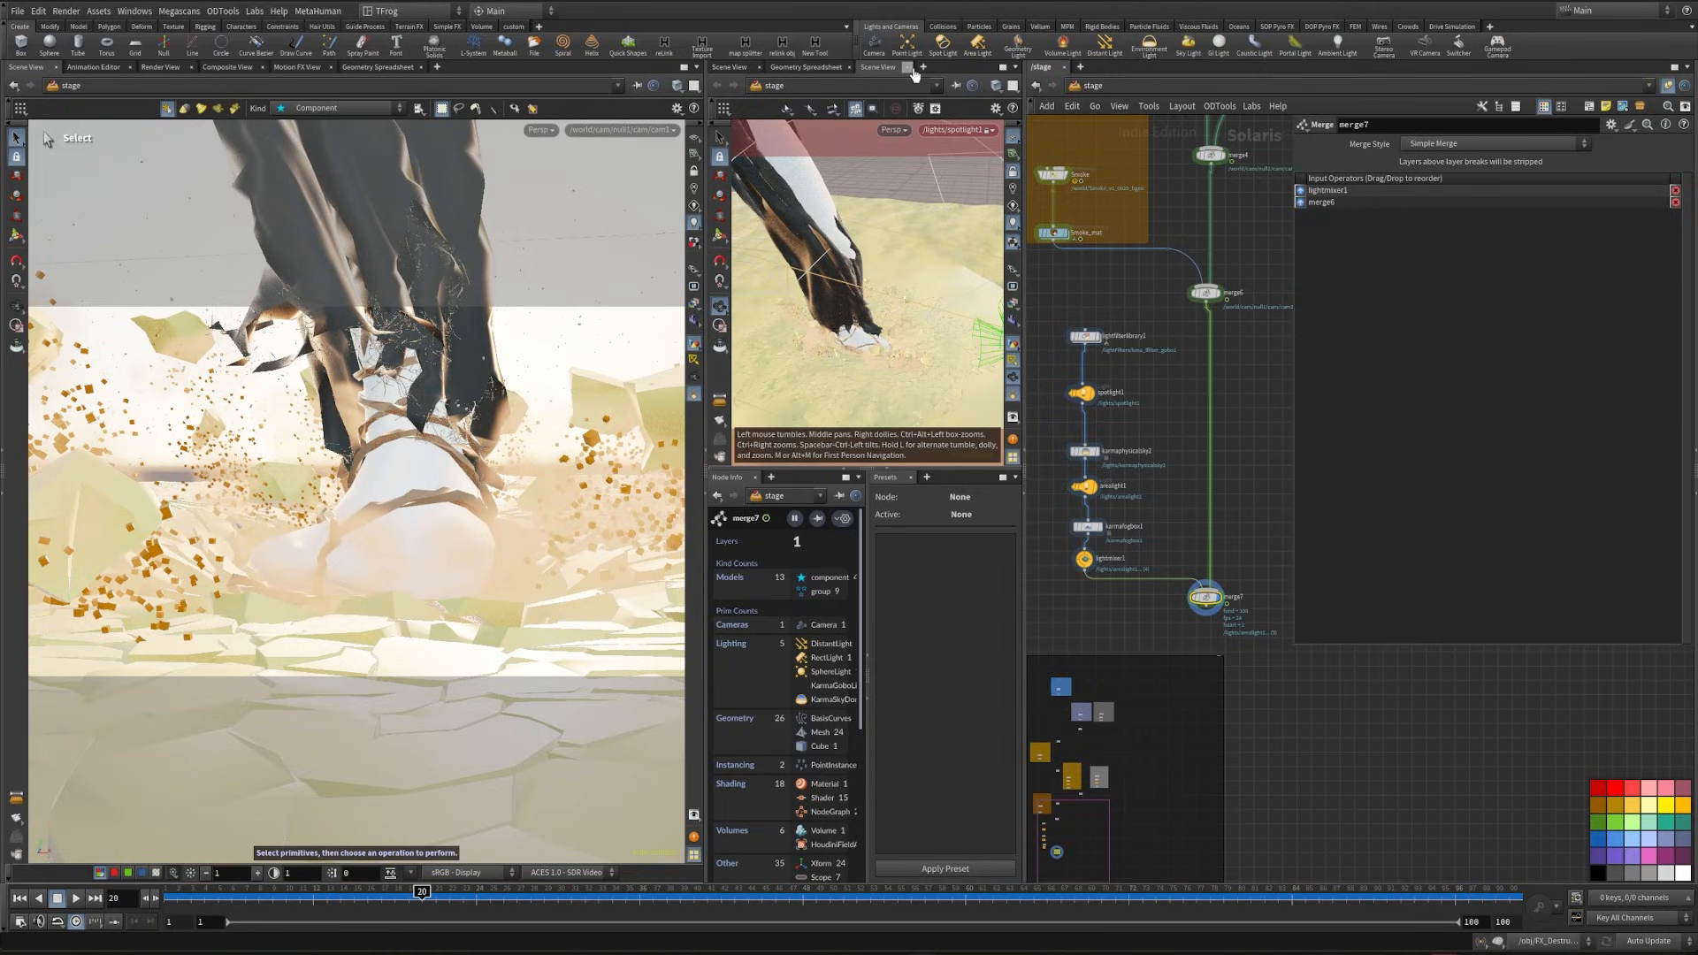
# - Close the extra scene view and move the light chain across the main stream, with lightmixer1 entering merge7 after merge6
pyautogui.click(910, 71)
pyautogui.moveTo(1162, 428); pyautogui.dragTo(1144, 390, button='middle')
pyautogui.moveTo(1050, 579); pyautogui.dragTo(1101, 284)
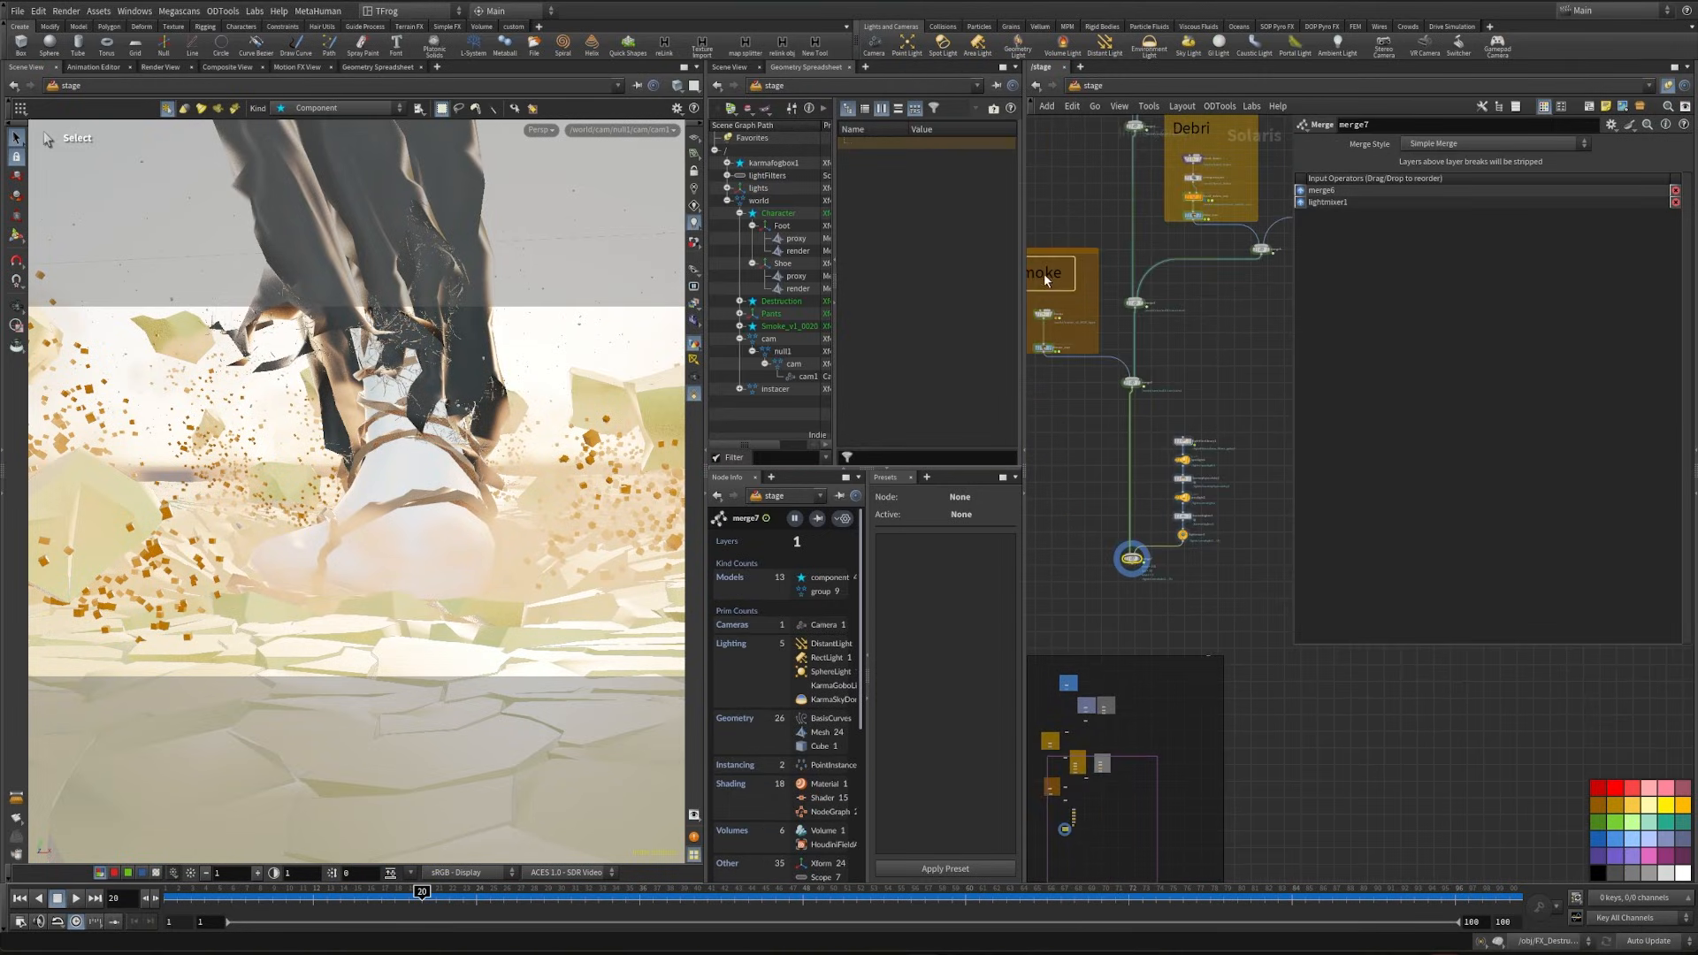
# - Copy the Smoke note above the light nodes and change its text to Light
pyautogui.moveTo(1073, 413); pyautogui.dragTo(1088, 454, button='middle')
pyautogui.keyDown('alt'); pyautogui.moveTo(1057, 320); pyautogui.dragTo(1223, 446); pyautogui.keyUp('alt')
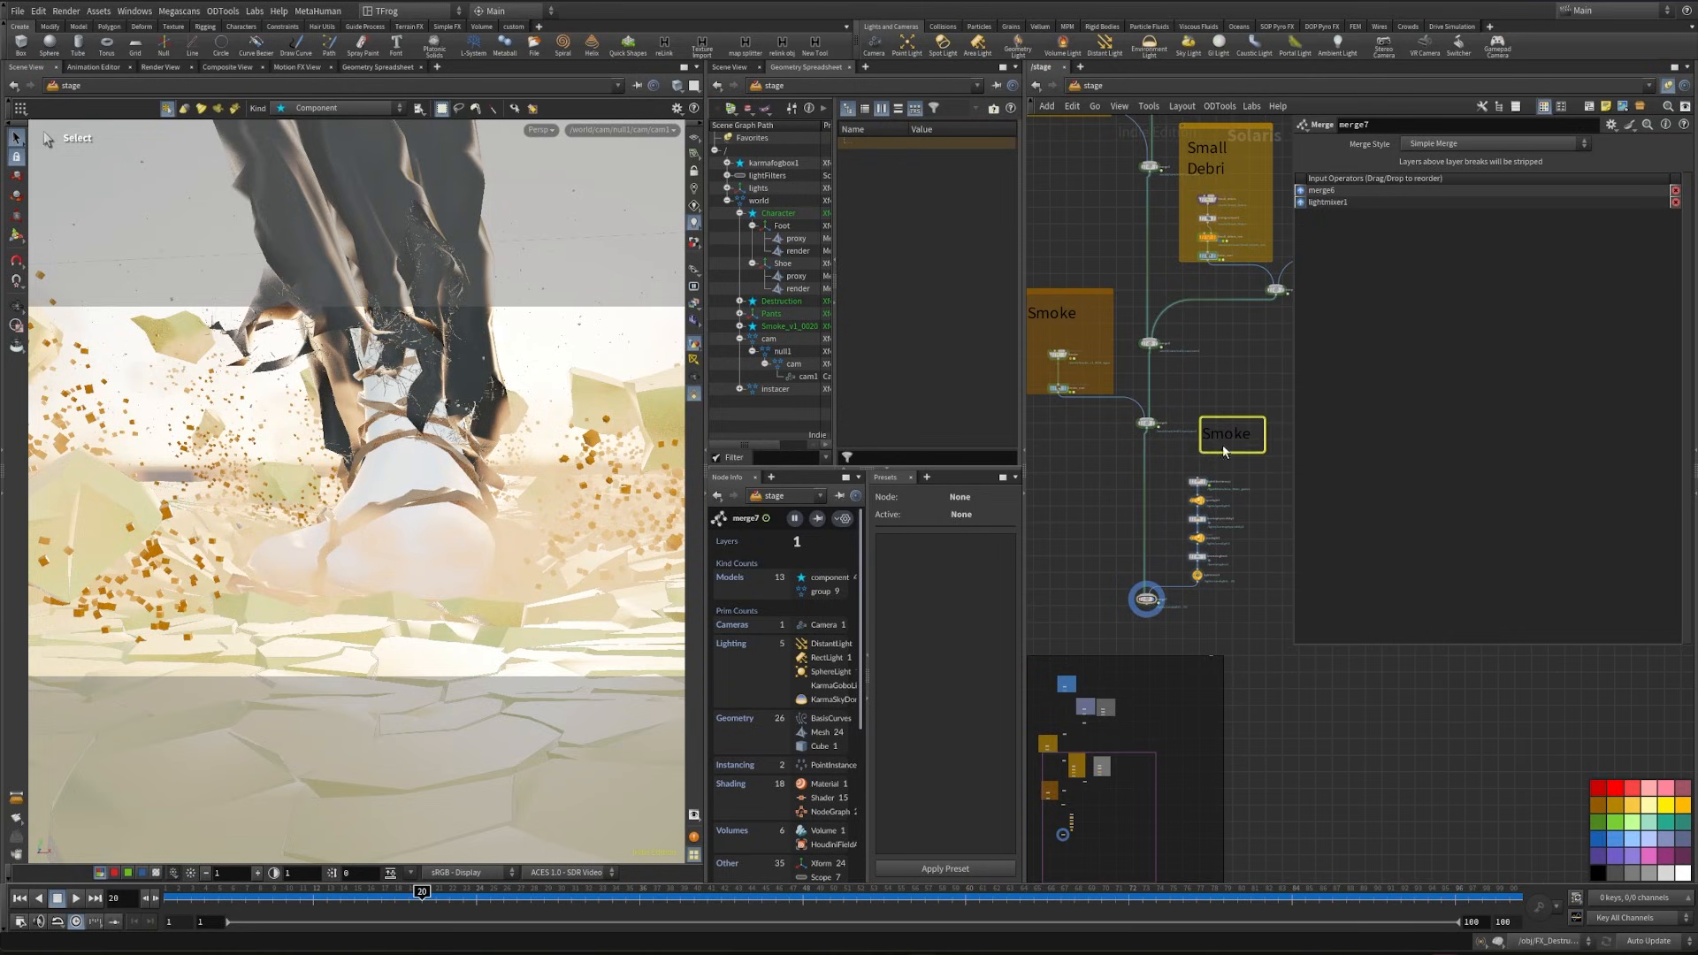
pyautogui.doubleClick(1222, 447)
pyautogui.write('Light')
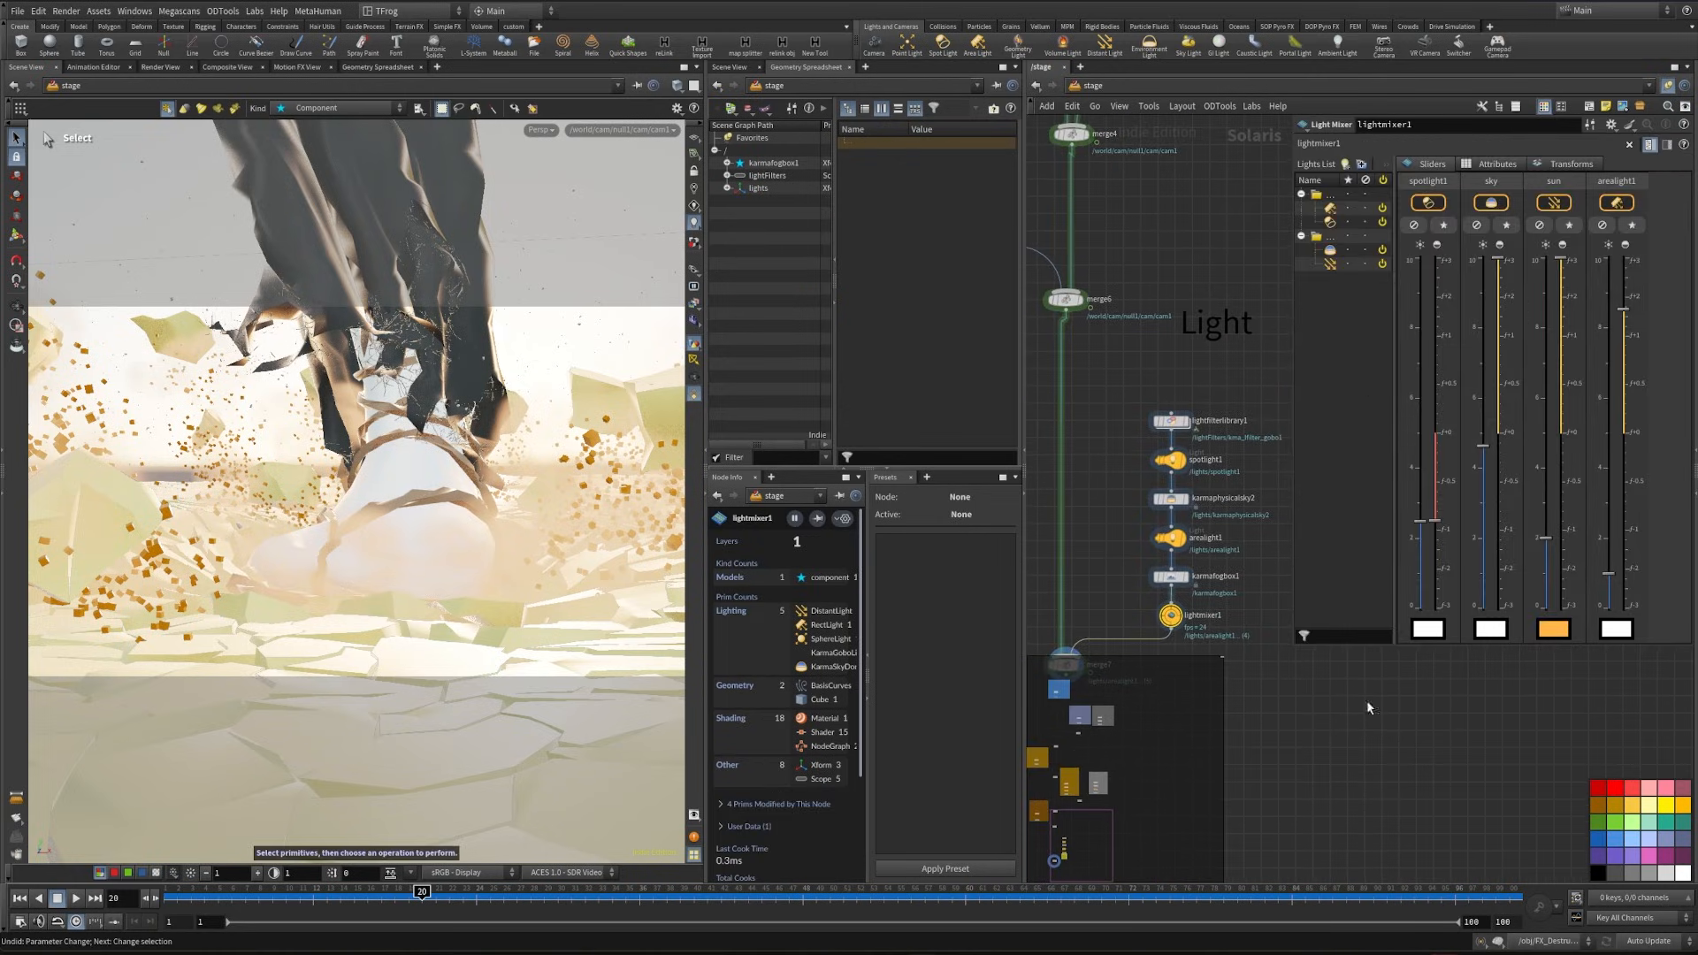
# - Check spotlight1's primitive path and base properties against the light sliders in lightmixer1
pyautogui.click(1154, 460)
pyautogui.moveTo(1415, 168); pyautogui.dragTo(1461, 166)
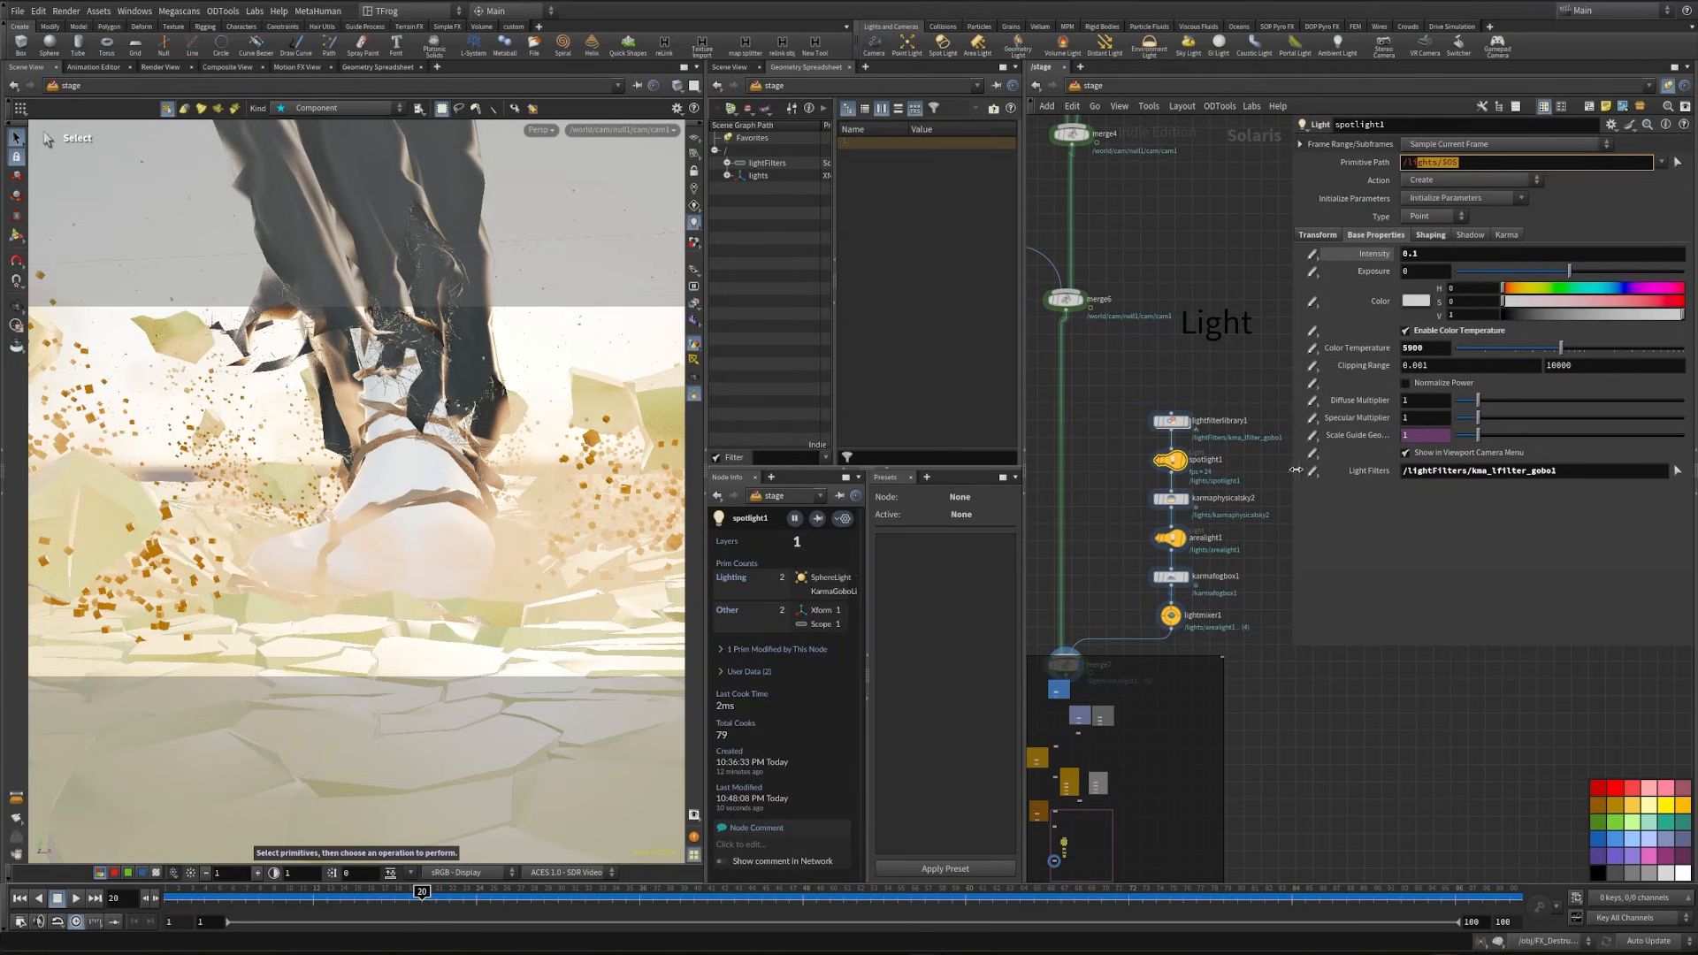
pyautogui.moveTo(1147, 617); pyautogui.dragTo(1149, 545, button='middle')
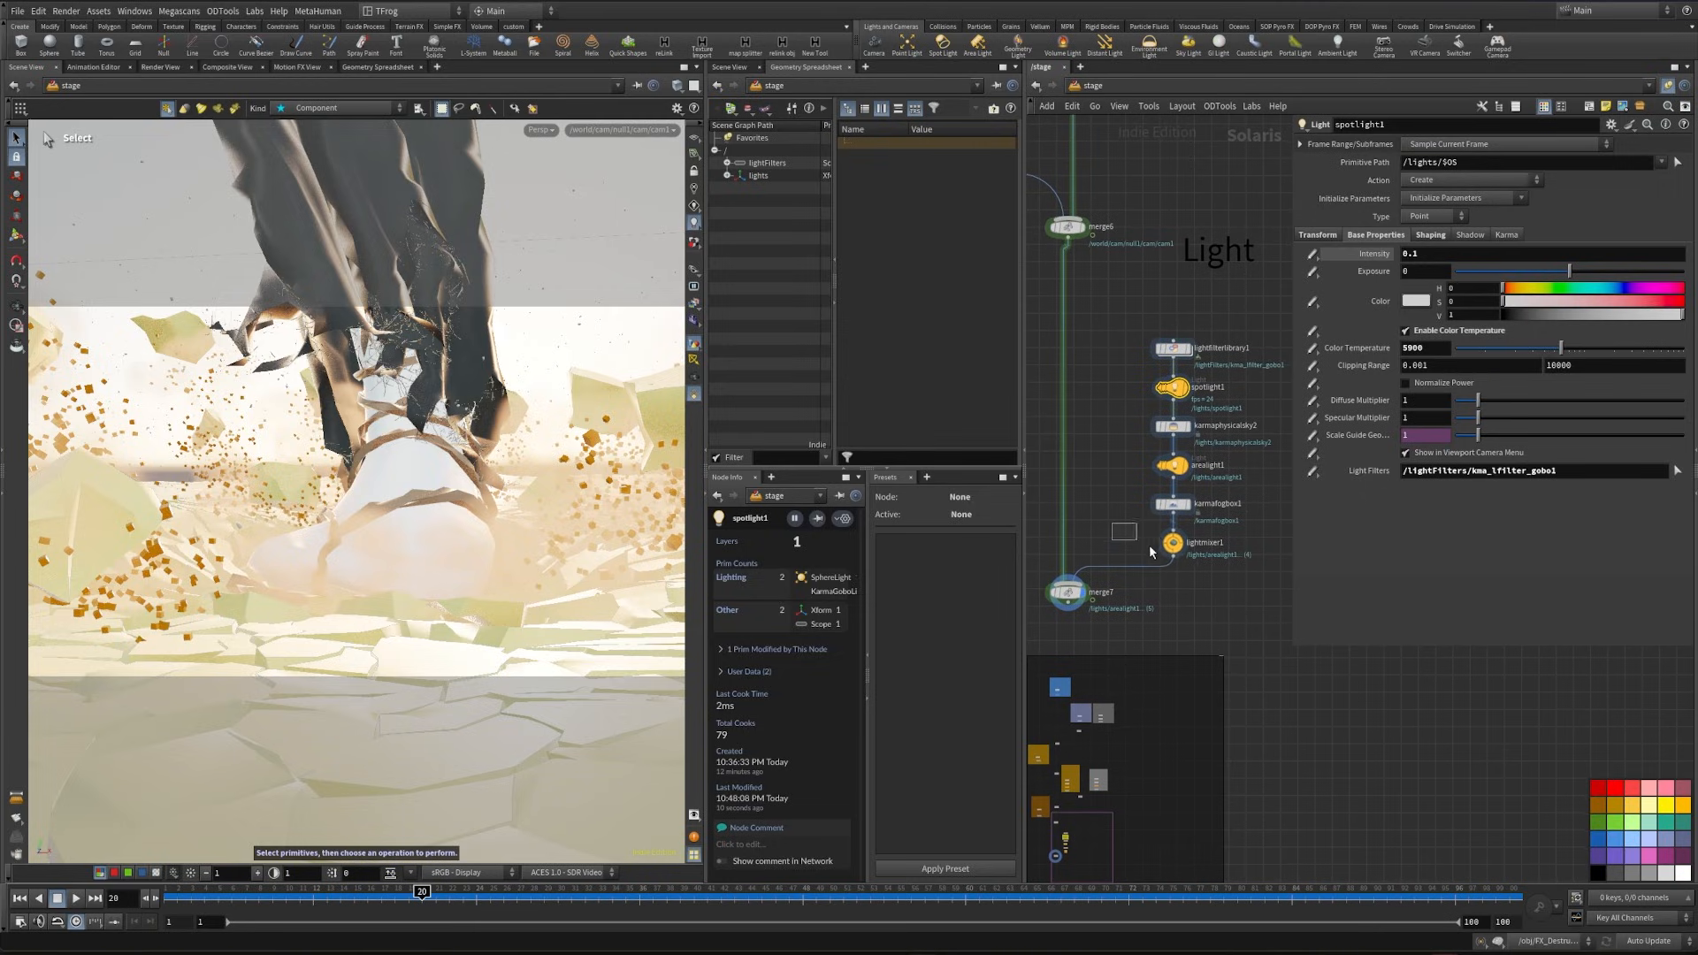
pyautogui.click(1171, 542)
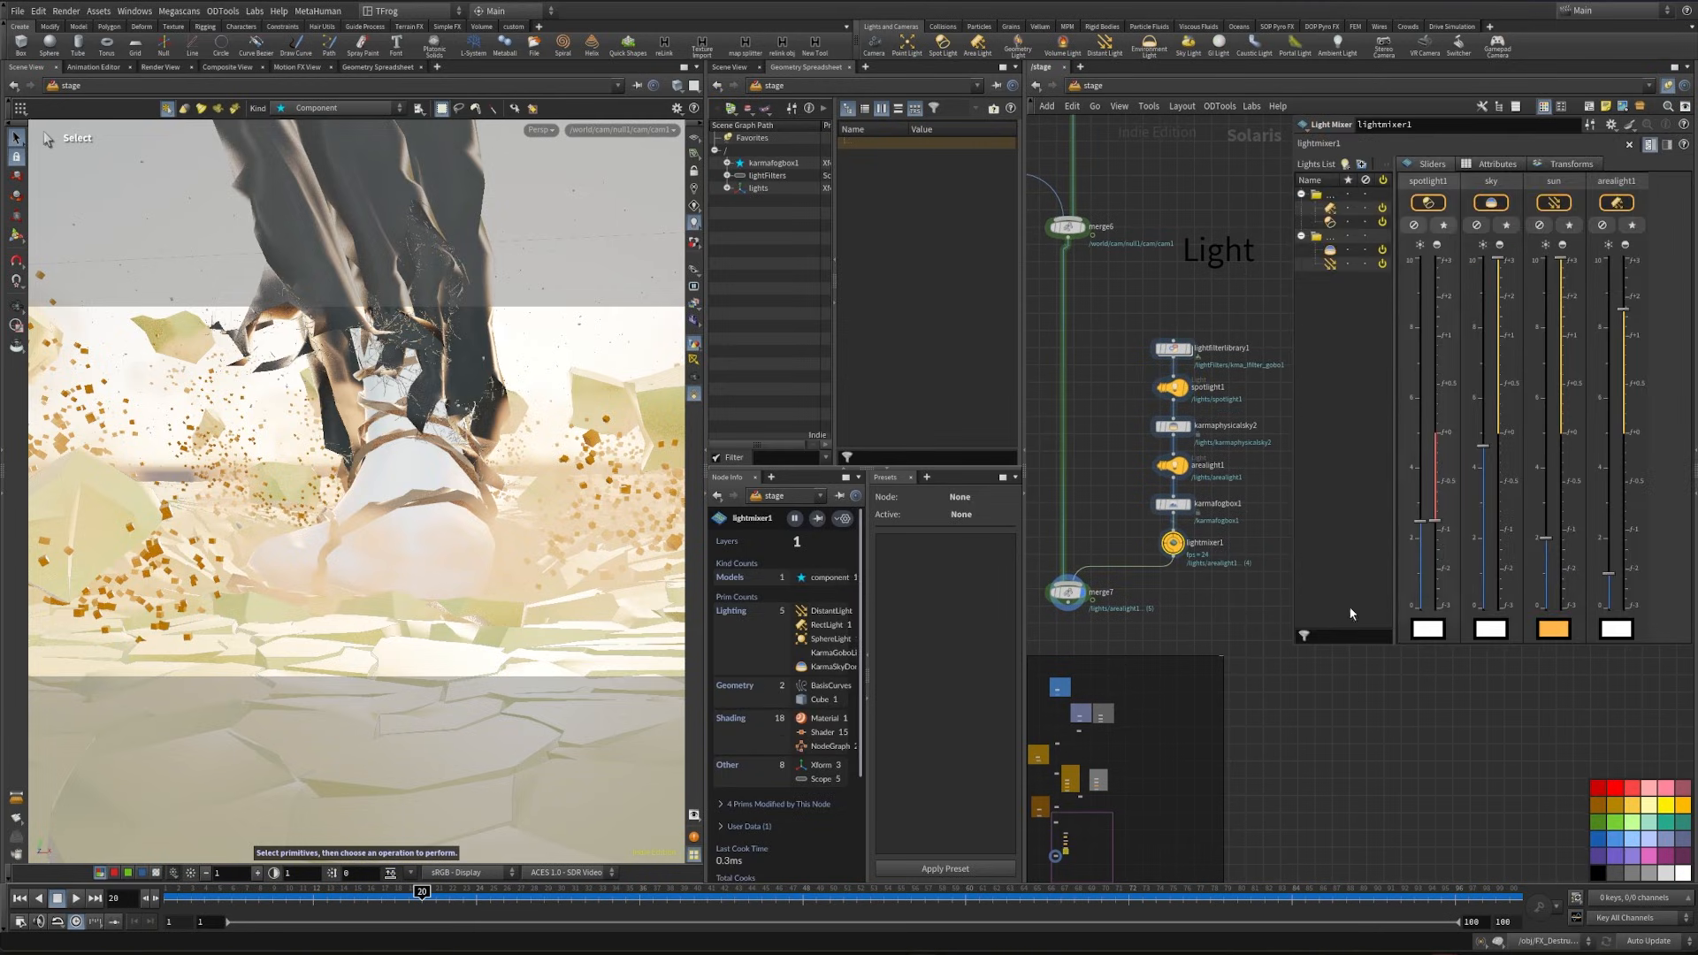
pyautogui.click(1171, 386)
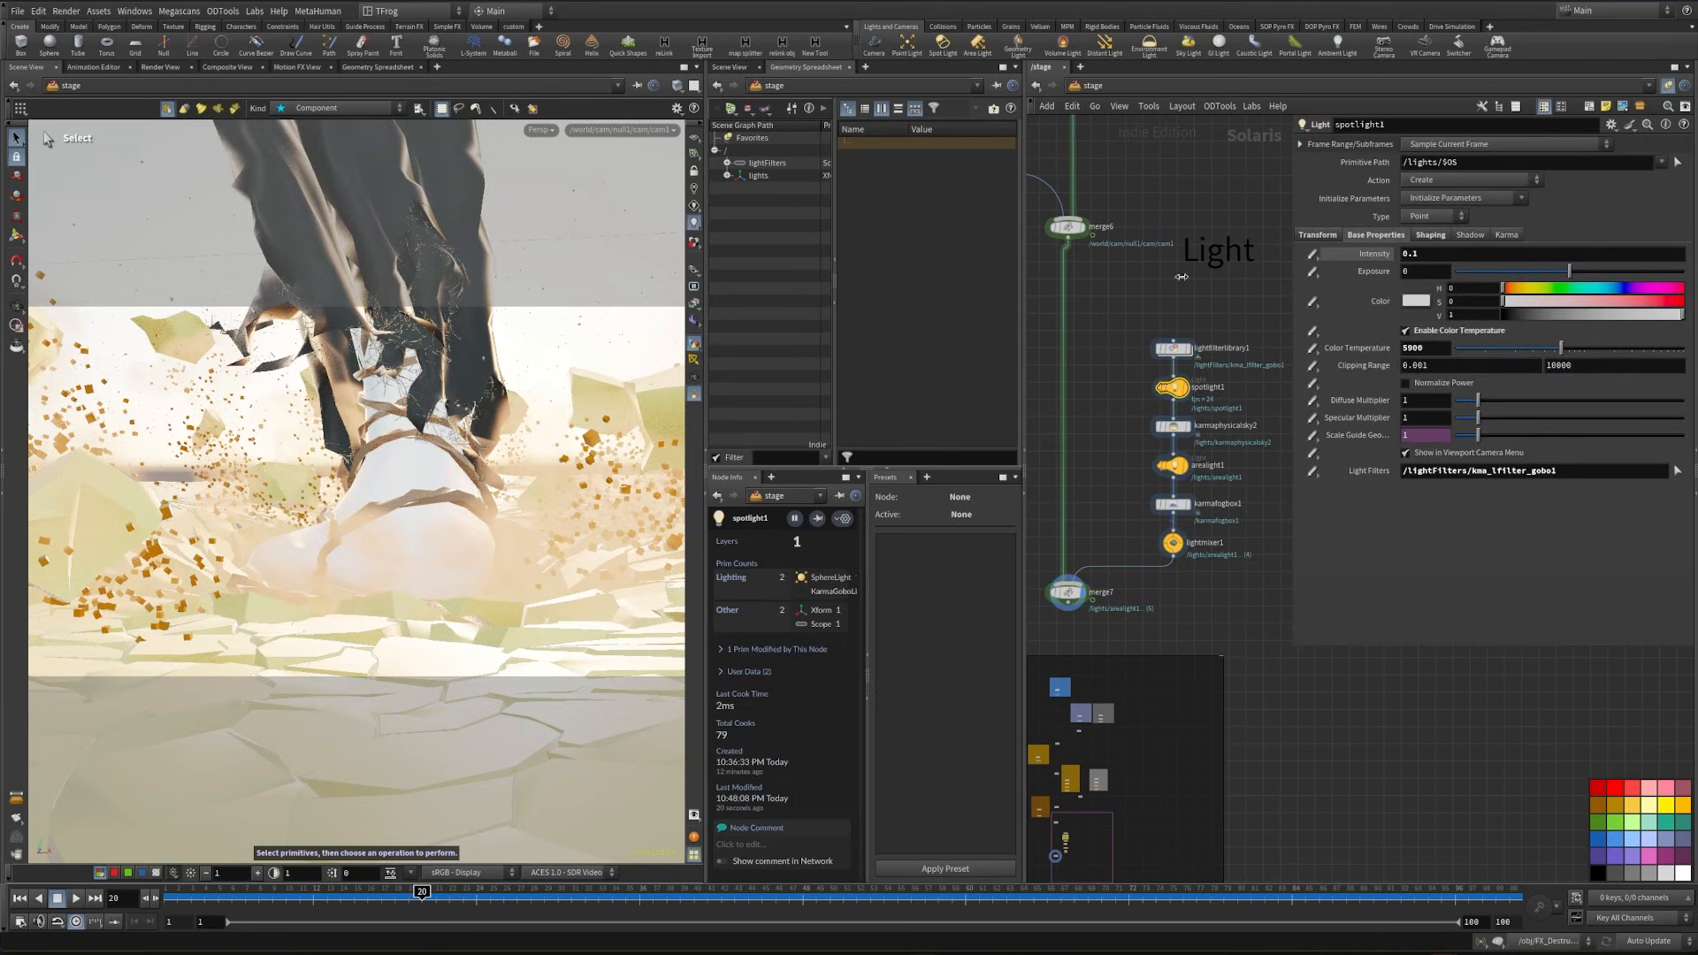
pyautogui.moveTo(1226, 619); pyautogui.dragTo(1227, 574, button='middle')
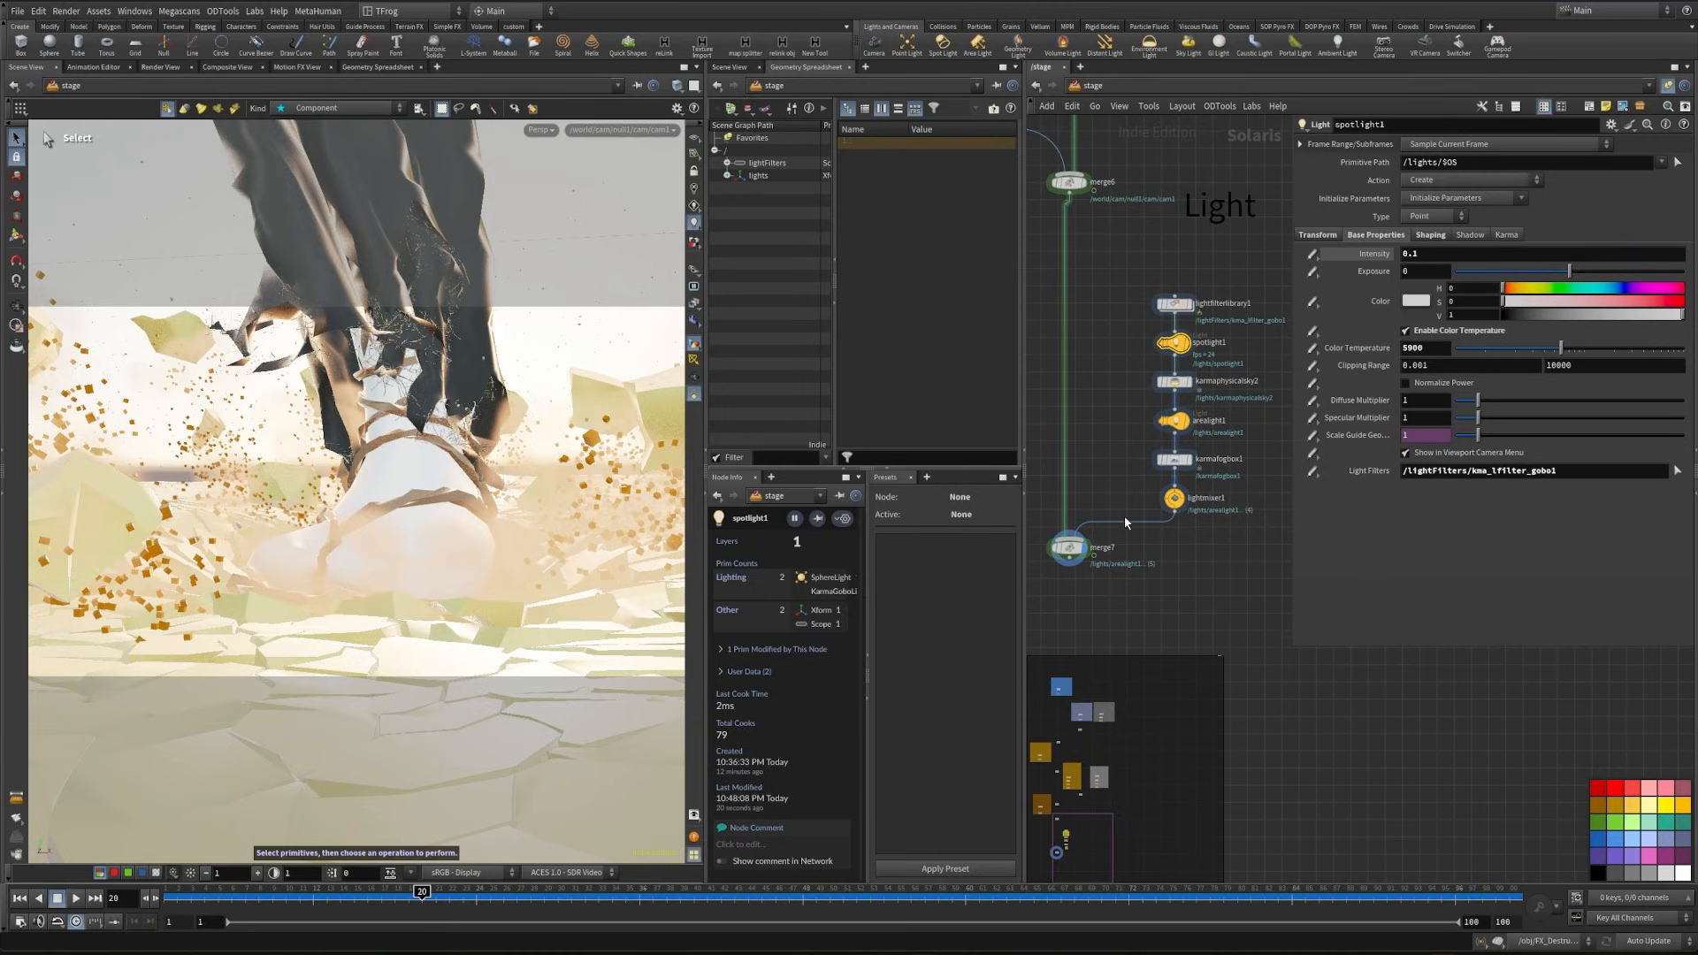
pyautogui.click(1174, 497)
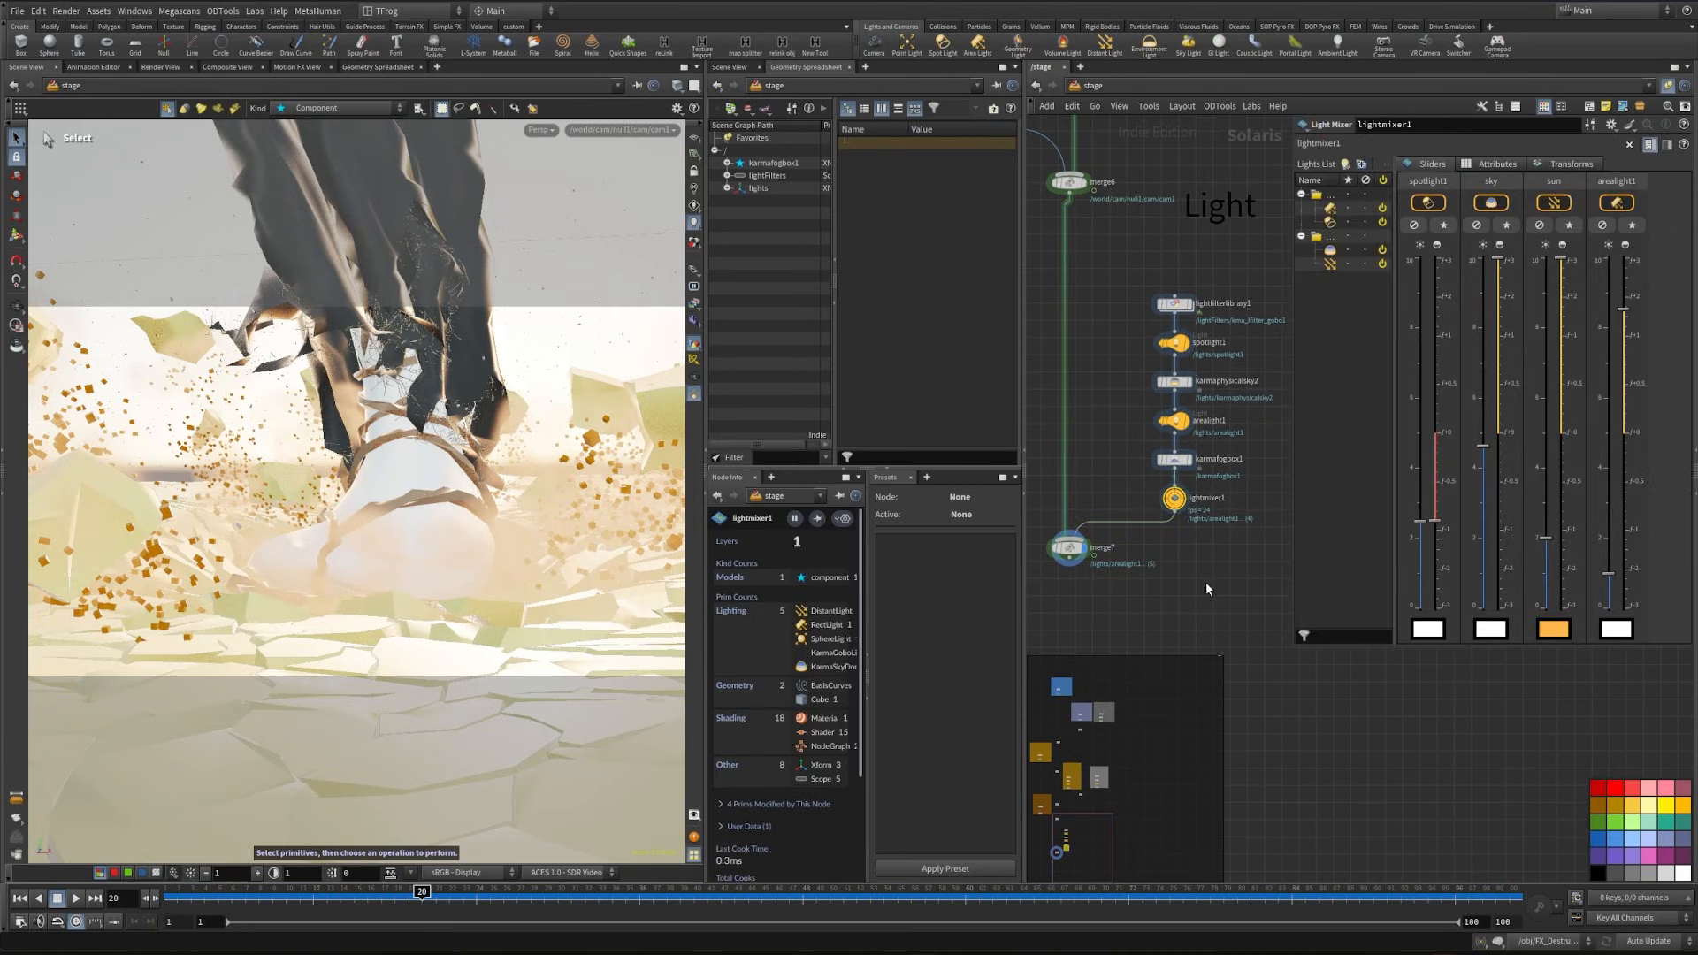
pyautogui.moveTo(1238, 544); pyautogui.dragTo(1259, 486, button='middle')
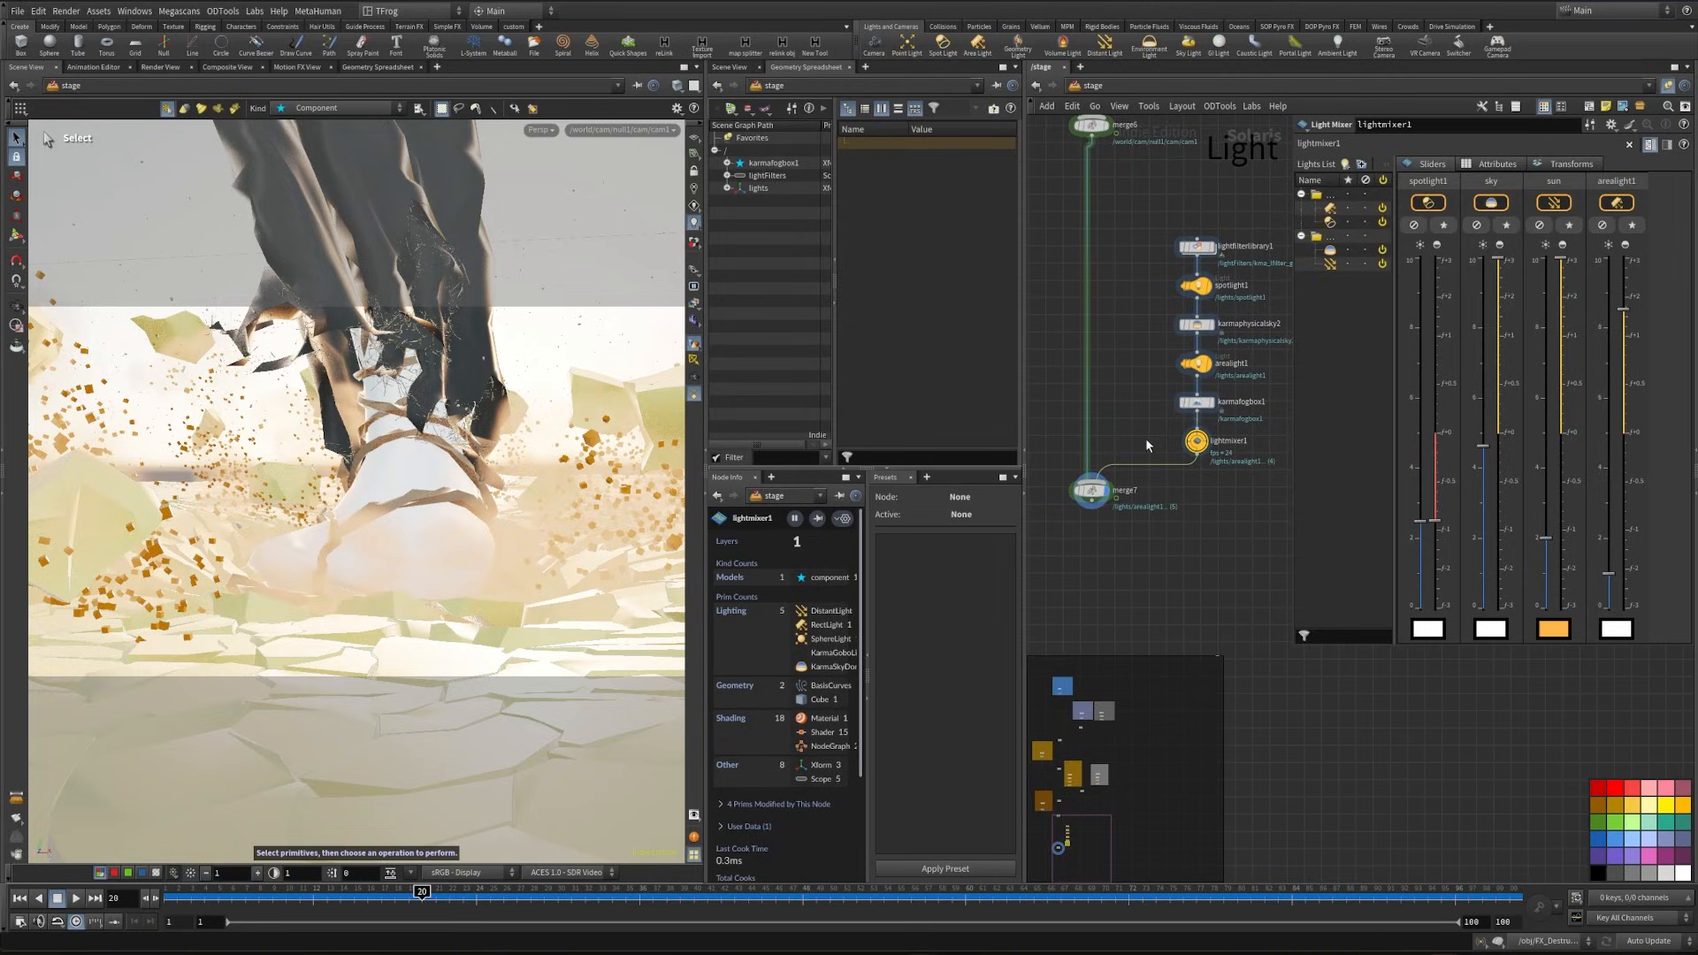
# - Hide the parameter overlay, enclose the Light note and the light nodes in a network box, and recolour the box
pyautogui.moveTo(1178, 303)
pyautogui.mouseDown(button='middle')
pyautogui.moveTo(1235, 333)
pyautogui.moveTo(1173, 284)
pyautogui.mouseUp(button='middle')
pyautogui.press('p')
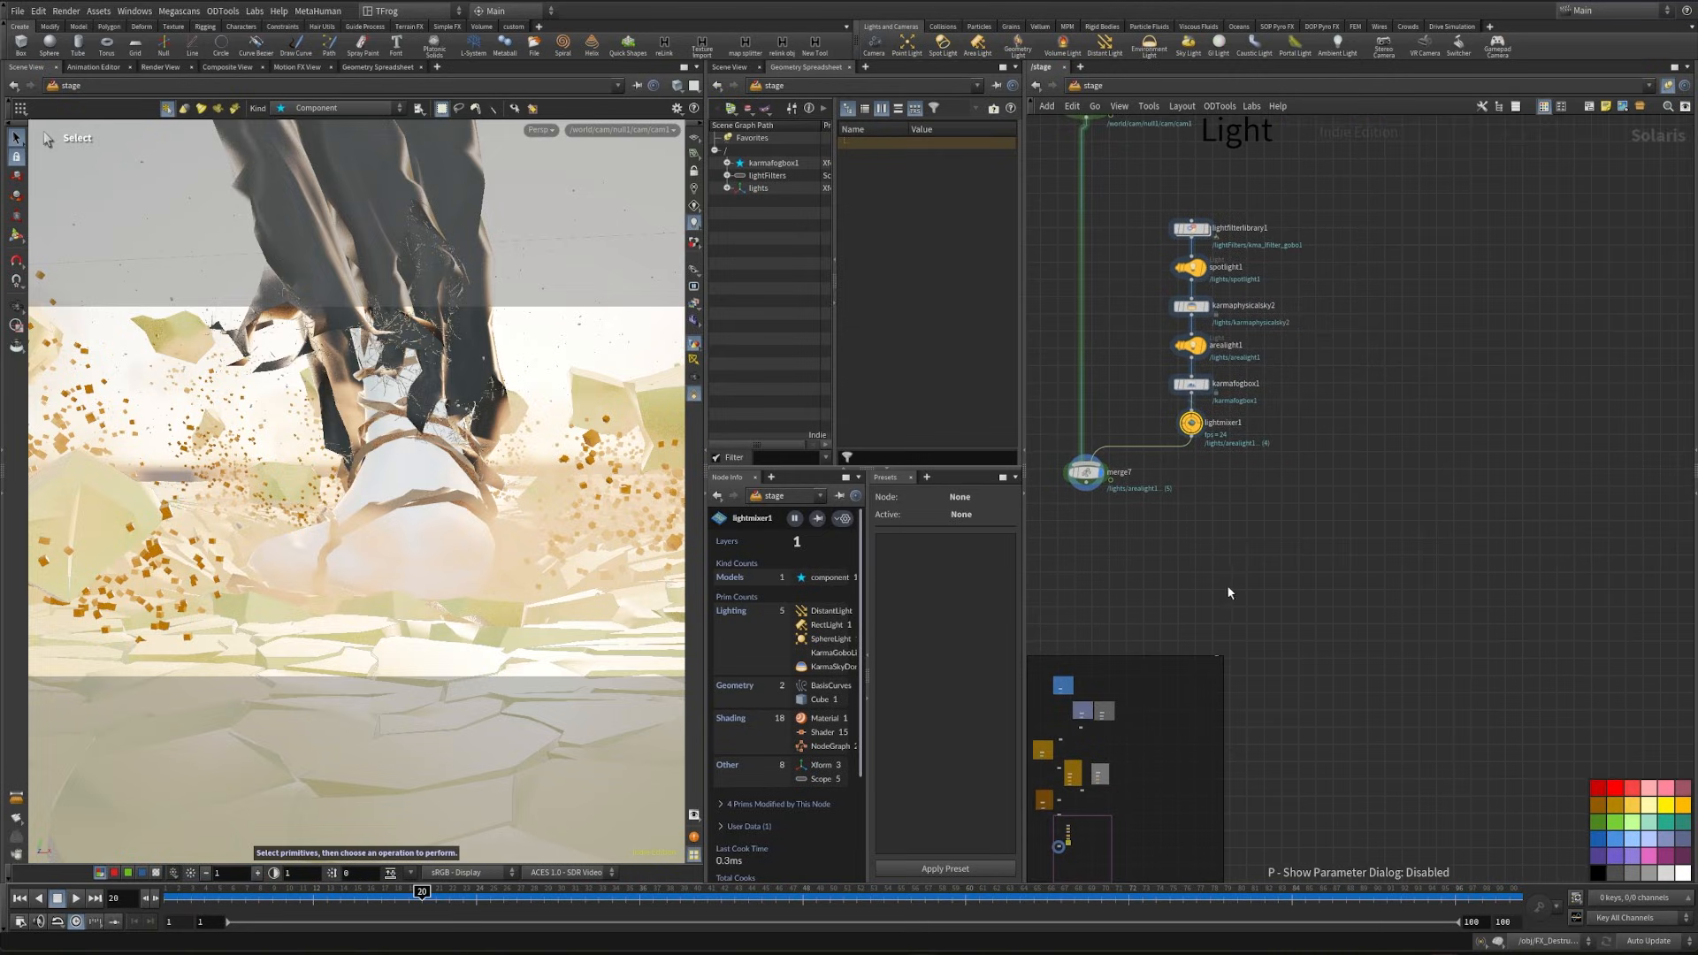
pyautogui.moveTo(1227, 585); pyautogui.dragTo(1315, 545, button='middle')
pyautogui.moveTo(1227, 473); pyautogui.dragTo(1242, 743, button='middle')
pyautogui.scroll(-2, 1243, 742)
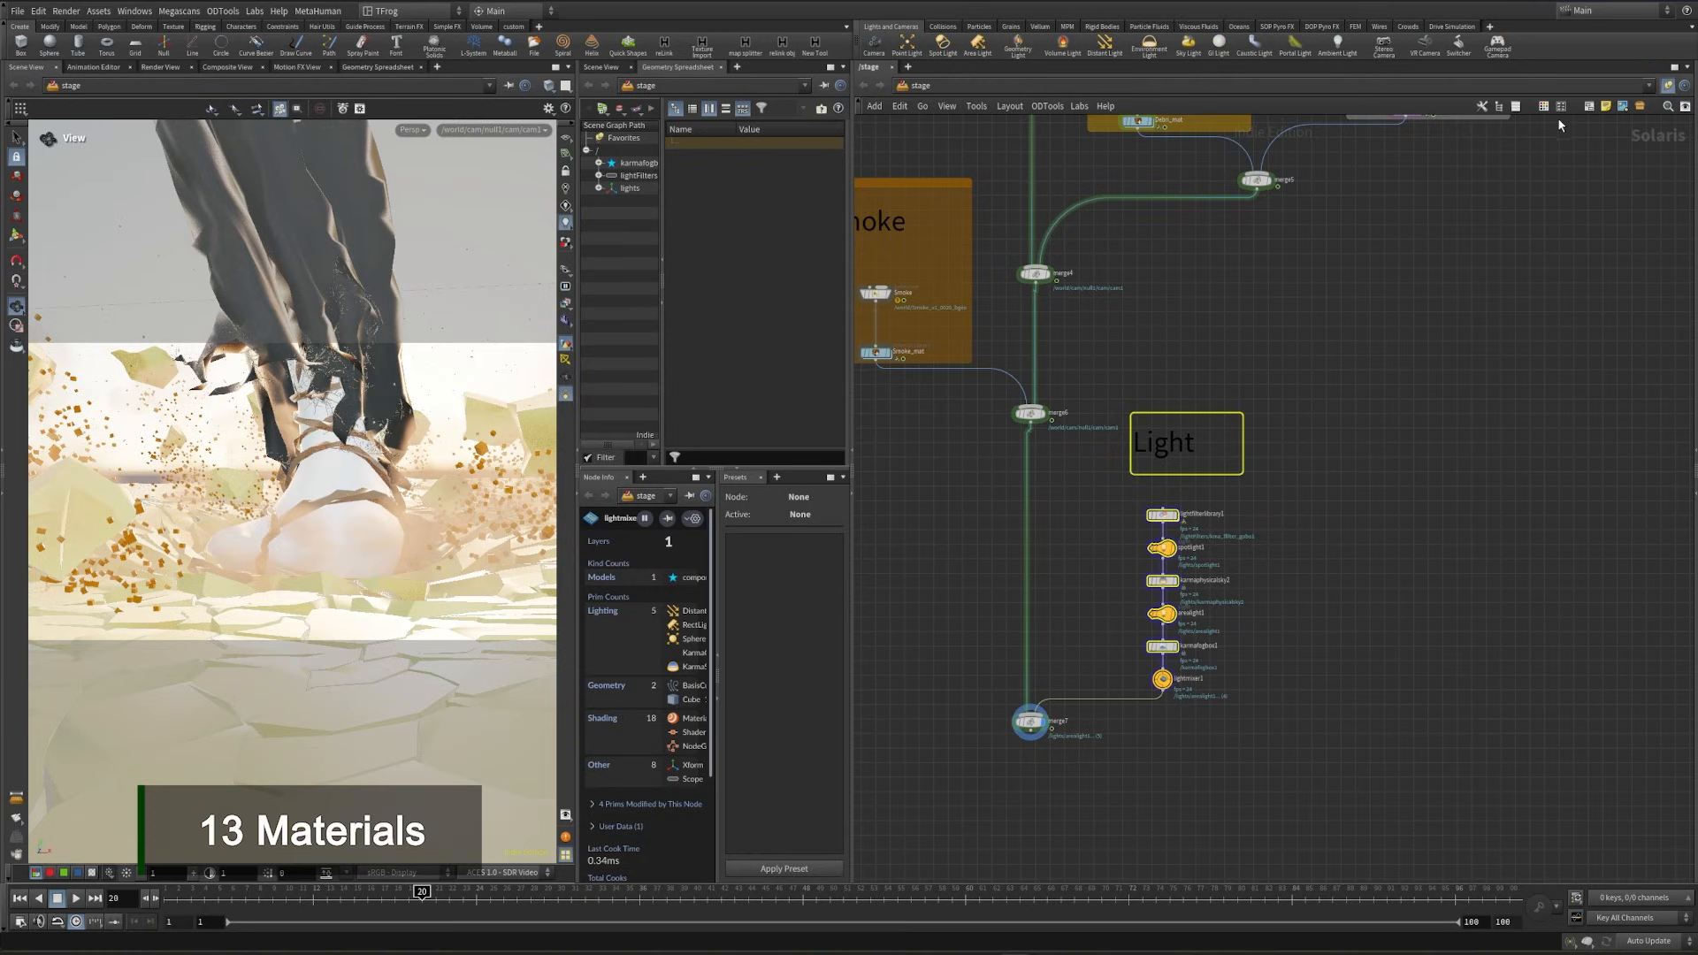
pyautogui.click(1588, 107)
pyautogui.press('c')
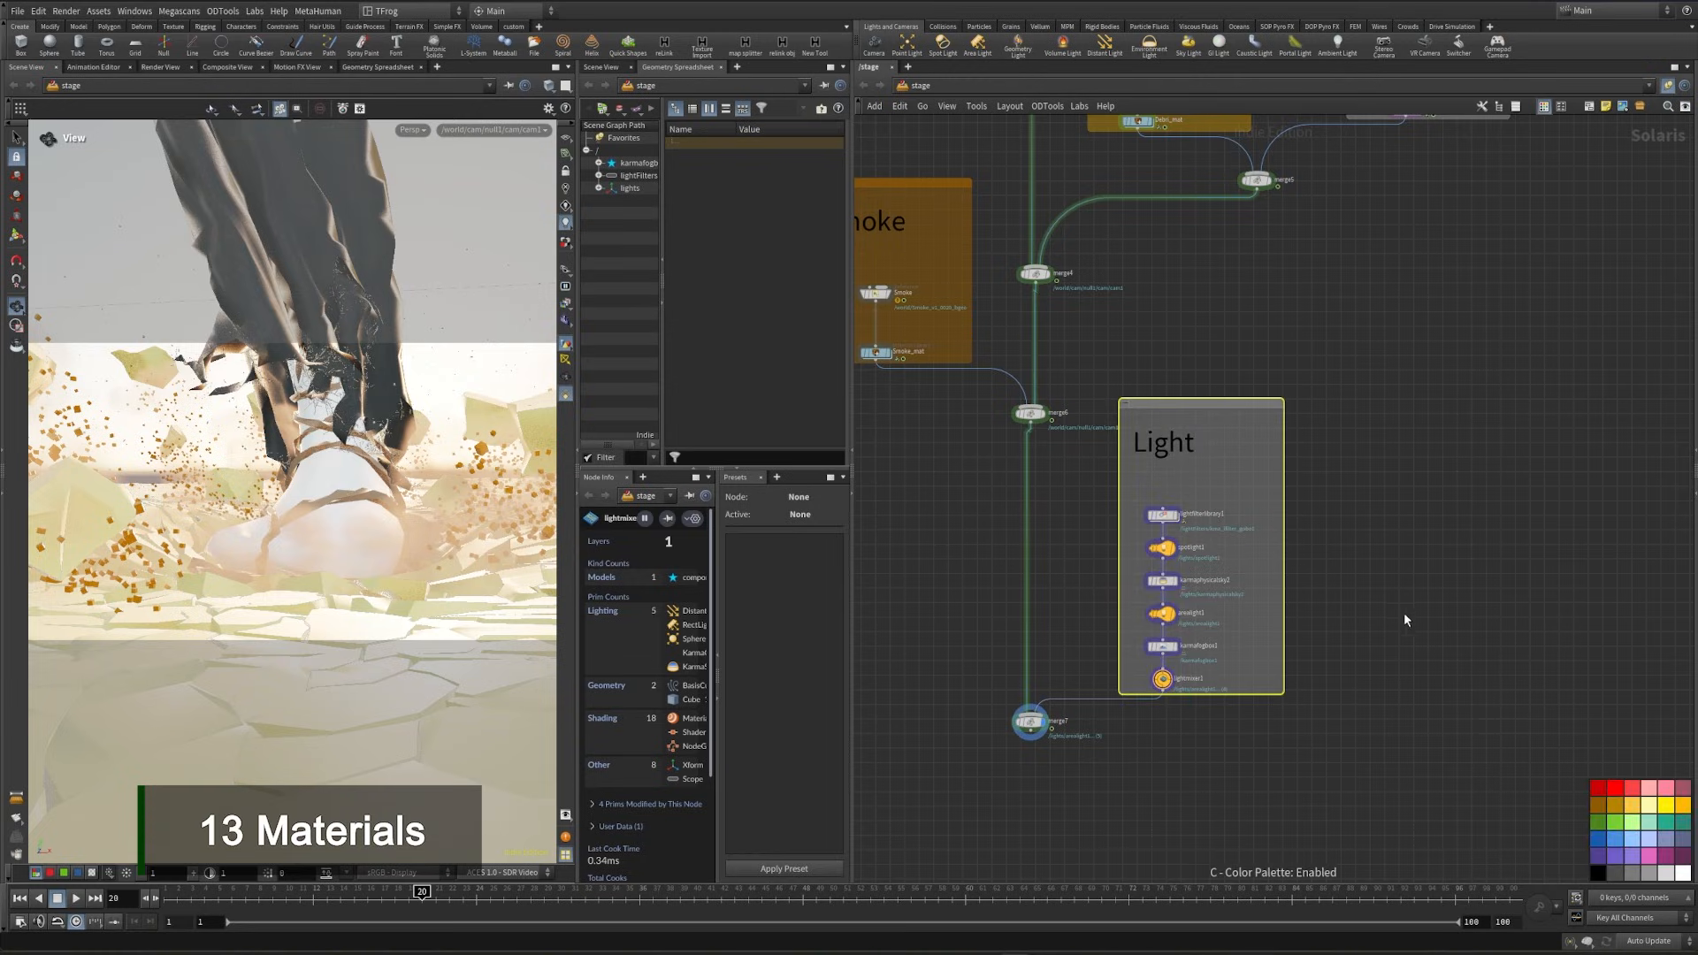
pyautogui.click(1666, 805)
# - Display the Smoke_mat material library in the Smoke network box
pyautogui.moveTo(1238, 327); pyautogui.dragTo(1453, 473, button='middle')
pyautogui.scroll(6, 1105, 606)
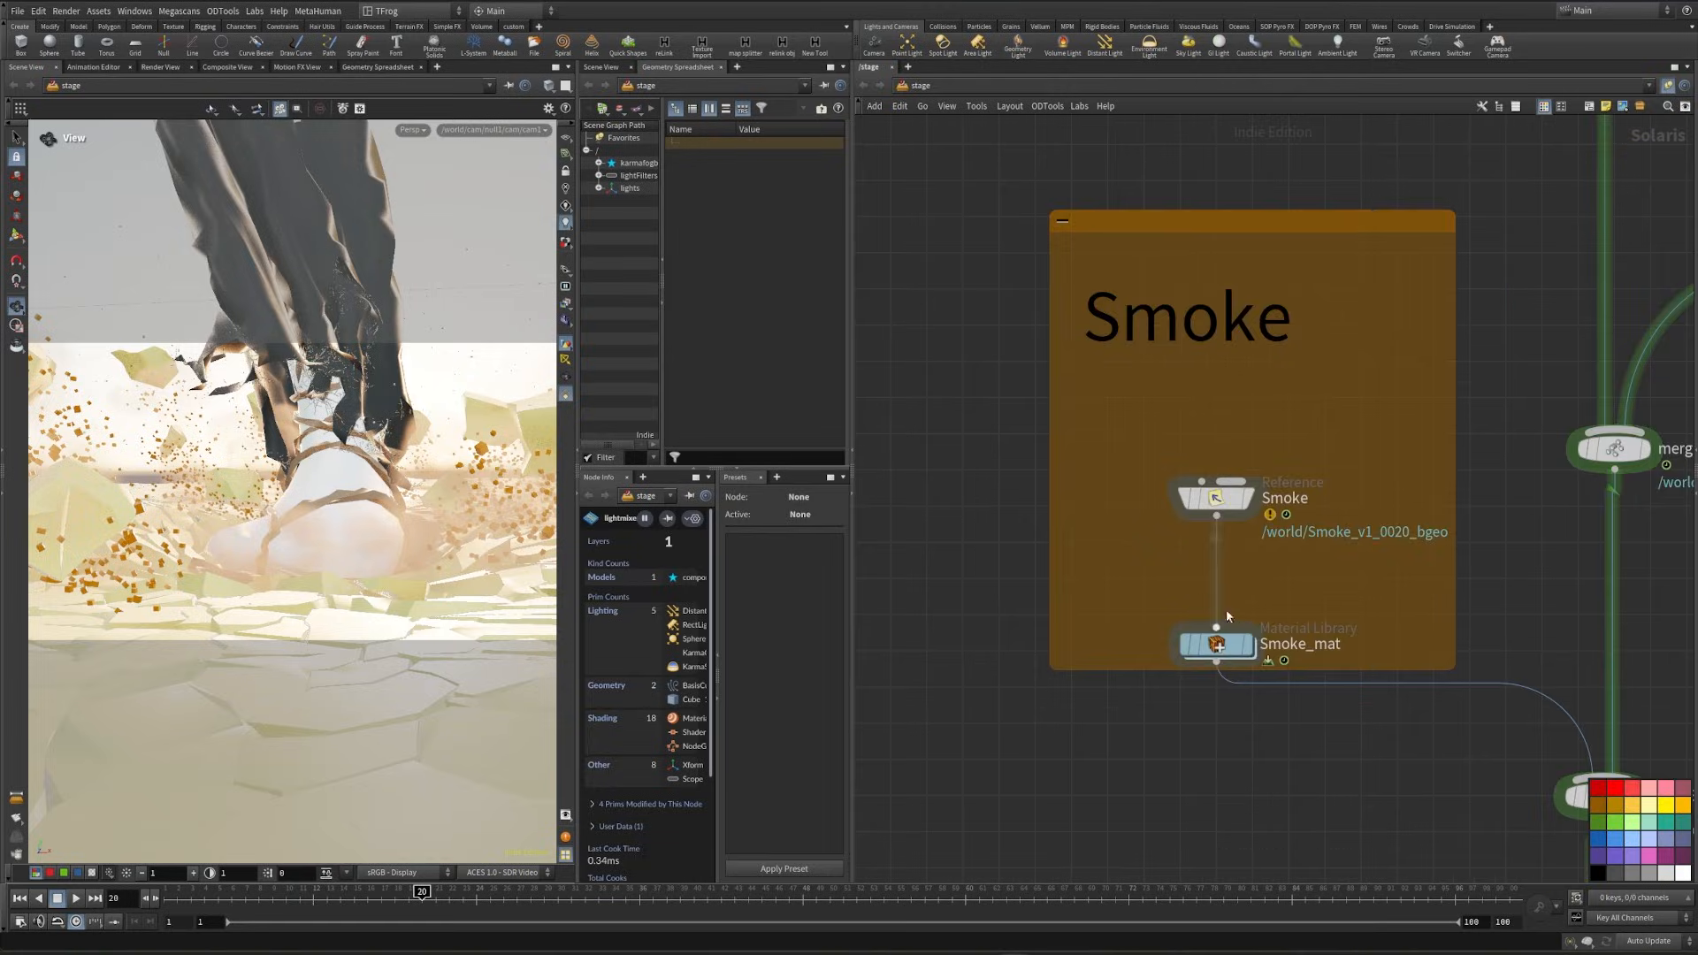
pyautogui.moveTo(1176, 636)
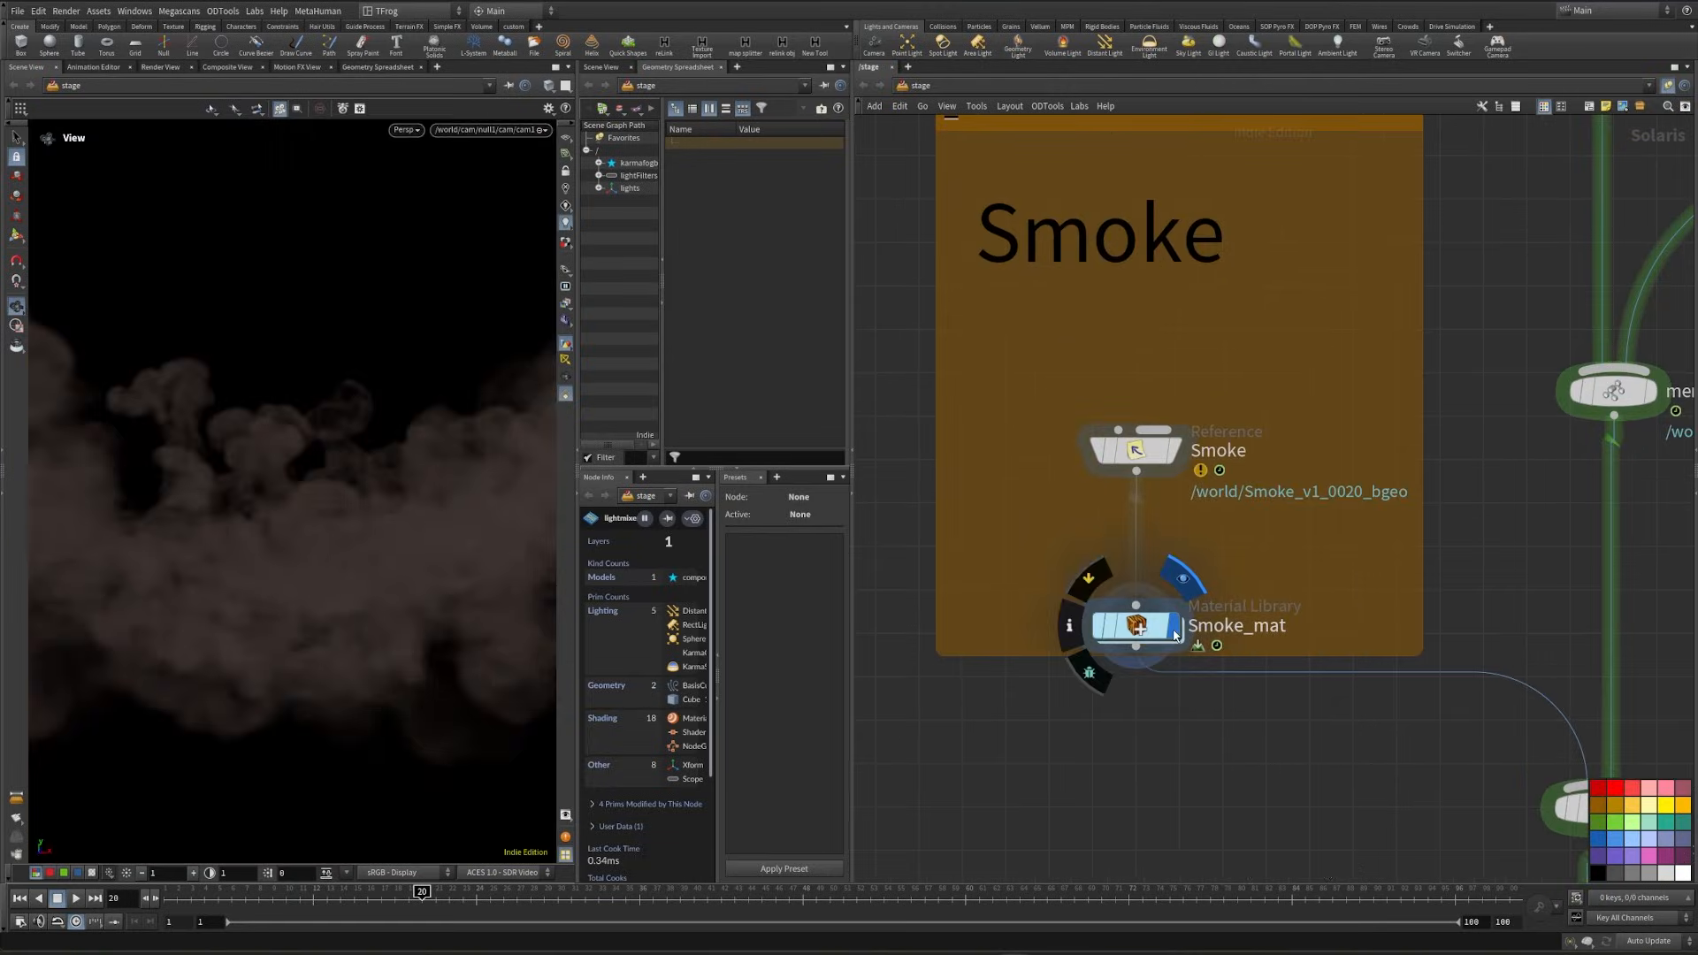
pyautogui.press('r')
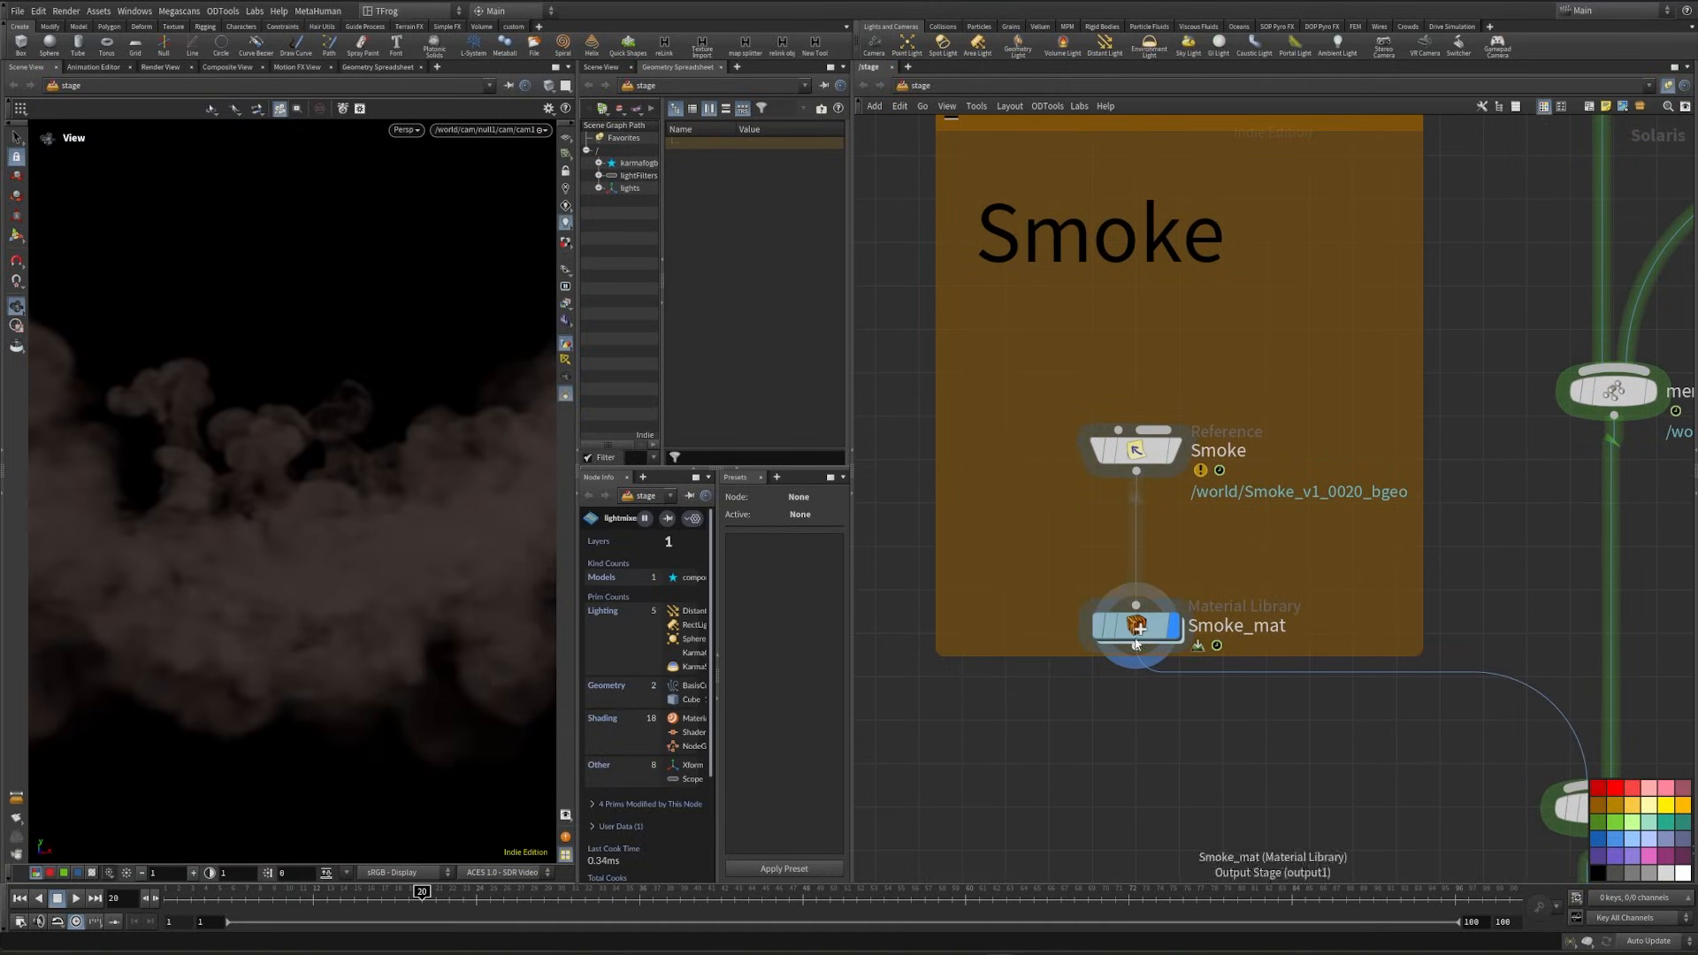
# - Add a Karma Pyro Smoke Material inside the Smoke_mat material library
pyautogui.doubleClick(1137, 633)
pyautogui.press('Tab')
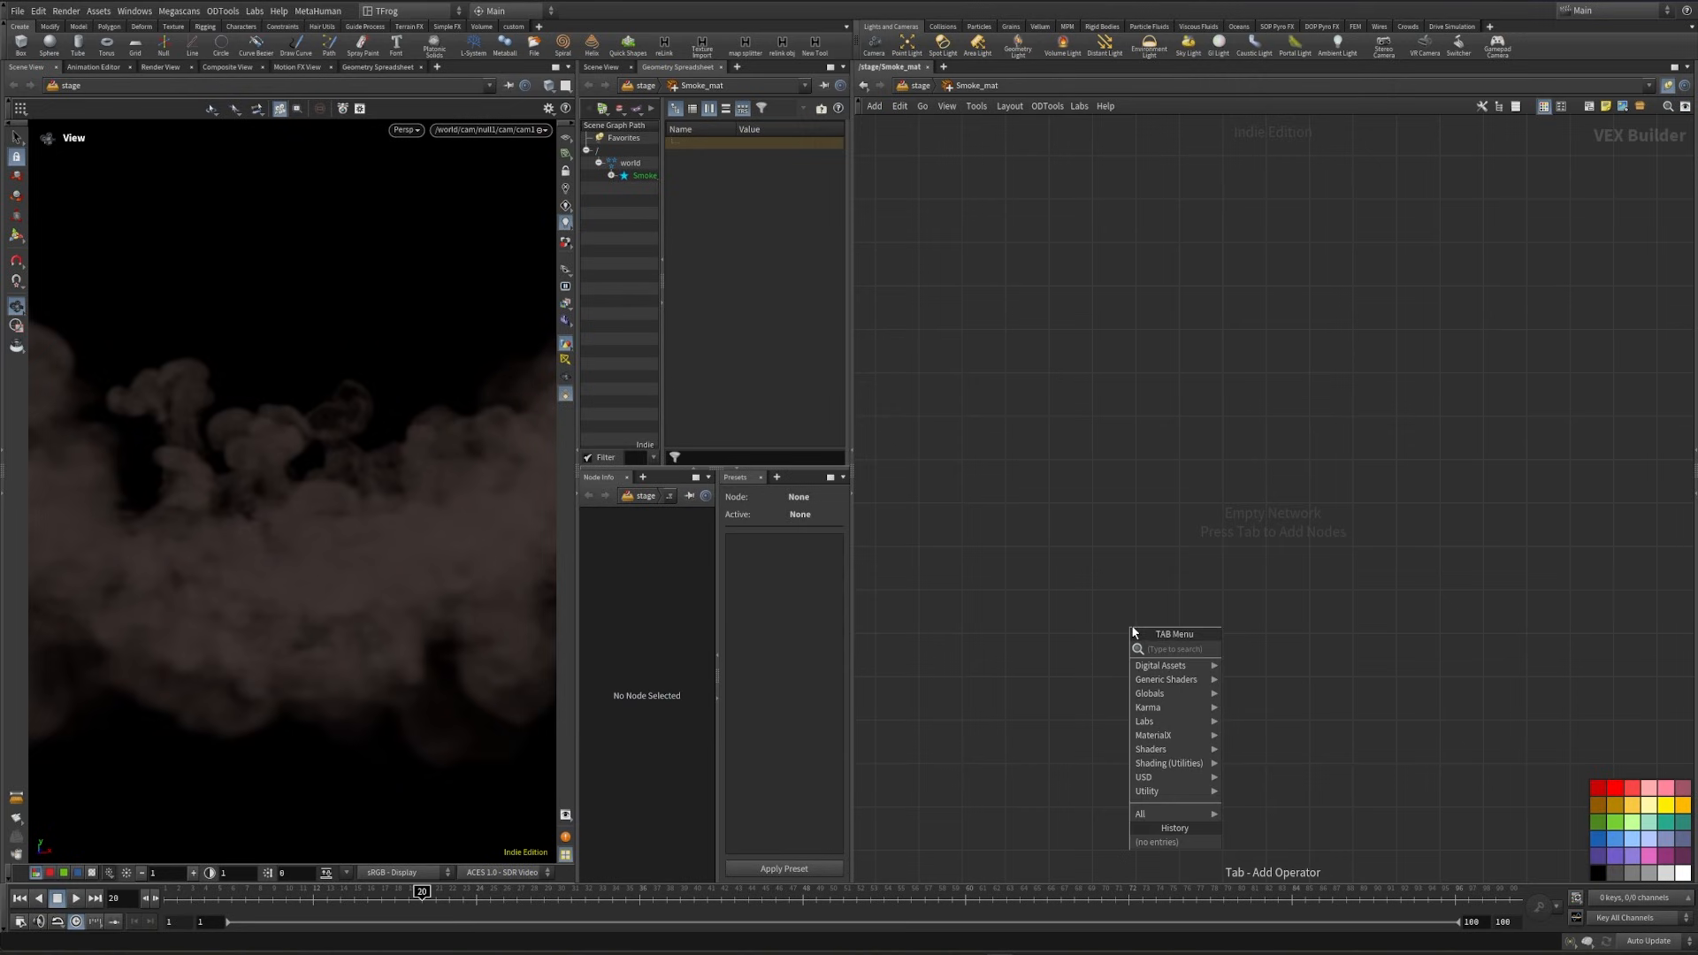
pyautogui.write('karma')
pyautogui.click(1497, 734)
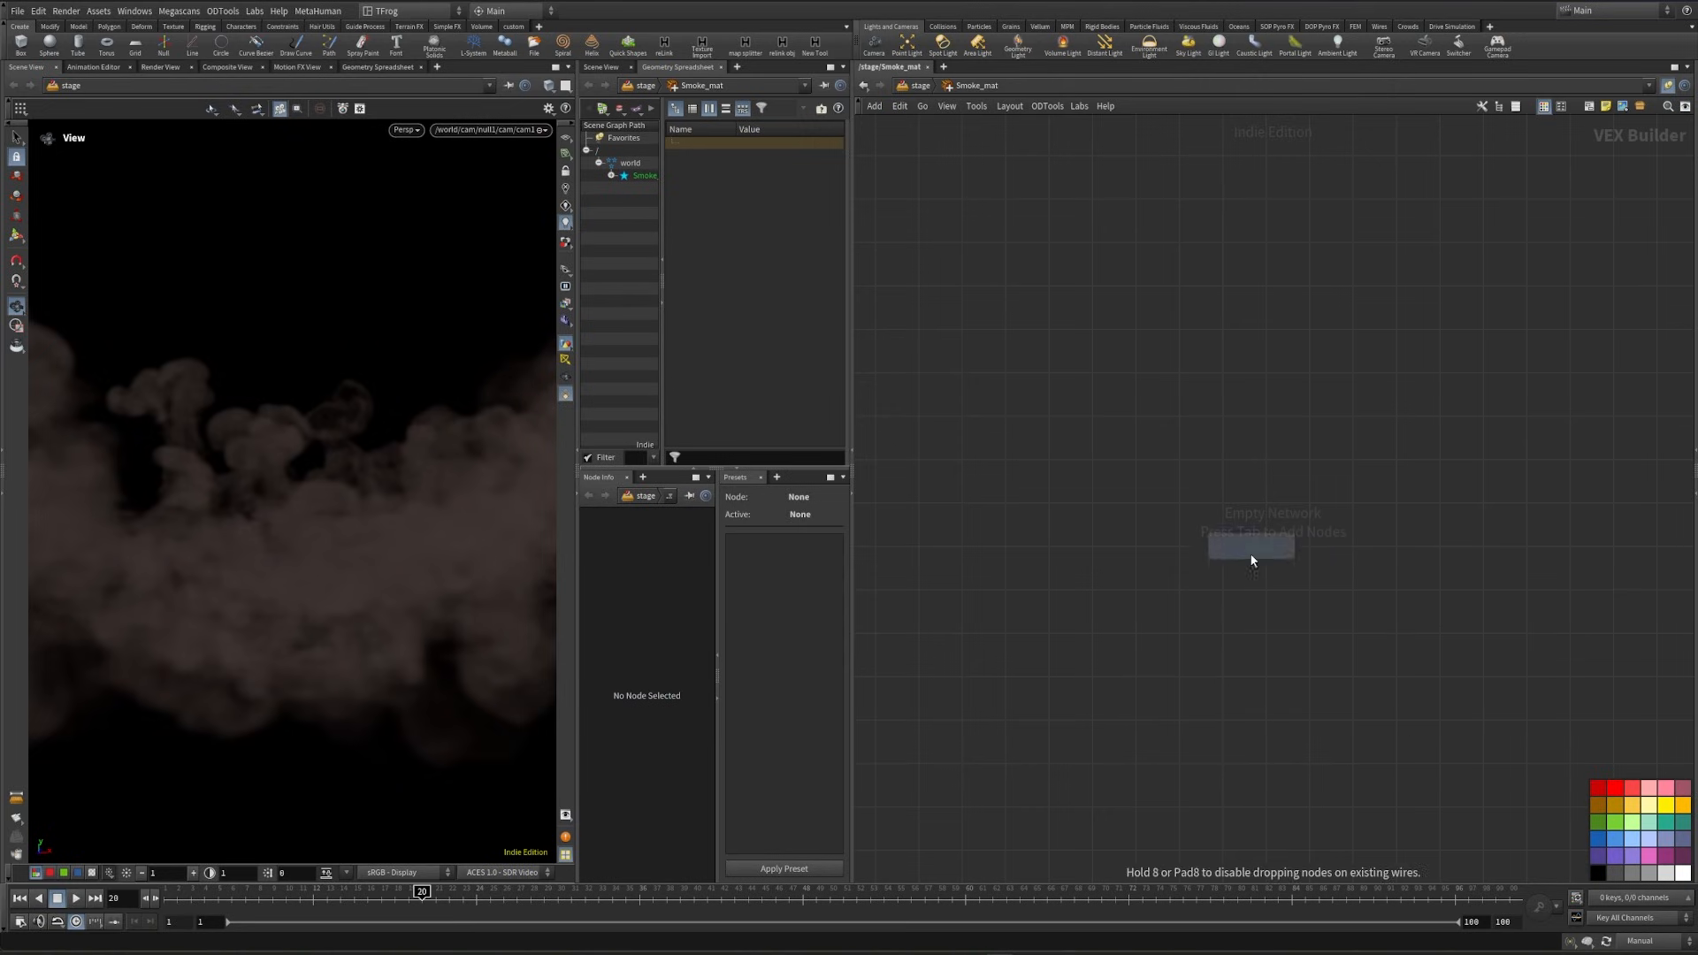
pyautogui.click(1248, 555)
# - Enter the Karma pyro smoke material and show the parameters of kma_pyroshader1
pyautogui.doubleClick(1231, 555)
pyautogui.moveTo(1247, 564); pyautogui.dragTo(1110, 651, button='middle')
pyautogui.click(1181, 566)
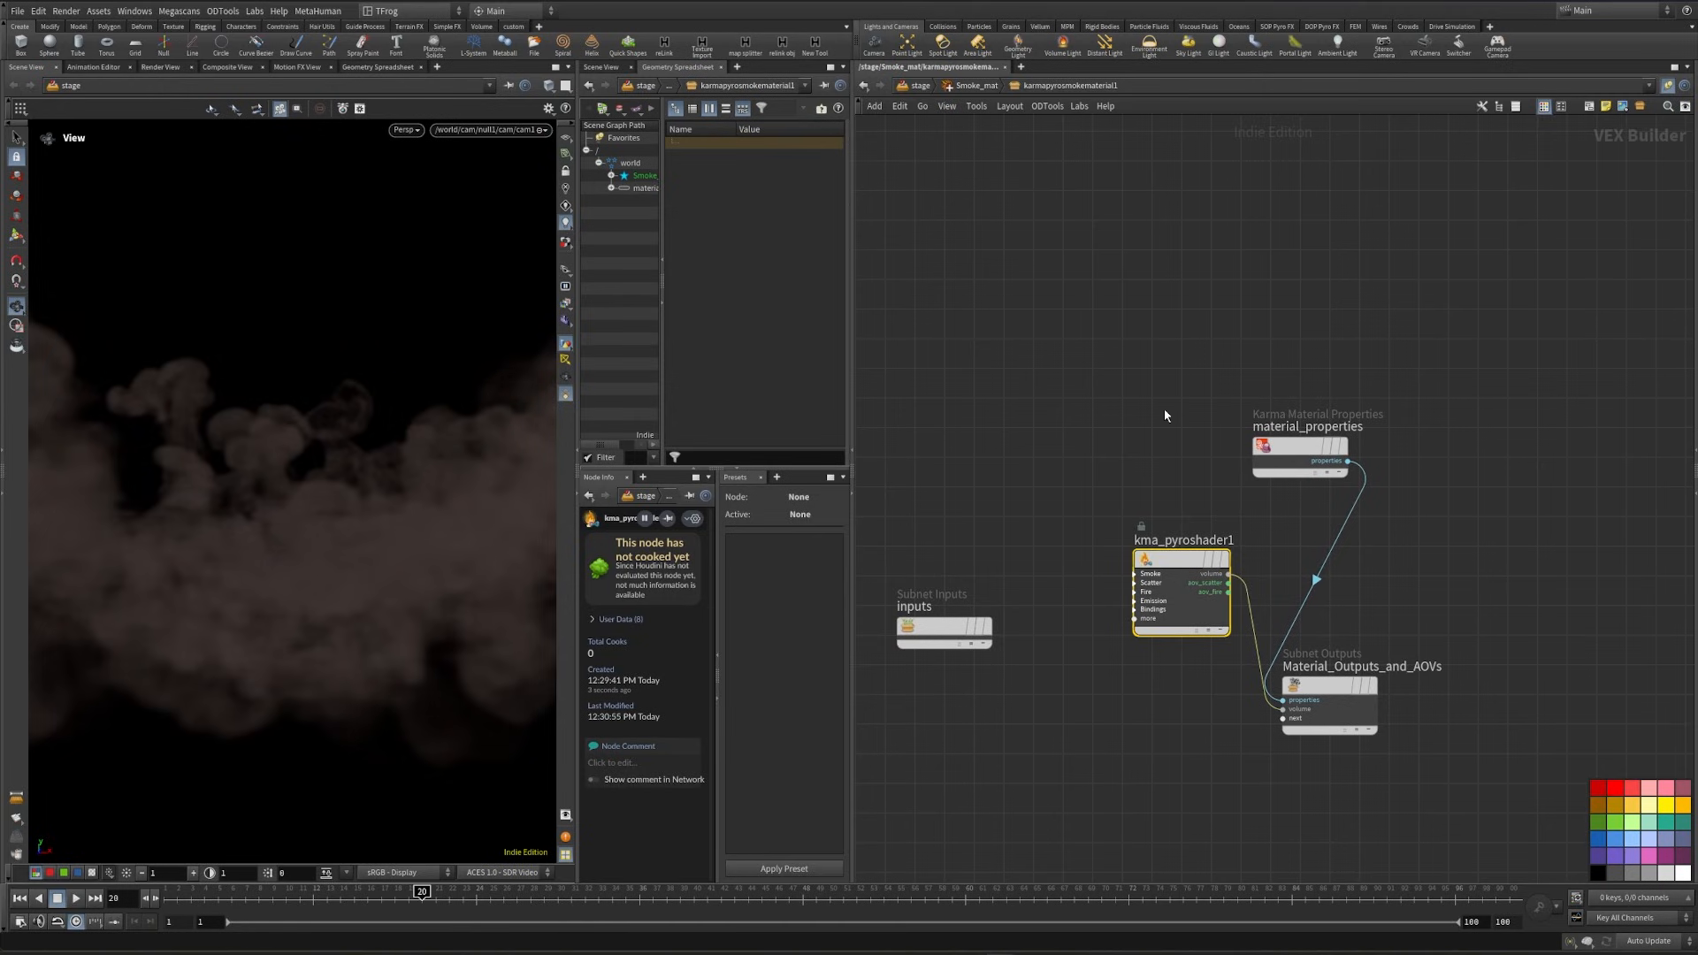
pyautogui.press('p')
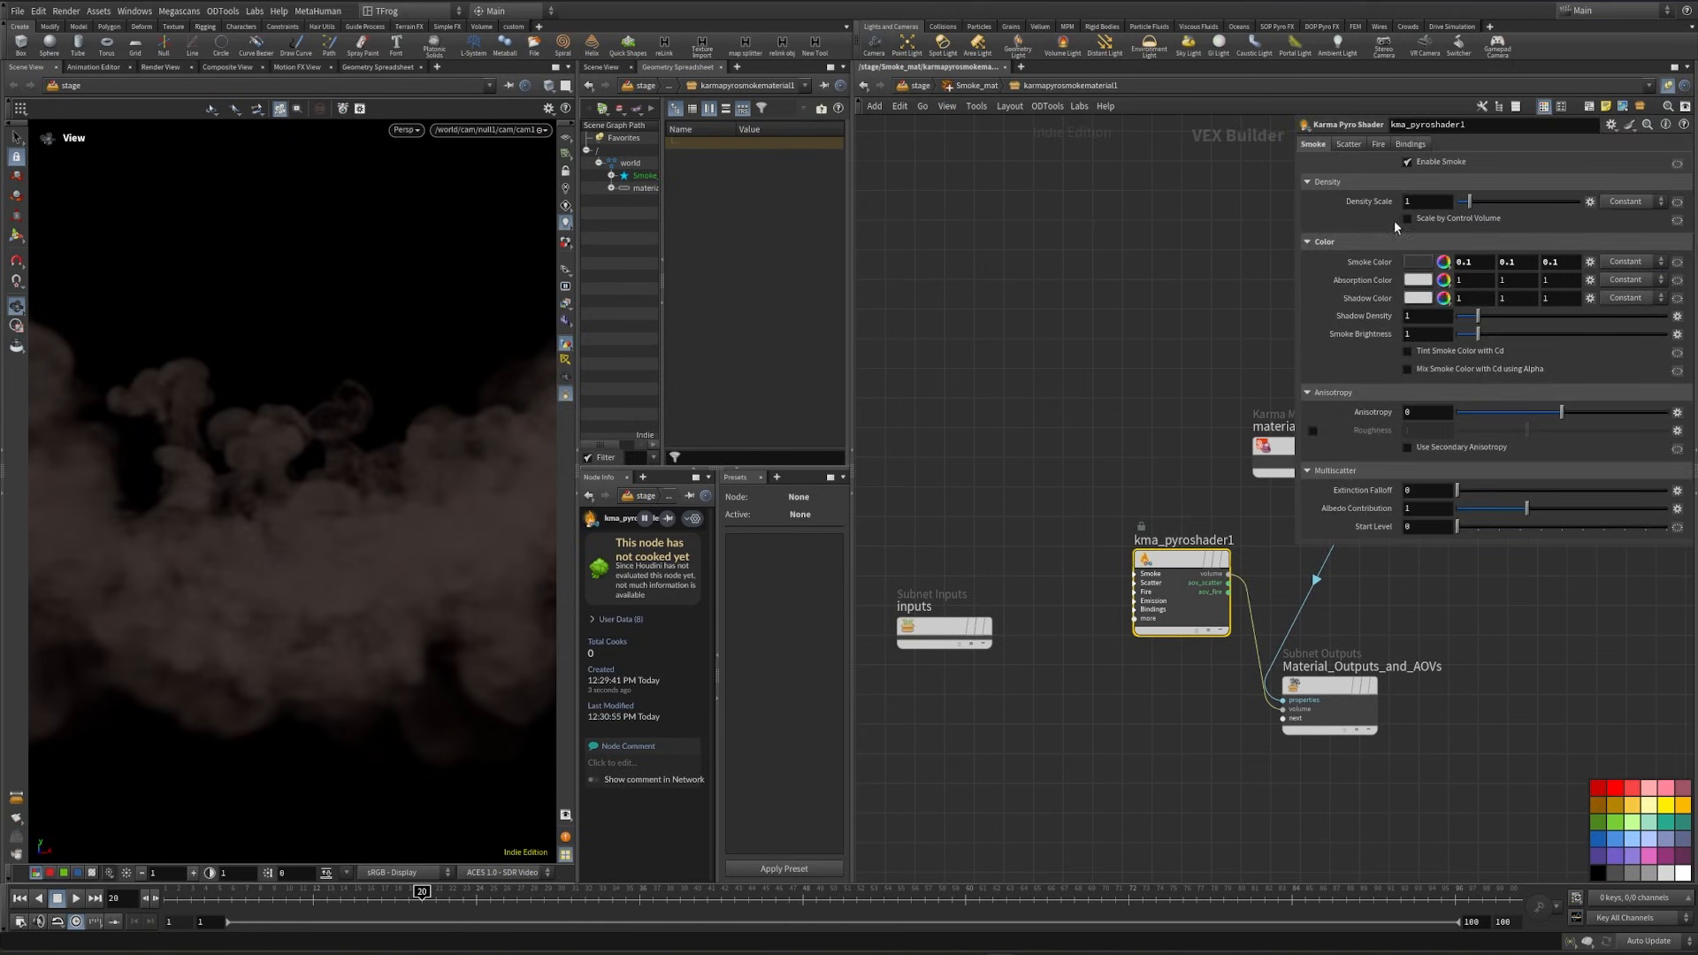
# - Go to frame 1 in the FX_Destruction geometry network and show the parameters of pyrobakevolume1 in the Smoke branch
pyautogui.moveTo(996, 330); pyautogui.dragTo(1017, 384, button='middle')
pyautogui.press('n')
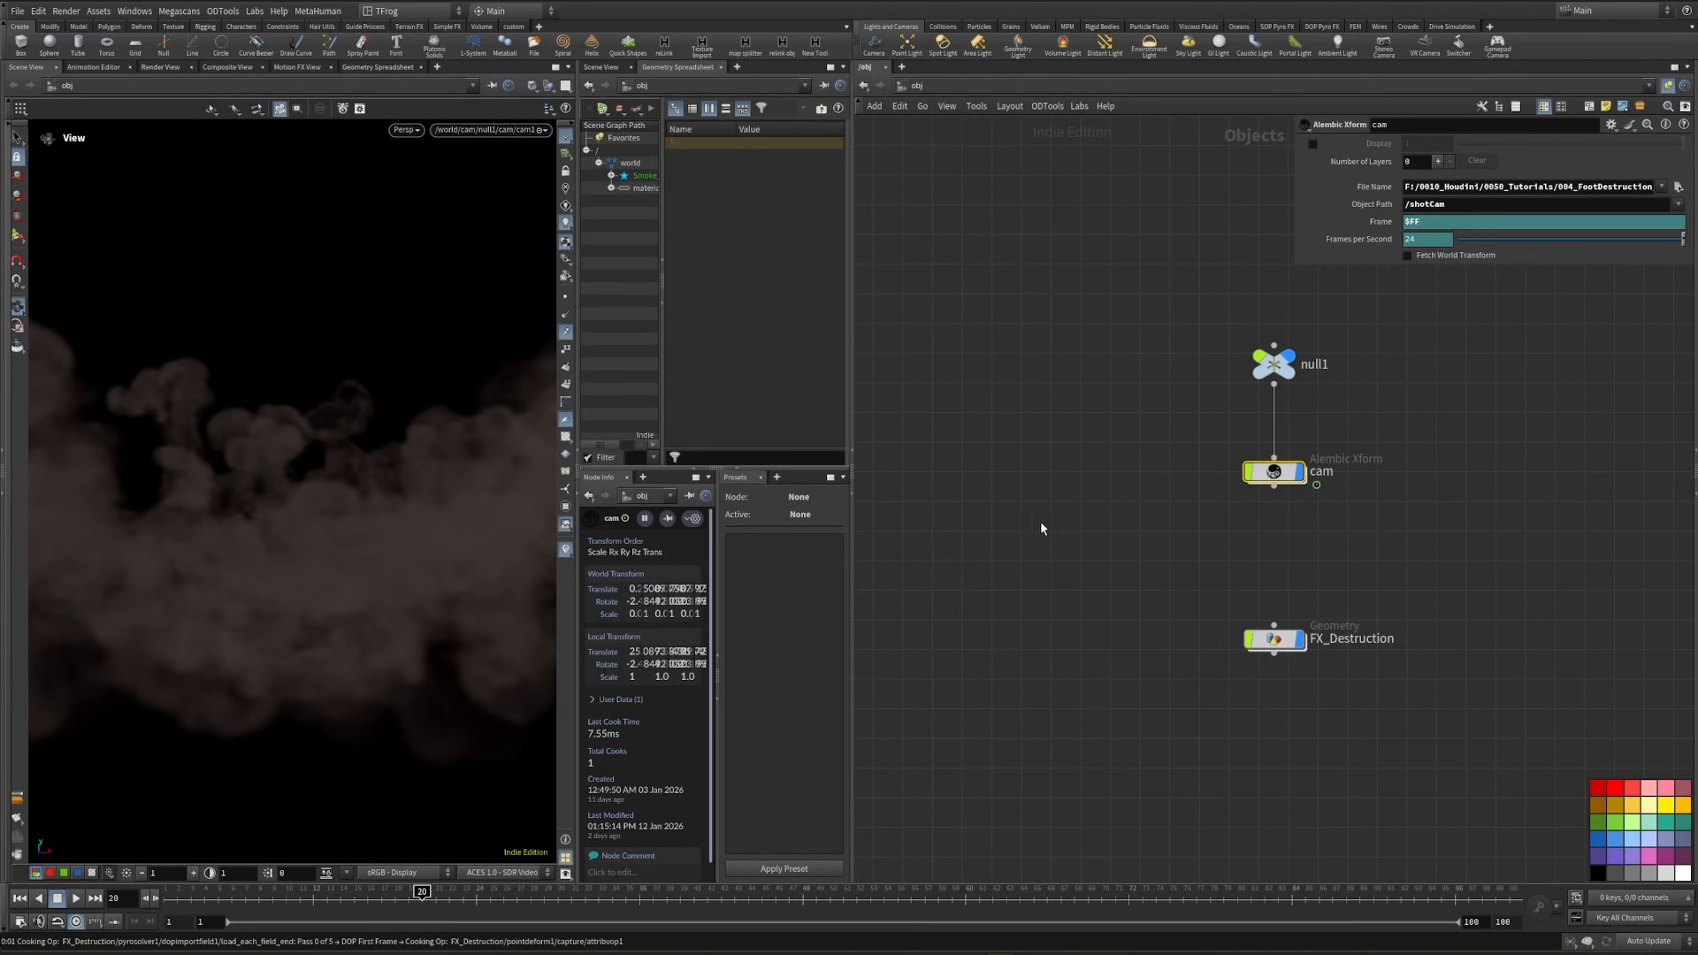
pyautogui.doubleClick(1274, 638)
pyautogui.scroll(3, 1203, 653)
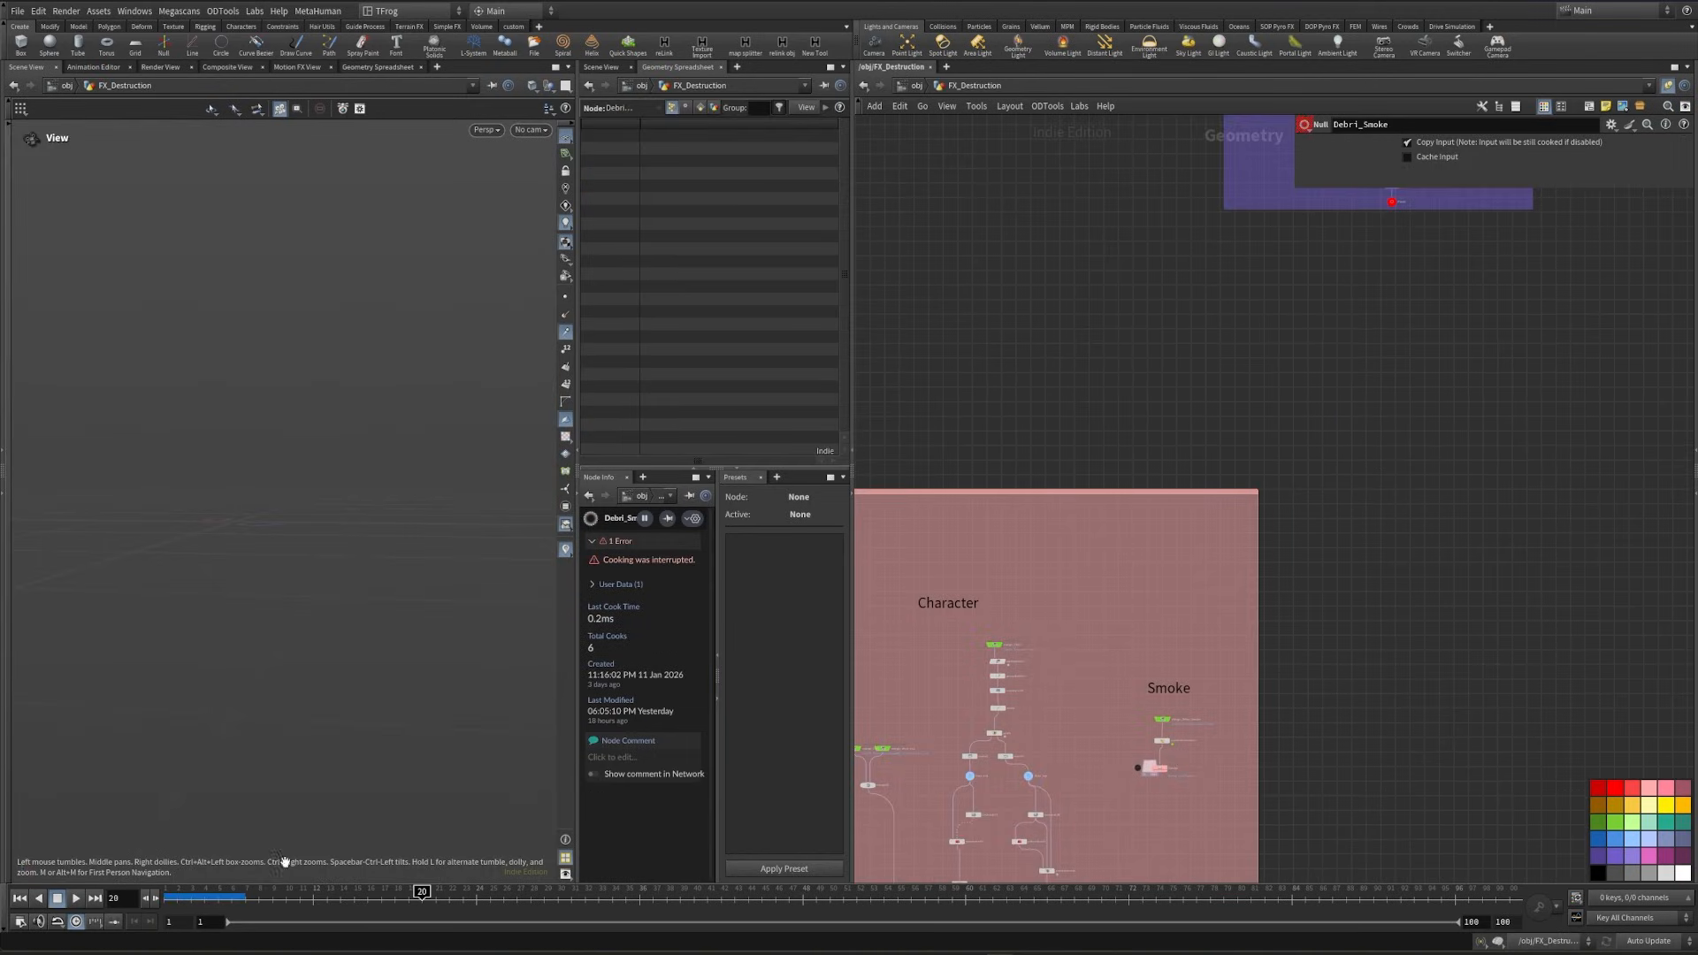
pyautogui.click(166, 898)
pyautogui.scroll(5, 1189, 772)
pyautogui.moveTo(1030, 698); pyautogui.dragTo(1155, 656)
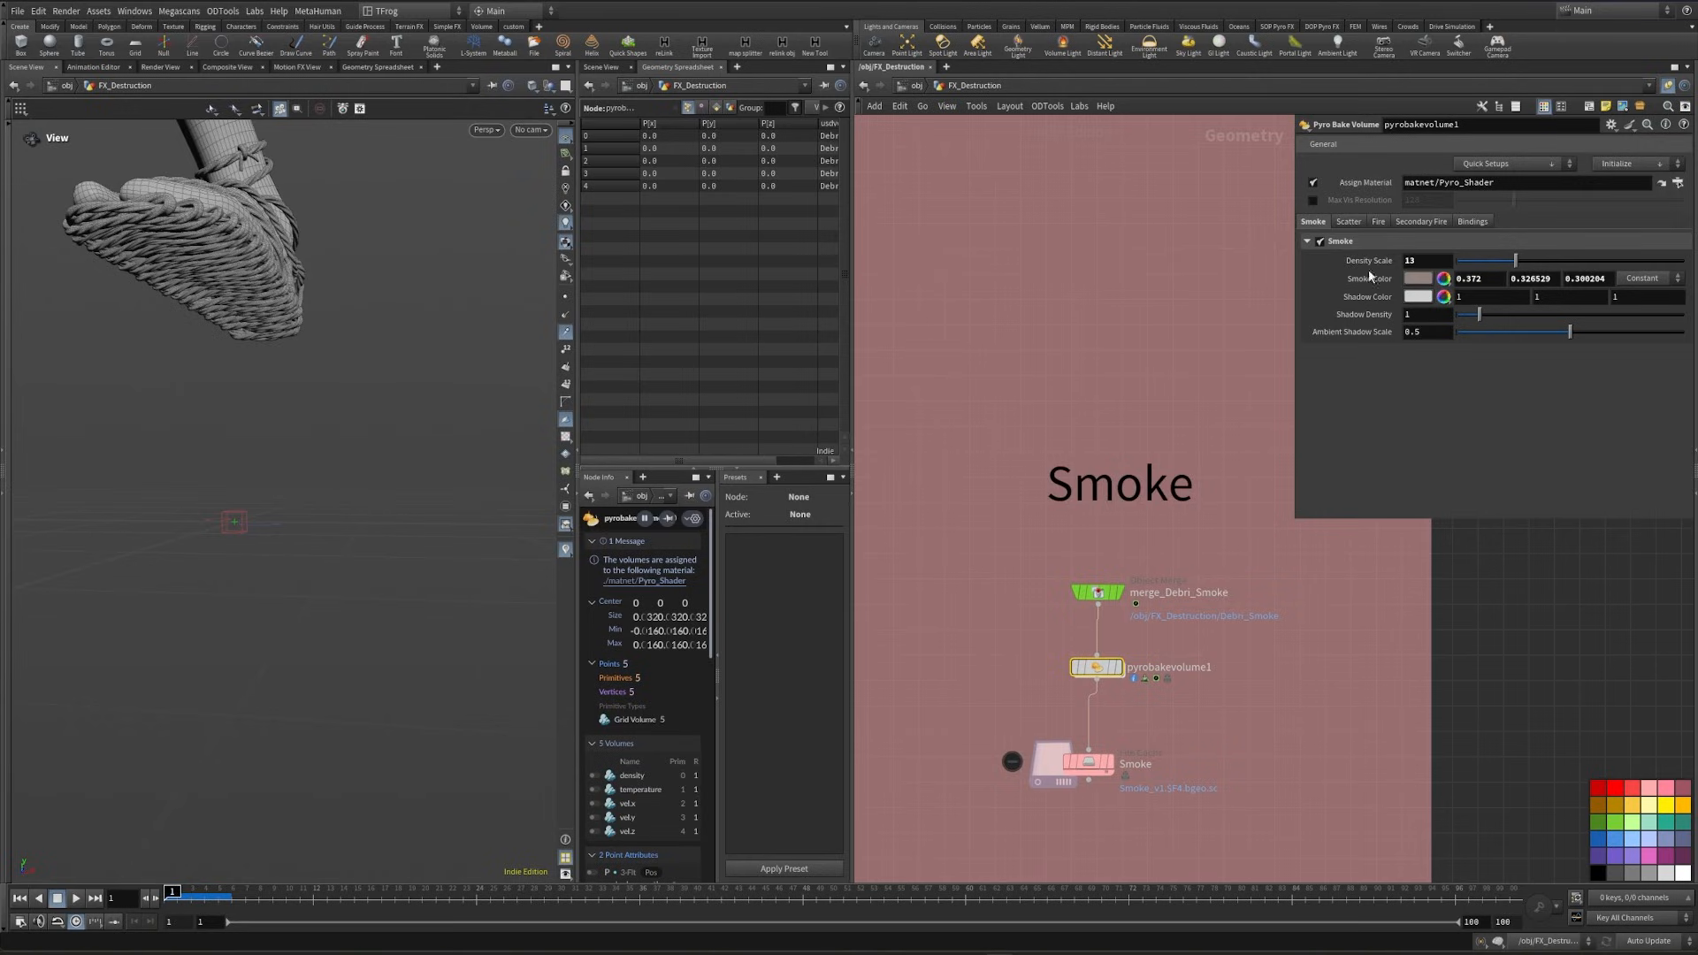
# - Add a separate Parameters pane beside the network showing pyrobakevolume1's smoke settings
pyautogui.click(740, 72)
pyautogui.moveTo(778, 94)
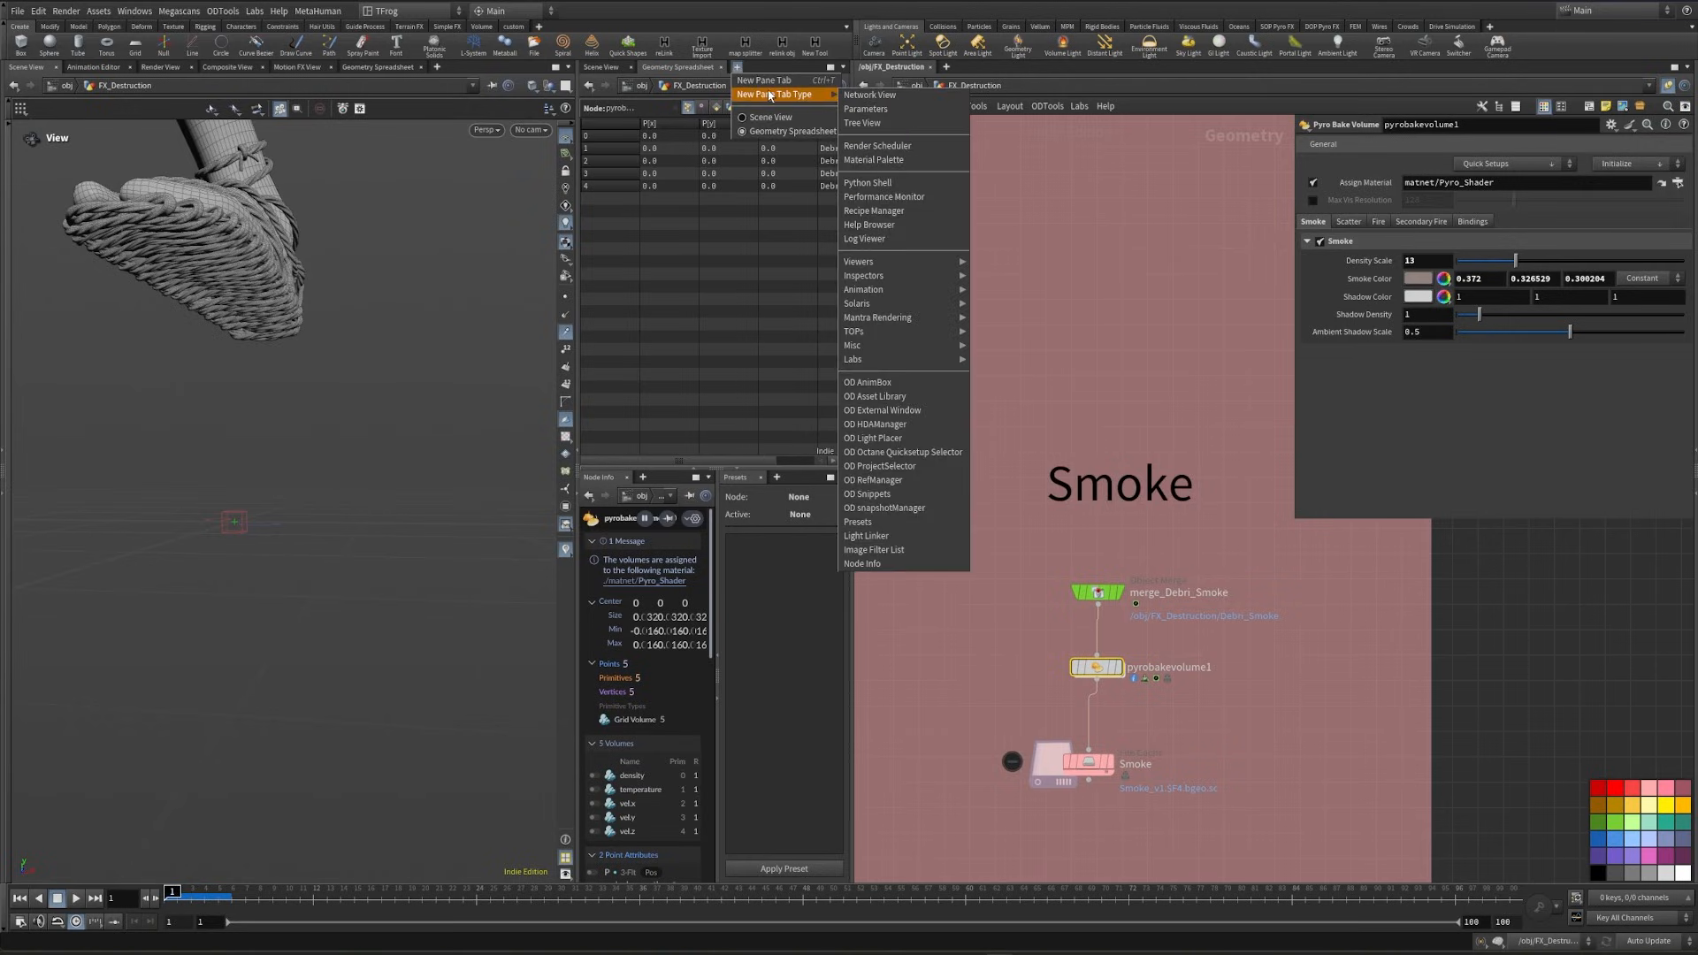
pyautogui.click(883, 110)
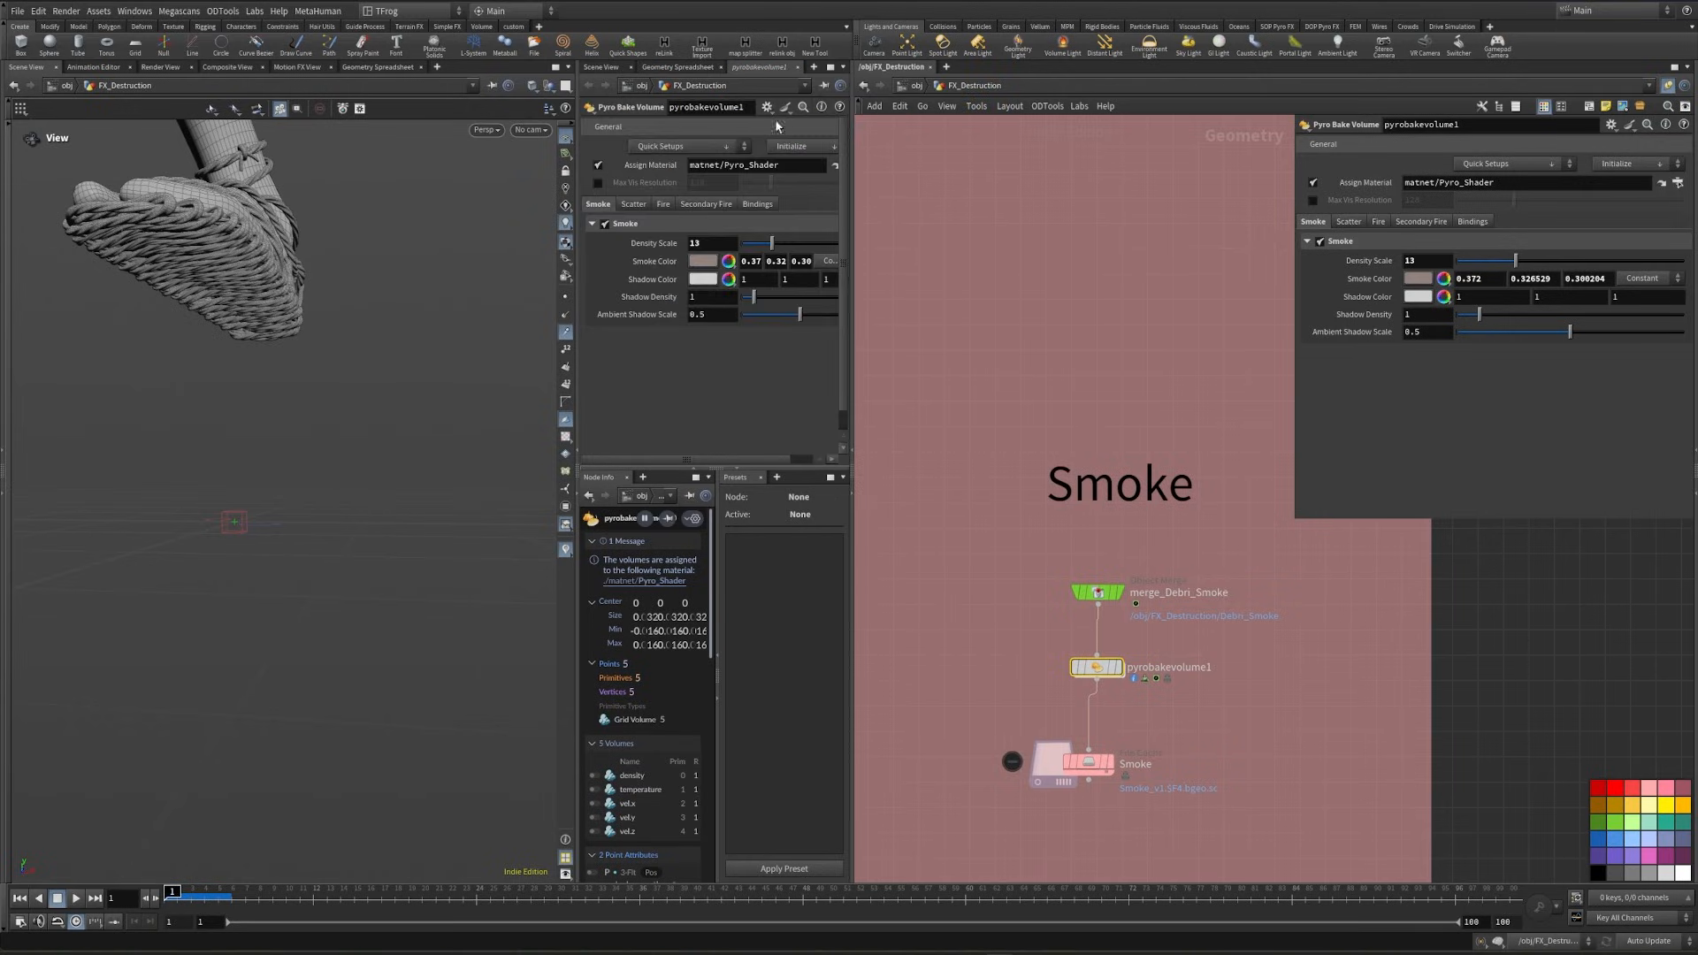
# - Return to the pyro smoke material inside the stage's Smoke_mat and set kma_pyroshader1's density scale to 13
pyautogui.moveTo(989, 409); pyautogui.dragTo(1044, 405, button='middle')
pyautogui.press('n')
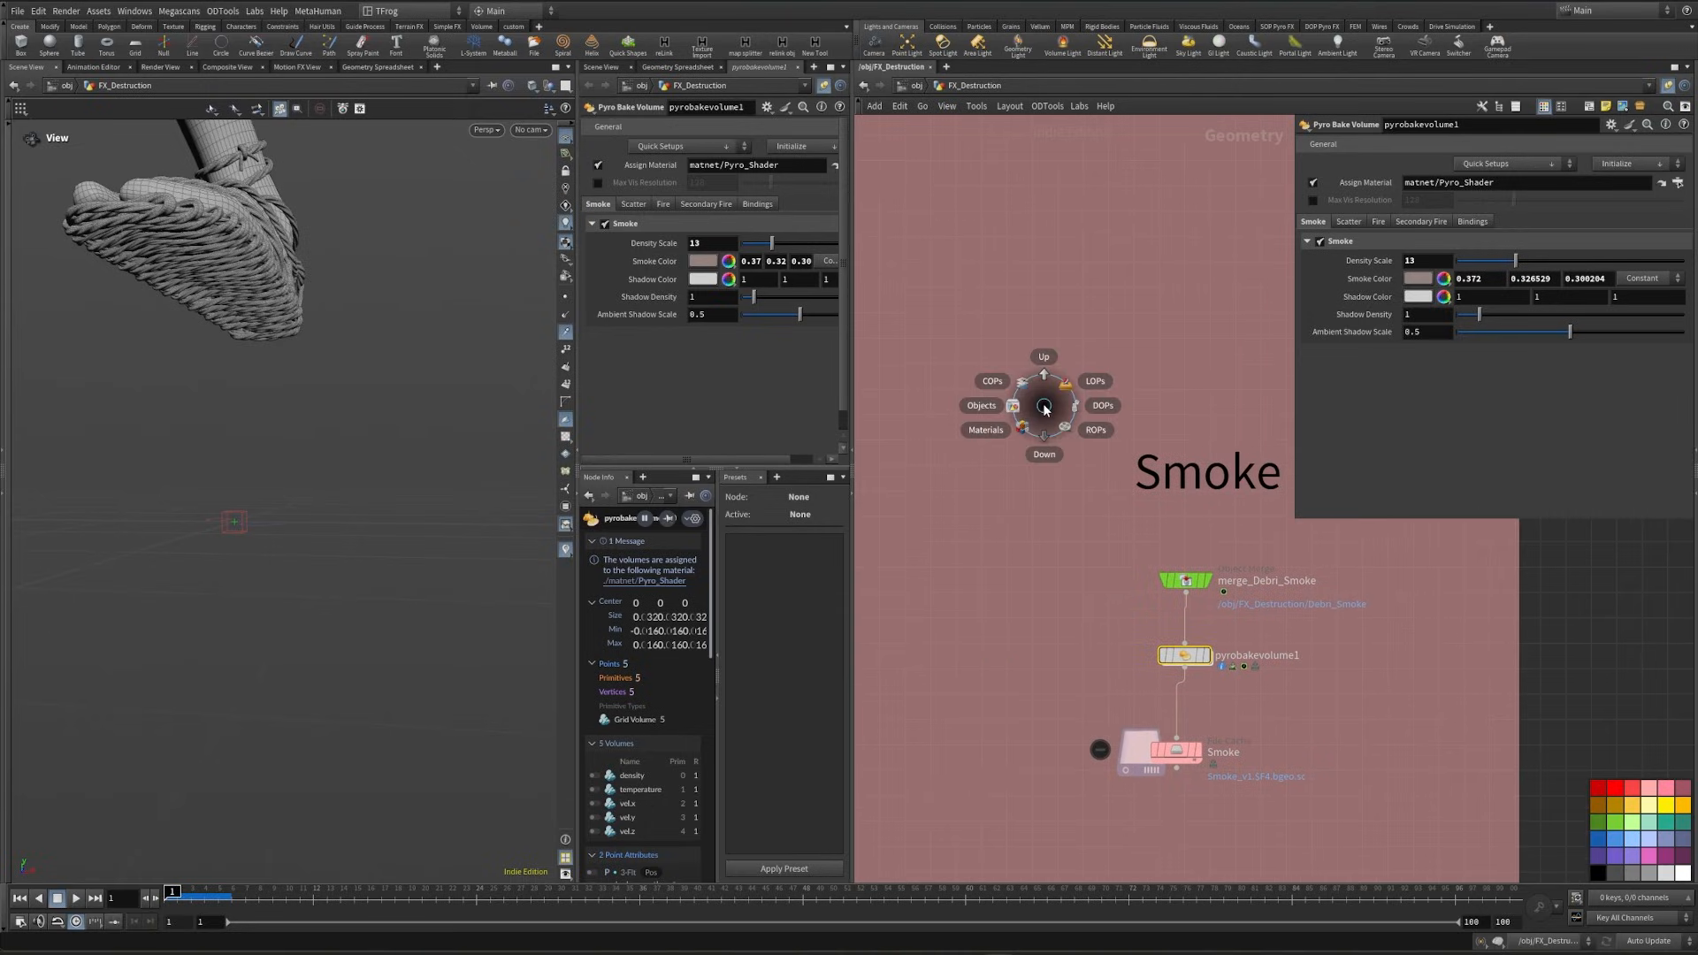
pyautogui.click(1094, 381)
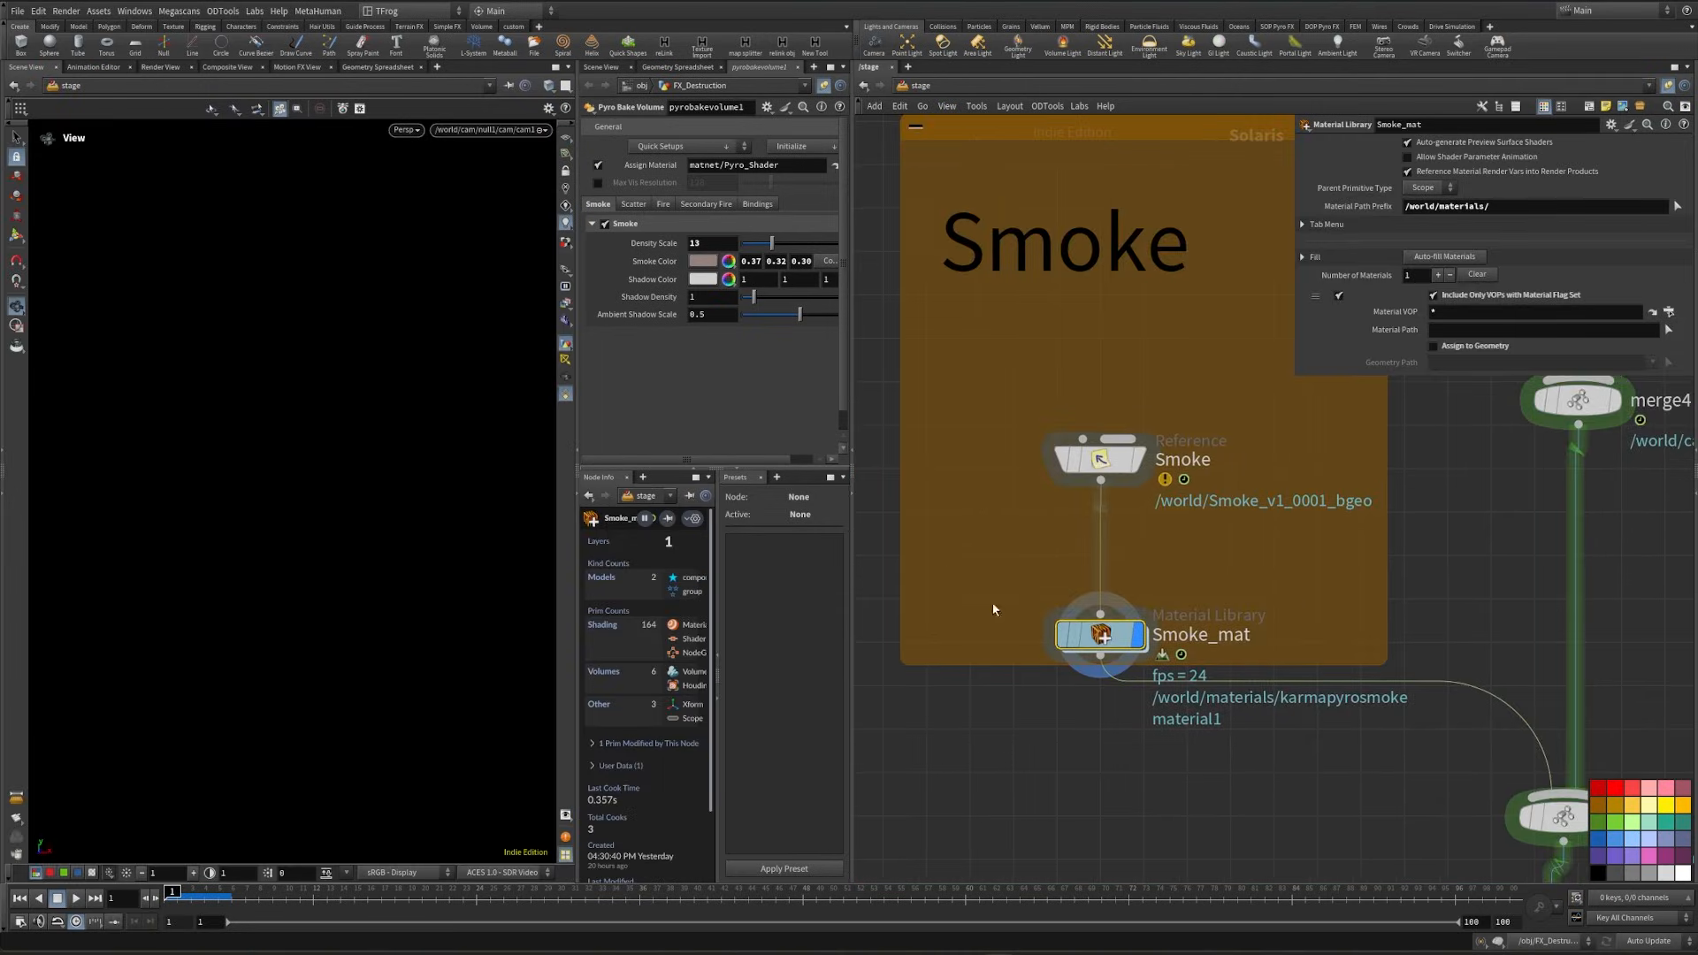
pyautogui.doubleClick(1105, 619)
pyautogui.doubleClick(1229, 566)
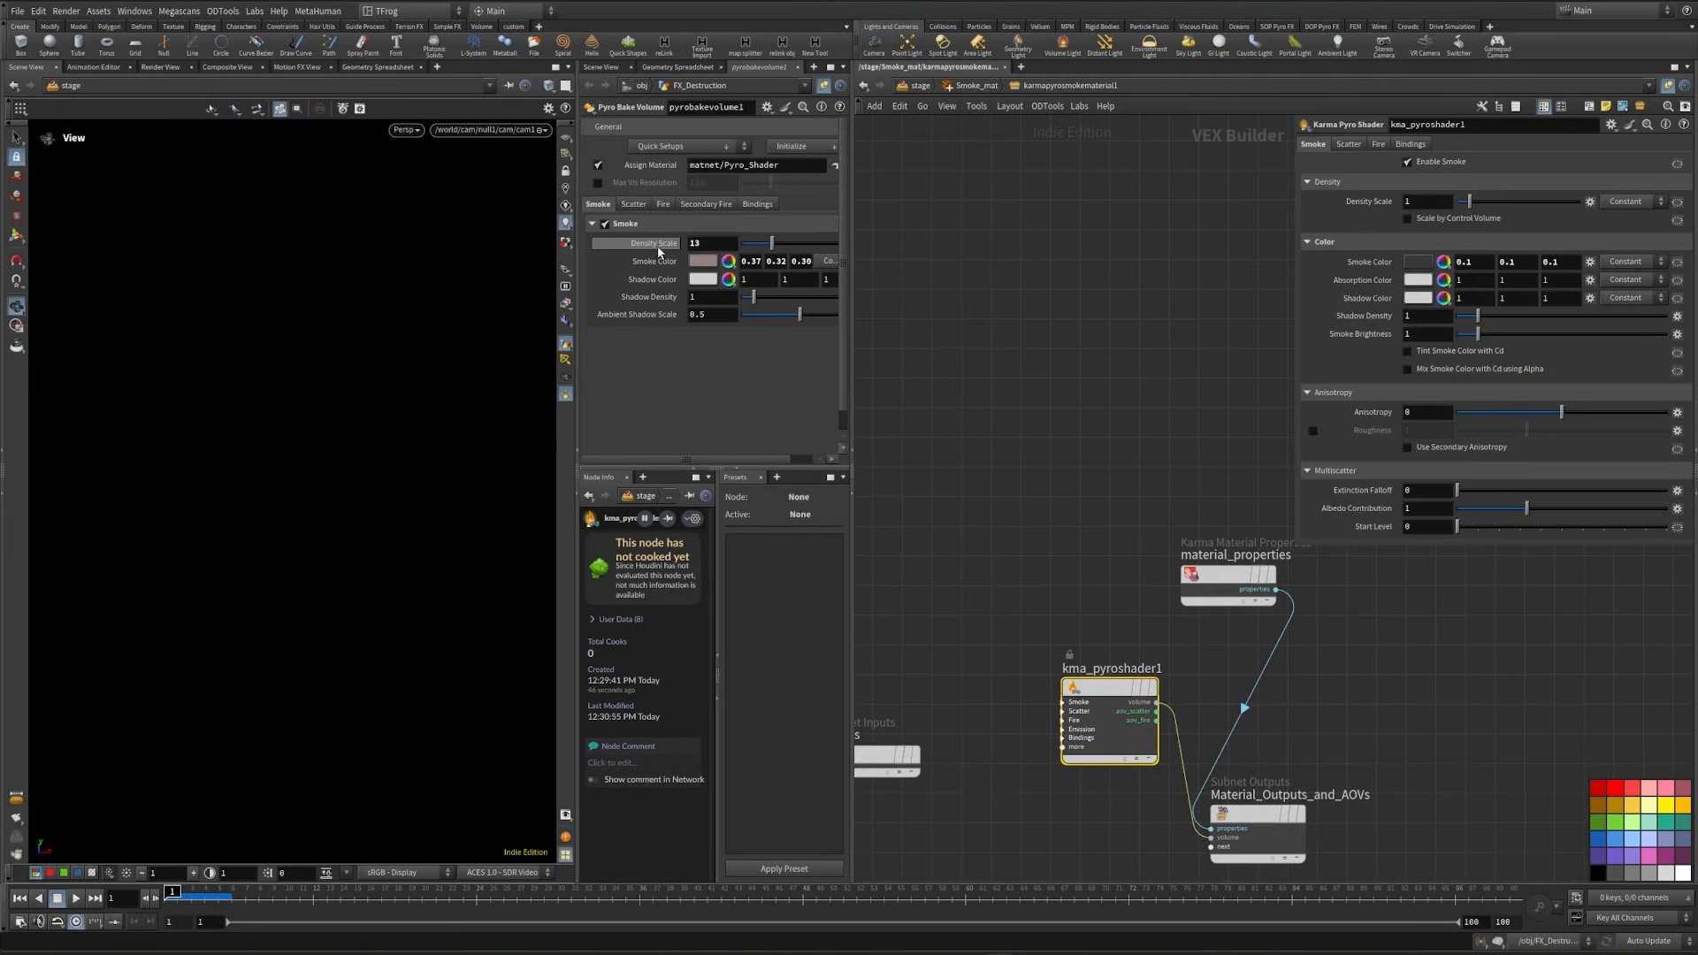
pyautogui.moveTo(1438, 201); pyautogui.dragTo(1204, 274)
pyautogui.write('13')
pyautogui.press('Return')
# - Copy the smoke color from pyrobakevolume1 and paste its values into kma_pyroshader1's smoke color
pyautogui.rightClick(652, 265)
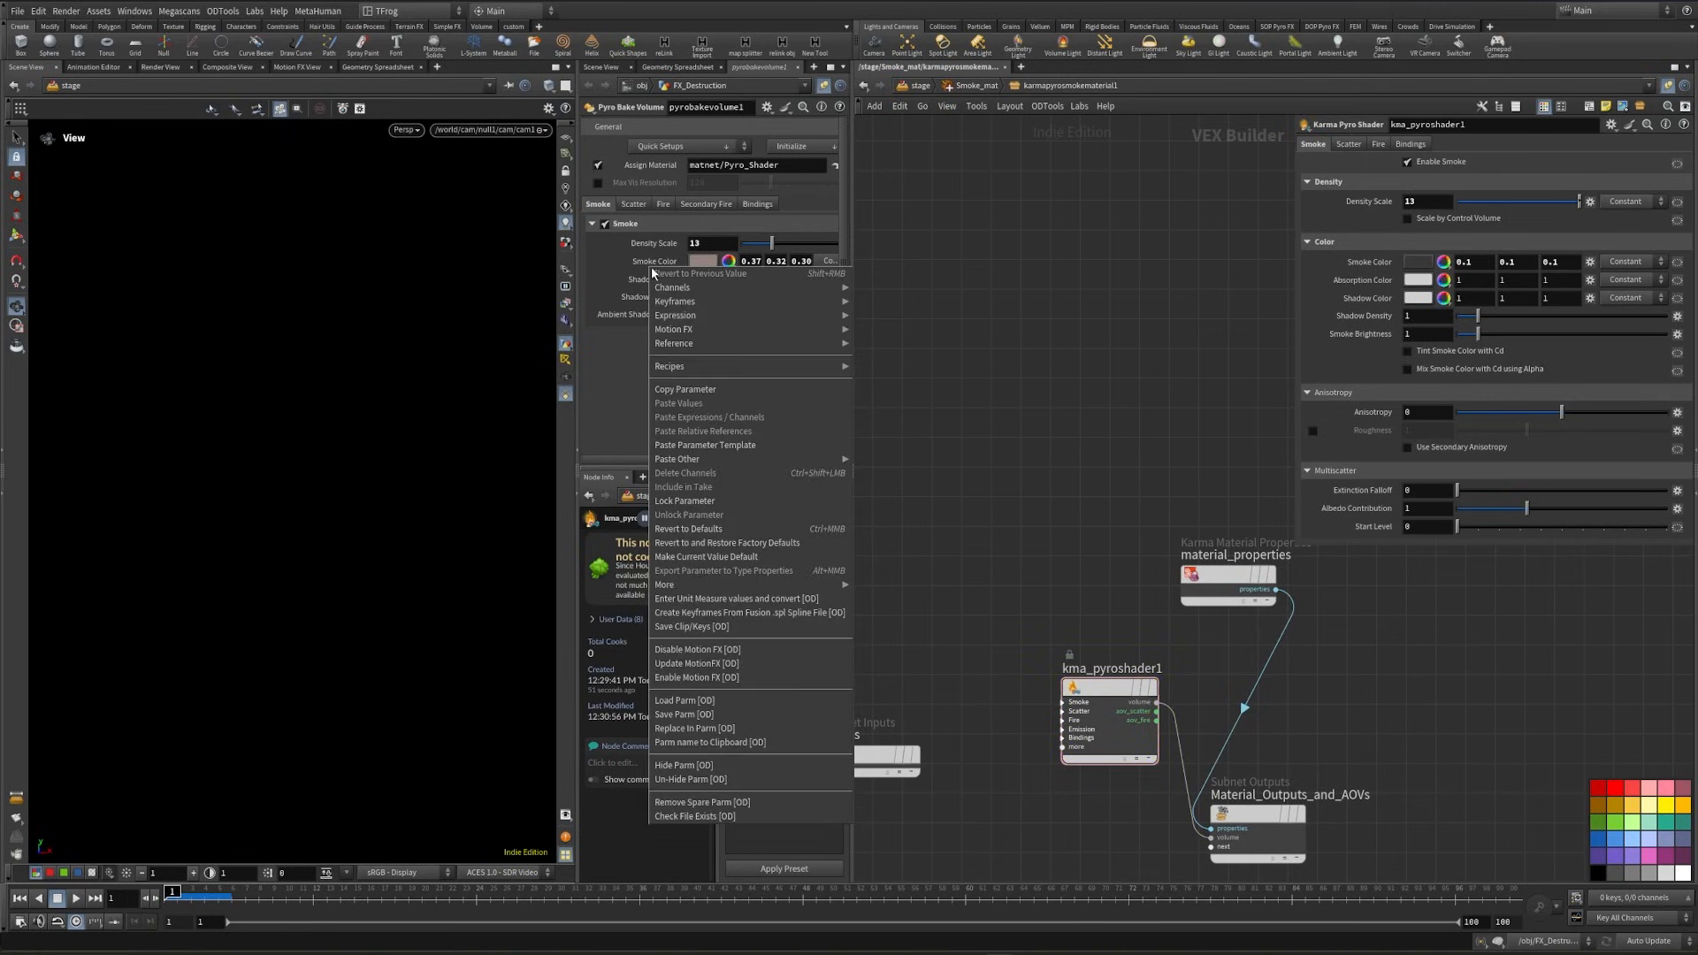
pyautogui.click(685, 390)
pyautogui.rightClick(1376, 263)
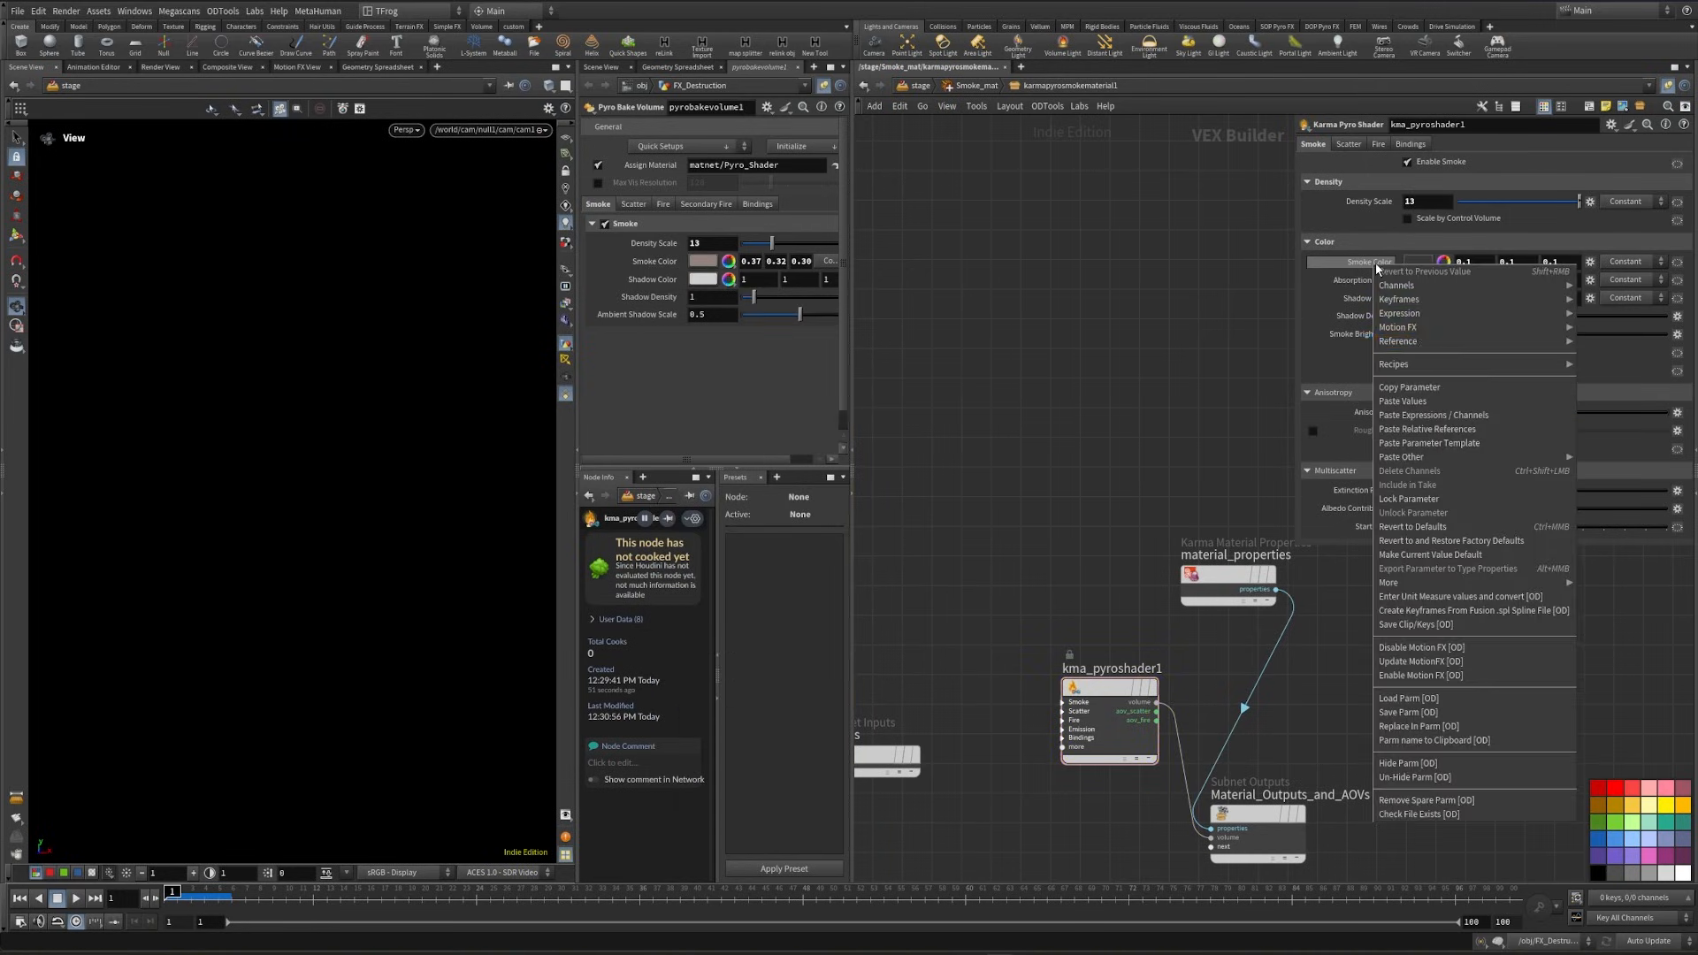
pyautogui.click(1425, 403)
# - Rename the karmapyrosmokematerial1 subnetwork inside Smoke_mat to Smoke and return to the stage
pyautogui.press('u')
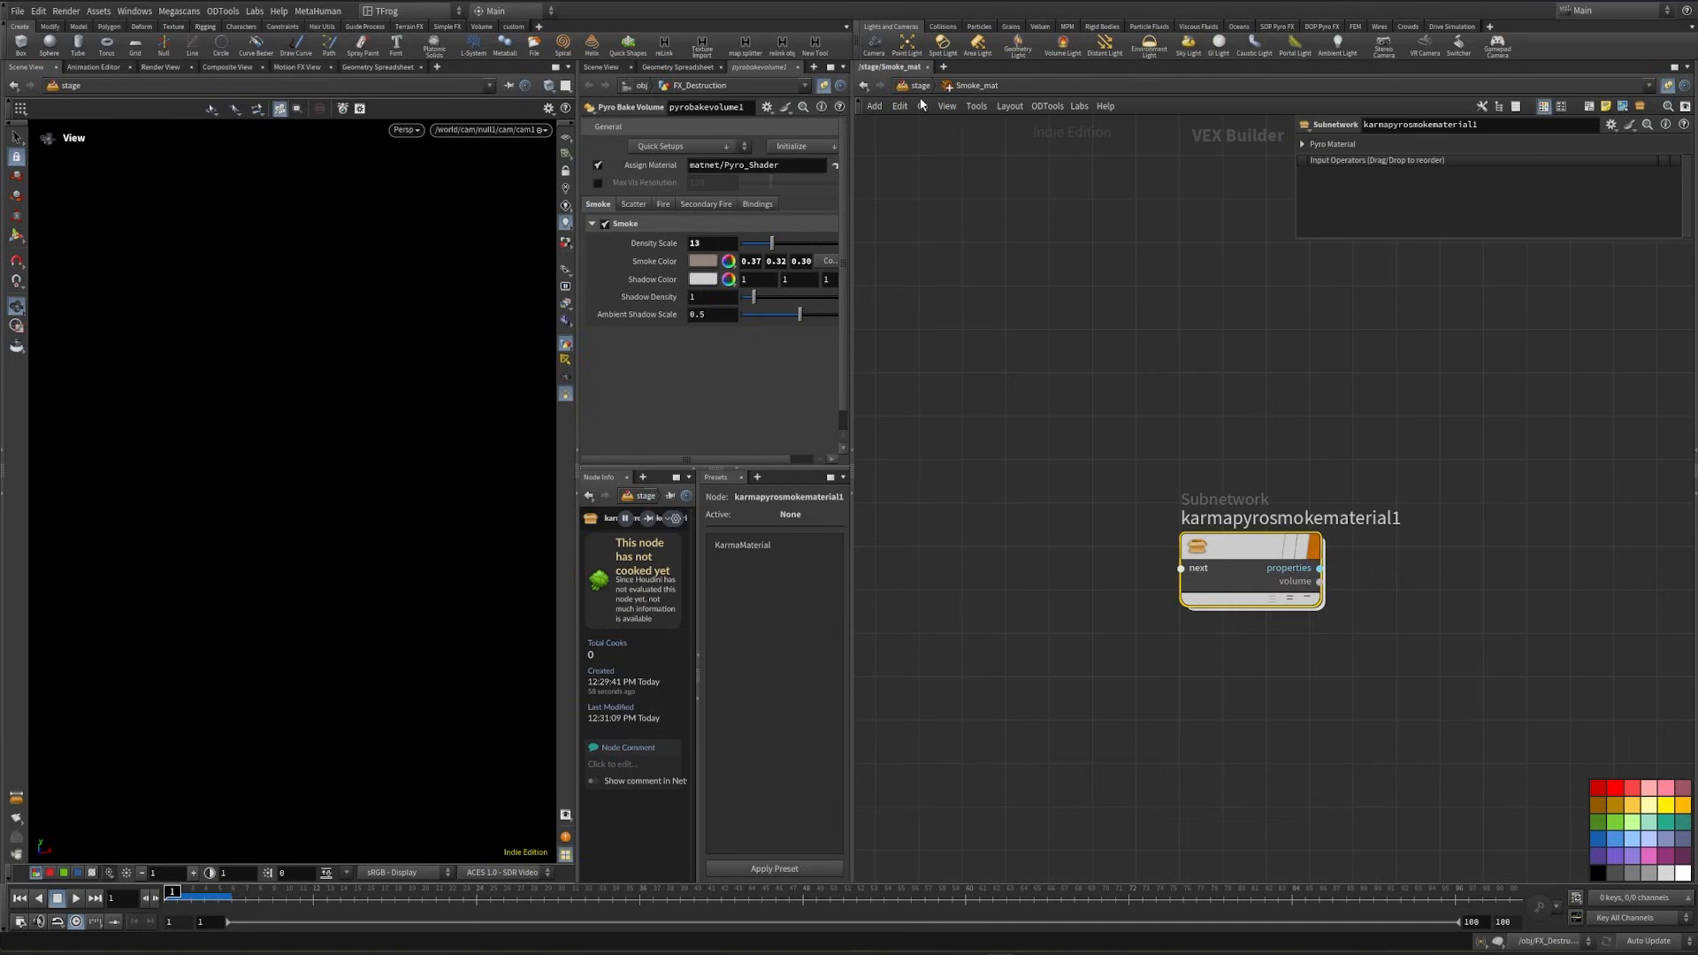
pyautogui.press('u')
pyautogui.doubleClick(1103, 635)
pyautogui.click(1343, 519)
pyautogui.moveTo(1406, 518); pyautogui.dragTo(1027, 484)
pyautogui.write('Smoke')
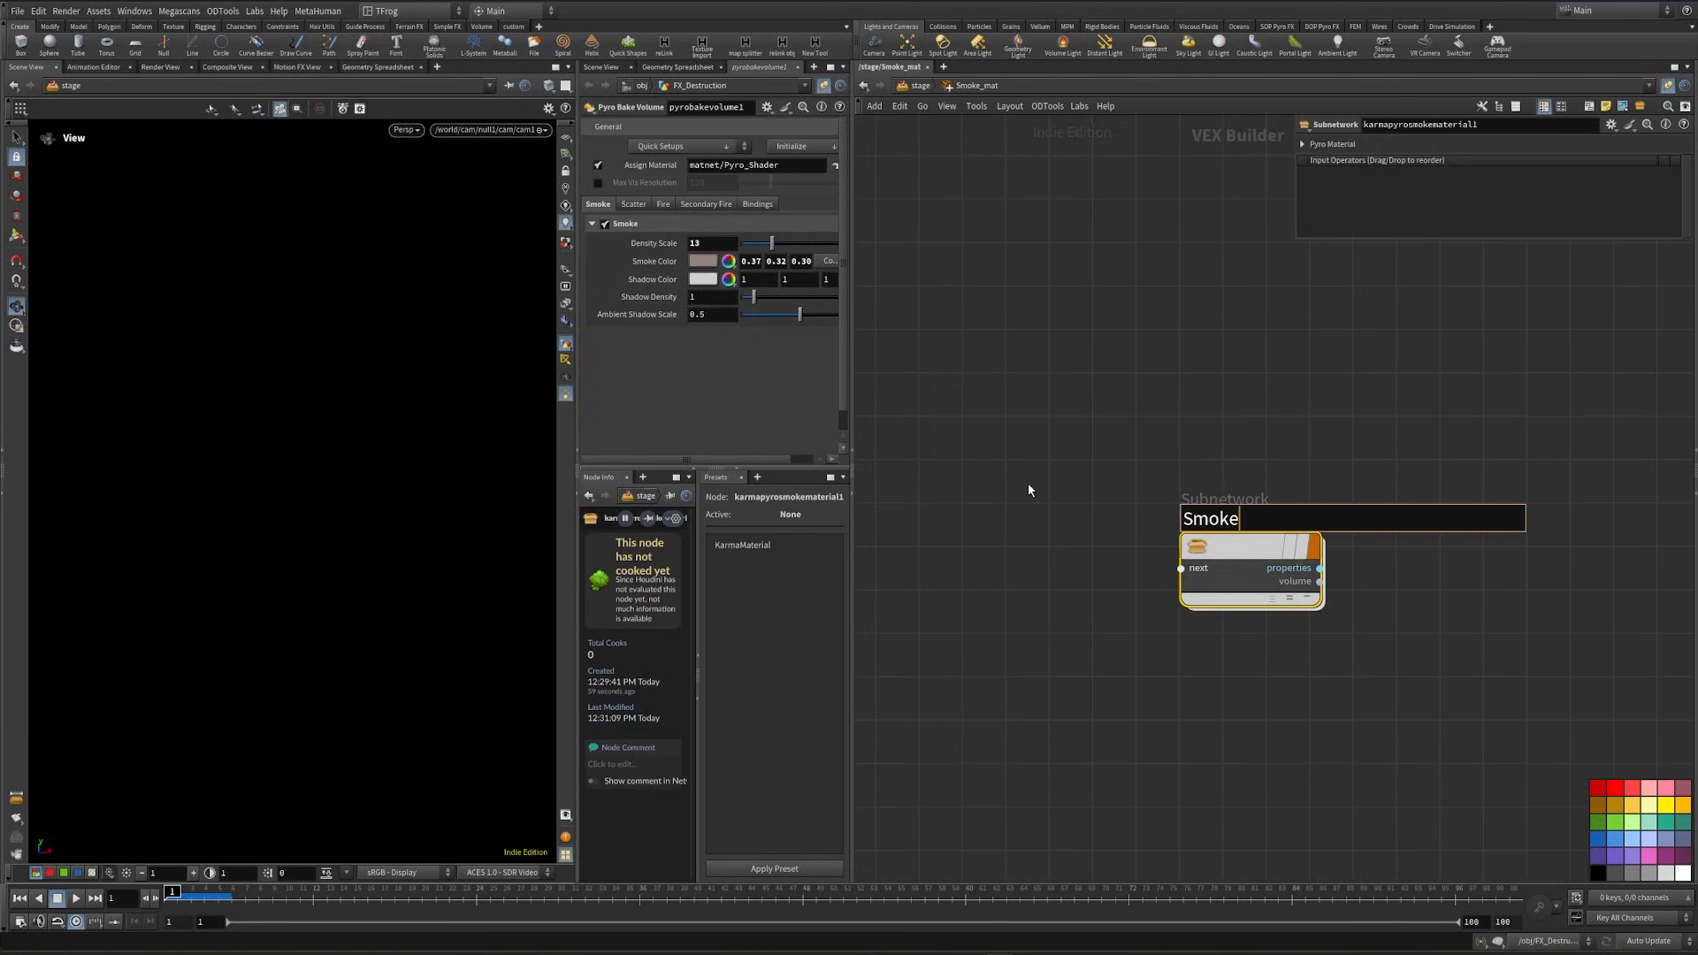
pyautogui.press('Return')
pyautogui.press('u')
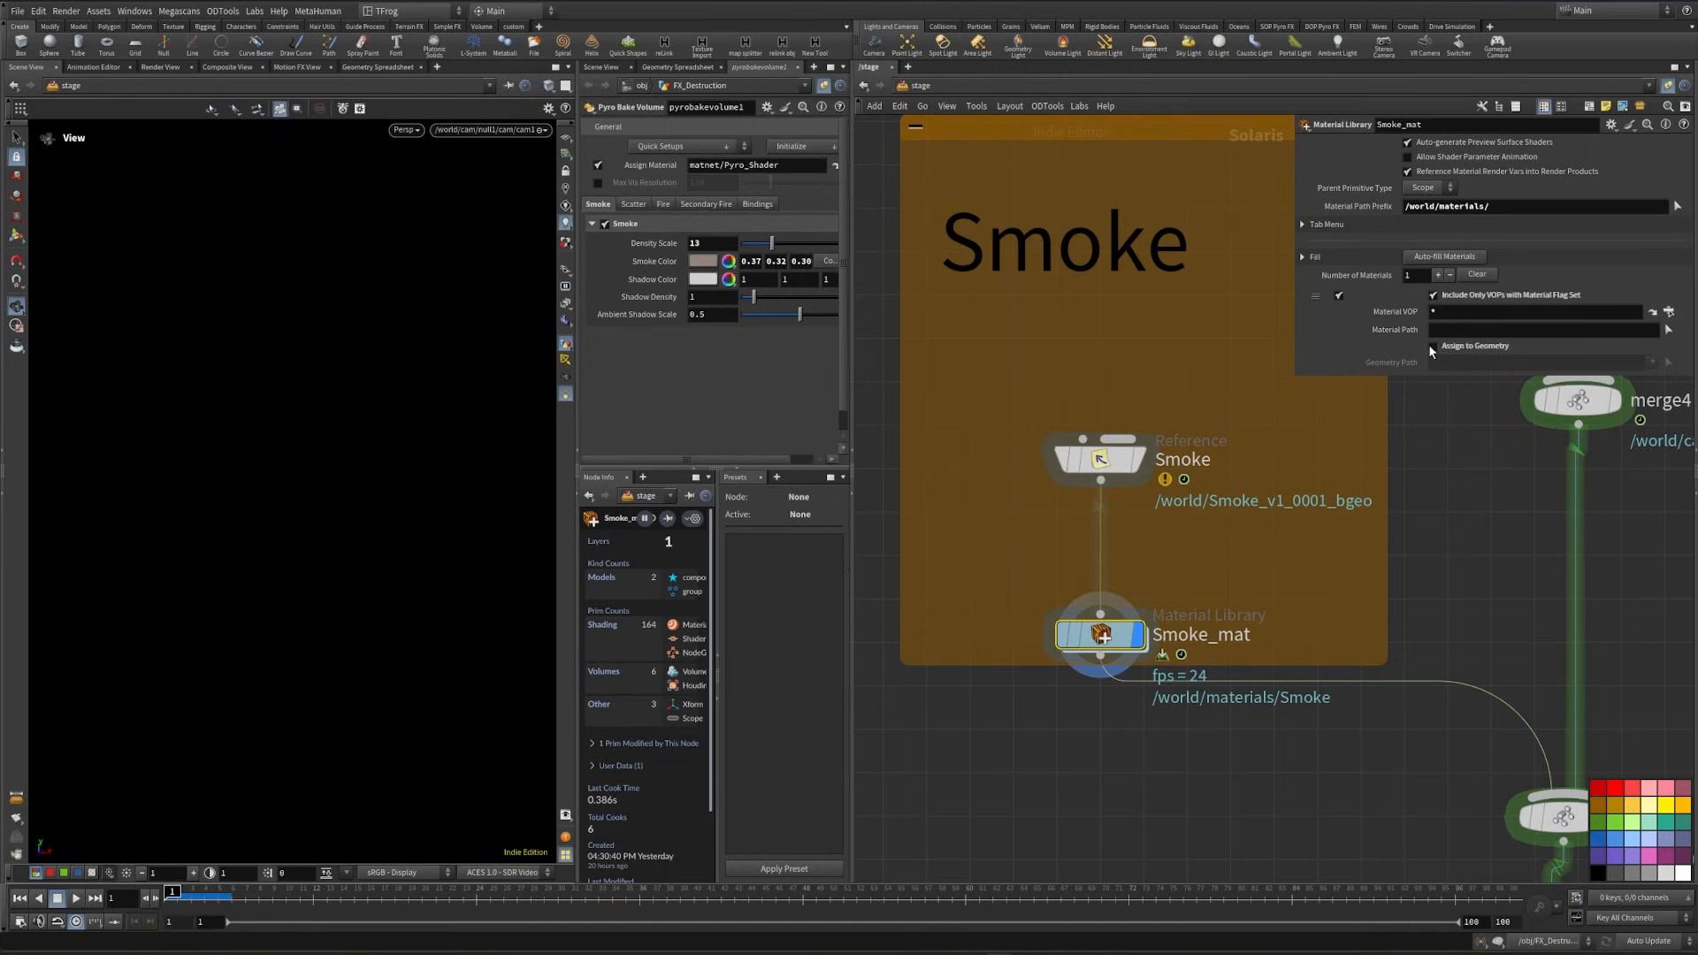
# - Enable geometry assignment in Smoke_mat, using material path /world/materials/Smoke and the smoke bgeo primitive from the scene graph as geometry path
pyautogui.click(676, 68)
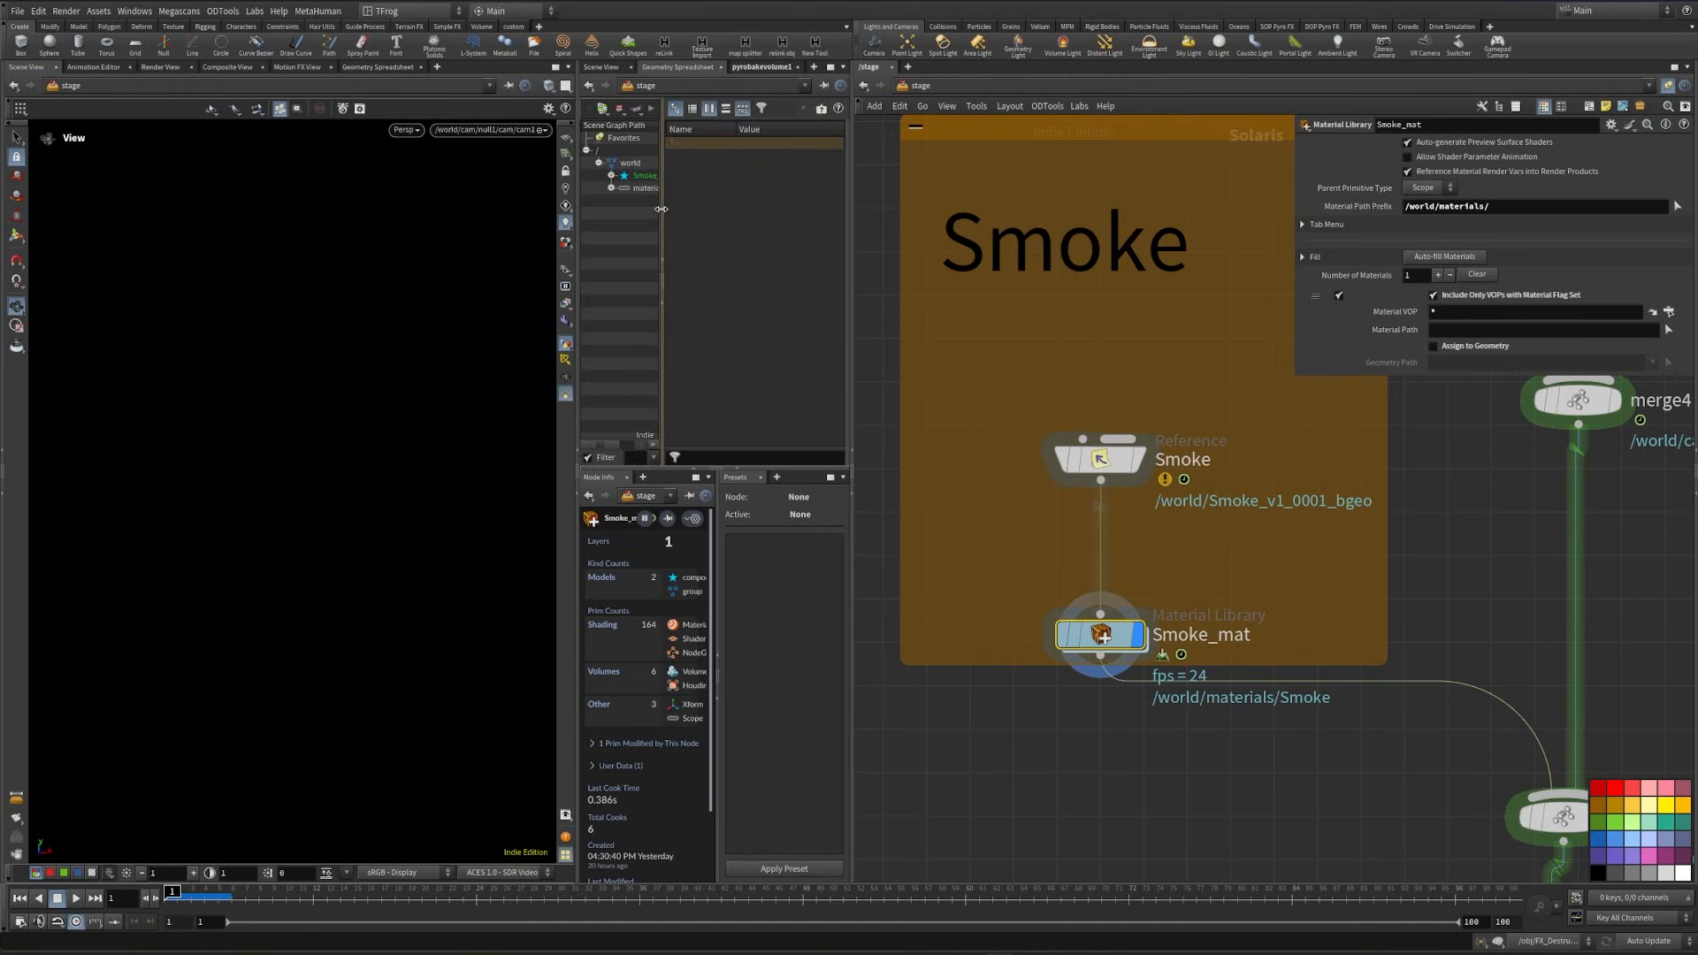
pyautogui.click(611, 187)
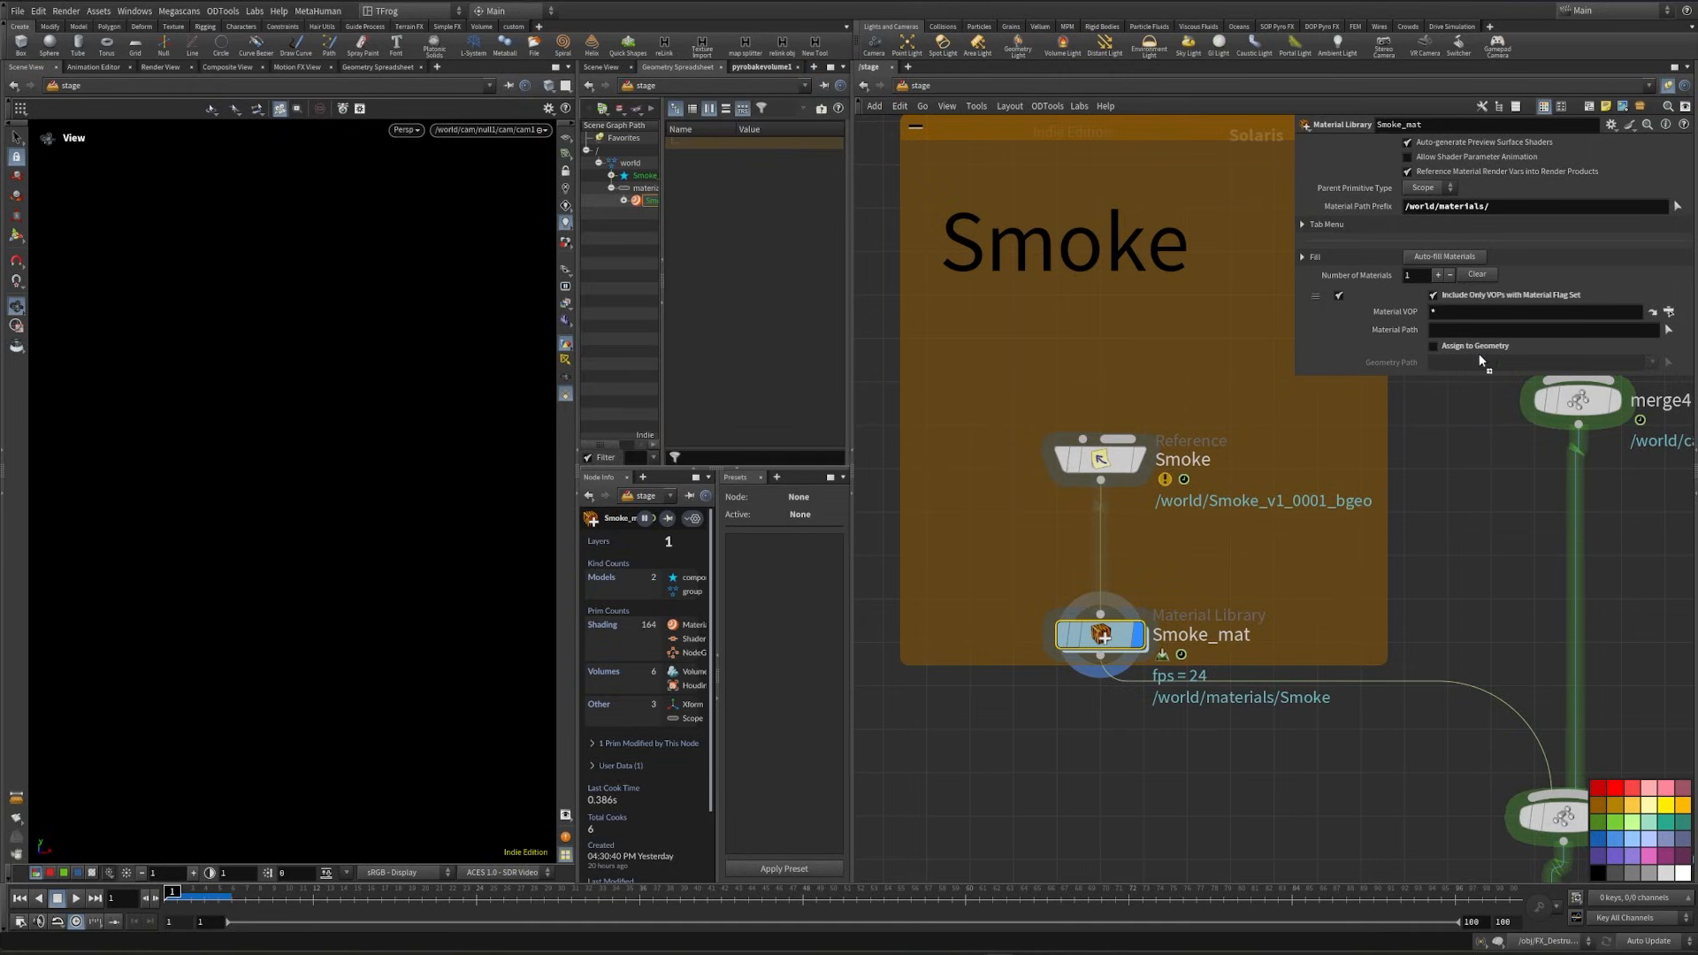
pyautogui.click(1434, 345)
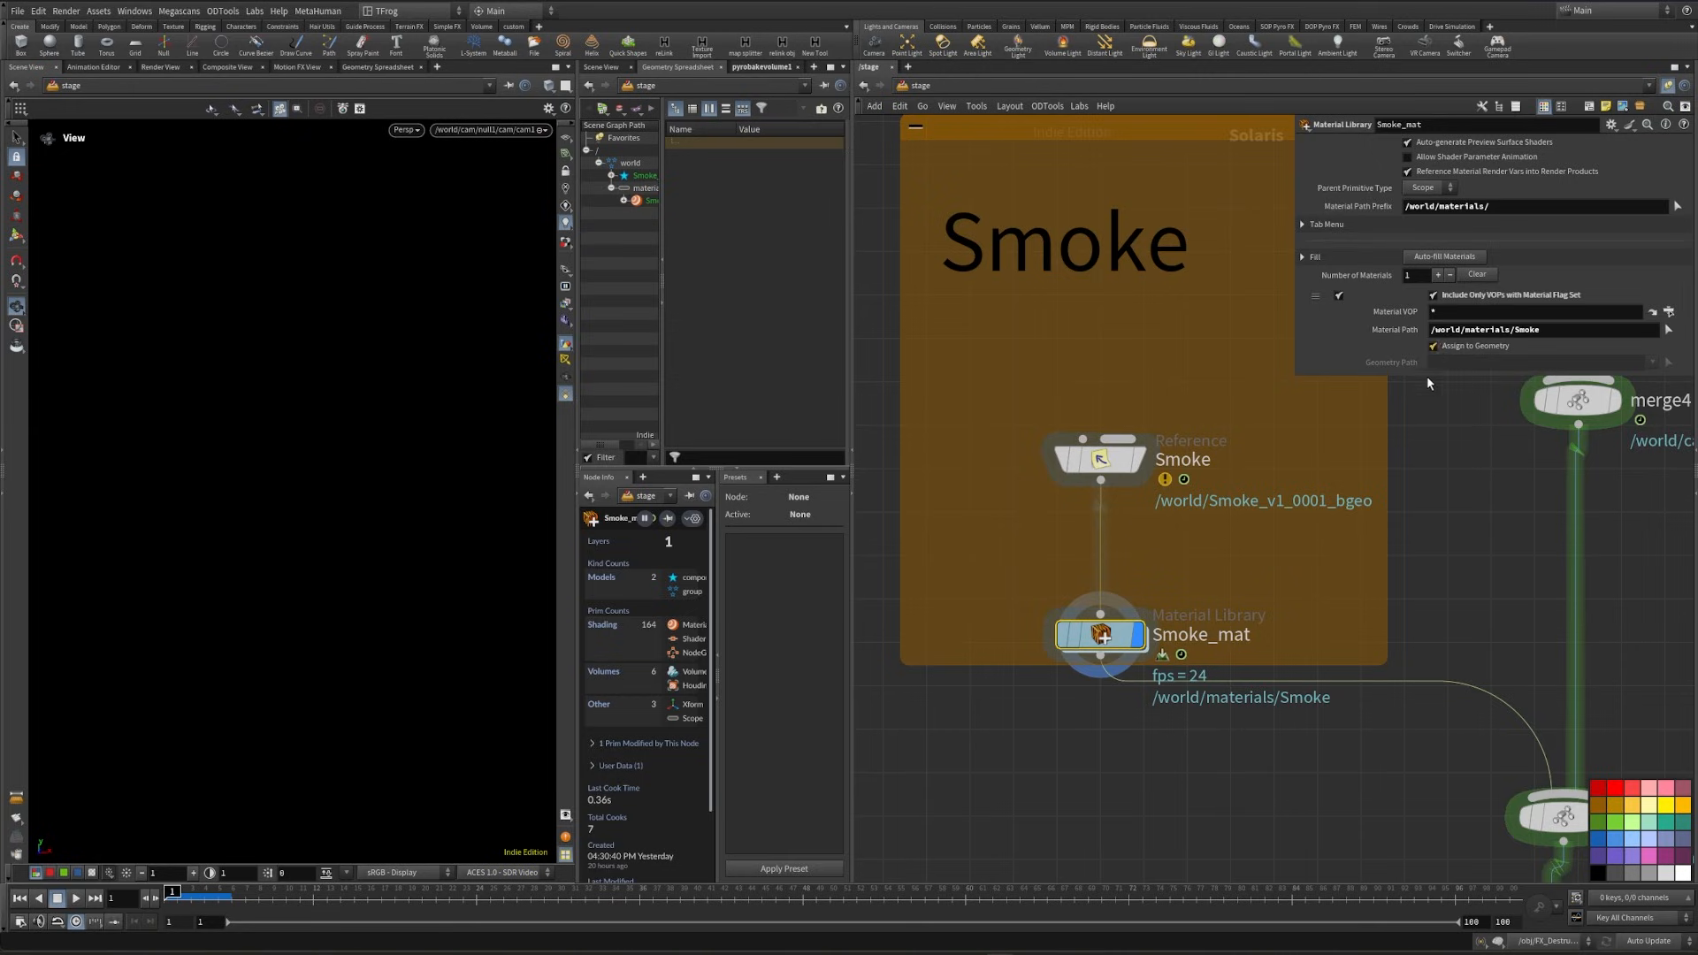
pyautogui.click(612, 176)
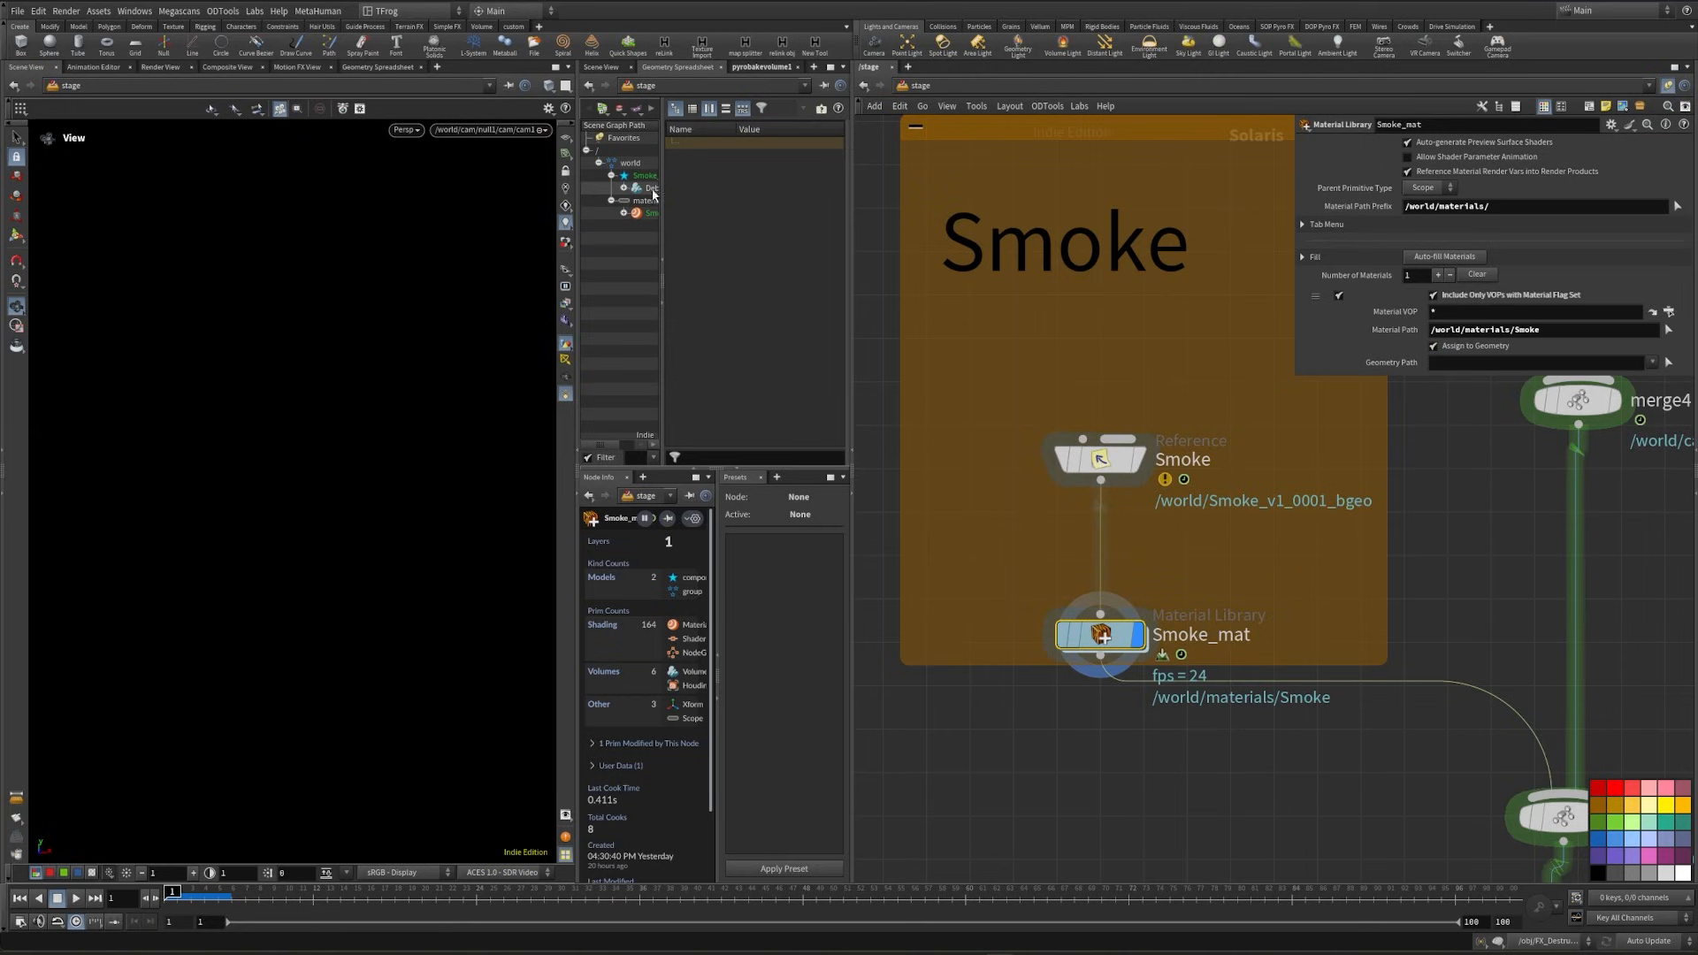
pyautogui.moveTo(1527, 365); pyautogui.dragTo(1523, 364)
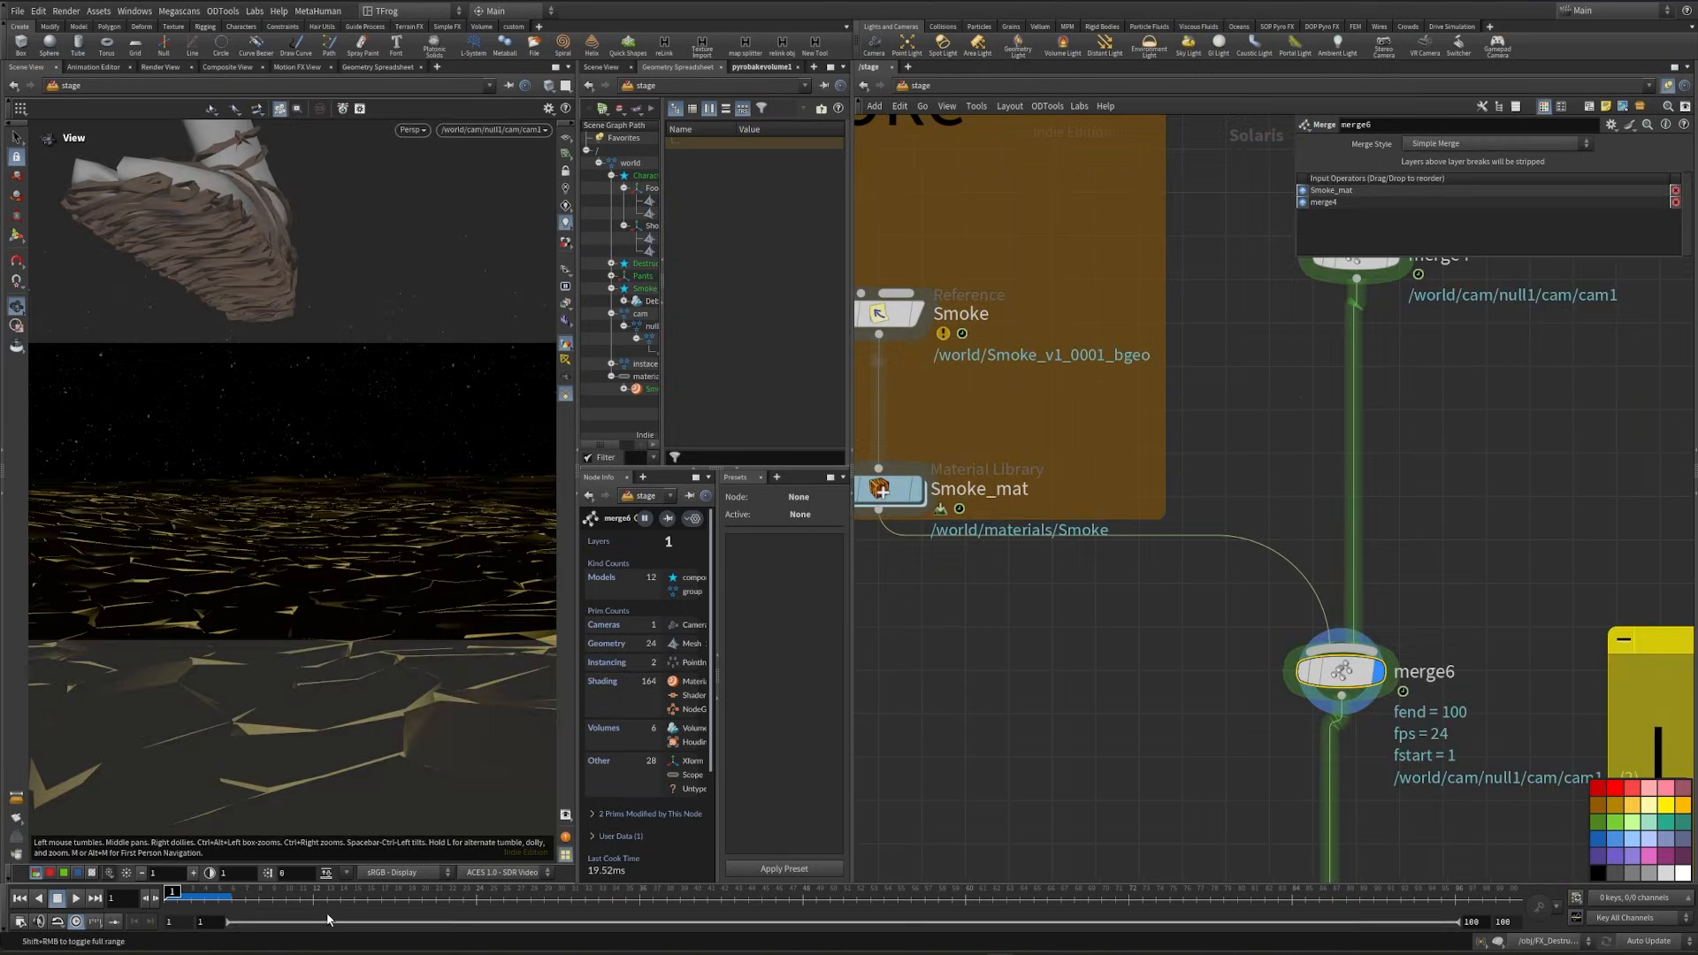
# - Go to frame 12, preview the merged scene with Karma XPU, and switch the viewport back to Houdini VK
pyautogui.click(313, 895)
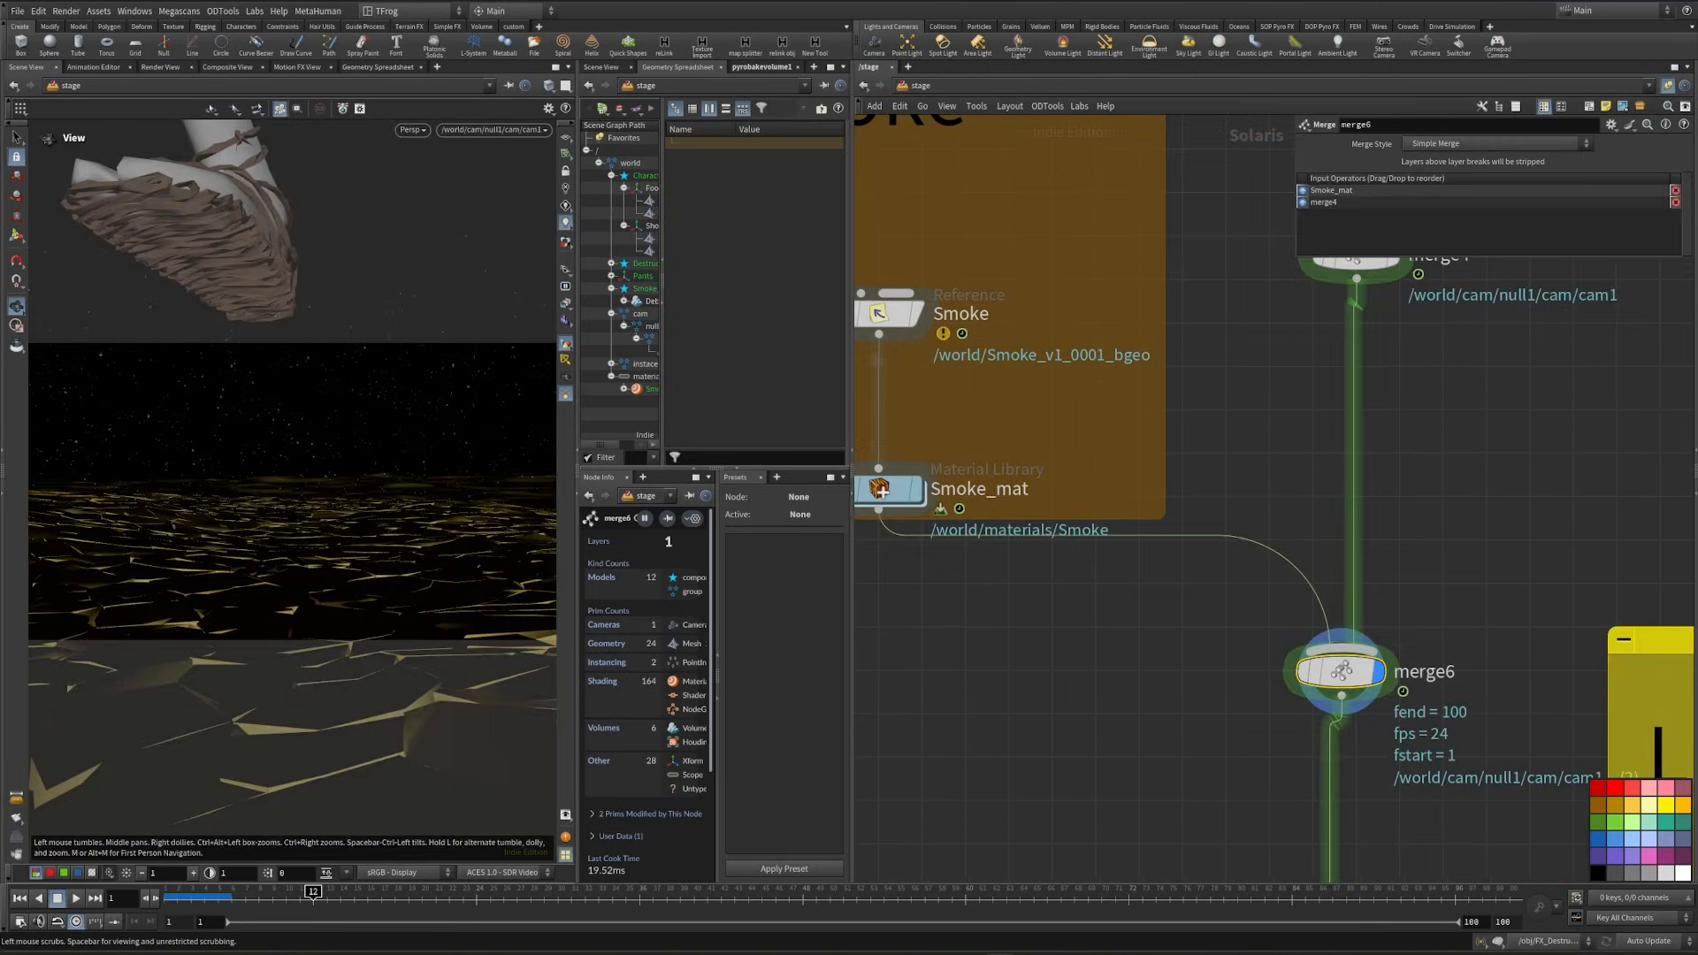
pyautogui.click(413, 130)
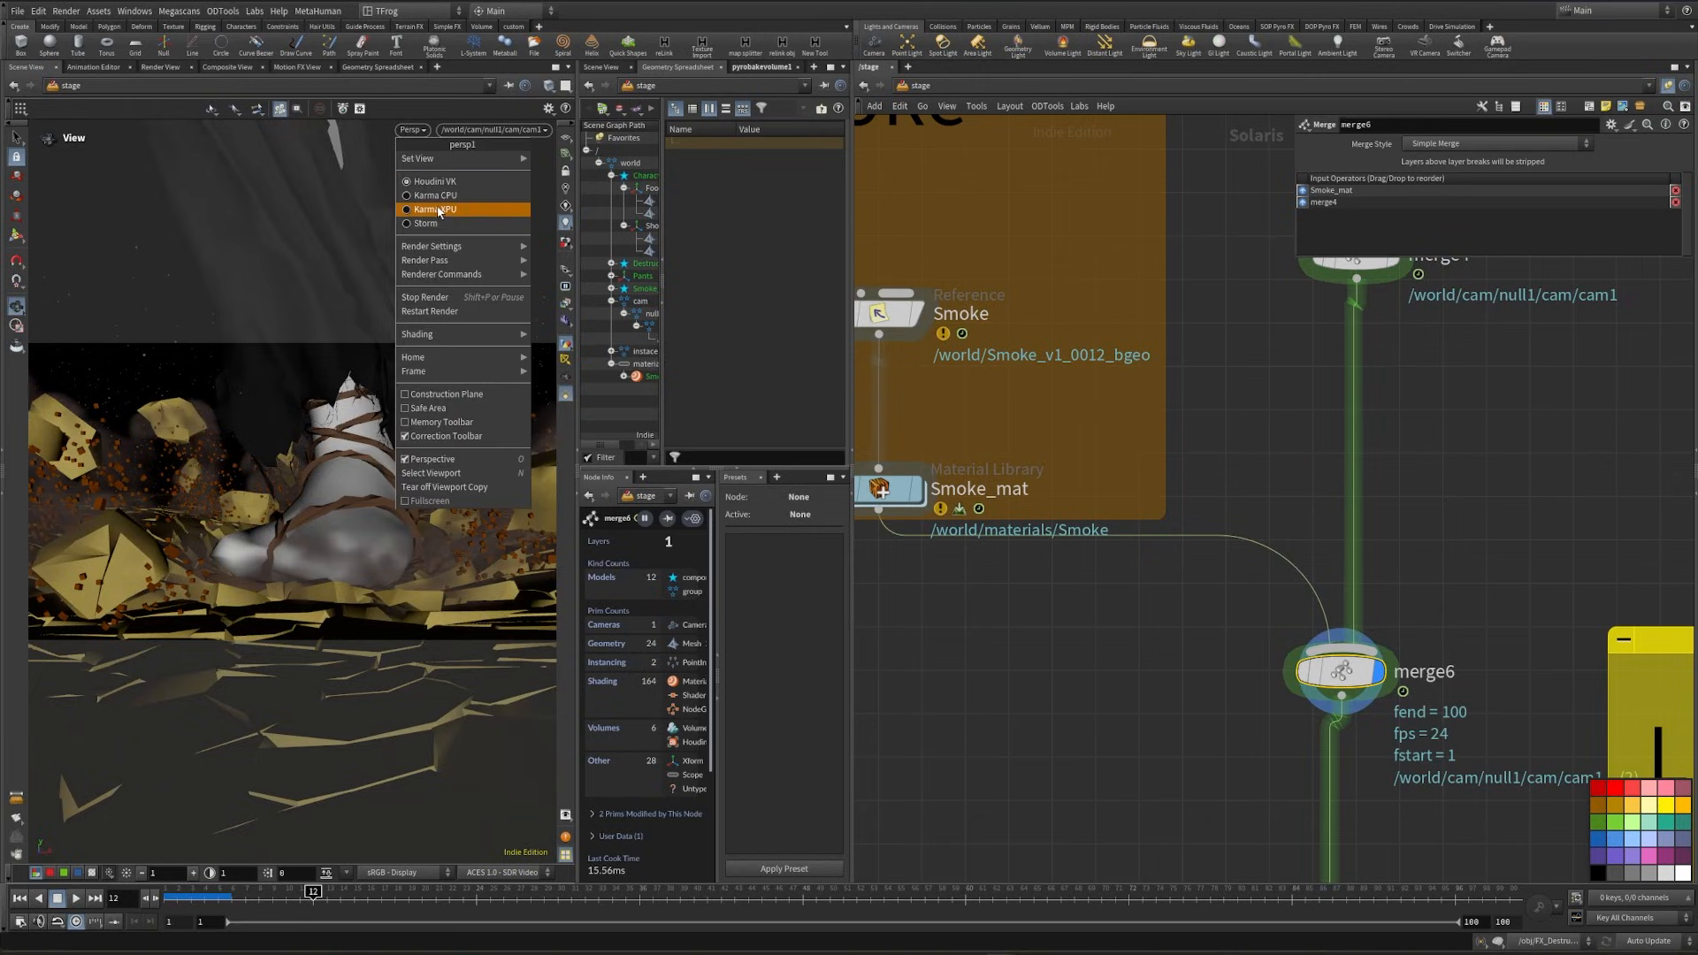
pyautogui.click(433, 210)
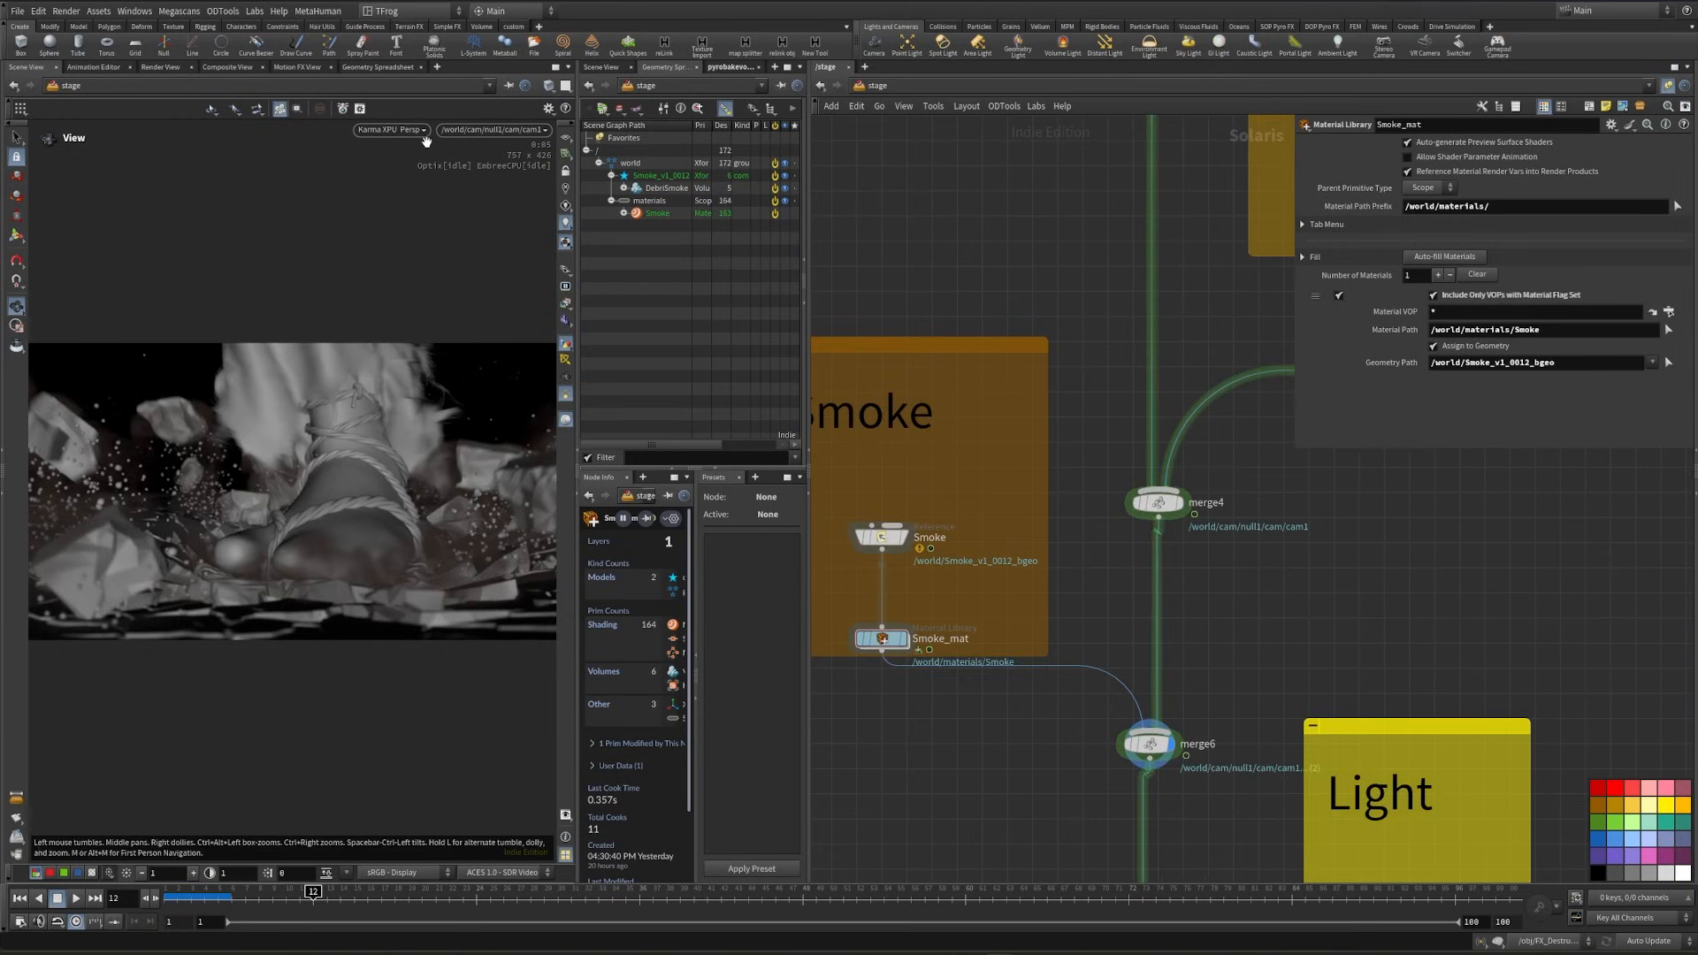
pyautogui.click(423, 134)
pyautogui.click(426, 195)
# - Enter the char_mat material library in the Character group and add a Karma Material Builder
pyautogui.moveTo(1061, 305); pyautogui.dragTo(952, 584, button='middle')
pyautogui.scroll(-4, 952, 583)
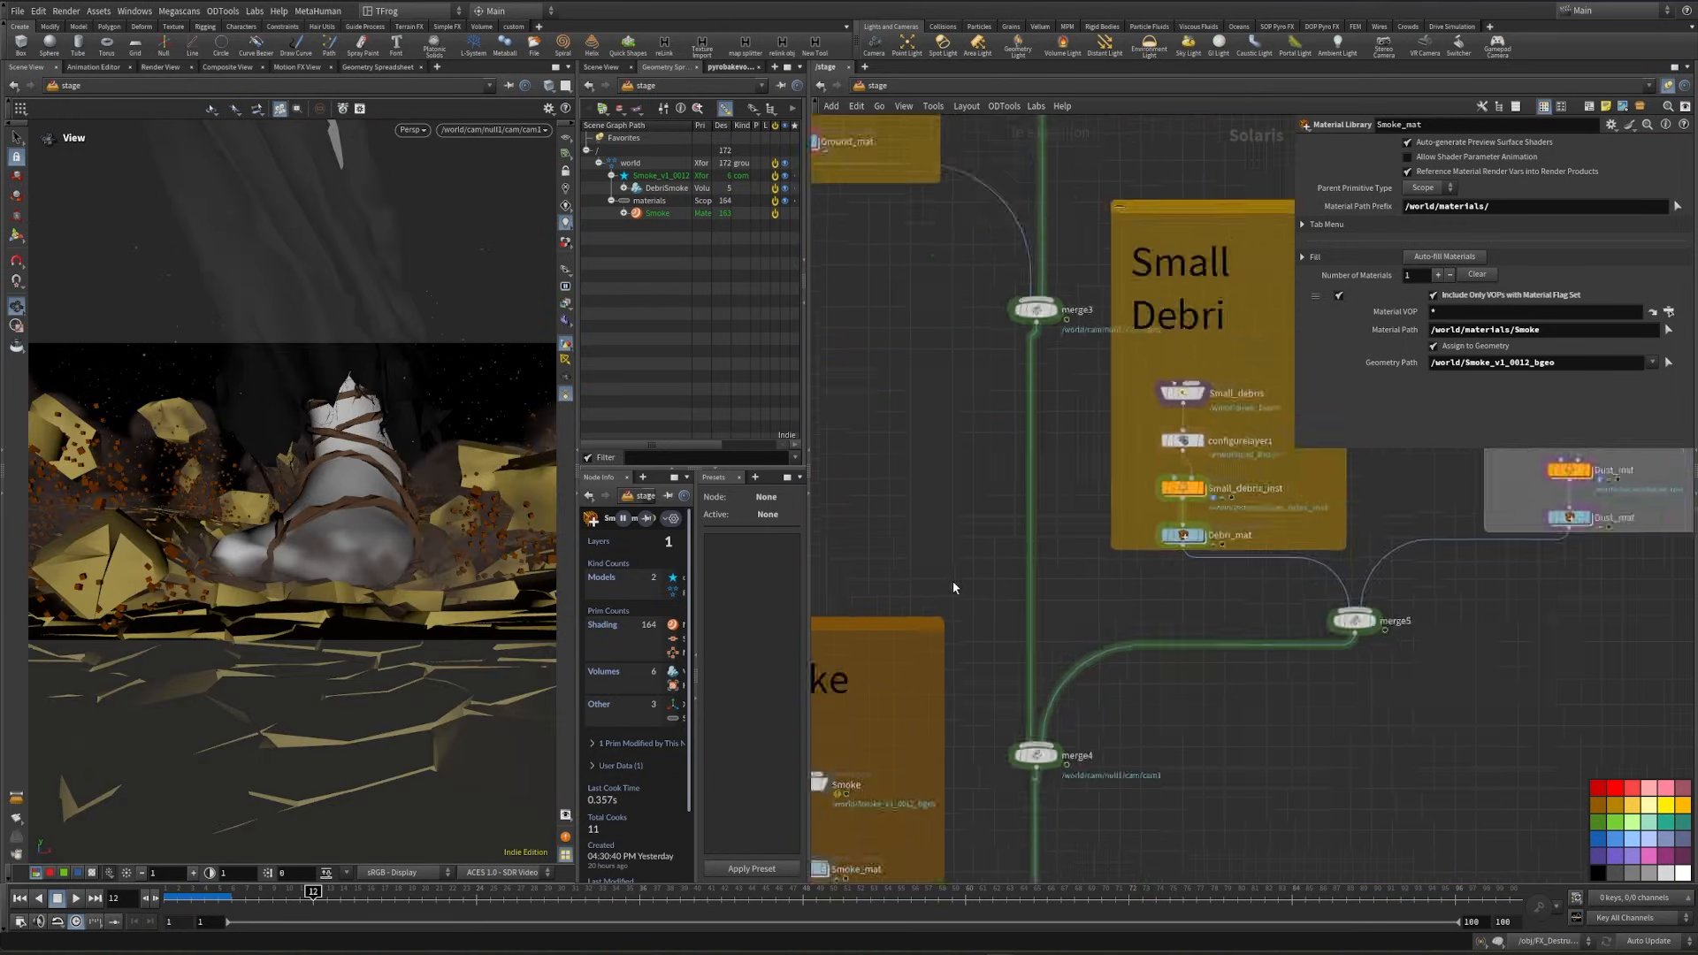
pyautogui.moveTo(1149, 263); pyautogui.dragTo(1053, 655, button='middle')
pyautogui.moveTo(1079, 501); pyautogui.dragTo(1093, 592, button='middle')
pyautogui.scroll(5, 1090, 509)
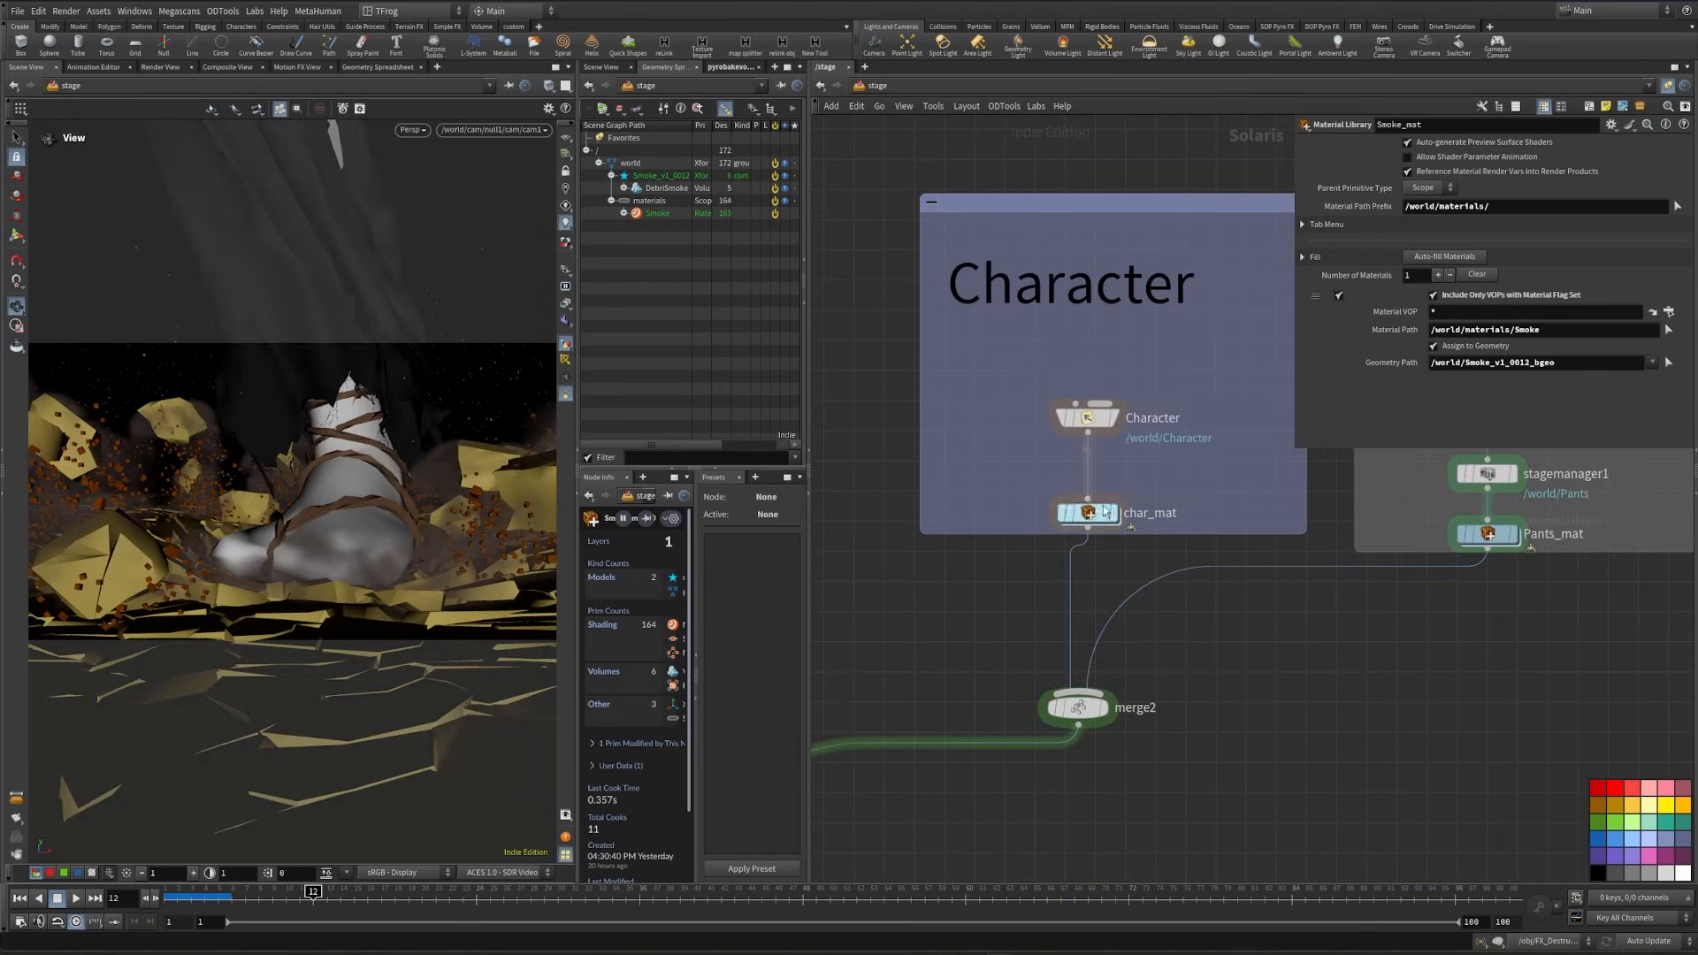
pyautogui.click(1091, 515)
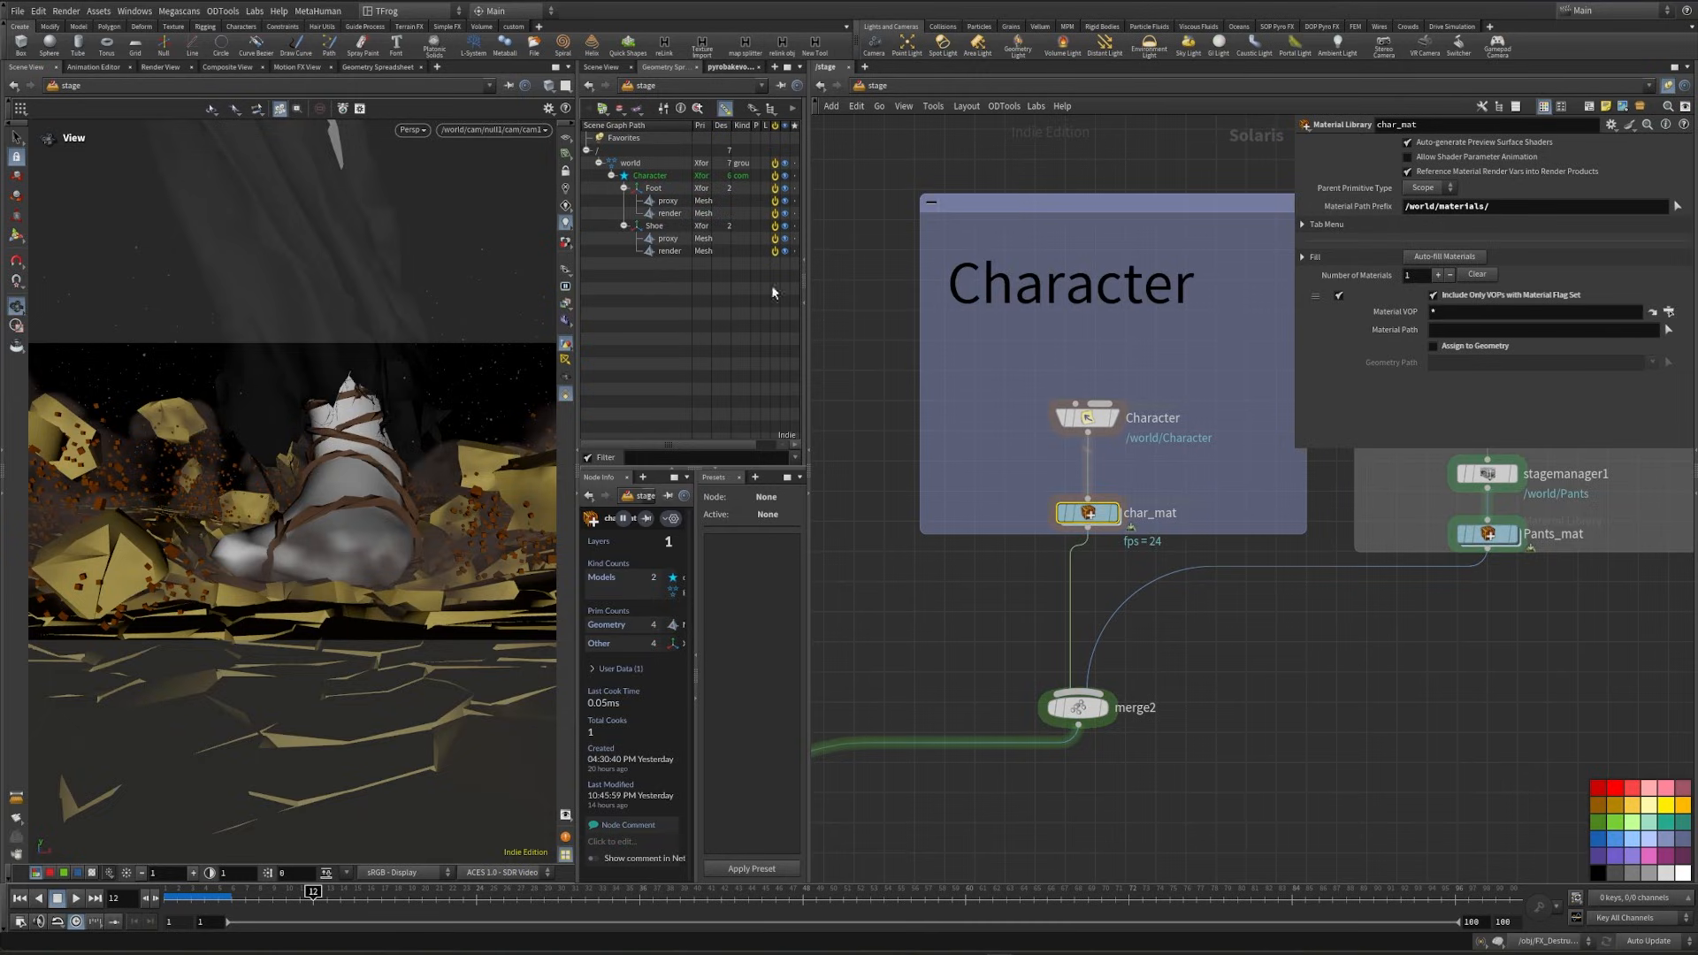
pyautogui.doubleClick(1090, 515)
pyautogui.press('Tab')
pyautogui.write('kar')
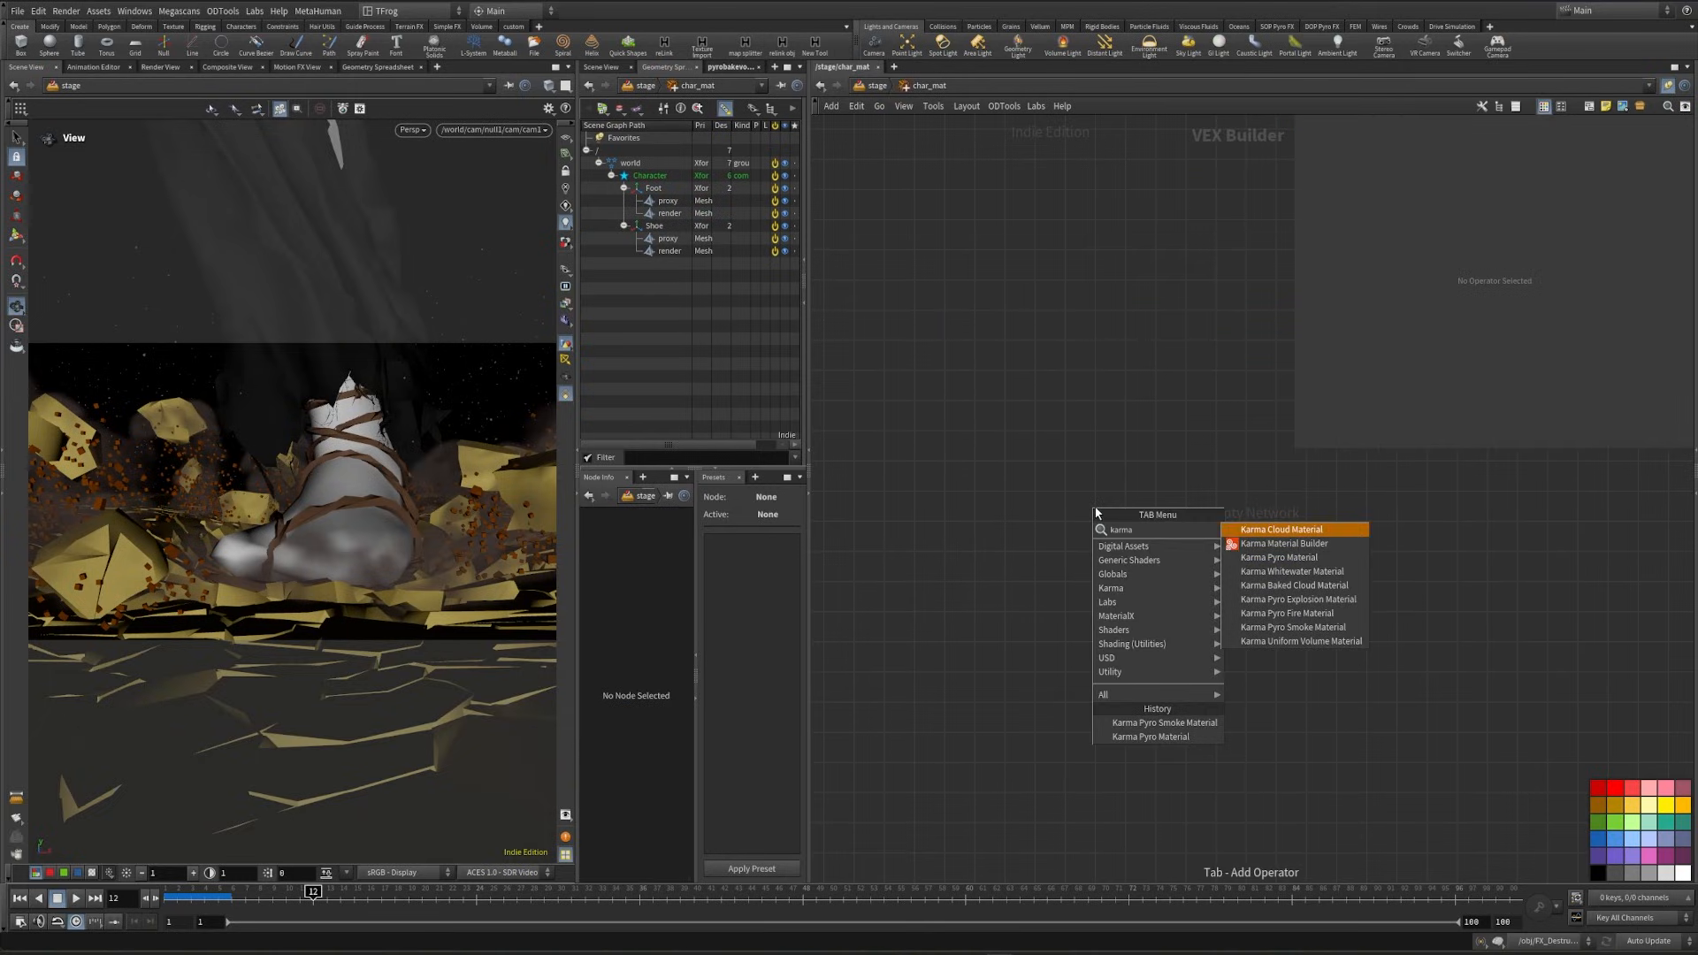
pyautogui.write('ma')
pyautogui.press('Down')
pyautogui.press('Return')
# - Duplicate the Karma material builder in char_mat and name the two materials Foot and Shoe
pyautogui.click(1094, 511)
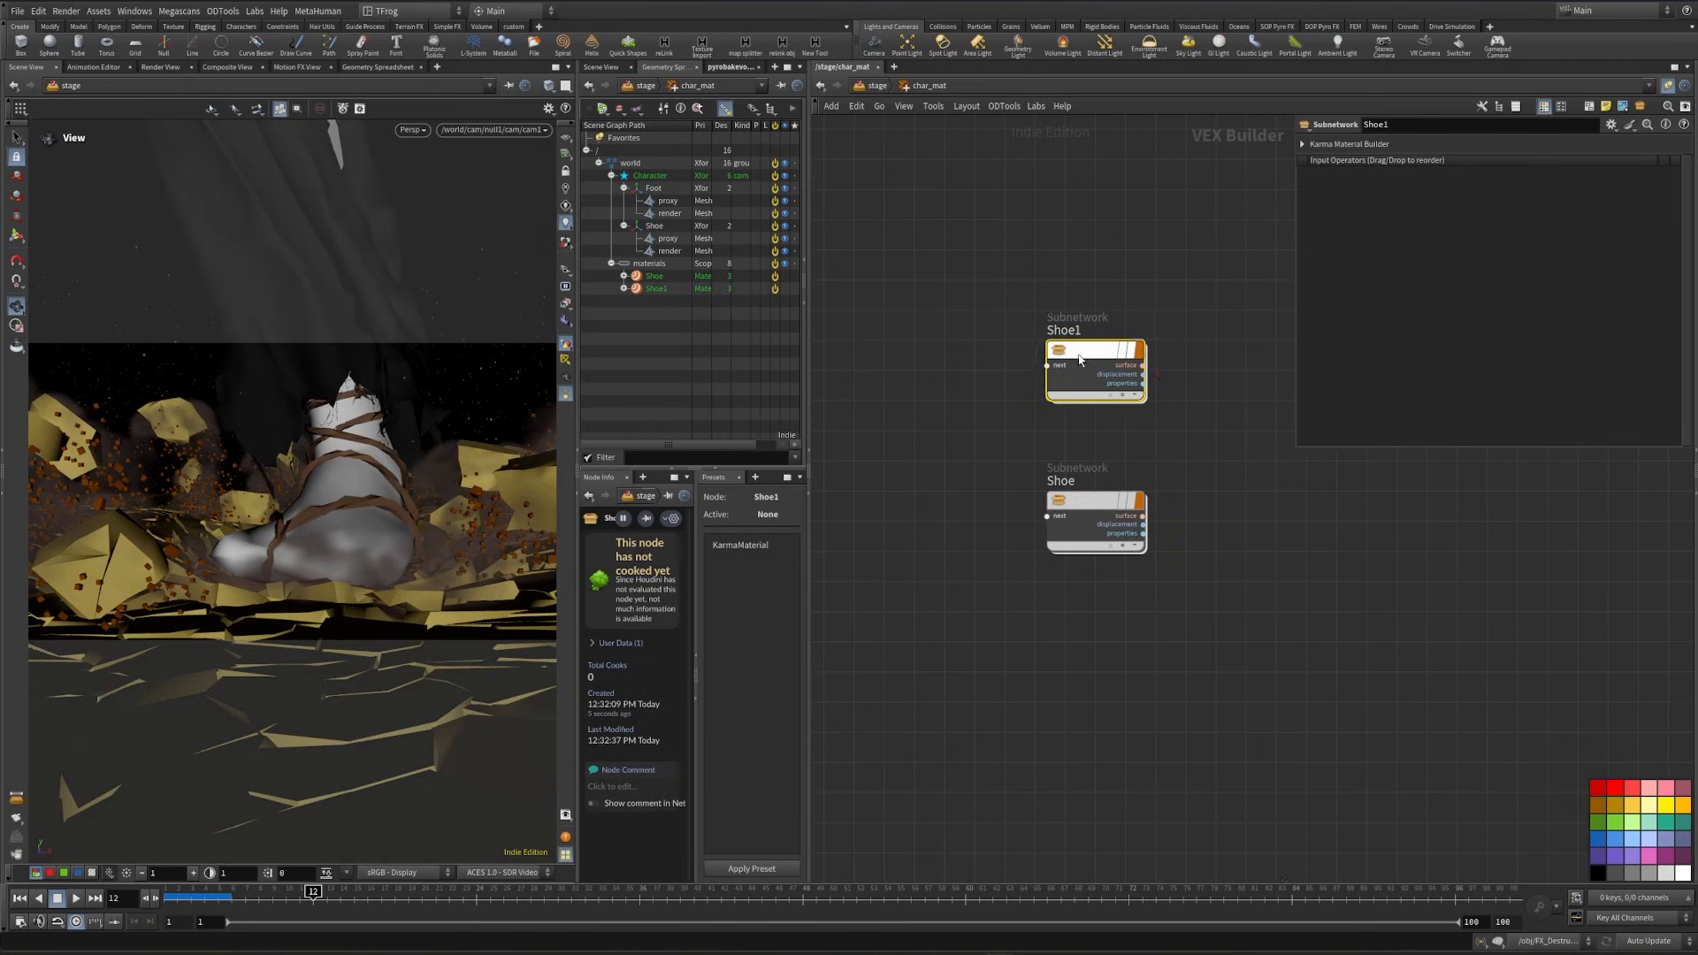
pyautogui.doubleClick(1059, 330)
pyautogui.write('Foot')
pyautogui.press('Return')
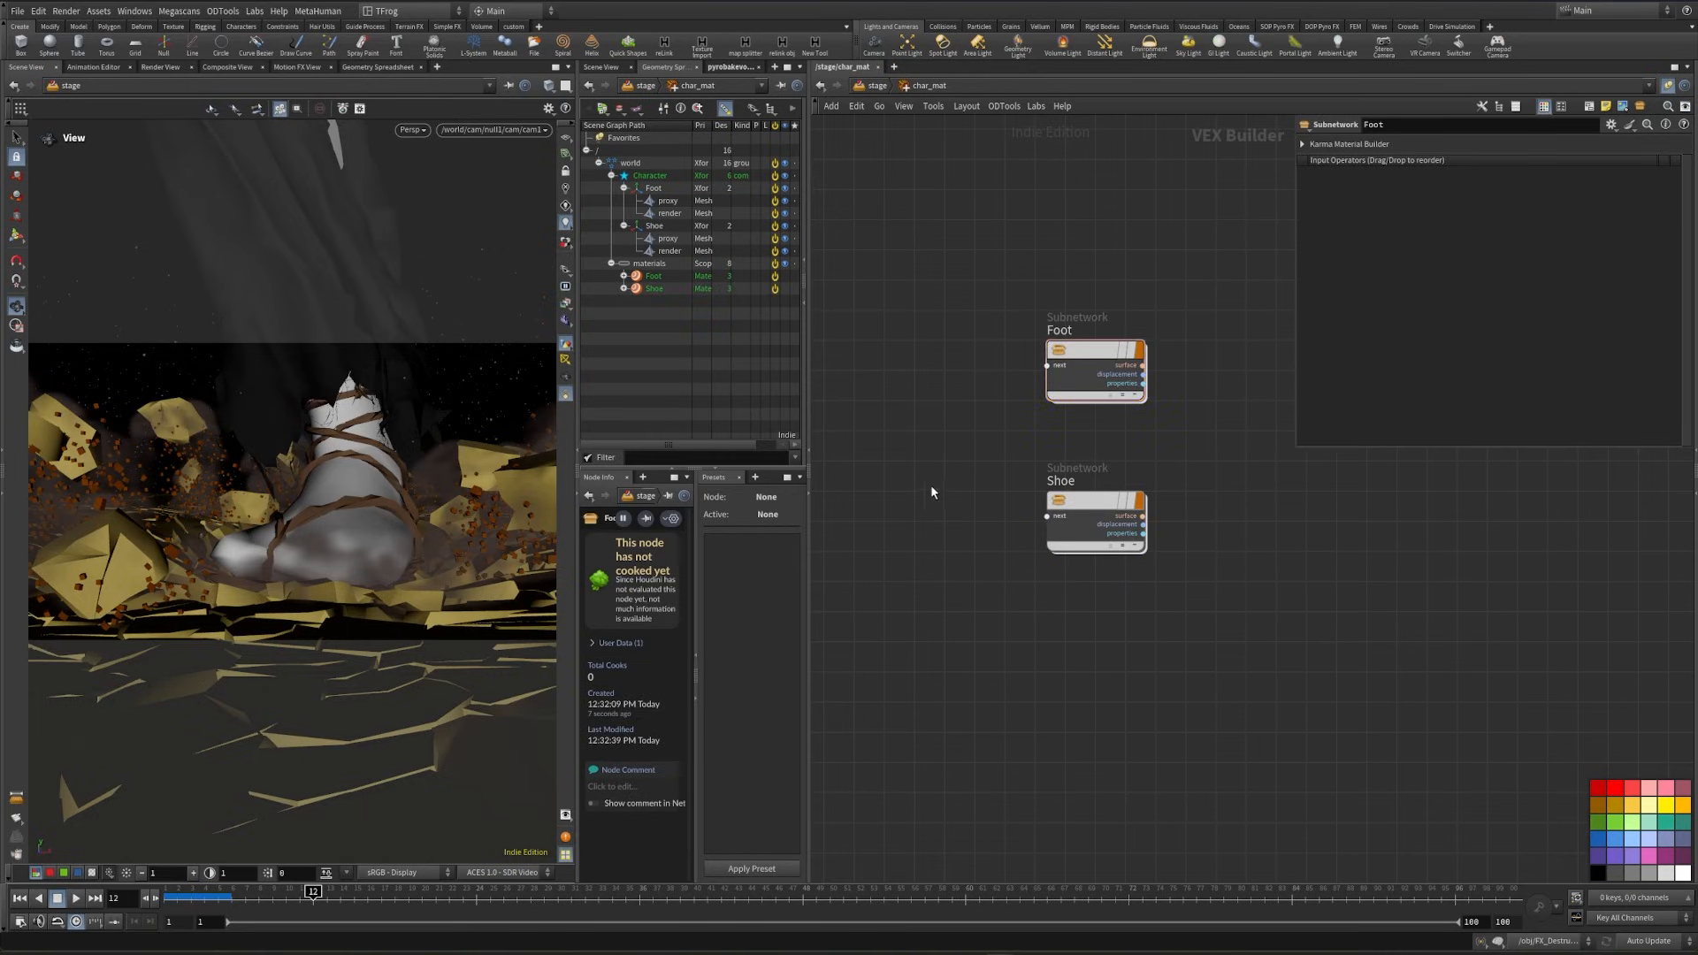
# - Enter the Foot material and add an MtlX Image node beside the standard surface shader
pyautogui.doubleClick(1095, 367)
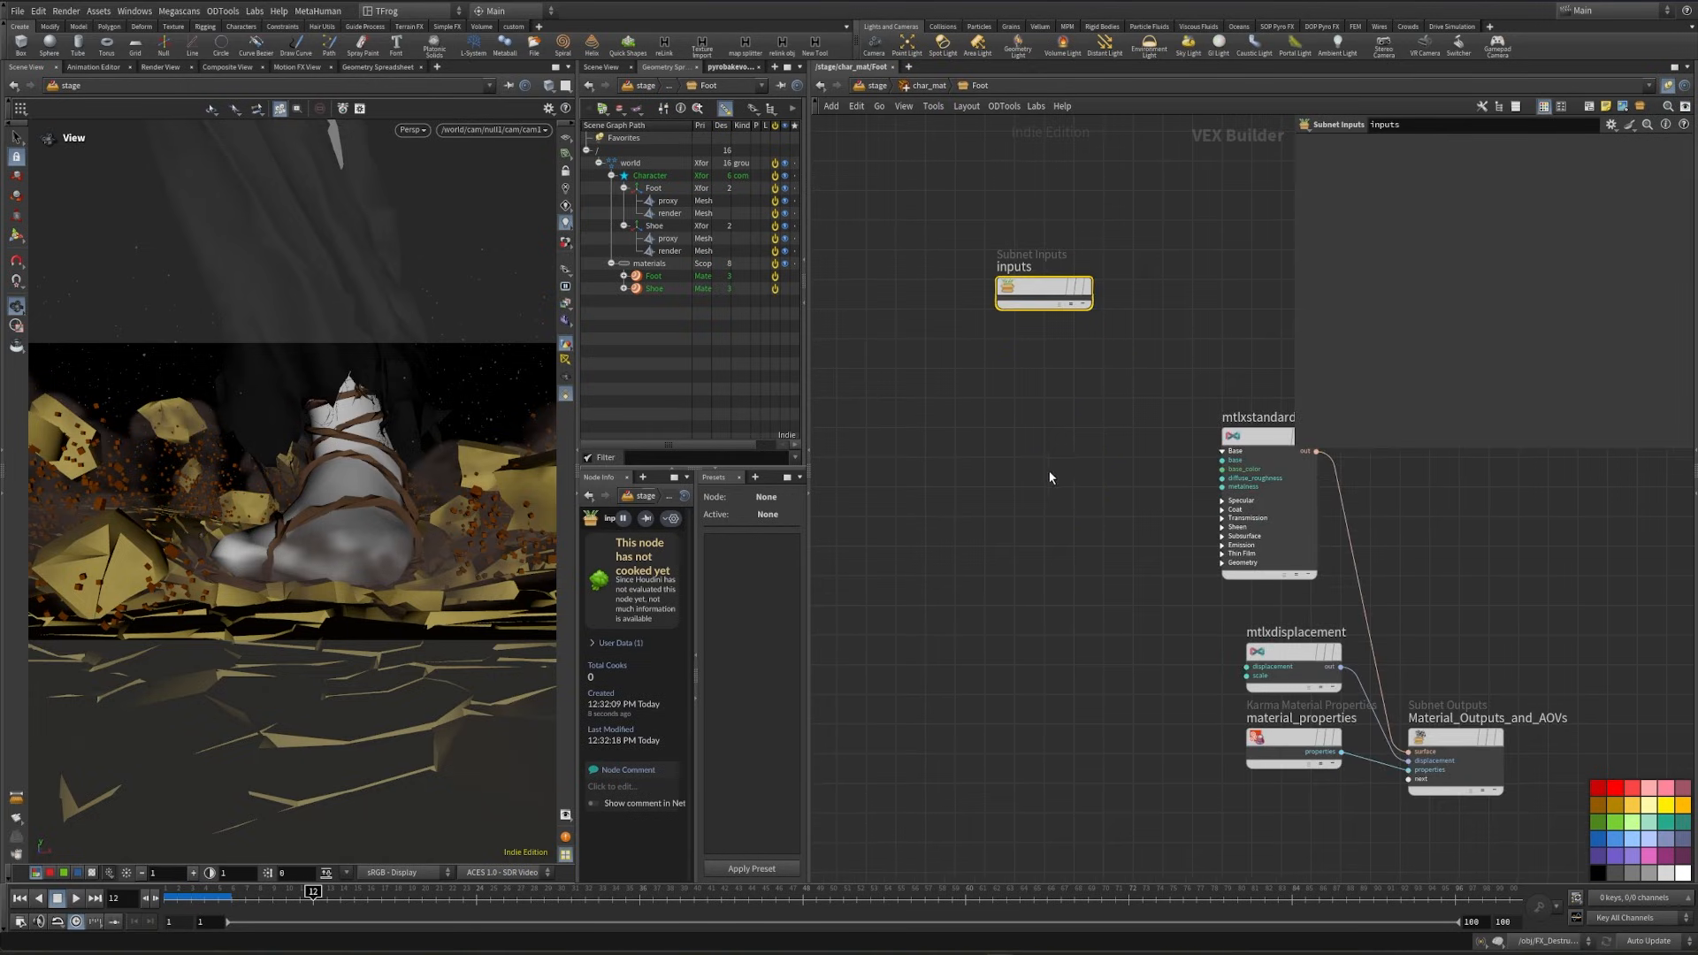
pyautogui.moveTo(1048, 472); pyautogui.dragTo(1085, 497, button='middle')
pyautogui.click(1043, 411)
pyautogui.press('Tab')
pyautogui.moveTo(1136, 454)
pyautogui.click(1212, 463)
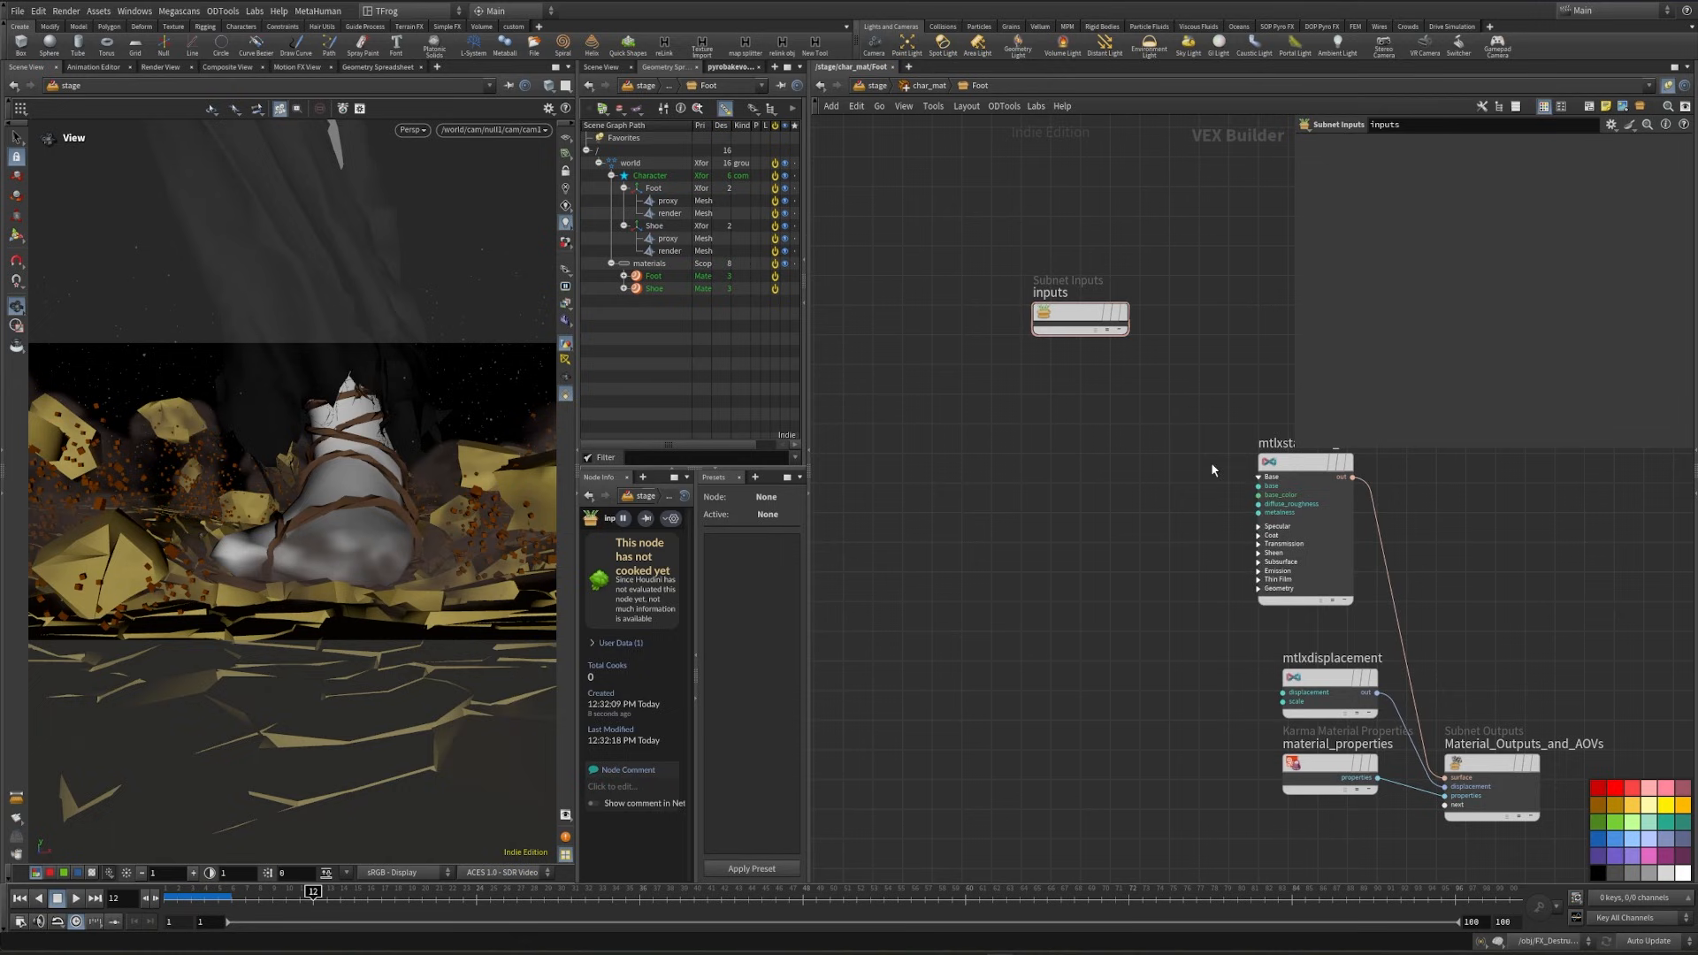
pyautogui.click(1010, 464)
# - Load BNK_char_Ichigo_TEX_Tabi_socks_Color.png from the 05_TABI_SOCKS folder into the MtlX Image node and rename the node color
pyautogui.click(1661, 162)
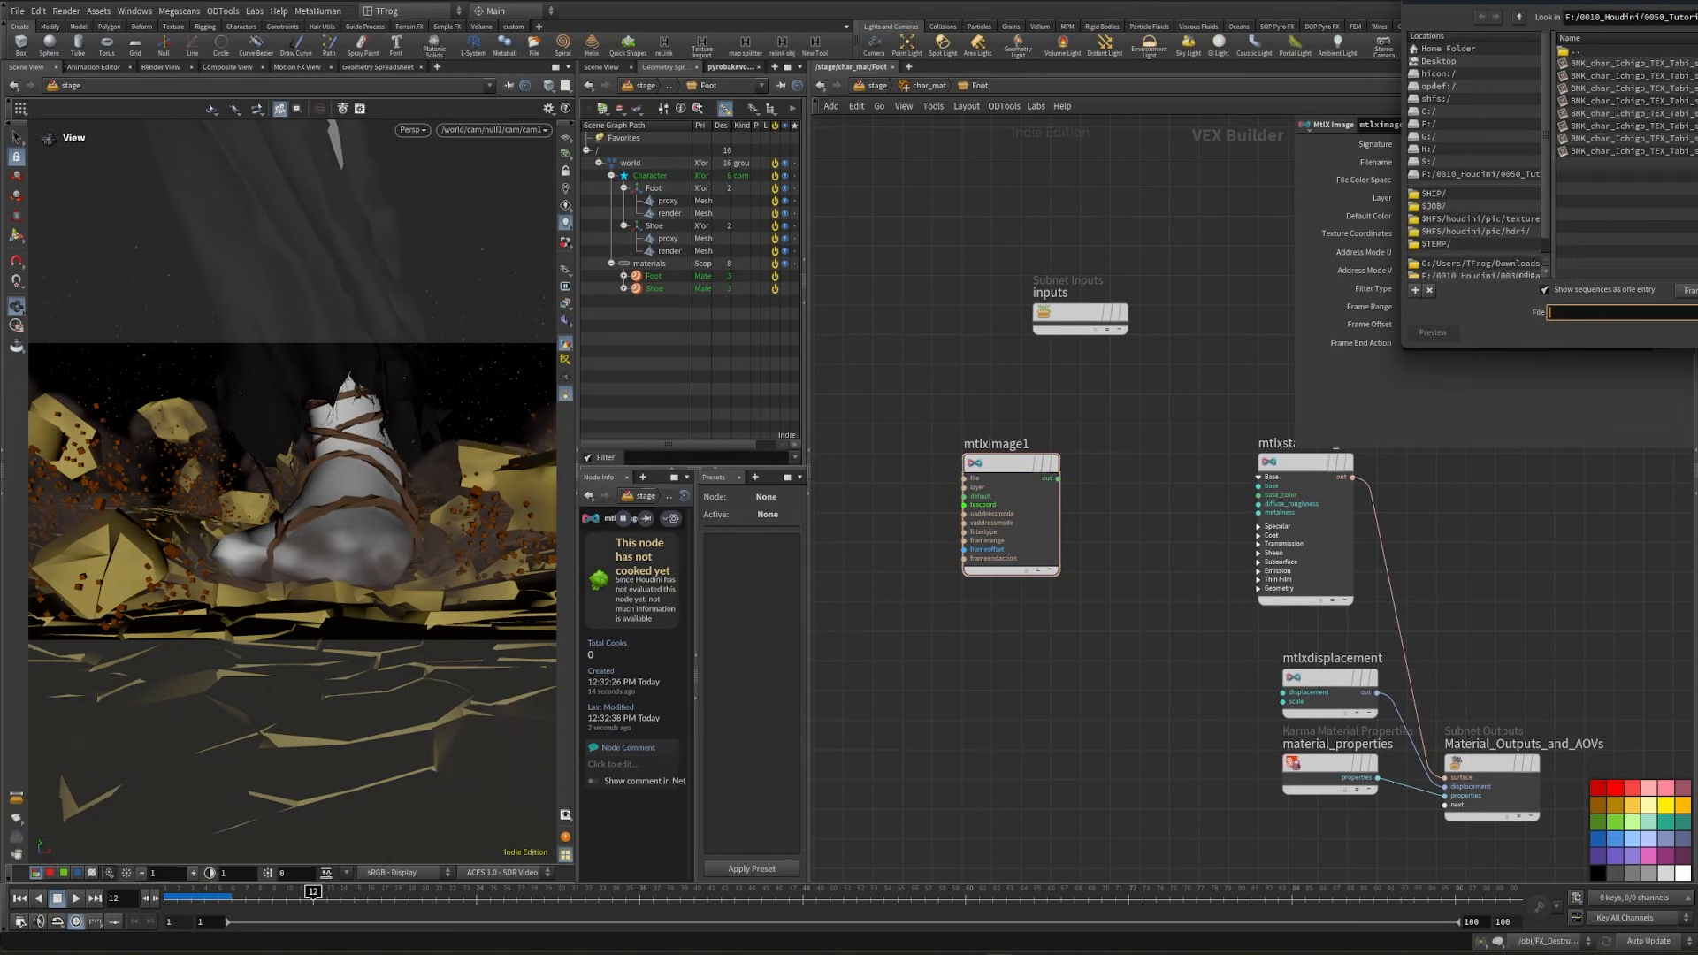
pyautogui.moveTo(1695, 1); pyautogui.dragTo(1390, 148)
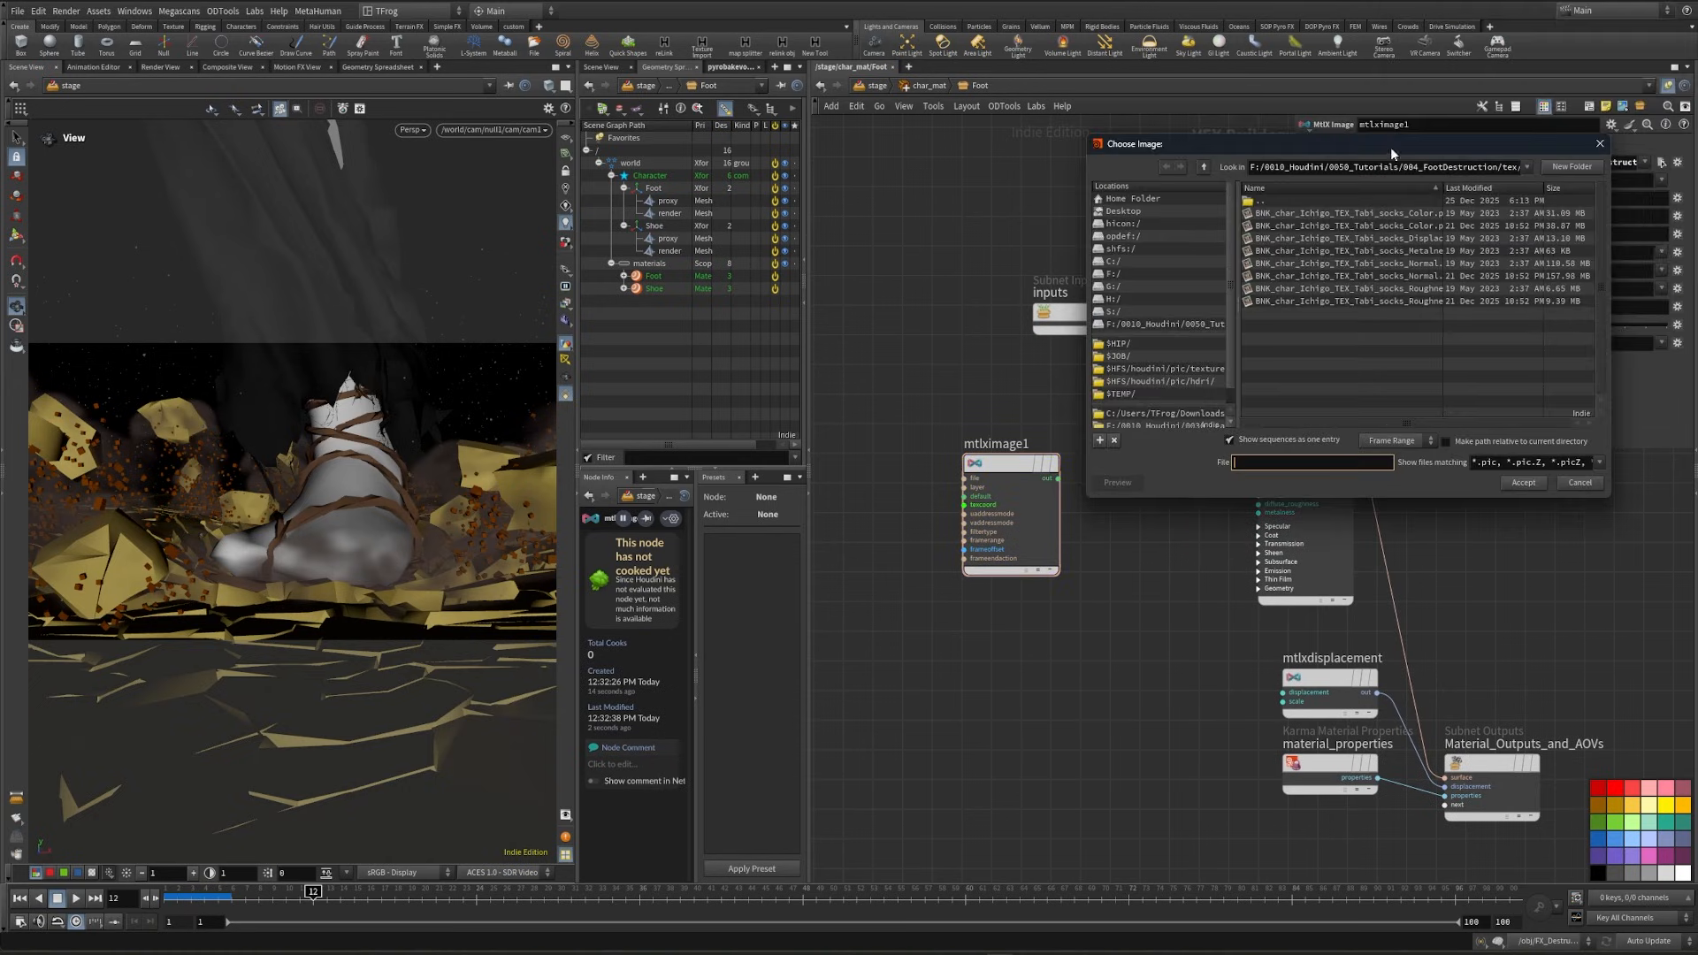
pyautogui.moveTo(1611, 250); pyautogui.dragTo(1697, 251)
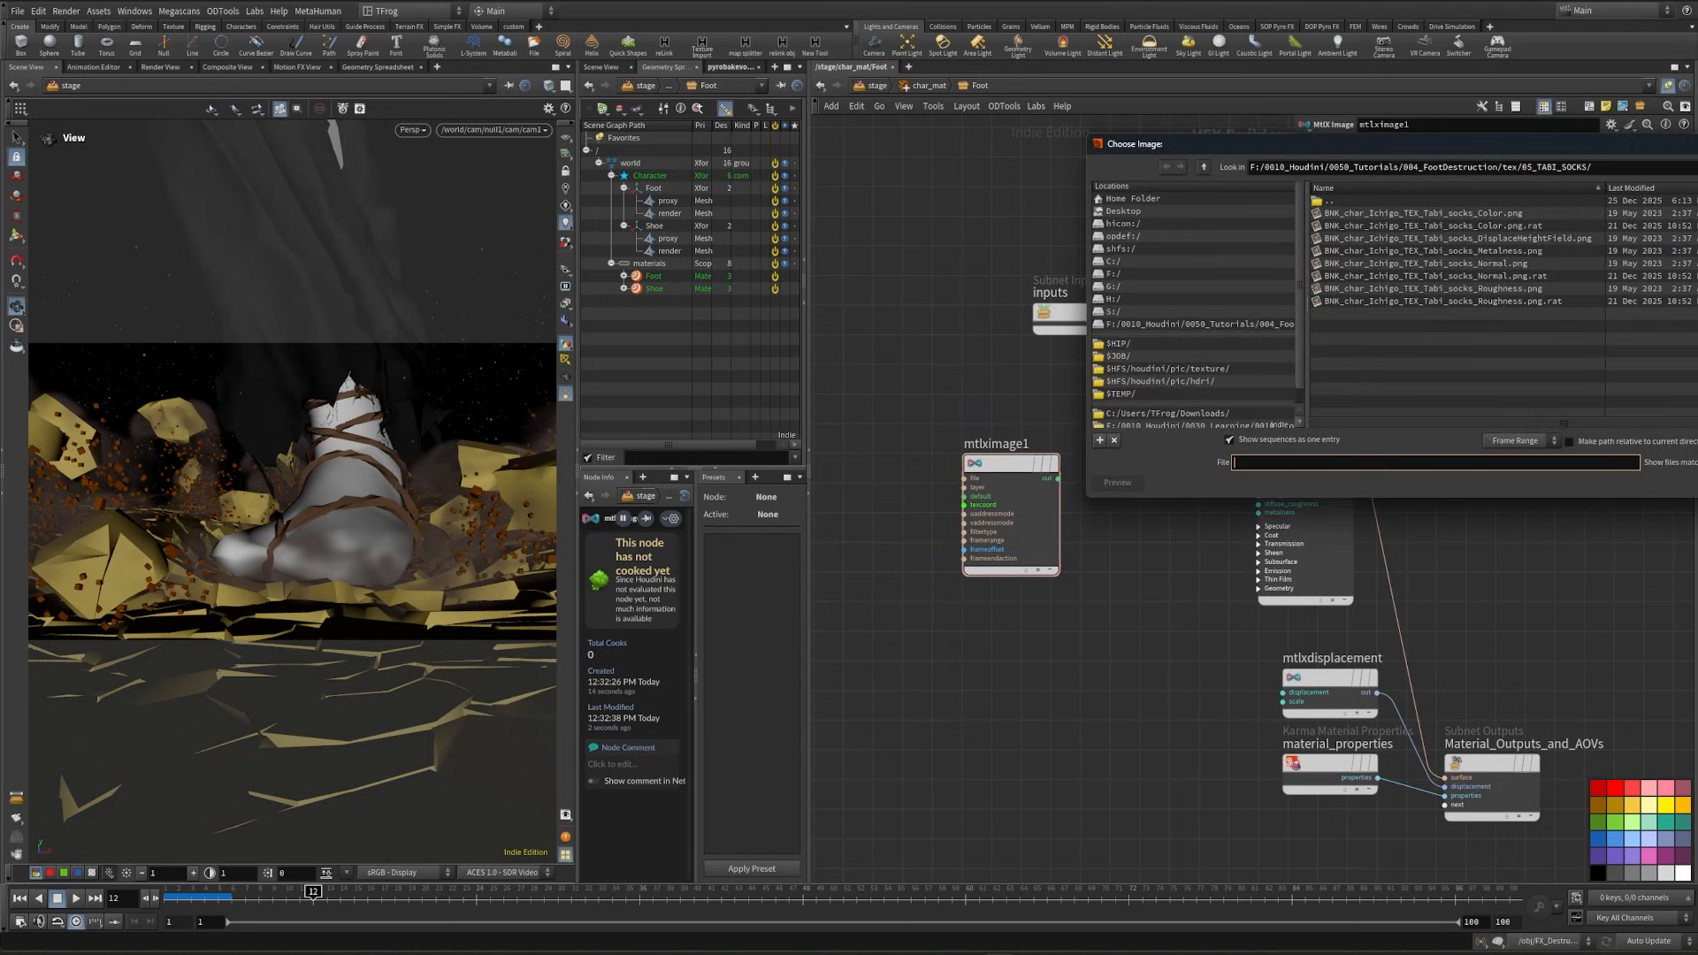
pyautogui.doubleClick(1450, 213)
pyautogui.click(1019, 444)
pyautogui.moveTo(1036, 444); pyautogui.dragTo(900, 433)
pyautogui.write('color')
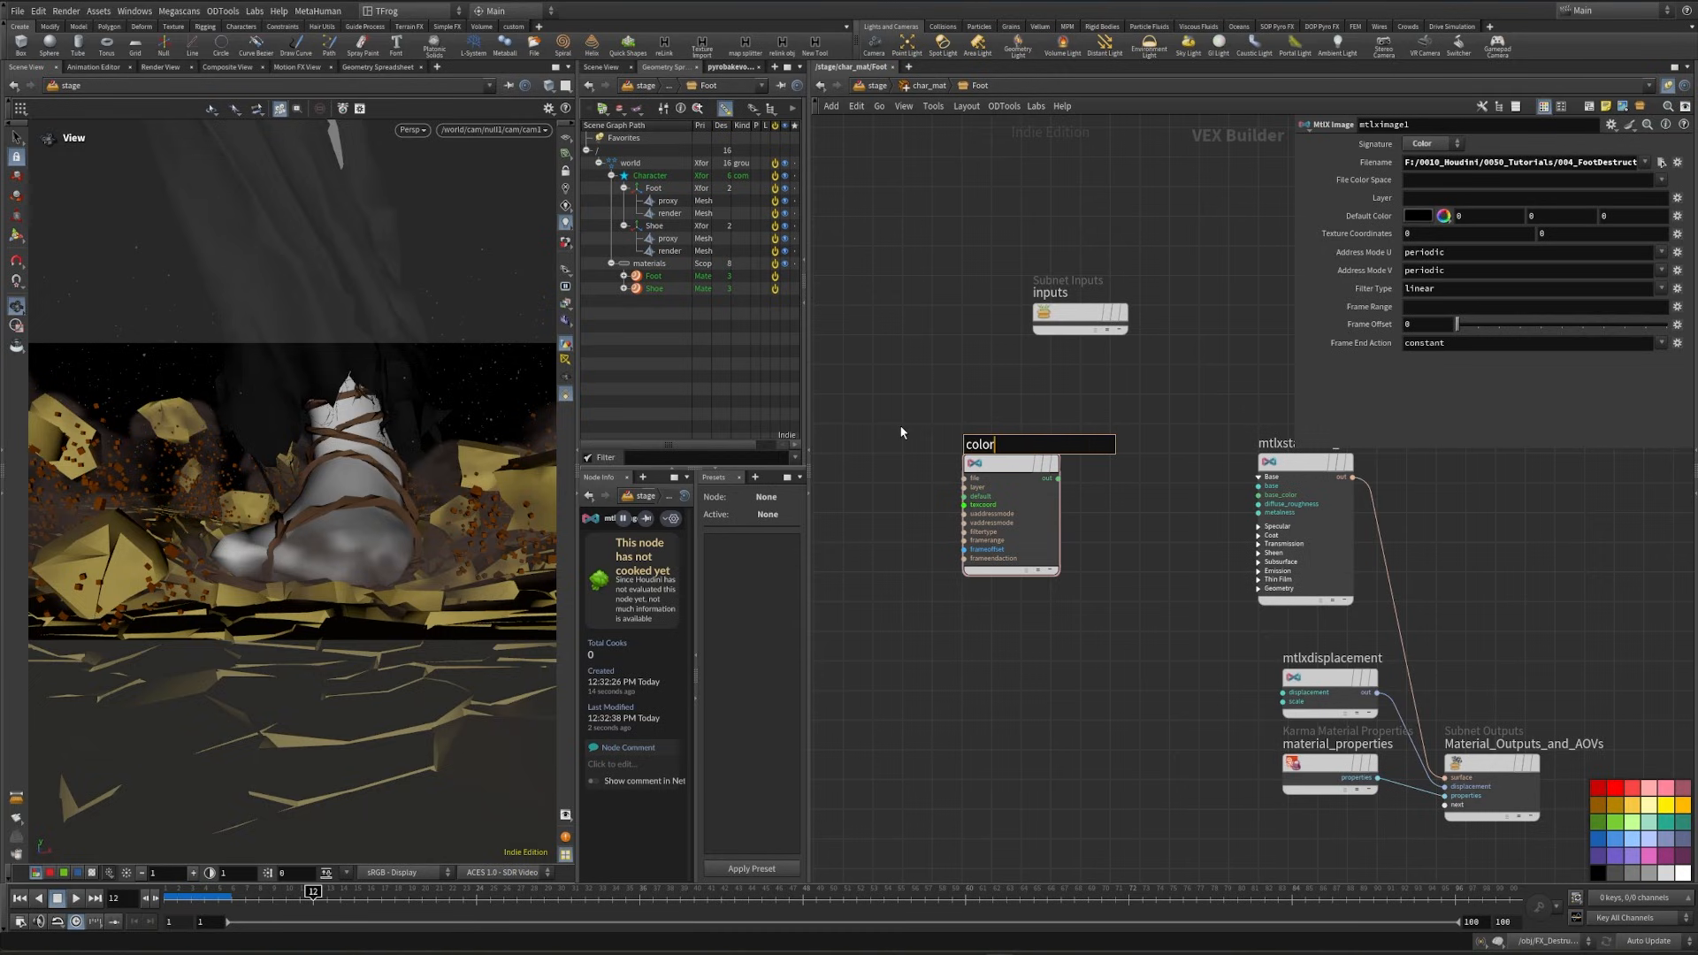
pyautogui.press('Return')
# - Duplicate the color image node, rename the copy roughness, and load BNK_char_Ichigo_TEX_Tabi_socks_Roughness.png into it
pyautogui.keyDown('alt'); pyautogui.moveTo(988, 479); pyautogui.dragTo(893, 575); pyautogui.keyUp('alt')
pyautogui.click(990, 591)
pyautogui.write('roughness')
pyautogui.press('Return')
pyautogui.click(1661, 163)
pyautogui.doubleClick(1433, 288)
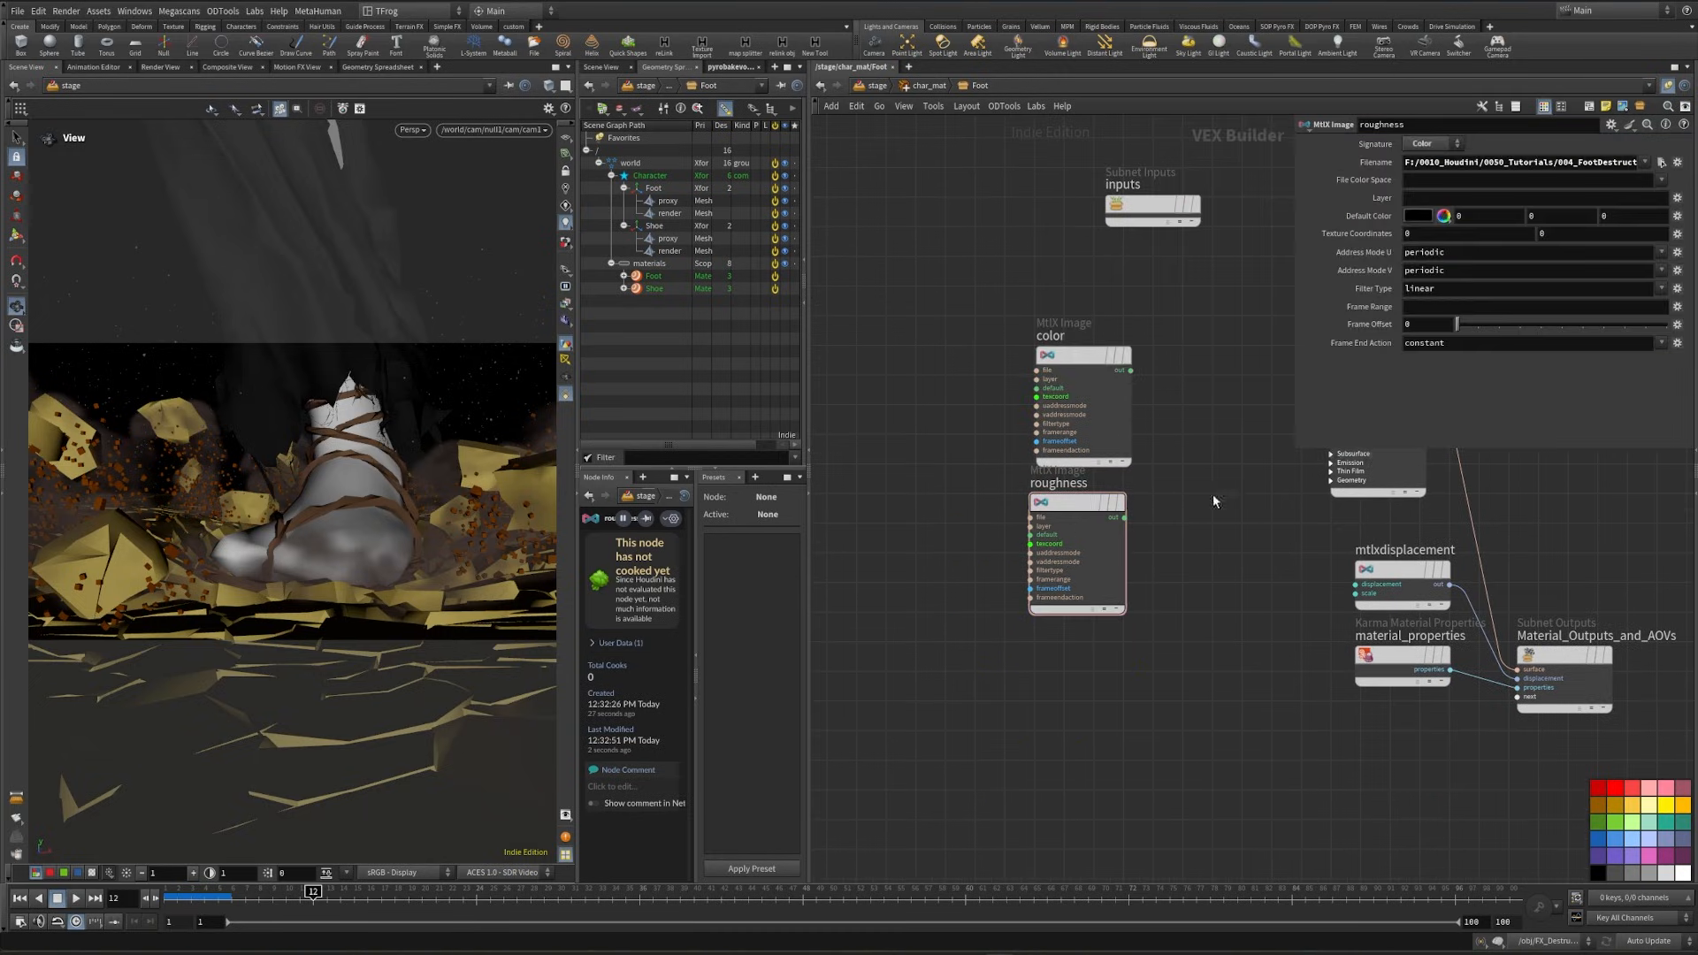
# - Duplicate the roughness image node below it and rename the copy normal
pyautogui.keyDown('alt'); pyautogui.moveTo(1067, 545); pyautogui.dragTo(1054, 713); pyautogui.keyUp('alt')
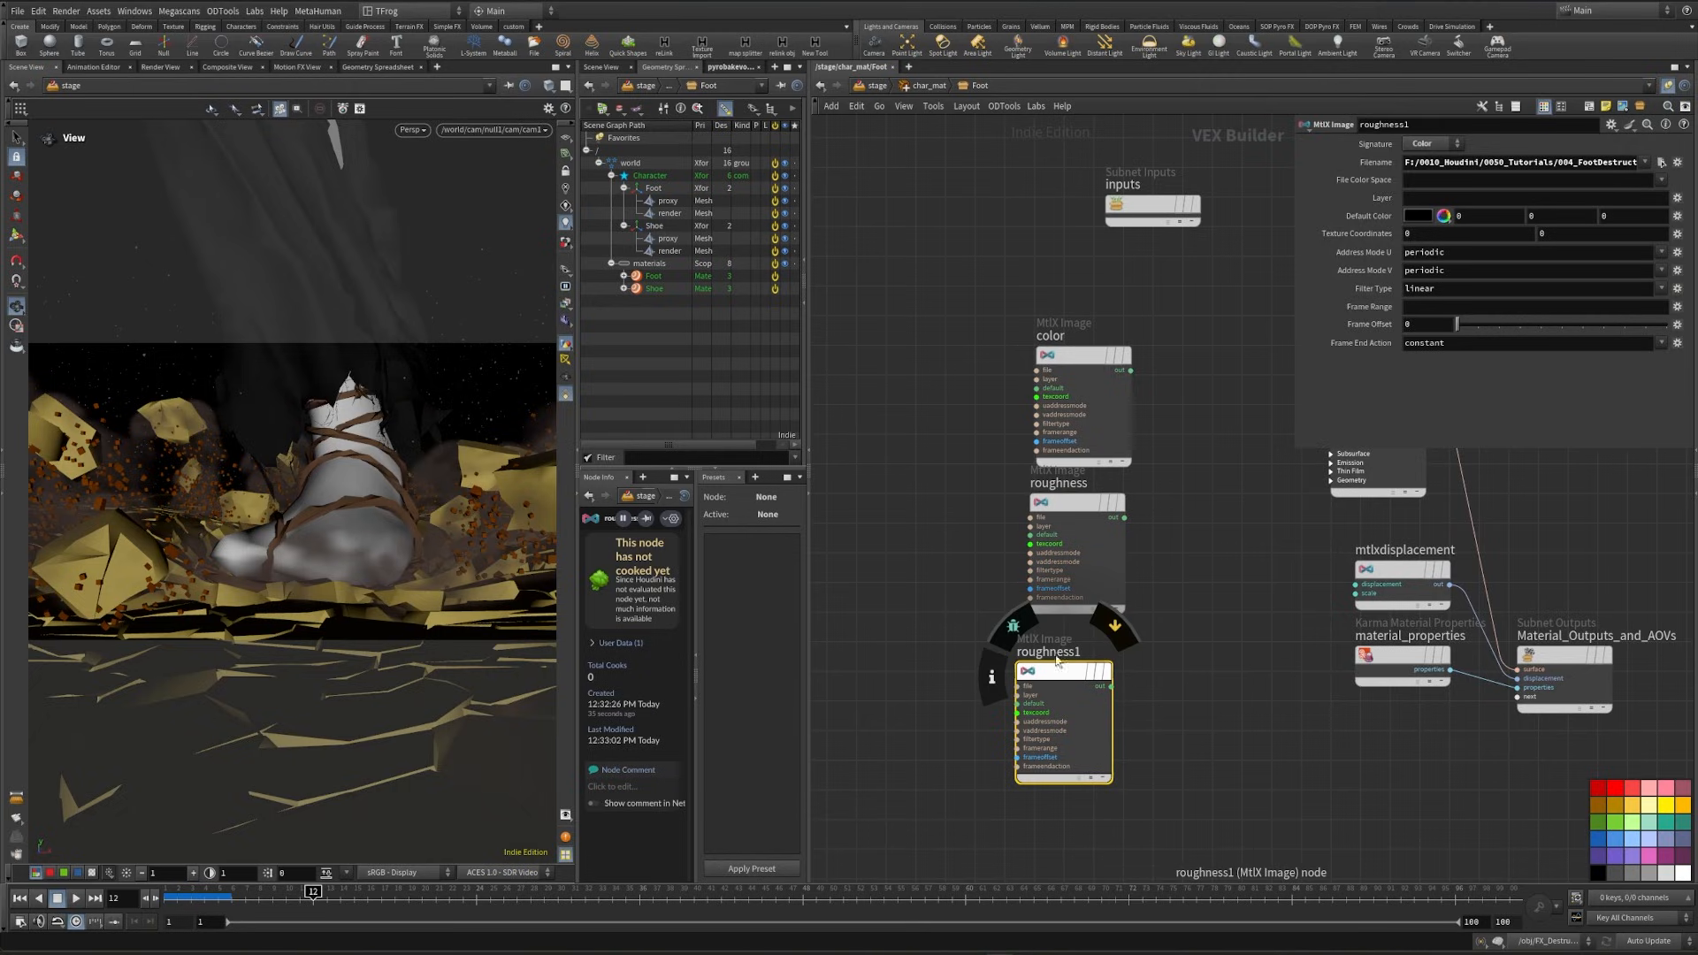
pyautogui.click(1098, 654)
pyautogui.moveTo(1098, 653); pyautogui.dragTo(1016, 630)
pyautogui.write('normal')
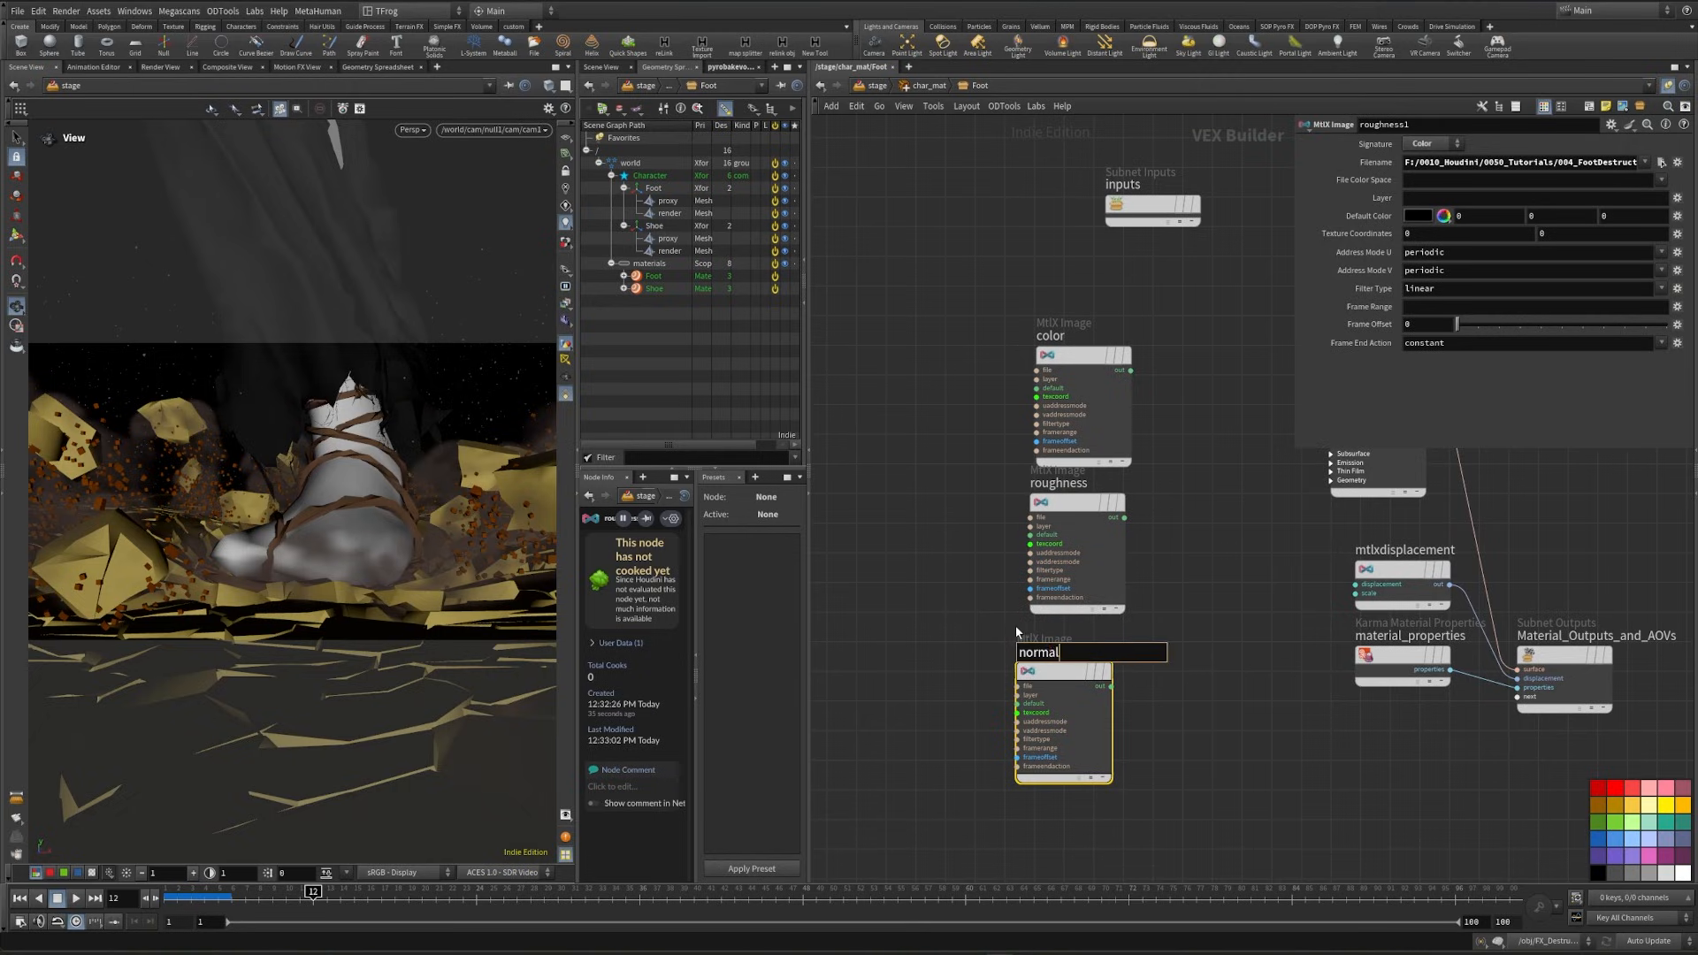
pyautogui.press('Return')
# - Set the roughness image node's signature to Float
pyautogui.click(1075, 548)
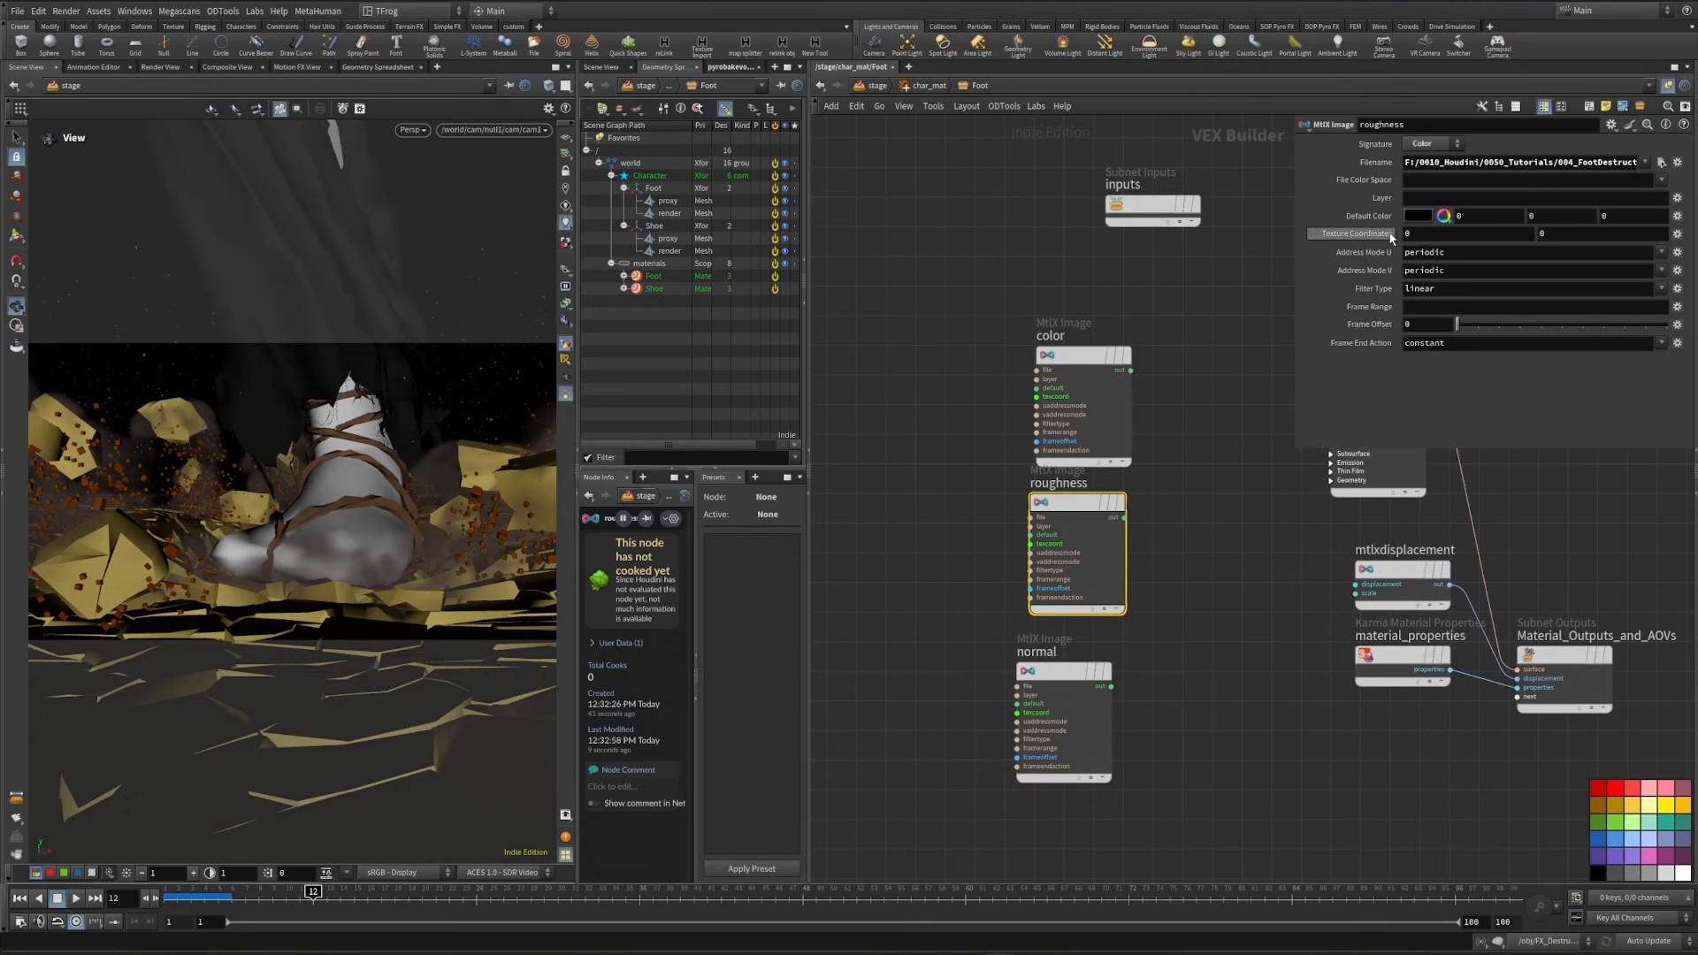
pyautogui.click(1439, 147)
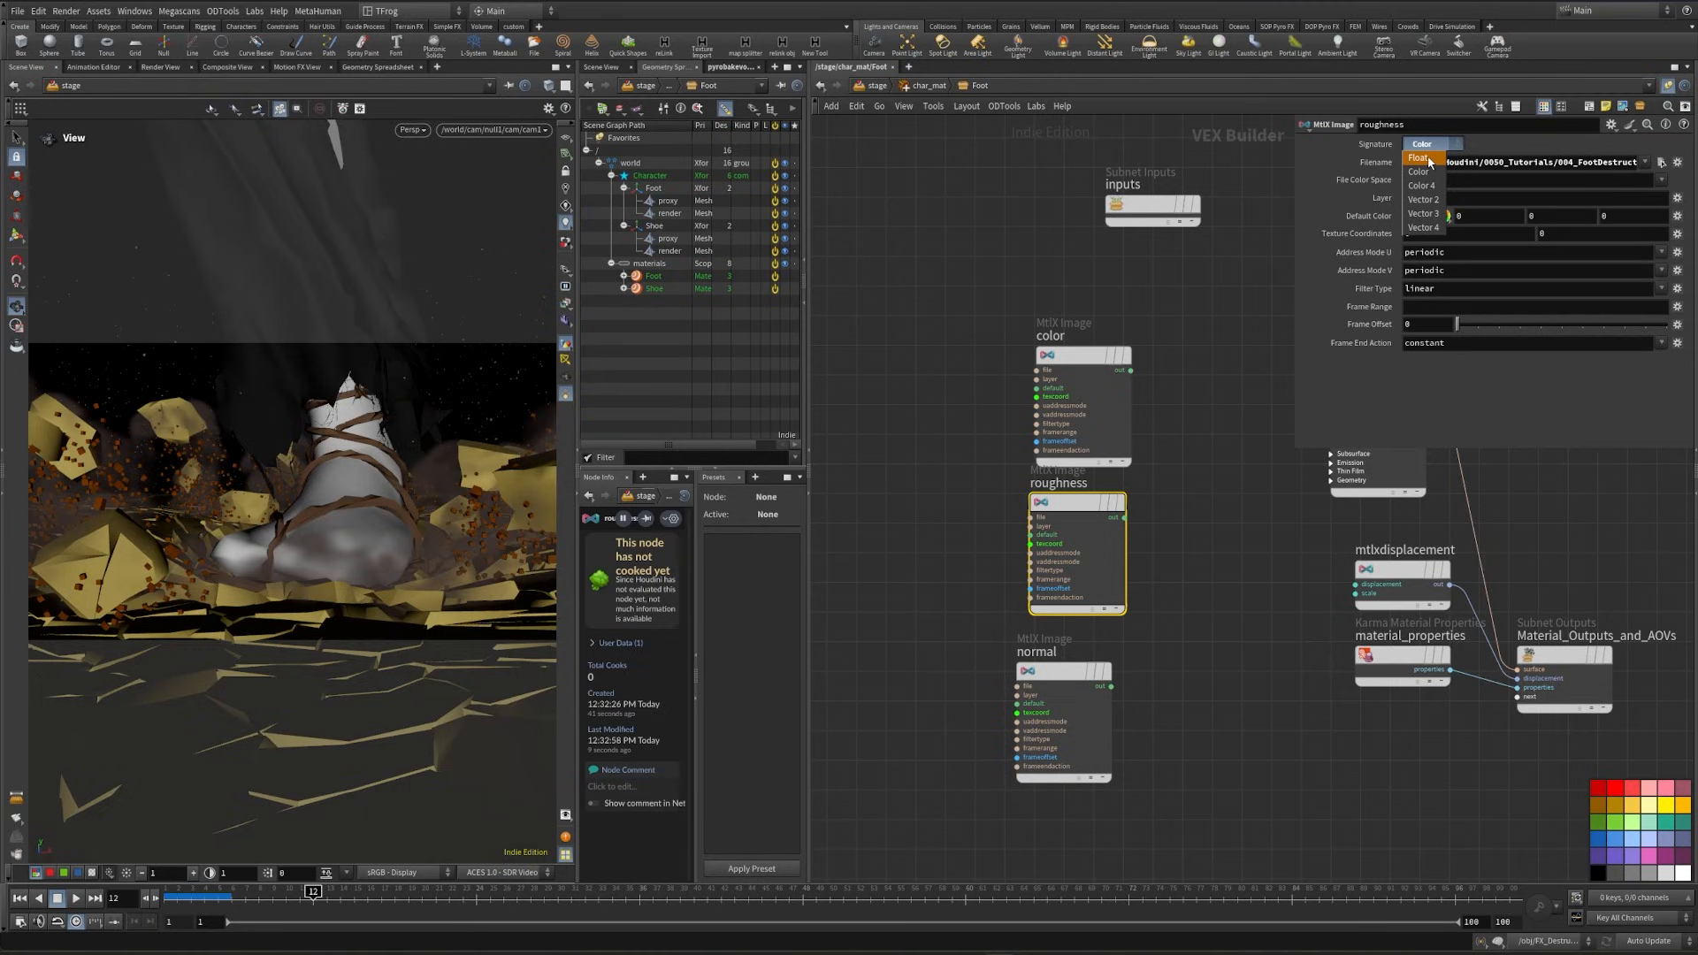
pyautogui.click(1430, 162)
# - Set the normal image node's signature to Vector 3 and load BNK_char_Ichigo_TEX_Tabi_socks_Normal.png
pyautogui.click(1061, 673)
pyautogui.click(1428, 144)
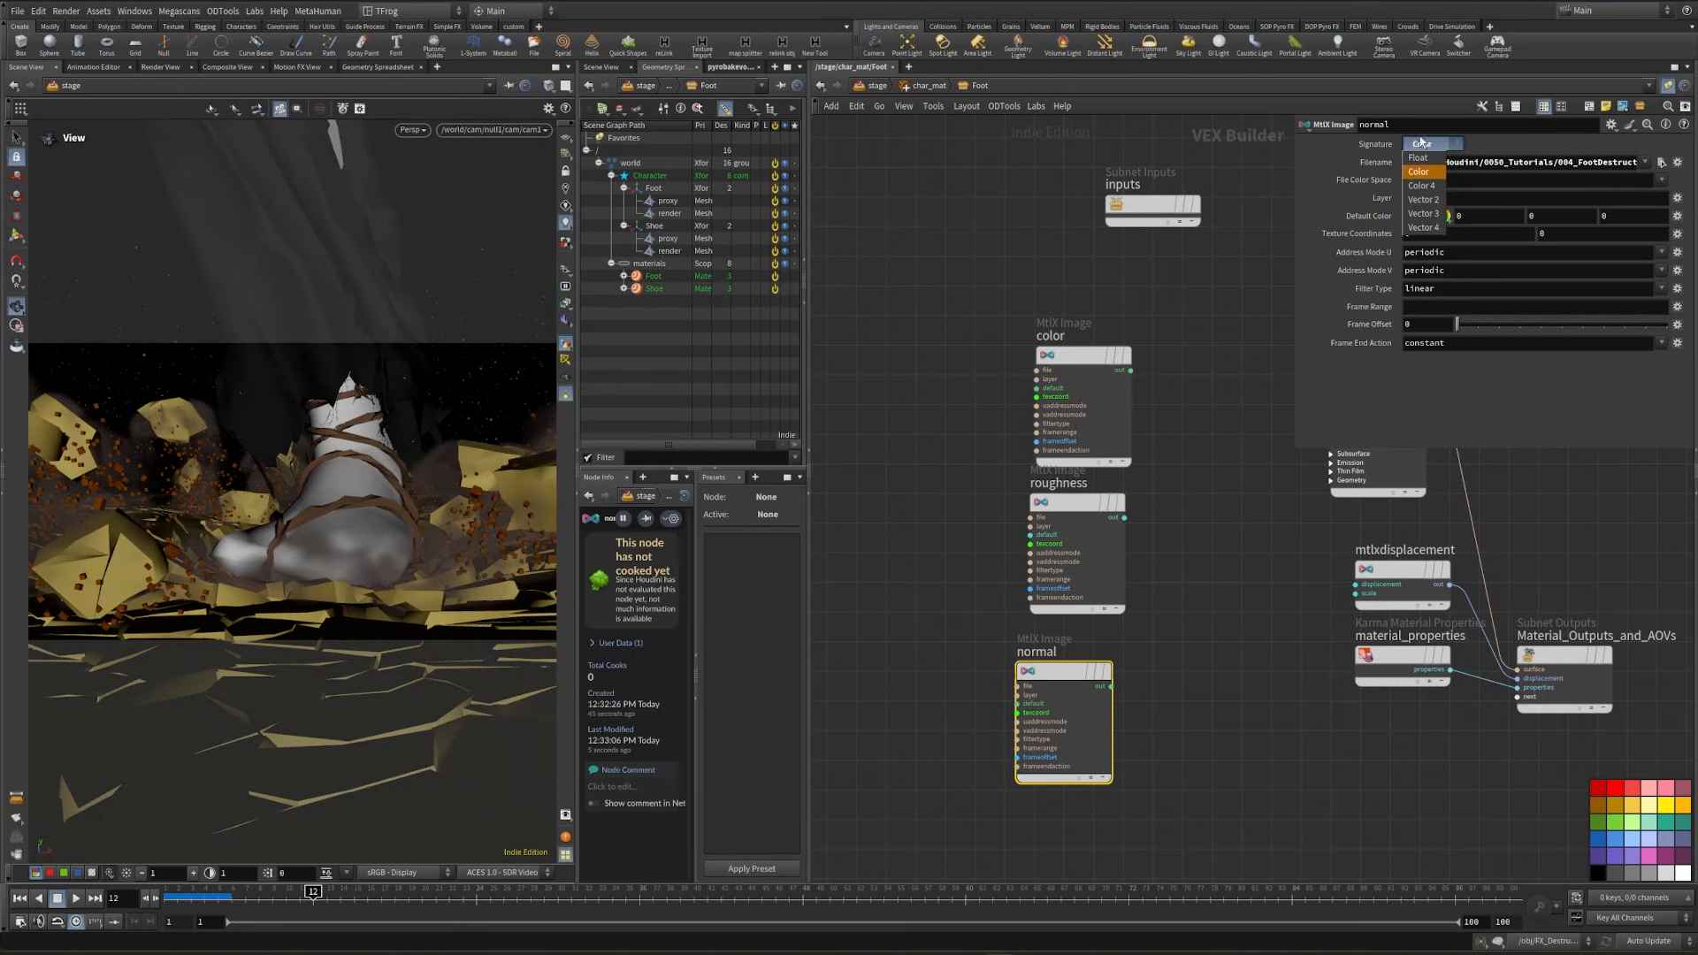
pyautogui.click(1424, 213)
pyautogui.click(1662, 162)
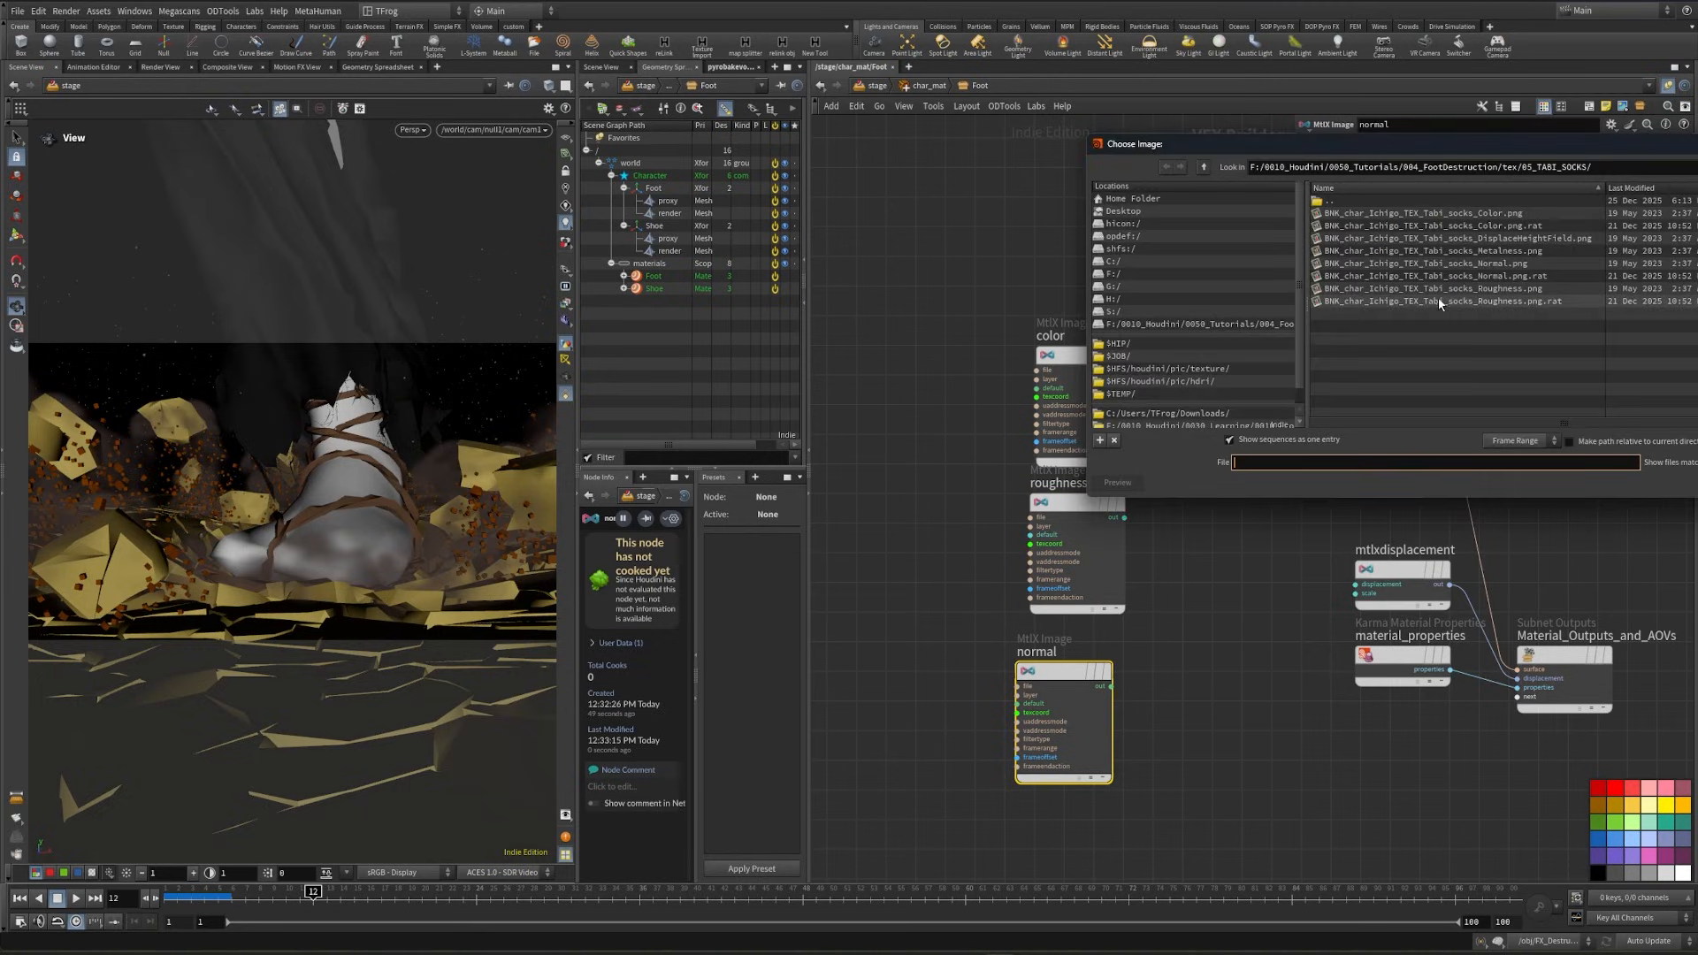
pyautogui.click(1482, 265)
pyautogui.click(1690, 483)
# - Add a Float image node named displacement using BNK_char_Ichigo_TEX_Tabi_socks_DisplaceHeightField.png and connect it to mtlxdisplacement's displacement input
pyautogui.keyDown('alt'); pyautogui.moveTo(1061, 679); pyautogui.dragTo(1041, 809); pyautogui.keyUp('alt')
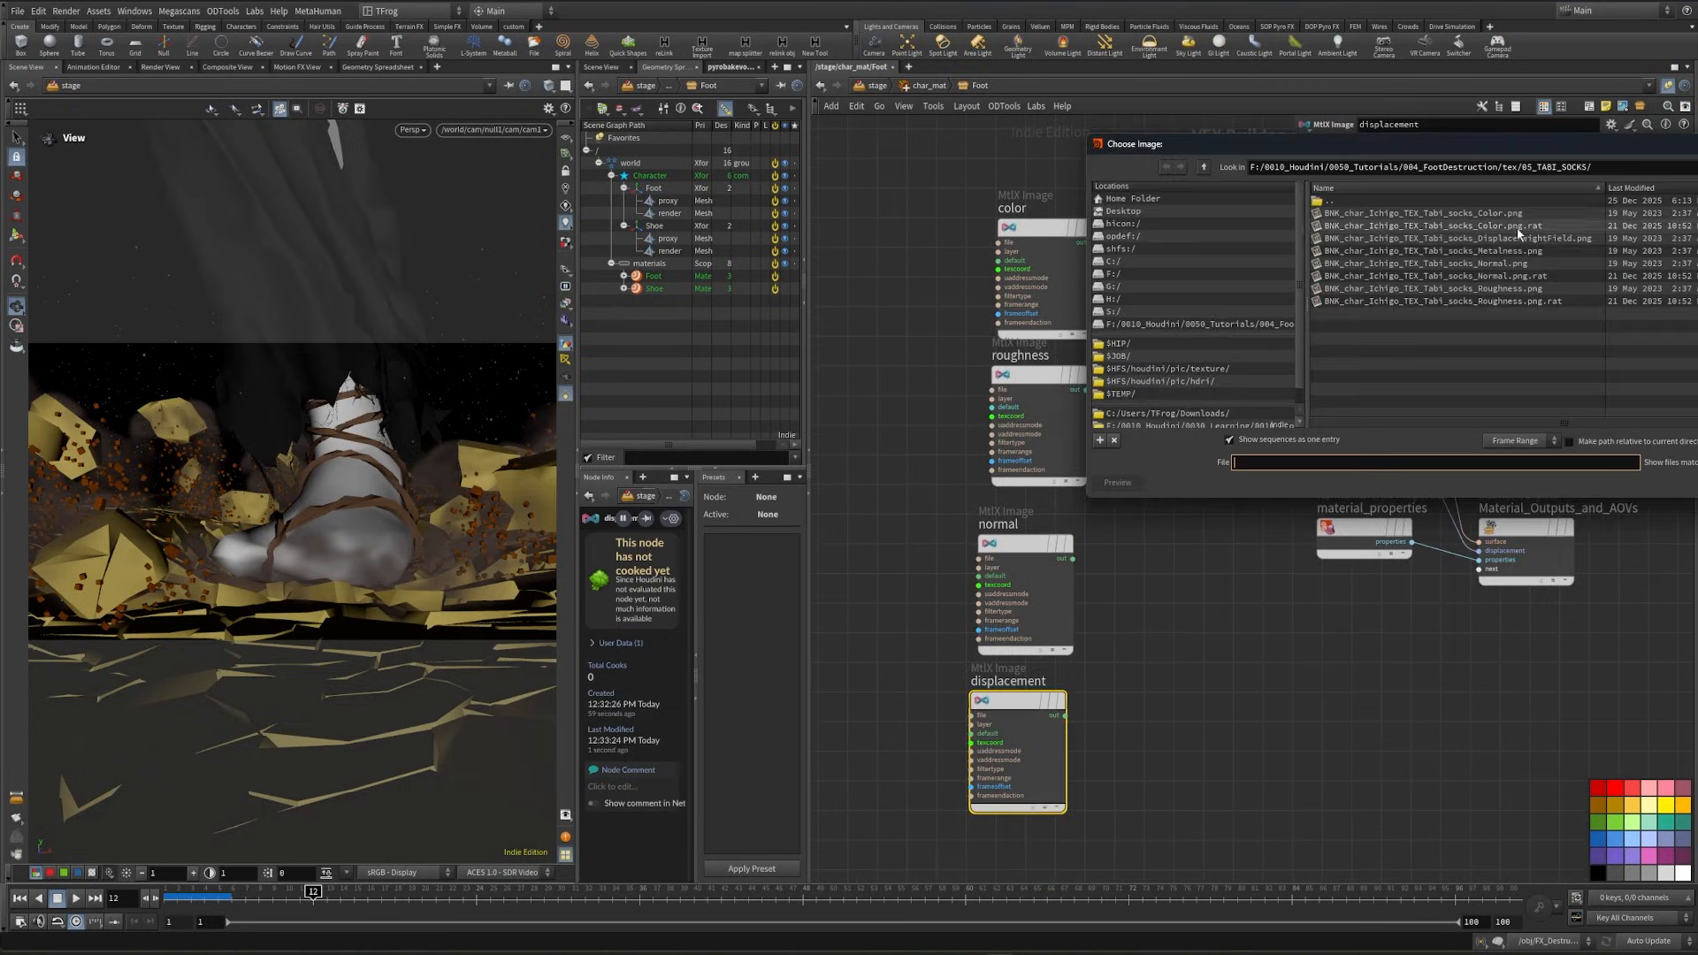
pyautogui.click(1517, 236)
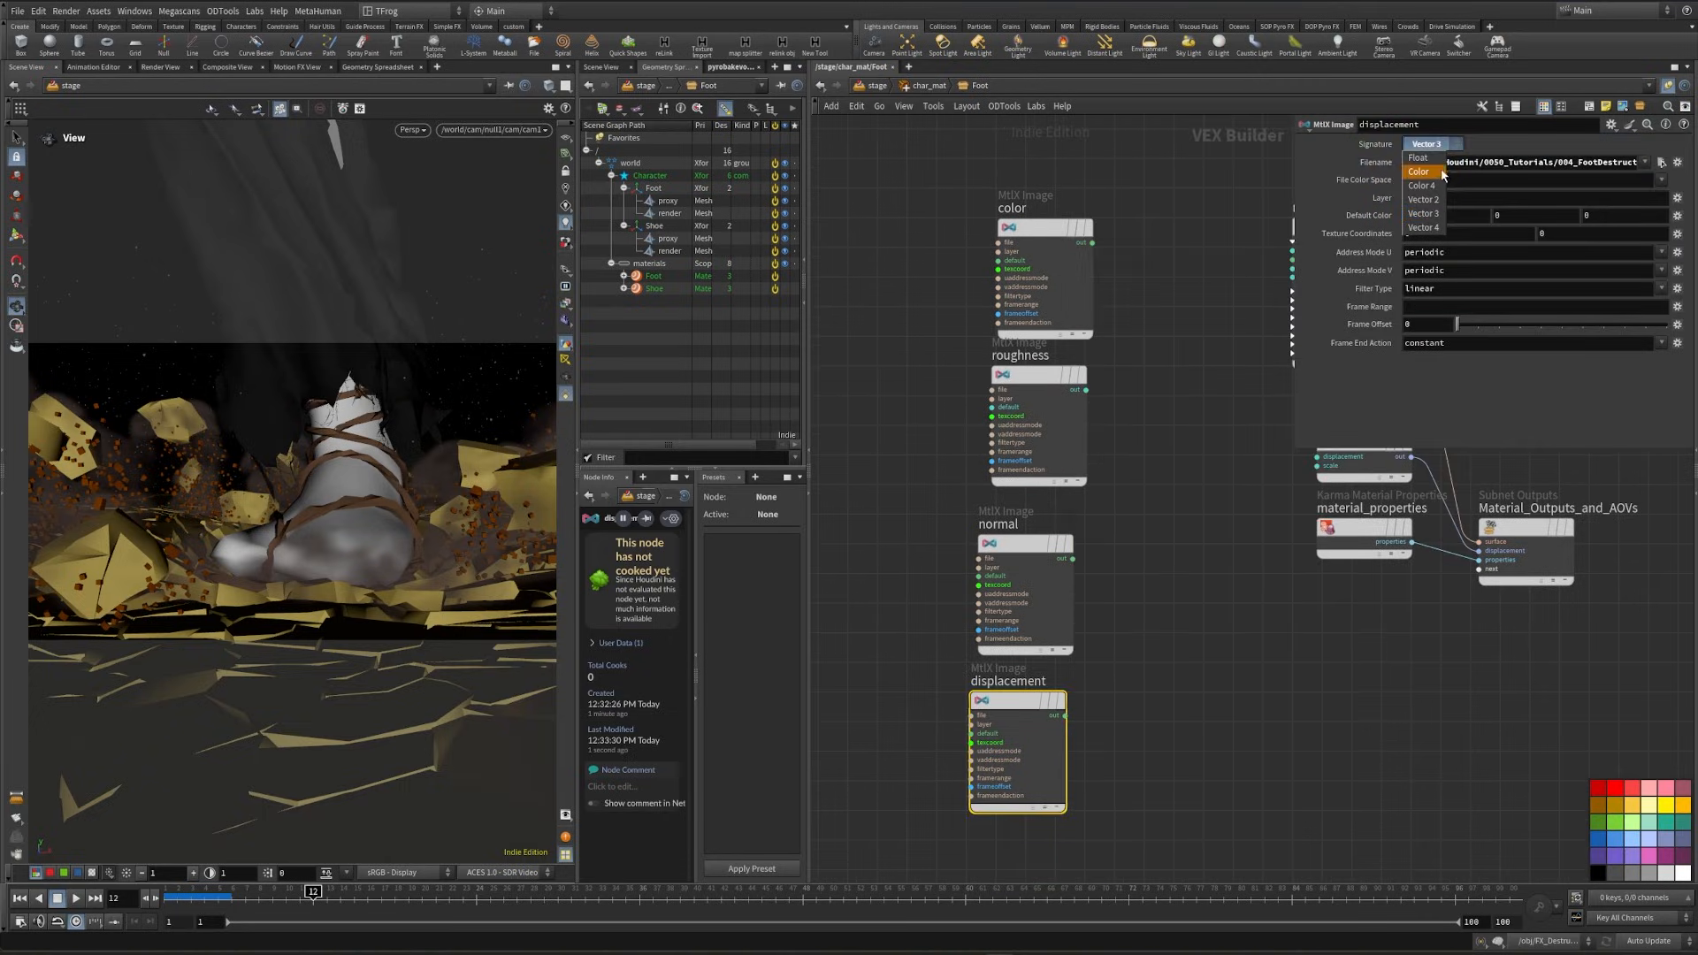
pyautogui.click(1429, 158)
pyautogui.moveTo(1277, 498); pyautogui.dragTo(1254, 579, button='middle')
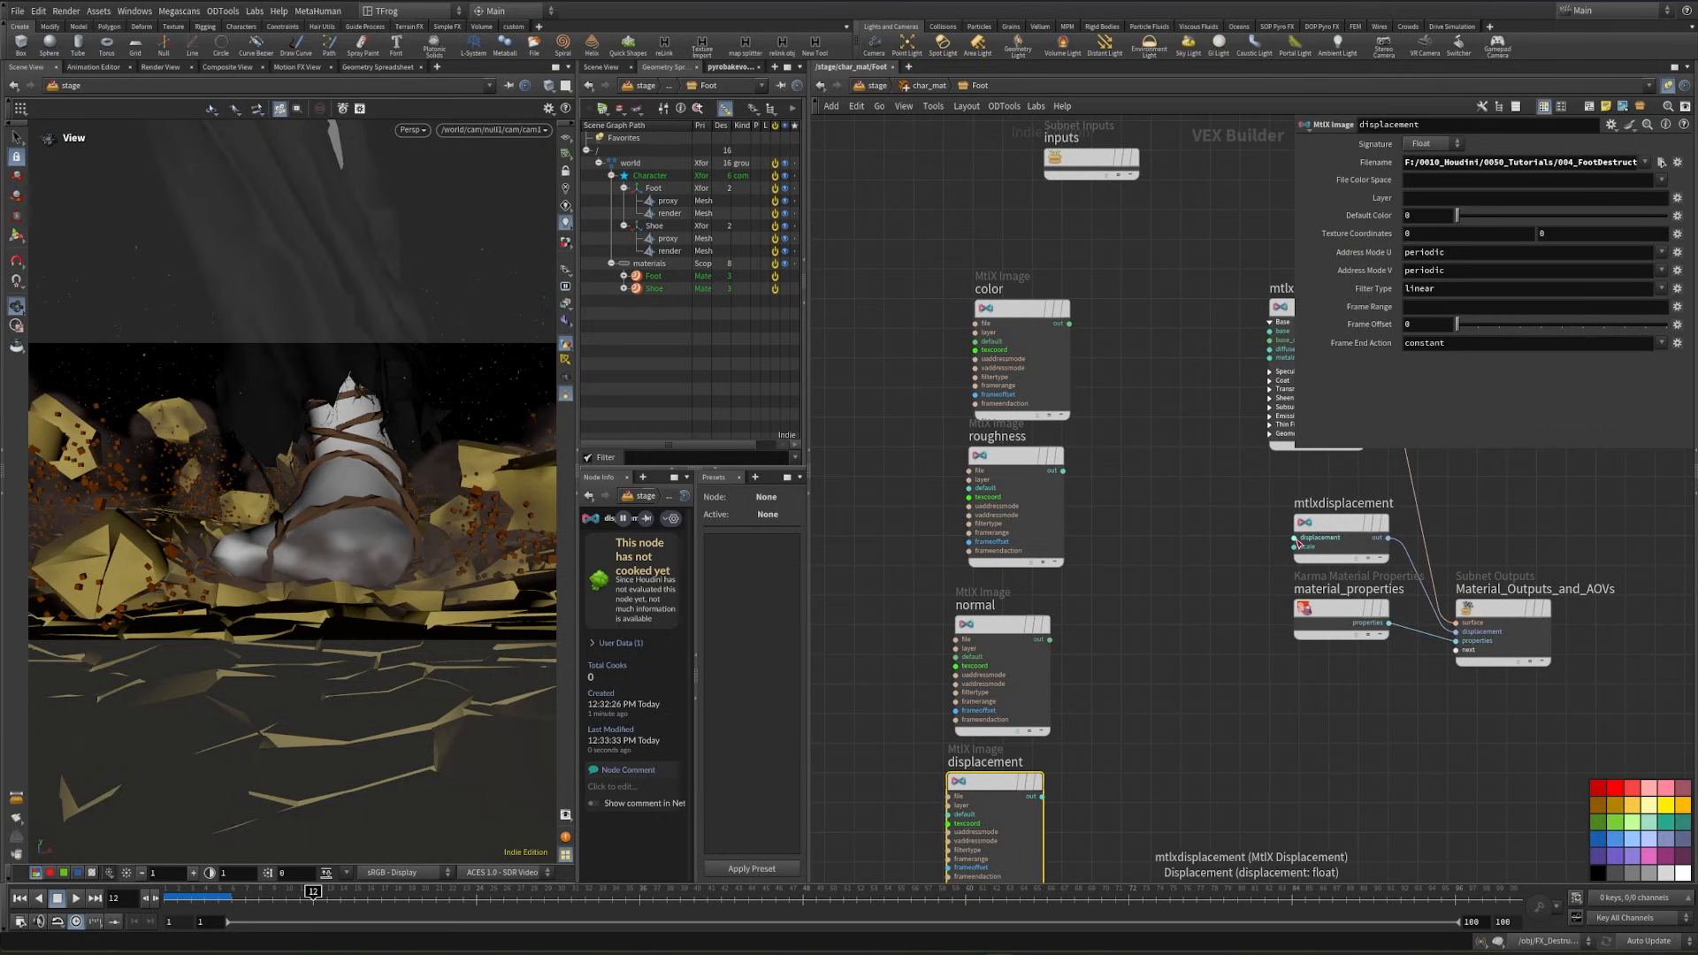
pyautogui.moveTo(1293, 537); pyautogui.dragTo(1042, 796)
# - Add a MtlX Normal Map node fed by the normal image and connect its output to mtlxstandard_surface's normal input
pyautogui.press('Tab')
pyautogui.write('norm')
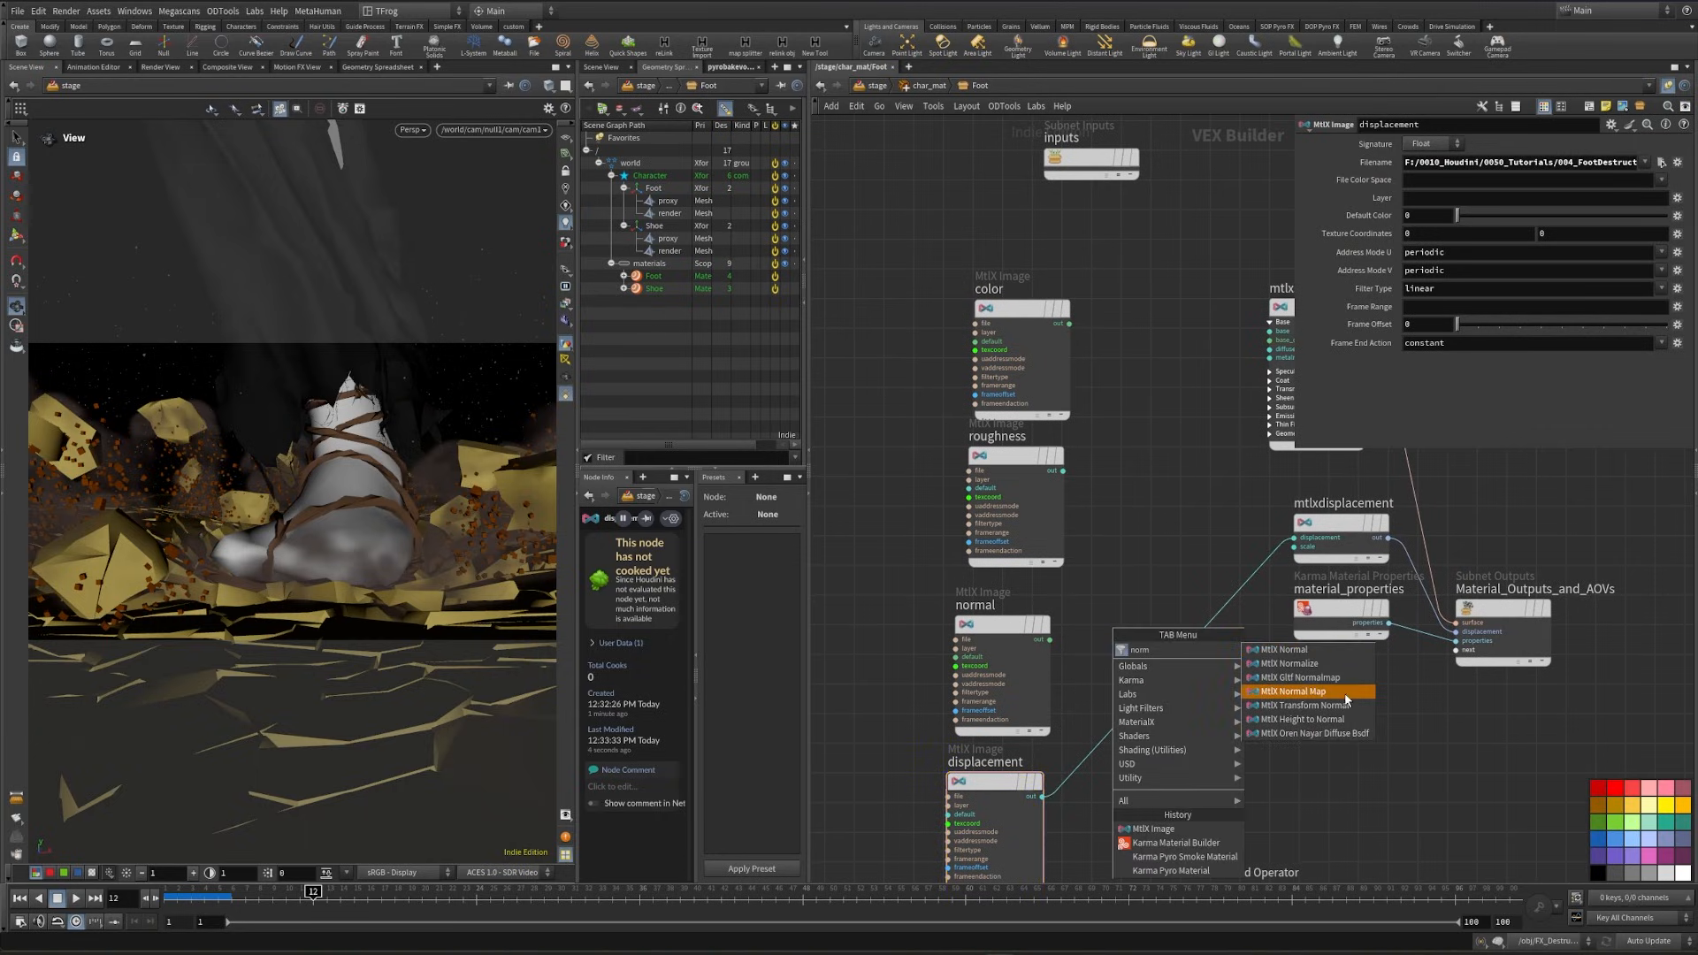
pyautogui.click(1348, 694)
pyautogui.click(1172, 554)
pyautogui.moveTo(1061, 639); pyautogui.dragTo(1134, 562)
pyautogui.moveTo(1202, 516); pyautogui.dragTo(1053, 625, button='middle')
pyautogui.moveTo(1078, 673); pyautogui.dragTo(1097, 559)
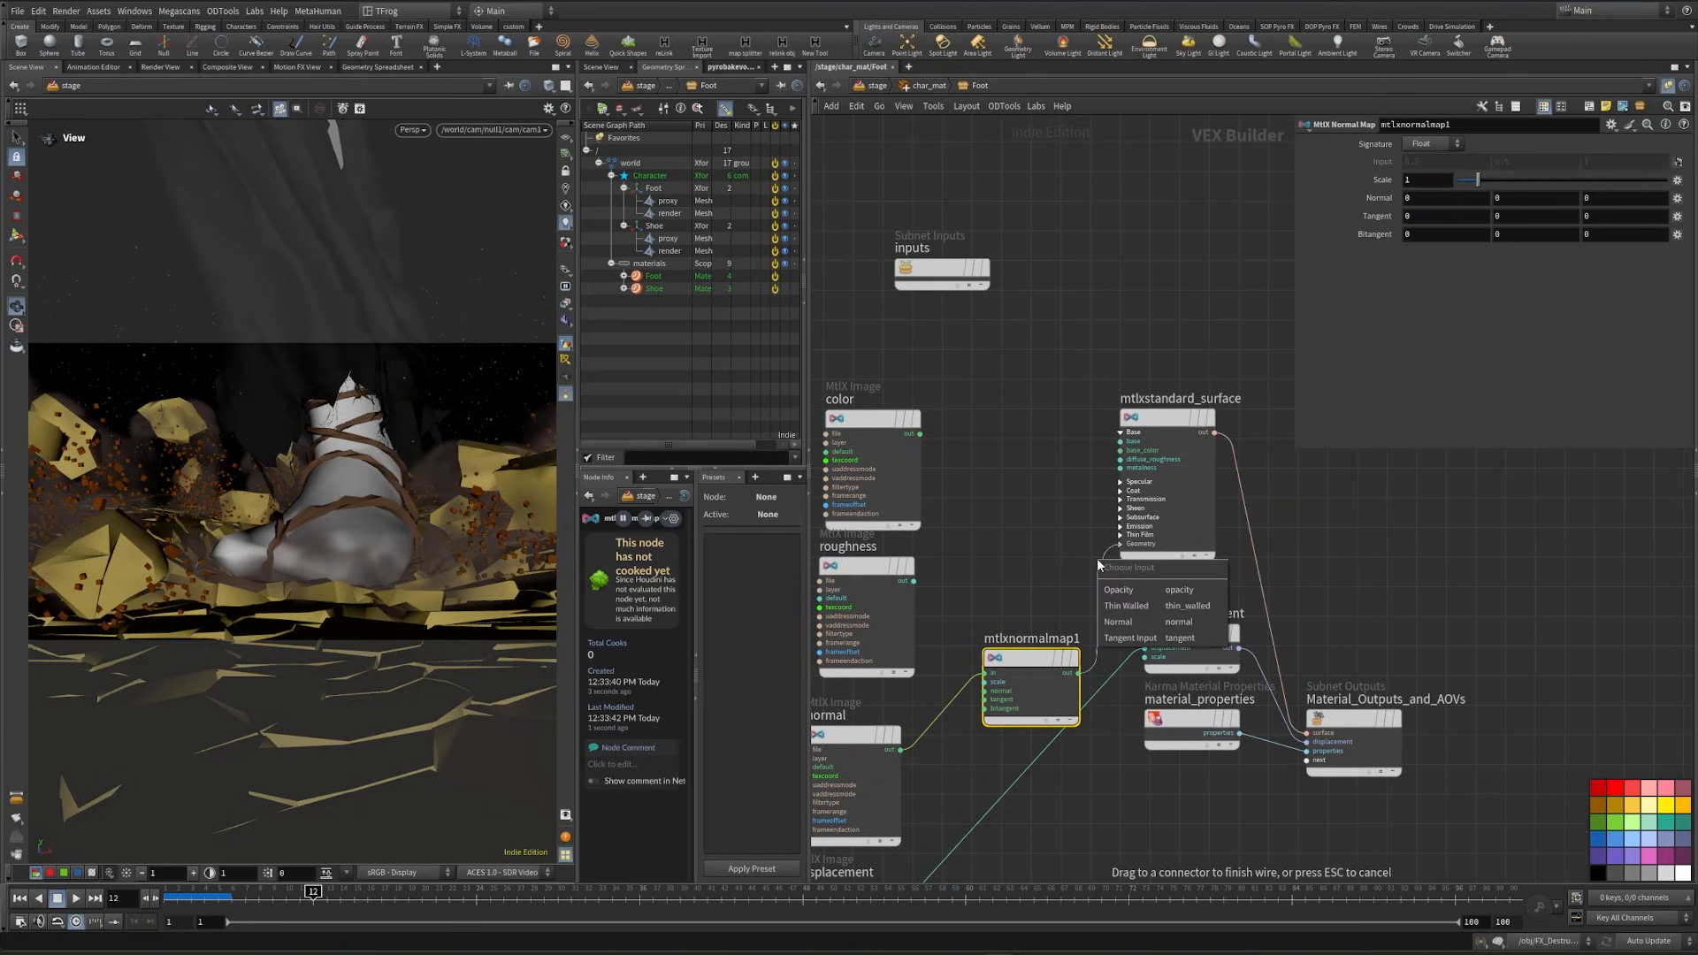
pyautogui.click(1149, 622)
# - Connect the roughness image to mtlxstandard_surface's specular roughness and the color image to its base color
pyautogui.moveTo(1150, 622); pyautogui.dragTo(1218, 720, button='middle')
pyautogui.click(983, 679)
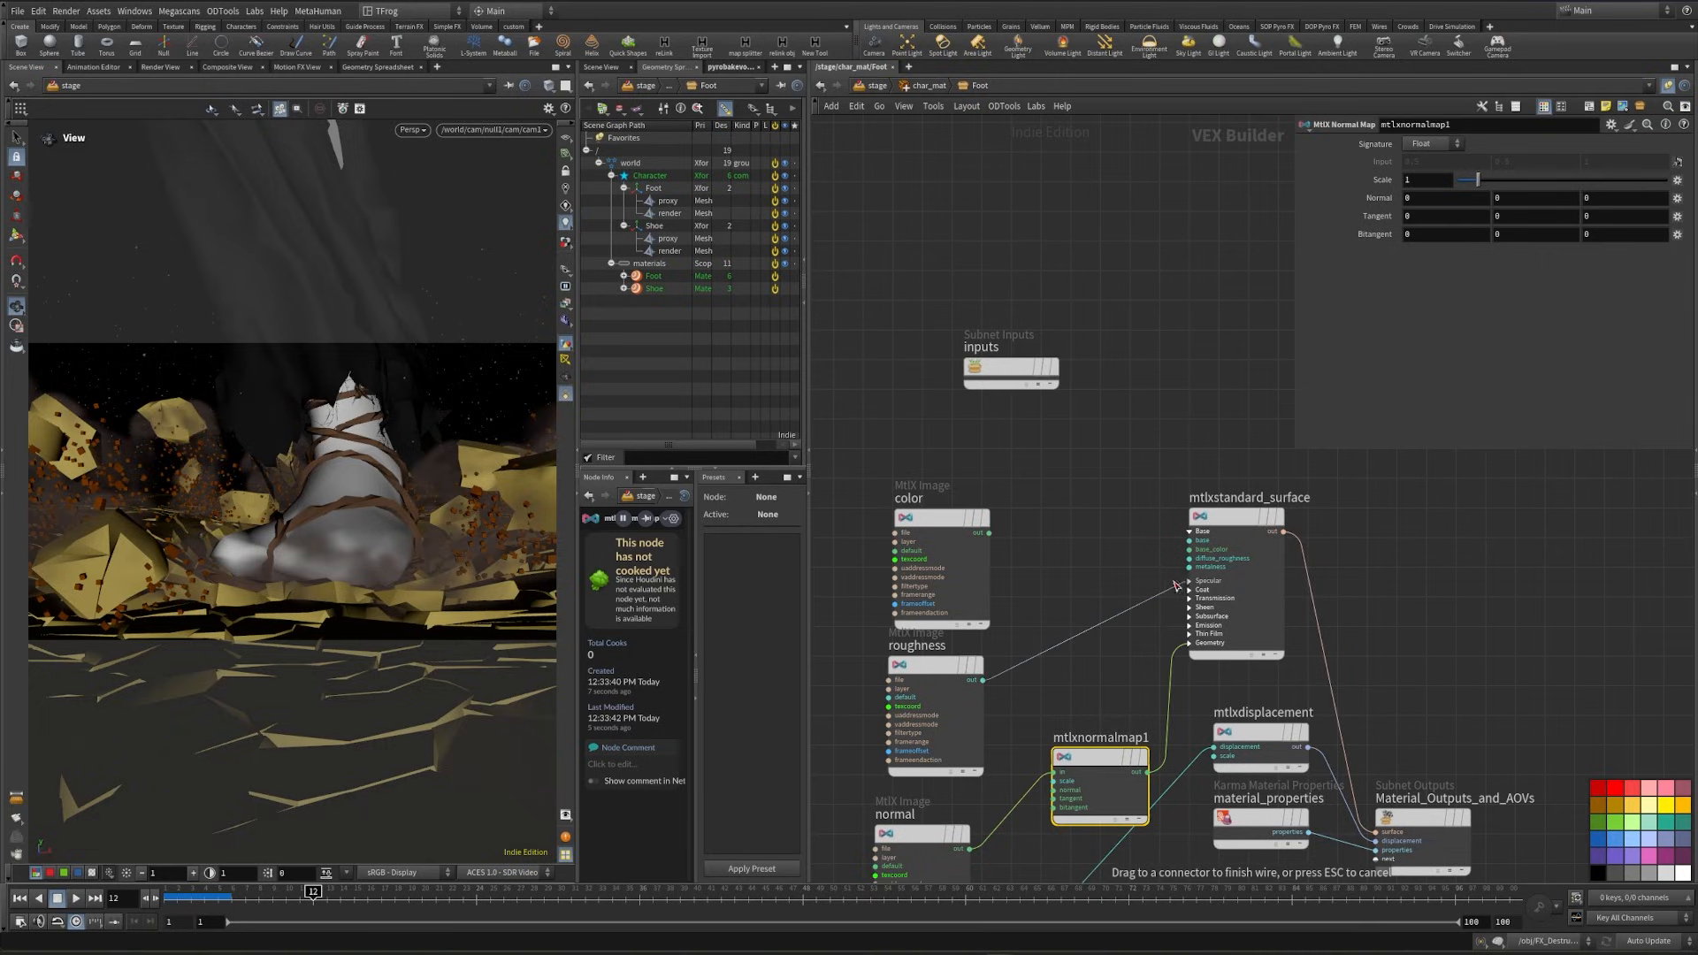
pyautogui.click(1184, 582)
pyautogui.click(1238, 644)
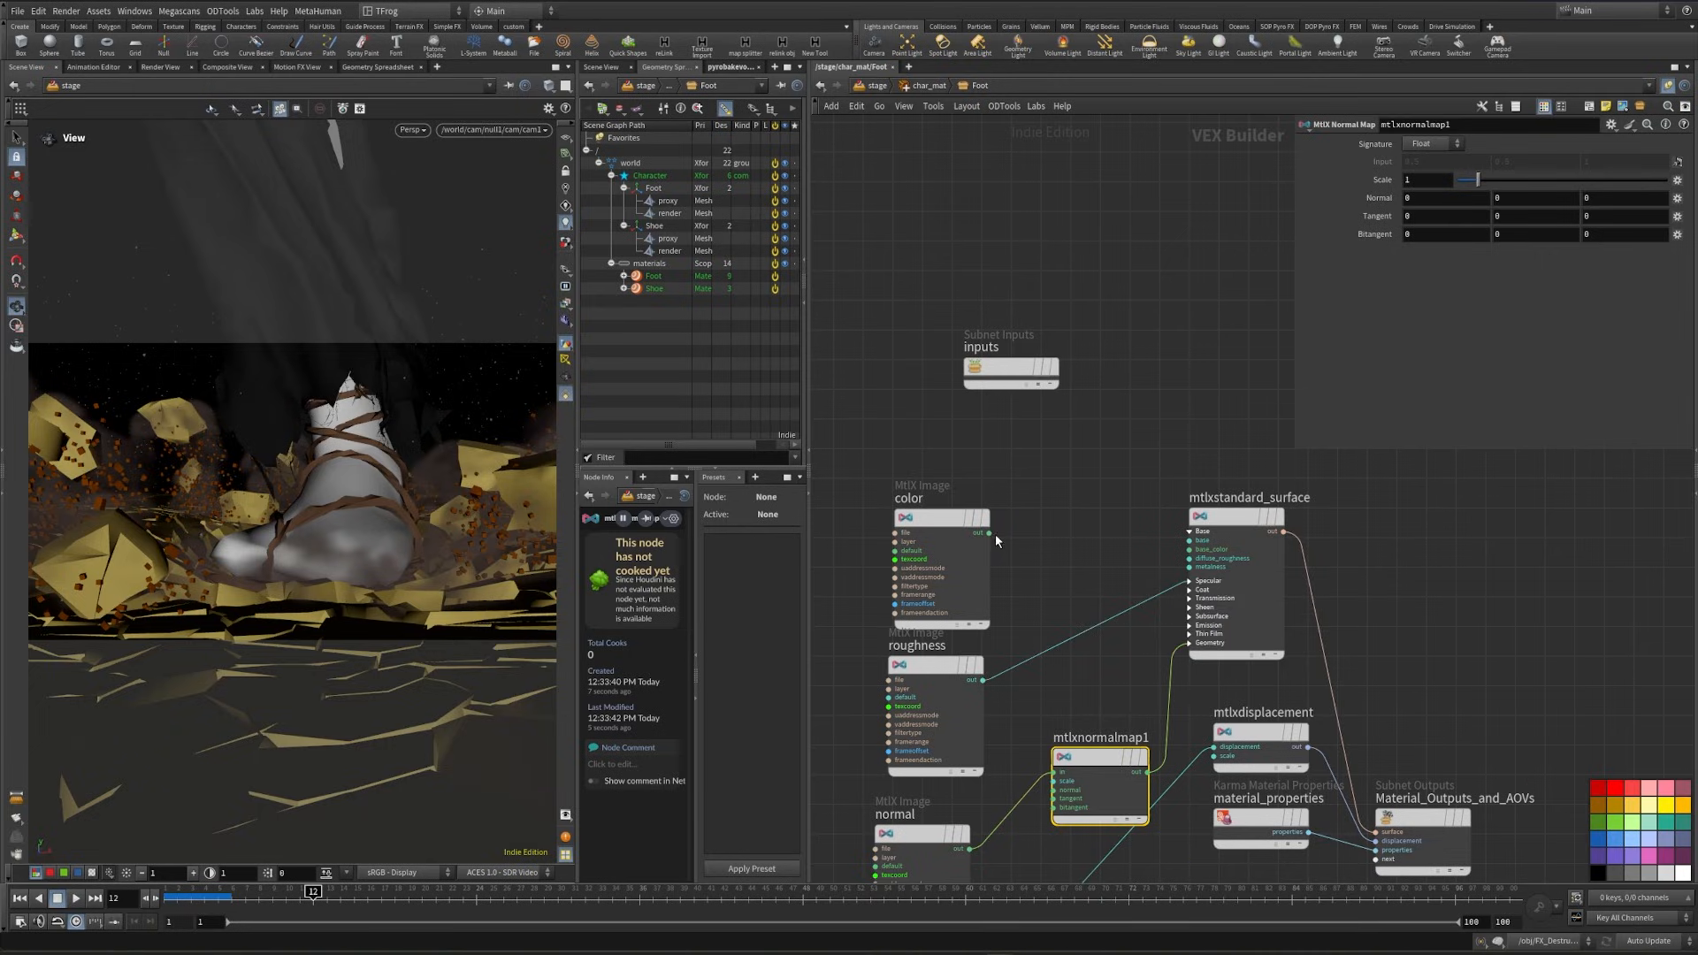
pyautogui.click(989, 533)
pyautogui.click(1189, 549)
# - Set the Foot material's mtlxdisplacement scale to .01
pyautogui.moveTo(1263, 725); pyautogui.dragTo(1145, 665, button='middle')
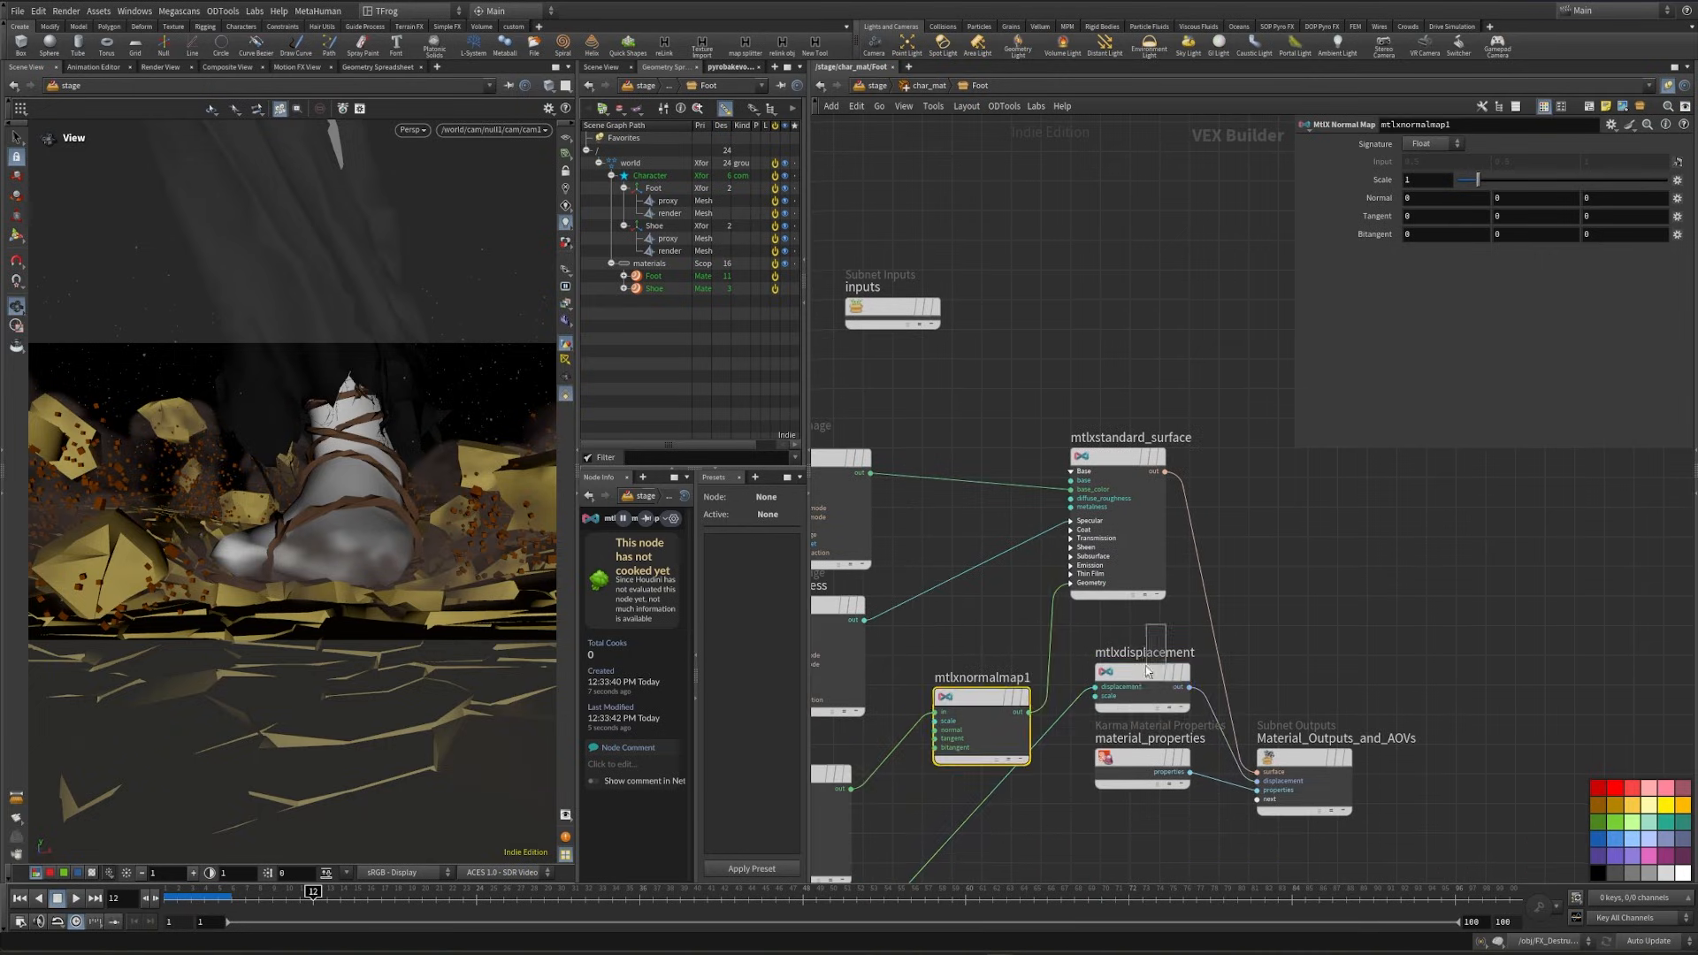
pyautogui.click(1144, 669)
pyautogui.click(1423, 180)
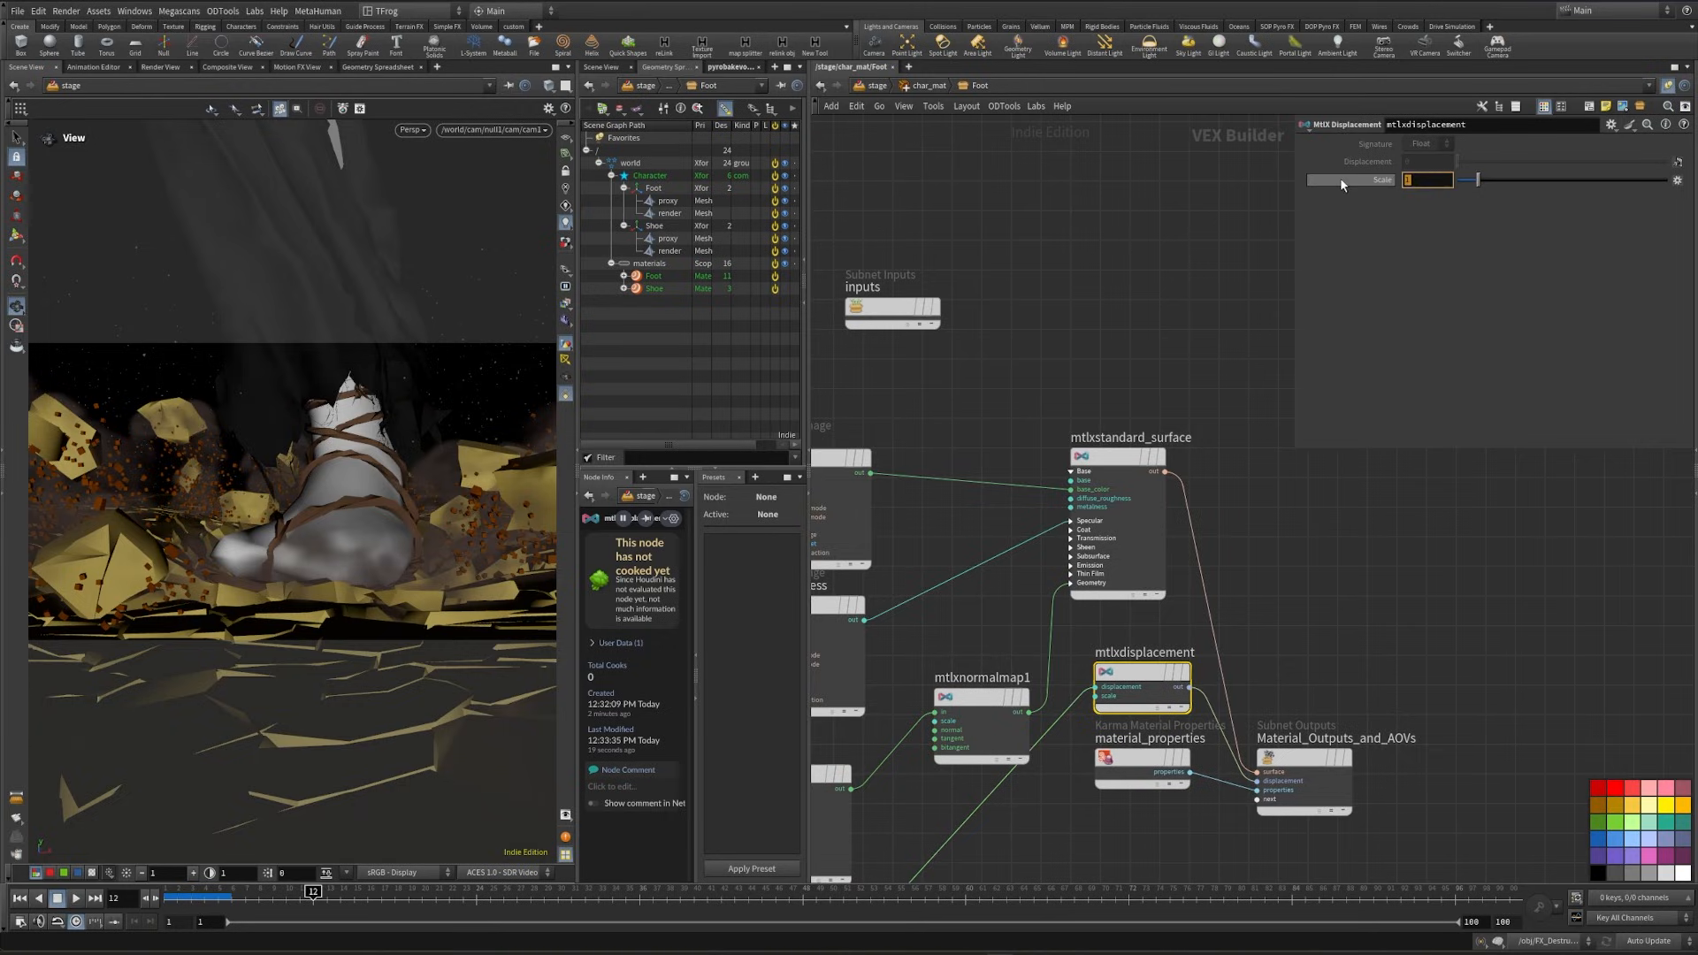
pyautogui.write('.01')
pyautogui.press('Return')
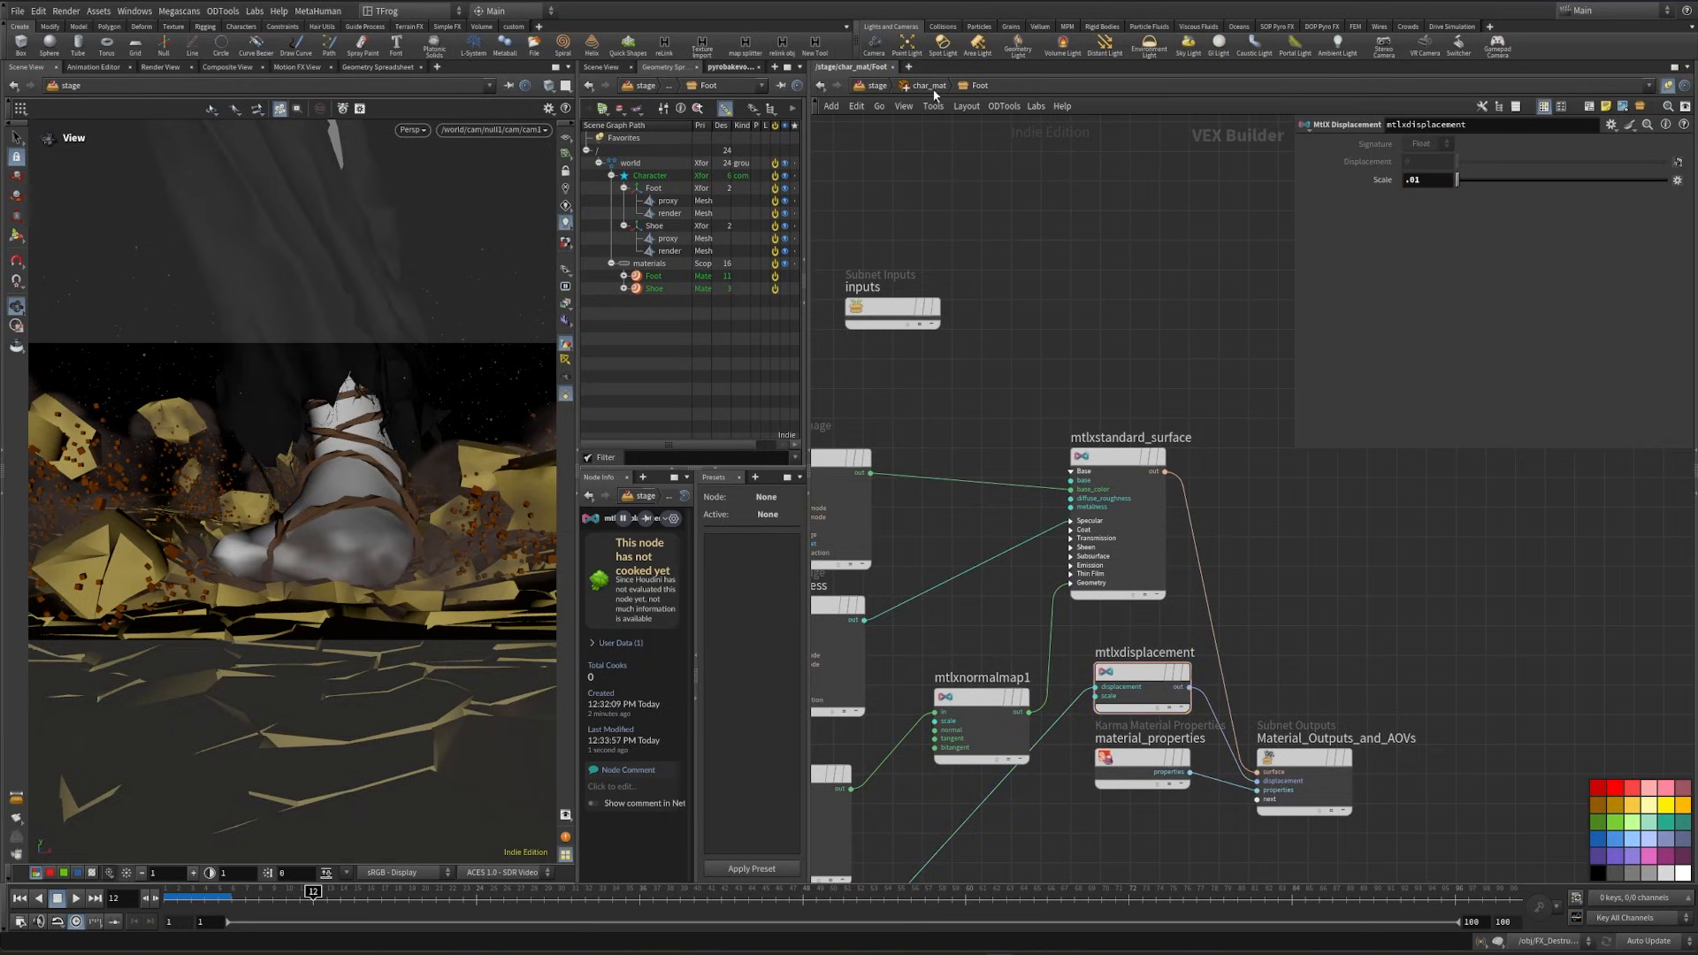
# - In char_mat, assign the Foot material VOP with path /world/materials/Foot to the geometry /world/Character/Foot/render
pyautogui.click(928, 85)
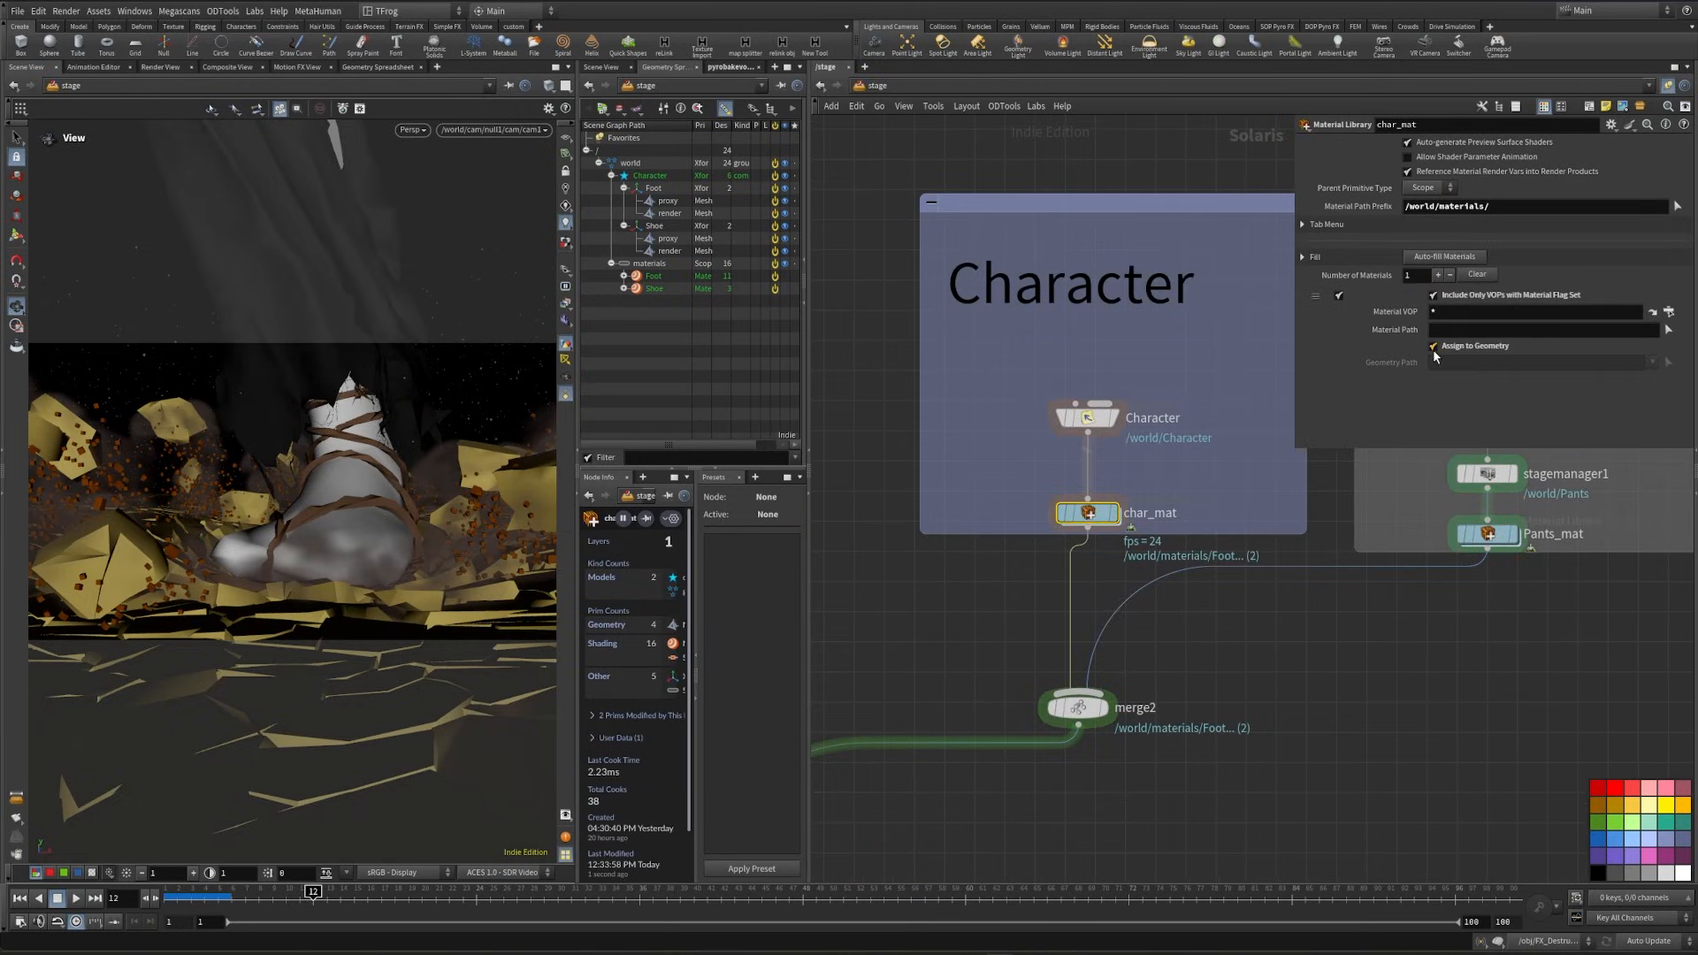
pyautogui.click(1432, 348)
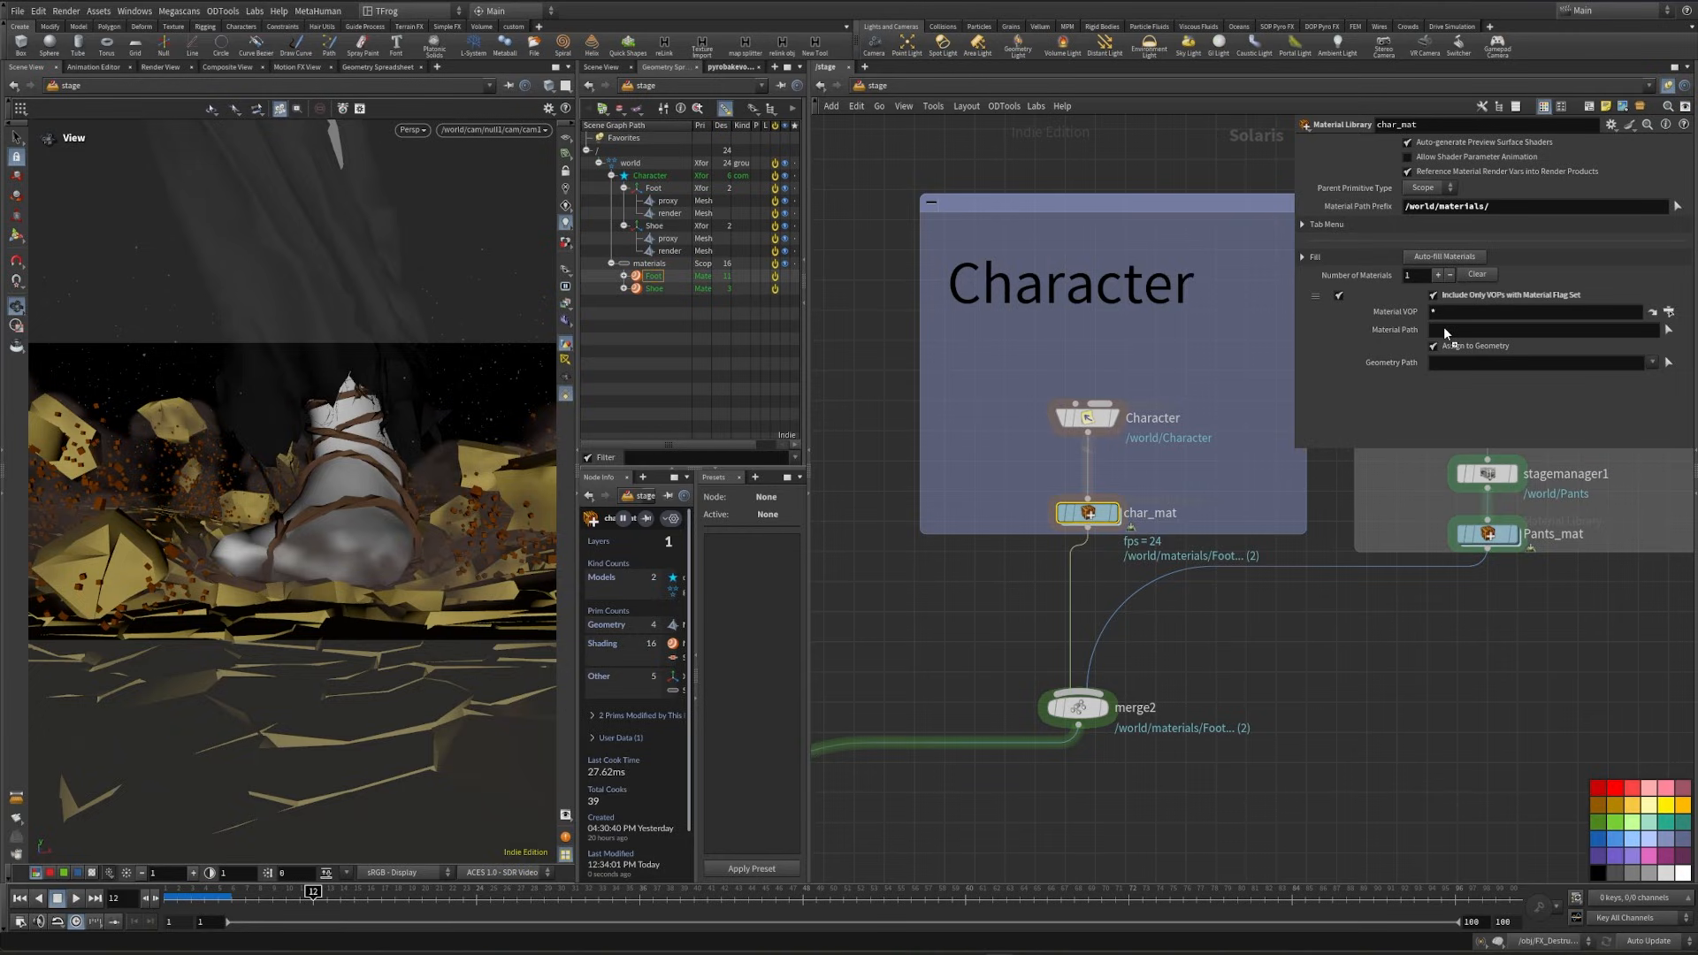
pyautogui.moveTo(1444, 329); pyautogui.dragTo(1445, 330)
pyautogui.click(1668, 312)
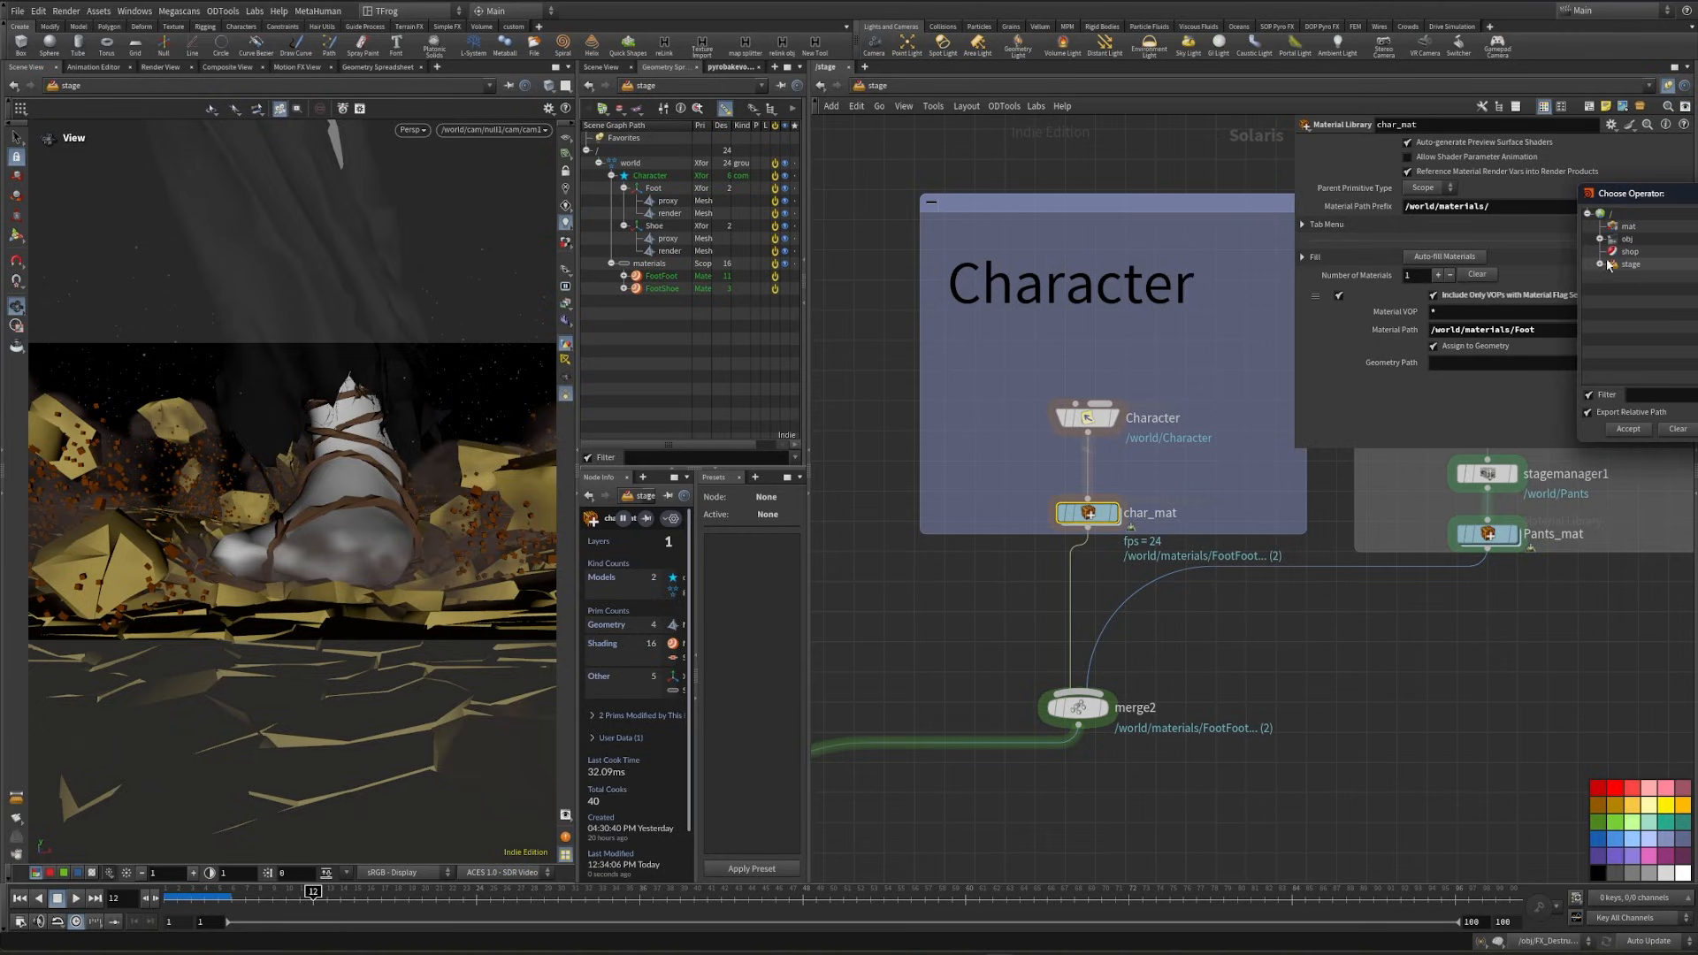
pyautogui.click(1600, 264)
pyautogui.click(1612, 340)
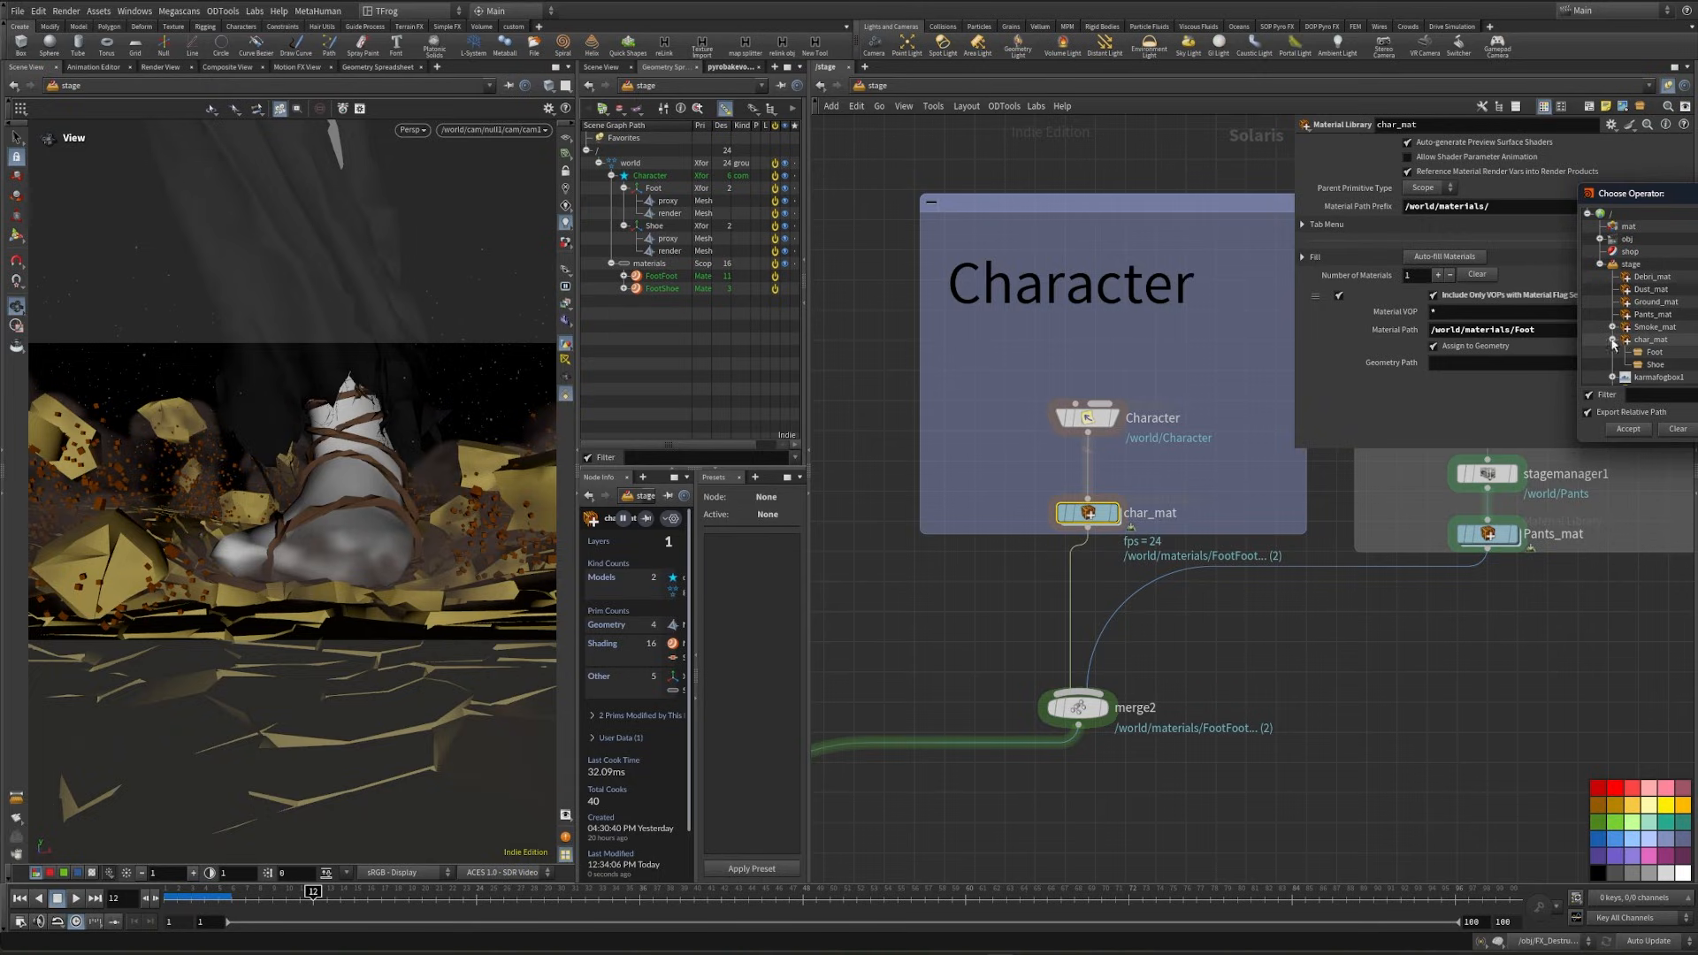
pyautogui.click(1652, 352)
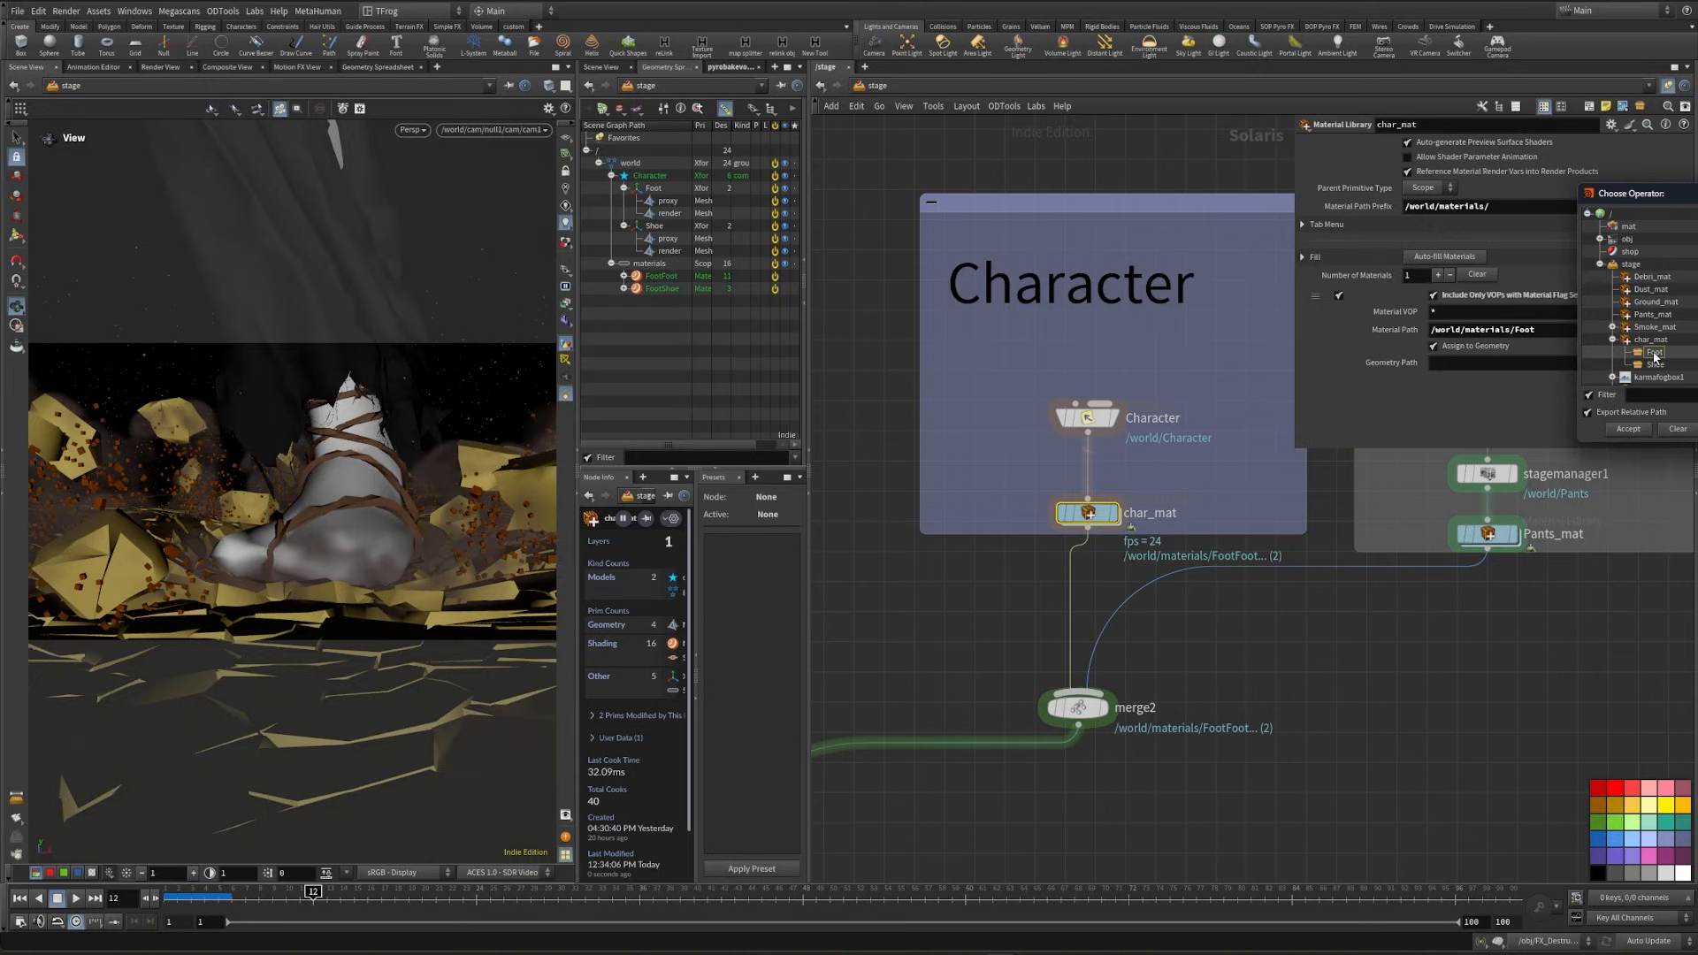
pyautogui.click(1628, 428)
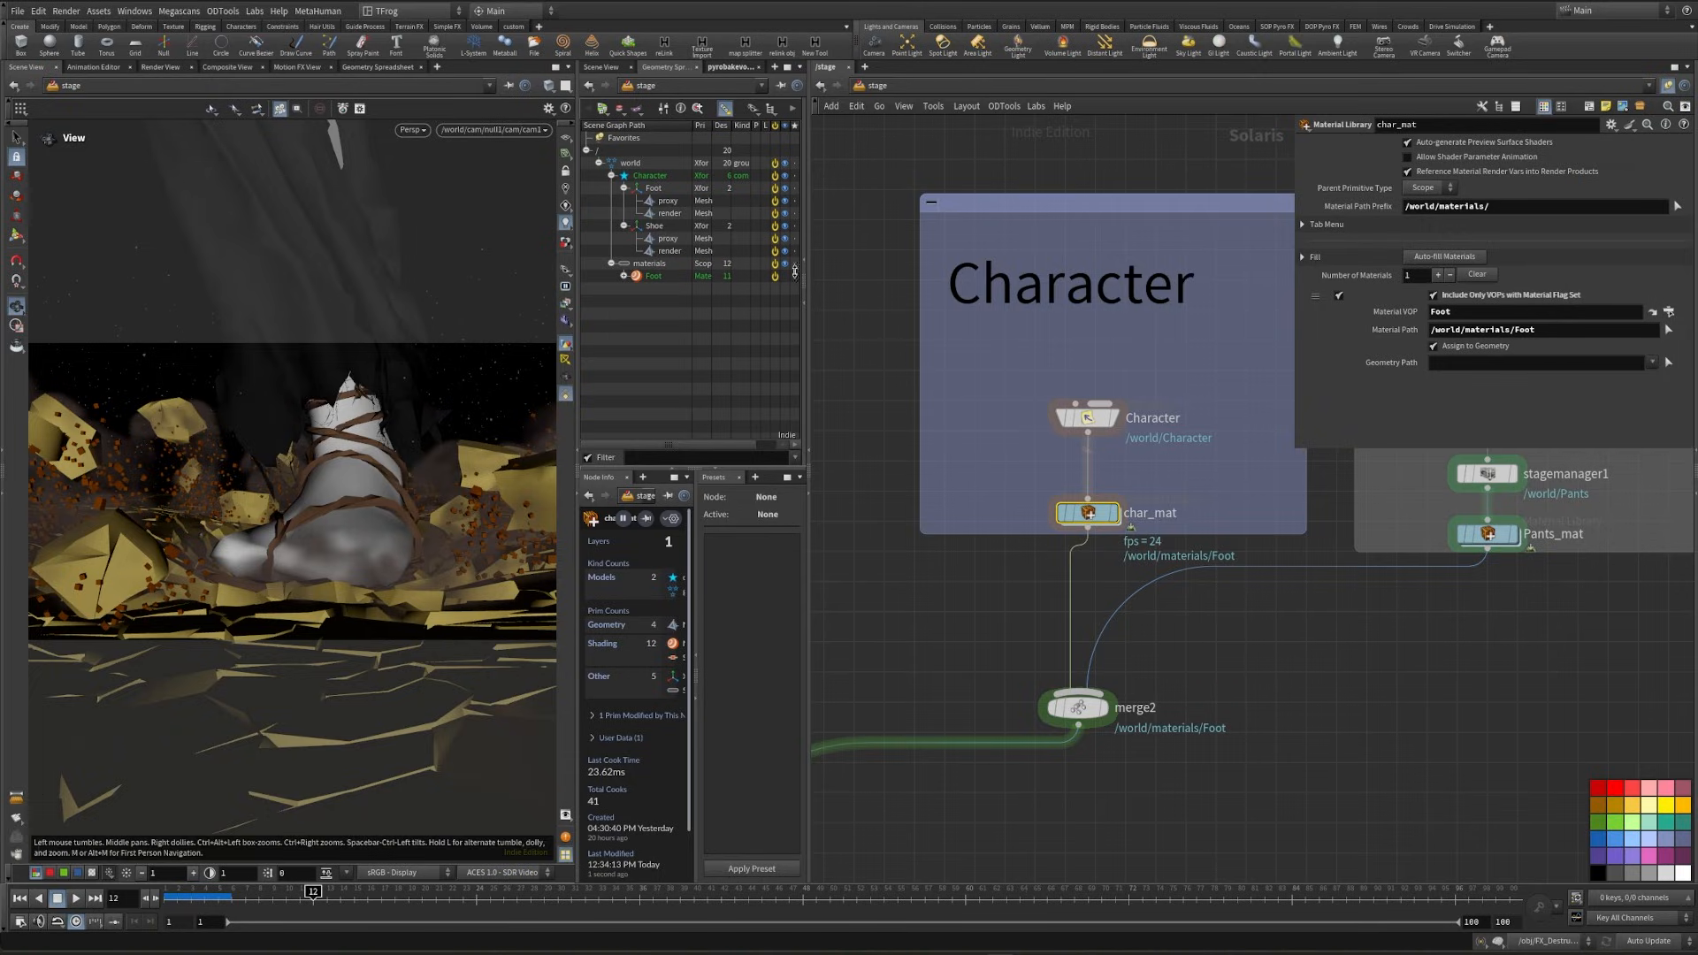
pyautogui.moveTo(669, 213); pyautogui.dragTo(1439, 361)
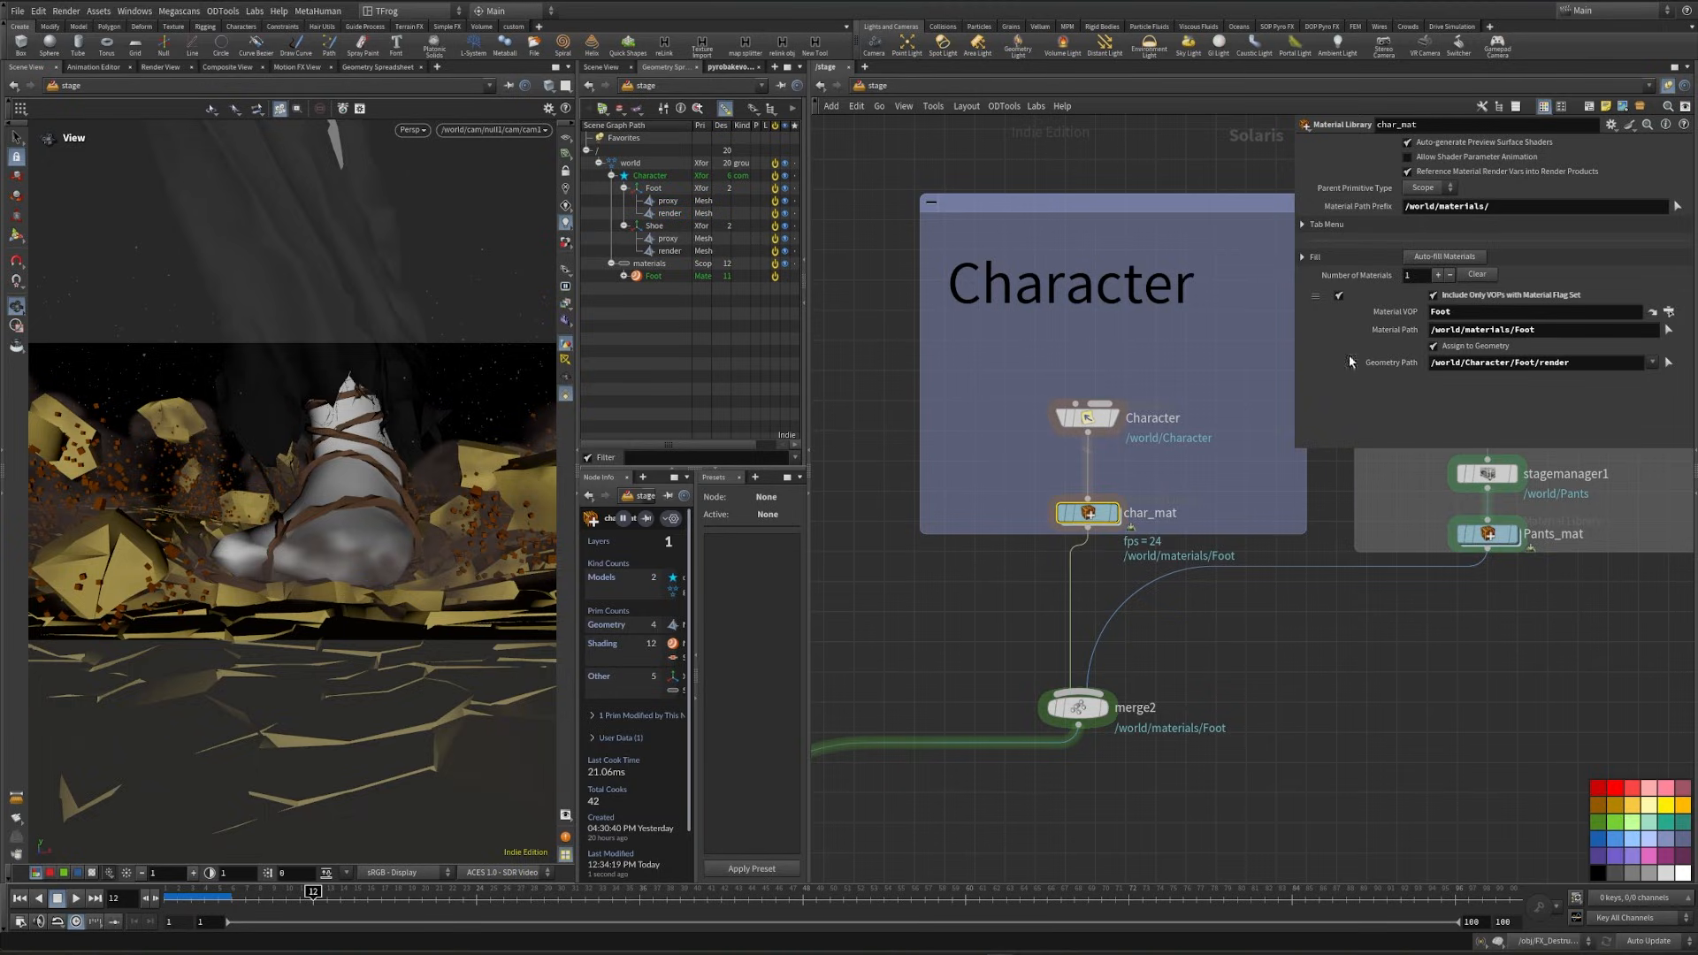
# - Preview the scene with Karma XPU and set the Foot material's mtlxdisplacement scale to .003
pyautogui.click(409, 132)
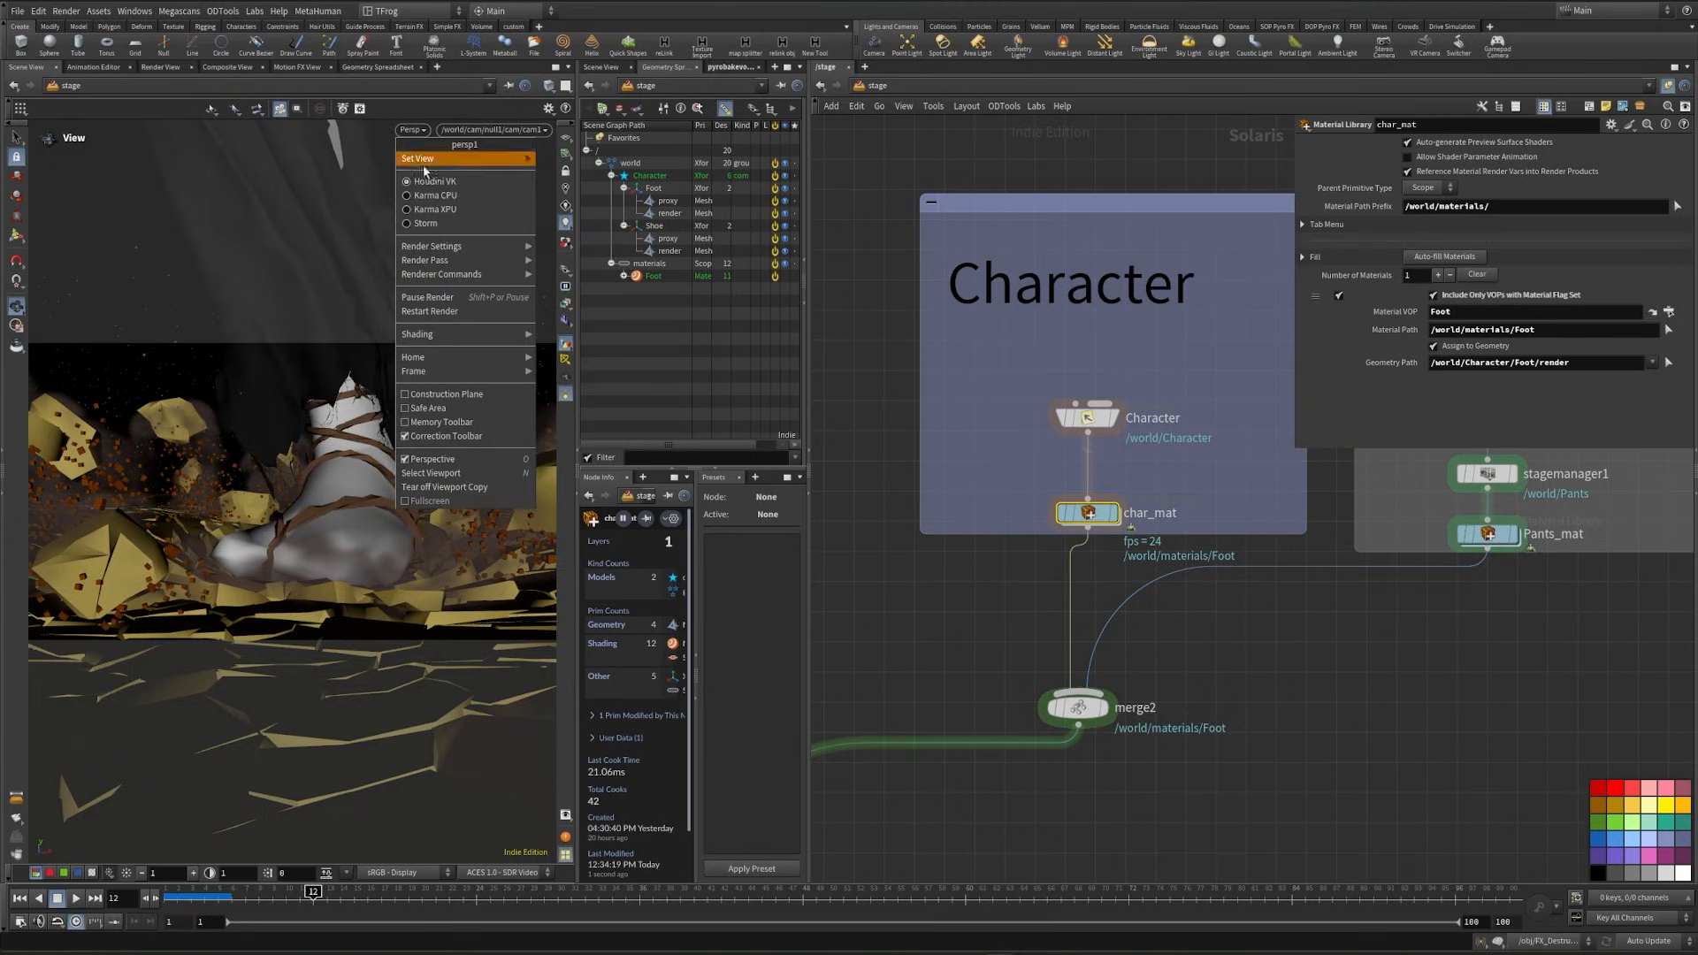
pyautogui.click(437, 210)
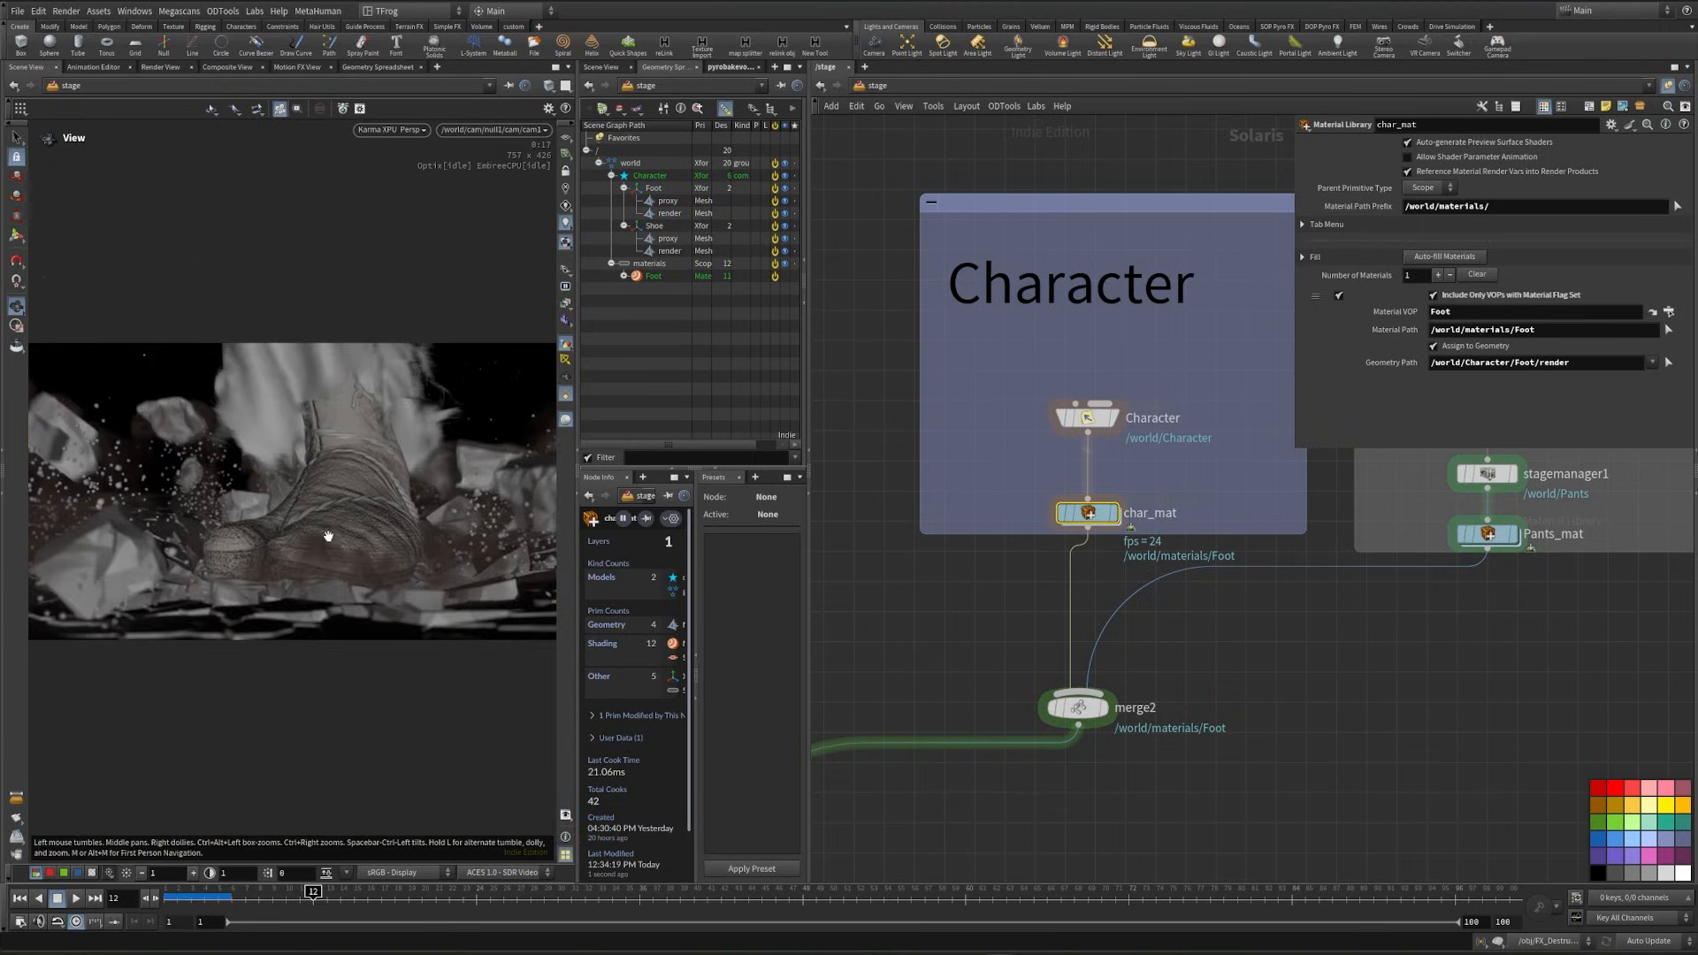
pyautogui.doubleClick(1085, 517)
pyautogui.doubleClick(1093, 370)
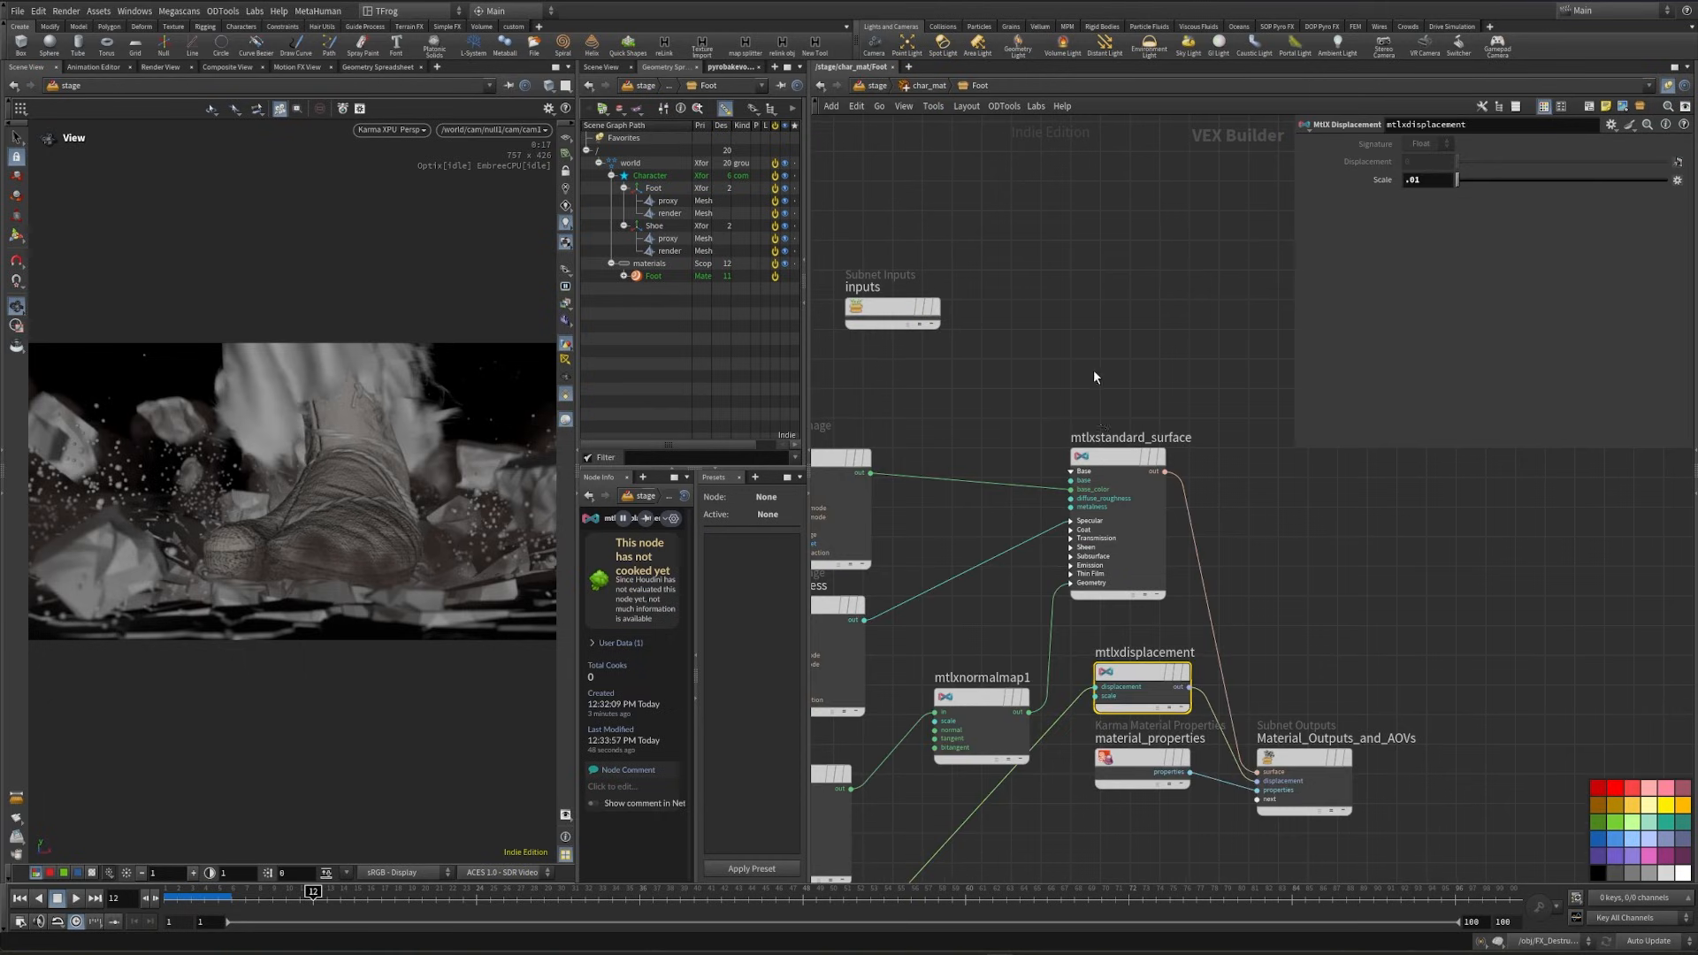
pyautogui.click(1421, 180)
pyautogui.write('2')
pyautogui.press('Return')
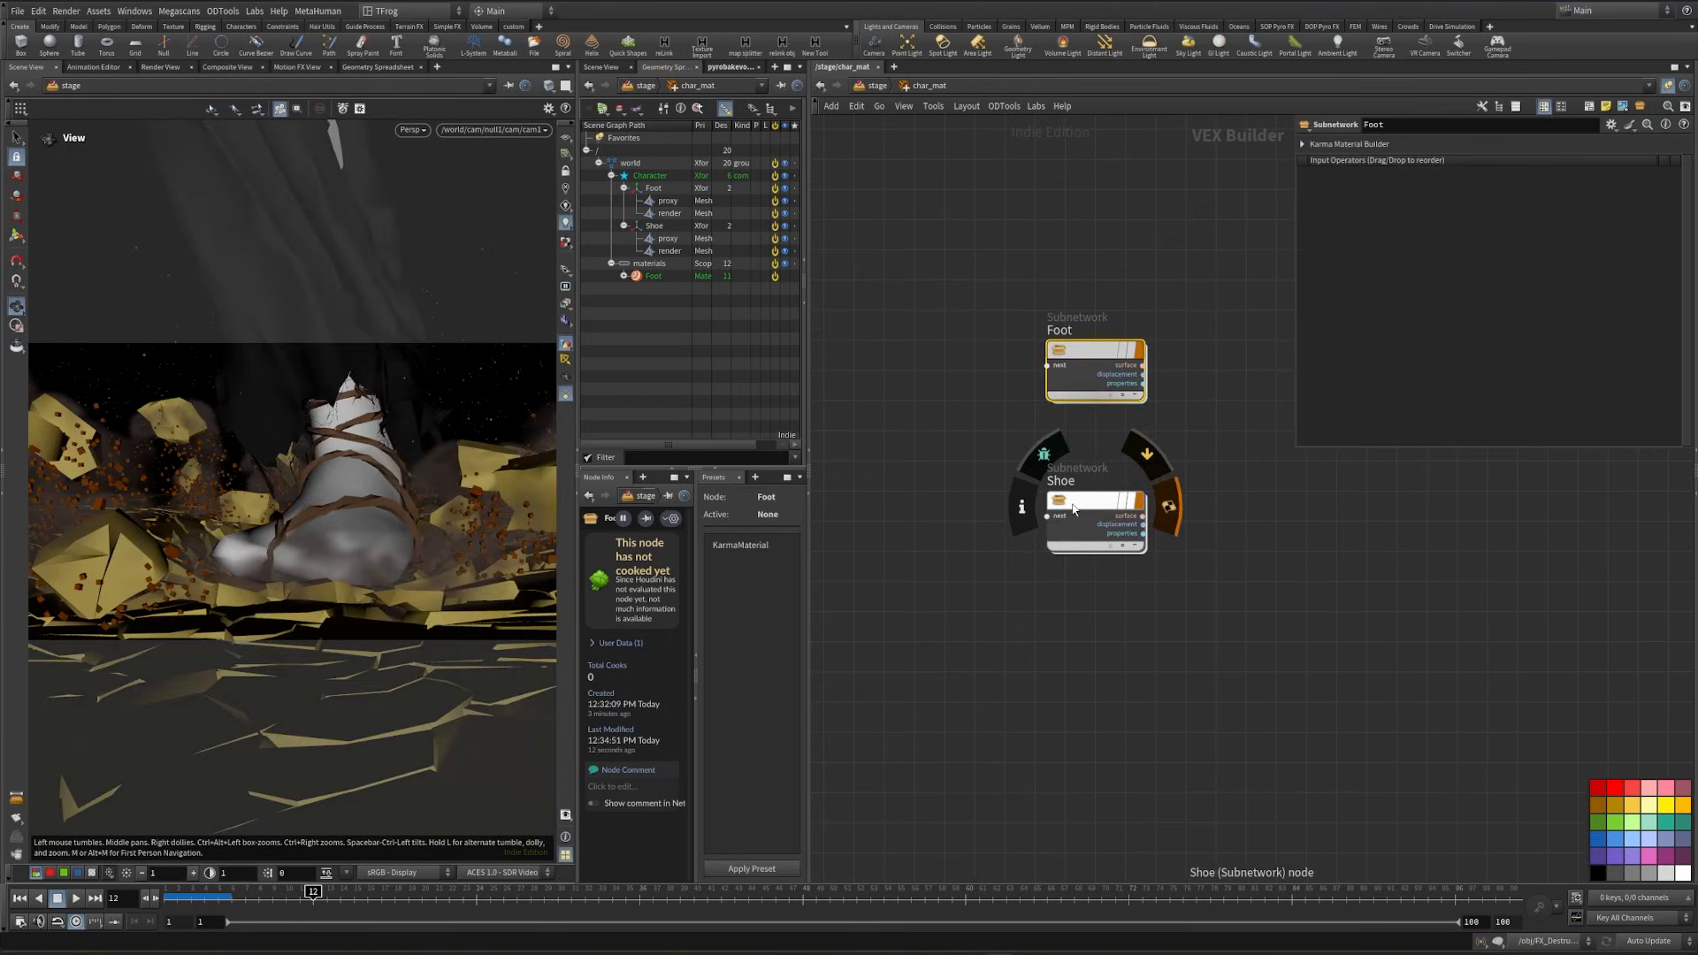
# - Copy the four image nodes and mtlxnormalmap1 from the Foot material into the Shoe material
pyautogui.doubleClick(1076, 505)
pyautogui.moveTo(1103, 512); pyautogui.dragTo(1078, 609, button='middle')
pyautogui.press('u')
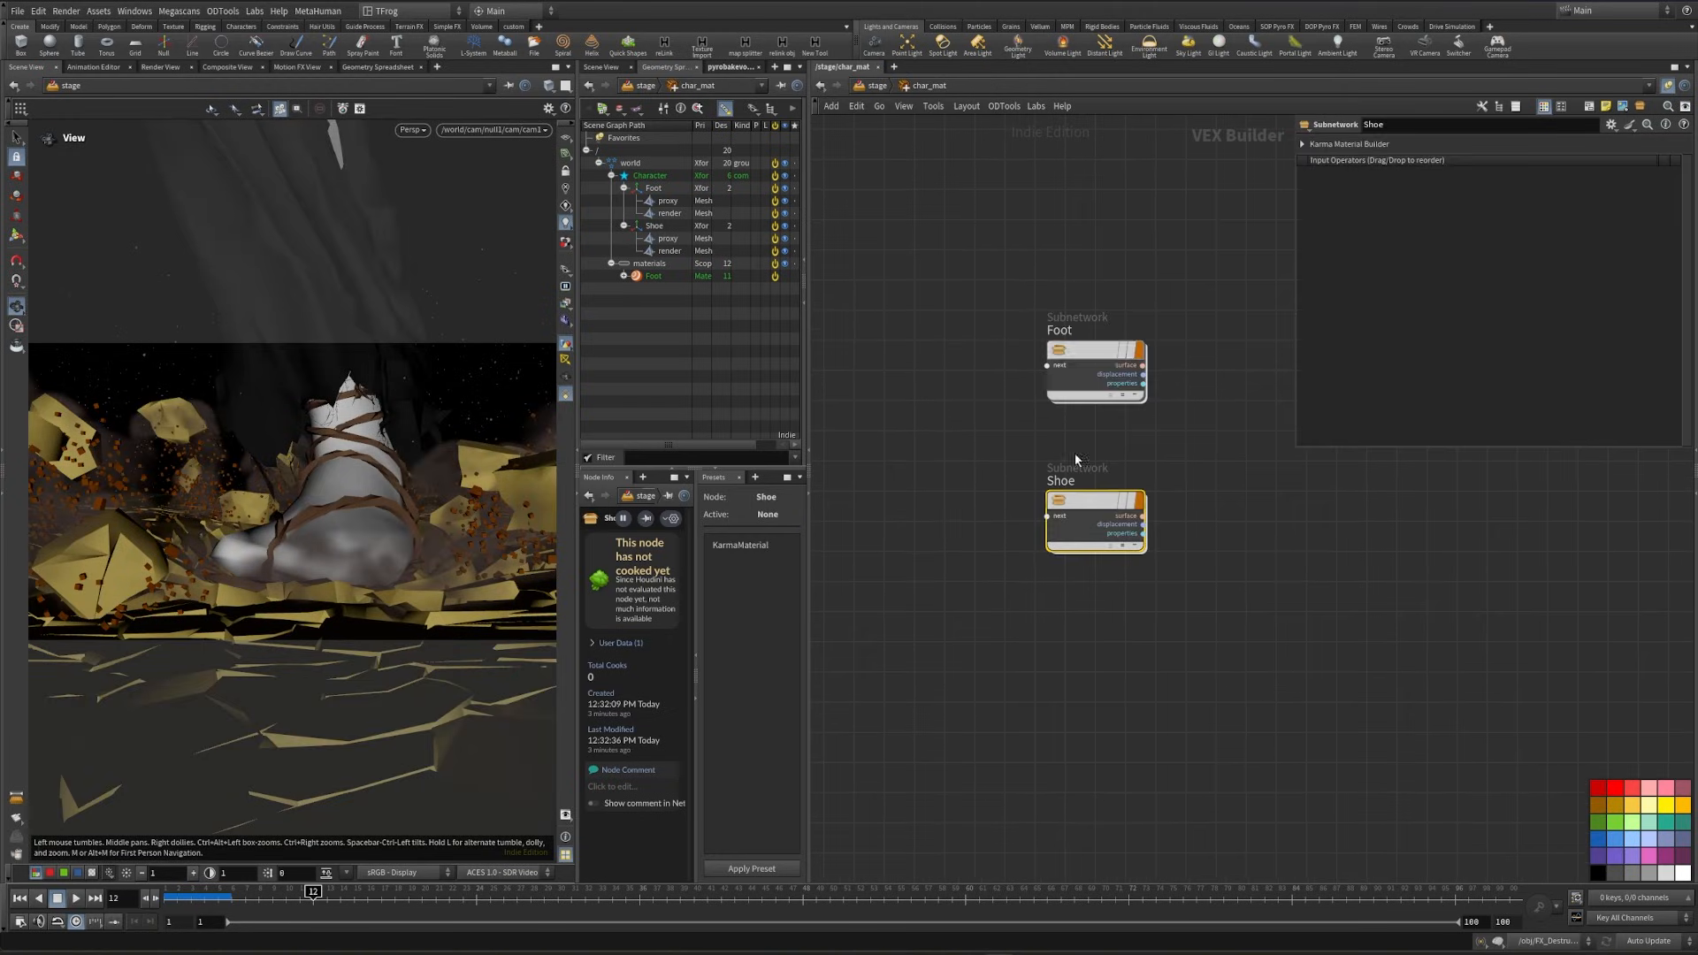
pyautogui.doubleClick(1089, 364)
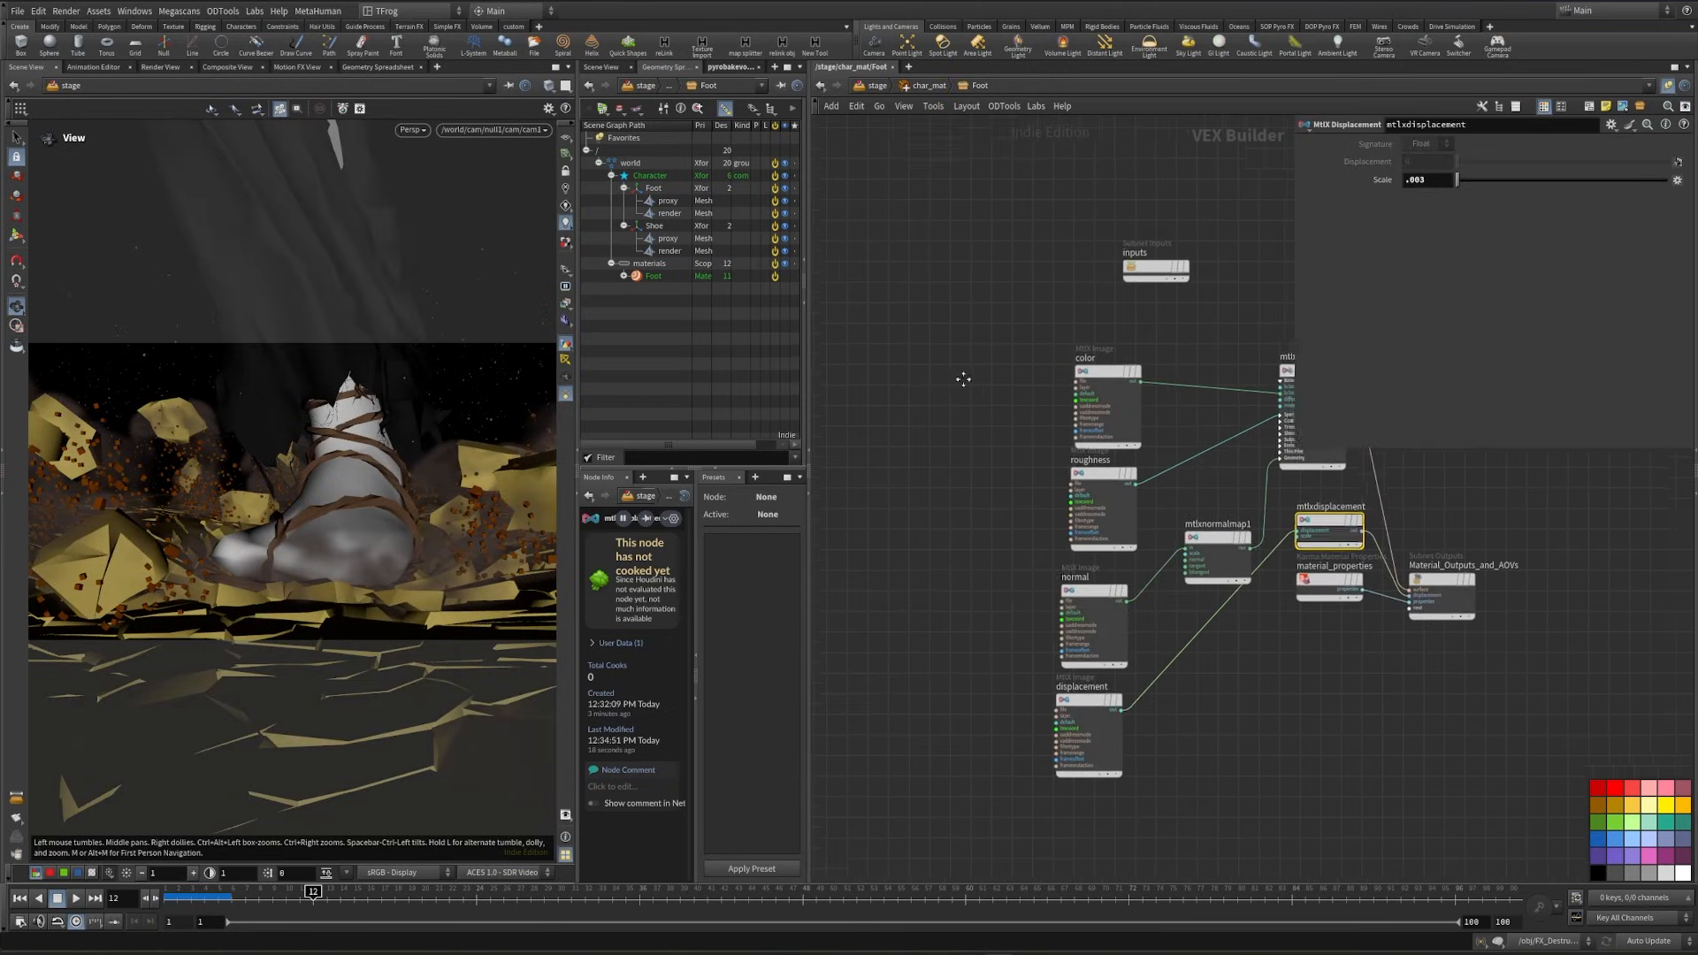
pyautogui.moveTo(867, 307); pyautogui.dragTo(1194, 744)
pyautogui.hotkey('ctrl', 'c')
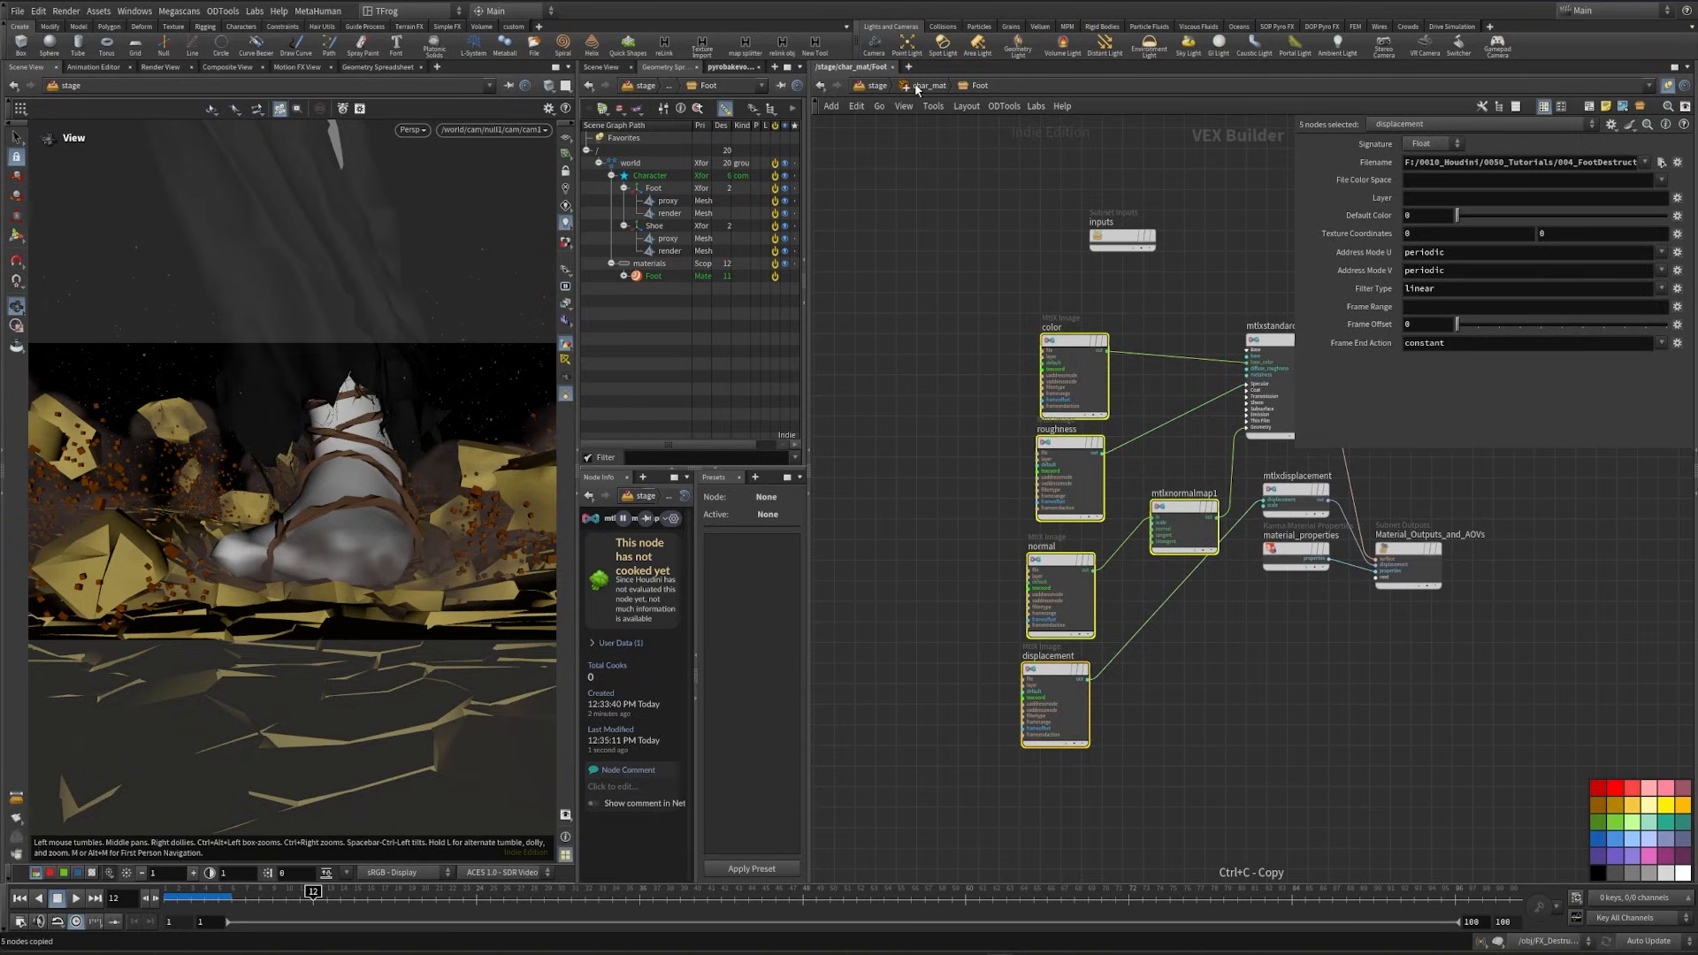
pyautogui.click(916, 86)
pyautogui.doubleClick(1091, 504)
pyautogui.hotkey('ctrl', 'v')
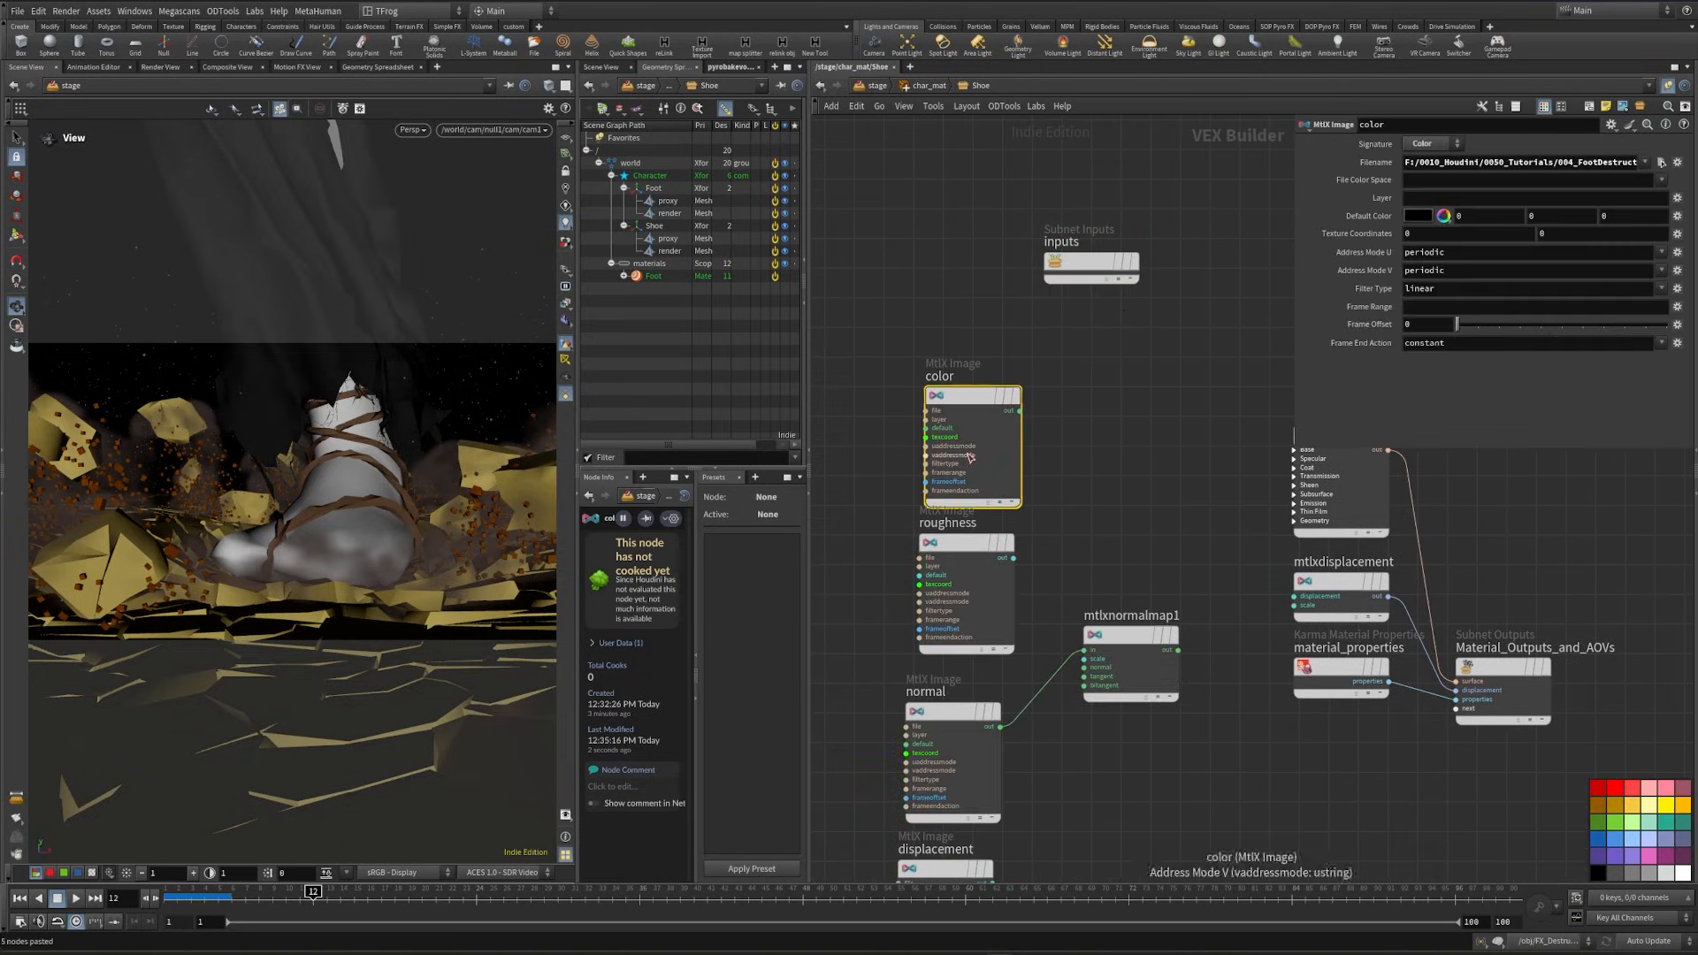
# - Load the 06_WARAJI_SHOES textures into the Shoe image nodes, using BNK_char_Ichigo_TEX_Waraji_shoes_DisplaceHeightField.png for displacement
pyautogui.moveTo(1635, 162); pyautogui.dragTo(1153, 419)
pyautogui.click(1153, 419)
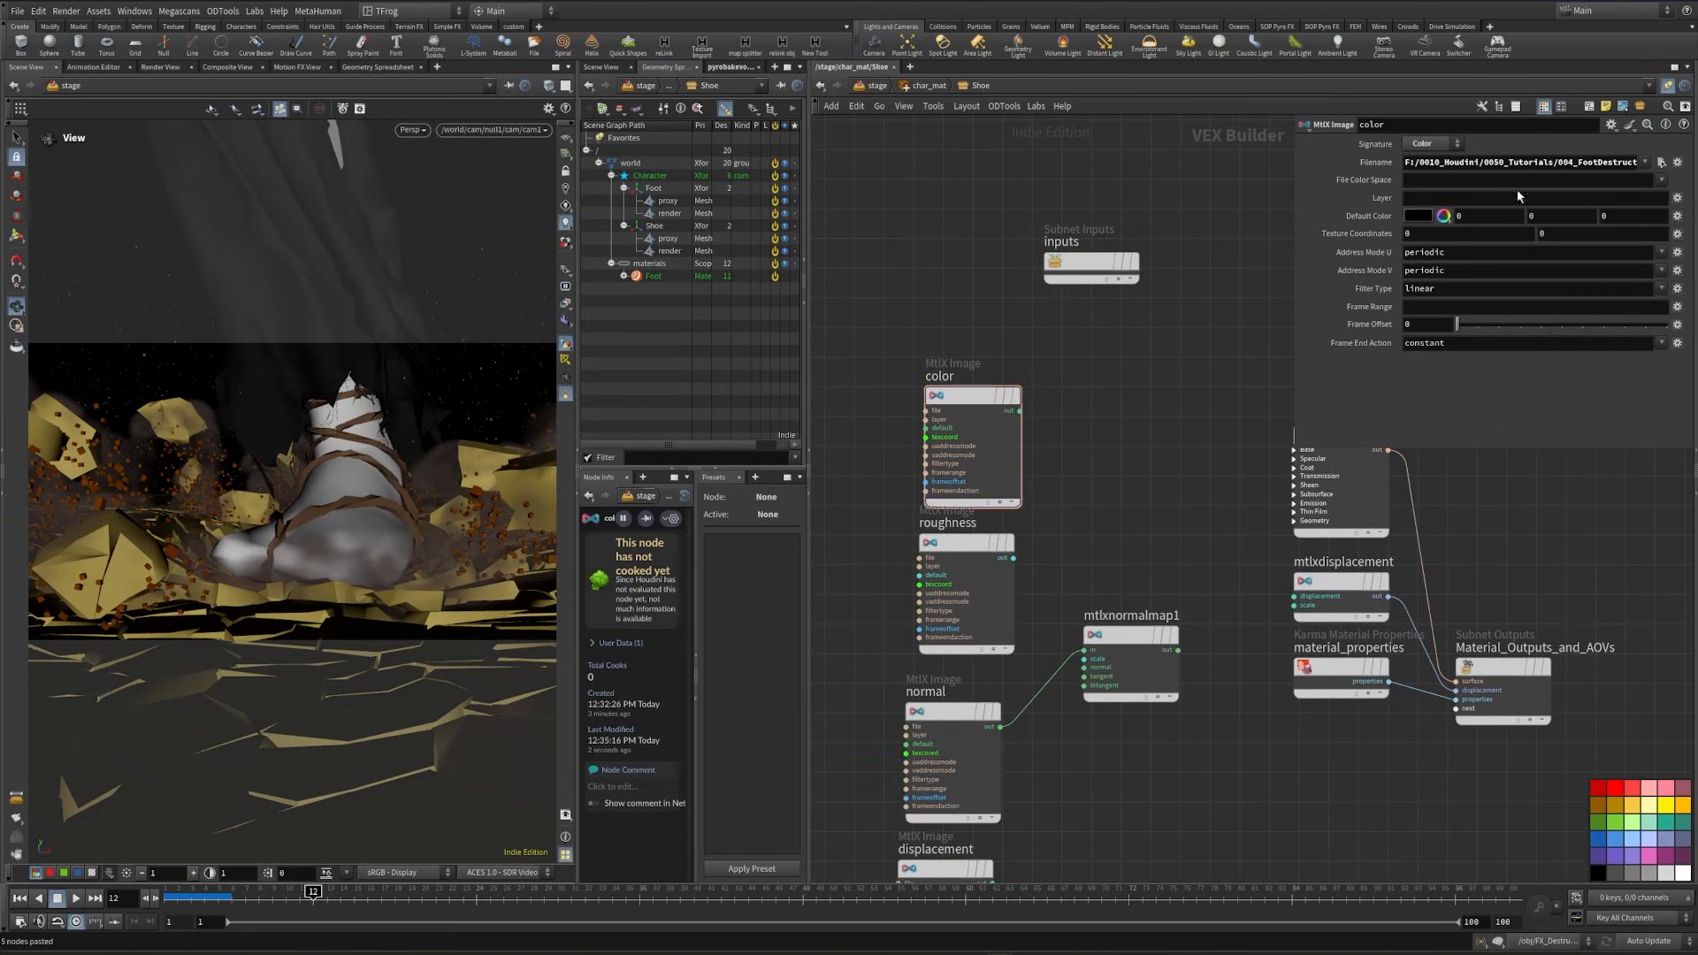
pyautogui.click(985, 577)
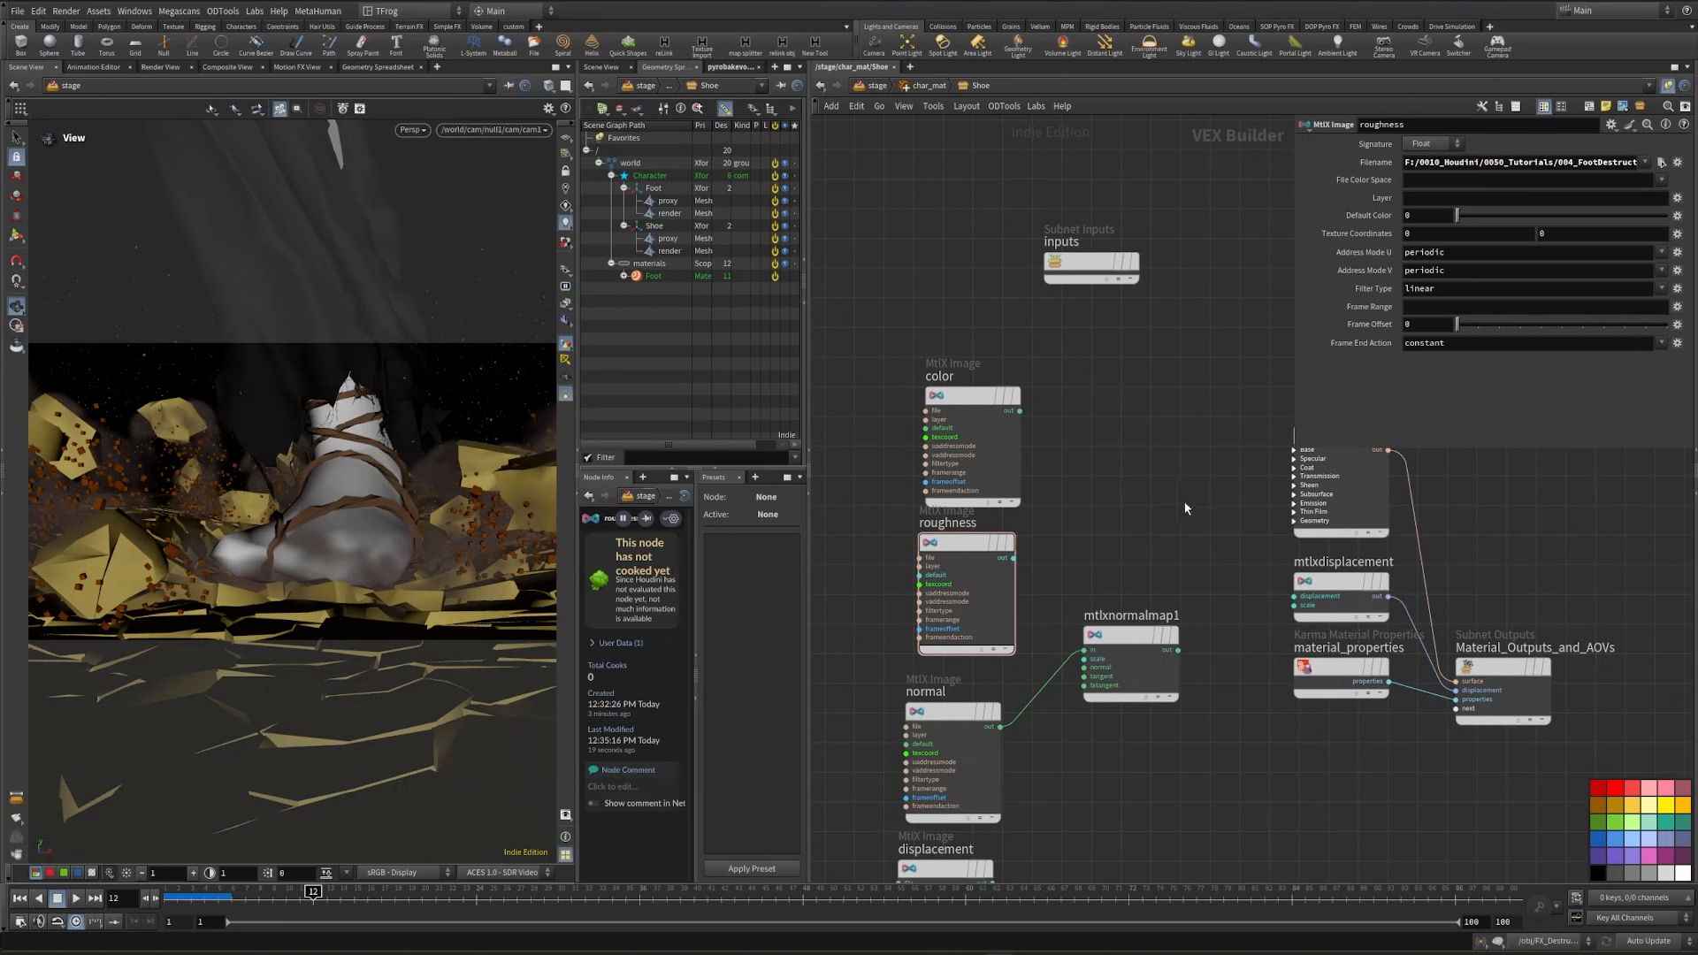
pyautogui.moveTo(1185, 508); pyautogui.dragTo(1241, 370, button='middle')
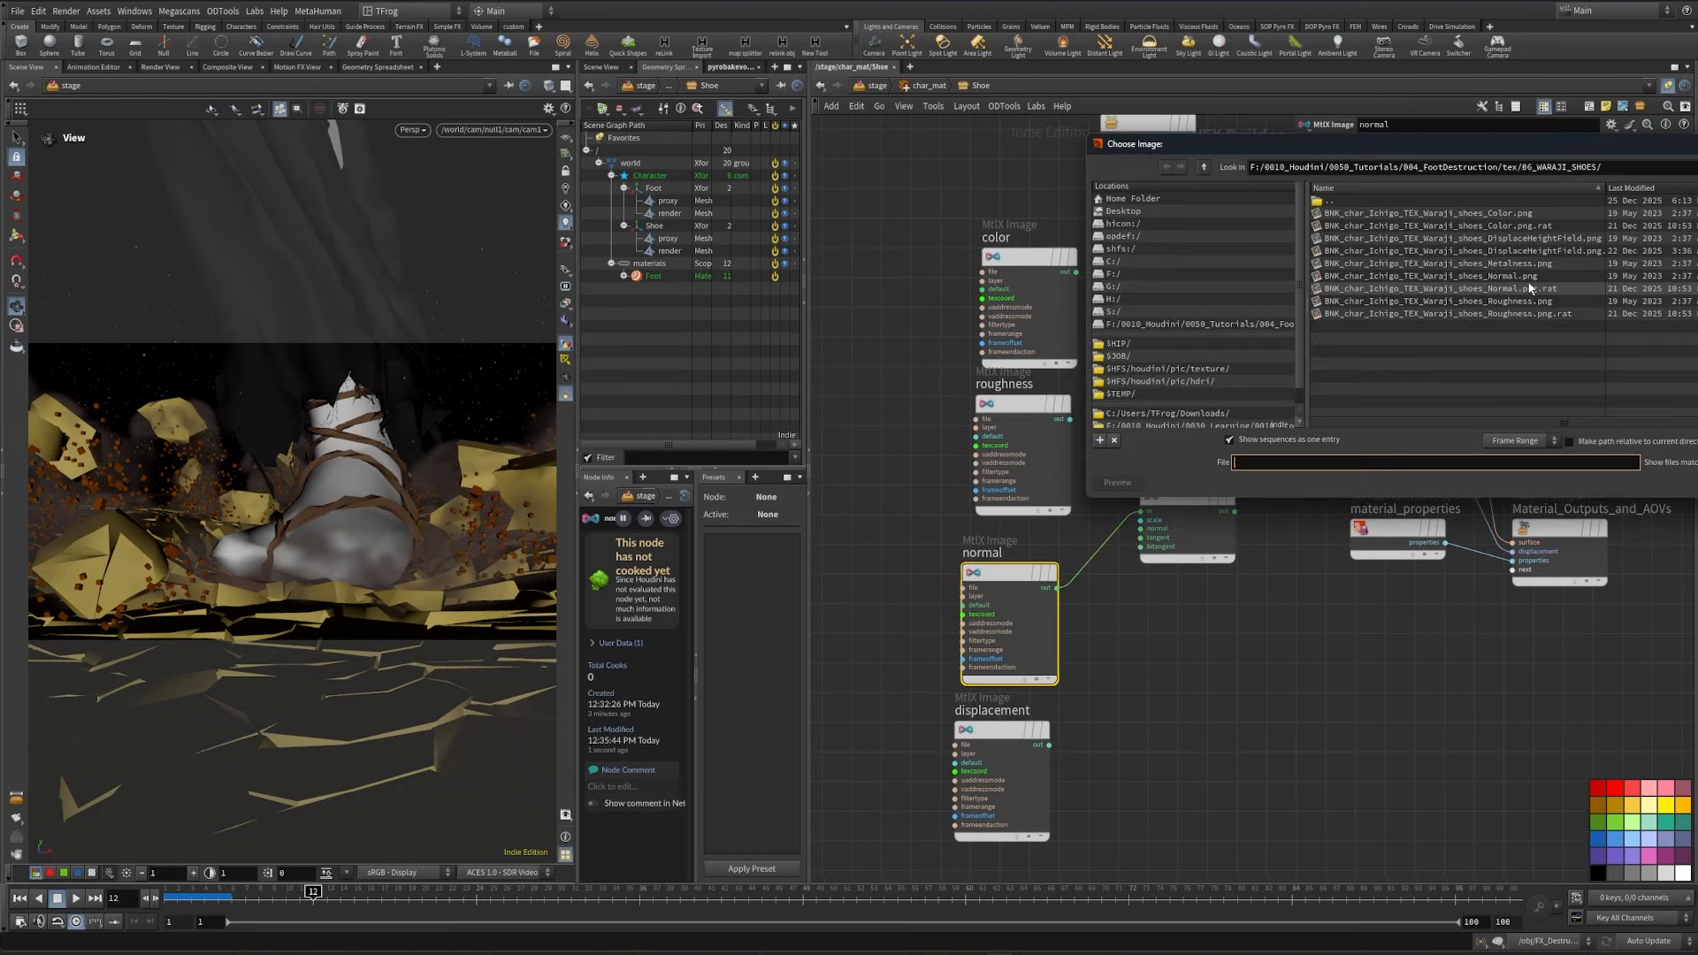
pyautogui.click(1538, 278)
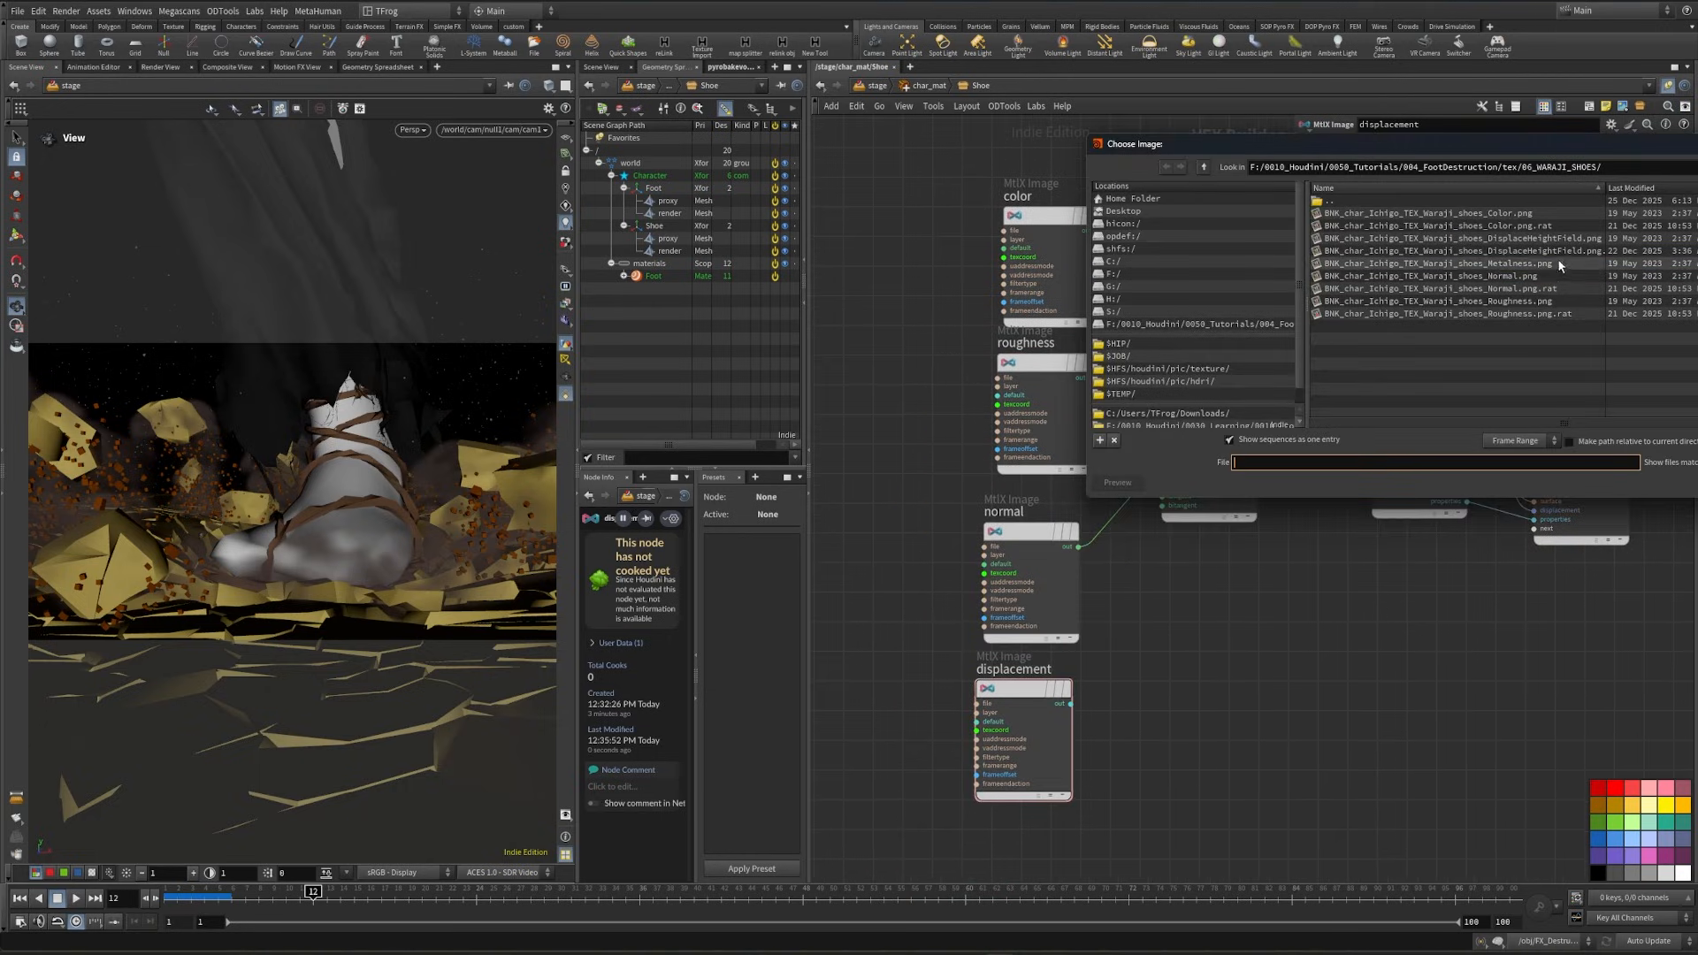
pyautogui.click(1576, 240)
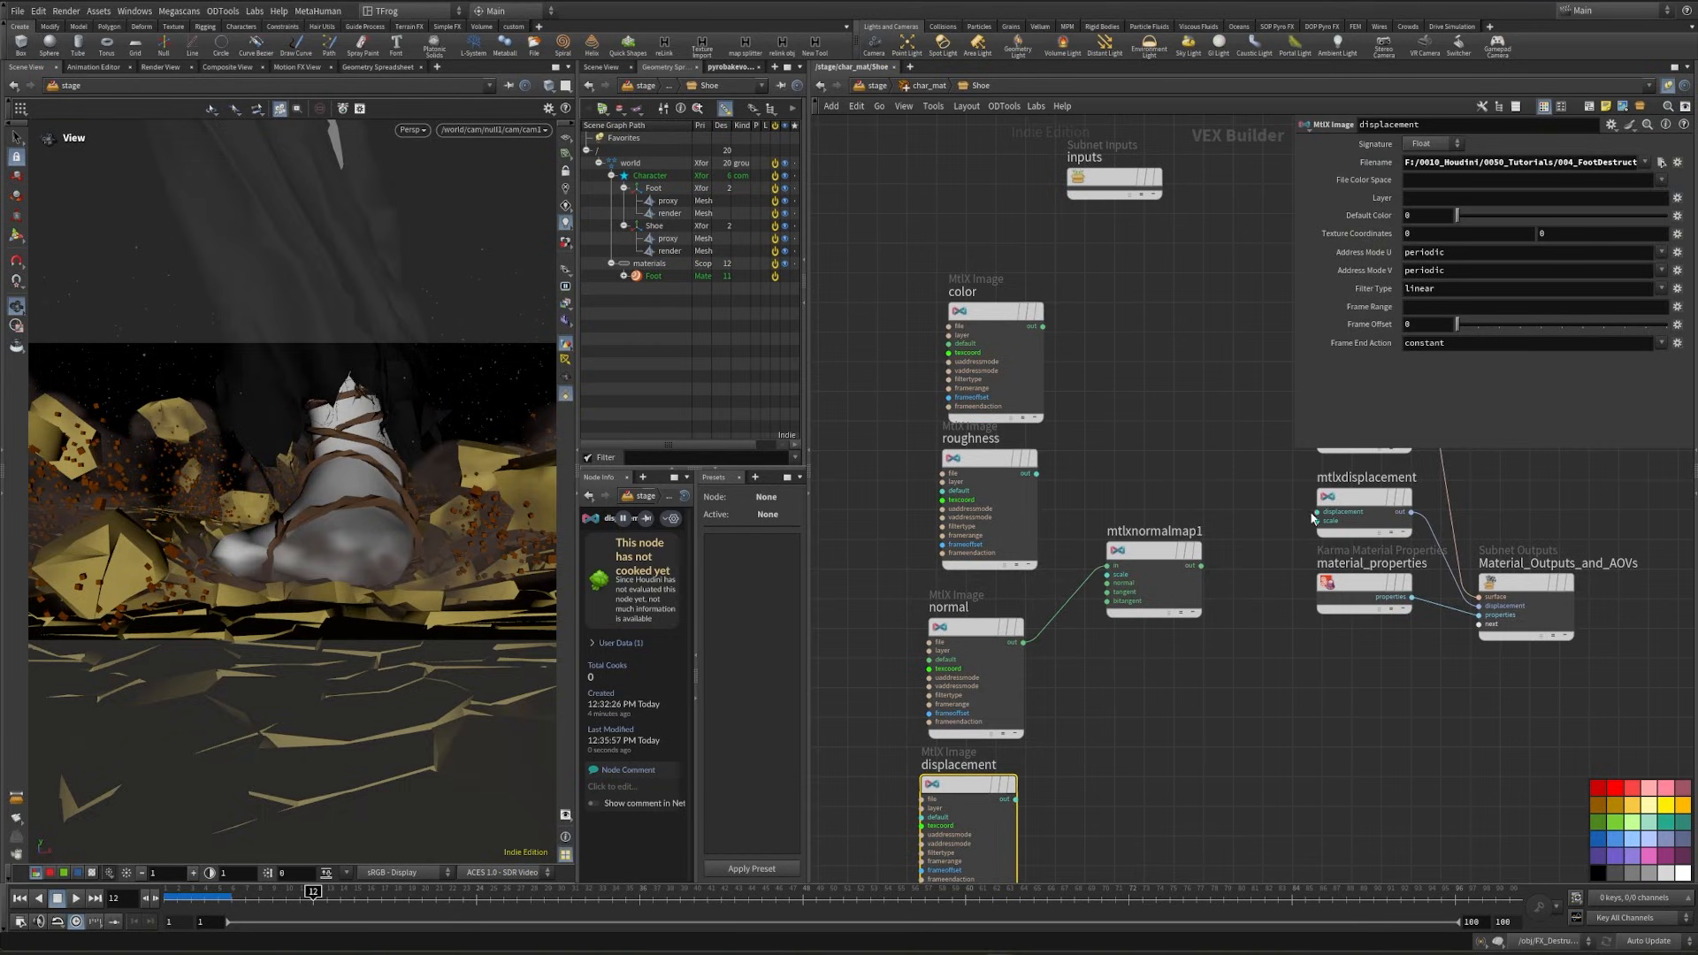
# - Connect the Shoe's displacement image to mtlxdisplacement's displacement input and set the scale to .003
pyautogui.moveTo(1316, 512); pyautogui.dragTo(1015, 798)
pyautogui.click(1366, 497)
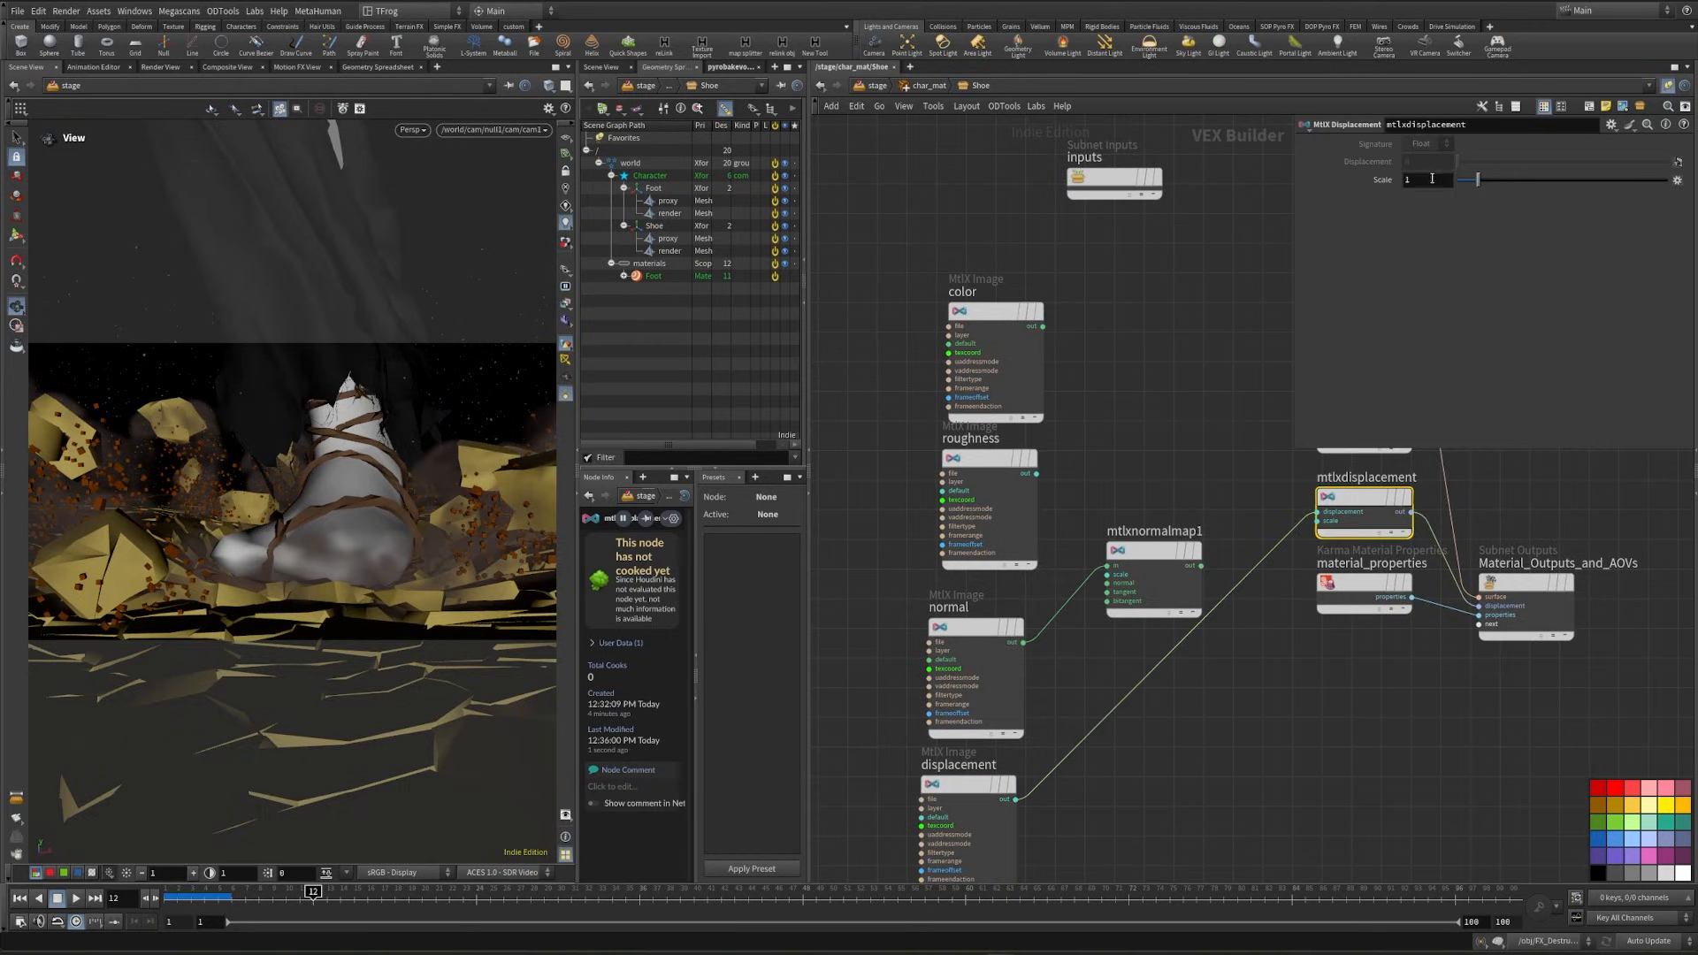
pyautogui.click(1431, 178)
pyautogui.write('.08')
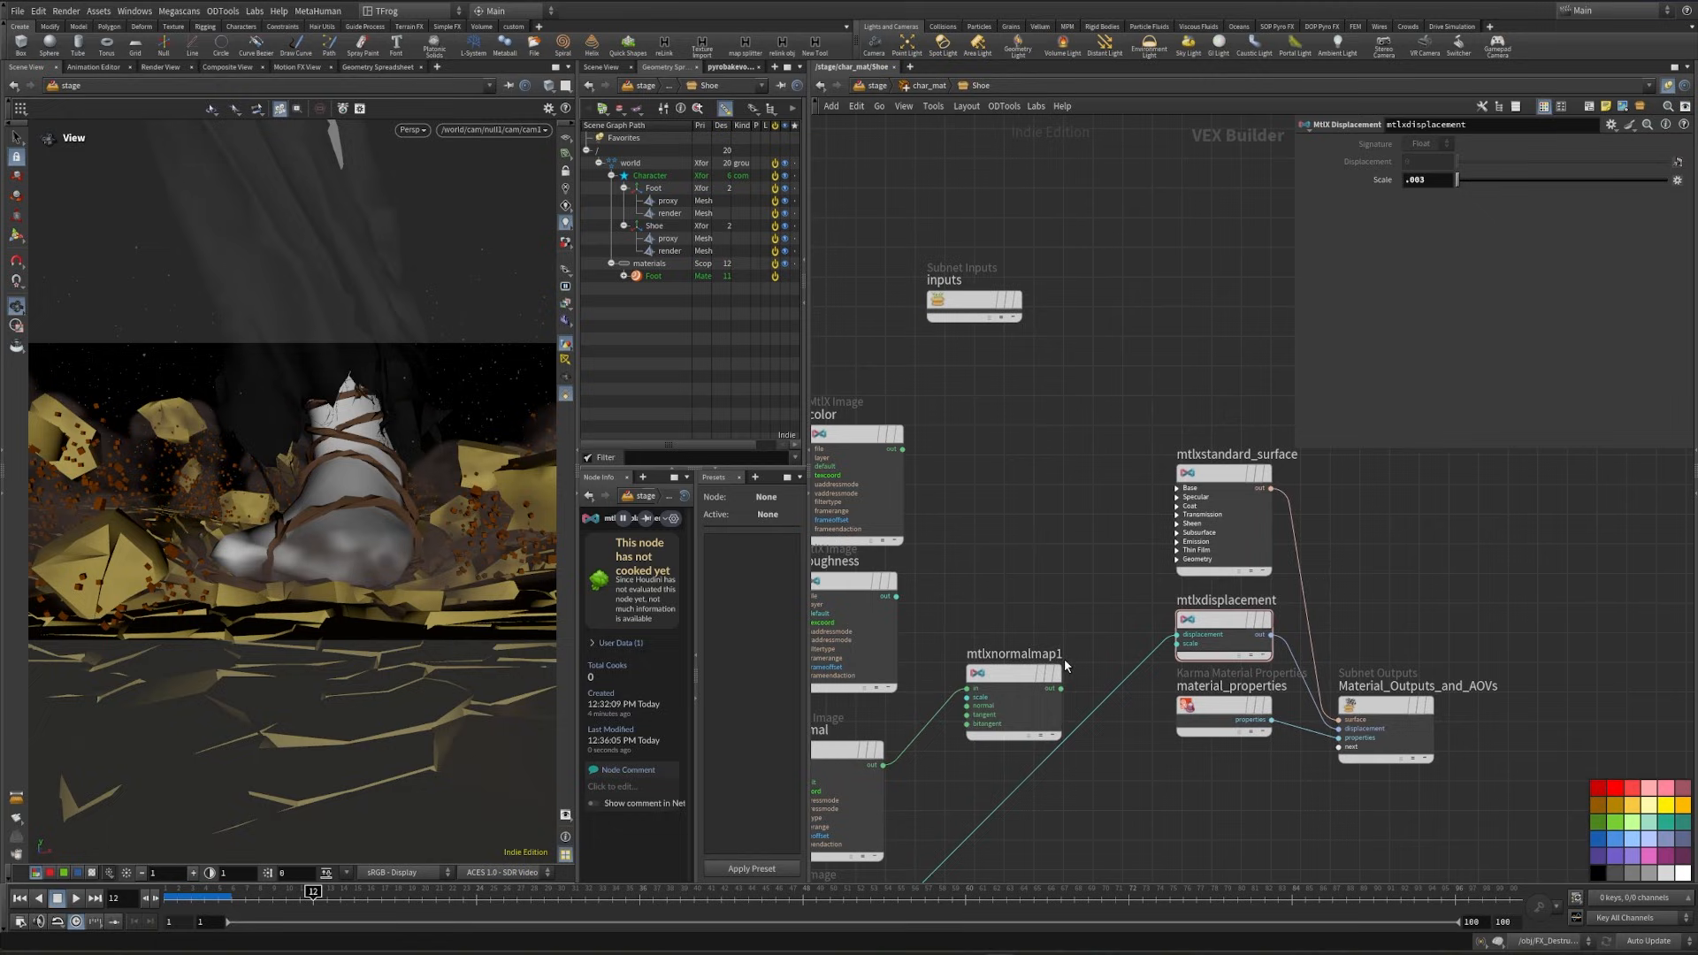
# - Connect the Shoe's mtlxnormalmap1 output to mtlxstandard_surface's normal input
pyautogui.click(1060, 688)
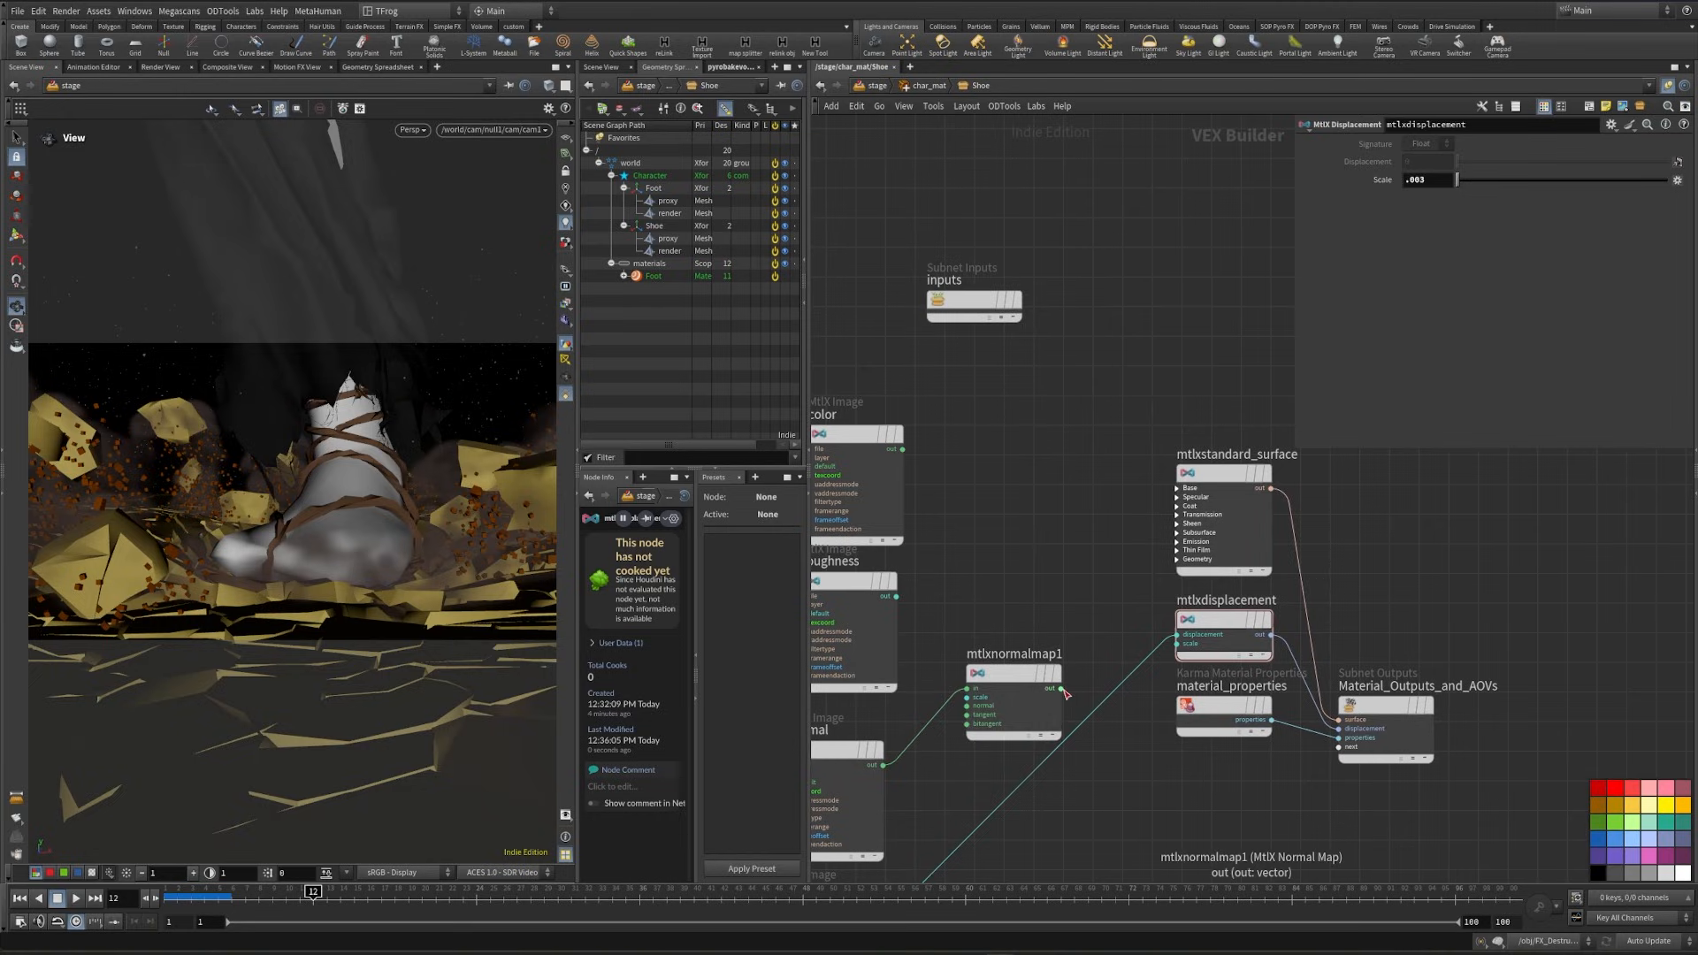
pyautogui.click(1160, 558)
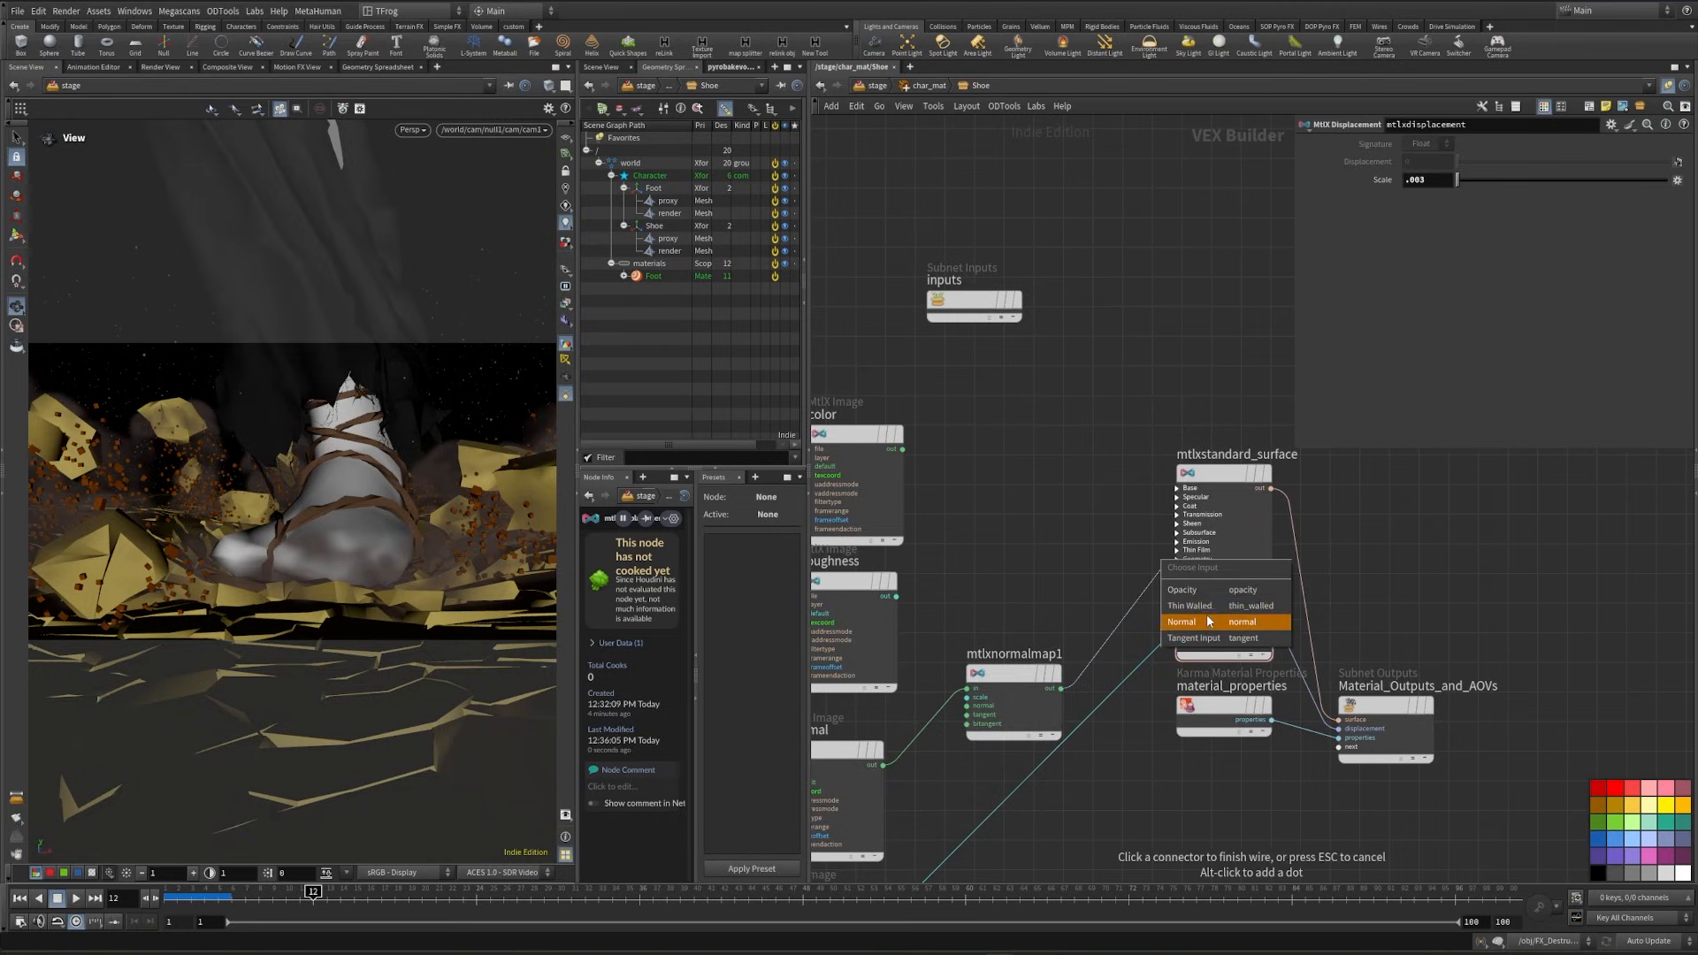
pyautogui.click(1215, 628)
# - Connect the Shoe's roughness image to specular roughness and its color image to base color on mtlxstandard_surface
pyautogui.moveTo(1024, 591); pyautogui.dragTo(1085, 623, button='middle')
pyautogui.click(960, 624)
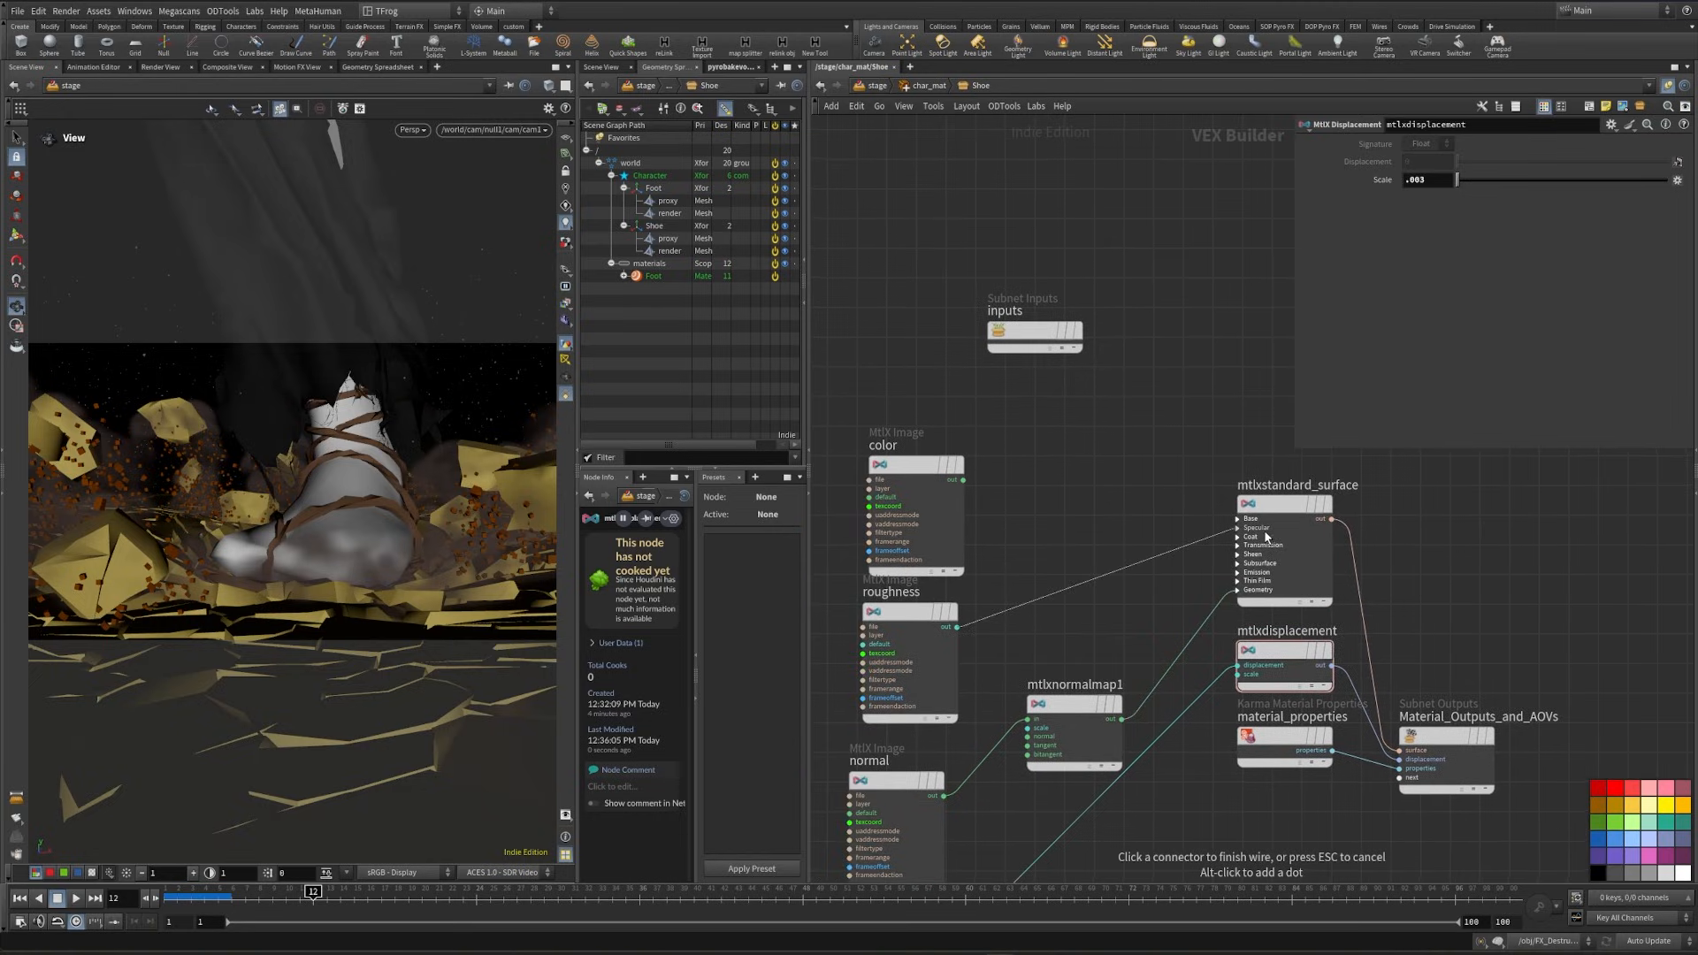
pyautogui.click(1239, 528)
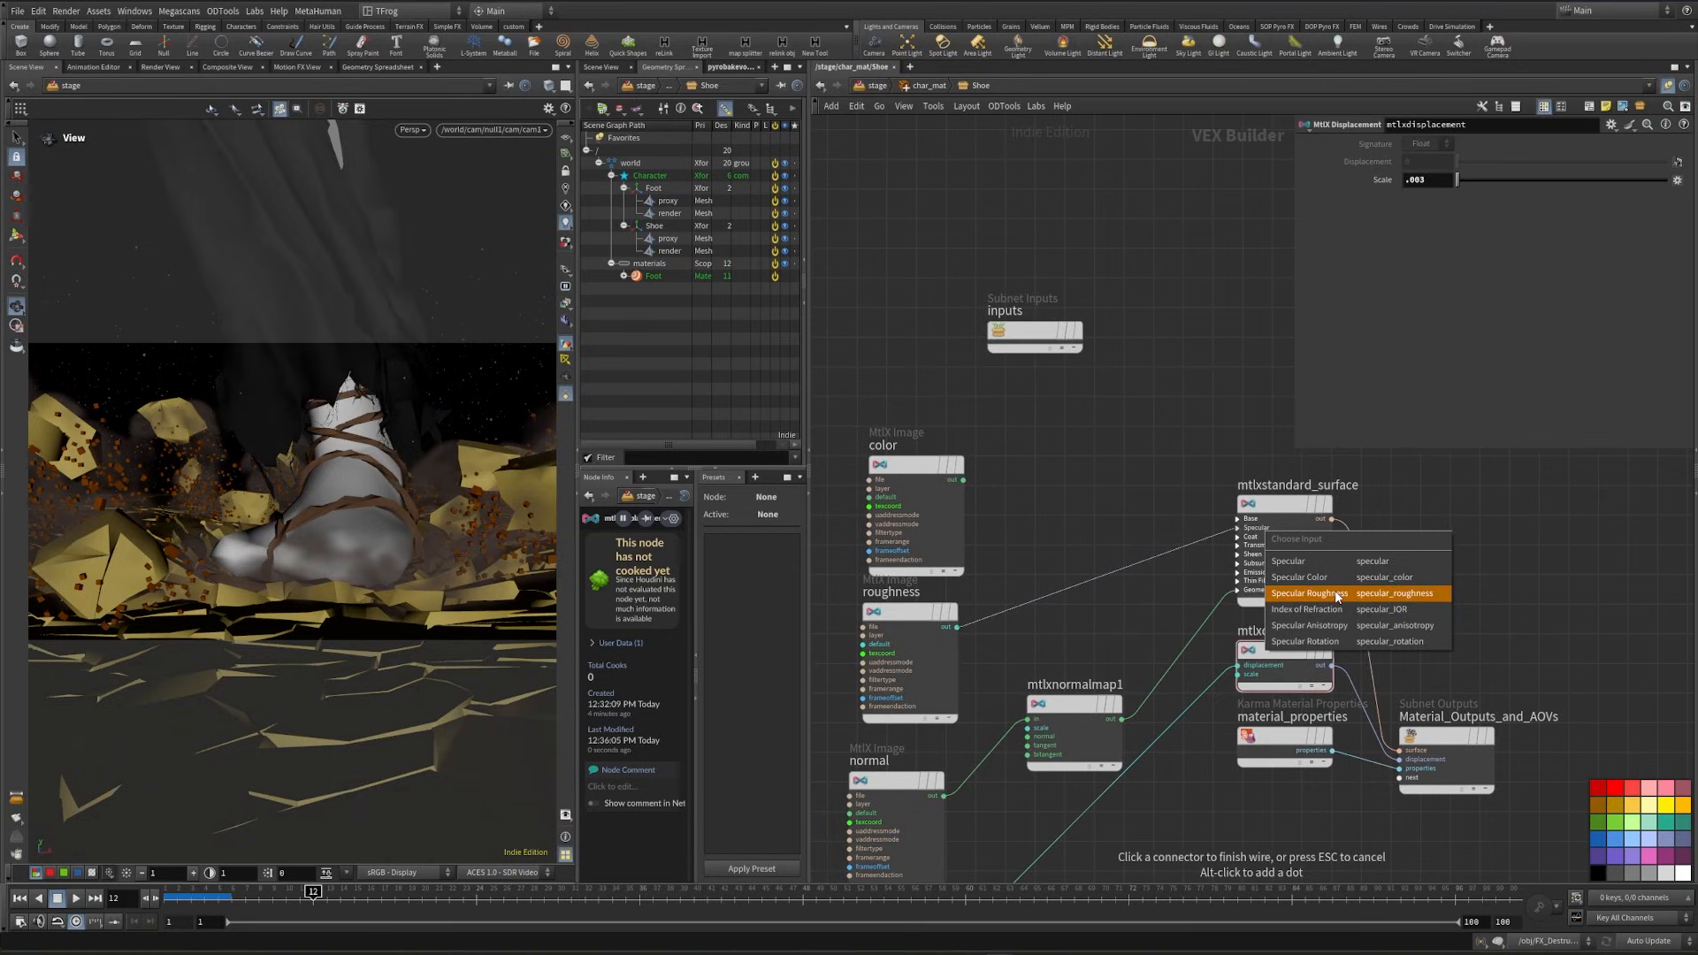
pyautogui.click(1335, 593)
pyautogui.moveTo(963, 479); pyautogui.dragTo(1256, 508)
pyautogui.click(1256, 507)
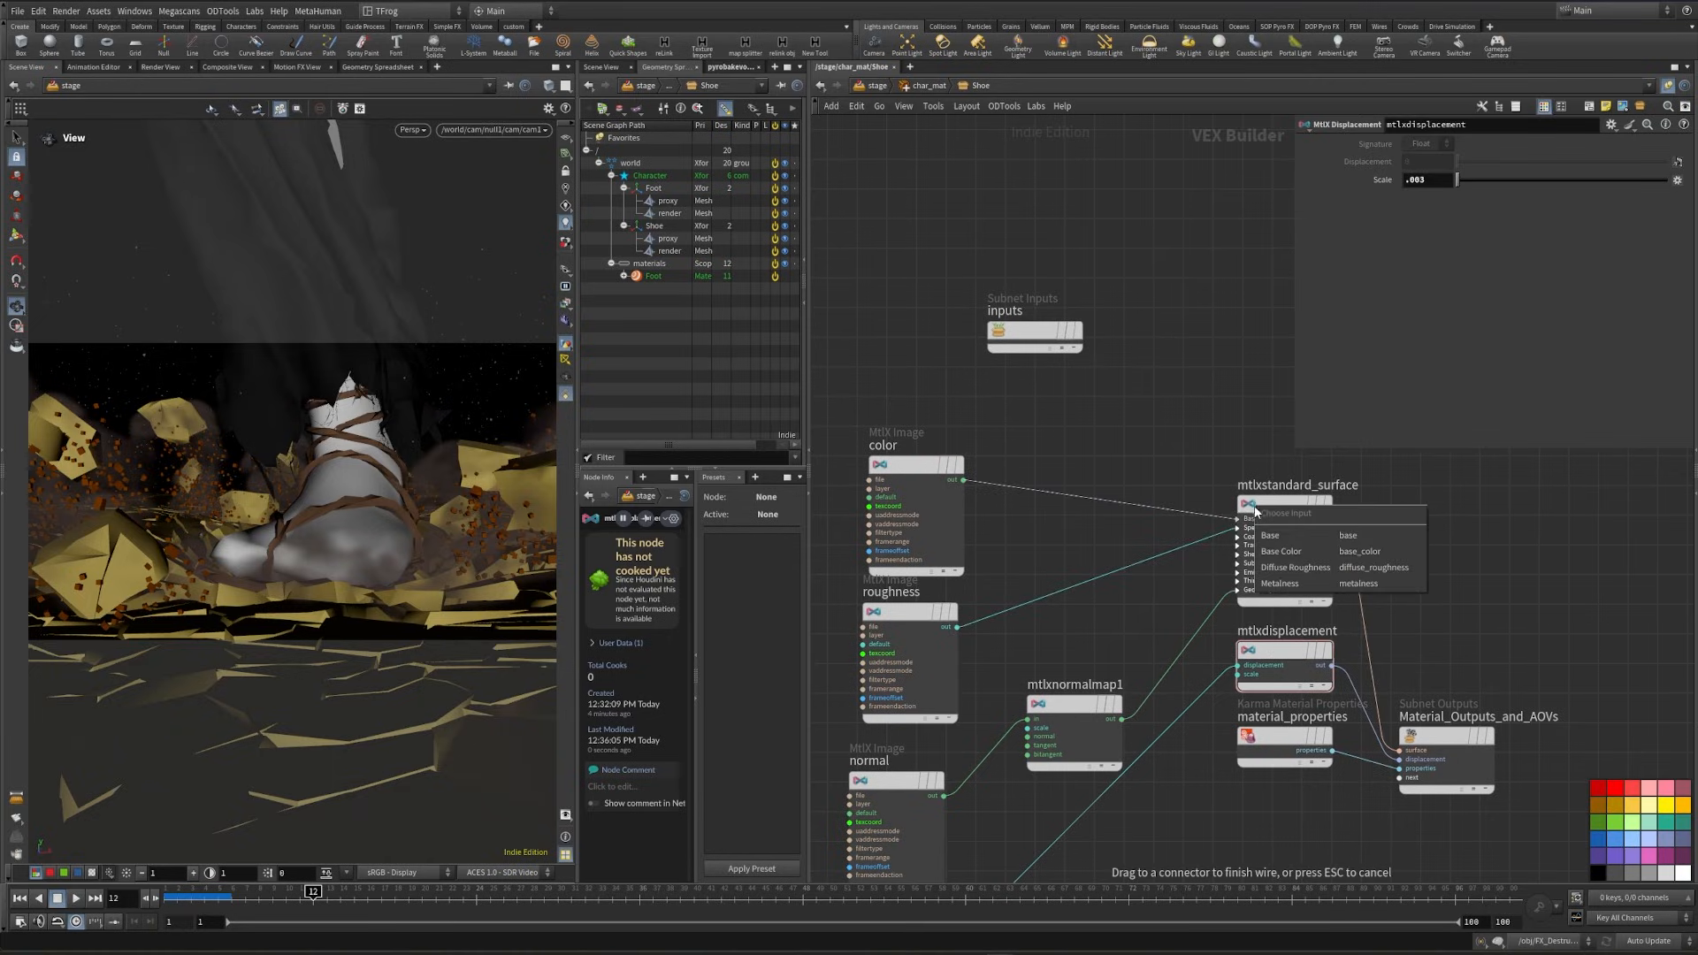
pyautogui.click(1333, 556)
# - Add a second material entry to char_mat using VOP /stage/char_mat/Shoe with material path /world/materials/Shoe
pyautogui.press('u')
pyautogui.press('u')
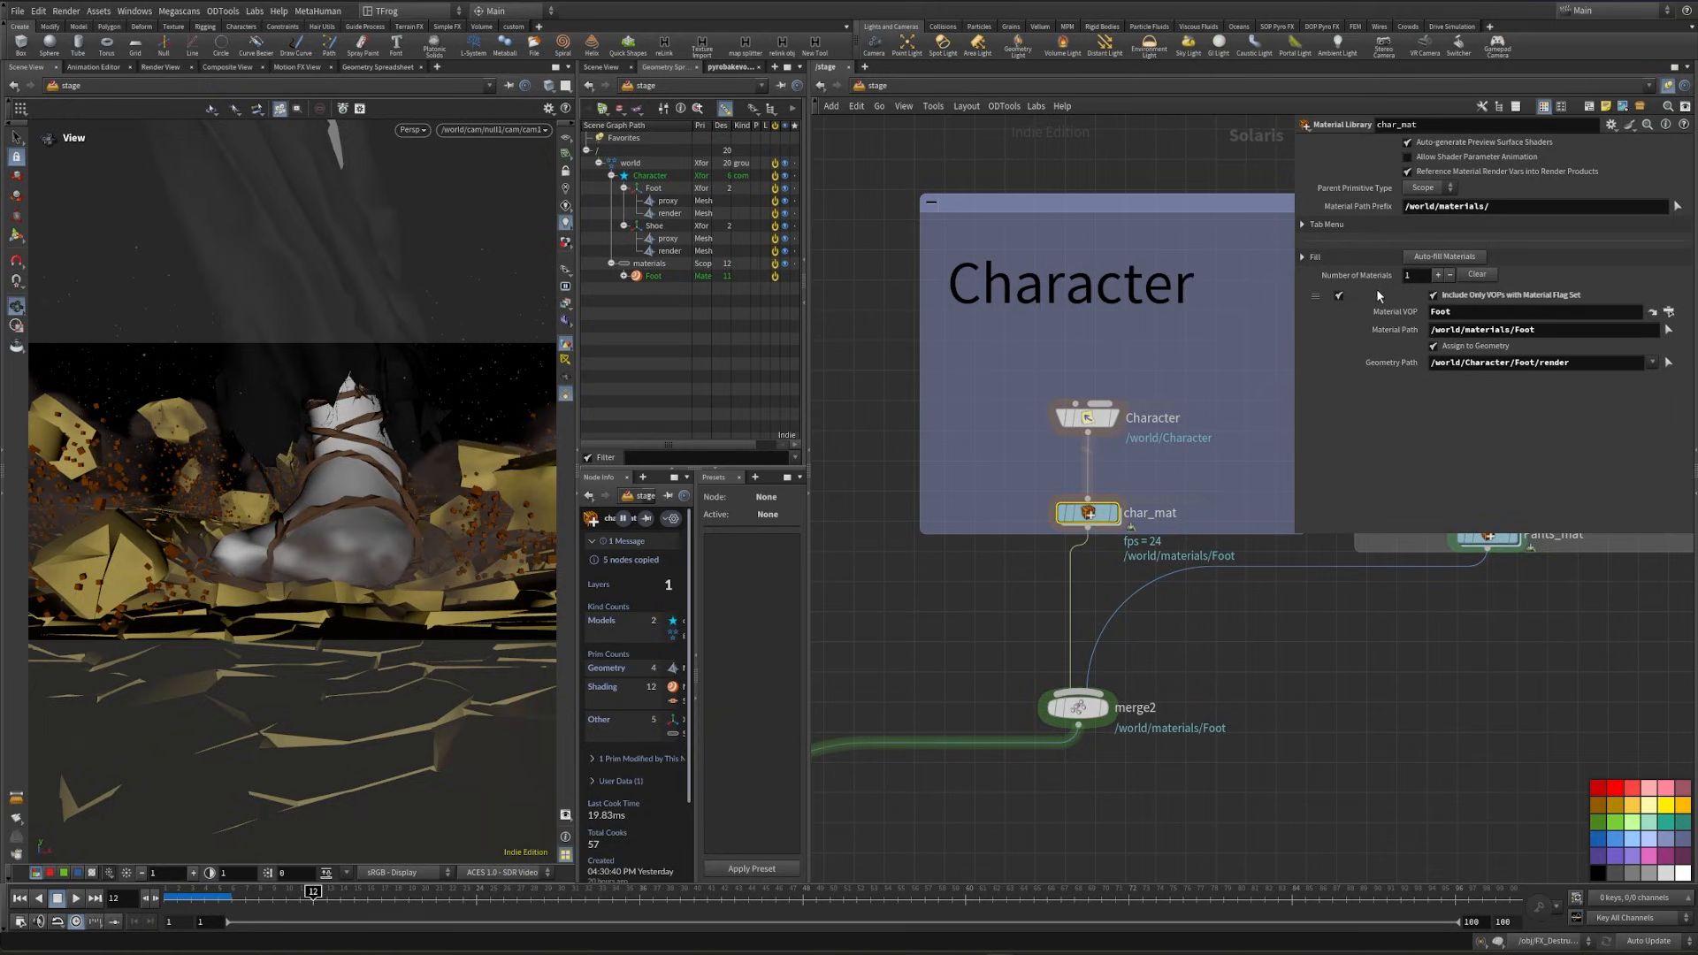
pyautogui.click(1439, 275)
pyautogui.click(1668, 395)
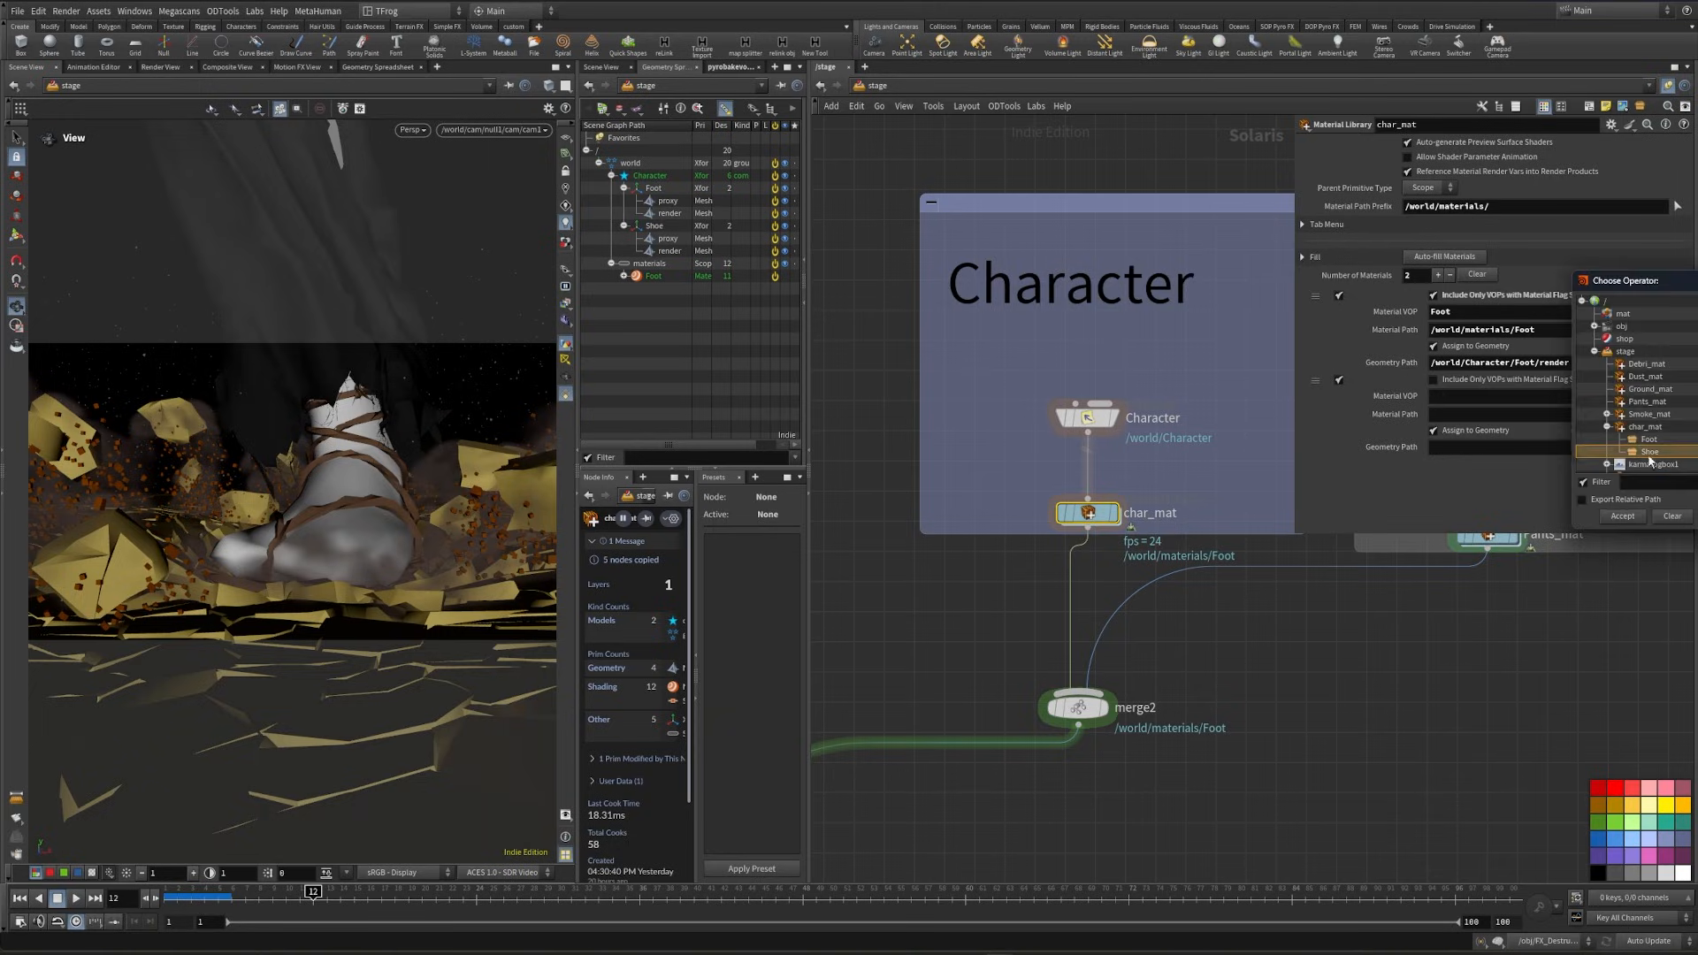
pyautogui.click(1624, 517)
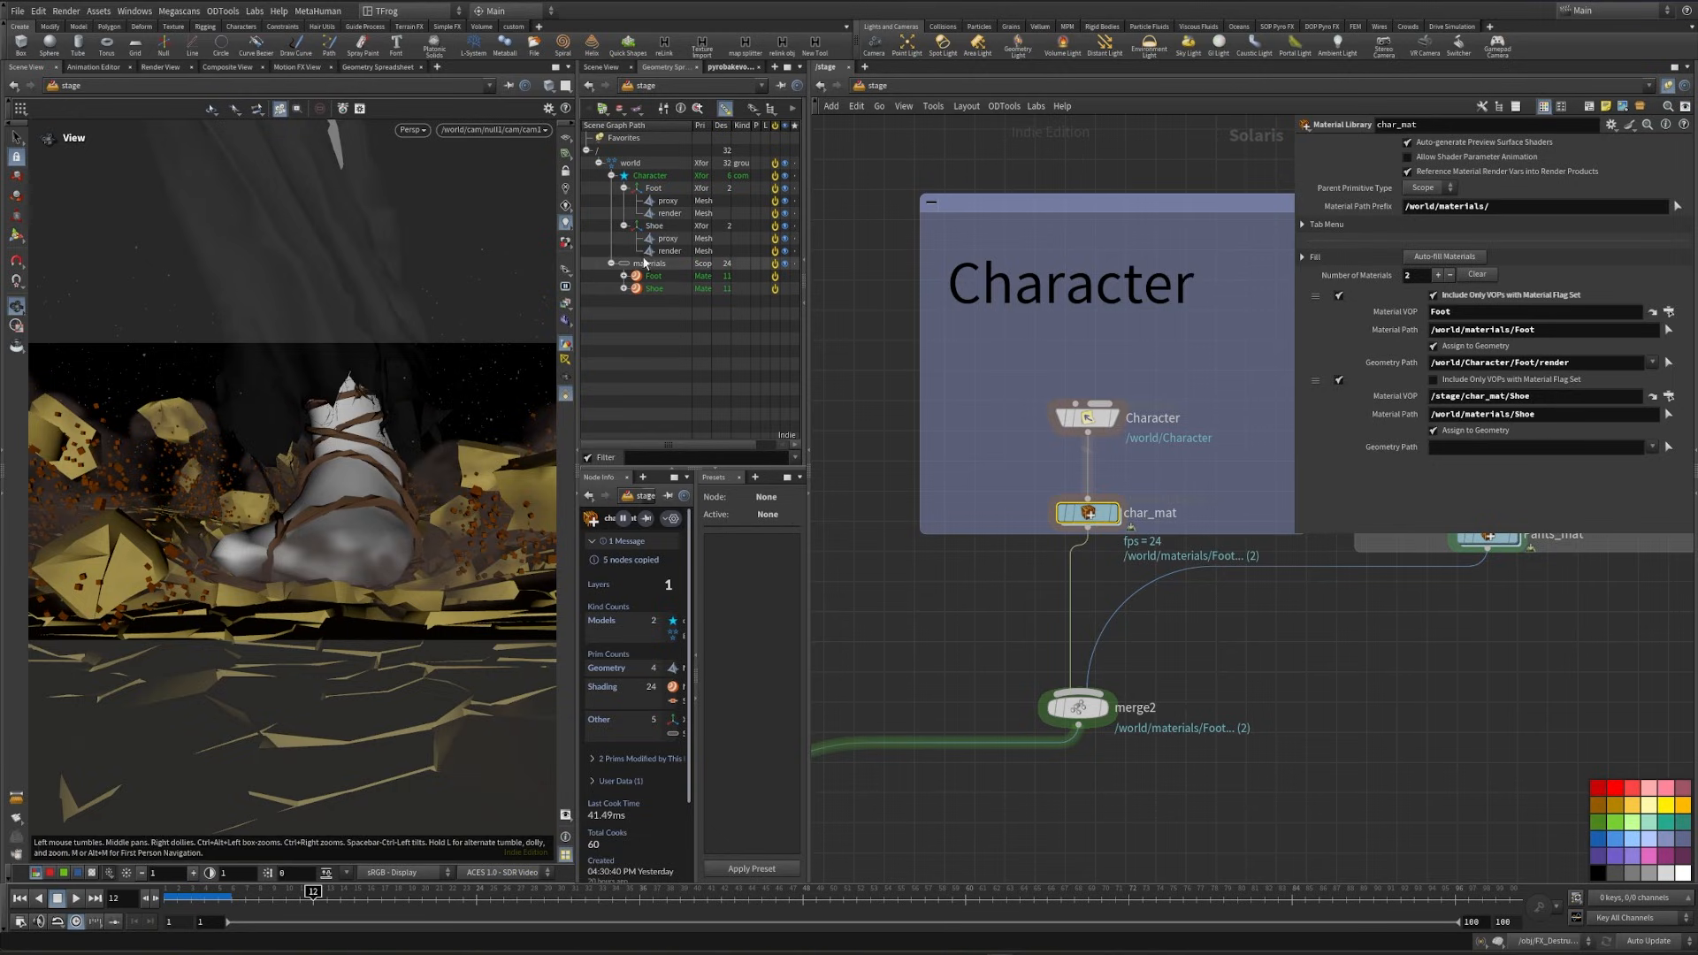
# - Assign the Shoe material to /world/Character/Shoe/render and preview the scene with the Karma XPU renderer
pyautogui.moveTo(1408, 386); pyautogui.dragTo(1452, 449)
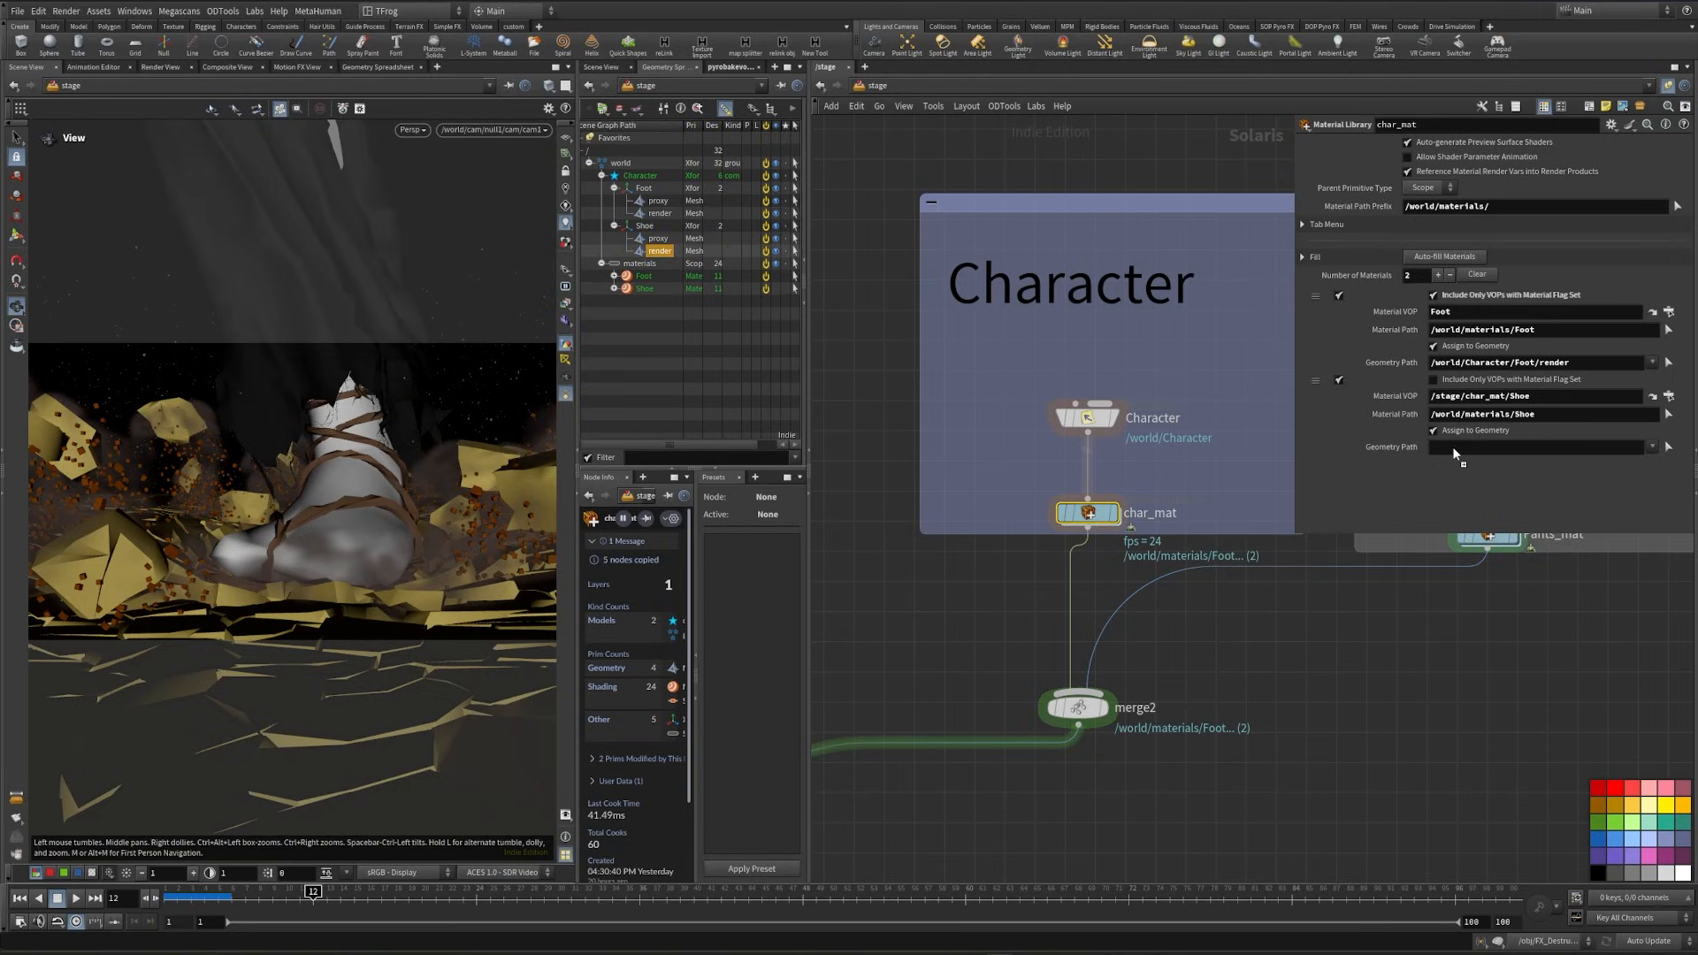
pyautogui.click(423, 136)
pyautogui.click(438, 219)
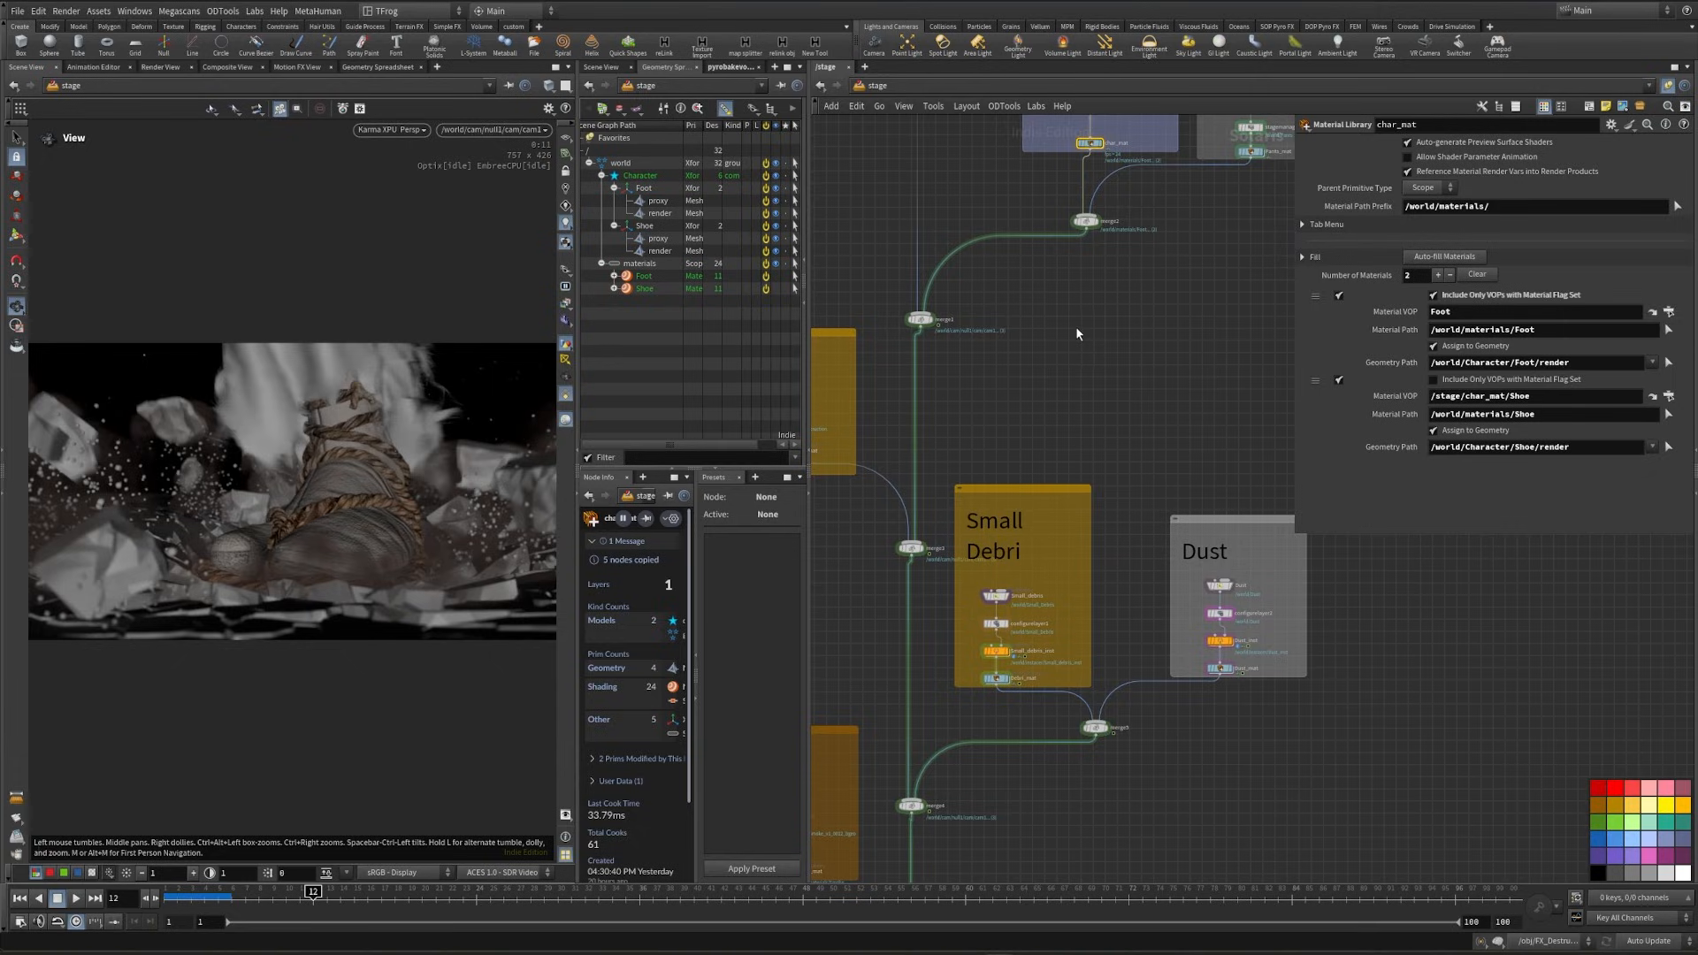
# - Display the merge7 node below the Light network to preview the textured foot and shoe with the scene lights
pyautogui.moveTo(1096, 297); pyautogui.dragTo(1155, 133, button='middle')
pyautogui.moveTo(1140, 610); pyautogui.dragTo(1166, 295, button='middle')
pyautogui.scroll(4, 1007, 728)
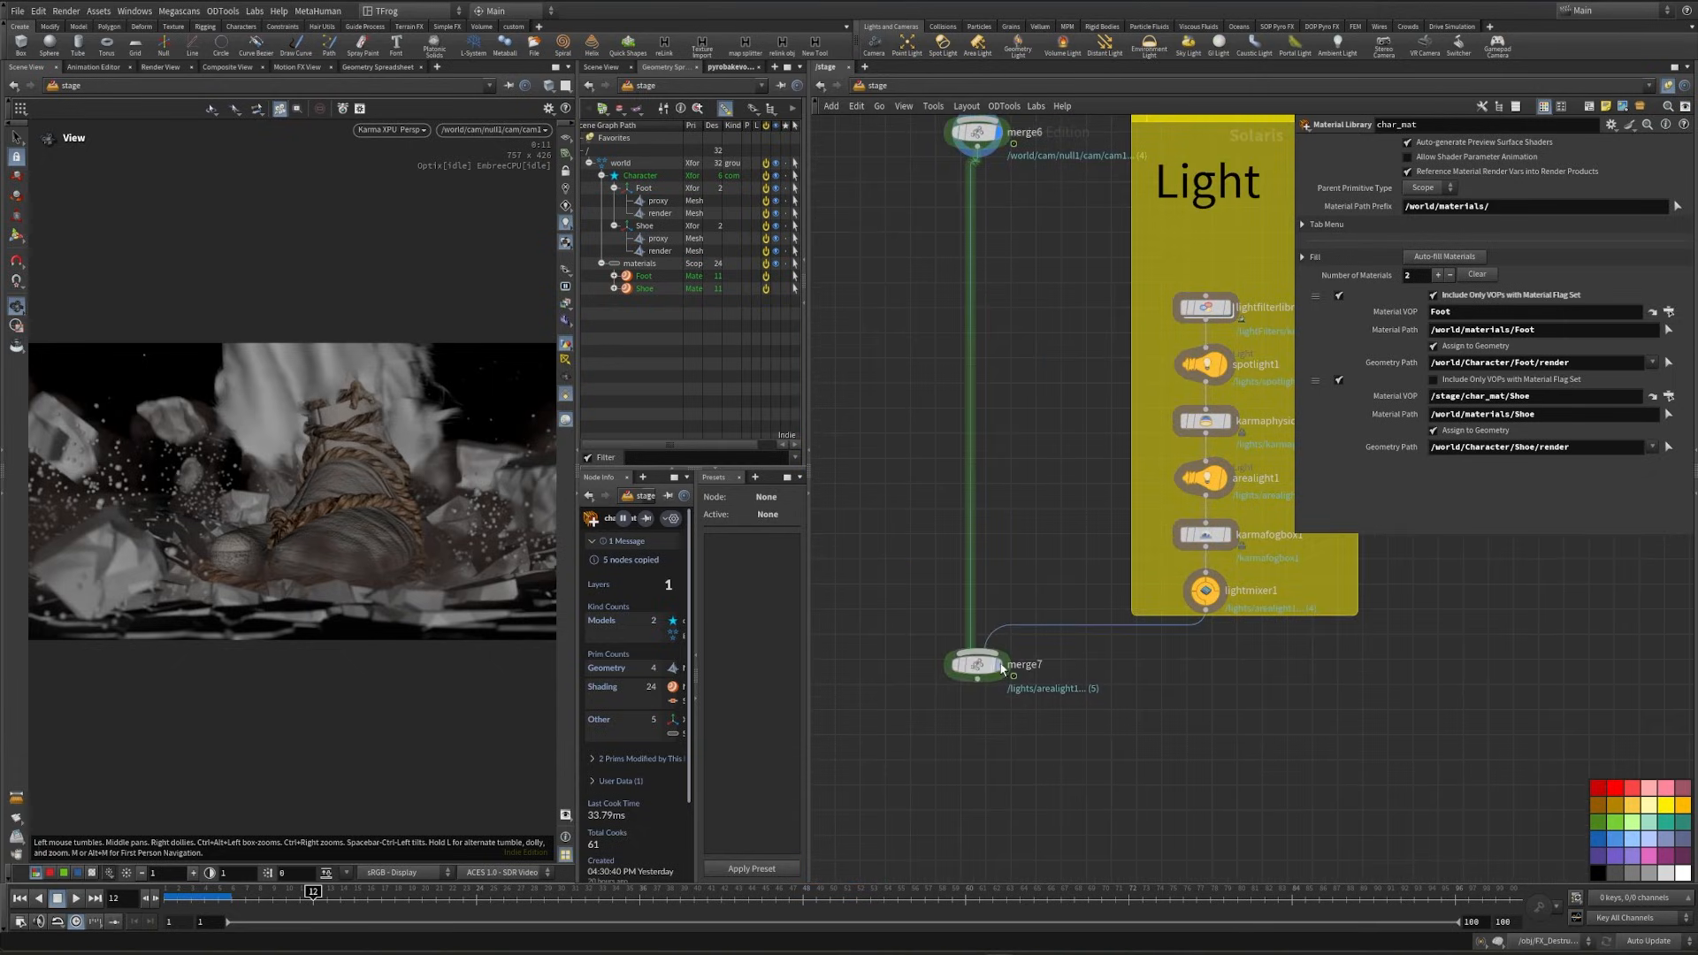
pyautogui.moveTo(1002, 669)
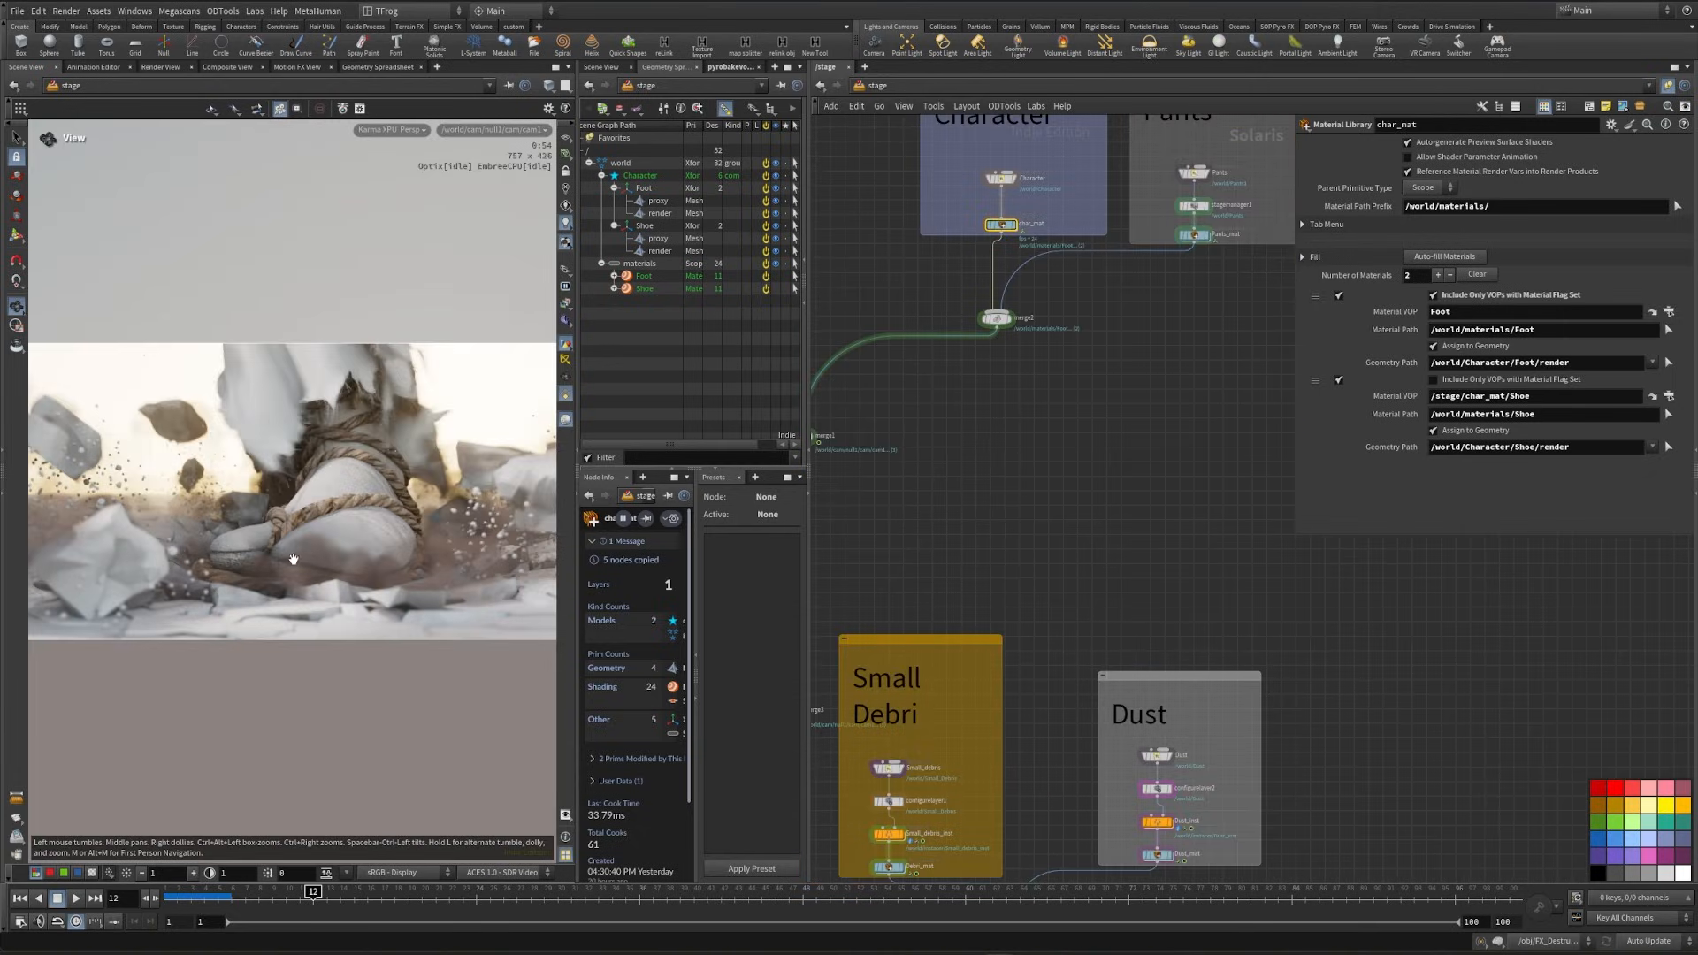
# - Switch the viewport renderer back to Houdini VK and display the Pants_mat material library node
pyautogui.click(411, 132)
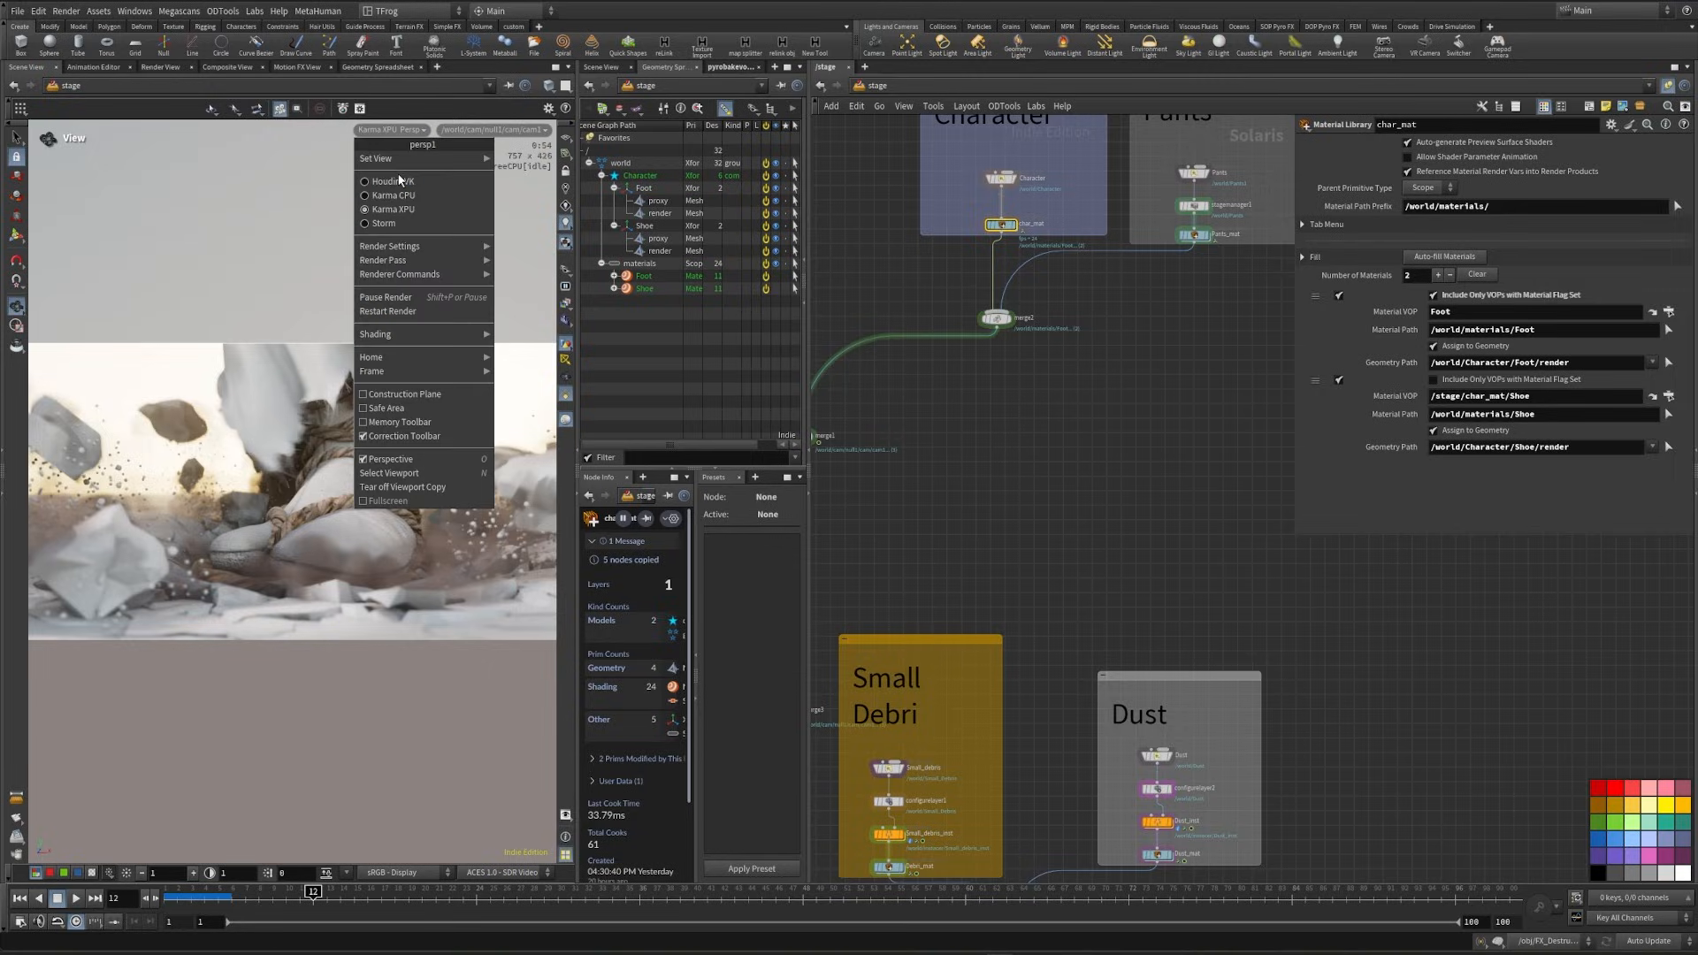
pyautogui.click(404, 181)
pyautogui.moveTo(1247, 264); pyautogui.dragTo(1150, 529, button='middle')
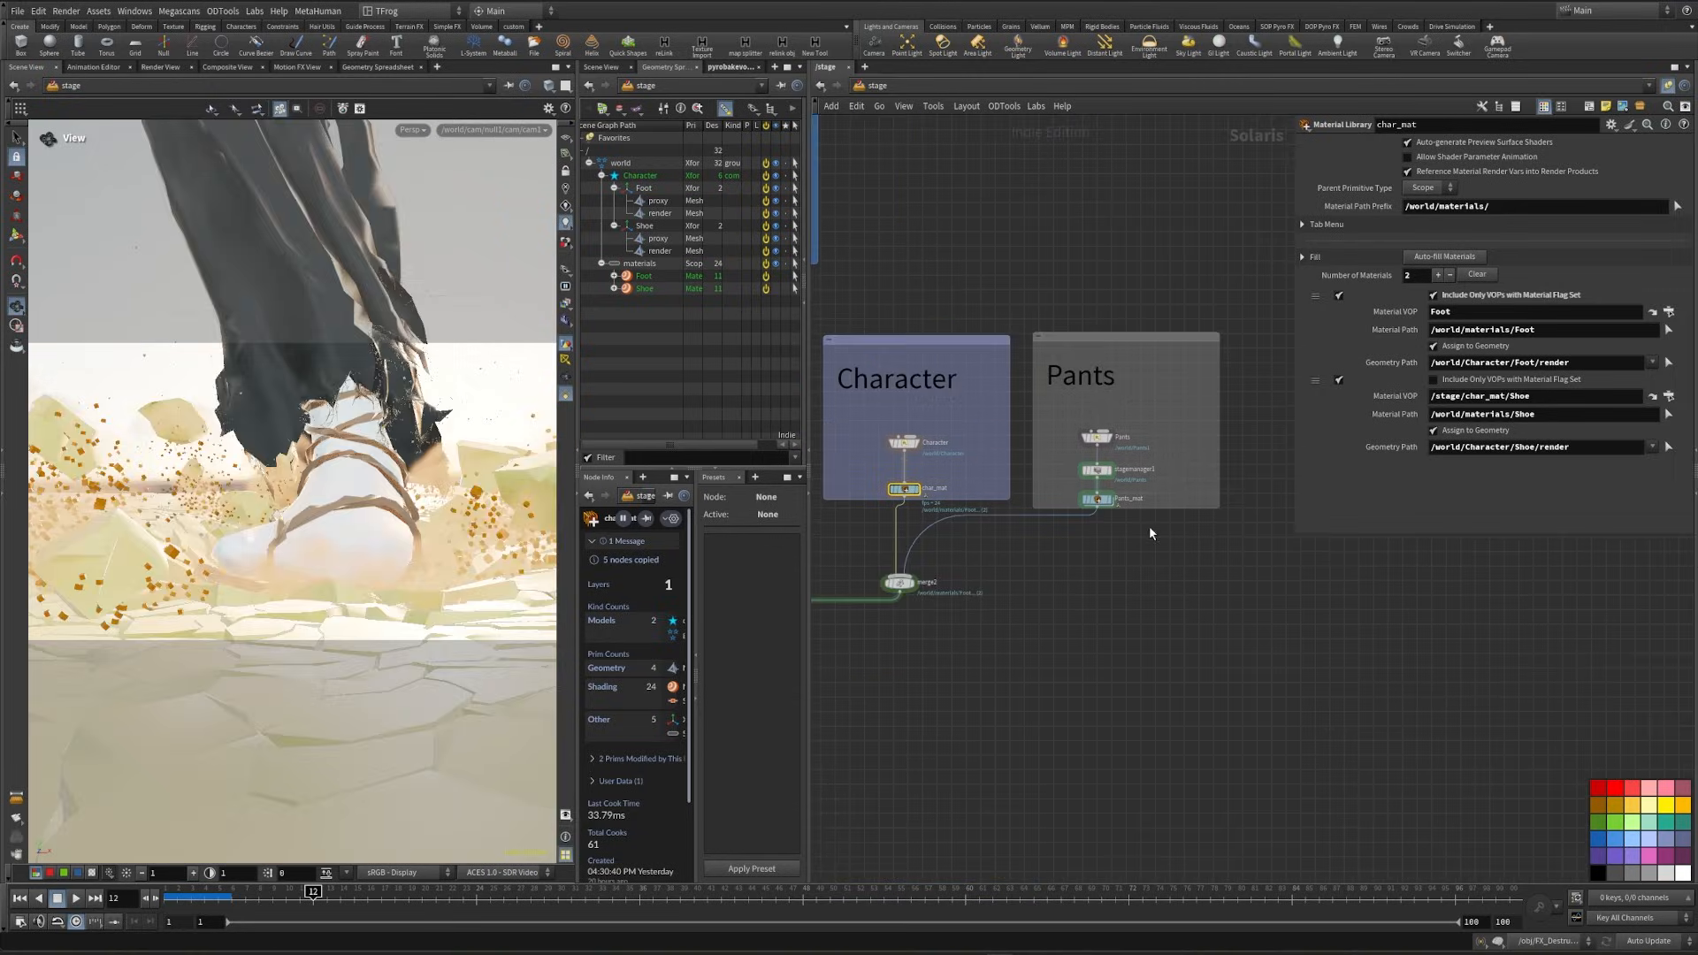
pyautogui.scroll(5, 1114, 504)
pyautogui.moveTo(1127, 519)
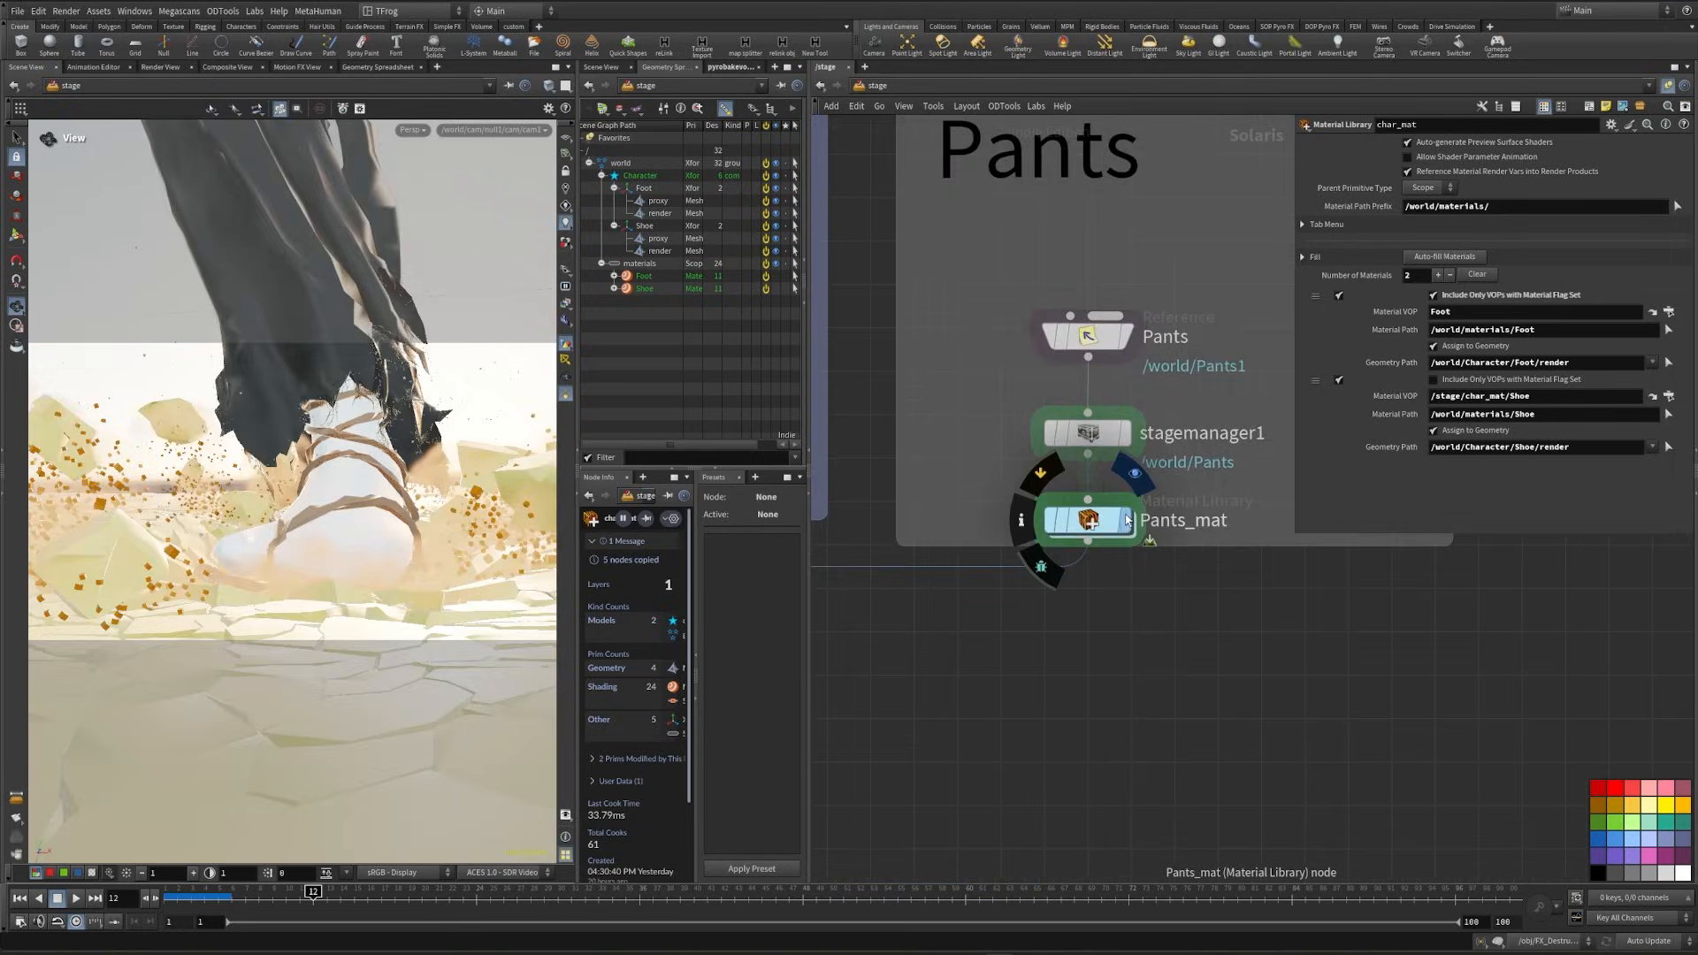
pyautogui.click(1128, 523)
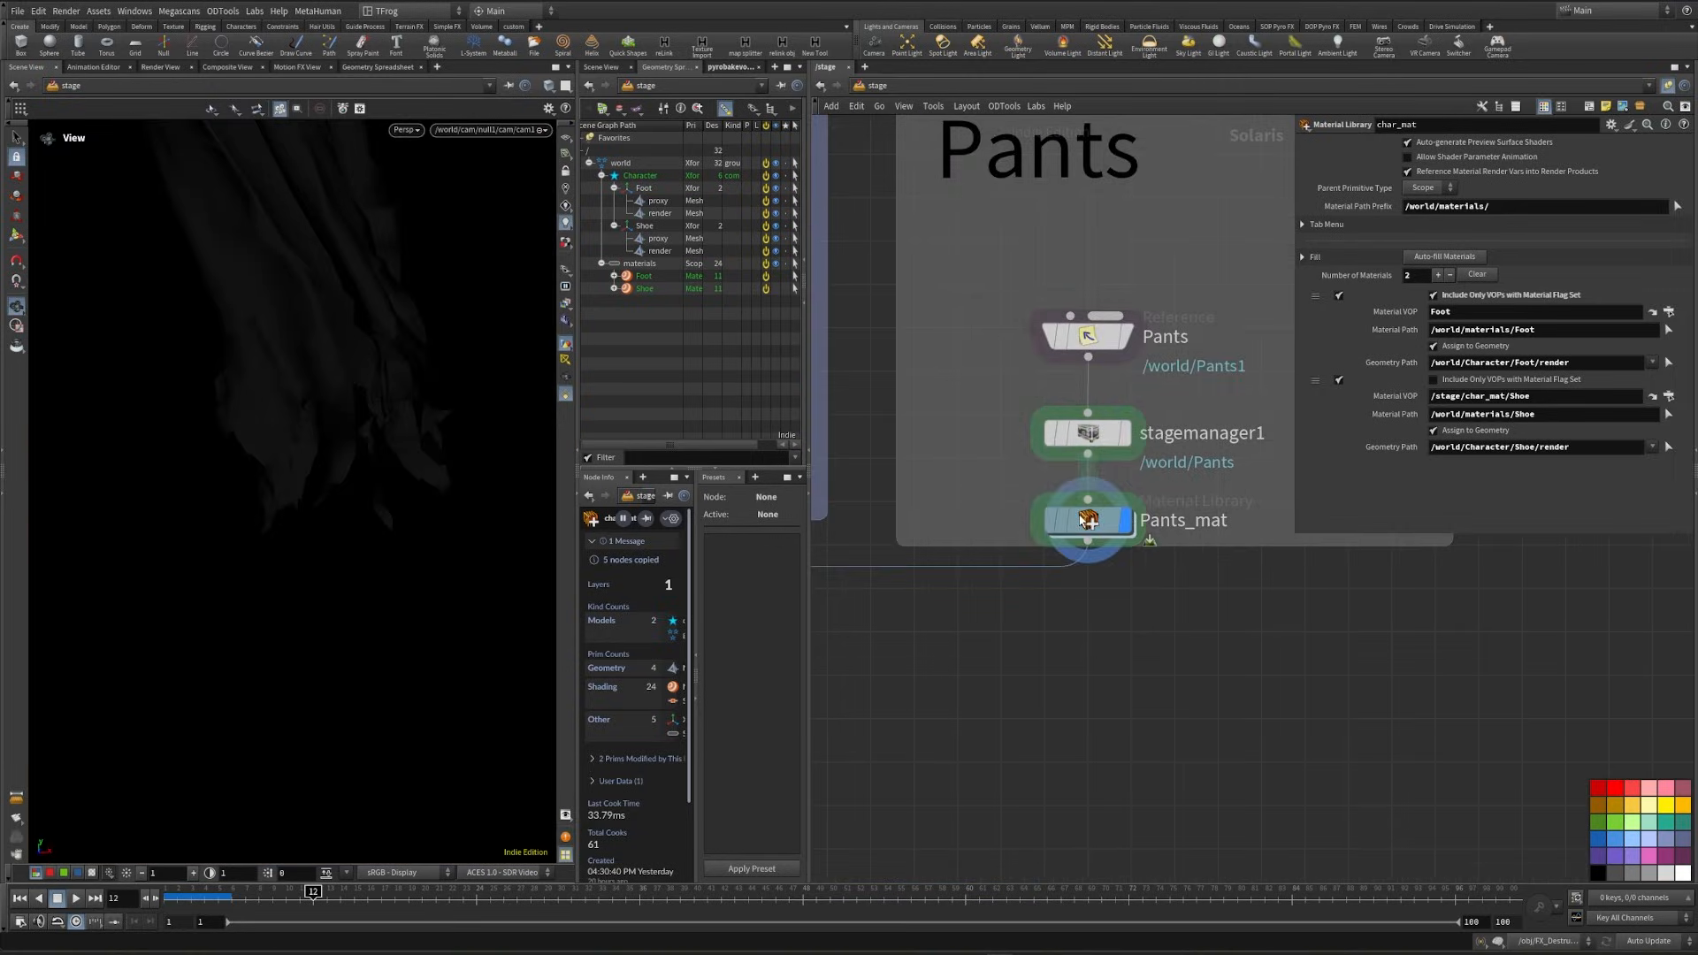
# - Close the unneeded pyro bake volume pane and select the Strands primitive under Pants in the scene graph
pyautogui.click(732, 67)
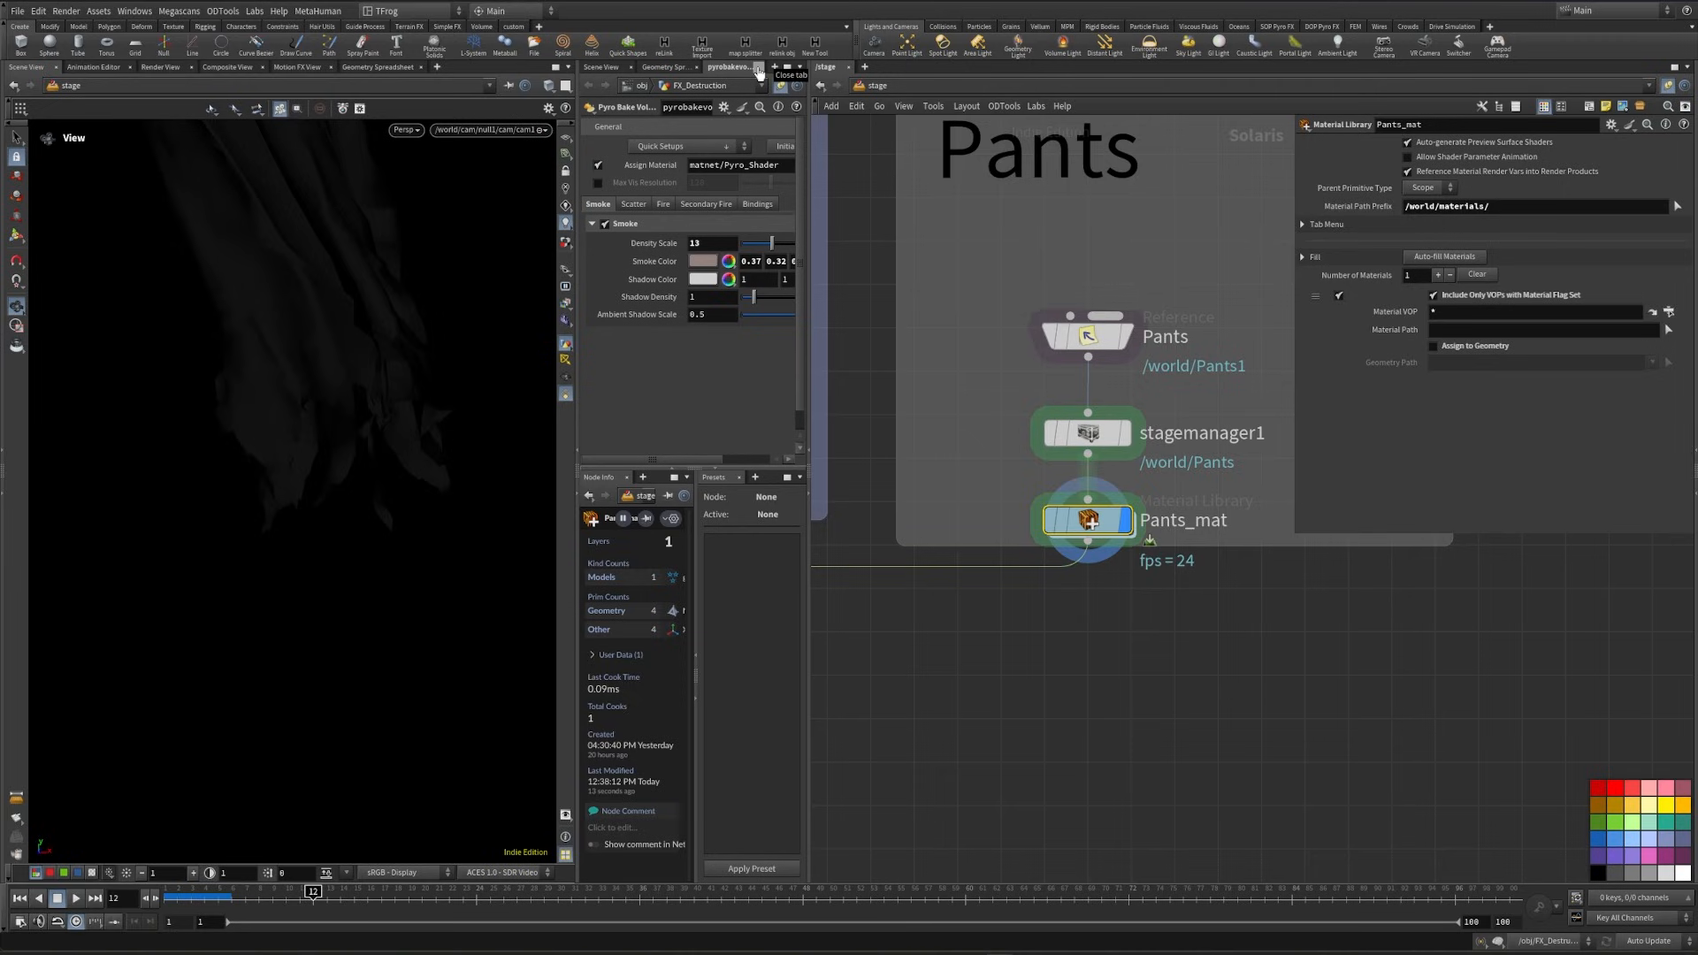
pyautogui.click(758, 68)
pyautogui.click(684, 187)
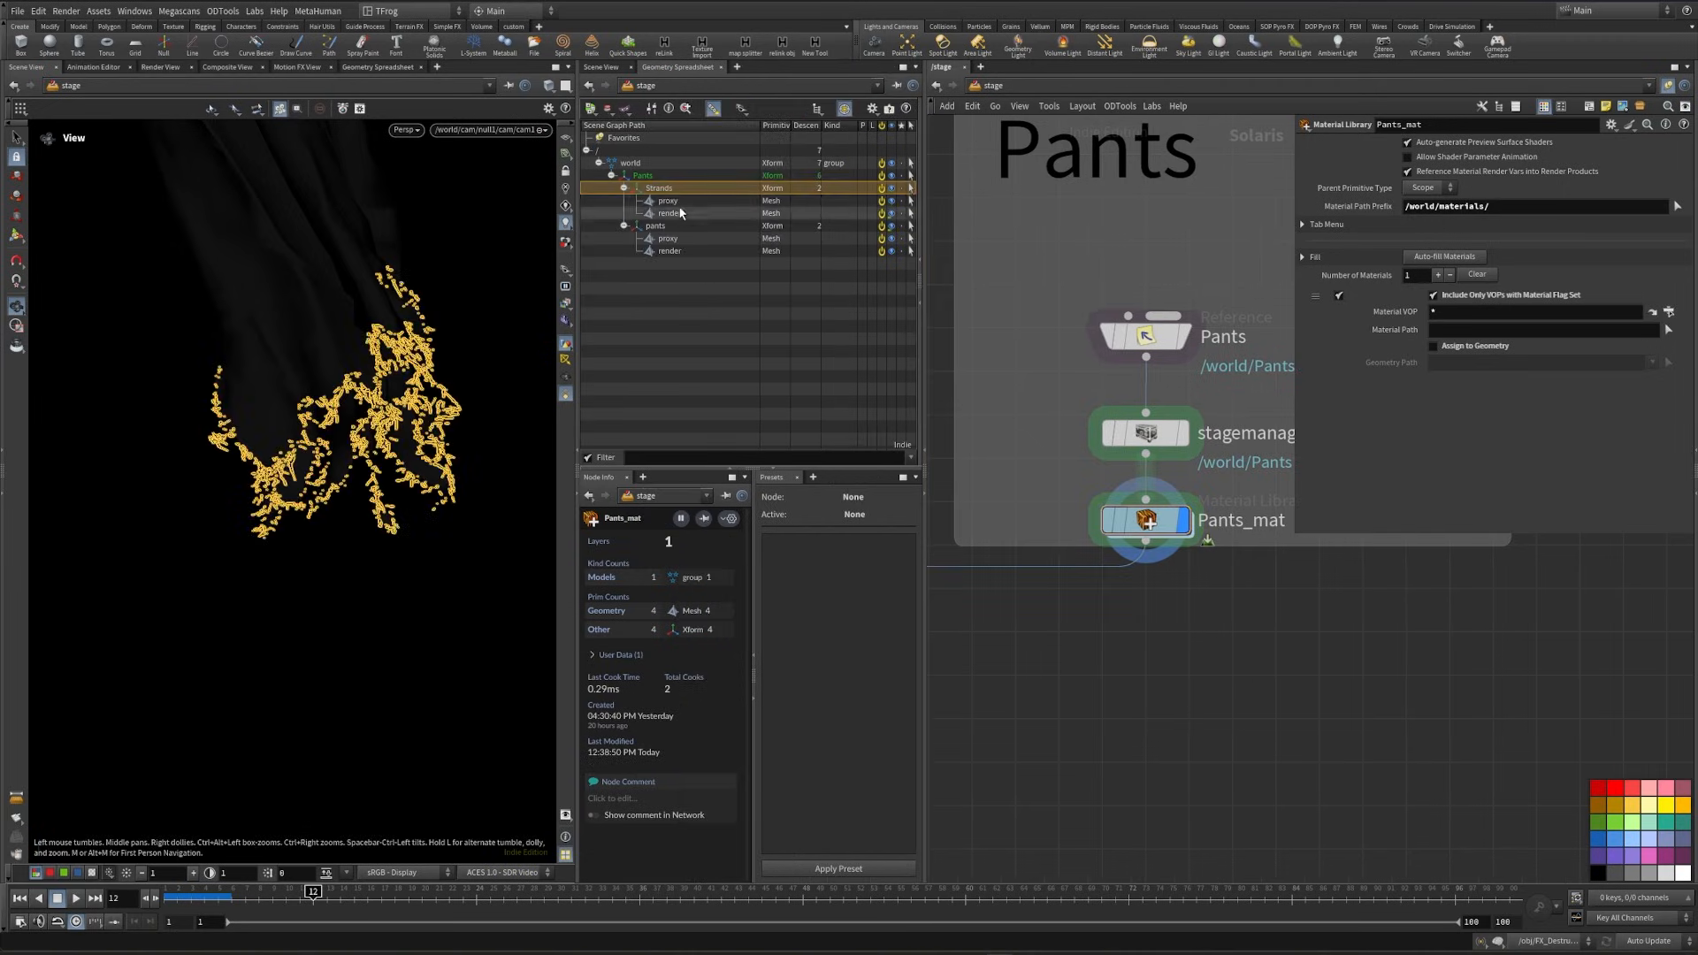
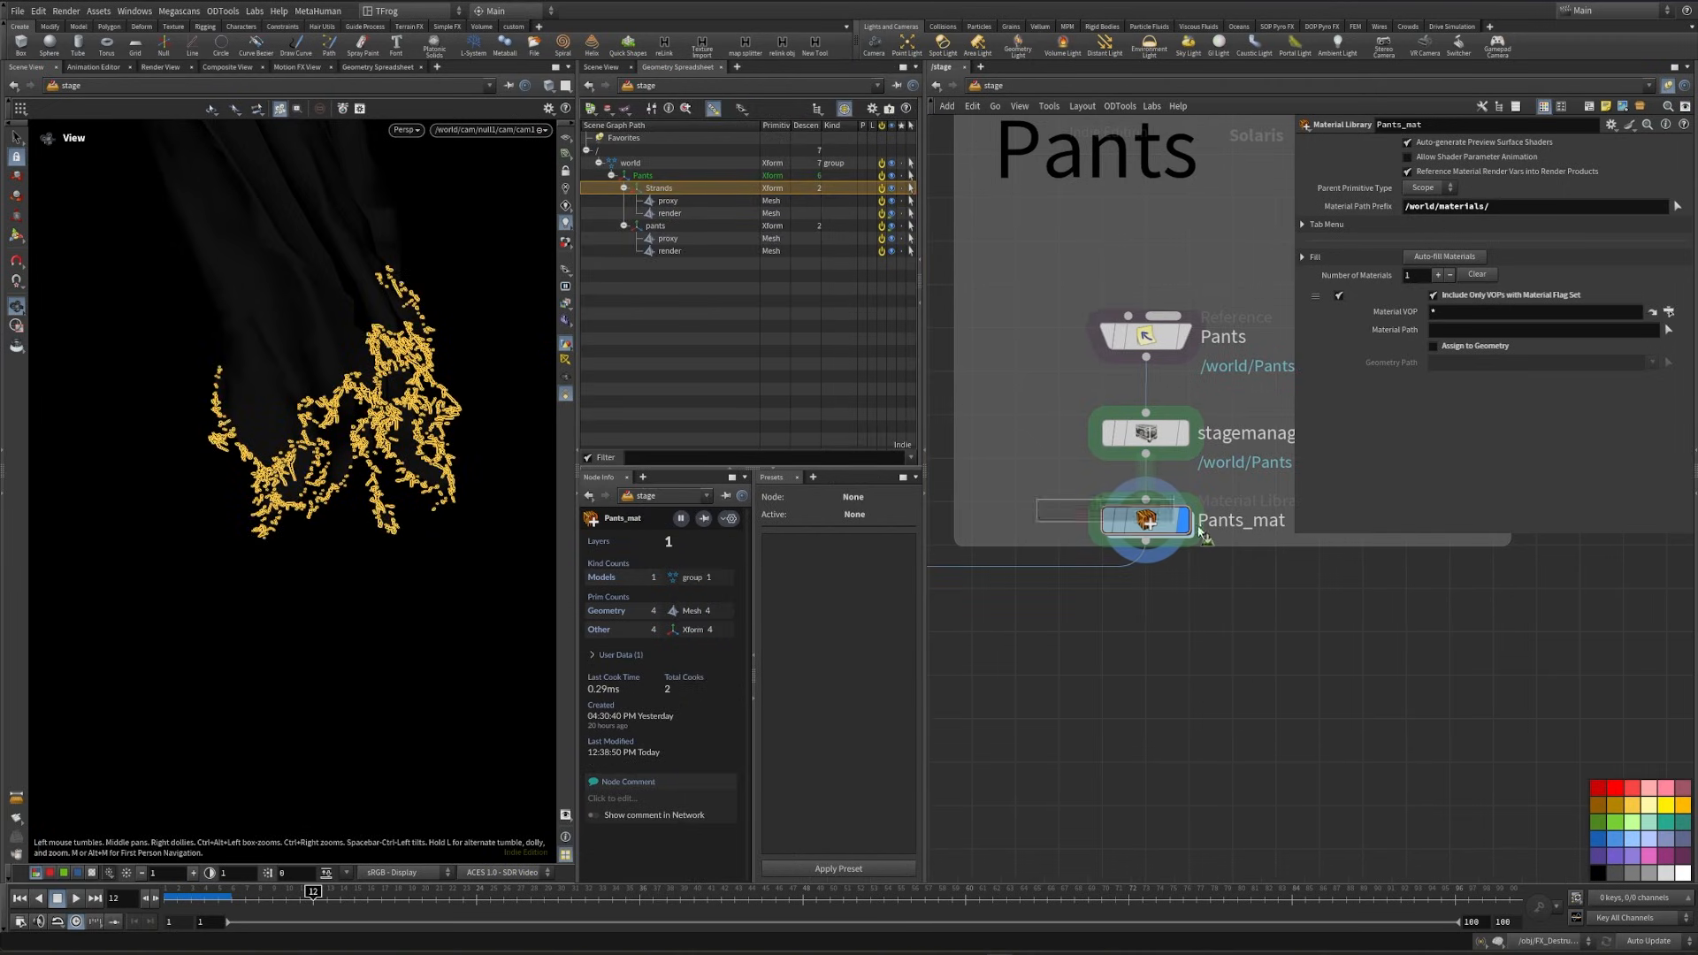
# - Set the number of materials in Pants_mat to 2 and paste in a copy of the Foot material from char_mat
pyautogui.click(1438, 276)
pyautogui.scroll(-5, 1441, 707)
pyautogui.moveTo(1441, 708); pyautogui.dragTo(1475, 747, button='middle')
pyautogui.scroll(4, 1135, 644)
pyautogui.doubleClick(1098, 679)
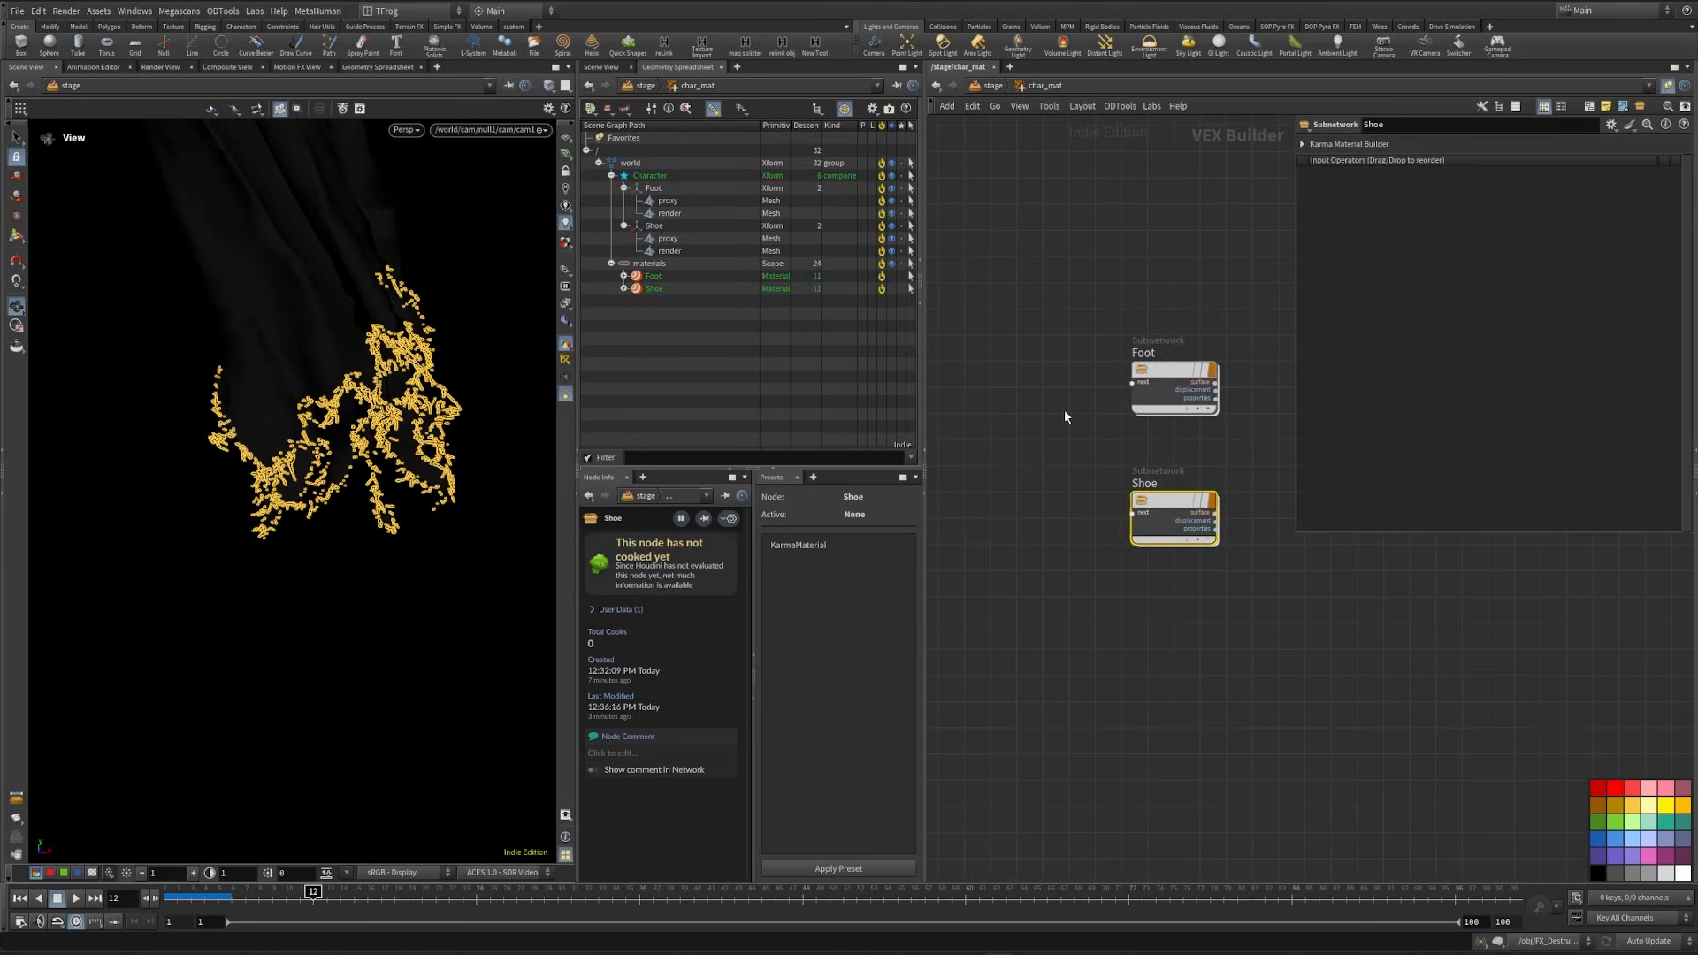
pyautogui.moveTo(1235, 386); pyautogui.dragTo(1234, 386)
pyautogui.hotkey('ctrl', 'c')
pyautogui.click(991, 86)
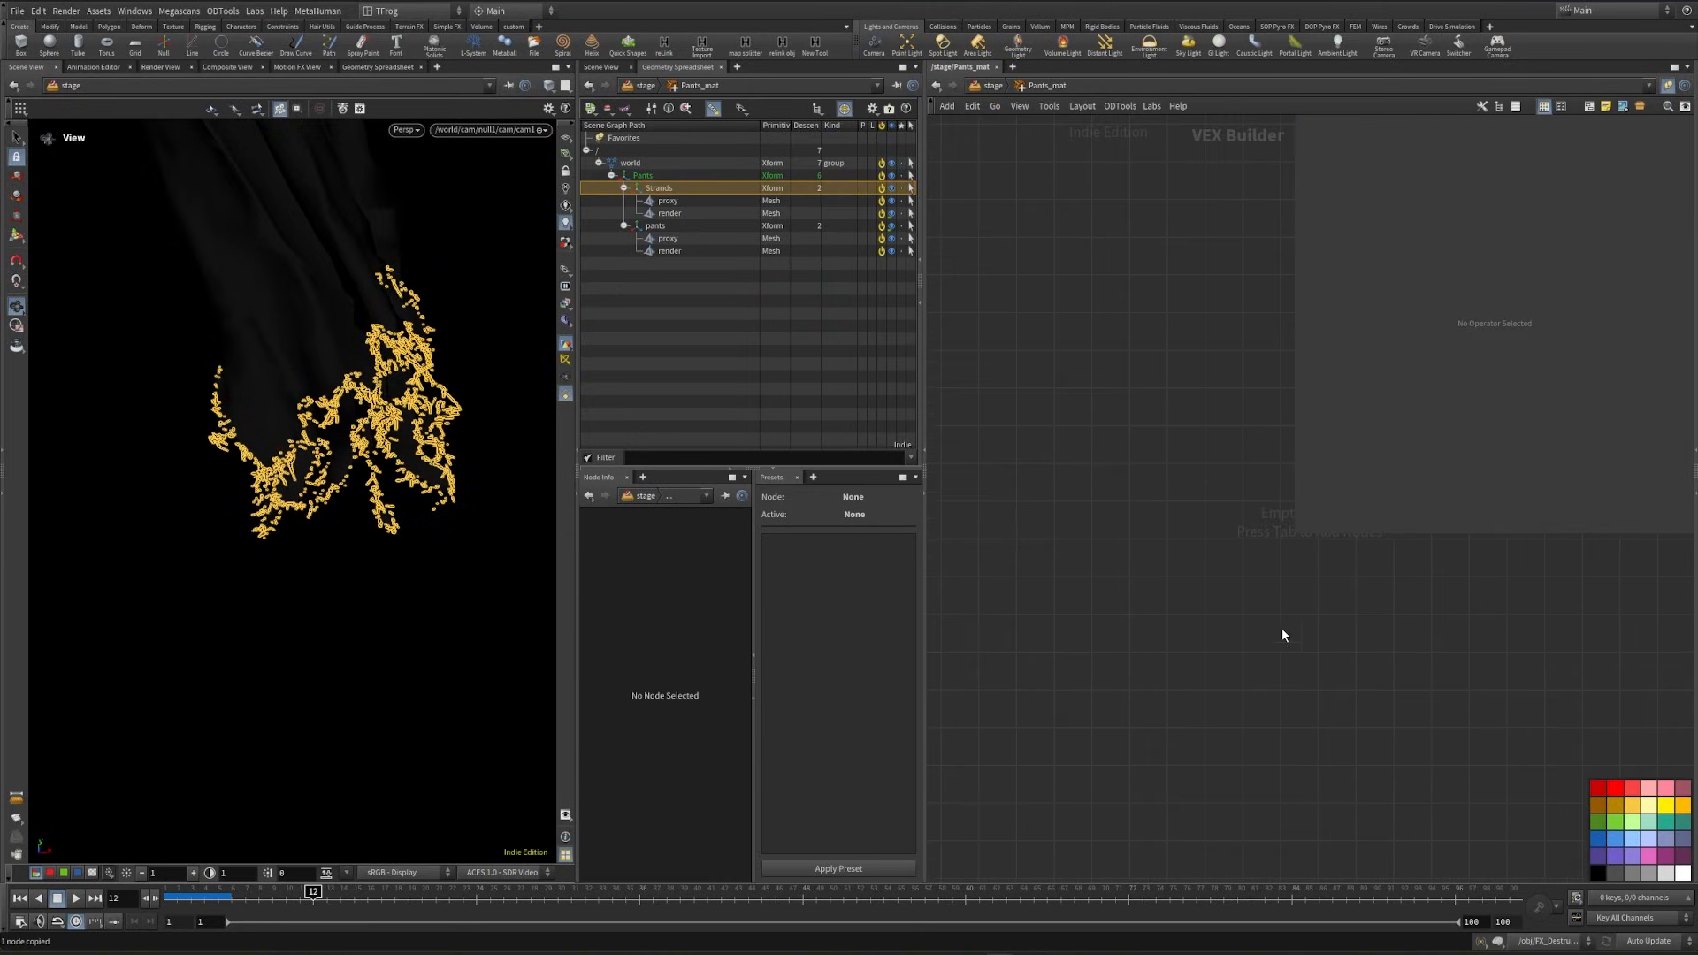
pyautogui.hotkey('ctrl', 'v')
# - Rename the pasted material Pants and duplicate it below as a second material named Strands
pyautogui.click(1106, 448)
pyautogui.moveTo(1144, 447); pyautogui.dragTo(1066, 450)
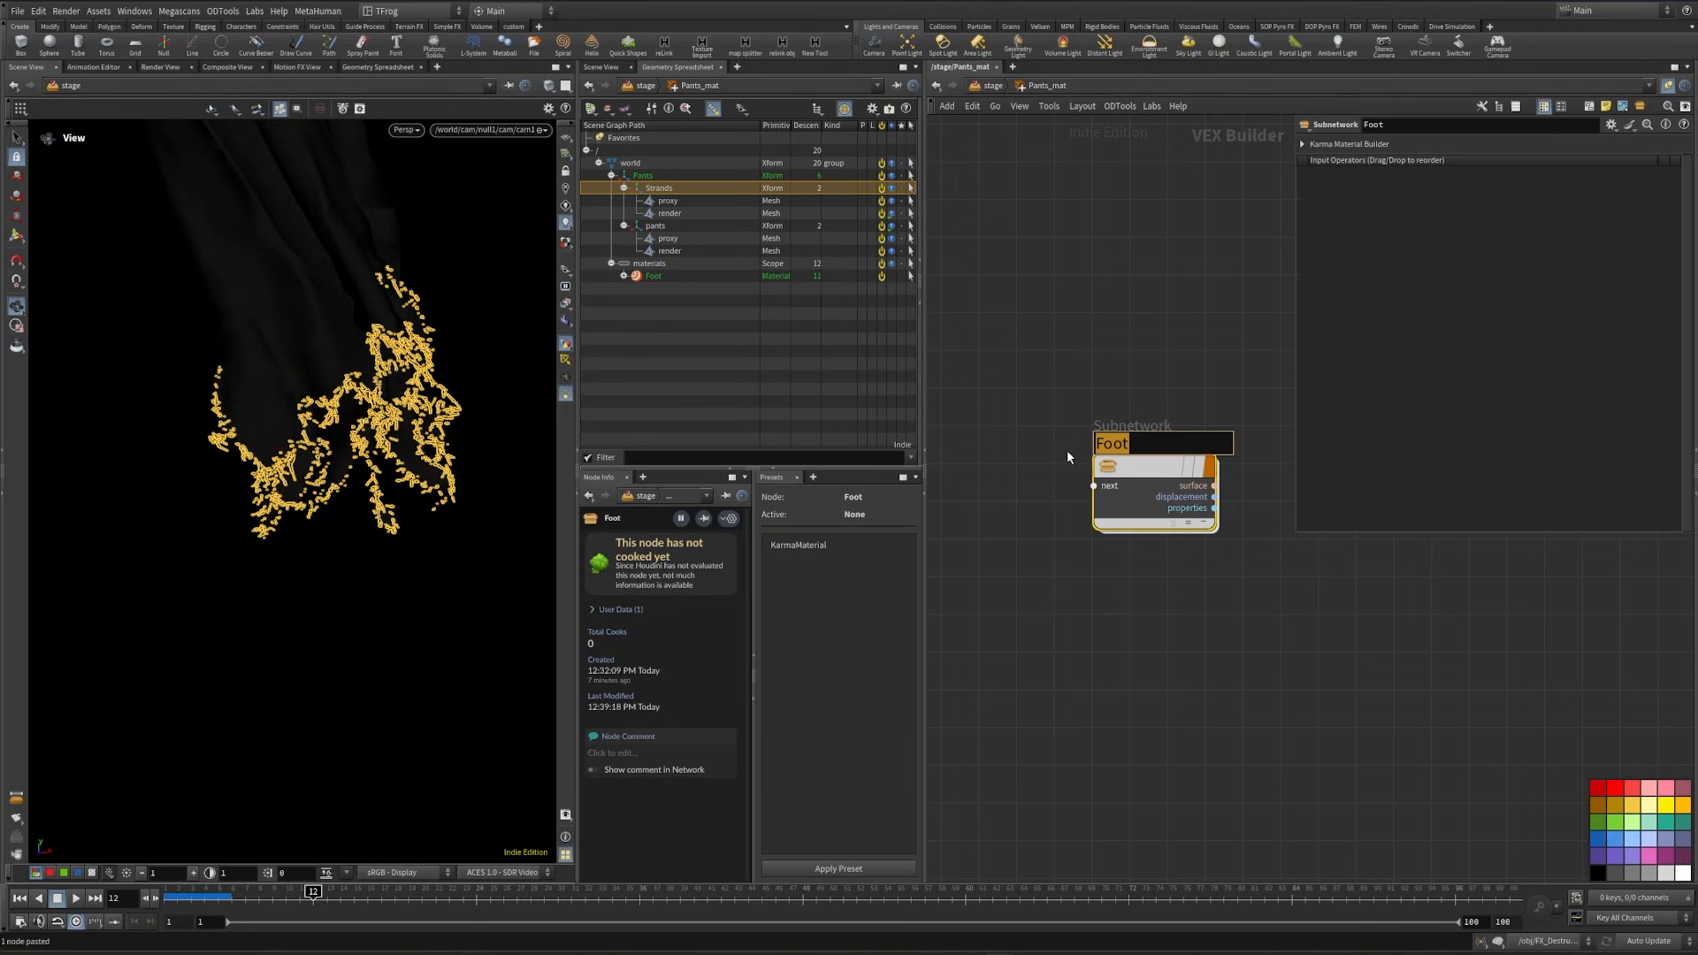
pyautogui.write('Pants')
pyautogui.hotkey('shift', 'Return')
pyautogui.write('Strands')
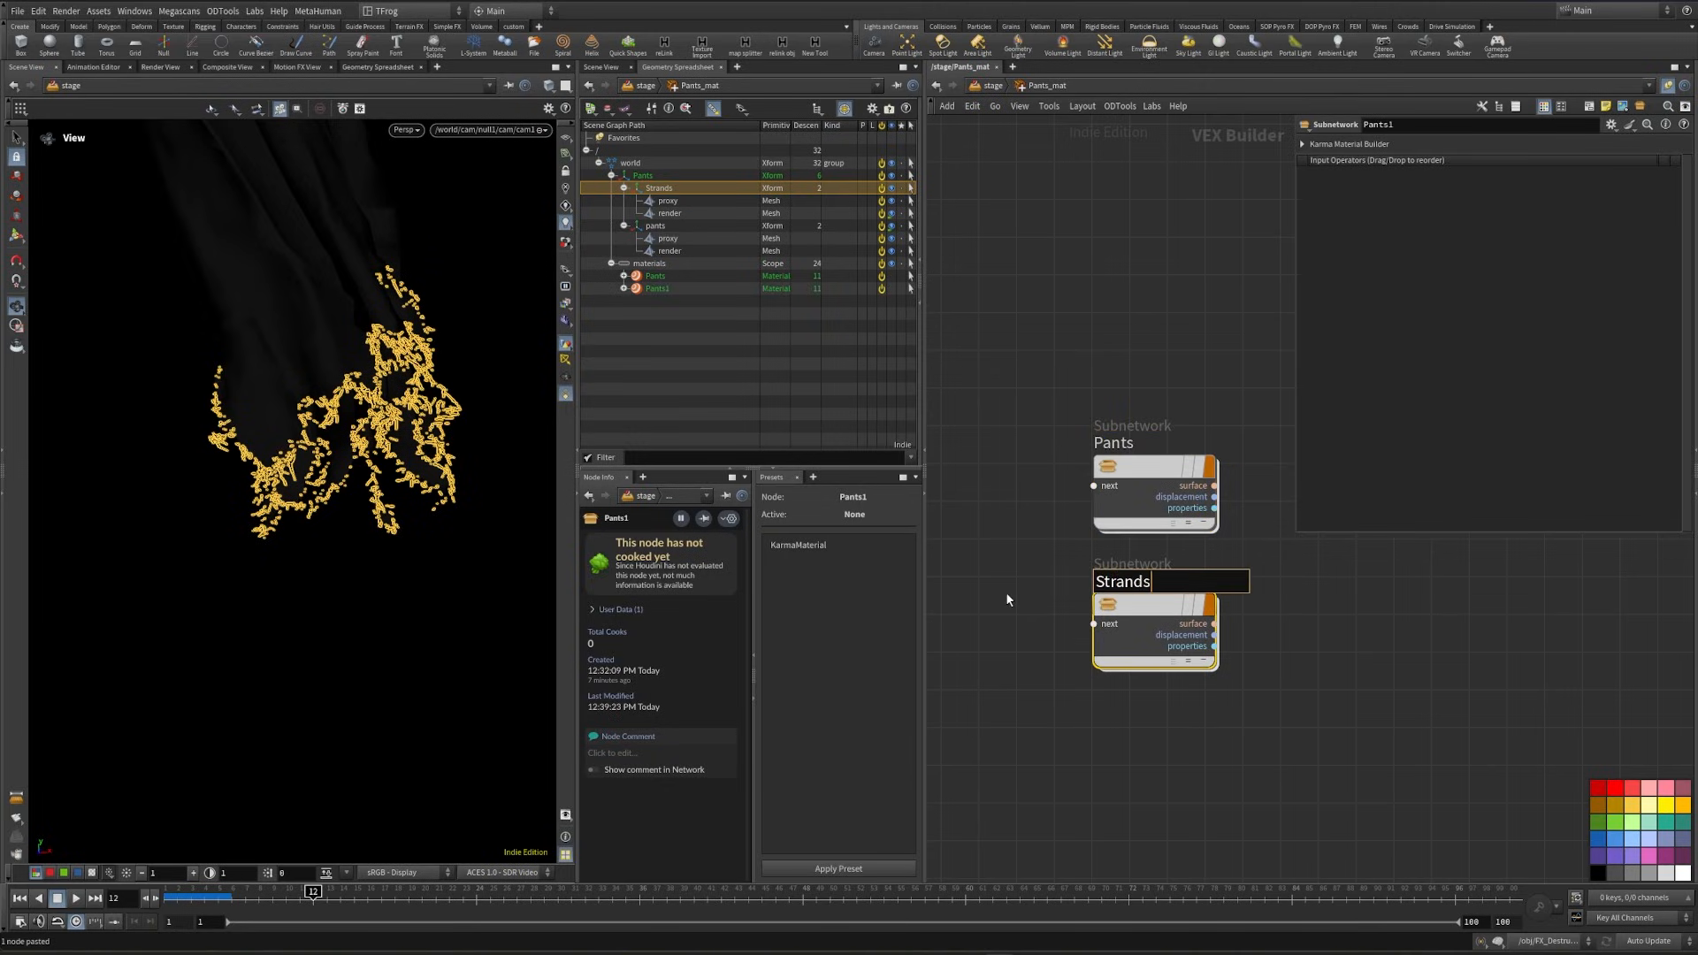
pyautogui.press('Return')
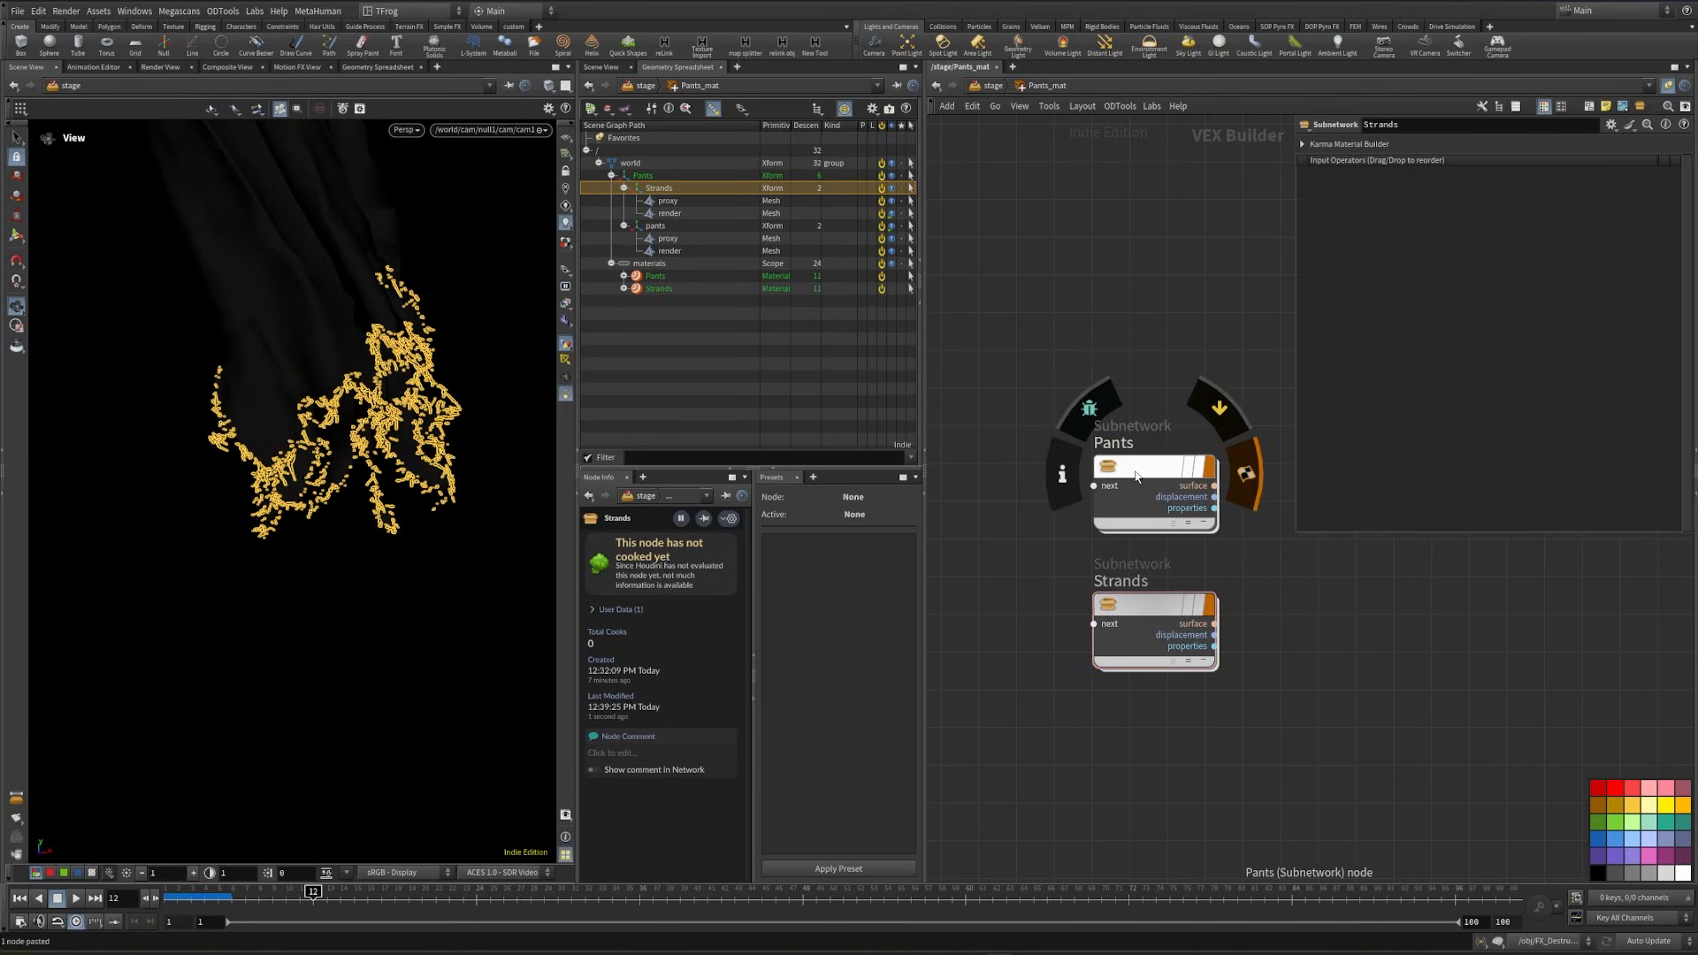
# - Open the Pants material, widen the network pane and move the four image nodes farther from the standard surface
pyautogui.doubleClick(1136, 477)
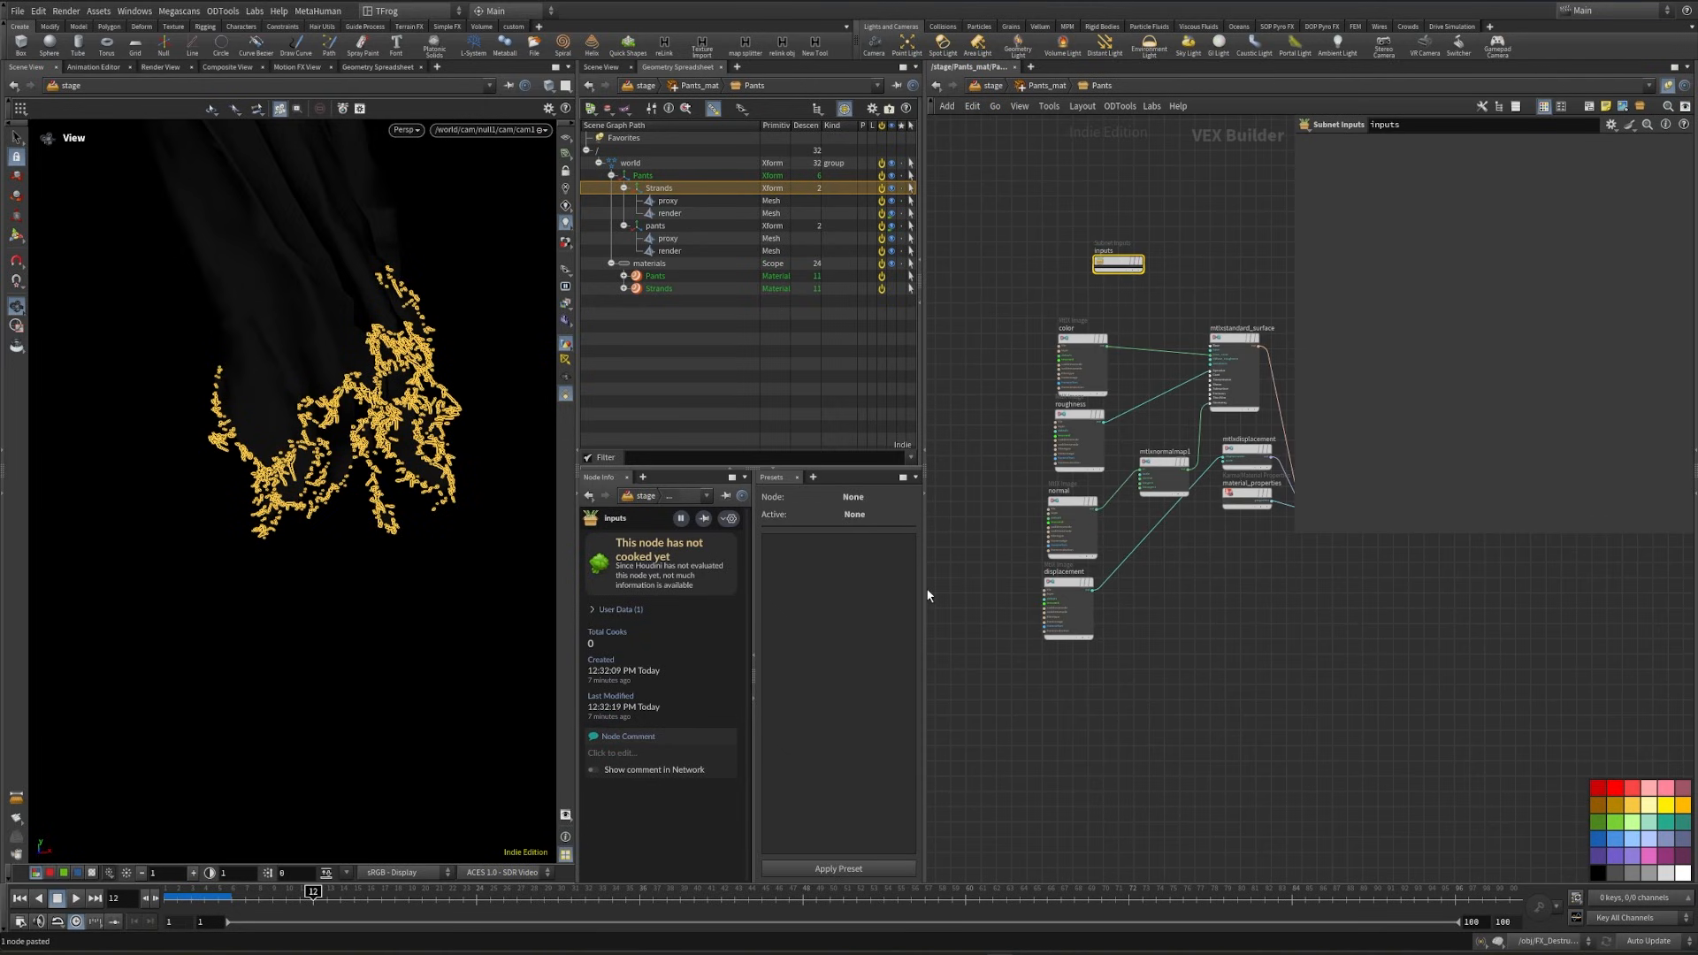
pyautogui.moveTo(926, 588); pyautogui.dragTo(808, 566)
pyautogui.press('p')
pyautogui.moveTo(918, 378); pyautogui.dragTo(1000, 472, button='middle')
pyautogui.scroll(3, 1000, 467)
pyautogui.moveTo(1014, 426); pyautogui.dragTo(1168, 840)
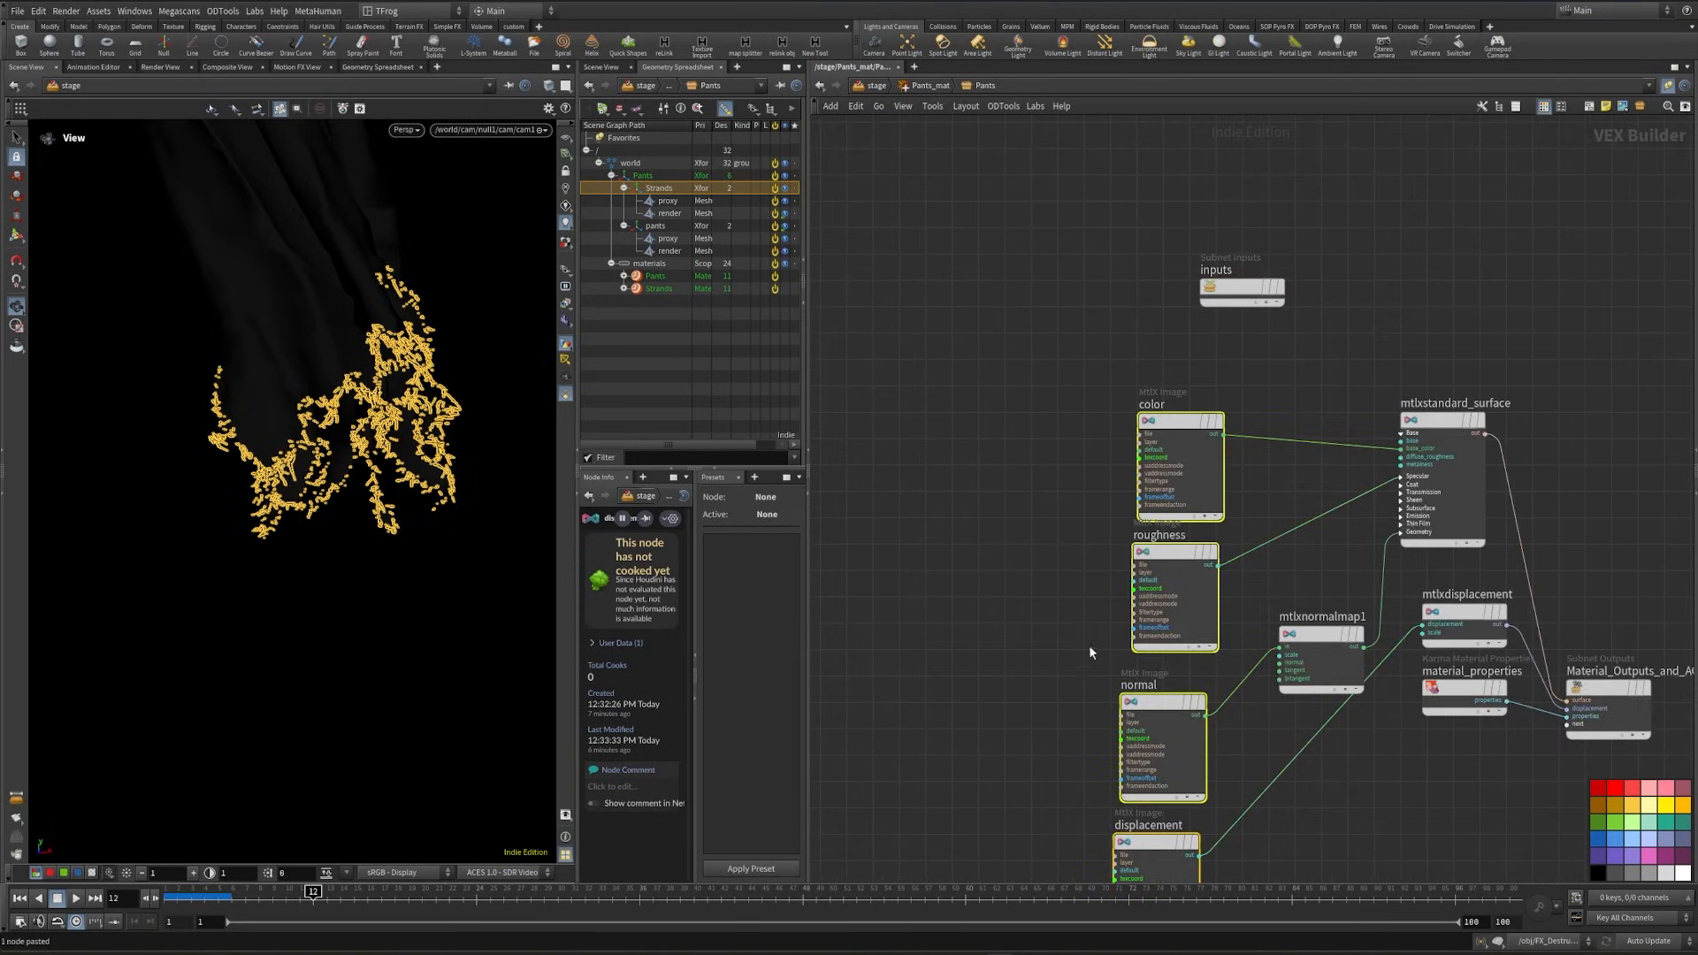
pyautogui.moveTo(1176, 438); pyautogui.dragTo(1078, 437)
pyautogui.click(1085, 444)
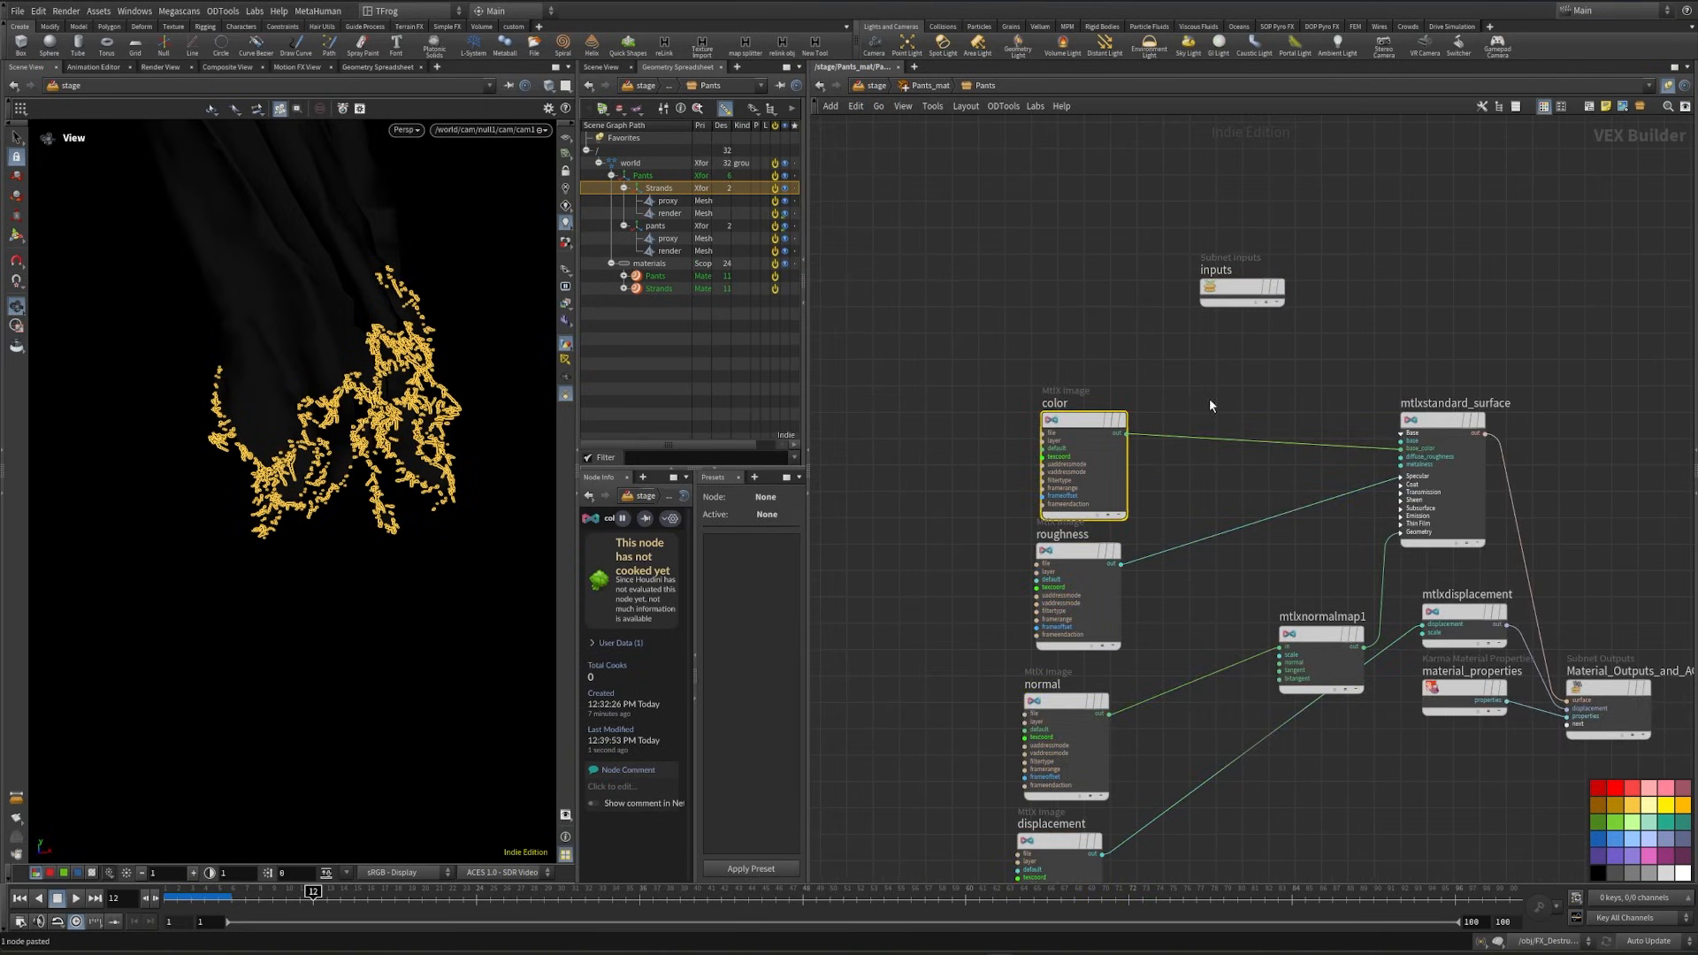
# - Load the denim_fabric_06 textures into the image nodes, using denim_fabric_06_disp_4k.png for displacement
pyautogui.press('p')
pyautogui.moveTo(1183, 507); pyautogui.dragTo(1152, 398, button='middle')
pyautogui.click(1008, 552)
pyautogui.click(986, 590)
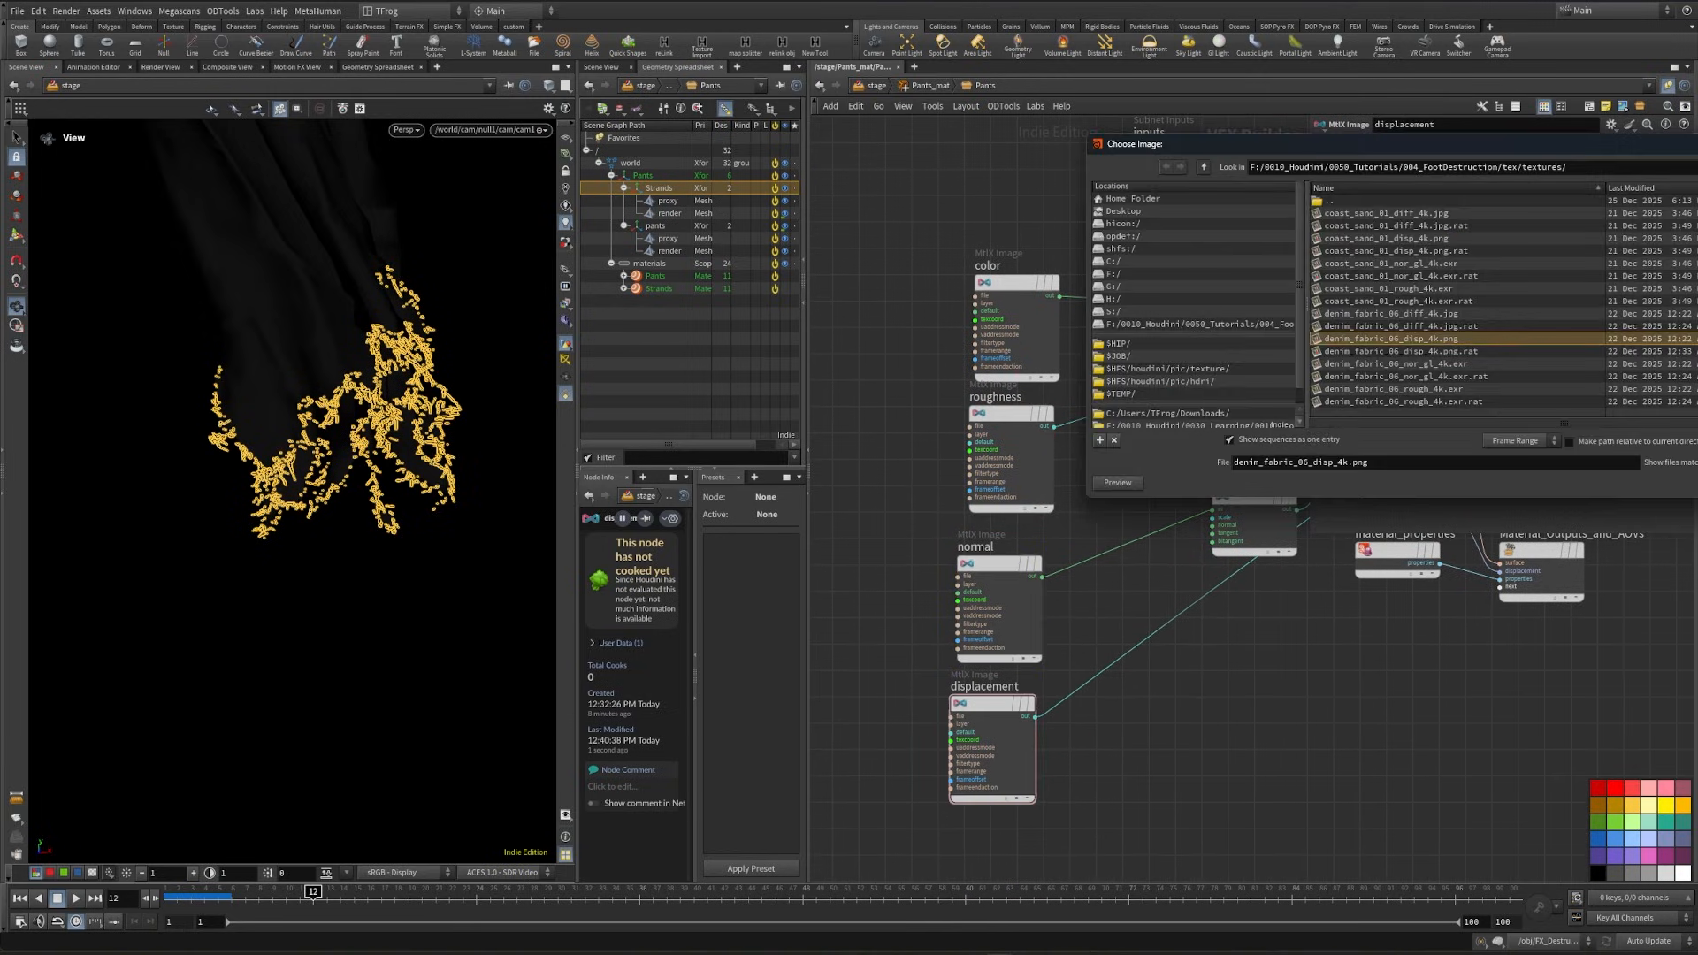
pyautogui.press('Return')
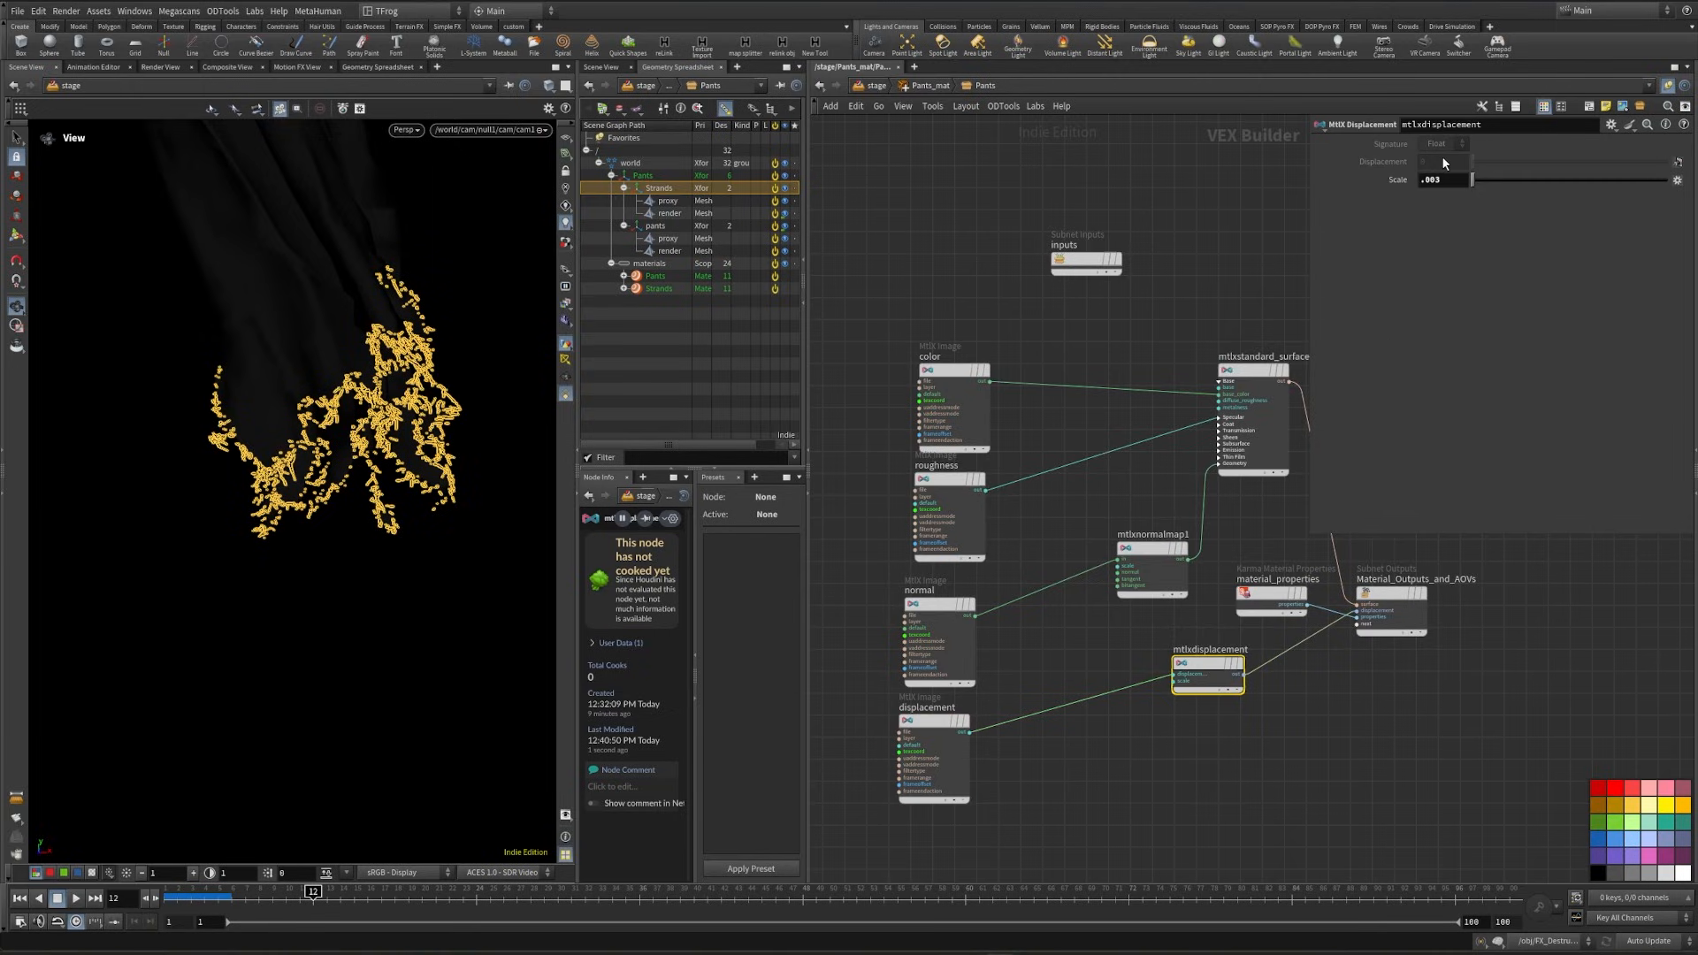
# - Set Pants as the first material VOP of Pants_mat on the stage and assign it to /world/Pants/pants/render
pyautogui.moveTo(1029, 642); pyautogui.dragTo(1127, 706, button='middle')
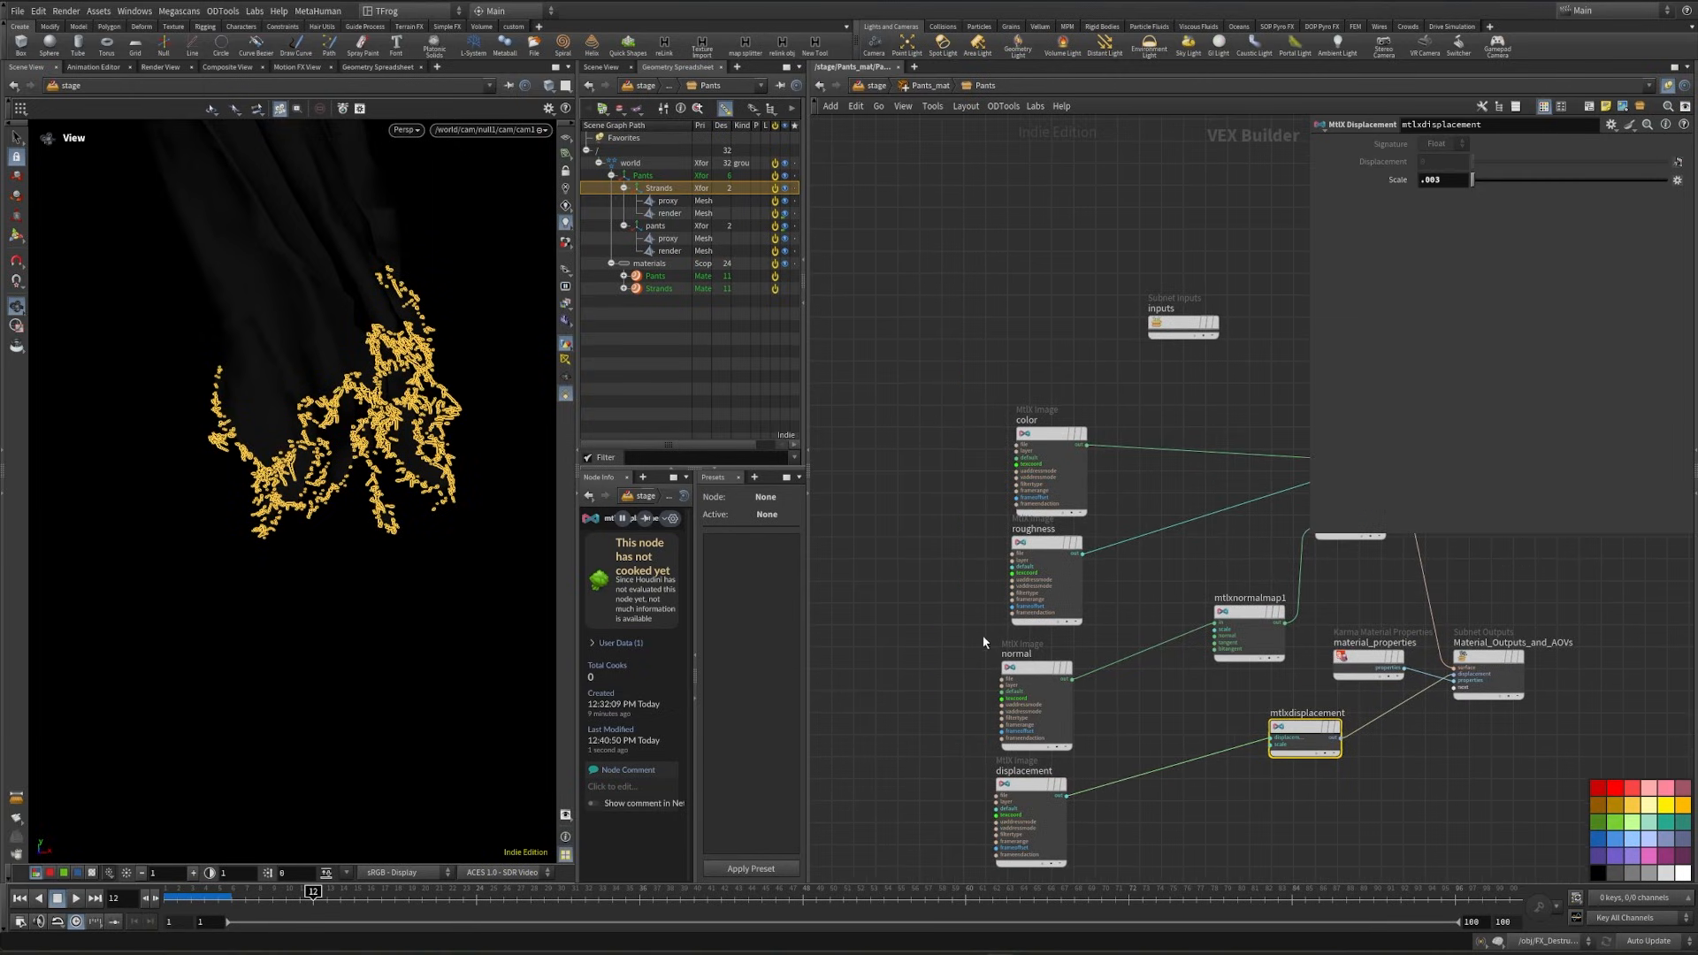
pyautogui.click(911, 515)
pyautogui.click(920, 86)
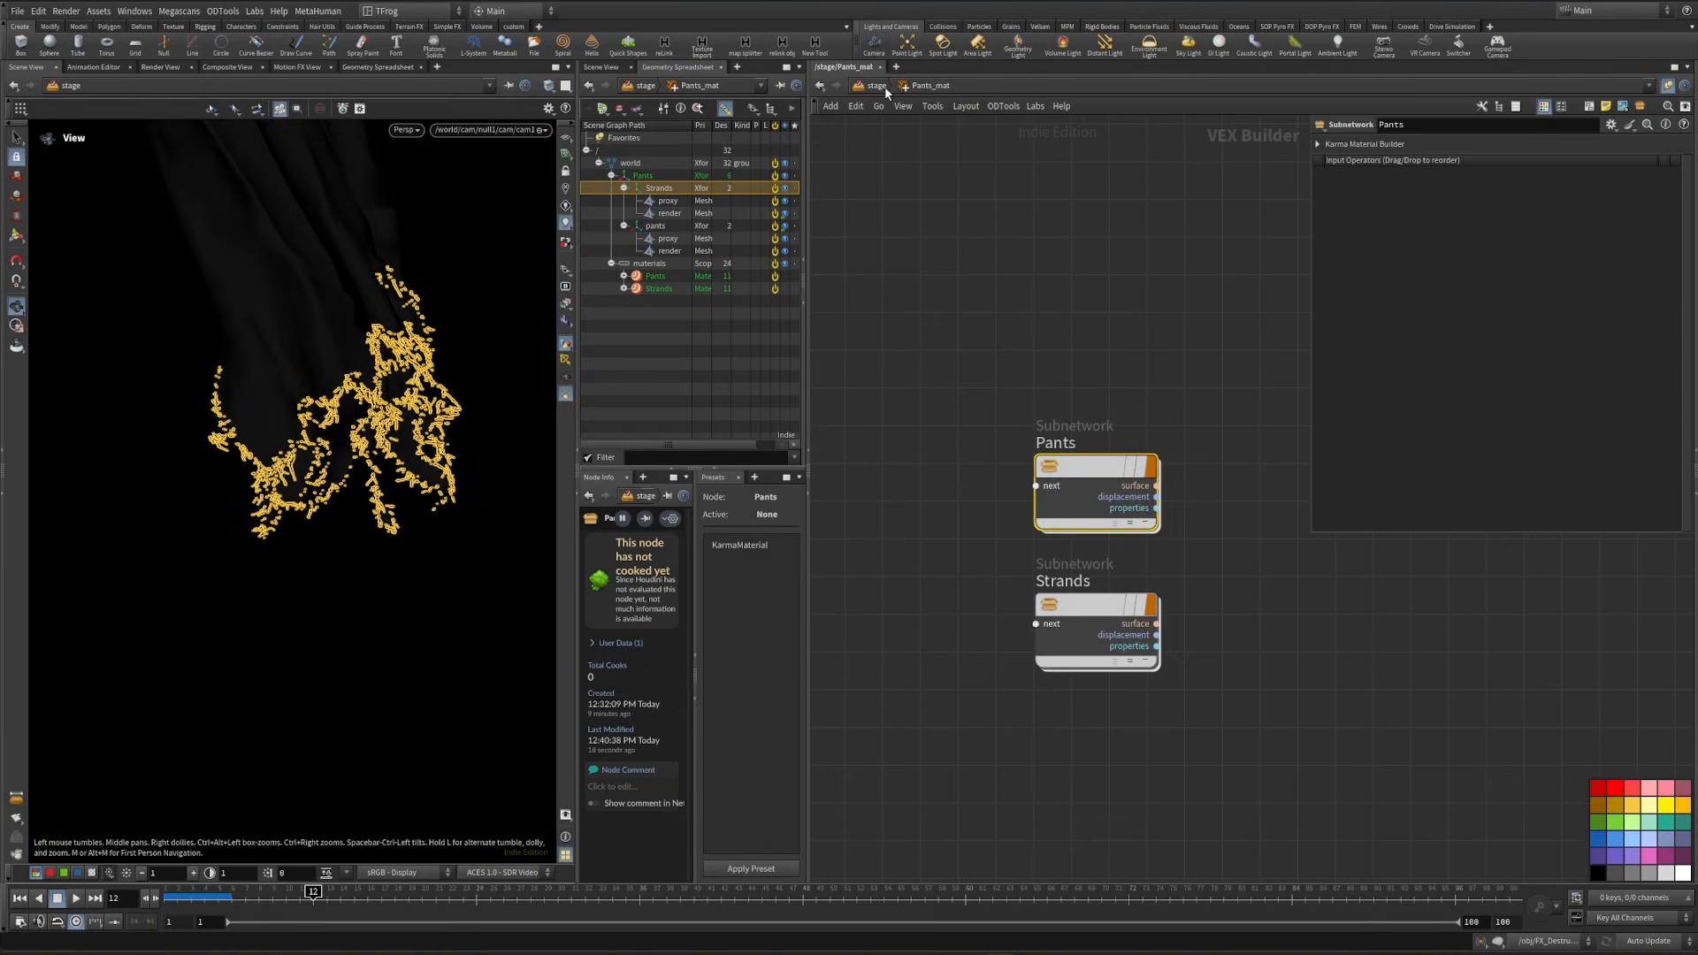
pyautogui.click(876, 85)
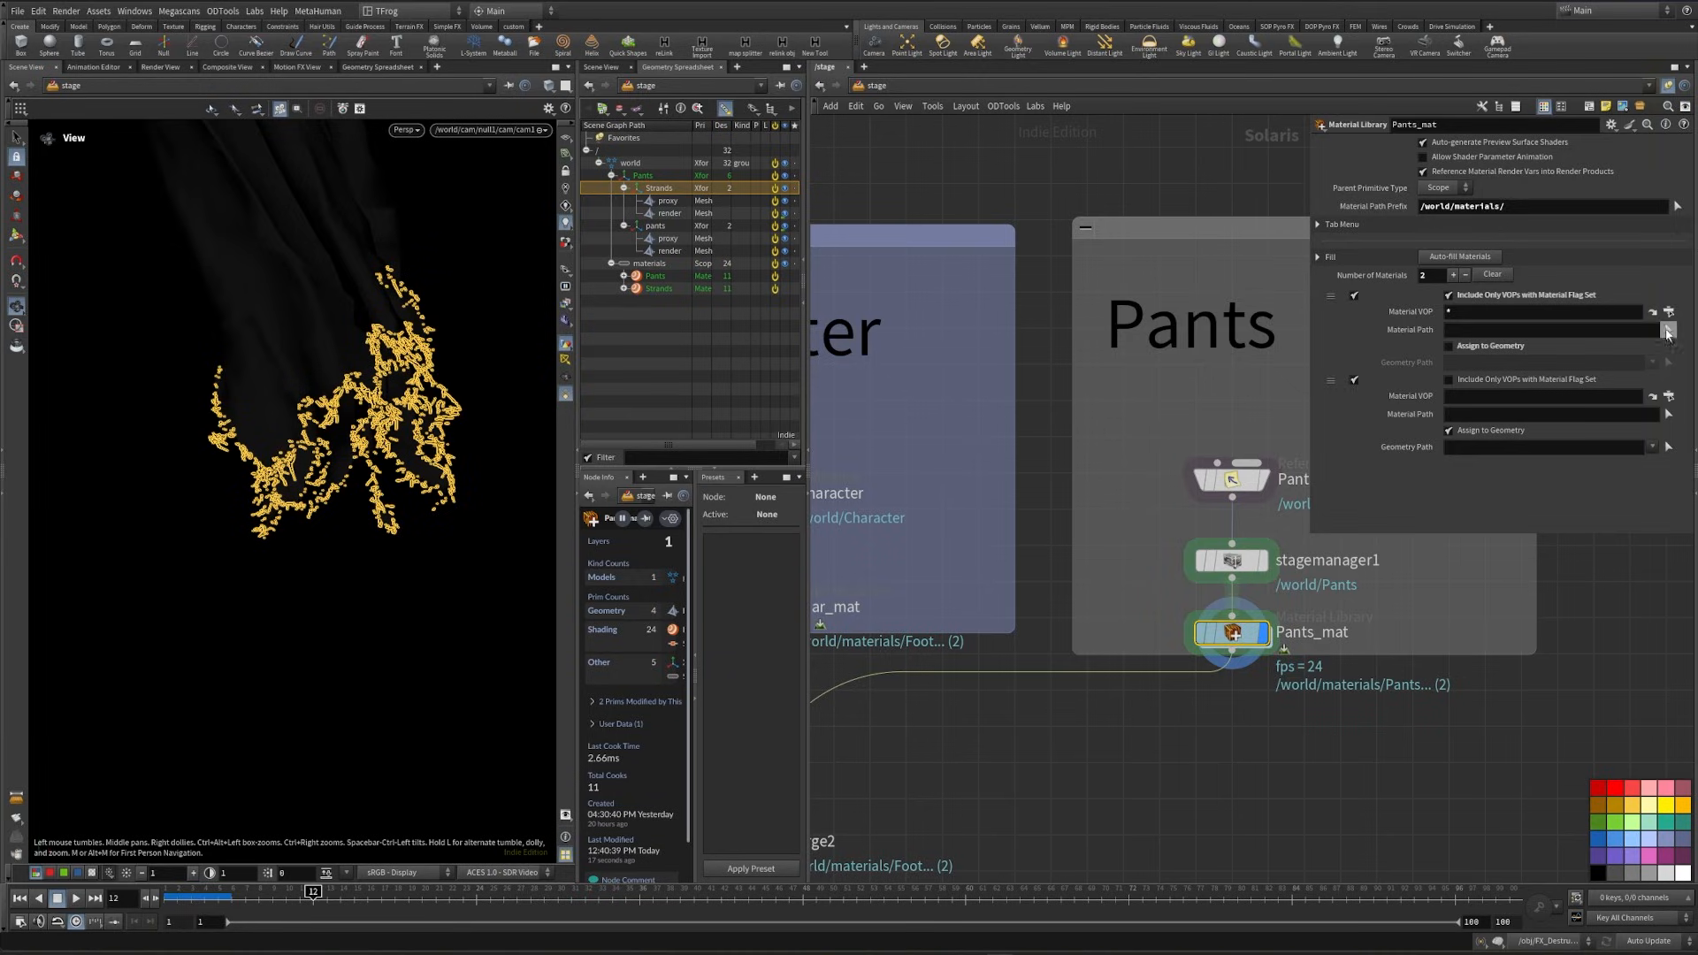
pyautogui.click(1667, 312)
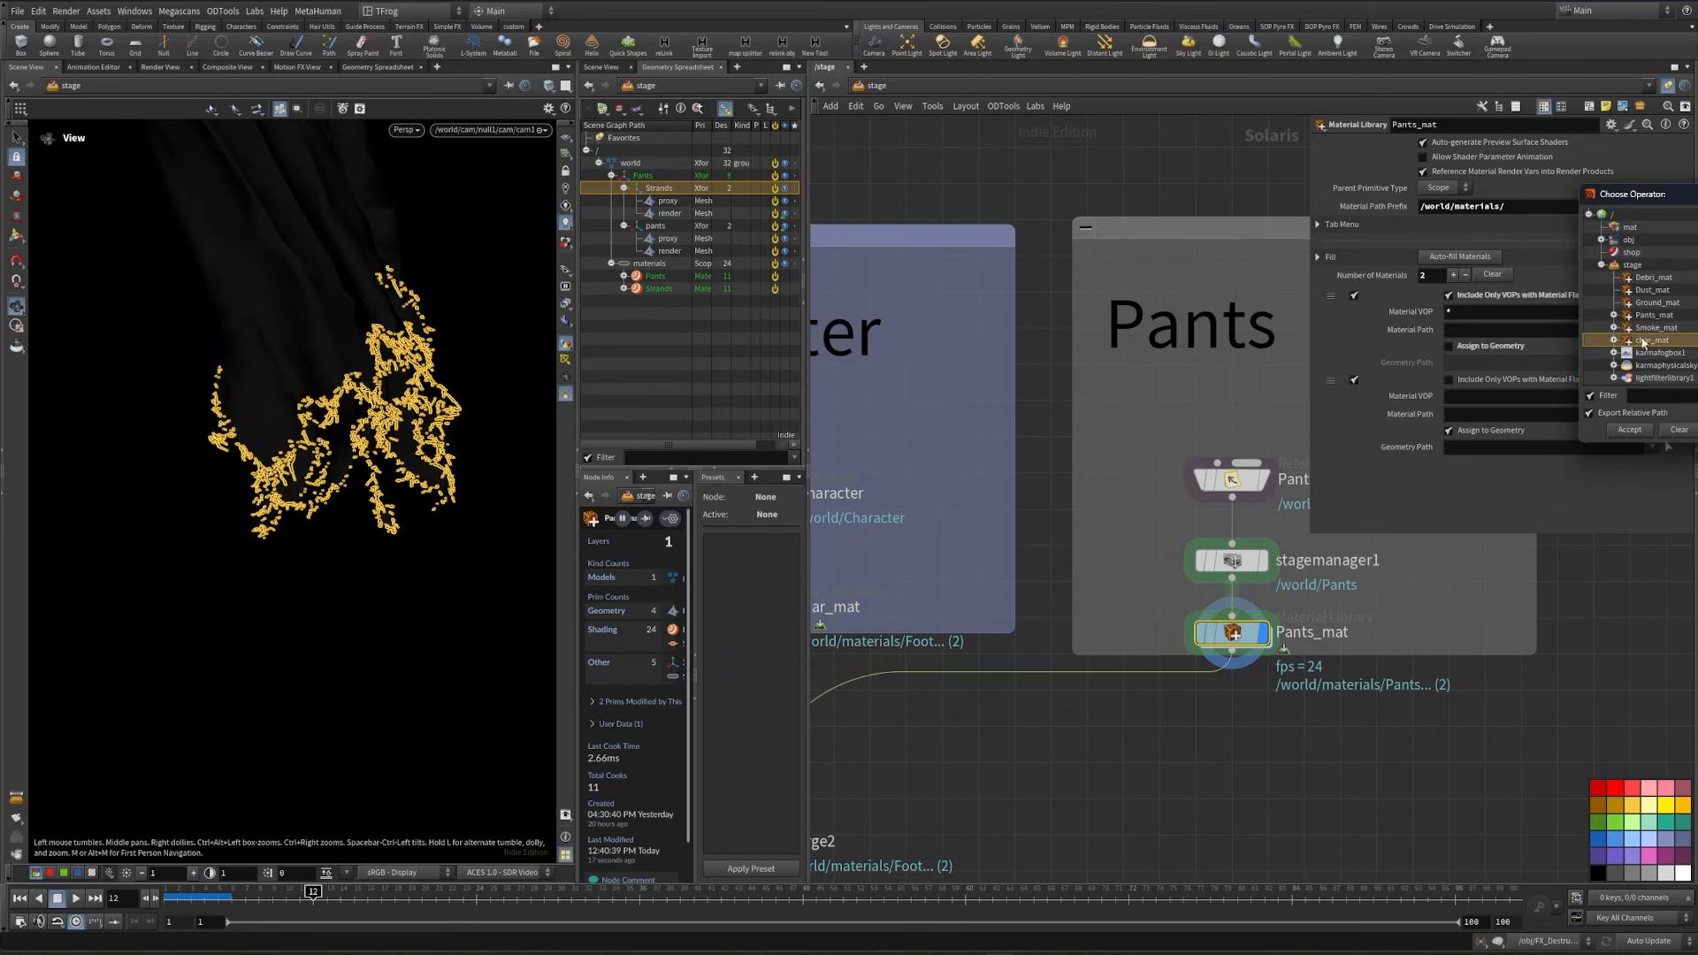
pyautogui.click(1613, 316)
pyautogui.click(1651, 330)
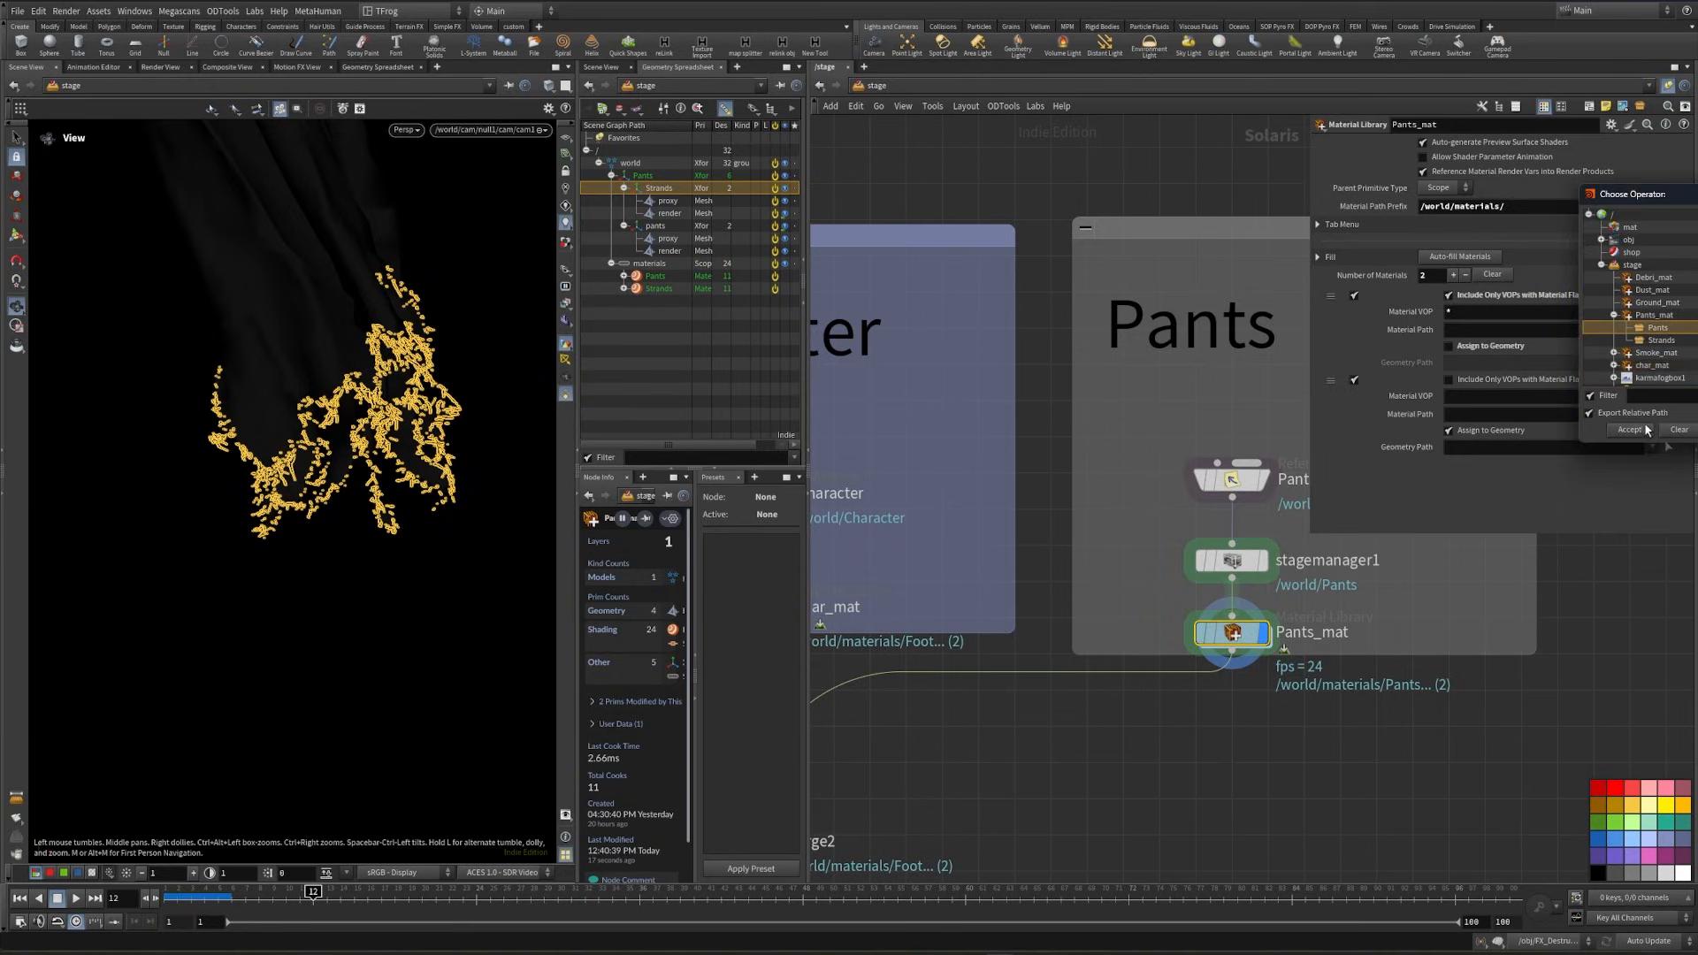
pyautogui.click(1639, 430)
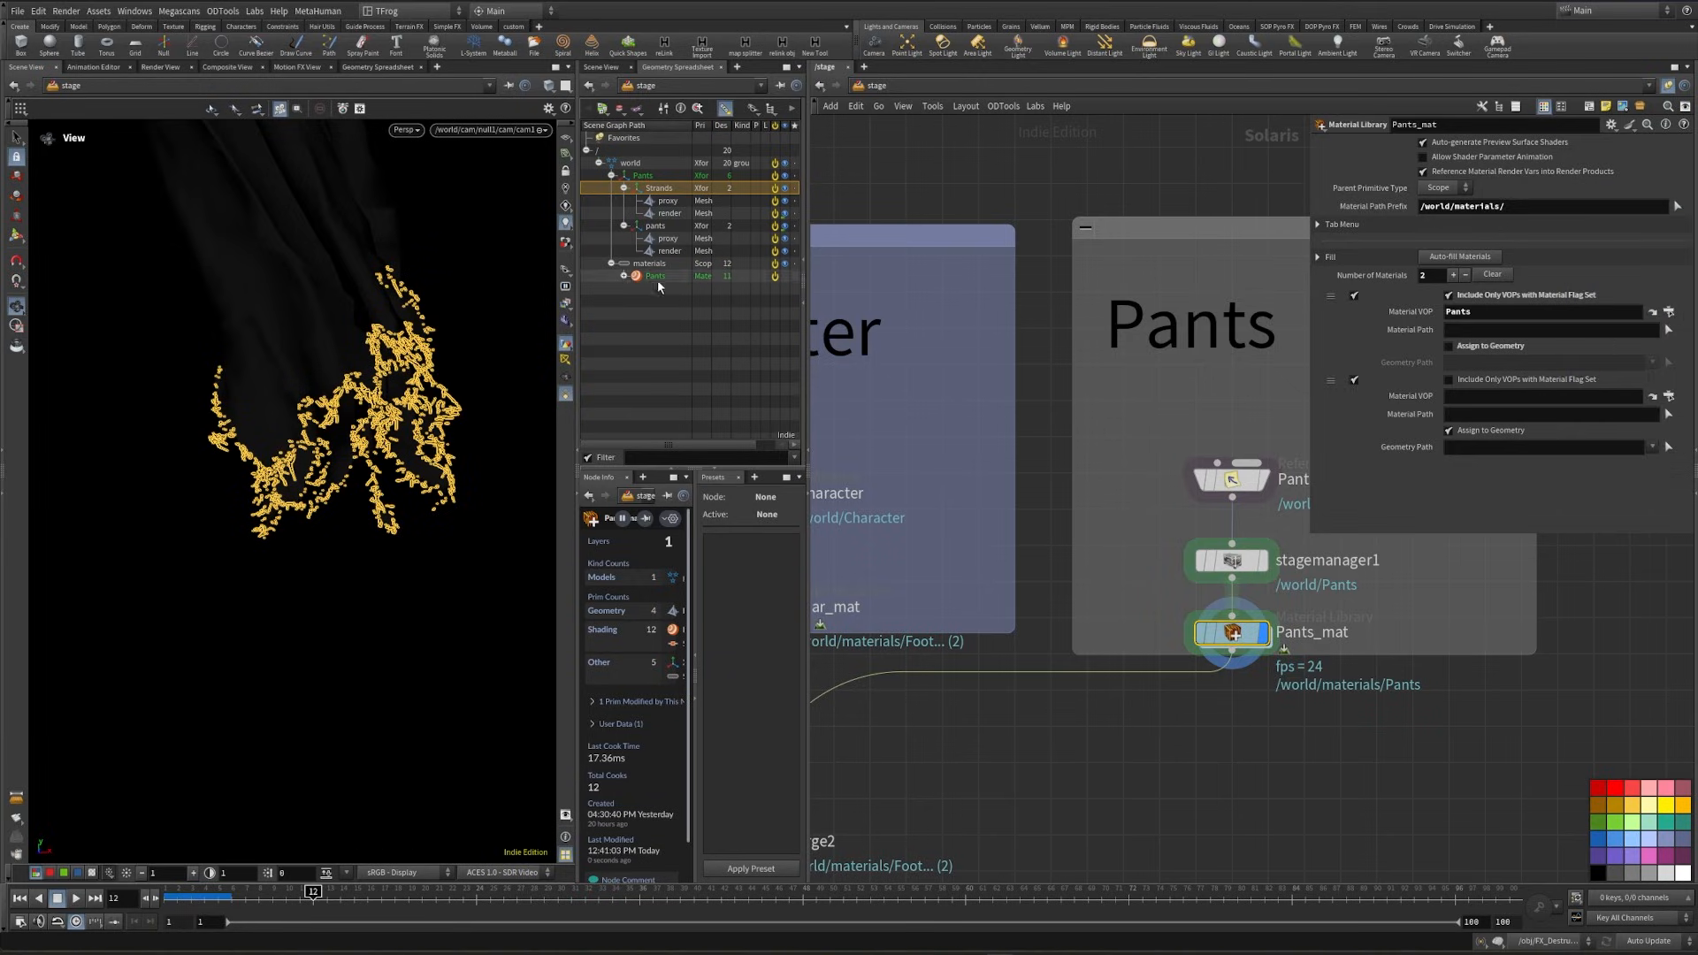
pyautogui.click(1448, 347)
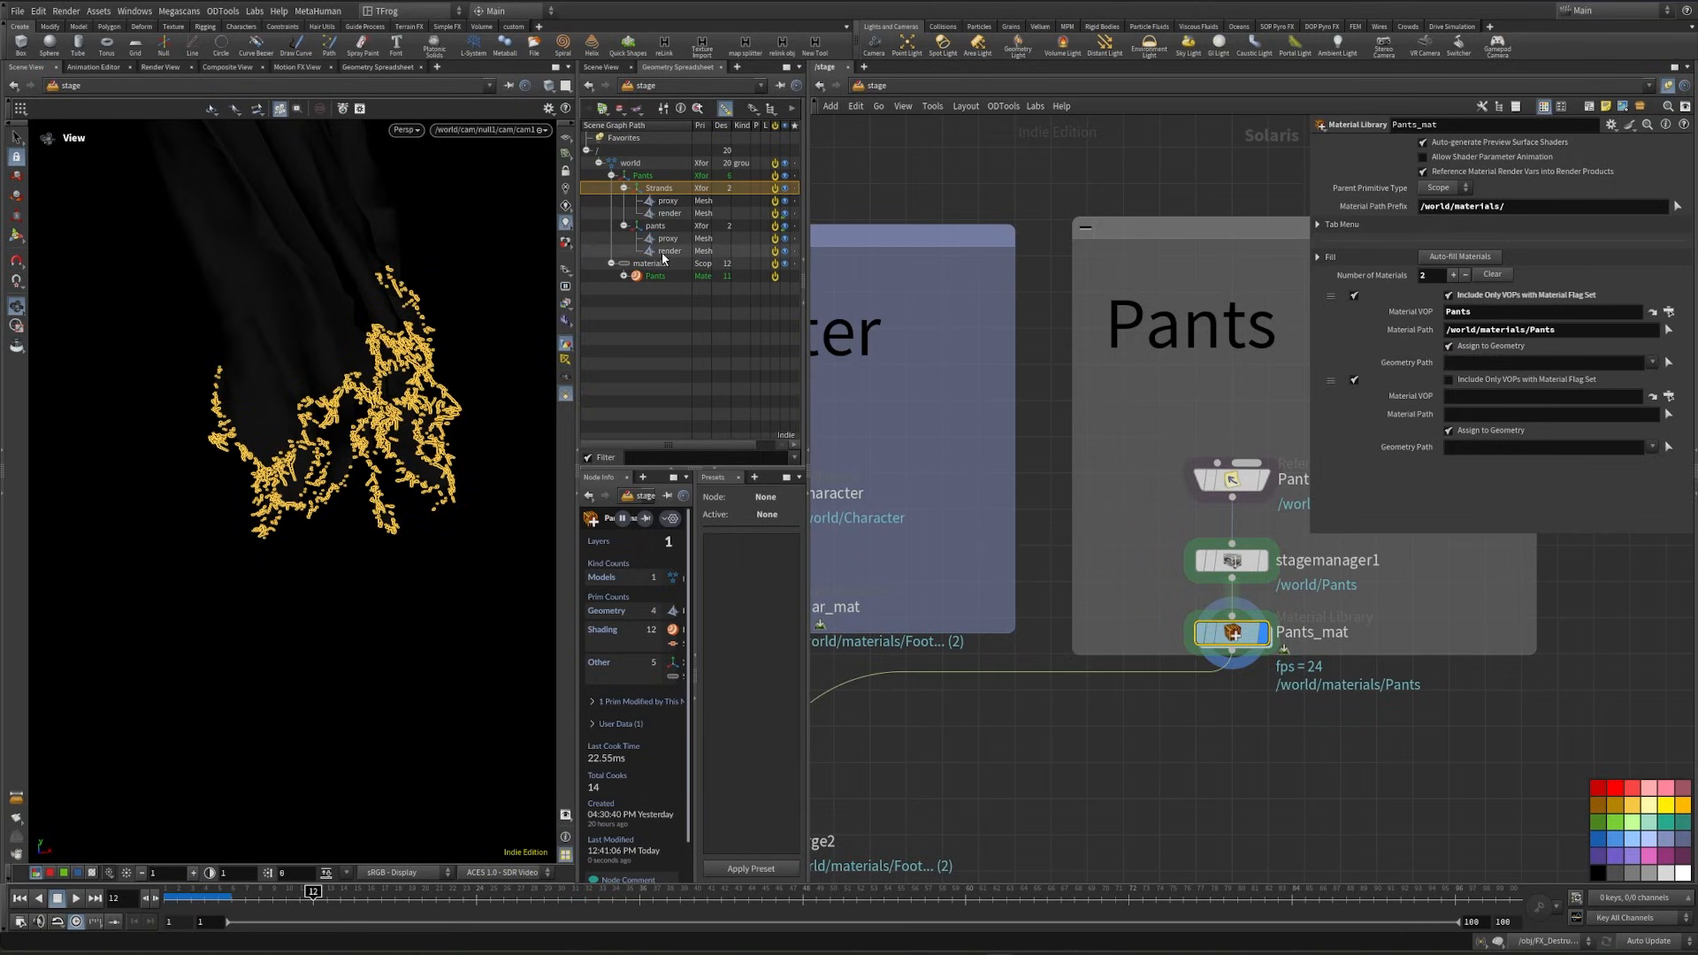
pyautogui.moveTo(1536, 380); pyautogui.dragTo(1463, 362)
# - Preview the pants with the Karma XPU renderer and hide the yellow selection outline in the viewport
pyautogui.click(409, 131)
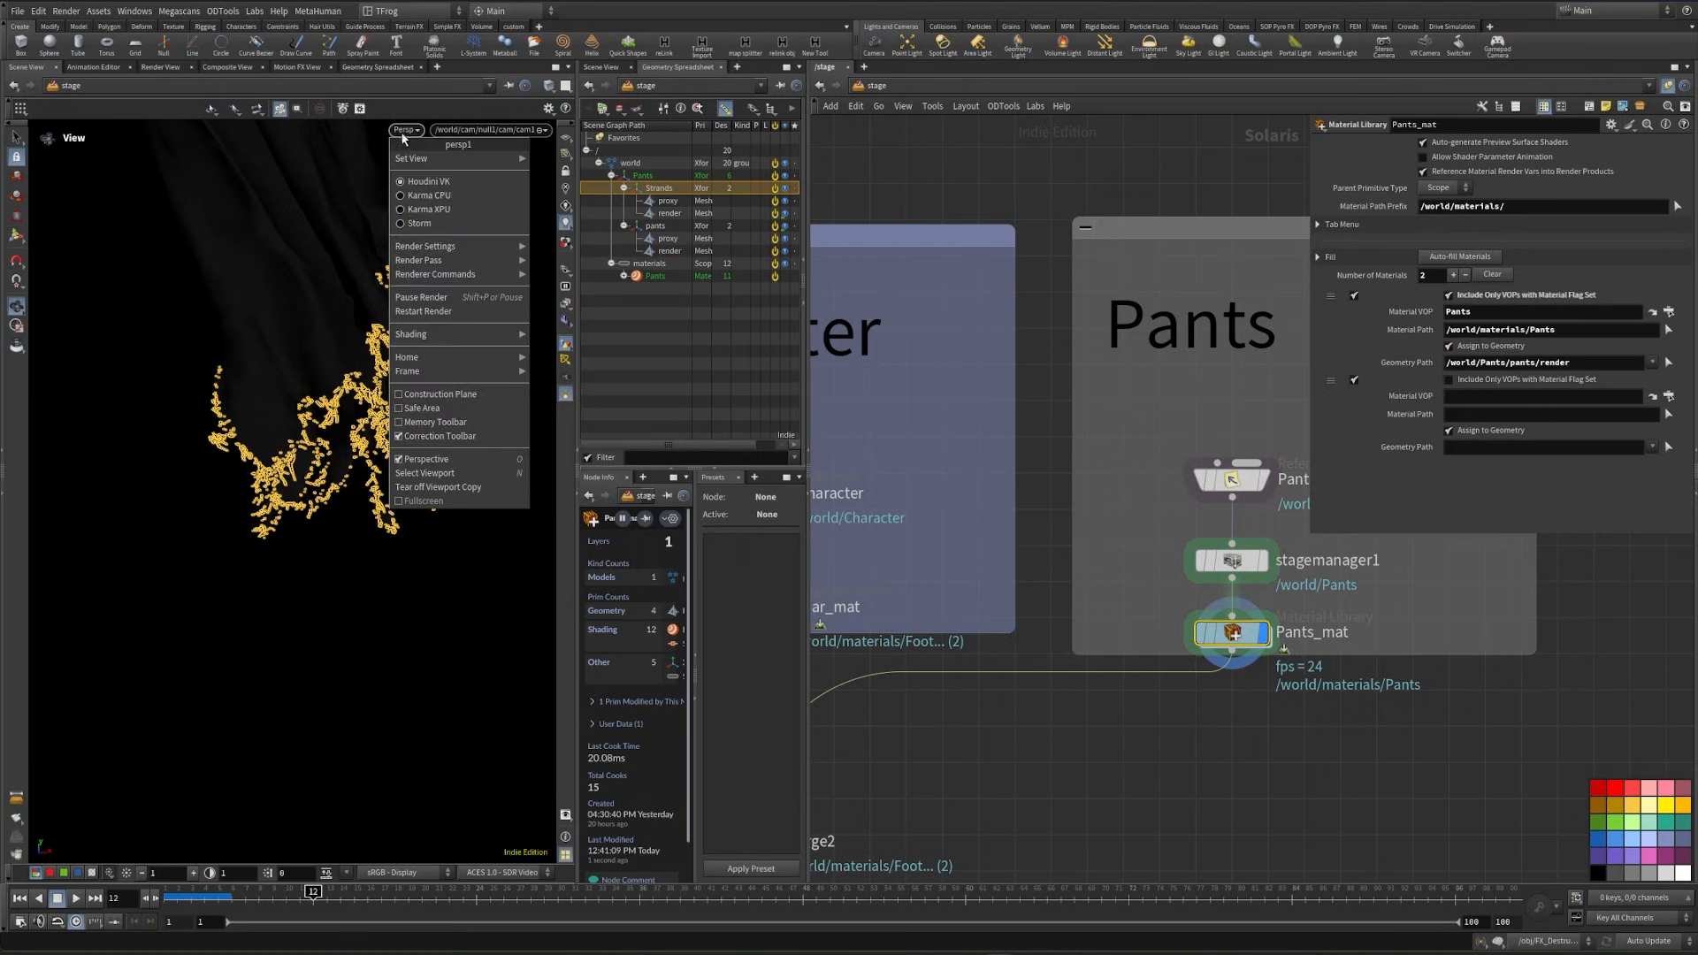
pyautogui.click(419, 210)
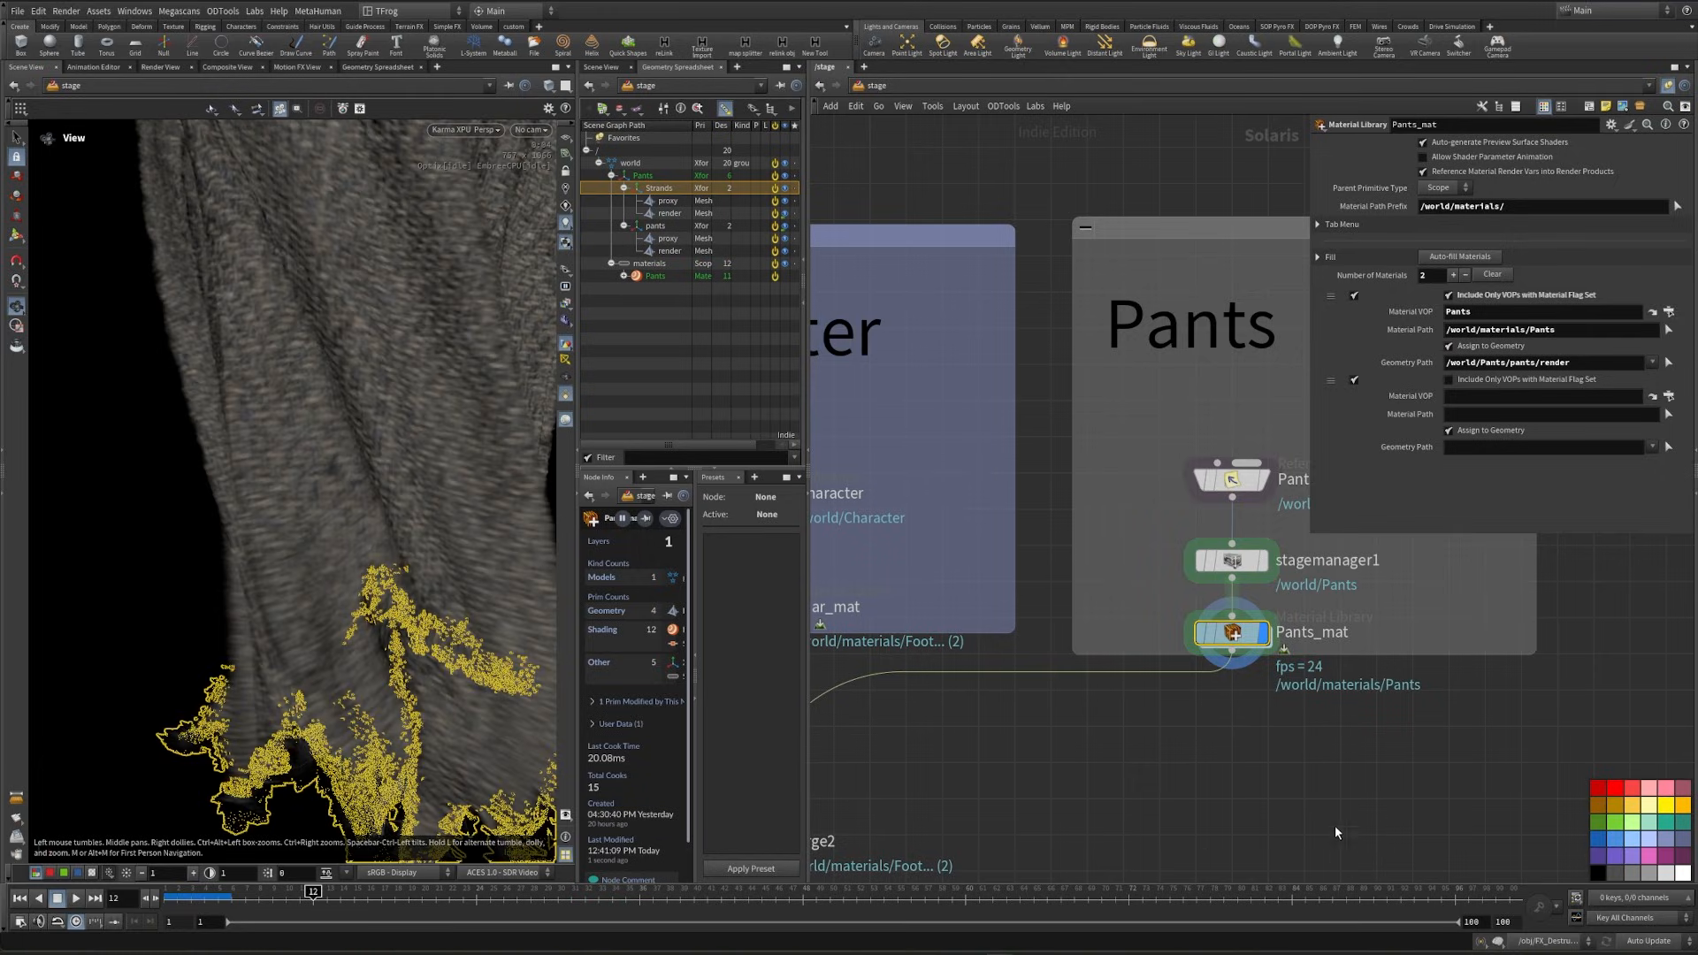
pyautogui.doubleClick(1238, 639)
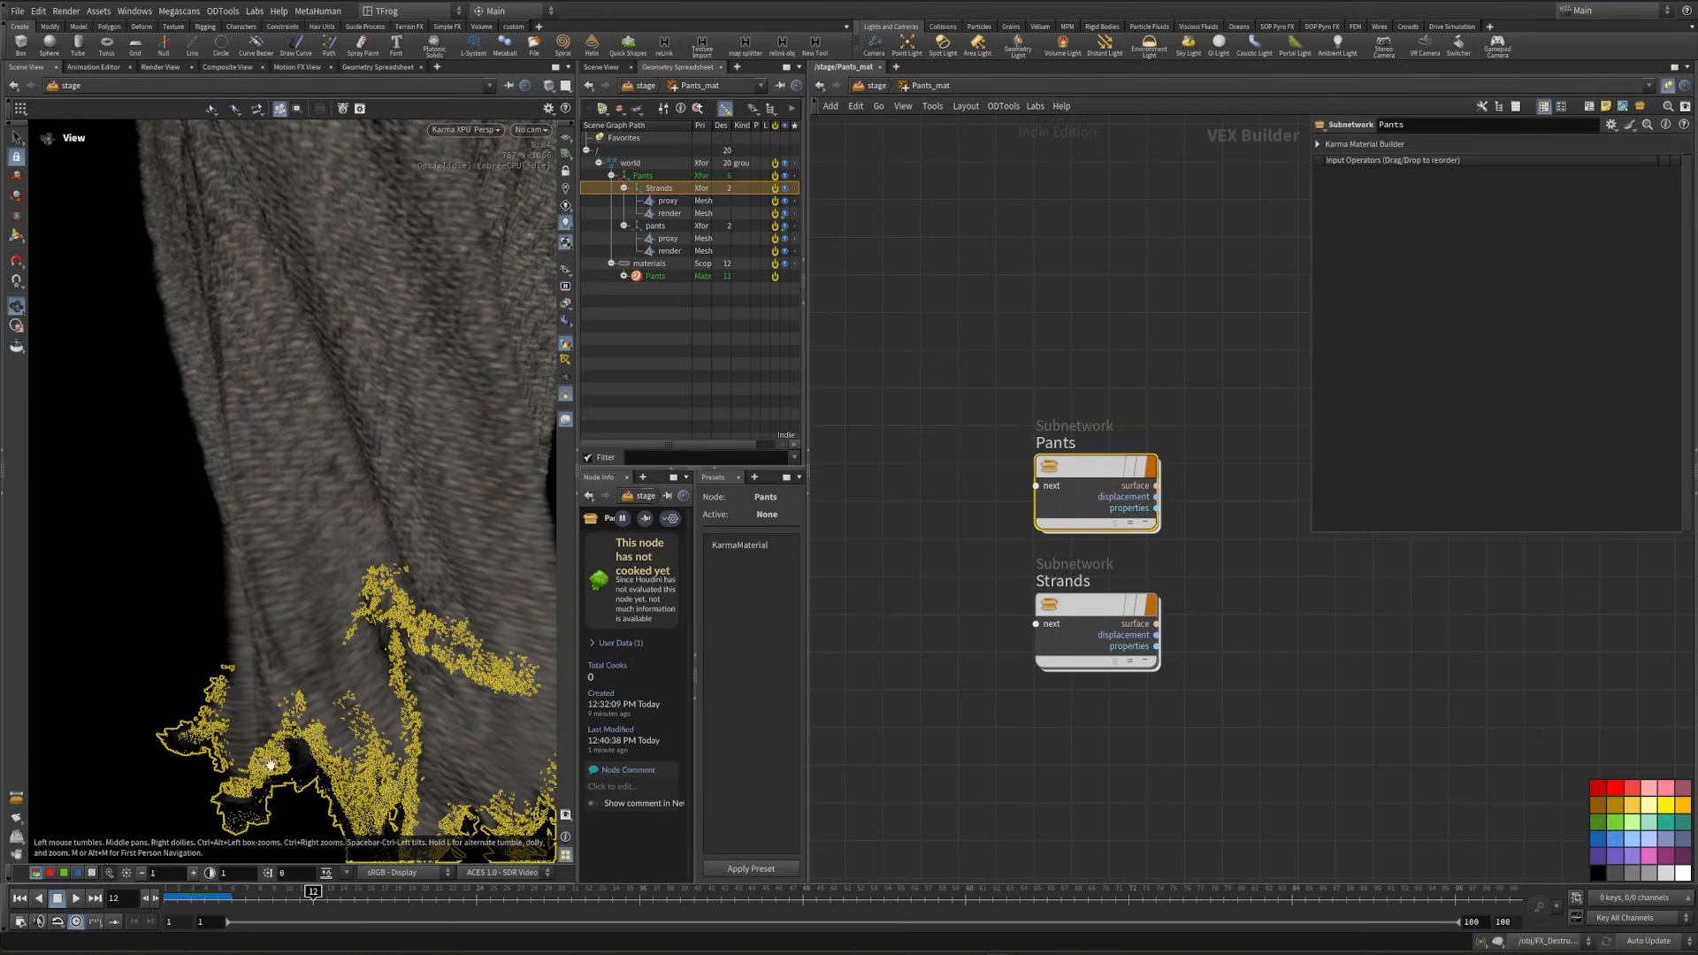
pyautogui.click(560, 397)
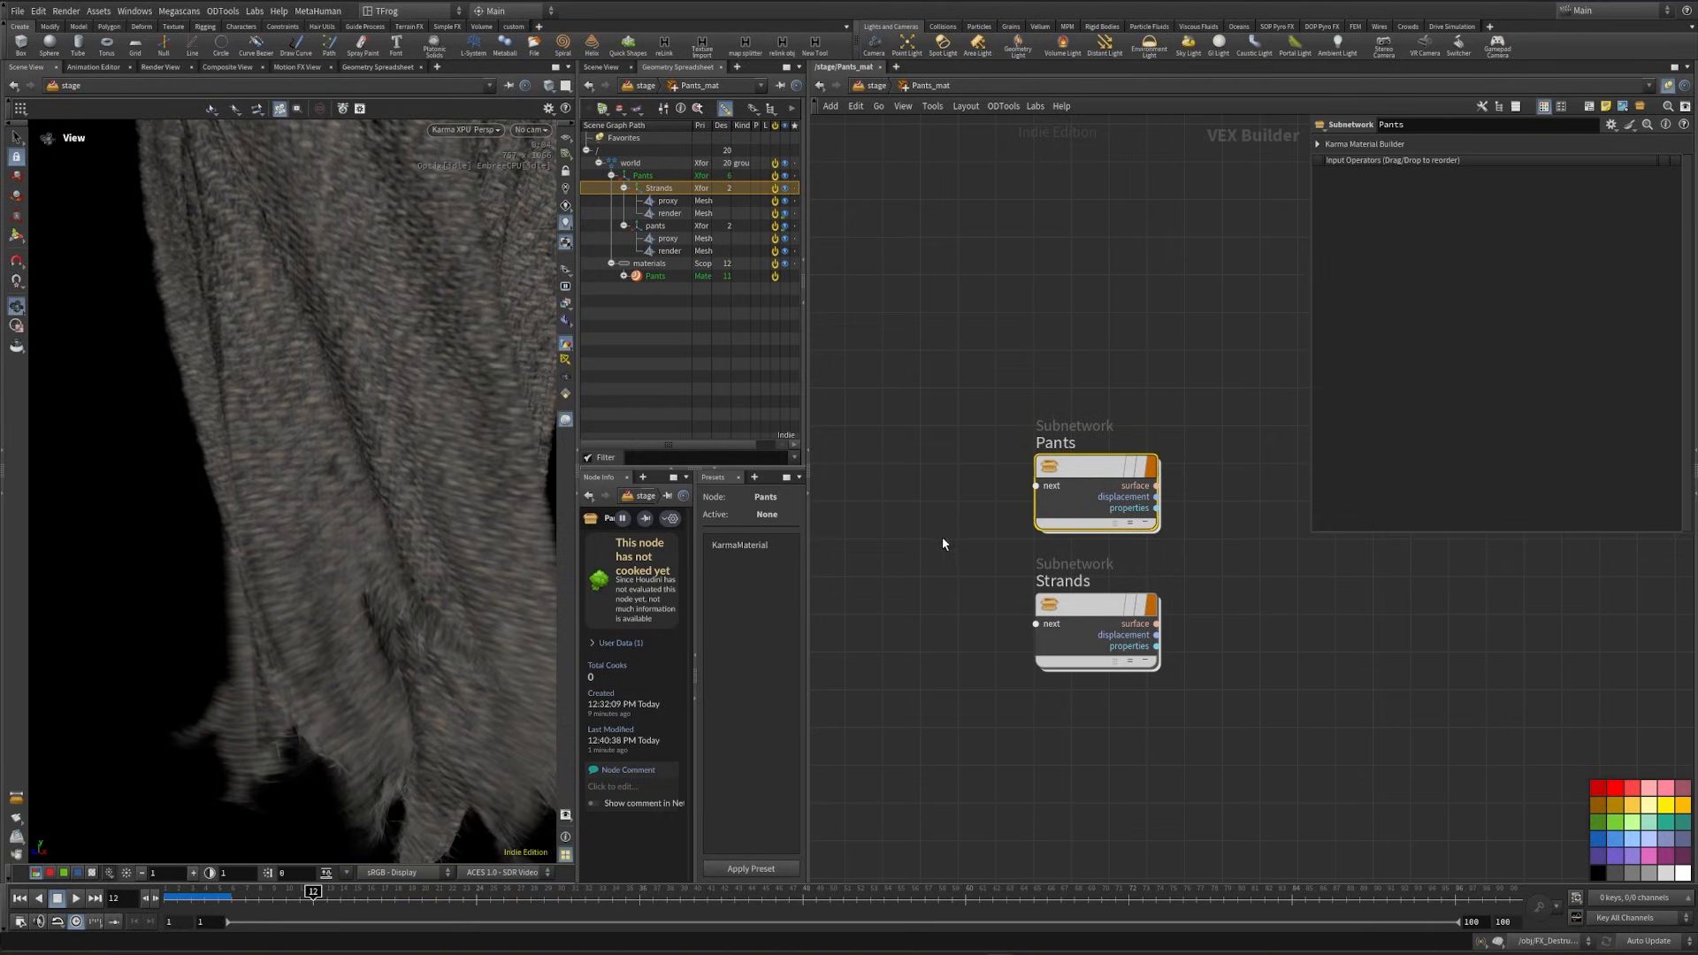
# - Connect the texture coordinate inputs of all four Pants image nodes to a new MtlX Multiply node
pyautogui.press('i')
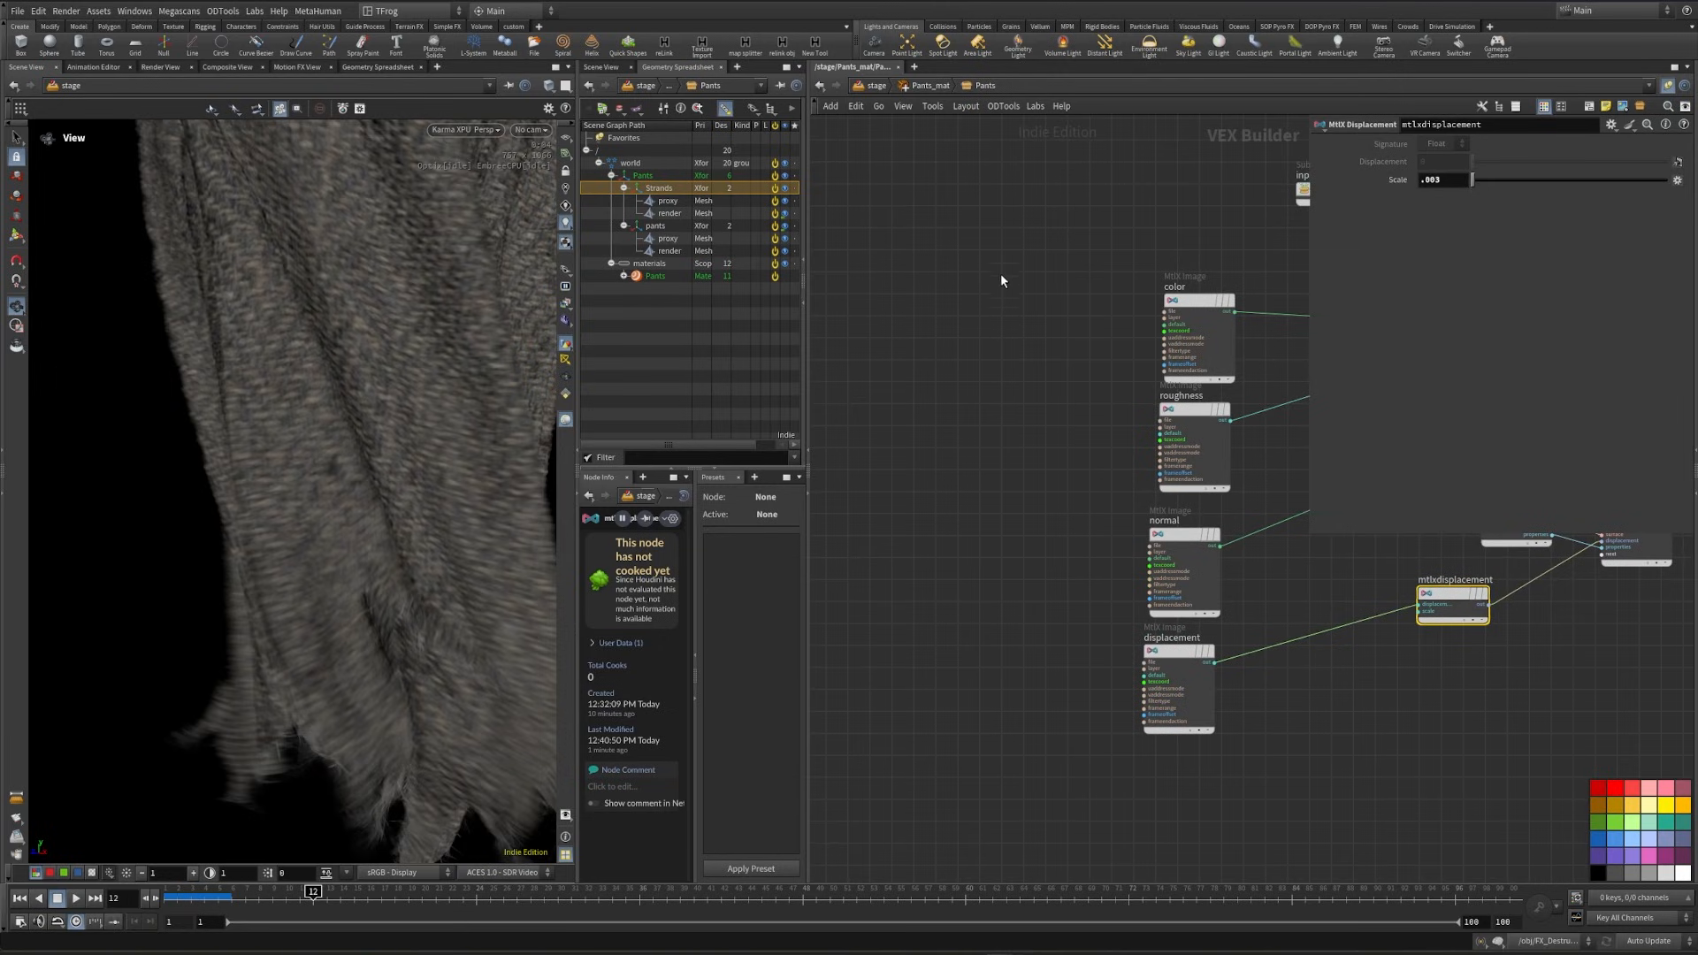
pyautogui.moveTo(999, 255); pyautogui.dragTo(1185, 769)
pyautogui.scroll(1, 1171, 334)
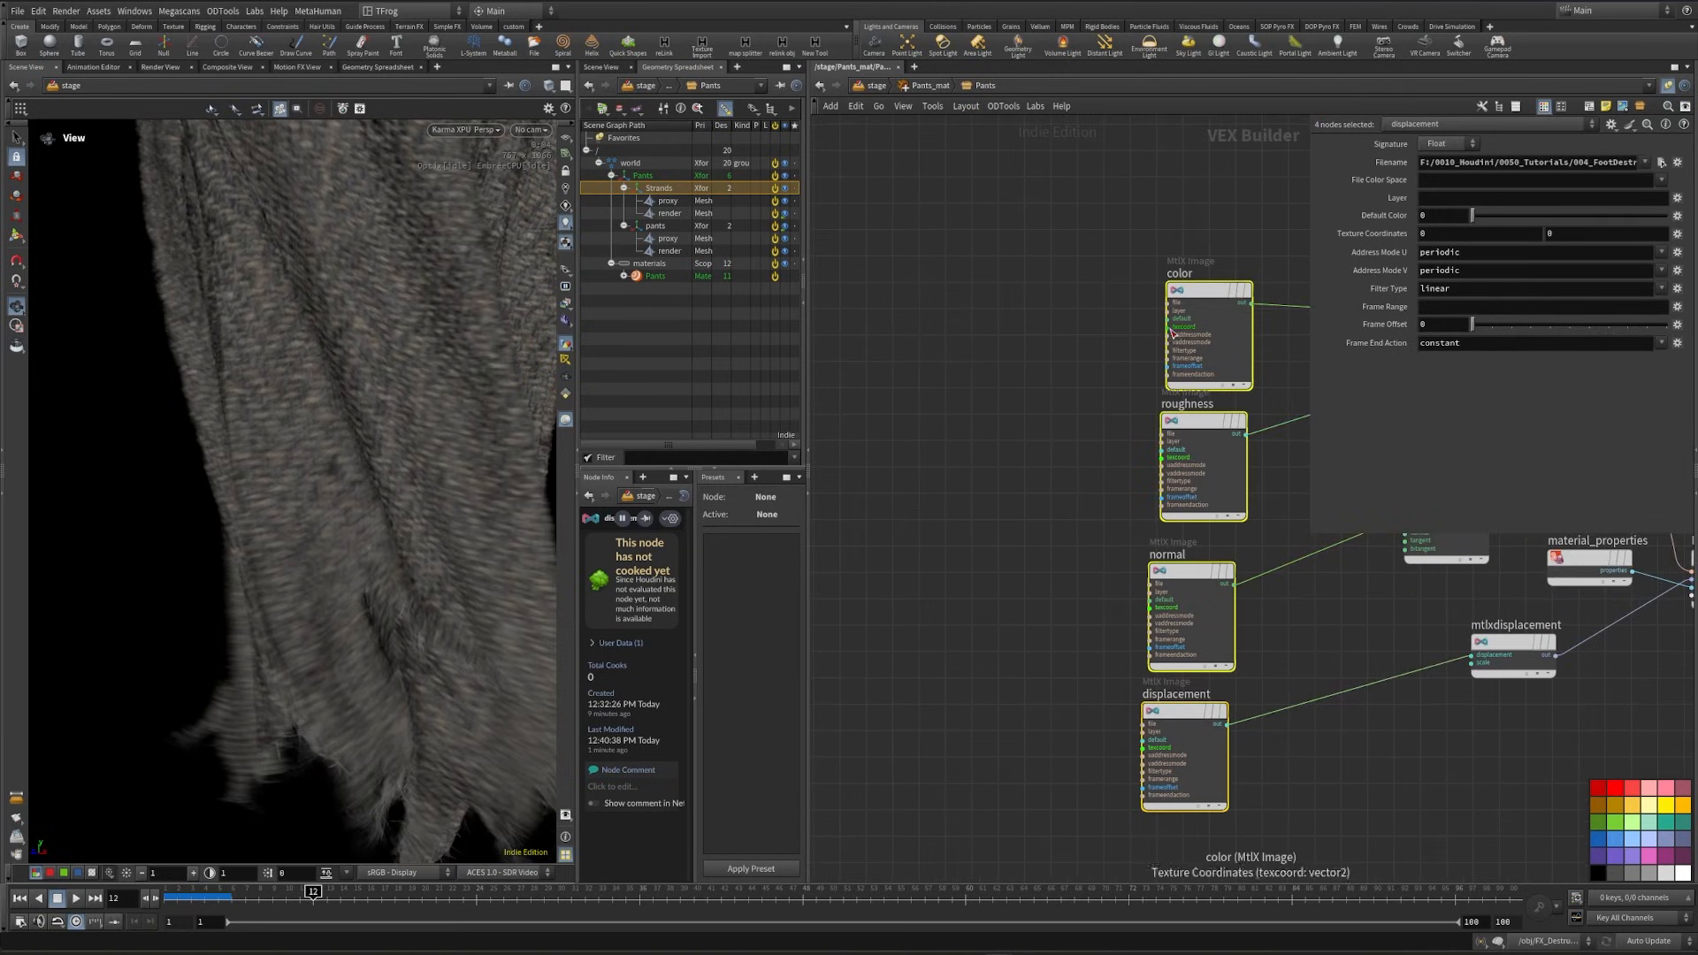
pyautogui.moveTo(1169, 329); pyautogui.dragTo(842, 511)
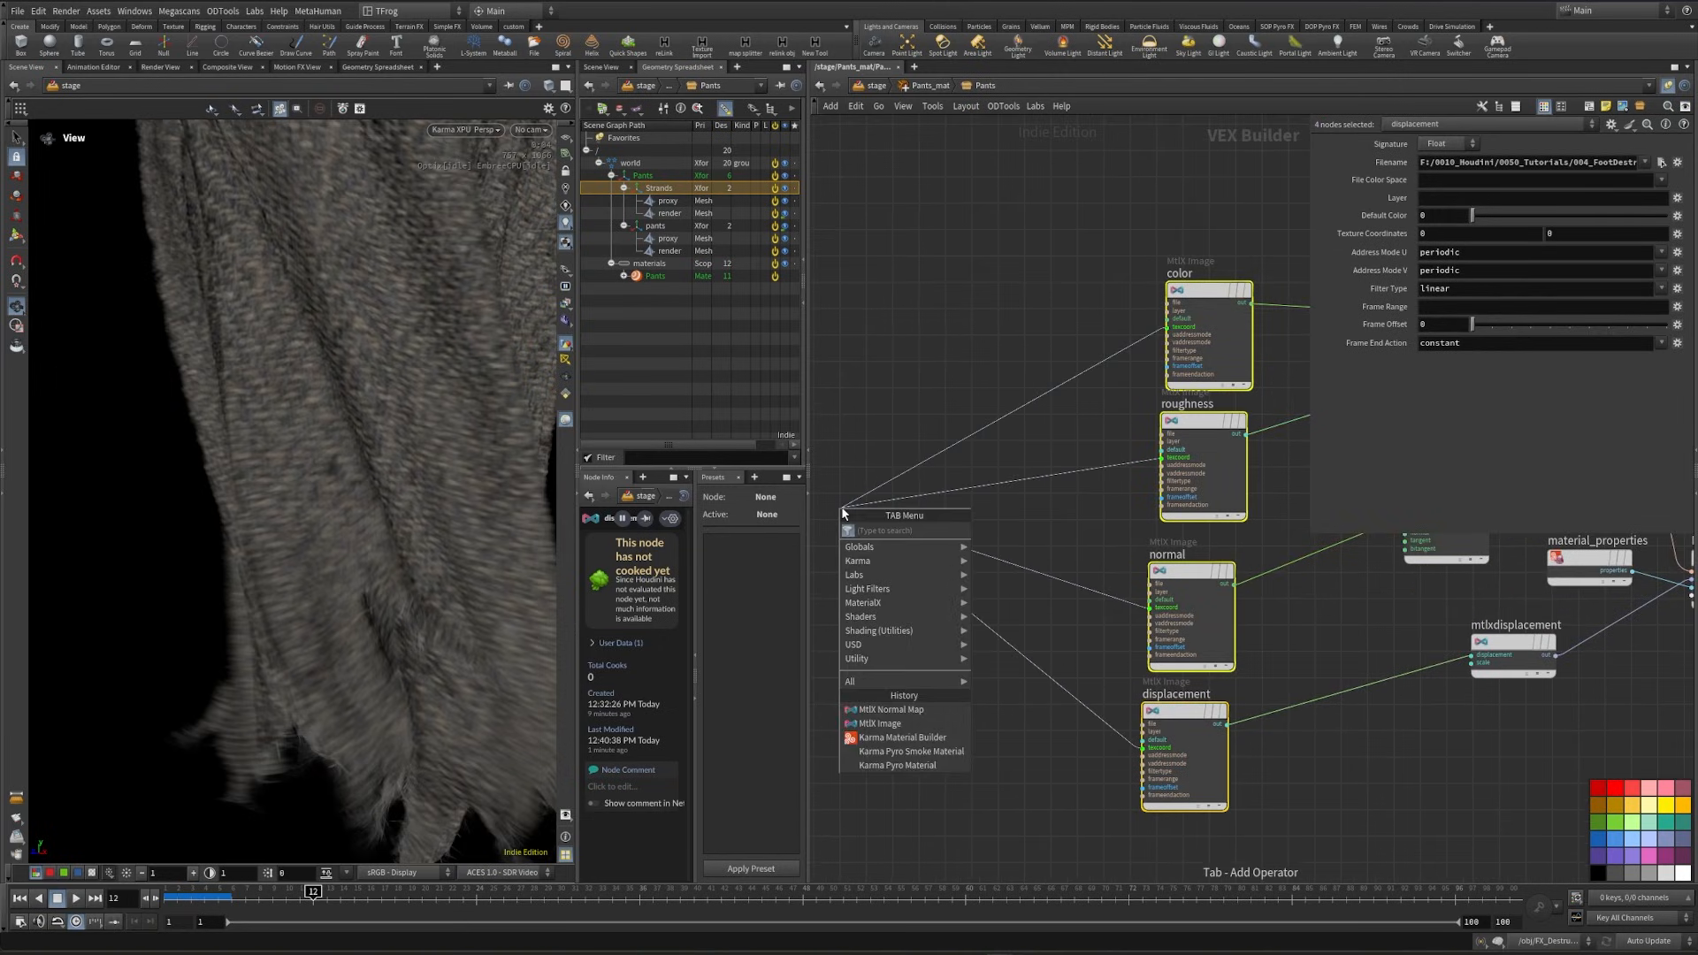
pyautogui.write('mult')
pyautogui.press('Return')
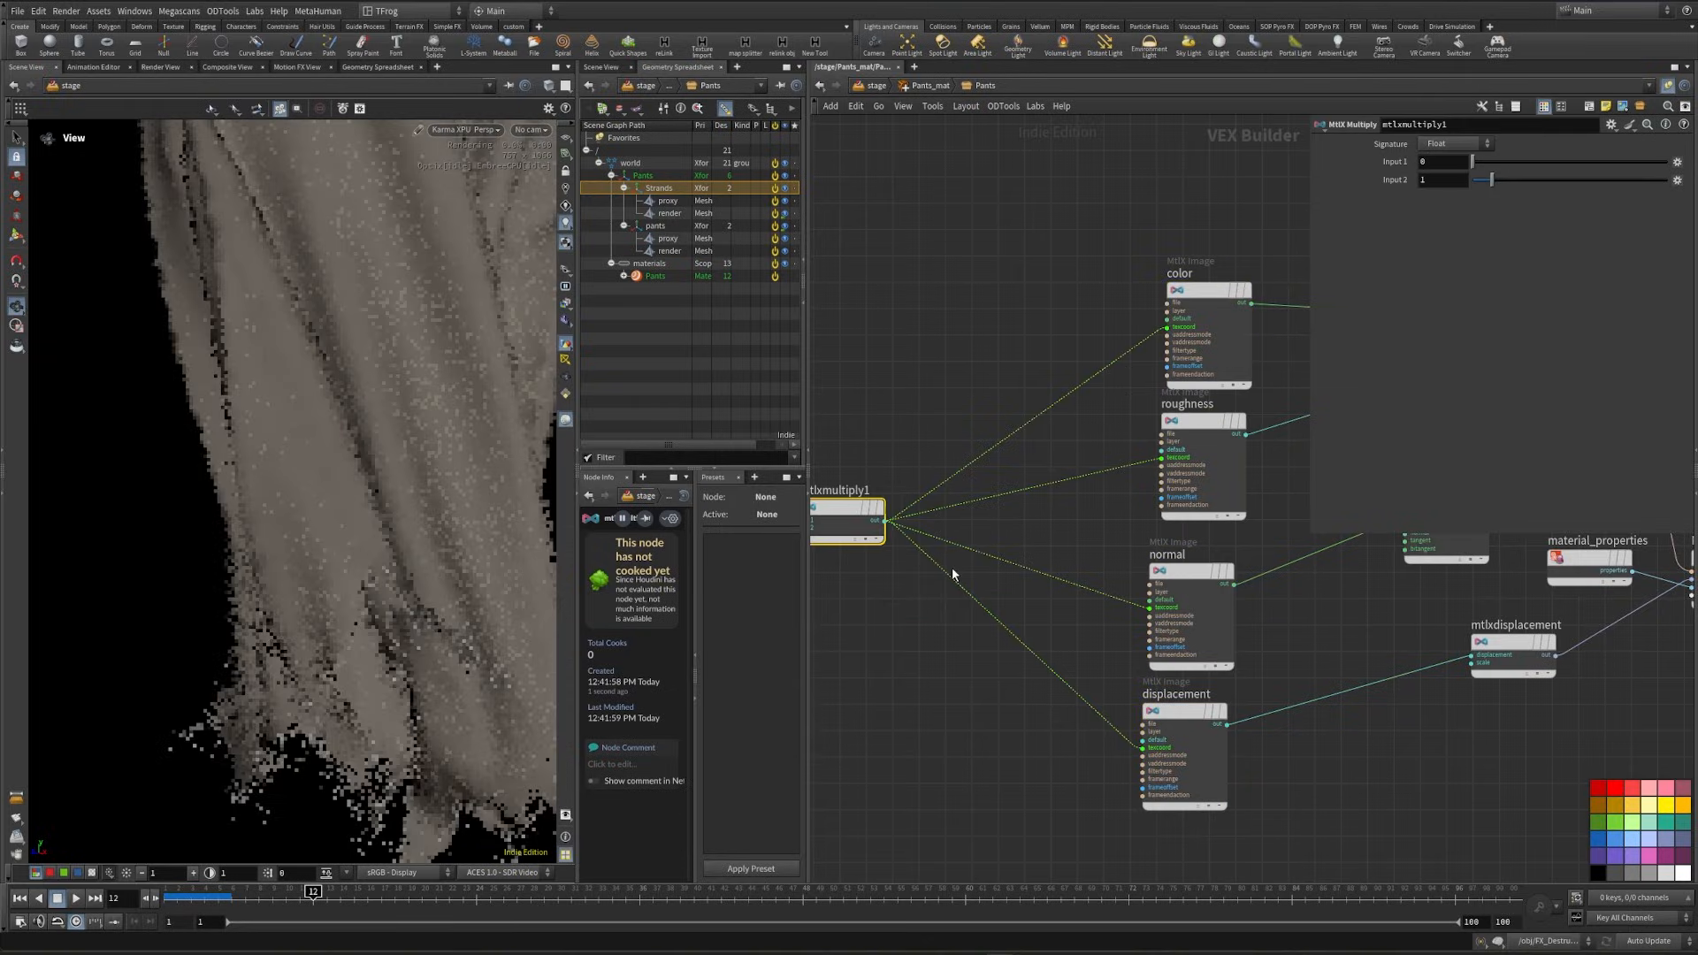
# - Add an MtlX Texture Coordinates node and wire it into the first input of the multiply node
pyautogui.moveTo(982, 402); pyautogui.dragTo(1322, 391, button='middle')
pyautogui.click(1140, 509)
pyautogui.press('Tab')
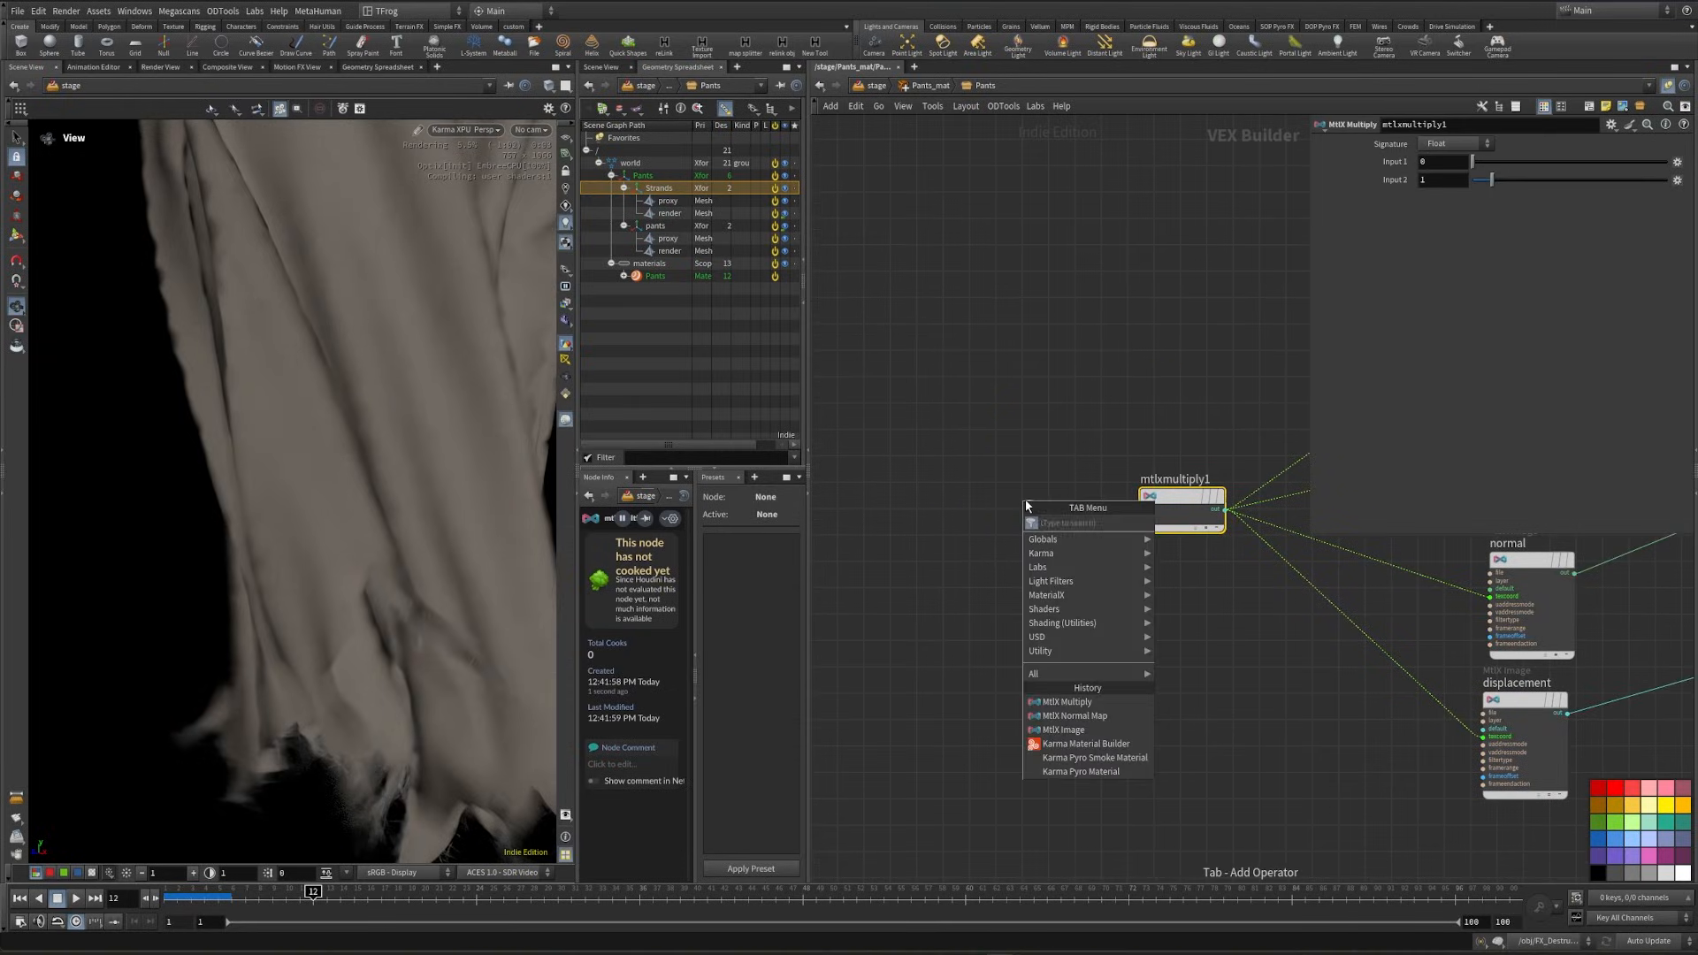
pyautogui.moveTo(1040, 552)
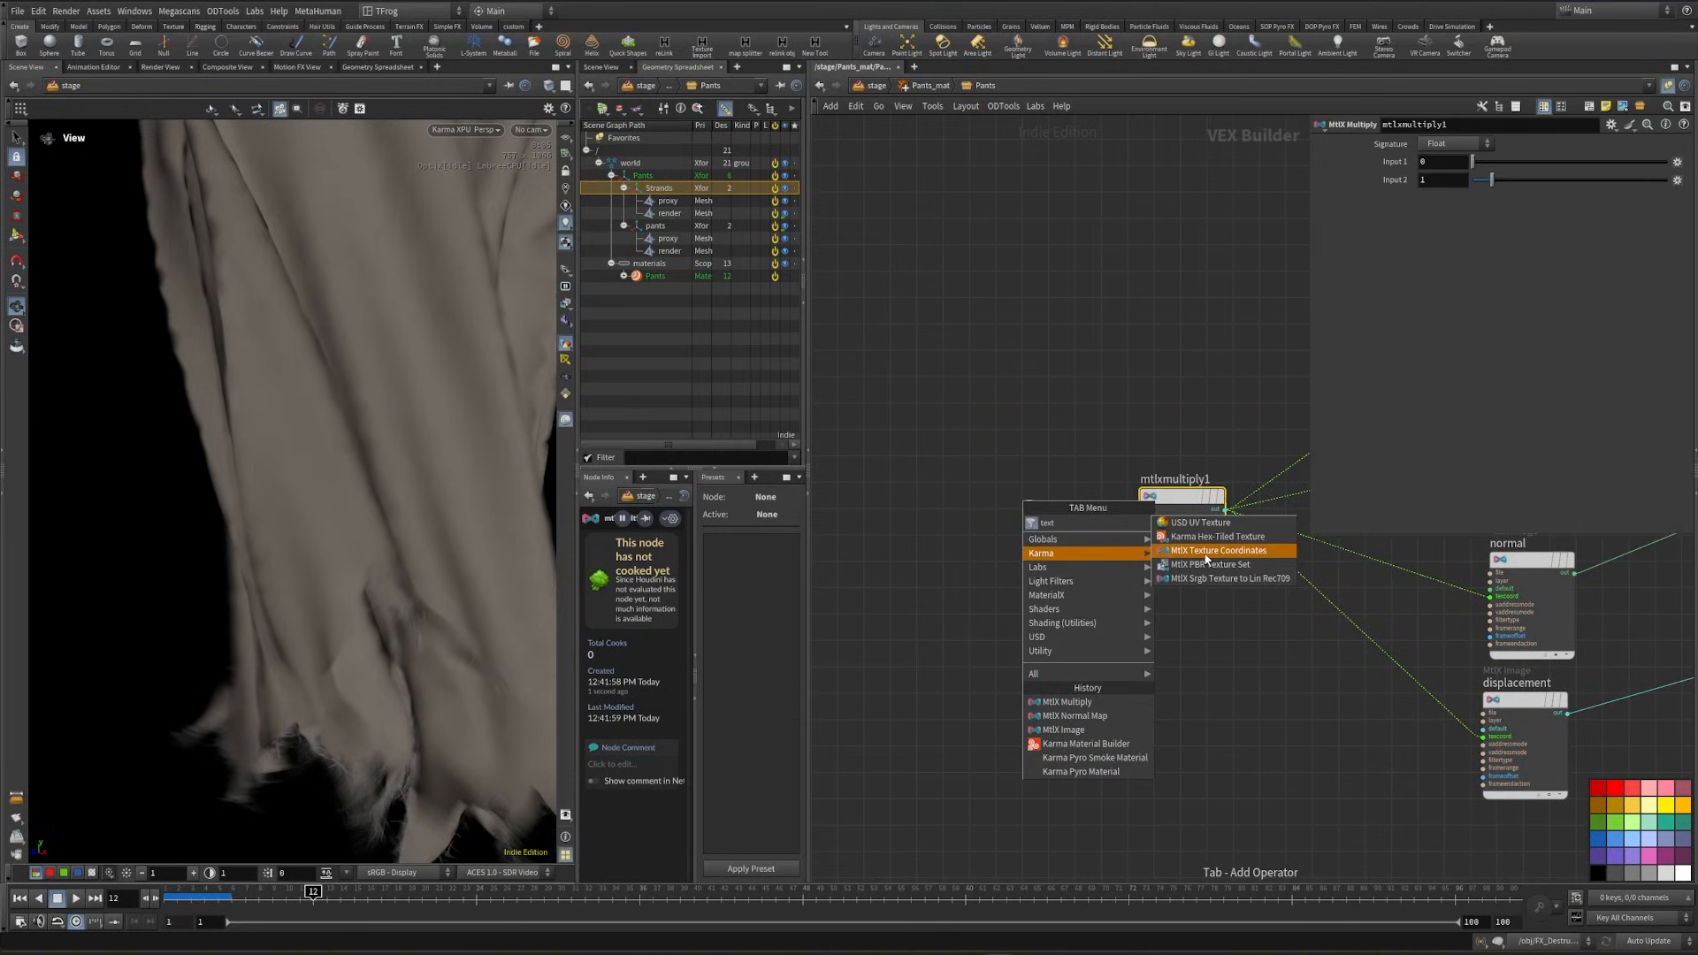
pyautogui.click(1206, 551)
pyautogui.click(975, 482)
# - Add an MtlX Constant with value 5 to the second input of the multiply node to tile the textures
pyautogui.click(1141, 517)
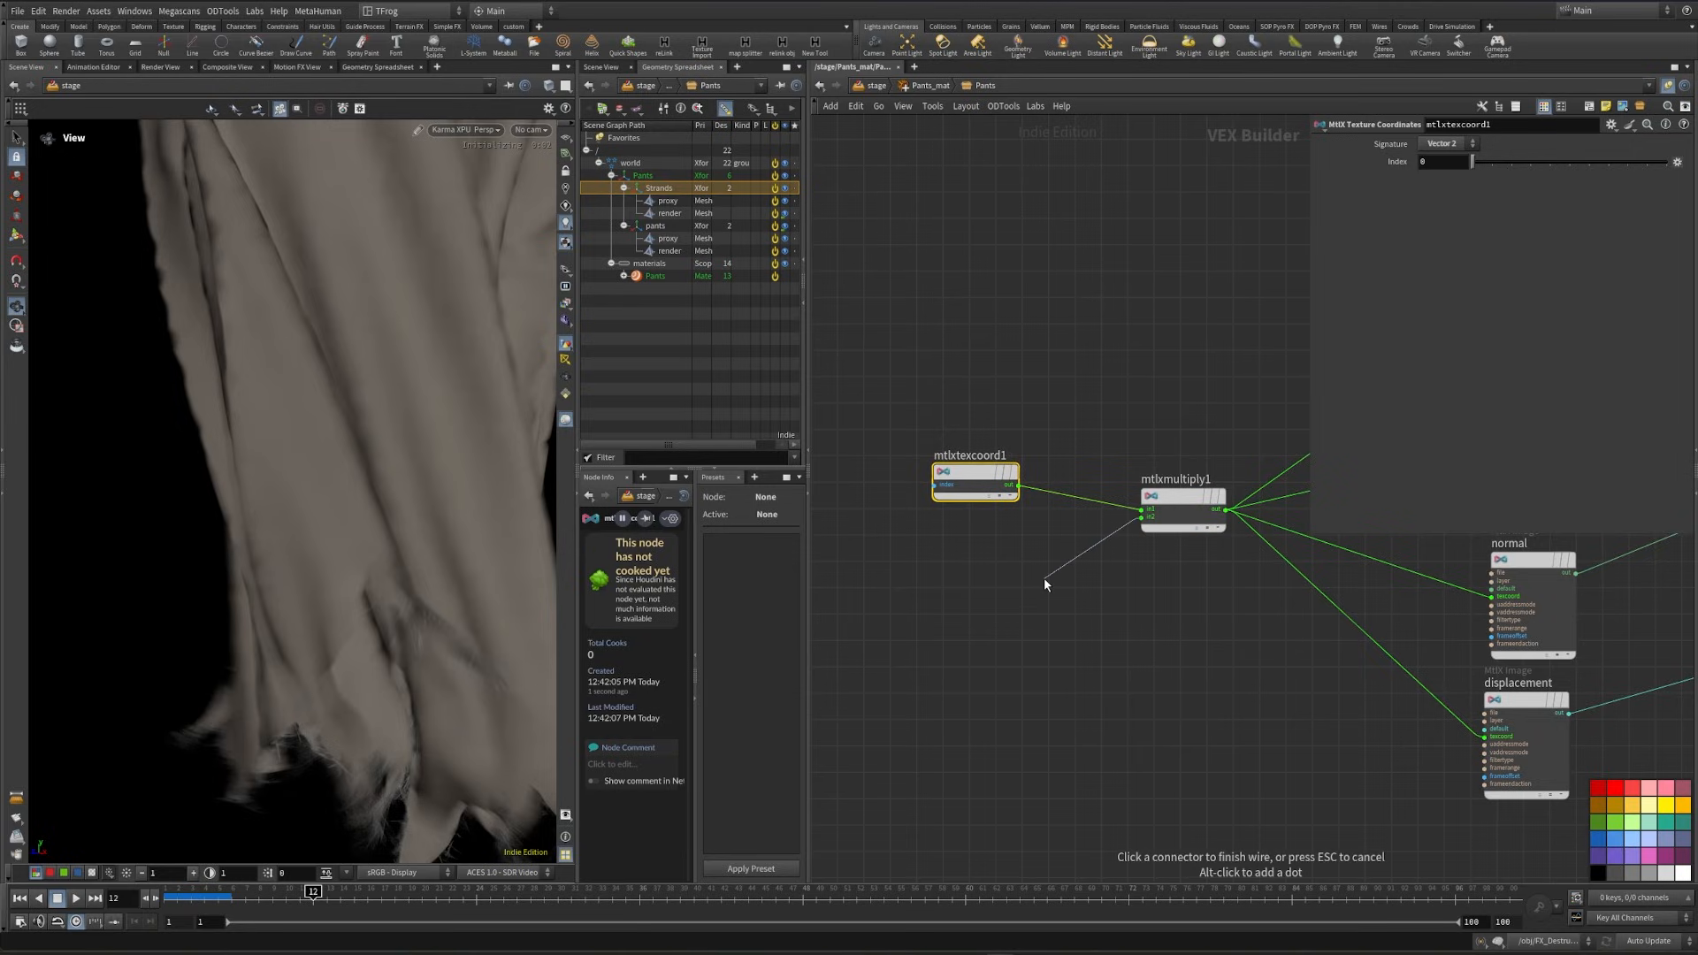
pyautogui.press('Tab')
pyautogui.write('cons')
pyautogui.press('Down')
pyautogui.press('Down')
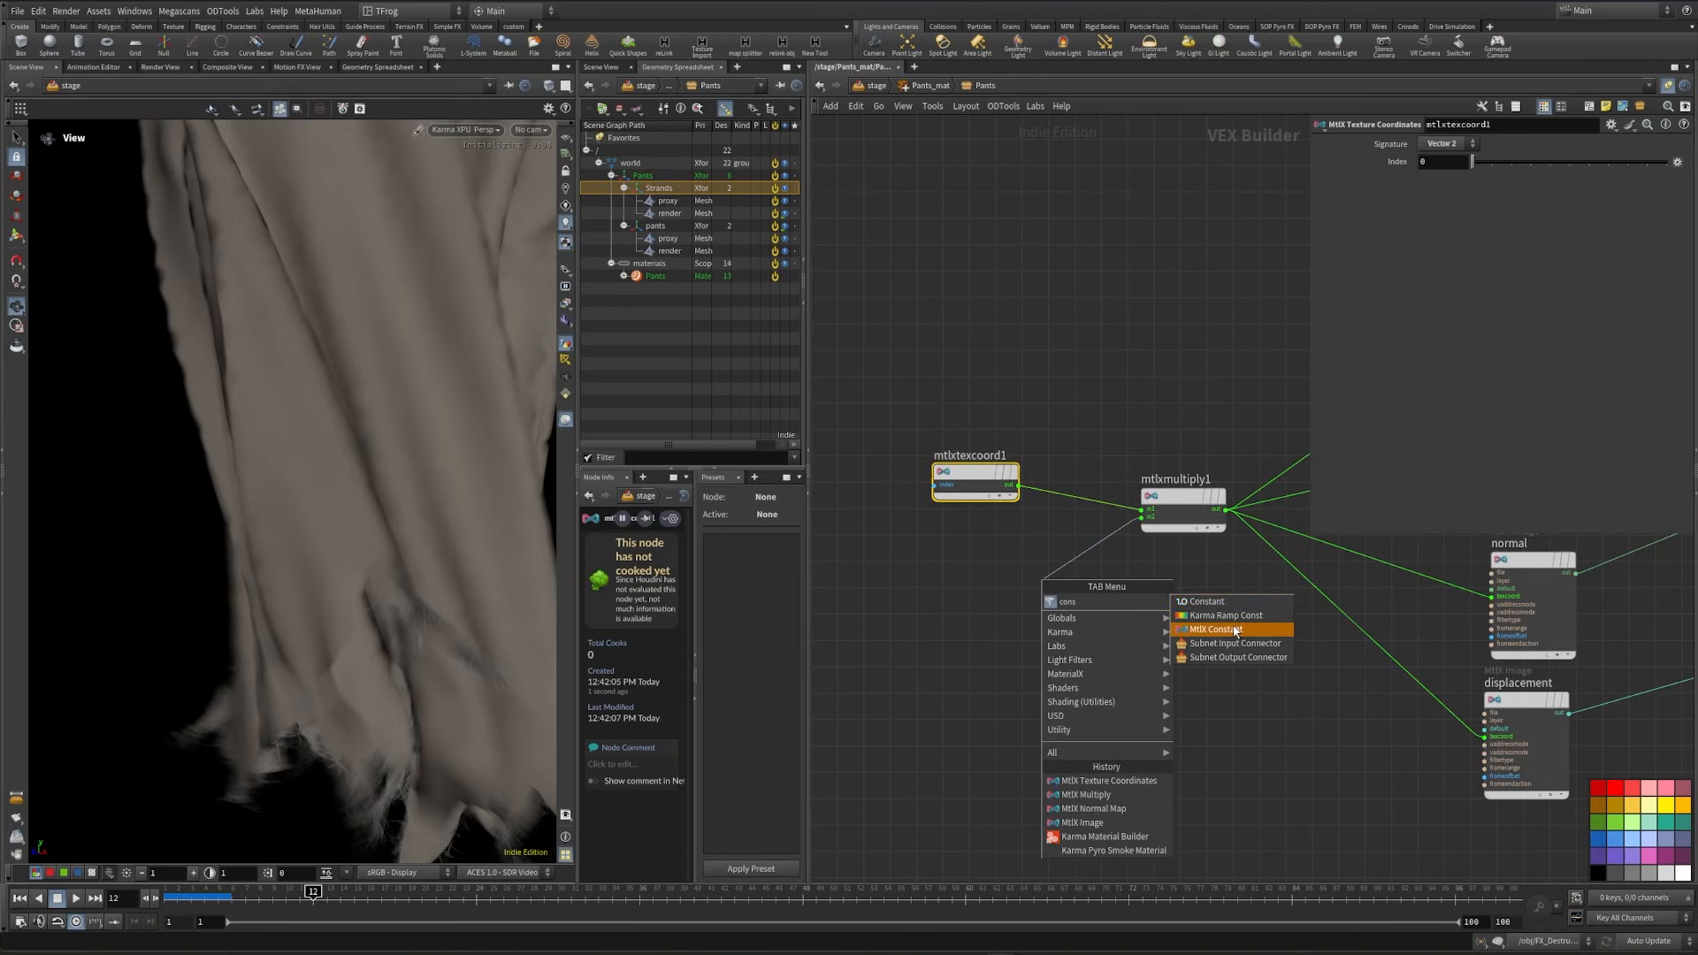
pyautogui.press('Return')
pyautogui.click(1043, 585)
pyautogui.write('5')
pyautogui.press('Return')
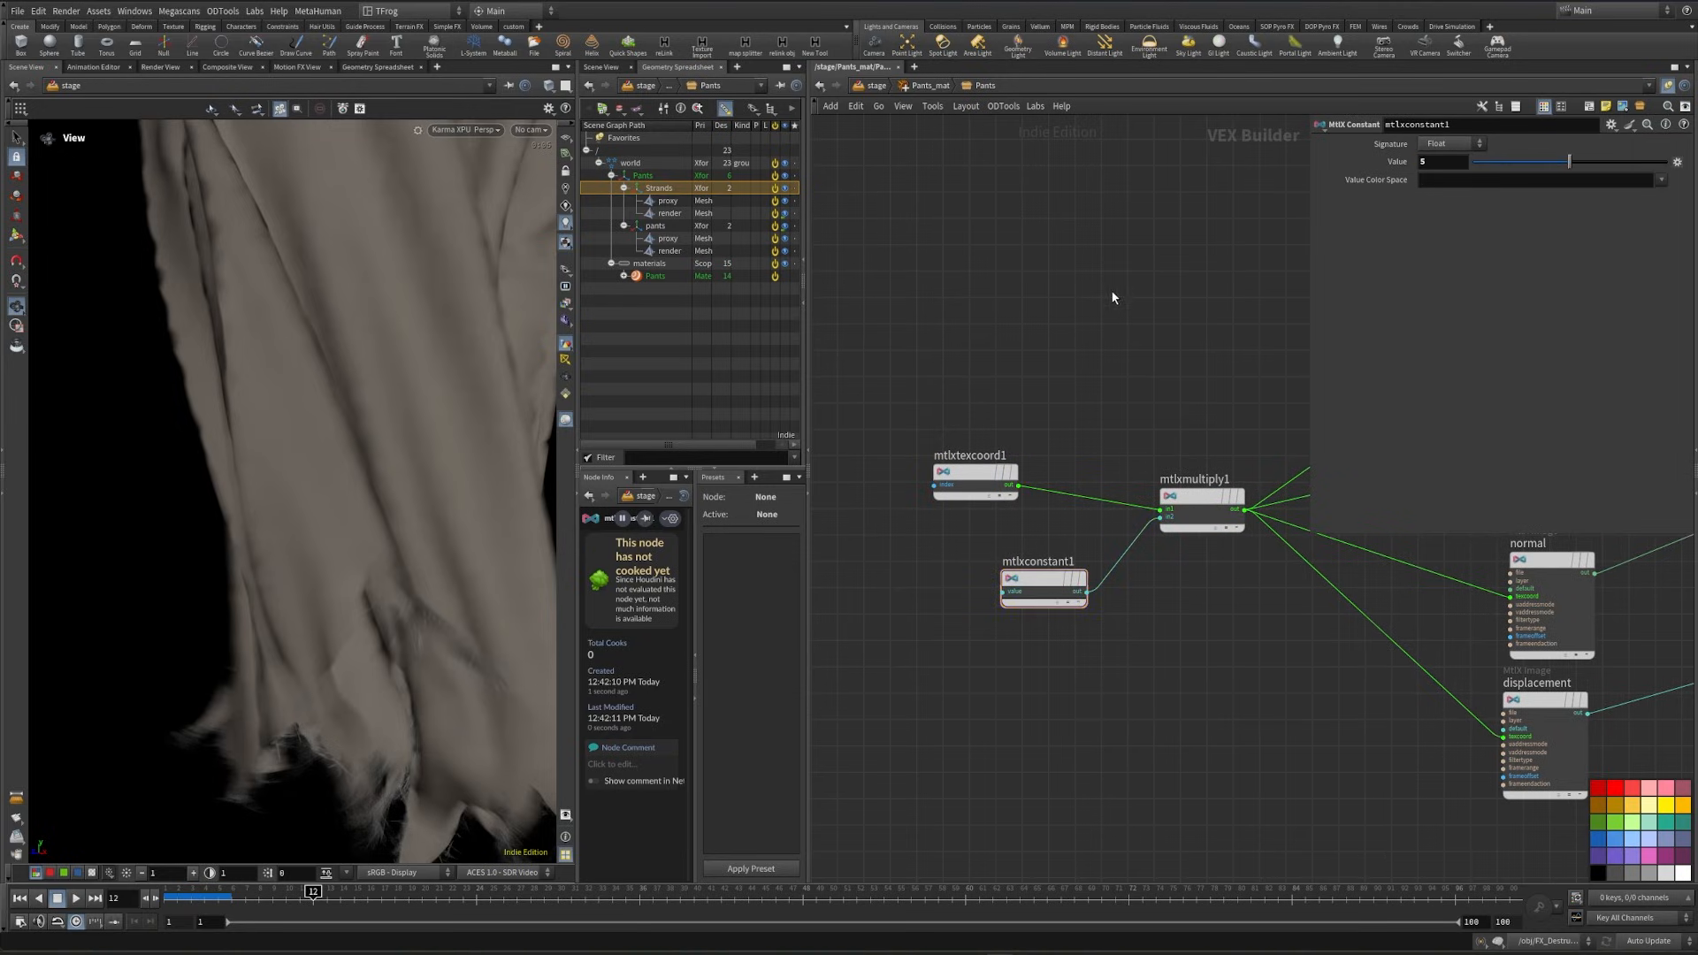
# - Save the scene and preview the tiled denim on the pants with the Karma XPU renderer
pyautogui.hotkey('ctrl', 's')
pyautogui.click(485, 130)
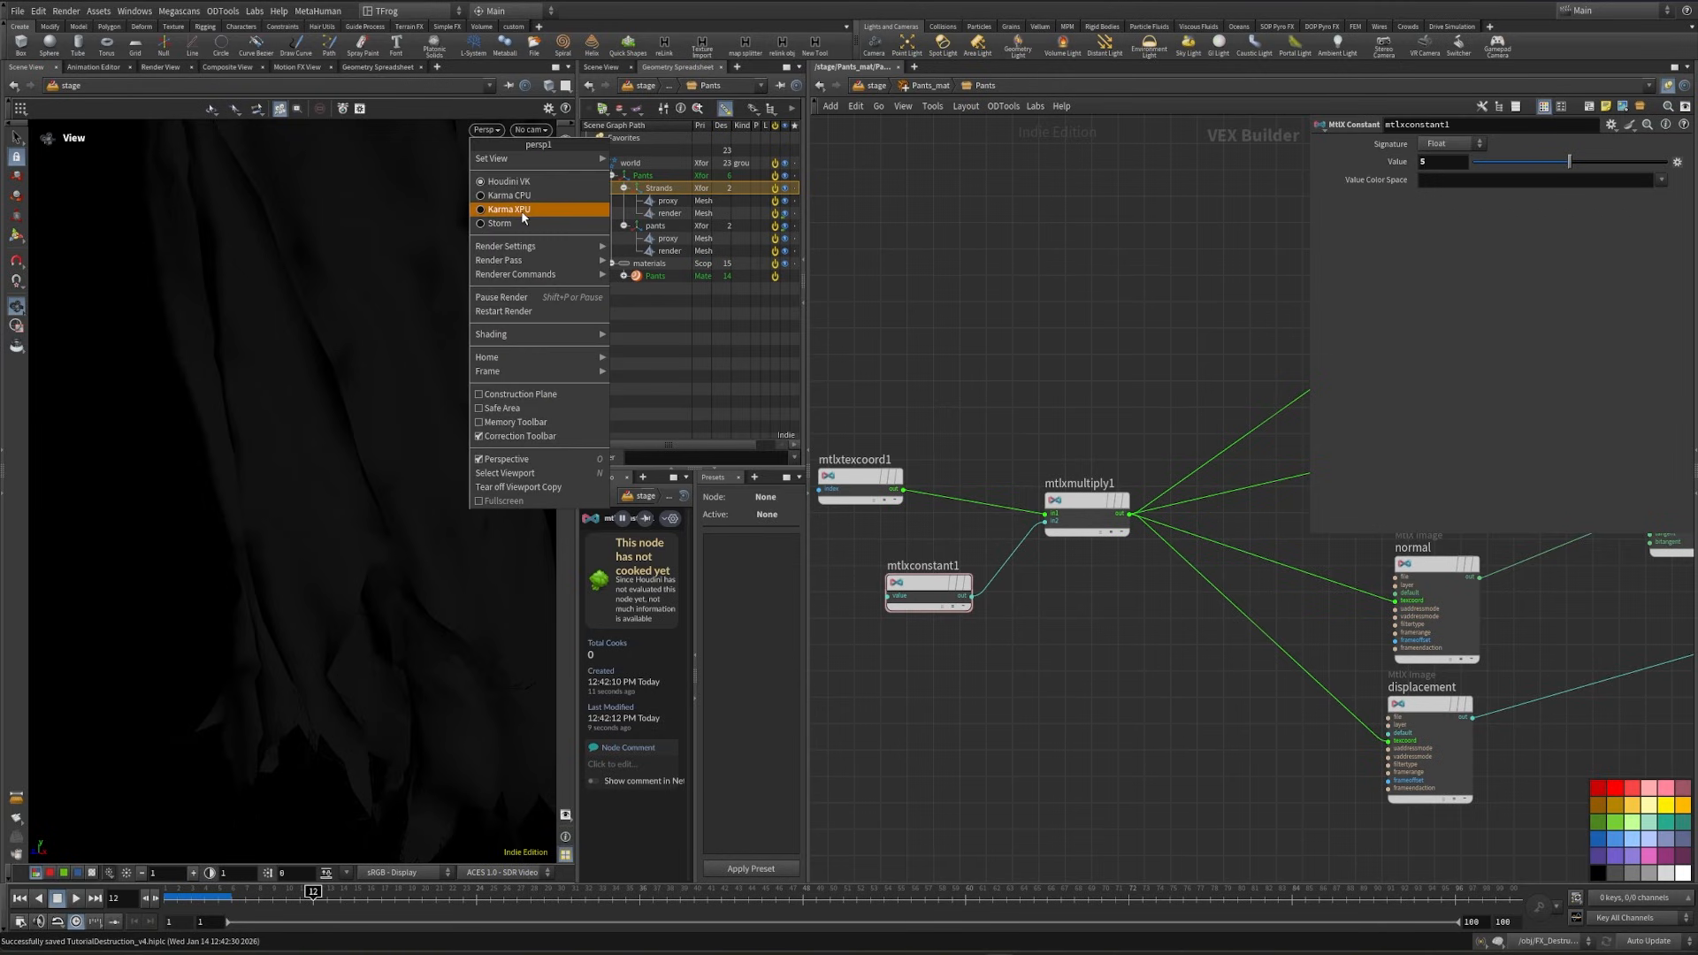
pyautogui.click(521, 211)
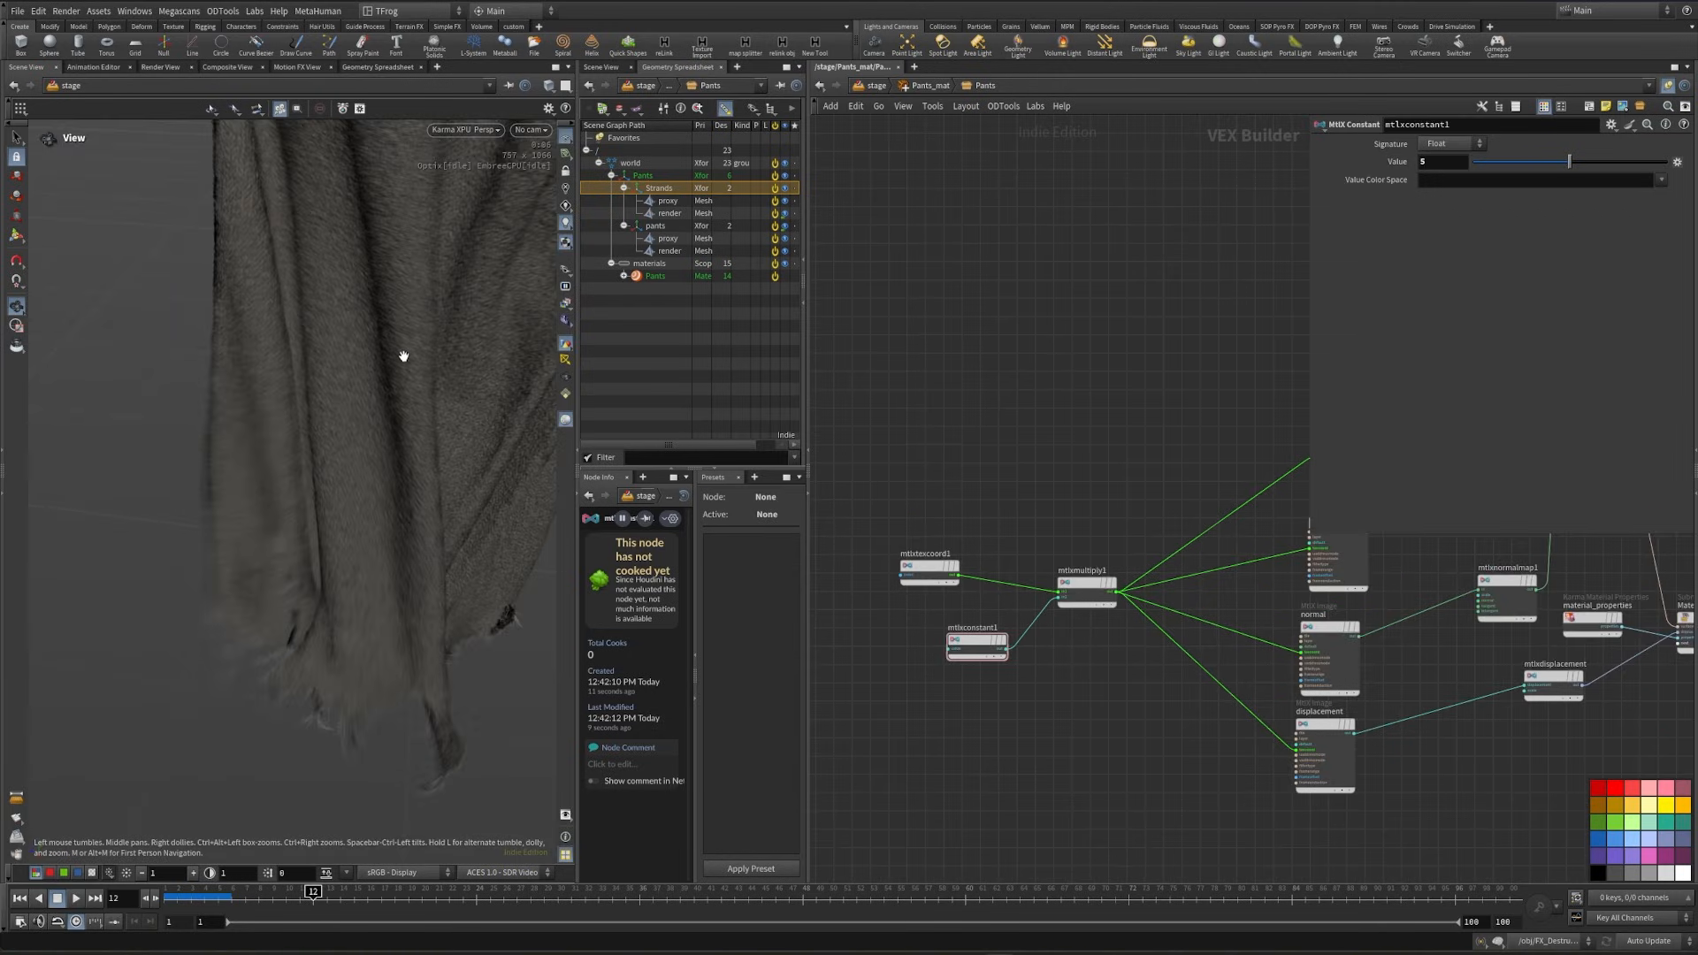
pyautogui.press('h')
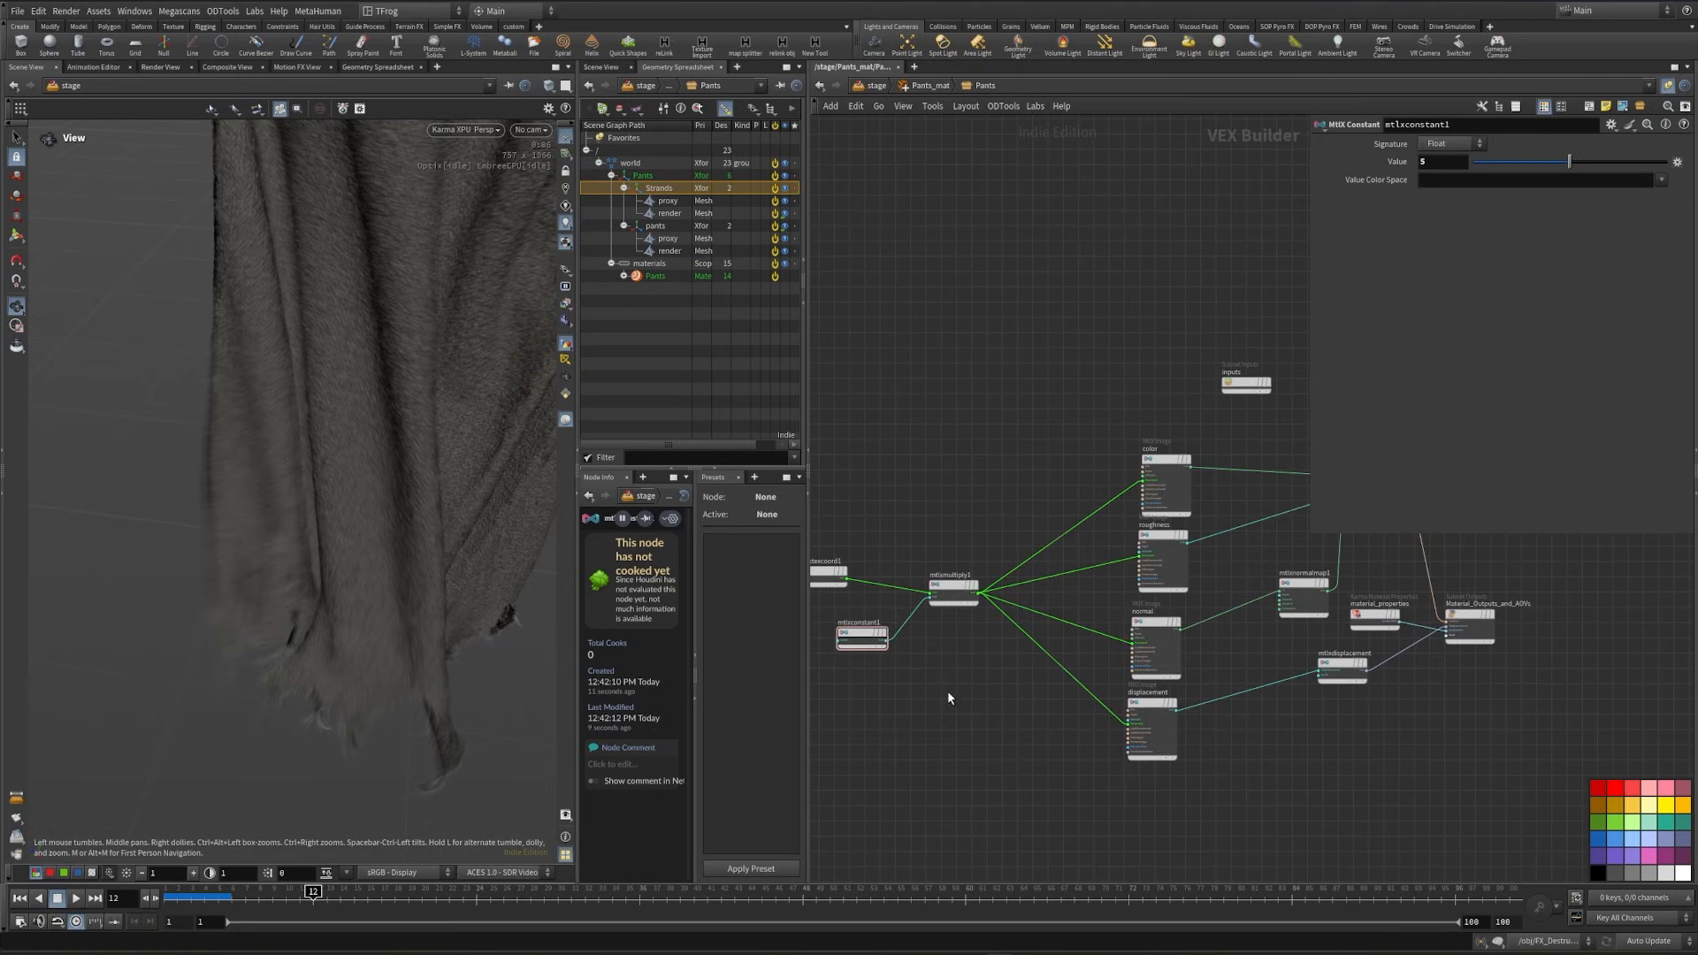
# - Spread out the Pants network by shifting the image nodes away and moving the normal map, displacement and material properties nodes down
pyautogui.moveTo(1034, 401); pyautogui.dragTo(1192, 697)
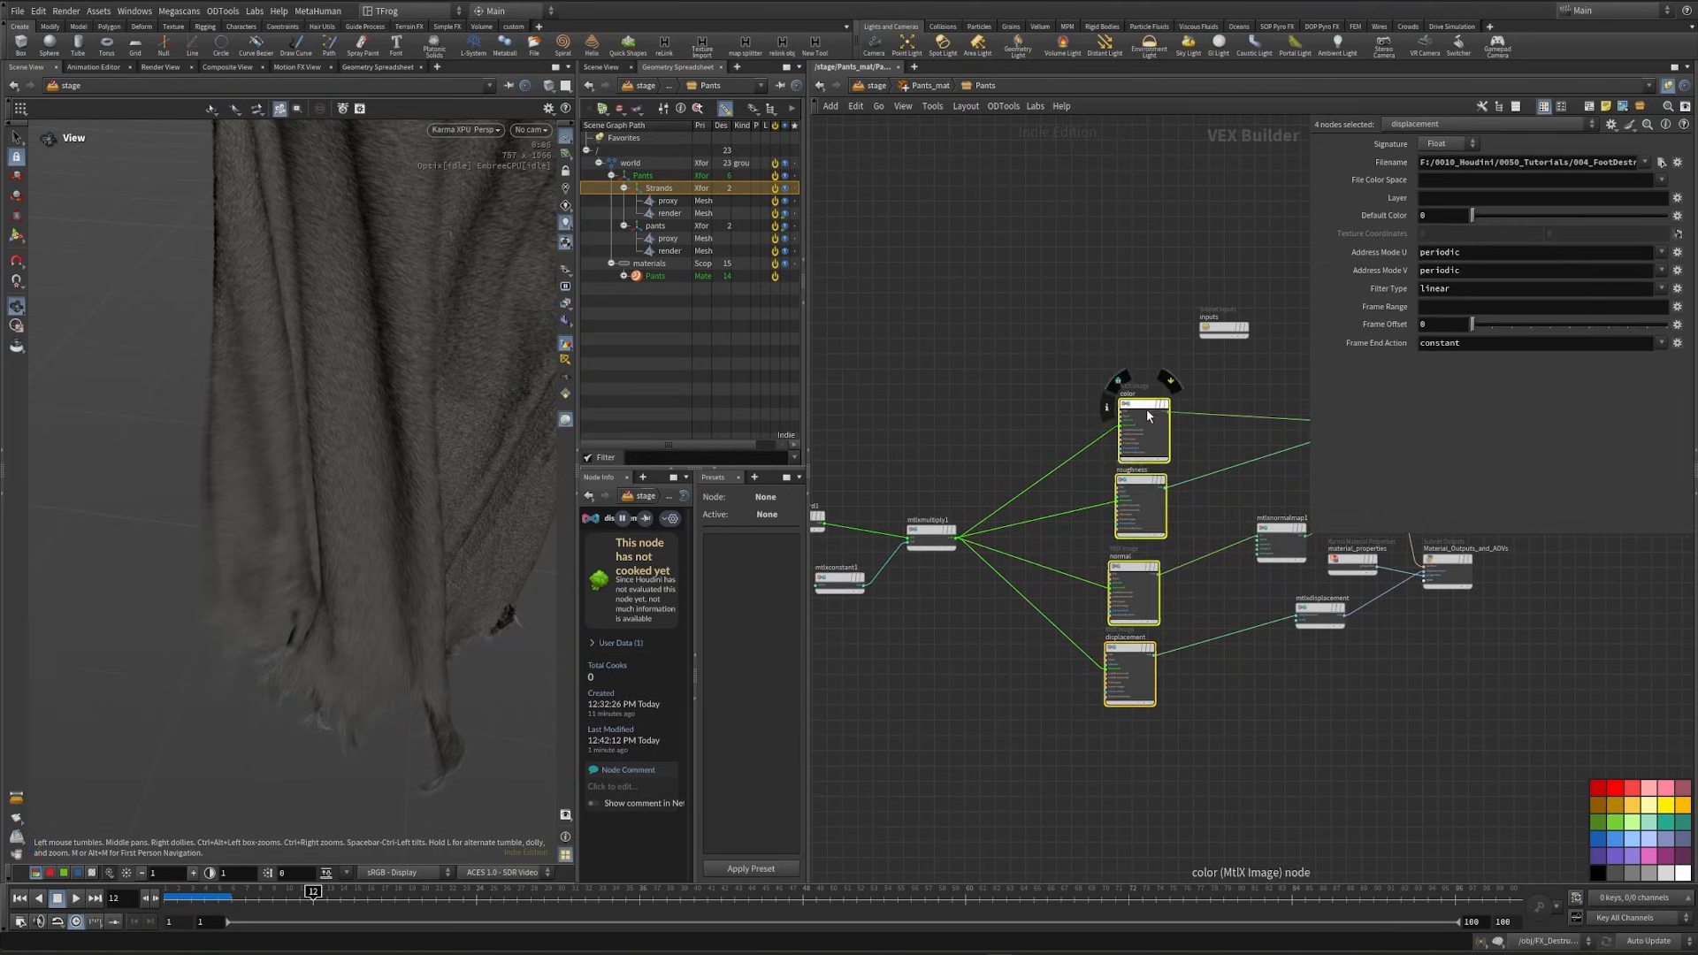
pyautogui.moveTo(1152, 405); pyautogui.dragTo(1002, 405)
pyautogui.moveTo(1105, 387); pyautogui.dragTo(973, 375, button='middle')
pyautogui.scroll(-1, 980, 389)
pyautogui.moveTo(1064, 667); pyautogui.dragTo(1192, 521)
pyautogui.moveTo(1182, 526); pyautogui.dragTo(1144, 614)
pyautogui.scroll(6, 1239, 458)
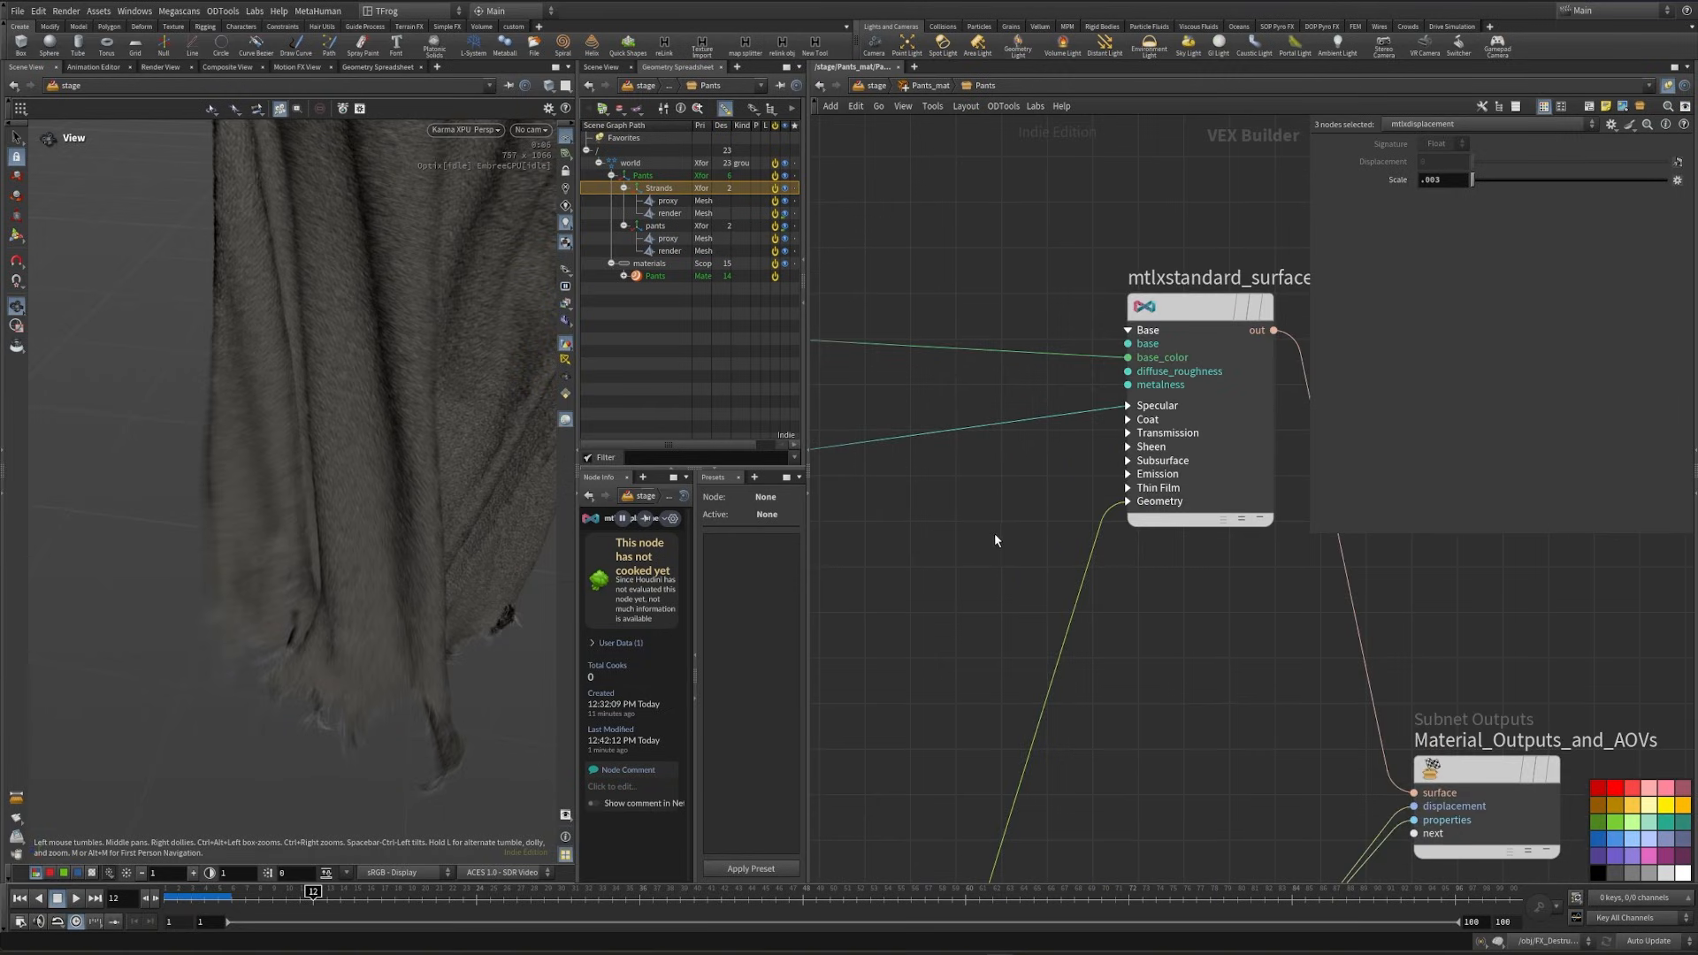
# - Set the pants' MtlX Standard Surface subsurface amount to 0.8 and its subsurface scale to 0.1
pyautogui.click(1274, 337)
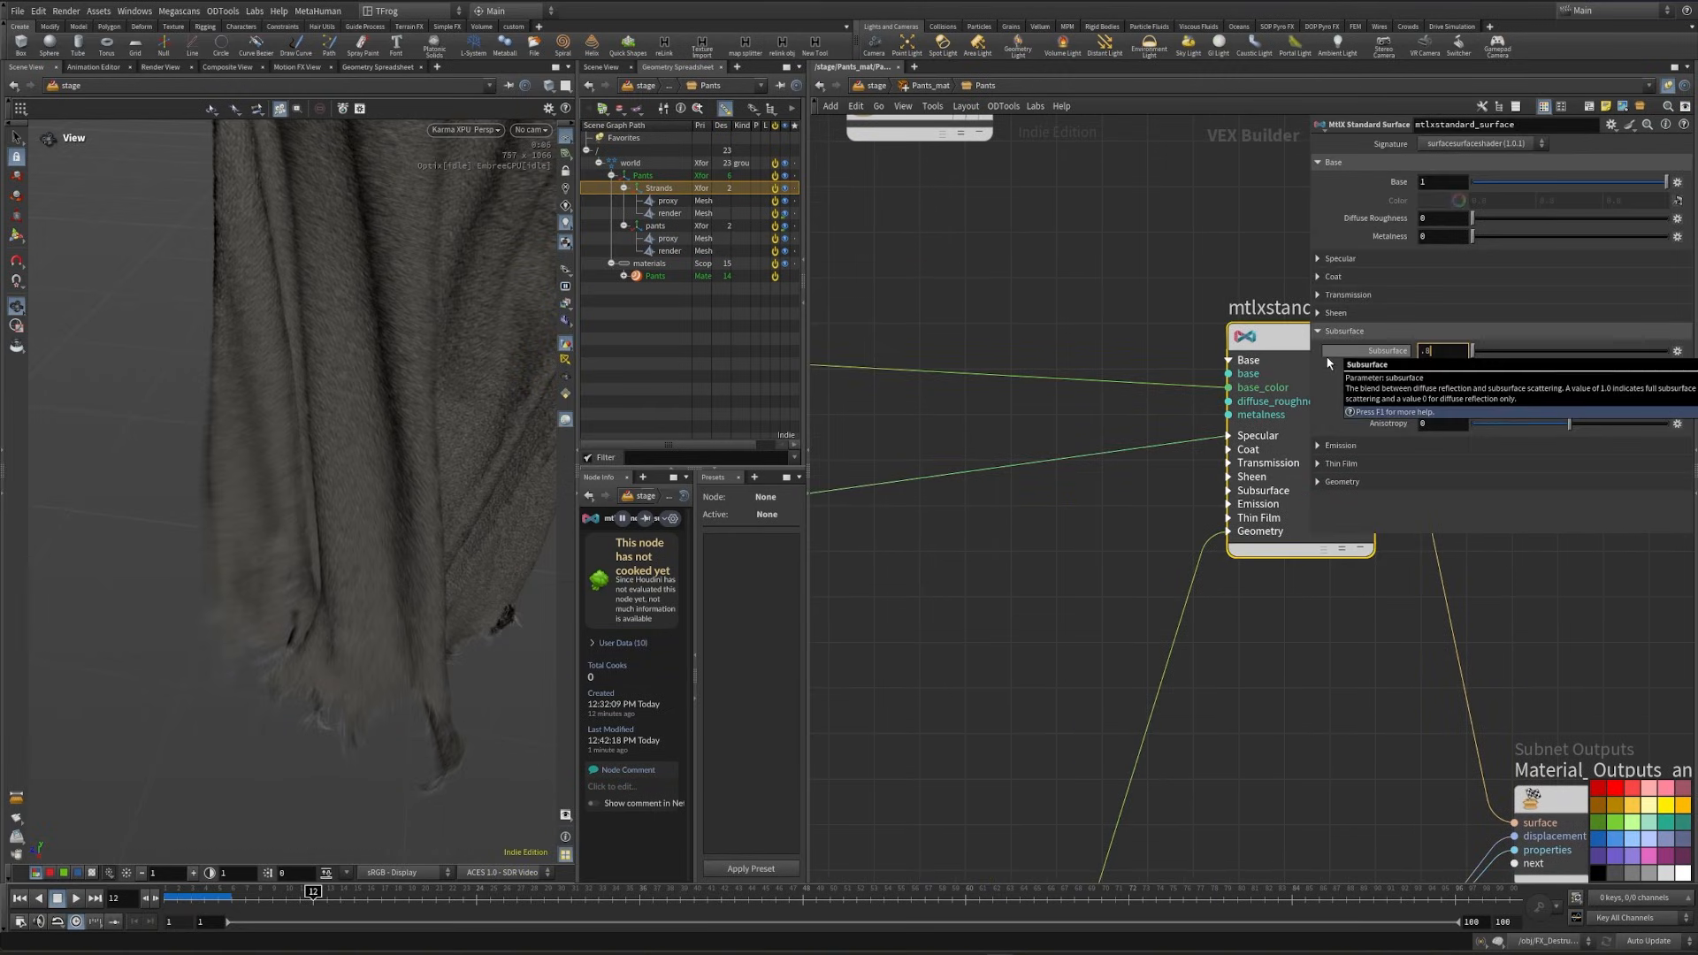
pyautogui.click(1017, 285)
pyautogui.moveTo(1436, 405); pyautogui.dragTo(1343, 406)
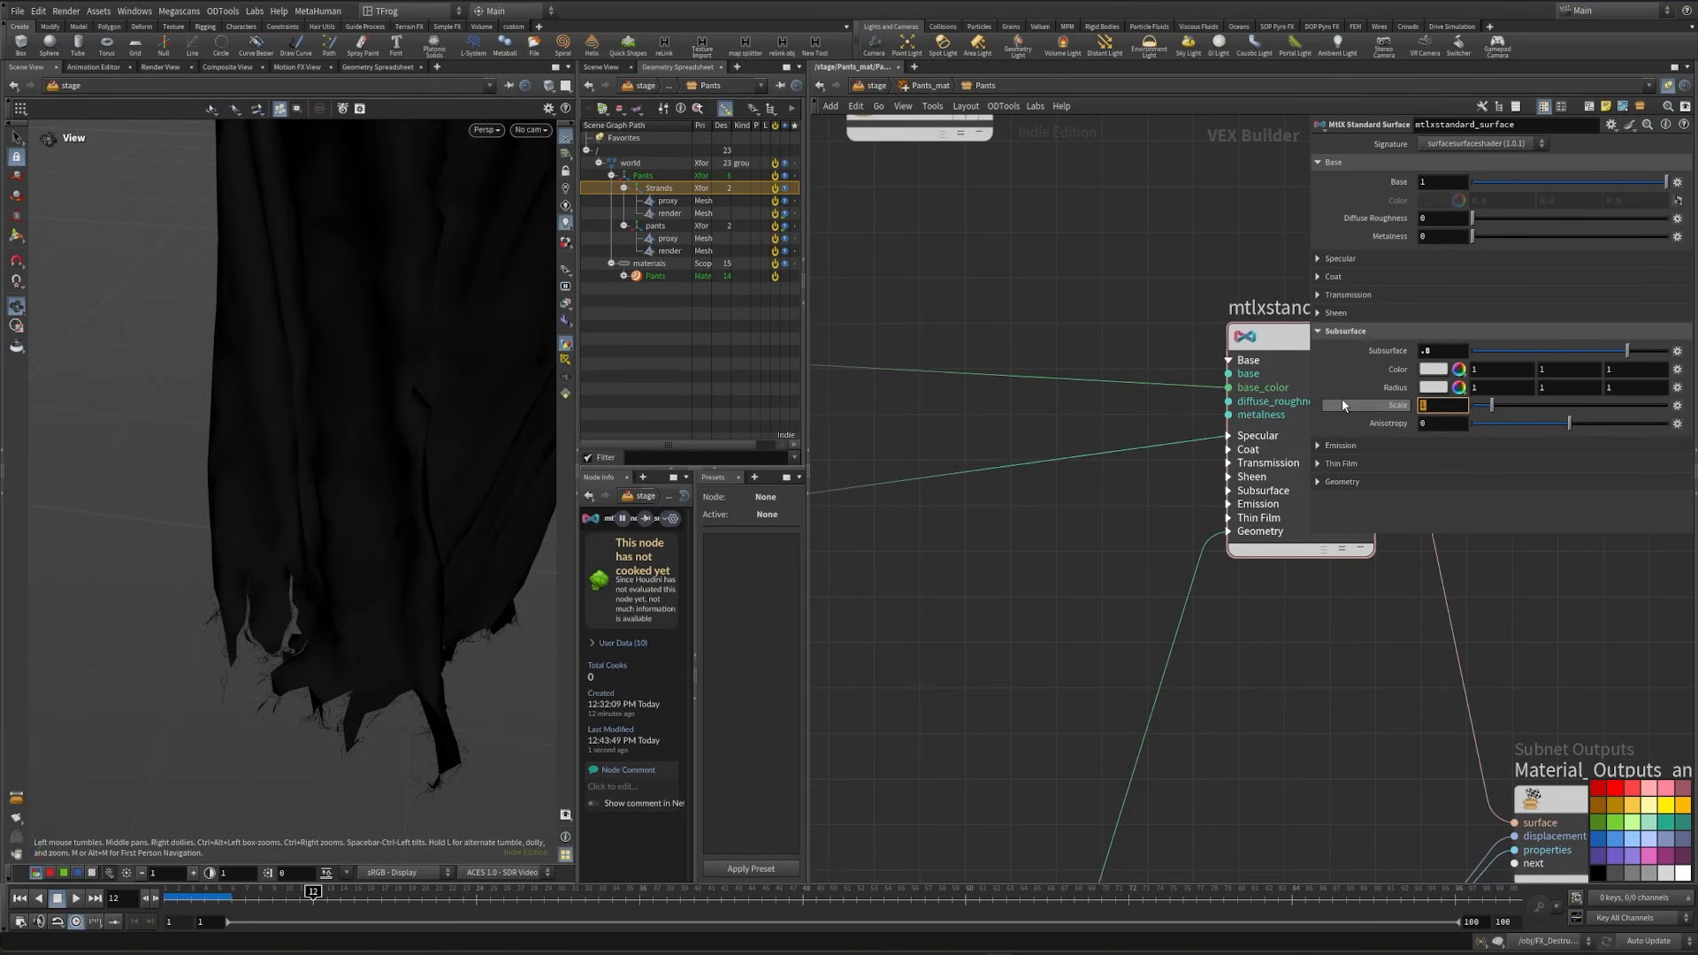
pyautogui.write('.1')
pyautogui.press('Return')
# - Insert an MtlX Color Correct node between the color image and the standard surface's base color input
pyautogui.scroll(-3, 1045, 607)
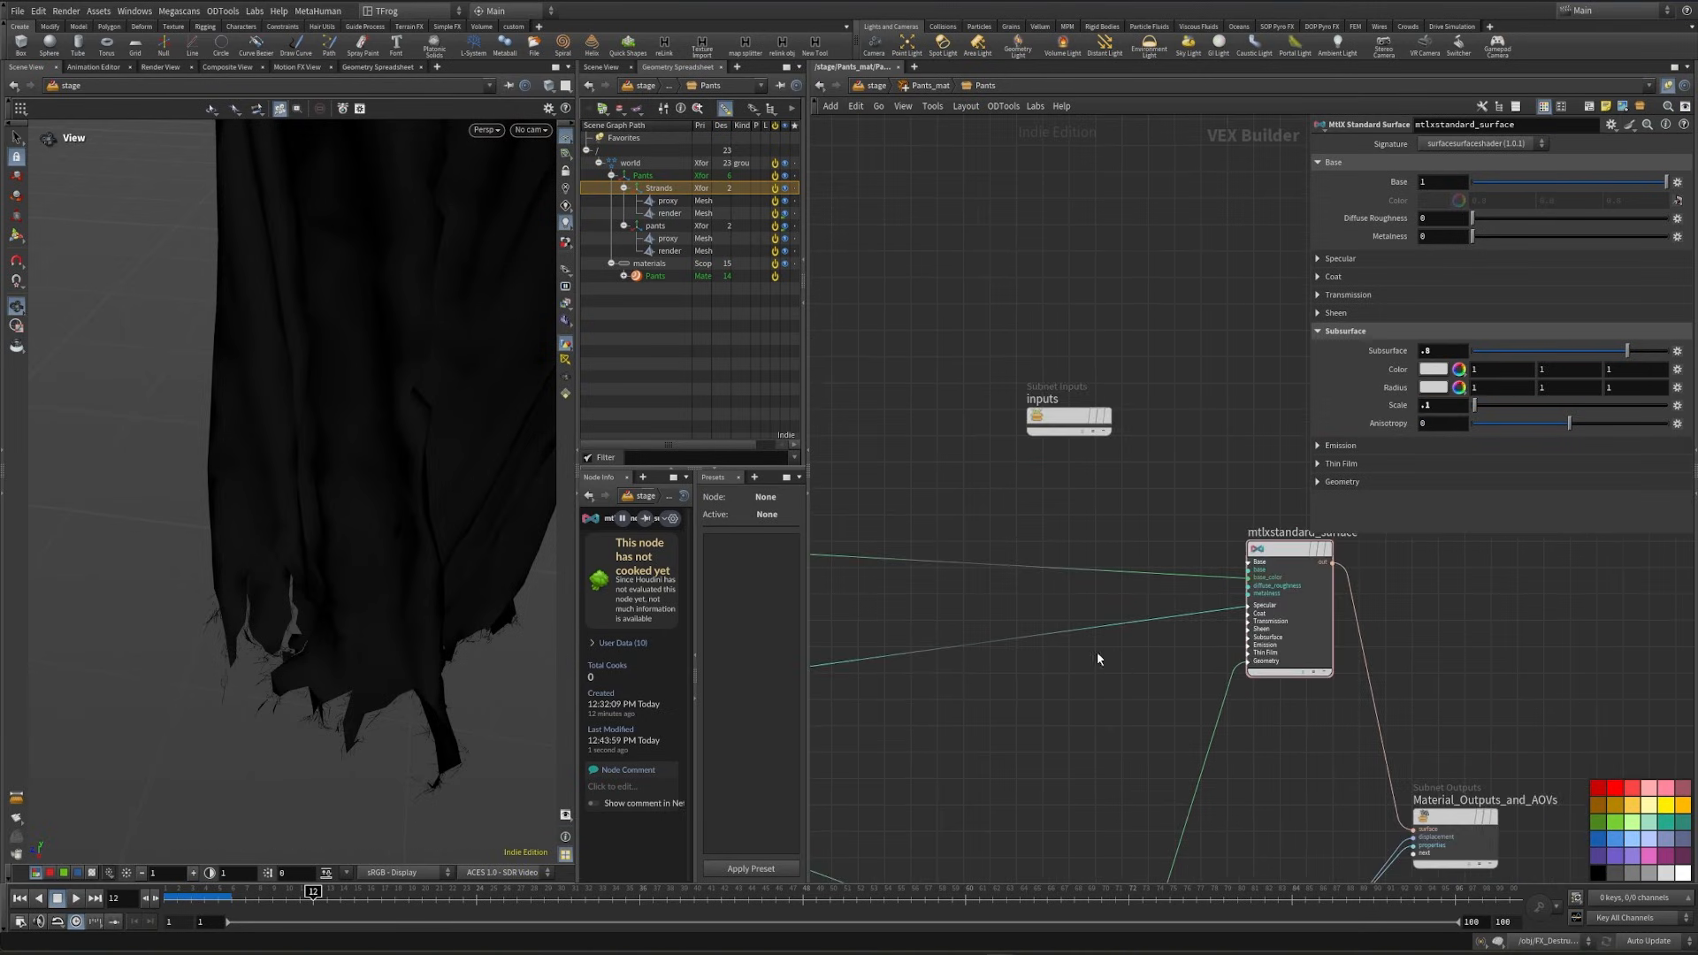
pyautogui.moveTo(1096, 650); pyautogui.dragTo(1053, 497, button='middle')
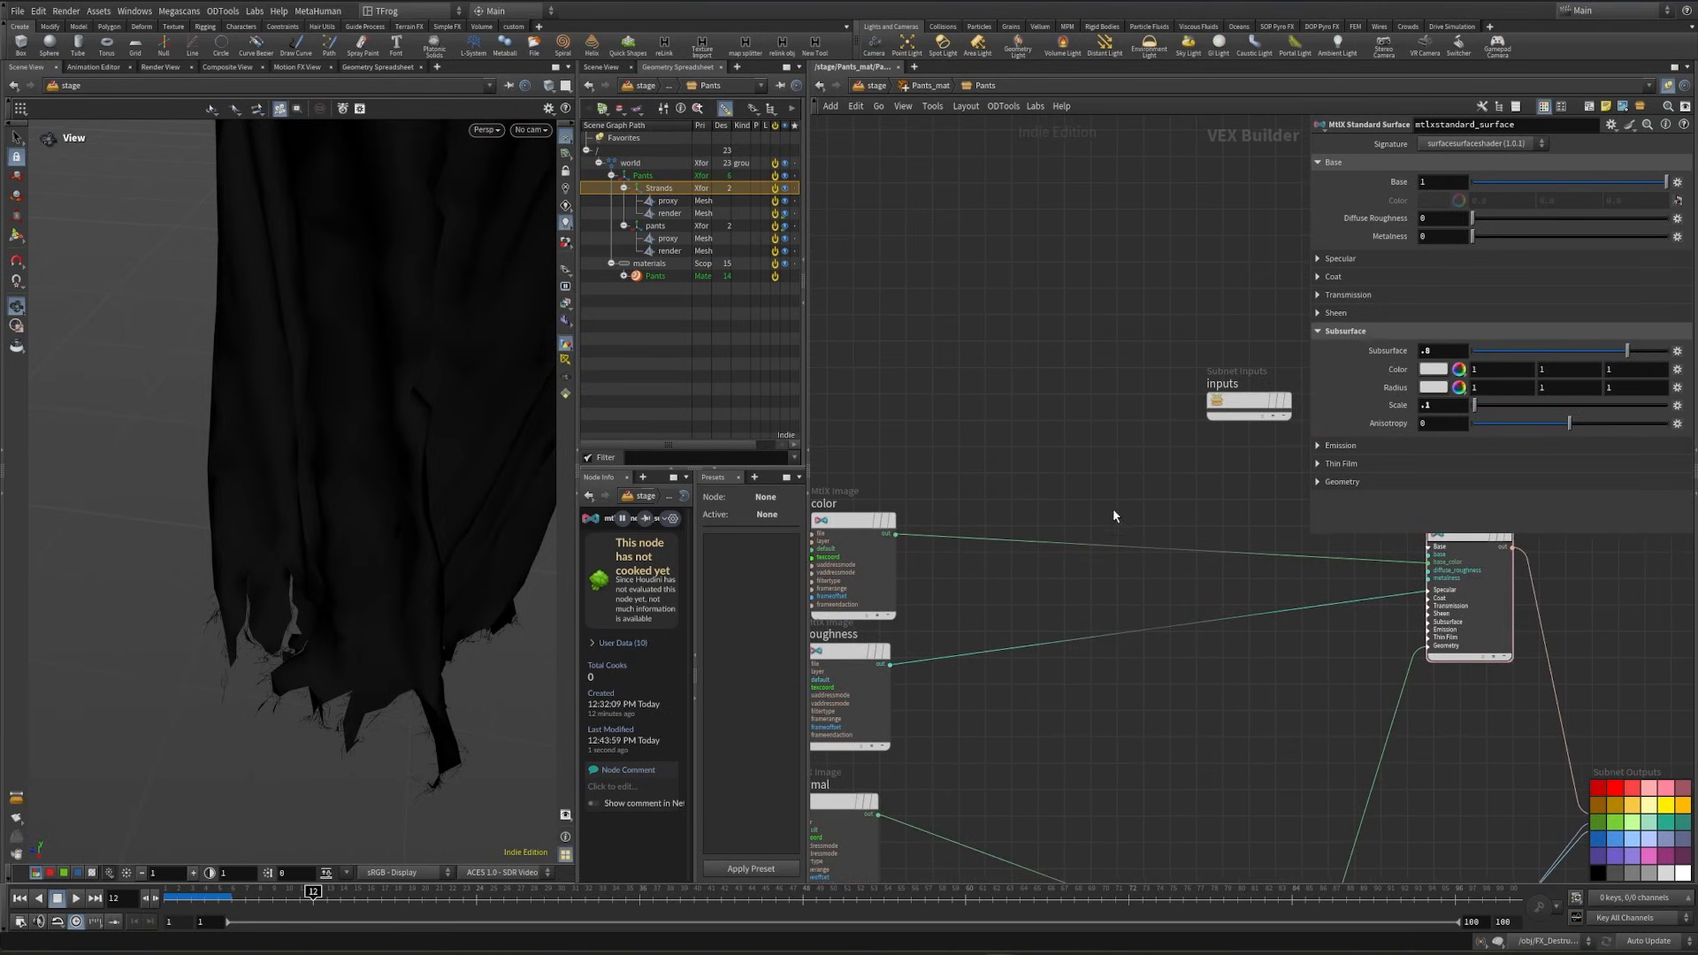
pyautogui.press('Tab')
pyautogui.write('colo')
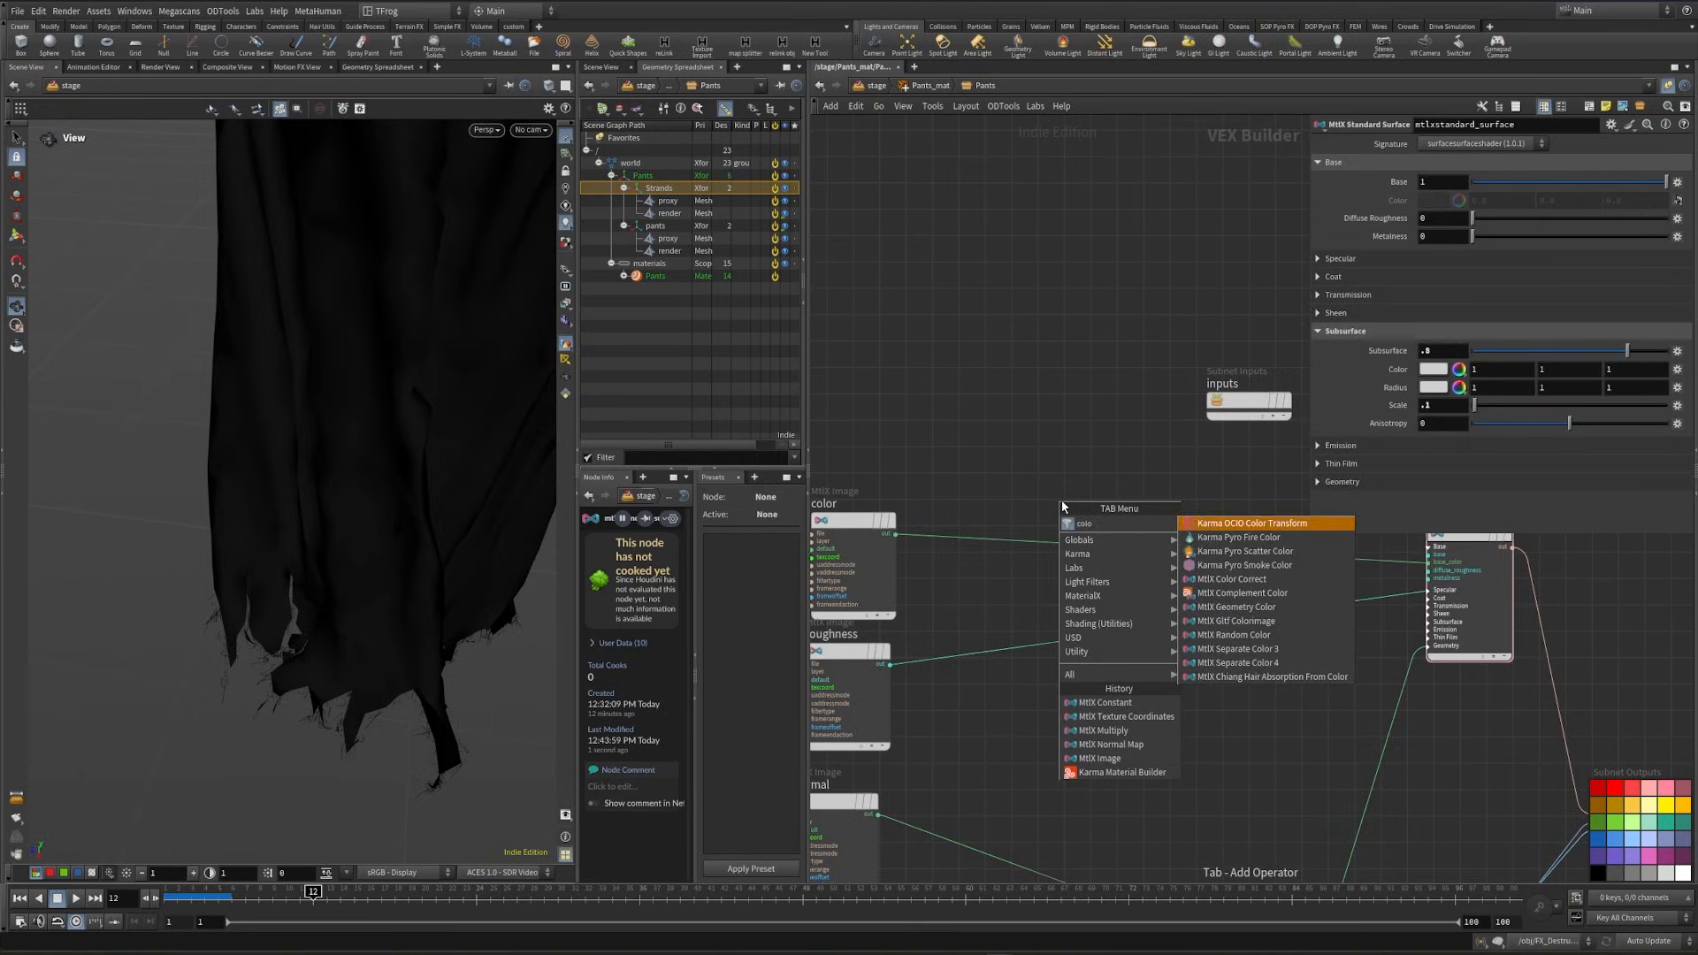
pyautogui.click(1231, 578)
pyautogui.click(1162, 541)
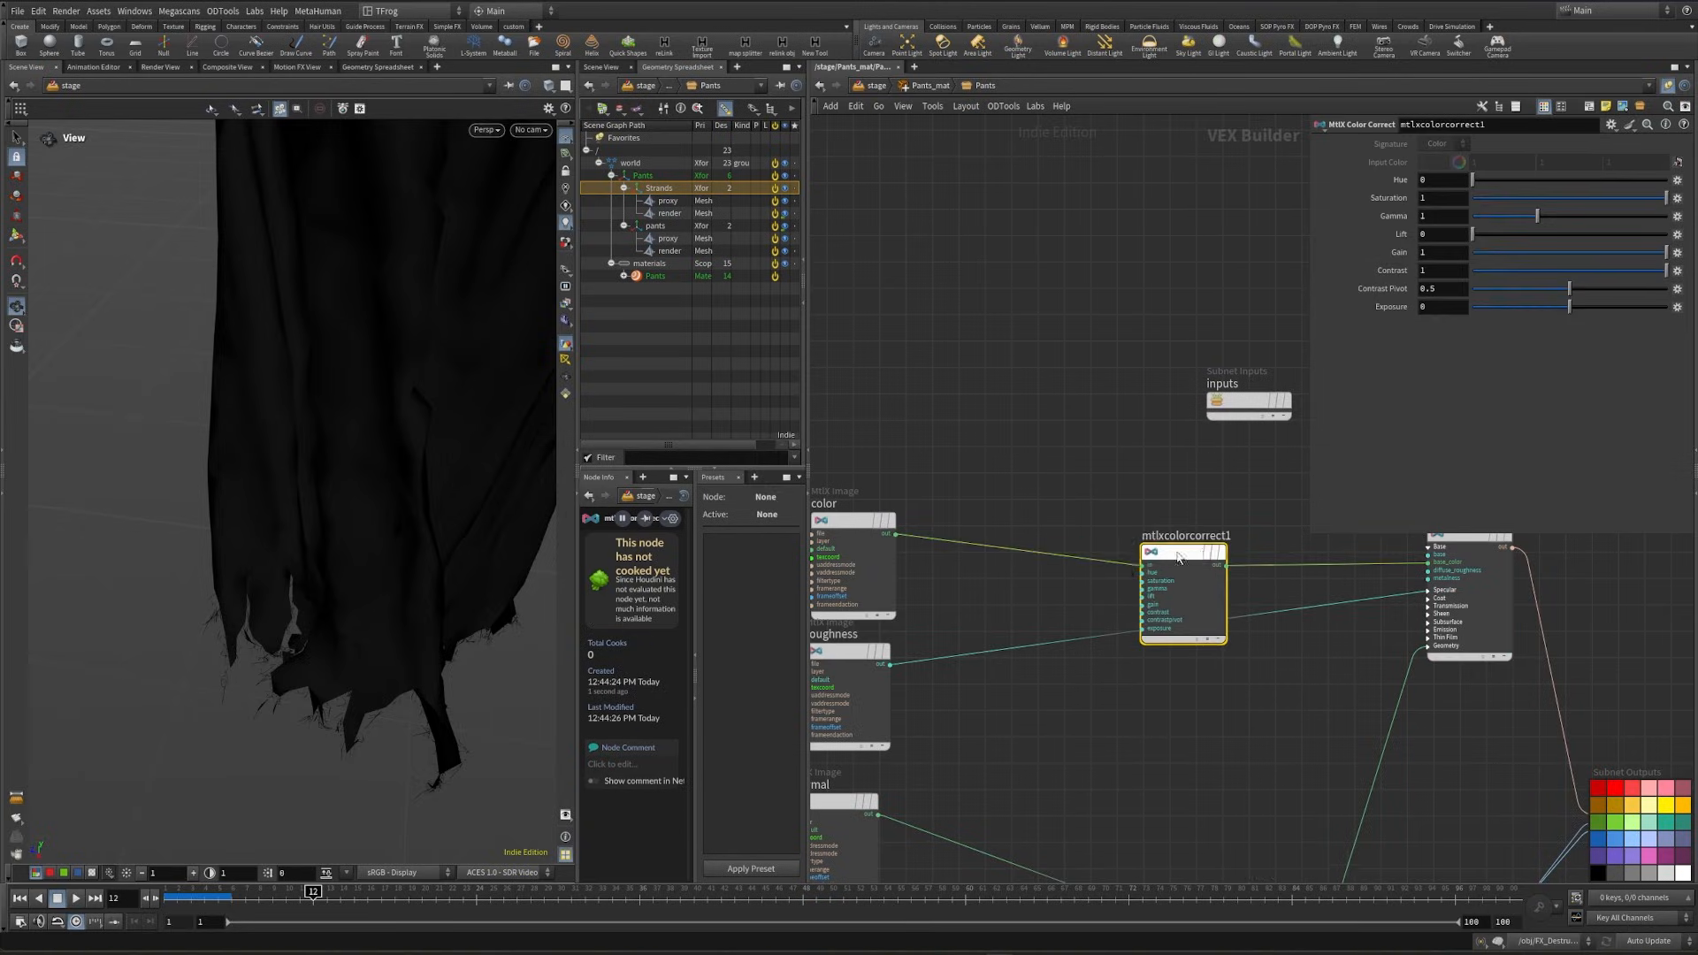
pyautogui.moveTo(1066, 544); pyautogui.dragTo(1013, 581, button='middle')
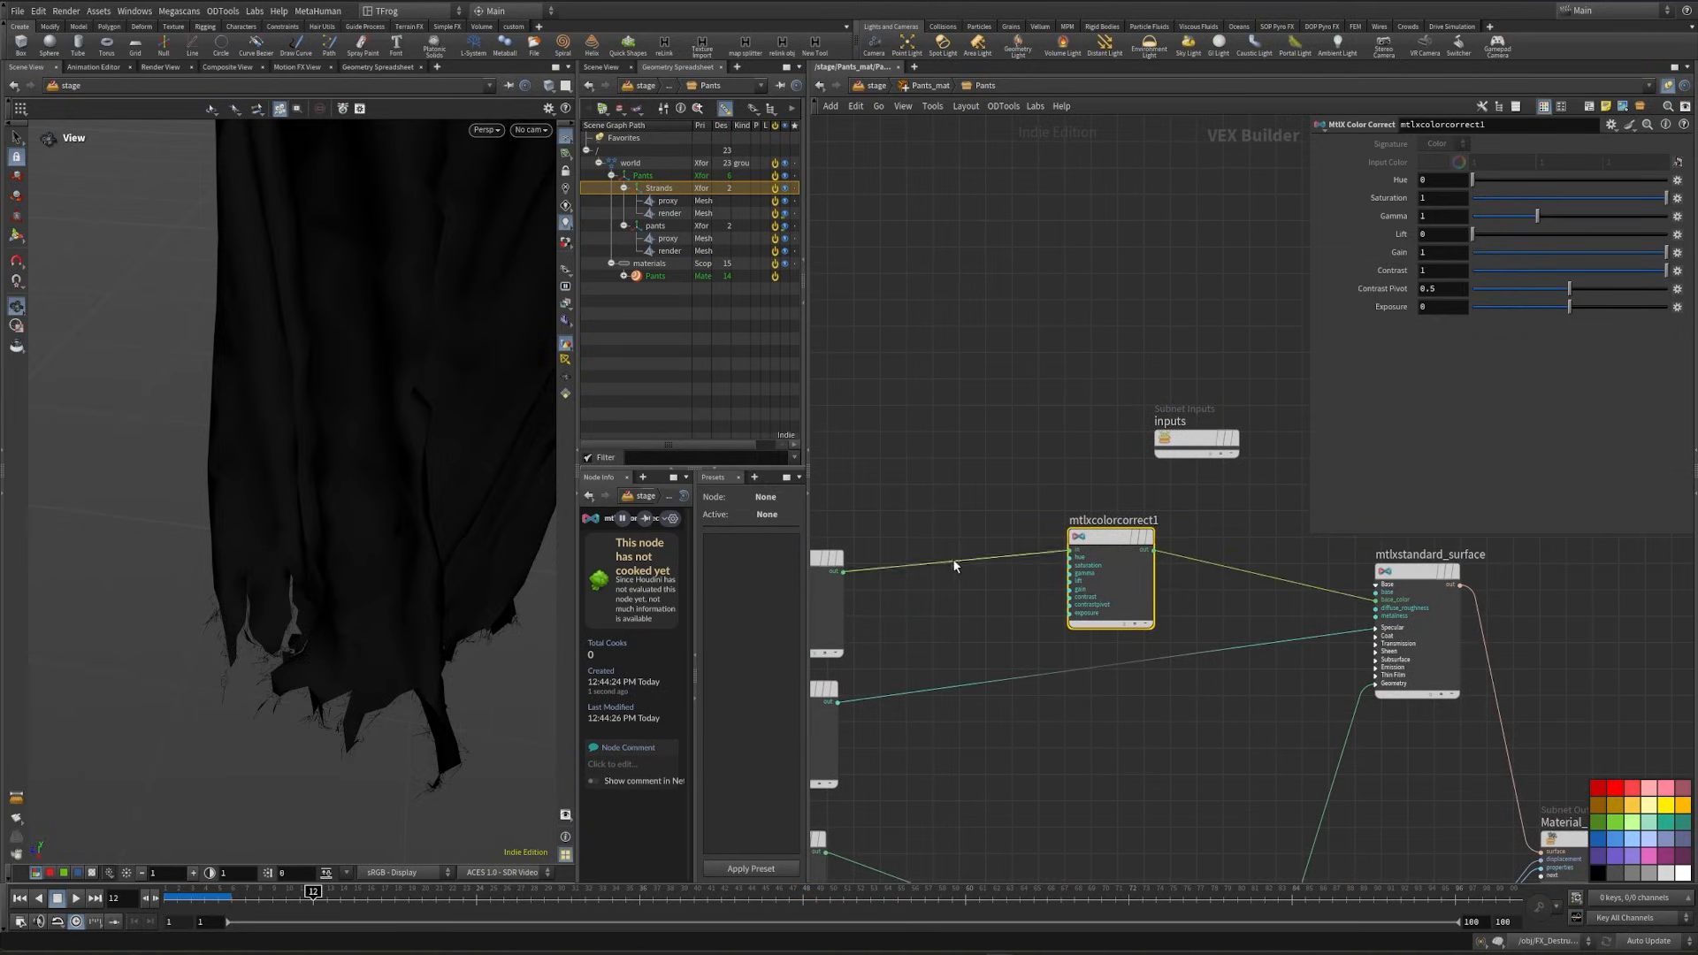
# - Set the color correct node's saturation to 0.35 and gamma to 0.16
pyautogui.click(1424, 198)
pyautogui.write('.35')
pyautogui.click(1168, 266)
pyautogui.click(1436, 216)
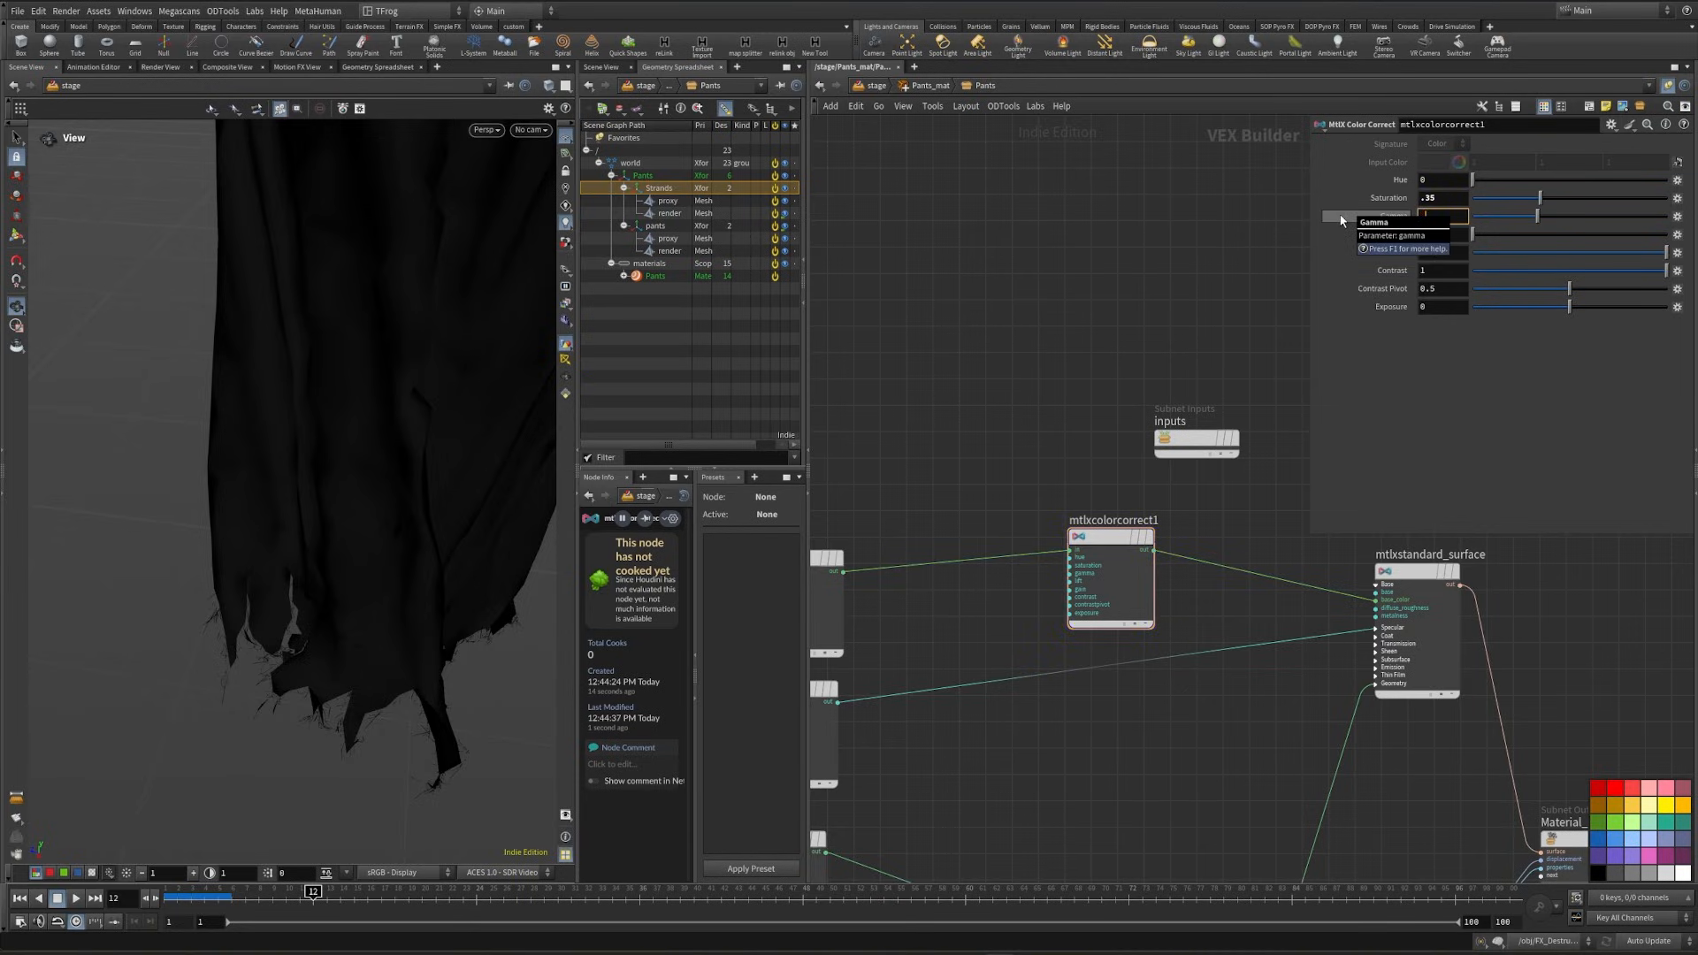
pyautogui.write('.16')
# - Move the texture coordinates, constant and multiply nodes away from the images, and shift the color image and color correct nodes up
pyautogui.moveTo(1057, 394); pyautogui.dragTo(1113, 339, button='middle')
pyautogui.moveTo(1075, 435); pyautogui.dragTo(1329, 444, button='middle')
pyautogui.moveTo(1092, 517); pyautogui.dragTo(1092, 424)
pyautogui.moveTo(984, 537); pyautogui.dragTo(1144, 447, button='middle')
pyautogui.scroll(-3, 1143, 446)
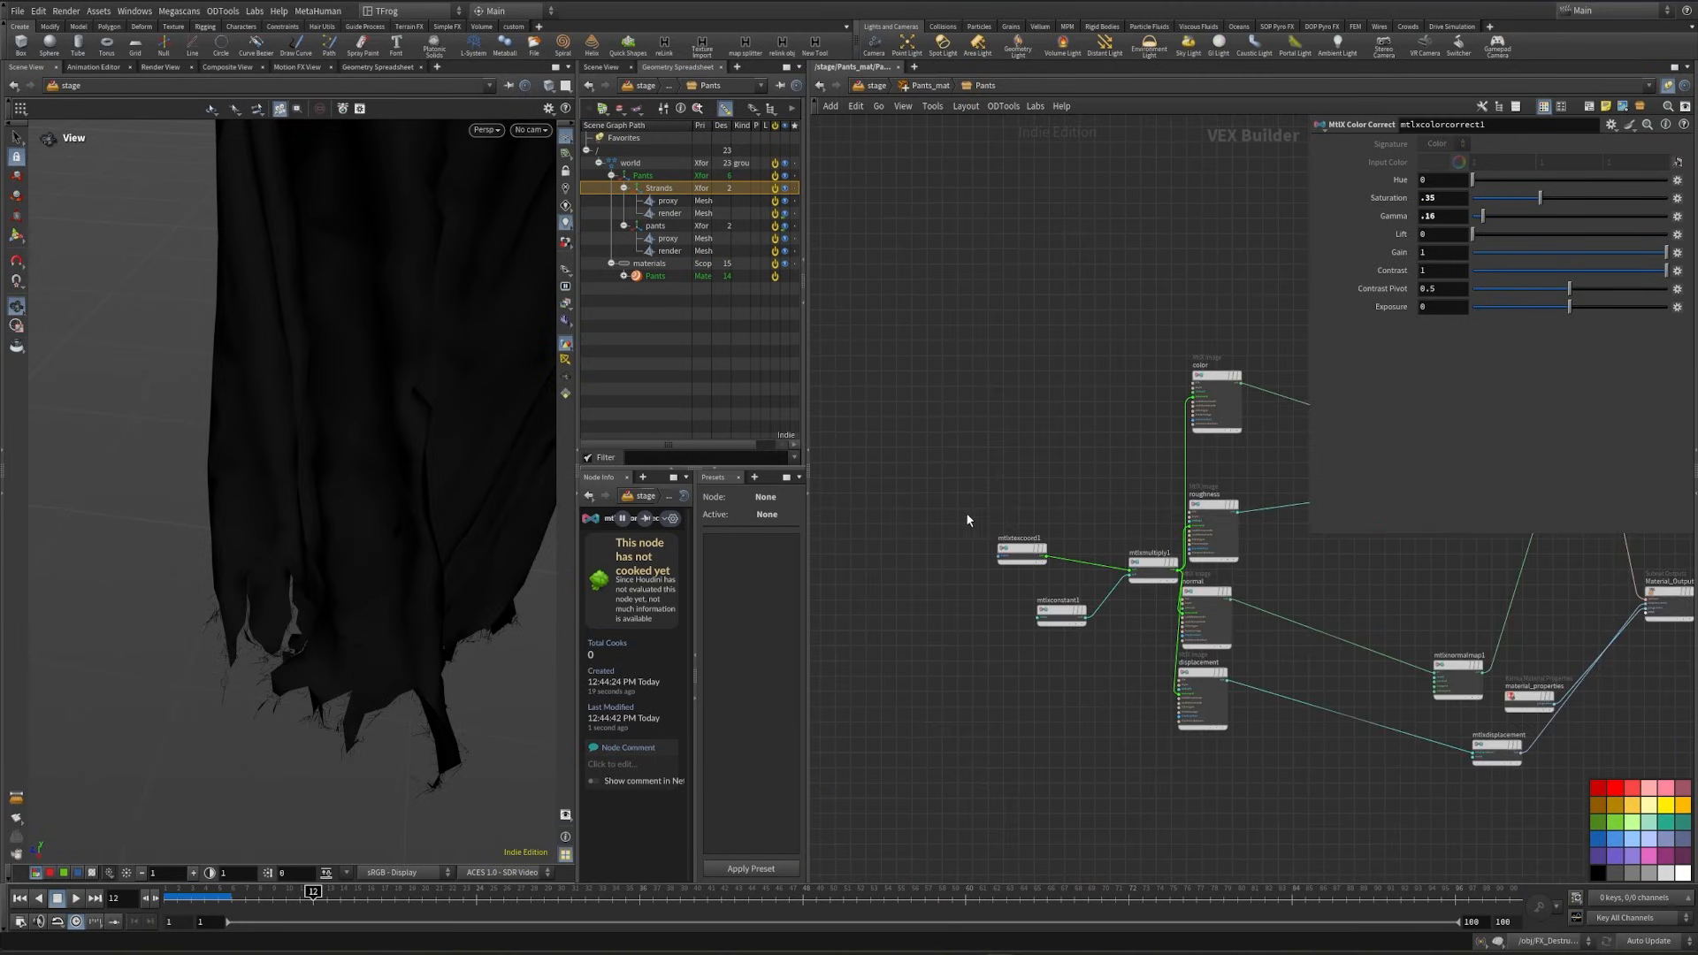
pyautogui.moveTo(959, 498); pyautogui.dragTo(968, 567)
pyautogui.moveTo(1254, 454); pyautogui.dragTo(1092, 565, button='middle')
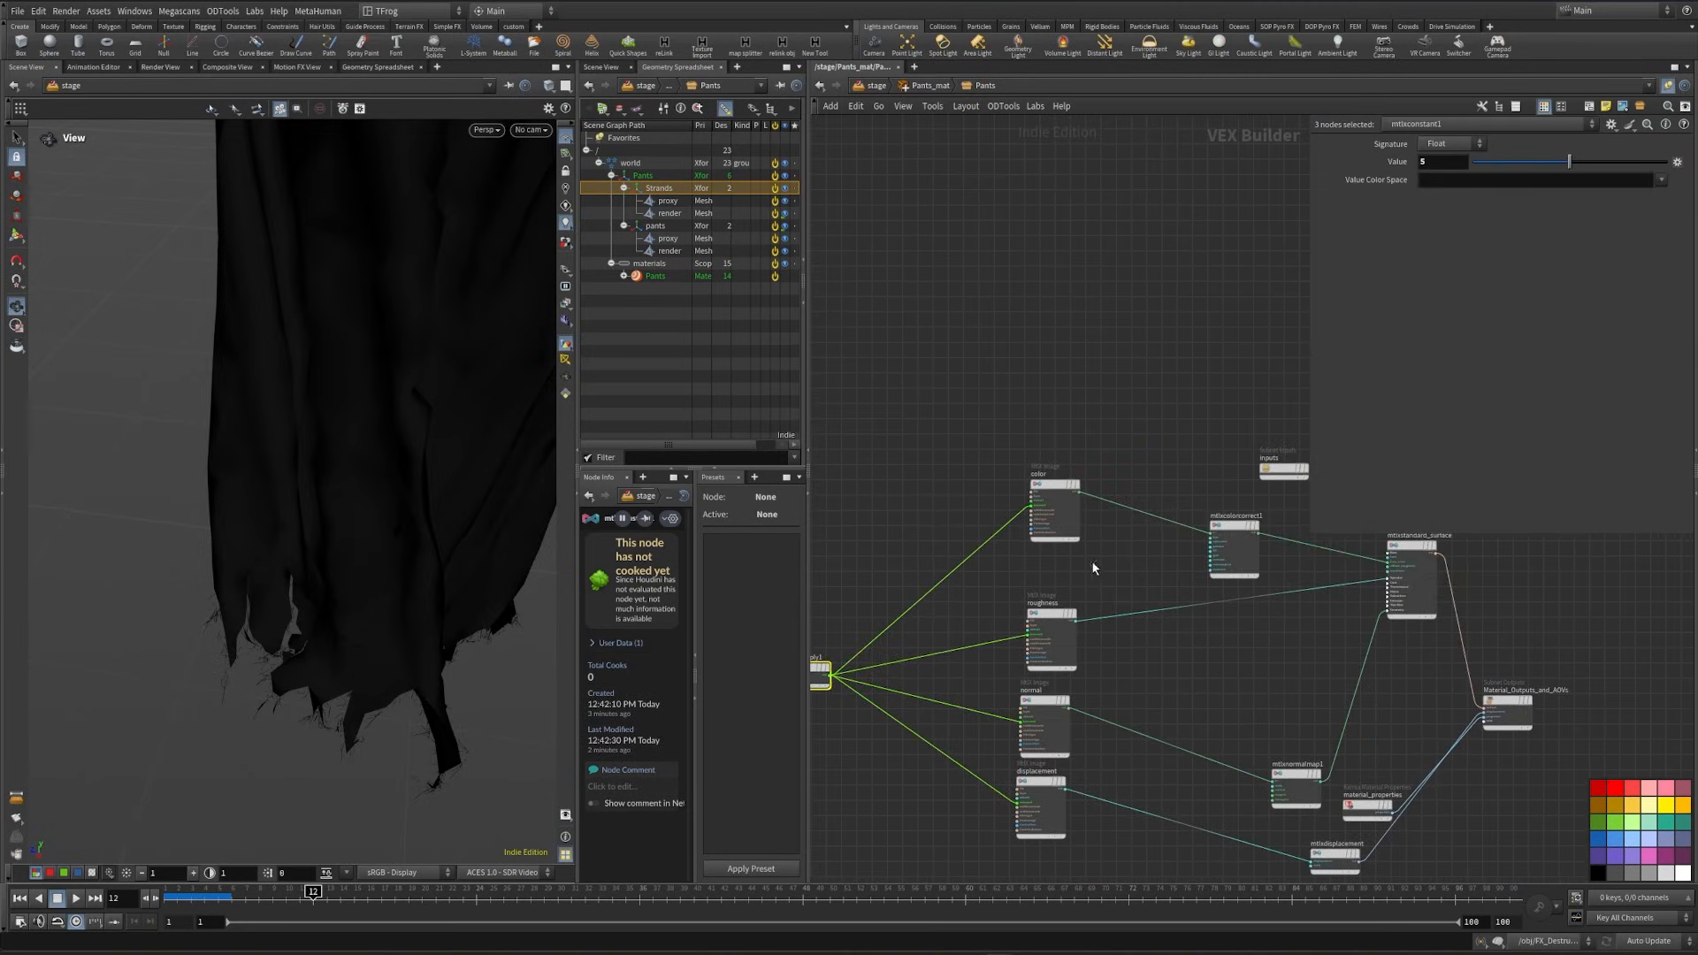
pyautogui.moveTo(1056, 508); pyautogui.dragTo(1033, 478)
pyautogui.moveTo(1229, 531); pyautogui.dragTo(1208, 480)
pyautogui.moveTo(1119, 543); pyautogui.dragTo(1200, 548, button='middle')
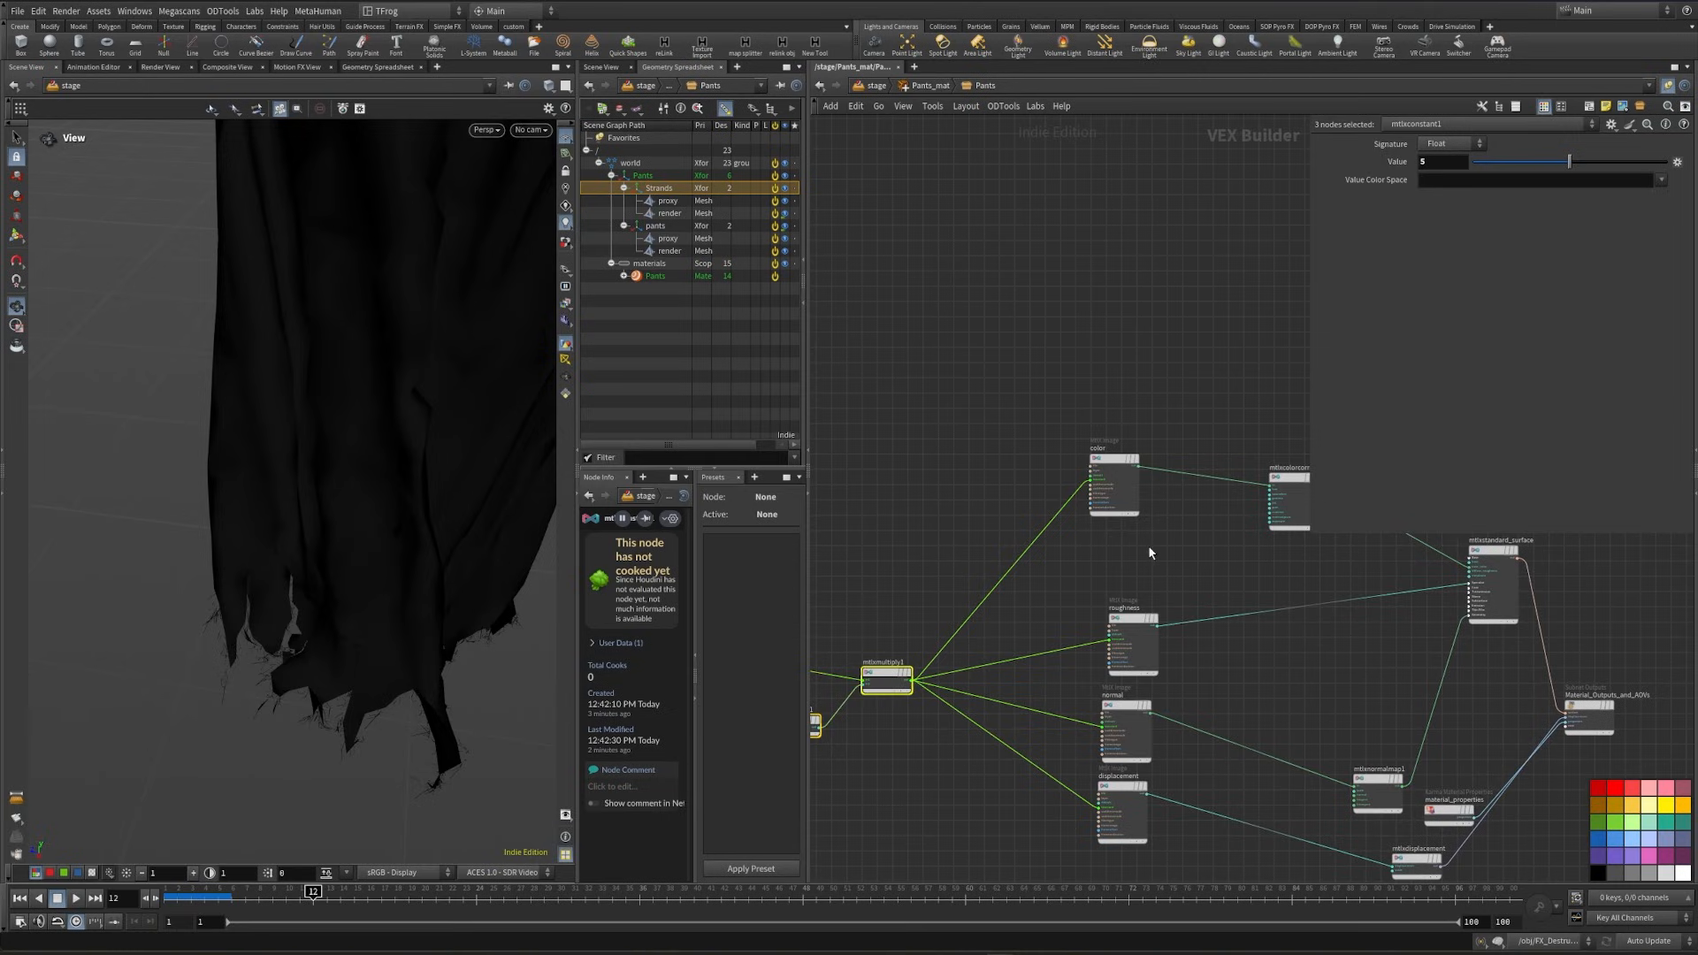
# - Add an MtlX Noise3D node in the space between the color and roughness images
pyautogui.scroll(3, 1171, 579)
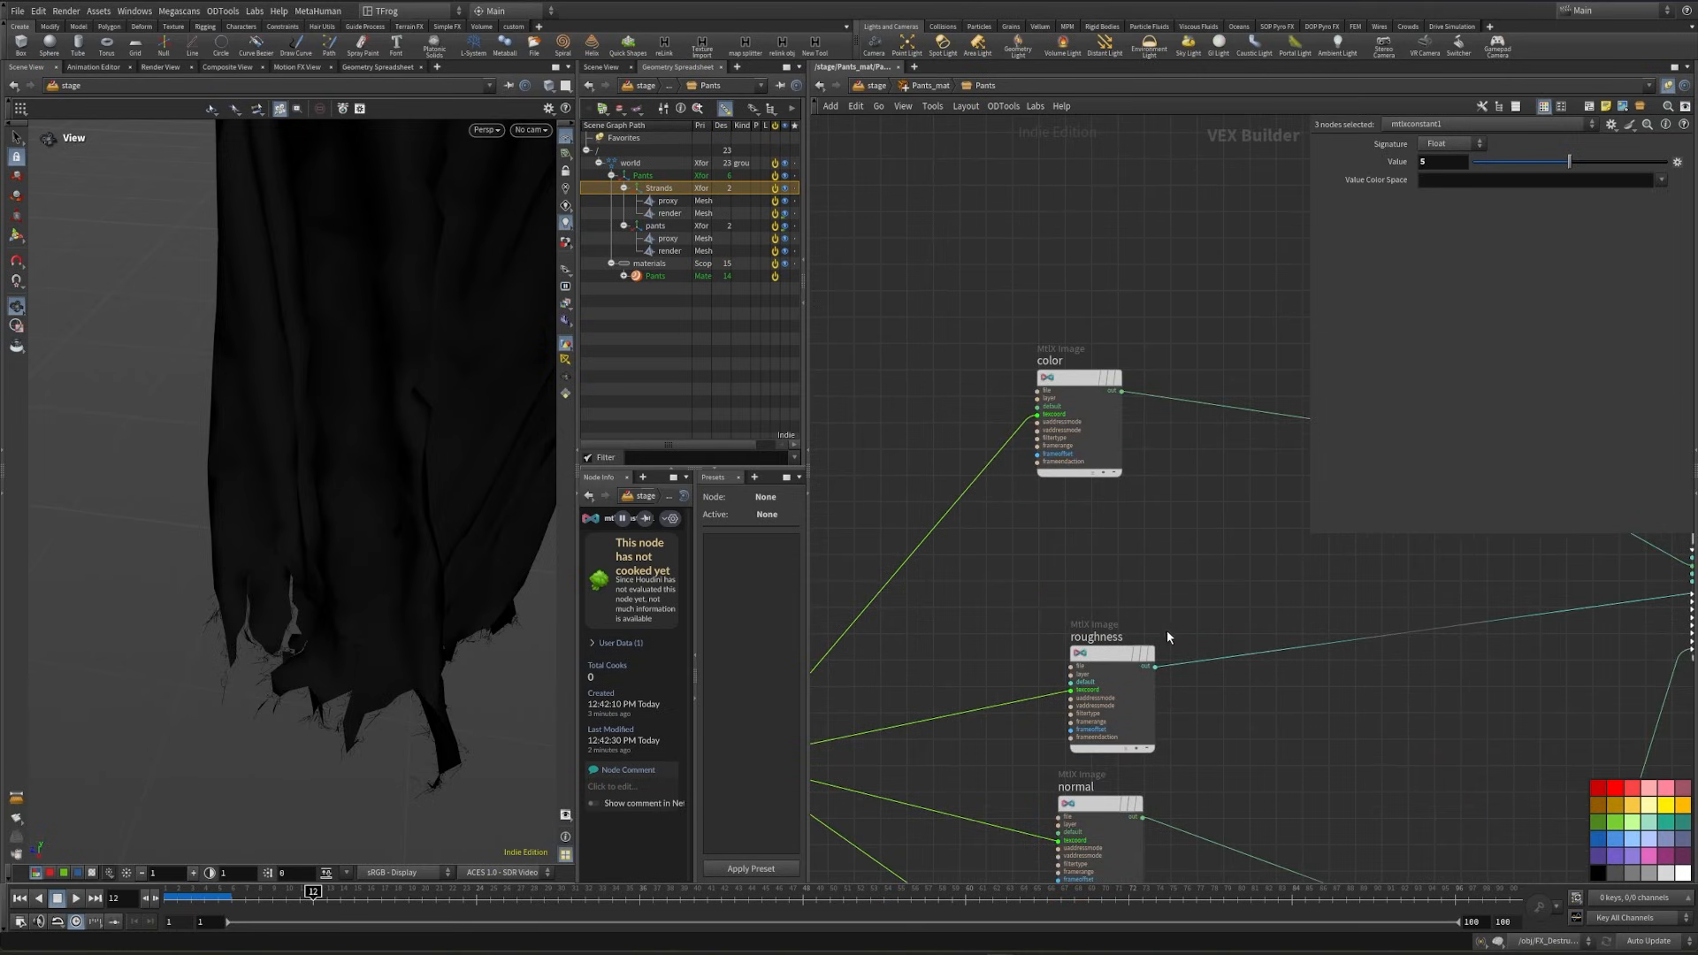
pyautogui.press('Tab')
pyautogui.write('mtlxnoise')
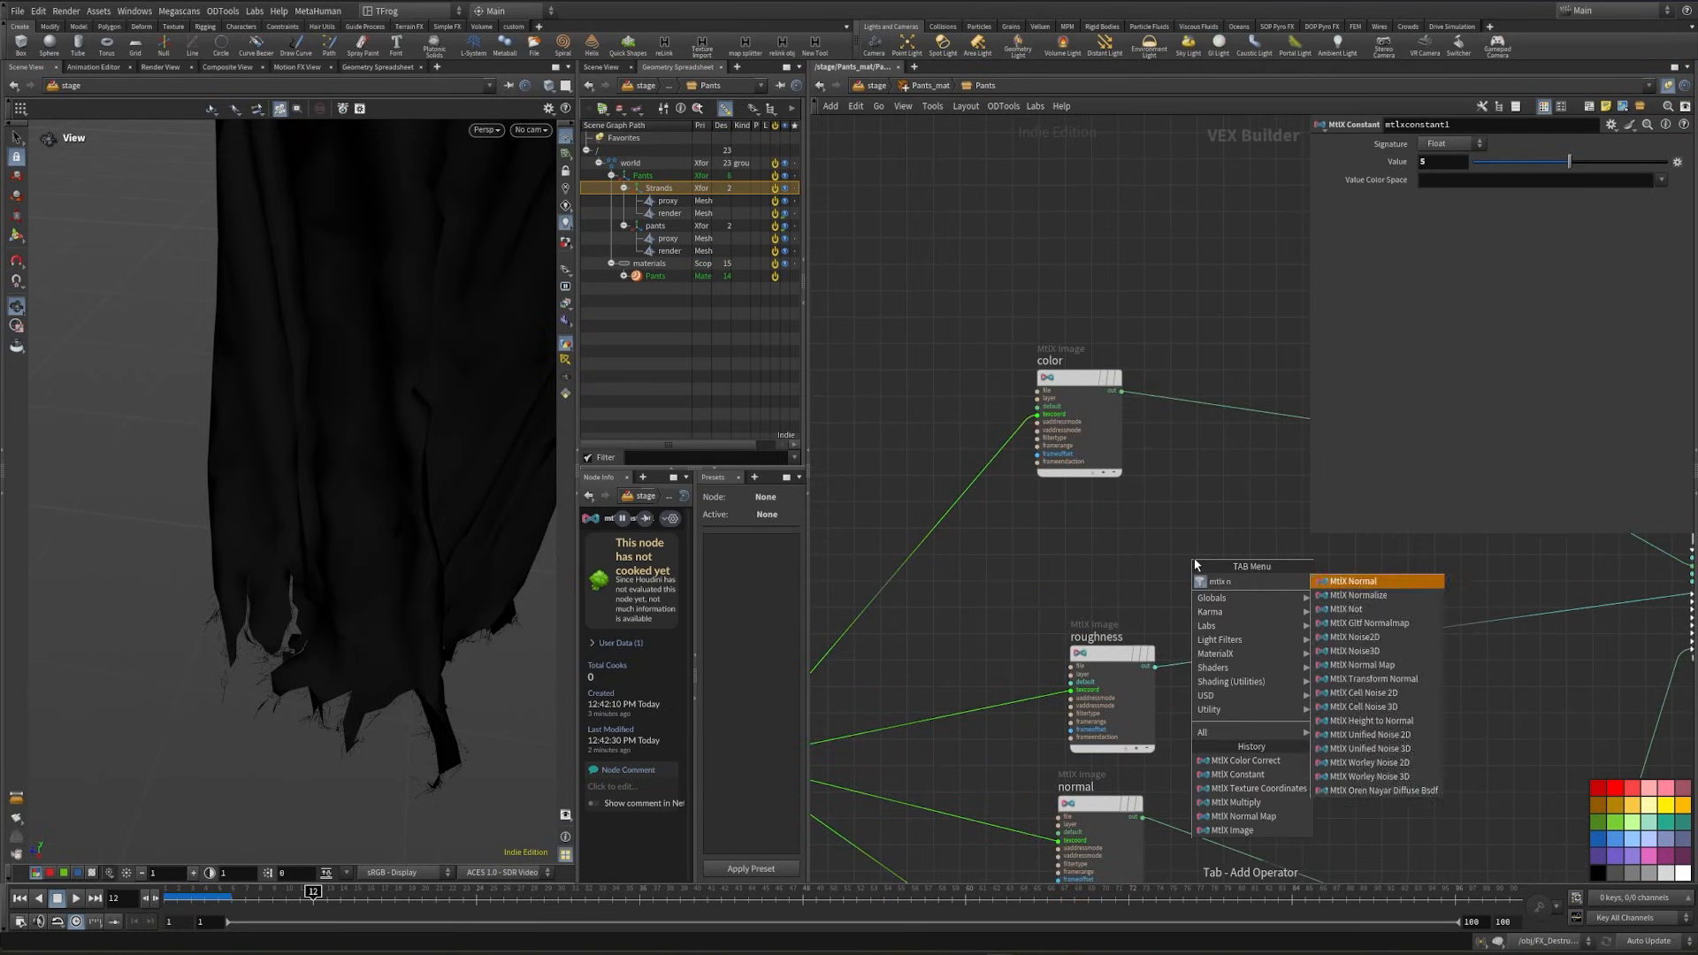
pyautogui.click(1399, 596)
pyautogui.click(1249, 561)
pyautogui.moveTo(1077, 531); pyautogui.dragTo(1179, 525, button='middle')
# - Add a second MtlX Multiply node before the noise and wire its output into the noise's position input
pyautogui.press('Tab')
pyautogui.write('pos')
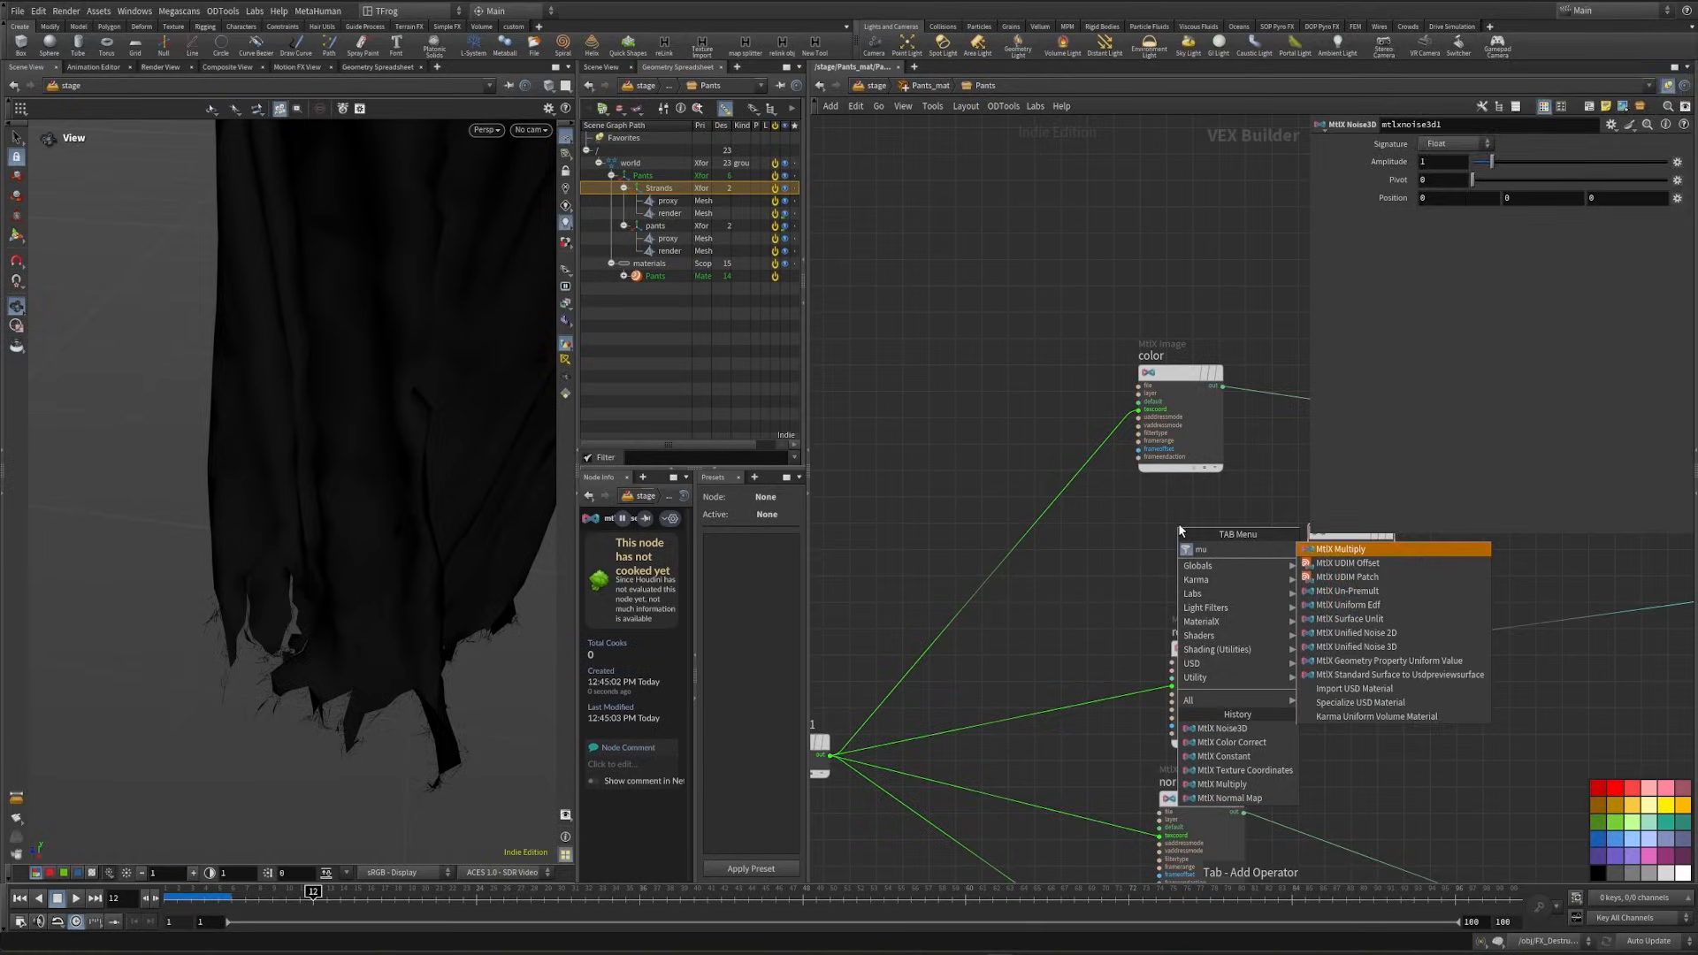
pyautogui.press('Return')
pyautogui.click(1165, 548)
pyautogui.scroll(1, 1207, 561)
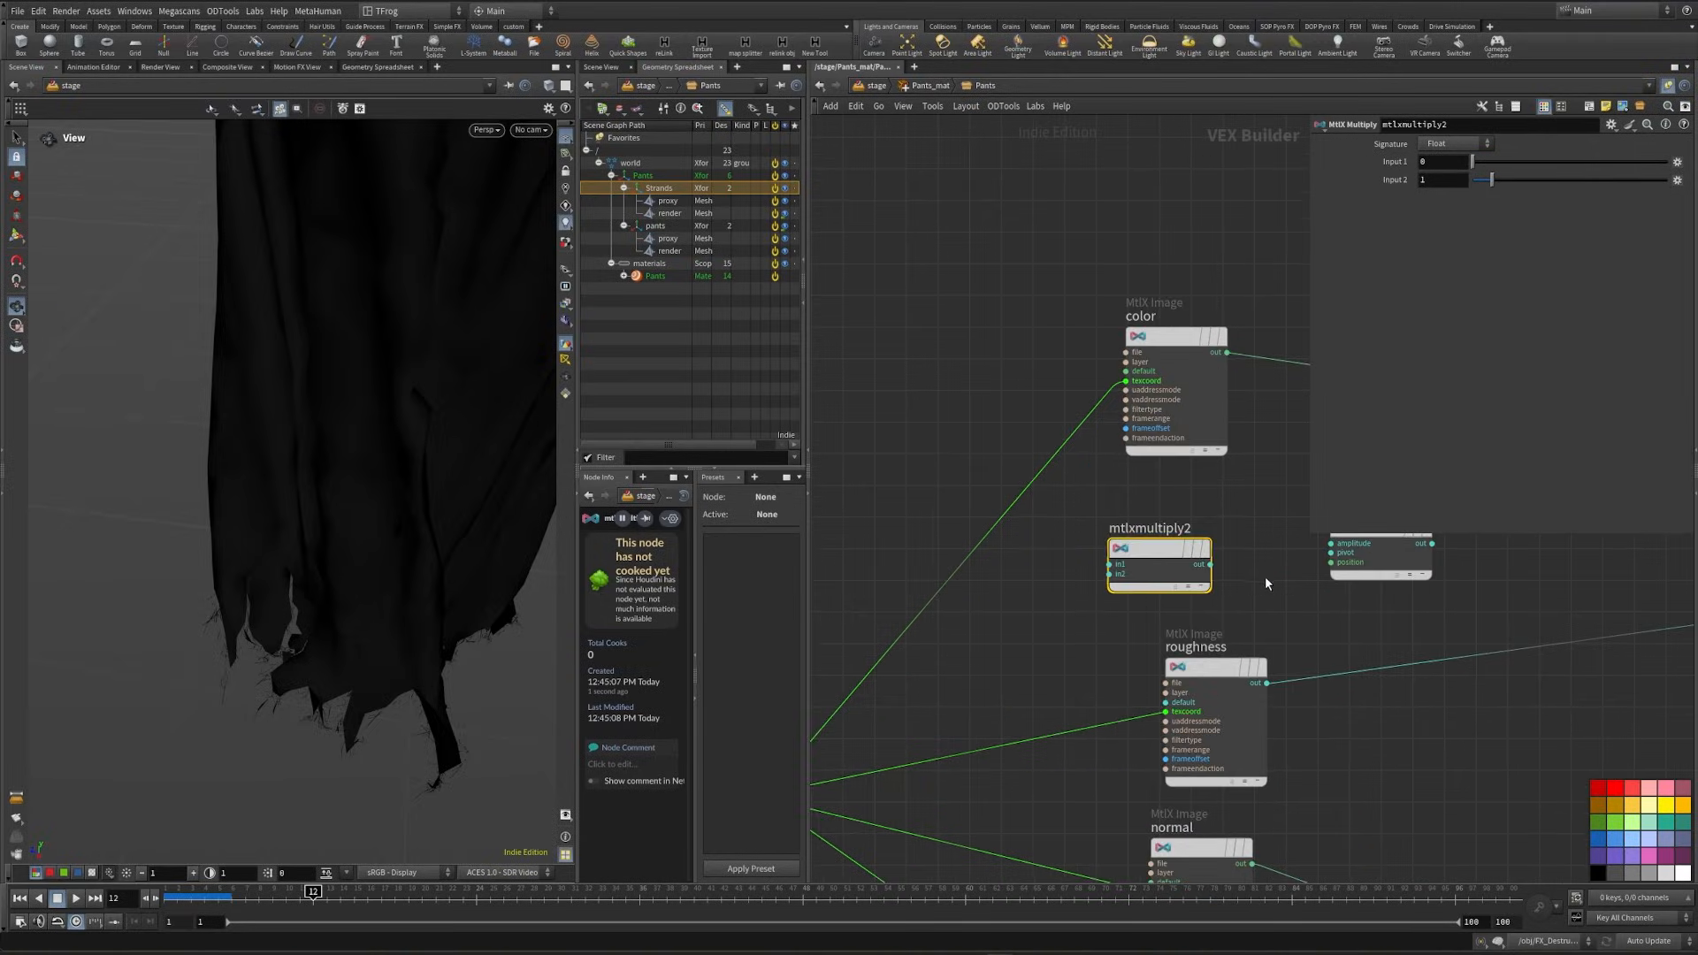
pyautogui.moveTo(1264, 578); pyautogui.dragTo(1196, 586, button='middle')
pyautogui.scroll(1, 1229, 581)
pyautogui.moveTo(1268, 573); pyautogui.dragTo(1121, 572)
pyautogui.scroll(-4, 1061, 614)
# - Switch the network to curved wires and spread the tiling, color and noise nodes further apart
pyautogui.moveTo(1030, 624); pyautogui.dragTo(1351, 592, button='middle')
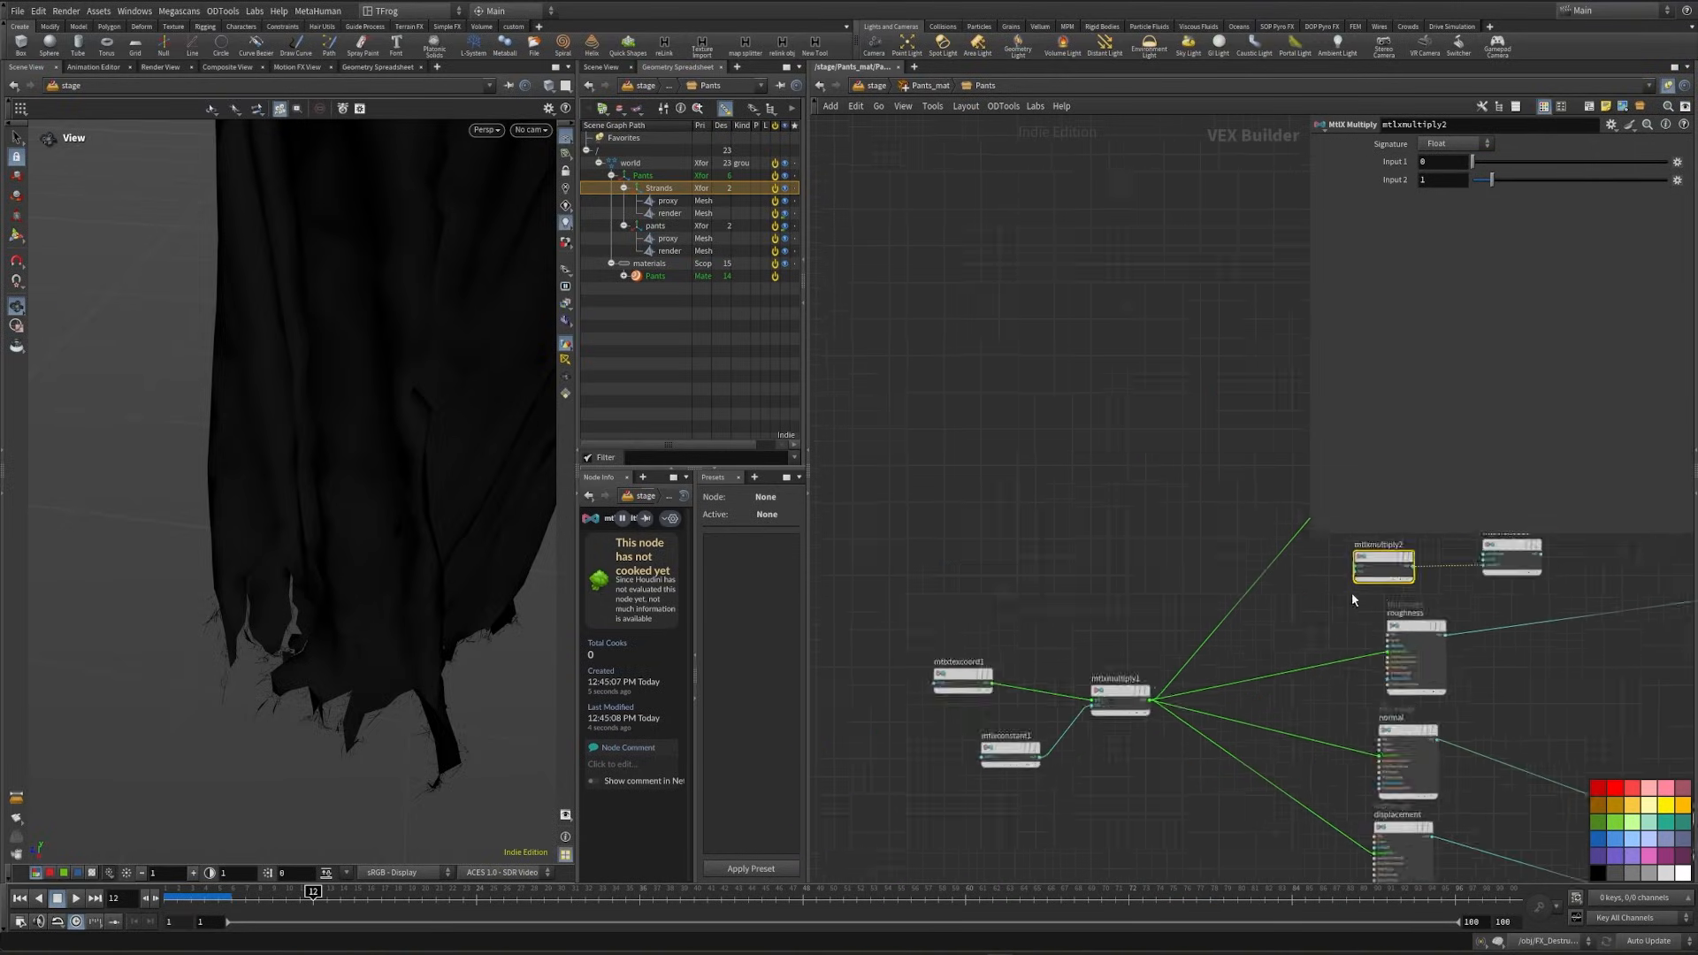
pyautogui.scroll(-1, 1363, 612)
pyautogui.moveTo(983, 614); pyautogui.dragTo(924, 676)
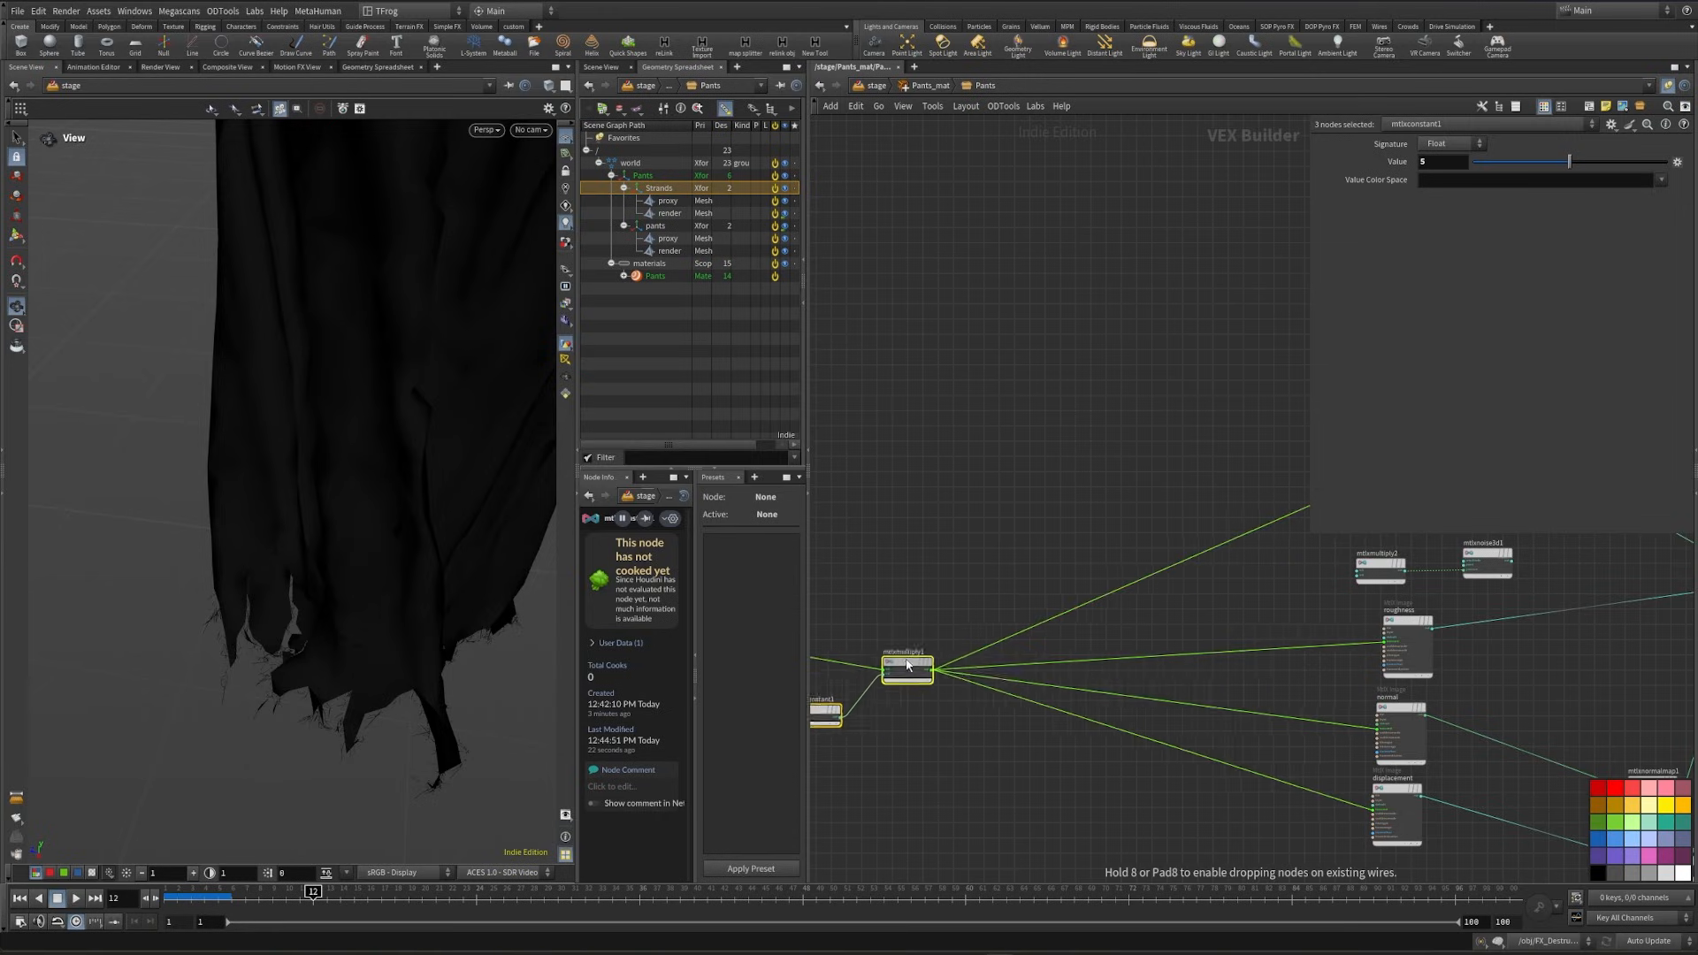
pyautogui.hotkey('shift', 's')
pyautogui.moveTo(1093, 606); pyautogui.dragTo(935, 653, button='middle')
pyautogui.moveTo(1057, 488); pyautogui.dragTo(1187, 397)
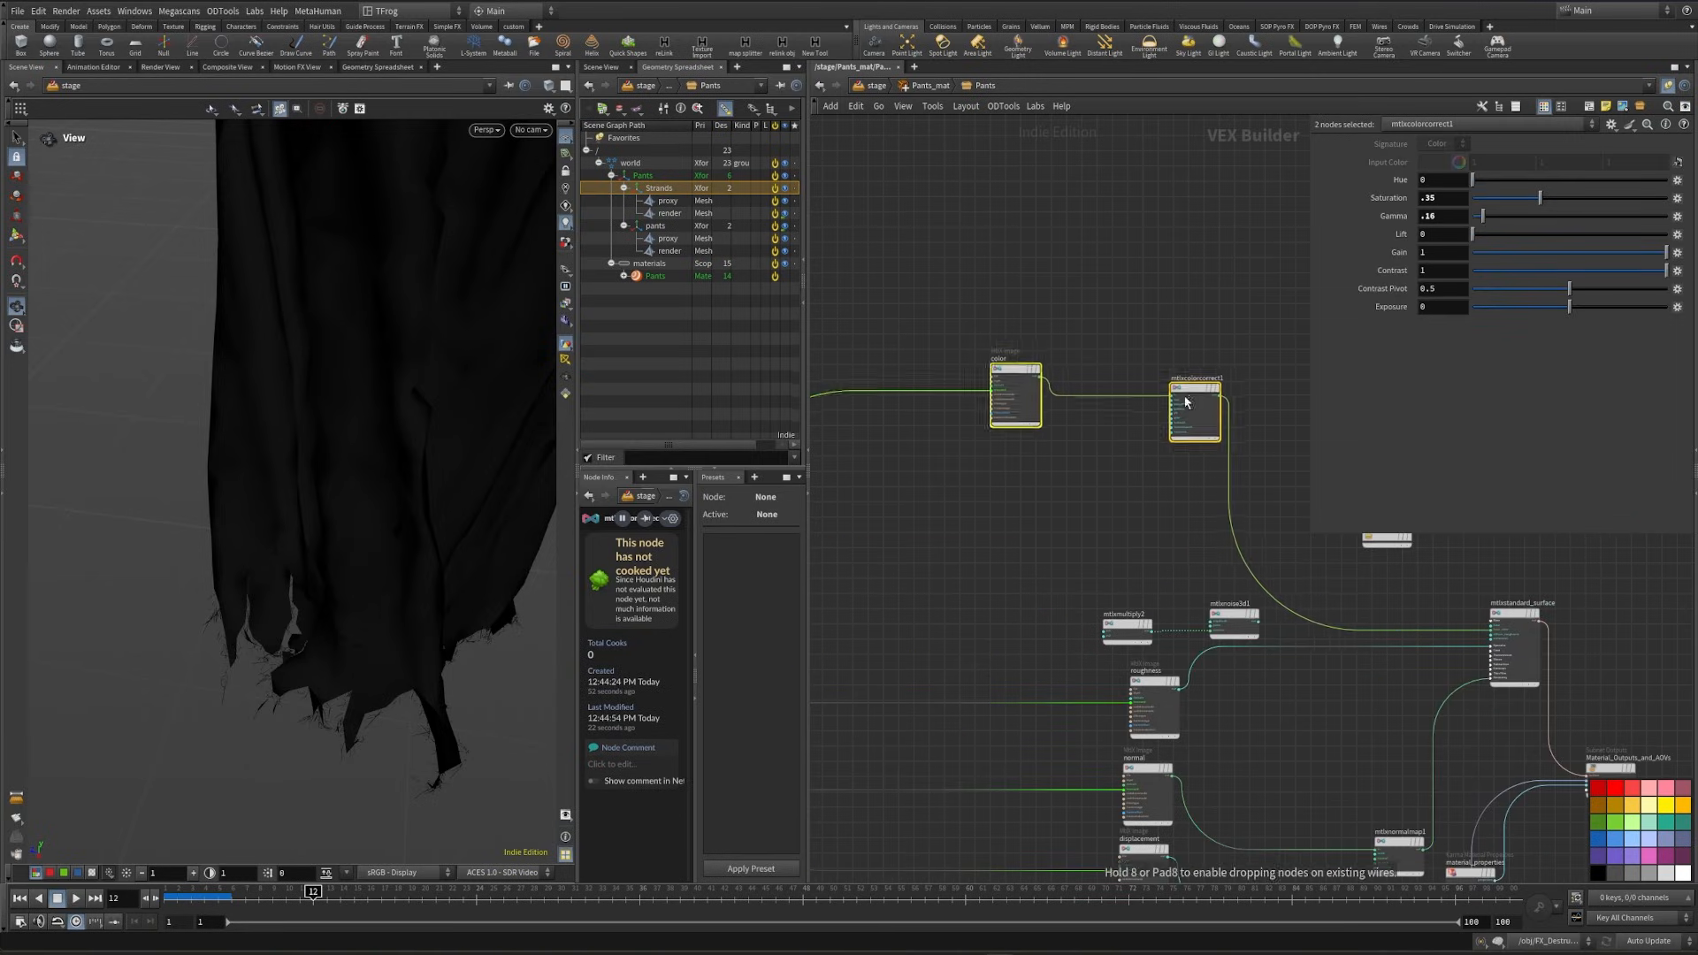
pyautogui.moveTo(1159, 511); pyautogui.dragTo(1322, 502, button='middle')
pyautogui.moveTo(1287, 613); pyautogui.dragTo(1179, 530)
pyautogui.moveTo(1388, 604); pyautogui.dragTo(1263, 520)
pyautogui.moveTo(1203, 571); pyautogui.dragTo(1308, 630, button='middle')
pyautogui.scroll(1, 1141, 579)
# - Add an MtlX Position node and wire it into the first input of the noise's multiply node
pyautogui.press('Tab')
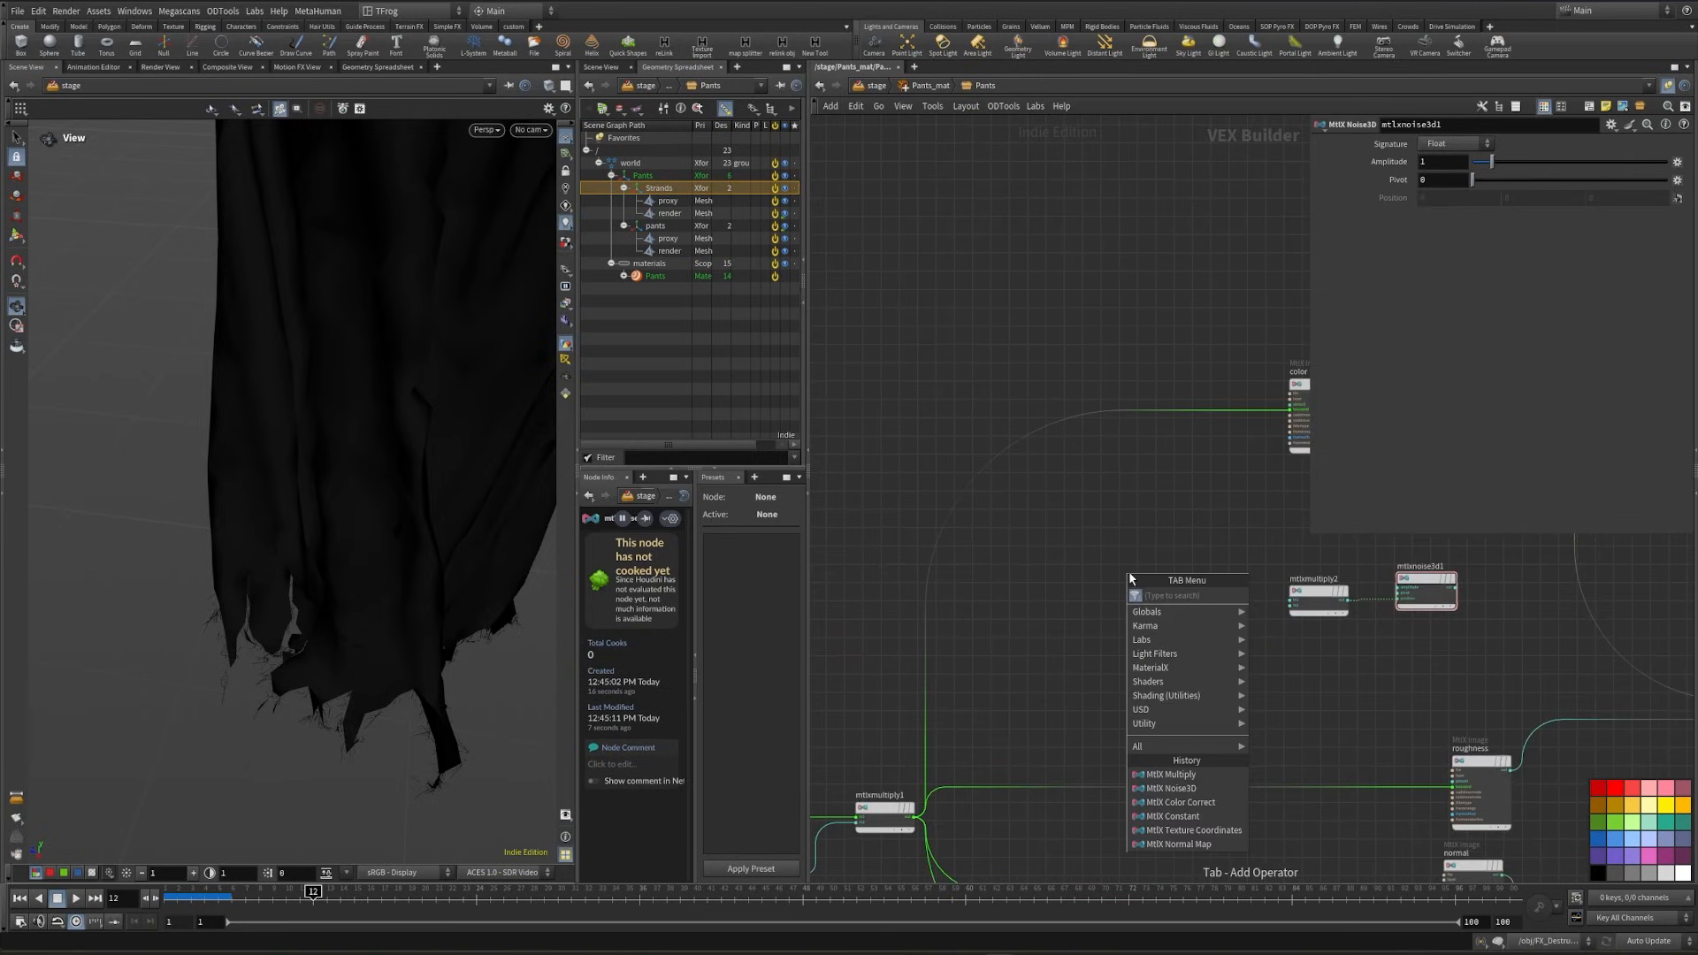
pyautogui.write('mtlx po')
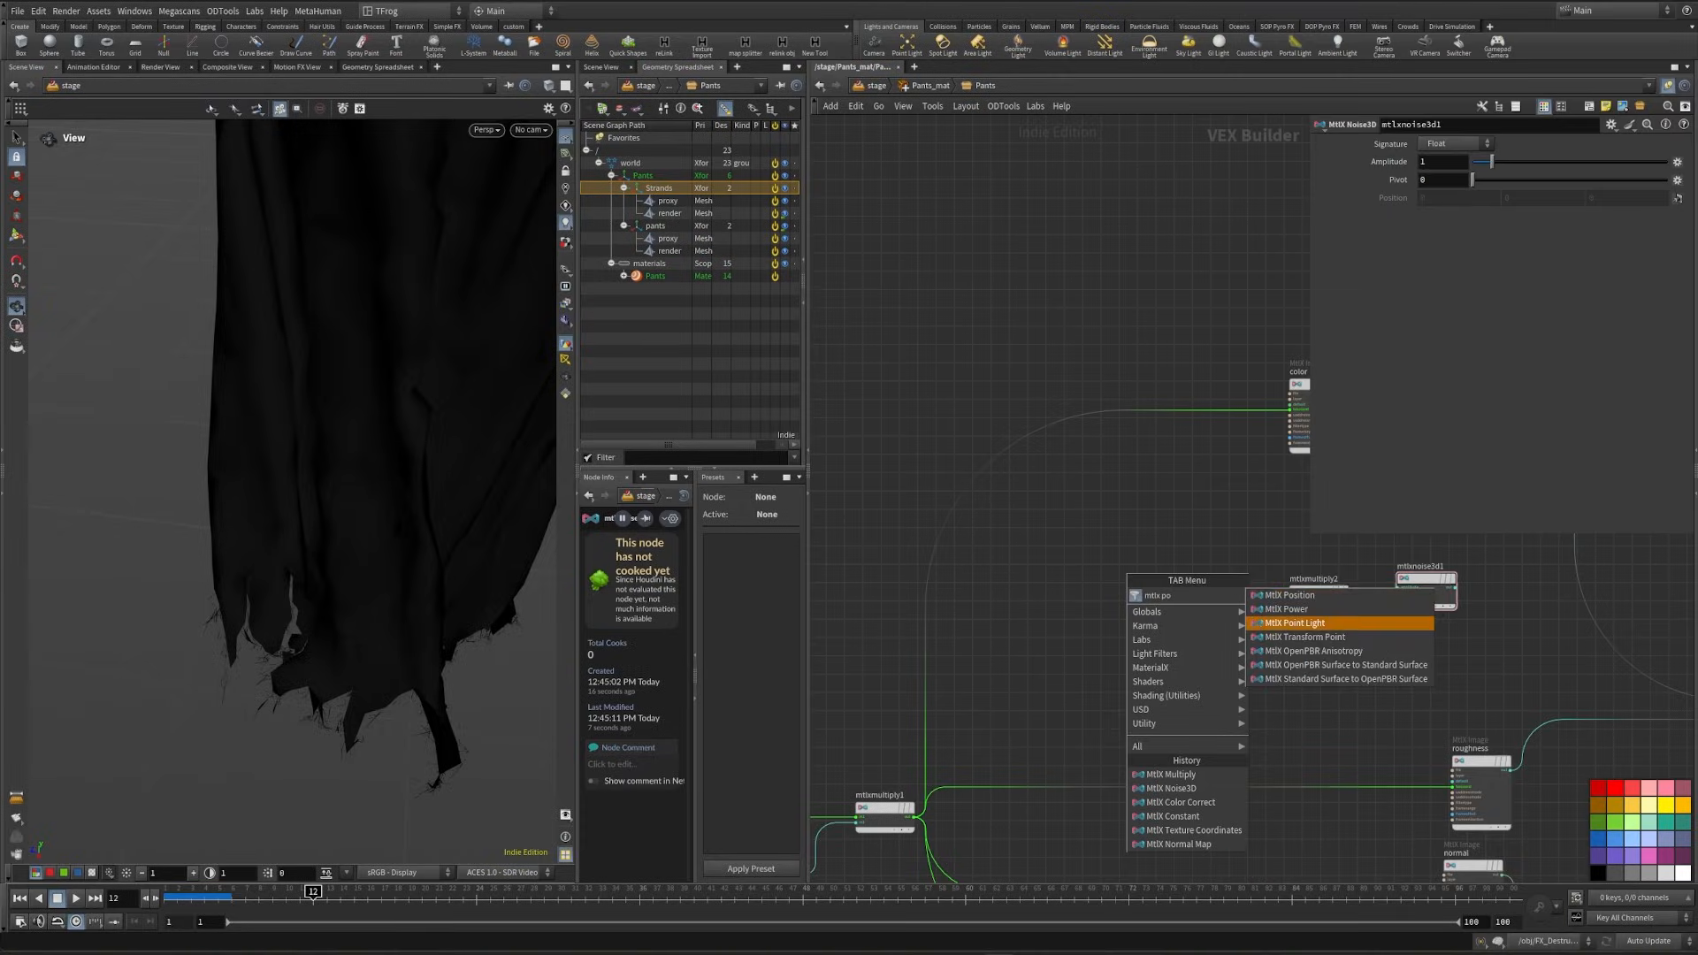
pyautogui.click(1282, 596)
pyautogui.click(1145, 571)
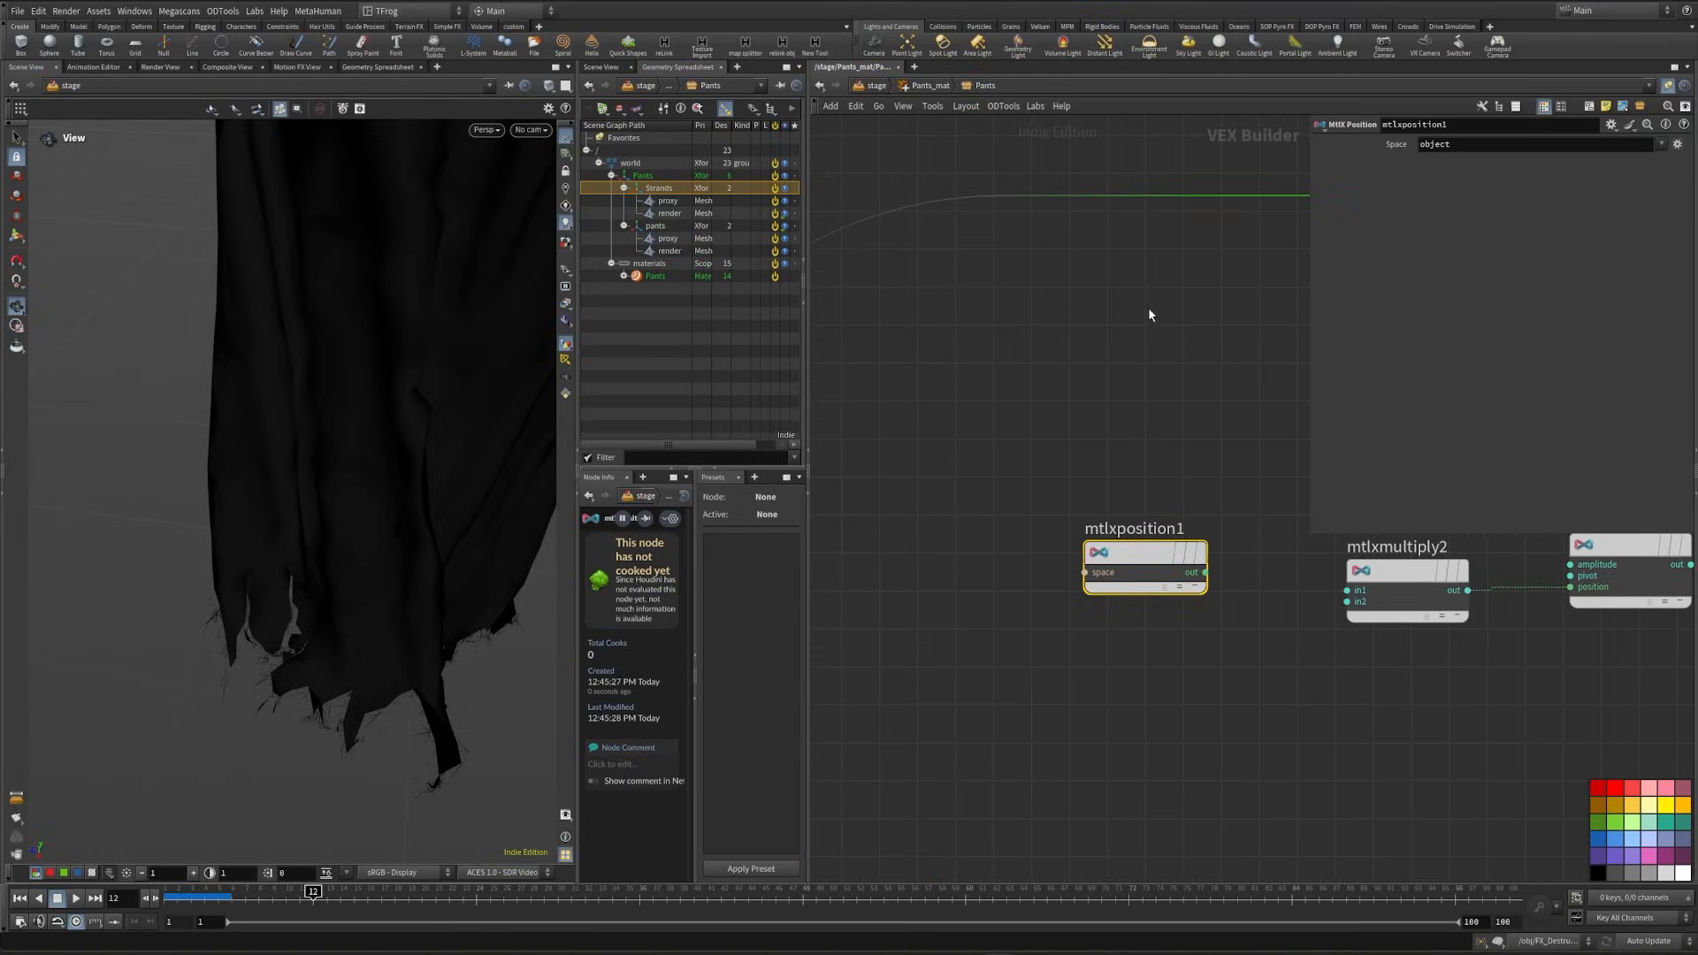
pyautogui.moveTo(1061, 434); pyautogui.dragTo(954, 462, button='middle')
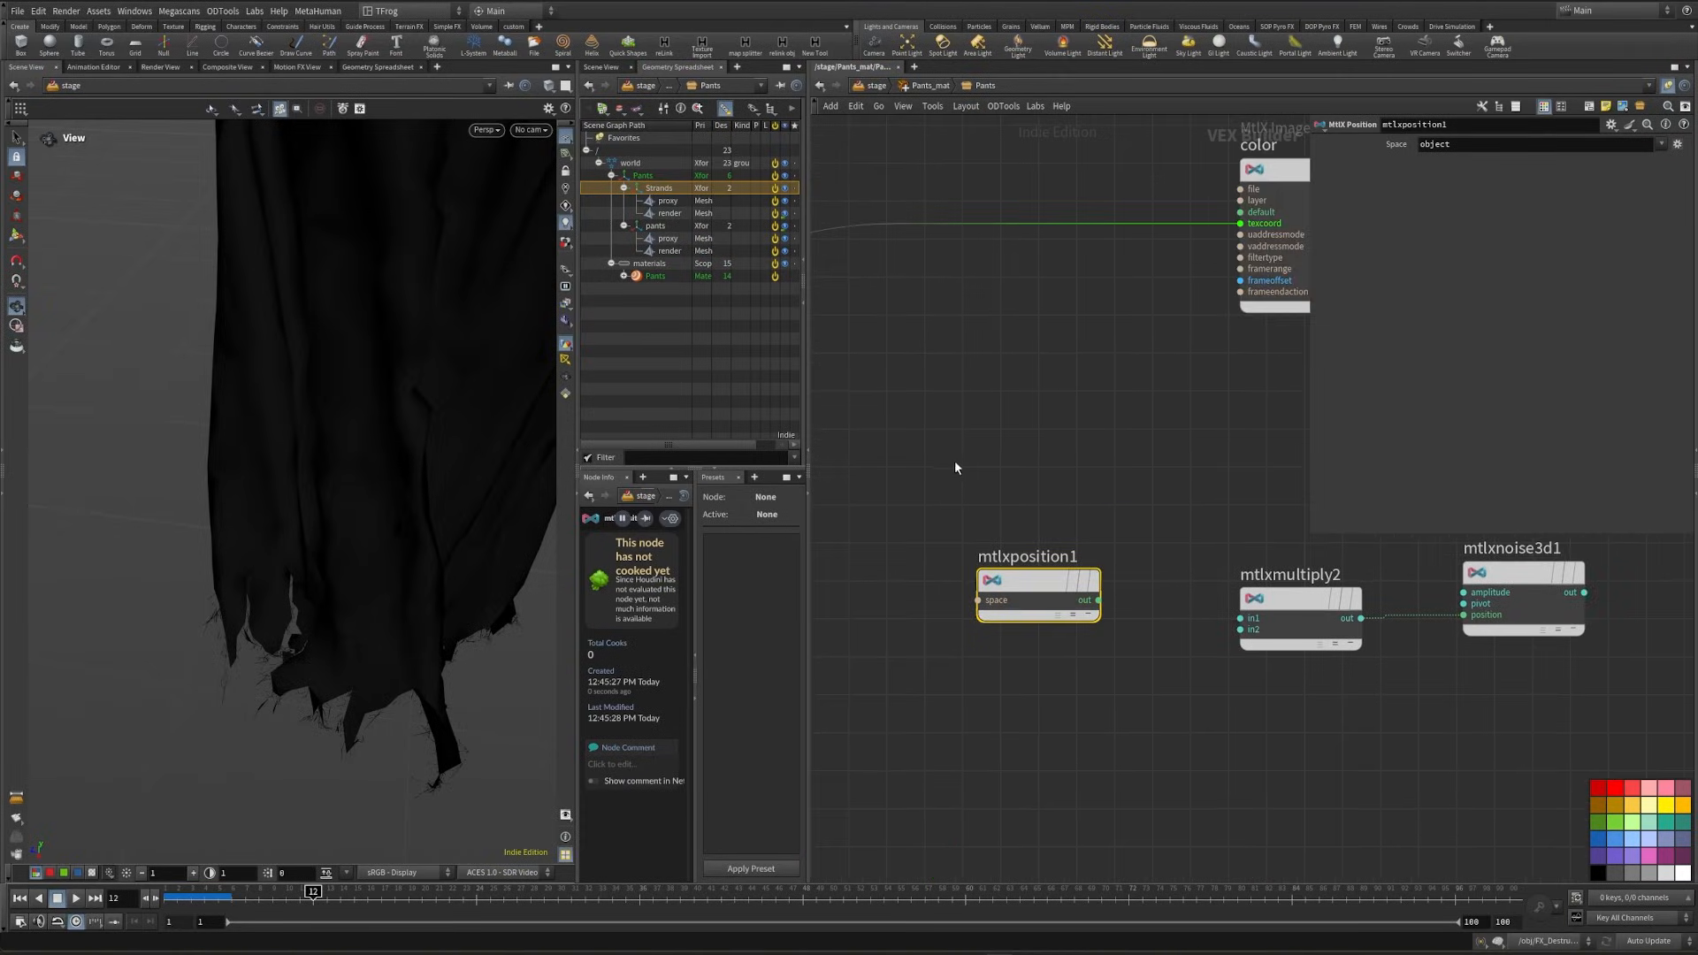
pyautogui.moveTo(1098, 599); pyautogui.dragTo(1241, 618)
# - Add an MtlX Constant with value 35 and wire it into the second input of the noise's multiply node
pyautogui.press('Tab')
pyautogui.write('cons')
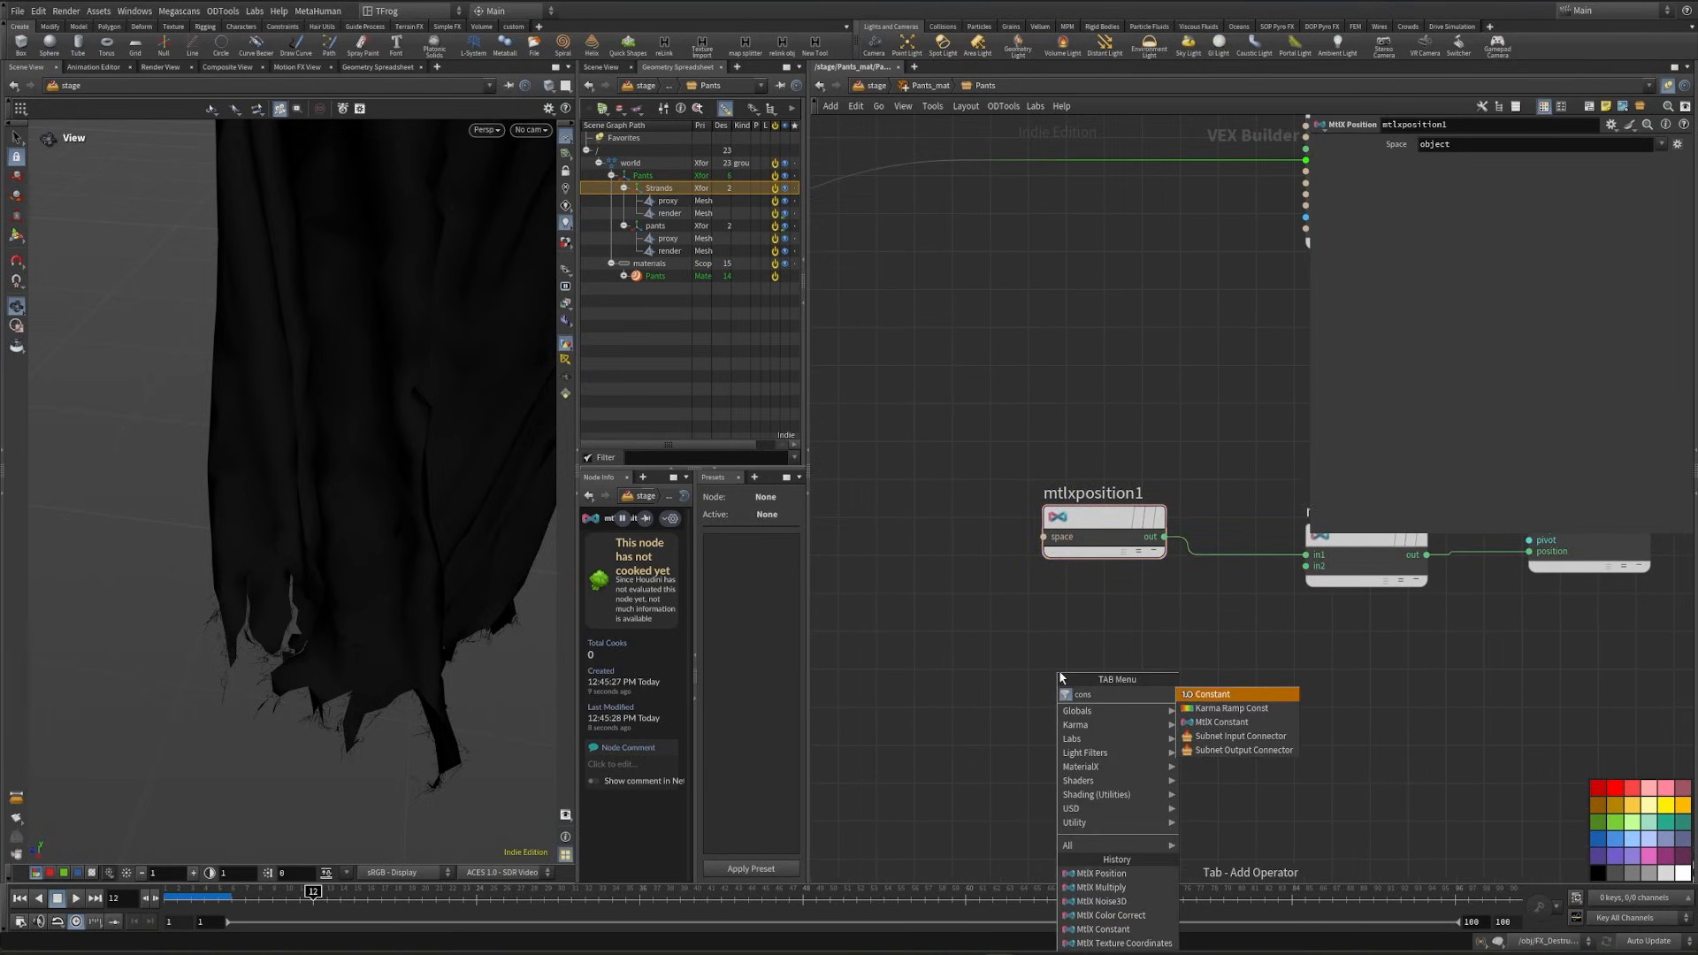
pyautogui.press('Down')
pyautogui.press('Down')
pyautogui.press('Return')
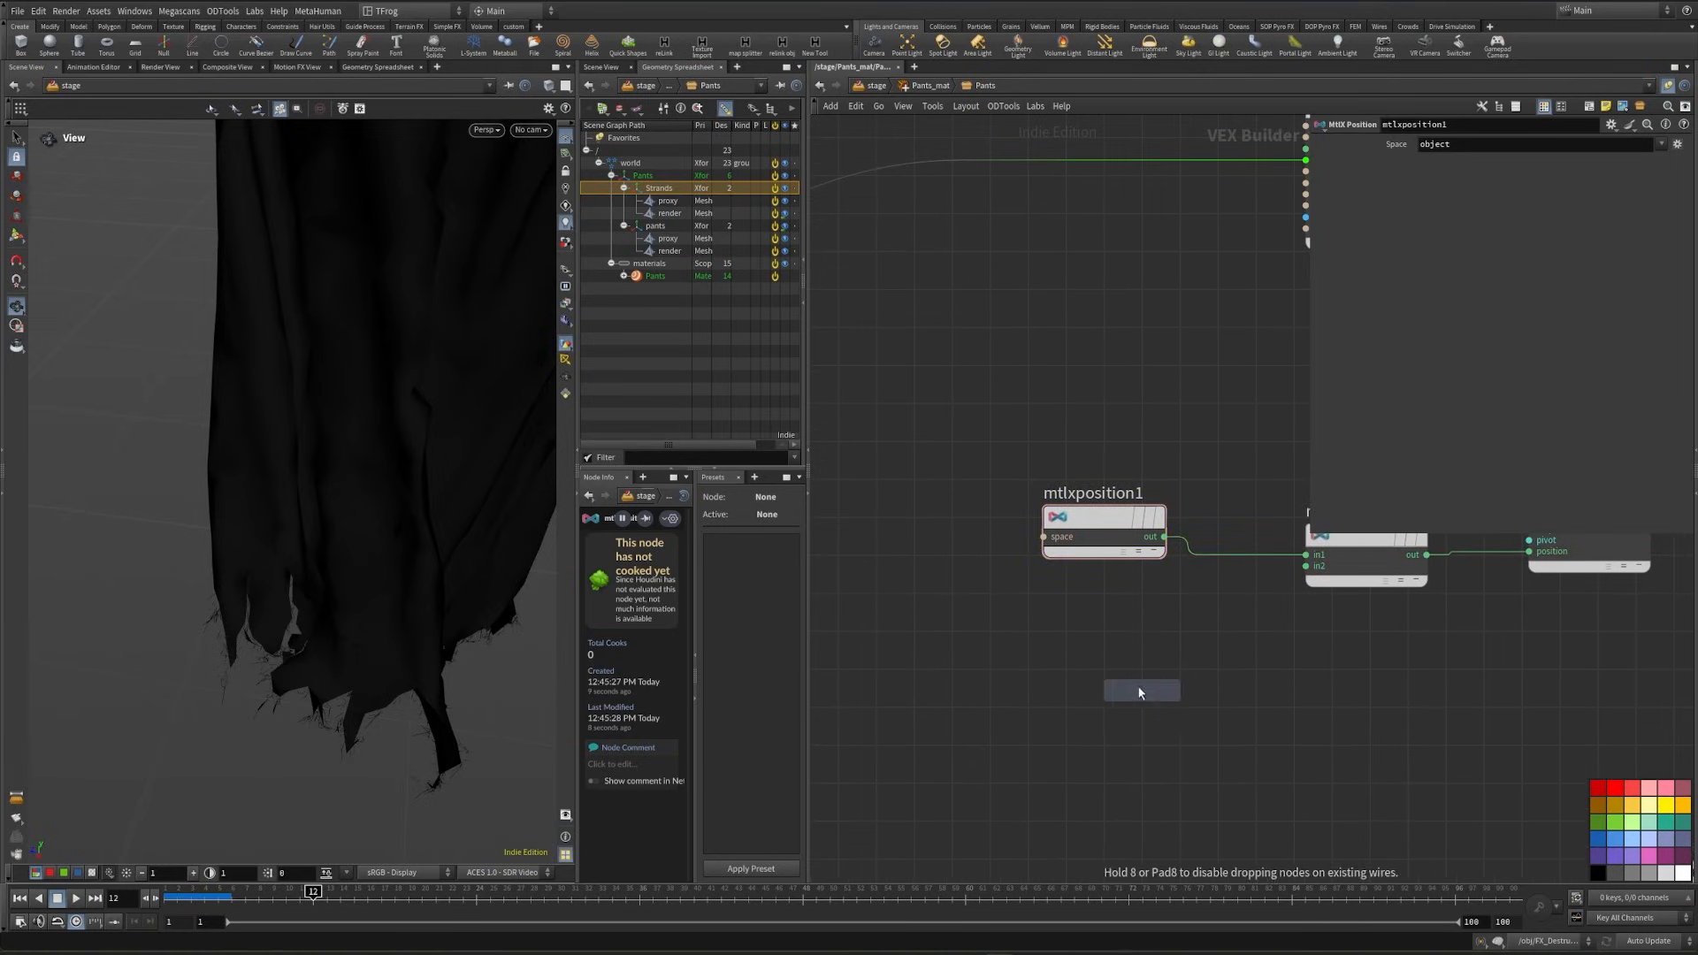
pyautogui.click(1086, 655)
pyautogui.moveTo(1312, 569); pyautogui.dragTo(1146, 661)
pyautogui.write('3')
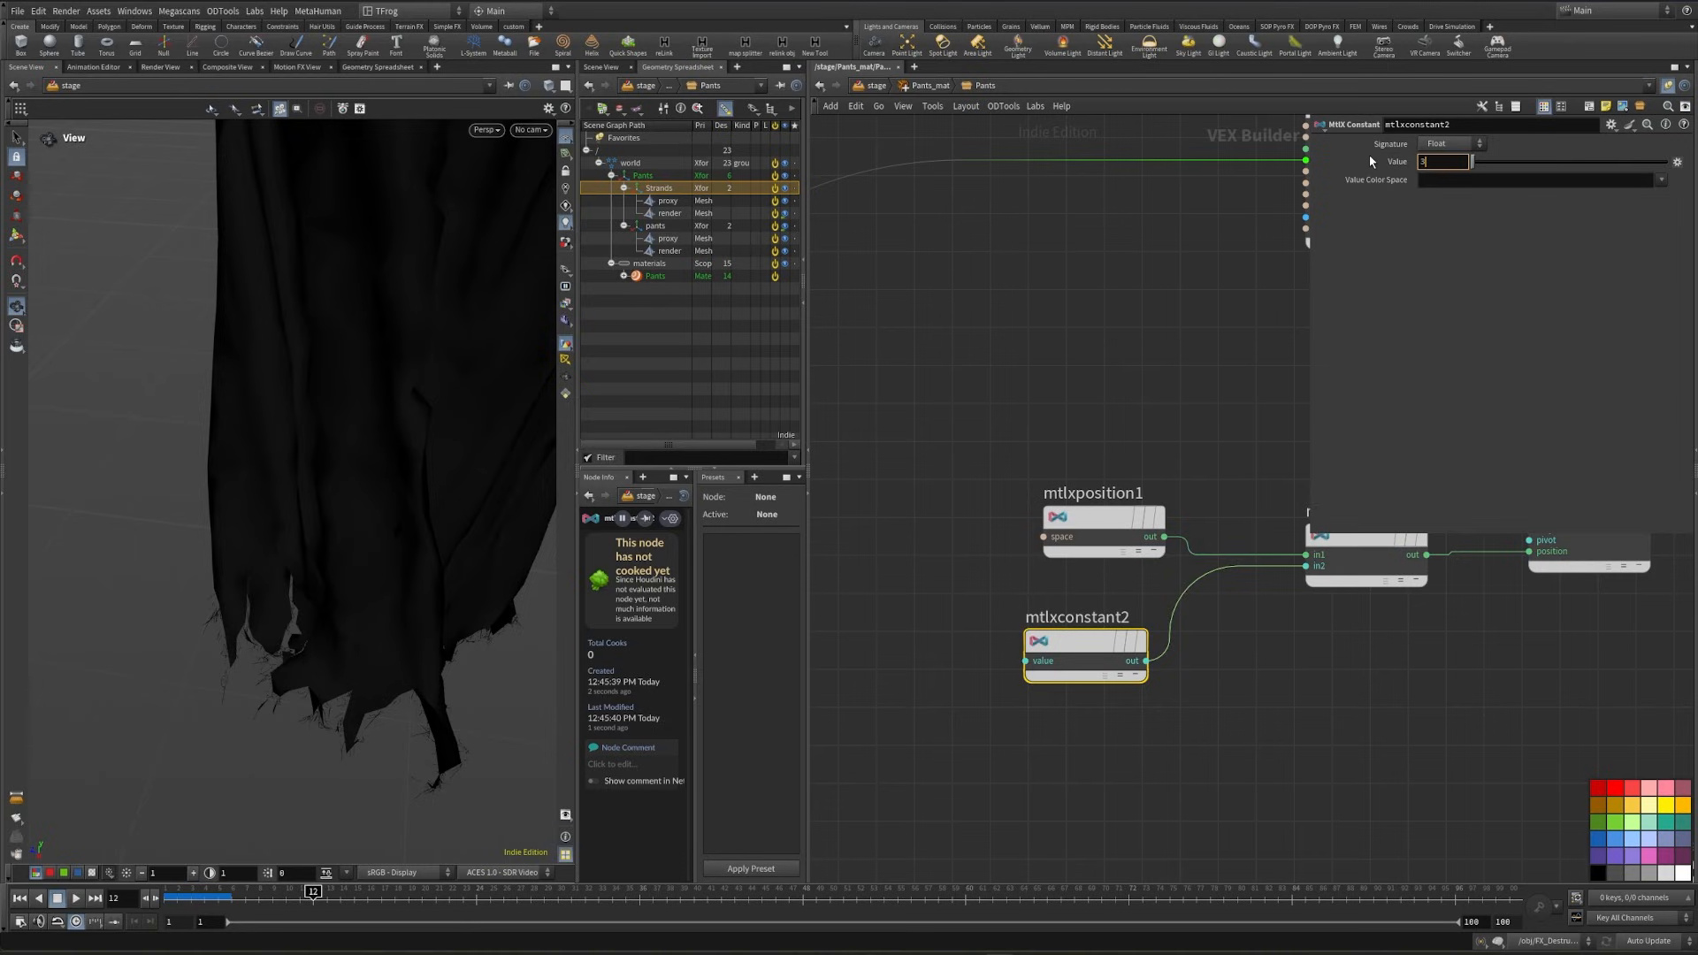
pyautogui.write('5')
pyautogui.click(1379, 742)
# - Add an MtlX Remap node fed by the Noise3D output
pyautogui.moveTo(1396, 738); pyautogui.dragTo(1016, 746, button='middle')
pyautogui.scroll(-3, 1015, 747)
pyautogui.scroll(2, 1132, 669)
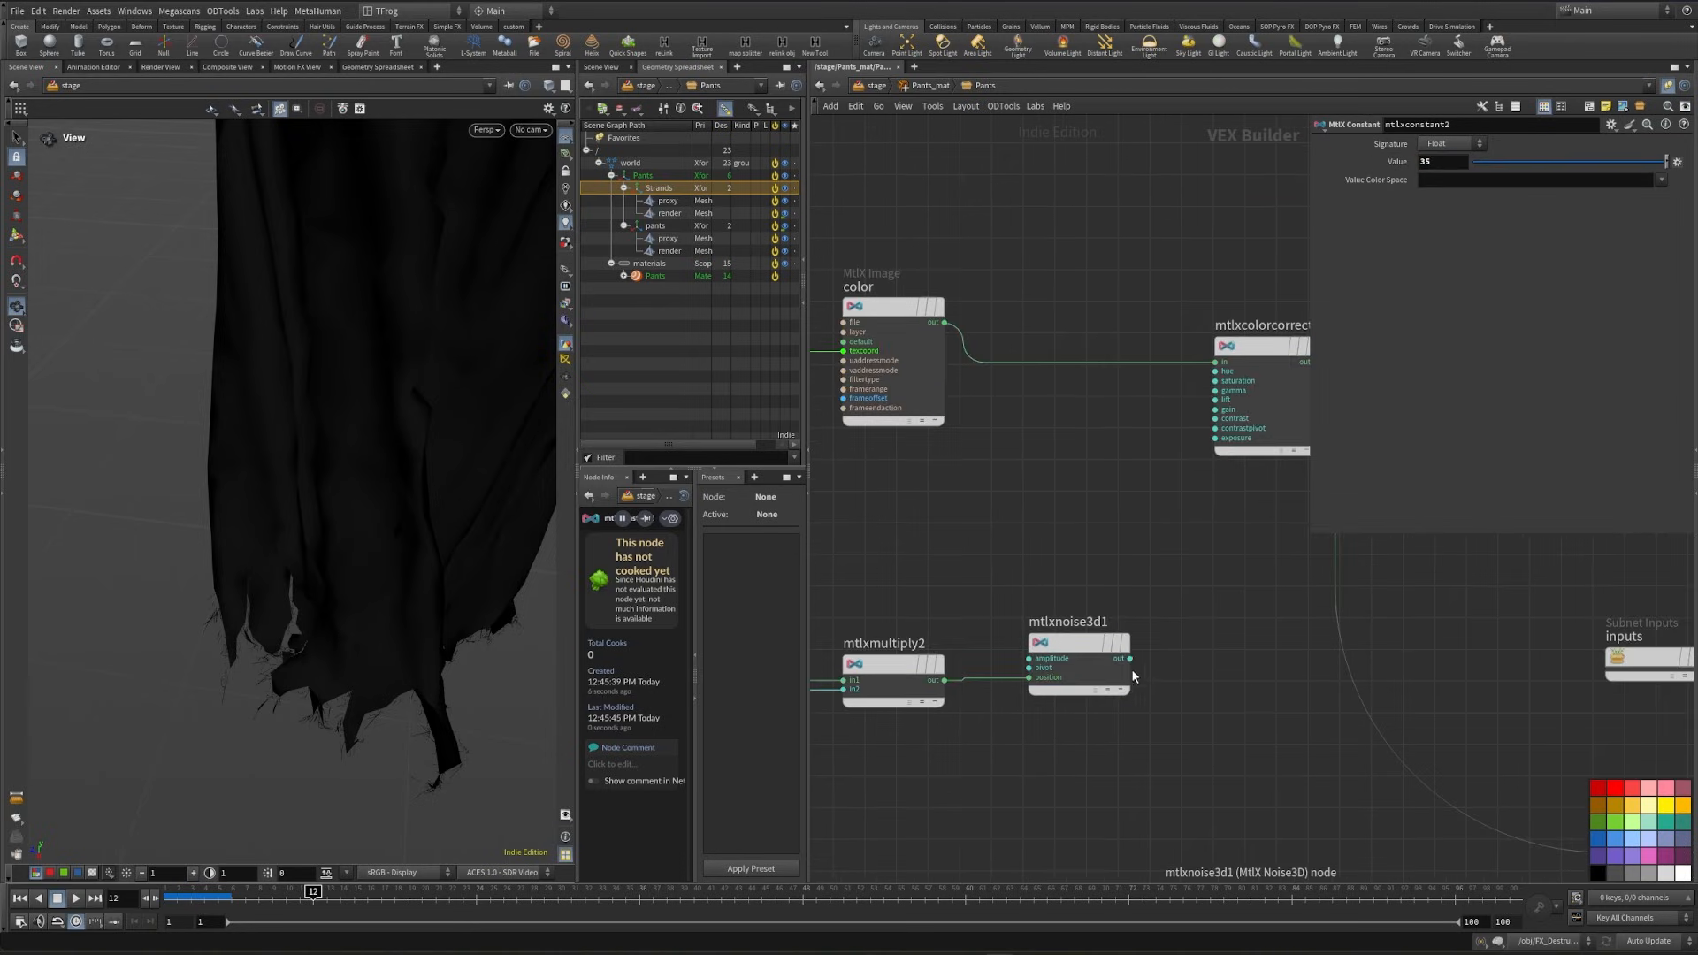
pyautogui.click(1130, 658)
pyautogui.press('Tab')
pyautogui.write('re')
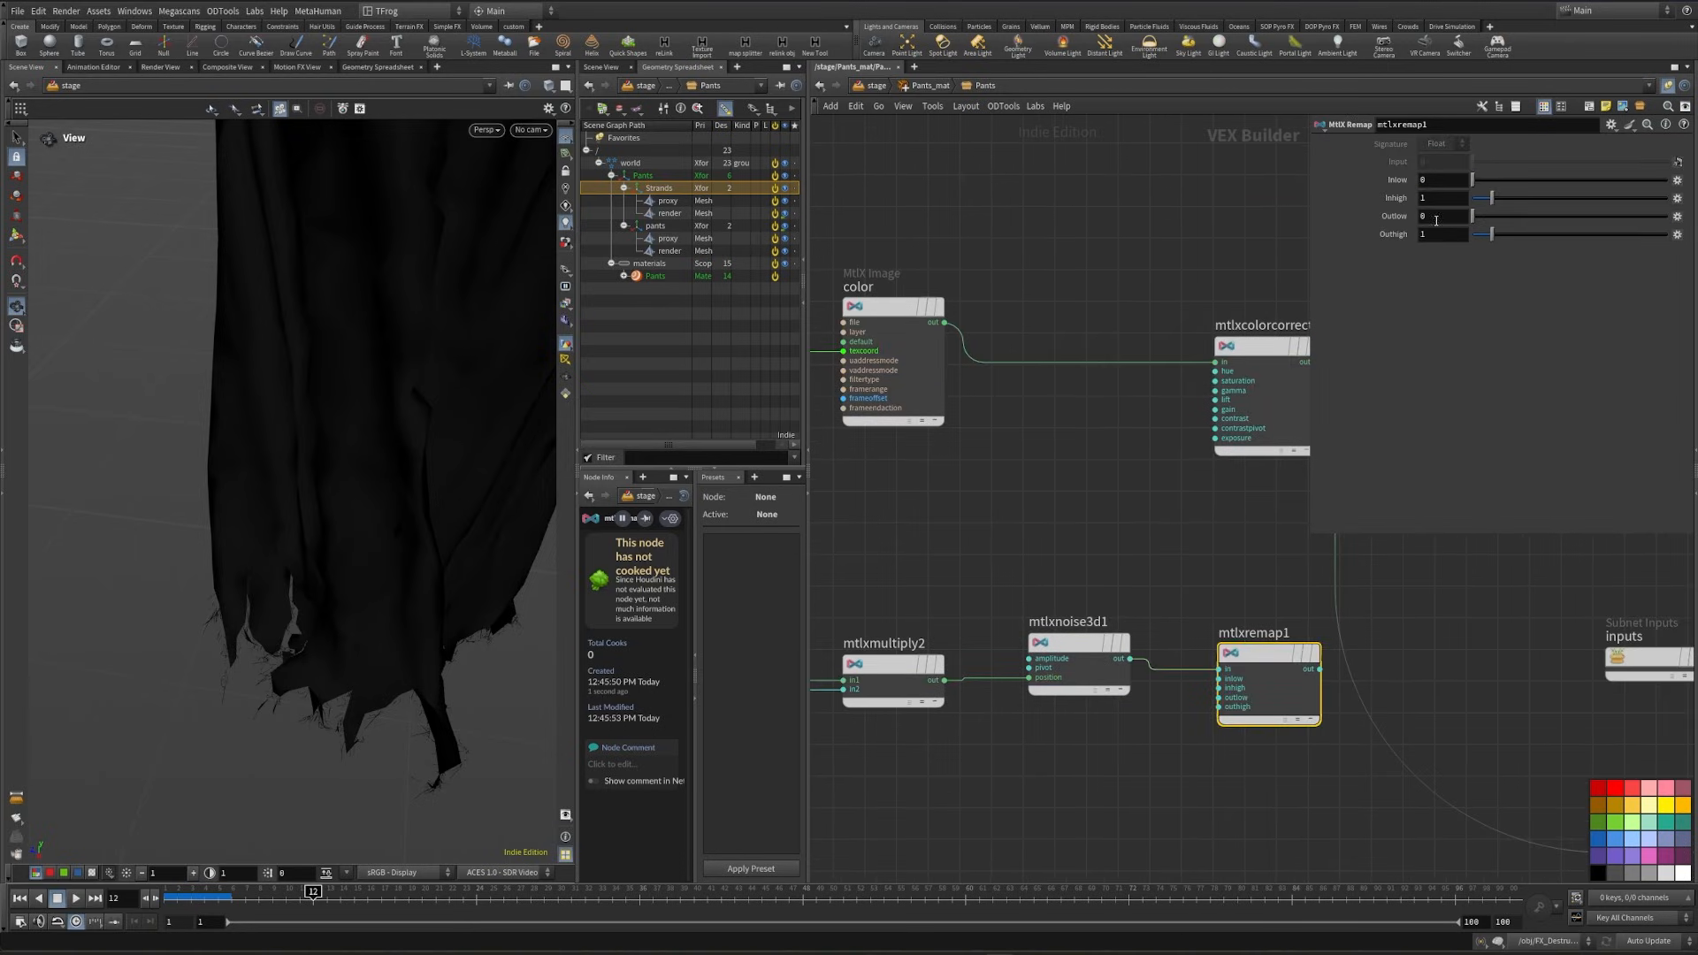
# - Set the remap's outlow to 0.2 and outhigh to 0.6, and wire its output into the color correct's gain
pyautogui.moveTo(1432, 217); pyautogui.dragTo(1382, 223)
pyautogui.write('.2')
pyautogui.press('Tab')
pyautogui.write('.6')
pyautogui.press('Return')
pyautogui.click(1320, 670)
pyautogui.click(1189, 403)
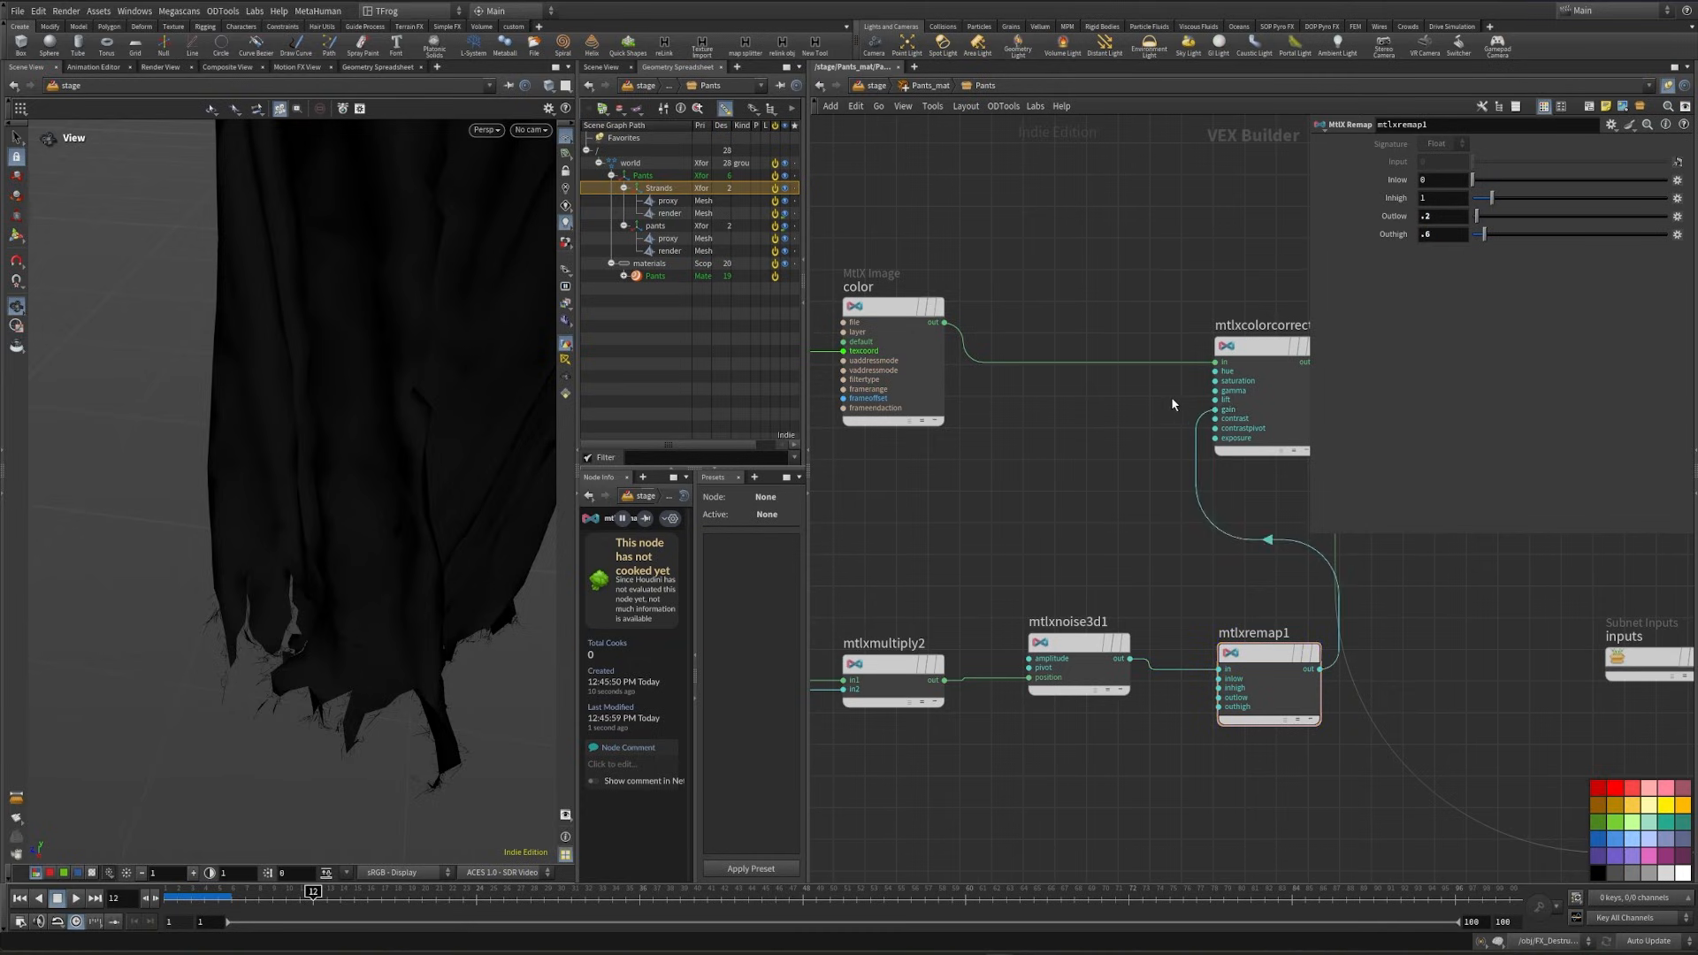
# - Preview the noise-driven color gain on the pants with the Karma XPU renderer
pyautogui.moveTo(1171, 396); pyautogui.dragTo(1033, 408, button='middle')
pyautogui.click(483, 130)
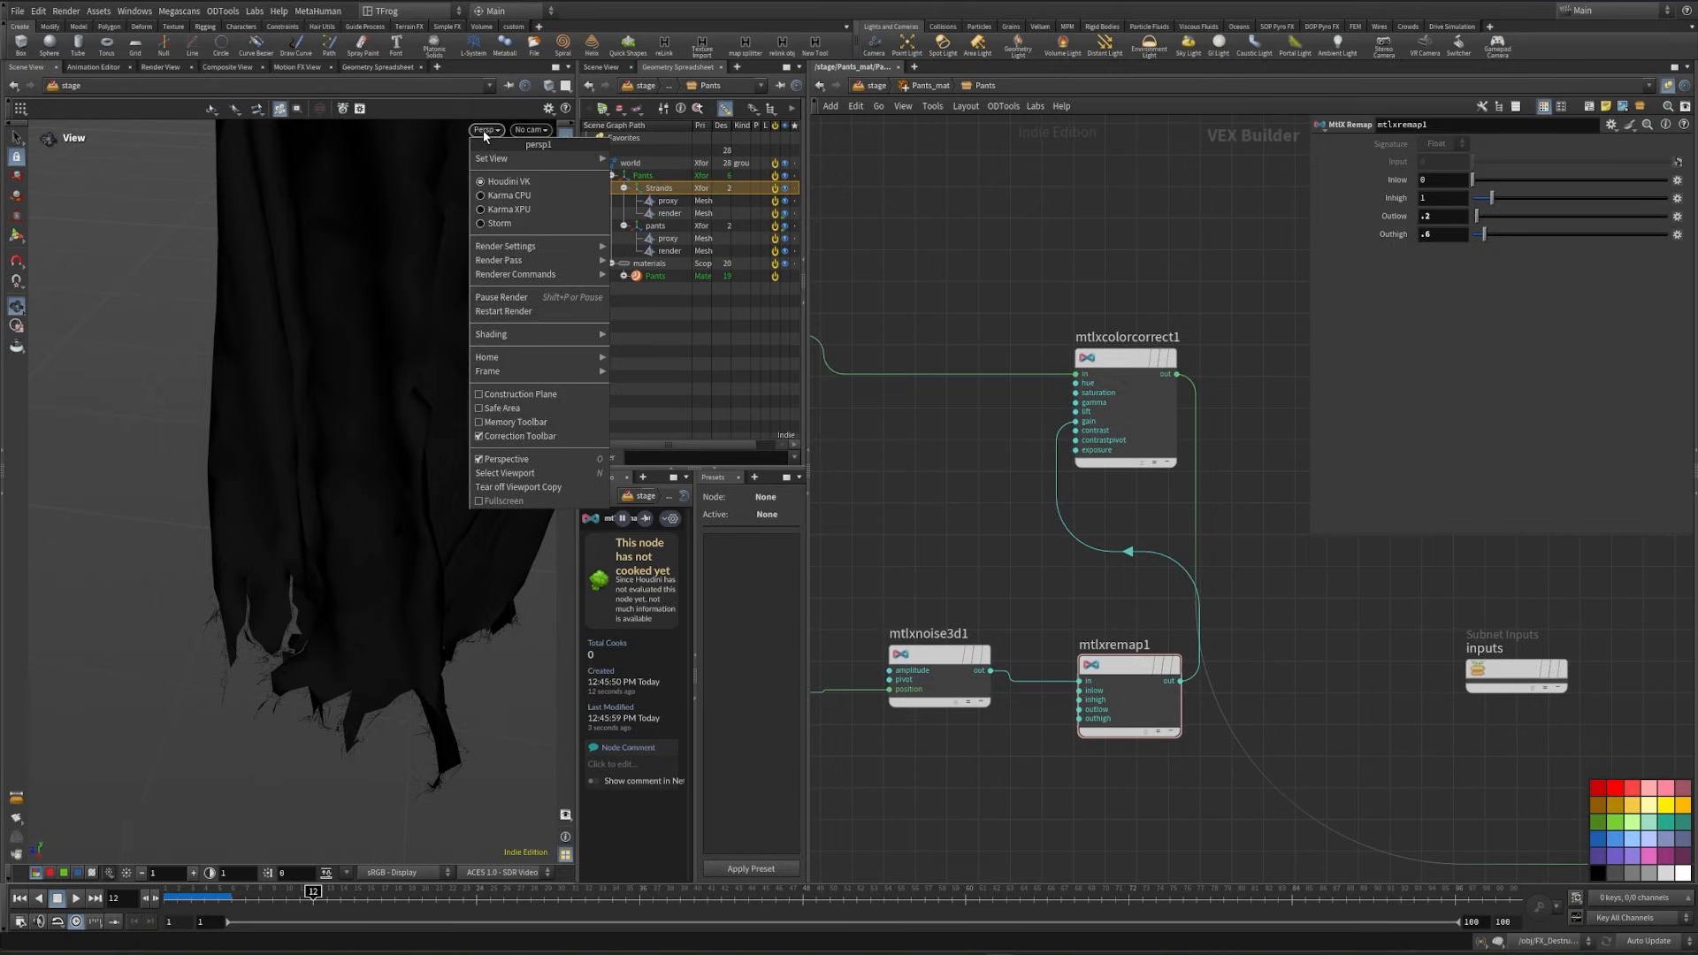
pyautogui.click(504, 210)
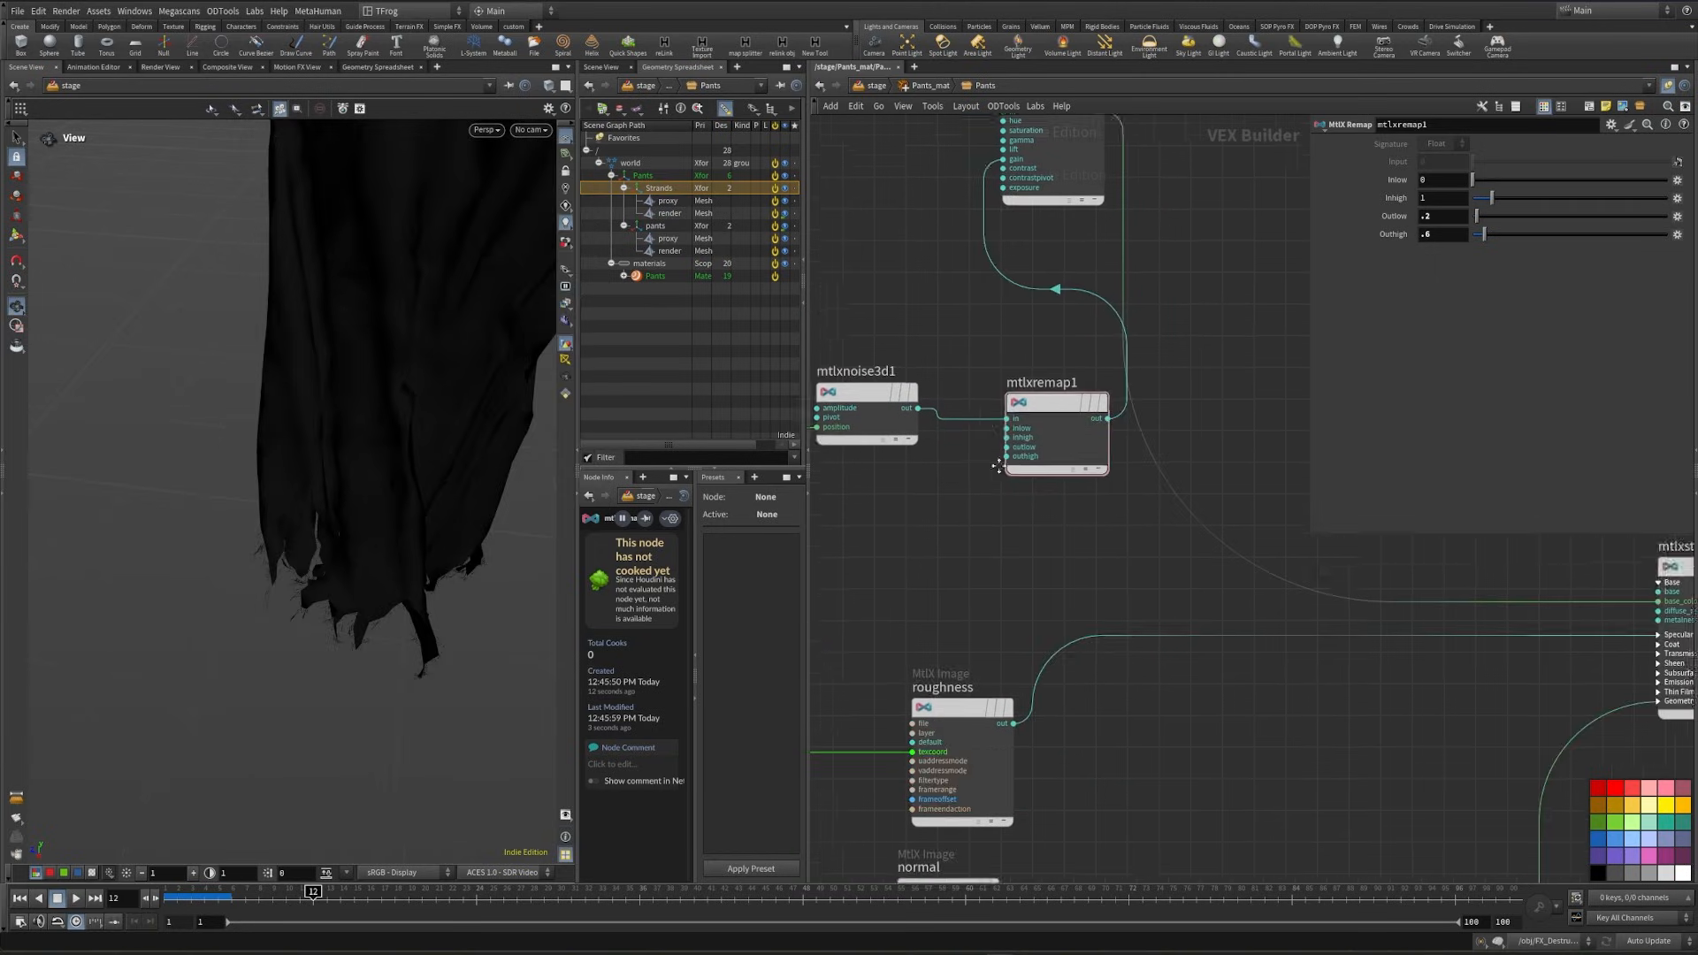
# - Cut the wire from the displacement image to the MtlX Displacement node and render the pants with Karma XPU
pyautogui.scroll(-5, 977, 358)
pyautogui.moveTo(1148, 617); pyautogui.dragTo(1097, 614, button='middle')
pyautogui.scroll(4, 1159, 710)
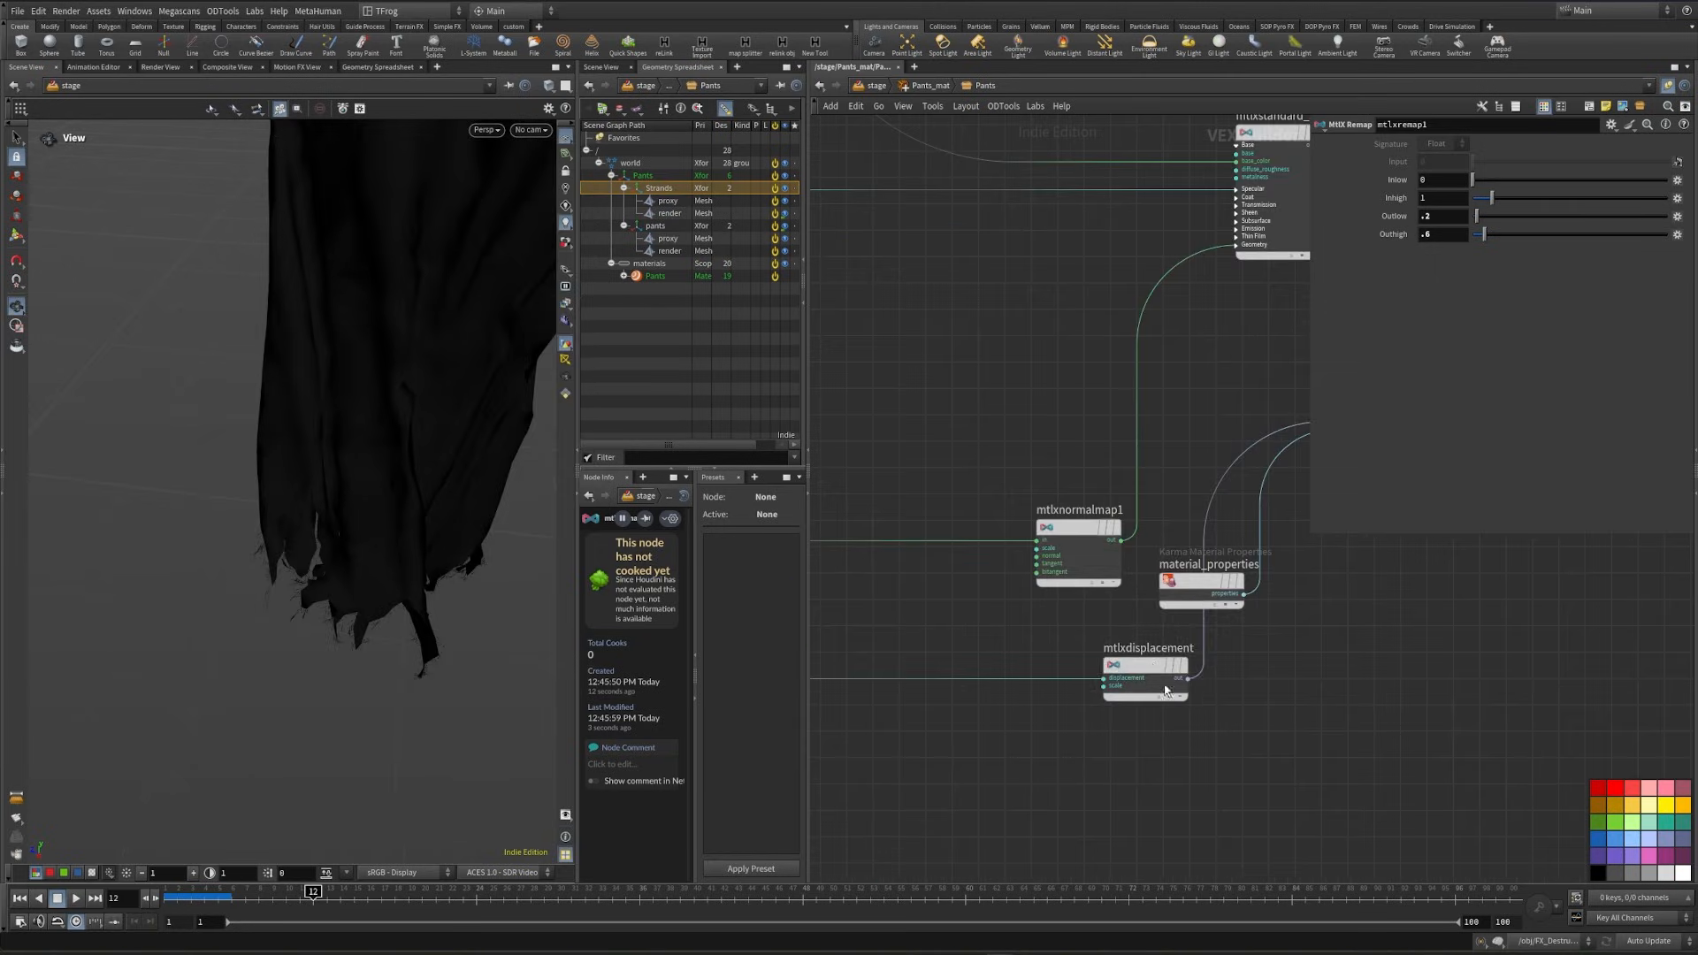
pyautogui.moveTo(1161, 677); pyautogui.dragTo(1074, 706)
pyautogui.moveTo(920, 662); pyautogui.dragTo(933, 669, button='middle')
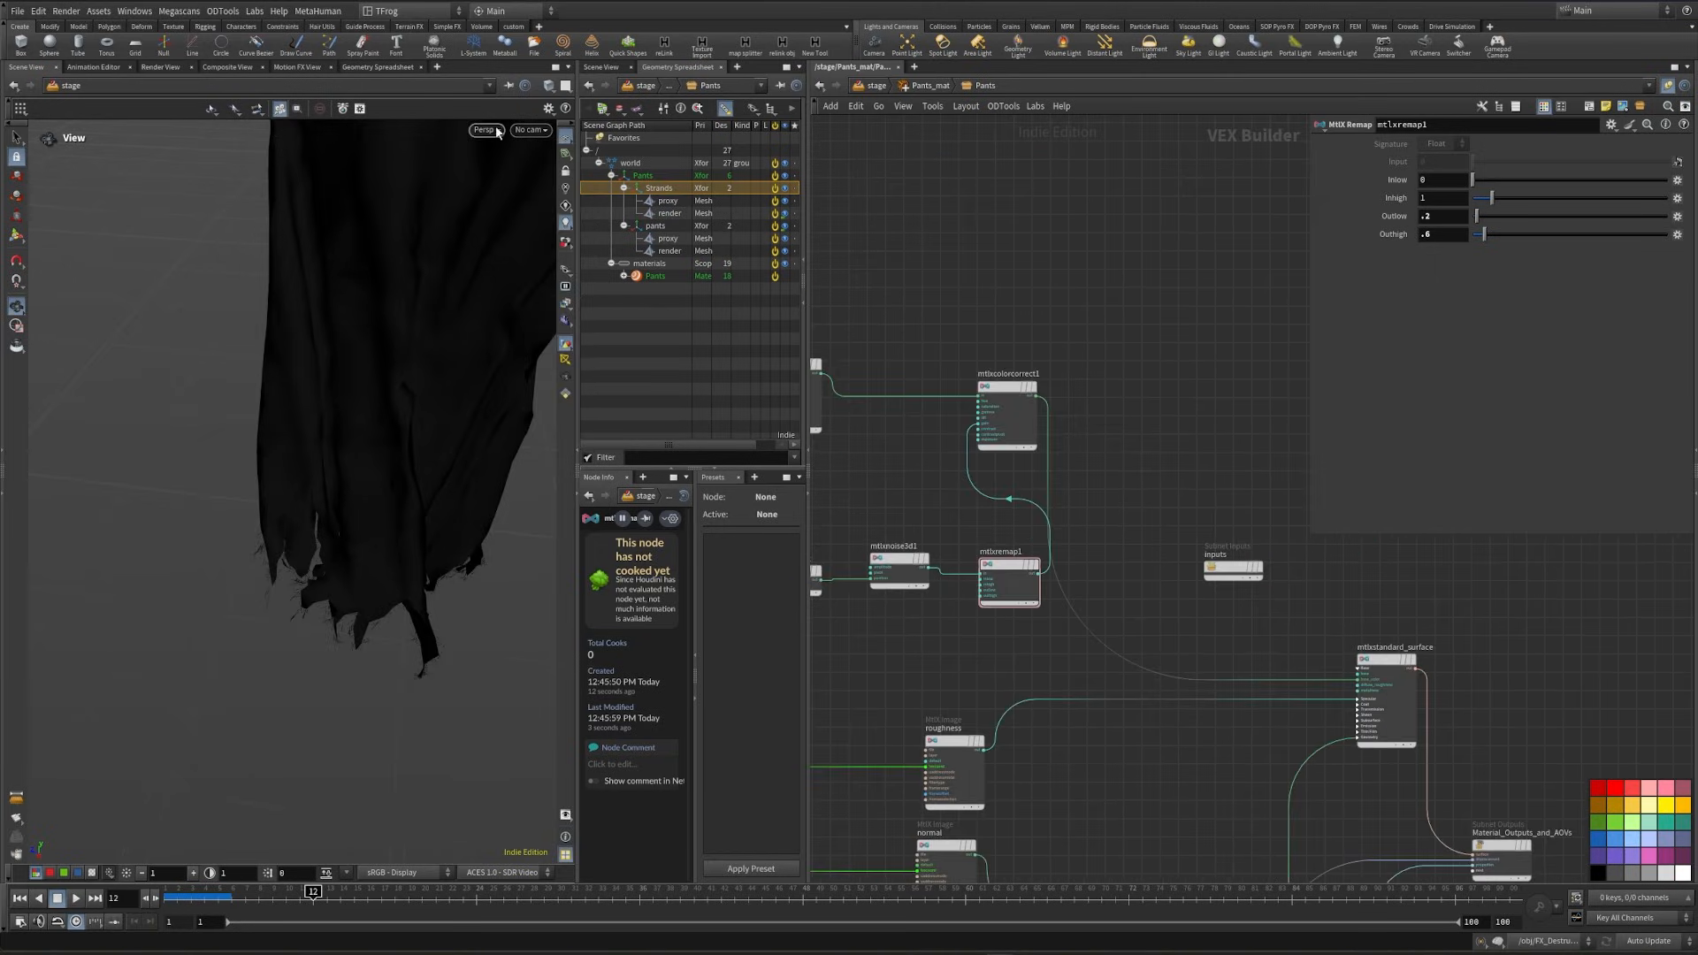
pyautogui.click(486, 130)
pyautogui.click(492, 209)
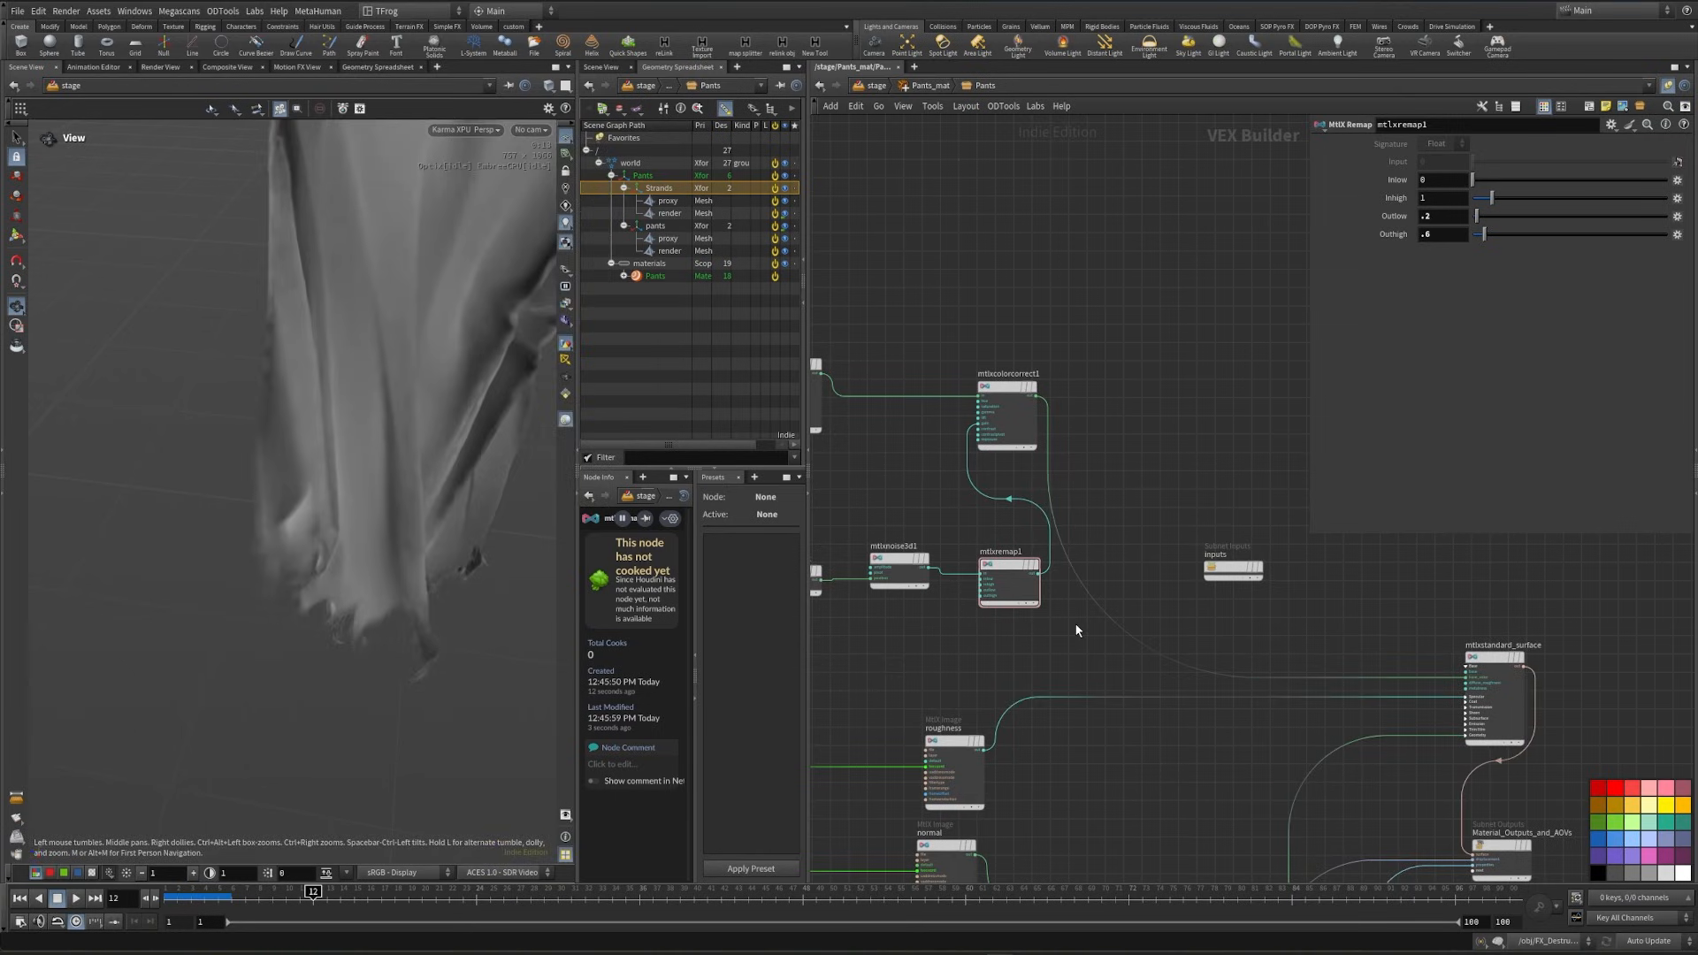
# - Insert an MtlX Mix node between the color correct node and the standard surface's base color
pyautogui.press('Tab')
pyautogui.write('mix')
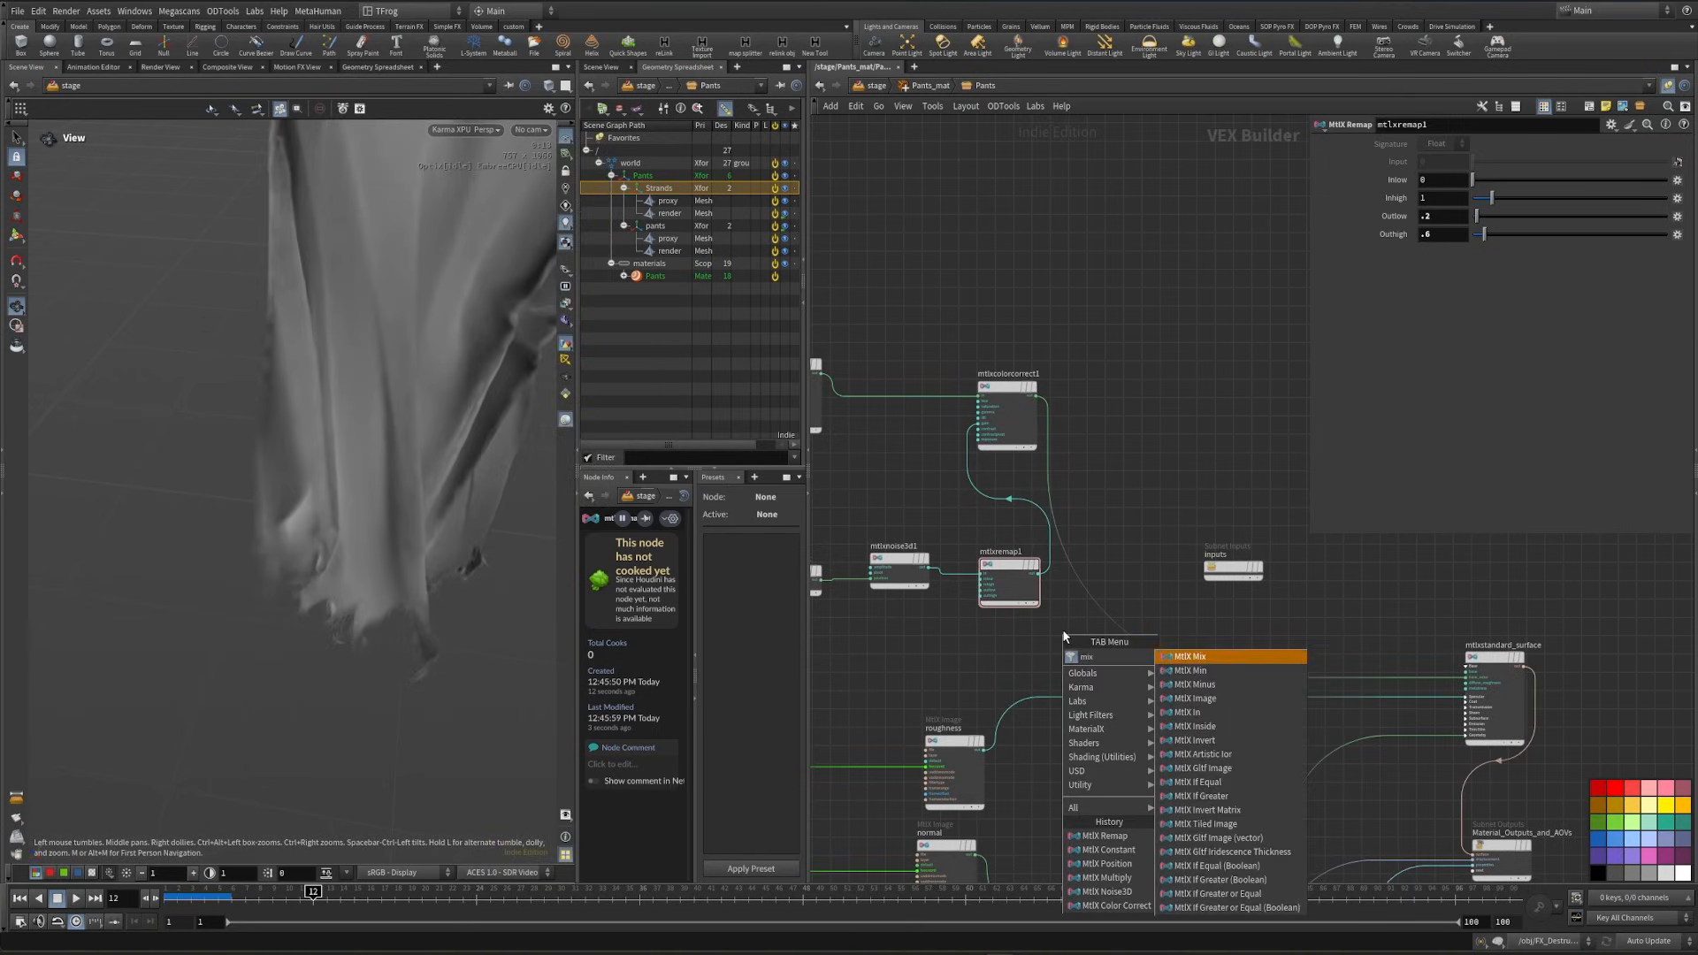
pyautogui.press('Return')
pyautogui.click(1044, 593)
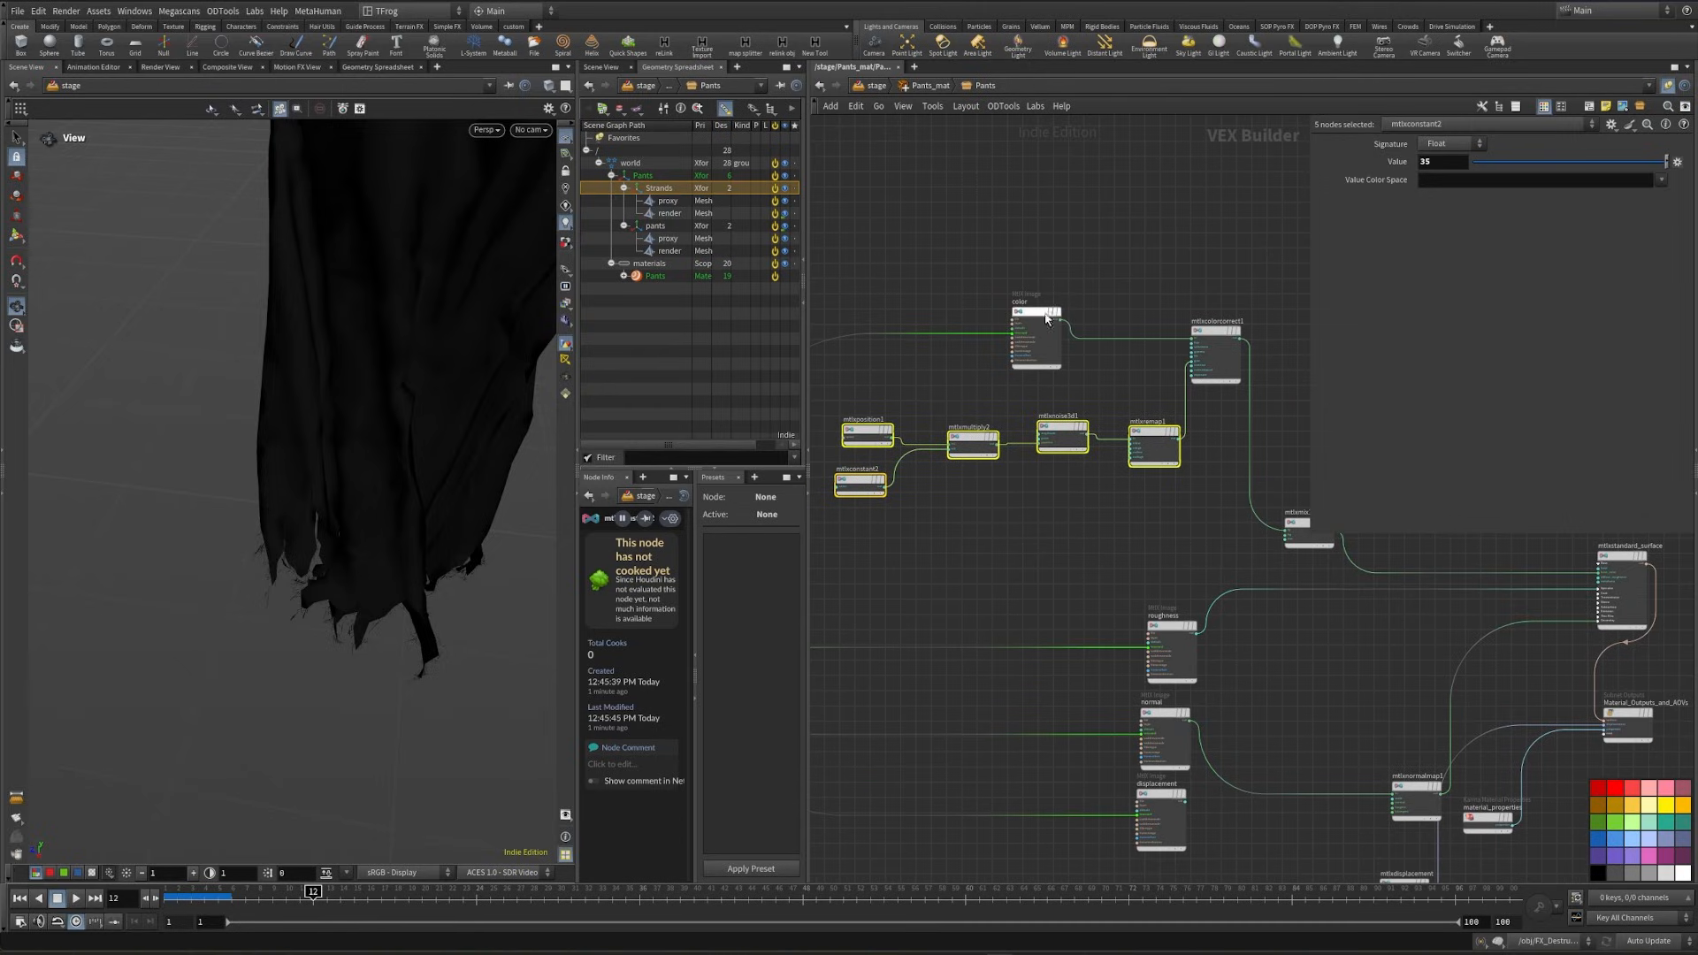
# - Move the color image node ahead of the position and constant nodes to make room for another branch
pyautogui.moveTo(1020, 294); pyautogui.dragTo(1079, 268, button='middle')
pyautogui.moveTo(1093, 287)
pyautogui.keyDown('alt'); pyautogui.mouseDown()
pyautogui.moveTo(1002, 352)
pyautogui.moveTo(1042, 336)
pyautogui.moveTo(1088, 281)
pyautogui.mouseUp(); pyautogui.keyUp('alt')
pyautogui.click(1092, 284)
pyautogui.click(1020, 243)
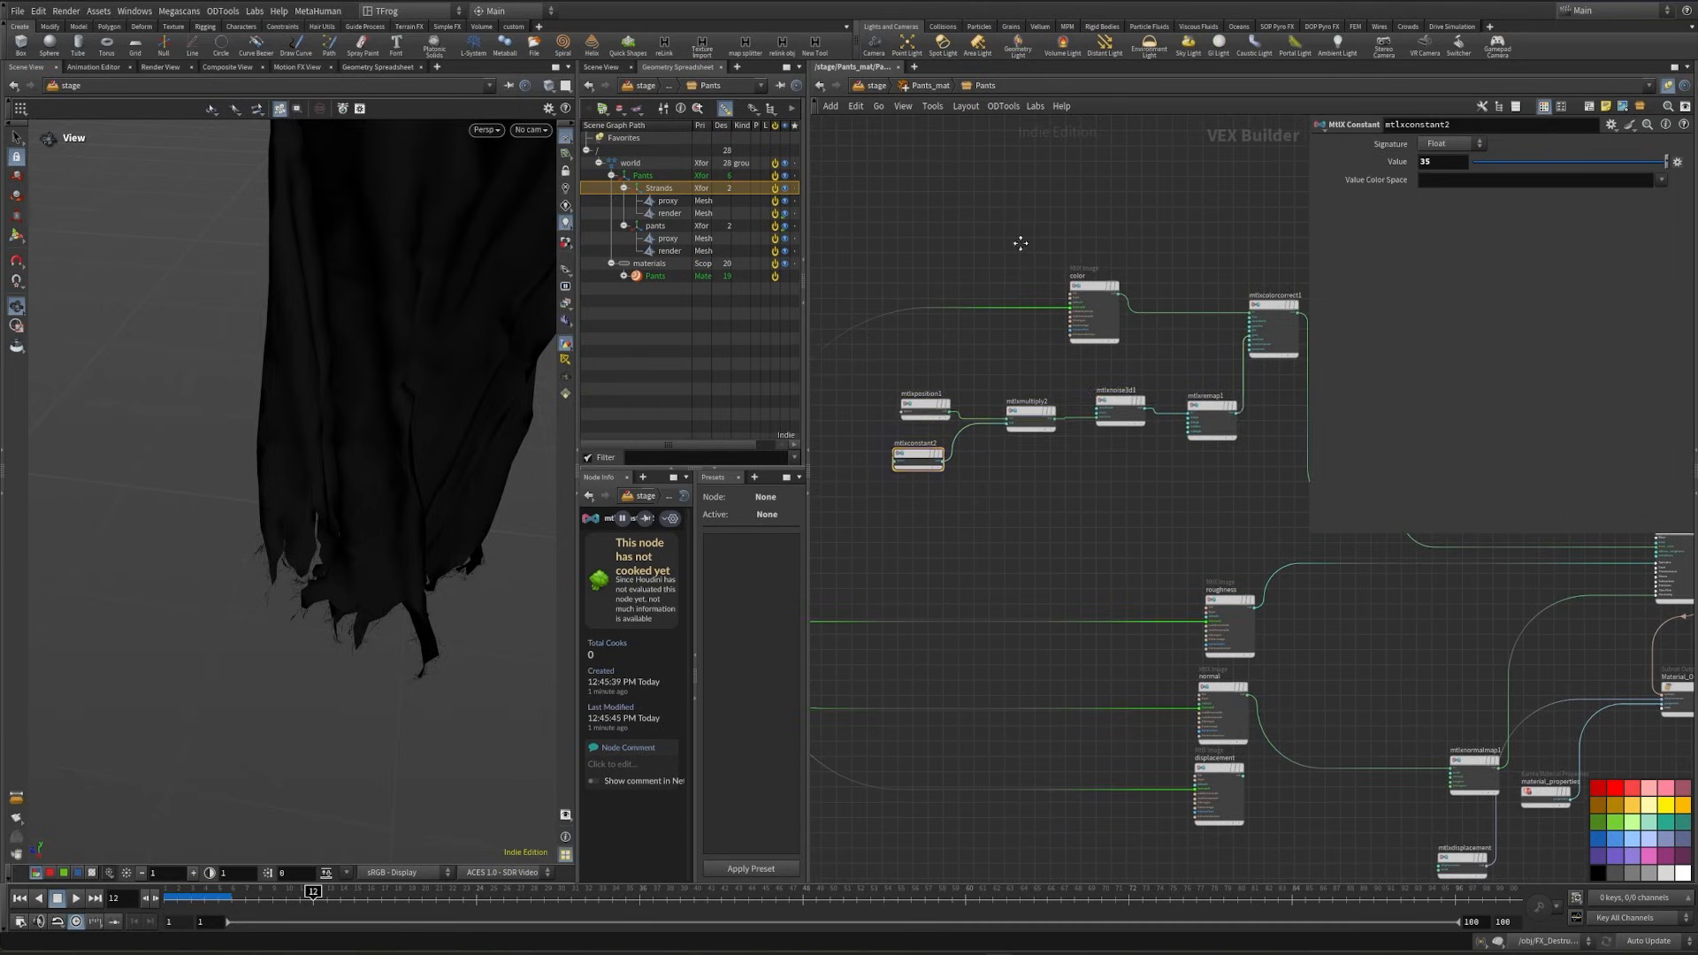
pyautogui.moveTo(1019, 243); pyautogui.dragTo(1092, 244, button='middle')
pyautogui.moveTo(1168, 288); pyautogui.dragTo(862, 405)
# - Add a second MtlX Color Correct fed by the color image and wire its output into the mix's bg input
pyautogui.click(885, 415)
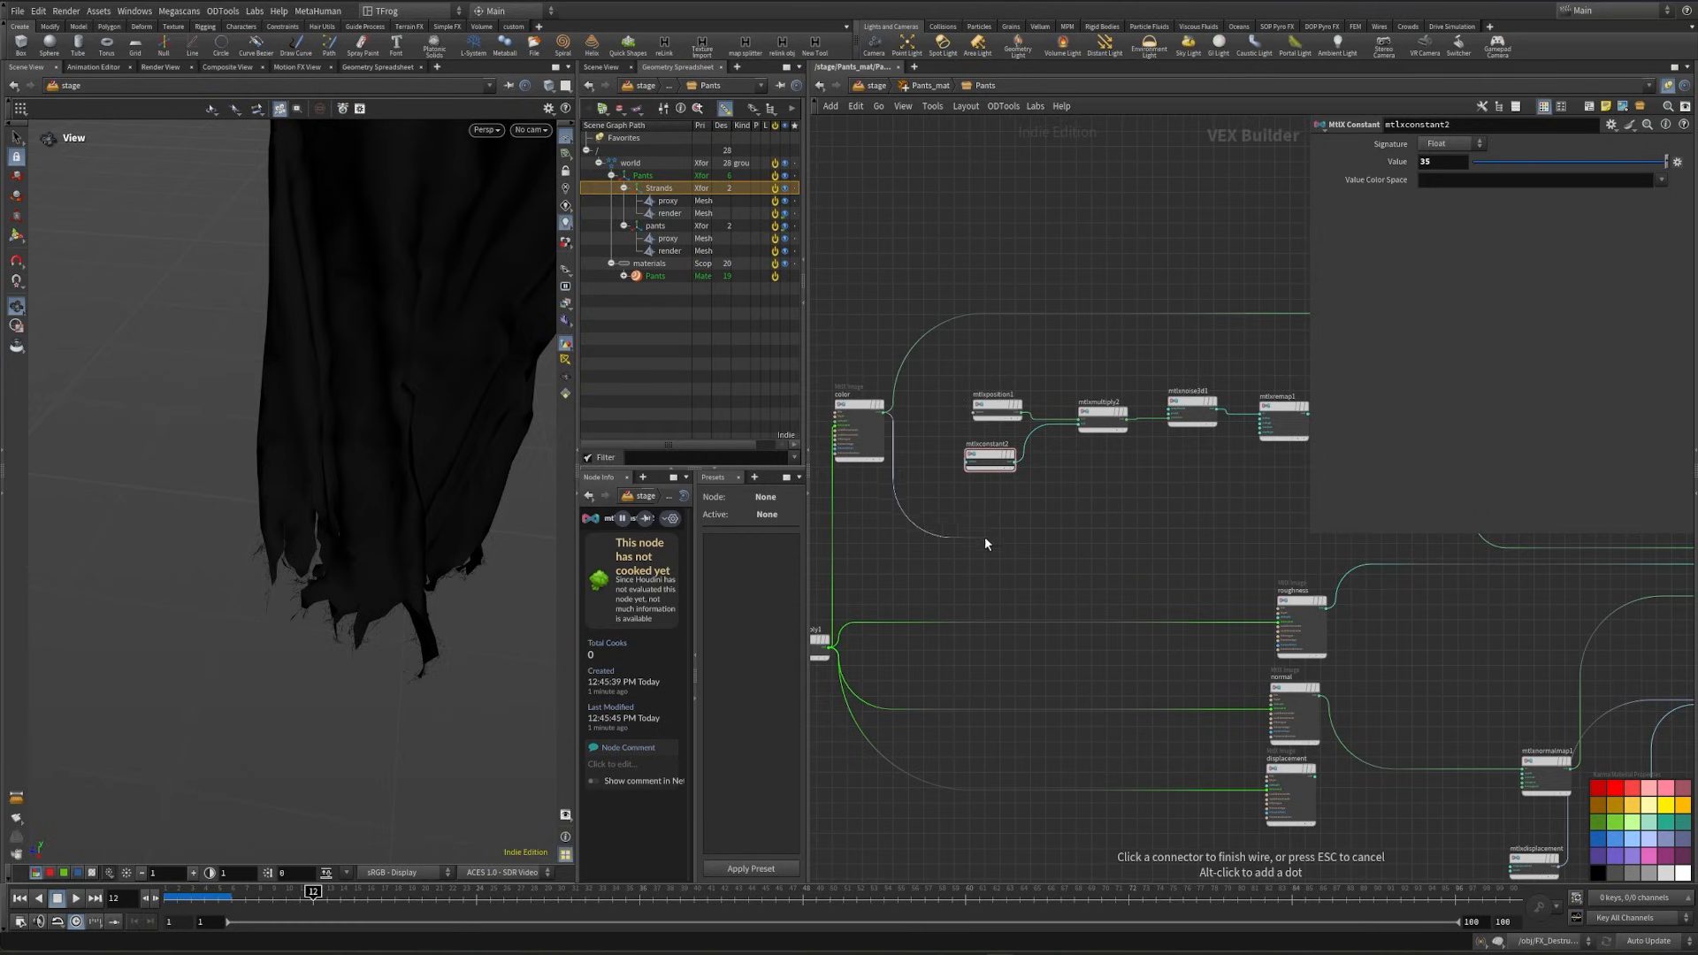
pyautogui.press('Tab')
pyautogui.write('color c')
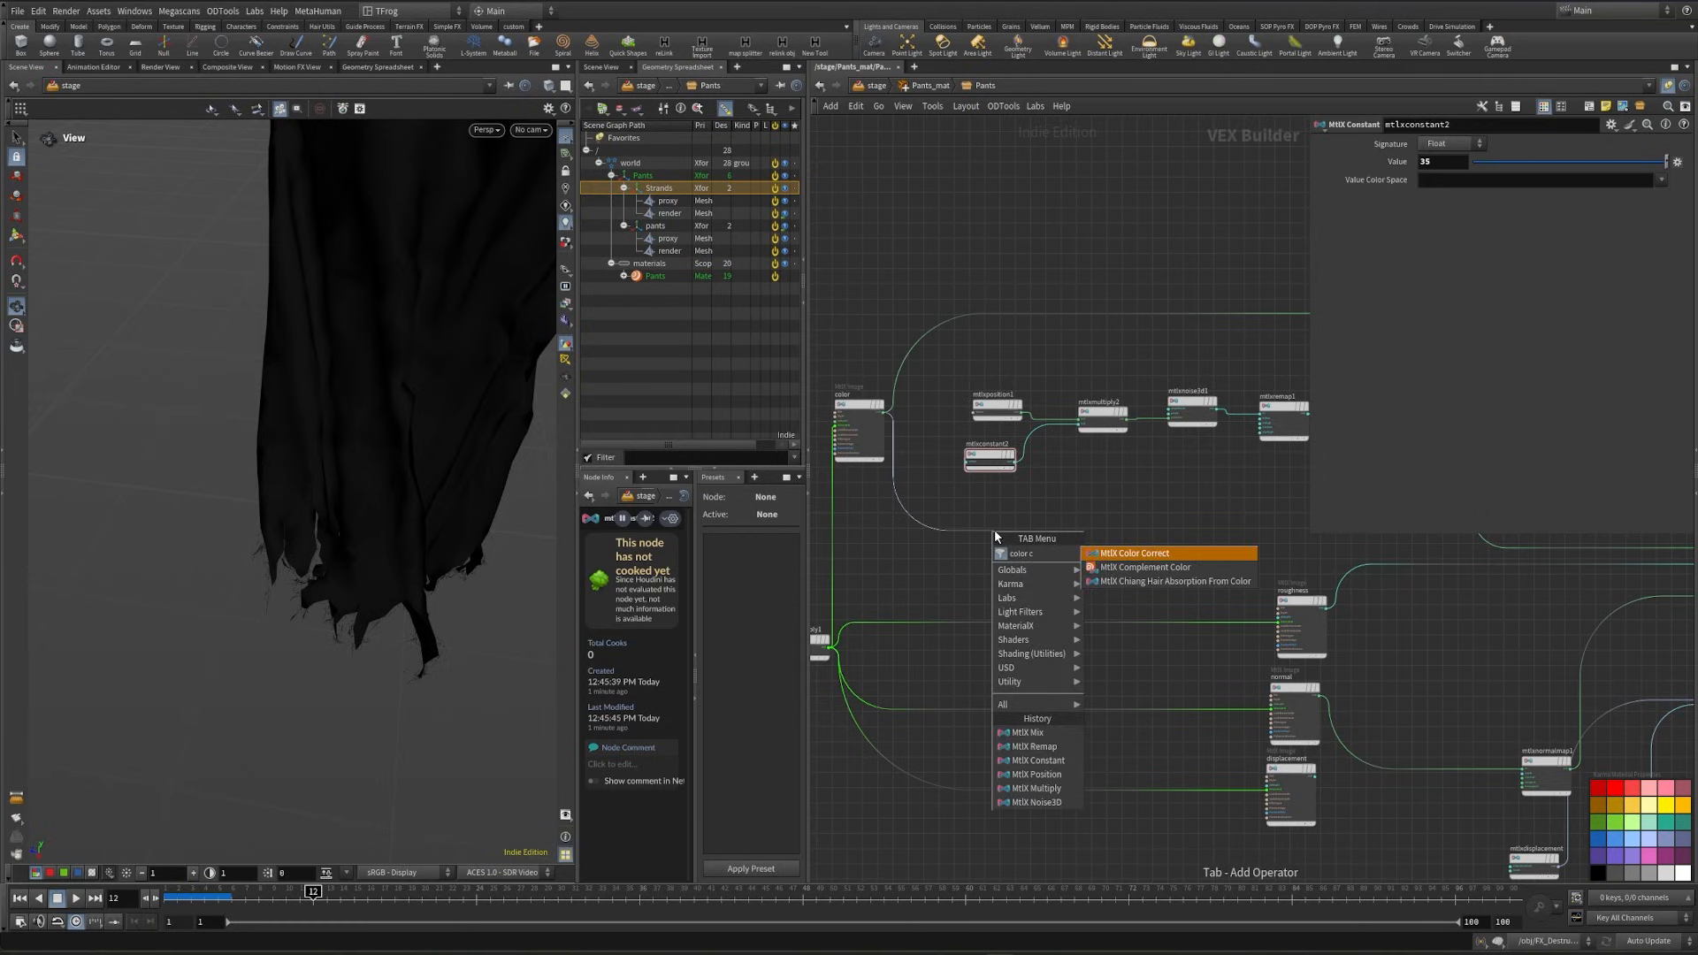
pyautogui.press('Return')
pyautogui.click(994, 533)
pyautogui.moveTo(1420, 535); pyautogui.dragTo(1256, 610, button='middle')
pyautogui.scroll(3, 1256, 595)
pyautogui.click(1248, 596)
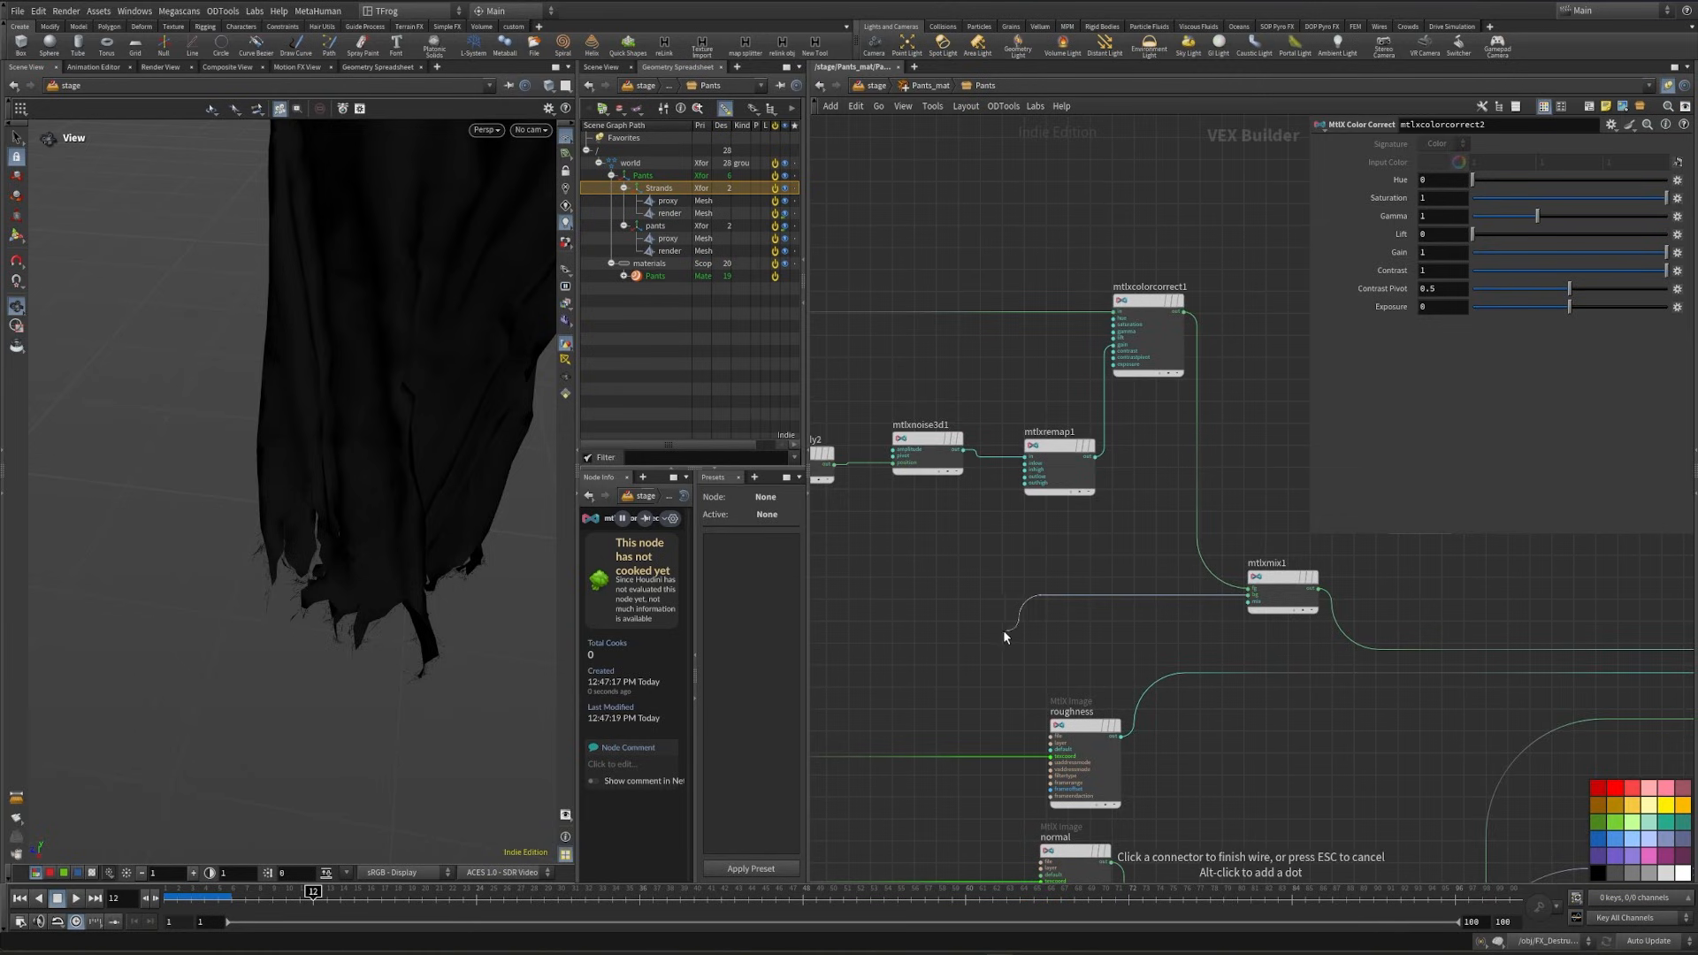
pyautogui.moveTo(1003, 637); pyautogui.dragTo(1327, 586, button='middle')
pyautogui.click(1001, 586)
# - Set the second color correct's hue to 0.5 and wire its output directly into the standard surface's base color
pyautogui.moveTo(1001, 586); pyautogui.dragTo(1101, 585, button='middle')
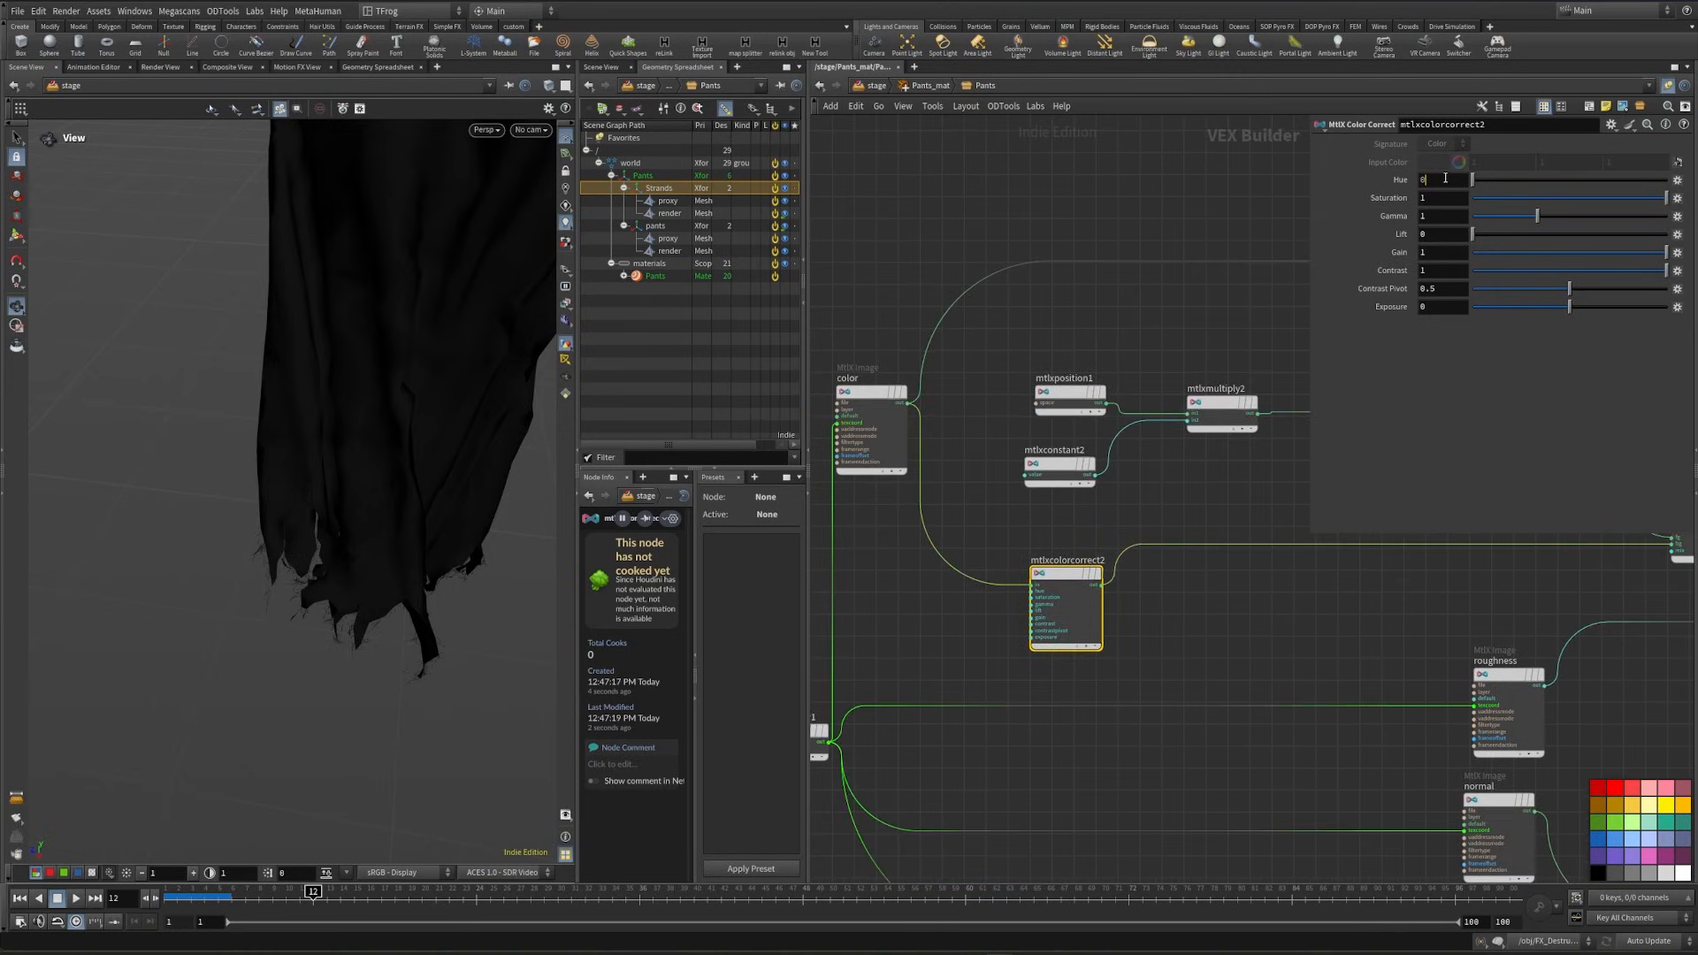
pyautogui.write('.5')
pyautogui.press('Return')
pyautogui.moveTo(1116, 599); pyautogui.dragTo(893, 599, button='middle')
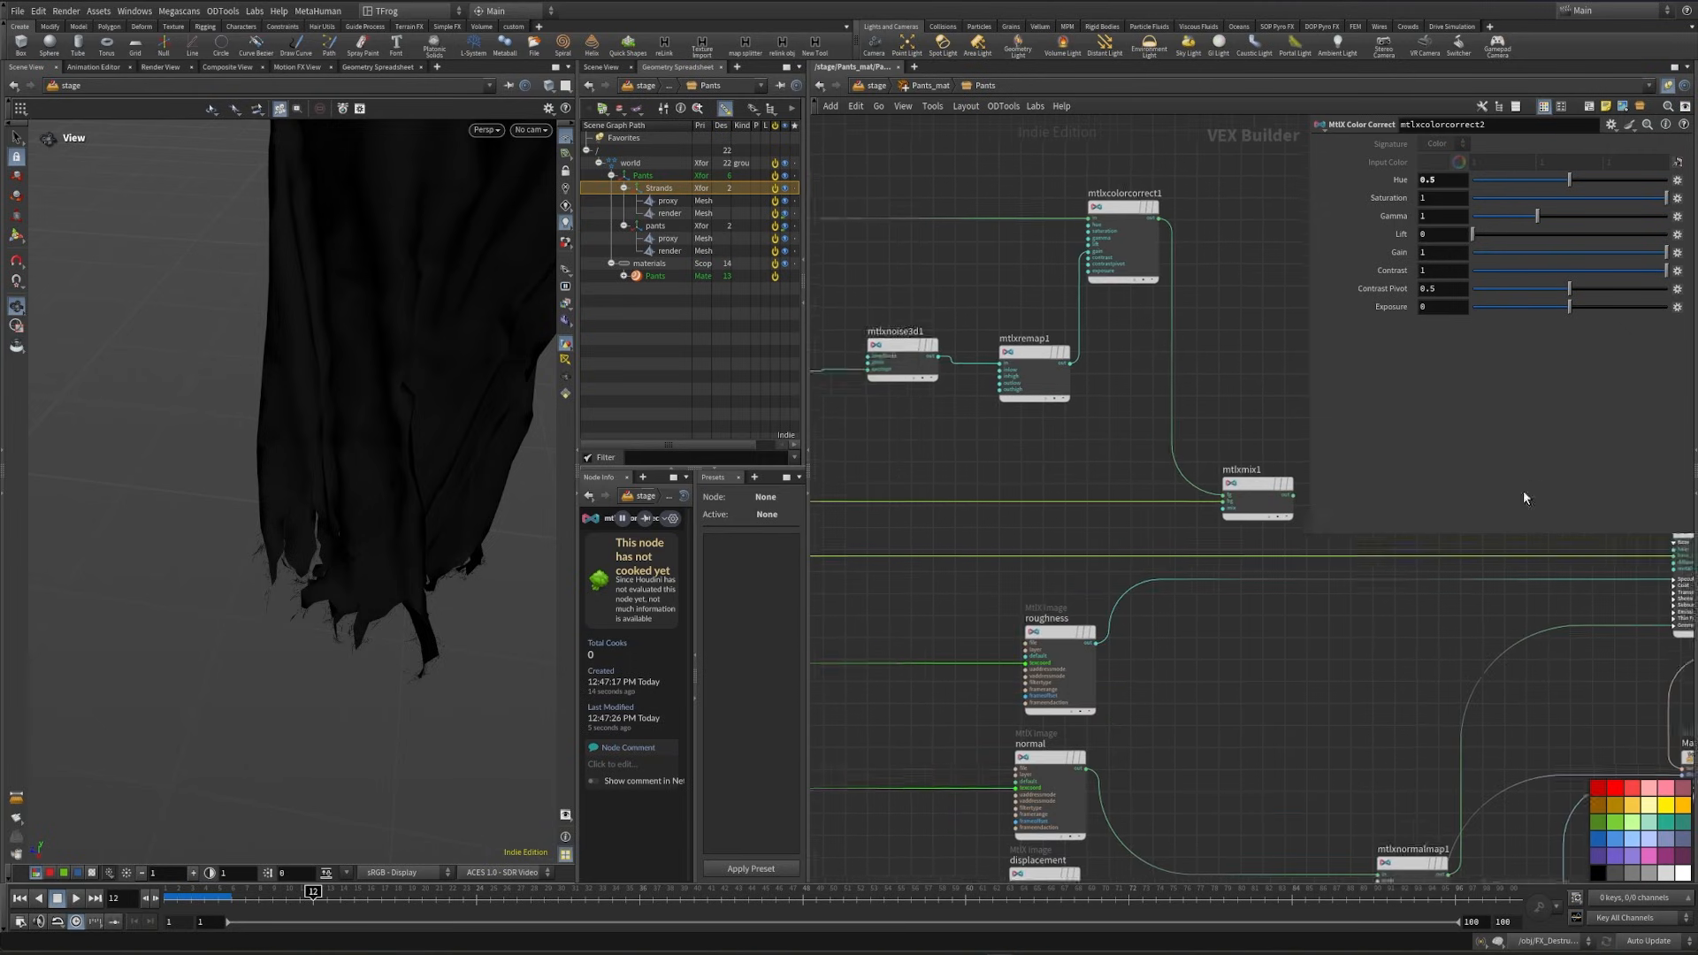
pyautogui.click(1572, 592)
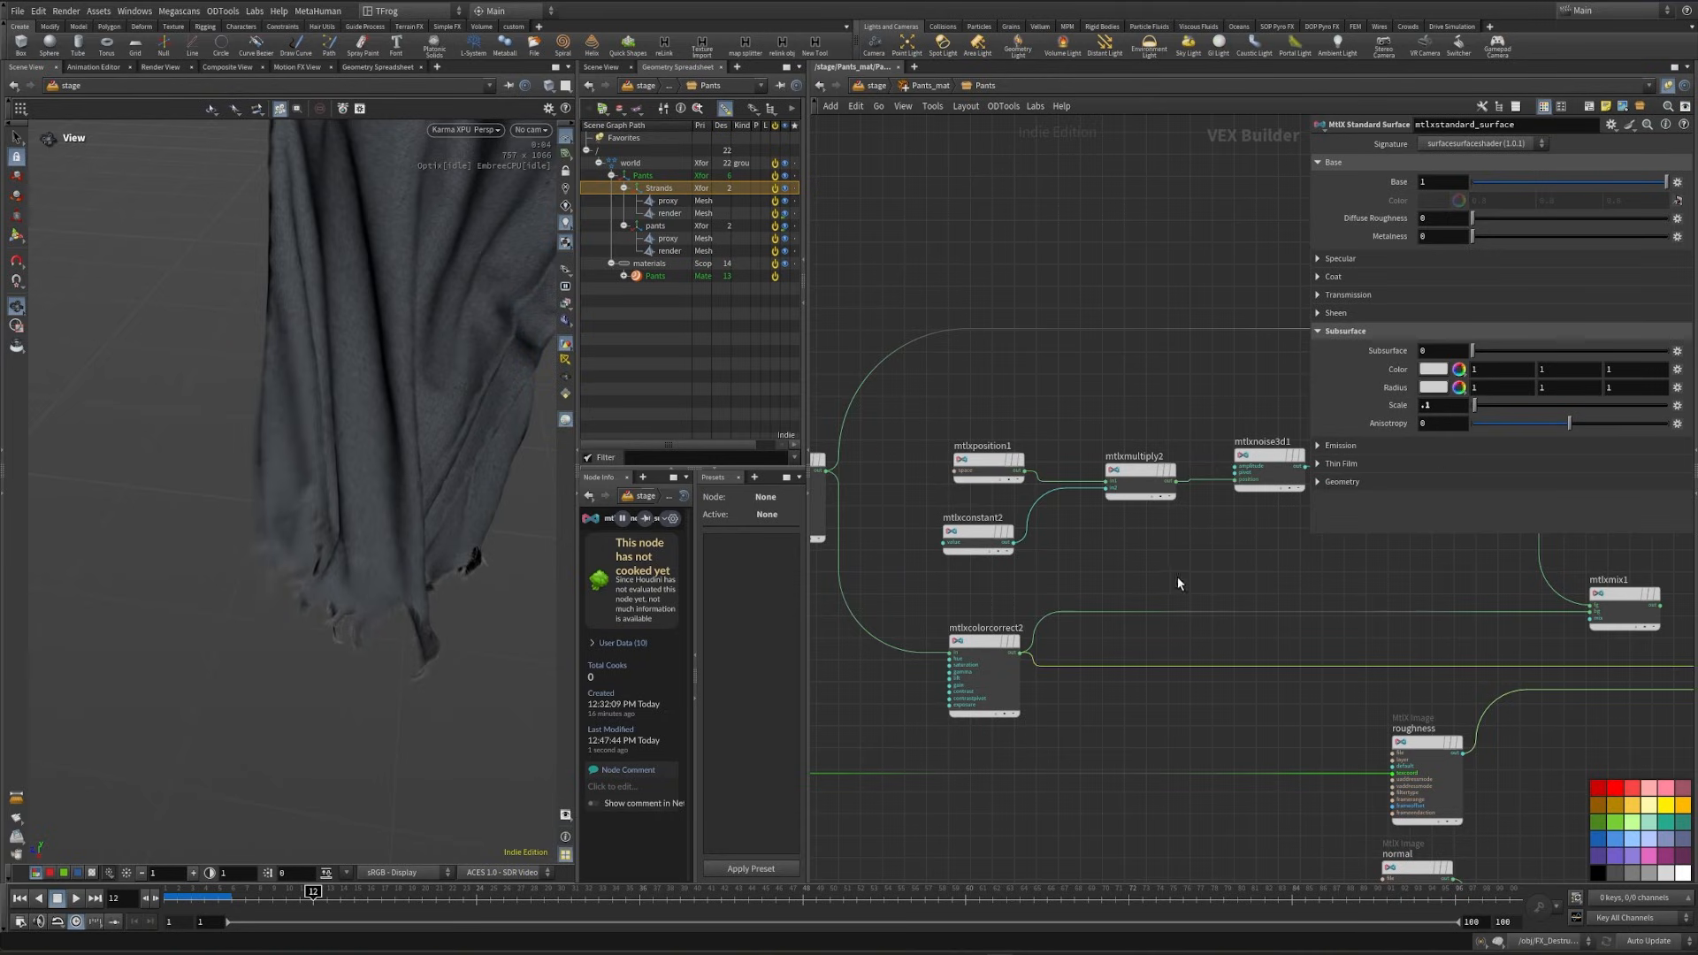
# - Set the second color correct's saturation to 0.8 and gamma to 0.6
pyautogui.moveTo(1027, 695); pyautogui.dragTo(1027, 697)
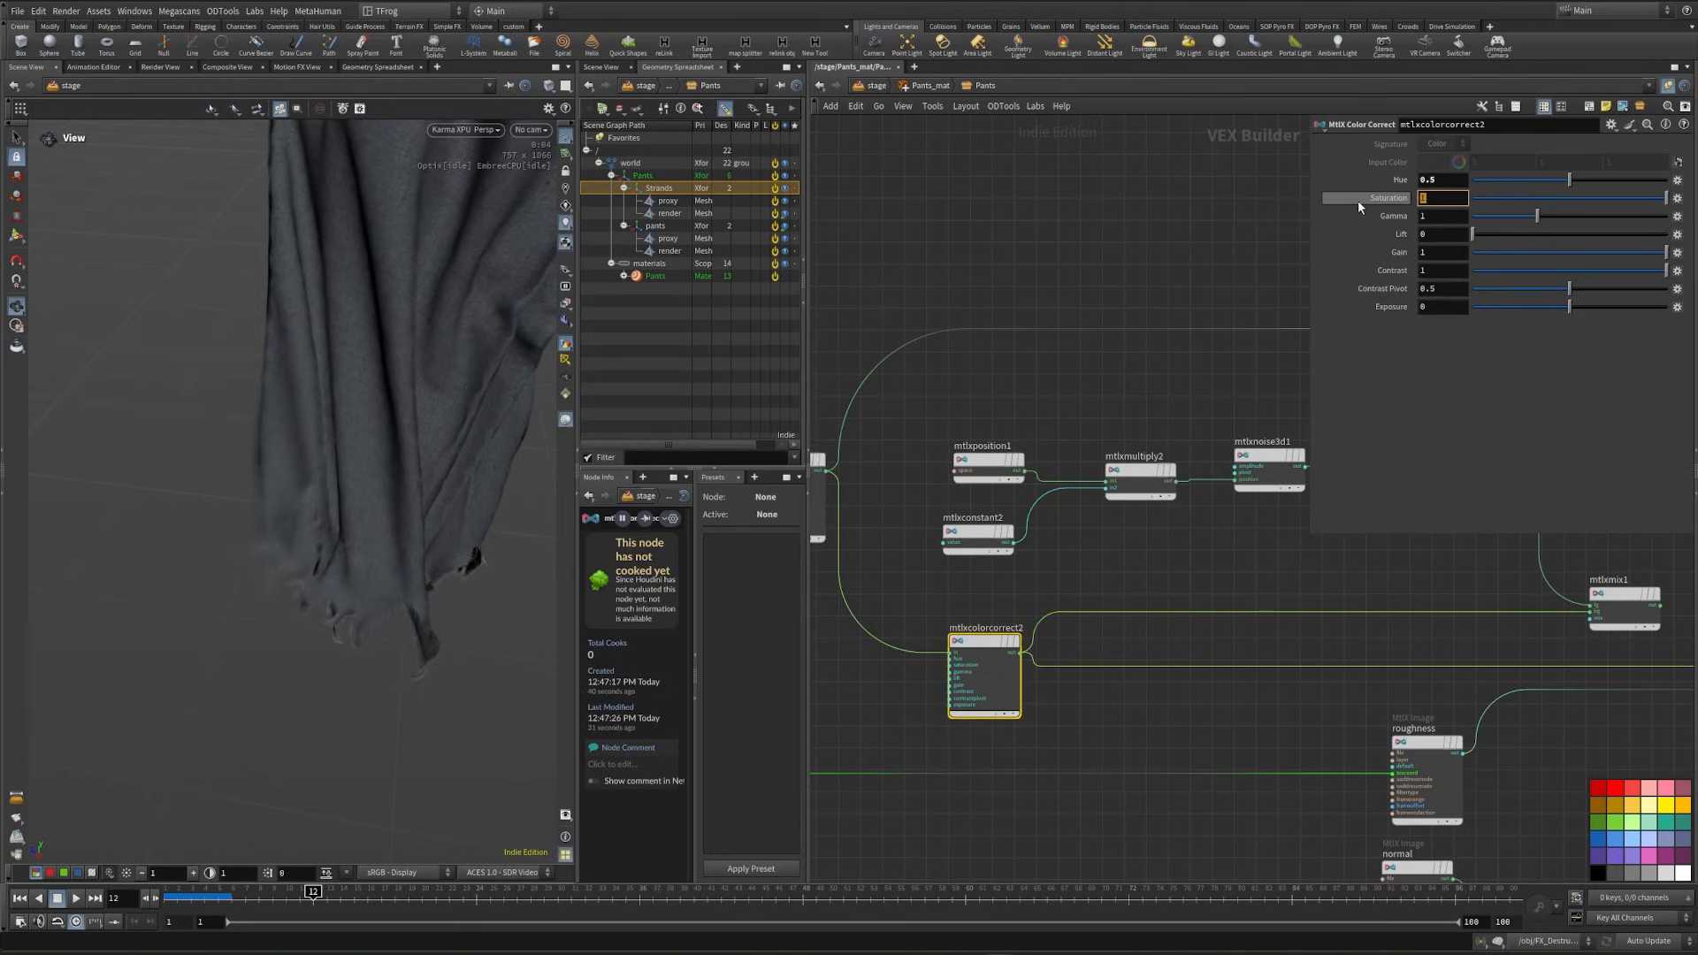
pyautogui.write('.8')
pyautogui.press('Tab')
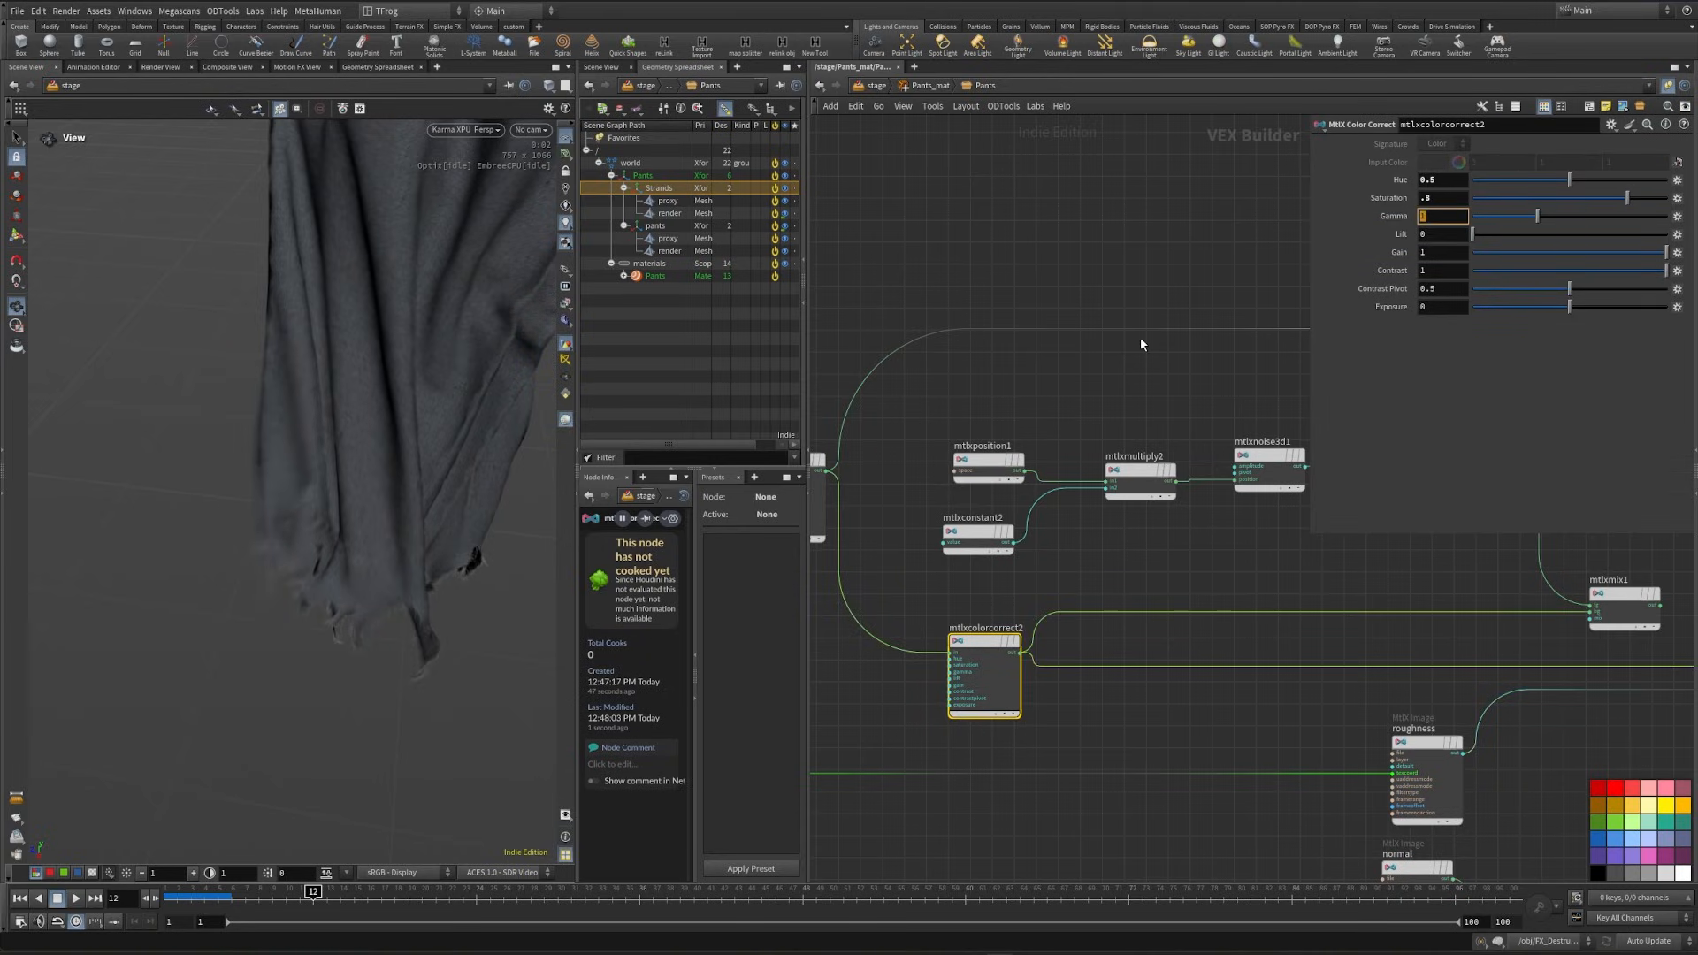
pyautogui.write('.6')
pyautogui.press('Return')
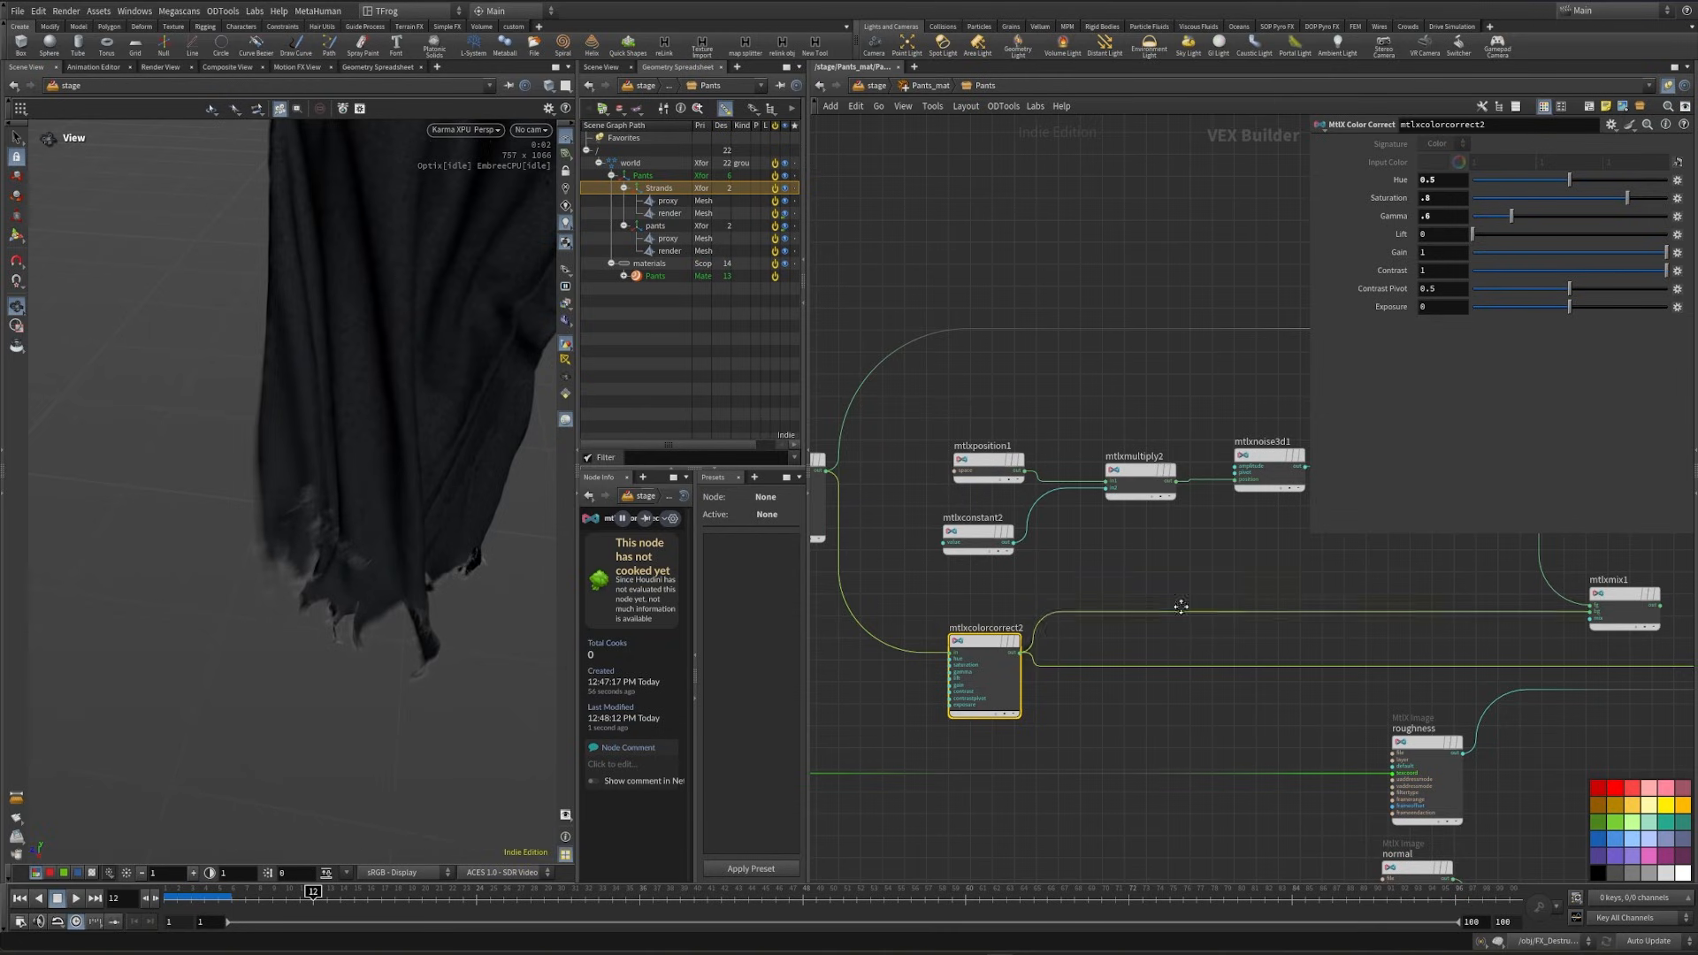
# - Darken the second color correct by setting its gain to 0.35
pyautogui.moveTo(1180, 606); pyautogui.dragTo(1076, 552, button='middle')
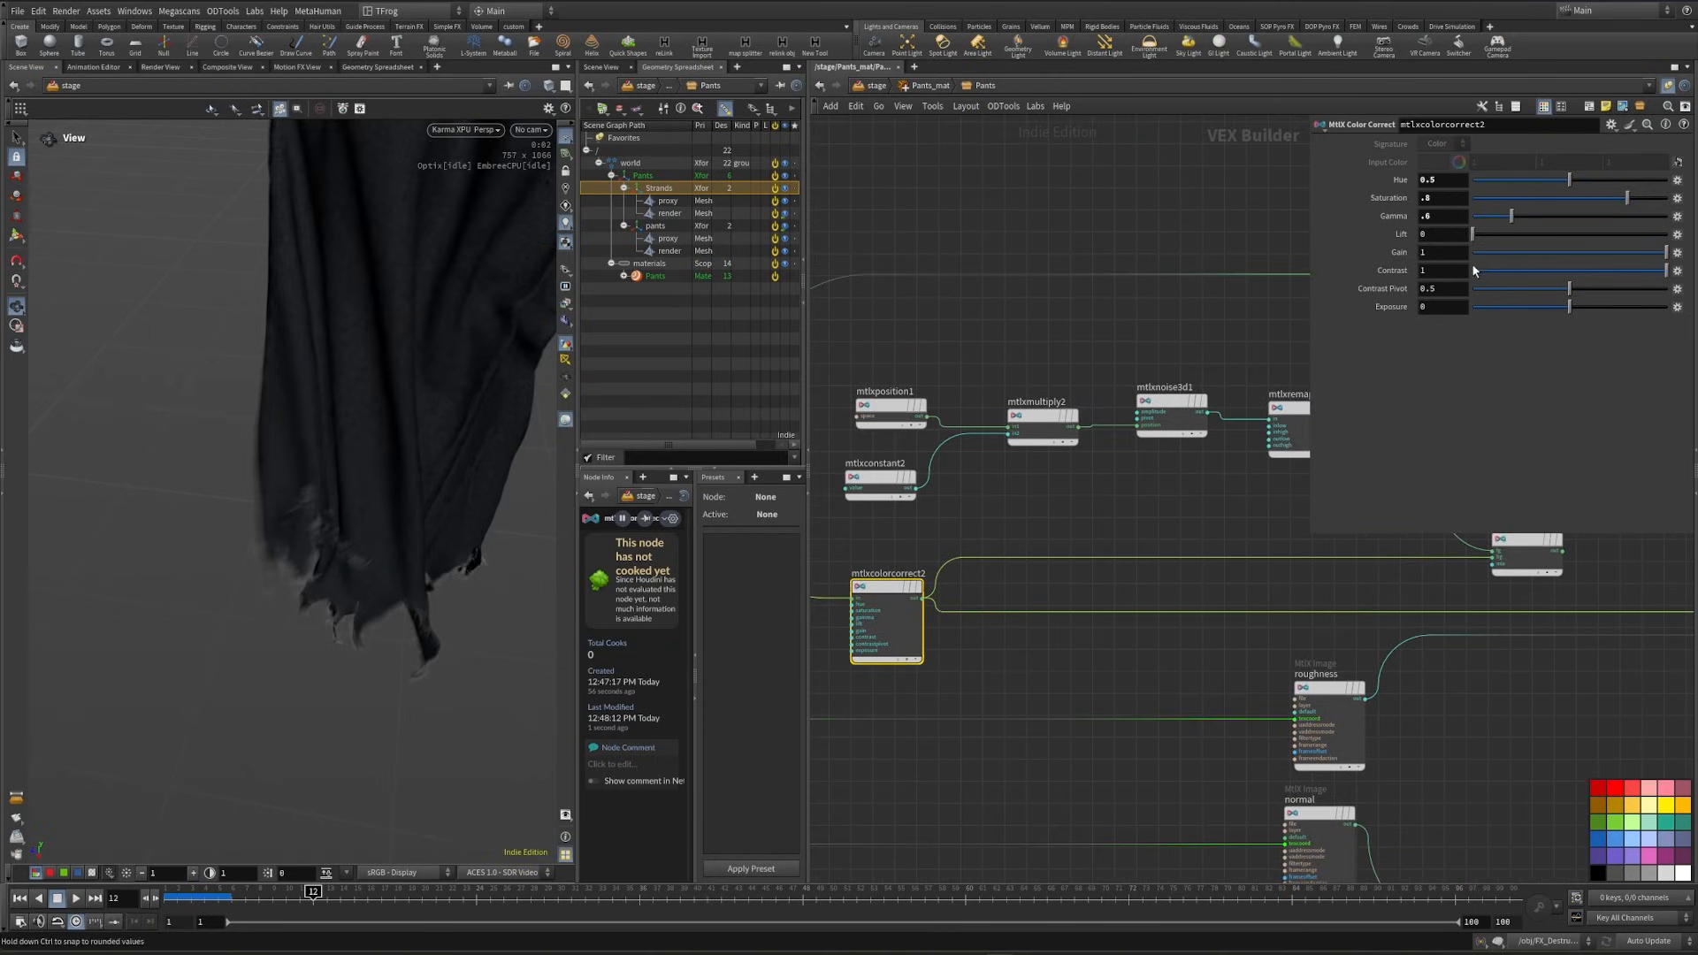
pyautogui.write('.3')
pyautogui.press('Return')
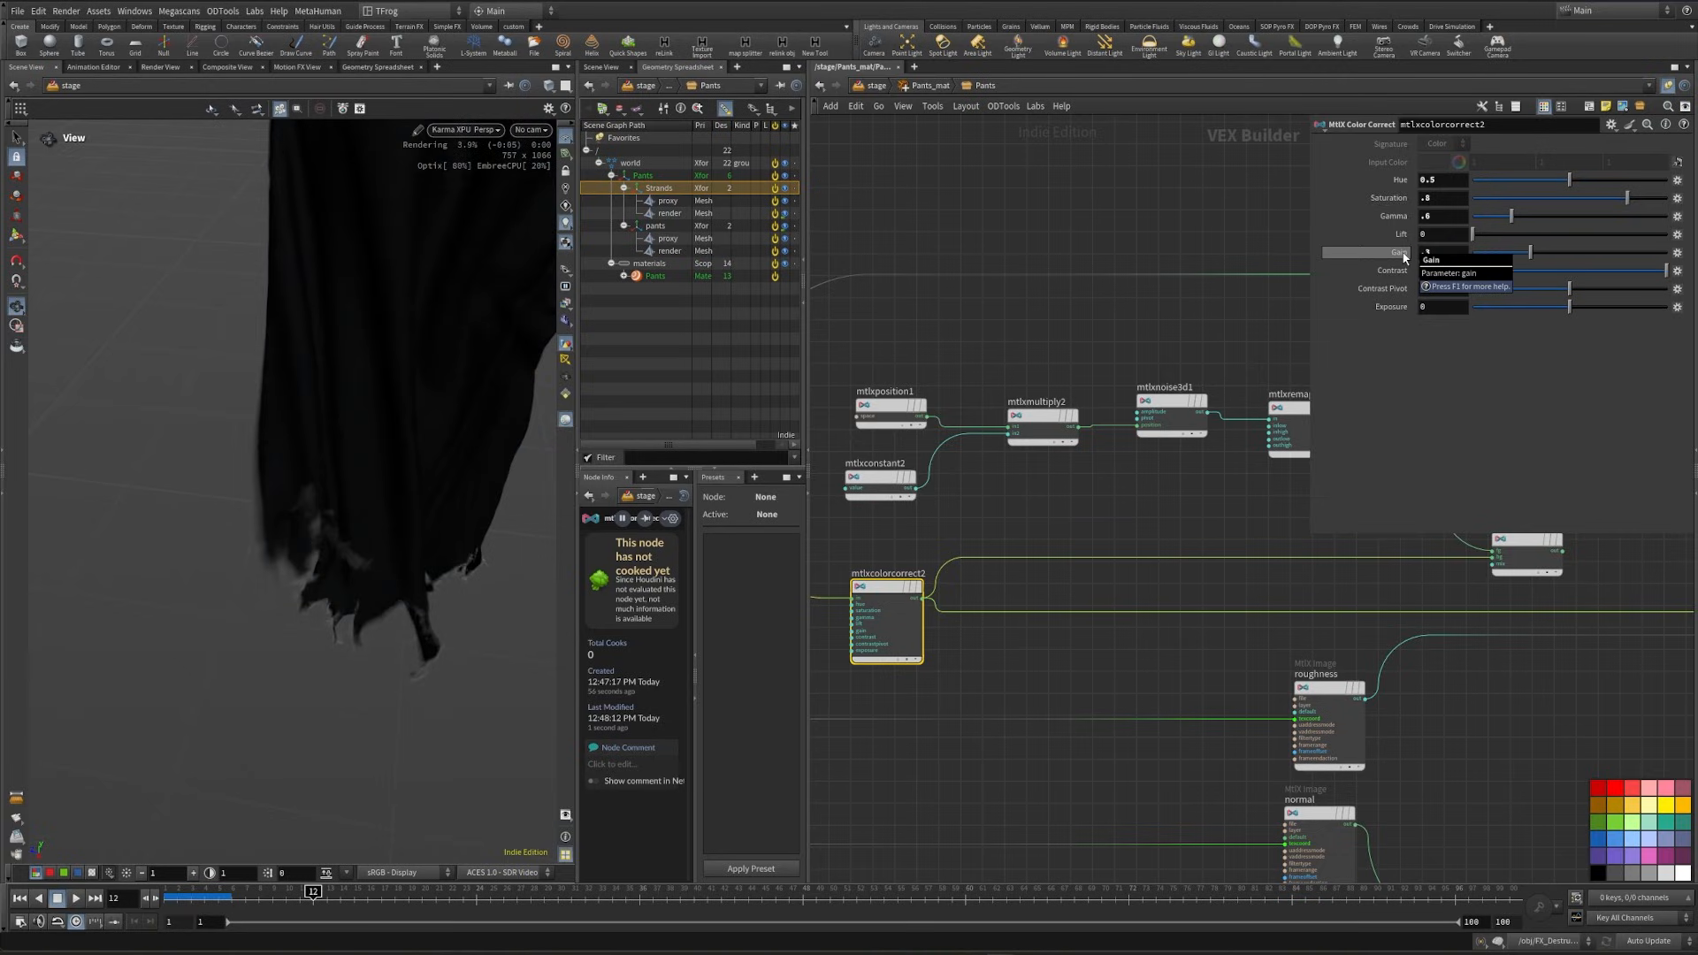
pyautogui.write('.35')
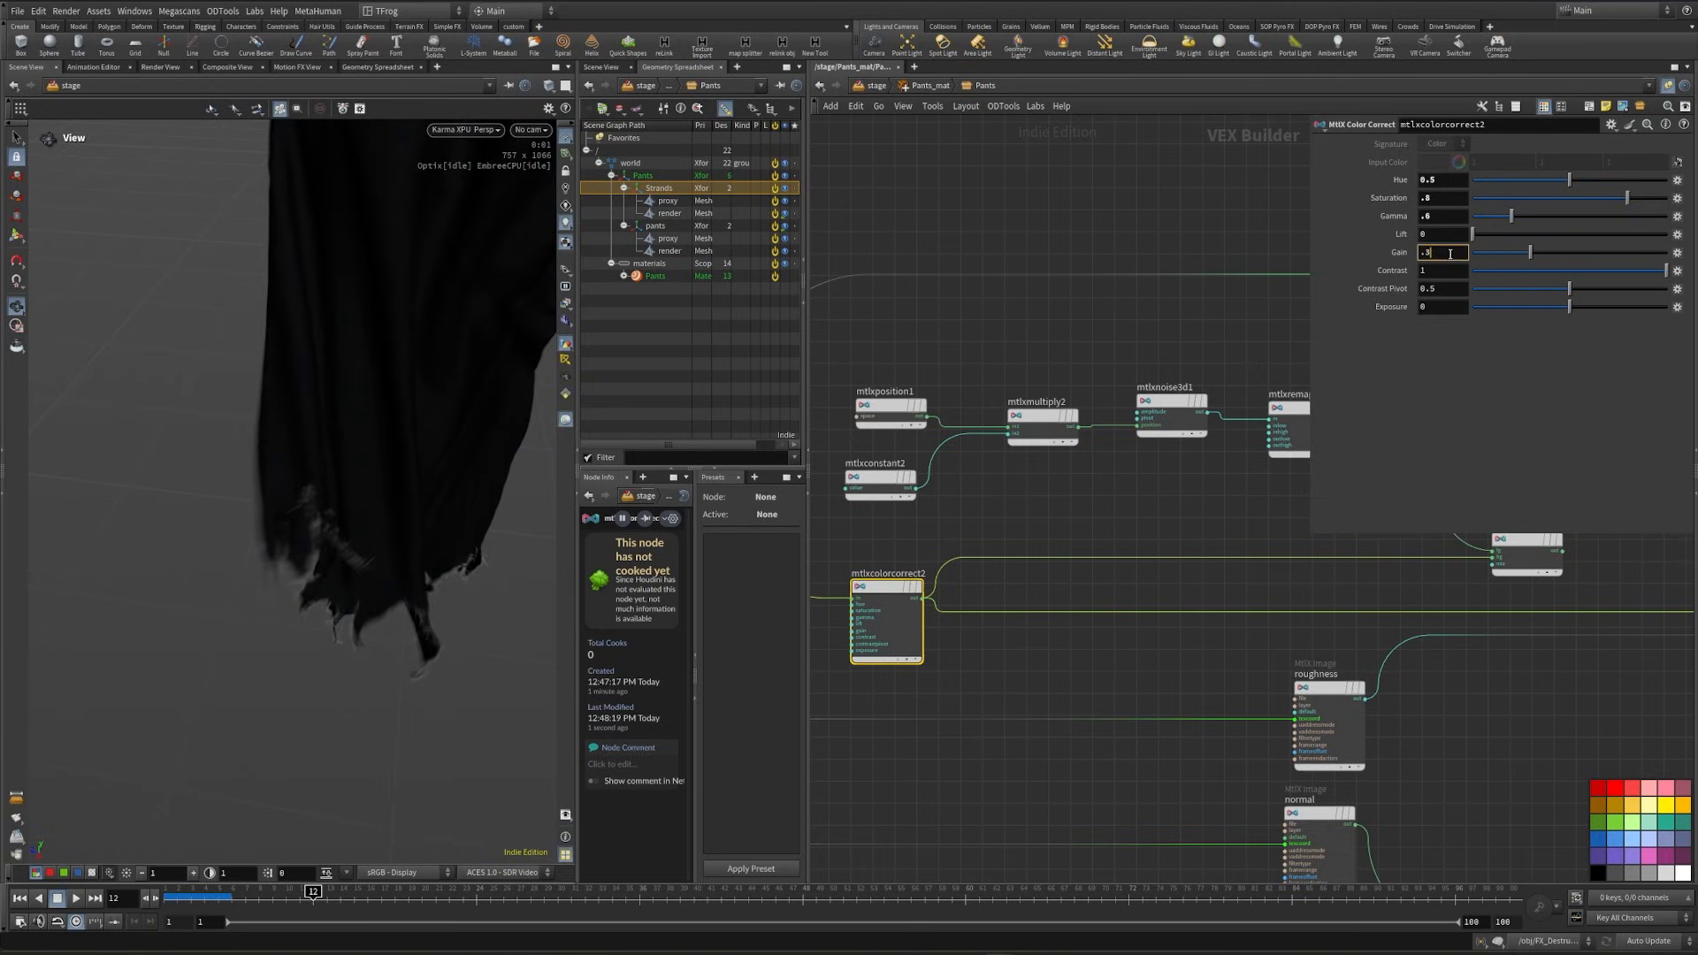
pyautogui.press('Return')
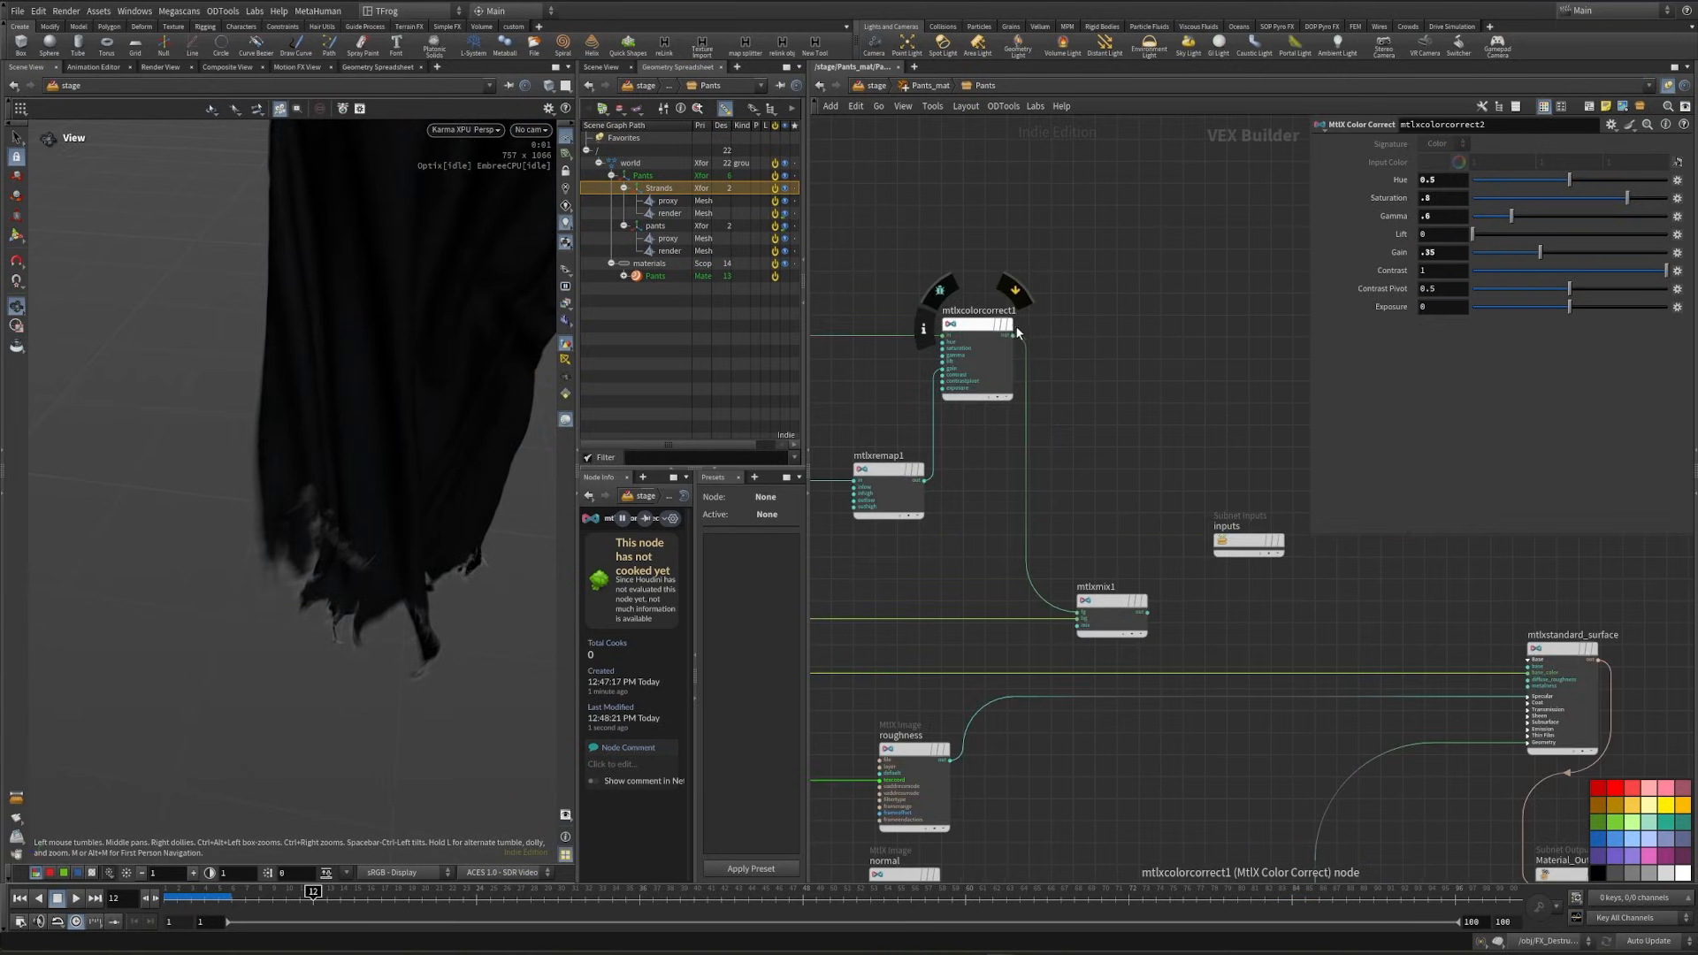
# - Try the first color correct's output in the standard surface's base color, and undo the connection
pyautogui.click(1013, 335)
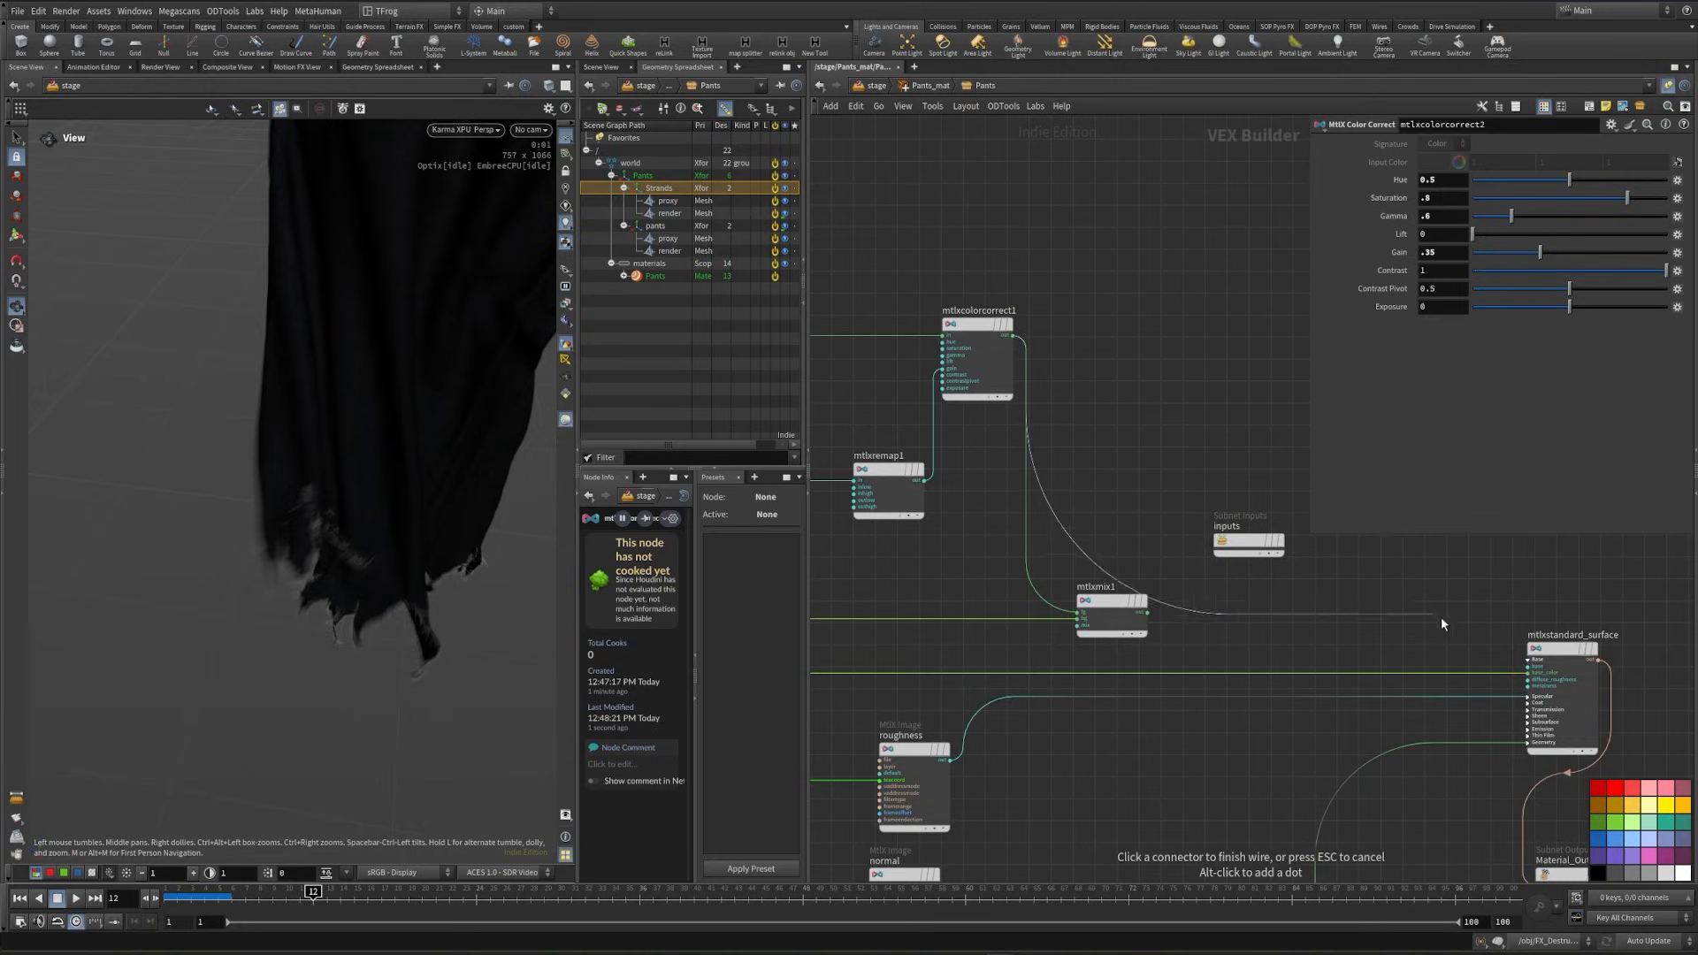
pyautogui.click(1528, 672)
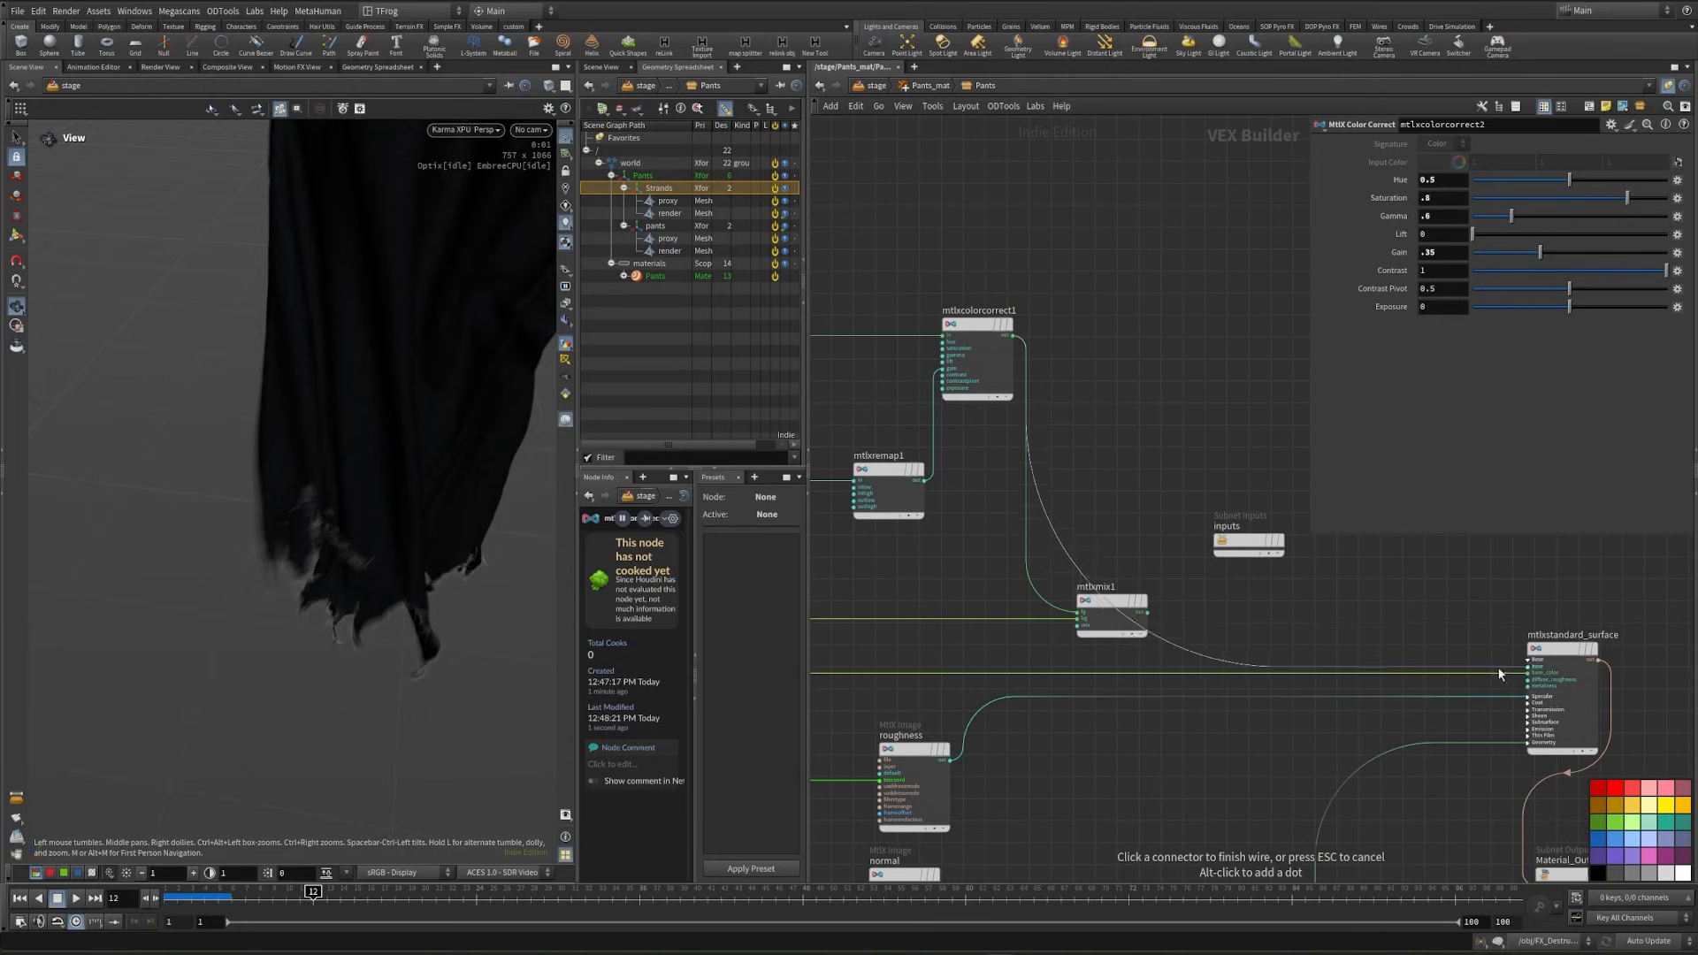
pyautogui.scroll(2, 284, 486)
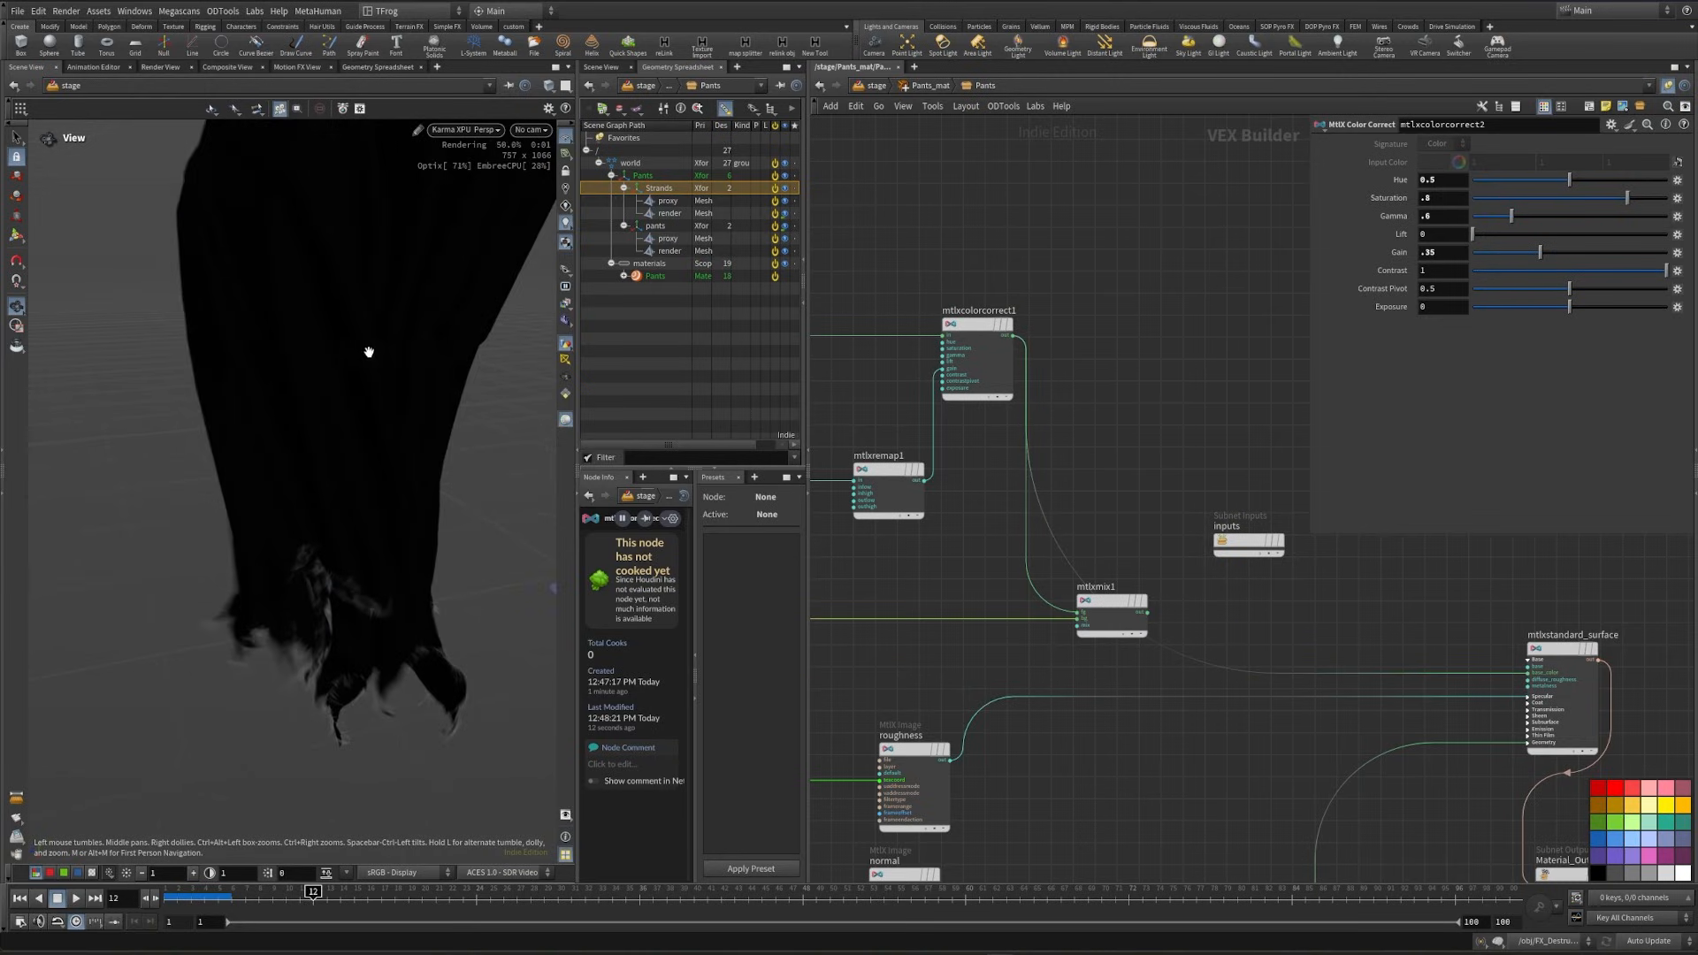
pyautogui.hotkey('ctrl', 'z')
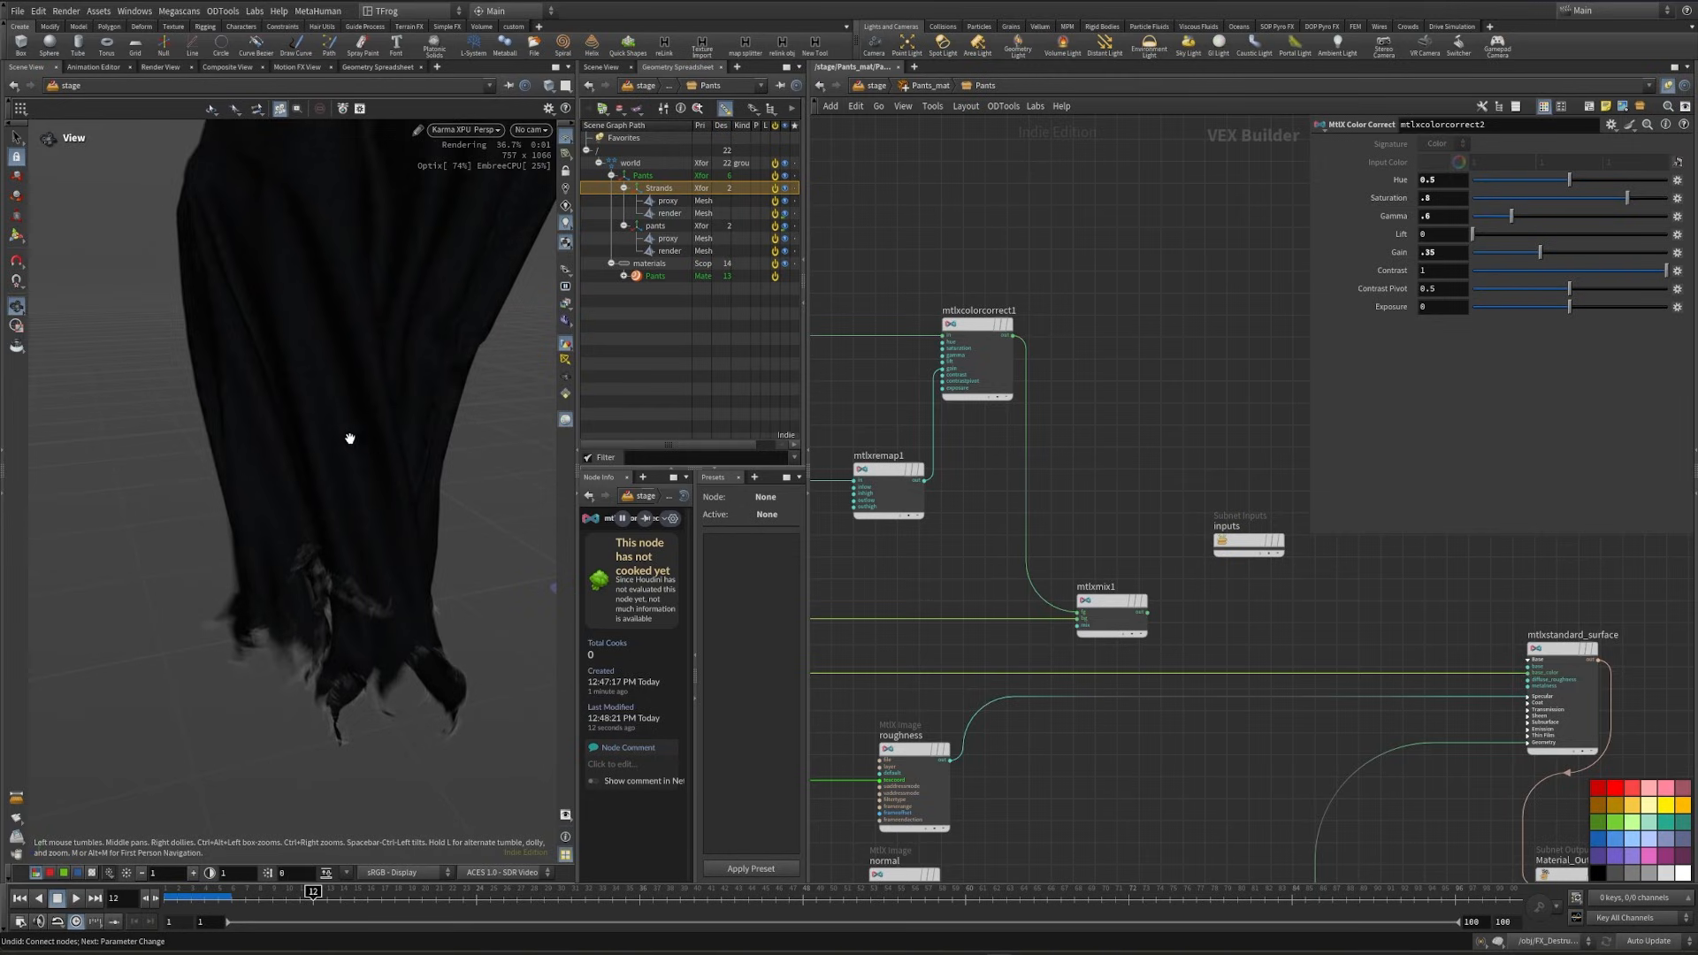
# - Duplicate the position, constant, multiply, noise and remap nodes and wire the copied remap into the mix node's mix input
pyautogui.moveTo(1053, 649); pyautogui.dragTo(1362, 585, button='middle')
pyautogui.scroll(-3, 1349, 585)
pyautogui.moveTo(1176, 616); pyautogui.dragTo(969, 619, button='middle')
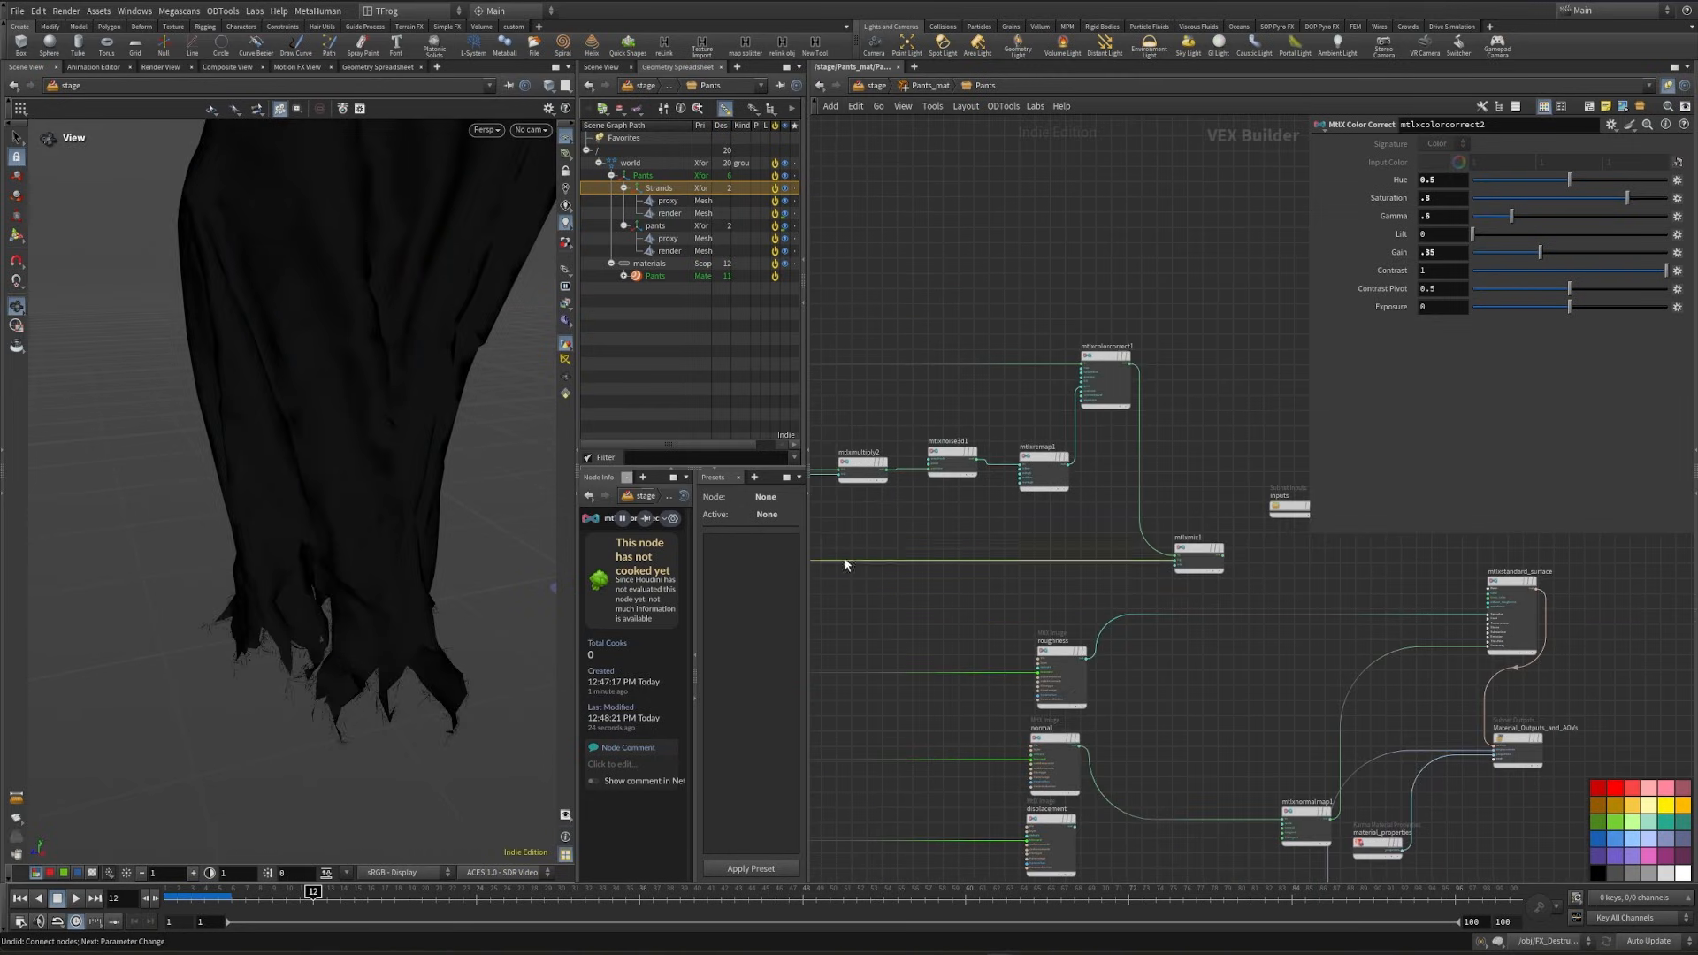
pyautogui.scroll(-1, 984, 496)
pyautogui.moveTo(984, 497); pyautogui.dragTo(1167, 464, button='middle')
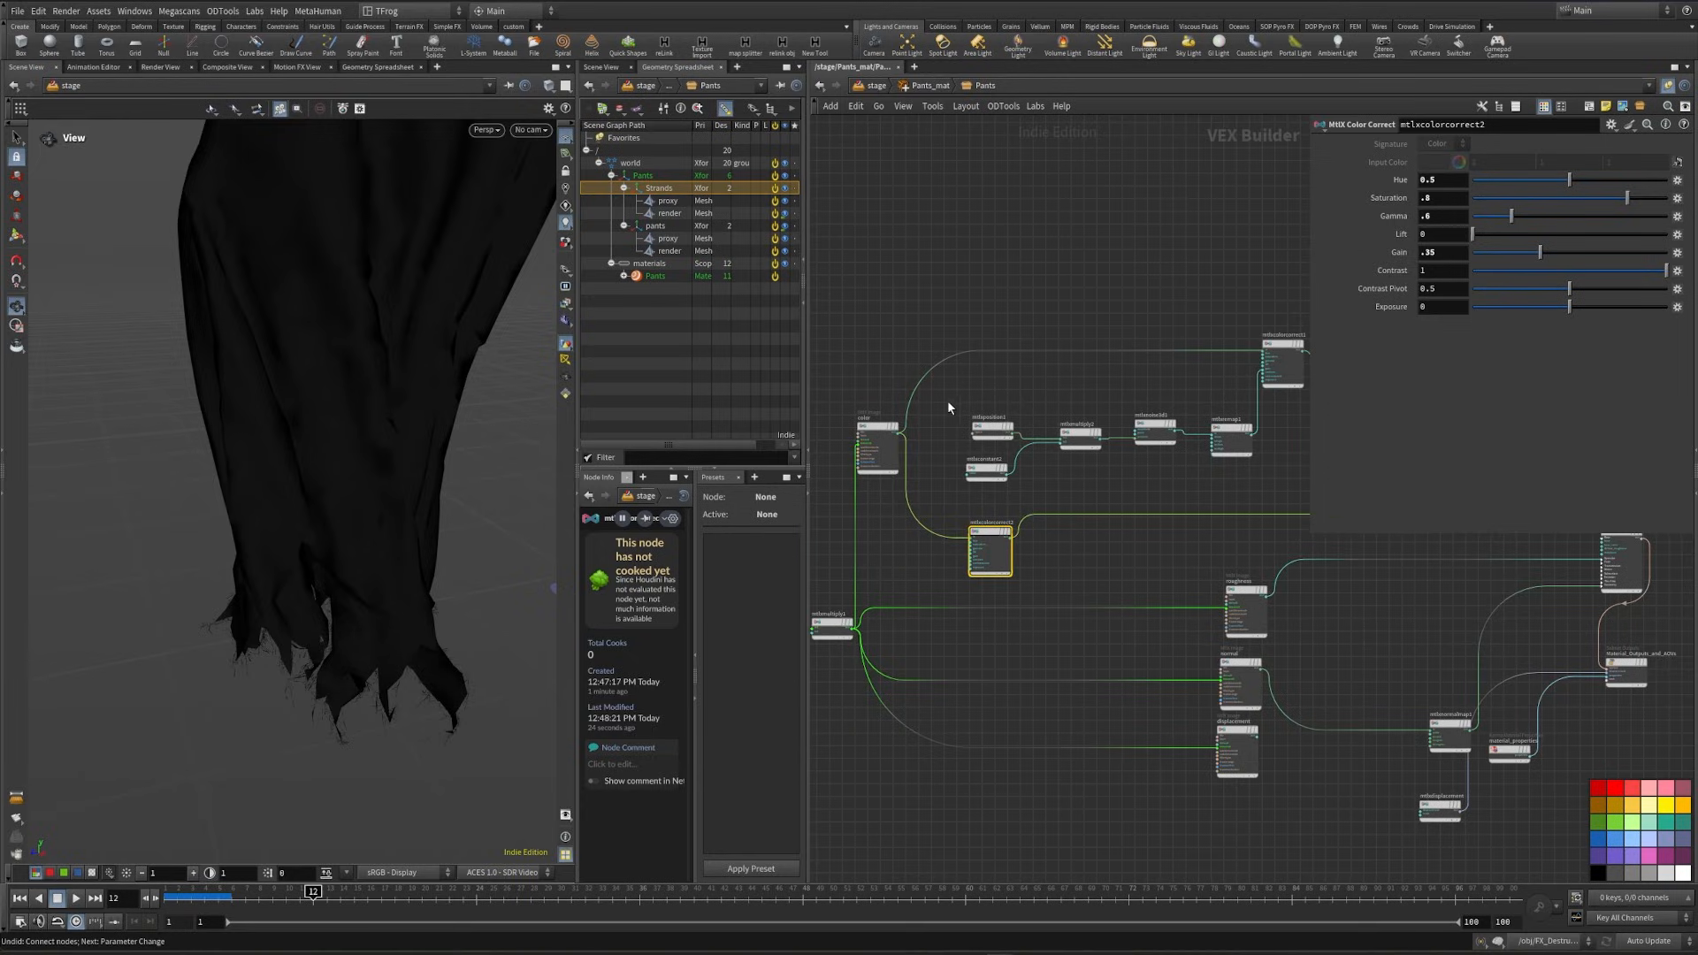
pyautogui.moveTo(947, 400); pyautogui.dragTo(1181, 473)
pyautogui.hotkey('ctrl', 'c')
pyautogui.moveTo(1124, 560); pyautogui.dragTo(1021, 543, button='middle')
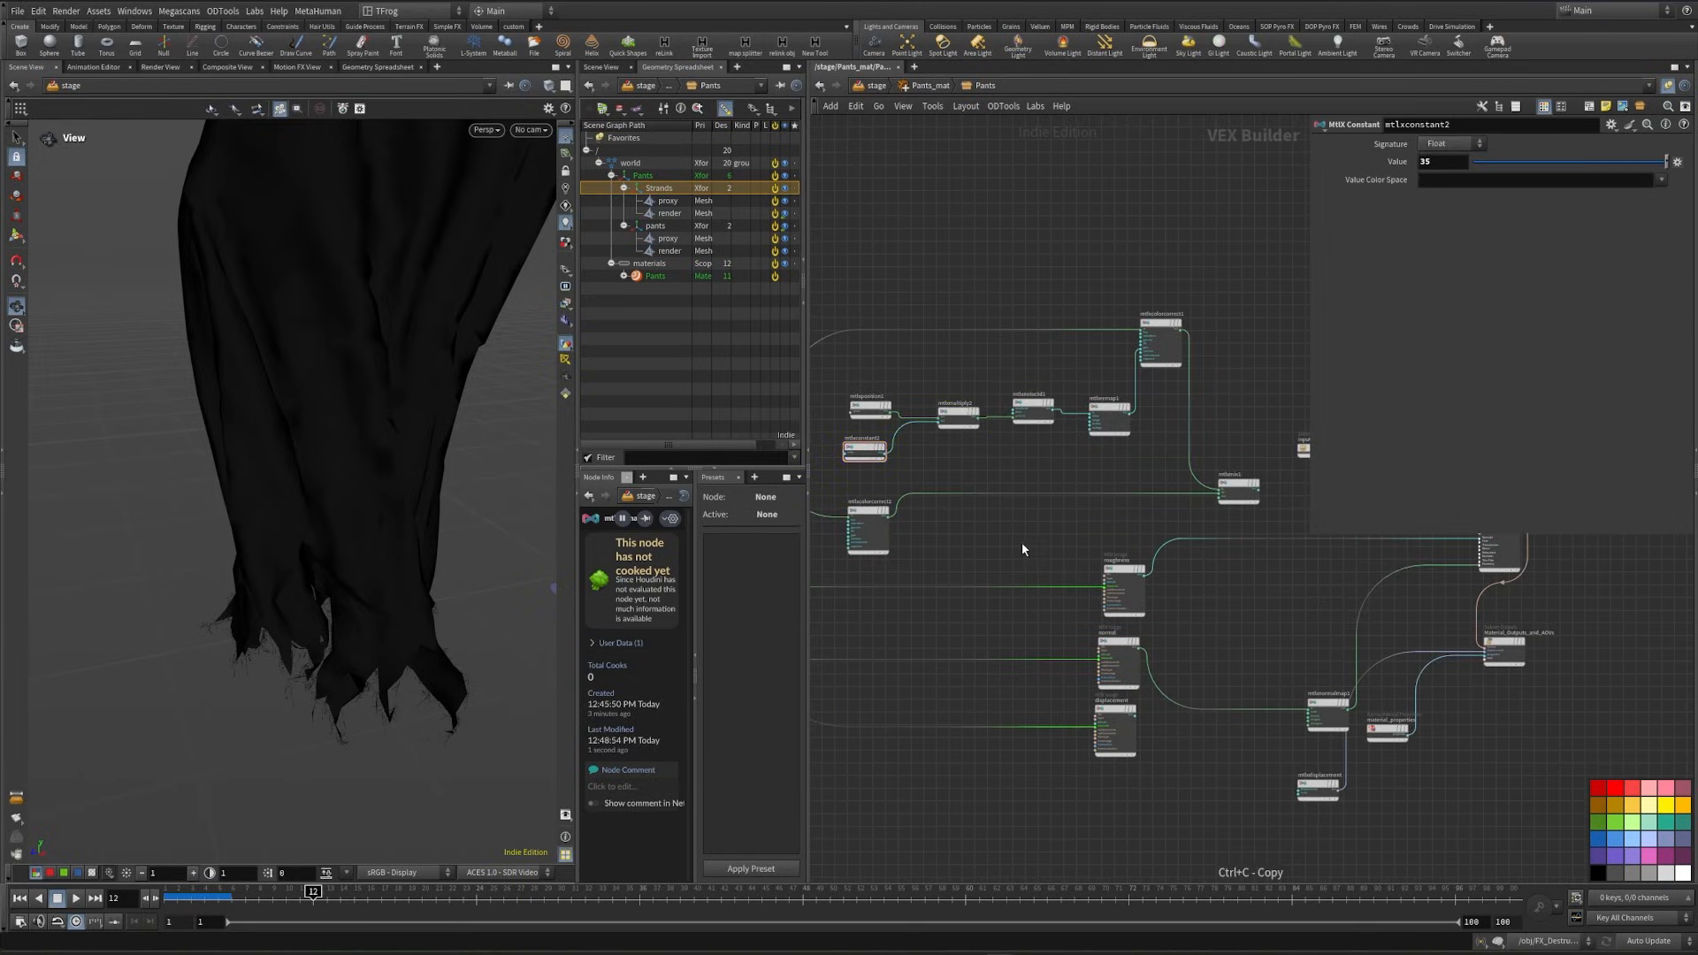
pyautogui.hotkey('ctrl', 'v')
pyautogui.scroll(6, 1238, 491)
pyautogui.moveTo(1137, 529); pyautogui.dragTo(972, 611)
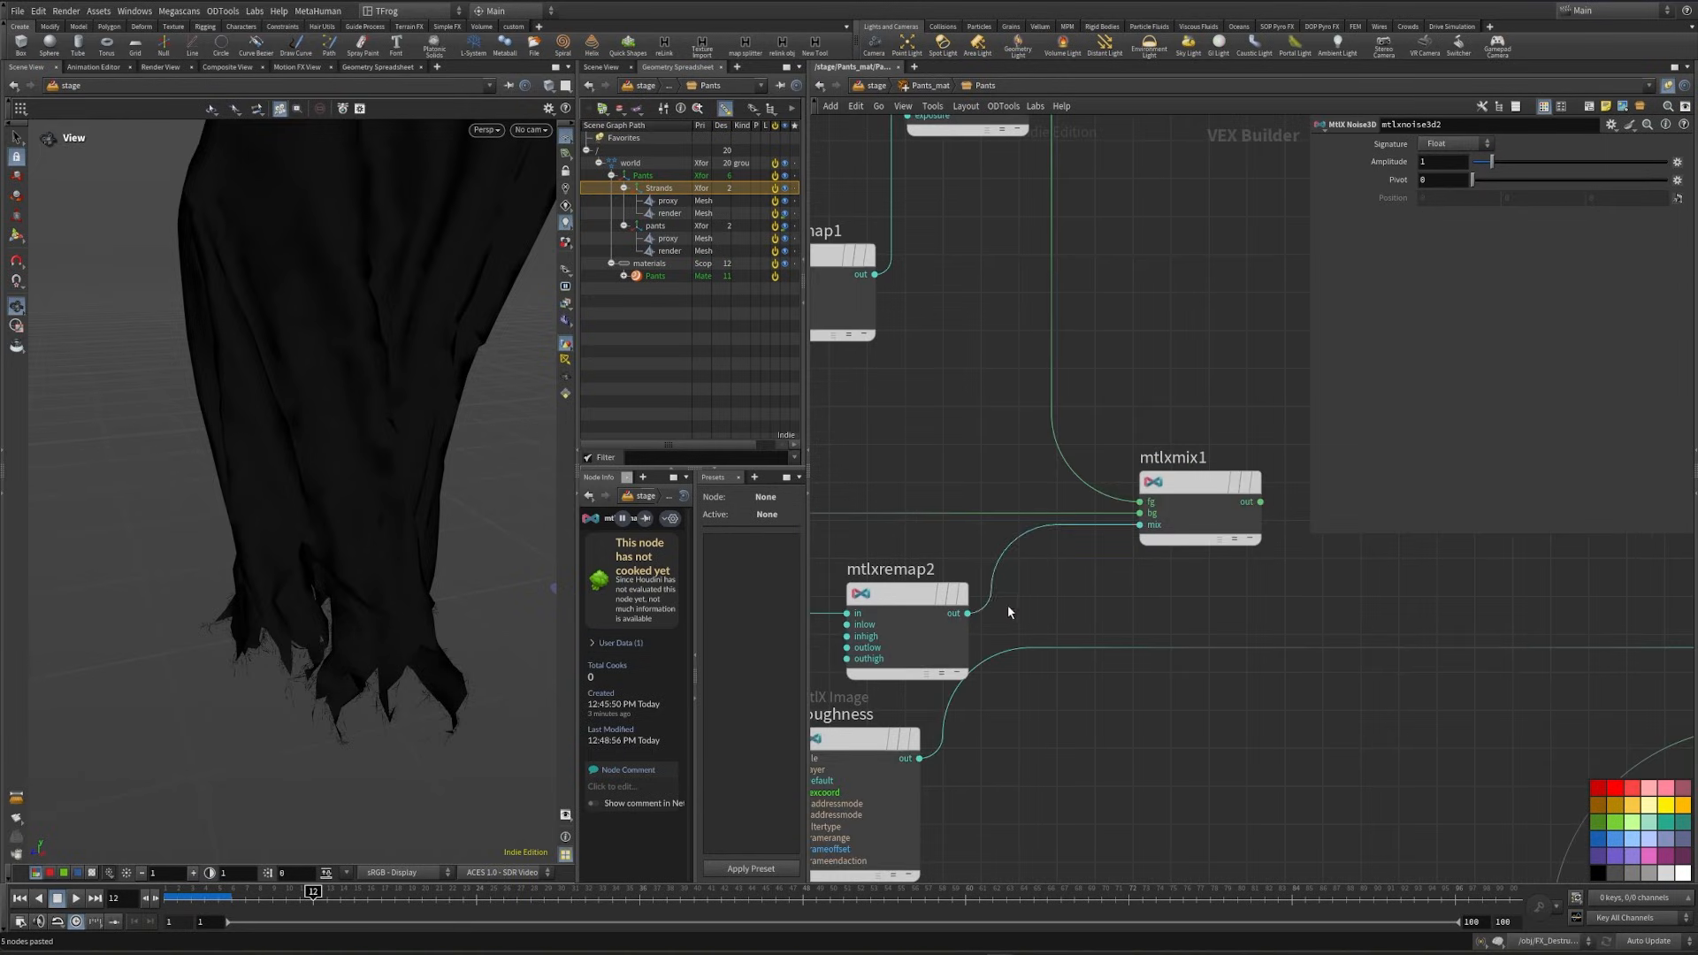
# - Insert an MtlX Add between the copied multiply and noise nodes, feeding its second input from the copied constant
pyautogui.moveTo(1006, 605); pyautogui.dragTo(1180, 628, button='middle')
pyautogui.press('Tab')
pyautogui.write('add')
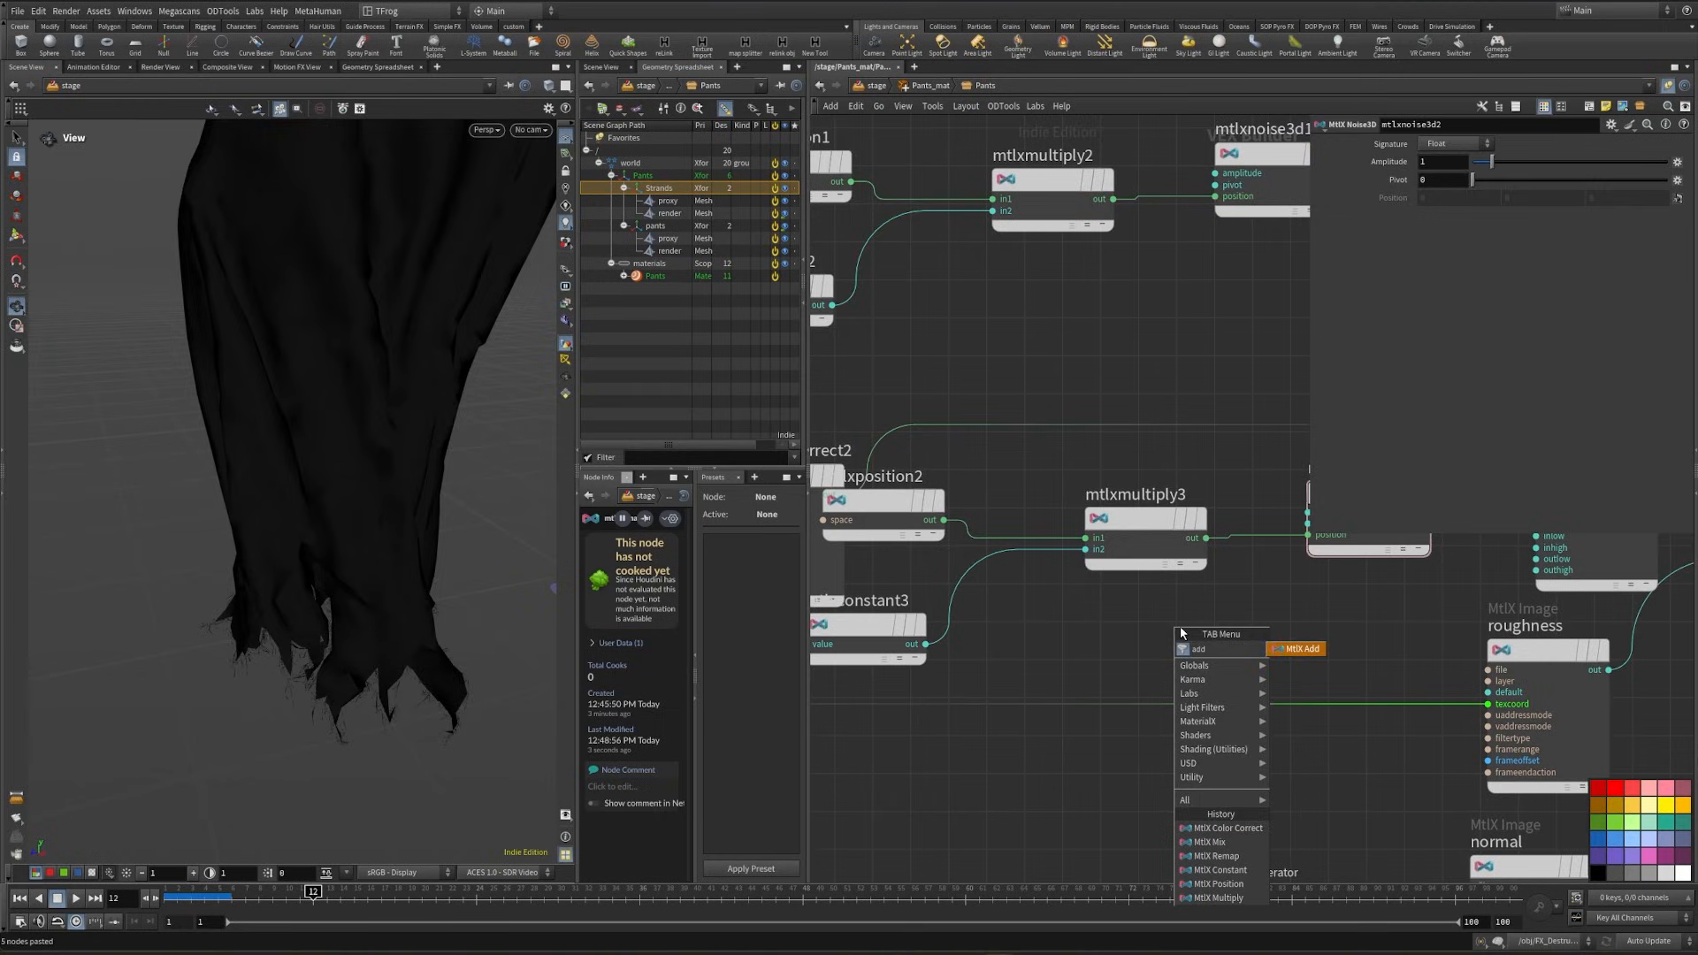
pyautogui.press('Return')
pyautogui.click(1315, 588)
pyautogui.click(1314, 570)
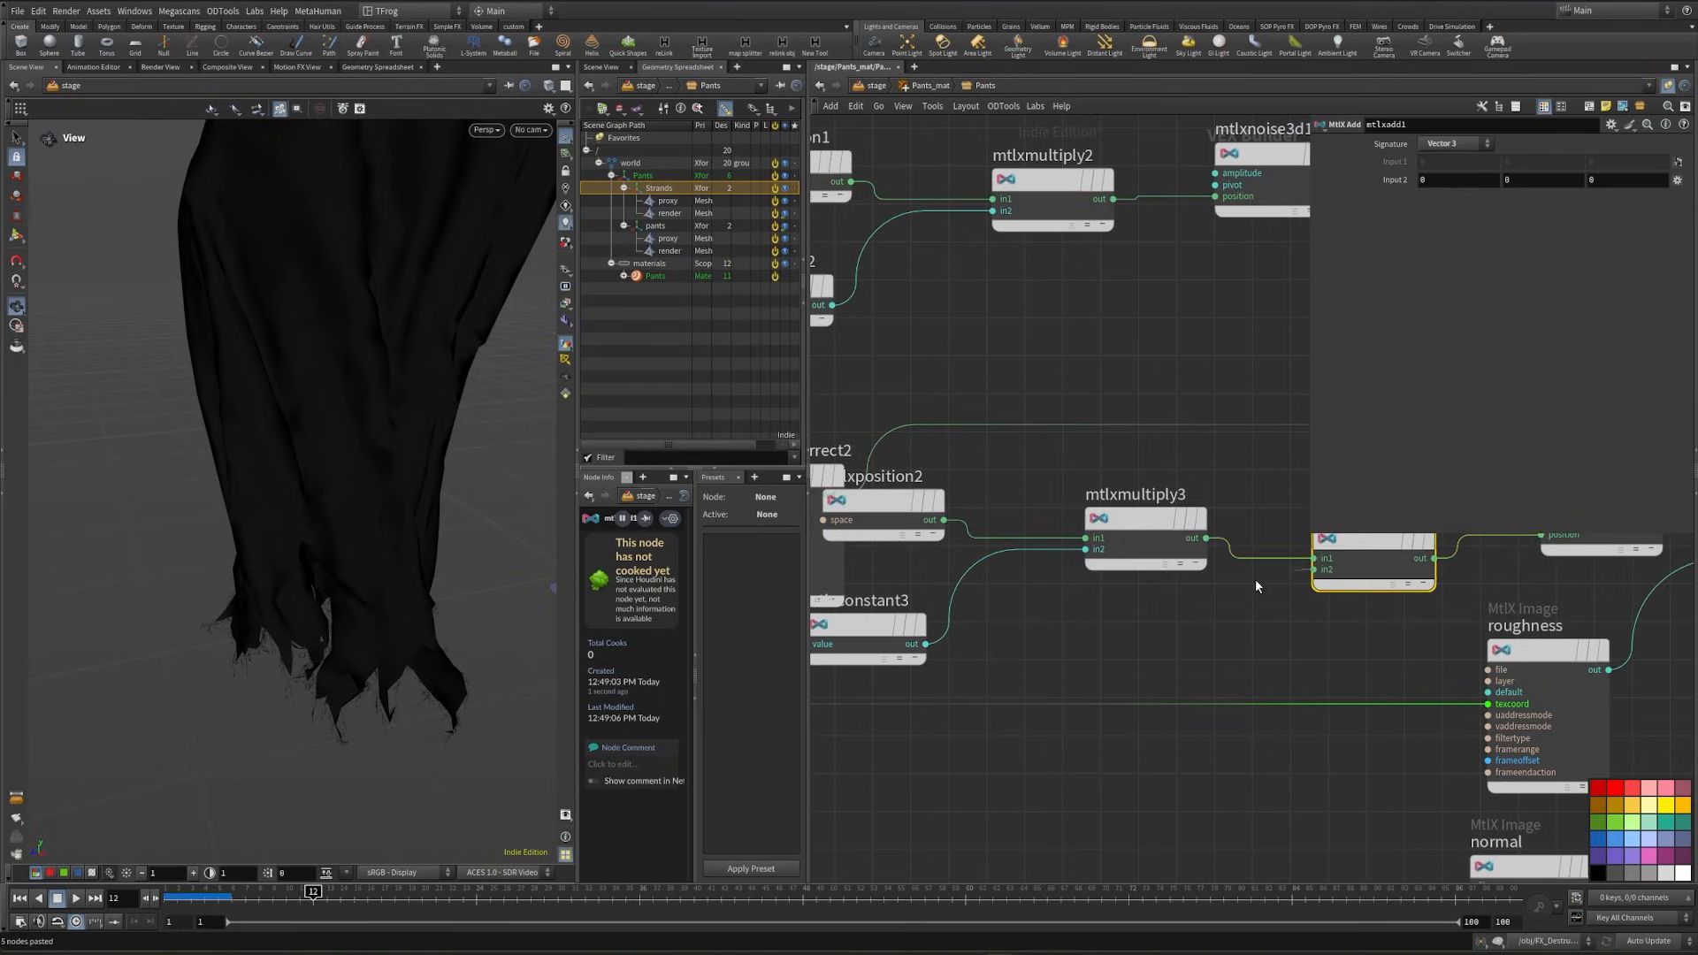
pyautogui.click(940, 651)
# - Set the copied remap's outlow to 0.4 and outhigh to 1
pyautogui.scroll(-2, 1053, 580)
pyautogui.moveTo(1616, 619); pyautogui.dragTo(1101, 772, button='middle')
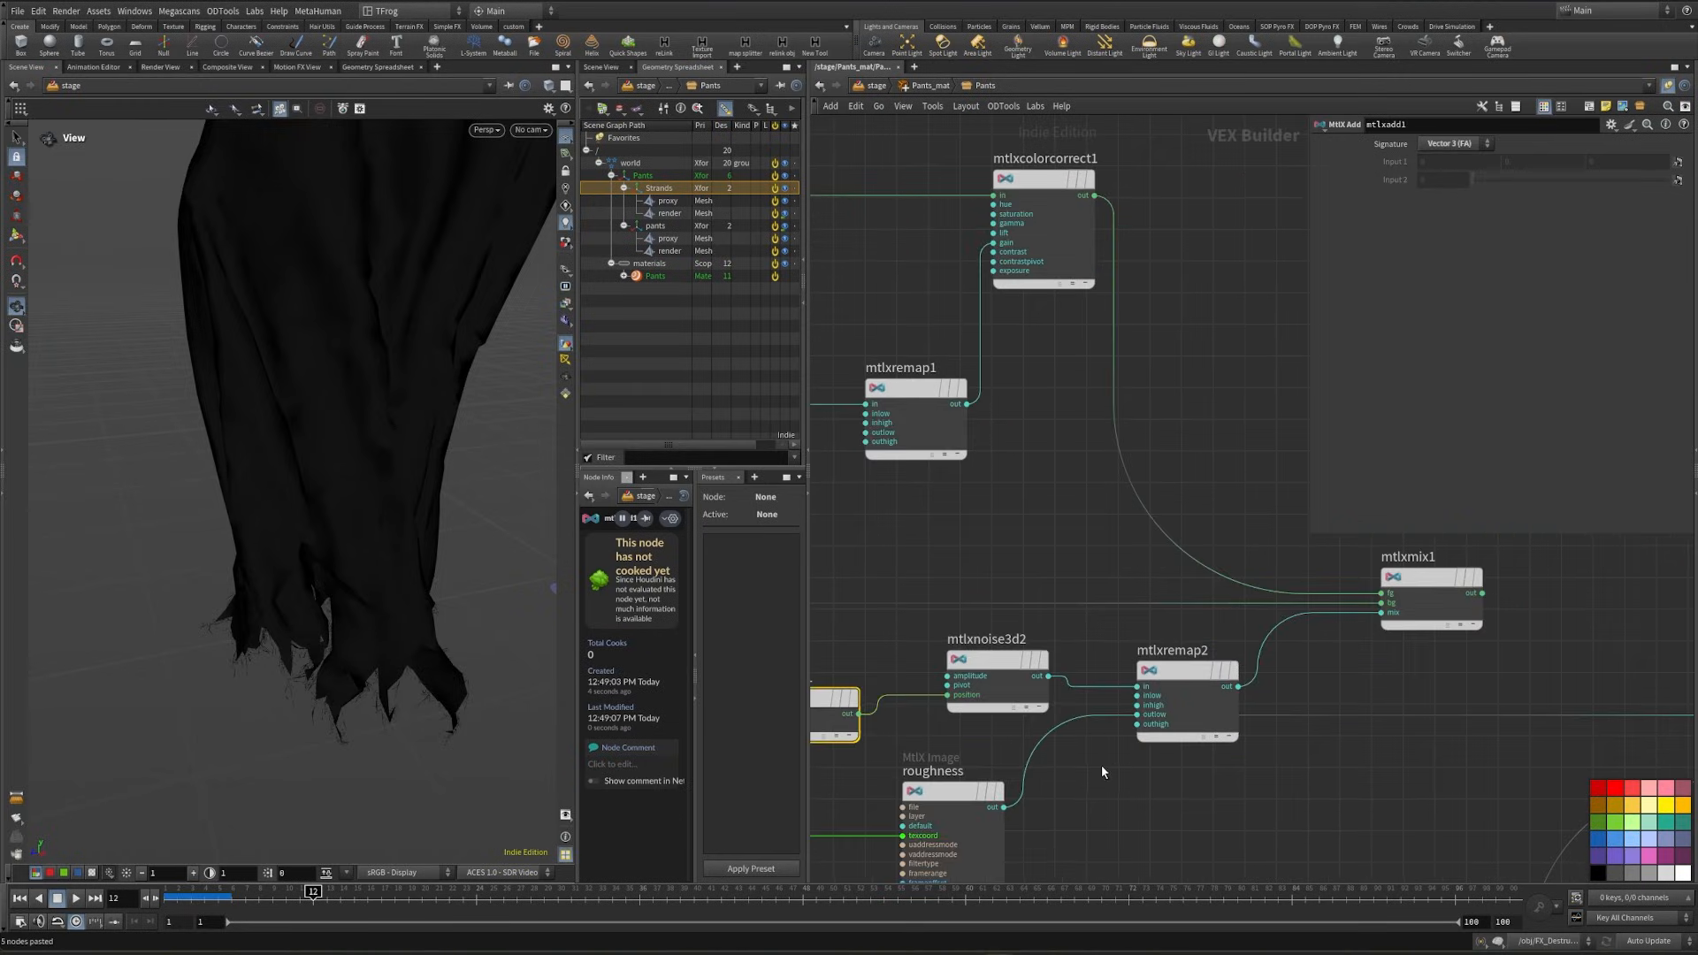
pyautogui.moveTo(1176, 672); pyautogui.dragTo(1169, 643)
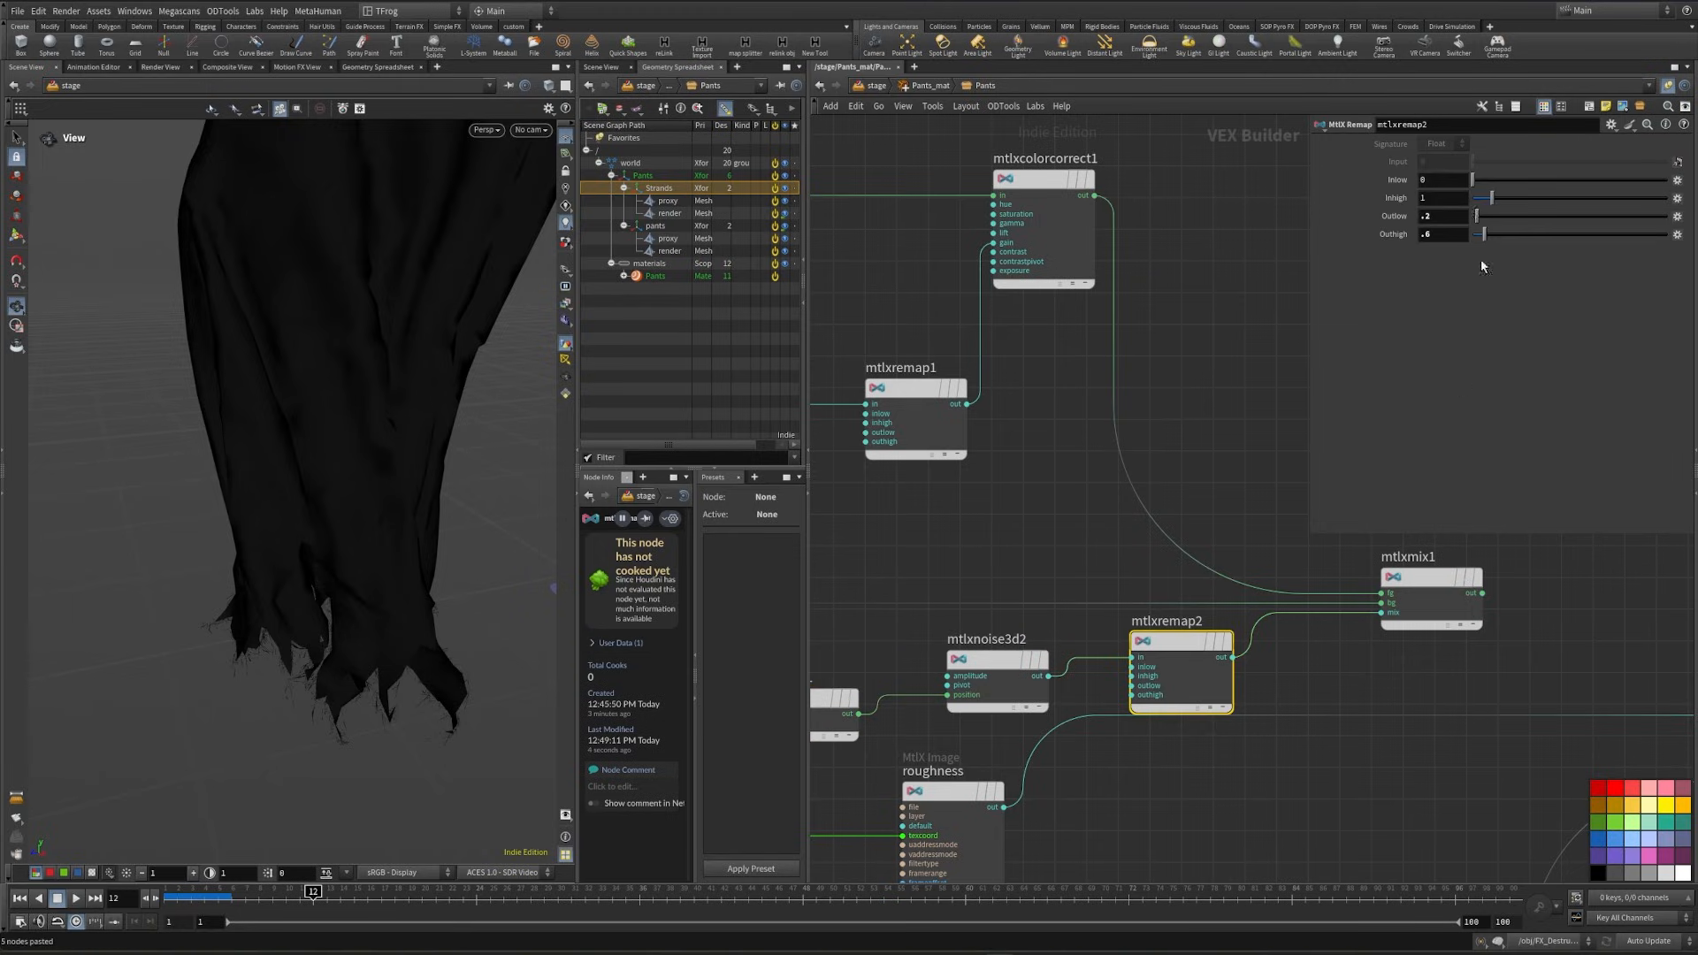
pyautogui.write('.4')
pyautogui.press('Tab')
pyautogui.write('1')
# - Wire the mix node's output into the standard surface's base color and subsurface color
pyautogui.moveTo(1542, 618); pyautogui.dragTo(1080, 600, button='middle')
pyautogui.scroll(-2, 1080, 599)
pyautogui.click(1038, 584)
pyautogui.scroll(1, 1238, 640)
pyautogui.scroll(1, 1238, 639)
pyautogui.click(1297, 649)
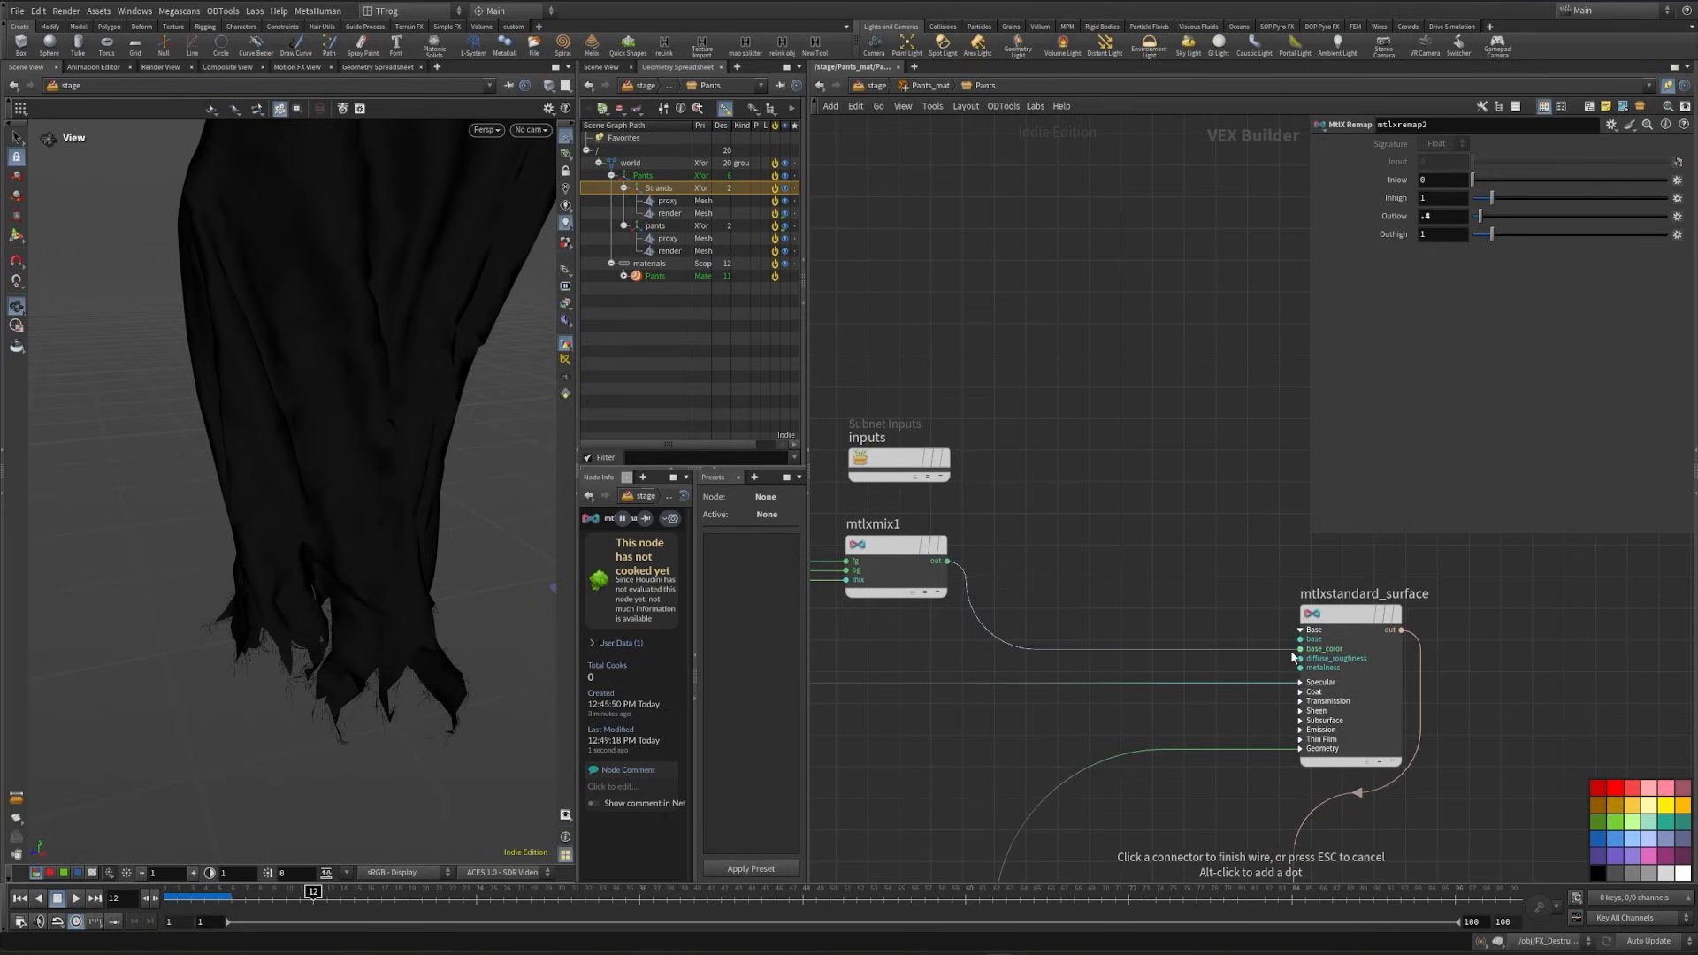
pyautogui.click(947, 561)
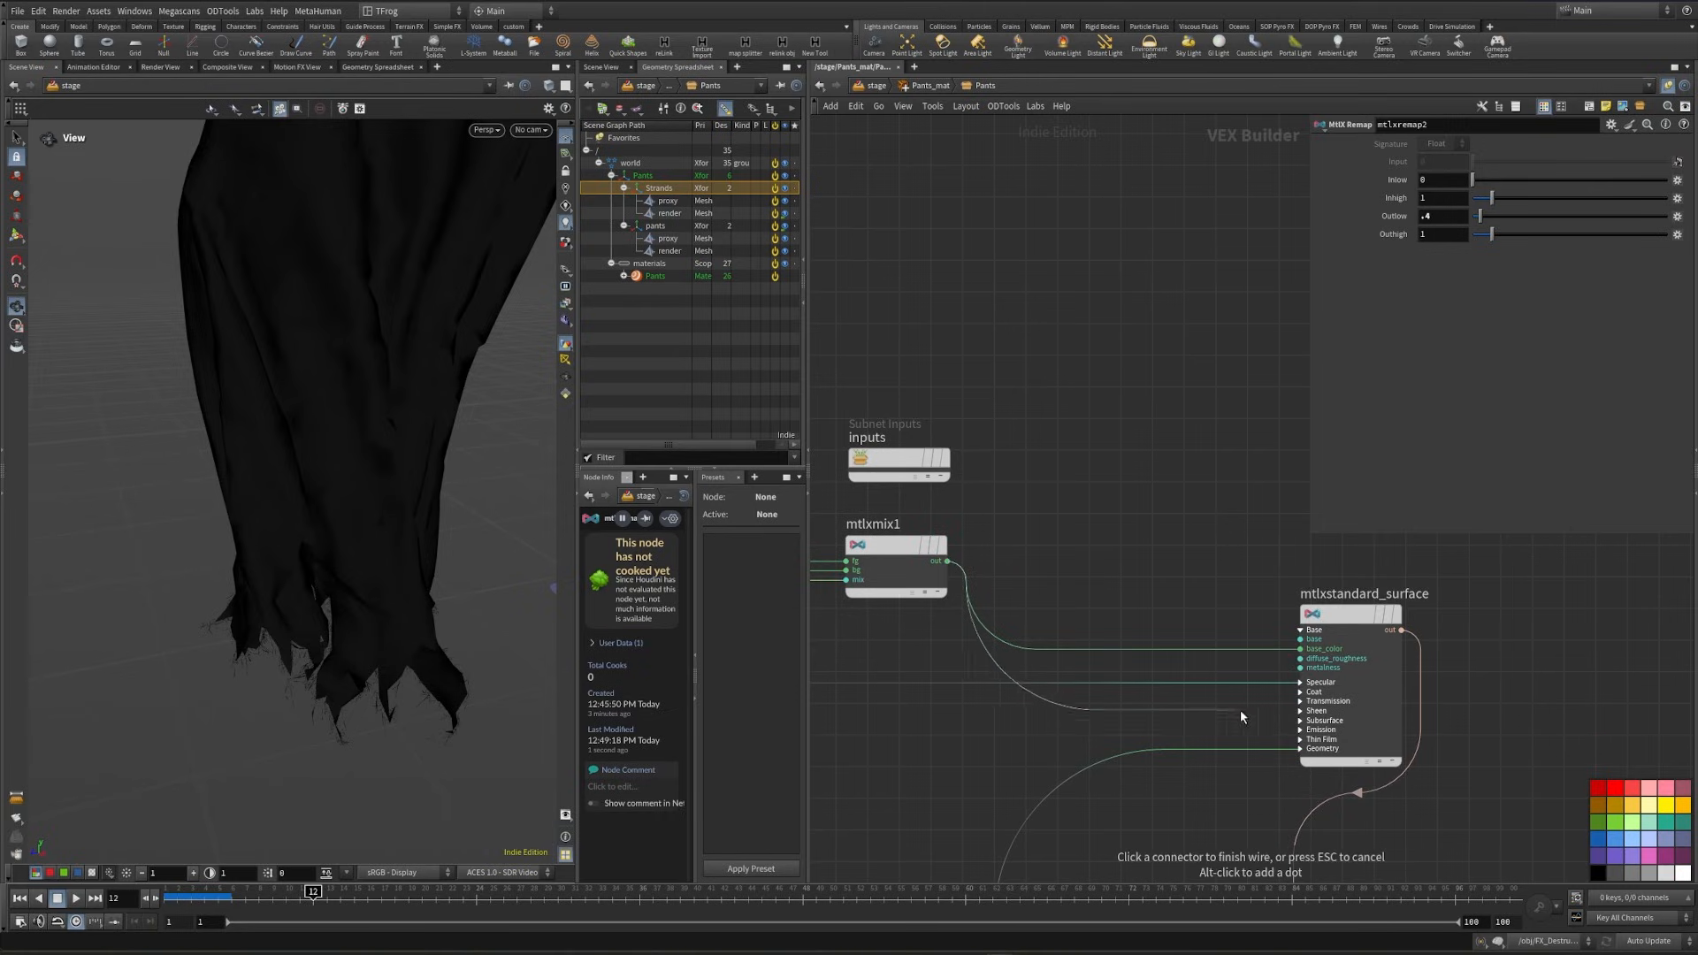
pyautogui.click(1284, 720)
pyautogui.click(1349, 754)
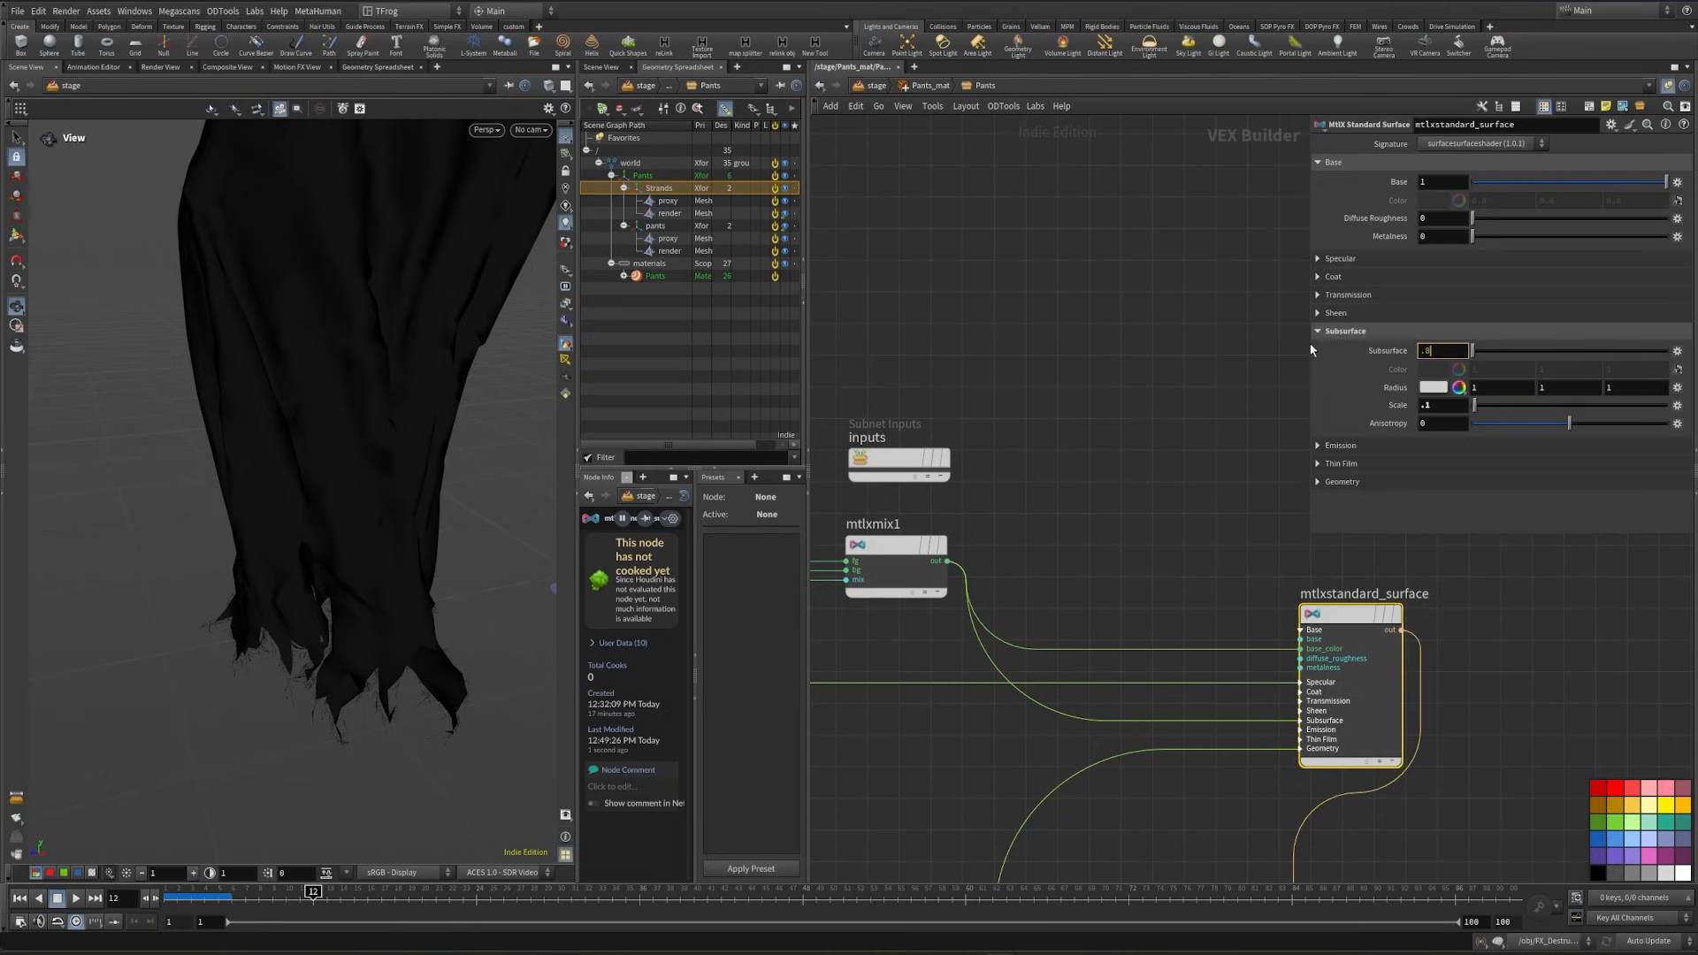
# - Set the standard surface's subsurface to 0.8
pyautogui.write('.8')
pyautogui.press('Return')
pyautogui.scroll(-2, 1146, 481)
pyautogui.click(487, 130)
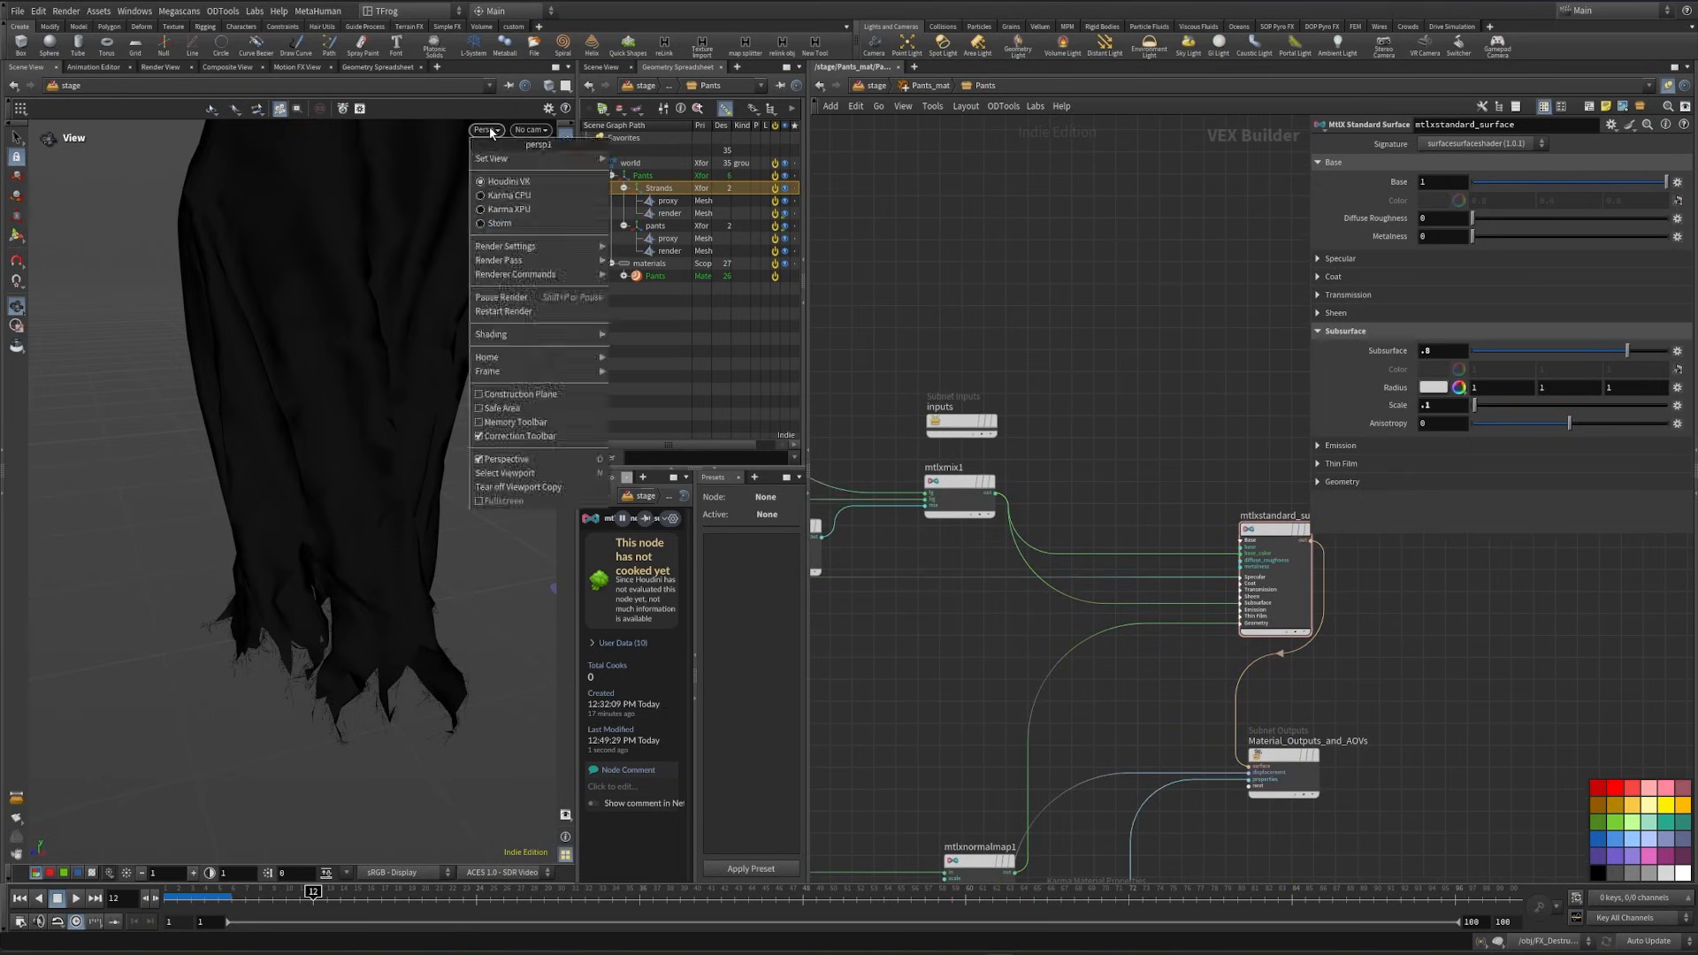
pyautogui.click(491, 132)
# - Turn on Thin Walled in the standard surface's geometry settings and set the viewport renderer to Houdini VK
pyautogui.click(1332, 482)
pyautogui.scroll(-1, 1417, 501)
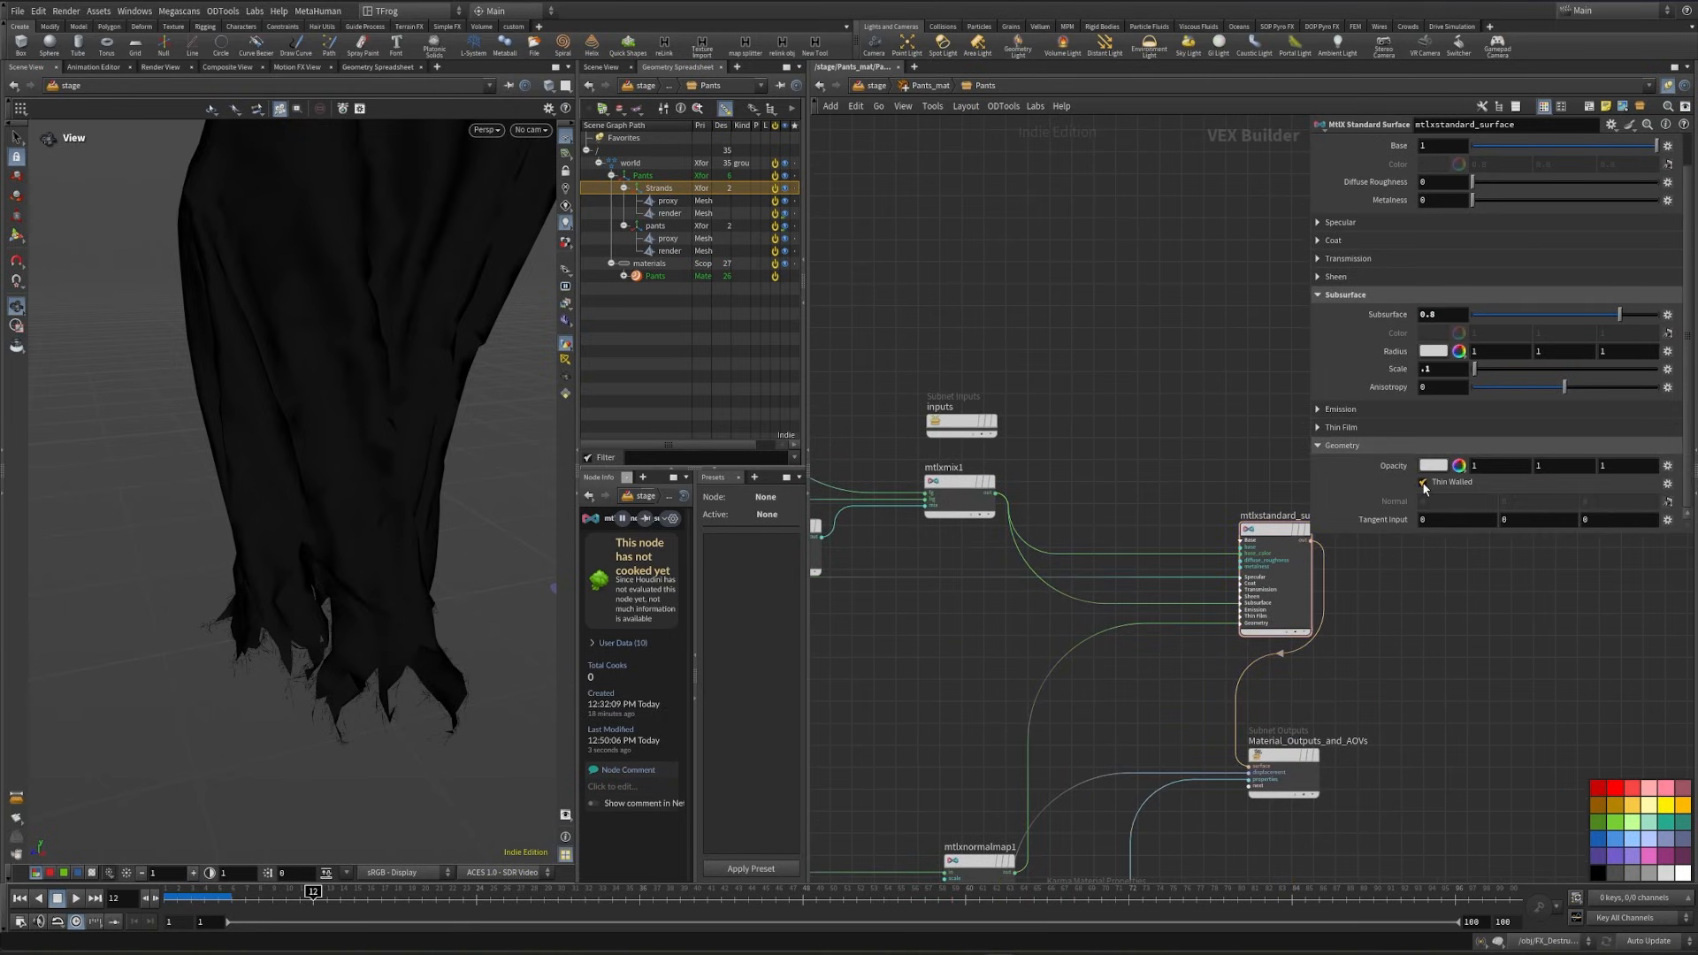
pyautogui.click(487, 130)
pyautogui.click(508, 186)
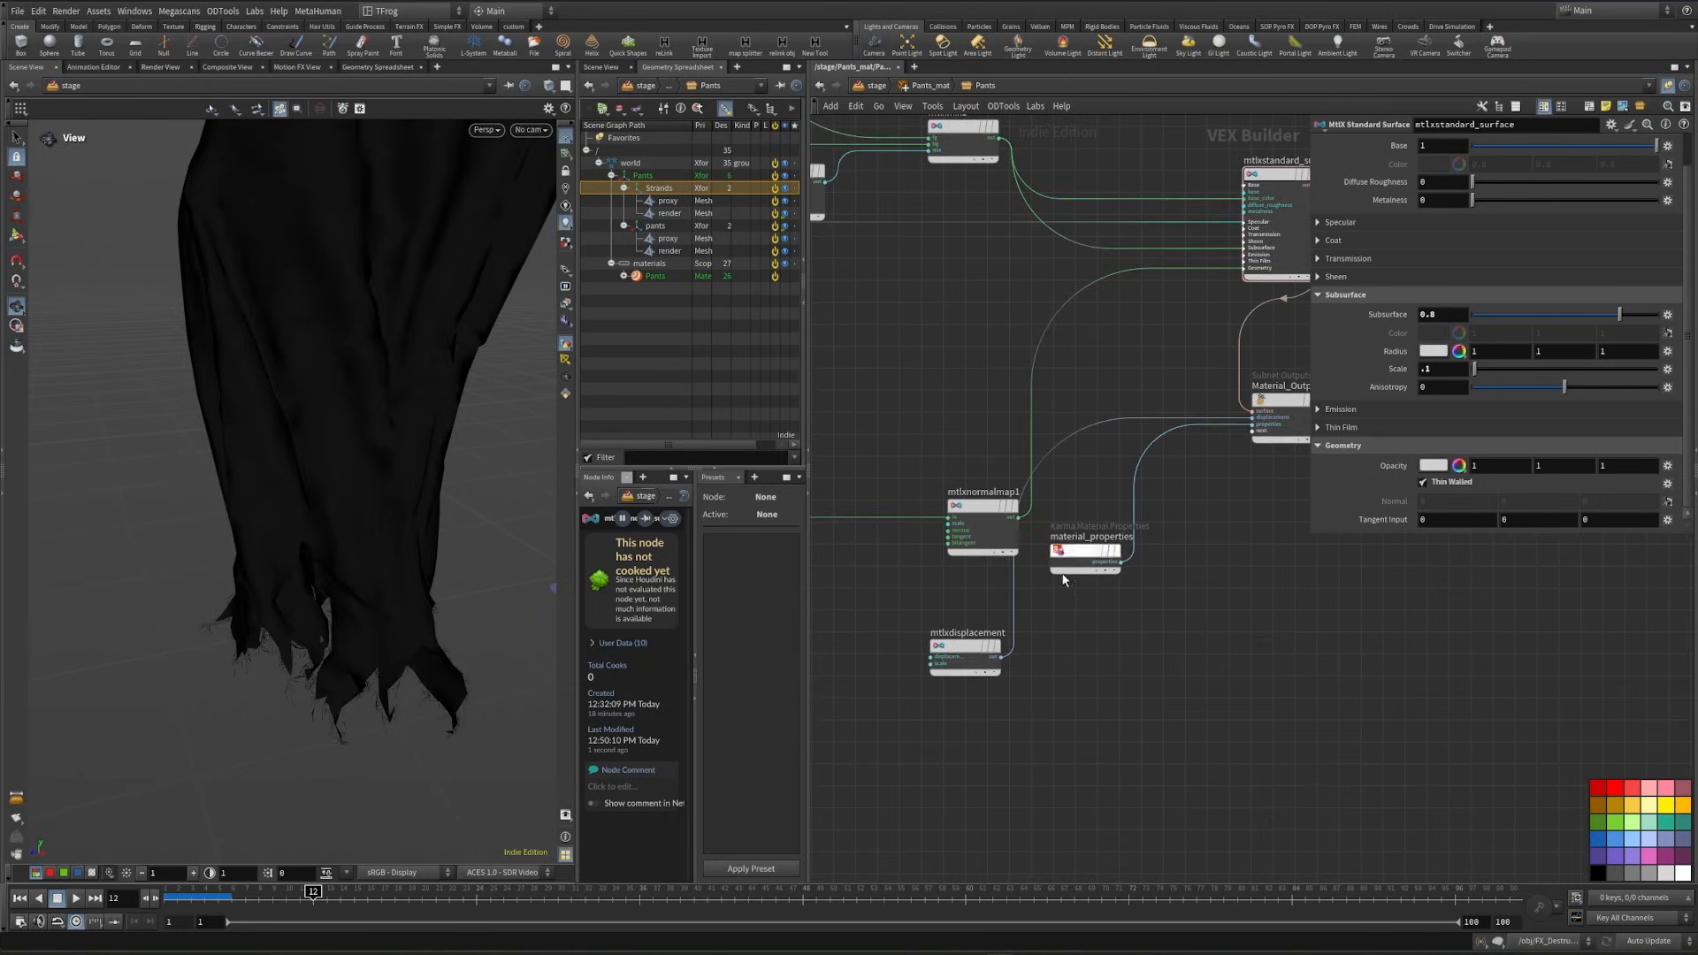
# - Reposition the displacement image node and reconnect its output to the MtlX Displacement node
pyautogui.moveTo(1120, 647); pyautogui.dragTo(1376, 665, button='middle')
pyautogui.moveTo(858, 536); pyautogui.dragTo(946, 624)
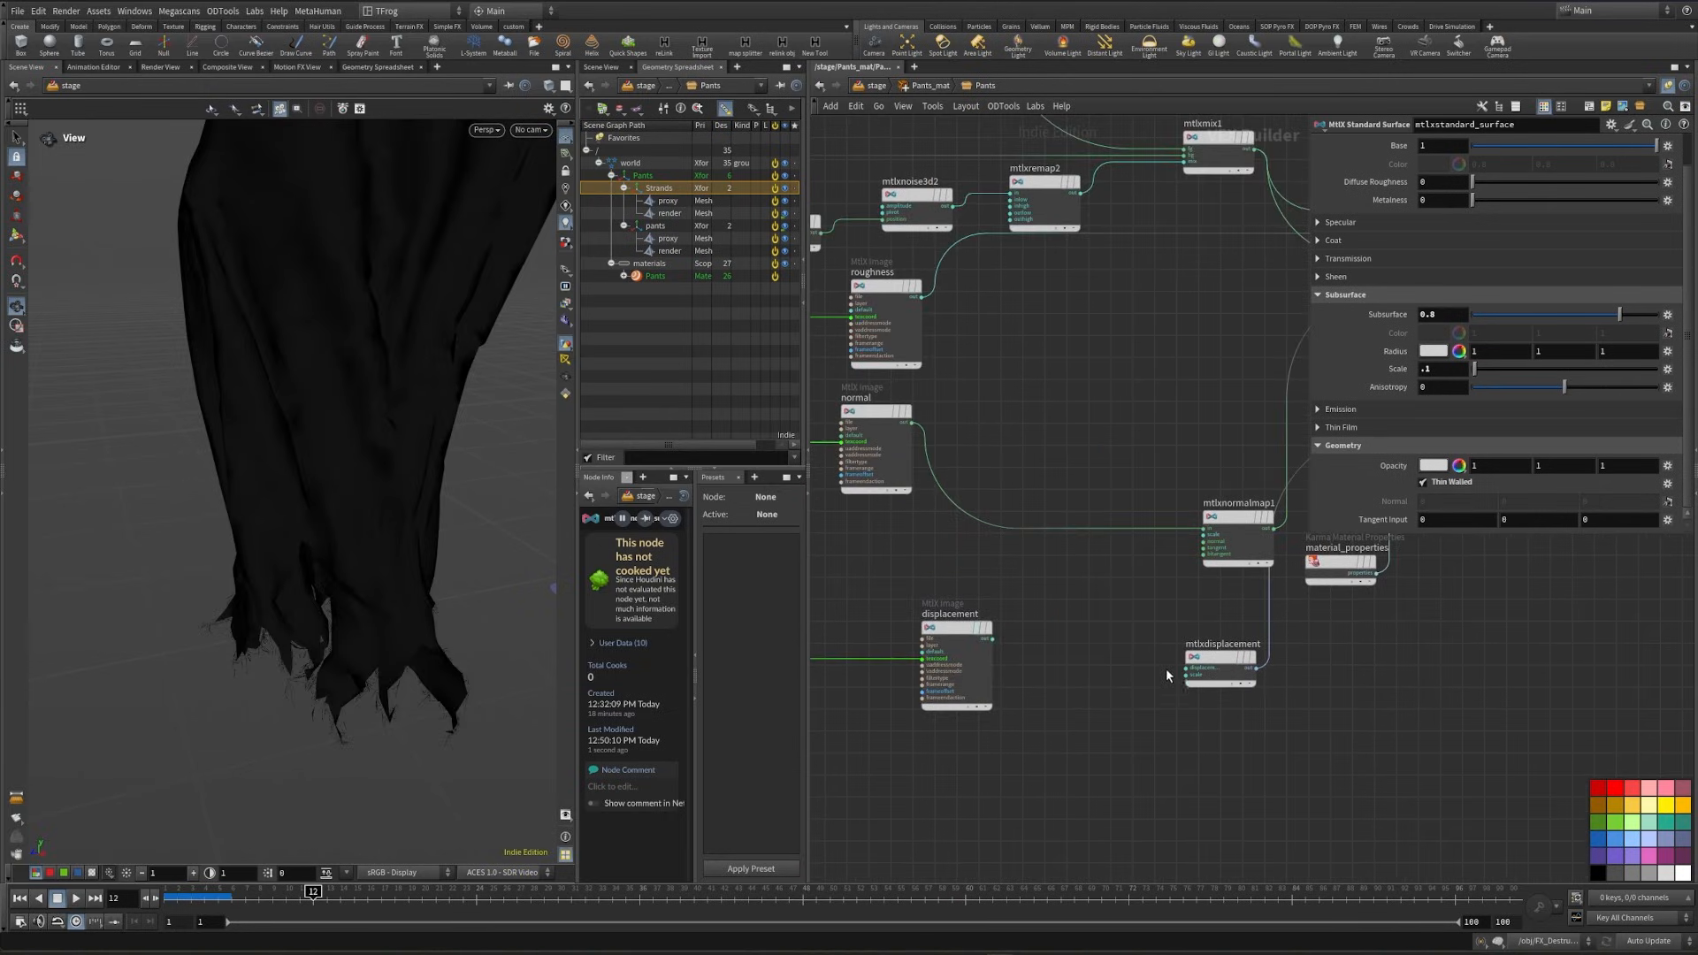
pyautogui.scroll(3, 1167, 674)
pyautogui.moveTo(1198, 673); pyautogui.dragTo(912, 620)
pyautogui.press('h')
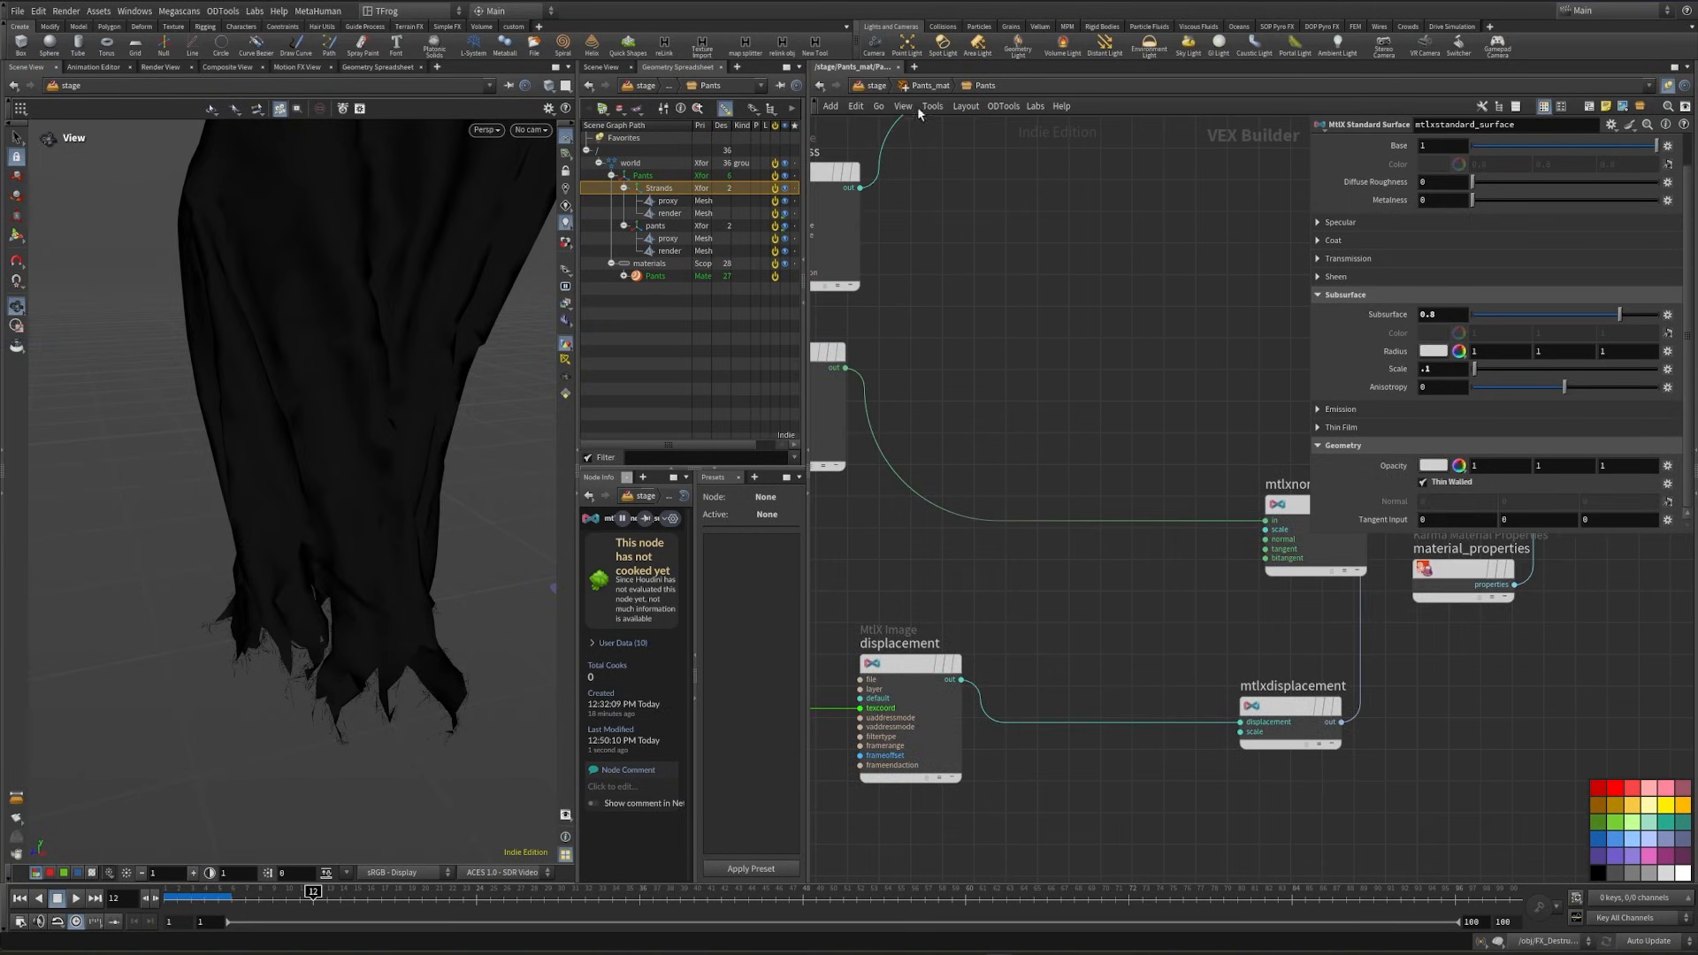
# - Copy the Pants material's texture, noise, color correct, mix and displacement nodes and open the Strands material
pyautogui.moveTo(1138, 378); pyautogui.dragTo(1304, 530, button='middle')
pyautogui.scroll(-2, 1228, 549)
pyautogui.scroll(-2, 927, 330)
pyautogui.moveTo(973, 333); pyautogui.dragTo(894, 301, button='middle')
pyautogui.moveTo(888, 271); pyautogui.dragTo(1223, 586)
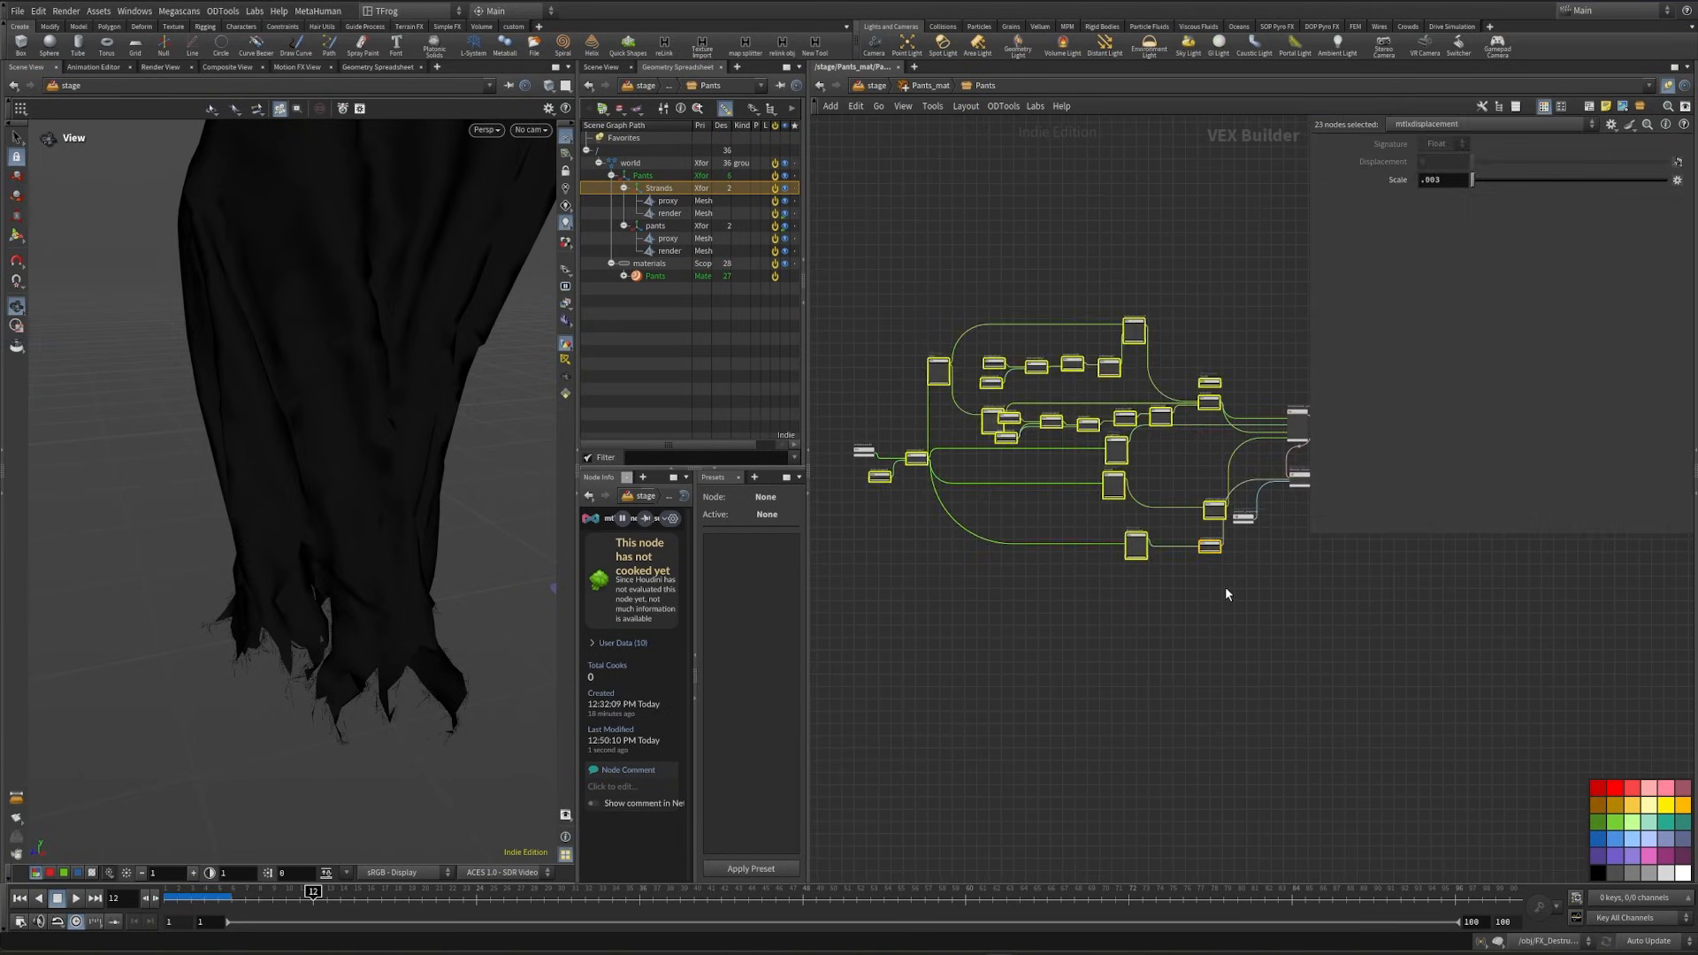
pyautogui.press('u')
pyautogui.doubleClick(1078, 609)
# - Delete the old nodes feeding the Strands material's shader and paste in the nodes copied from Pants
pyautogui.scroll(-5, 1086, 607)
pyautogui.moveTo(952, 582); pyautogui.dragTo(1020, 524, button='middle')
pyautogui.moveTo(1072, 428); pyautogui.dragTo(1165, 681)
pyautogui.press('Delete')
pyautogui.moveTo(1004, 583); pyautogui.dragTo(1080, 578, button='middle')
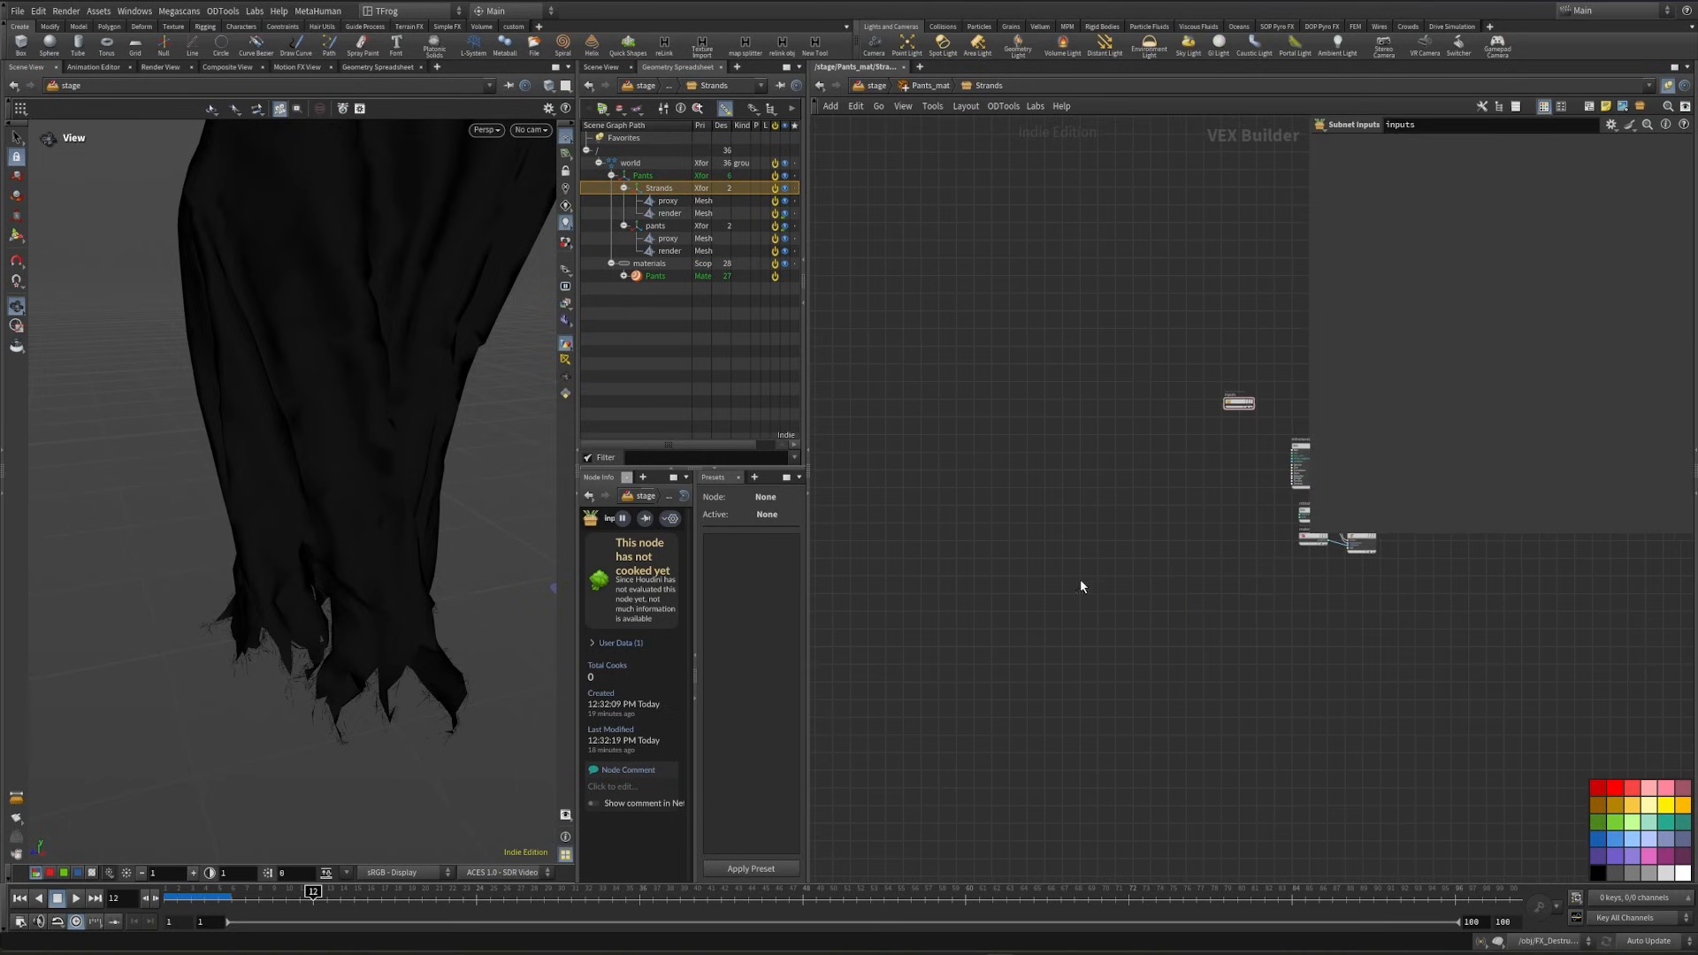
pyautogui.hotkey('ctrl', 'v')
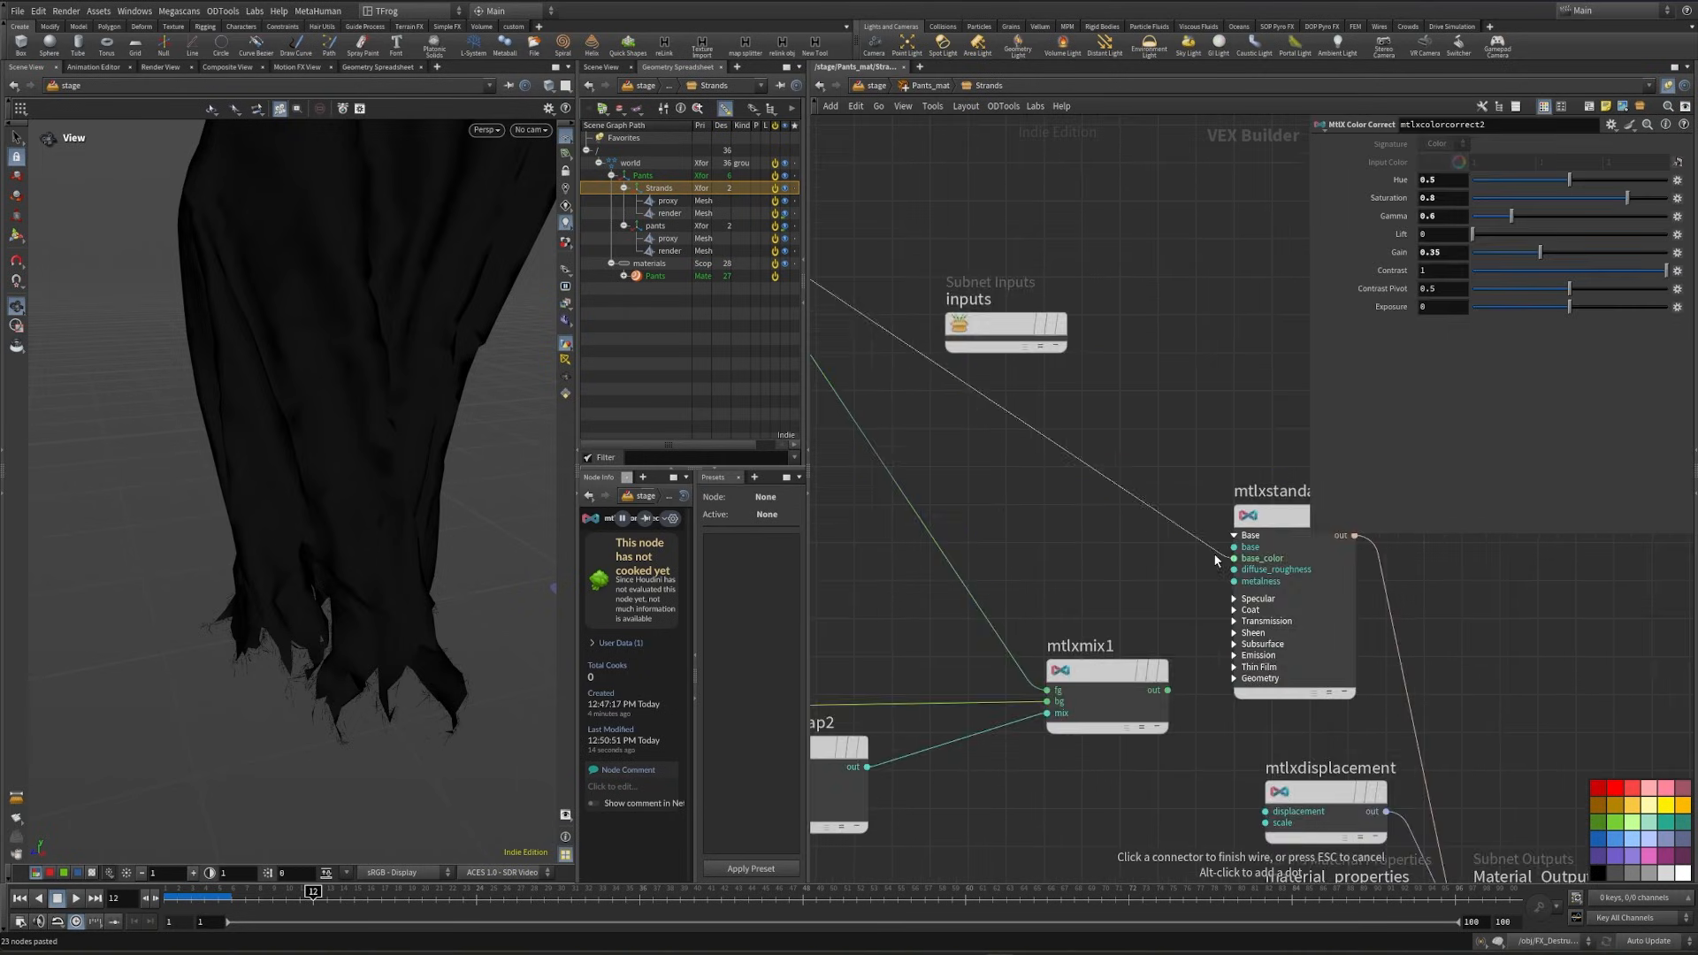
pyautogui.scroll(-4, 1215, 559)
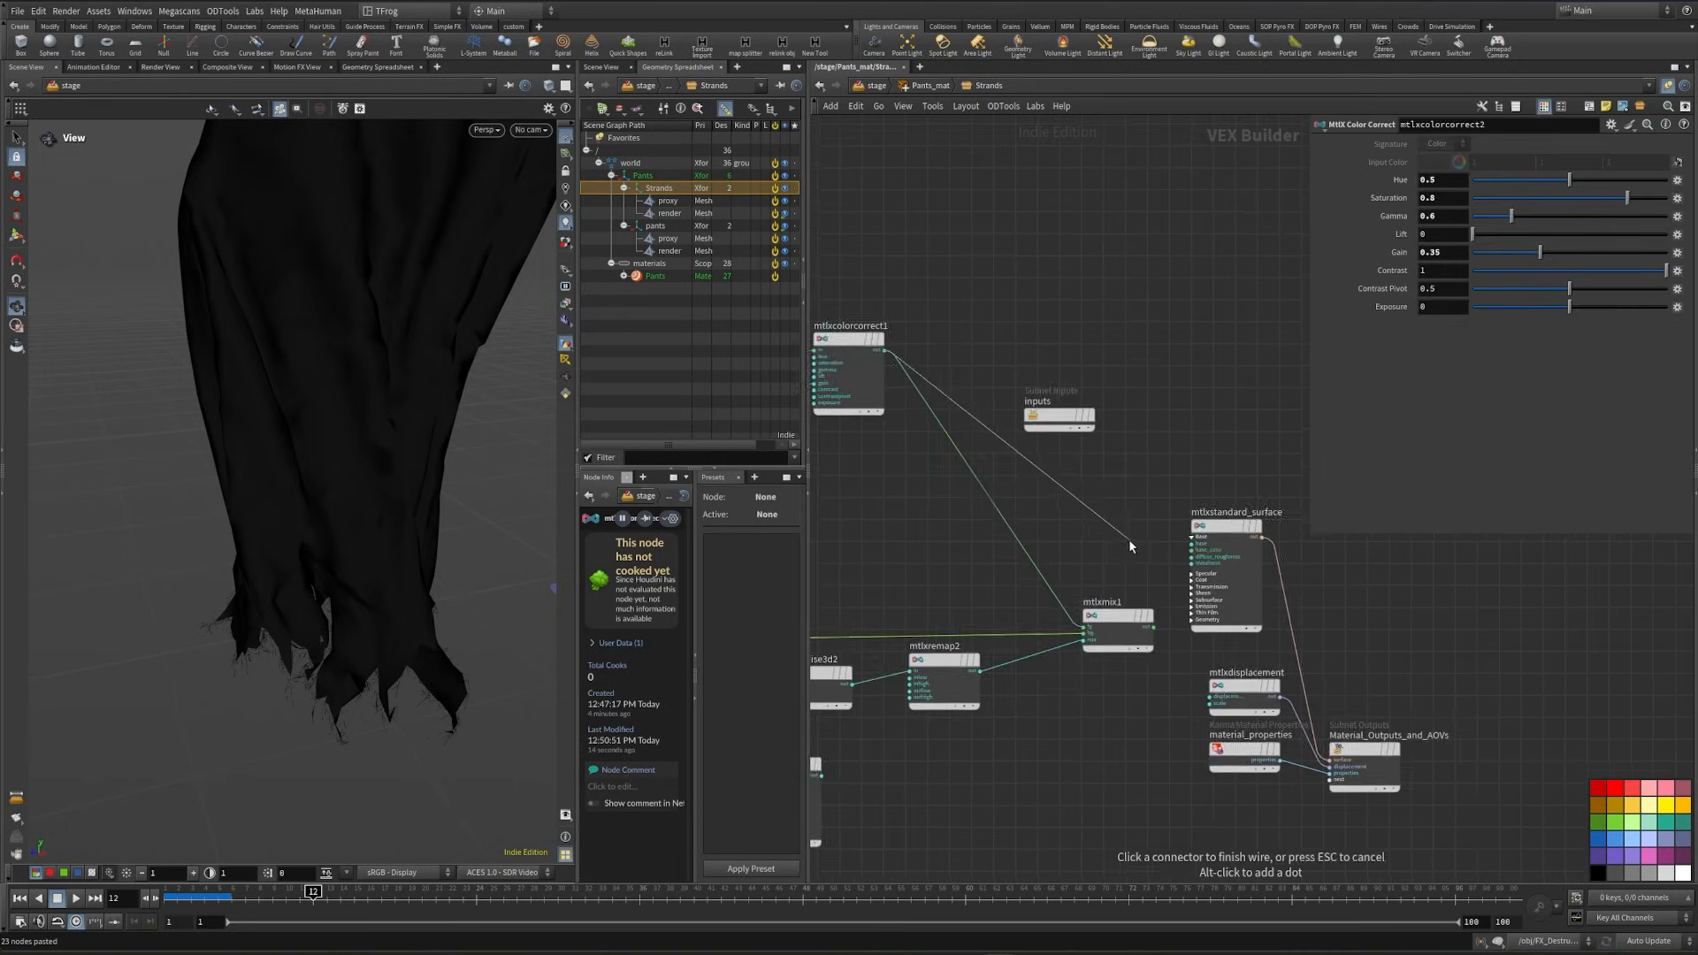
# - Connect the color correct output to the standard surface's base_color and the roughness image to an input in its Specular group
pyautogui.moveTo(1141, 509); pyautogui.dragTo(1287, 539, button='middle')
pyautogui.click(1319, 572)
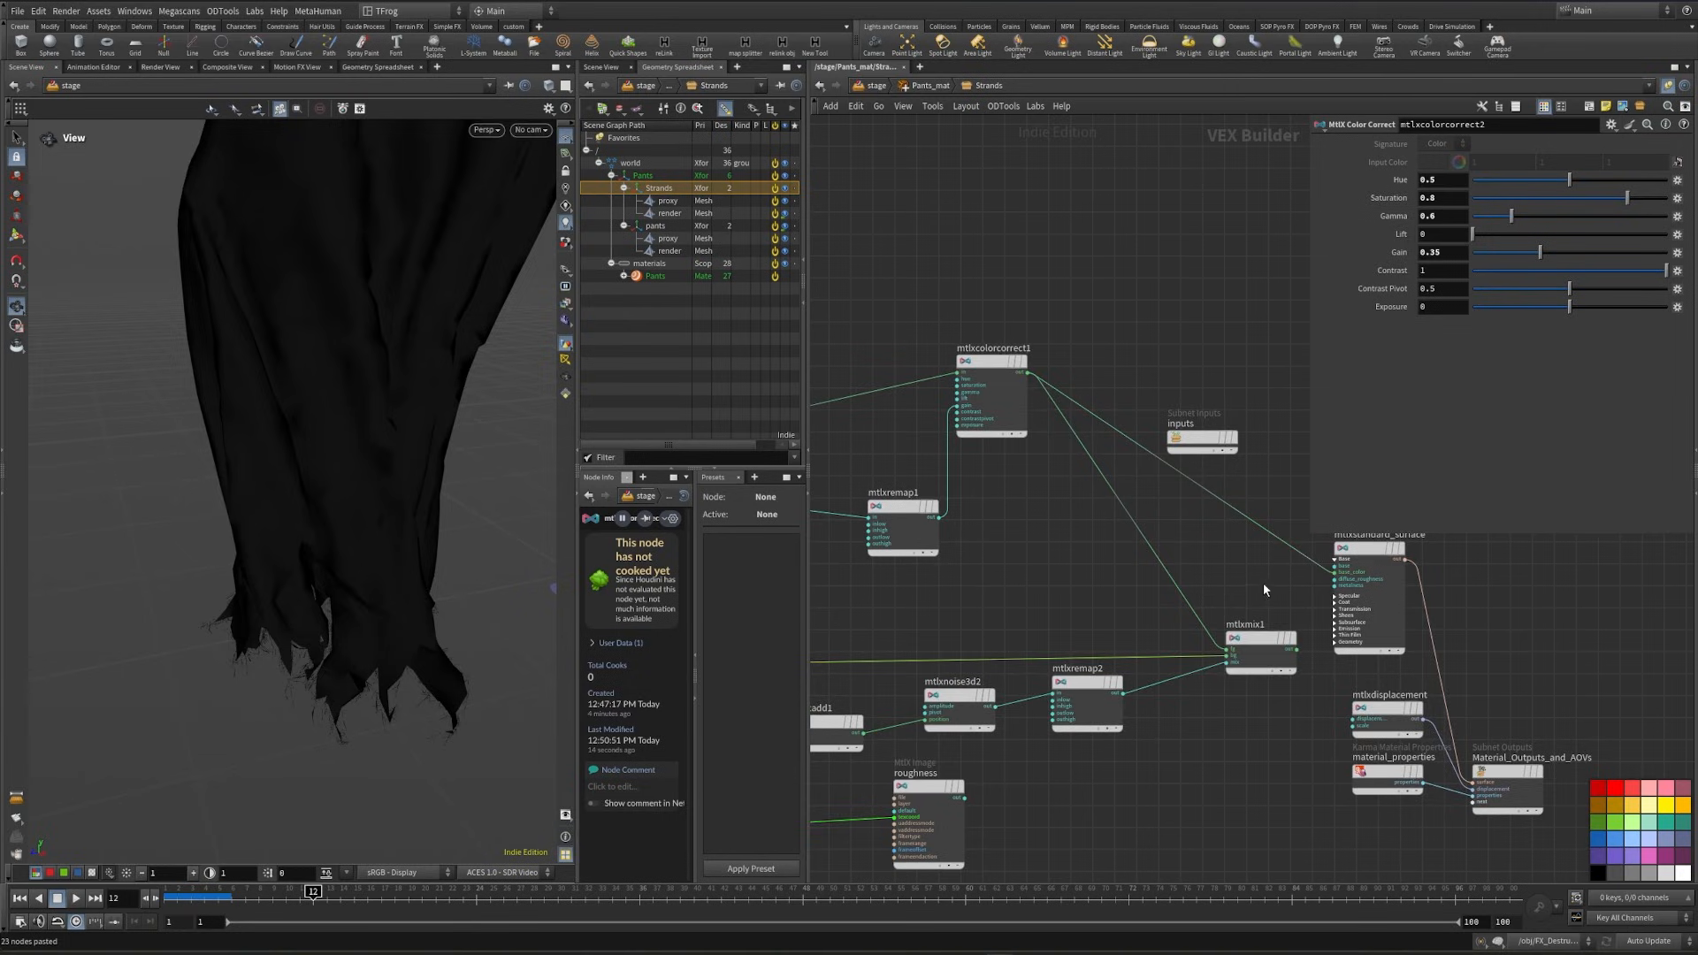
pyautogui.moveTo(1038, 774); pyautogui.dragTo(1095, 610, button='middle')
pyautogui.moveTo(1265, 630); pyautogui.dragTo(1006, 711, button='middle')
pyautogui.scroll(4, 1109, 520)
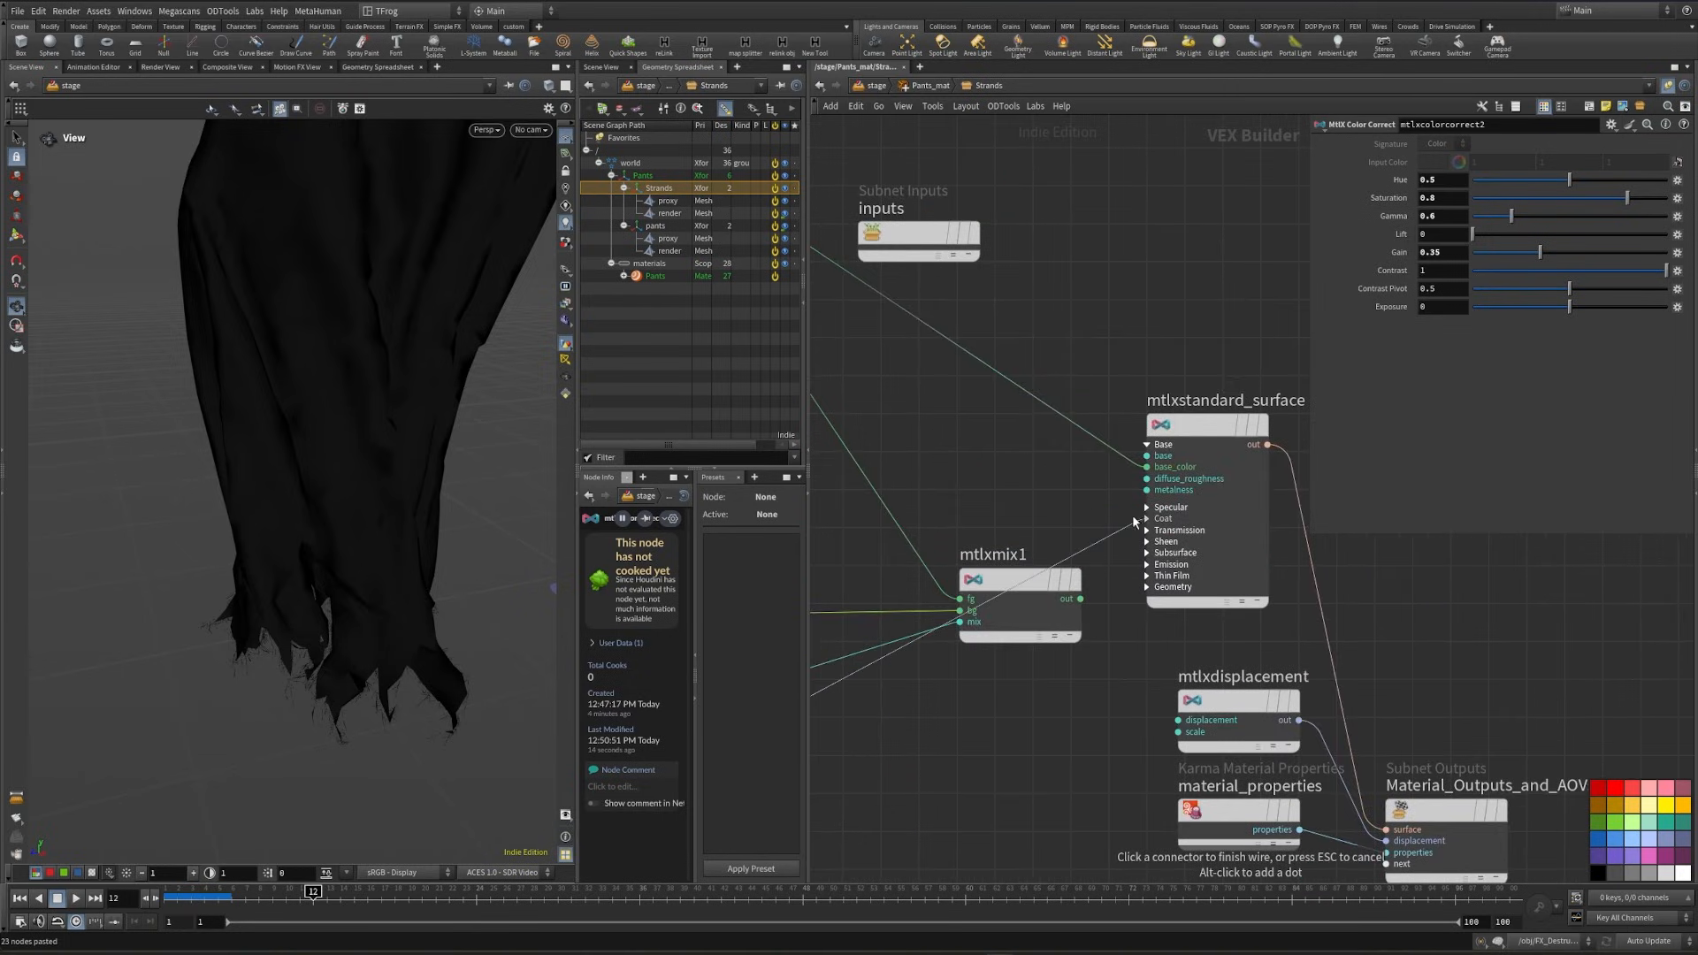
pyautogui.click(1134, 507)
pyautogui.click(1176, 555)
pyautogui.scroll(-2, 1022, 719)
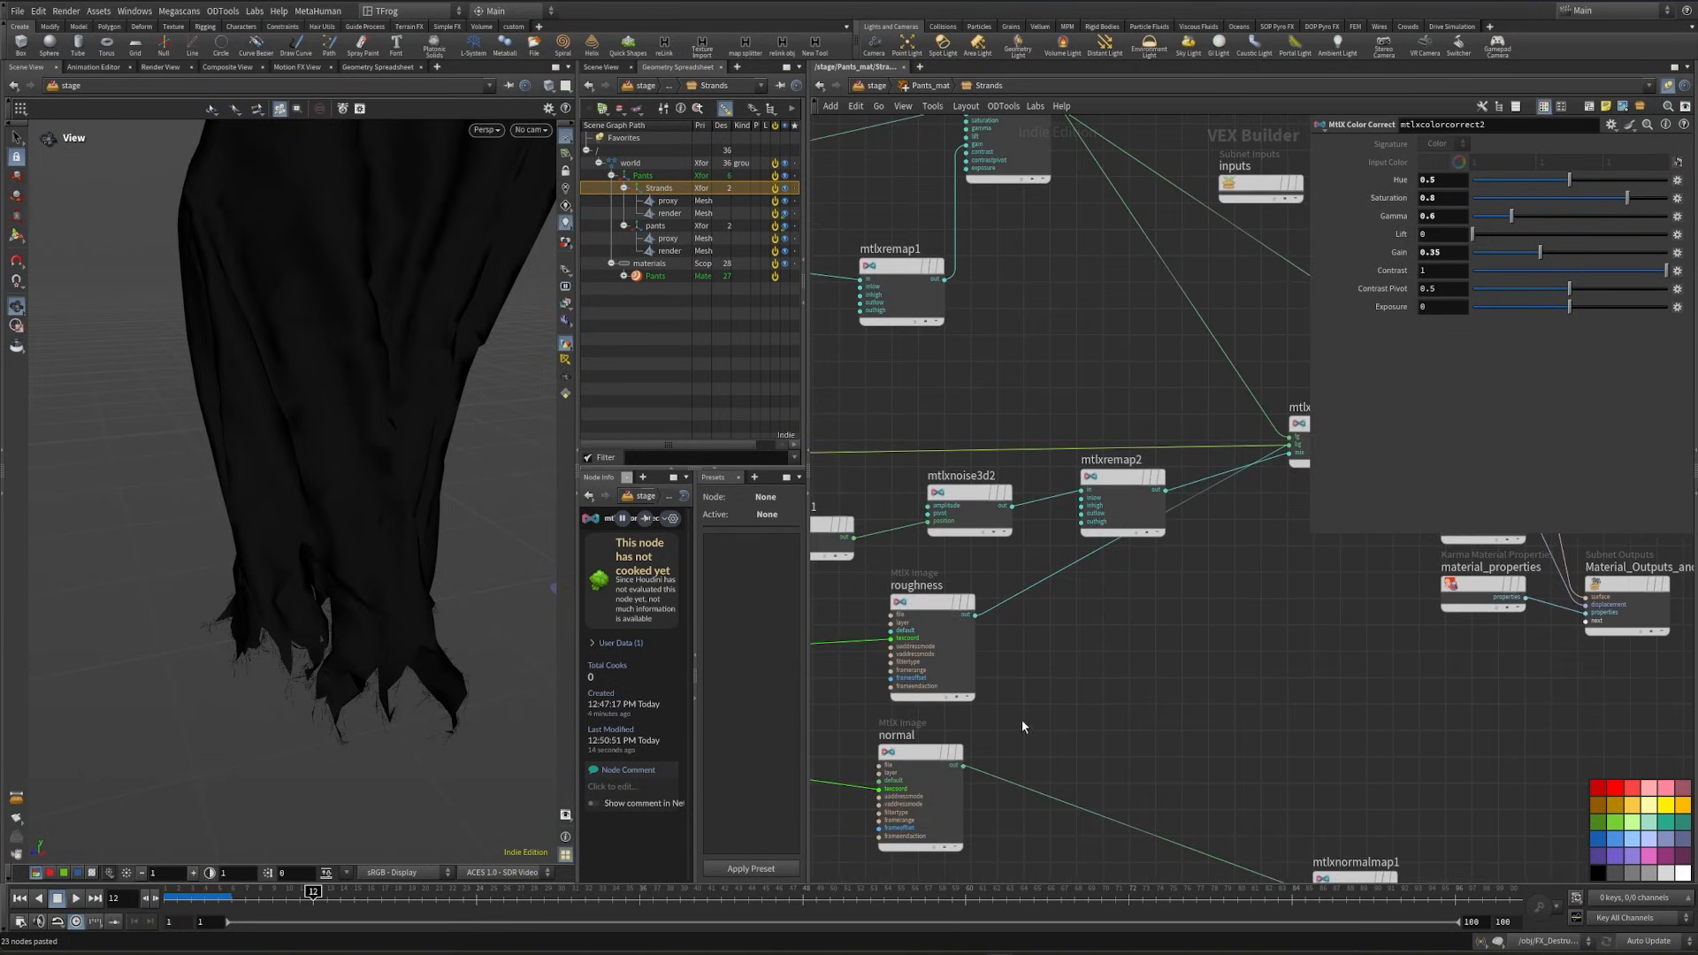
# - Connect the normal image's output directly to an input in the standard surface's Geometry group
pyautogui.click(963, 765)
pyautogui.scroll(4, 1016, 636)
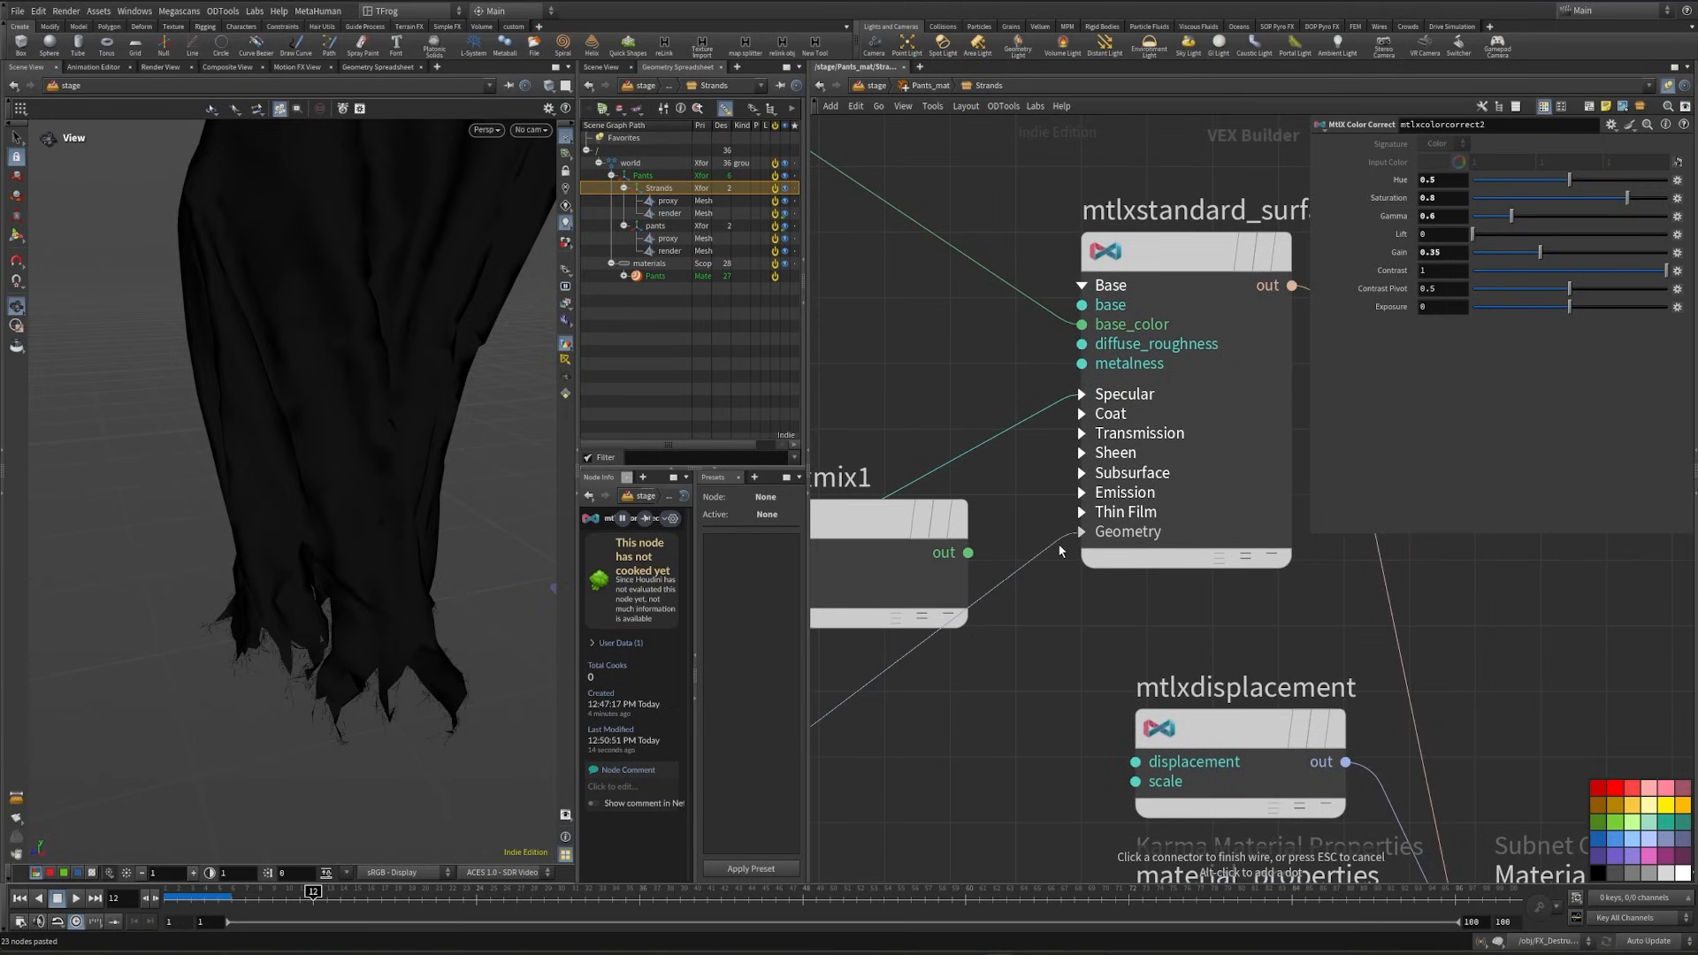
pyautogui.click(1059, 544)
pyautogui.click(1079, 607)
pyautogui.scroll(-2, 1079, 607)
pyautogui.moveTo(947, 577); pyautogui.dragTo(1262, 406, button='middle')
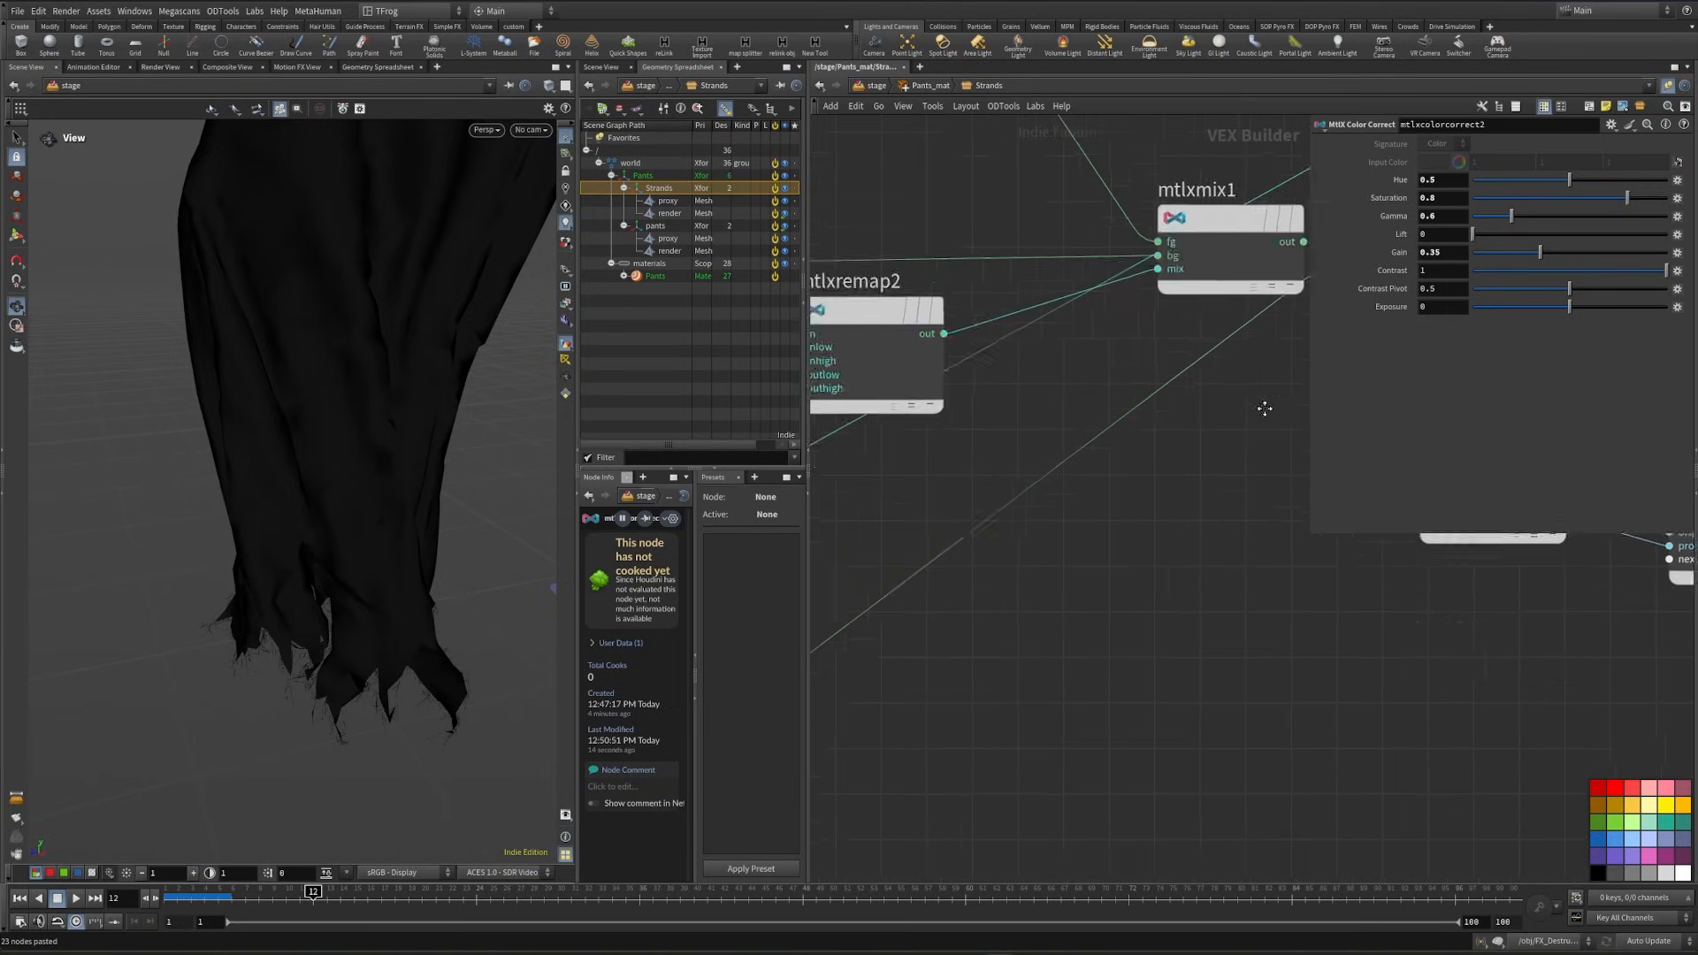
pyautogui.scroll(-2, 1262, 406)
pyautogui.scroll(-2, 1307, 679)
pyautogui.moveTo(1104, 591); pyautogui.dragTo(1188, 518, button='middle')
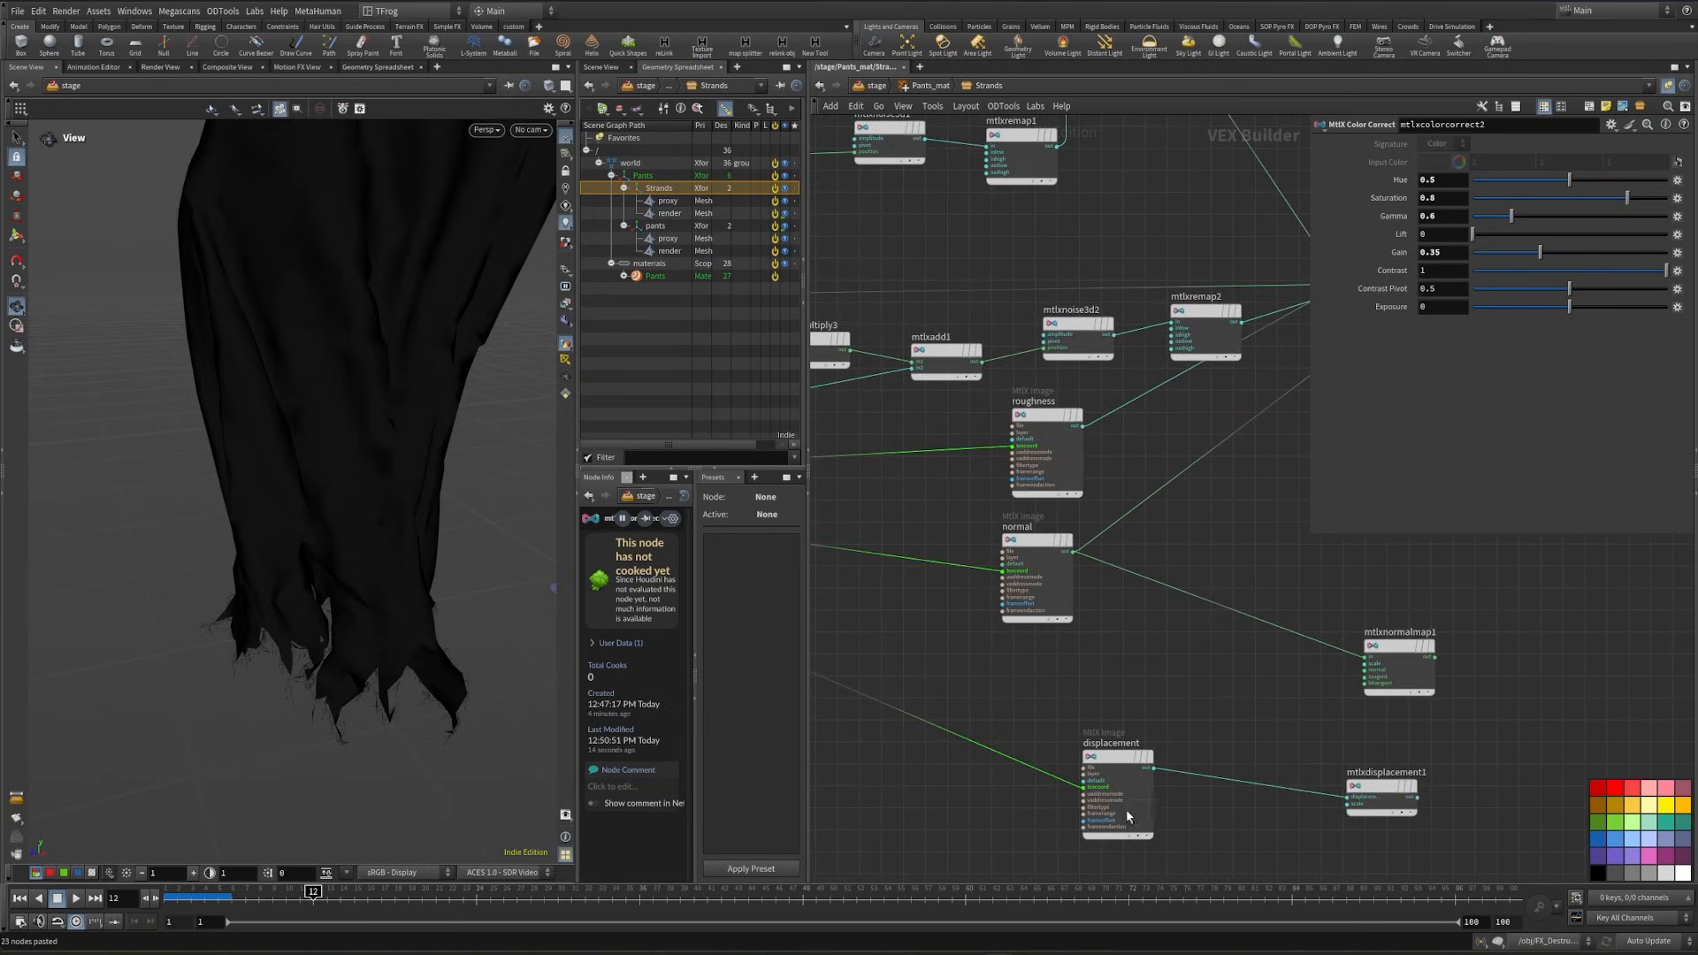
# - Move the normal map node beside the normal image and wire its output into the standard surface's Geometry group
pyautogui.moveTo(1186, 694); pyautogui.dragTo(976, 761, button='middle')
pyautogui.moveTo(1196, 711); pyautogui.dragTo(1019, 588)
pyautogui.scroll(3, 1049, 608)
pyautogui.click(1046, 609)
pyautogui.moveTo(1229, 406); pyautogui.dragTo(1043, 732, button='middle')
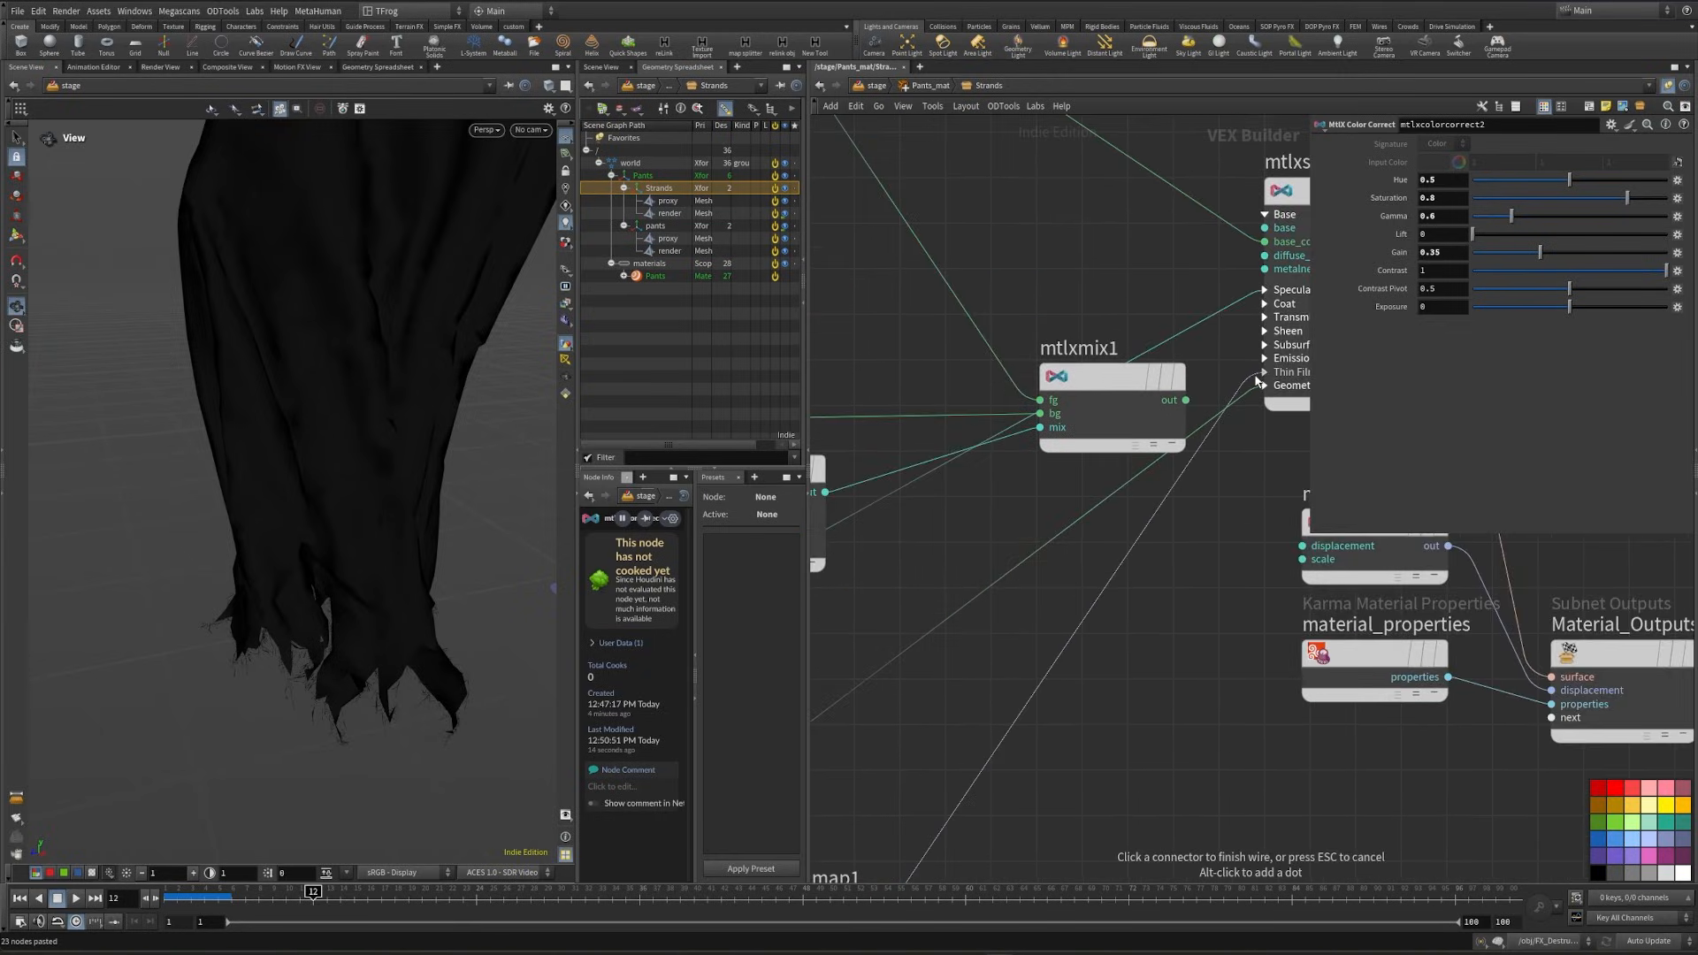
pyautogui.click(1265, 388)
pyautogui.click(1305, 448)
pyautogui.scroll(-5, 1282, 495)
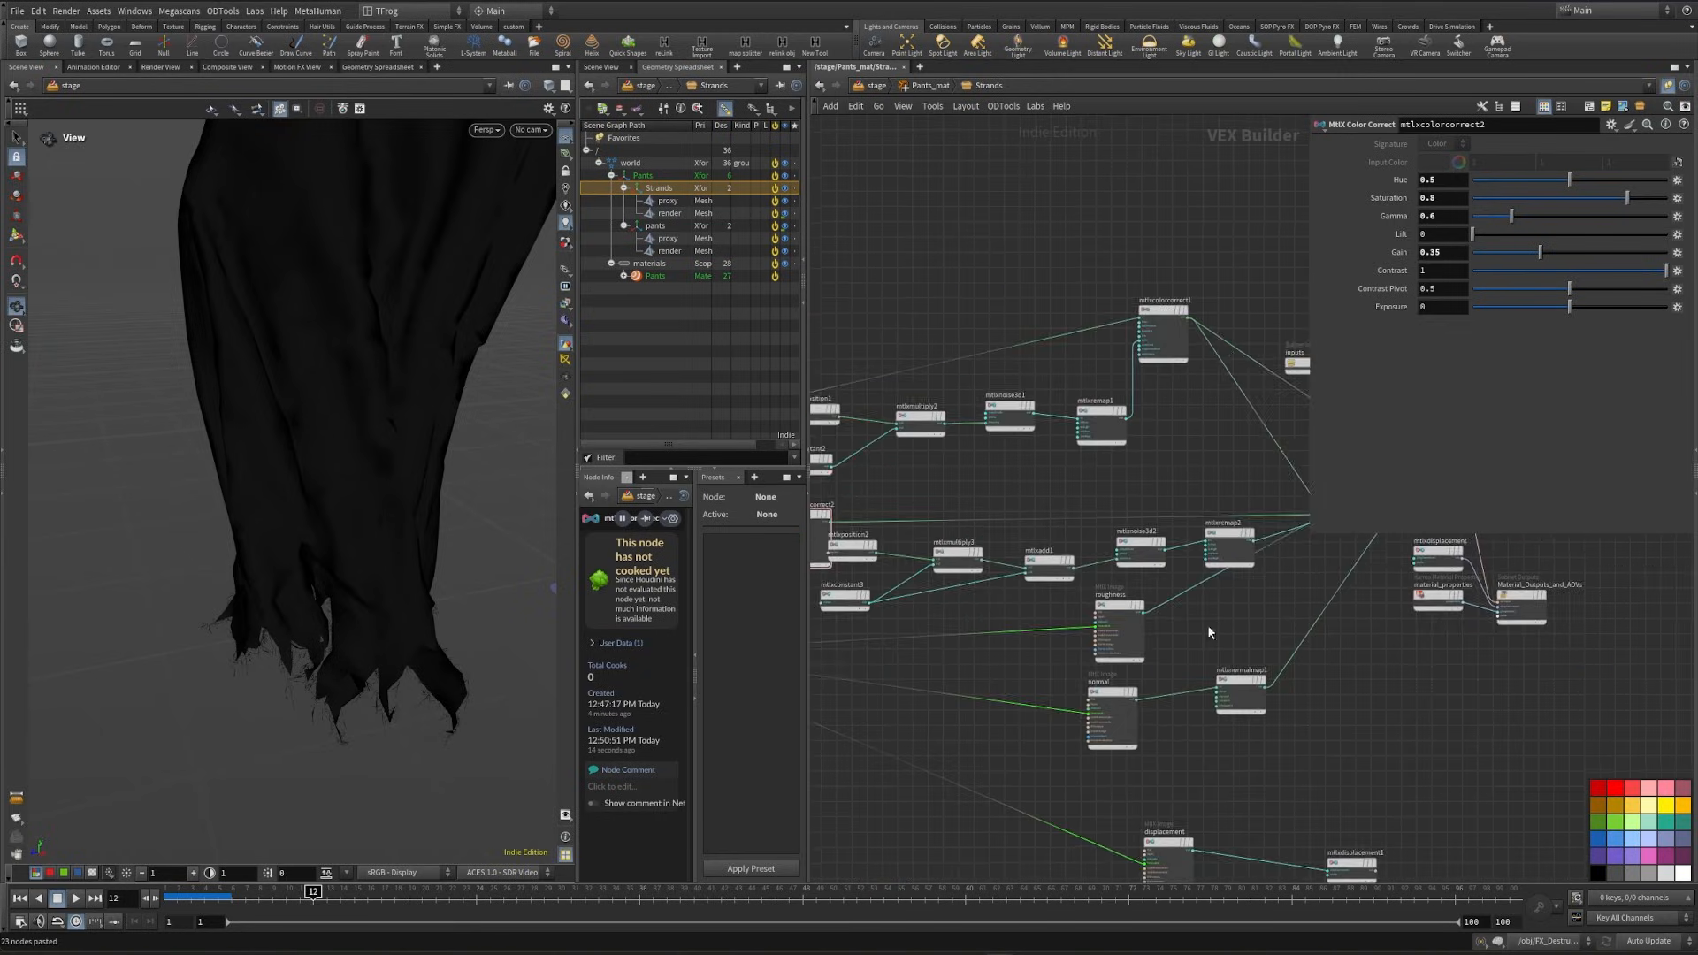
# - Delete the position, constant, multiply, add, noise and remap nodes along with the second color correct node in the Strands material
pyautogui.moveTo(1207, 624); pyautogui.dragTo(1322, 610, button='middle')
pyautogui.scroll(-2, 934, 577)
pyautogui.moveTo(883, 562); pyautogui.dragTo(1214, 380)
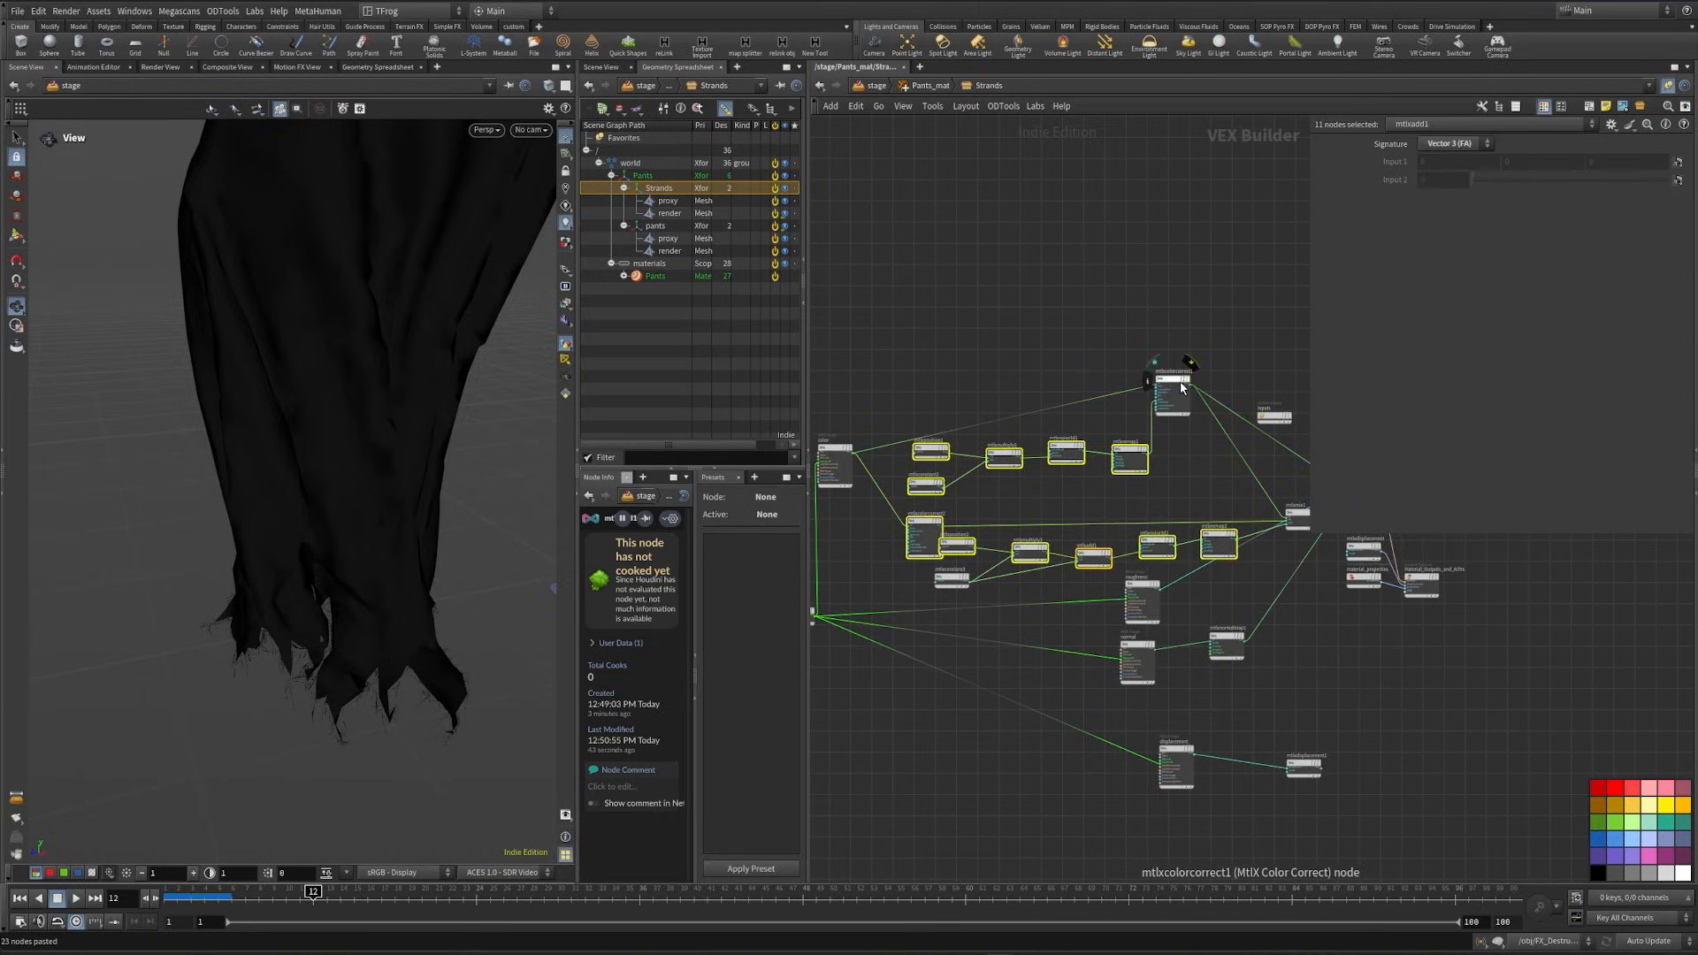
pyautogui.press('Delete')
pyautogui.moveTo(1090, 529); pyautogui.dragTo(892, 542, button='middle')
pyautogui.press('Delete')
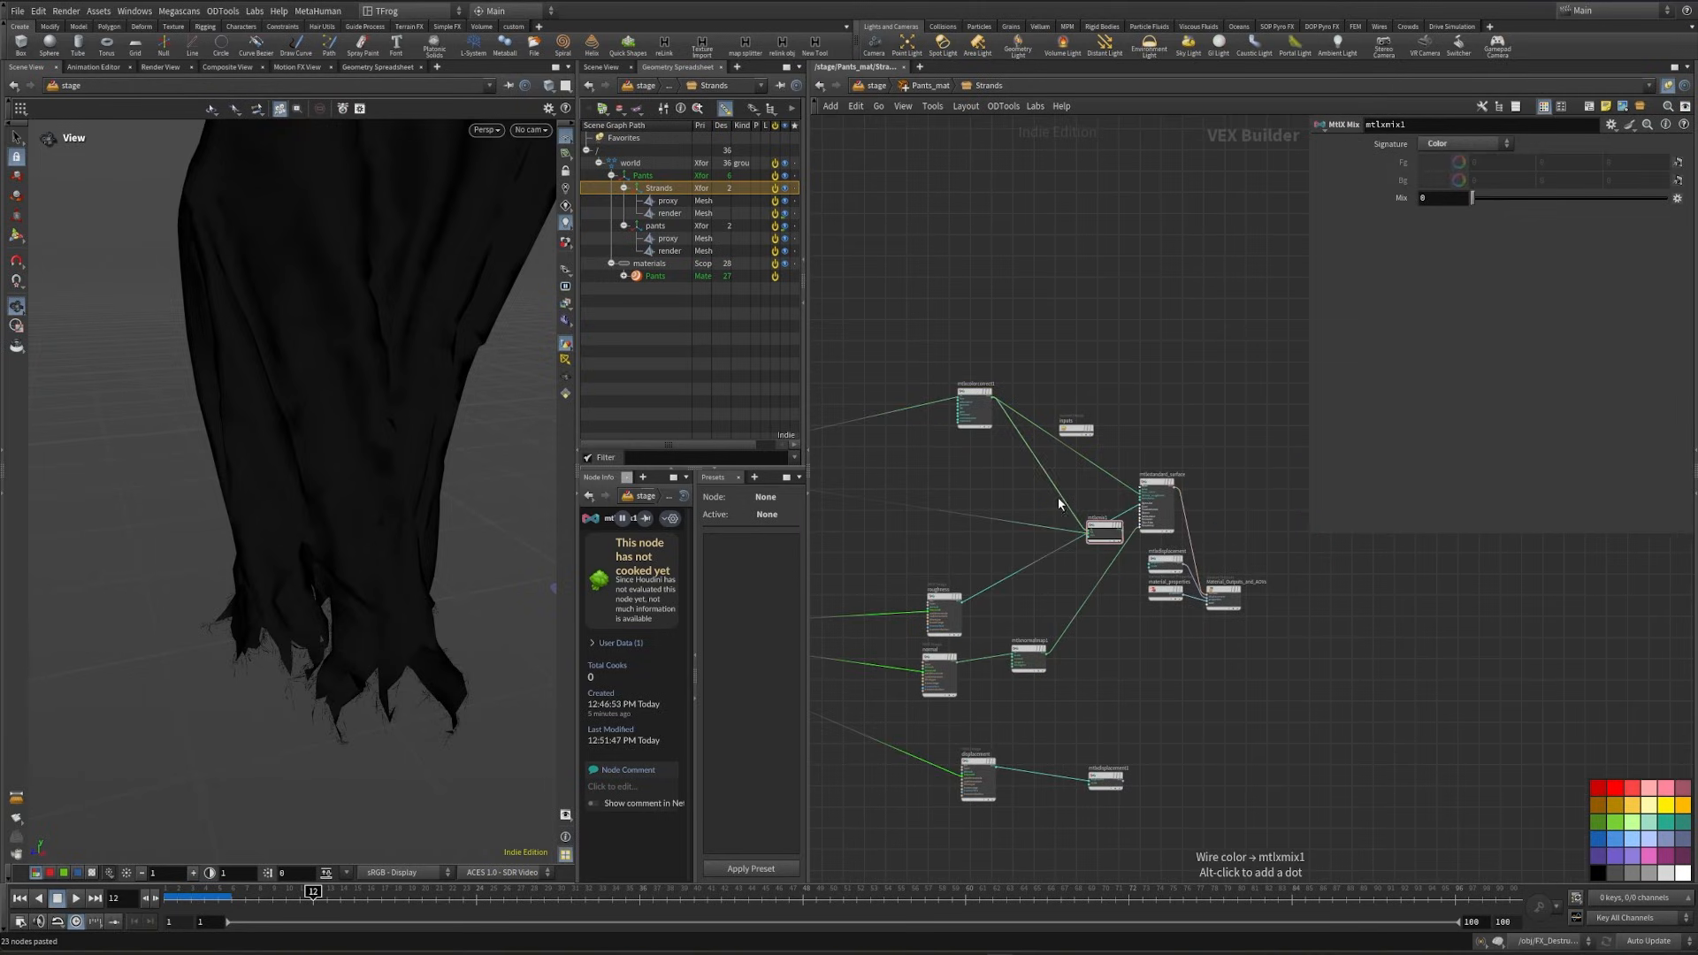
# - Delete the mix node and reposition the remaining color correct node level with the standard surface
pyautogui.moveTo(1063, 500); pyautogui.dragTo(1095, 519)
pyautogui.press('Delete')
pyautogui.moveTo(1031, 496); pyautogui.dragTo(1109, 450, button='middle')
pyautogui.moveTo(1053, 353); pyautogui.dragTo(1017, 451)
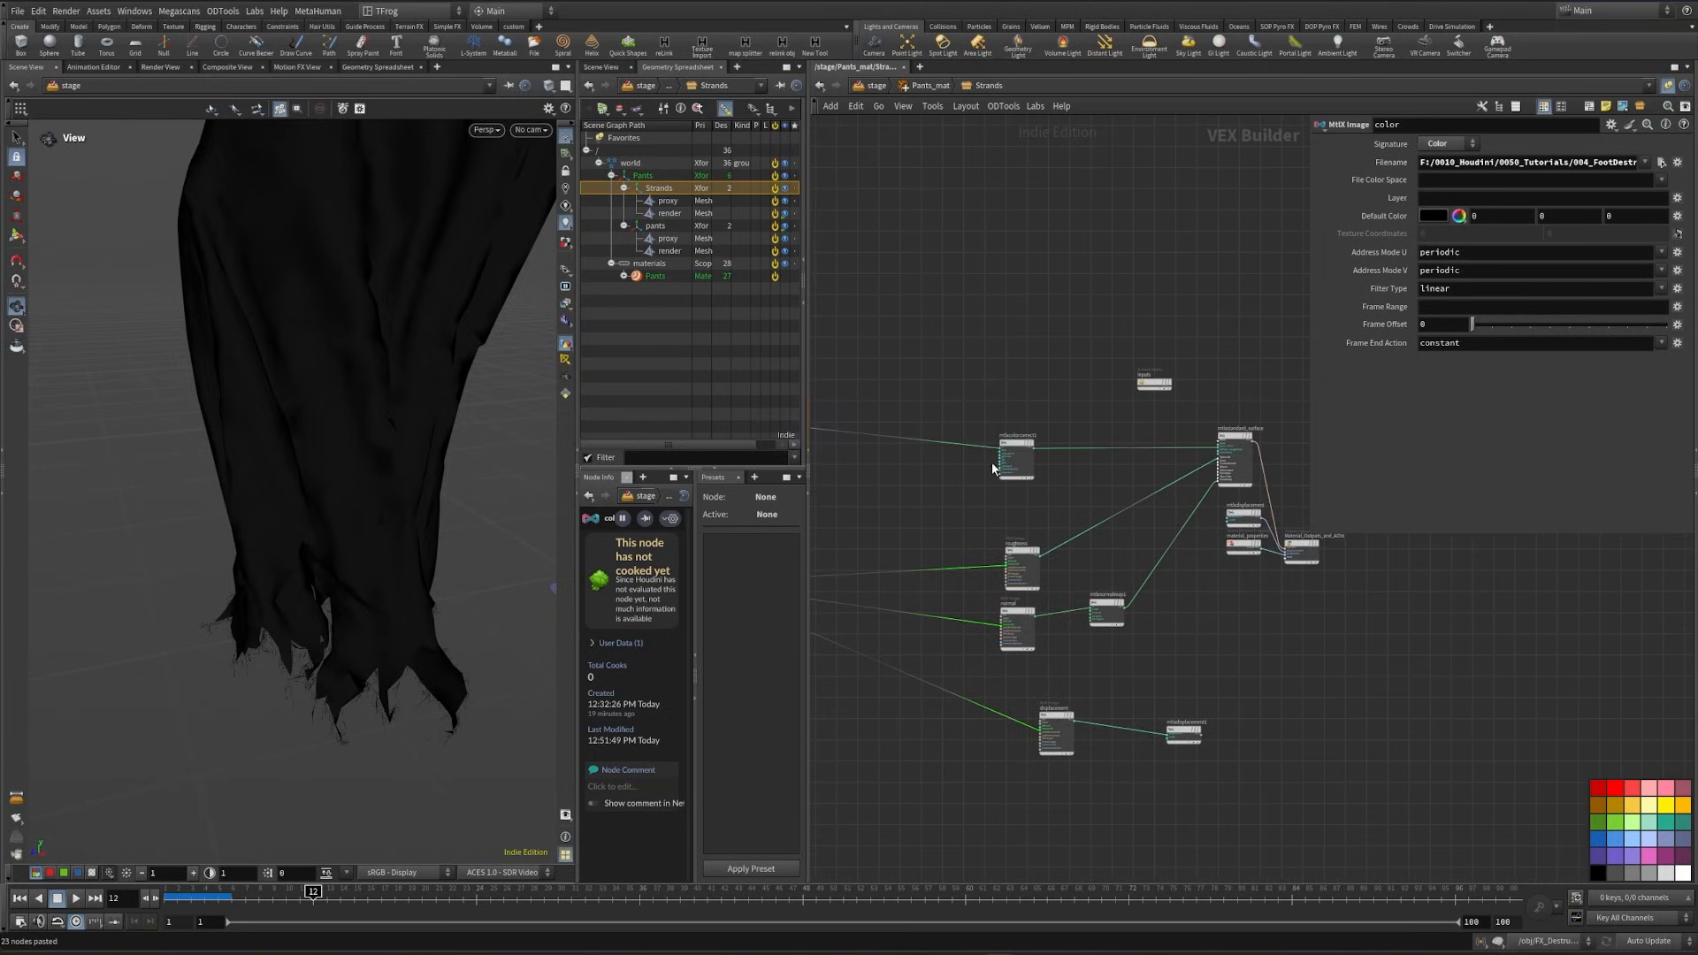
# - In the Pants_mat library, set the second material VOP to /stage/Pants_mat/Strands and assign it to /world/Pants/Strands/render
pyautogui.click(488, 135)
pyautogui.click(496, 196)
pyautogui.press('u')
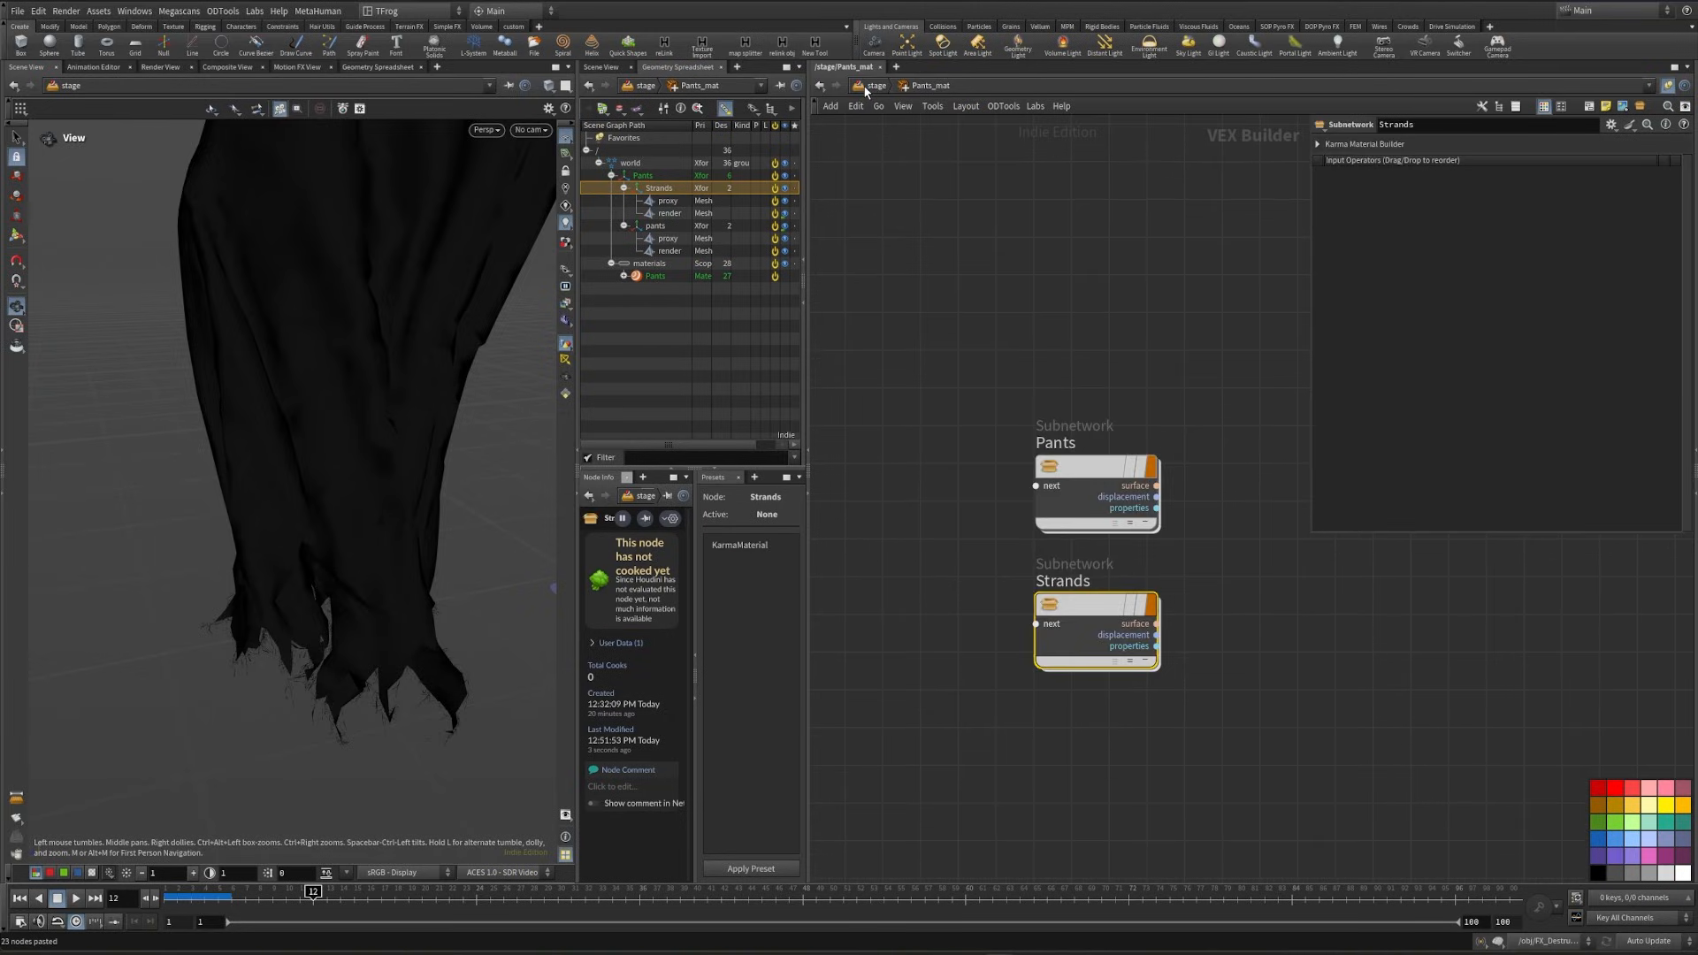
pyautogui.click(867, 87)
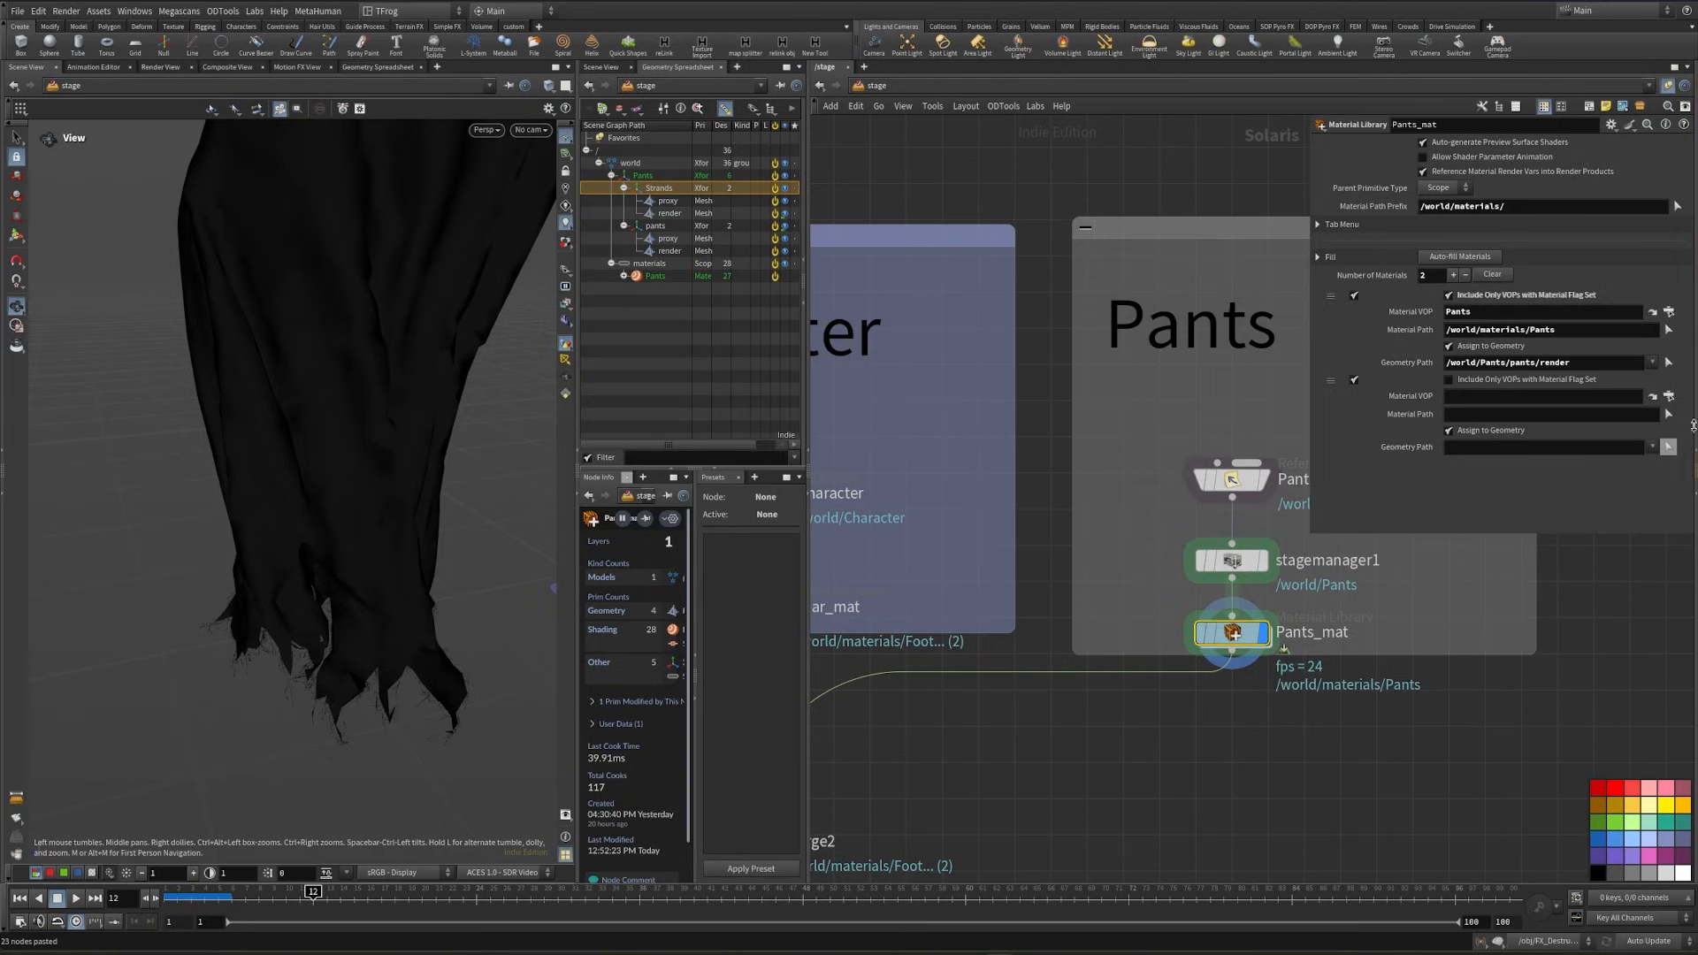
pyautogui.click(1668, 396)
pyautogui.click(1636, 421)
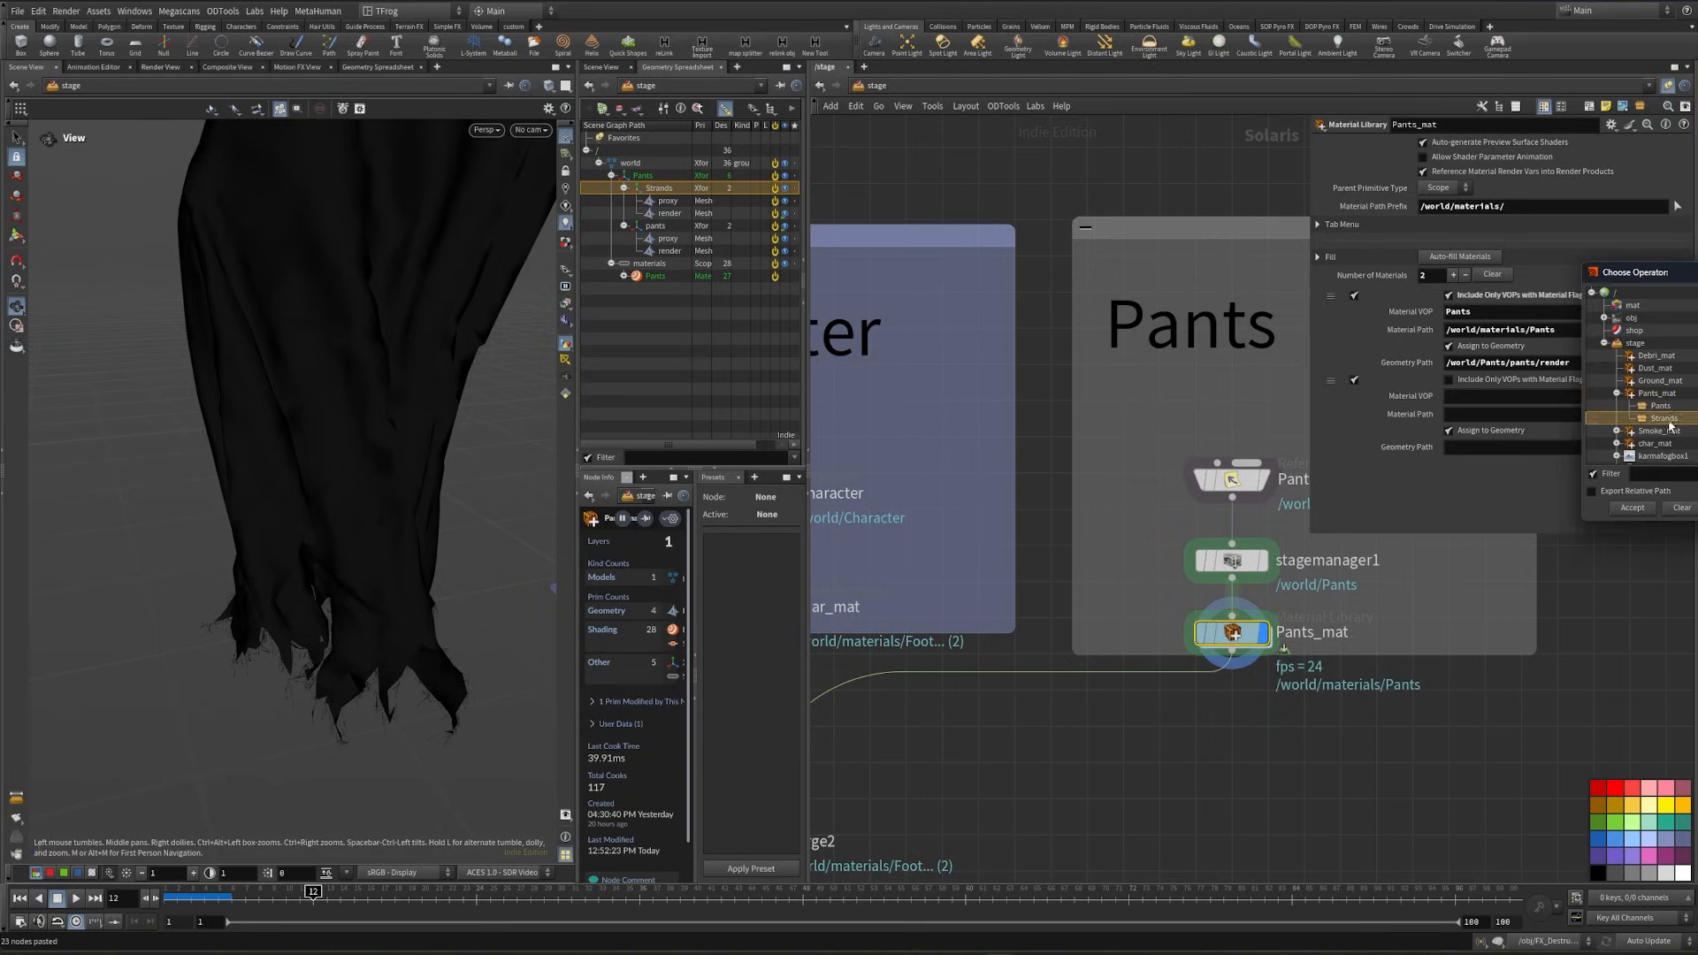
pyautogui.click(1632, 511)
pyautogui.moveTo(662, 292); pyautogui.dragTo(1490, 411)
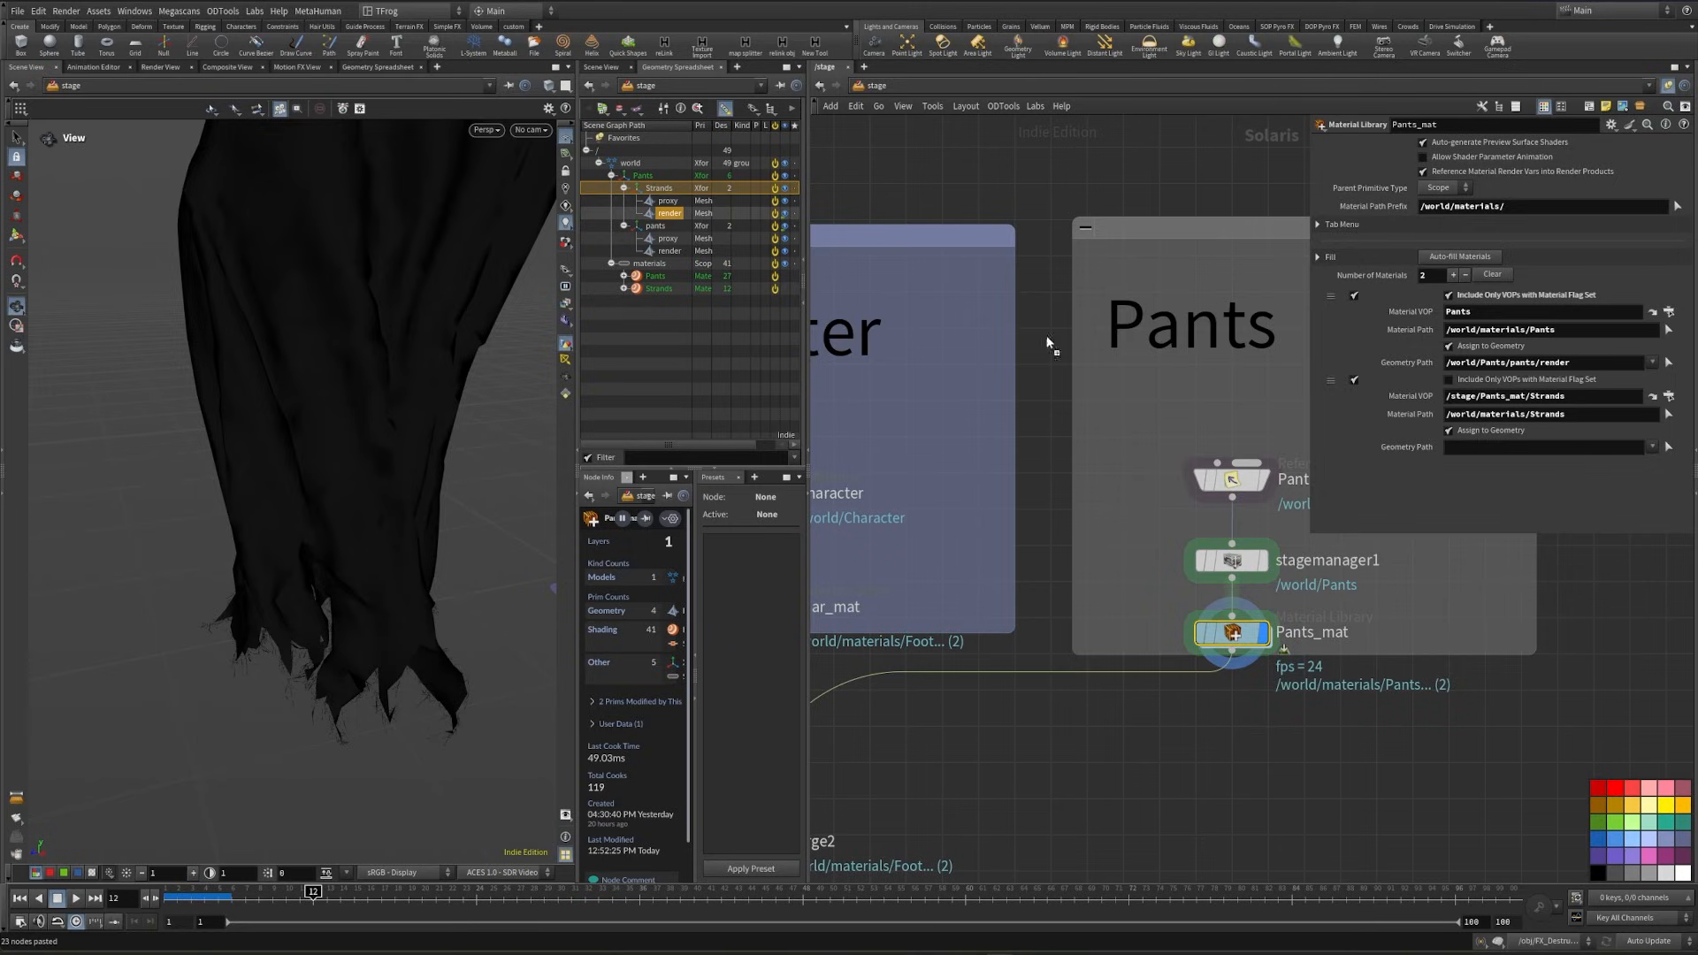
pyautogui.moveTo(1050, 343); pyautogui.dragTo(1486, 446)
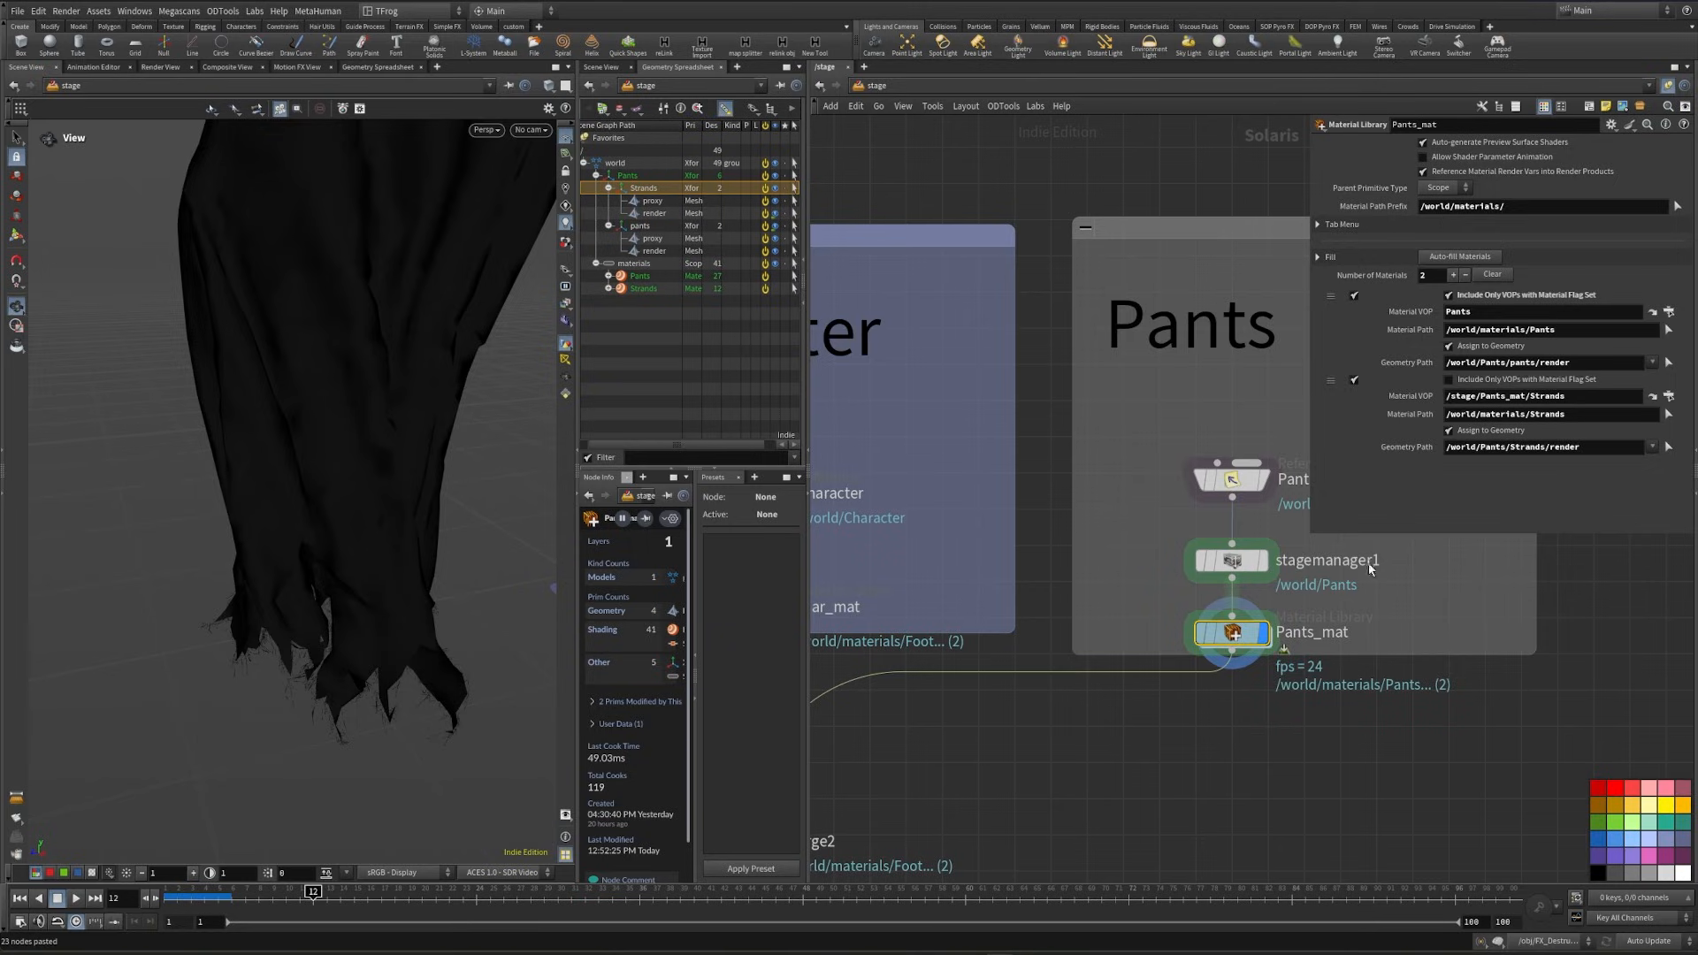
# - Preview the pants and strands with Karma XPU, and return the viewport to Houdini VK
pyautogui.click(489, 131)
pyautogui.click(506, 212)
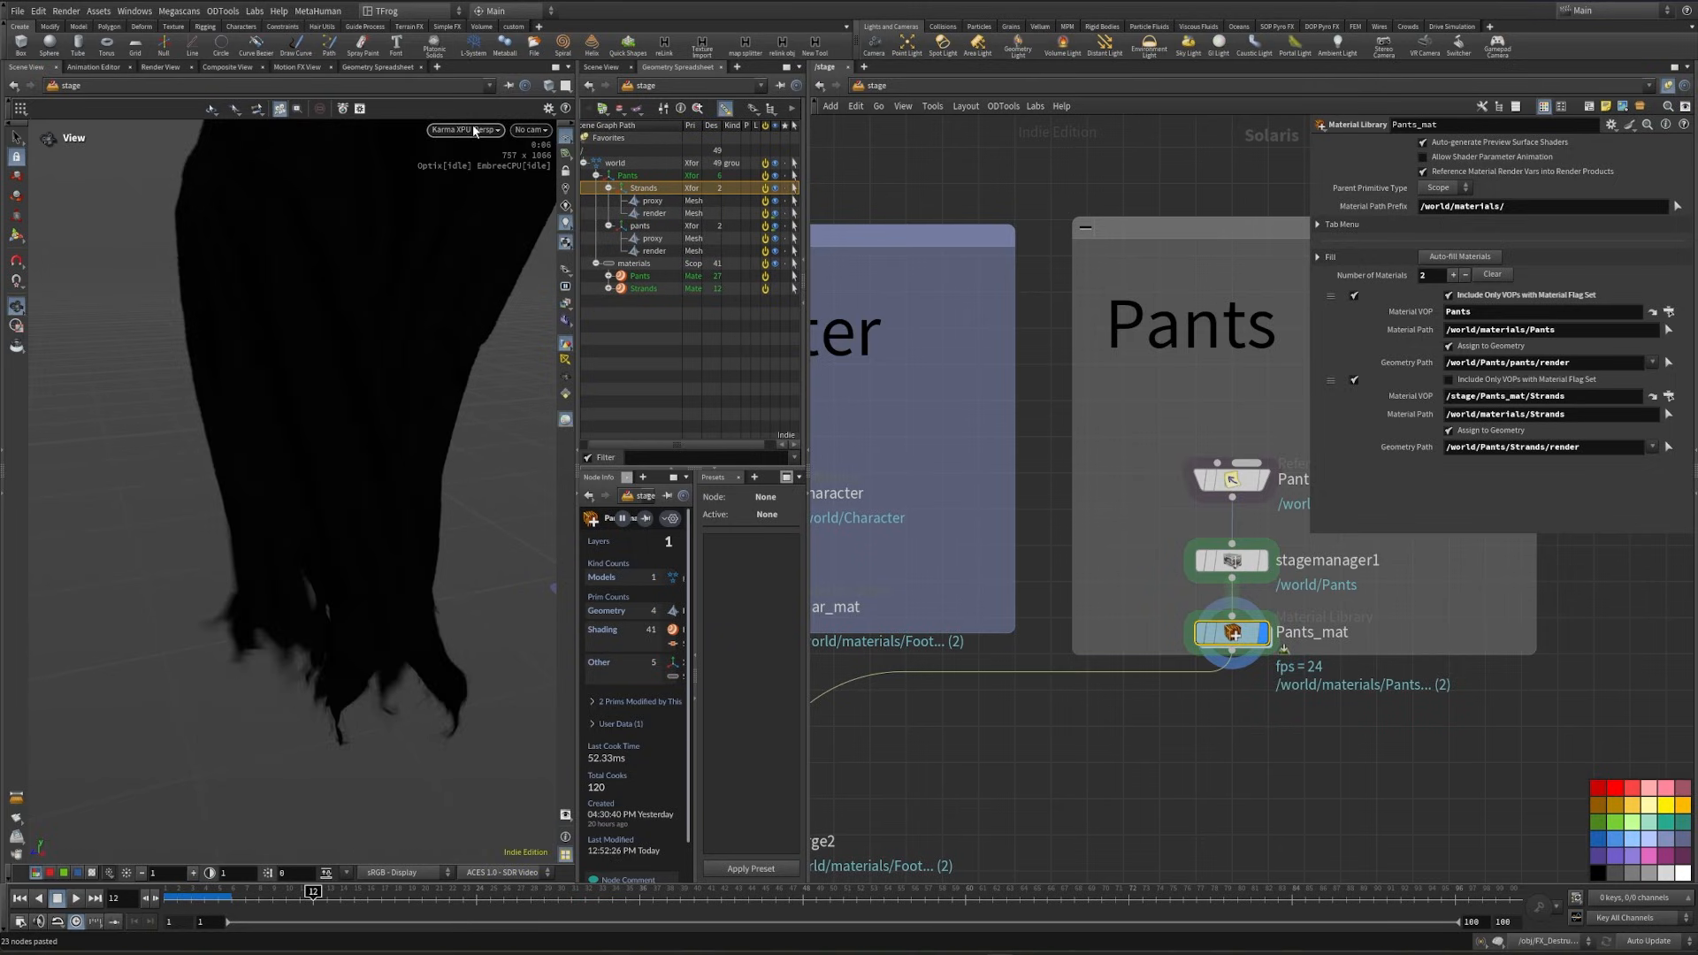
pyautogui.click(475, 130)
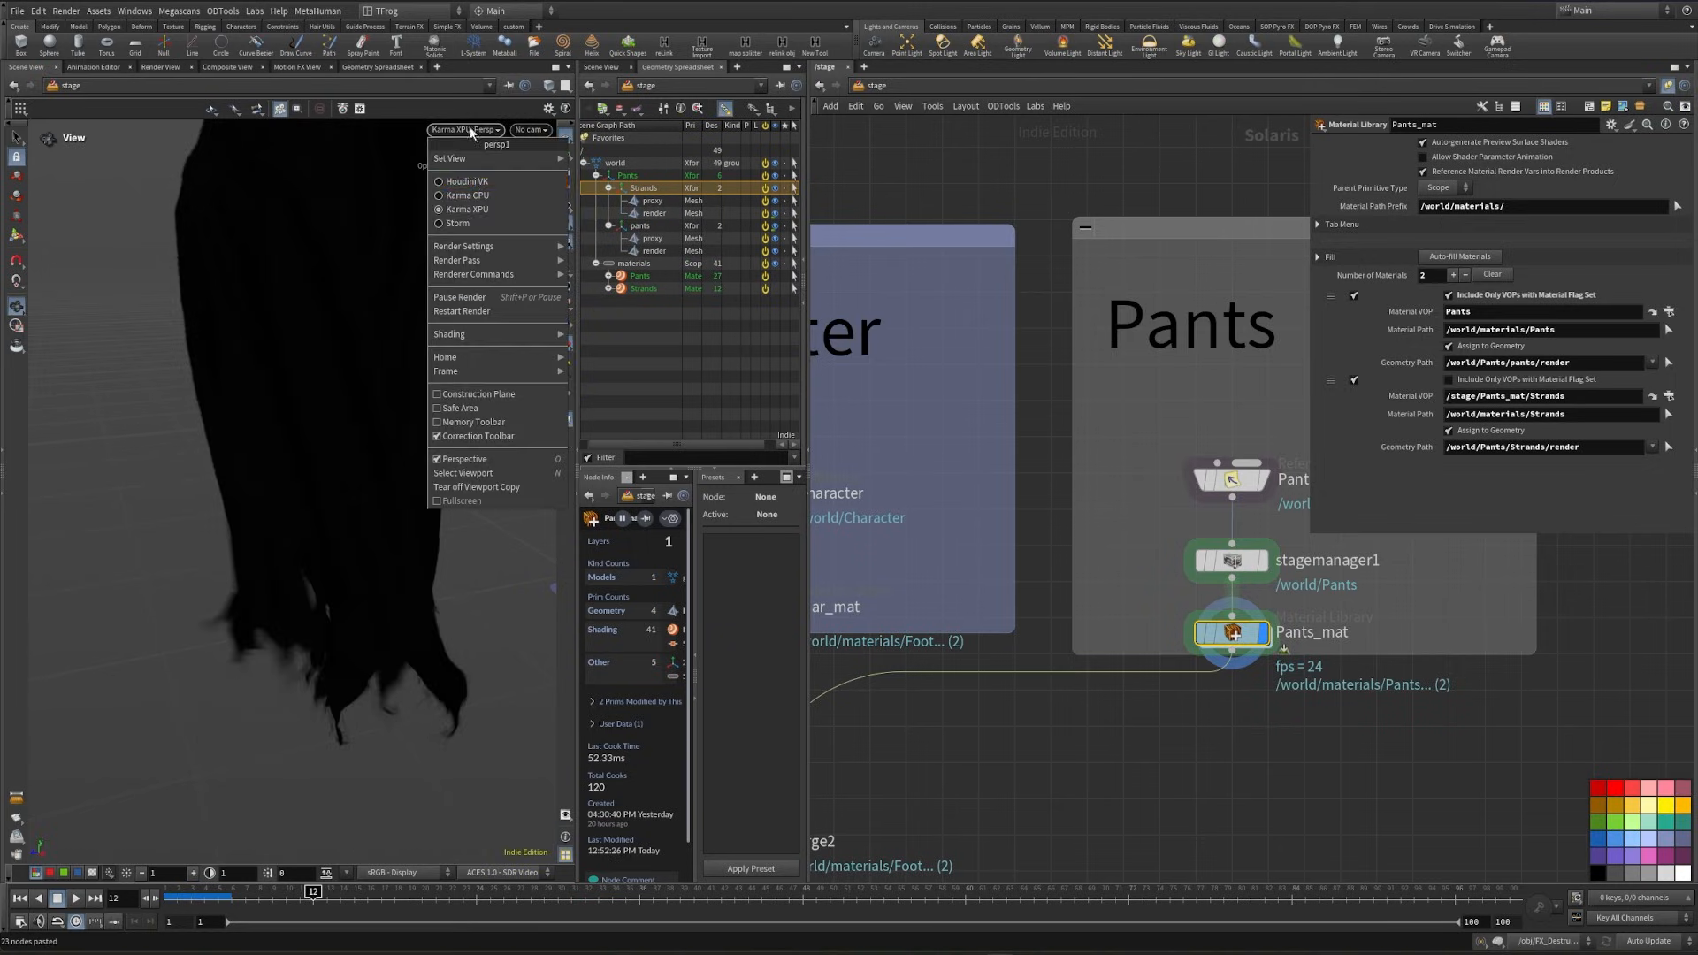
pyautogui.click(475, 184)
# - Display the merge7 node, look through the /world/cam/null1/cam/cam1 camera and preview the full scene with Karma XPU
pyautogui.scroll(-5, 1140, 742)
pyautogui.moveTo(1246, 778); pyautogui.dragTo(1288, 315, button='middle')
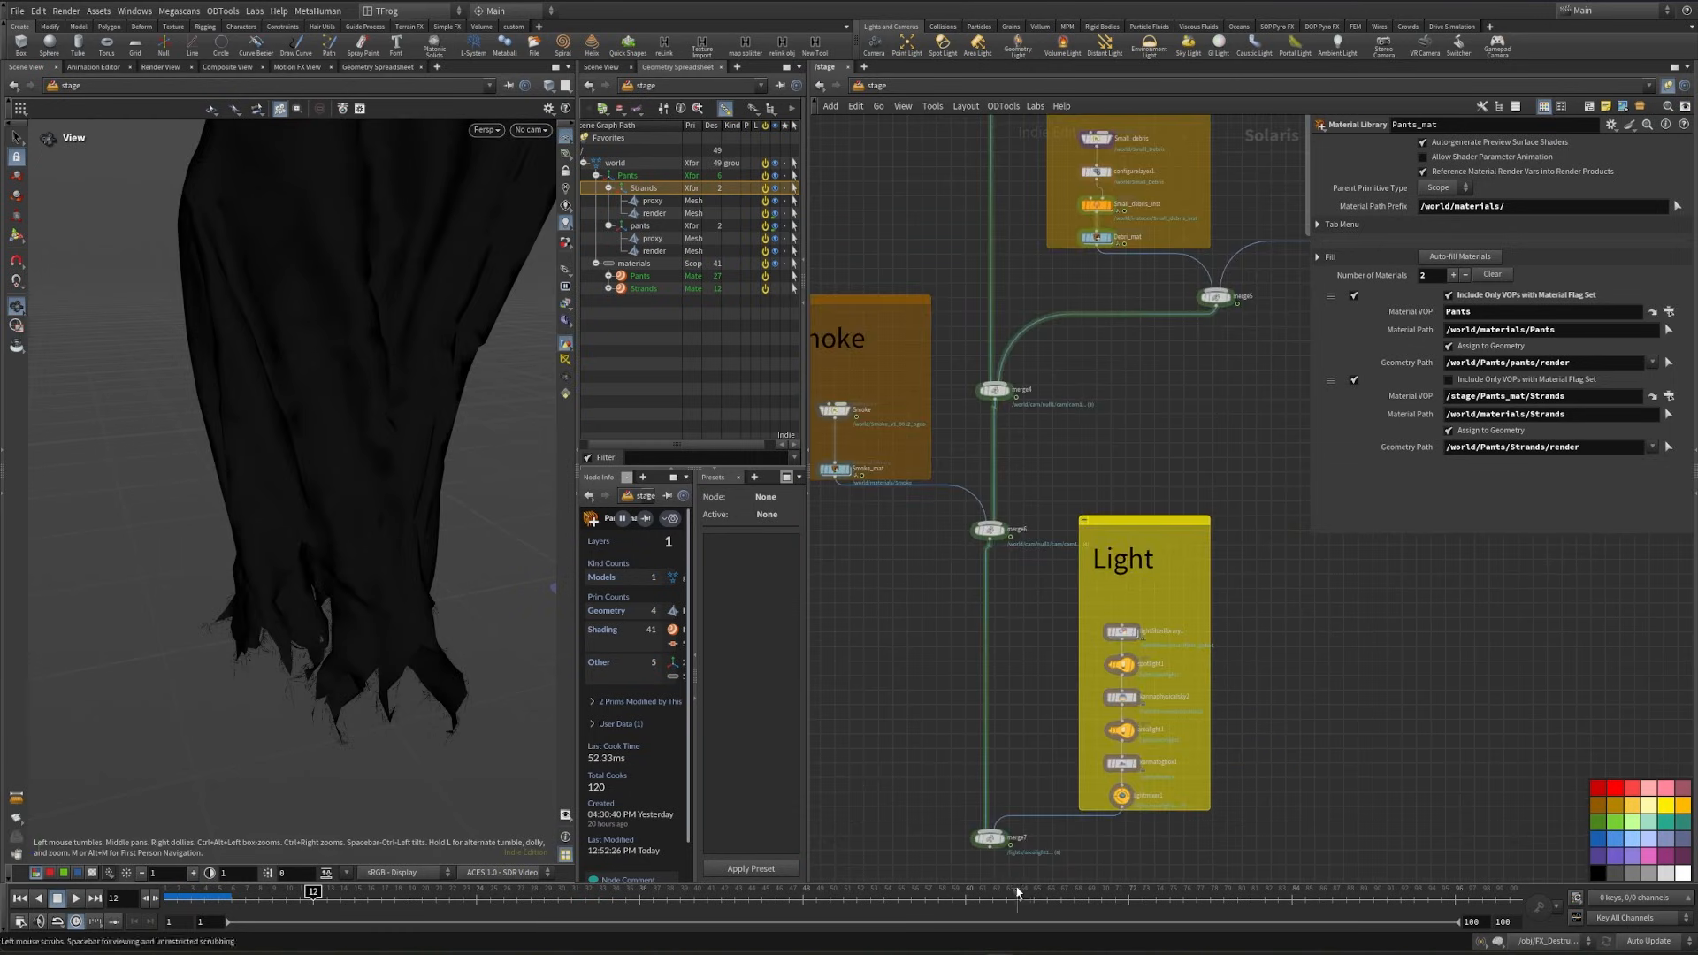
pyautogui.scroll(5, 1013, 853)
pyautogui.click(984, 800)
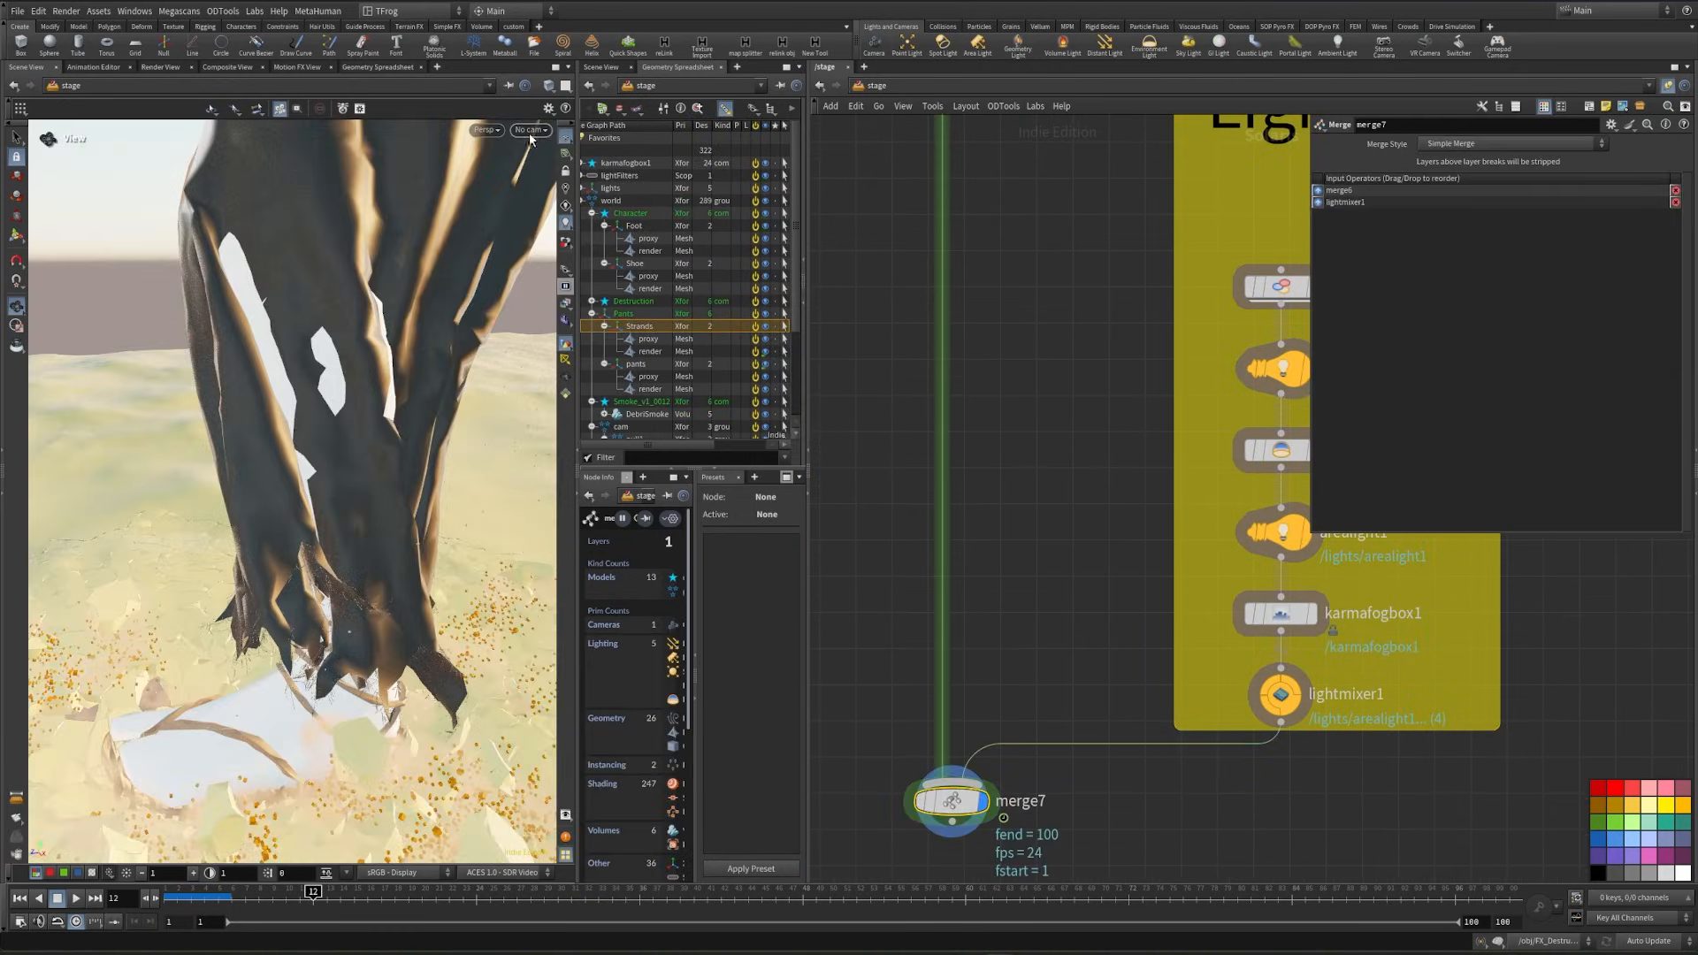
pyautogui.click(529, 130)
pyautogui.click(535, 144)
pyautogui.click(493, 130)
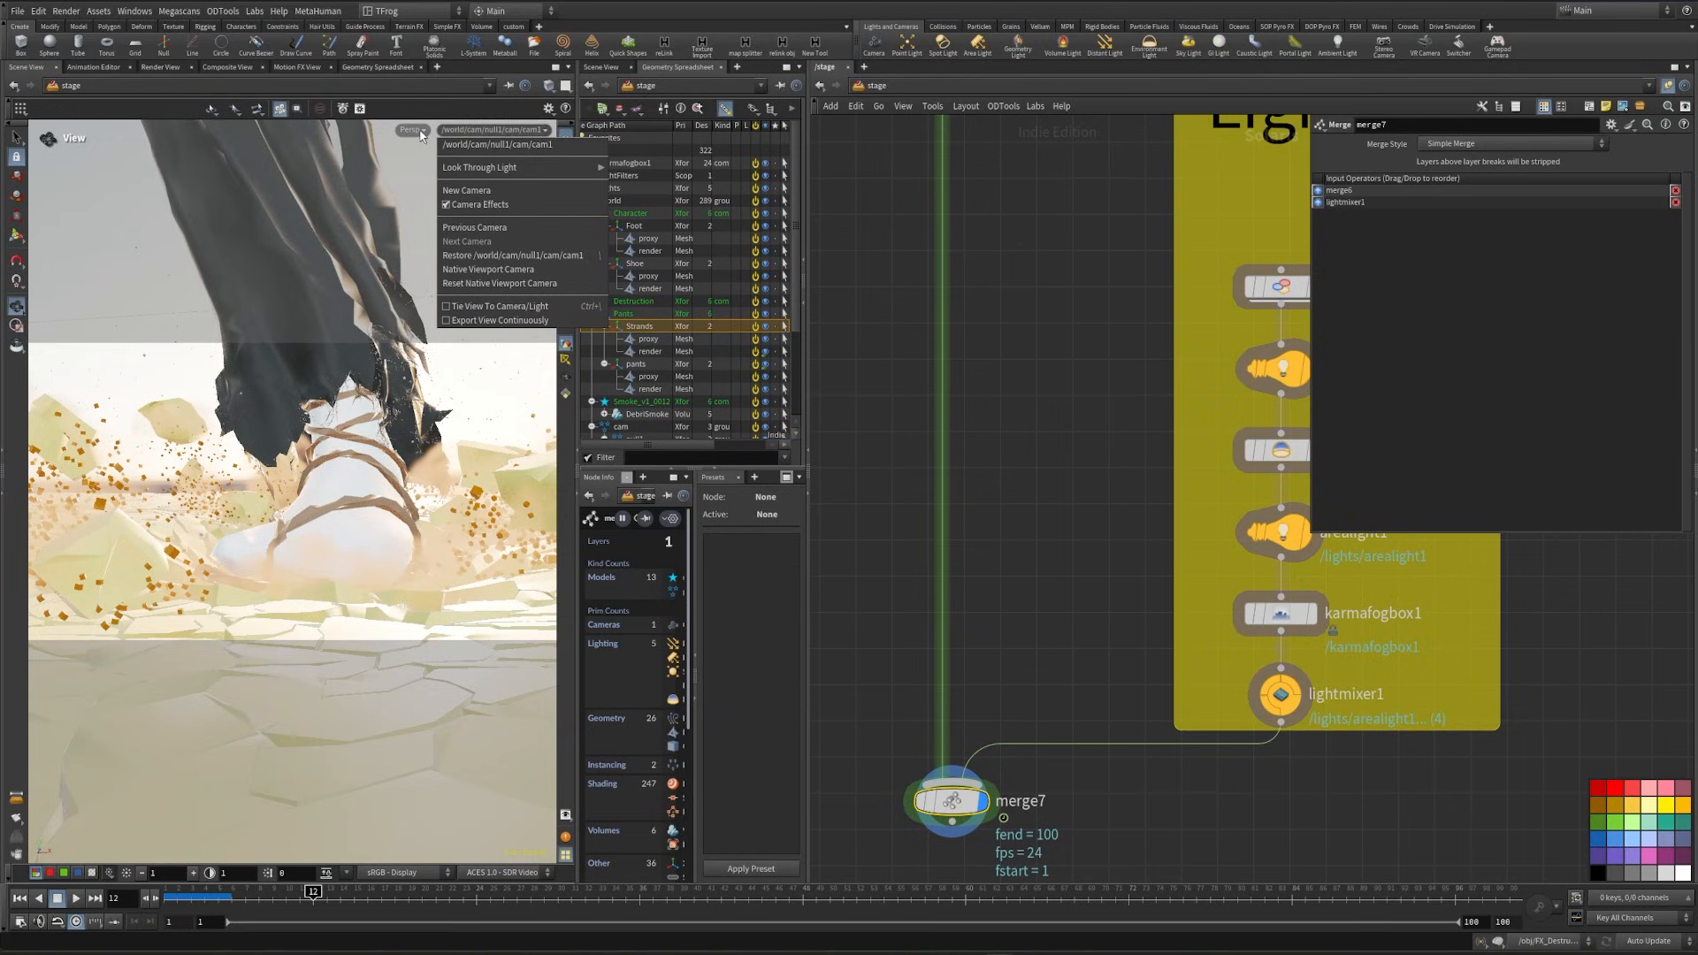
pyautogui.click(414, 130)
pyautogui.click(442, 204)
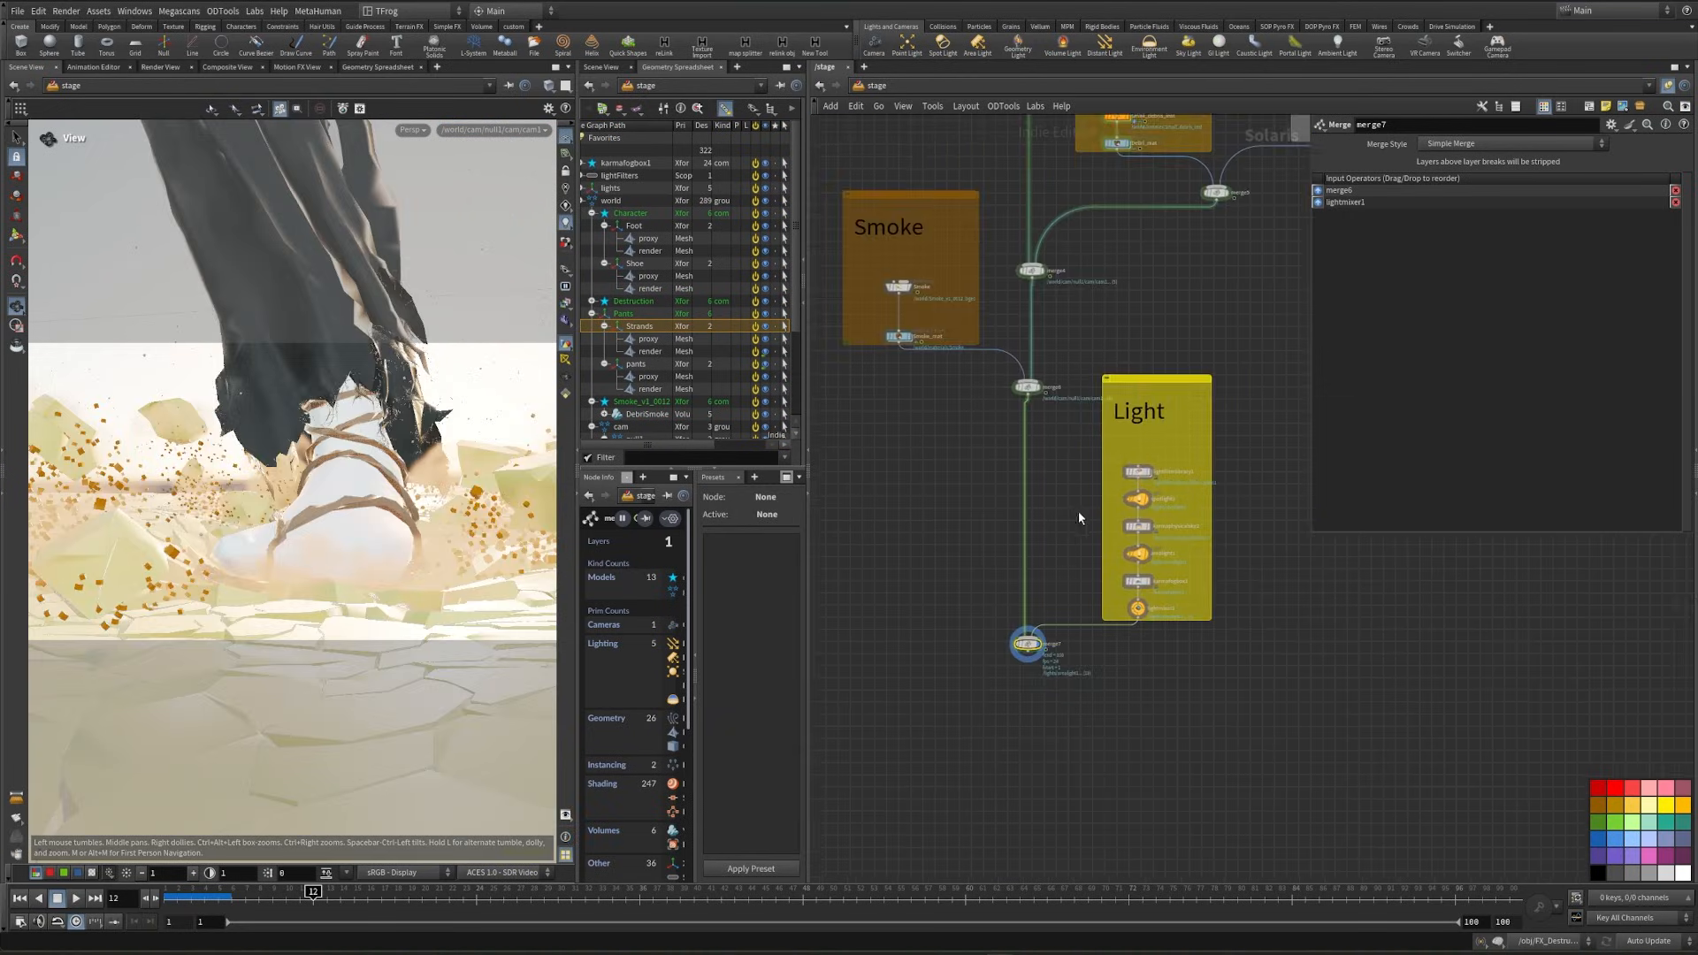
# - Display the Ground_mat material library and view the whole fractured ground outside the camera
pyautogui.moveTo(1079, 511); pyautogui.dragTo(1142, 743, button='middle')
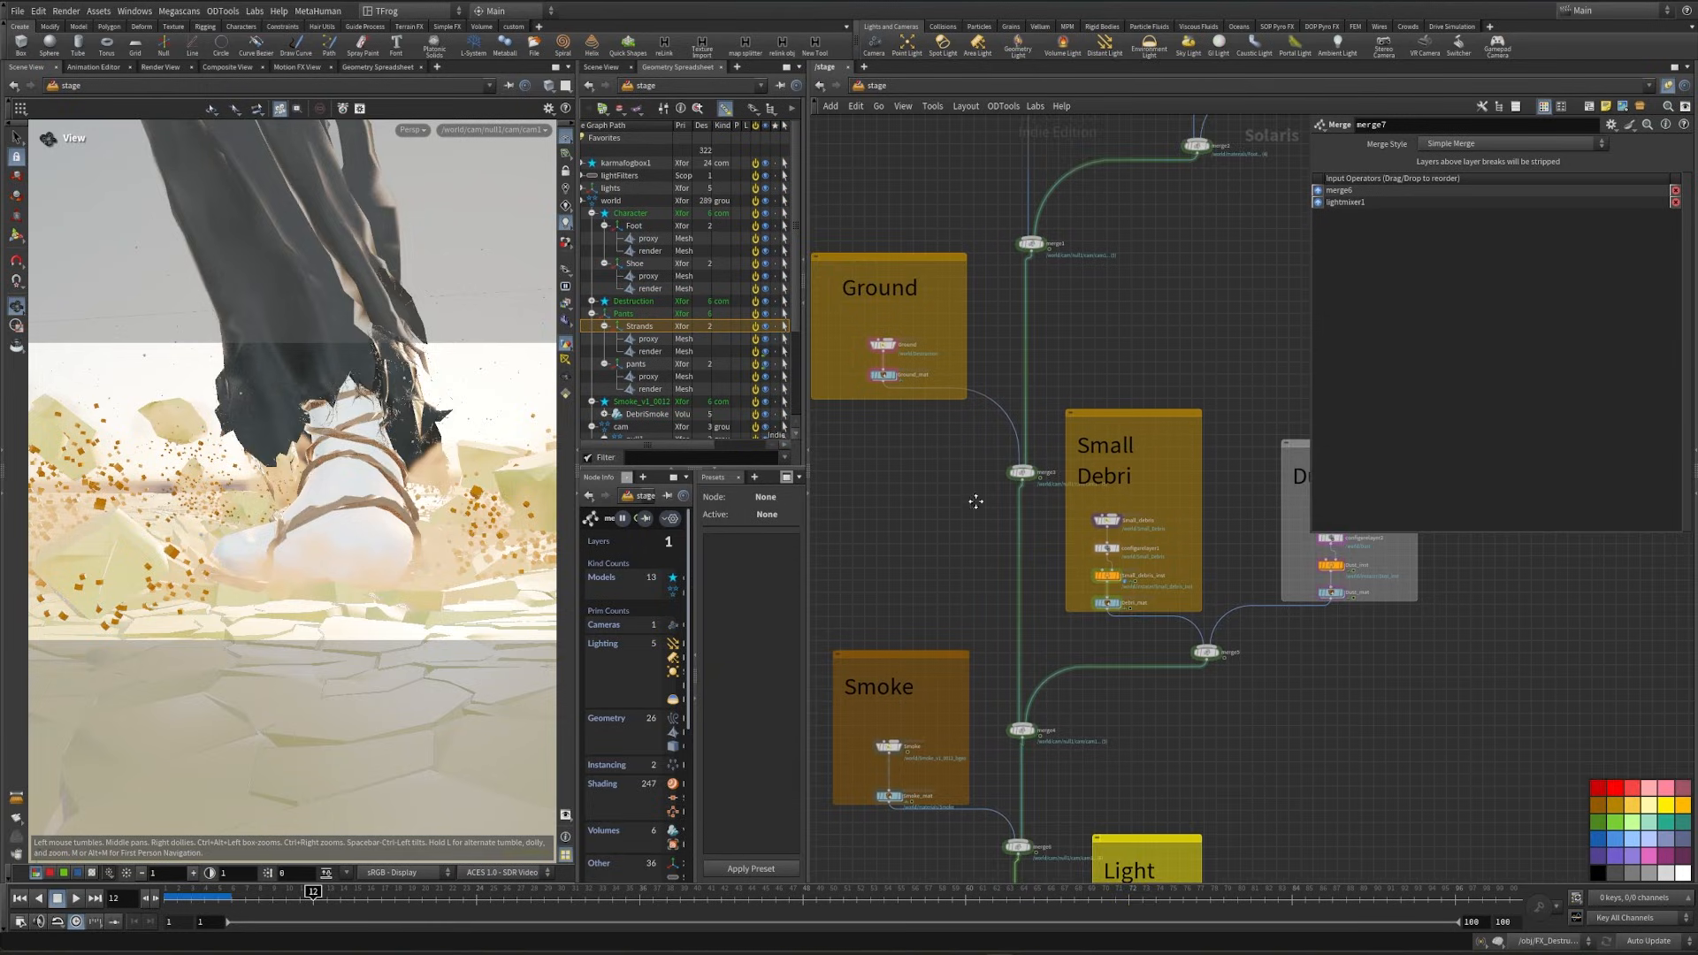
pyautogui.moveTo(975, 501); pyautogui.dragTo(999, 655, button='middle')
pyautogui.scroll(5, 940, 655)
pyautogui.click(1012, 530)
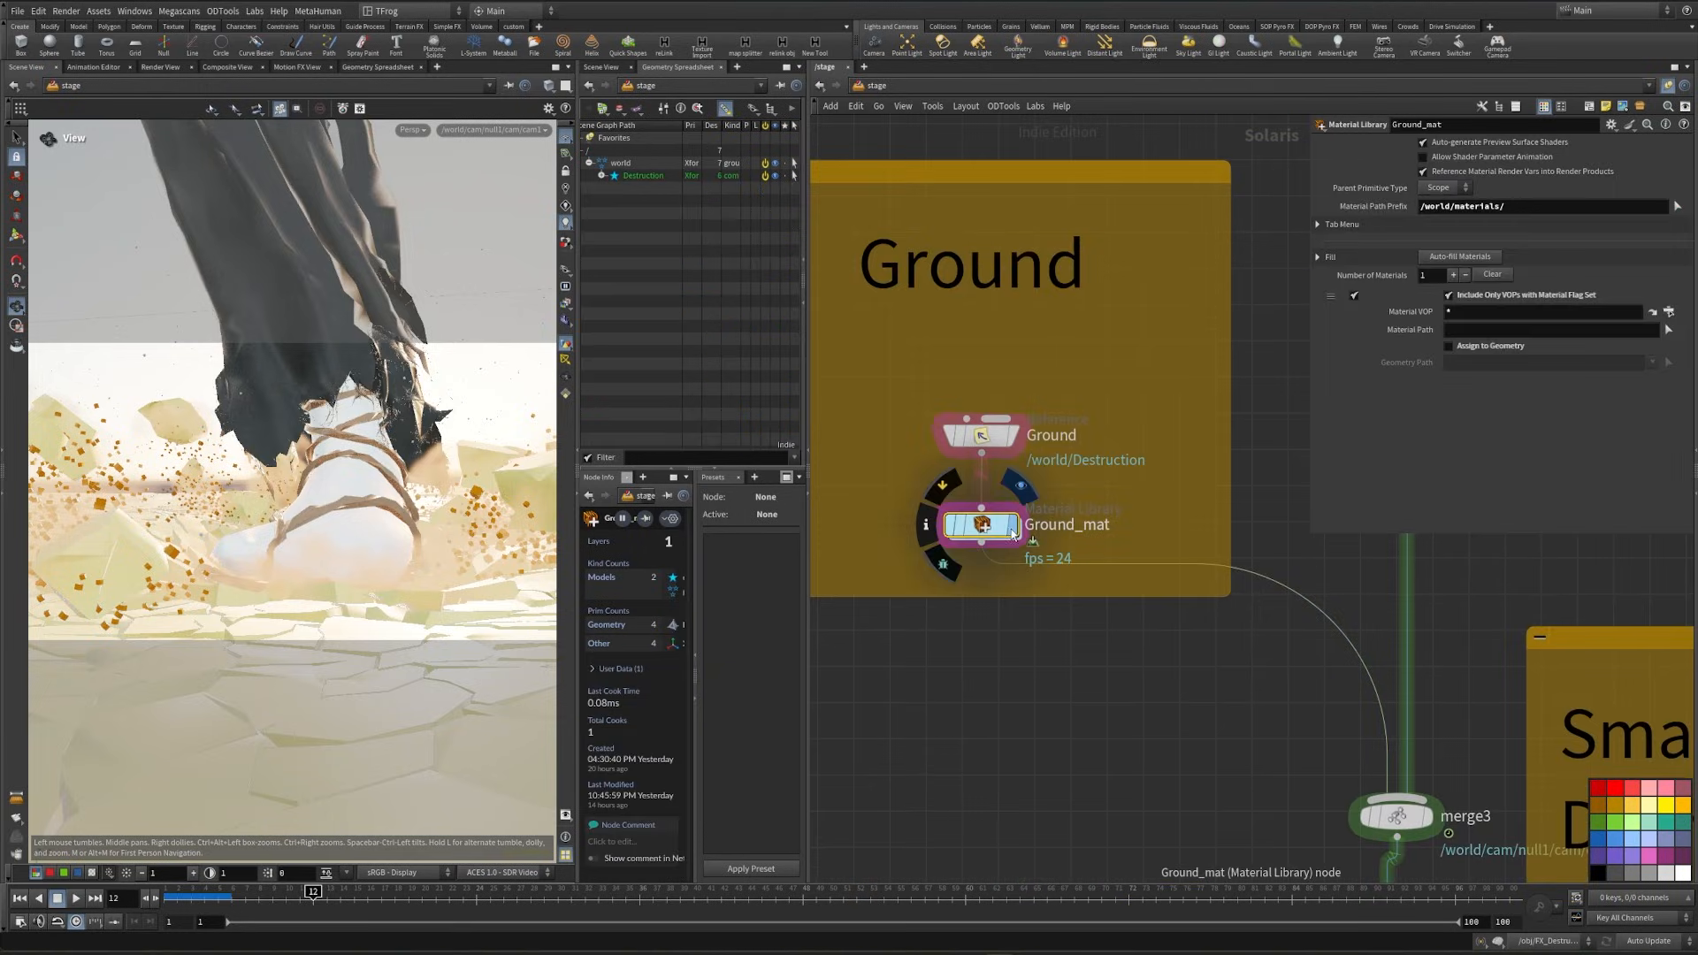
pyautogui.click(1014, 525)
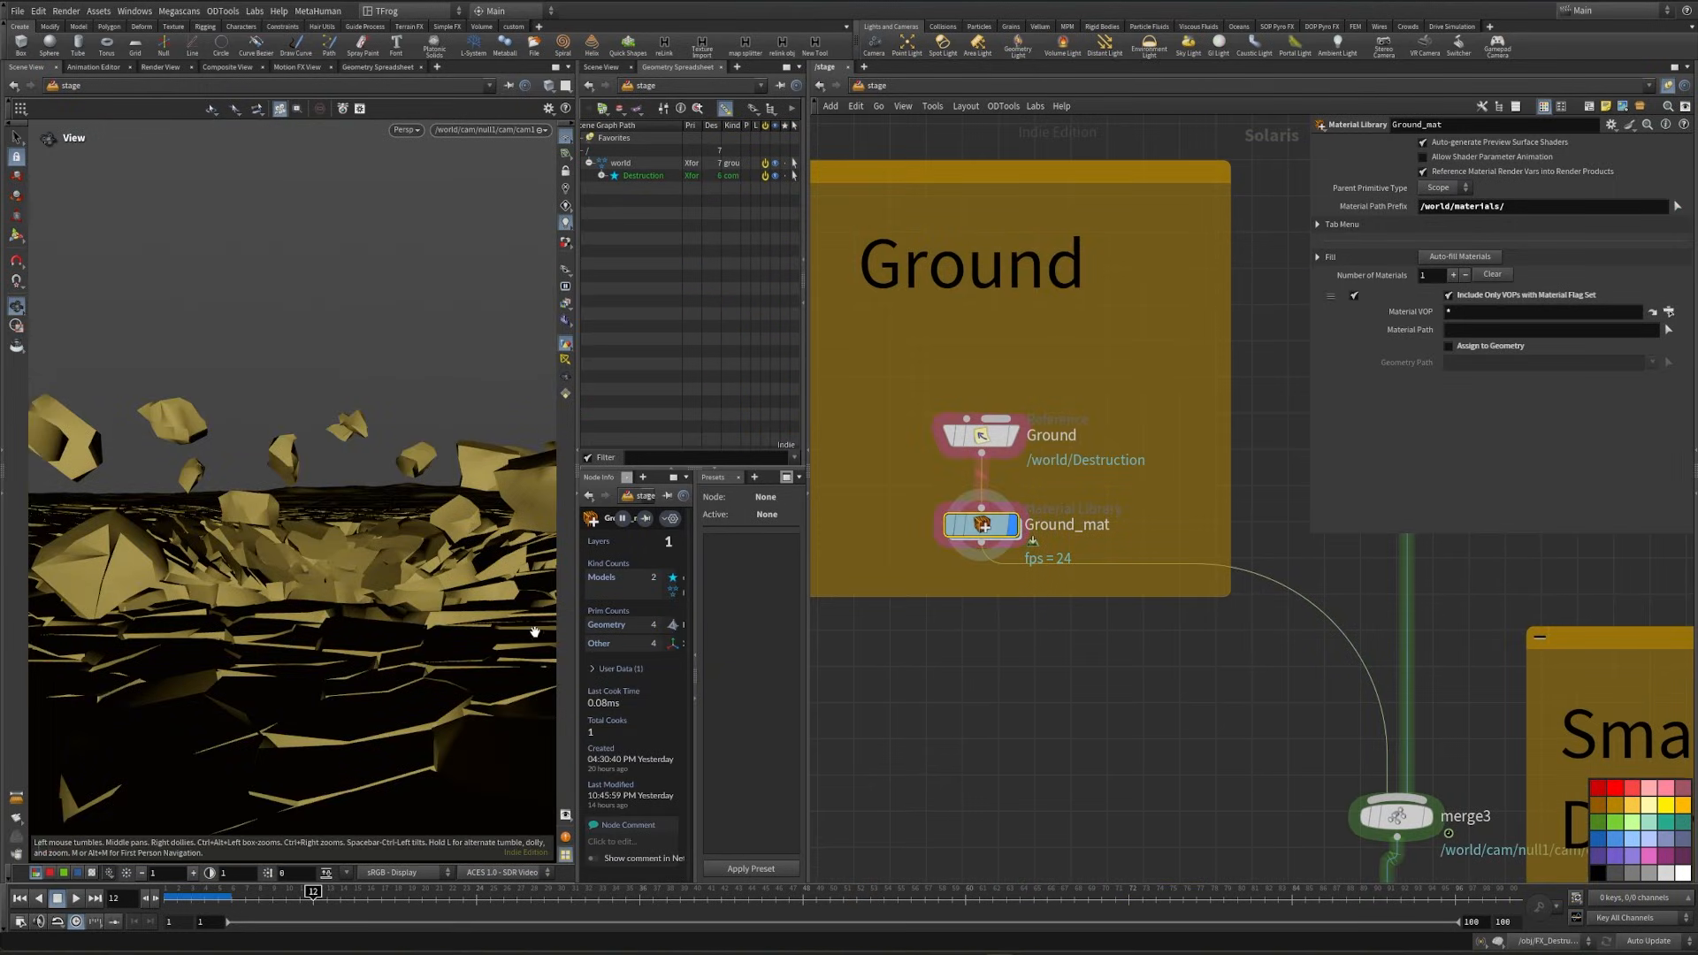
pyautogui.scroll(-5, 446, 556)
pyautogui.moveTo(447, 555); pyautogui.dragTo(354, 610)
# - Copy the Foot material from the char_mat library
pyautogui.doubleClick(984, 527)
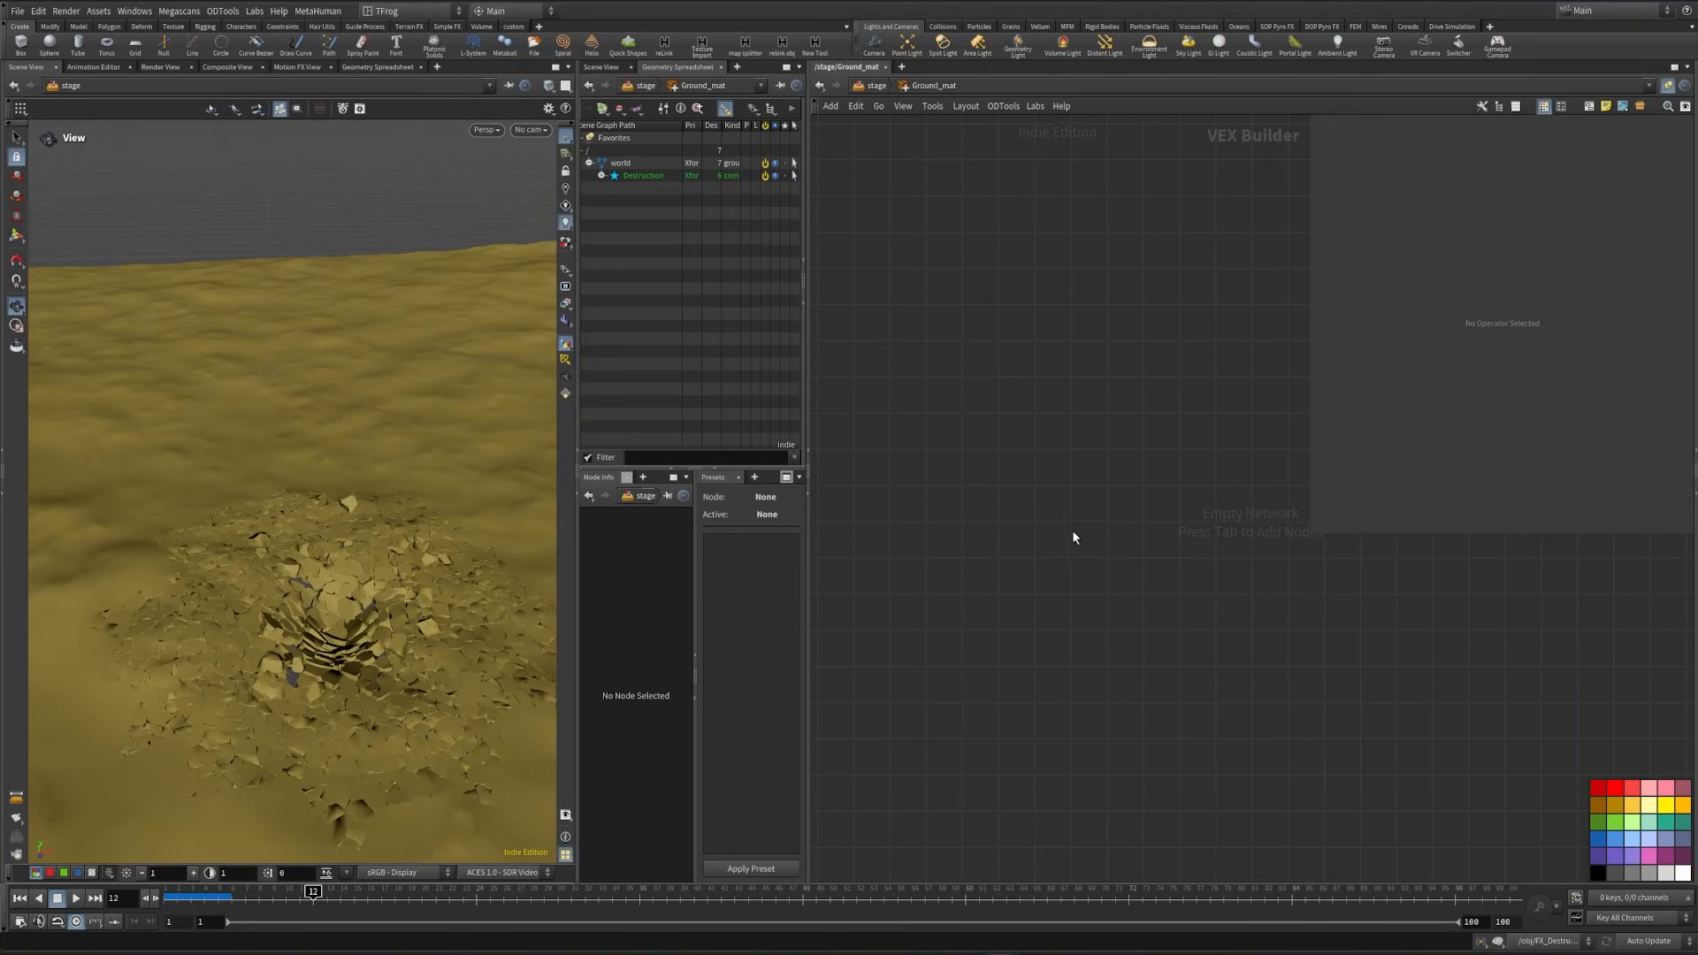
pyautogui.click(875, 87)
pyautogui.scroll(-3, 1238, 521)
pyautogui.moveTo(1256, 531); pyautogui.dragTo(816, 653, button='middle')
pyautogui.moveTo(1031, 535); pyautogui.dragTo(1001, 746, button='middle')
pyautogui.scroll(3, 1116, 451)
pyautogui.doubleClick(1113, 412)
pyautogui.click(871, 88)
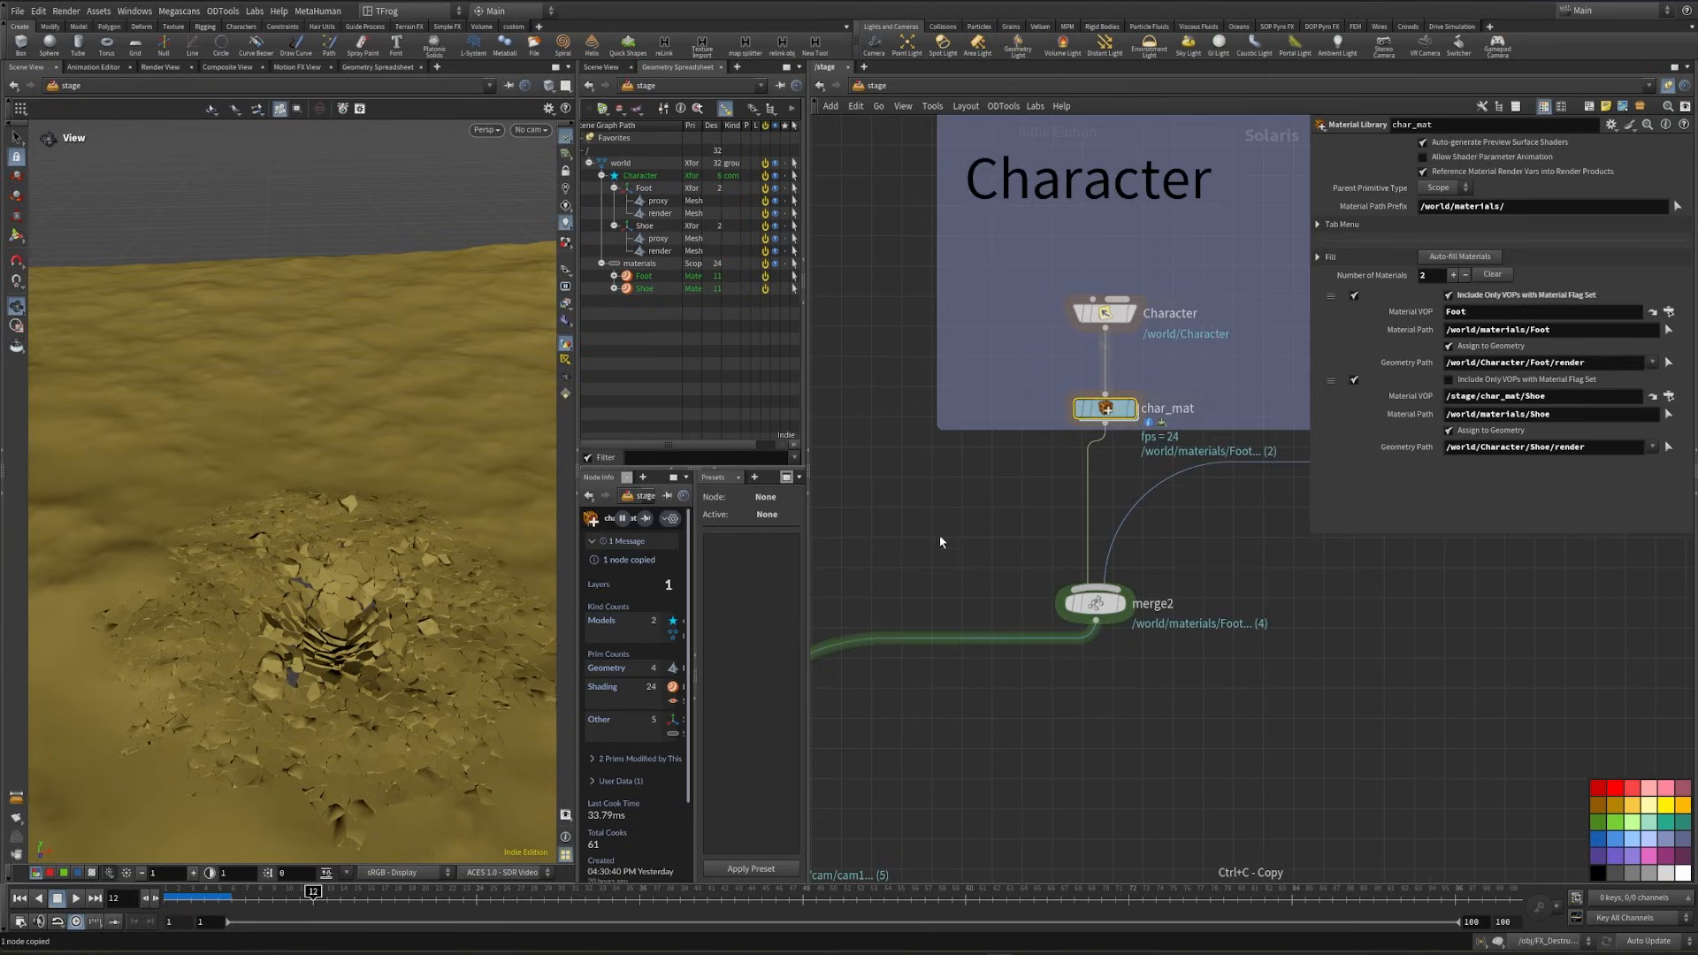
# - Paste the copied material into the Ground_mat library and rename it Ground
pyautogui.moveTo(939, 534); pyautogui.dragTo(1334, 235, button='middle')
pyautogui.doubleClick(1022, 770)
pyautogui.hotkey('ctrl', 'v')
pyautogui.click(981, 503)
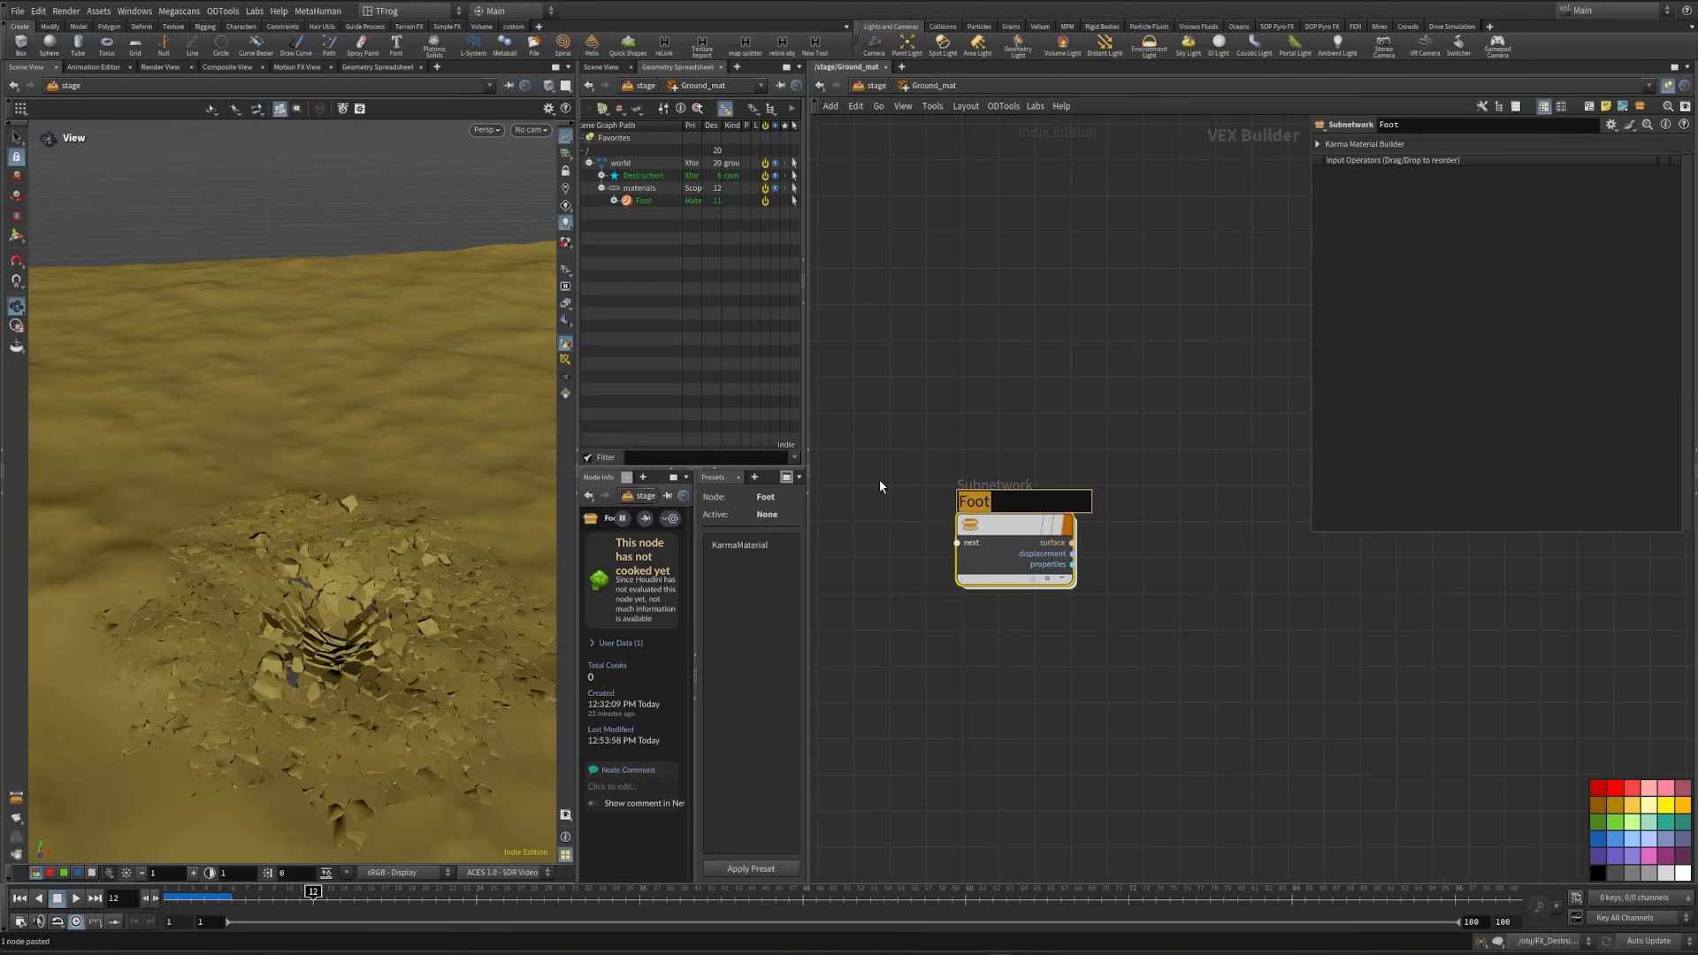
pyautogui.write('Ground')
pyautogui.press('Return')
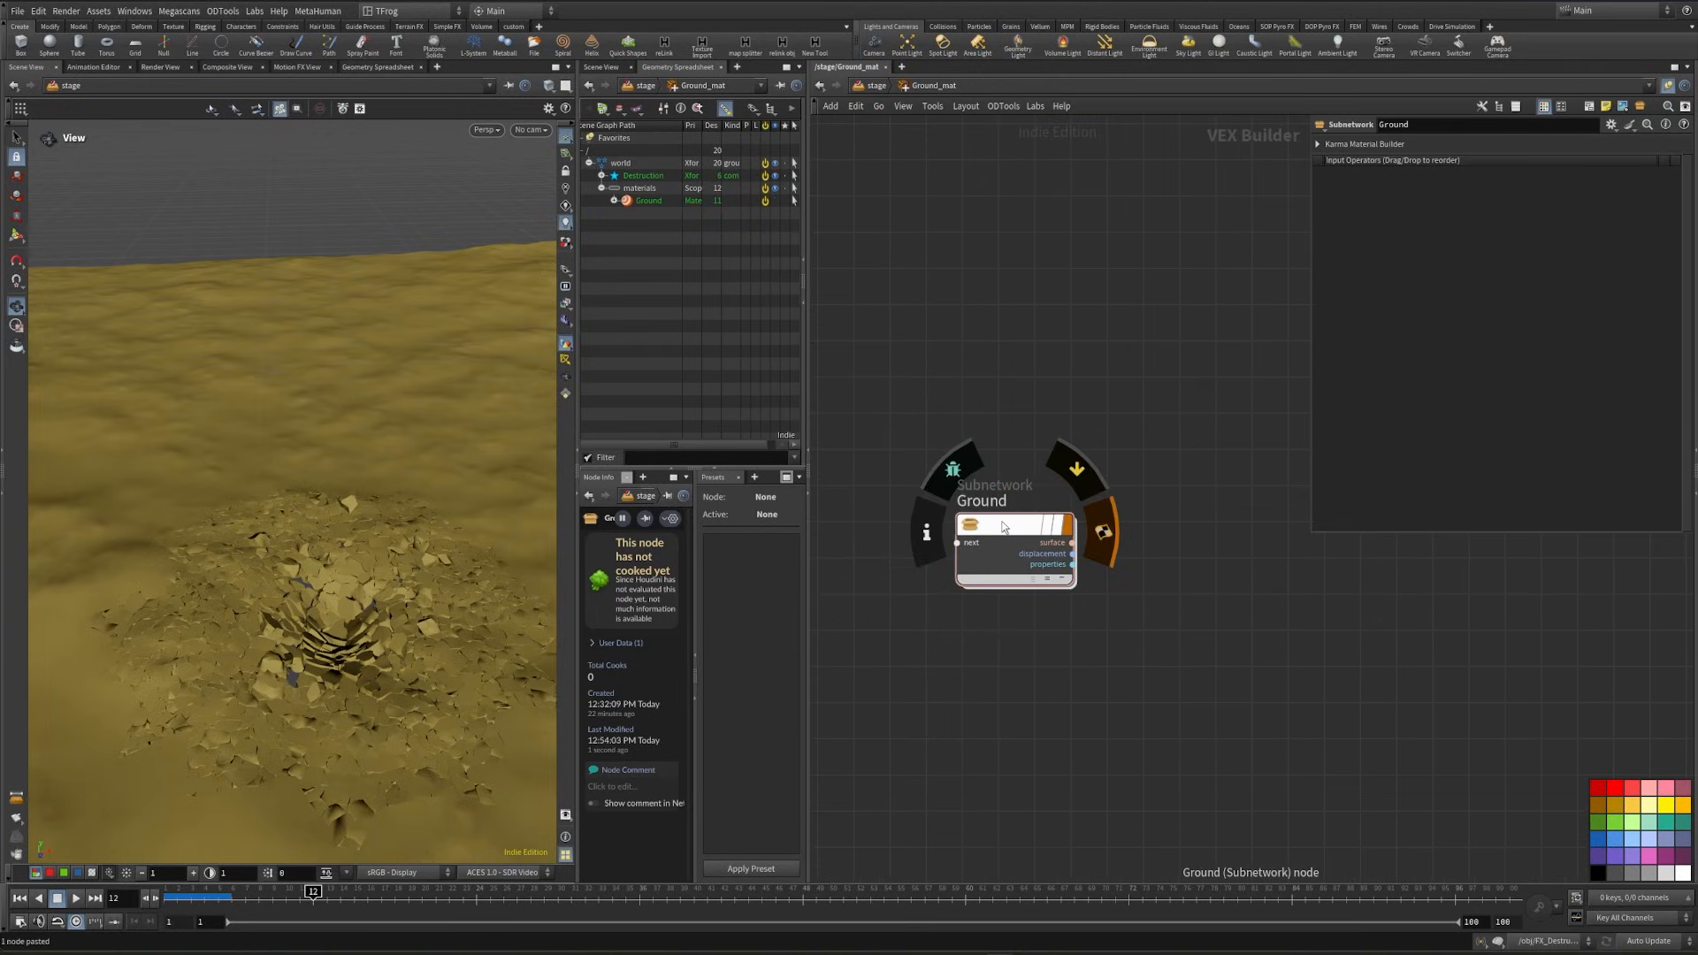
# - Open the Ground material and update the texture filenames on its color, normal and displacement image nodes
pyautogui.doubleClick(1003, 526)
pyautogui.moveTo(942, 313); pyautogui.dragTo(1088, 705)
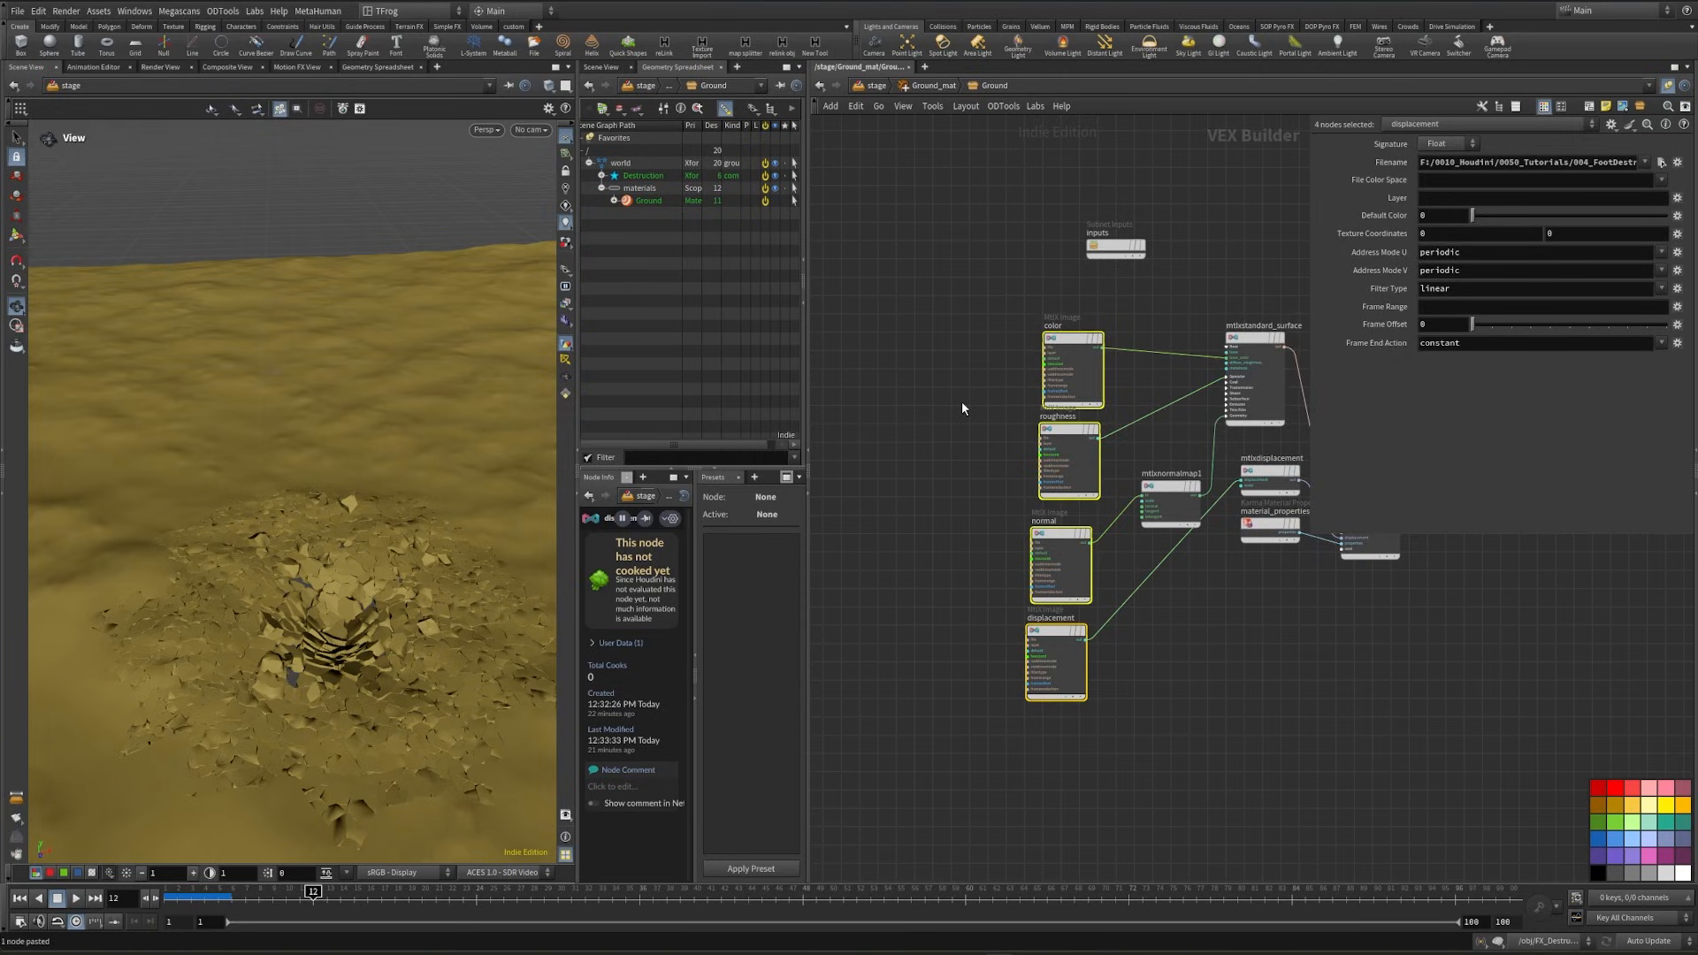
pyautogui.moveTo(962, 408); pyautogui.dragTo(866, 449, button='middle')
pyautogui.moveTo(975, 451); pyautogui.dragTo(976, 452)
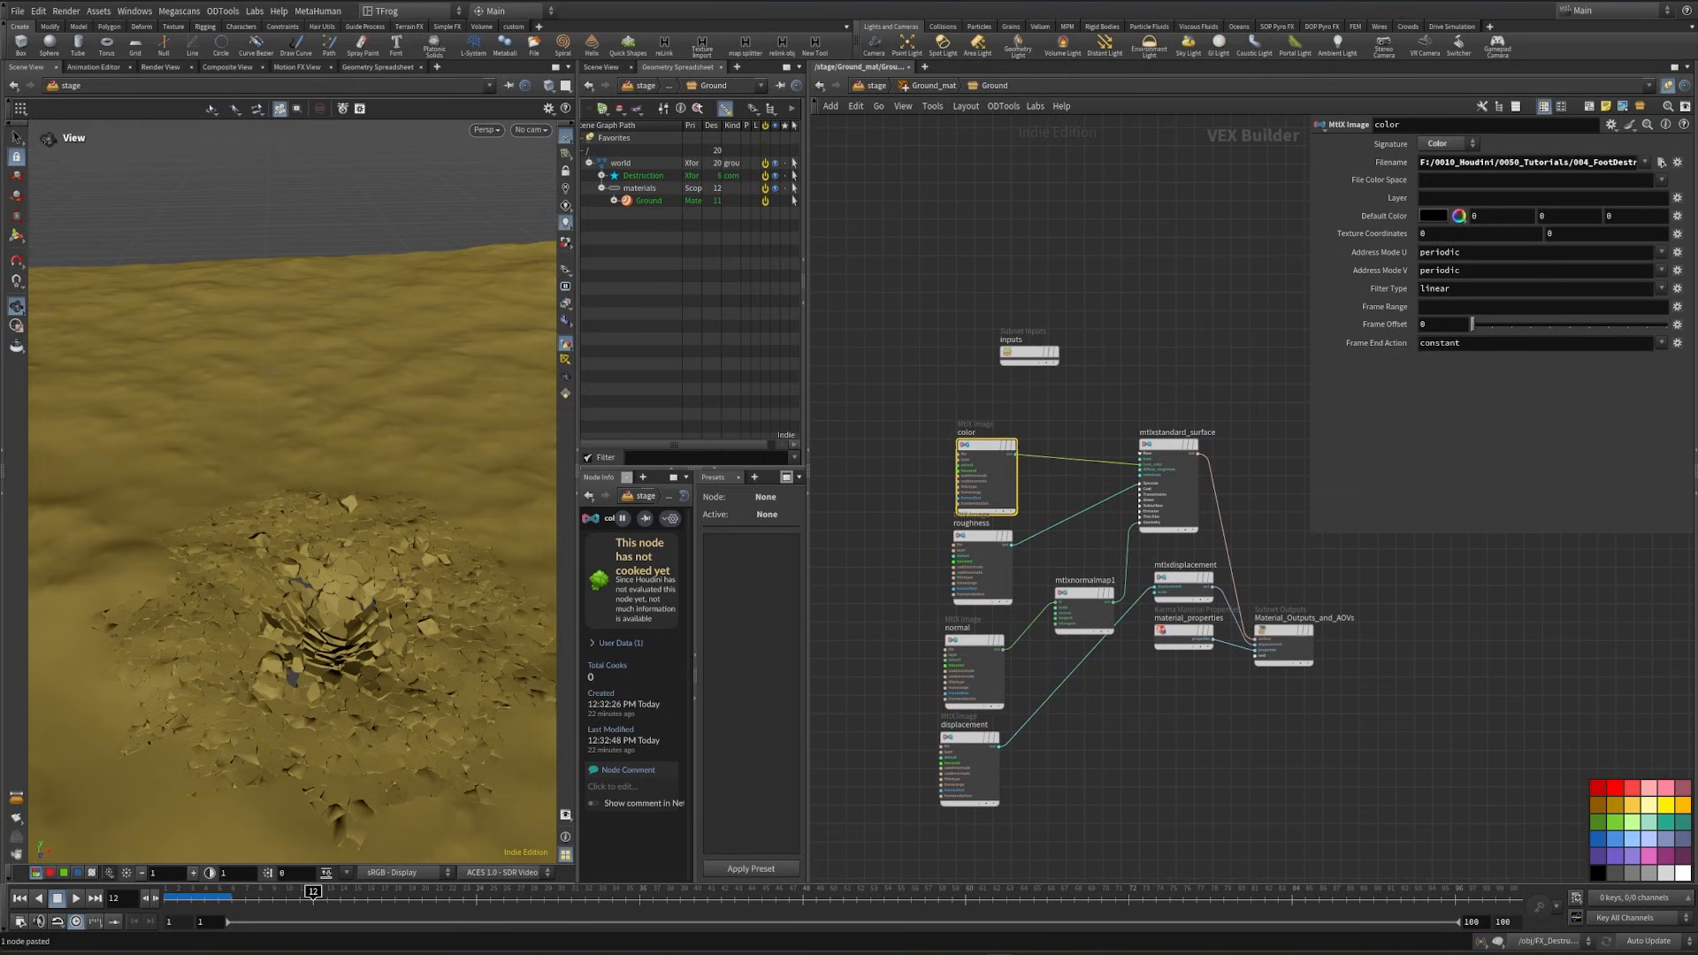
pyautogui.click(1528, 163)
pyautogui.click(1177, 318)
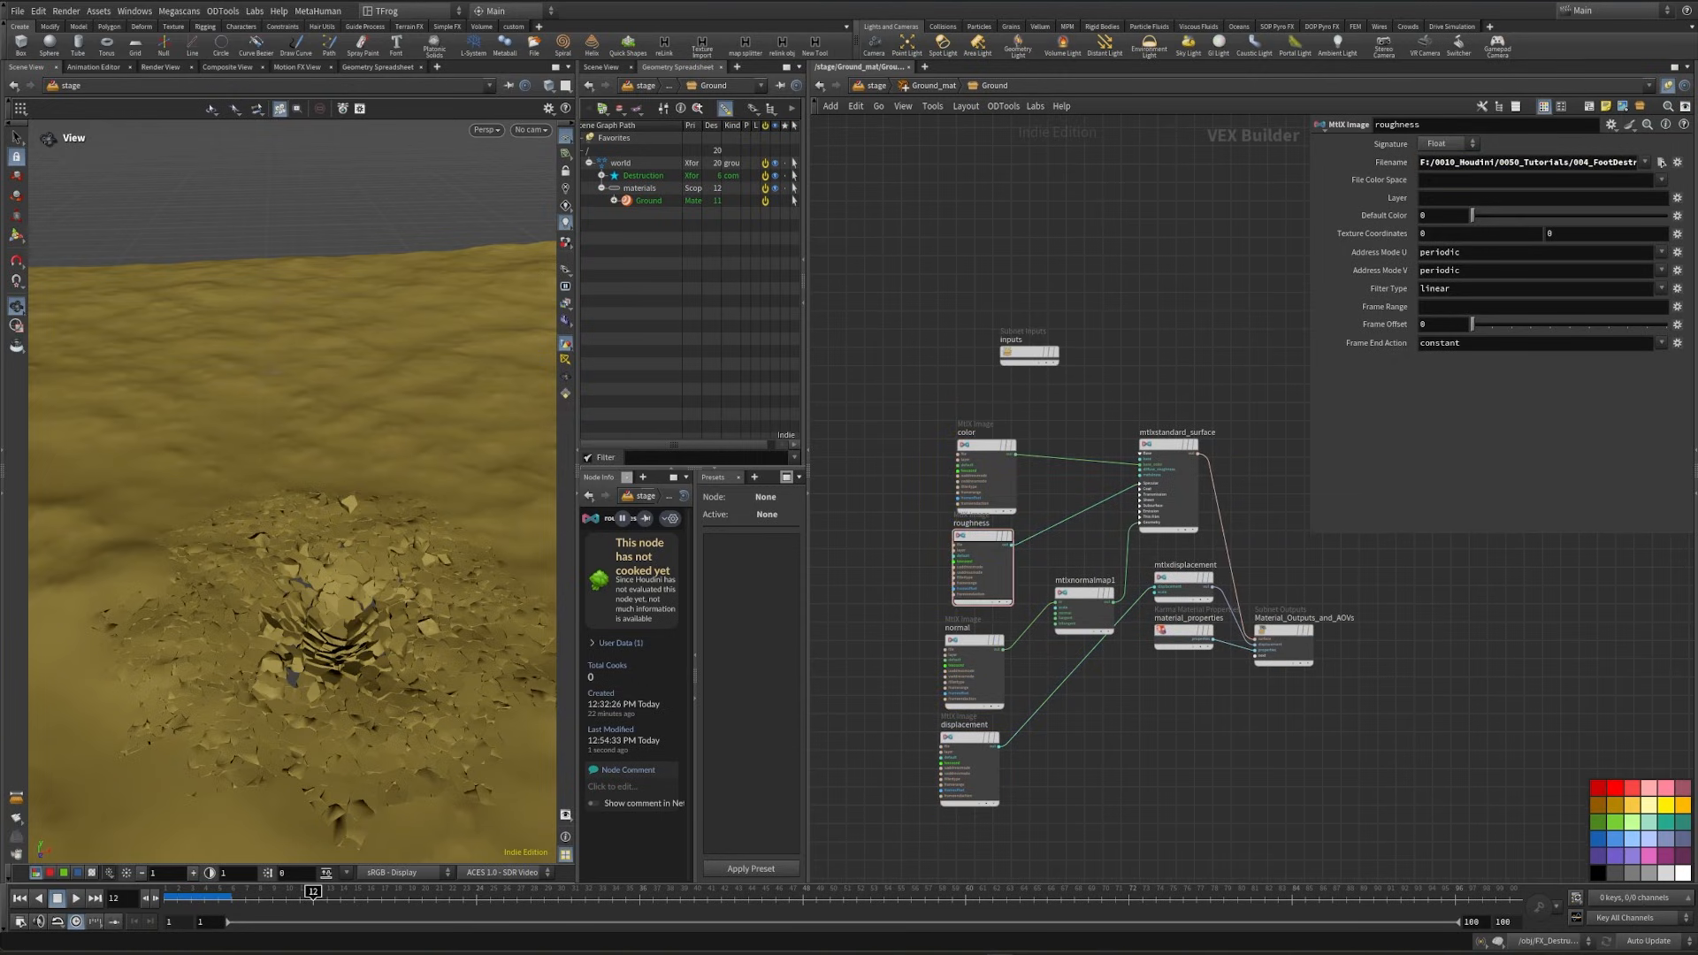
pyautogui.click(987, 646)
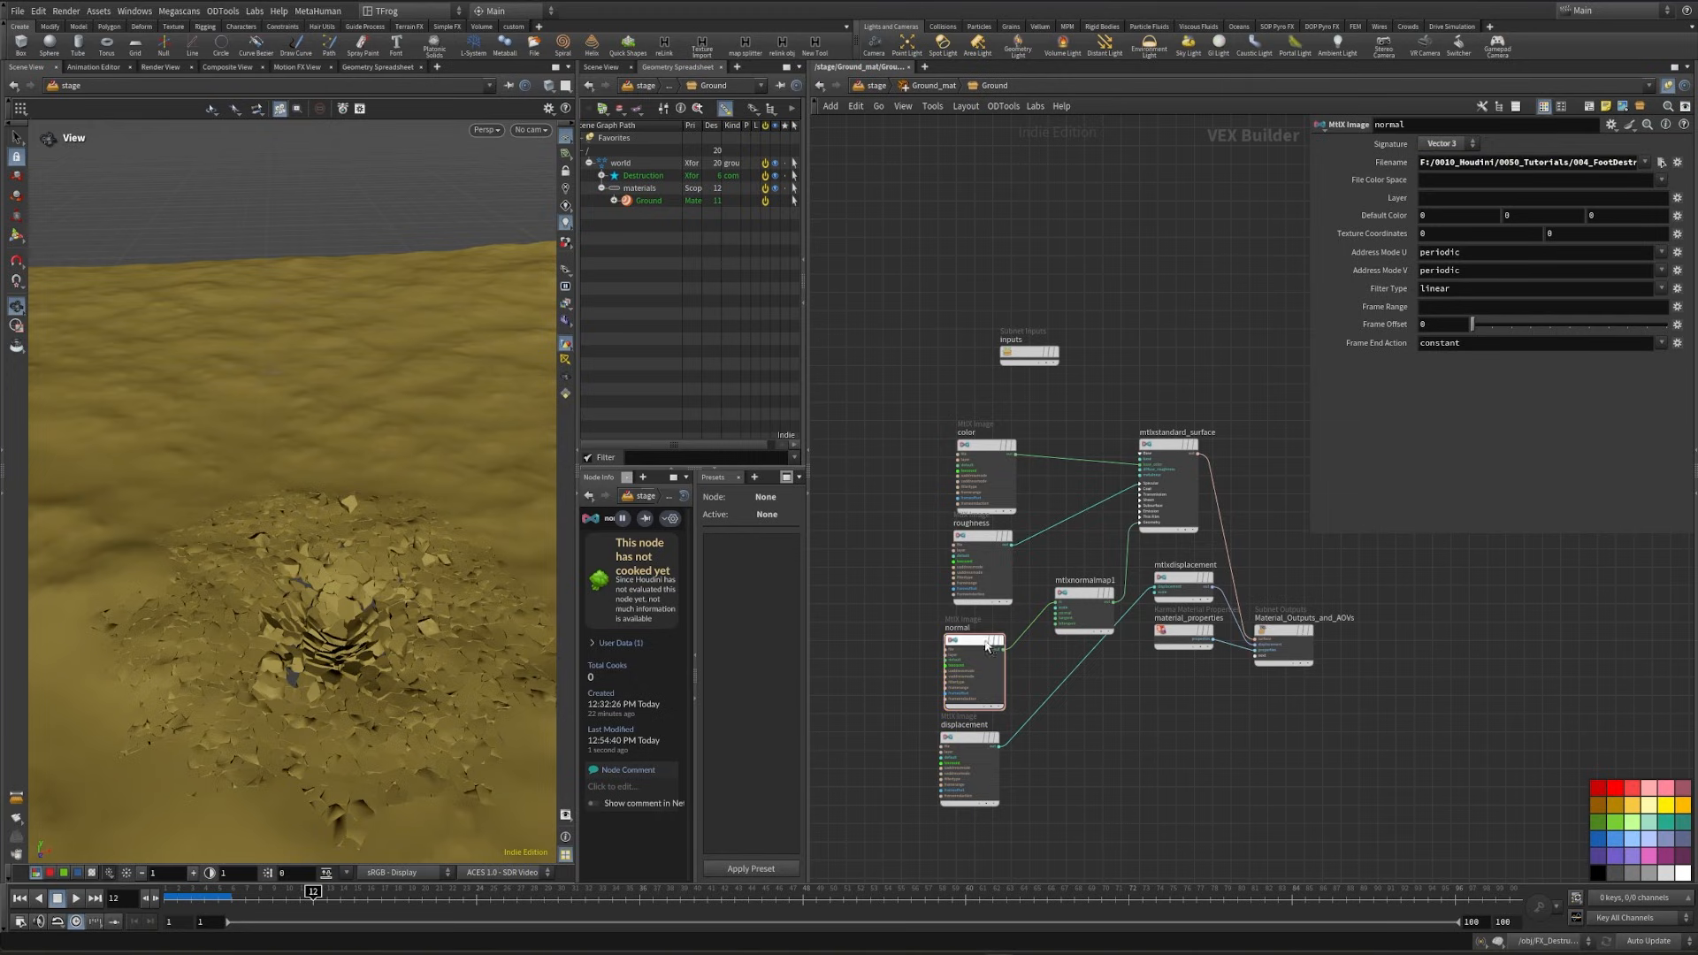
pyautogui.click(970, 762)
pyautogui.moveTo(1071, 757); pyautogui.dragTo(1243, 685, button='middle')
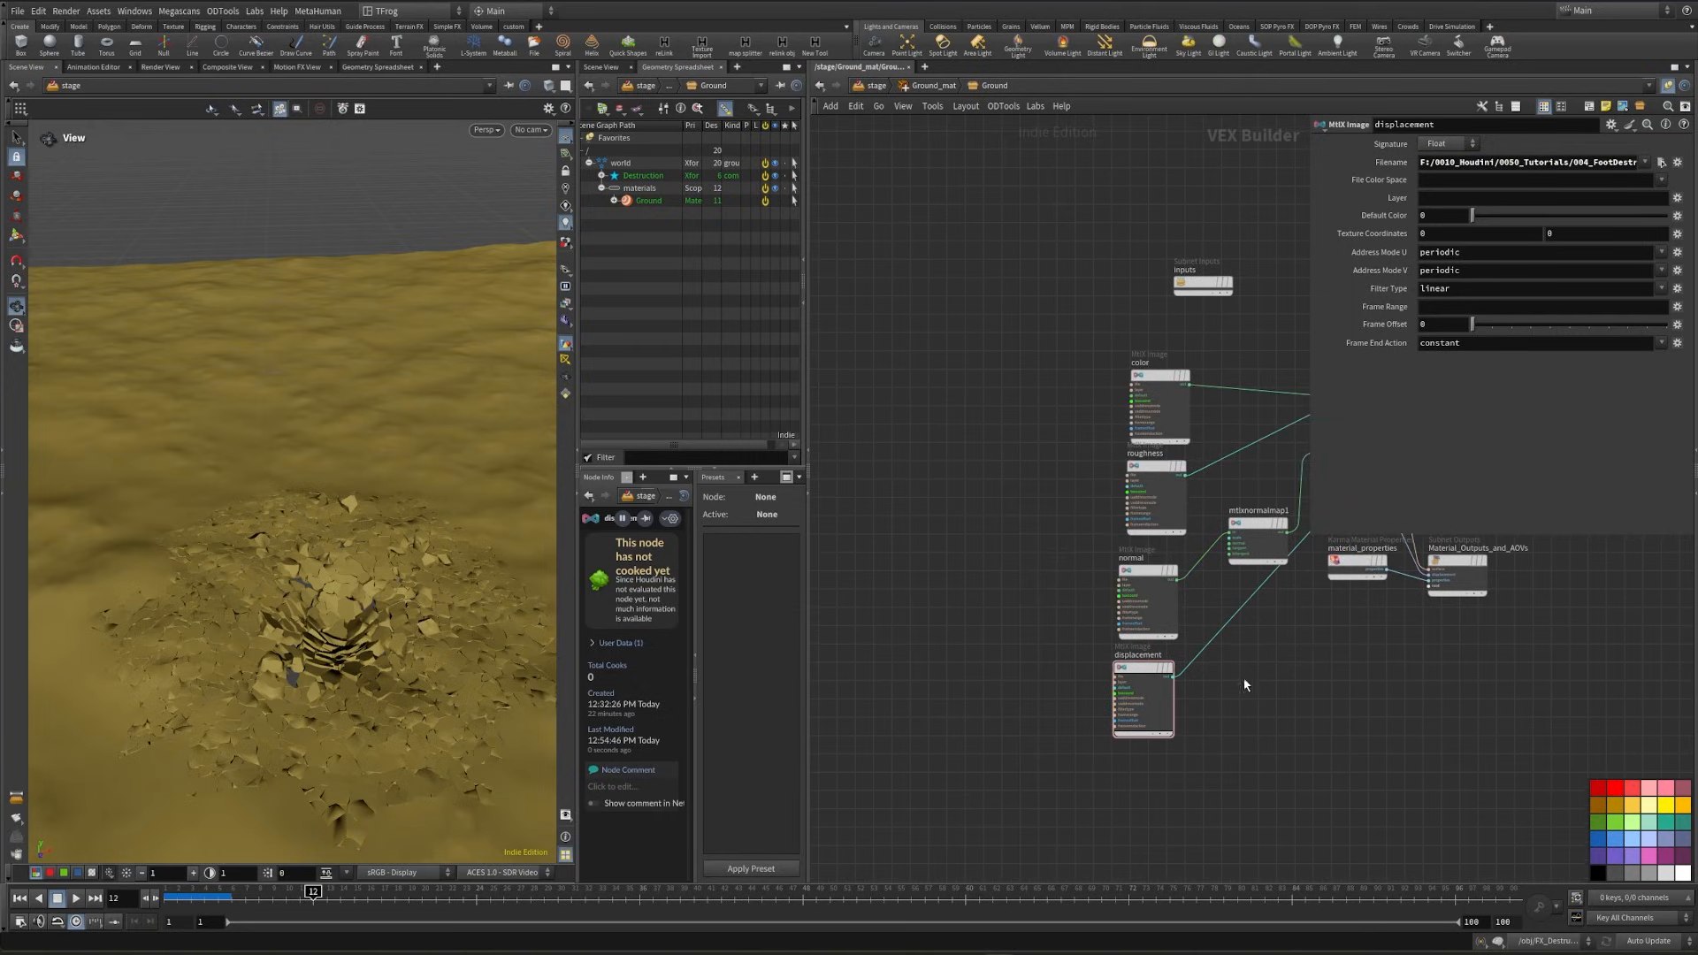
# - Feed the texture coordinates of the color, roughness, normal and displacement images from a new MtlX Multiply node
pyautogui.moveTo(1047, 346); pyautogui.dragTo(1149, 713)
pyautogui.scroll(3, 1164, 382)
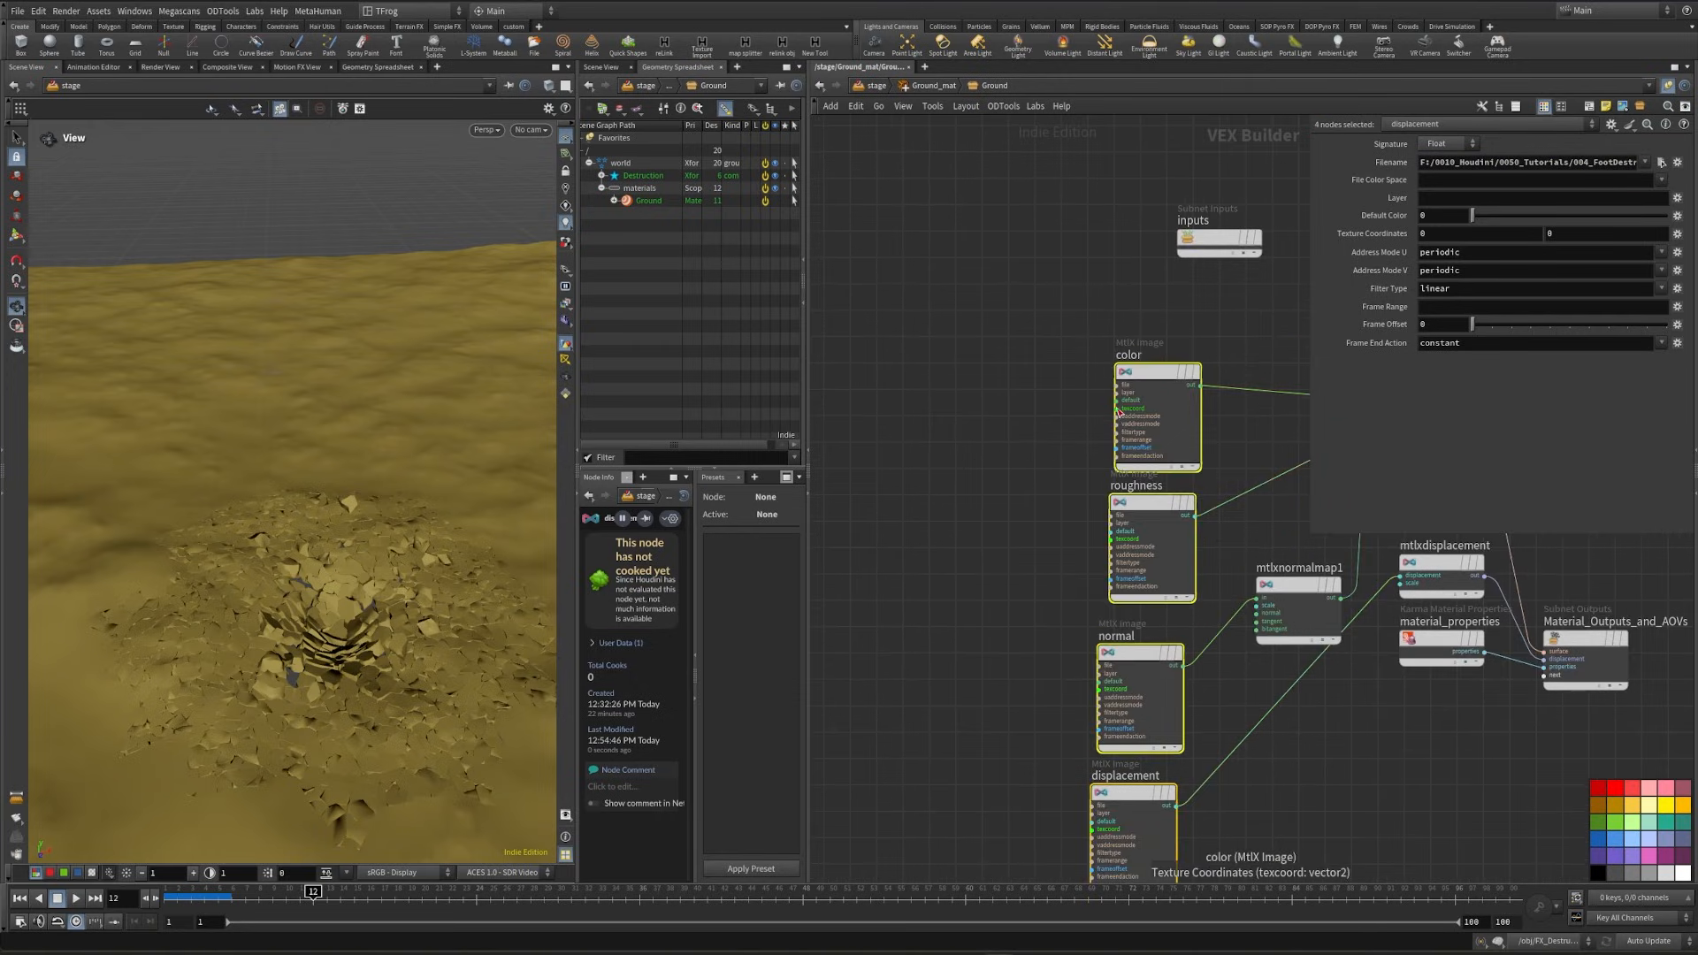
pyautogui.moveTo(1121, 422); pyautogui.dragTo(1010, 534)
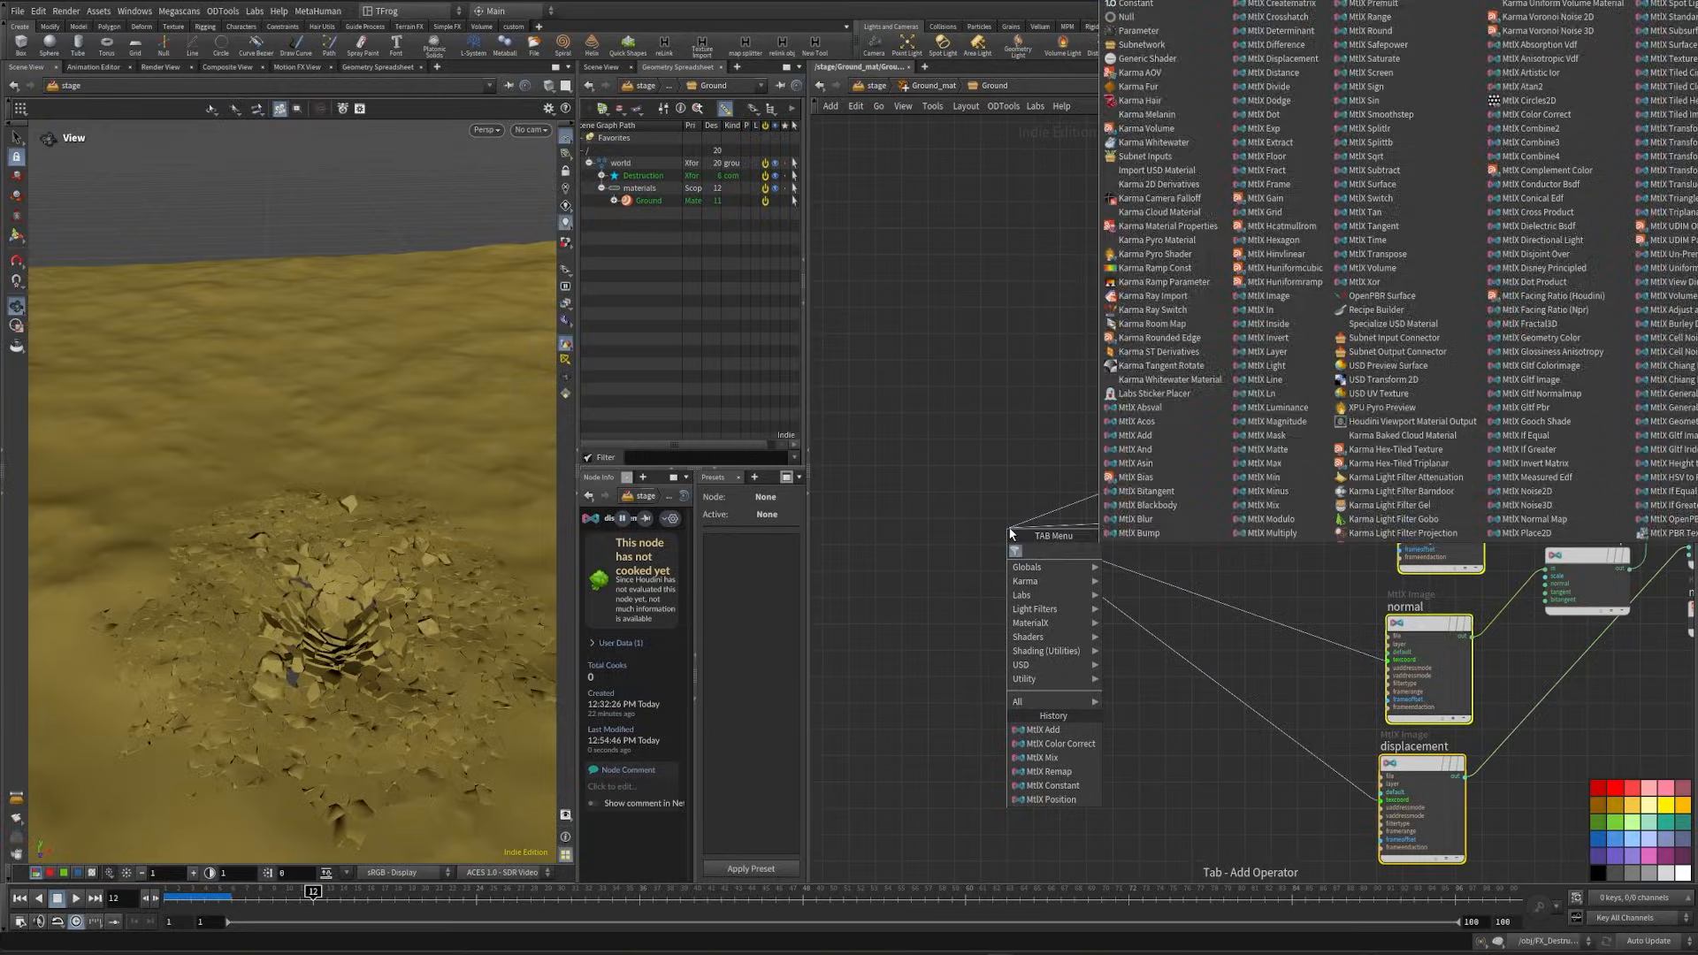
pyautogui.write('multiply')
pyautogui.press('Return')
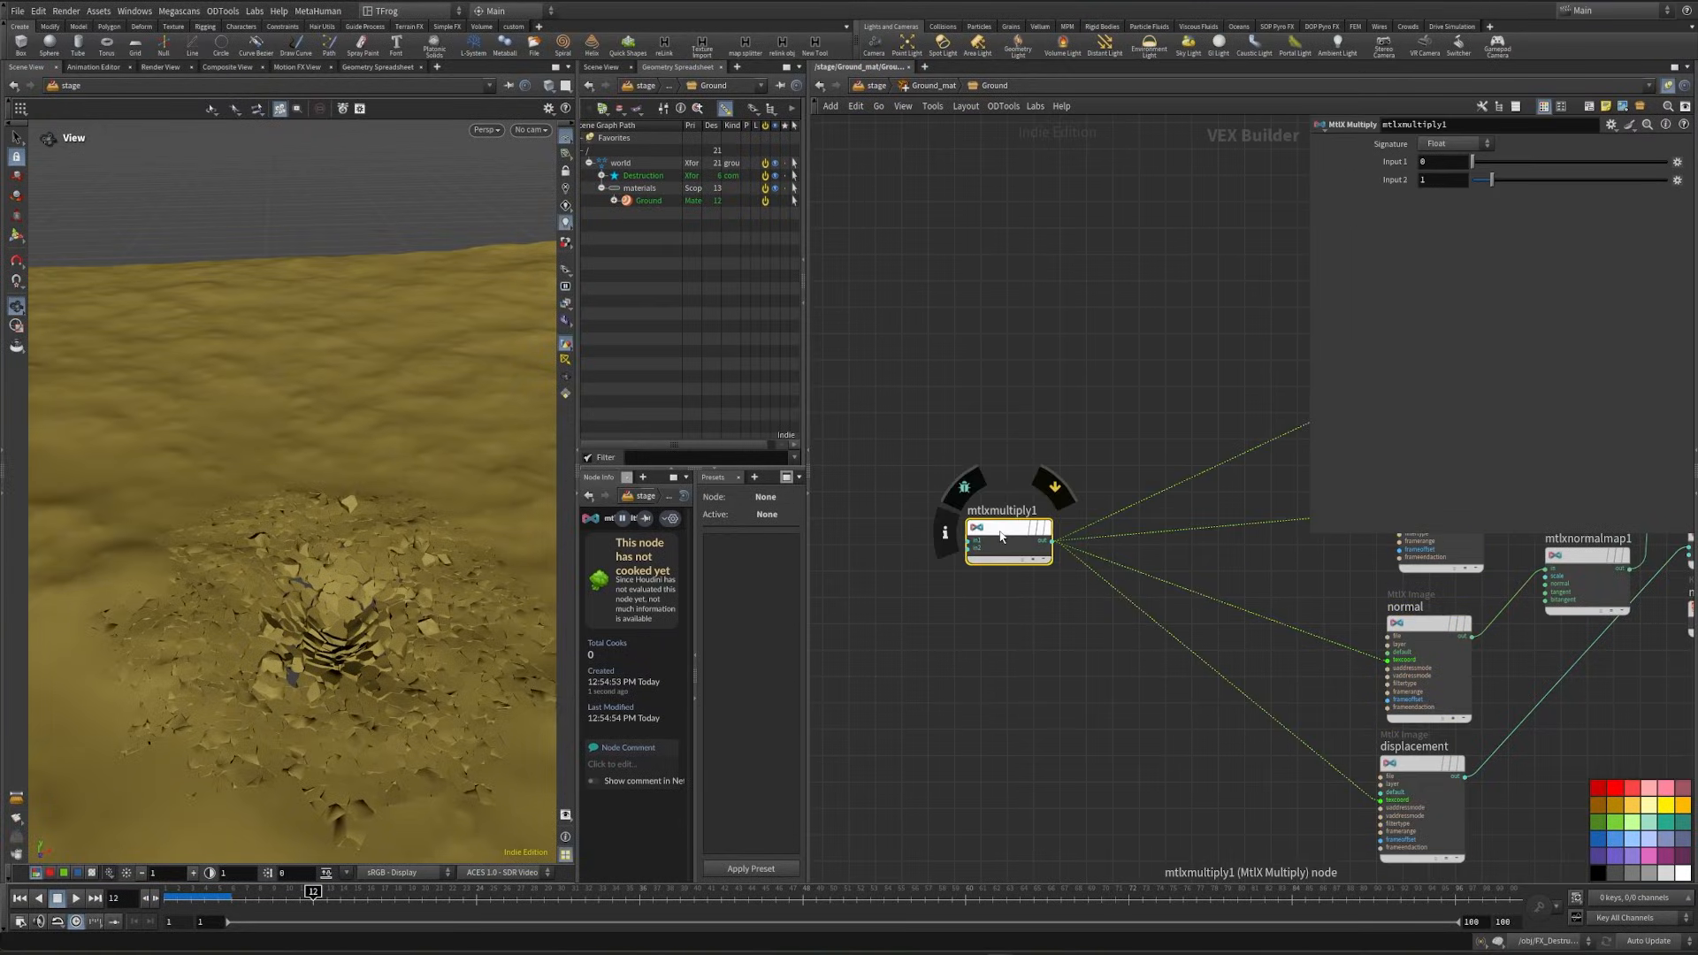
pyautogui.moveTo(1000, 536); pyautogui.dragTo(1115, 577, button='middle')
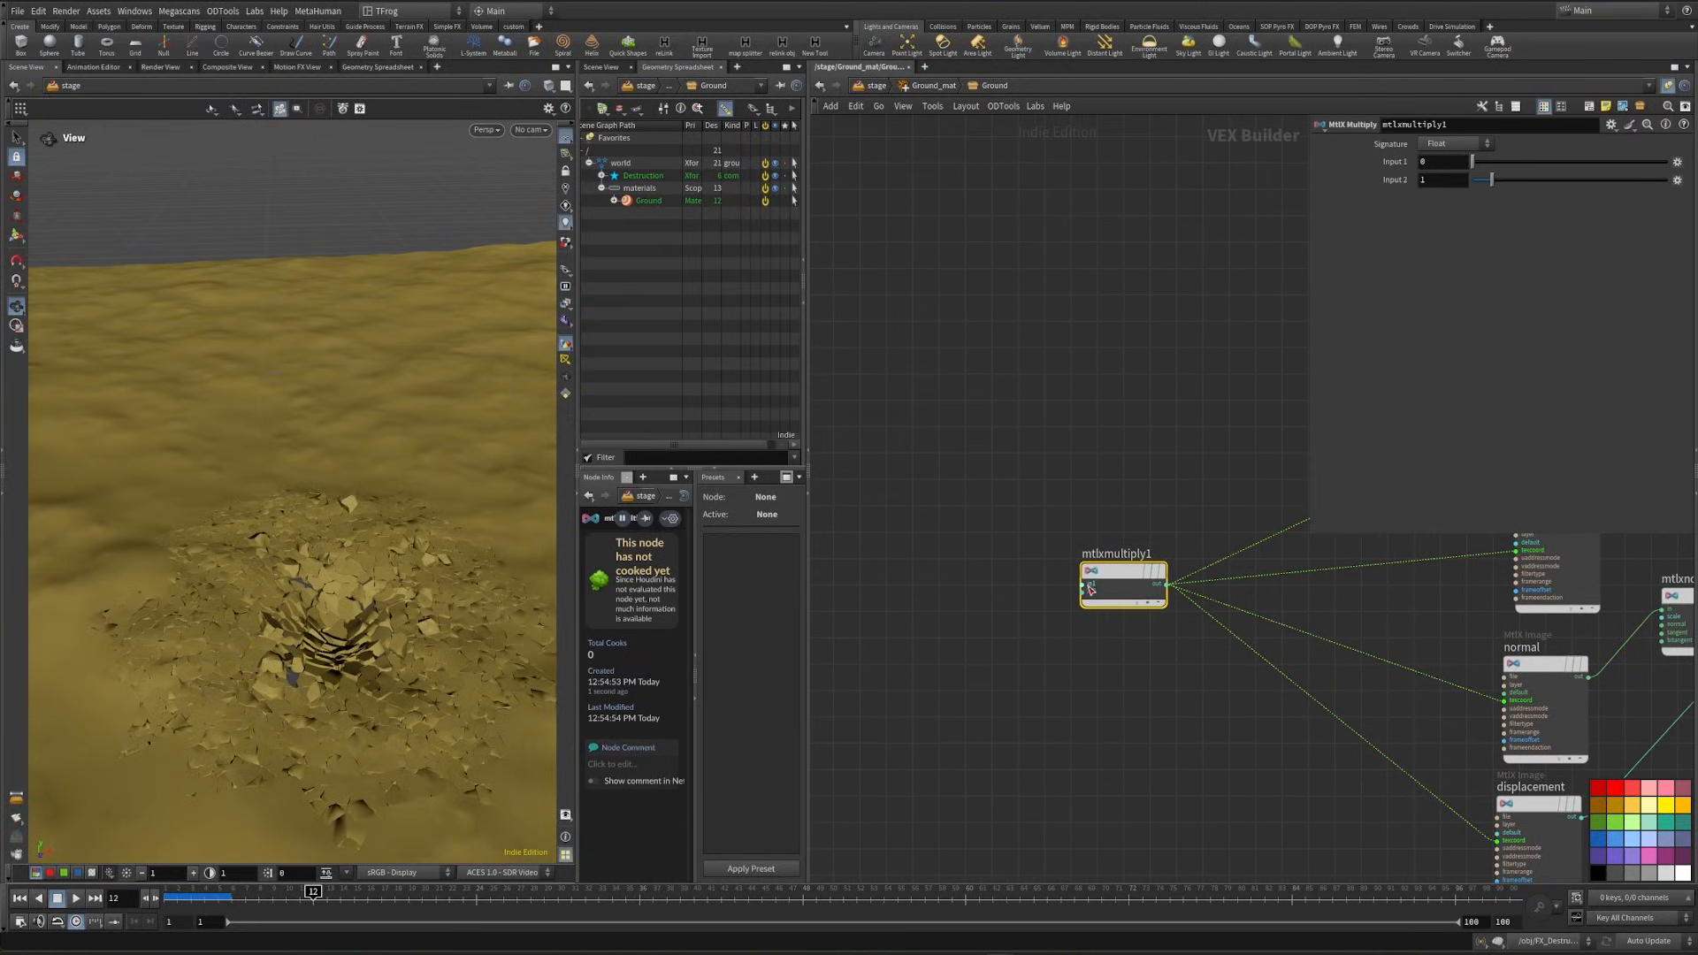
# - Add an MtlX Texture Coordinates node feeding the Multiply node's first input and lay out the network
pyautogui.moveTo(1083, 585); pyautogui.dragTo(922, 579)
pyautogui.write('texcoord')
pyautogui.press('Return')
pyautogui.press('l')
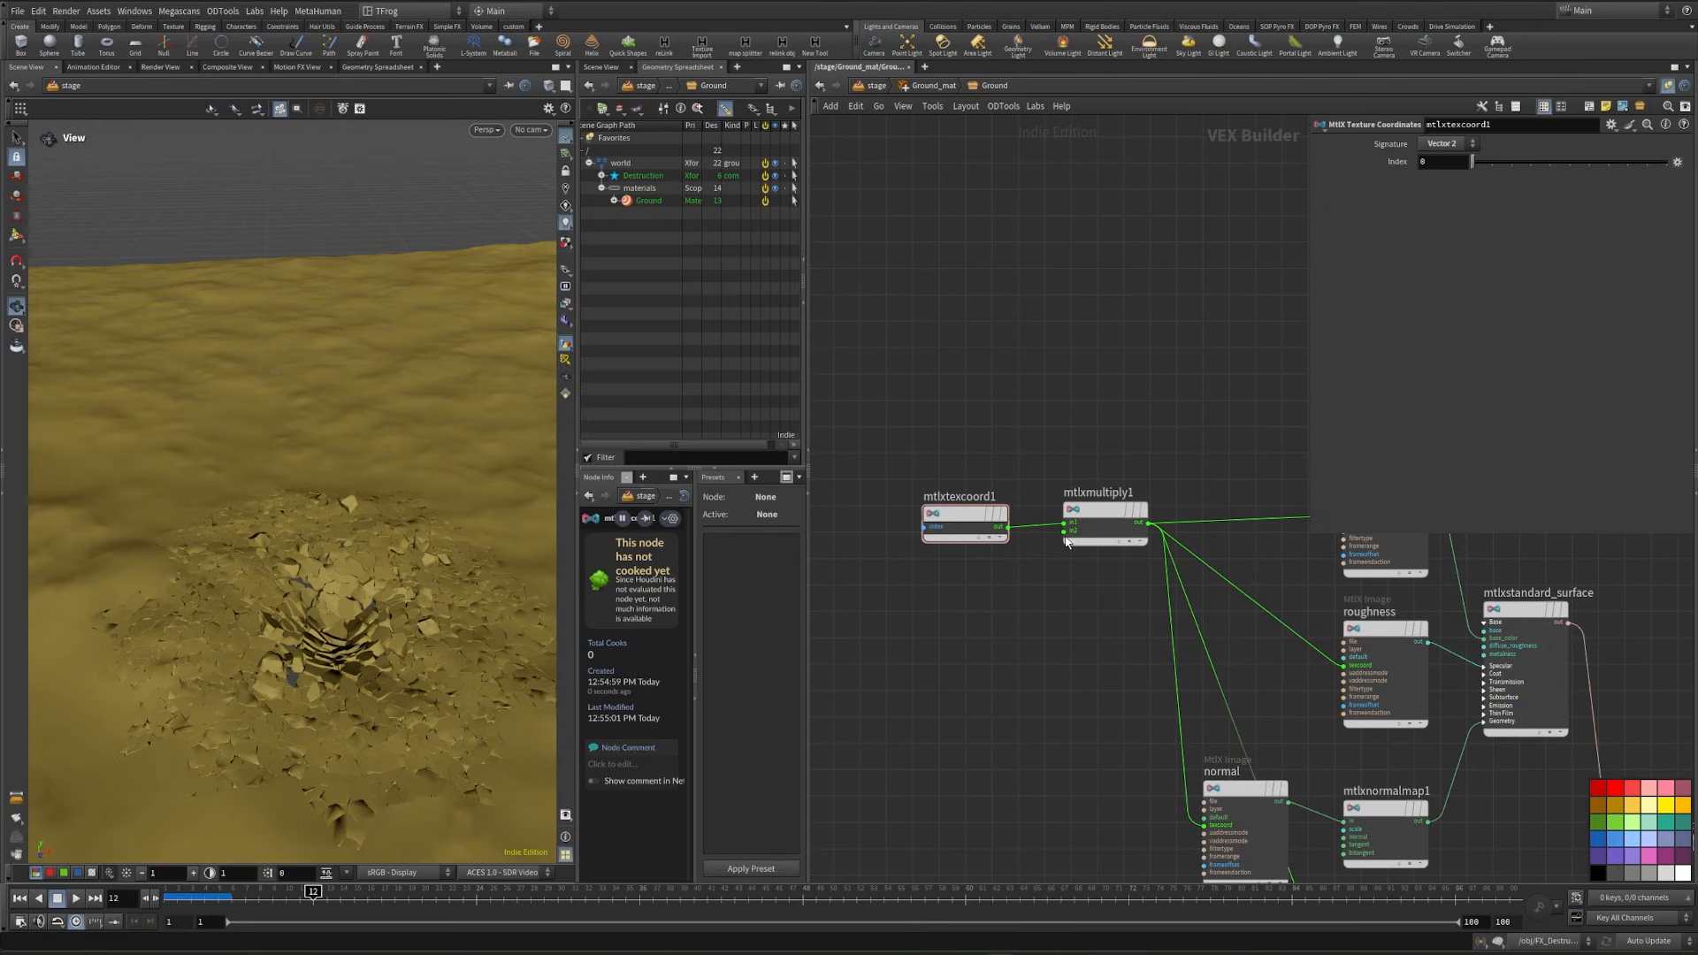
# - Add an MtlX Constant node feeding the Multiply node's second input, then return to the stage network
pyautogui.moveTo(1066, 538); pyautogui.dragTo(1015, 613)
pyautogui.press('Tab')
pyautogui.write('m')
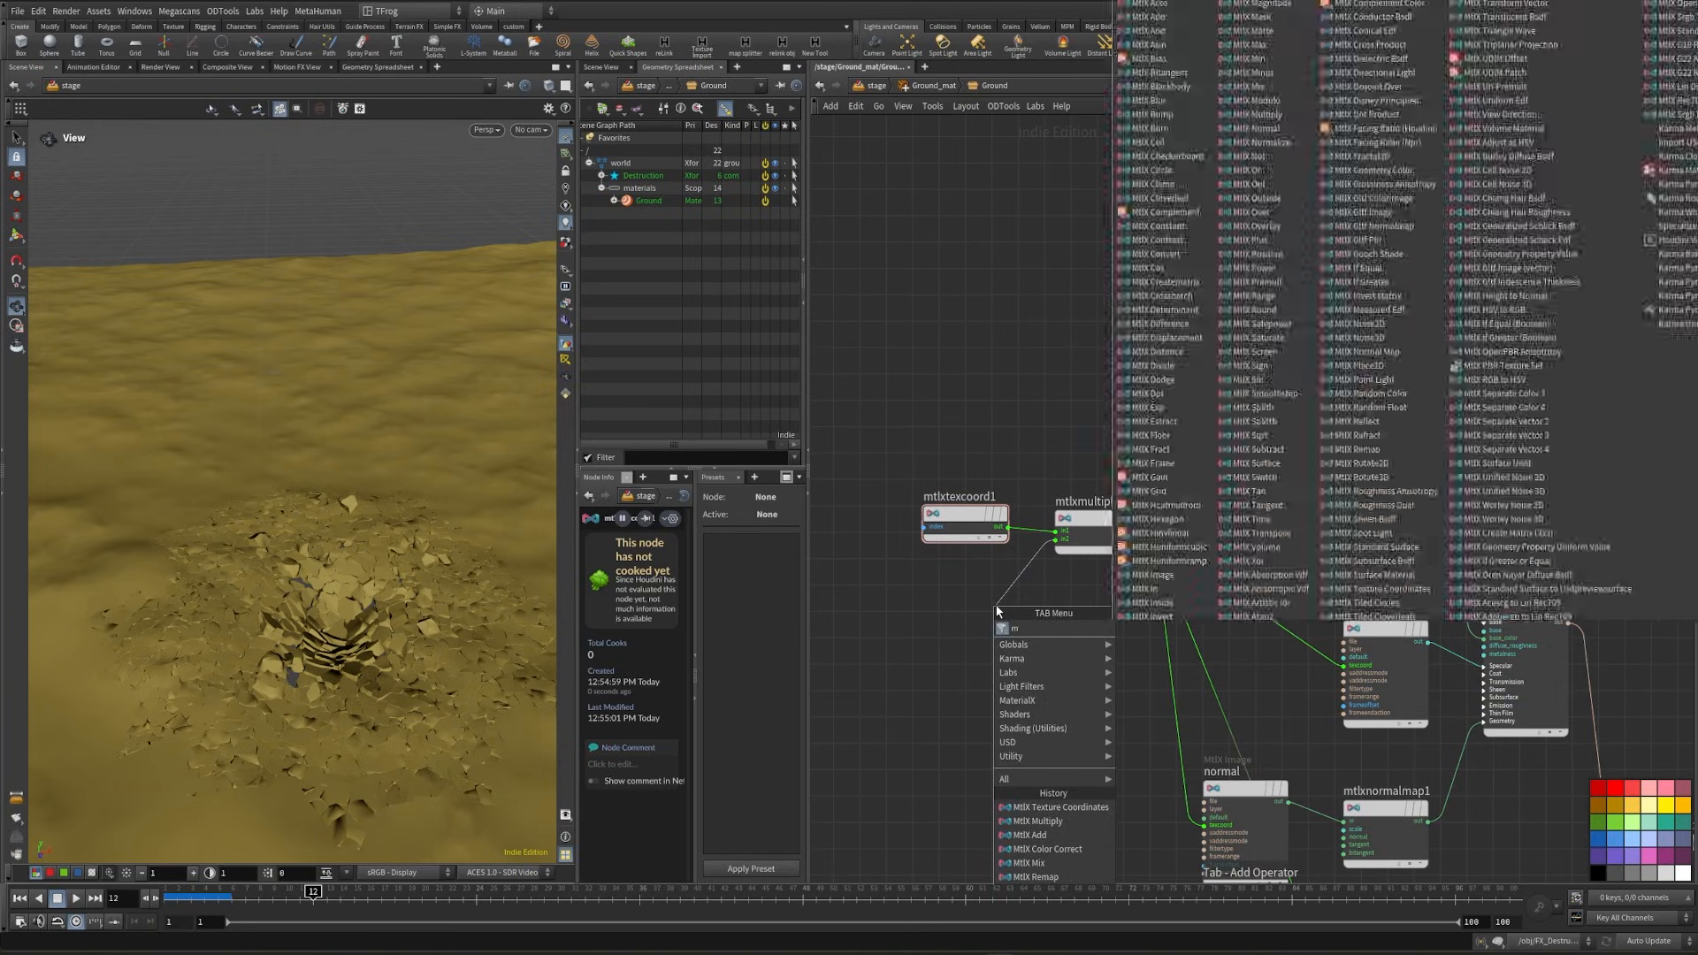
pyautogui.press('BackSpace')
pyautogui.write('con')
pyautogui.press('Return')
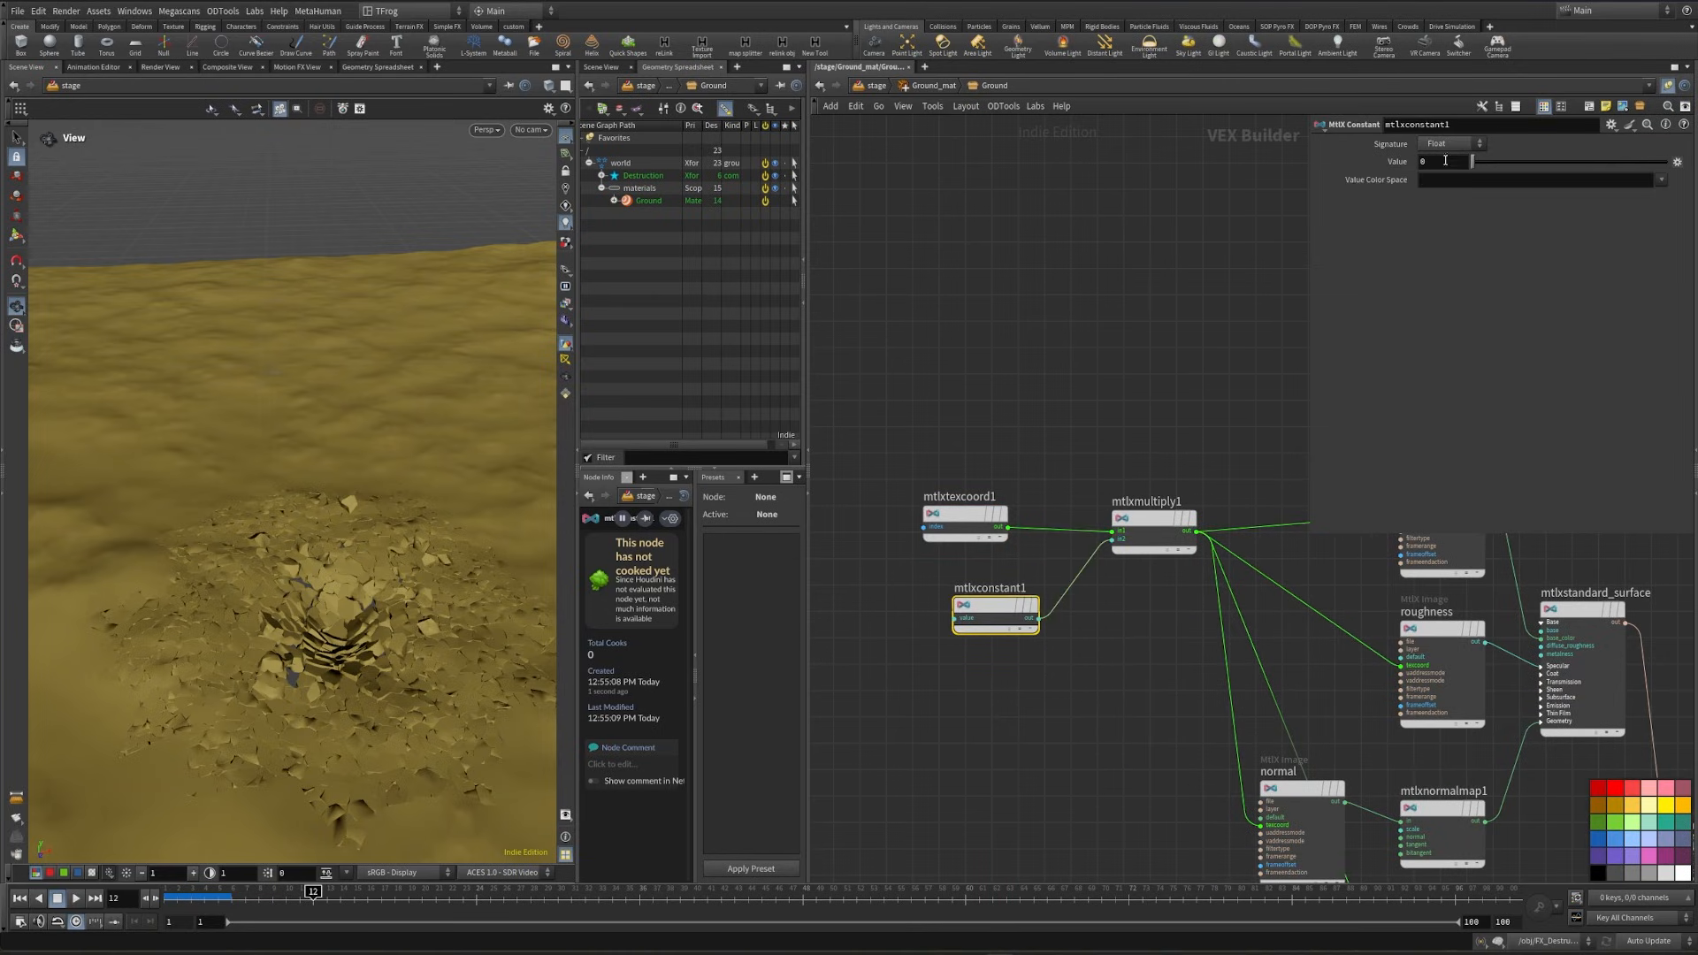
pyautogui.press('l')
pyautogui.press('u')
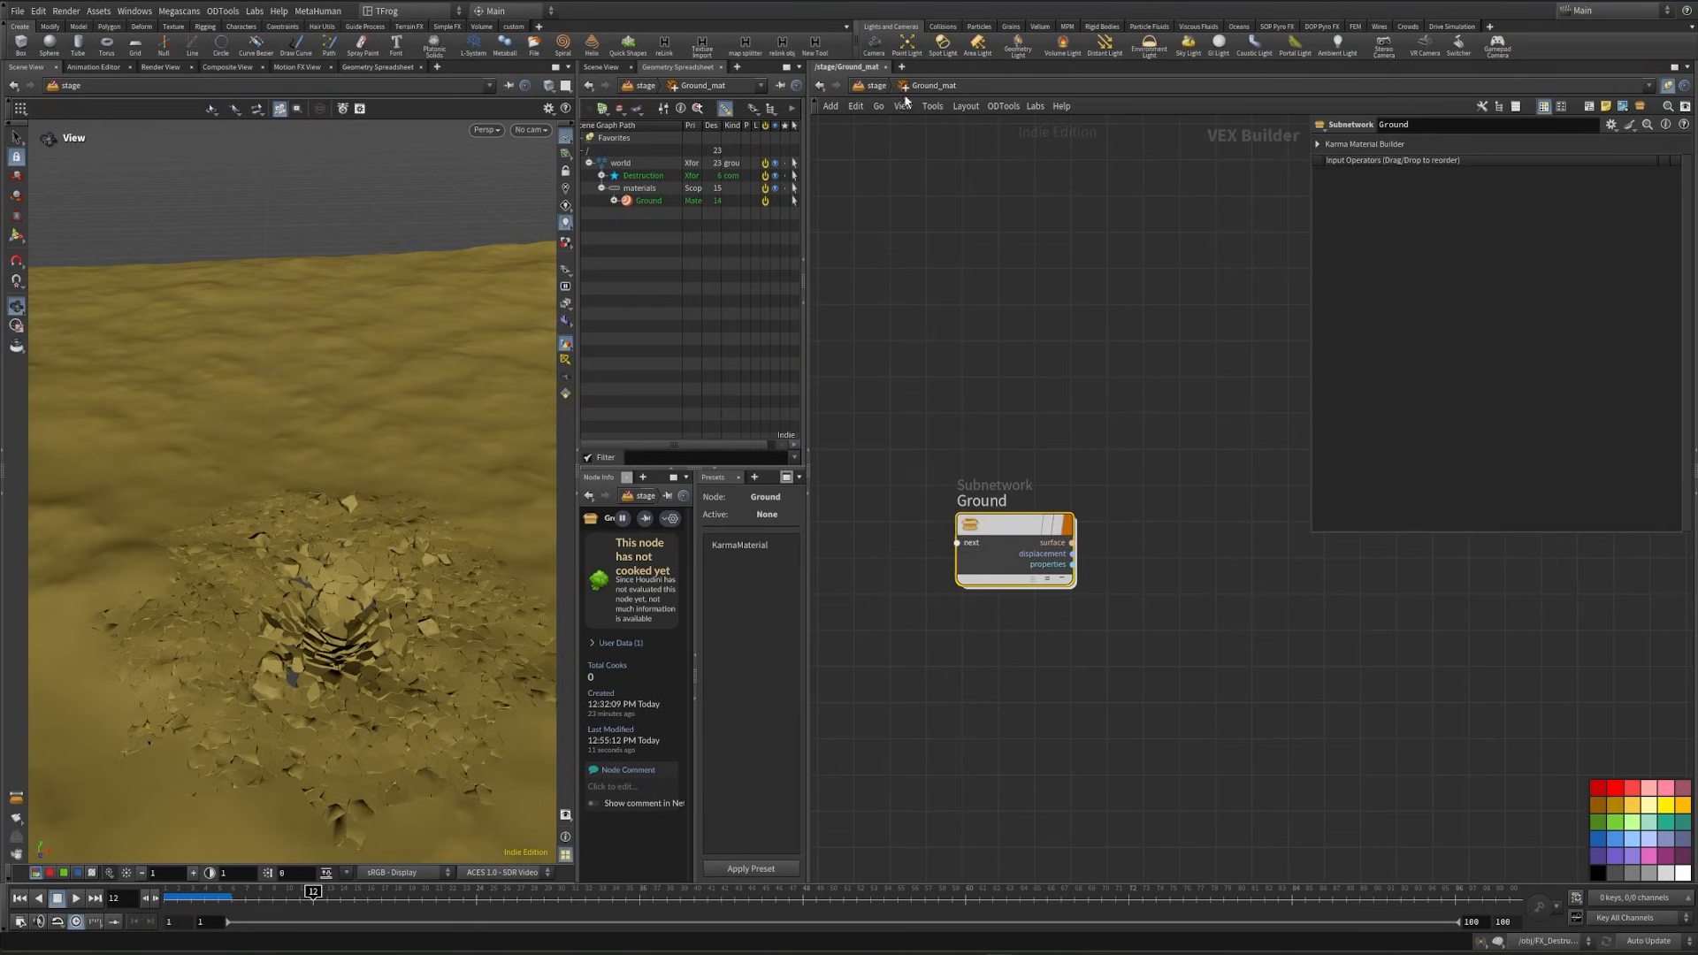
pyautogui.press('u')
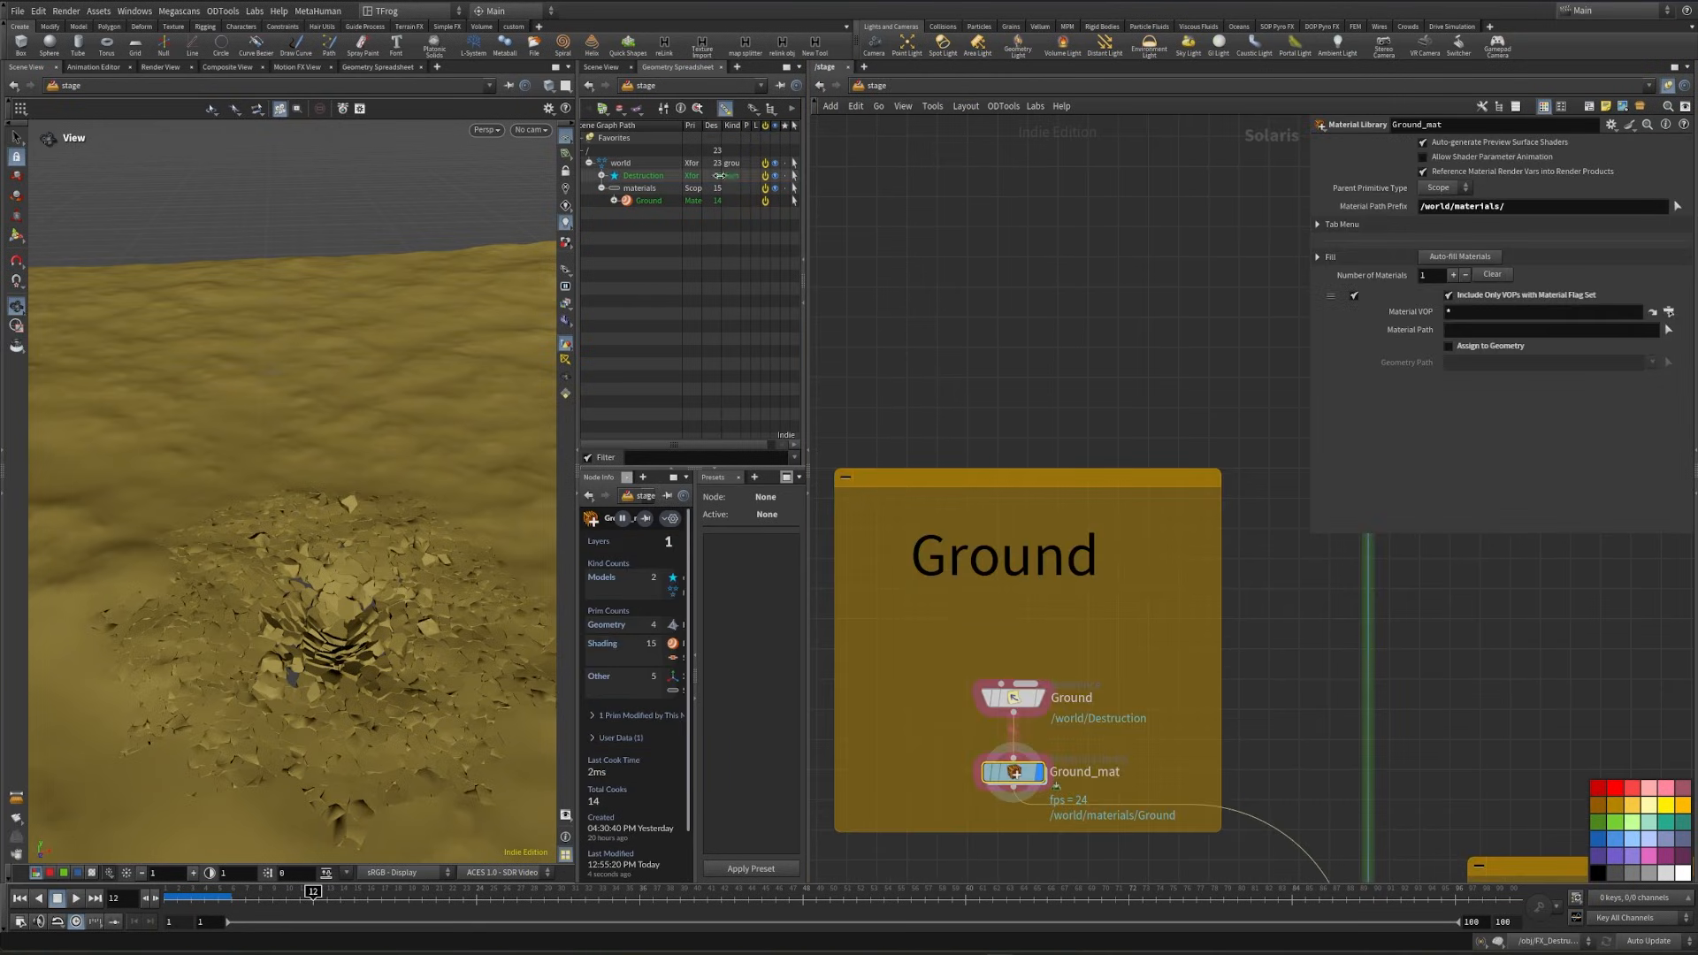
# - Enable geometry assignment on Ground_mat, using the Destruction and Ground render meshes and the material path /world/materials/Ground
pyautogui.click(604, 176)
pyautogui.click(603, 176)
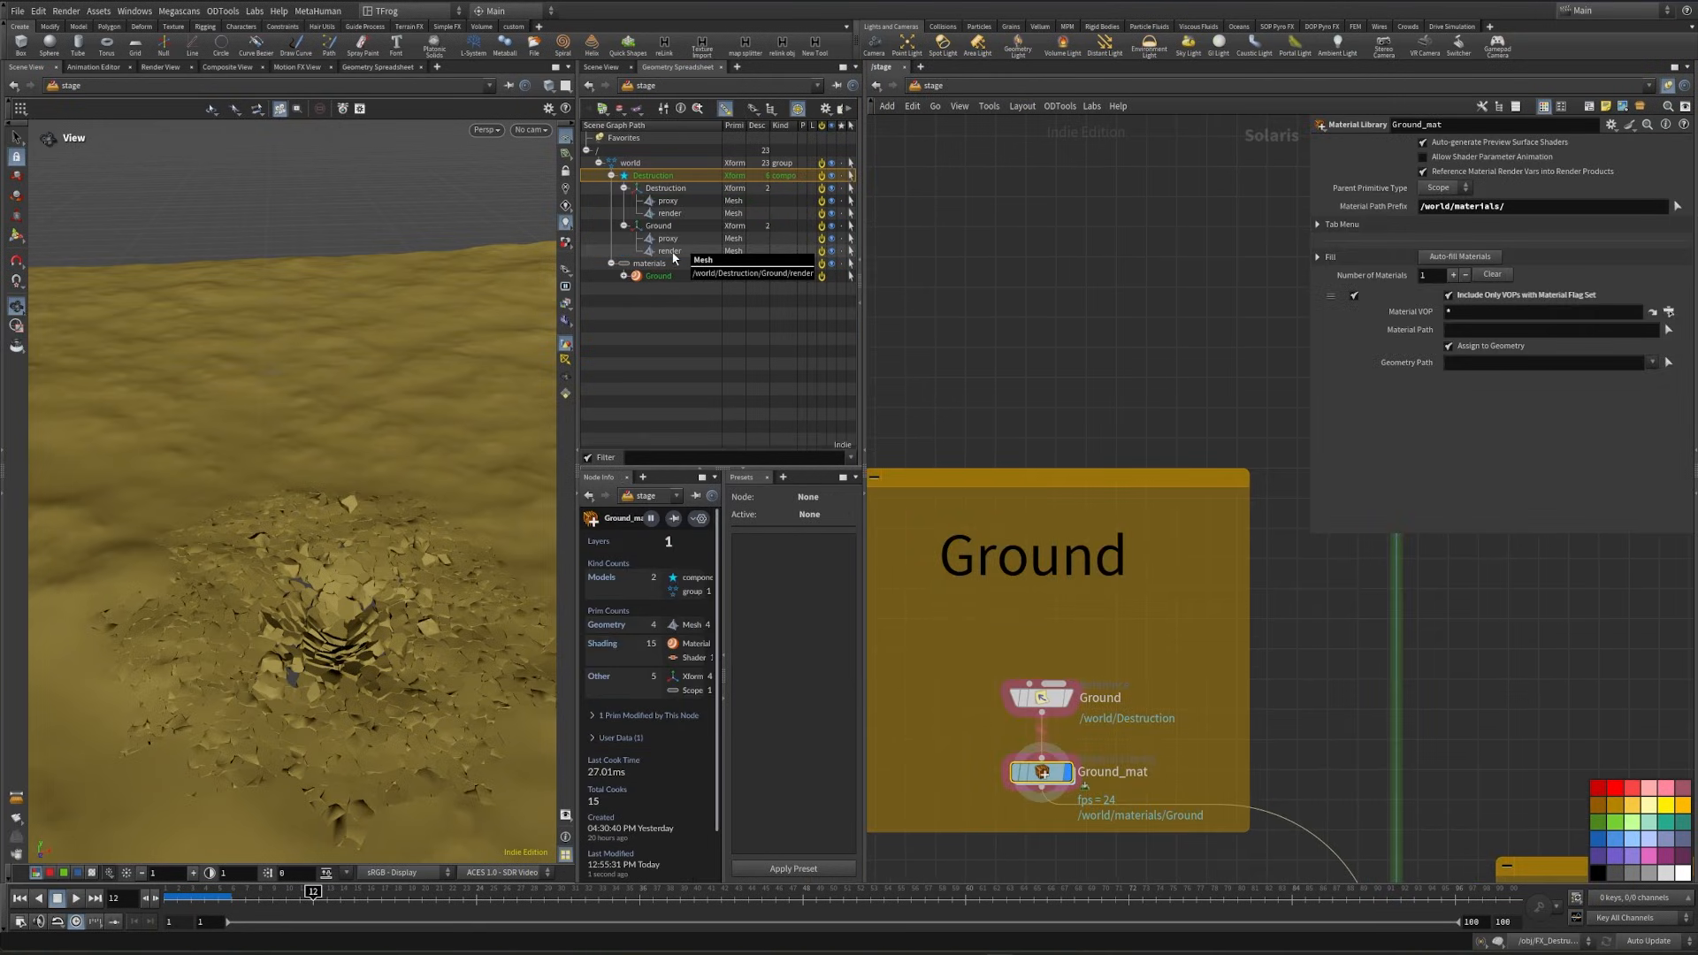
pyautogui.click(671, 252)
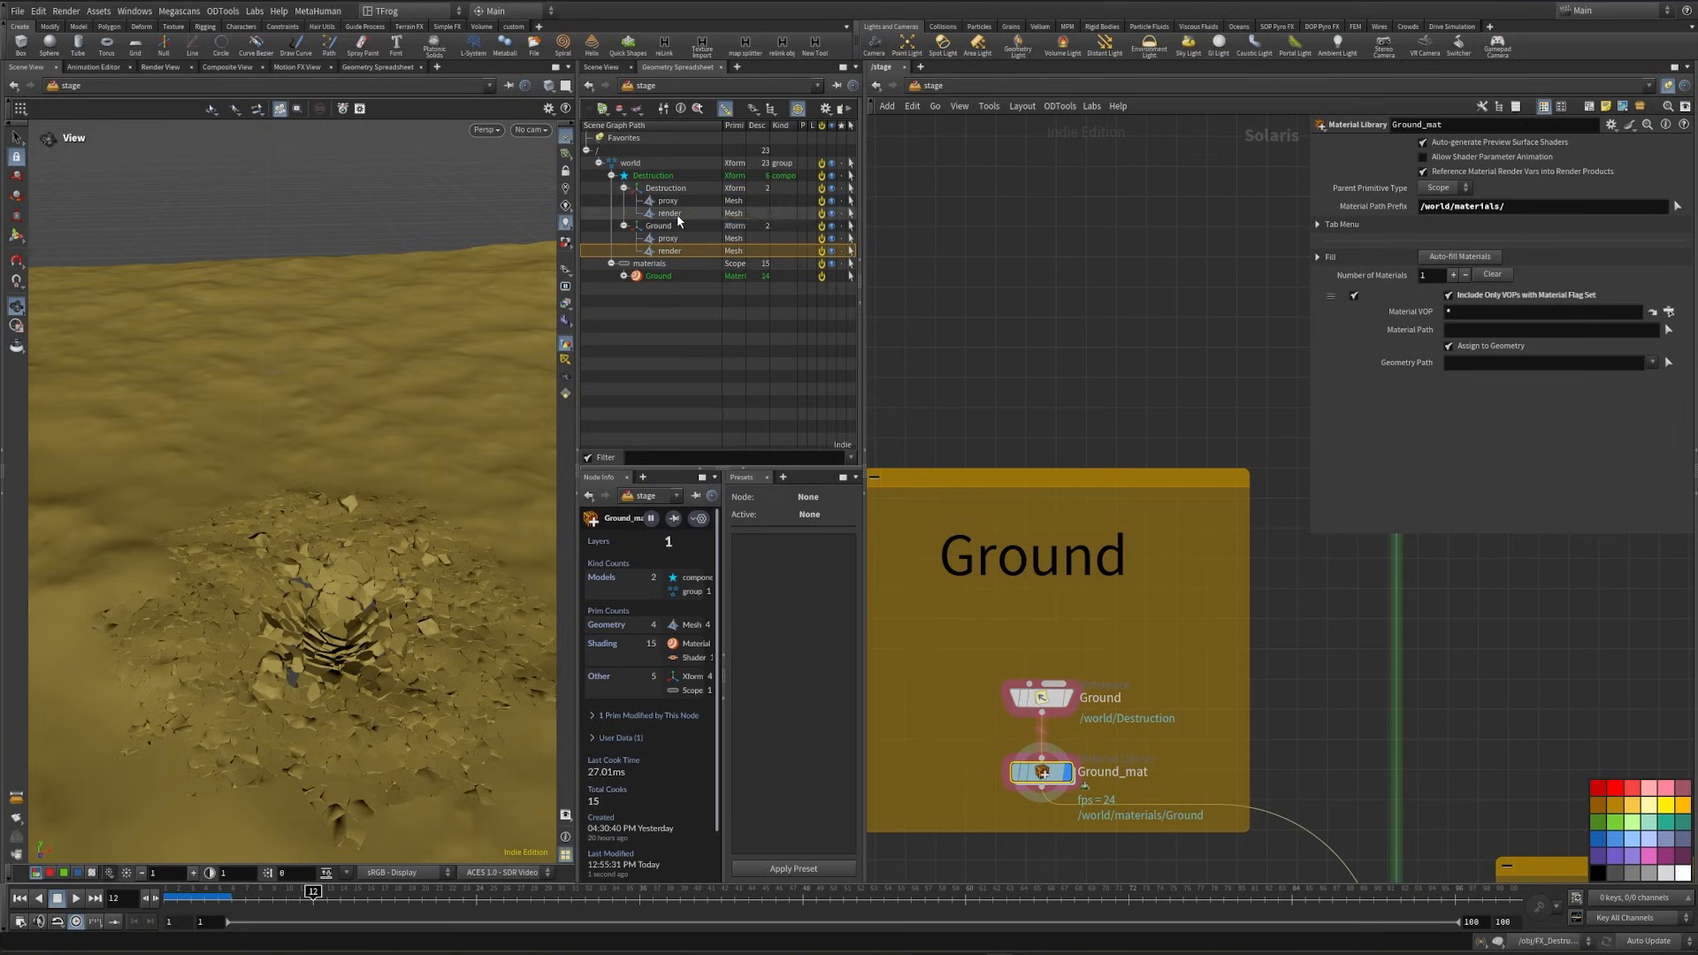
pyautogui.keyDown('ctrl'); pyautogui.click(677, 214); pyautogui.keyUp('ctrl')
pyautogui.moveTo(682, 214); pyautogui.dragTo(1461, 360)
pyautogui.click(664, 279)
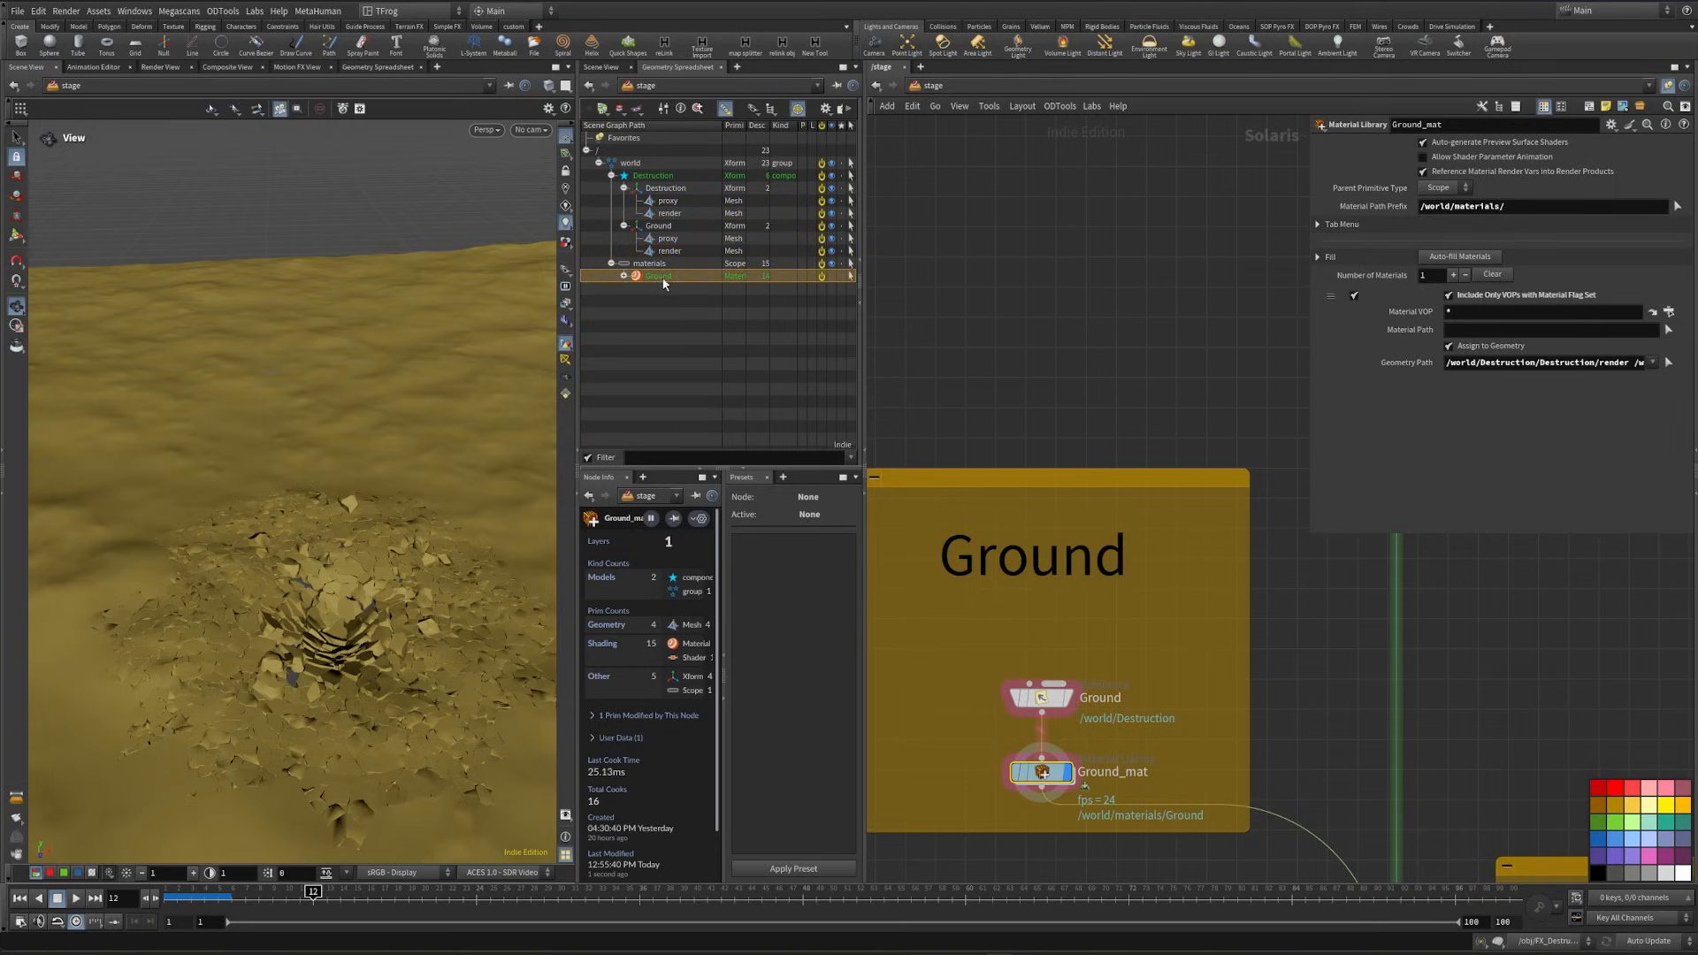
pyautogui.moveTo(1482, 333); pyautogui.dragTo(1482, 331)
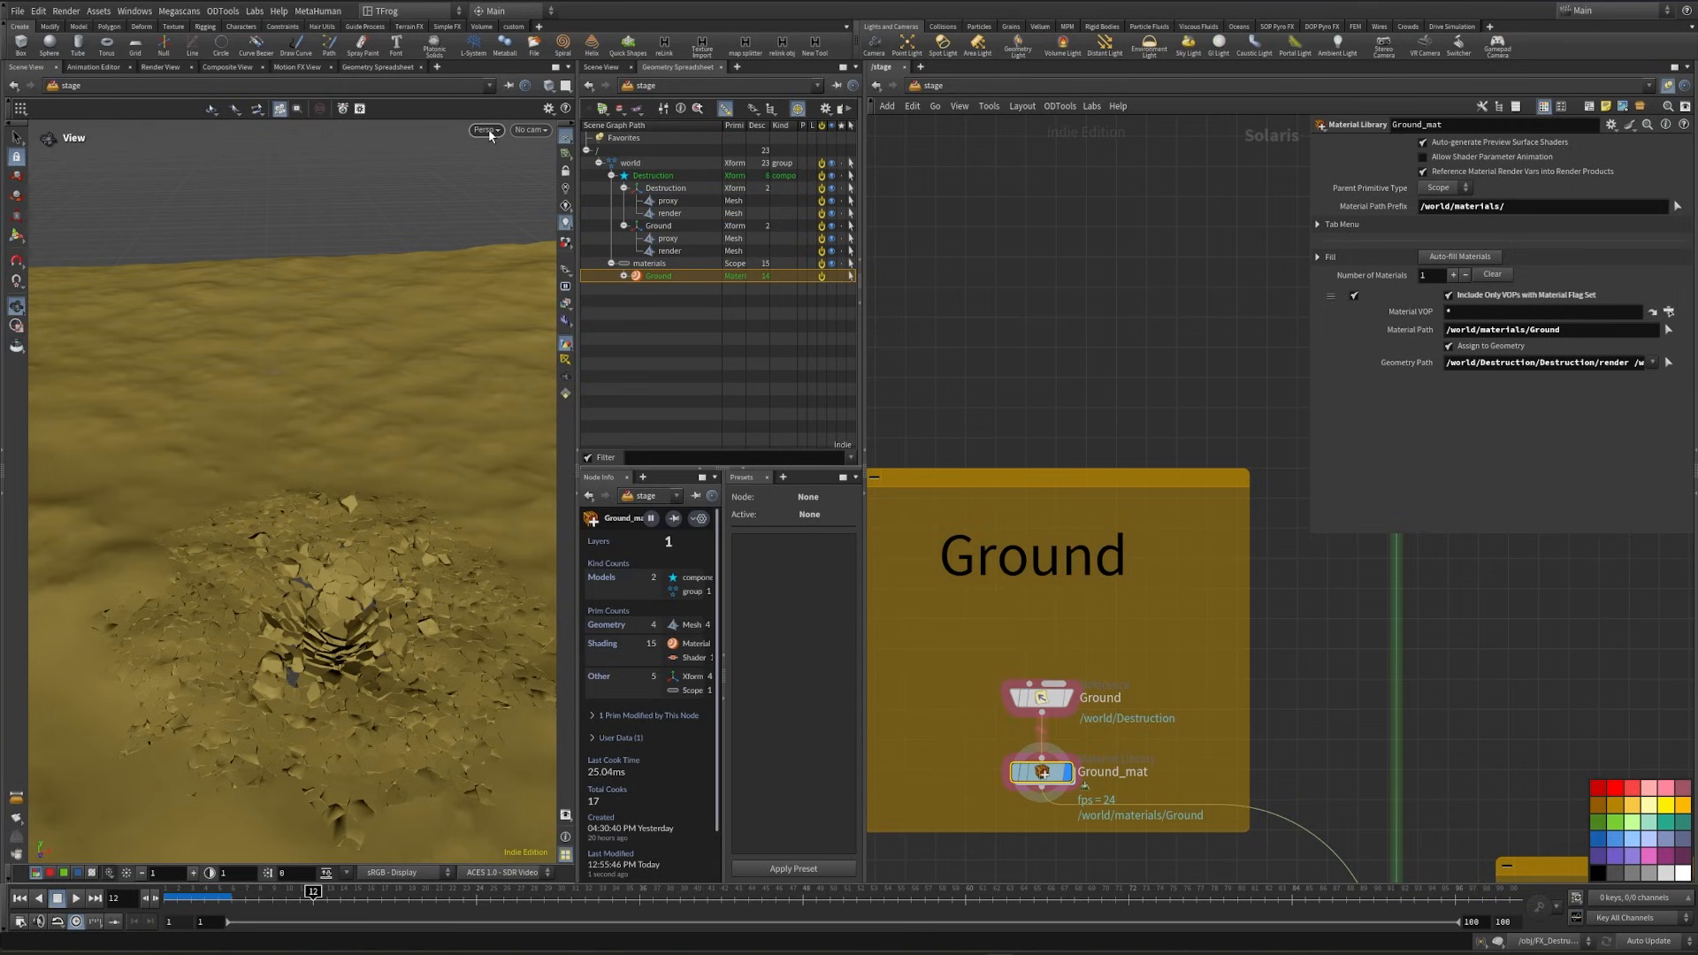
# - Render the viewport with Karma XPU and examine the textured ground around the crater up close
pyautogui.click(488, 131)
pyautogui.click(339, 629)
pyautogui.scroll(3, 339, 630)
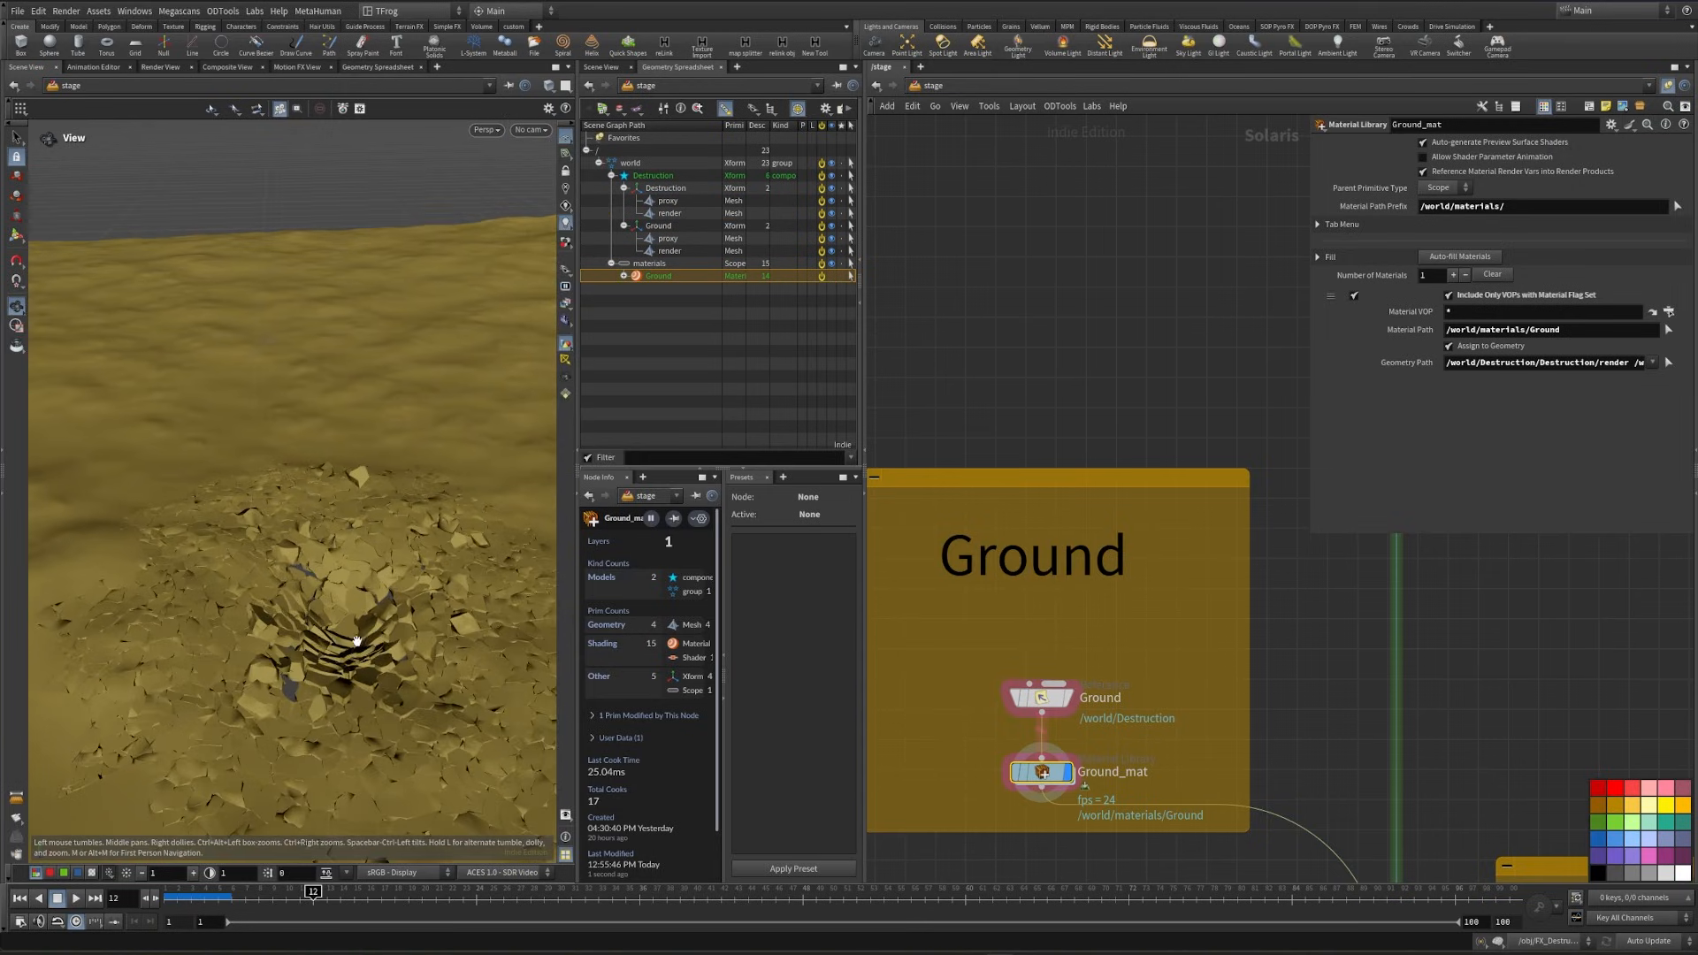
pyautogui.moveTo(338, 629); pyautogui.dragTo(269, 557, button='middle')
pyautogui.moveTo(269, 557); pyautogui.dragTo(306, 490)
pyautogui.scroll(1, 309, 496)
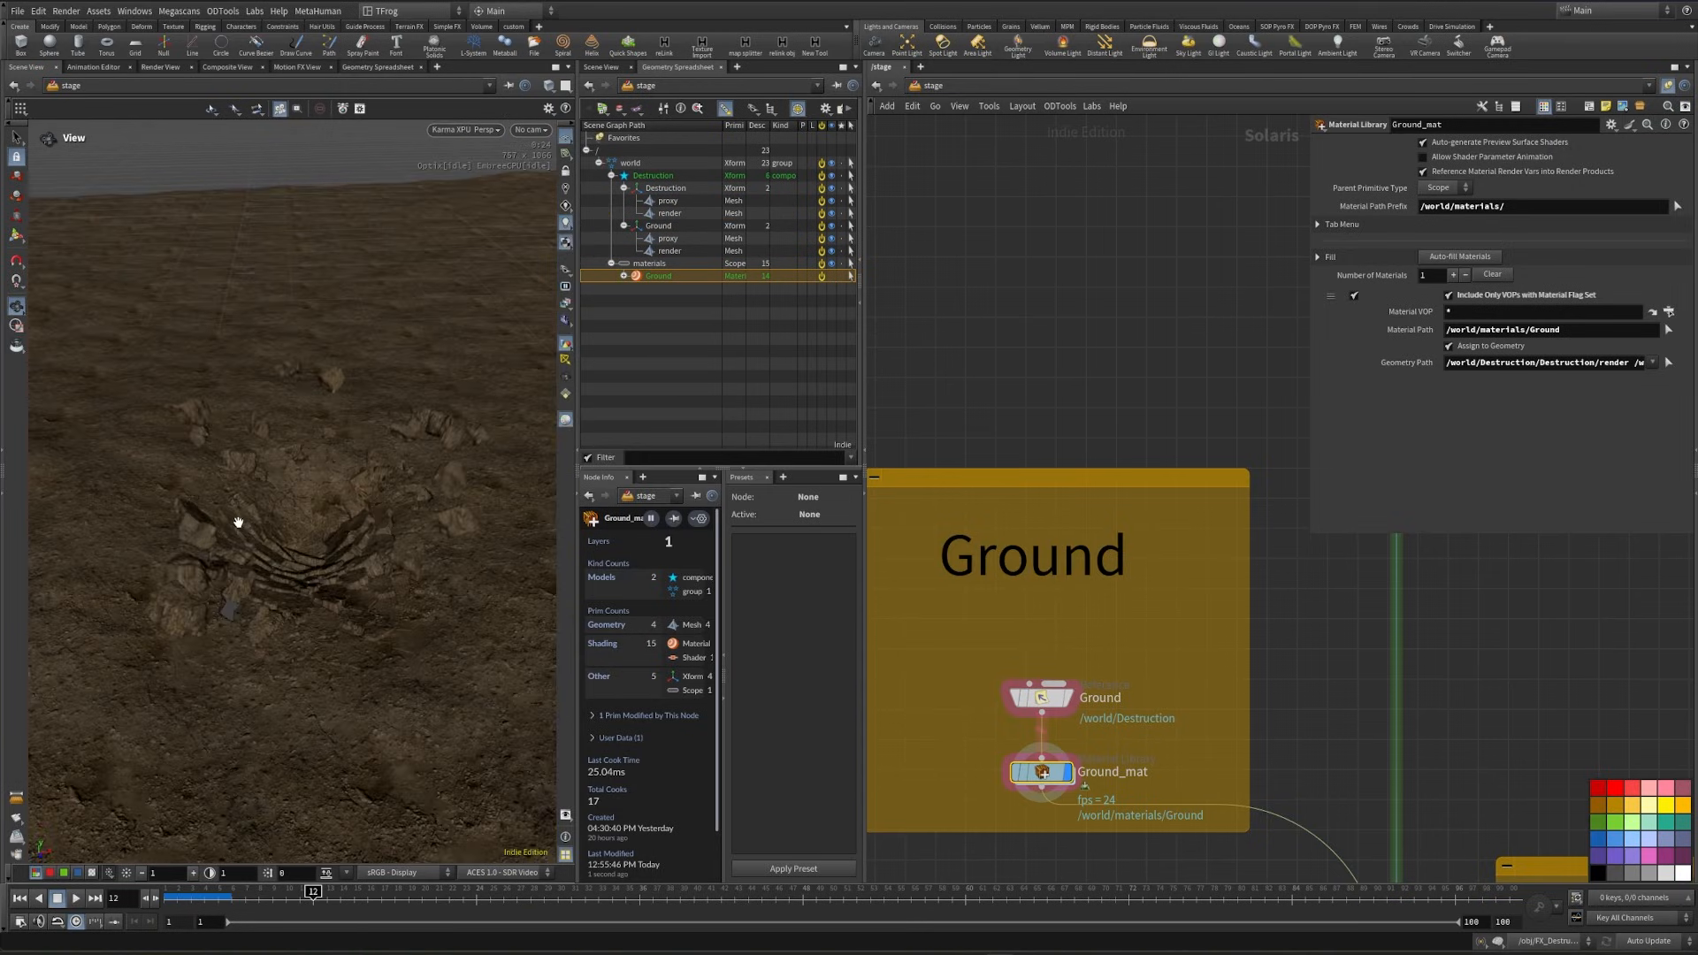
# - Set the viewport renderer back to Houdini VK and display the merge7 node with the full scene
pyautogui.click(475, 130)
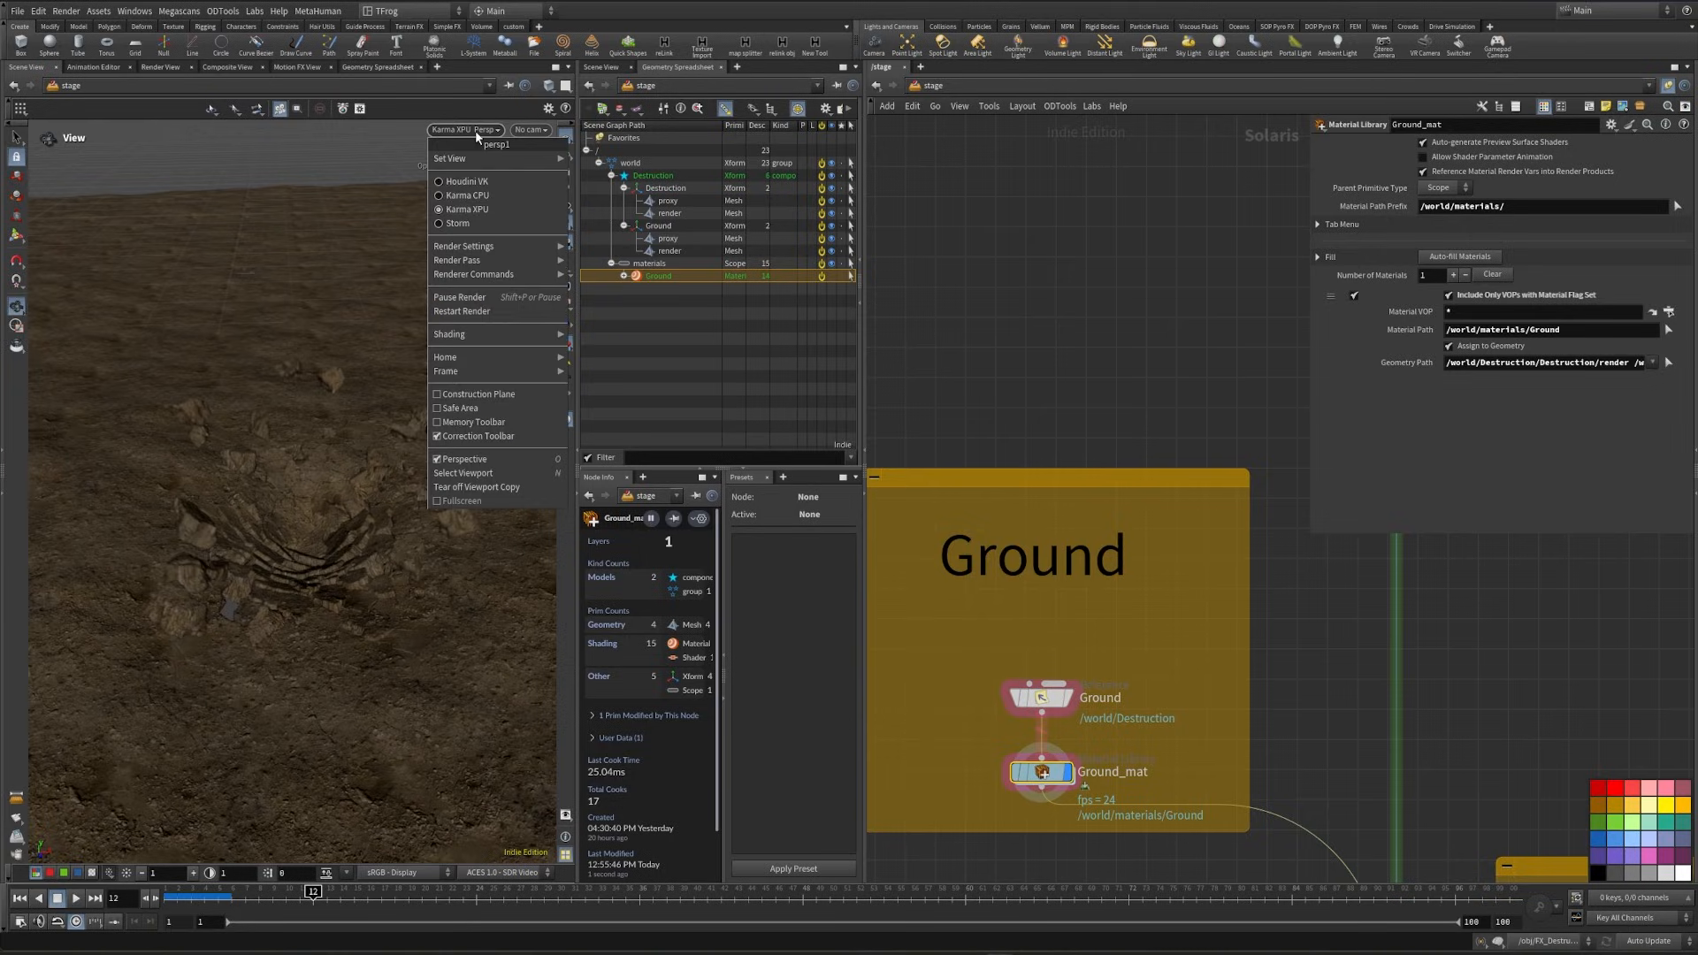
pyautogui.click(488, 181)
pyautogui.scroll(-1, 1259, 658)
pyautogui.moveTo(1173, 874); pyautogui.dragTo(1068, 602, button='middle')
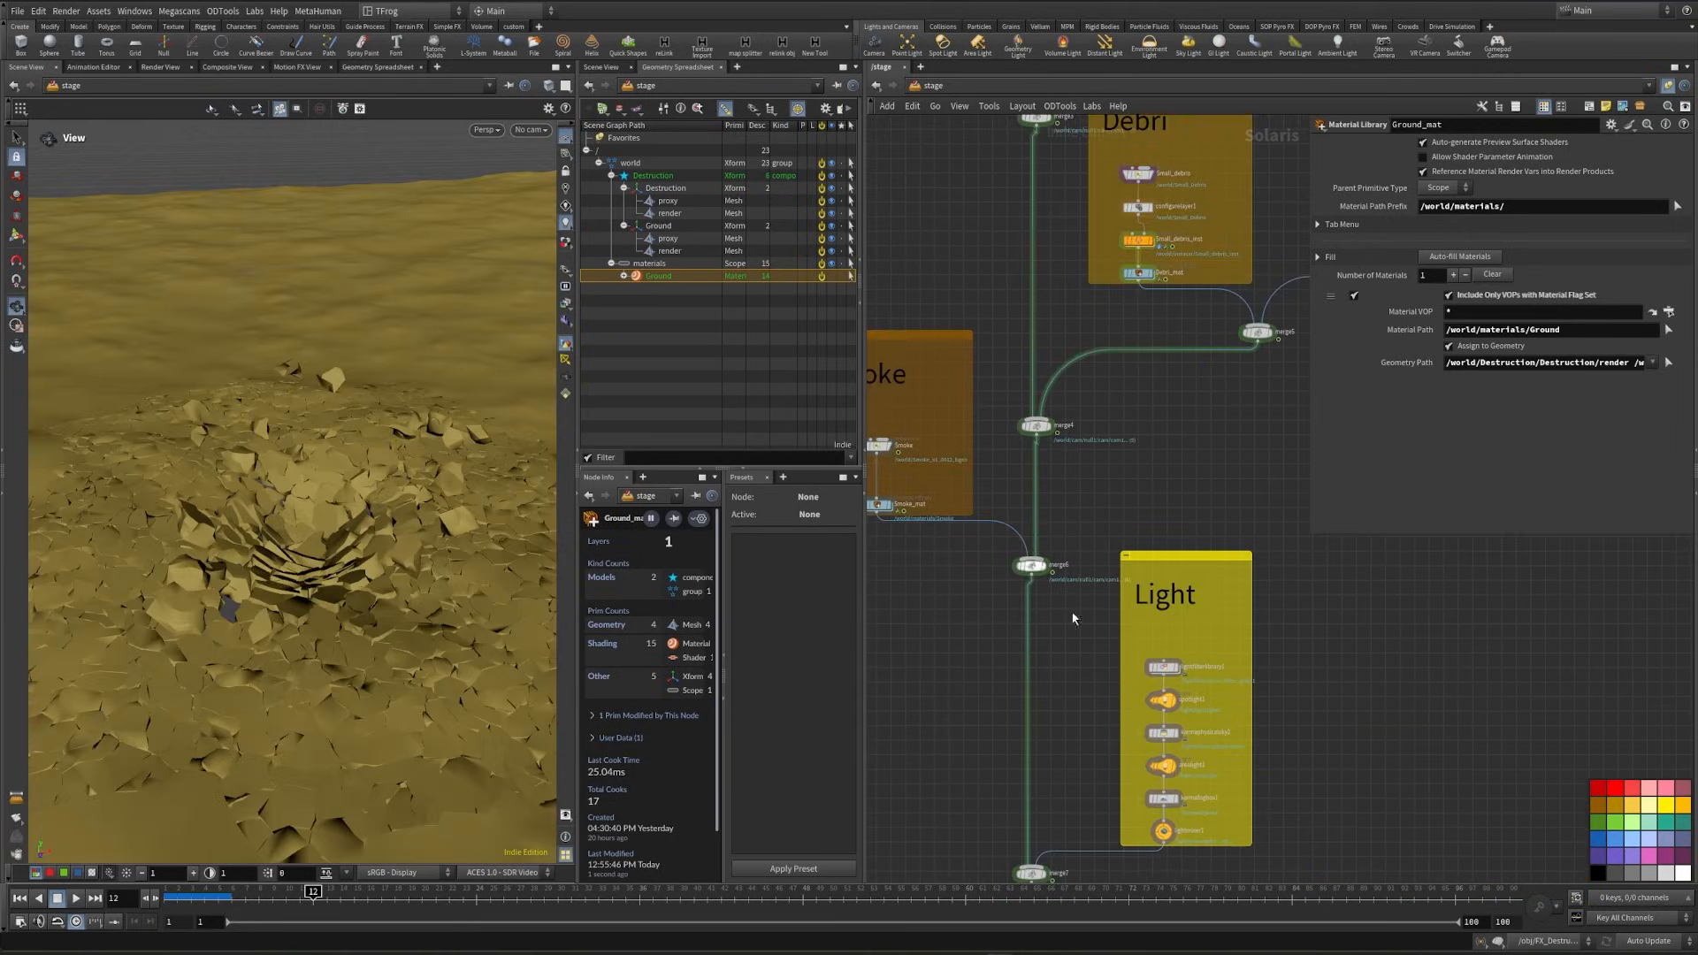
pyautogui.moveTo(1012, 840); pyautogui.dragTo(1031, 651, button='middle')
pyautogui.scroll(5, 1051, 686)
pyautogui.click(1081, 677)
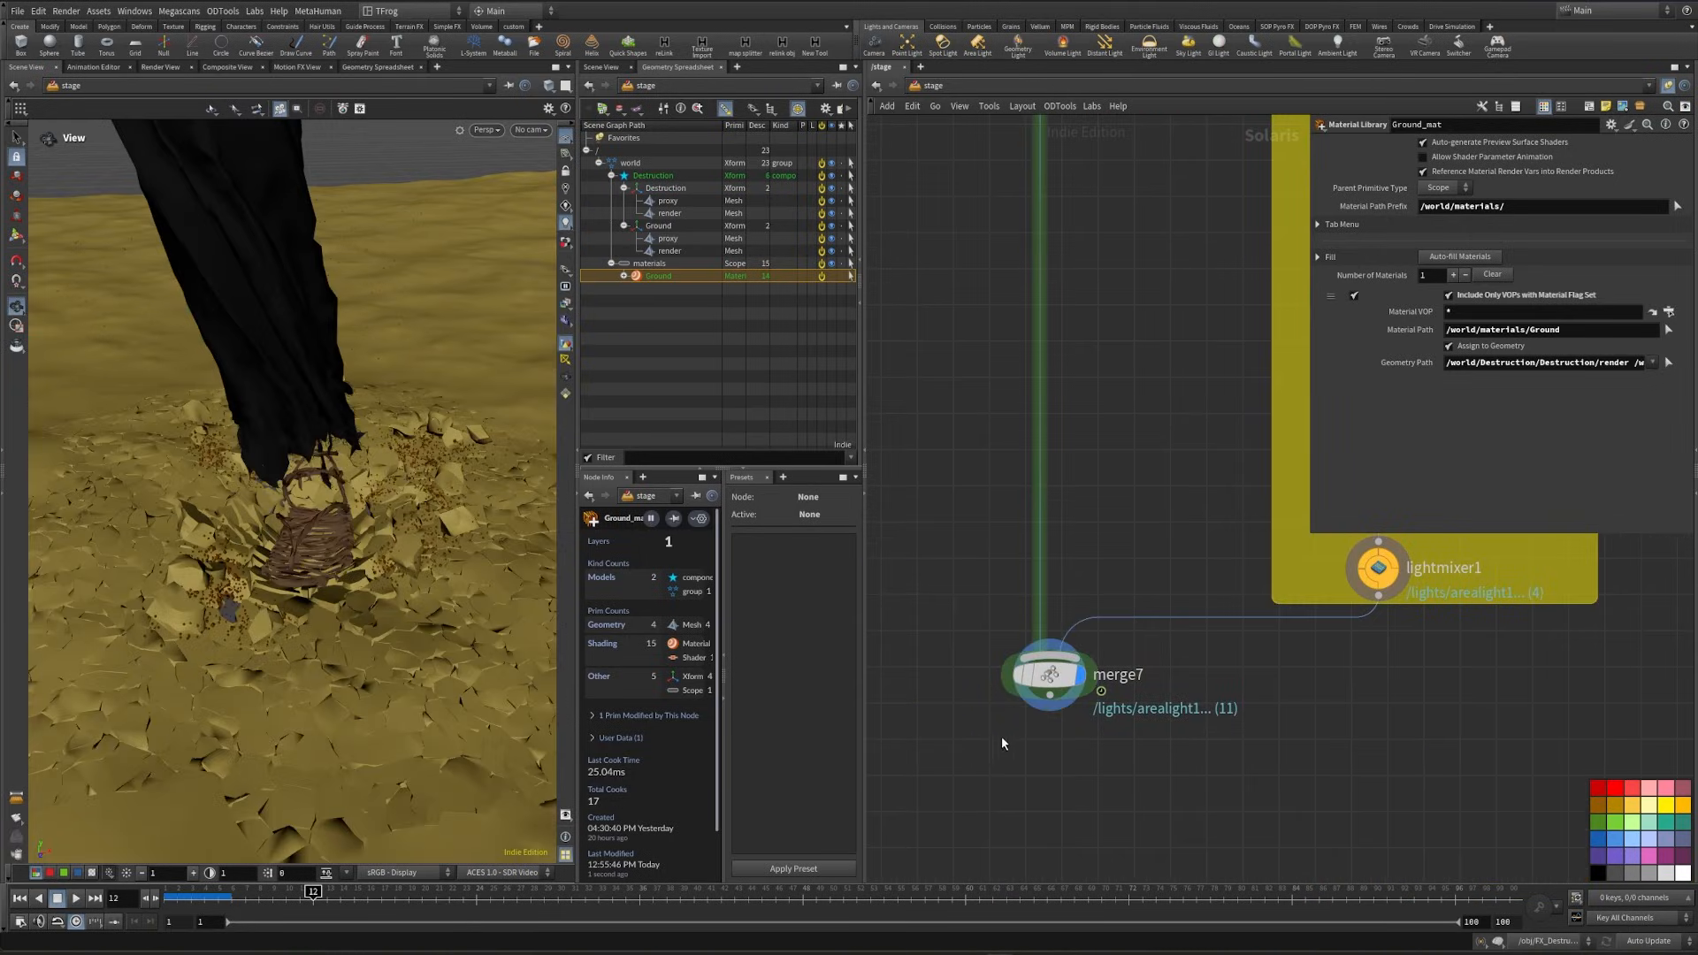
# - Look through the scene camera and render the merged scene with Karma XPU
pyautogui.click(532, 130)
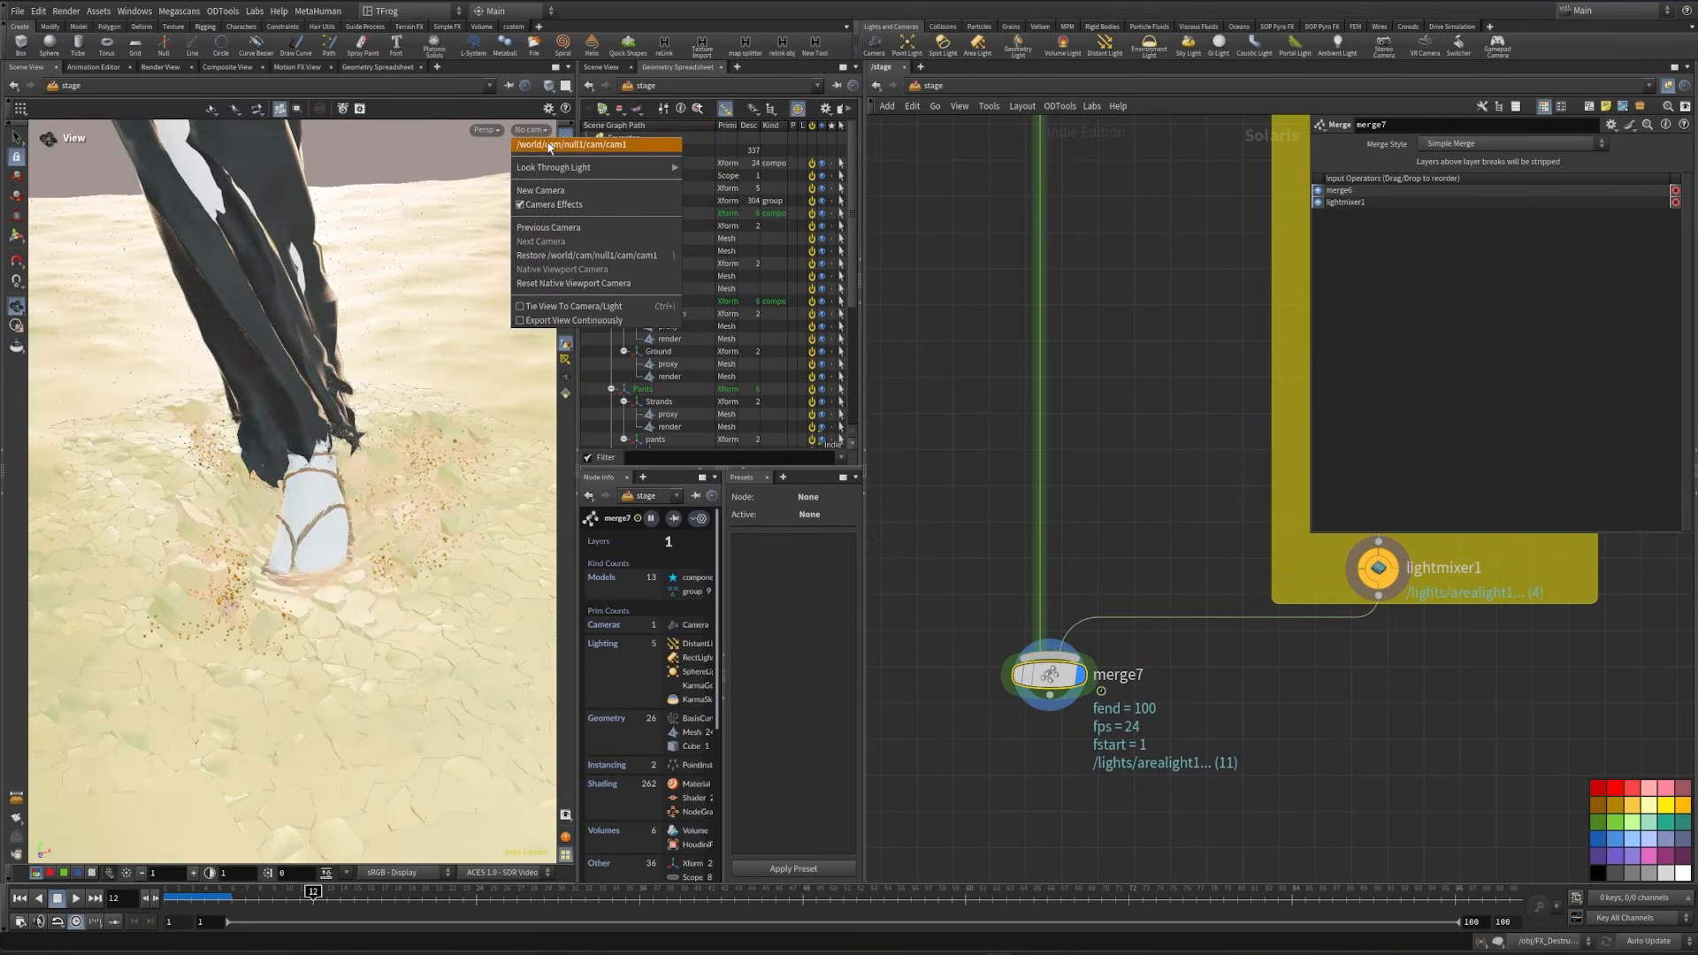
pyautogui.click(548, 144)
pyautogui.click(417, 131)
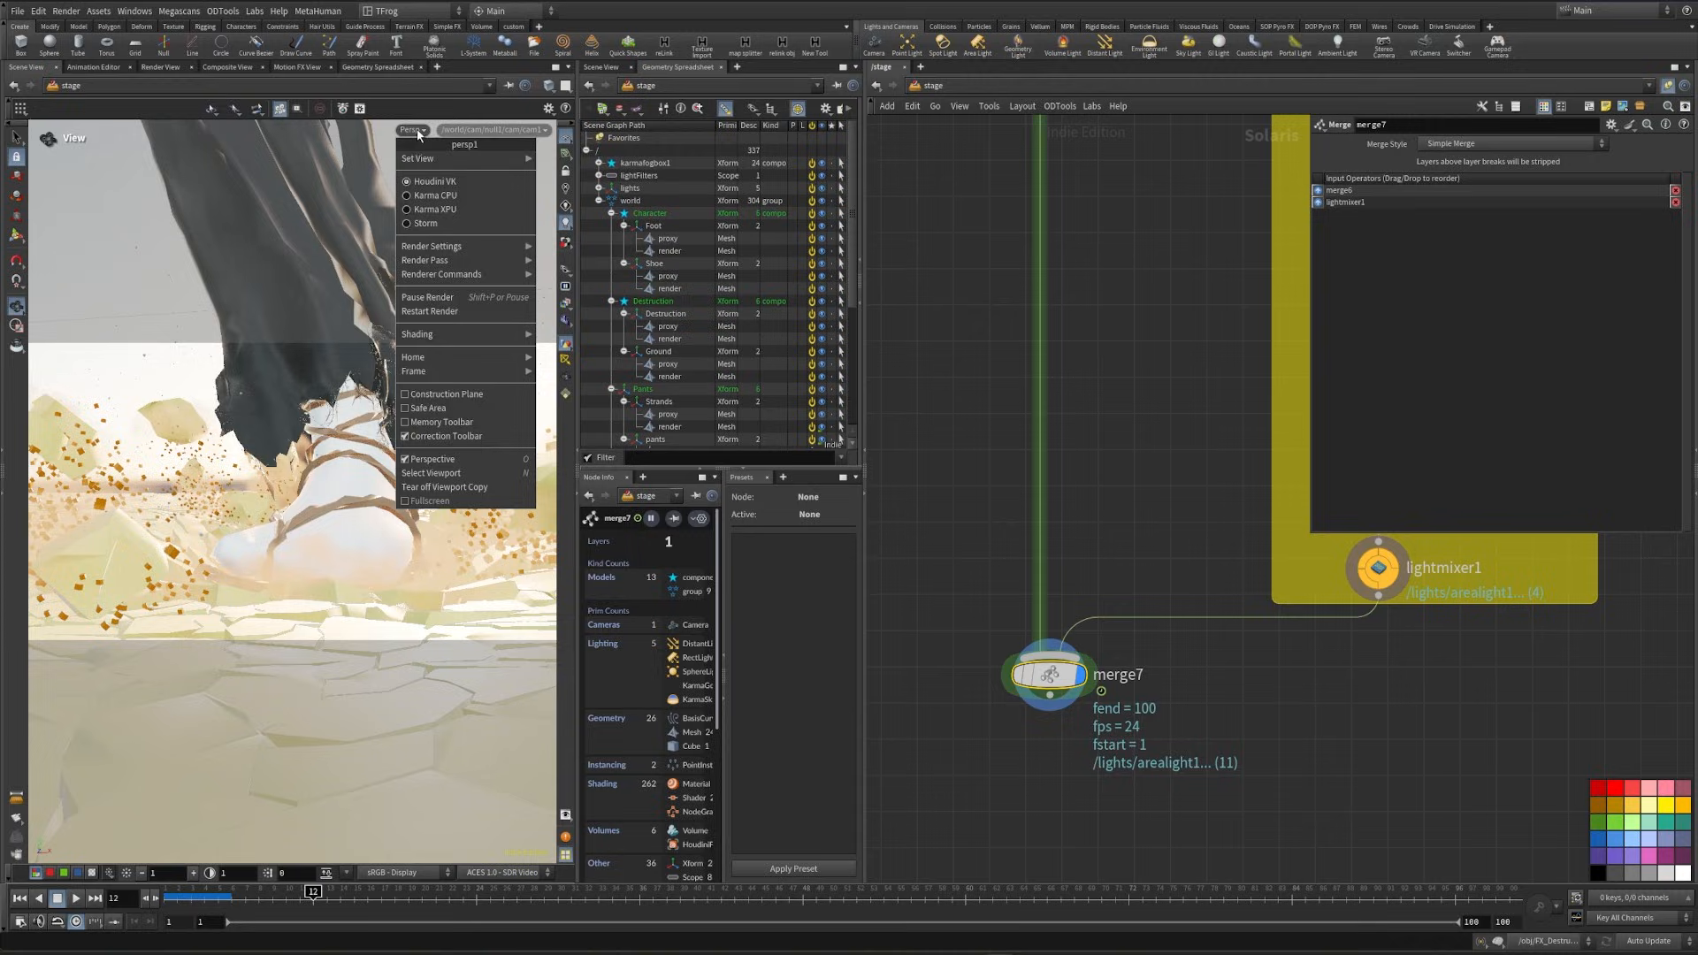
pyautogui.click(443, 212)
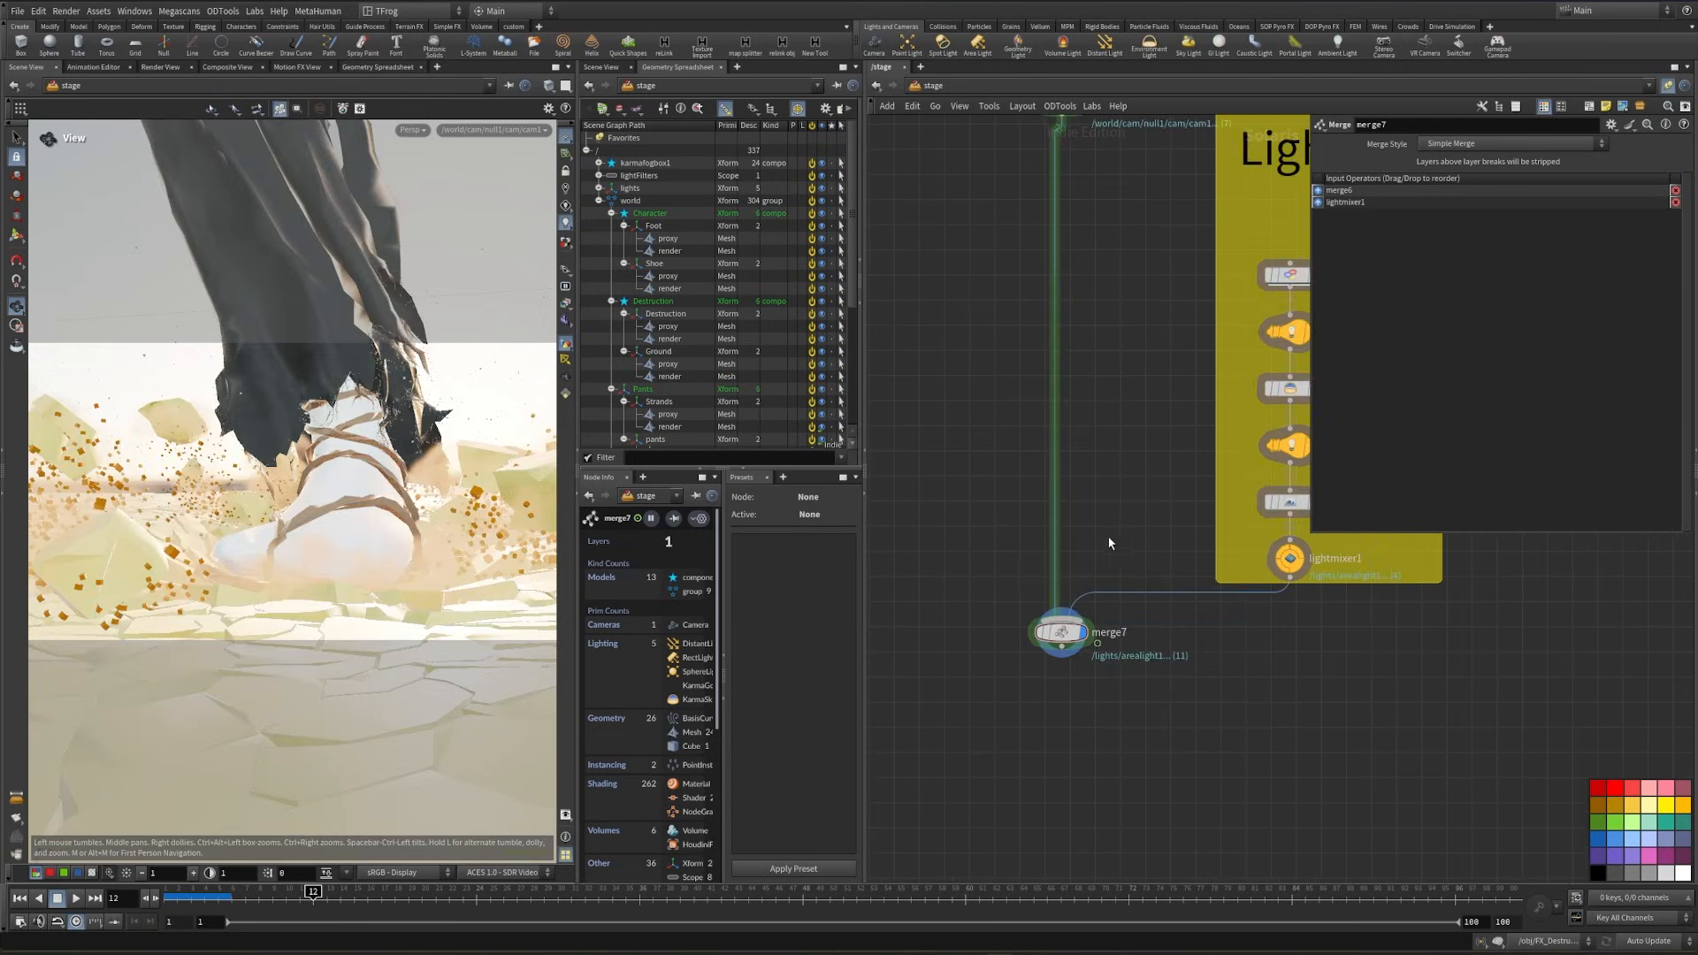
# - Examine the camera render of the foot stomp alongside the light and smoke sections of the network
pyautogui.moveTo(1118, 553); pyautogui.dragTo(944, 605, button='middle')
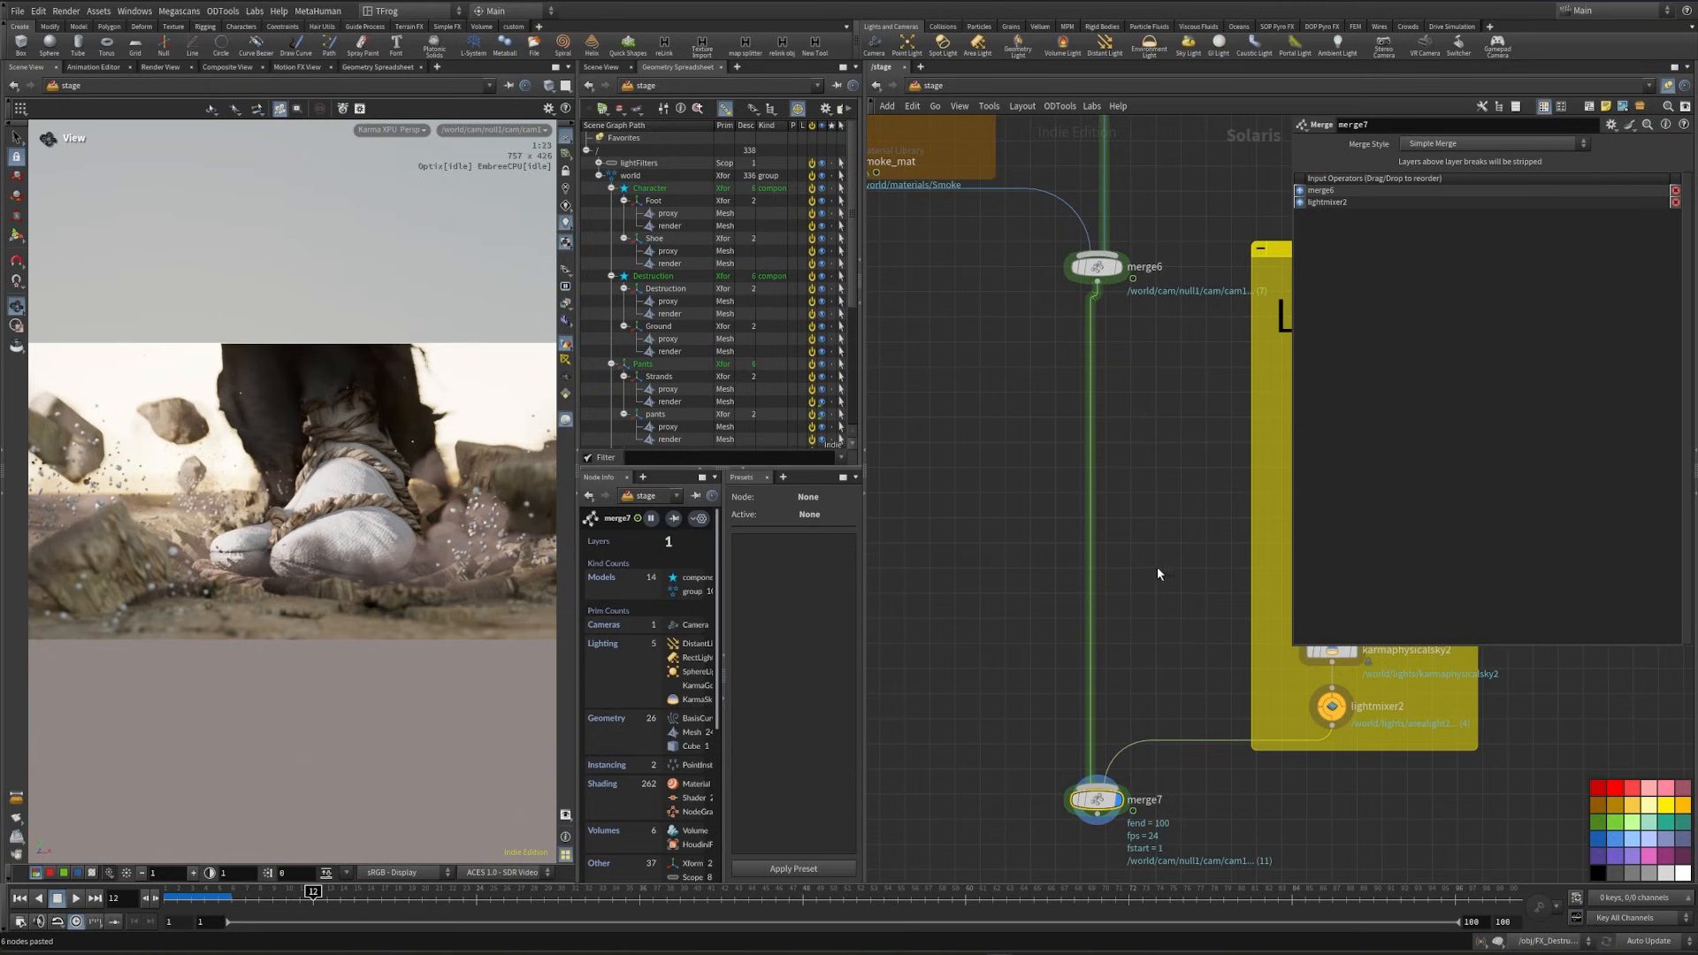
pyautogui.moveTo(1157, 547); pyautogui.dragTo(1007, 645, button='middle')
pyautogui.moveTo(1224, 779); pyautogui.dragTo(1232, 728, button='middle')
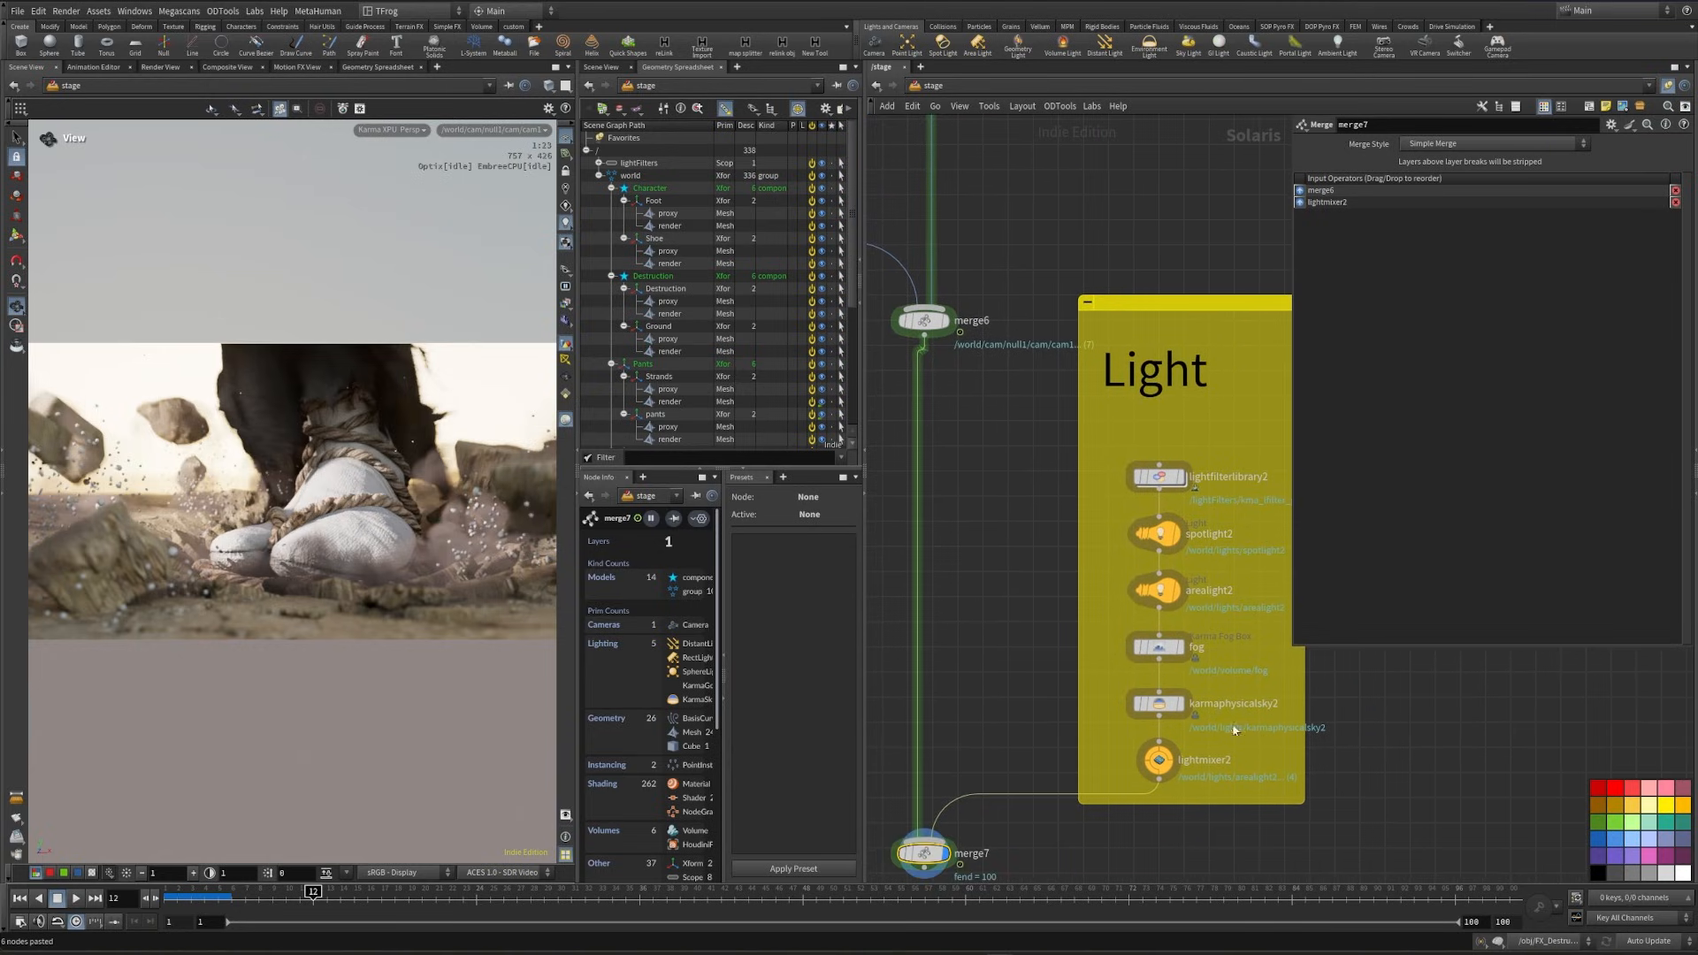
pyautogui.moveTo(1069, 548); pyautogui.dragTo(1316, 642, button='middle')
pyautogui.moveTo(969, 535); pyautogui.dragTo(1019, 589, button='middle')
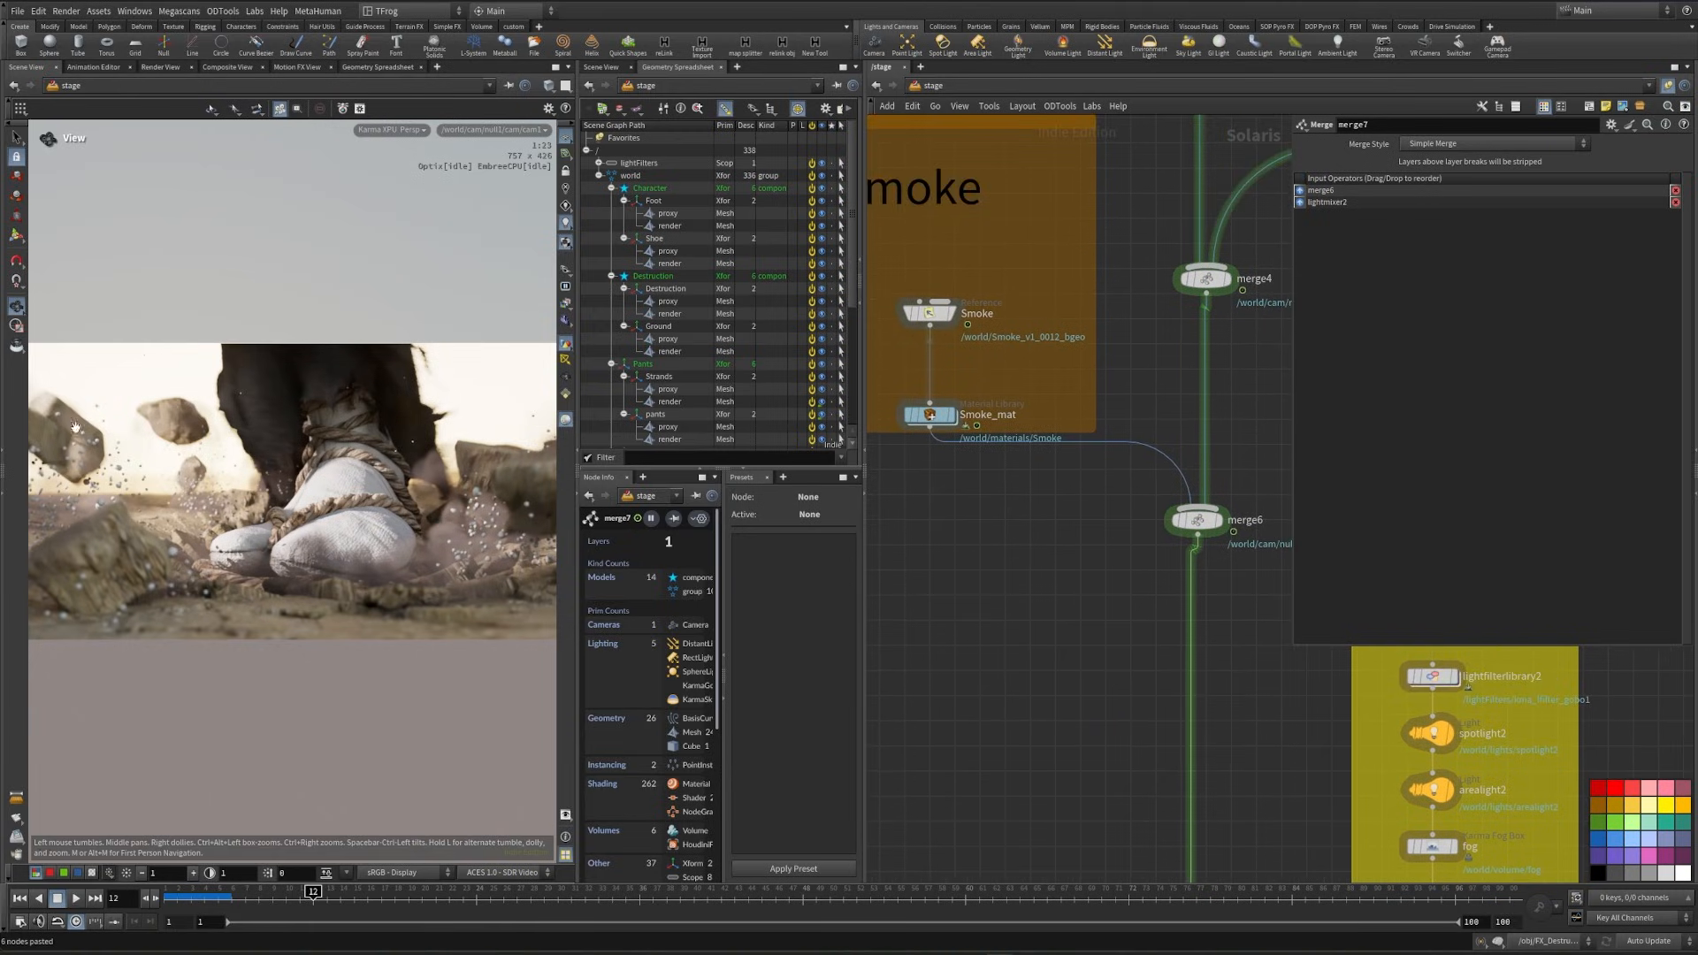
pyautogui.scroll(-2, 1025, 619)
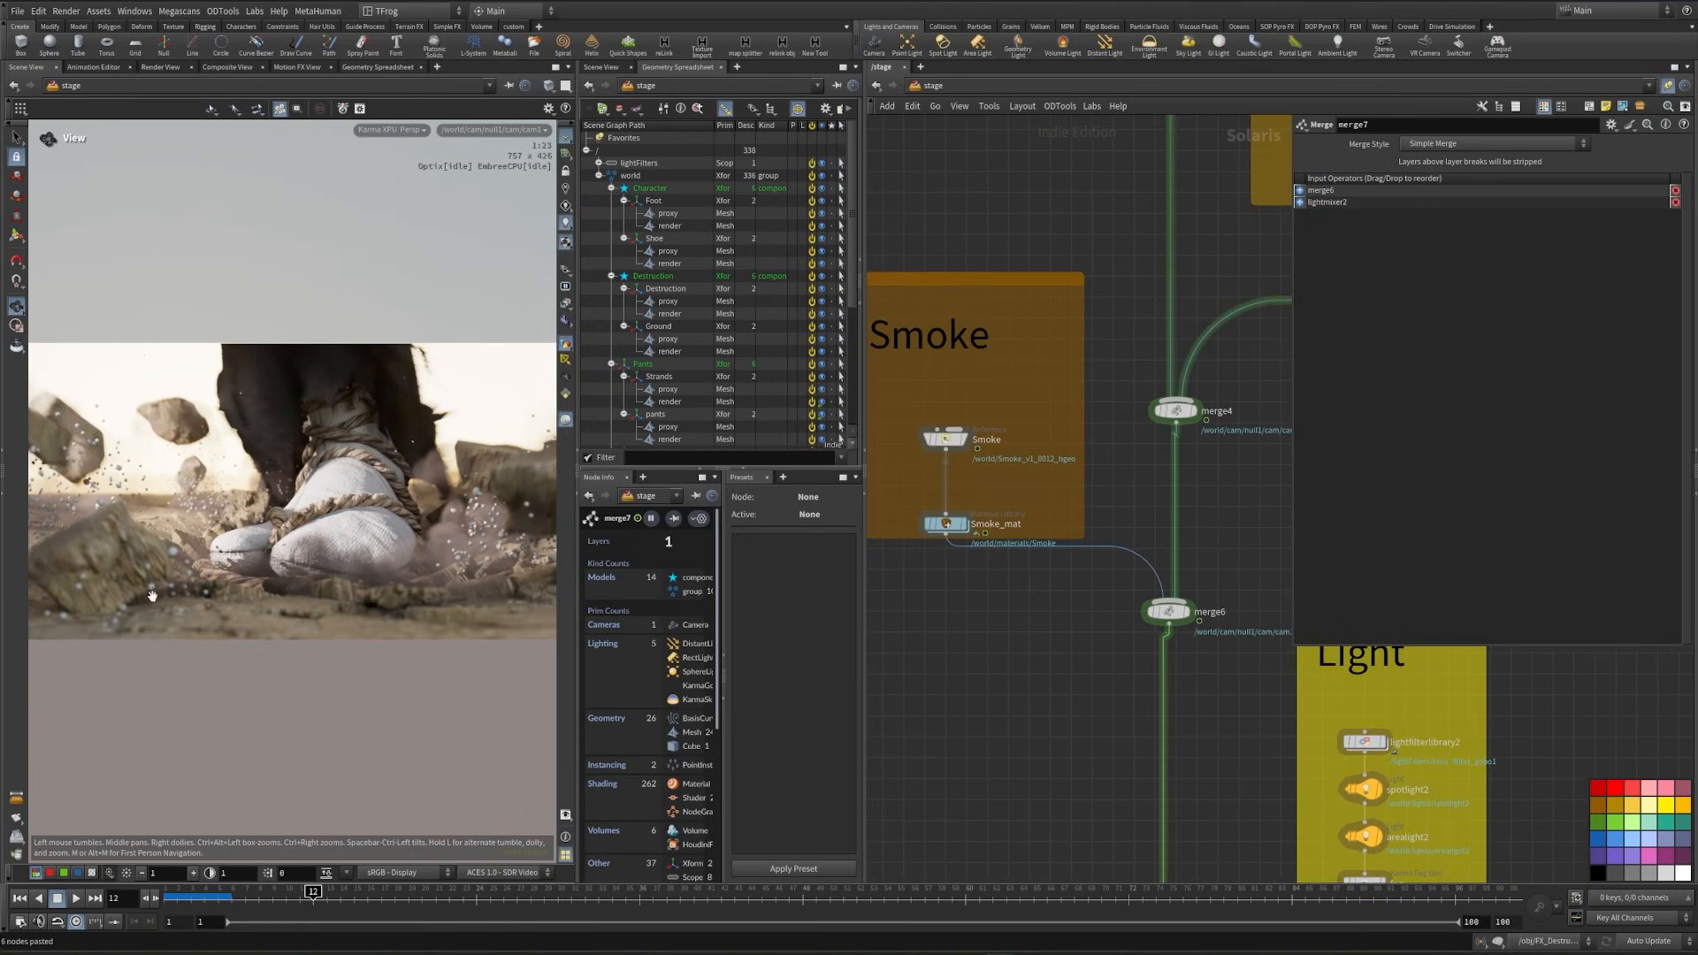
pyautogui.scroll(-3, 1045, 586)
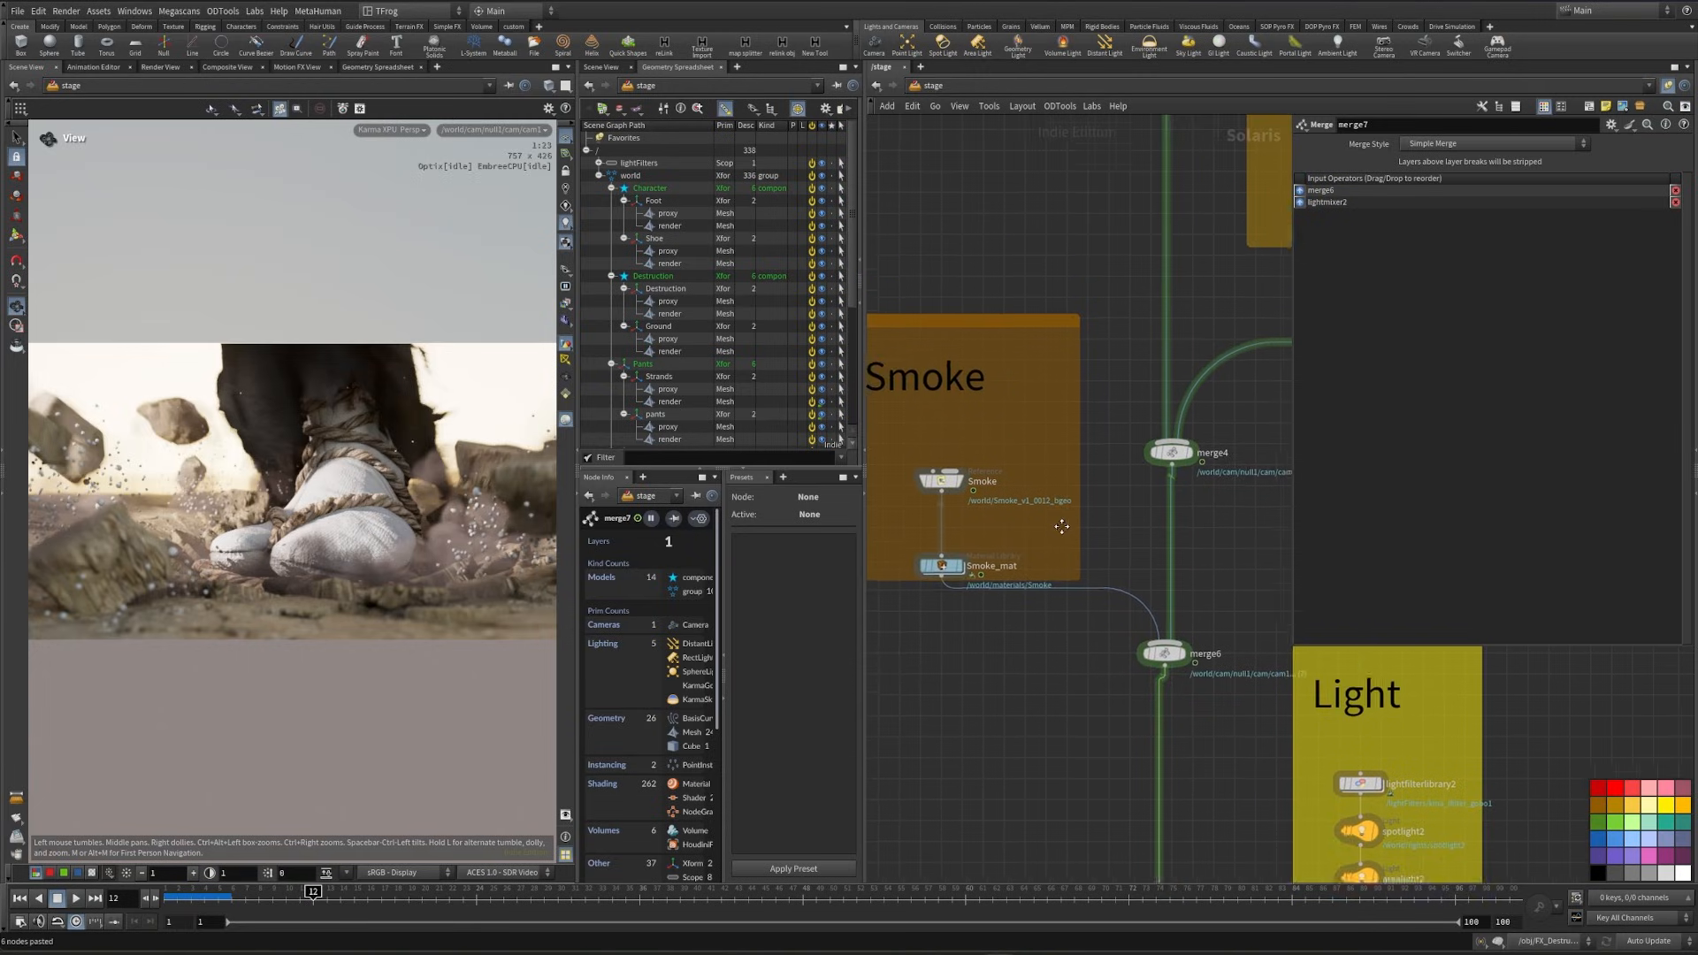
pyautogui.moveTo(990, 458); pyautogui.dragTo(1044, 540, button='middle')
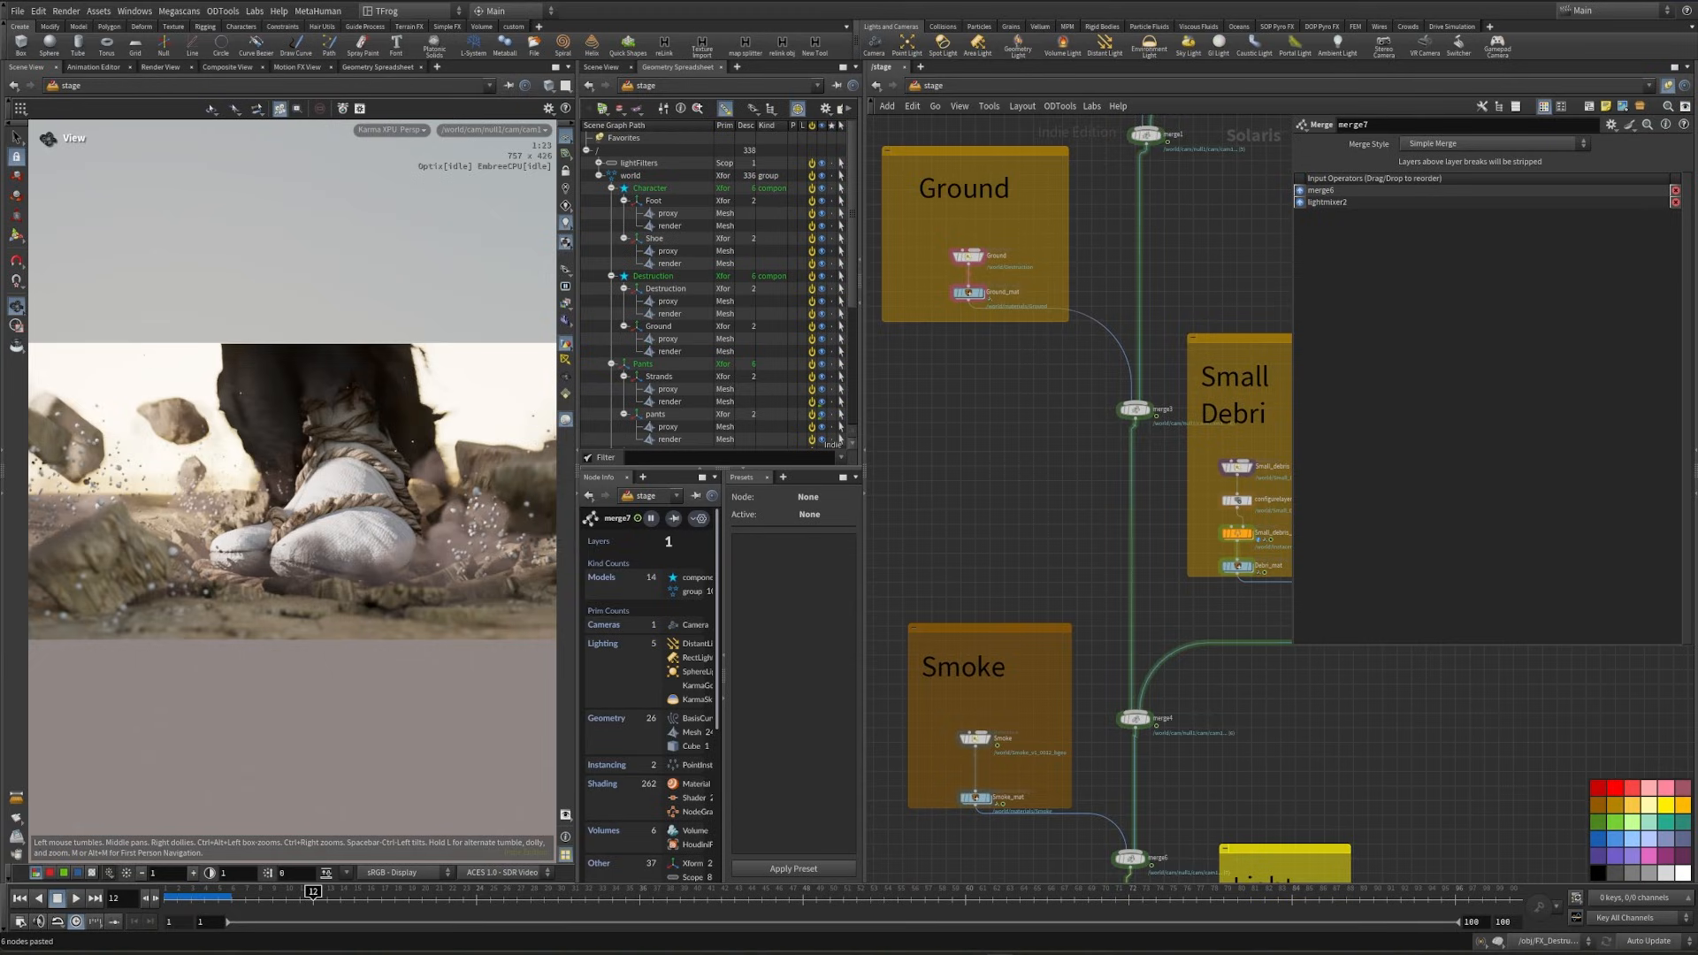
# - Open the Smoke material in Smoke_mat, examine its Karma Pyro Shader settings and return to the stage network
pyautogui.moveTo(992, 778); pyautogui.dragTo(990, 625, button='middle')
pyautogui.scroll(3, 990, 624)
pyautogui.doubleClick(1008, 589)
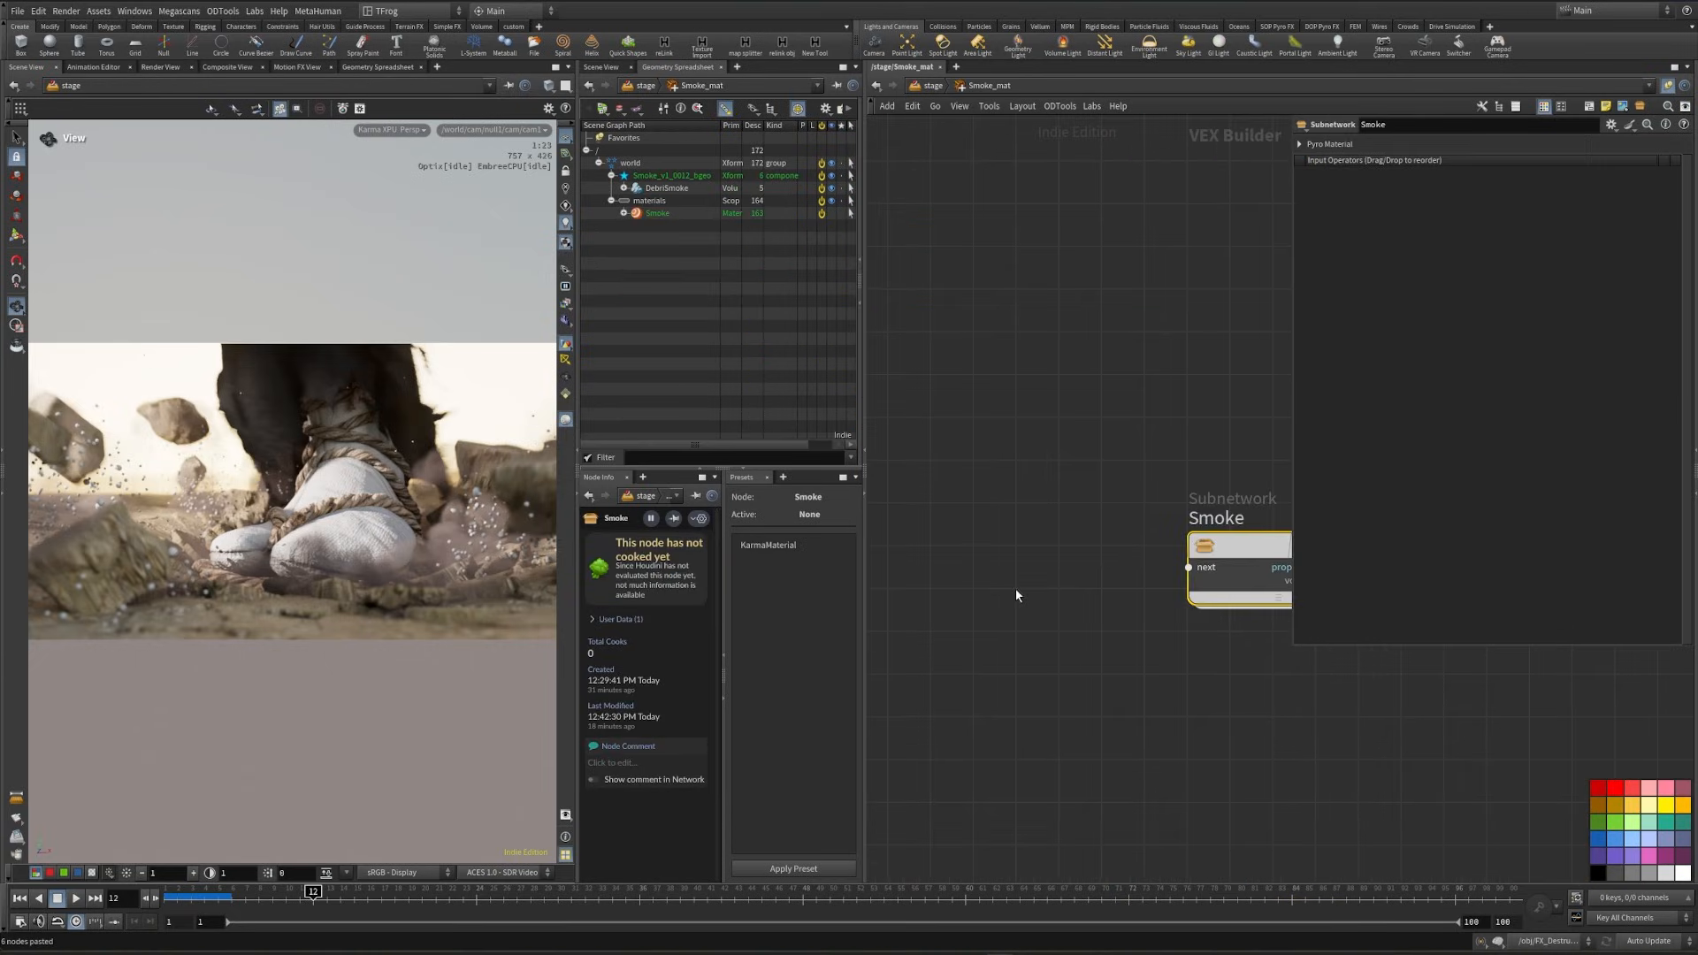
pyautogui.doubleClick(1238, 548)
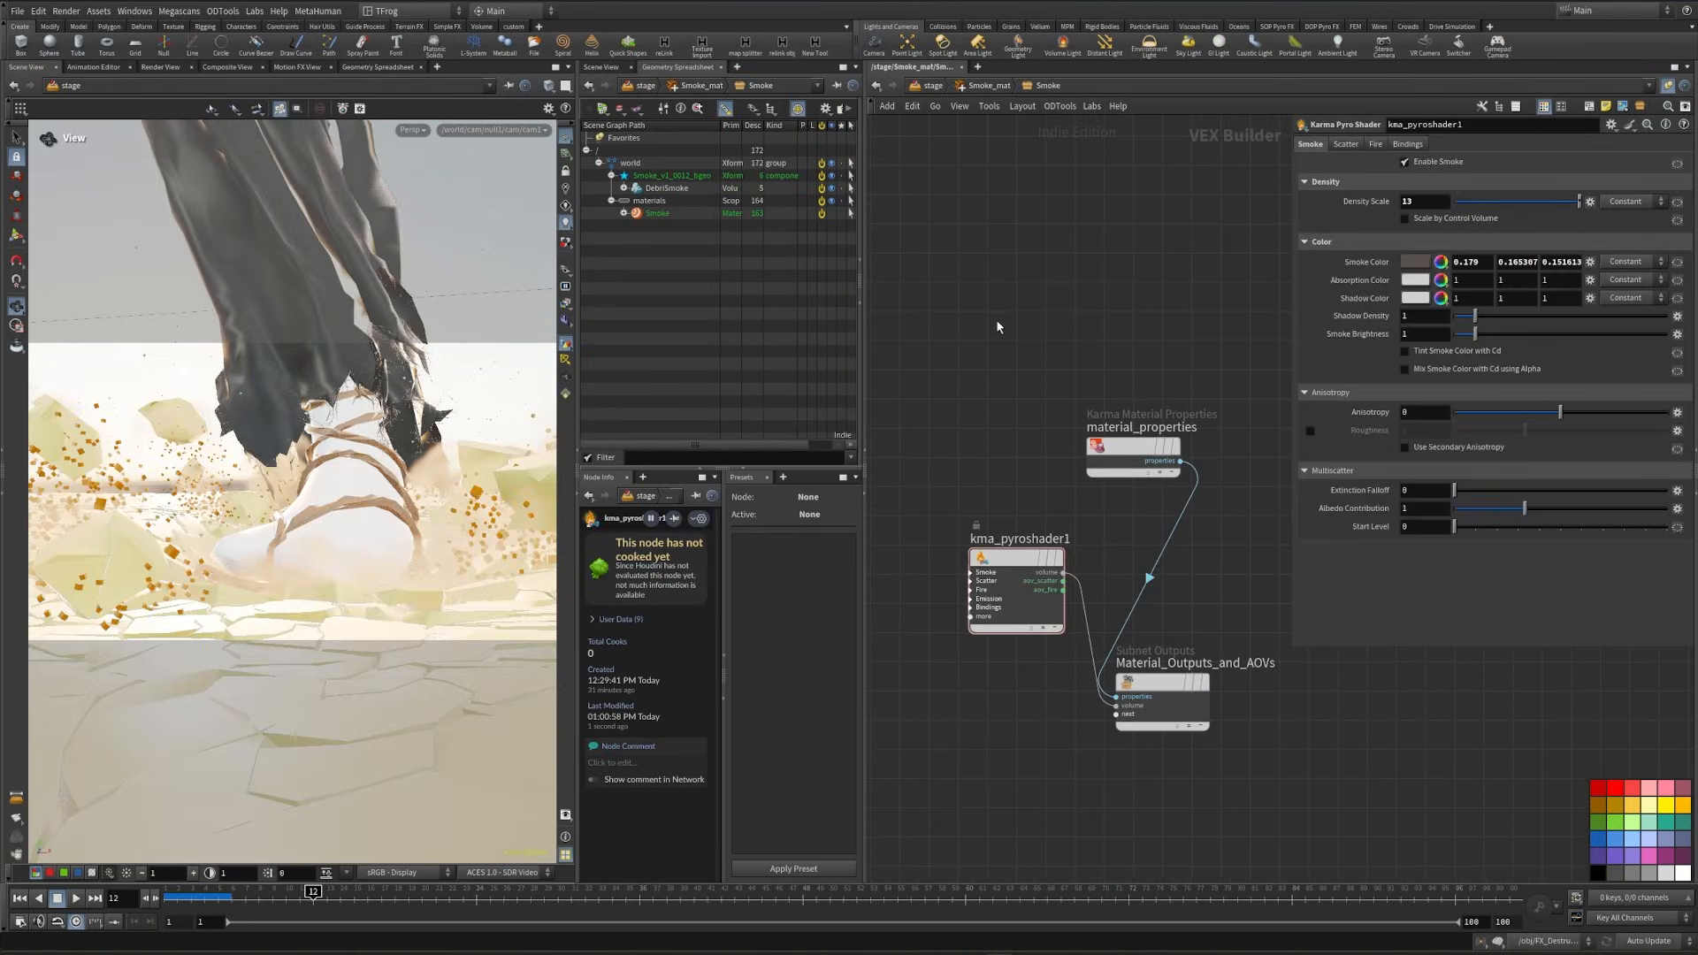
pyautogui.moveTo(998, 327); pyautogui.dragTo(1044, 334, button='middle')
pyautogui.click(983, 86)
pyautogui.click(929, 85)
pyautogui.scroll(-3, 1105, 528)
pyautogui.moveTo(1117, 515); pyautogui.dragTo(1119, 568, button='middle')
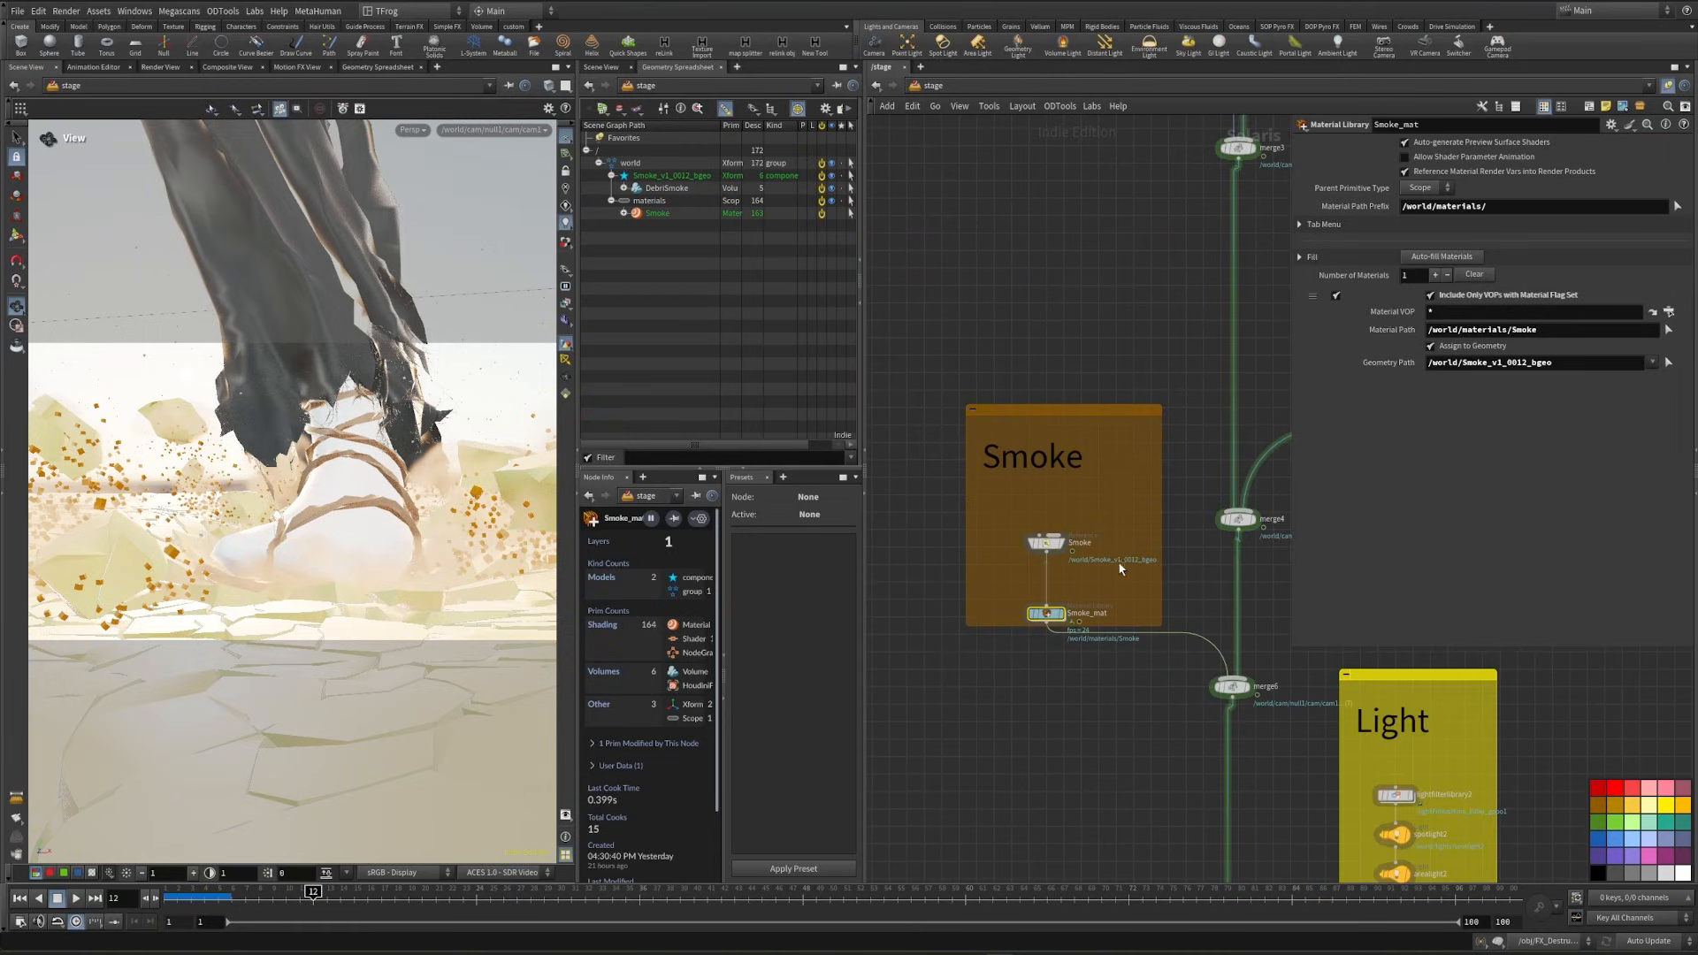
# - Copy the Ground material from the Ground_mat library
pyautogui.scroll(-2, 1118, 569)
pyautogui.moveTo(1105, 409); pyautogui.dragTo(970, 560, button='middle')
pyautogui.moveTo(997, 499); pyautogui.dragTo(1046, 602, button='middle')
pyautogui.scroll(3, 992, 481)
pyautogui.doubleClick(962, 399)
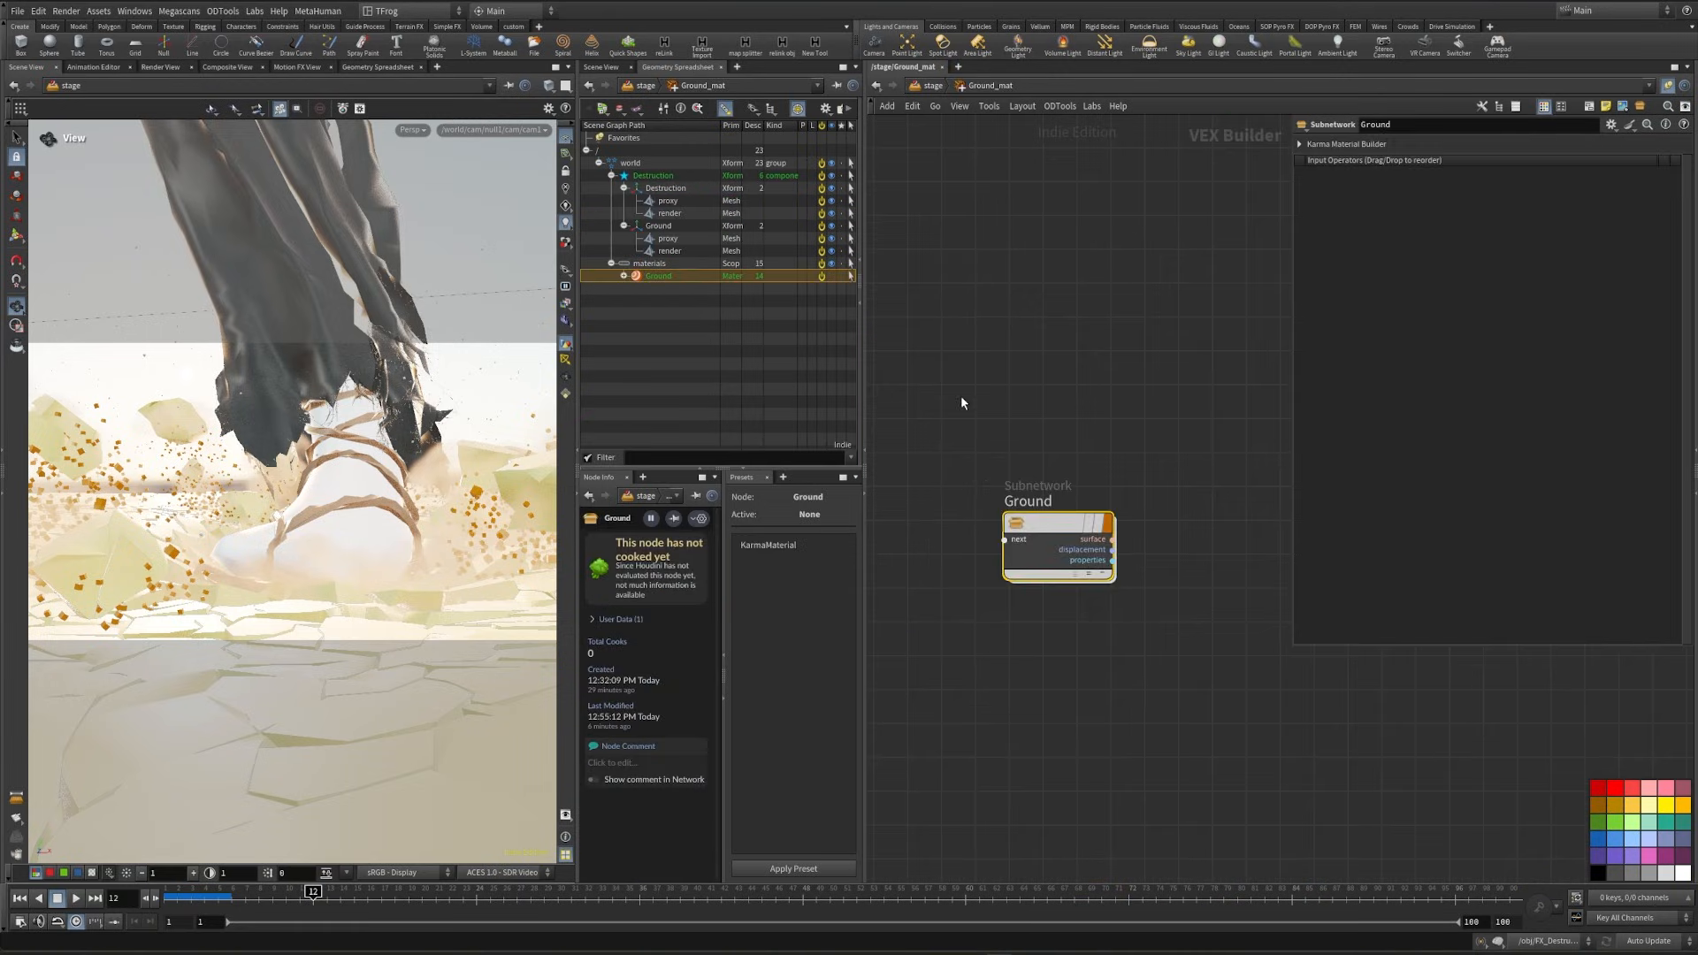
pyautogui.hotkey('ctrl', 'c')
pyautogui.press('u')
# - Paste the copied material into the Debri_mat library and rename it Debri
pyautogui.moveTo(1229, 787); pyautogui.dragTo(955, 705, button='middle')
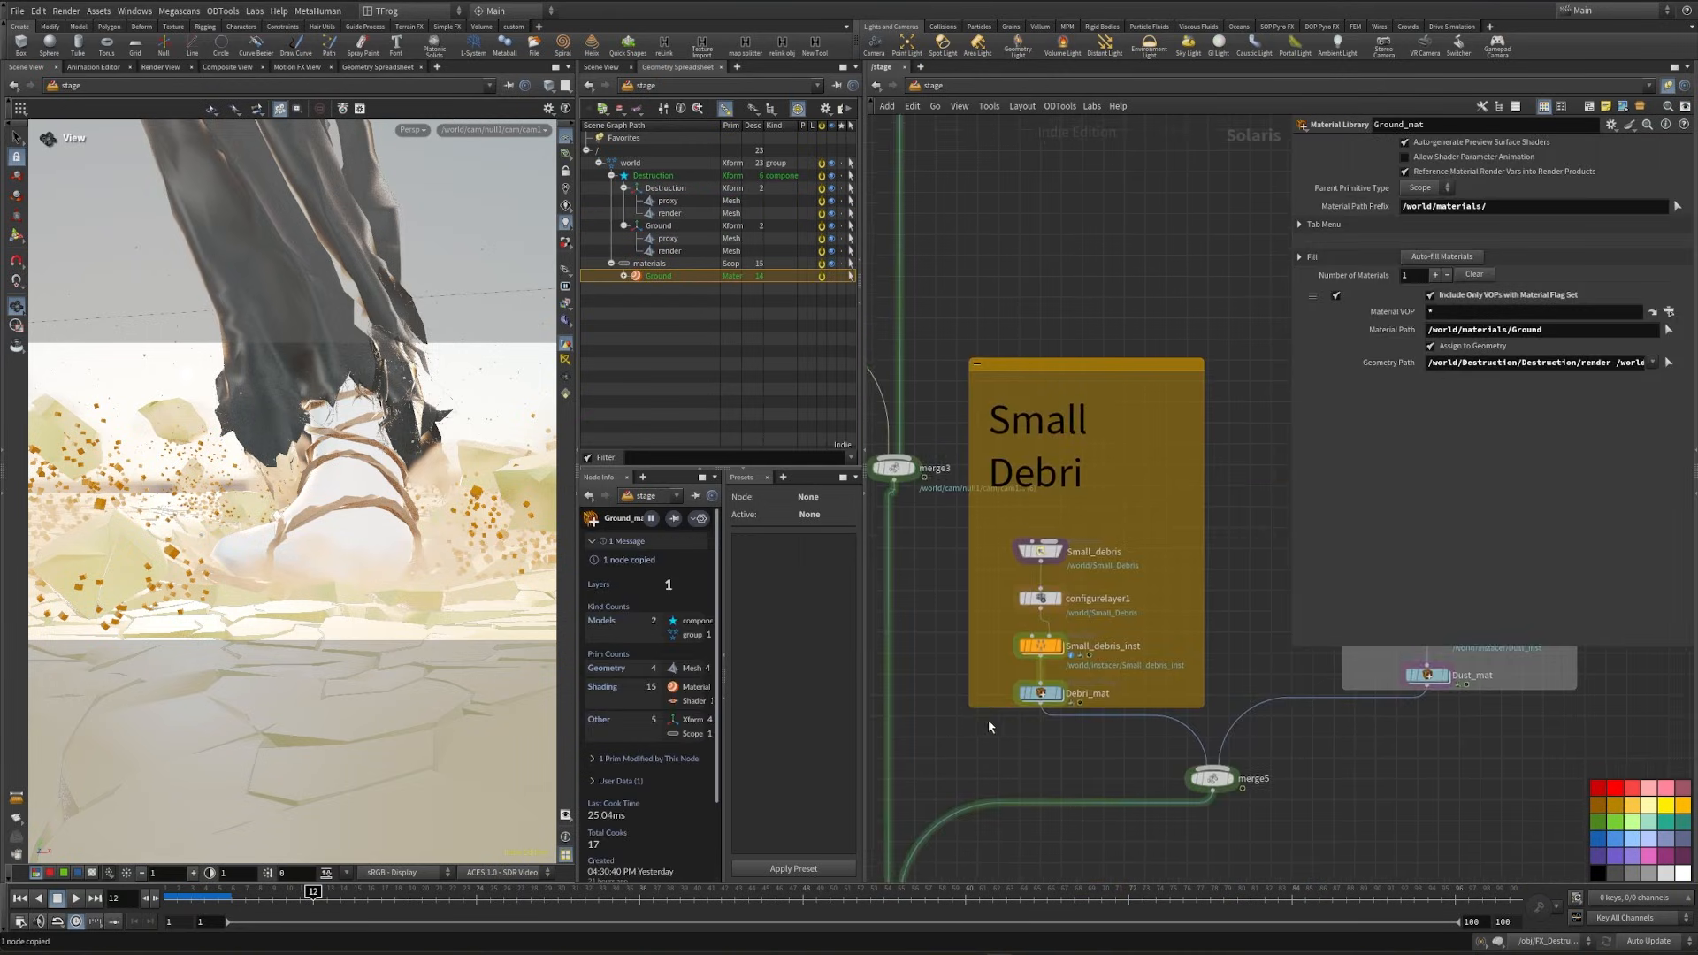
pyautogui.scroll(2, 991, 721)
pyautogui.doubleClick(1056, 688)
pyautogui.hotkey('ctrl', 'v')
pyautogui.press('F2')
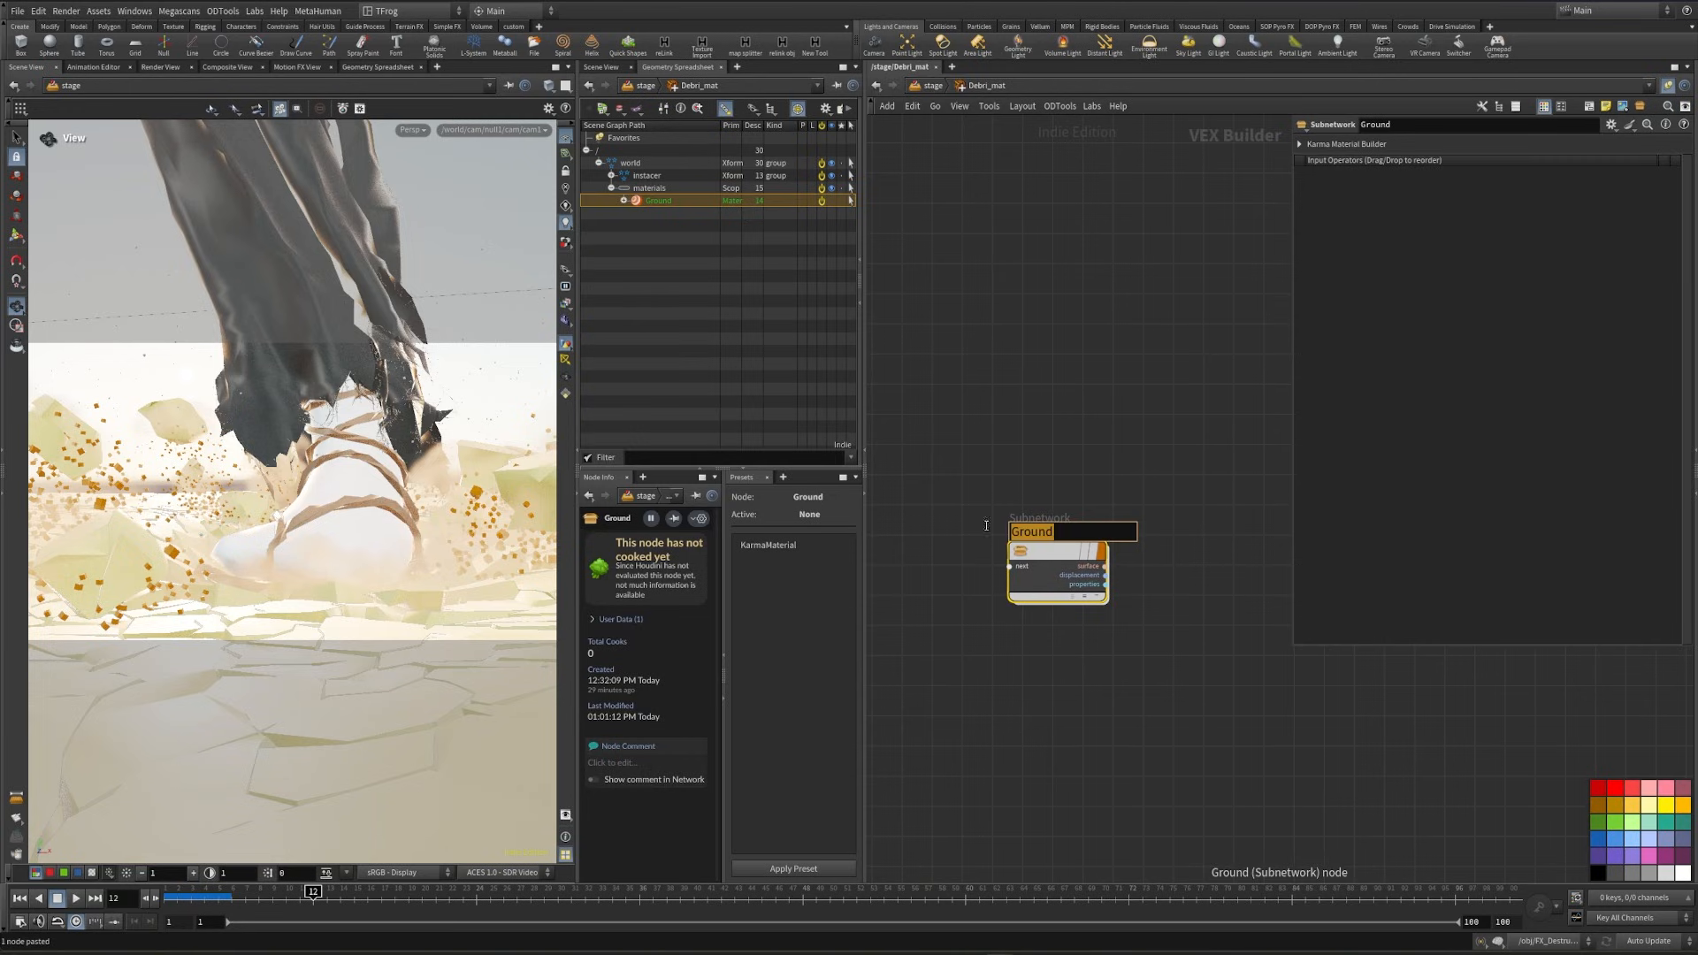
pyautogui.write('Debri')
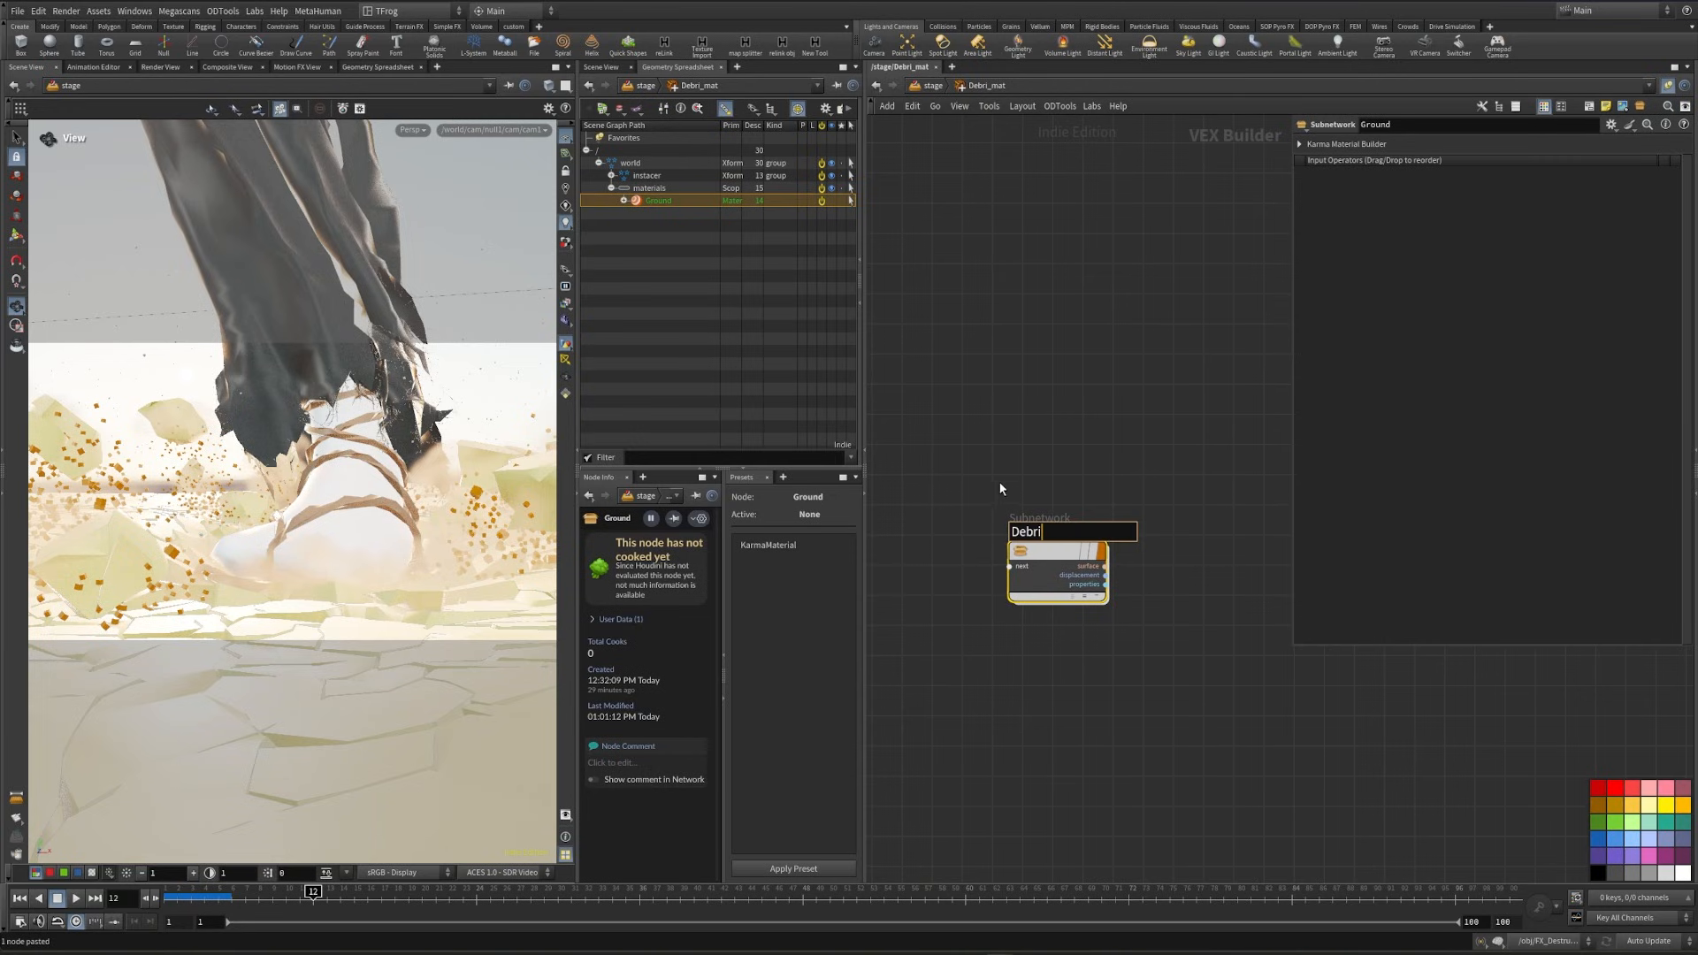
pyautogui.press('Return')
pyautogui.press('u')
# - Set Debri_mat to assign /world/materials/Debri to geometry, using the render mesh of the first small debris prototype as the geometry path
pyautogui.moveTo(656, 200); pyautogui.dragTo(1496, 329)
pyautogui.click(1431, 346)
pyautogui.click(611, 175)
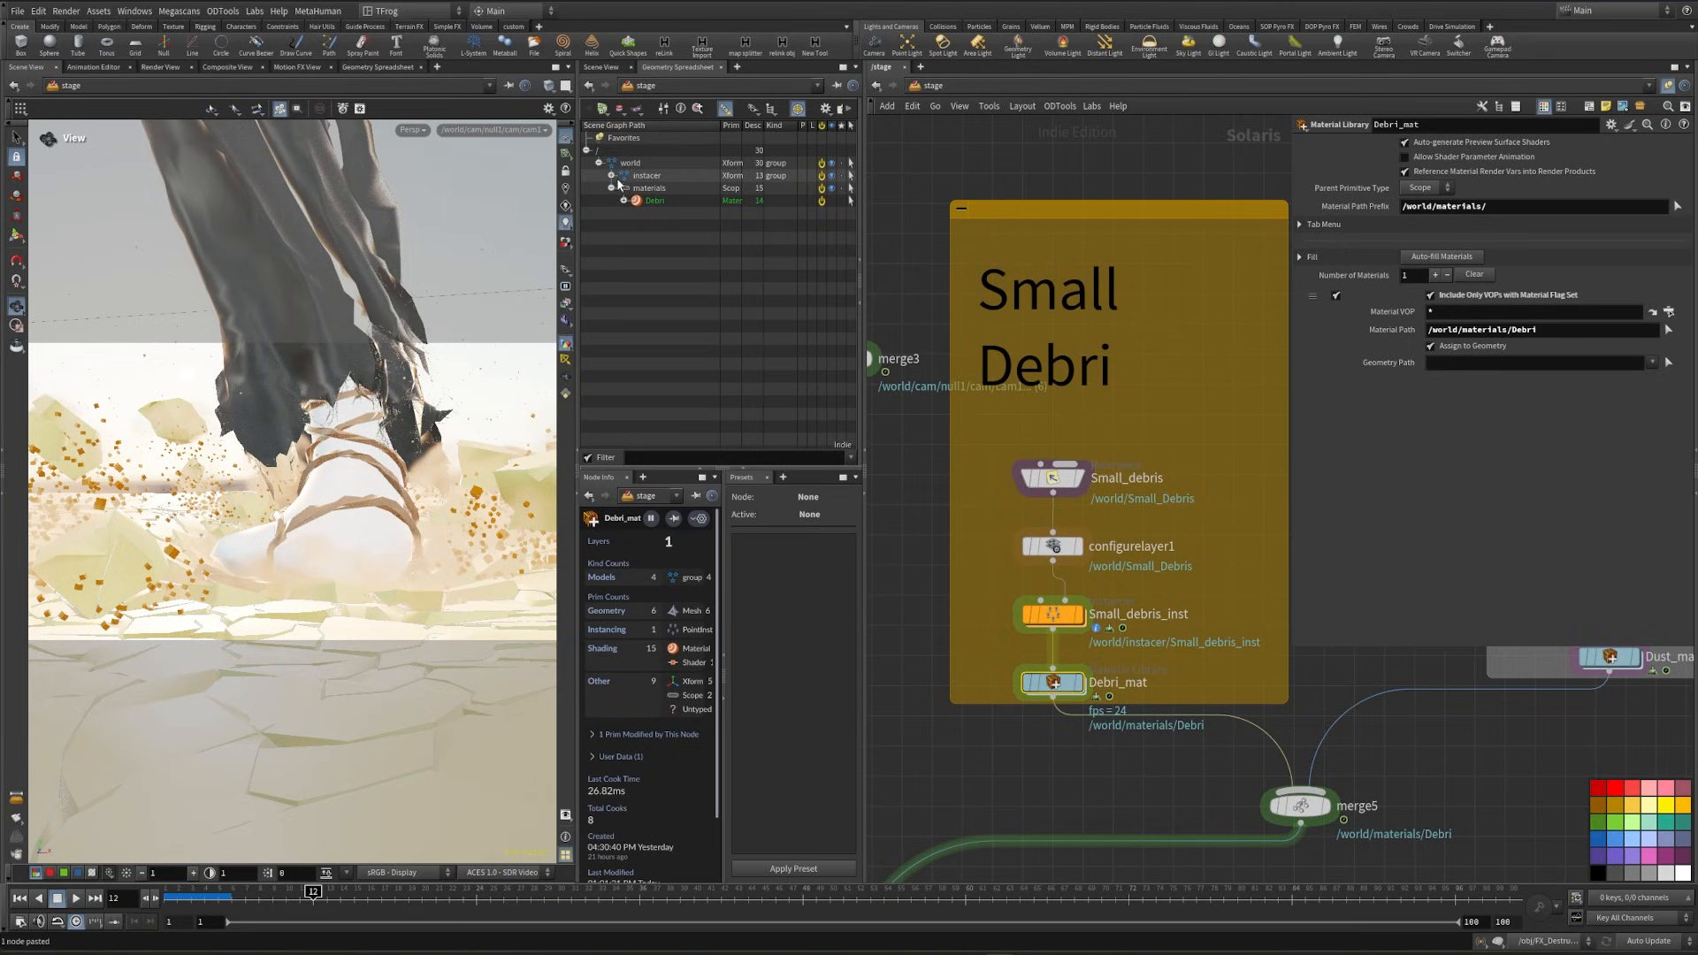
pyautogui.click(624, 188)
pyautogui.click(636, 201)
pyautogui.click(648, 213)
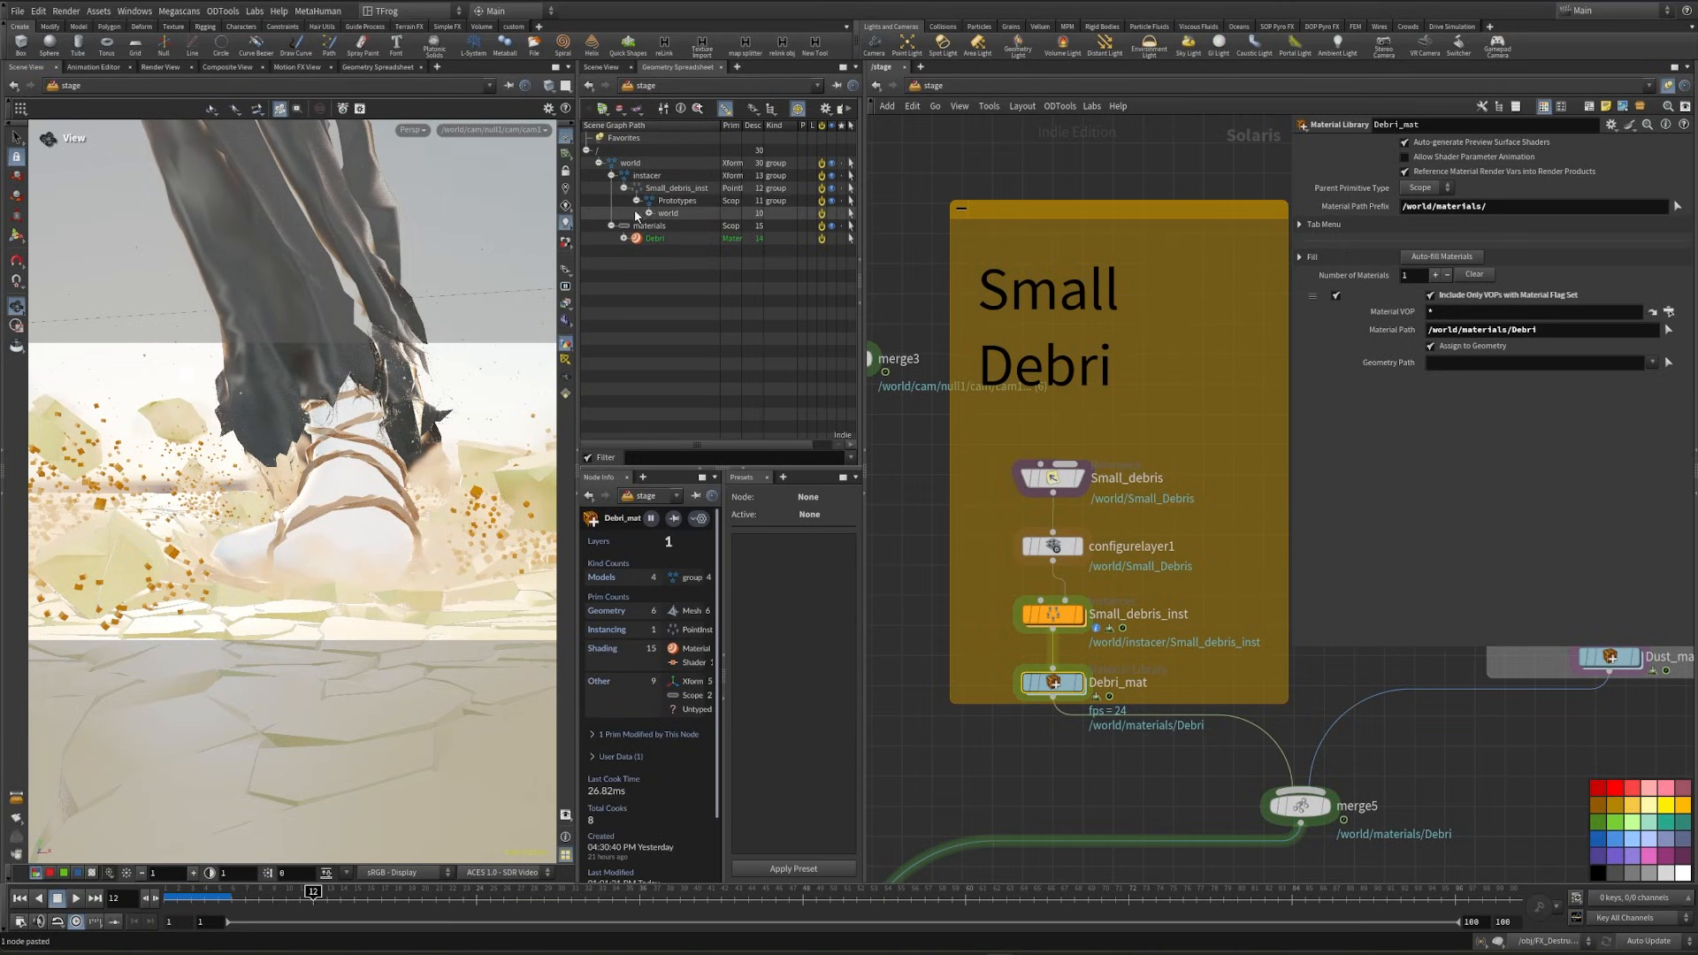
pyautogui.click(662, 225)
pyautogui.click(674, 238)
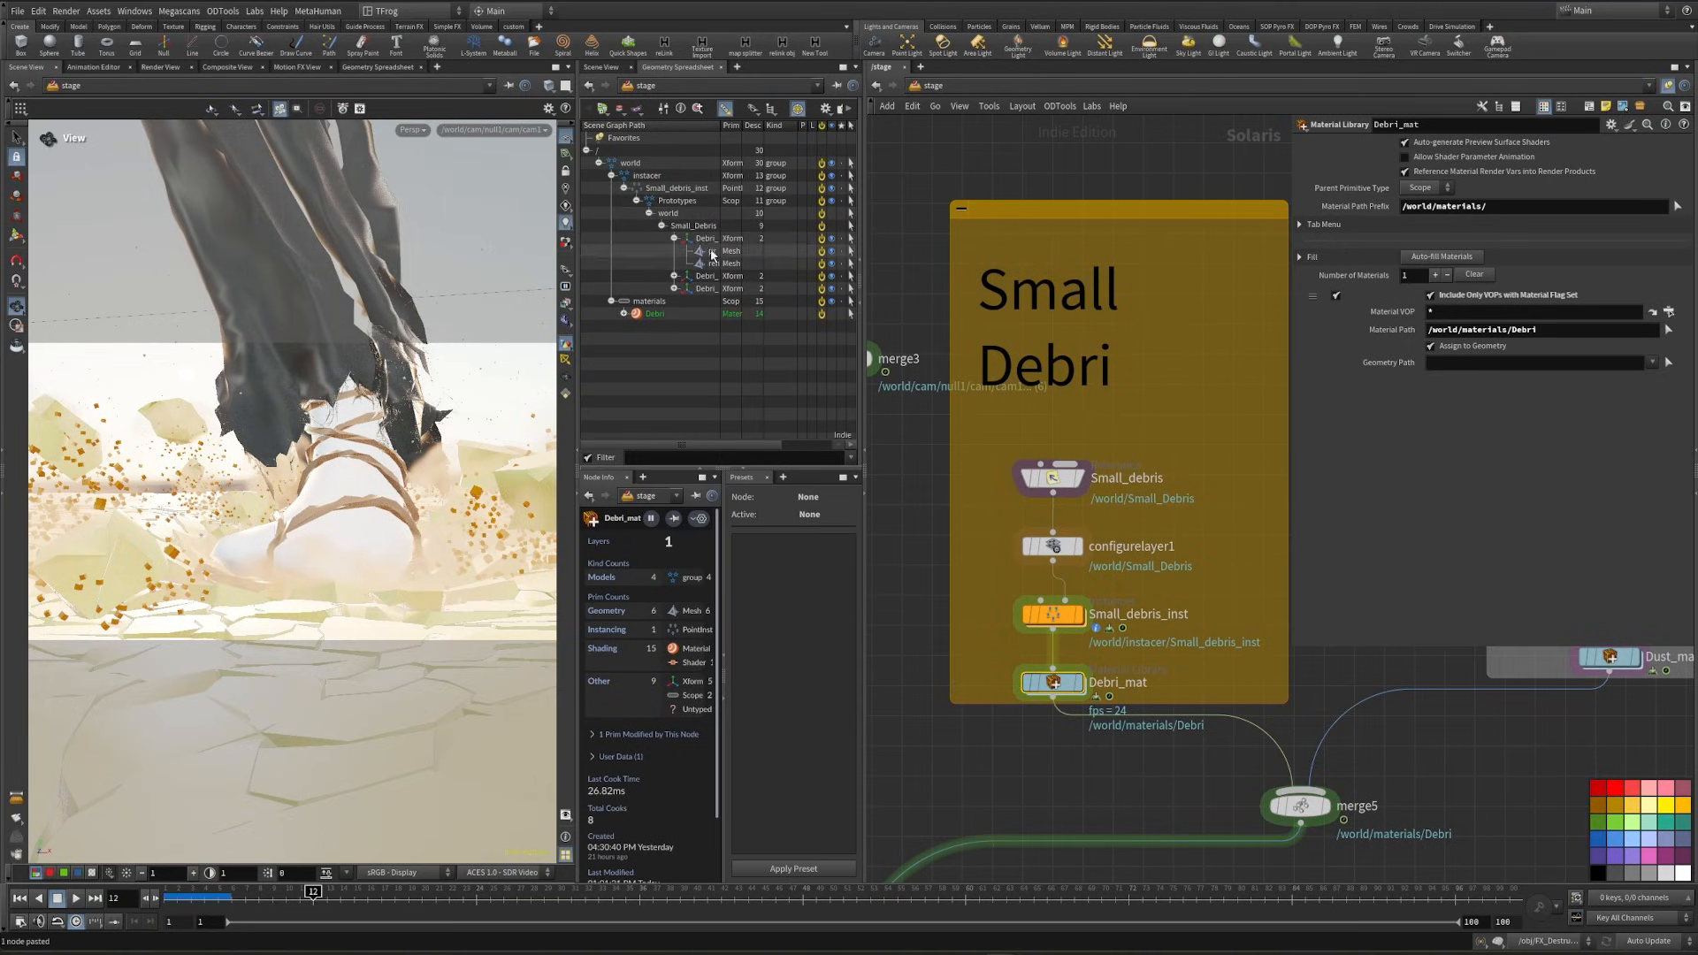
pyautogui.moveTo(711, 263); pyautogui.dragTo(1525, 364)
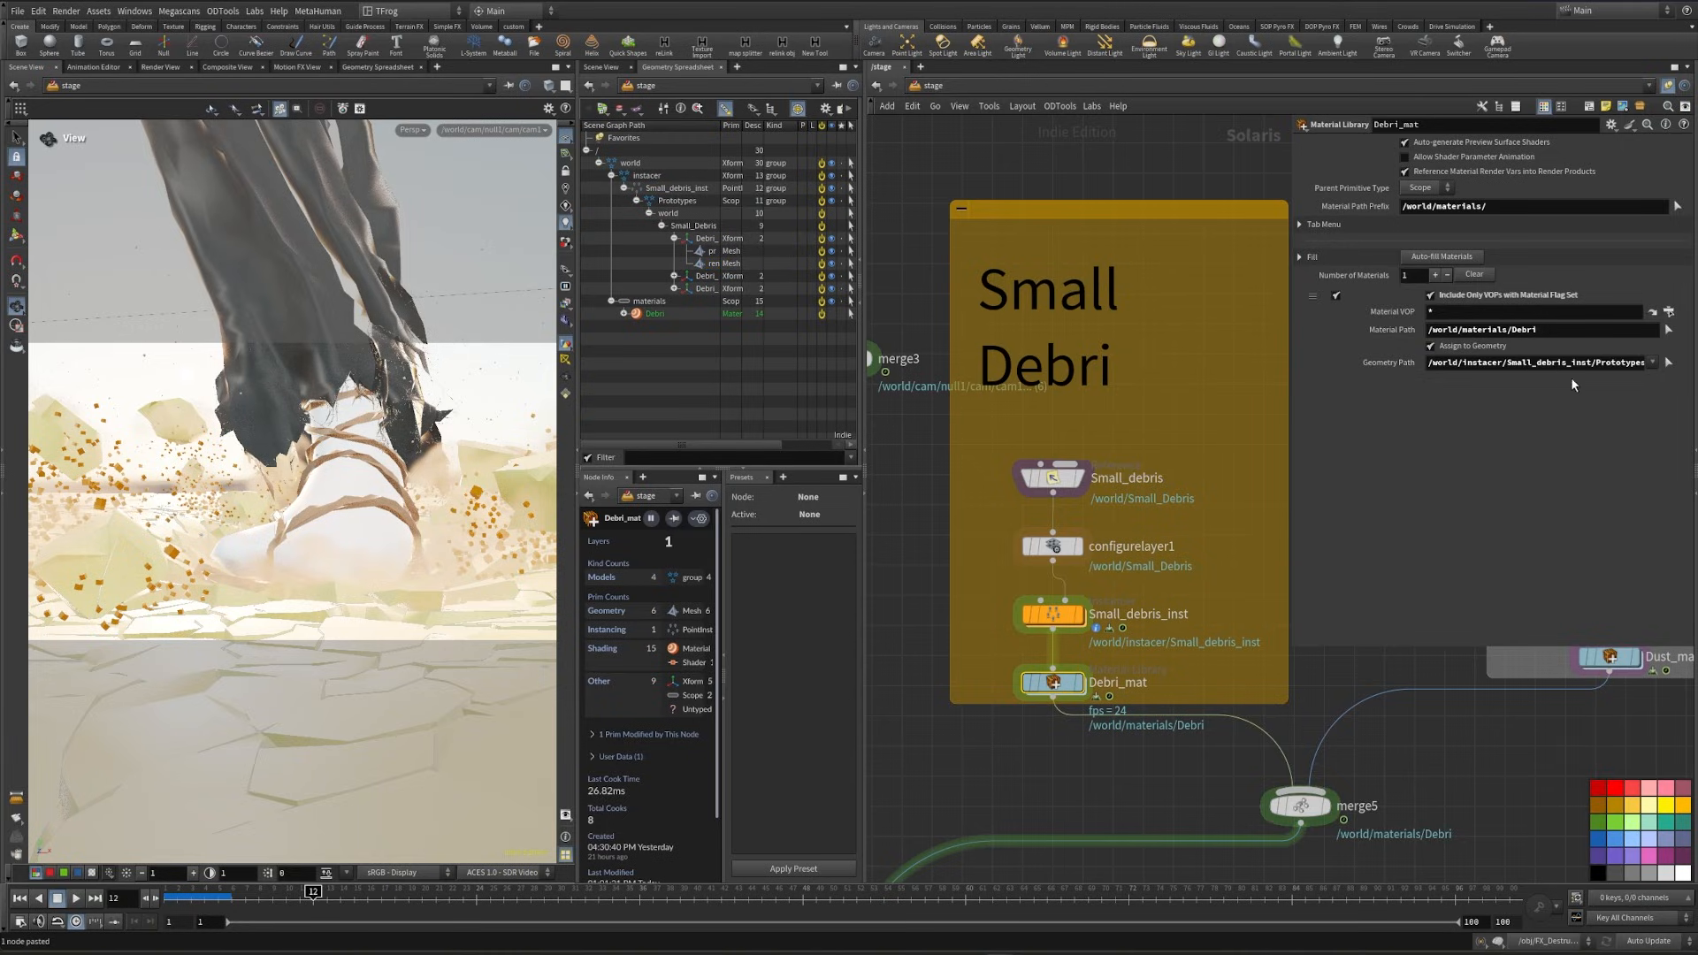
# - Replace the piece number in the geometry path with * to target the render mesh of every Debri prototype
pyautogui.moveTo(1322, 382); pyautogui.dragTo(961, 391)
pyautogui.click(1410, 364)
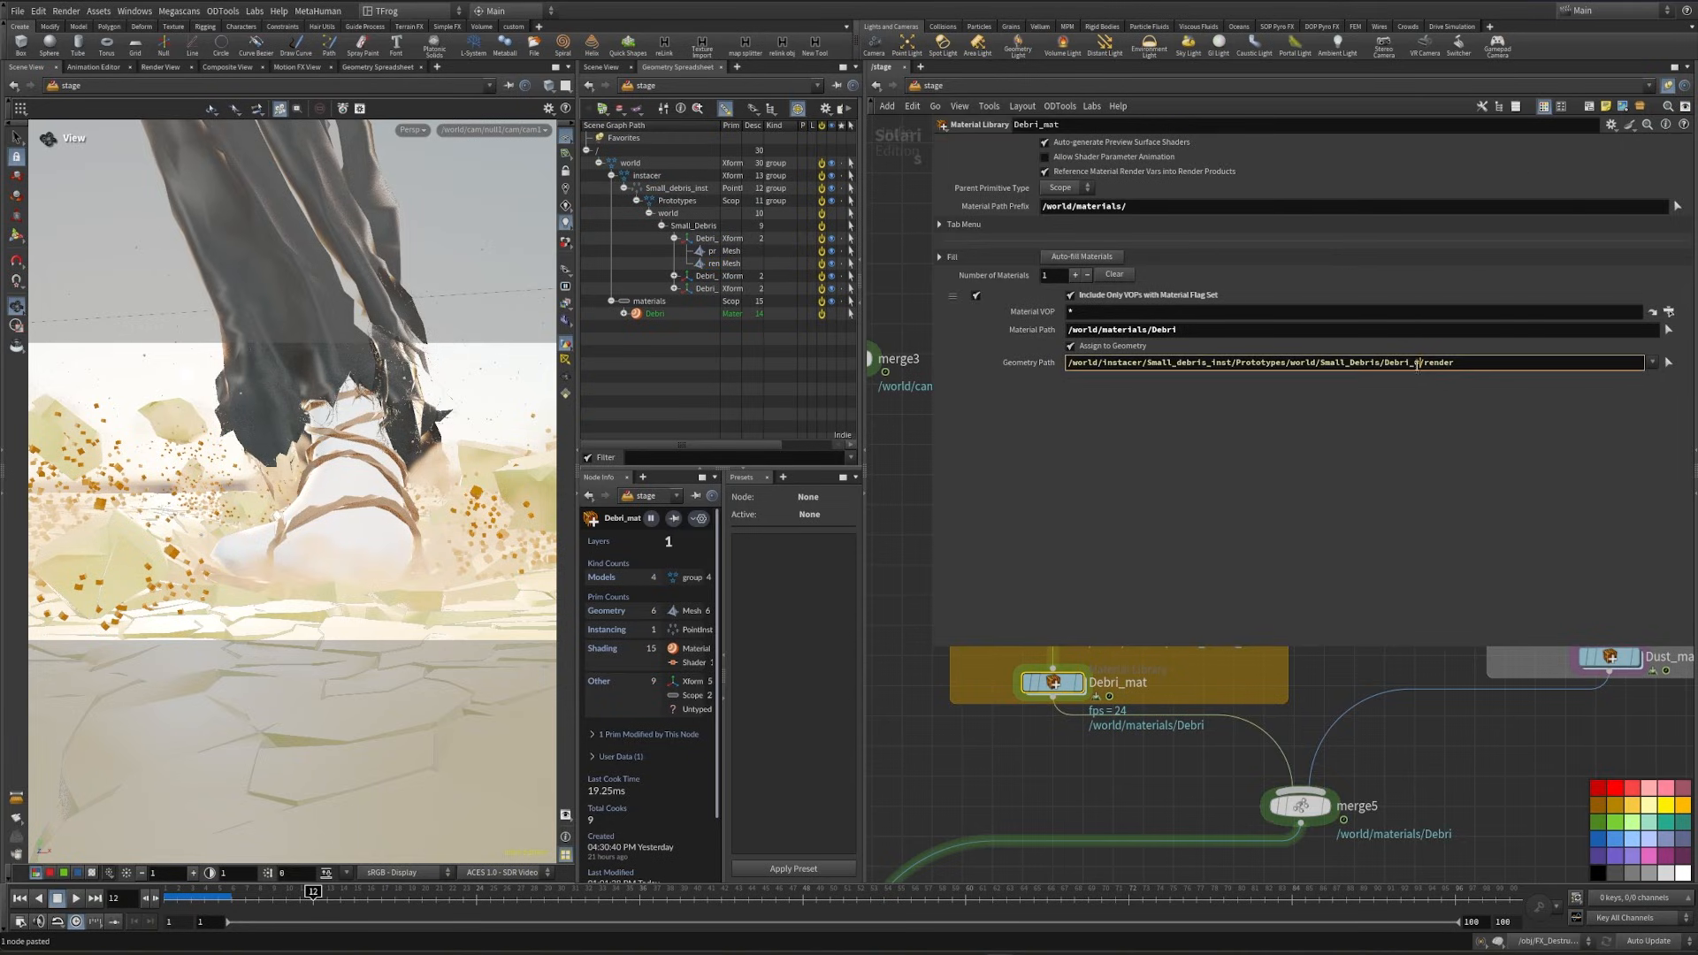
pyautogui.press('Delete')
pyautogui.write('*')
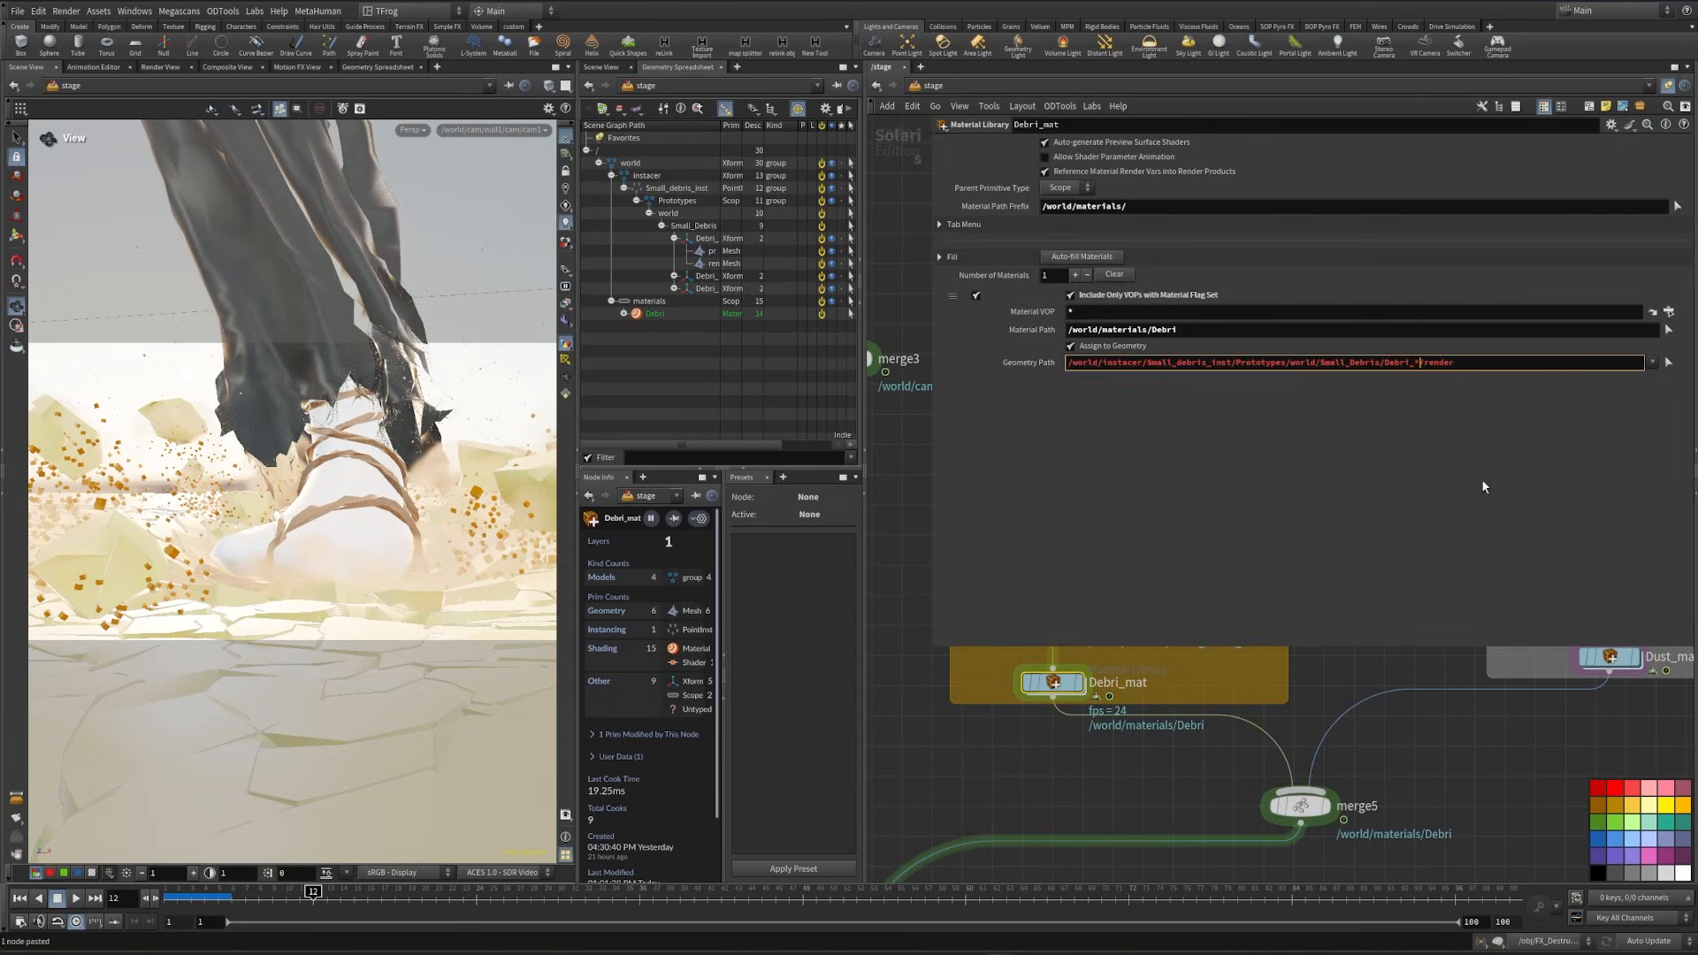
pyautogui.press('Return')
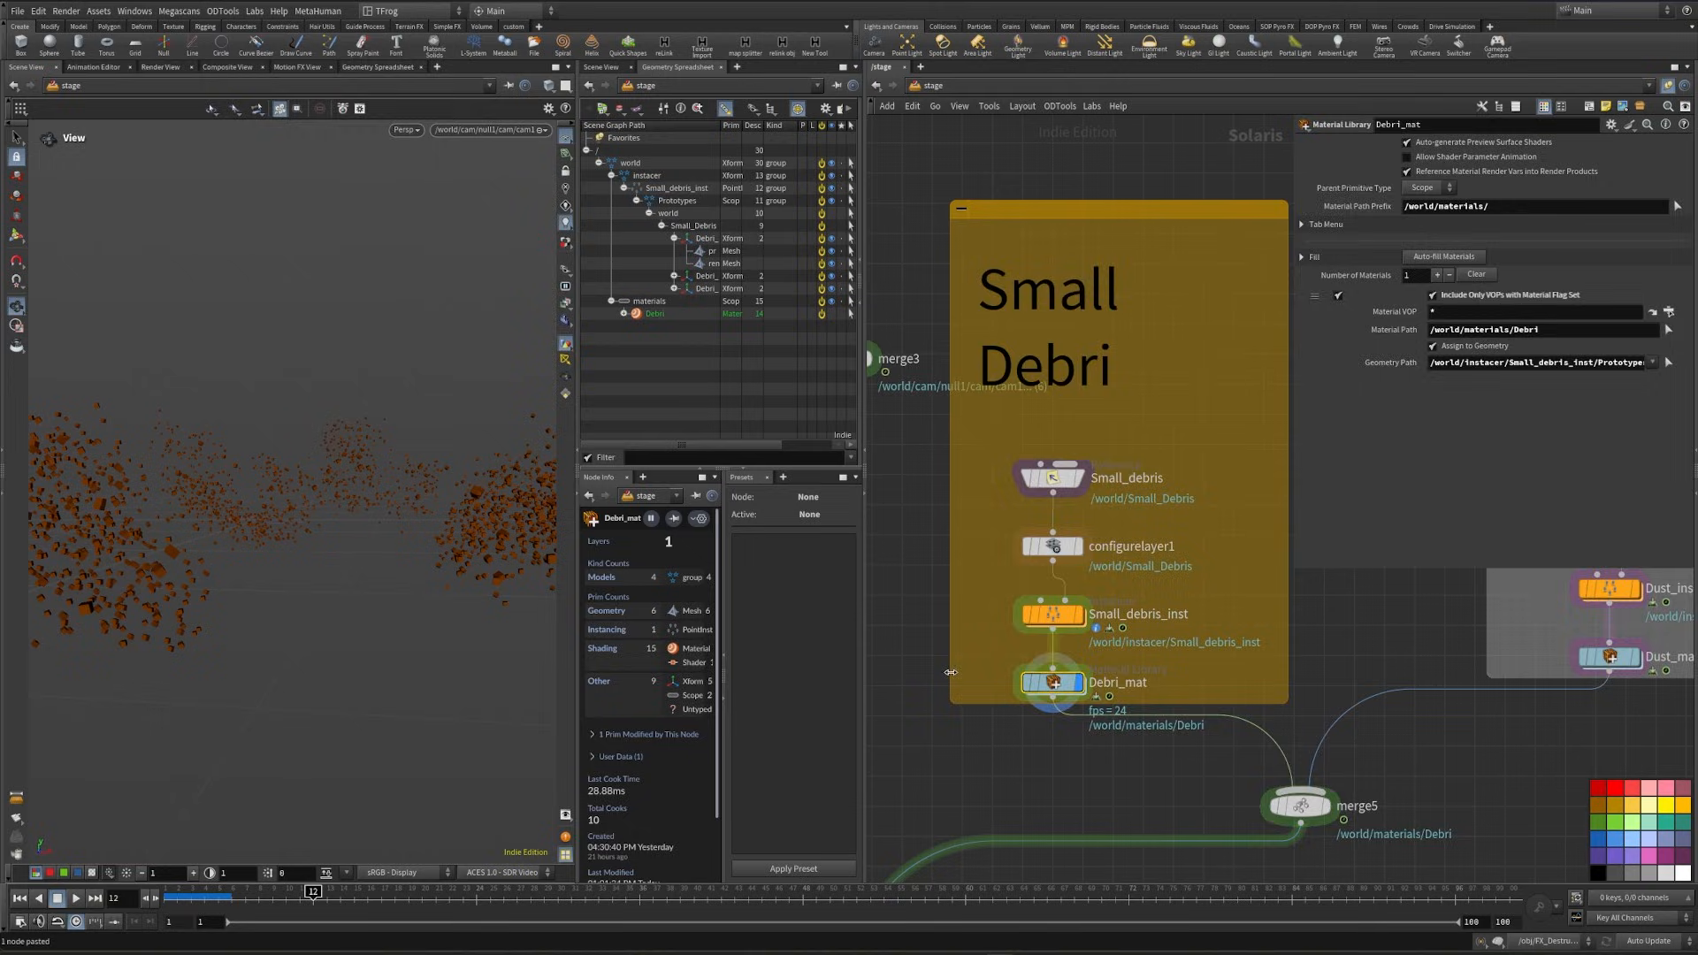
# - Open the Debri material network and cut the wire from the displacement image to mtlxdisplacement
pyautogui.doubleClick(1052, 683)
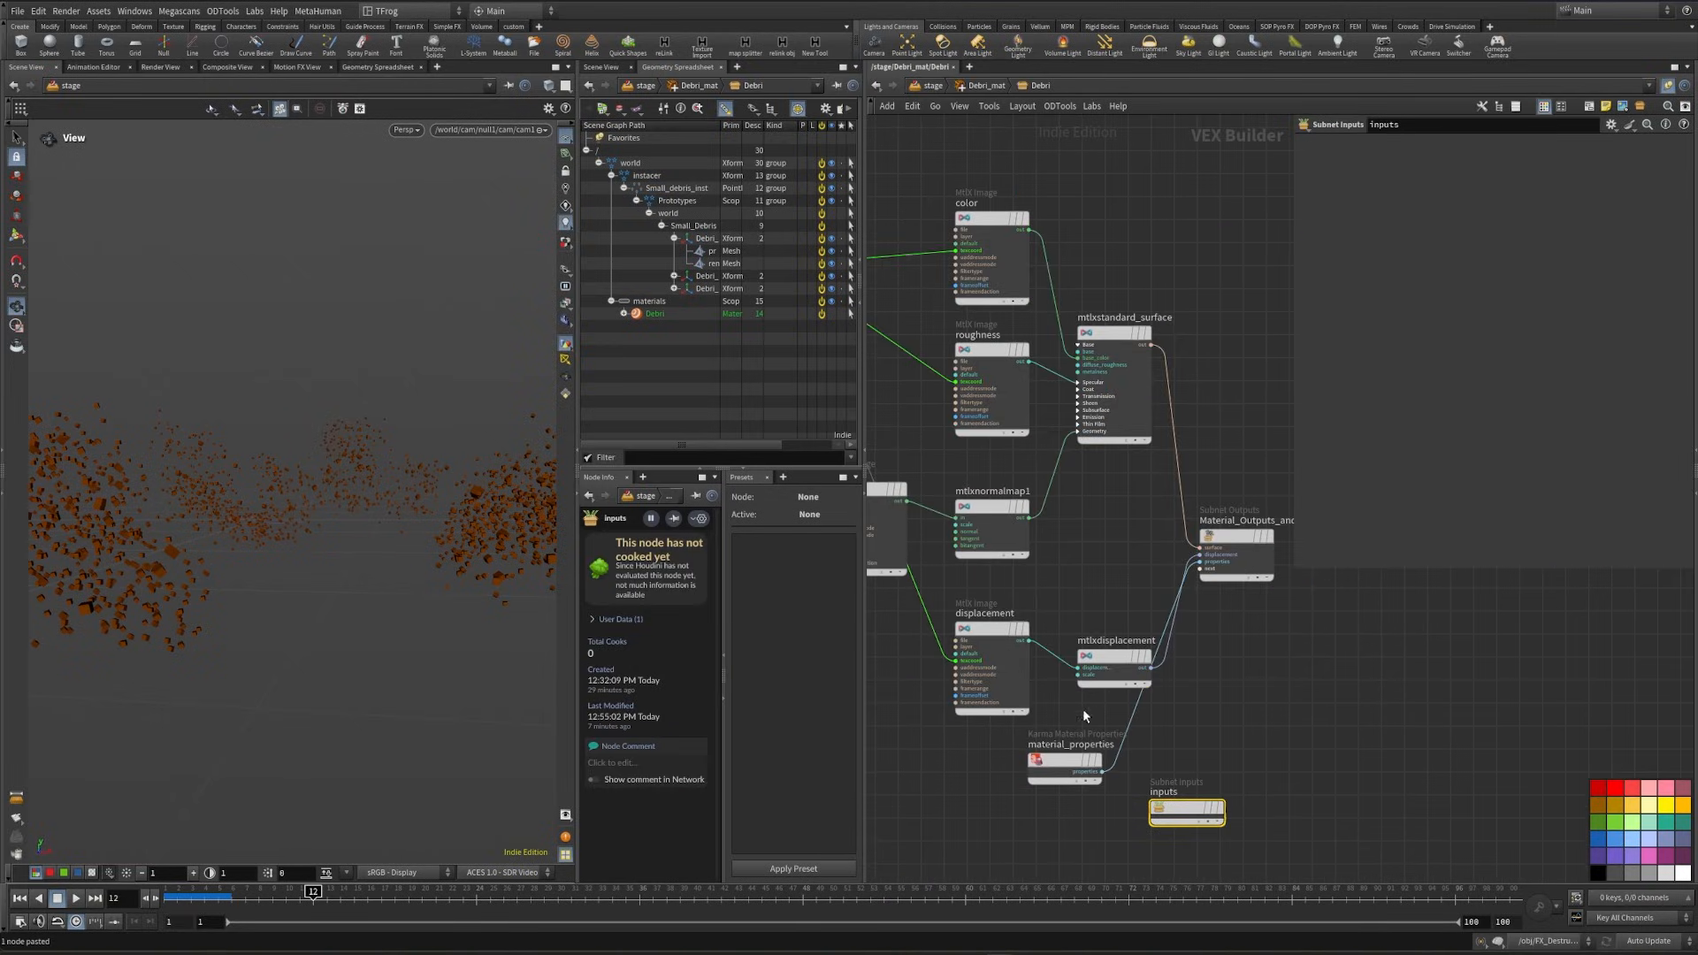
pyautogui.press('y')
pyautogui.moveTo(1082, 708); pyautogui.dragTo(1054, 618)
pyautogui.moveTo(1053, 618); pyautogui.dragTo(1189, 642, button='middle')
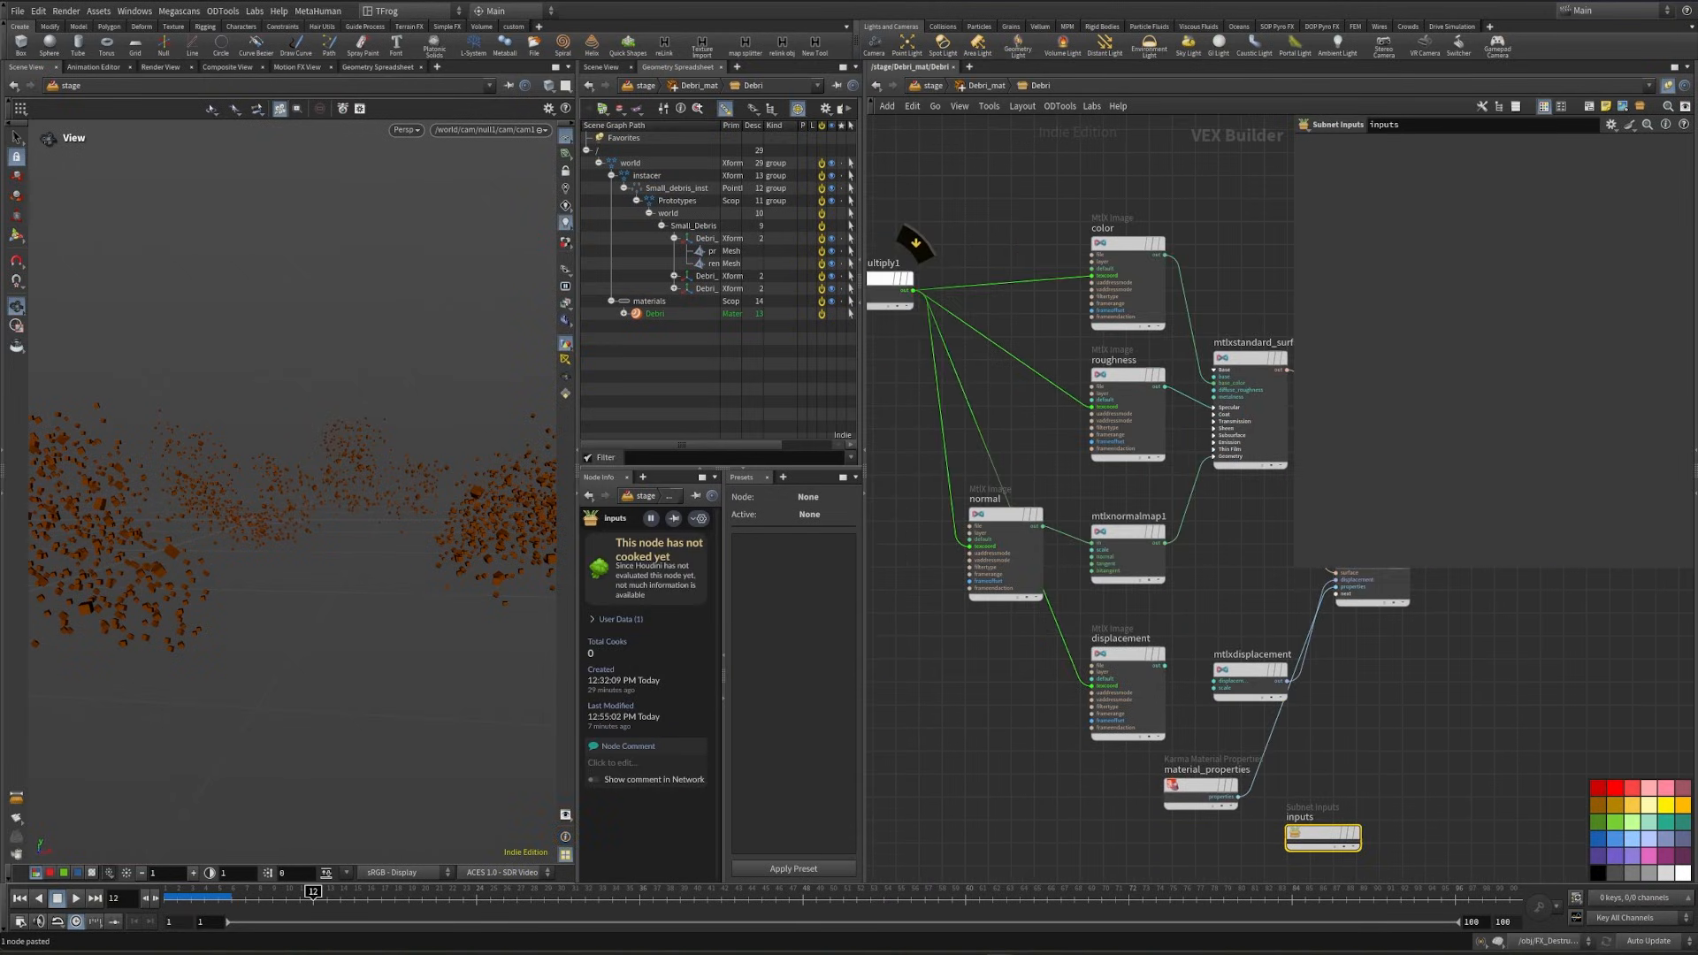
# - Set the texture-tiling constant feeding mtlxmultiply1 to 2
pyautogui.moveTo(922, 633); pyautogui.dragTo(1195, 746, button='middle')
pyautogui.click(1025, 469)
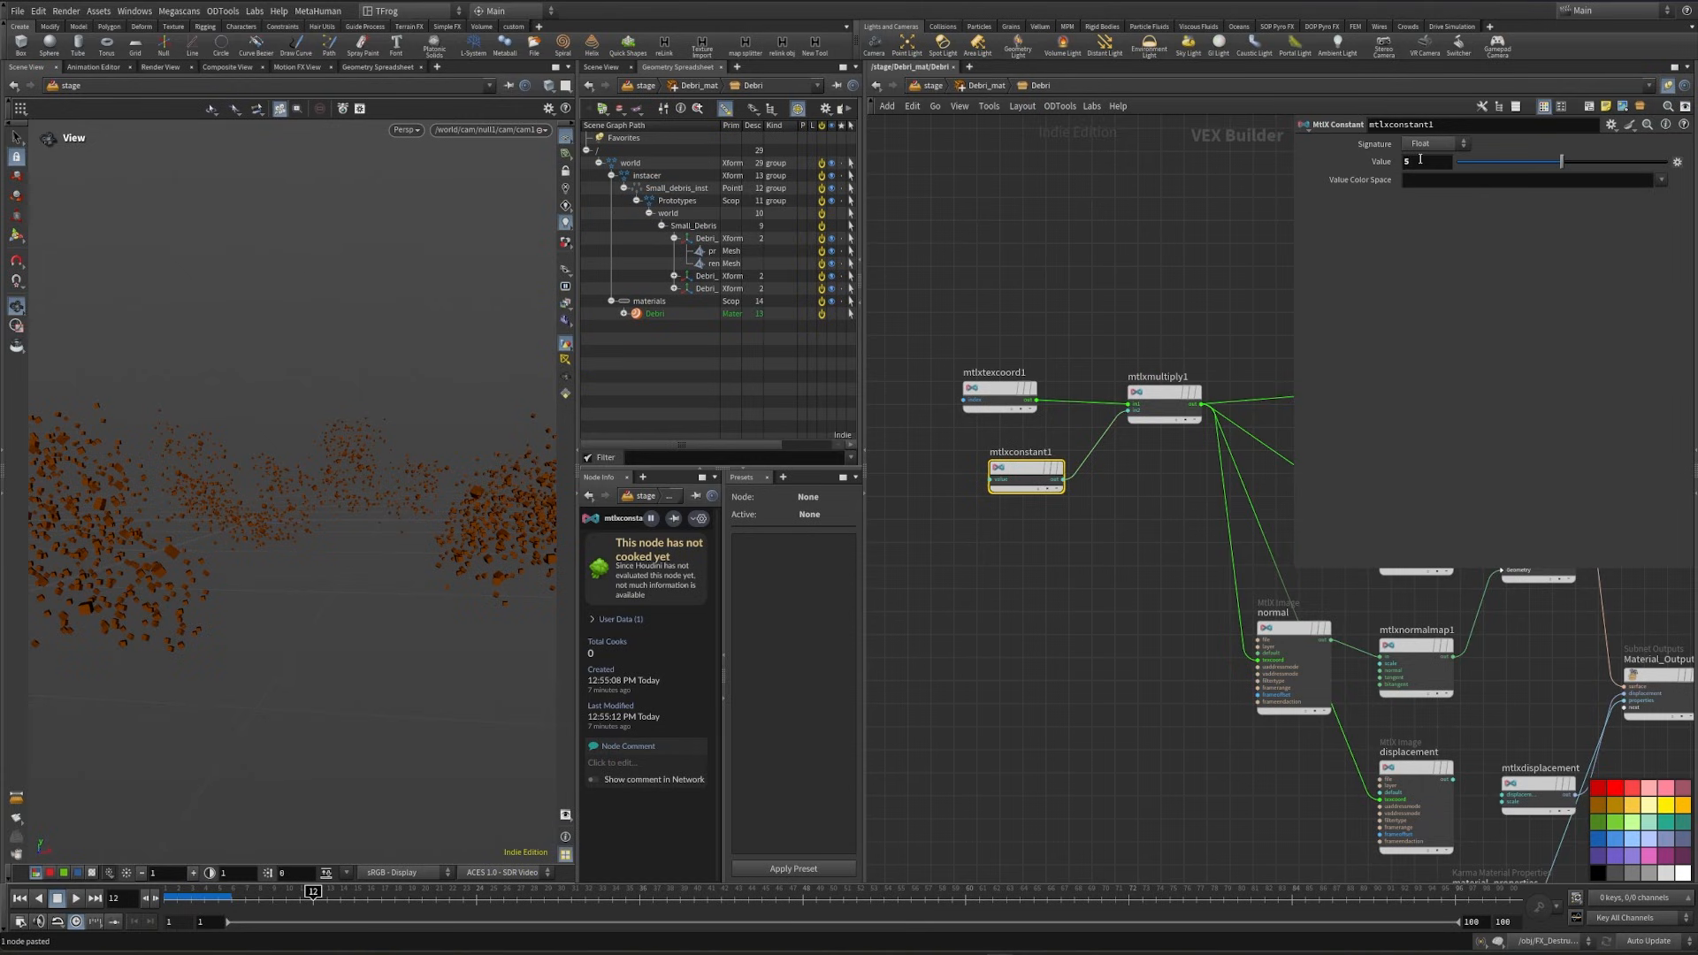
pyautogui.doubleClick(1420, 161)
pyautogui.write('2')
pyautogui.click(1080, 659)
pyautogui.moveTo(1135, 628); pyautogui.dragTo(909, 619, button='middle')
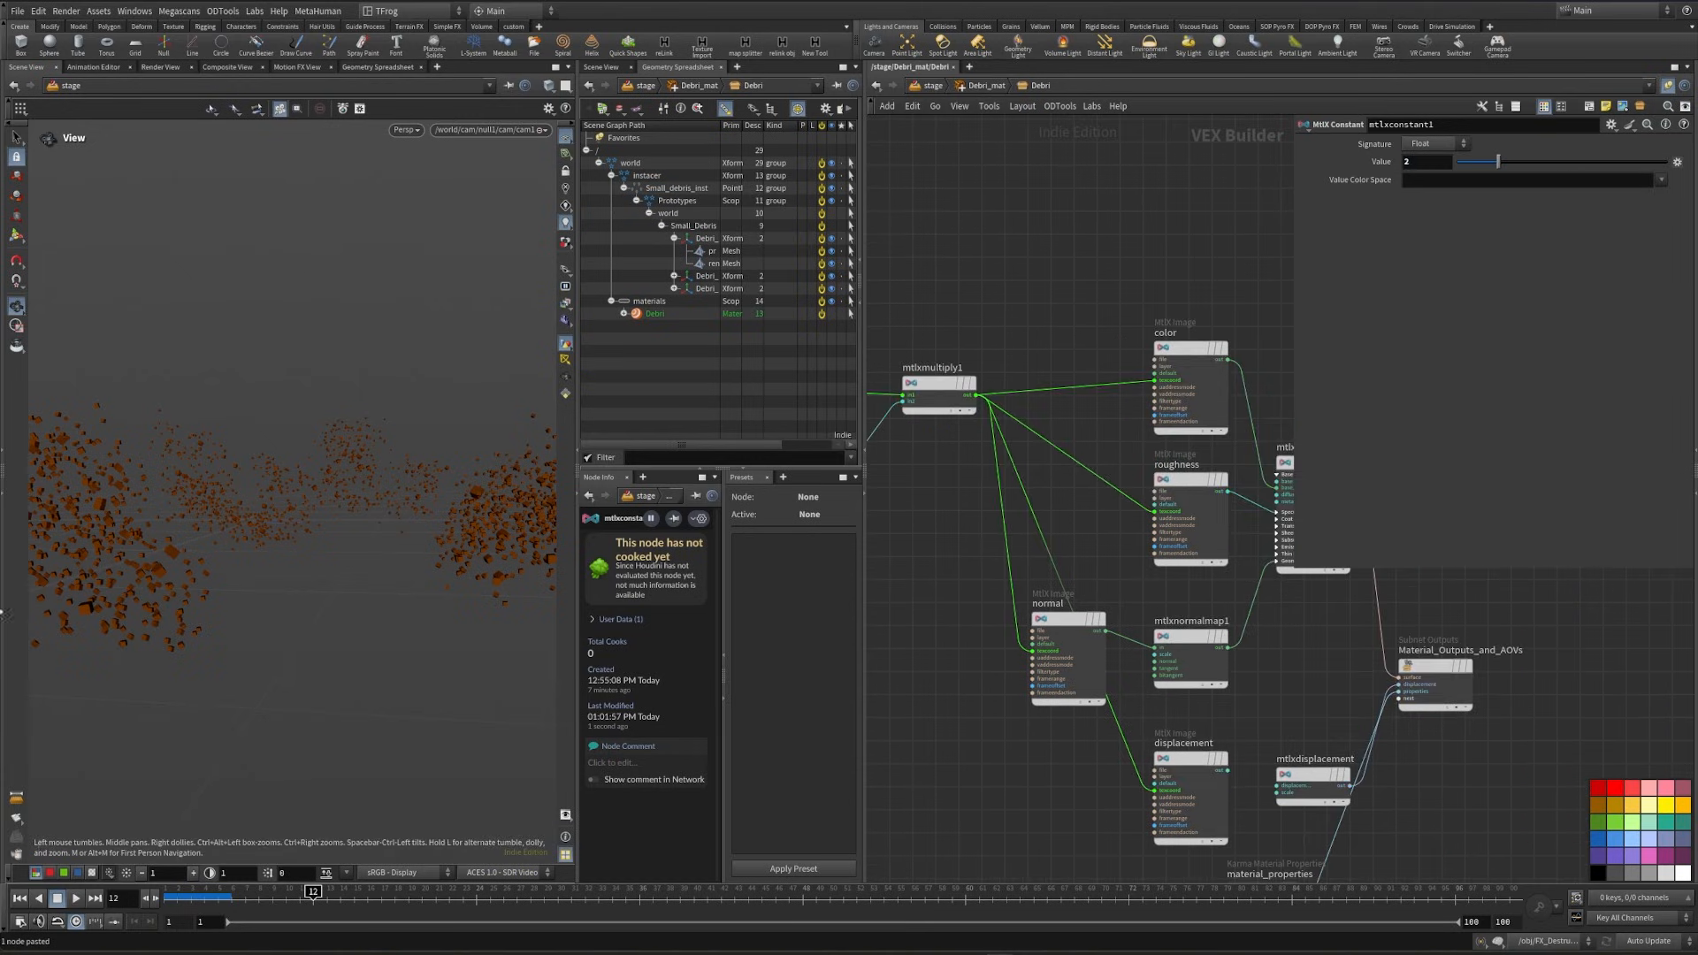
# - Render the viewport with Karma XPU and move the color image node farther from the roughness node
pyautogui.click(408, 133)
pyautogui.click(431, 209)
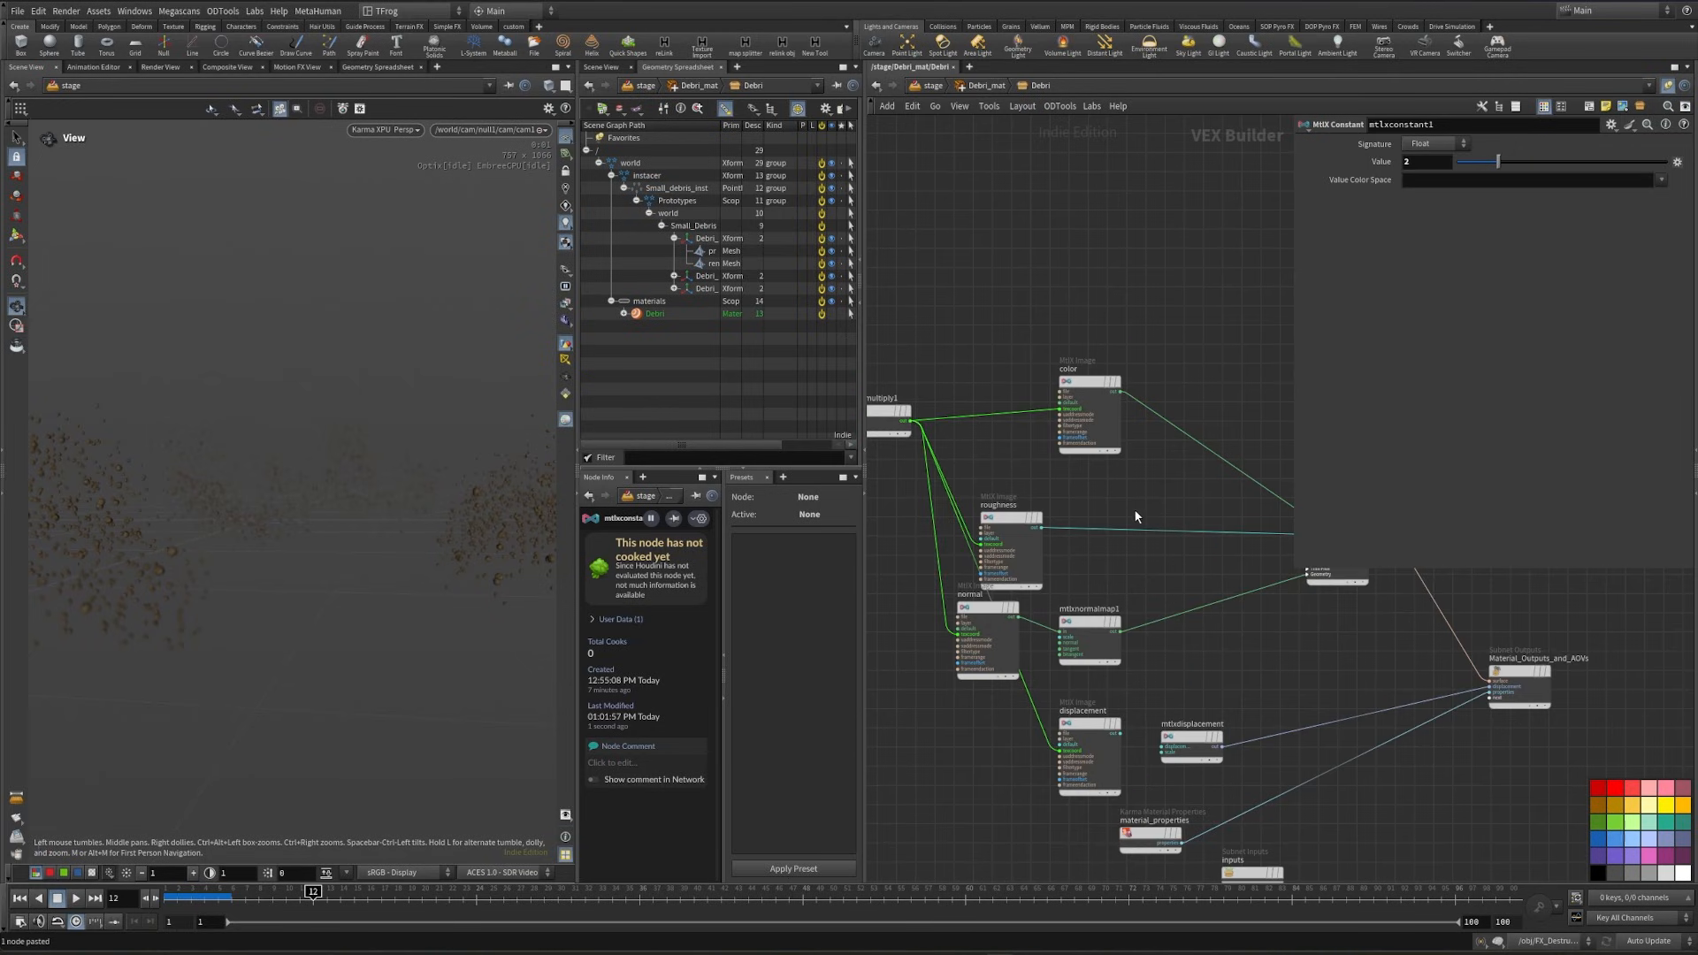
pyautogui.moveTo(1135, 510); pyautogui.dragTo(1080, 636, button='middle')
pyautogui.moveTo(1037, 512); pyautogui.dragTo(998, 451)
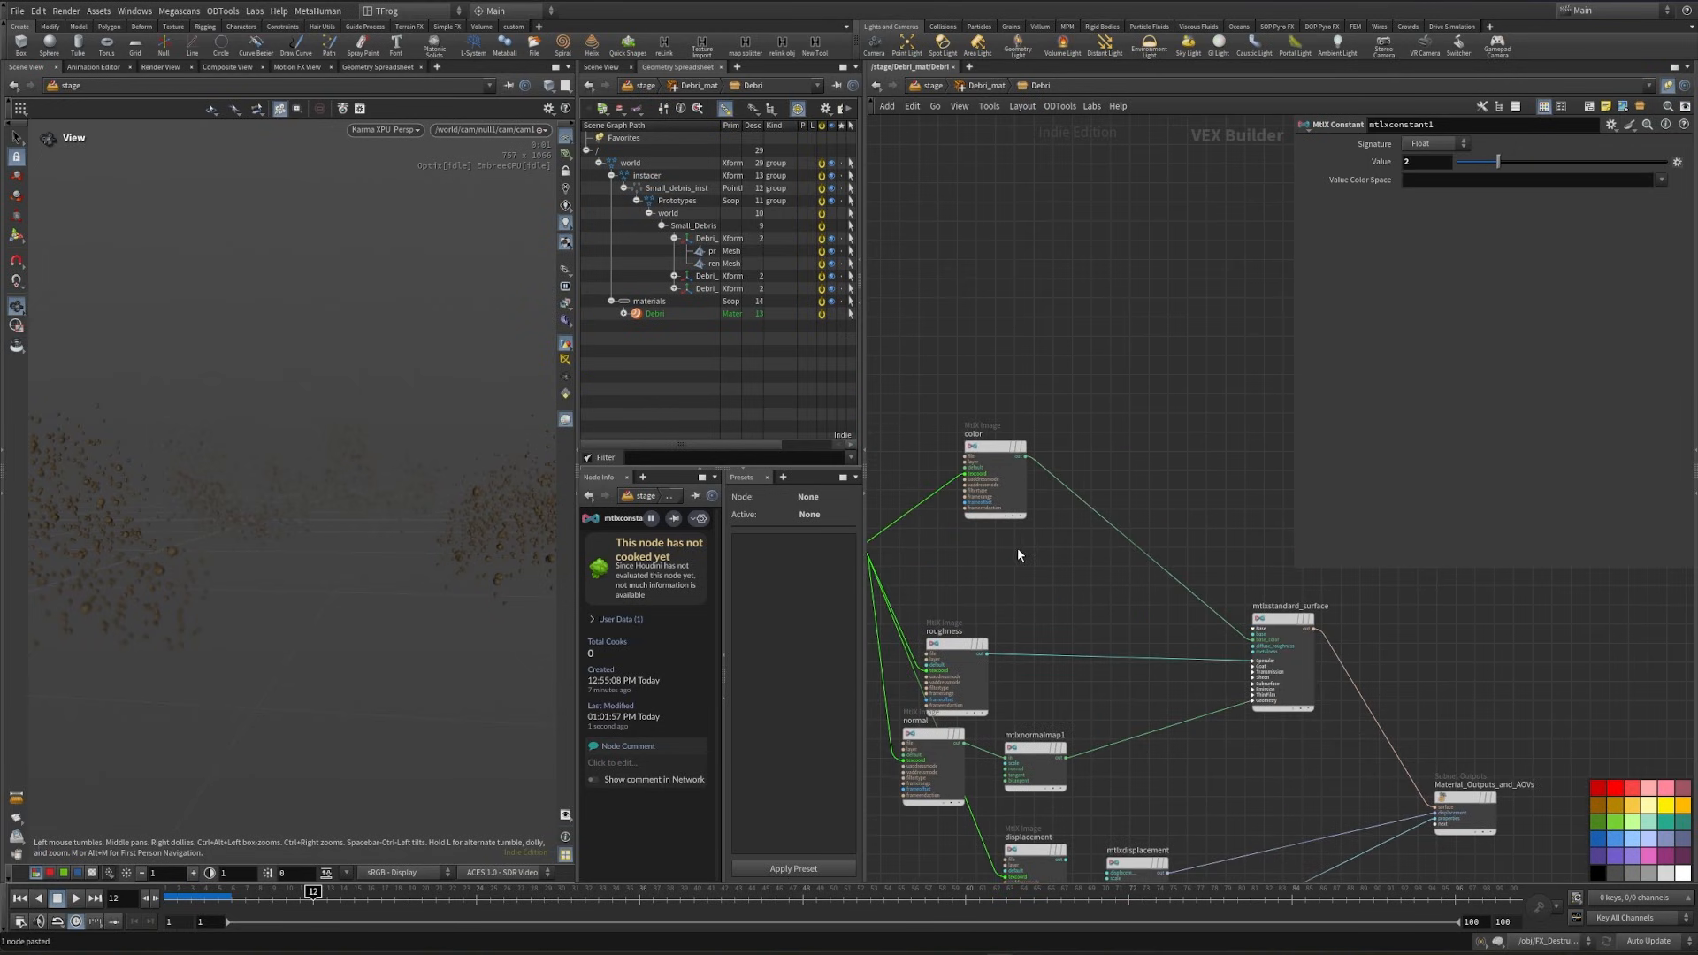
# - Add a MtlX Geometry Color node and connect it to the base_color of mtlxstandard_surface
pyautogui.press('Tab')
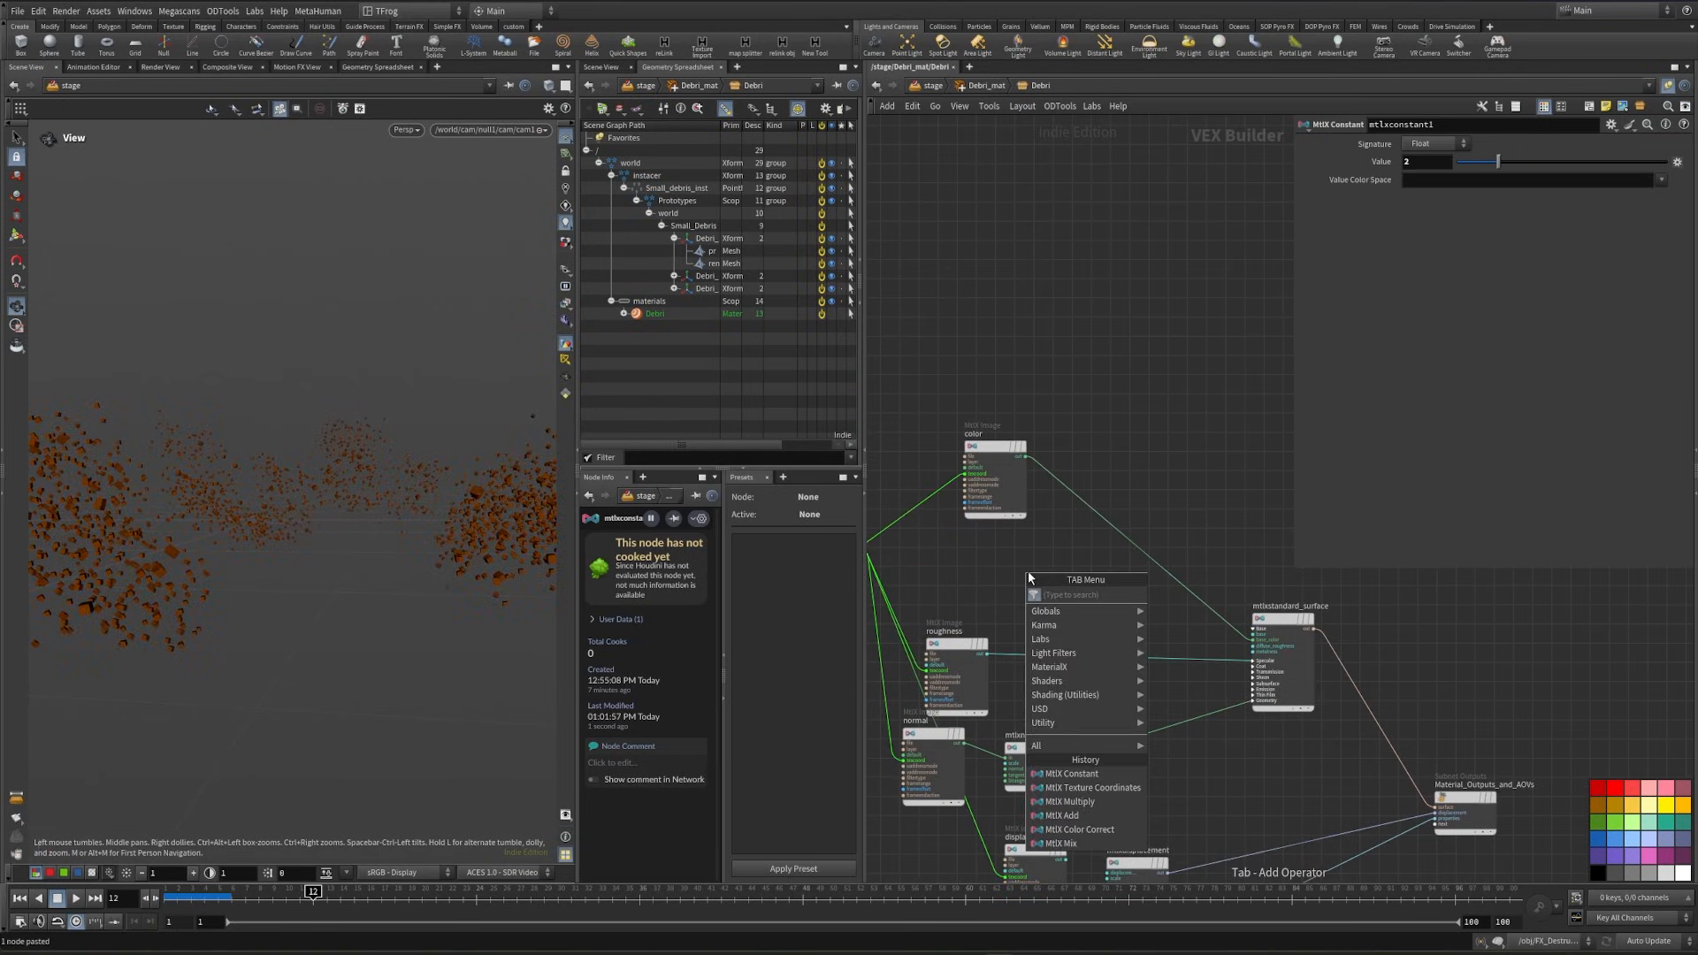
pyautogui.write('color')
pyautogui.press('Return')
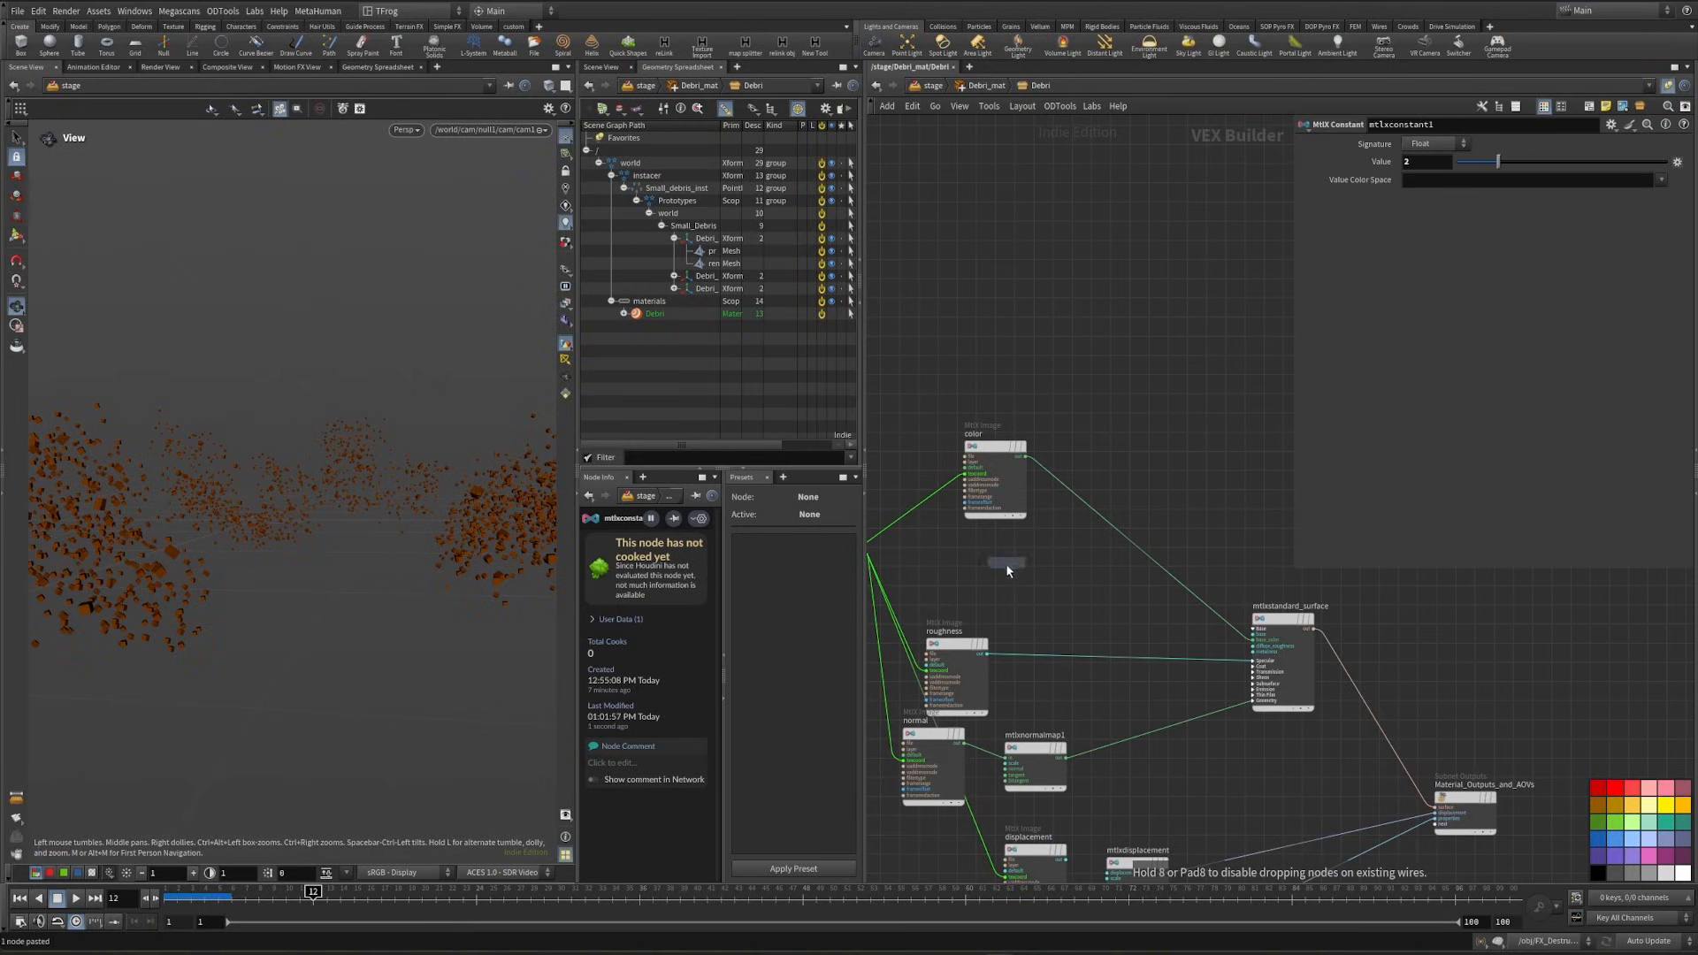
pyautogui.click(1006, 566)
pyautogui.scroll(4, 1020, 594)
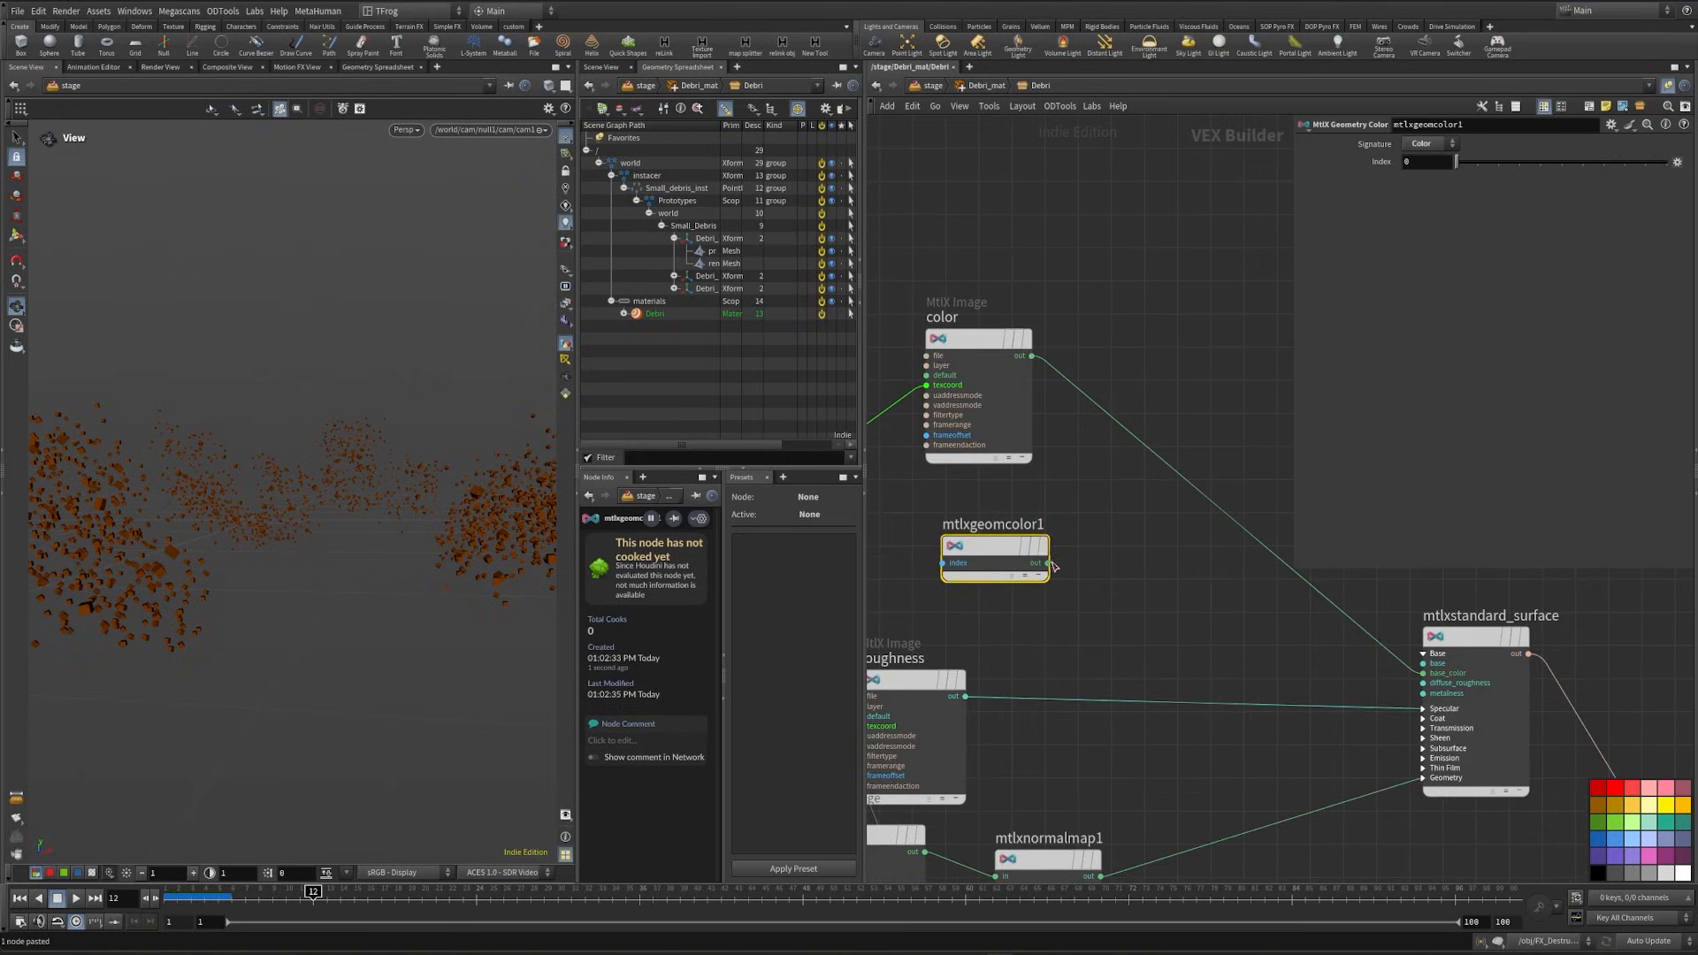
pyautogui.moveTo(1048, 564); pyautogui.dragTo(1422, 673)
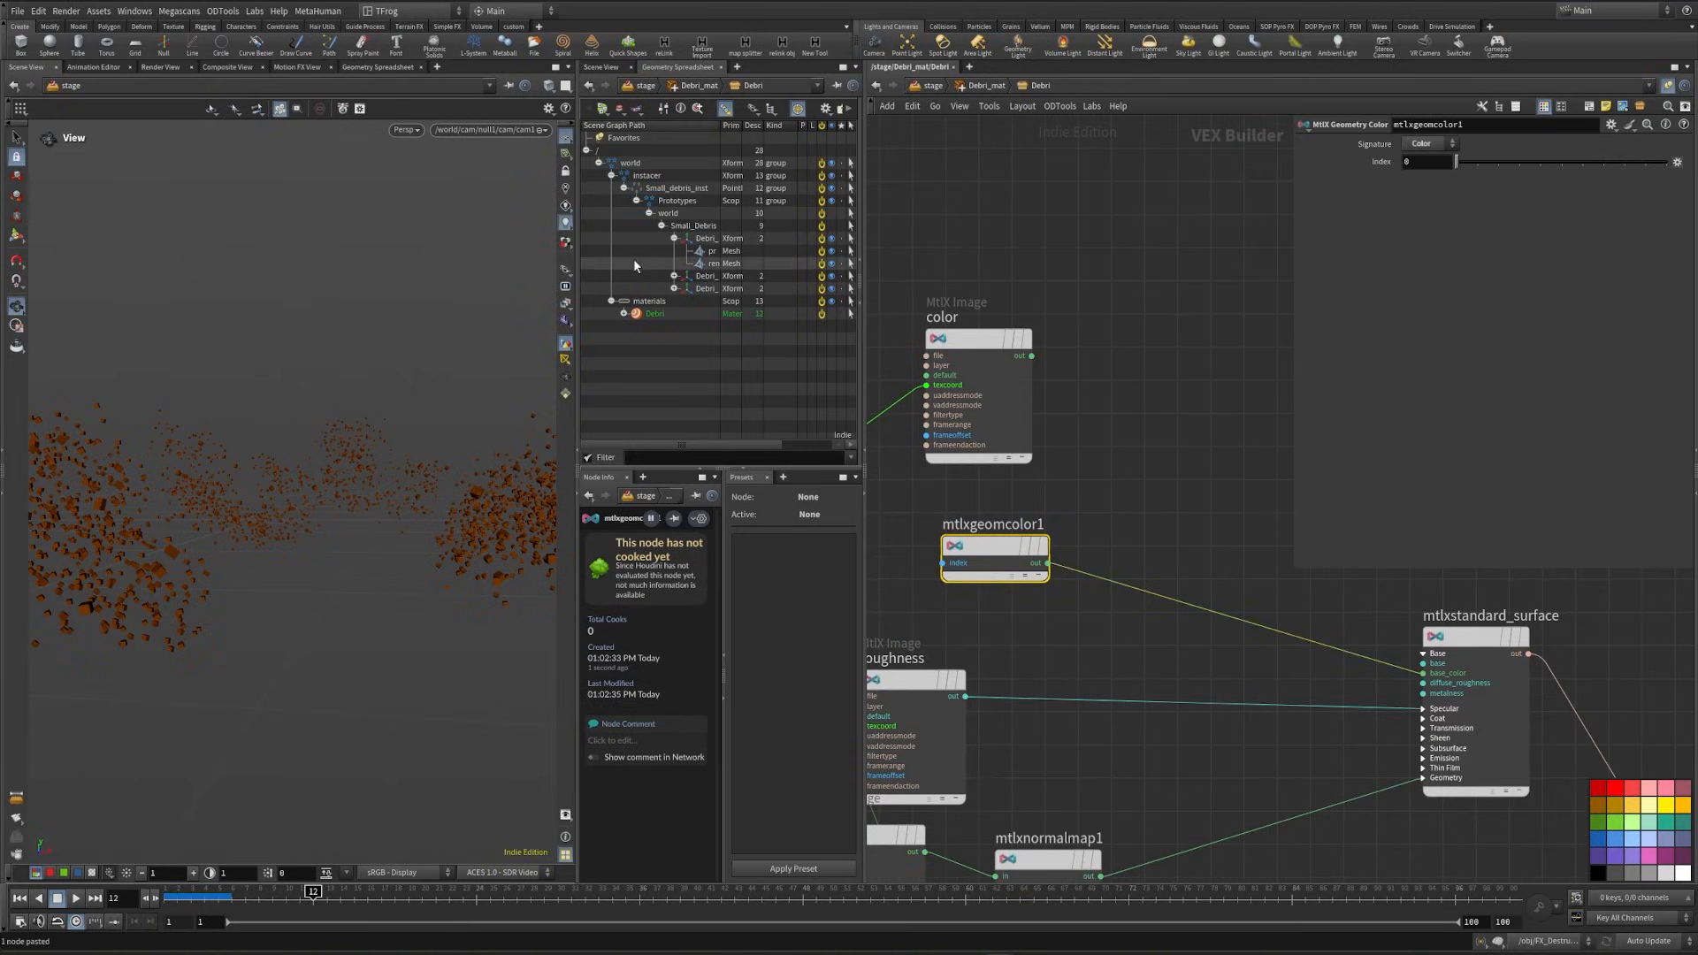
# - Render the debris instances in the viewport with Karma XPU to check their color
pyautogui.click(405, 130)
pyautogui.click(460, 208)
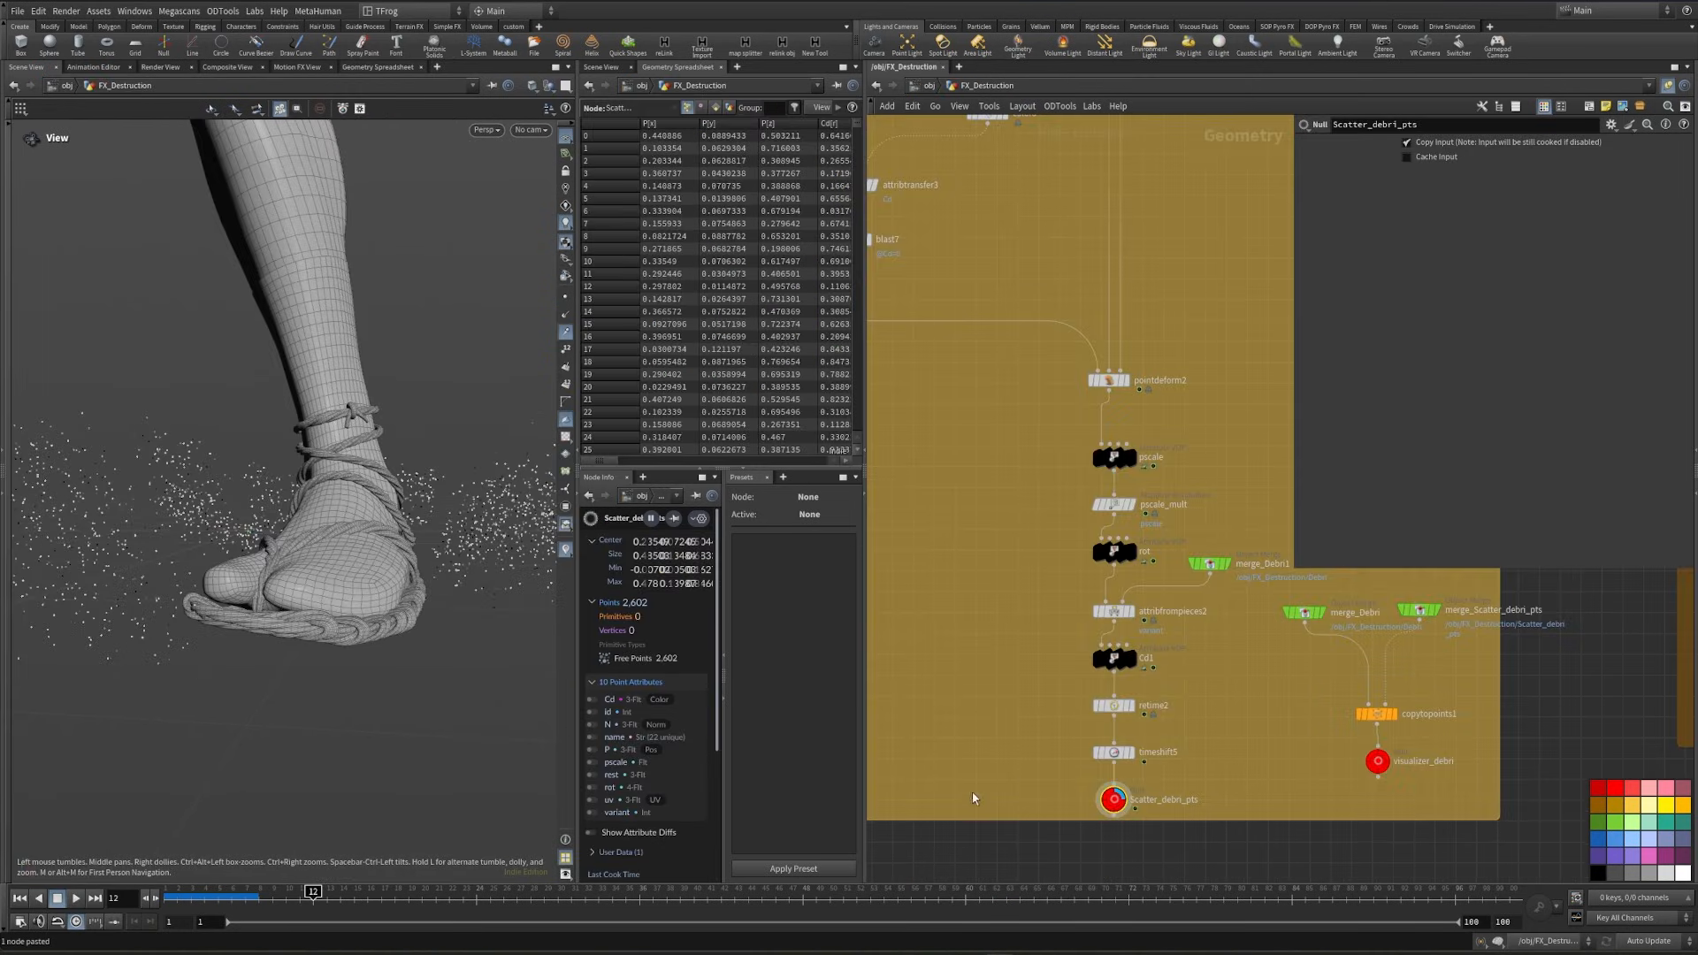
pyautogui.moveTo(1009, 751); pyautogui.dragTo(1102, 744, button='middle')
# - Return to the stage network and try adding Cd to the point attributes copied by Small_debris_inst
pyautogui.press('n')
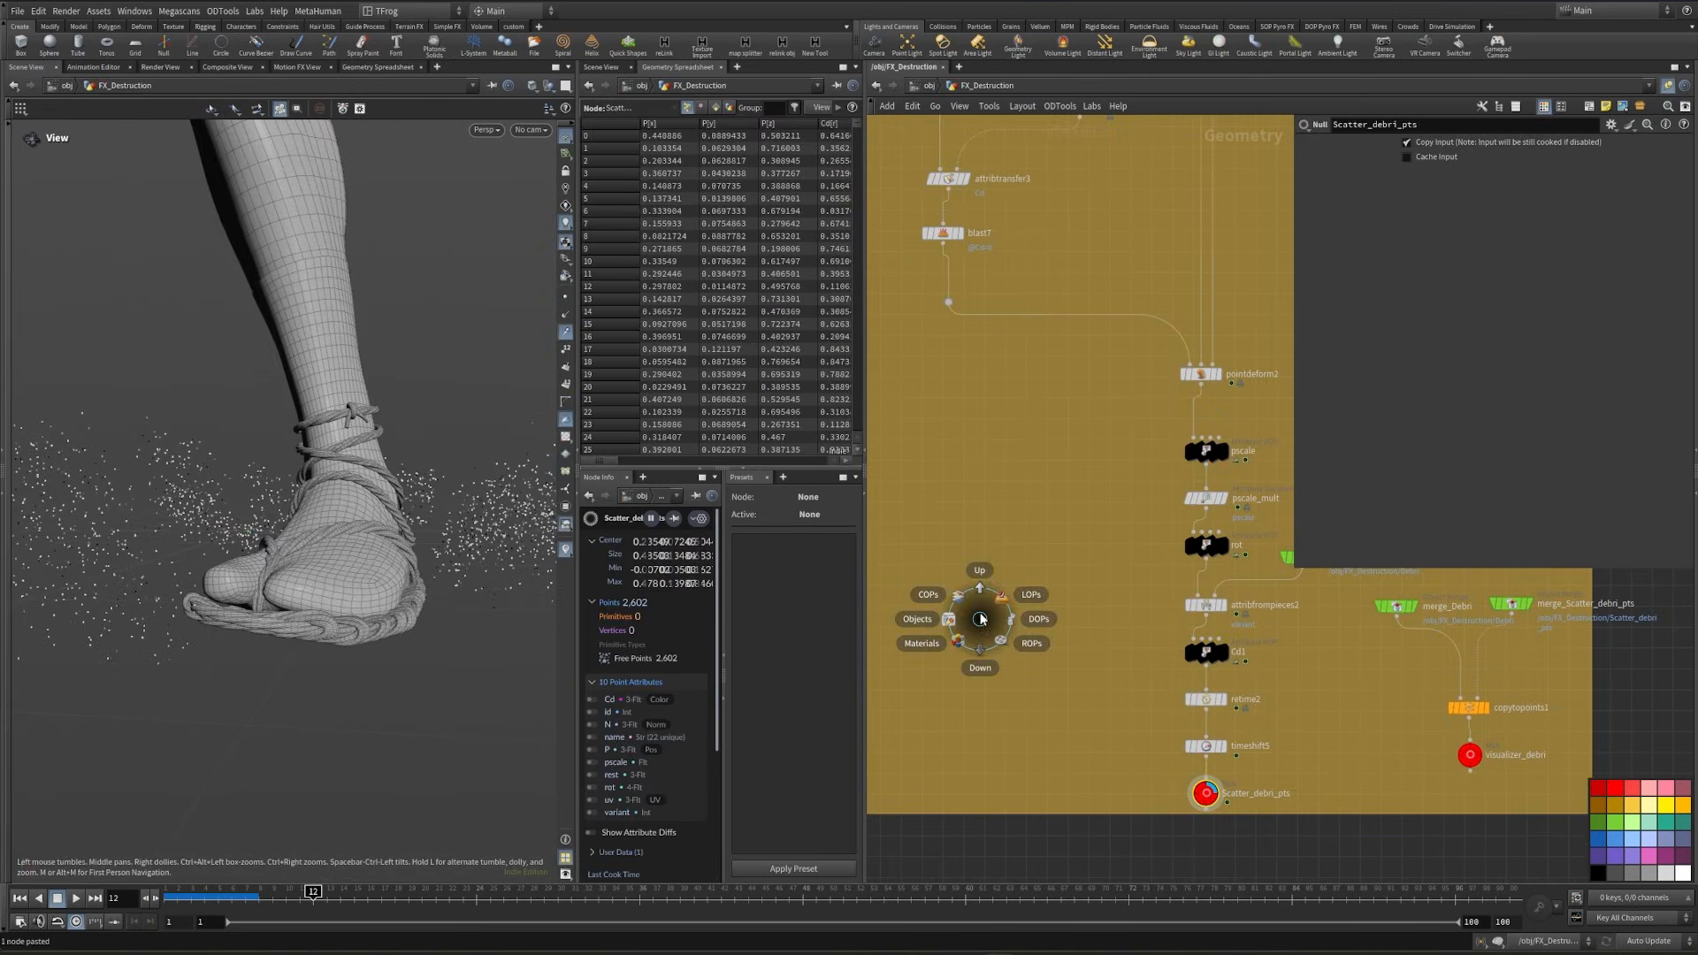
pyautogui.click(1000, 582)
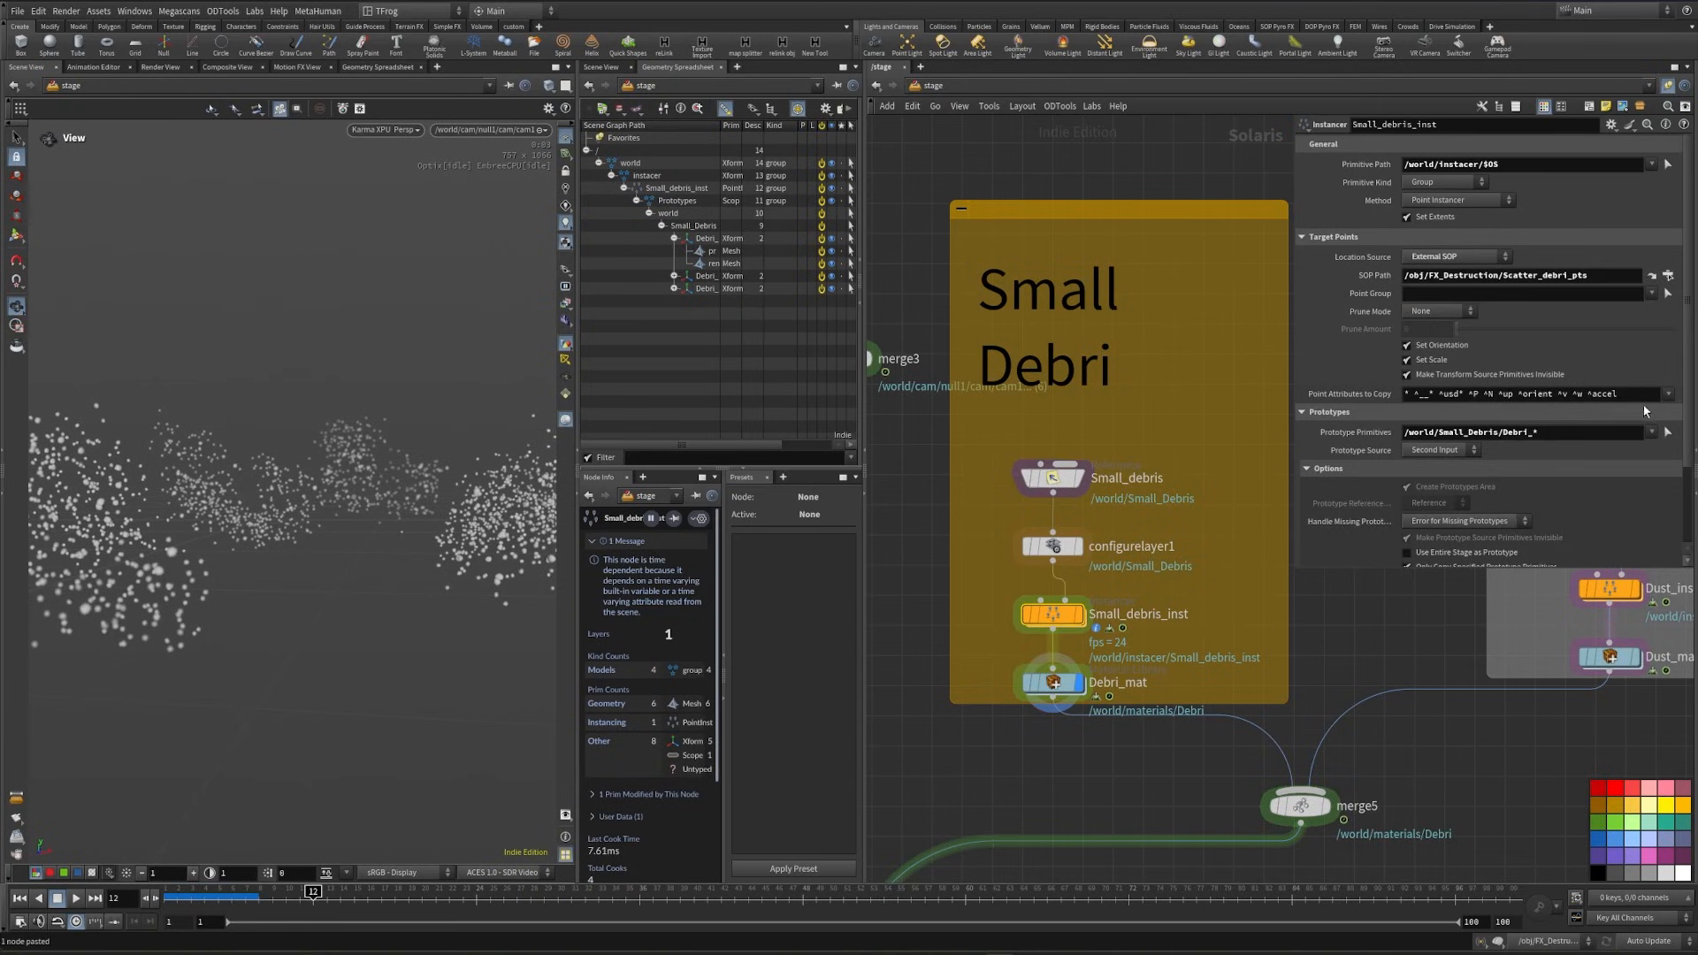
pyautogui.click(1666, 396)
pyautogui.press('Escape')
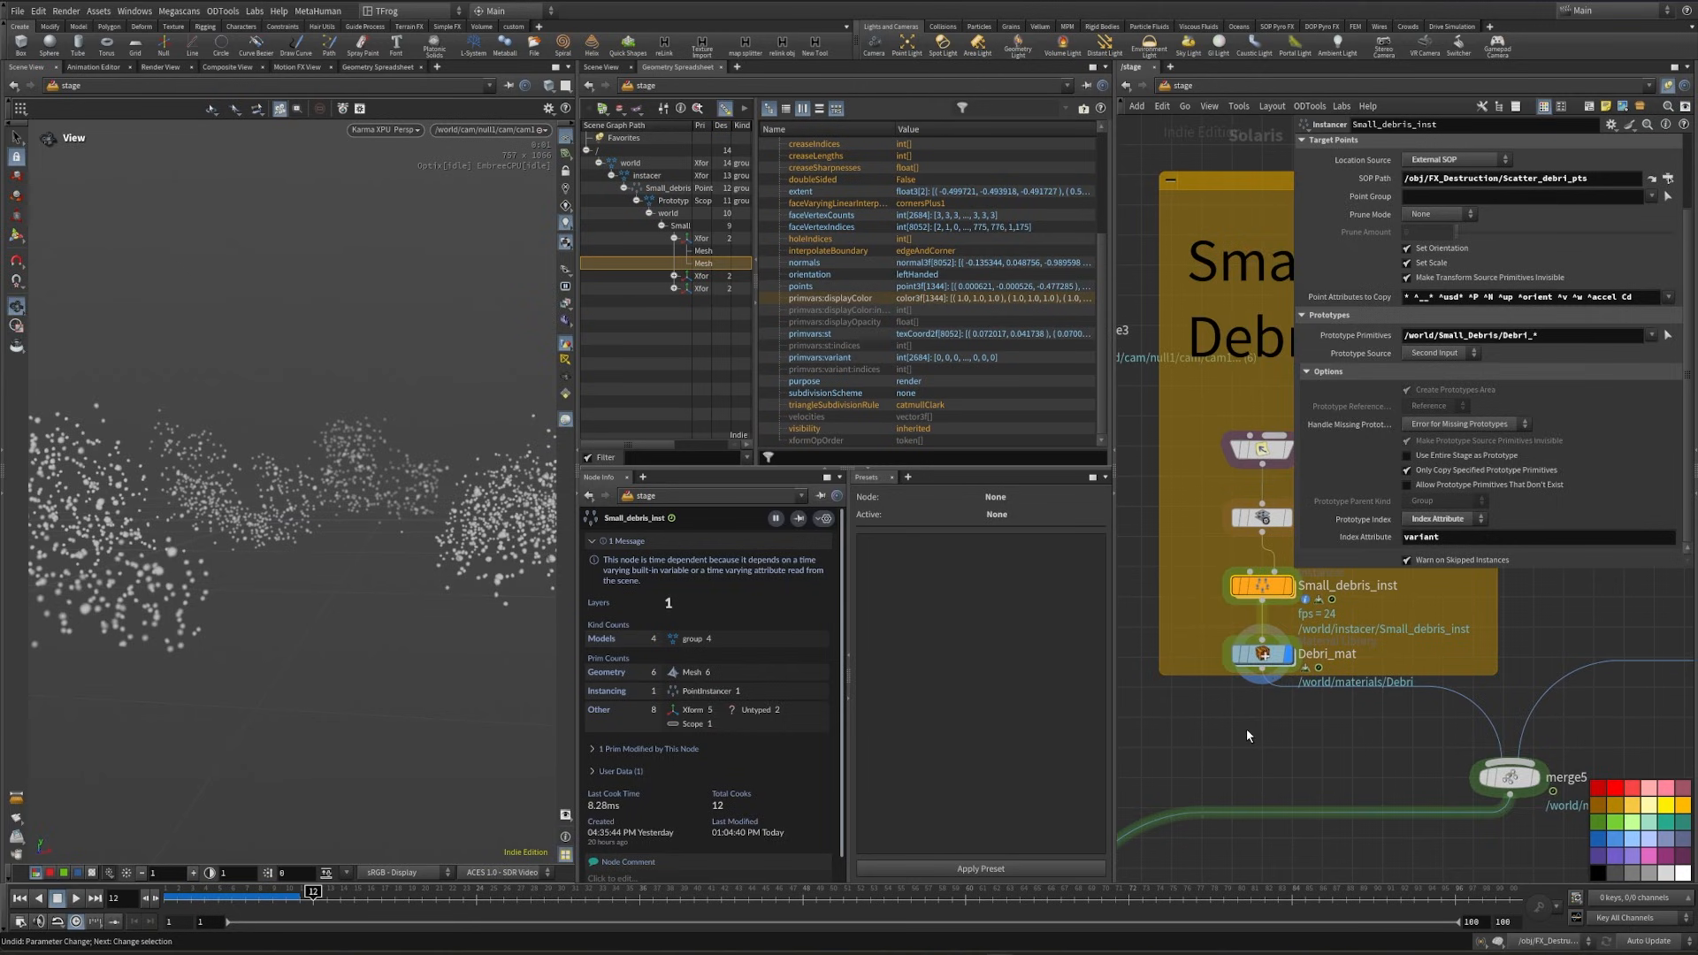
pyautogui.hotkey('ctrl', 'z')
# - Insert an Attribute Wrangle between timeshift5 and Scatter_debri_pts in the FX_Destruction network
pyautogui.doubleClick(1191, 581)
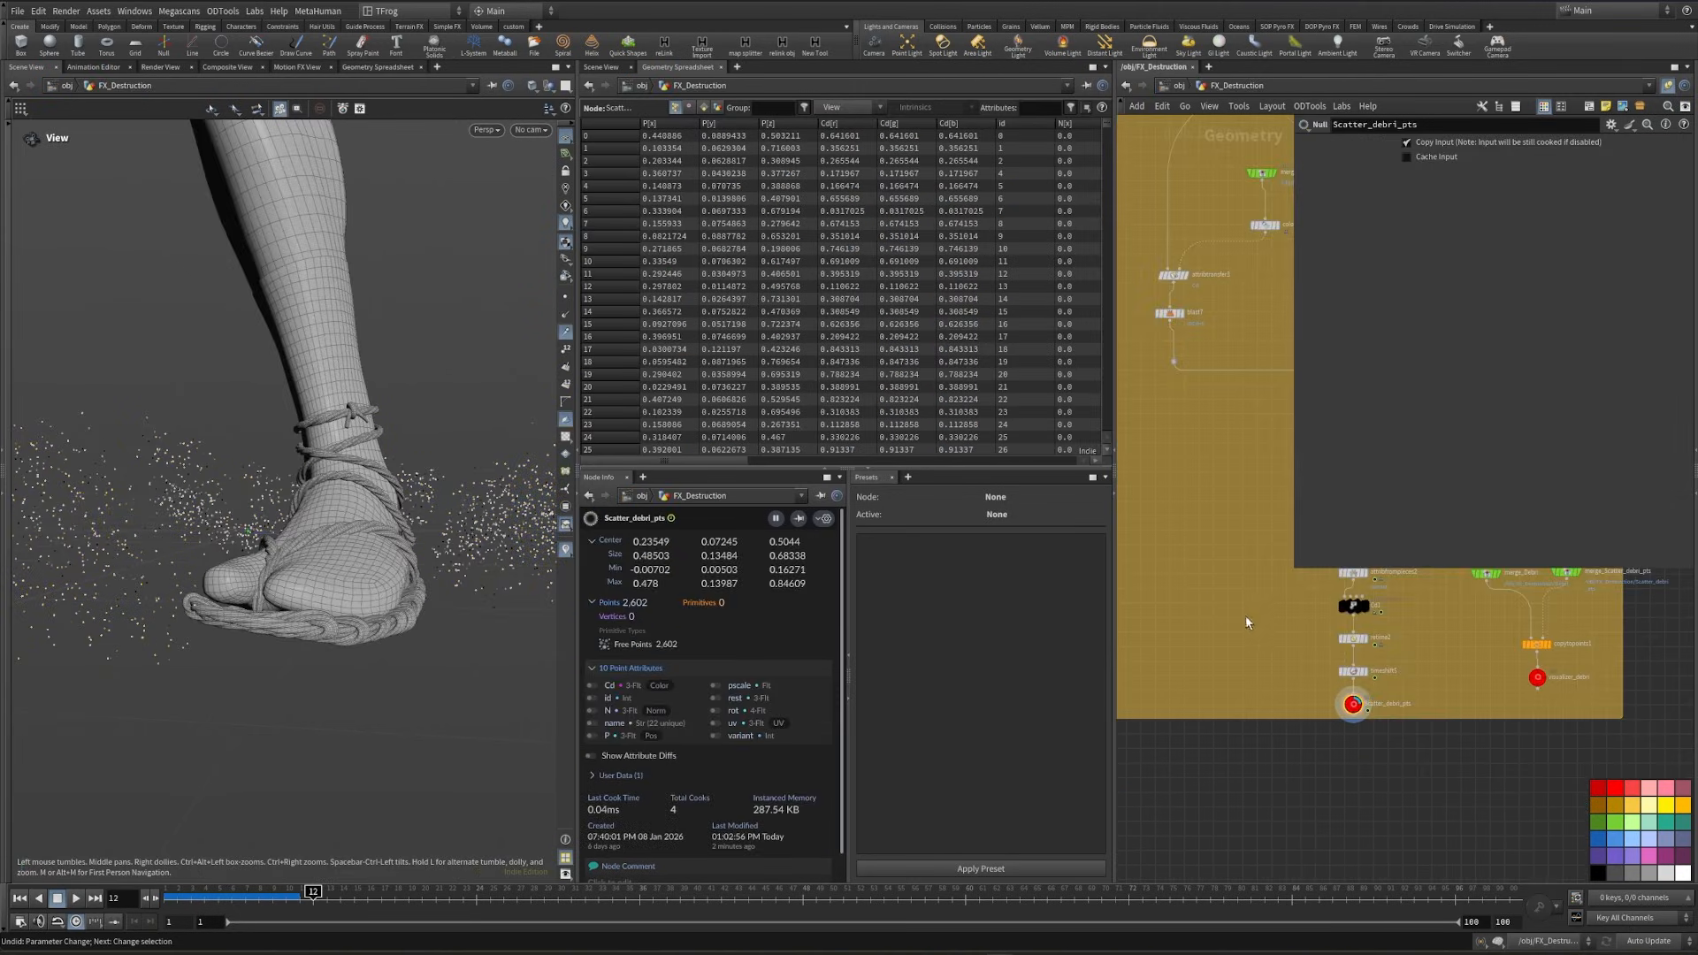
pyautogui.scroll(-6, 1245, 672)
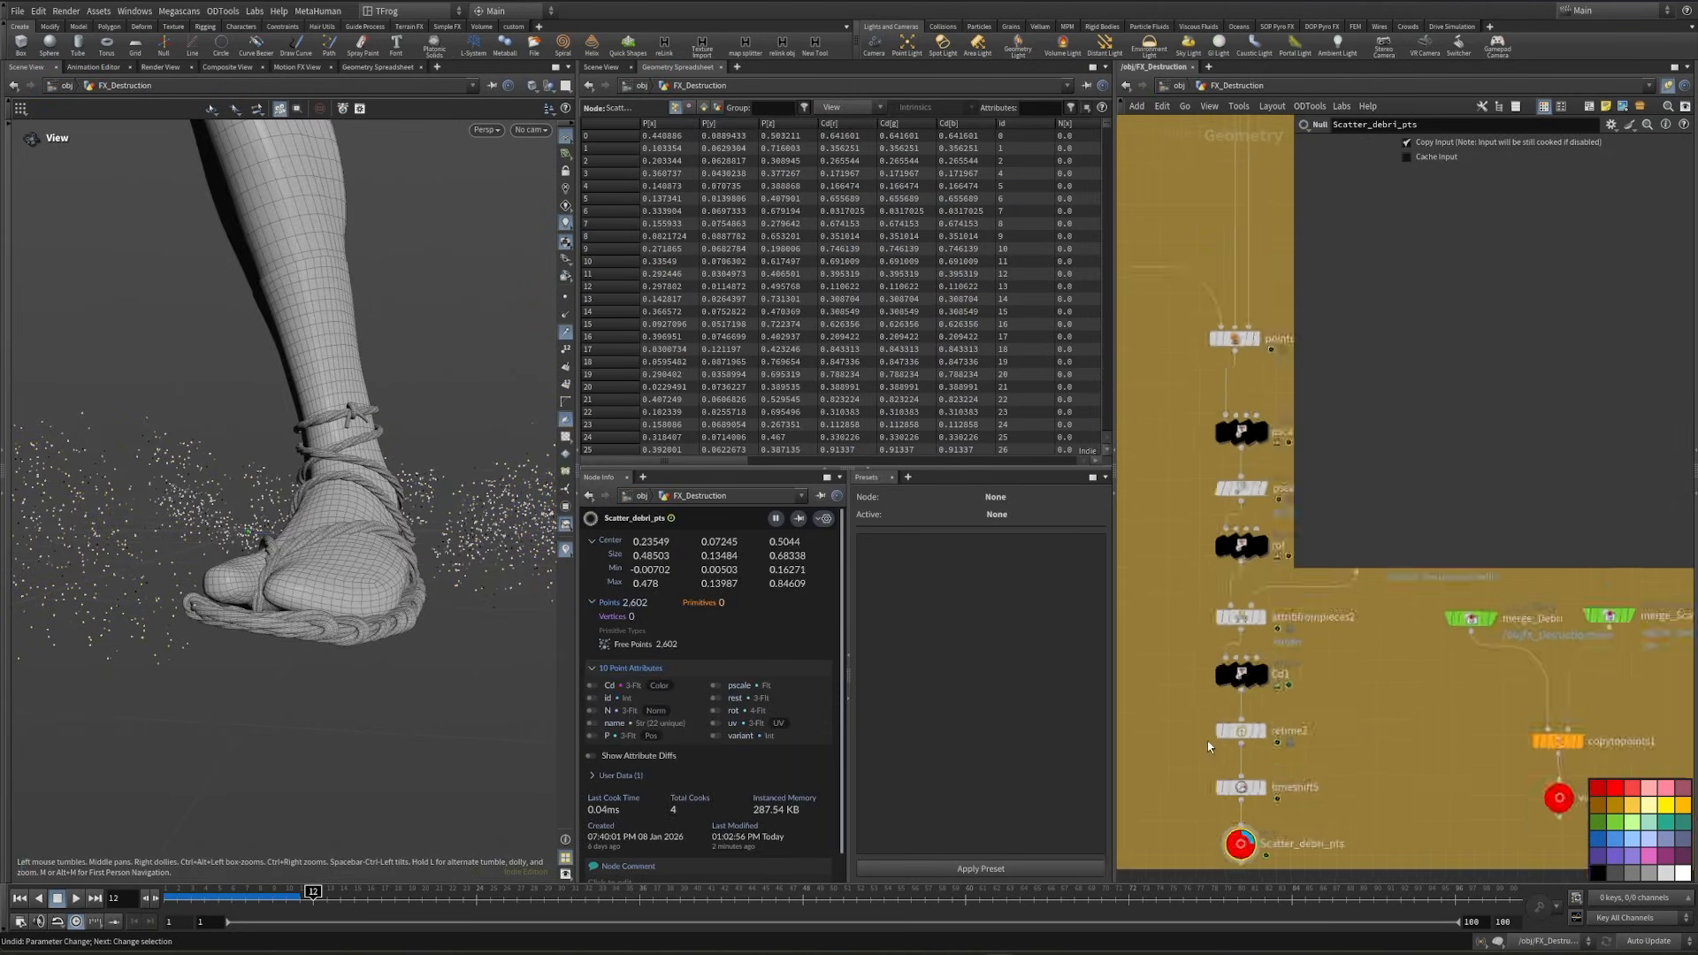
pyautogui.scroll(4, 1222, 694)
pyautogui.press('Tab')
pyautogui.write('aw')
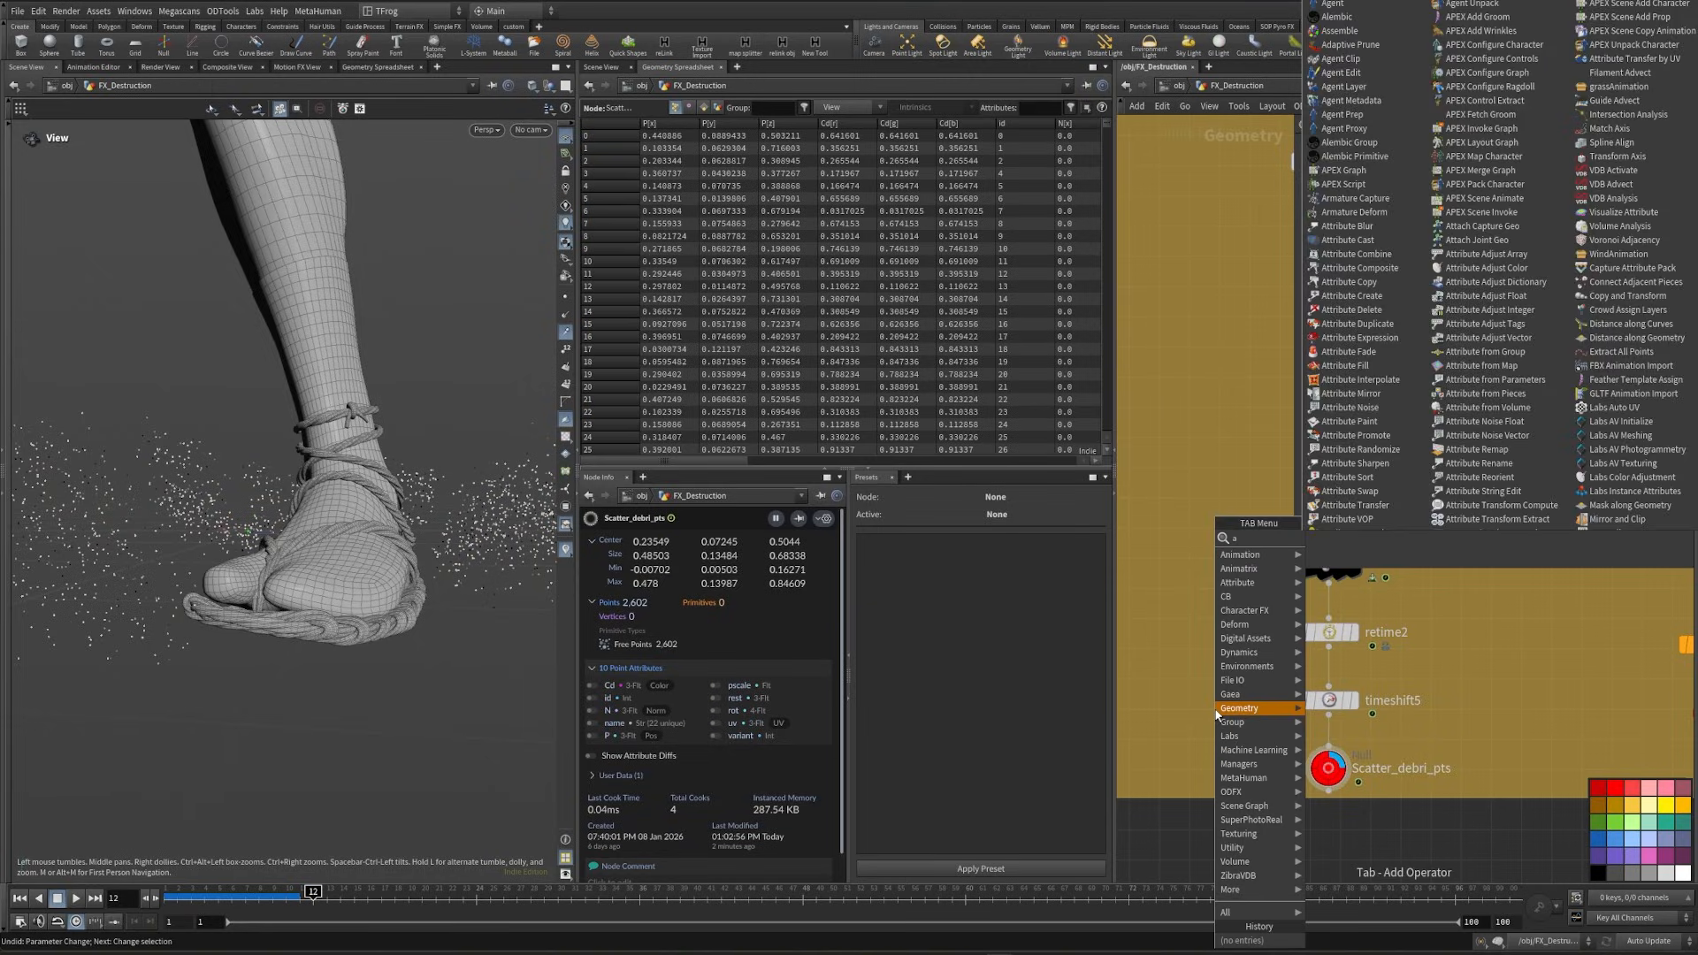
pyautogui.press('Return')
pyautogui.click(1323, 752)
pyautogui.moveTo(1264, 763); pyautogui.dragTo(1210, 759, button='middle')
pyautogui.click(1411, 257)
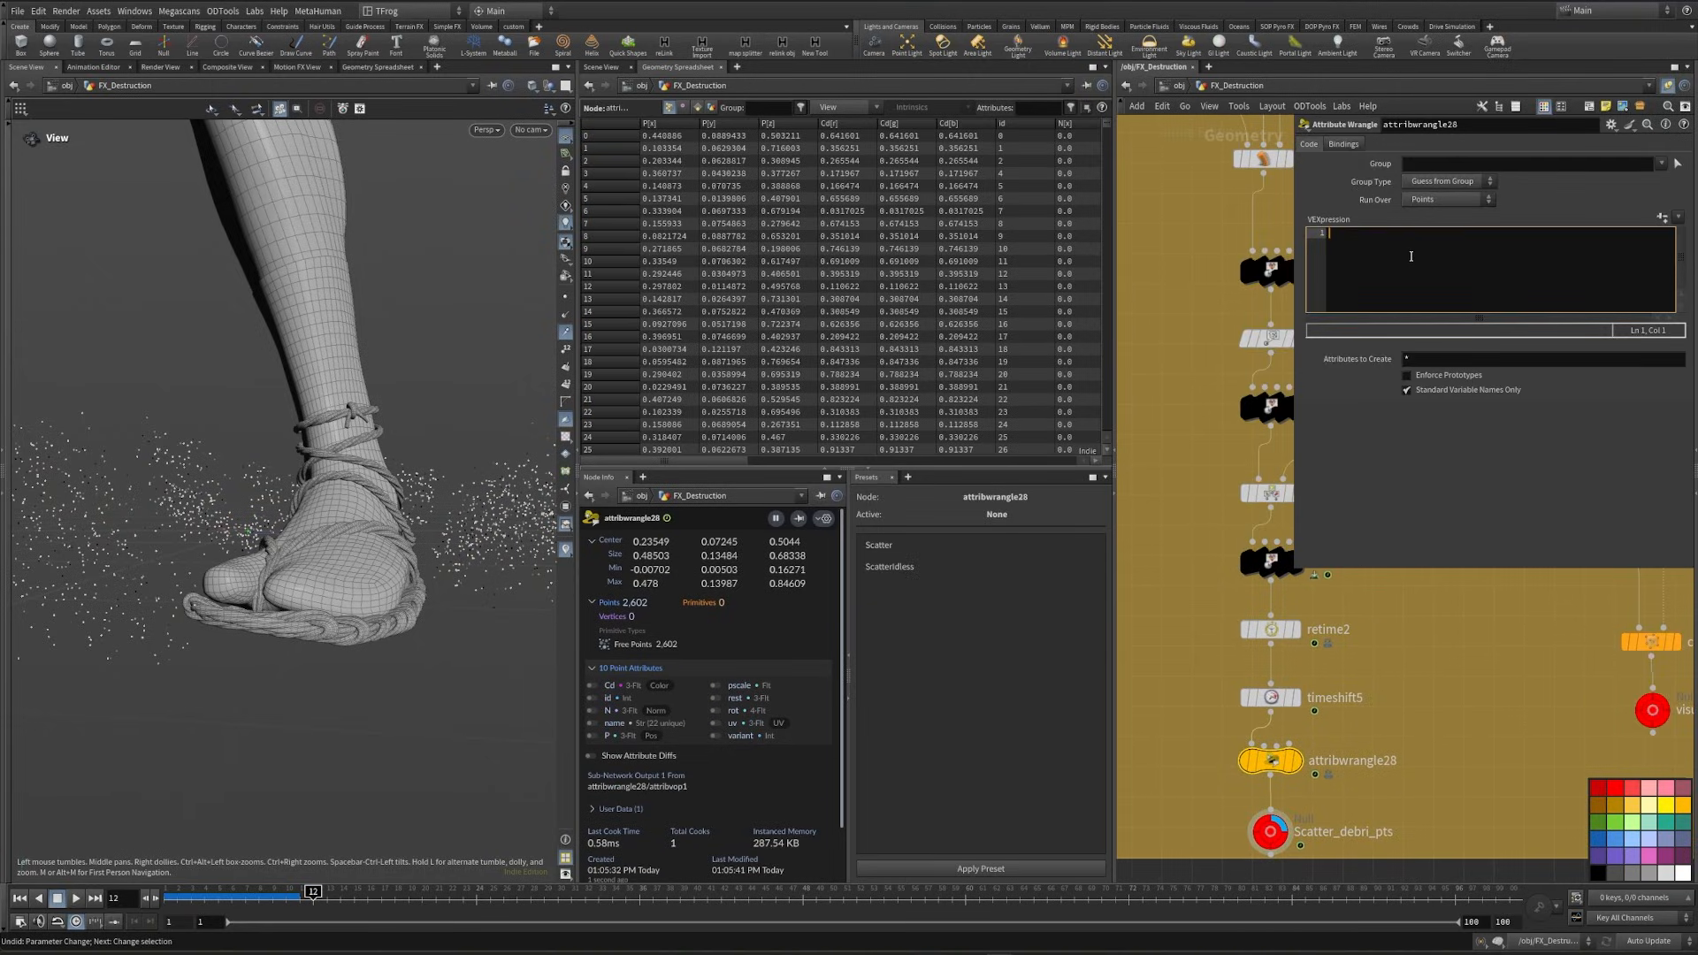
pyautogui.write('f@col')
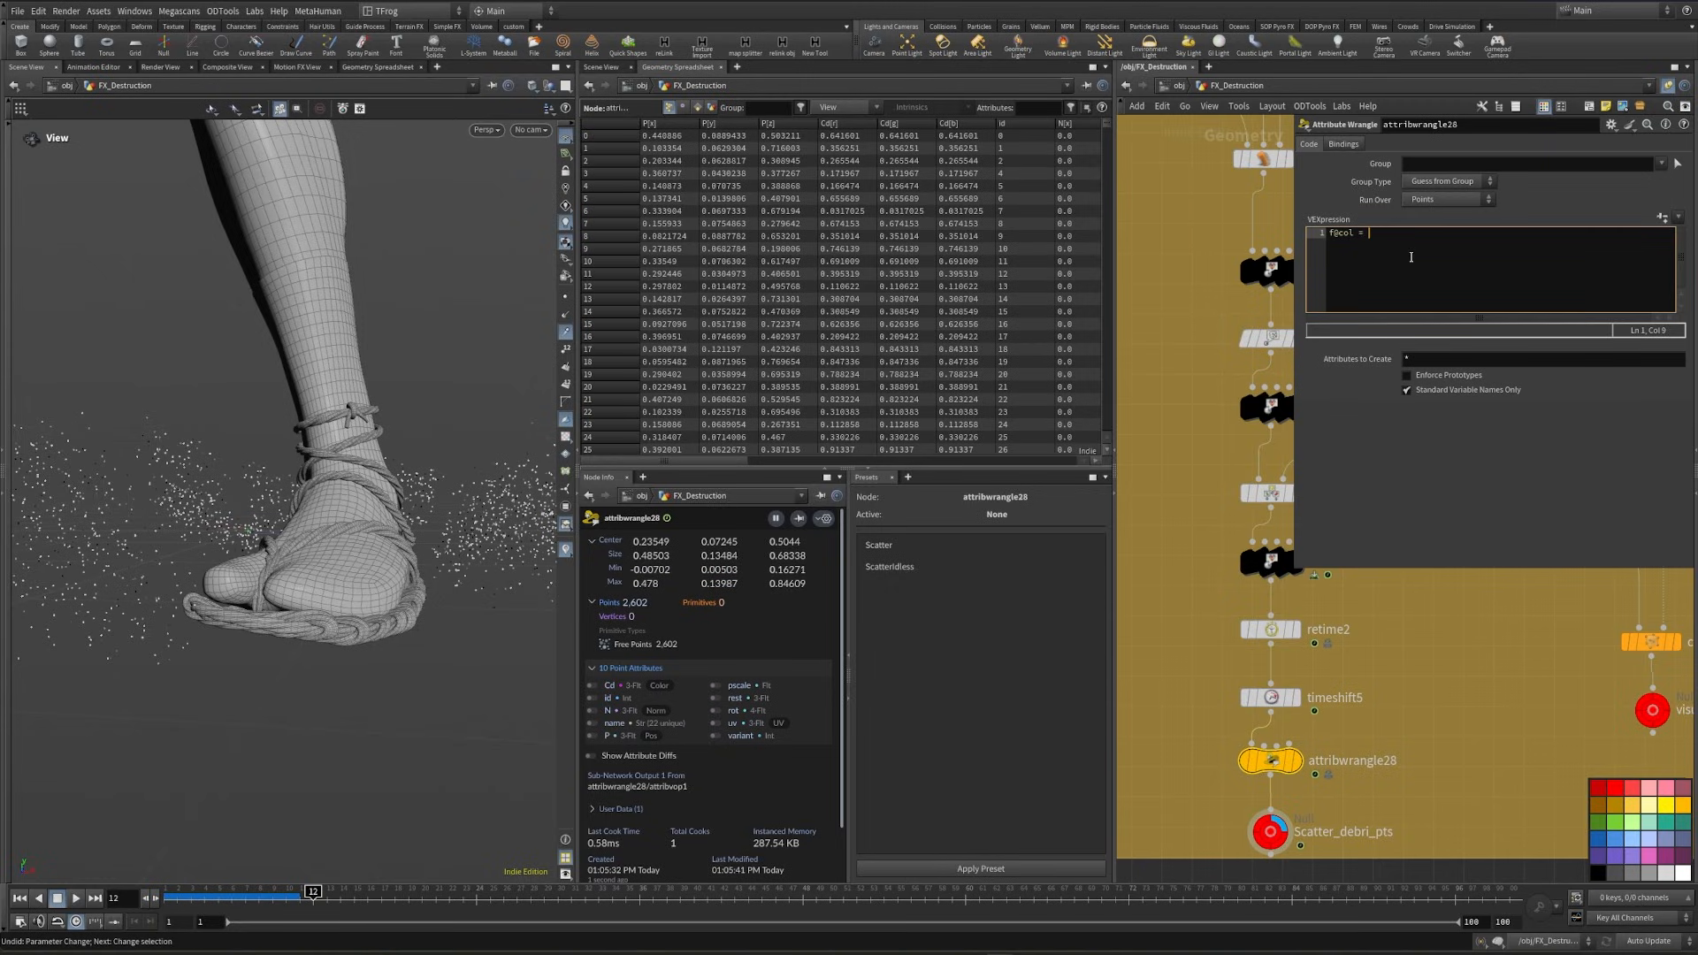
pyautogui.write(' = @Cd.x;')
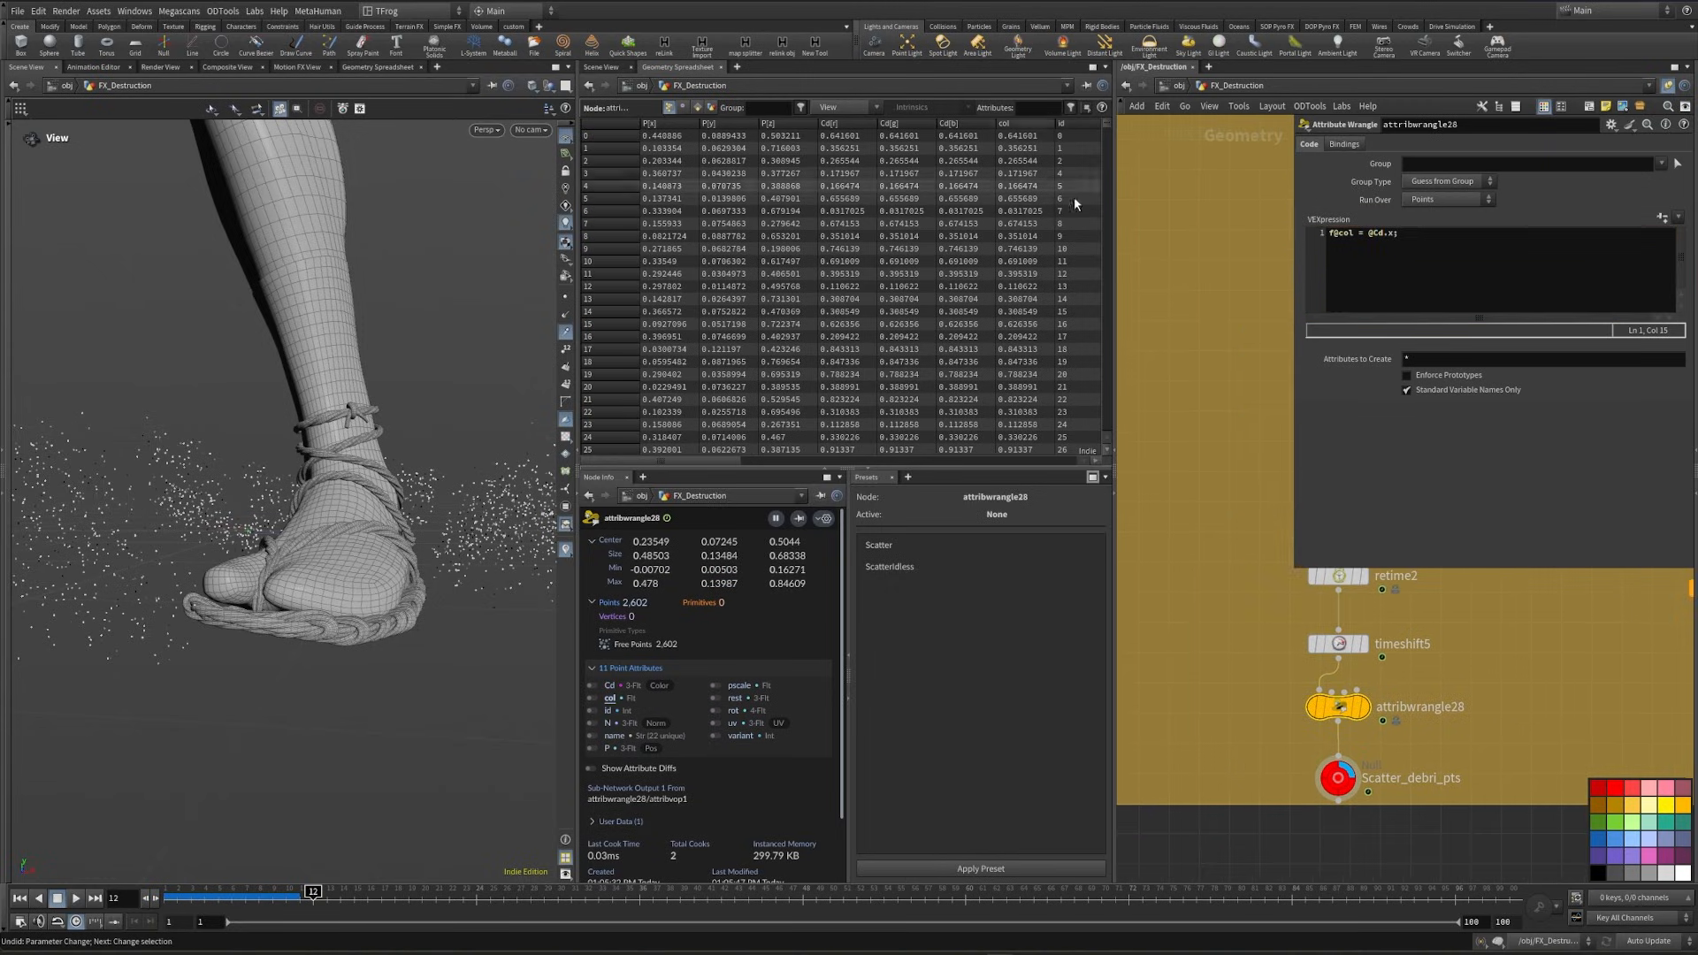
pyautogui.click(718, 459)
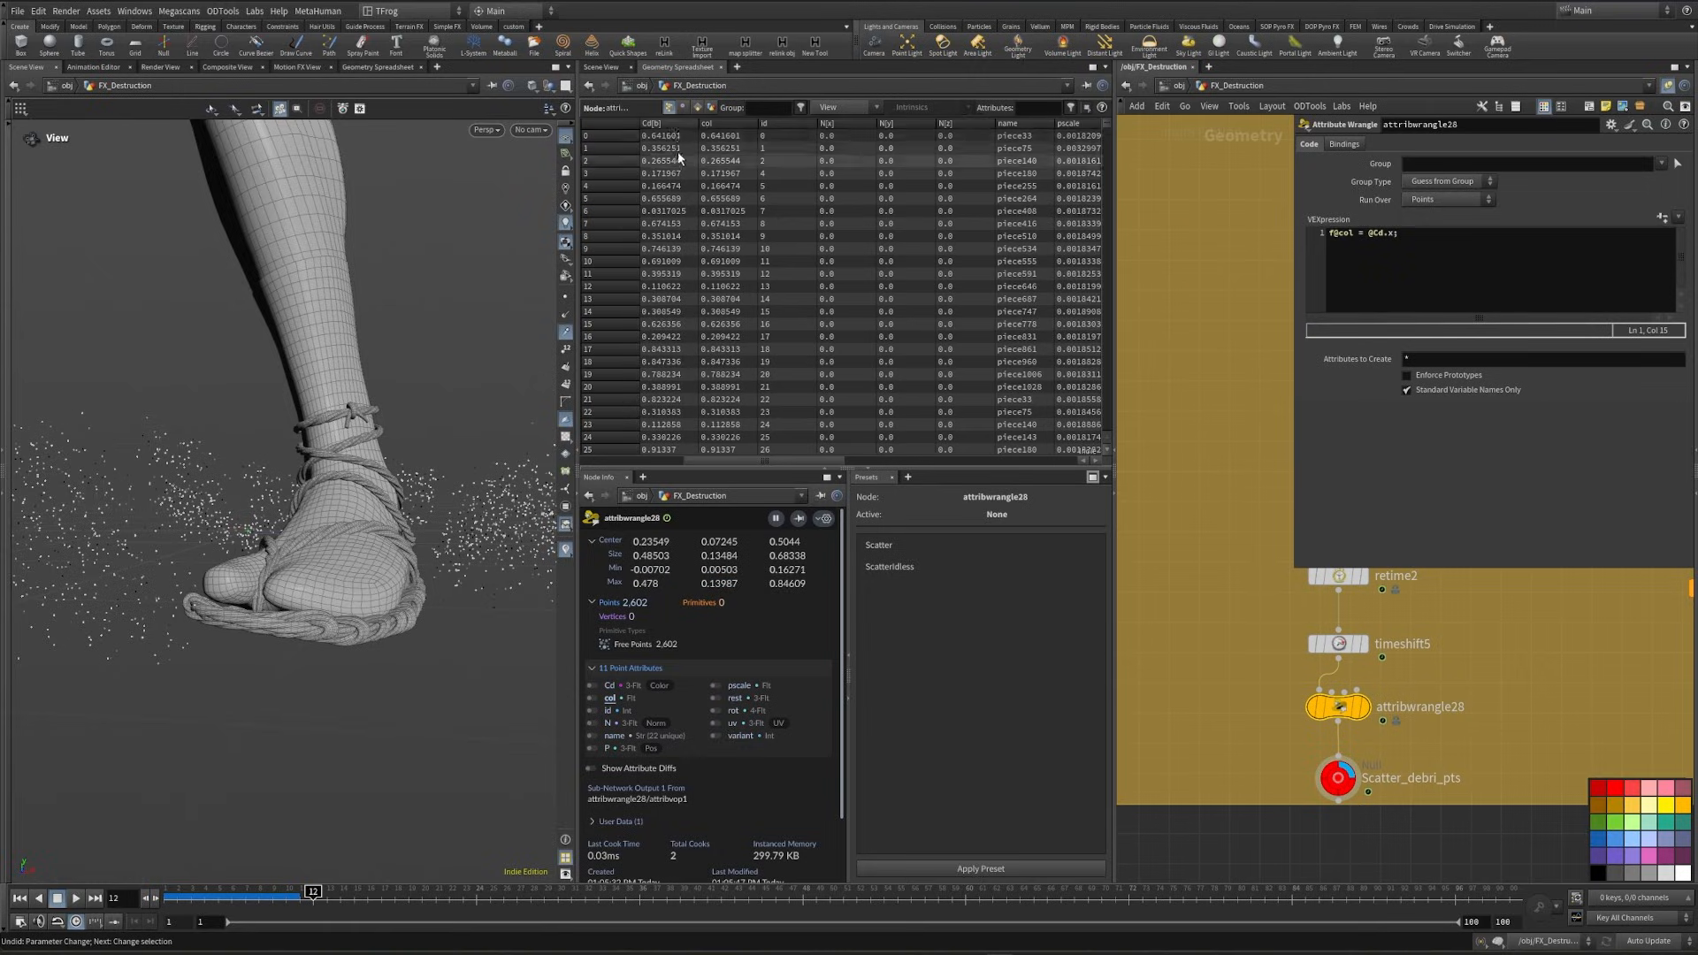
# - Return to the Debri material in the stage and set the Geomprop of mtlxgeompropvalue1 to col
pyautogui.press('n')
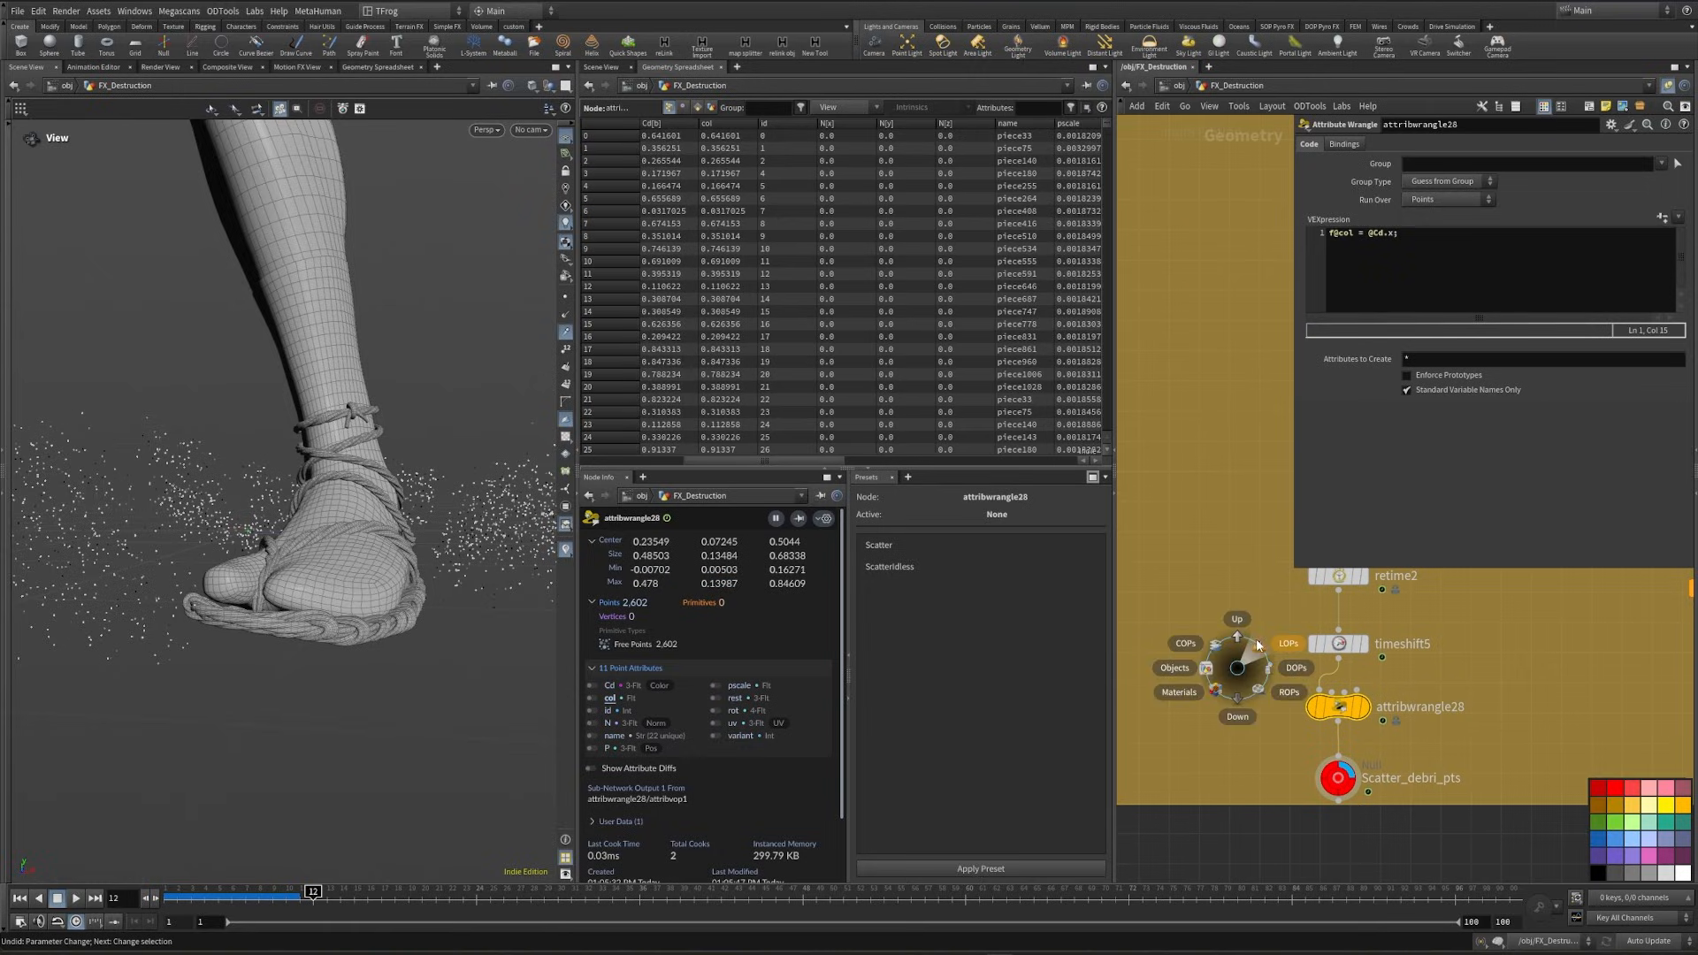
pyautogui.click(1255, 638)
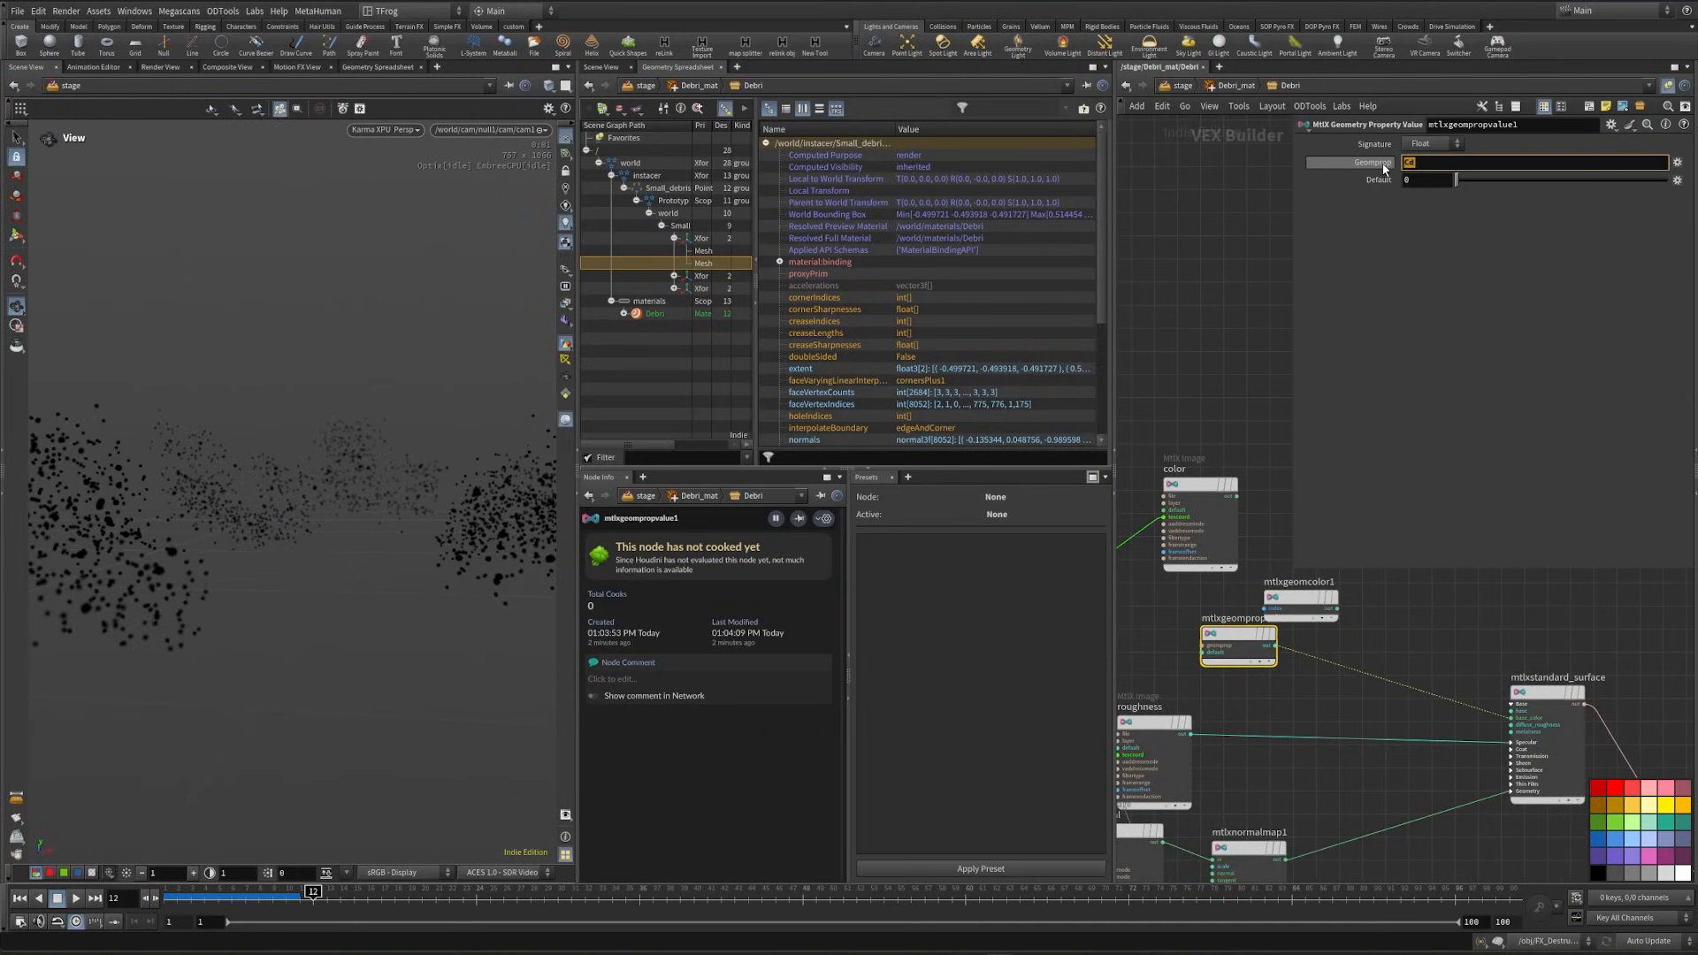
pyautogui.write('col')
pyautogui.press('Return')
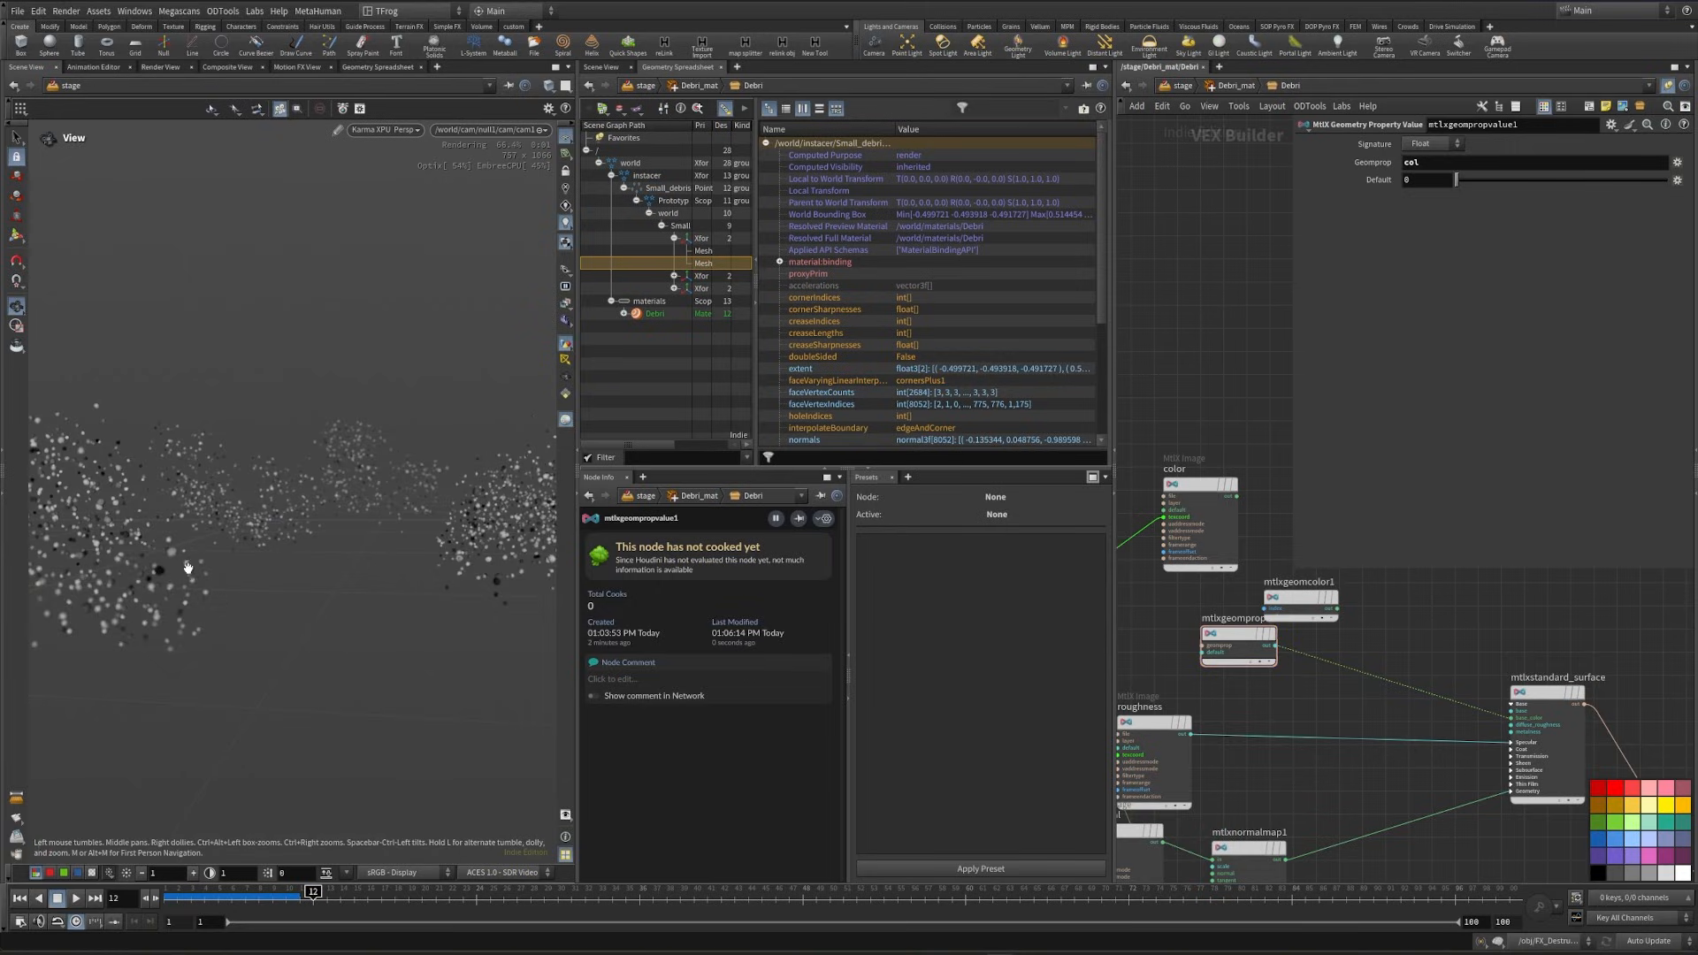
# - Delete the unused mtlxgeomcolor1 node and move mtlxgeompropvalue1 above the roughness image node
pyautogui.click(1322, 601)
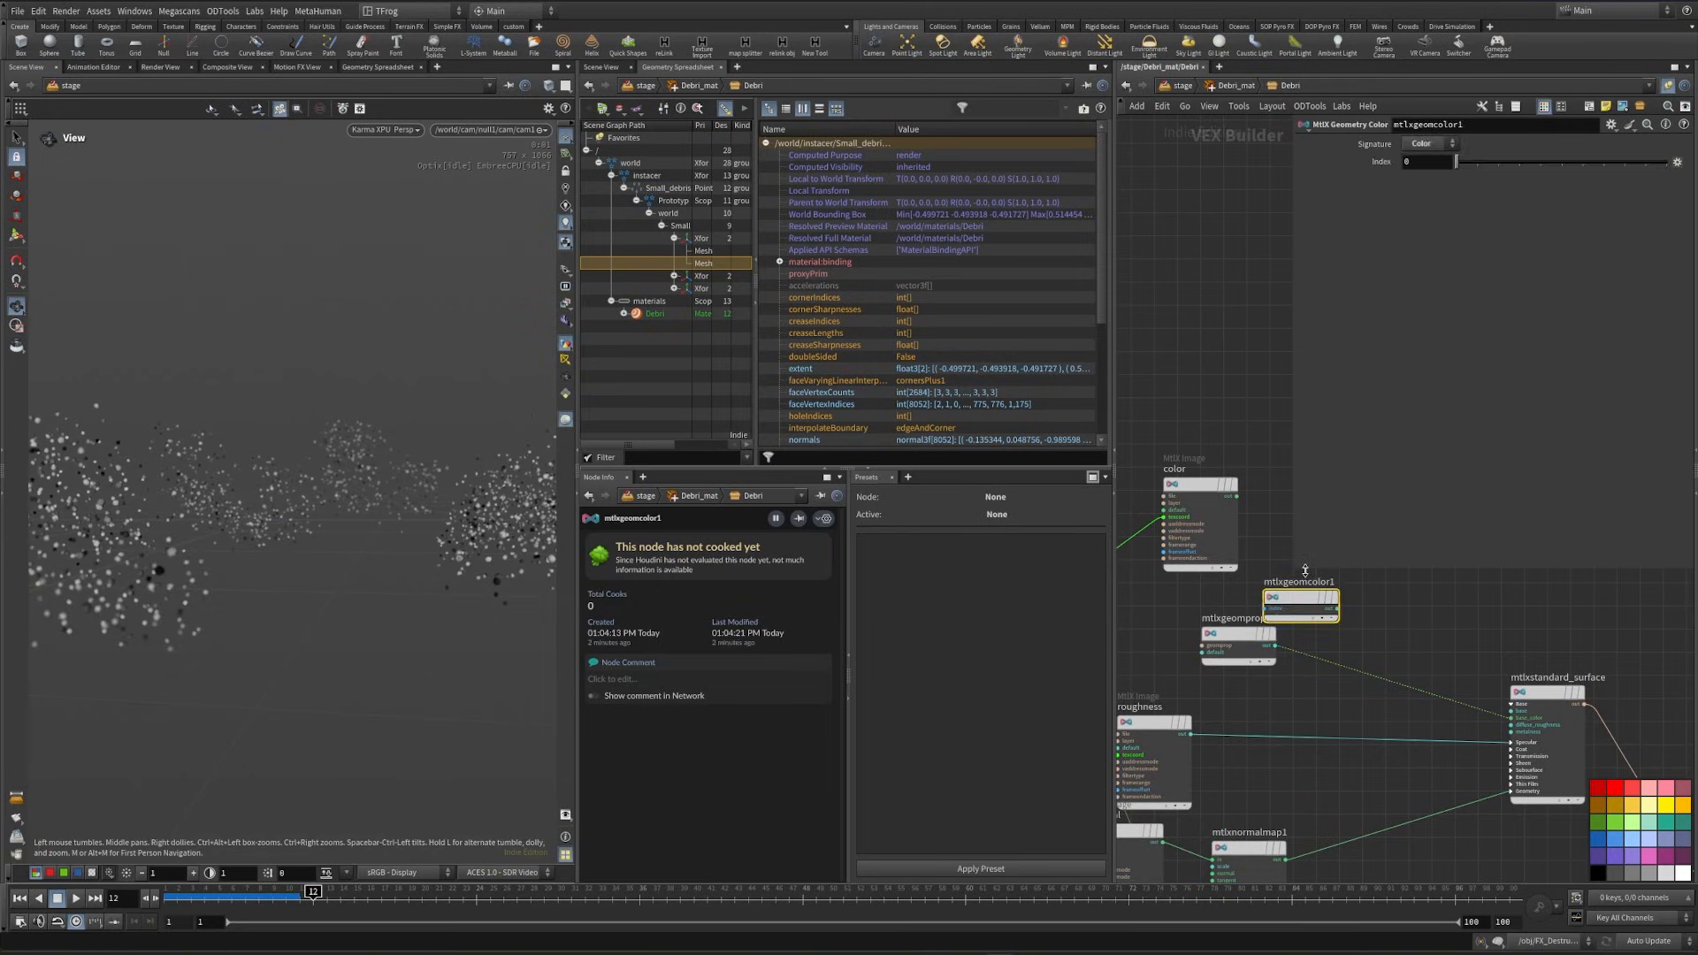
pyautogui.press('Delete')
pyautogui.moveTo(1237, 635); pyautogui.dragTo(1158, 645)
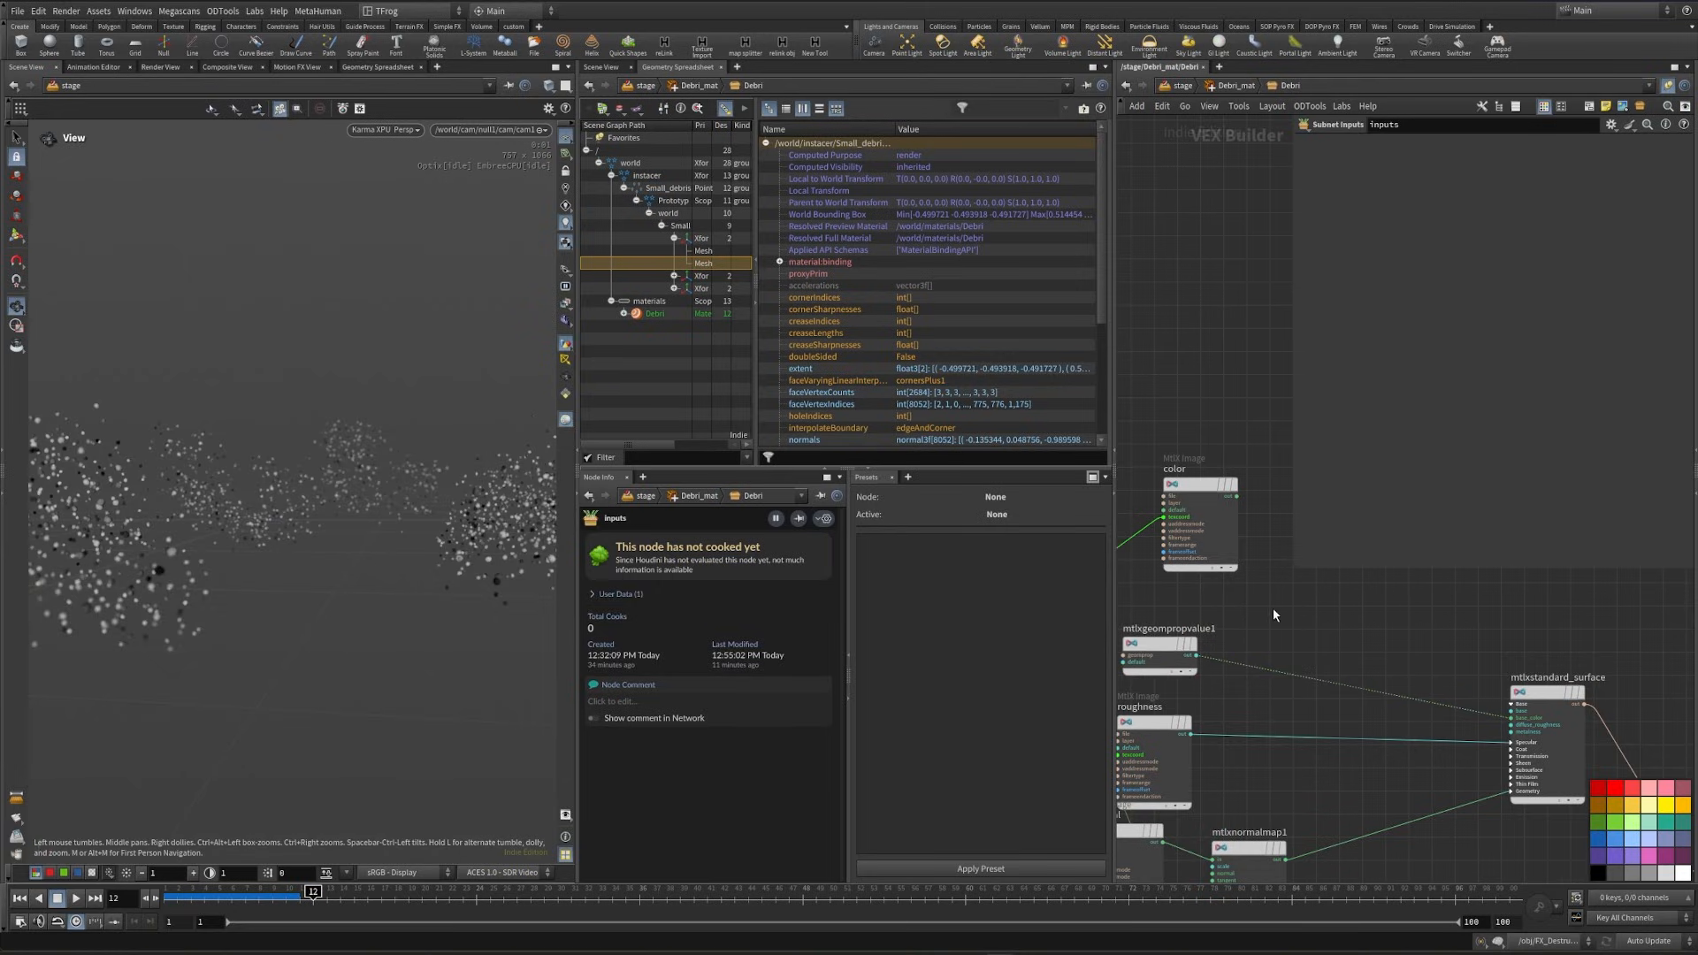
# - Add a MtlX Multiply node between the color image and the standard surface
pyautogui.moveTo(1279, 609); pyautogui.dragTo(1309, 644, button='middle')
pyautogui.press('Tab')
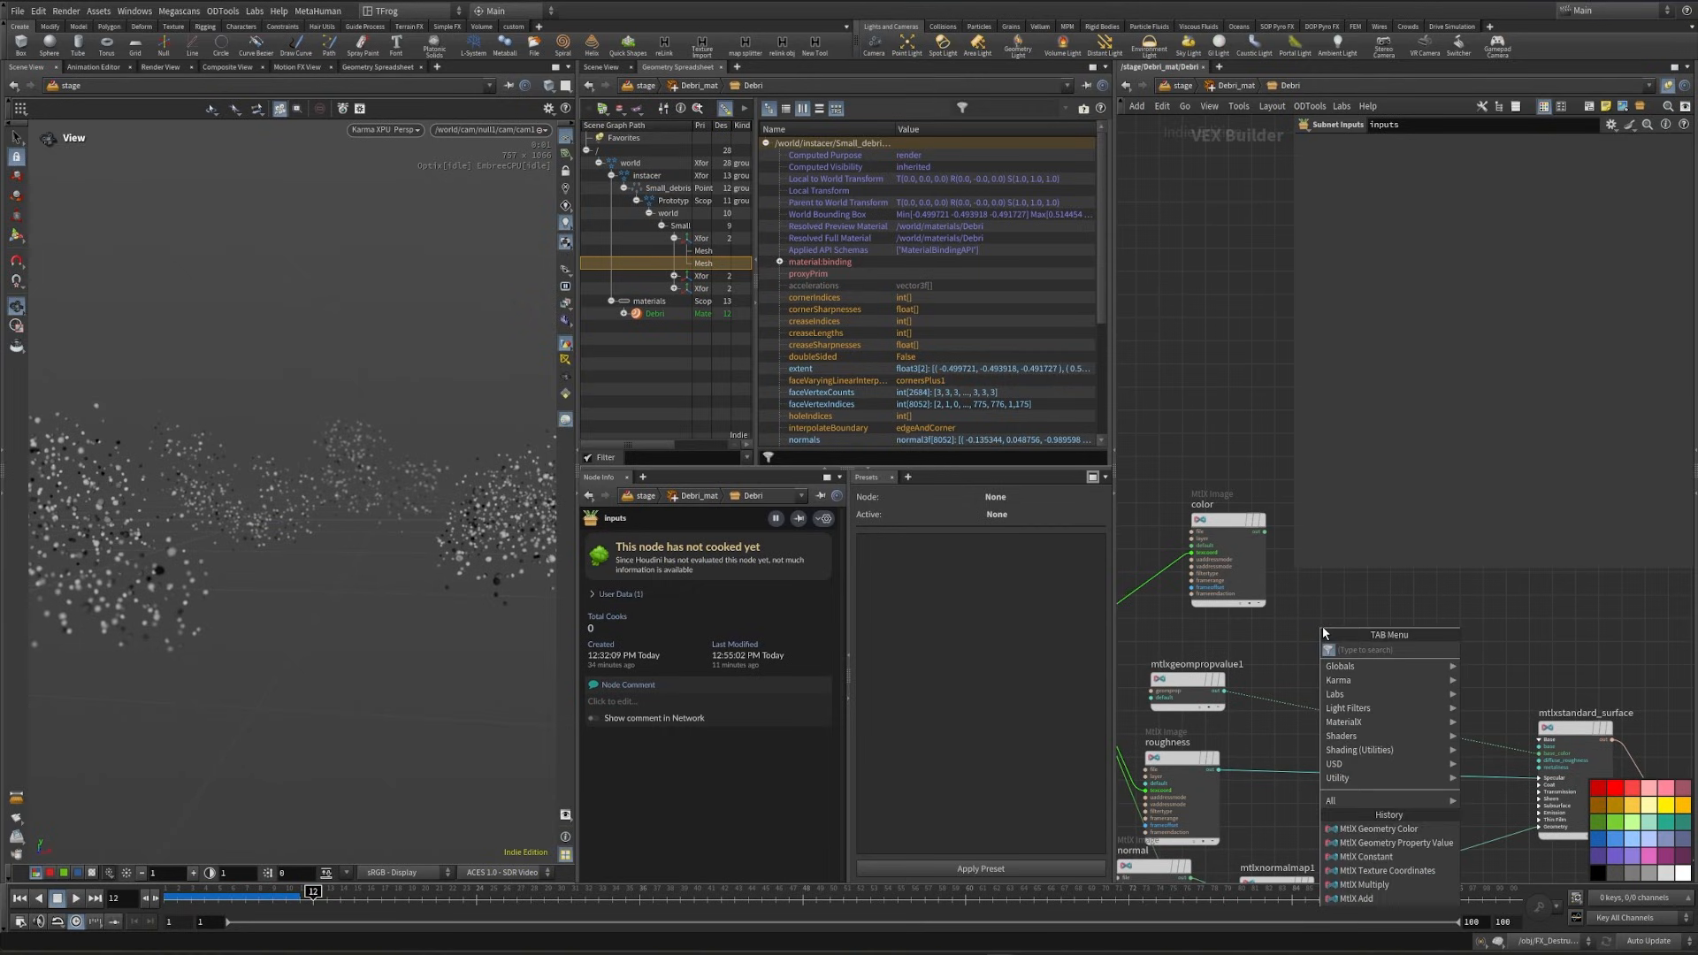
pyautogui.write('mul')
pyautogui.press('Return')
pyautogui.click(1354, 633)
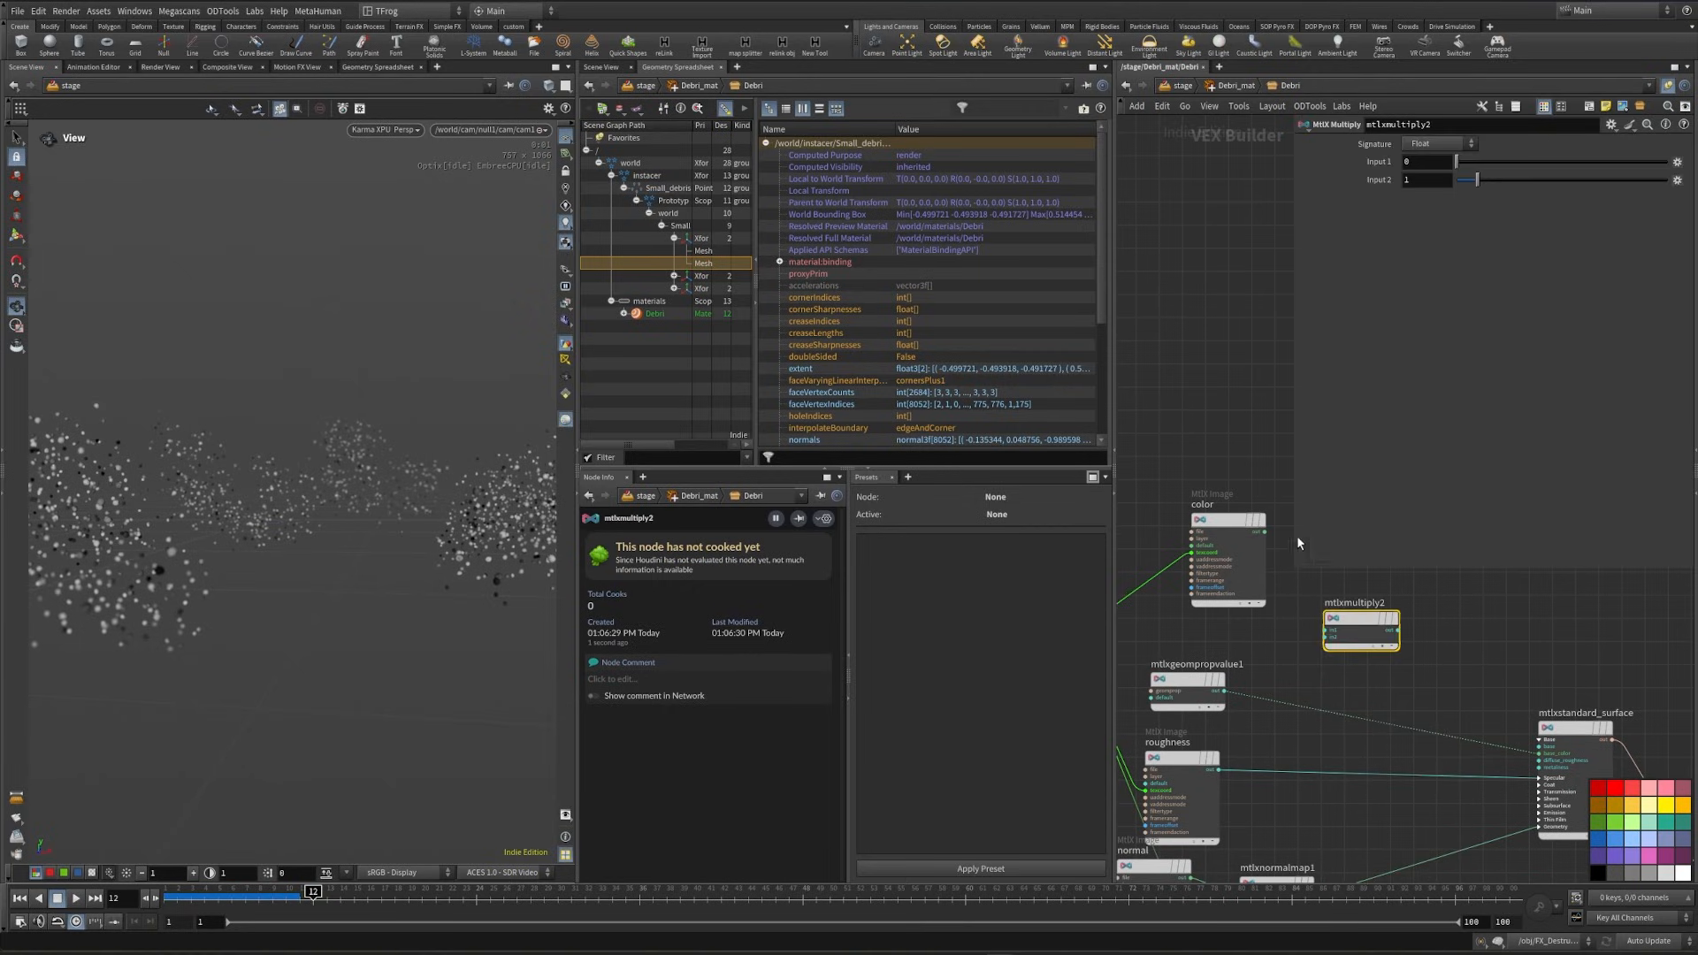
# - Wire the color image and mtlxgeompropvalue1 into mtlxmultiply2, and its output into the standard surface's base color
pyautogui.moveTo(1263, 534); pyautogui.dragTo(1274, 570)
pyautogui.moveTo(1276, 567)
pyautogui.mouseDown()
pyautogui.moveTo(1325, 631)
pyautogui.moveTo(1234, 692)
pyautogui.mouseUp()
pyautogui.click(1235, 692)
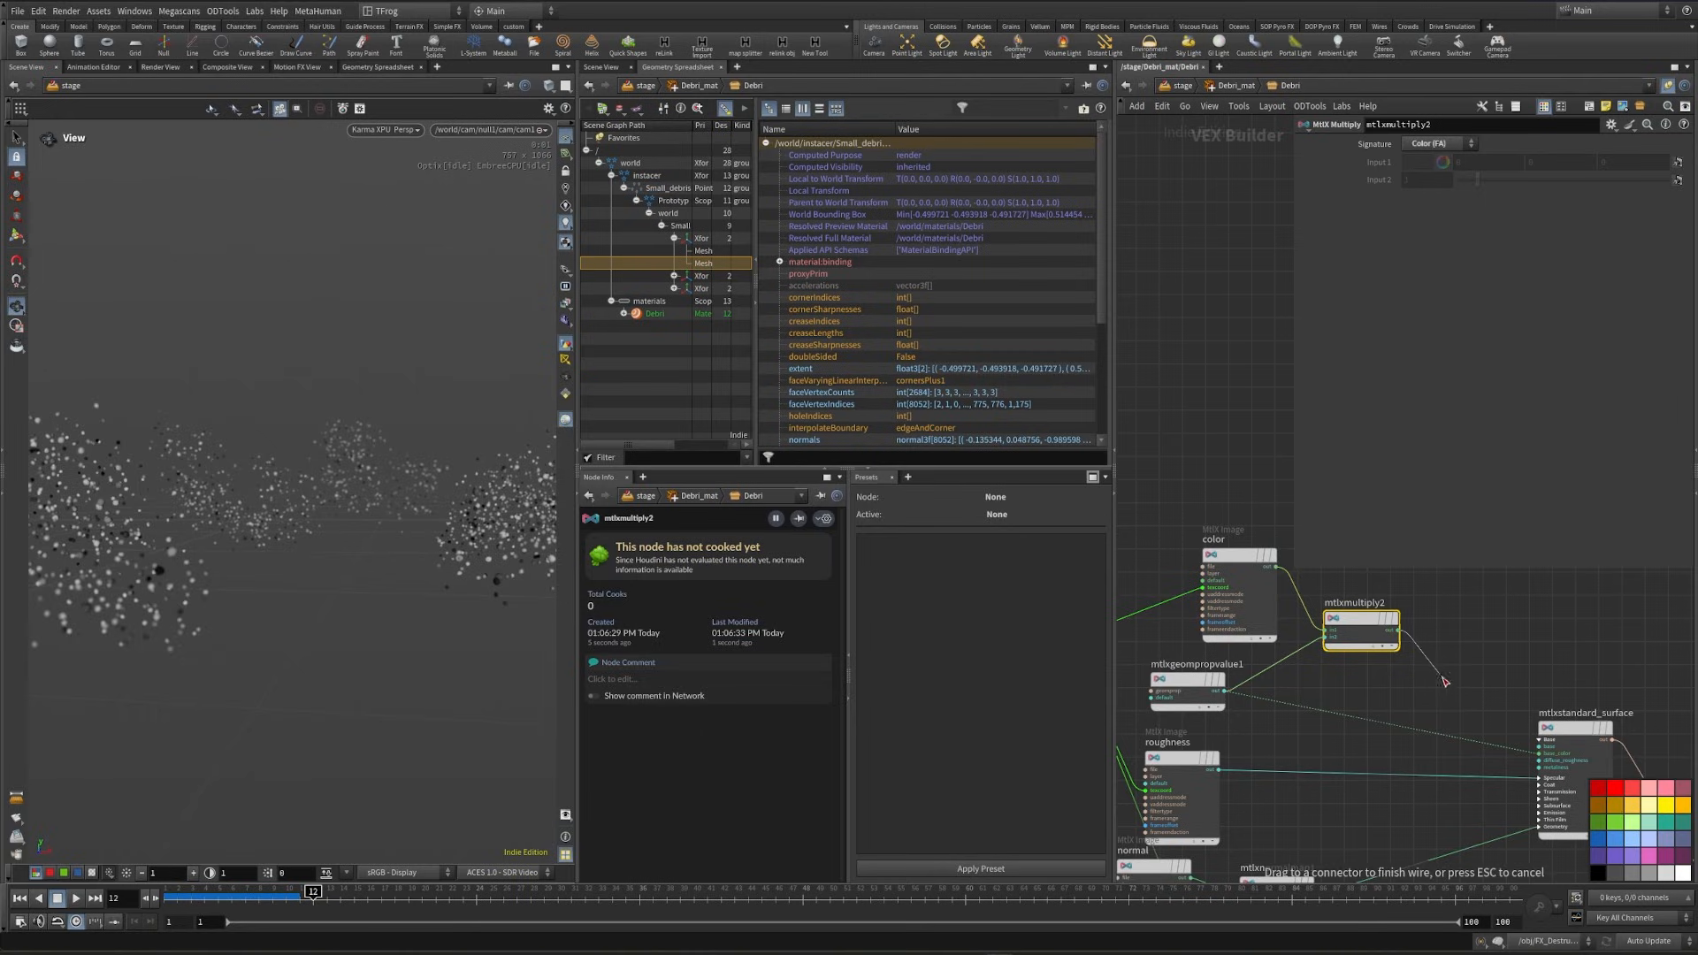
pyautogui.click(1398, 630)
pyautogui.click(1539, 754)
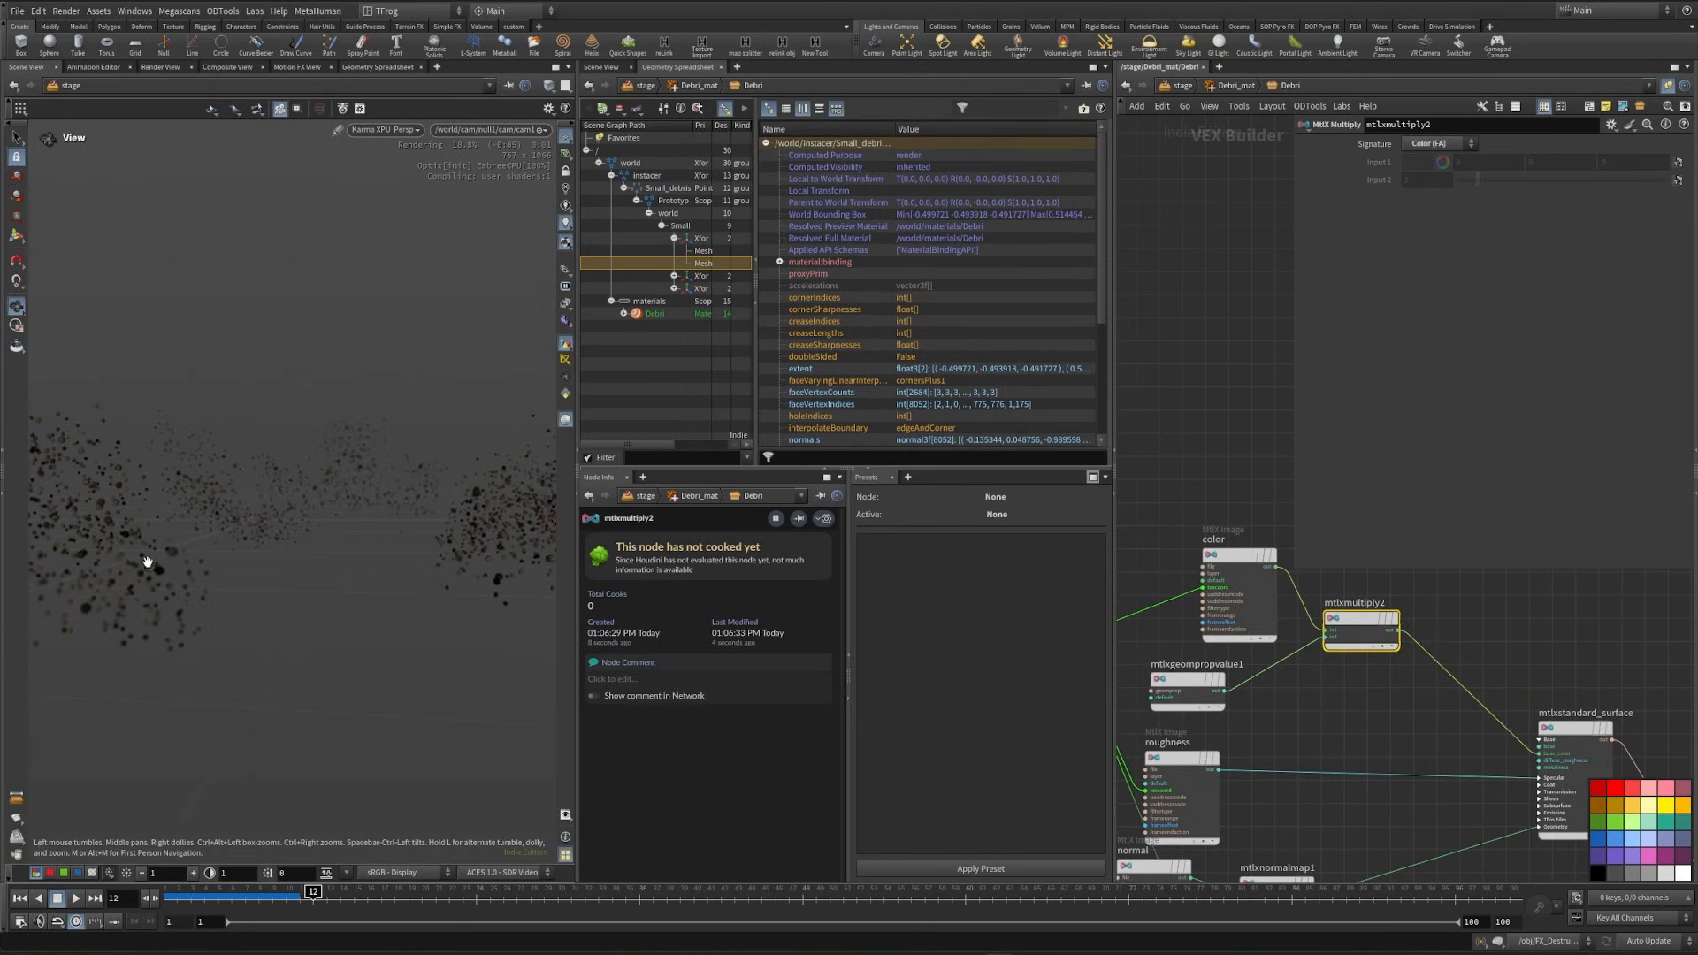
# - Insert a MtlX Range node between mtlxgeompropvalue1 and mtlxmultiply2, and set its Outlow to 0.3
pyautogui.click(1300, 701)
pyautogui.press('Tab')
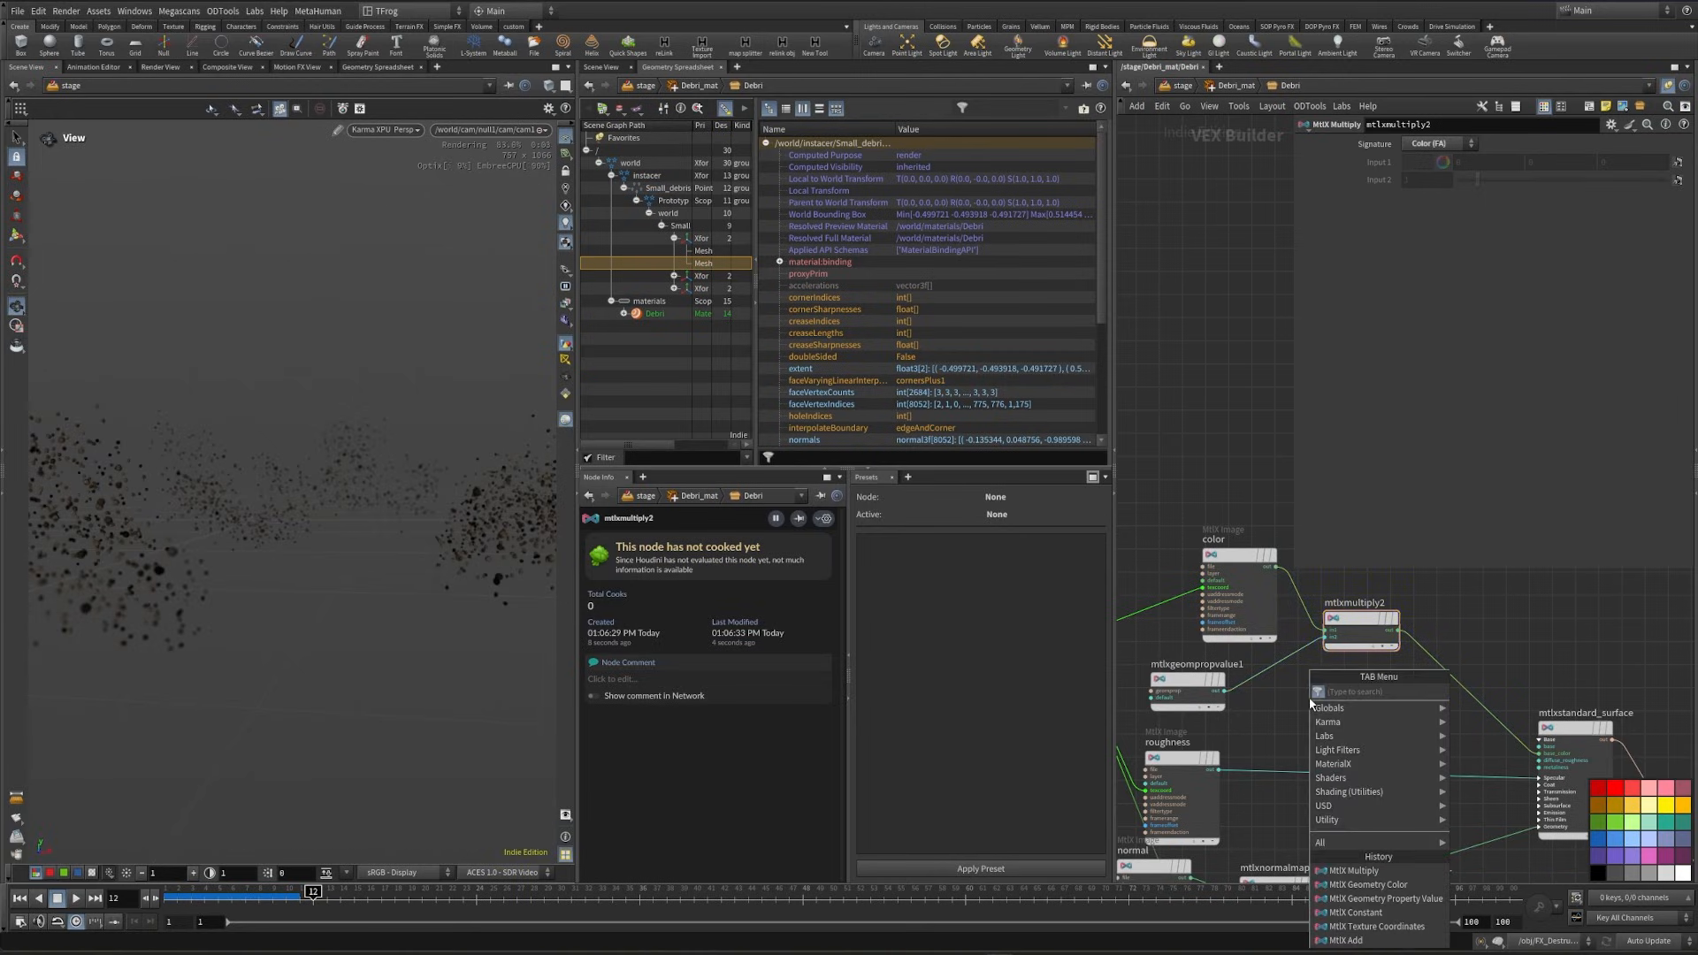
pyautogui.write('fire')
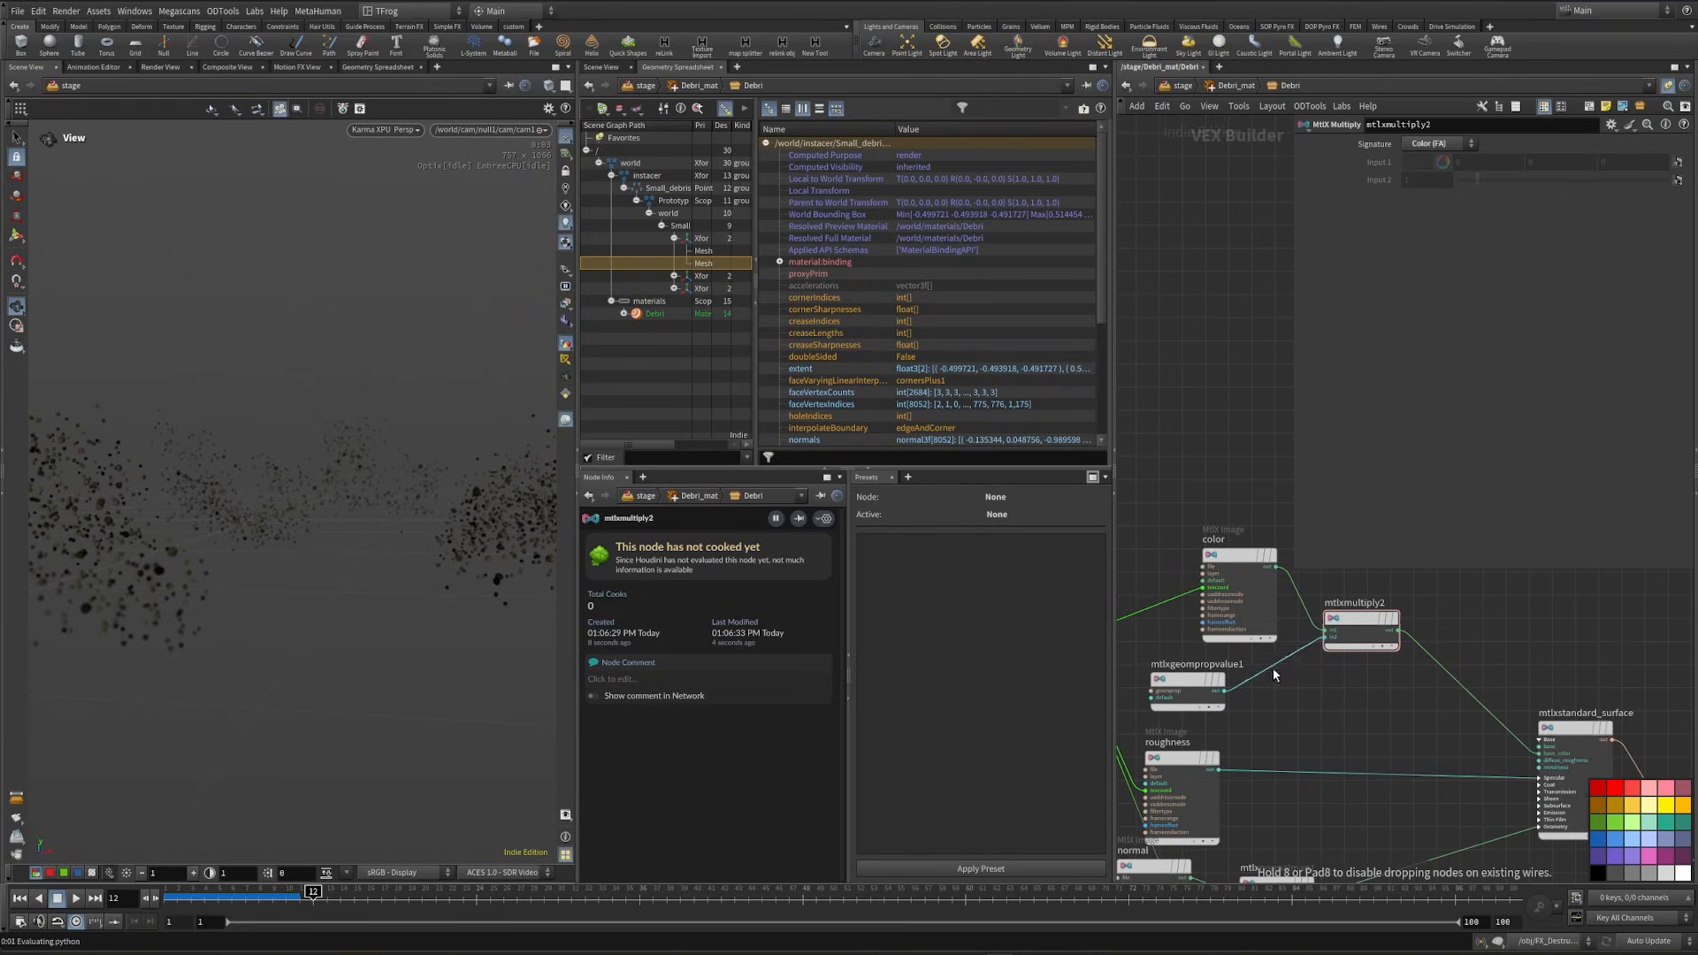
pyautogui.click(1274, 670)
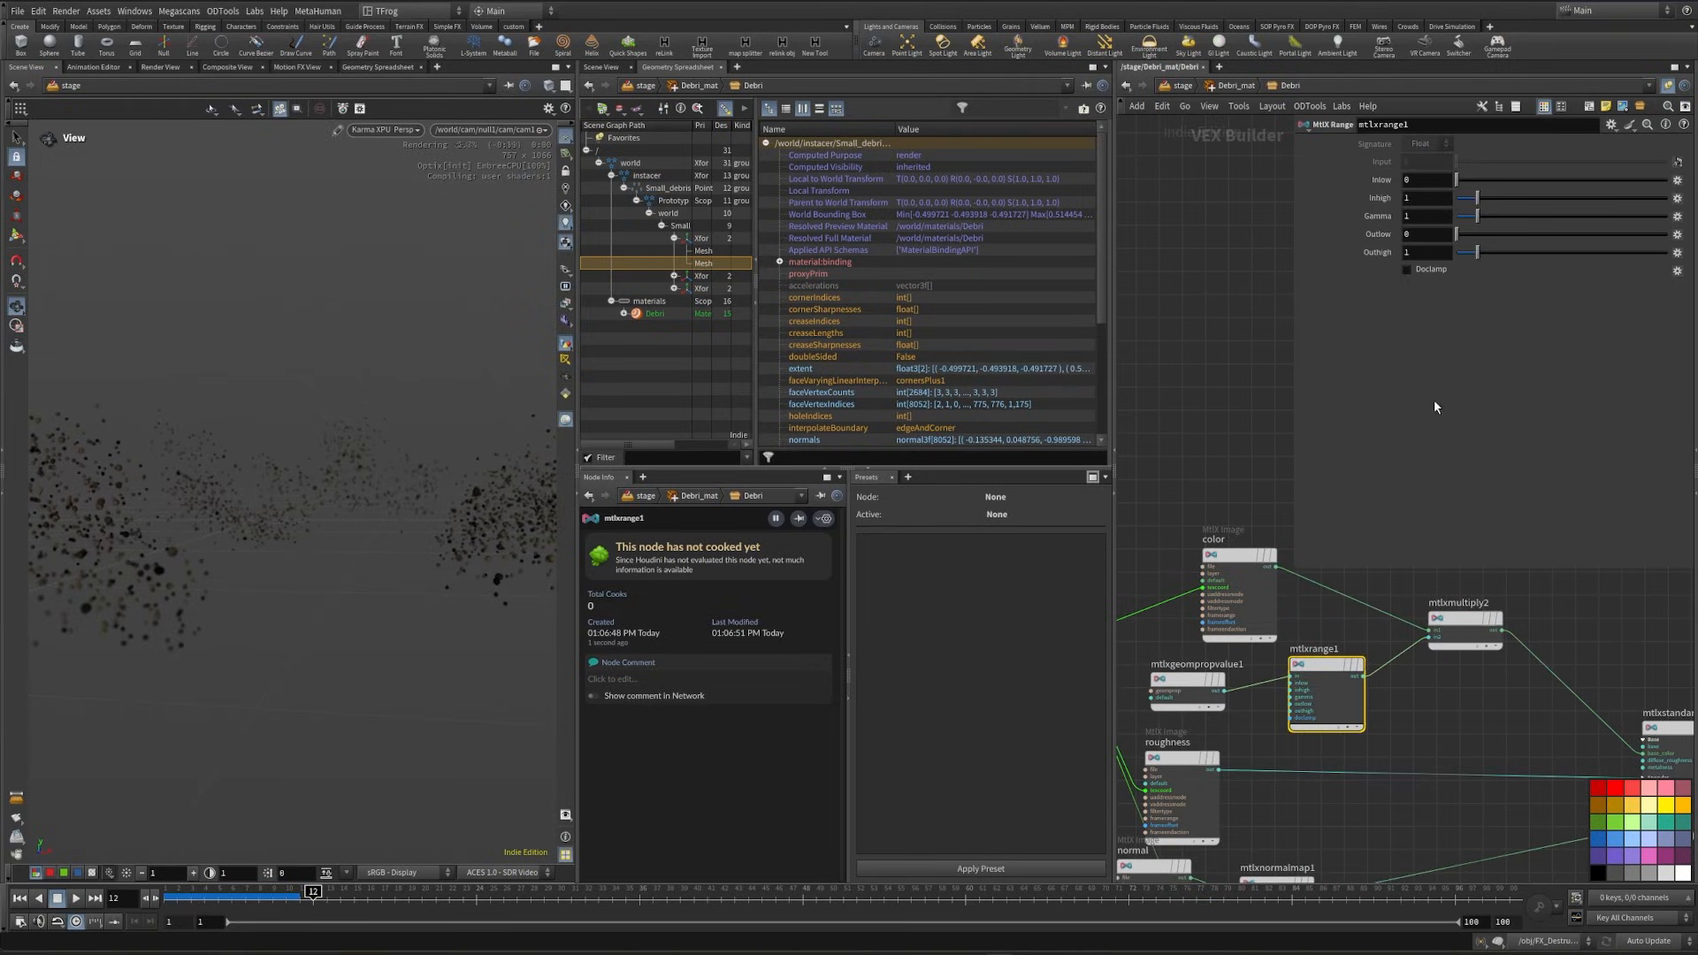
pyautogui.click(1420, 237)
pyautogui.write('.3')
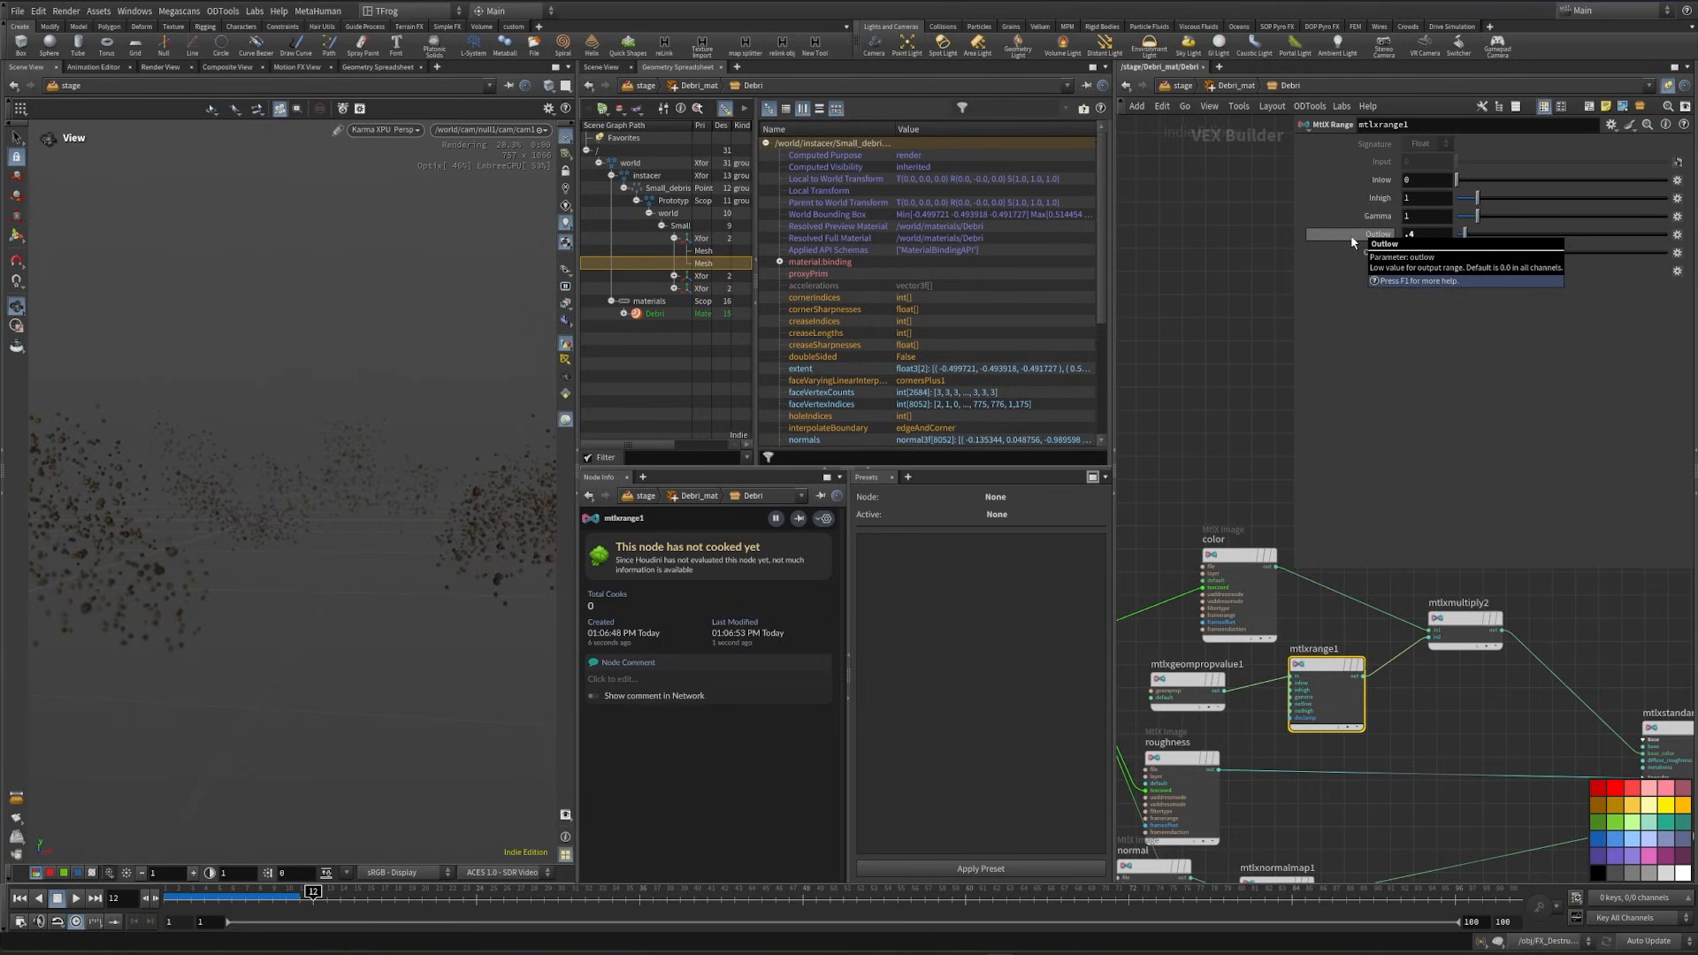
pyautogui.press('Return')
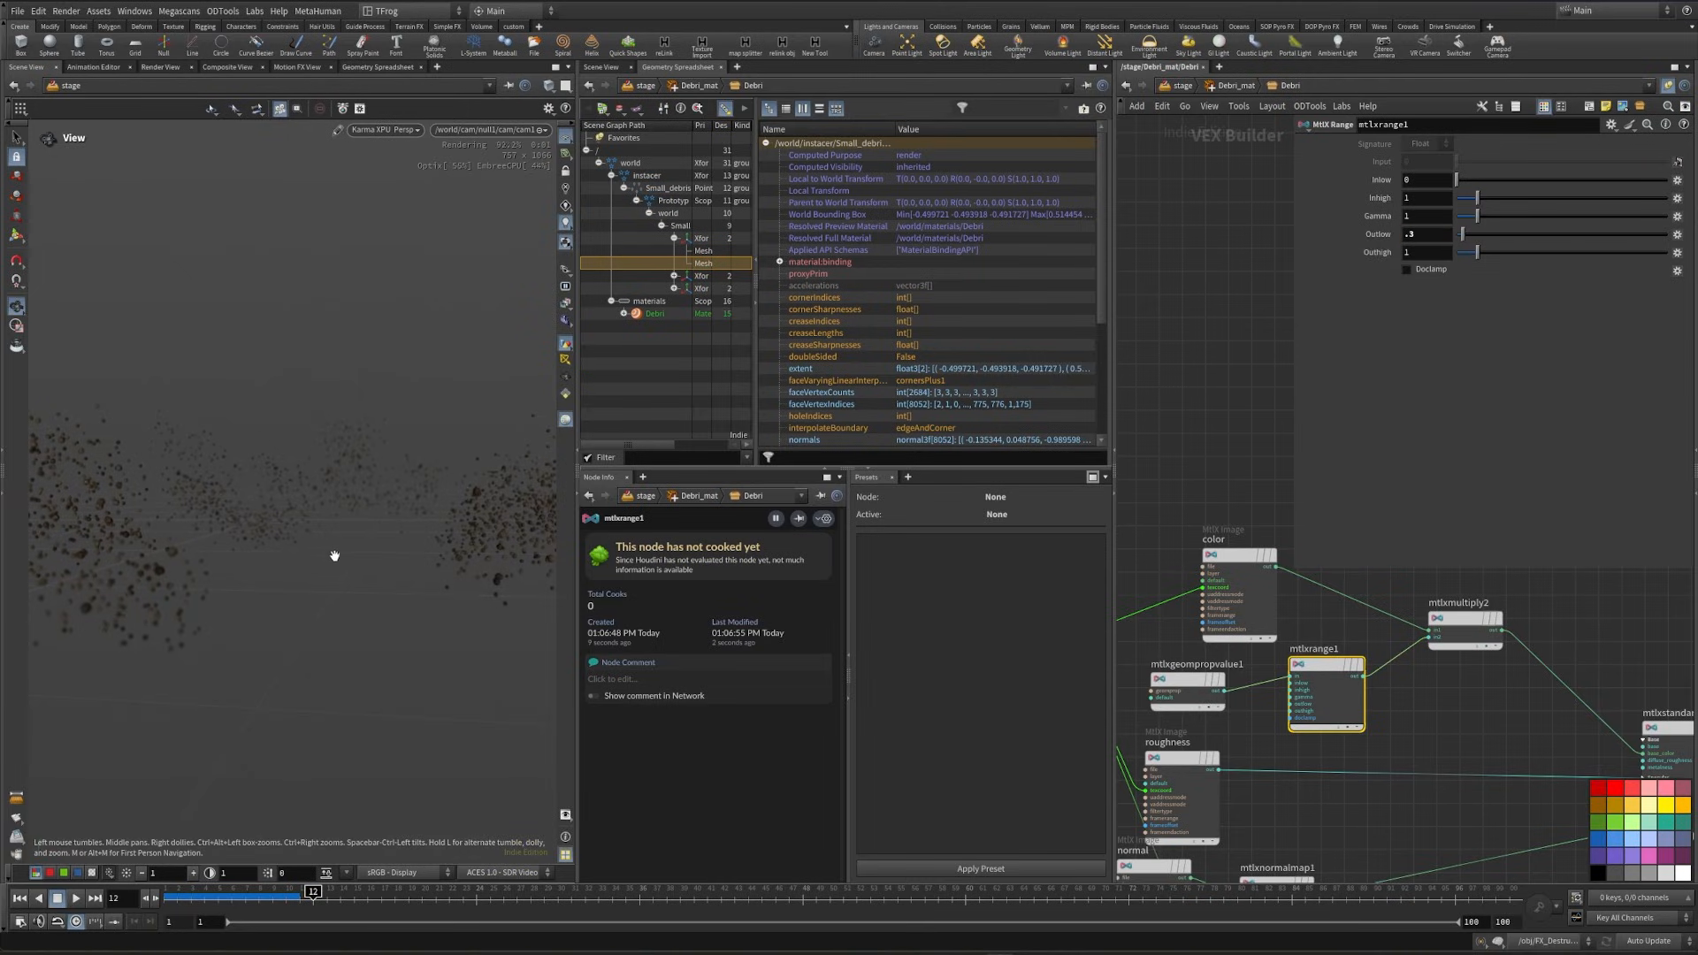
# - Return to the stage, enter the Dust_mat material library and add a Karma Material Builder
pyautogui.press('u')
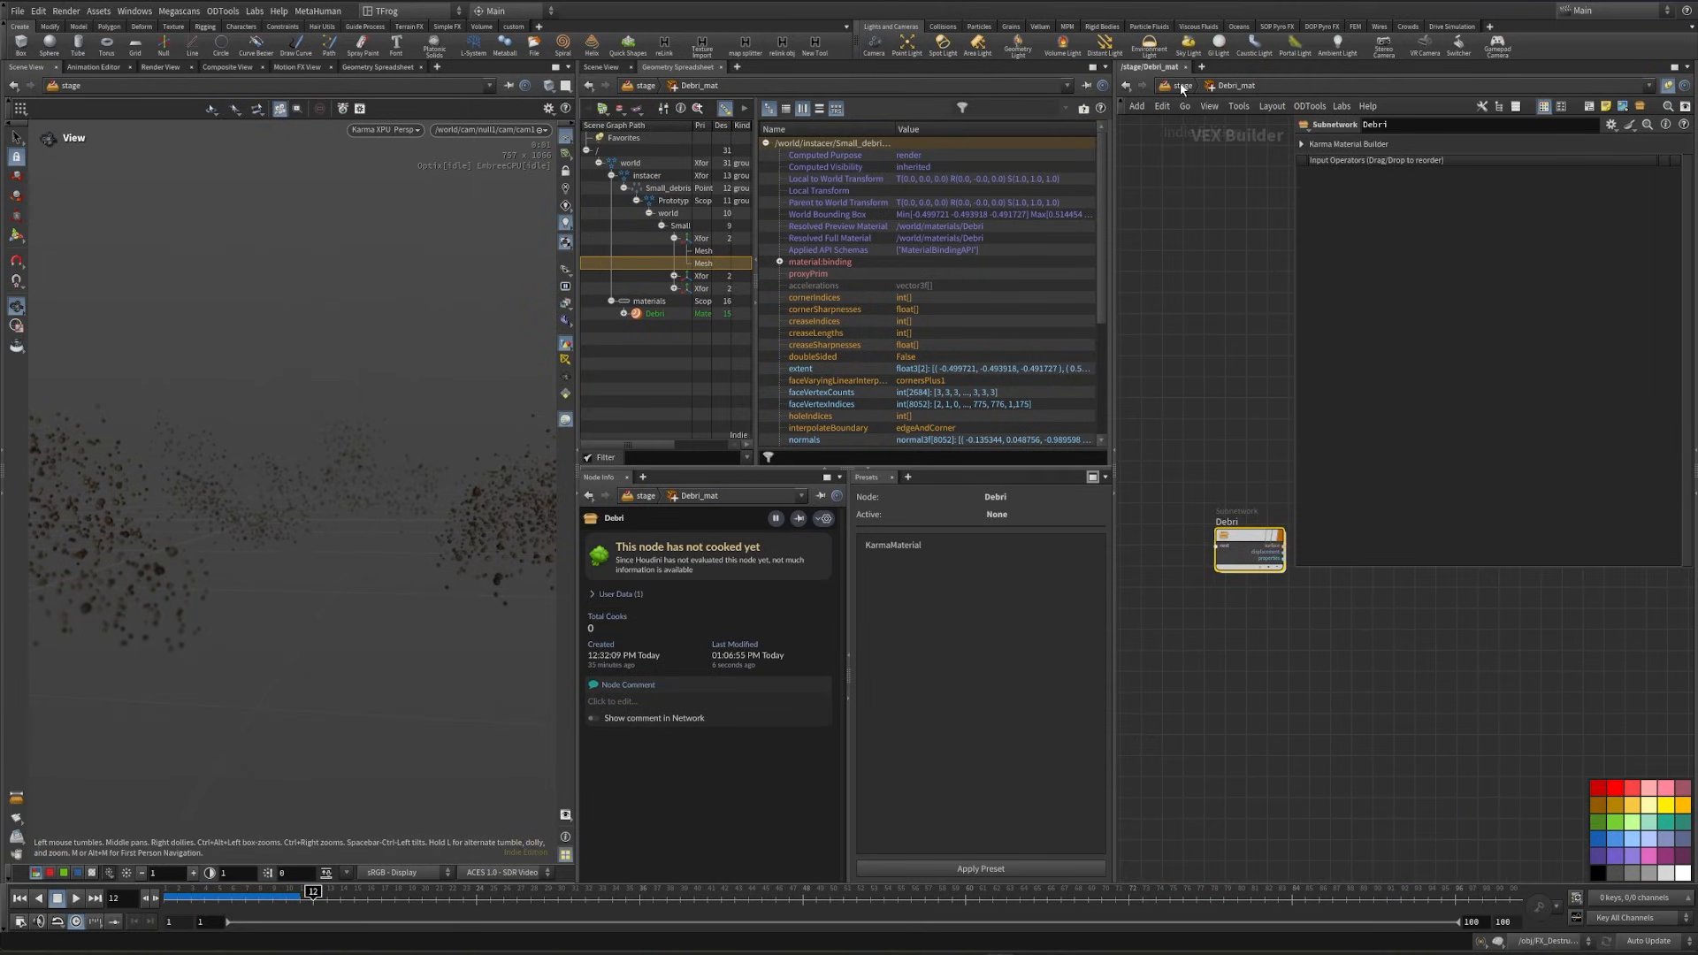
pyautogui.click(1182, 86)
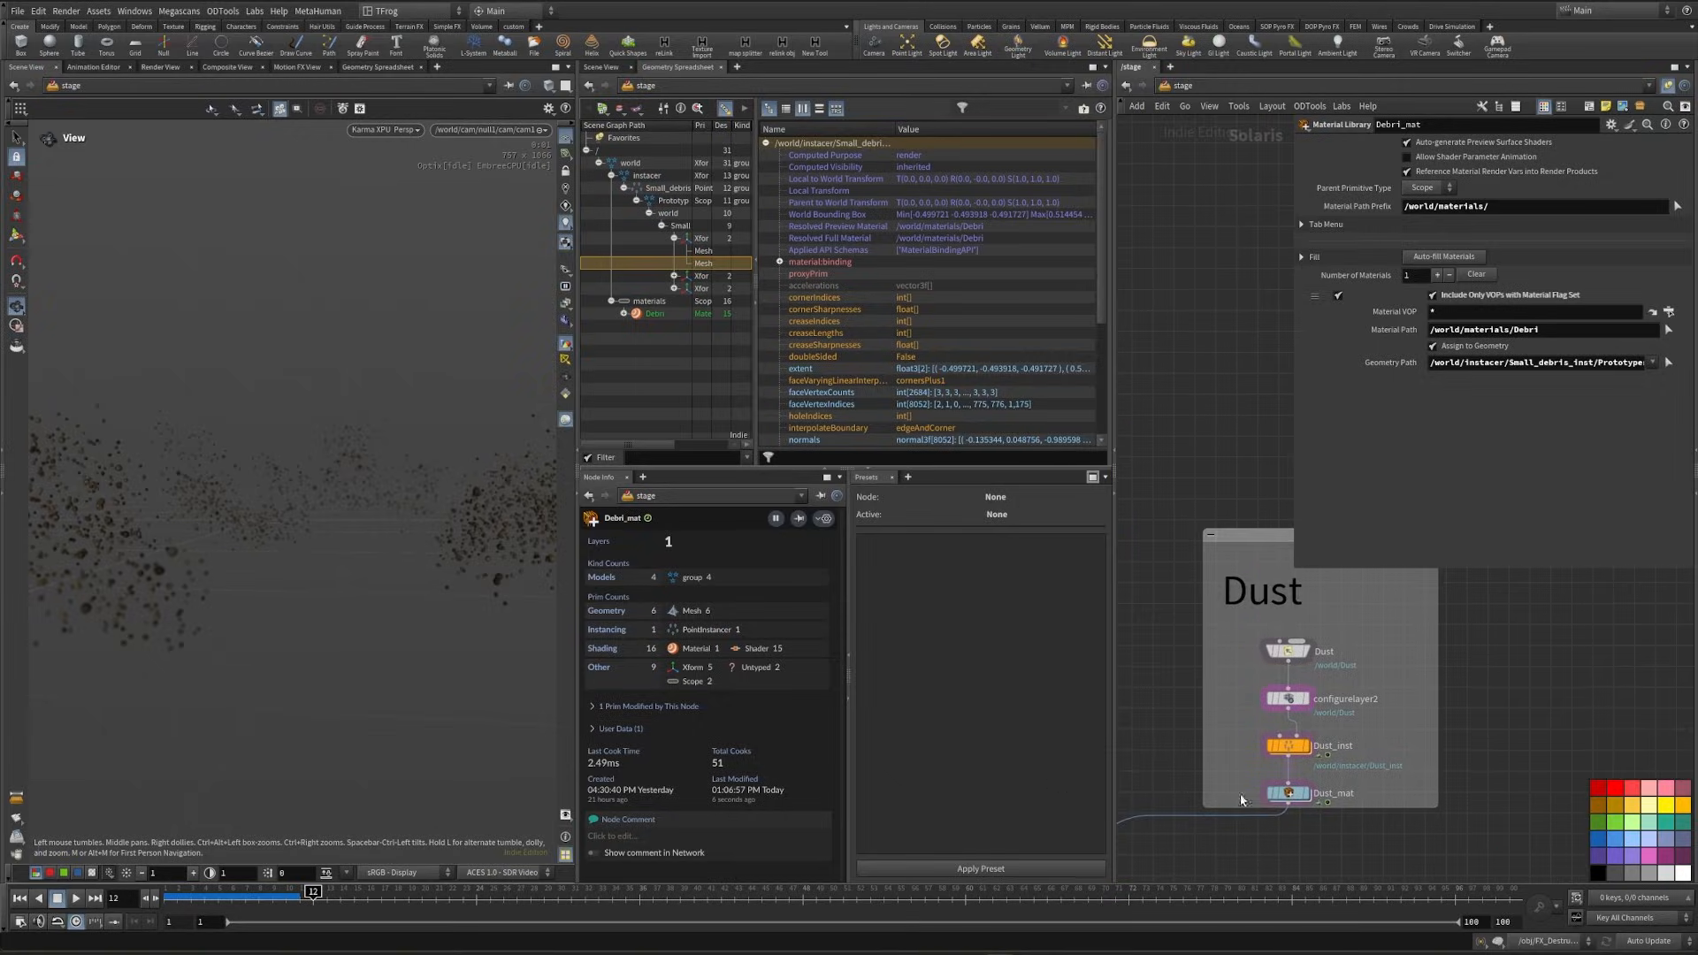
pyautogui.doubleClick(1288, 794)
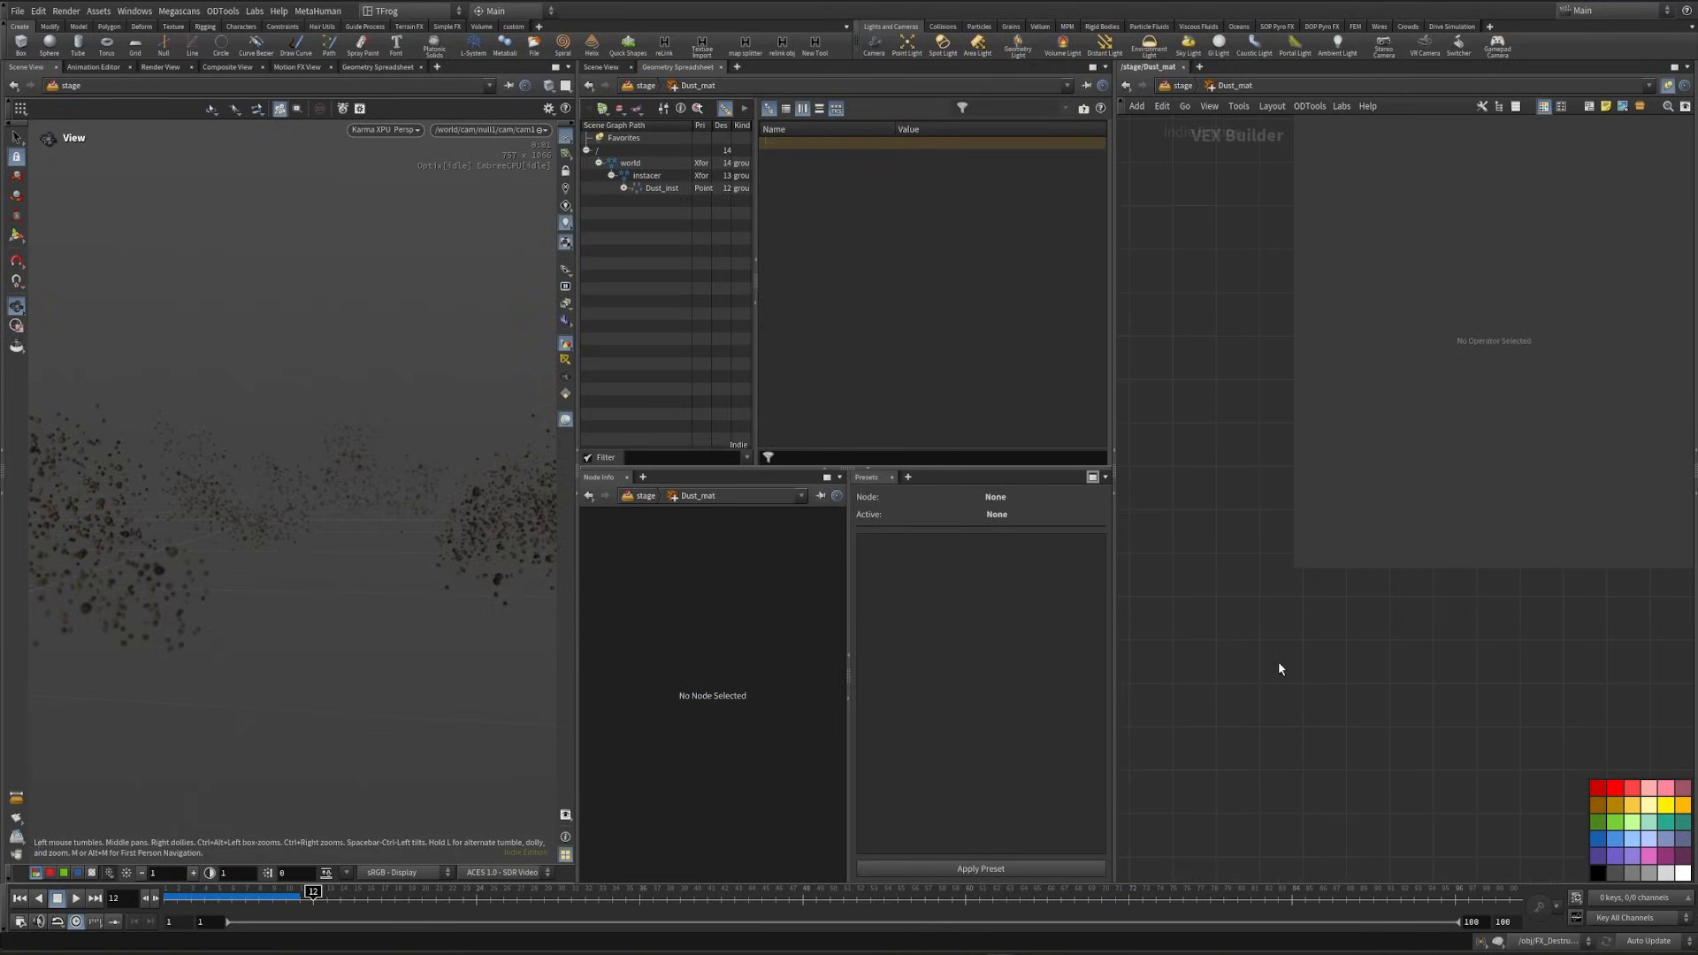
pyautogui.press('Tab')
pyautogui.write('kam')
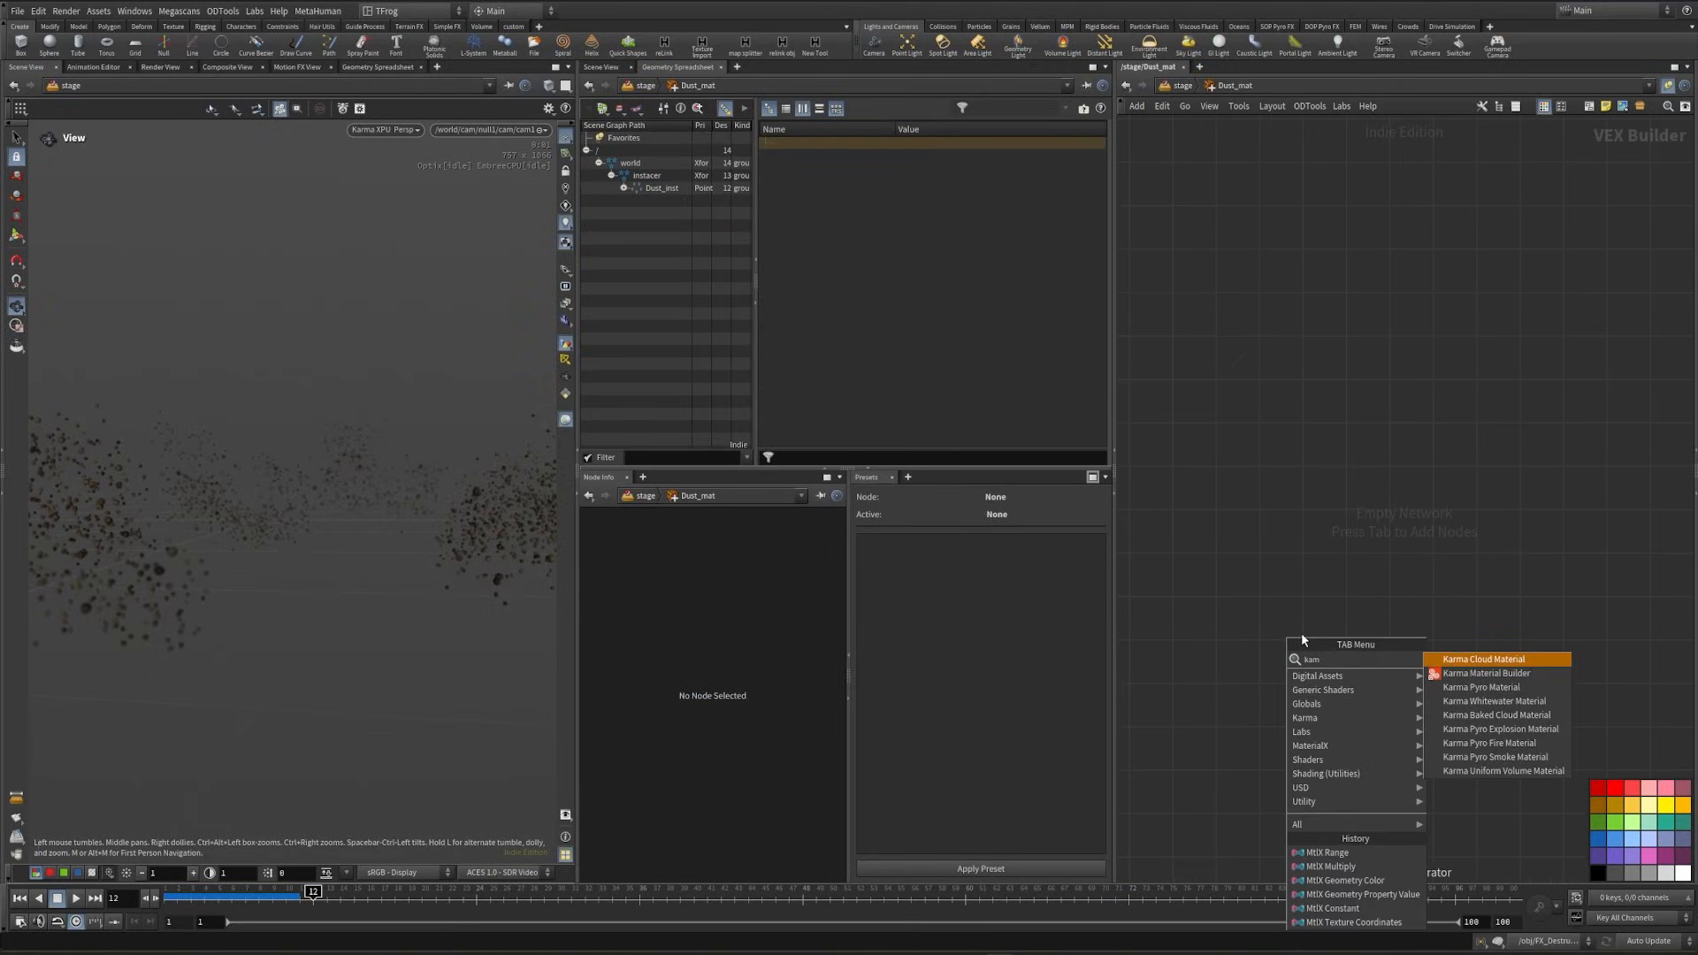
pyautogui.press('Down')
pyautogui.press('Return')
# - Set the base color of the new material's MtlX Standard Surface to a near-black 0.025 in all channels
pyautogui.click(1350, 610)
pyautogui.press('p')
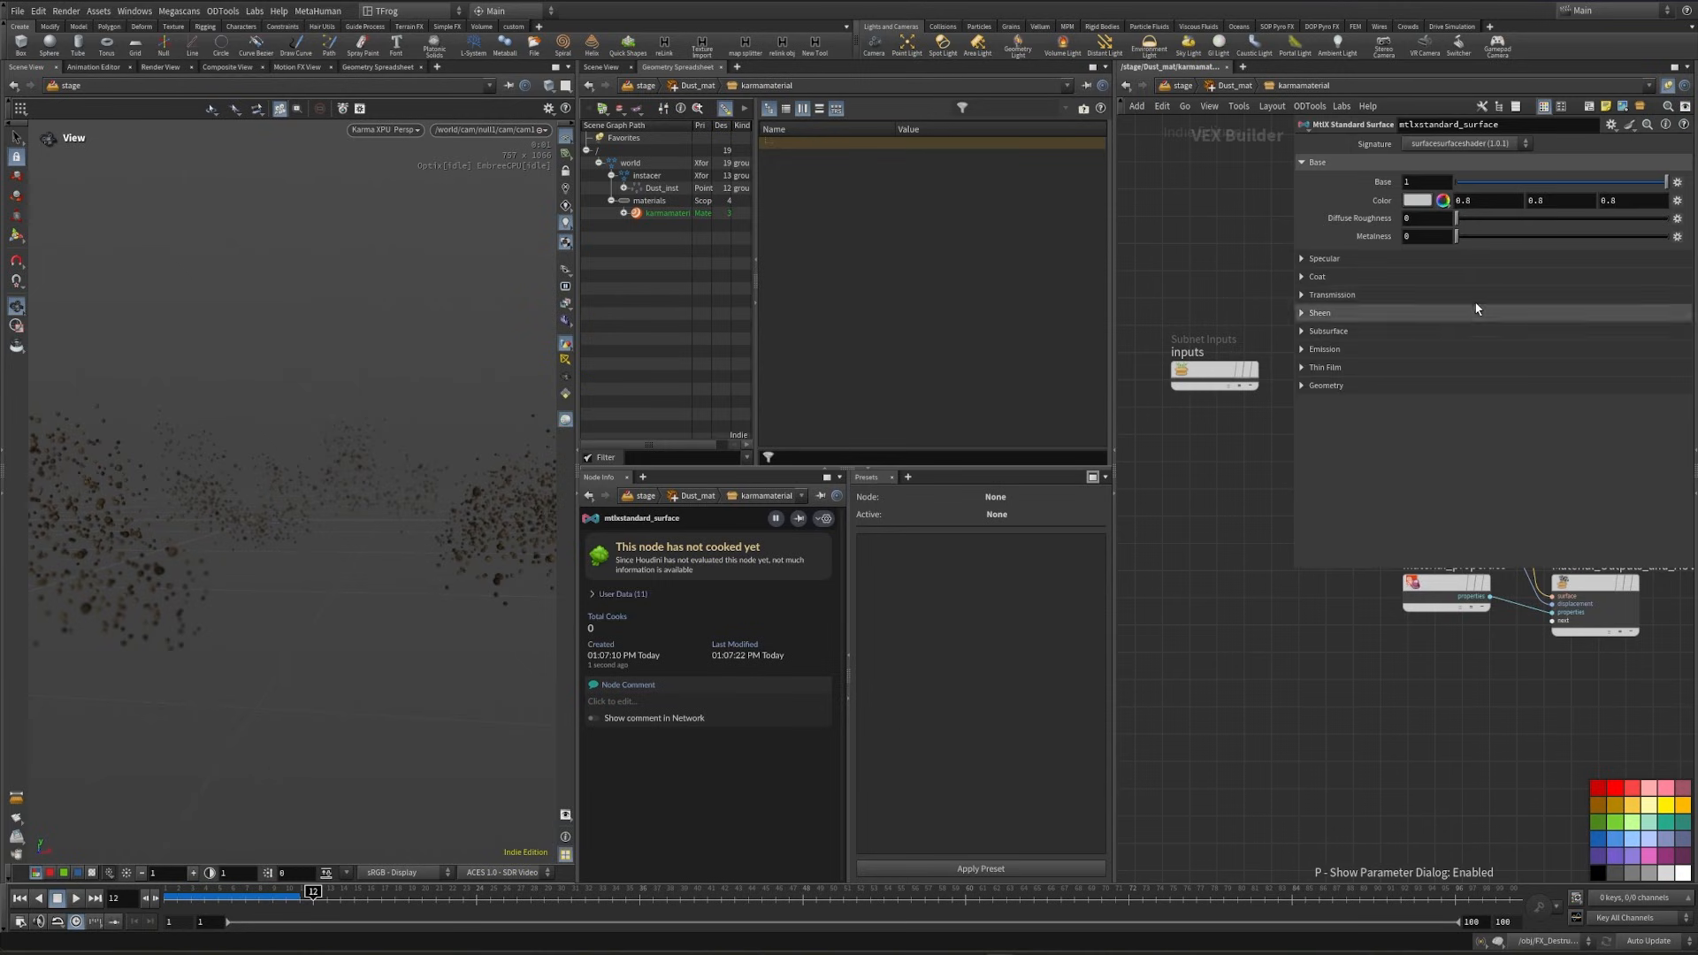
pyautogui.click(1414, 208)
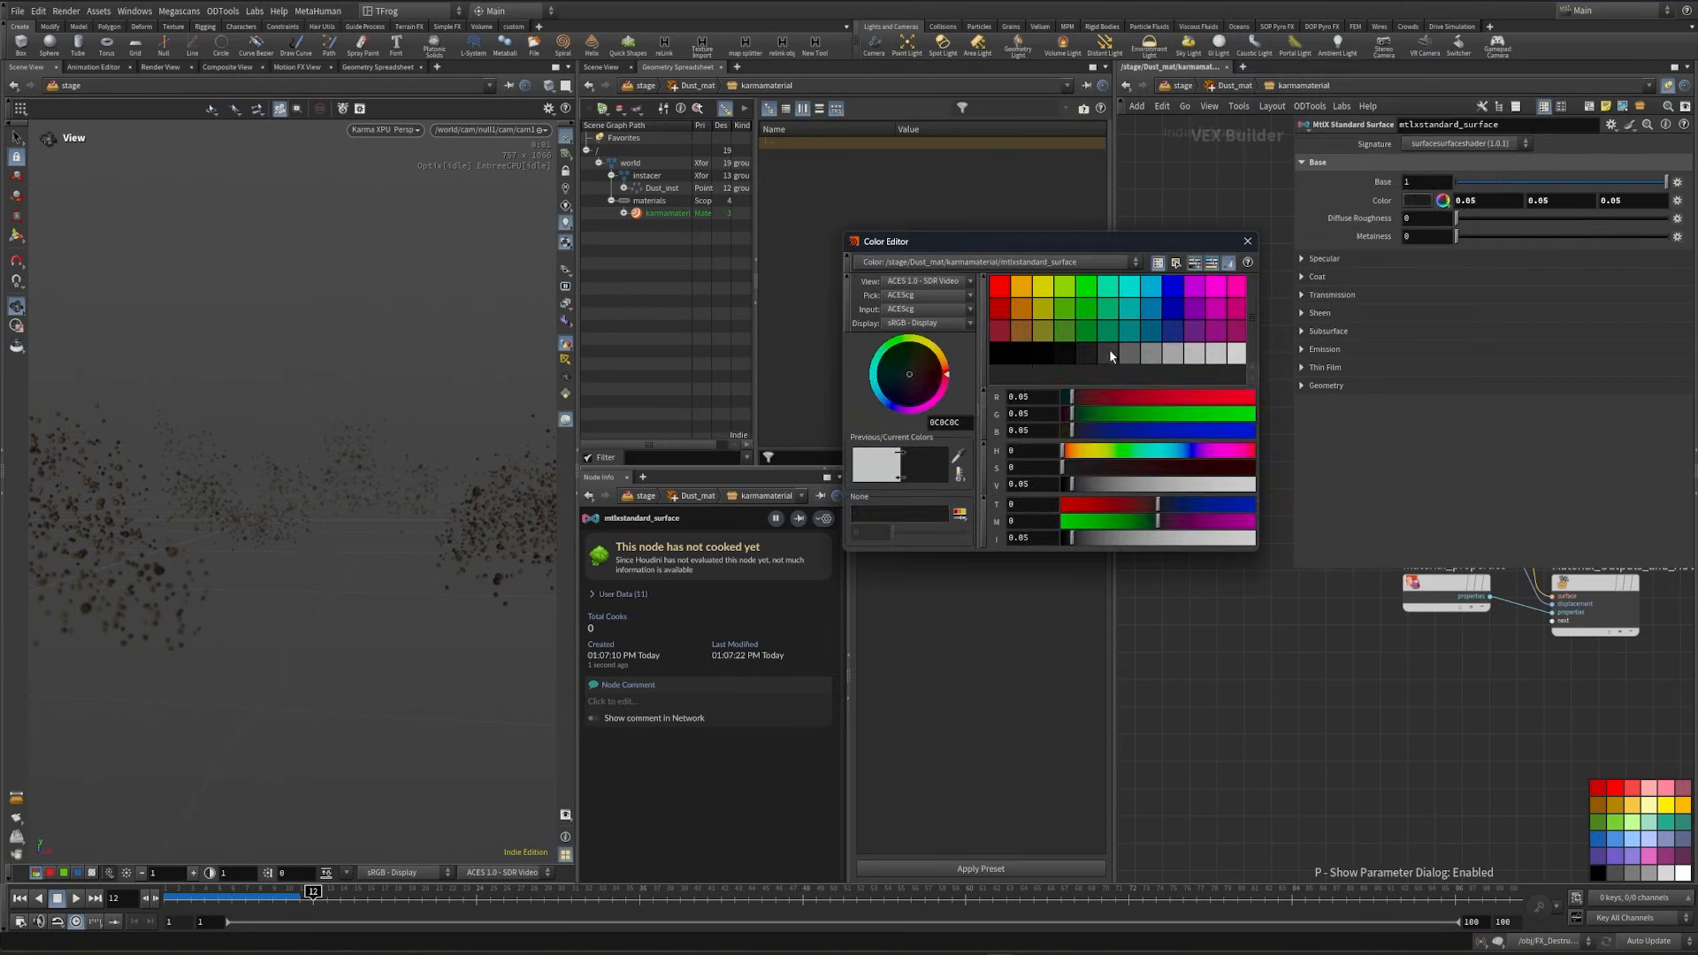
pyautogui.click(1110, 350)
pyautogui.click(1083, 350)
pyautogui.click(1065, 351)
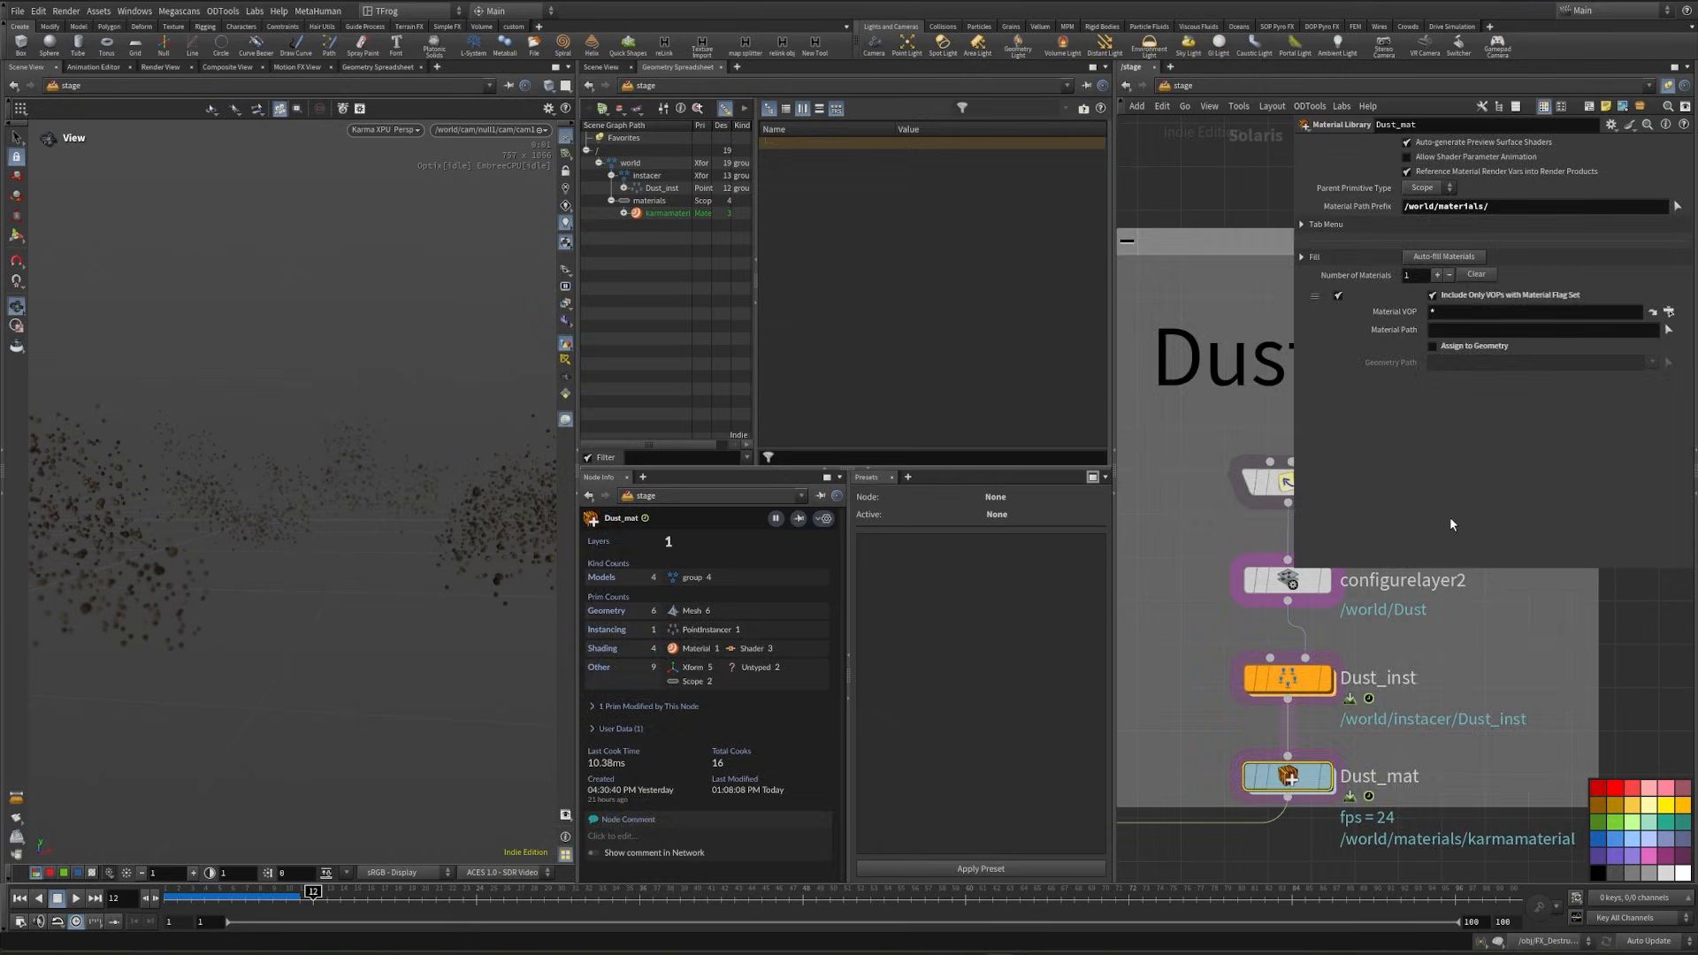
# - Go back up to the Dust_mat network and rename the karmamaterial node to Dust
pyautogui.press('i')
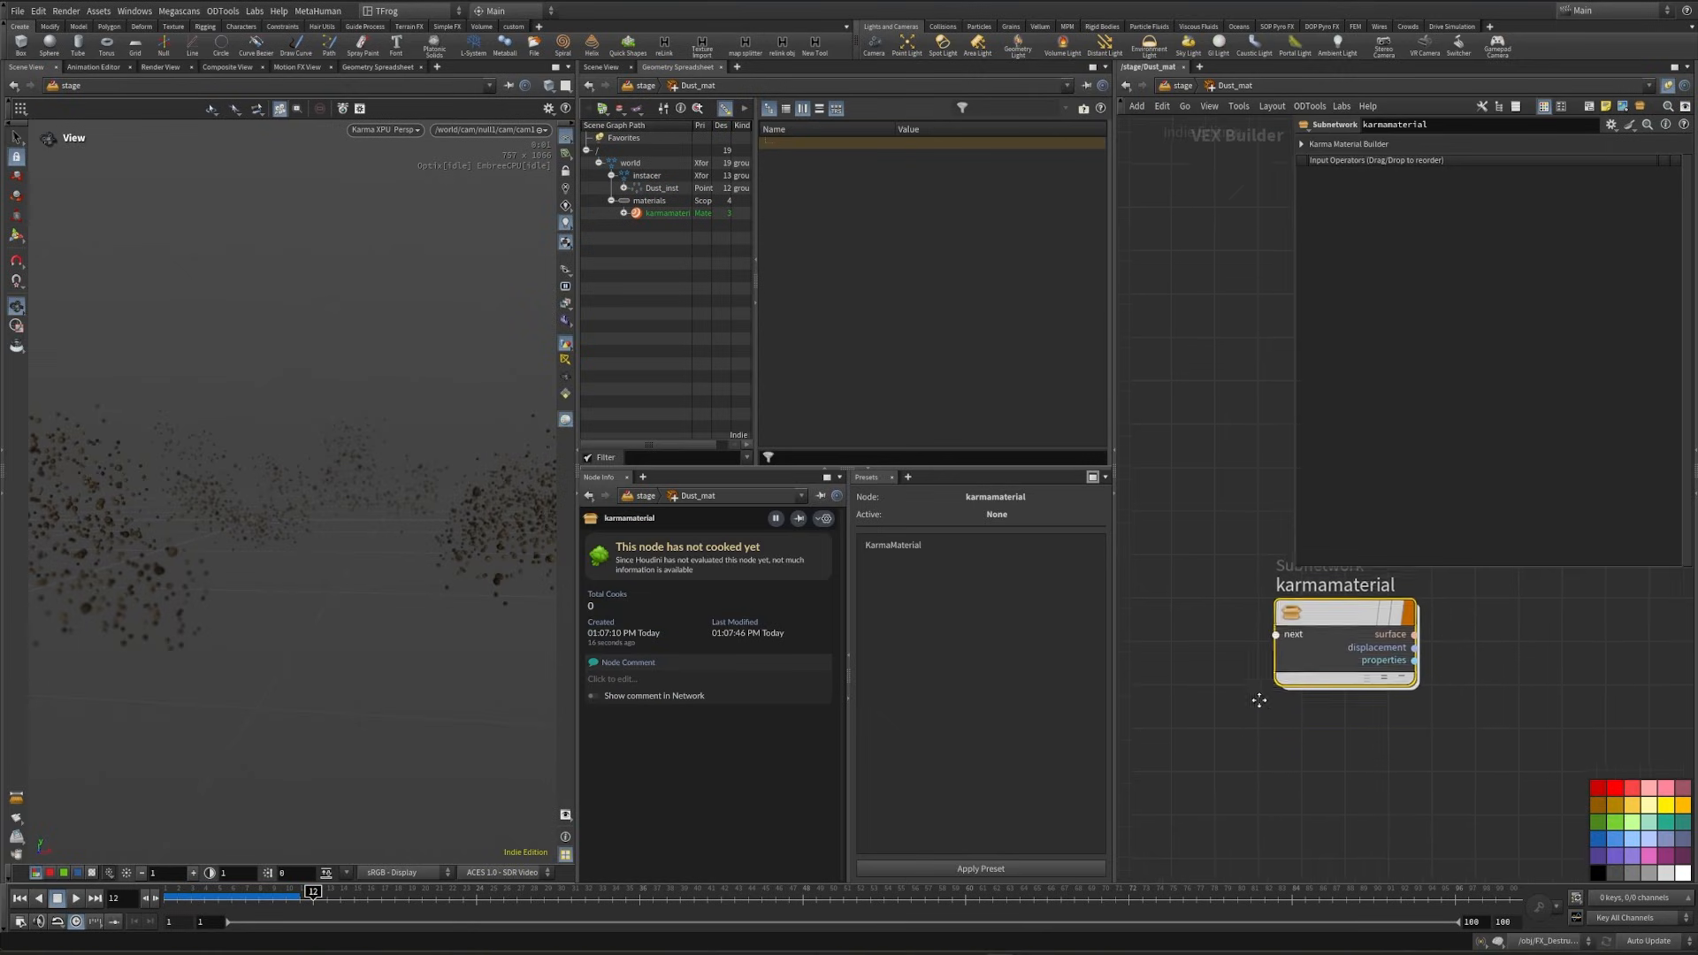
pyautogui.moveTo(1258, 697); pyautogui.dragTo(1228, 761, button='middle')
pyautogui.click(1333, 648)
pyautogui.moveTo(1377, 646); pyautogui.dragTo(1194, 647)
pyautogui.write('Dust')
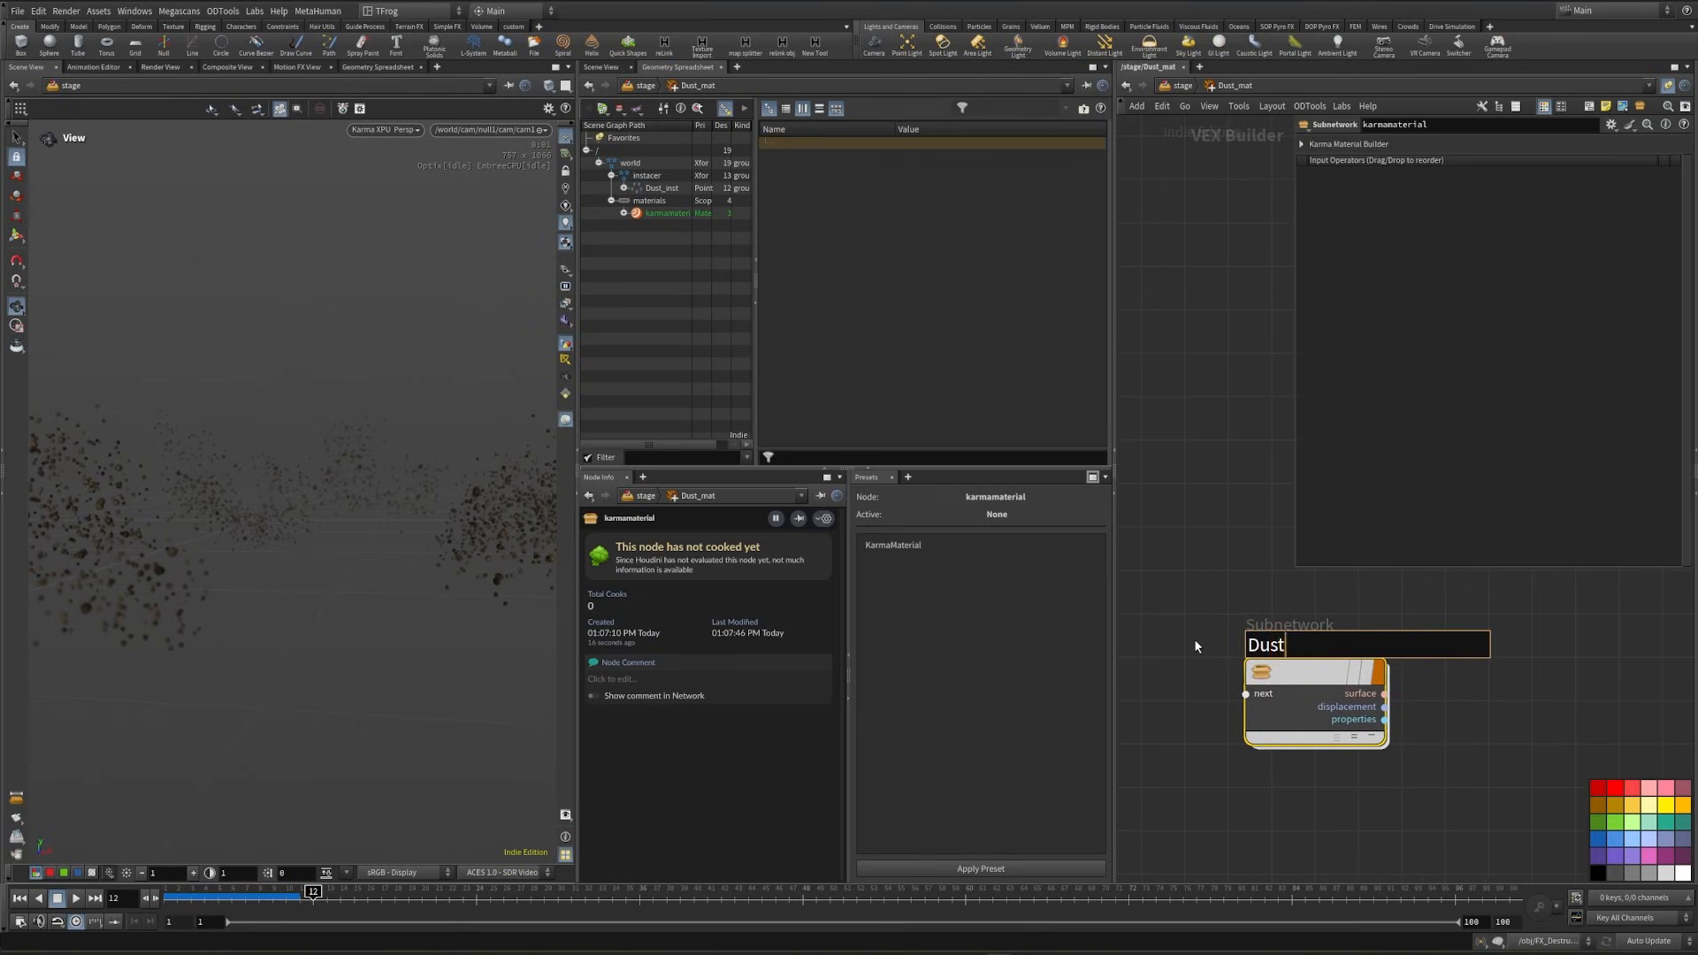
pyautogui.press('Return')
# - Enable Assign to Geometry on Dust_mat with the geometry path /world/instacer/Dust_inst/Prototypes/world/Dust/Dust_*/render
pyautogui.press('u')
pyautogui.moveTo(1470, 332); pyautogui.dragTo(1449, 337)
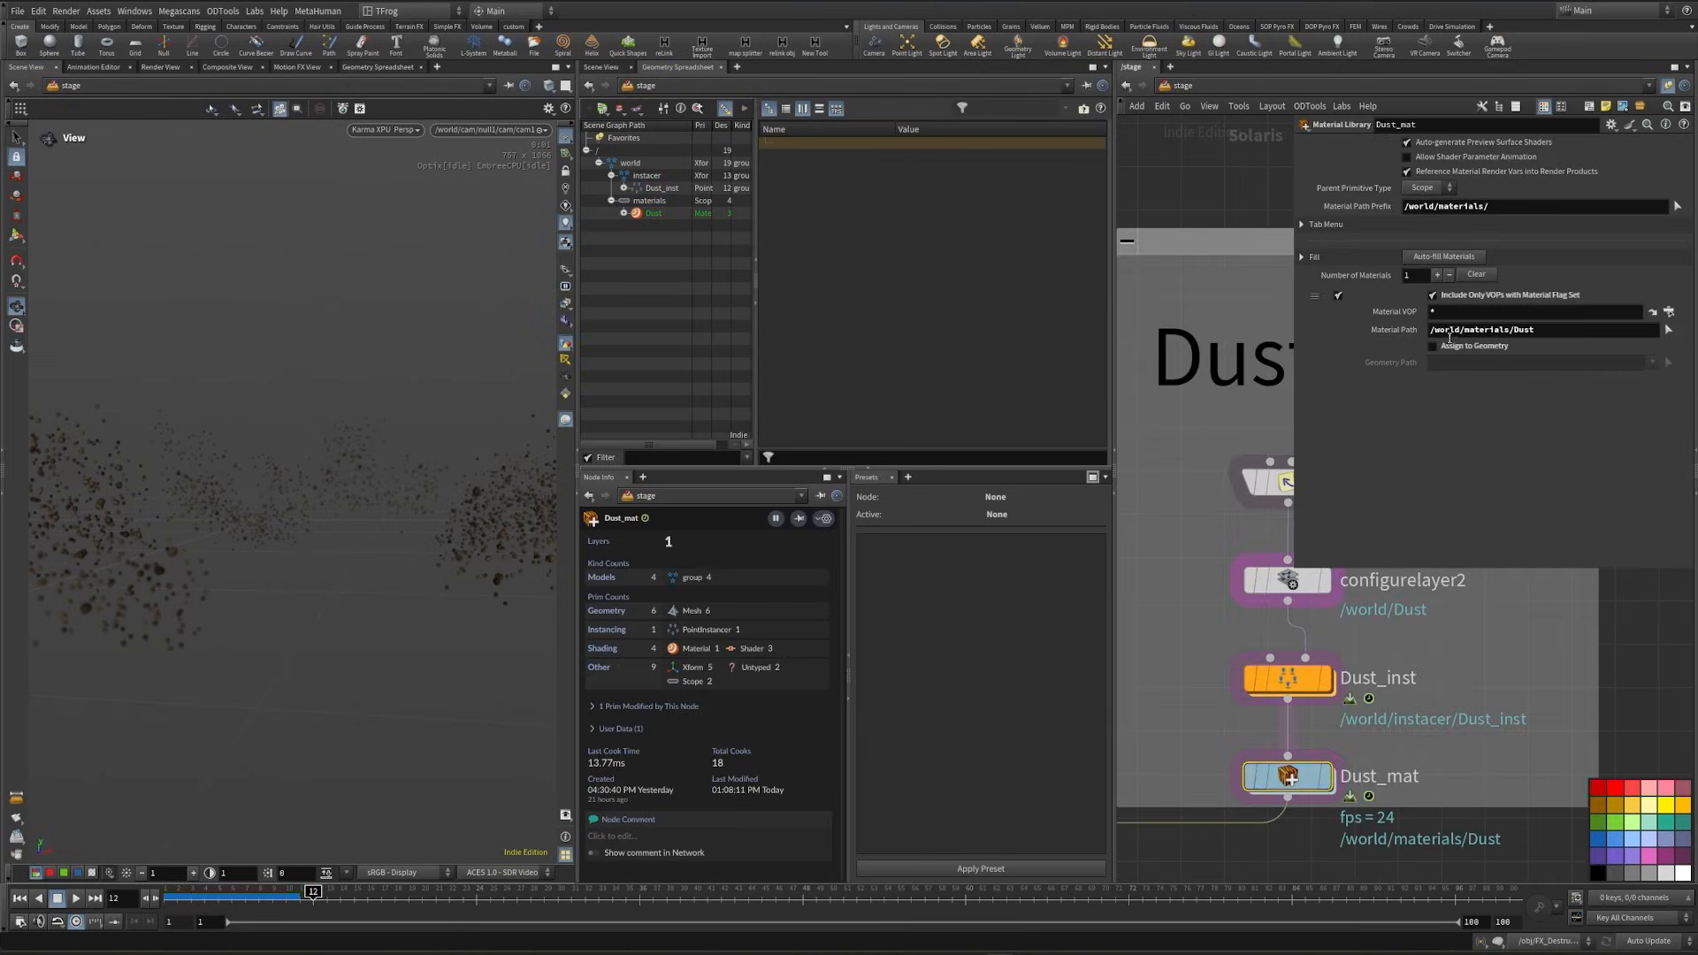
pyautogui.click(1434, 348)
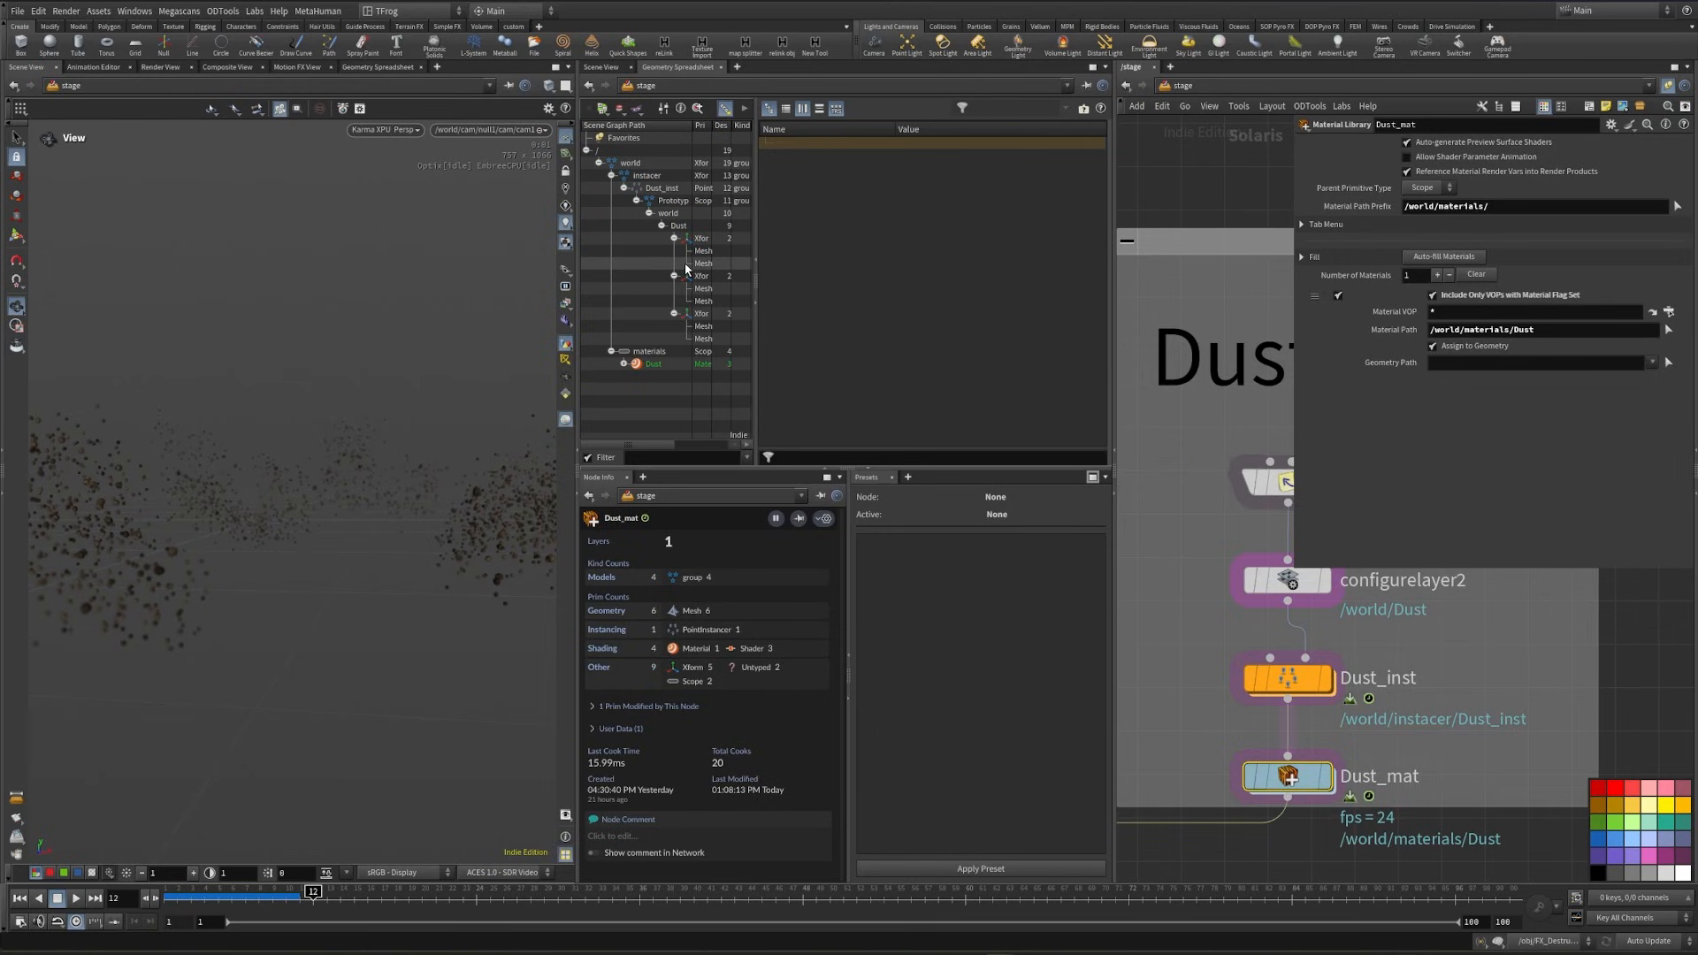
pyautogui.moveTo(645, 263); pyautogui.dragTo(1521, 363)
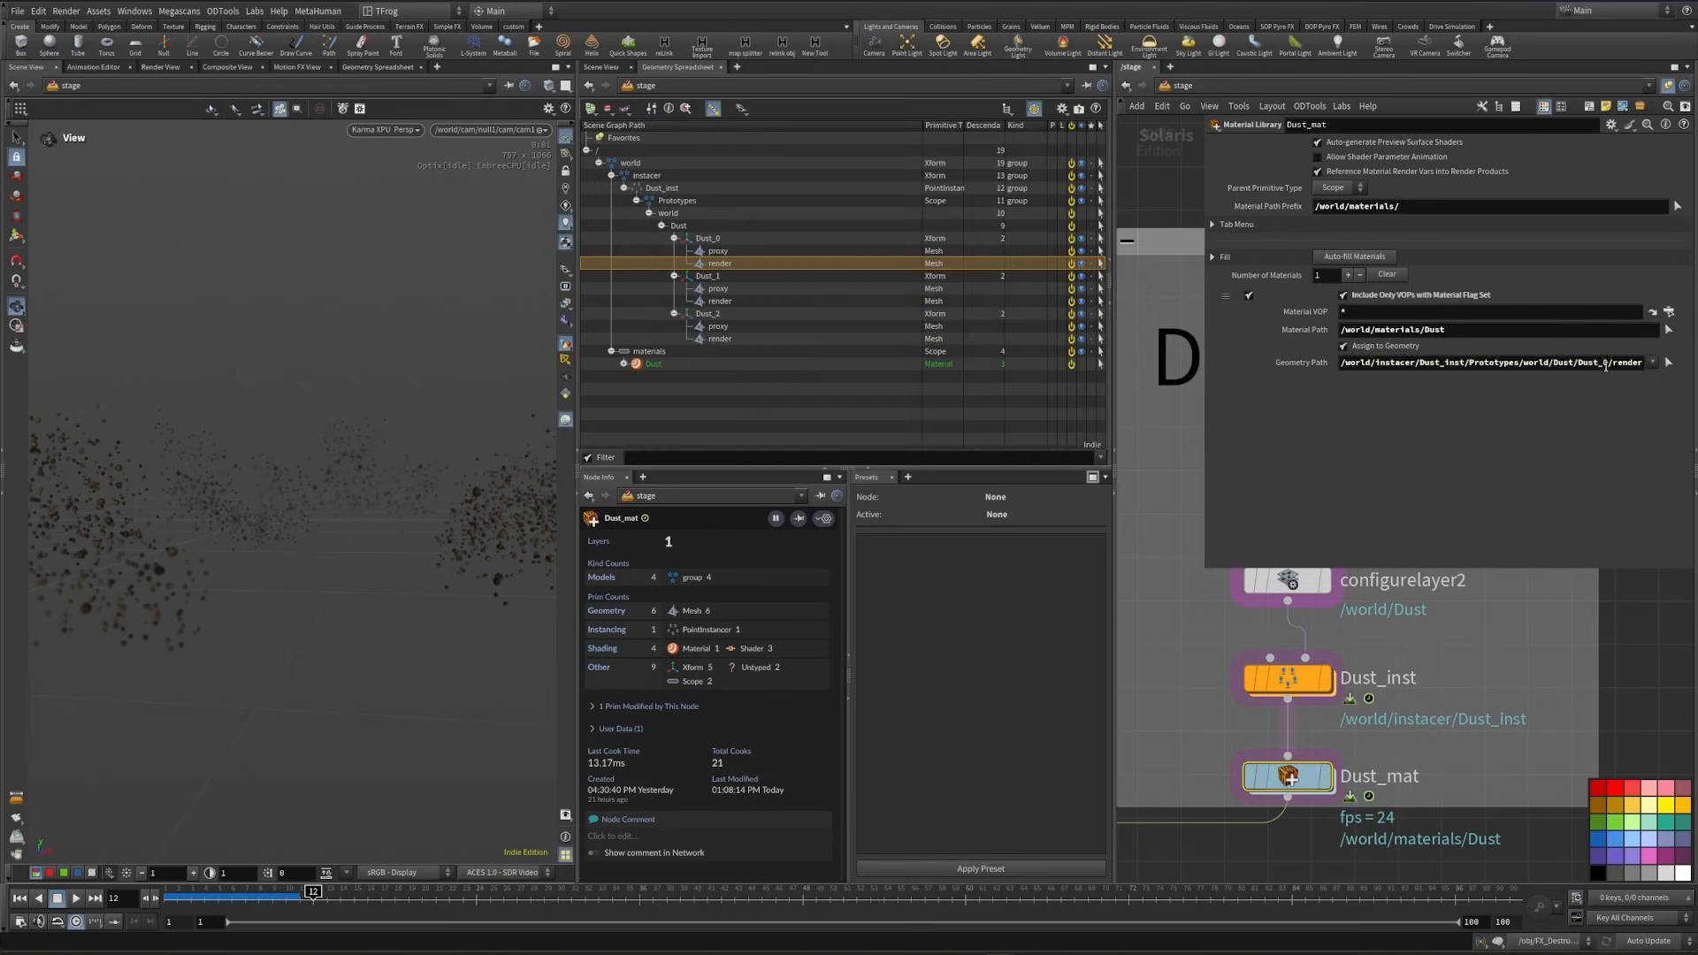
pyautogui.click(1608, 363)
pyautogui.press('BackSpace')
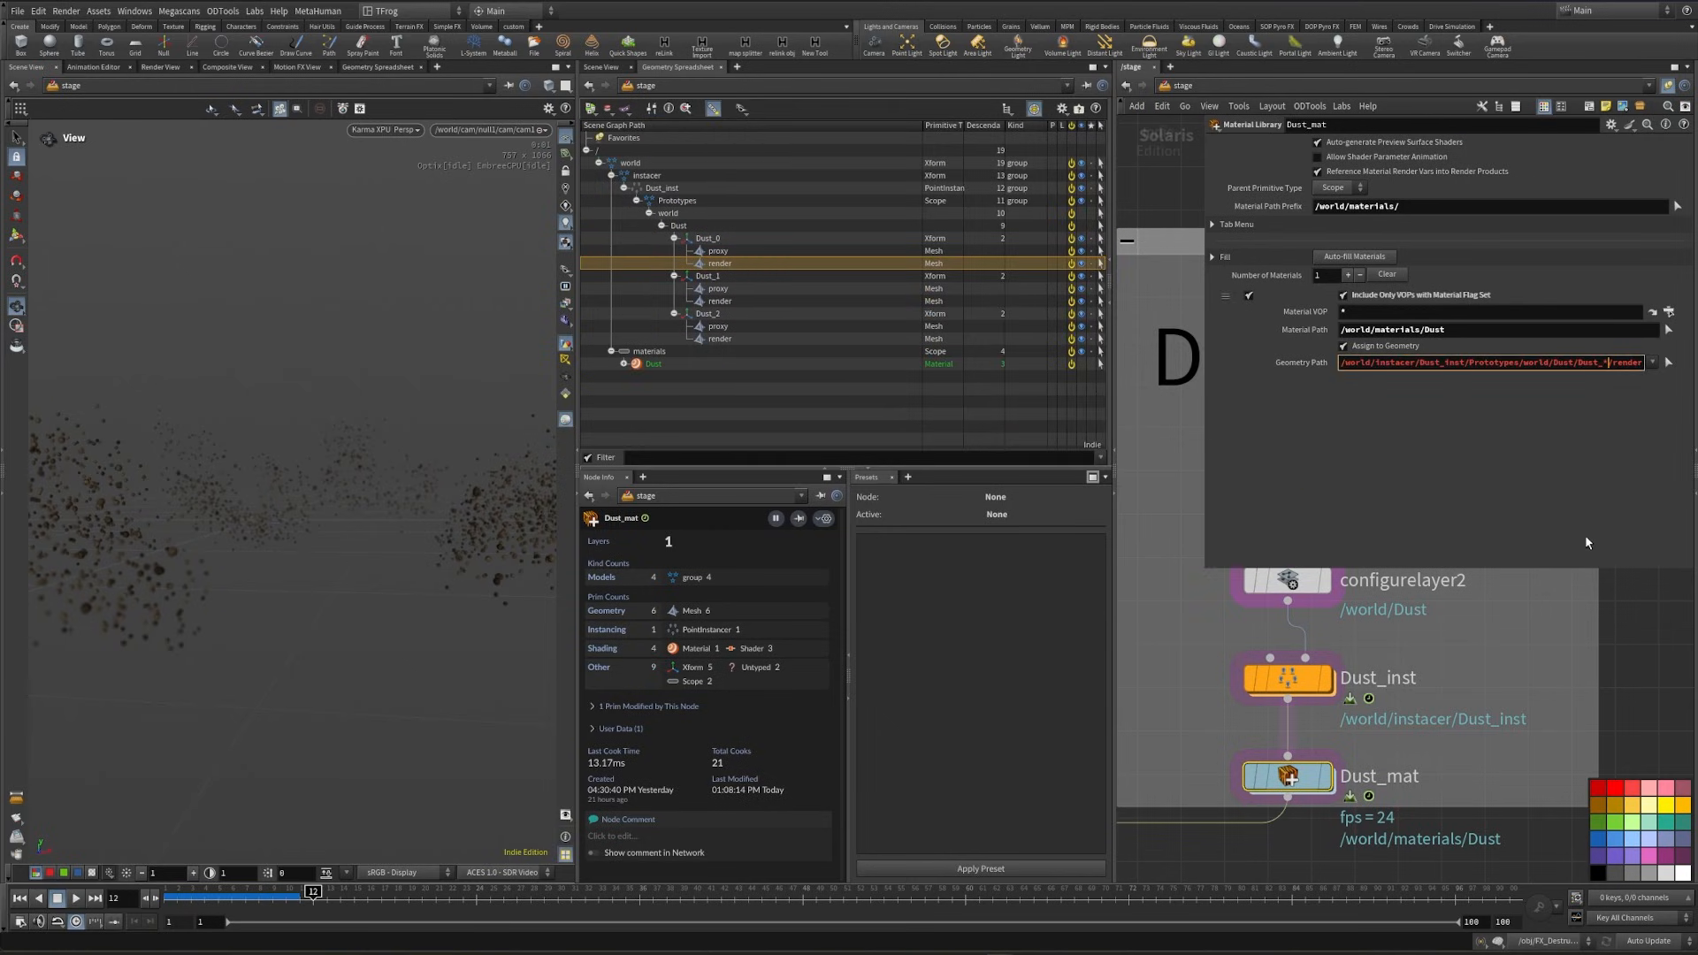
pyautogui.press('Return')
# - Display merge7, preview the full scene with Karma XPU, and switch the viewport back to Houdini VK
pyautogui.scroll(-5, 1565, 671)
pyautogui.moveTo(1363, 771); pyautogui.dragTo(1376, 588, button='middle')
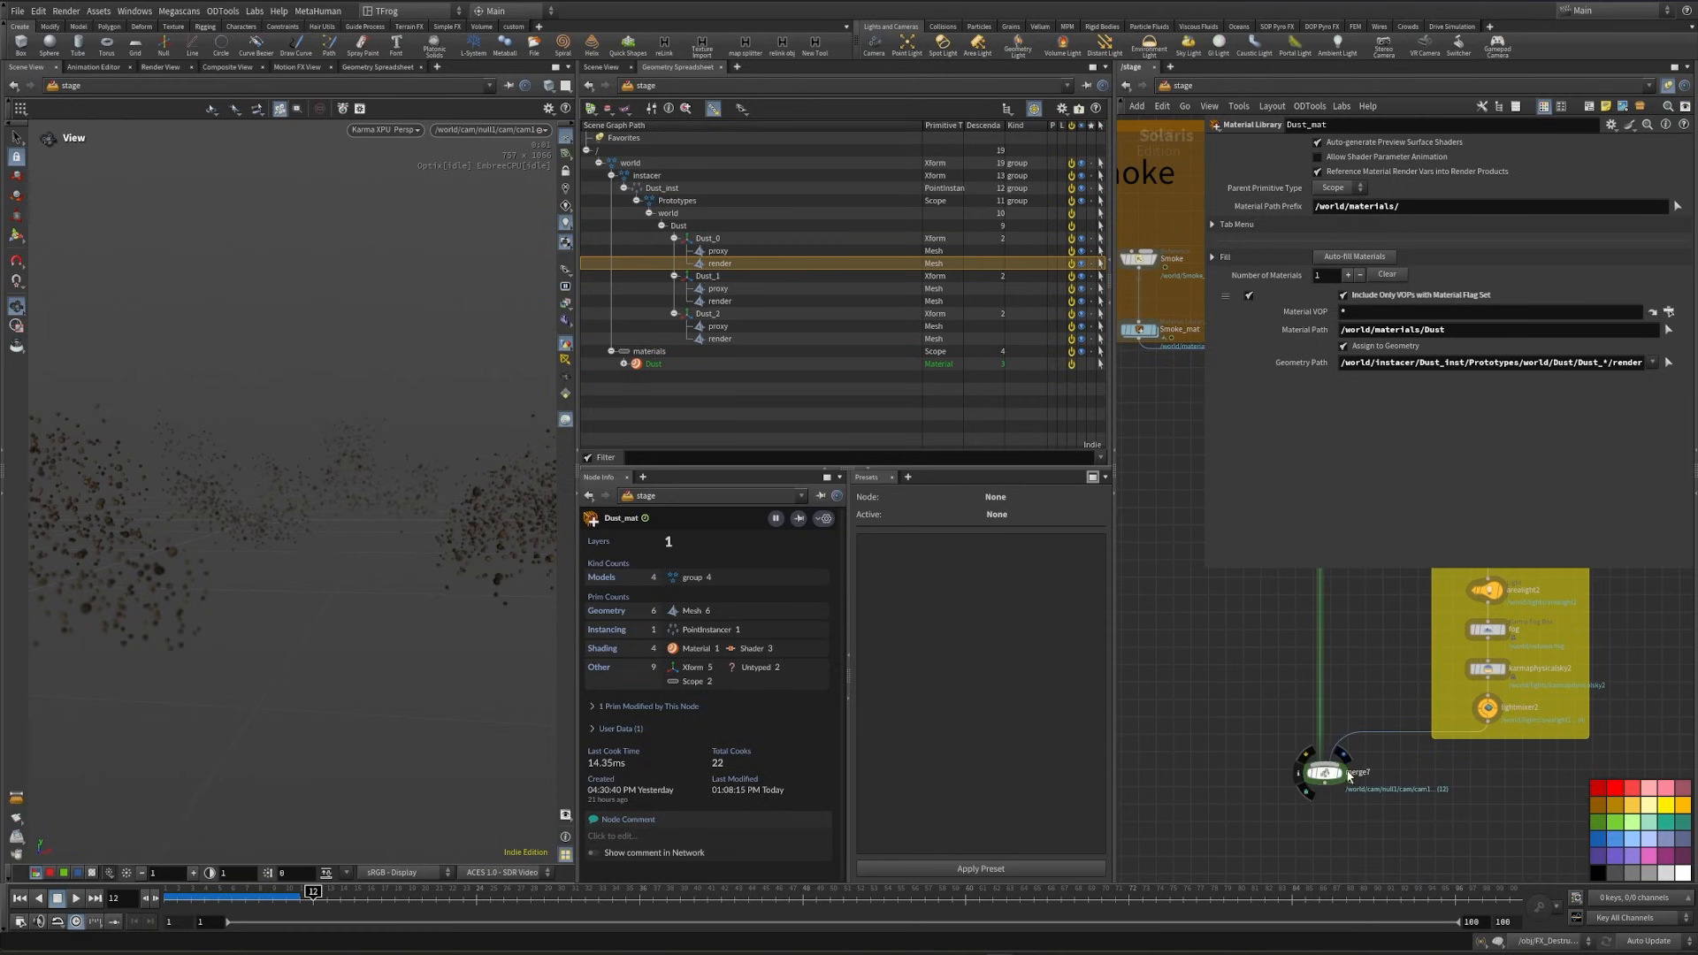
pyautogui.click(1346, 774)
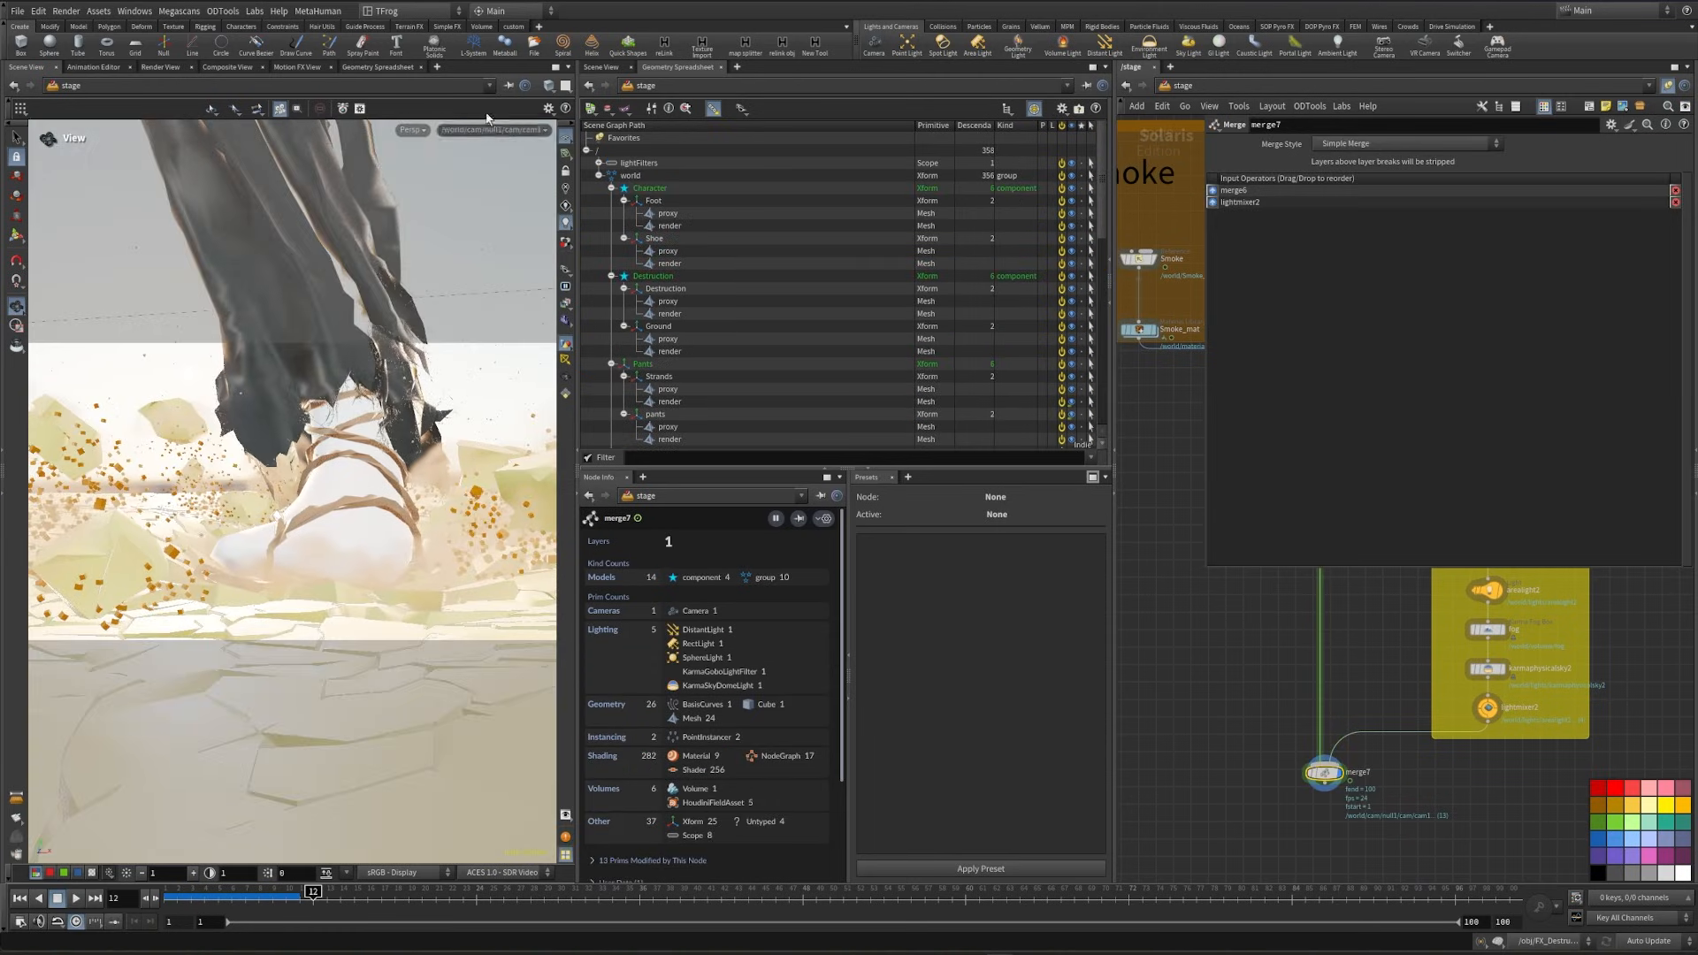
pyautogui.click(412, 130)
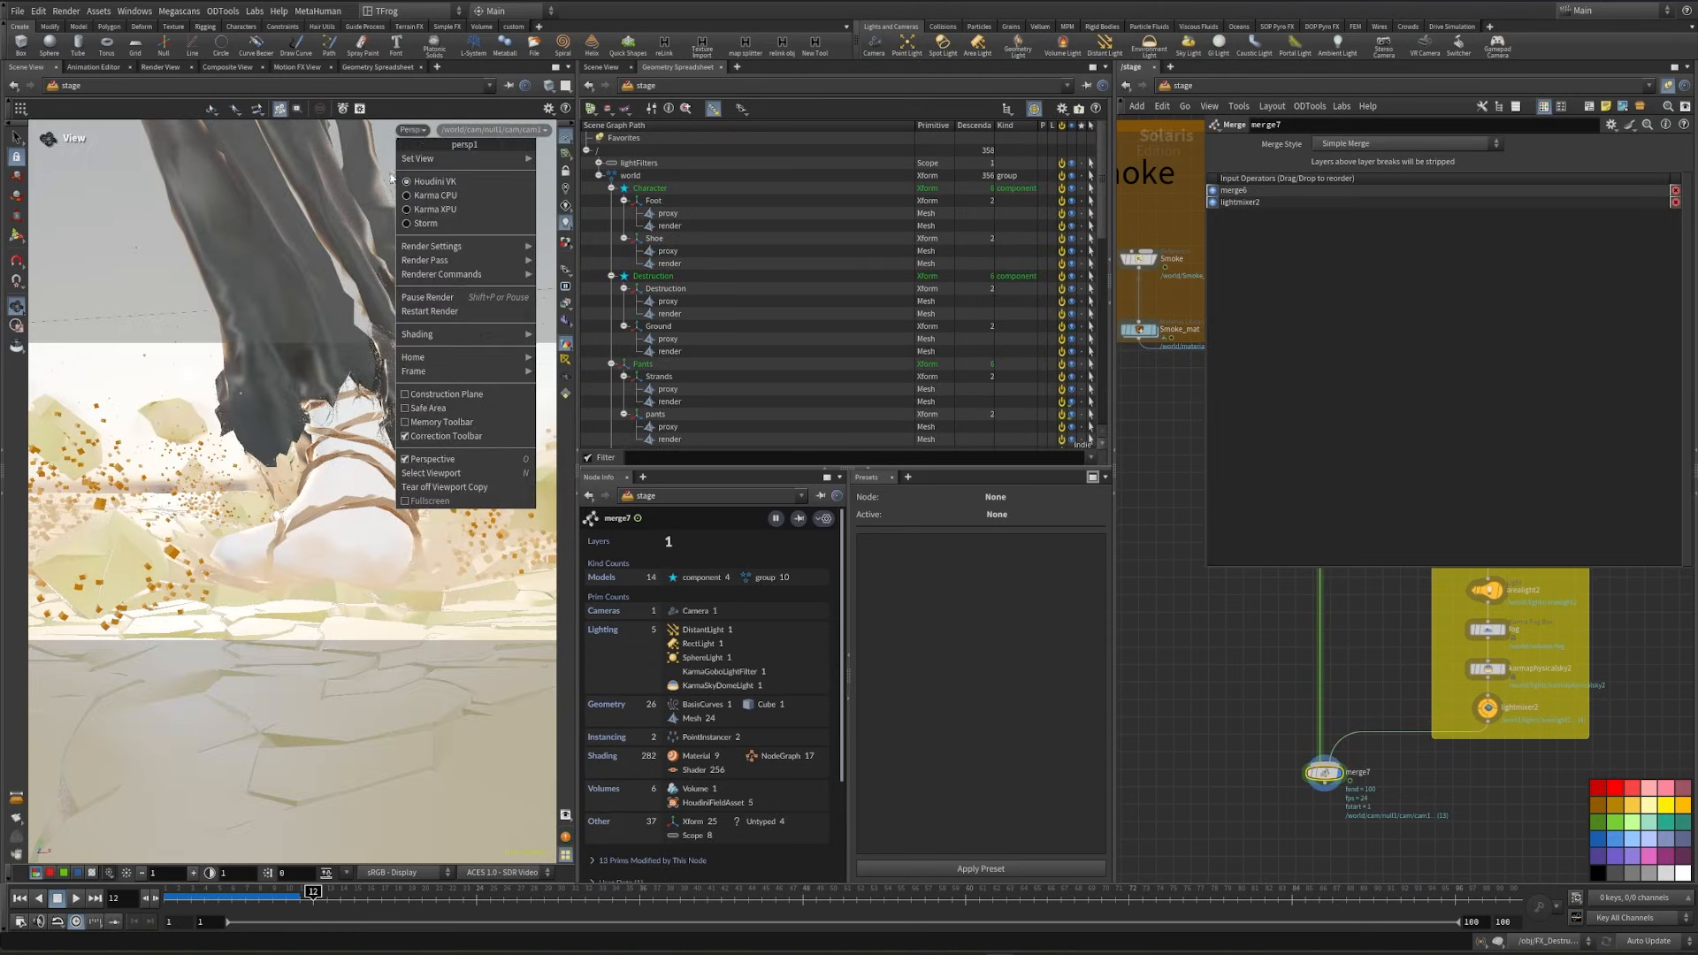
pyautogui.click(435, 209)
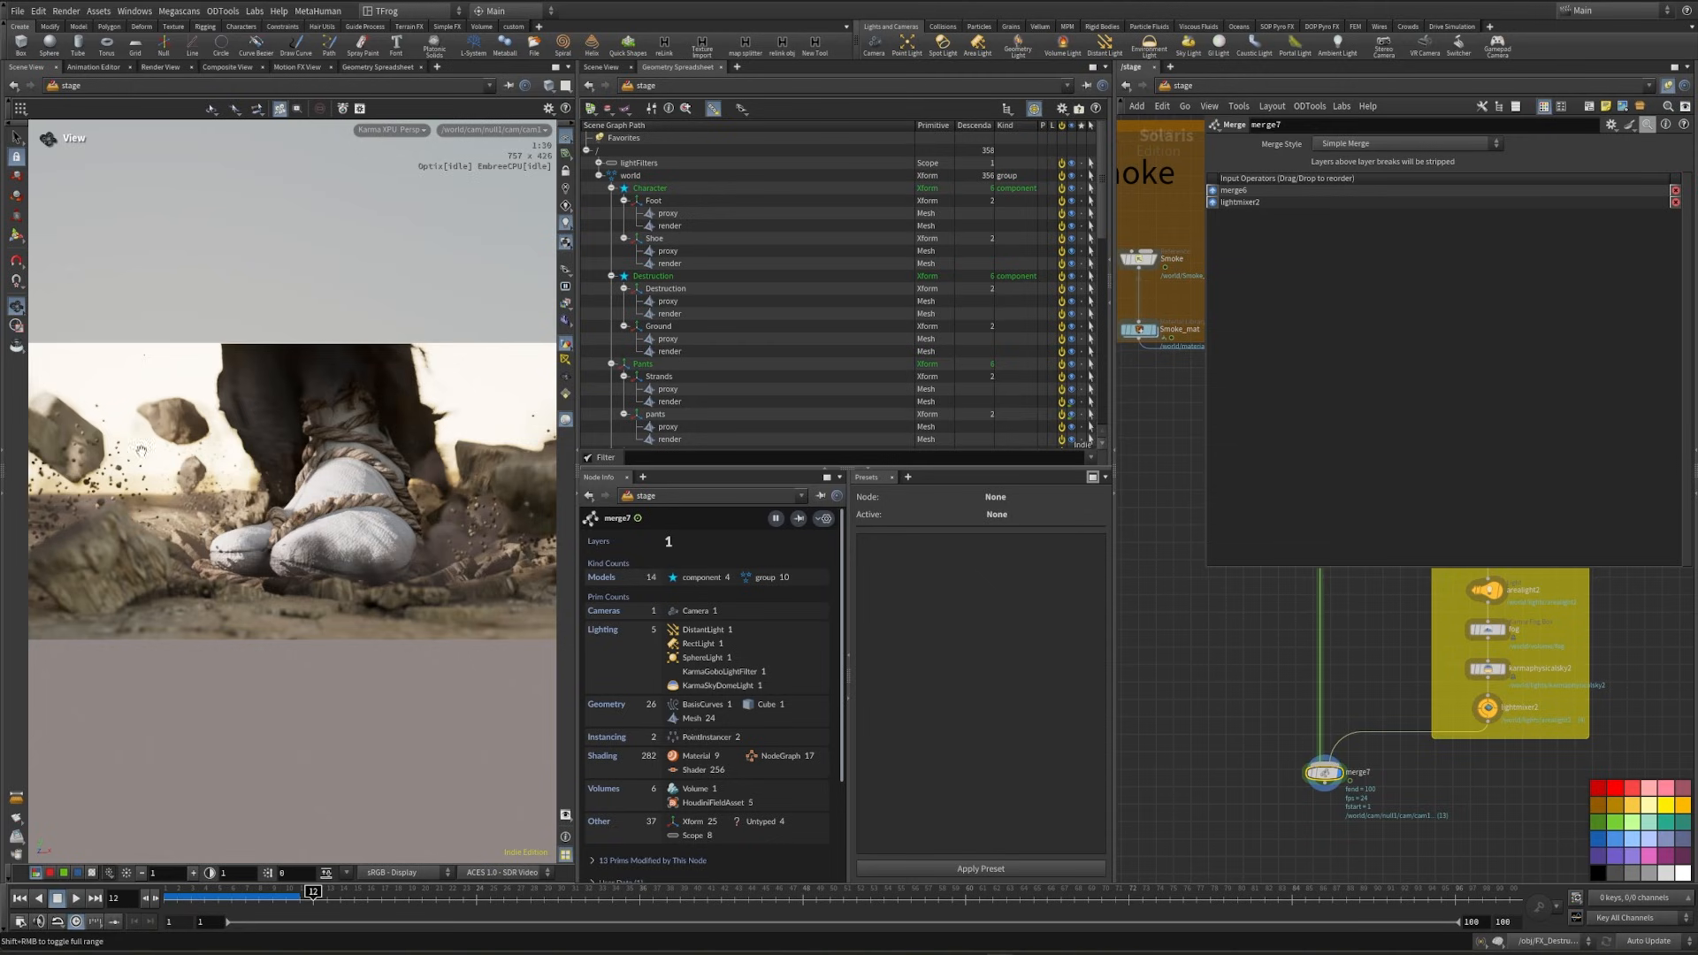
pyautogui.click(393, 130)
pyautogui.click(415, 179)
# - Insert a Render Geometry Settings node between Debri_mat and merge5 in the small debris branch
pyautogui.moveTo(1191, 572); pyautogui.dragTo(1238, 734, button='middle')
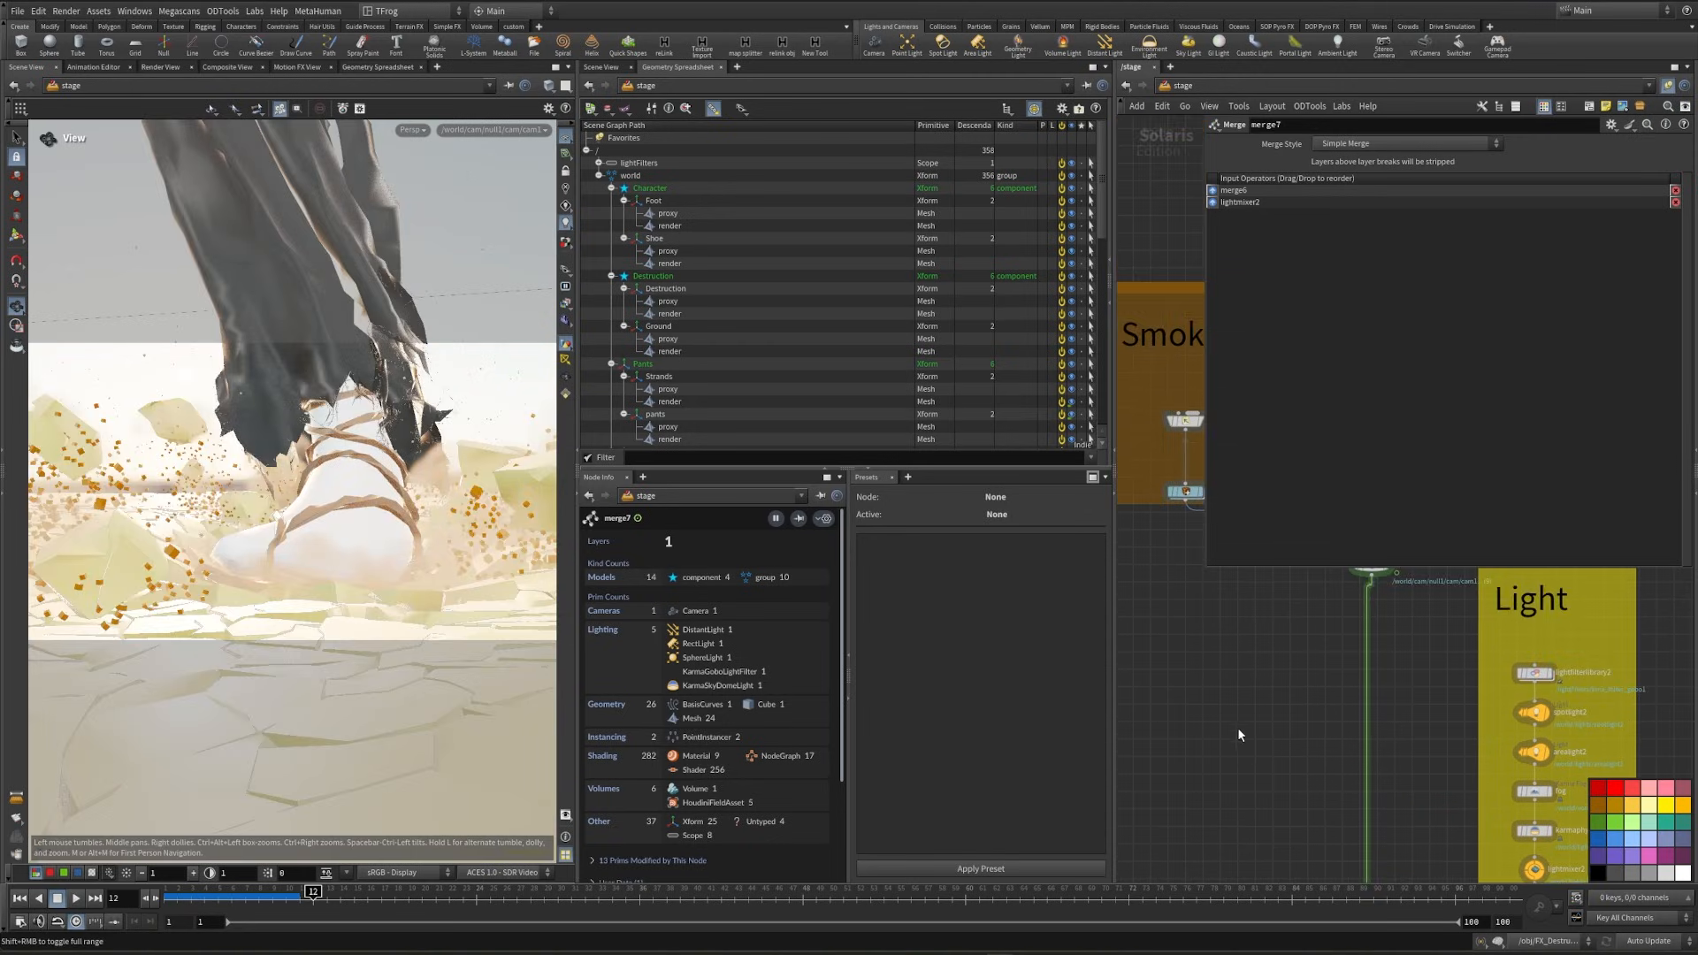
pyautogui.moveTo(1224, 661); pyautogui.dragTo(1125, 729, button='middle')
pyautogui.press('p')
pyautogui.moveTo(1445, 522); pyautogui.dragTo(1295, 689, button='middle')
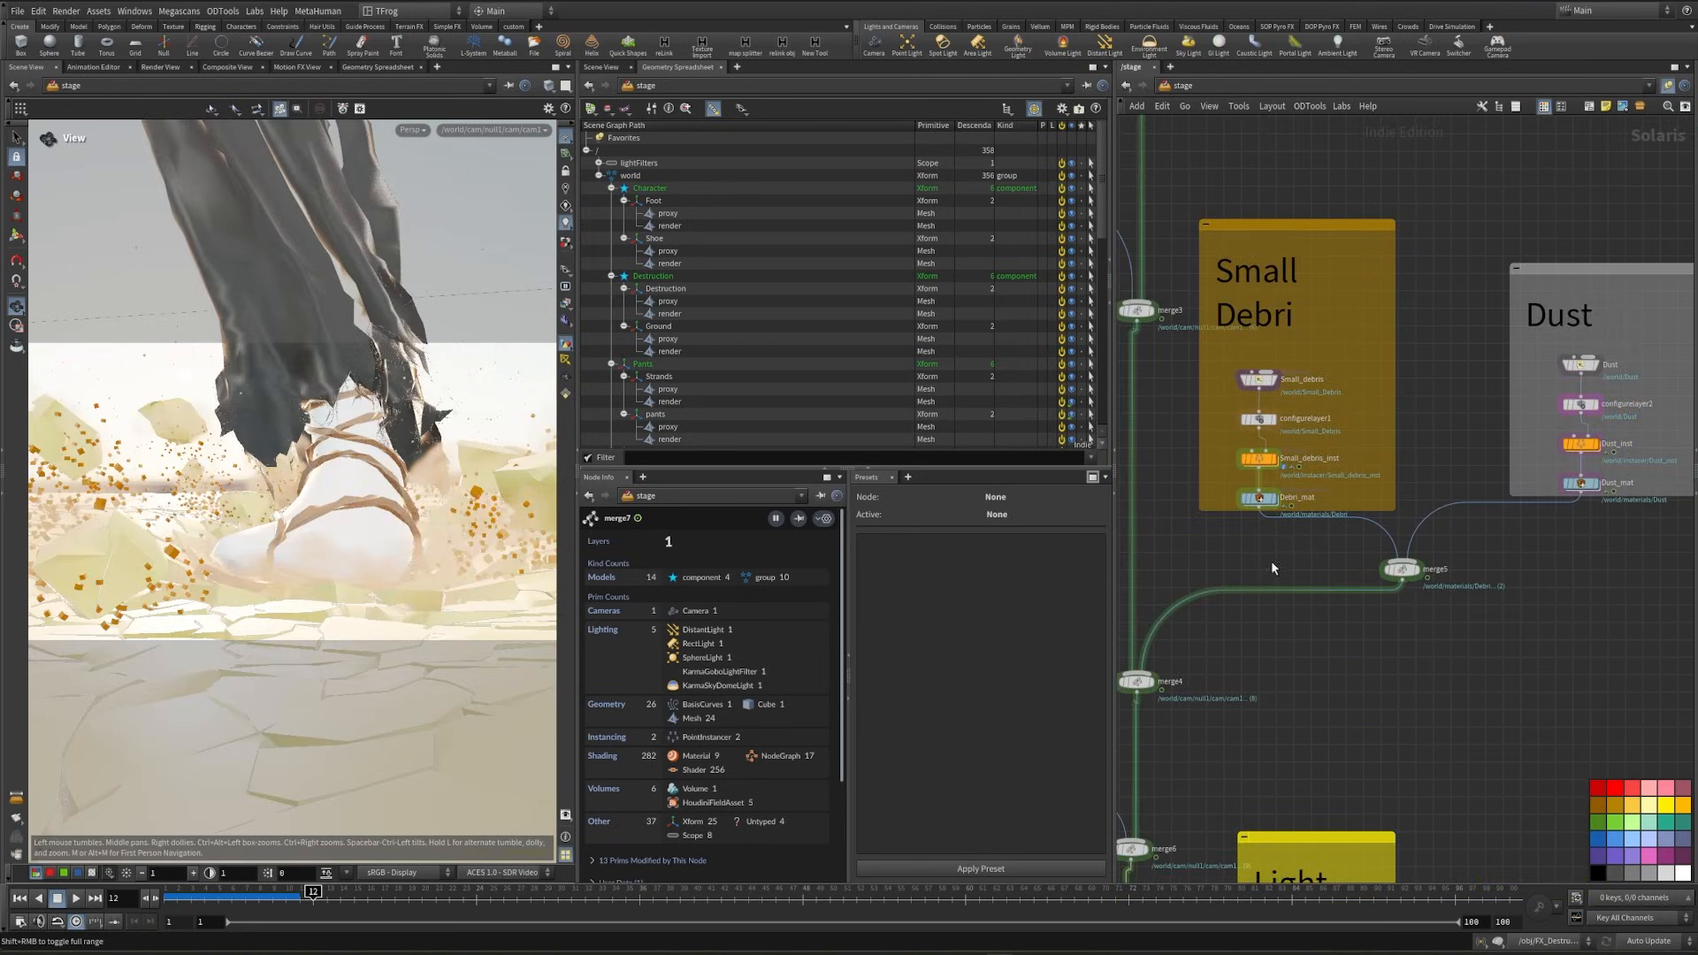
pyautogui.press('Tab')
pyautogui.write('render ge')
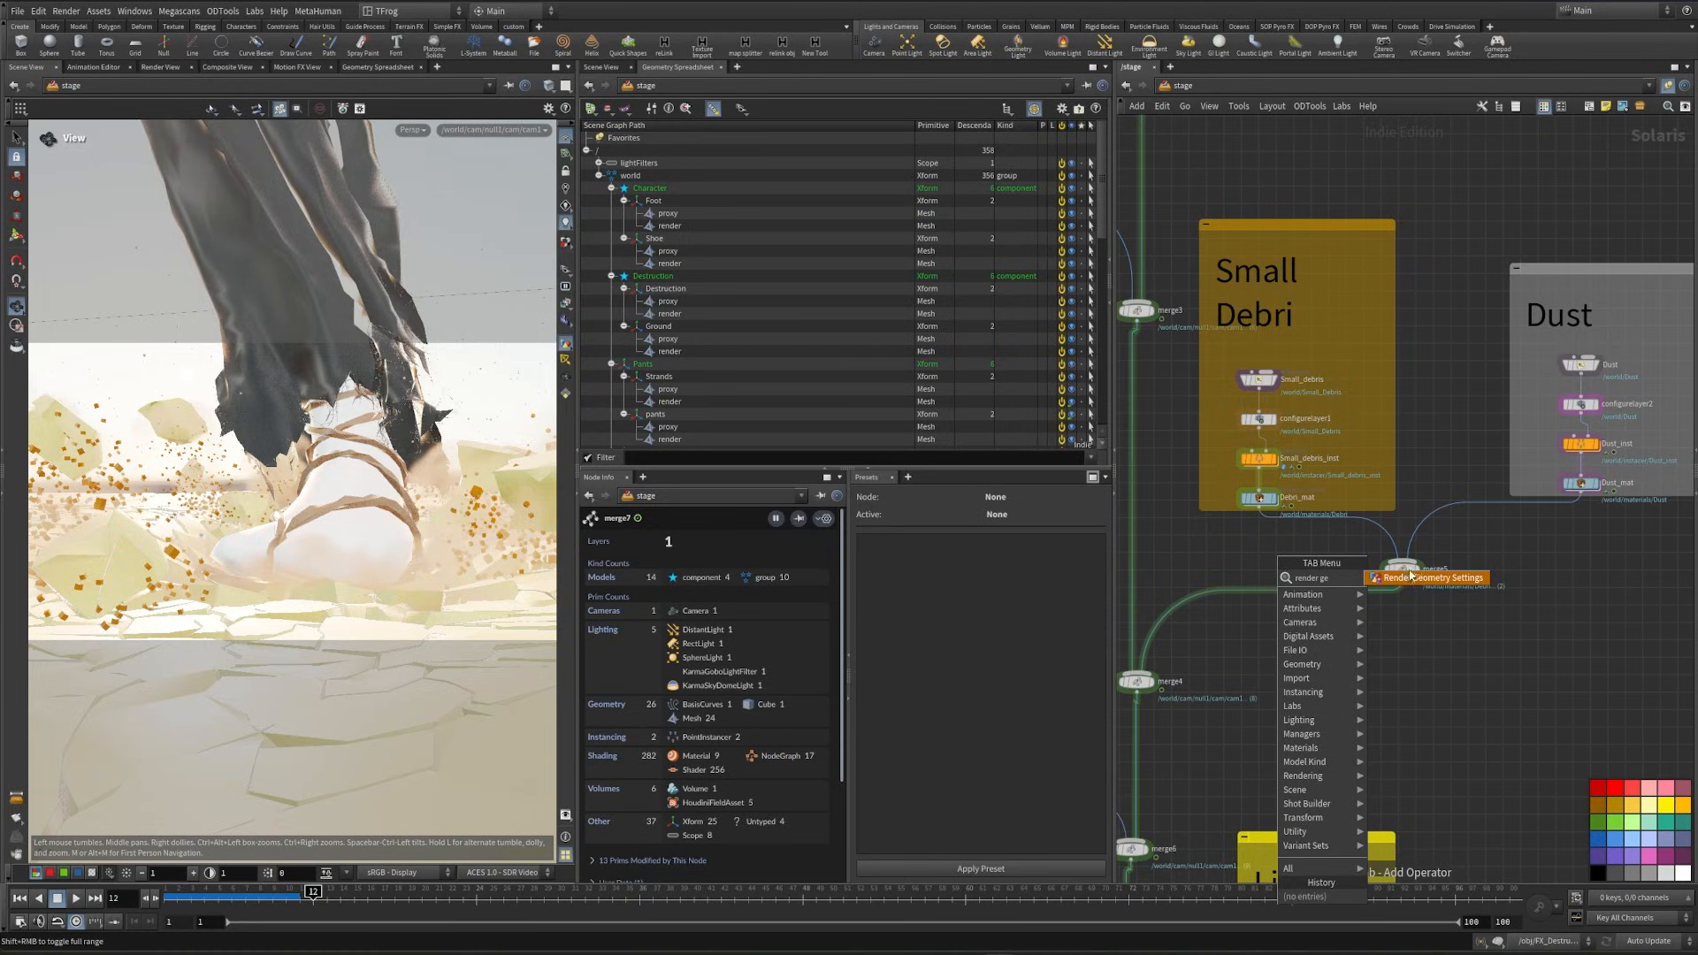
pyautogui.click(1411, 576)
pyautogui.click(1290, 530)
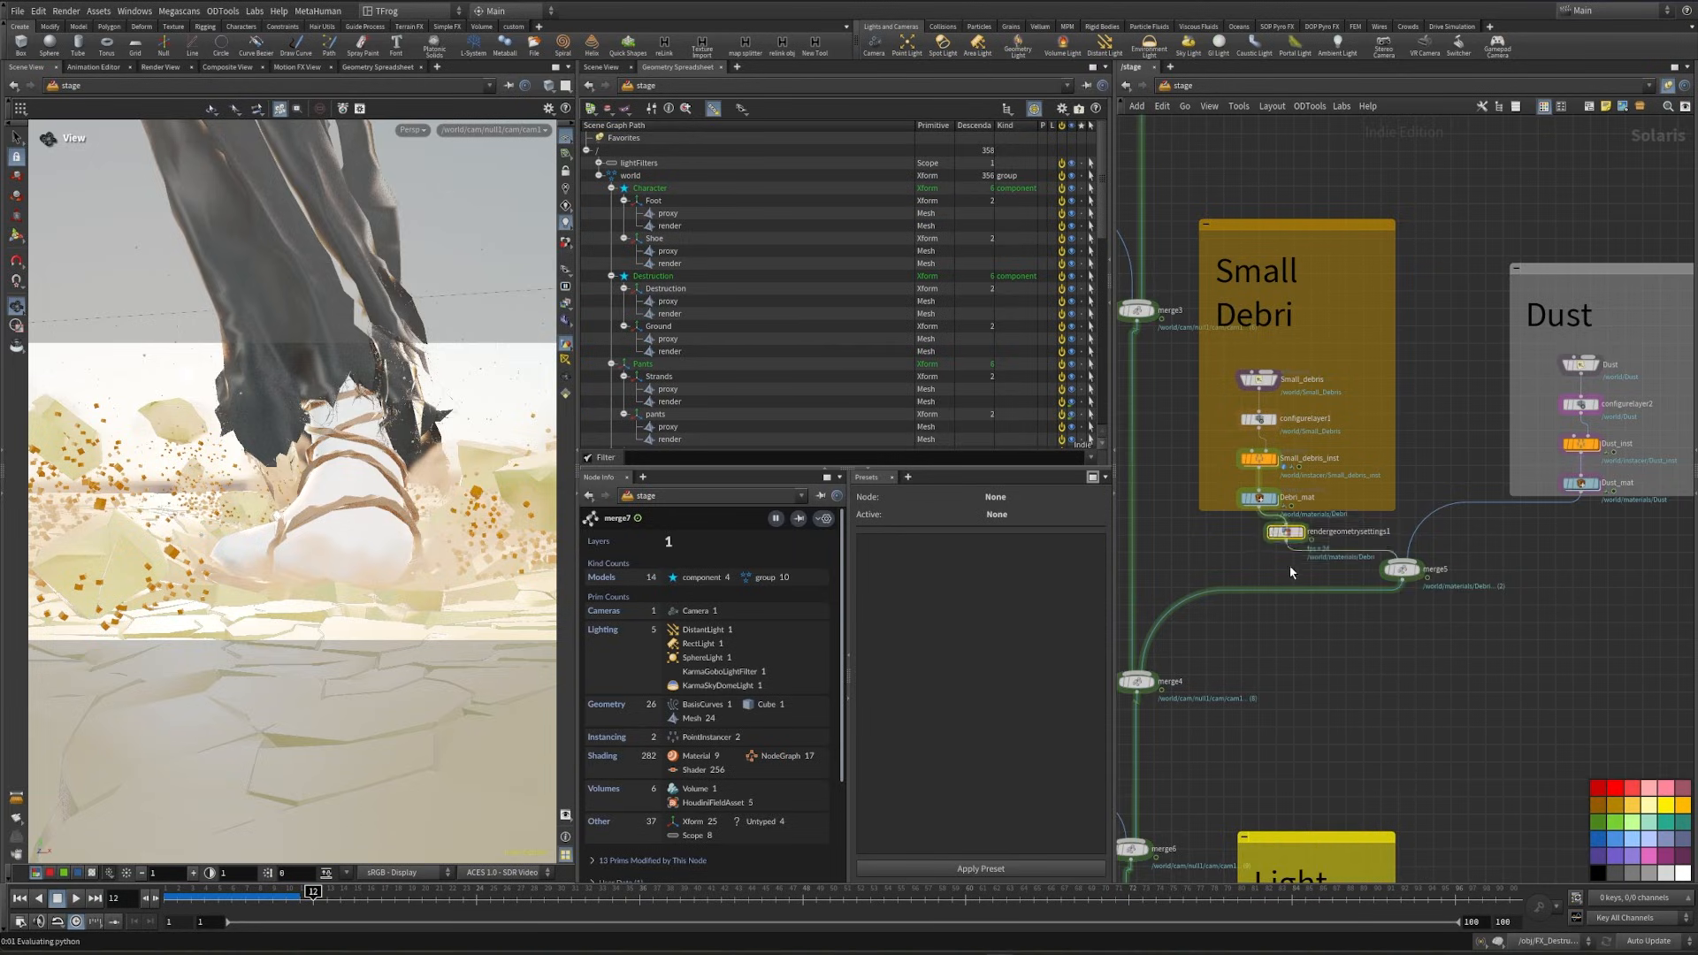
# - Enable the instance velocity blur override in the Motion Blur settings of rendergeometrysettings1 and set it to Velocity Blur
pyautogui.press('p')
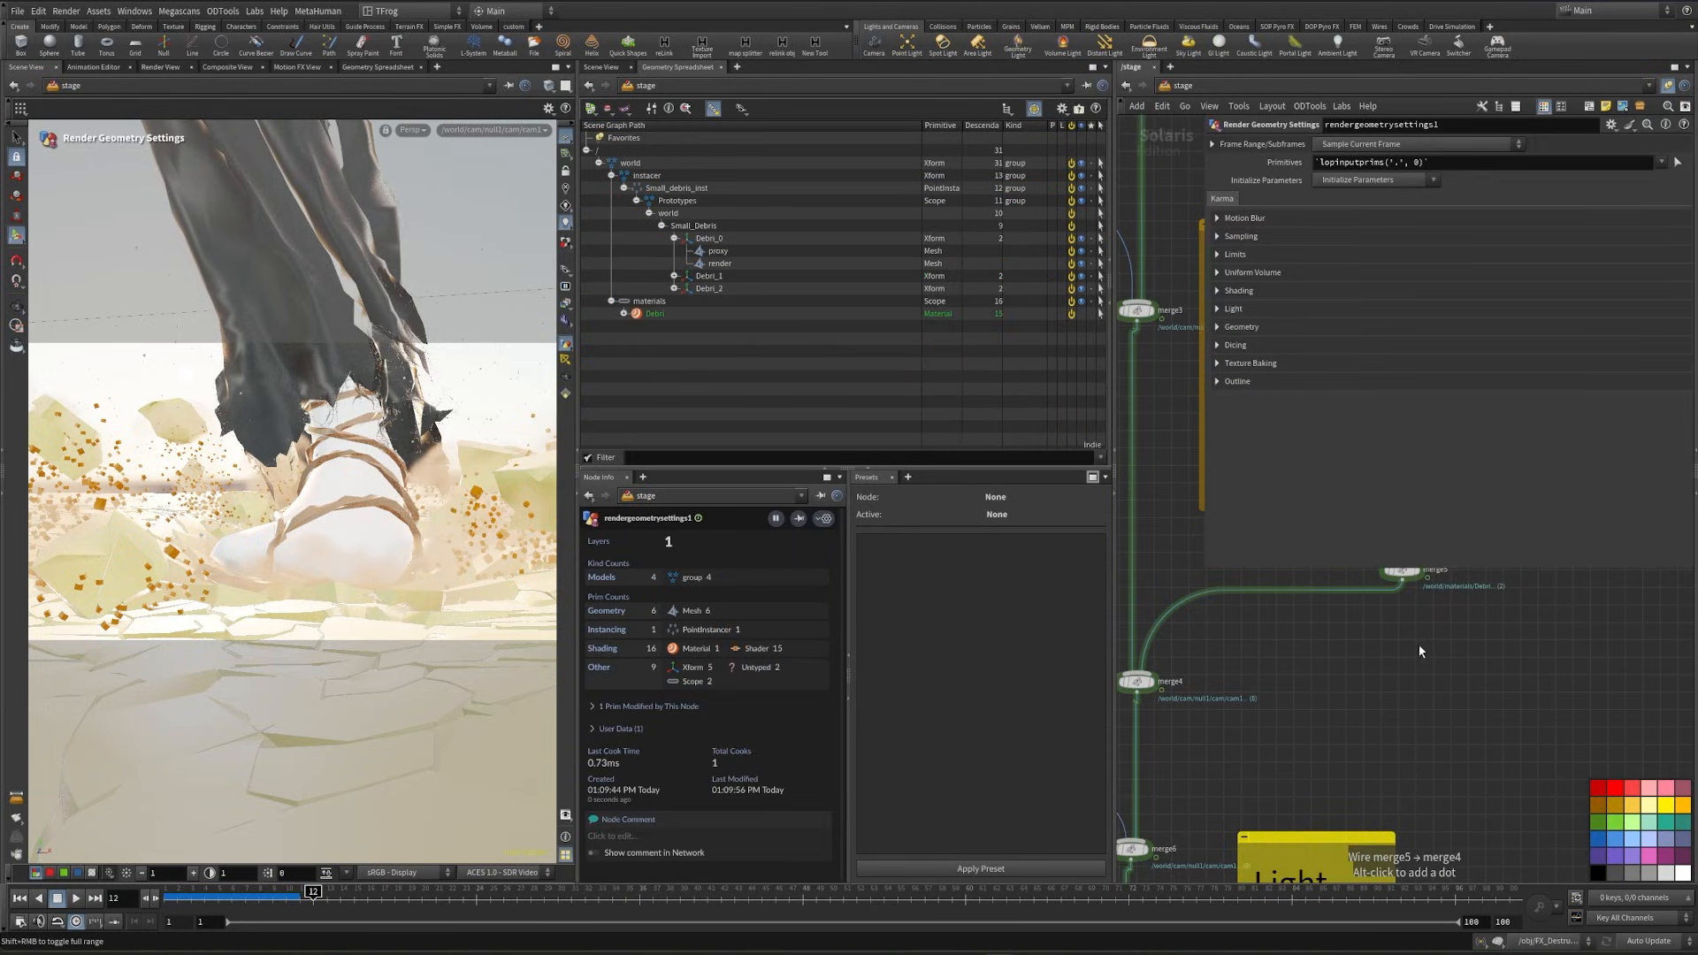
pyautogui.click(1217, 220)
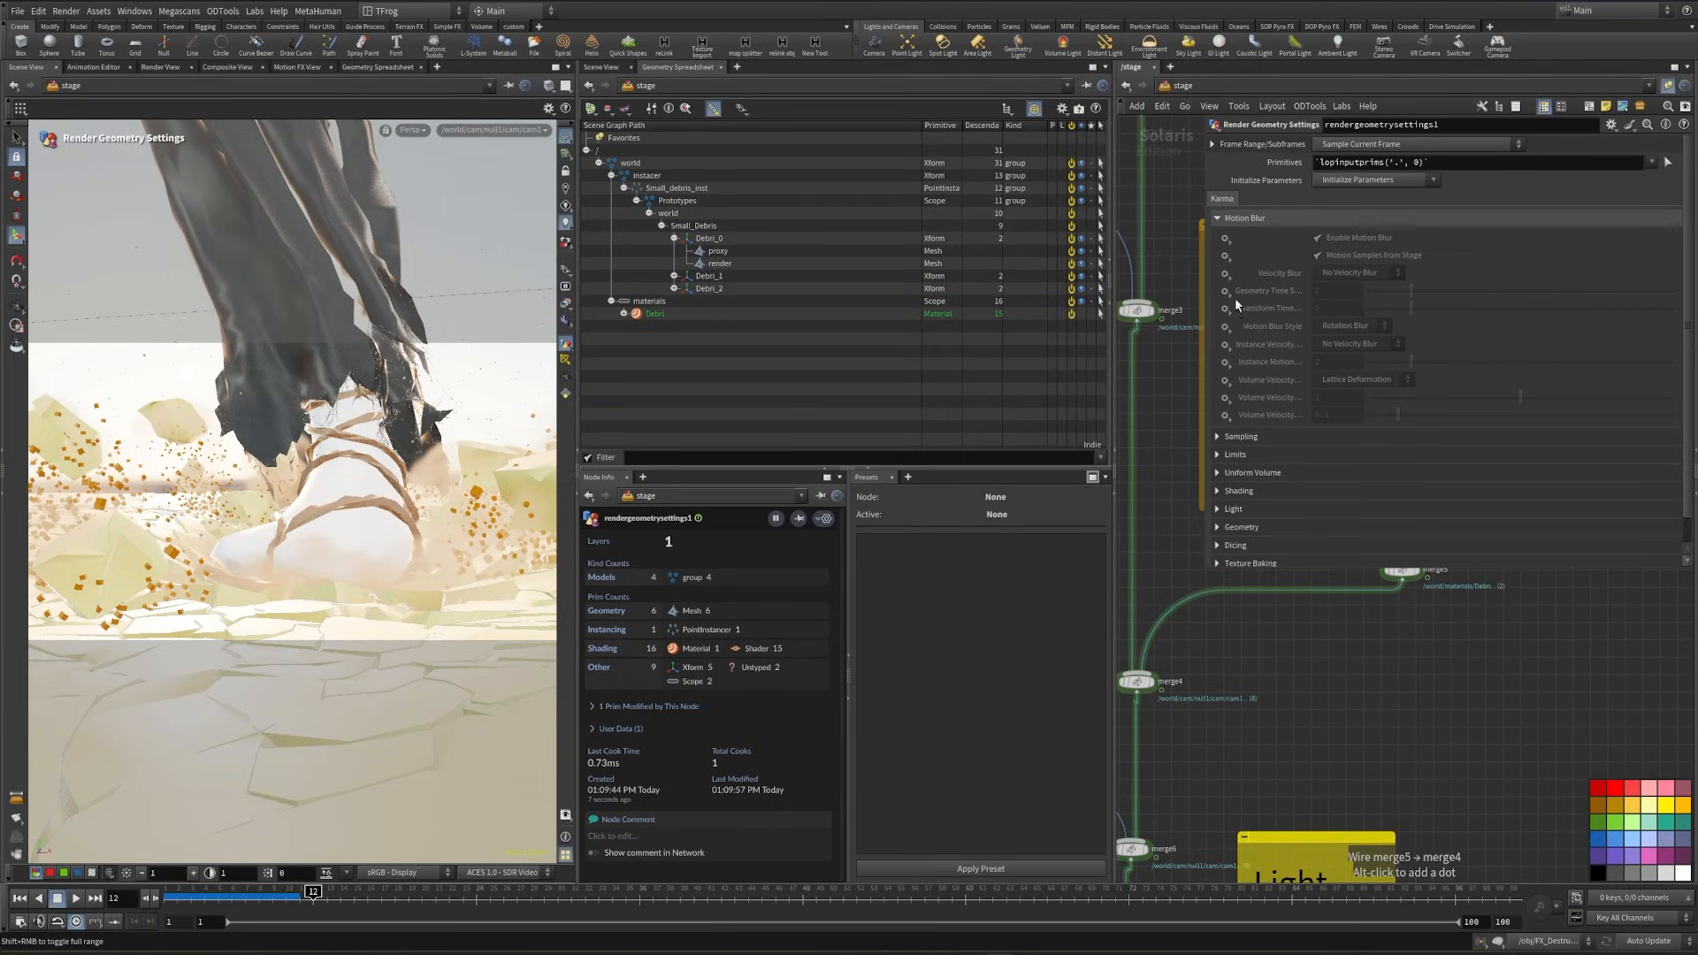
pyautogui.click(1225, 352)
pyautogui.click(1391, 344)
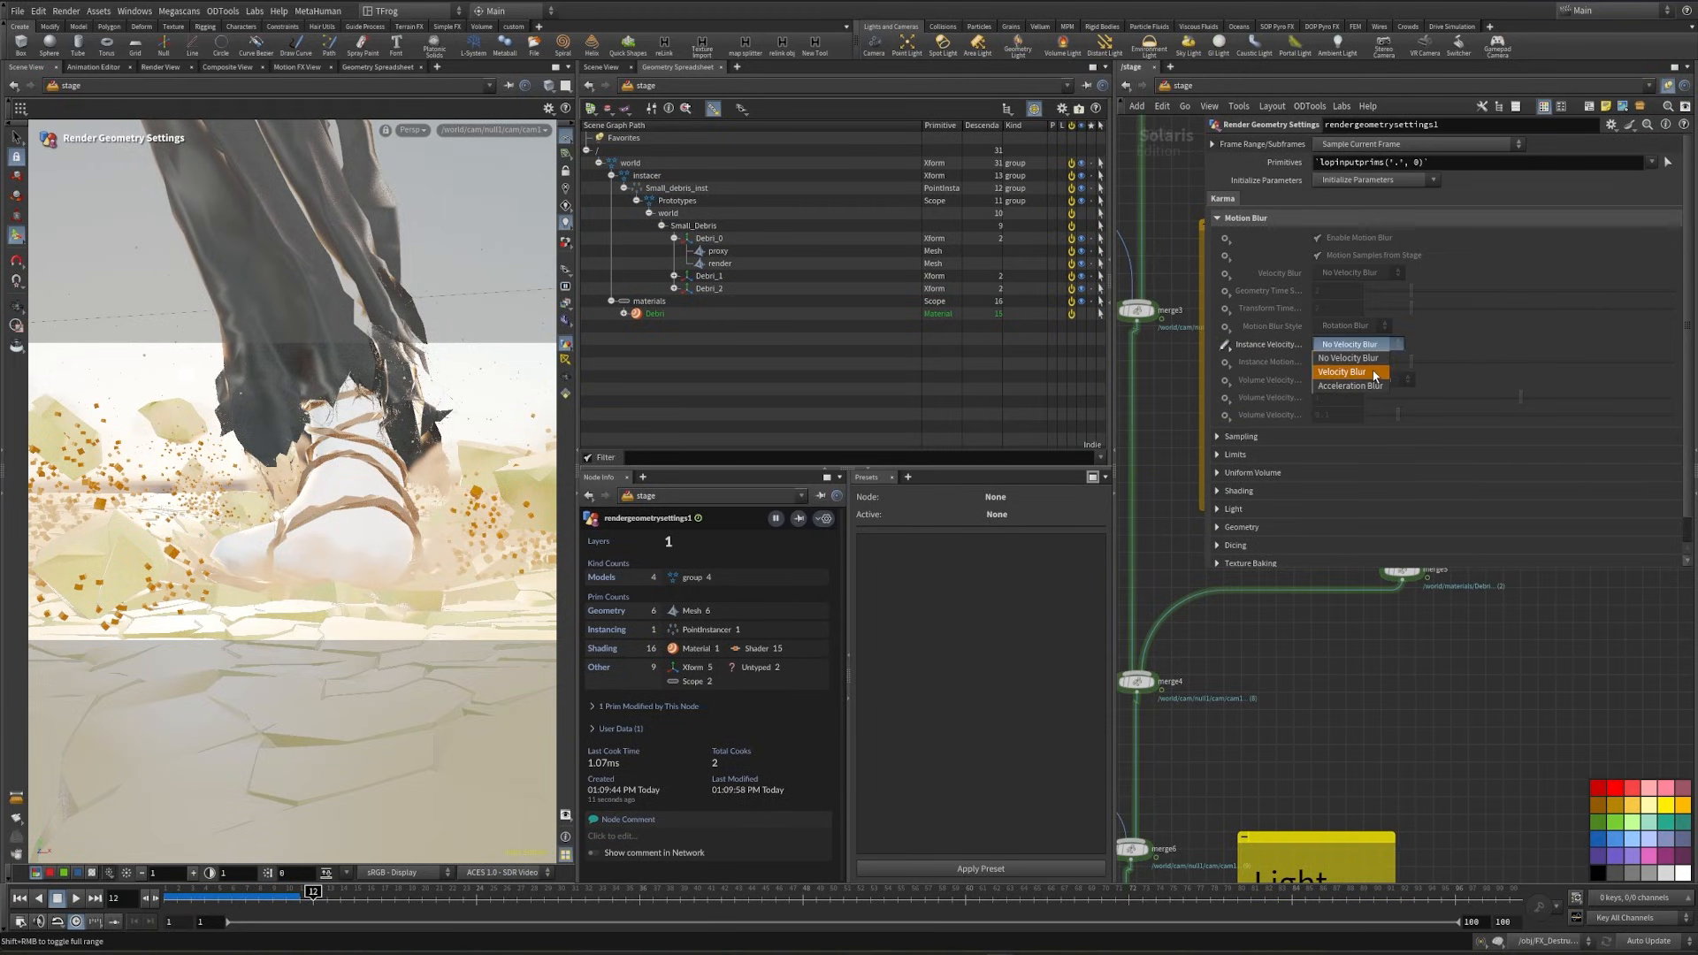
pyautogui.click(1370, 373)
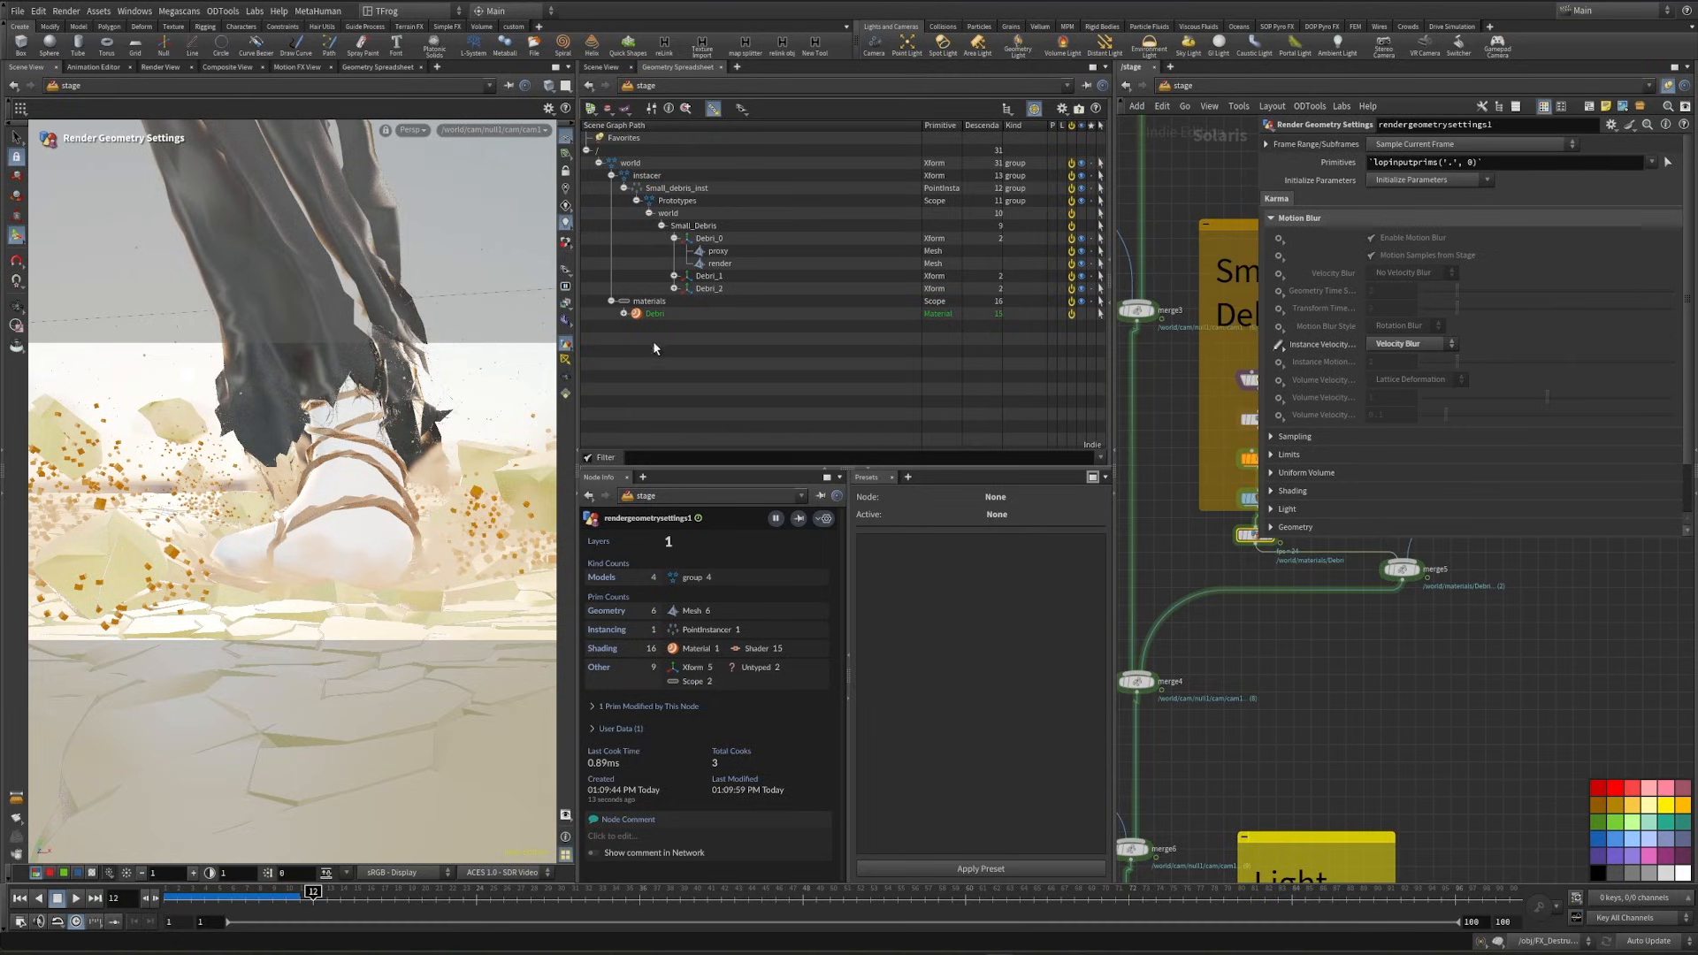
# - Preview the debris motion blur with Karma XPU, switch back to Houdini VK and show the scene graph's attribute details
pyautogui.click(411, 131)
pyautogui.click(446, 199)
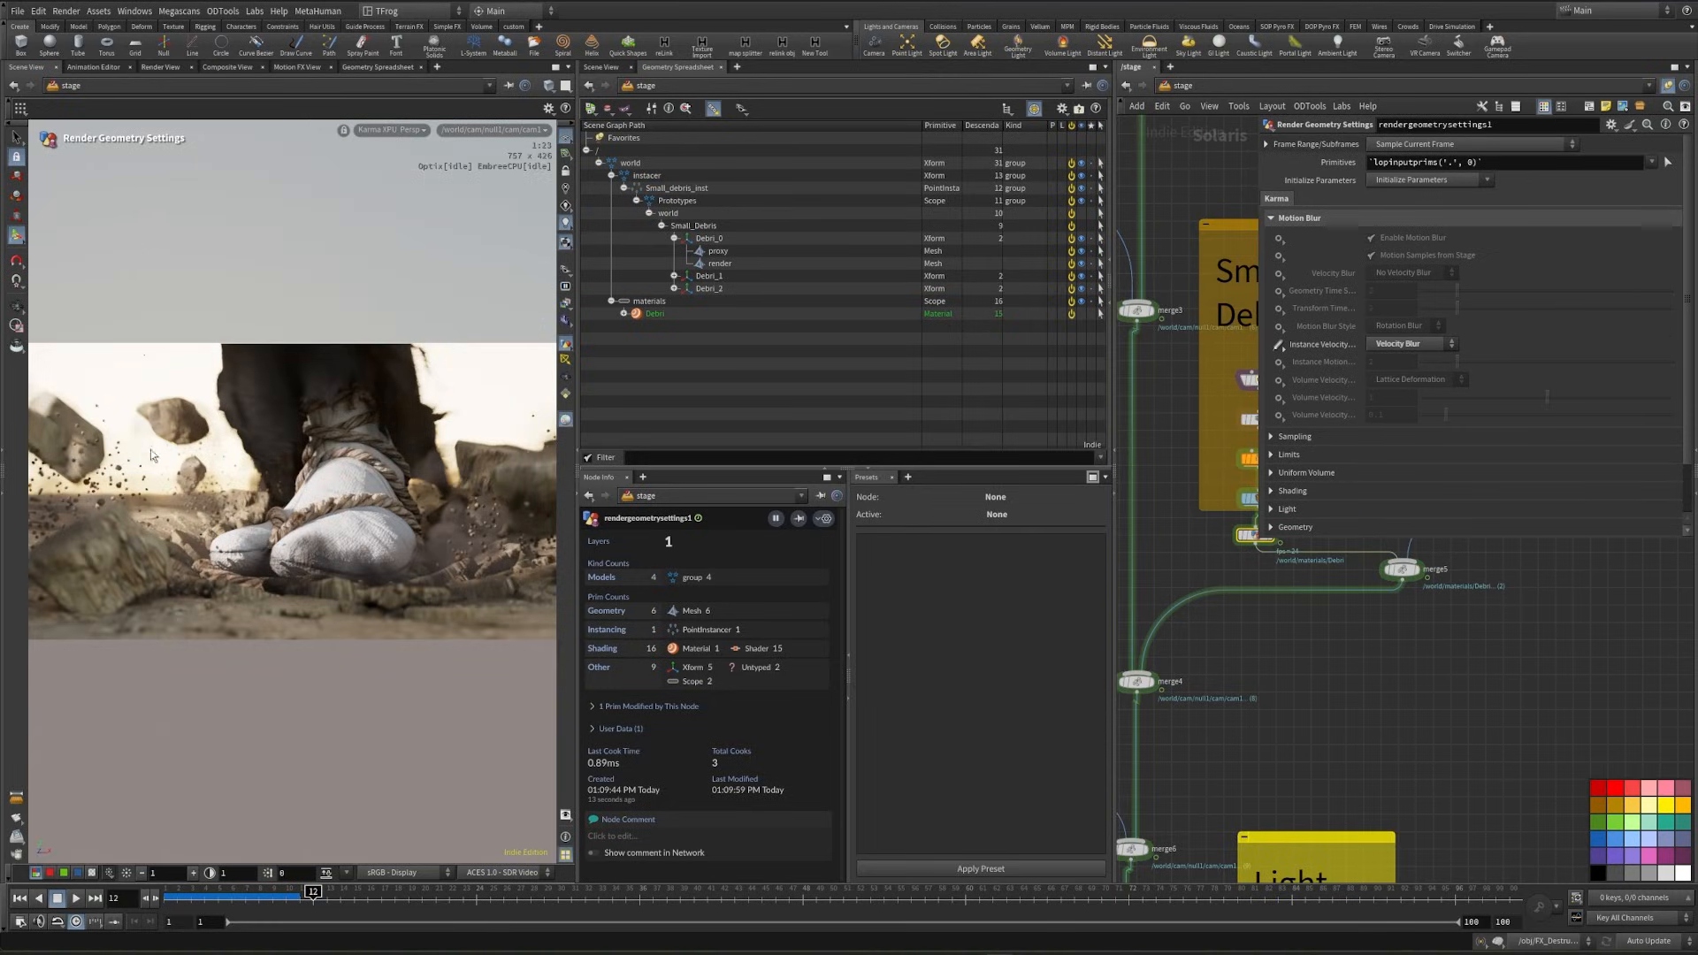
pyautogui.click(381, 130)
pyautogui.click(394, 171)
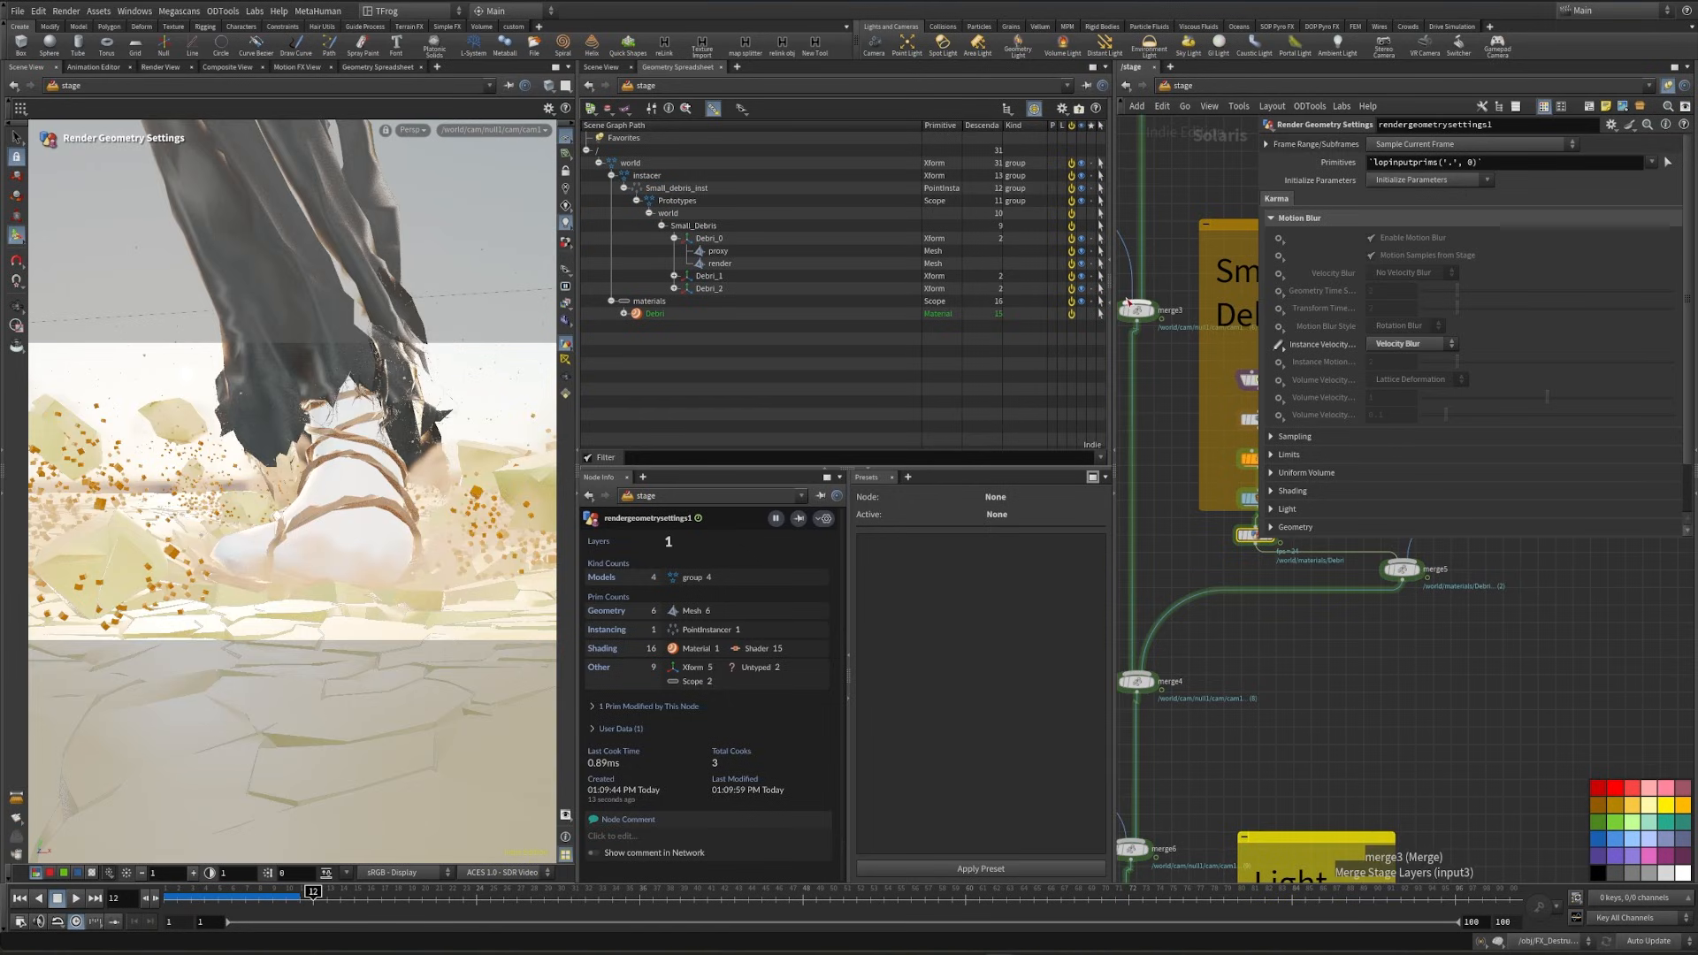
pyautogui.click(1109, 305)
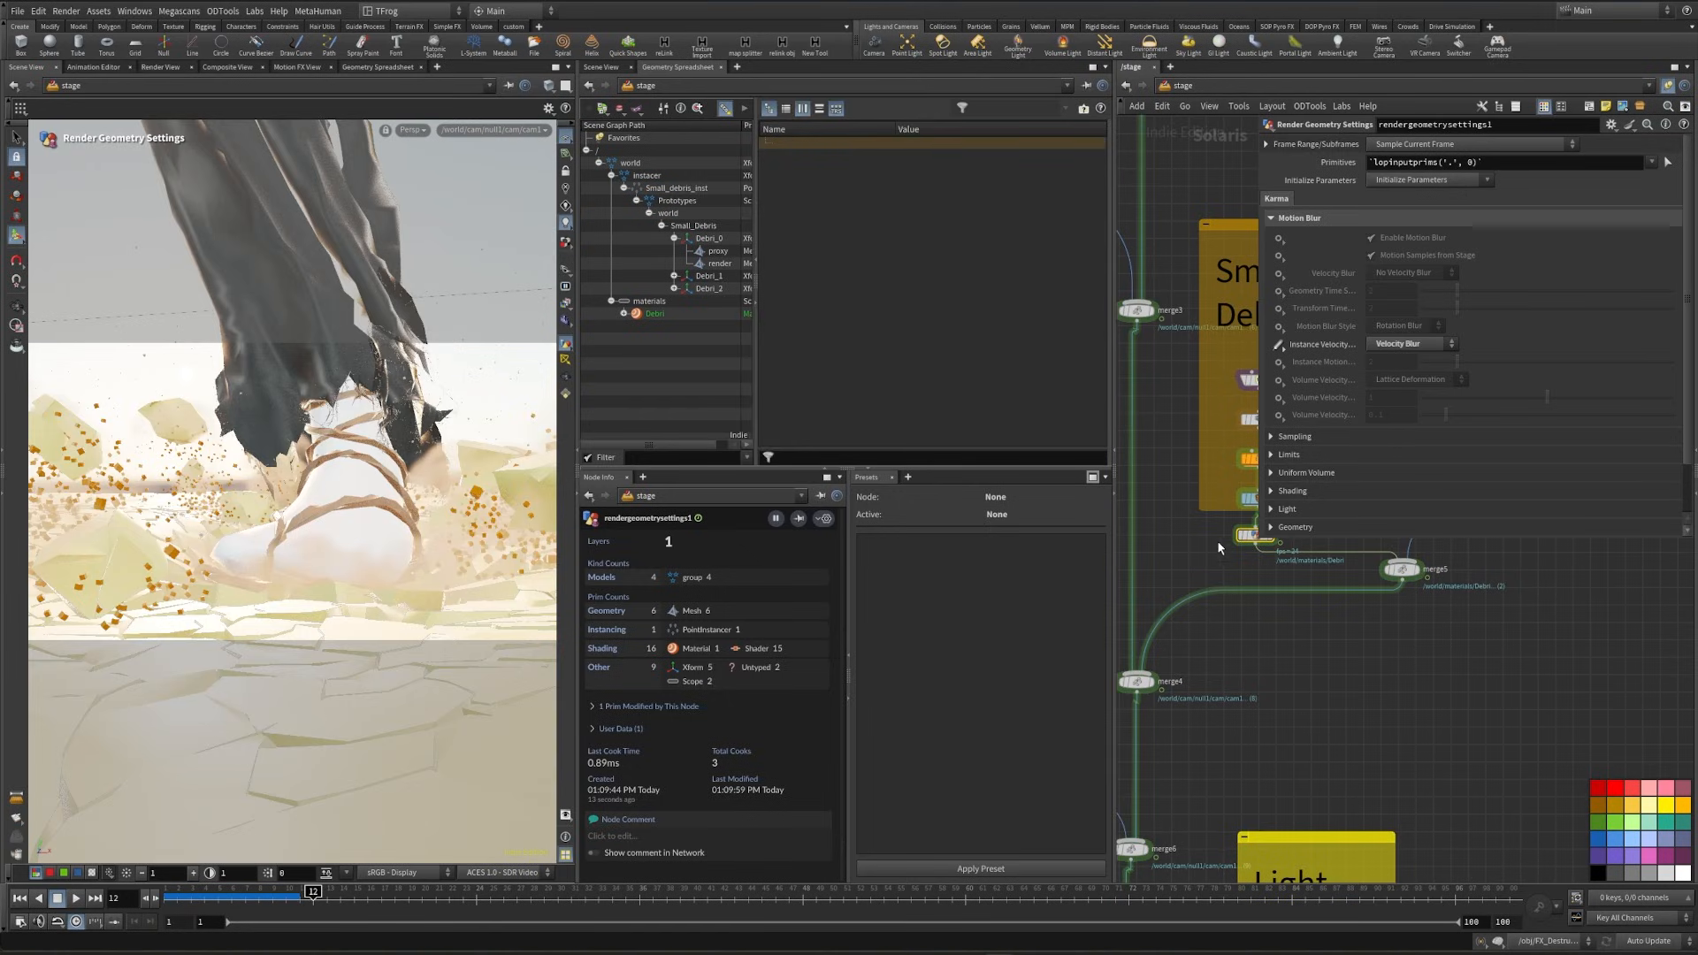
# - Examine the attributes of the render prim under Debri_0 in the scene graph for velocity data
pyautogui.moveTo(1219, 549); pyautogui.dragTo(1171, 610, button='middle')
pyautogui.click(713, 264)
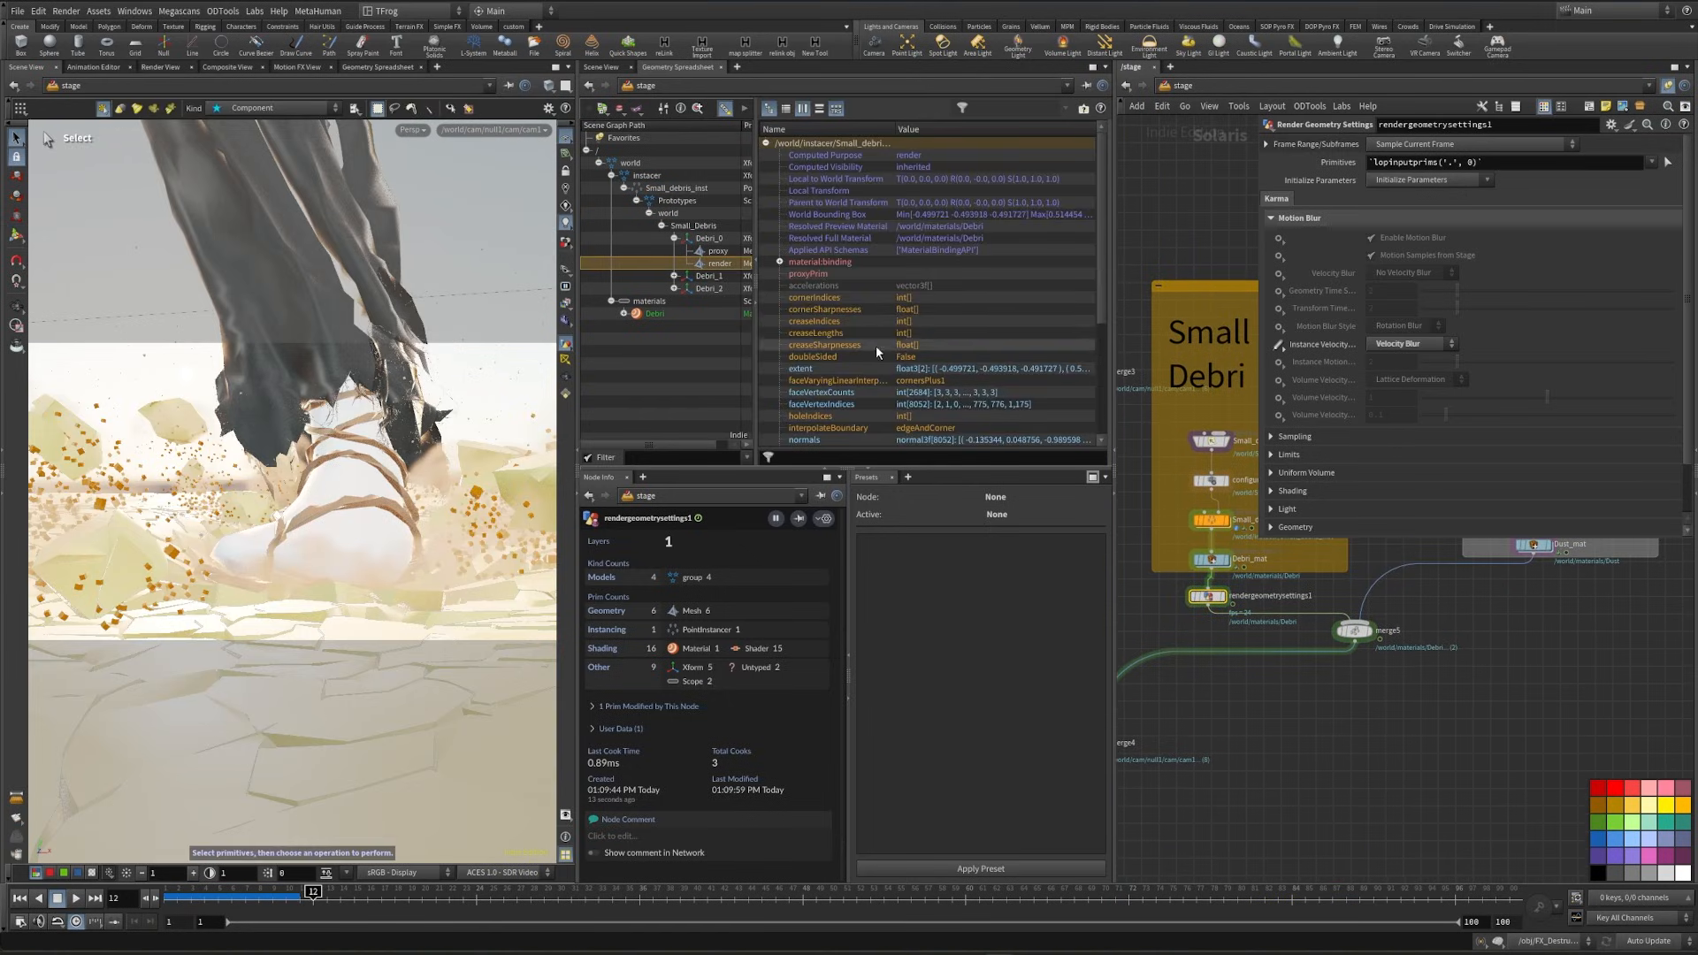
pyautogui.scroll(-5, 870, 348)
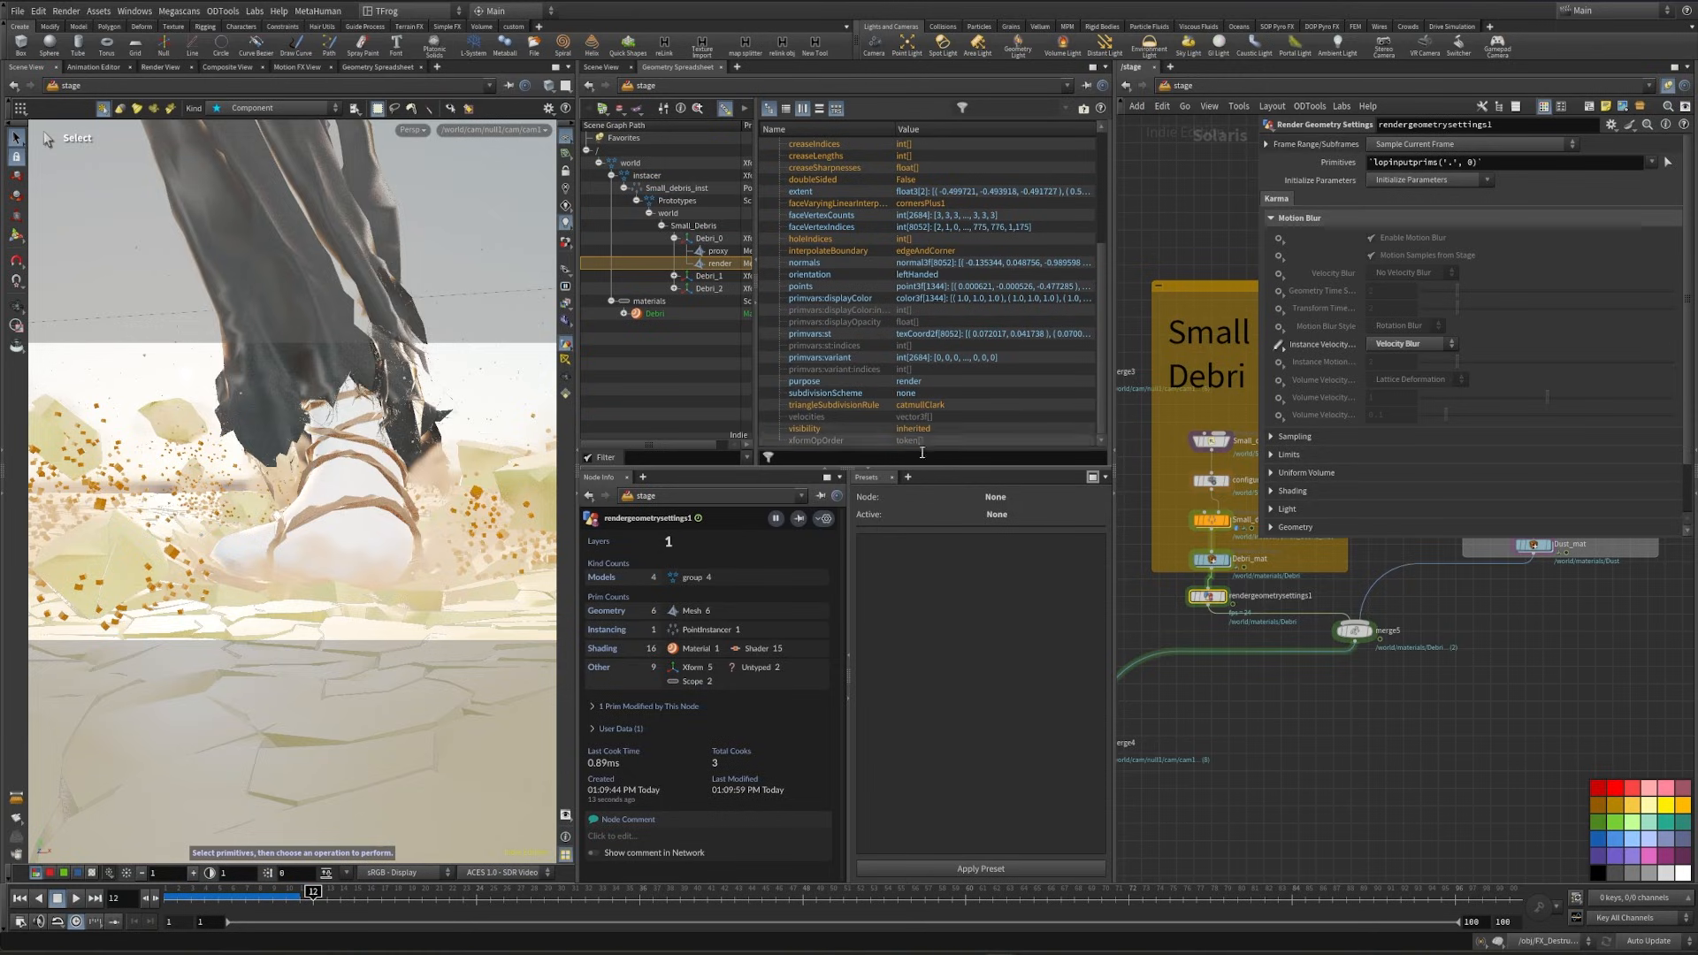
# - In the FX_Destruction object network, insert a Trail node set to Compute Velocity between attribwrangle28 and Scatter_debri_pts
pyautogui.moveTo(1234, 633); pyautogui.dragTo(1298, 778, button='middle')
pyautogui.press('n')
pyautogui.click(1193, 691)
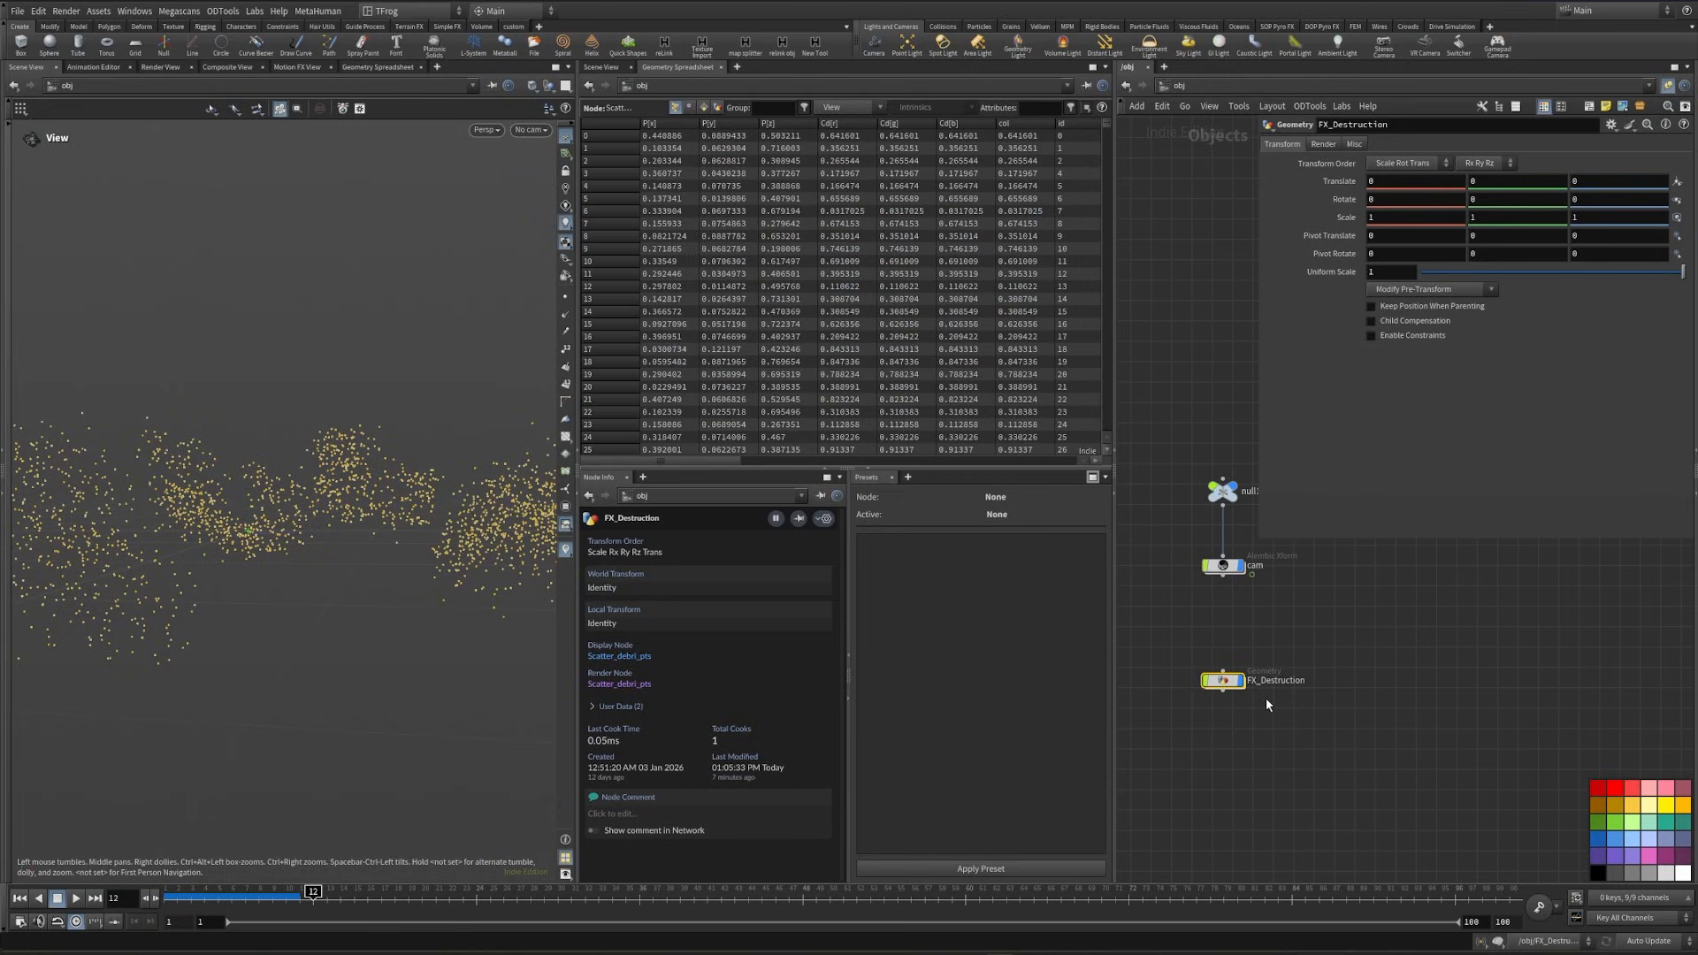
pyautogui.doubleClick(1223, 683)
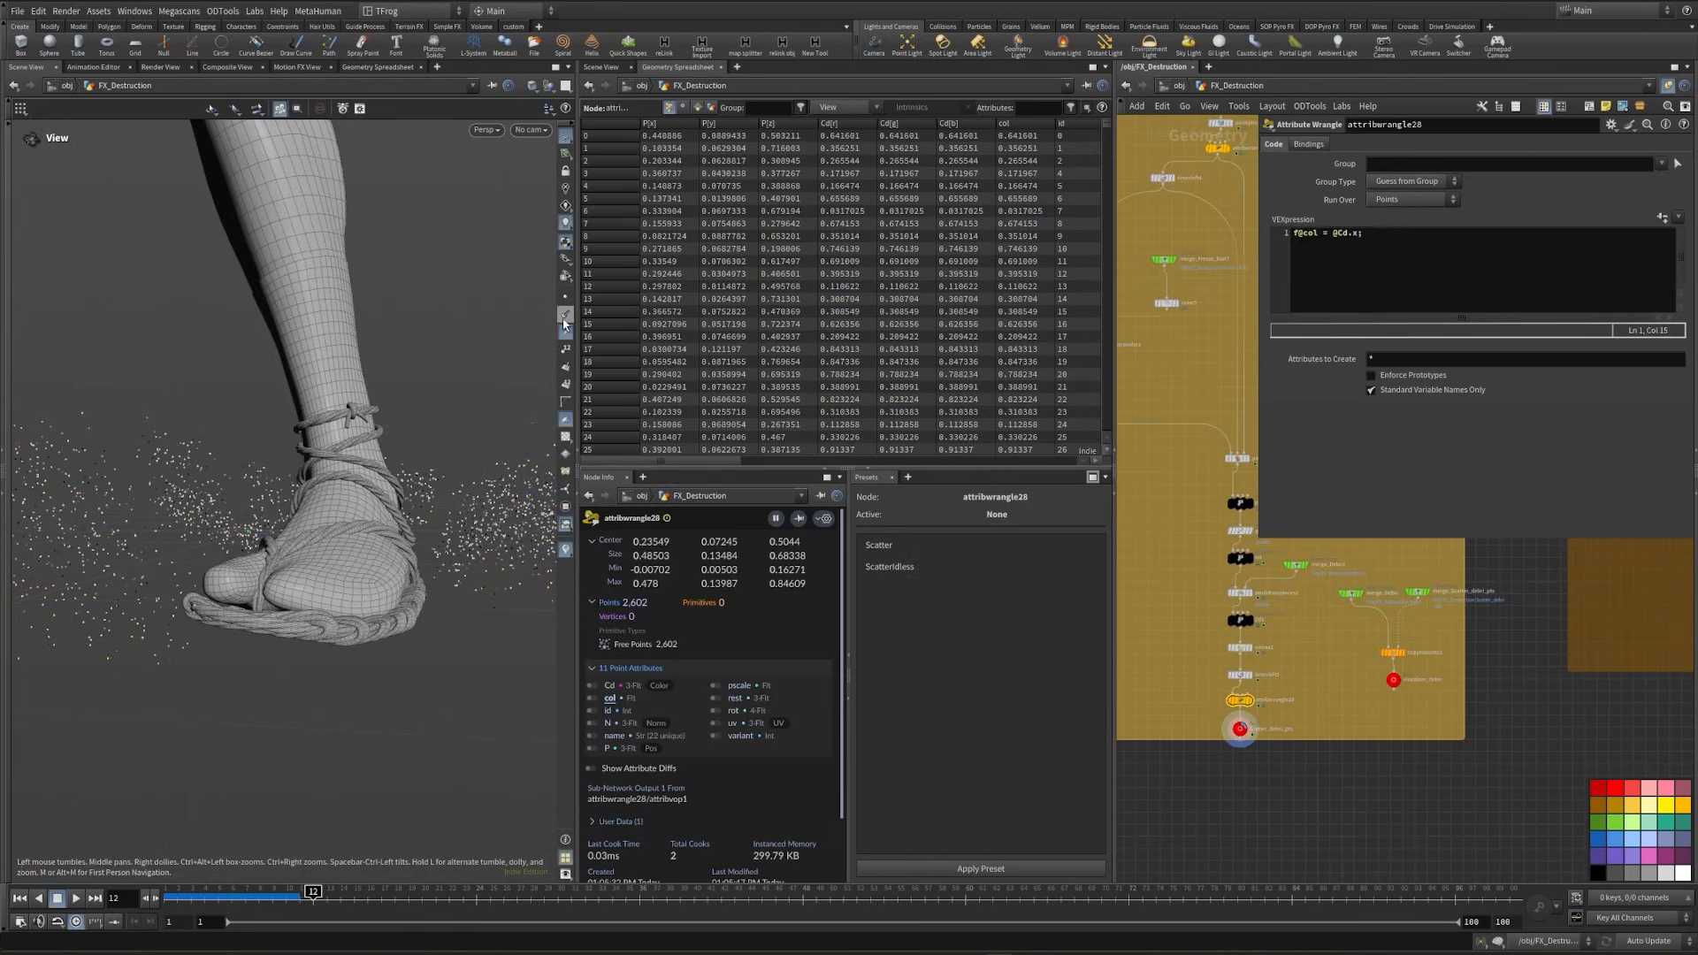
pyautogui.scroll(5, 1208, 688)
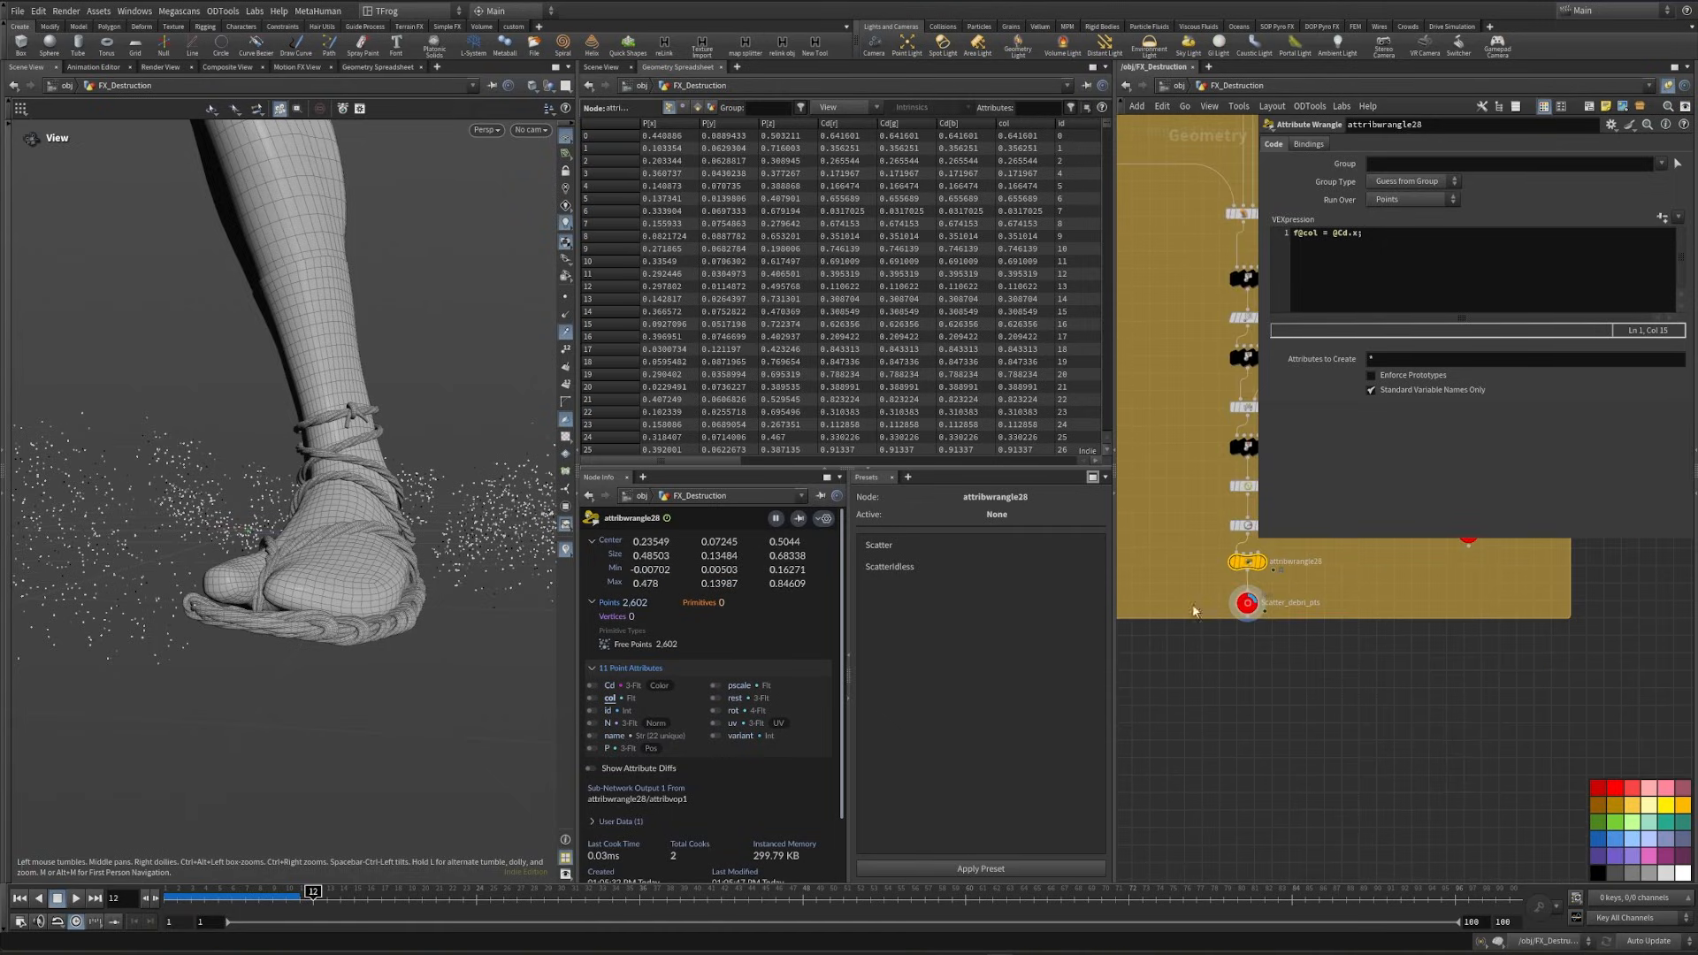
pyautogui.press('Tab')
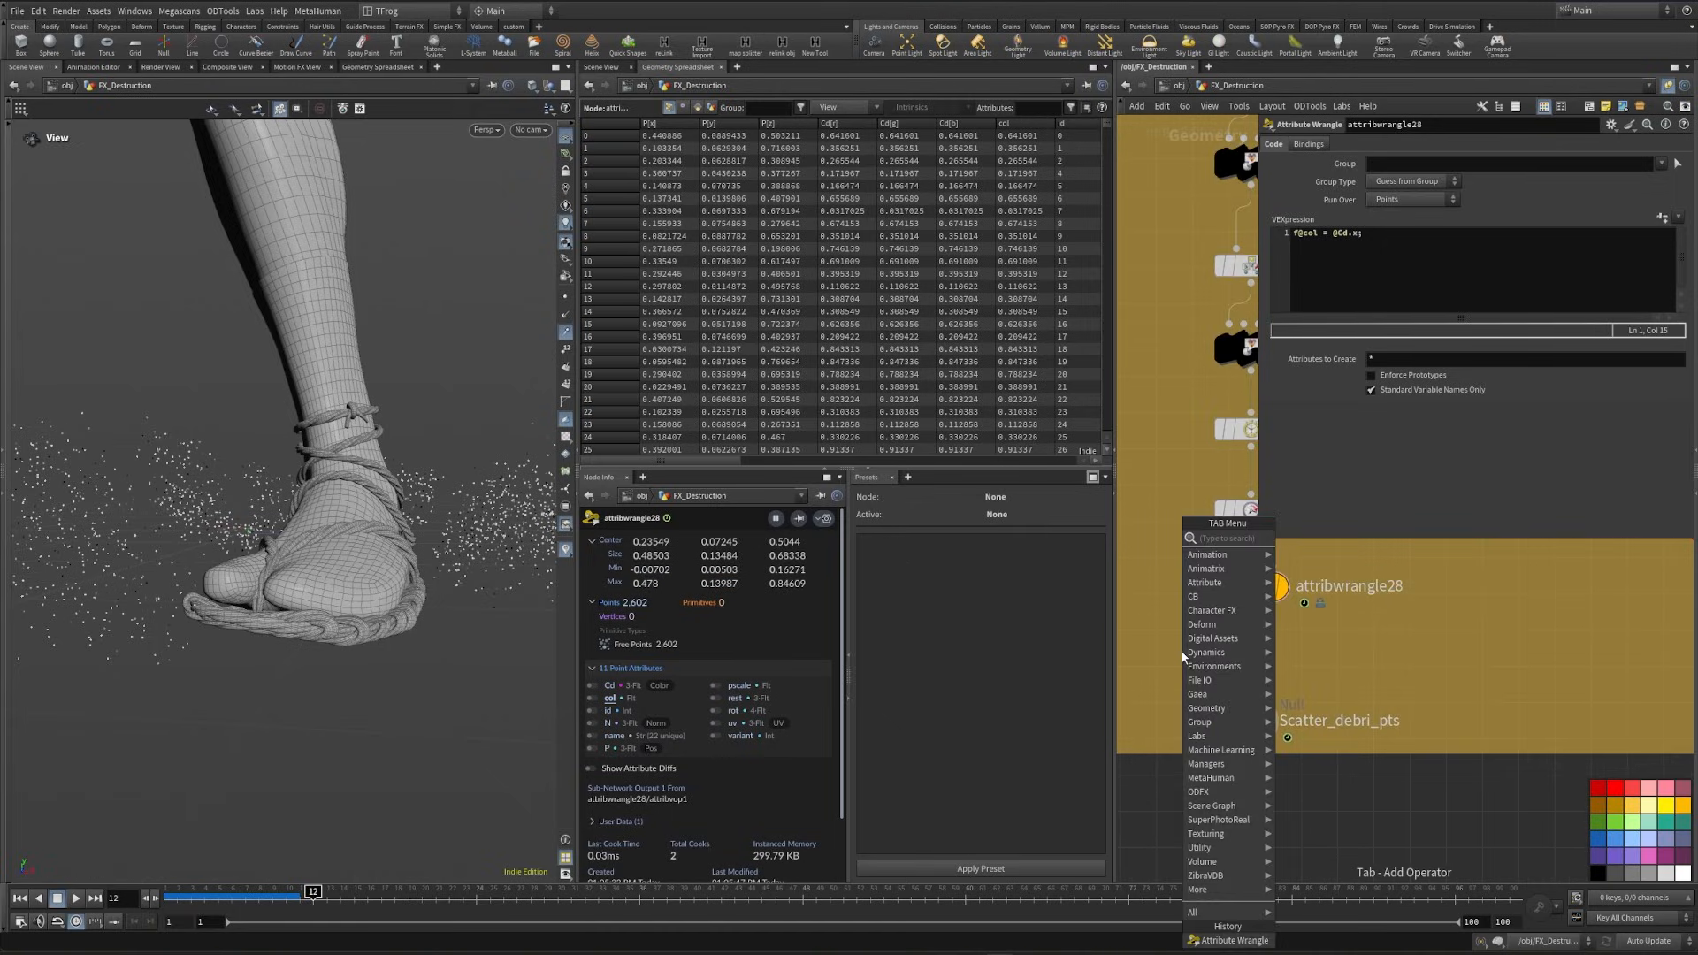
pyautogui.press('Return')
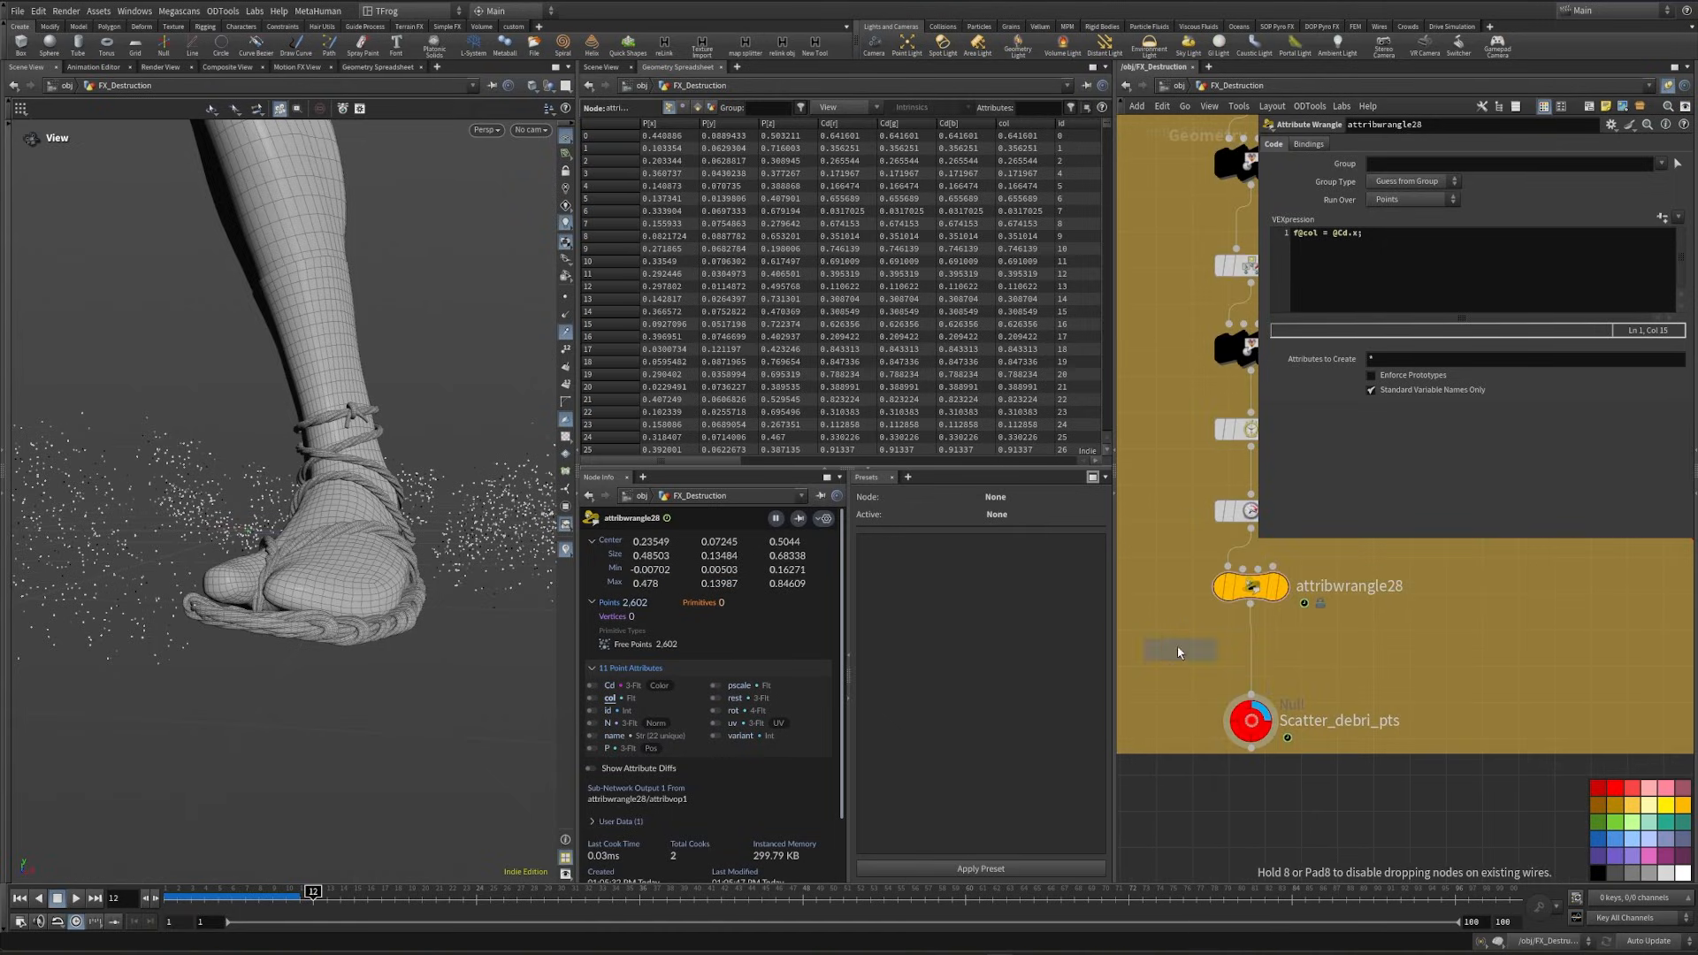
pyautogui.click(1259, 658)
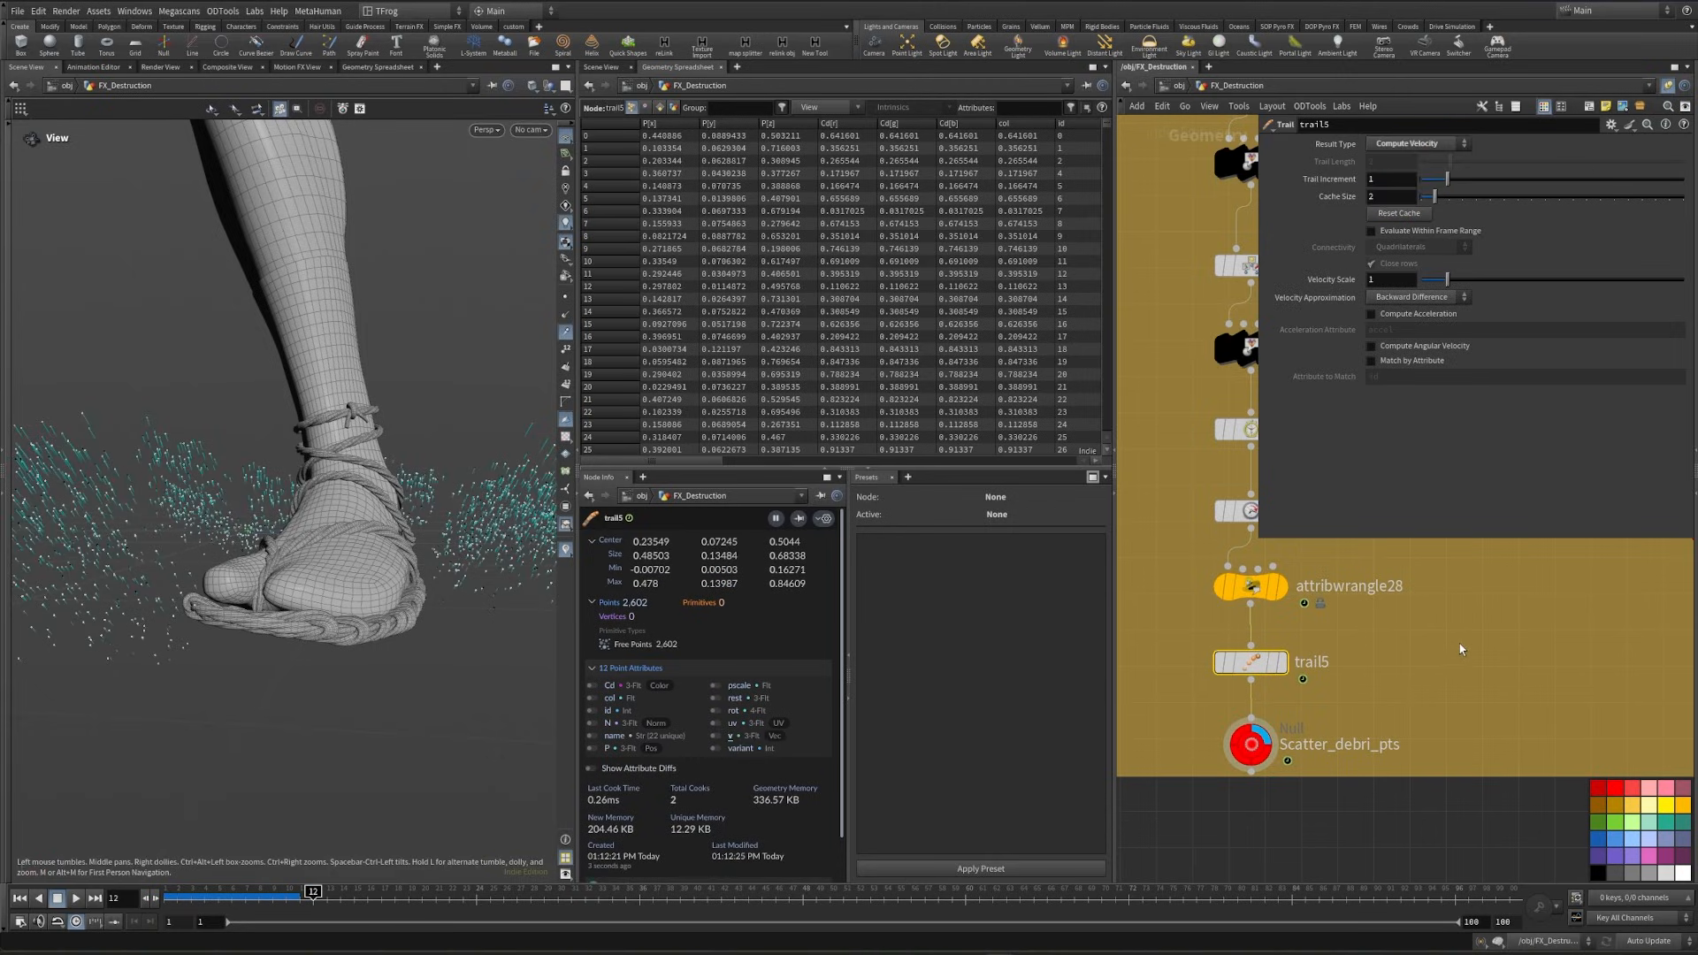
# - Return to the stage network, display rendergeometrysettings1 and preview the small debris with Karma XPU
pyautogui.moveTo(1415, 681); pyautogui.dragTo(1359, 708, button='middle')
pyautogui.press('n')
pyautogui.click(1390, 674)
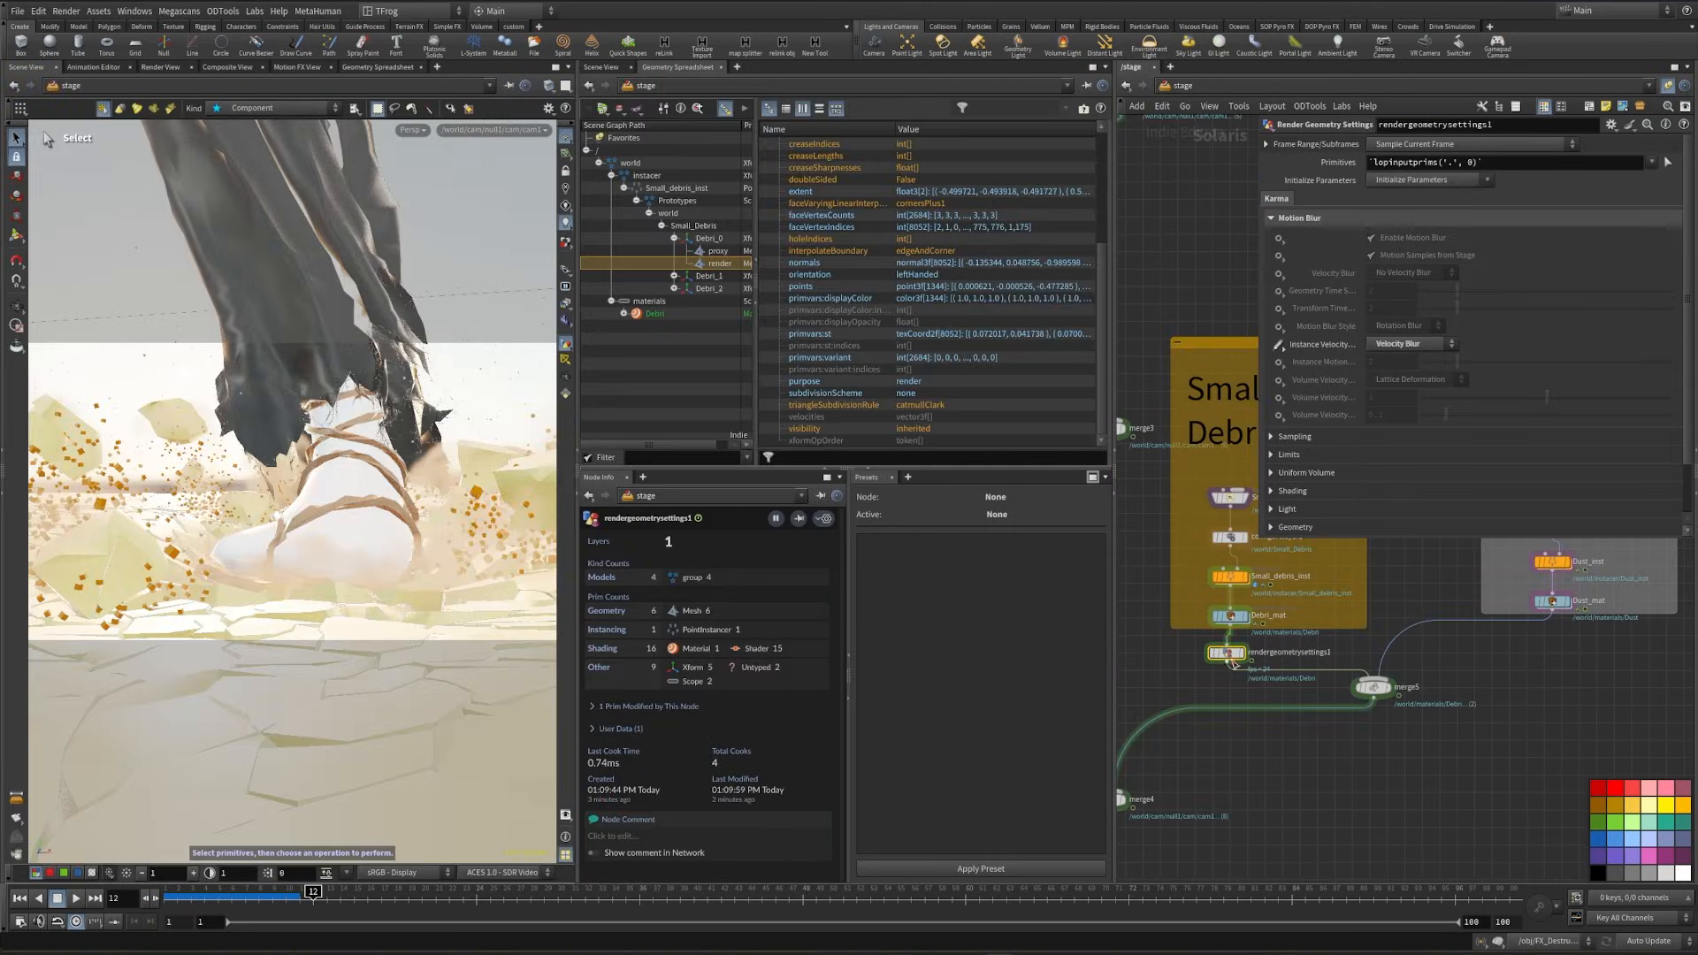
pyautogui.click(1242, 657)
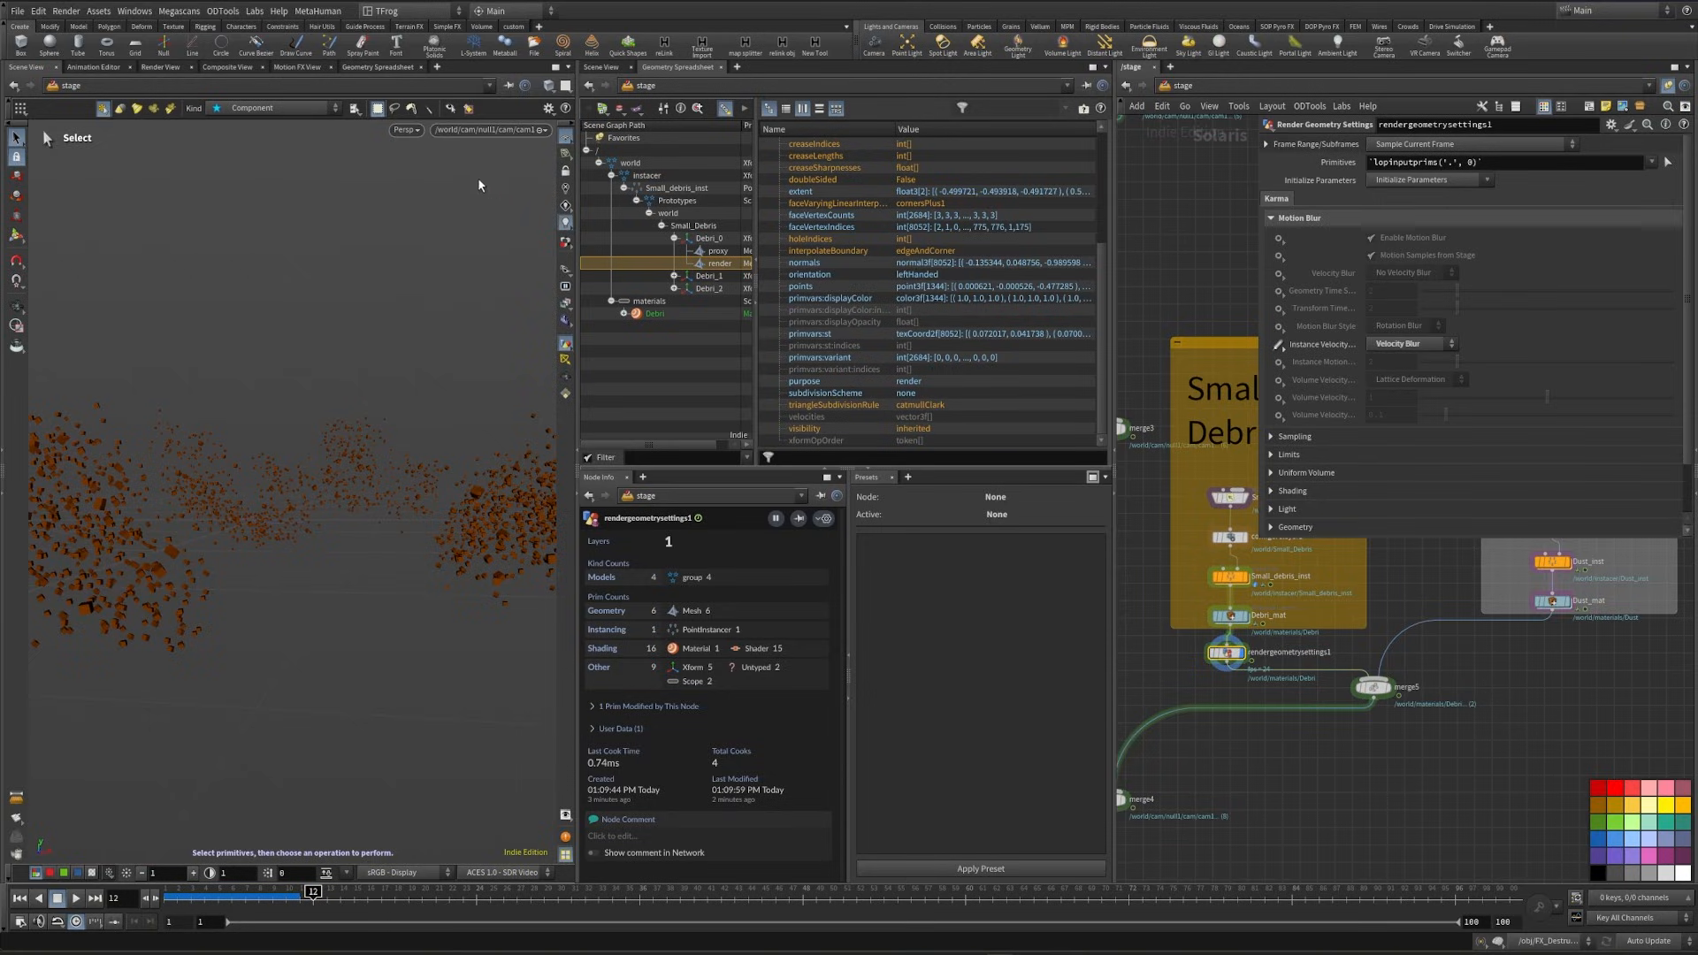
pyautogui.click(404, 131)
pyautogui.click(440, 209)
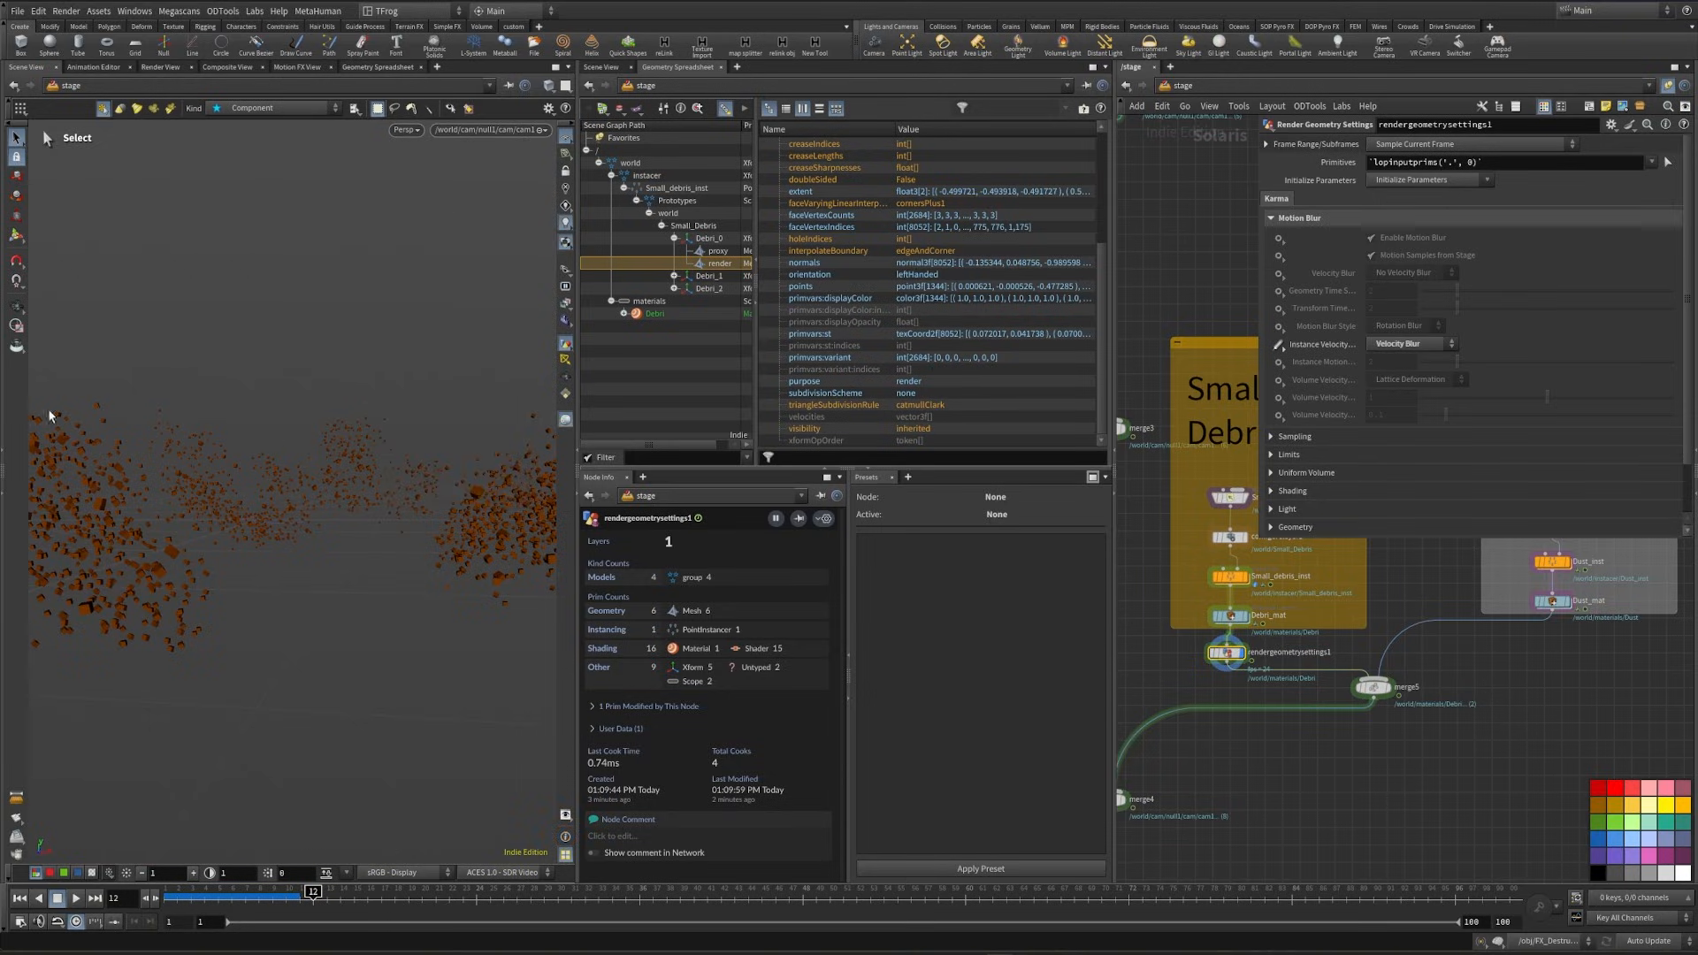
# - Set the Primitives pattern of rendergeometrysettings1 to *
pyautogui.moveTo(1504, 162); pyautogui.dragTo(1310, 164)
pyautogui.write('*')
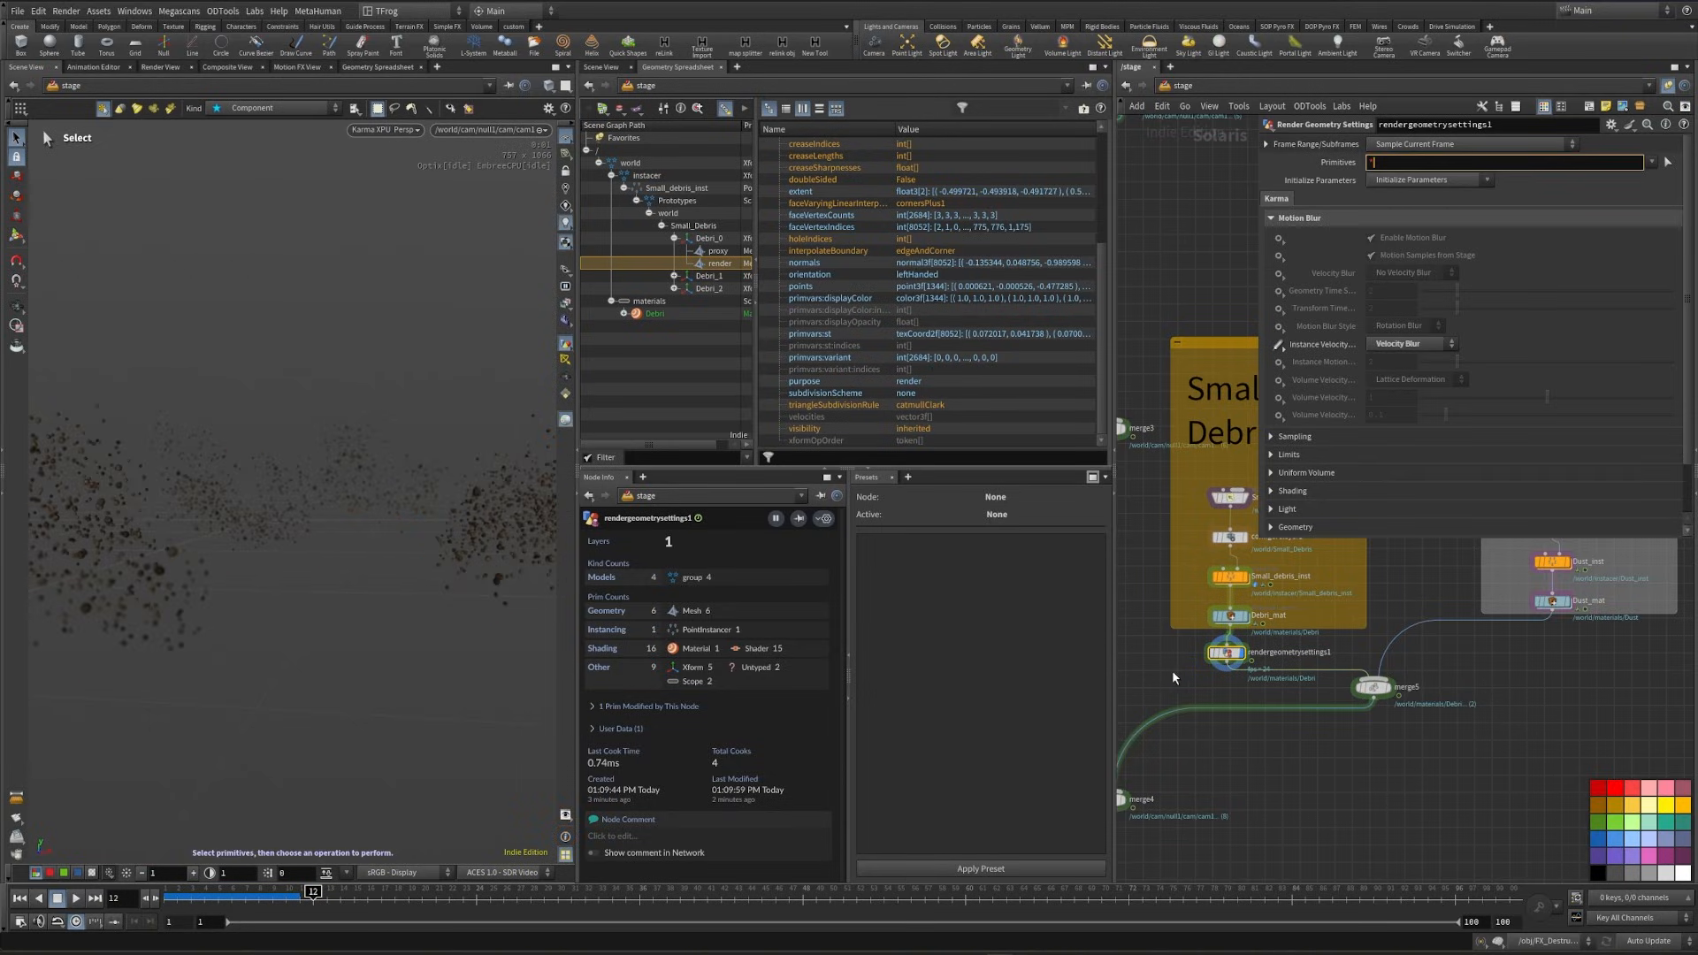
pyautogui.press('Return')
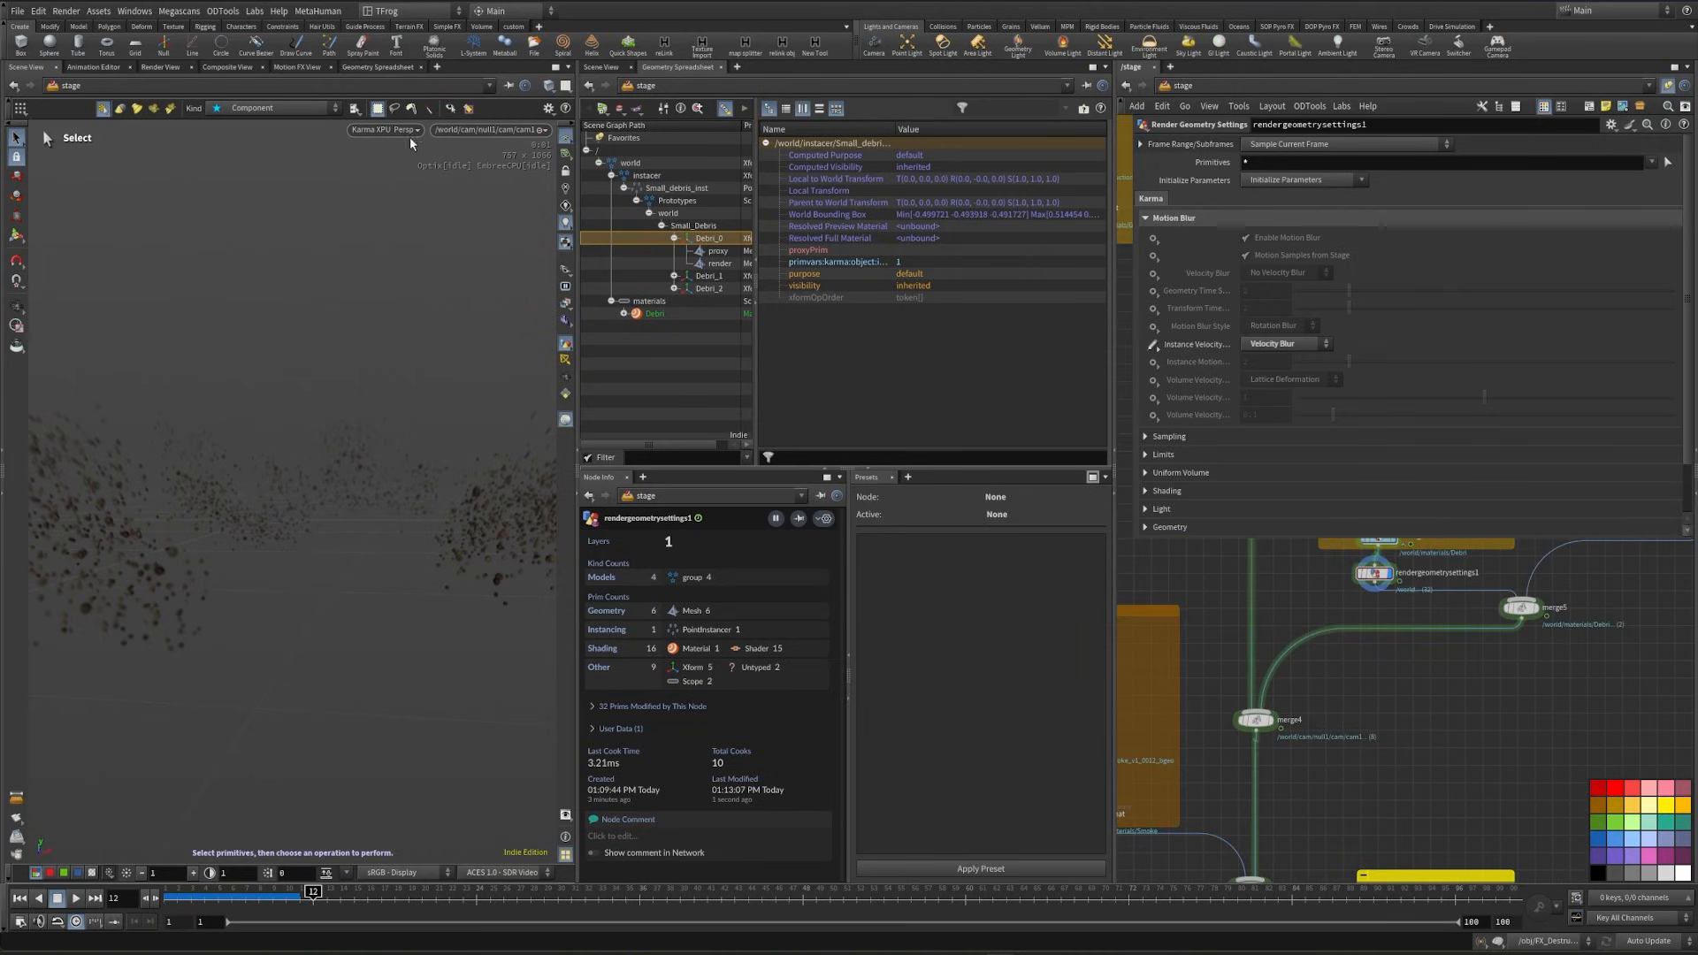
# - Display merge7, preview the full scene's motion blur with Karma XPU, and return the viewport to Houdini VK
pyautogui.click(407, 132)
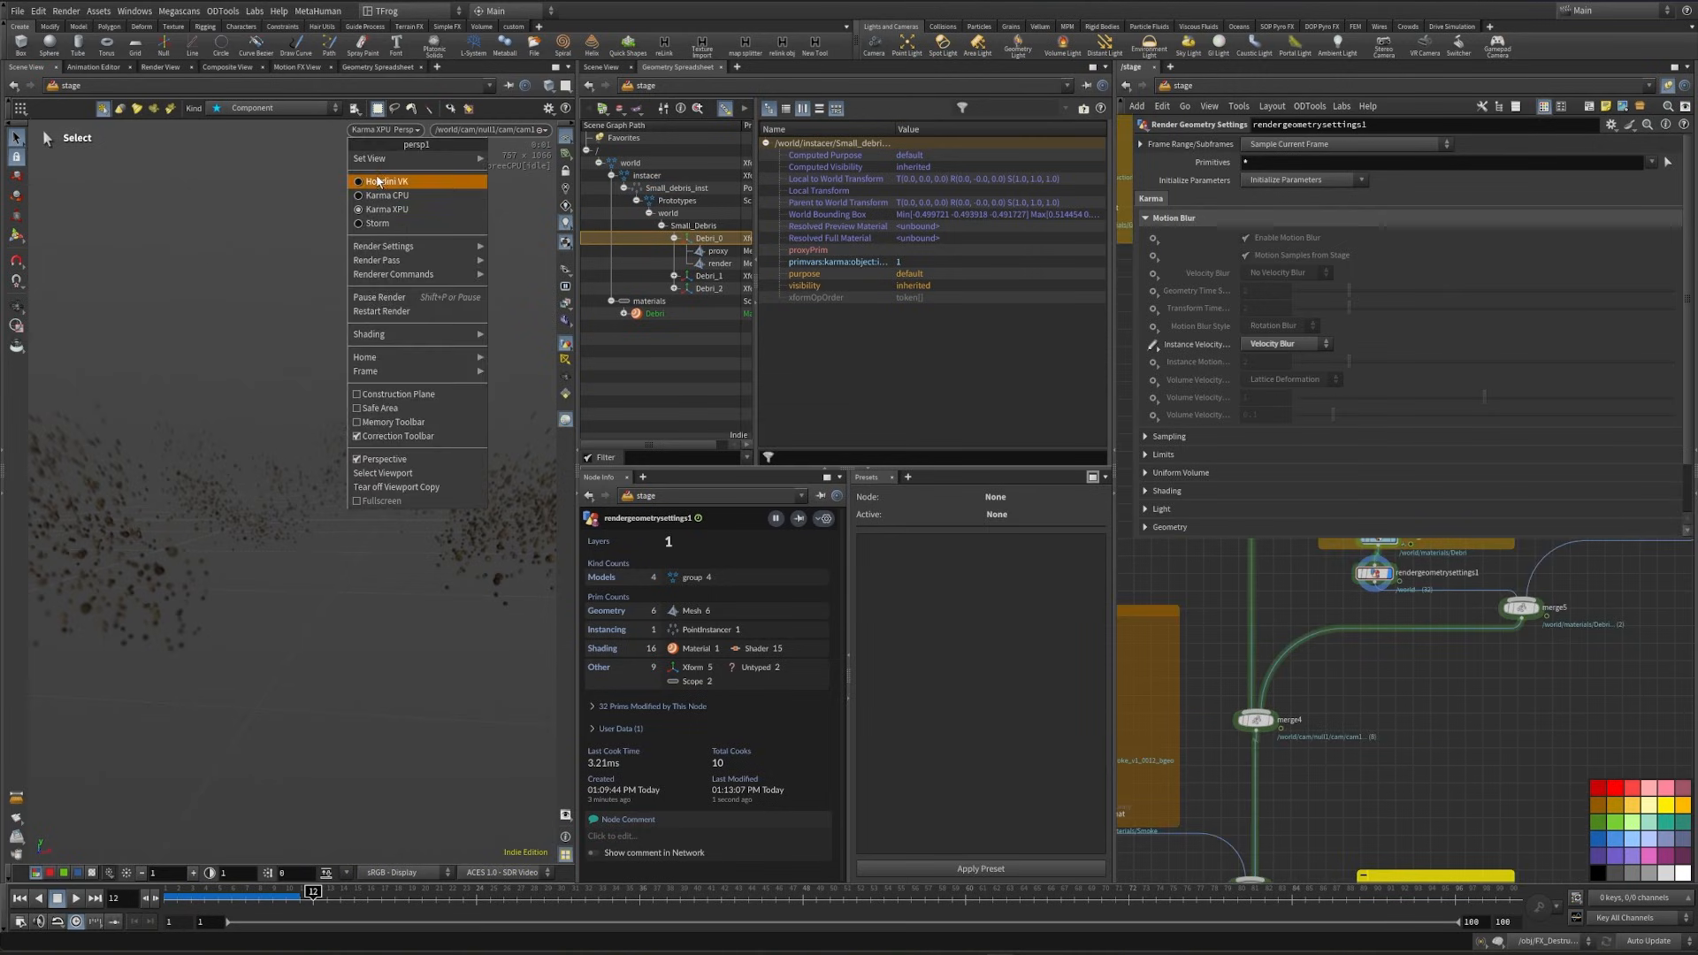
pyautogui.click(408, 181)
pyautogui.scroll(-3, 1522, 703)
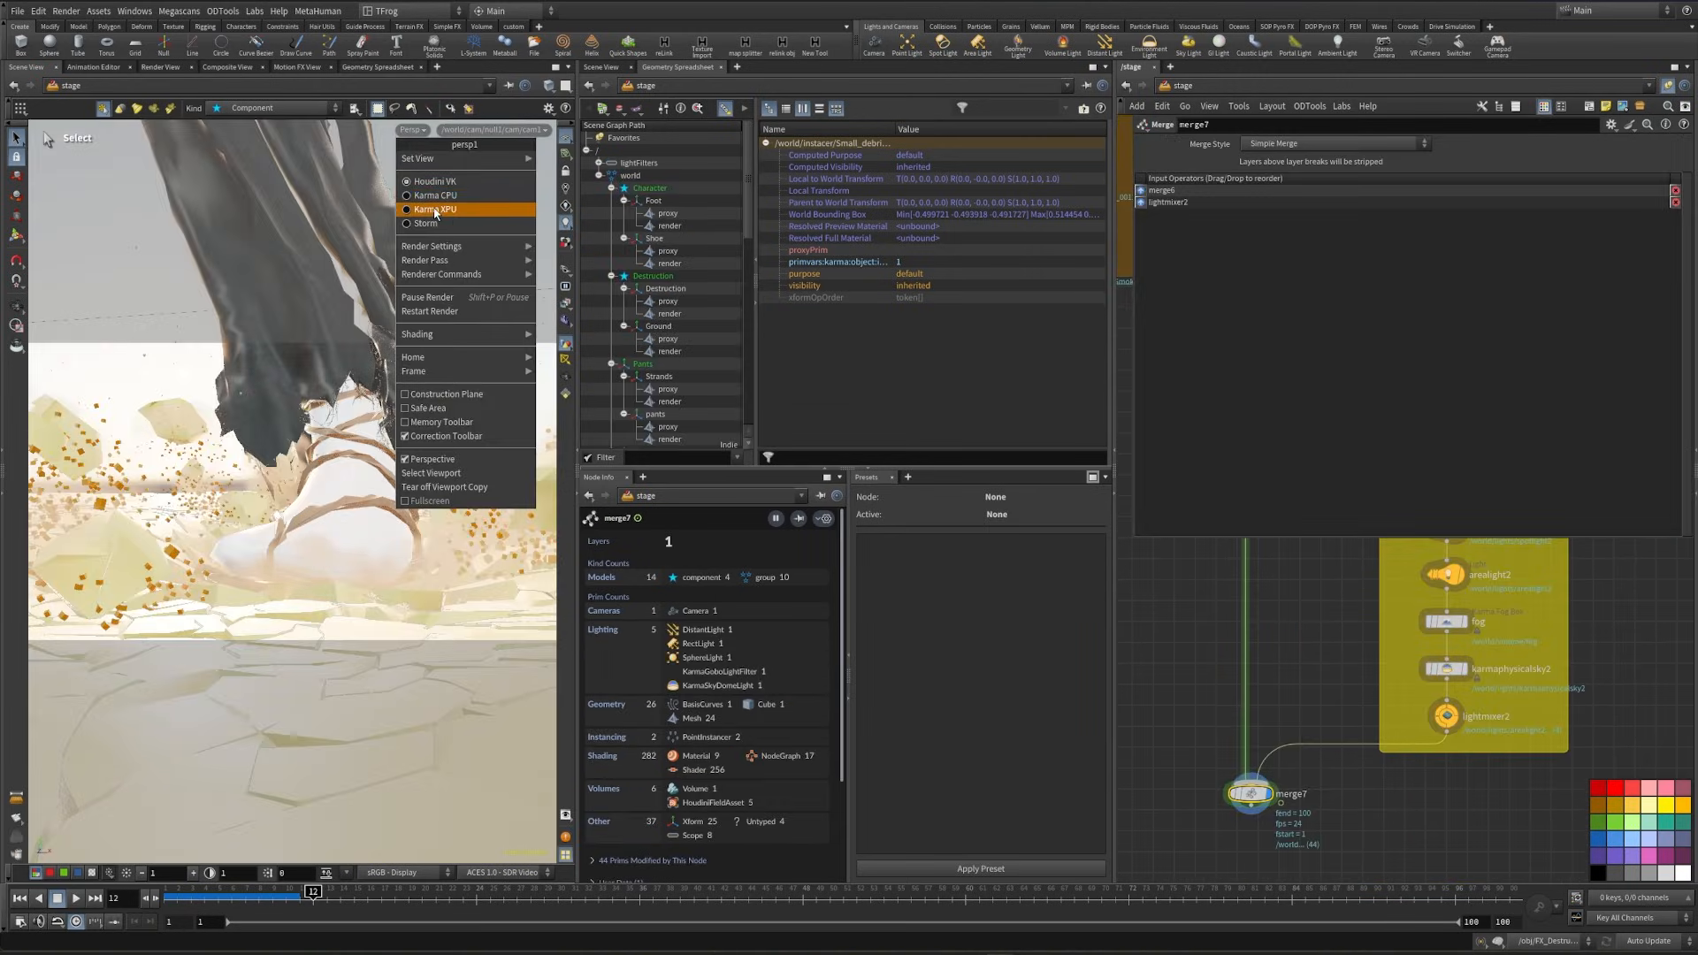
pyautogui.click(435, 210)
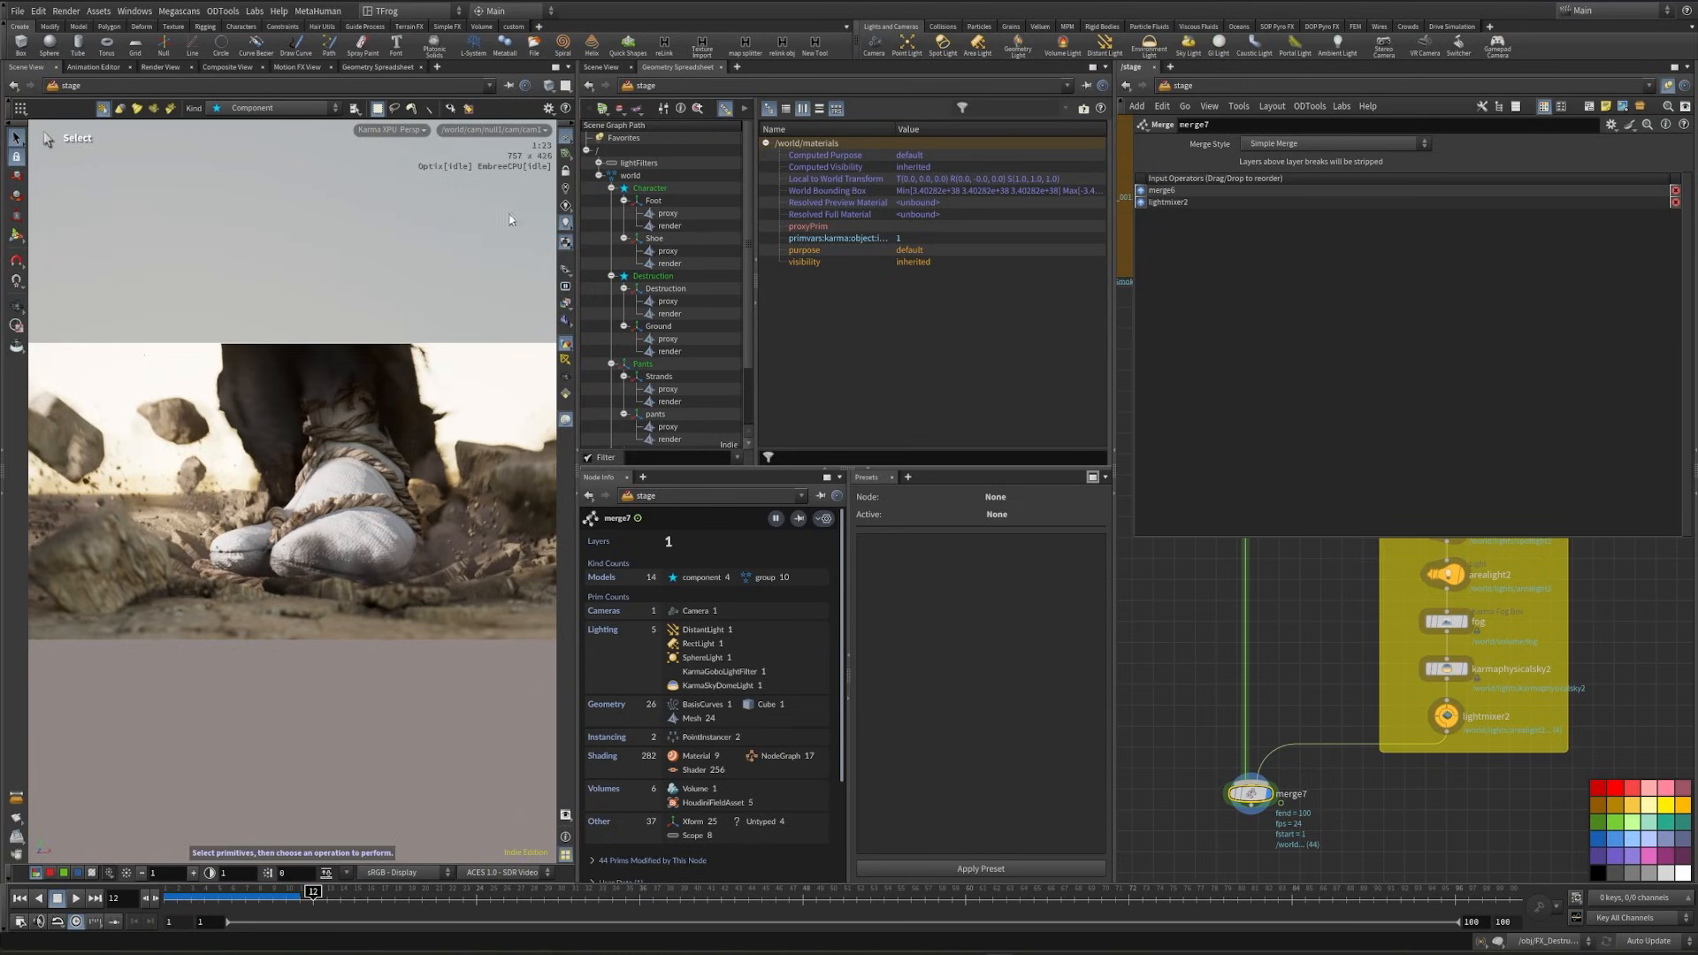
pyautogui.click(376, 129)
pyautogui.click(416, 181)
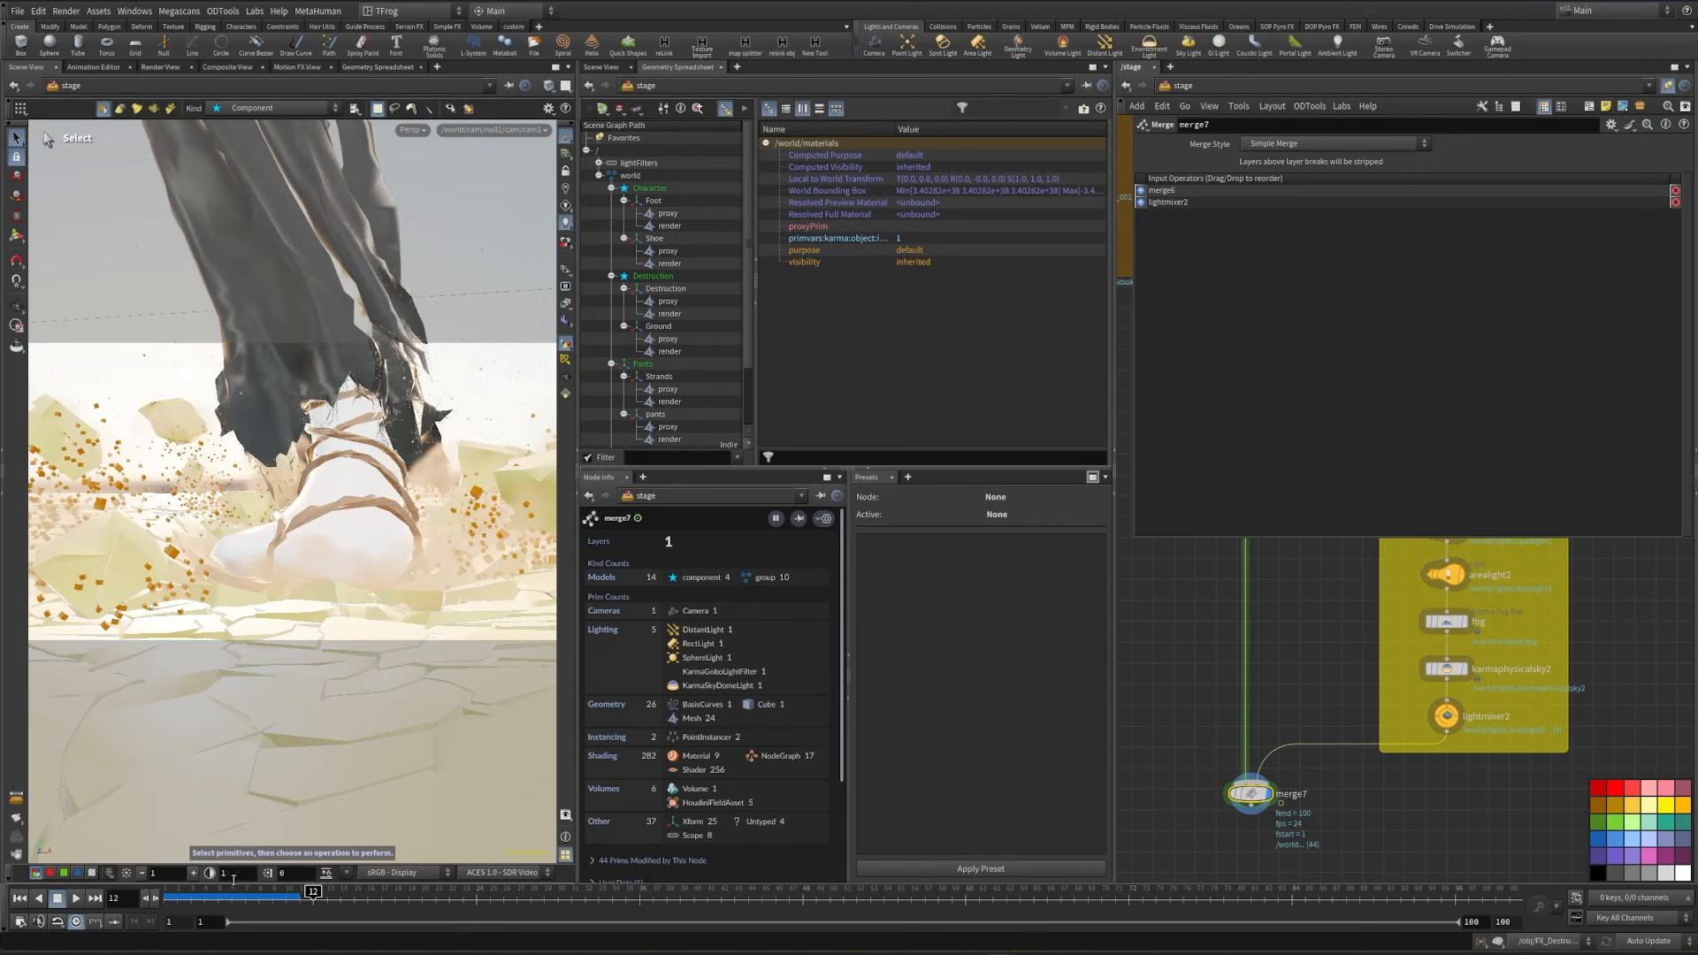
# - Display char_mat in the Character branch at frame 5 and examine the foot's motion blur with Karma XPU
pyautogui.scroll(-2, 1202, 613)
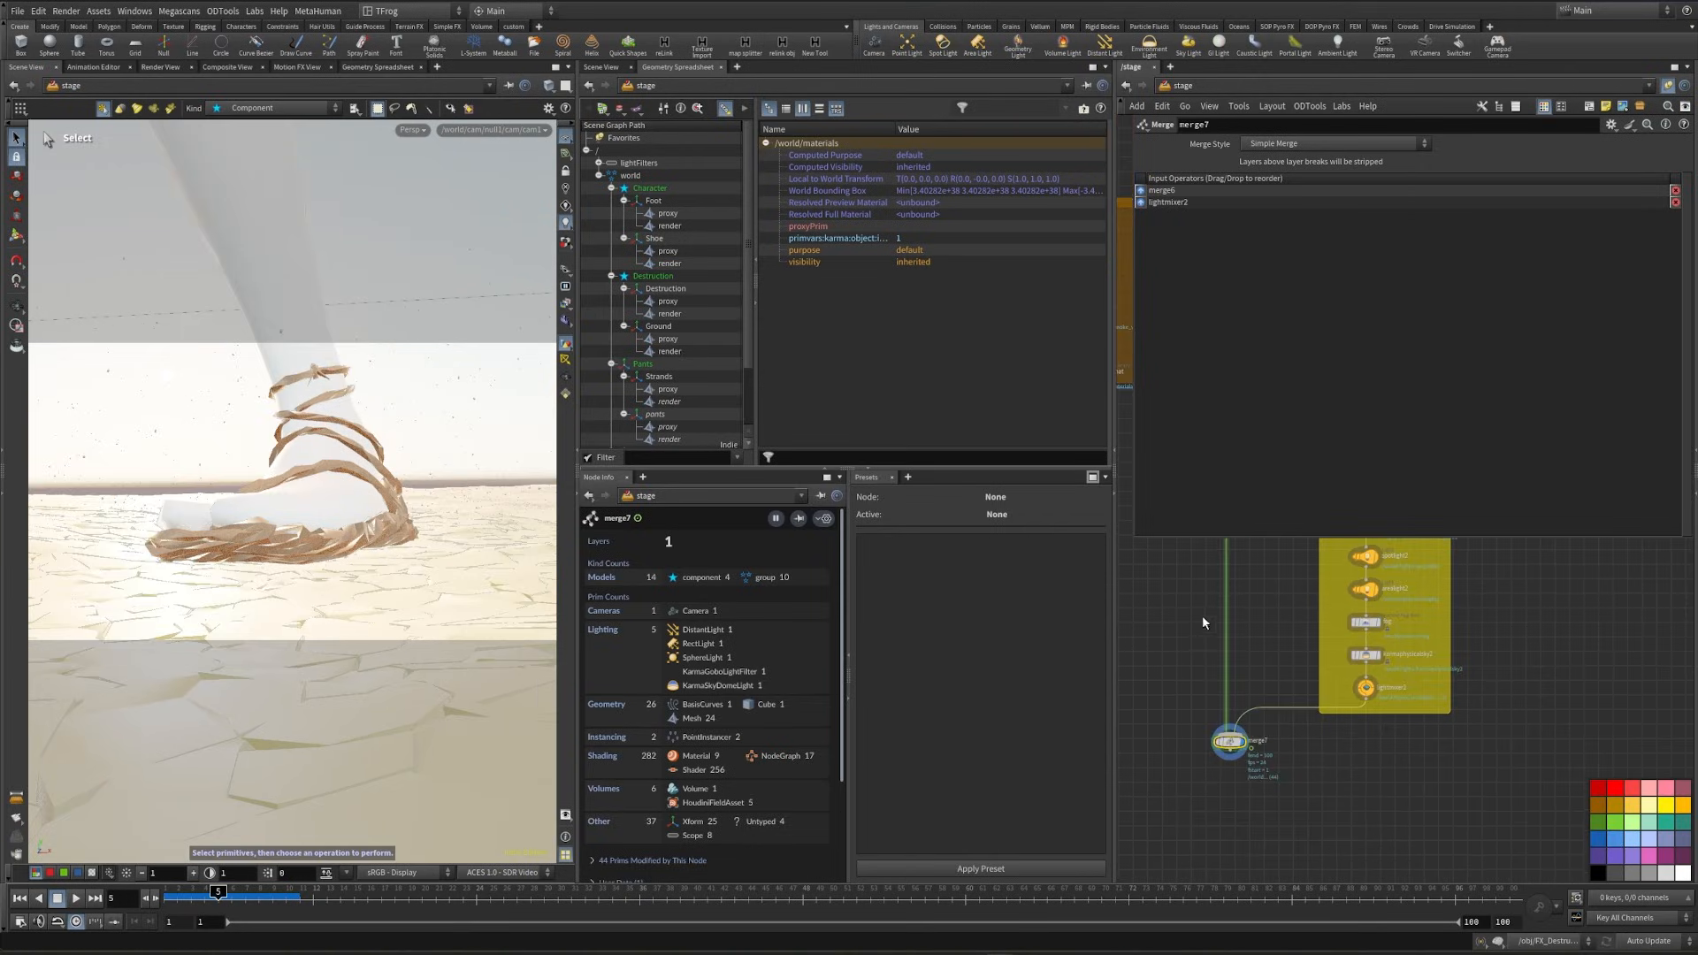
pyautogui.moveTo(1236, 595); pyautogui.dragTo(1194, 779, button='middle')
pyautogui.press('p')
pyautogui.scroll(-1, 1281, 672)
pyautogui.scroll(-2, 1280, 673)
pyautogui.moveTo(1432, 374); pyautogui.dragTo(1450, 566, button='middle')
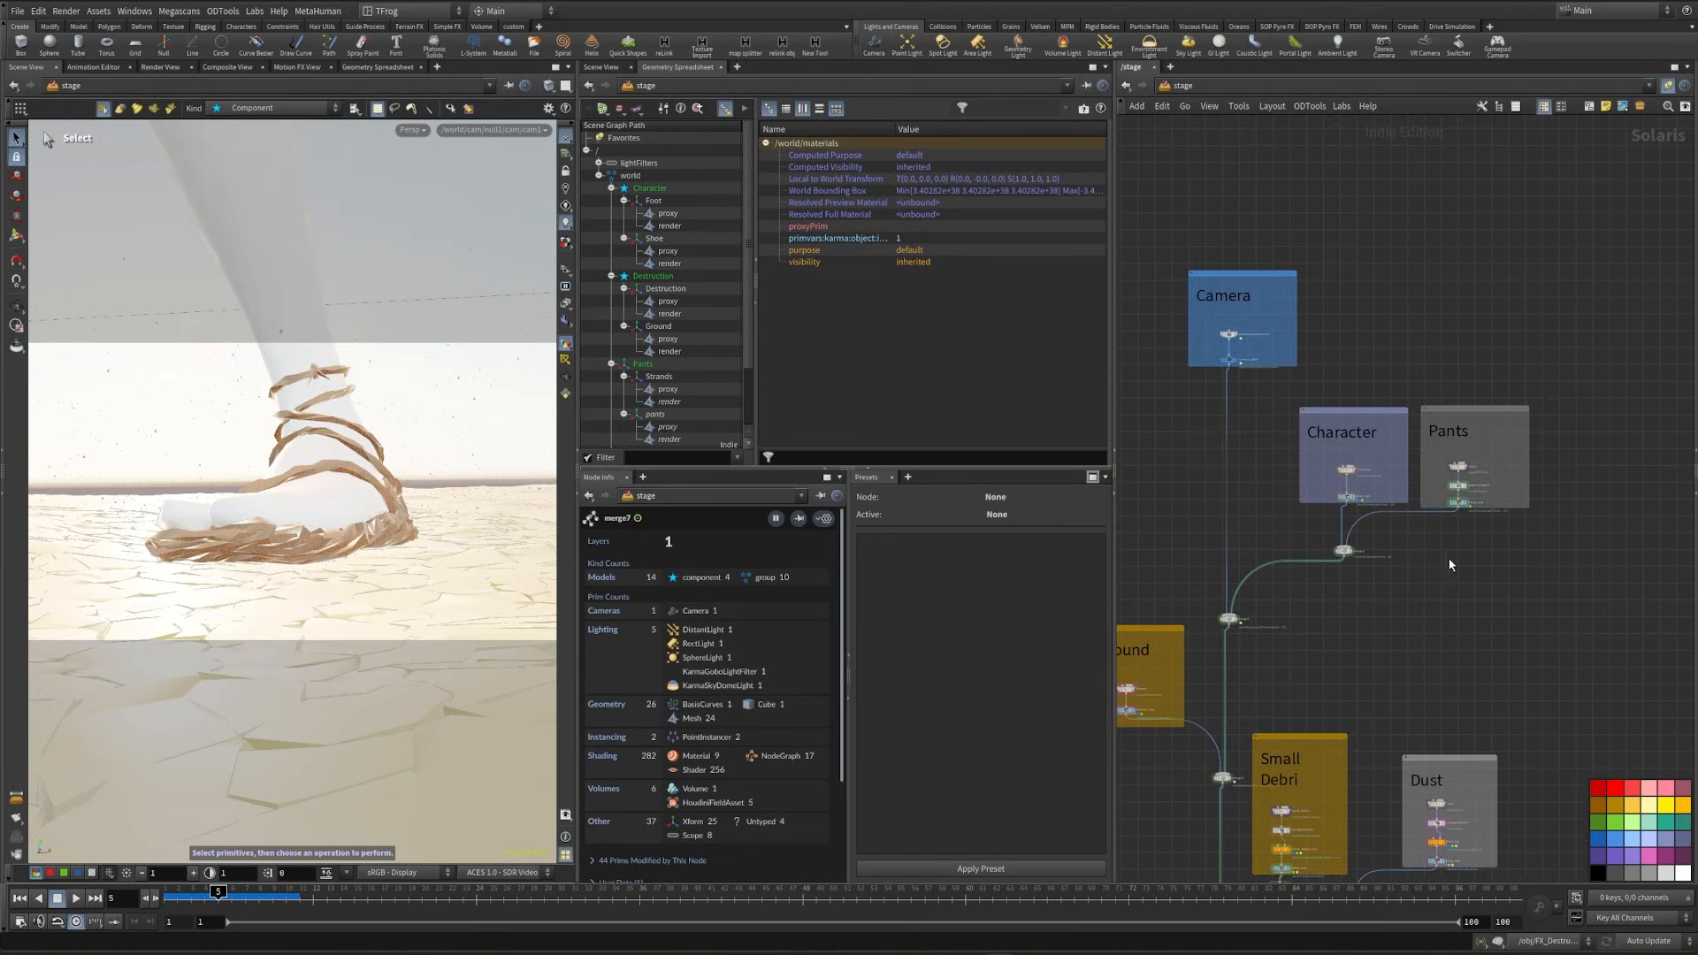
pyautogui.scroll(6, 1354, 517)
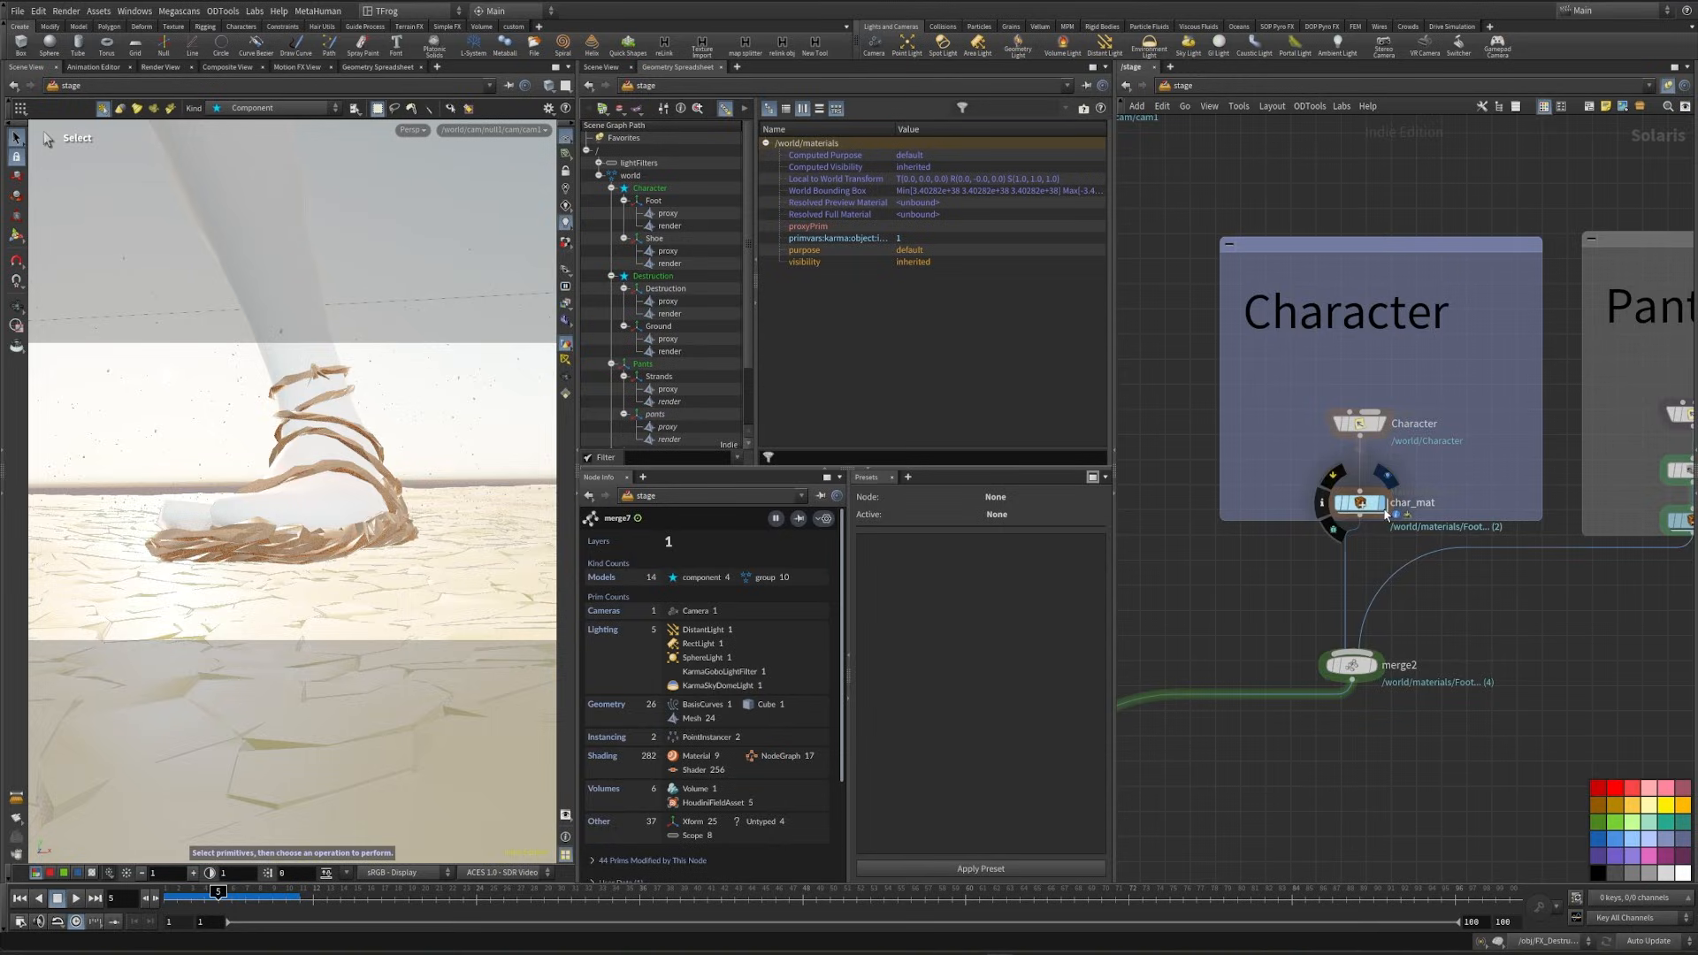
pyautogui.click(1381, 502)
pyautogui.click(403, 132)
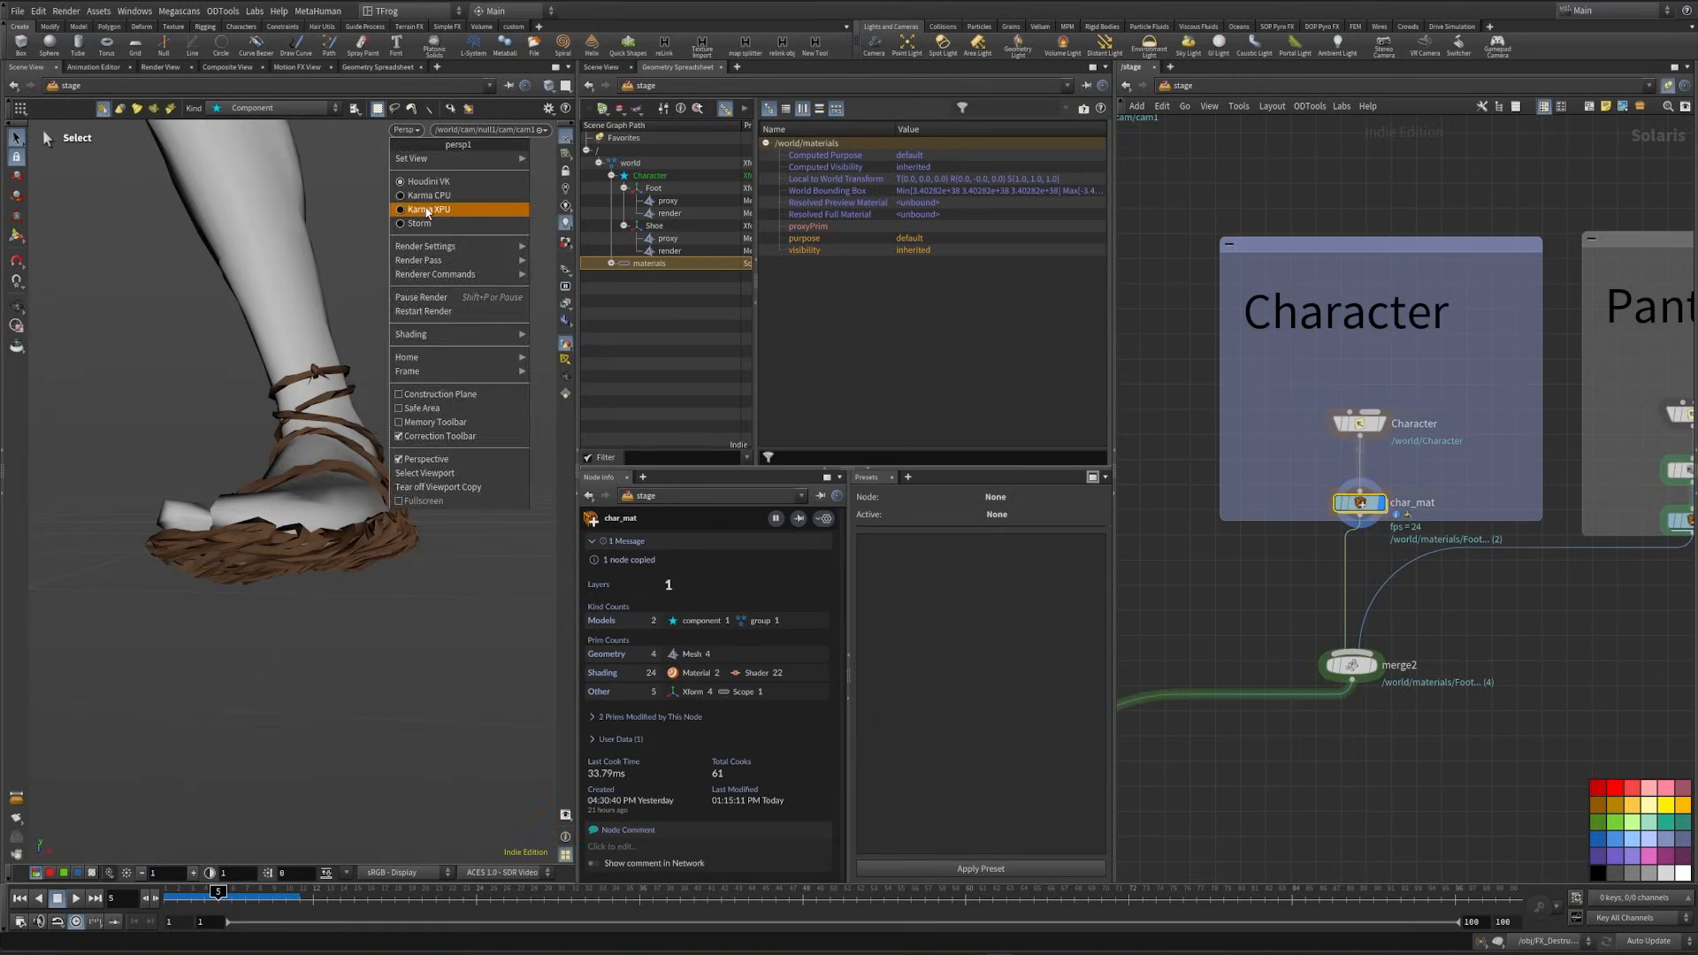
pyautogui.click(424, 205)
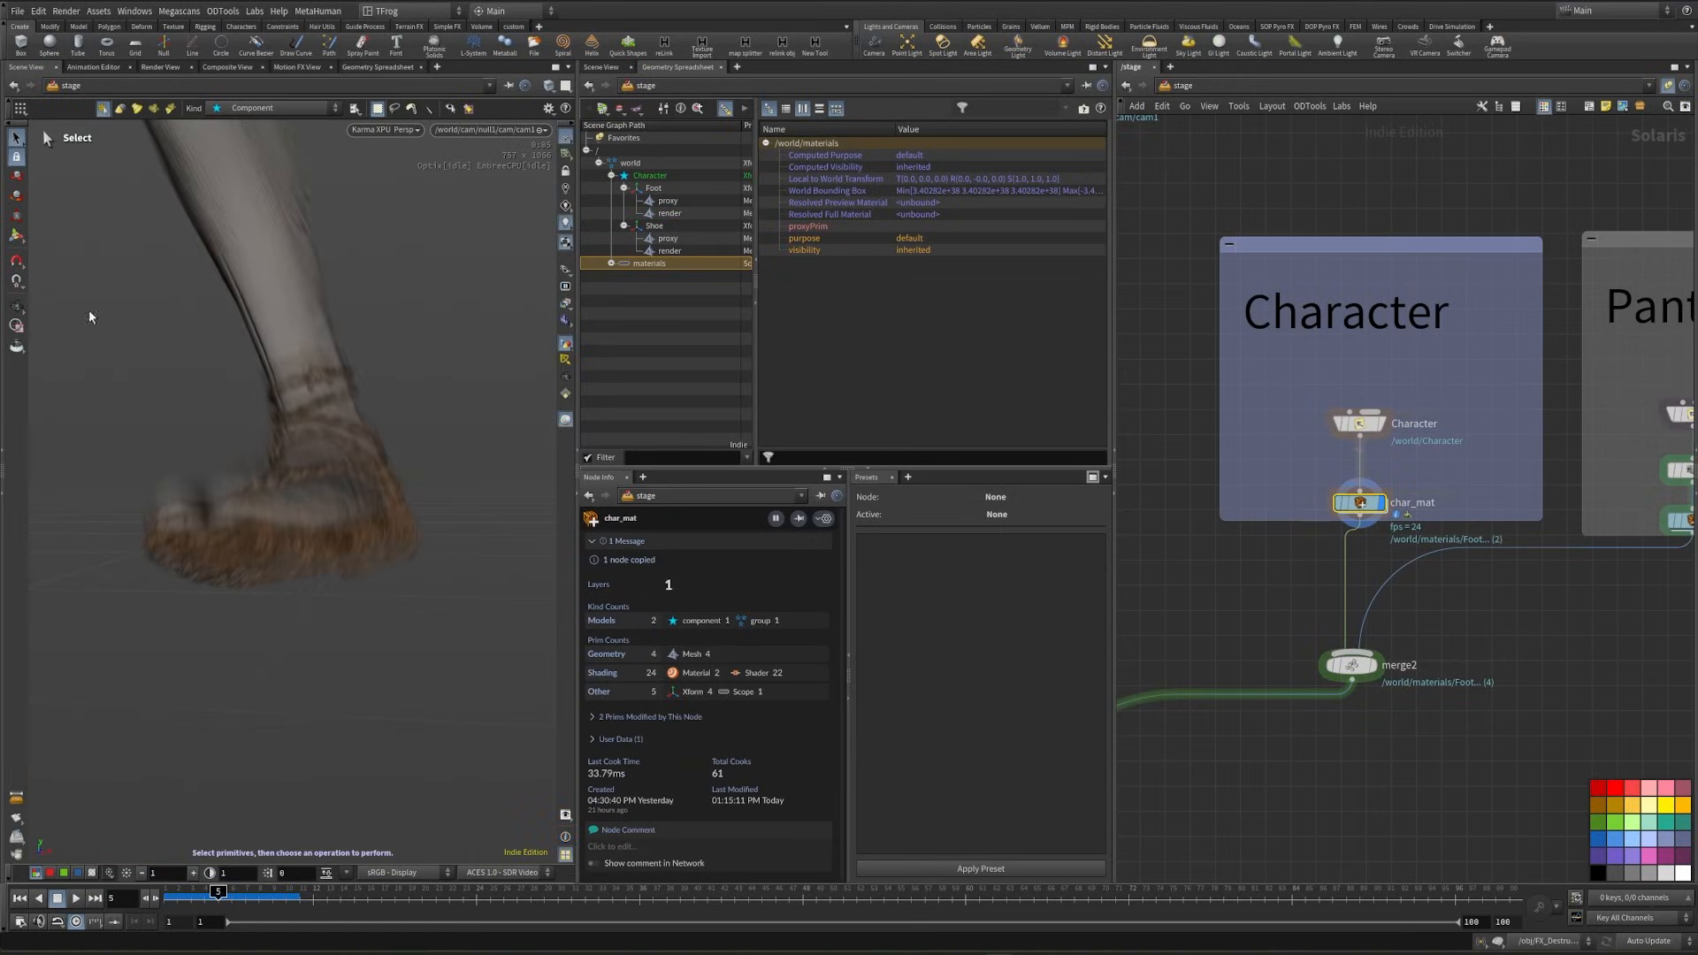
pyautogui.scroll(-3, 1238, 583)
pyautogui.moveTo(1221, 595); pyautogui.dragTo(1434, 460, button='middle')
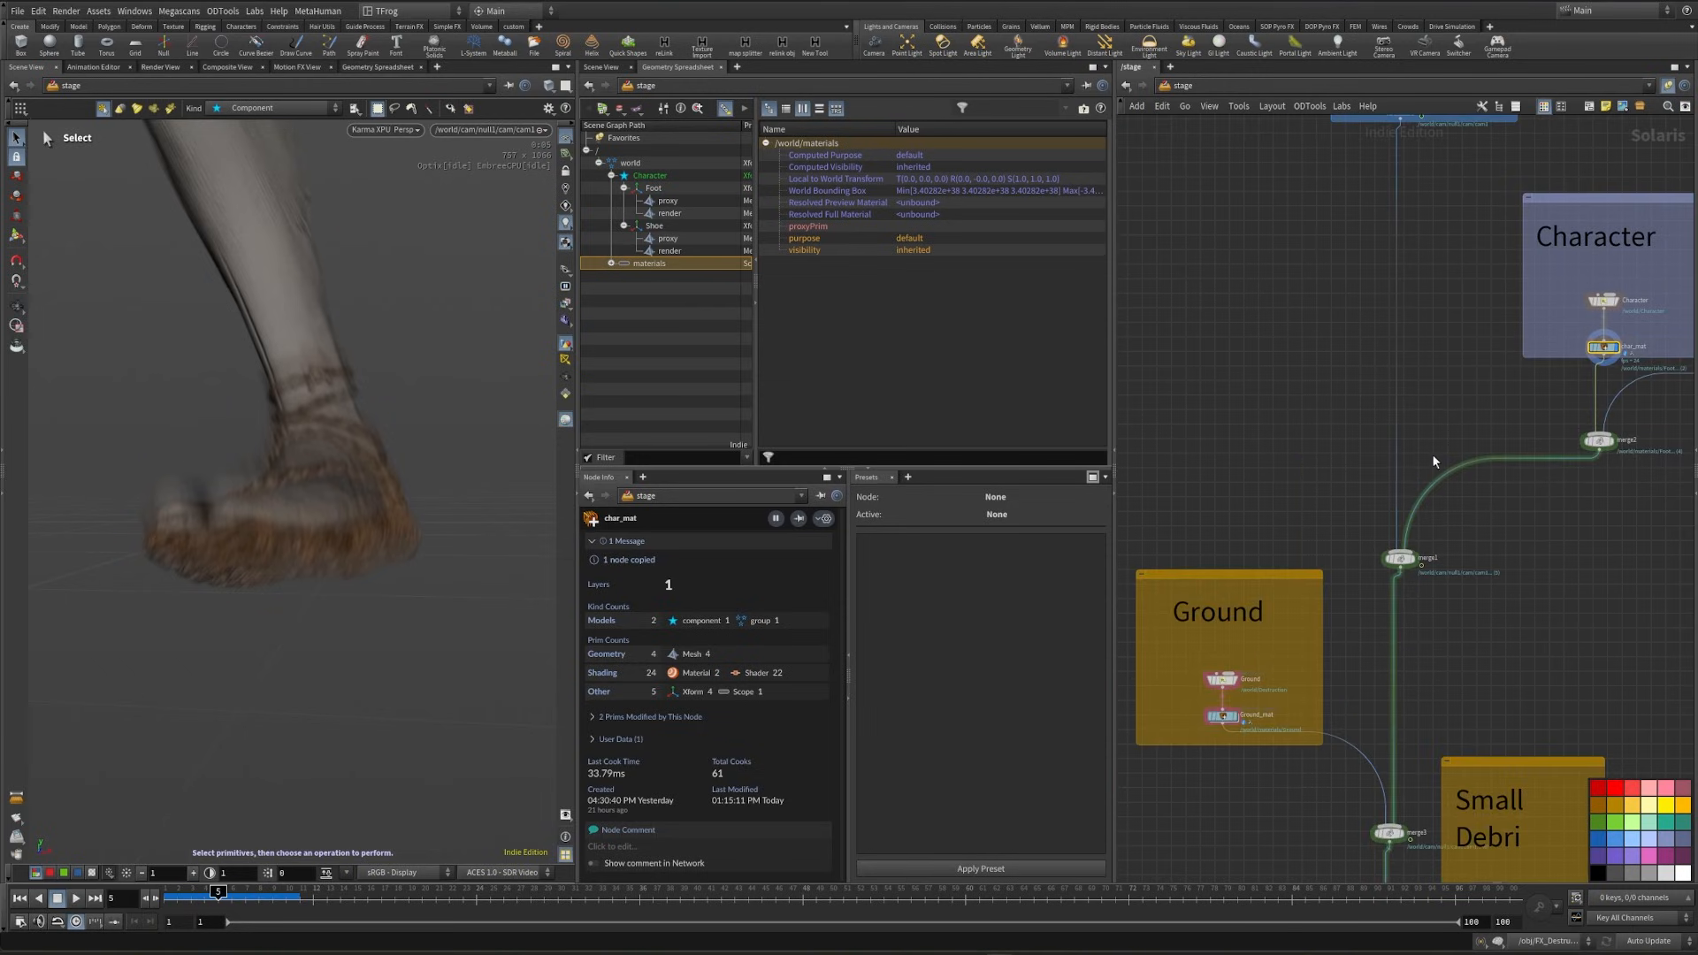
pyautogui.moveTo(1483, 666); pyautogui.dragTo(1371, 306, button='middle')
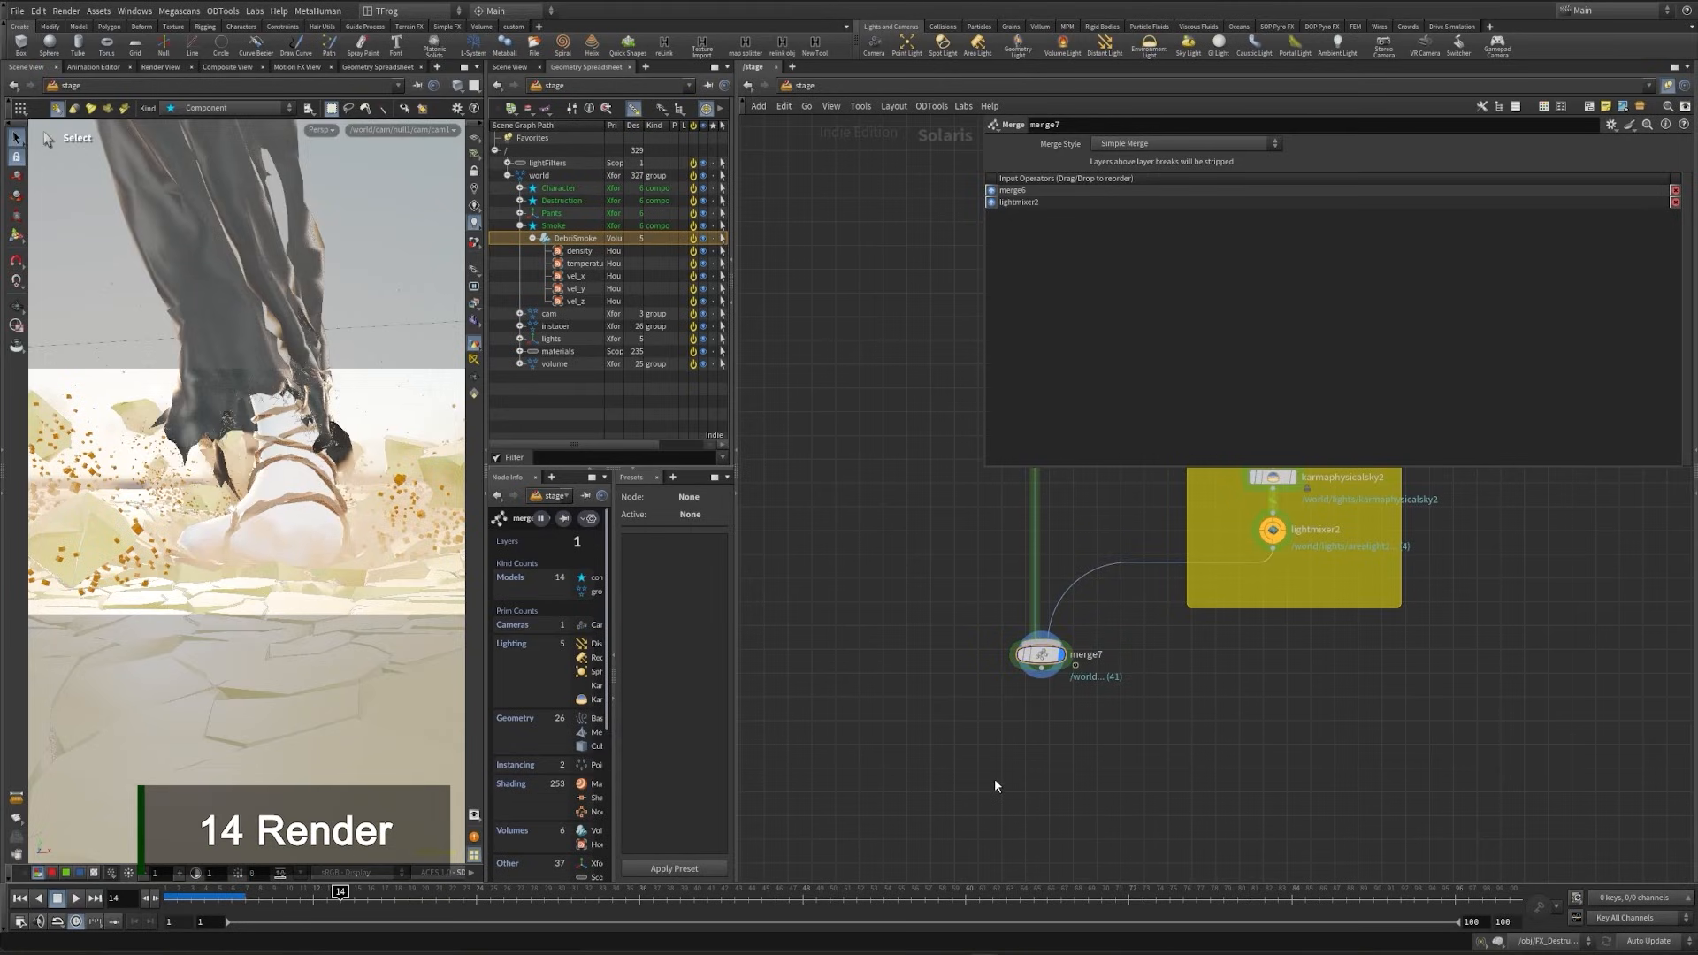
# - Add the Karma render settings and USD render nodes below merge7, connect merge7 to karmarendersettings and display it
pyautogui.press('Tab')
pyautogui.write('kar')
pyautogui.press('Return')
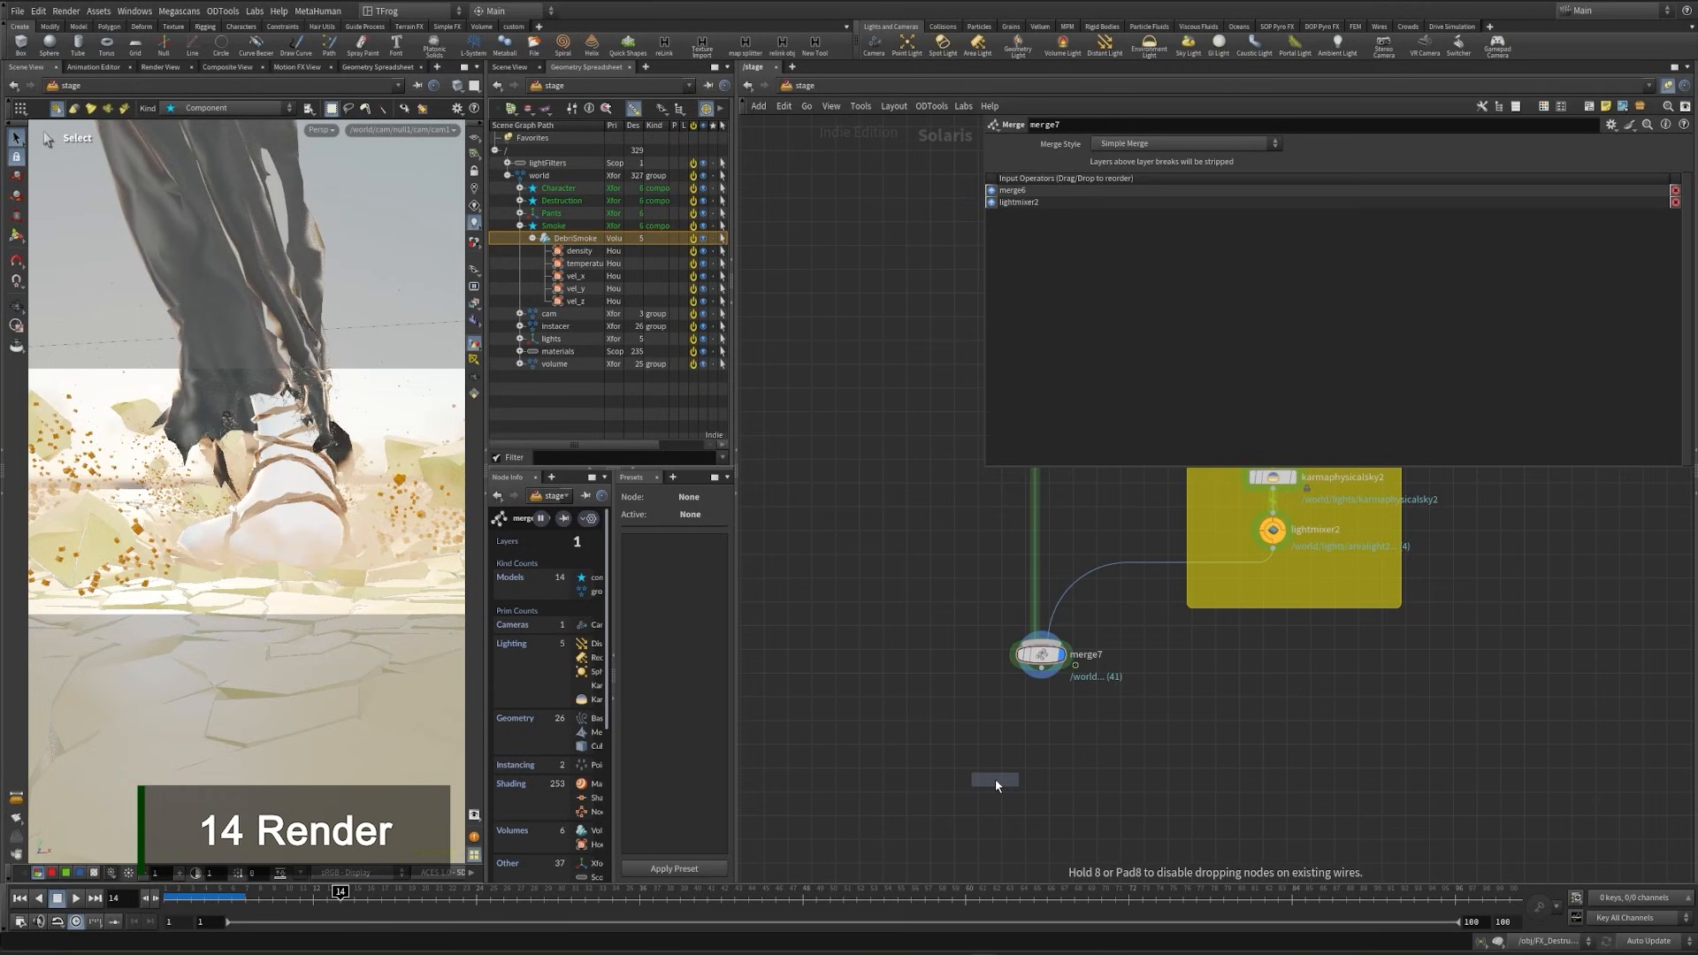
pyautogui.click(1030, 762)
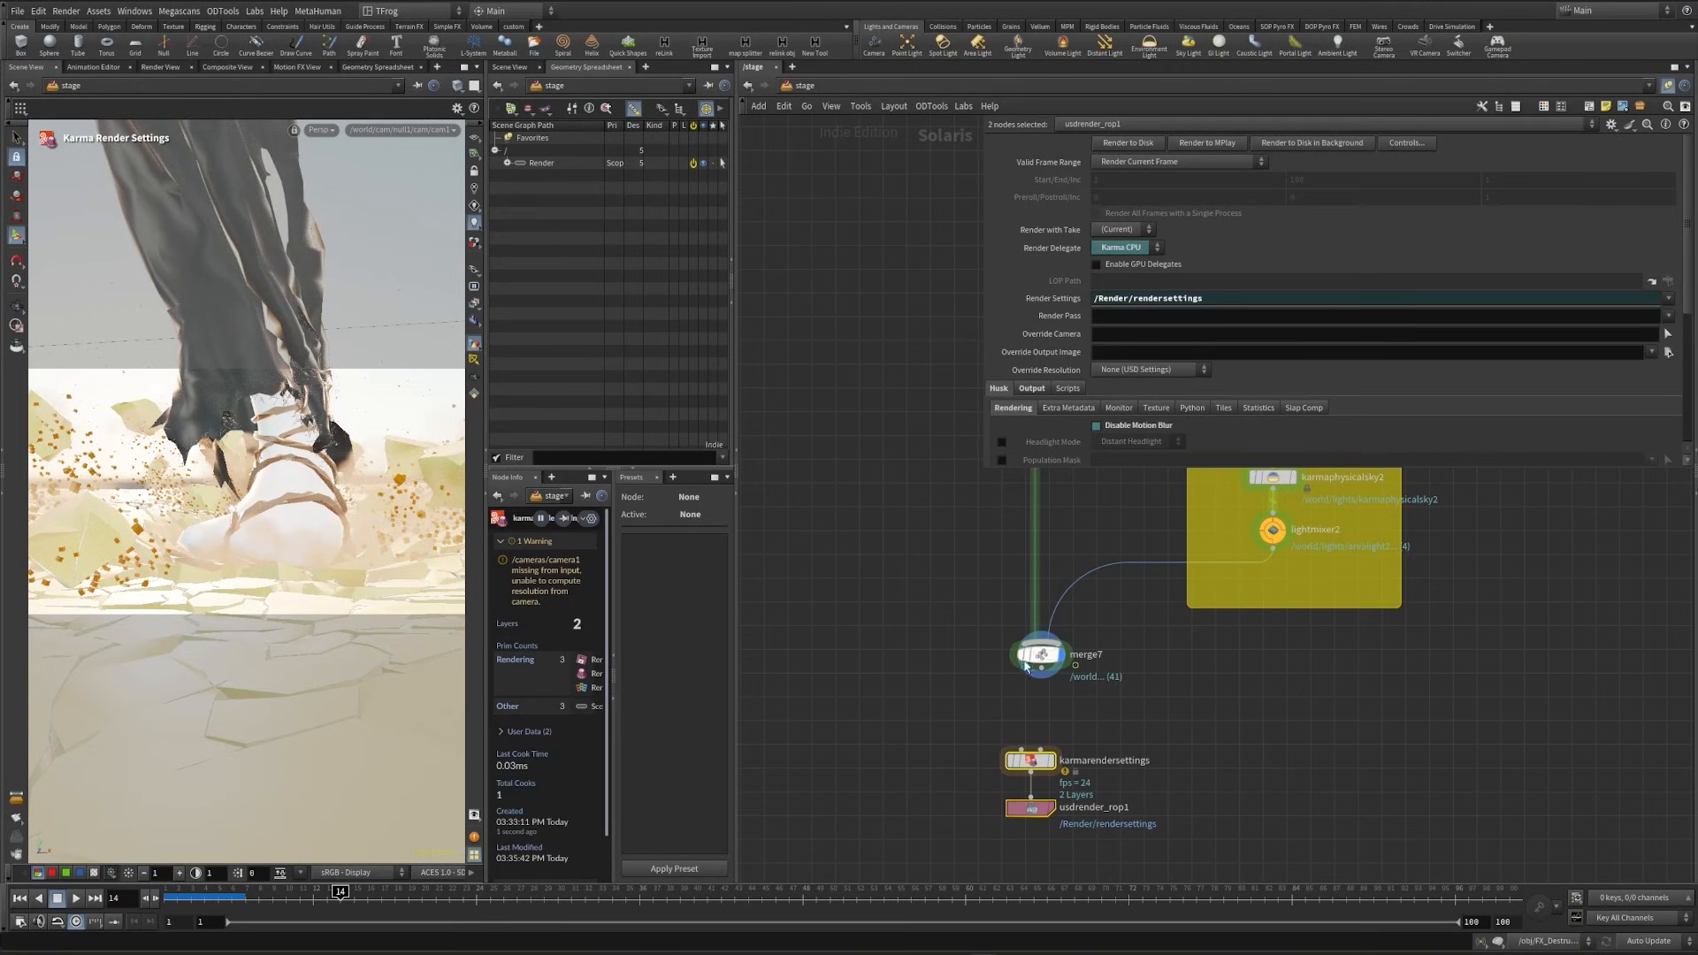
pyautogui.moveTo(1041, 678); pyautogui.dragTo(1057, 772)
pyautogui.click(1050, 764)
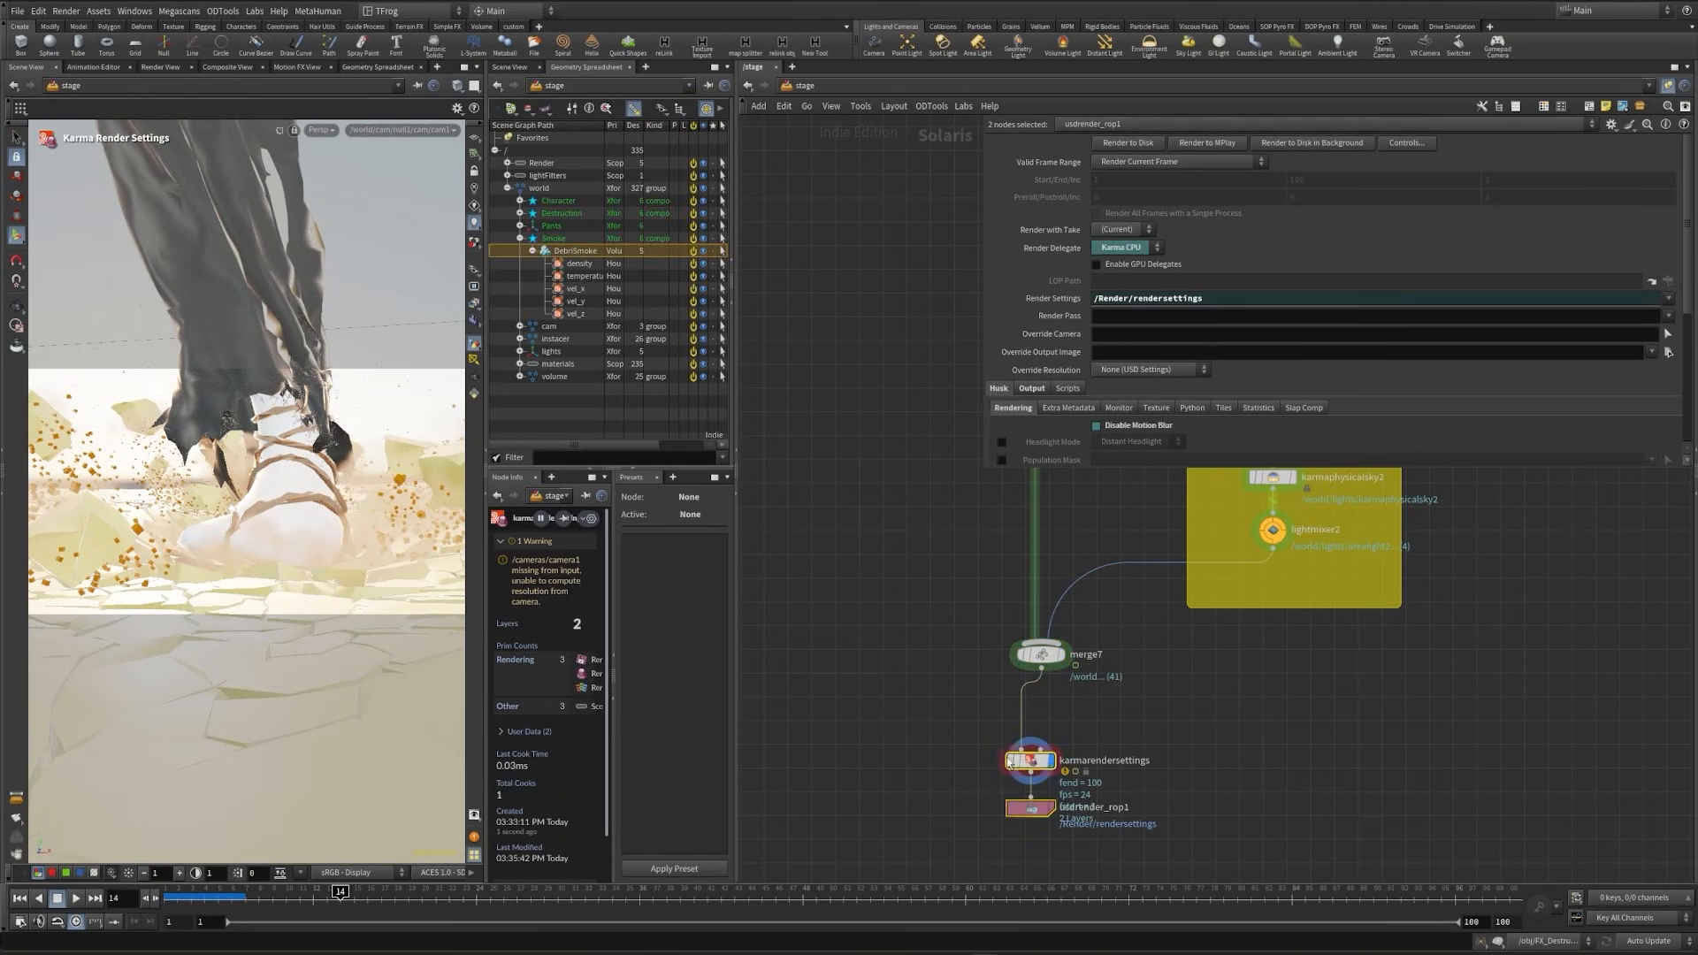
# - Set the Karma render resolution to 1920 x 1080 and the camera to /world/cam/null1/cam/cam1
pyautogui.click(1668, 216)
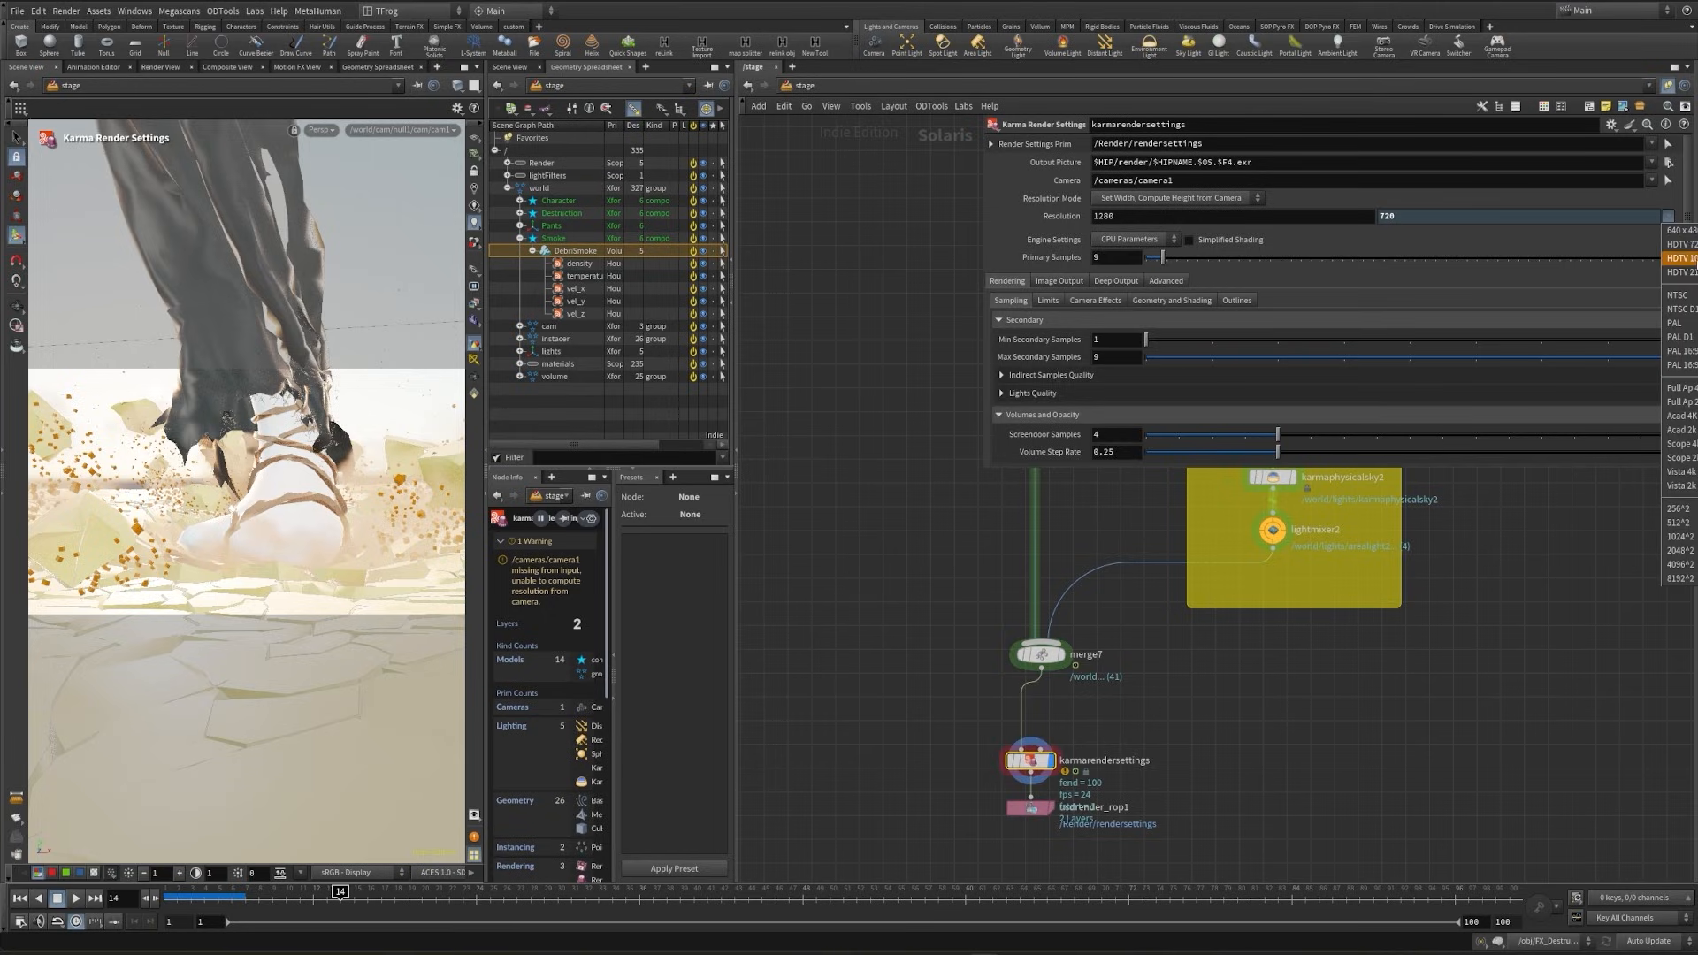
pyautogui.click(1678, 258)
pyautogui.click(1651, 180)
pyautogui.click(1655, 200)
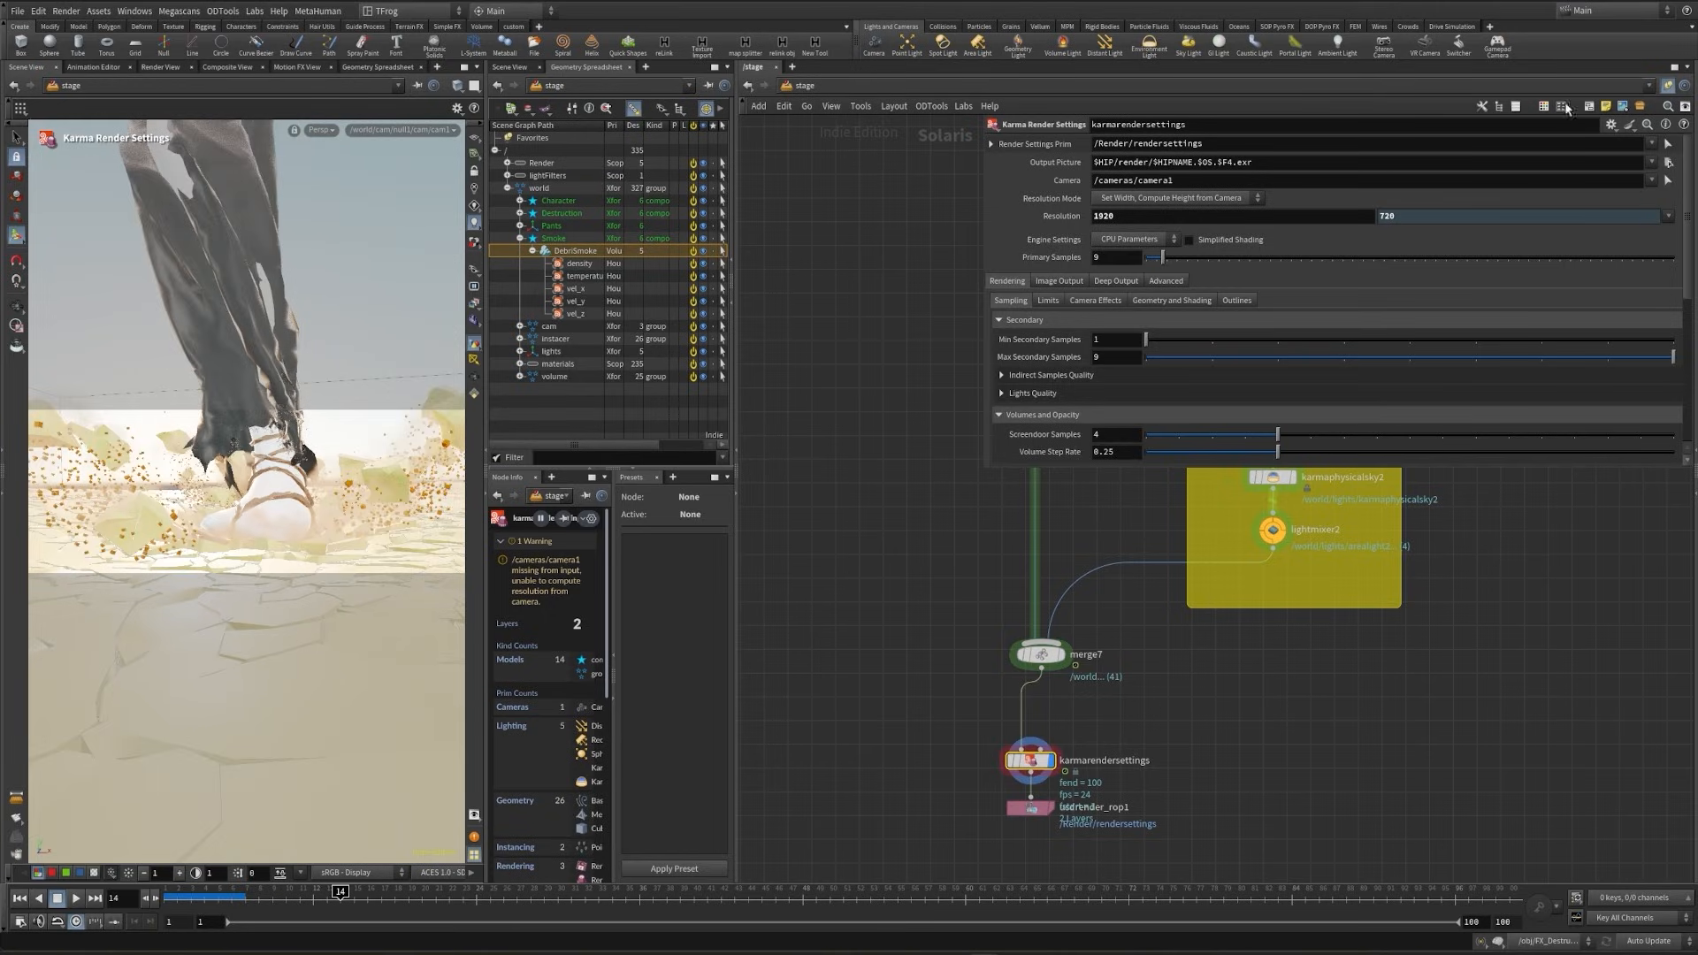
# - Change the Karma engine settings to XPU Parameters and set Path Traced Samples to 100
pyautogui.click(1131, 240)
pyautogui.click(1127, 267)
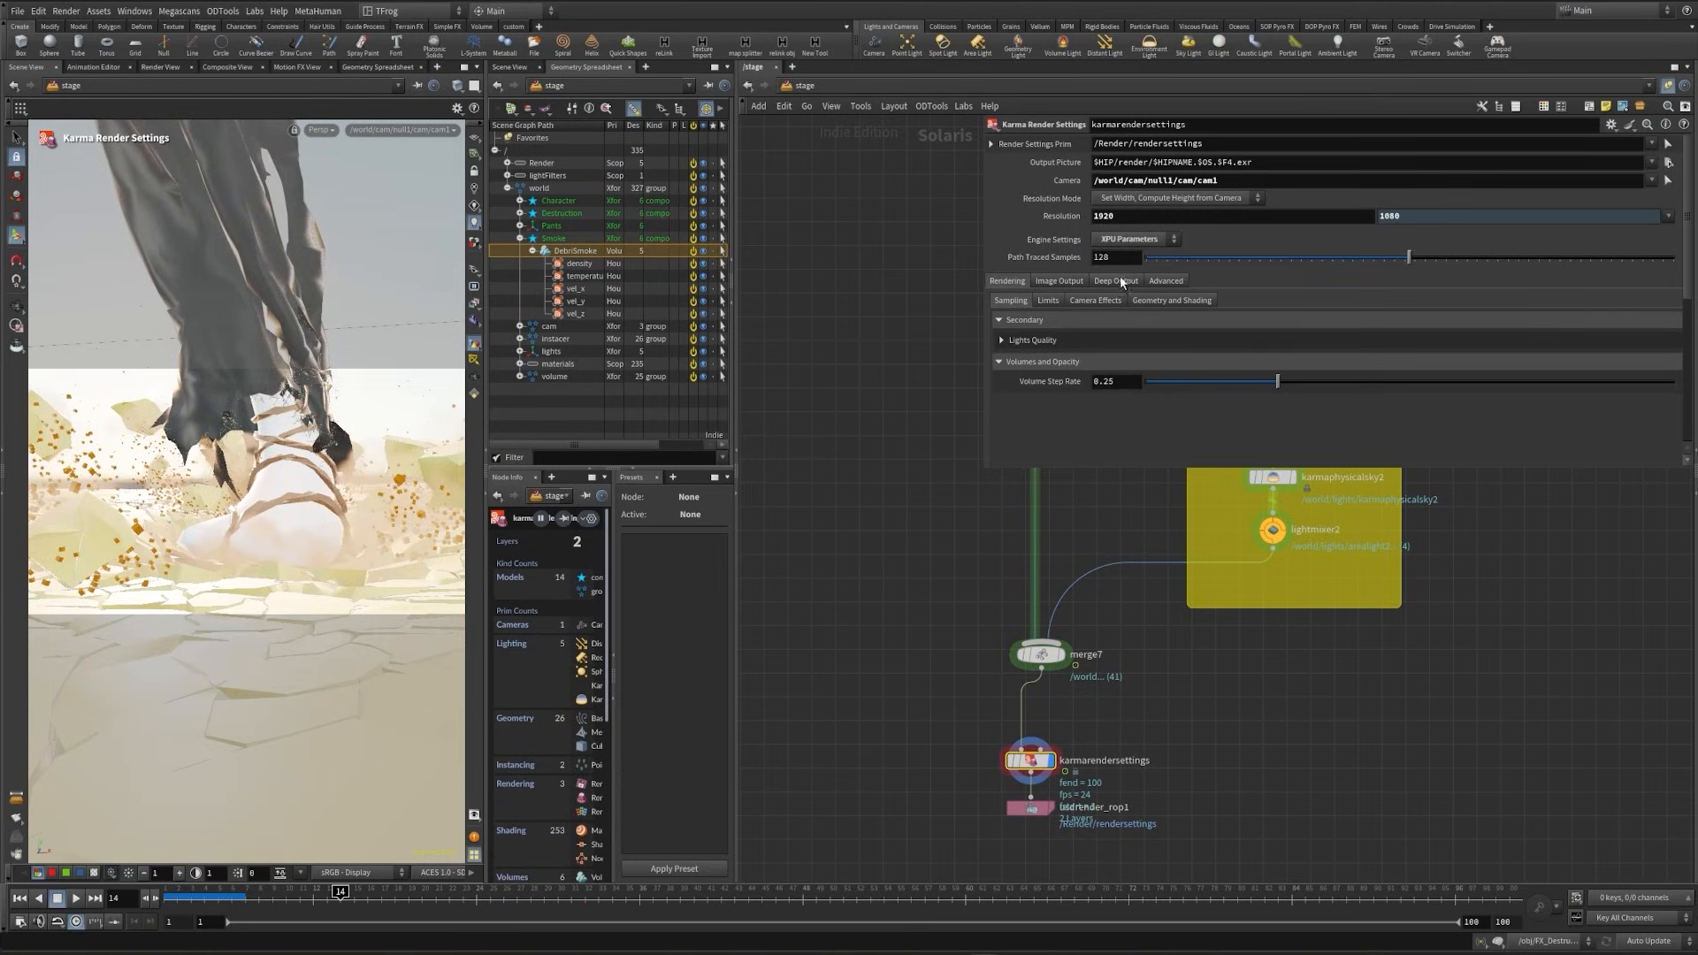
pyautogui.write('100')
pyautogui.press('Return')
# - Set the image filter denoiser of karmarendersettings to Intel OIDN
pyautogui.click(1058, 281)
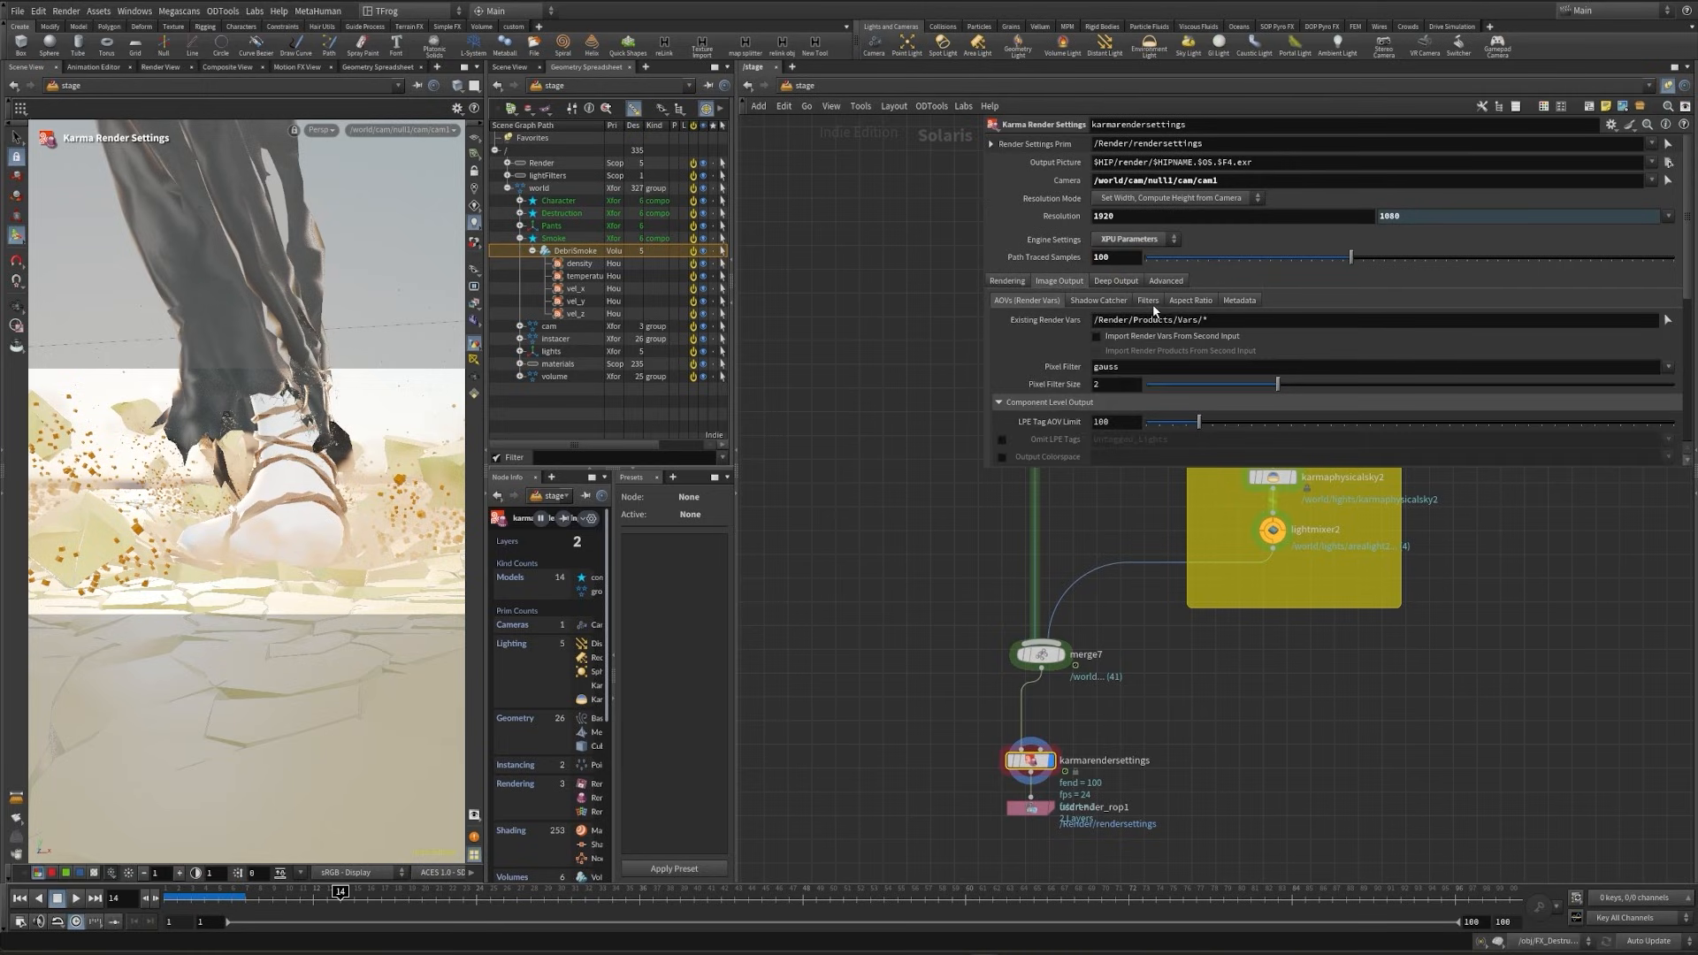
pyautogui.click(1148, 301)
pyautogui.click(1127, 381)
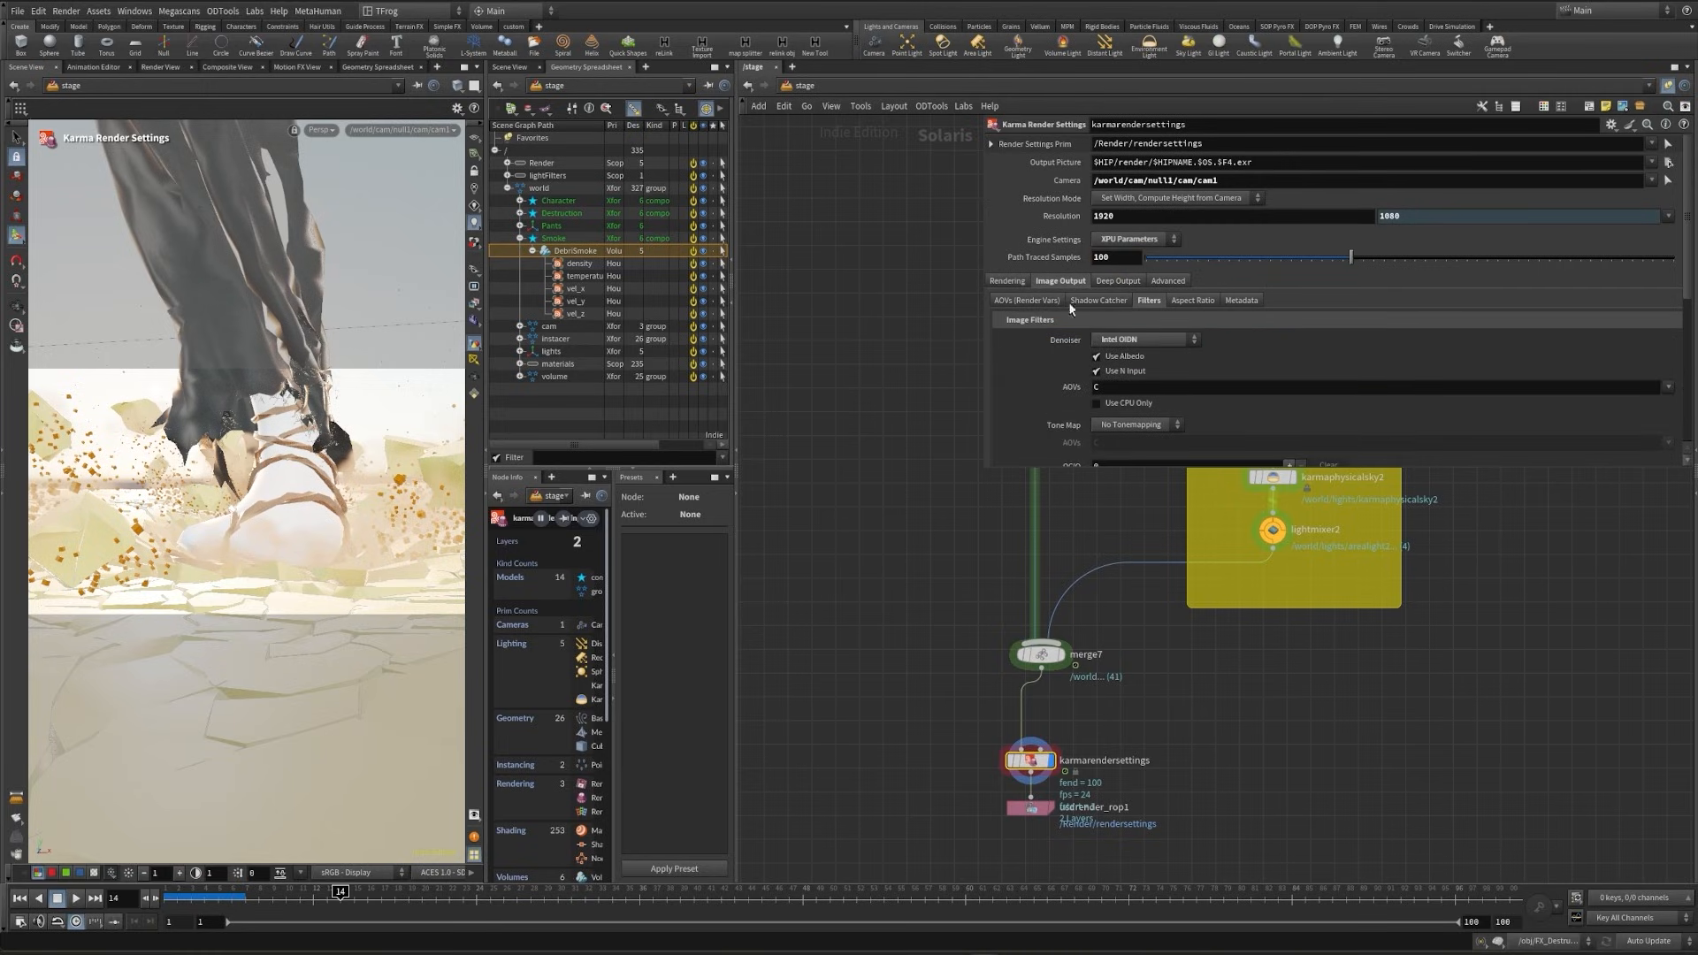
# - Set Velocity Blur to the Velocity Blur option in the camera effects of karmarendersettings
pyautogui.click(1031, 302)
pyautogui.click(1009, 281)
pyautogui.click(1189, 300)
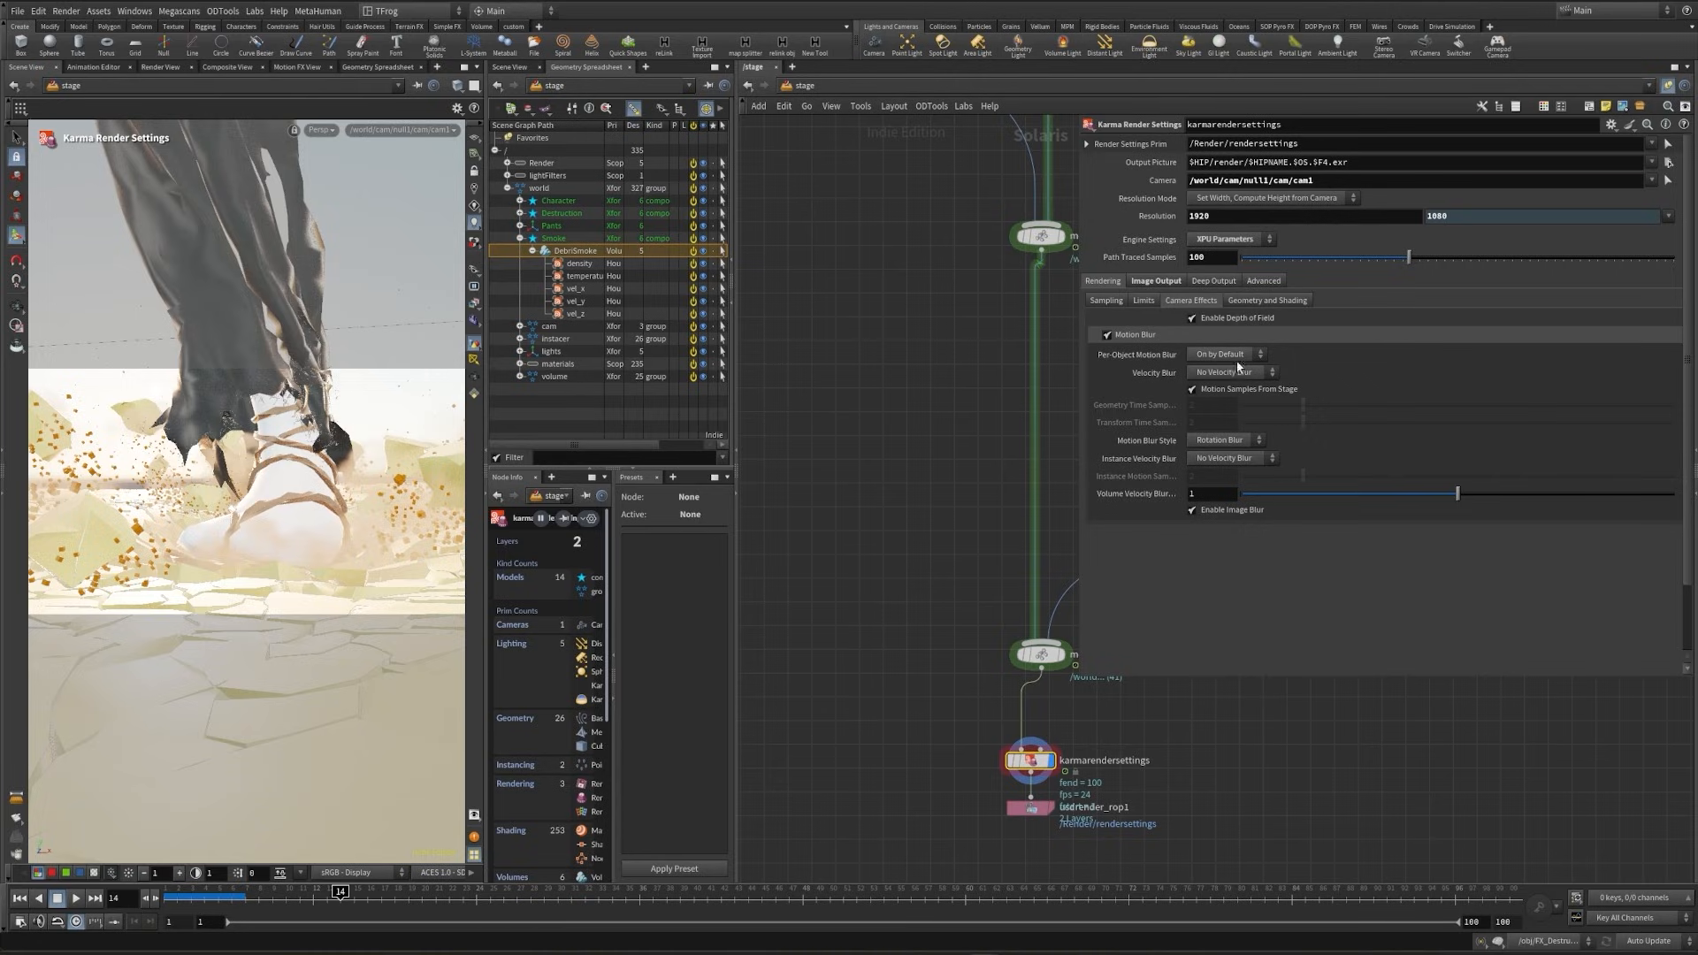
pyautogui.click(1256, 376)
pyautogui.click(1224, 390)
# - Preview the final scene with Karma XPU and save the scene file
pyautogui.click(313, 135)
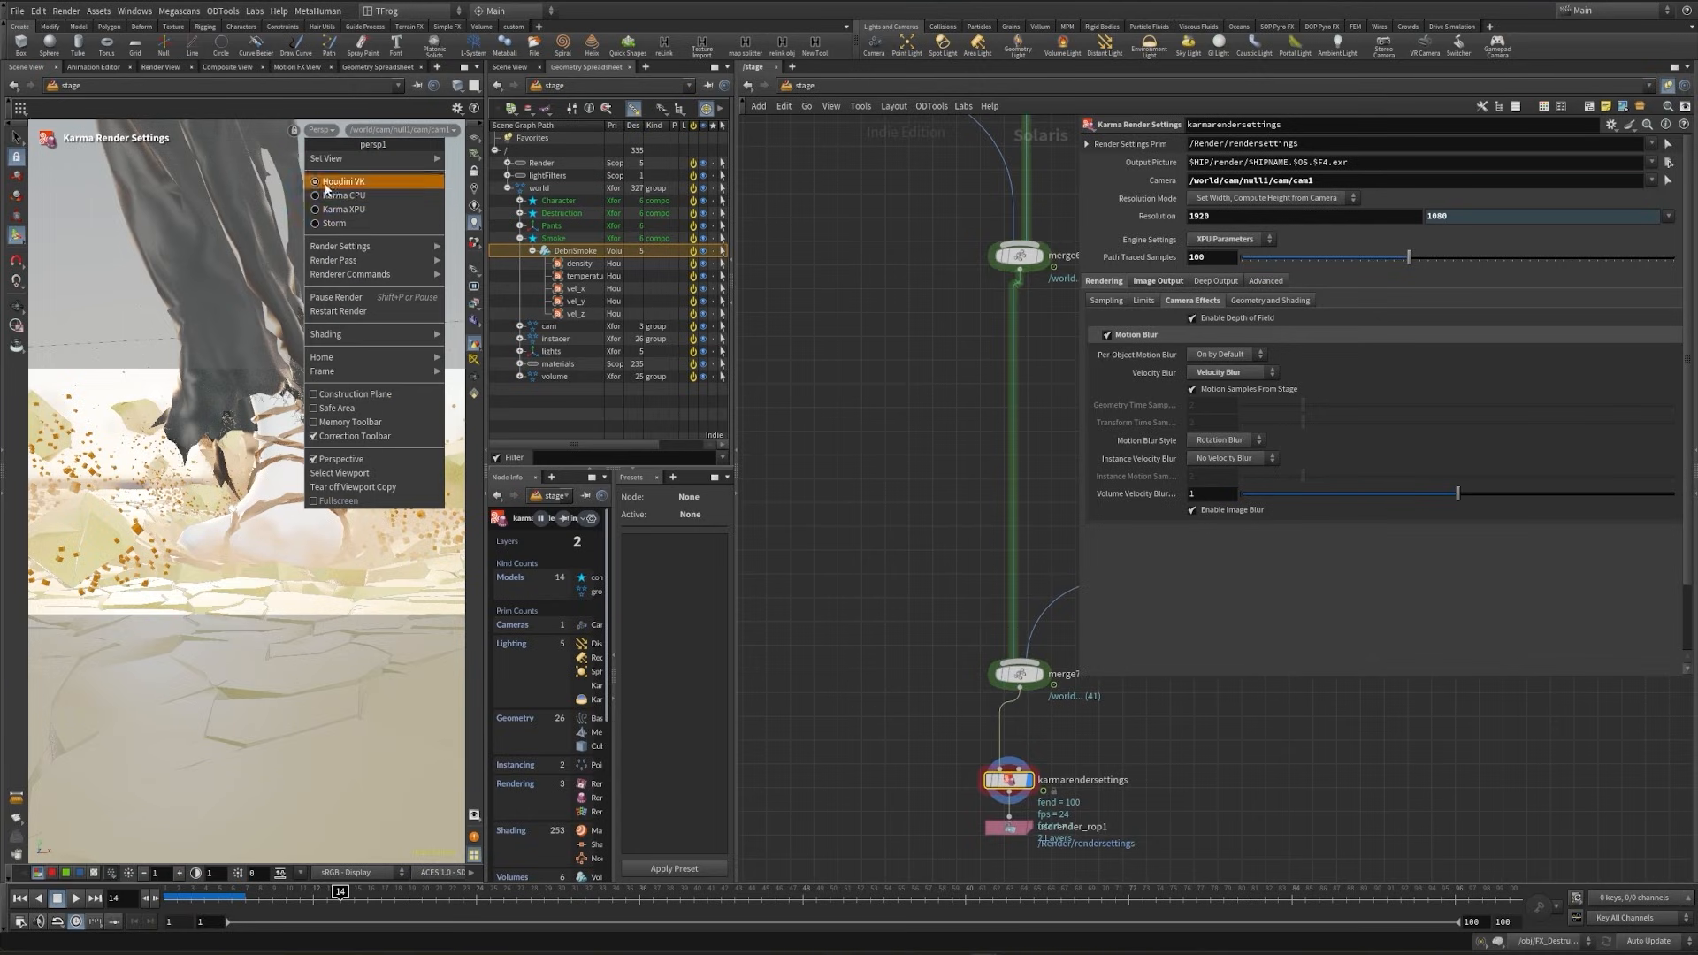
pyautogui.click(400, 130)
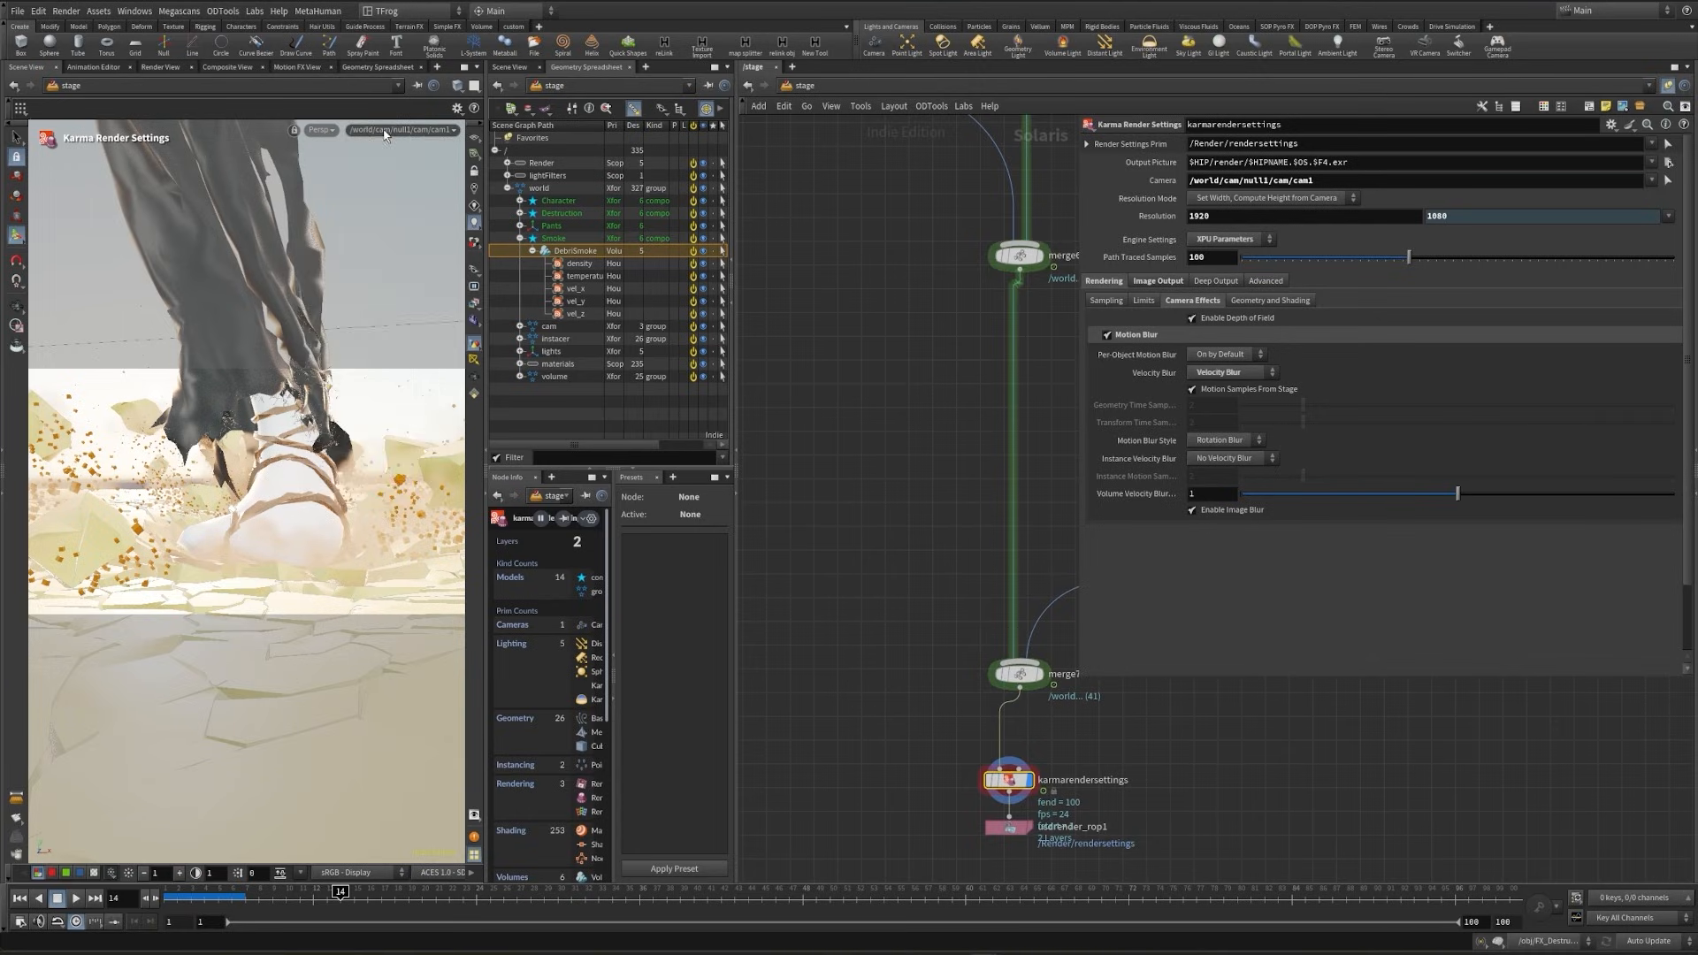
pyautogui.click(396, 148)
pyautogui.hotkey('ctrl', 's')
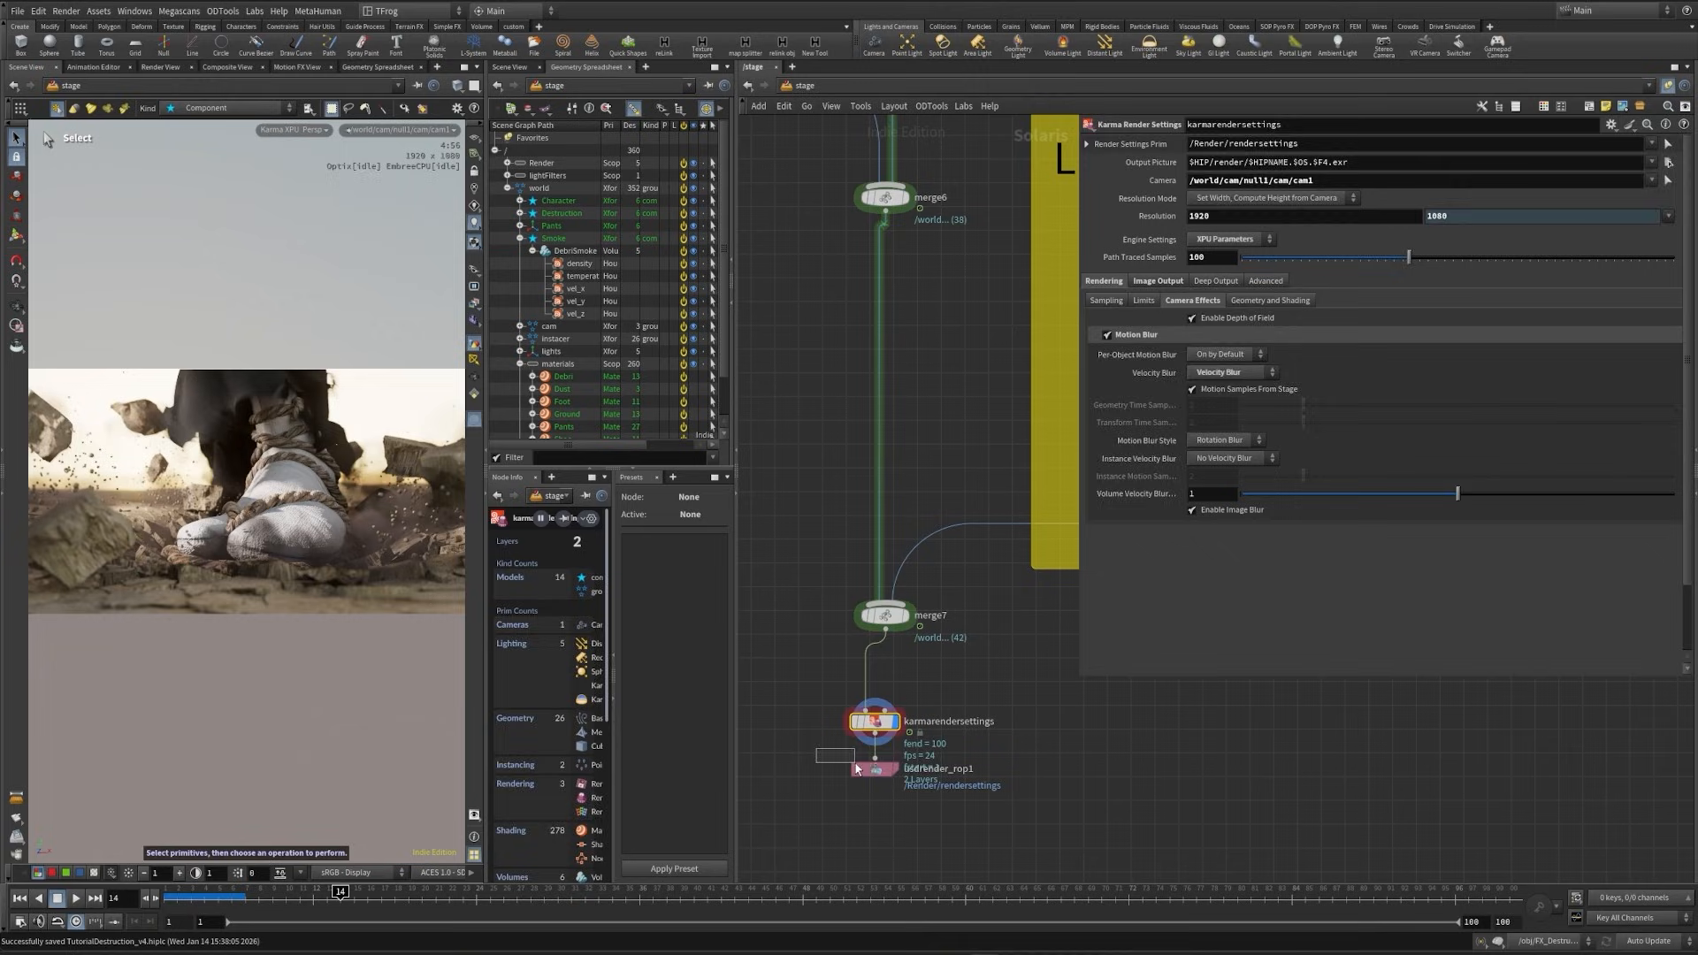
# - Set usdrender_rop1's Valid Frame Range to Render Specific Frame Range and open its end frame for editing
pyautogui.moveTo(855, 769); pyautogui.dragTo(857, 771)
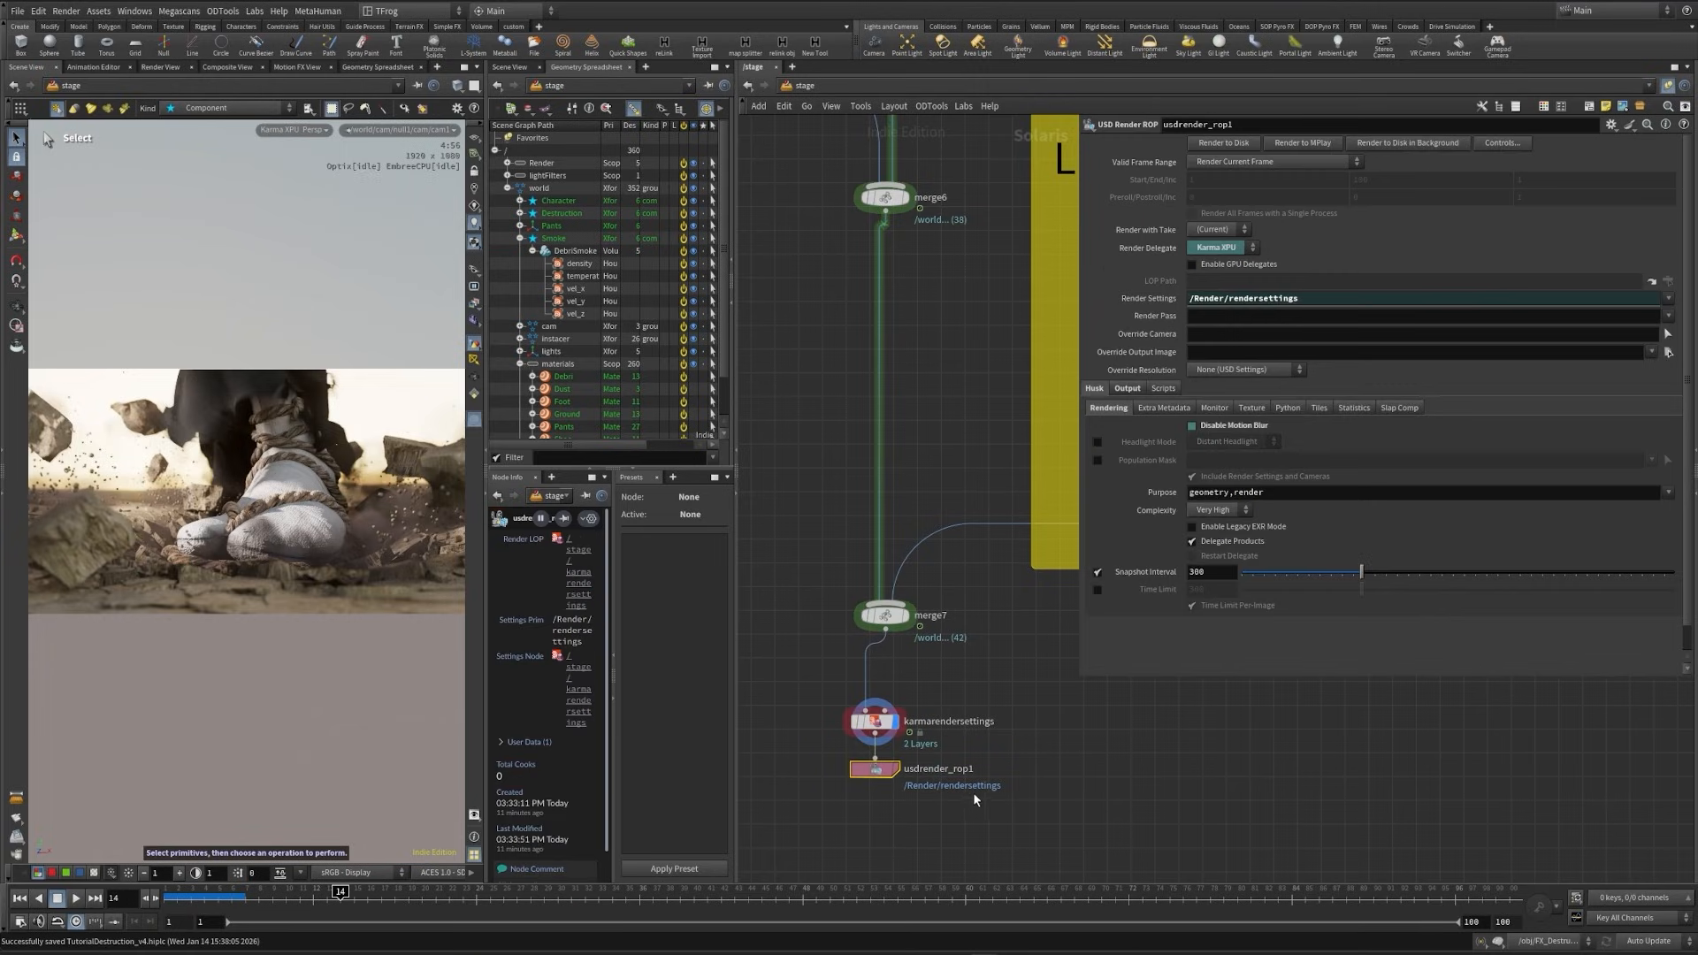
pyautogui.click(1252, 166)
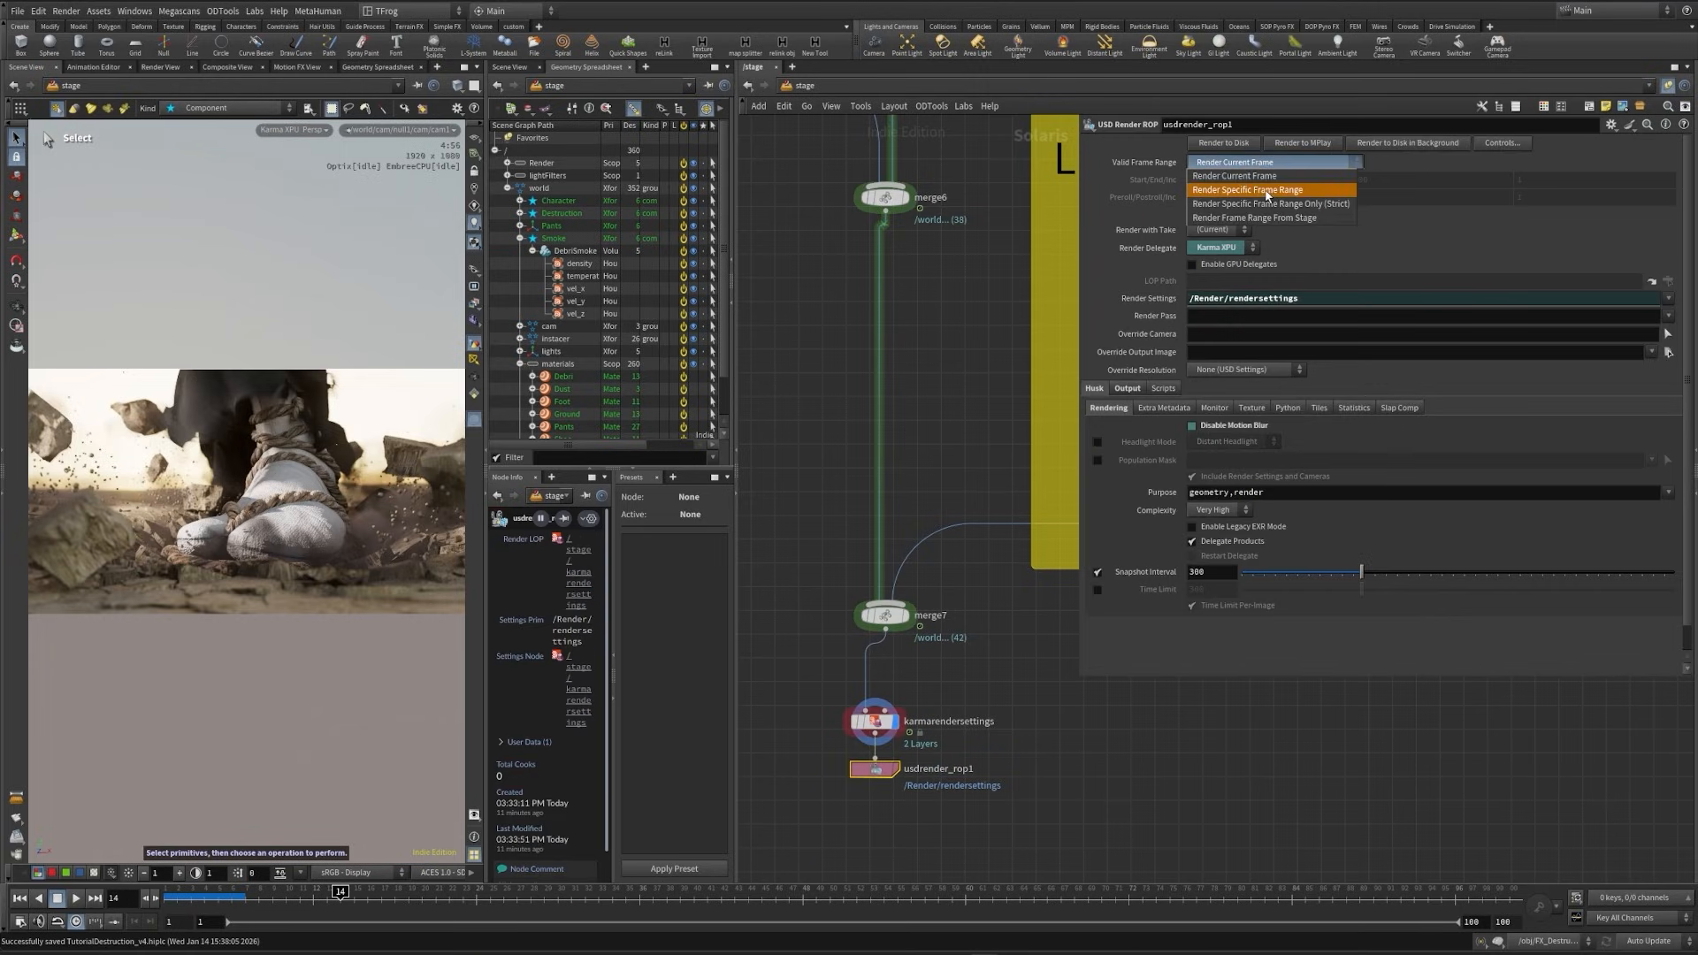
pyautogui.click(1260, 181)
pyautogui.click(1383, 174)
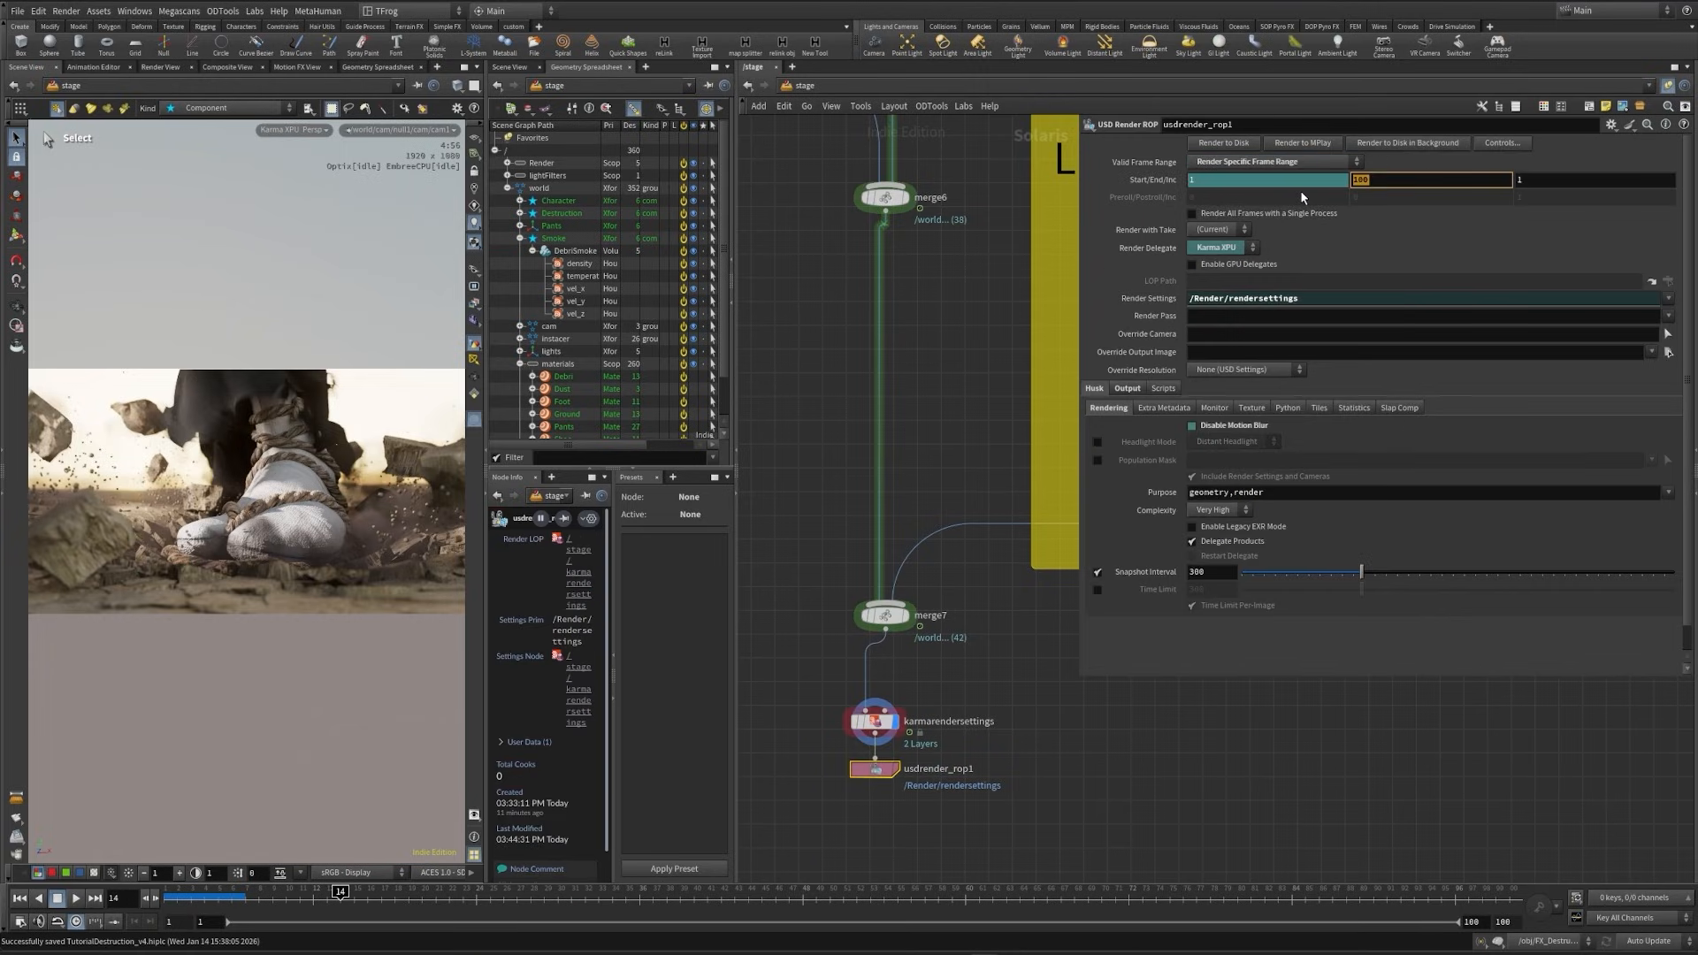
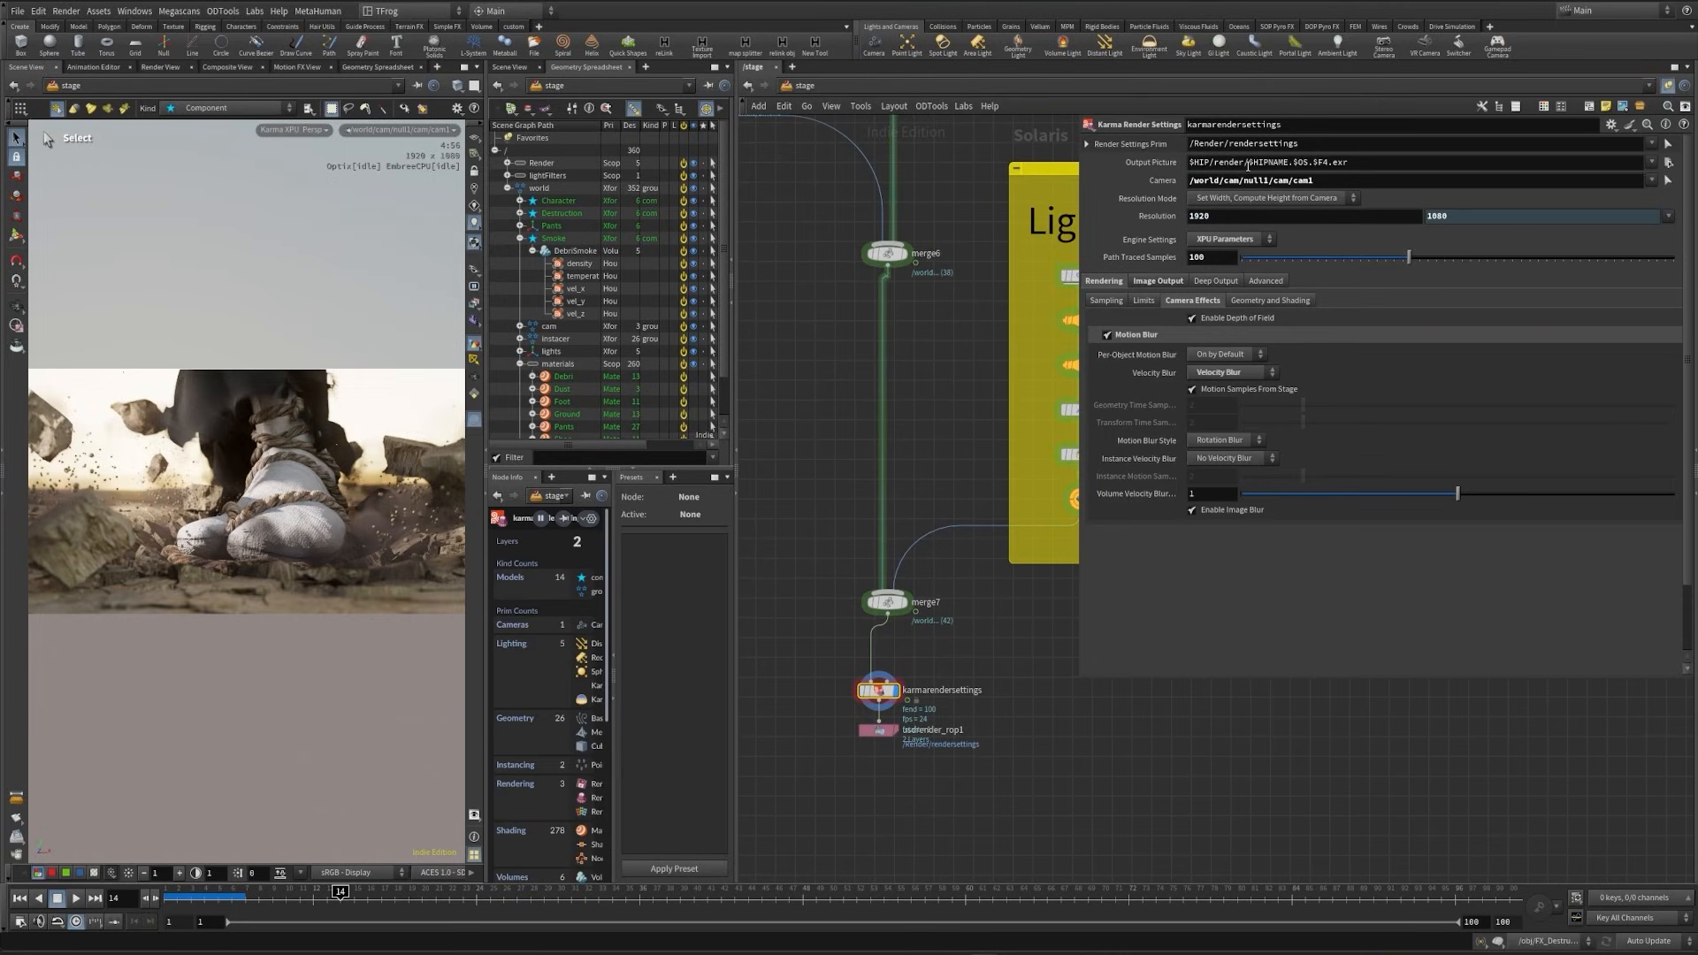
# - Set the Karma output picture path to $HIP/render/GroundDestruction/$OS.$F4.exr
pyautogui.click(1248, 164)
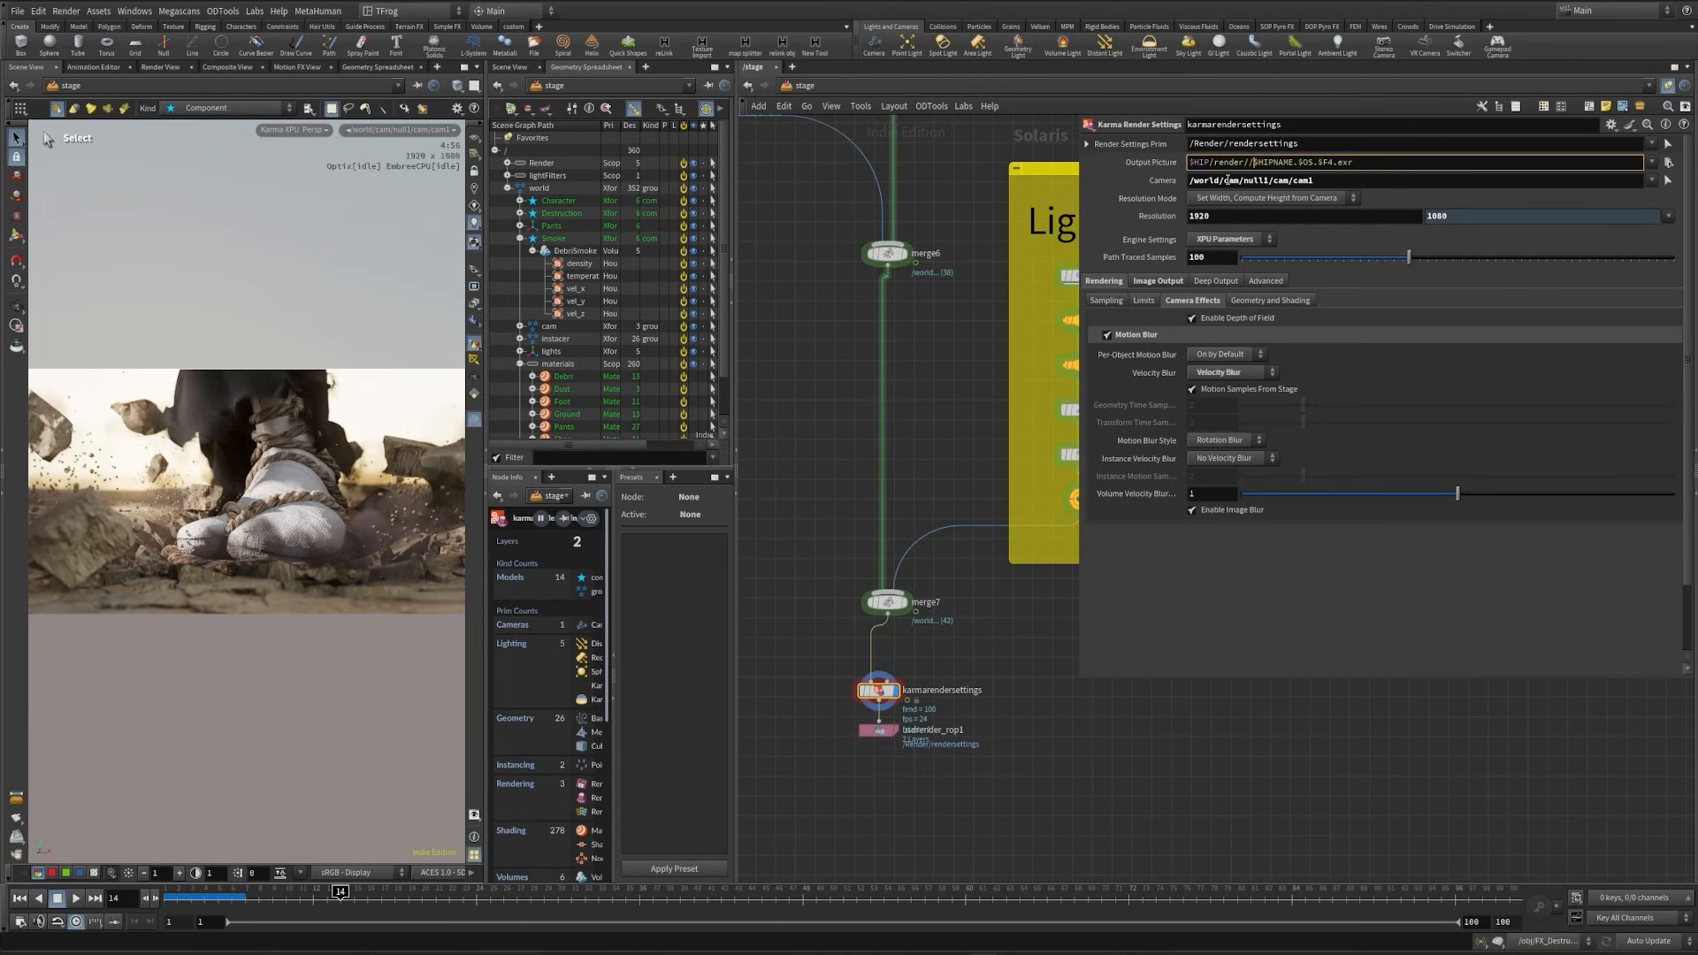
pyautogui.write('GroundDestruction')
pyautogui.press('BackSpace')
# - Rename the karmarendersettings node to Destruction_rnd and show the settings of usdrender_rop1
pyautogui.doubleClick(955, 690)
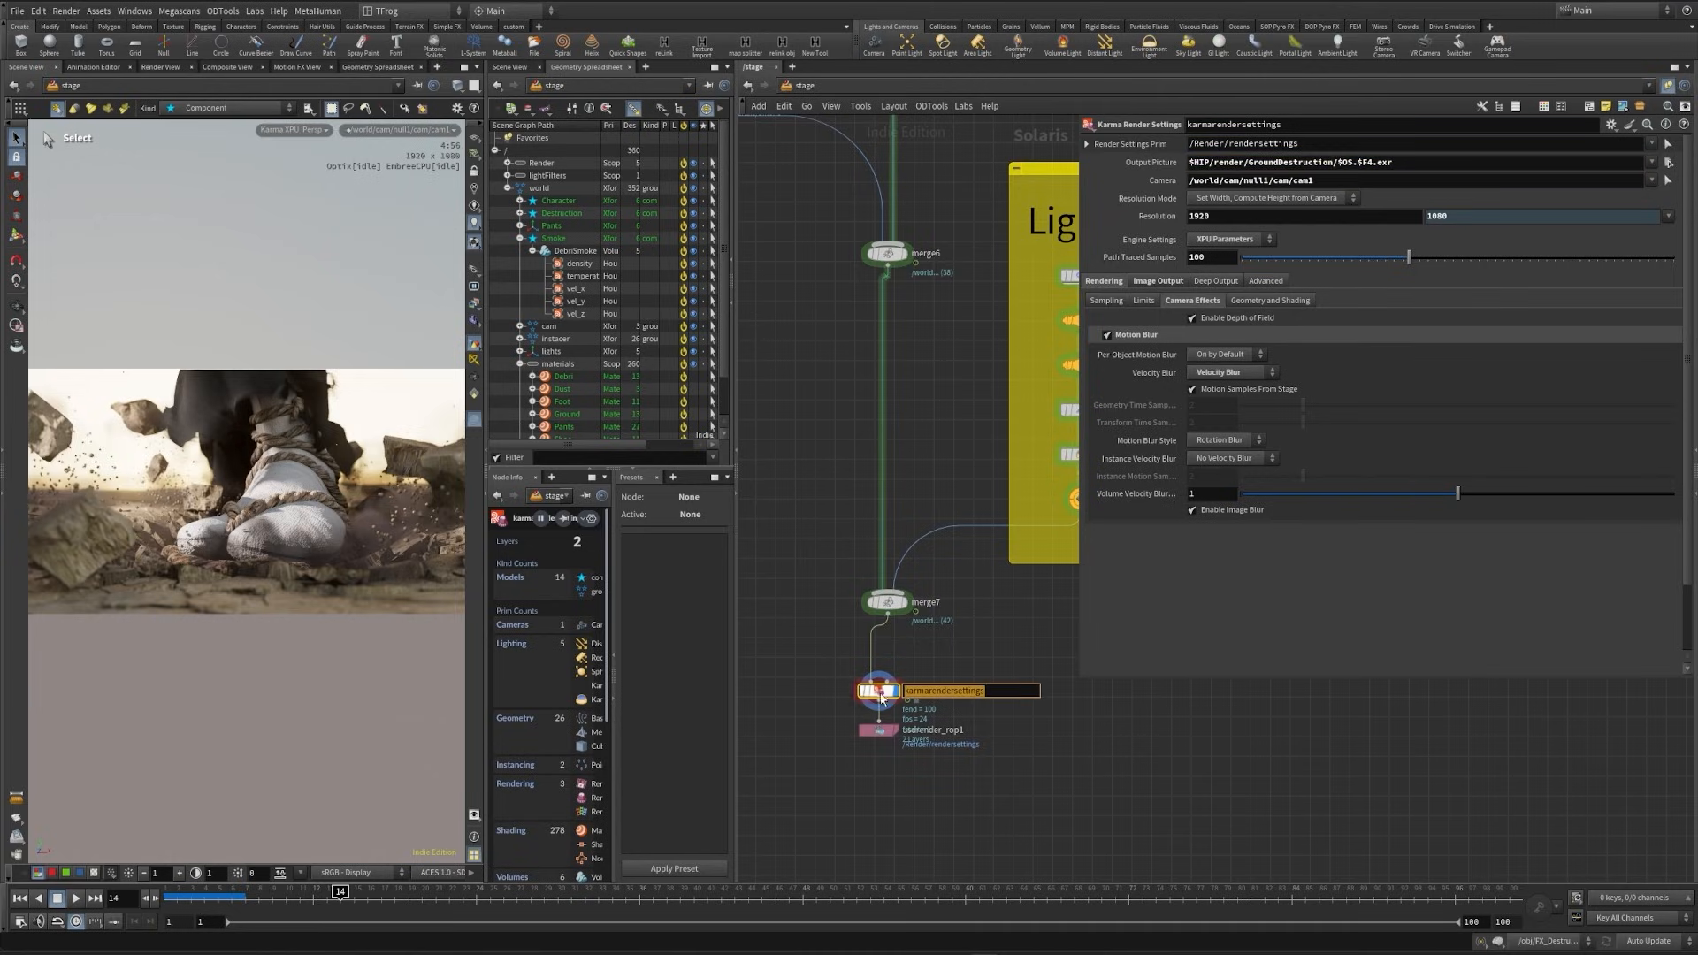
pyautogui.write('Destruction_rnd')
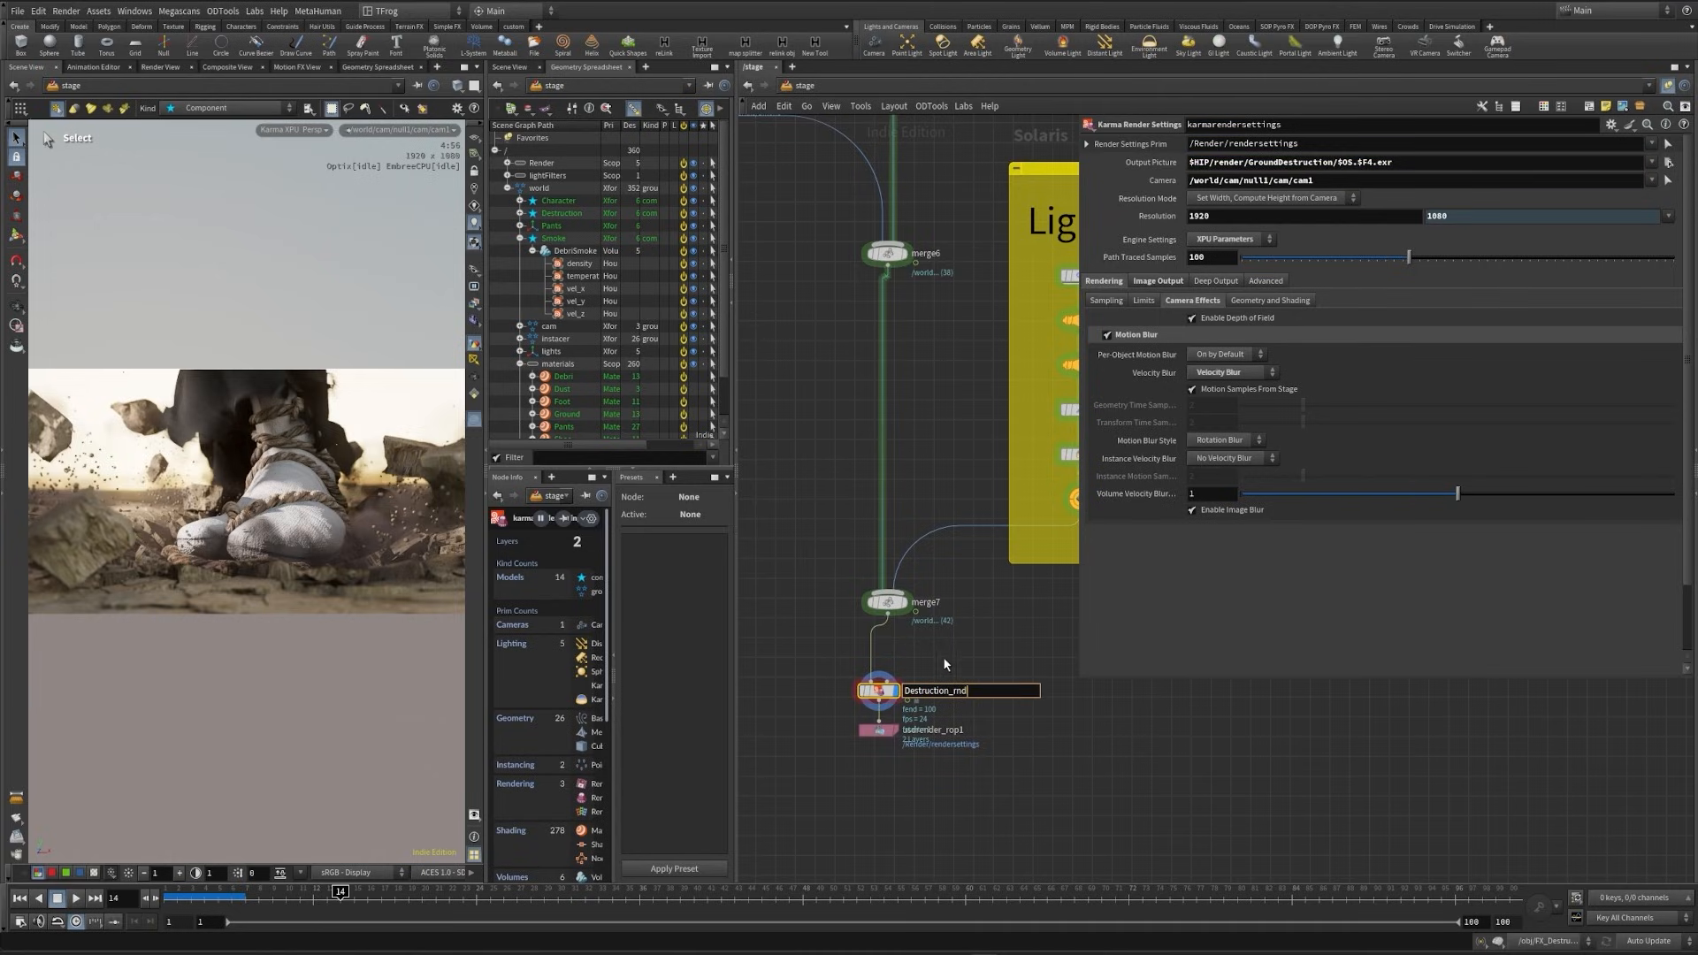
pyautogui.press('Return')
pyautogui.click(878, 731)
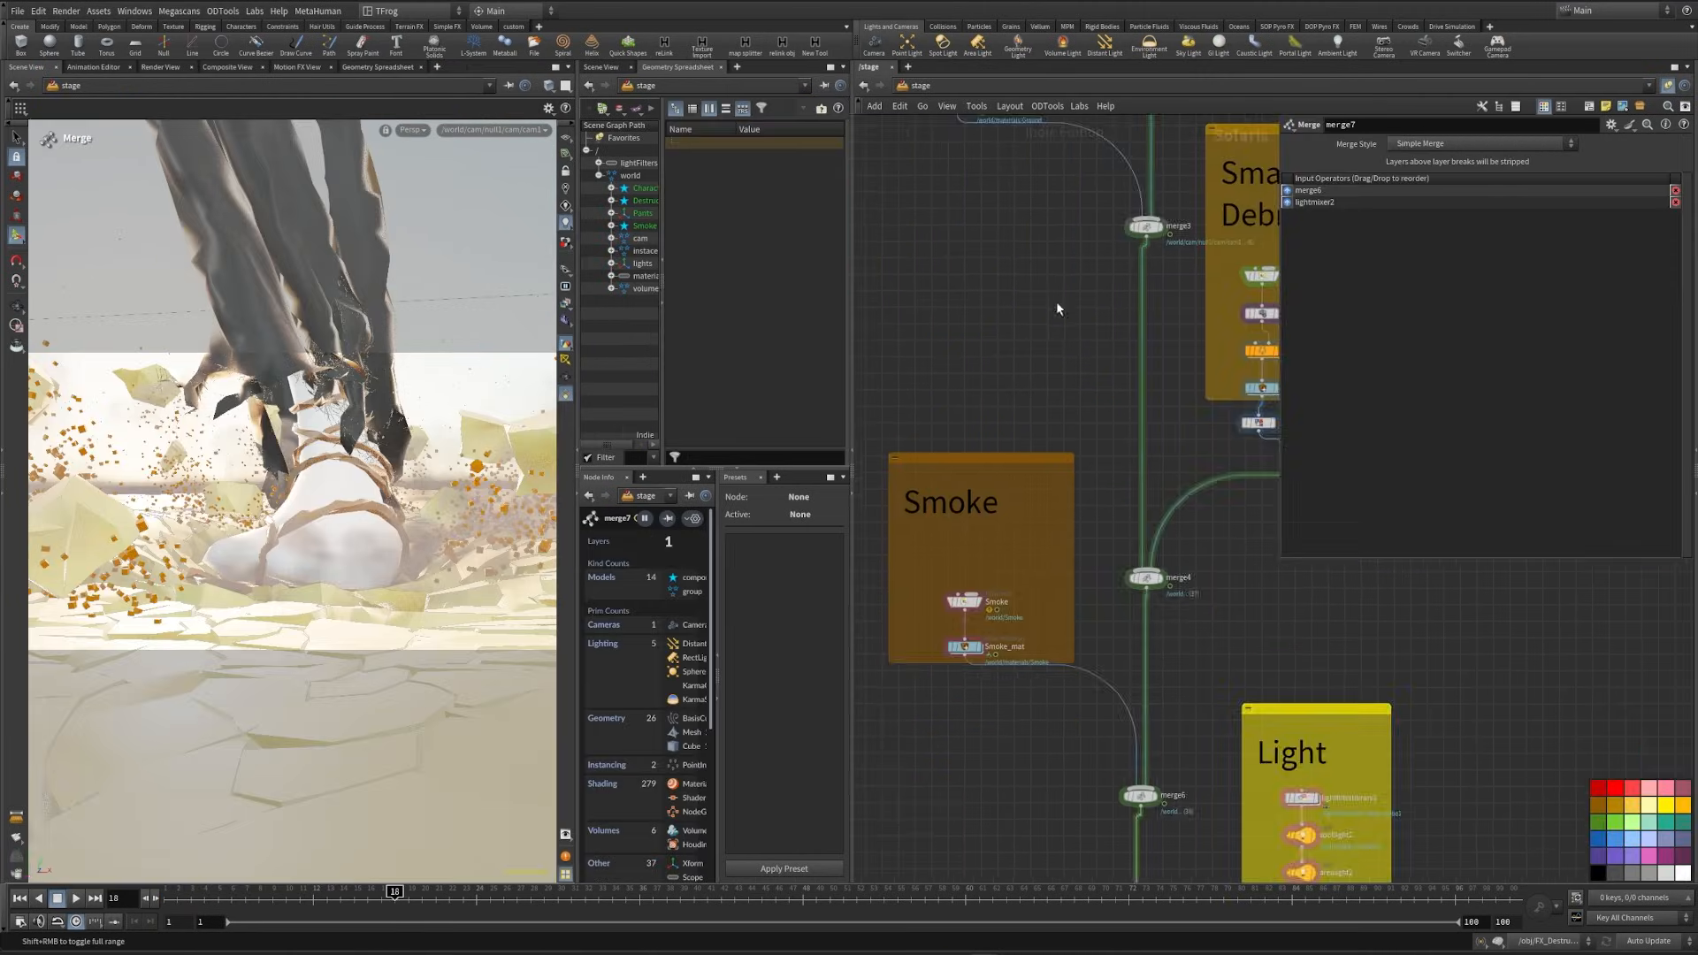
pyautogui.moveTo(1056, 301); pyautogui.dragTo(986, 506, button='middle')
pyautogui.scroll(5, 1017, 530)
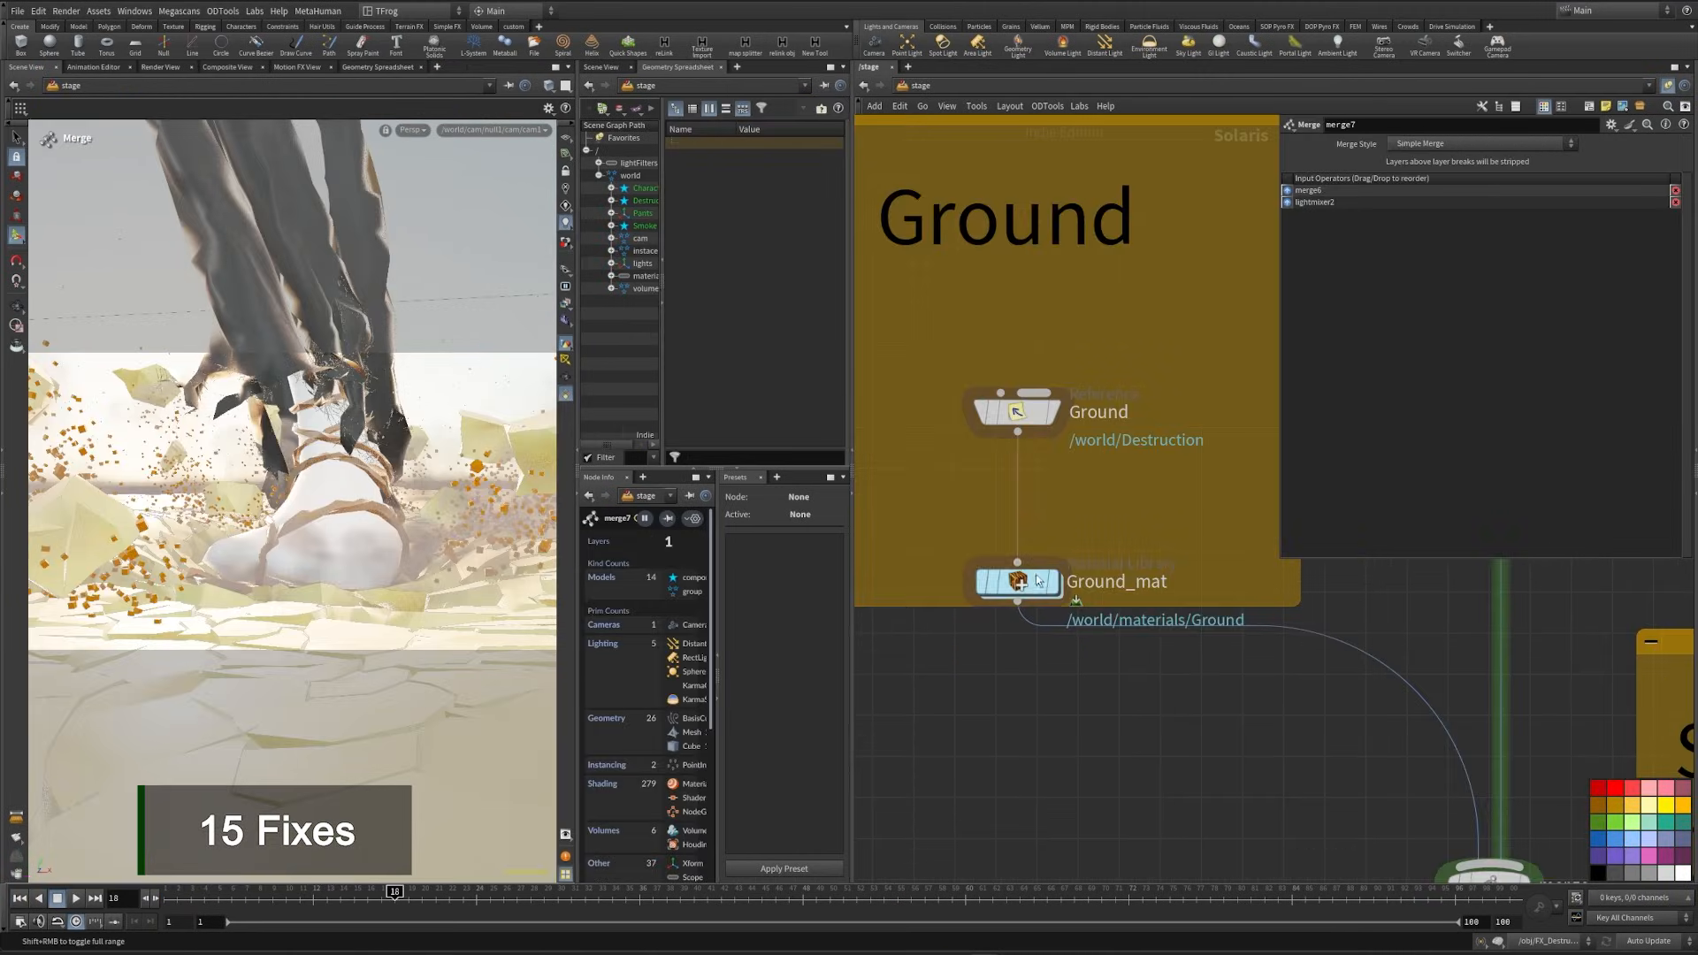
# - Display the Ground_mat material library and preview the flying ground pieces up close with Karma XPU
pyautogui.moveTo(1036, 579); pyautogui.dragTo(1037, 548)
pyautogui.click(1063, 507)
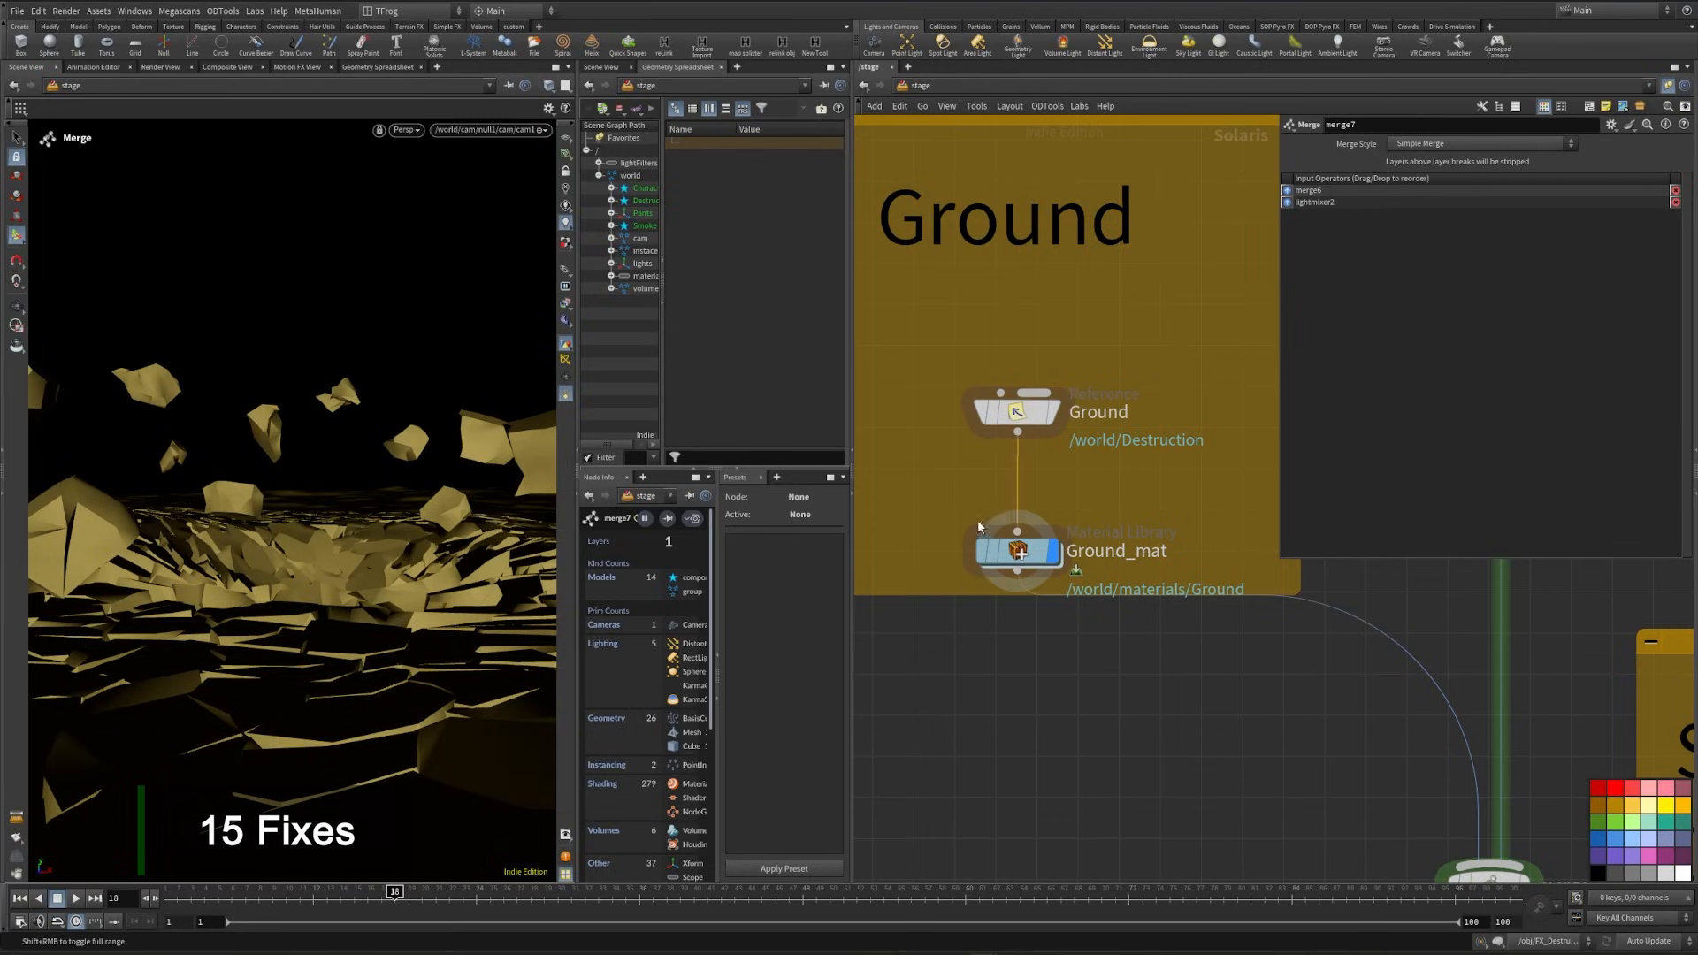
pyautogui.click(1017, 551)
pyautogui.click(405, 129)
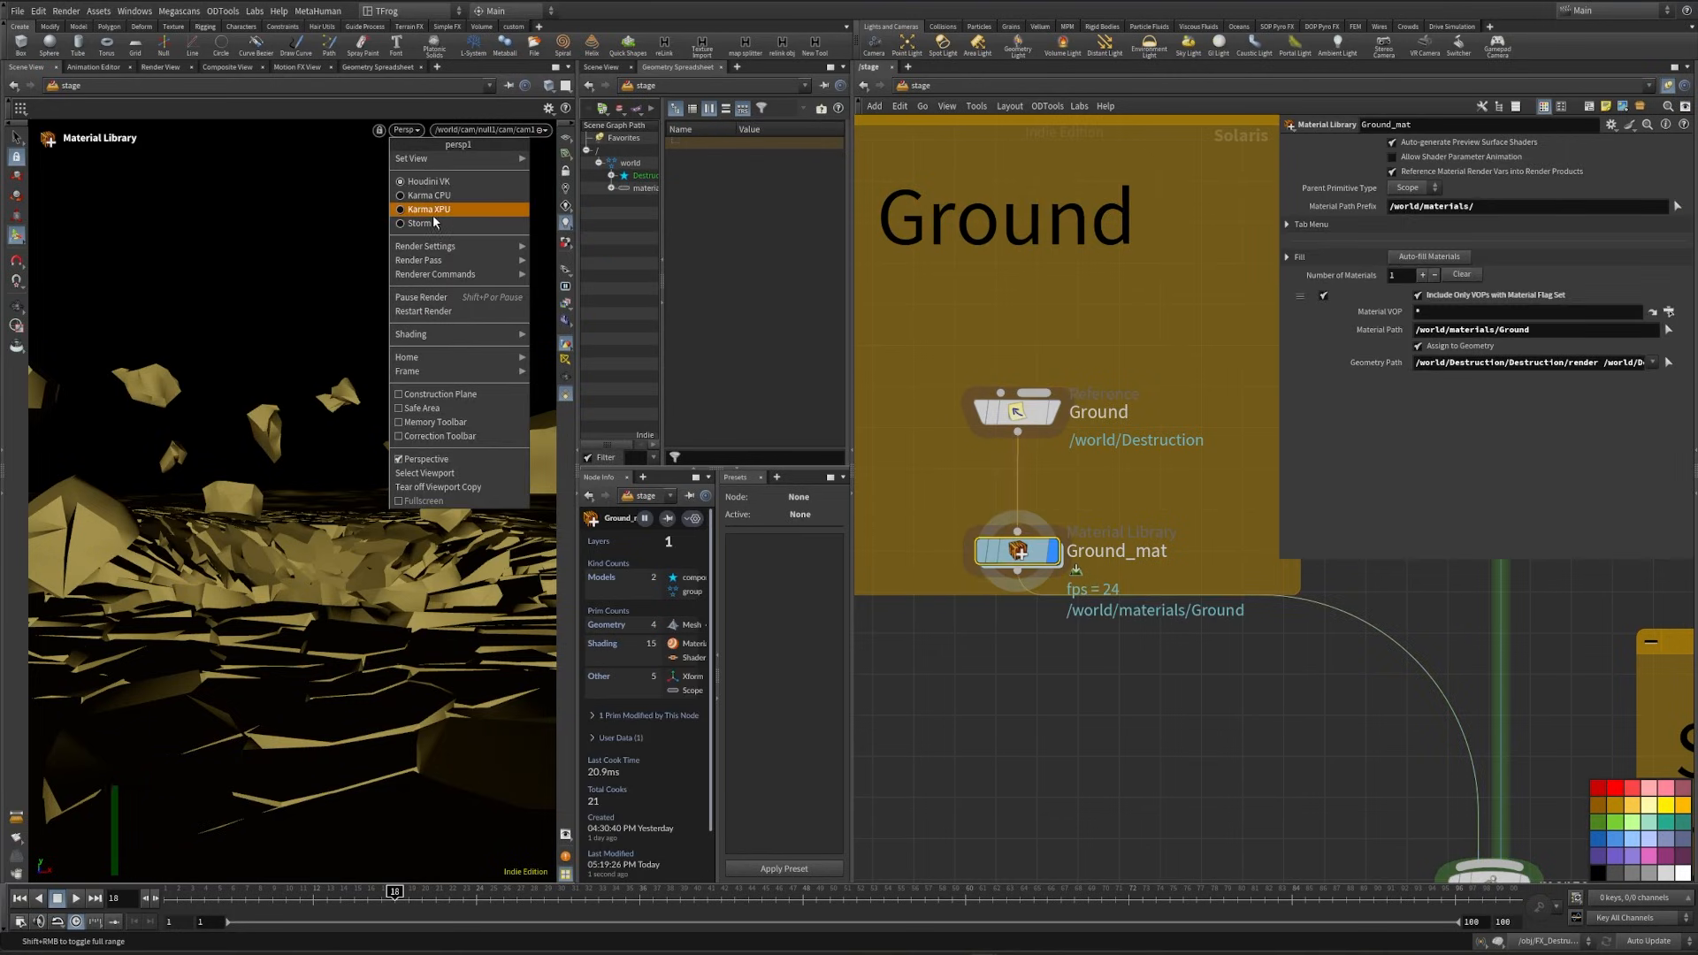
pyautogui.click(432, 210)
pyautogui.keyDown('alt'); pyautogui.moveTo(433, 435); pyautogui.dragTo(1004, 405, button='right'); pyautogui.keyUp('alt')
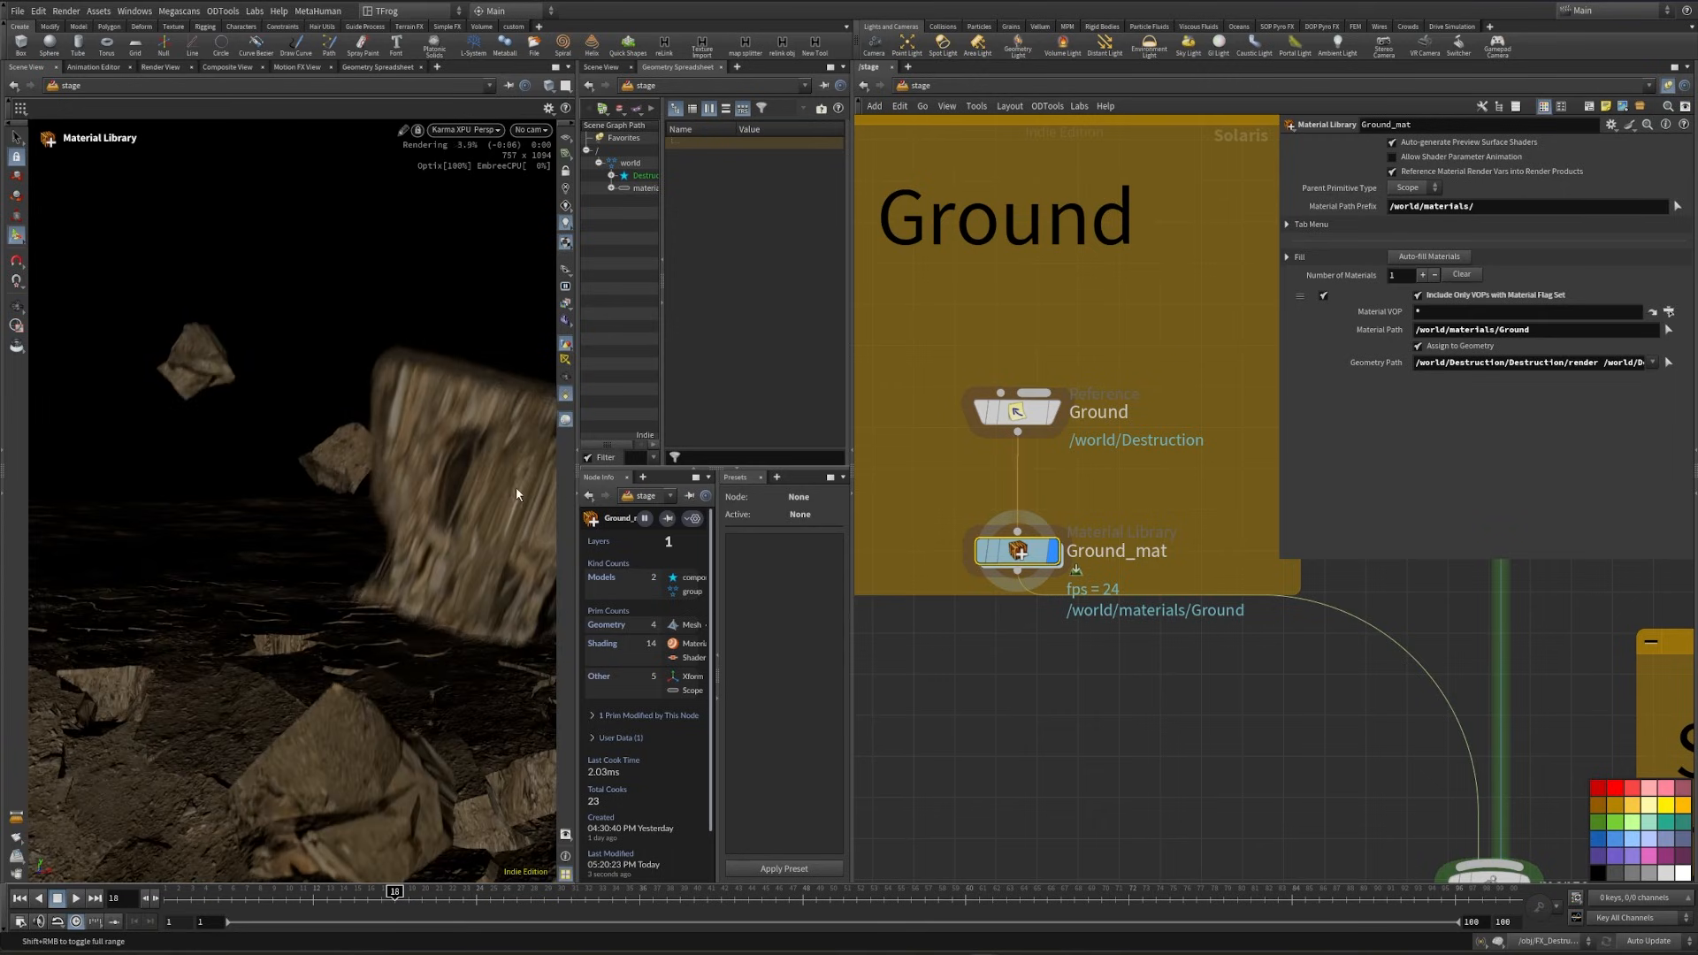
pyautogui.keyDown('alt'); pyautogui.moveTo(516, 487); pyautogui.dragTo(258, 390); pyautogui.keyUp('alt')
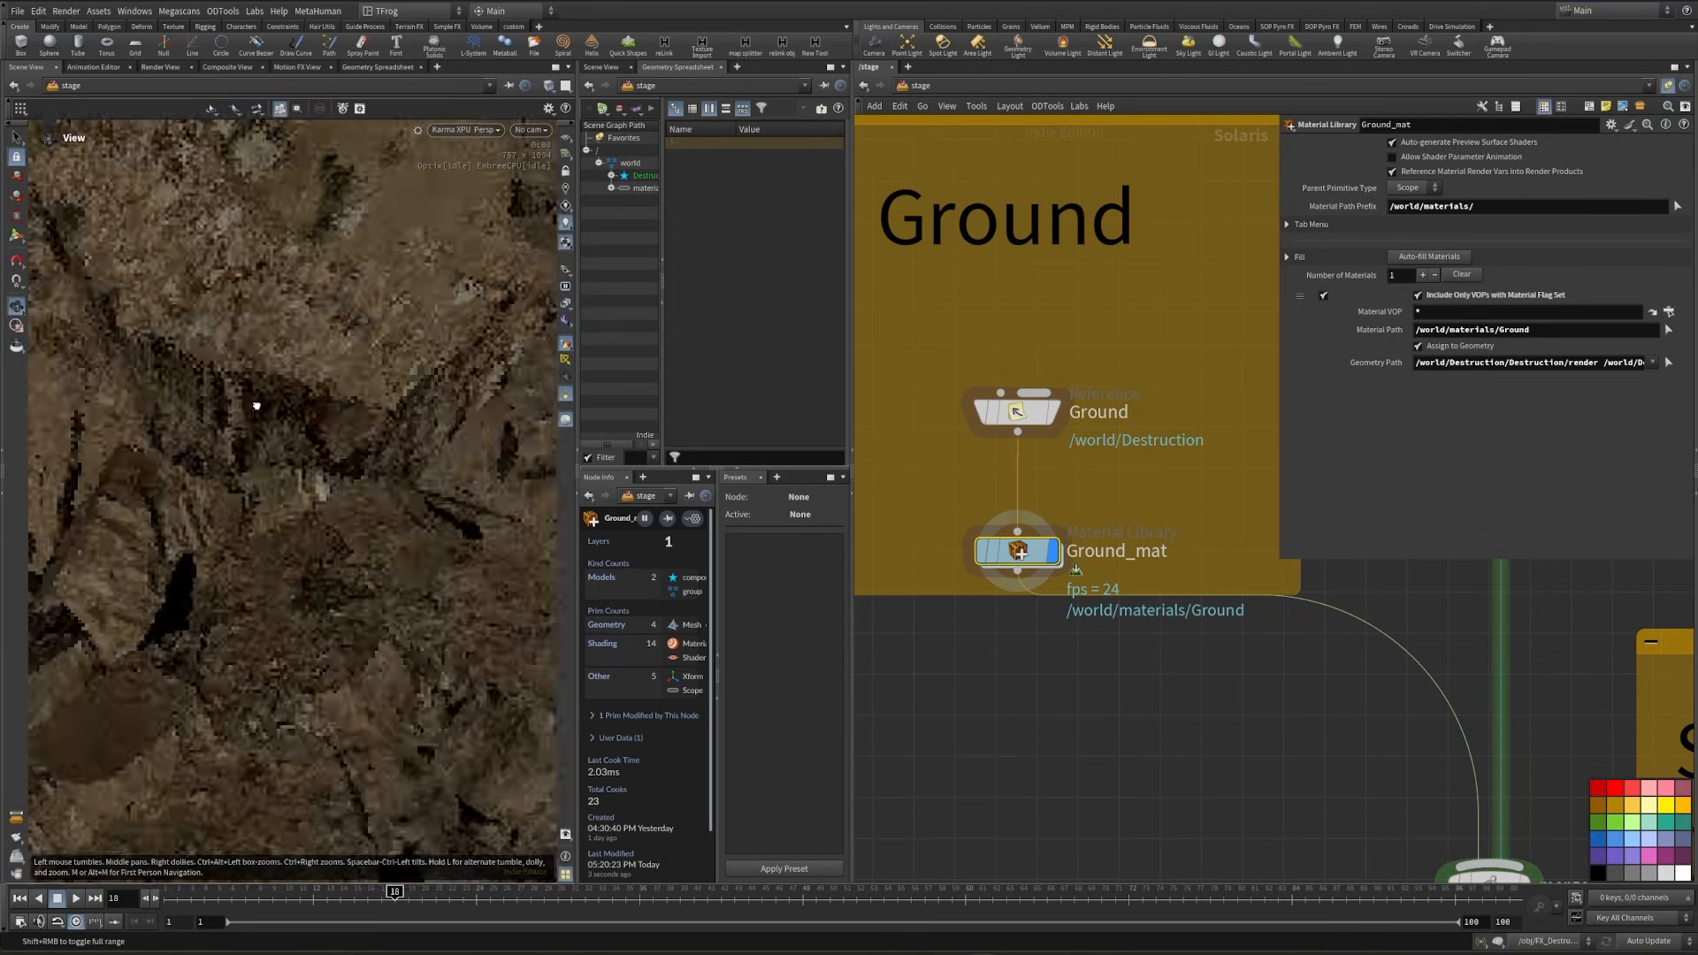
# - Insert a Render Geometry Settings node between Ground and Ground_mat and turn off its Enable Motion Blur option
pyautogui.press('Tab')
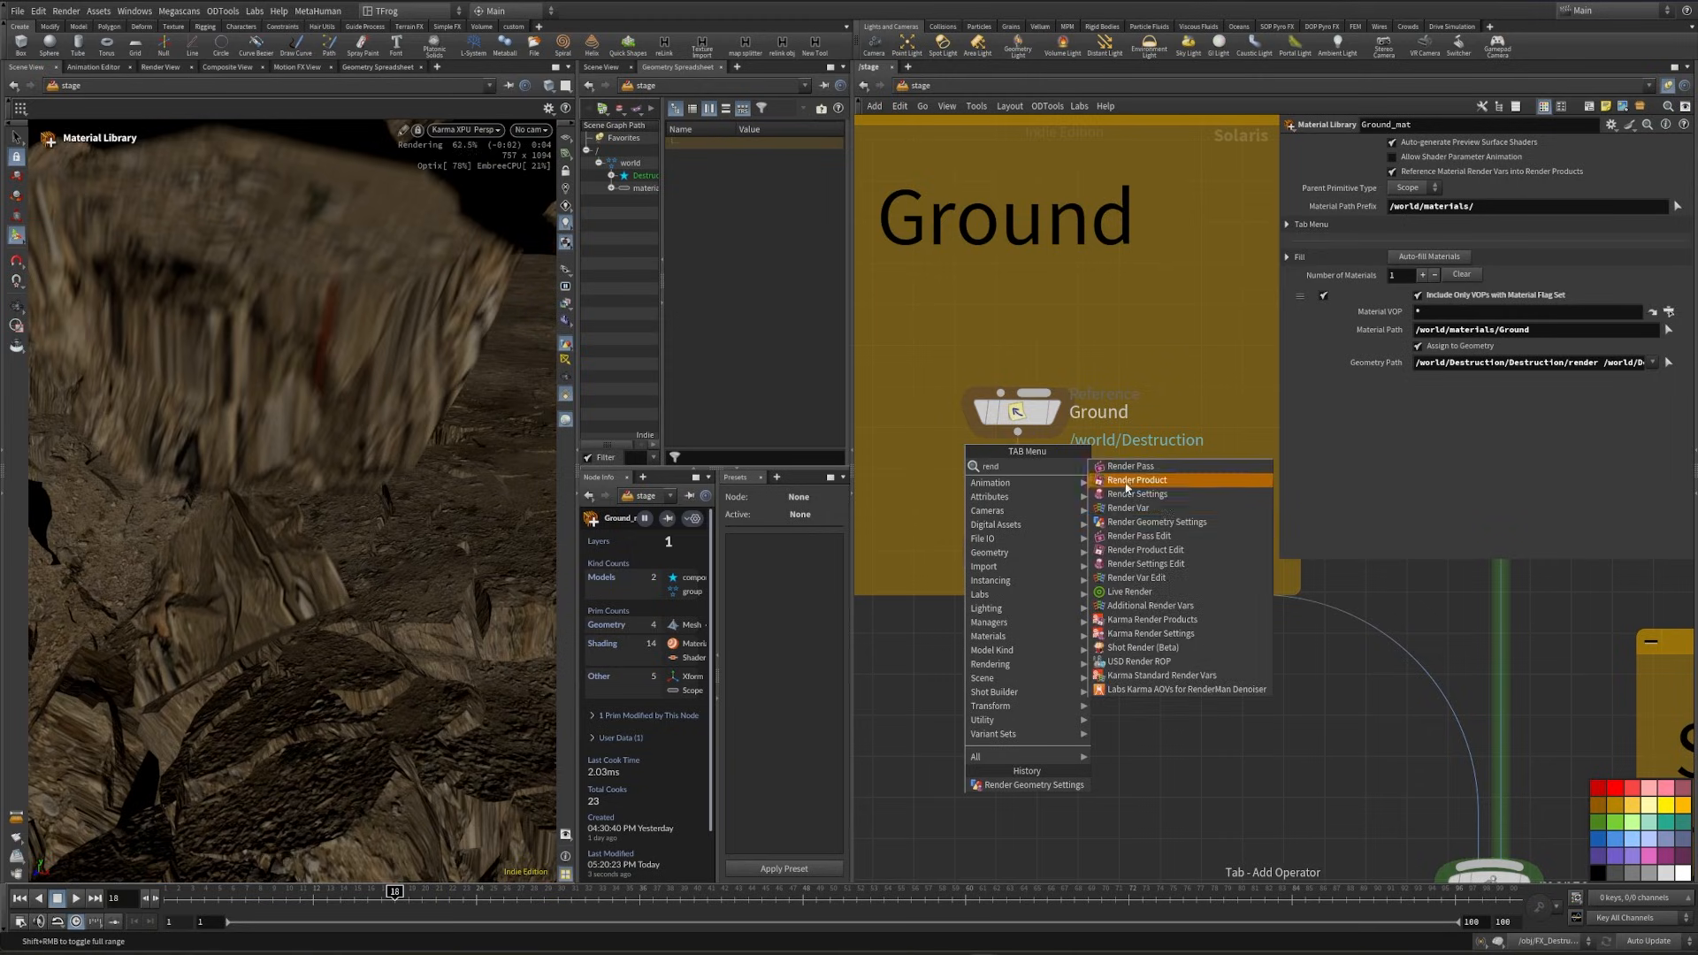
pyautogui.click(1168, 528)
pyautogui.click(1015, 492)
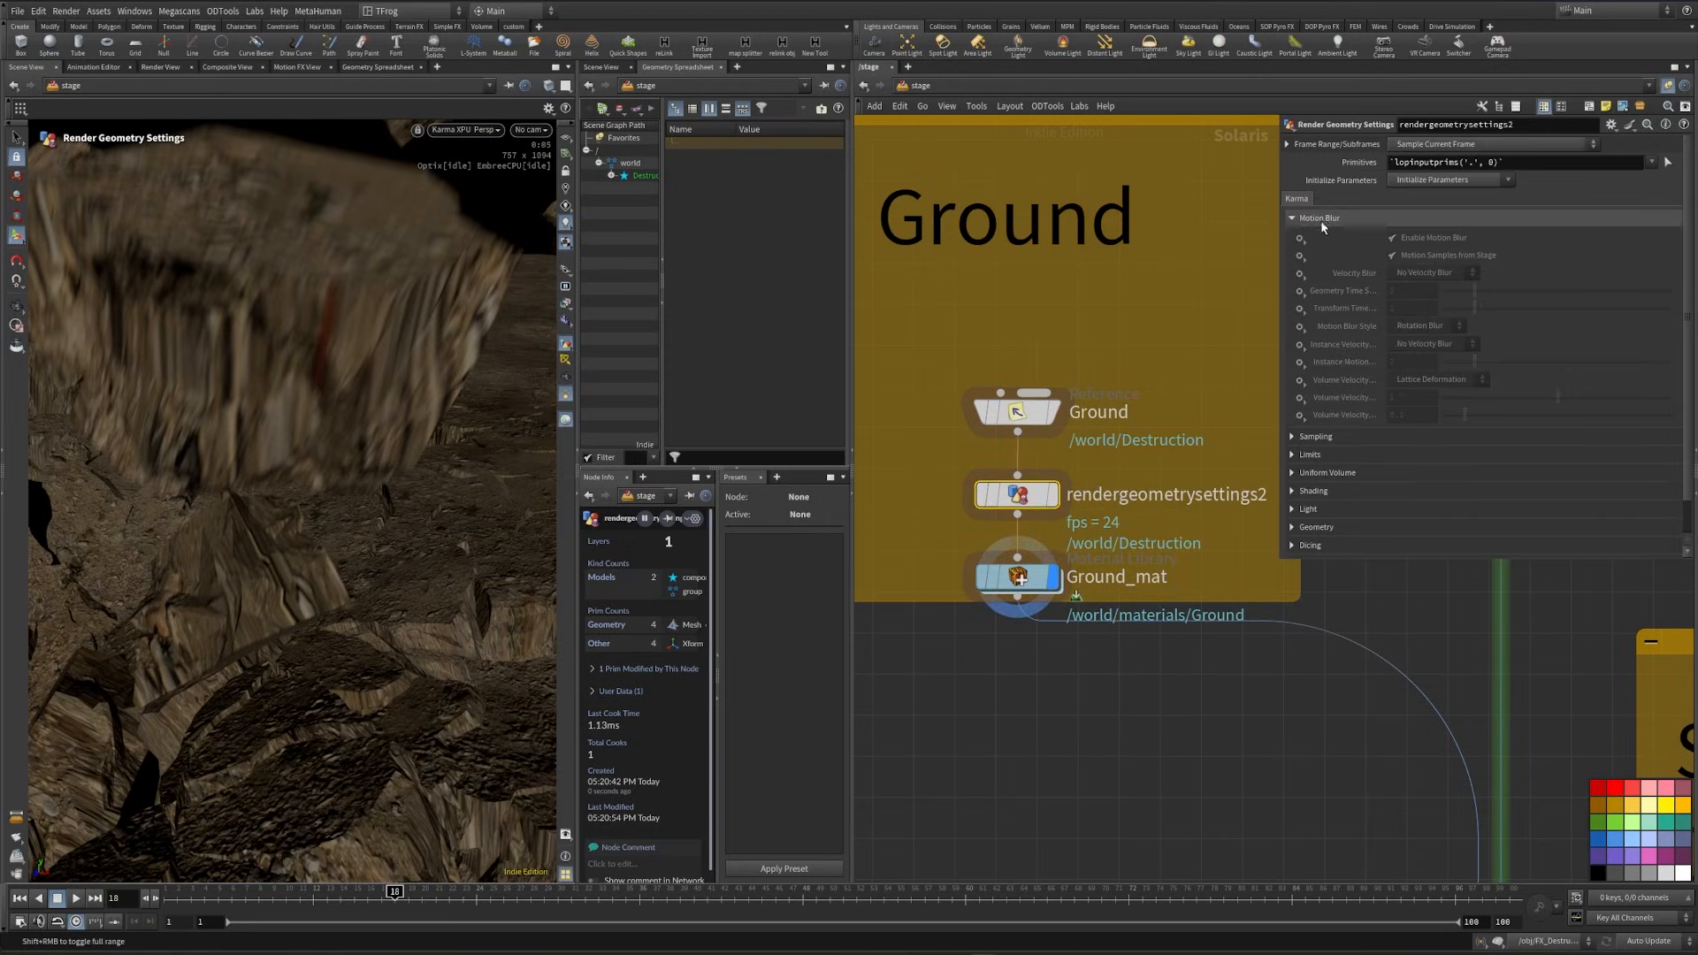
pyautogui.keyDown('alt'); pyautogui.moveTo(343, 358); pyautogui.dragTo(314, 319); pyautogui.keyUp('alt')
pyautogui.keyDown('alt'); pyautogui.moveTo(252, 369); pyautogui.dragTo(271, 418); pyautogui.keyUp('alt')
pyautogui.keyDown('alt'); pyautogui.moveTo(270, 418); pyautogui.dragTo(220, 499, button='right'); pyautogui.keyUp('alt')
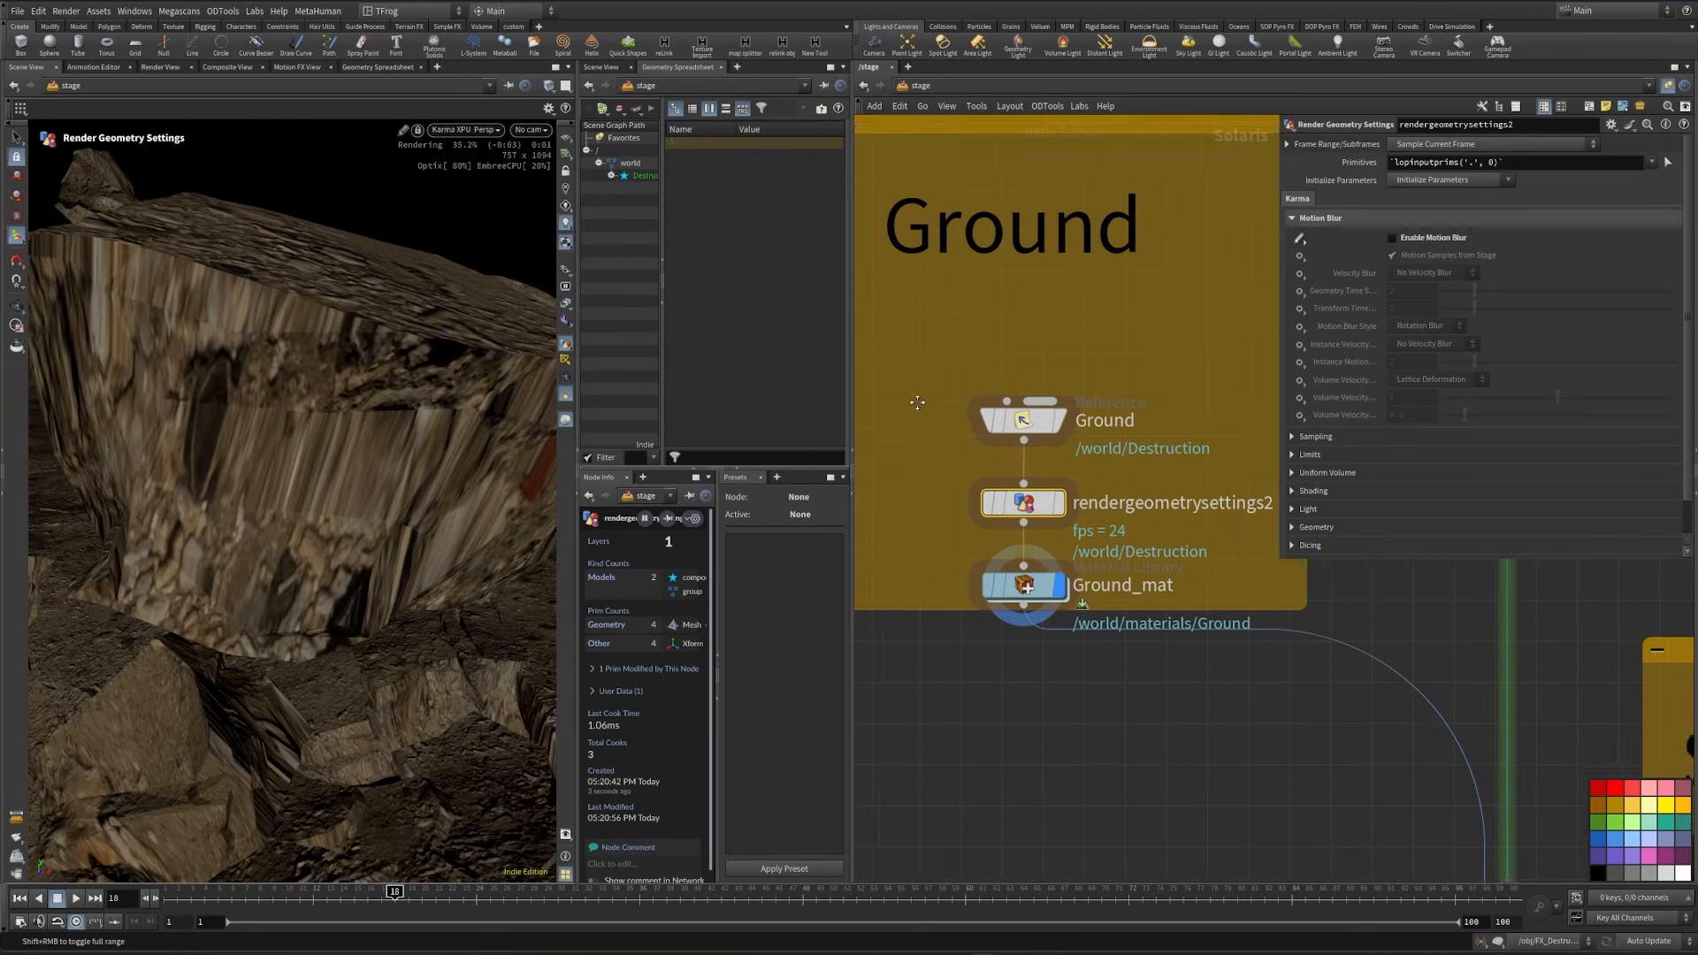
# - Switch the viewport renderer to Houdini VK and open the FX_Destruction geometry network at object level
pyautogui.moveTo(875, 402); pyautogui.dragTo(1036, 470, button='middle')
pyautogui.click(465, 131)
pyautogui.click(476, 181)
pyautogui.hotkey('alt', 'Left')
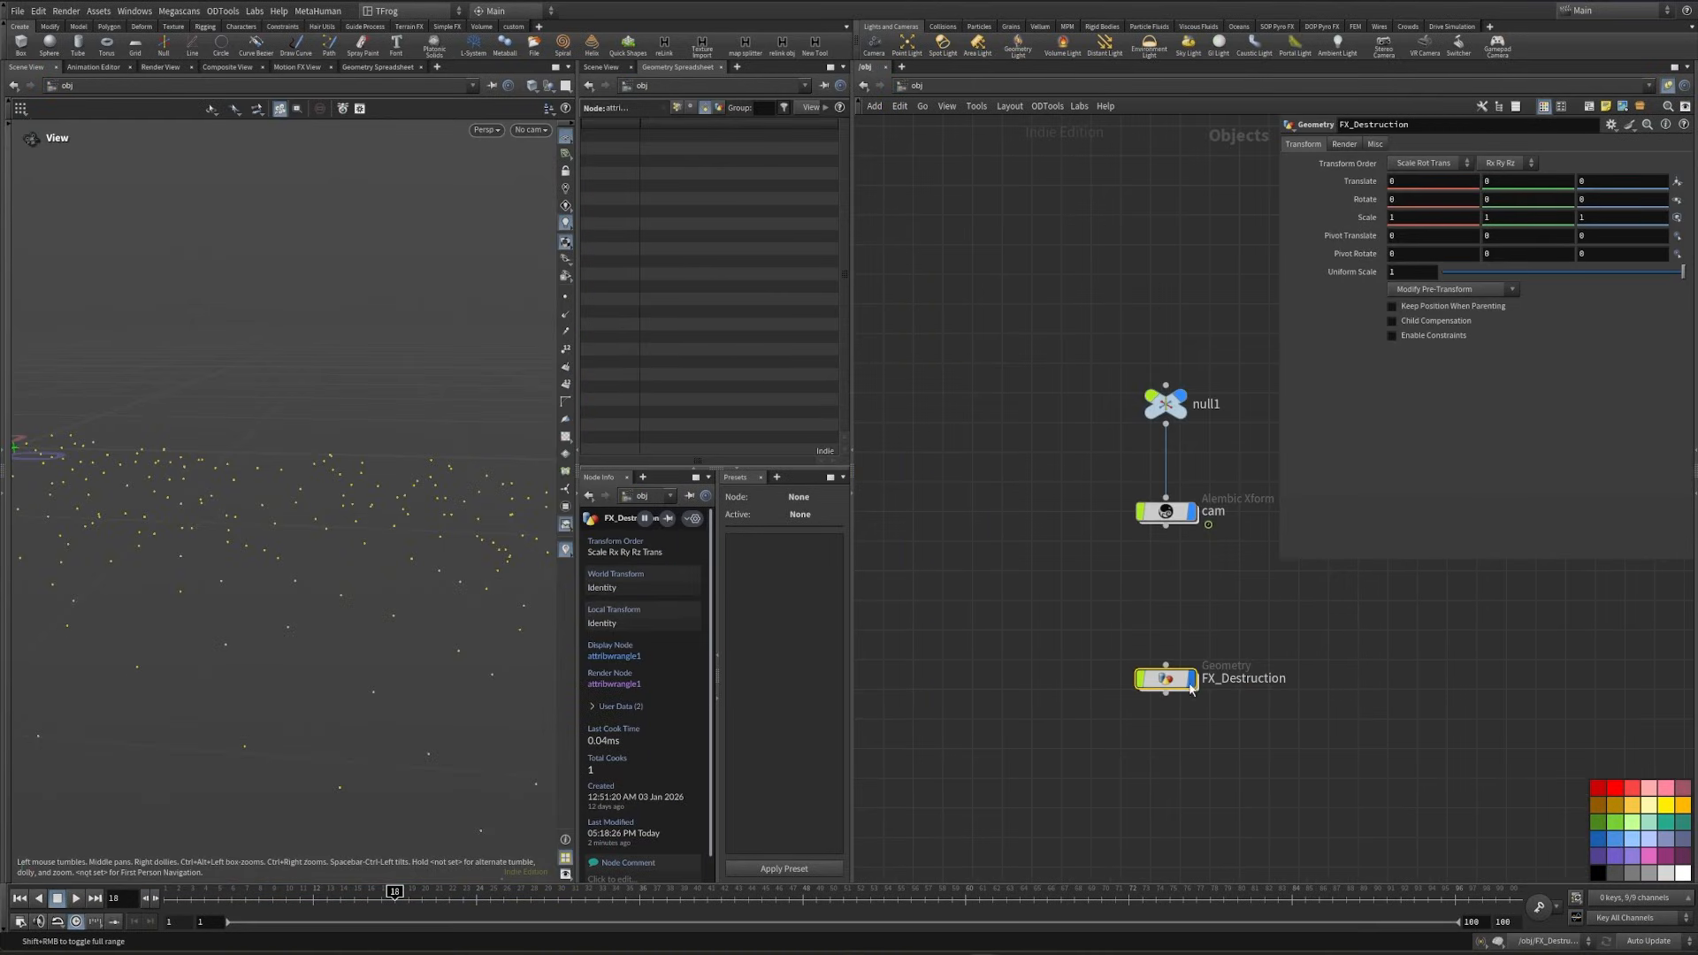
pyautogui.doubleClick(1165, 678)
# - Move the nodes downstream of blast6 further down to free space in the network below it
pyautogui.scroll(10, 1003, 637)
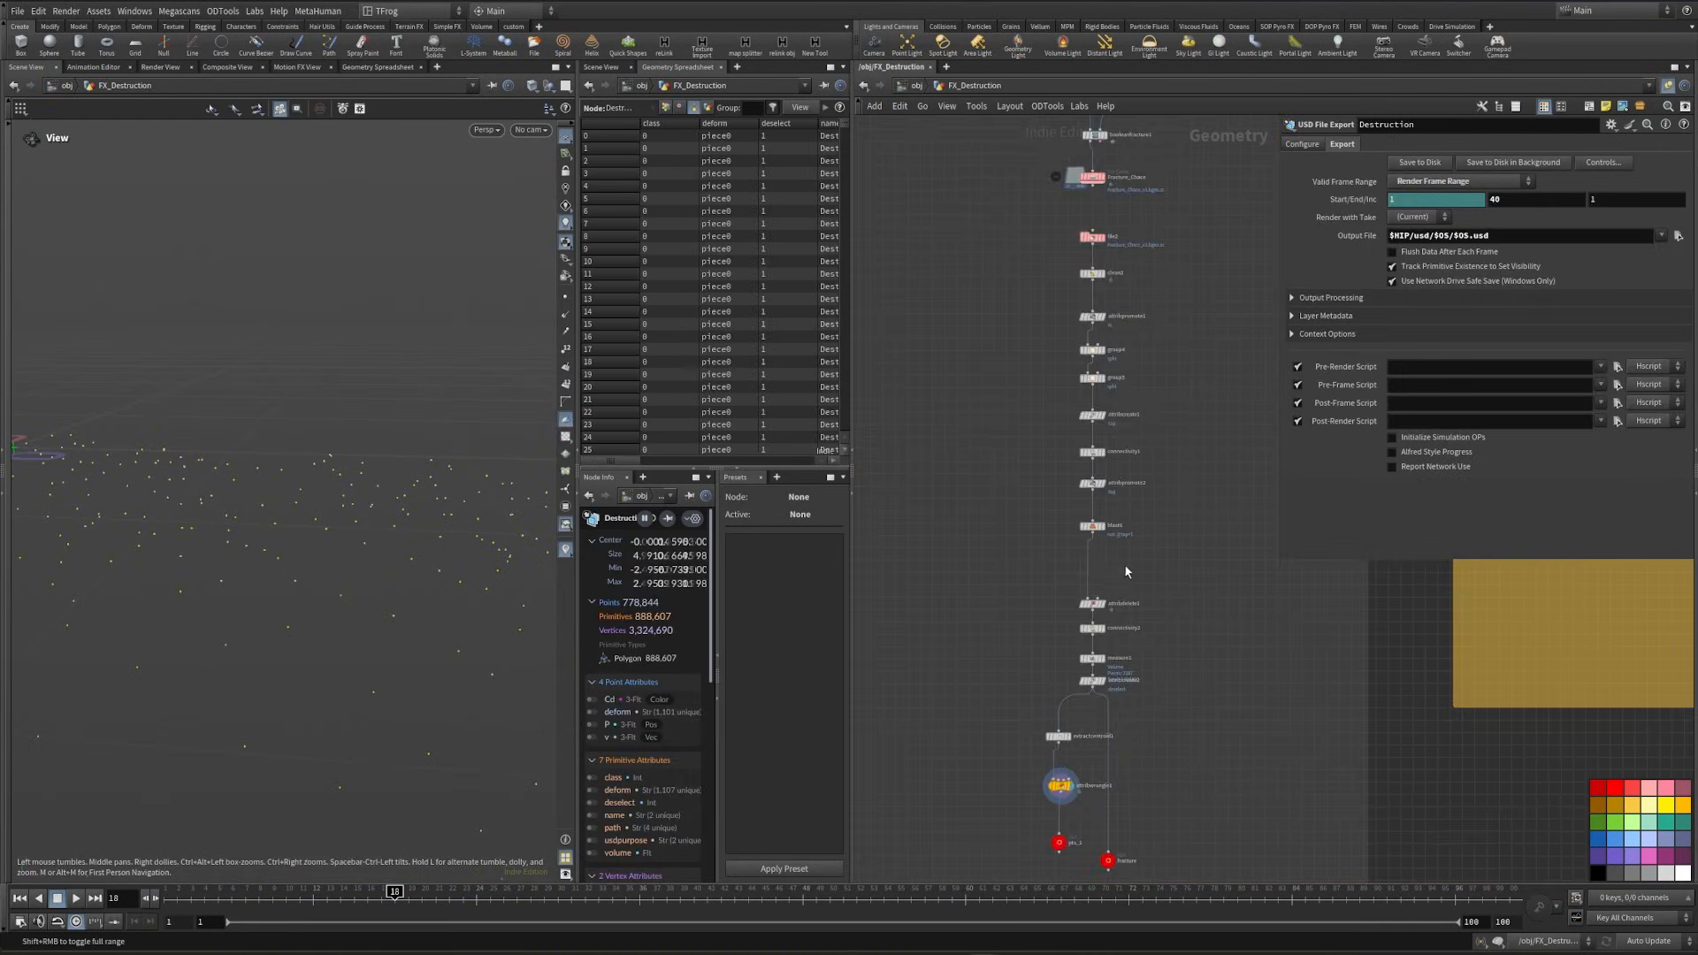
pyautogui.scroll(-10, 1055, 559)
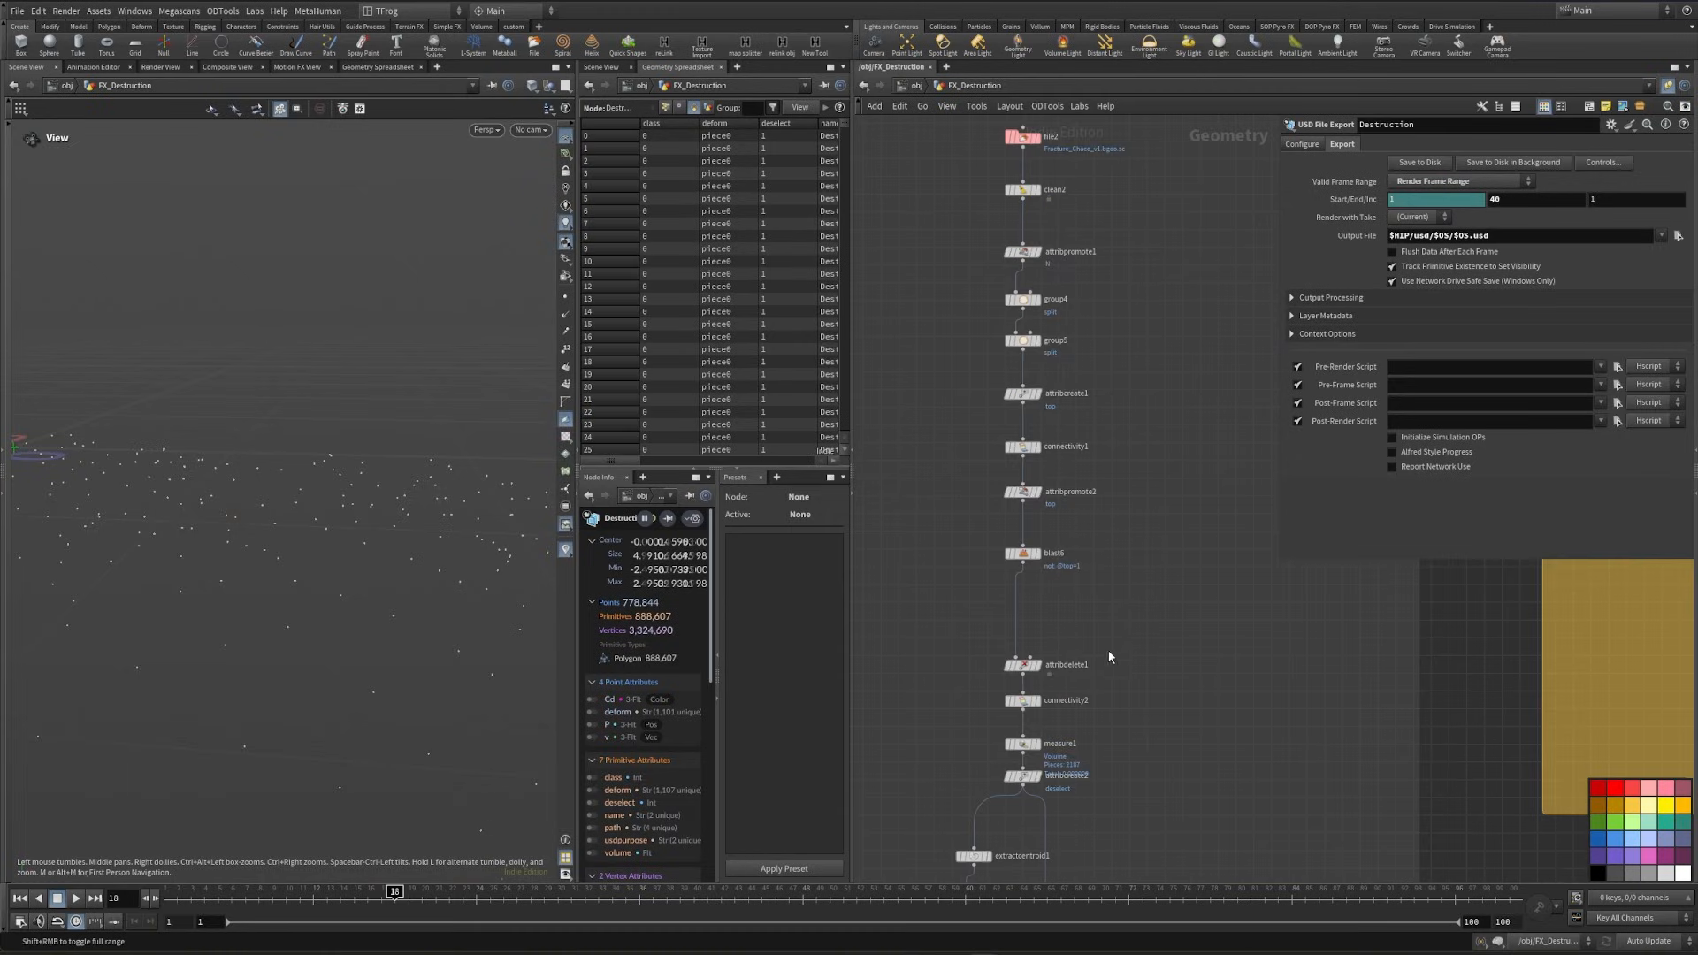
pyautogui.moveTo(1172, 478); pyautogui.dragTo(1179, 778)
pyautogui.moveTo(1092, 338); pyautogui.dragTo(1093, 686)
pyautogui.moveTo(1119, 250); pyautogui.dragTo(1101, 399, button='middle')
pyautogui.moveTo(978, 502); pyautogui.dragTo(1016, 558)
pyautogui.moveTo(1059, 313); pyautogui.dragTo(1106, 588, button='middle')
pyautogui.click(1101, 575)
pyautogui.scroll(4, 1096, 566)
# - Add a For-Each Named Primitive loop in the free space below blast6
pyautogui.press('Tab')
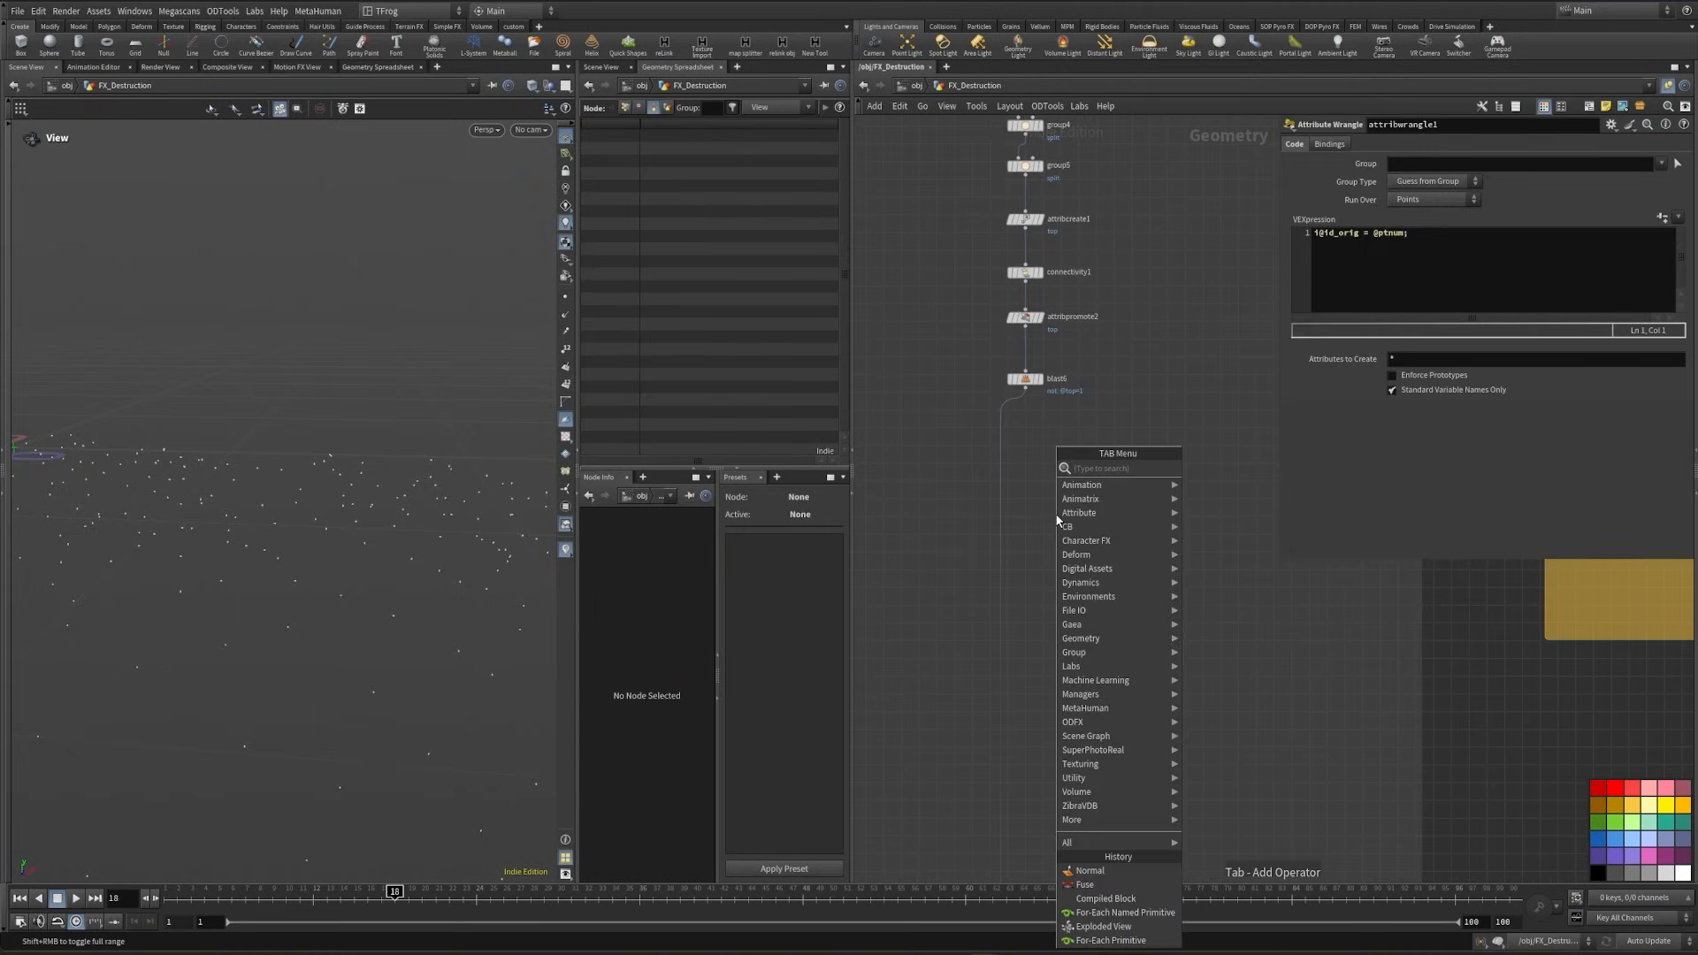
pyautogui.write('for')
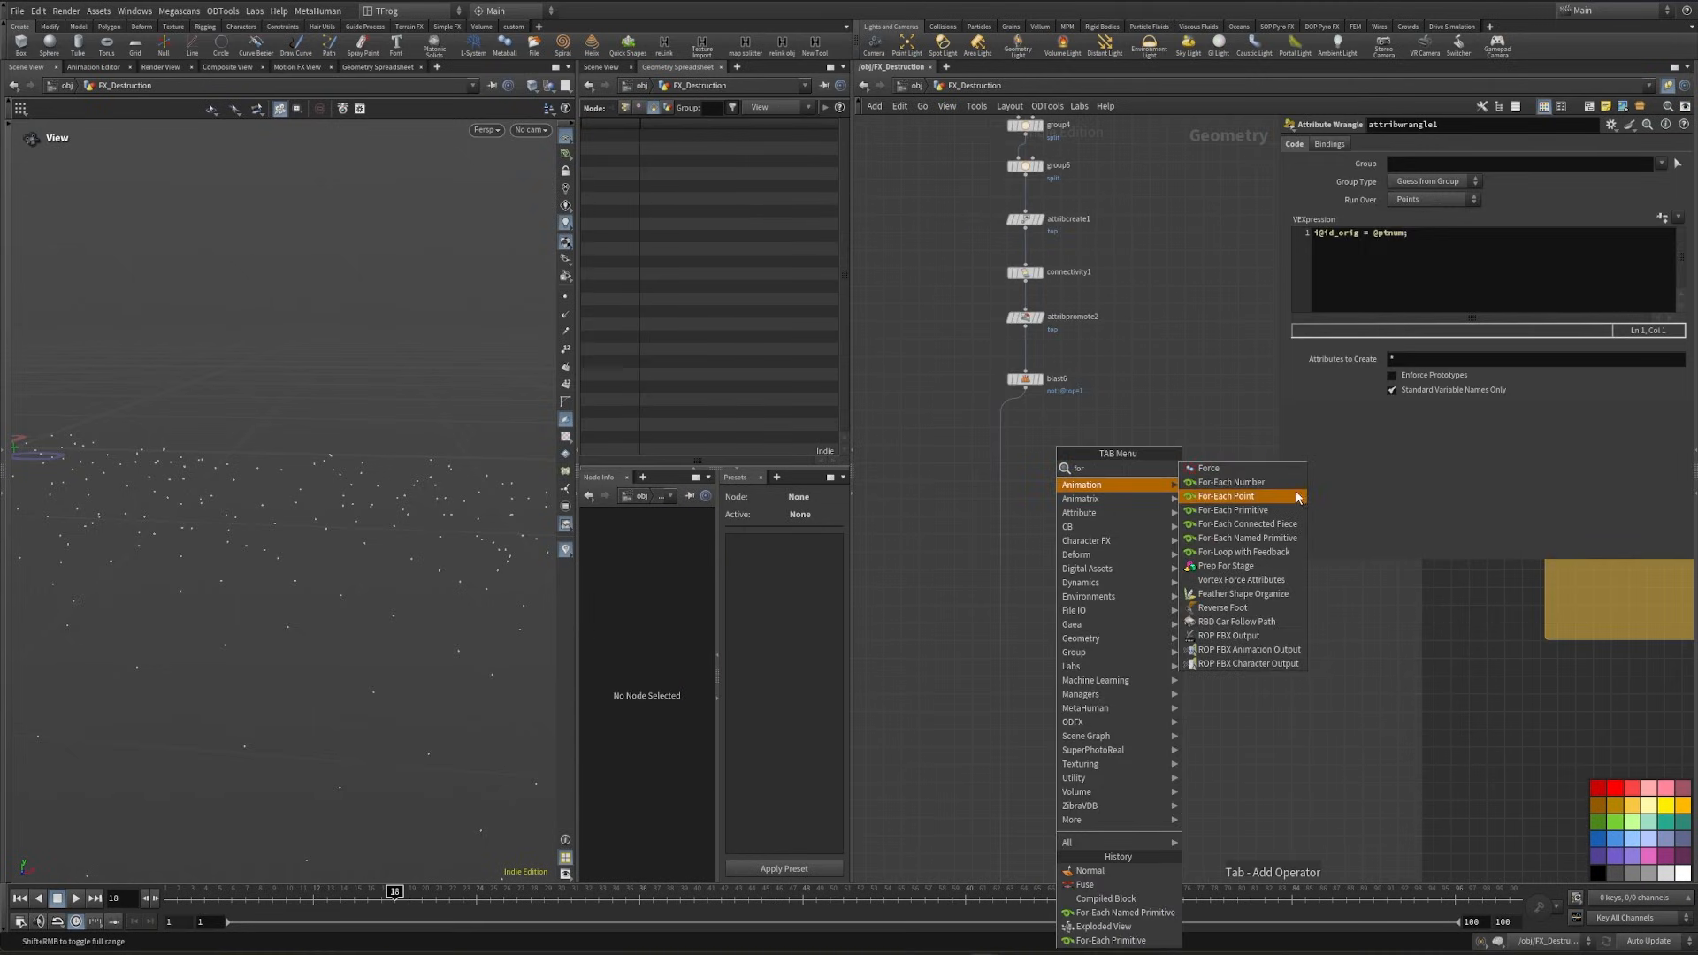
pyautogui.click(1273, 538)
pyautogui.click(1064, 531)
pyautogui.scroll(2, 1087, 618)
# - Add a Compiled Block and wire it around the for-each loop, with compile_begin1 above and compile_end1 below
pyautogui.press('Tab')
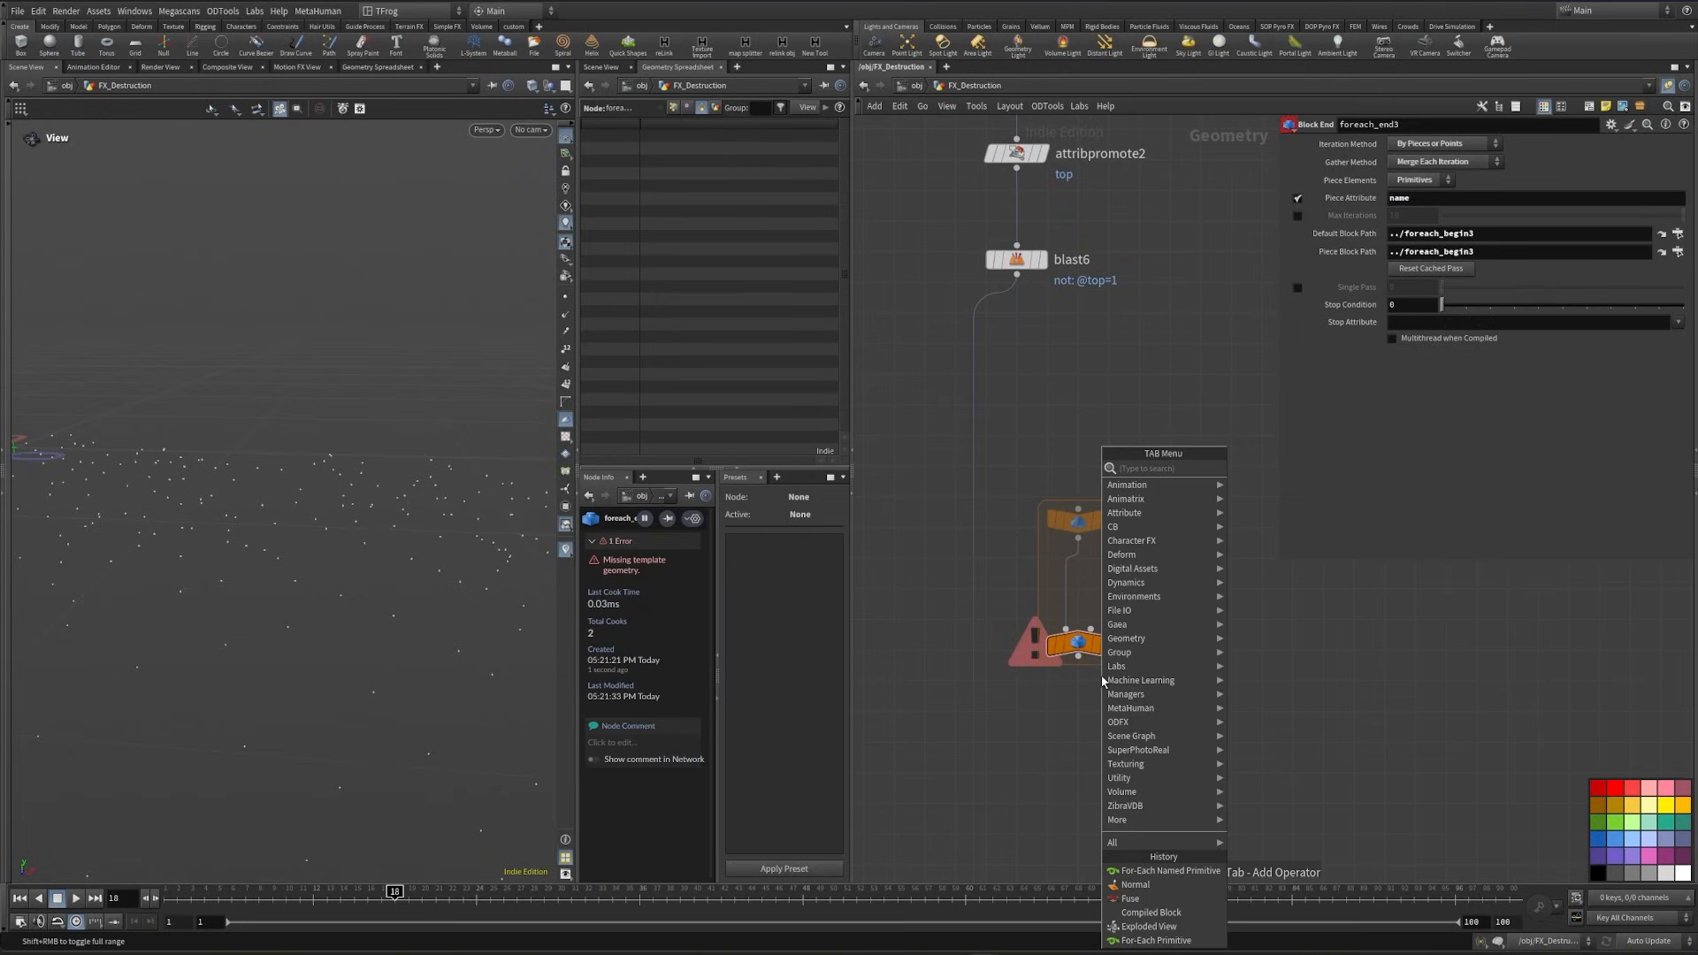
pyautogui.write('com')
pyautogui.click(1274, 482)
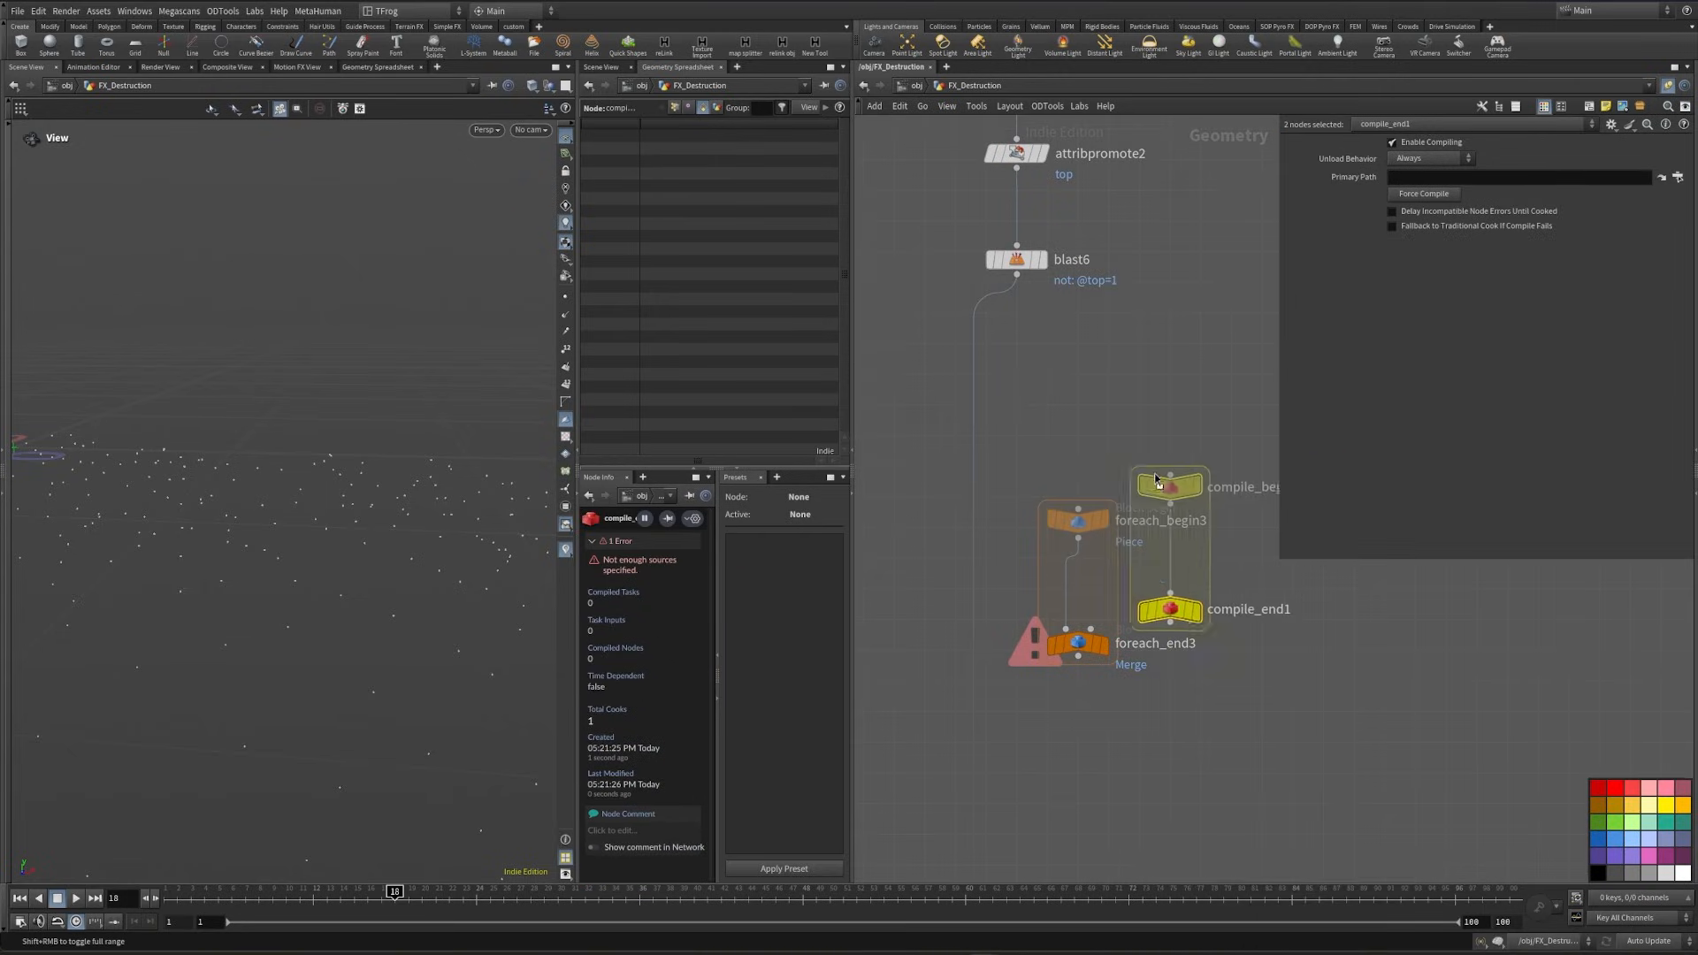
pyautogui.click(1163, 662)
pyautogui.click(1157, 703)
pyautogui.click(1133, 761)
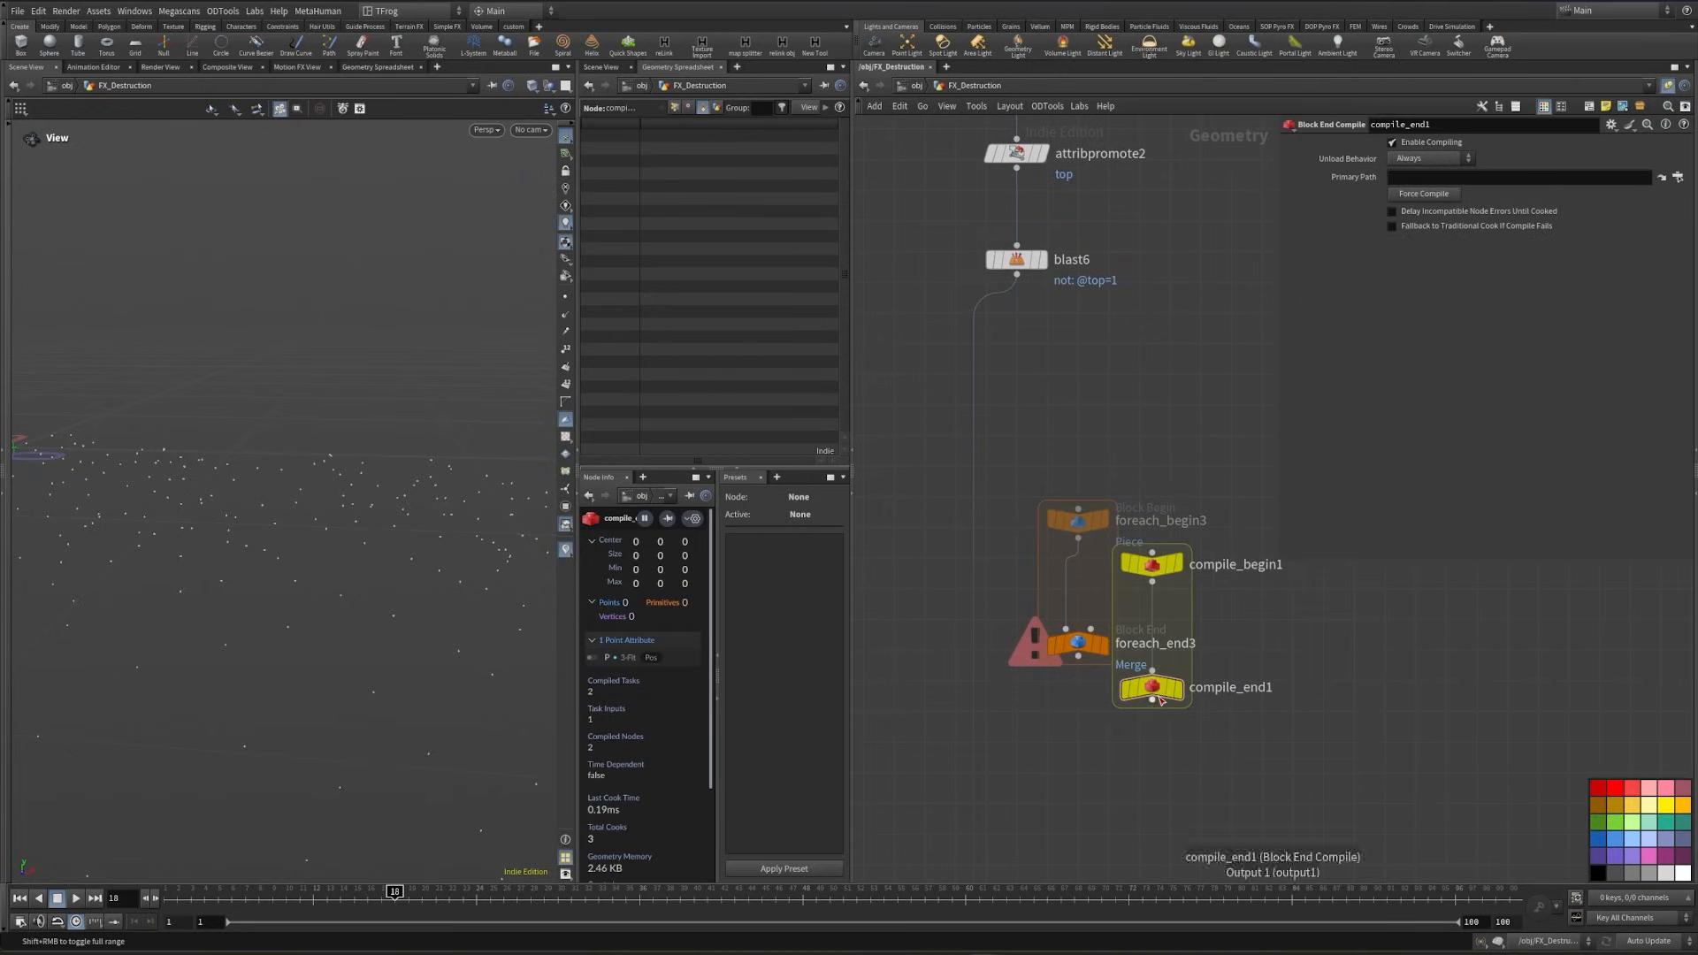
pyautogui.moveTo(1080, 659); pyautogui.dragTo(1116, 742)
pyautogui.moveTo(1153, 566); pyautogui.dragTo(1099, 456)
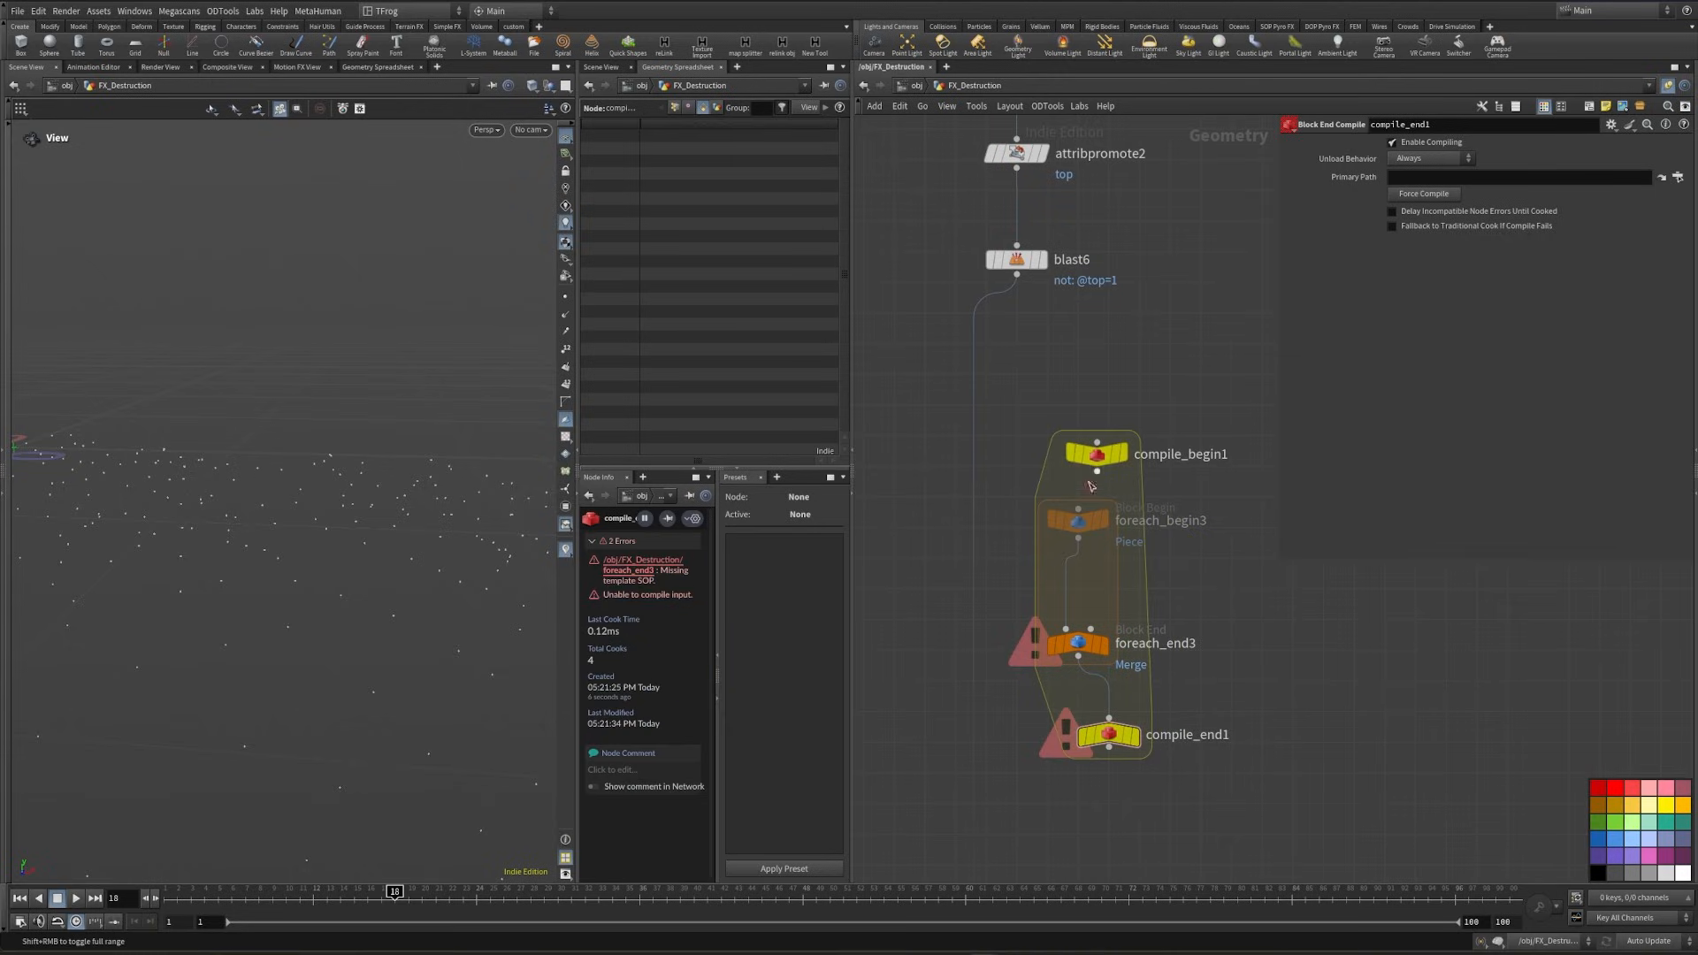
# - Enable Multithread when Compiled on foreach_end3 and display compile_end1
pyautogui.click(1068, 648)
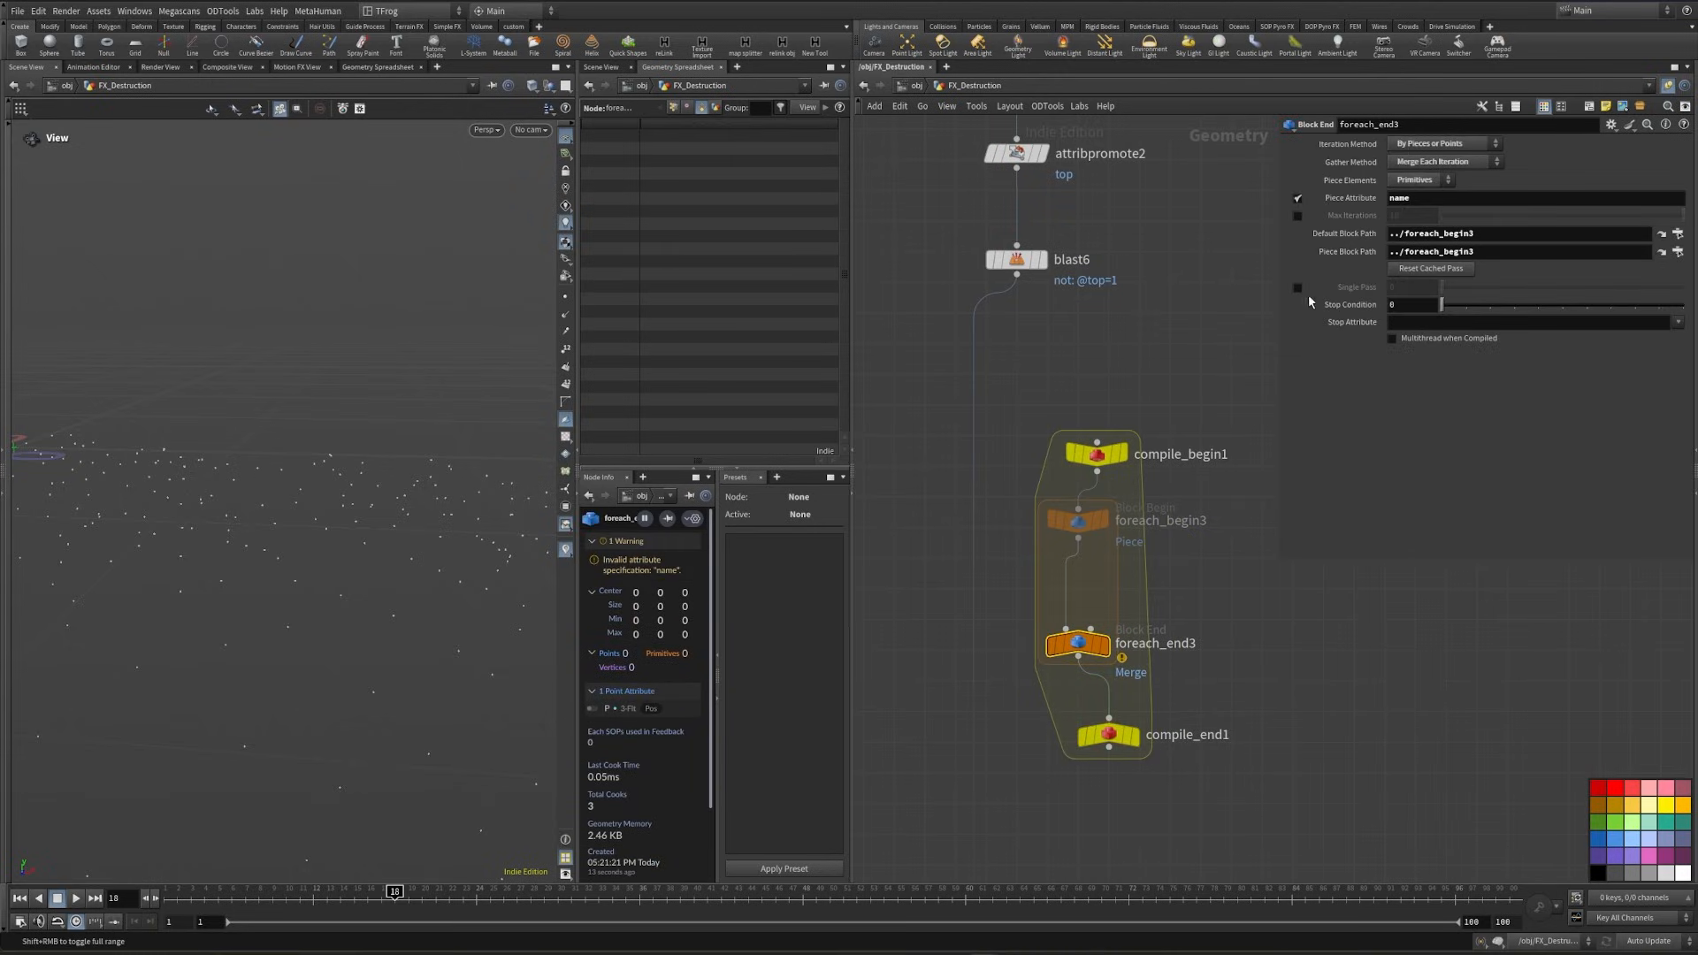
pyautogui.click(1392, 339)
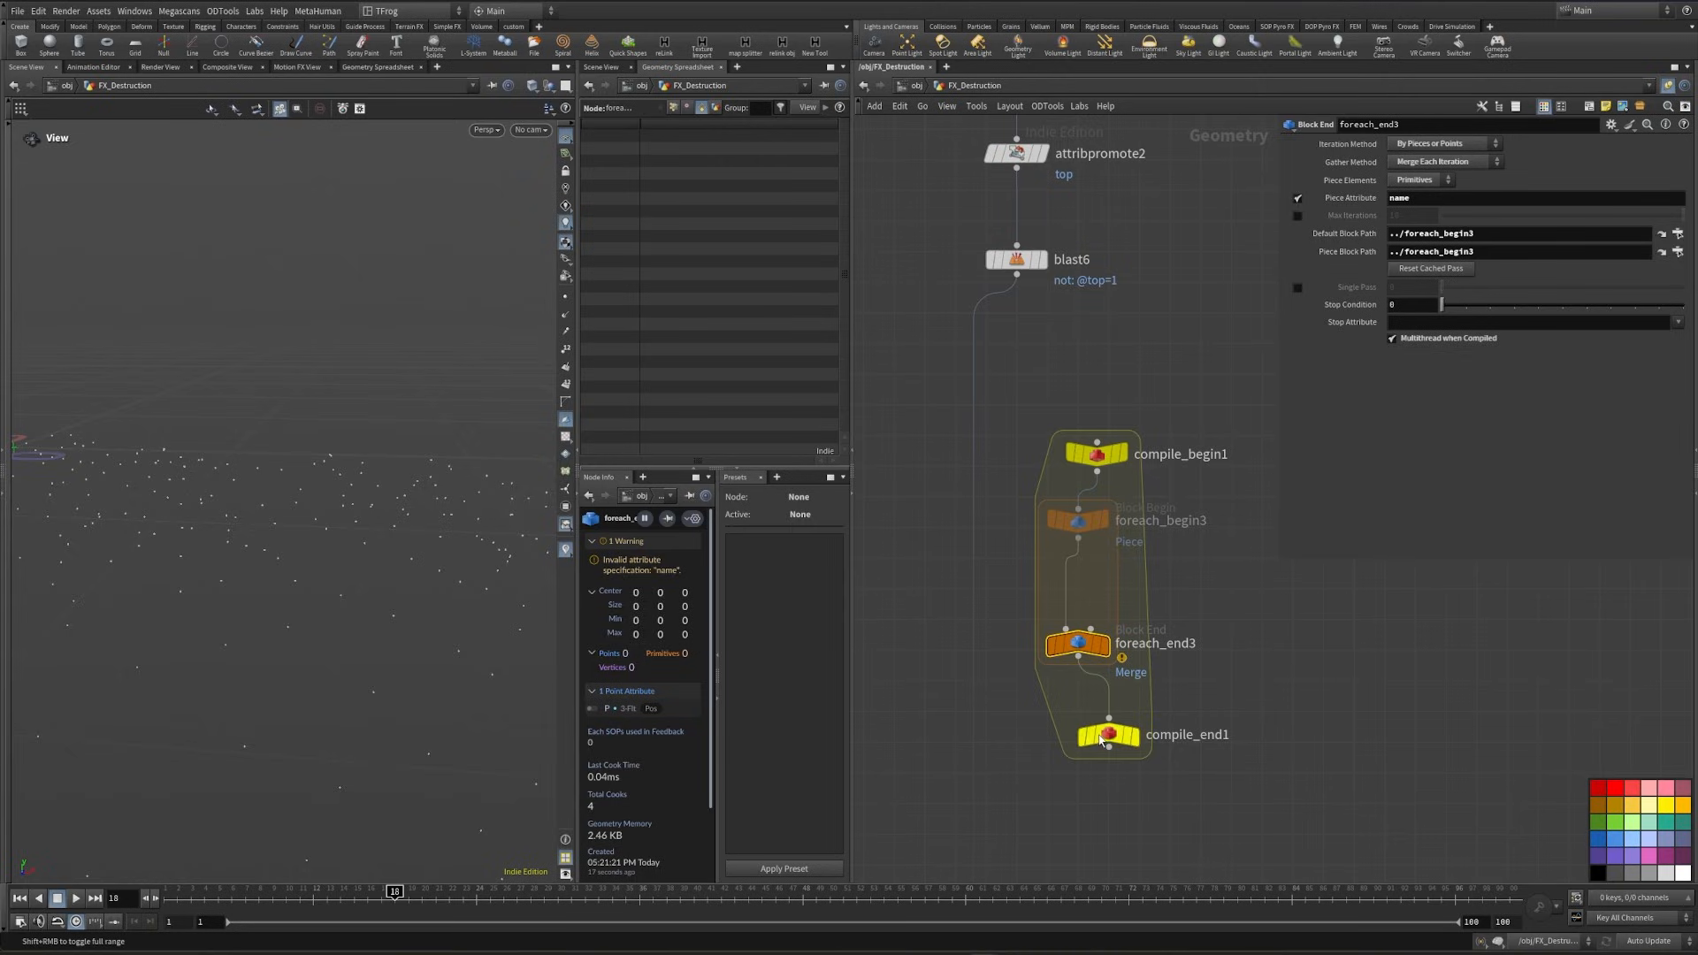
pyautogui.click(1135, 735)
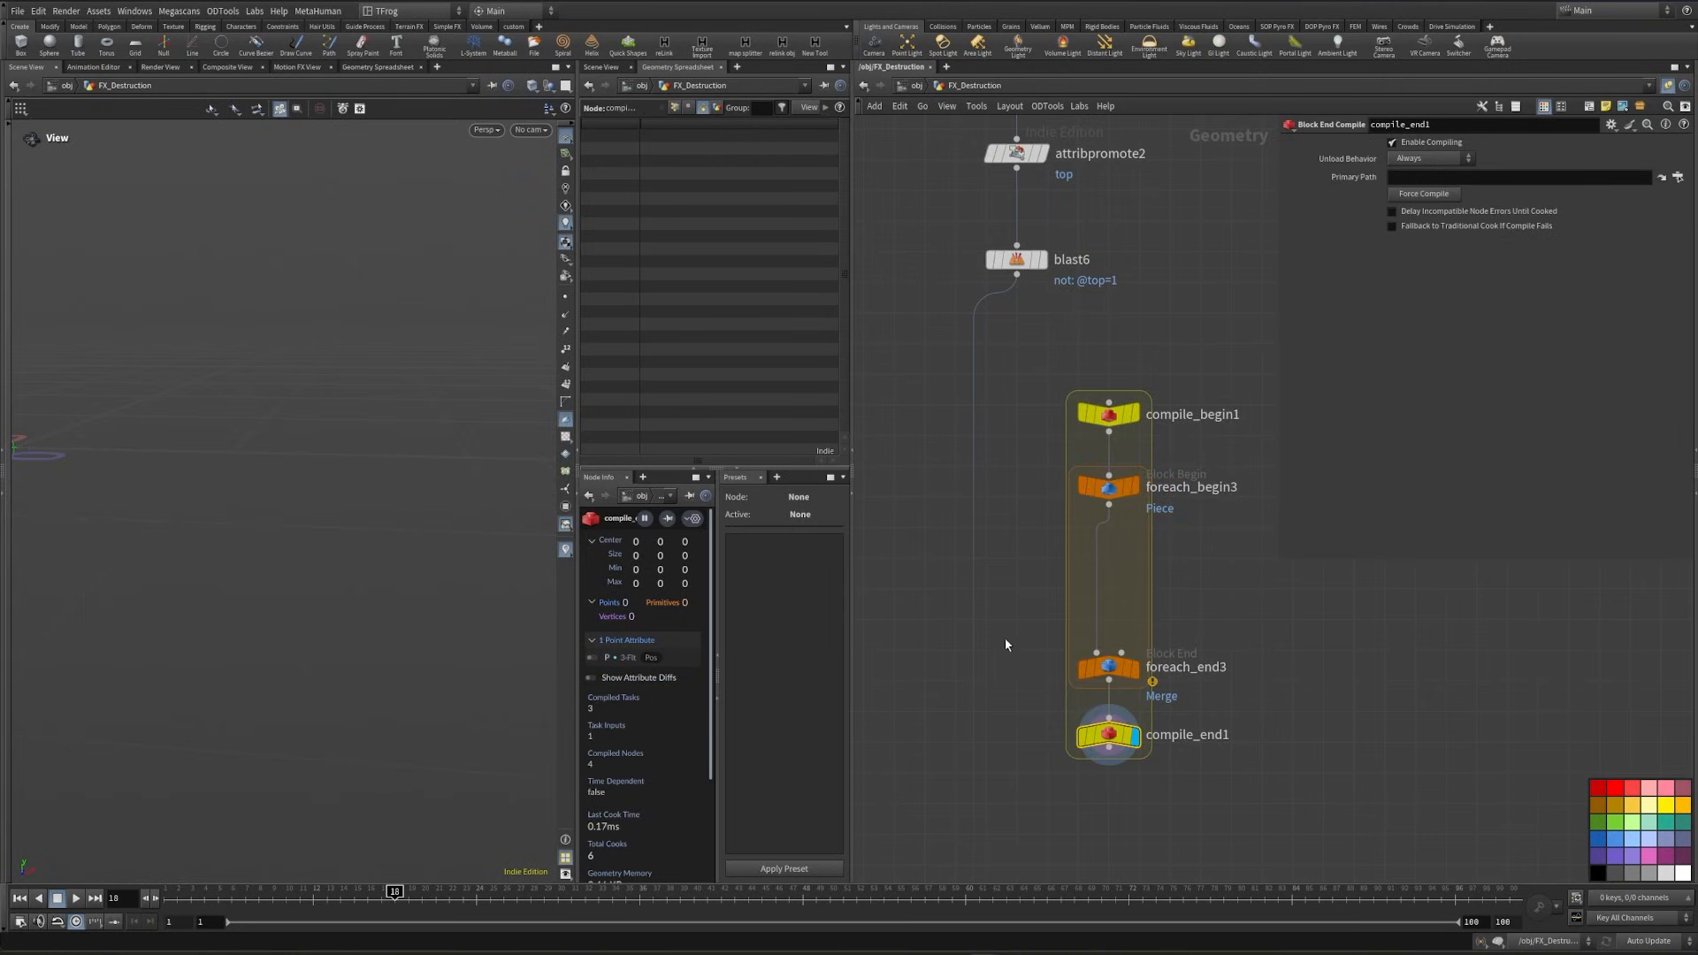
# - Insert a UV Unwrap node inside the for-each loop and connect blast6 to compile_begin1
pyautogui.press('Tab')
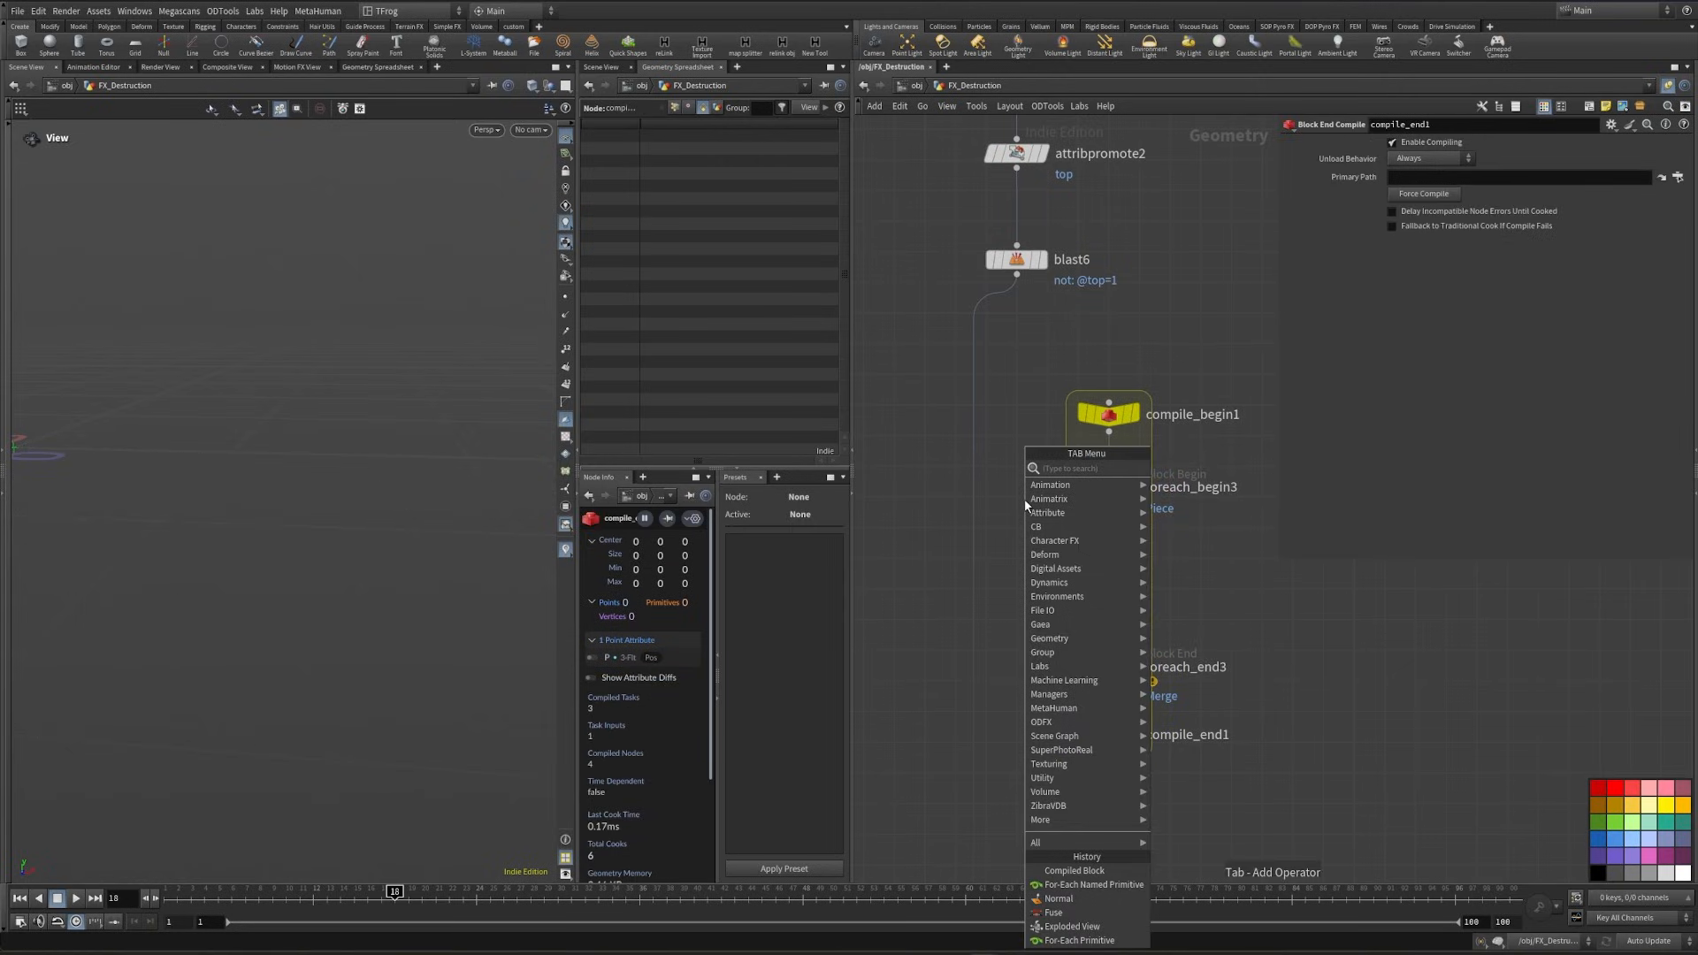
pyautogui.write('uv unw')
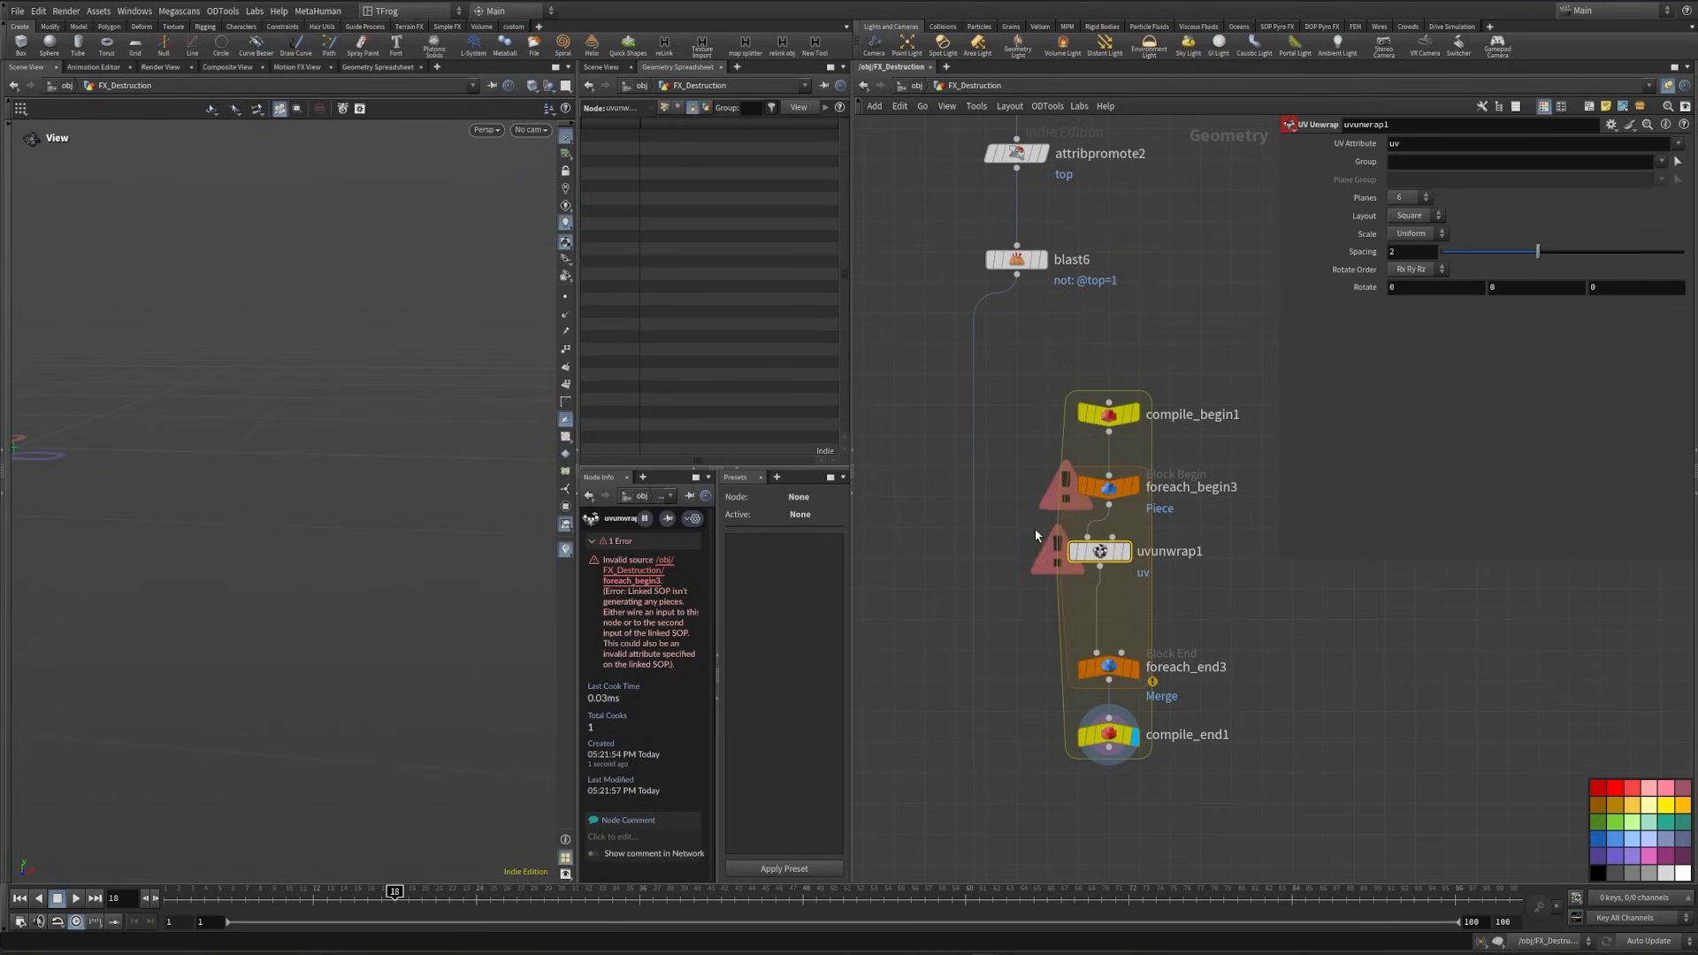
pyautogui.click(1017, 276)
pyautogui.click(1110, 420)
# - Add a Null after compile_end1 and display it to check the unwrapped ground geometry
pyautogui.click(1107, 736)
pyautogui.press('Tab')
pyautogui.write('nu')
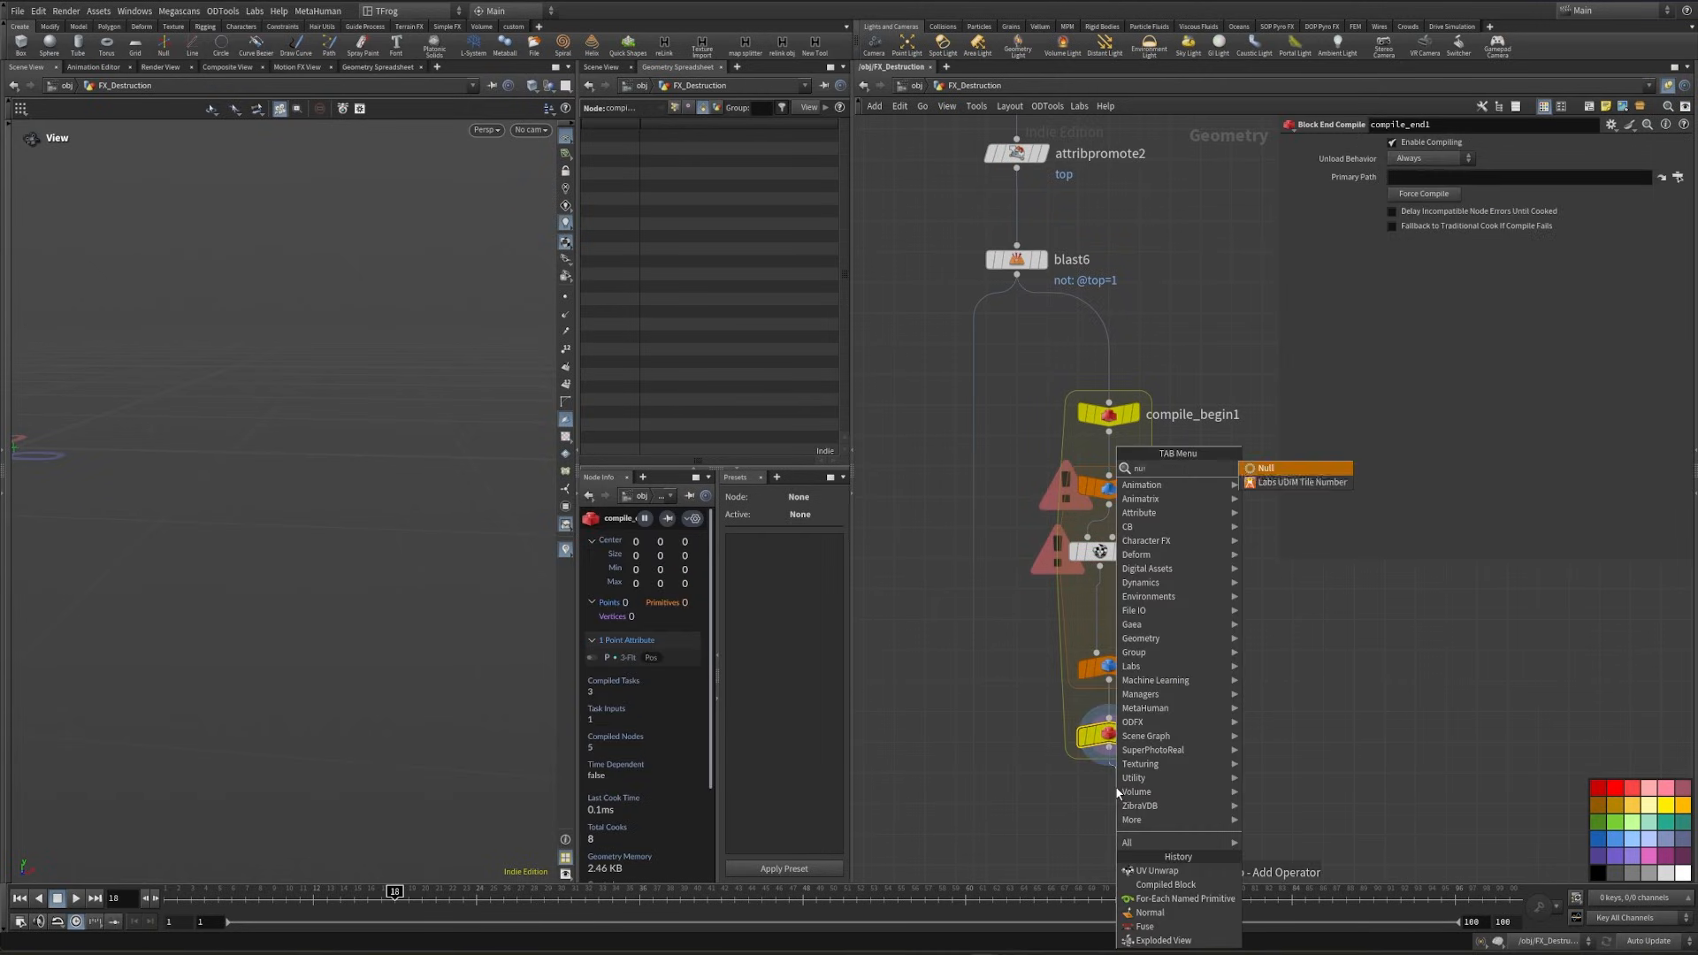
pyautogui.press('Return')
pyautogui.click(1121, 801)
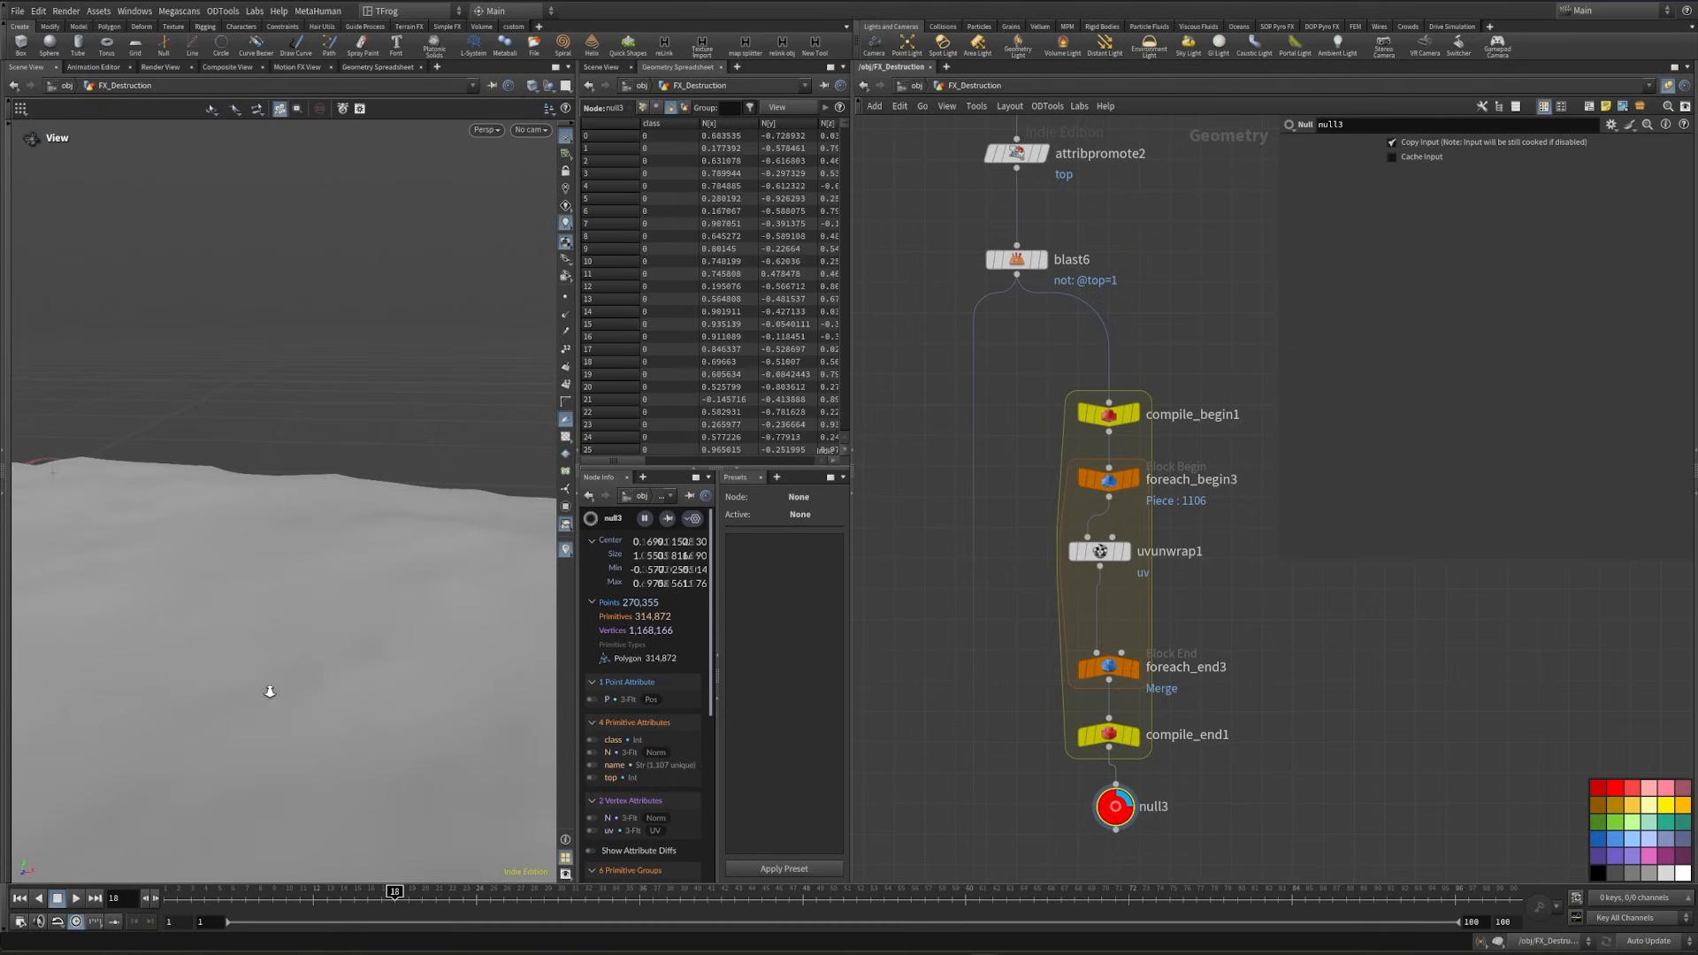
pyautogui.moveTo(310, 644); pyautogui.dragTo(240, 604)
# - Insert a Split node between blast6 and compile_begin1
pyautogui.press('Tab')
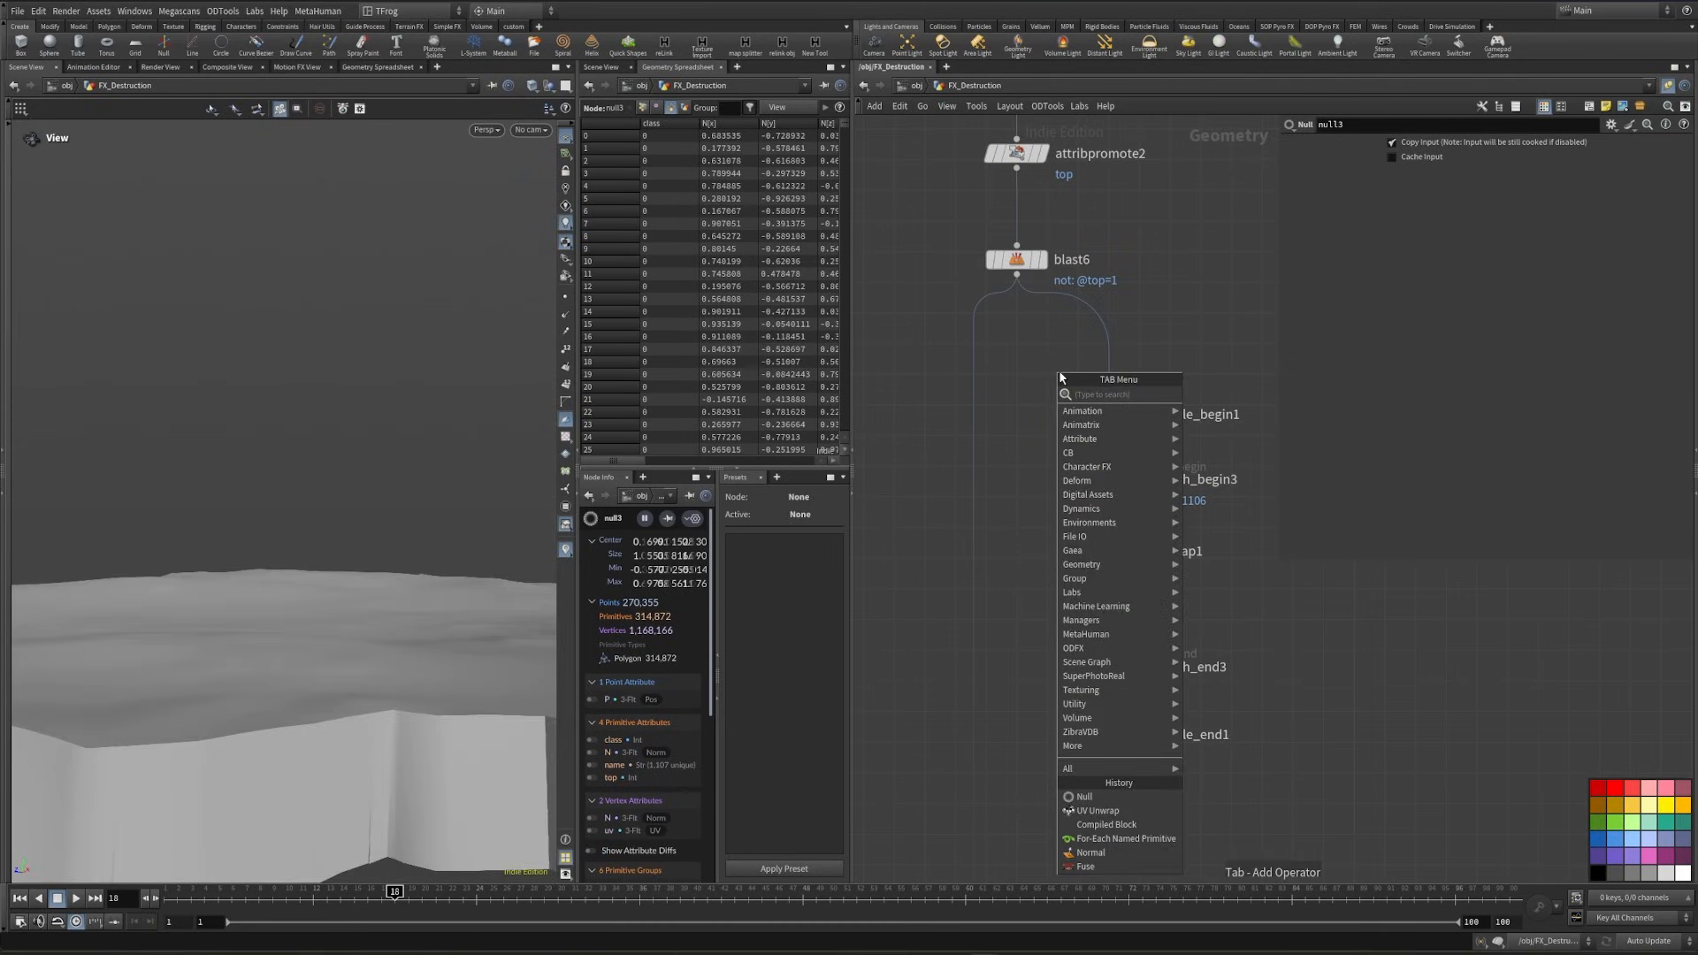
pyautogui.write('fuse')
pyautogui.press('Return')
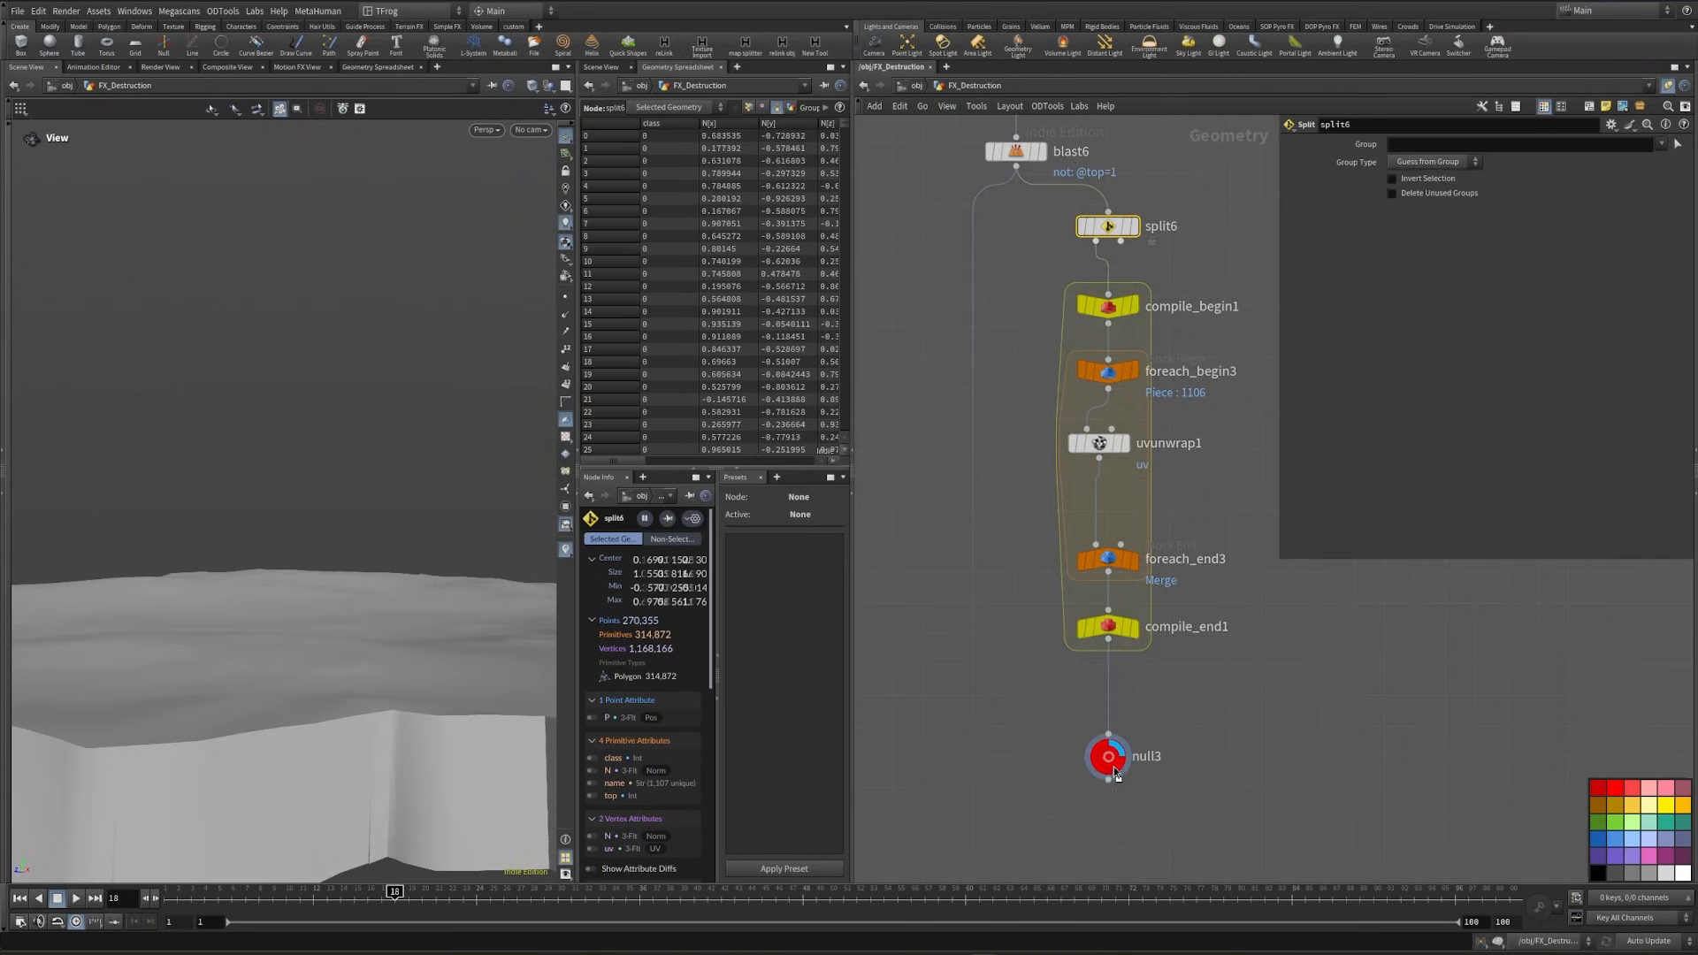
# - Insert a Merge between compile_end1 and null3 and connect the second output of split6 to it
pyautogui.press('Tab')
pyautogui.write('mer')
pyautogui.press('Return')
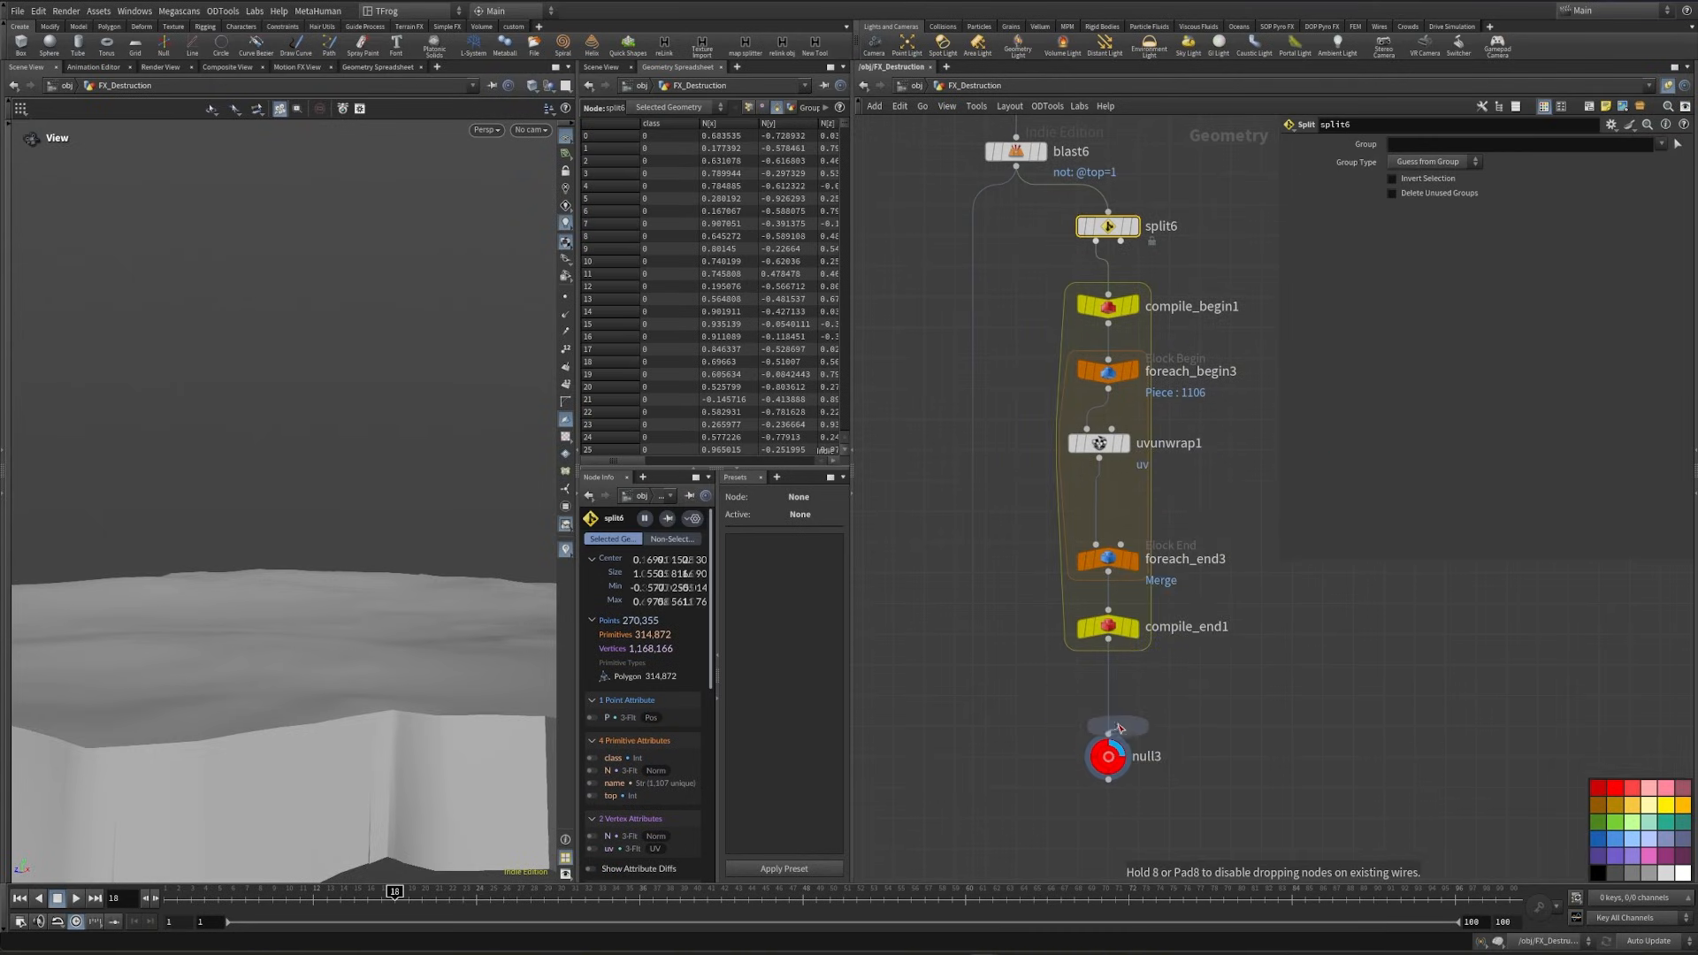
pyautogui.click(1108, 702)
pyautogui.moveTo(1122, 241); pyautogui.dragTo(1116, 688)
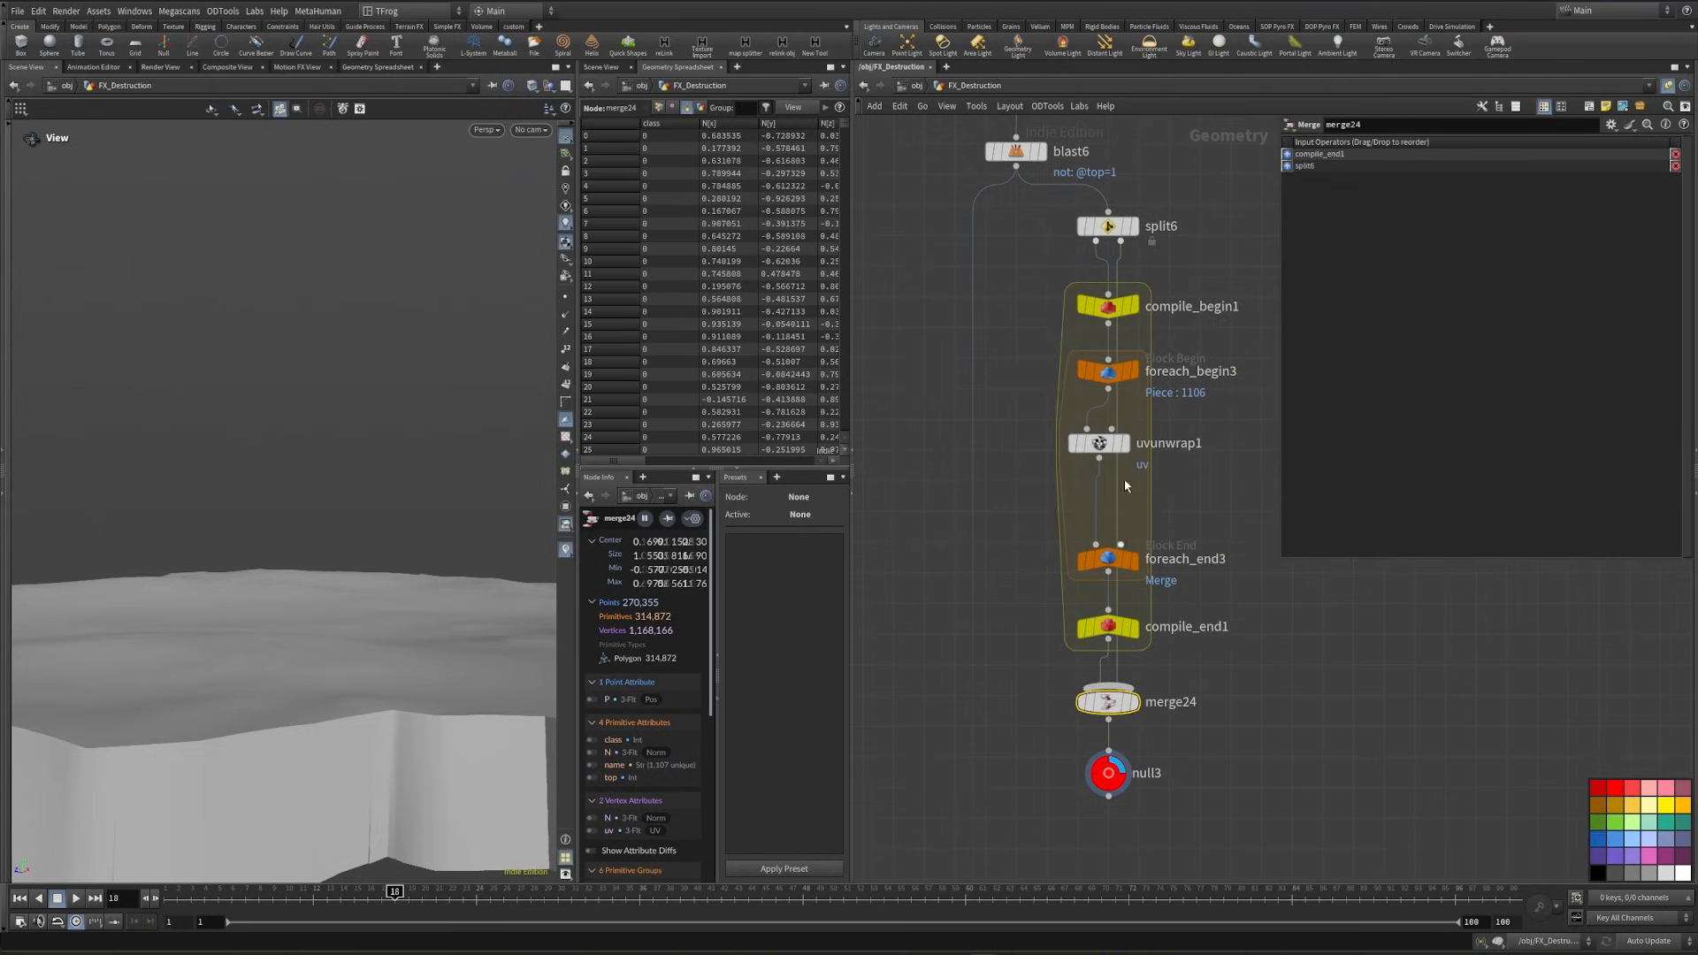
# - Set the group of split6 to inside and inspect the inner faces coming out of compile_end1
pyautogui.click(1107, 227)
pyautogui.click(1660, 145)
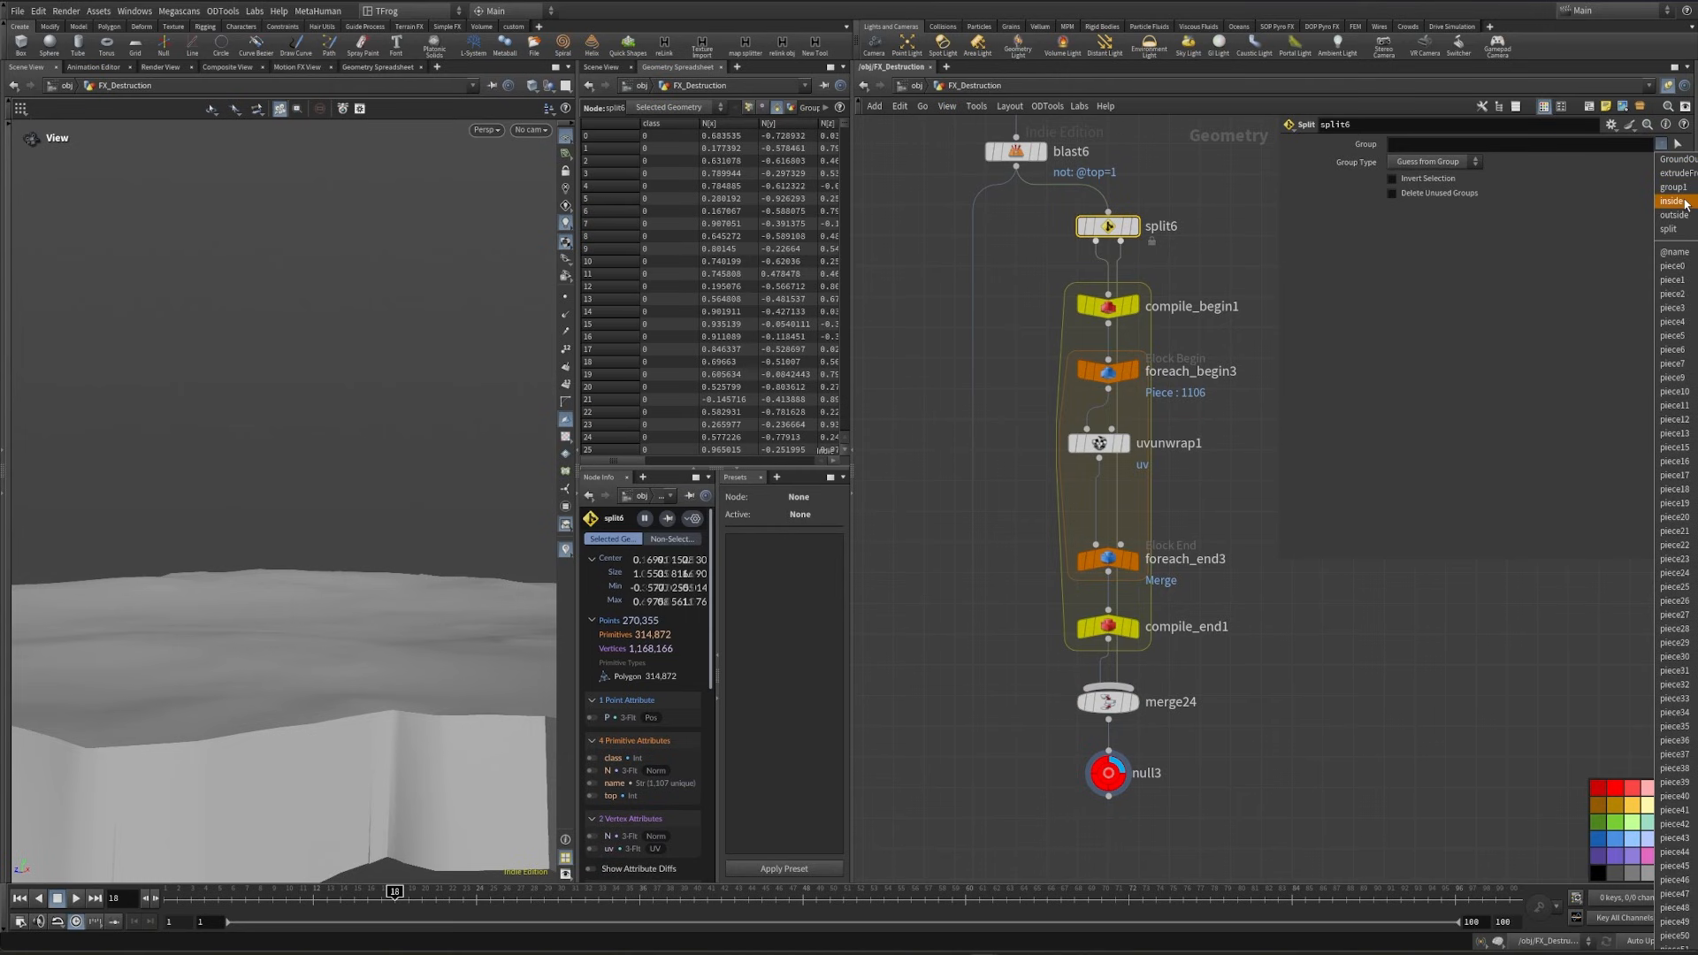
pyautogui.click(1684, 201)
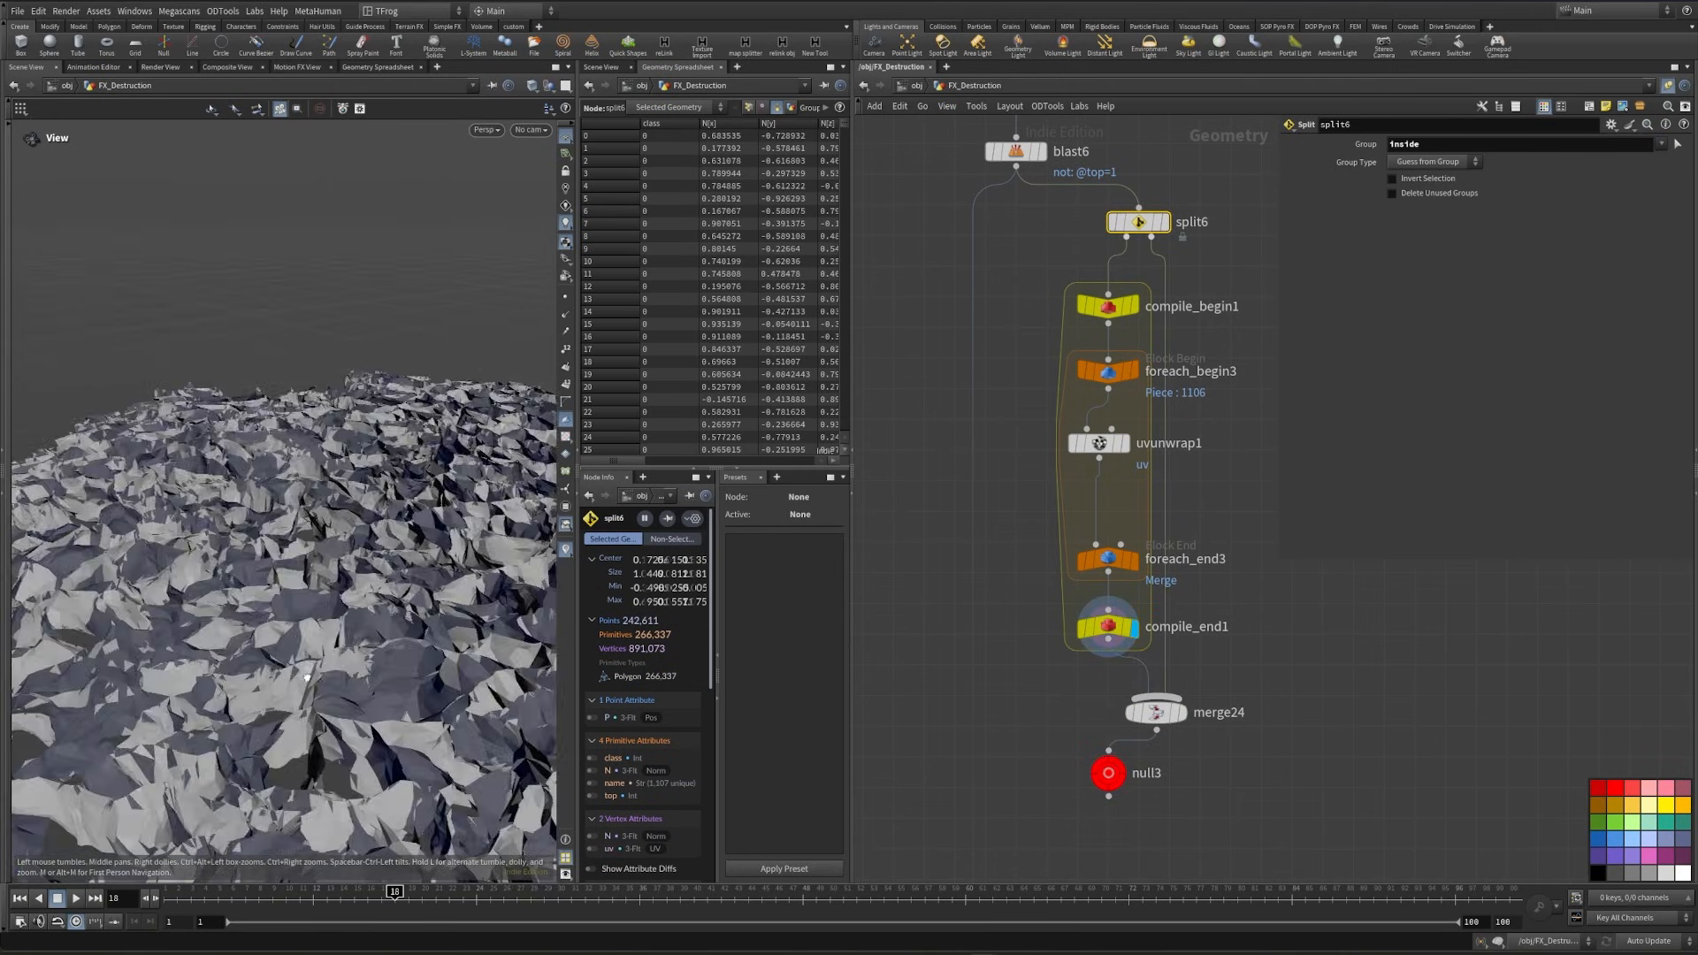
pyautogui.moveTo(309, 678); pyautogui.dragTo(406, 560)
pyautogui.click(565, 439)
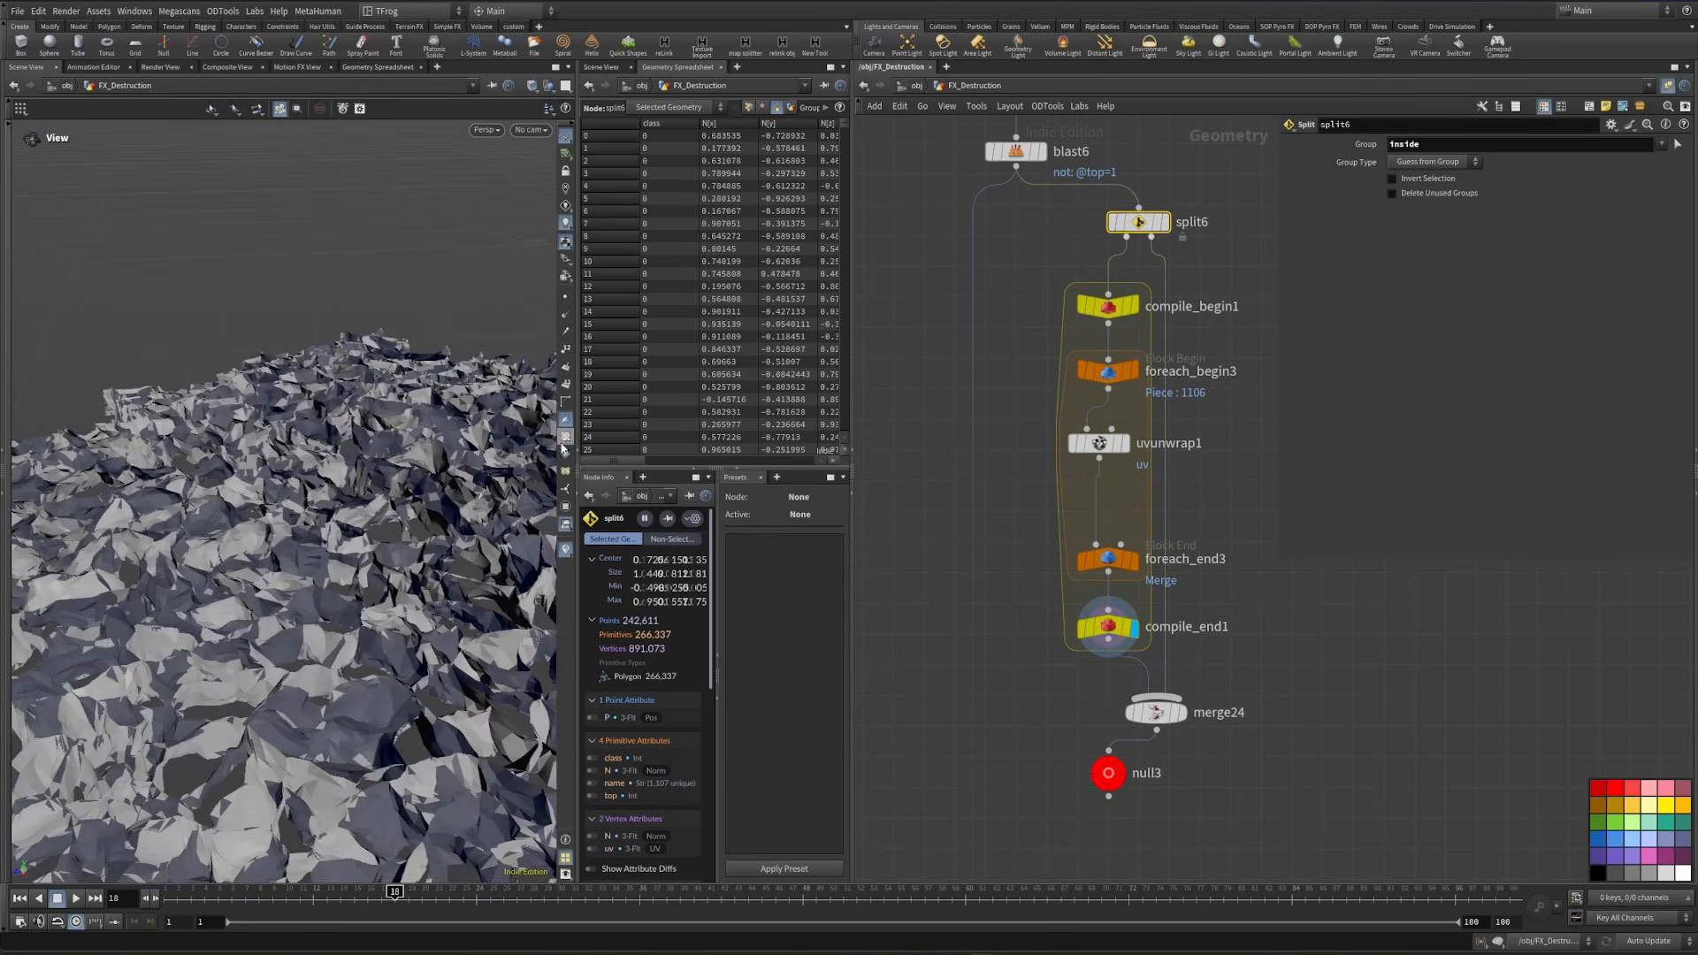
# - Enable Single Pass on foreach_end3 with value 1 and inspect the isolated piece's UV checker up close
pyautogui.moveTo(213, 633); pyautogui.dragTo(162, 652, button='right')
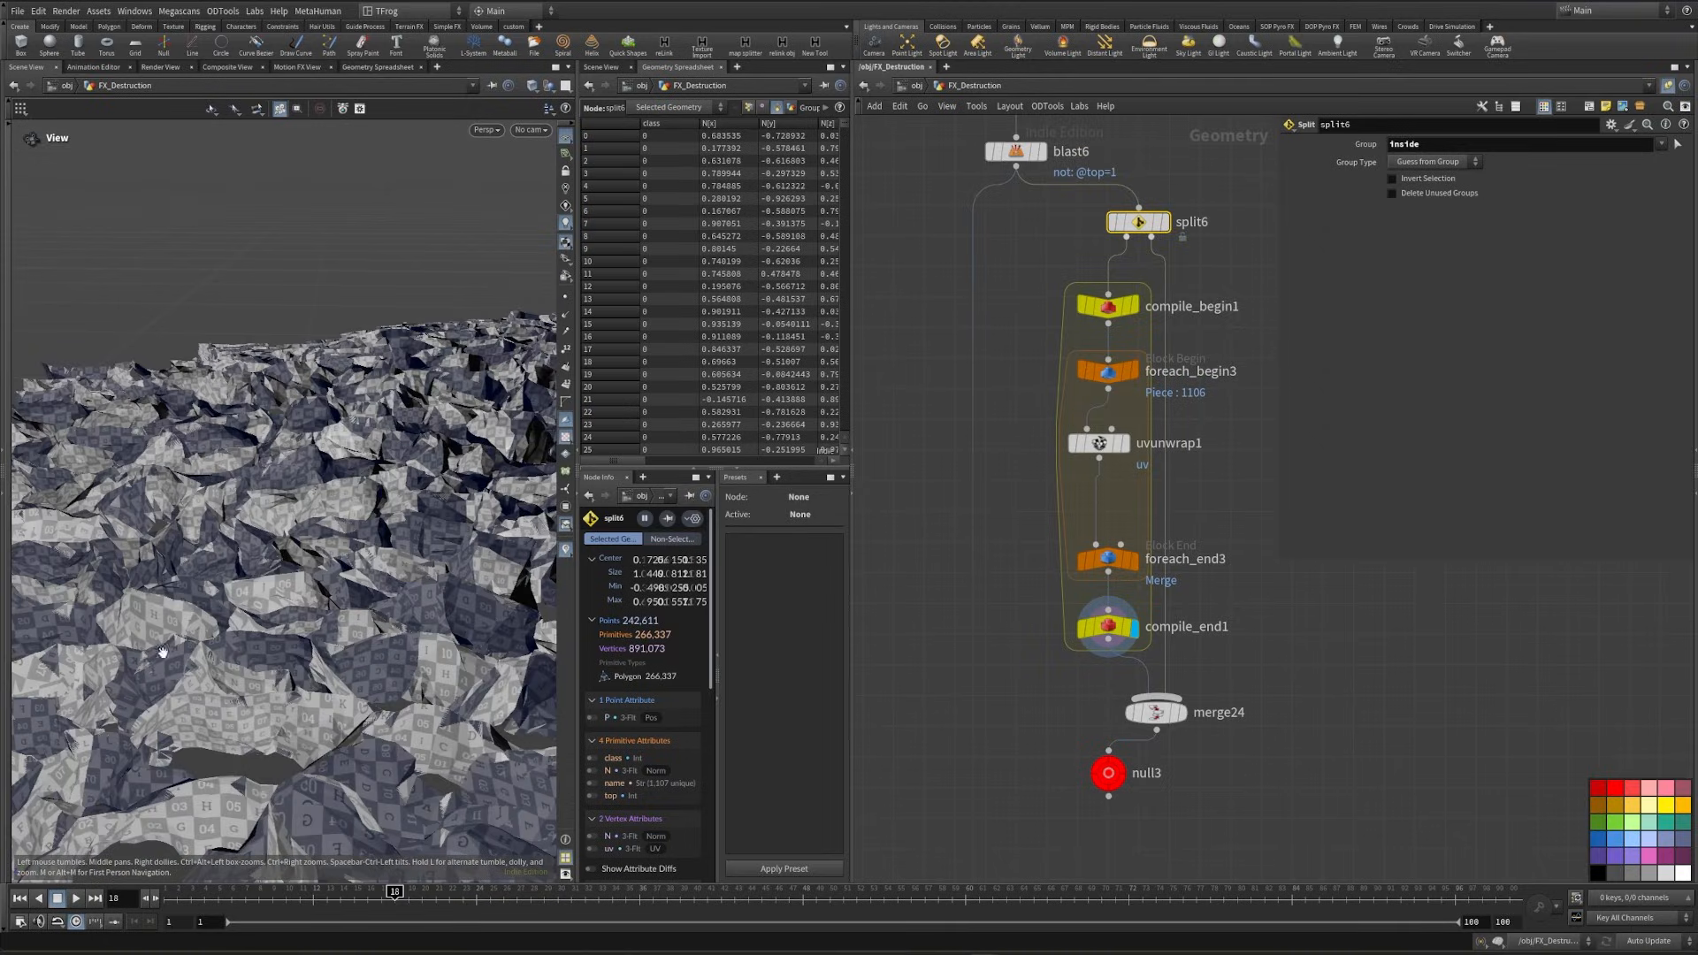
pyautogui.moveTo(966, 587); pyautogui.dragTo(994, 477, button='middle')
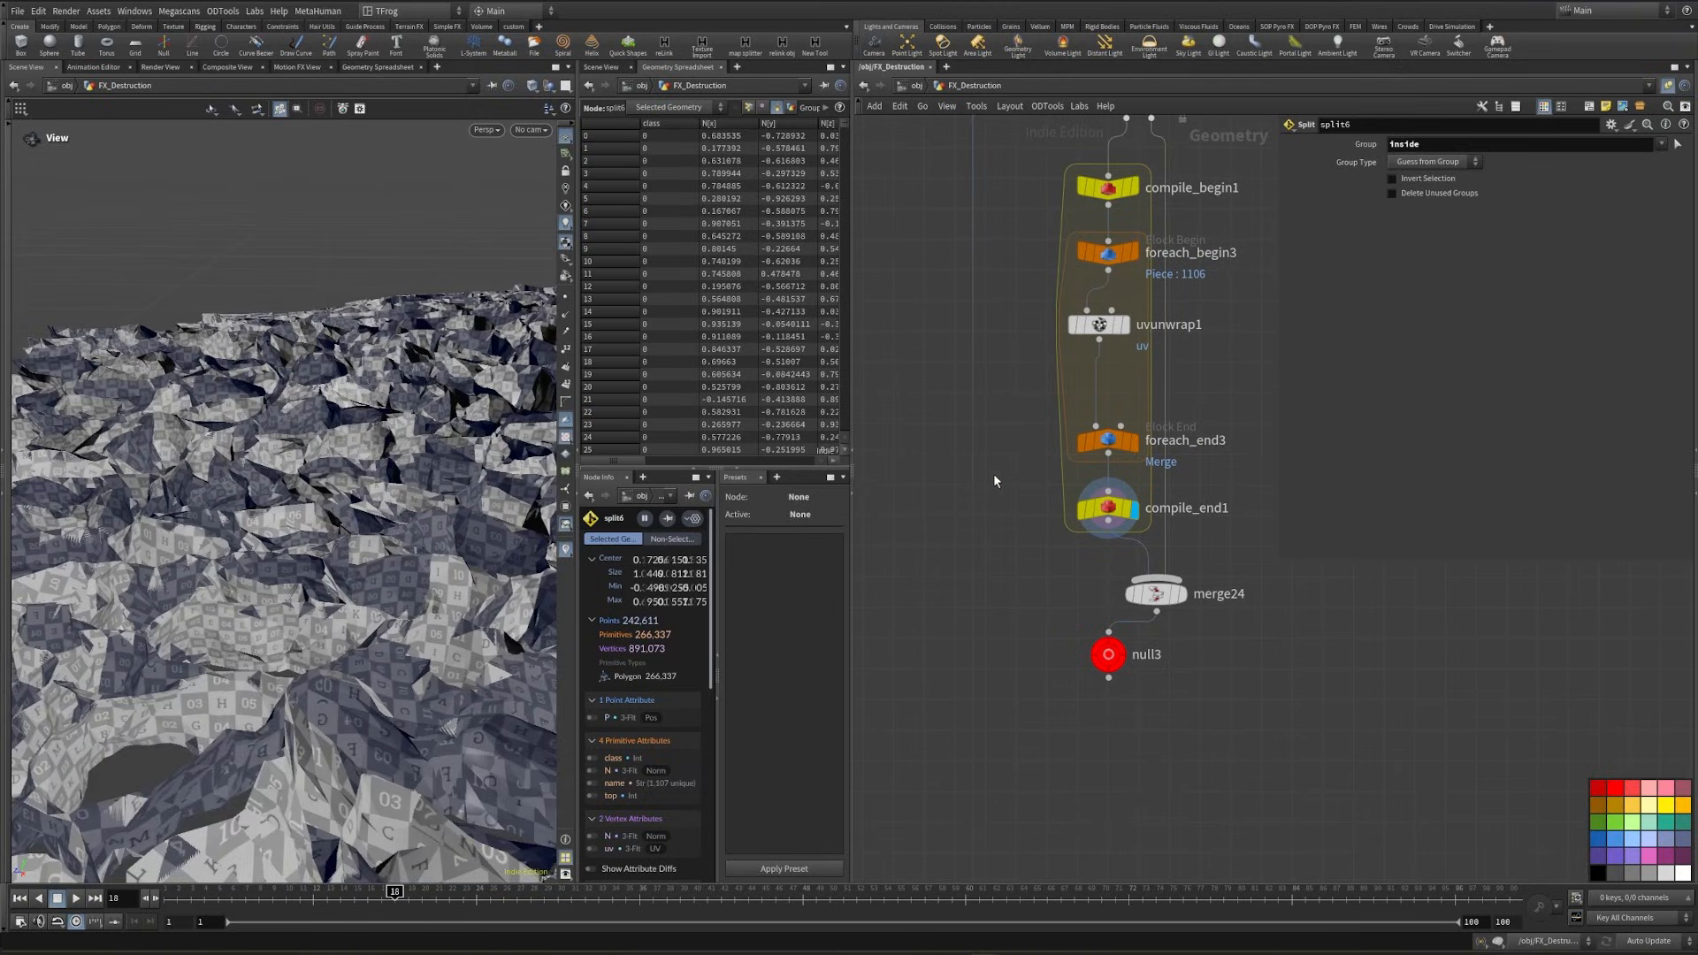
pyautogui.moveTo(1042, 721); pyautogui.dragTo(1121, 695)
pyautogui.click(938, 549)
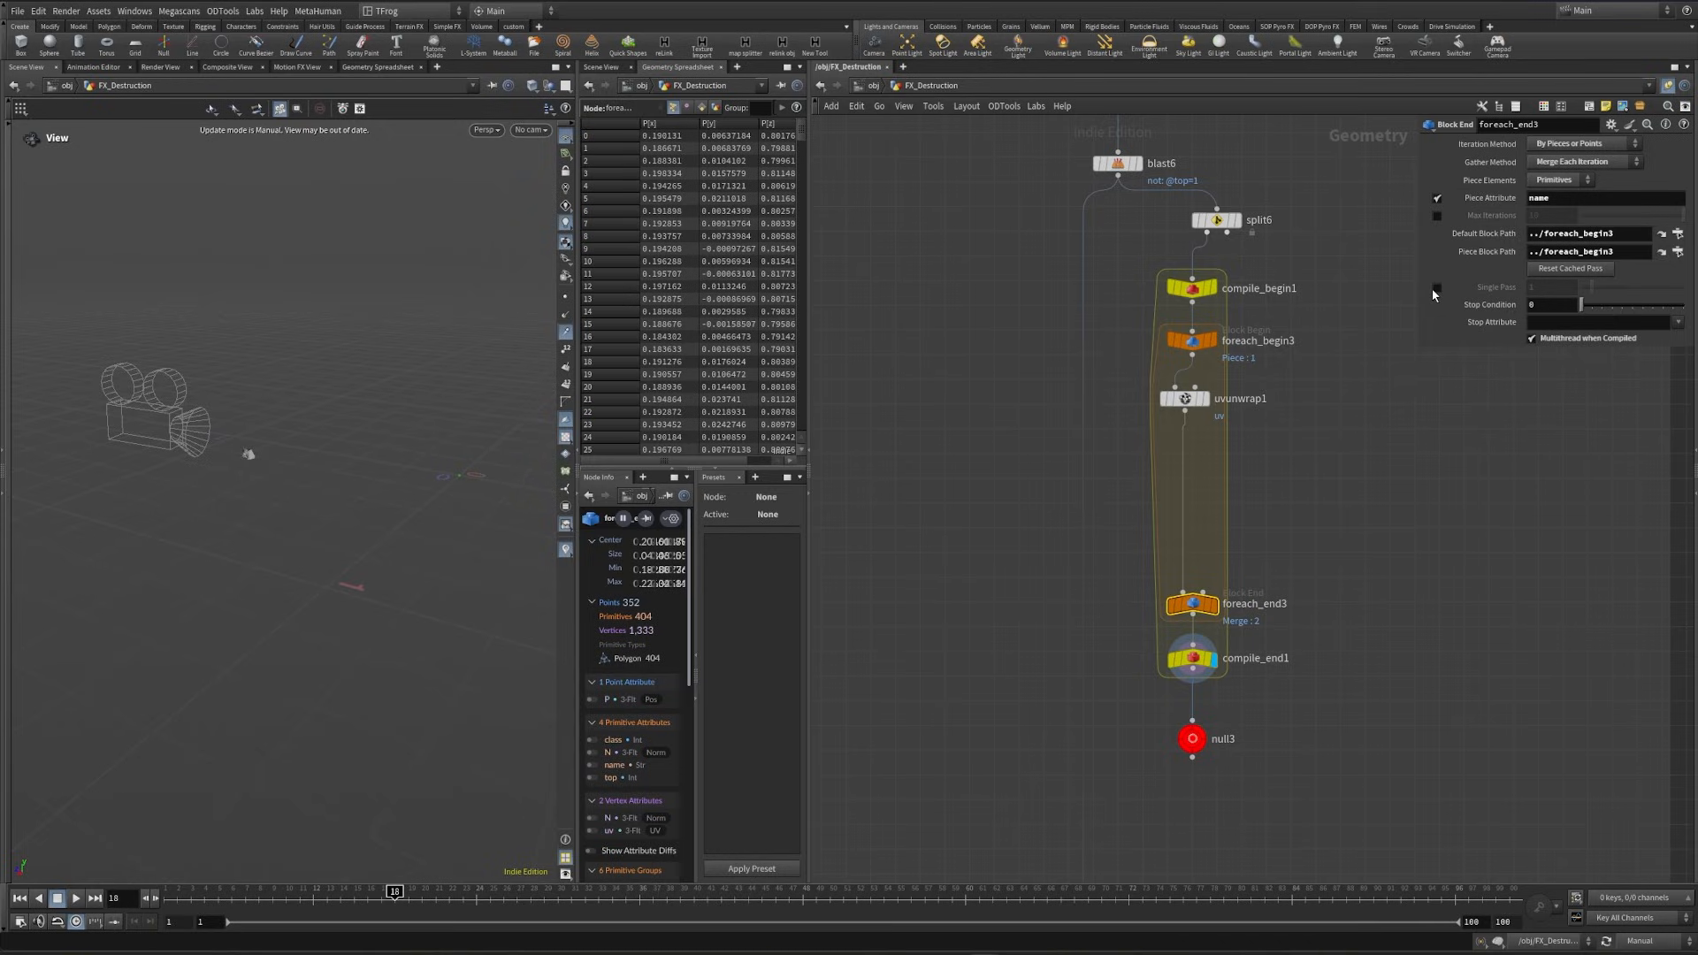
pyautogui.click(1437, 287)
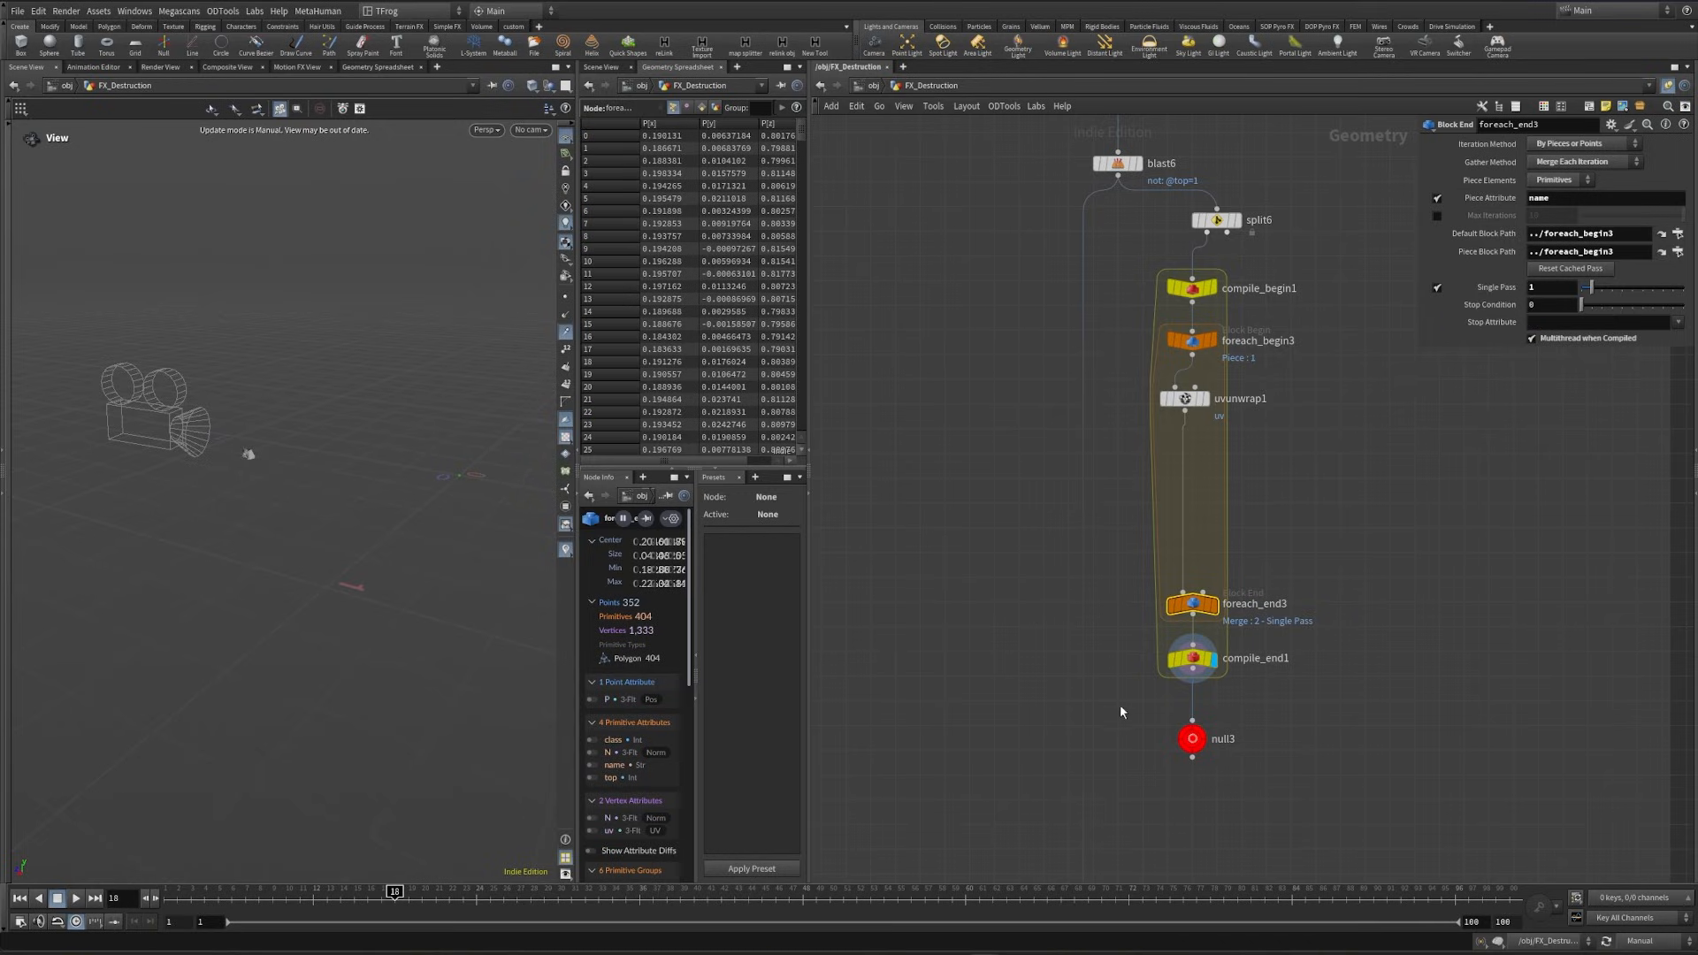
pyautogui.moveTo(221, 456); pyautogui.dragTo(415, 419, button='right')
pyautogui.moveTo(328, 434); pyautogui.dragTo(330, 502)
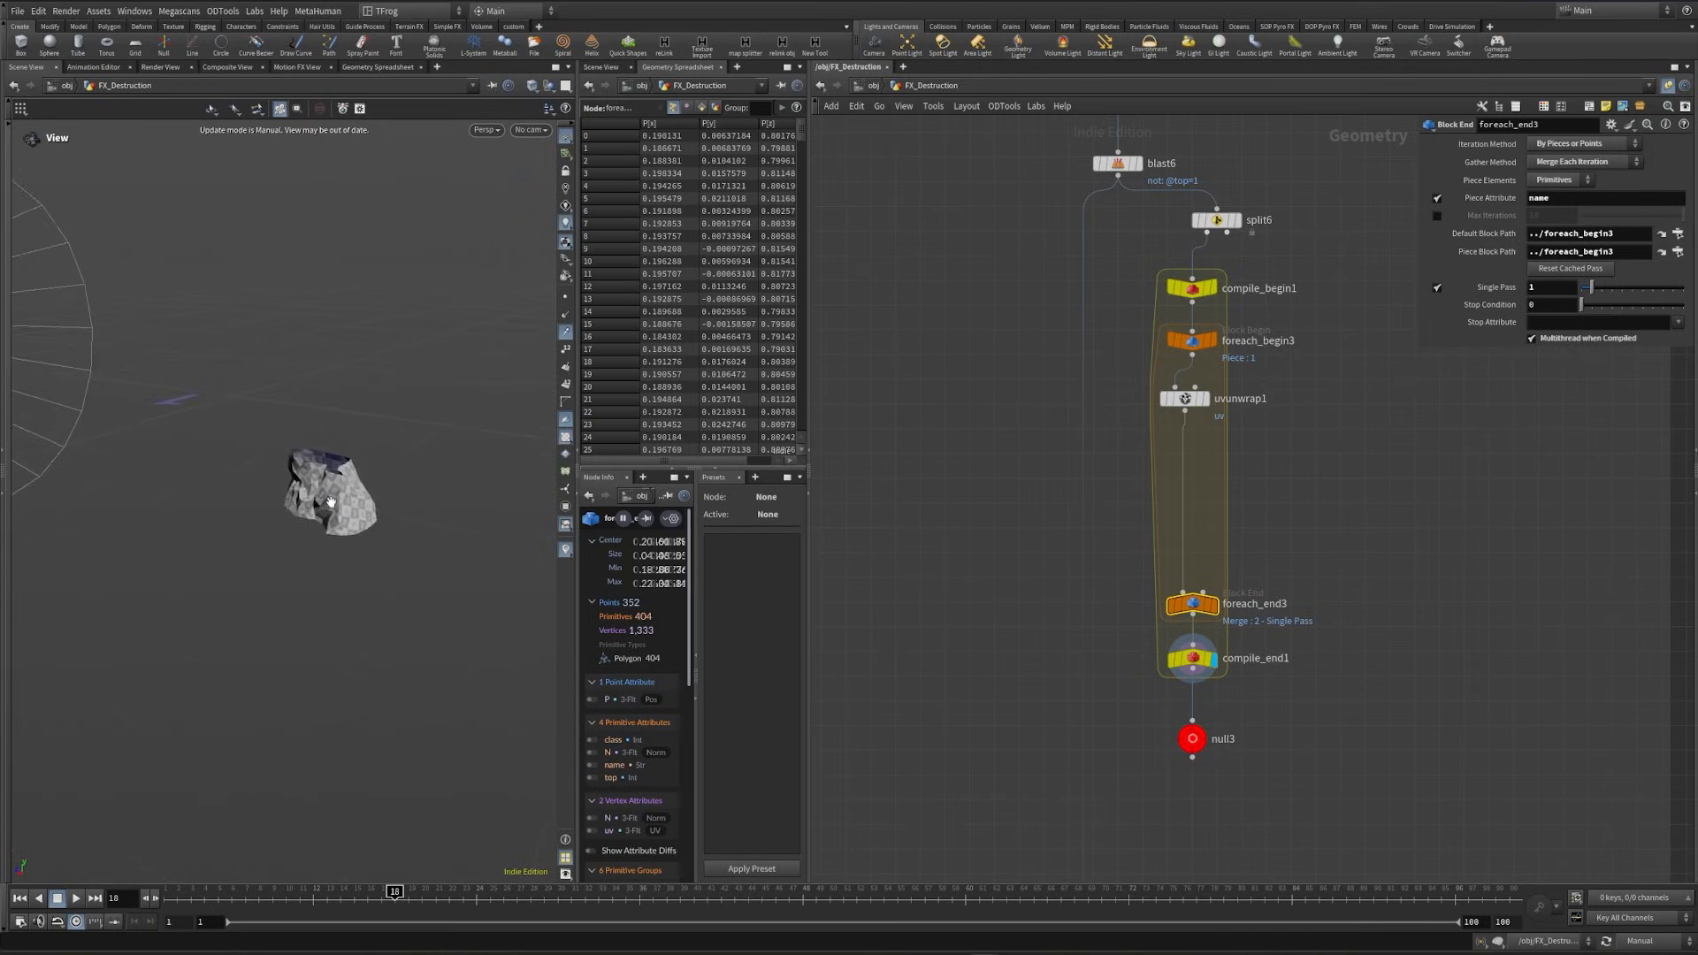
pyautogui.moveTo(331, 501); pyautogui.dragTo(442, 482, button='right')
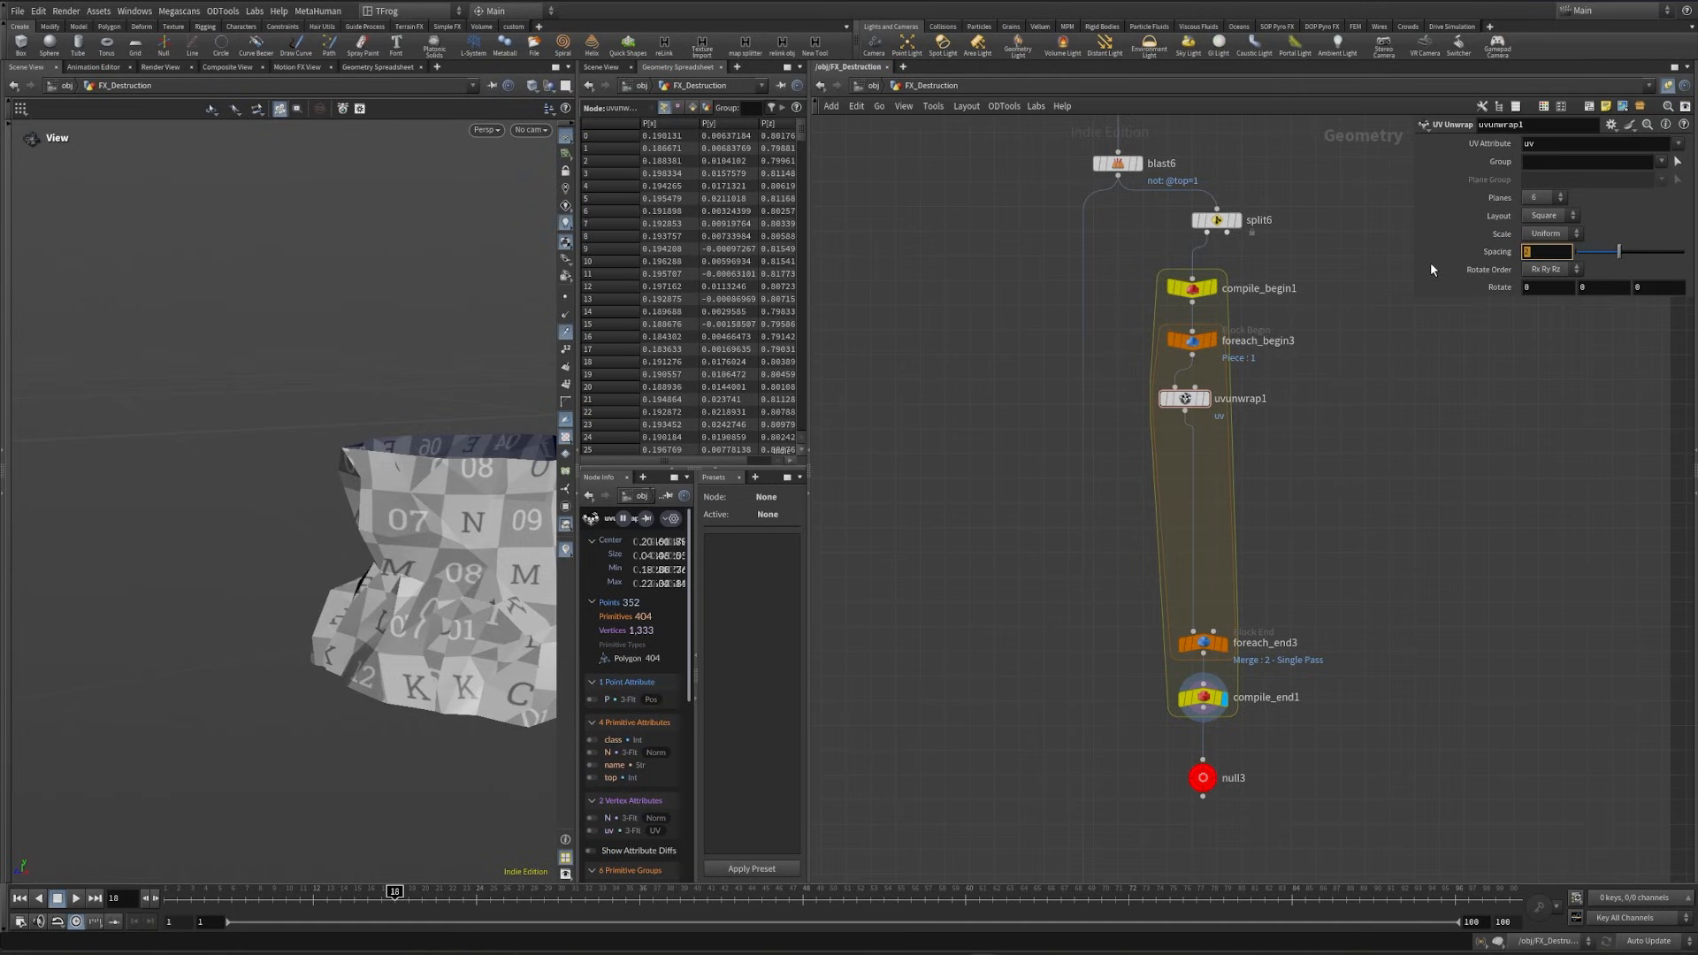
# - Set the spacing of uvunwrap1 to 1.75 and insert a UV Layout node between it and foreach_end3
pyautogui.write('1.75')
pyautogui.press('Return')
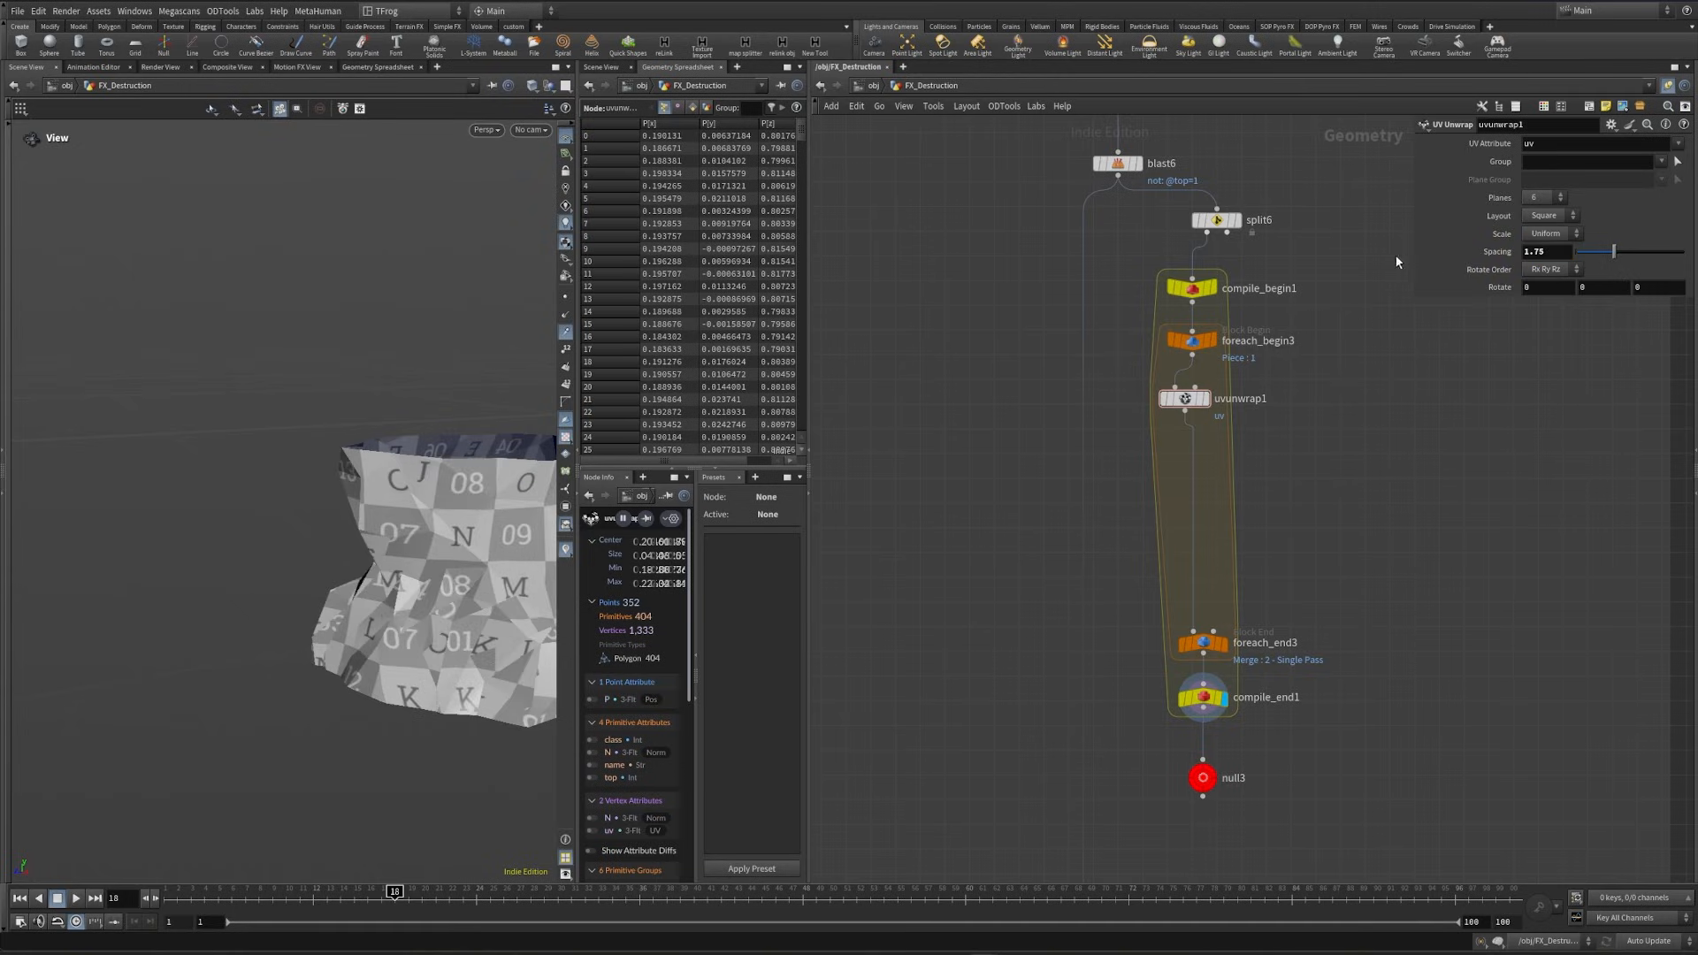
pyautogui.press('Tab')
pyautogui.write('uvlay')
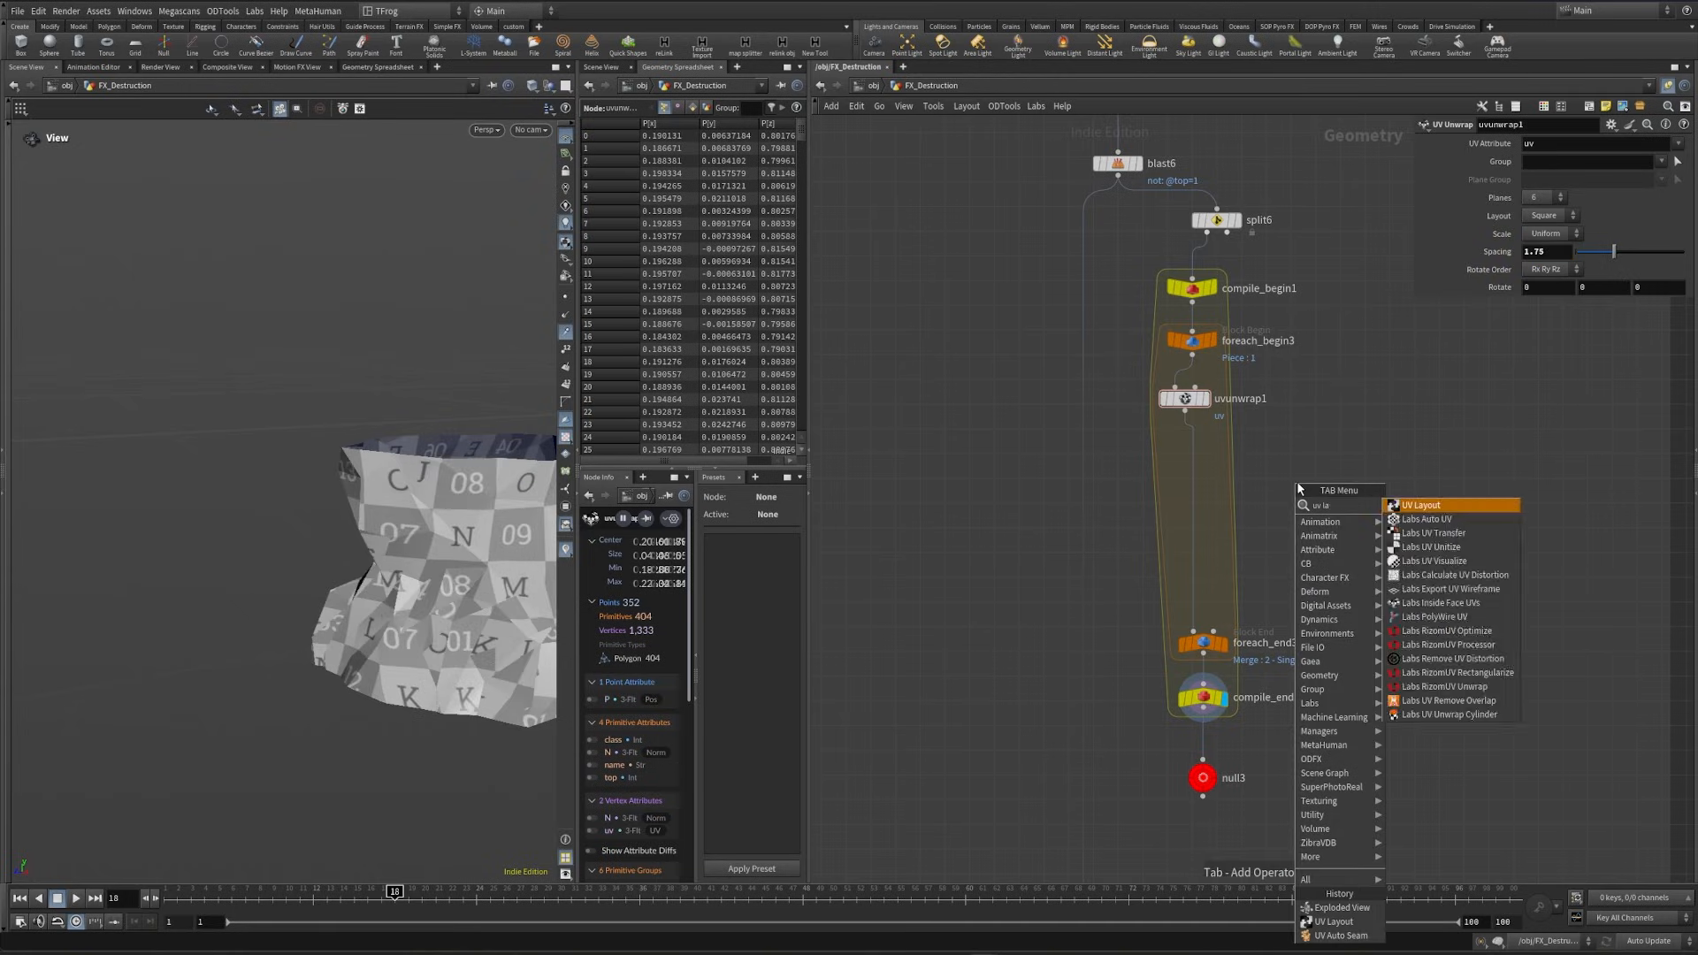
pyautogui.press('Return')
pyautogui.click(1192, 582)
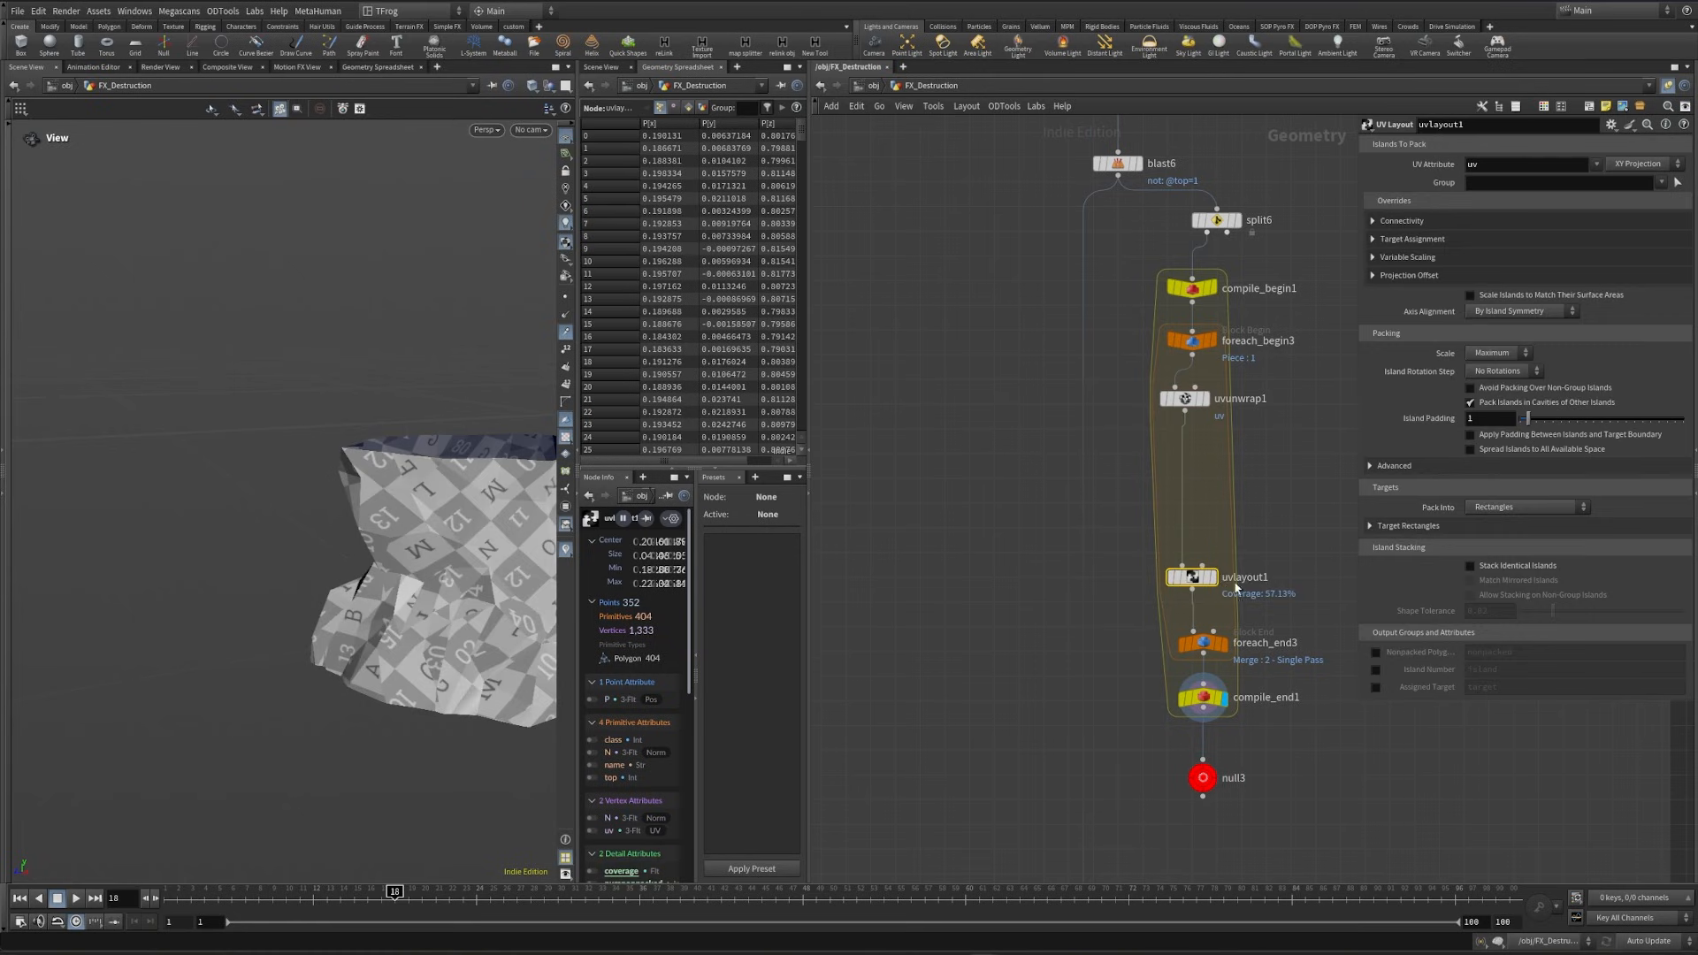
pyautogui.keyDown('alt'); pyautogui.moveTo(435, 573); pyautogui.dragTo(530, 542); pyautogui.keyUp('alt')
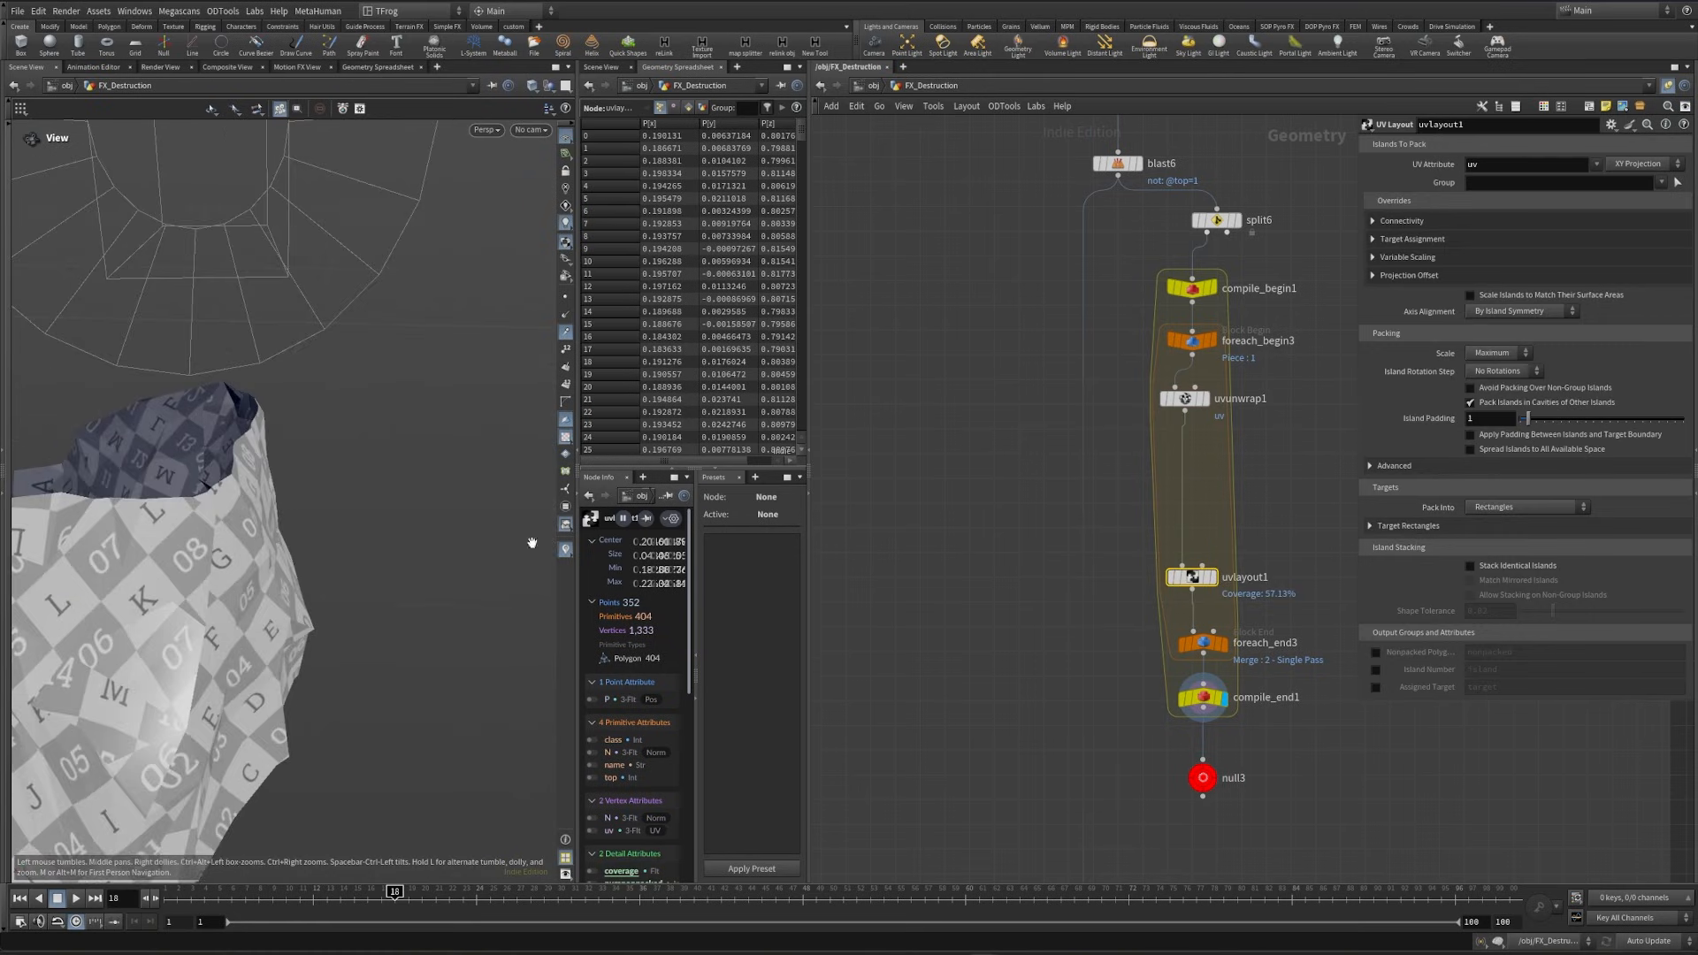
# - Insert a UV Flatten node between uvunwrap1 and uvlayout1 and check the piece's checker pattern
pyautogui.press('Tab')
pyautogui.write('uvfl')
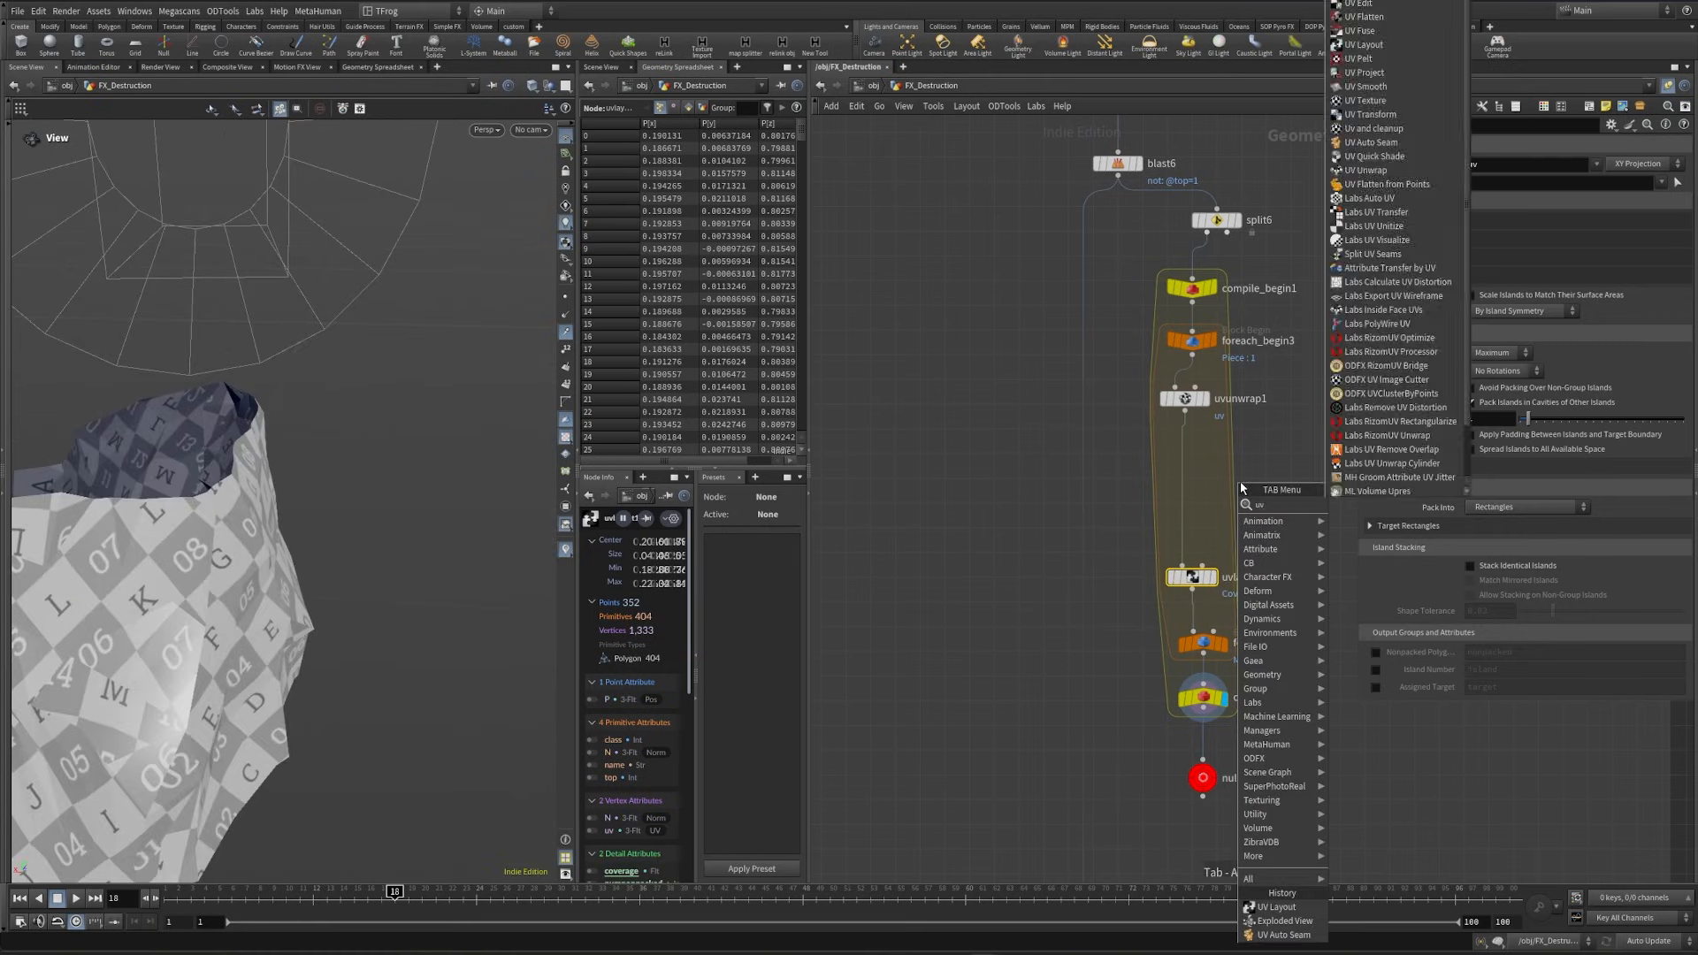
pyautogui.press('Return')
pyautogui.click(1185, 502)
pyautogui.moveTo(387, 592)
pyautogui.keyDown('alt'); pyautogui.mouseDown()
pyautogui.moveTo(205, 587)
pyautogui.moveTo(307, 569)
pyautogui.moveTo(221, 583)
pyautogui.moveTo(406, 606)
pyautogui.mouseUp(); pyautogui.keyUp('alt')
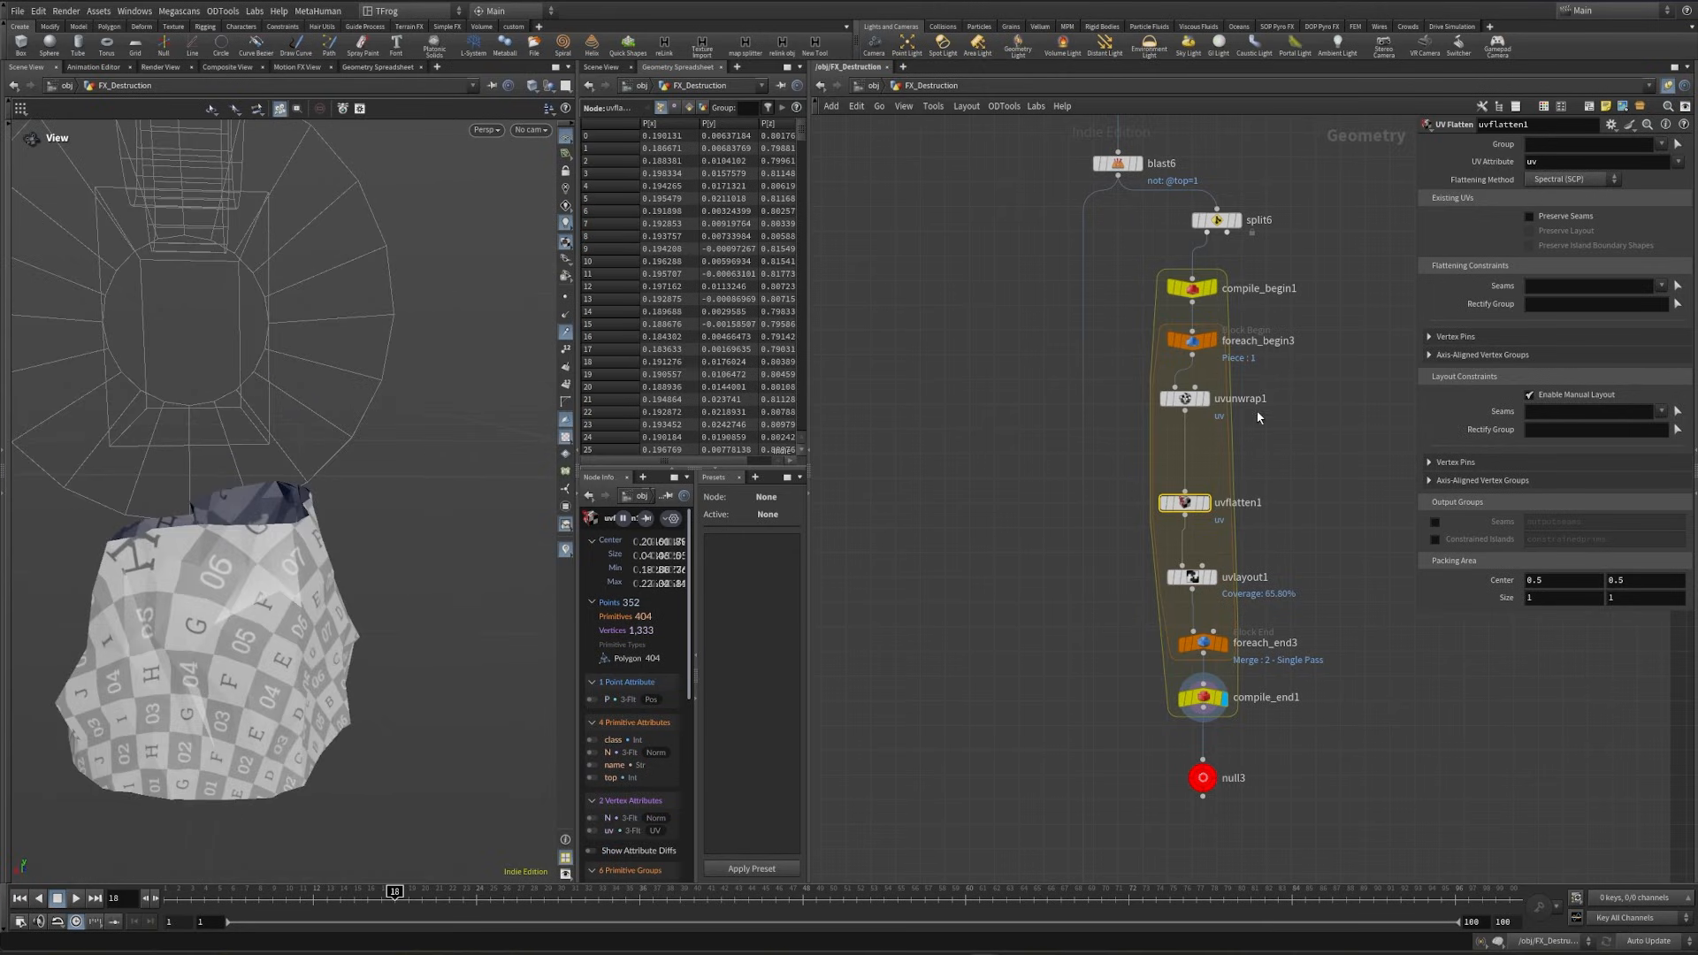
# - Insert a UV Auto Seam node between uvunwrap1 and uvflatten1, keeping its default parameters
pyautogui.press('Tab')
pyautogui.write('uv a')
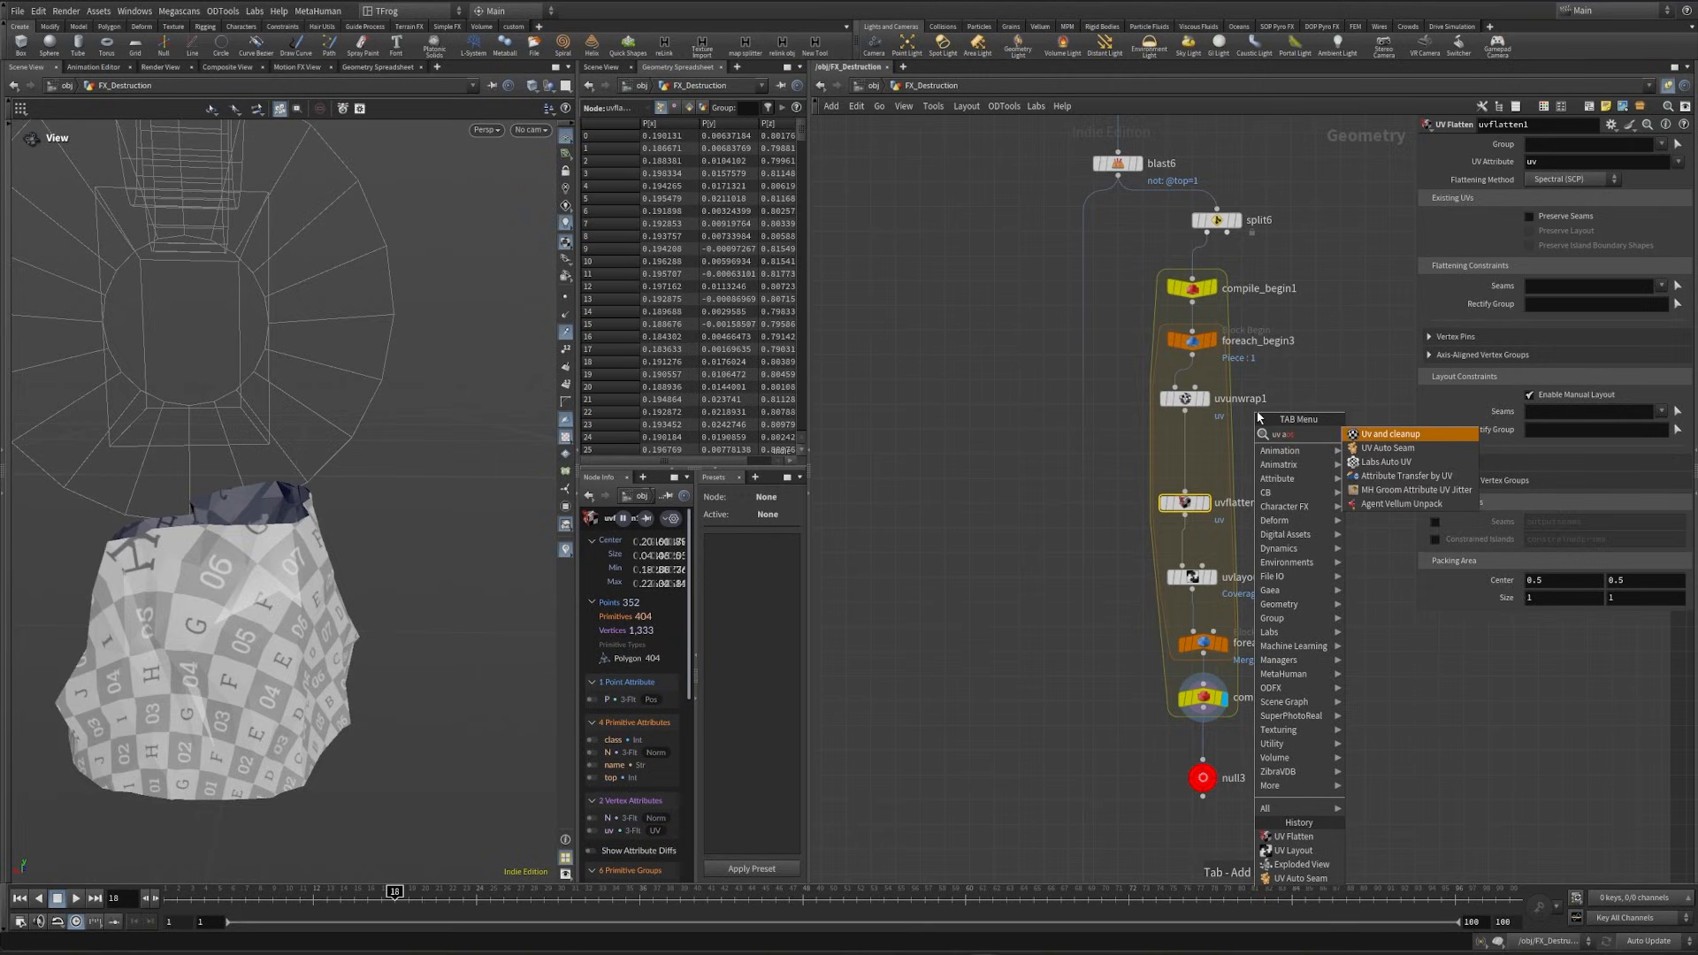
pyautogui.click(1387, 448)
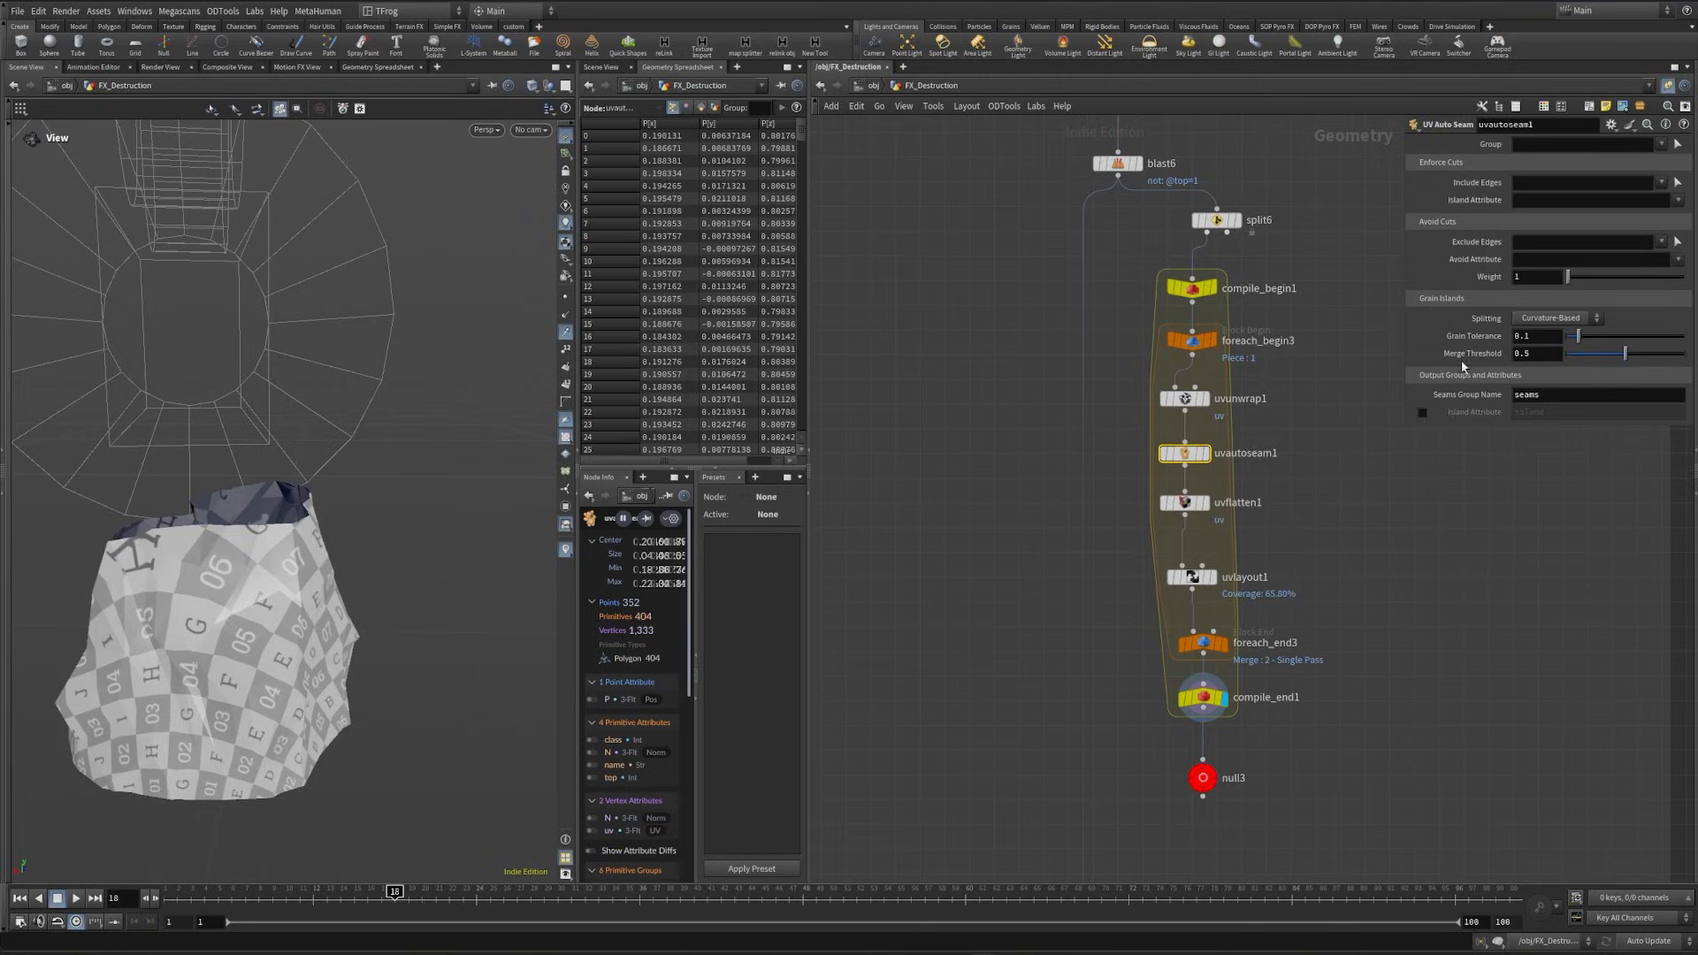
pyautogui.hotkey('ctrl', 'z')
# - Set the flattening constraint seams of uvflatten1 to the group seams and check the islands in the UV view
pyautogui.click(1566, 393)
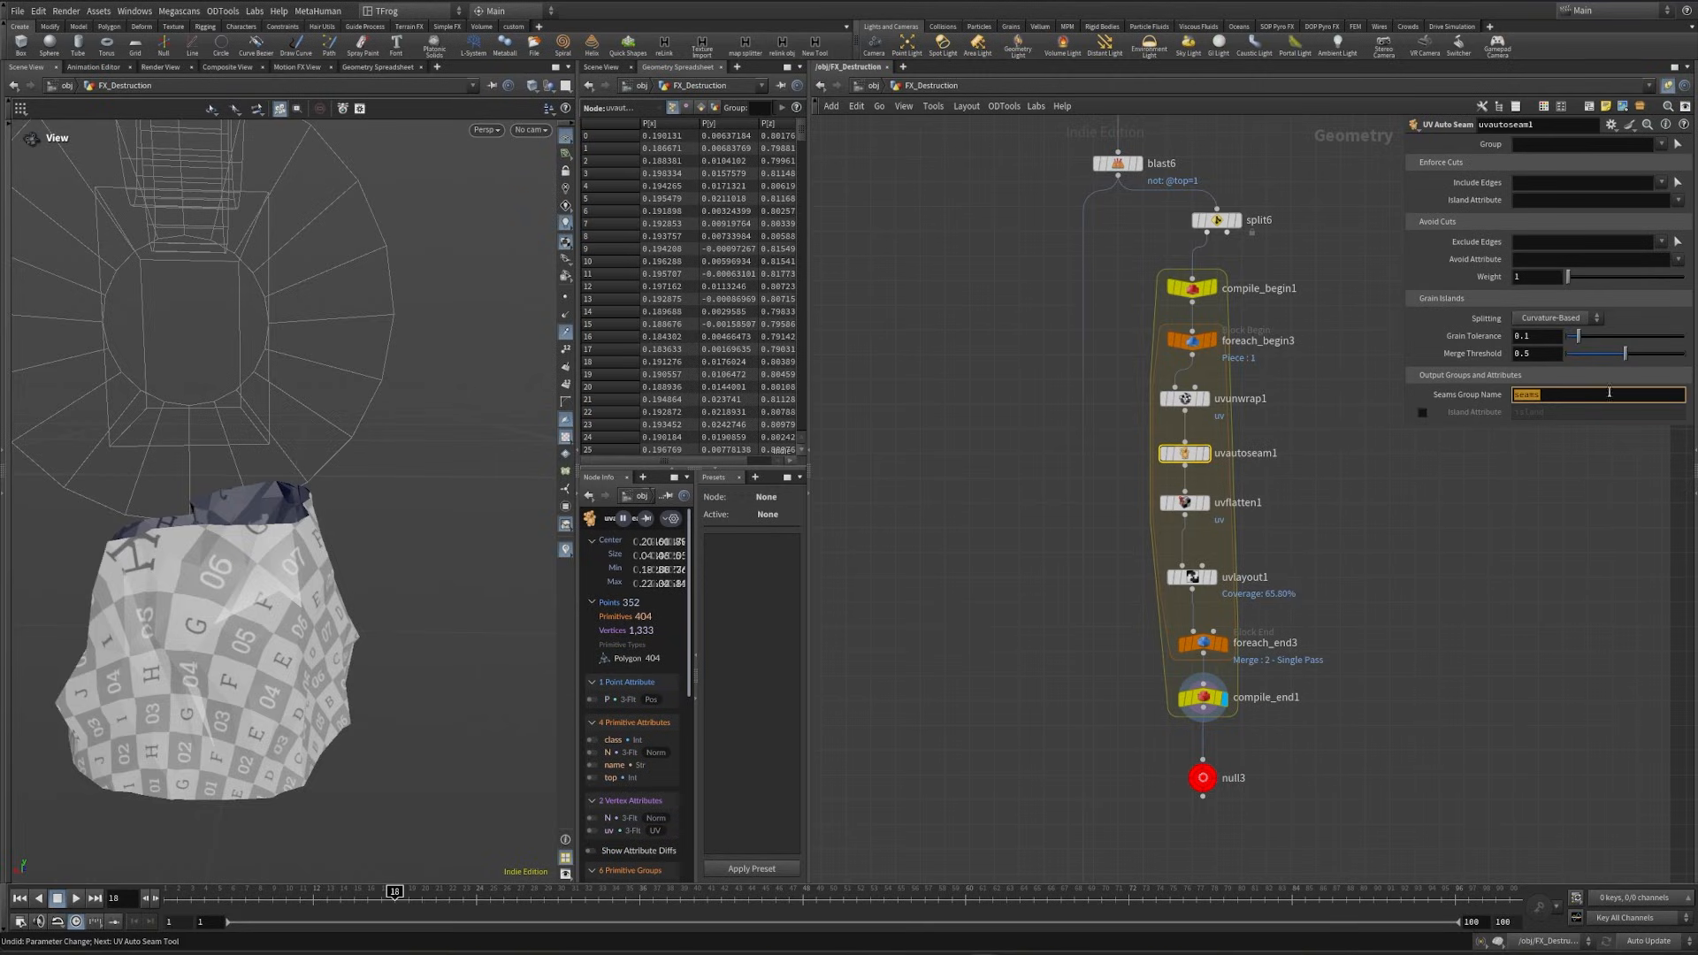
pyautogui.click(1184, 502)
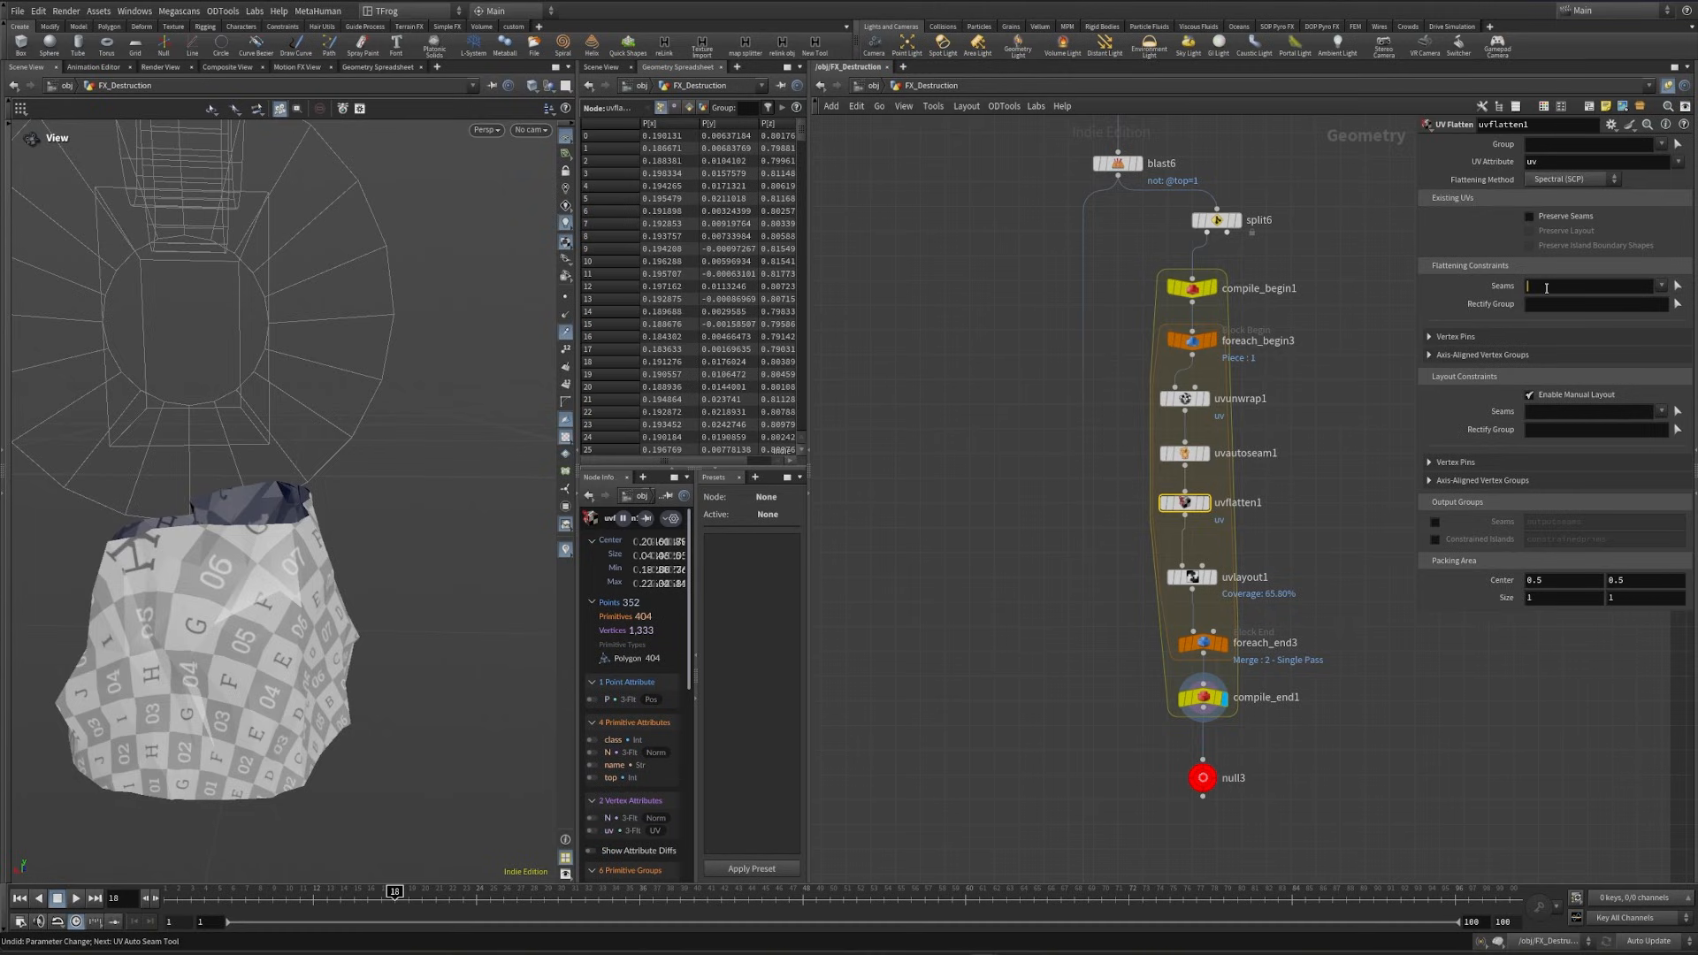
pyautogui.click(1333, 524)
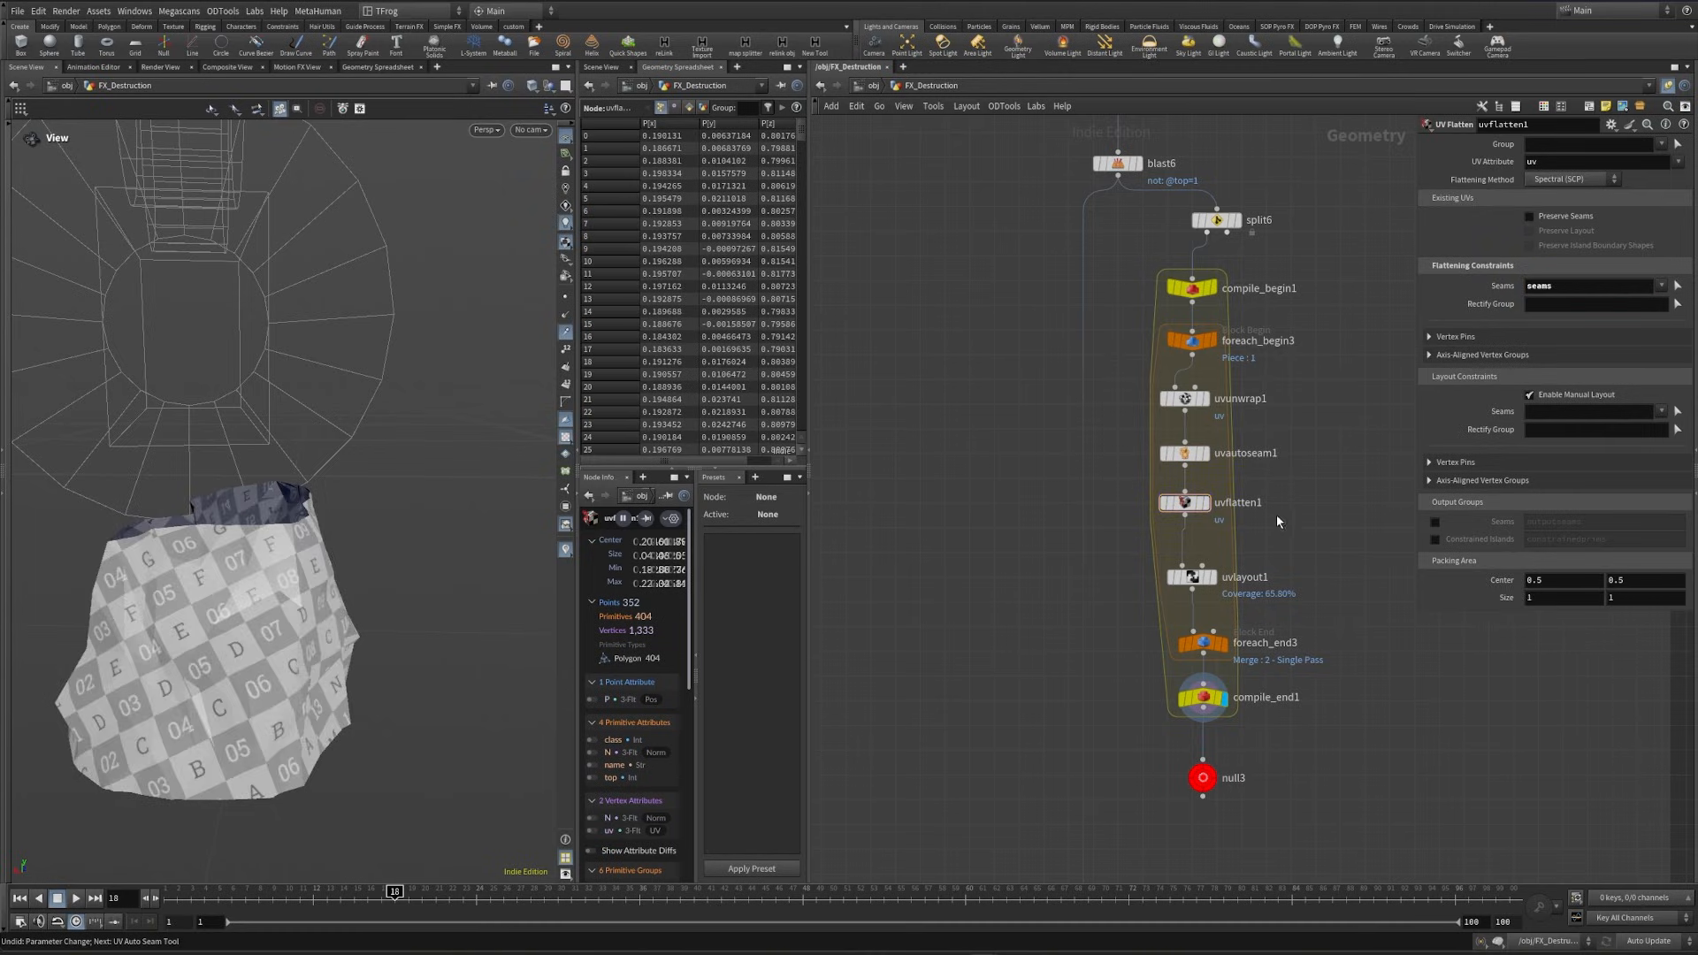
pyautogui.moveTo(257, 566)
pyautogui.mouseDown()
pyautogui.moveTo(490, 612)
pyautogui.moveTo(235, 644)
pyautogui.moveTo(253, 595)
pyautogui.mouseUp()
pyautogui.scroll(-3, 254, 596)
pyautogui.hotkey('space', '5')
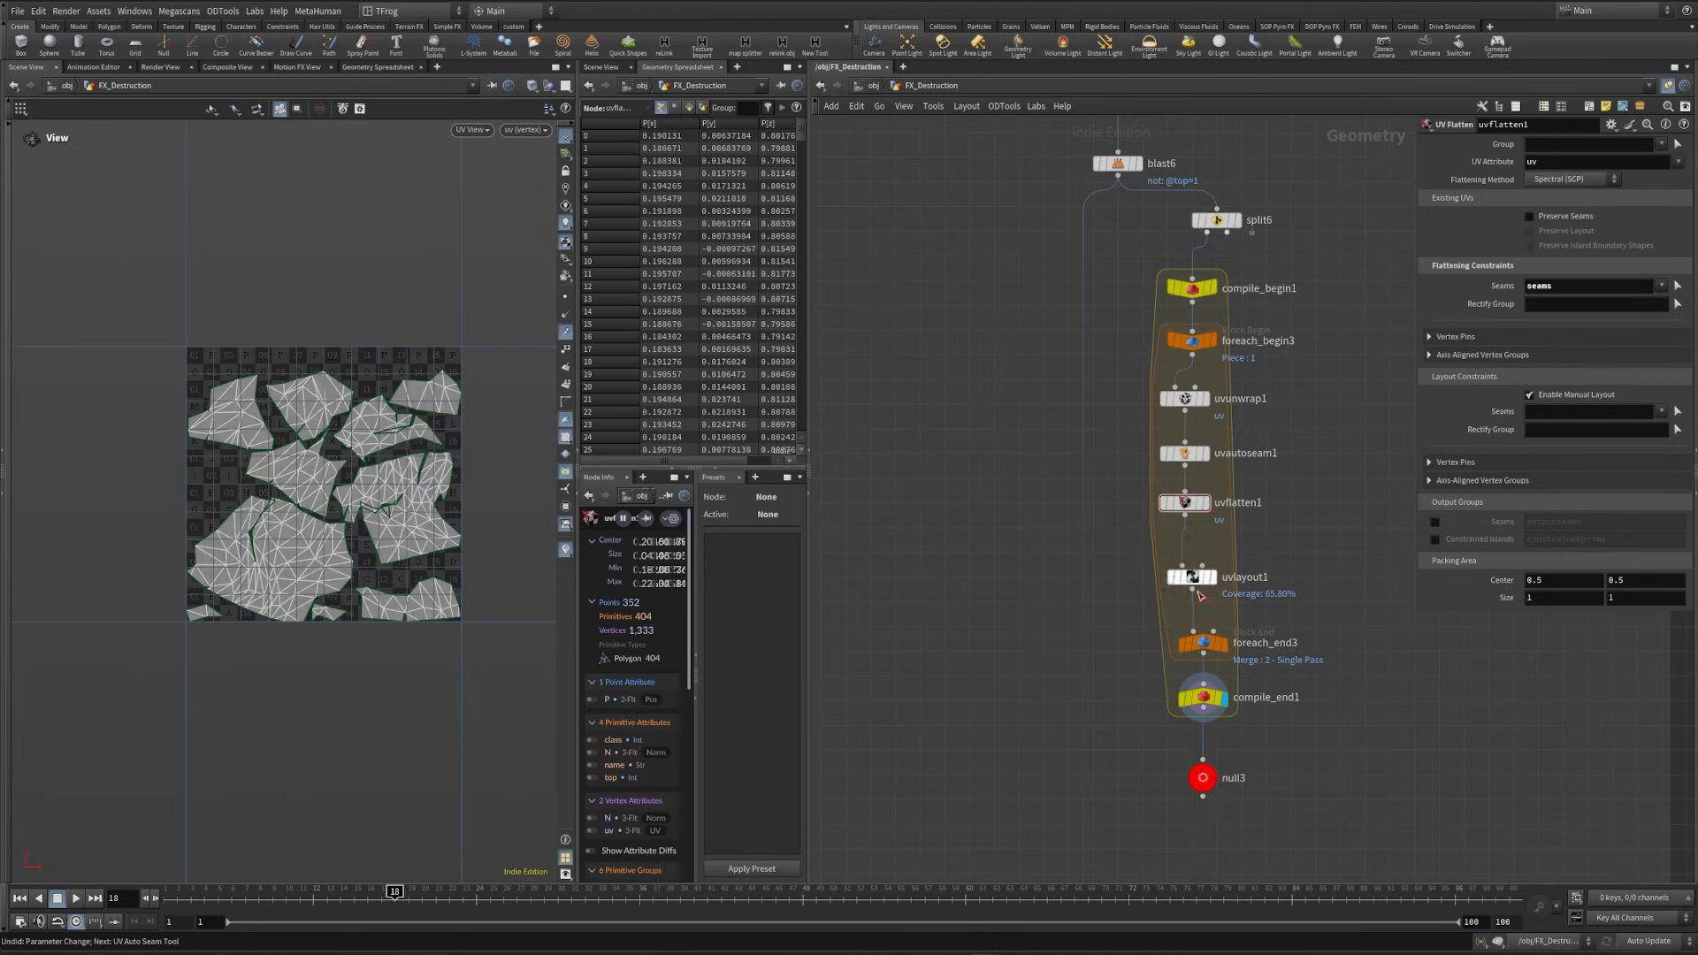
# - Set the planes of uvunwrap1 to 5 and the splitting method of uvautoseam1 to Existing Islands
pyautogui.click(1183, 579)
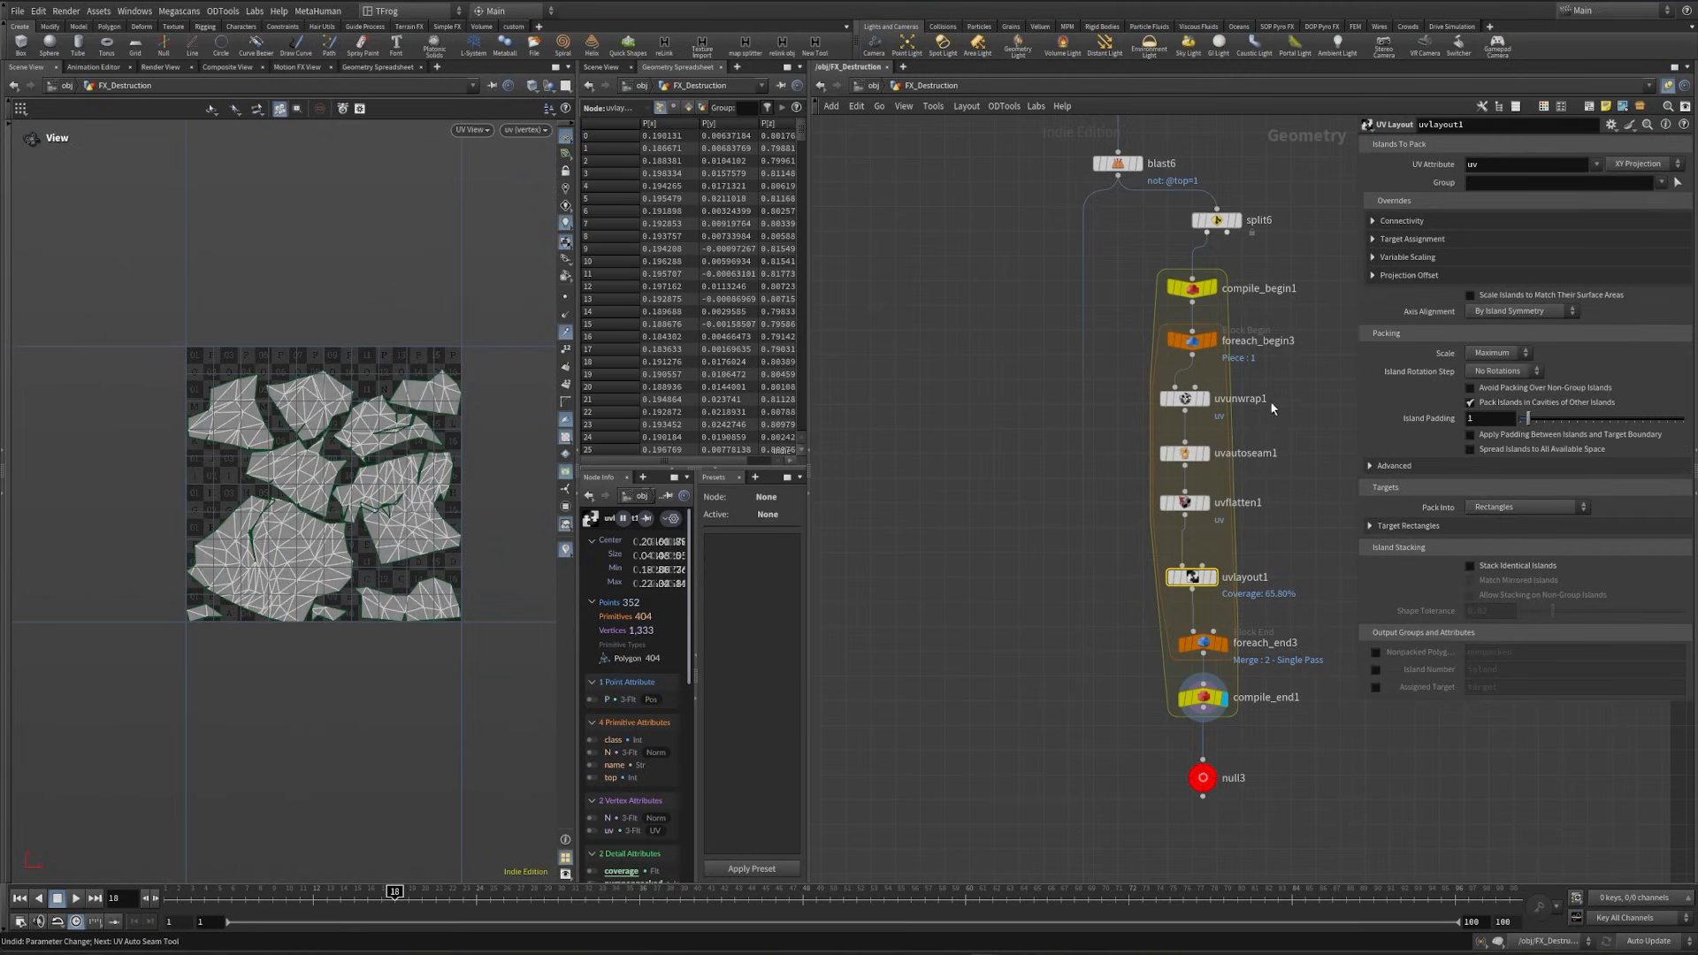
pyautogui.click(1184, 399)
pyautogui.click(1544, 198)
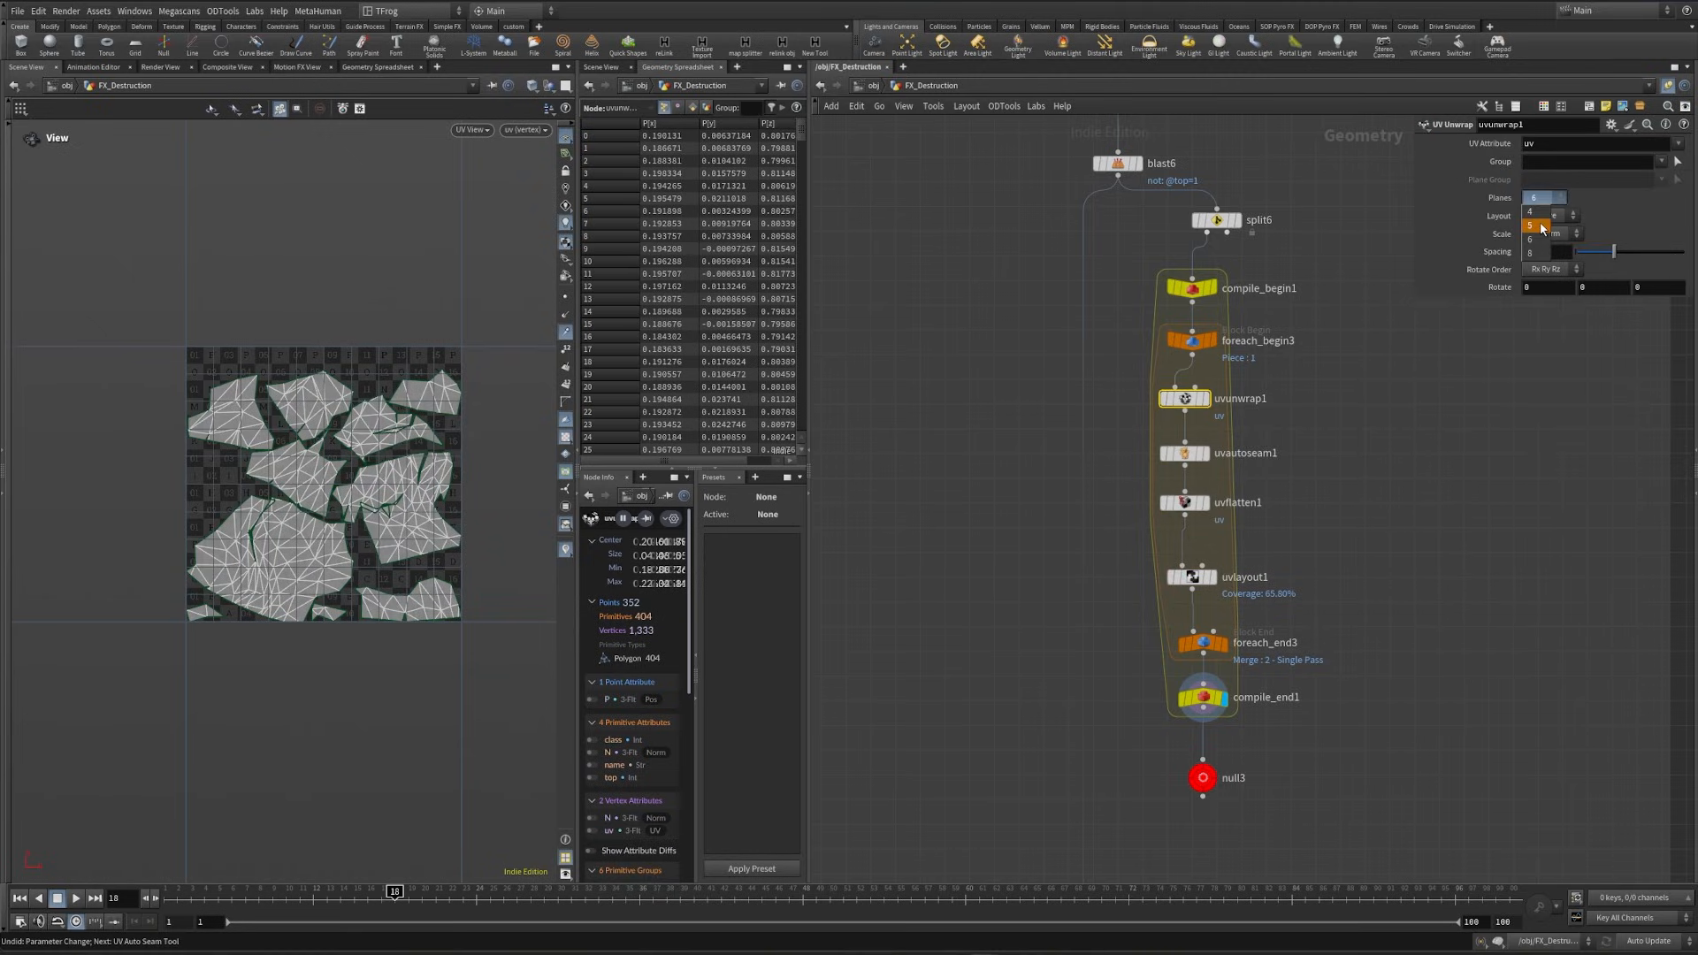
pyautogui.click(1542, 226)
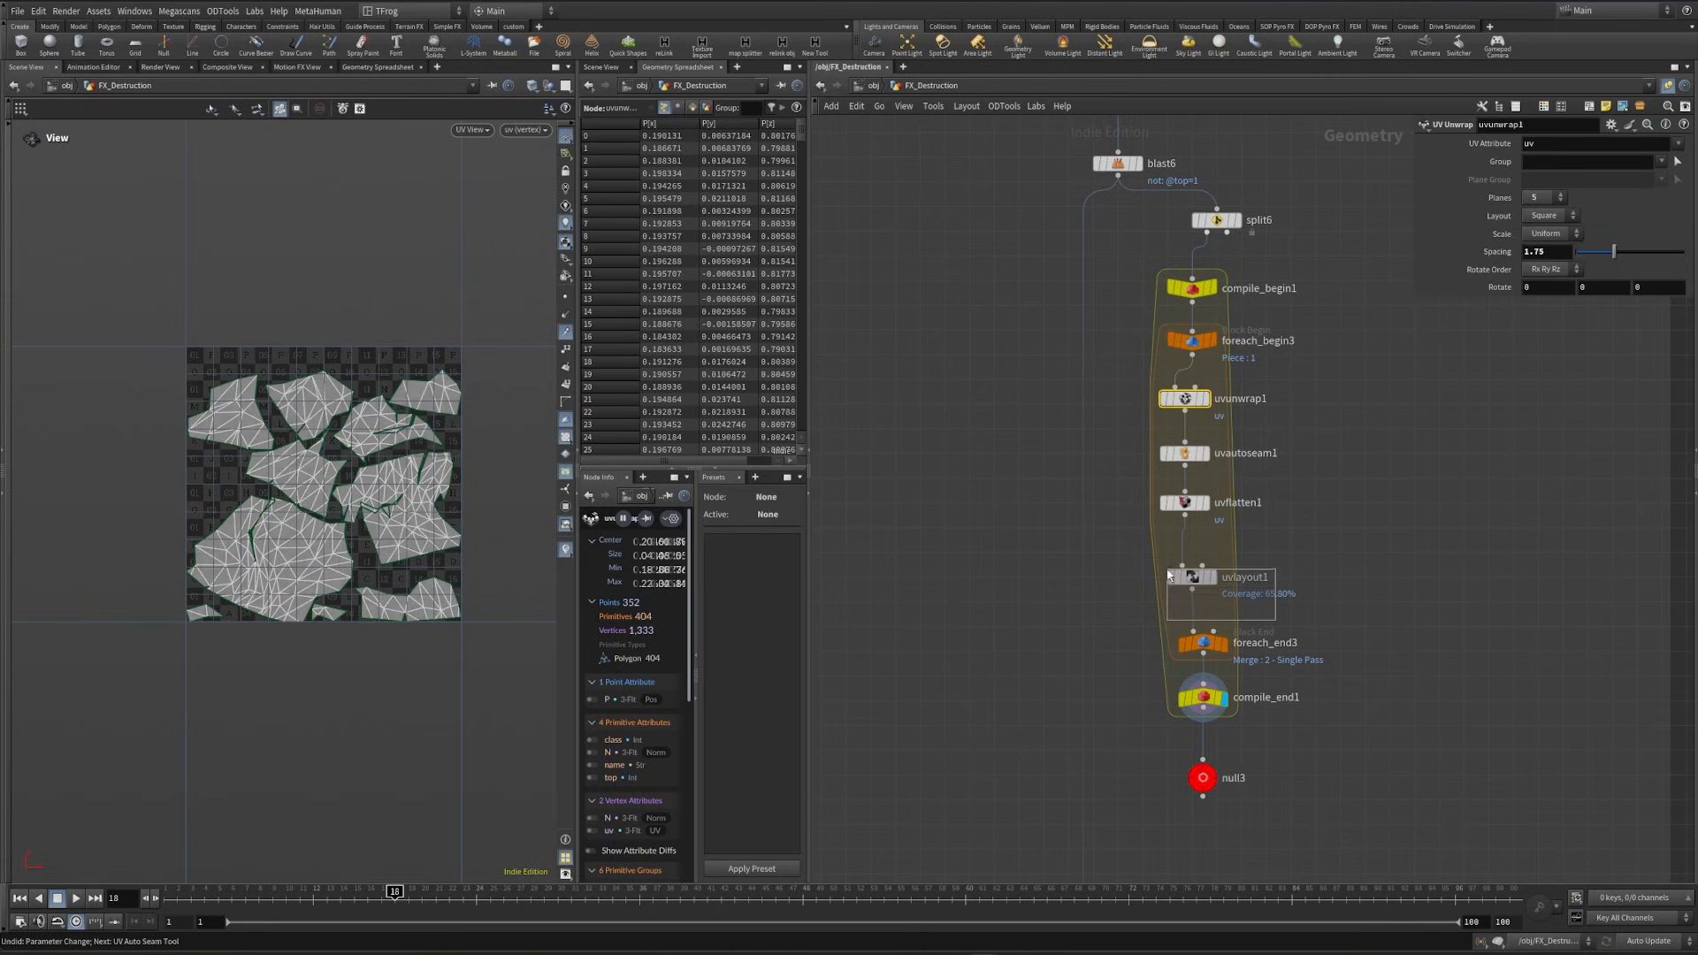
pyautogui.moveTo(1168, 575); pyautogui.dragTo(1167, 574)
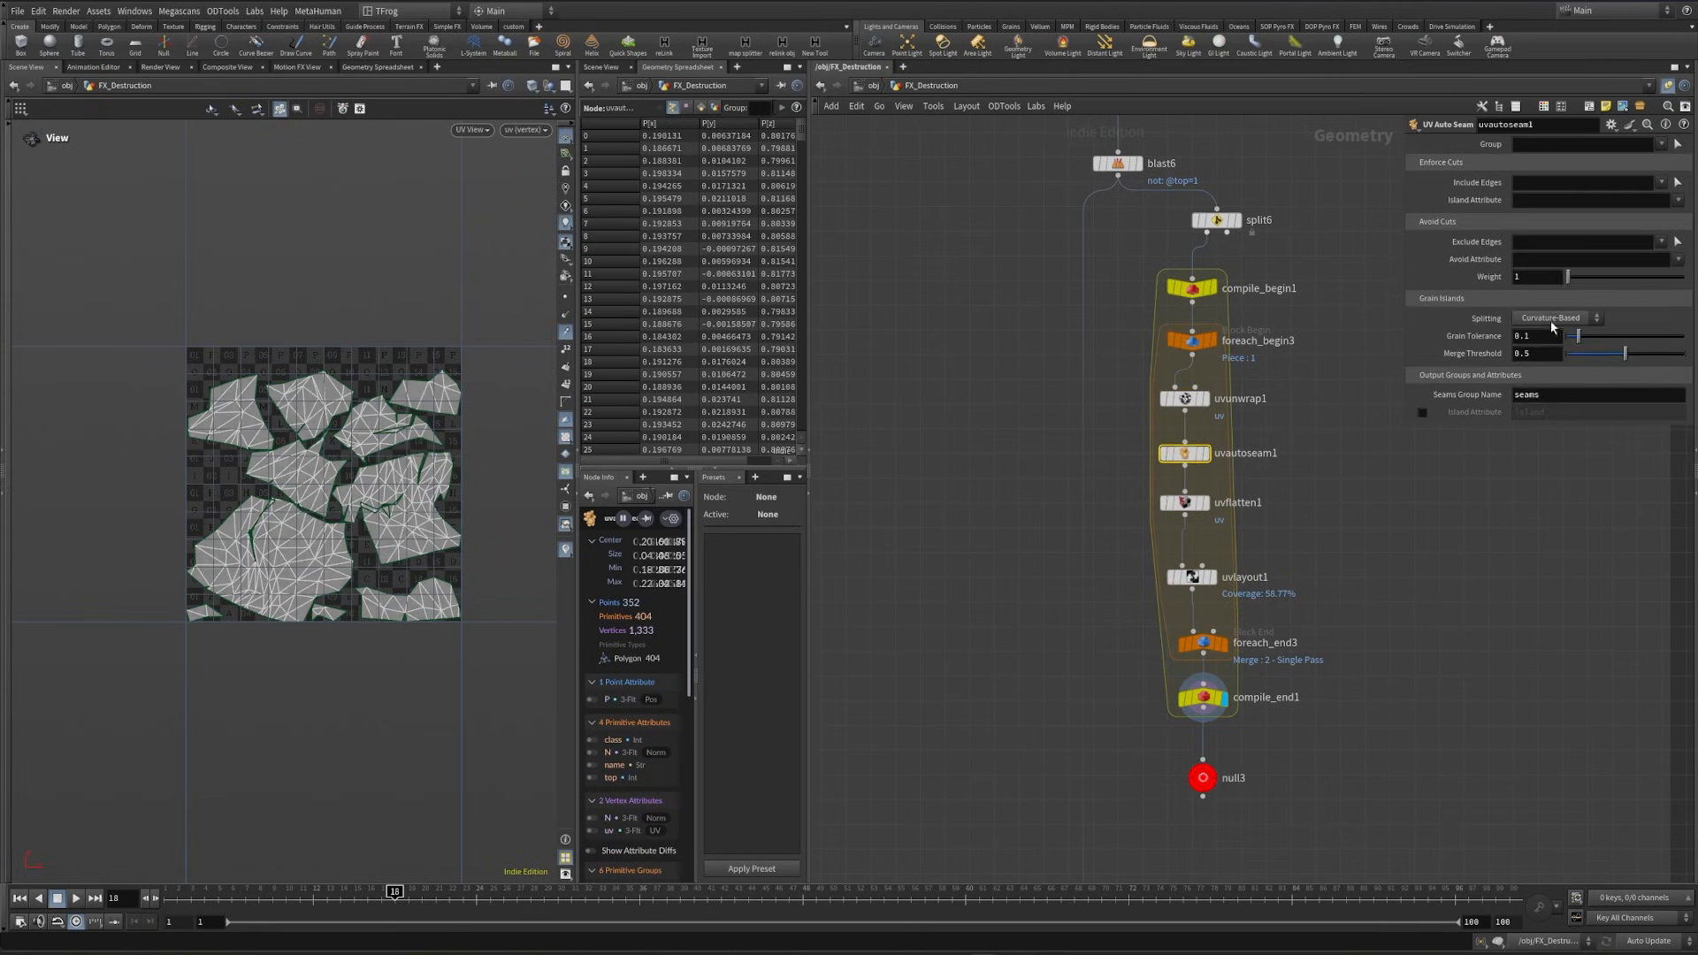
pyautogui.click(1552, 322)
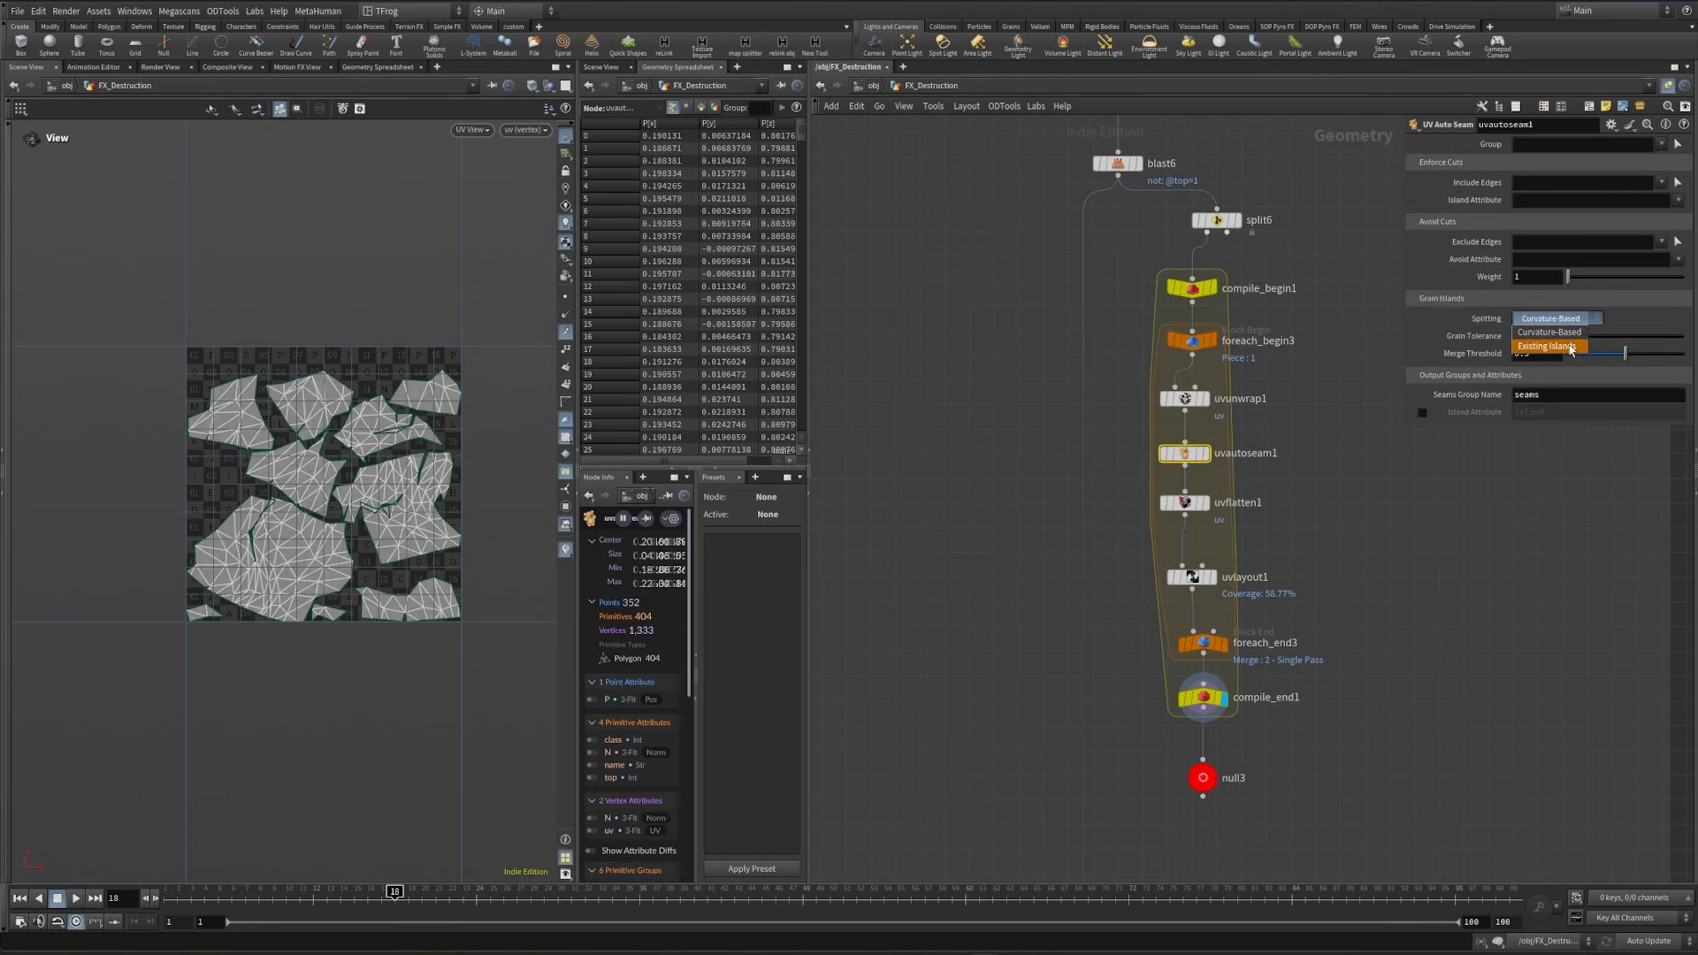
pyautogui.click(1570, 350)
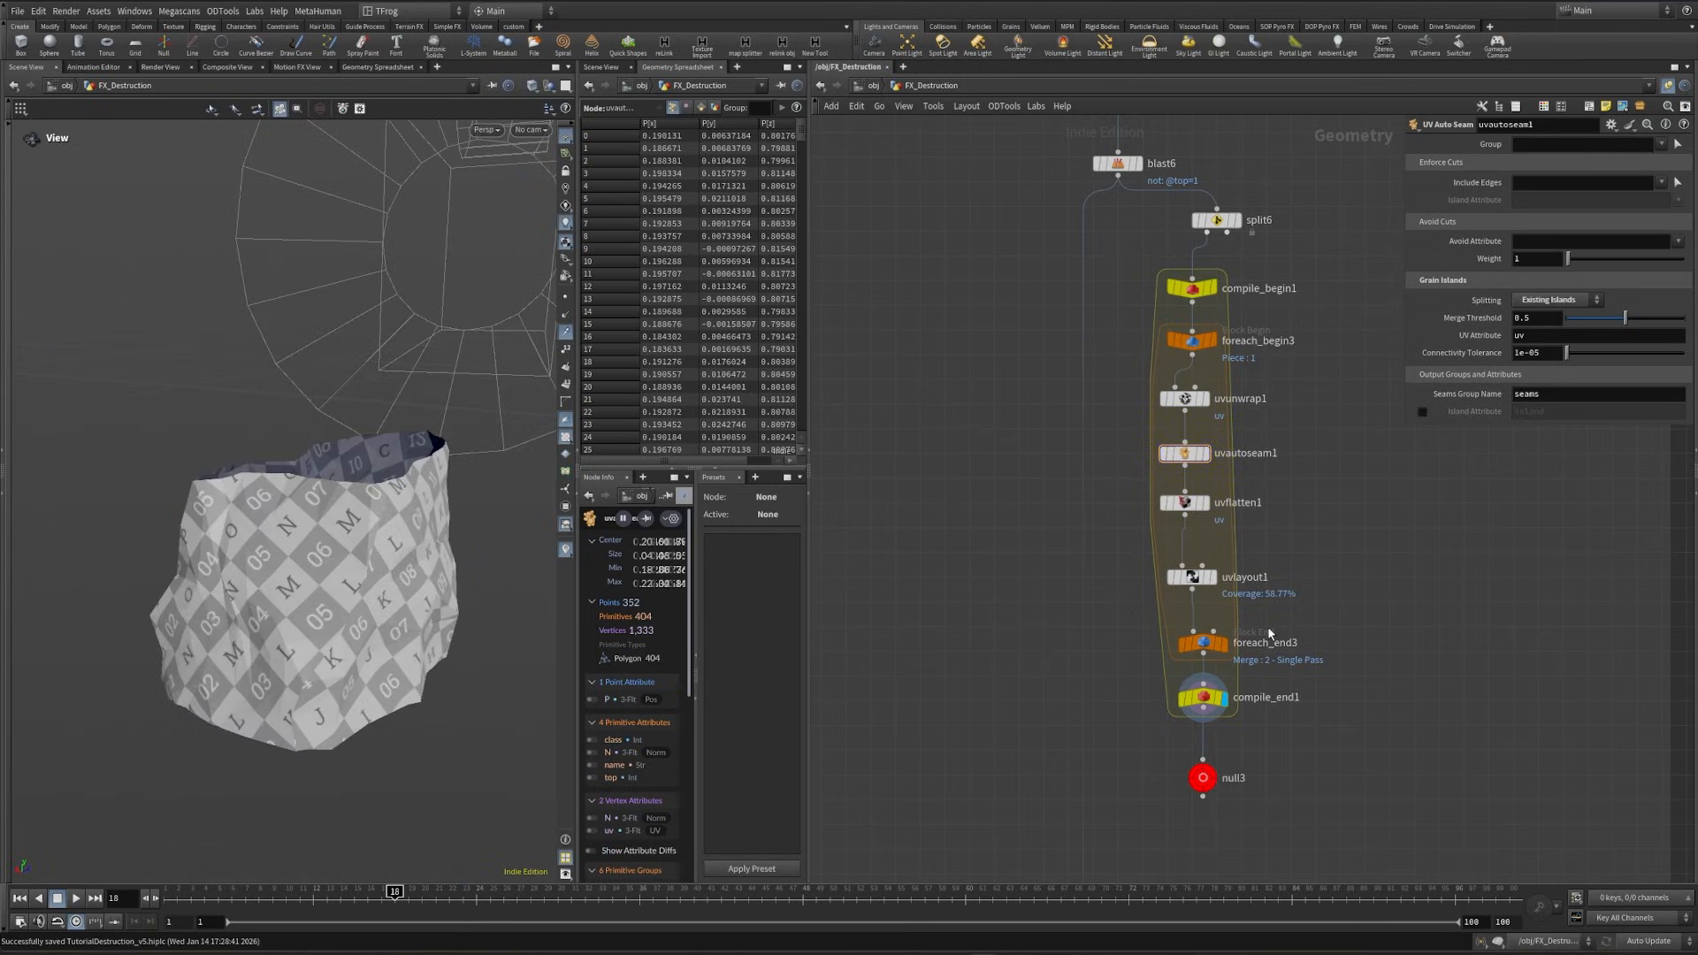
# - Insert a Merge between compile_end1 and null3, connect the second output of split6 to it, and display it
pyautogui.press('Tab')
pyautogui.write('filec')
pyautogui.press('Return')
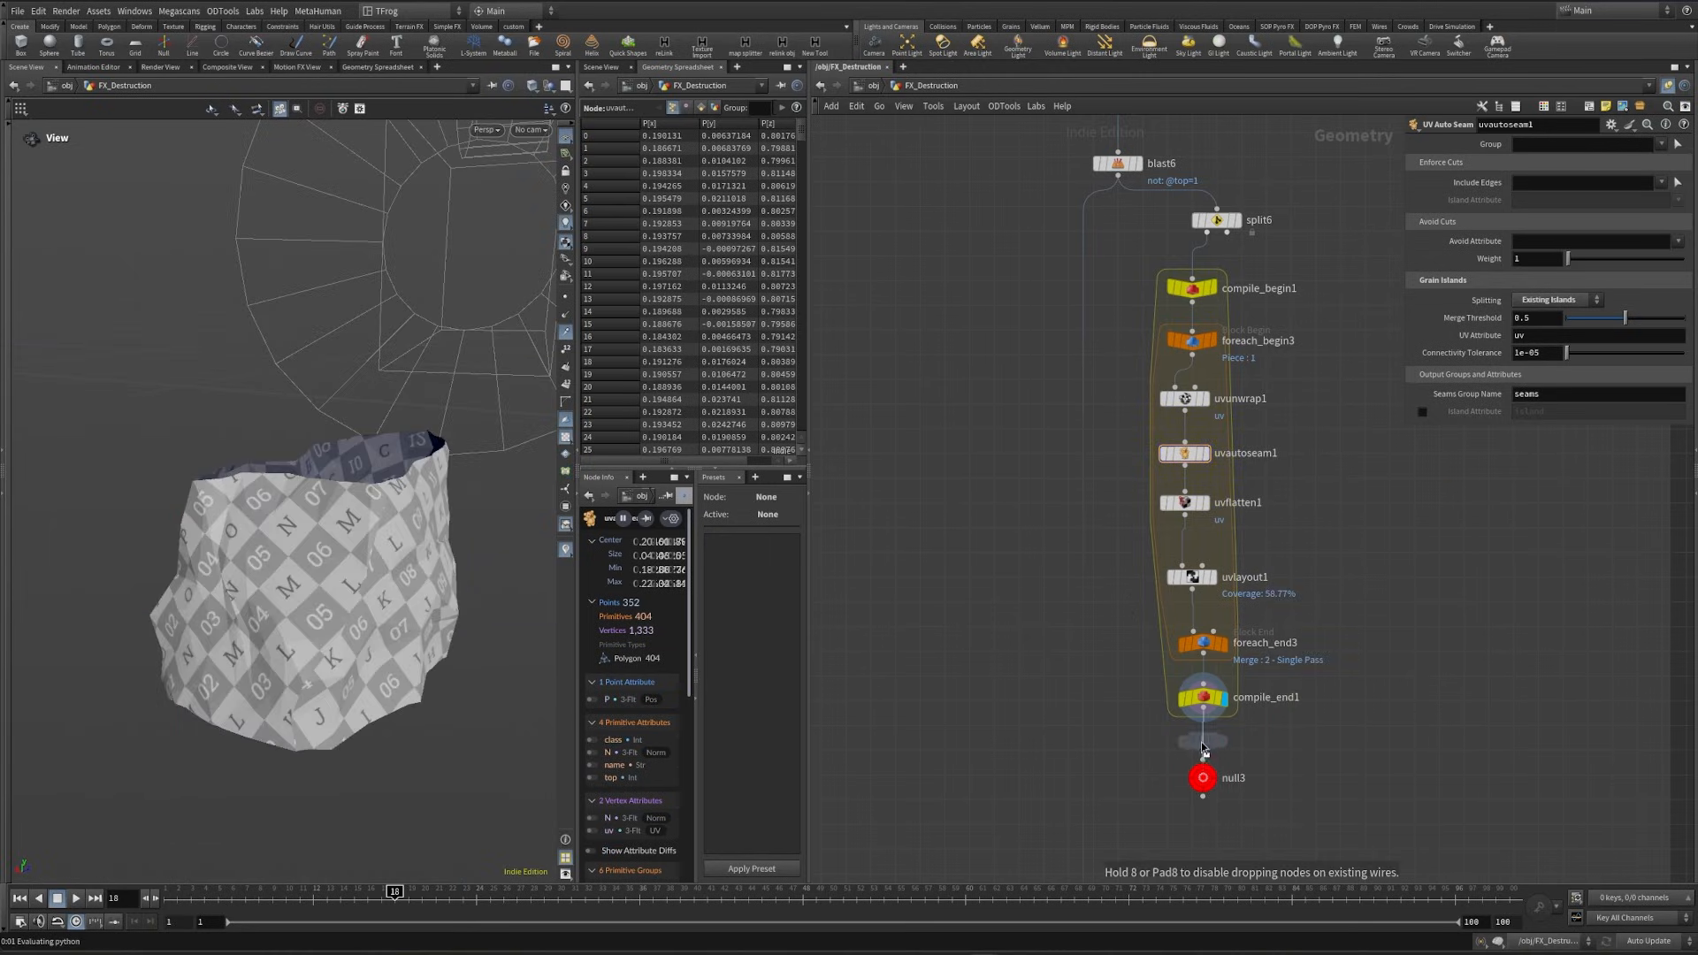
pyautogui.click(1264, 747)
pyautogui.click(1235, 232)
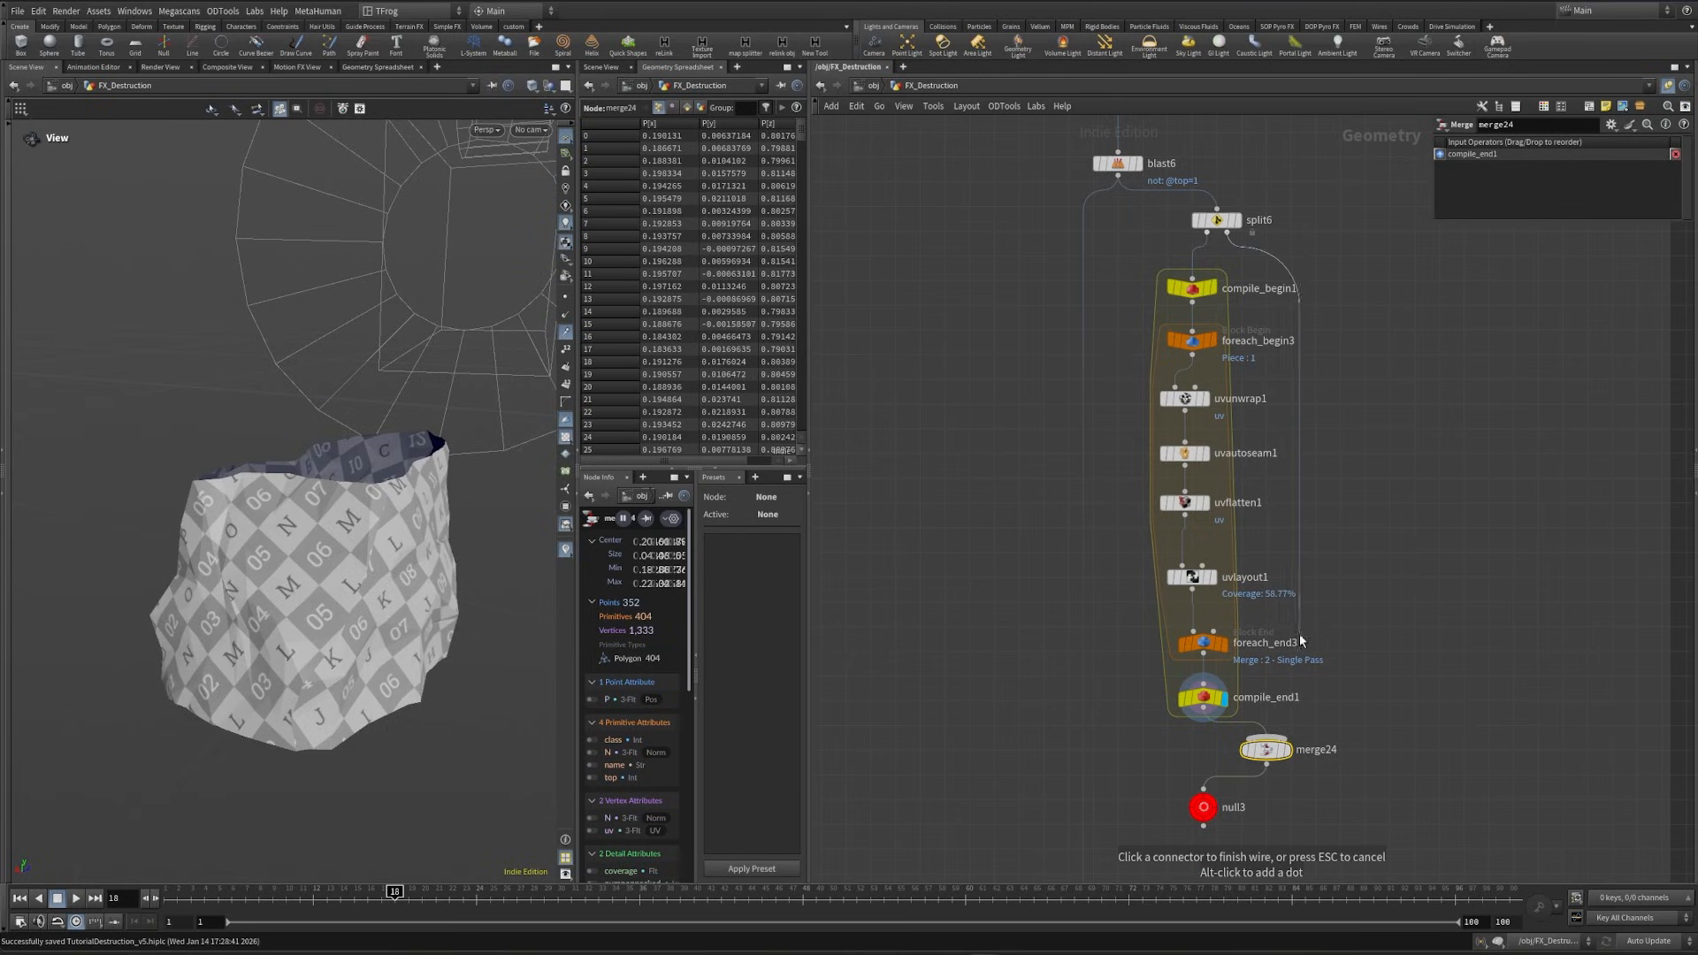
pyautogui.click(1268, 738)
pyautogui.click(1287, 750)
# - Turn off Single Pass on foreach_end3 while updates are manual, restoring Auto Update and saving the scene
pyautogui.click(1204, 644)
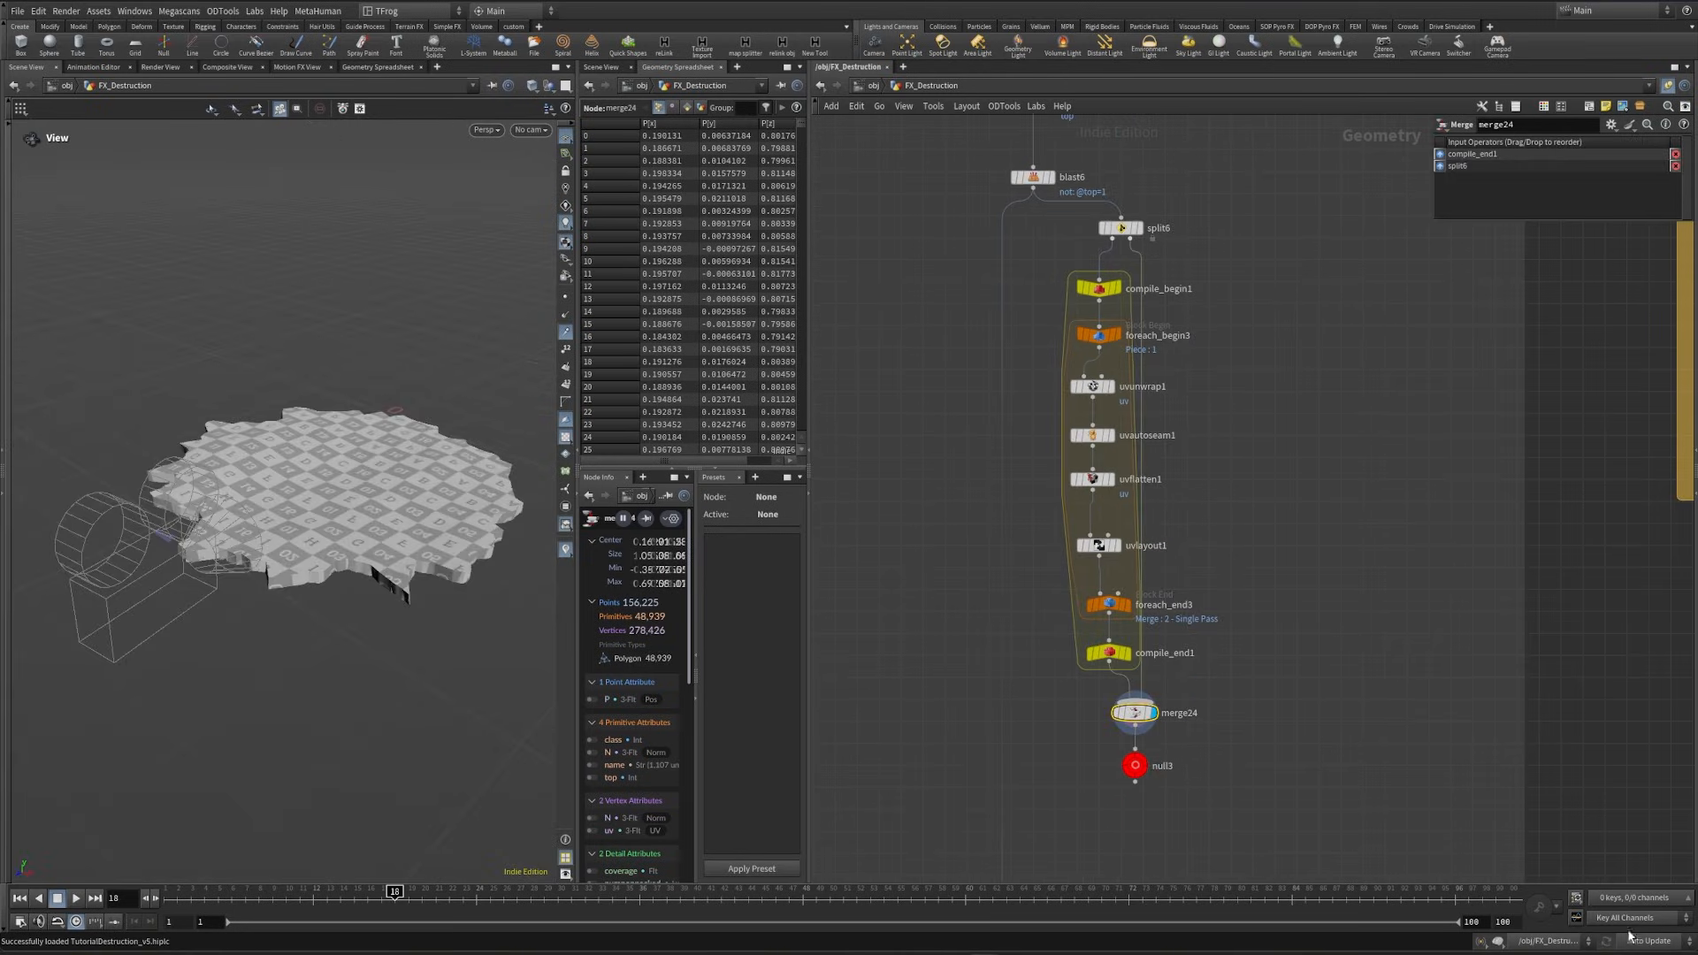
pyautogui.click(1631, 940)
pyautogui.click(1640, 940)
pyautogui.click(1108, 606)
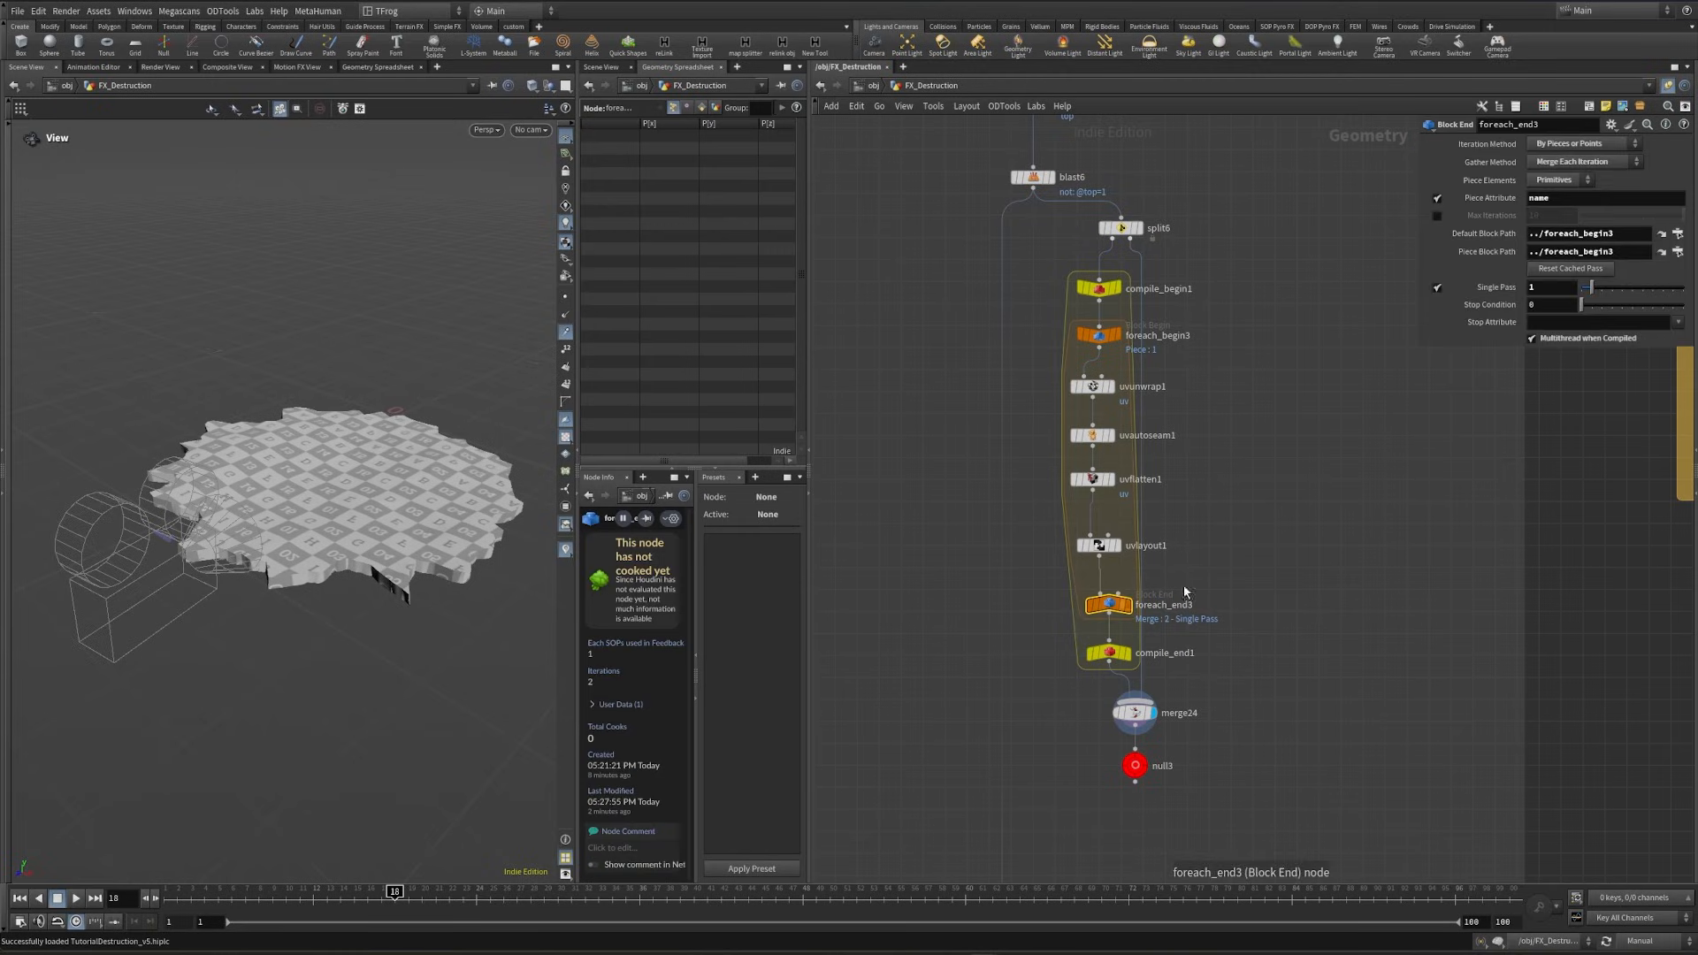
pyautogui.click(1134, 713)
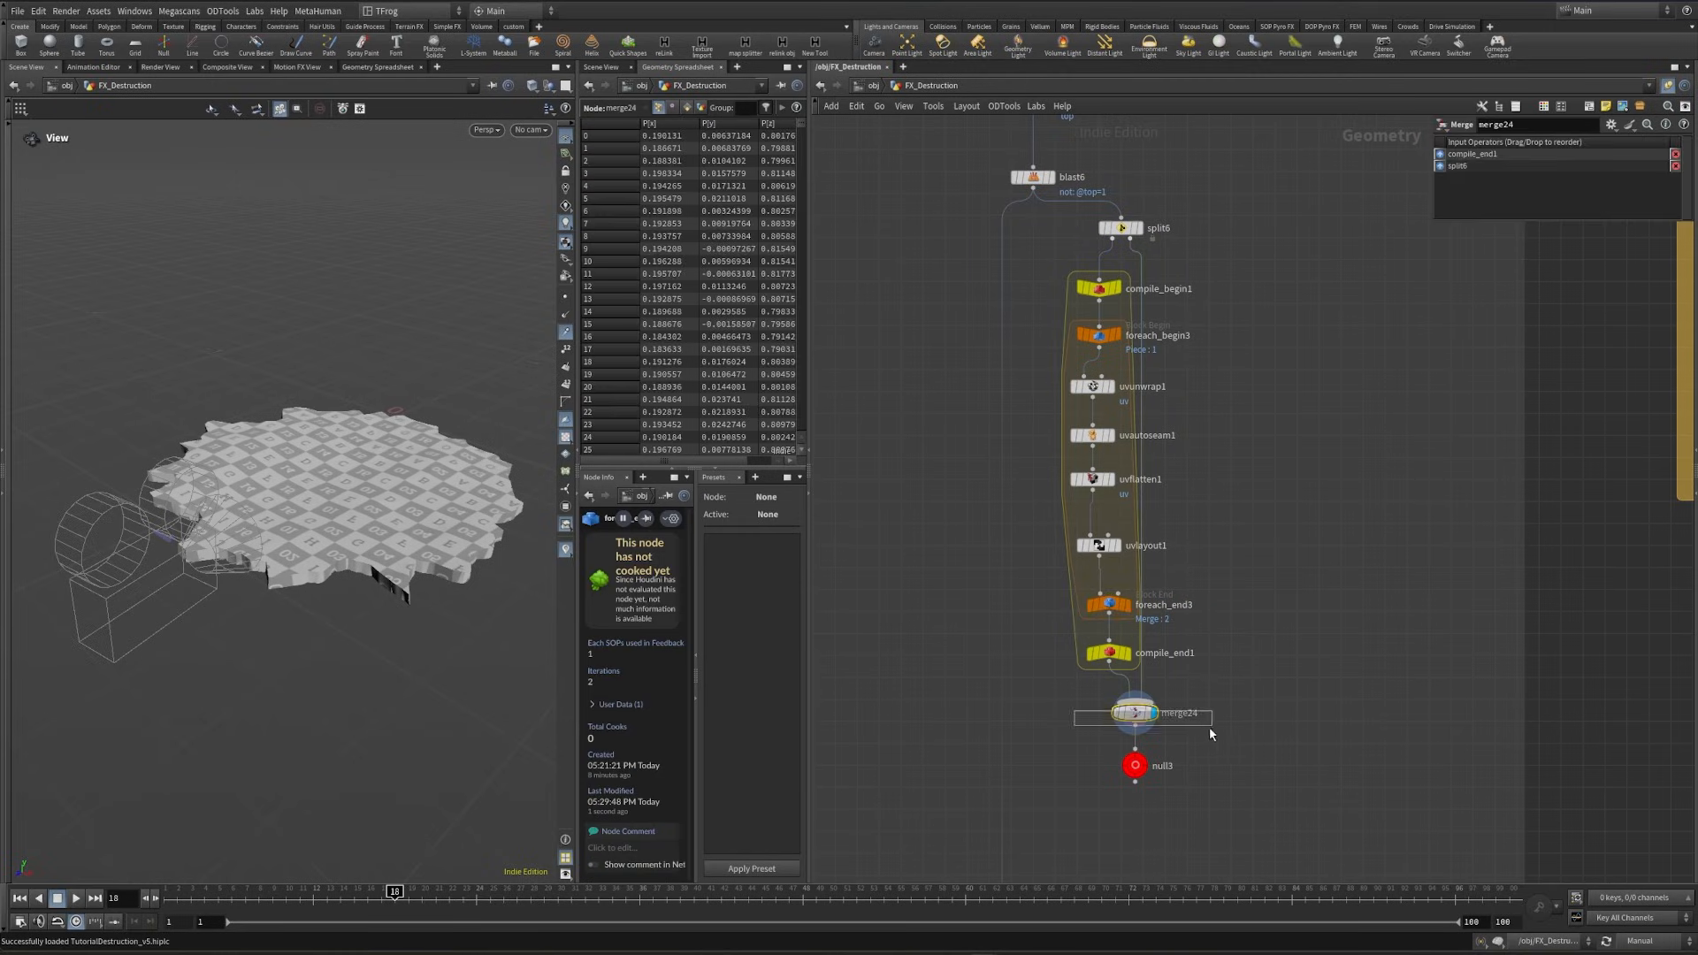
pyautogui.click(1641, 940)
pyautogui.click(1646, 897)
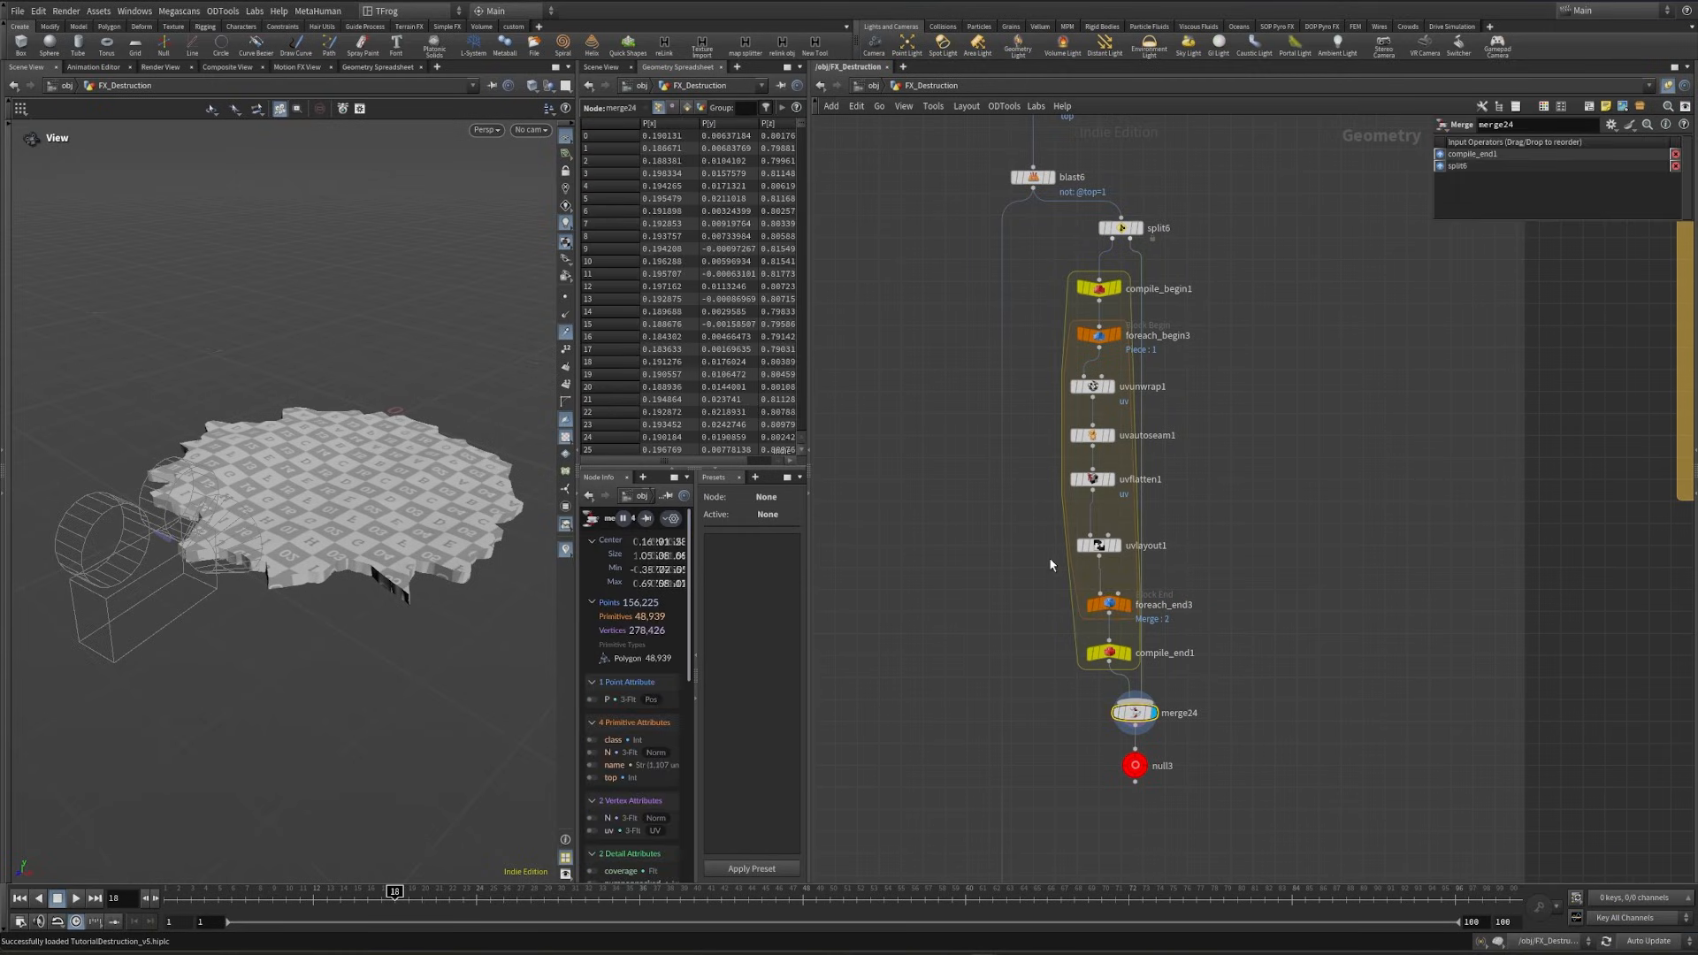
pyautogui.hotkey('ctrl', 's')
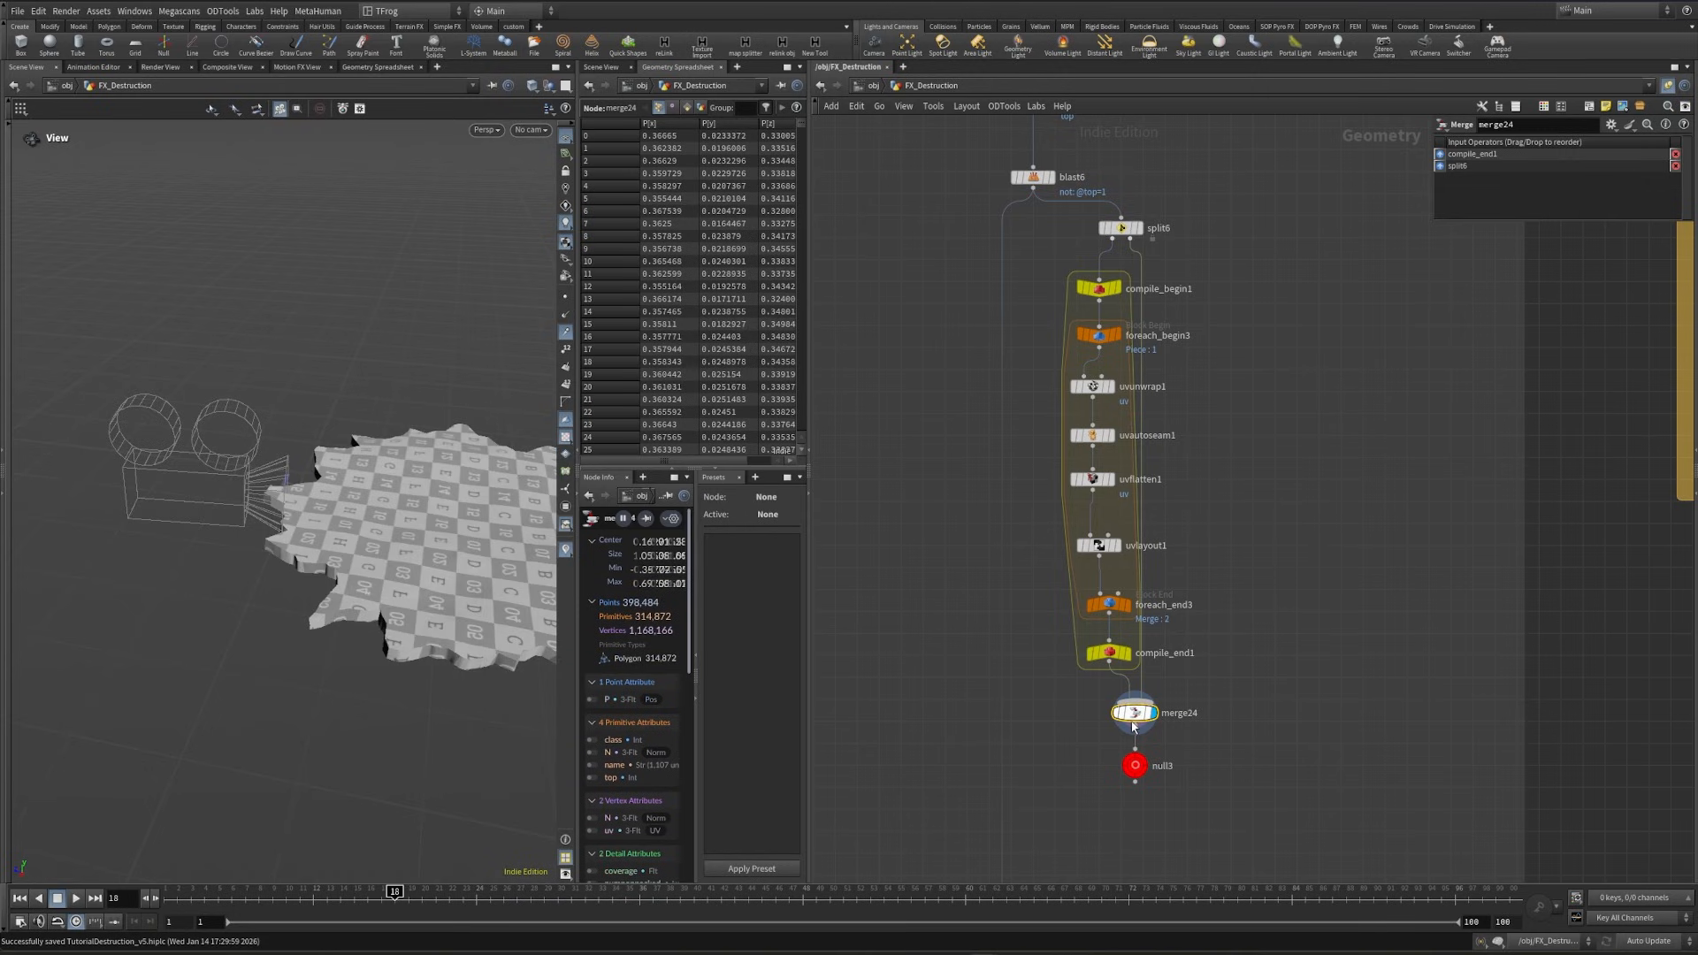
# - Branch an Exploded View node off merge24 and display it to inspect the UVs on the separated debris pieces
pyautogui.press('Tab')
pyautogui.write('exp')
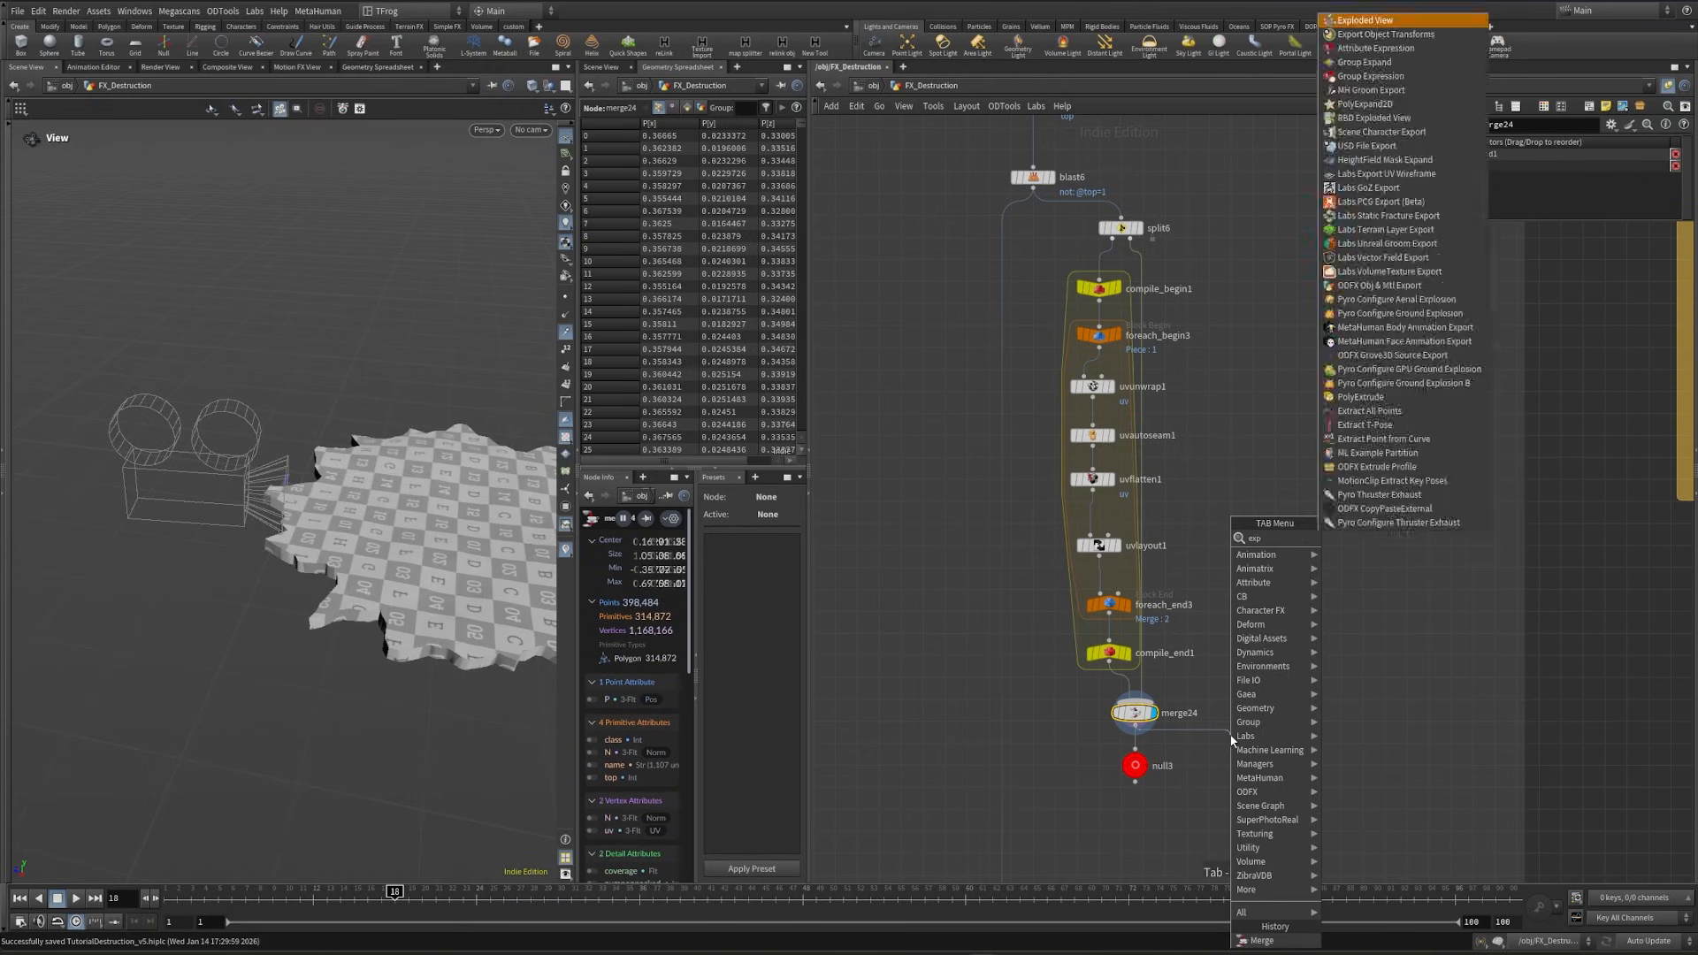
pyautogui.press('Return')
pyautogui.click(1229, 734)
pyautogui.click(1249, 758)
pyautogui.moveTo(386, 495); pyautogui.dragTo(363, 552)
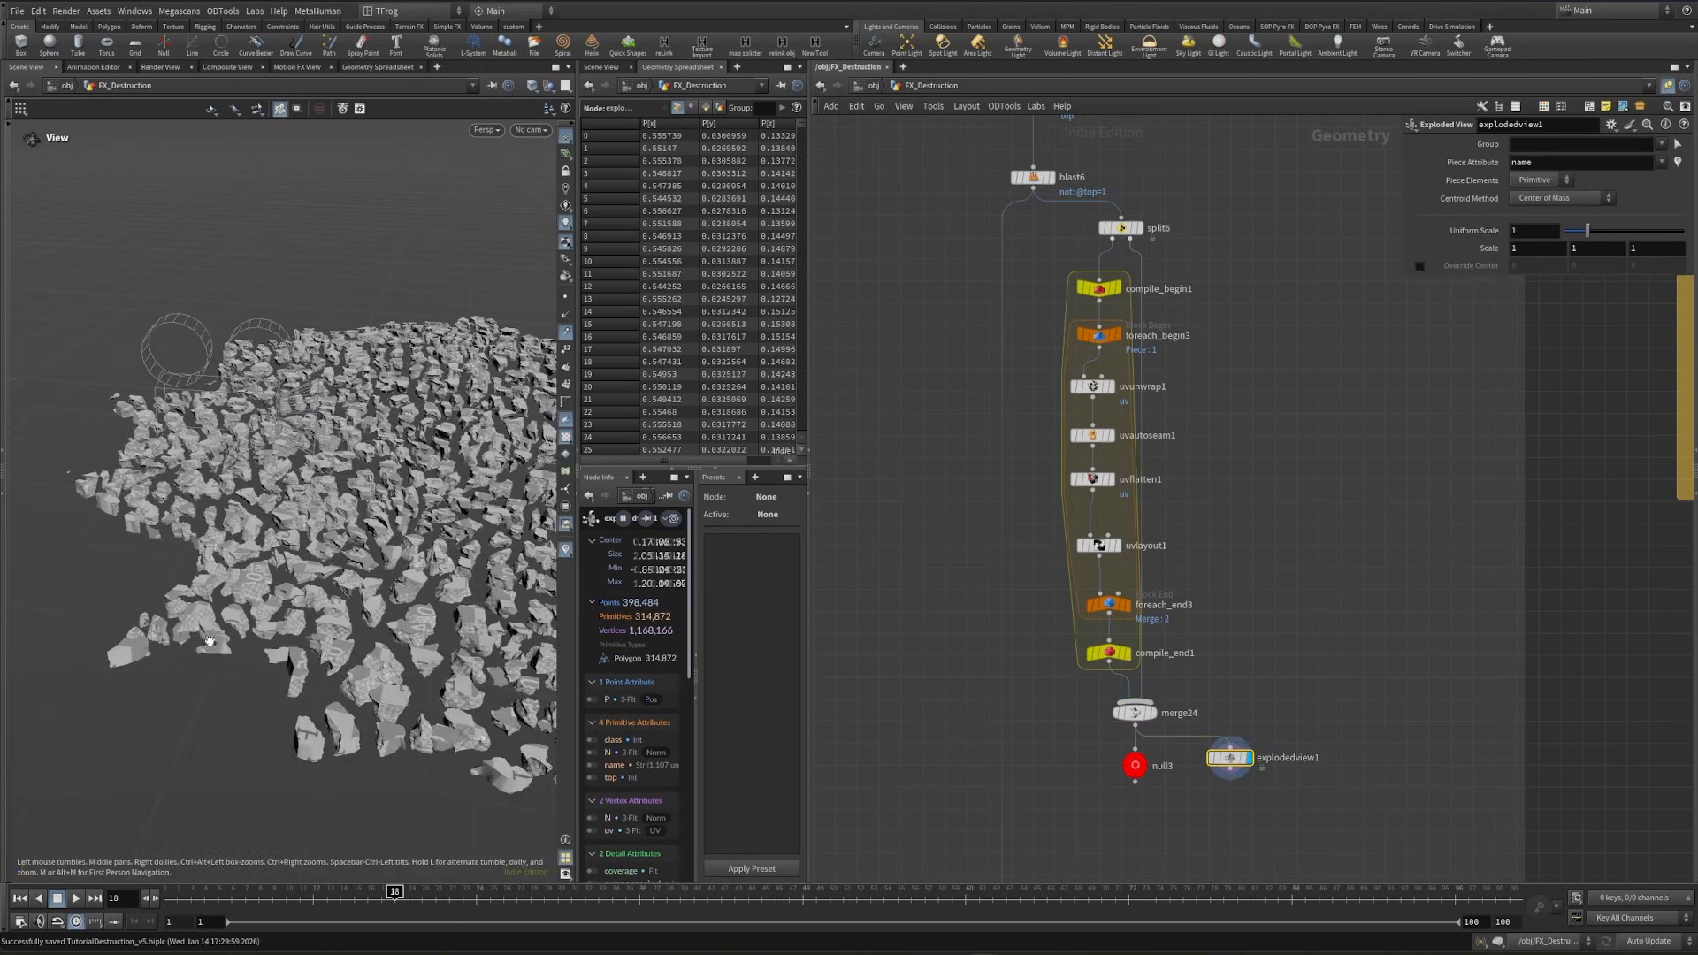
pyautogui.scroll(5, 364, 553)
pyautogui.moveTo(223, 607)
pyautogui.mouseDown()
pyautogui.moveTo(328, 577)
pyautogui.moveTo(245, 609)
pyautogui.mouseUp()
pyautogui.scroll(8, 245, 609)
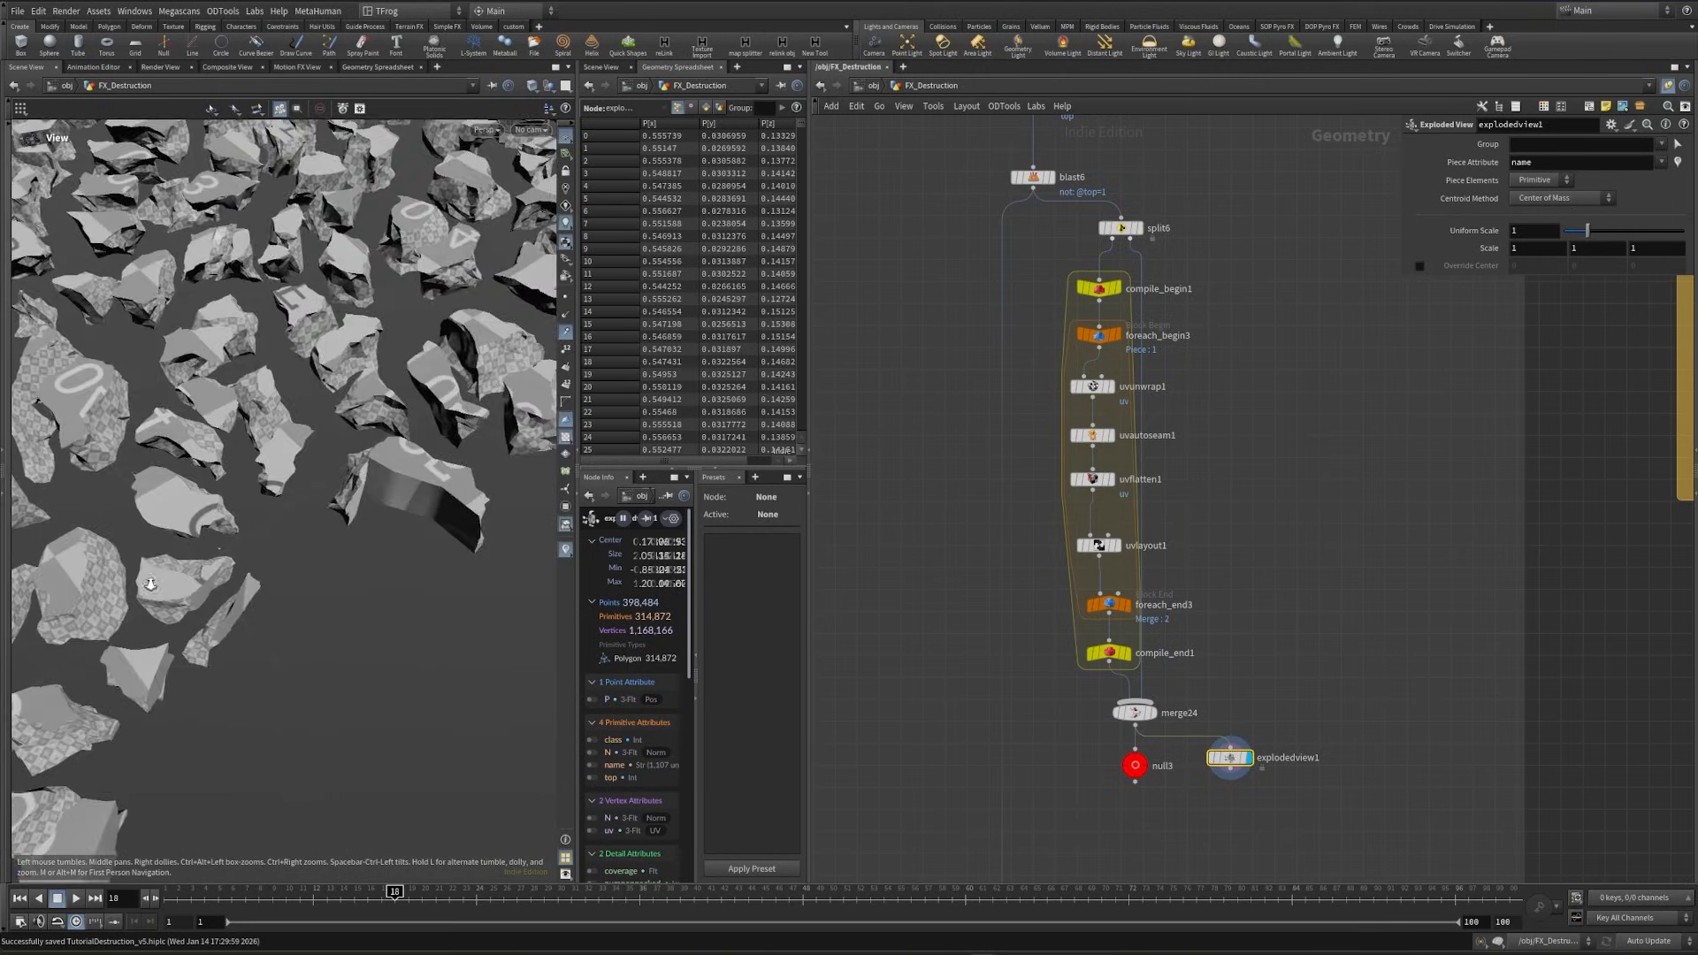
pyautogui.scroll(-3, 183, 522)
pyautogui.moveTo(85, 589); pyautogui.dragTo(285, 637, button='middle')
# - Insert a UV Transform on the branch running from the second output of split6 to merge24
pyautogui.moveTo(1143, 716); pyautogui.dragTo(1175, 702)
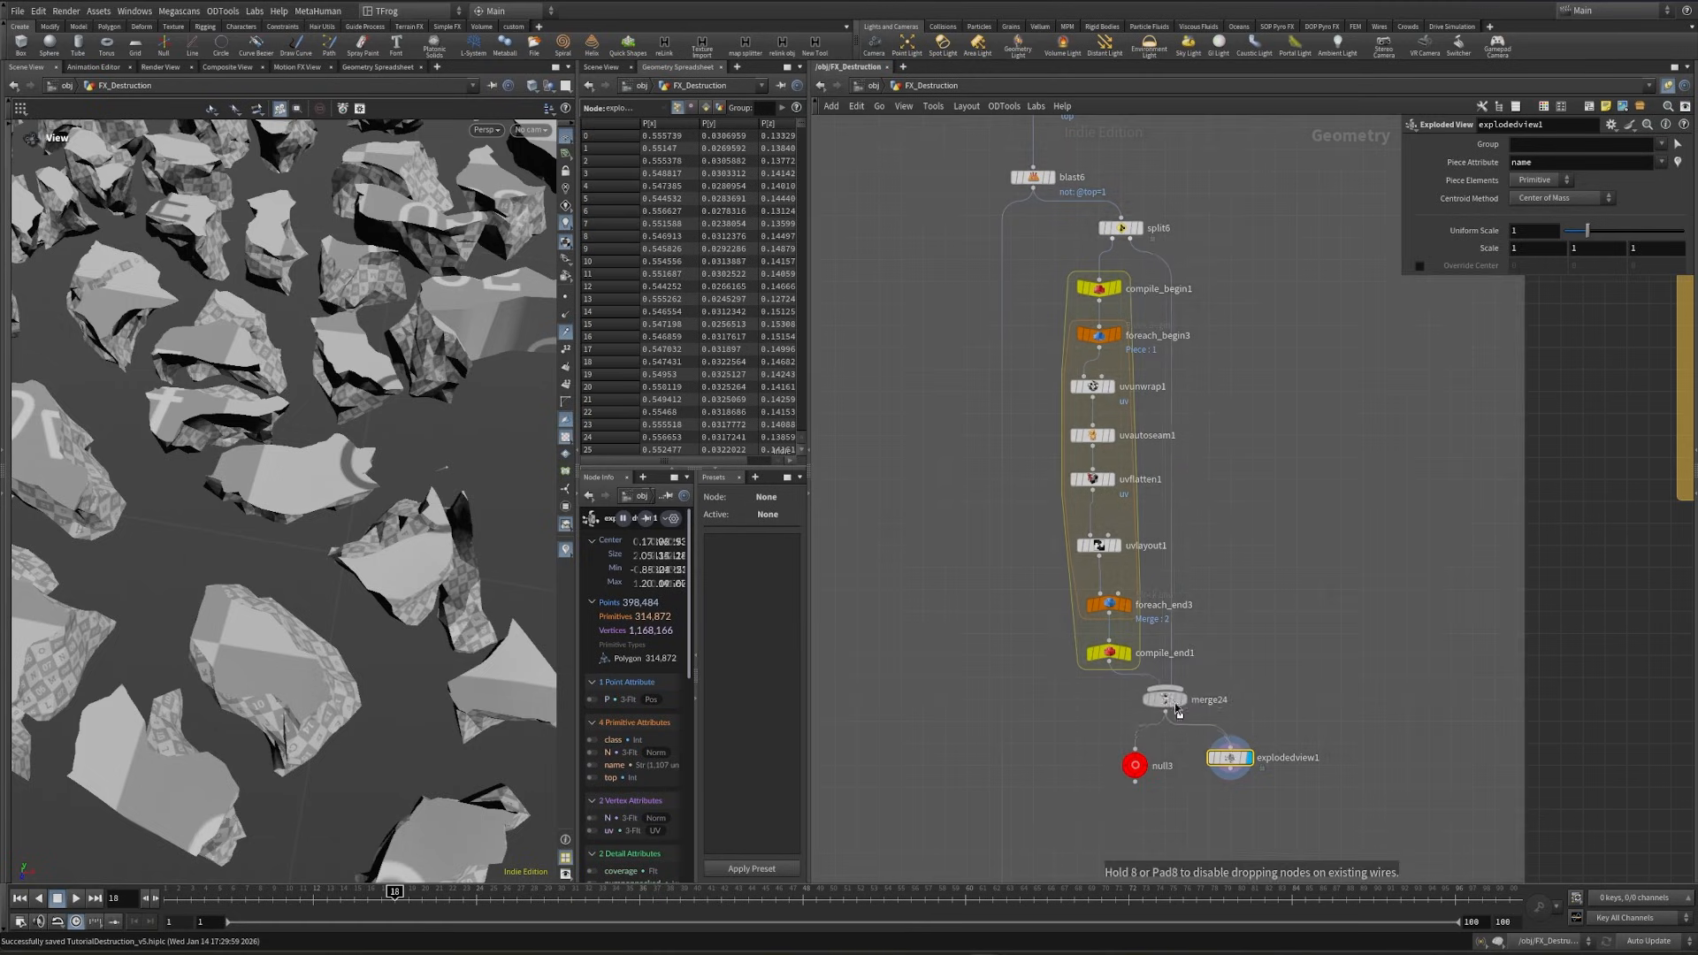
pyautogui.press('Tab')
pyautogui.write('uvq')
pyautogui.press('Return')
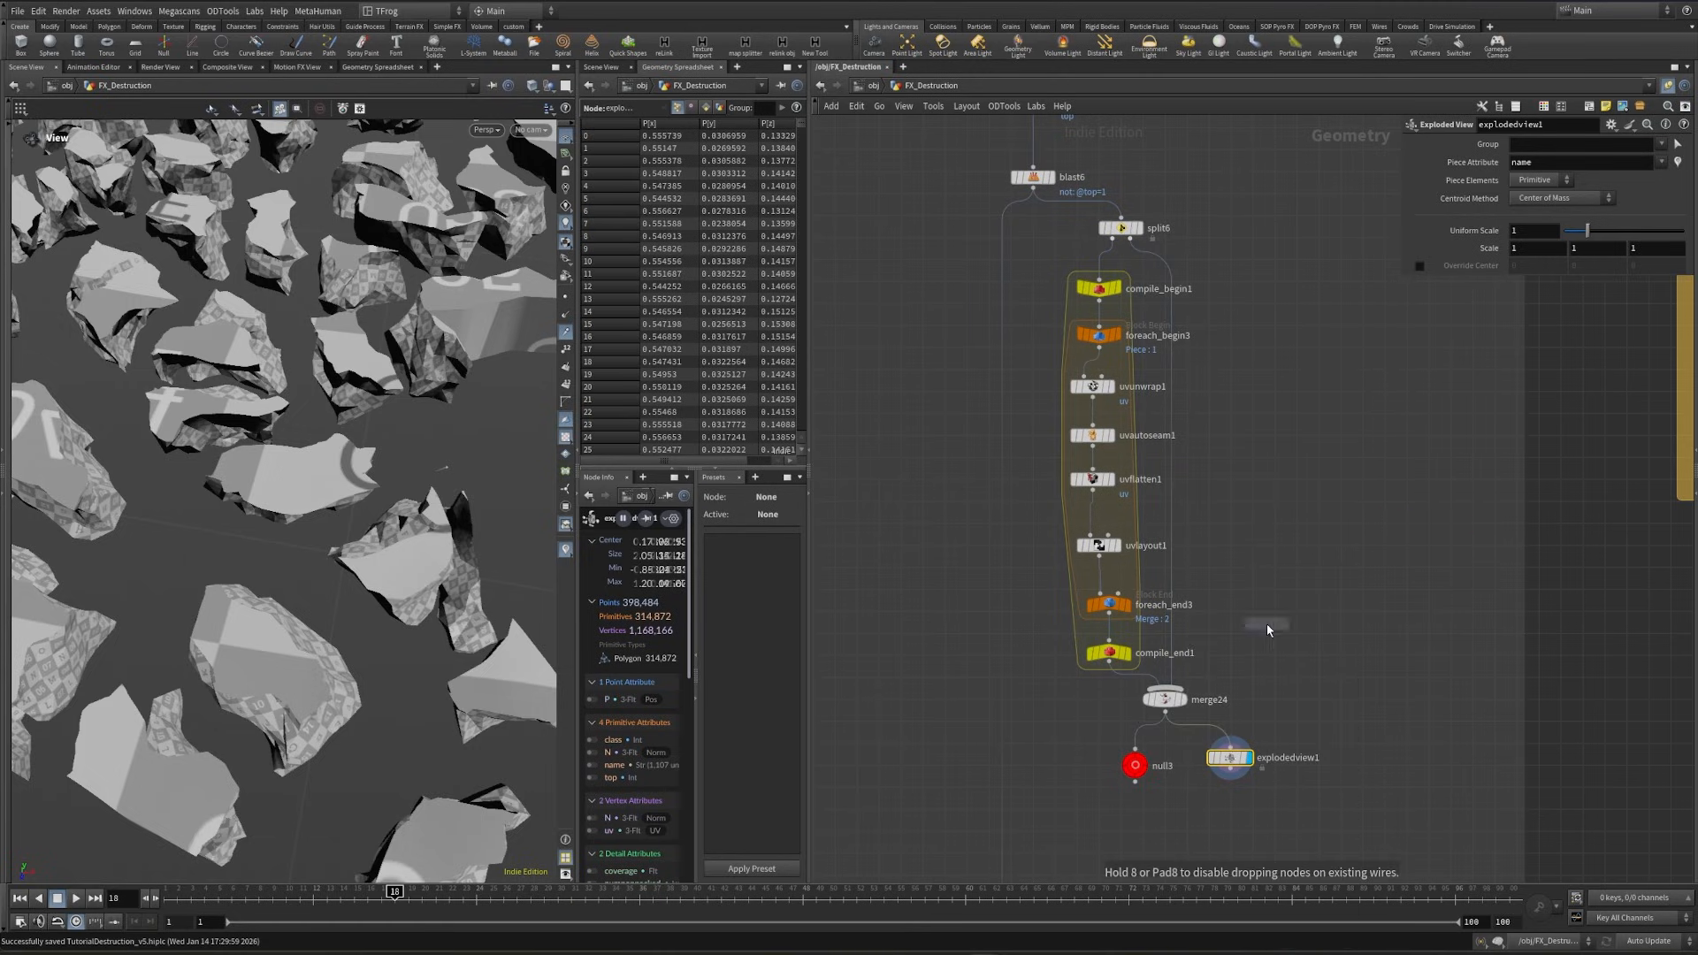
pyautogui.click(1175, 449)
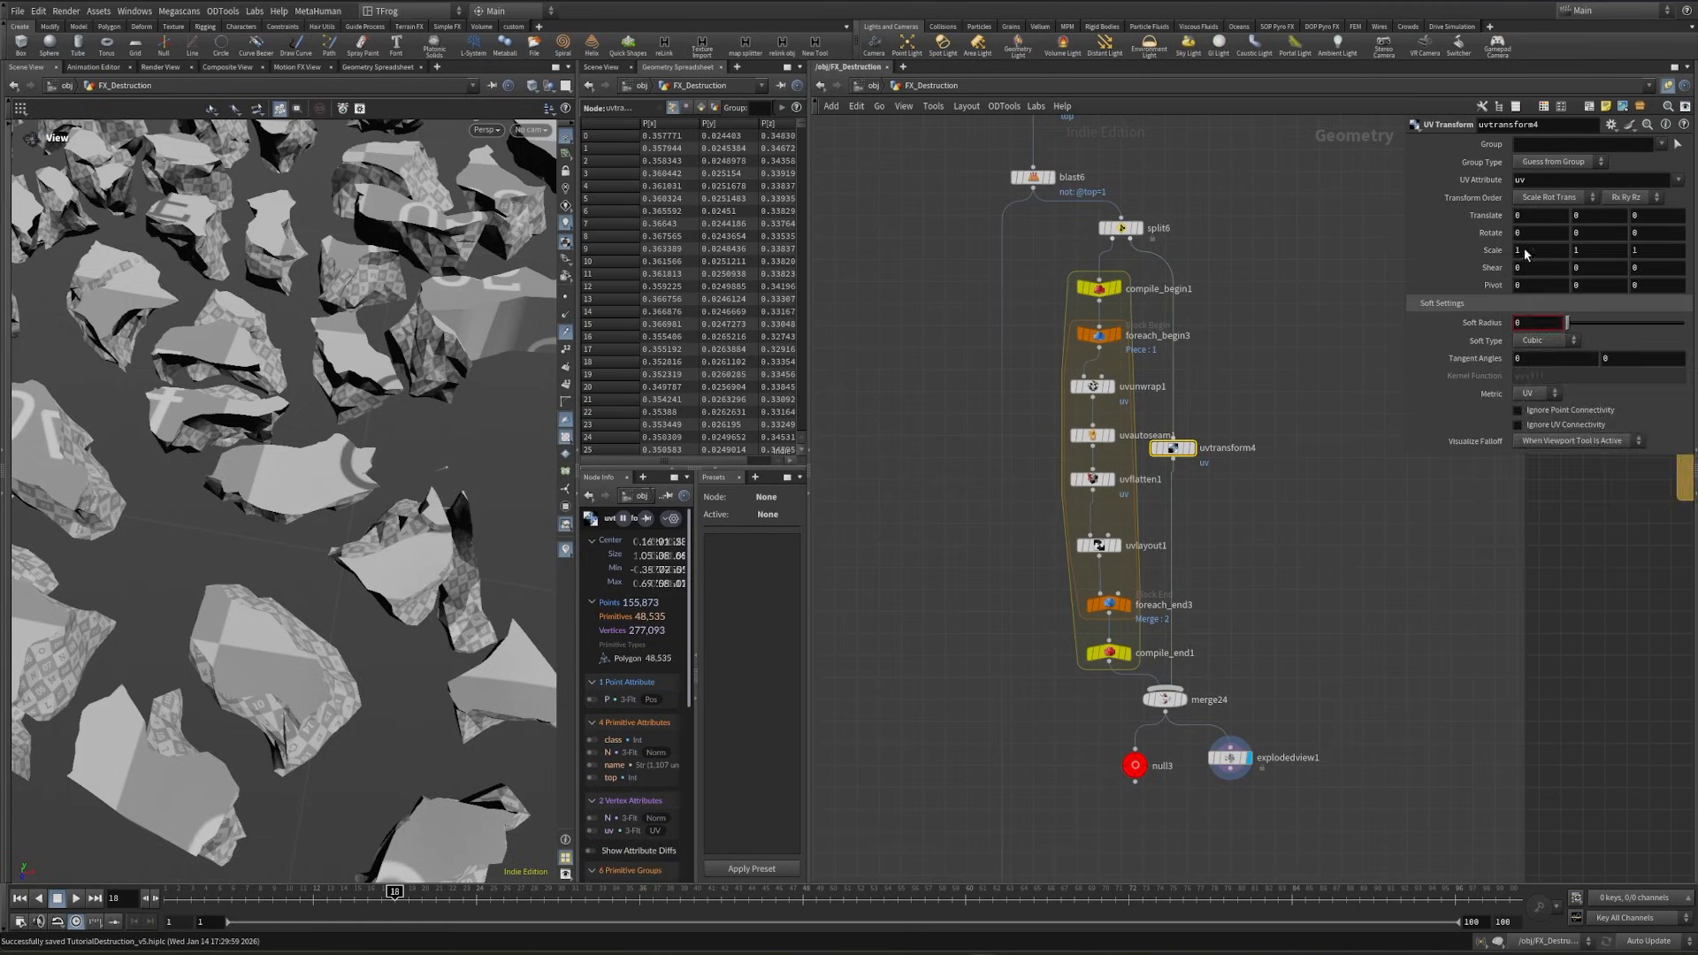
# - Link the Y and Z scale of uvtransform4 to its X scale, set that to 15, and check the checker pattern on the debris
pyautogui.rightClick(1529, 250)
pyautogui.click(1586, 373)
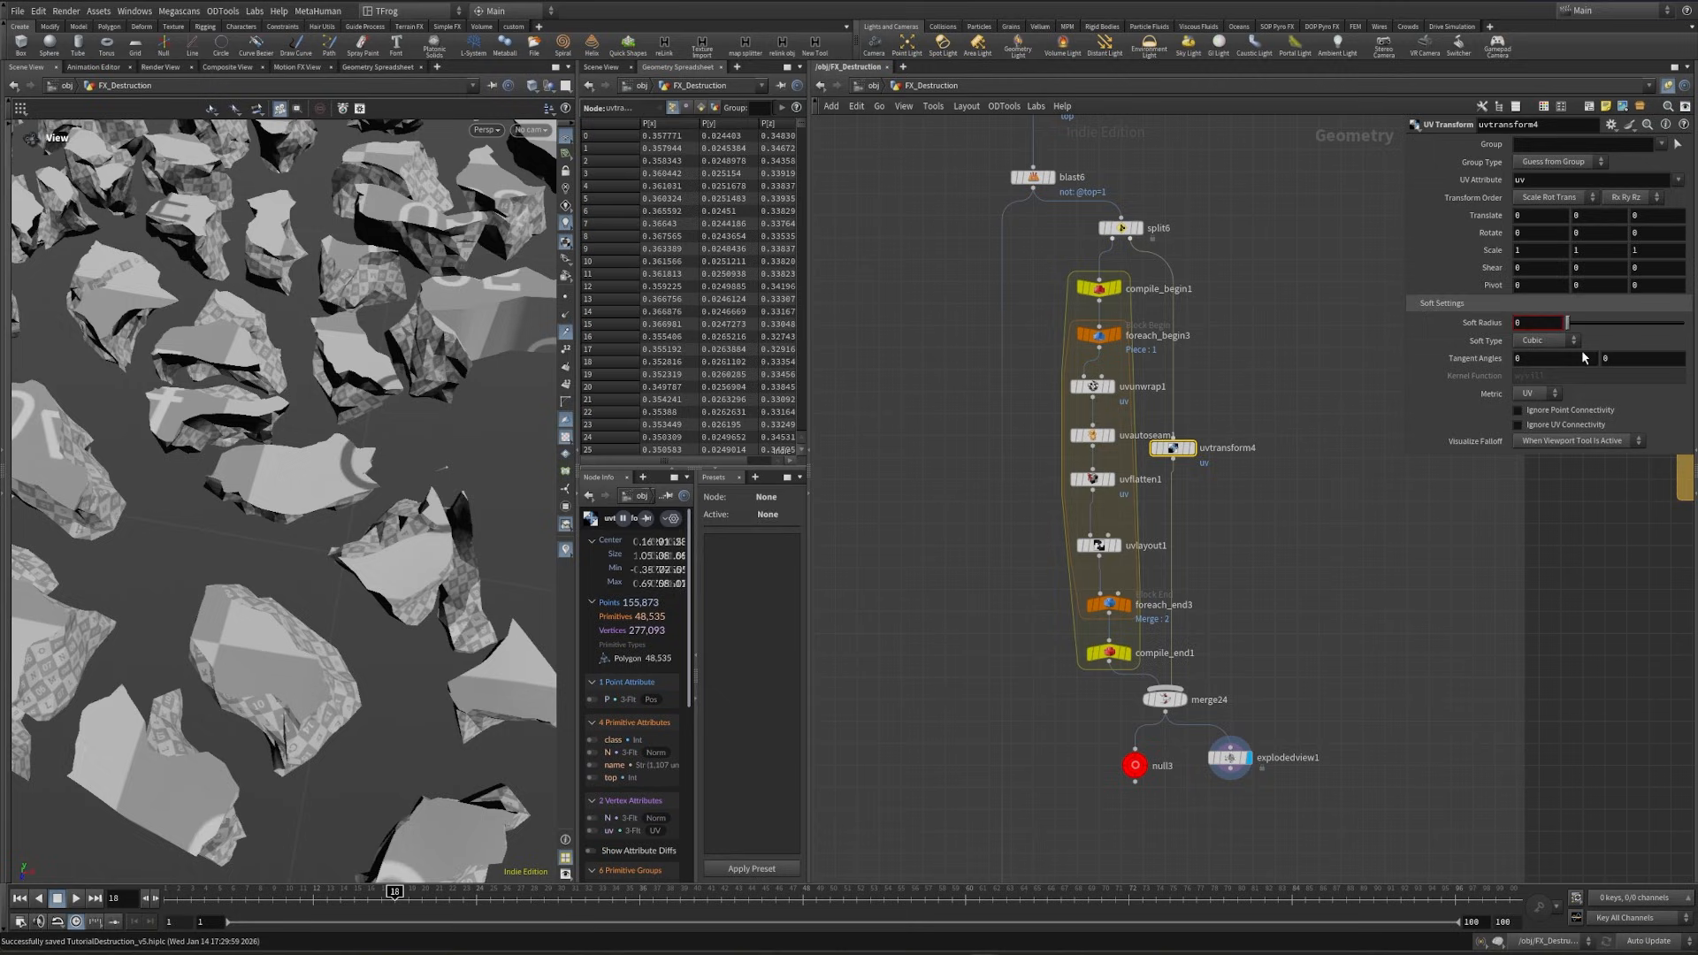
pyautogui.rightClick(1585, 250)
pyautogui.click(1636, 390)
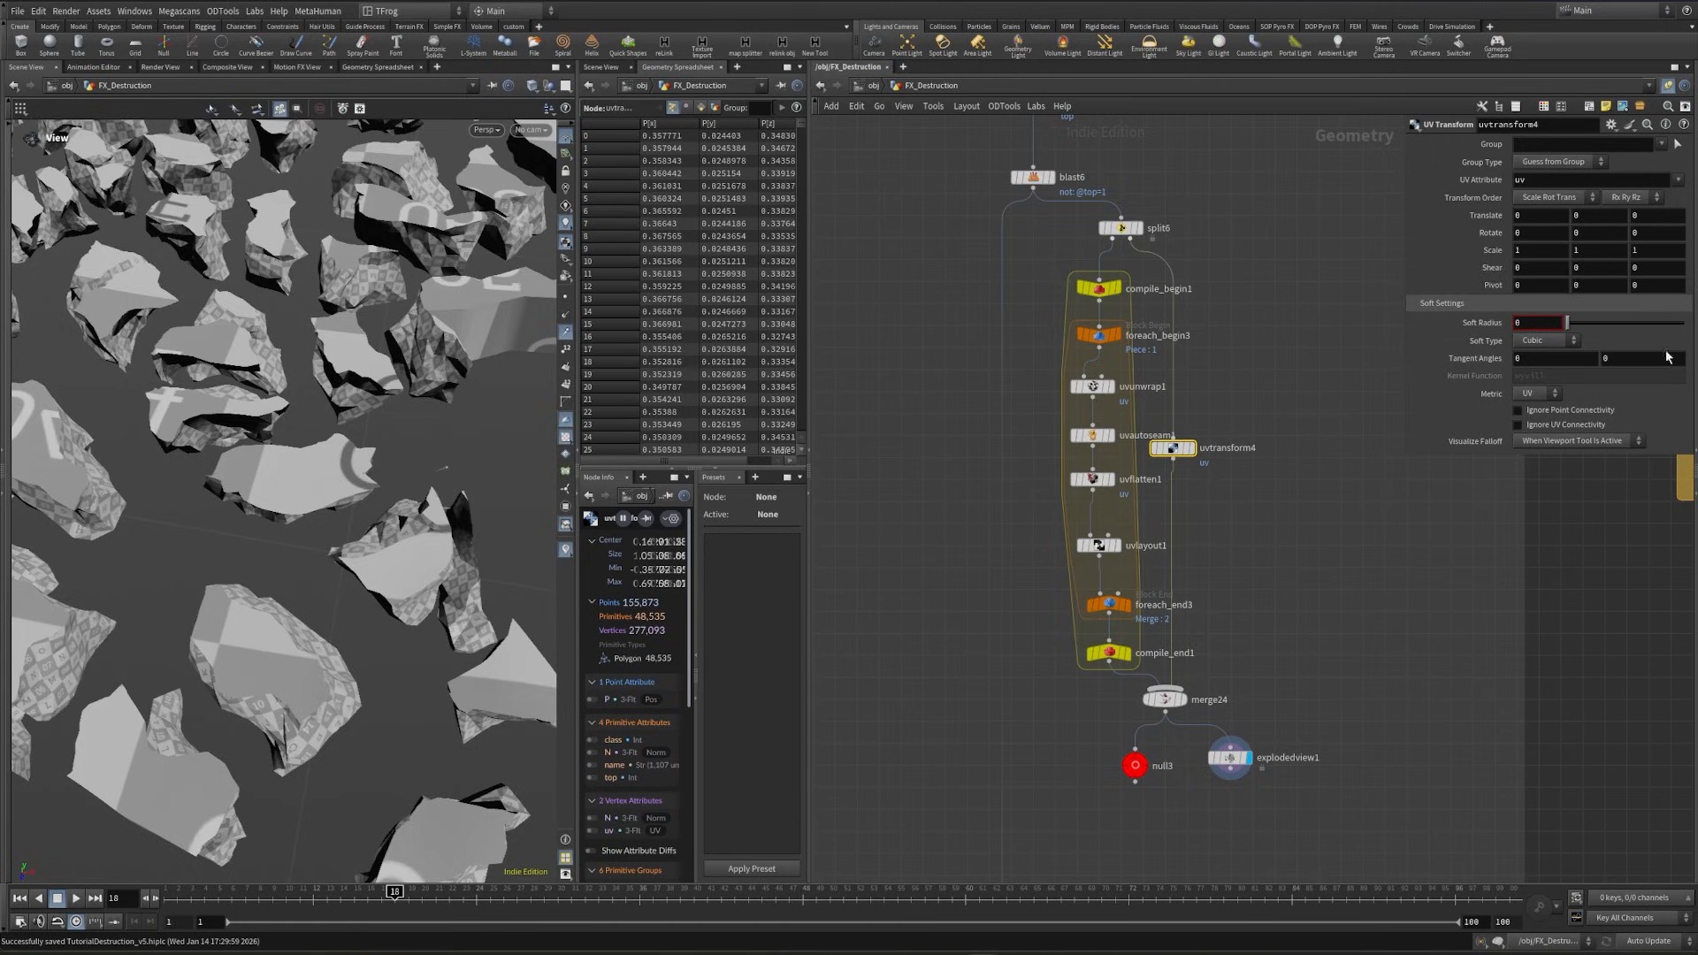
pyautogui.rightClick(1597, 252)
pyautogui.click(1677, 406)
pyautogui.doubleClick(1316, 248)
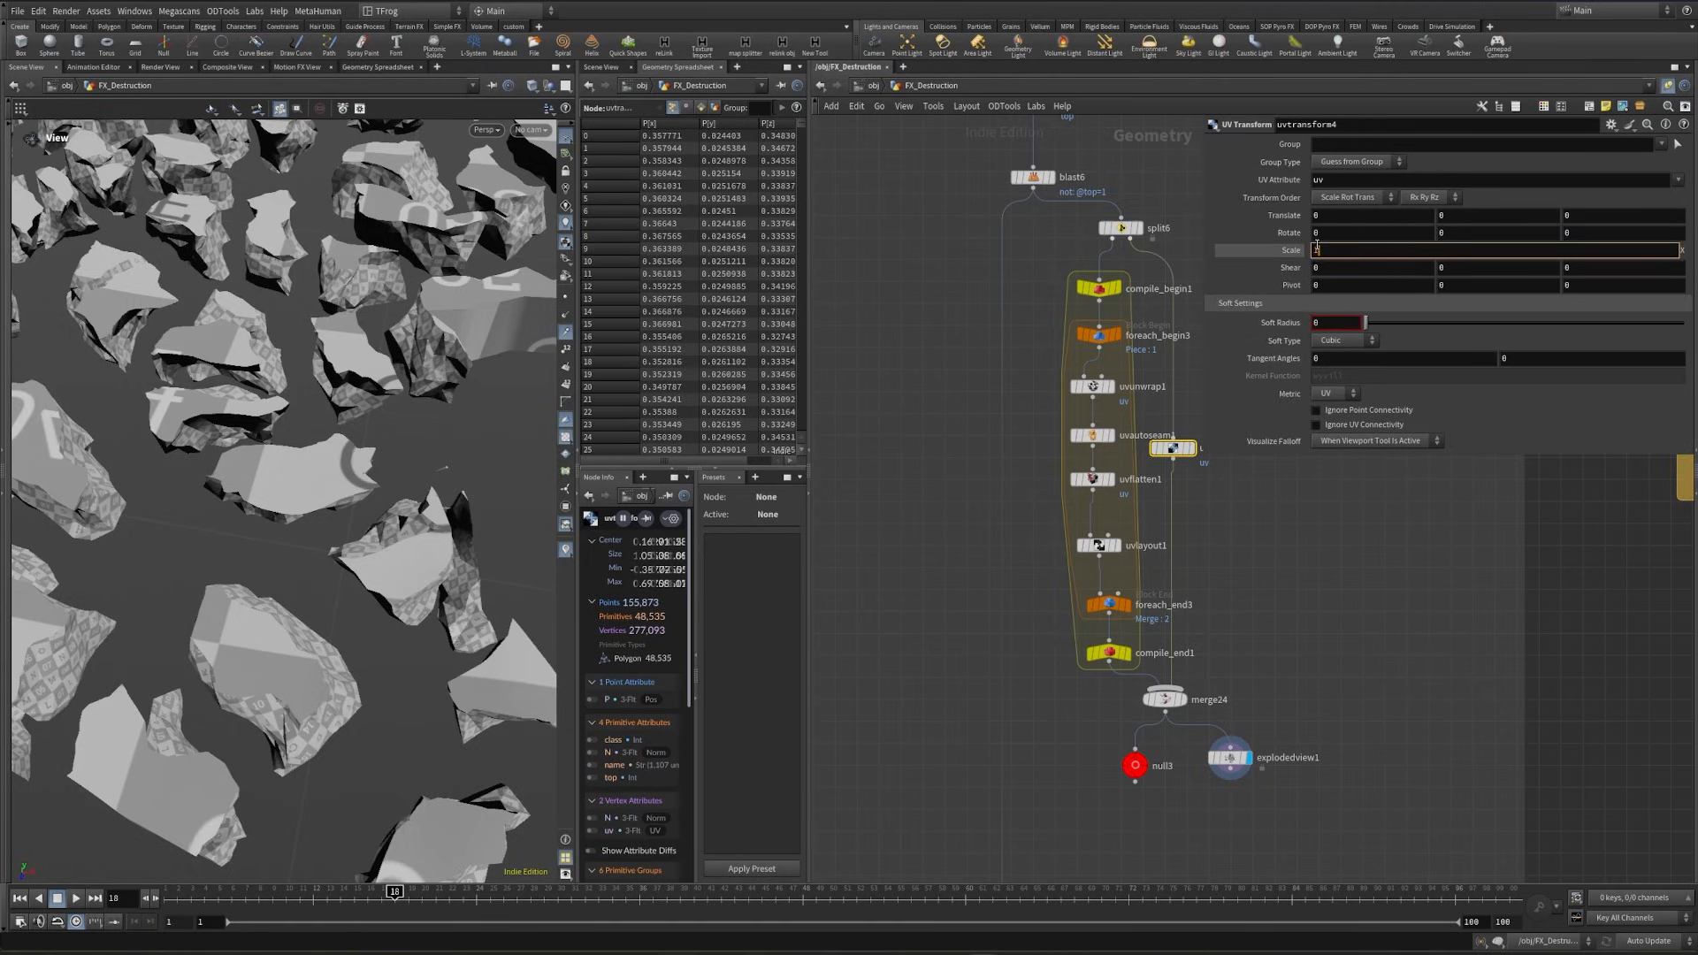
pyautogui.write('15')
pyautogui.press('Return')
pyautogui.scroll(5, 472, 511)
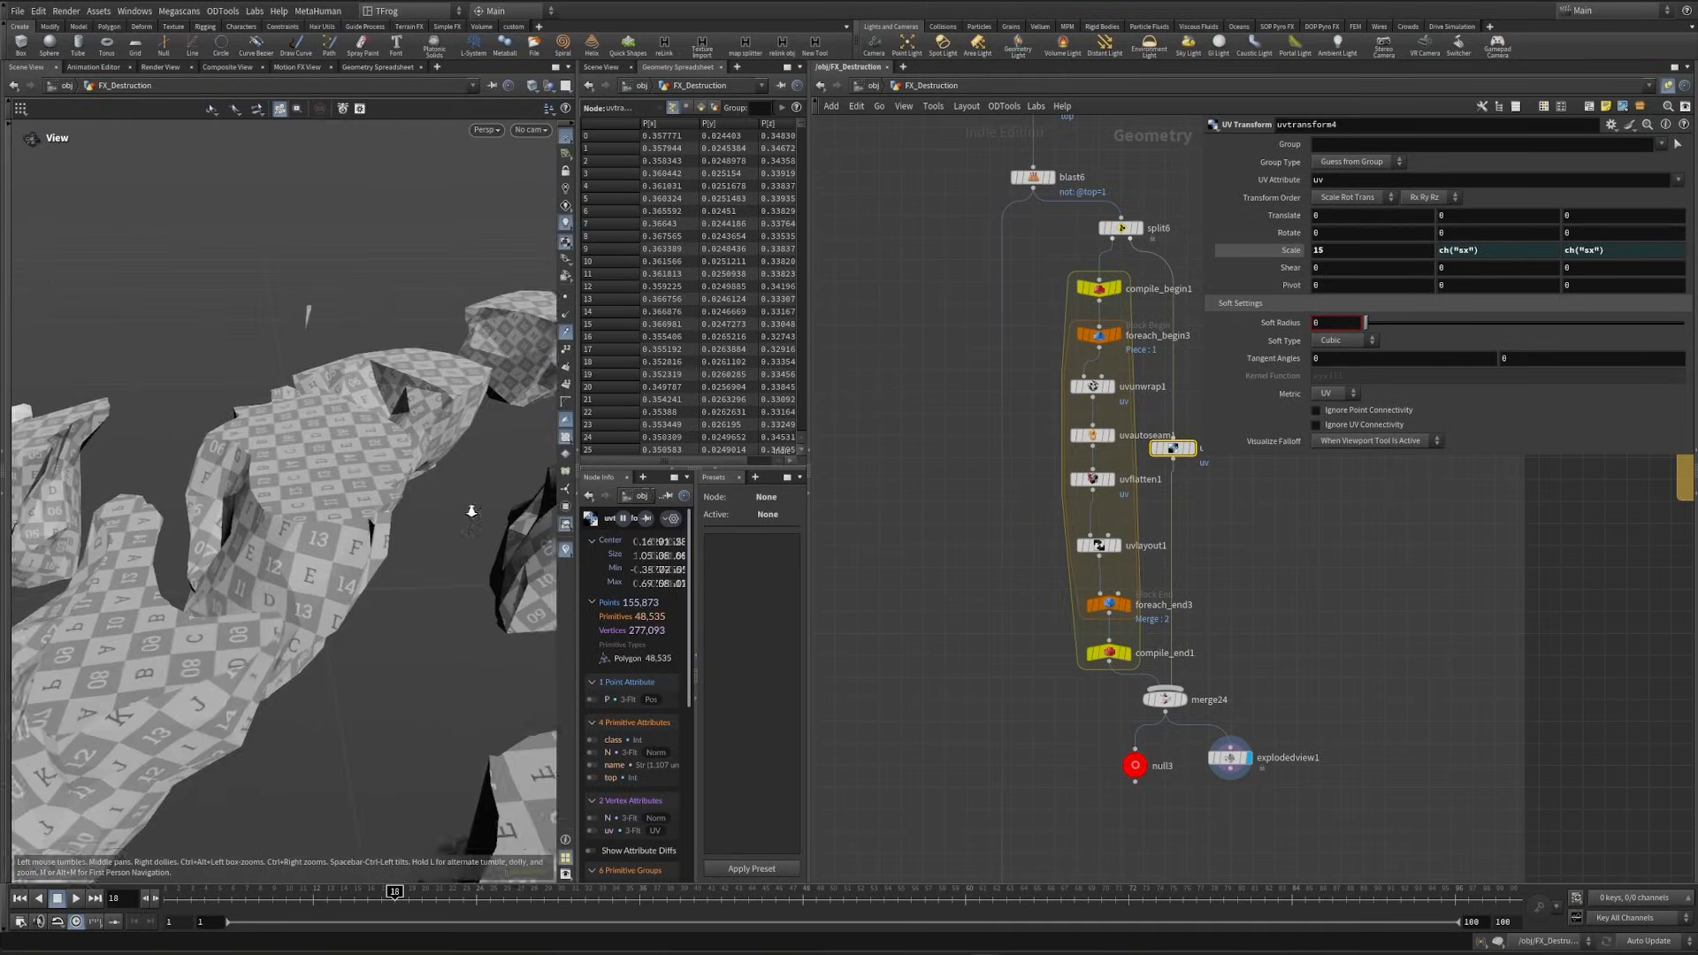
pyautogui.moveTo(471, 511); pyautogui.dragTo(373, 546)
pyautogui.moveTo(160, 559); pyautogui.dragTo(160, 557)
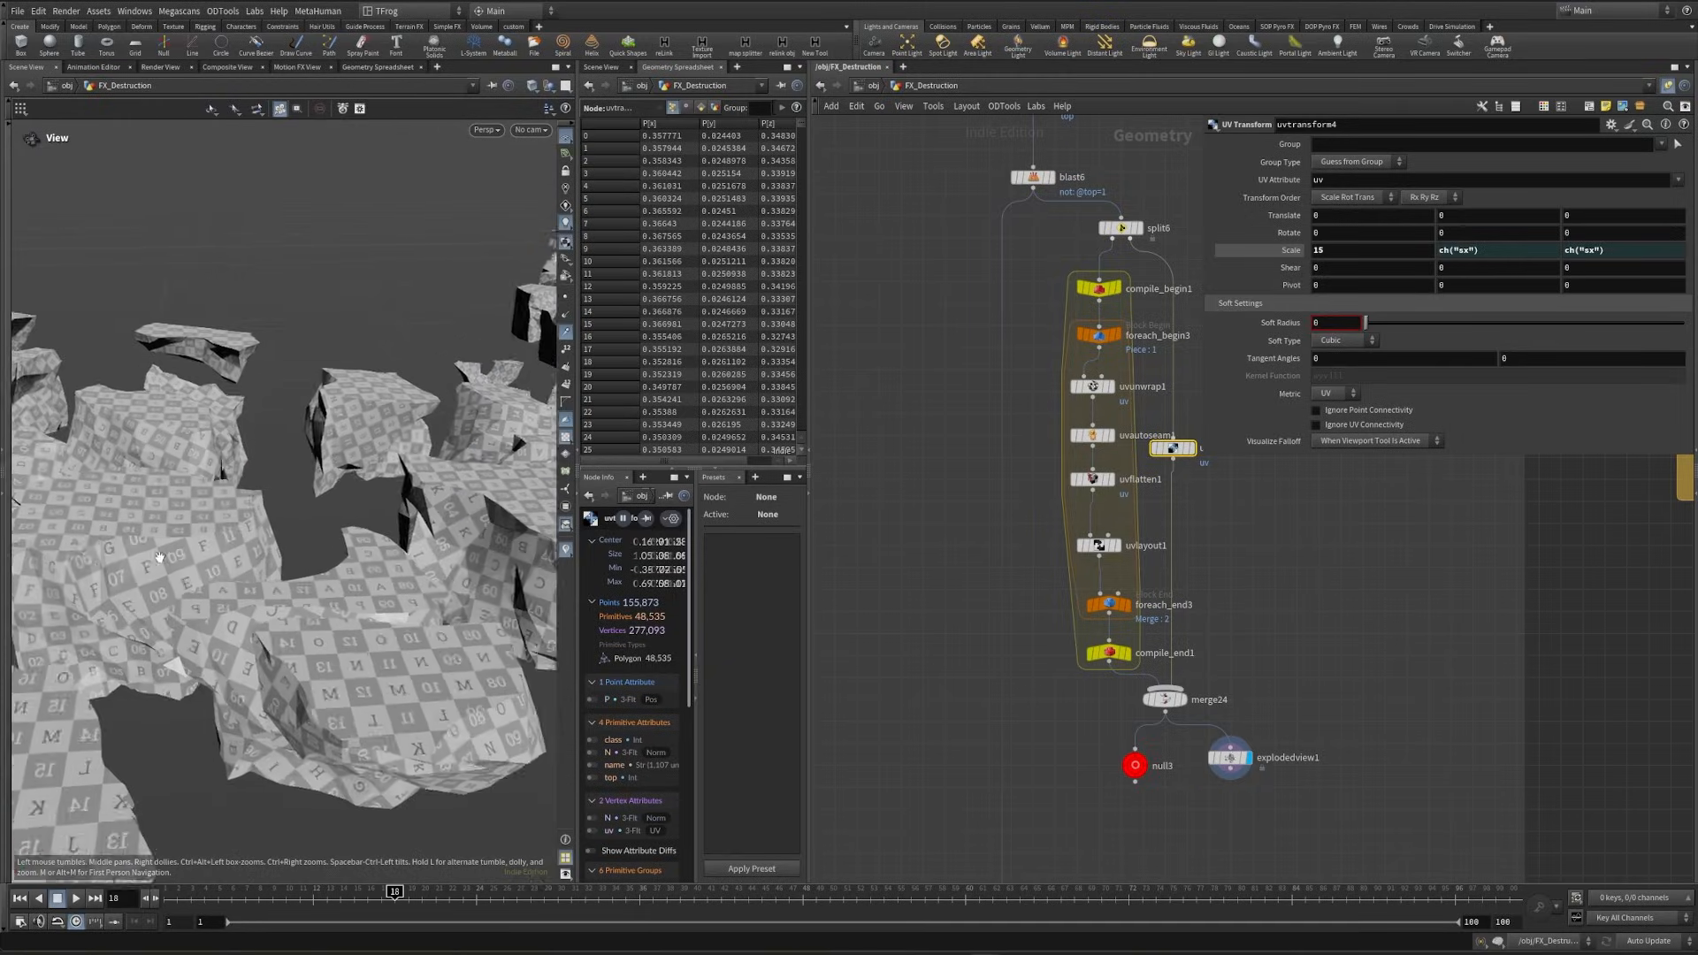
pyautogui.scroll(-5, 160, 557)
pyautogui.moveTo(278, 613); pyautogui.dragTo(243, 499)
# - Clear the Piece Attribute of explodedview1, inspect how the faces separate, and delete the node
pyautogui.click(1231, 758)
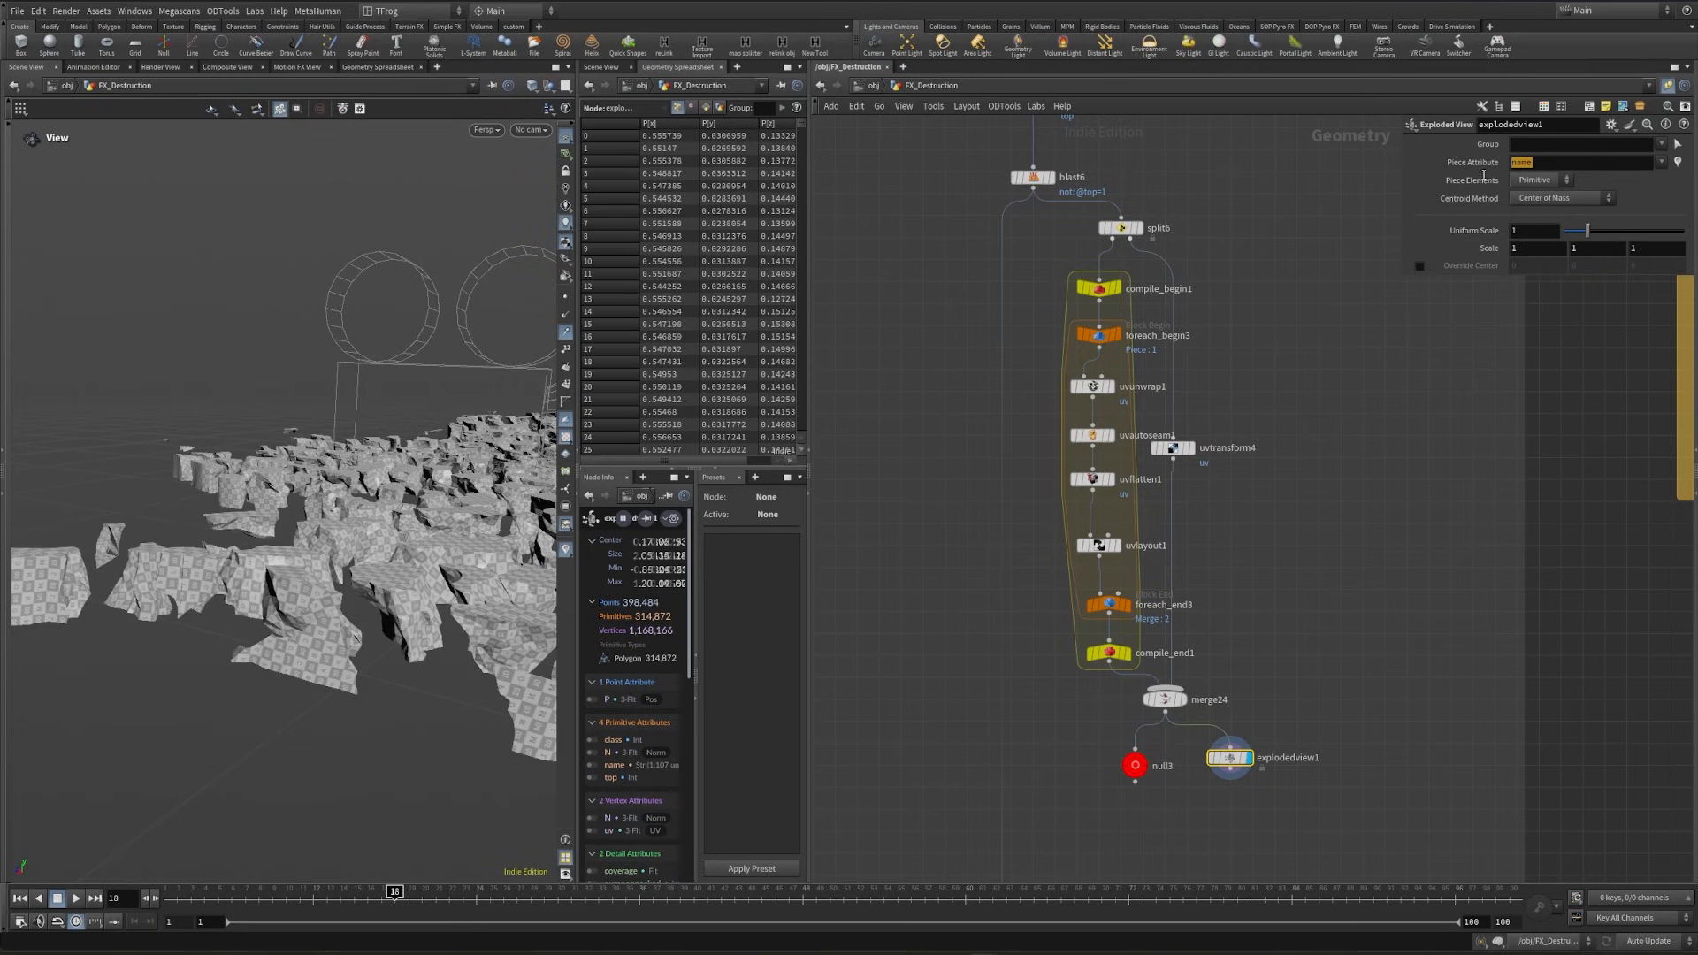
pyautogui.press('BackSpace')
pyautogui.click(1326, 419)
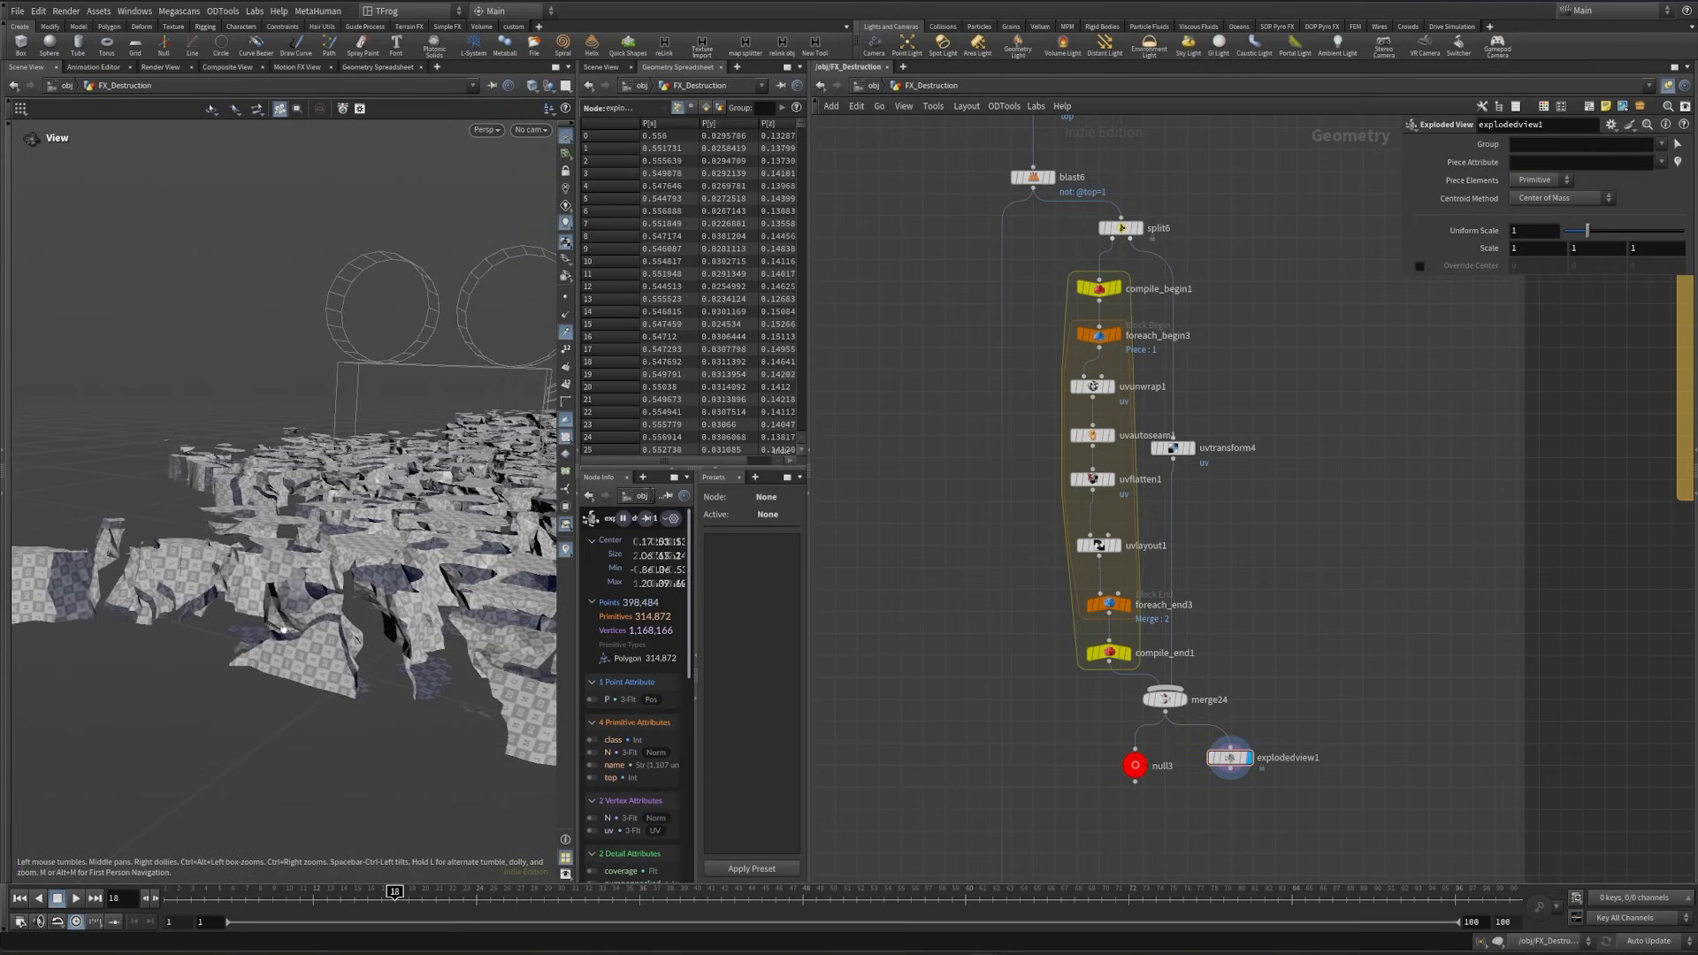
pyautogui.moveTo(347, 611); pyautogui.dragTo(428, 636)
pyautogui.moveTo(428, 636); pyautogui.dragTo(371, 636, button='right')
pyautogui.moveTo(371, 637); pyautogui.dragTo(199, 612)
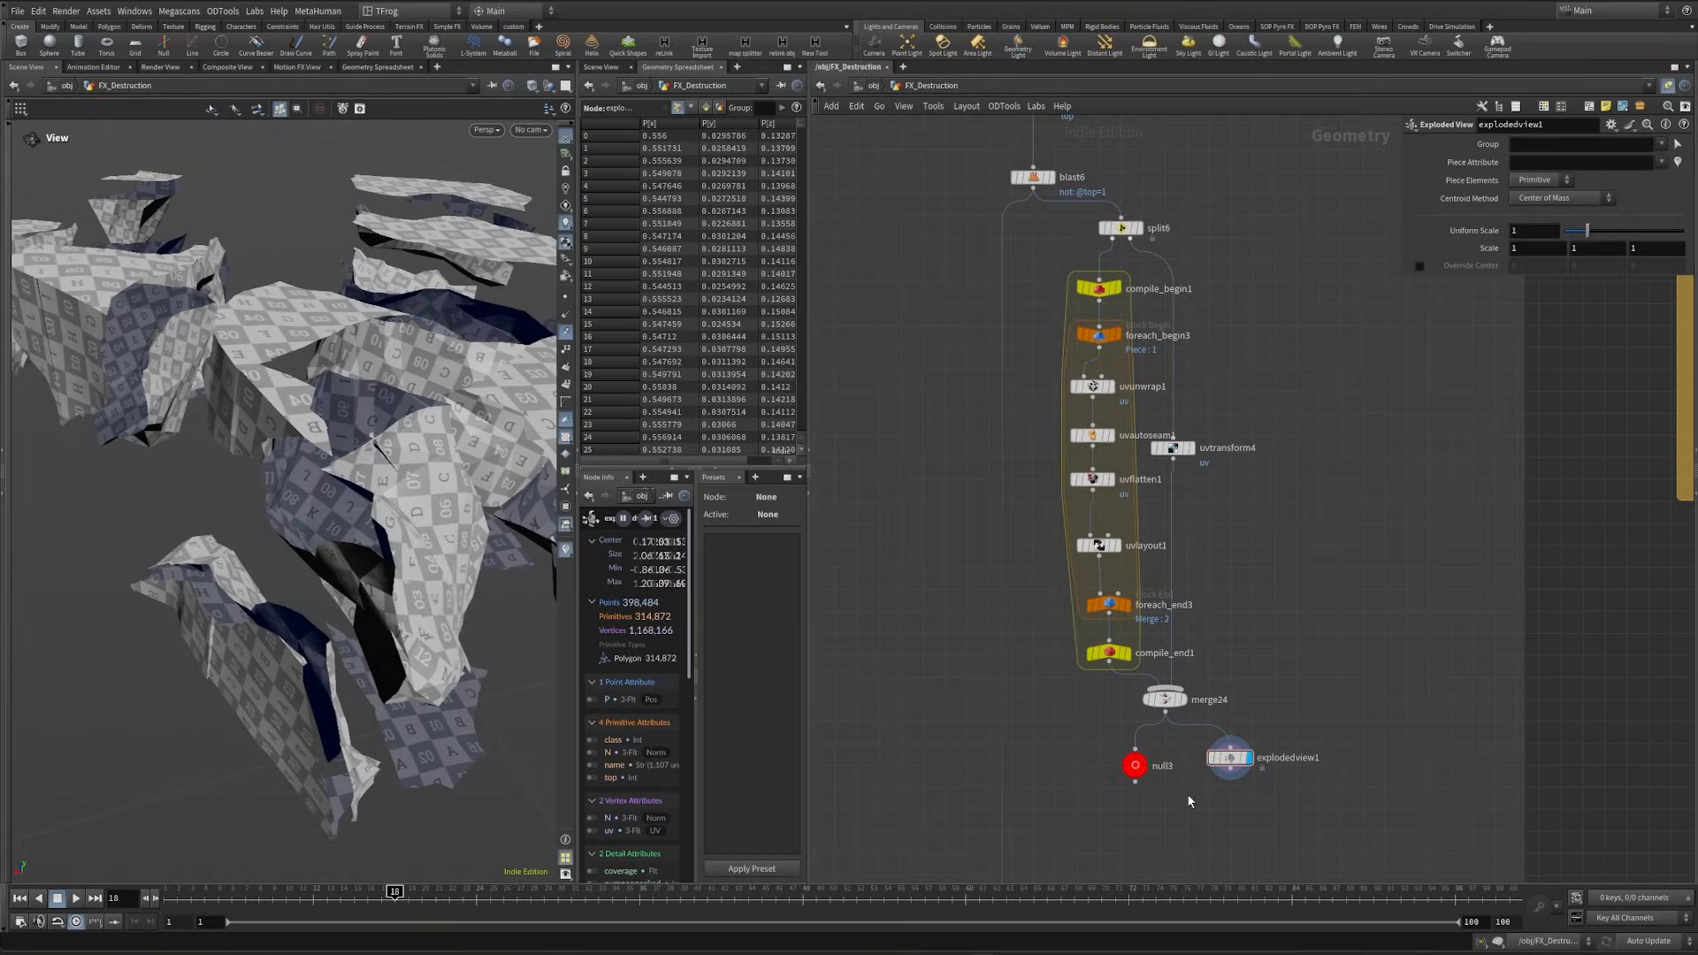
pyautogui.press('Delete')
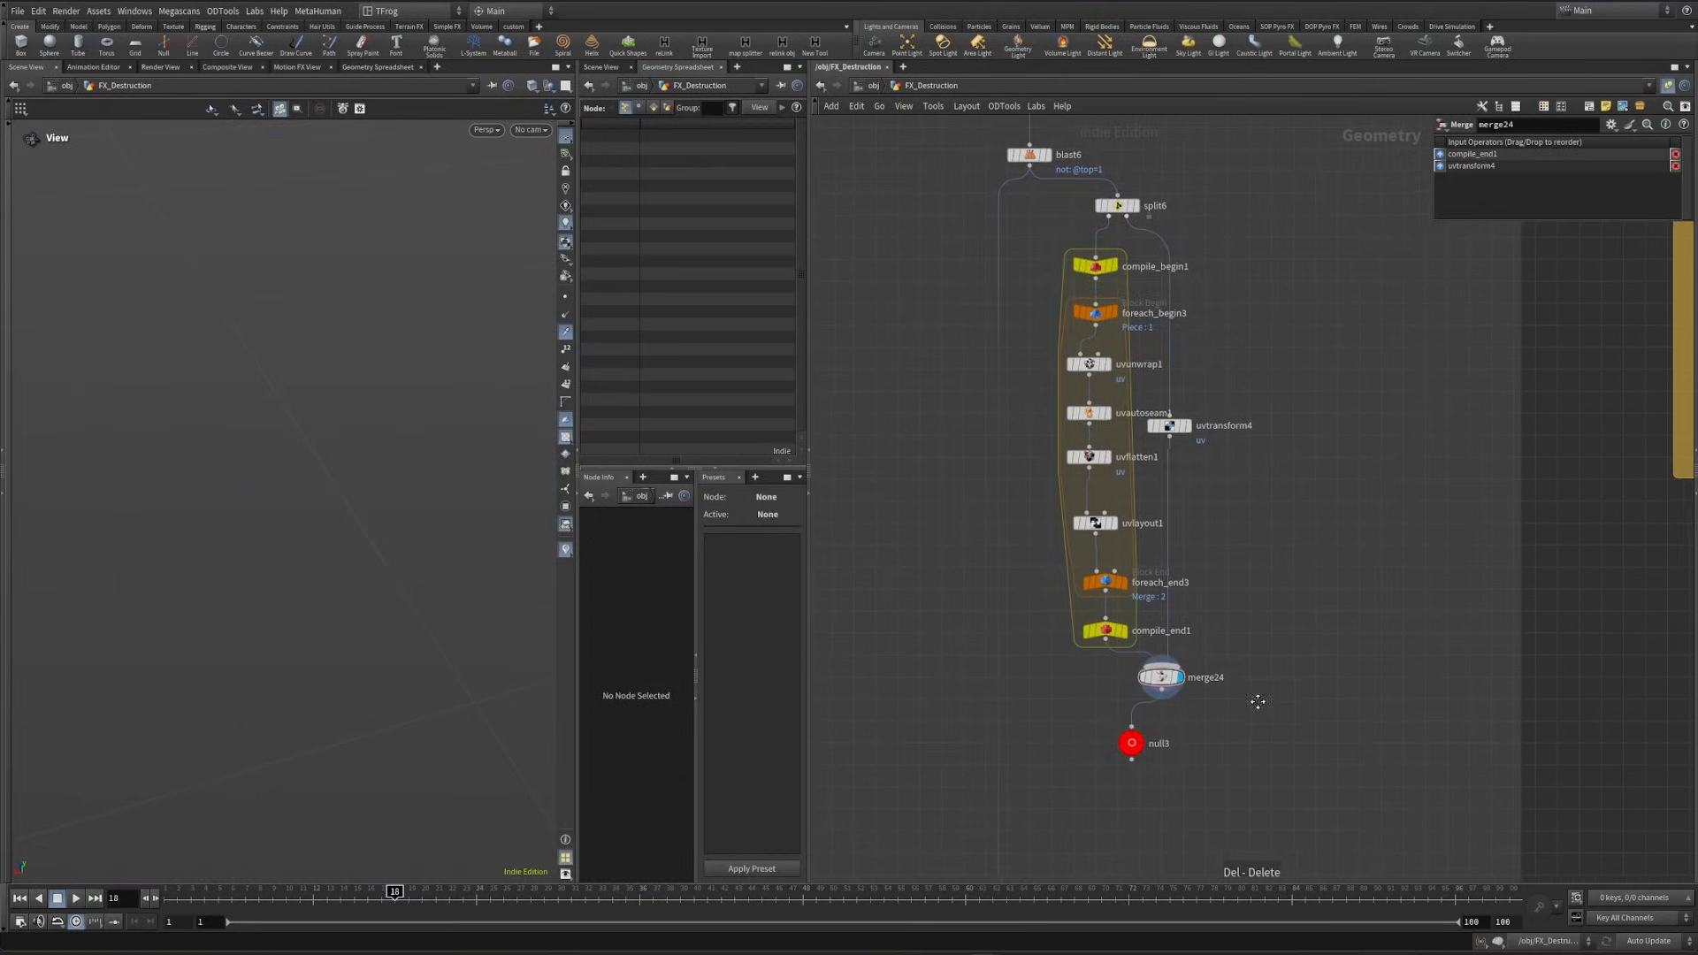
# - Add a For-Each Named Primitive loop below merge24, using name as the piece attribute
pyautogui.moveTo(1254, 698); pyautogui.dragTo(1261, 607, button='middle')
pyautogui.press('Tab')
pyautogui.write('for e')
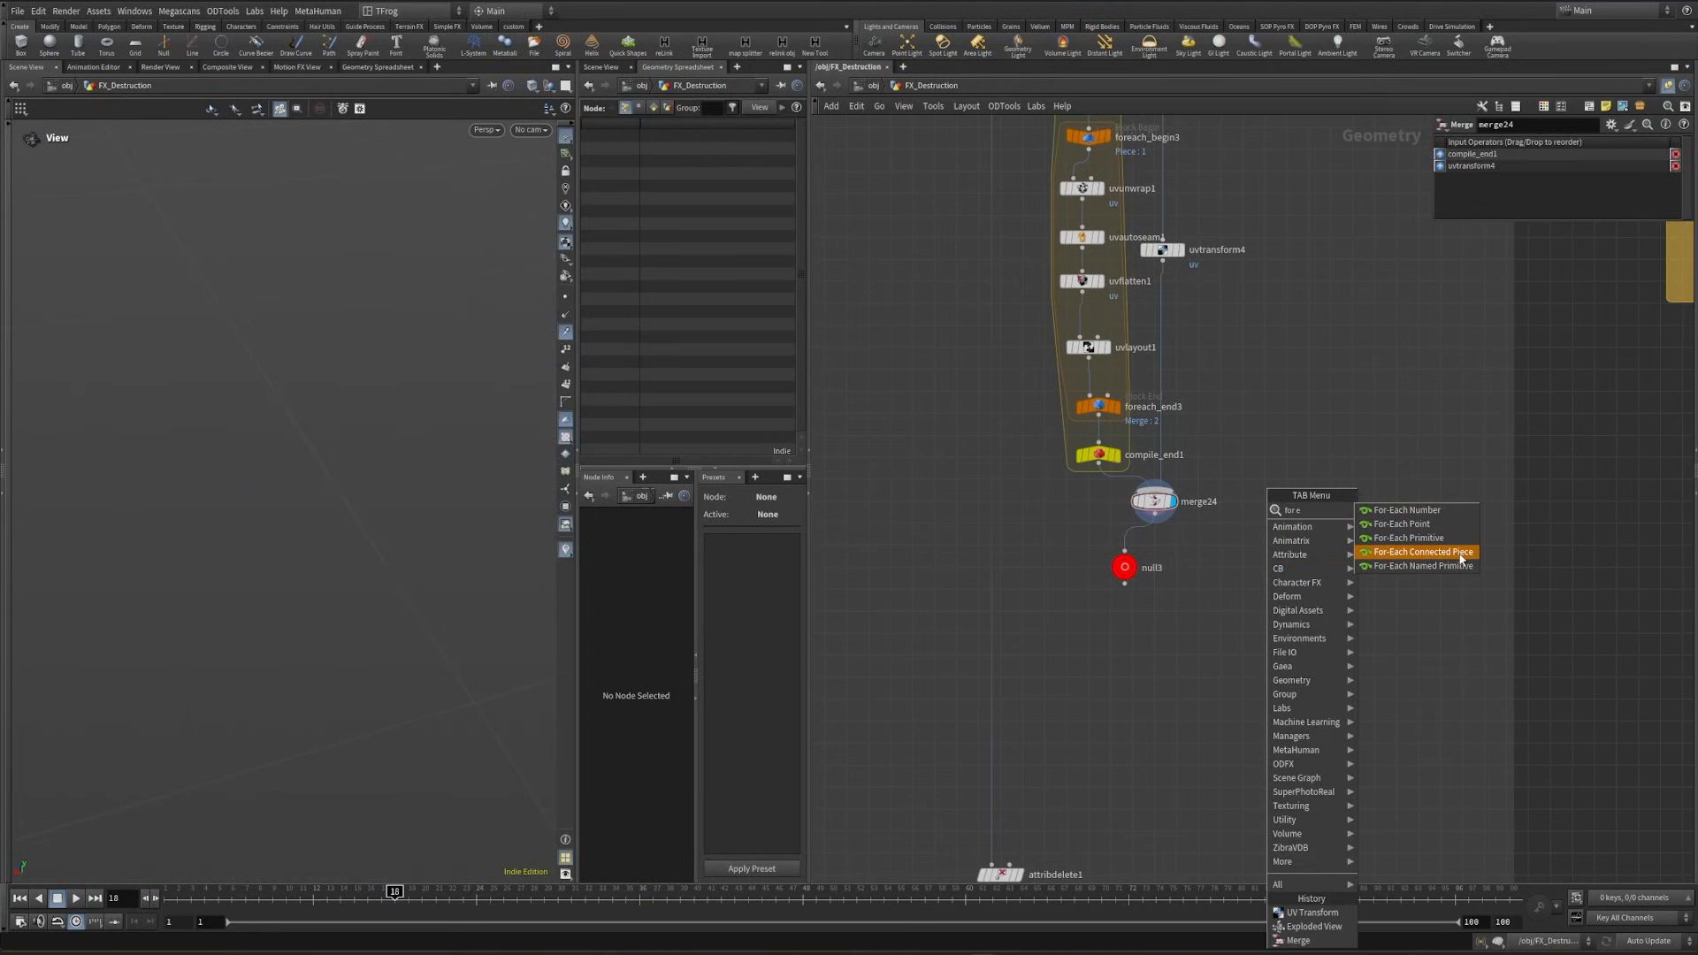
pyautogui.click(1424, 552)
pyautogui.click(1207, 610)
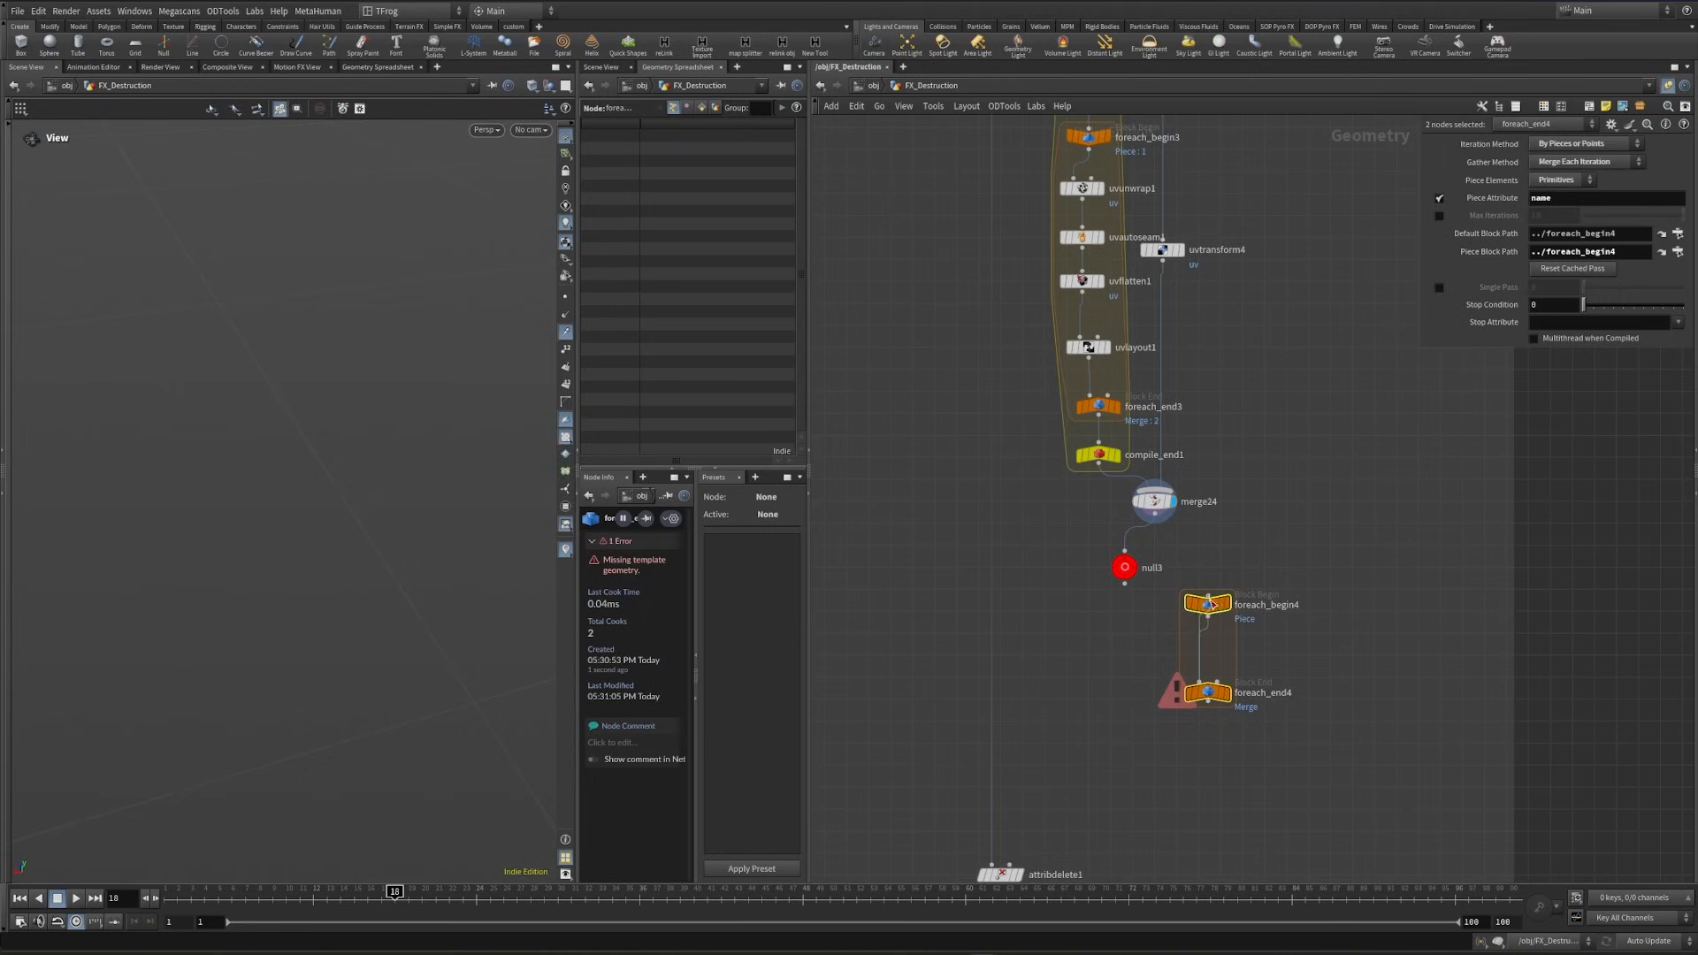
# - Wrap the new for-each loop in a compiled block, feed it from merge24, and display compile_end2
pyautogui.click(1207, 616)
pyautogui.click(1326, 596)
pyautogui.press('Tab')
pyautogui.press('Return')
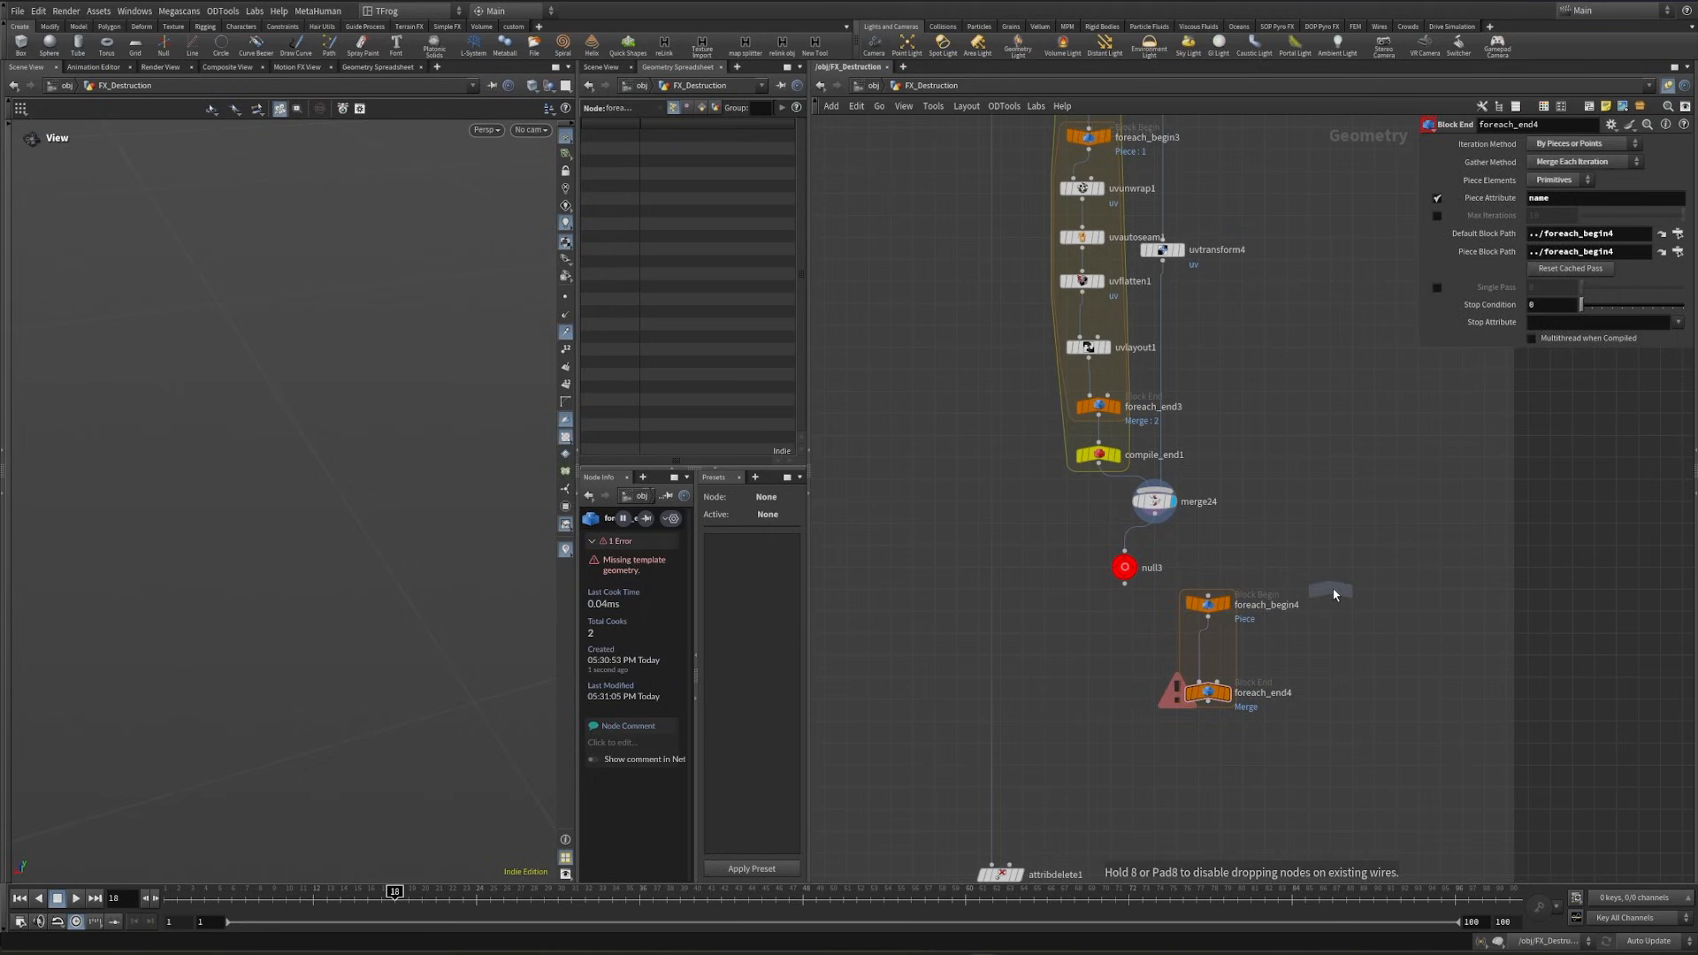
pyautogui.click(1334, 595)
pyautogui.moveTo(1332, 590); pyautogui.dragTo(1245, 549)
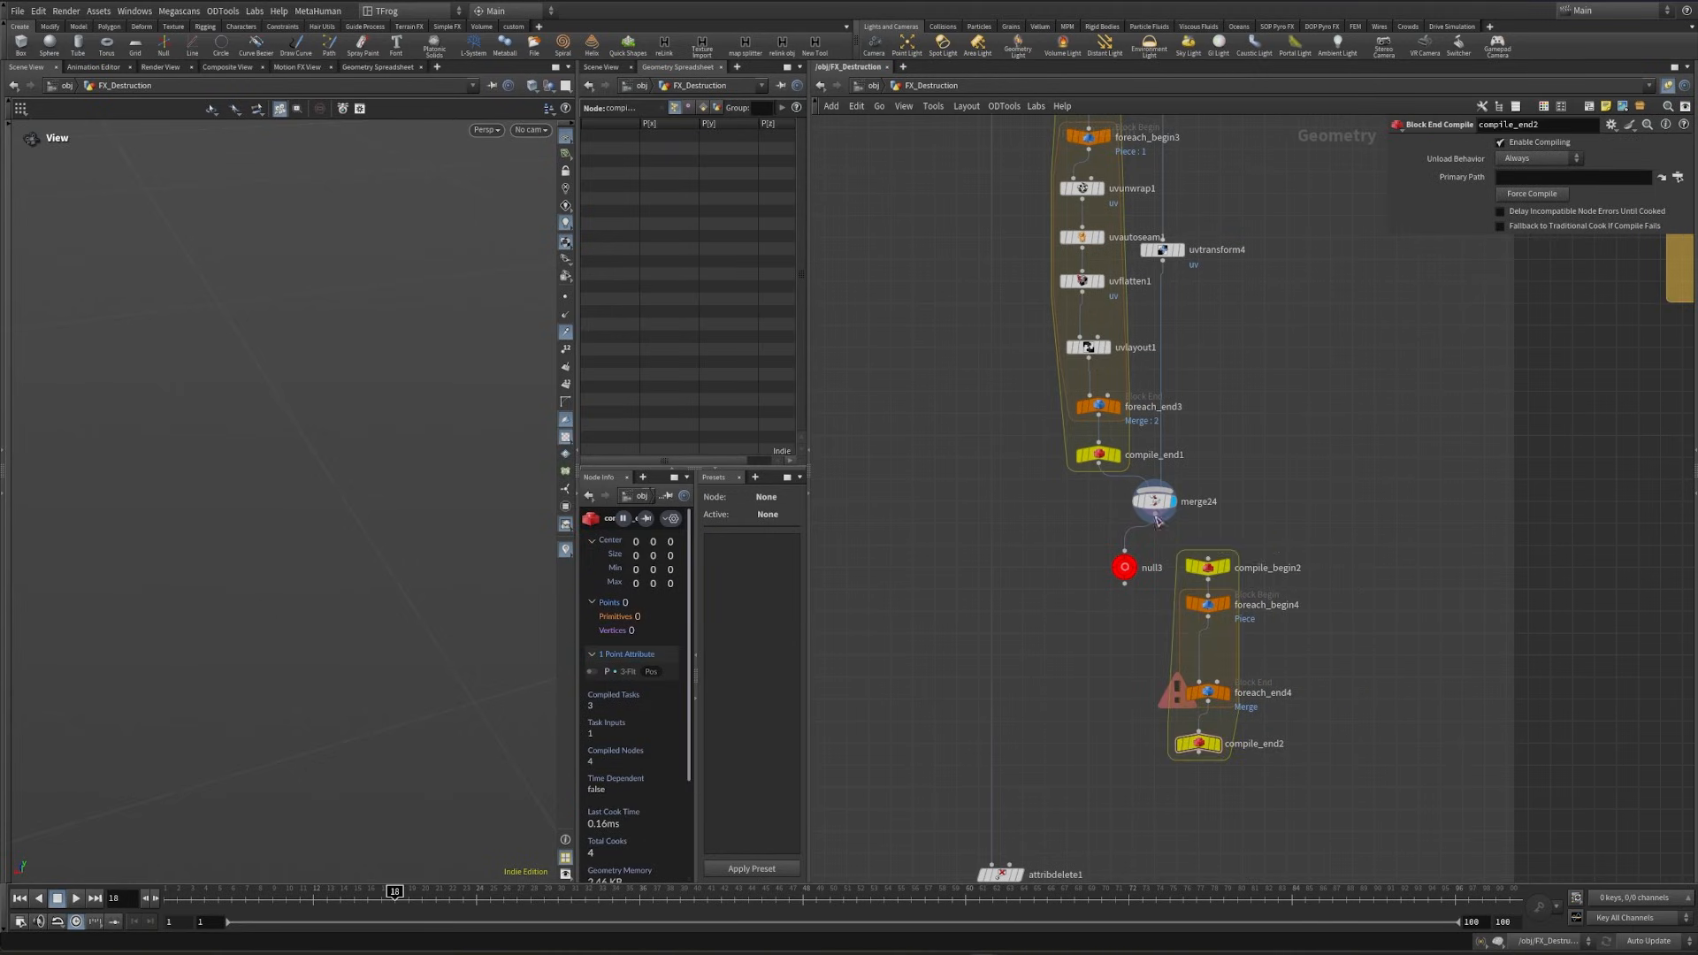
pyautogui.moveTo(1155, 514); pyautogui.dragTo(1208, 558)
pyautogui.click(1219, 745)
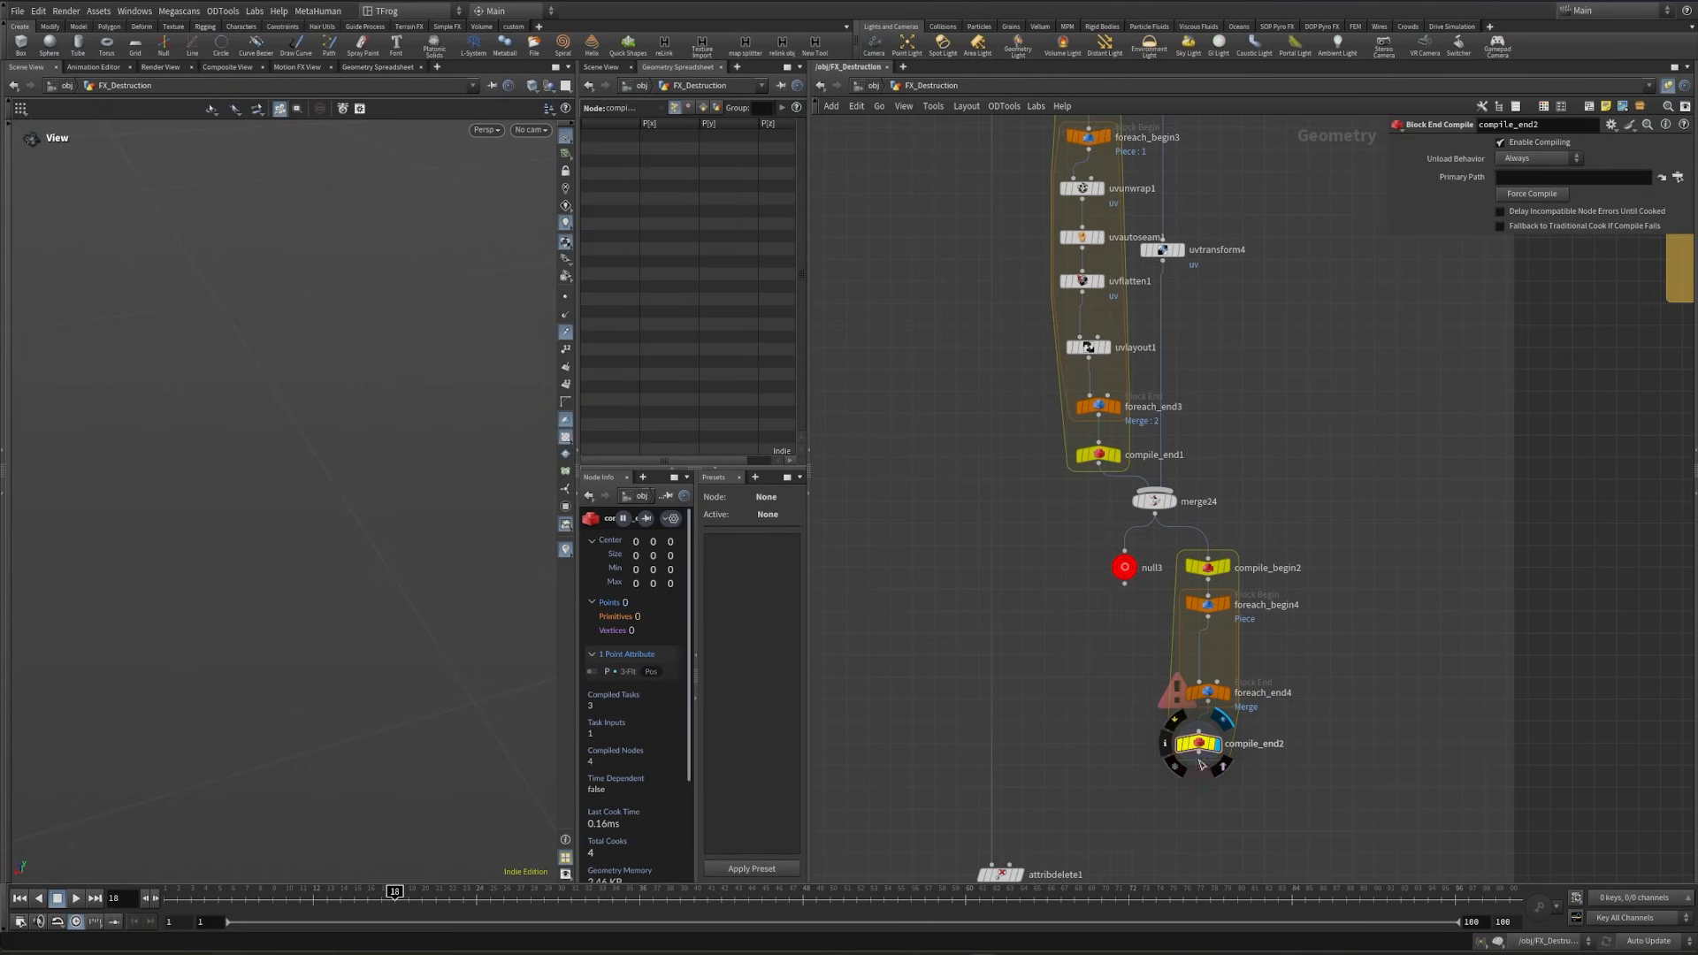
pyautogui.moveTo(1200, 749); pyautogui.dragTo(1209, 750)
# - Insert a Fuse between foreach_begin4 and foreach_end4, and enable Multithread when Compiled on foreach_end4
pyautogui.press('Tab')
pyautogui.write('fuse')
pyautogui.press('Return')
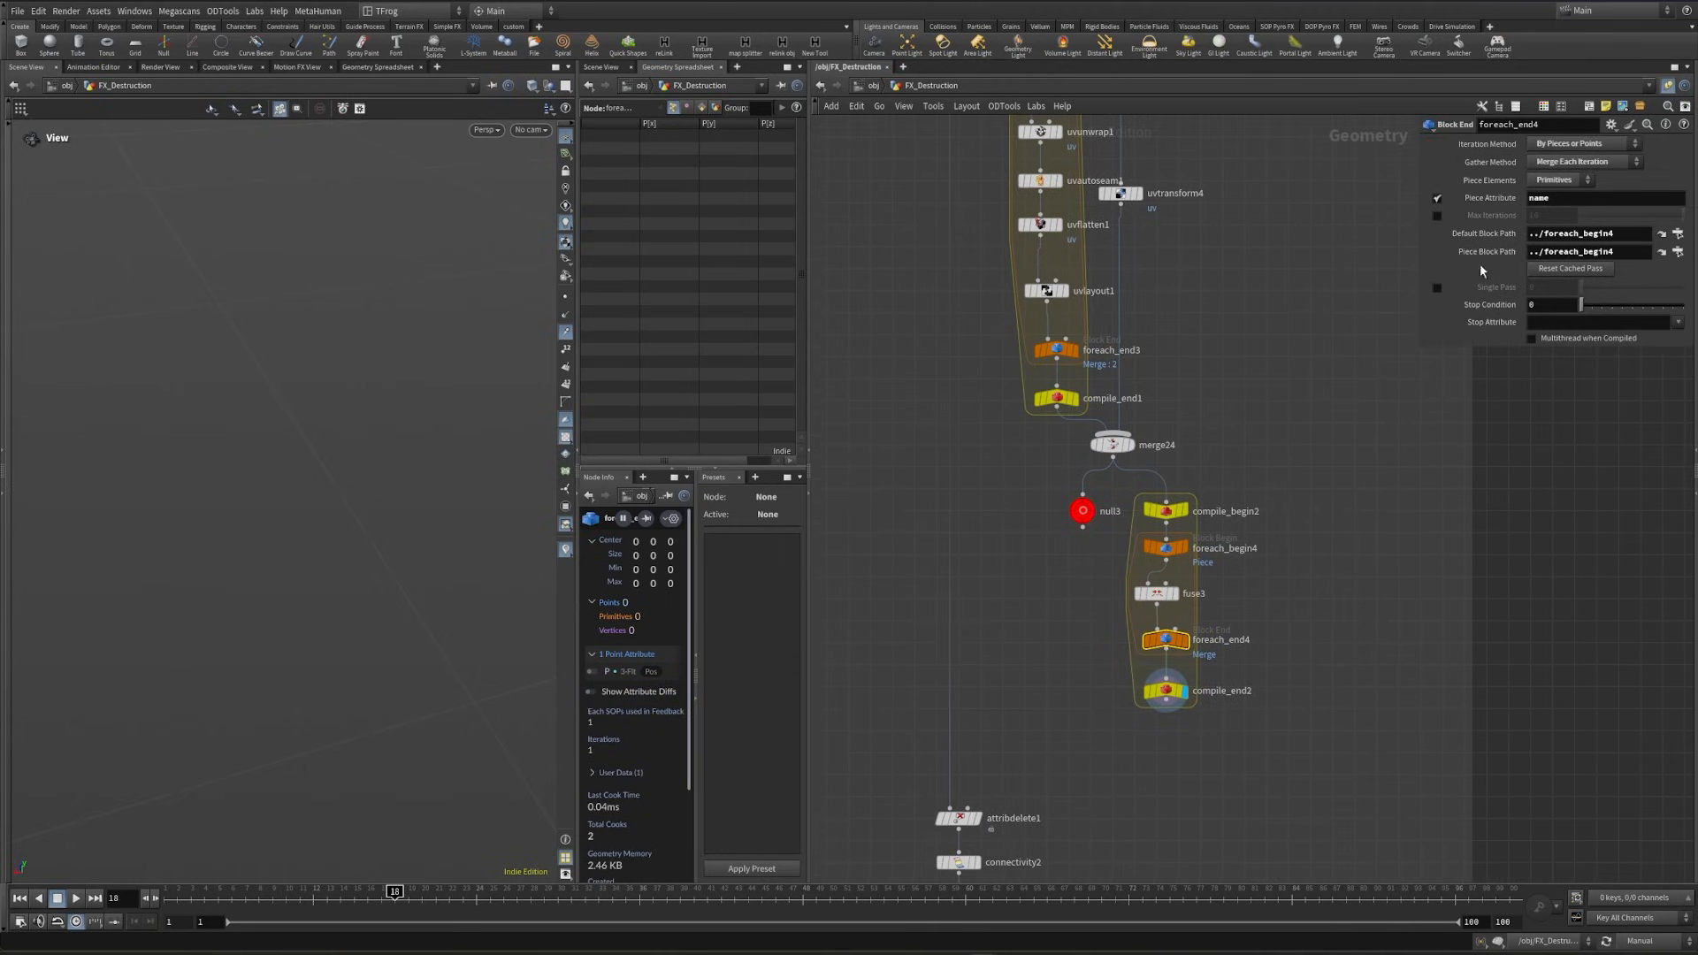
pyautogui.click(1531, 340)
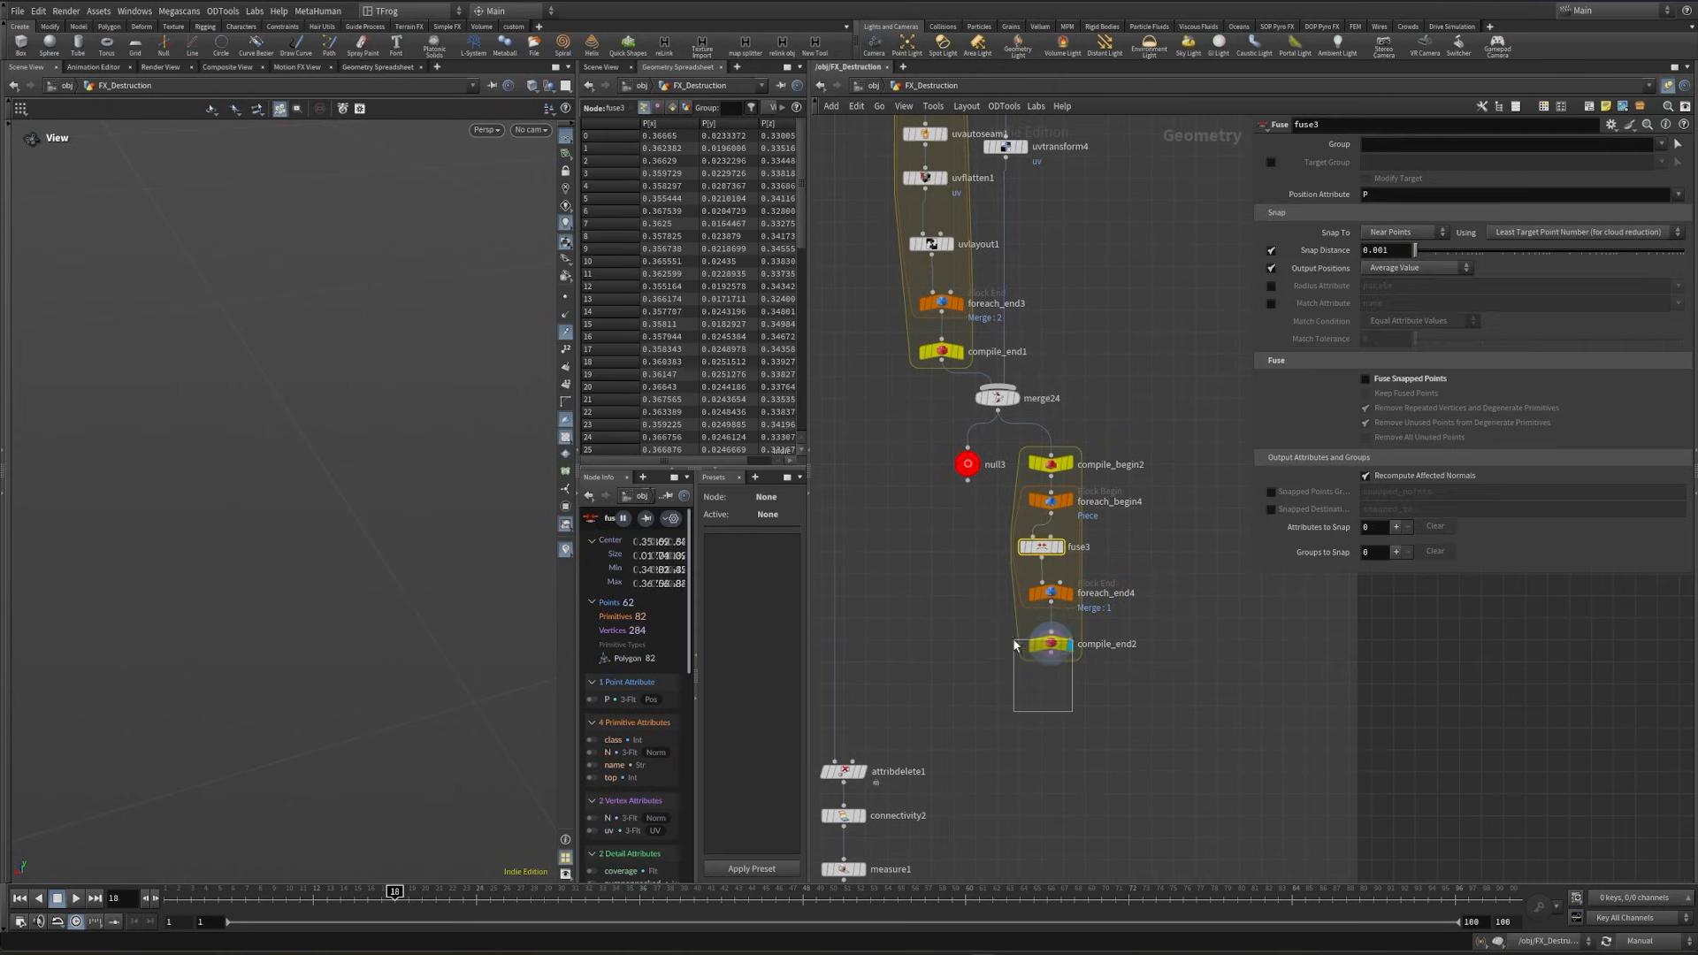
# - Connect an Exploded View after compile_end2, display it, and switch the scene back to Auto Update
pyautogui.moveTo(1072, 711); pyautogui.dragTo(1014, 644)
pyautogui.press('Tab')
pyautogui.write('exp')
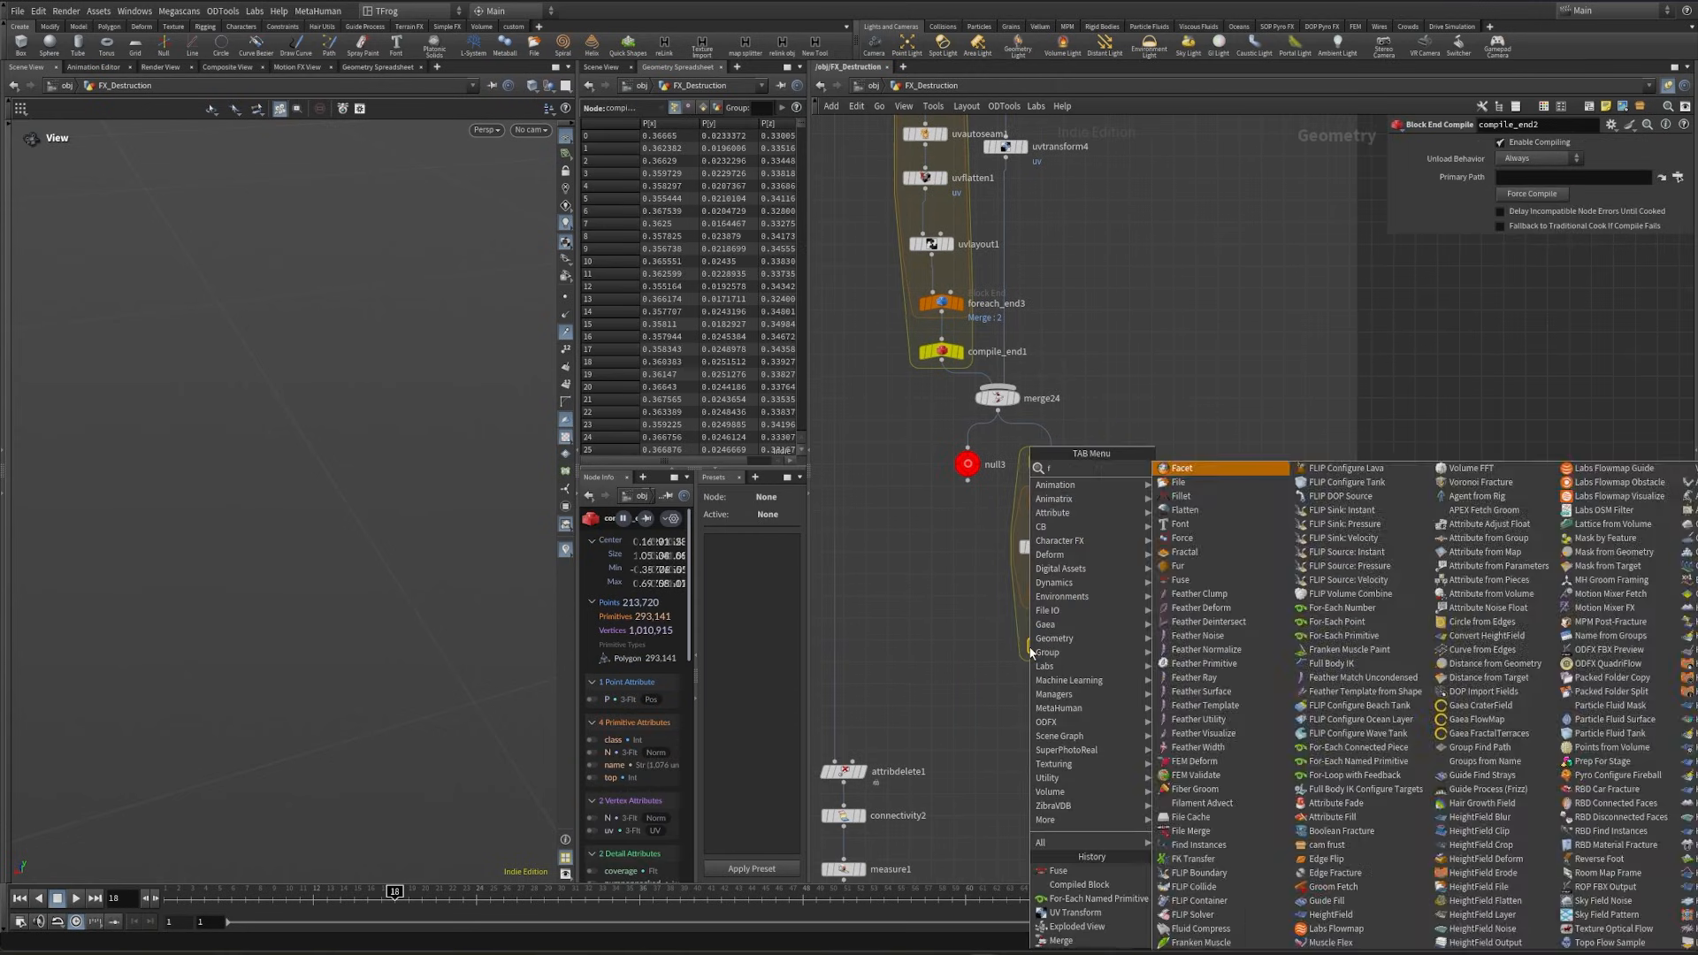
pyautogui.write('lod')
pyautogui.press('Return')
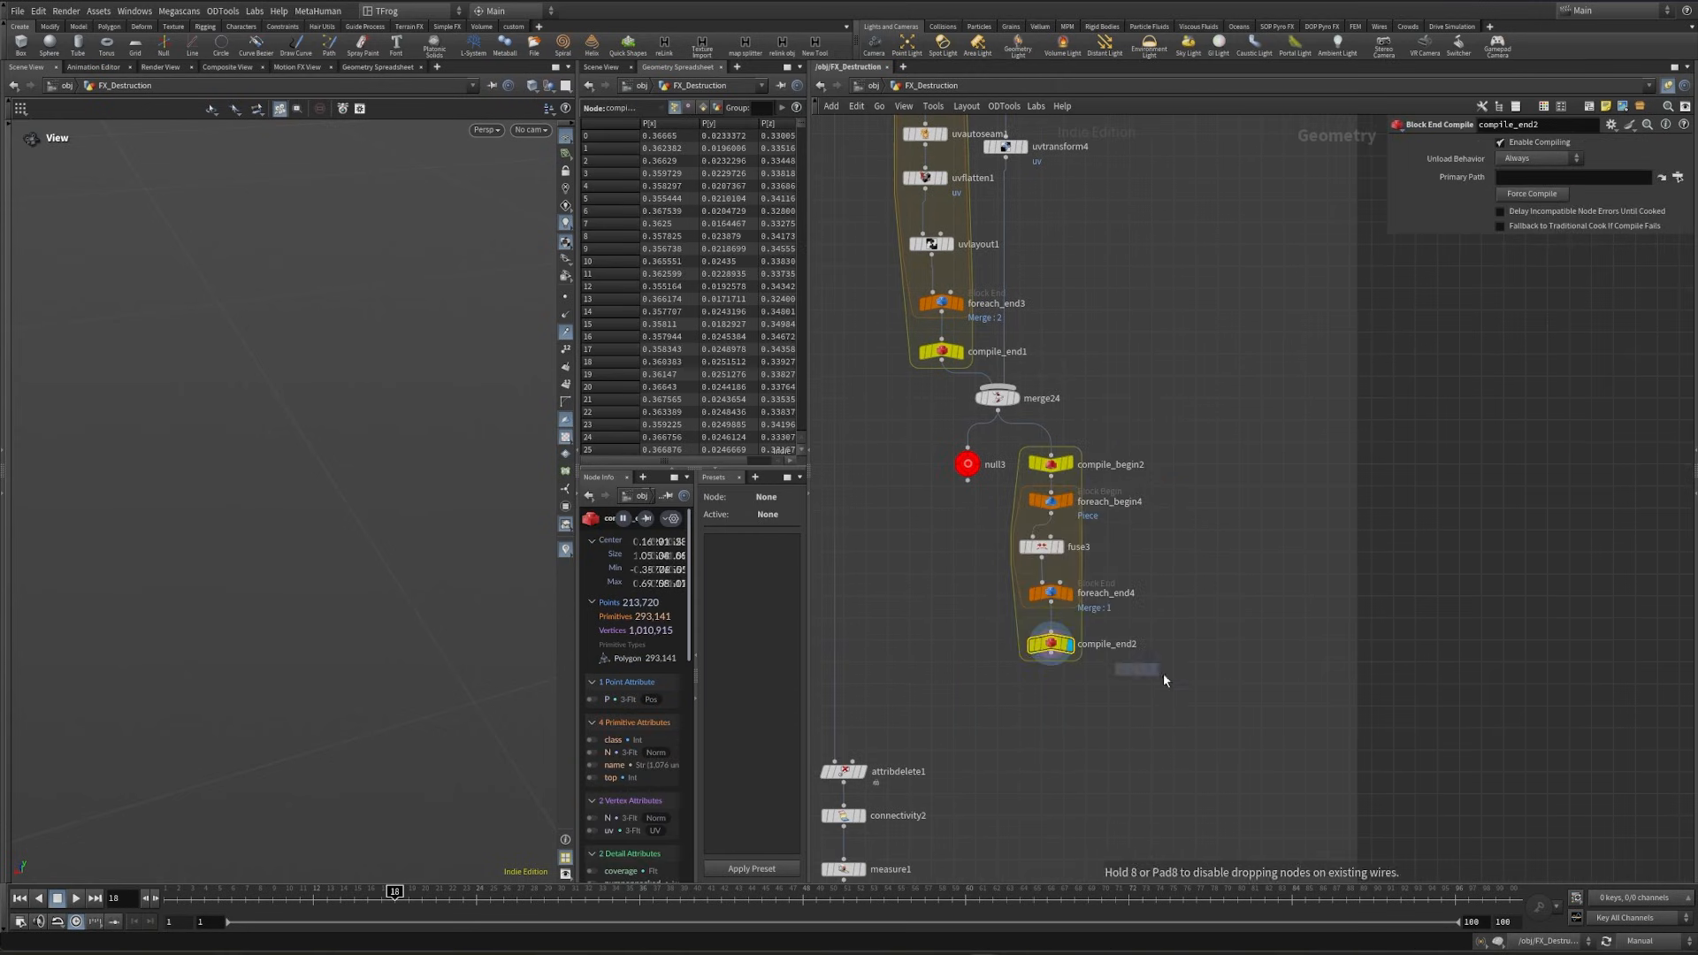
pyautogui.click(1102, 700)
pyautogui.moveTo(1051, 653); pyautogui.dragTo(1103, 691)
pyautogui.click(1119, 701)
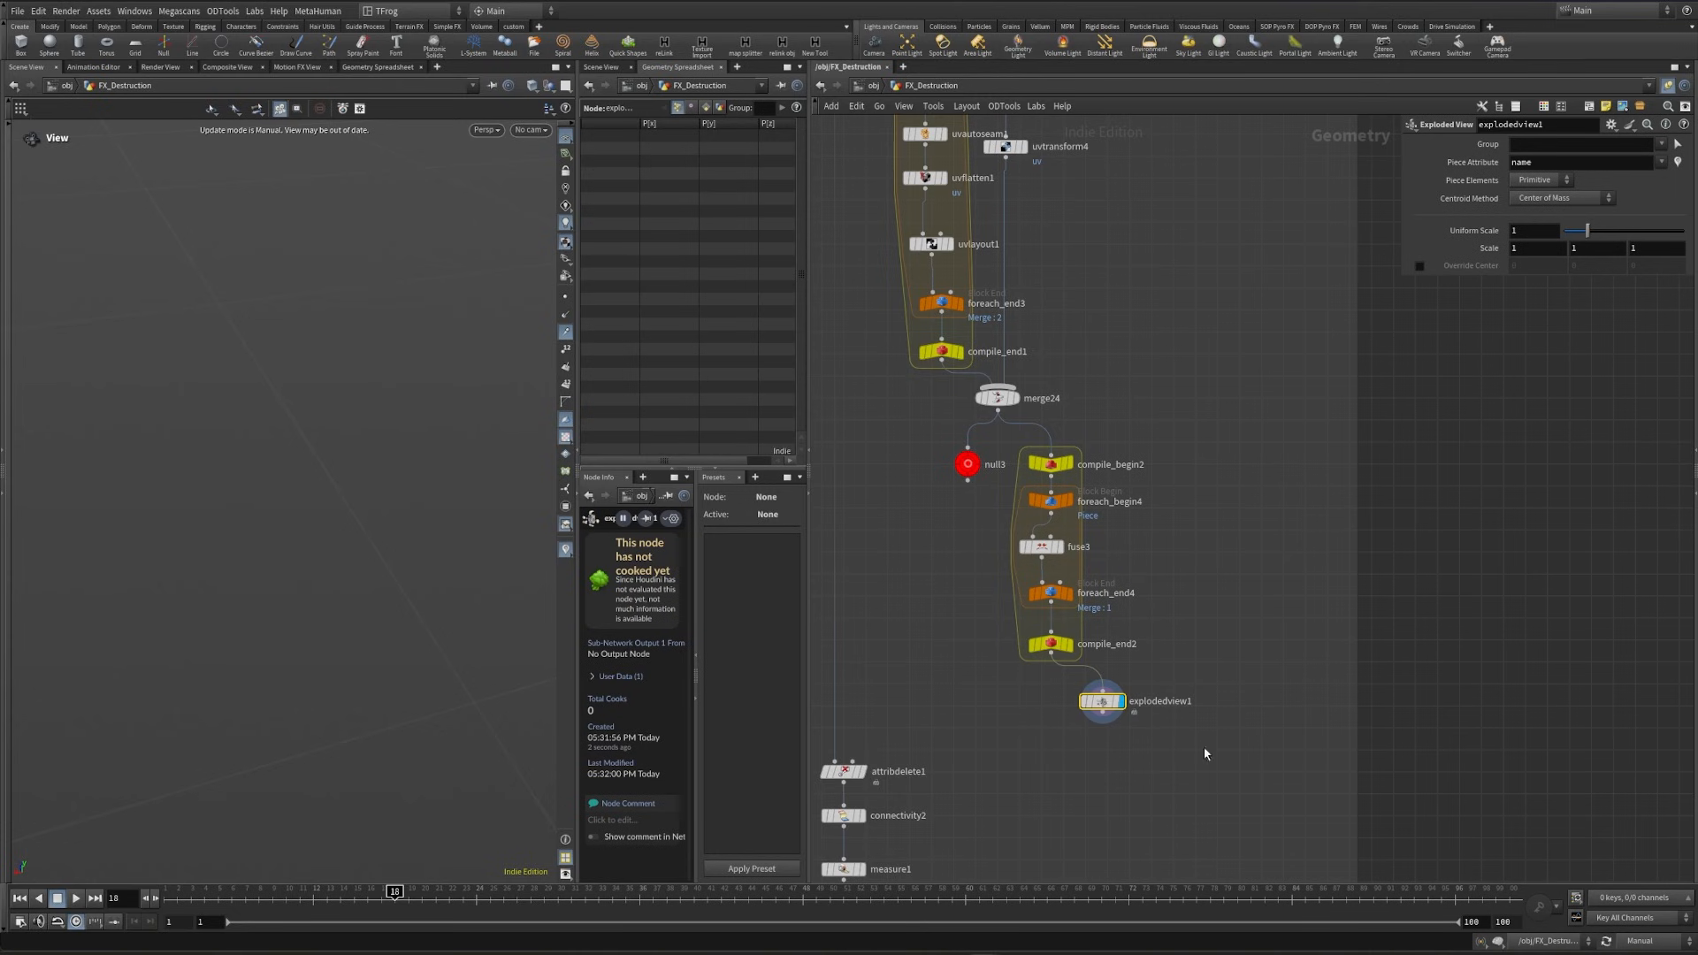
pyautogui.click(1641, 940)
pyautogui.click(1647, 899)
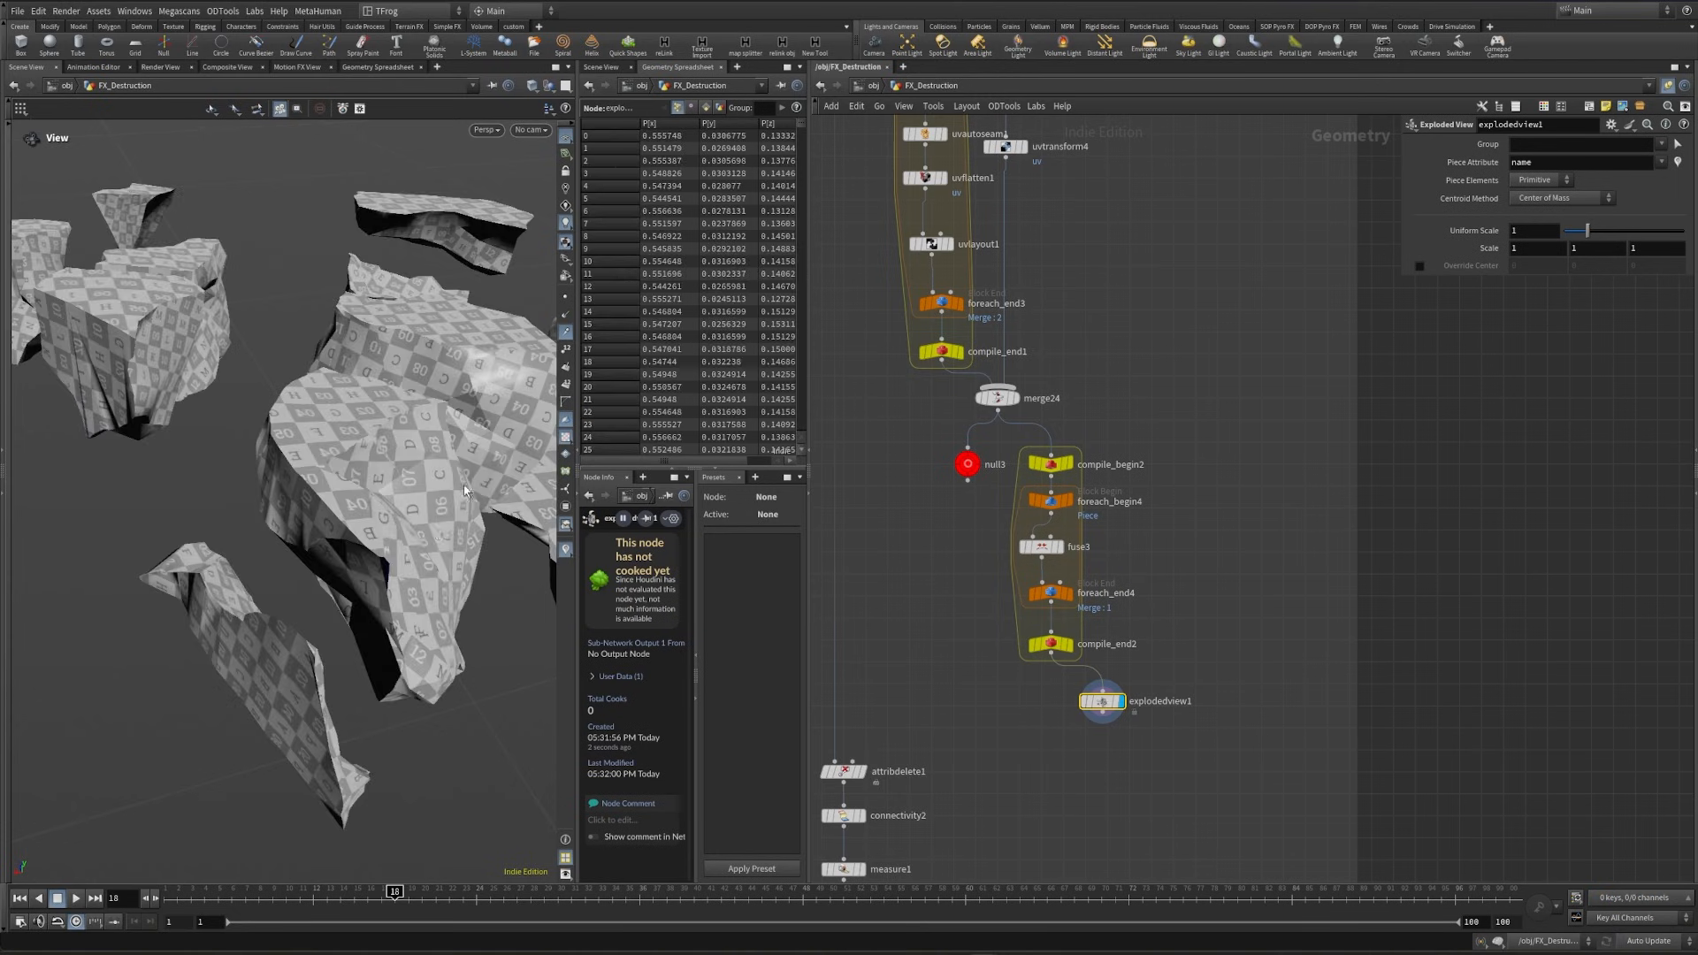
# - Set the snap distance of fuse3 to 0.000001 and inspect the fused pieces
pyautogui.click(1041, 547)
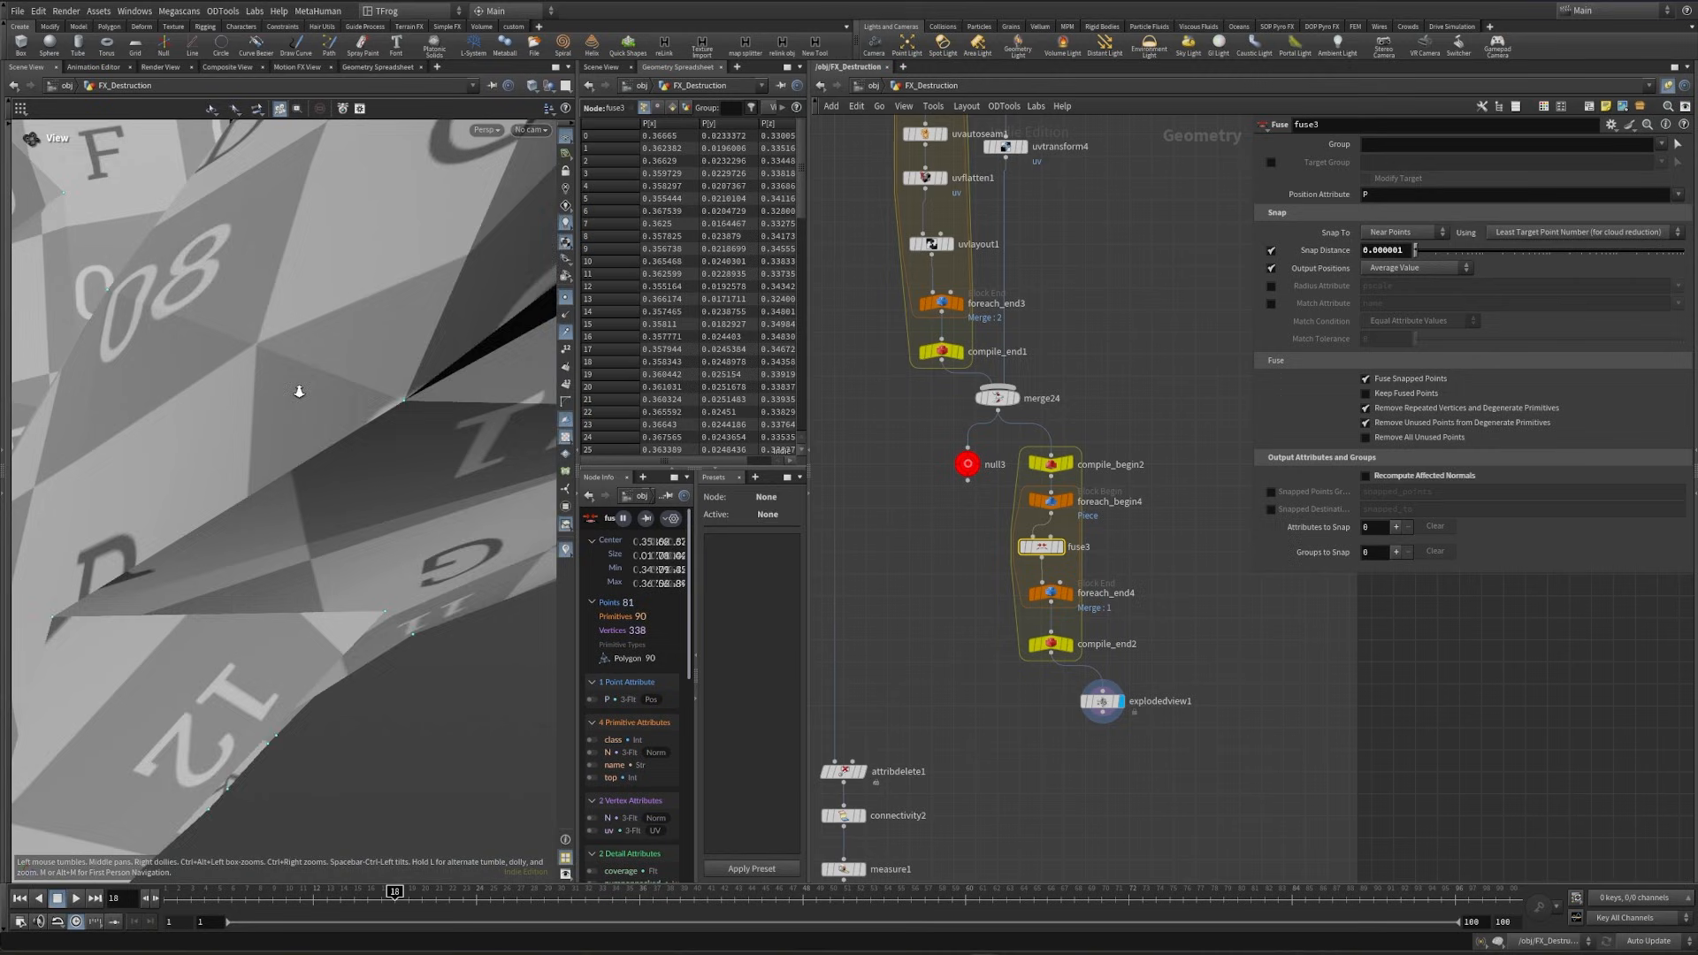
pyautogui.moveTo(295, 379); pyautogui.dragTo(305, 522)
pyautogui.moveTo(305, 522); pyautogui.dragTo(469, 535, button='right')
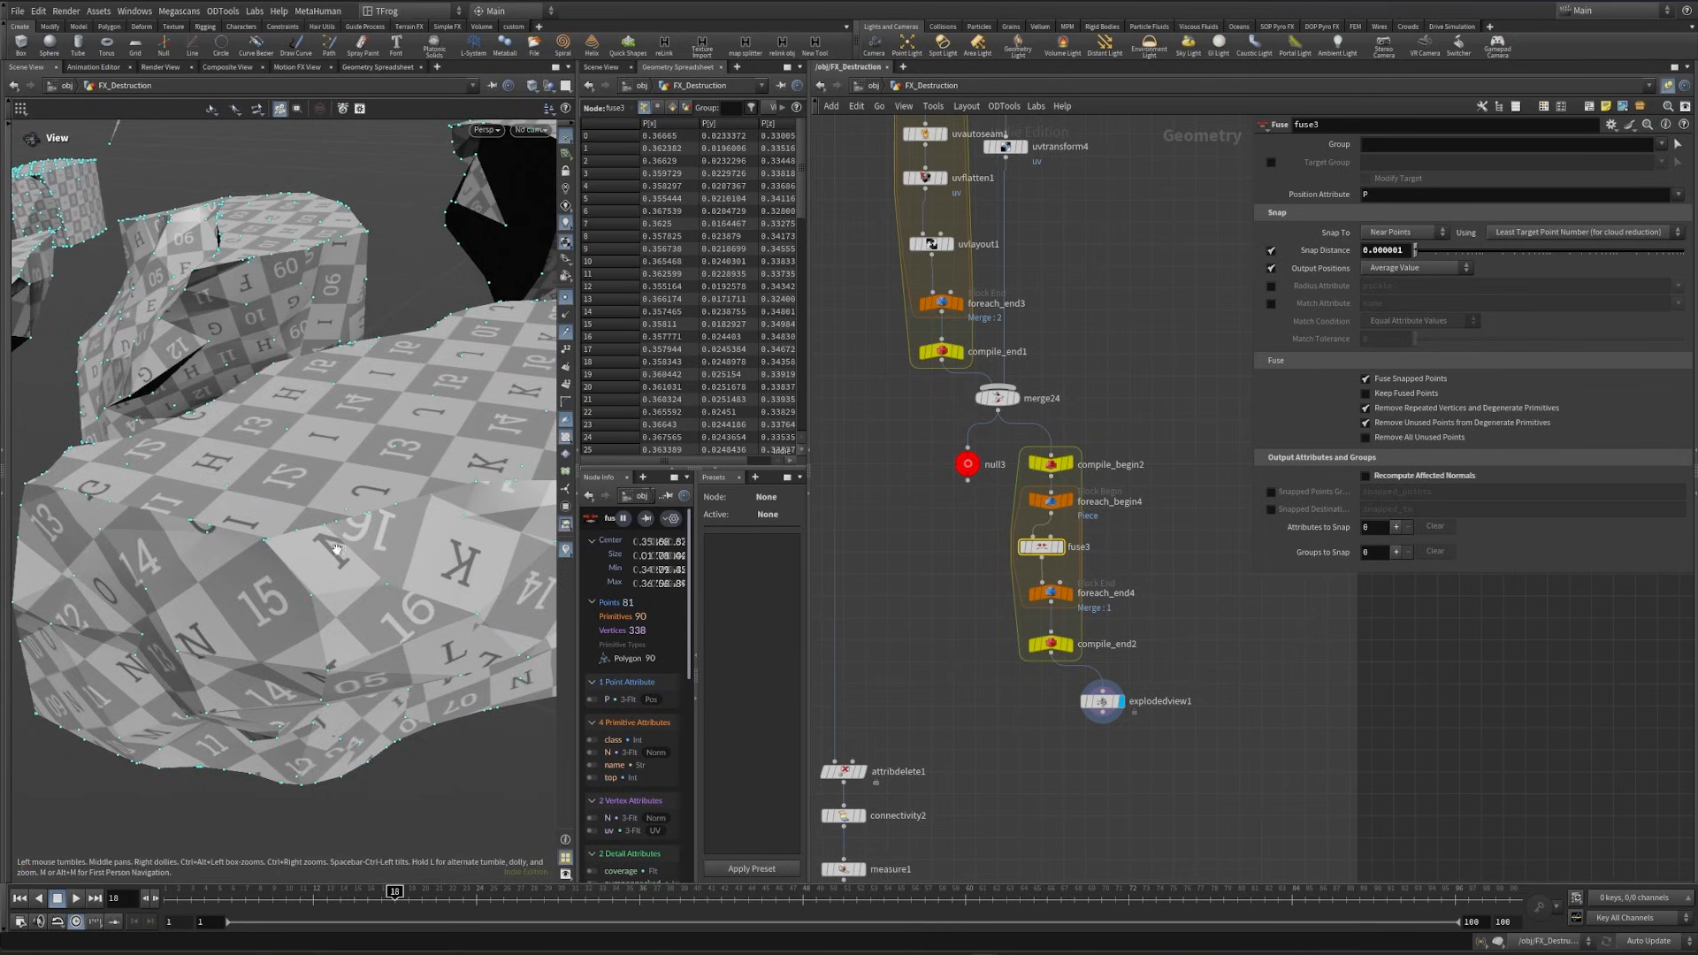
pyautogui.moveTo(417, 549); pyautogui.dragTo(349, 549, button='right')
pyautogui.moveTo(349, 550); pyautogui.dragTo(296, 592)
# - Wire the output of compile_end2 into attribdelete1 so the fused pieces feed the rest of the network
pyautogui.moveTo(1051, 659); pyautogui.dragTo(1093, 641, button='middle')
pyautogui.click(1094, 635)
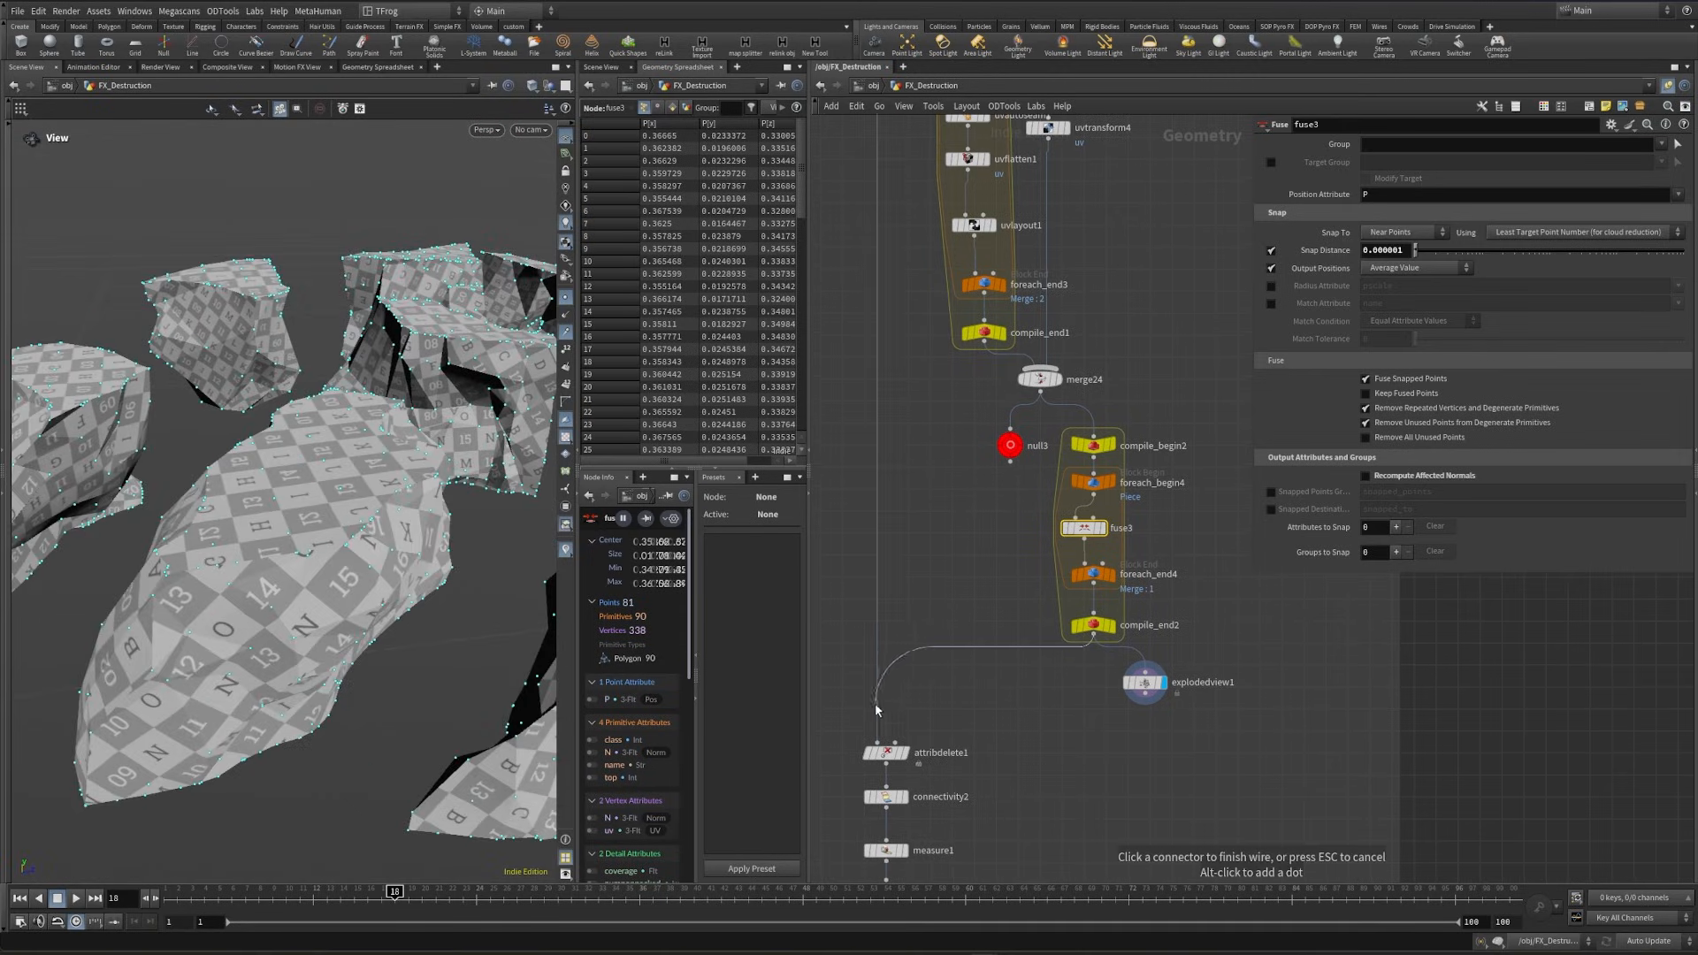
pyautogui.click(878, 730)
pyautogui.scroll(-6, 953, 741)
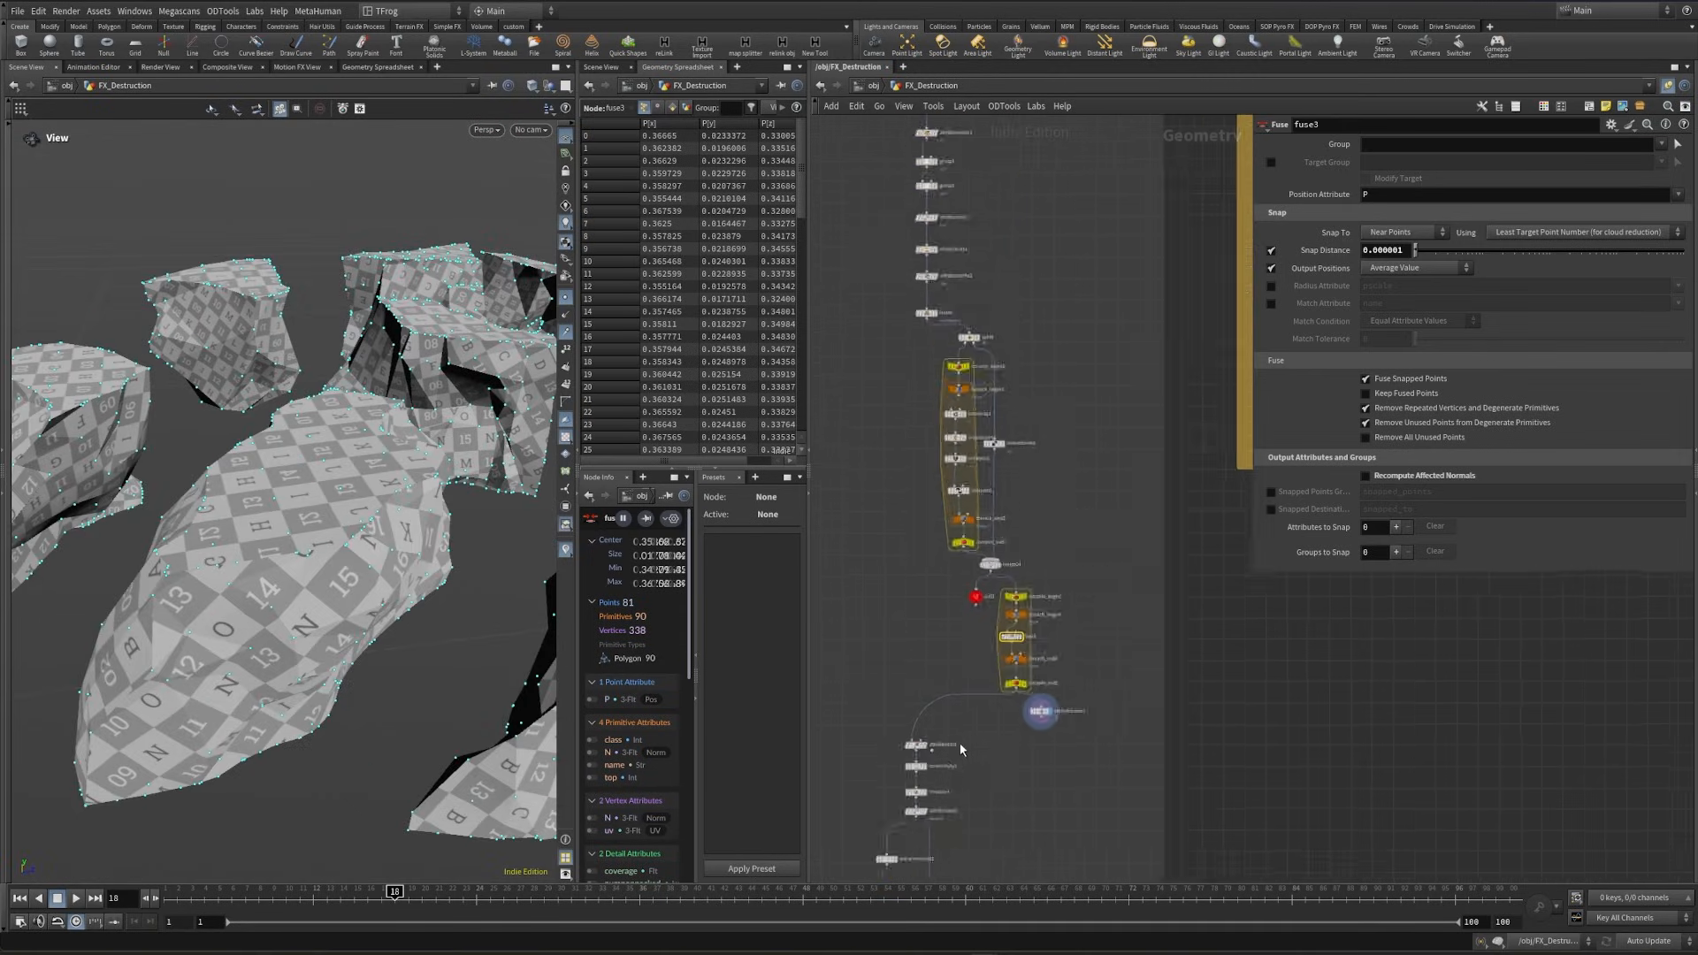
# - Display transformpieces2 in the retimed fracture network and inspect the UV checker across the broken ground
pyautogui.moveTo(1229, 212); pyautogui.dragTo(1061, 507, button='middle')
pyautogui.scroll(6, 1059, 495)
pyautogui.moveTo(1001, 442)
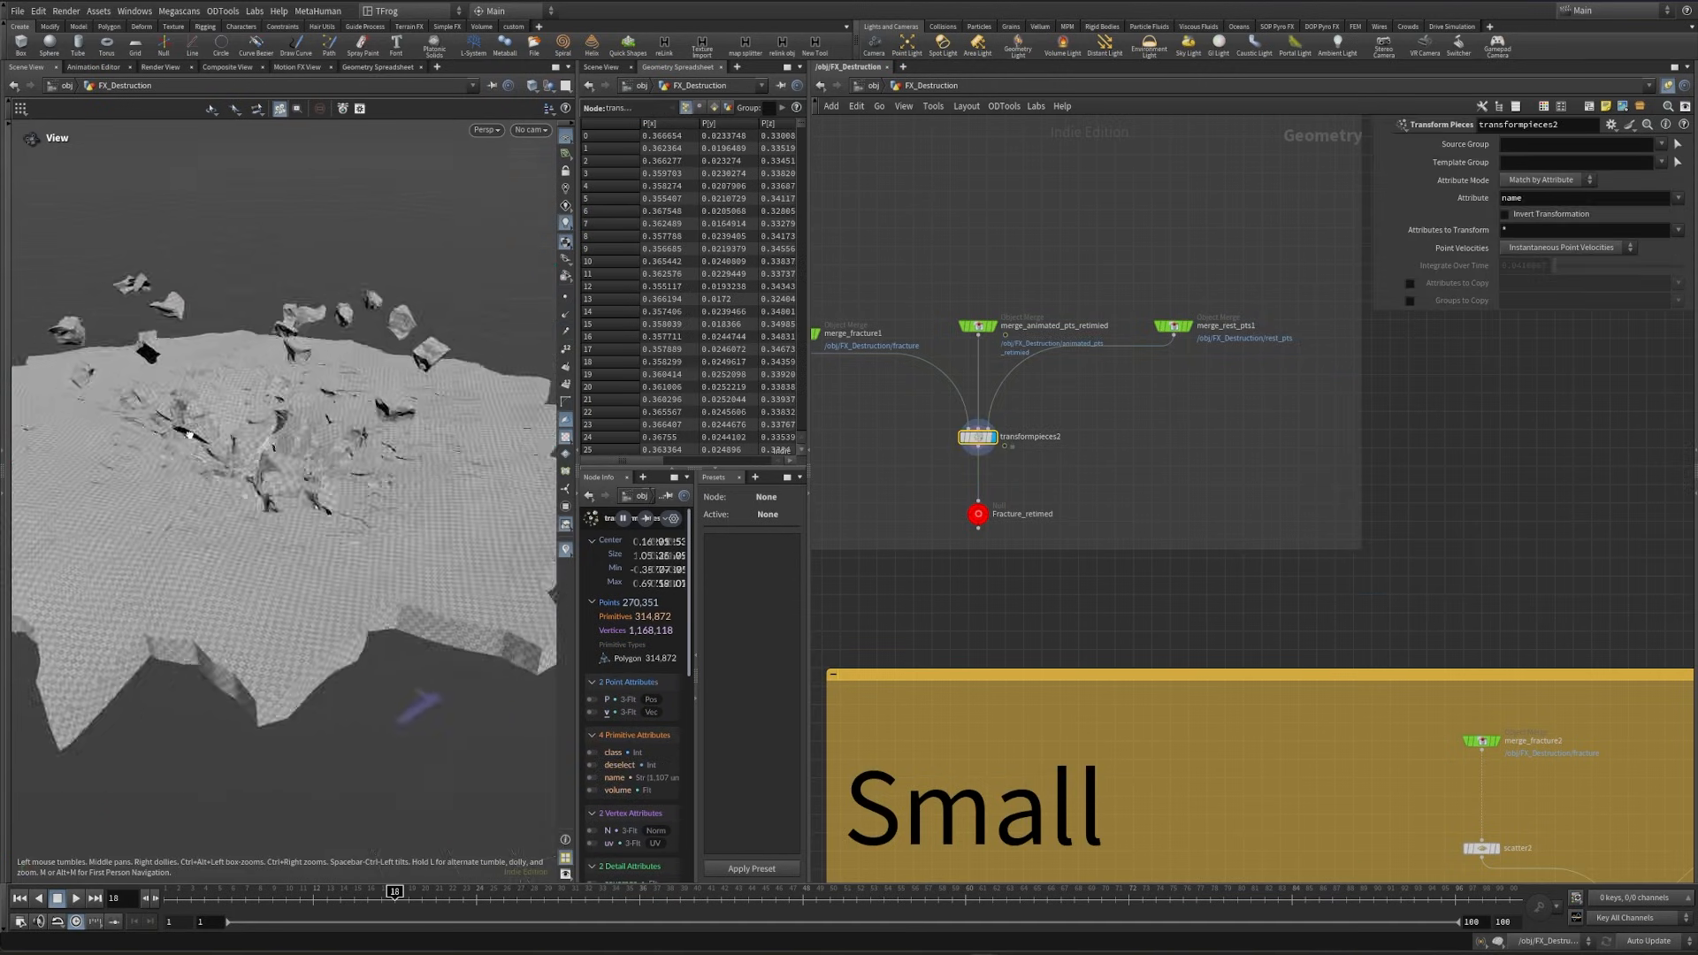
pyautogui.moveTo(265, 411); pyautogui.dragTo(225, 469)
pyautogui.moveTo(236, 531); pyautogui.dragTo(327, 509, button='right')
pyautogui.moveTo(328, 510); pyautogui.dragTo(324, 447)
pyautogui.moveTo(324, 447); pyautogui.dragTo(402, 443, button='right')
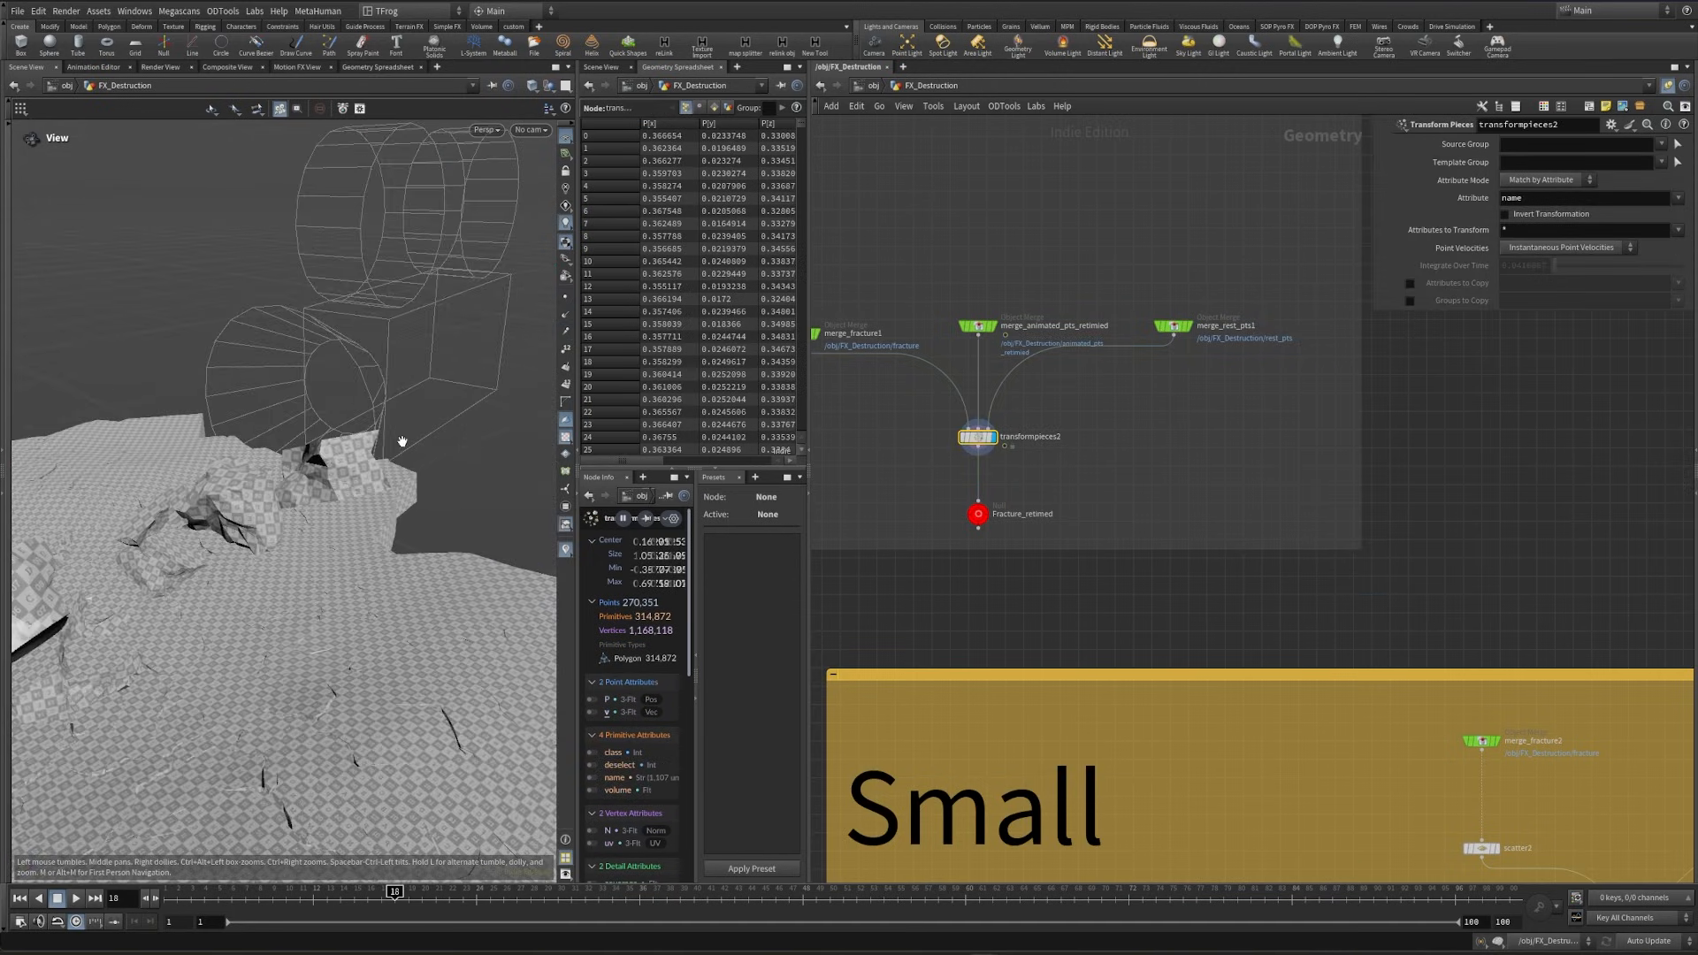
pyautogui.moveTo(190, 495); pyautogui.dragTo(250, 486, button='right')
pyautogui.moveTo(251, 485); pyautogui.dragTo(323, 565)
pyautogui.scroll(-8, 991, 579)
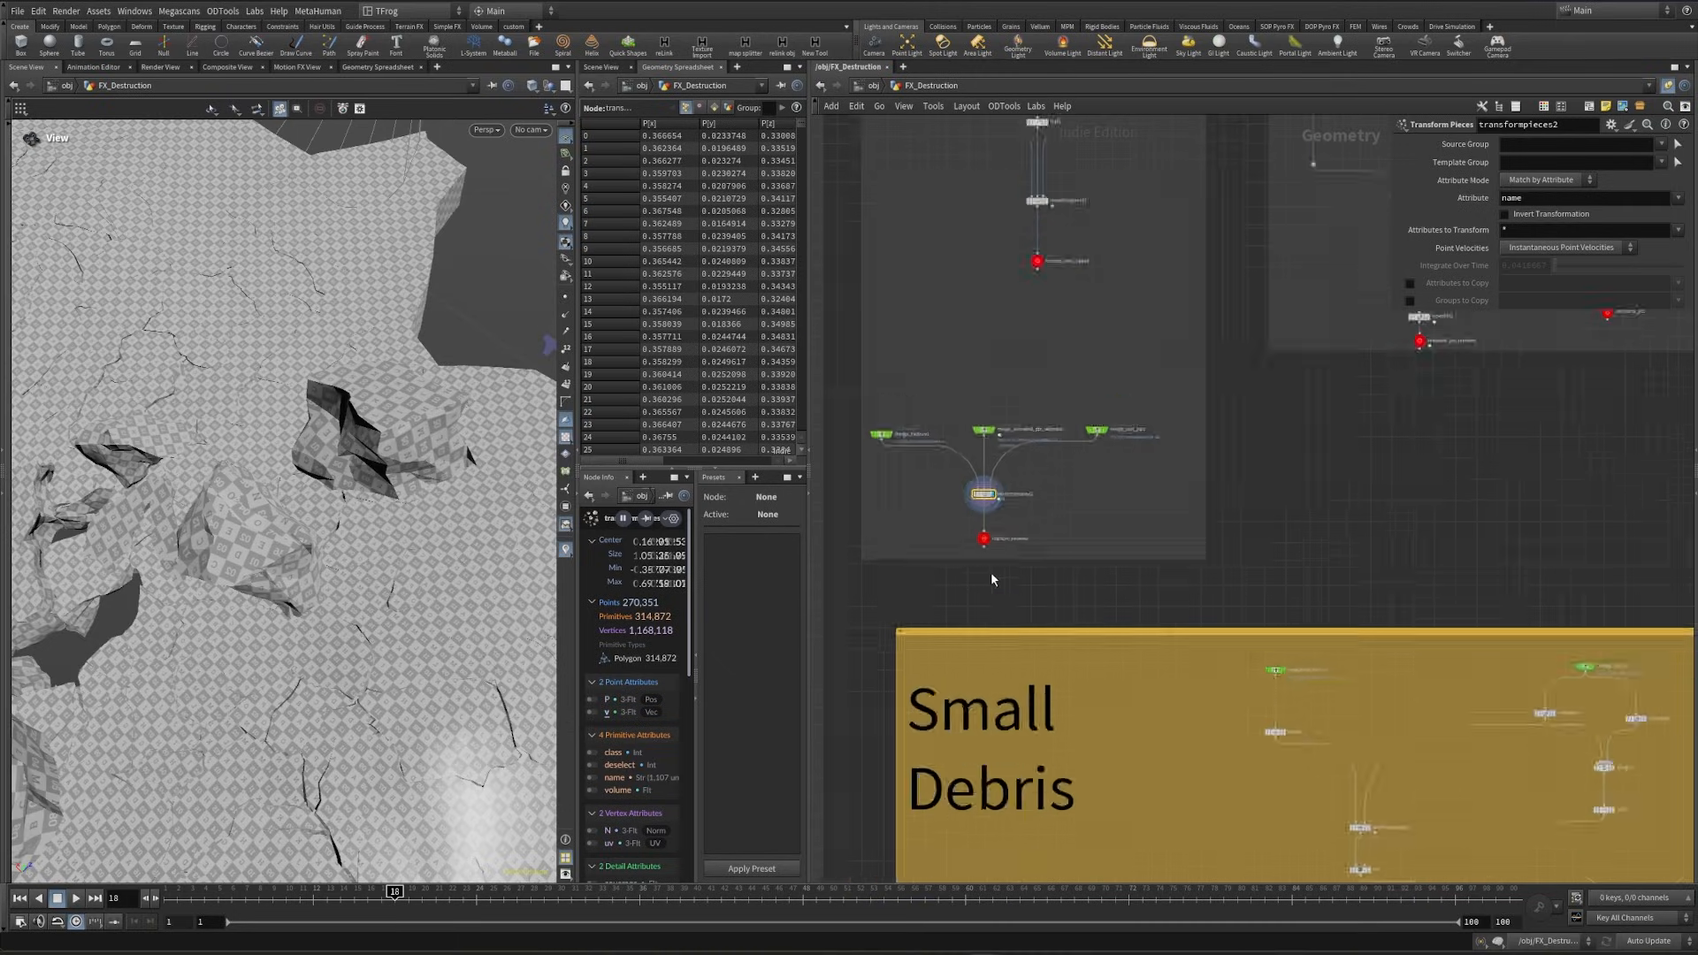
# - Move the compiled fuse block in line above attribdelete1 and delete null3
pyautogui.moveTo(993, 580); pyautogui.dragTo(1224, 177, button='middle')
pyautogui.scroll(4, 1092, 611)
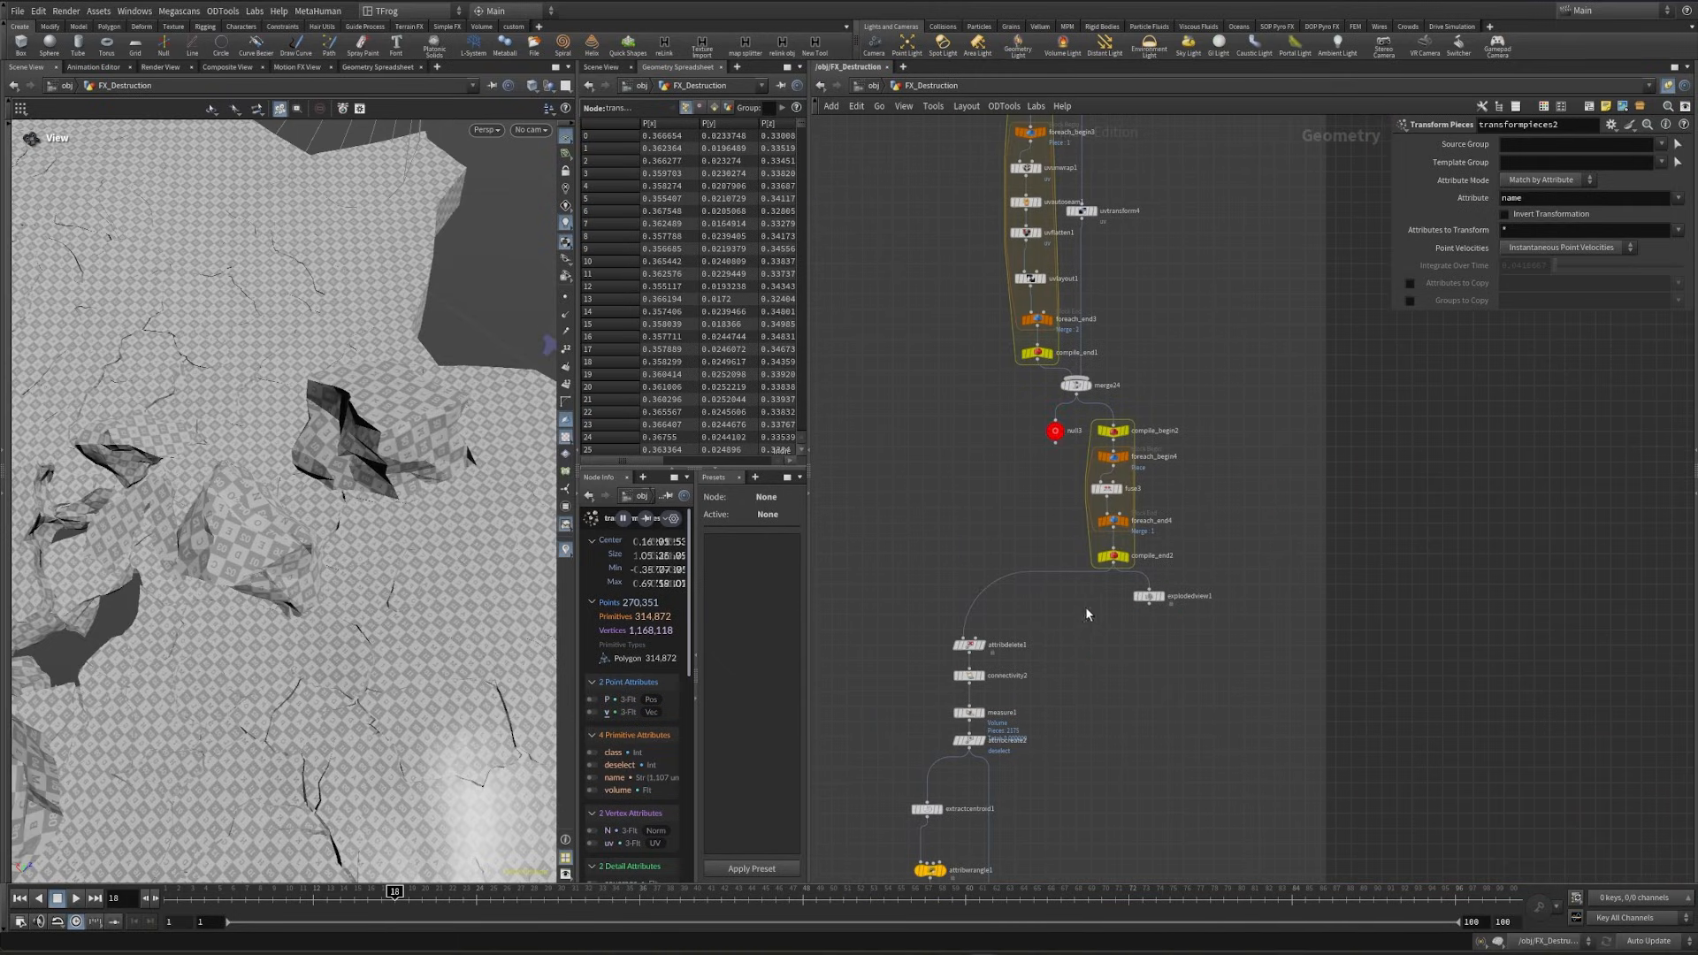
pyautogui.moveTo(1137, 432); pyautogui.dragTo(971, 482)
pyautogui.moveTo(1037, 453); pyautogui.dragTo(1098, 607, button='middle')
pyautogui.click(1116, 586)
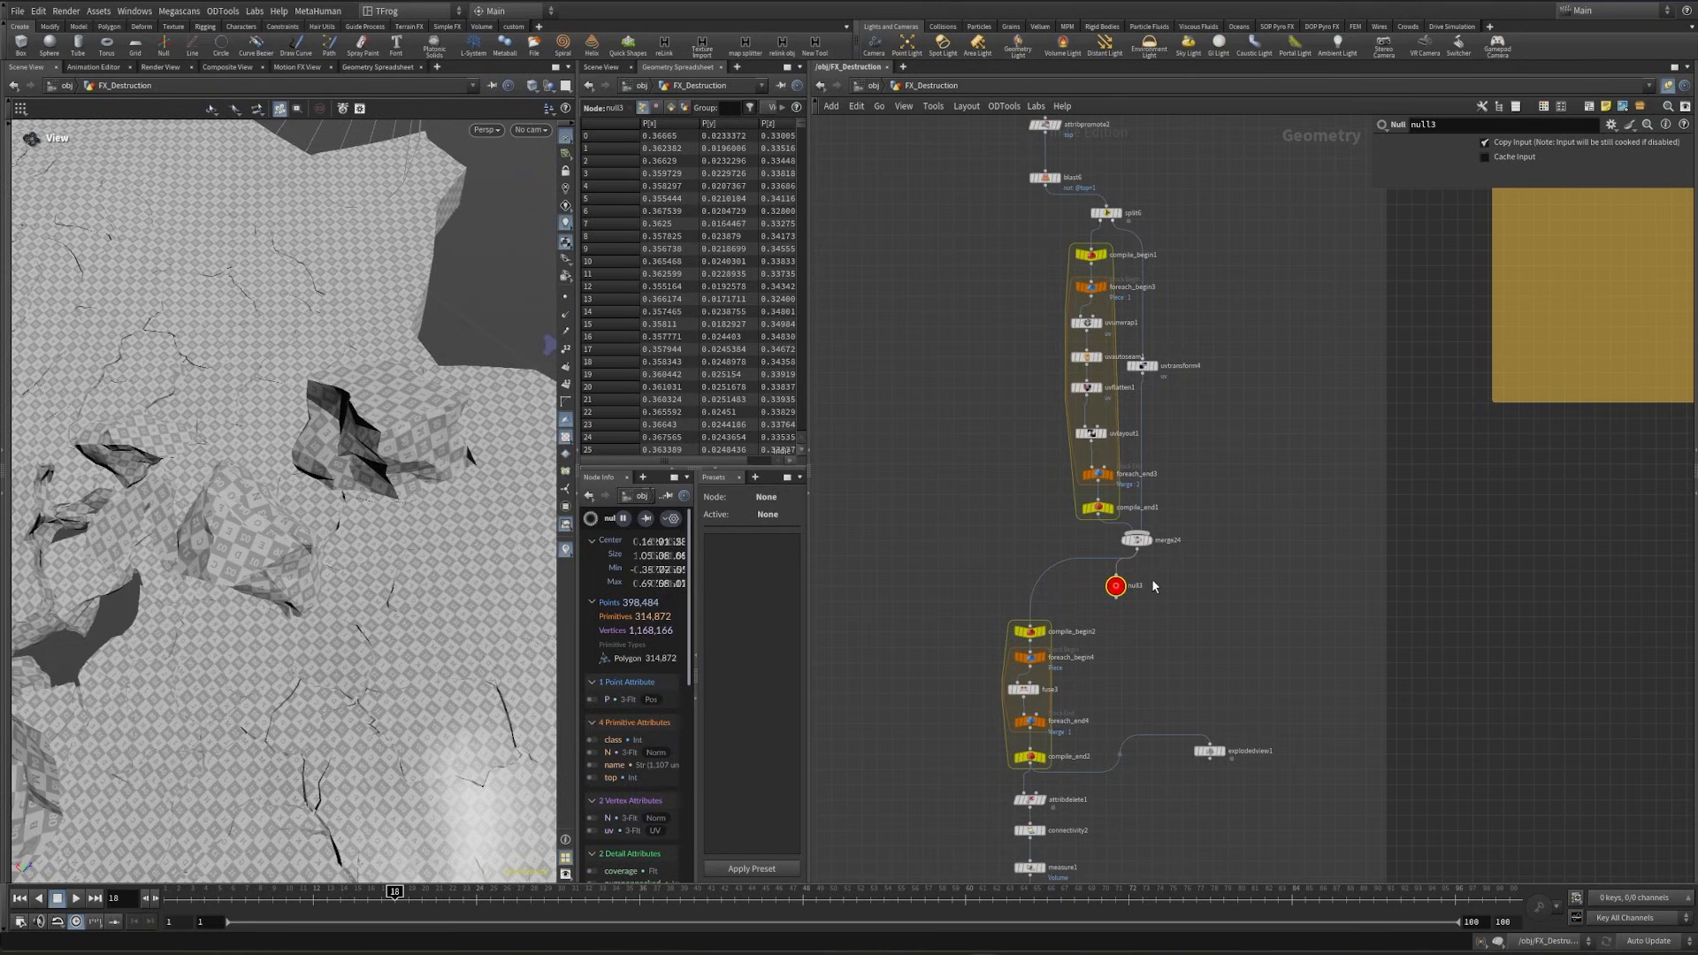
pyautogui.press('Delete')
# - Move uvtransform4 down beside merge24 and delete explodedview1 from the output of compile_end2
pyautogui.moveTo(1173, 598); pyautogui.dragTo(1054, 221)
pyautogui.moveTo(1080, 372); pyautogui.dragTo(1090, 540)
pyautogui.click(1208, 751)
pyautogui.moveTo(1198, 788); pyautogui.dragTo(1182, 686, button='middle')
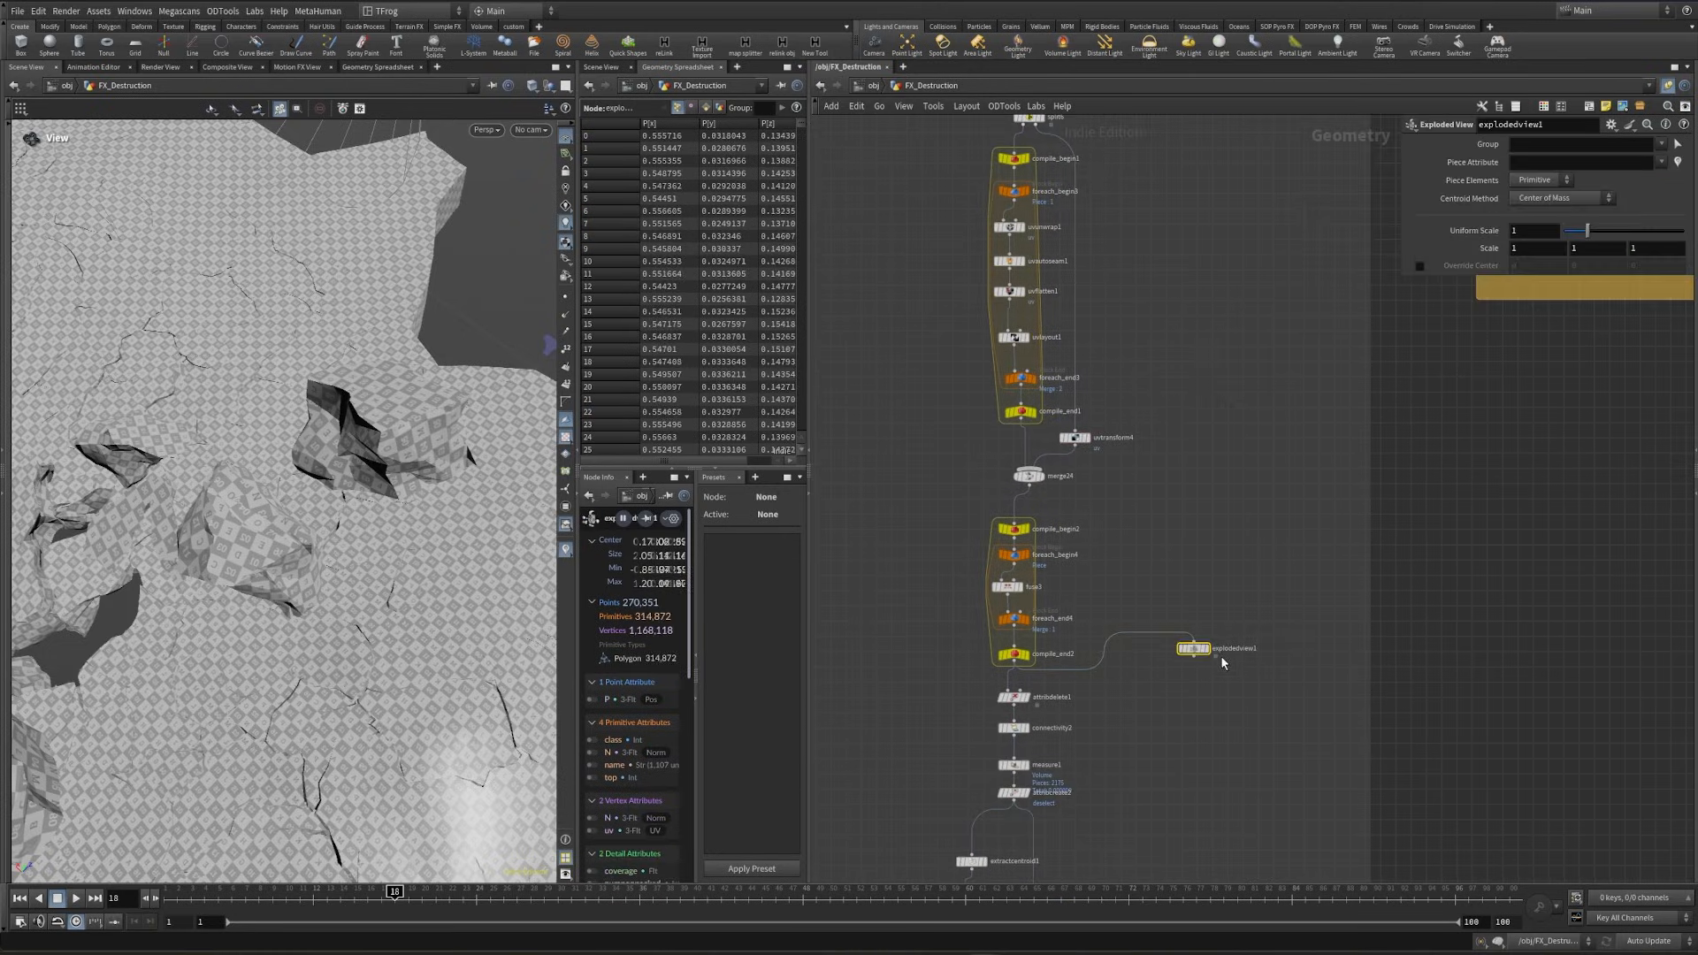
pyautogui.press('Delete')
# - Show the surrounding ground output above the pts prep network and compare its checker scale with the fractured ground
pyautogui.moveTo(1130, 359); pyautogui.dragTo(1175, 496, button='middle')
pyautogui.moveTo(1220, 374); pyautogui.dragTo(1212, 445, button='middle')
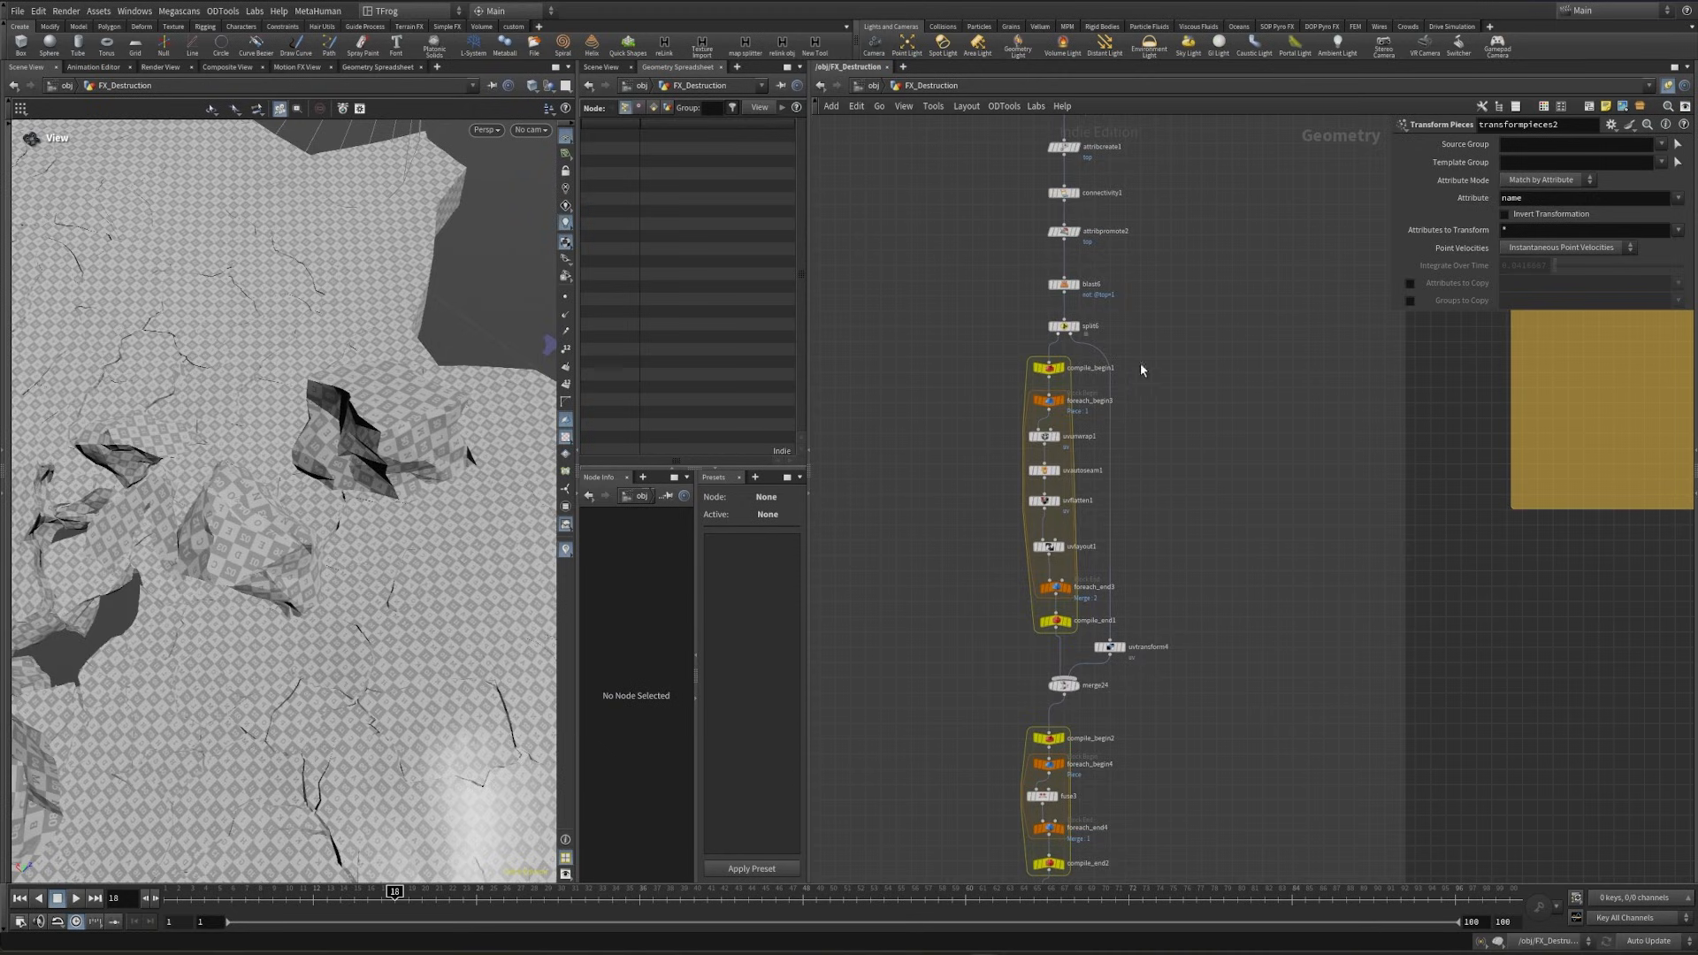
pyautogui.moveTo(1105, 265); pyautogui.dragTo(1167, 619, button='middle')
pyautogui.scroll(-3, 1092, 345)
pyautogui.moveTo(1061, 354); pyautogui.dragTo(1076, 481, button='middle')
pyautogui.moveTo(1084, 177); pyautogui.dragTo(1087, 379, button='middle')
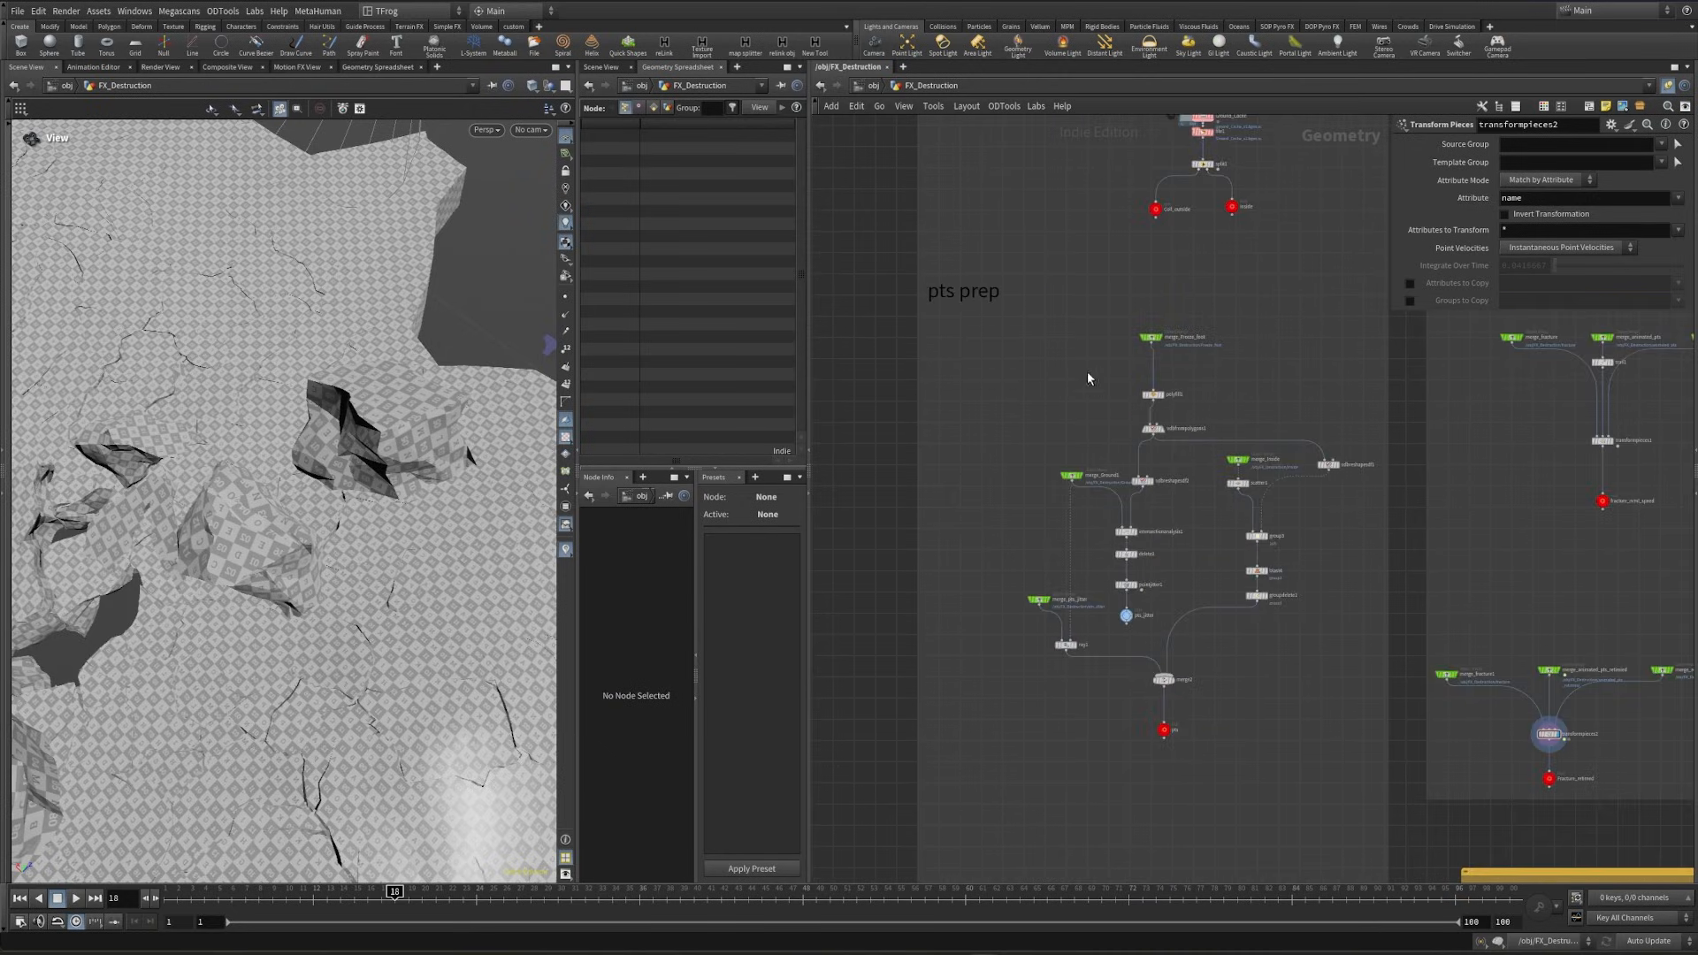
pyautogui.moveTo(1154, 220); pyautogui.dragTo(1130, 467, button='middle')
pyautogui.scroll(5, 1130, 467)
pyautogui.click(1141, 458)
pyautogui.moveTo(227, 472); pyautogui.dragTo(3, 528, button='right')
# - Create a reference copy of uvtransform4 beside the original in the fractured ground's UV network
pyautogui.scroll(-4, 1259, 682)
pyautogui.moveTo(1246, 770); pyautogui.dragTo(1220, 212, button='middle')
pyautogui.moveTo(1306, 749); pyautogui.dragTo(1213, 303, button='middle')
pyautogui.scroll(3, 1156, 575)
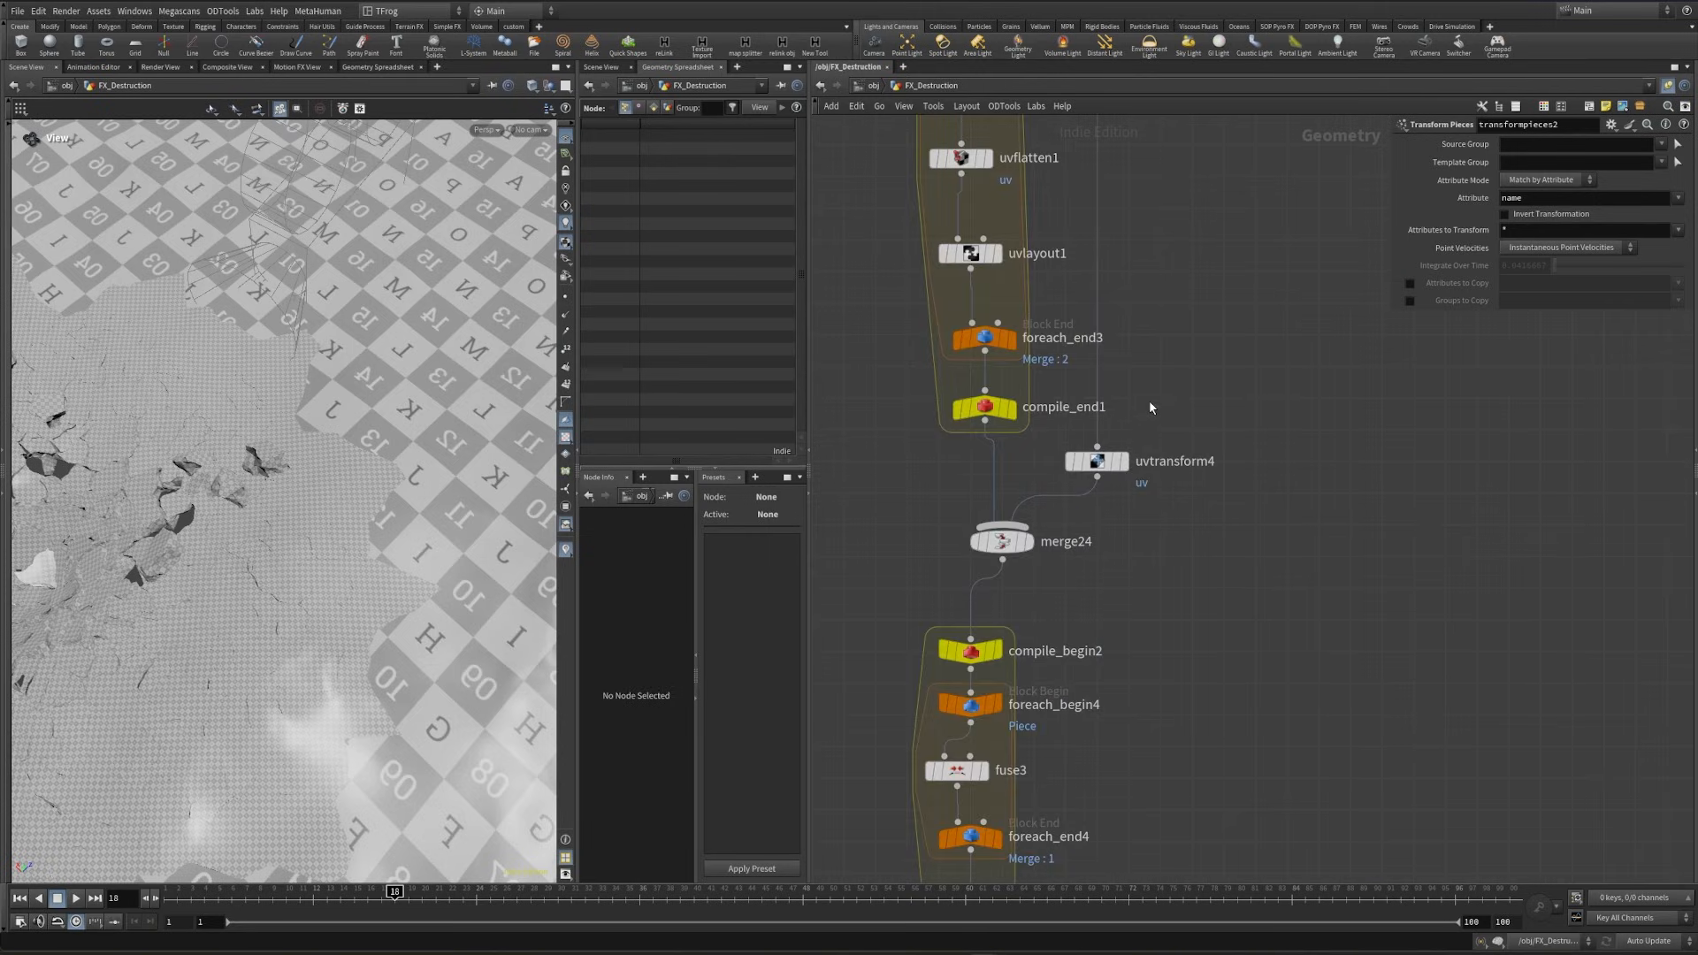
pyautogui.click(1096, 461)
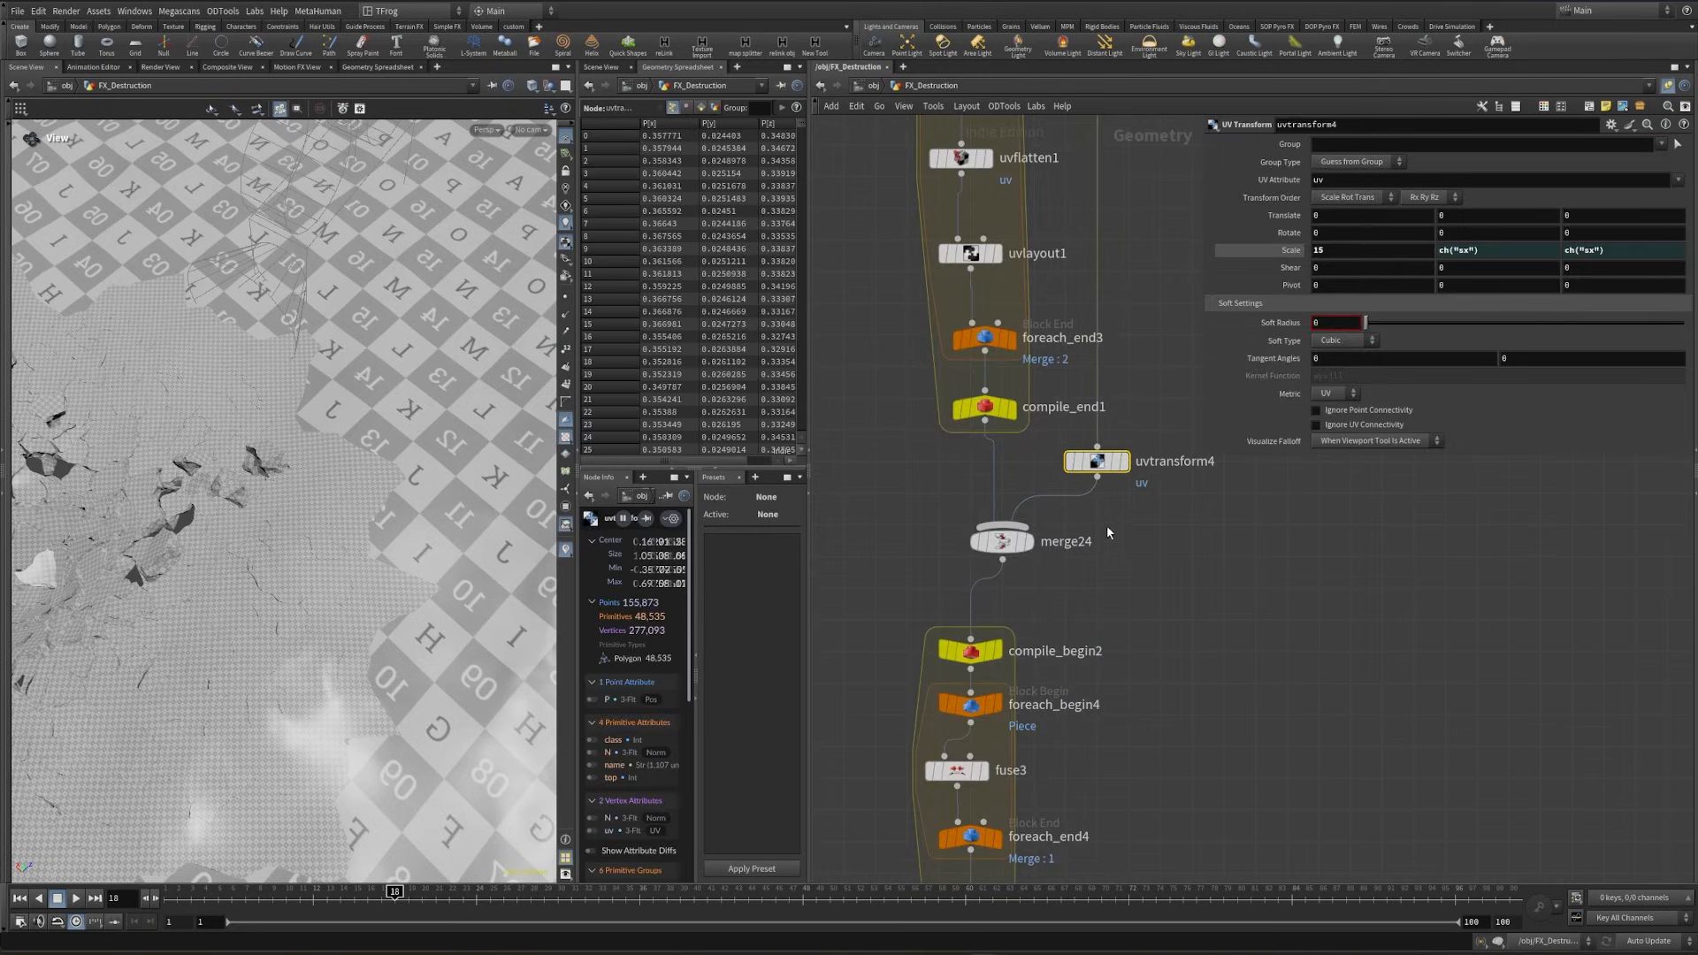
pyautogui.moveTo(1101, 498); pyautogui.dragTo(1068, 568, button='middle')
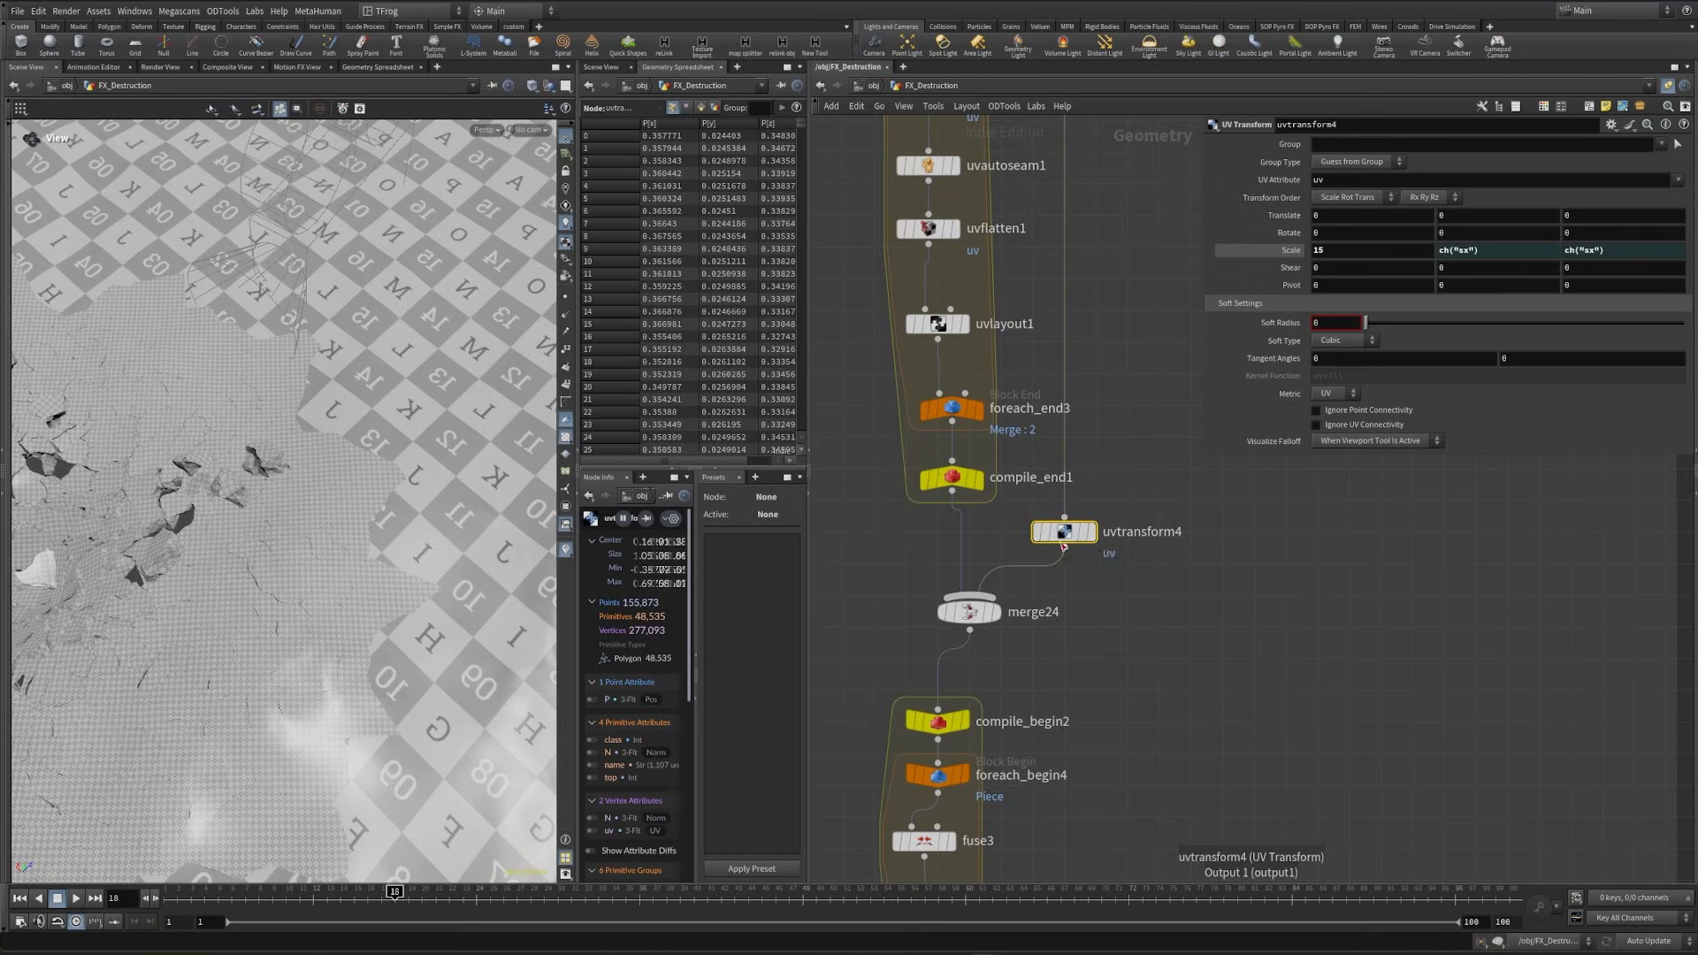
pyautogui.keyDown('alt'); pyautogui.moveTo(1065, 539); pyautogui.dragTo(1256, 559); pyautogui.keyUp('alt')
pyautogui.moveTo(1196, 617); pyautogui.dragTo(1116, 708, button='middle')
pyautogui.scroll(-3, 1192, 632)
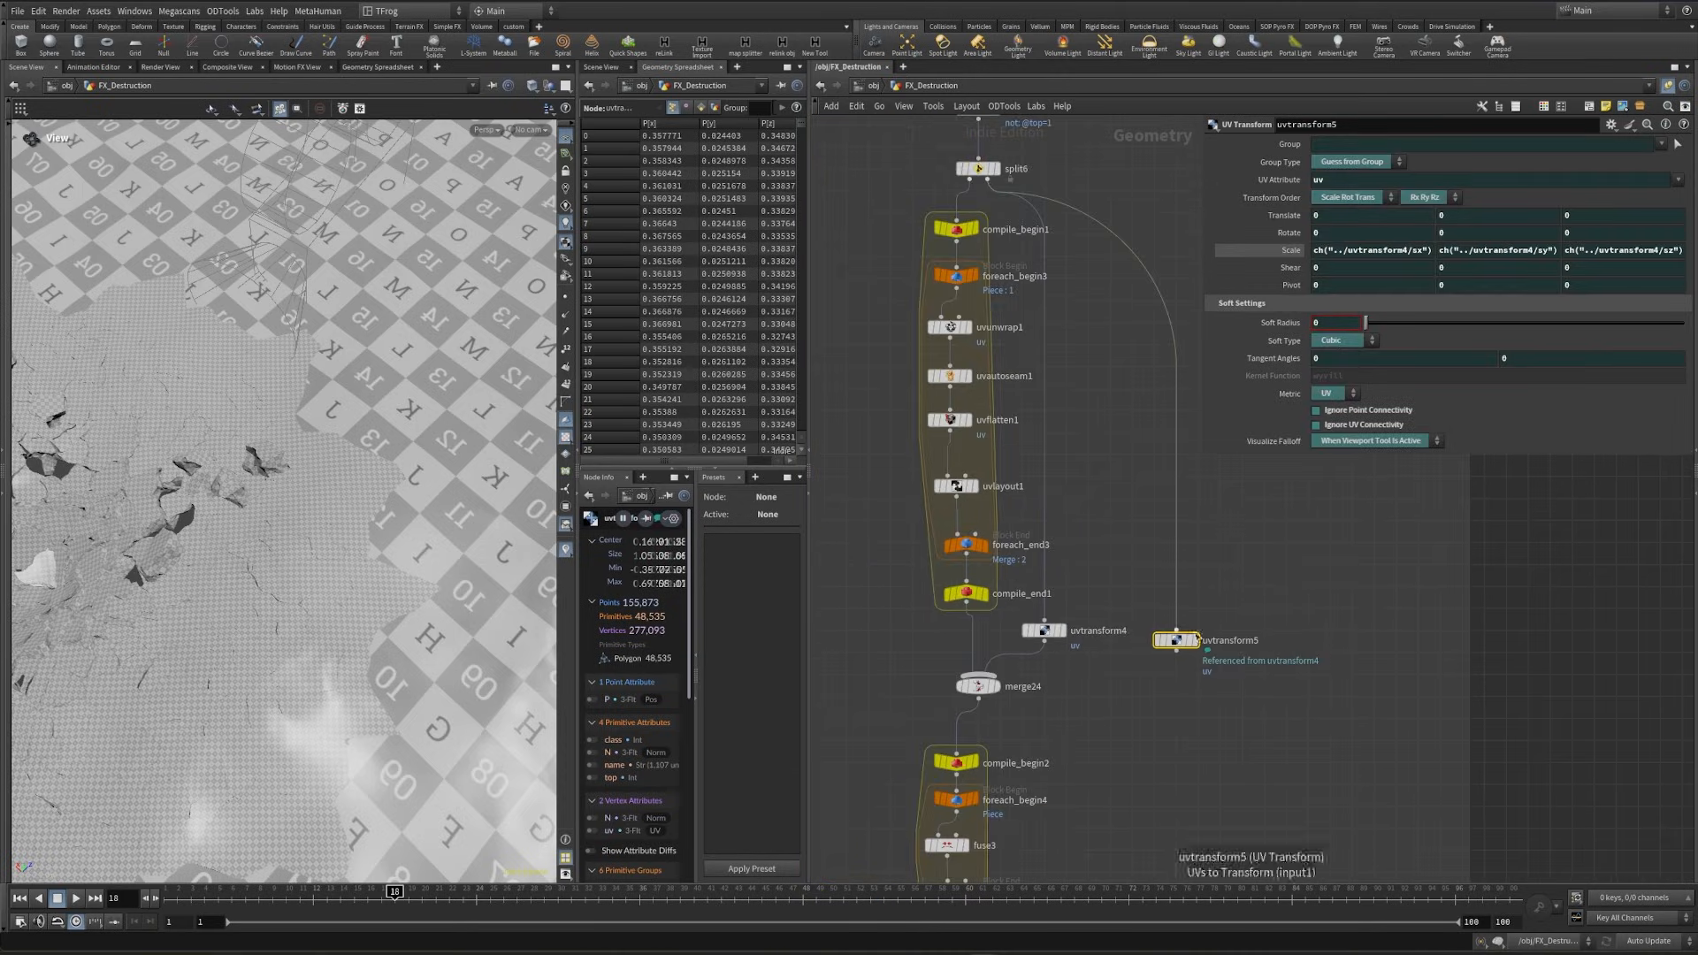
# - Disconnect the referenced UV transform from the split output and insert it directly above the Coll_outside output of the surrounding ground
pyautogui.press('y')
pyautogui.moveTo(1157, 576); pyautogui.dragTo(1289, 569)
pyautogui.scroll(-4, 1254, 650)
pyautogui.moveTo(1217, 641); pyautogui.dragTo(1056, 185)
pyautogui.moveTo(1037, 317); pyautogui.dragTo(1039, 852, button='middle')
pyautogui.moveTo(1062, 726); pyautogui.dragTo(986, 230)
pyautogui.moveTo(986, 266); pyautogui.dragTo(968, 787, button='middle')
pyautogui.scroll(3, 964, 786)
pyautogui.moveTo(964, 791); pyautogui.dragTo(1157, 434)
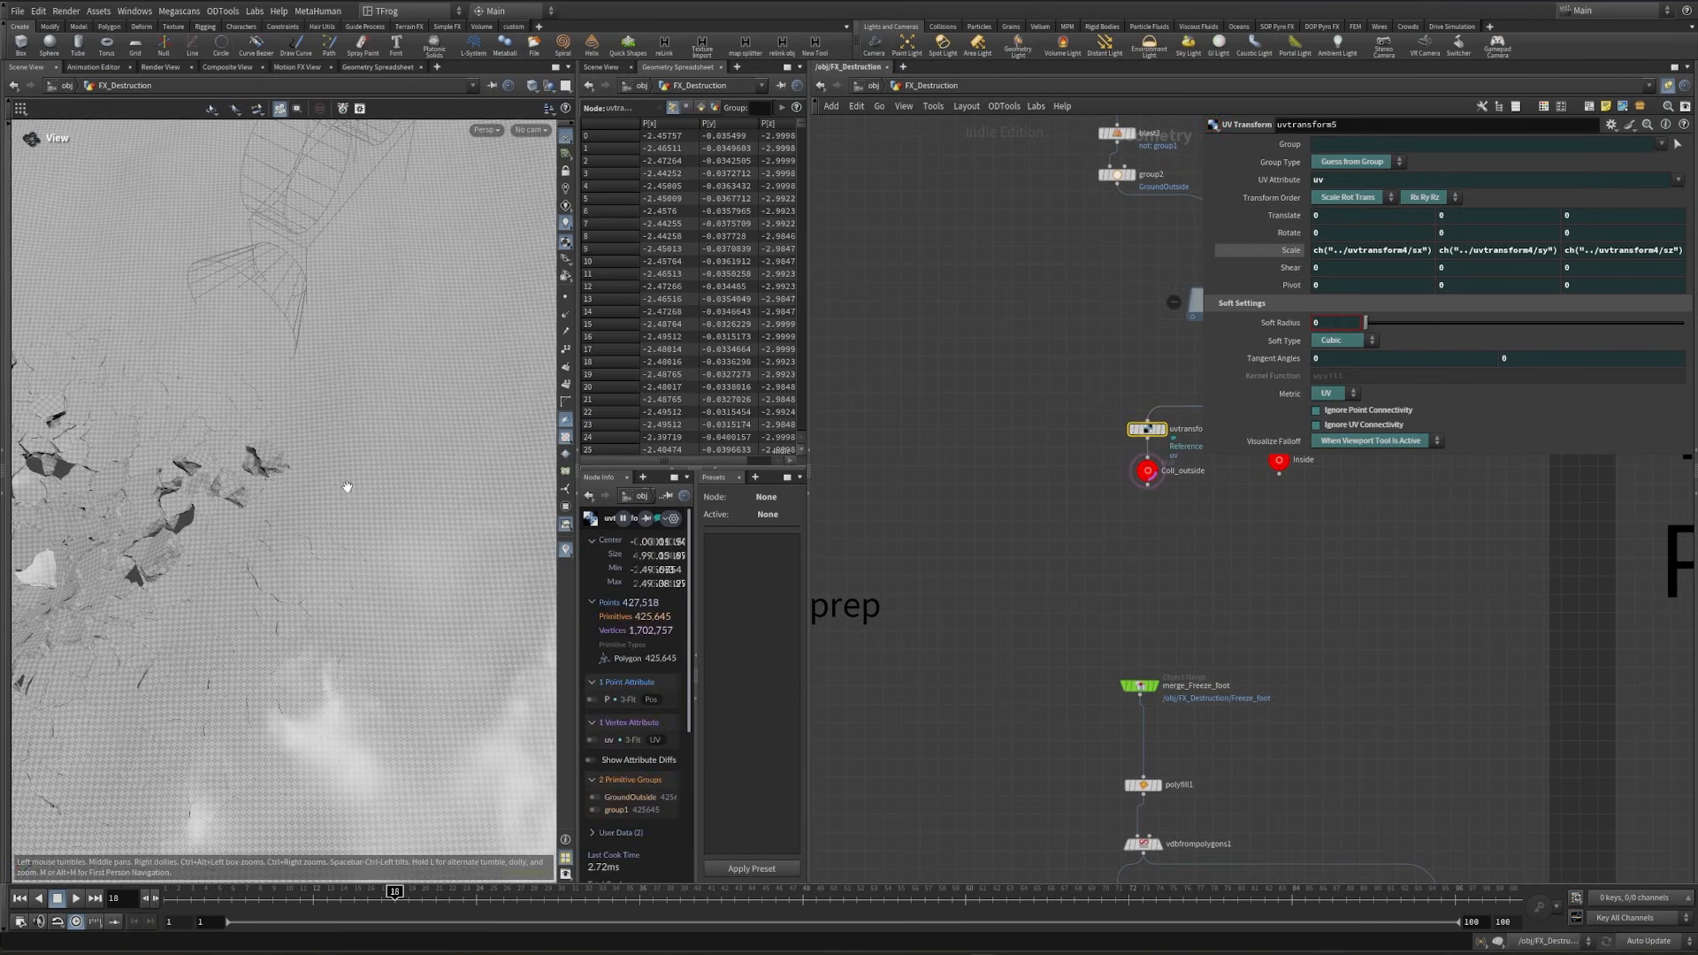
# - Locate the Destruction USD File Export node, and bring up the Ground network in the Solaris stage
pyautogui.scroll(-4, 1027, 771)
pyautogui.scroll(-3, 924, 551)
pyautogui.moveTo(999, 808); pyautogui.dragTo(987, 243, button='middle')
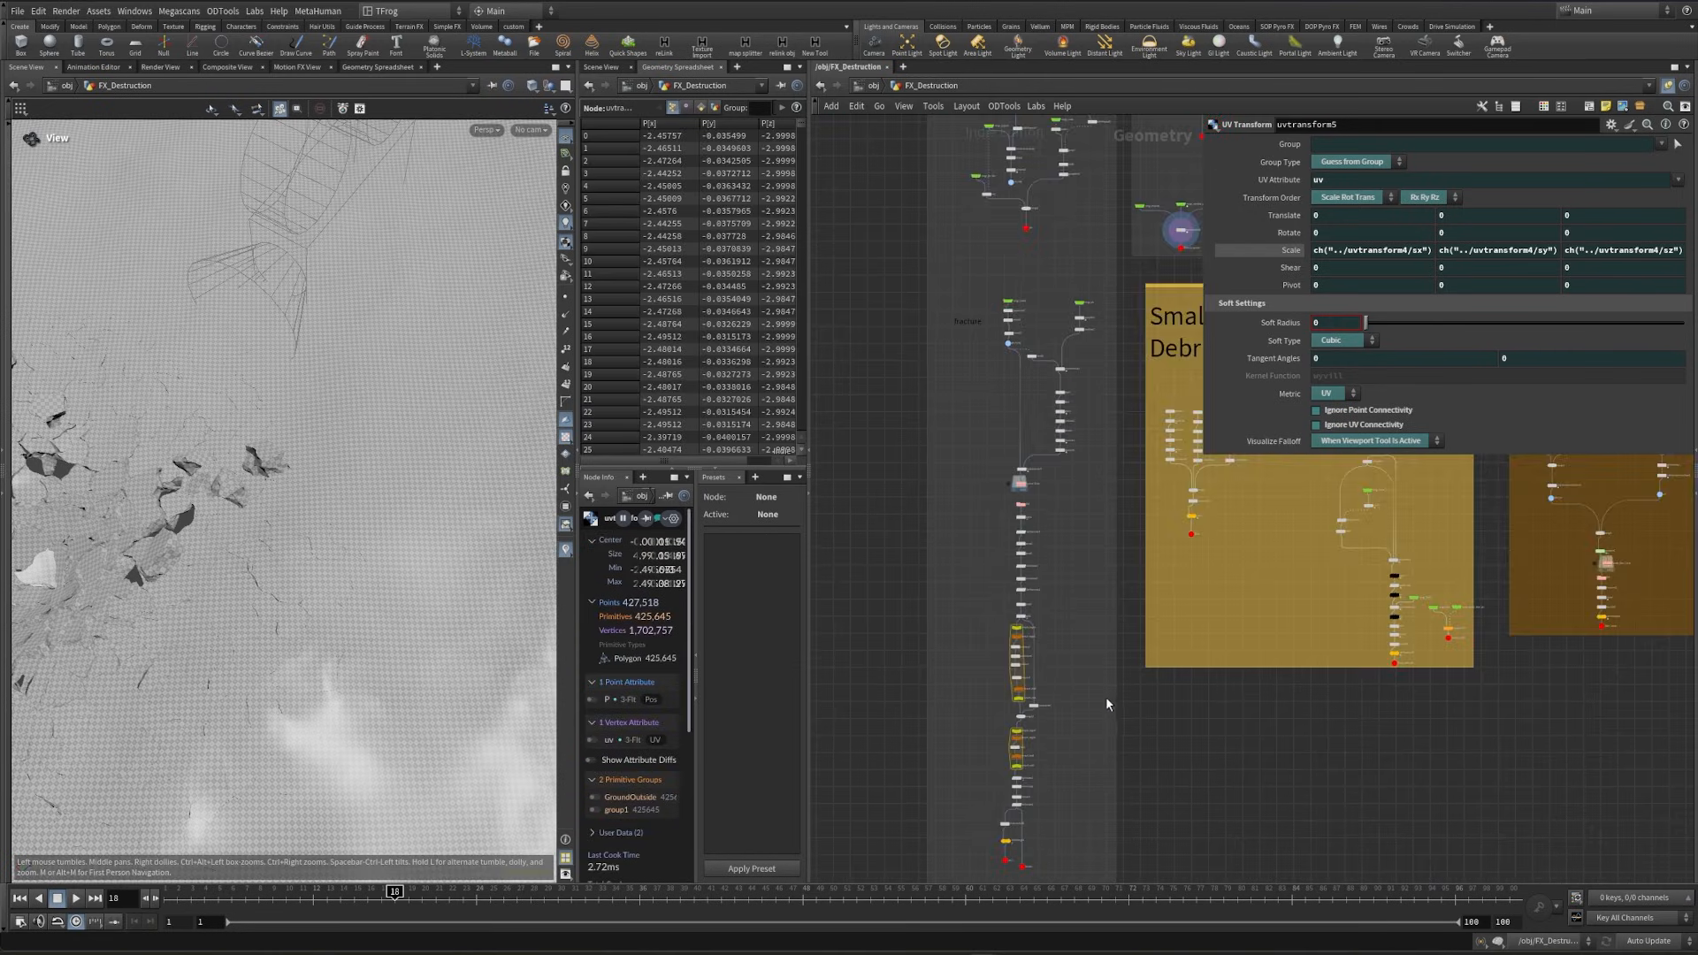
pyautogui.moveTo(1105, 734); pyautogui.dragTo(1119, 193, button='middle')
pyautogui.scroll(6, 1016, 752)
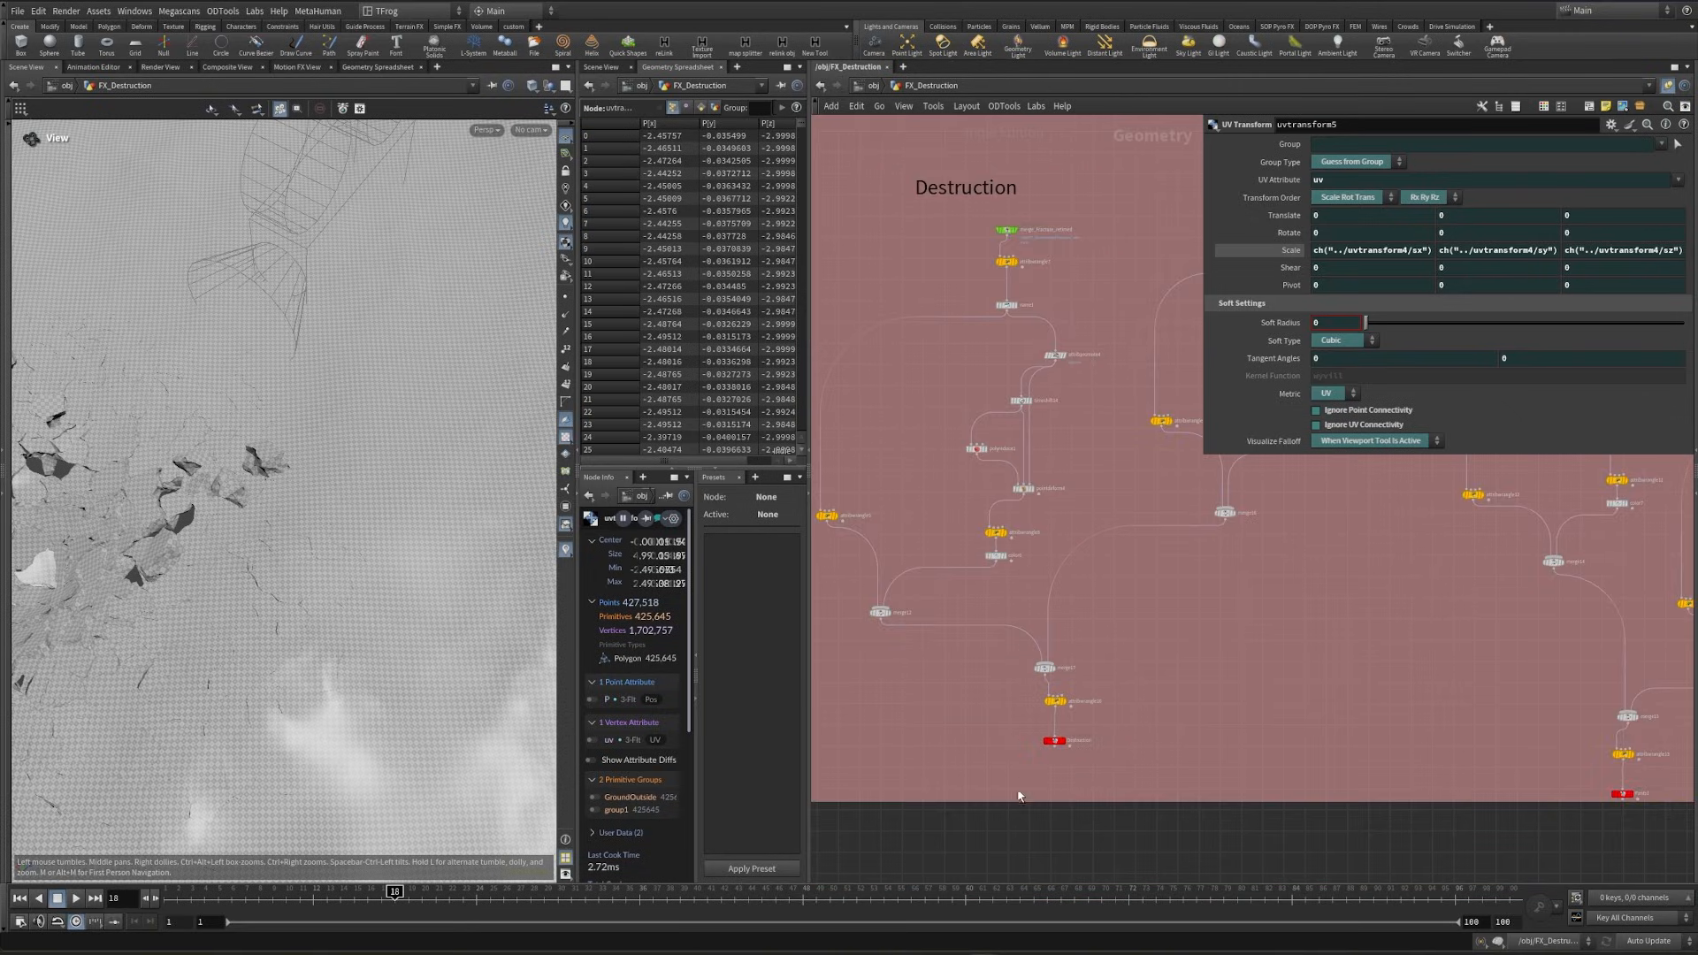
pyautogui.scroll(4, 1028, 716)
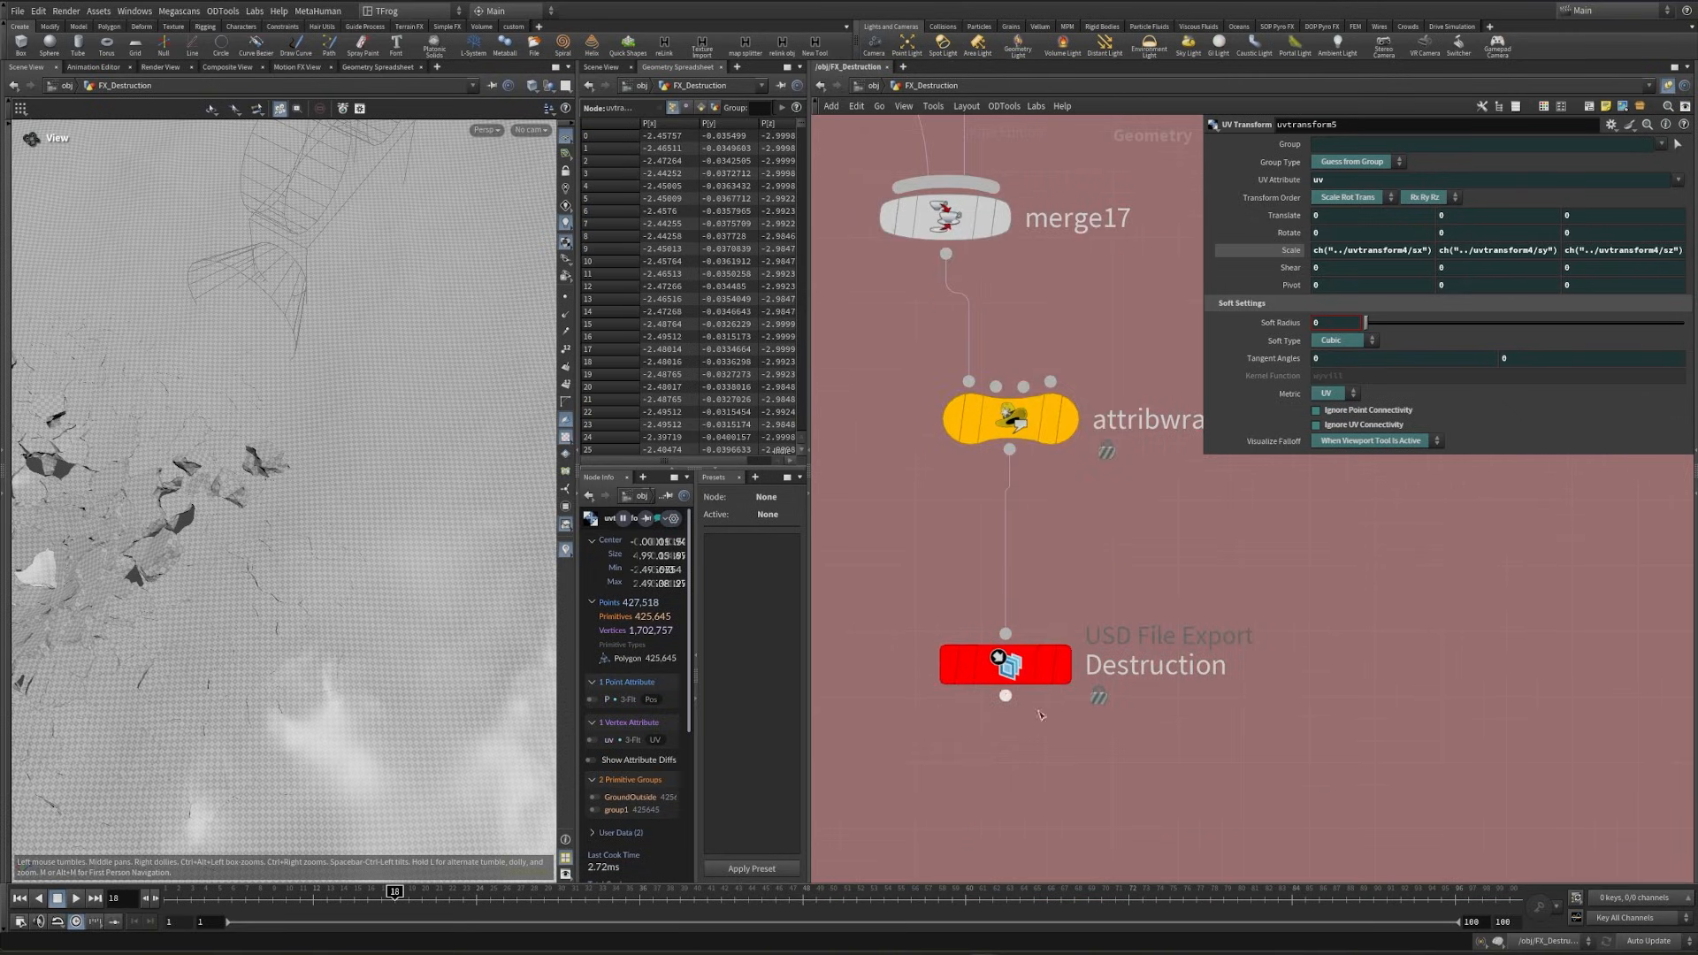
pyautogui.moveTo(1027, 694)
pyautogui.moveTo(932, 767); pyautogui.dragTo(1112, 587)
pyautogui.scroll(-4, 1161, 638)
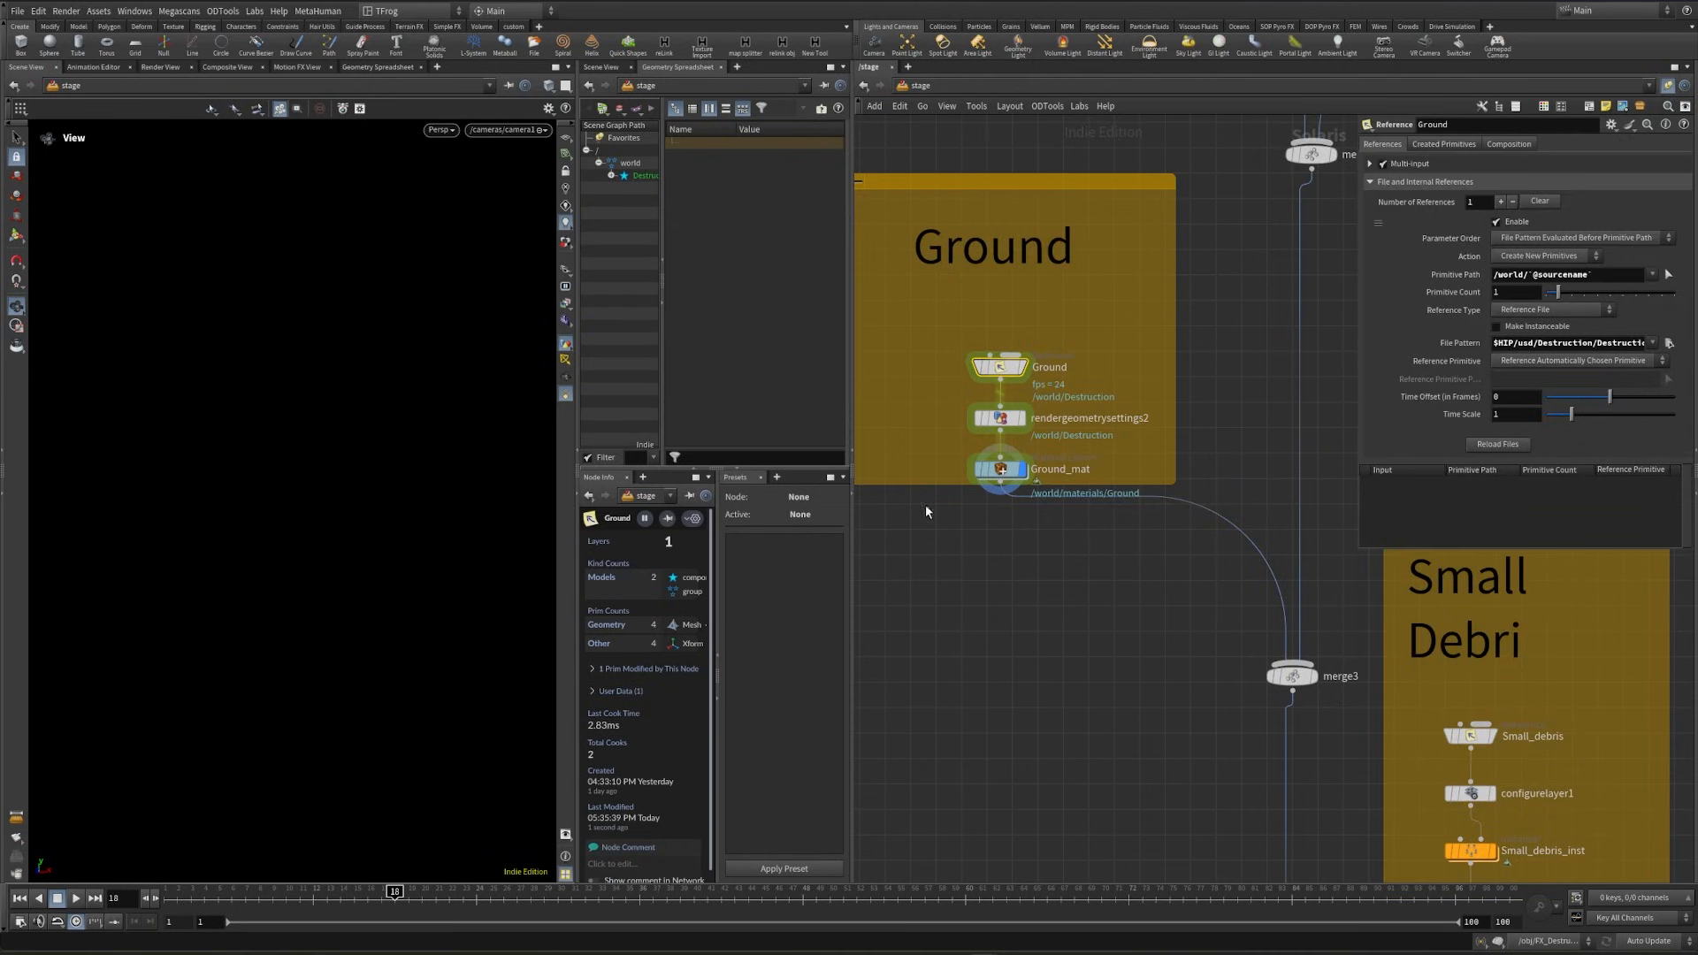
# - Select Ground_mat and render the ground in the viewport with Karma XPU
pyautogui.click(1001, 469)
pyautogui.scroll(12, 305, 530)
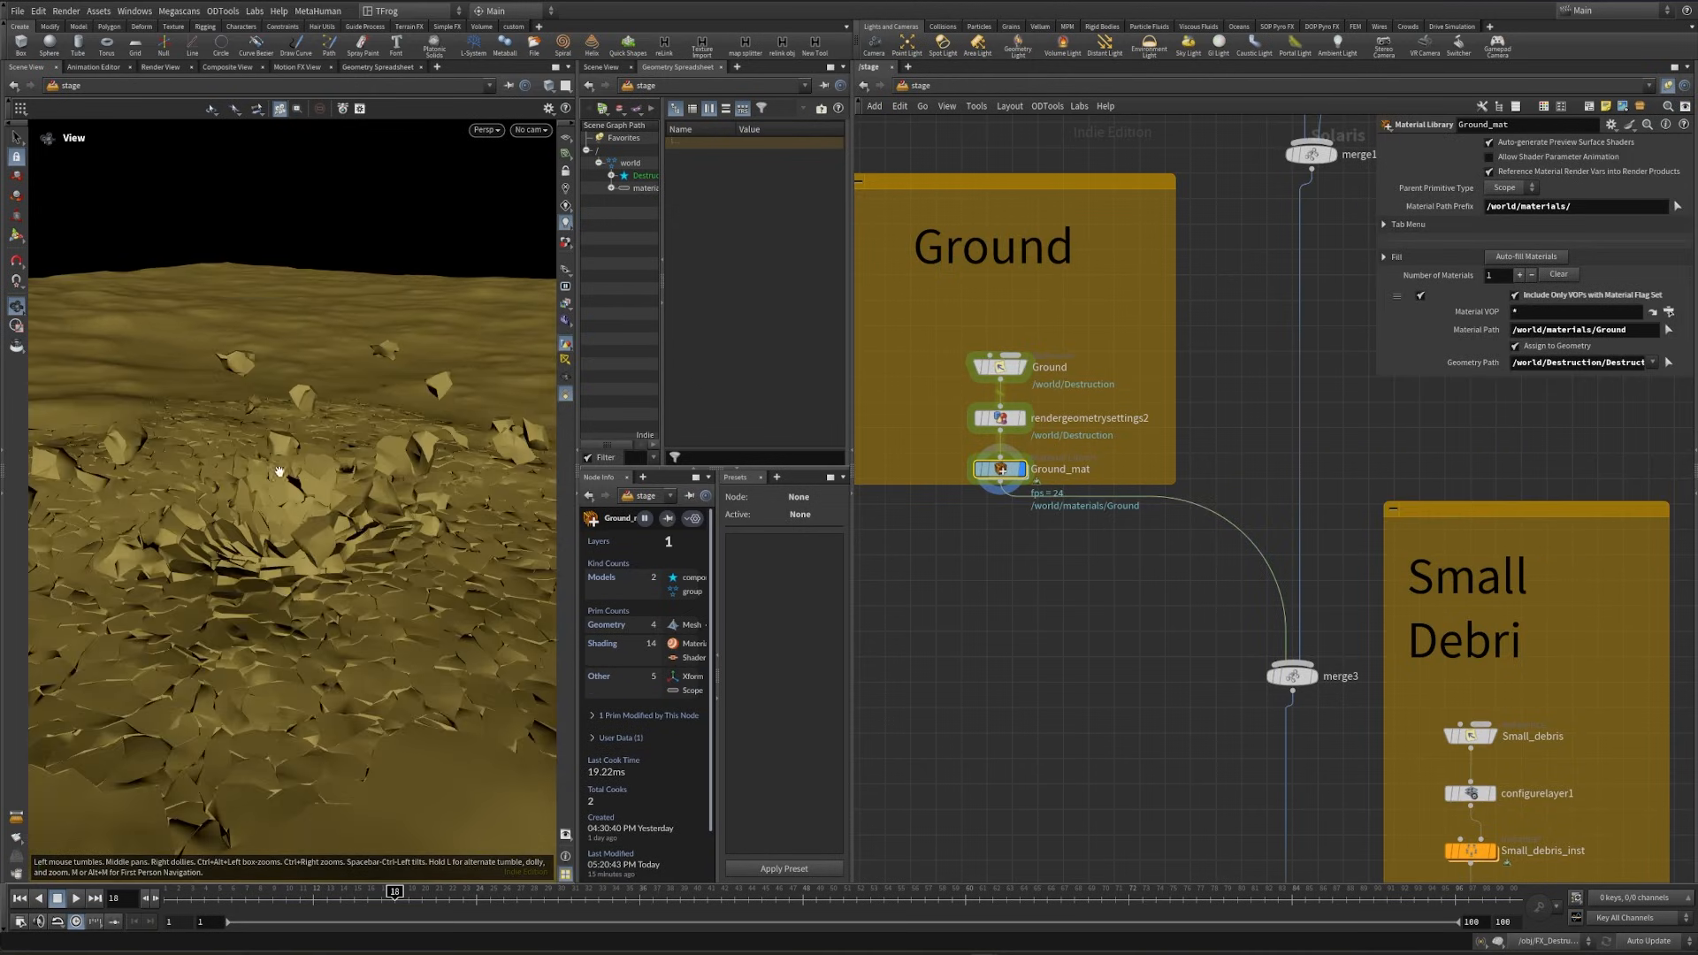
pyautogui.click(492, 133)
pyautogui.click(531, 208)
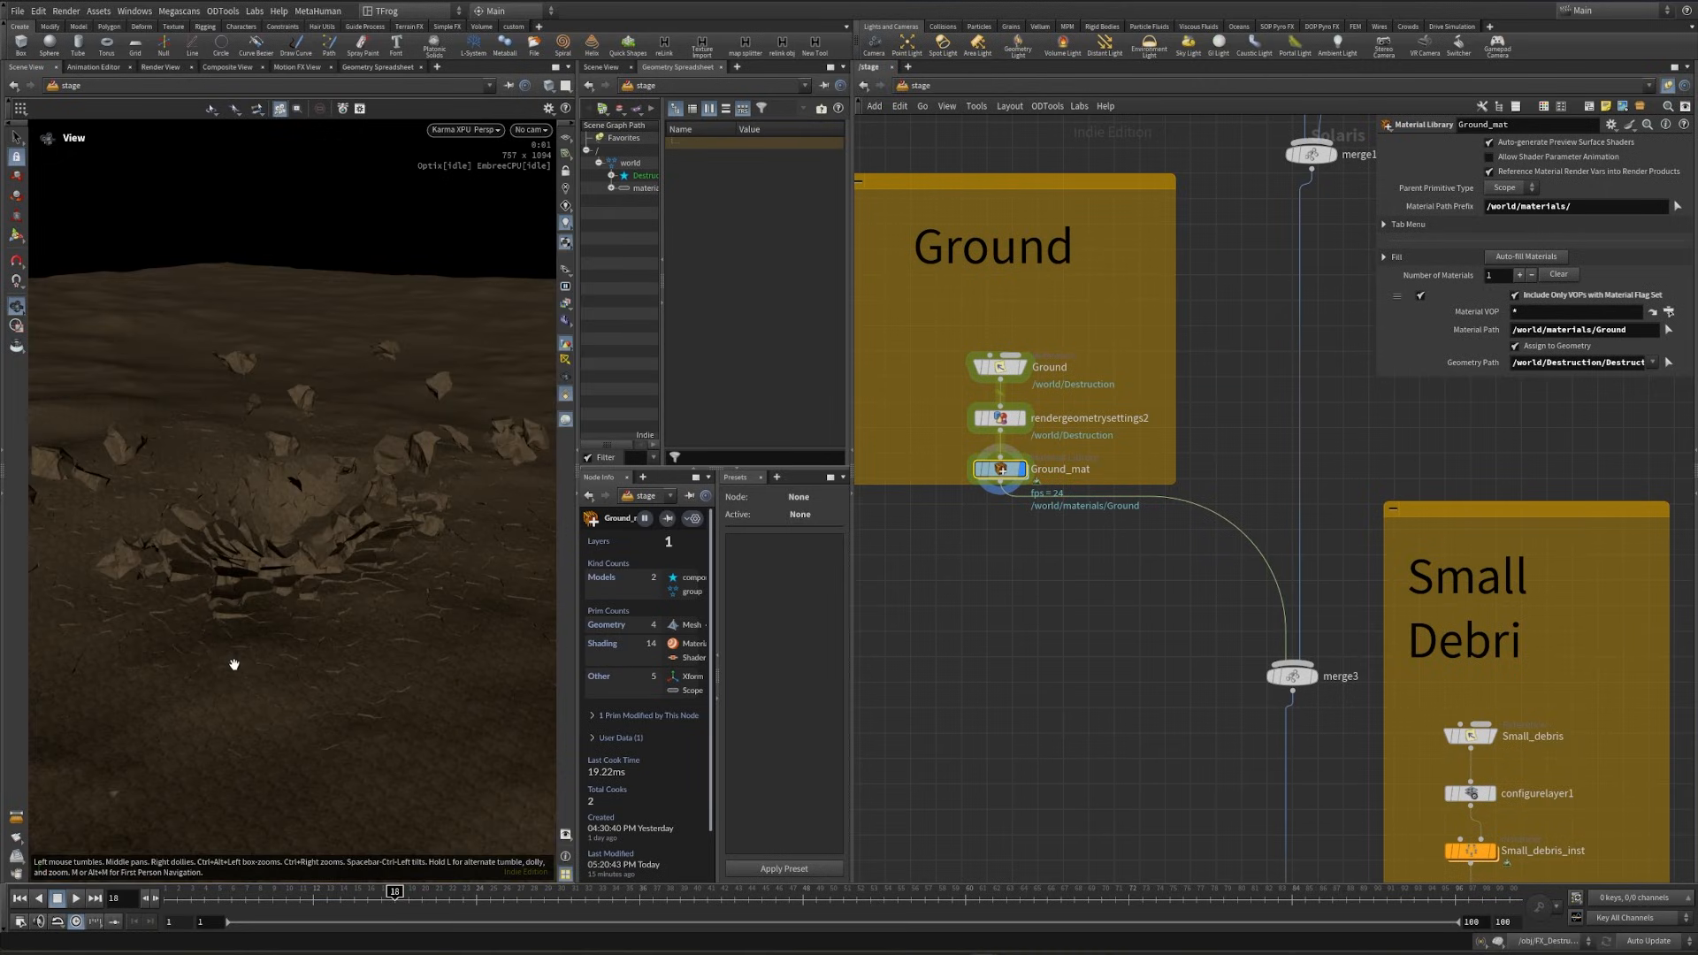
pyautogui.scroll(5, 274, 636)
# - Inside the Ground material, try mtlxconstant1 at 0.2 and 0.3, settle on 0.25, and inspect the texture on the broken pieces
pyautogui.doubleClick(1000, 469)
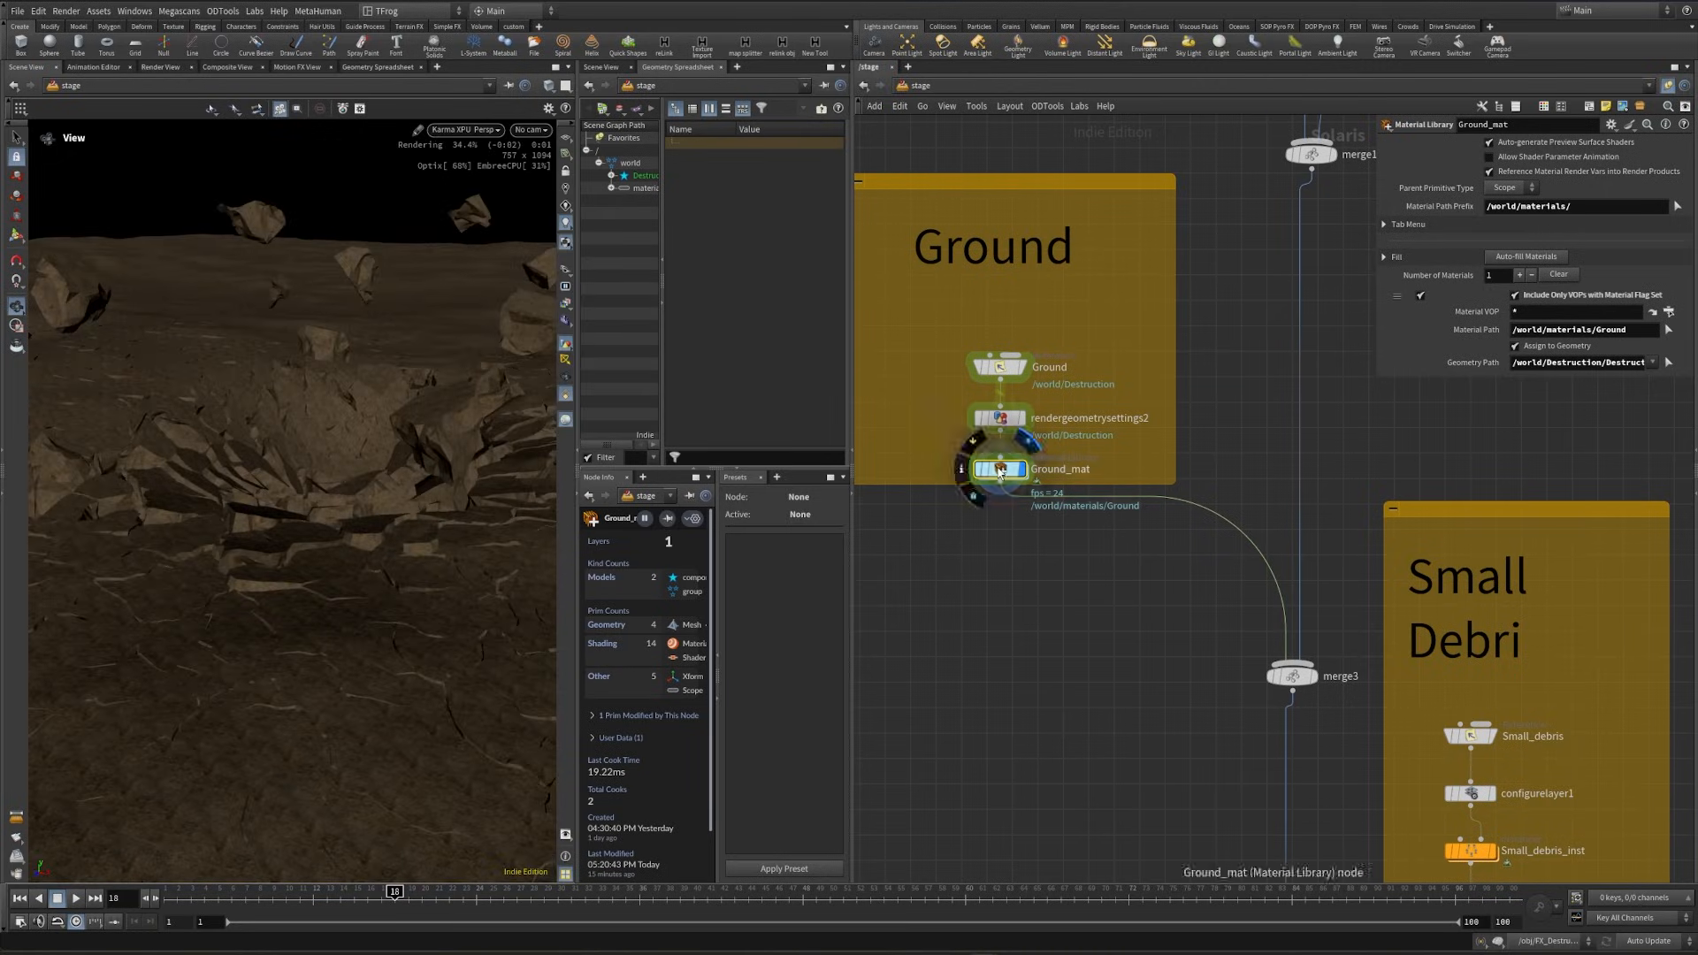
pyautogui.doubleClick(1267, 485)
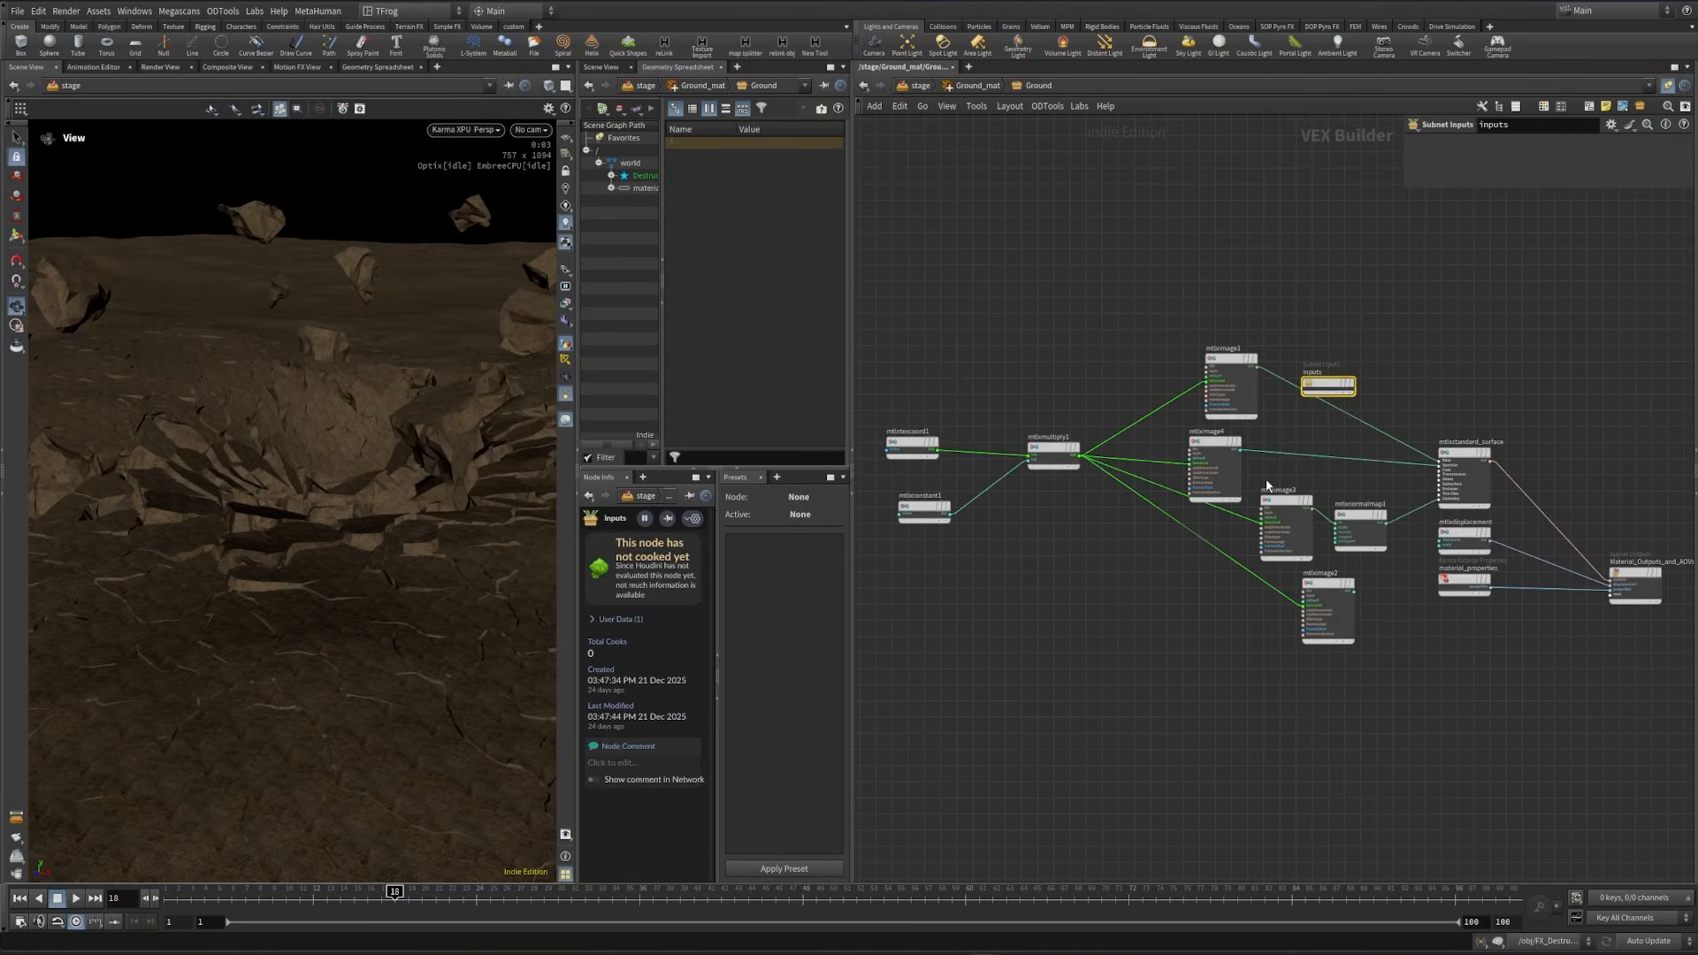
pyautogui.click(1533, 169)
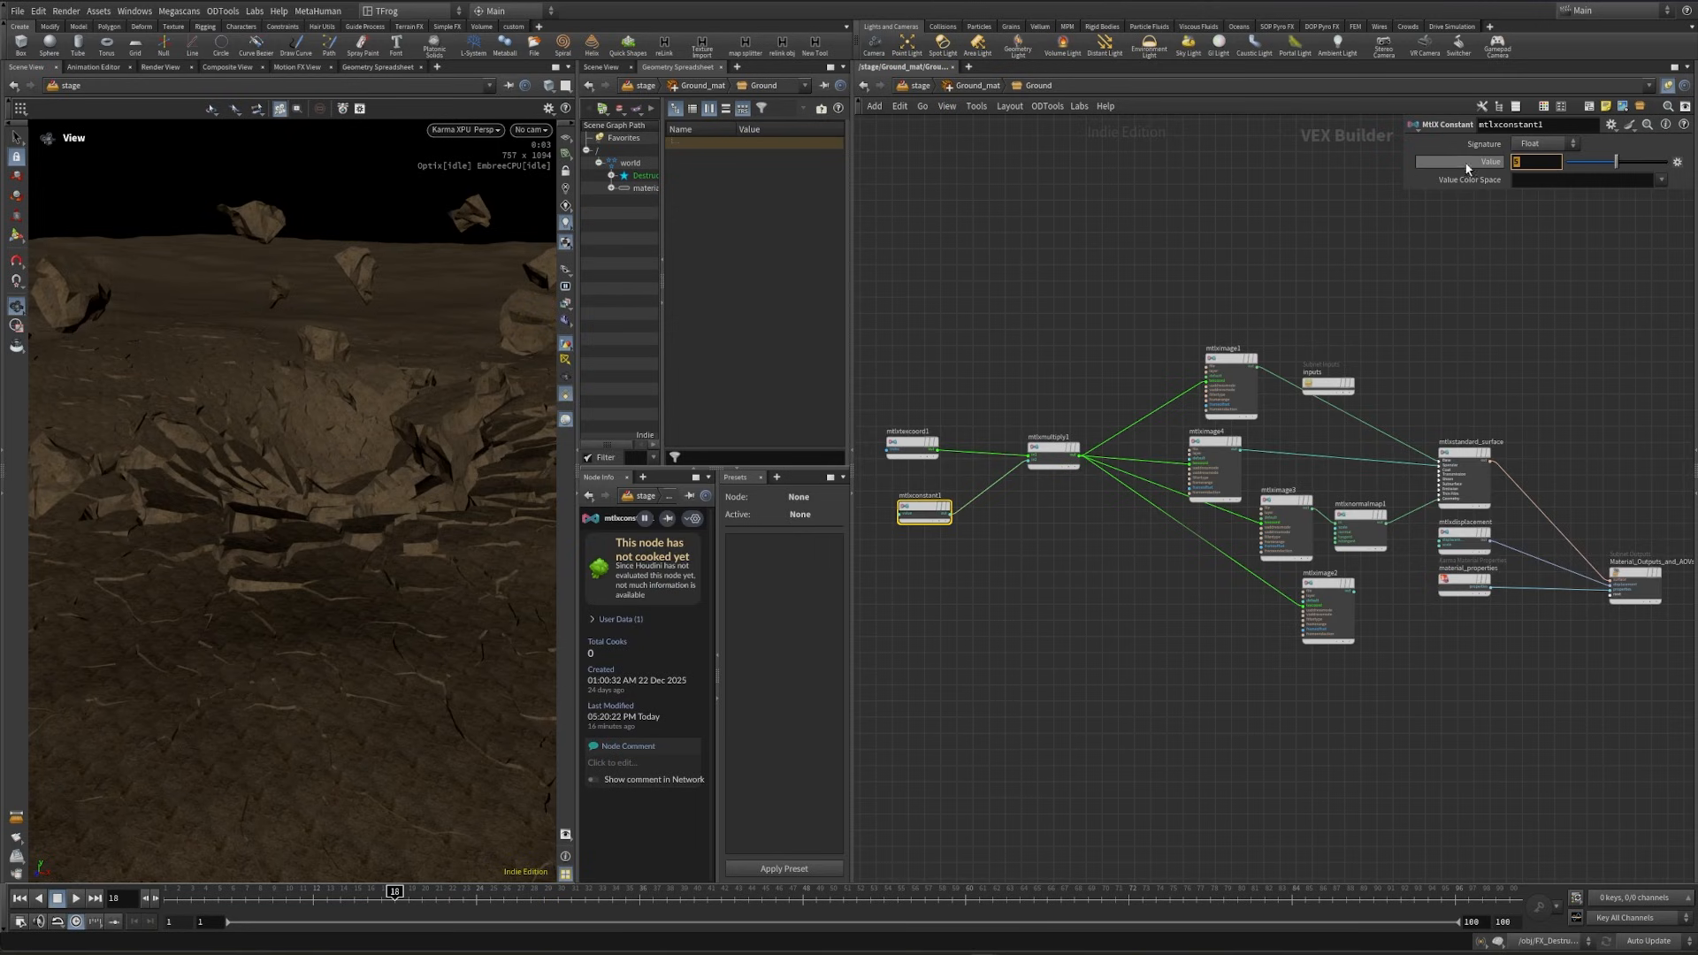
pyautogui.write('.2')
pyautogui.press('Return')
pyautogui.click(1532, 162)
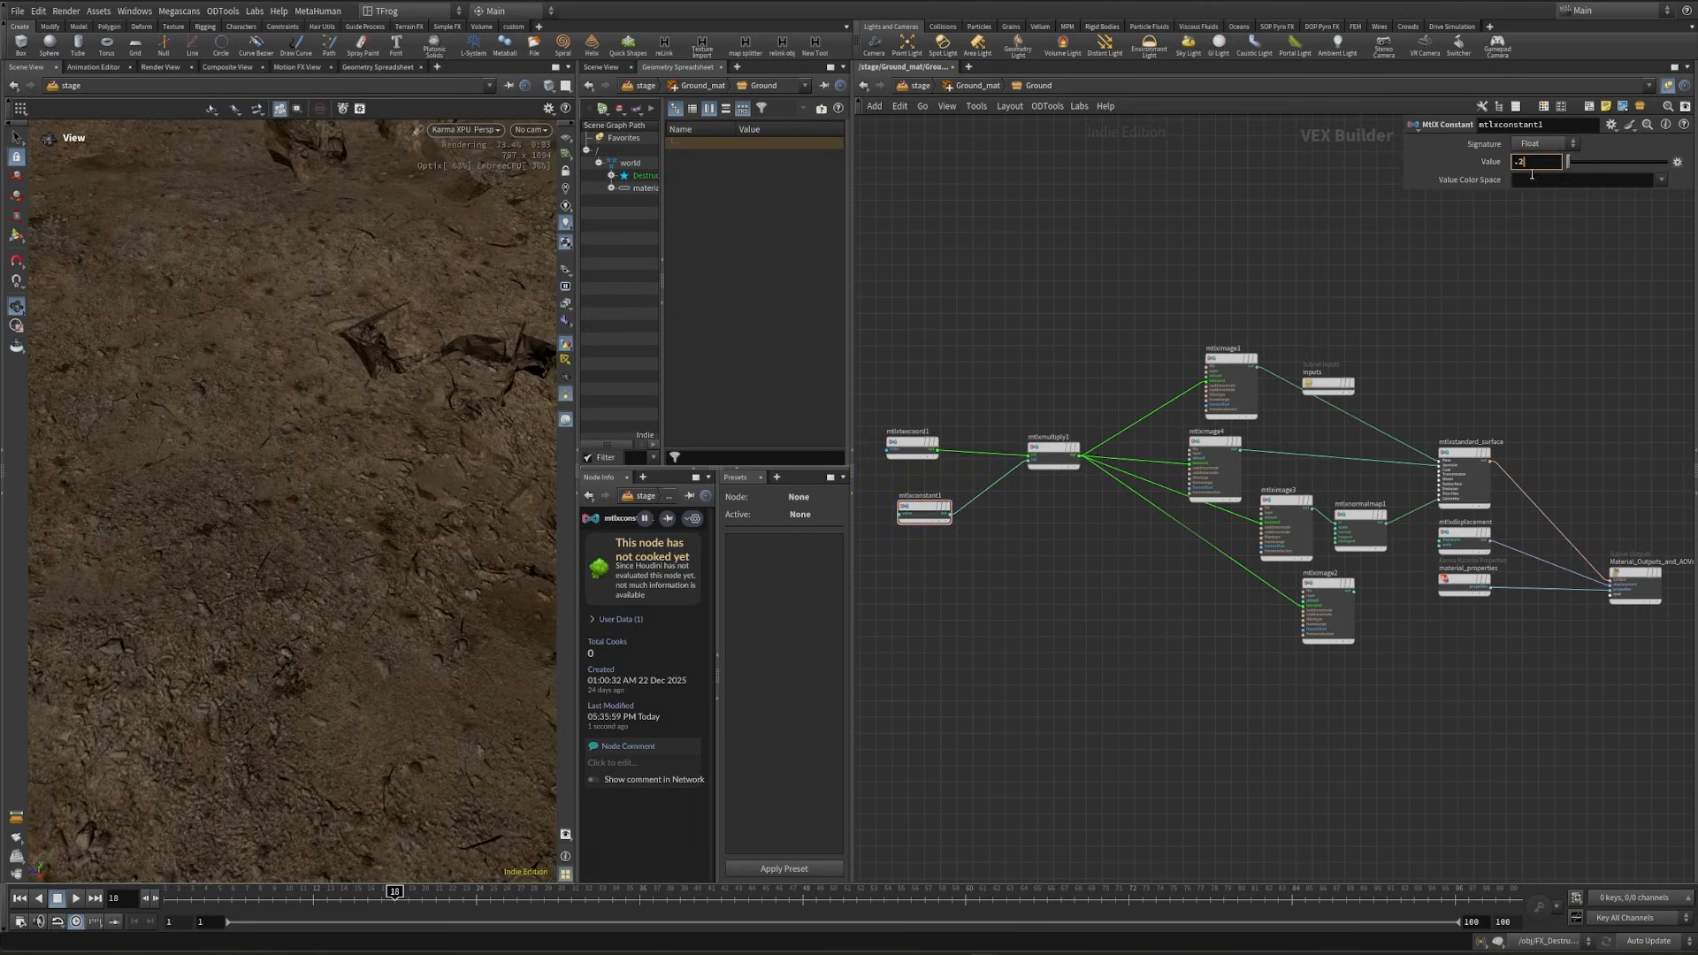
pyautogui.write('.3')
pyautogui.press('Return')
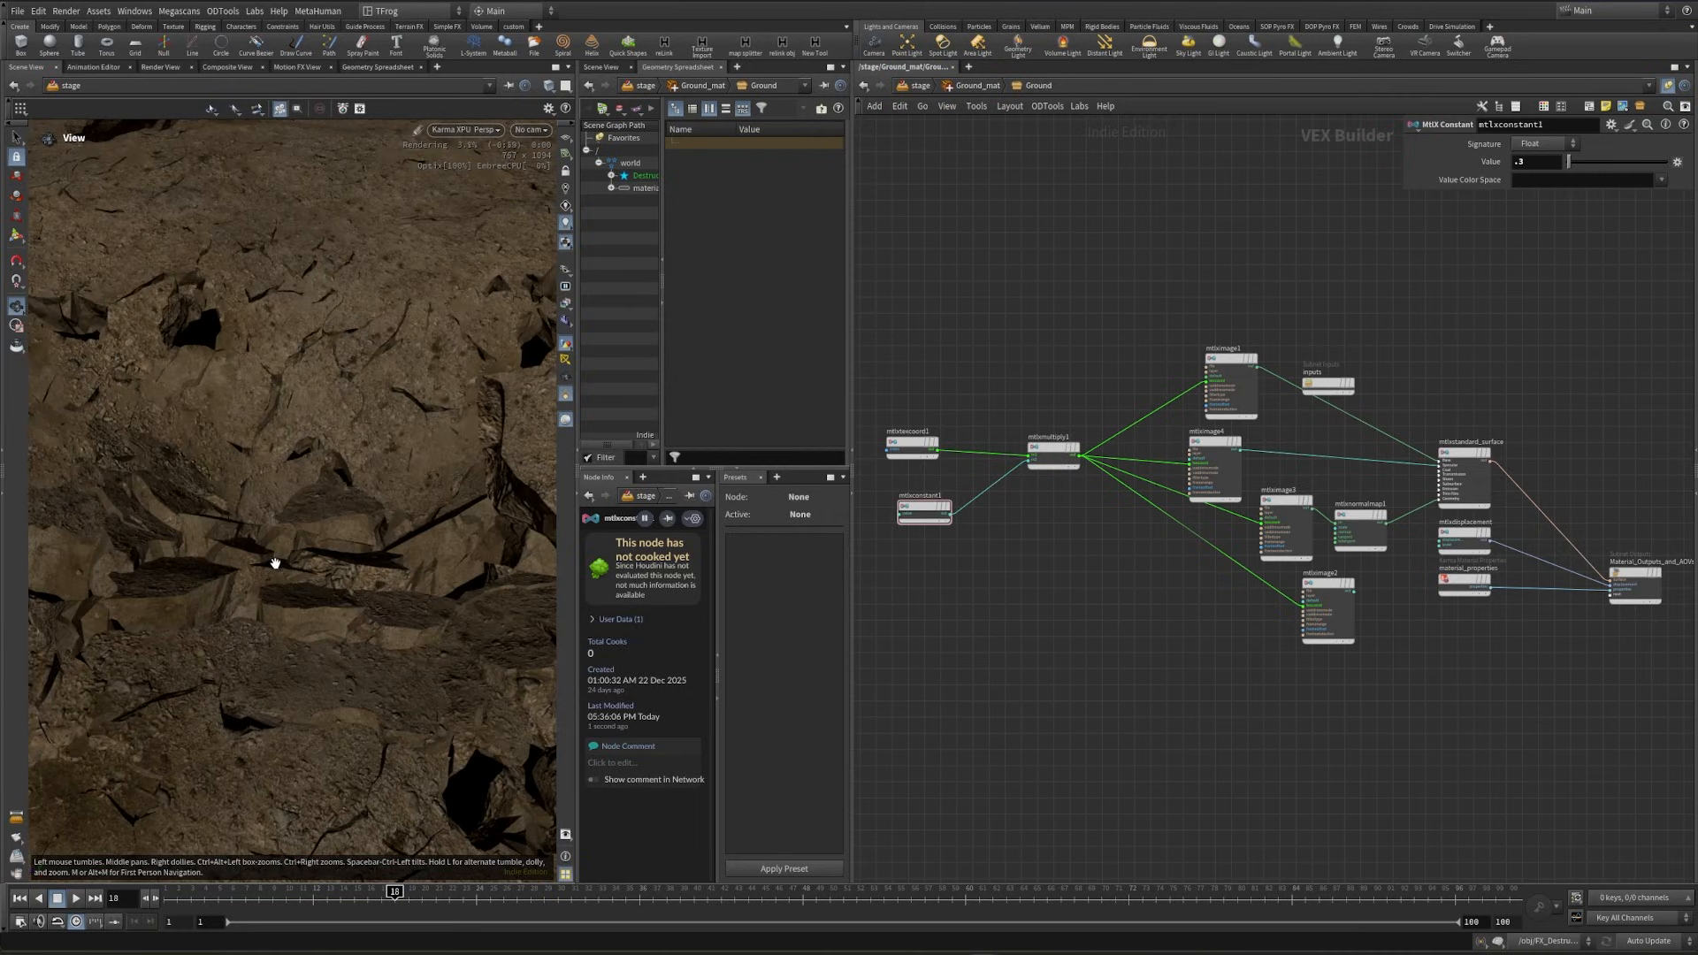
pyautogui.click(1543, 163)
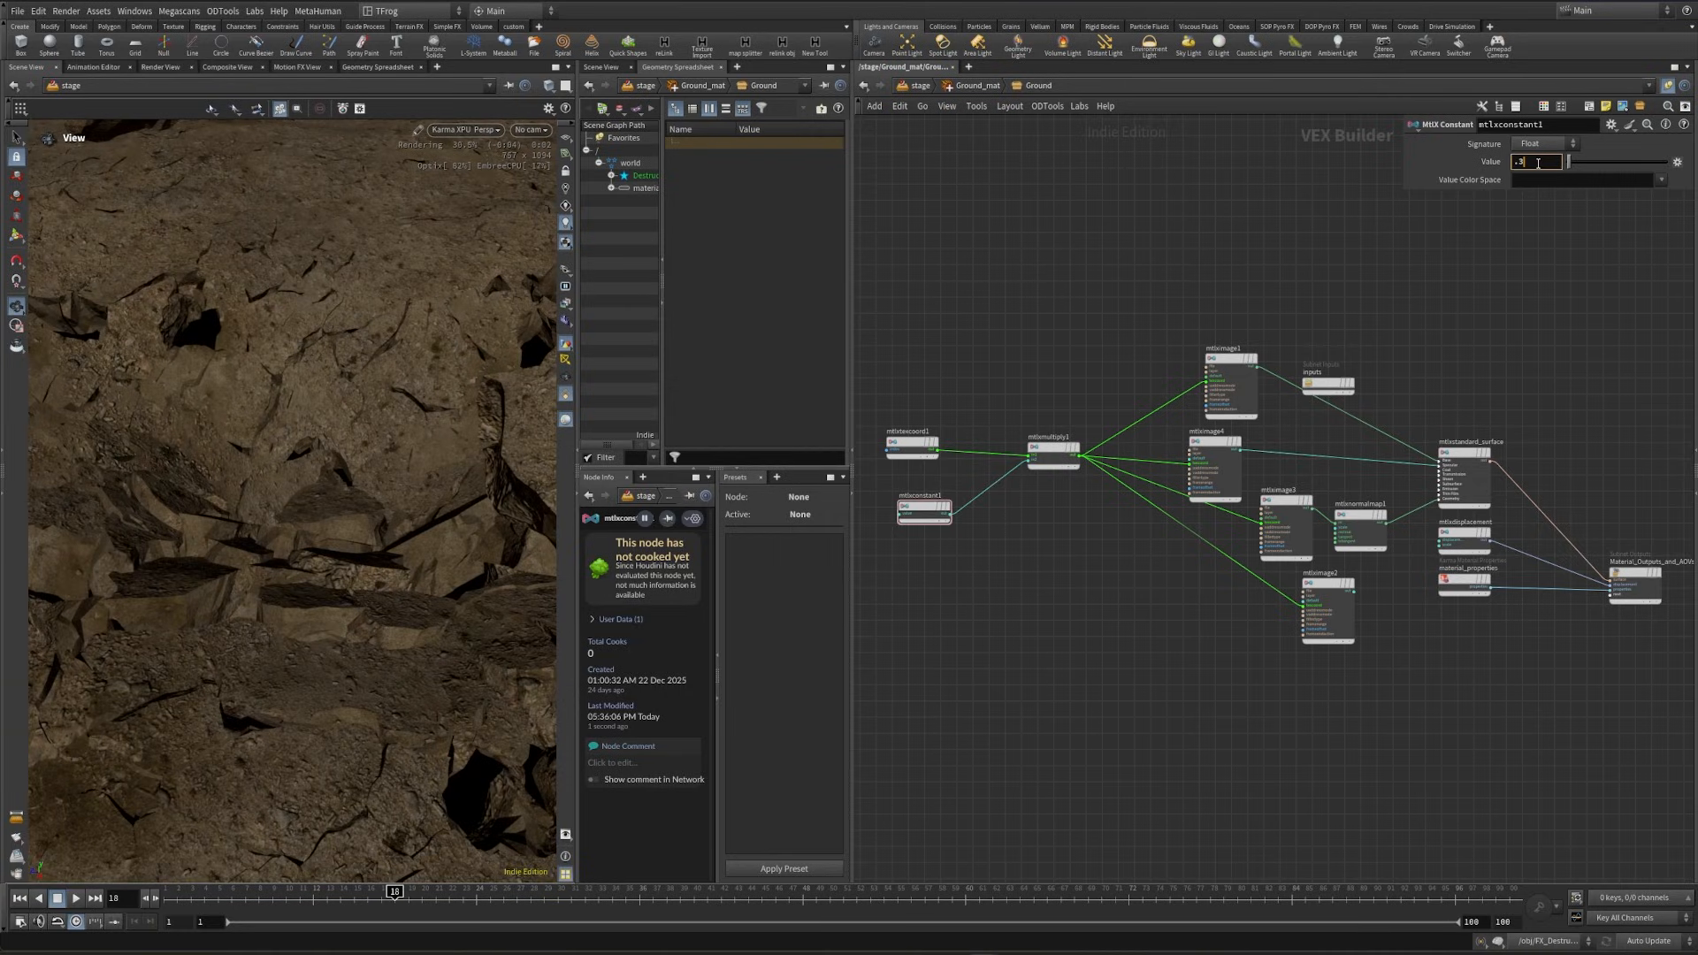
pyautogui.press('Return')
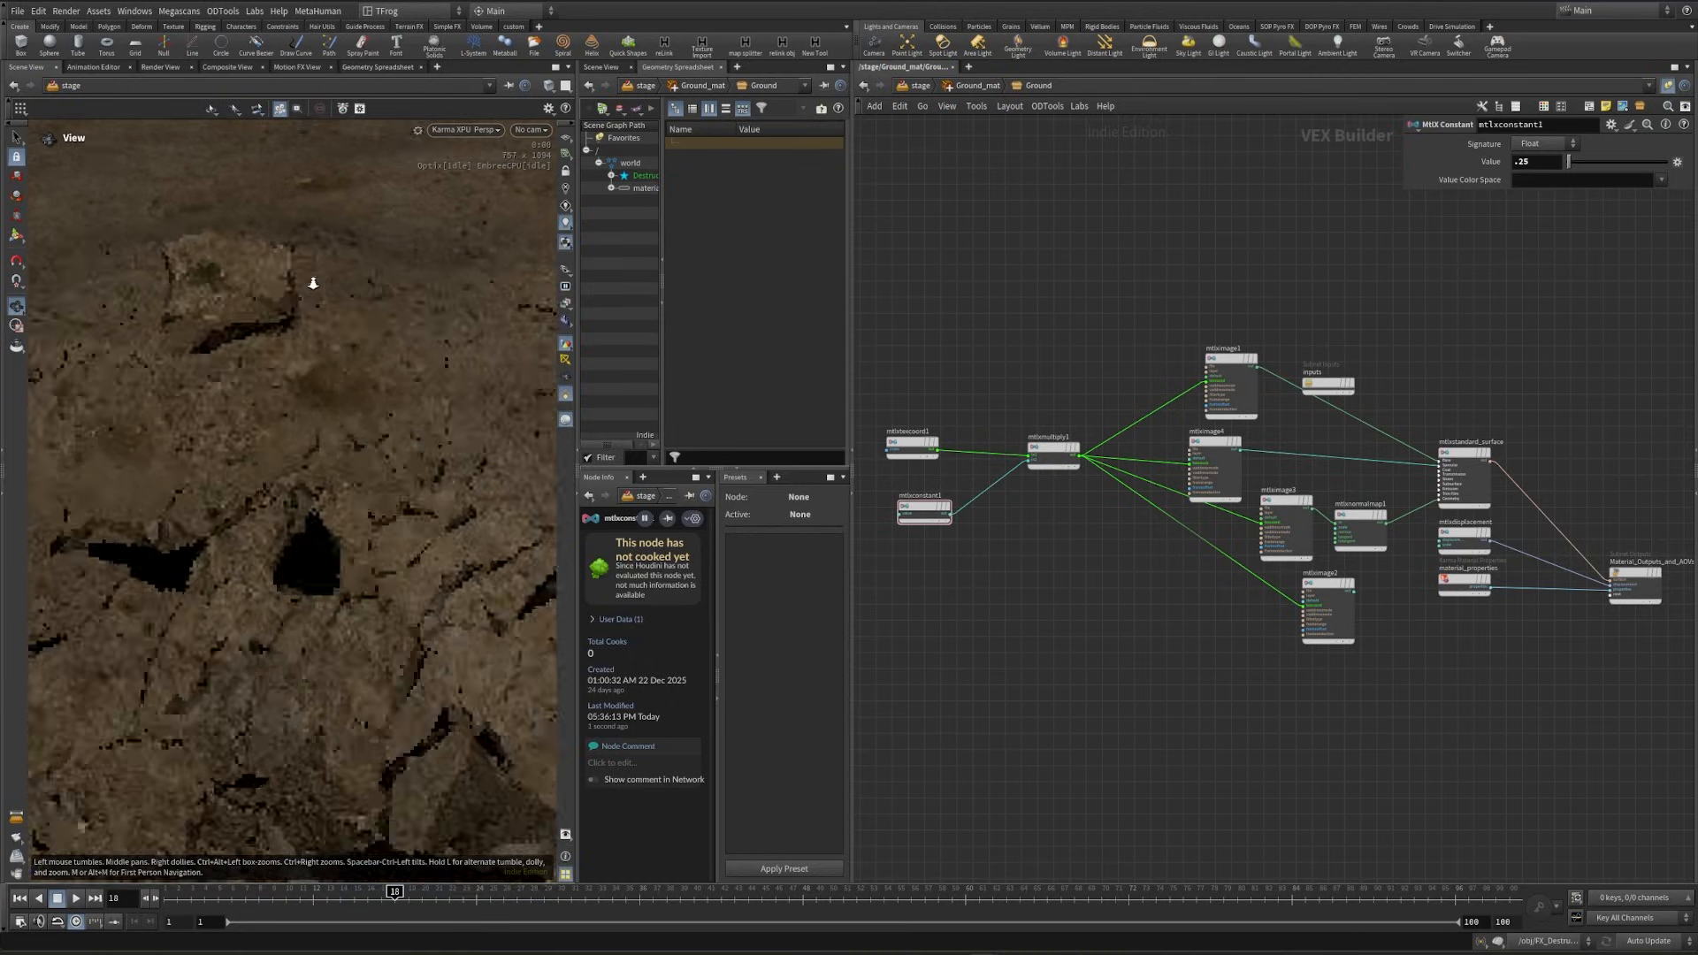
pyautogui.moveTo(309, 402); pyautogui.dragTo(333, 610)
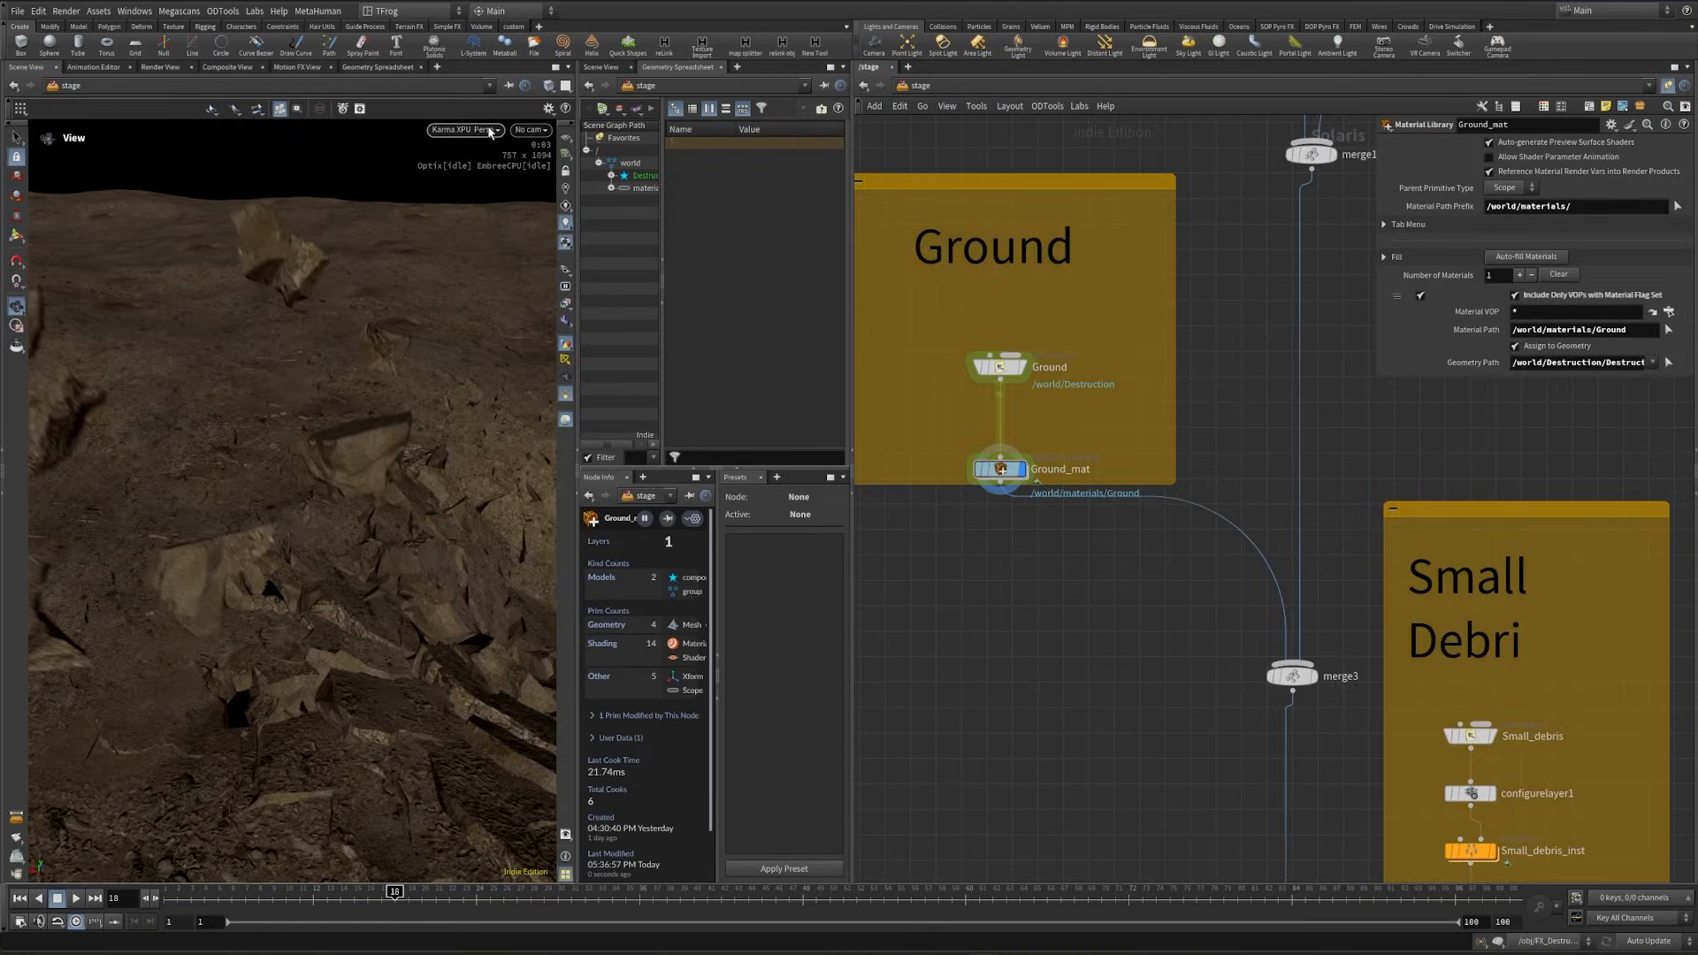
# - Return the viewport to Houdini VK, display merge7, and look through the shot camera
pyautogui.click(490, 131)
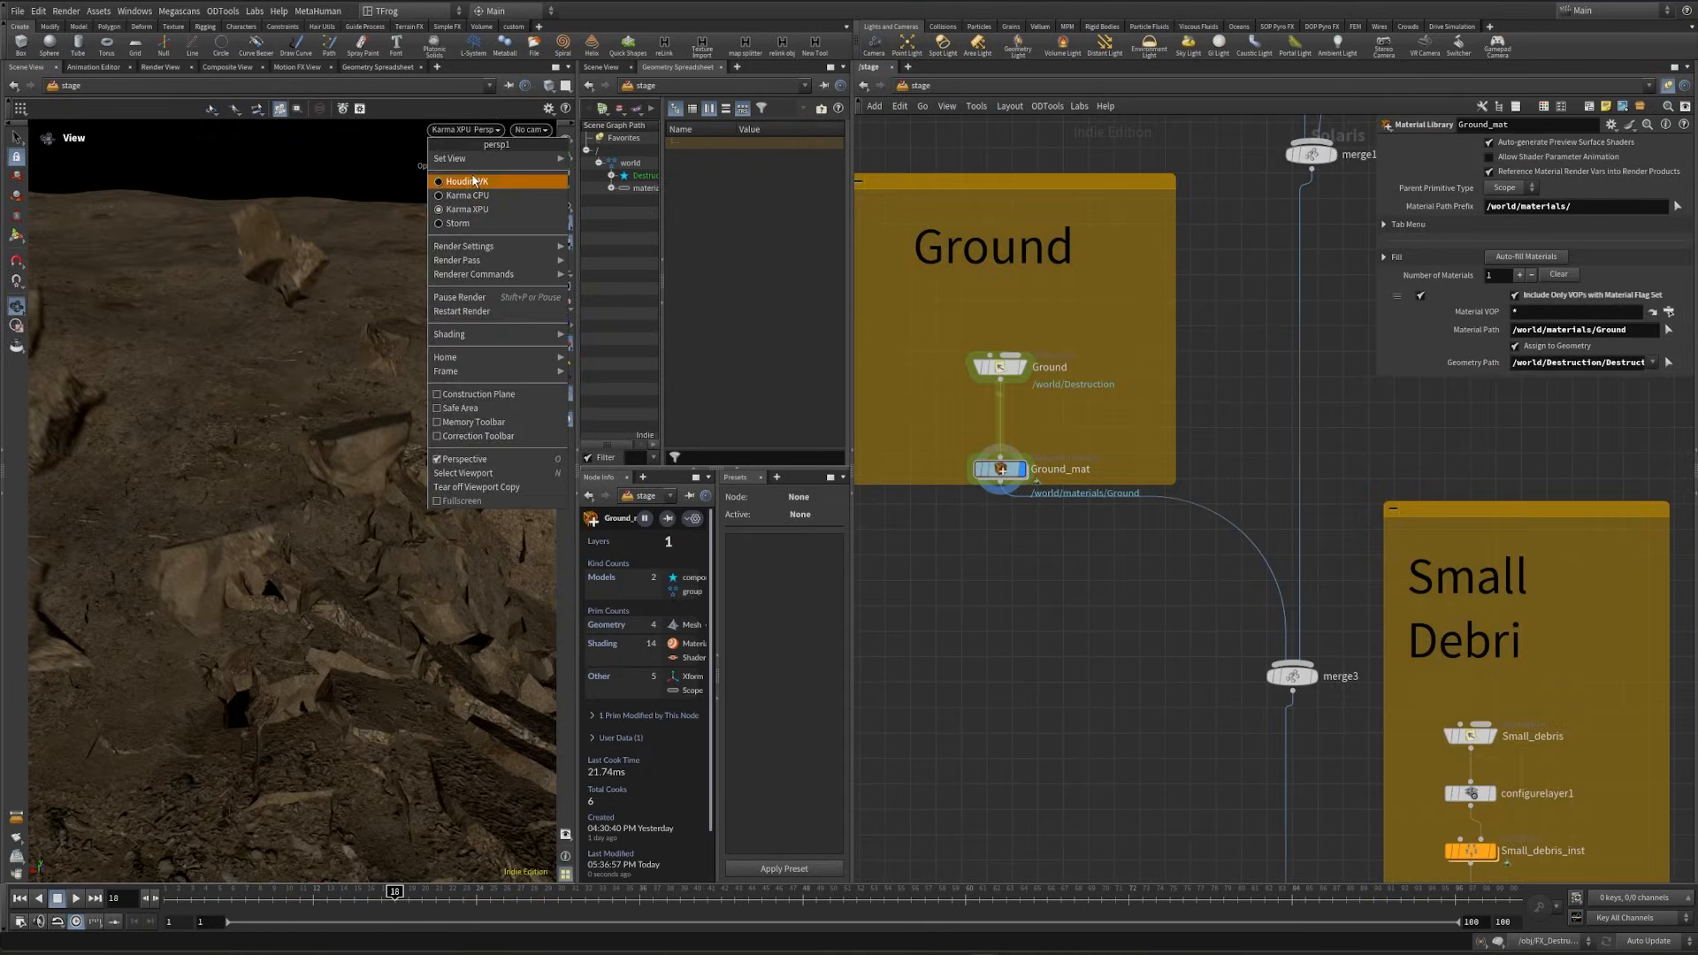
pyautogui.click(492, 182)
pyautogui.scroll(-5, 1012, 256)
pyautogui.moveTo(1061, 796); pyautogui.dragTo(1049, 469, button='middle')
pyautogui.scroll(5, 1065, 664)
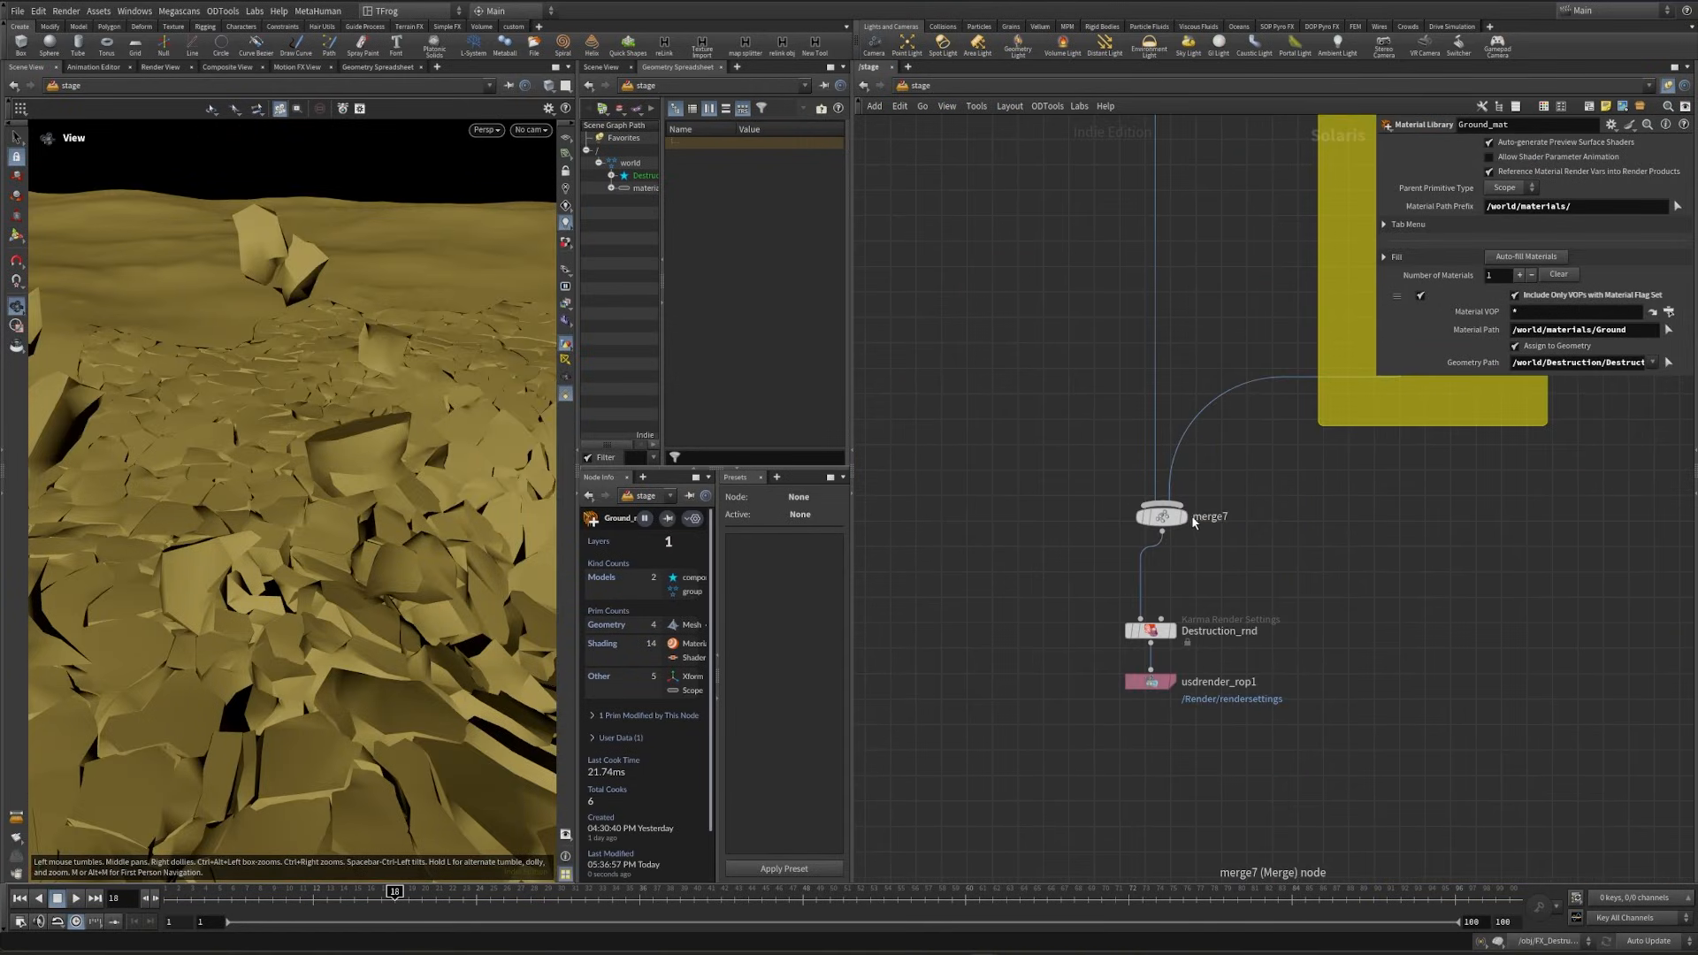
pyautogui.click(1181, 518)
pyautogui.click(531, 130)
pyautogui.click(542, 144)
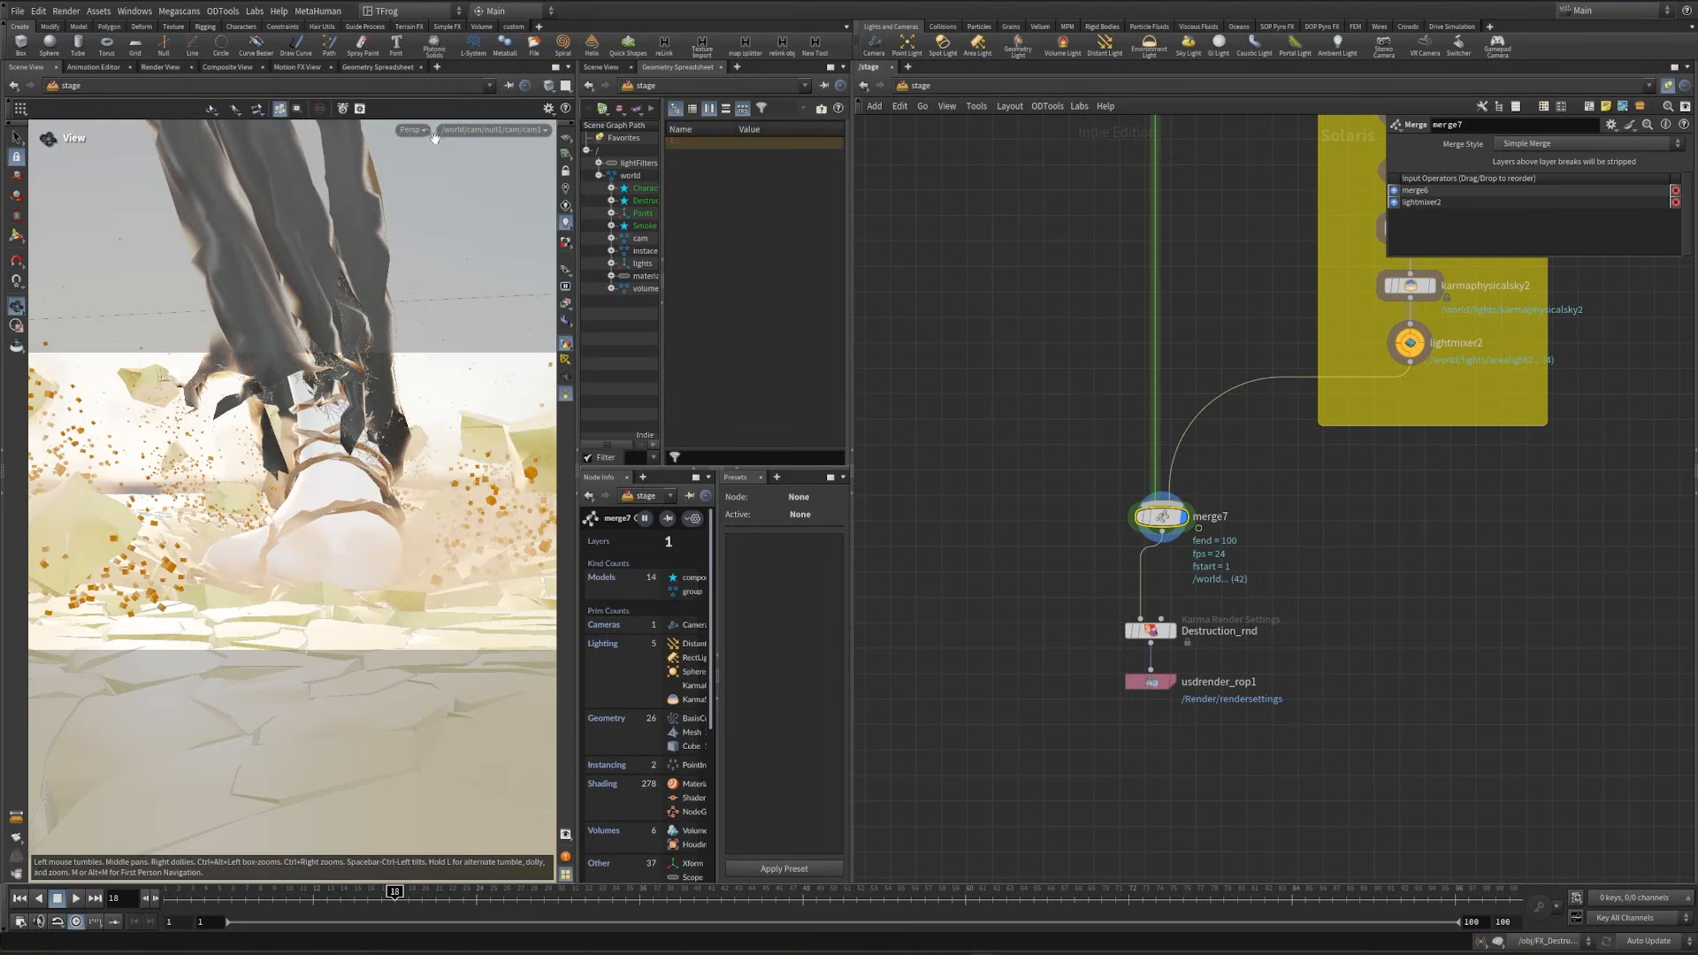
# - Save the scene and render the full merged shot in the viewport with Karma XPU
pyautogui.hotkey('ctrl', 's')
pyautogui.click(412, 130)
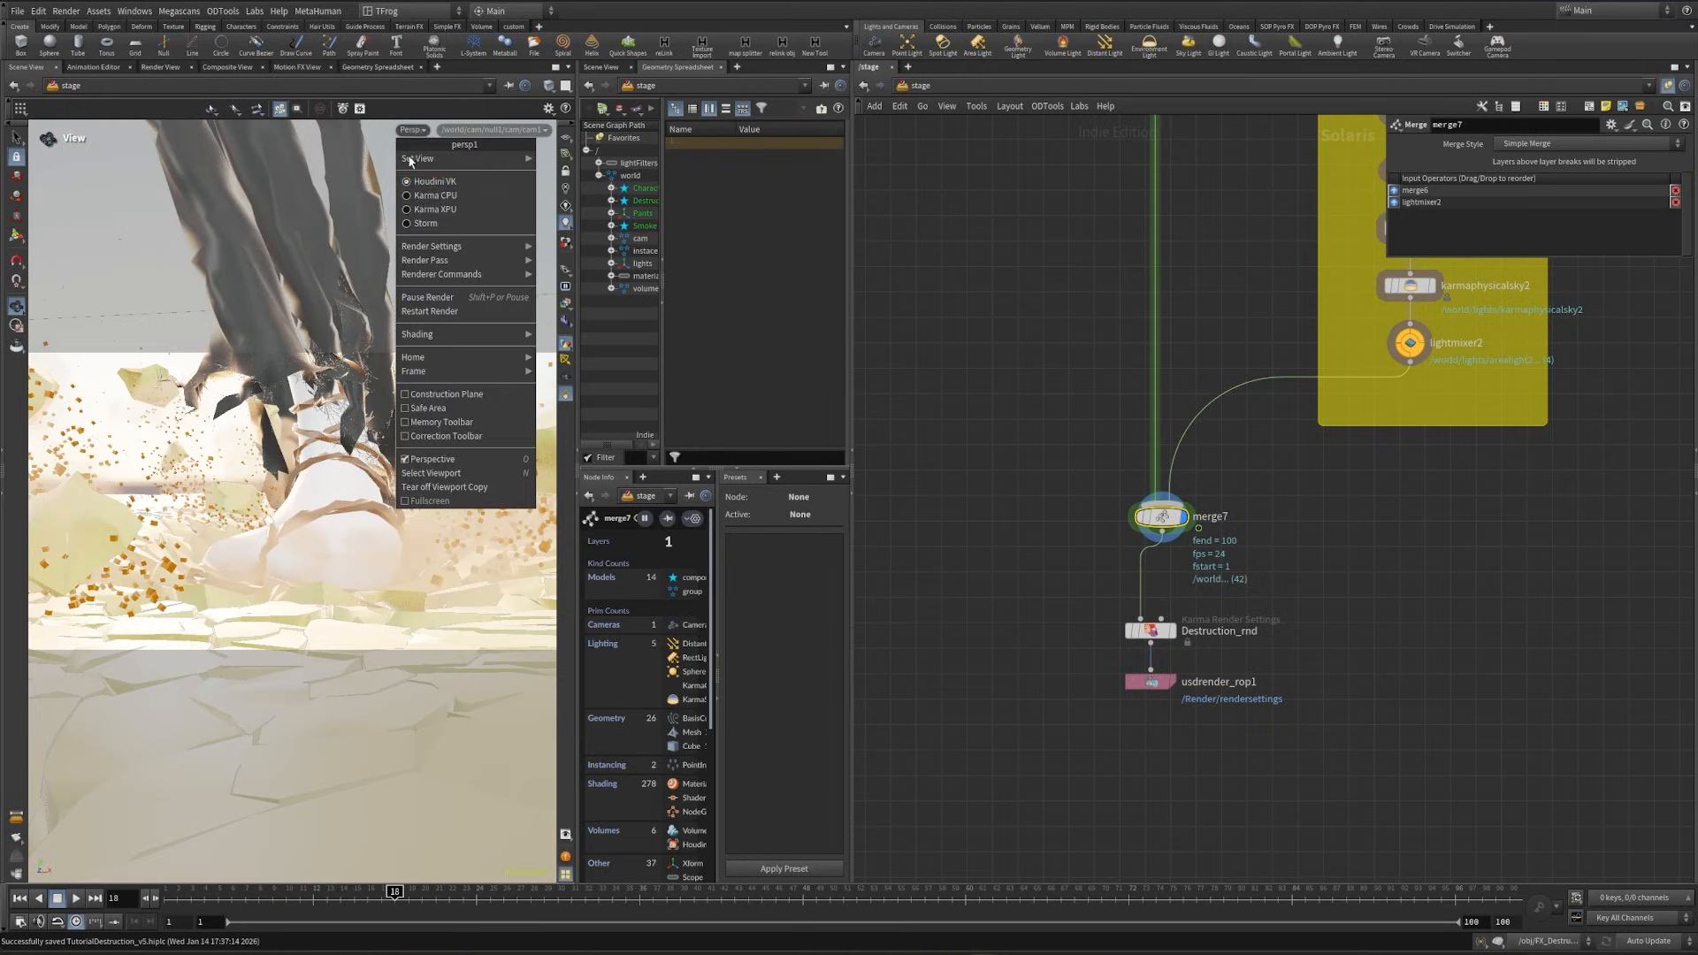
pyautogui.click(431, 210)
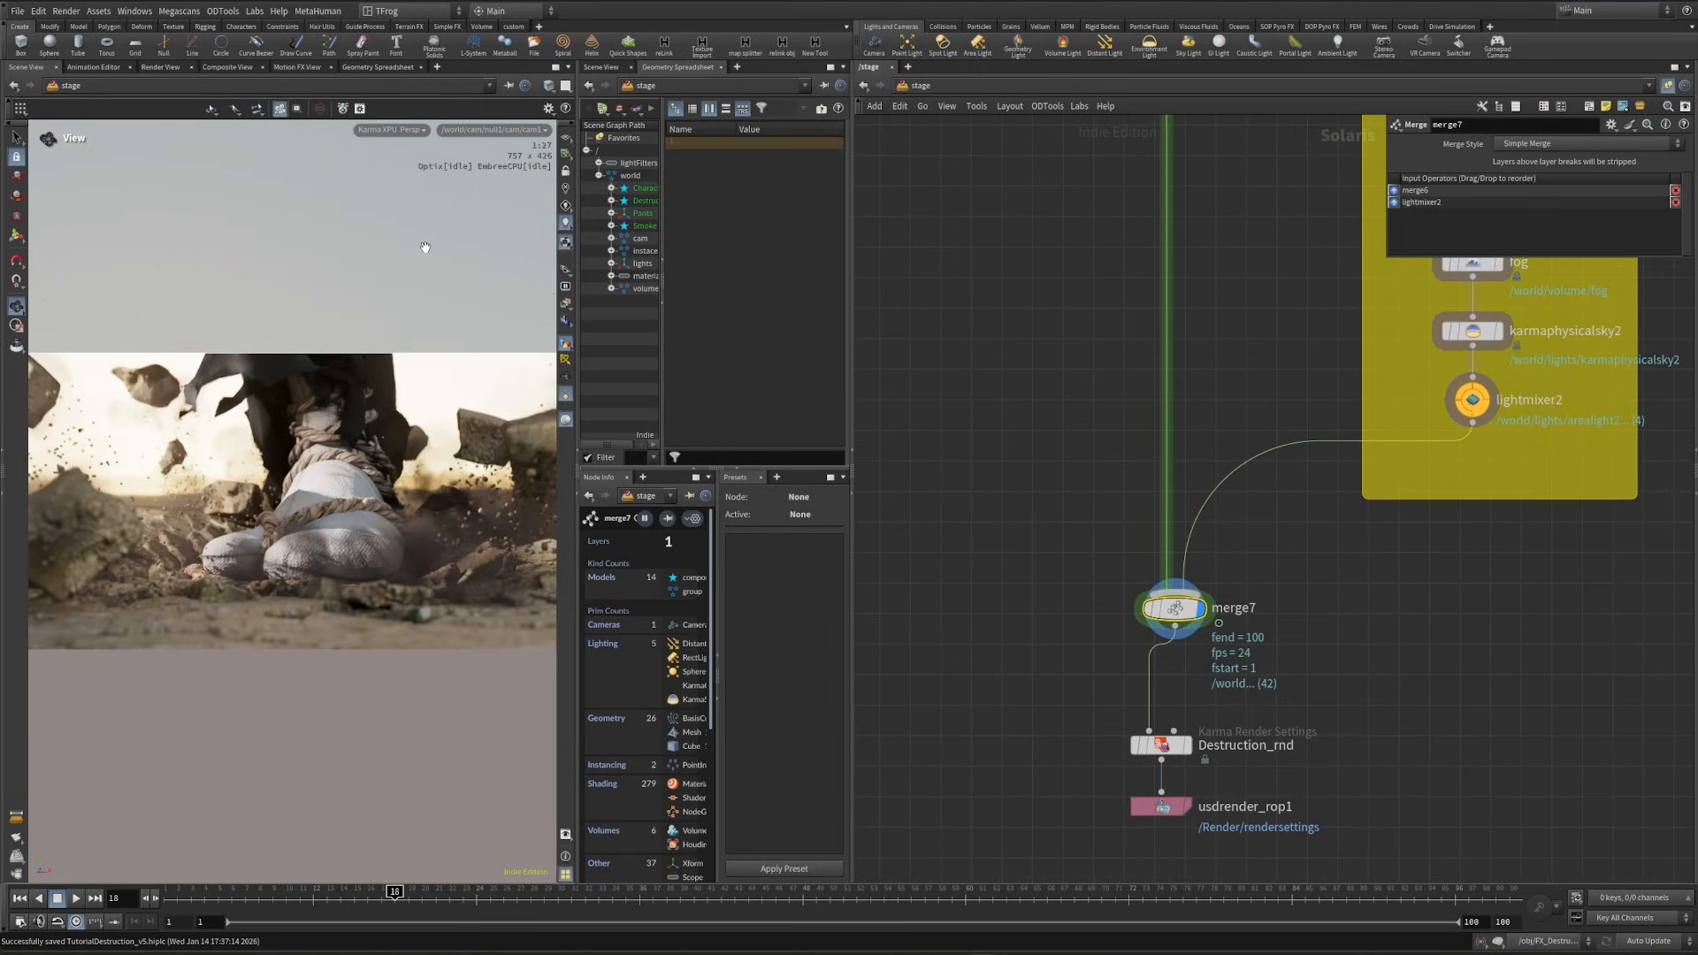